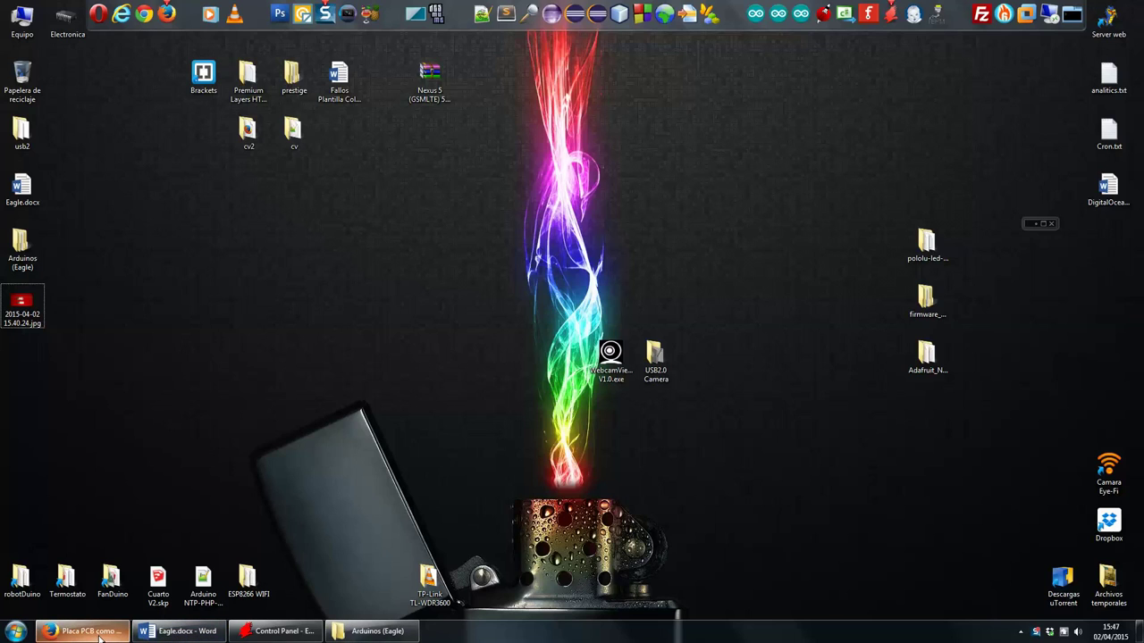
# Restore Firefox's PCB-as-template blog post and scroll past the Eagle files button to the board photos
pyautogui.moveTo(99, 635)
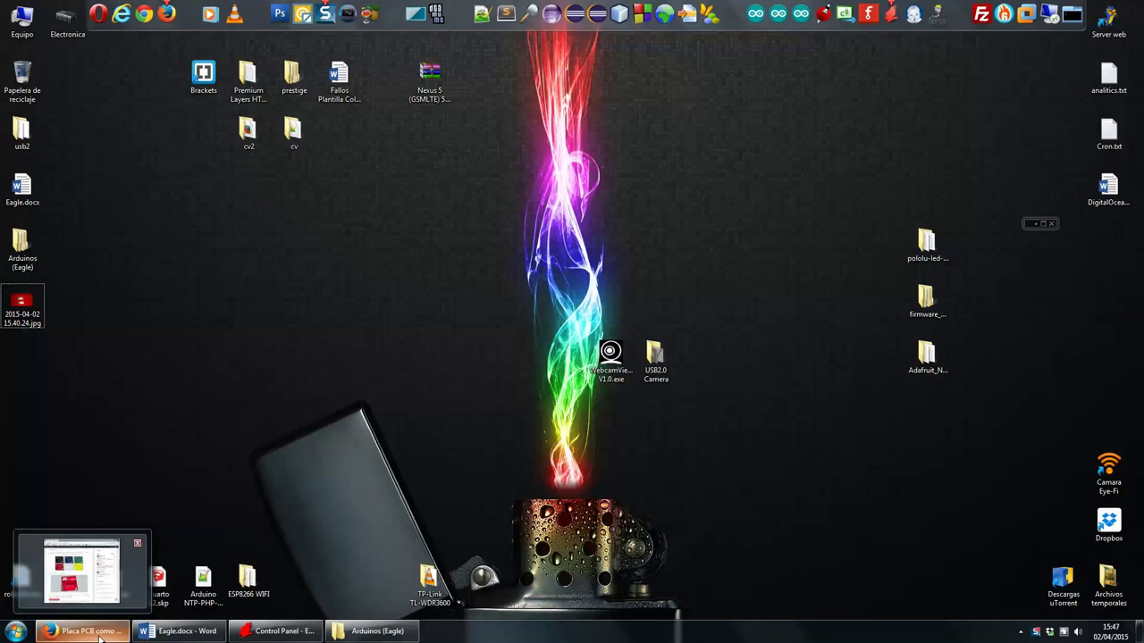
pyautogui.click(99, 636)
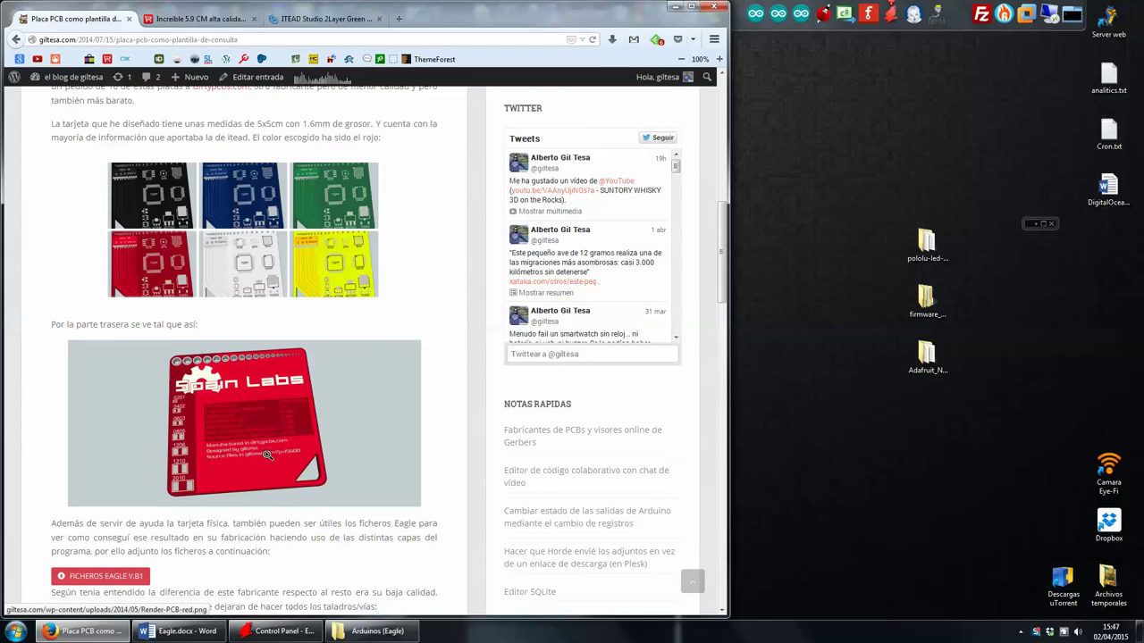
pyautogui.scroll(-4, 266, 459)
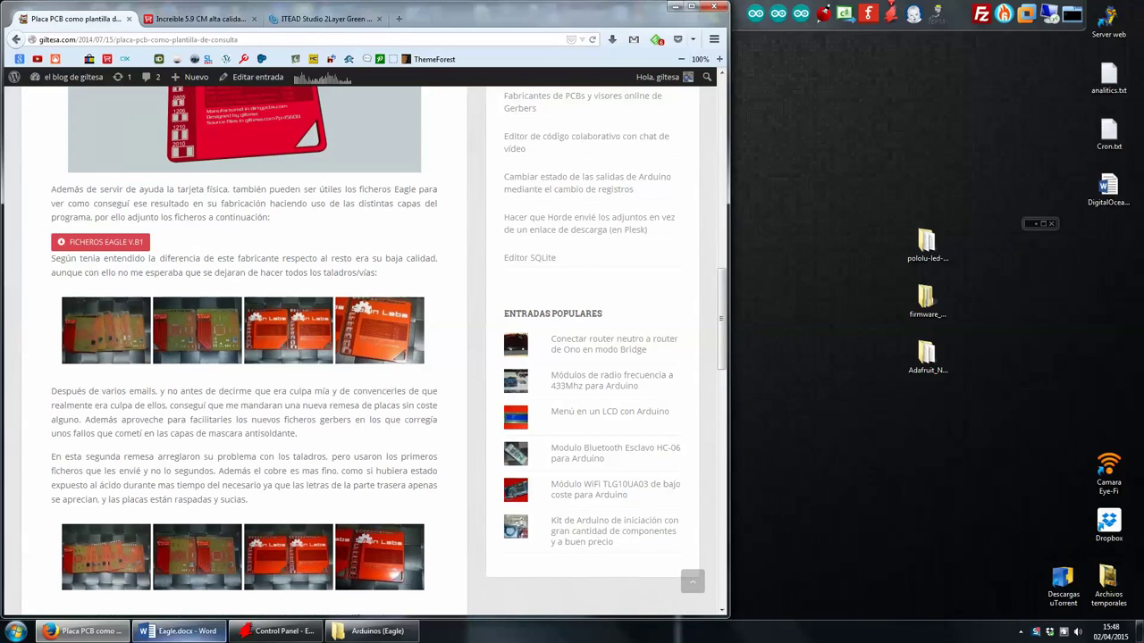
# In Eagle.docx, restore index items Diseño del esquemático, Diseño del contorno, Diseño del circuito and Colocación de componentes
pyautogui.click(178, 631)
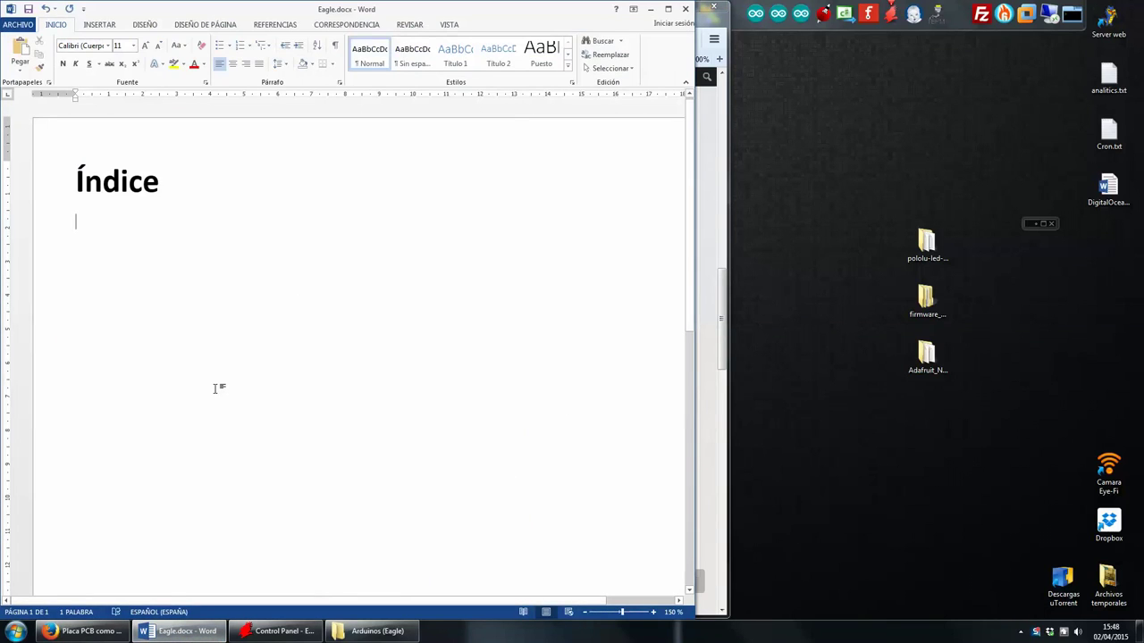
pyautogui.hotkey('ctrl', 'z')
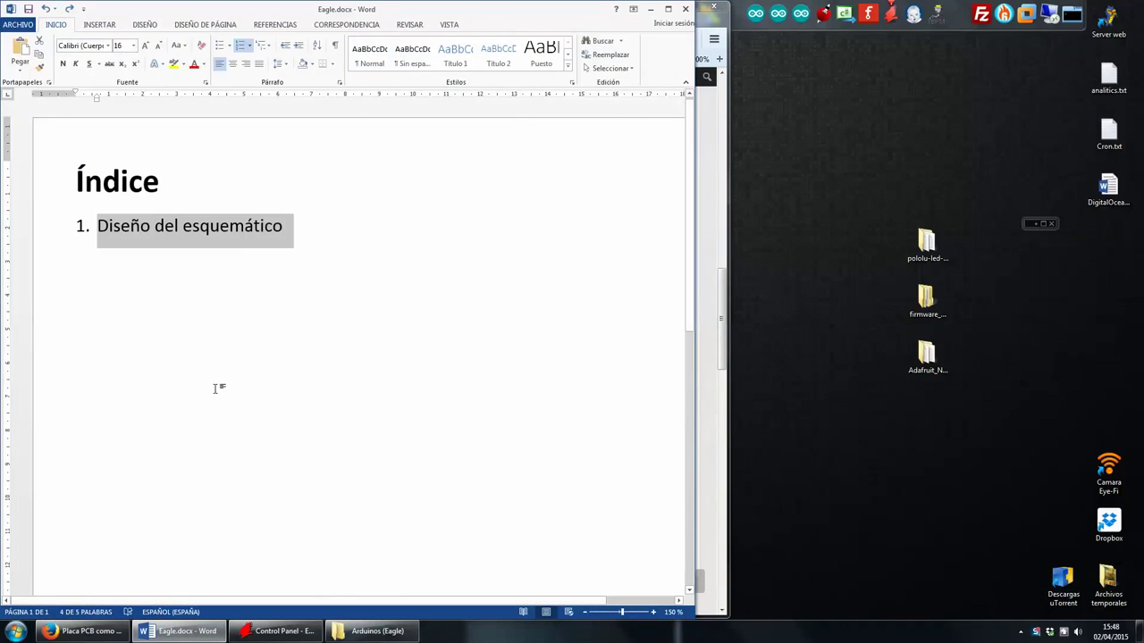
pyautogui.hotkey('ctrl', 'z')
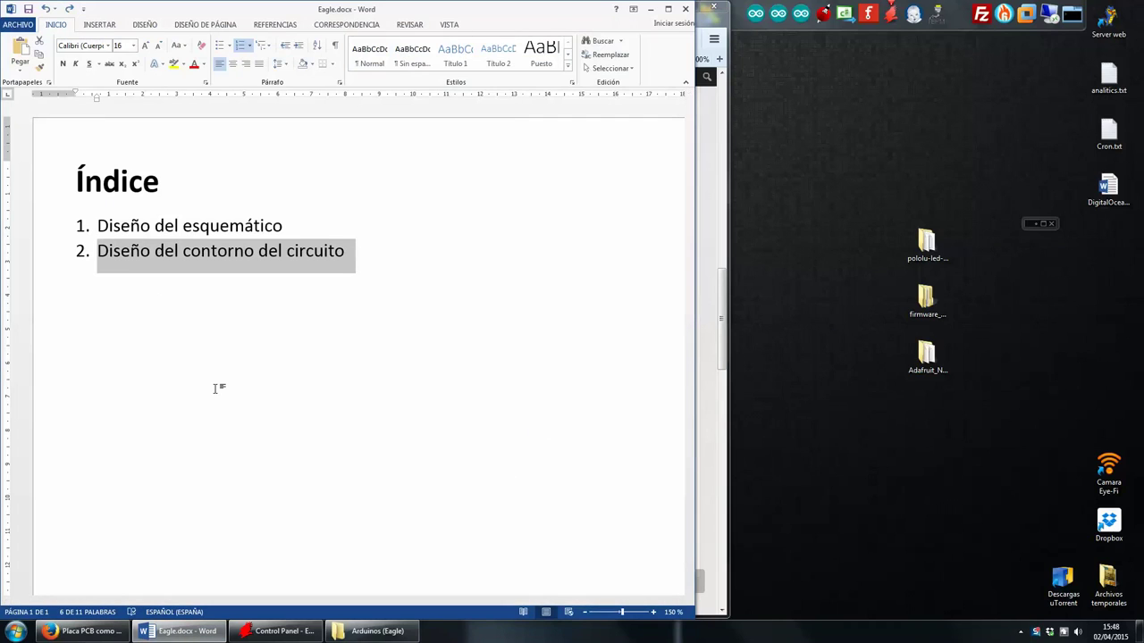
pyautogui.hotkey('ctrl', 'z')
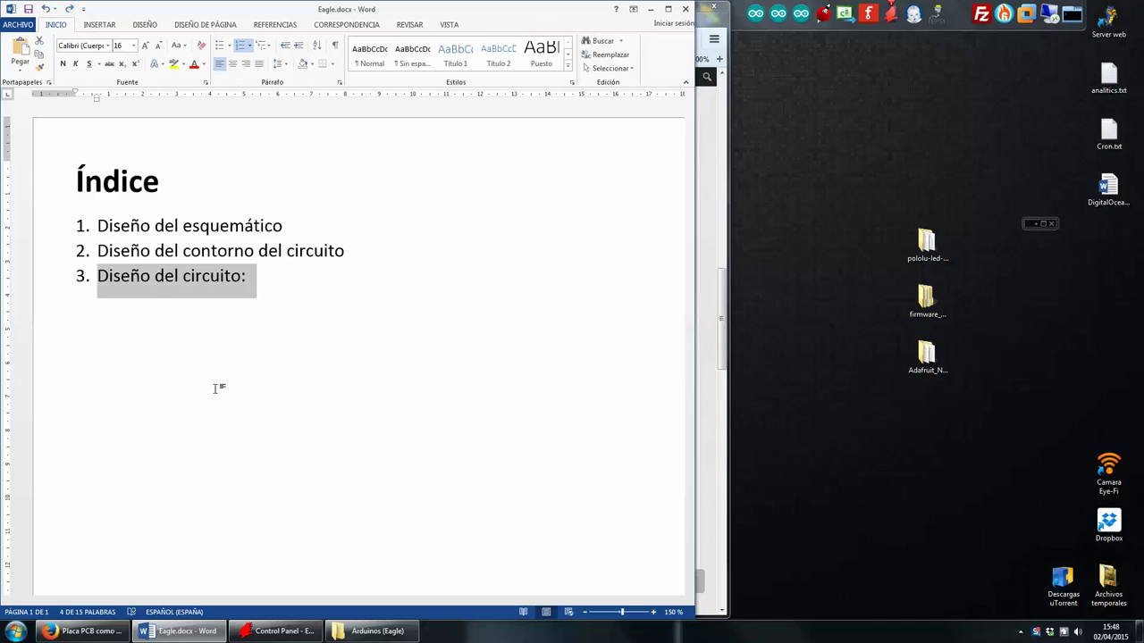
pyautogui.hotkey('ctrl', 'z')
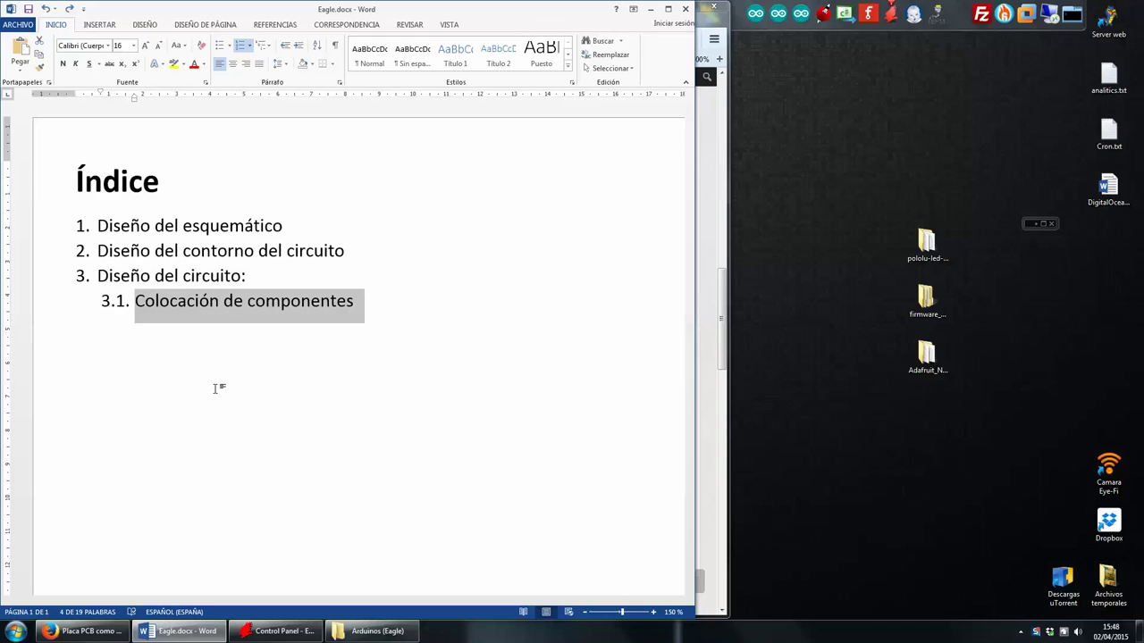
# Restore the adapting-components sub-item, 3.3 Ruteado de todas las pistas, and item 4 on manufacturing requirements
pyautogui.hotkey('ctrl', 'z')
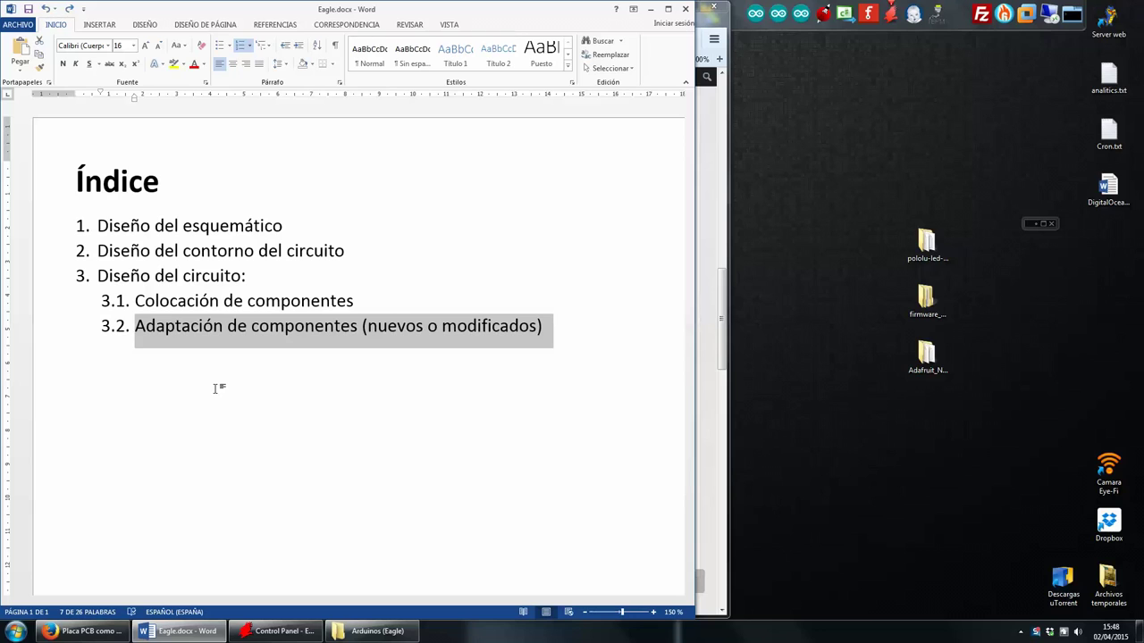
pyautogui.hotkey('ctrl', 'y')
pyautogui.hotkey('ctrl', 'z')
pyautogui.hotkey('ctrl', 'y')
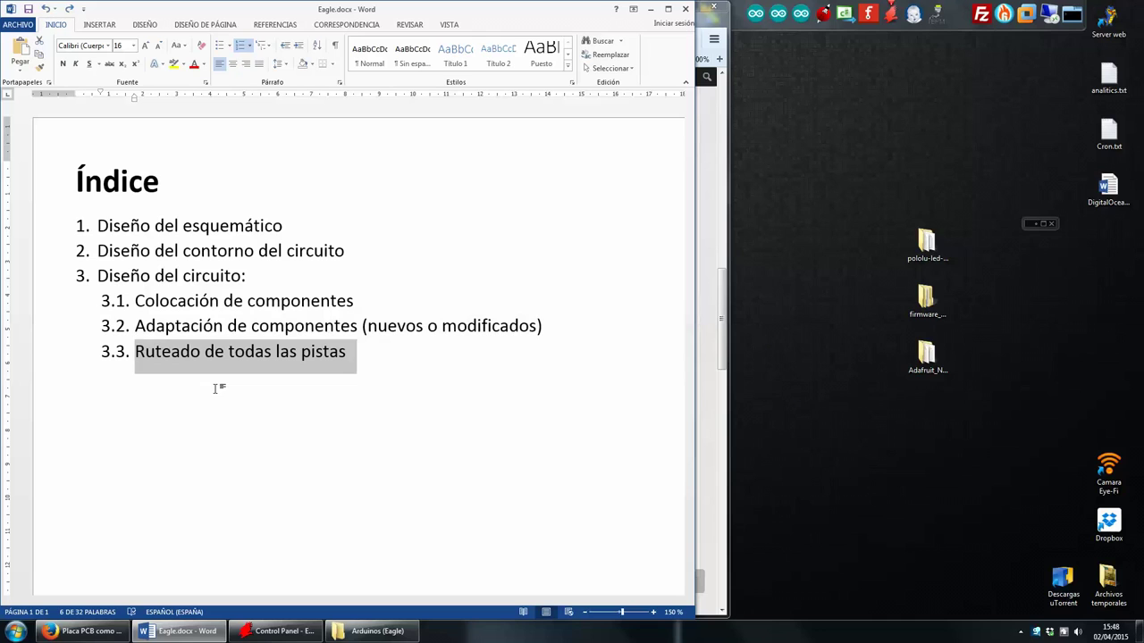
pyautogui.hotkey('ctrl', 'y')
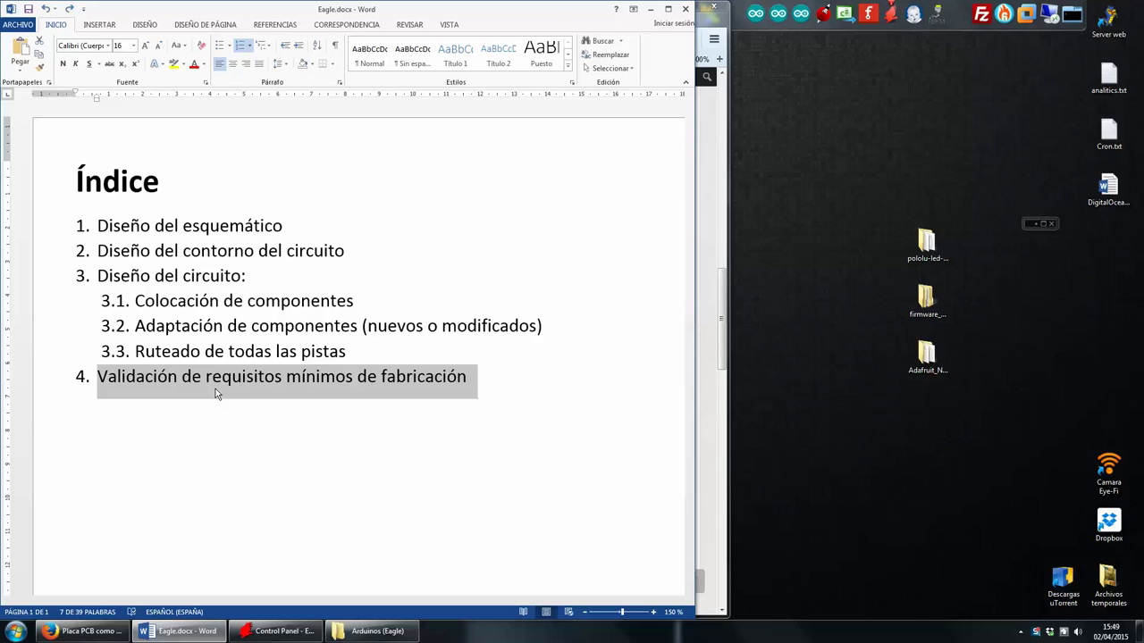
# Restore index items 5–8, Creación de logo through sending Gerbers to the manufacturer, then select item 1
pyautogui.hotkey('ctrl', 'z')
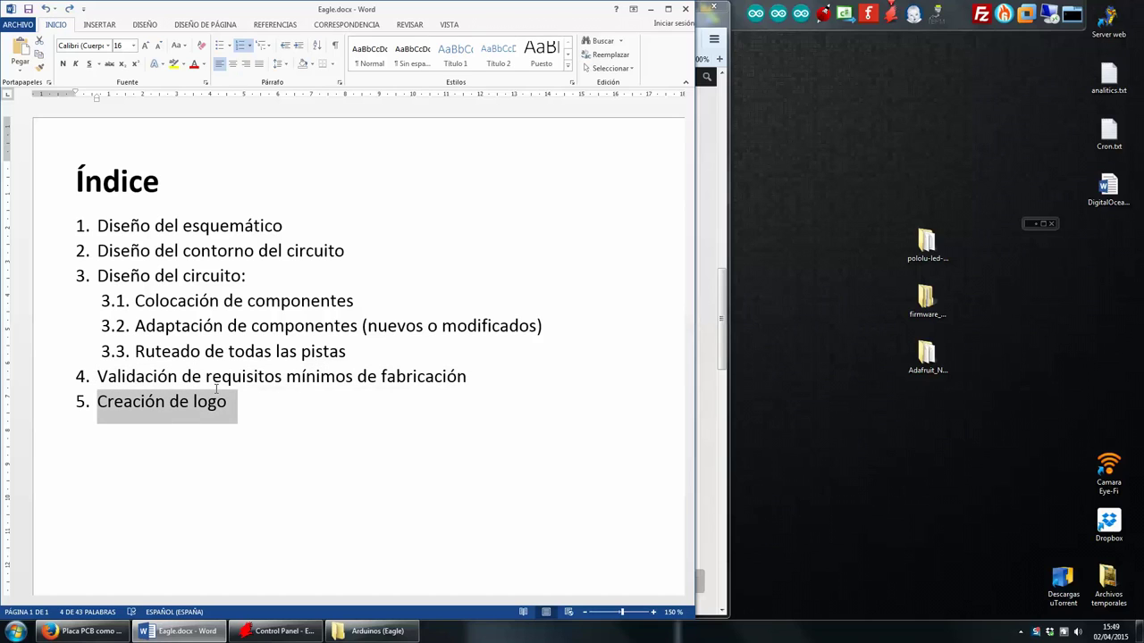
pyautogui.hotkey('ctrl', 'z')
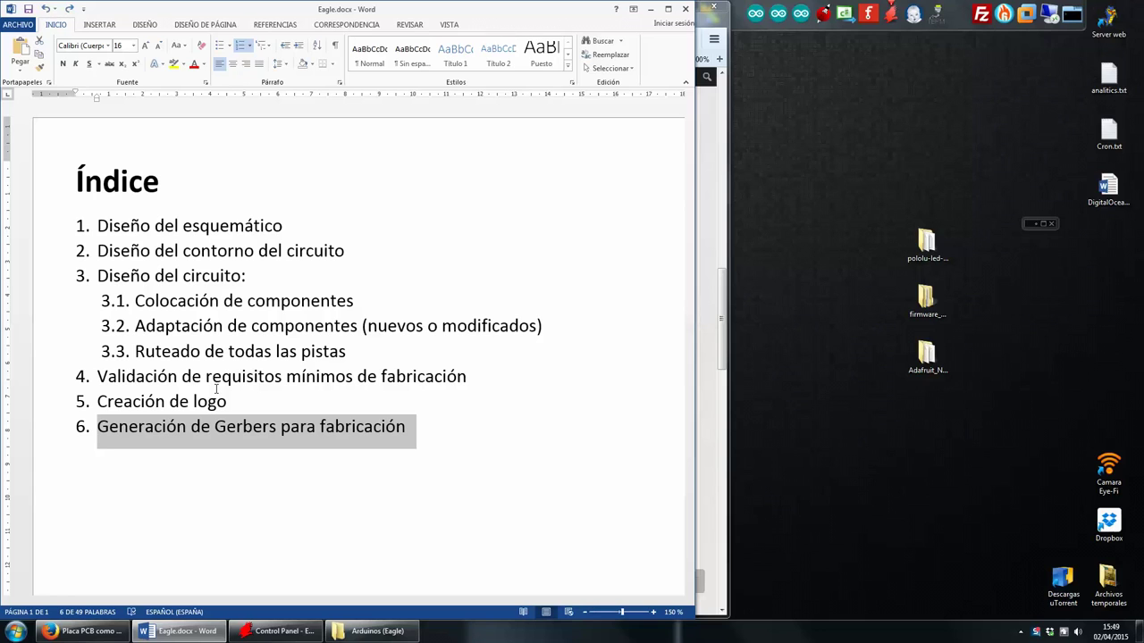
pyautogui.hotkey('ctrl', 'z')
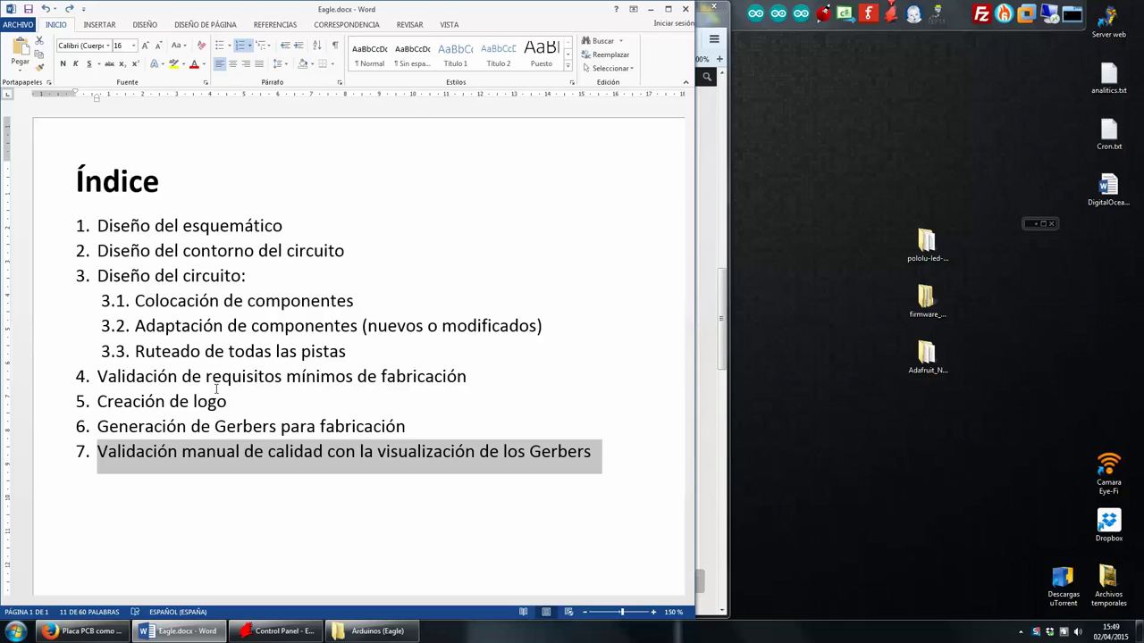
pyautogui.hotkey('ctrl', 'z')
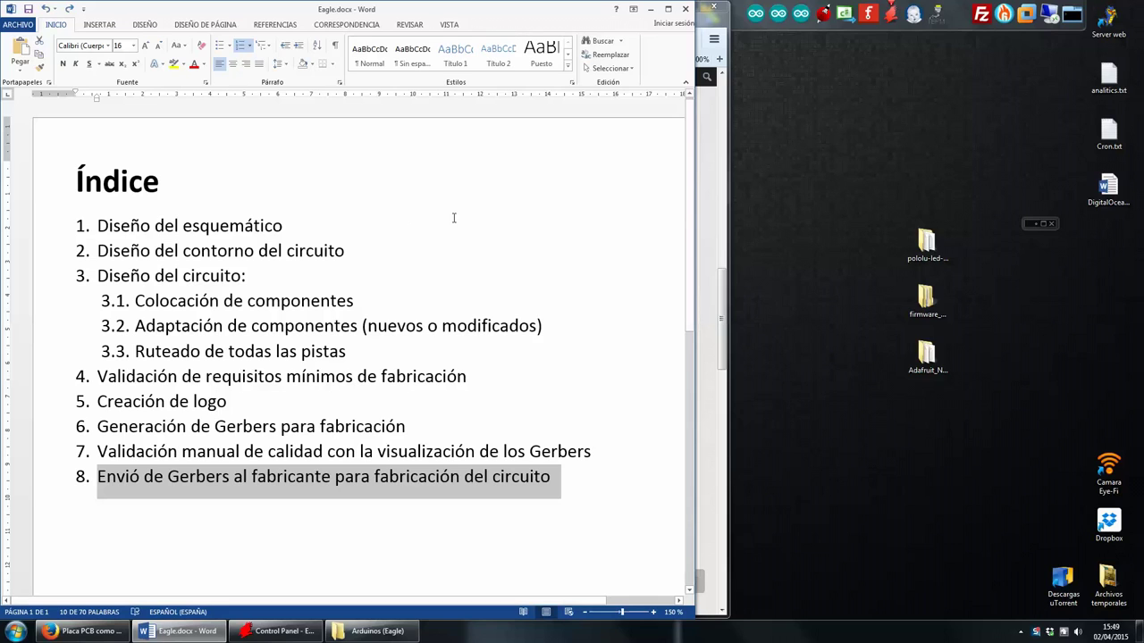
pyautogui.click(312, 225)
pyautogui.click(33, 236)
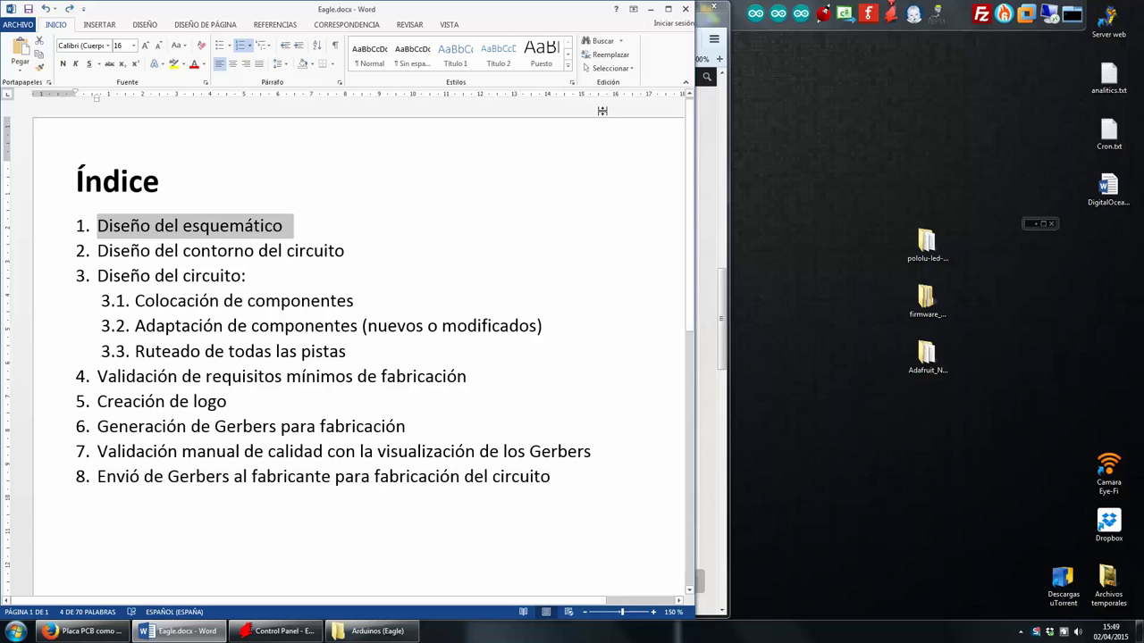
# Switch to the AliExpress 3-LED USB night lamp listing and scroll through its specifications and photos
pyautogui.click(650, 9)
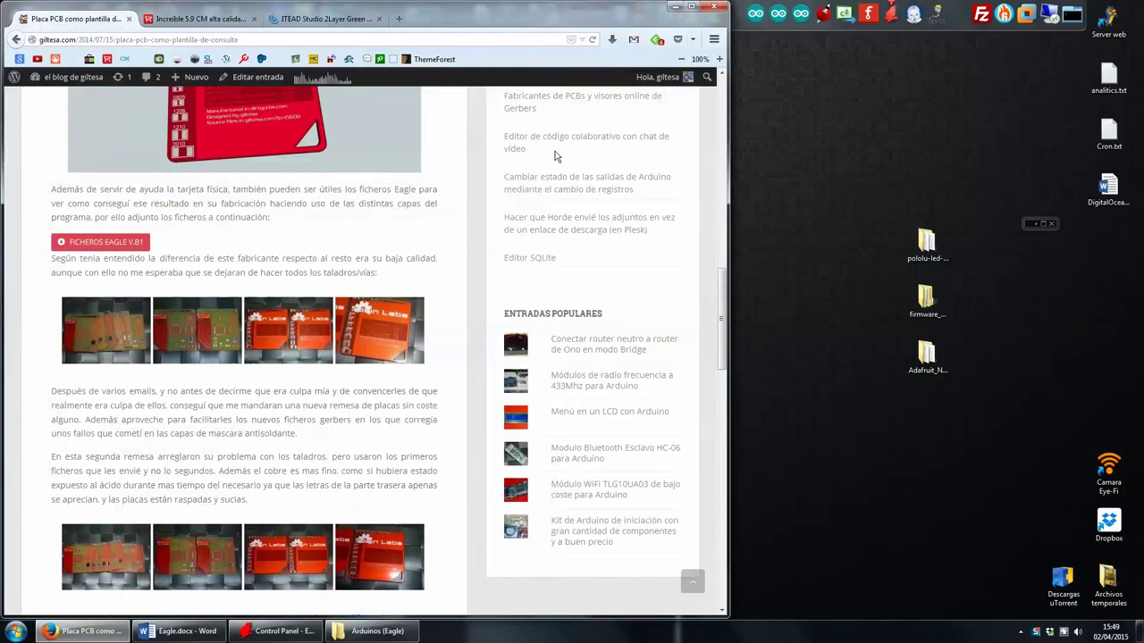
pyautogui.click(213, 23)
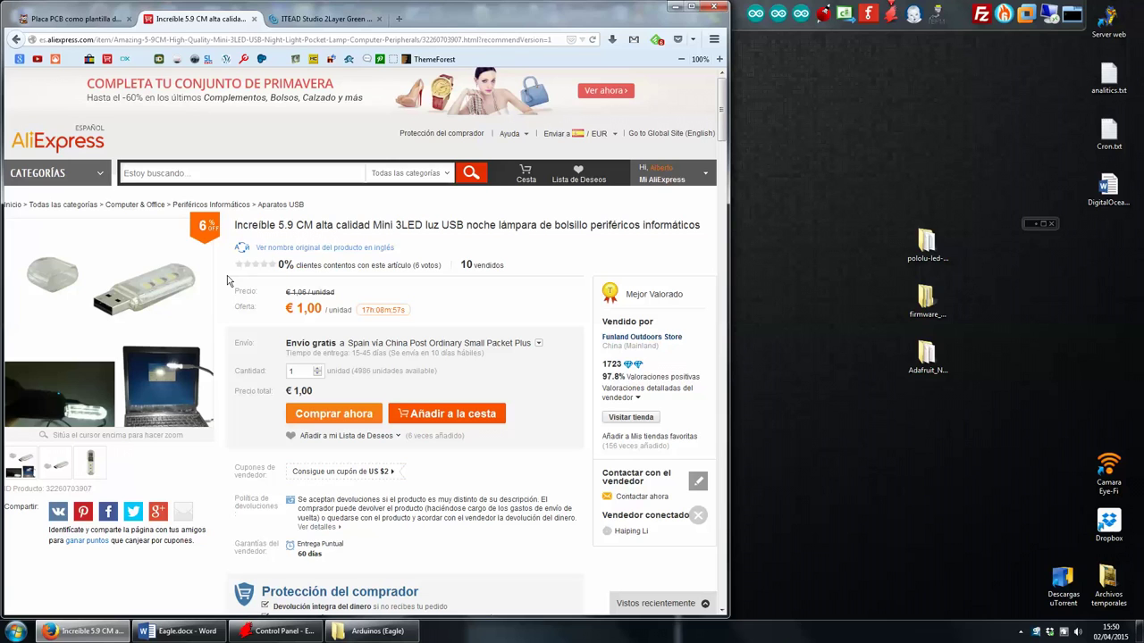
pyautogui.scroll(-1, 227, 281)
pyautogui.scroll(-5, 227, 275)
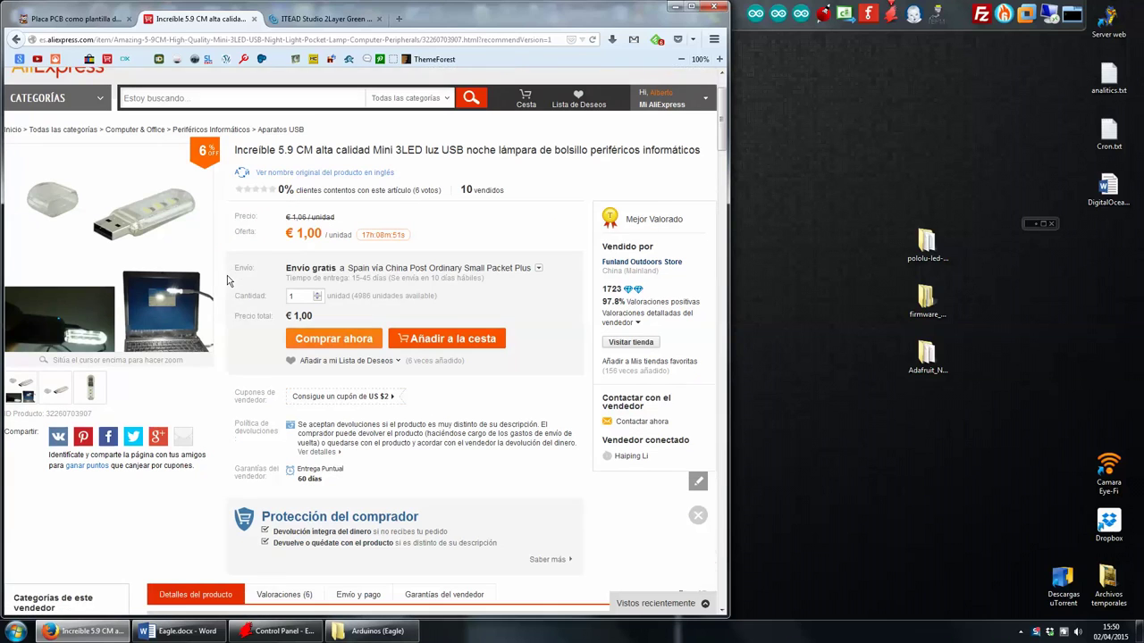
pyautogui.scroll(-10, 227, 275)
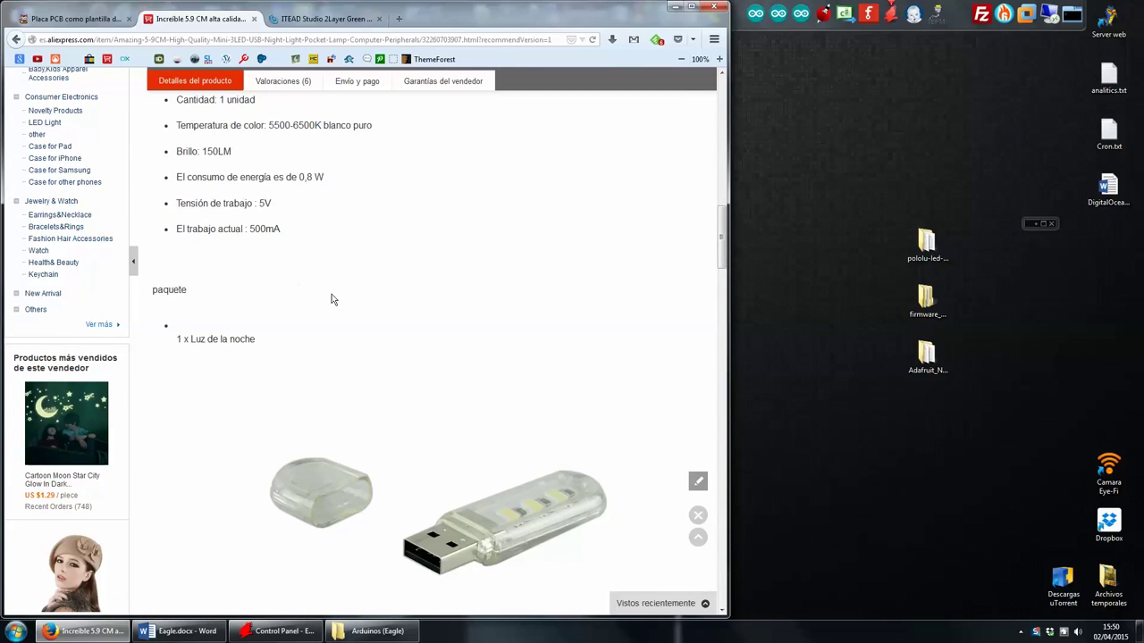
pyautogui.scroll(-3, 333, 301)
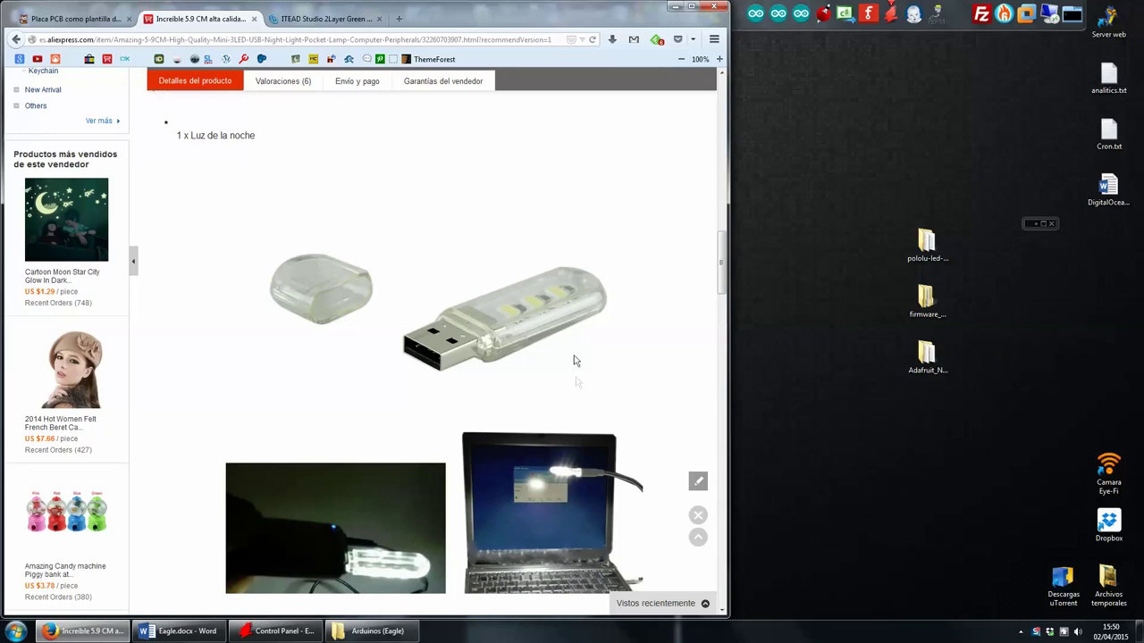
pyautogui.scroll(-1, 565, 352)
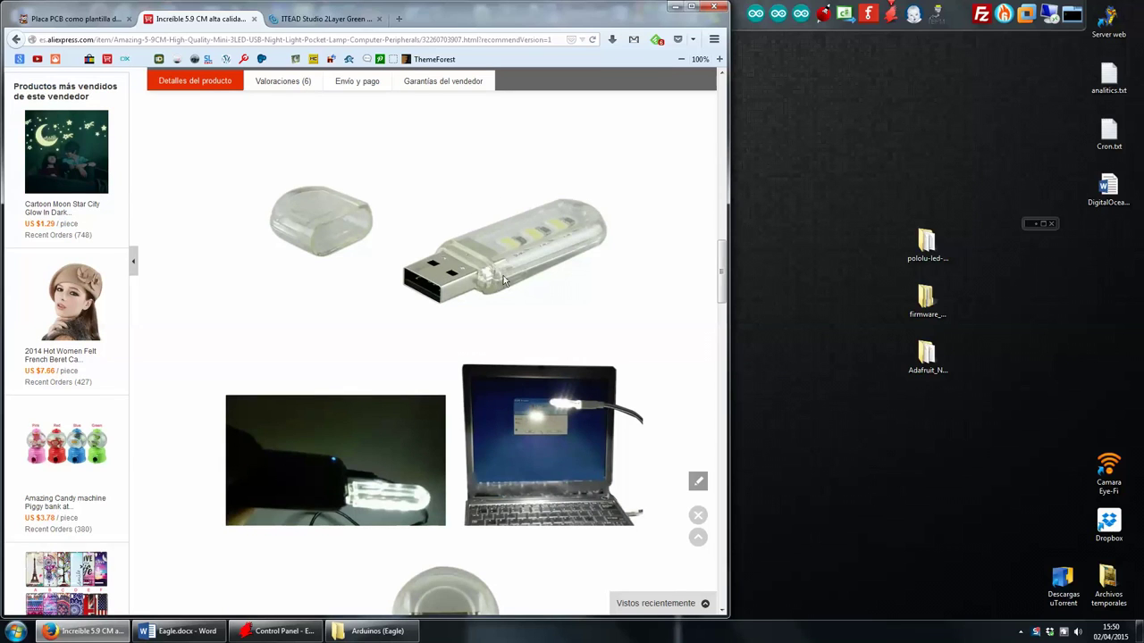
pyautogui.scroll(-4, 492, 284)
pyautogui.scroll(-1, 492, 284)
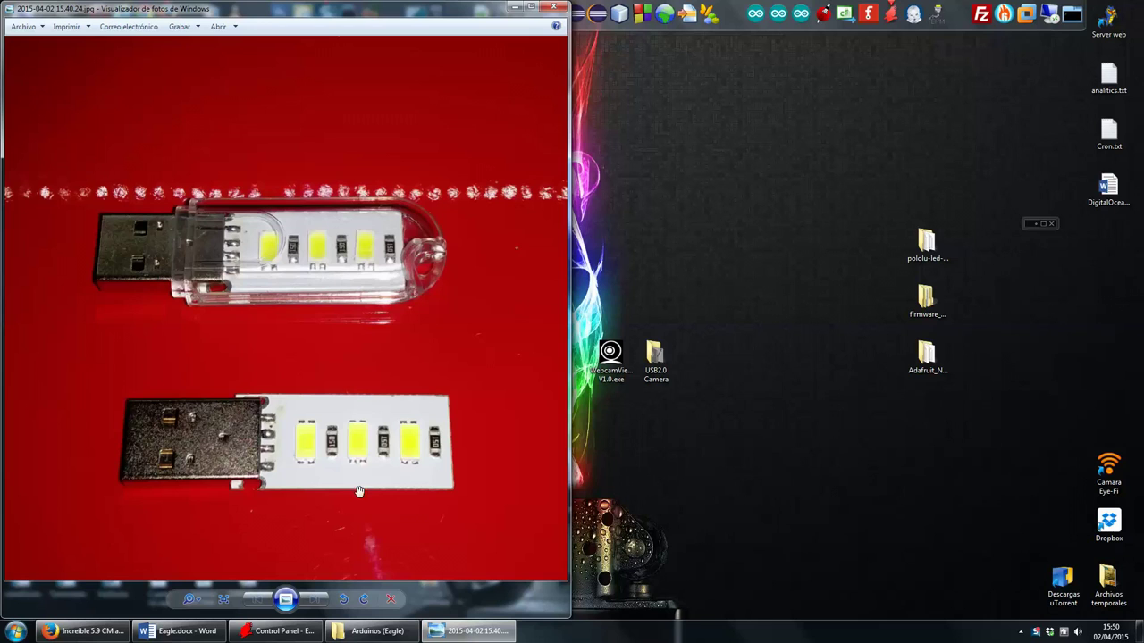
# Zoom in and out on the photo of the two USB LED boards, then close Photo Viewer
pyautogui.scroll(2, 352, 534)
pyautogui.scroll(-1, 334, 442)
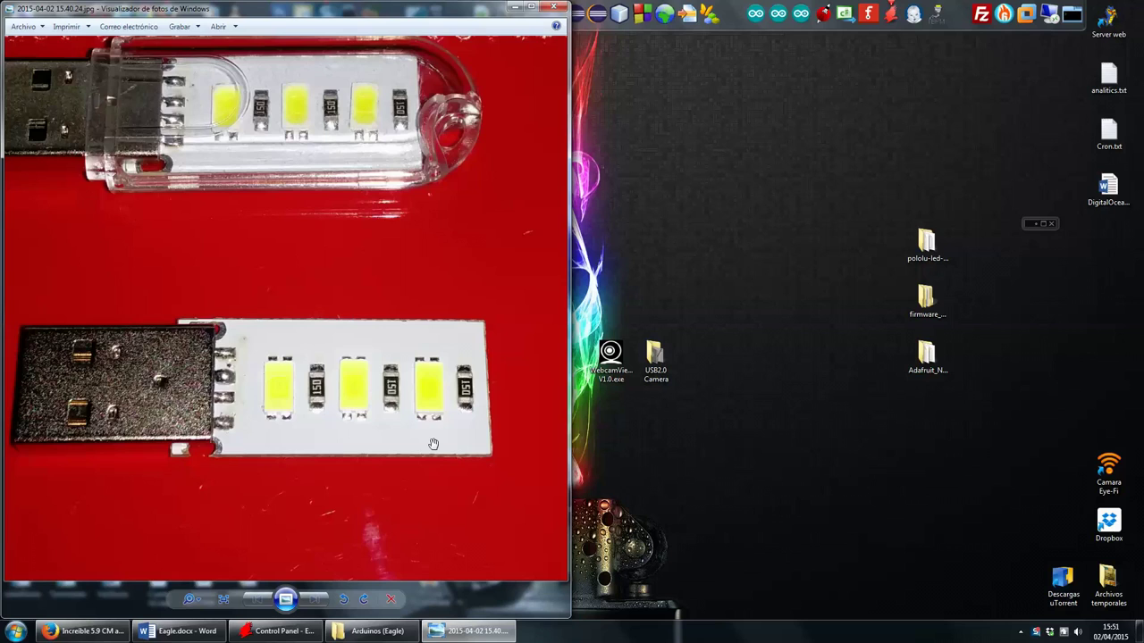
pyautogui.scroll(-1, 438, 447)
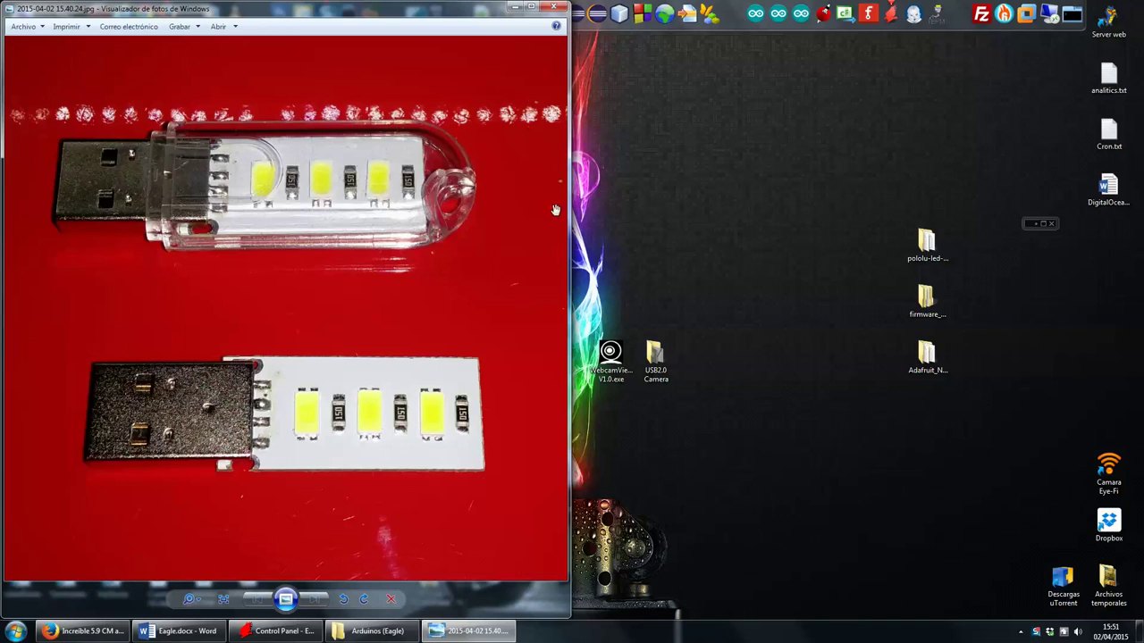
pyautogui.click(554, 7)
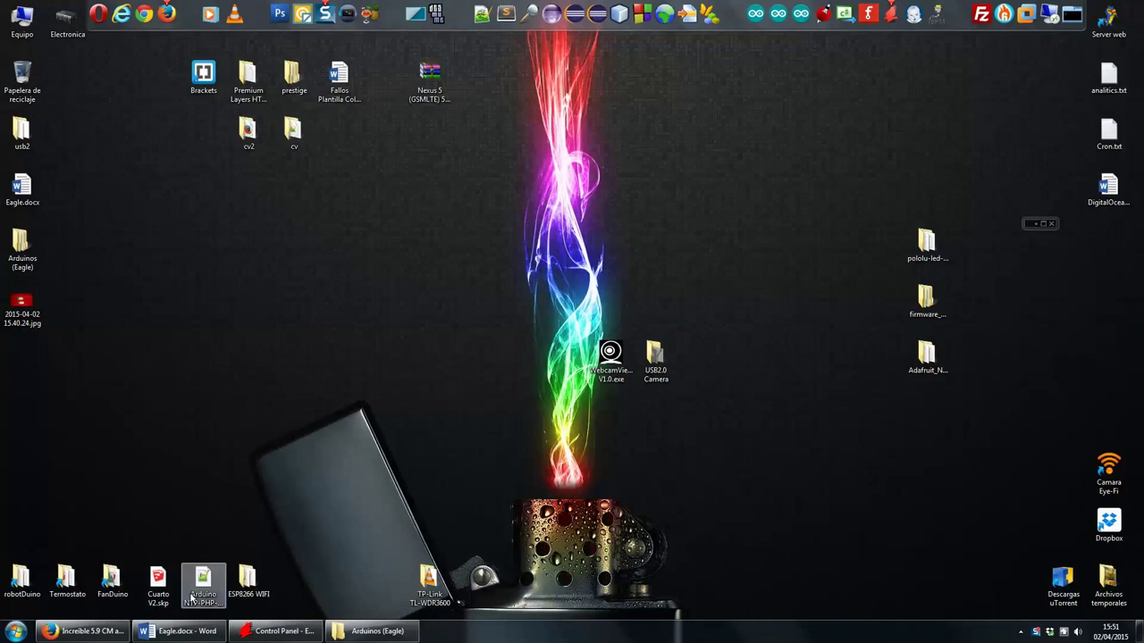
# Open 2015-04-02 15.40.24.jpg, zoom in, and pan to center both USB LED boards
pyautogui.doubleClick(23, 320)
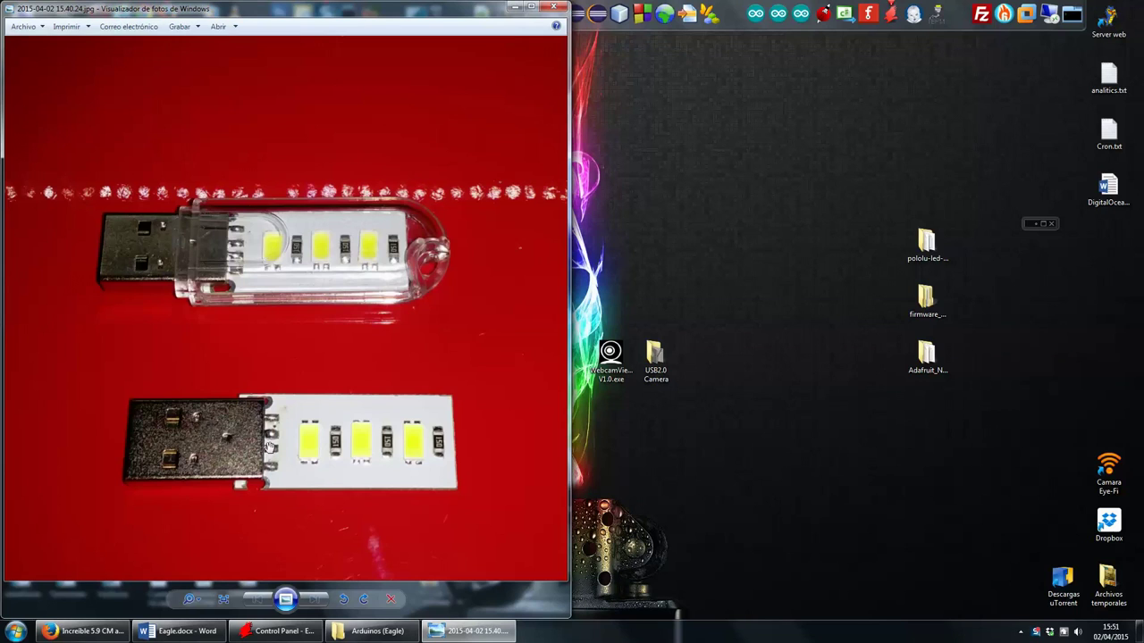
pyautogui.scroll(1, 270, 447)
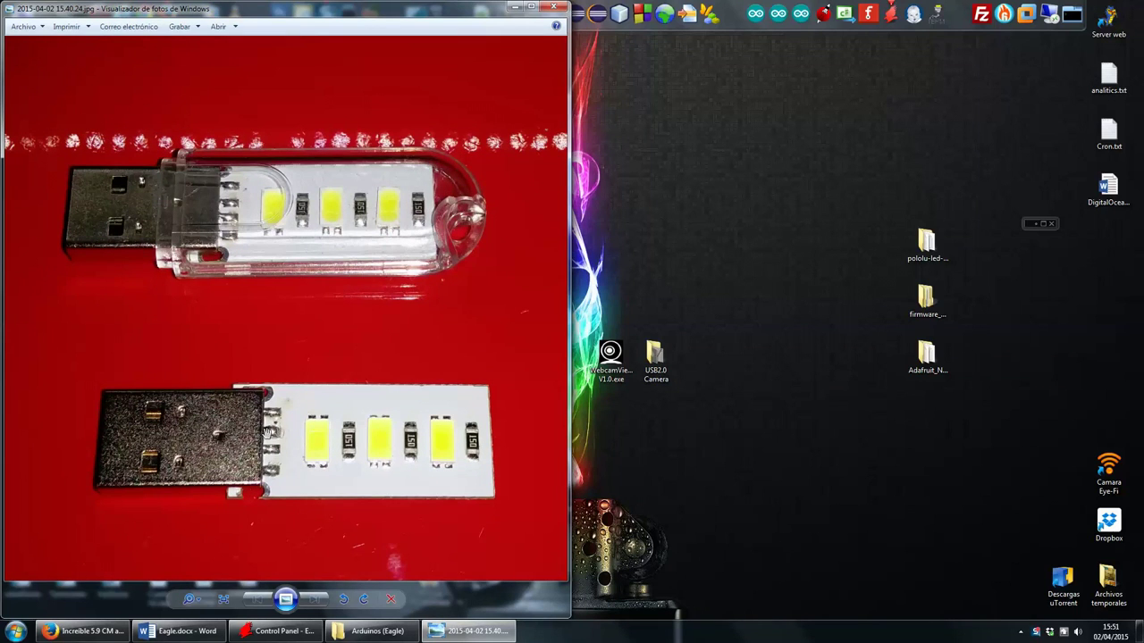
pyautogui.moveTo(266, 432); pyautogui.dragTo(234, 423)
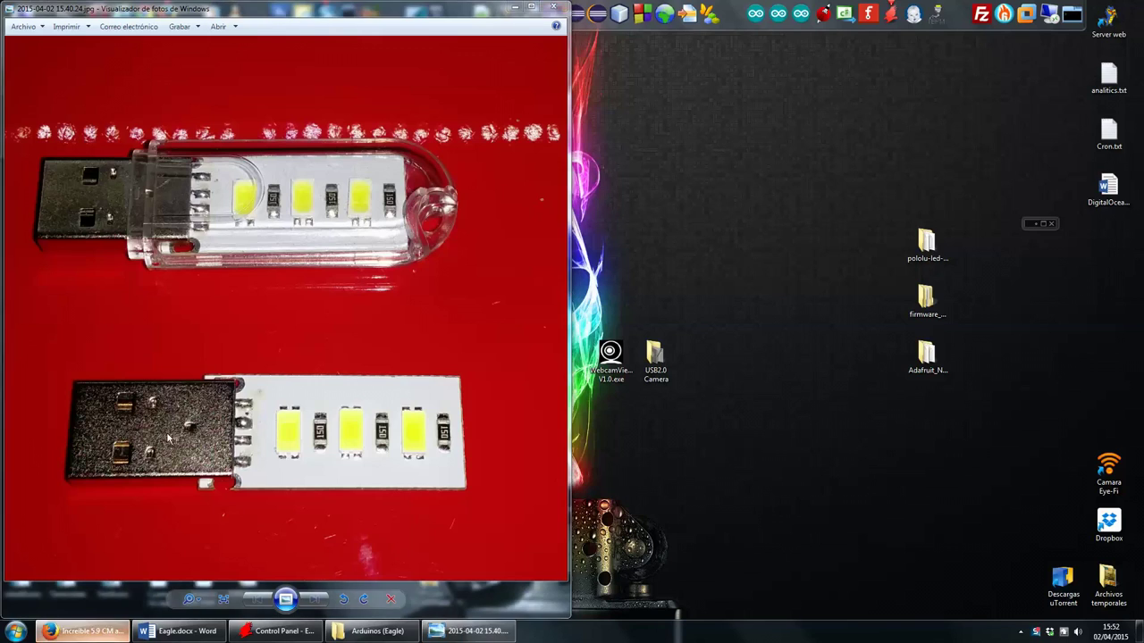
# Log into the blog's WordPress admin in a new tab and list all draft posts
pyautogui.click(85, 631)
pyautogui.click(398, 17)
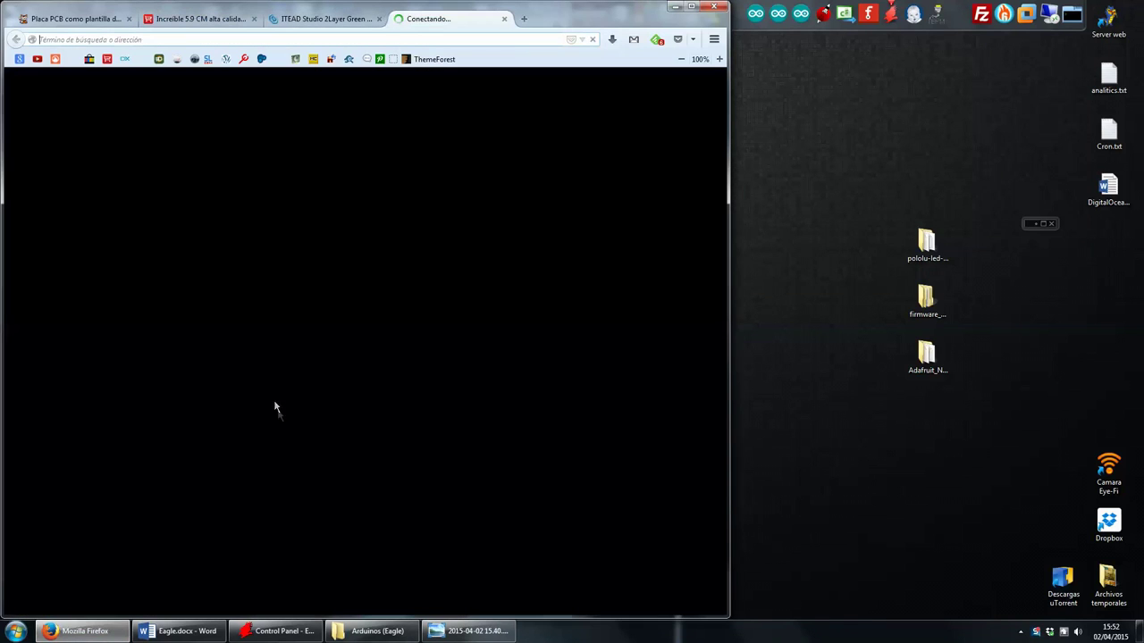
pyautogui.click(306, 465)
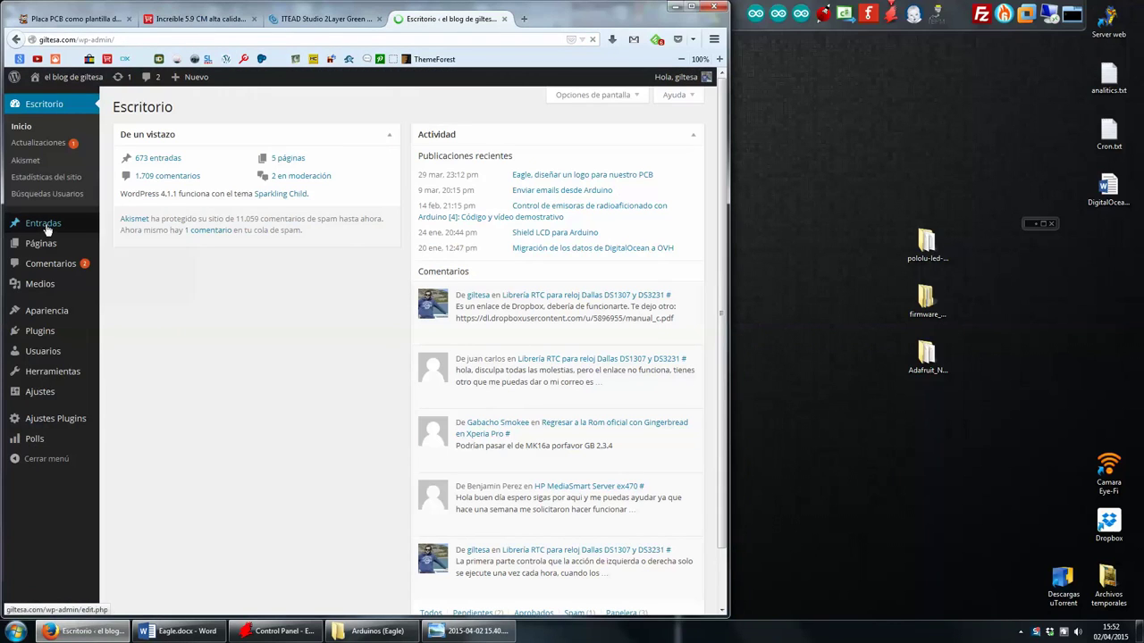
pyautogui.moveTo(43, 223)
pyautogui.click(163, 241)
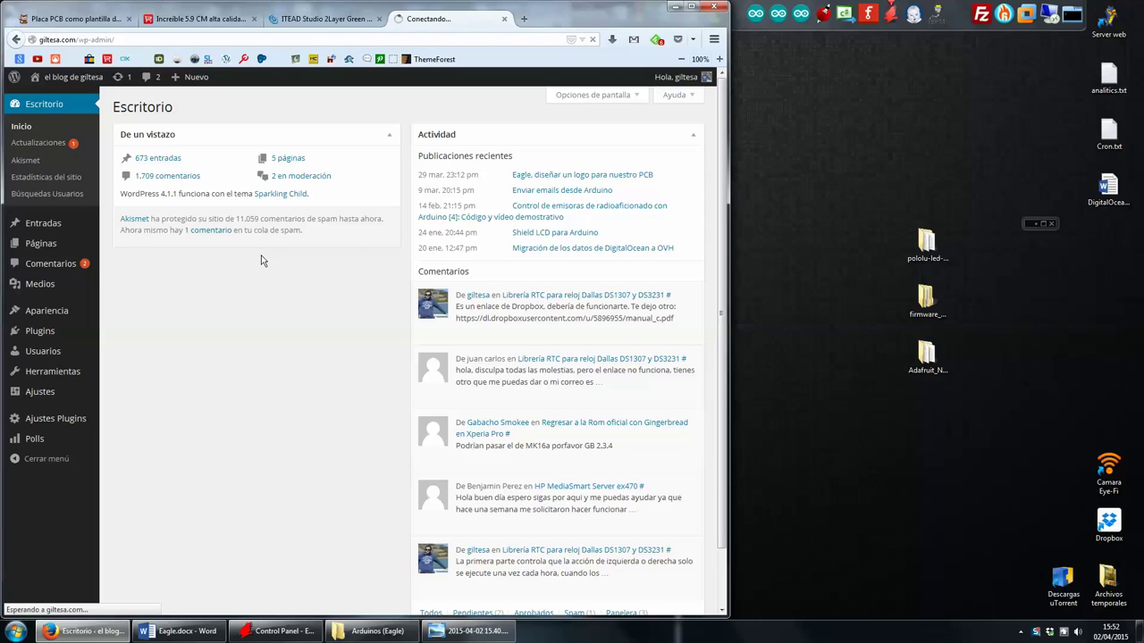
# Preview the WS2812B RGB LED draft post and scroll down to its WS2812 pin diagrams
pyautogui.click(285, 297)
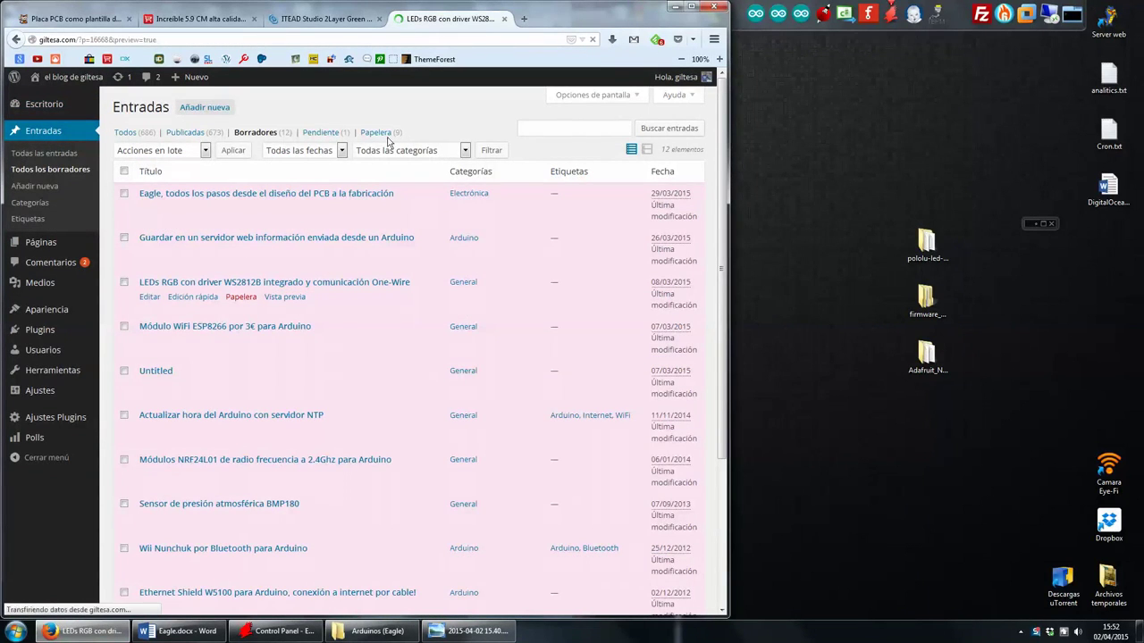
pyautogui.scroll(-3, 353, 257)
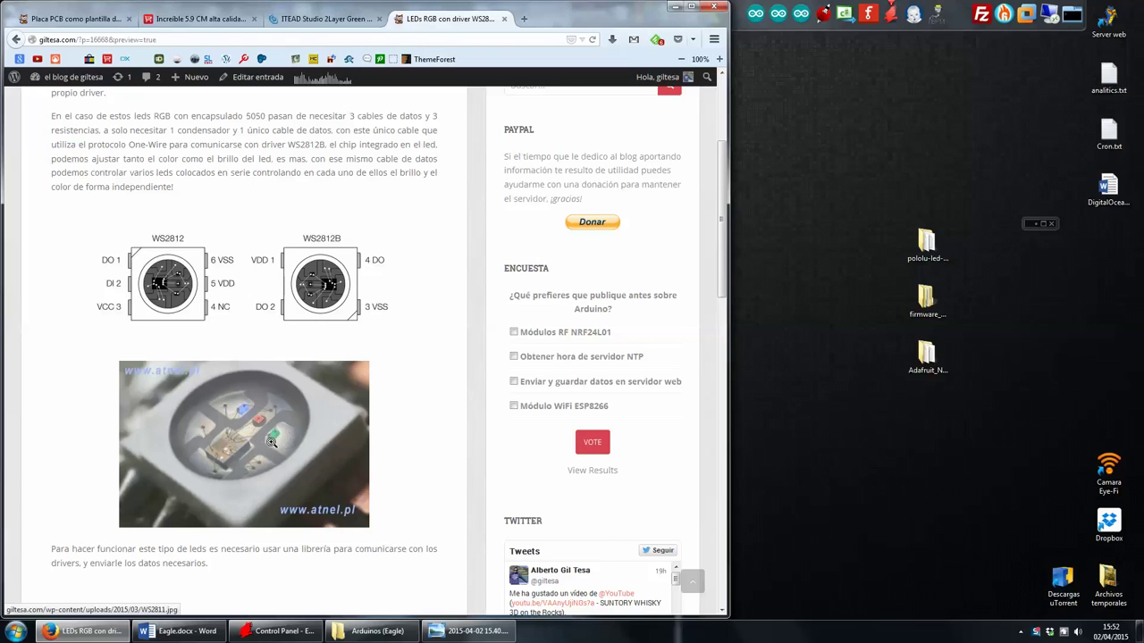
pyautogui.scroll(-1, 242, 358)
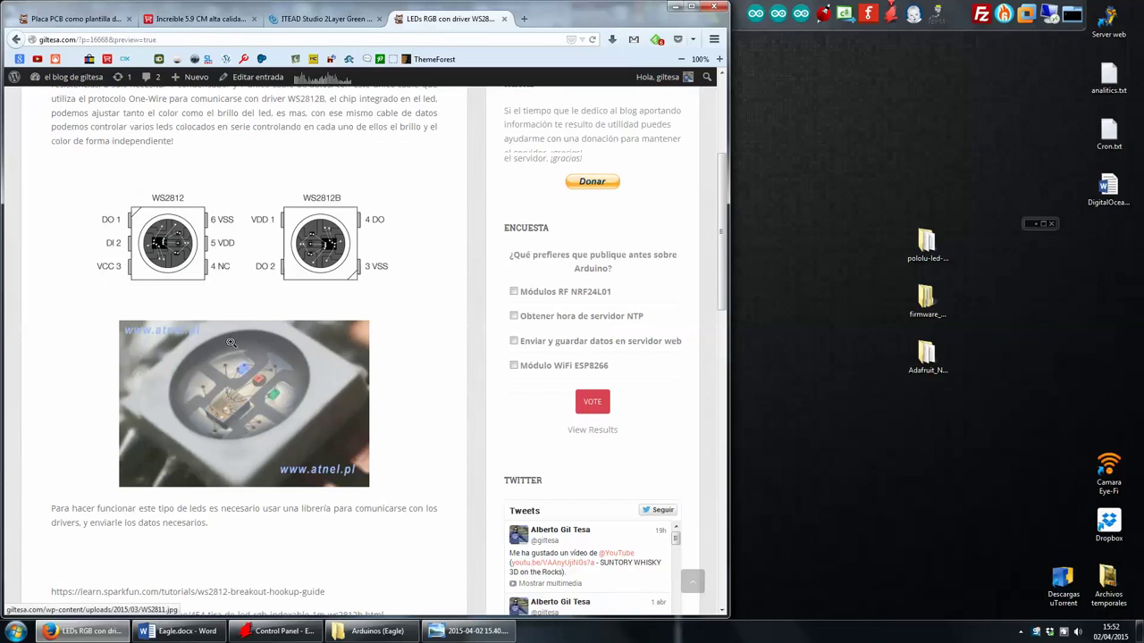
pyautogui.scroll(-1, 231, 342)
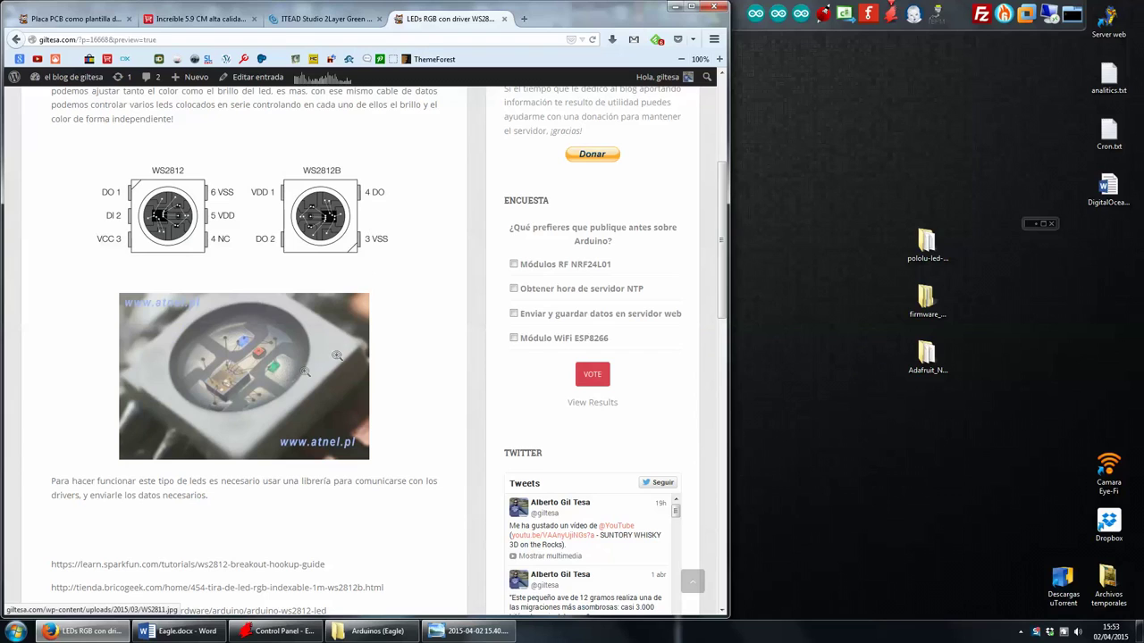
# Bring Photo Viewer forward, zoom into the USB LED sticks photo, then minimize the viewer
pyautogui.click(675, 10)
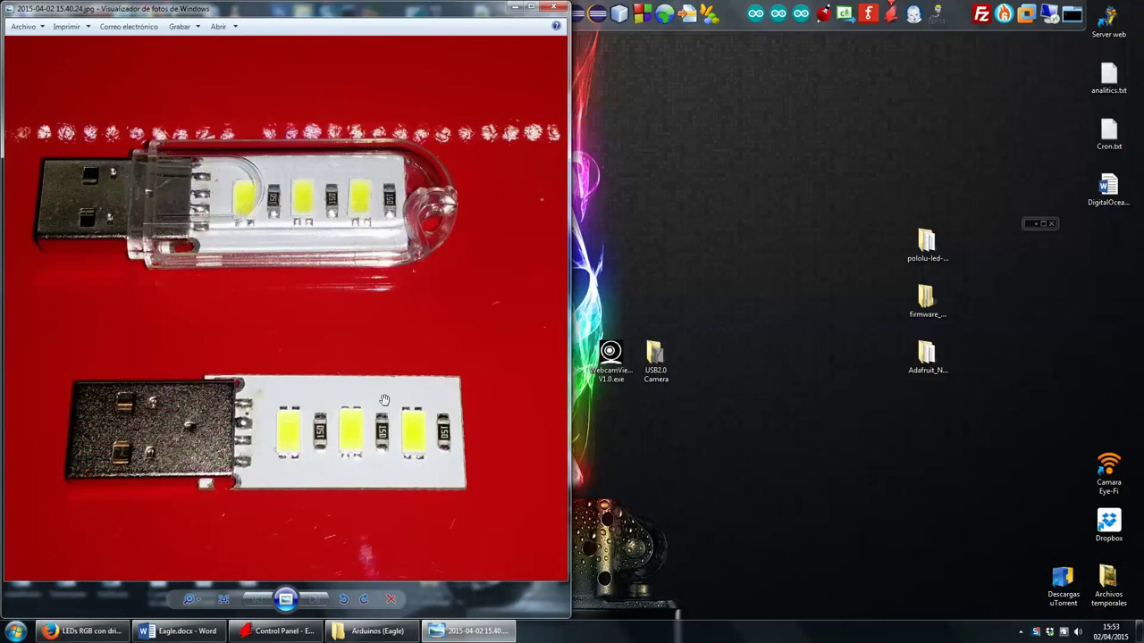
pyautogui.scroll(1, 364, 420)
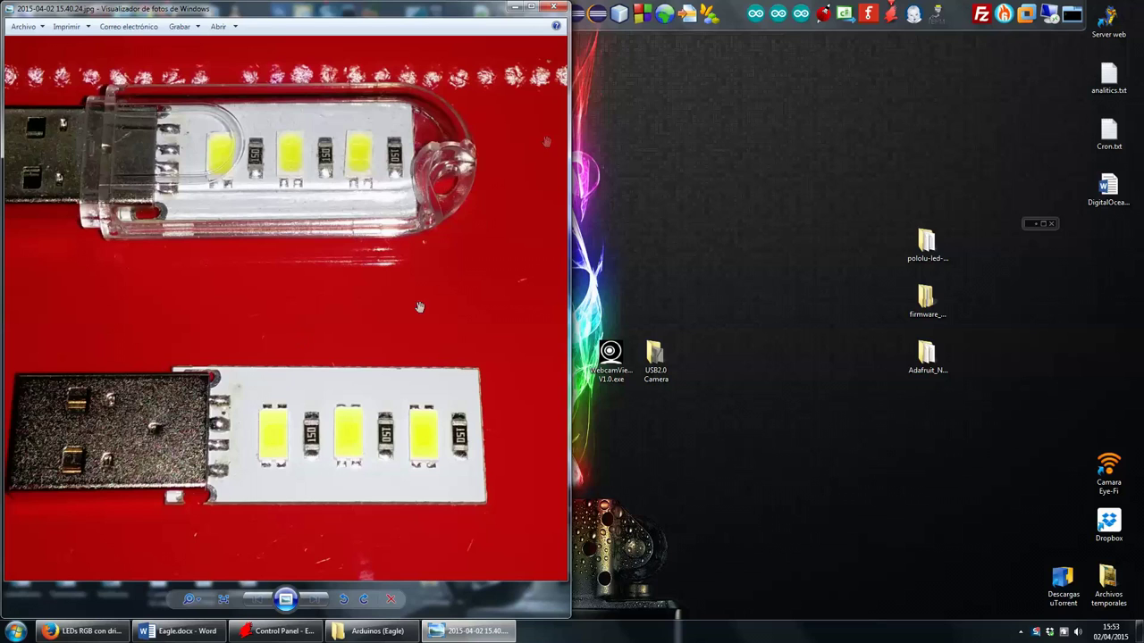
pyautogui.click(515, 6)
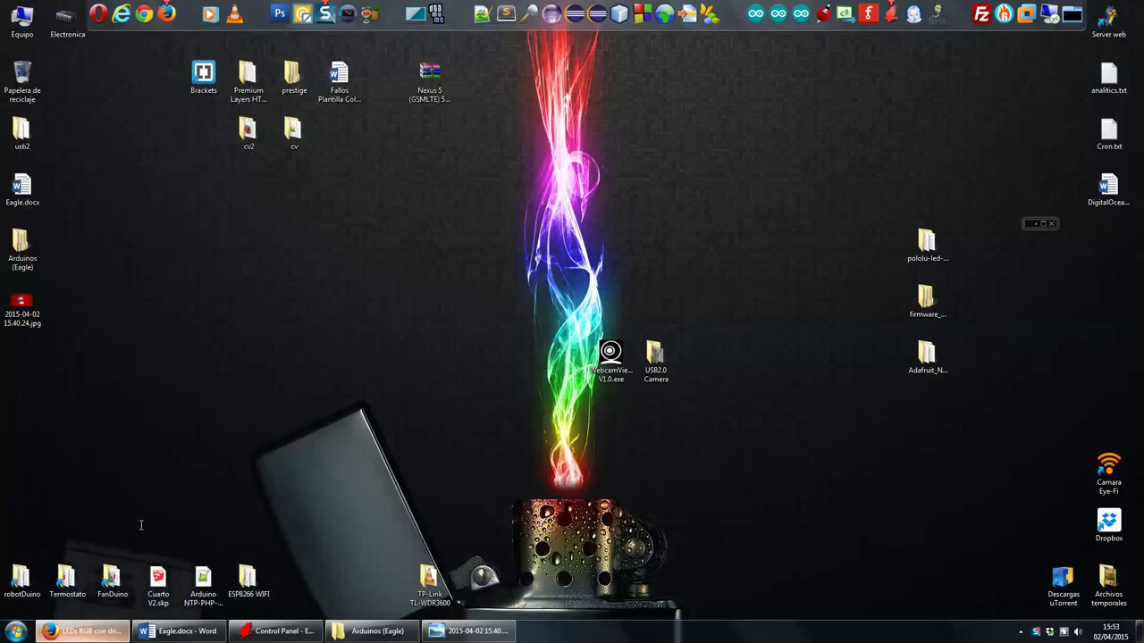
# Search Google Images for "Arduino leonardo" in a new tab and enlarge the first board image
pyautogui.click(83, 631)
pyautogui.click(524, 18)
pyautogui.write('Arduino leona')
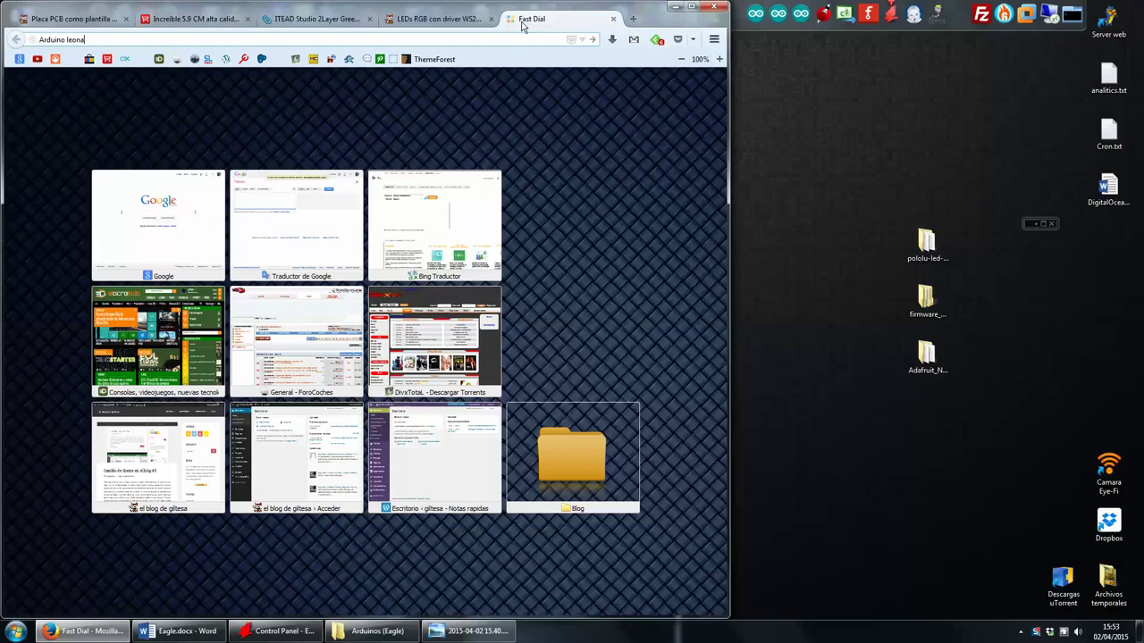
pyautogui.write('rdo')
pyautogui.press('Return')
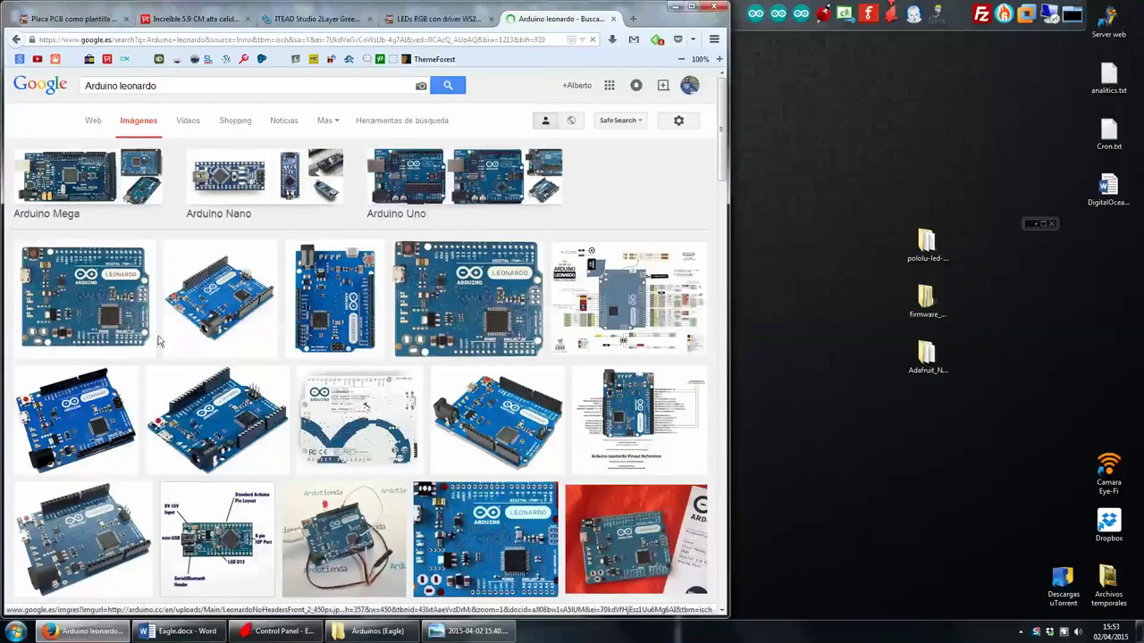
pyautogui.click(161, 348)
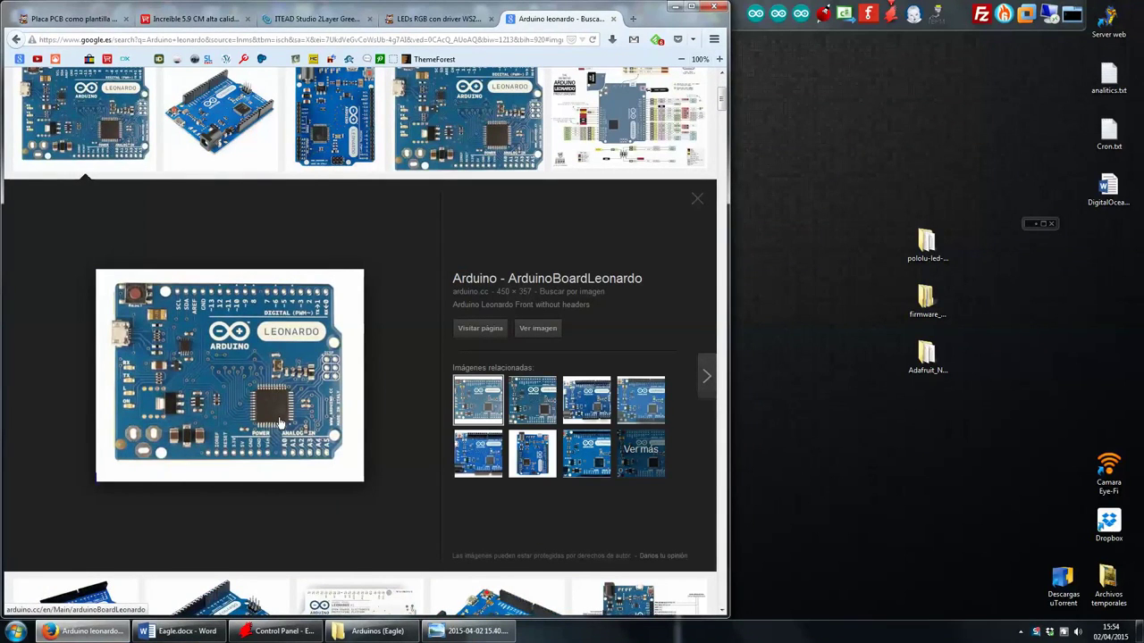
pyautogui.scroll(-1, 282, 411)
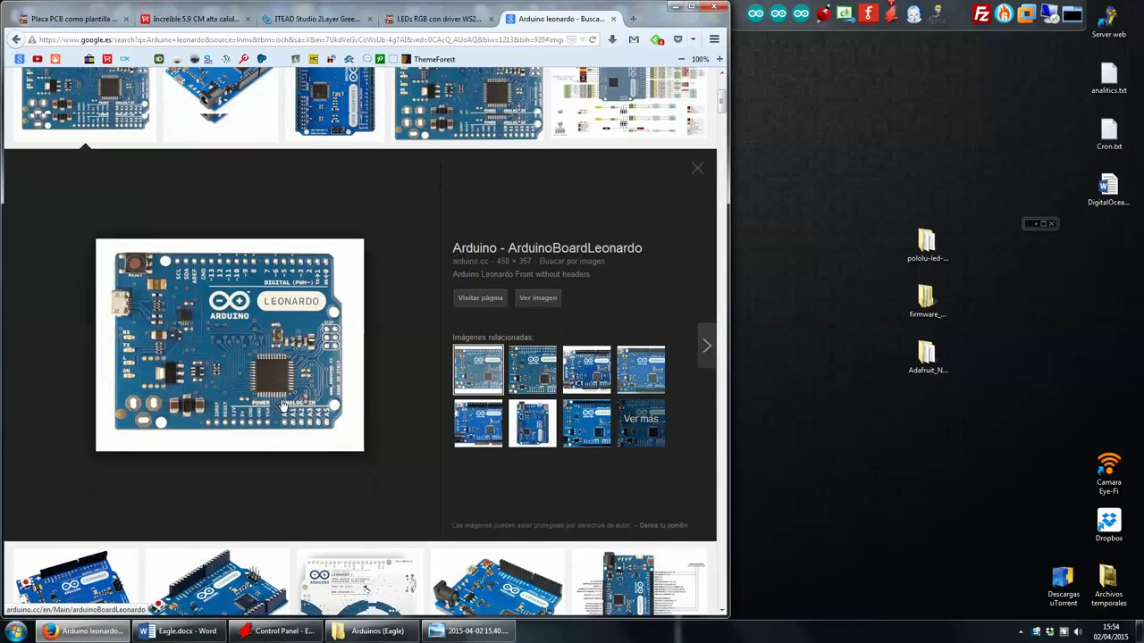
pyautogui.scroll(-3, 281, 407)
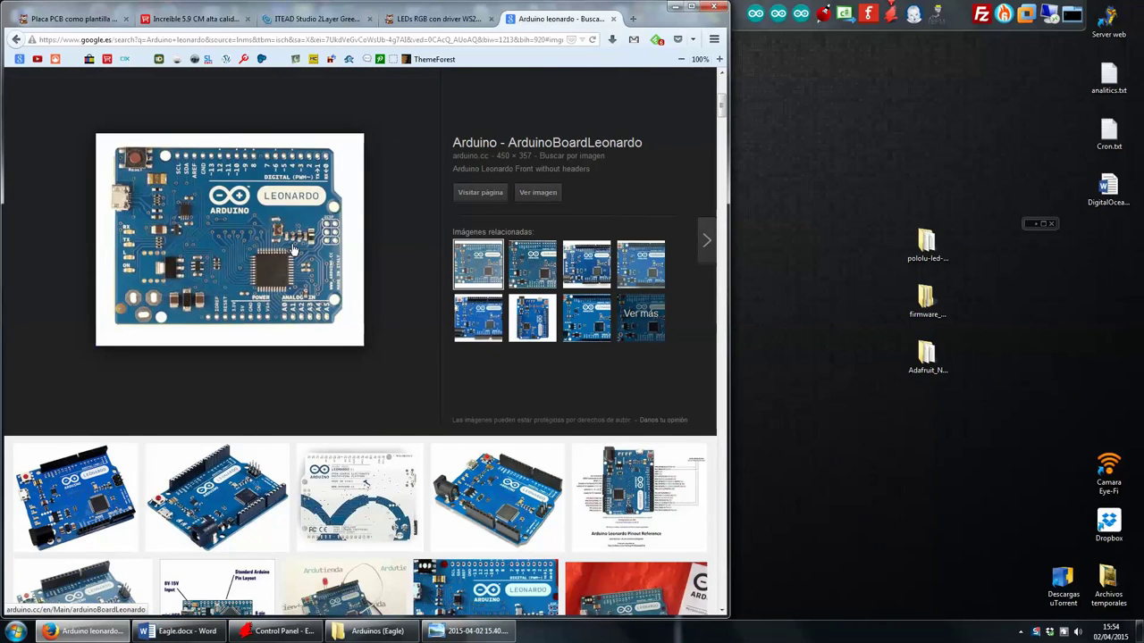
pyautogui.scroll(-4, 279, 257)
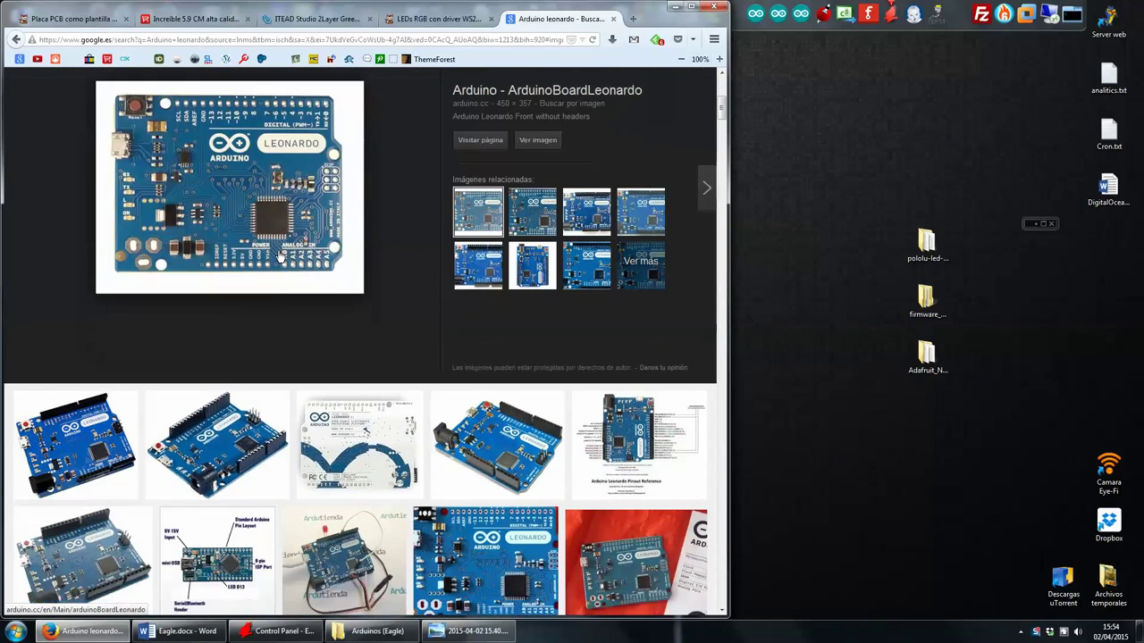
# Switch to web results and select the chip name ATmega32u4 in the arduino.cc snippet
pyautogui.click(193, 87)
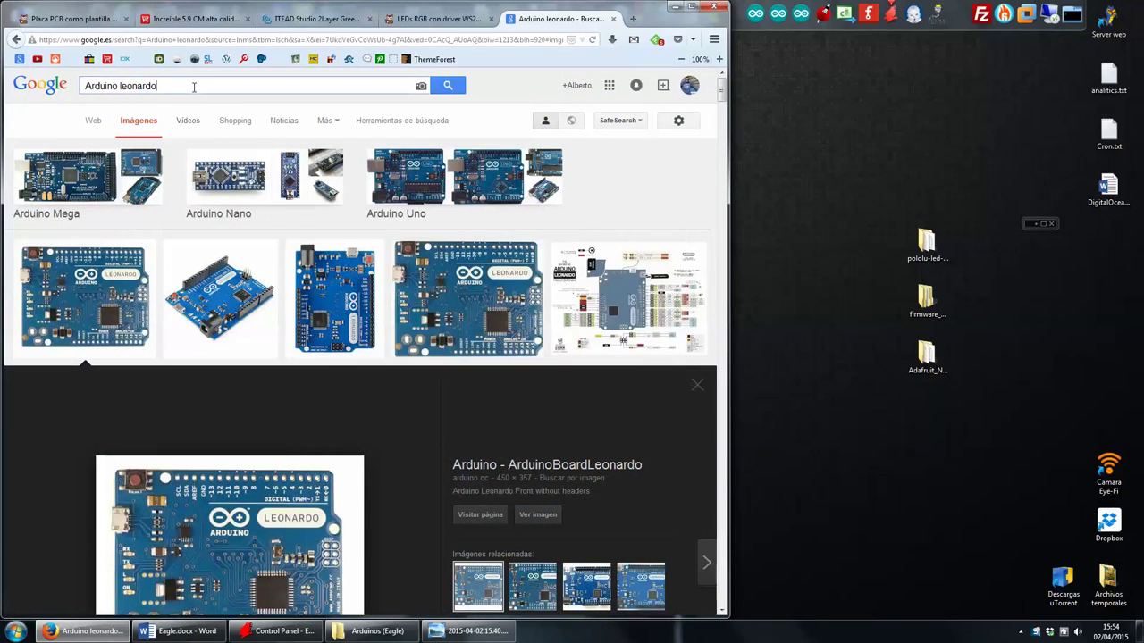
pyautogui.click(94, 121)
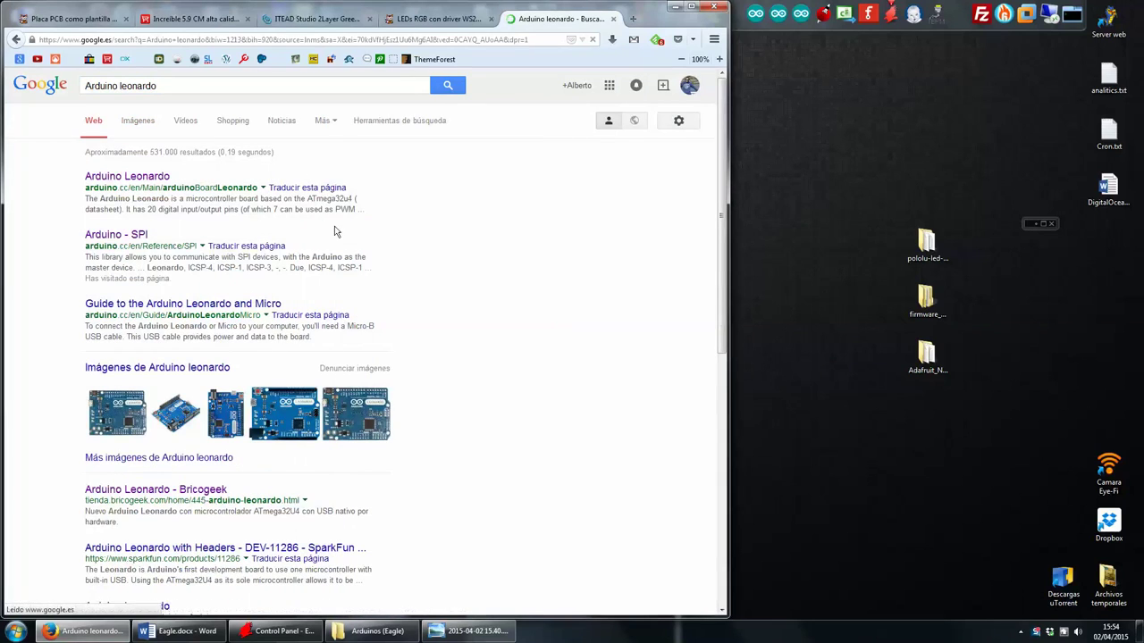
pyautogui.doubleClick(328, 200)
pyautogui.hotkey('ctrl', 'c')
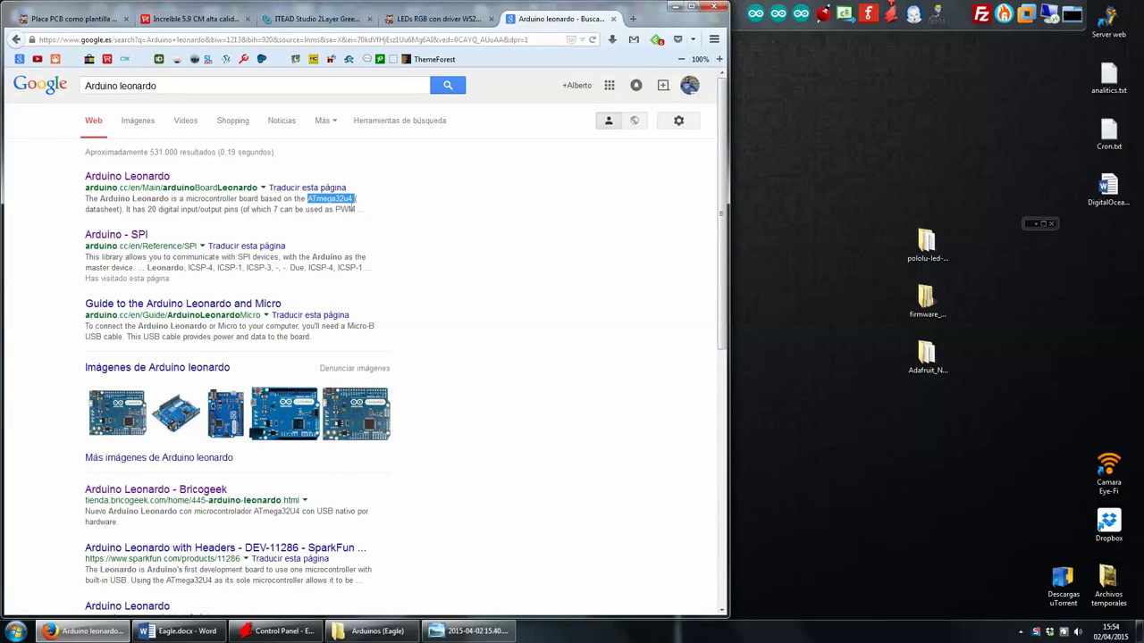
# Replace the query with "ATmega32u4 QFN" and run the image search
pyautogui.tripleClick(153, 85)
pyautogui.hotkey('ctrl', 'v')
pyautogui.write('QF')
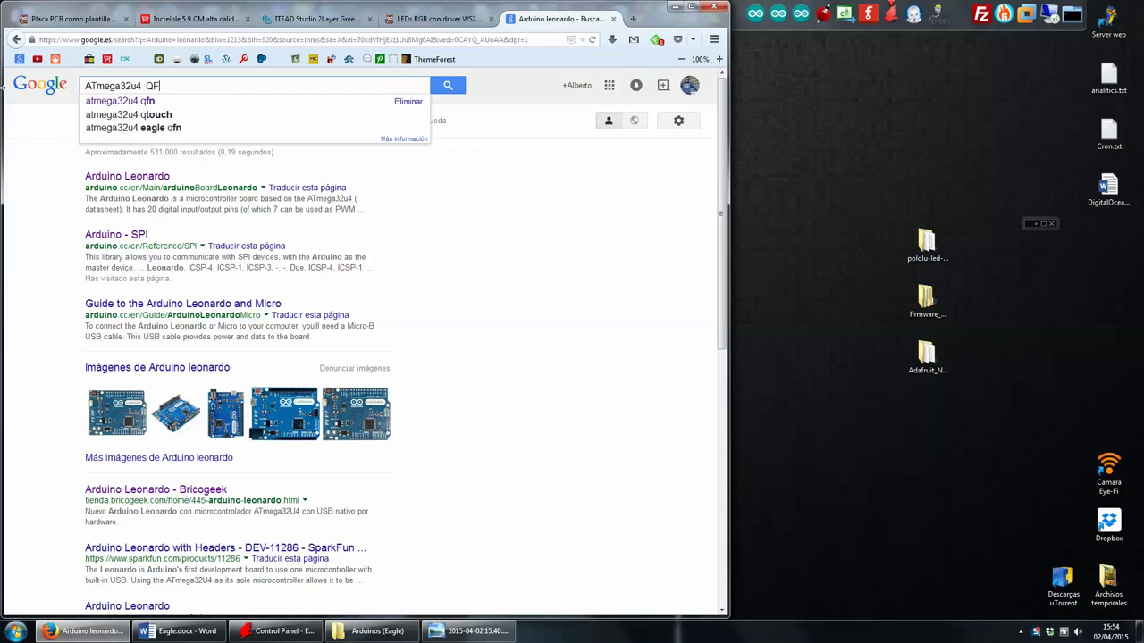
pyautogui.write('N')
pyautogui.press('Return')
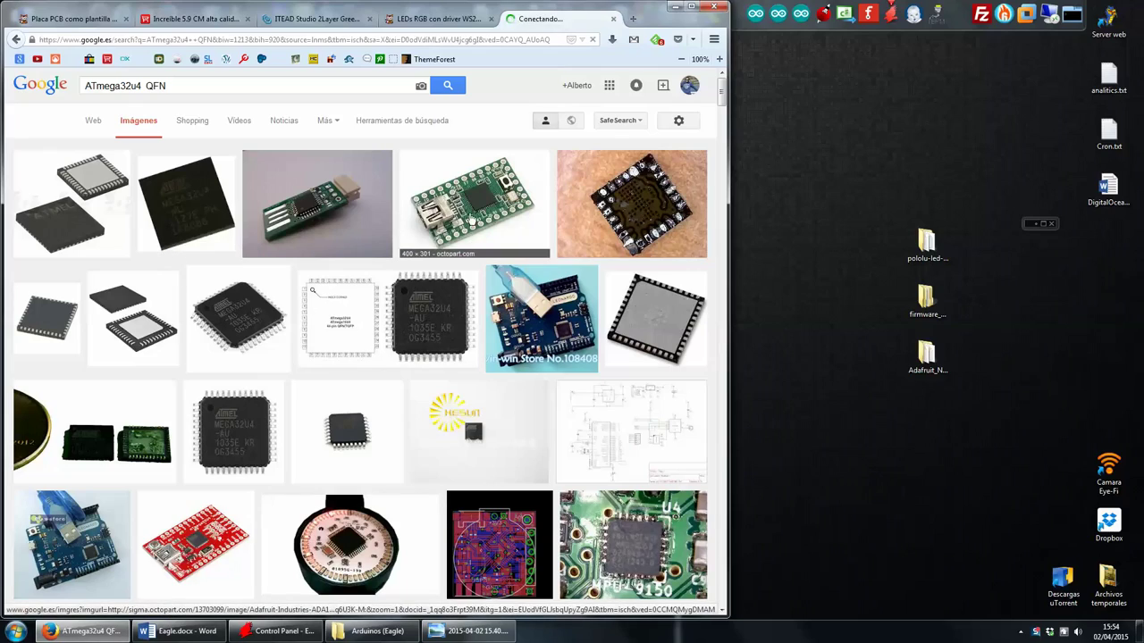
# Scroll the QFN image results and enlarge the Screaming Circuits QFN PCB layout picture
pyautogui.scroll(-2, 611, 313)
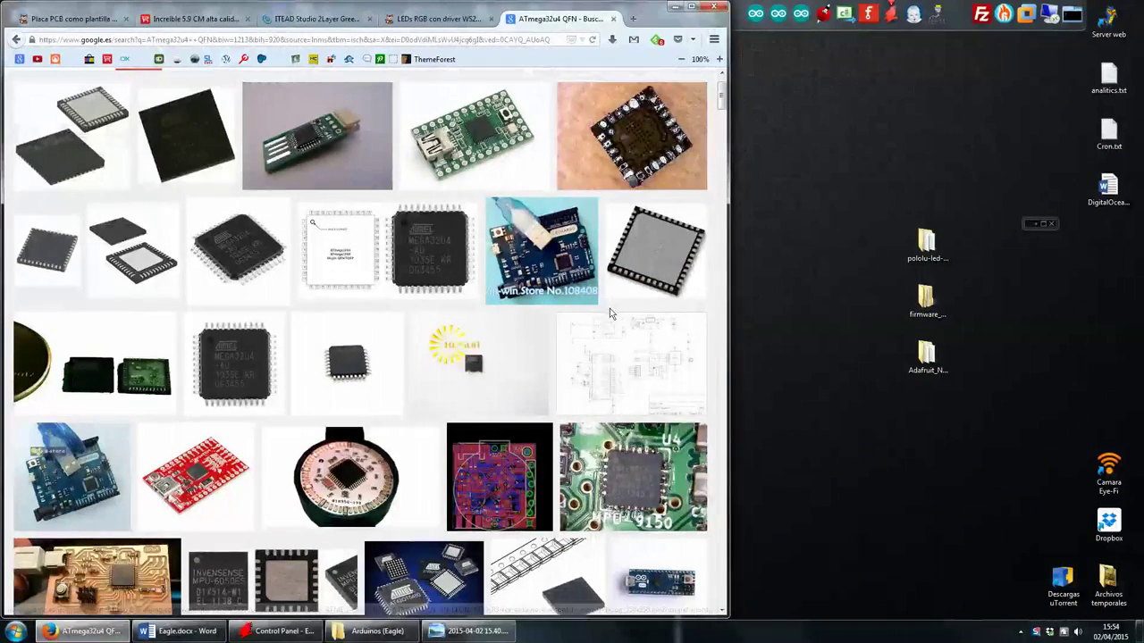
pyautogui.scroll(-5, 611, 313)
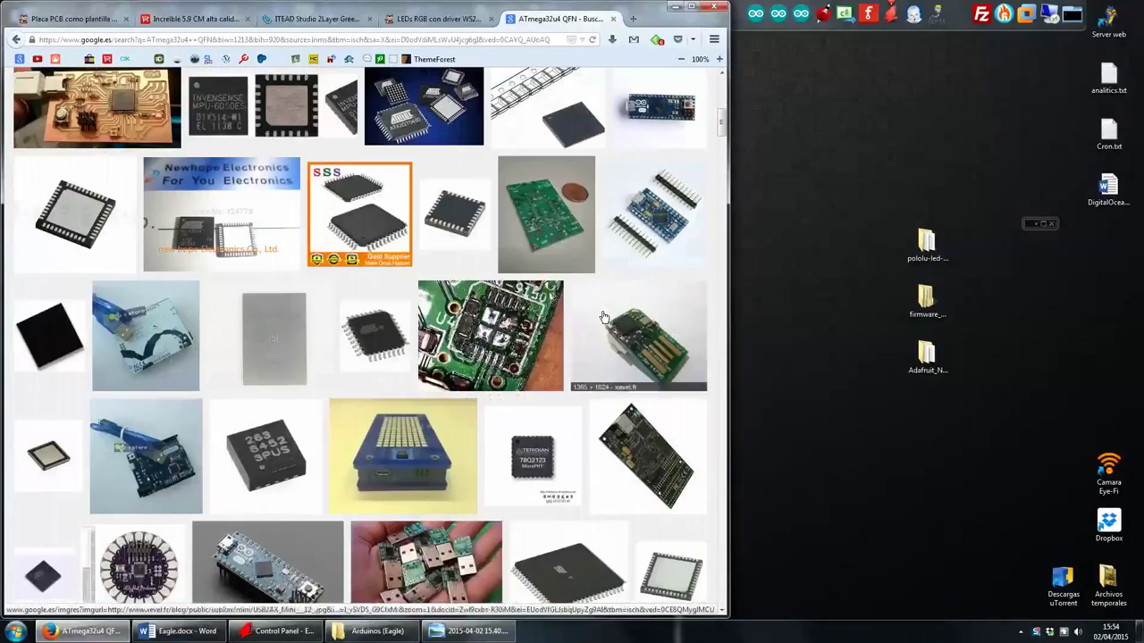
pyautogui.scroll(-4, 604, 317)
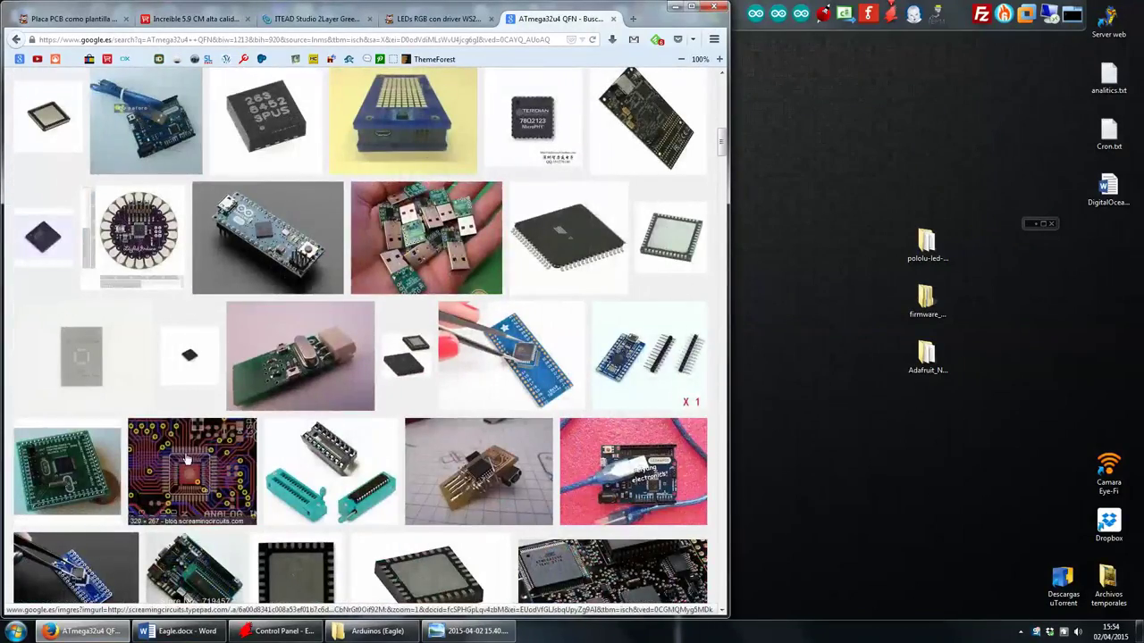
pyautogui.click(210, 463)
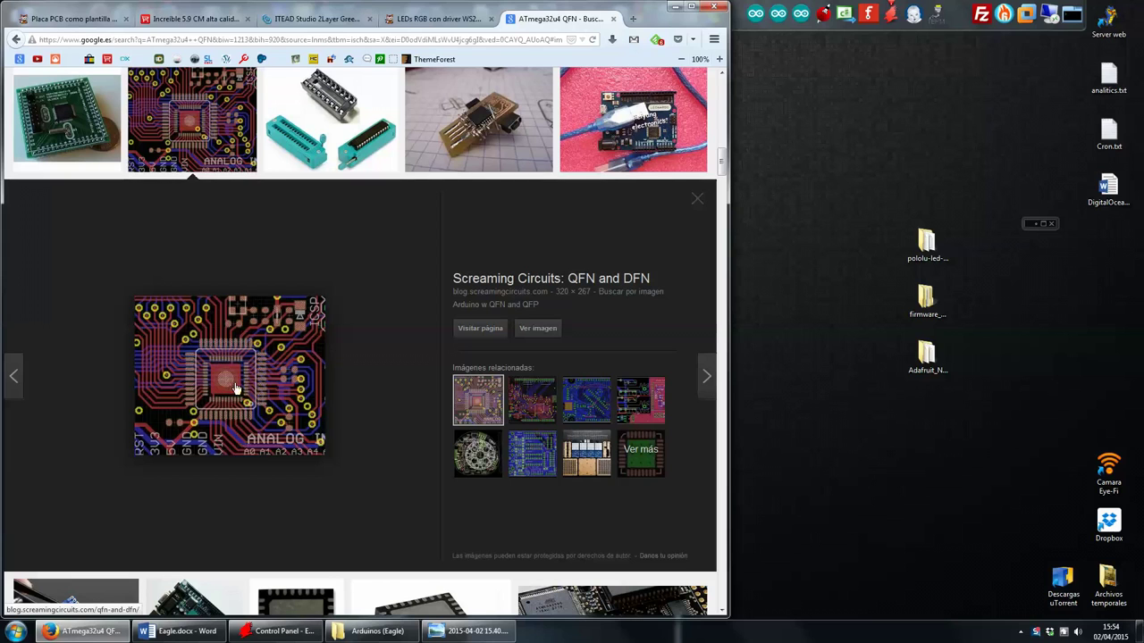
pyautogui.scroll(3, 412, 423)
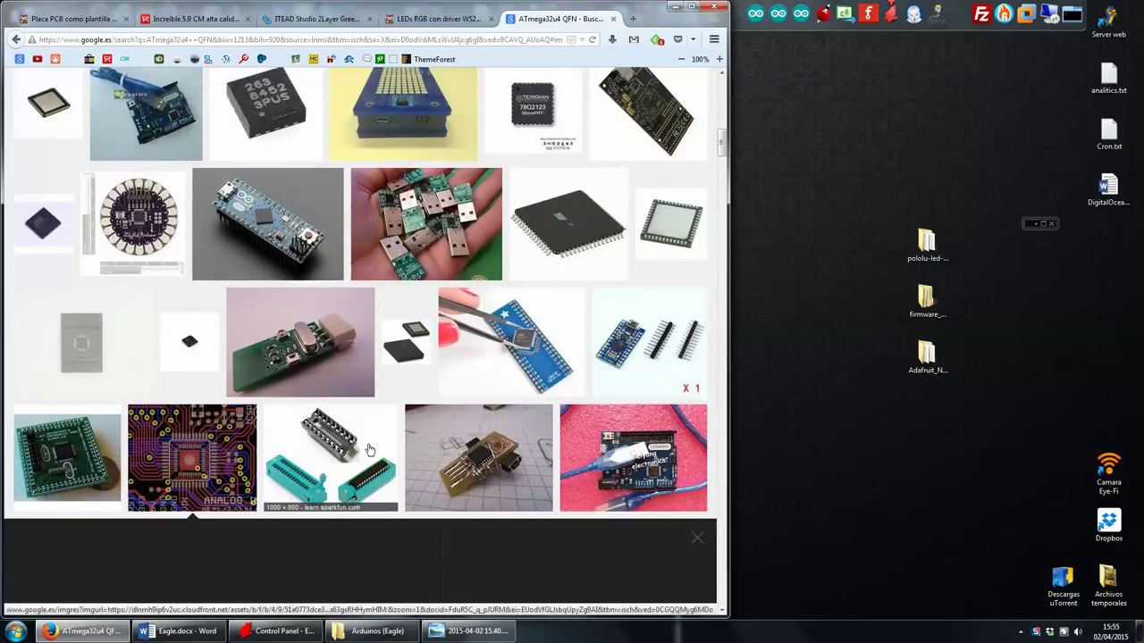
pyautogui.scroll(10, 342, 448)
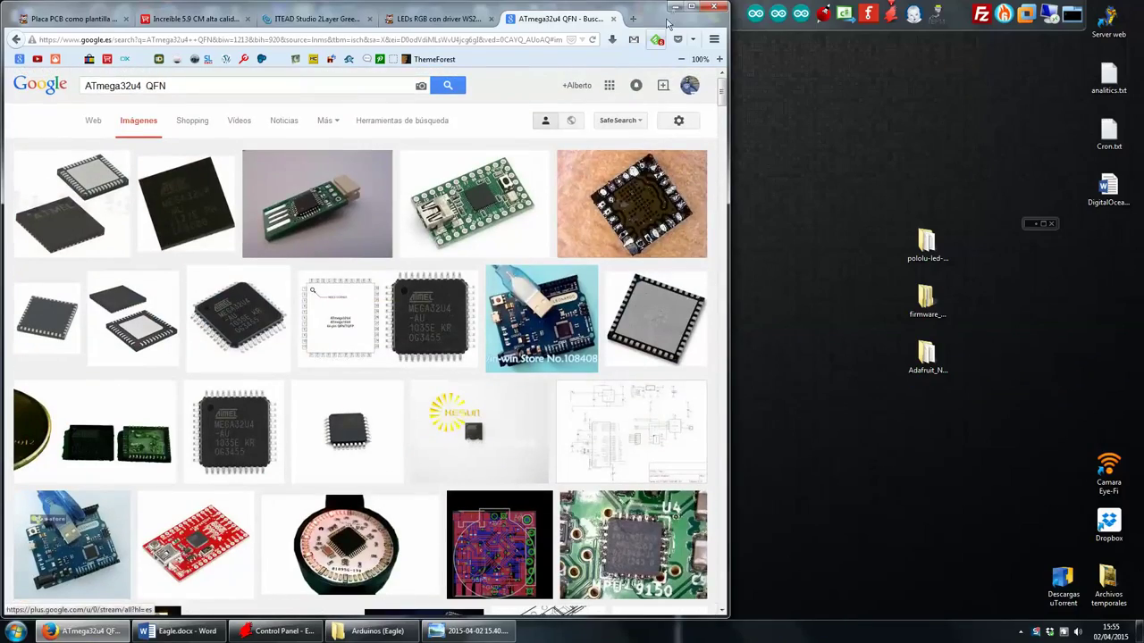
# Look over the Arduinos (Eagle) board folders, then load arduino.cc in Firefox
pyautogui.click(675, 6)
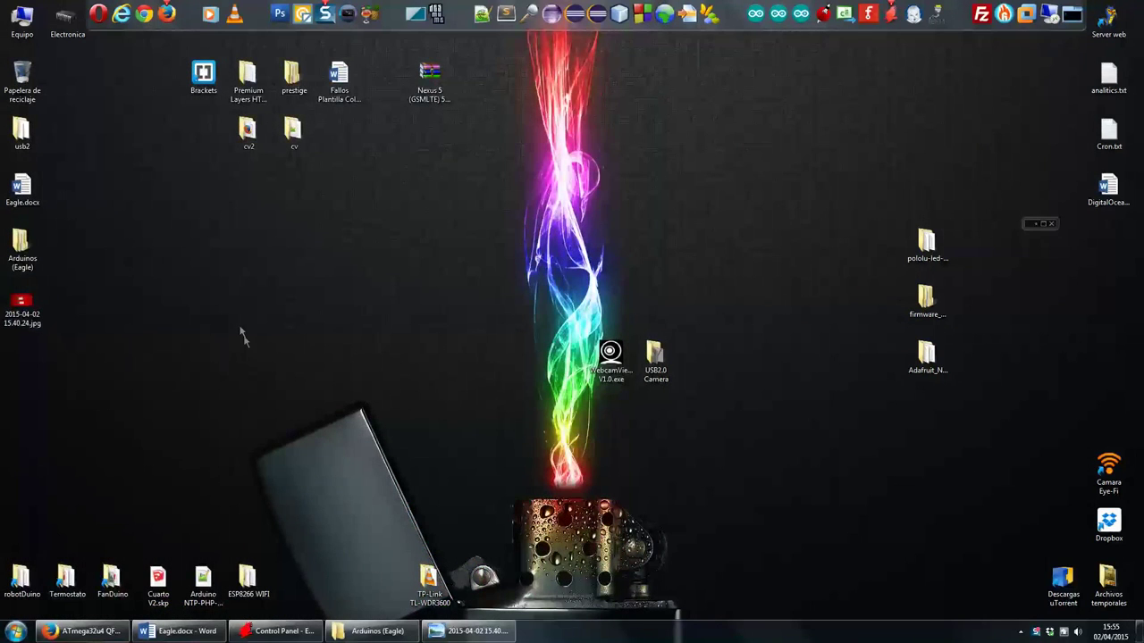
pyautogui.doubleClick(33, 266)
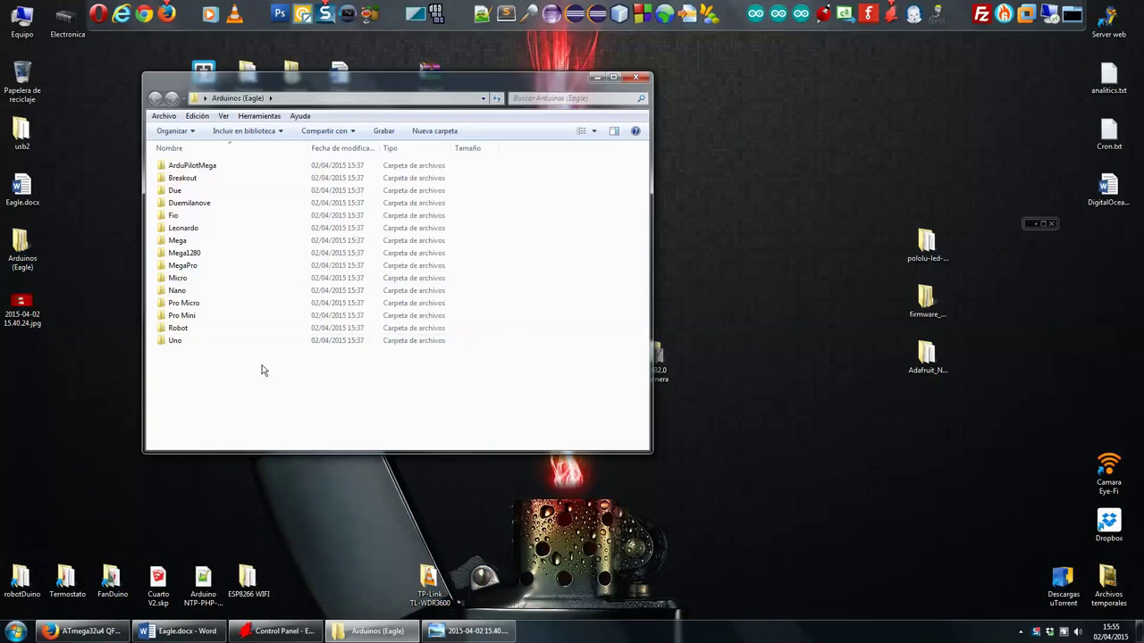
pyautogui.click(85, 630)
pyautogui.click(306, 40)
pyautogui.write('Arduino')
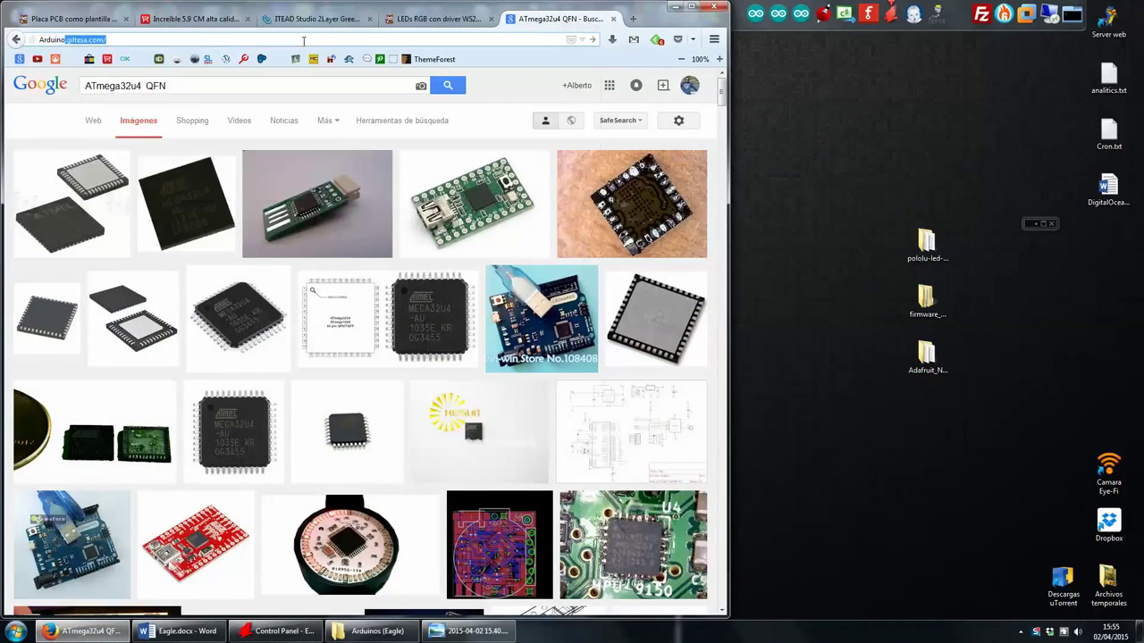
pyautogui.write('.cc')
pyautogui.press('Return')
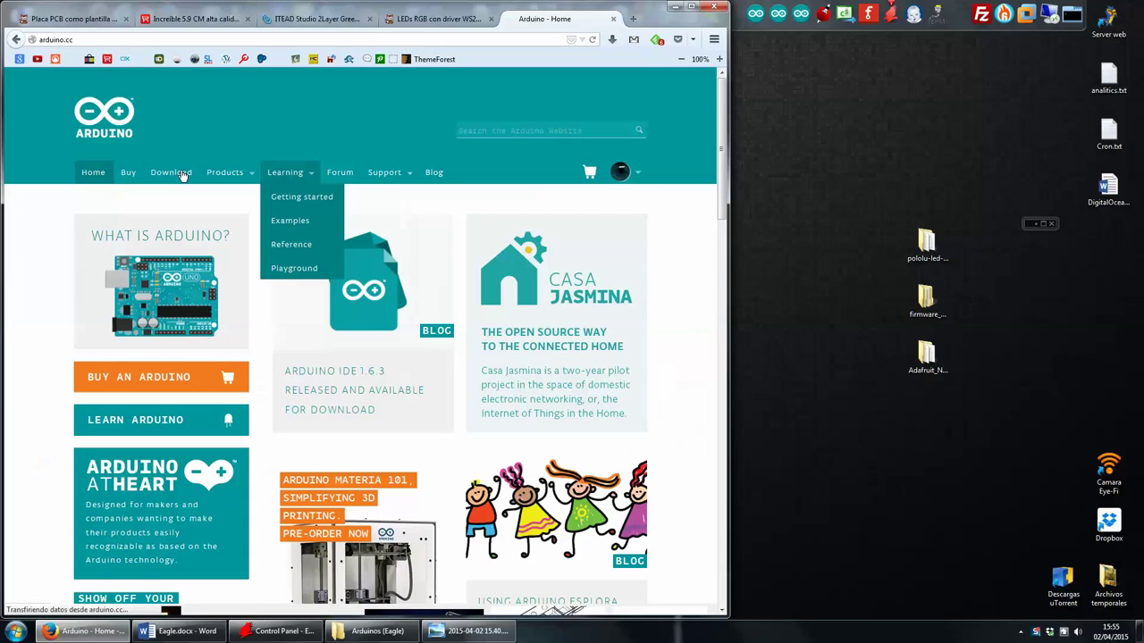
# Go from the arduino.cc products page to the Arduino Leonardo board page
pyautogui.moveTo(225, 173)
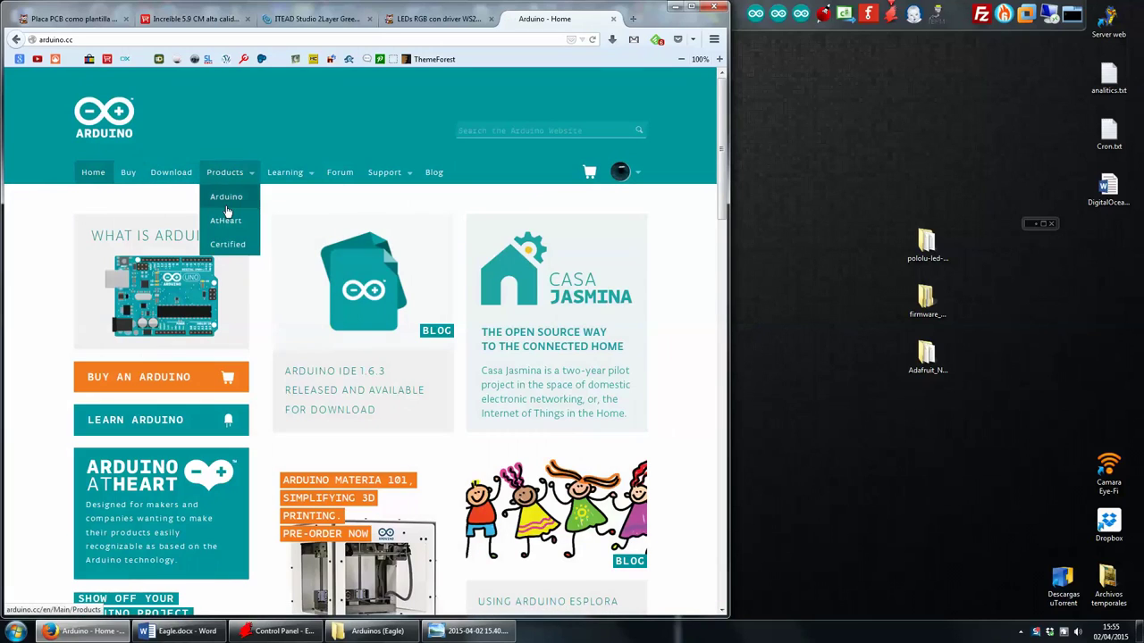
pyautogui.click(228, 206)
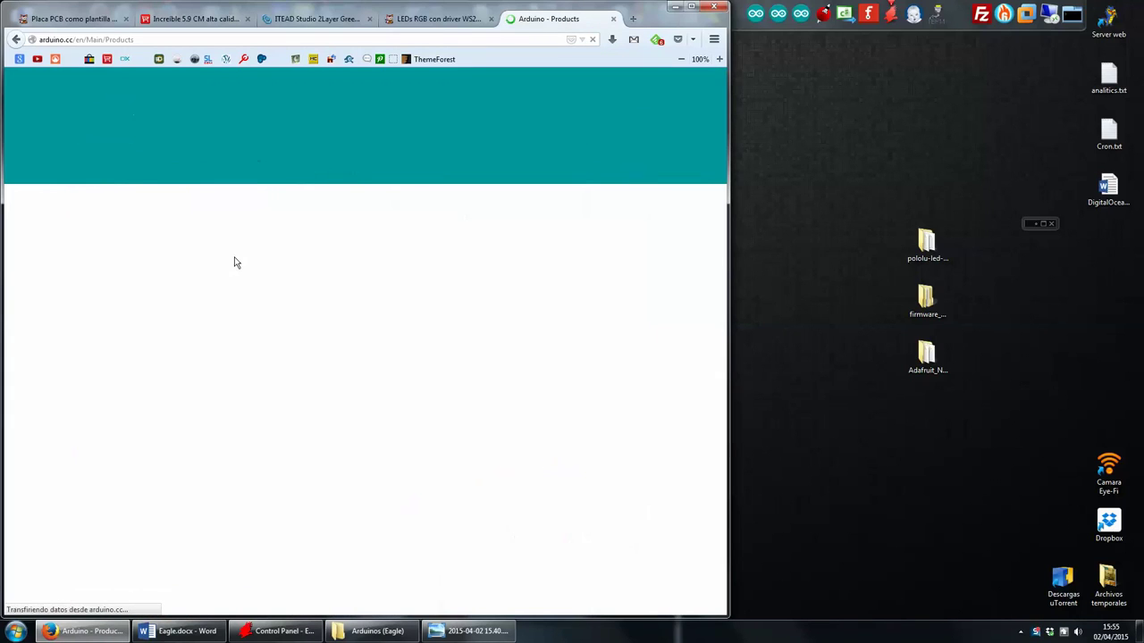
pyautogui.scroll(-3, 251, 288)
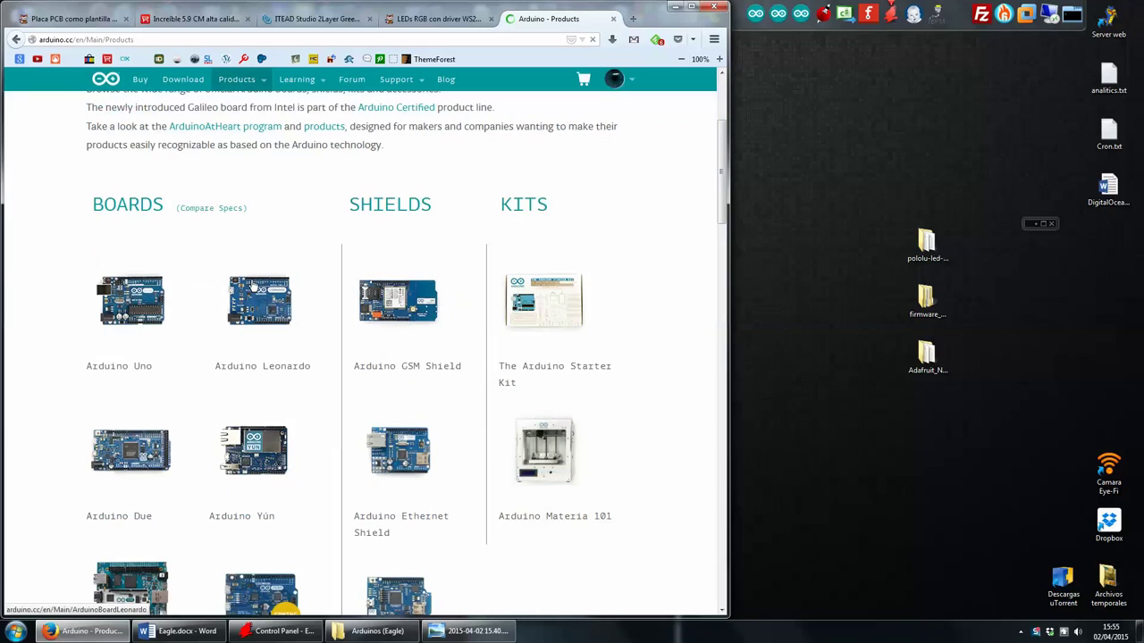
pyautogui.click(336, 331)
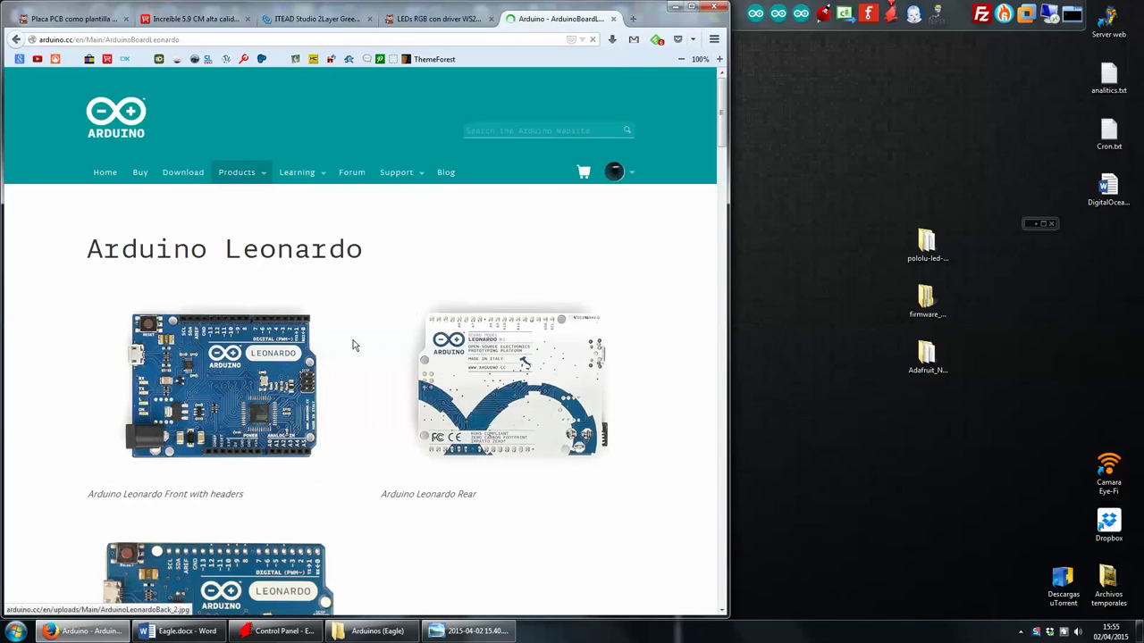
# Read down the Leonardo page, then return to its Schematic & Reference Design section
pyautogui.scroll(-1, 353, 346)
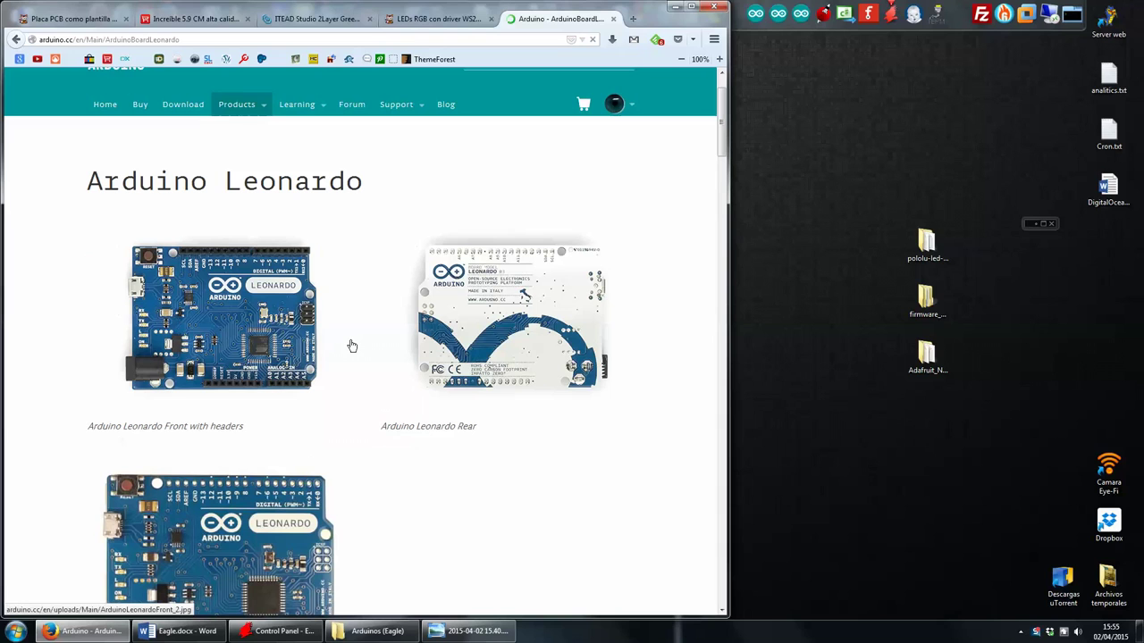
pyautogui.scroll(-1, 352, 346)
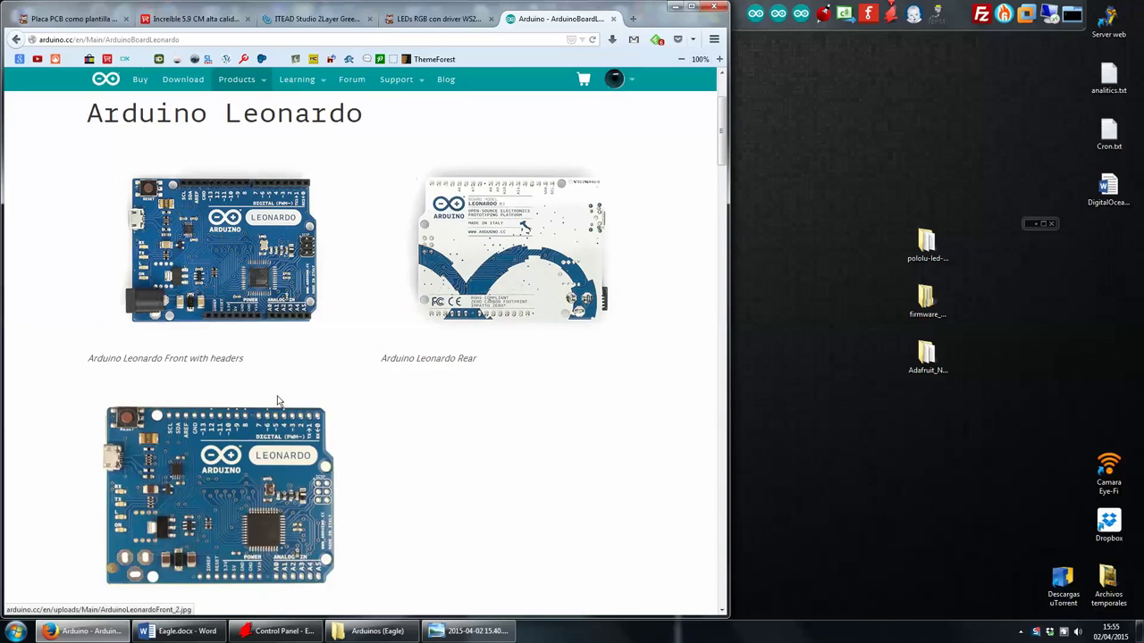
pyautogui.scroll(-5, 363, 402)
pyautogui.scroll(-10, 357, 403)
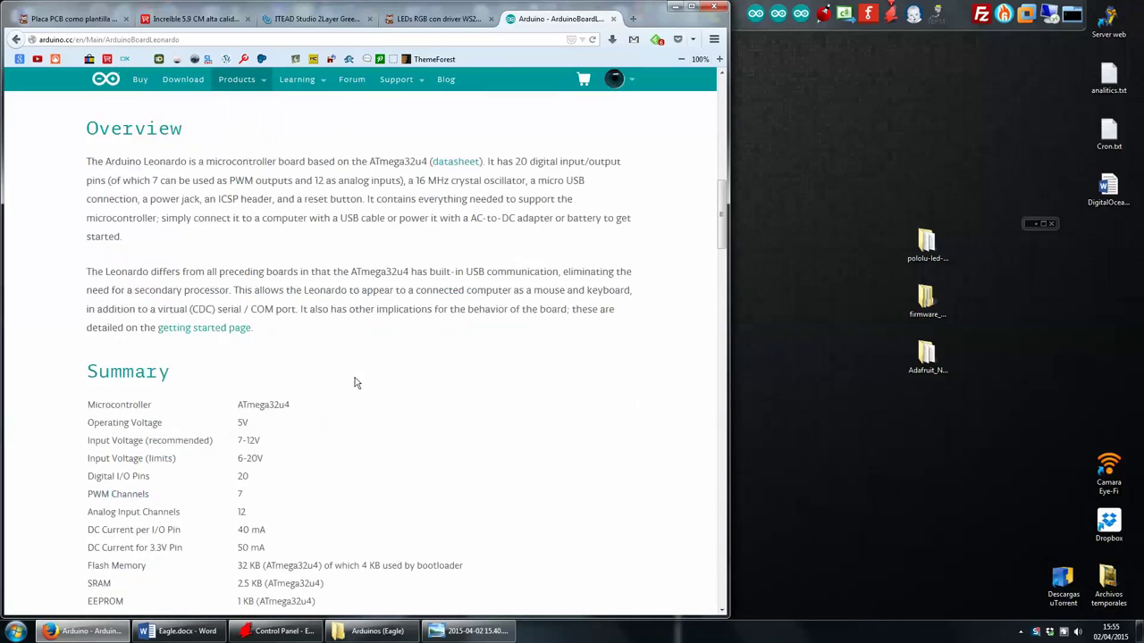
pyautogui.scroll(-10, 344, 362)
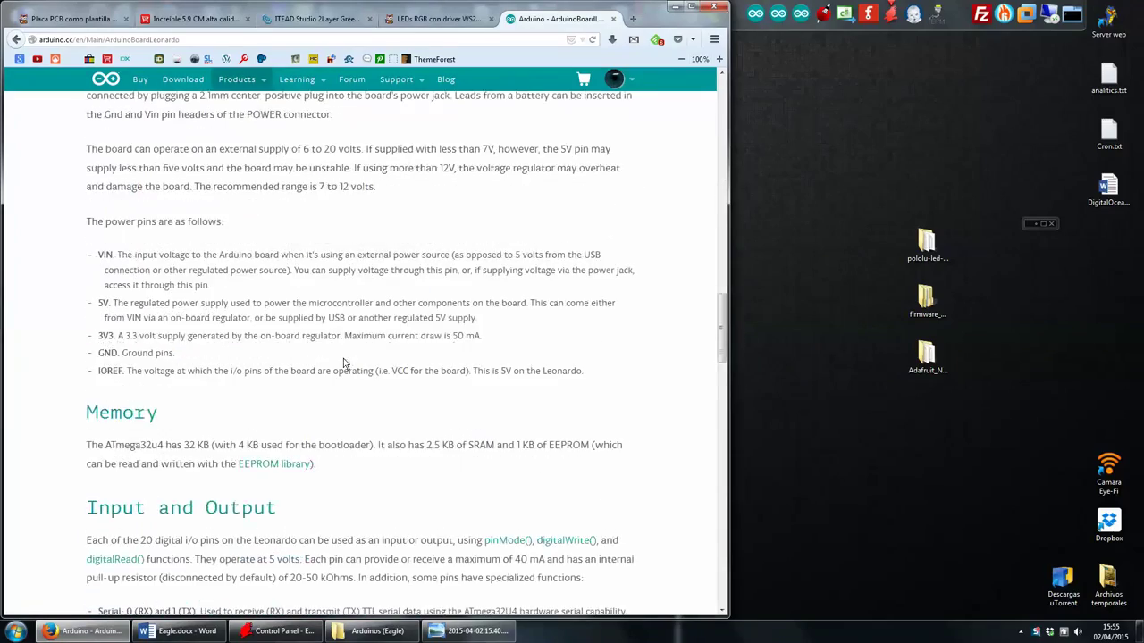
pyautogui.scroll(-10, 339, 361)
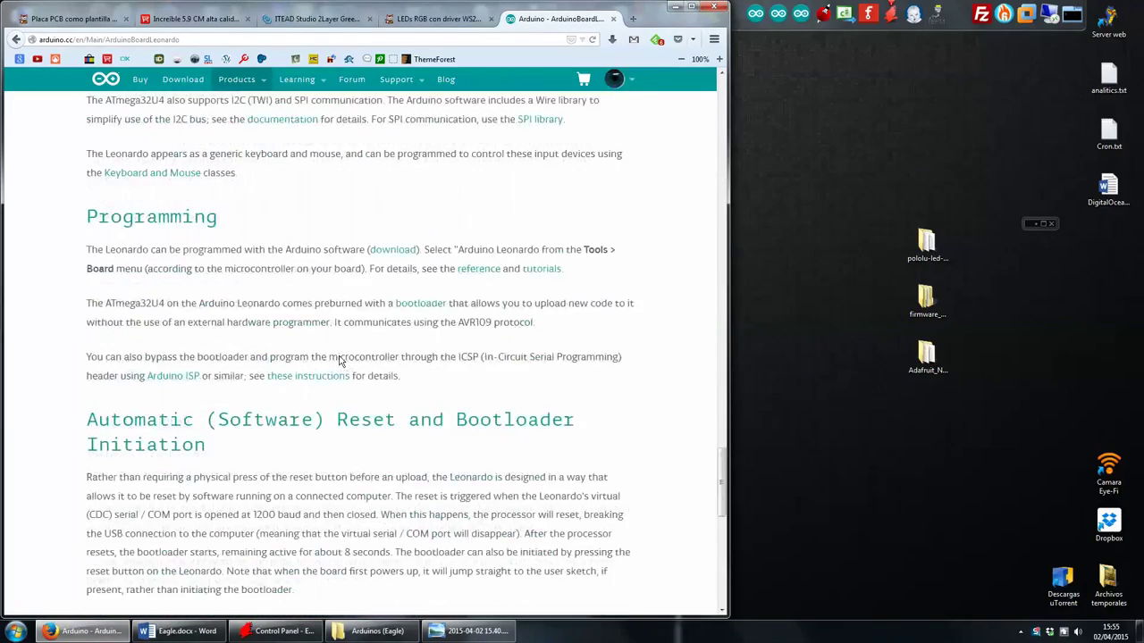
pyautogui.scroll(10, 338, 361)
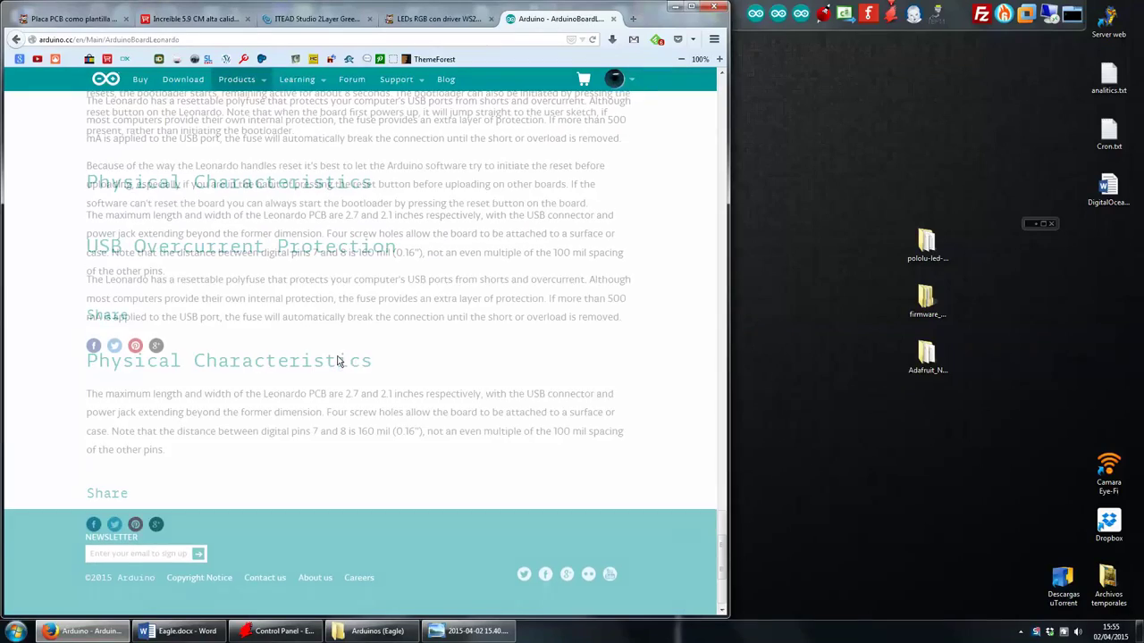
pyautogui.scroll(10, 337, 361)
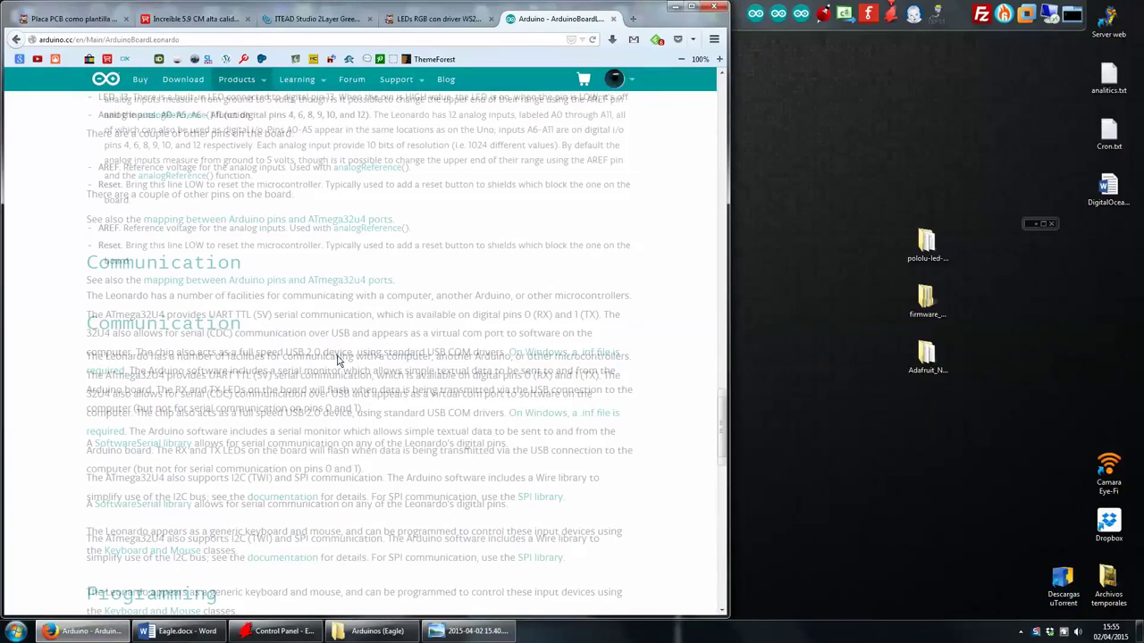
pyautogui.scroll(3, 337, 361)
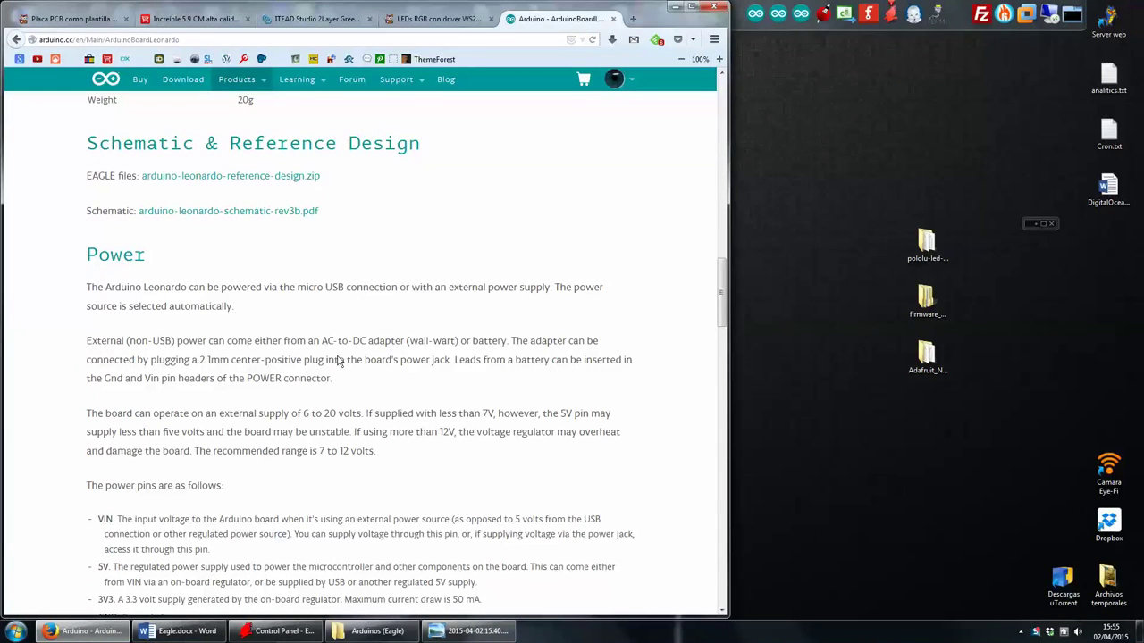
pyautogui.scroll(2, 338, 361)
pyautogui.click(294, 346)
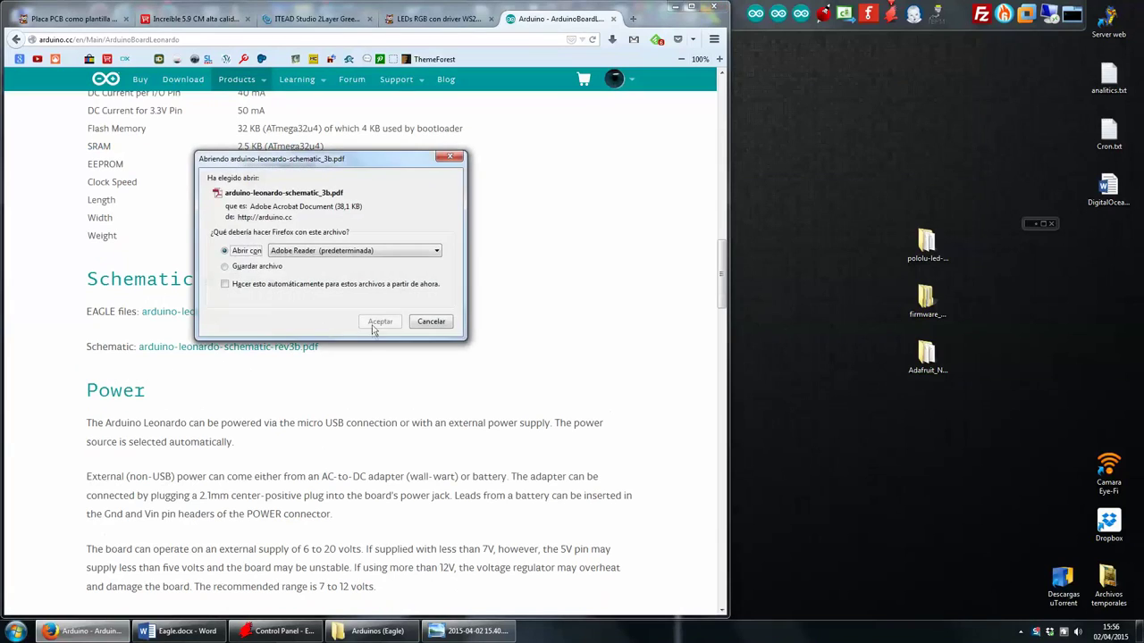
pyautogui.click(377, 326)
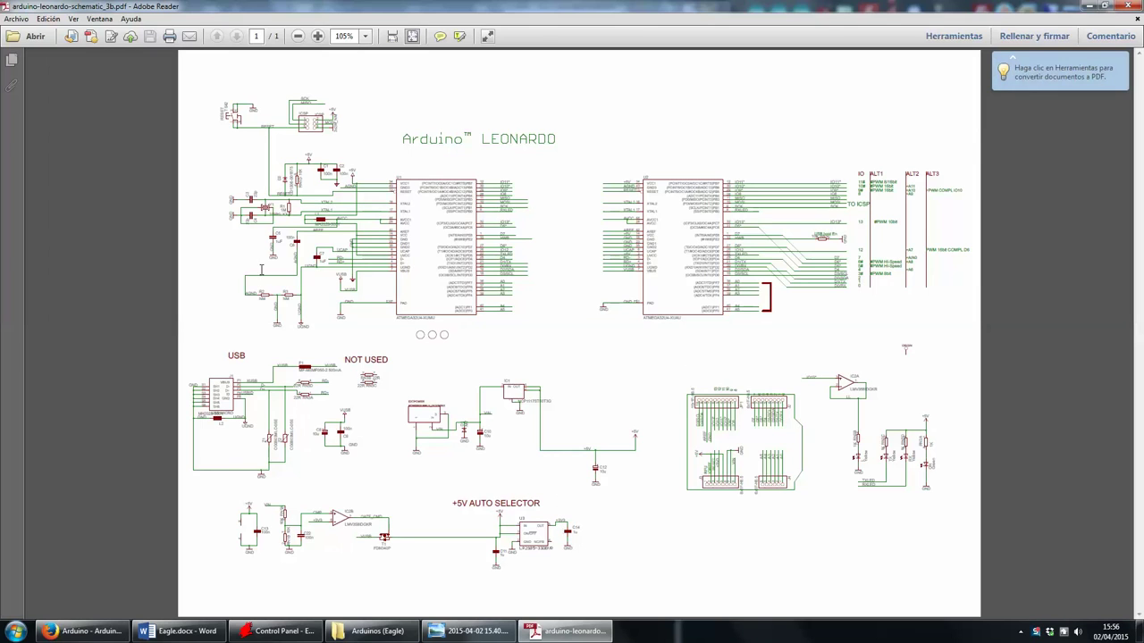
pyautogui.click(1126, 8)
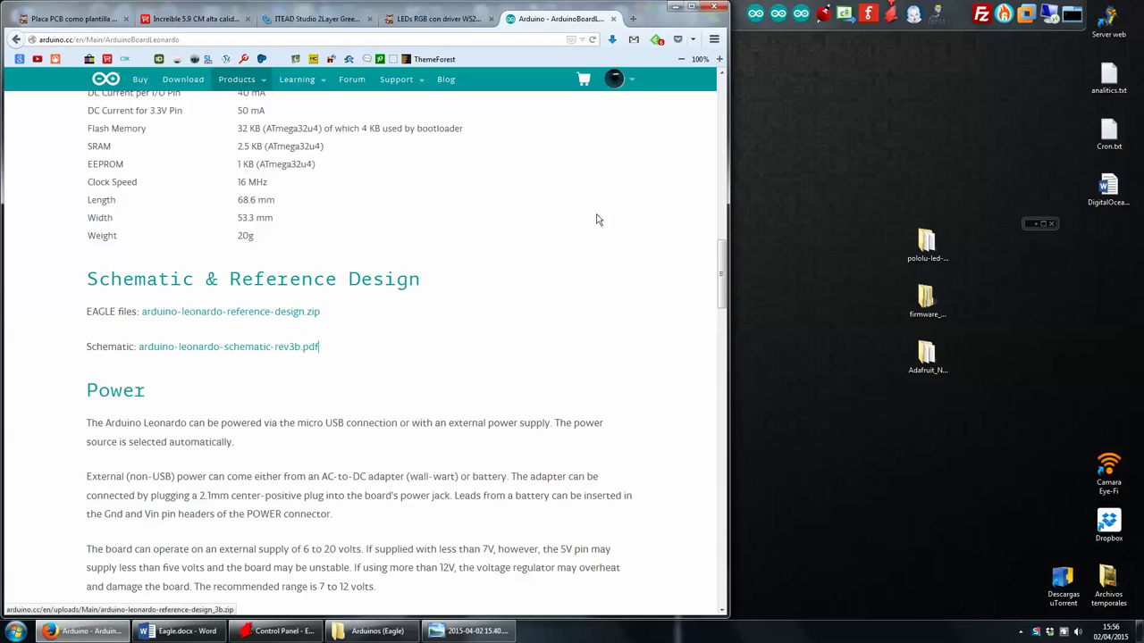
# Open Arduino_Leonardo-REV3b.sch from the Leonardo folder and dismiss the missing eagle.epf error
pyautogui.click(677, 6)
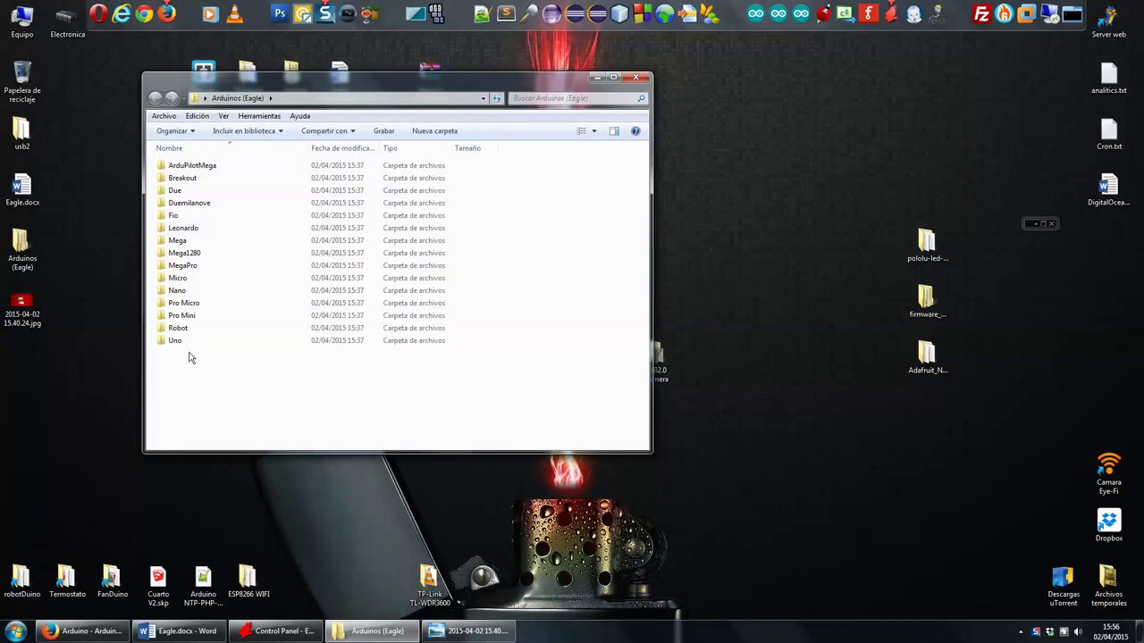
pyautogui.doubleClick(195, 229)
pyautogui.doubleClick(215, 177)
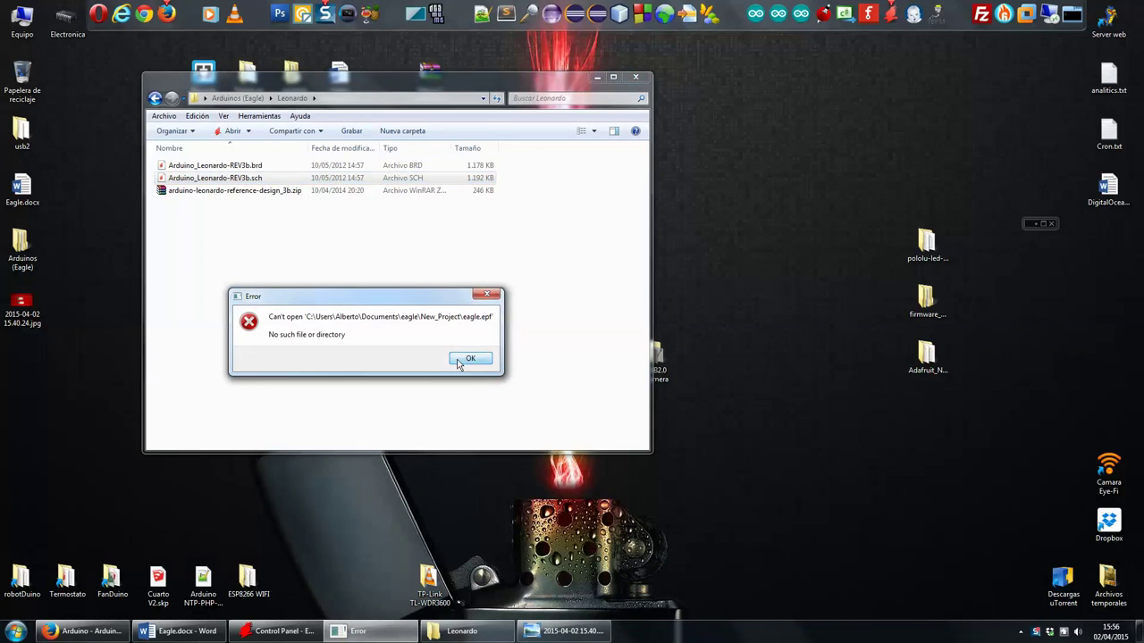
pyautogui.click(470, 358)
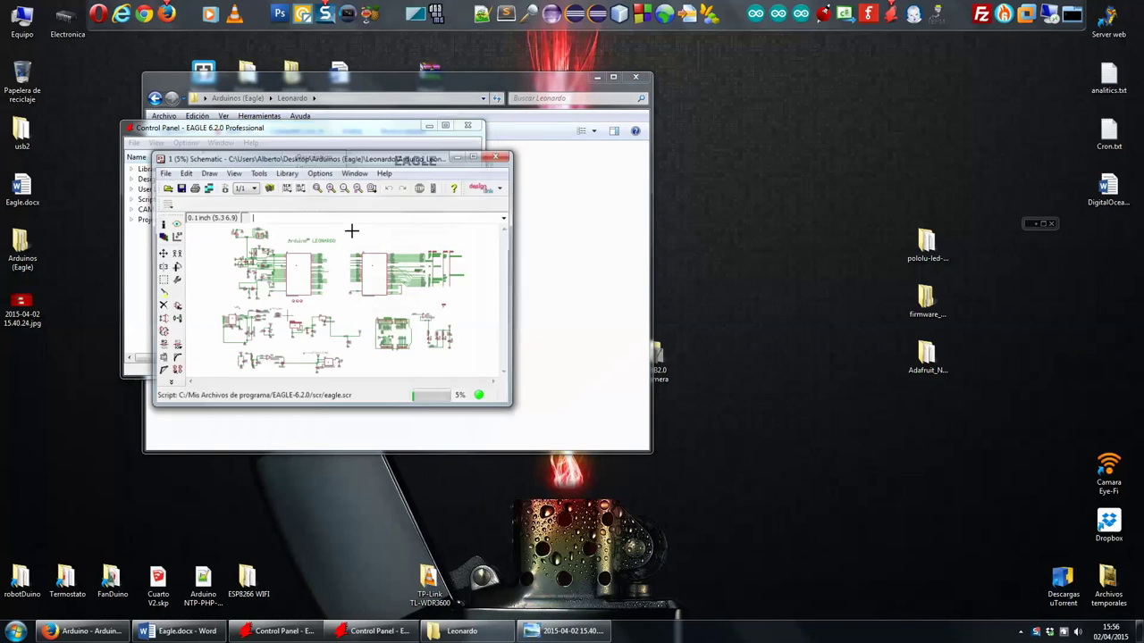
# Maximize the Leonardo REV3b schematic and switch to its routed board layout
pyautogui.click(475, 156)
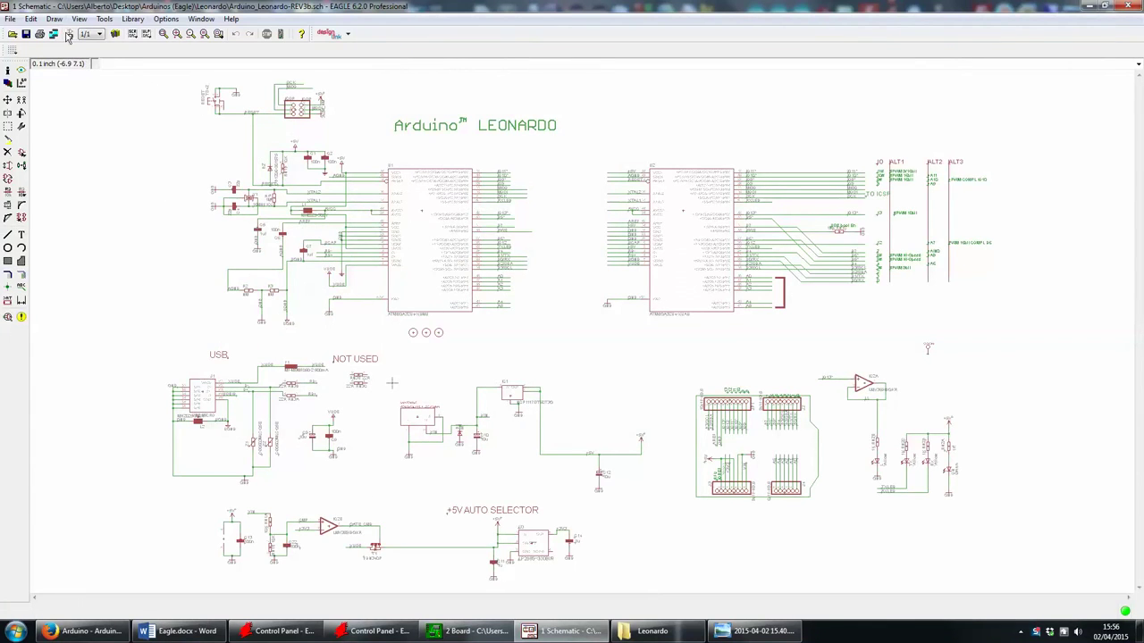
pyautogui.hotkey('alt', 'Tab')
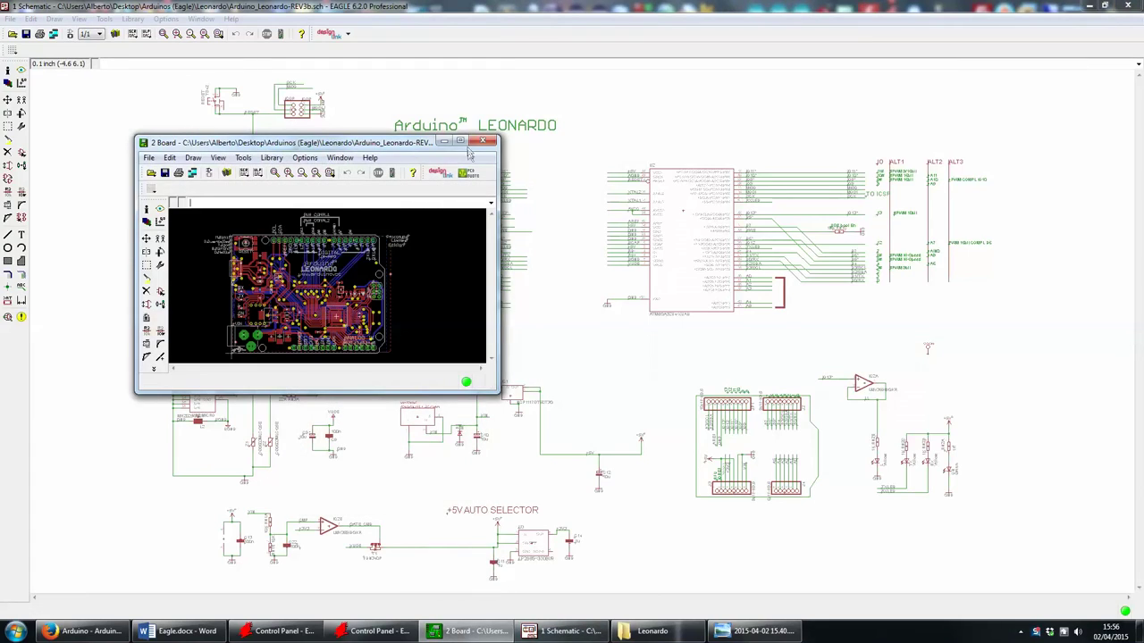
# Maximize and zoom into the Leonardo board layout, then check the schematic and minimize it
pyautogui.click(461, 142)
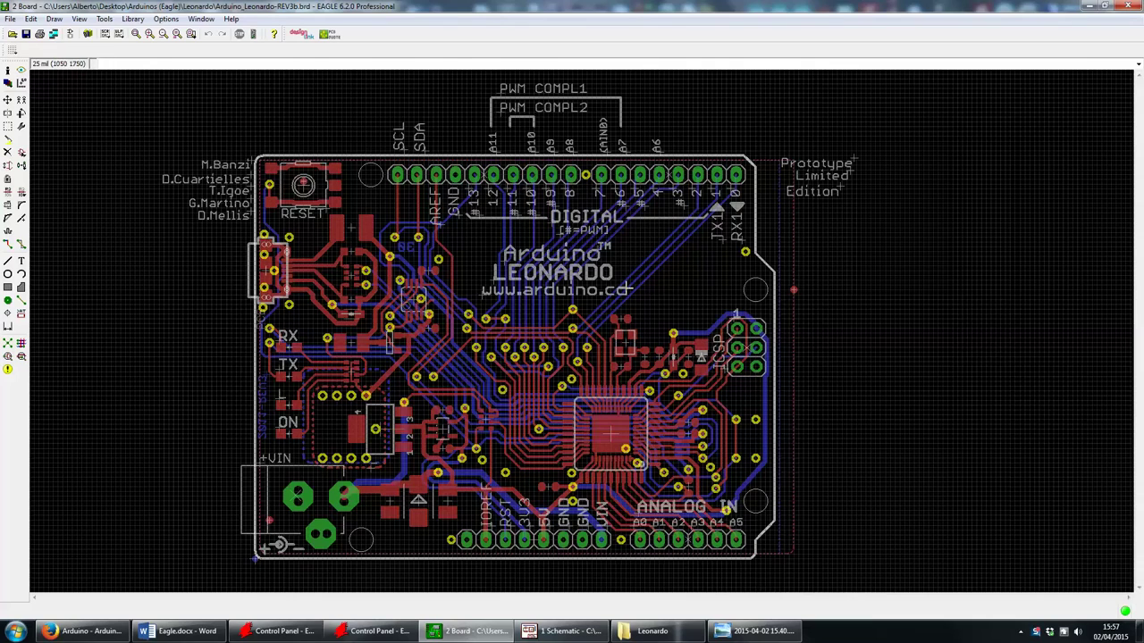
pyautogui.scroll(1, 783, 392)
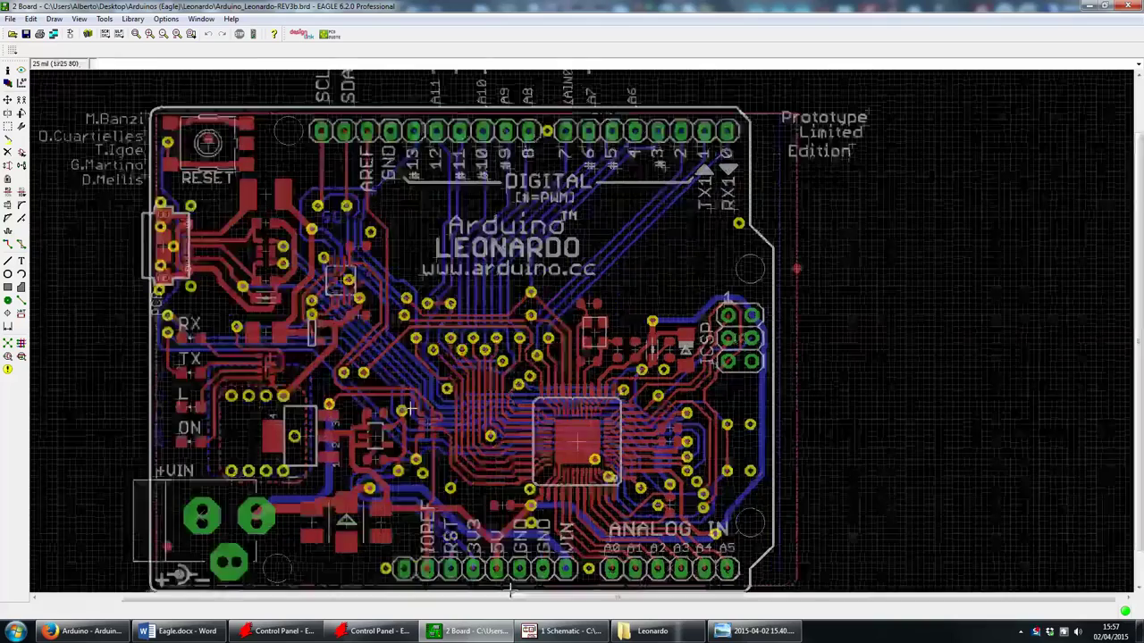
pyautogui.click(562, 631)
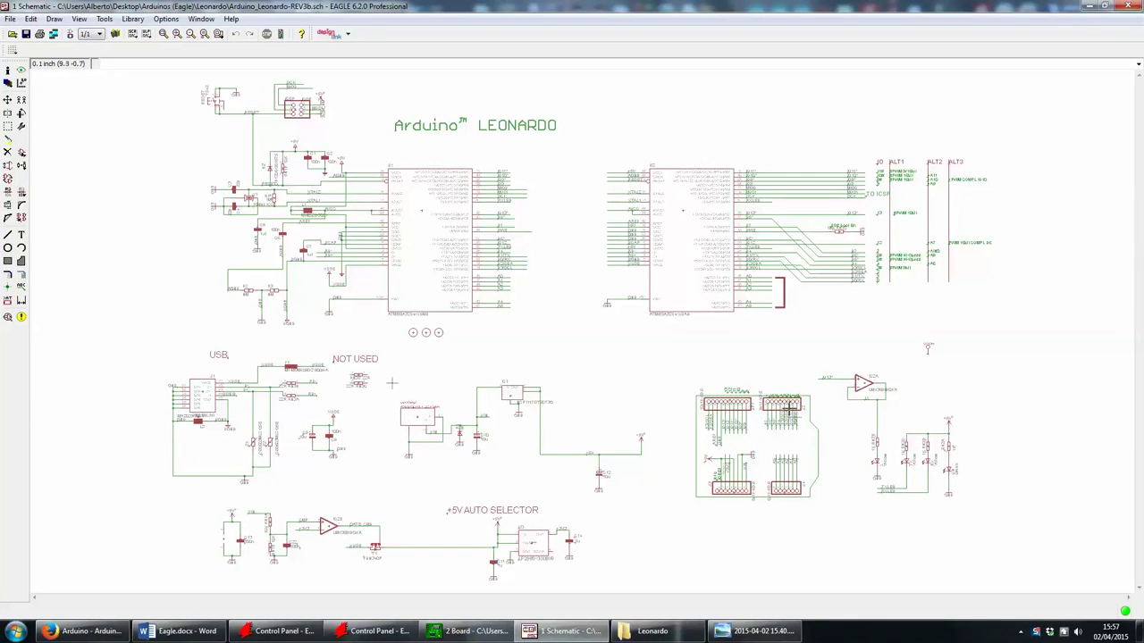
pyautogui.click(1088, 6)
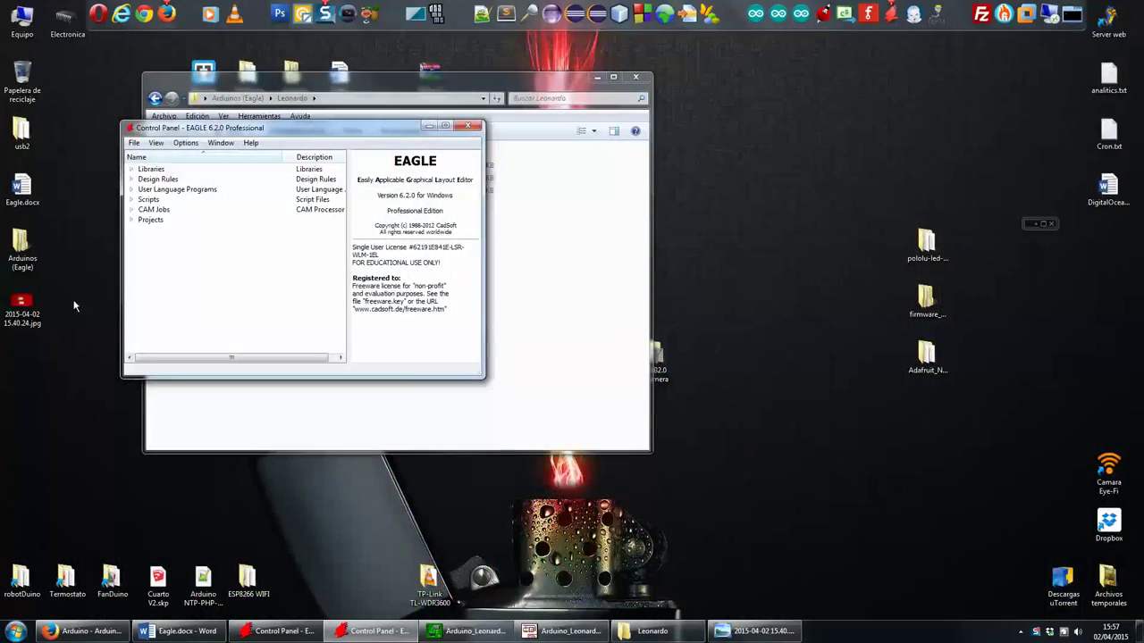
# Open the usb2 folder and select Arduino_Micro_Rev03j.sch
pyautogui.doubleClick(22, 134)
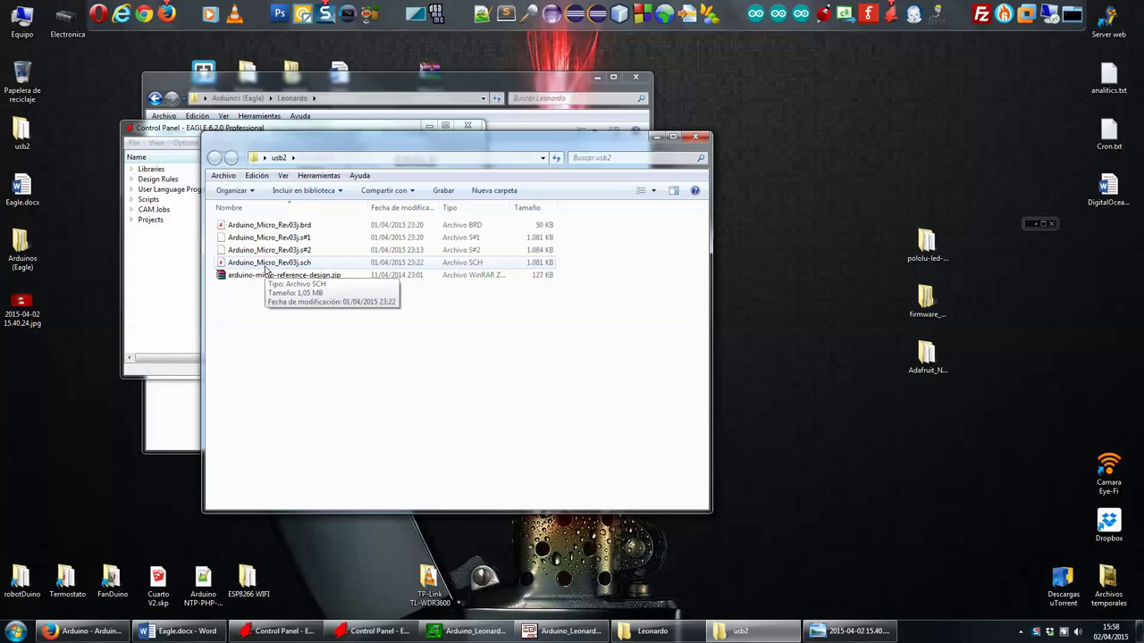
pyautogui.click(265, 264)
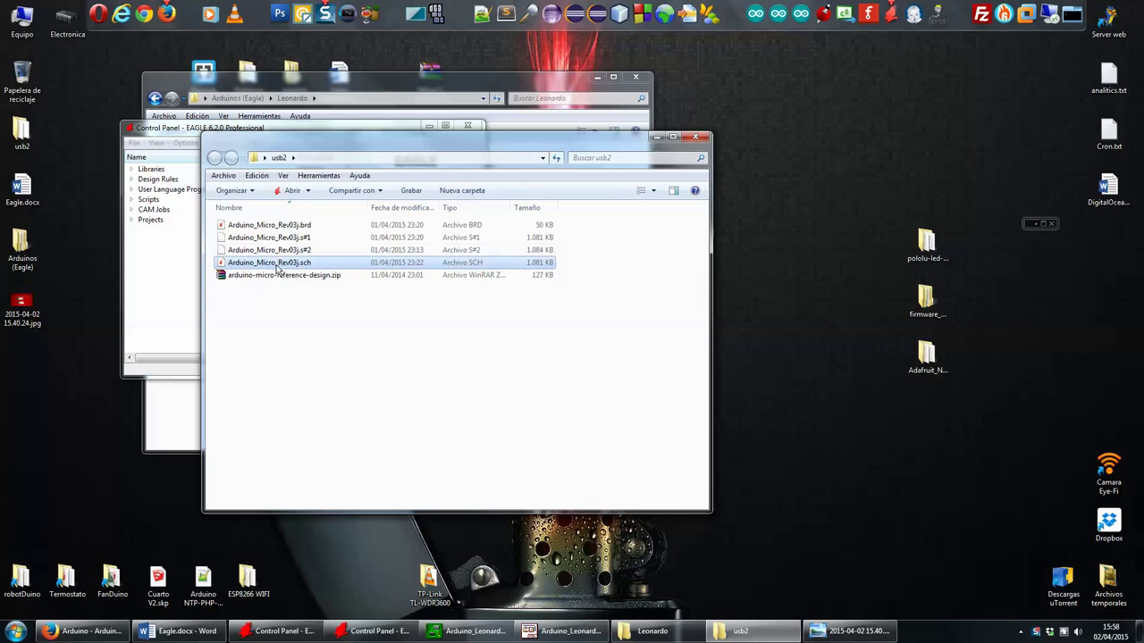
pyautogui.doubleClick(290, 268)
pyautogui.click(384, 309)
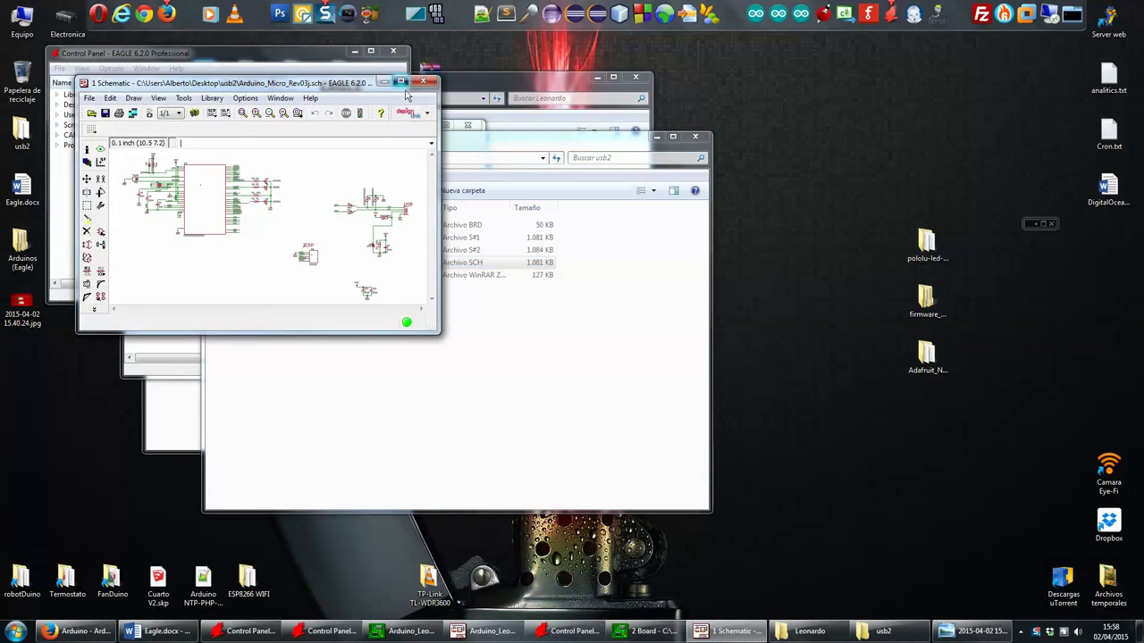
pyautogui.click(405, 79)
pyautogui.scroll(-1, 231, 235)
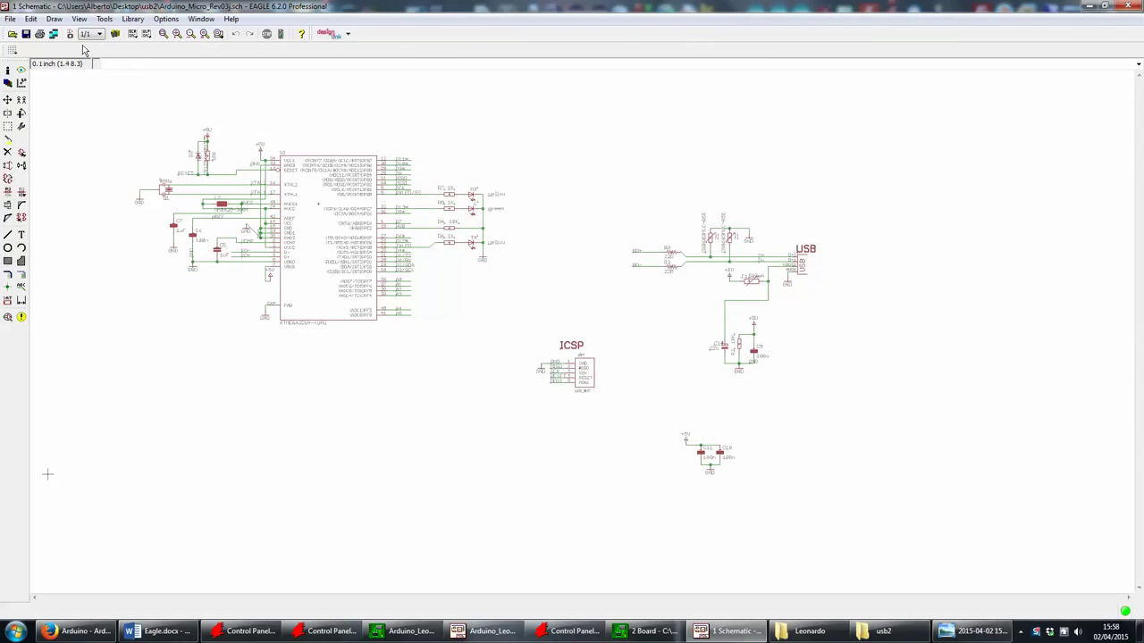
pyautogui.click(72, 35)
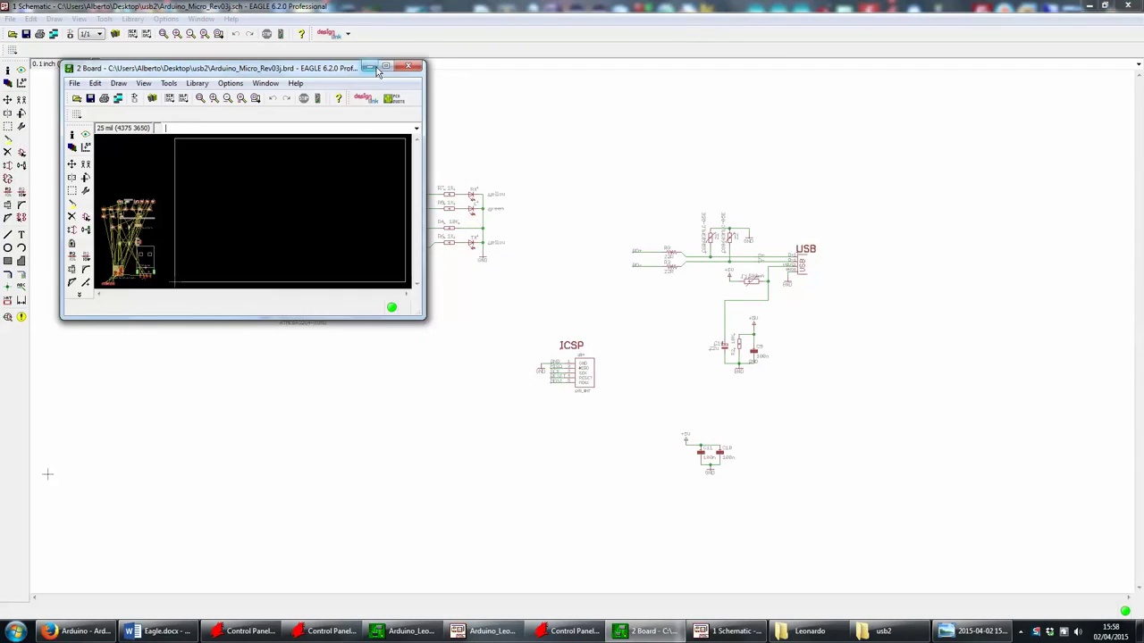
pyautogui.click(386, 69)
pyautogui.scroll(-1, 375, 347)
pyautogui.scroll(2, 170, 477)
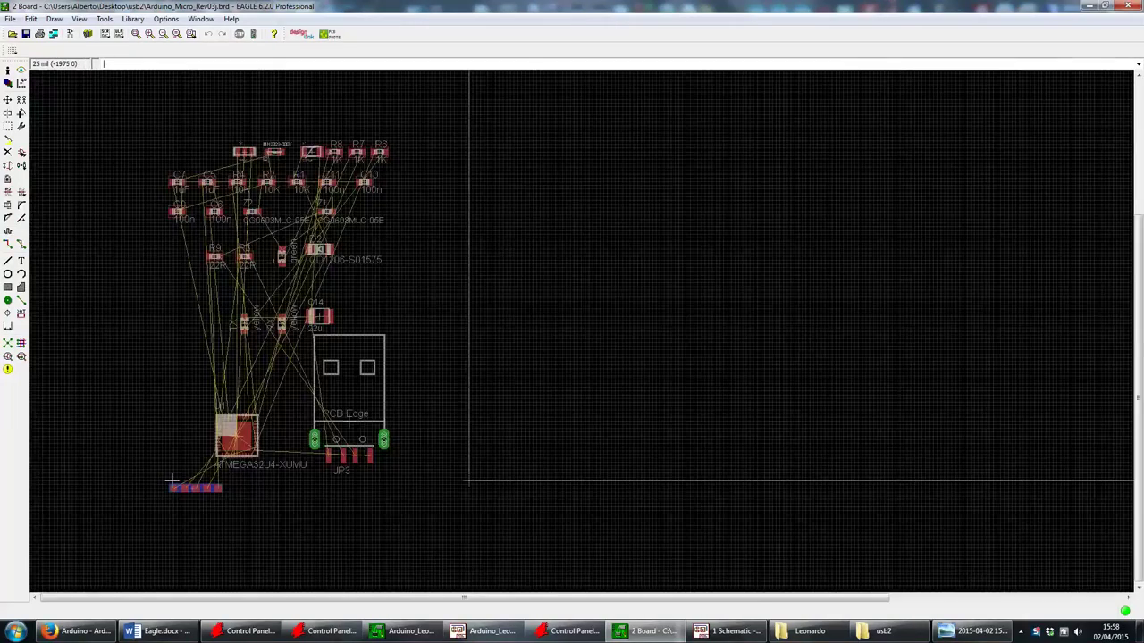
pyautogui.scroll(-1, 193, 419)
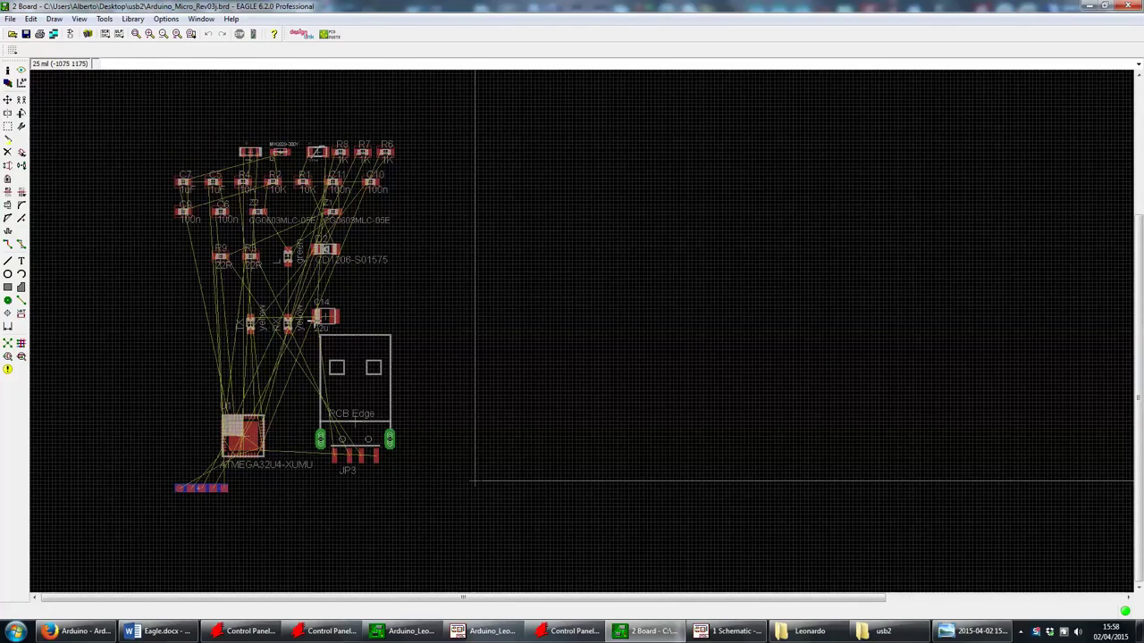
pyautogui.scroll(1, 344, 476)
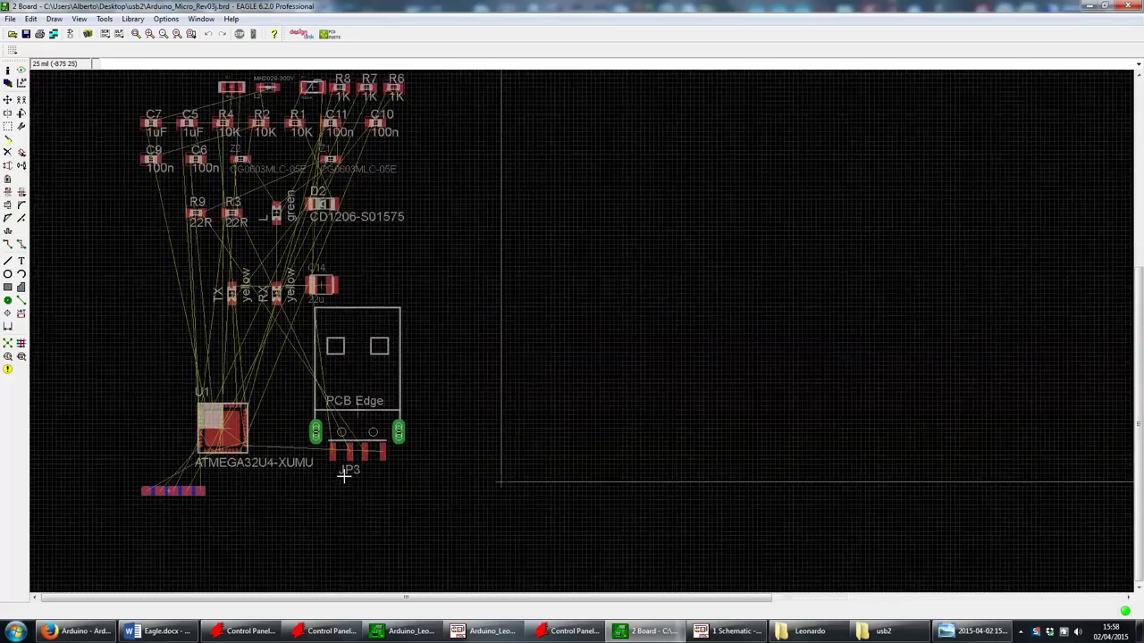
pyautogui.scroll(-1, 365, 485)
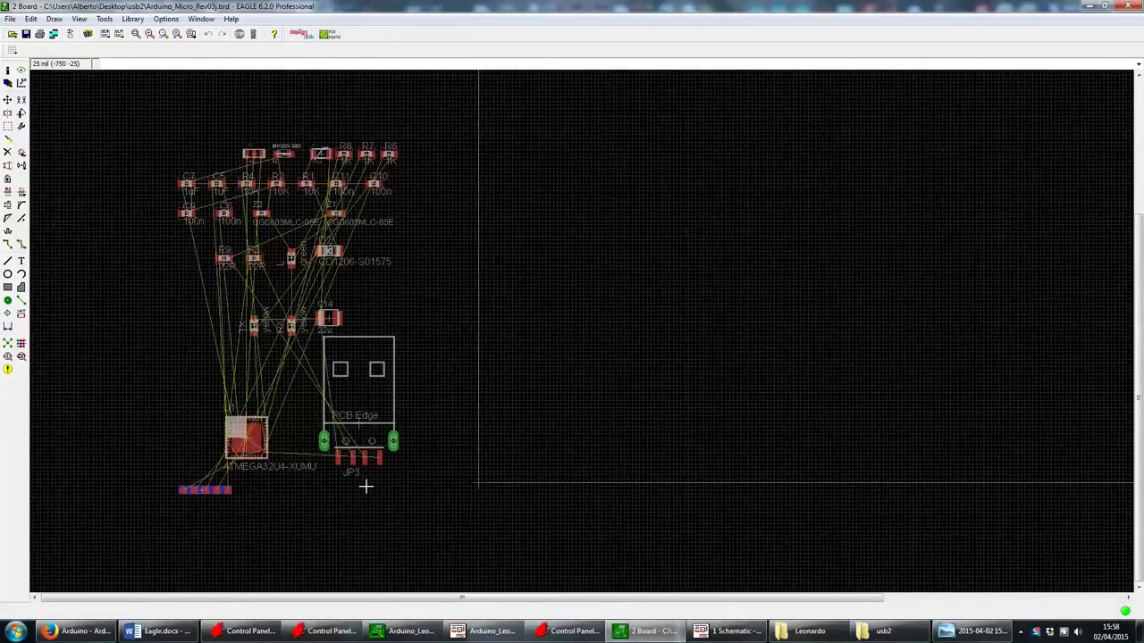
pyautogui.click(1129, 6)
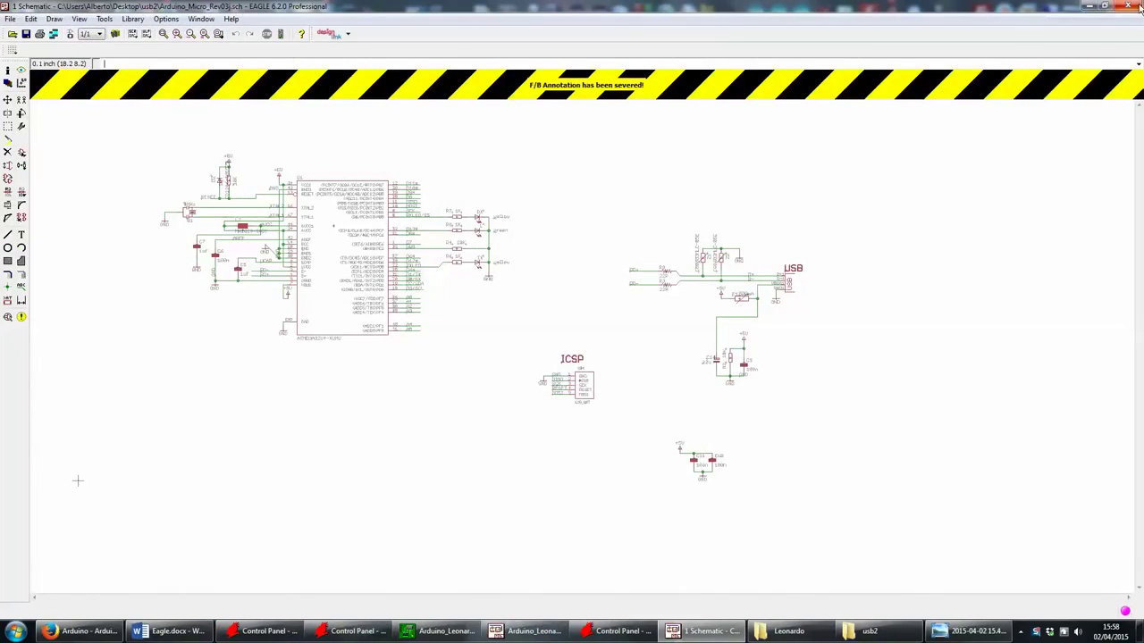
pyautogui.click(1128, 5)
# Close the three EAGLE Control Panel windows
pyautogui.click(398, 57)
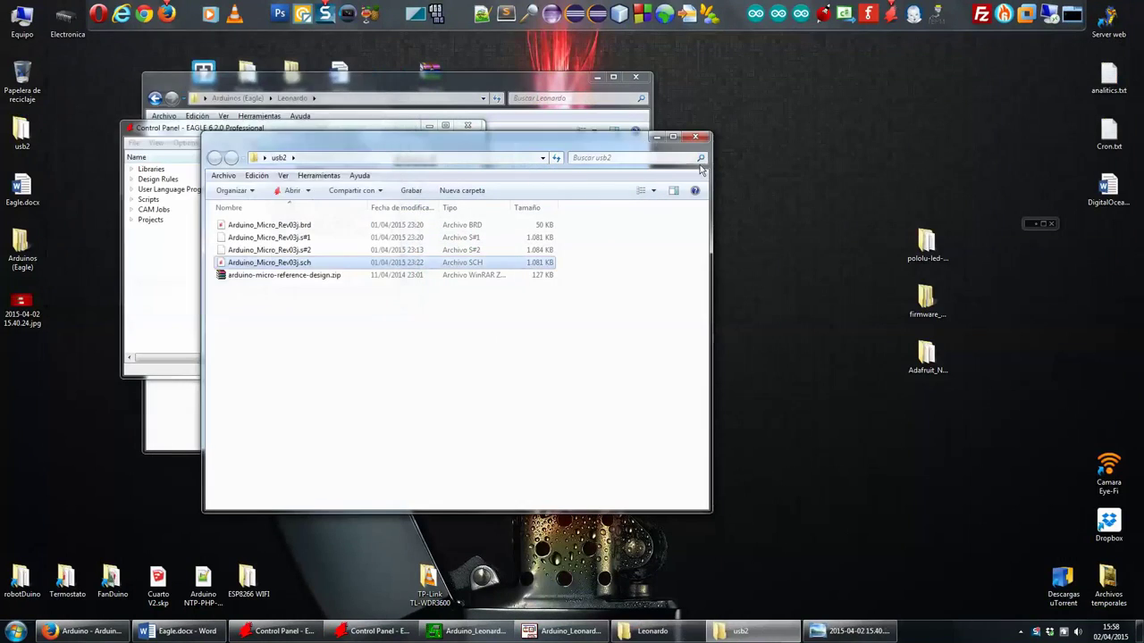
pyautogui.click(695, 136)
pyautogui.click(475, 128)
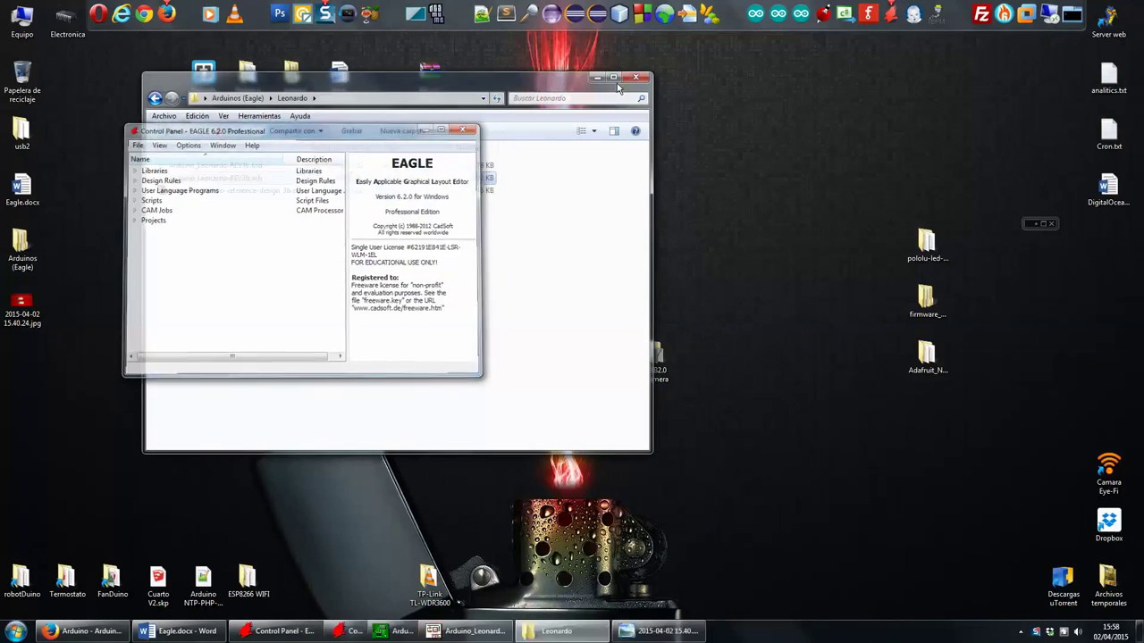
# From Arduinos (Eagle), open the Breakout folder's SparkFun ATMEGA32U4 Breakout shortcut
pyautogui.press('BackSpace')
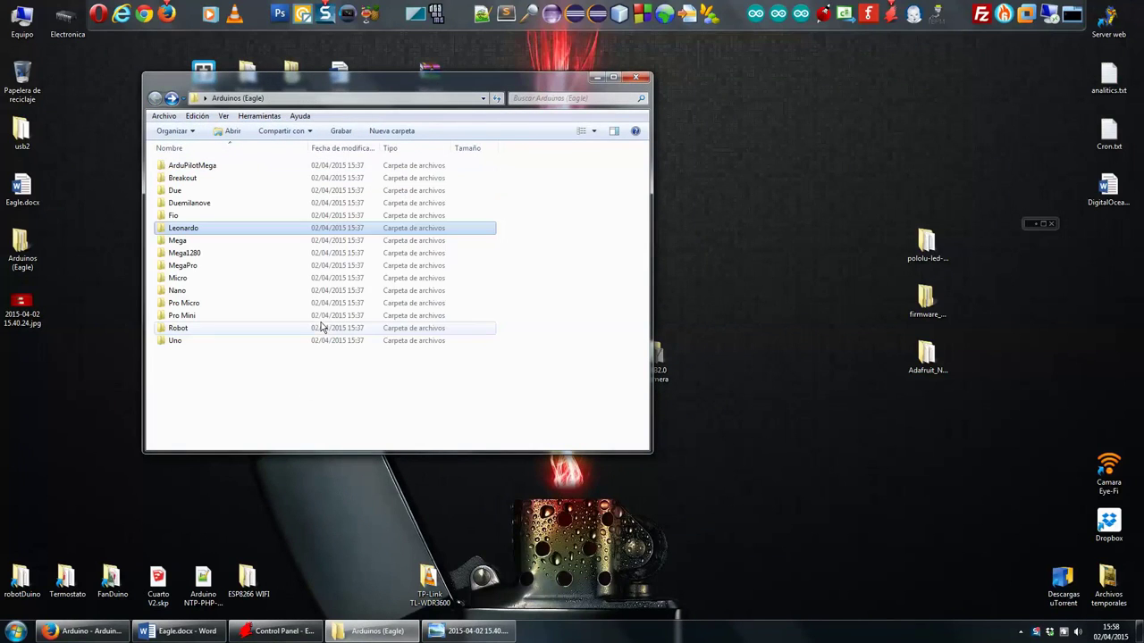
pyautogui.doubleClick(221, 180)
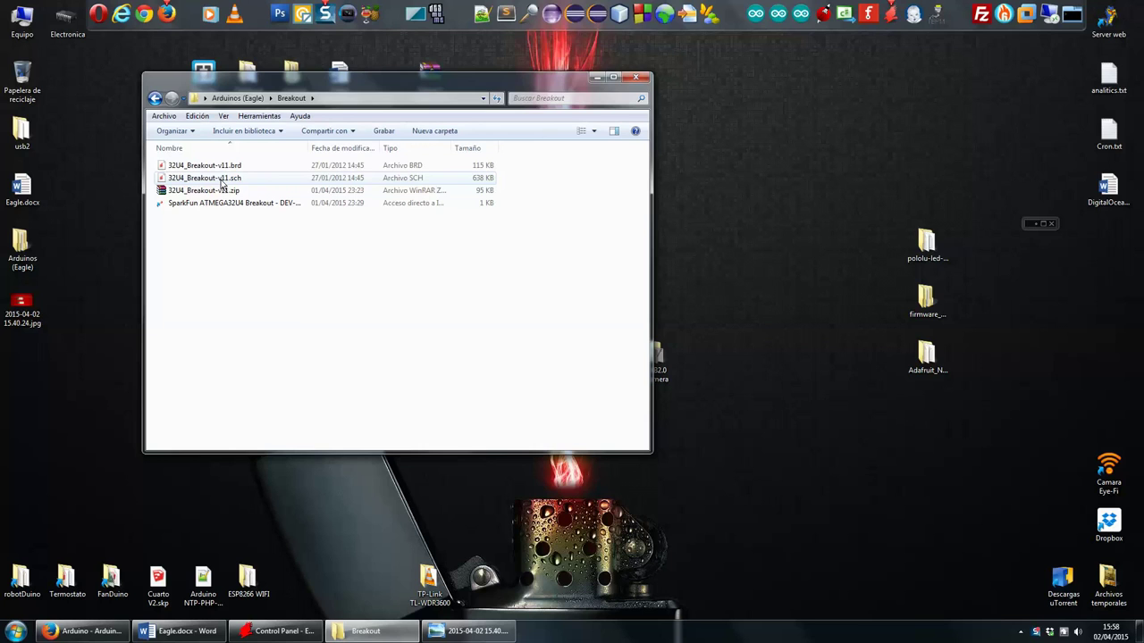
pyautogui.doubleClick(223, 204)
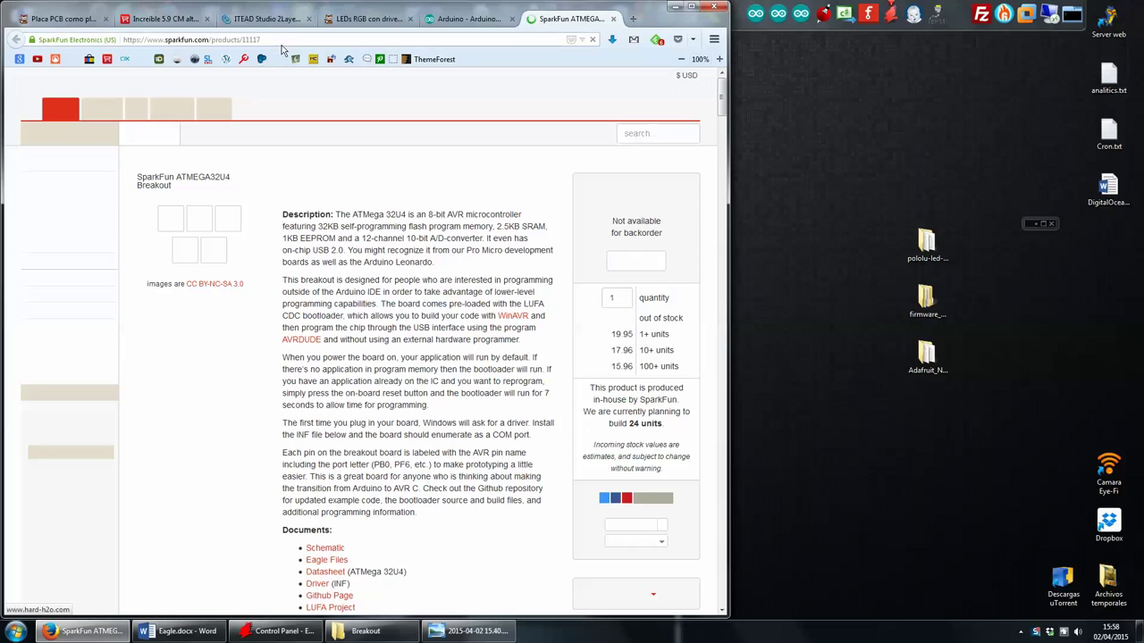
# Scroll through the SparkFun ATMEGA32U4 Breakout page and board photos, then minimize Firefox
pyautogui.click(277, 40)
pyautogui.click(275, 39)
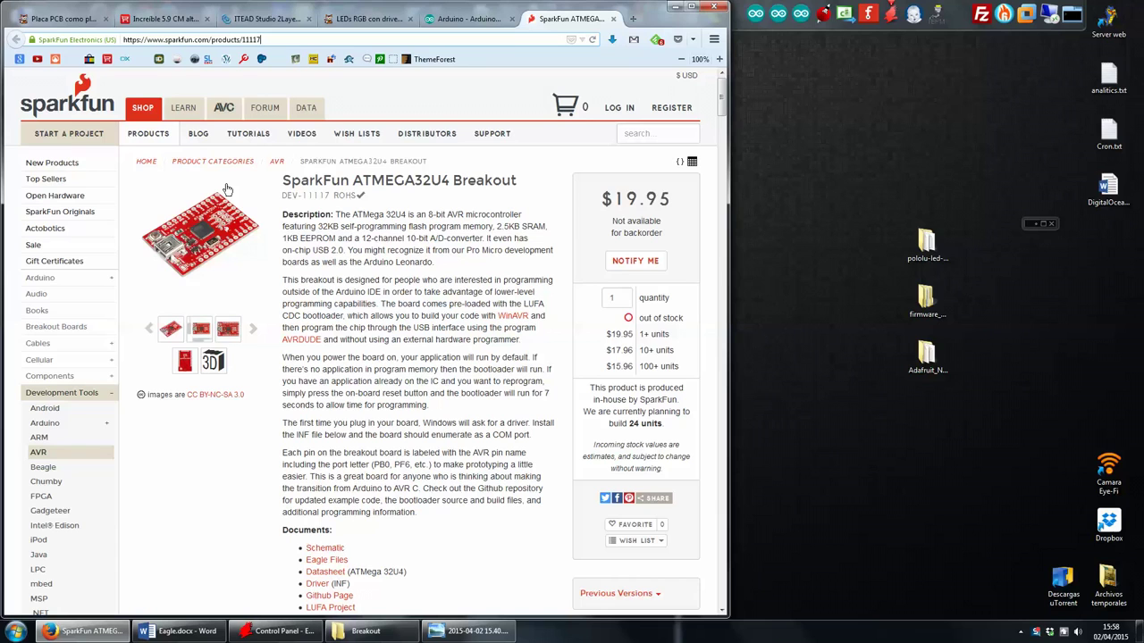
pyautogui.scroll(-2, 347, 427)
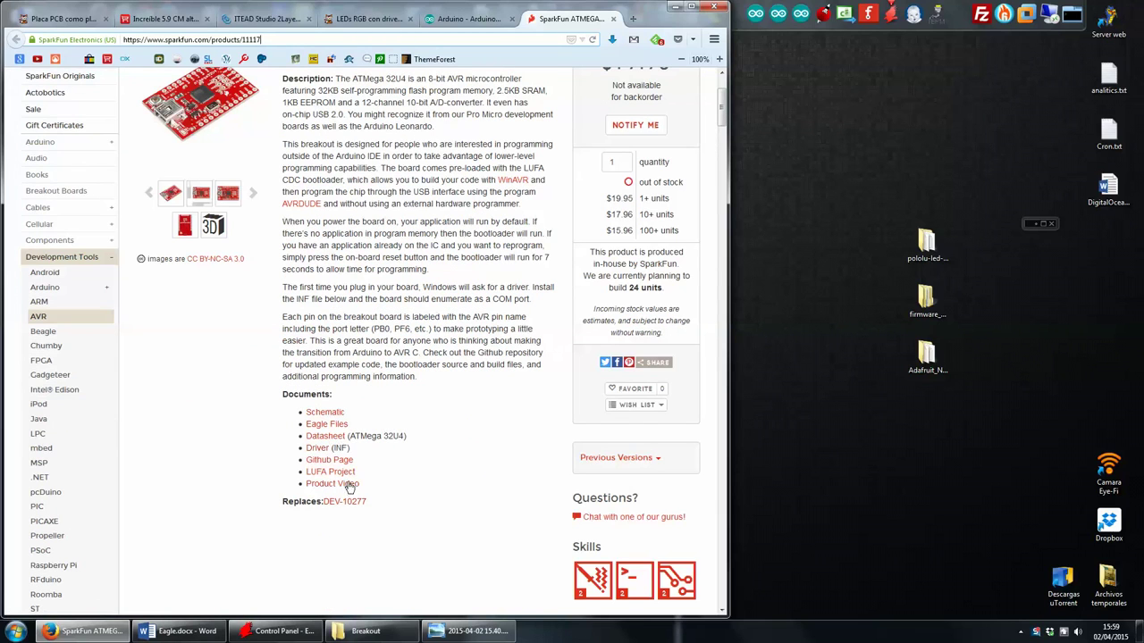
pyautogui.scroll(1, 345, 483)
pyautogui.scroll(1, 342, 483)
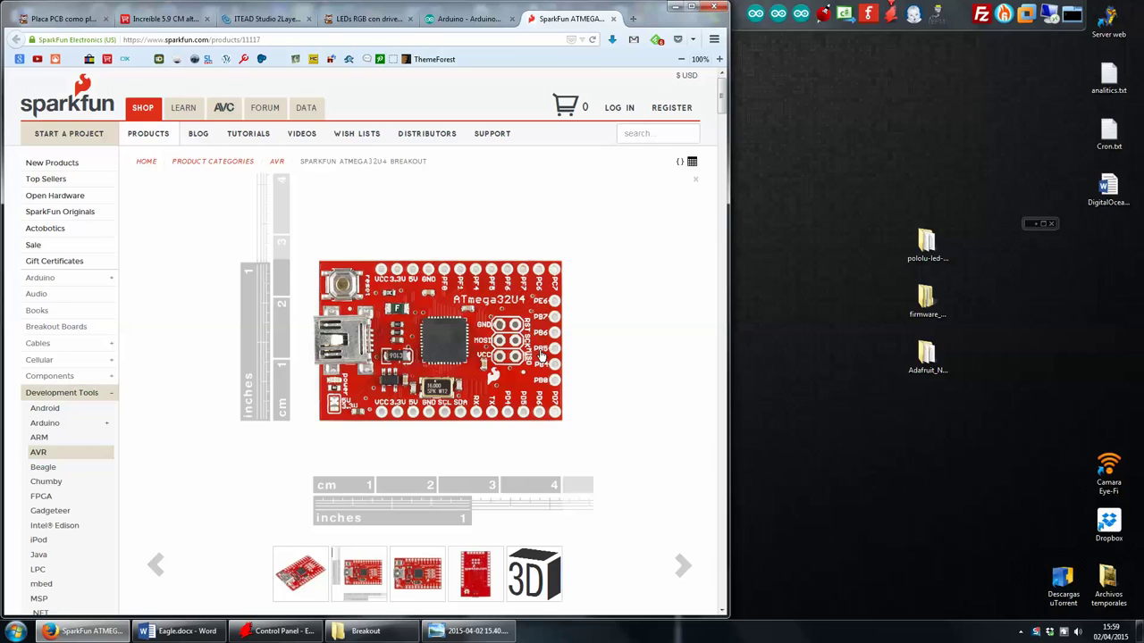
pyautogui.click(684, 8)
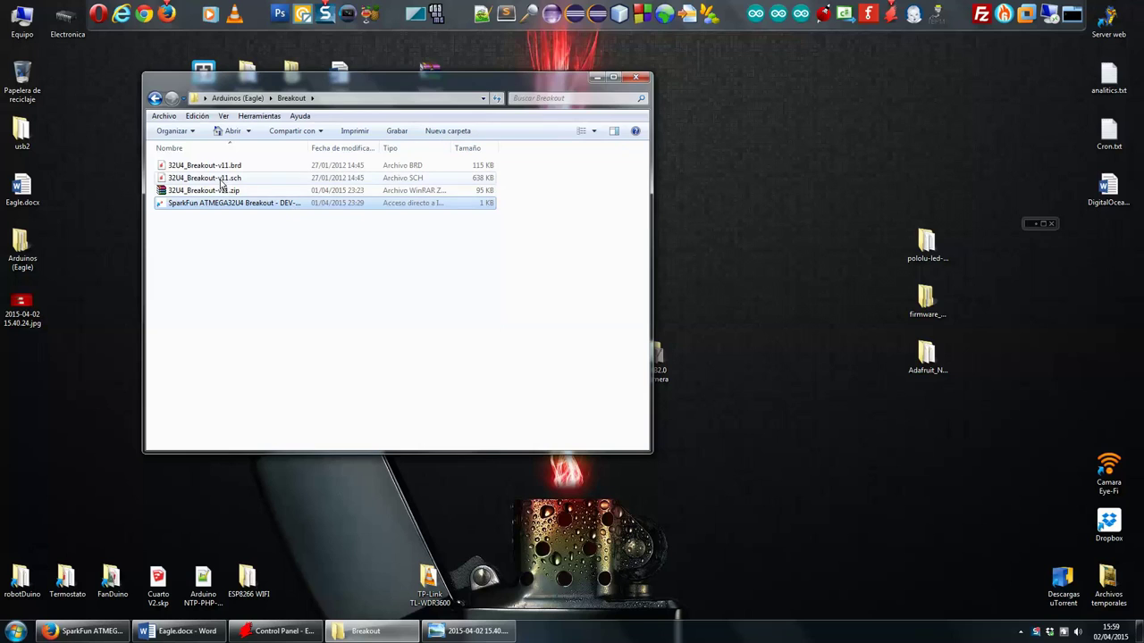
# Copy the Breakout folder and navigate to the Mis documentos > eagle projects folder
pyautogui.click(222, 179)
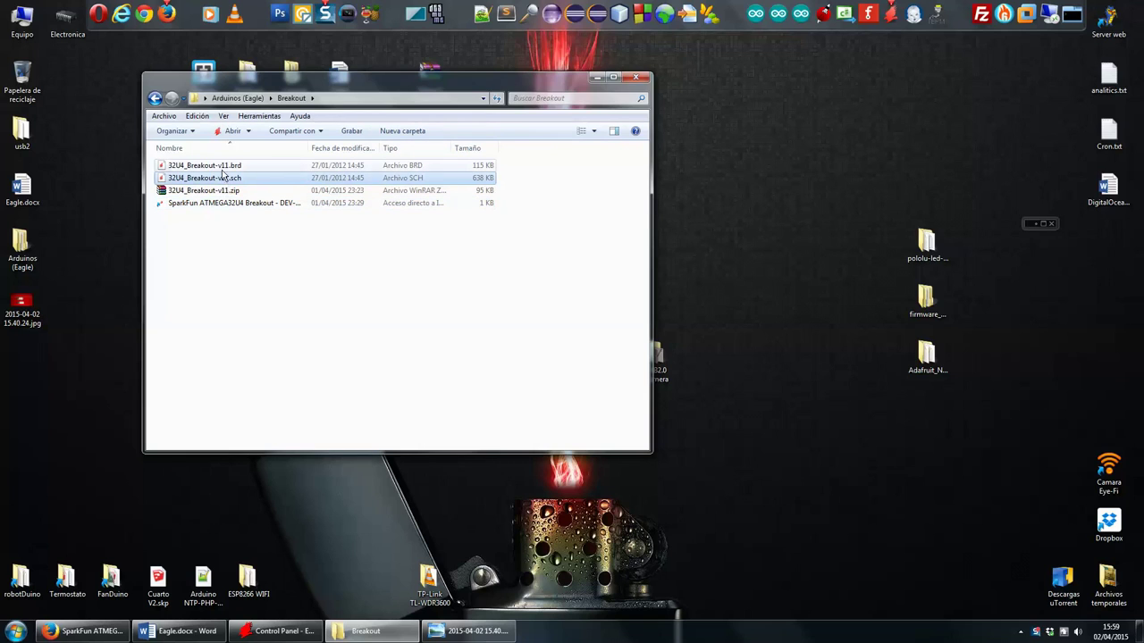
pyautogui.press('BackSpace')
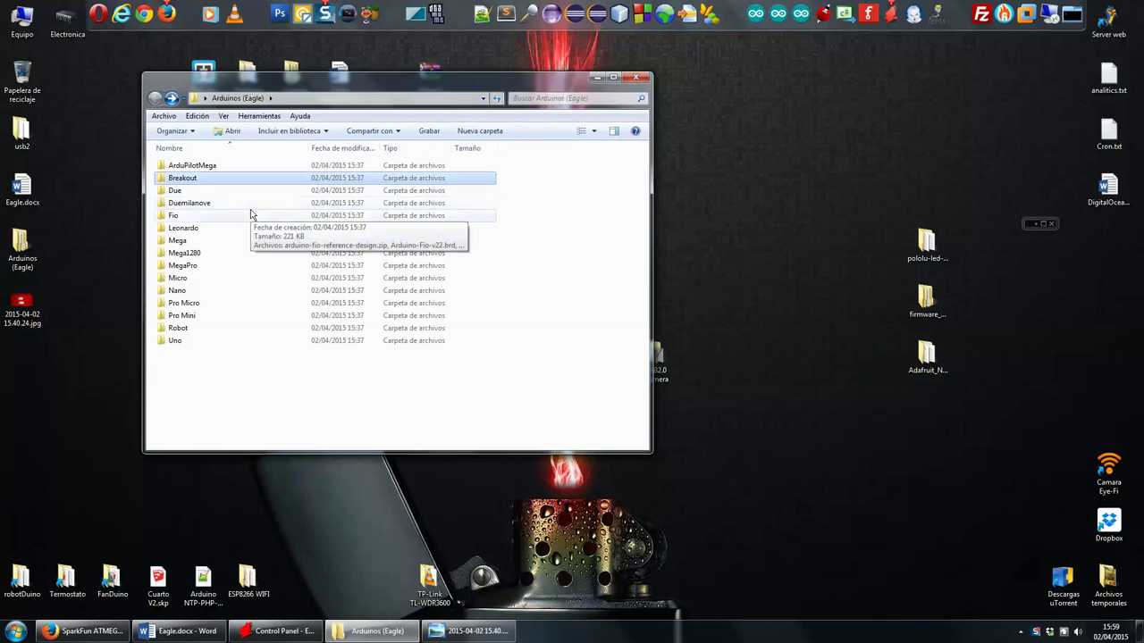
pyautogui.press('super')
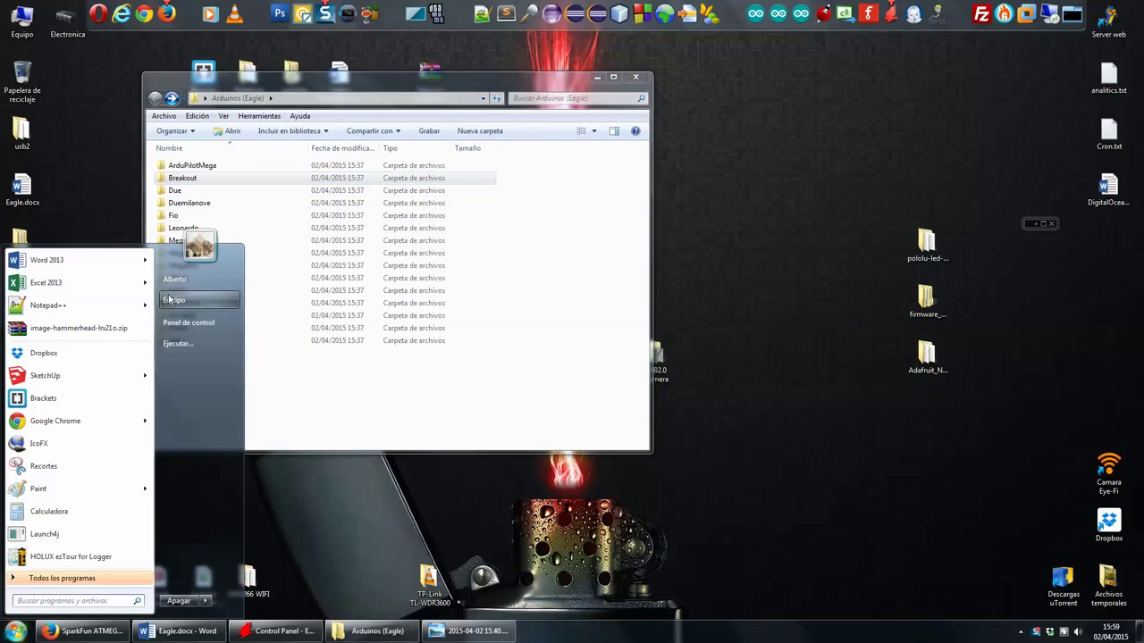
pyautogui.click(175, 279)
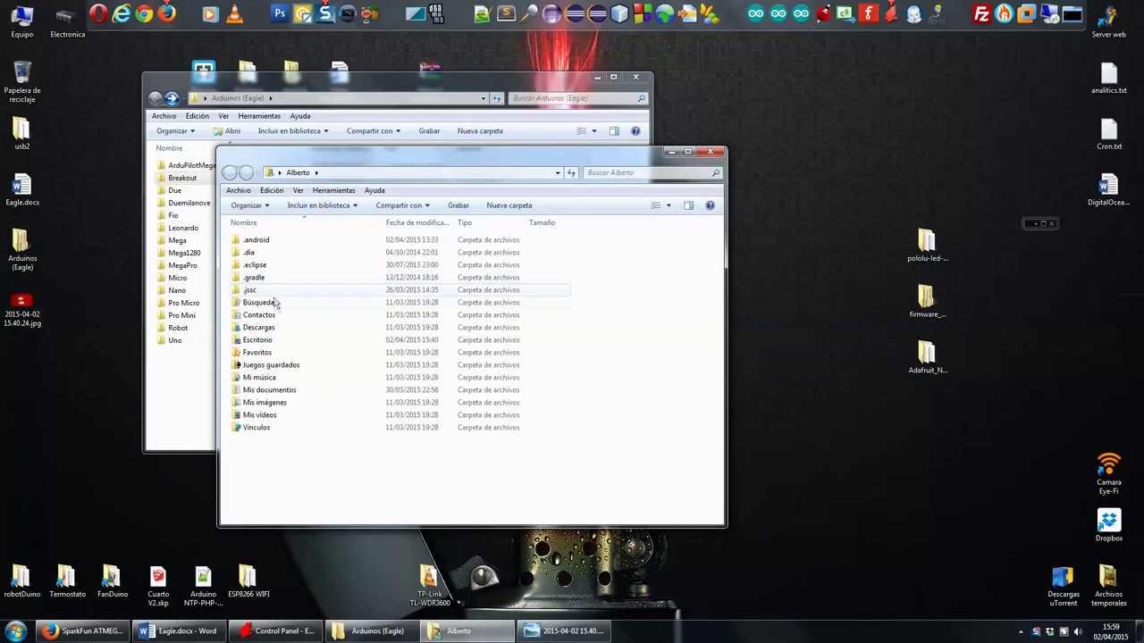
pyautogui.doubleClick(265, 389)
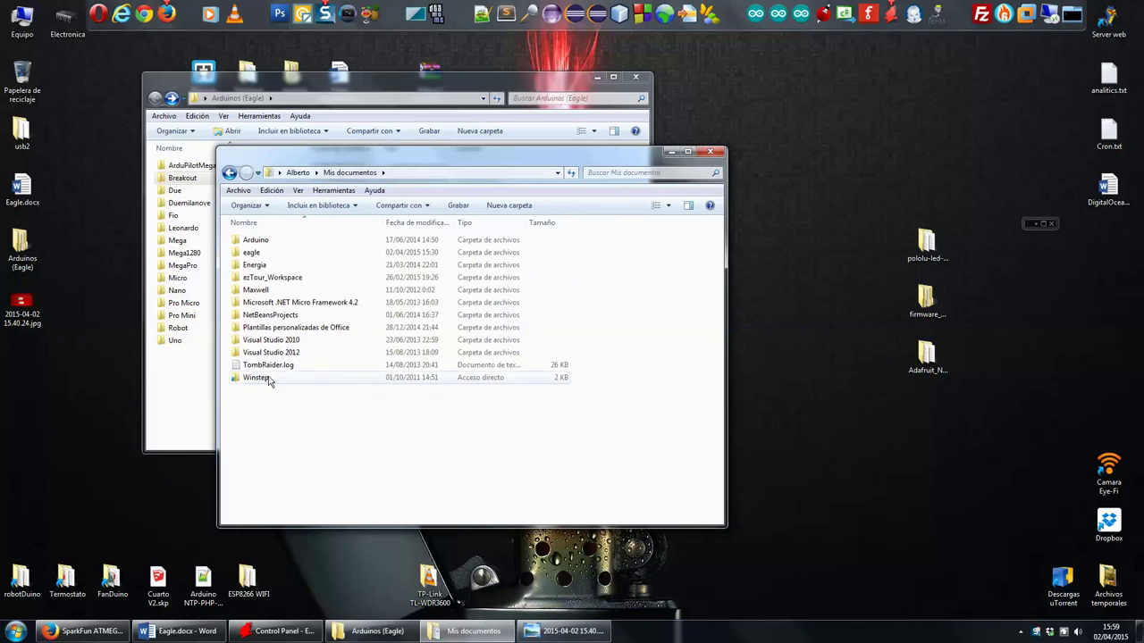
pyautogui.doubleClick(252, 253)
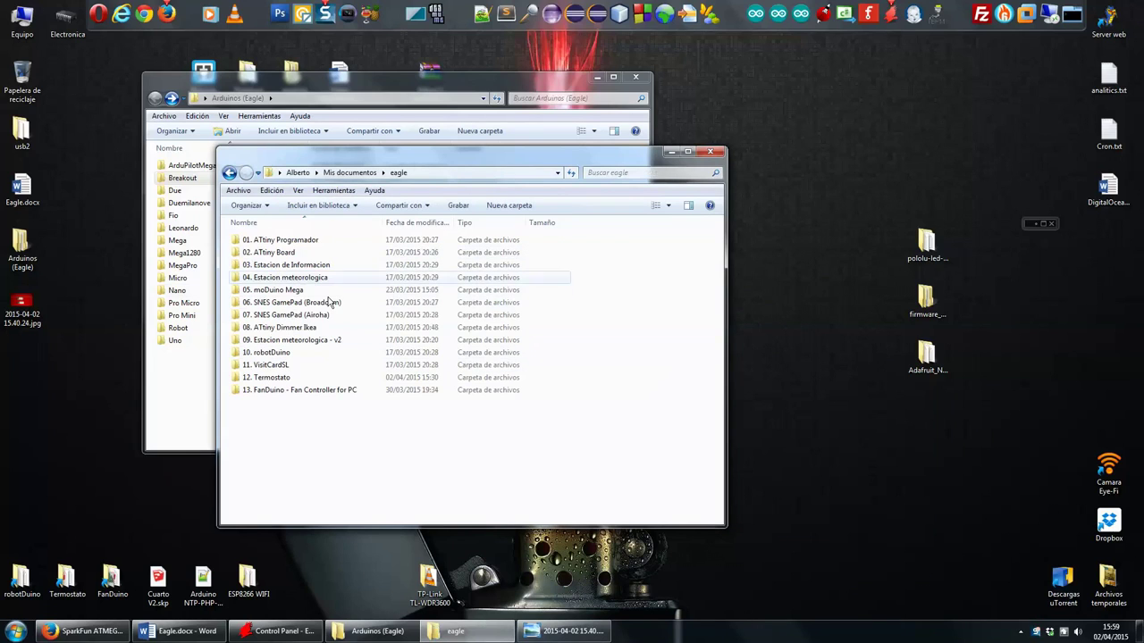
# Paste the Breakout folder there and rename the copy '14. Arduino USB'
pyautogui.rightClick(295, 503)
pyautogui.click(327, 380)
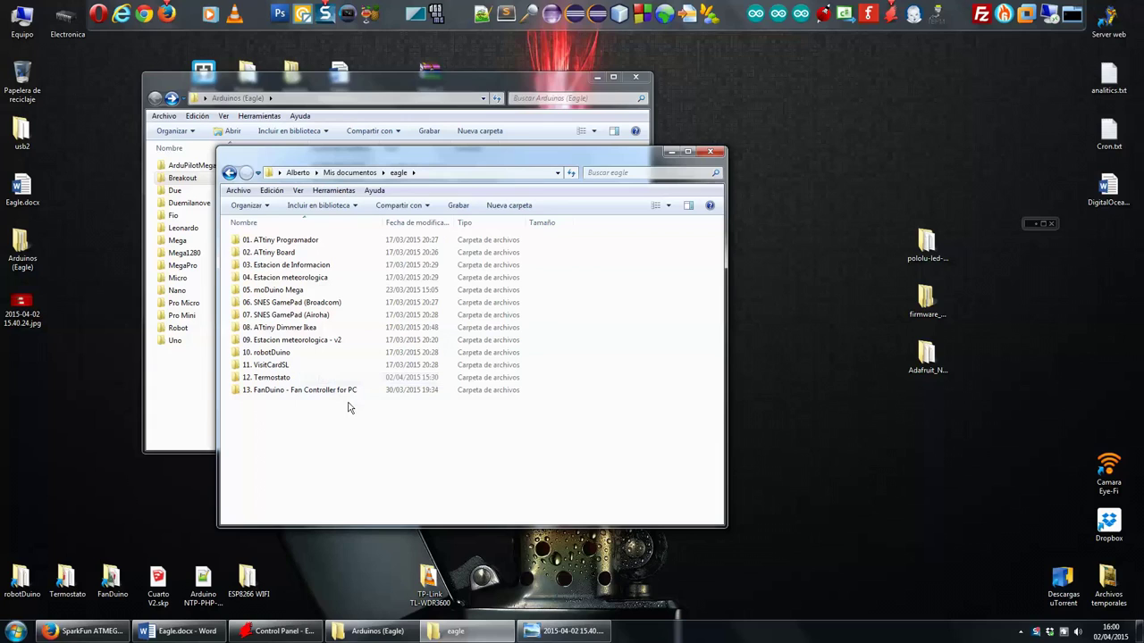
pyautogui.press('F2')
pyautogui.write('14.')
pyautogui.press('BackSpace')
pyautogui.press('BackSpace')
pyautogui.press('BackSpace')
pyautogui.press('BackSpace')
pyautogui.press('BackSpace')
pyautogui.press('BackSpace')
pyautogui.press('BackSpace')
pyautogui.write('Arduino USB')
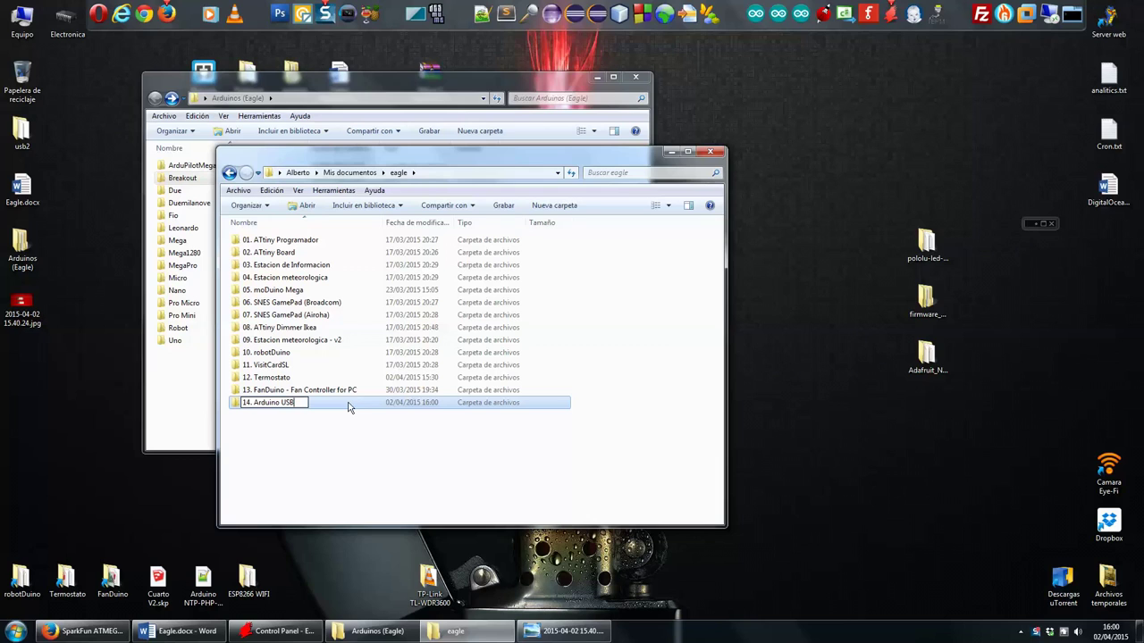
pyautogui.press('Return')
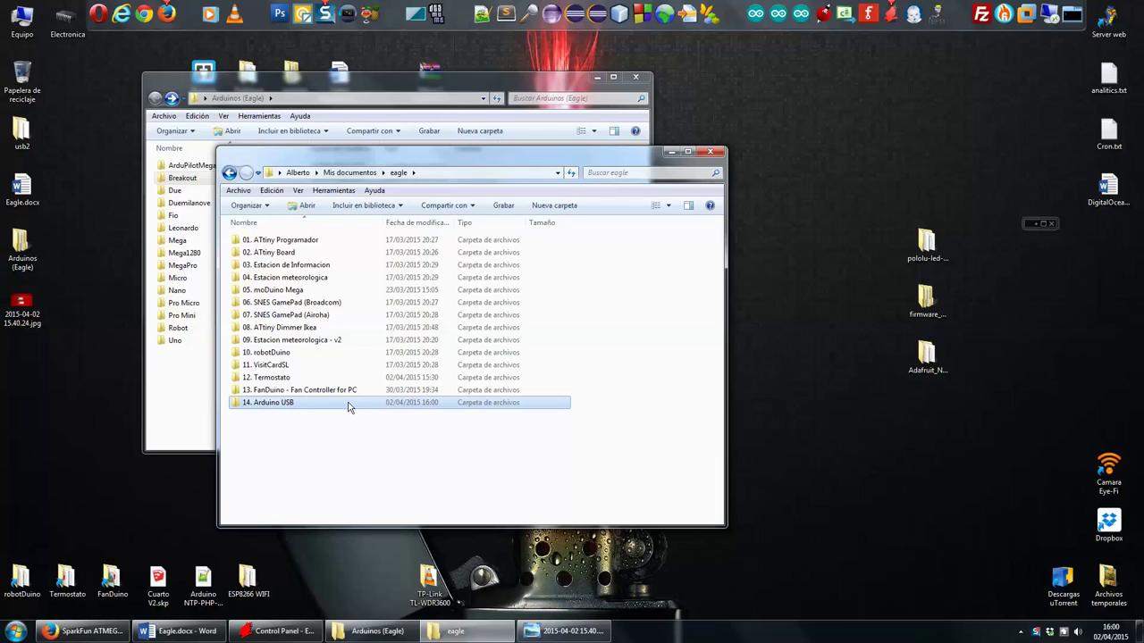
# In 14. Arduino USB, delete the 32U4_Breakout-v11 .brd, .zip and SparkFun shortcut
pyautogui.doubleClick(349, 404)
pyautogui.click(288, 267)
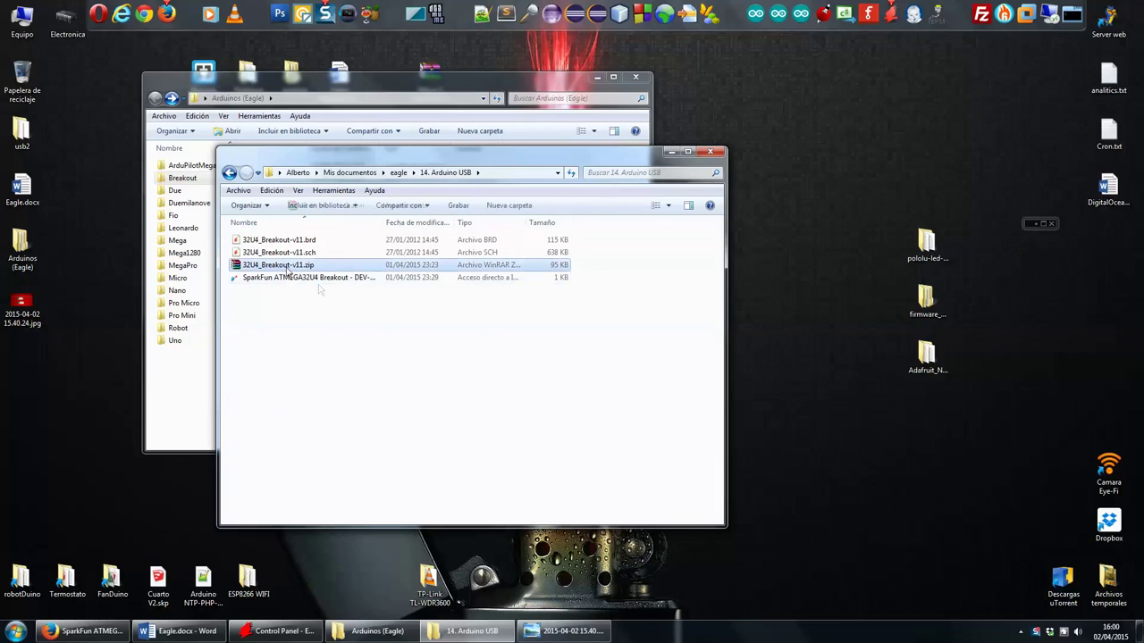
pyautogui.press('Up')
pyautogui.press('Up')
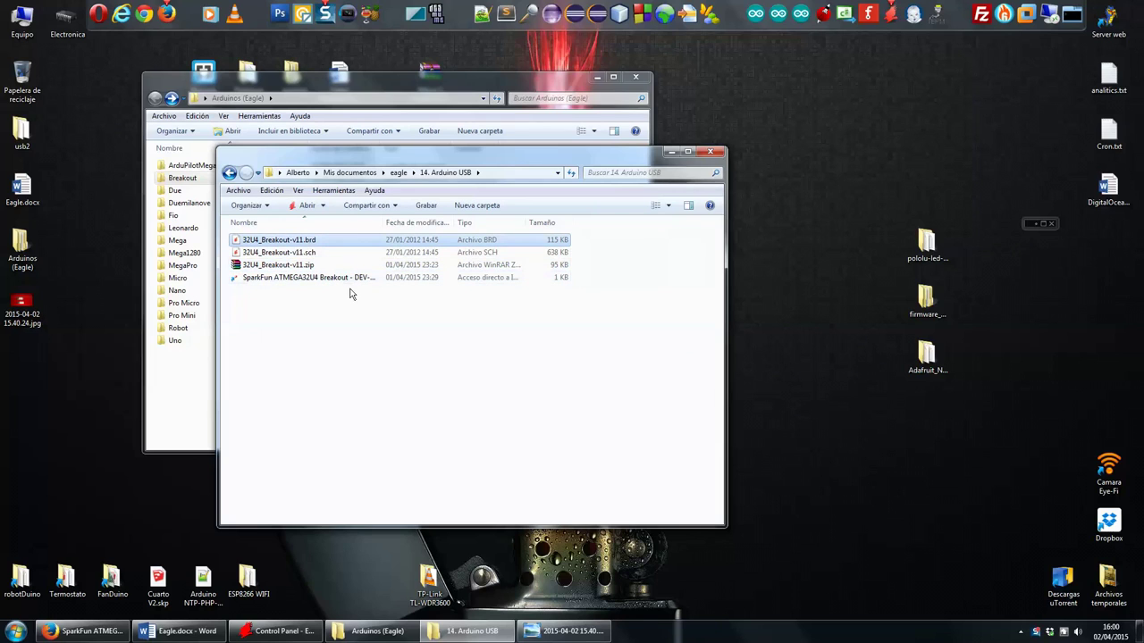
pyautogui.press('Delete')
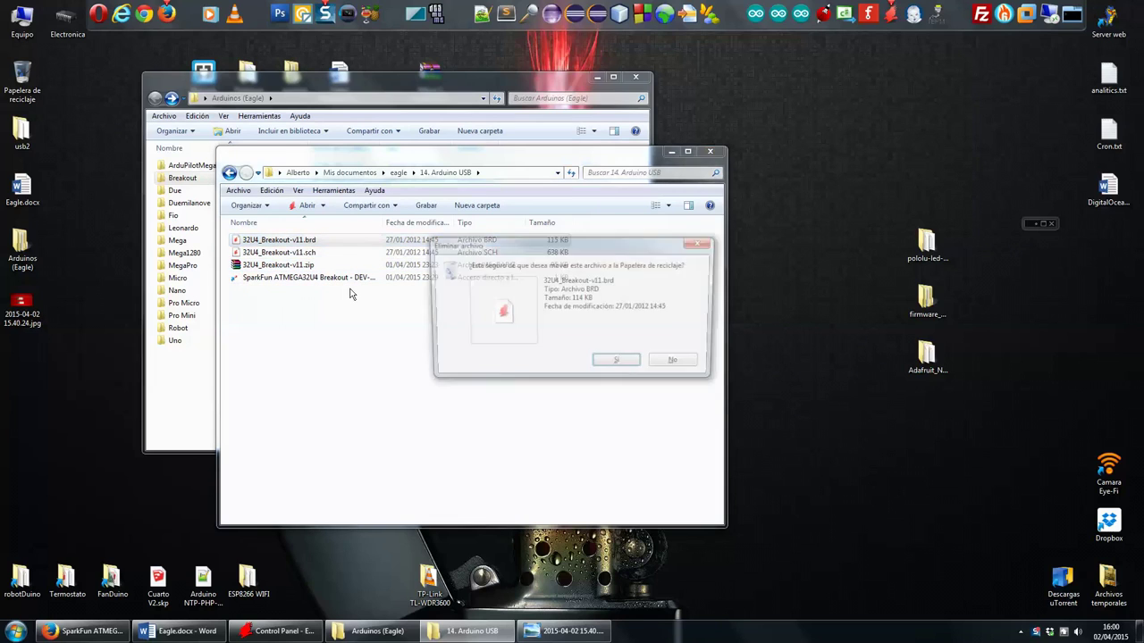
pyautogui.press('Return')
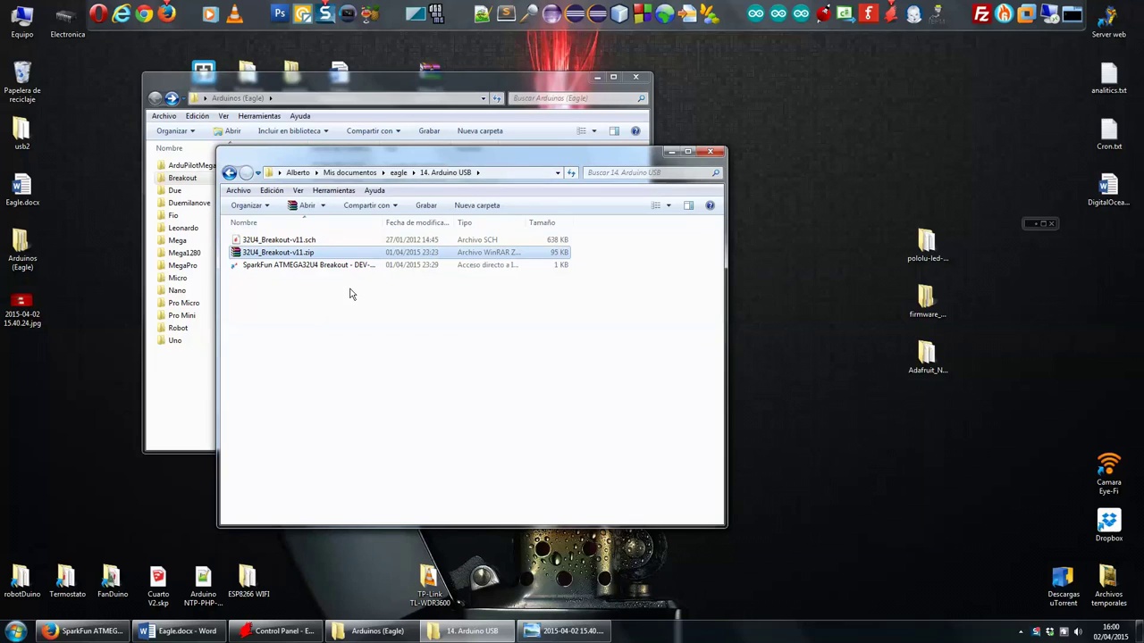
pyautogui.press('Delete')
pyautogui.press('Return')
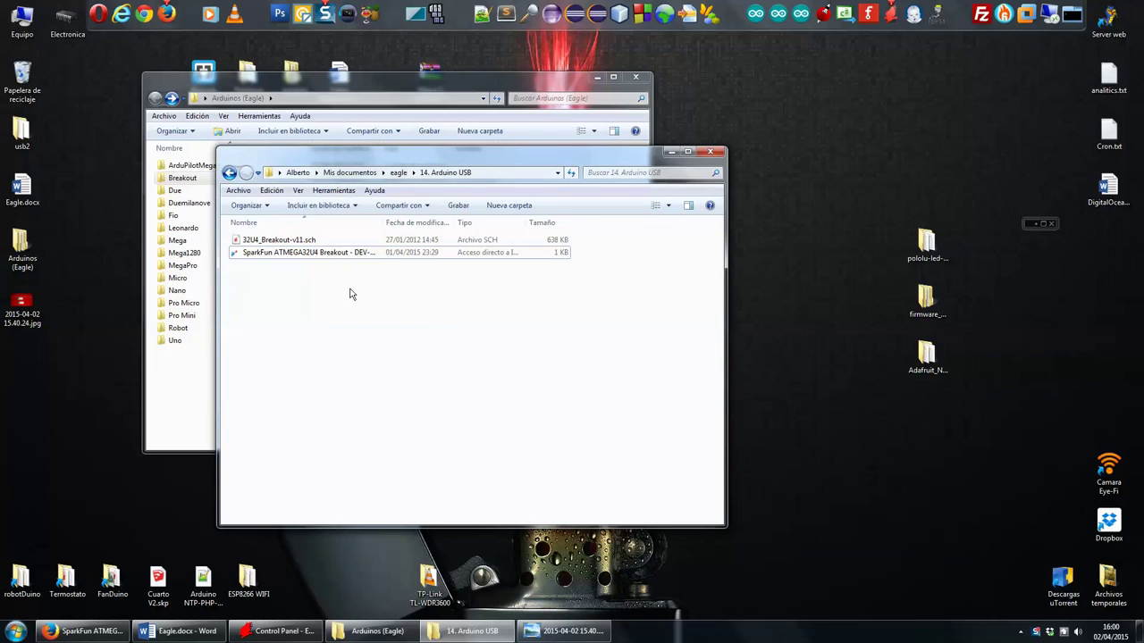
pyautogui.press('Delete')
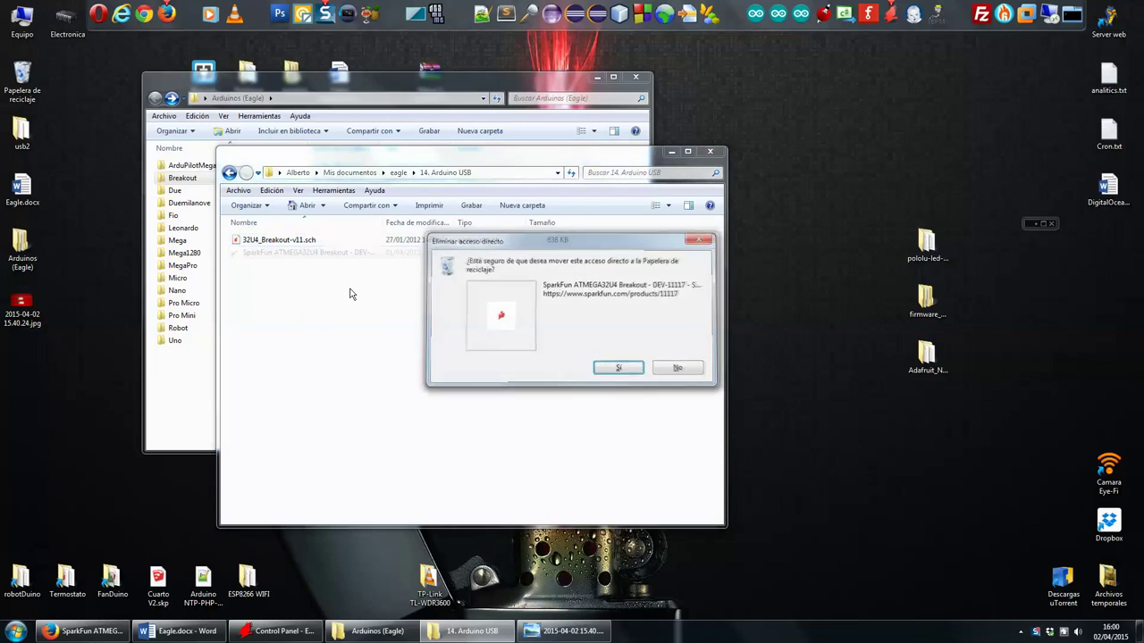
pyautogui.press('Return')
# Rename the remaining schematic file to ArduinoUSB.sch
pyautogui.press('BackSpace')
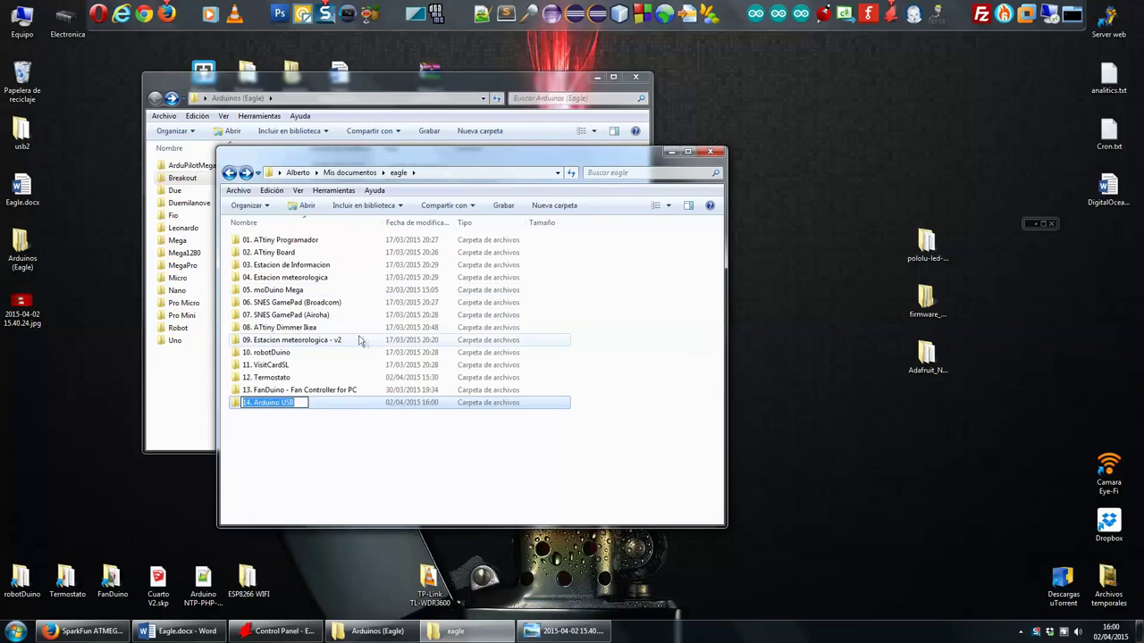
pyautogui.press('Return')
pyautogui.click(295, 241)
pyautogui.press('F2')
pyautogui.write('14. Arduino USB')
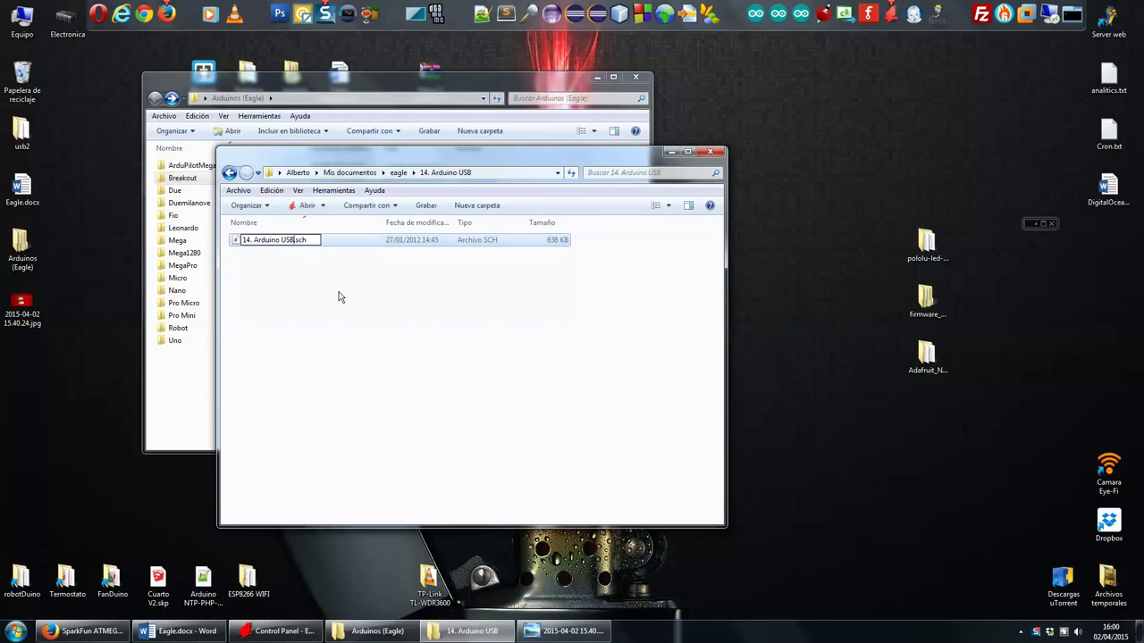
pyautogui.press('Delete')
pyautogui.press('Delete')
pyautogui.press('Delete')
pyautogui.press('Delete')
pyautogui.press('Return')
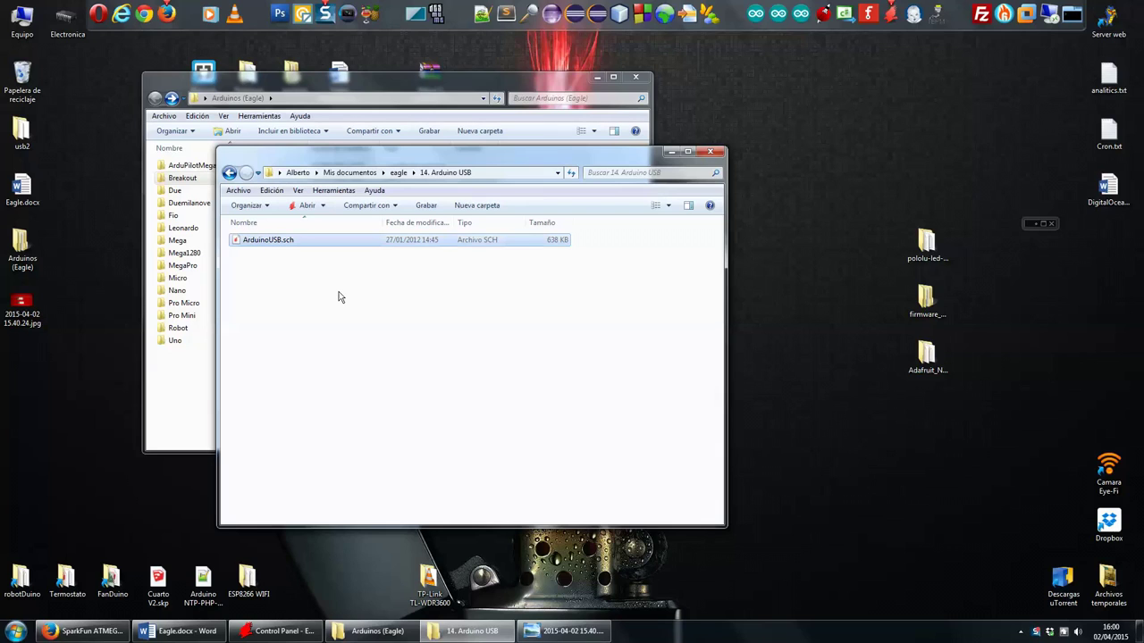
# Create the ArduinoUSB board layout from the schematic and maximize the board window
pyautogui.click(598, 79)
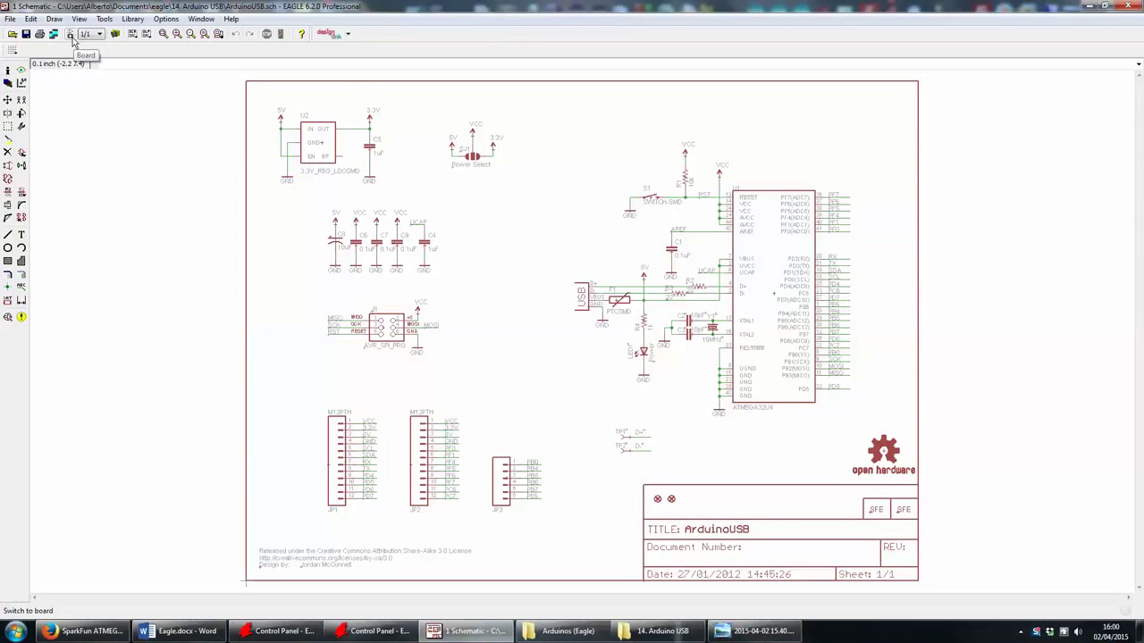
pyautogui.click(74, 39)
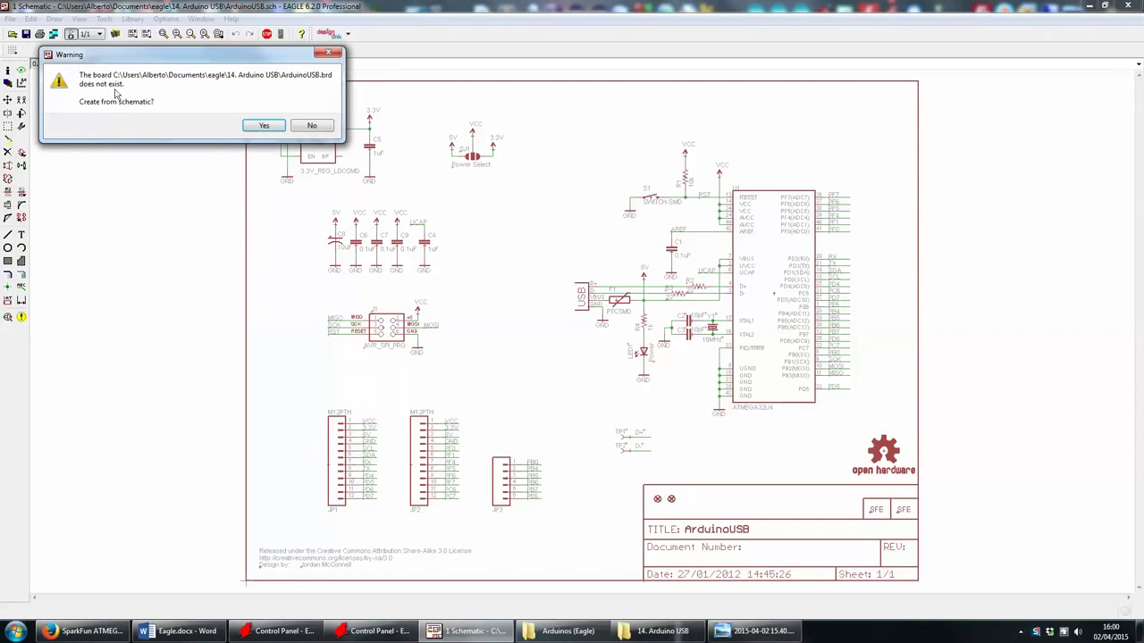
pyautogui.click(259, 126)
pyautogui.click(356, 37)
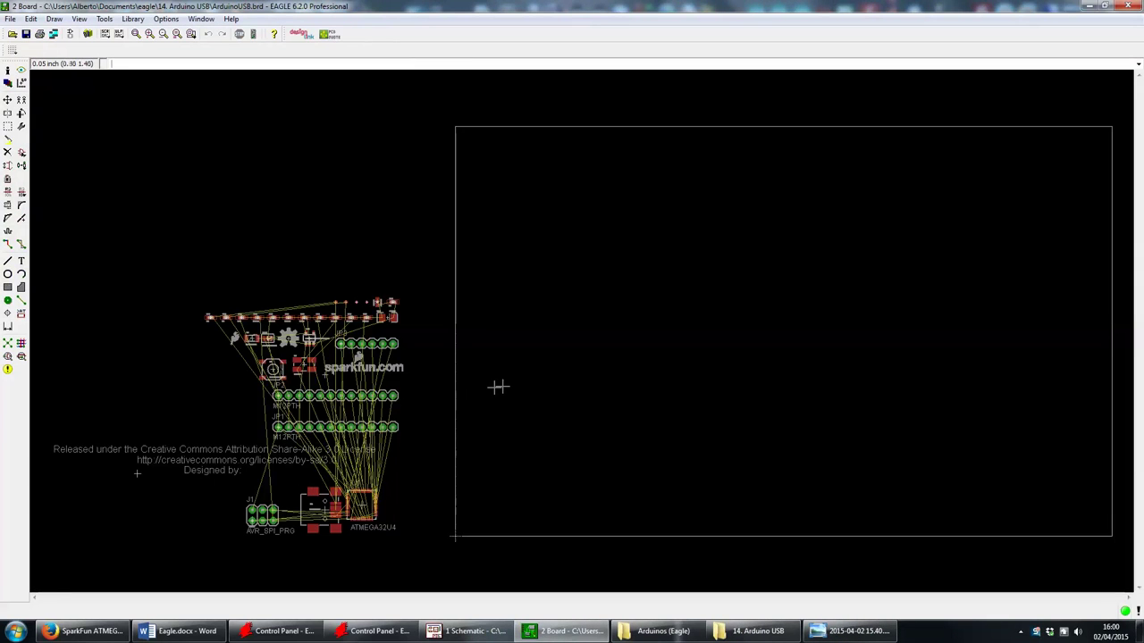
# Place the schematic on the left half of the screen and the board layout on the right half
pyautogui.click(1089, 7)
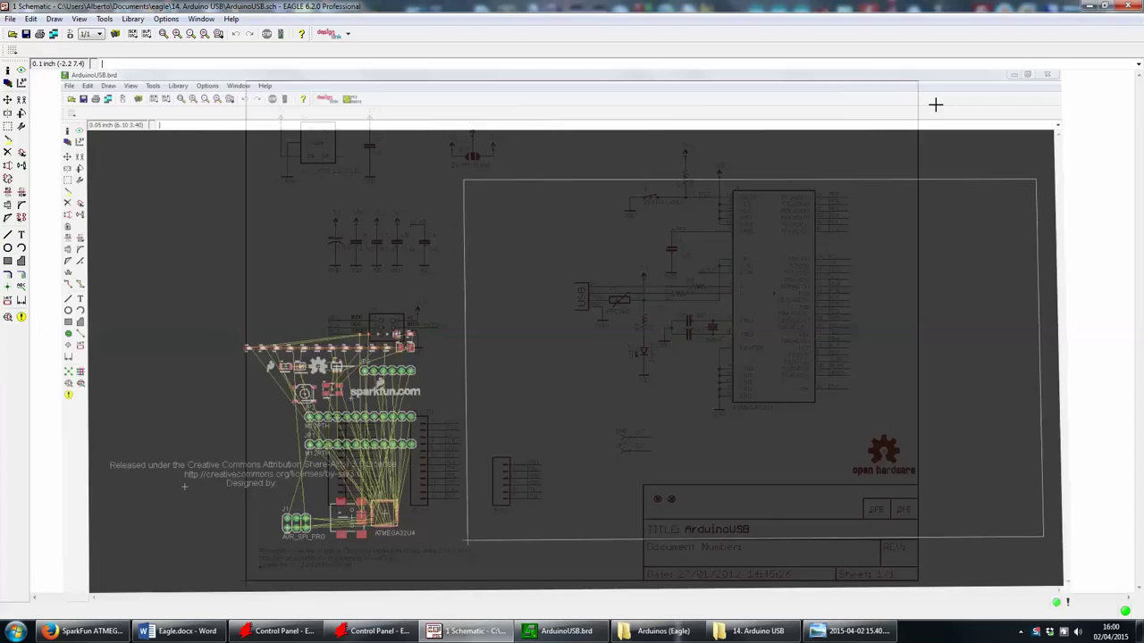
pyautogui.scroll(-1, 275, 375)
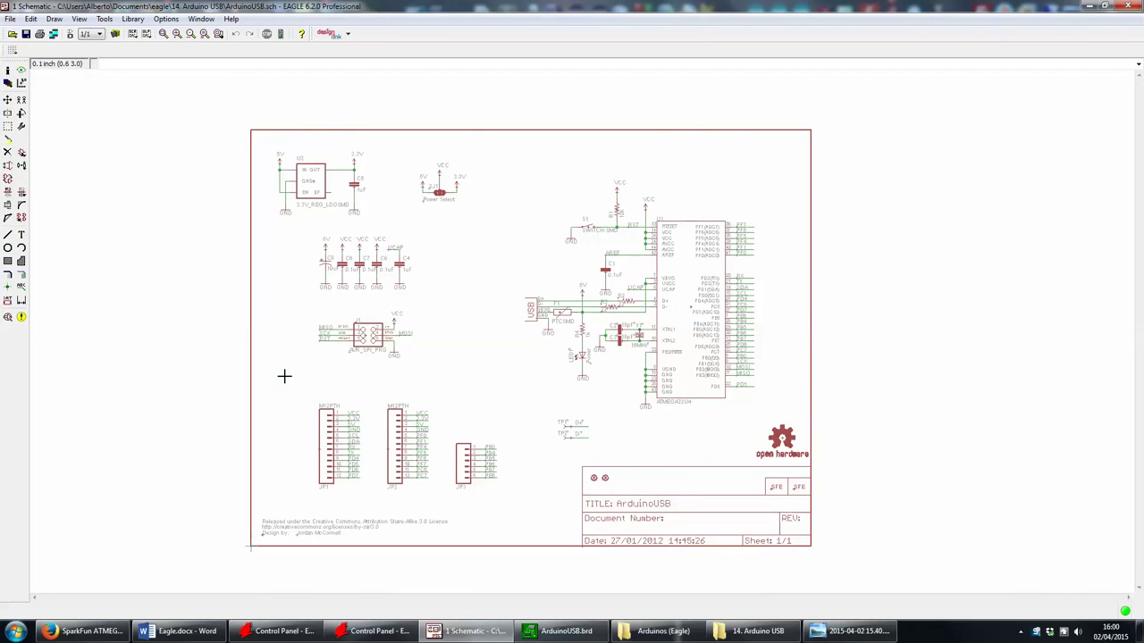
pyautogui.scroll(1, 284, 375)
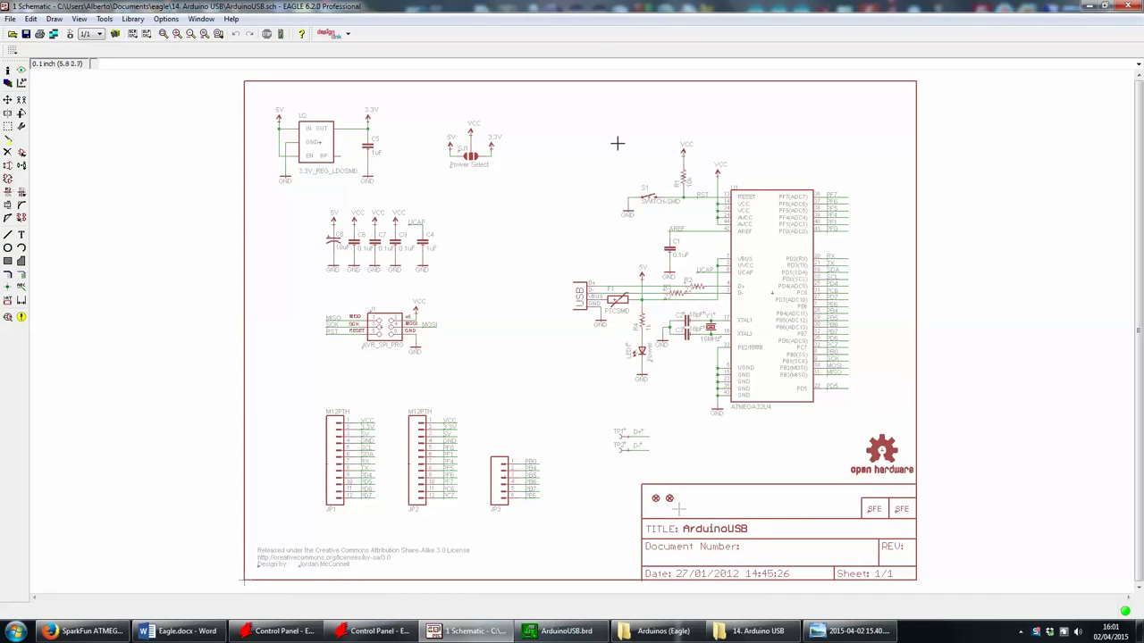
pyautogui.moveTo(597, 13); pyautogui.dragTo(1, 54)
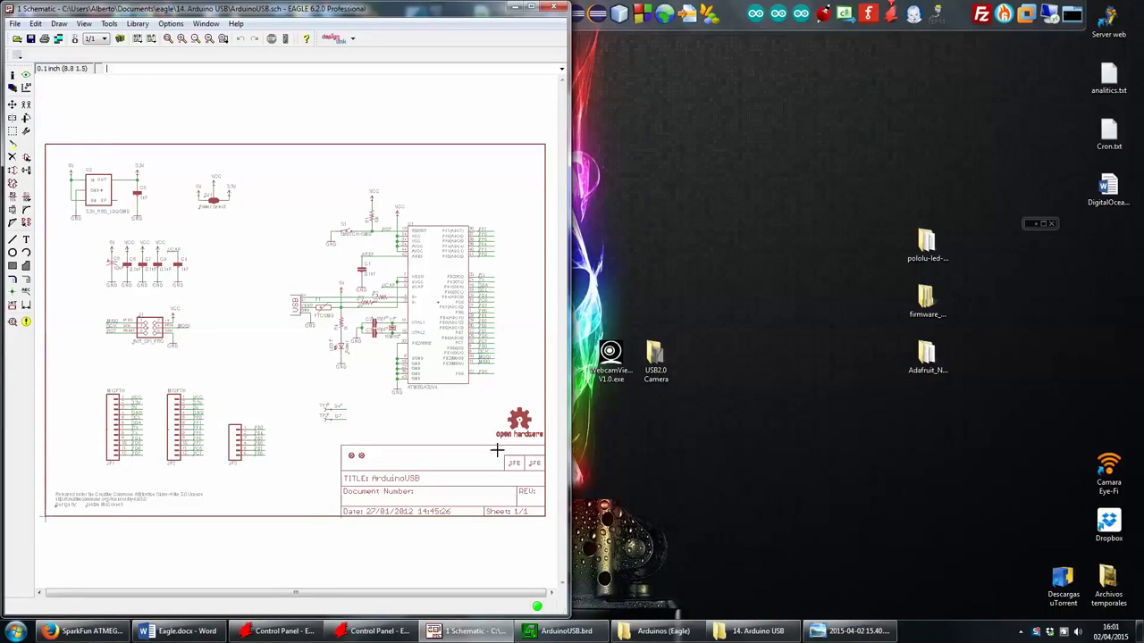
pyautogui.scroll(1, 279, 313)
pyautogui.scroll(1, 279, 312)
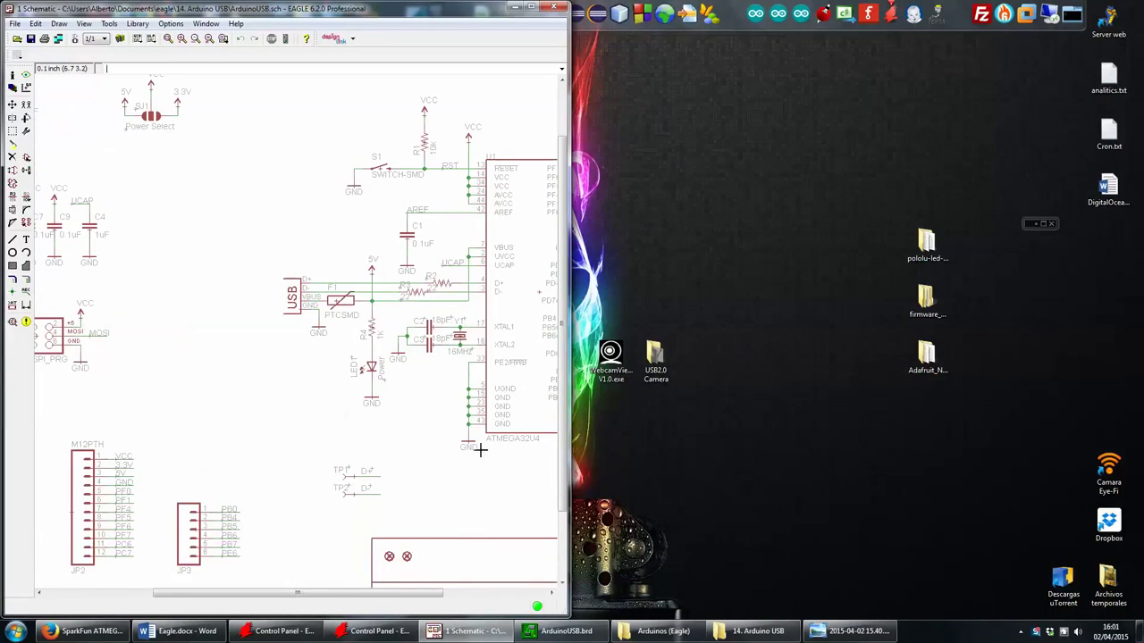
pyautogui.click(534, 631)
pyautogui.moveTo(679, 9); pyautogui.dragTo(1143, 161)
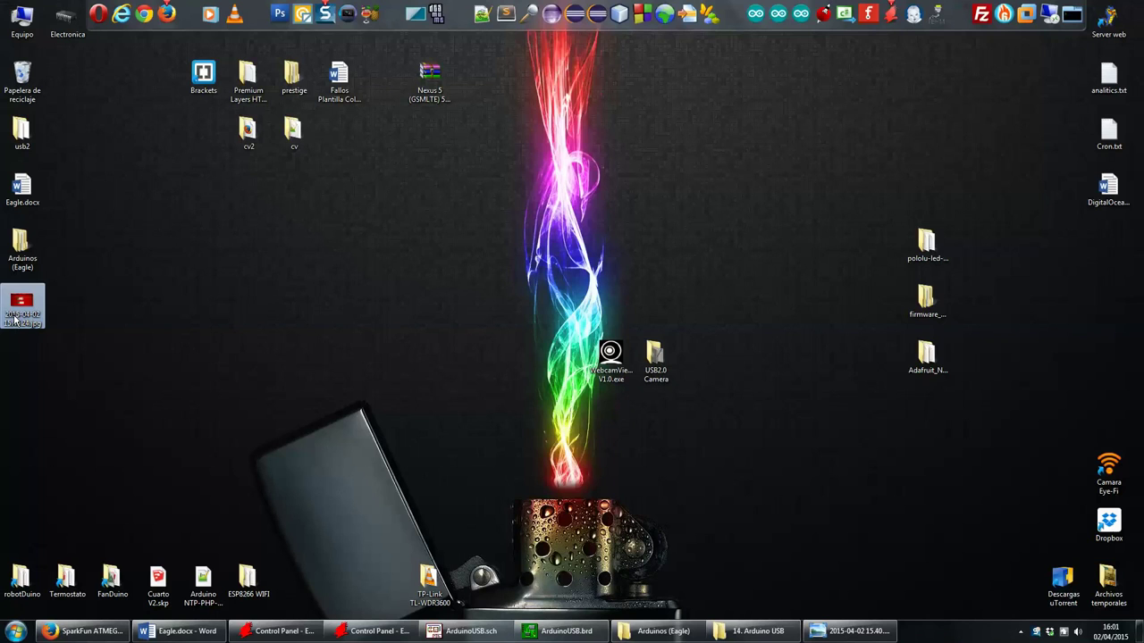
pyautogui.doubleClick(14, 320)
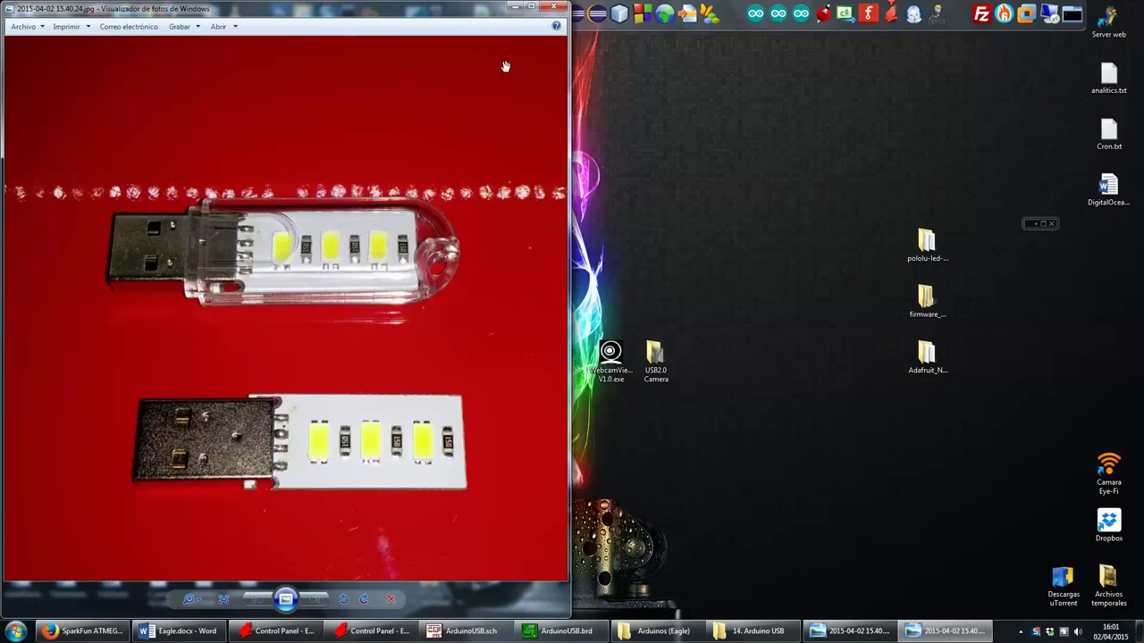
pyautogui.click(515, 8)
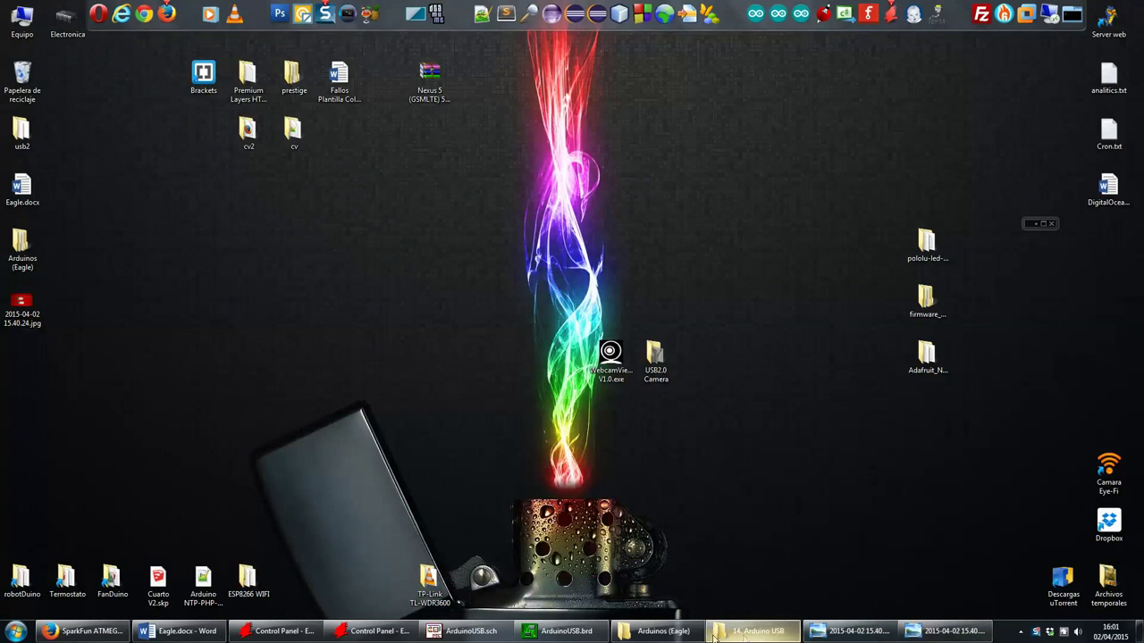
# Restore the ArduinoUSB board layout beside the schematic and zoom around it
pyautogui.click(567, 631)
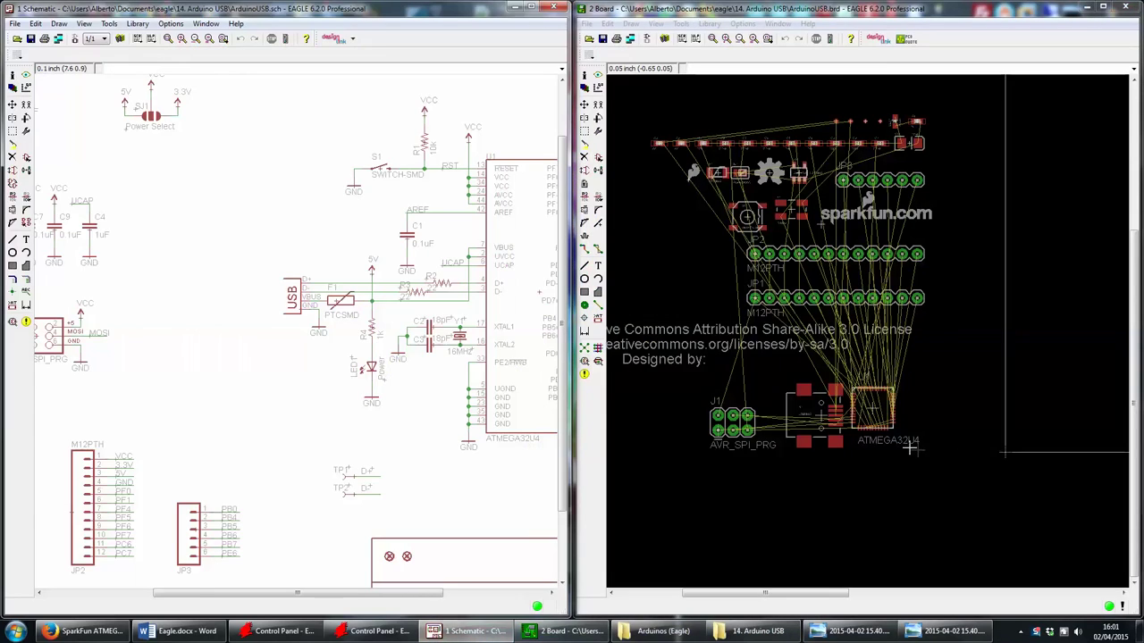
pyautogui.scroll(5, 871, 420)
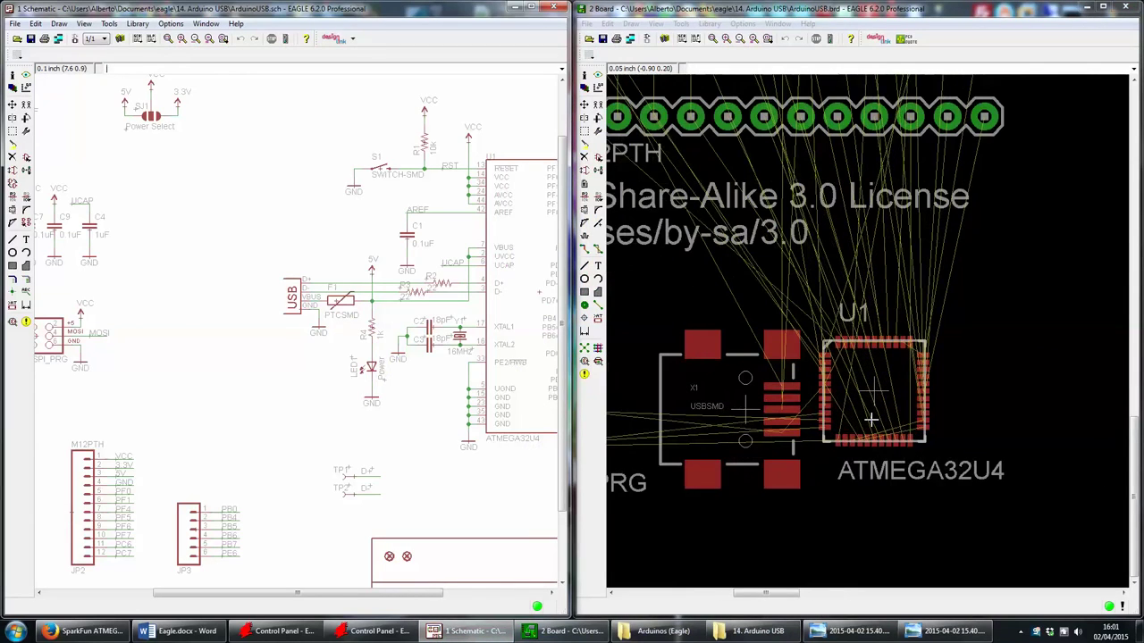
pyautogui.scroll(-4, 871, 420)
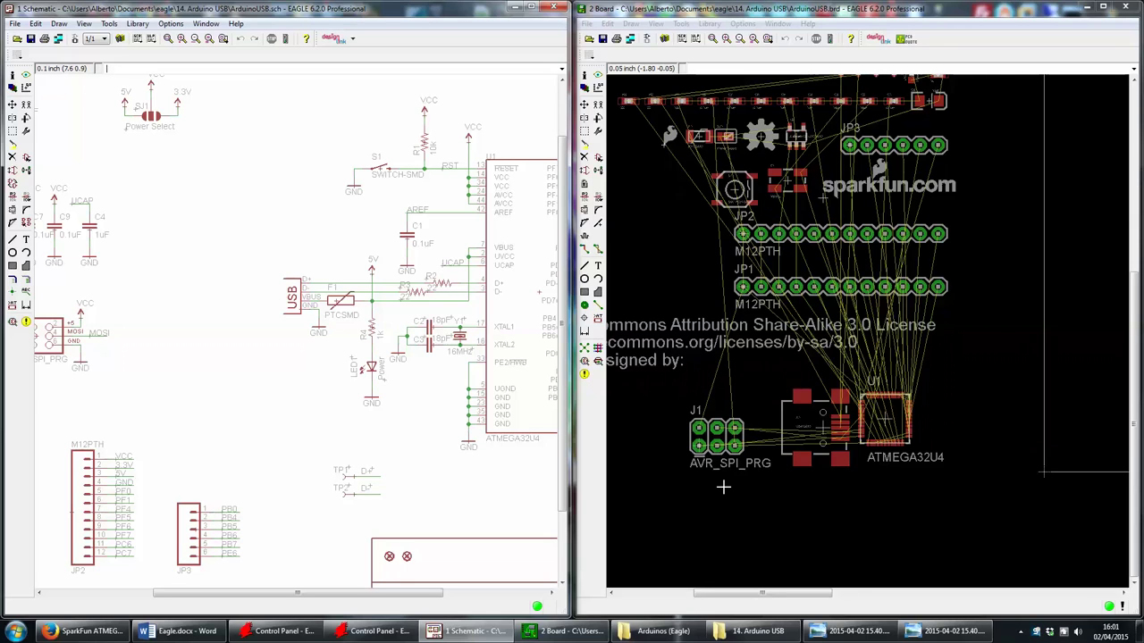
pyautogui.scroll(-2, 897, 362)
pyautogui.scroll(3, 793, 259)
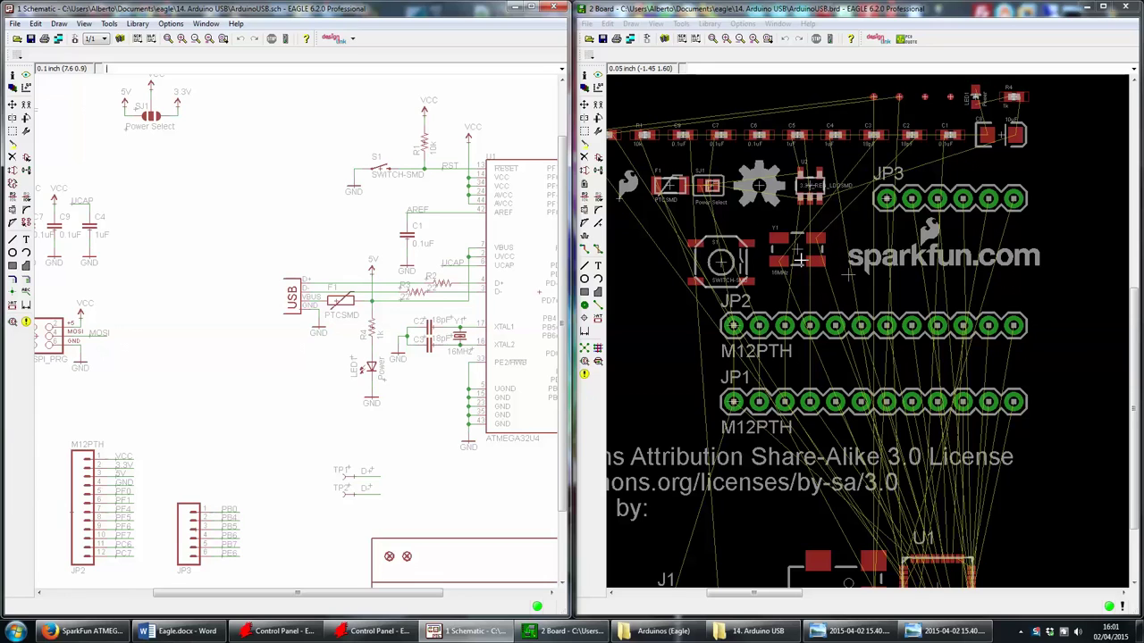
pyautogui.scroll(-1, 945, 266)
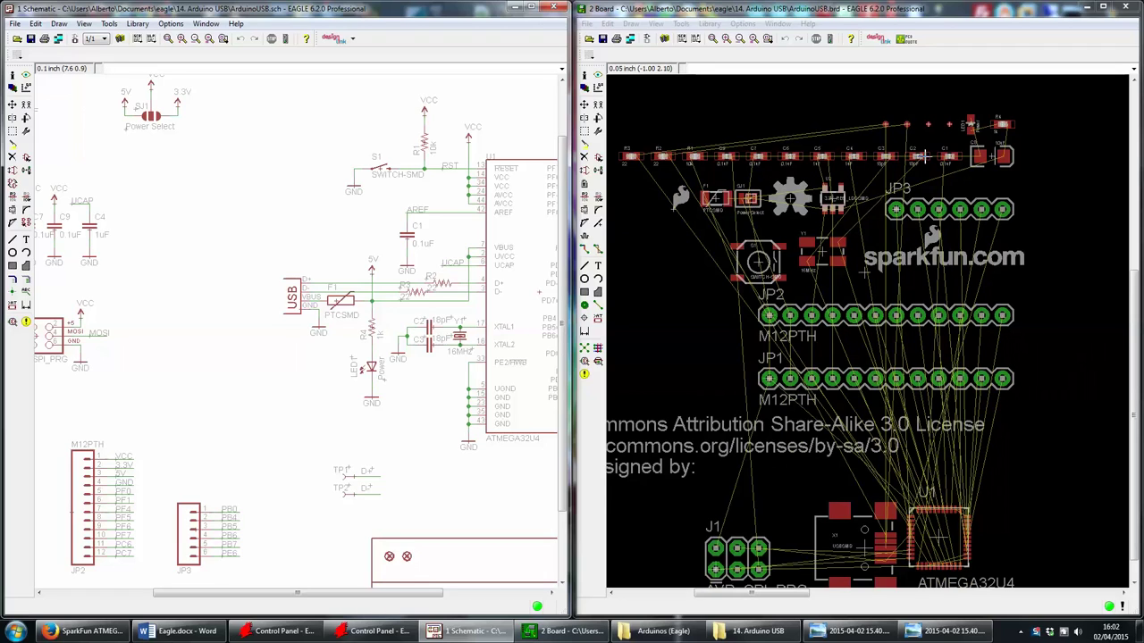
# Confirm in R3's properties that its package is 0402-RES, then return to the schematic
pyautogui.rightClick(629, 158)
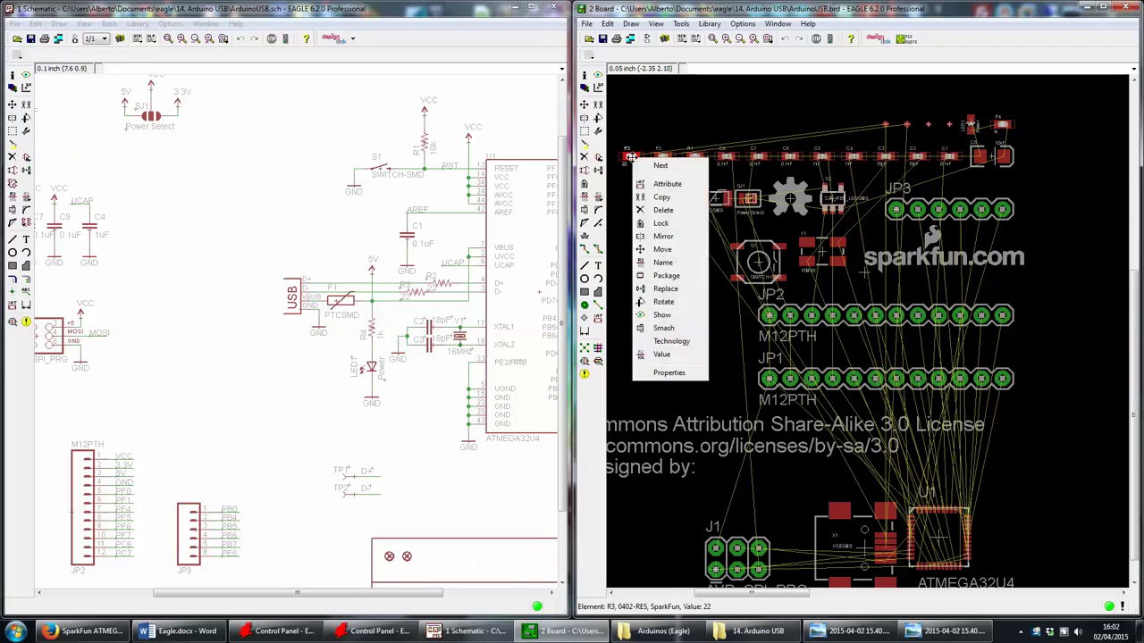
pyautogui.click(667, 371)
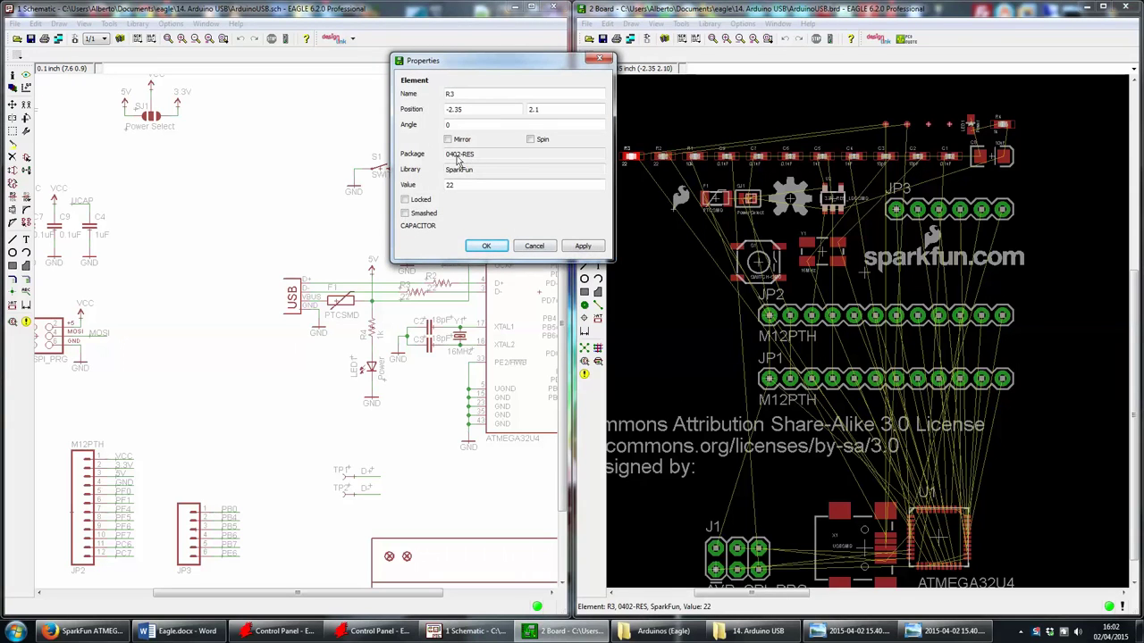
pyautogui.moveTo(489, 158); pyautogui.dragTo(434, 155)
pyautogui.click(598, 59)
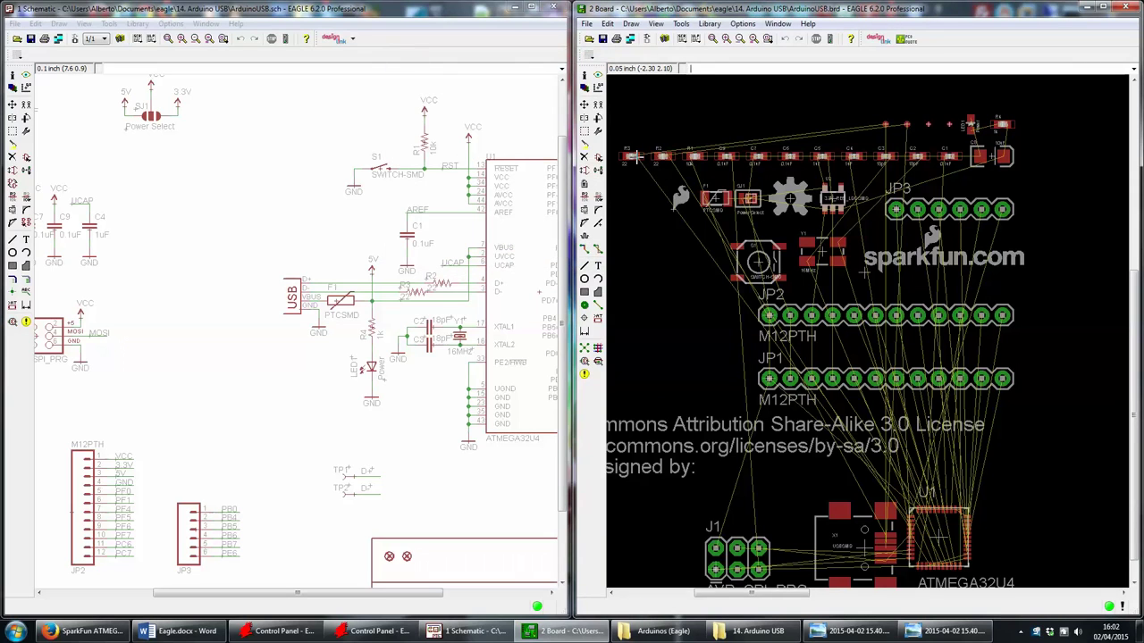
pyautogui.scroll(-1, 1002, 246)
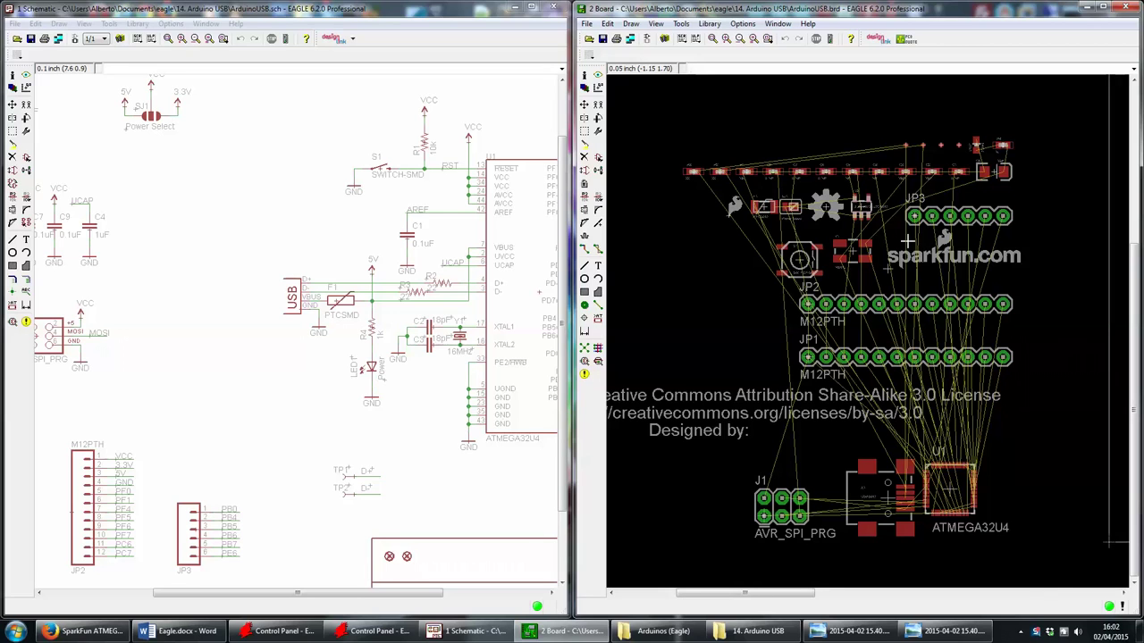
pyautogui.click(287, 210)
# Minimize the board layout and bring the ArduinoUSB schematic to the front
pyautogui.scroll(-1, 137, 279)
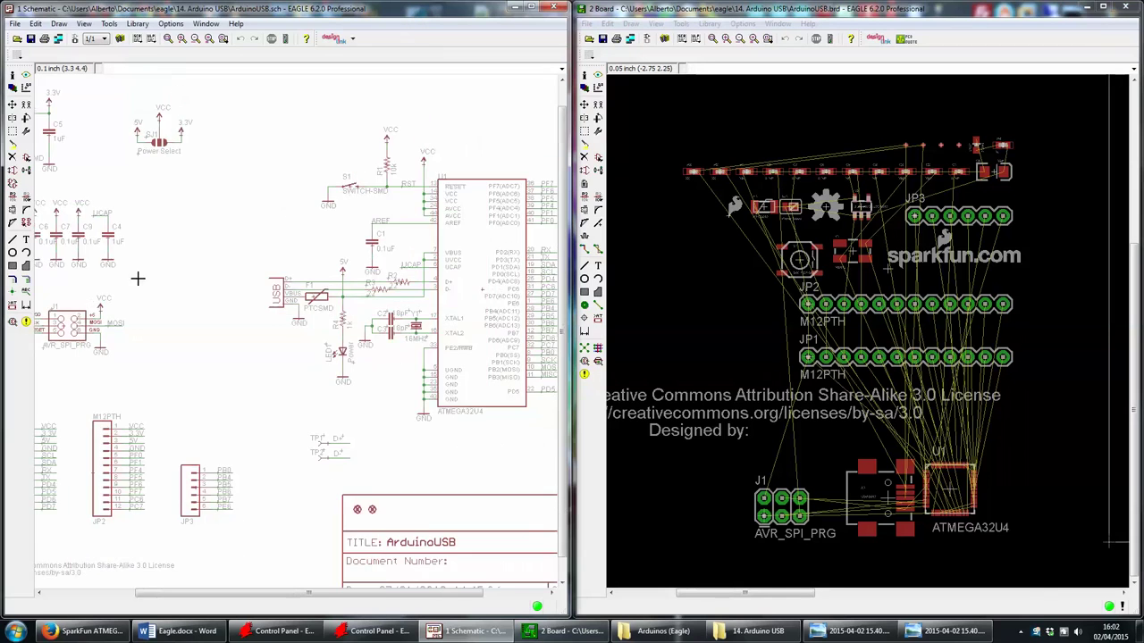
pyautogui.scroll(-1, 137, 279)
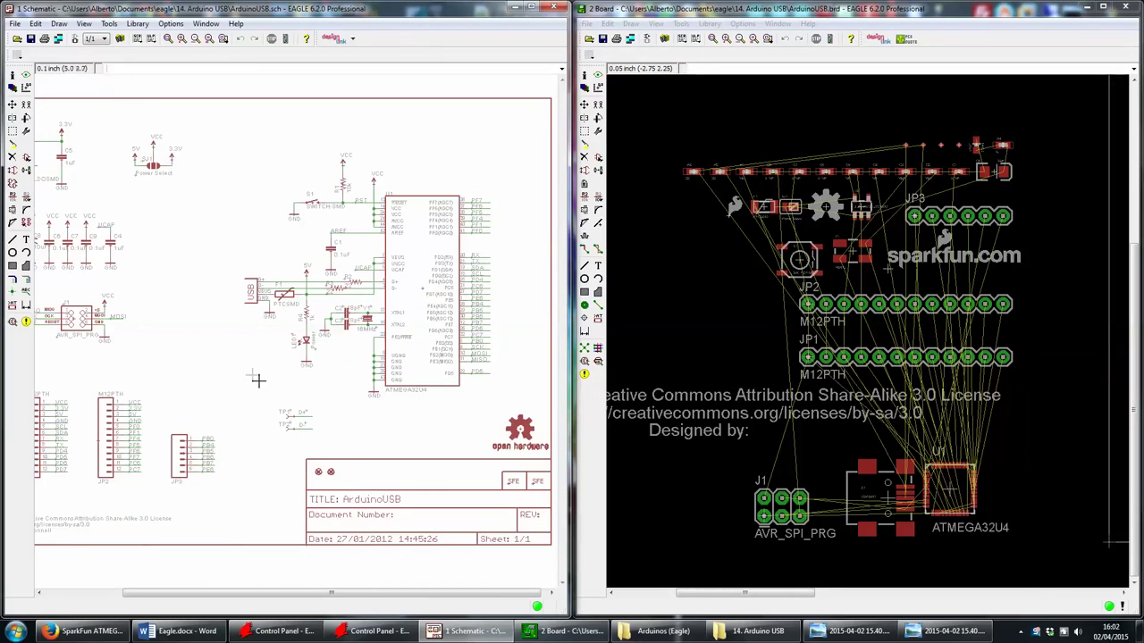
pyautogui.click(1087, 9)
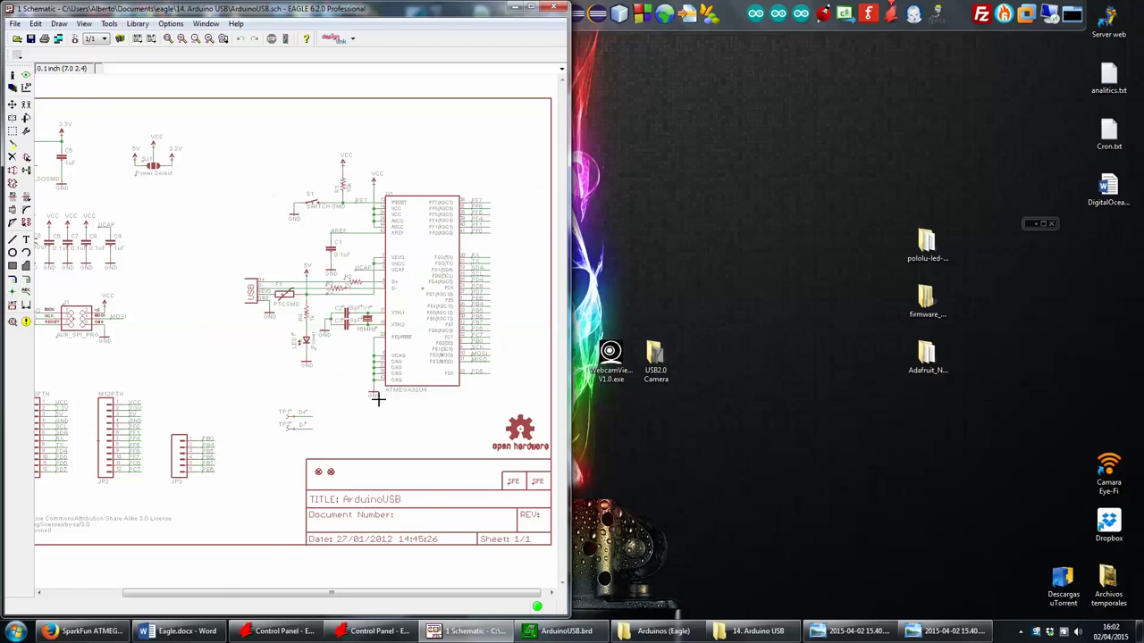
pyautogui.scroll(2, 377, 400)
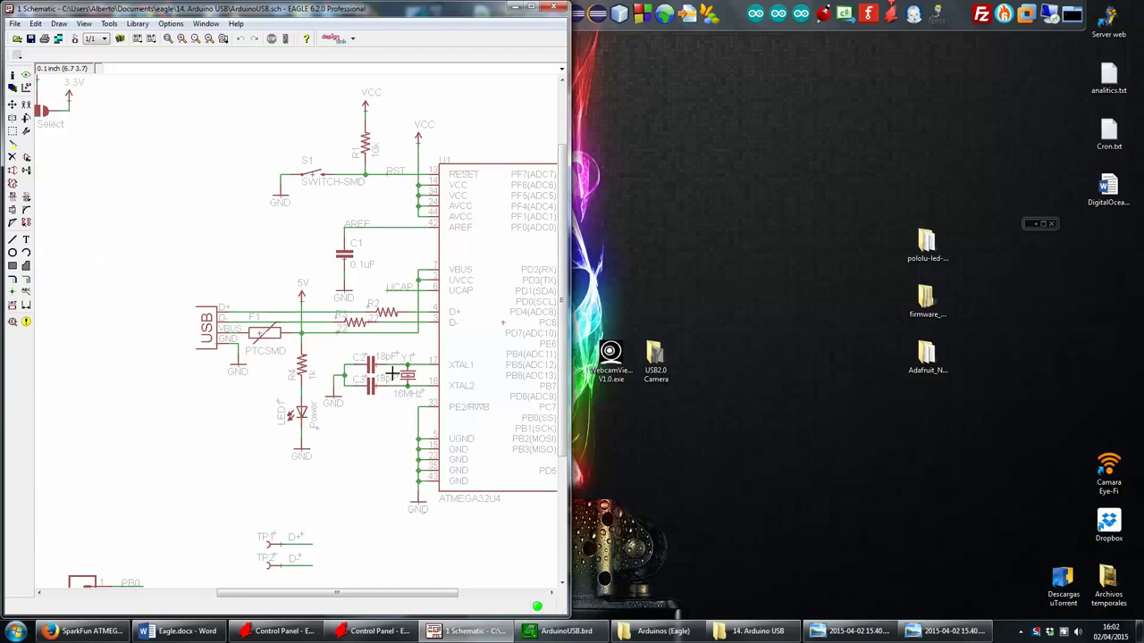
pyautogui.click(662, 631)
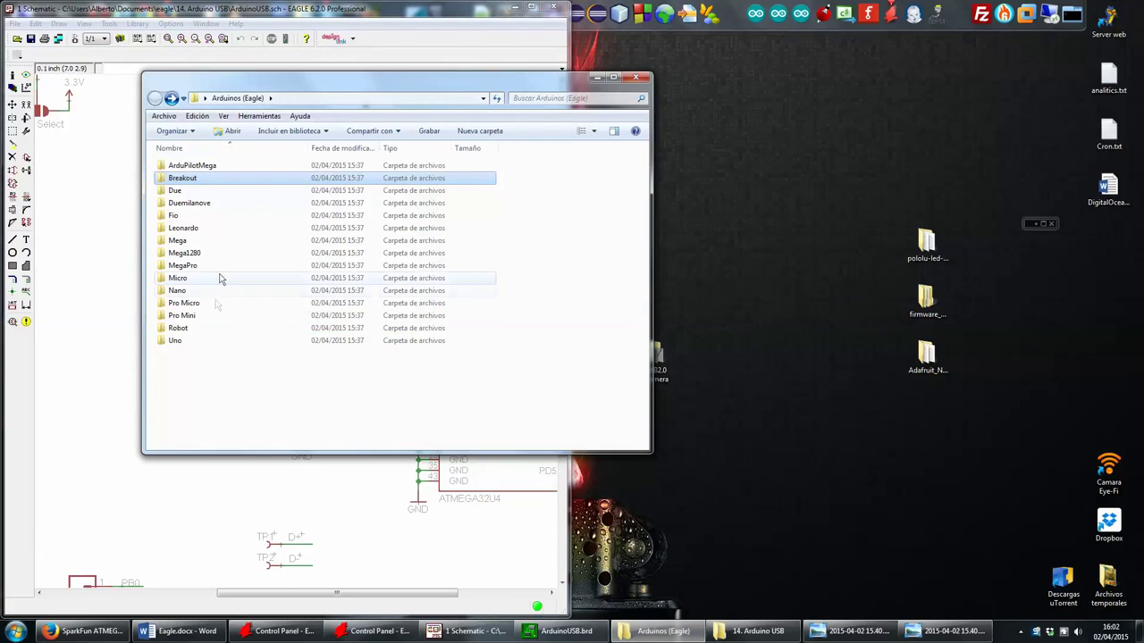
pyautogui.click(65, 223)
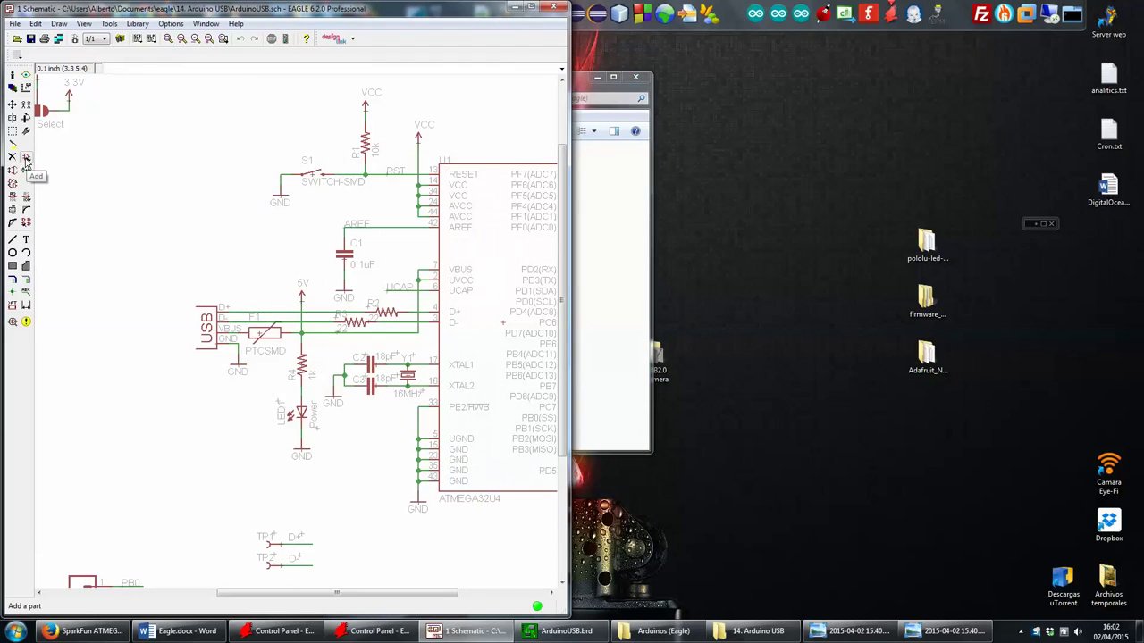
# Search the parts library for *resonator* with the Add tool
pyautogui.click(26, 159)
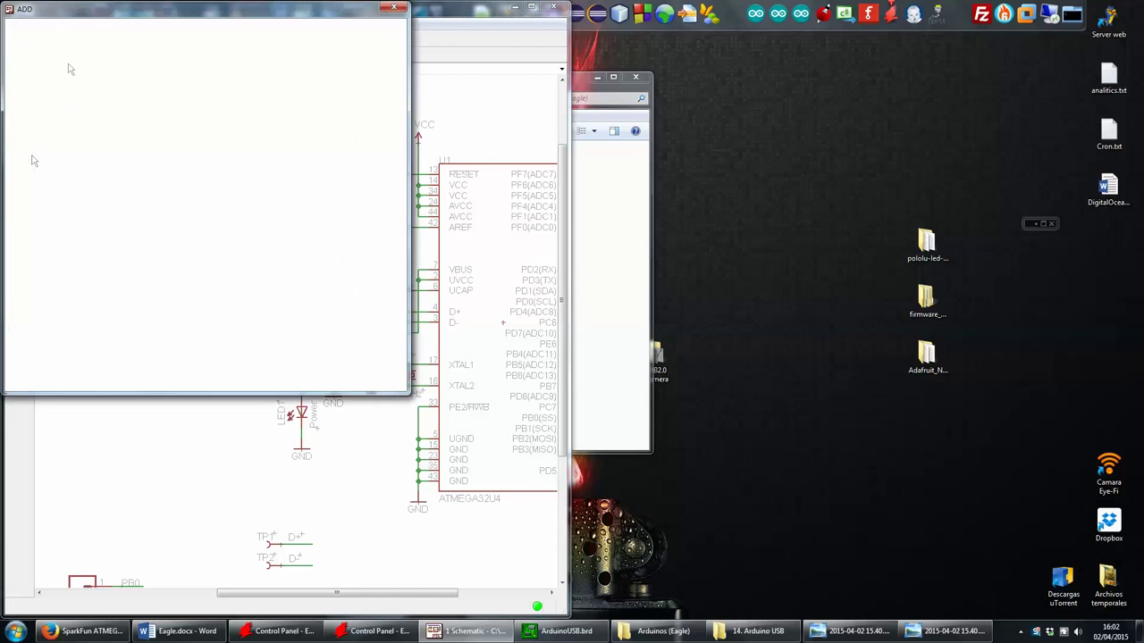
pyautogui.moveTo(225, 67)
pyautogui.mouseDown()
pyautogui.moveTo(214, 335)
pyautogui.moveTo(221, 55)
pyautogui.mouseUp()
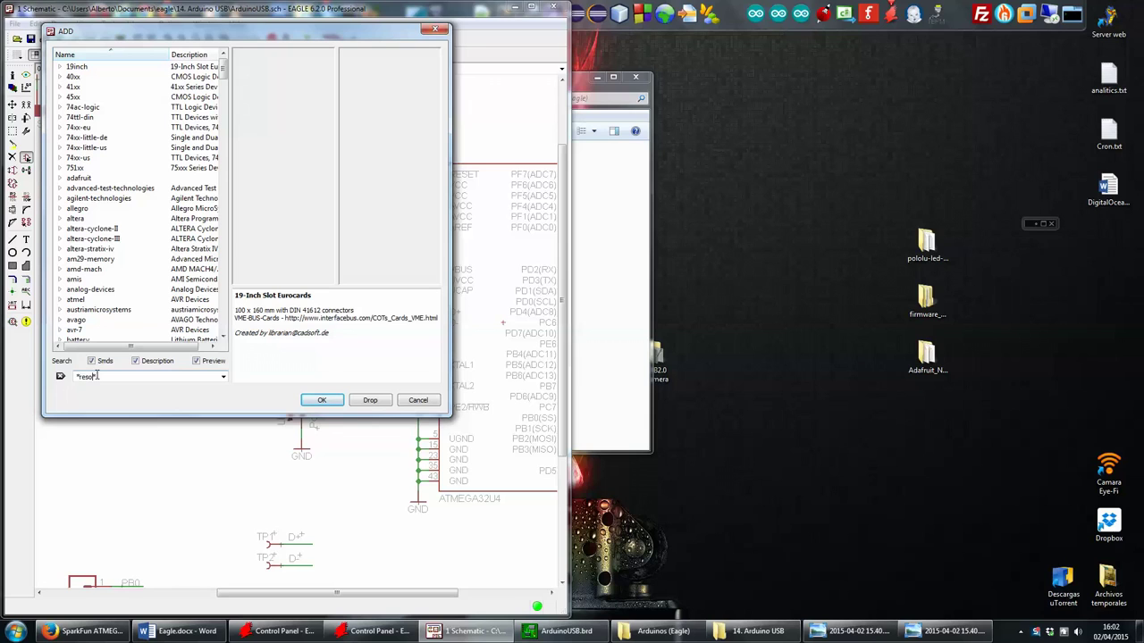
pyautogui.write('nator*')
pyautogui.press('Return')
# Browse the resonator results and pick the SparkFun RESONATORSMD variant for placement
pyautogui.press('Down')
pyautogui.press('Down')
pyautogui.press('Down')
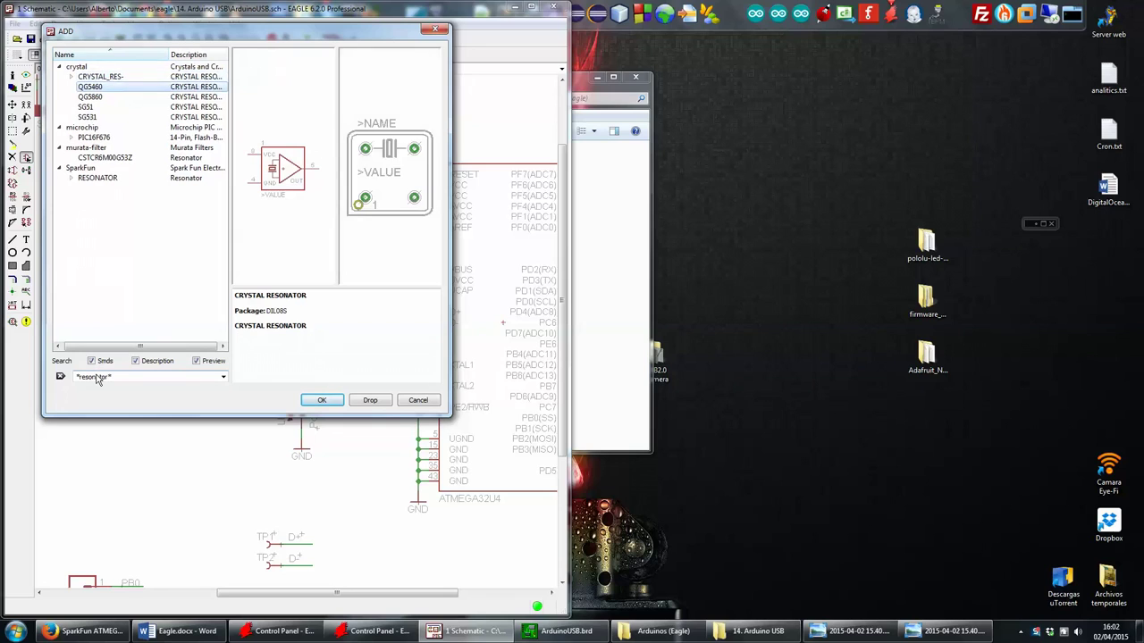
pyautogui.press('Up')
pyautogui.press('Up')
pyautogui.press('Up')
pyautogui.press('Right')
pyautogui.press('Down')
pyautogui.press('Down')
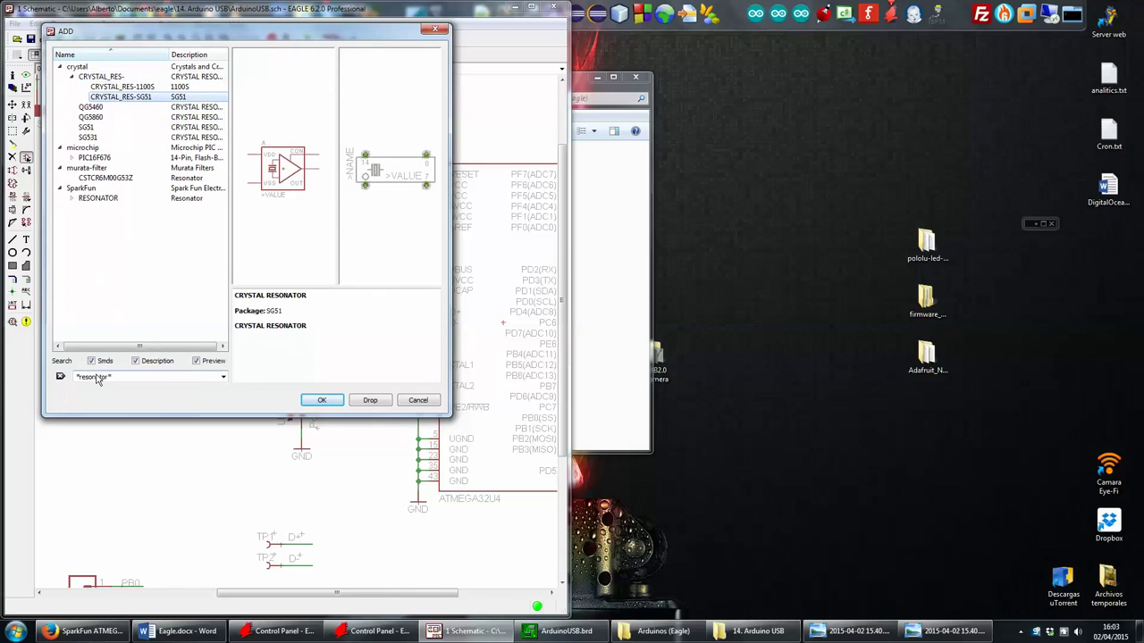
pyautogui.press('Down')
pyautogui.press('Down')
pyautogui.press('Down')
pyautogui.press('Down')
pyautogui.press('Down')
pyautogui.press('Down')
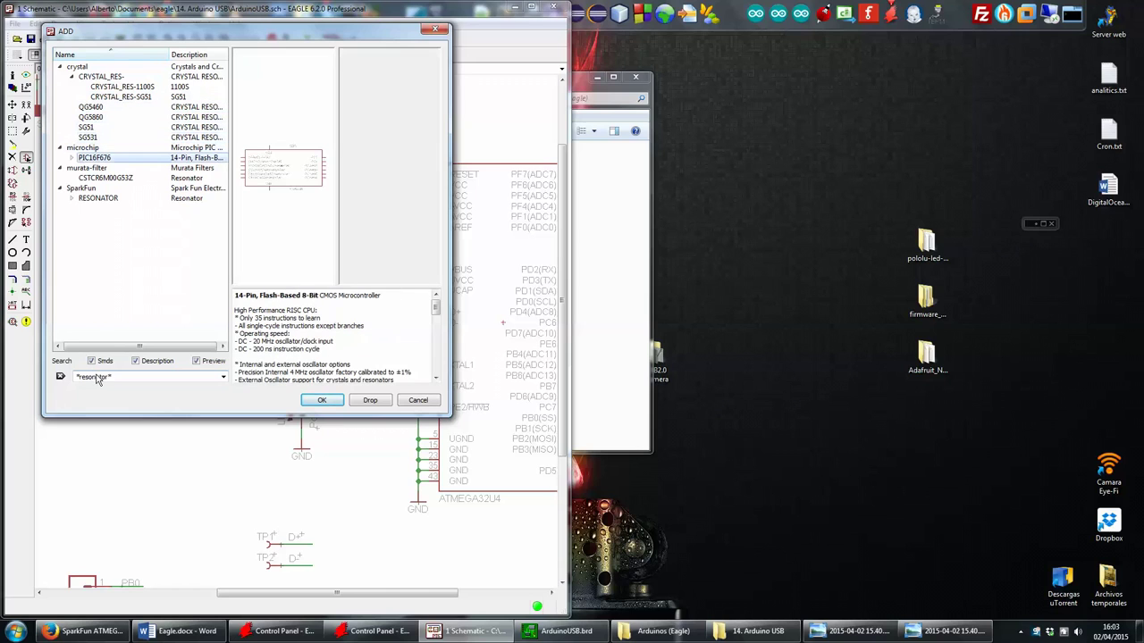
pyautogui.press('Right')
pyautogui.press('Down')
pyautogui.press('Down')
pyautogui.press('Down')
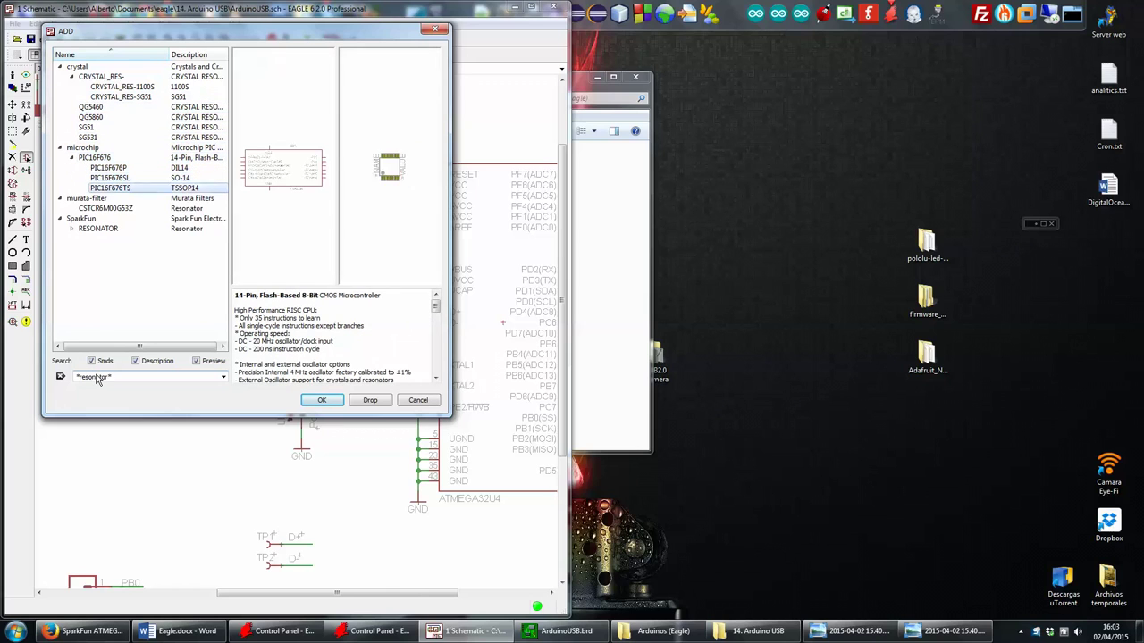
pyautogui.press('Down')
pyautogui.press('Down')
pyautogui.press('Down')
pyautogui.press('Down')
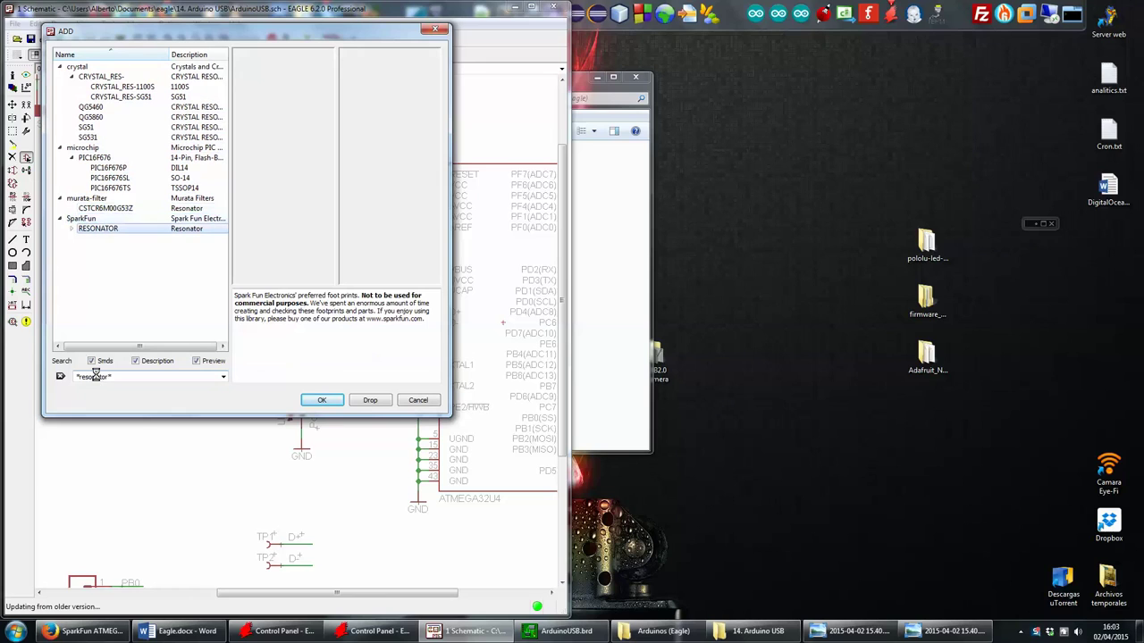
pyautogui.press('Right')
pyautogui.press('Down')
pyautogui.press('Down')
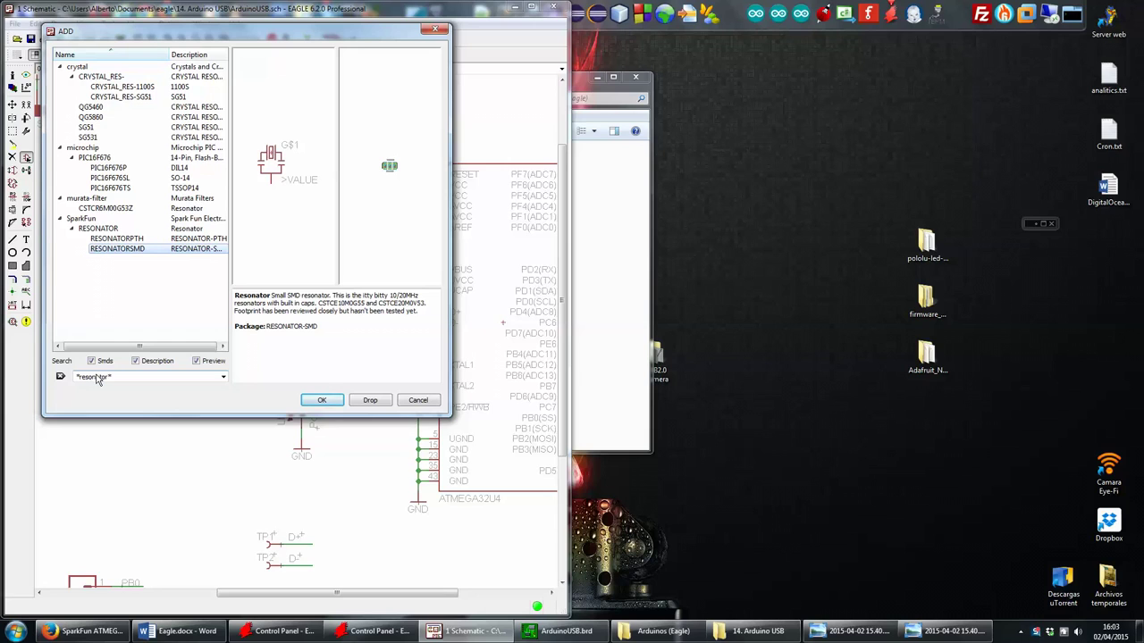
pyautogui.press('Return')
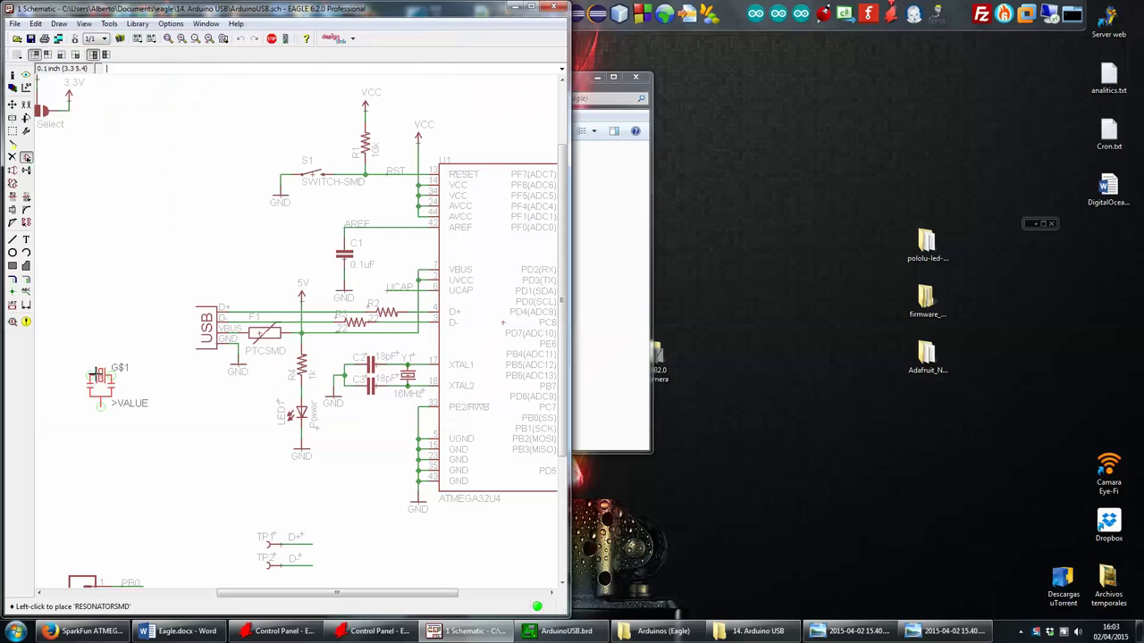
# Rotate the resonator 90 degrees near the 16MHz crystal, then cancel placing it
pyautogui.rightClick(242, 475)
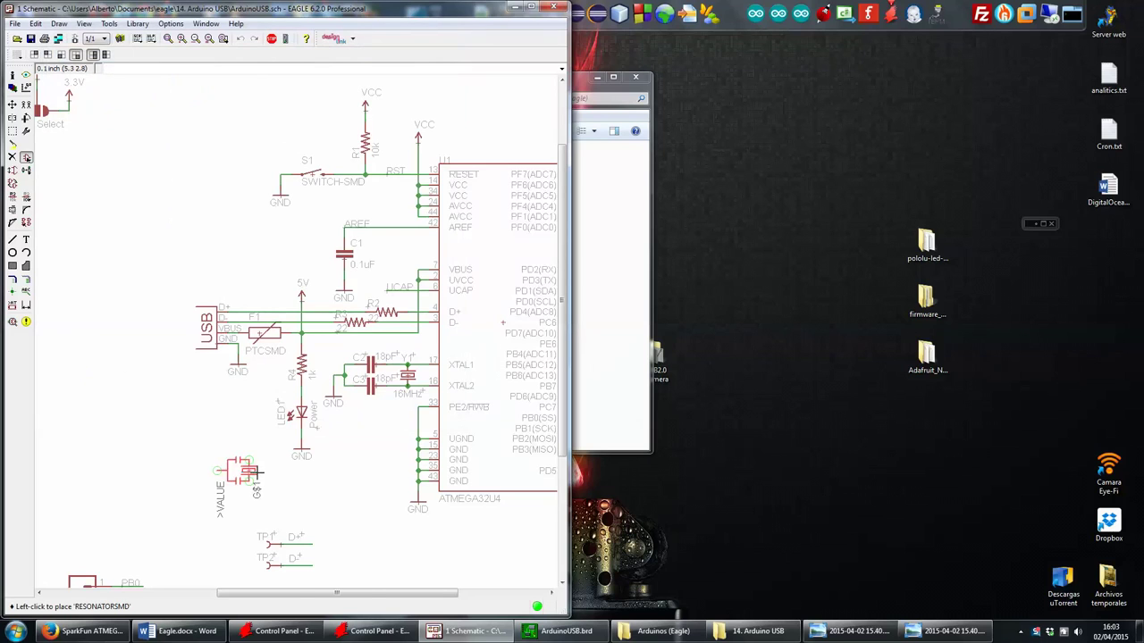
pyautogui.scroll(3, 460, 440)
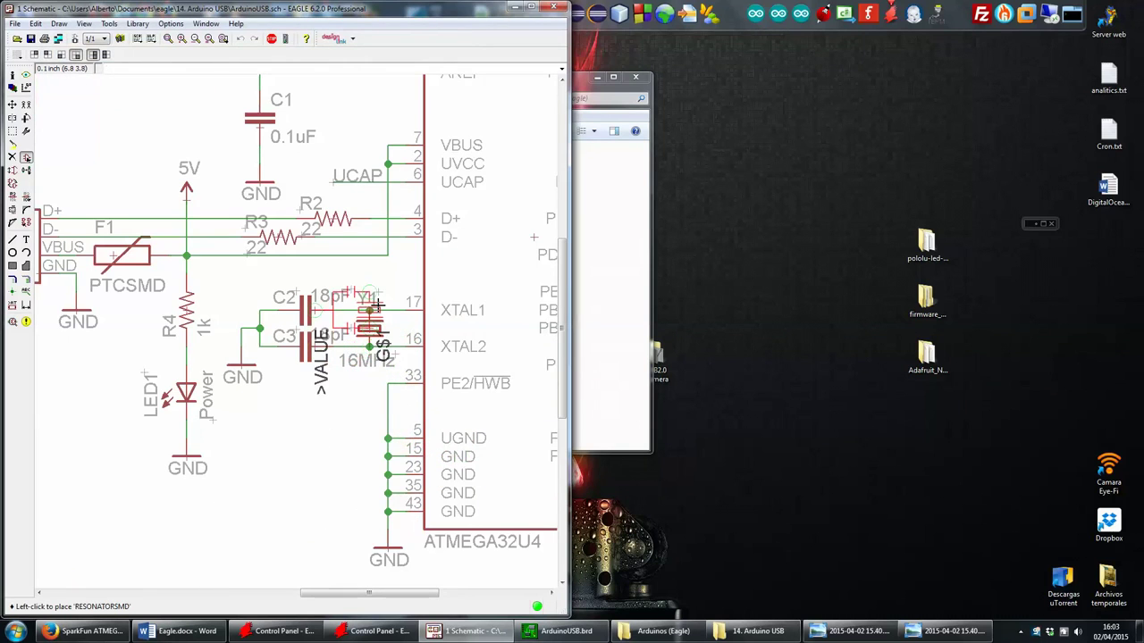
pyautogui.scroll(-3, 367, 369)
pyautogui.press('Escape')
pyautogui.press('Escape')
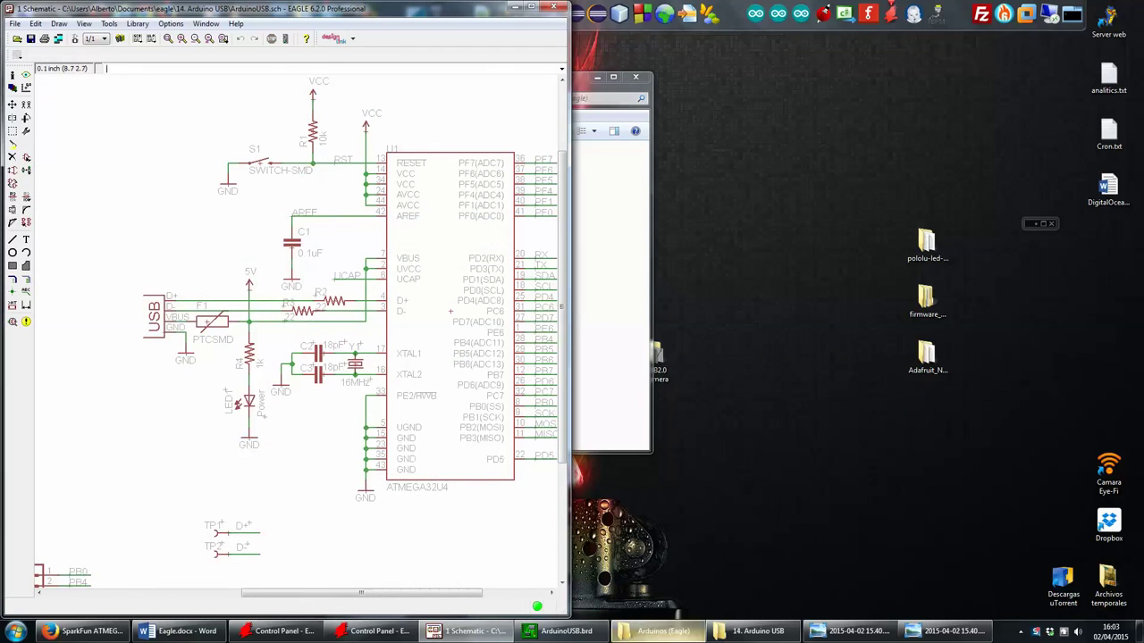
pyautogui.click(661, 631)
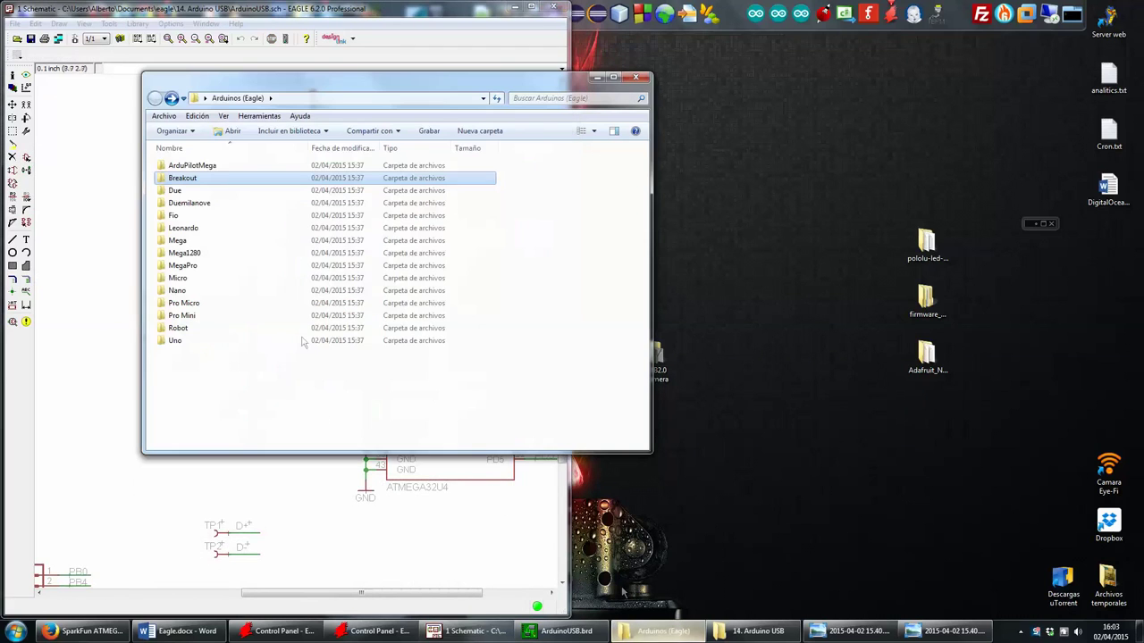
# Open Arduino-Pro-Mini-v10.sch from the Pro Mini folder on the right half of the screen
pyautogui.doubleClick(196, 318)
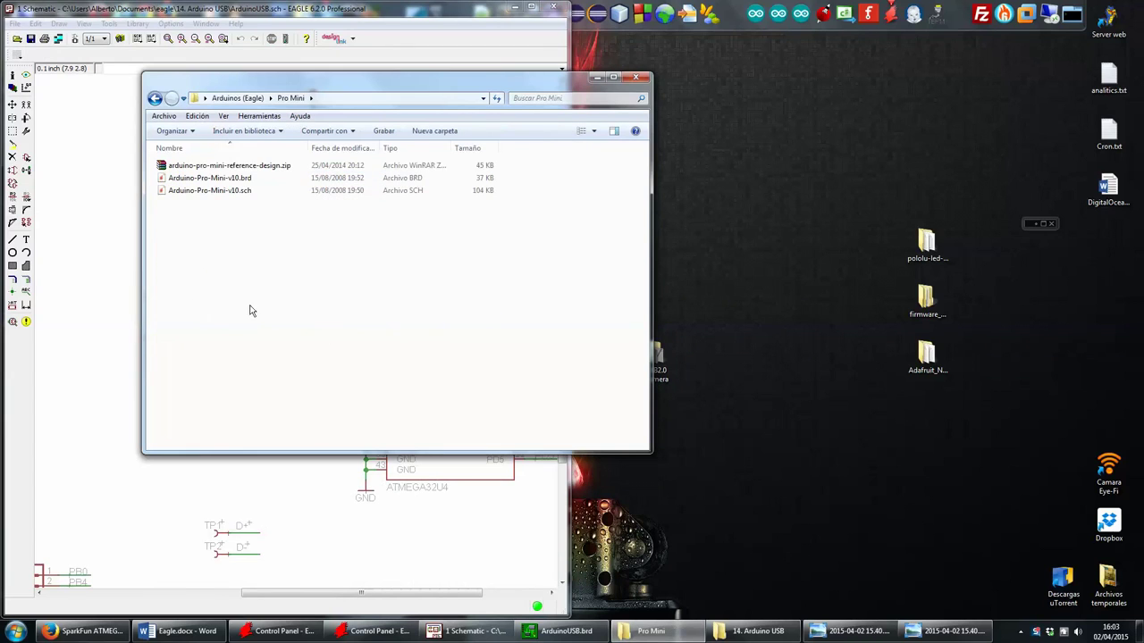
pyautogui.click(230, 195)
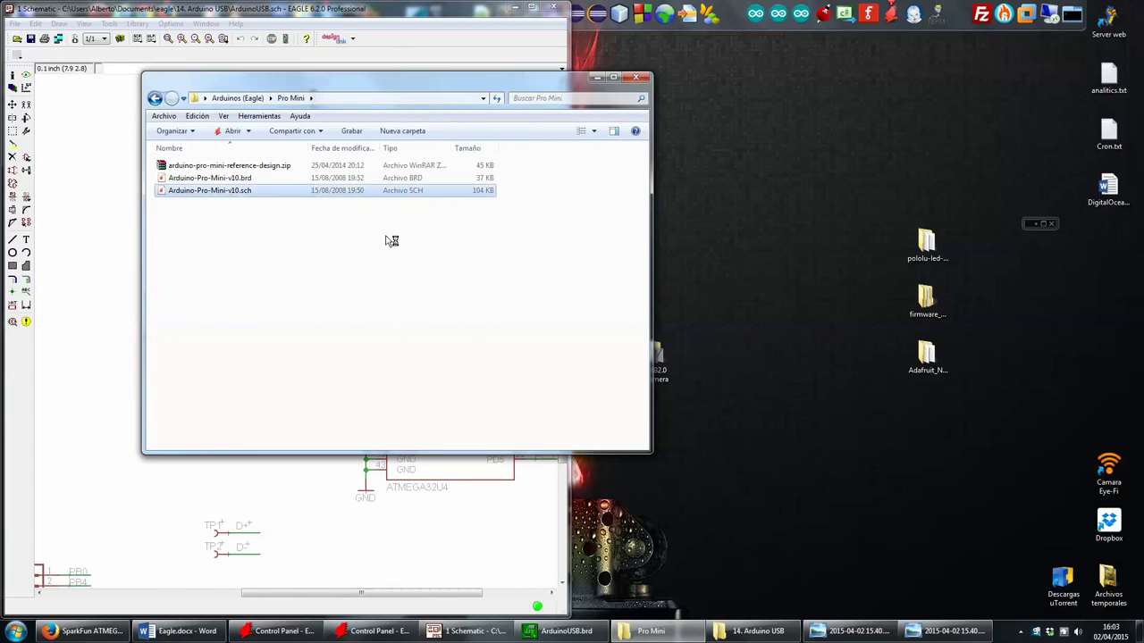
pyautogui.click(598, 77)
pyautogui.press('super+Right')
pyautogui.click(384, 81)
pyautogui.scroll(5, 1001, 254)
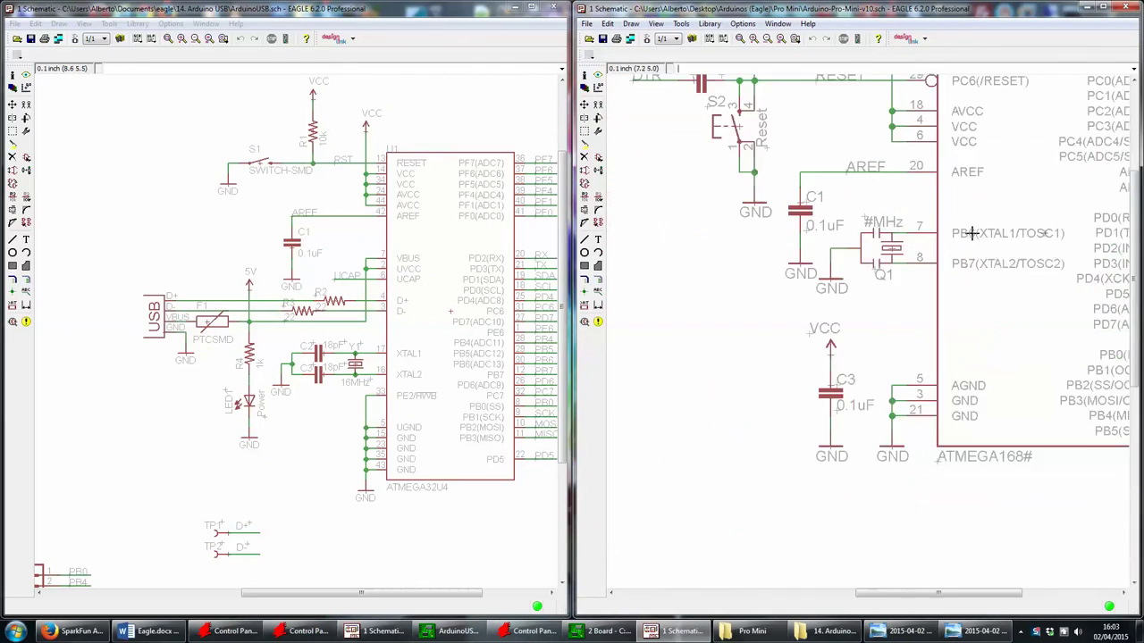
pyautogui.scroll(2, 972, 233)
# Look over the Pro Mini board, then group the Q1 resonator and its ground wiring
pyautogui.click(646, 39)
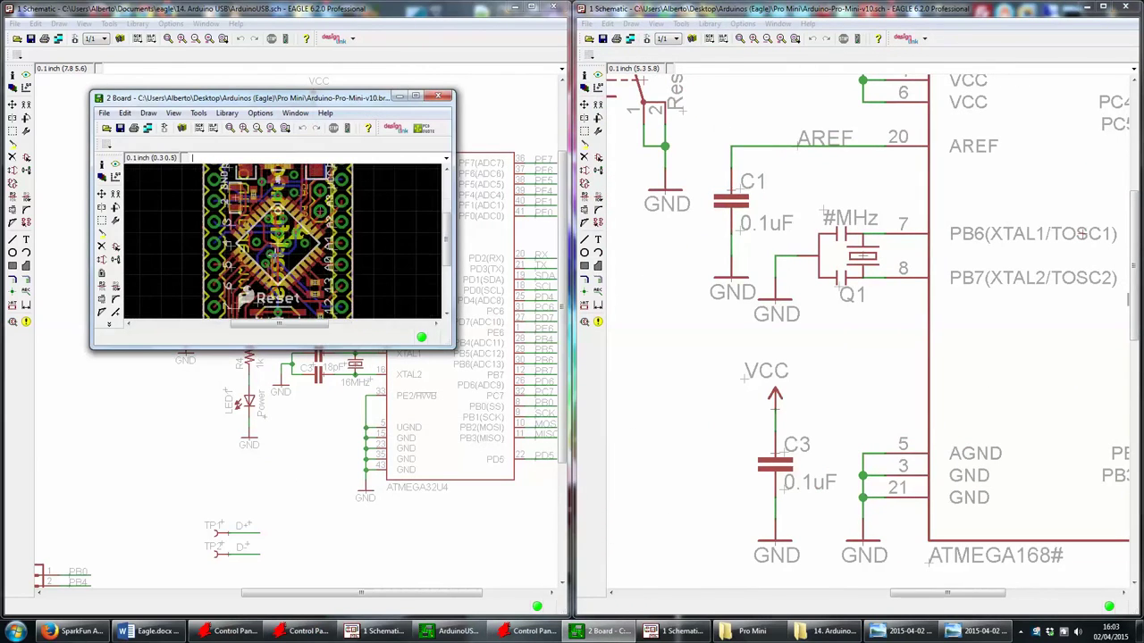
pyautogui.press('super+Right')
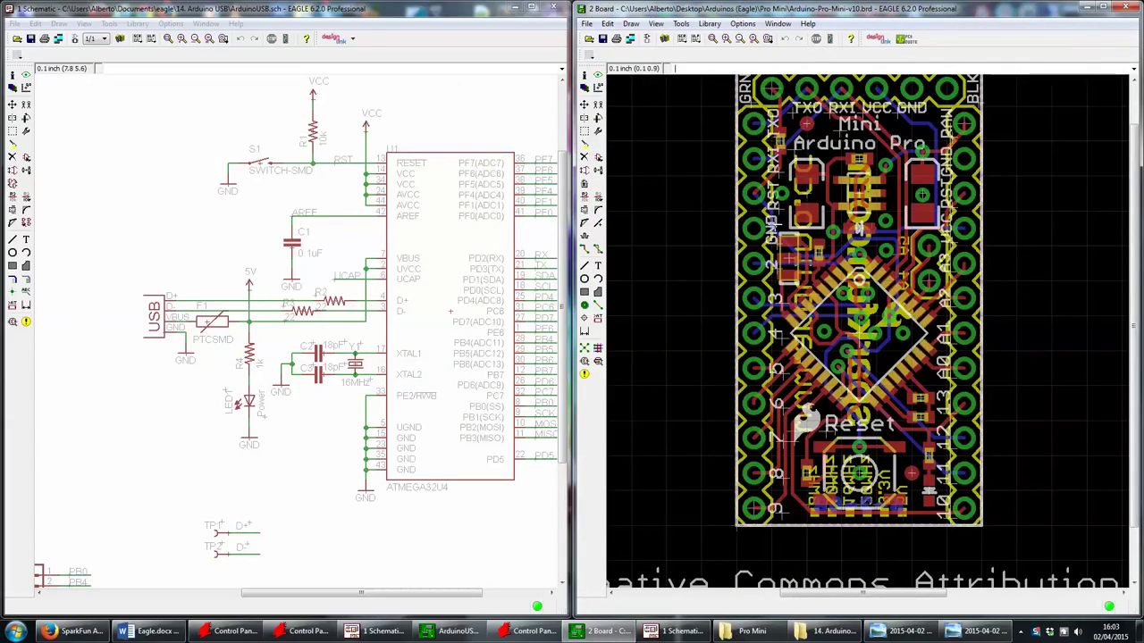
pyautogui.scroll(2, 780, 258)
pyautogui.scroll(3, 795, 261)
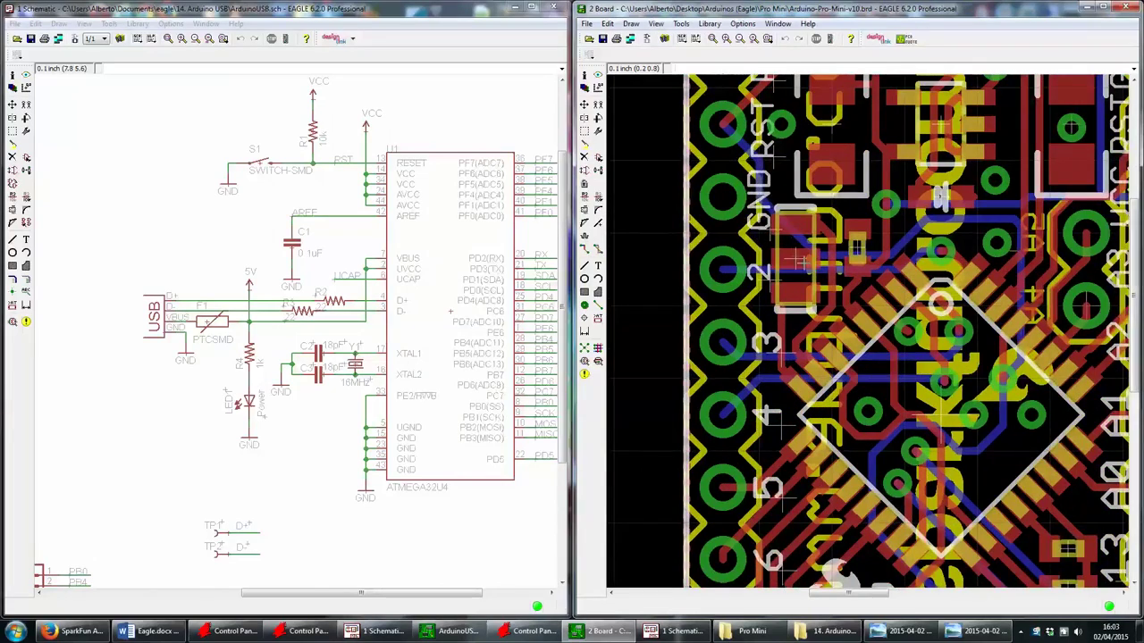
pyautogui.click(1088, 11)
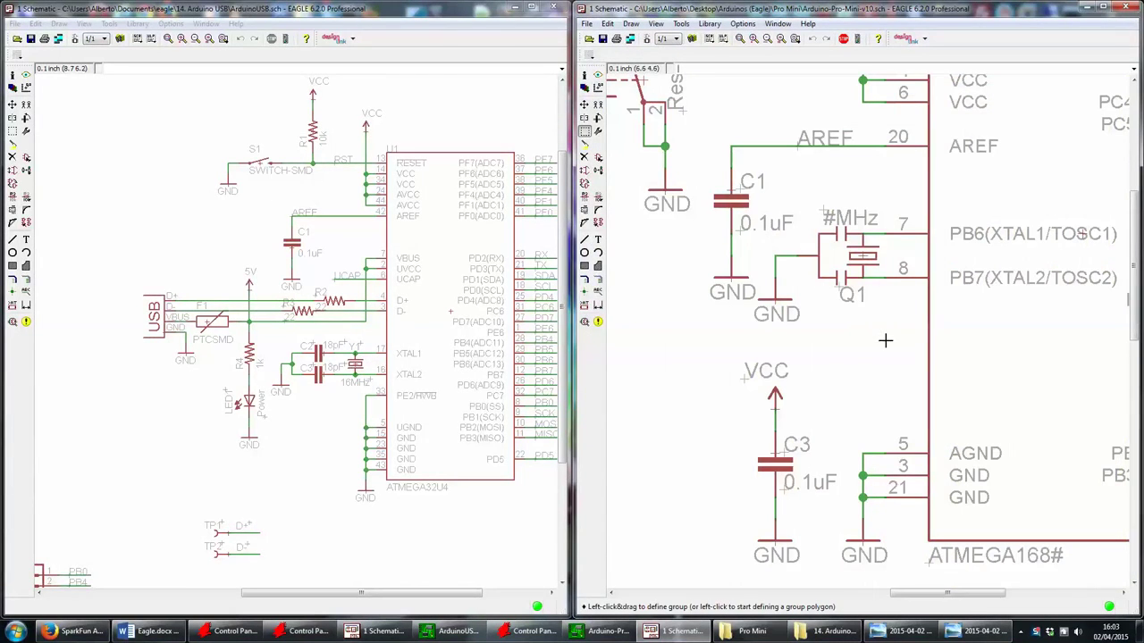
pyautogui.moveTo(885, 339); pyautogui.dragTo(762, 192)
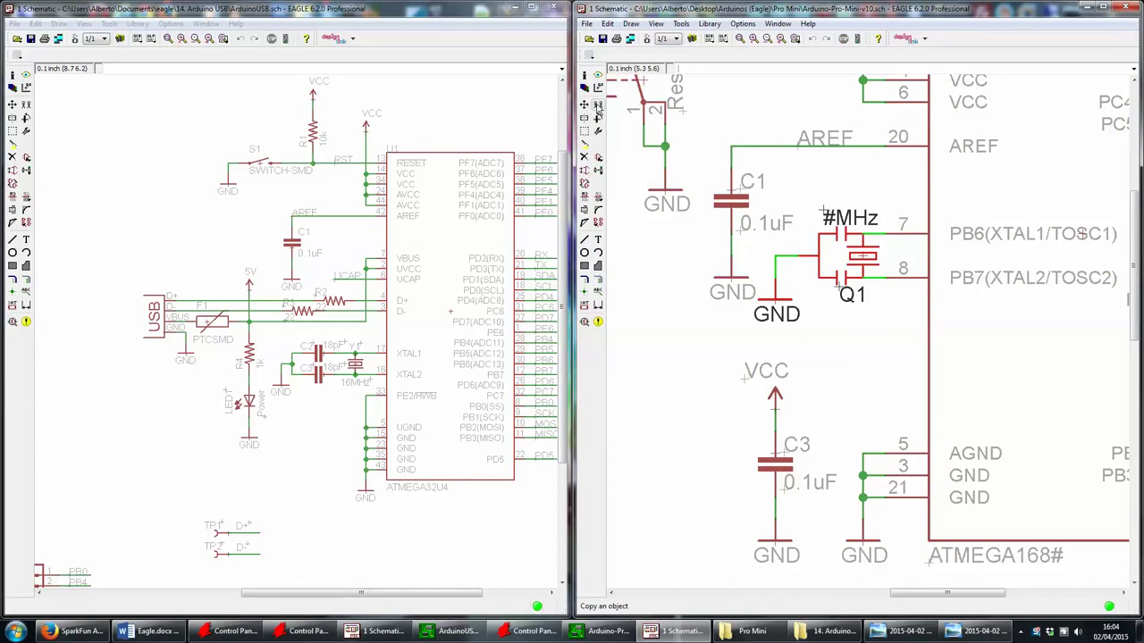
# Copy the grouped Q1 resonator circuit from the Pro Mini schematic
pyautogui.click(598, 106)
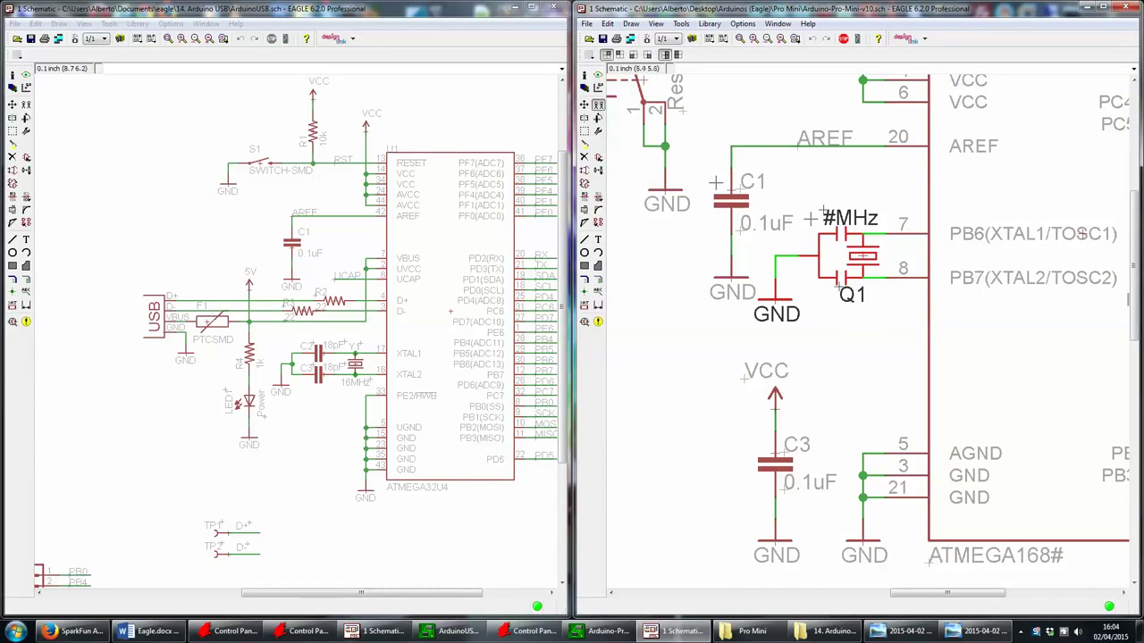
pyautogui.rightClick(837, 252)
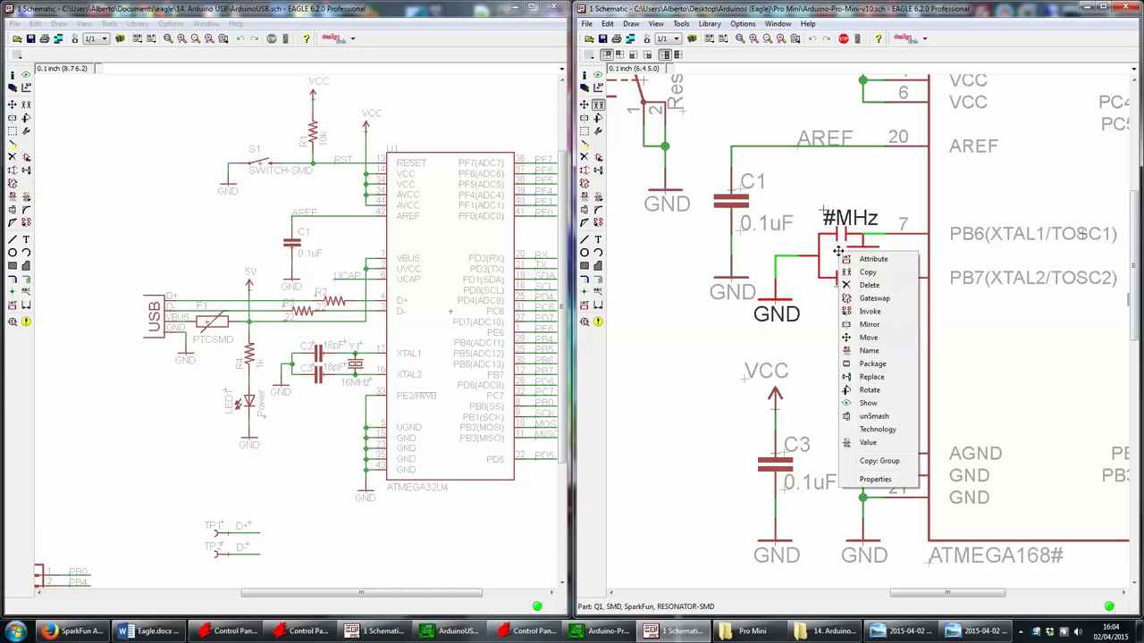
pyautogui.click(890, 462)
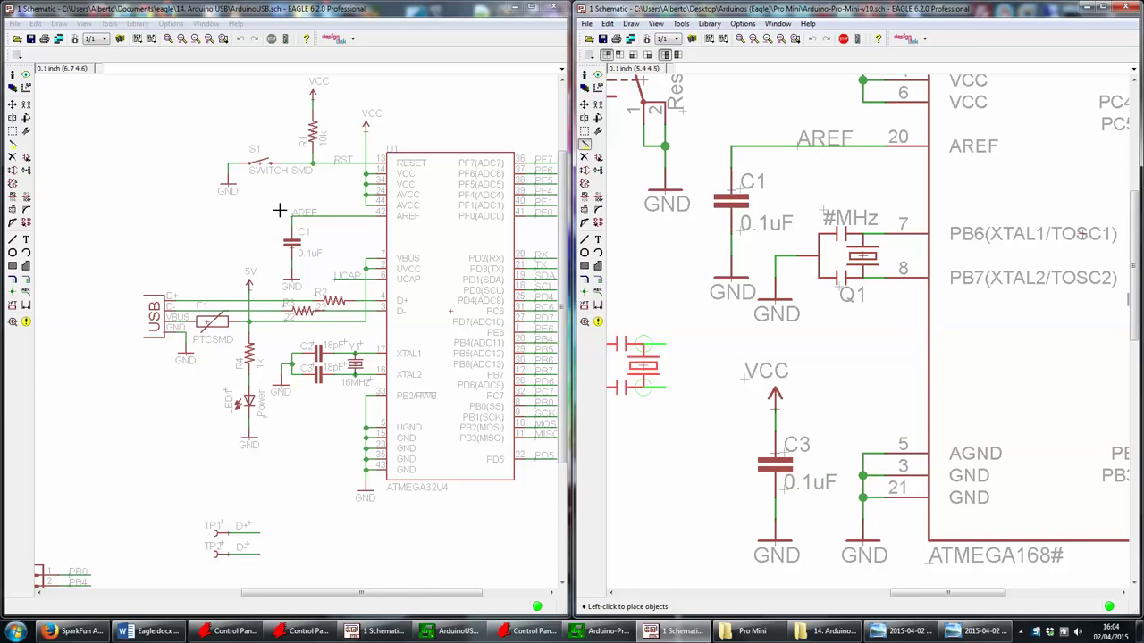
# Paste the Q1 group into ArduinoUSB.sch right of the ATMEGA32U4, accepting the net class
pyautogui.click(153, 11)
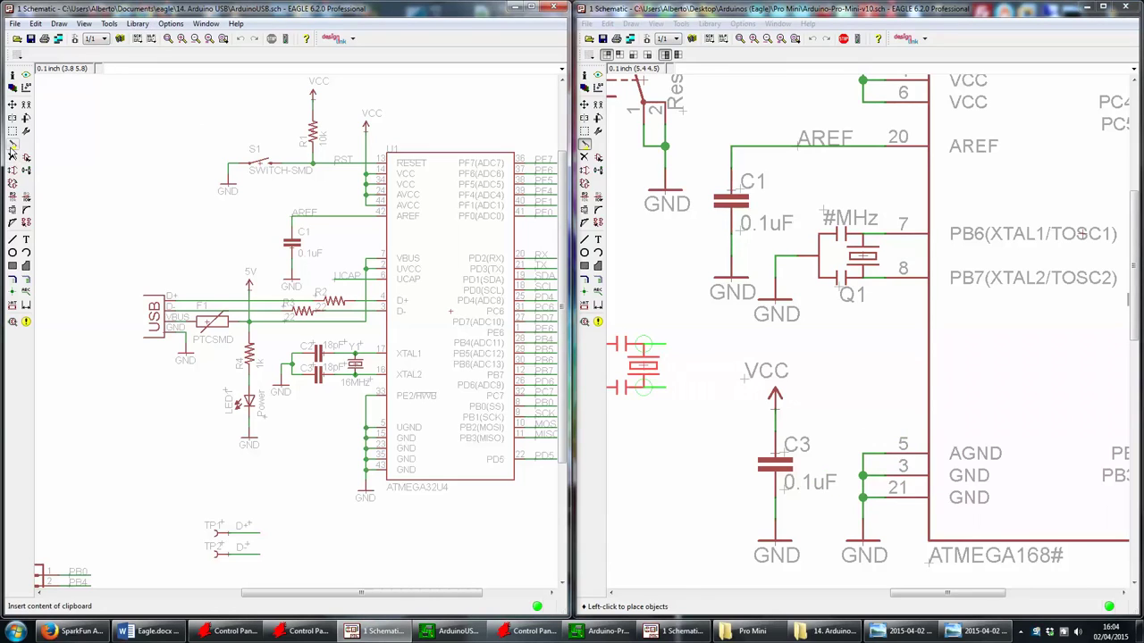
pyautogui.click(12, 150)
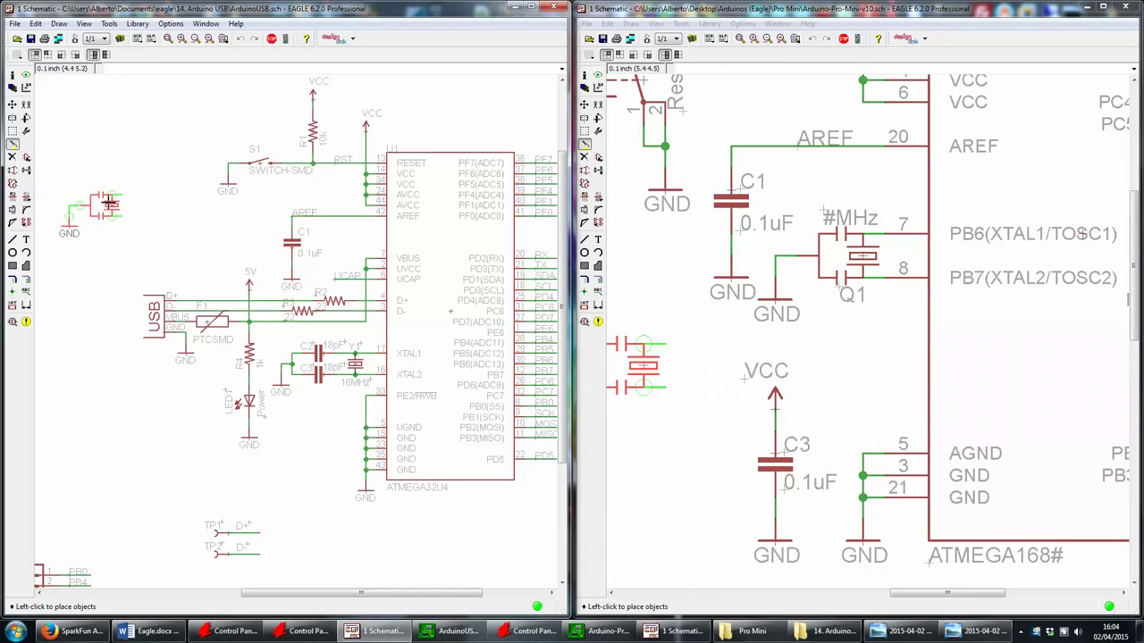
pyautogui.scroll(-2, 144, 177)
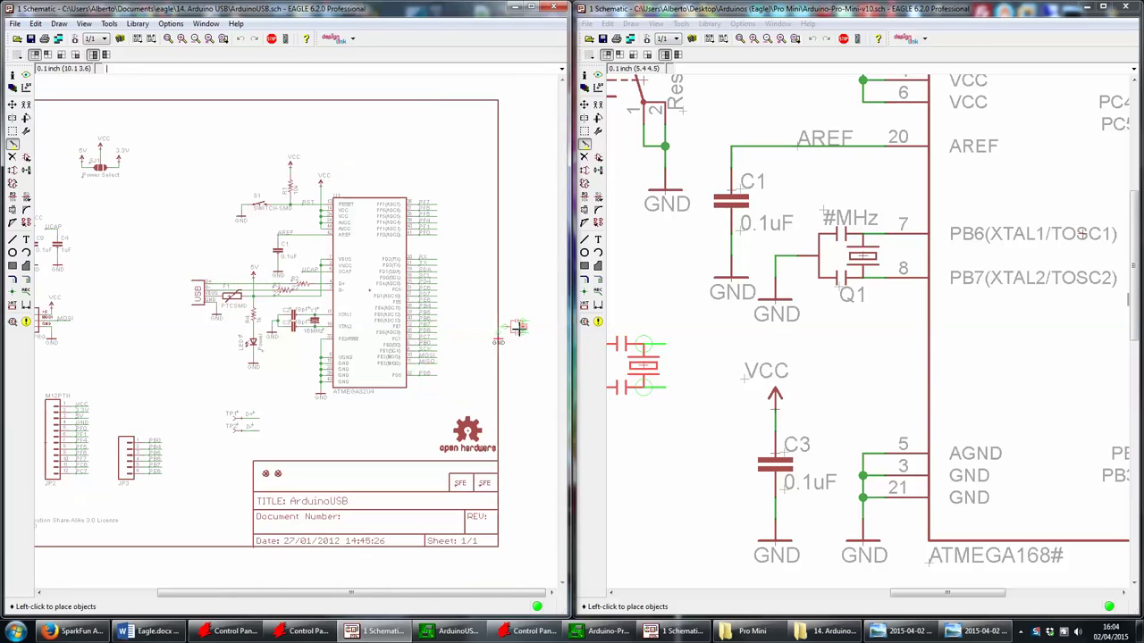
pyautogui.click(536, 330)
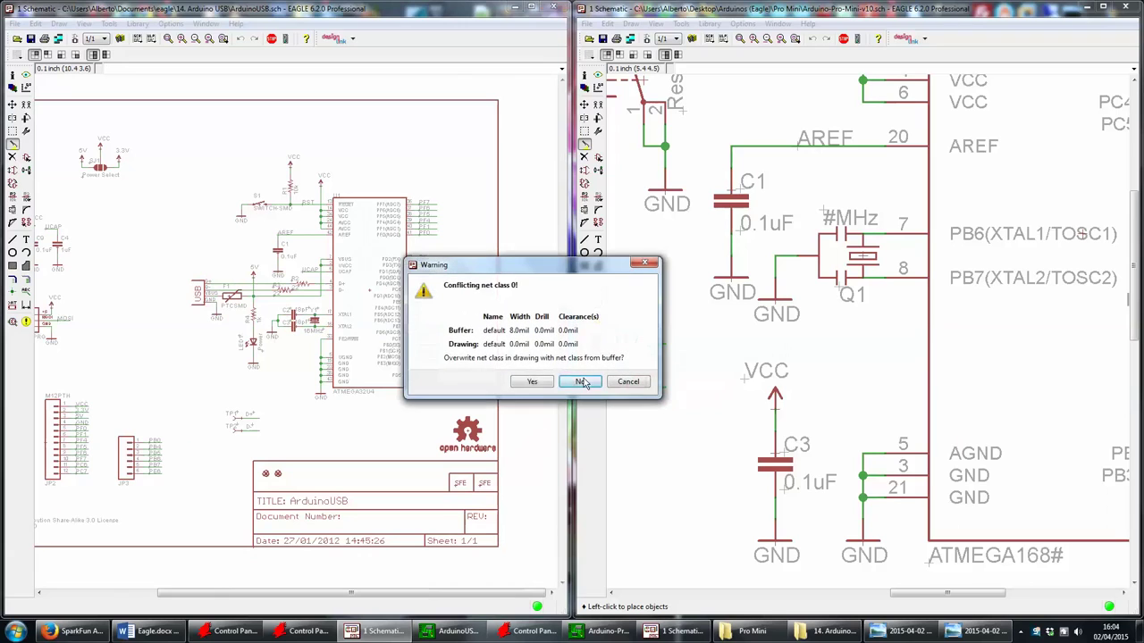
pyautogui.click(533, 382)
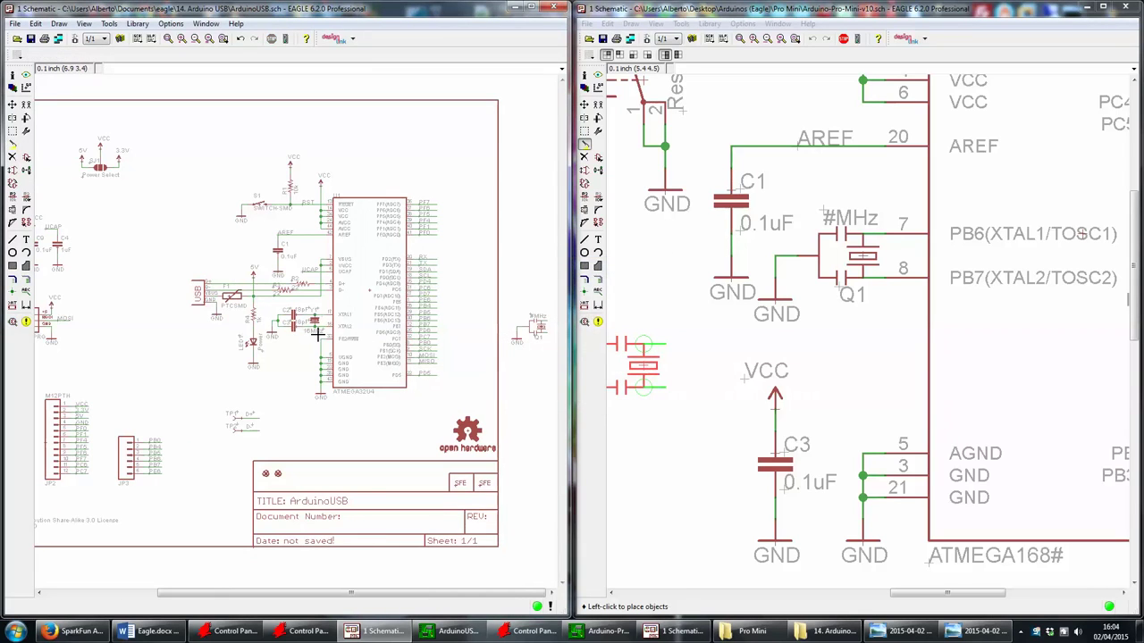
pyautogui.scroll(2, 388, 352)
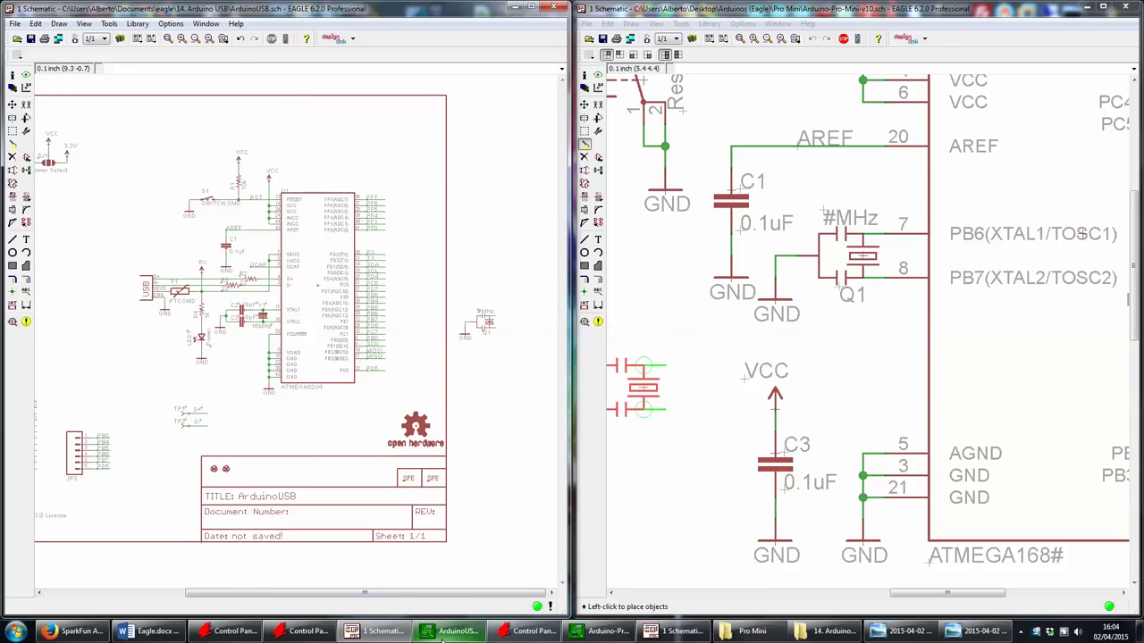
pyautogui.moveTo(444, 639)
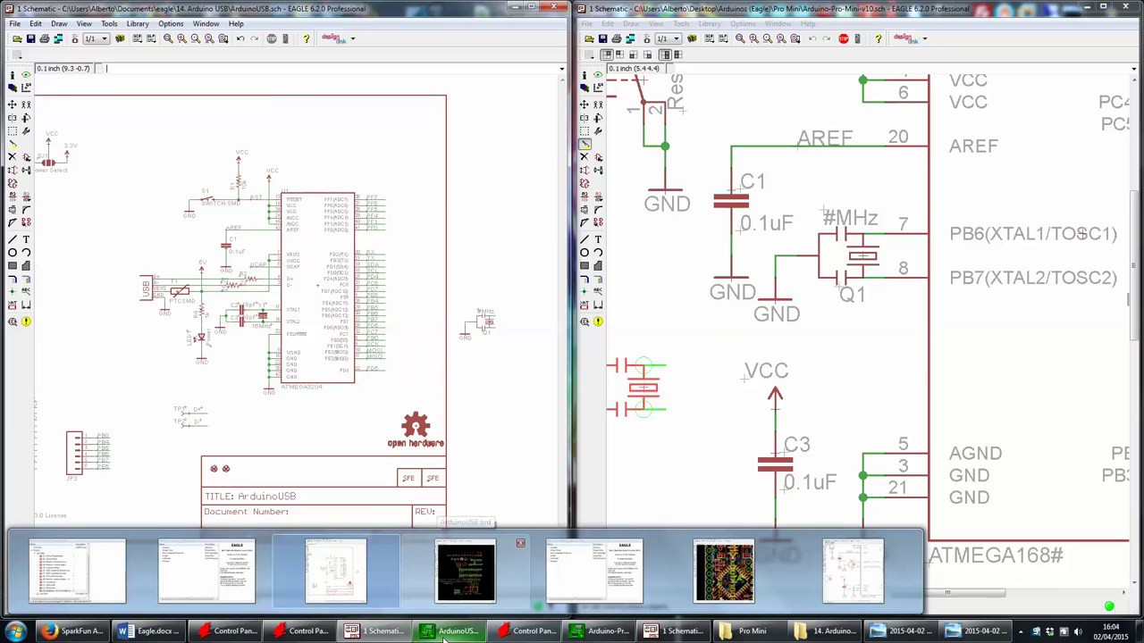
# Open ArduinoUSB.brd and pick up the Q1 resonator with Move to locate it, then cancel
pyautogui.click(465, 572)
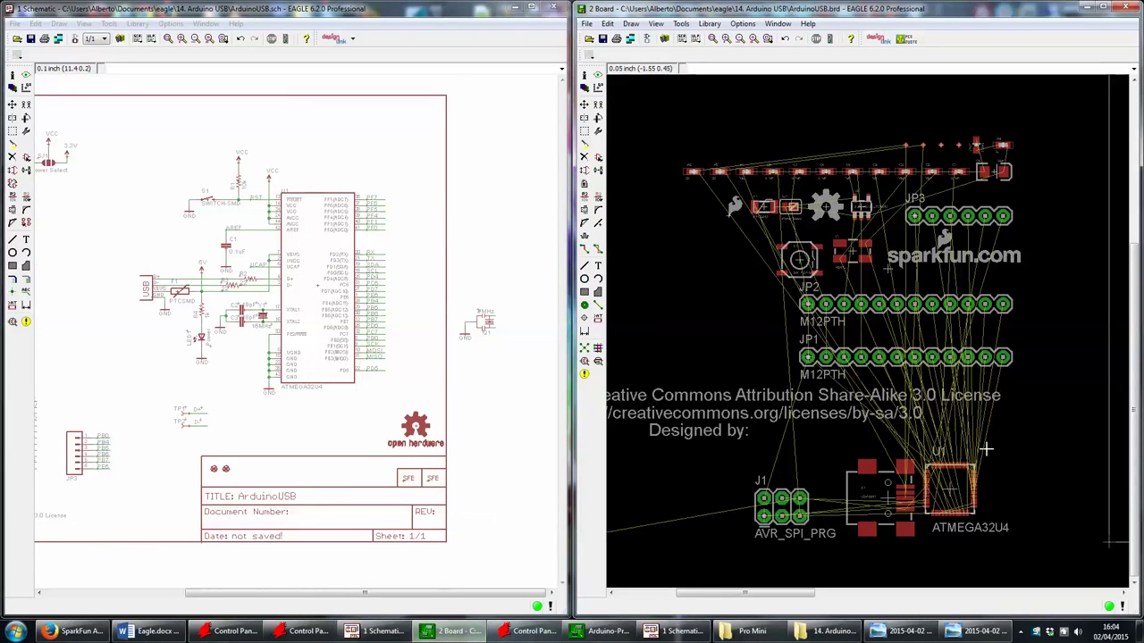
pyautogui.scroll(-2, 1019, 357)
pyautogui.scroll(6, 671, 492)
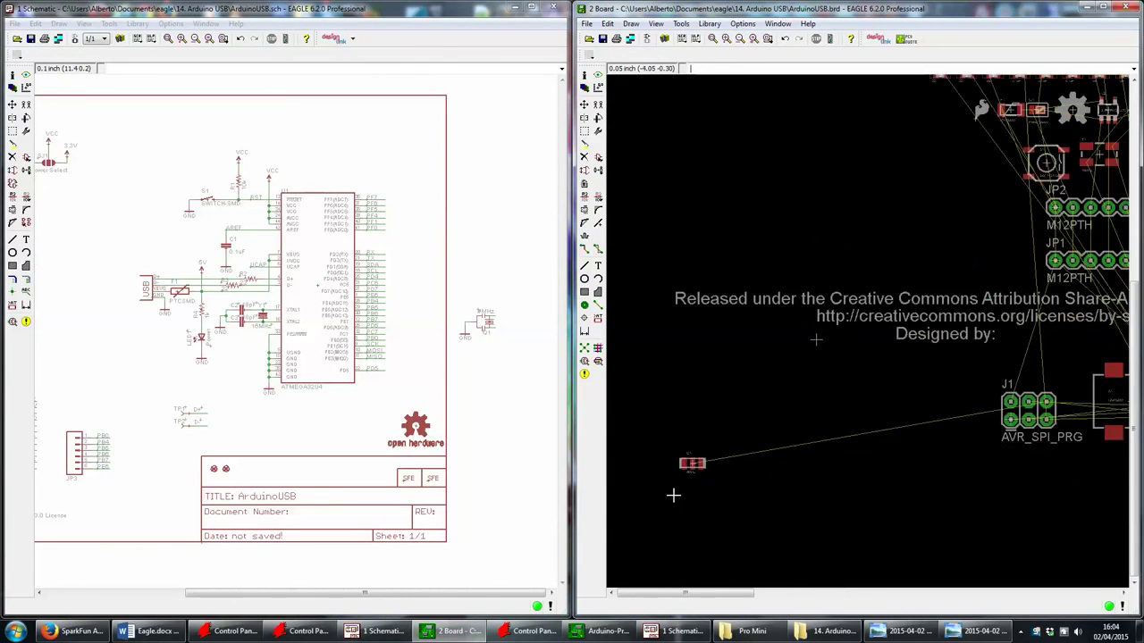
pyautogui.click(584, 105)
pyautogui.click(715, 428)
pyautogui.scroll(-5, 715, 428)
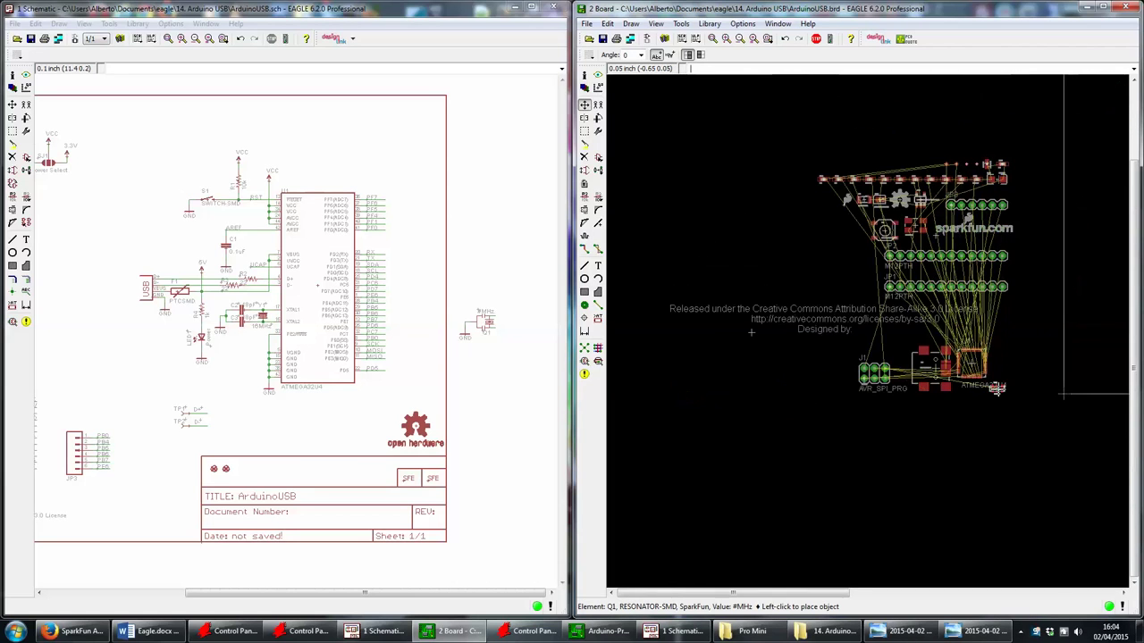
pyautogui.scroll(2, 871, 236)
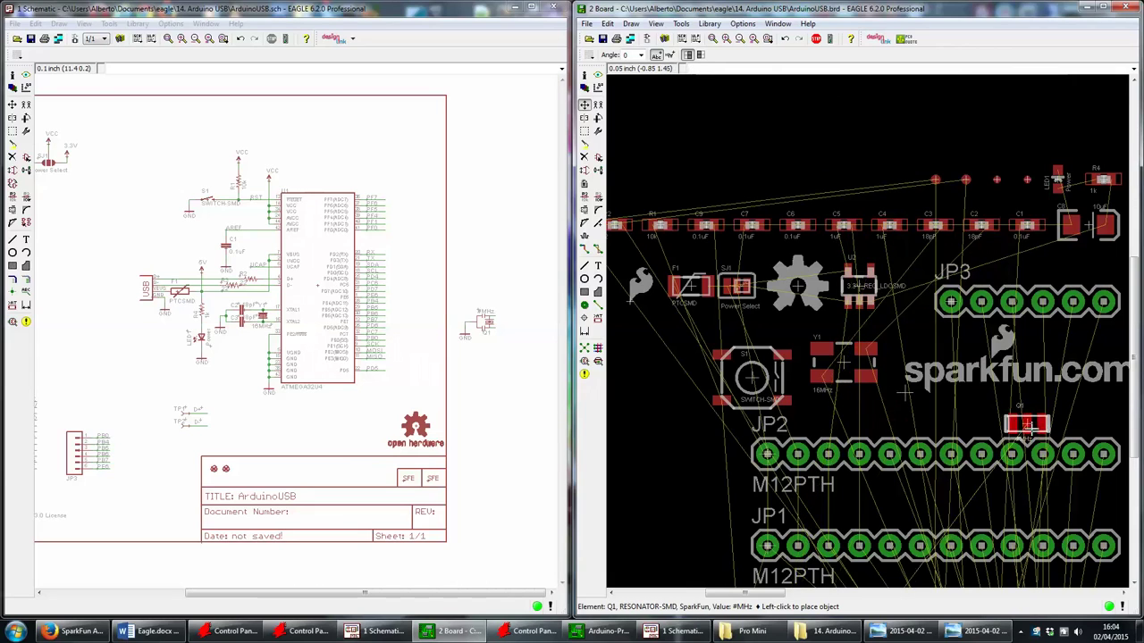
pyautogui.press('Escape')
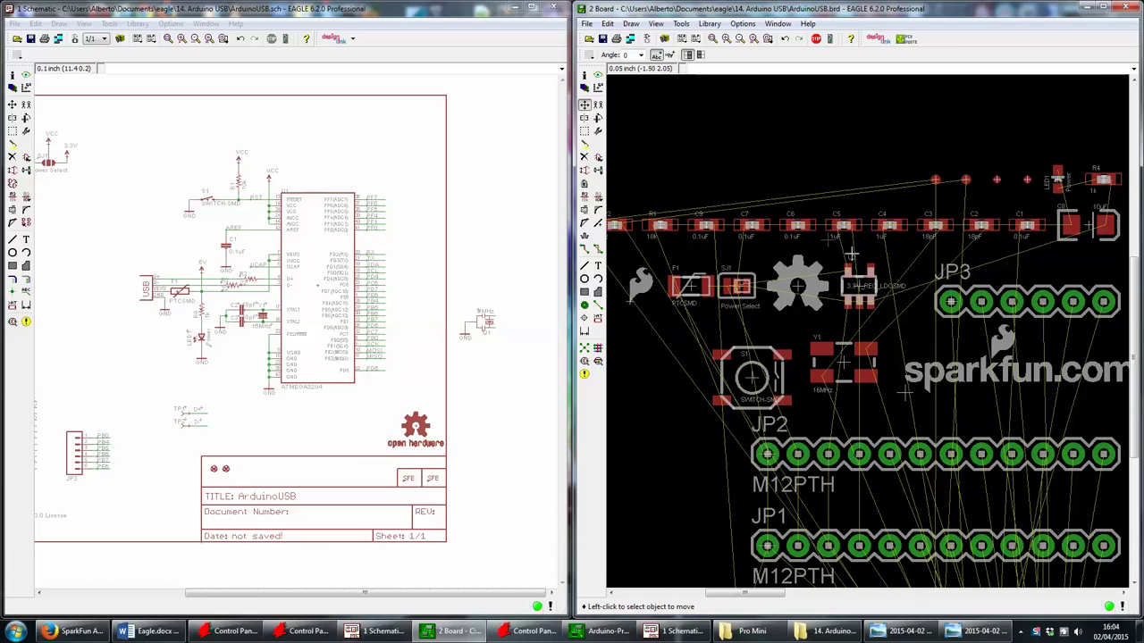
pyautogui.scroll(-3, 930, 277)
pyautogui.scroll(-4, 893, 369)
pyautogui.scroll(5, 666, 452)
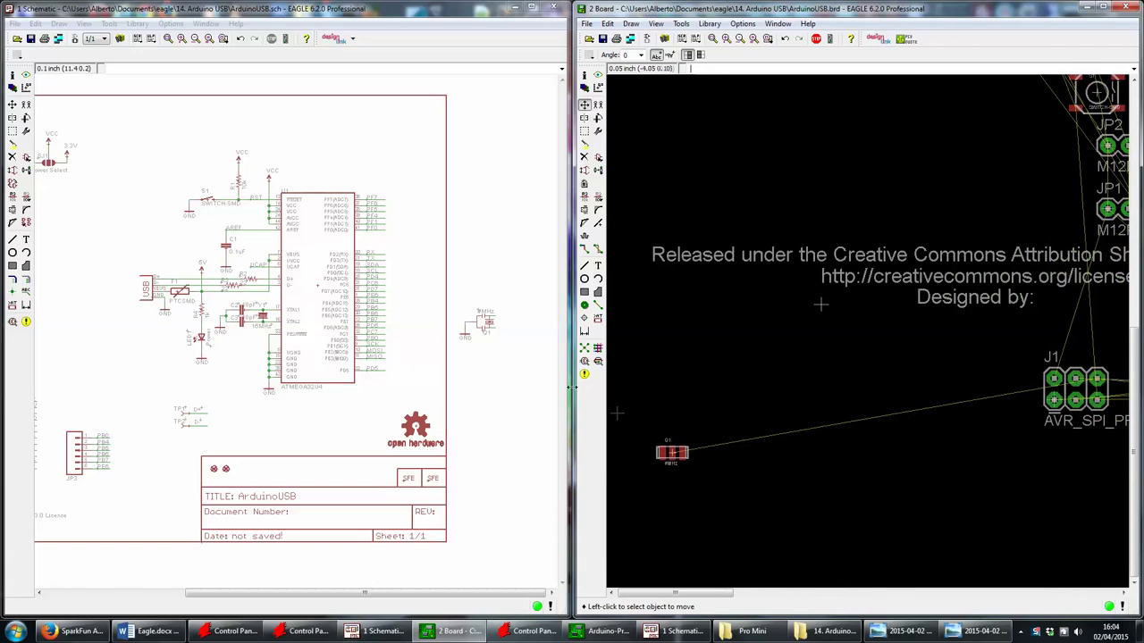
# Delete the 18pF capacitors C2 and C3 and the 16MHz crystal Y1 from the schematic
pyautogui.click(13, 157)
pyautogui.scroll(5, 186, 288)
pyautogui.scroll(2, 228, 310)
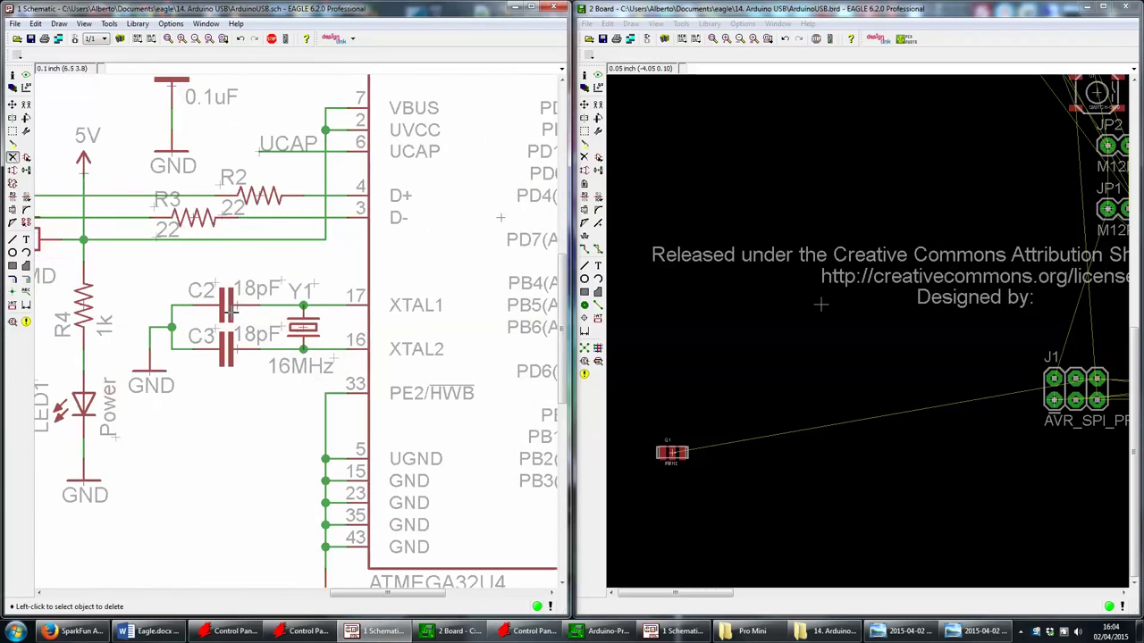
pyautogui.click(852, 196)
pyautogui.scroll(-3, 847, 319)
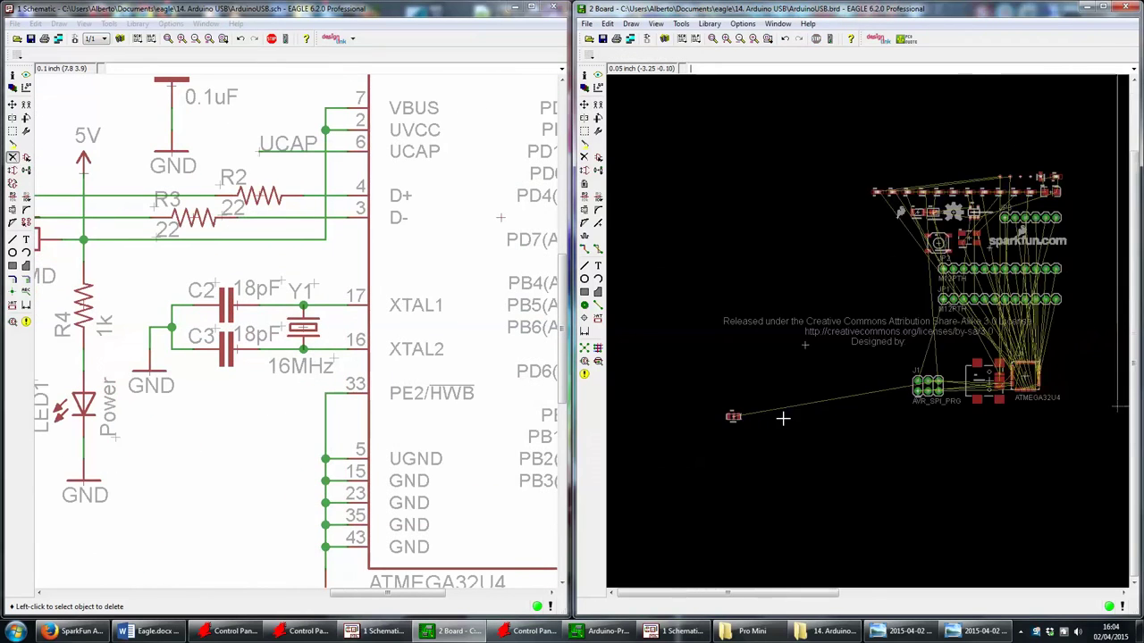
pyautogui.scroll(2, 1108, 366)
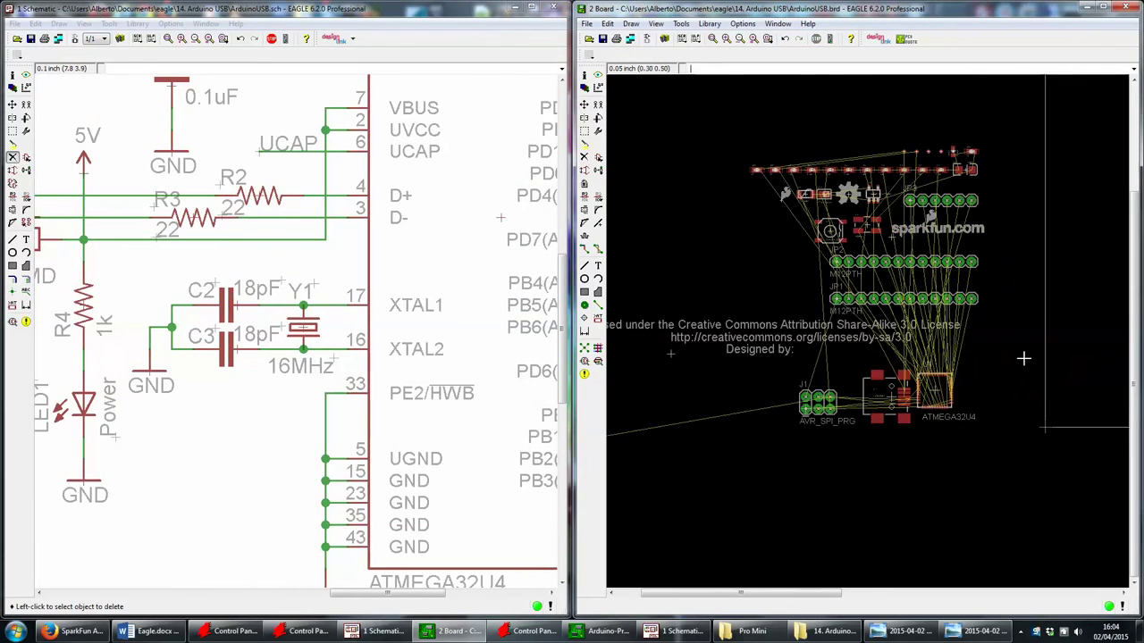
pyautogui.click(237, 305)
pyautogui.click(237, 306)
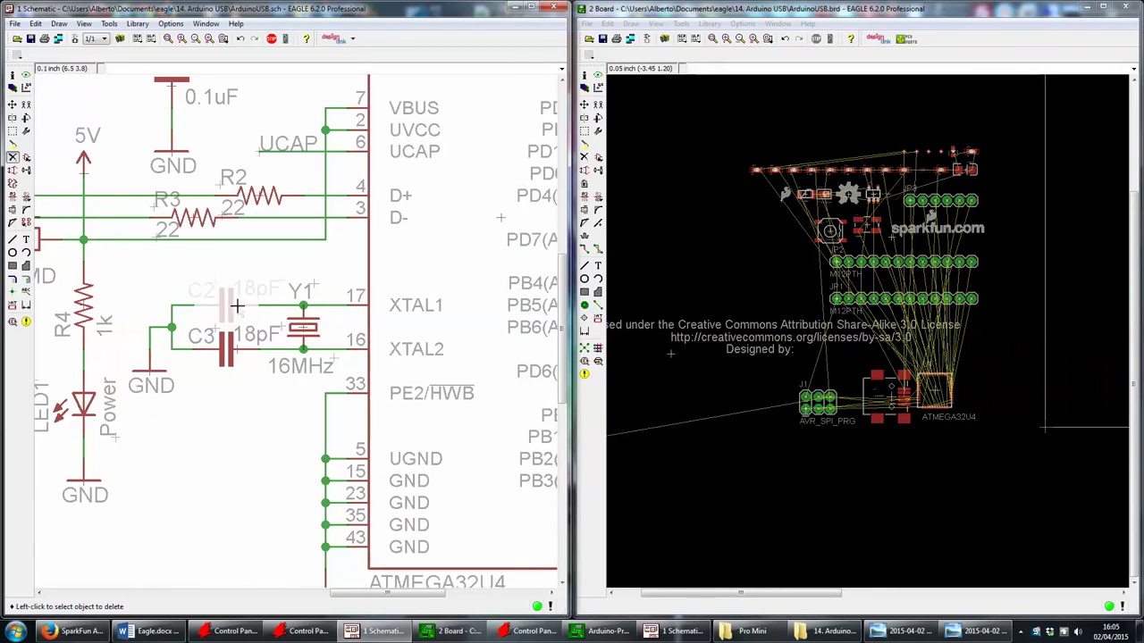
pyautogui.click(226, 353)
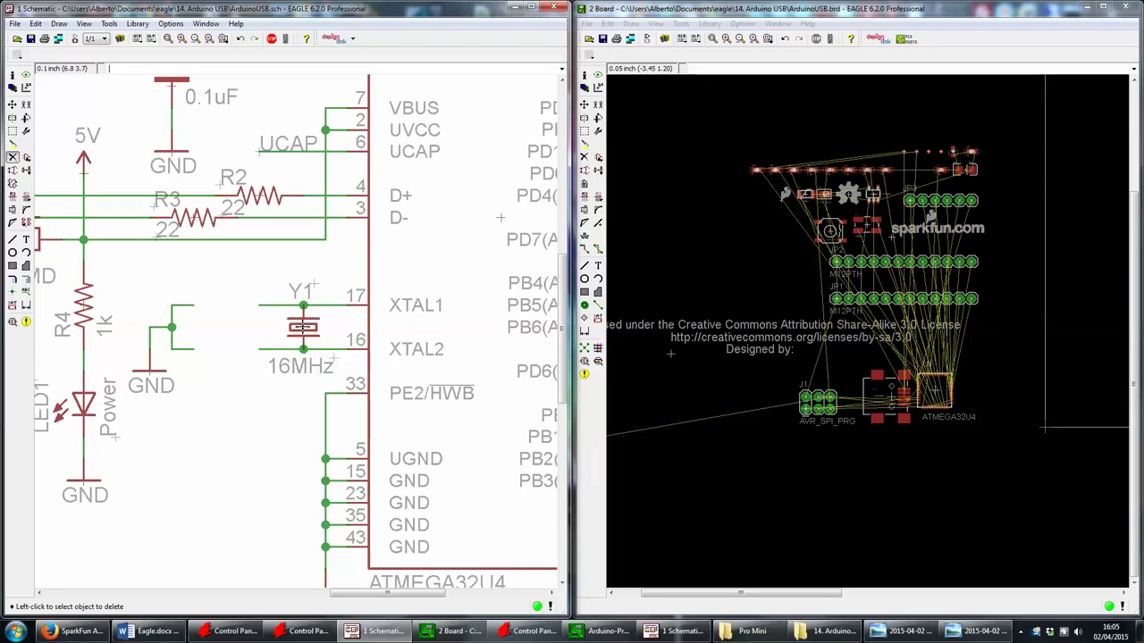
pyautogui.click(303, 328)
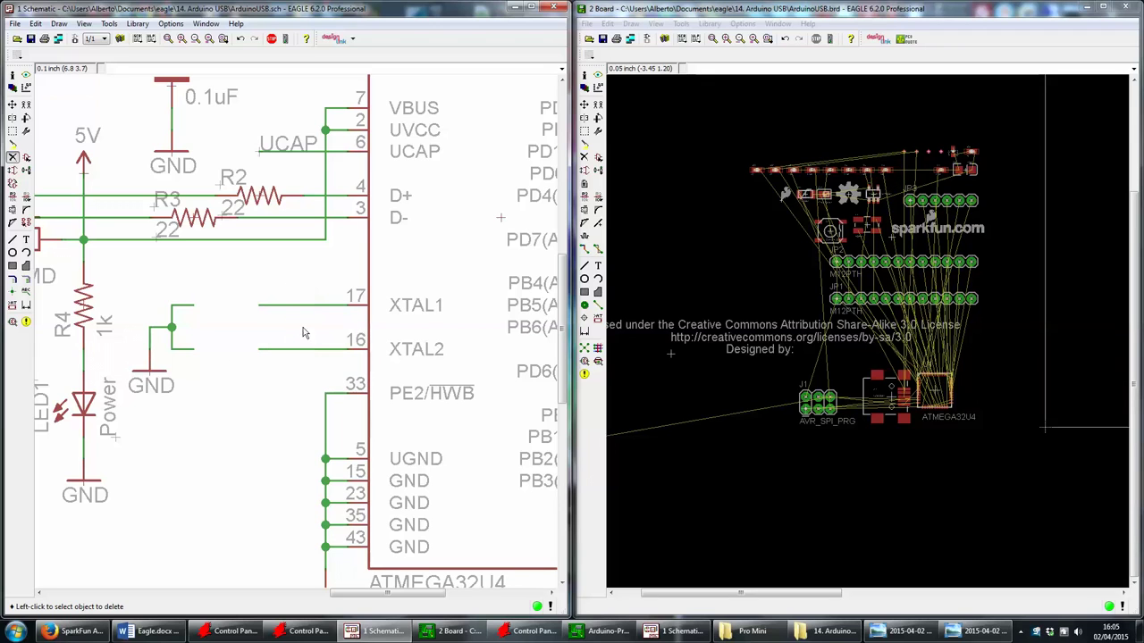
# Delete the GND symbol and wire stub beside Q1
pyautogui.scroll(-5, 194, 337)
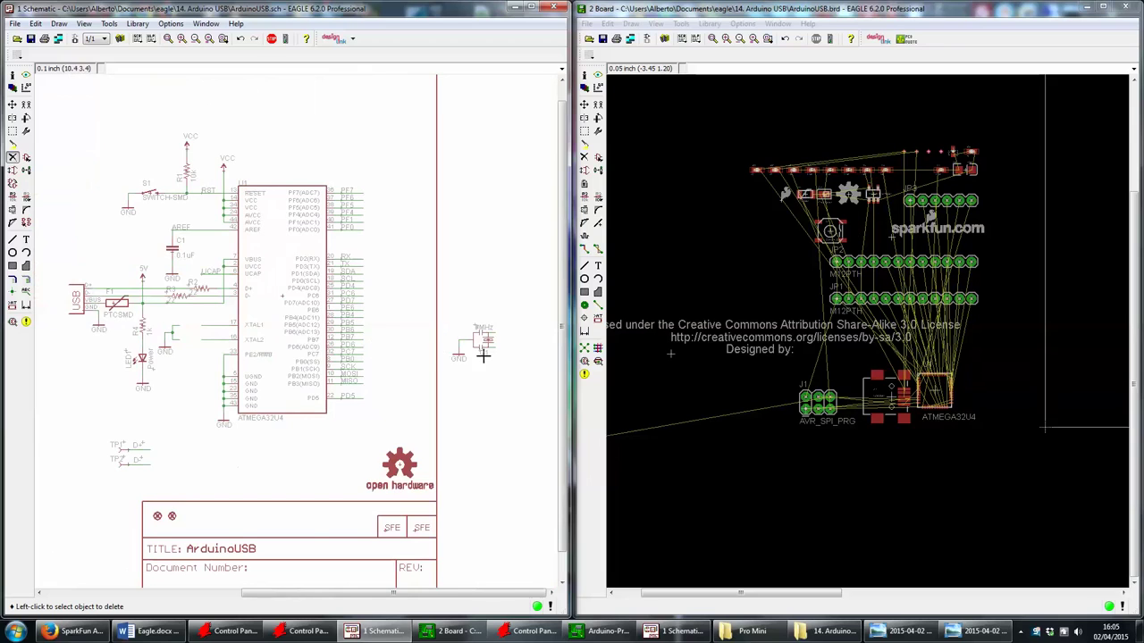
pyautogui.scroll(3, 484, 352)
pyautogui.scroll(3, 515, 324)
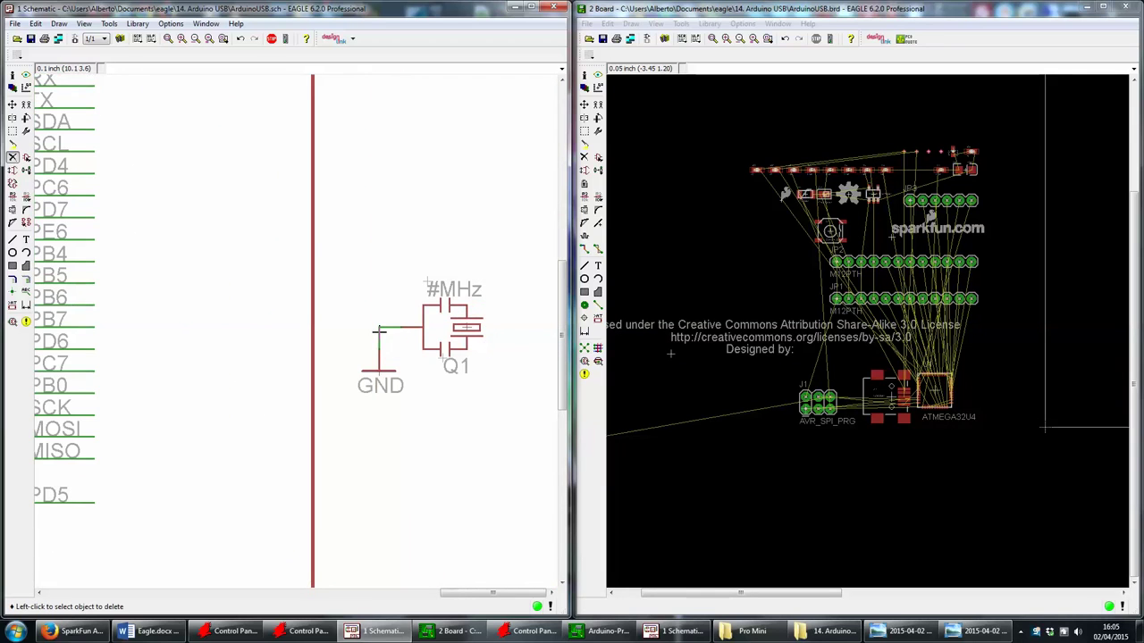
pyautogui.click(381, 368)
pyautogui.click(379, 329)
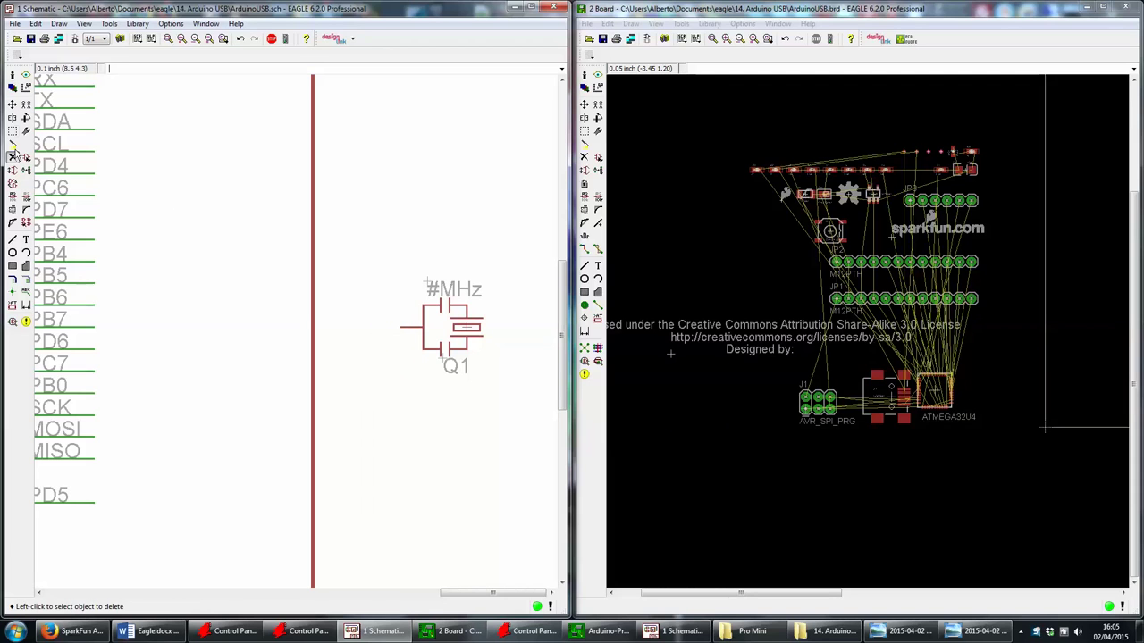
# Move Q1 next to the XTAL1/XTAL2 wires
pyautogui.click(13, 105)
pyautogui.click(446, 327)
pyautogui.scroll(-5, 447, 326)
pyautogui.scroll(5, 286, 334)
pyautogui.click(237, 332)
pyautogui.scroll(2, 154, 332)
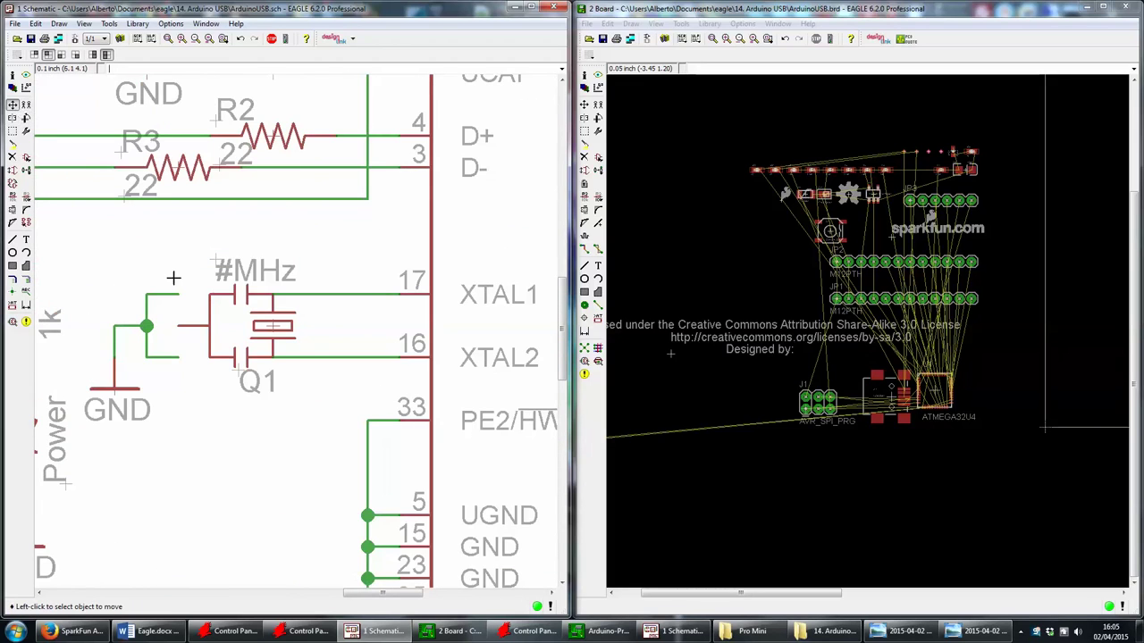
# Remove the leftover wire, junction and ground segments around Q1
pyautogui.click(13, 157)
pyautogui.click(172, 296)
pyautogui.click(146, 308)
pyautogui.click(146, 341)
pyautogui.click(161, 356)
# Shift Q1 slightly further right in the schematic
pyautogui.click(12, 104)
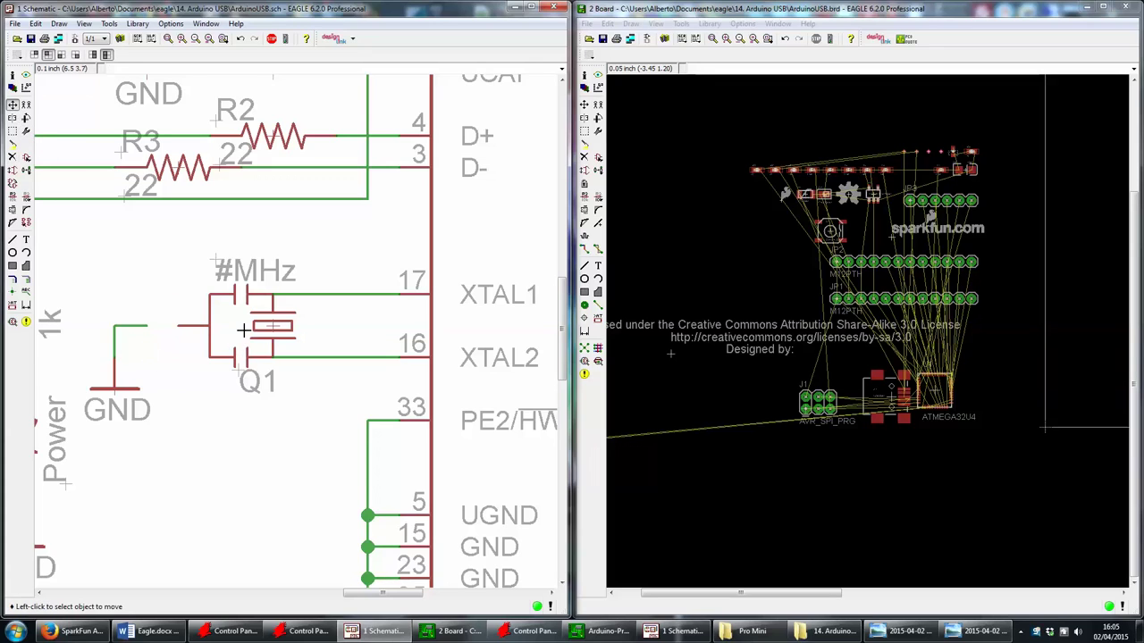
pyautogui.click(243, 338)
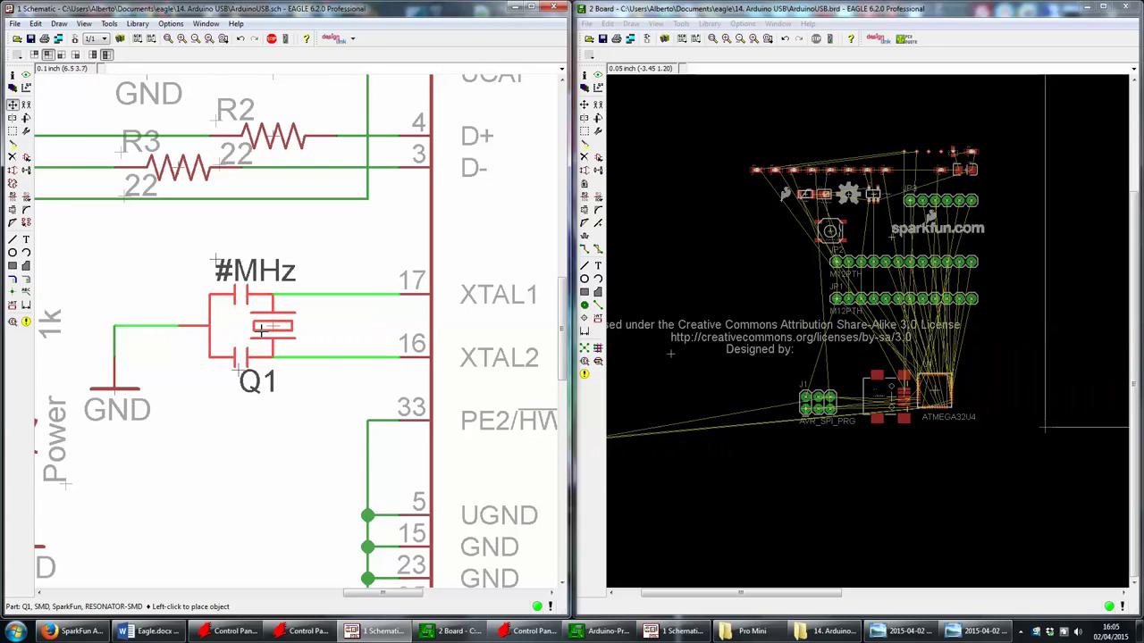
pyautogui.click(292, 329)
pyautogui.scroll(2, 626, 115)
# On the board, move Q1 just below the ATMEGA32U4 chip U1
pyautogui.click(584, 104)
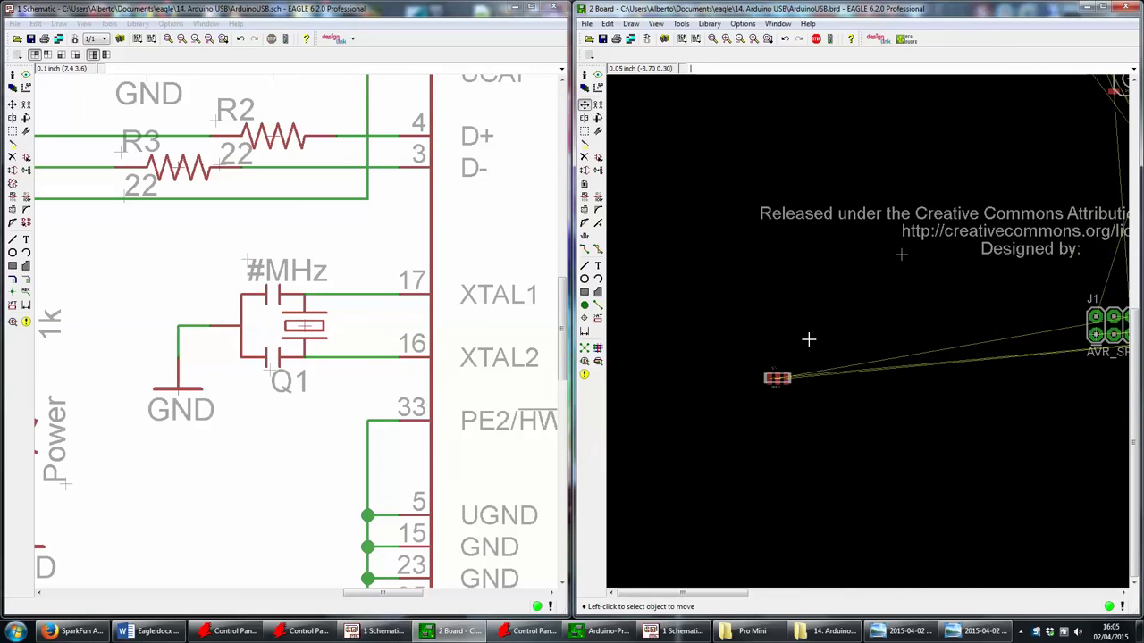
pyautogui.click(777, 378)
pyautogui.scroll(-4, 679, 327)
pyautogui.scroll(2, 866, 302)
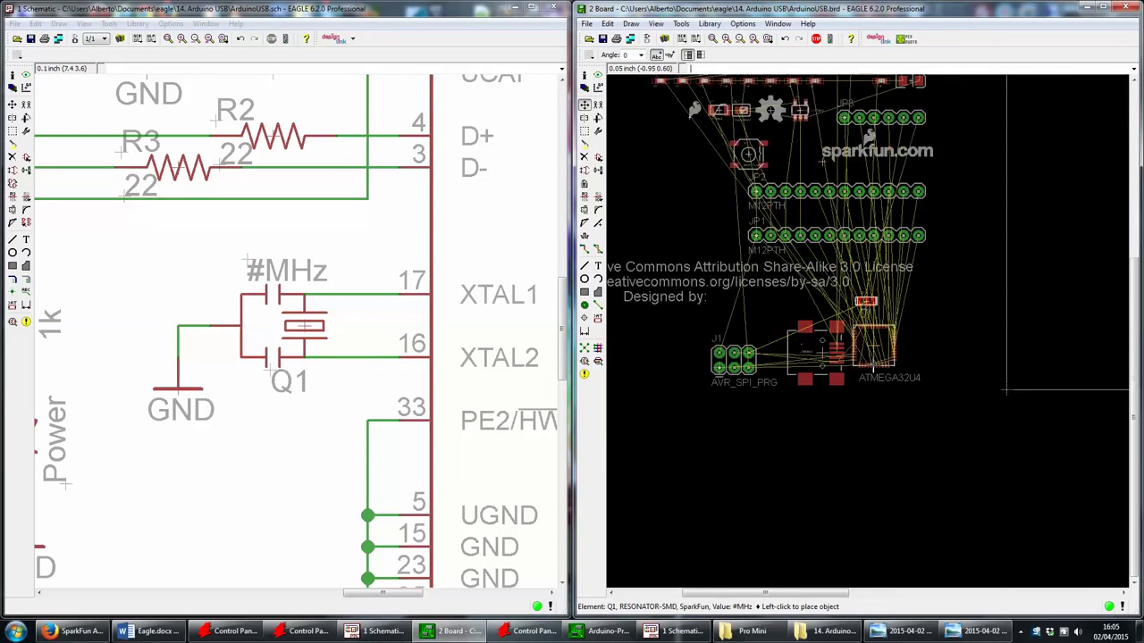
pyautogui.scroll(2, 866, 301)
pyautogui.click(876, 451)
pyautogui.scroll(2, 936, 434)
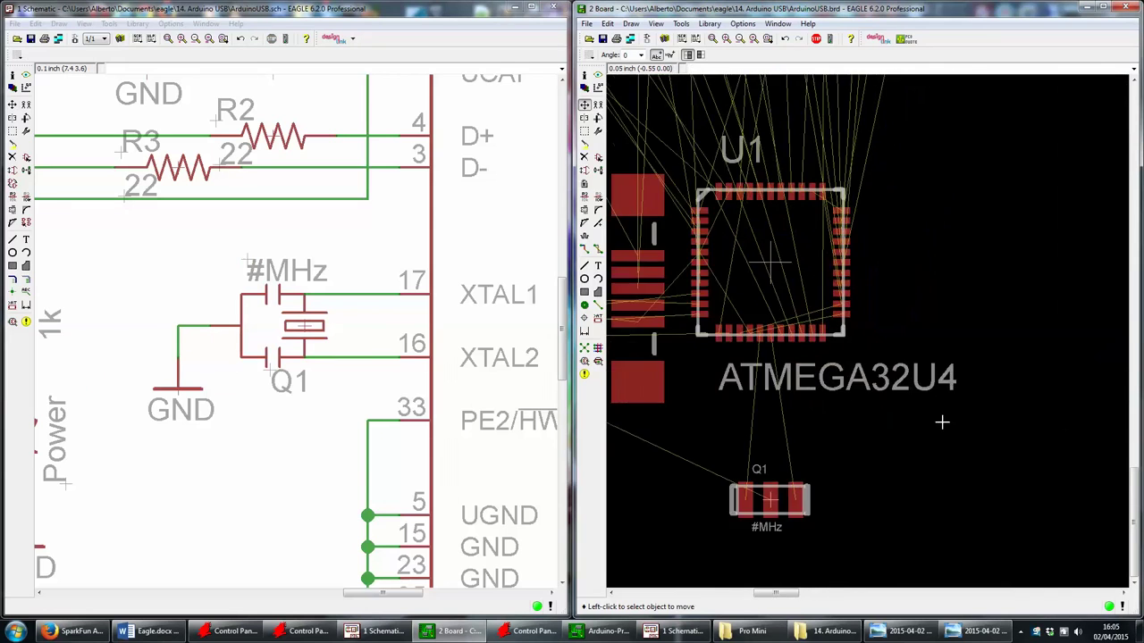
pyautogui.scroll(-2, 938, 429)
pyautogui.scroll(-1, 991, 388)
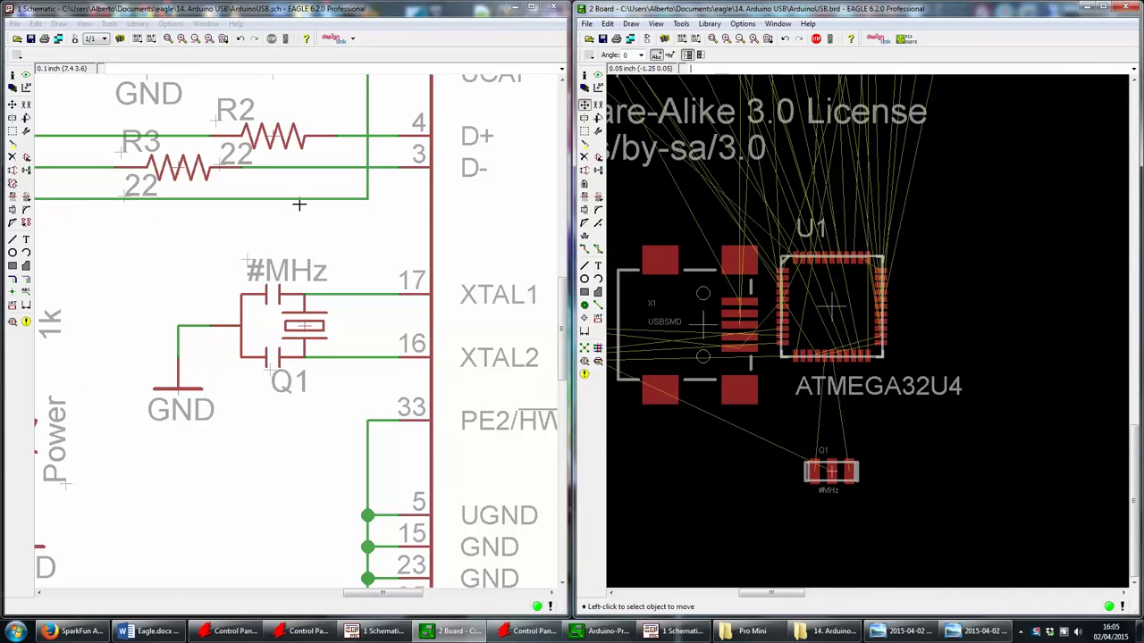
pyautogui.click(162, 14)
pyautogui.scroll(-4, 342, 340)
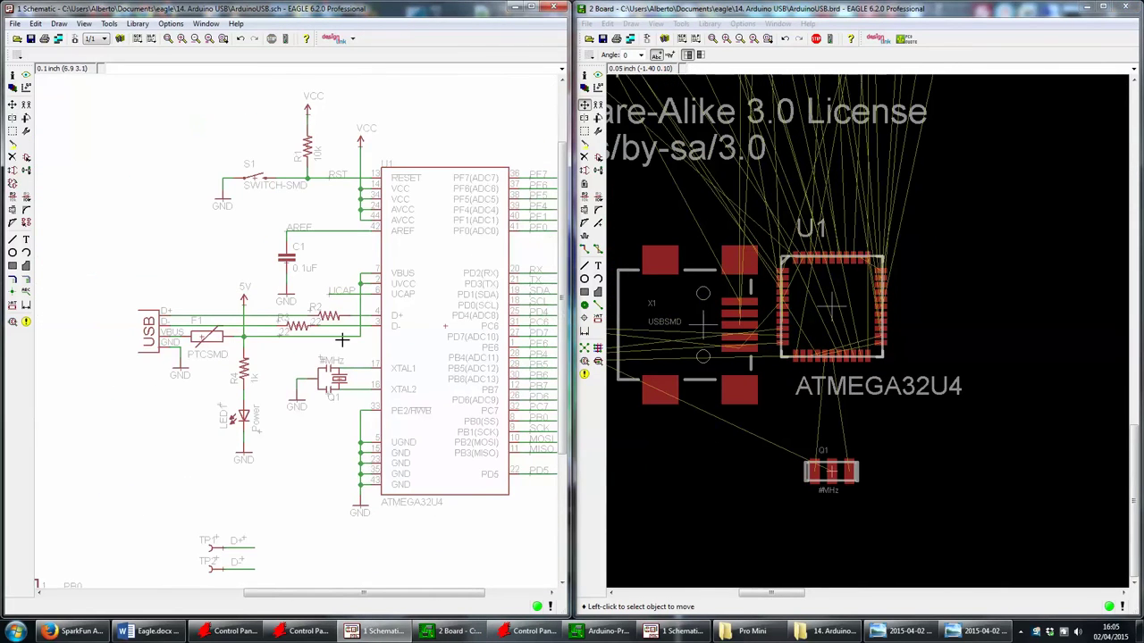
# Delete reset switch S1, its RST and ground wires, and the GND symbol
pyautogui.scroll(-2, 350, 242)
pyautogui.scroll(2, 205, 334)
pyautogui.scroll(3, 248, 190)
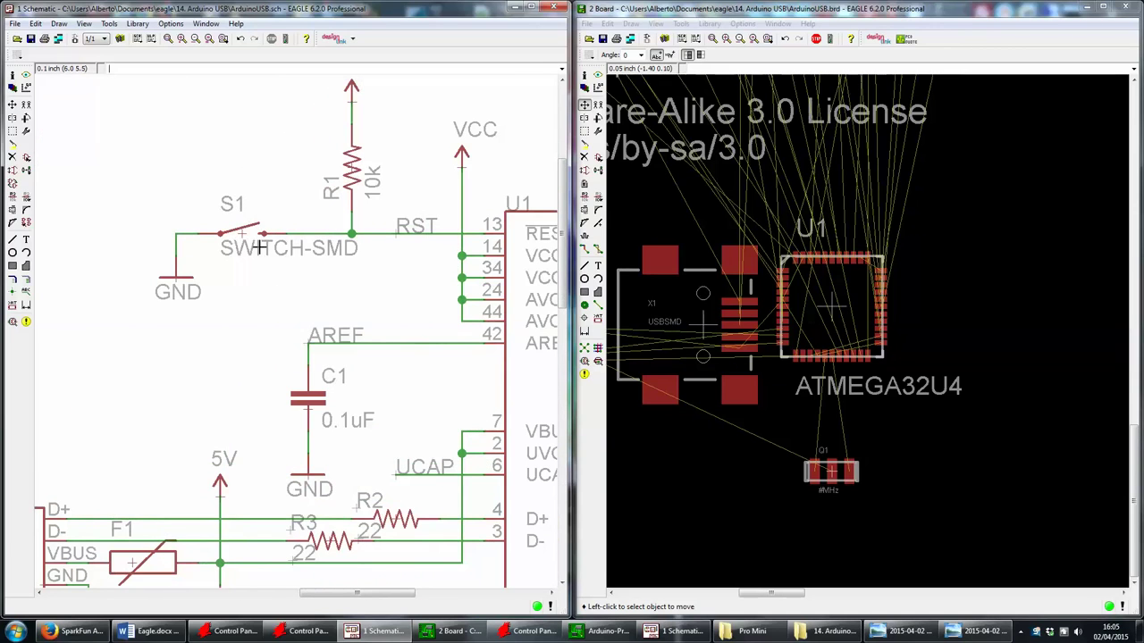
pyautogui.click(12, 156)
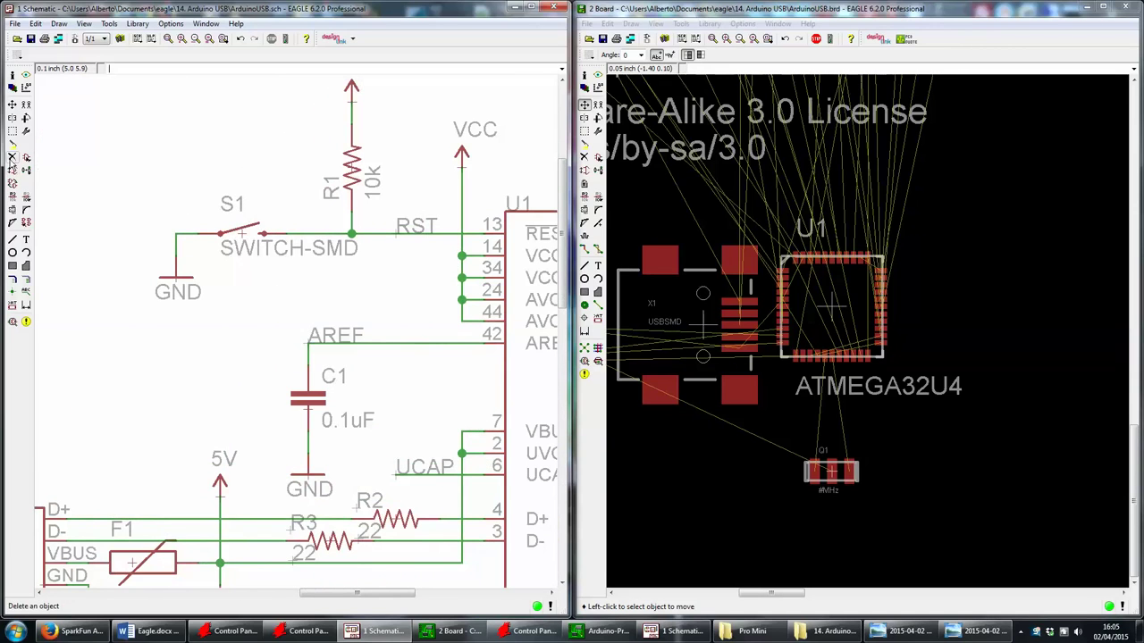
pyautogui.click(242, 234)
pyautogui.click(301, 234)
pyautogui.click(180, 246)
pyautogui.click(180, 246)
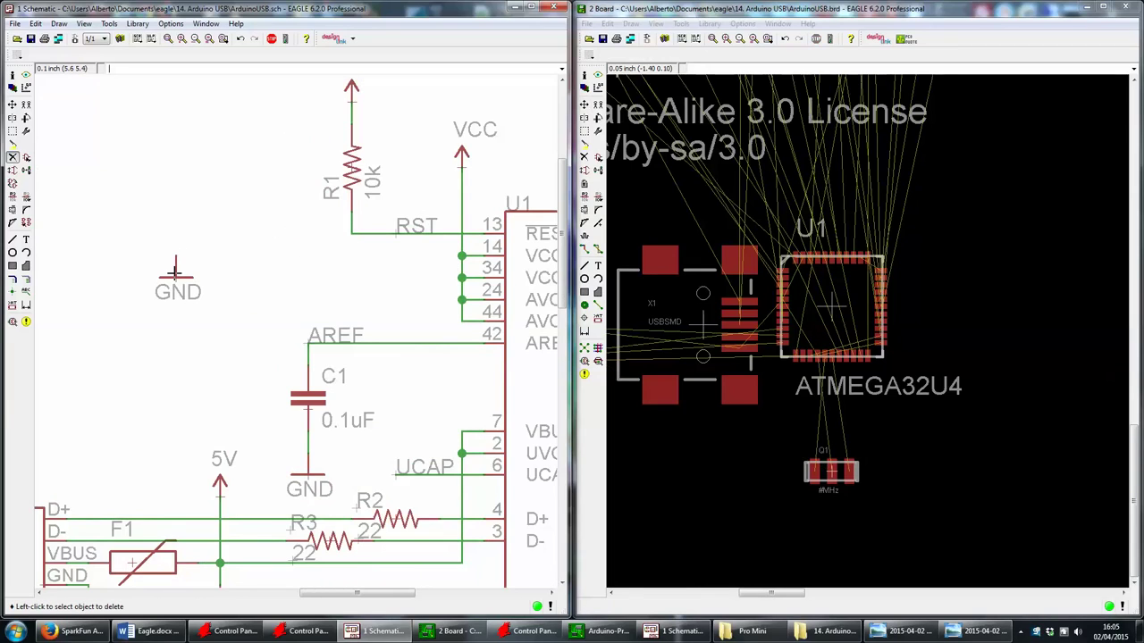
pyautogui.click(179, 274)
# Check the cleaned-up schematic and save the ArduinoUSB design
pyautogui.scroll(-2, 240, 285)
pyautogui.scroll(-2, 184, 245)
pyautogui.scroll(3, 255, 229)
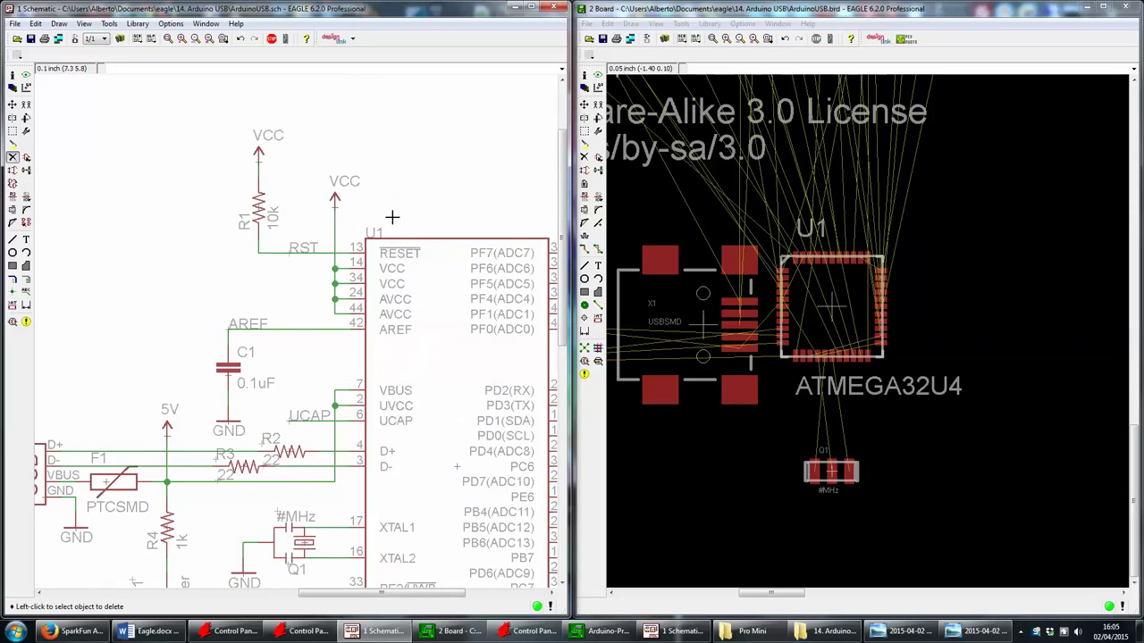
pyautogui.scroll(-2, 161, 127)
pyautogui.scroll(-1, 358, 219)
pyautogui.scroll(-1, 312, 350)
pyautogui.scroll(-1, 135, 384)
pyautogui.scroll(1, 137, 384)
pyautogui.scroll(2, 136, 385)
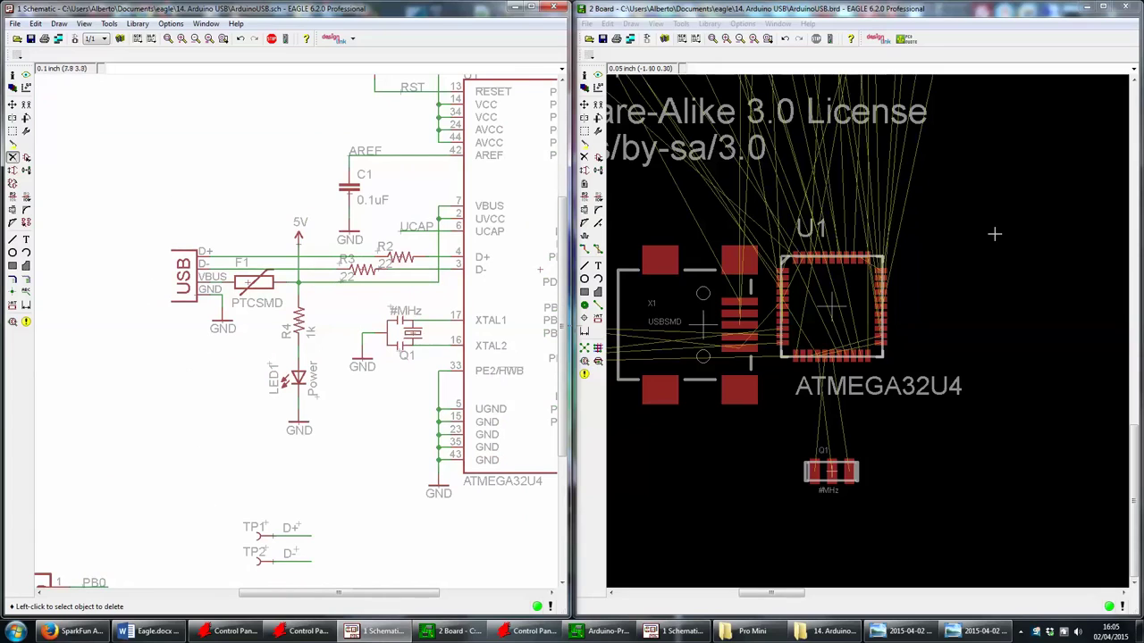
pyautogui.click(30, 39)
# Close both EAGLE windows and return Explorer to the Arduinos (Eagle) folder
pyautogui.rightClick(555, 637)
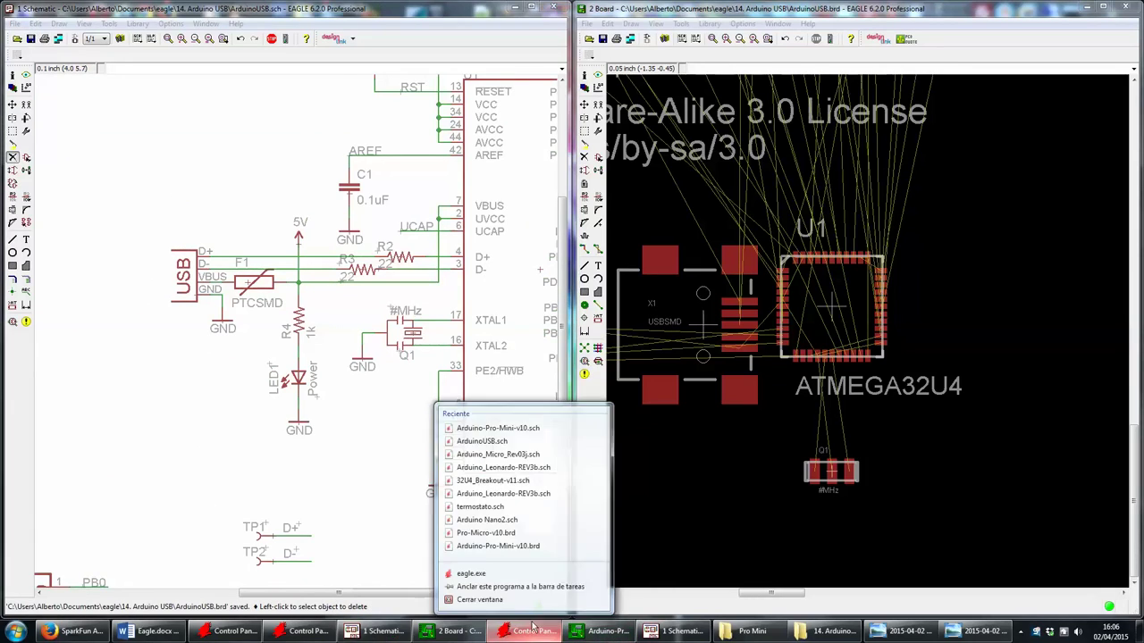
pyautogui.click(536, 607)
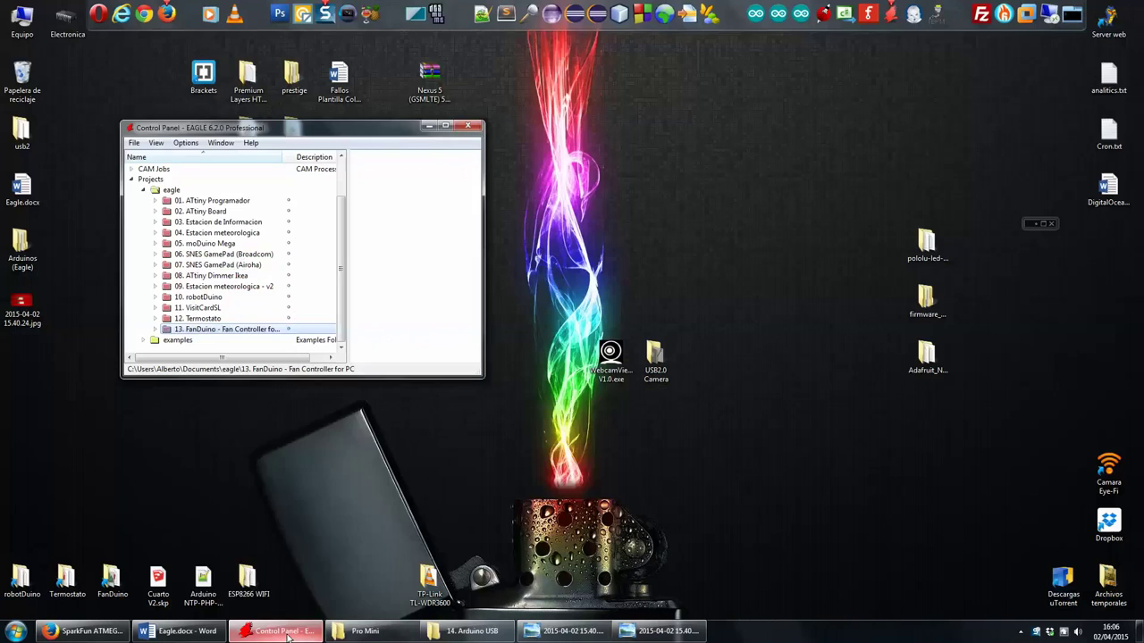
pyautogui.rightClick(277, 631)
pyautogui.click(259, 604)
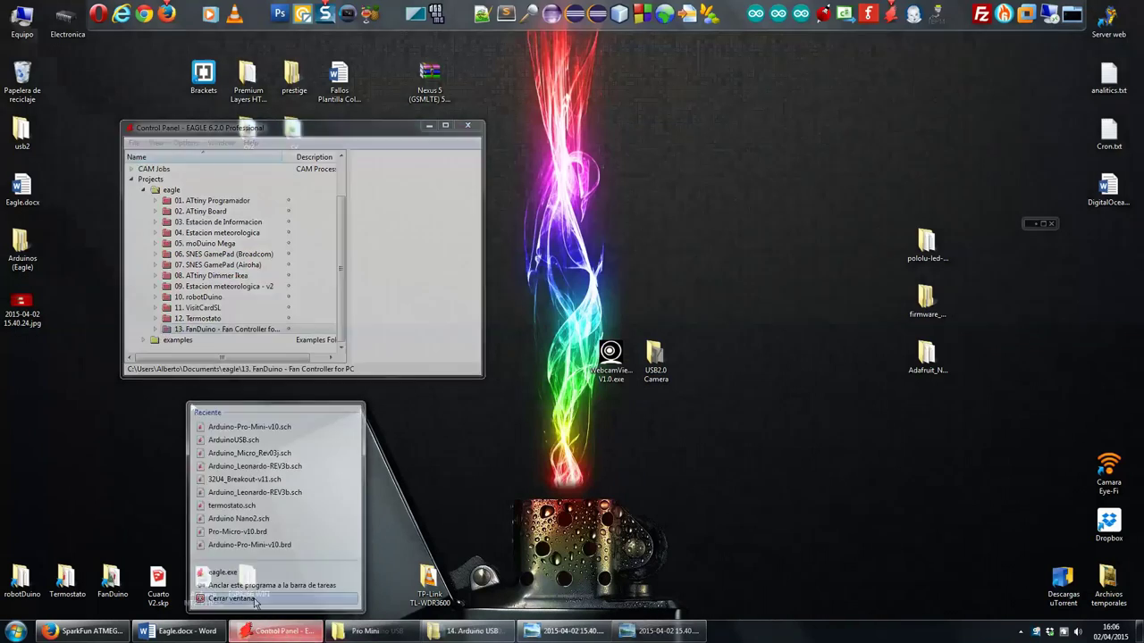
pyautogui.click(268, 631)
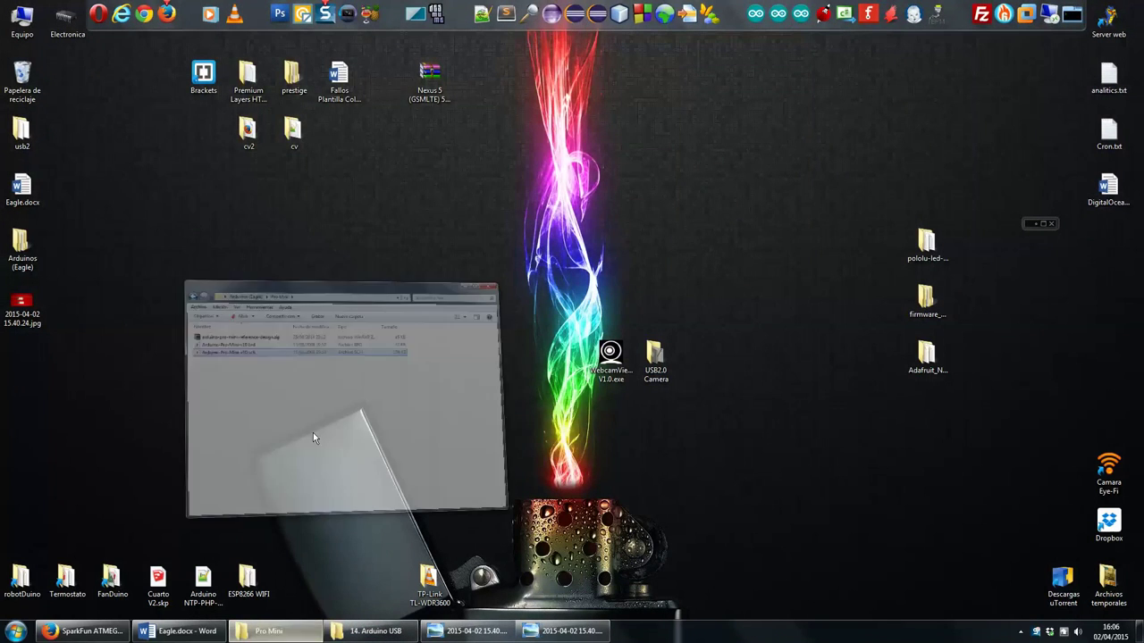
pyautogui.press('BackSpace')
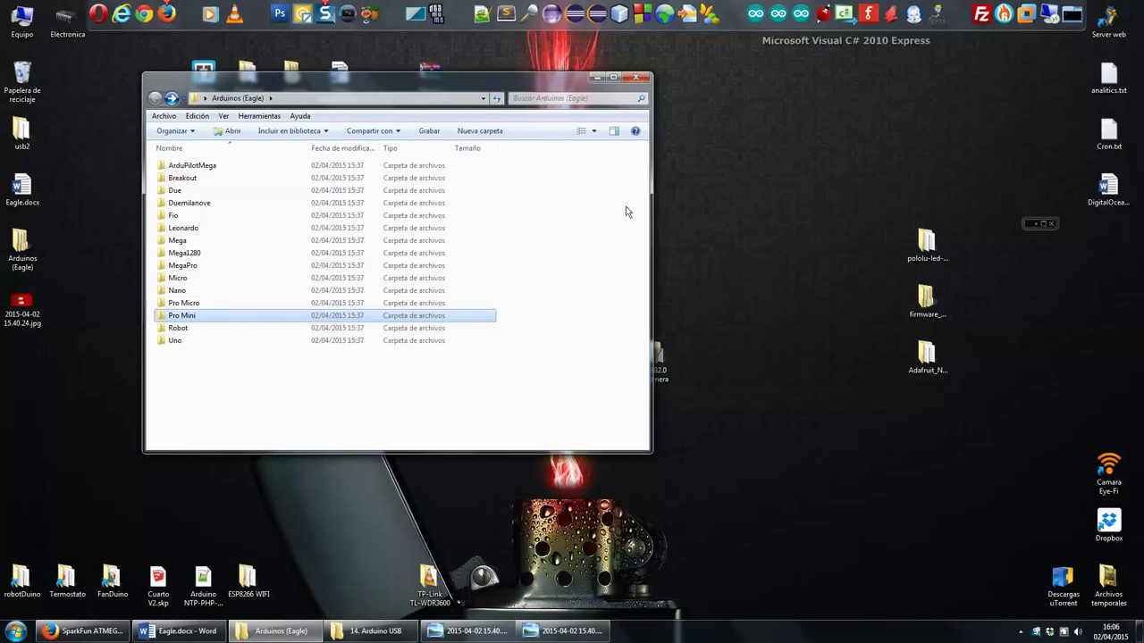
# Relaunch EAGLE and open ArduinoUSB.sch from Projects > eagle > 14. Arduino USB
pyautogui.click(891, 14)
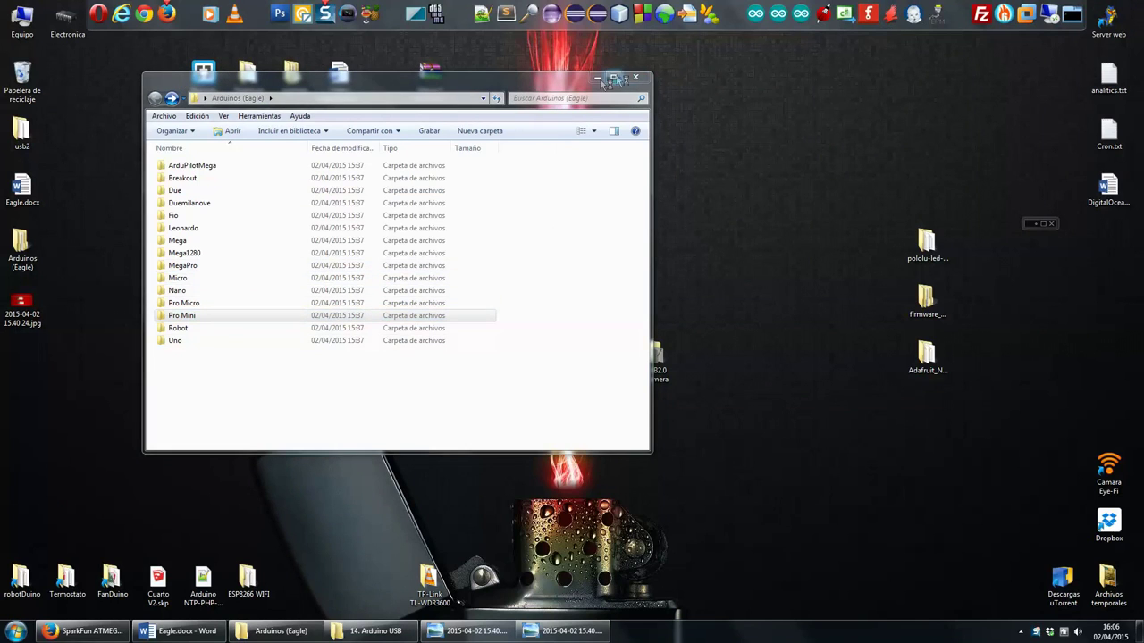
pyautogui.click(596, 77)
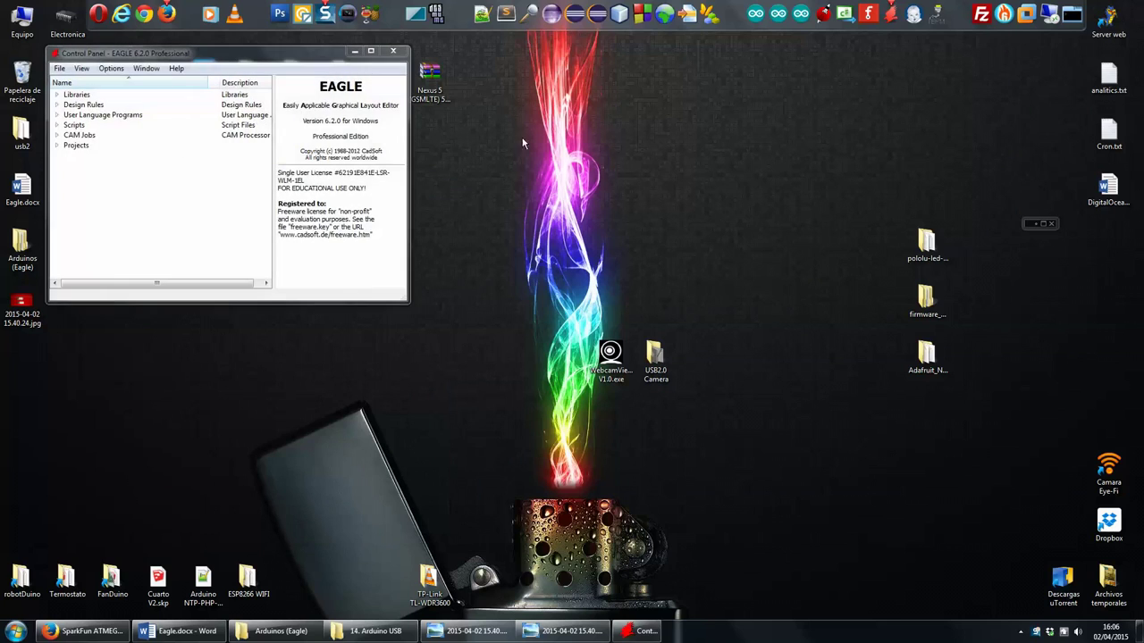
pyautogui.click(56, 145)
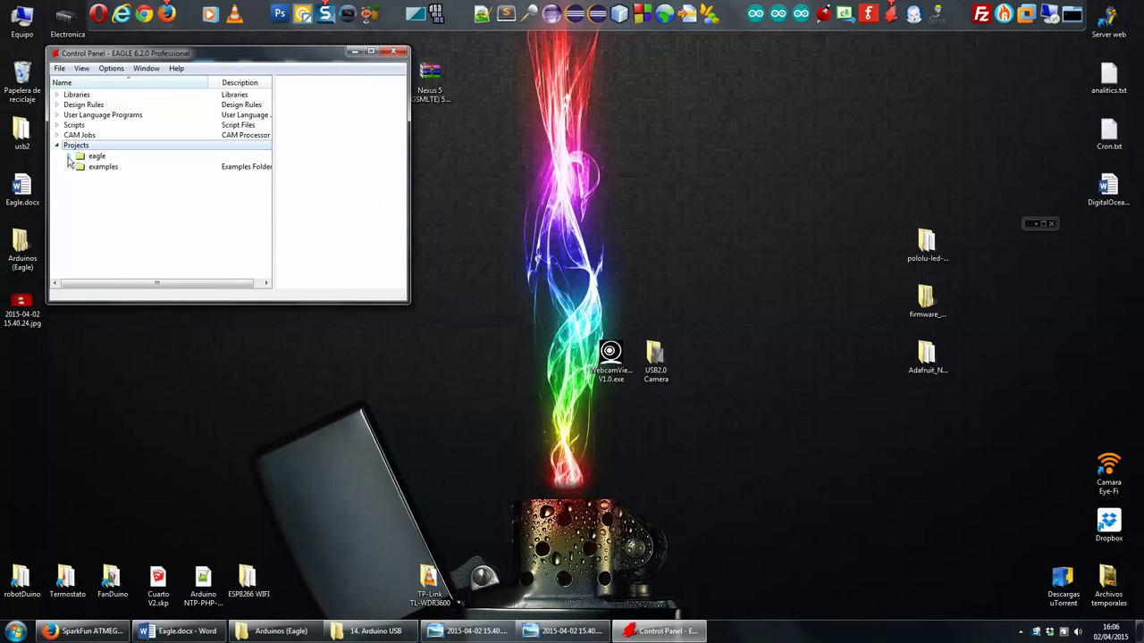
pyautogui.click(69, 157)
pyautogui.click(82, 268)
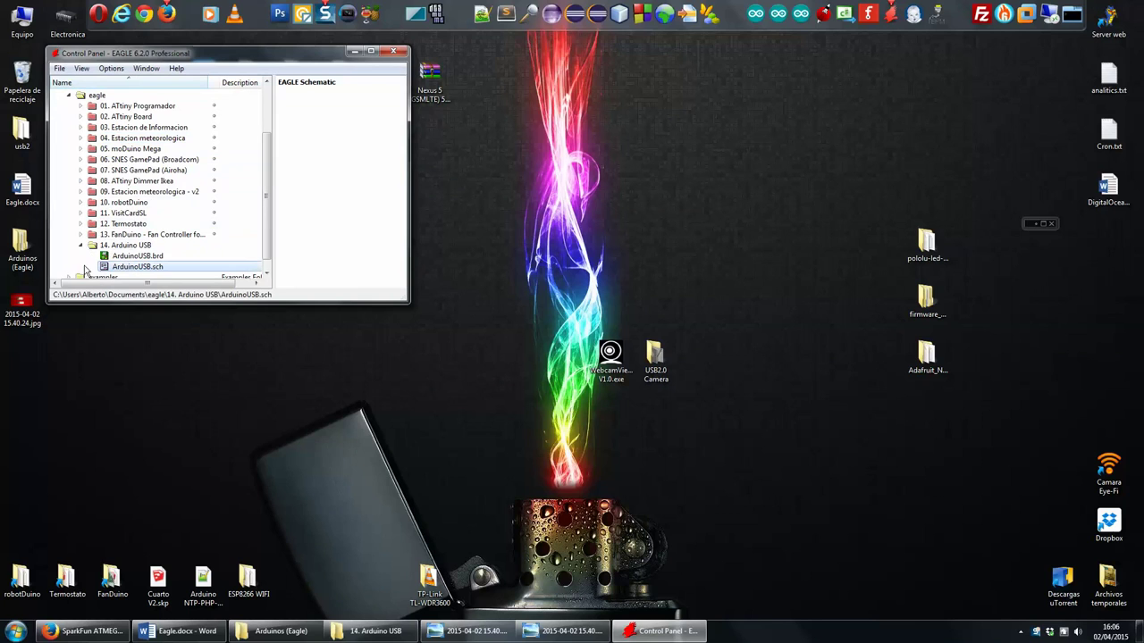
pyautogui.doubleClick(126, 269)
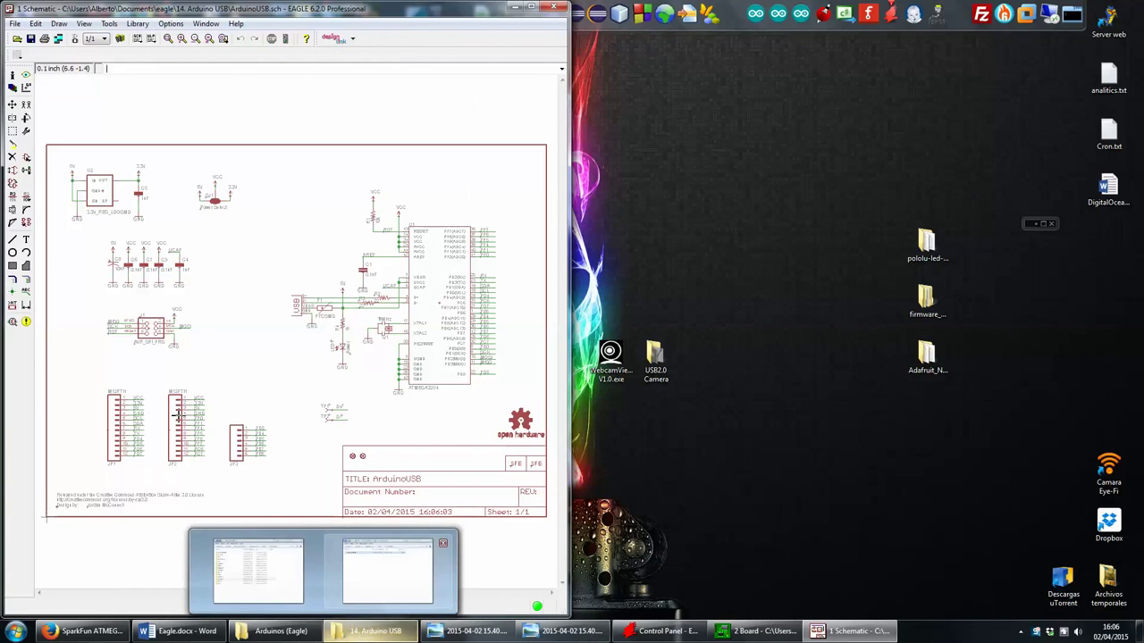
# Maximize the ArduinoUSB schematic window and open the ADD part library
pyautogui.moveTo(222, 10); pyautogui.dragTo(264, 1)
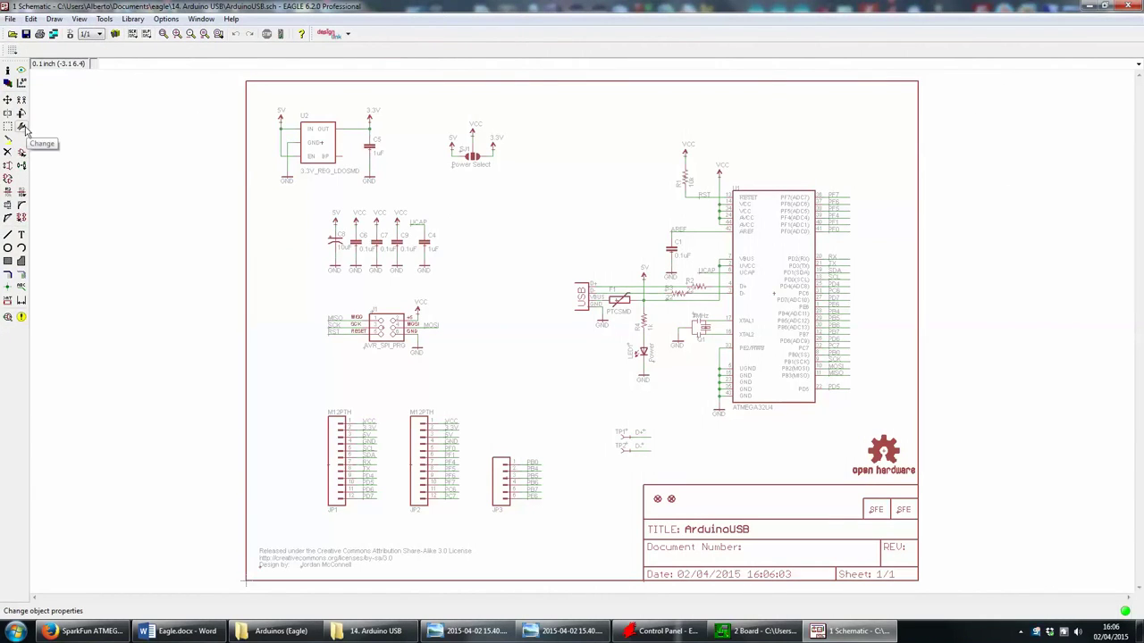
pyautogui.click(22, 152)
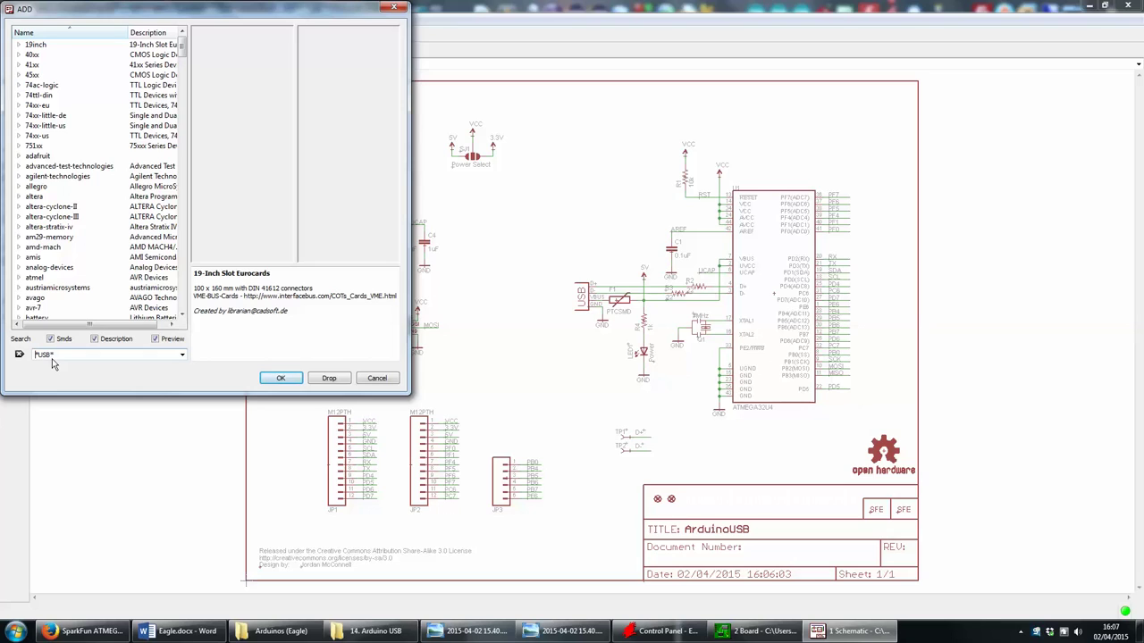
# Search the part libraries for *USB*
pyautogui.tripleClick(52, 358)
pyautogui.press('Return')
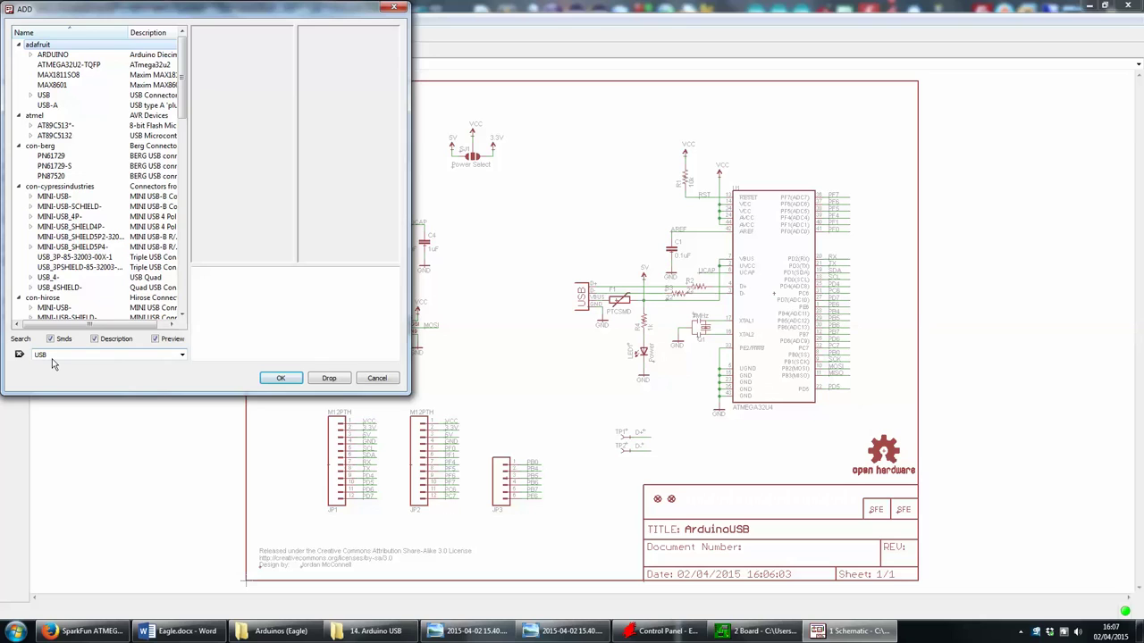
pyautogui.doubleClick(52, 358)
pyautogui.write('*USB*')
pyautogui.press('Return')
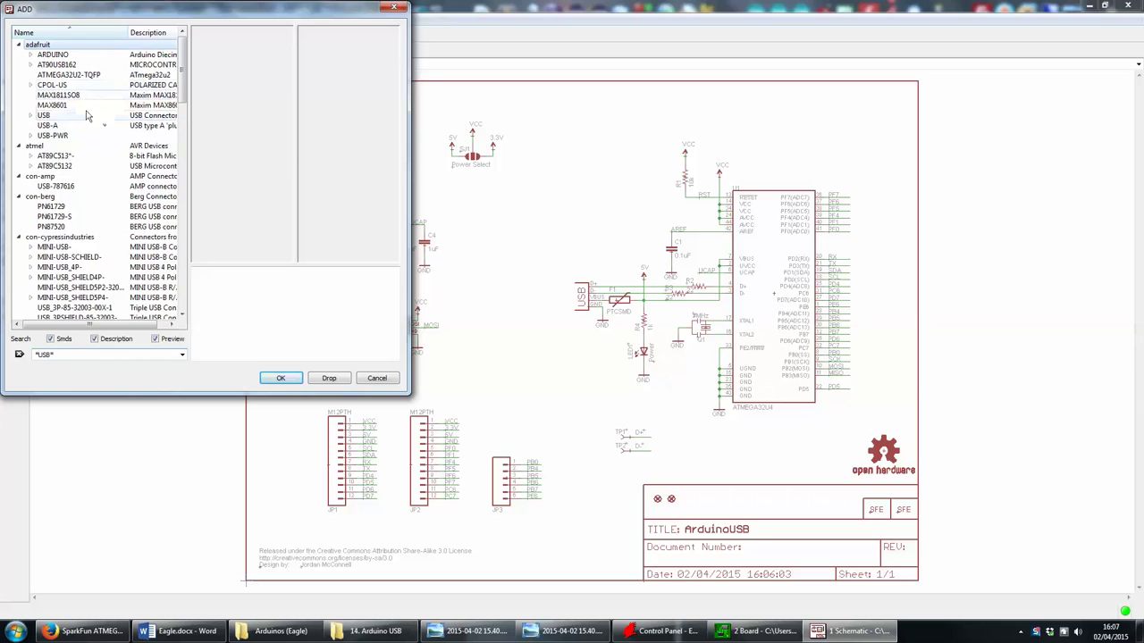
# Preview the PN61729, DLP-USB232M-G, FT232B, USBPTH and MINI_USB2 parts
pyautogui.click(71, 207)
pyautogui.scroll(-1, 105, 218)
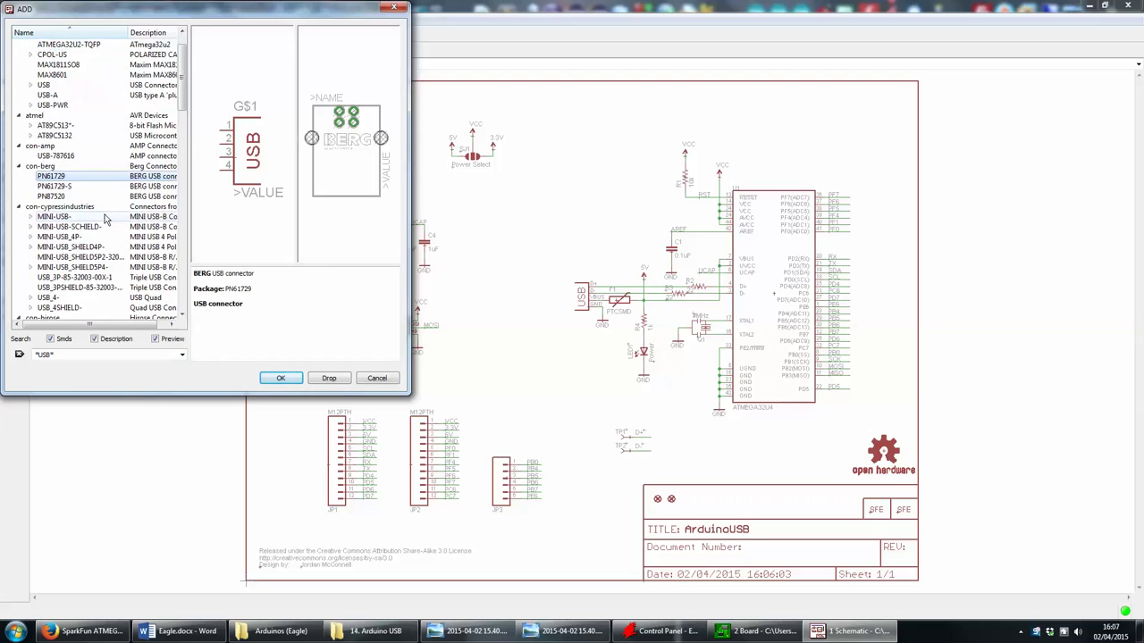
pyautogui.scroll(-4, 104, 219)
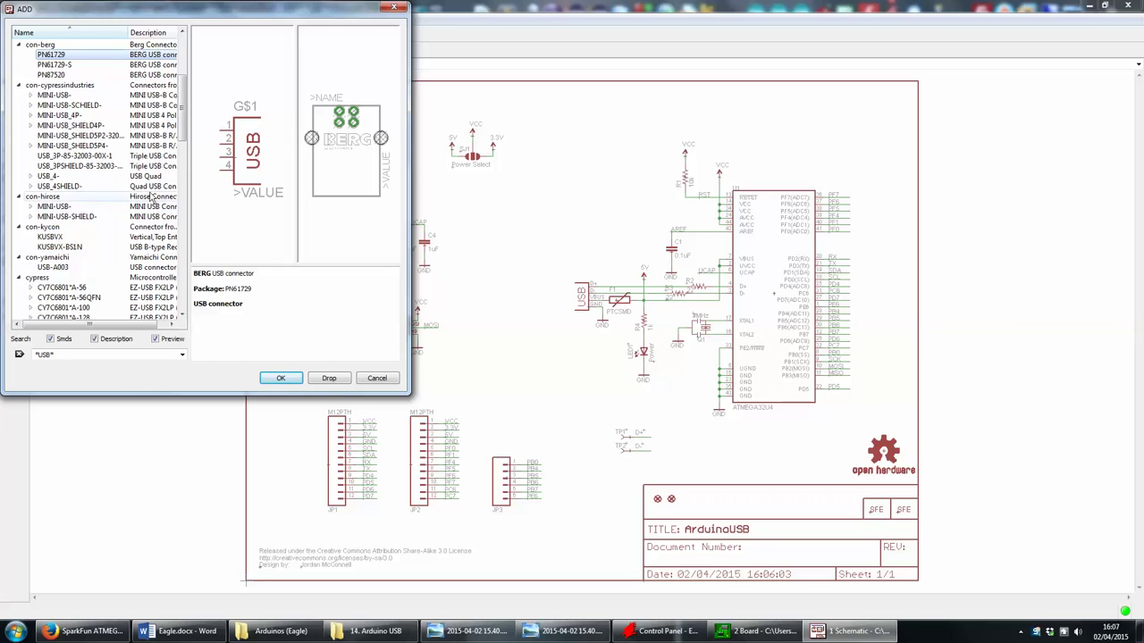
pyautogui.scroll(-7, 67, 197)
pyautogui.click(62, 236)
pyautogui.click(50, 248)
pyautogui.click(55, 278)
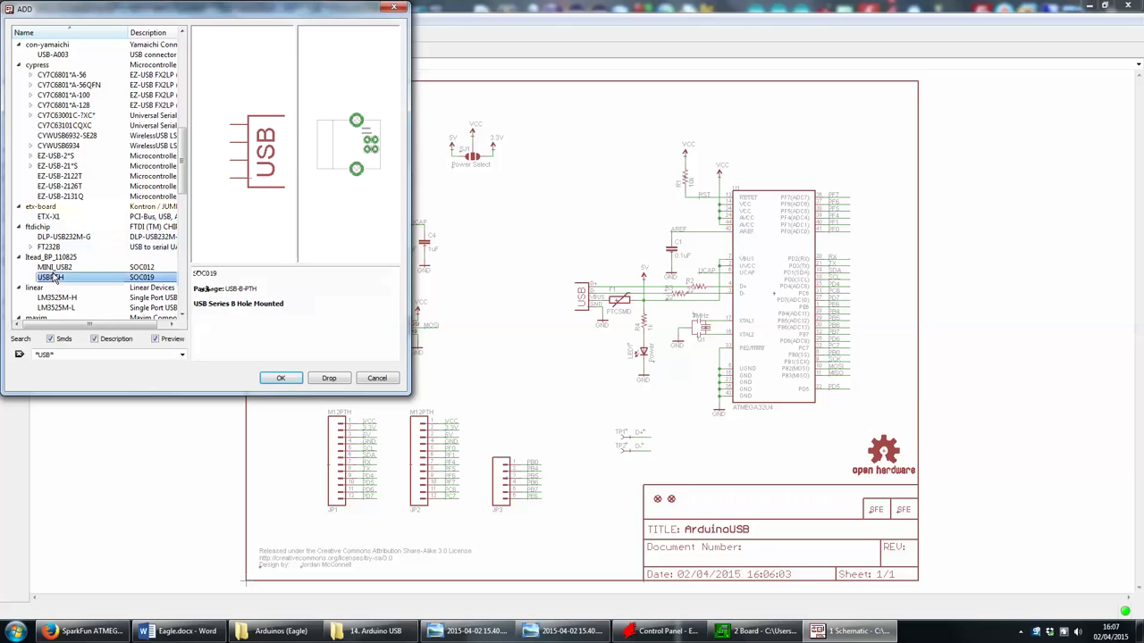
pyautogui.click(57, 267)
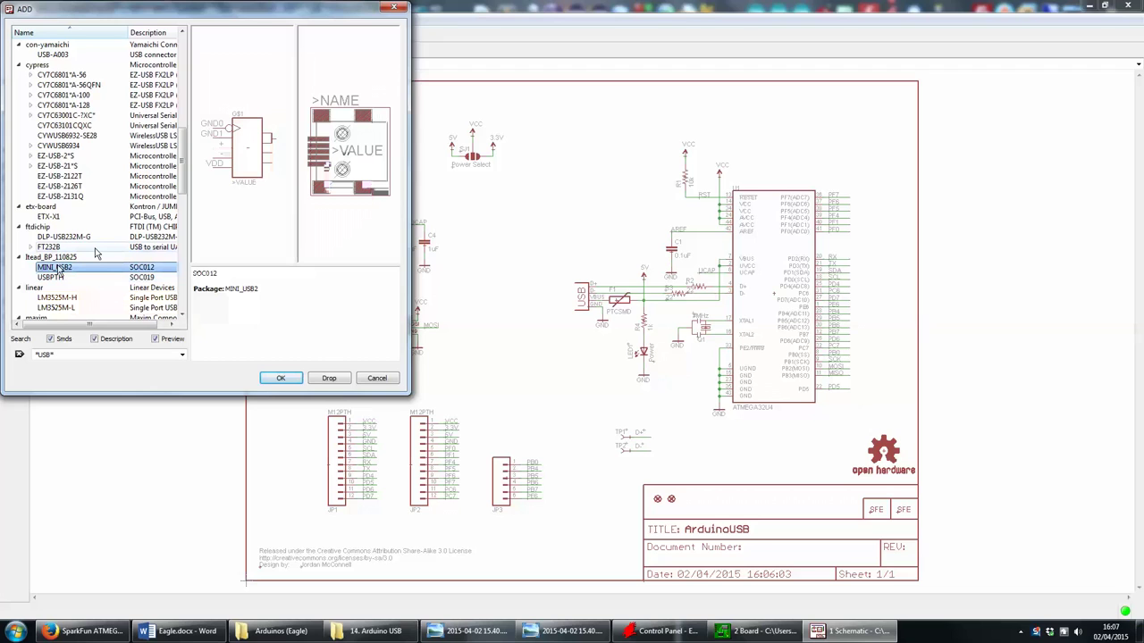
# Preview the CP210X, CP2103, FT232RL and FT232RL-BASICSSOP USB UART parts
pyautogui.scroll(-10, 76, 254)
pyautogui.click(59, 277)
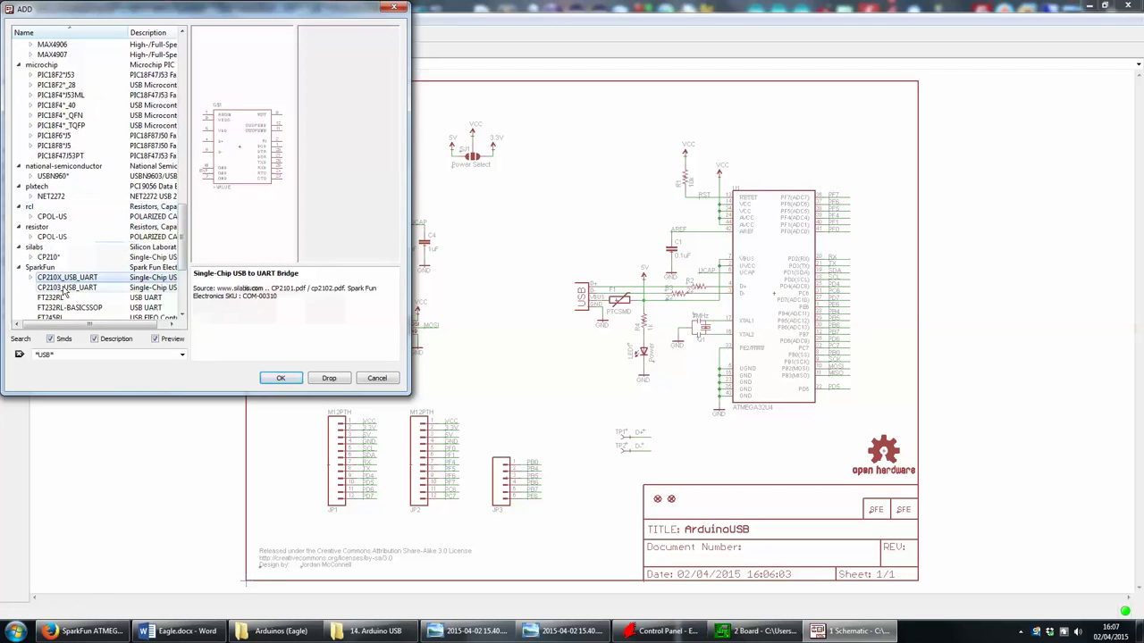
pyautogui.click(59, 287)
pyautogui.click(59, 297)
pyautogui.click(59, 307)
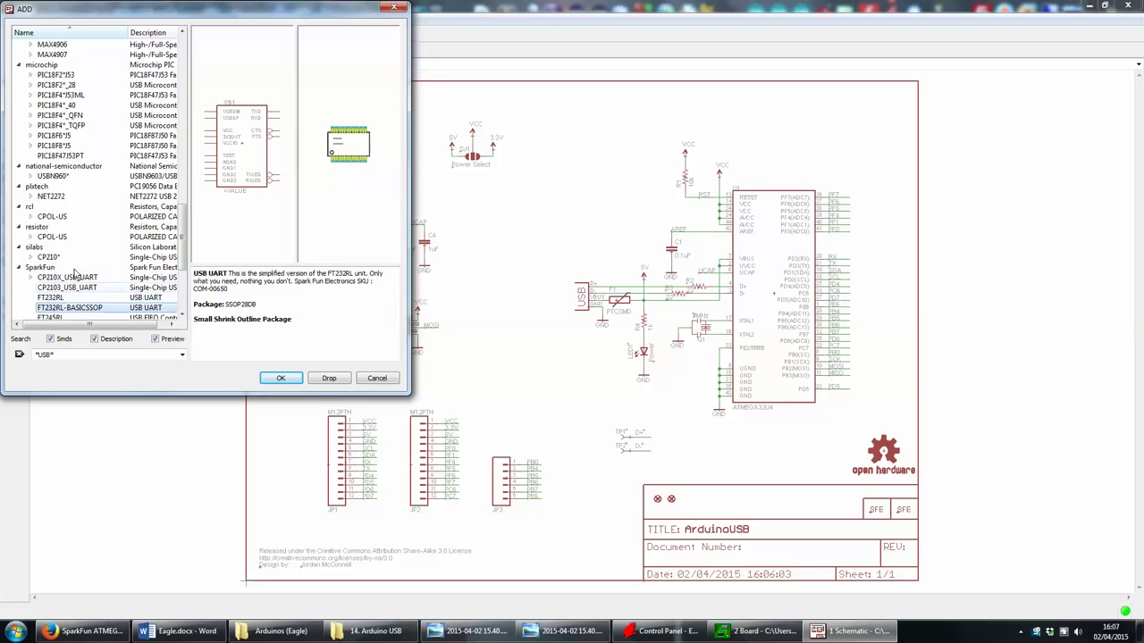
pyautogui.scroll(-5, 59, 295)
# Preview USB6B1, MINI-USB, MOLEX and MINI-USB-SHIELD's UX60-MB-5ST, then close the browser
pyautogui.click(59, 196)
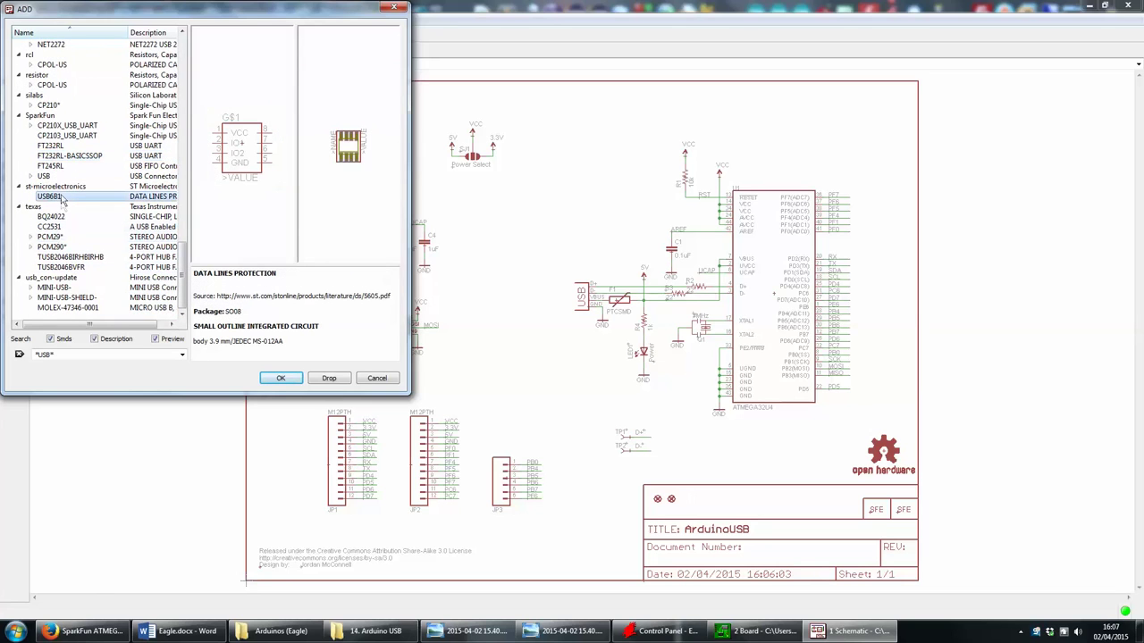
pyautogui.click(65, 289)
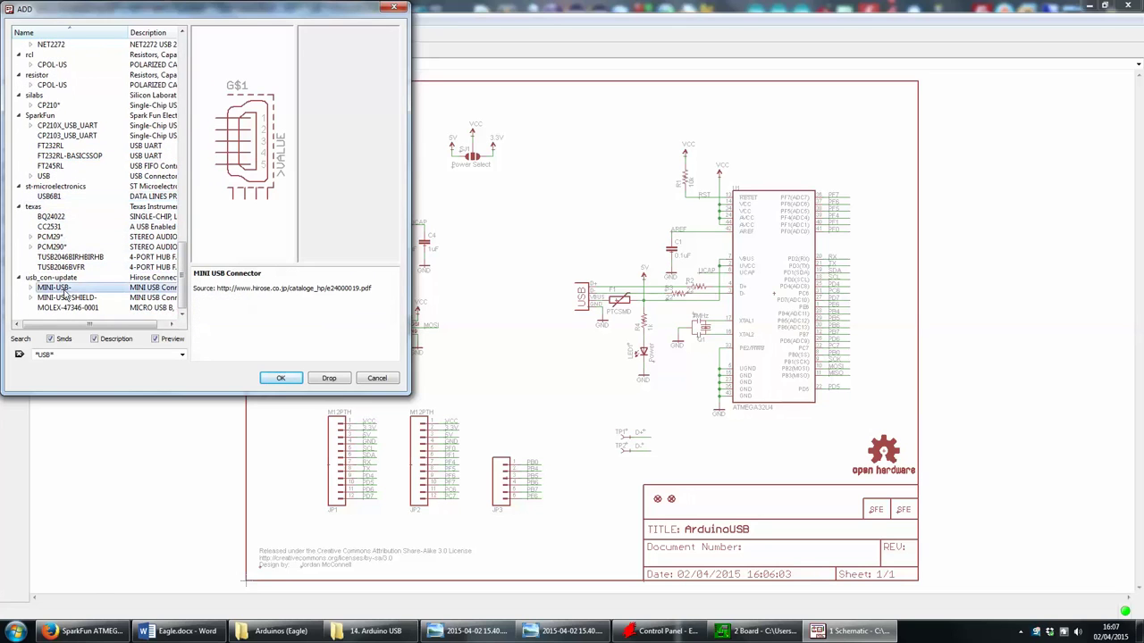
pyautogui.click(39, 298)
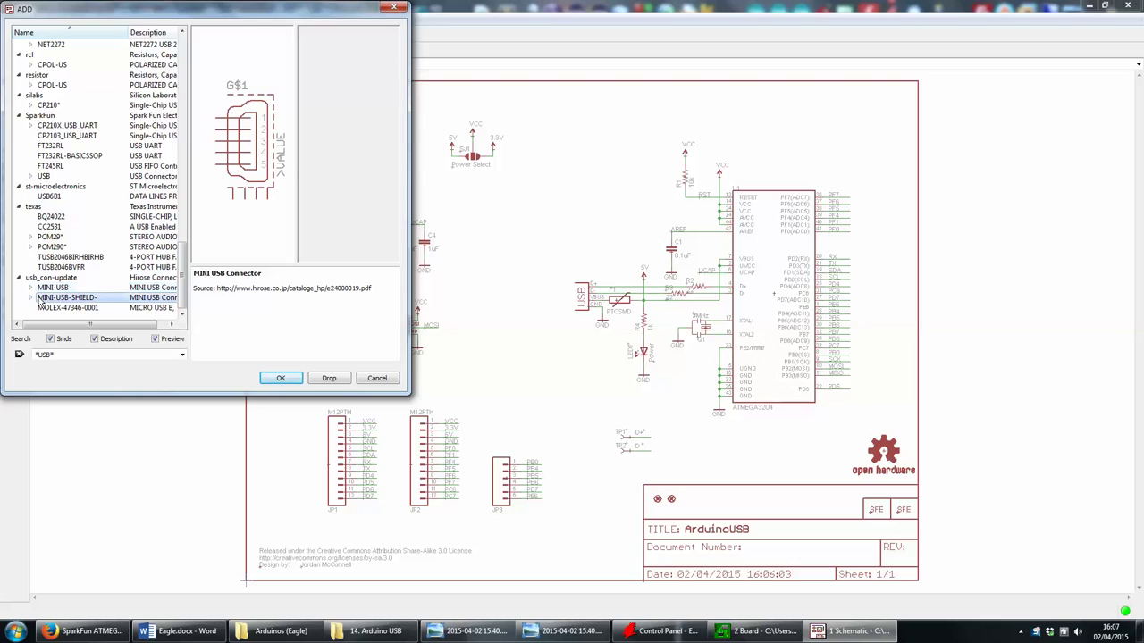
pyautogui.click(52, 308)
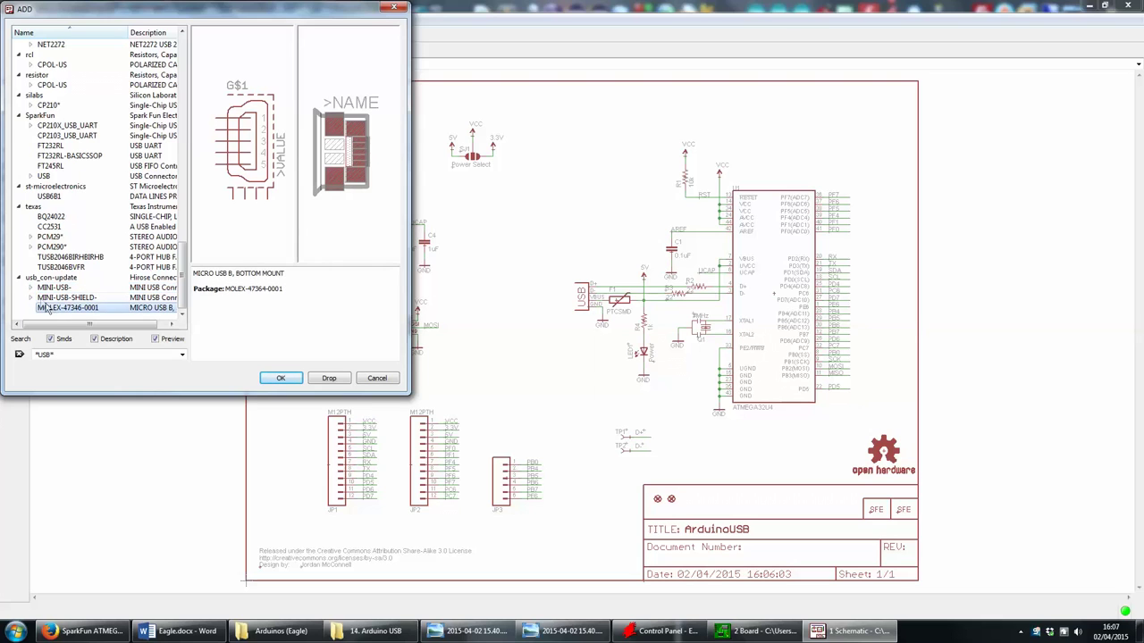
pyautogui.doubleClick(39, 298)
pyautogui.click(80, 297)
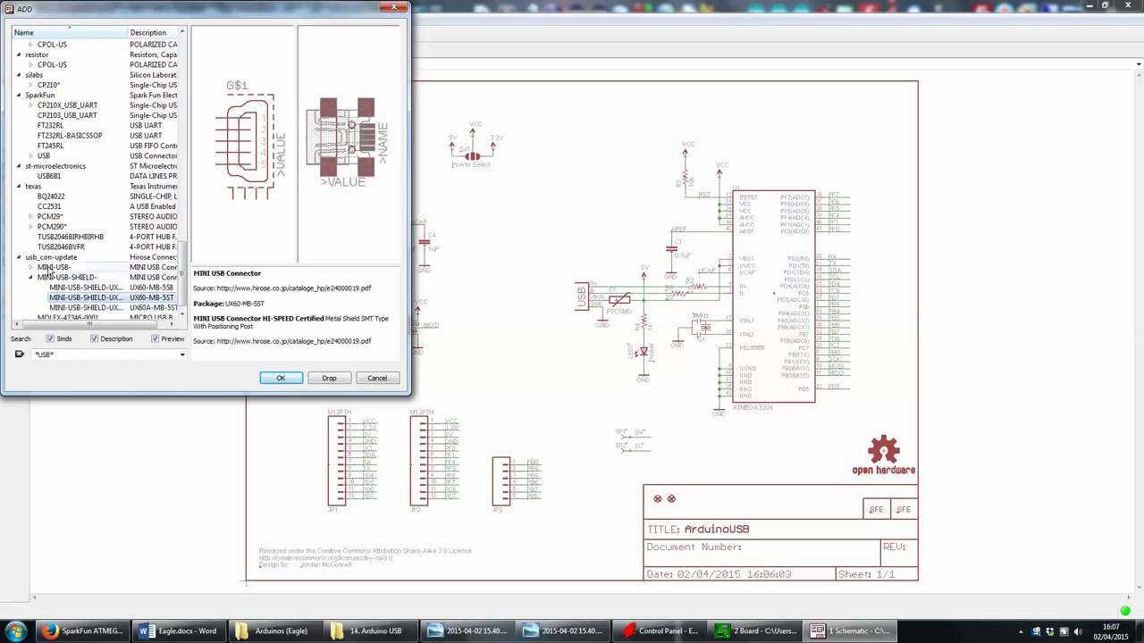
pyautogui.click(398, 11)
# Save ArduinoUSB snapped left, then open 12. Termostato's termostato.sch on the right half
pyautogui.press('super+Left')
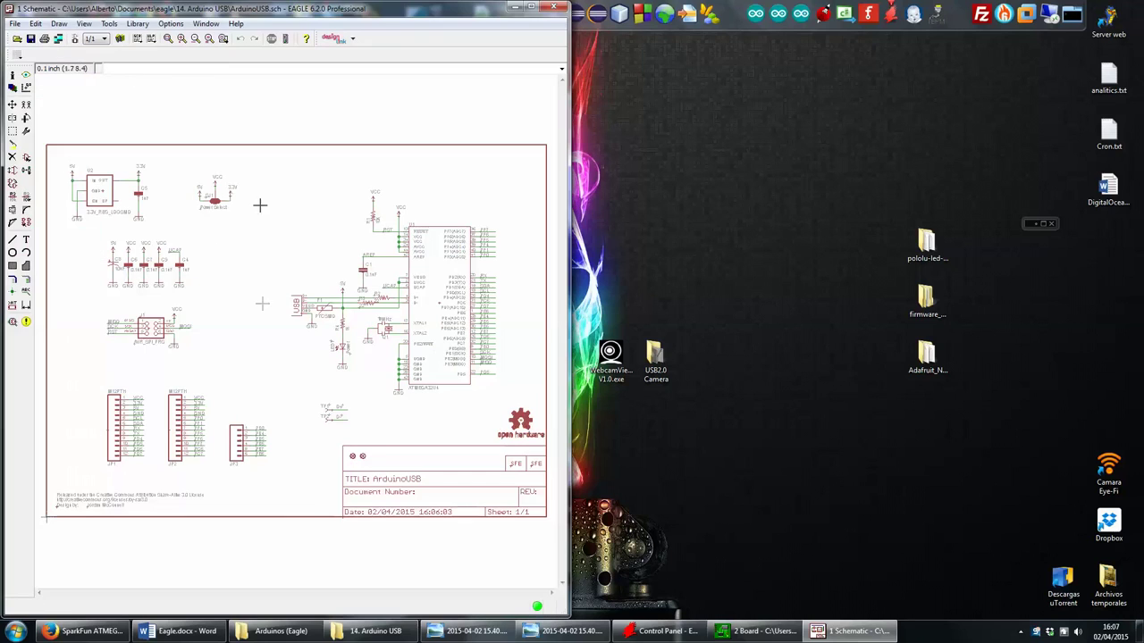
pyautogui.hotkey('ctrl', 's')
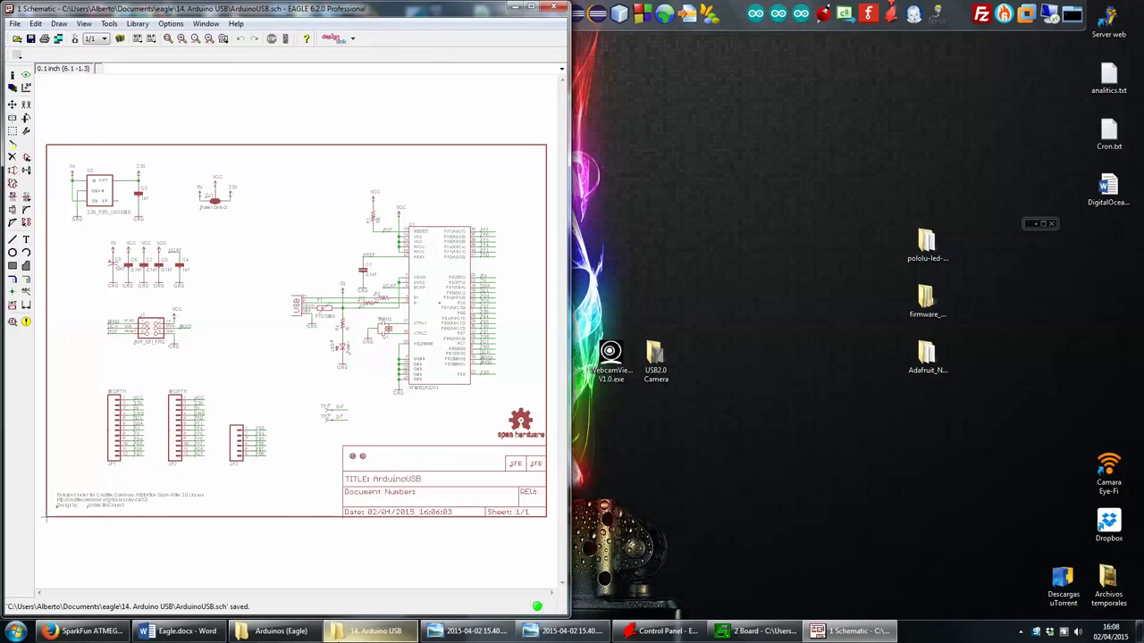
pyautogui.moveTo(450, 628)
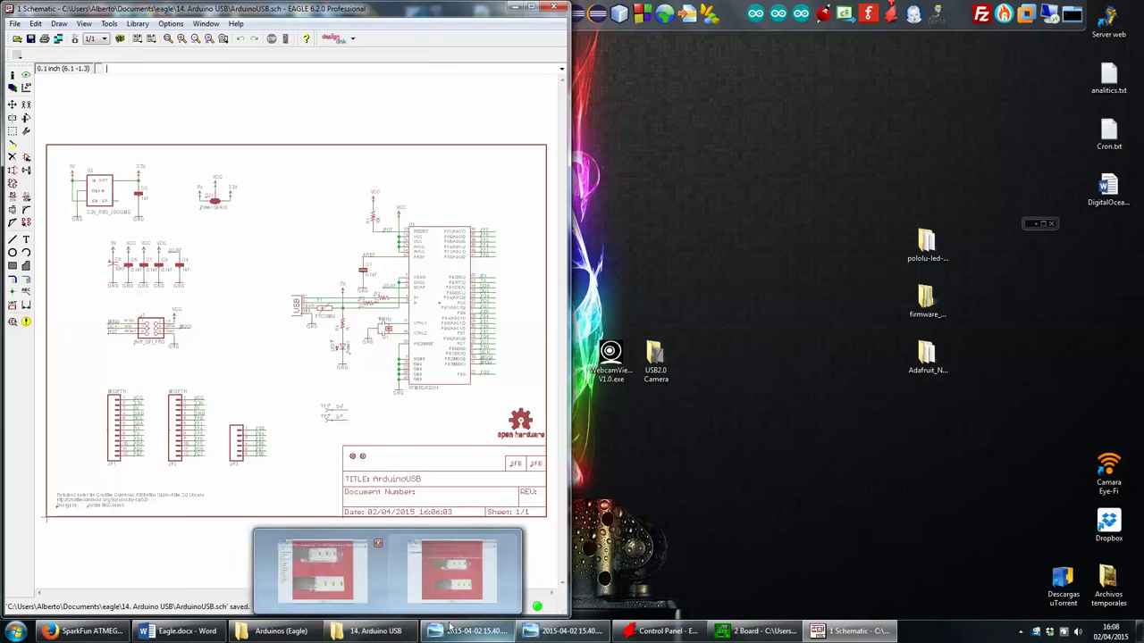
pyautogui.moveTo(298, 632)
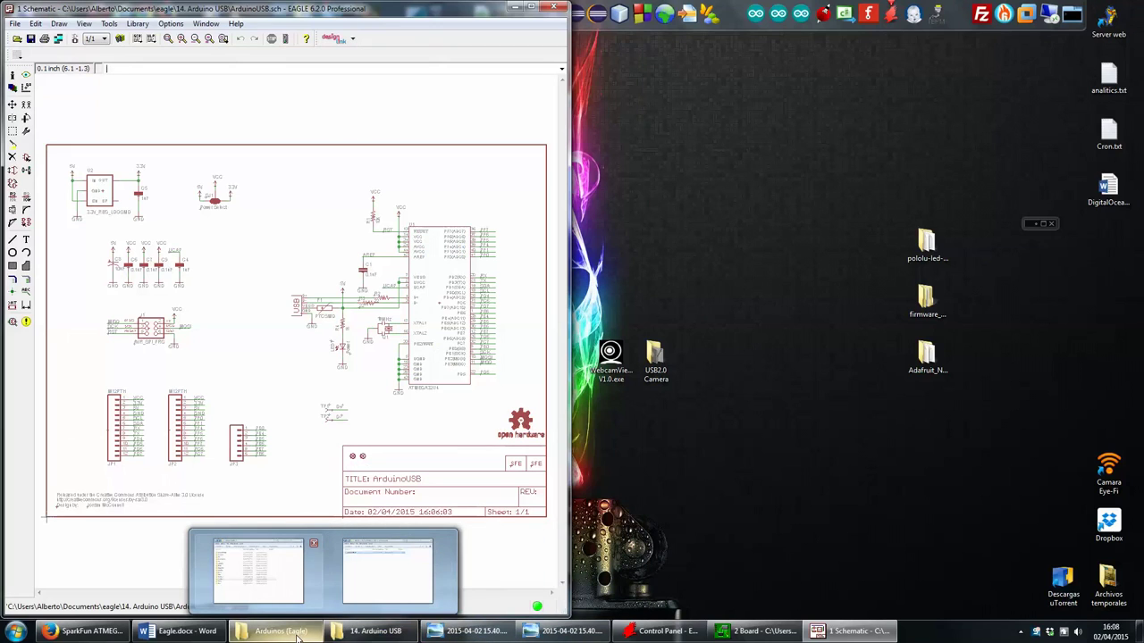
pyautogui.click(387, 570)
pyautogui.press('BackSpace')
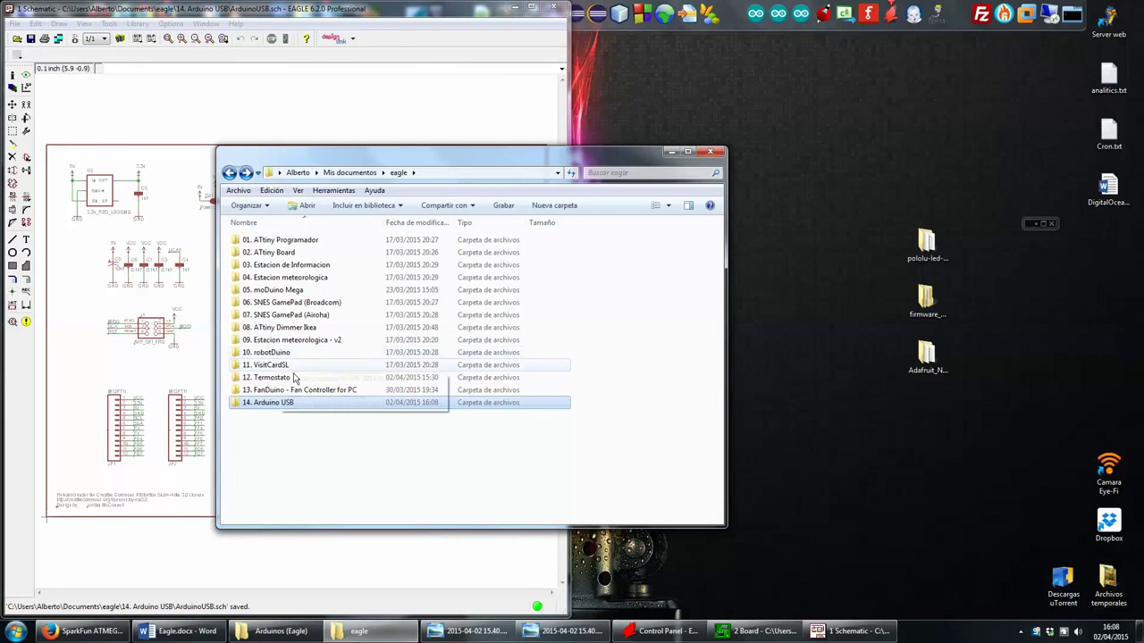
pyautogui.doubleClick(280, 378)
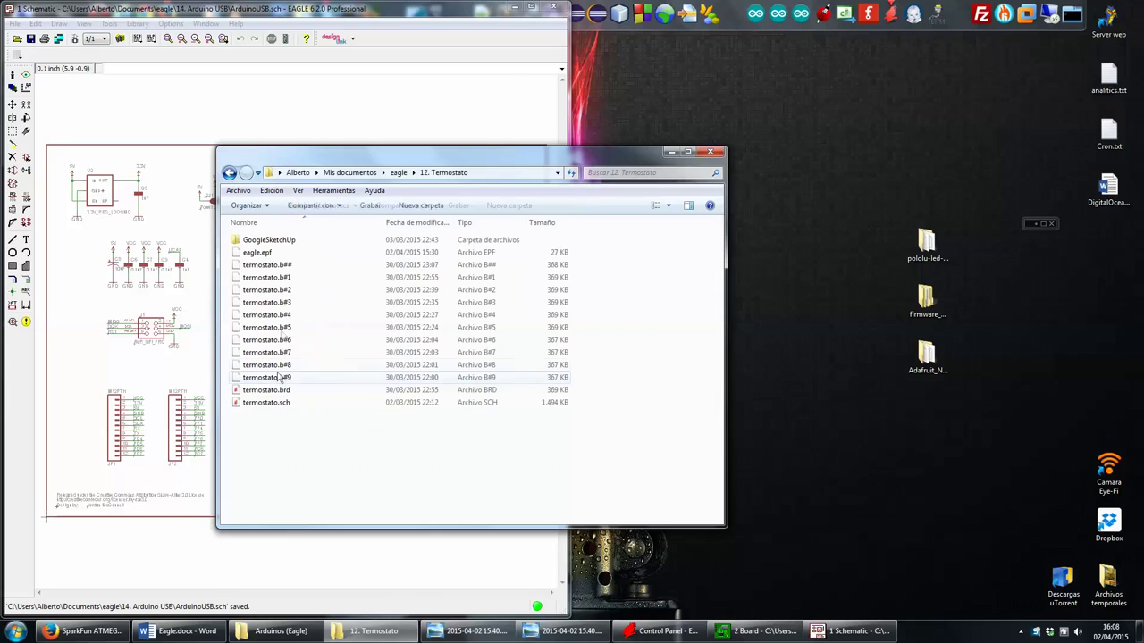
pyautogui.click(273, 403)
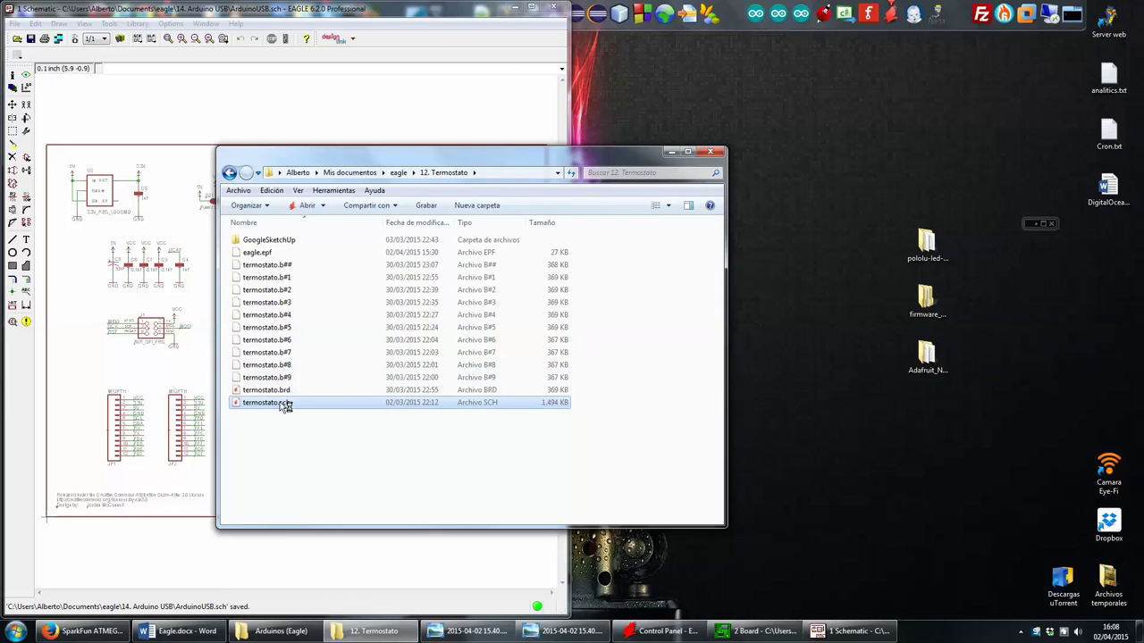
pyautogui.doubleClick(284, 403)
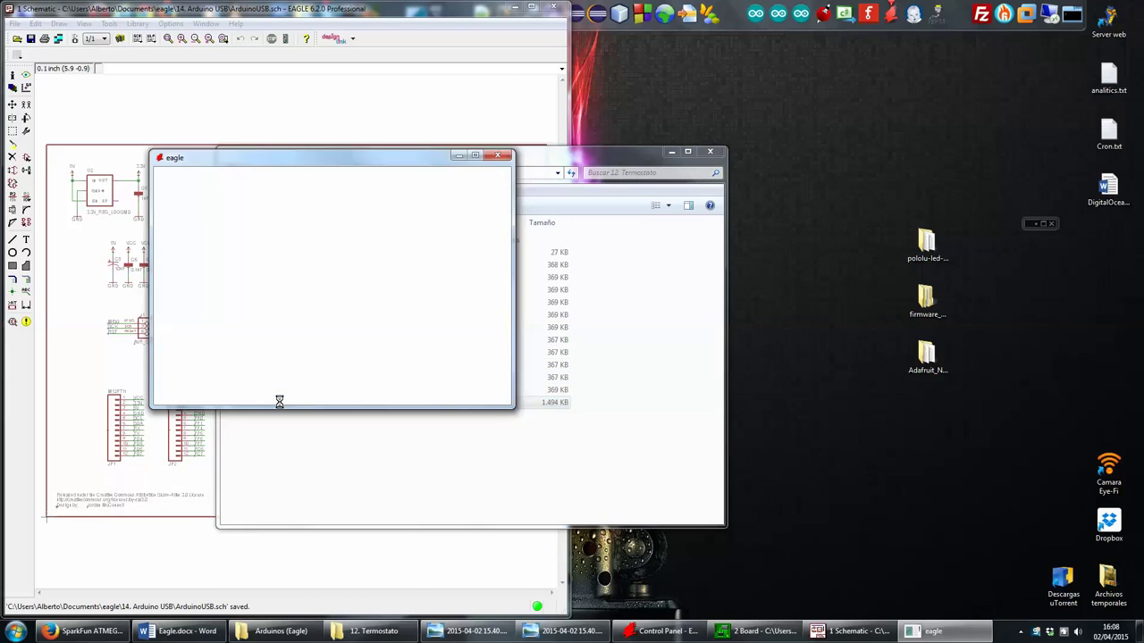
pyautogui.moveTo(288, 27); pyautogui.dragTo(1143, 147)
# Switch termostato.sch to sheet 3, USB RF Sensor, and zoom to the USB section
pyautogui.click(685, 39)
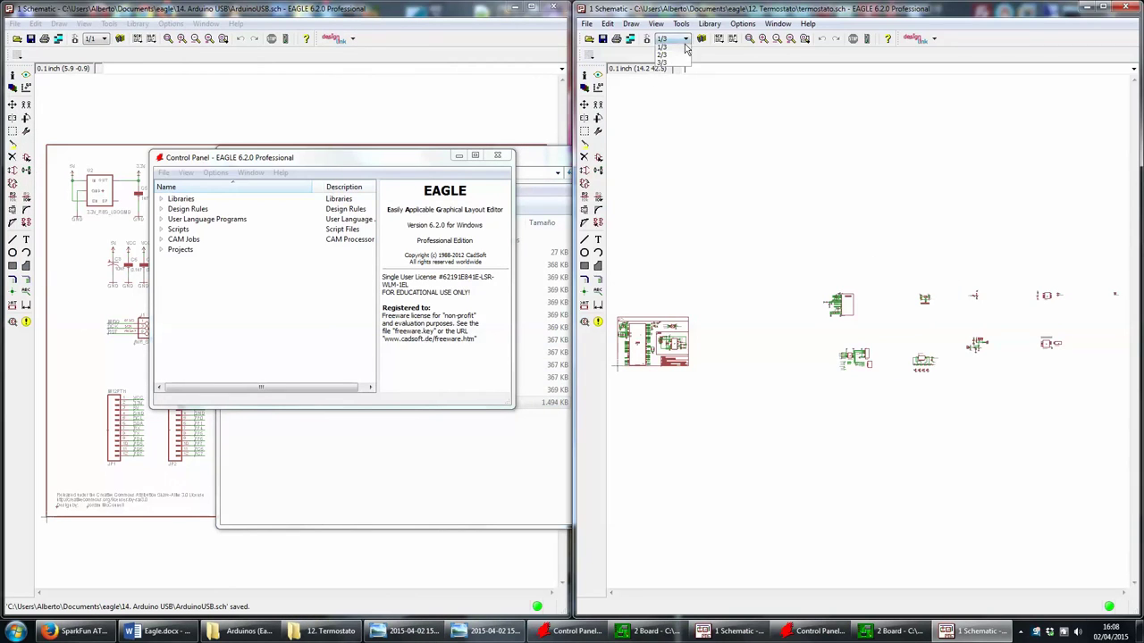
pyautogui.click(662, 61)
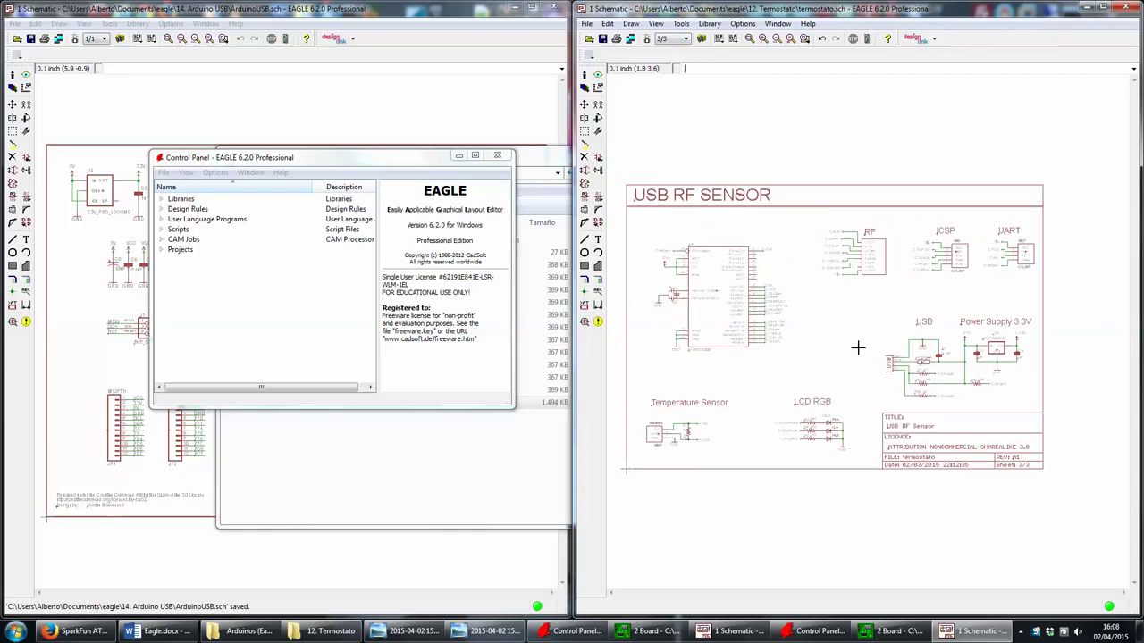
pyautogui.scroll(-1, 1001, 389)
pyautogui.scroll(1, 1073, 407)
pyautogui.scroll(4, 932, 411)
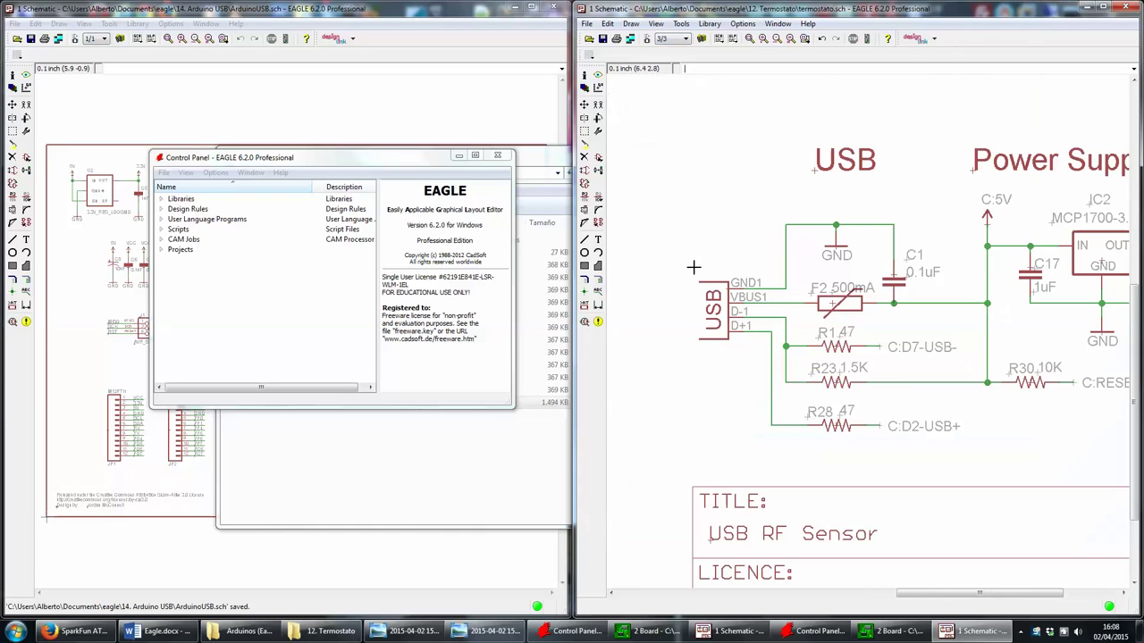
# Group-select the USB connector and glance at the SparkFun ATmega32U4 page before hiding it
pyautogui.click(585, 131)
pyautogui.moveTo(661, 232); pyautogui.dragTo(759, 371)
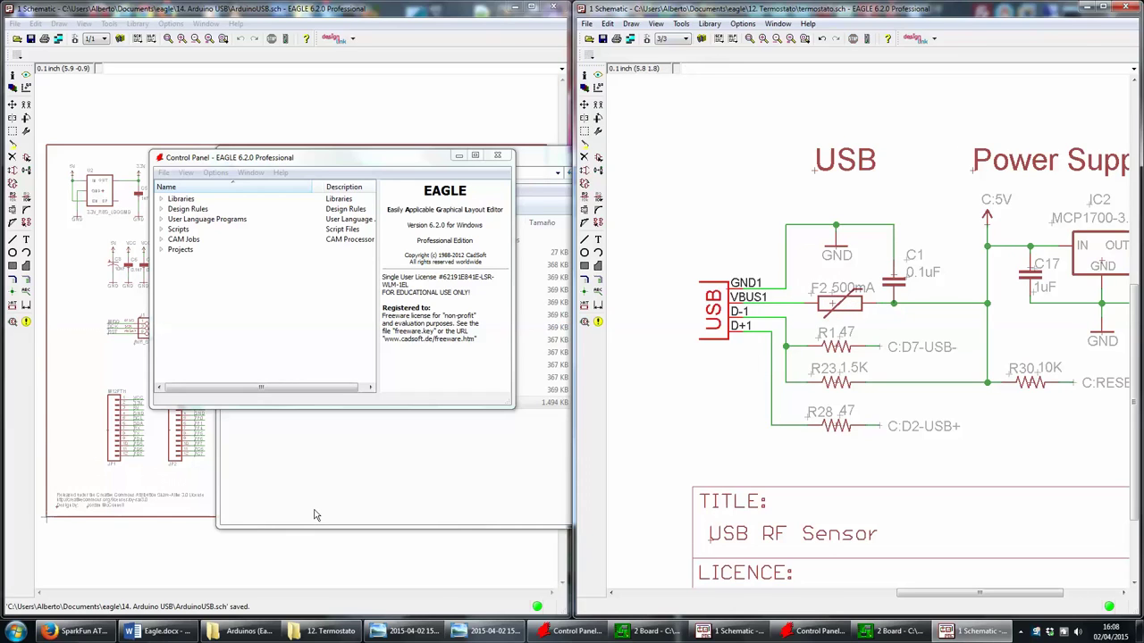
pyautogui.click(78, 630)
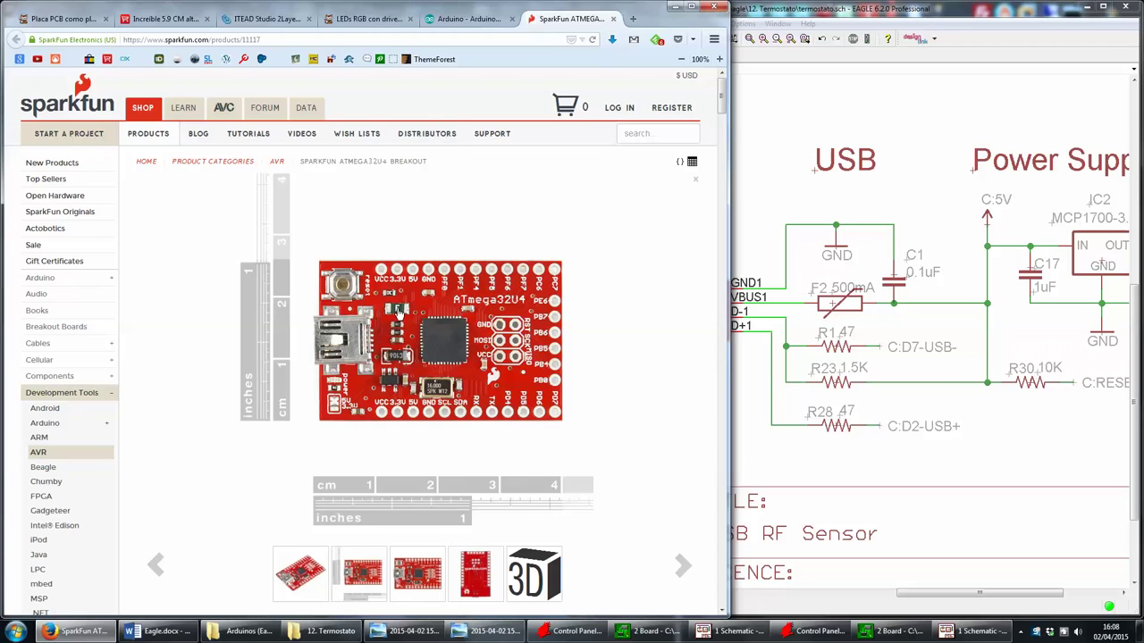
pyautogui.click(691, 6)
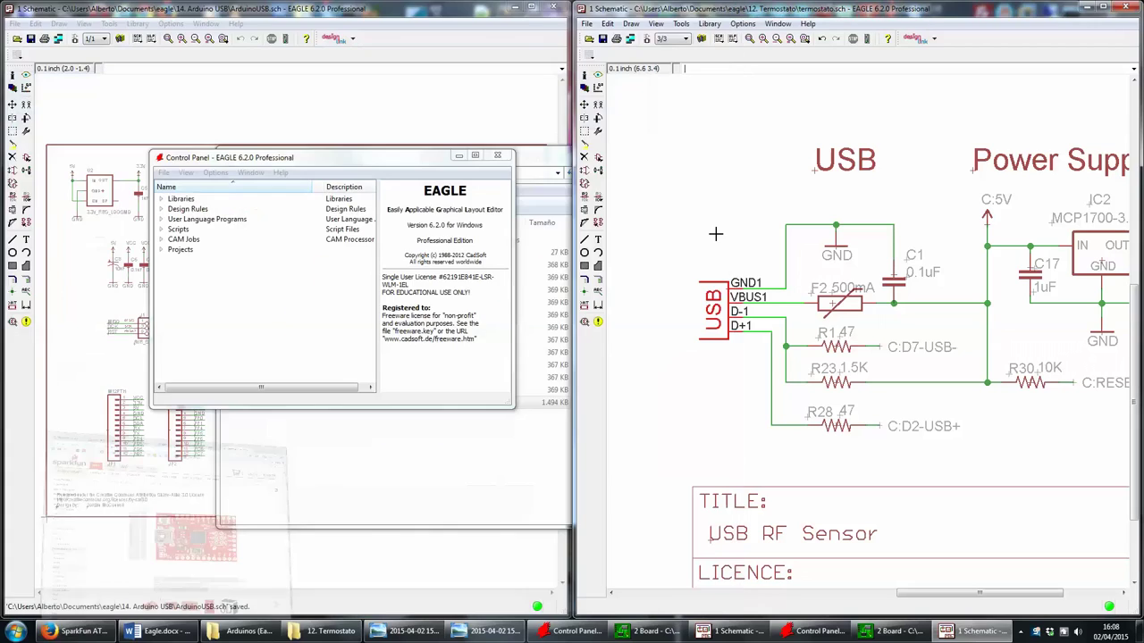
# Group the thermostat's USB connector with its wires and copy the group
pyautogui.click(584, 130)
pyautogui.moveTo(655, 242); pyautogui.dragTo(761, 349)
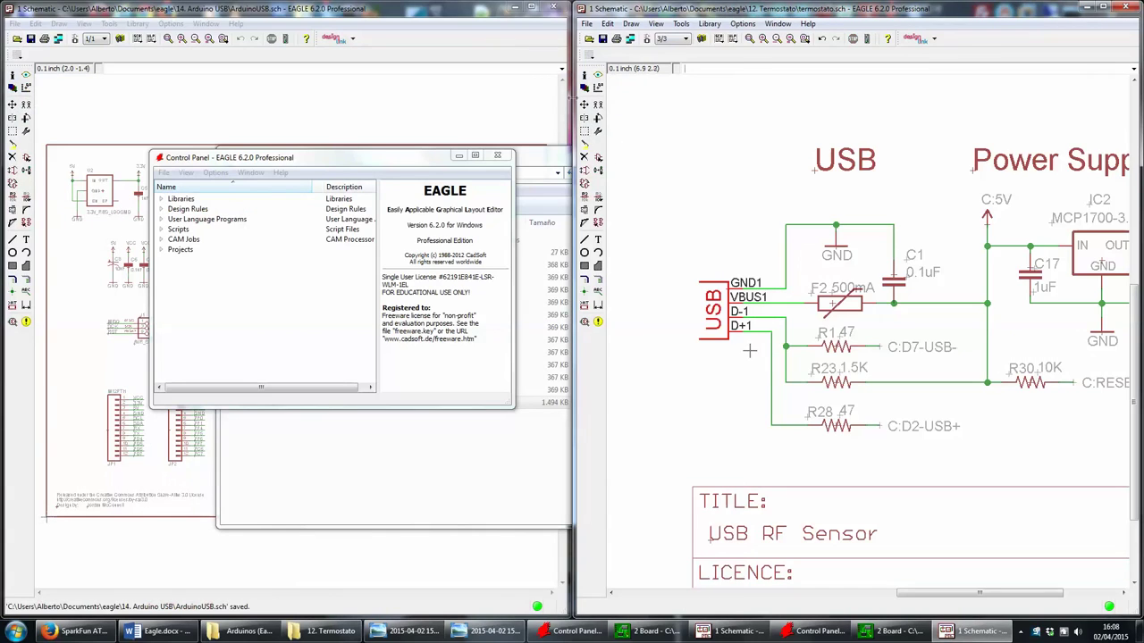
pyautogui.click(597, 104)
pyautogui.rightClick(711, 315)
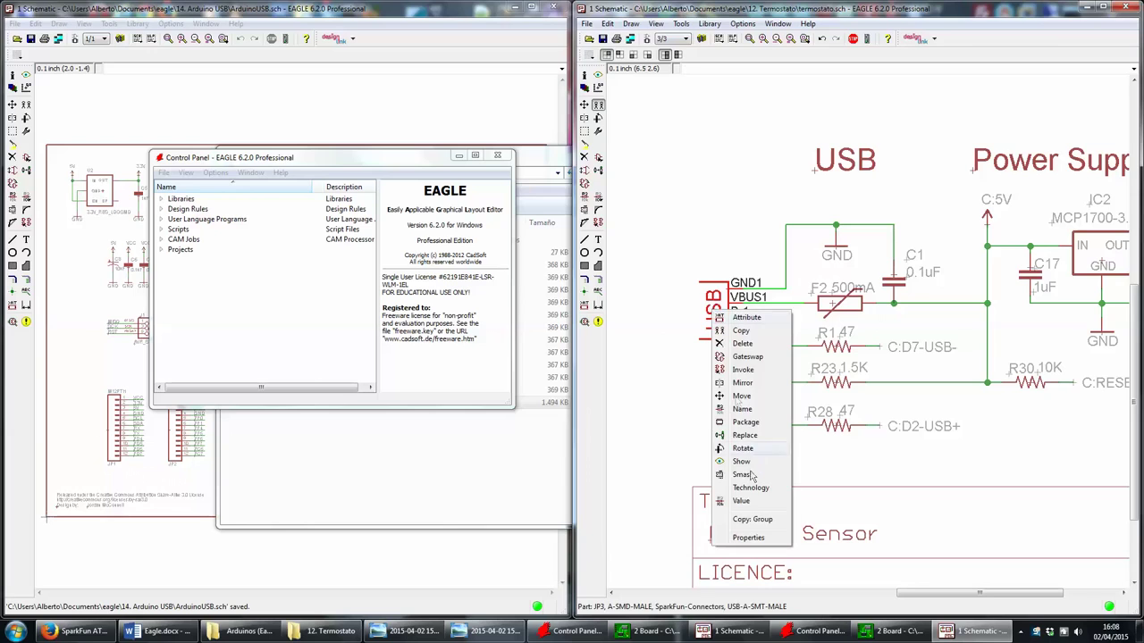
pyautogui.click(753, 519)
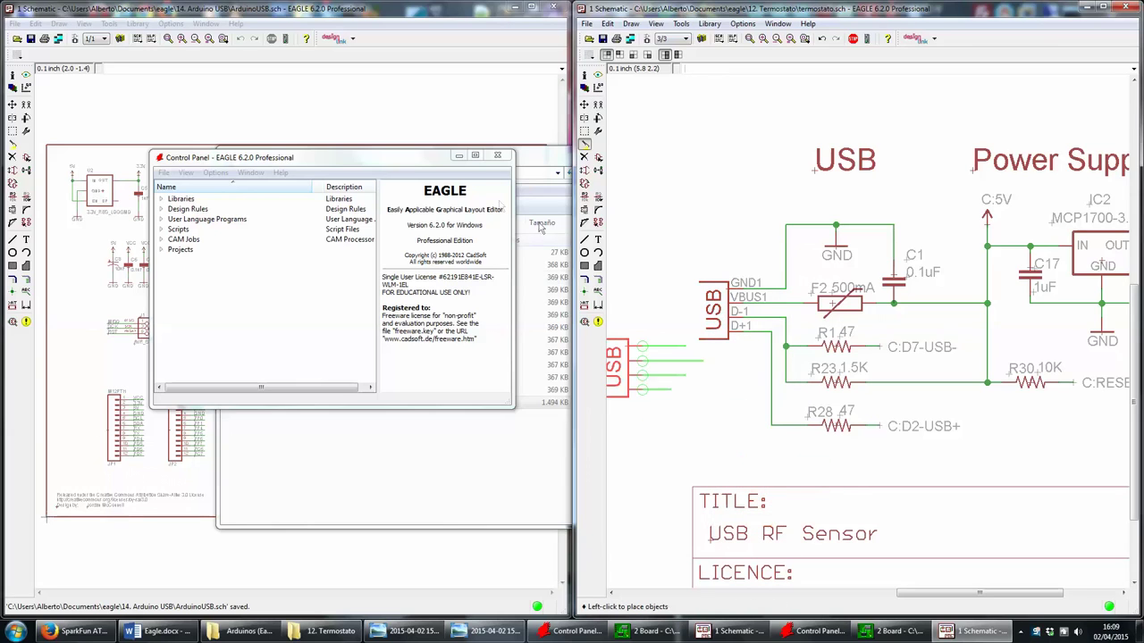
# Place the copied USB connector in ArduinoUSB.sch beside the original connector
pyautogui.click(324, 16)
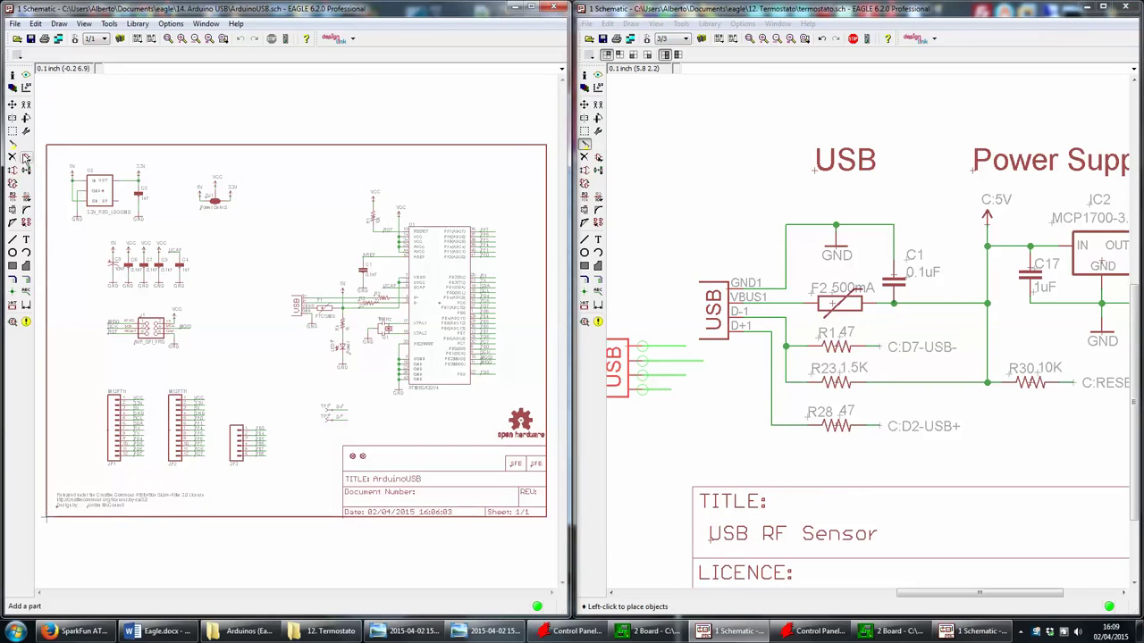
pyautogui.scroll(5, 281, 282)
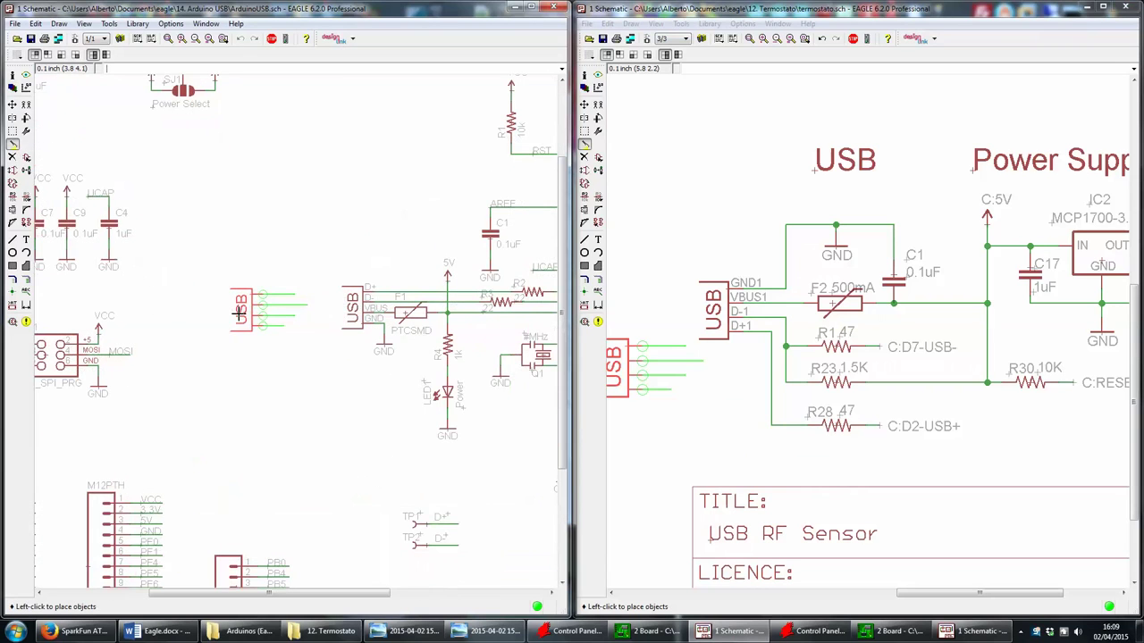
pyautogui.scroll(1, 246, 308)
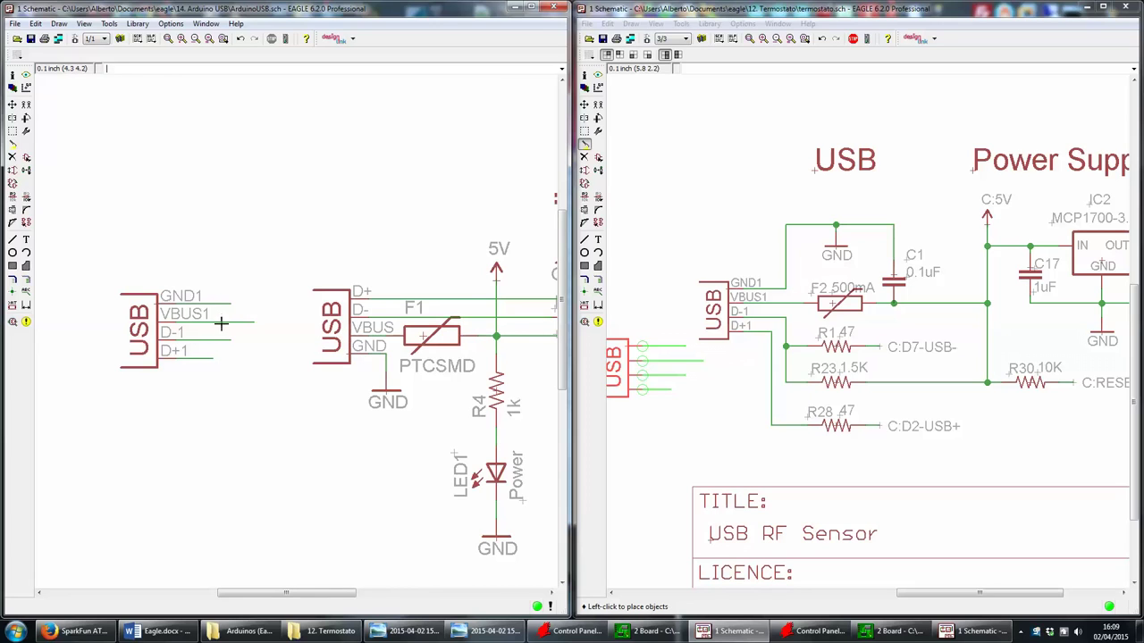
pyautogui.scroll(-3, 126, 338)
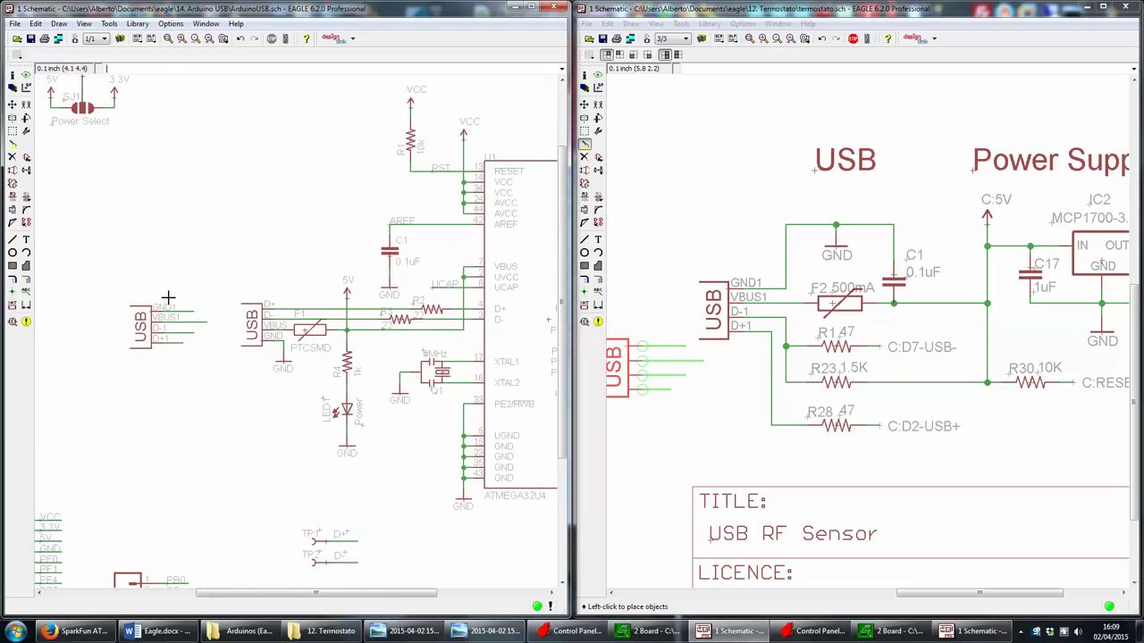
pyautogui.scroll(1, 164, 307)
pyautogui.scroll(-3, 166, 317)
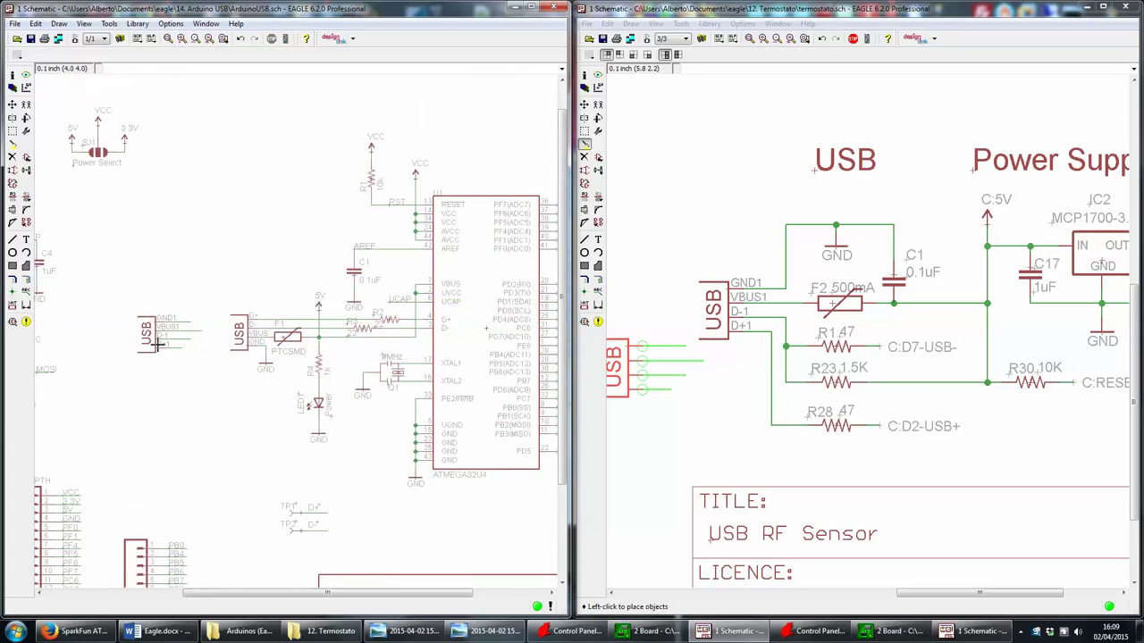
pyautogui.scroll(-2, 272, 357)
pyautogui.scroll(4, 364, 251)
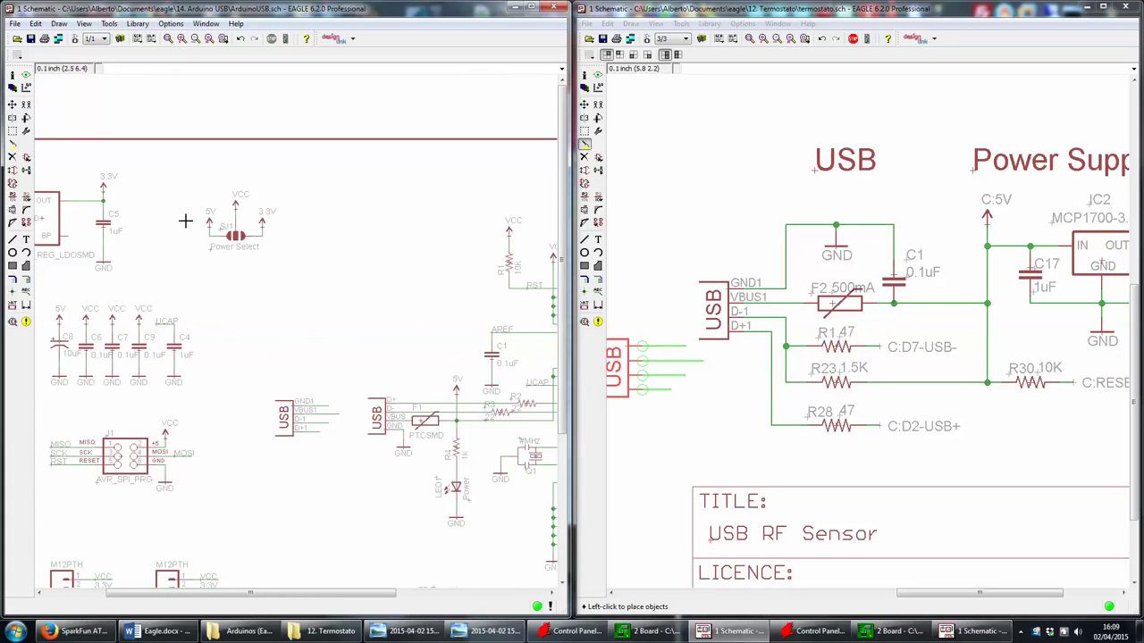
pyautogui.scroll(-2, 364, 251)
pyautogui.scroll(2, 152, 219)
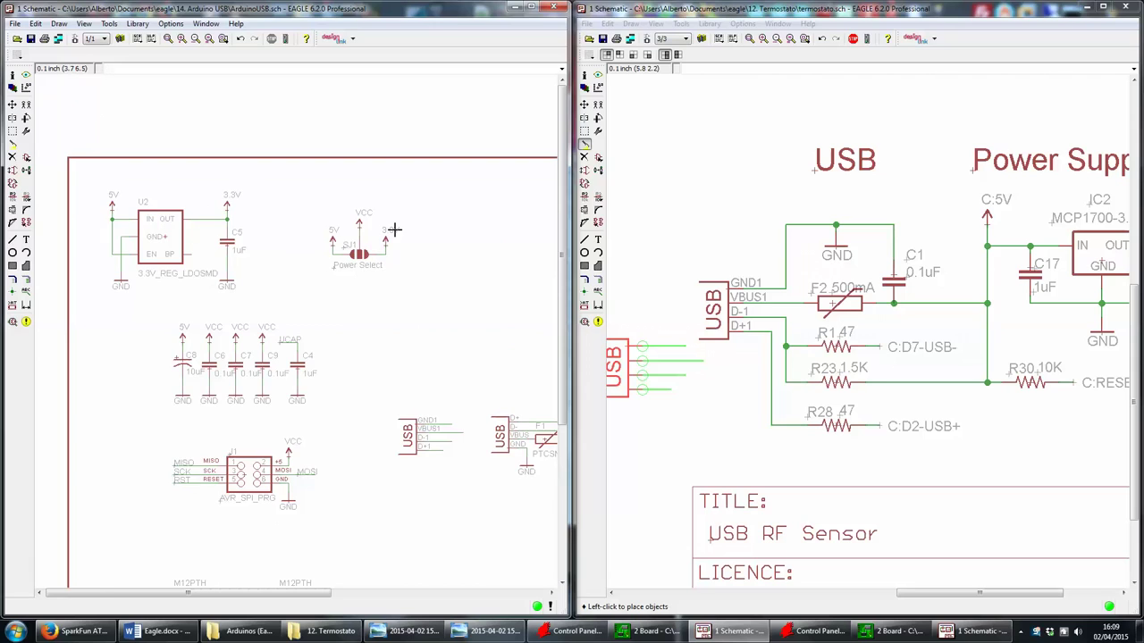
pyautogui.scroll(1, 394, 229)
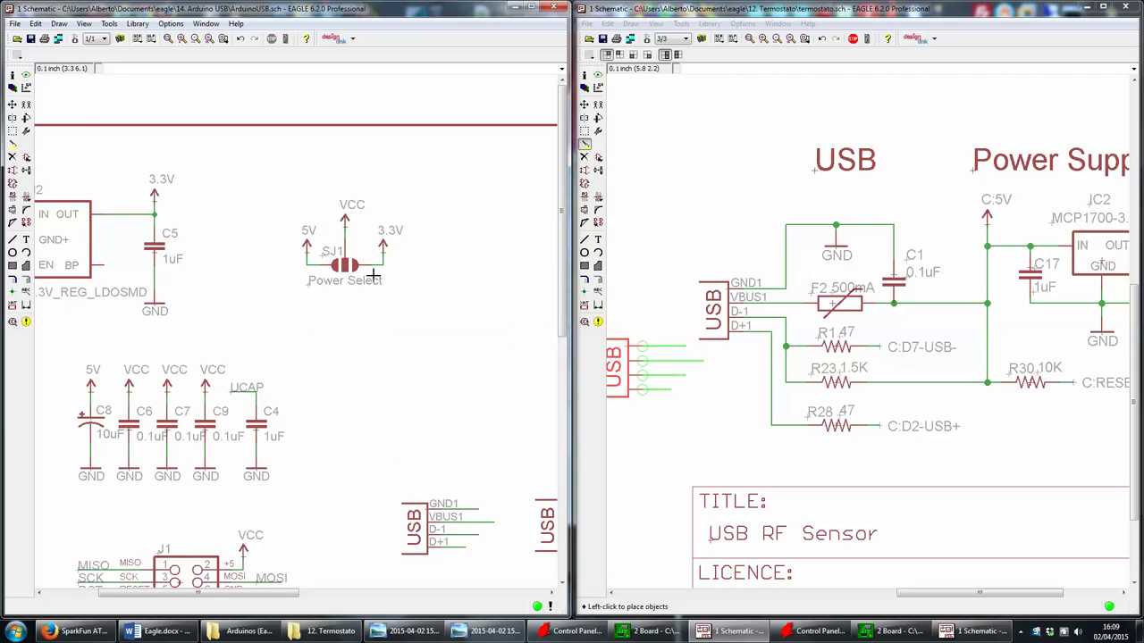
pyautogui.scroll(-1, 374, 275)
pyautogui.scroll(1, 132, 265)
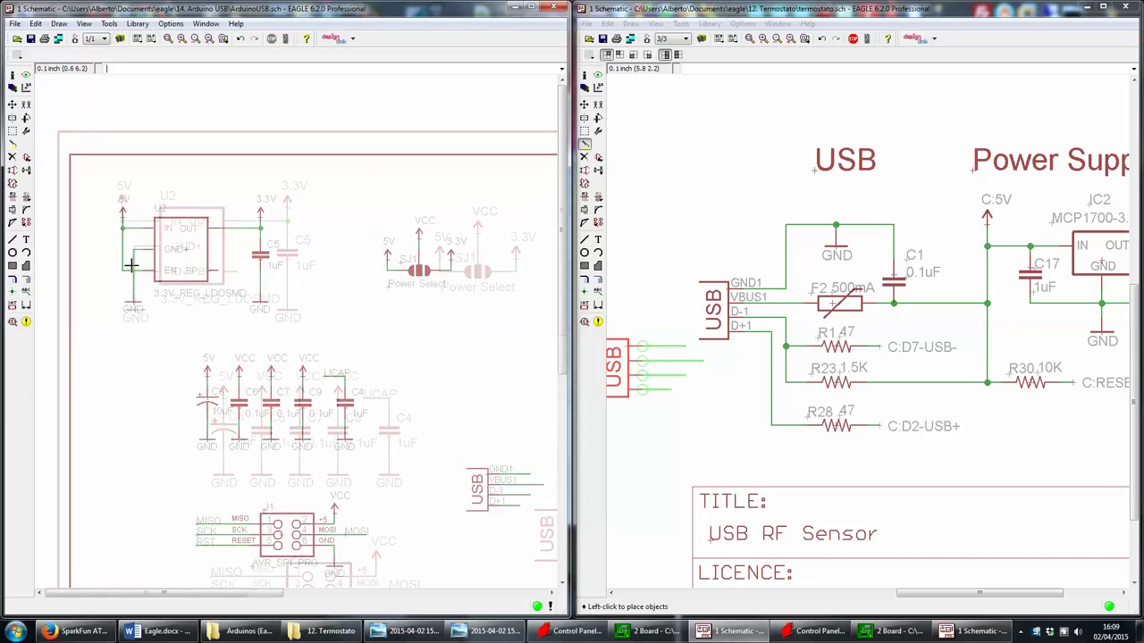
# Delete capacitor C5 with its 3.3V supply symbol, BP wire and ground symbol
pyautogui.click(12, 157)
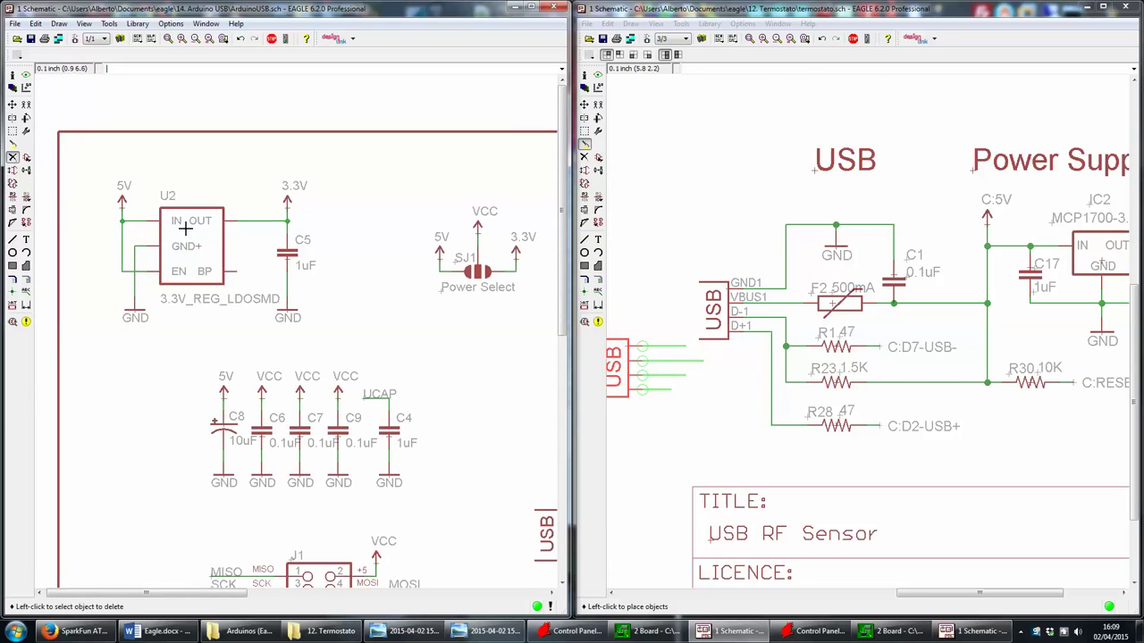
pyautogui.click(288, 255)
pyautogui.click(289, 206)
pyautogui.click(287, 291)
pyautogui.click(287, 312)
# Delete regulator U2 along with its remaining wires, 5V supply and GND symbols
pyautogui.click(204, 253)
pyautogui.click(138, 220)
pyautogui.click(123, 206)
pyautogui.click(133, 259)
pyautogui.click(131, 292)
pyautogui.scroll(-3, 127, 256)
pyautogui.scroll(1, 94, 364)
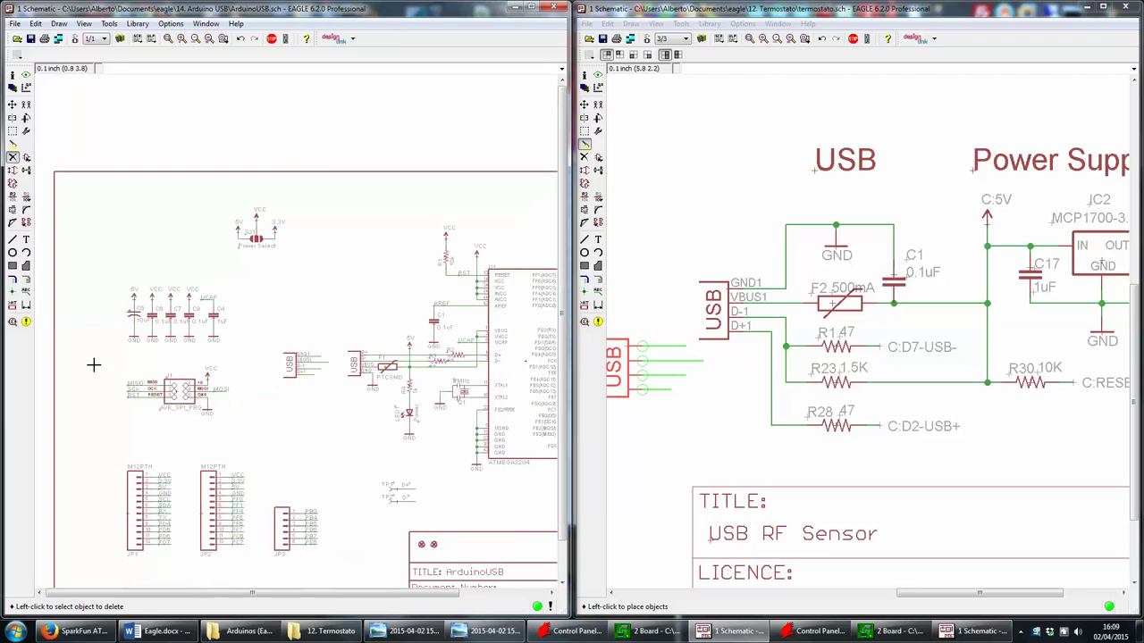
pyautogui.scroll(1, 113, 518)
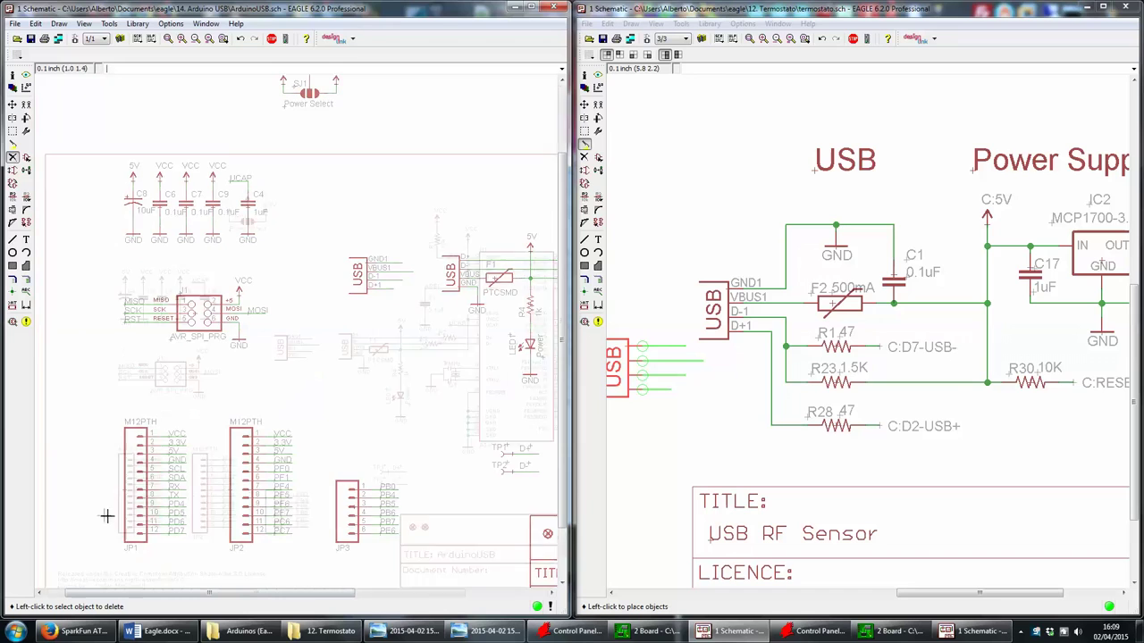
pyautogui.scroll(-2, 404, 449)
pyautogui.scroll(4, 404, 450)
pyautogui.scroll(2, 372, 299)
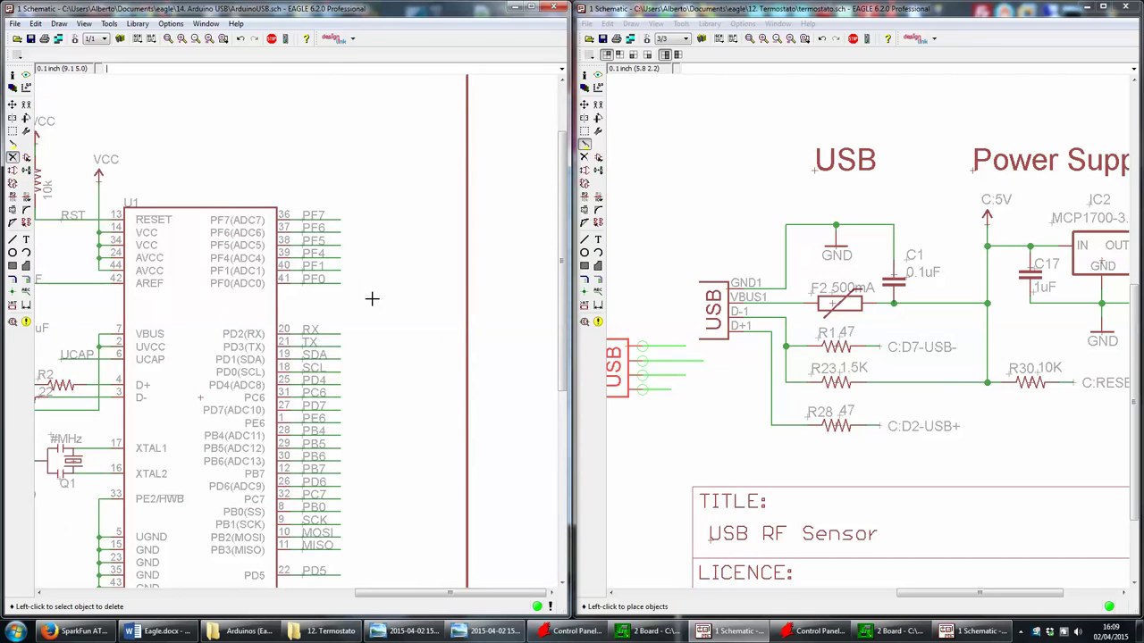
pyautogui.scroll(-5, 374, 286)
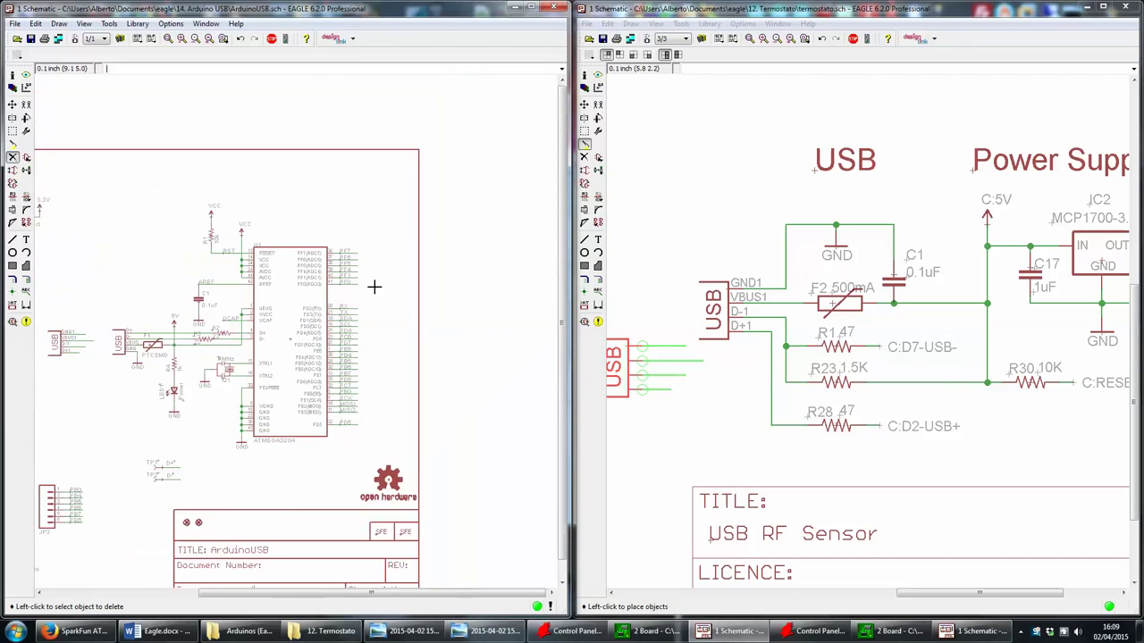
pyautogui.scroll(1, 99, 274)
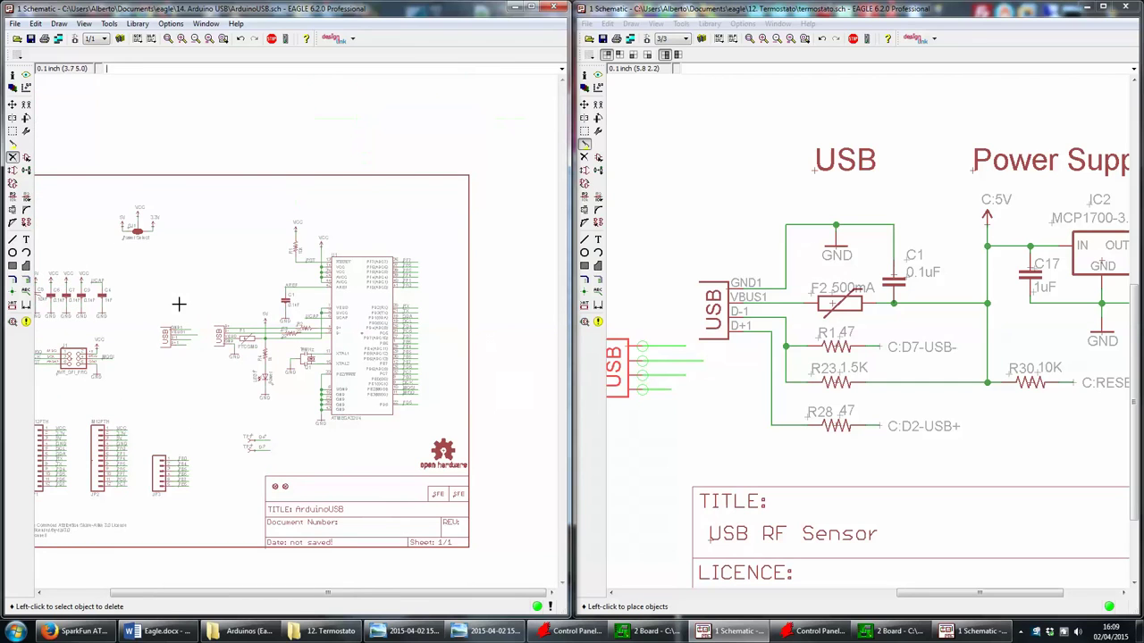
pyautogui.click(13, 131)
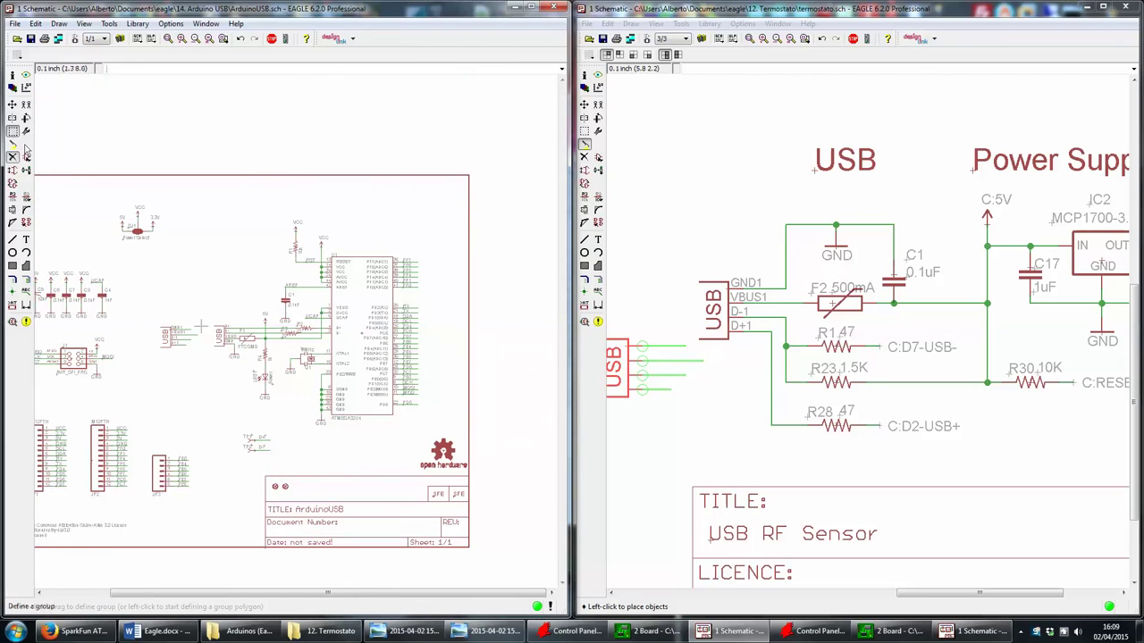
pyautogui.scroll(2, 272, 461)
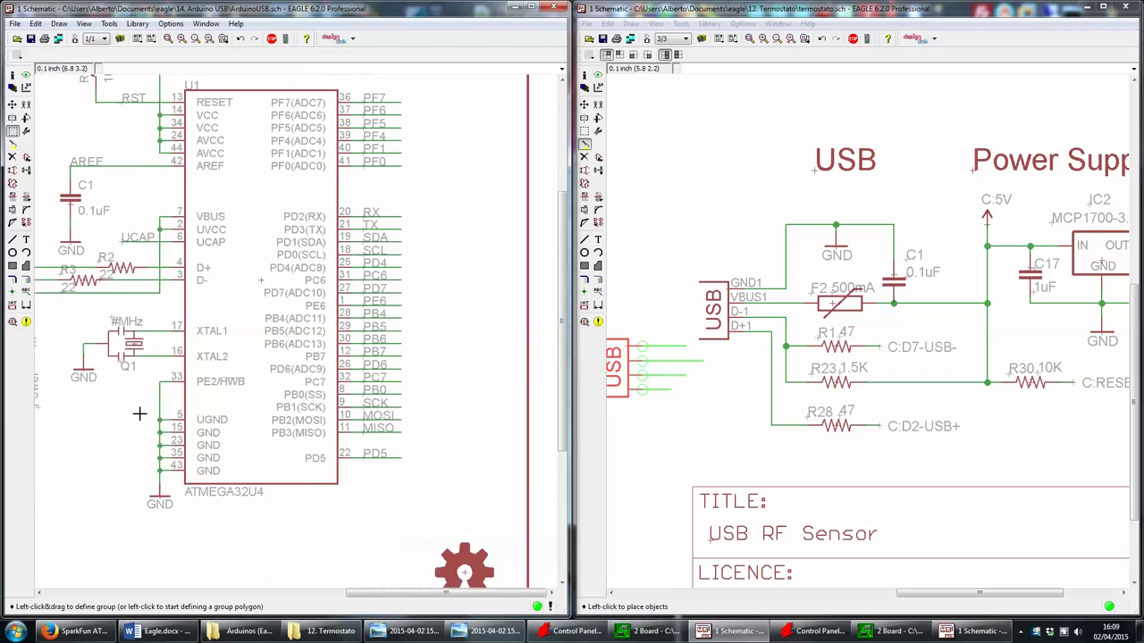
pyautogui.scroll(-2, 223, 388)
pyautogui.scroll(3, 241, 307)
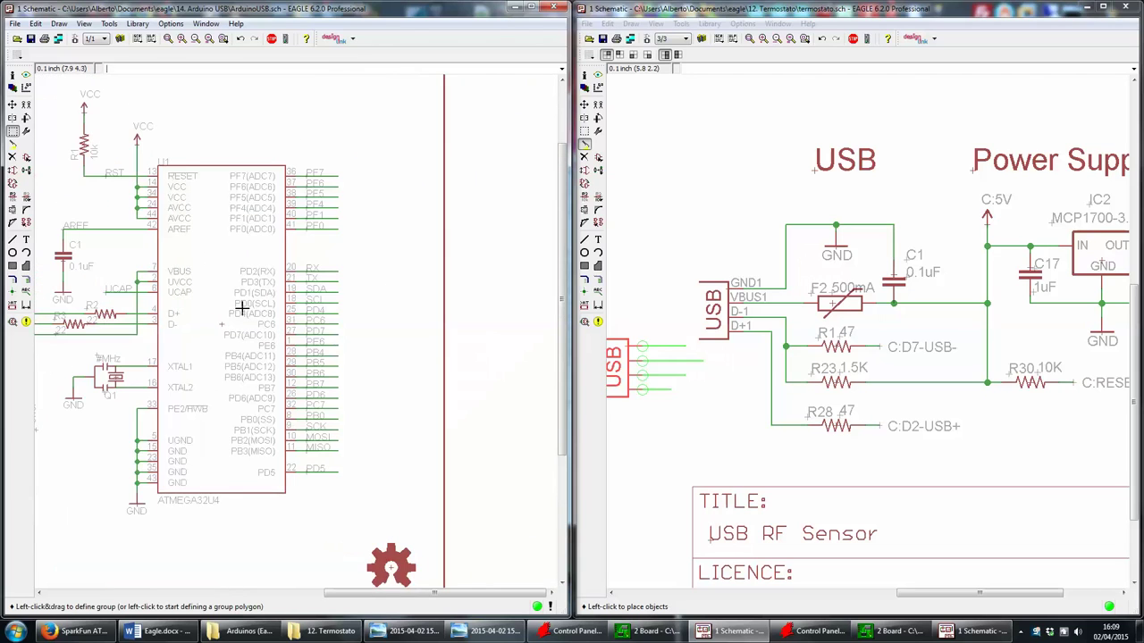
pyautogui.scroll(1, 241, 307)
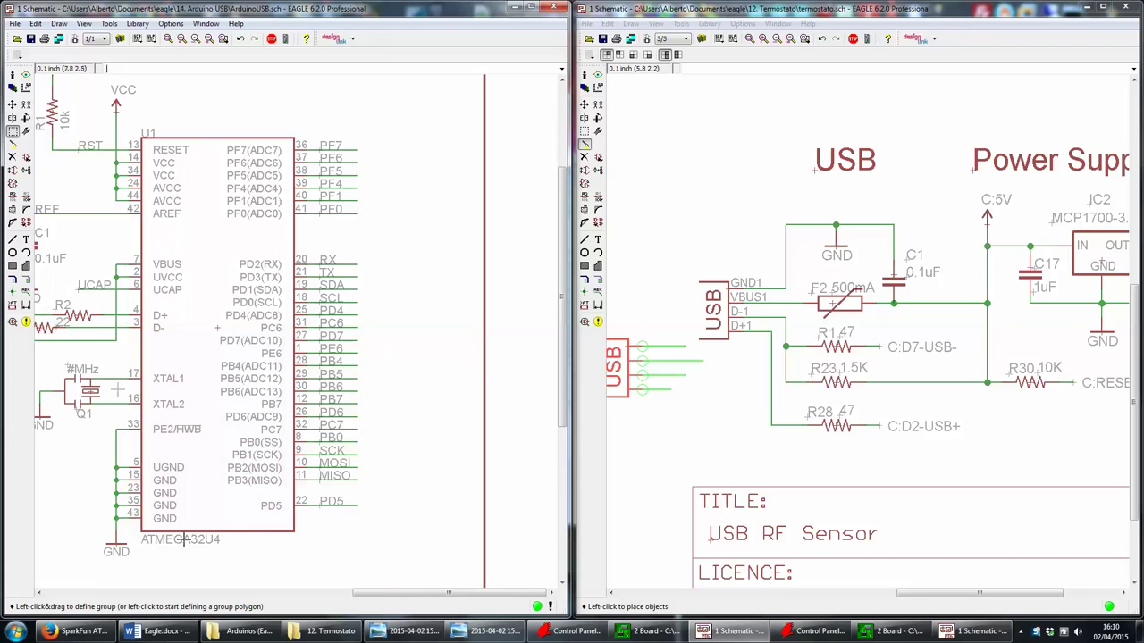
pyautogui.scroll(1, 341, 211)
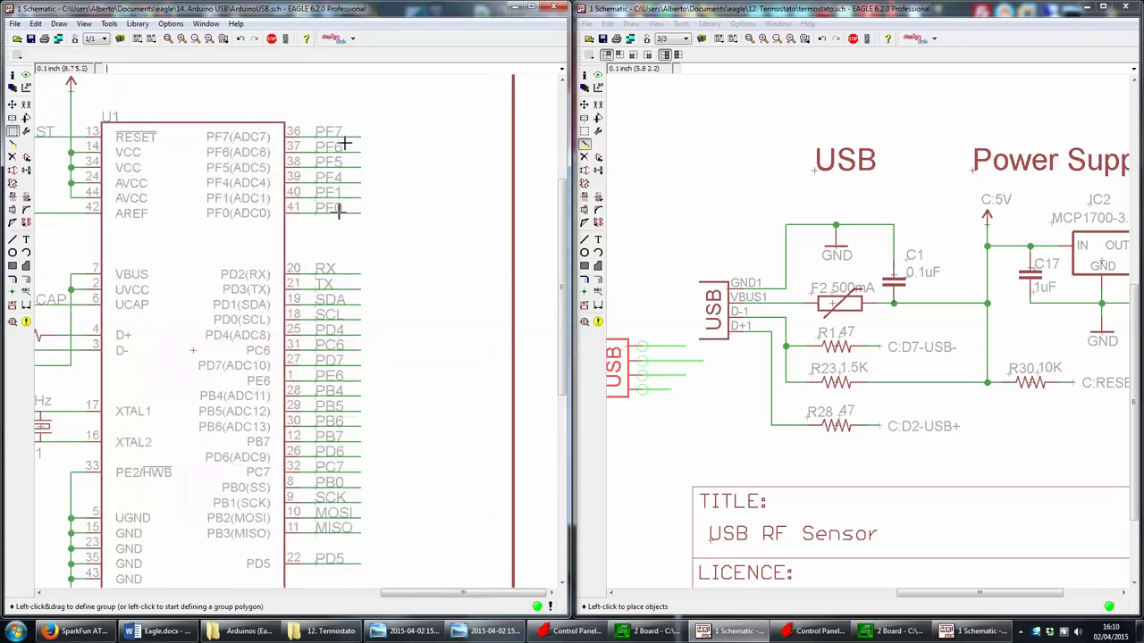
pyautogui.scroll(1, 345, 143)
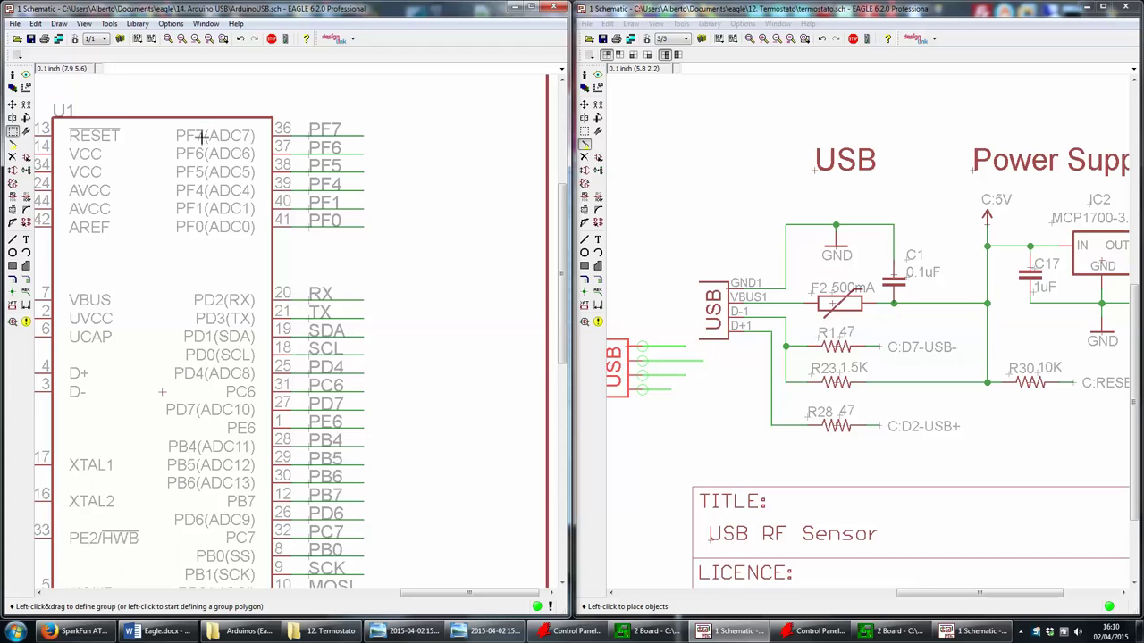
pyautogui.scroll(-1, 264, 126)
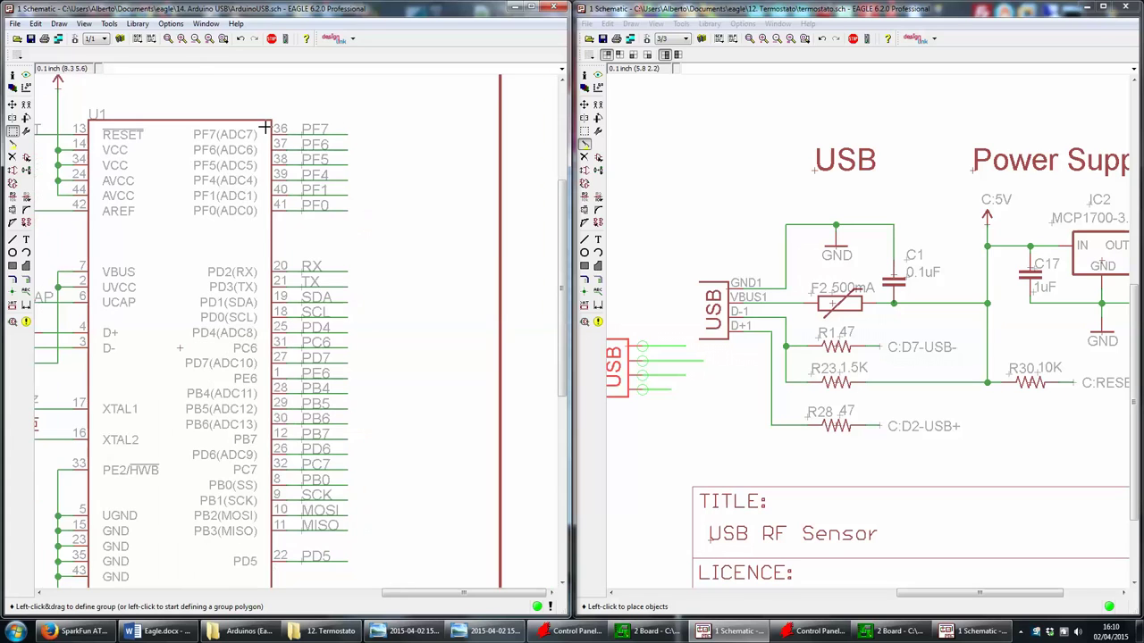
pyautogui.scroll(2, 324, 327)
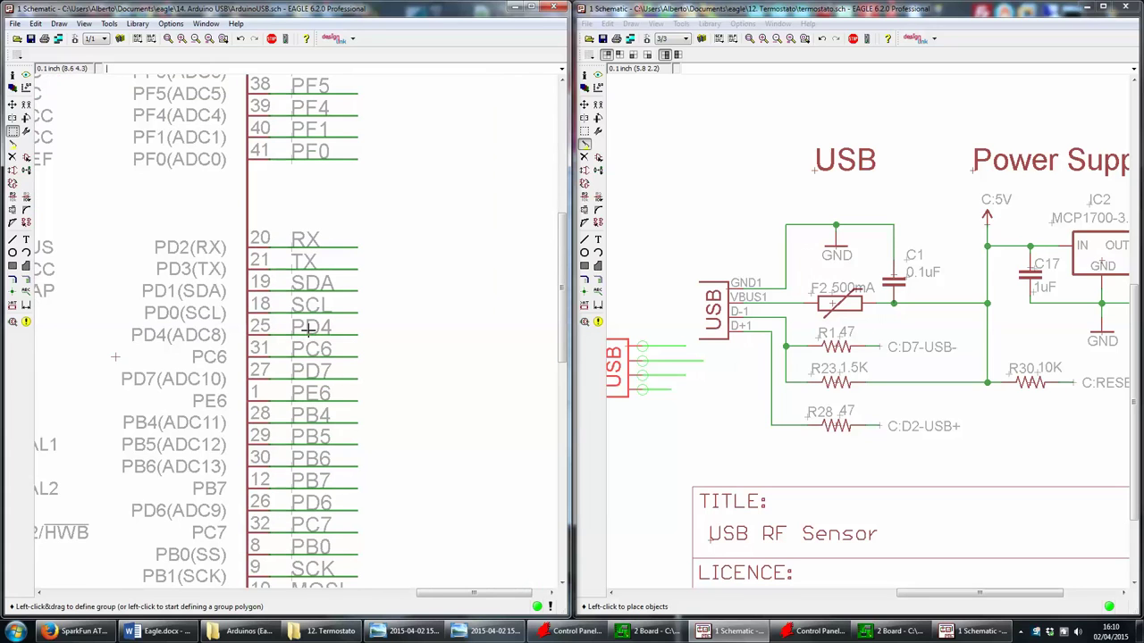
pyautogui.scroll(-2, 307, 329)
pyautogui.scroll(2, 303, 467)
pyautogui.scroll(-3, 342, 442)
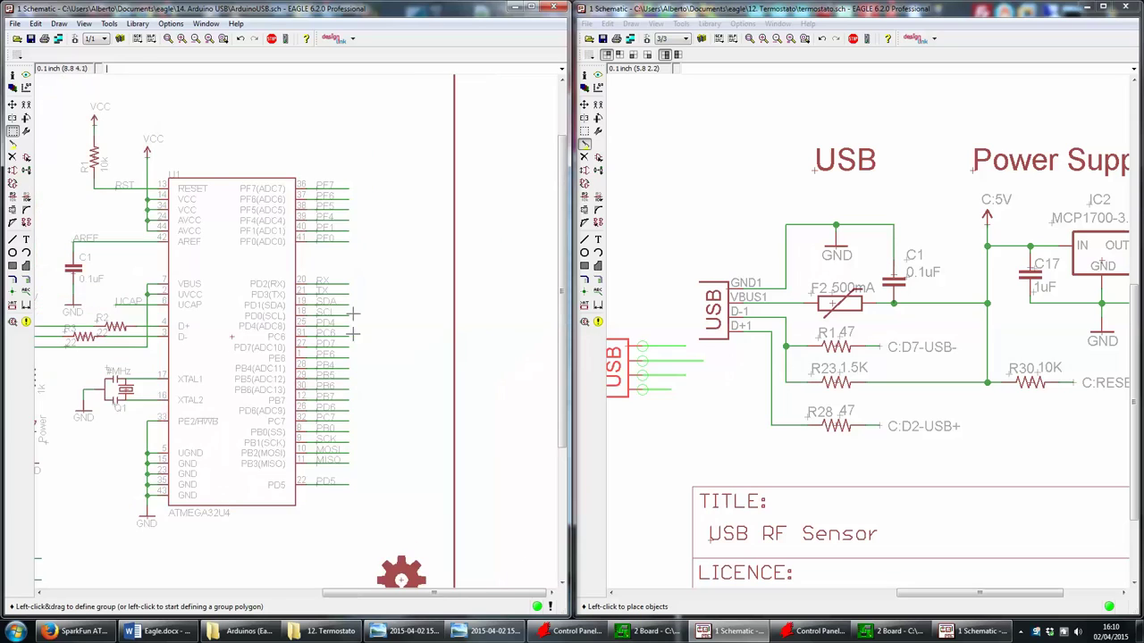
pyautogui.scroll(2, 354, 314)
pyautogui.scroll(-2, 409, 349)
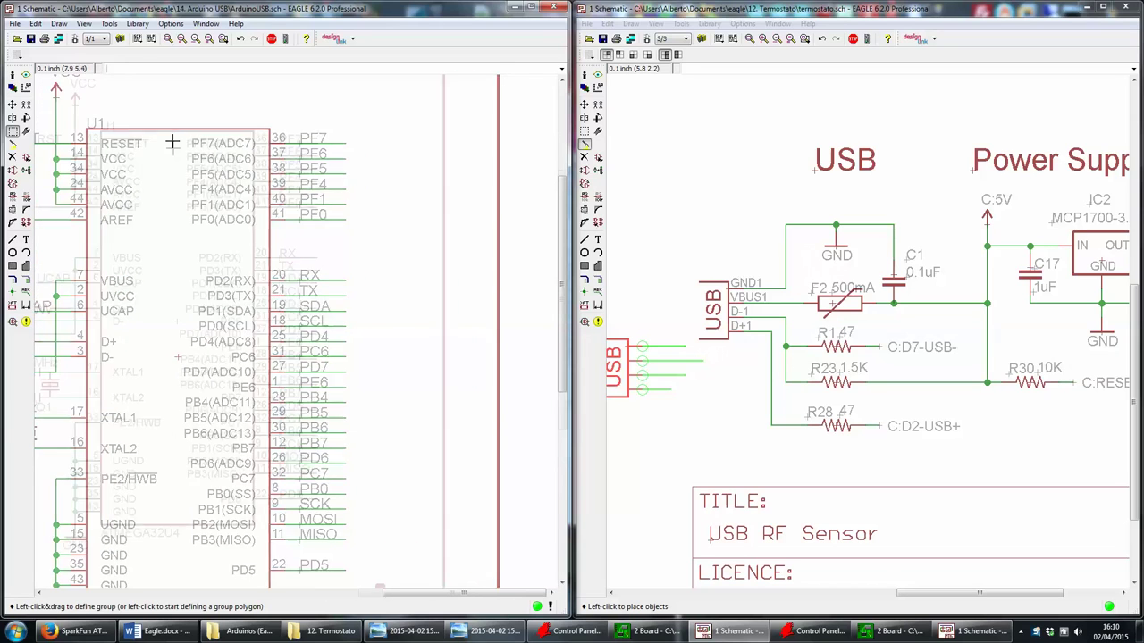
pyautogui.scroll(2, 524, 248)
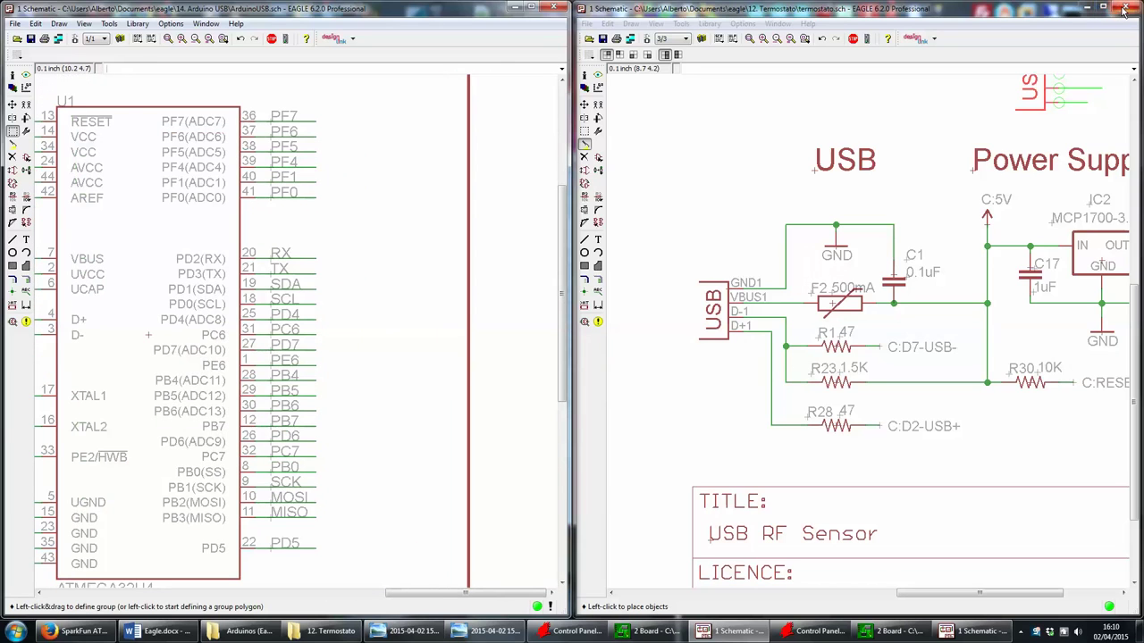
pyautogui.click(1106, 7)
# Open Arduinos (Eagle) > Leonardo > Arduino_Leonardo-REV3b.sch in EAGLE beside ArduinoUSB.sch
pyautogui.click(569, 456)
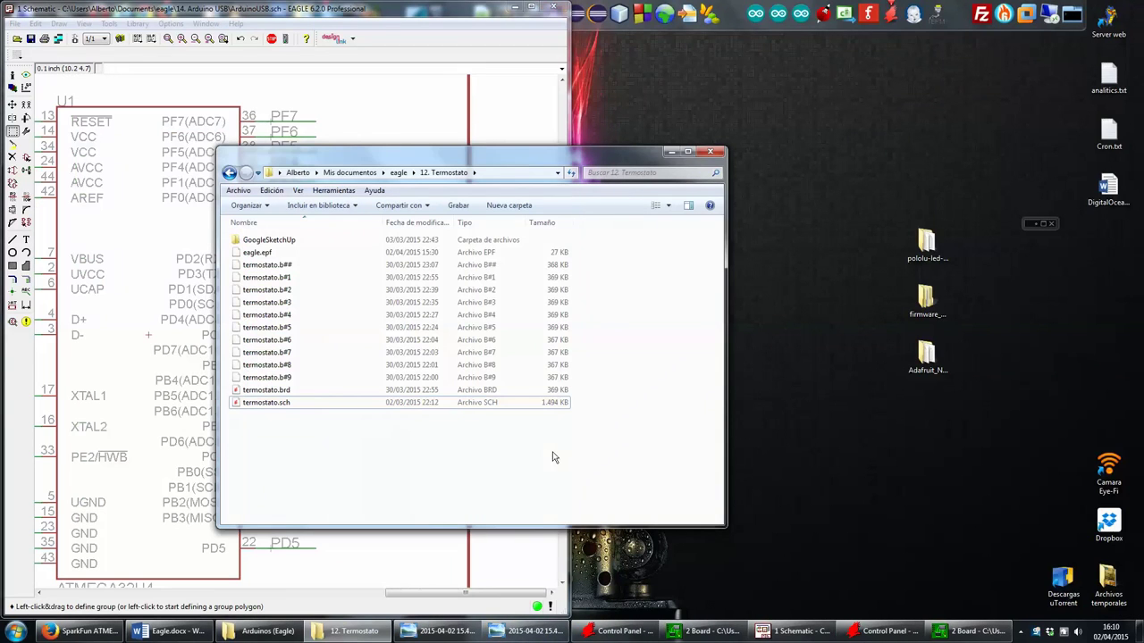
pyautogui.press('BackSpace')
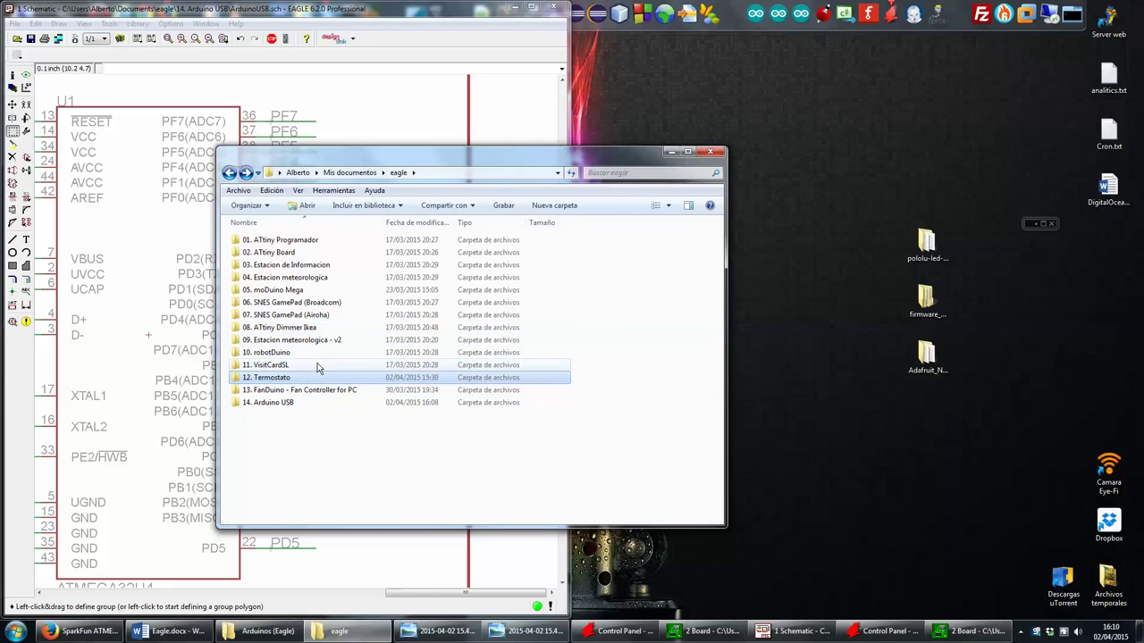
pyautogui.press('BackSpace')
pyautogui.click(672, 152)
pyautogui.click(259, 631)
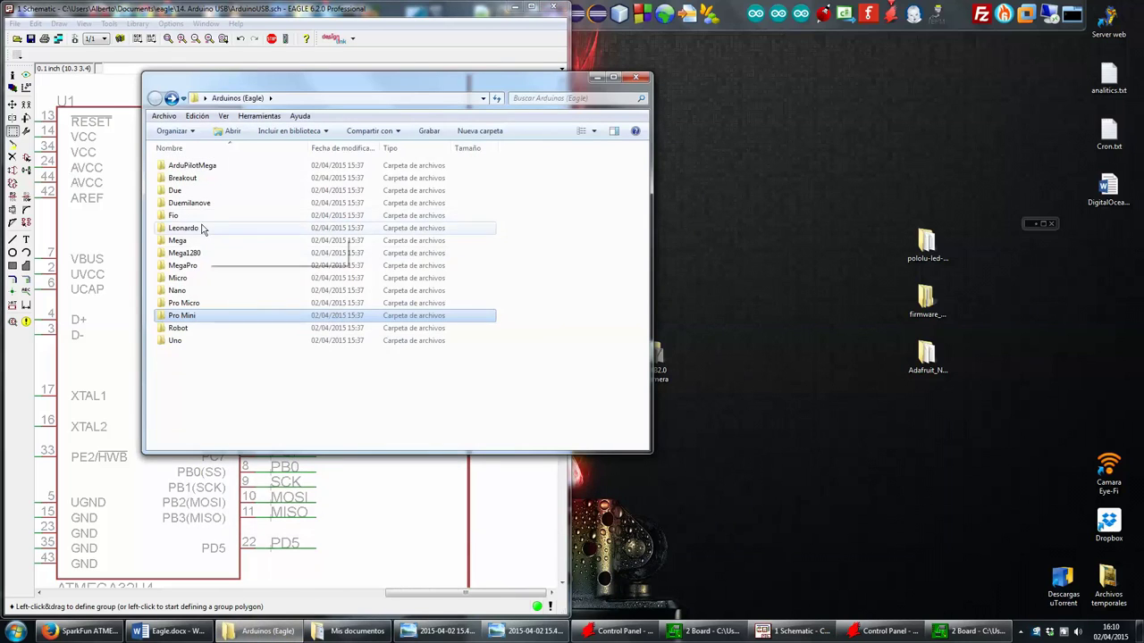
pyautogui.doubleClick(205, 228)
pyautogui.click(231, 180)
pyautogui.moveTo(302, 197); pyautogui.dragTo(557, 227)
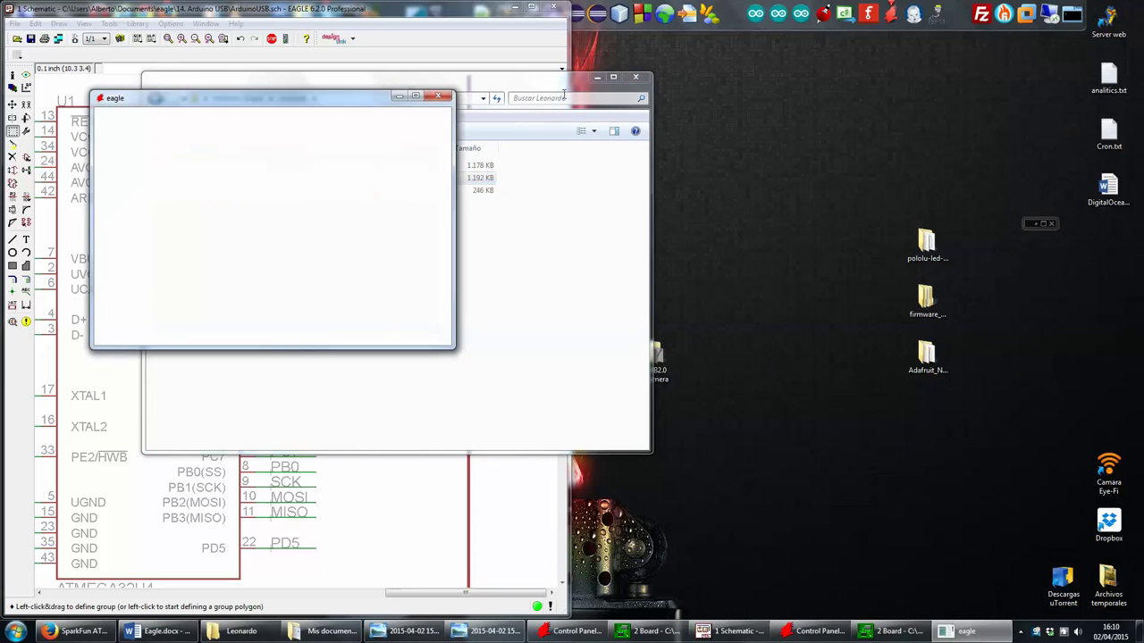
pyautogui.press('super+Right')
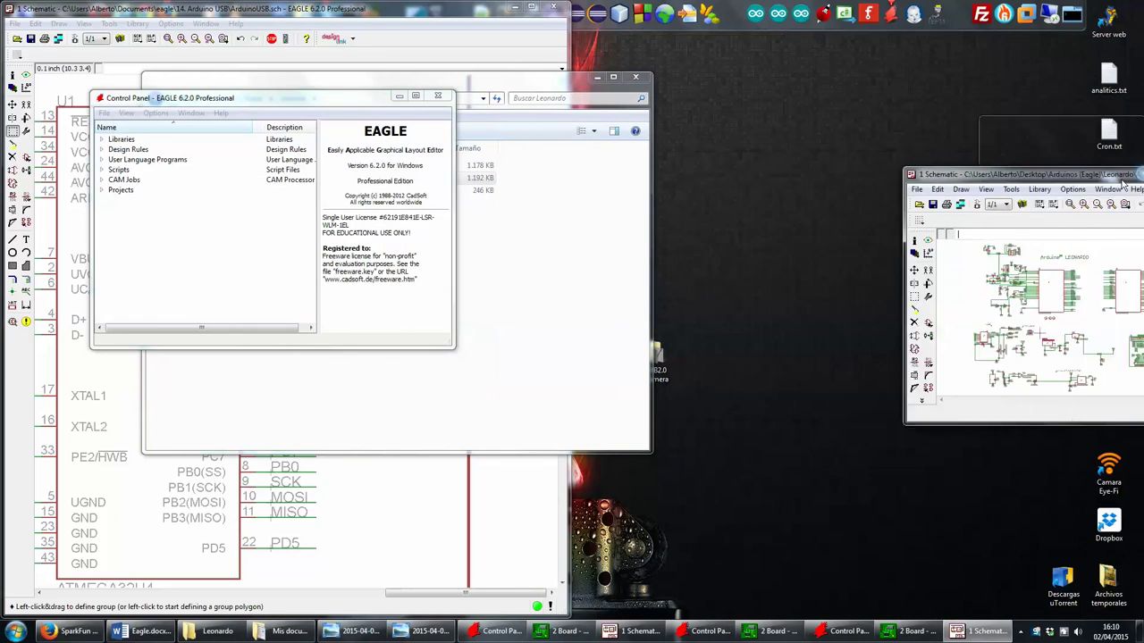
pyautogui.click(399, 96)
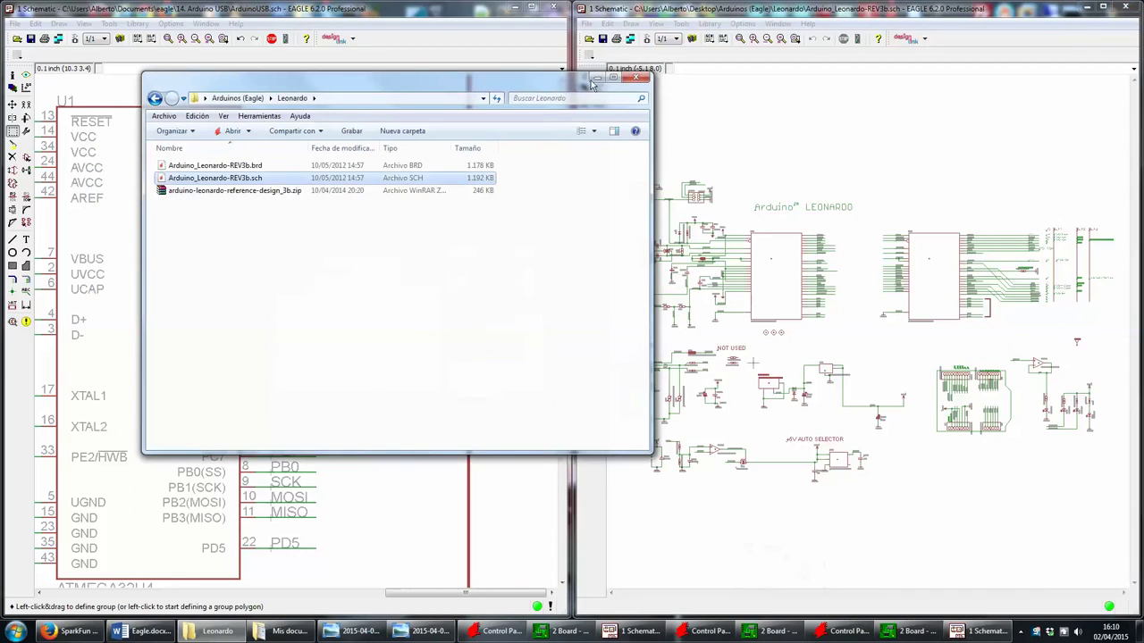
# Zoom the Leonardo schematic onto its ATmega32U4 pin labels and pick the Name tool in ArduinoUSB
pyautogui.click(522, 69)
pyautogui.scroll(5, 645, 253)
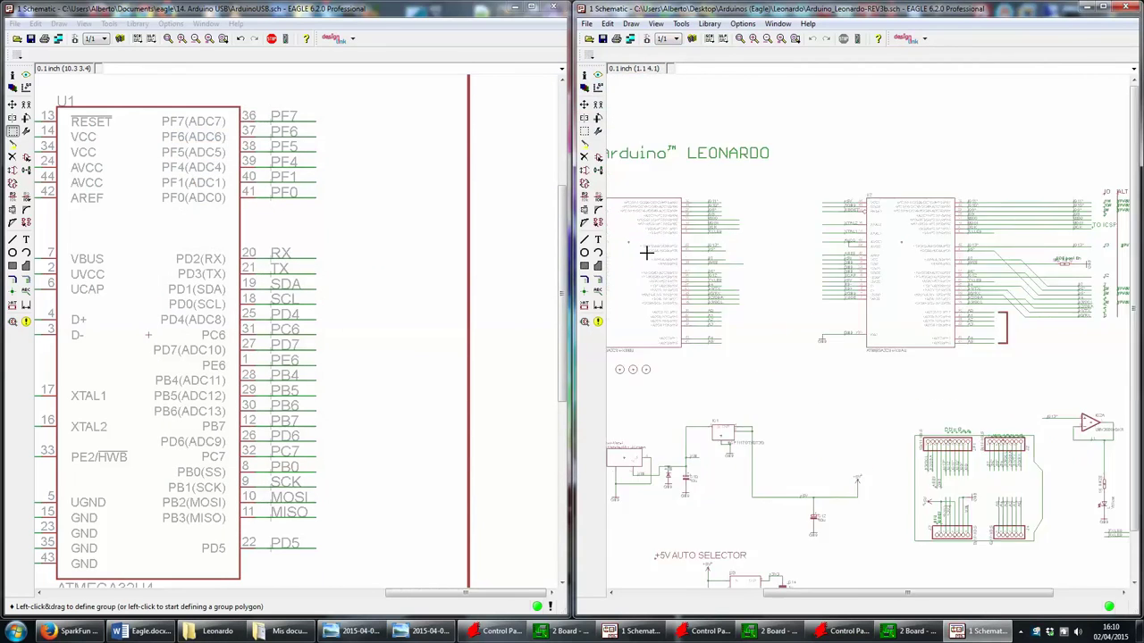
pyautogui.scroll(-5, 656, 294)
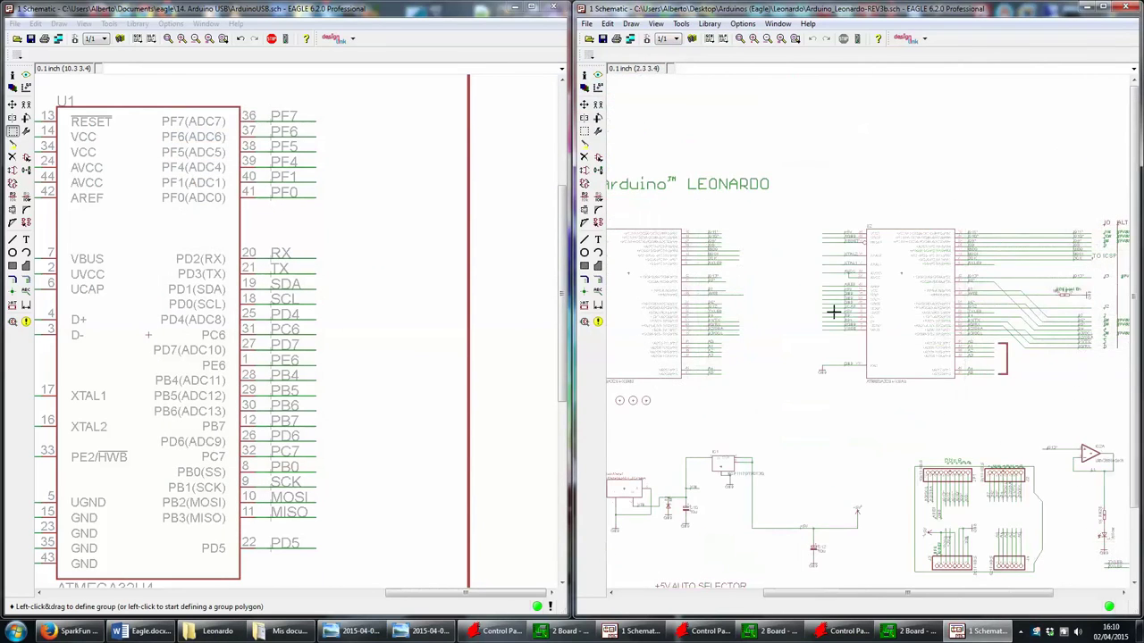
pyautogui.scroll(3, 730, 291)
pyautogui.scroll(2, 950, 228)
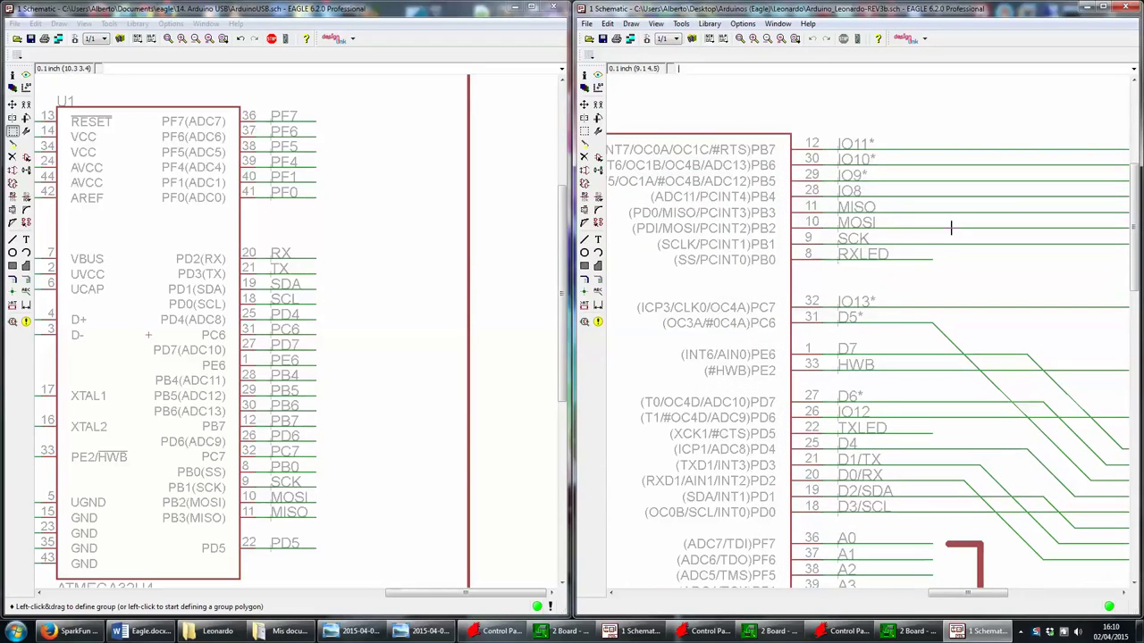
pyautogui.scroll(-1, 951, 229)
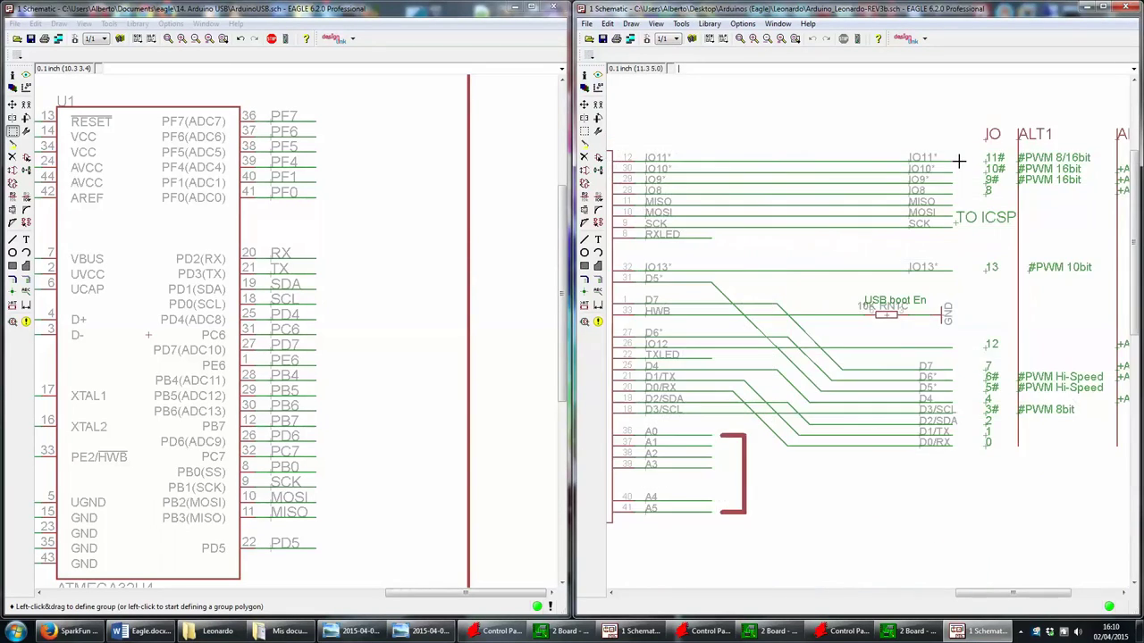
pyautogui.scroll(-1, 716, 240)
pyautogui.scroll(1, 717, 239)
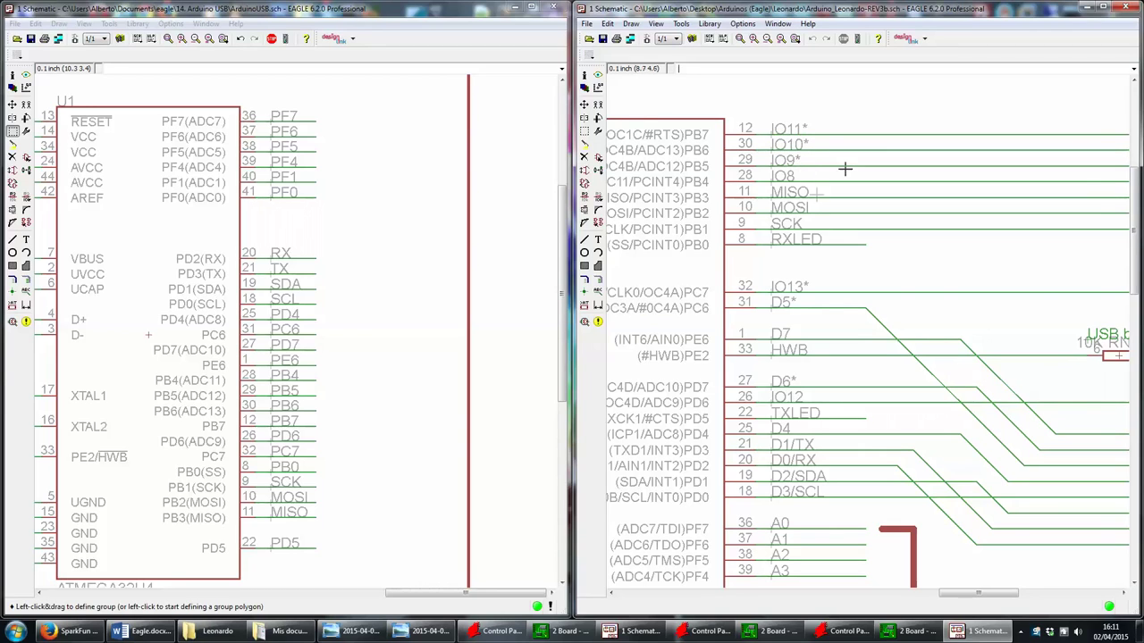
pyautogui.scroll(-3, 845, 167)
pyautogui.scroll(2, 799, 518)
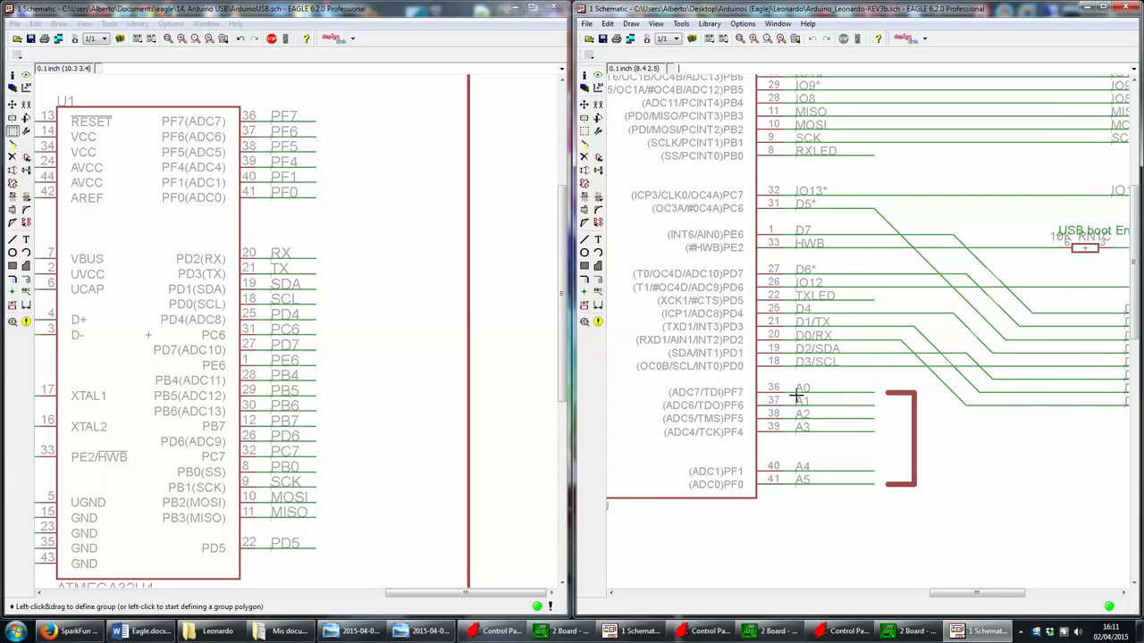
pyautogui.scroll(-1, 822, 454)
pyautogui.scroll(1, 840, 205)
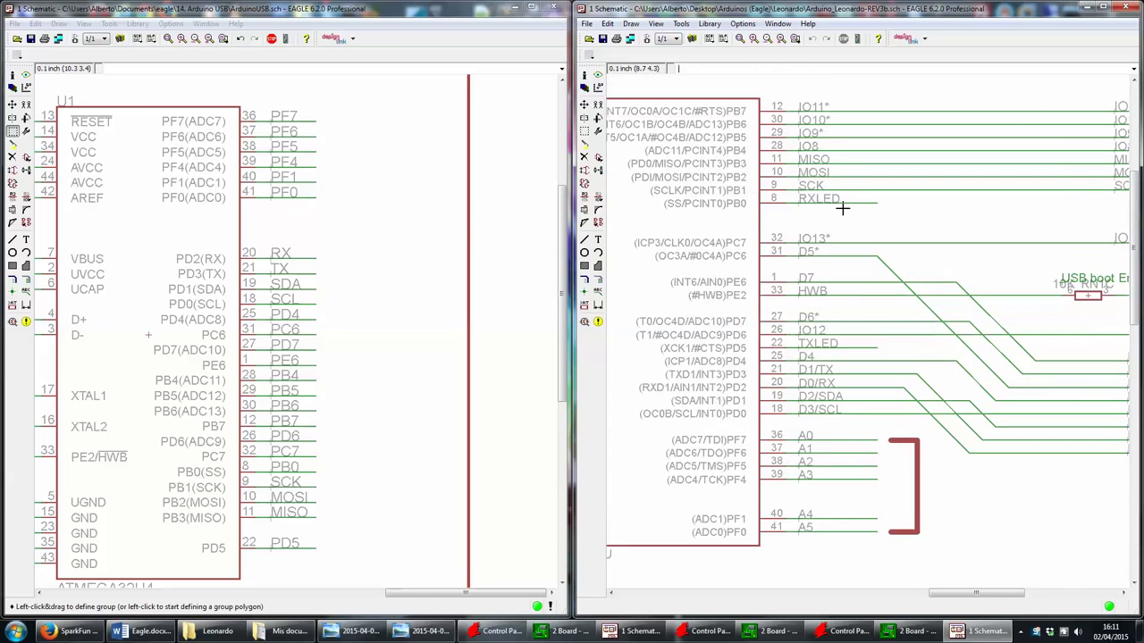
pyautogui.click(13, 200)
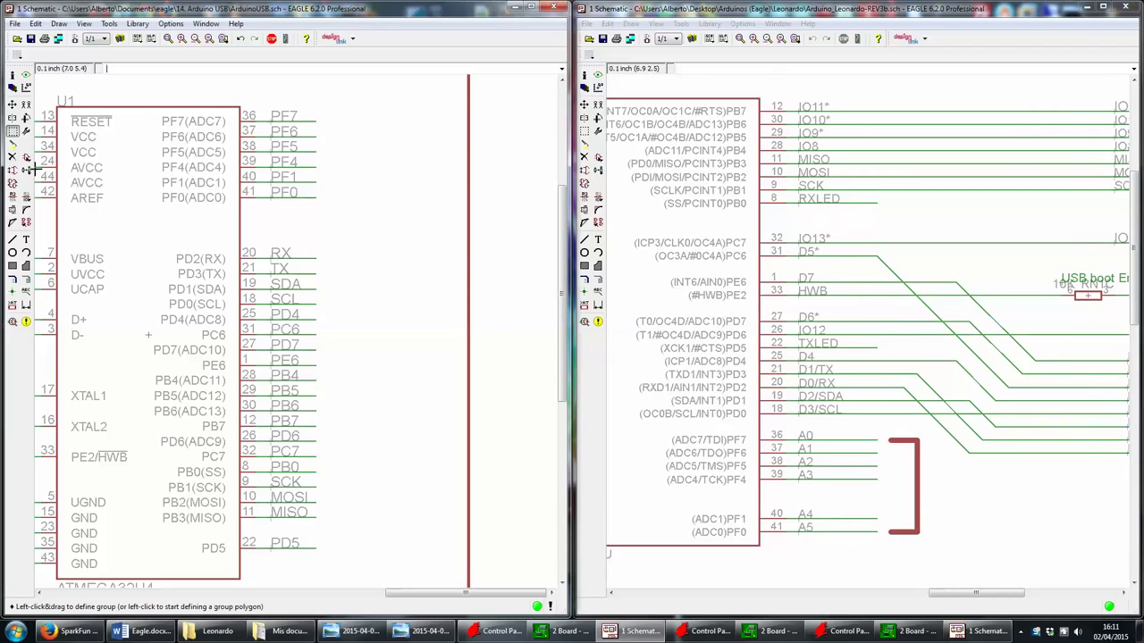
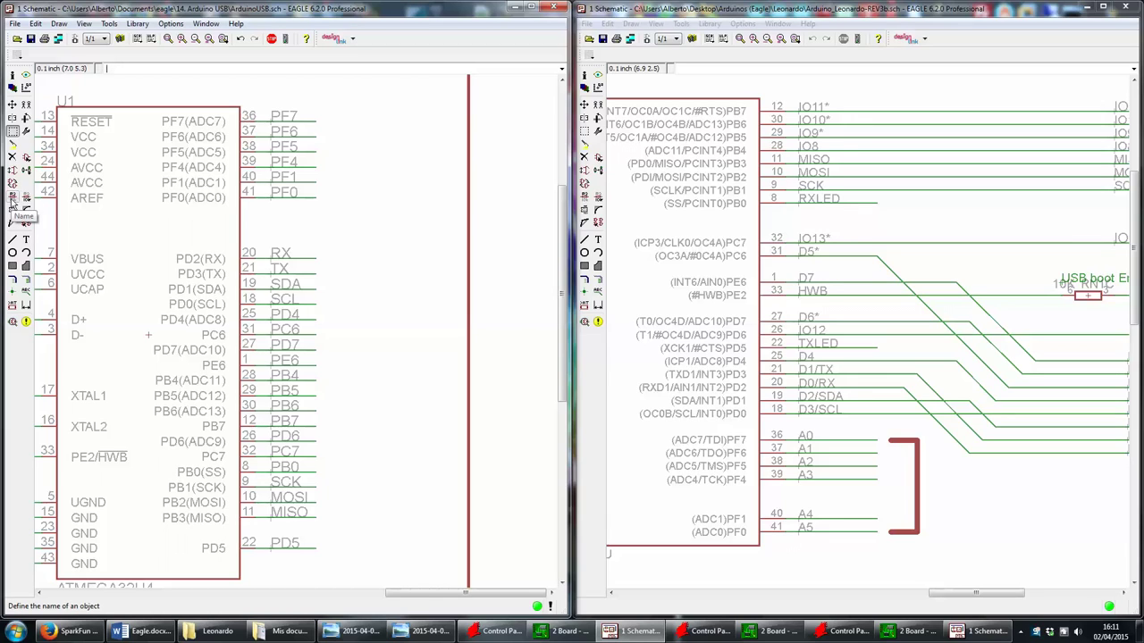
# Activate the Name tool and zoom the schematic onto the ATMEGA32U4's PF7–PF0 pins
pyautogui.click(12, 199)
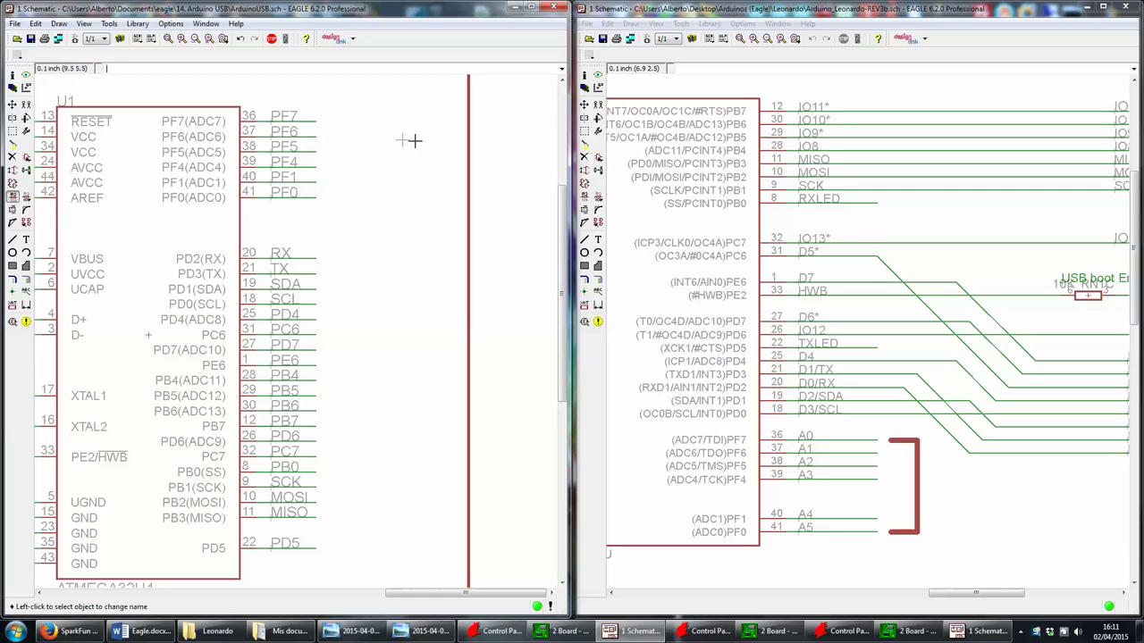
pyautogui.scroll(-2, 459, 235)
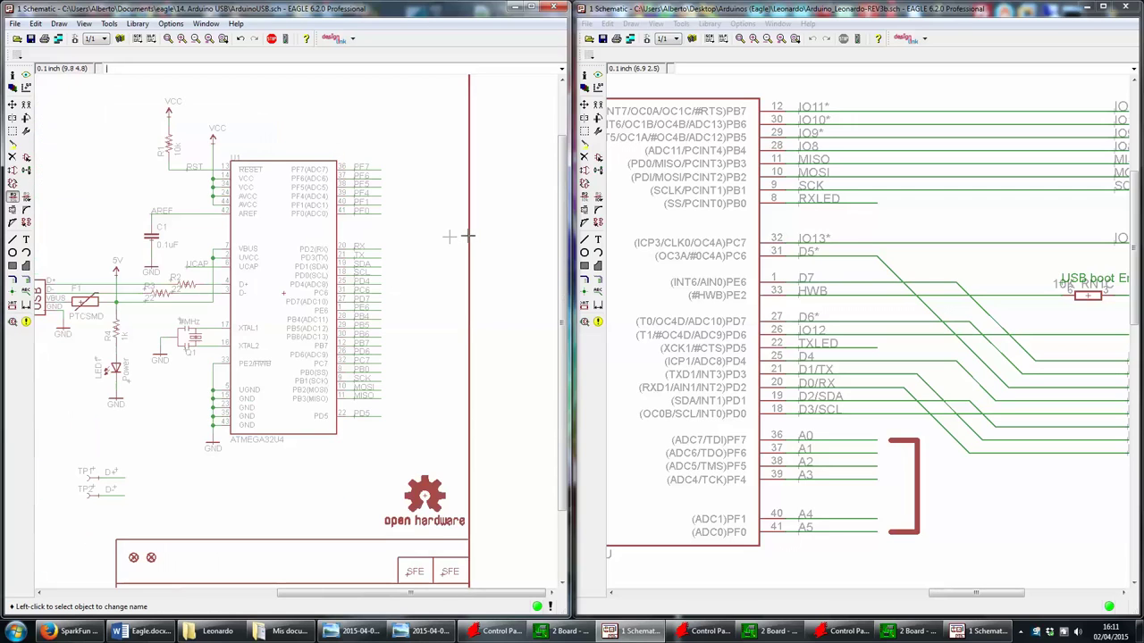
pyautogui.scroll(1, 415, 416)
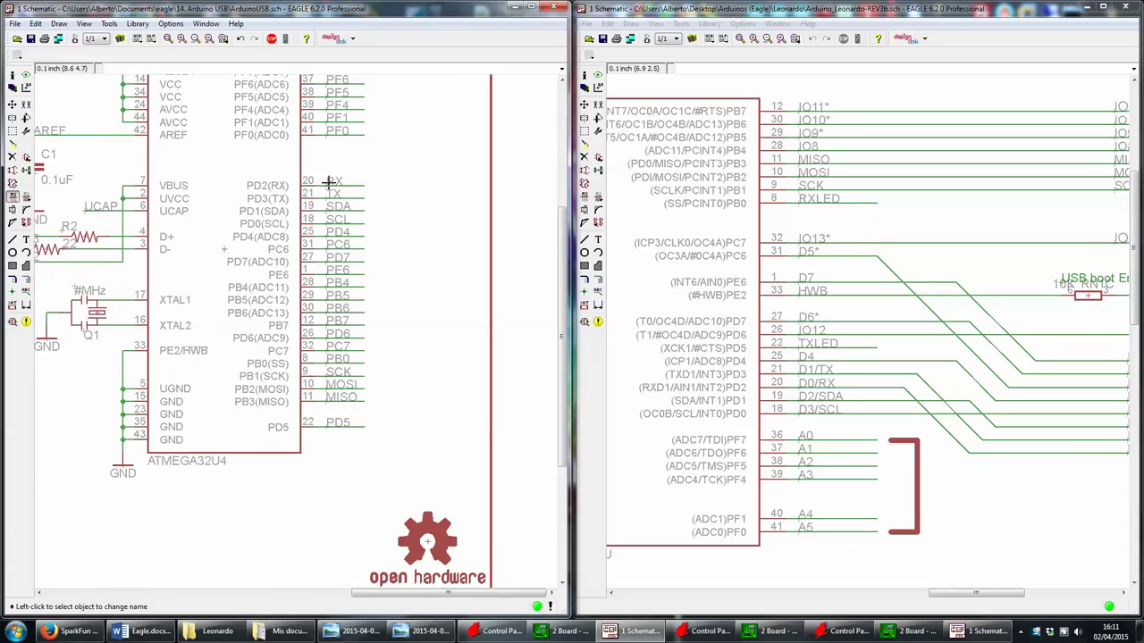
pyautogui.scroll(1, 329, 183)
pyautogui.scroll(-3, 470, 191)
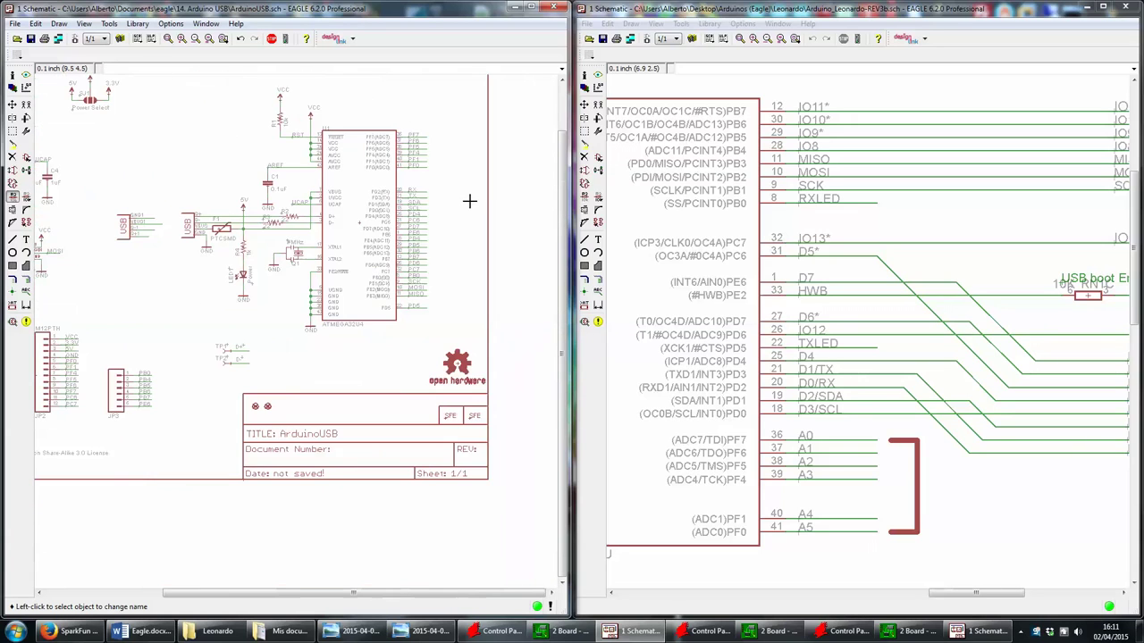
pyautogui.scroll(2, 158, 208)
pyautogui.scroll(-2, 342, 223)
pyautogui.scroll(-2, 306, 447)
pyautogui.scroll(3, 94, 444)
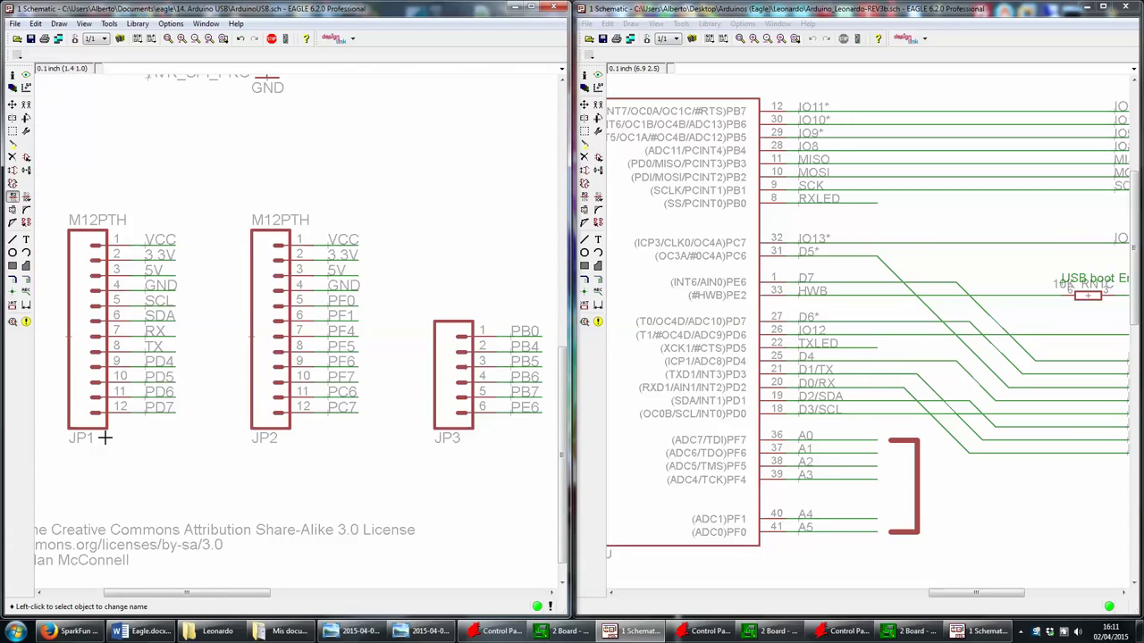
pyautogui.scroll(-1, 104, 410)
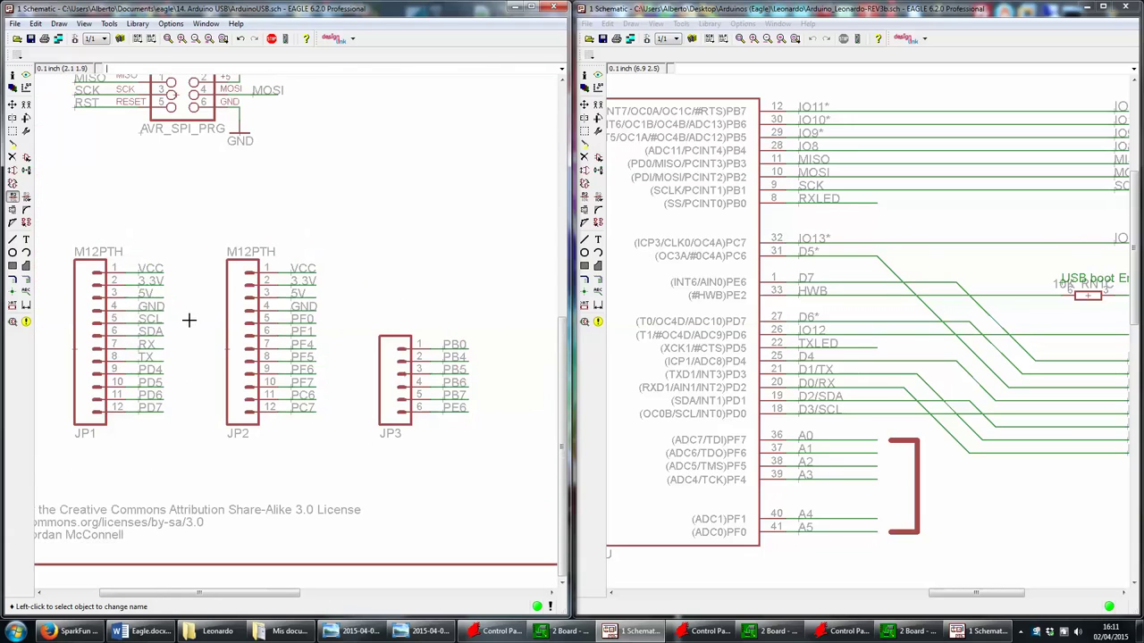
pyautogui.scroll(1, 196, 382)
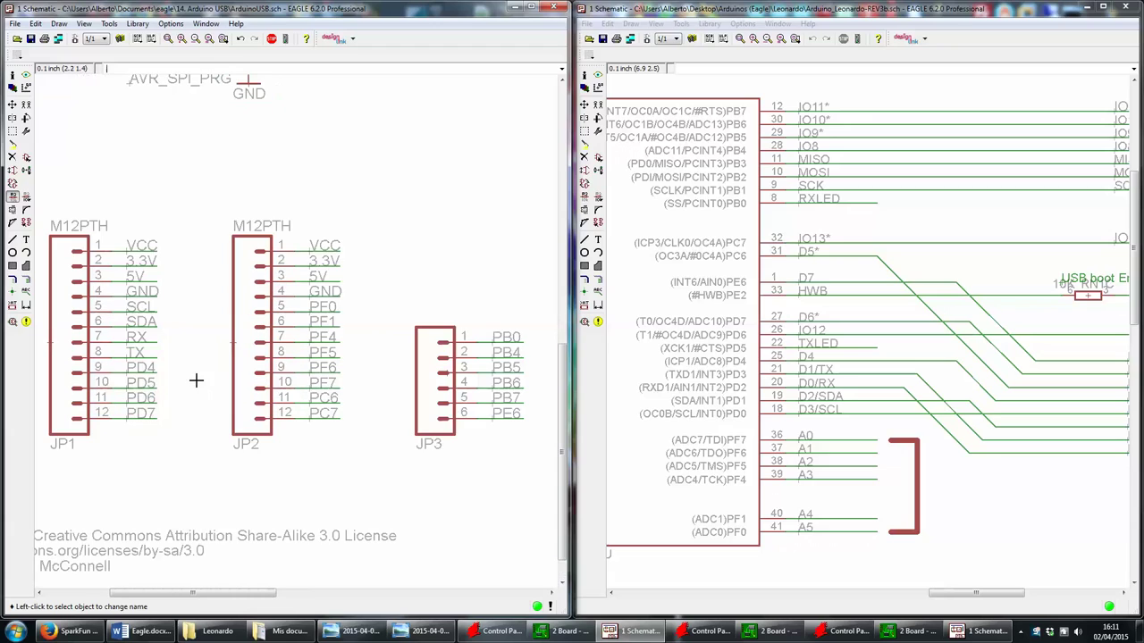
pyautogui.scroll(1, 150, 339)
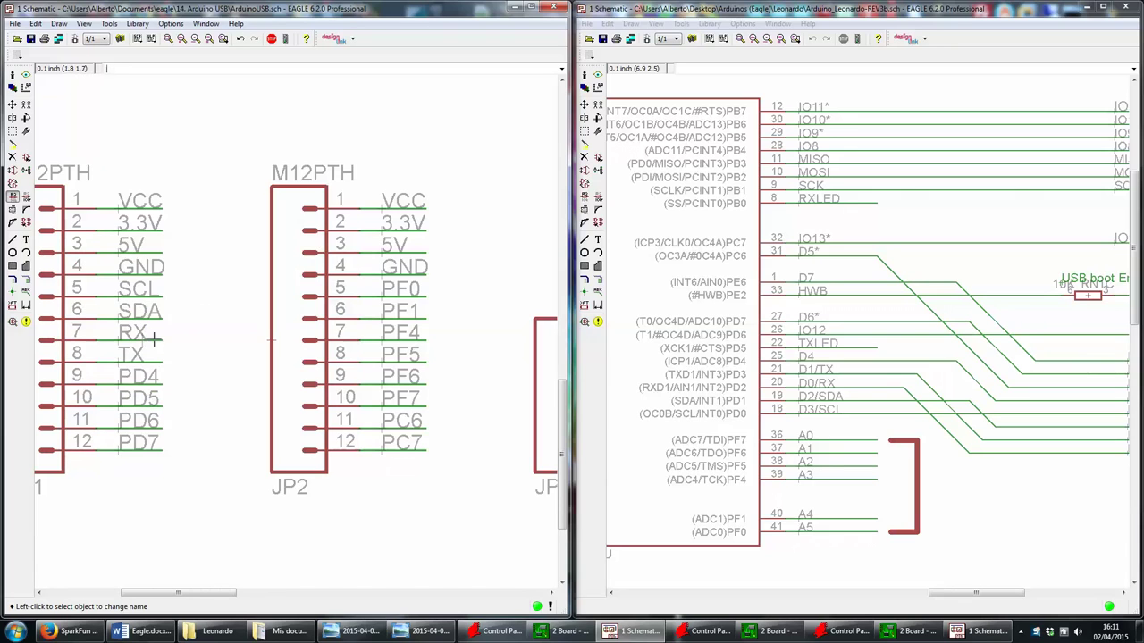
pyautogui.scroll(-5, 129, 336)
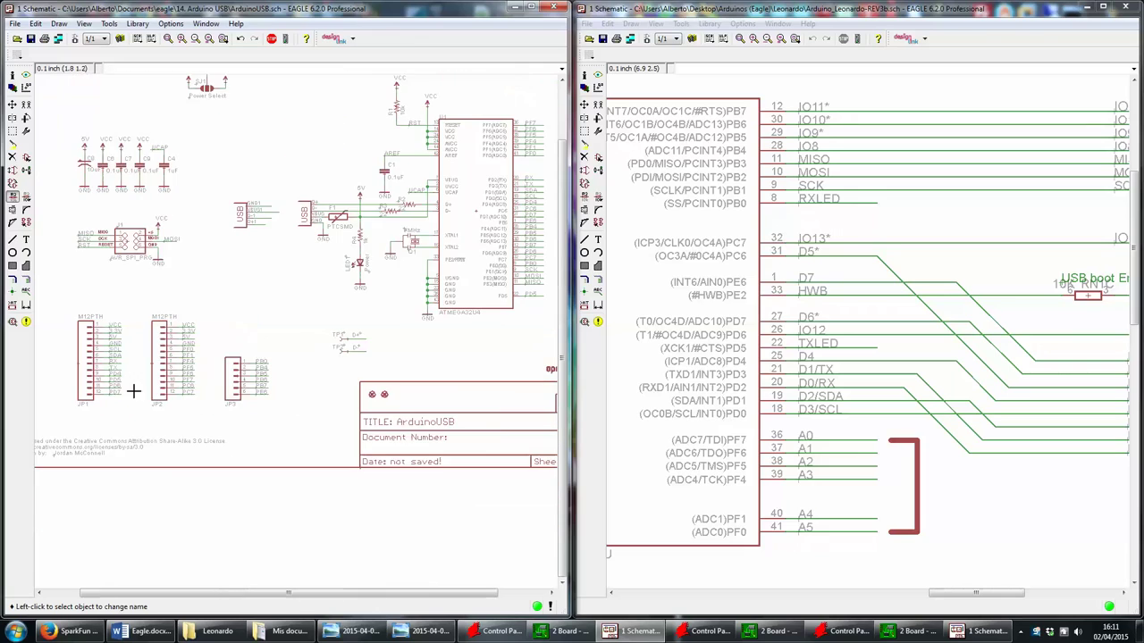
pyautogui.scroll(-1, 137, 359)
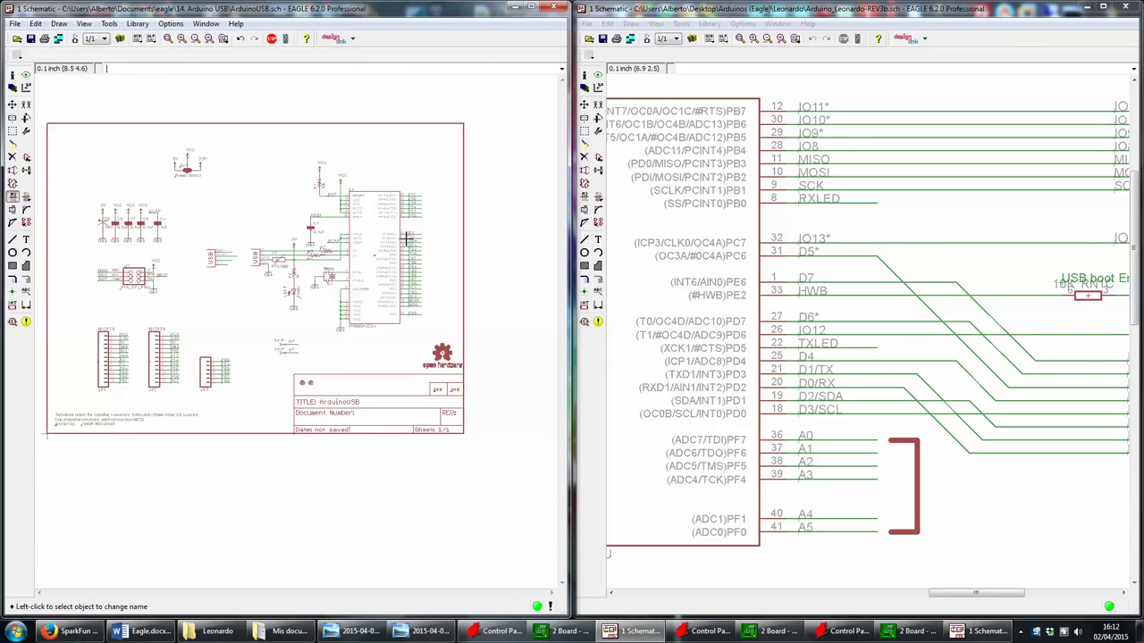
pyautogui.scroll(1, 428, 214)
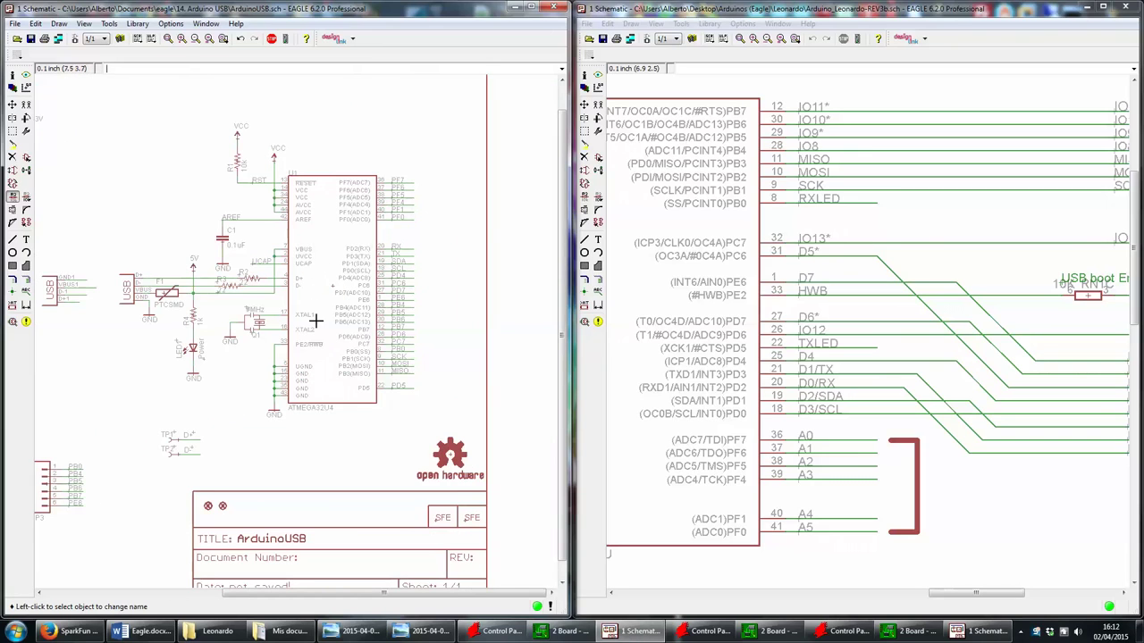
pyautogui.scroll(1, 316, 299)
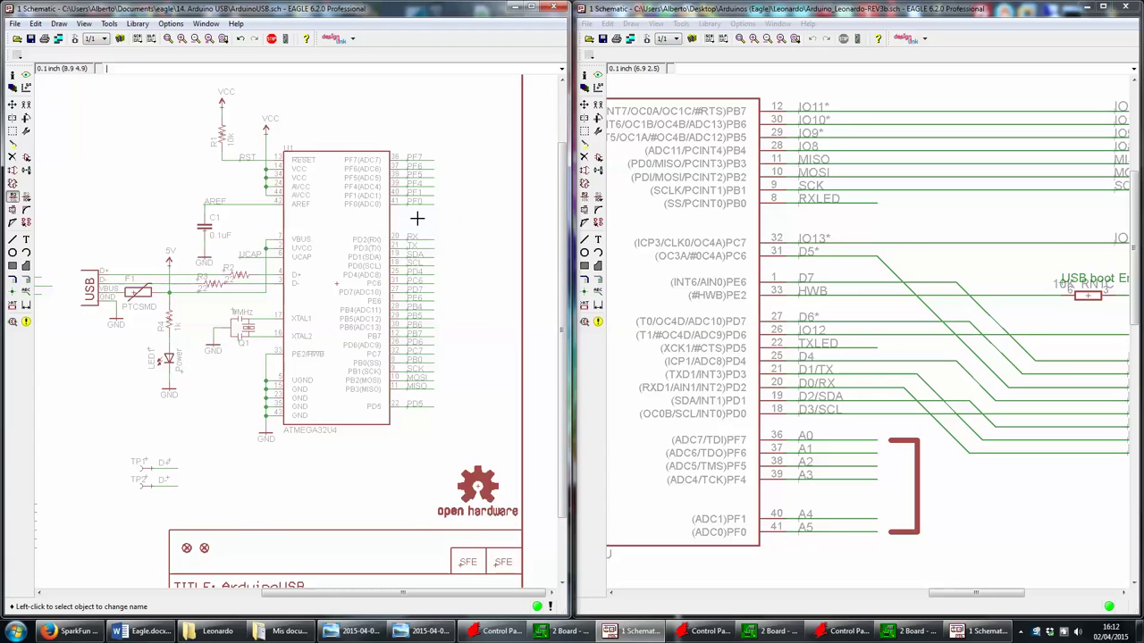
pyautogui.scroll(-2, 416, 218)
pyautogui.scroll(3, 368, 227)
pyautogui.scroll(2, 327, 174)
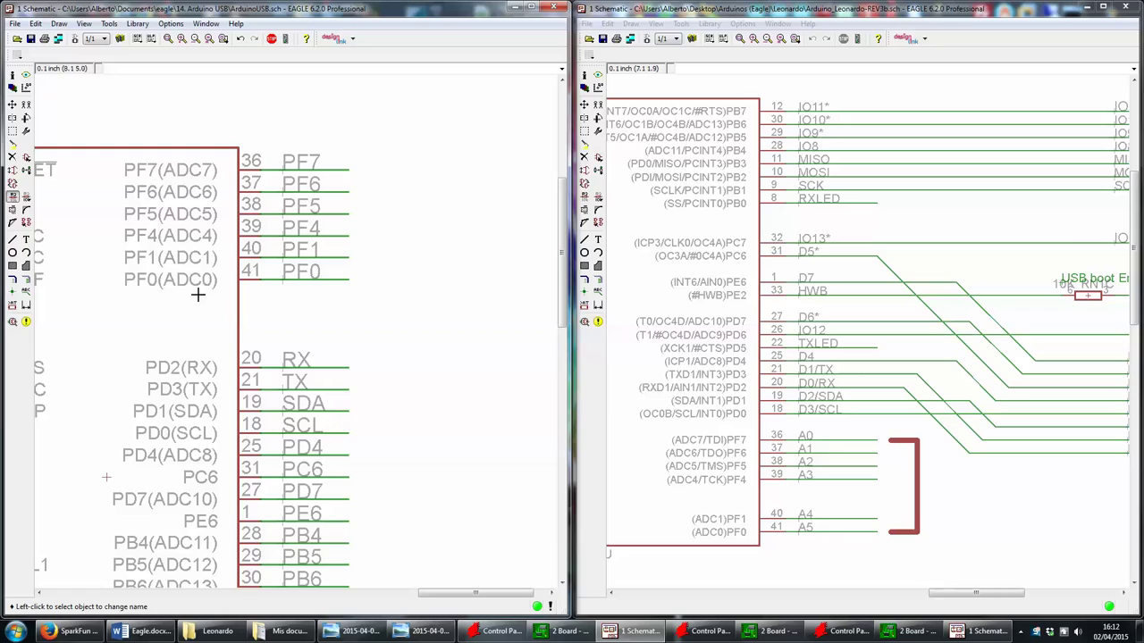
# Rename nets PF0, PF1 and PF4 to A5, A4 and A3 across the sheet
pyautogui.click(281, 278)
pyautogui.click(286, 282)
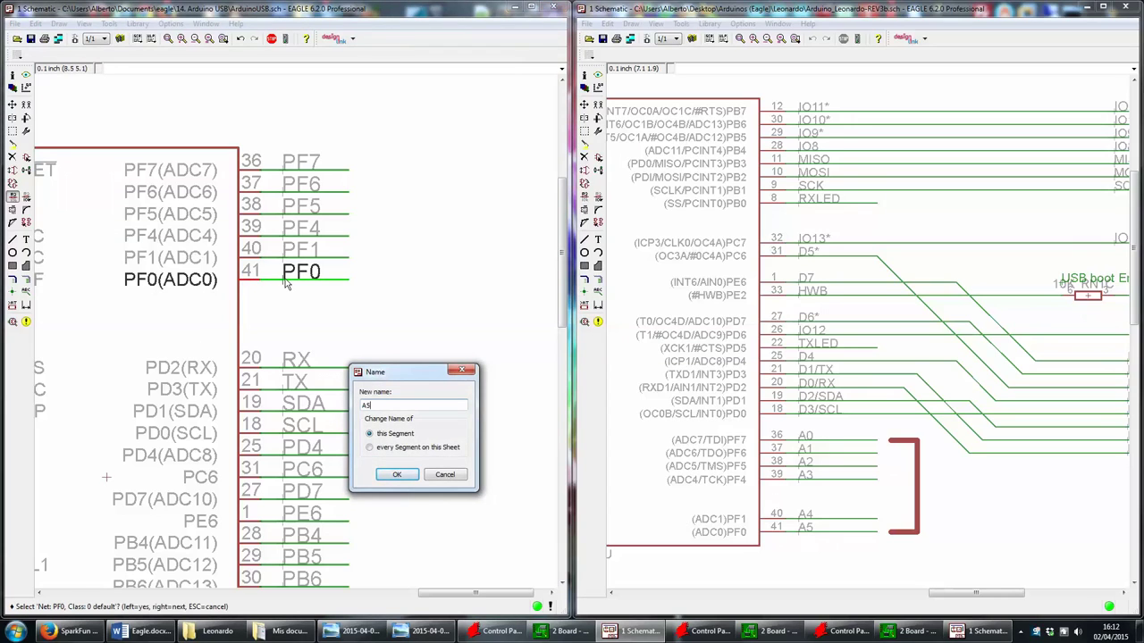
pyautogui.click(382, 404)
pyautogui.click(384, 448)
pyautogui.click(394, 474)
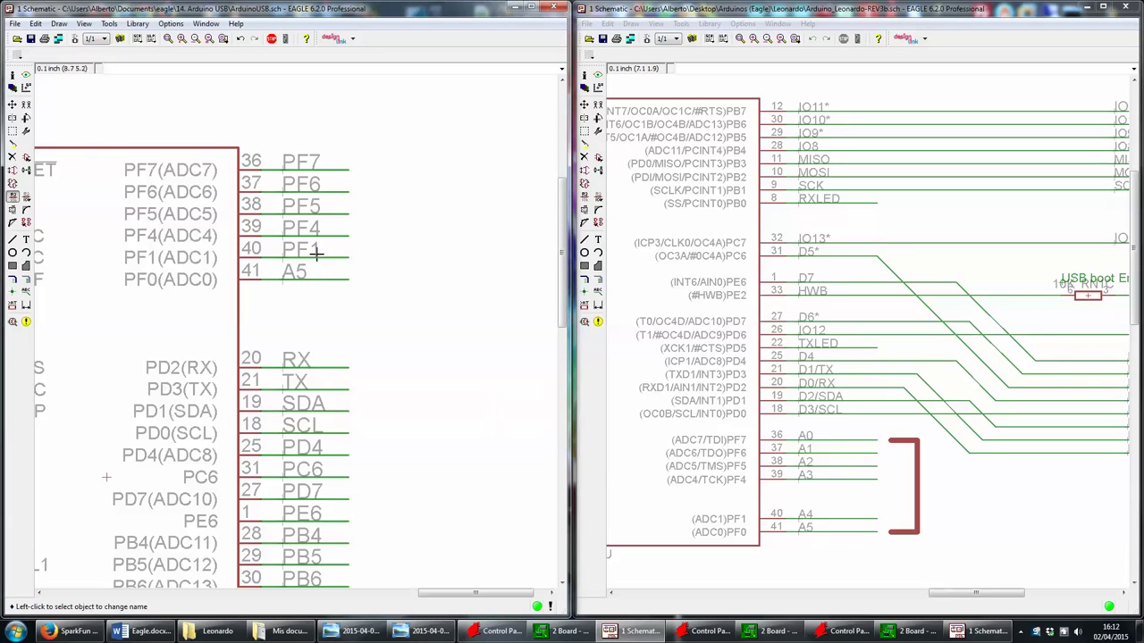
pyautogui.click(317, 257)
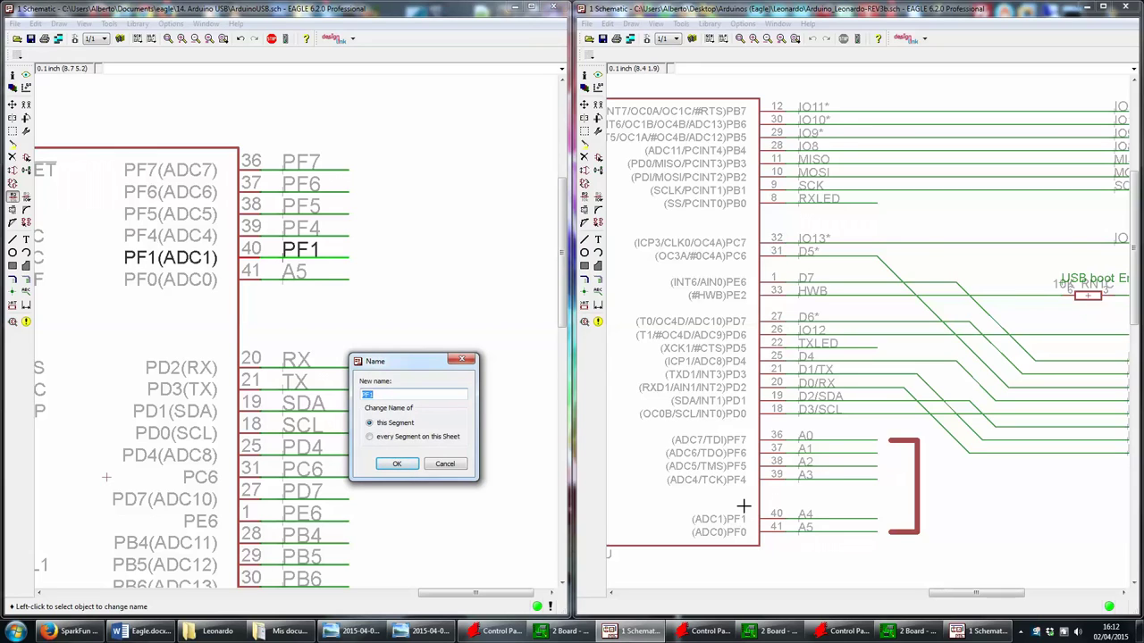
pyautogui.write('A4')
pyautogui.click(397, 464)
pyautogui.click(306, 227)
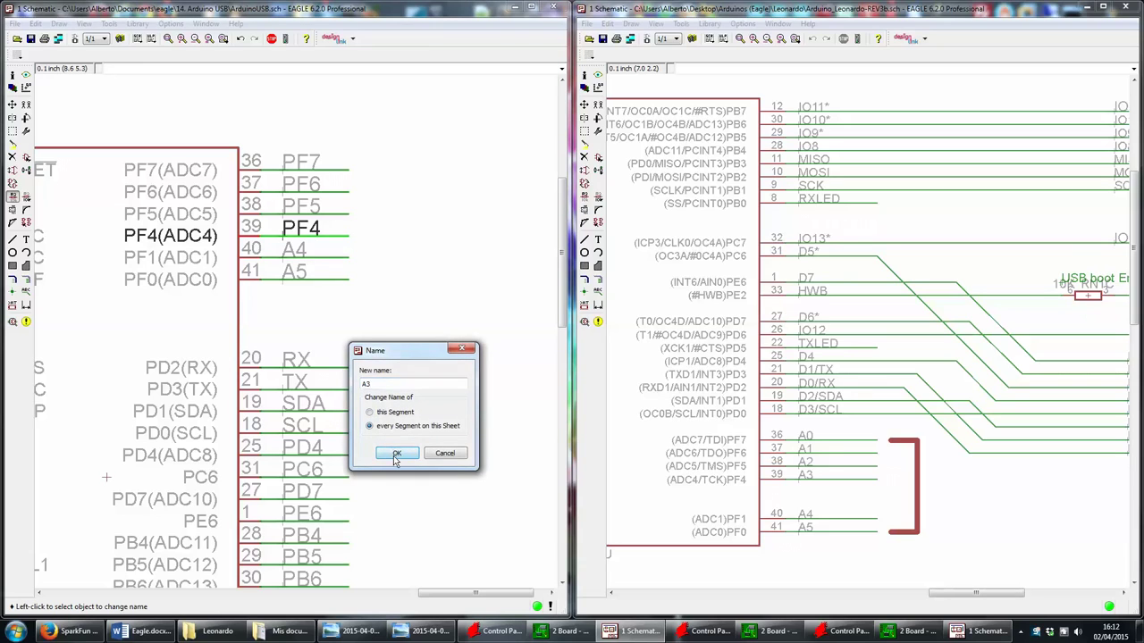
pyautogui.click(397, 453)
# Rename nets PF5, PF6 and PF7 to A2, A1 and A0 on every sheet segment
pyautogui.click(312, 205)
pyautogui.write('A2')
pyautogui.click(416, 415)
pyautogui.click(397, 441)
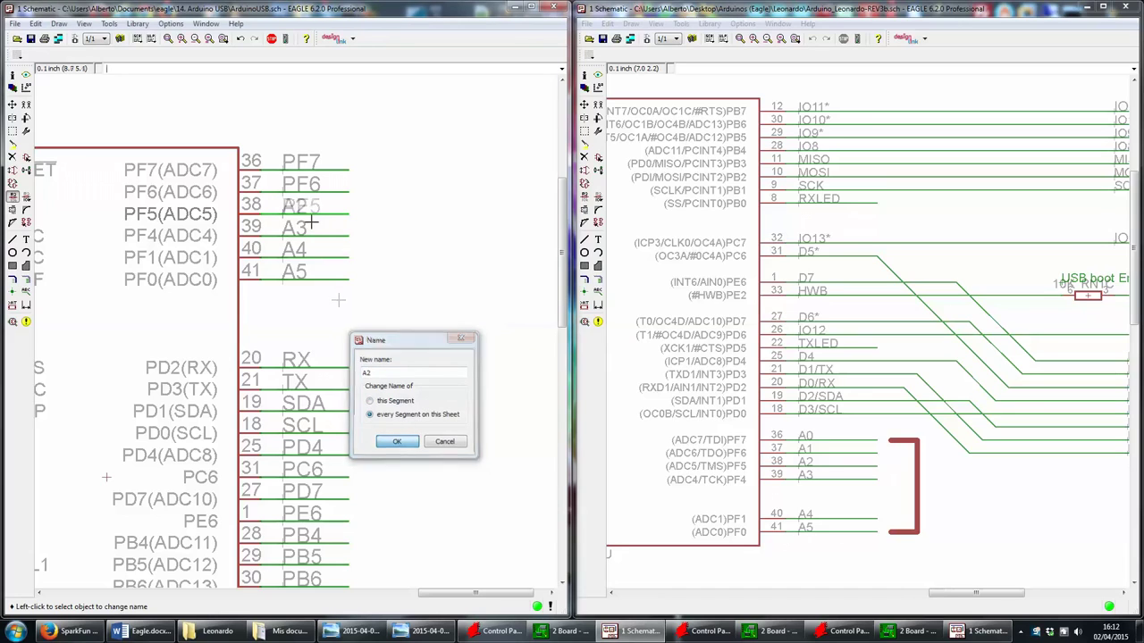
pyautogui.click(304, 190)
pyautogui.write('A1')
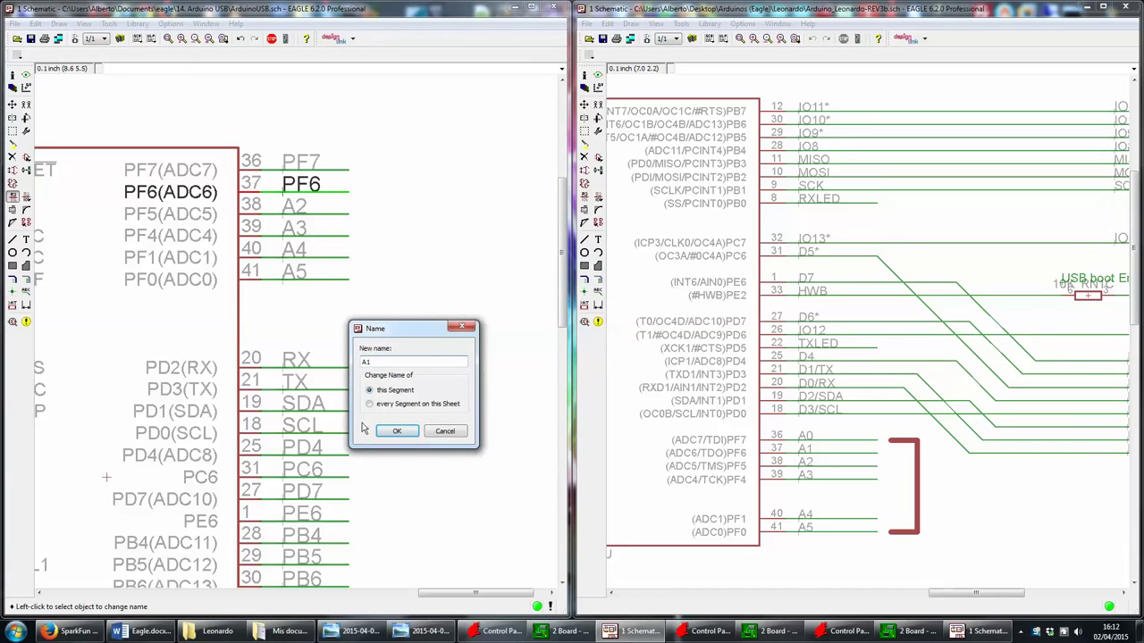
pyautogui.click(369, 404)
pyautogui.click(393, 433)
pyautogui.click(310, 165)
pyautogui.write('A0')
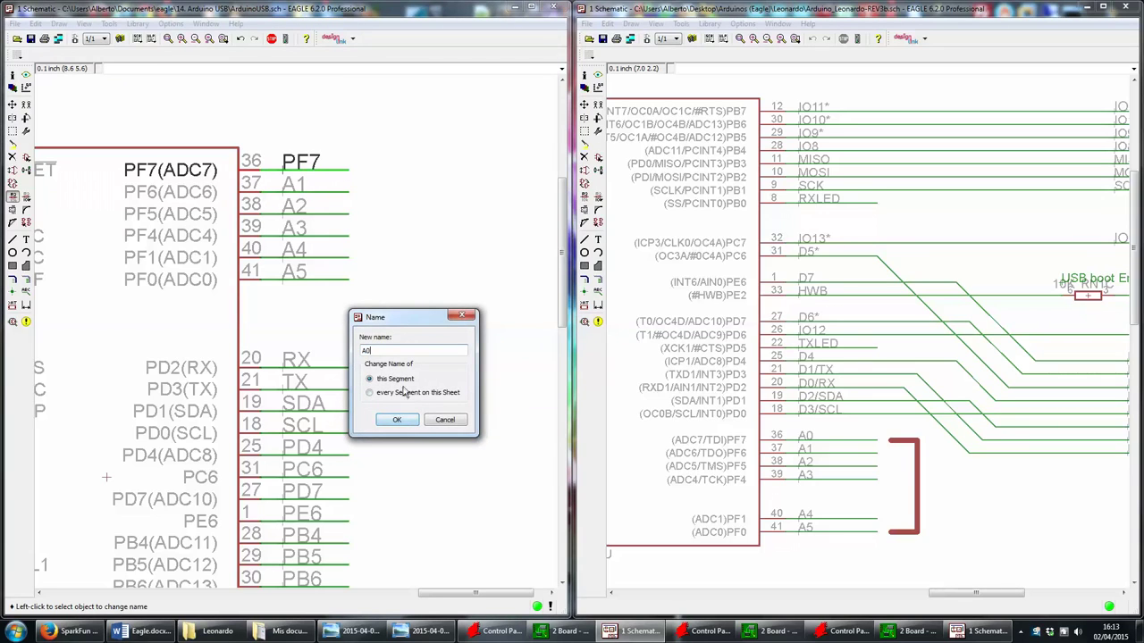
pyautogui.click(398, 419)
# Rename the PC6 net to D5* for every segment on the sheet
pyautogui.scroll(-1, 375, 143)
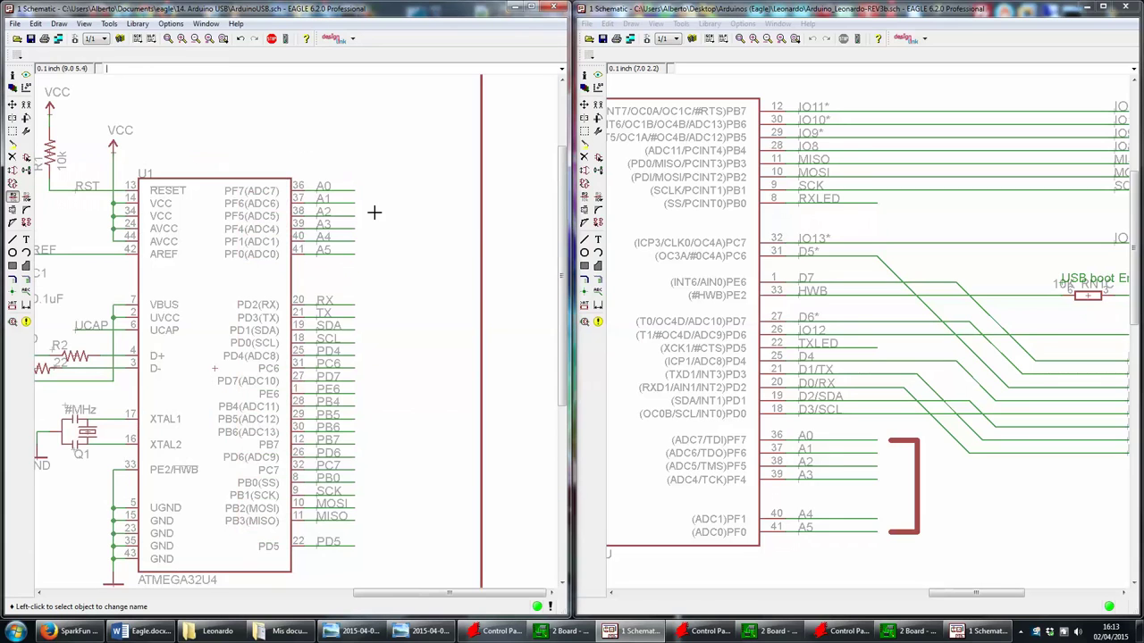
pyautogui.scroll(1, 344, 536)
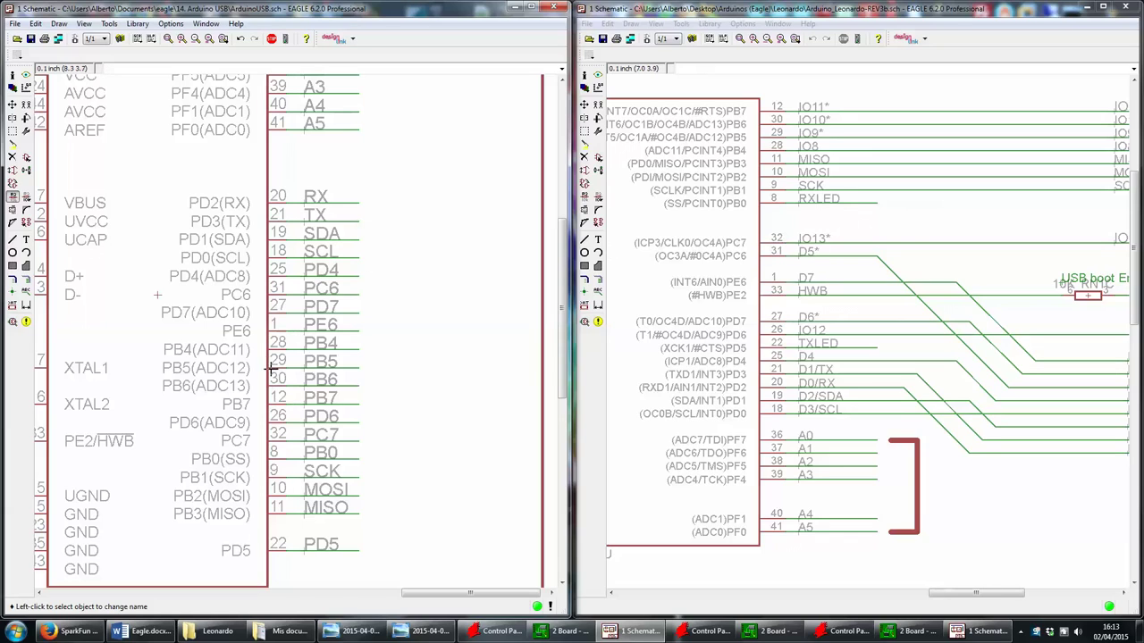
pyautogui.click(313, 287)
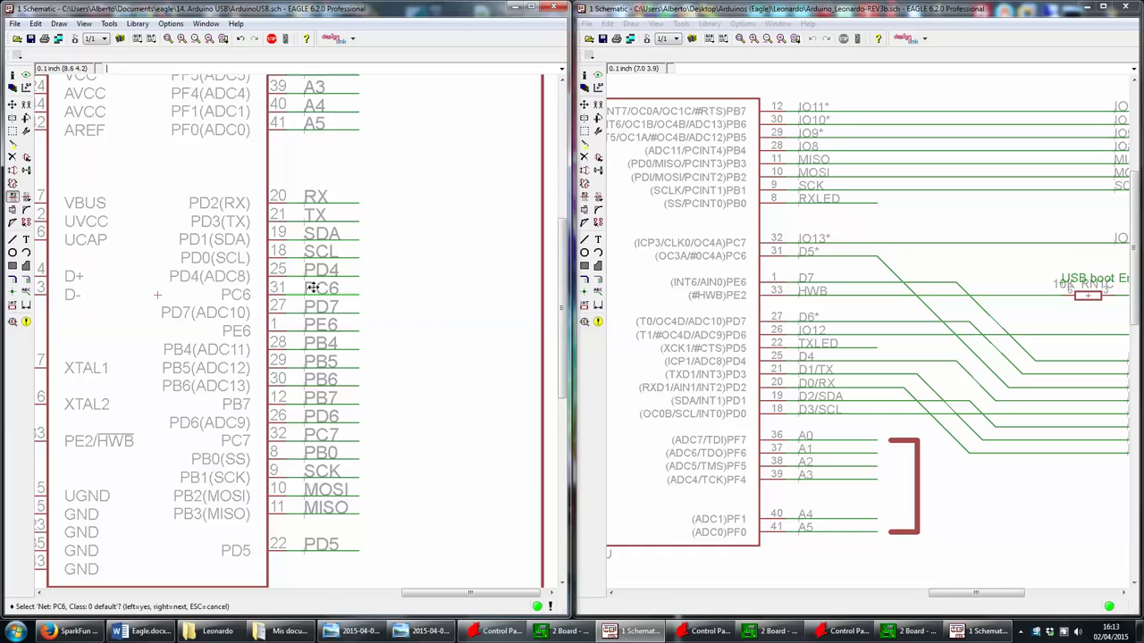
pyautogui.click(313, 287)
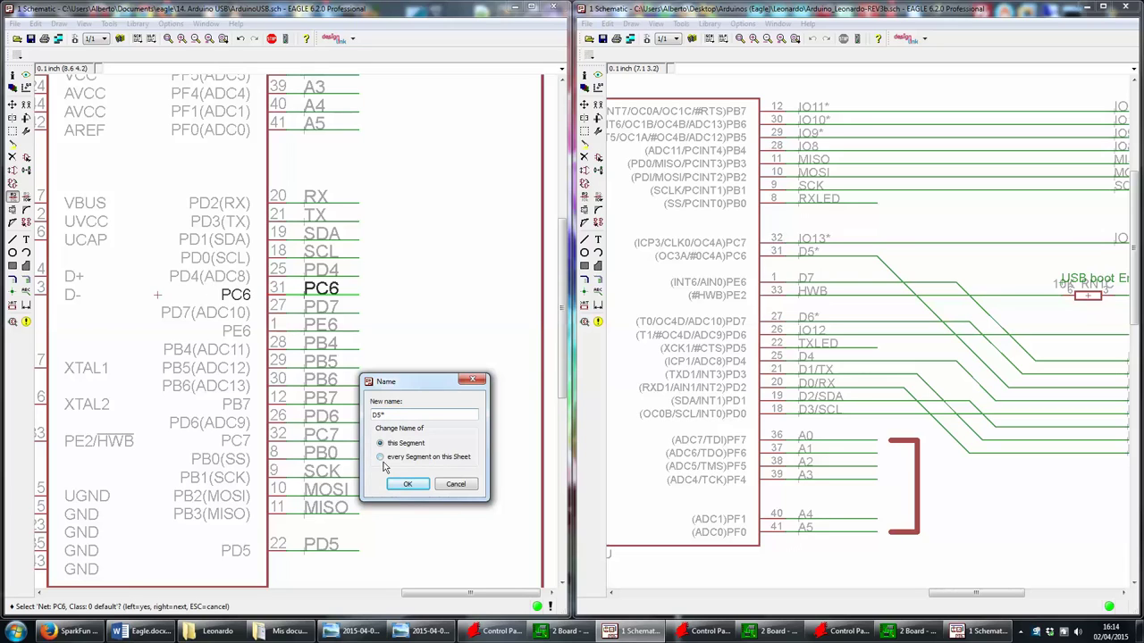
pyautogui.click(399, 458)
pyautogui.click(406, 485)
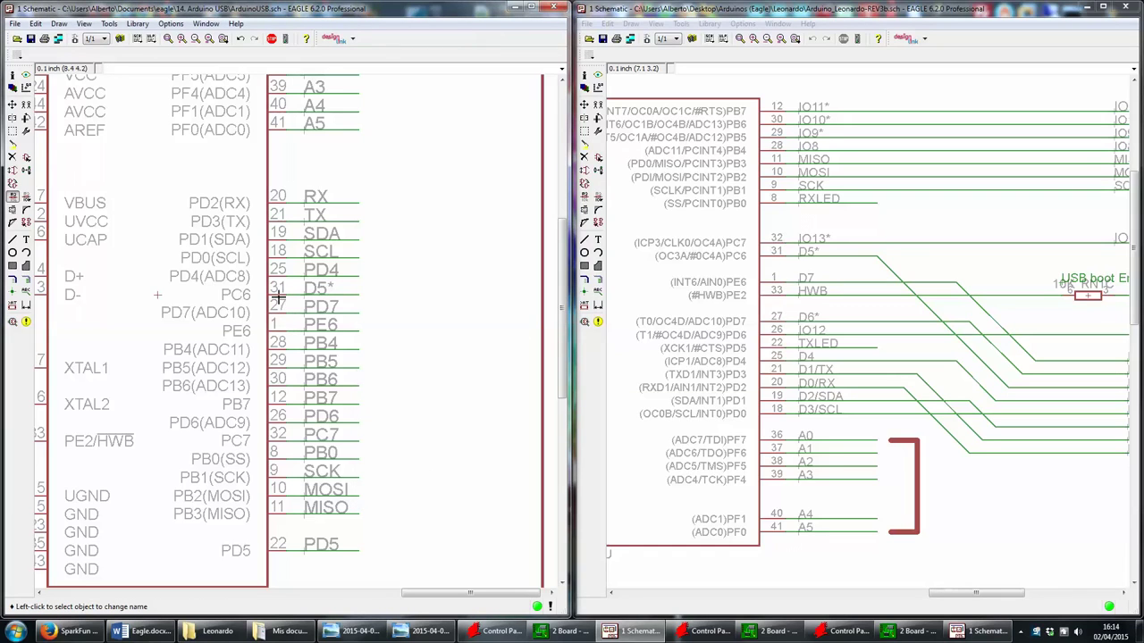
# Check the D5* net name unchanged, then pick the PD4 net for renaming
pyautogui.click(327, 291)
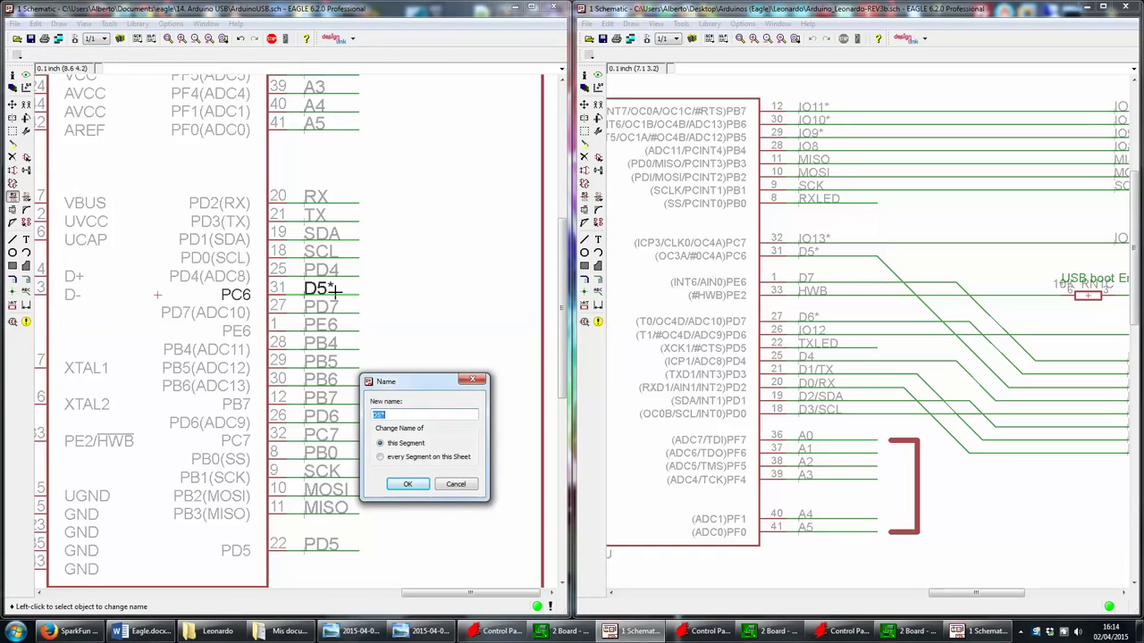
pyautogui.press('Escape')
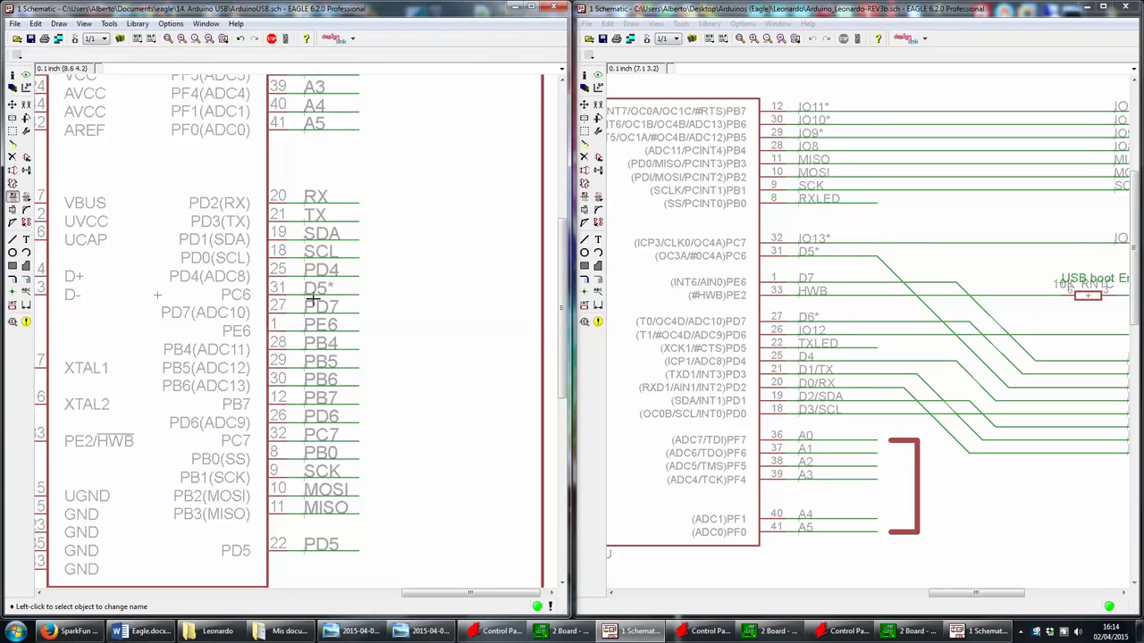
pyautogui.click(321, 277)
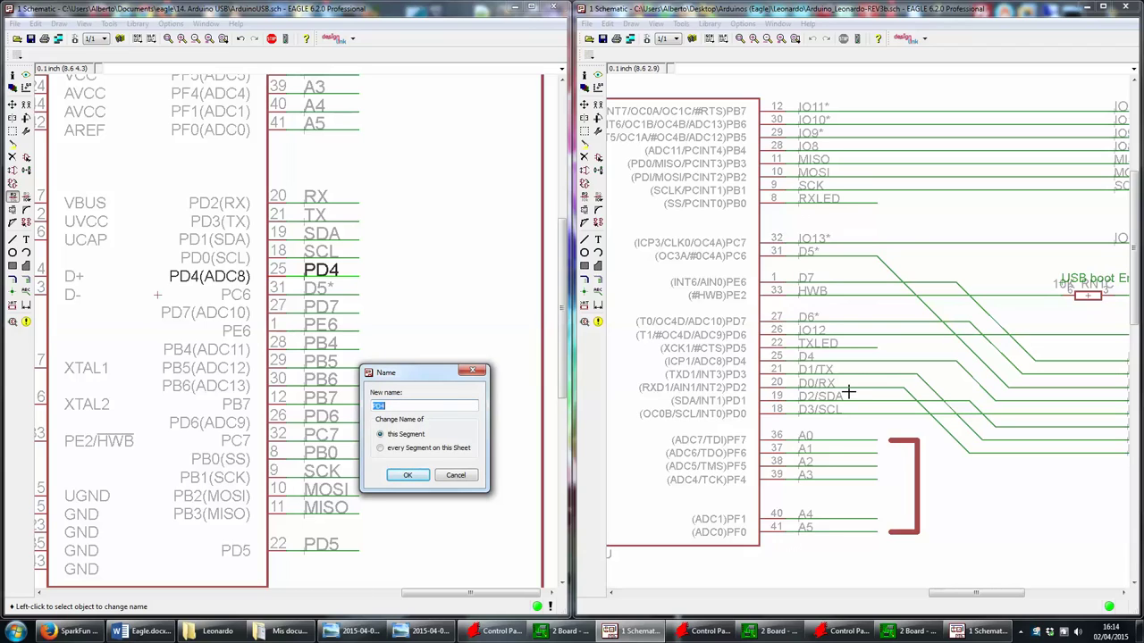
# Cancel the PD4 rename and switch to the Leonardo reference schematic window, zooming around it
pyautogui.press('Escape')
pyautogui.click(993, 495)
pyautogui.scroll(-3, 1085, 497)
pyautogui.scroll(1, 697, 453)
pyautogui.scroll(1, 703, 383)
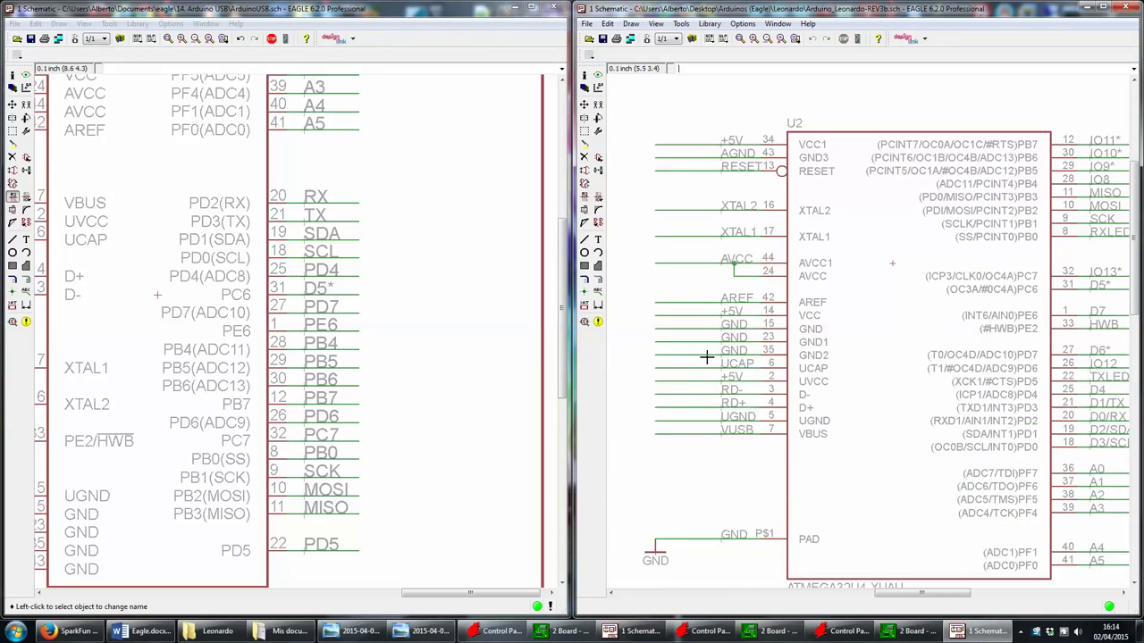
pyautogui.scroll(-1, 672, 319)
pyautogui.scroll(-1, 979, 344)
pyautogui.scroll(1, 1071, 265)
pyautogui.scroll(2, 1071, 266)
pyautogui.scroll(-1, 749, 205)
pyautogui.scroll(-1, 775, 208)
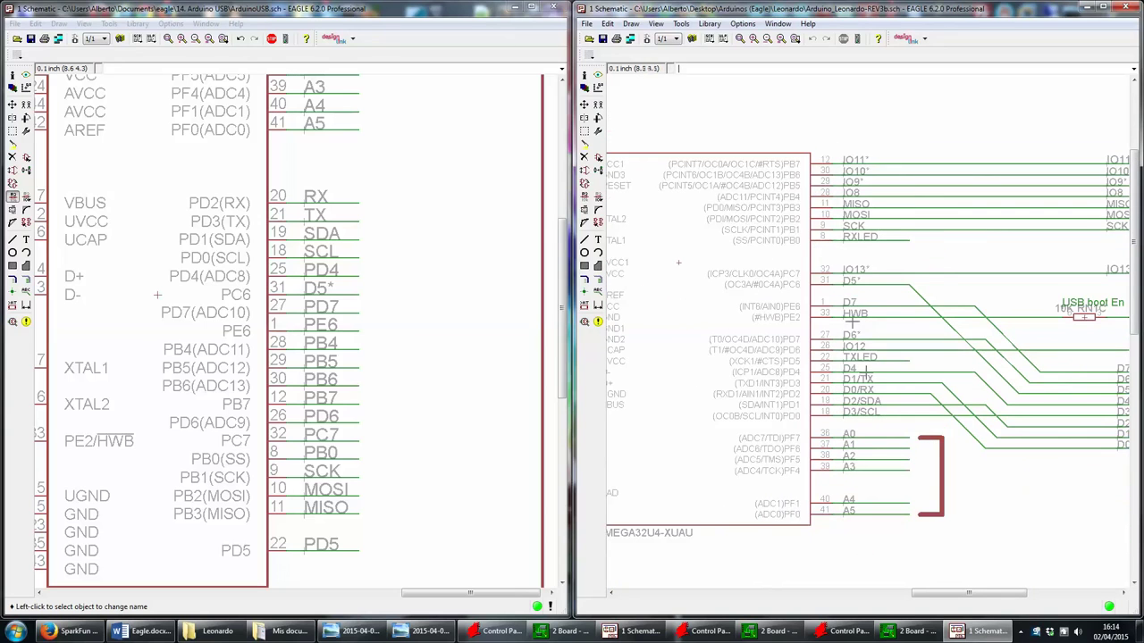
pyautogui.scroll(1, 901, 386)
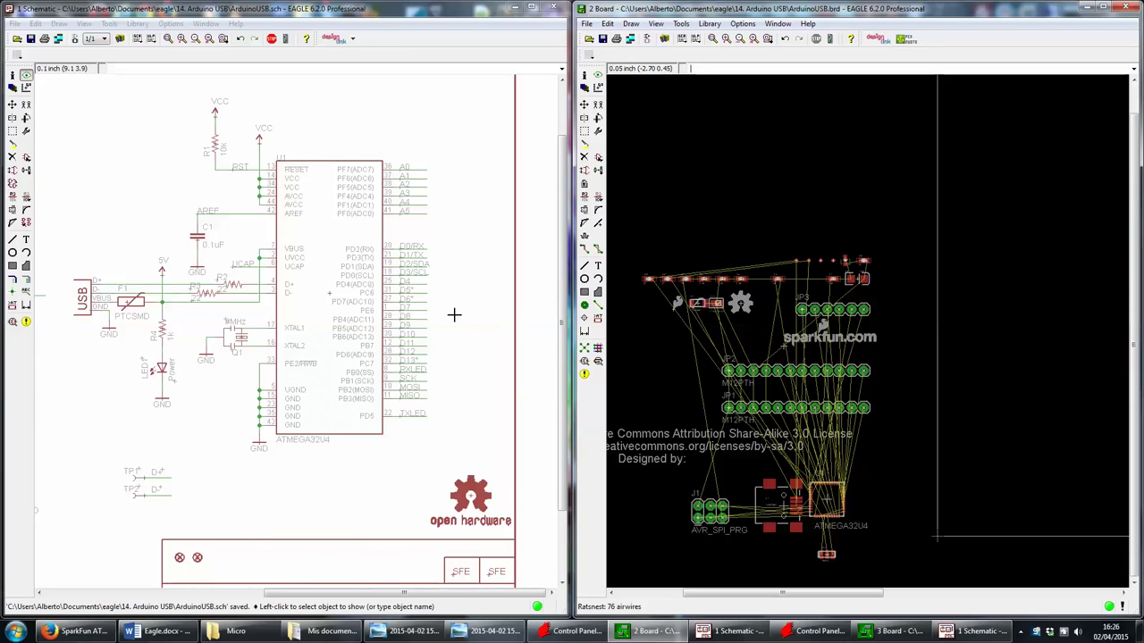
pyautogui.scroll(1, 489, 163)
pyautogui.scroll(1, 342, 163)
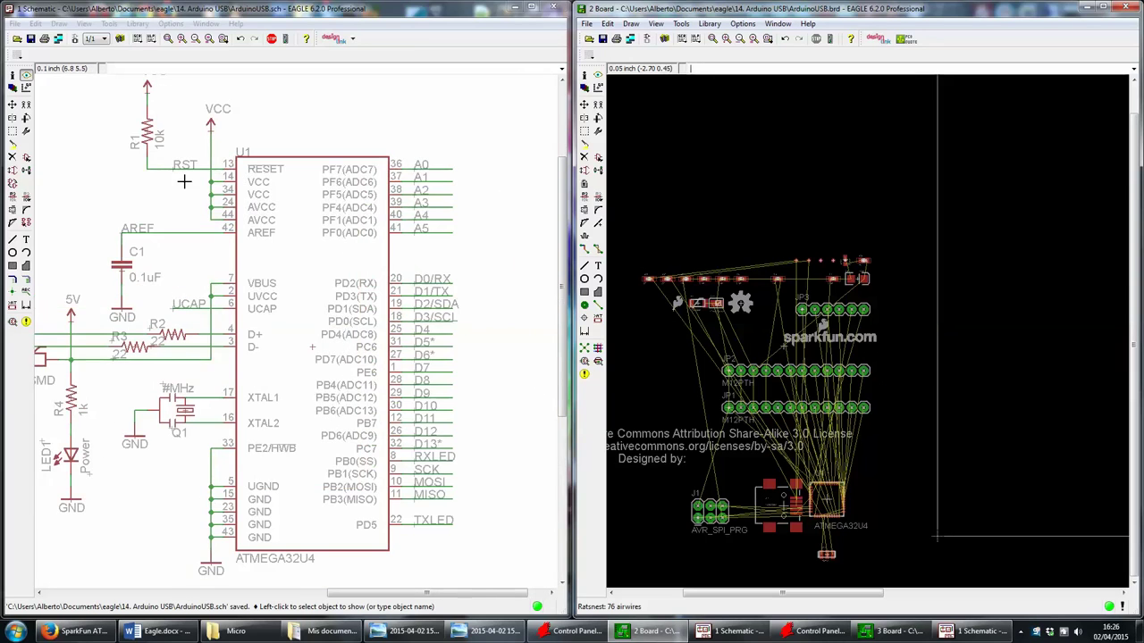
pyautogui.scroll(-1, 450, 212)
pyautogui.scroll(1, 397, 166)
pyautogui.scroll(-1, 357, 108)
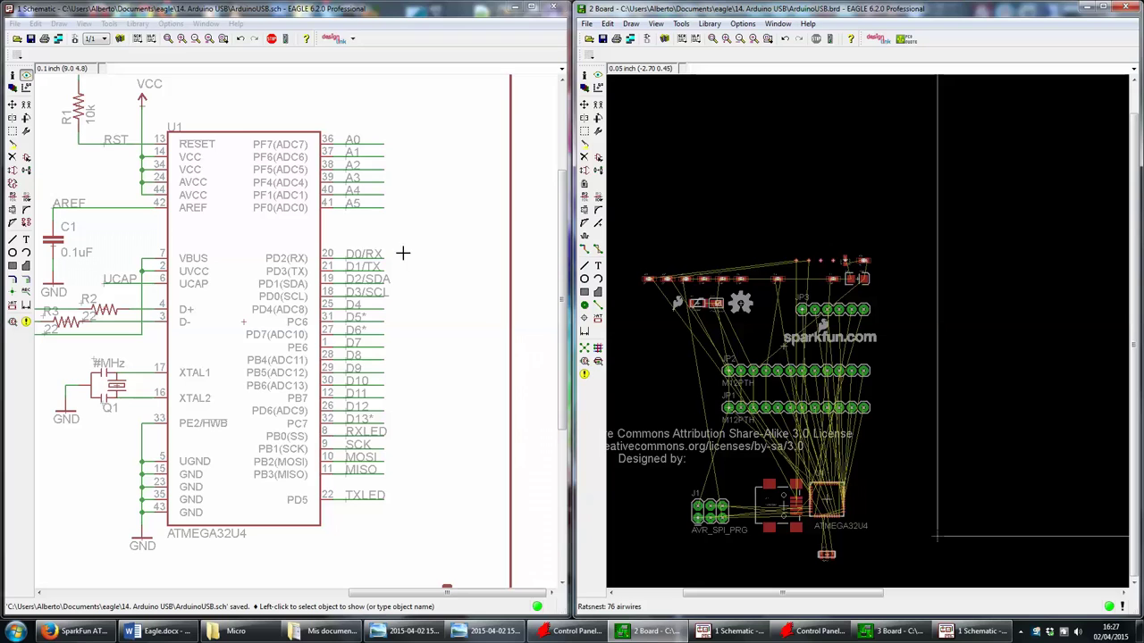
pyautogui.scroll(1, 350, 255)
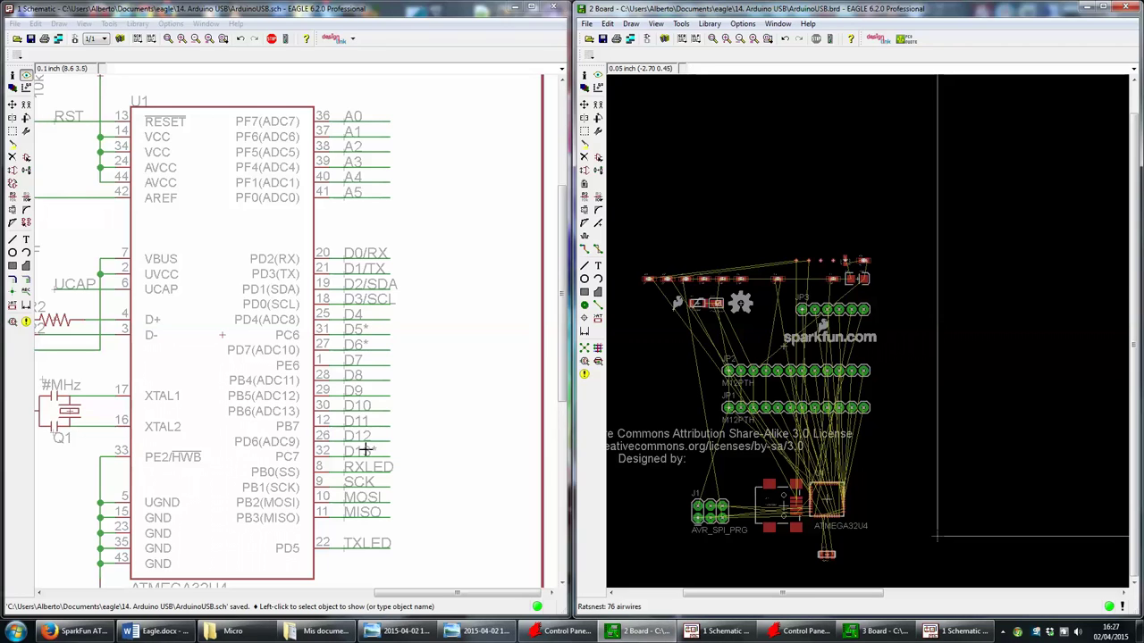
pyautogui.scroll(-1, 375, 455)
pyautogui.scroll(1, 362, 451)
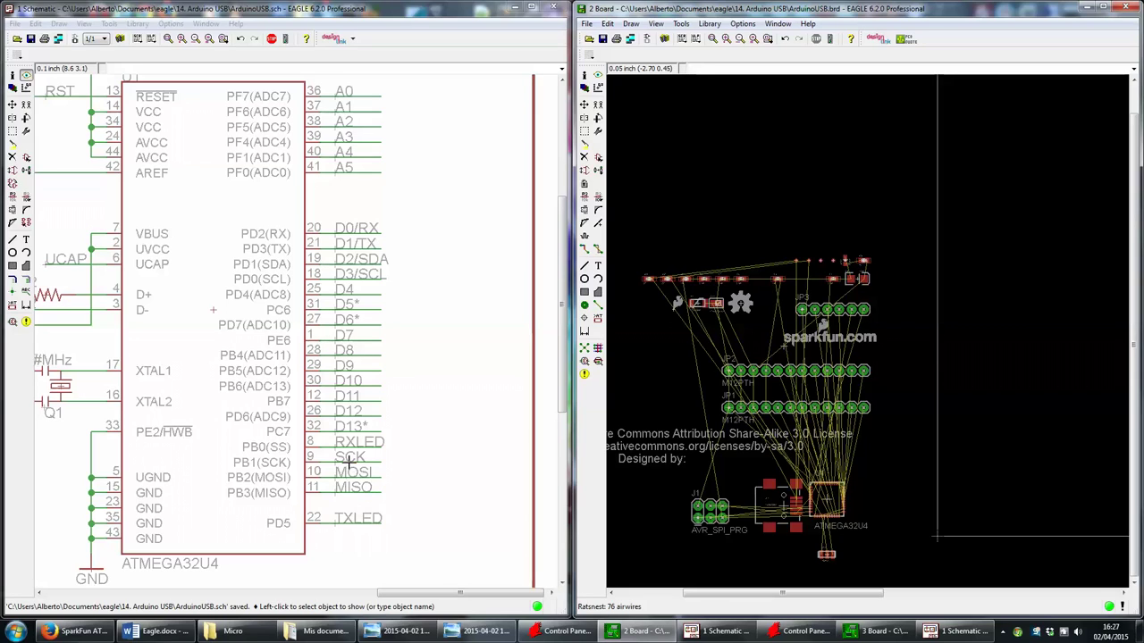
pyautogui.scroll(-1, 419, 467)
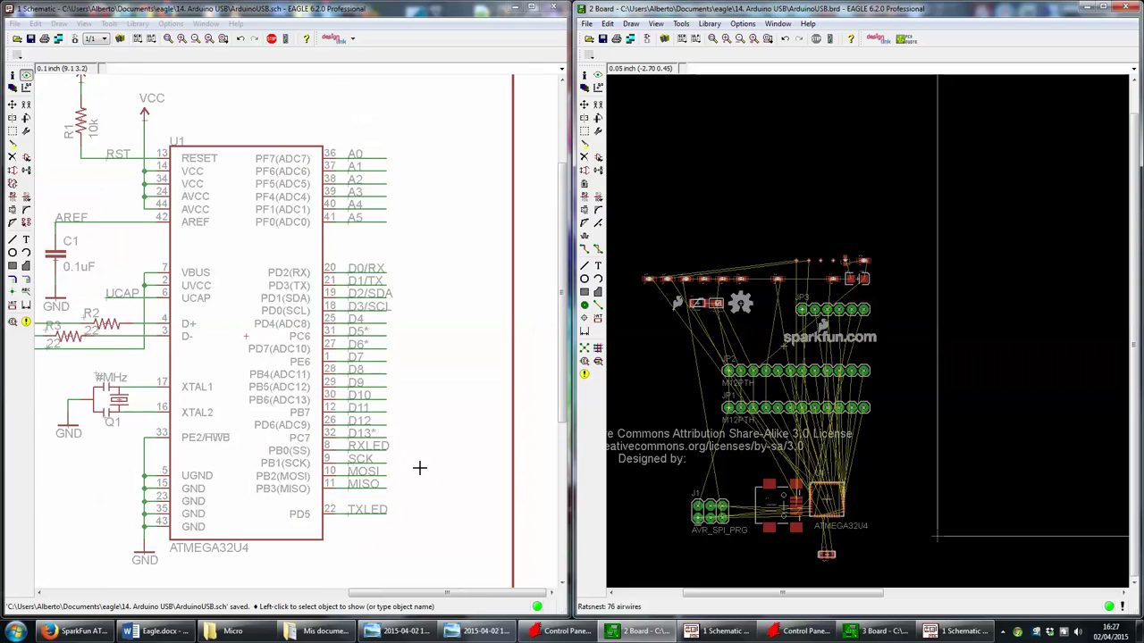
pyautogui.scroll(-1, 420, 467)
pyautogui.scroll(2, 180, 211)
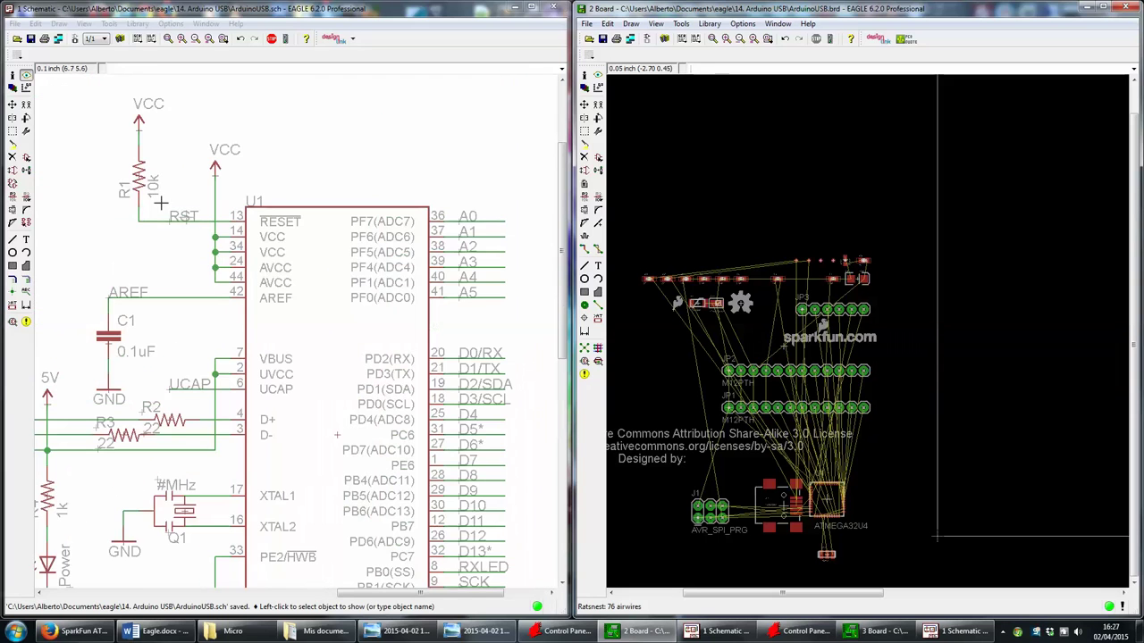
pyautogui.scroll(-1, 161, 203)
pyautogui.scroll(-1, 288, 376)
pyautogui.scroll(-1, 433, 382)
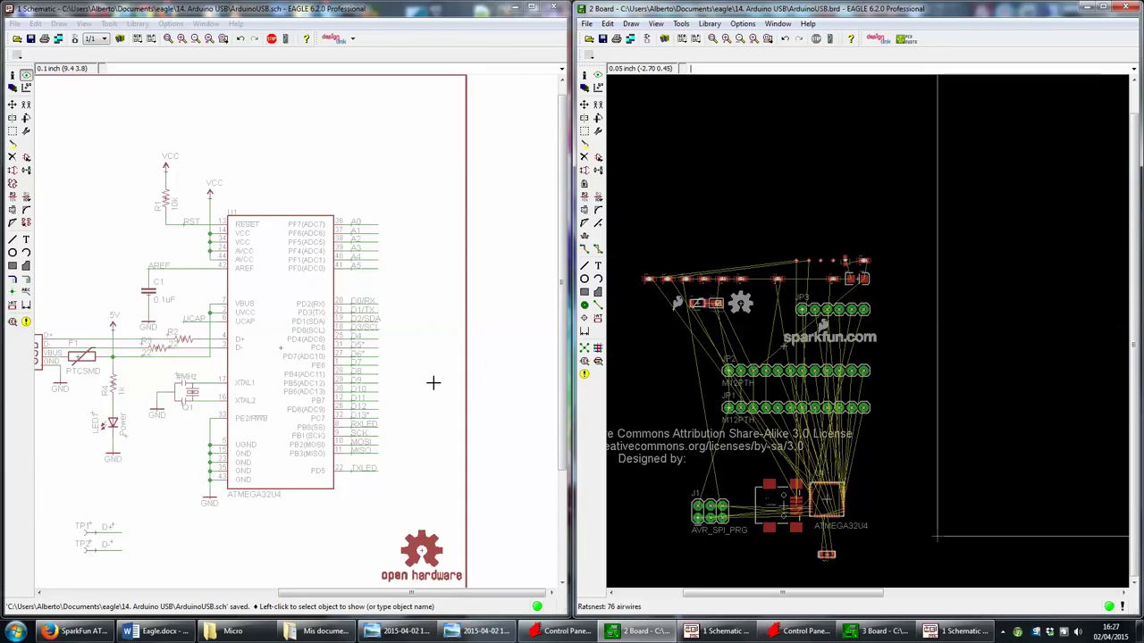
pyautogui.scroll(-1, 432, 383)
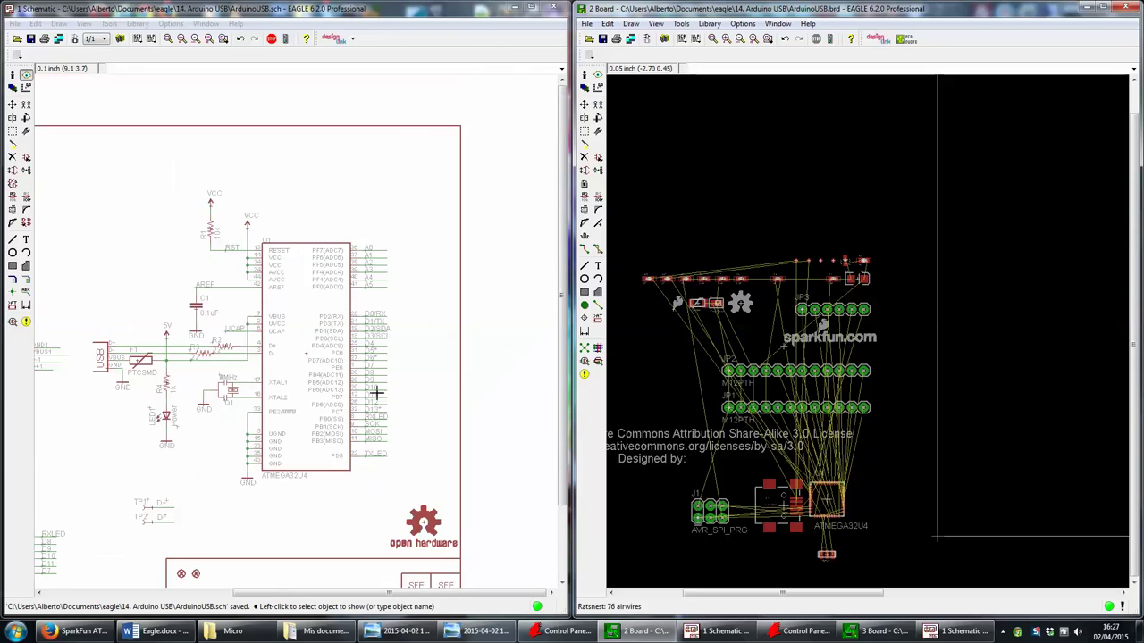
# Delete the D+ and D- nets at test points TP1 and TP2
pyautogui.click(12, 157)
pyautogui.scroll(2, 132, 539)
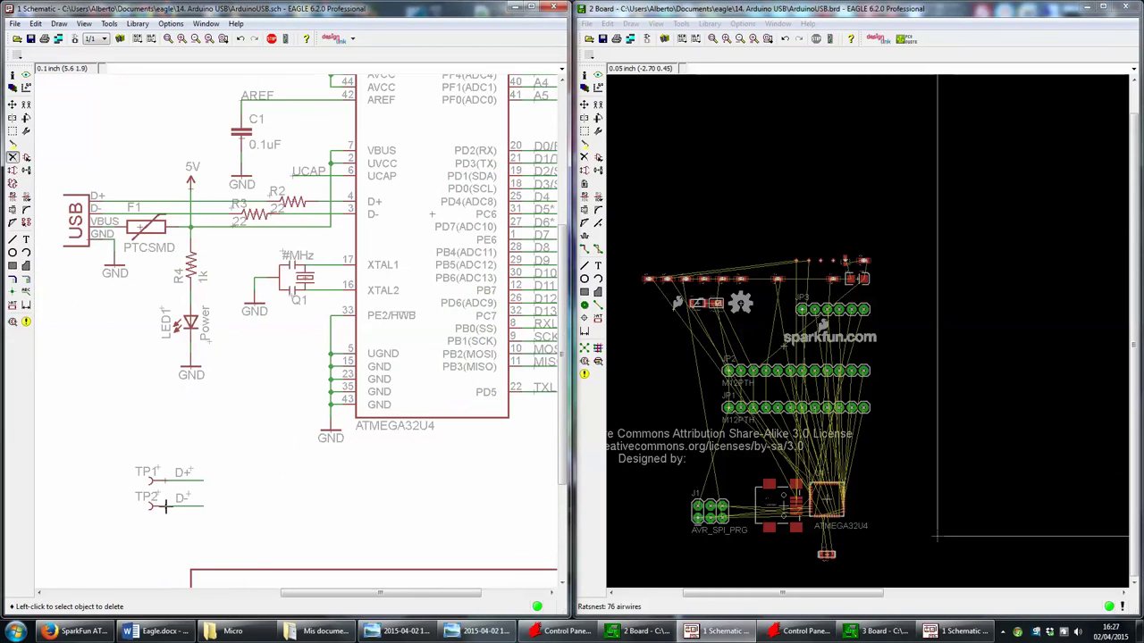
pyautogui.scroll(5, 831, 259)
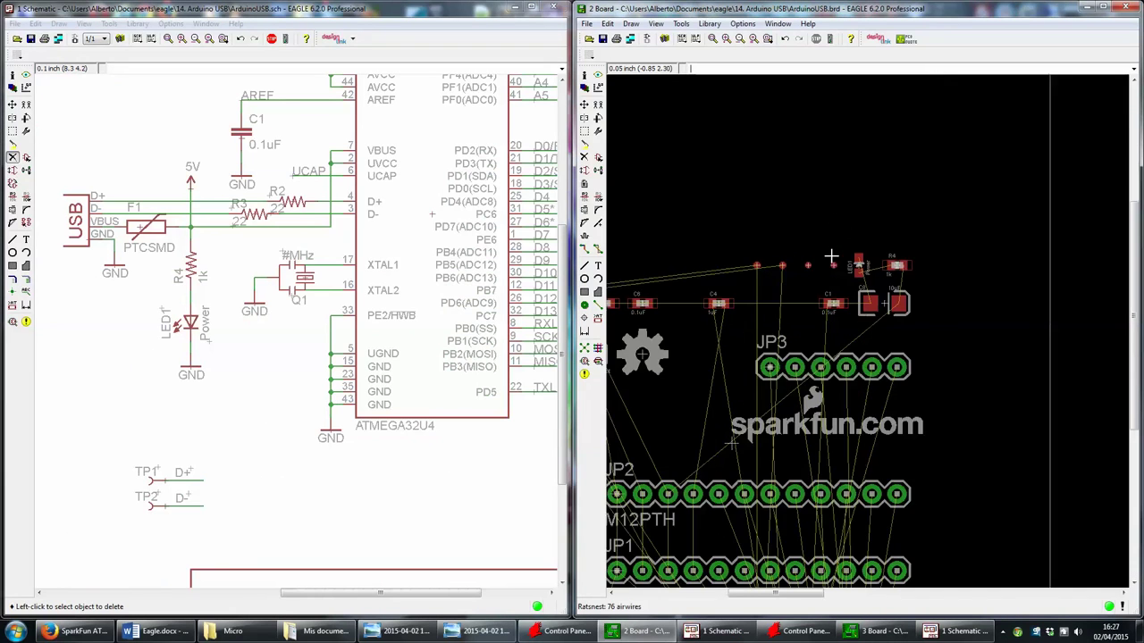
pyautogui.scroll(-2, 892, 261)
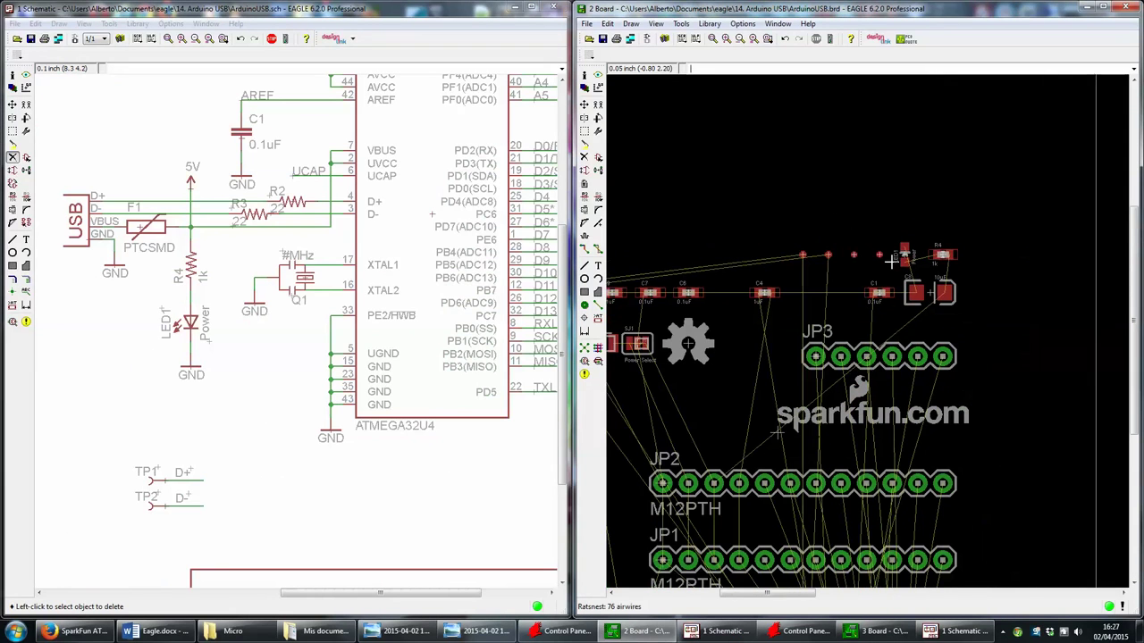
pyautogui.click(166, 483)
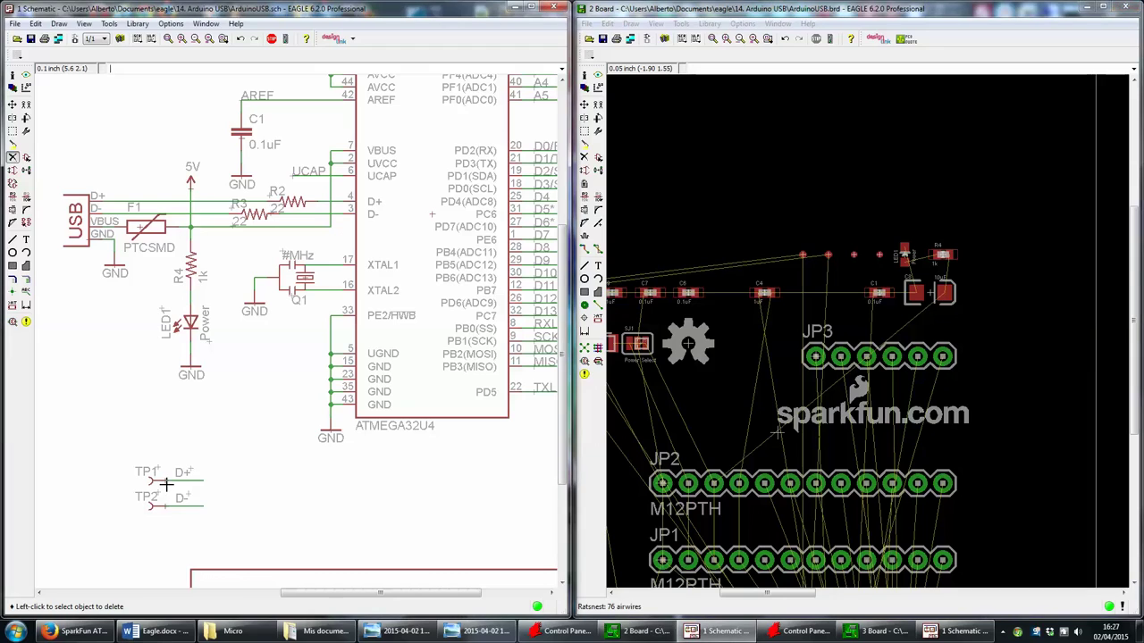
pyautogui.click(167, 483)
pyautogui.click(158, 502)
pyautogui.click(157, 502)
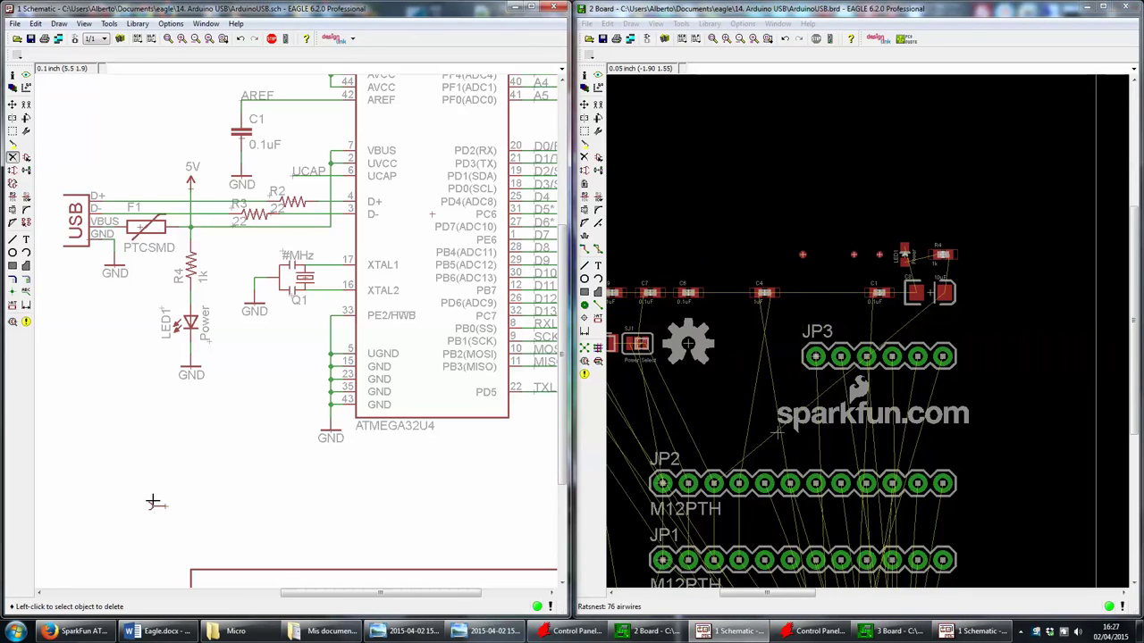
# Group the JP1, JP2 and JP3 headers and delete the group
pyautogui.scroll(-1, 374, 497)
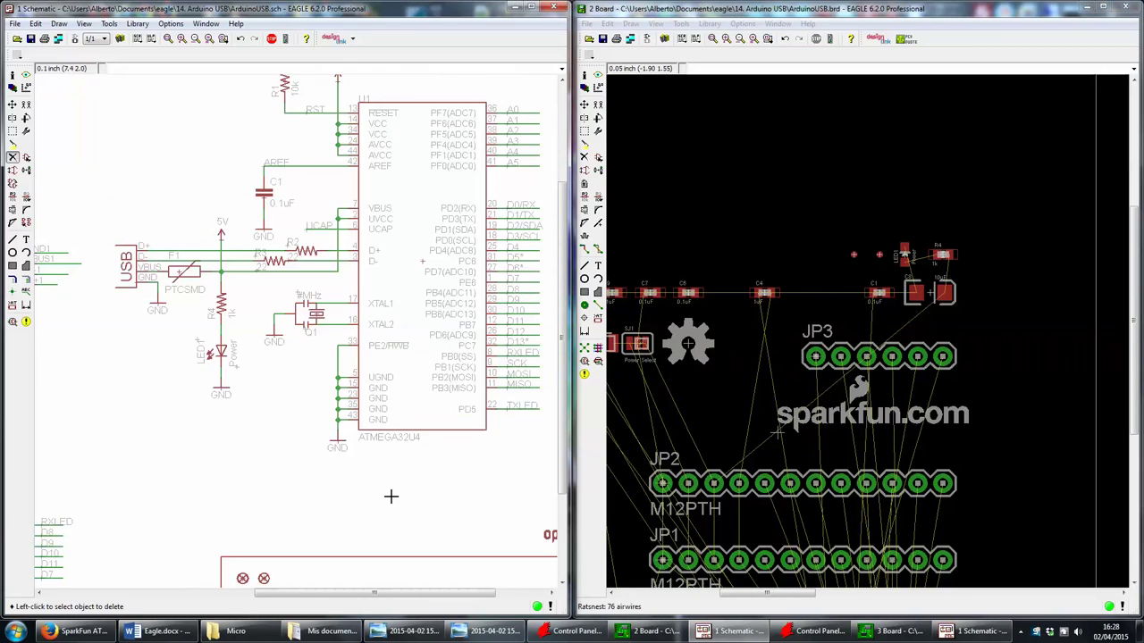
pyautogui.scroll(-3, 391, 496)
pyautogui.scroll(6, 401, 492)
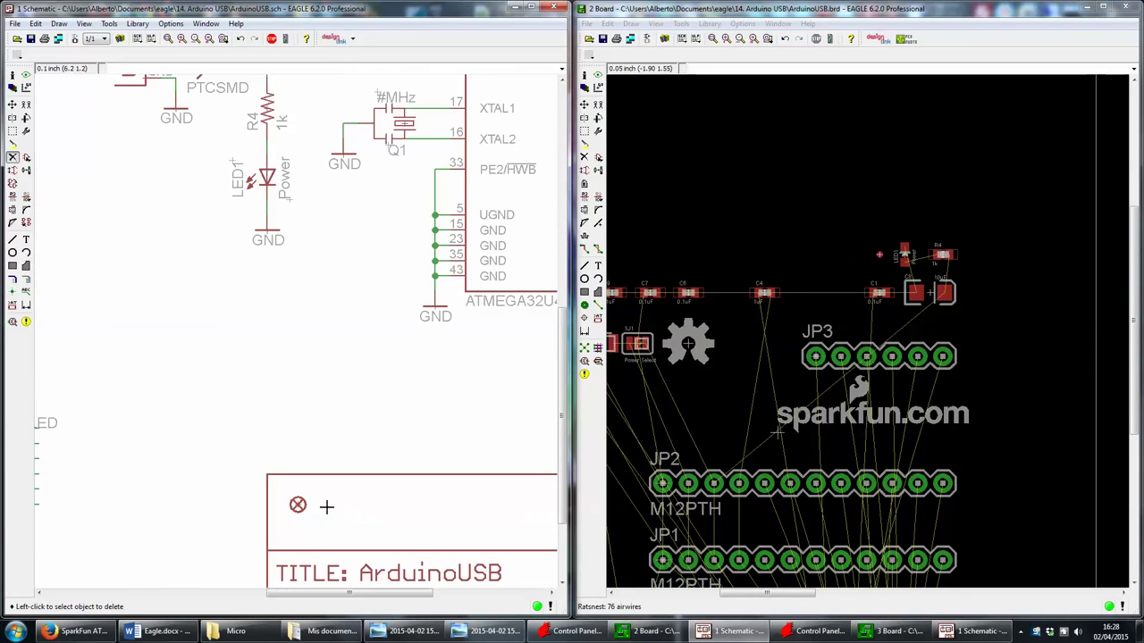
pyautogui.scroll(-5, 297, 504)
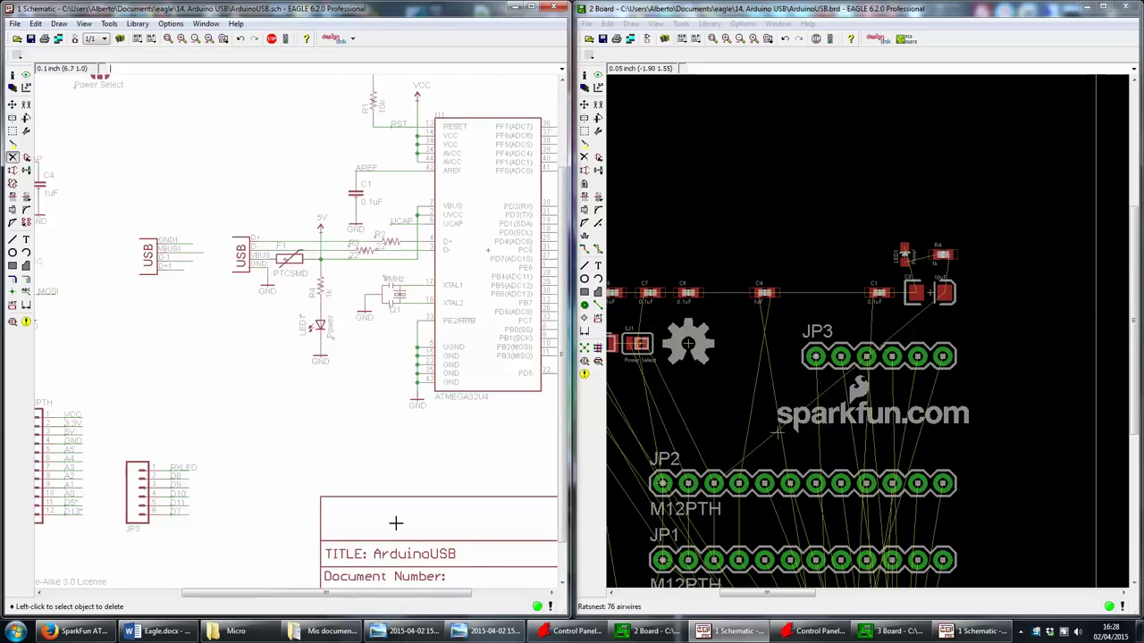
pyautogui.scroll(-1, 357, 438)
pyautogui.scroll(1, 521, 475)
pyautogui.scroll(2, 429, 474)
pyautogui.scroll(-3, 418, 474)
pyautogui.scroll(3, 206, 489)
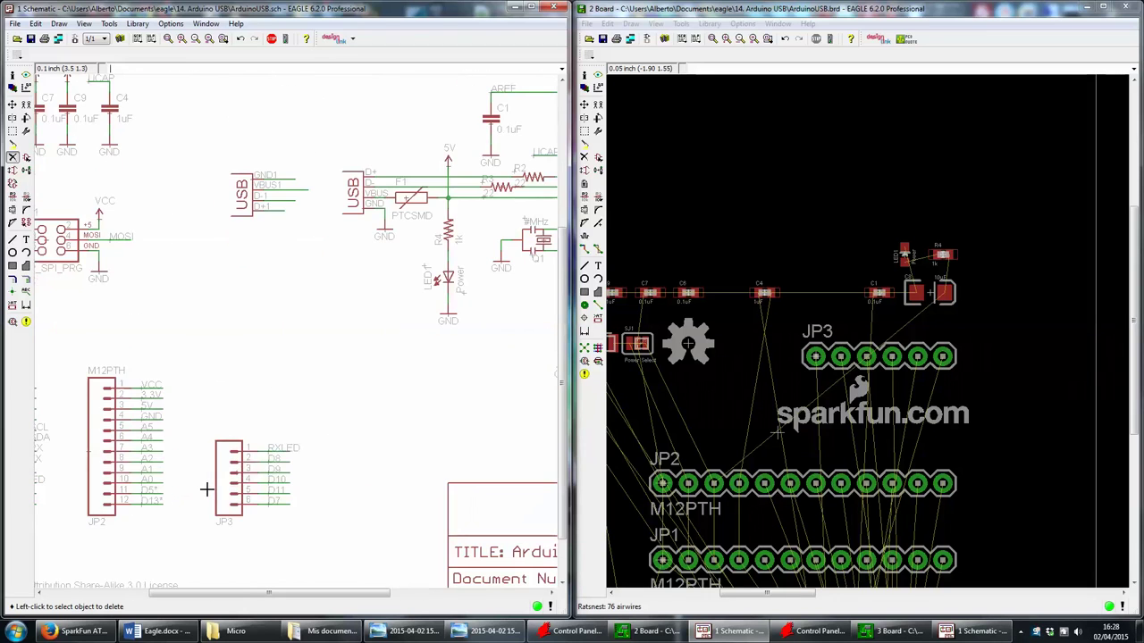
pyautogui.scroll(-1, 384, 477)
pyautogui.scroll(-1, 167, 478)
pyautogui.scroll(2, 166, 478)
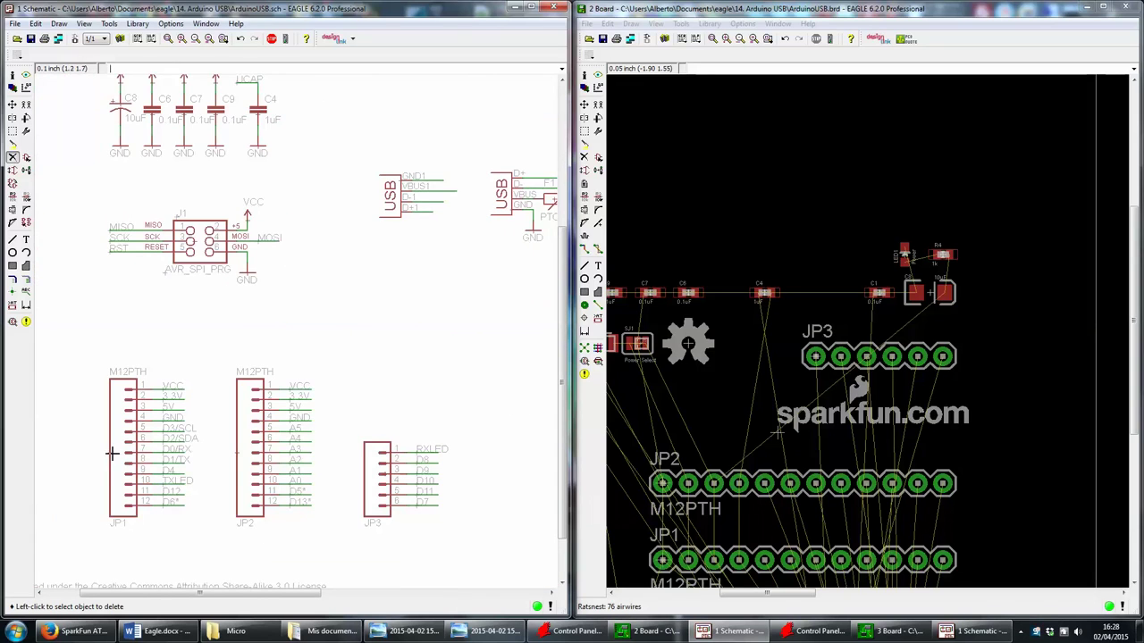
pyautogui.click(16, 159)
pyautogui.moveTo(69, 331); pyautogui.dragTo(493, 548)
pyautogui.press('Delete')
pyautogui.rightClick(258, 427)
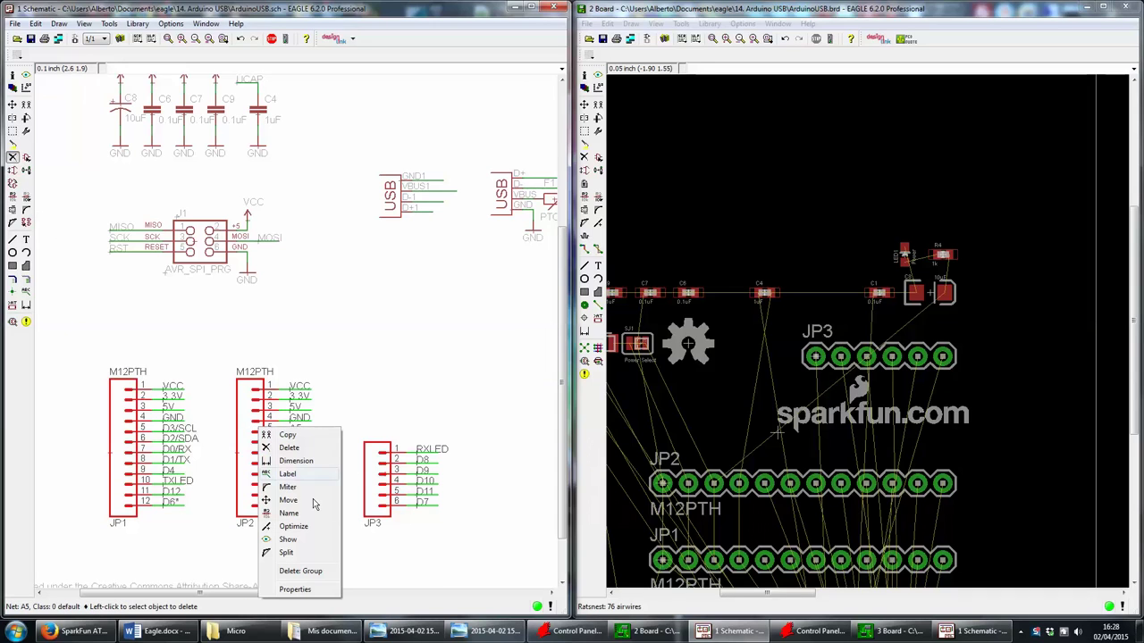
pyautogui.click(304, 571)
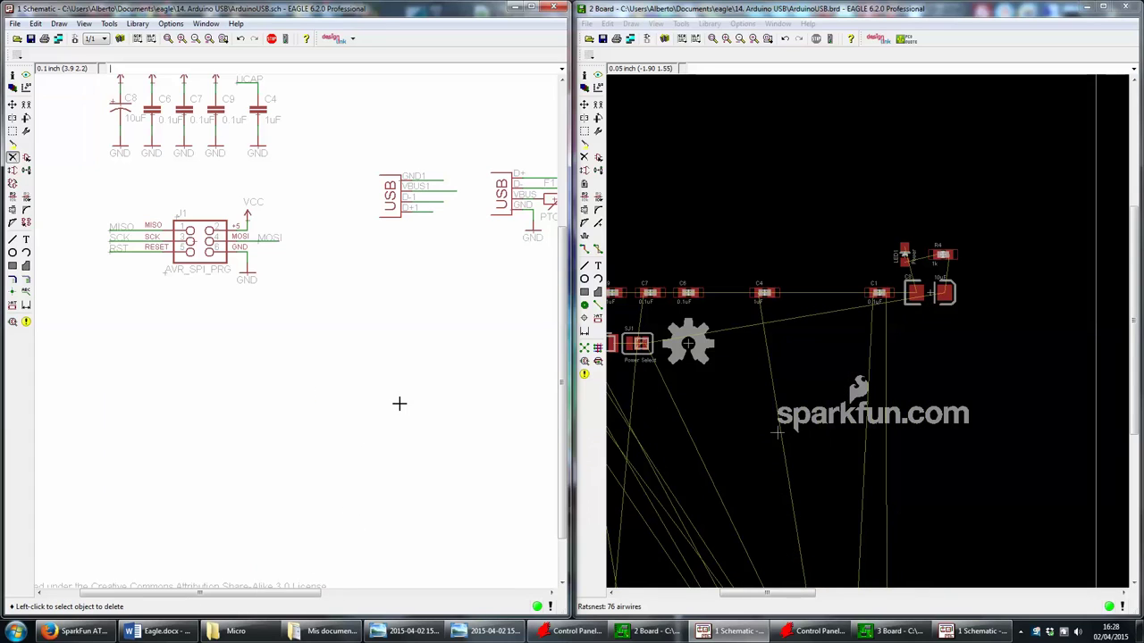
# Save the ArduinoUSB design
pyautogui.scroll(-3, 398, 403)
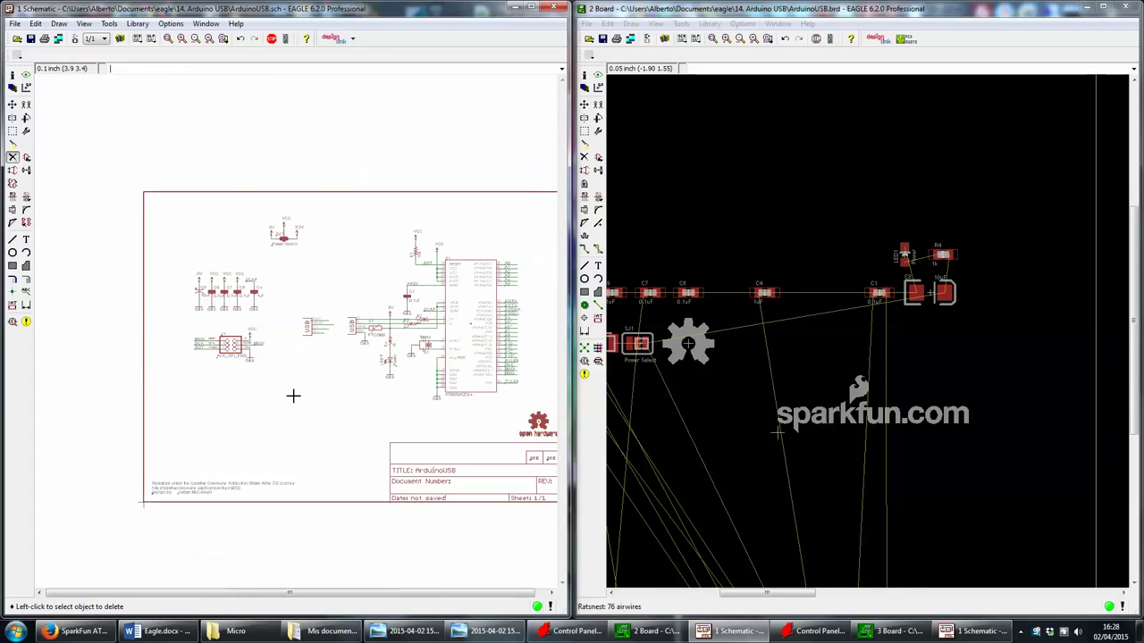
pyautogui.scroll(2, 293, 396)
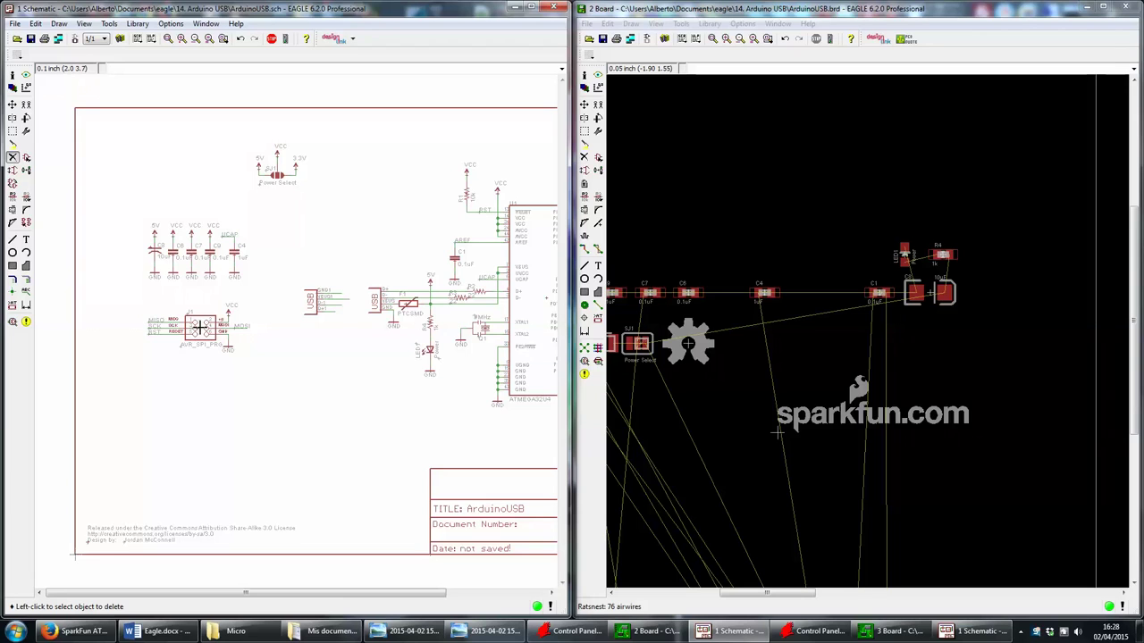
pyautogui.scroll(1, 200, 349)
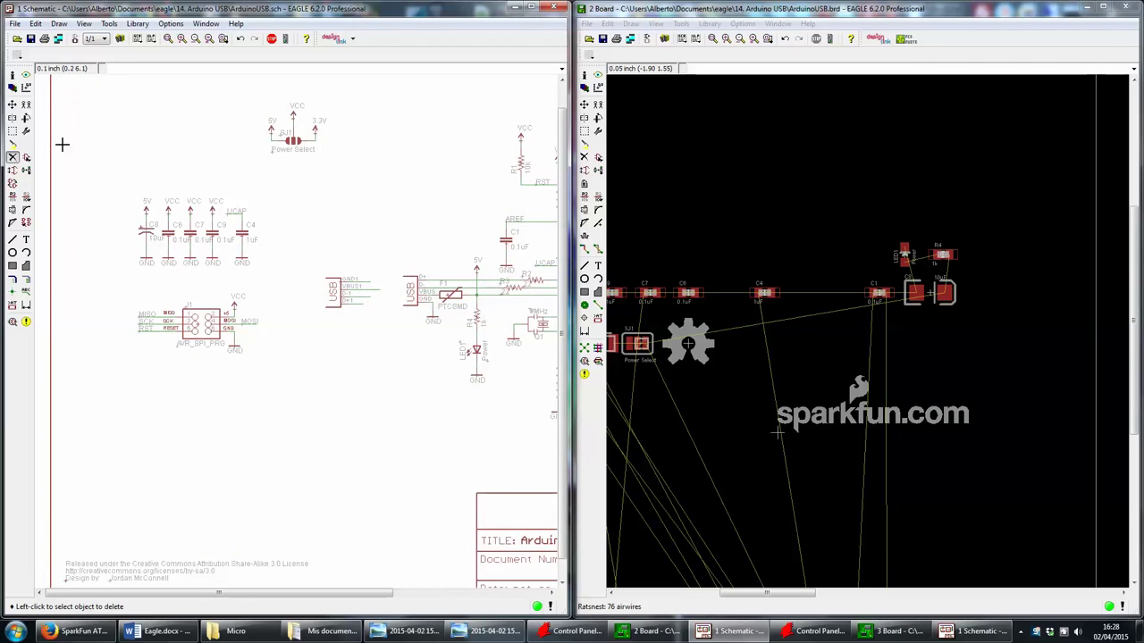
pyautogui.click(30, 38)
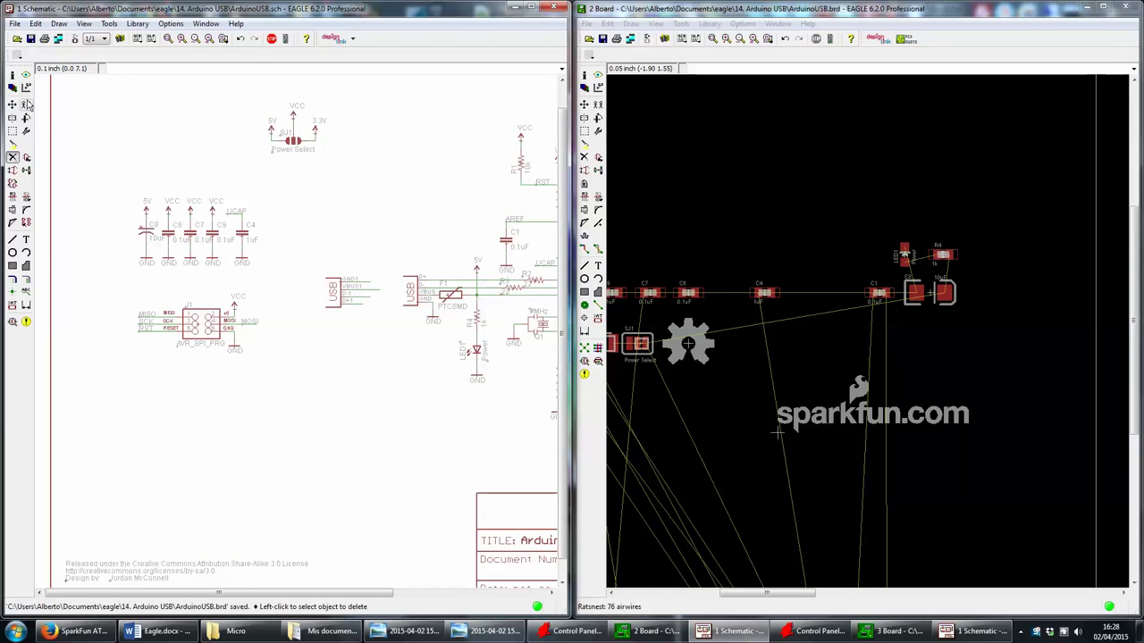
# Search the part library for *USB* parts, then close the ADD dialog
pyautogui.click(26, 158)
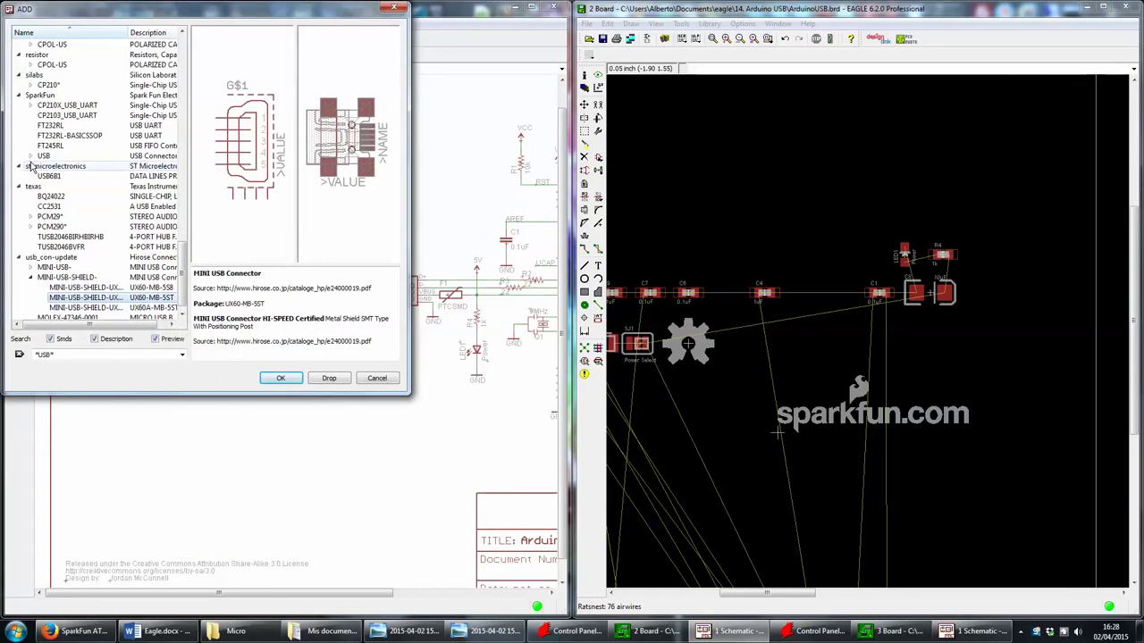
pyautogui.scroll(10, 111, 304)
pyautogui.doubleClick(44, 355)
pyautogui.click(19, 356)
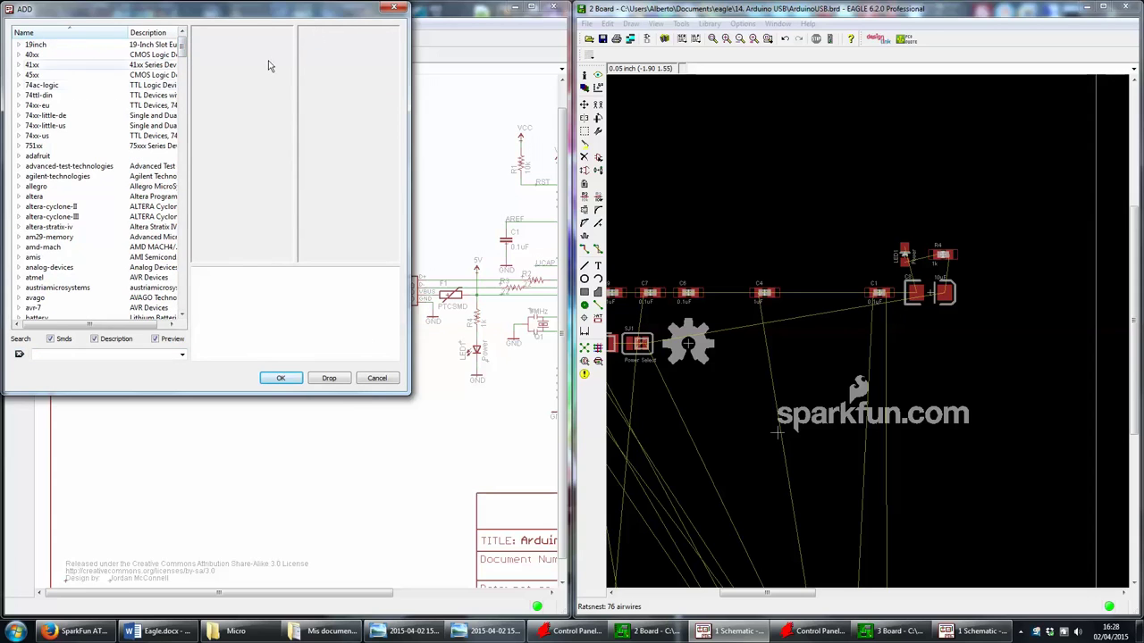
pyautogui.press('Escape')
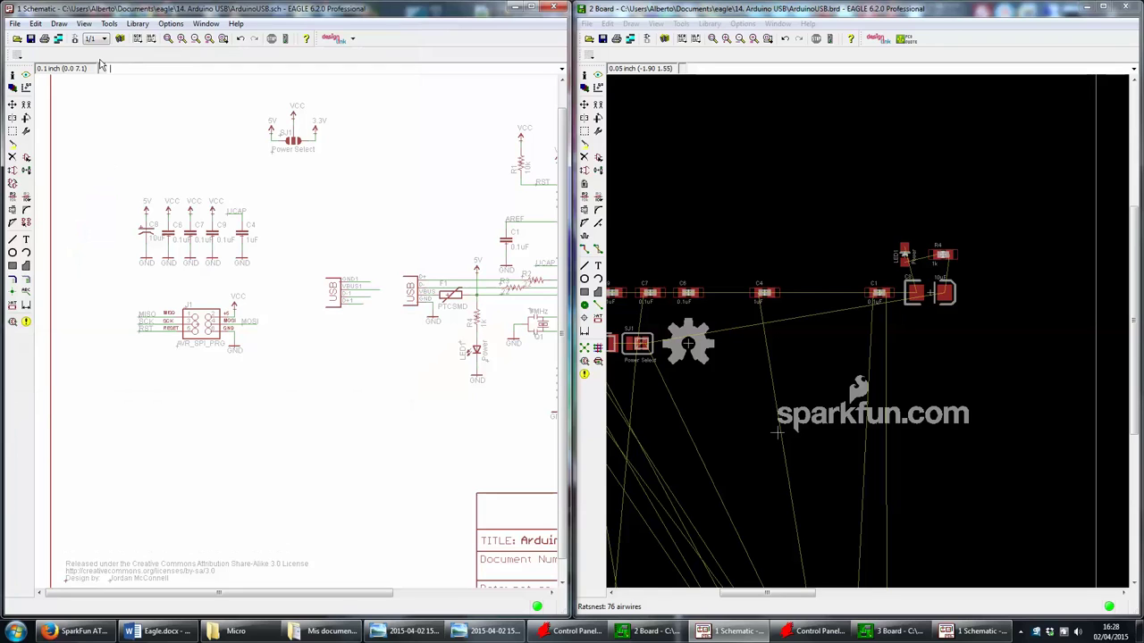
# Load the .giltesa.lbr library with USE and pick its 1X5_SMT part to add
pyautogui.write('use')
pyautogui.press('Return')
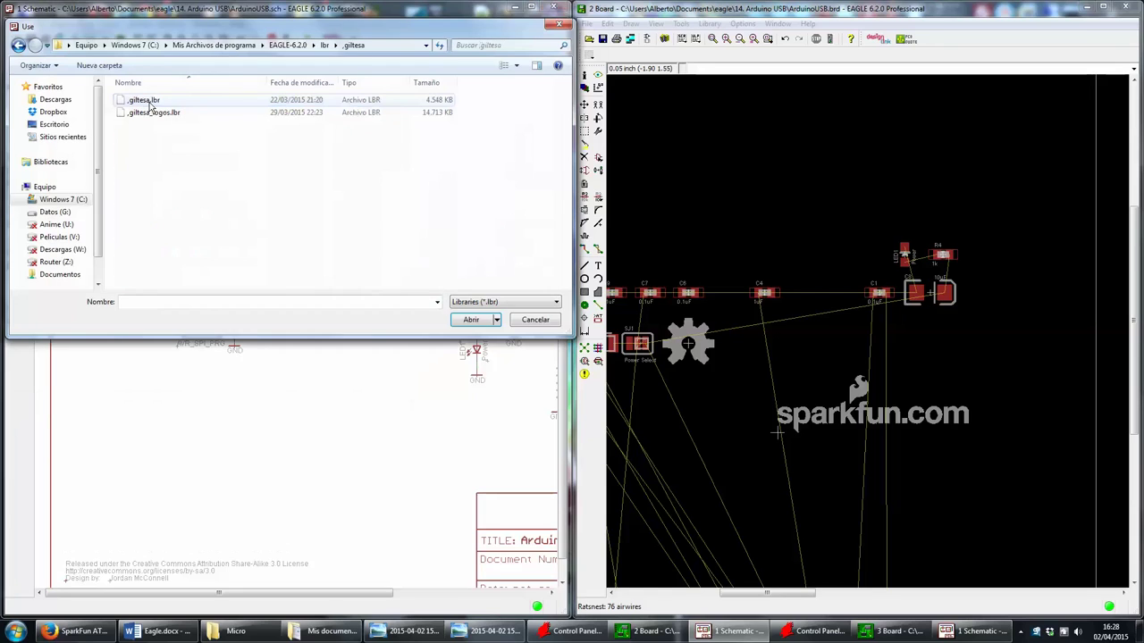
pyautogui.click(148, 105)
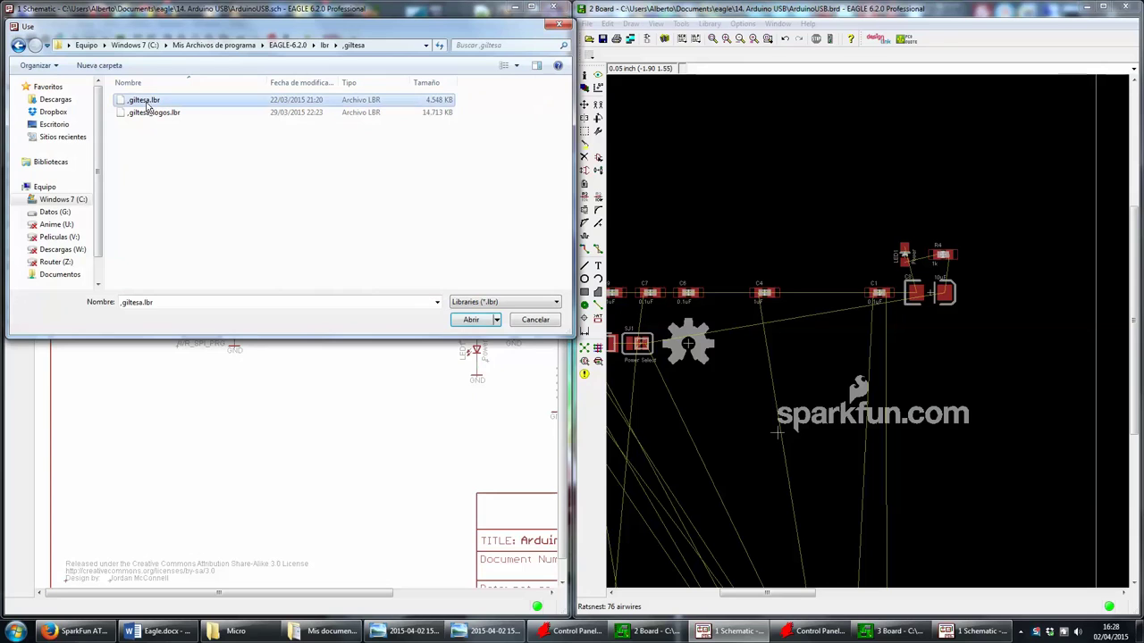
pyautogui.click(470, 321)
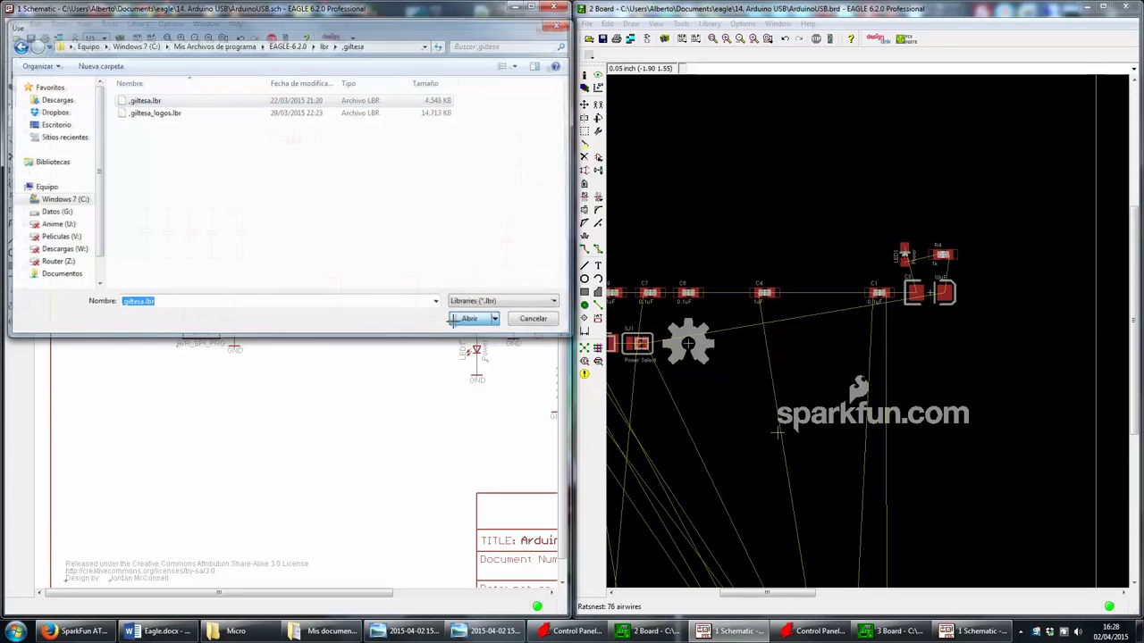
pyautogui.click(26, 158)
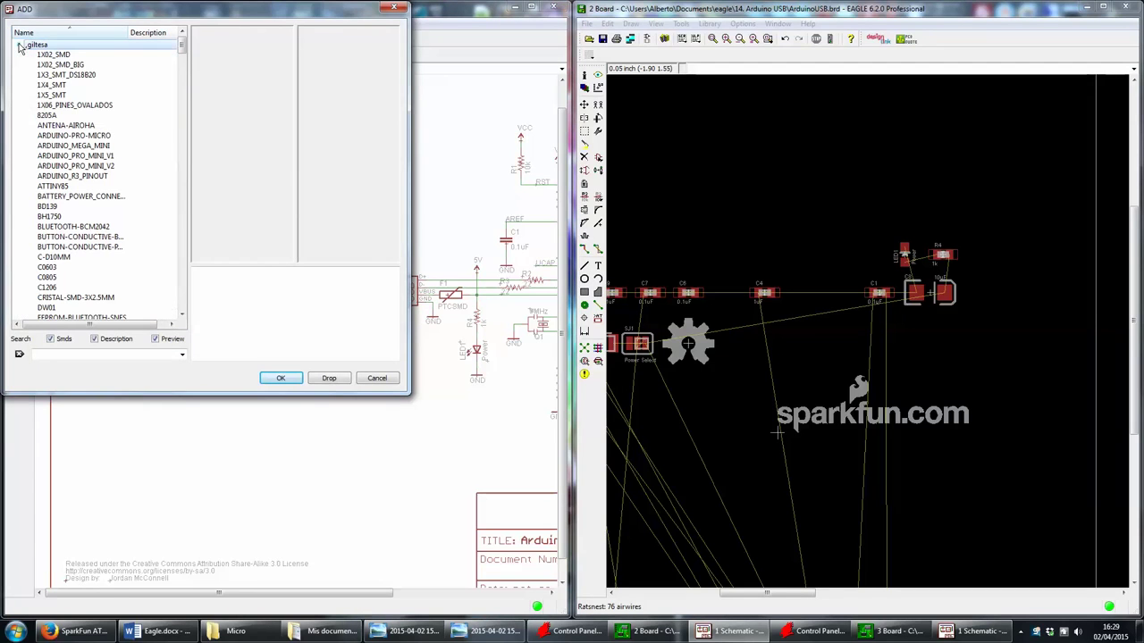
pyautogui.click(51, 95)
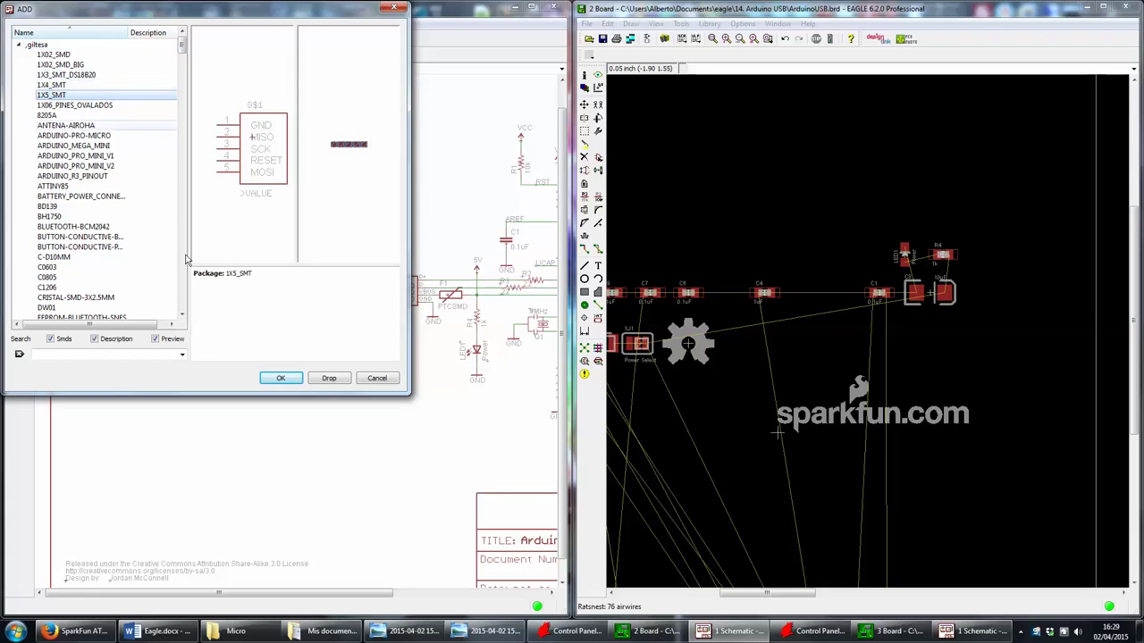
pyautogui.click(280, 380)
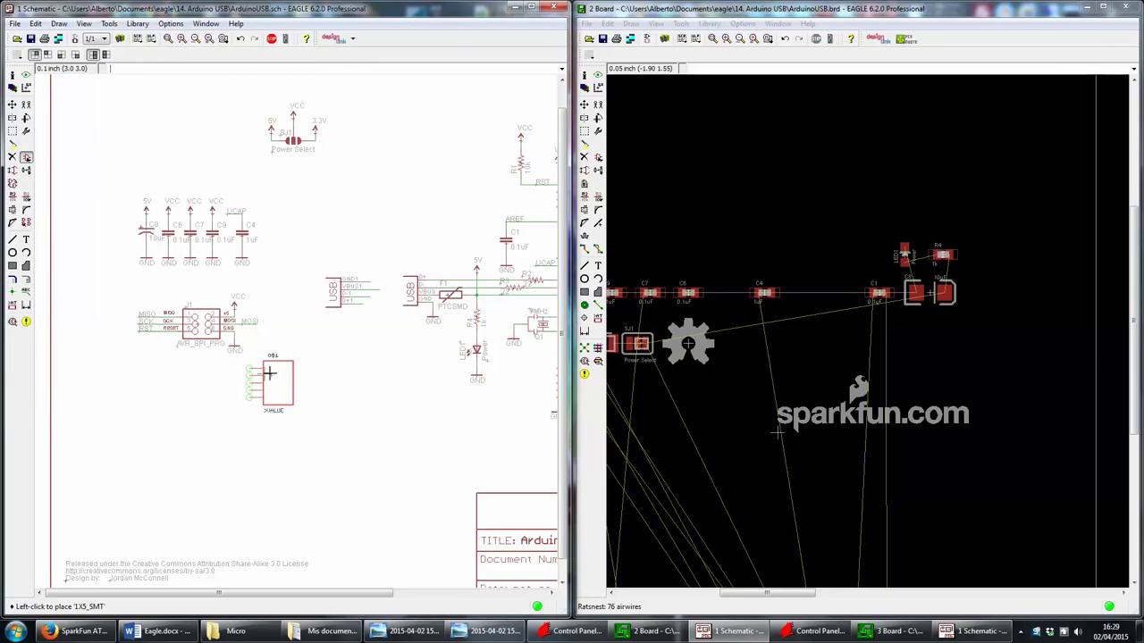
# Place 1X5_SMT as U$1 below the SPI header and move its board pads below J1
pyautogui.click(250, 402)
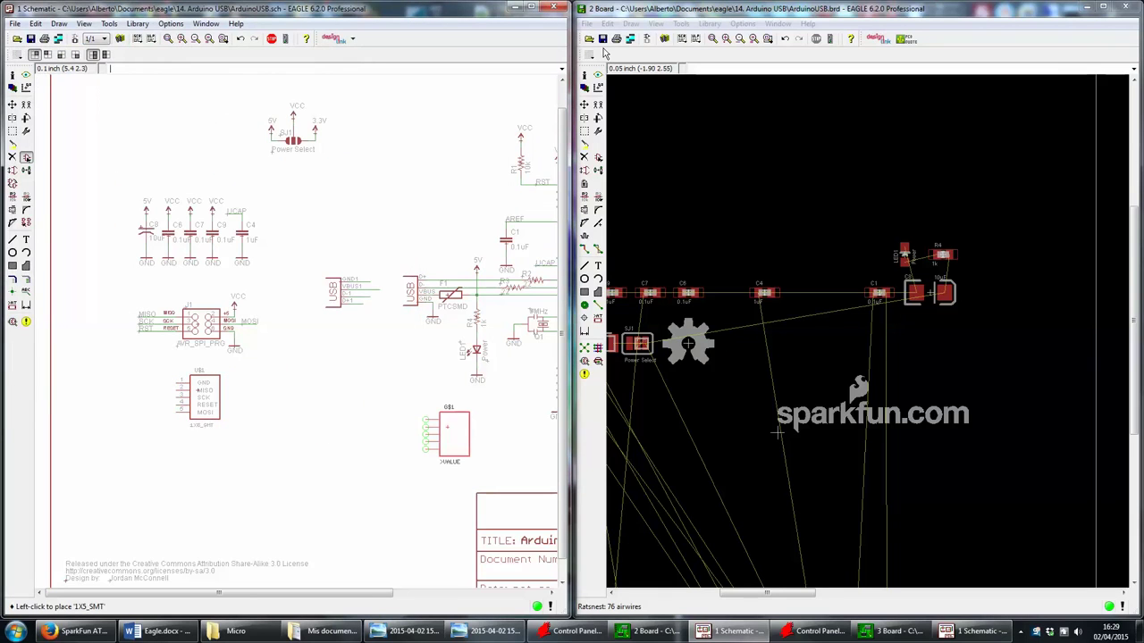
pyautogui.press('F7')
pyautogui.click(737, 13)
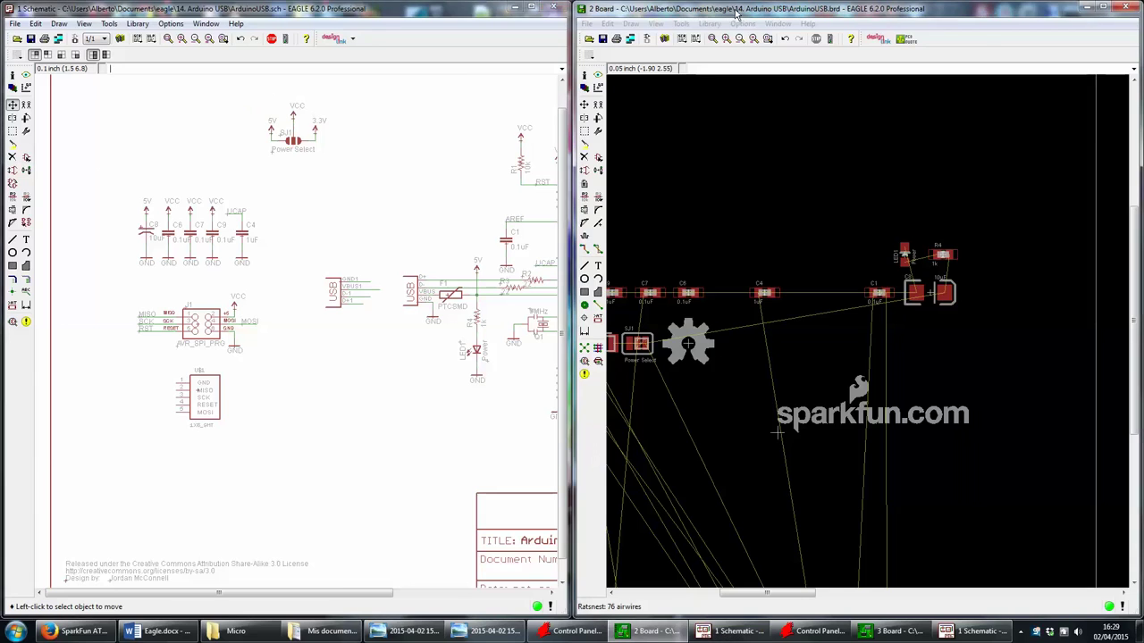
pyautogui.scroll(-8, 929, 344)
pyautogui.scroll(4, 795, 420)
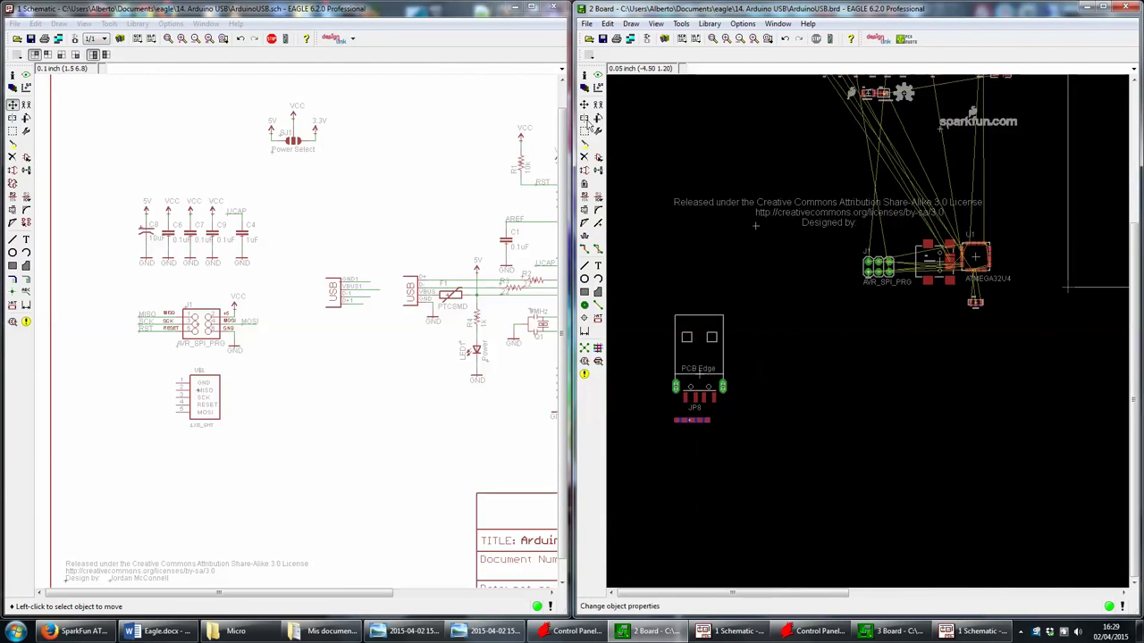
pyautogui.click(584, 104)
pyautogui.scroll(2, 694, 414)
pyautogui.click(692, 388)
pyautogui.scroll(-2, 707, 497)
pyautogui.scroll(4, 929, 304)
pyautogui.click(774, 376)
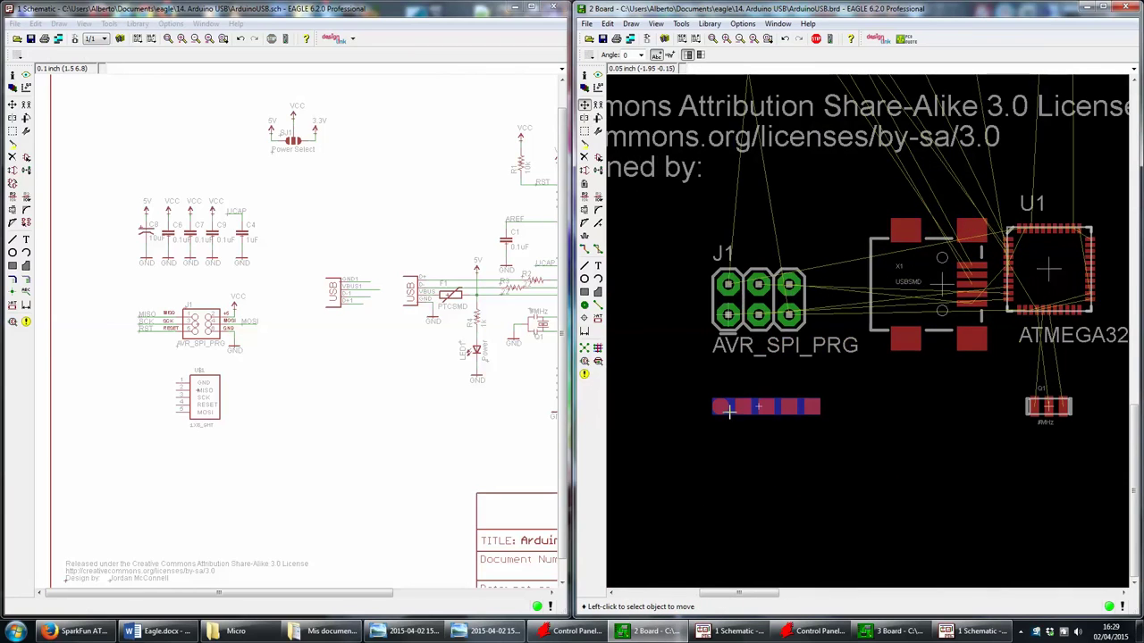
# Shift the U$1 pad row further left on the board
pyautogui.click(729, 411)
pyautogui.scroll(-3, 715, 393)
pyautogui.scroll(3, 998, 375)
pyautogui.scroll(3, 929, 376)
pyautogui.click(822, 364)
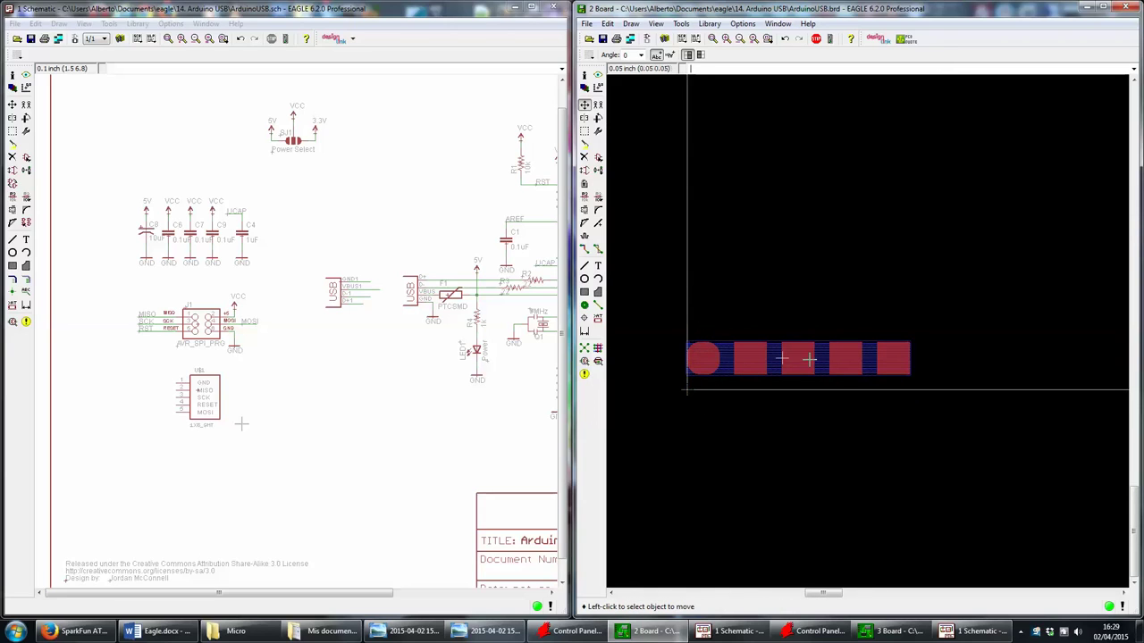
pyautogui.click(76, 631)
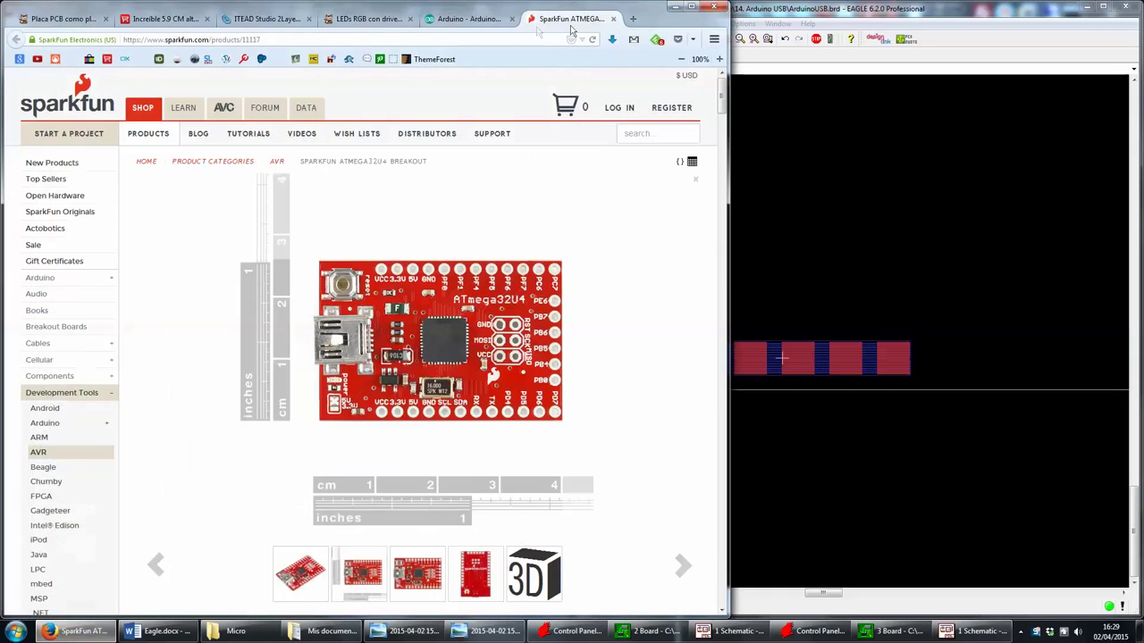
# Search the giltesa blog for 'pinzas smd' and open 'Mini pinzas SMD y faja de cables'
pyautogui.click(366, 19)
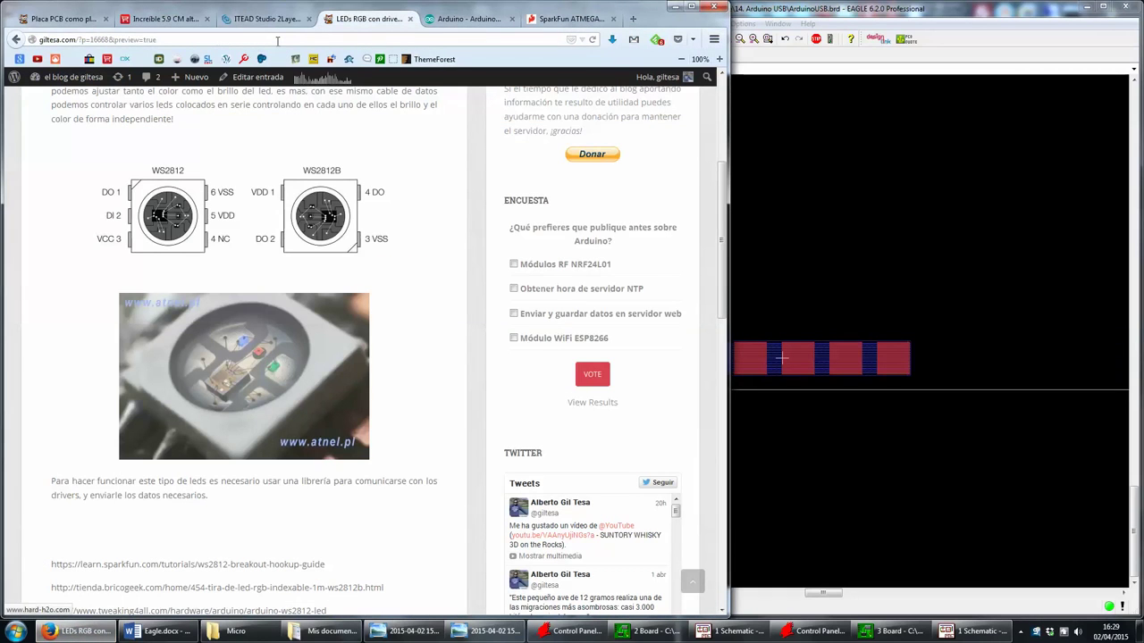
pyautogui.click(277, 40)
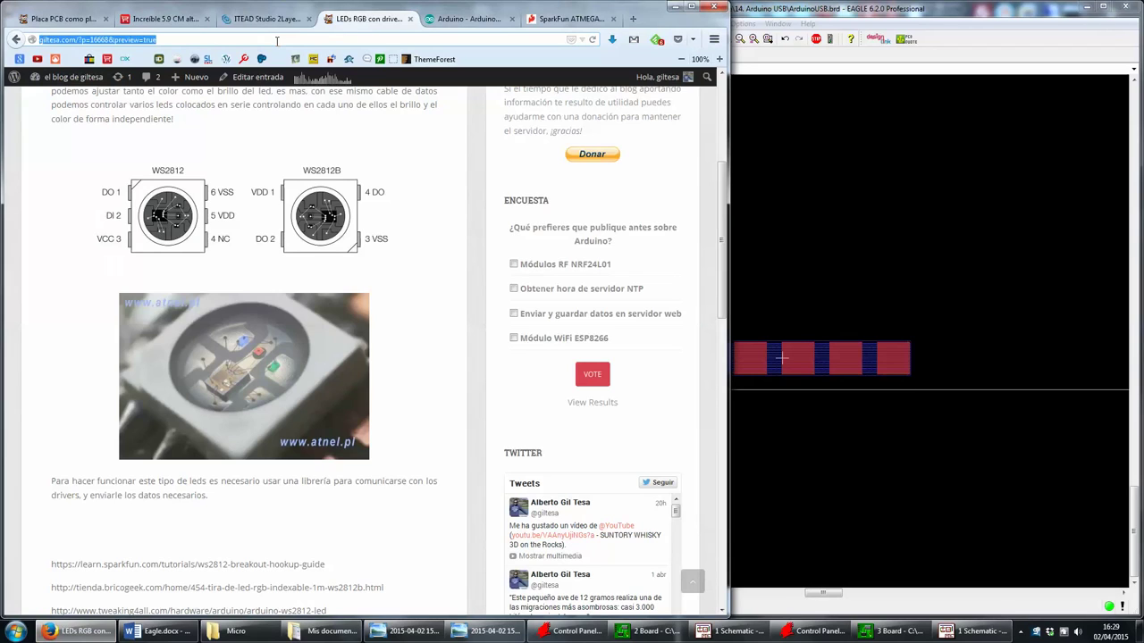
pyautogui.write('giltesa.com/?s=pinzas%20smd')
pyautogui.press('Return')
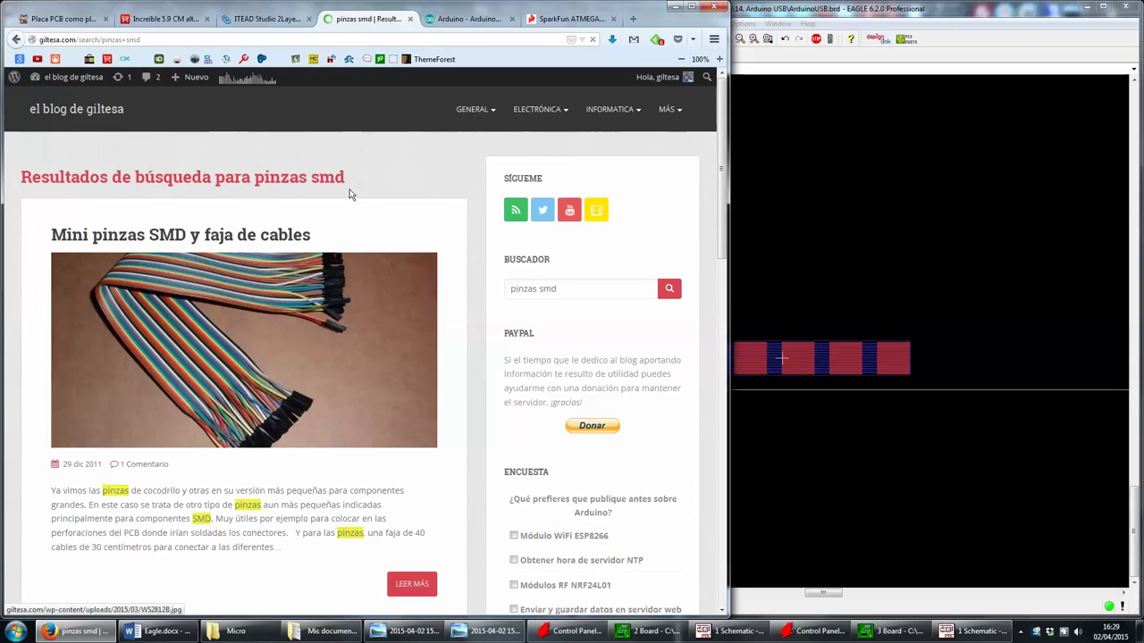
pyautogui.scroll(-5, 353, 195)
pyautogui.scroll(5, 340, 195)
pyautogui.click(159, 238)
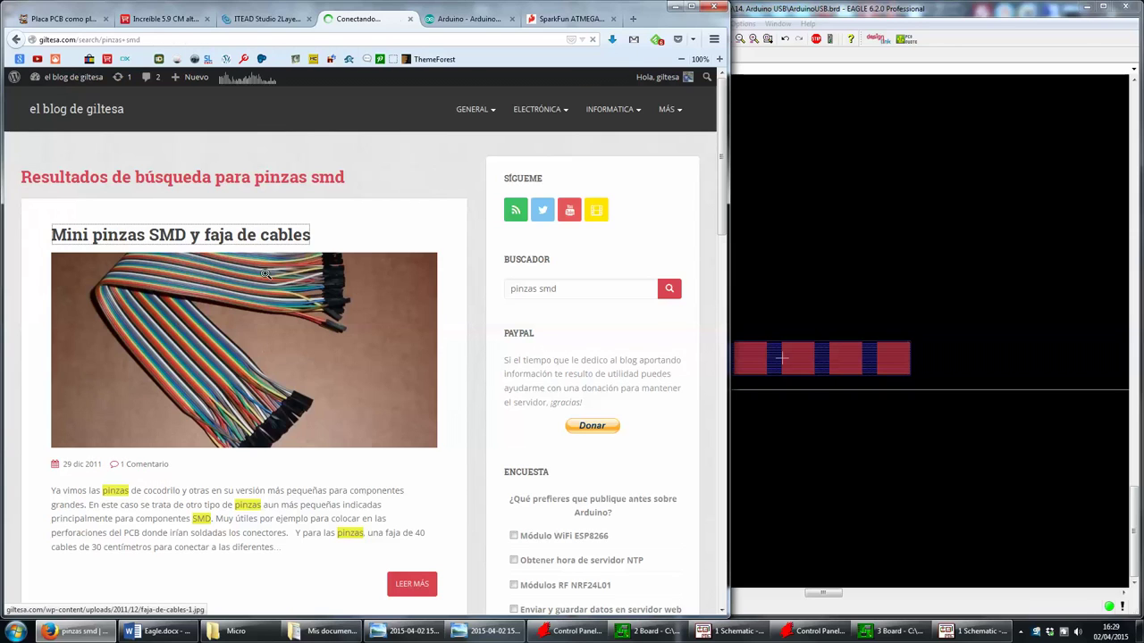
# Enlarge the post's photos and step through them, then return to the EAGLE board
pyautogui.scroll(-4, 116, 209)
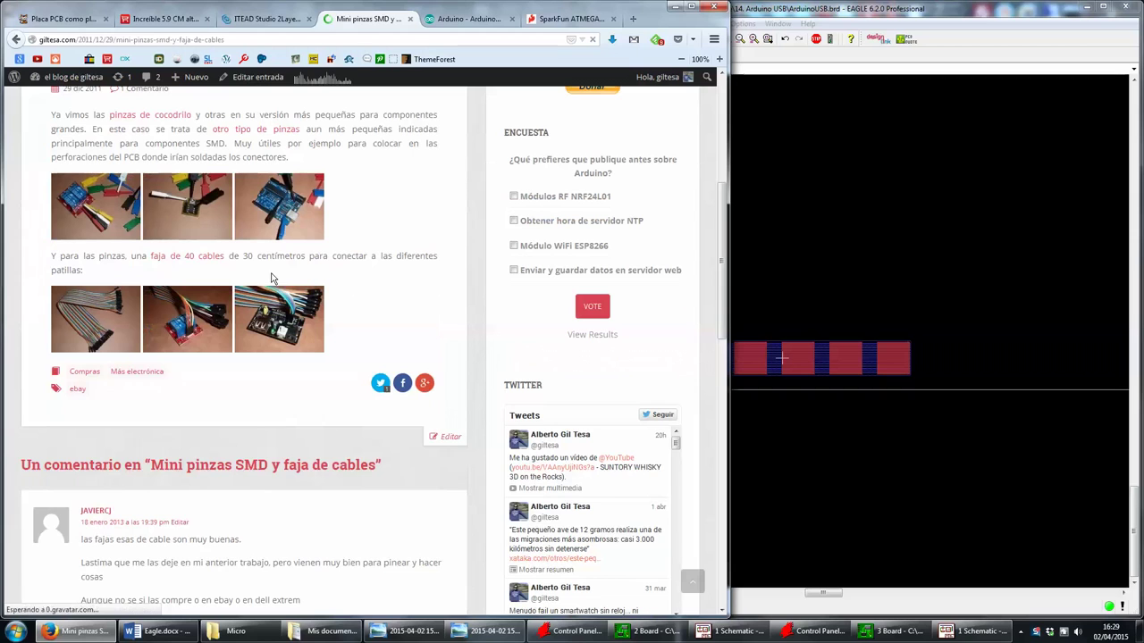
pyautogui.click(116, 209)
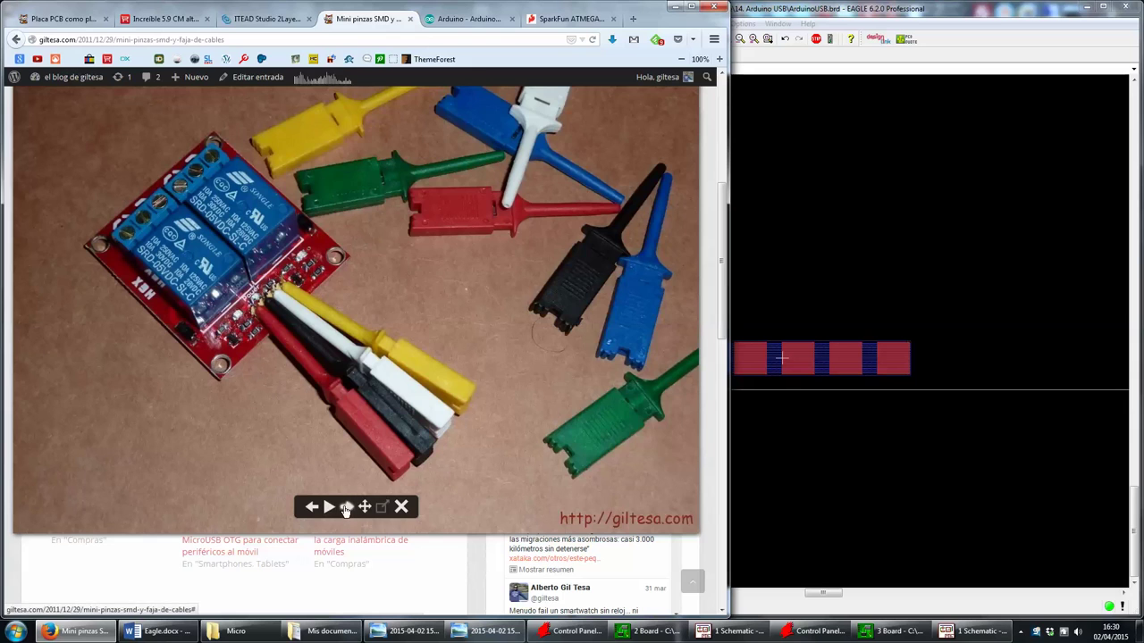
pyautogui.click(345, 508)
pyautogui.click(346, 508)
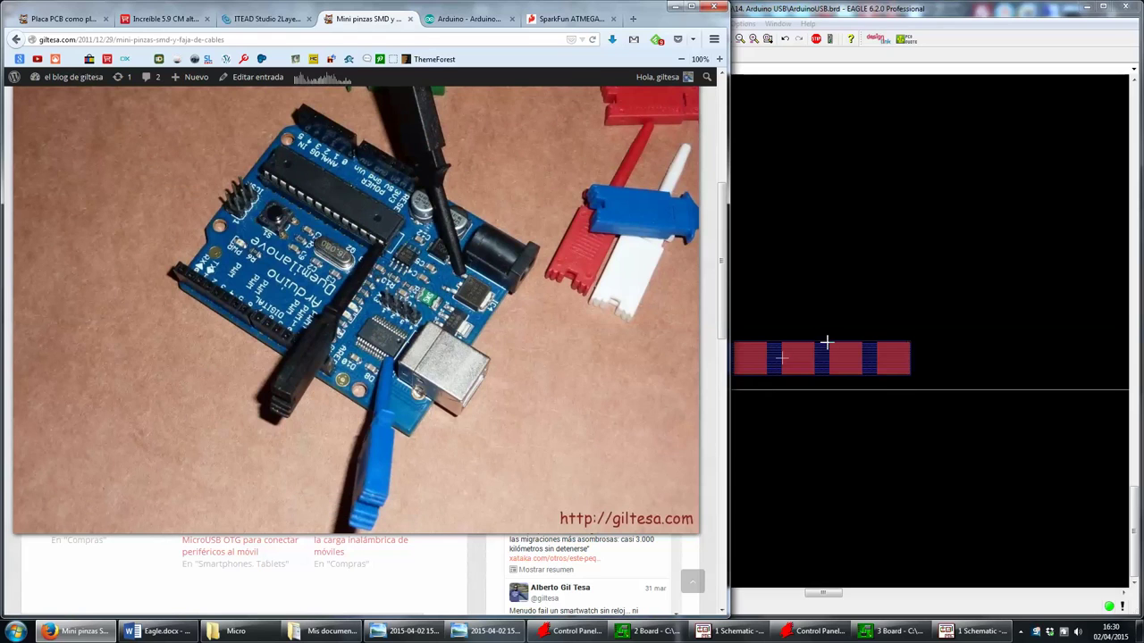
pyautogui.click(830, 259)
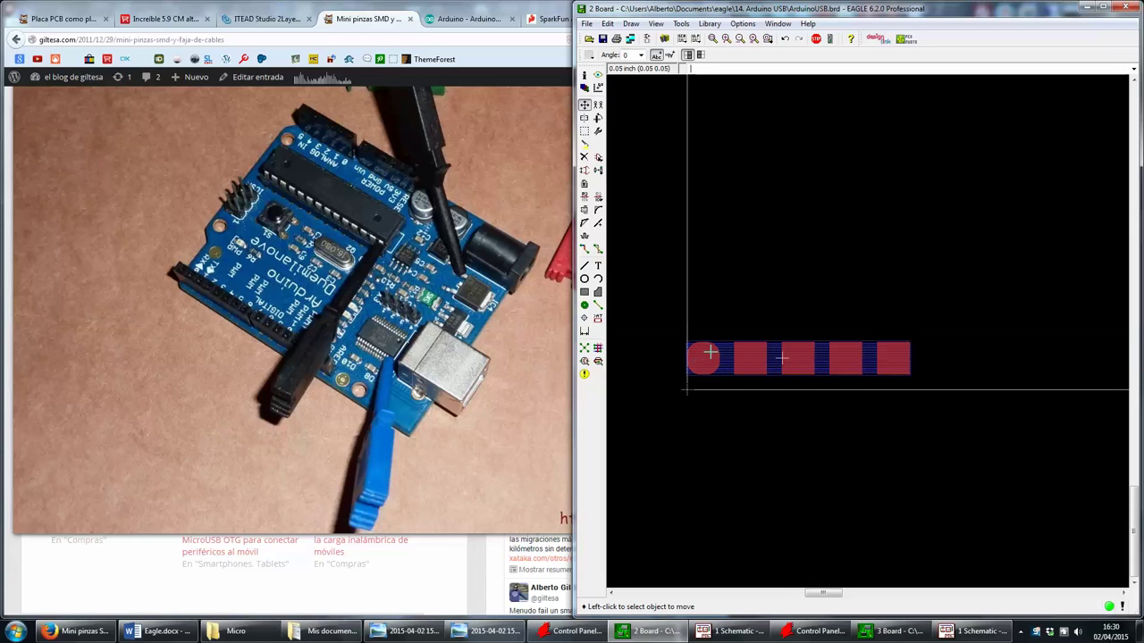
# Zoom the board onto the pads and minimize Firefox to reveal the schematic window
pyautogui.scroll(2, 768, 366)
pyautogui.scroll(1, 779, 317)
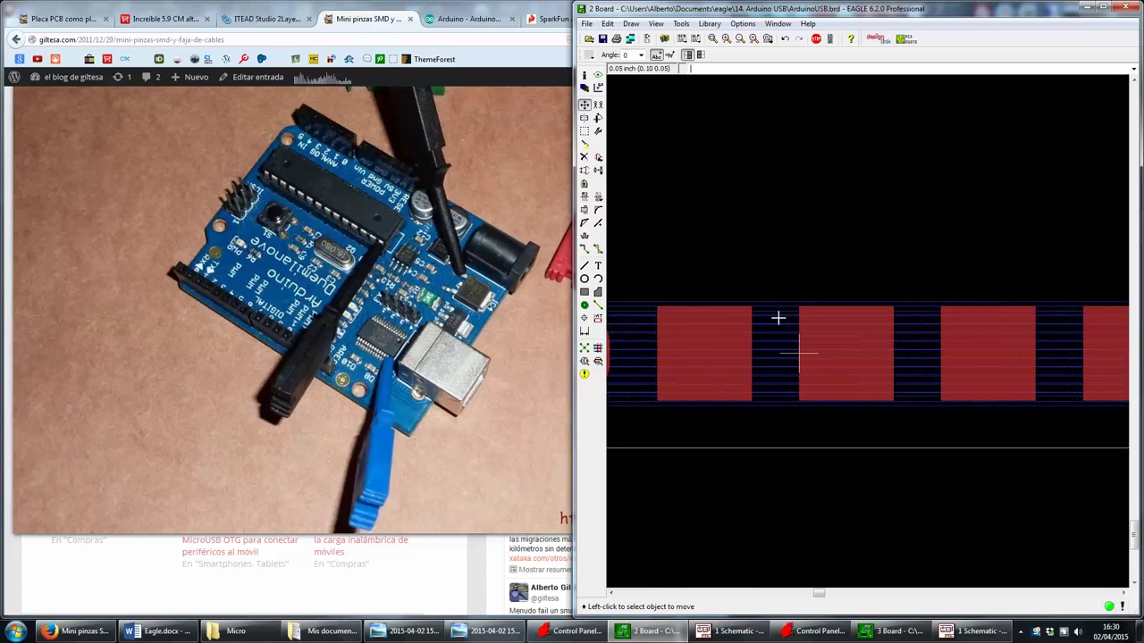
pyautogui.scroll(-1, 916, 445)
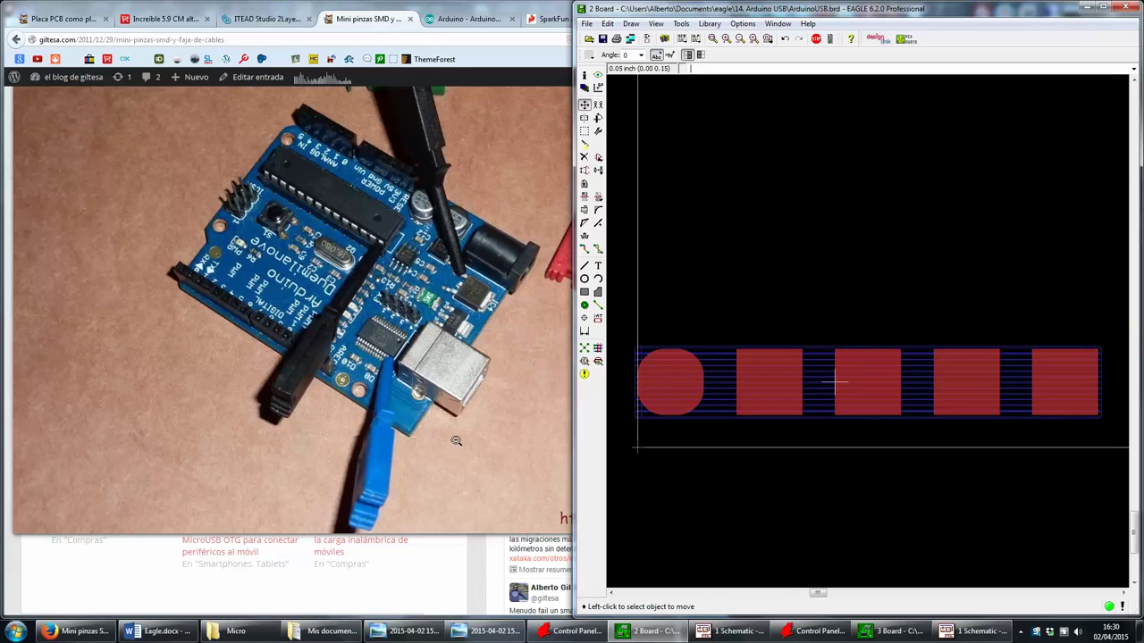
pyautogui.click(110, 579)
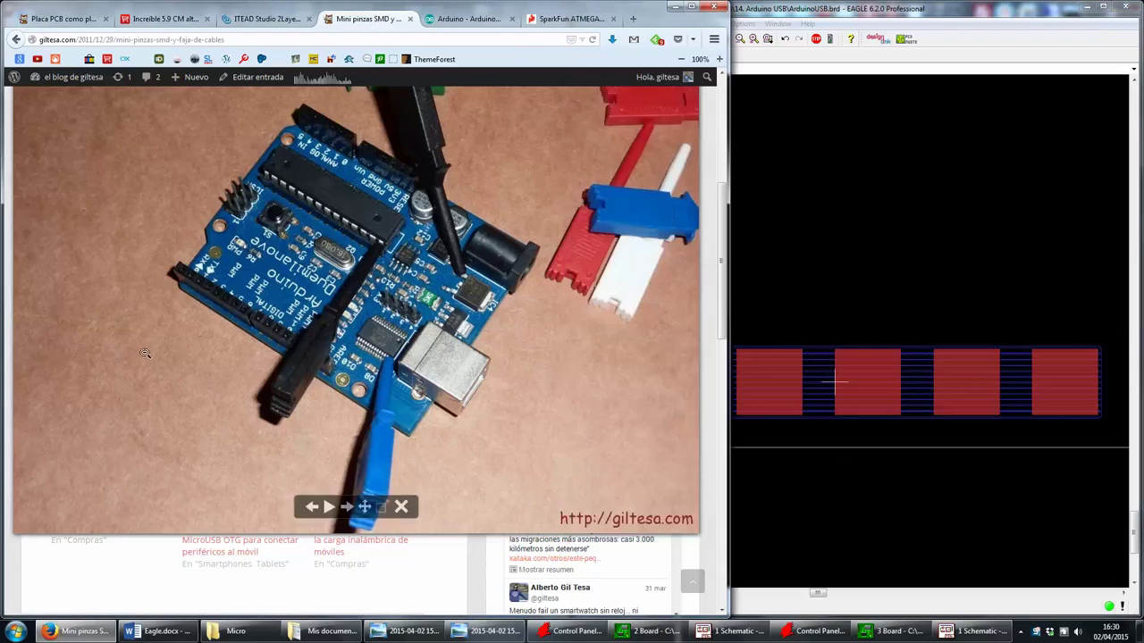
pyautogui.click(690, 6)
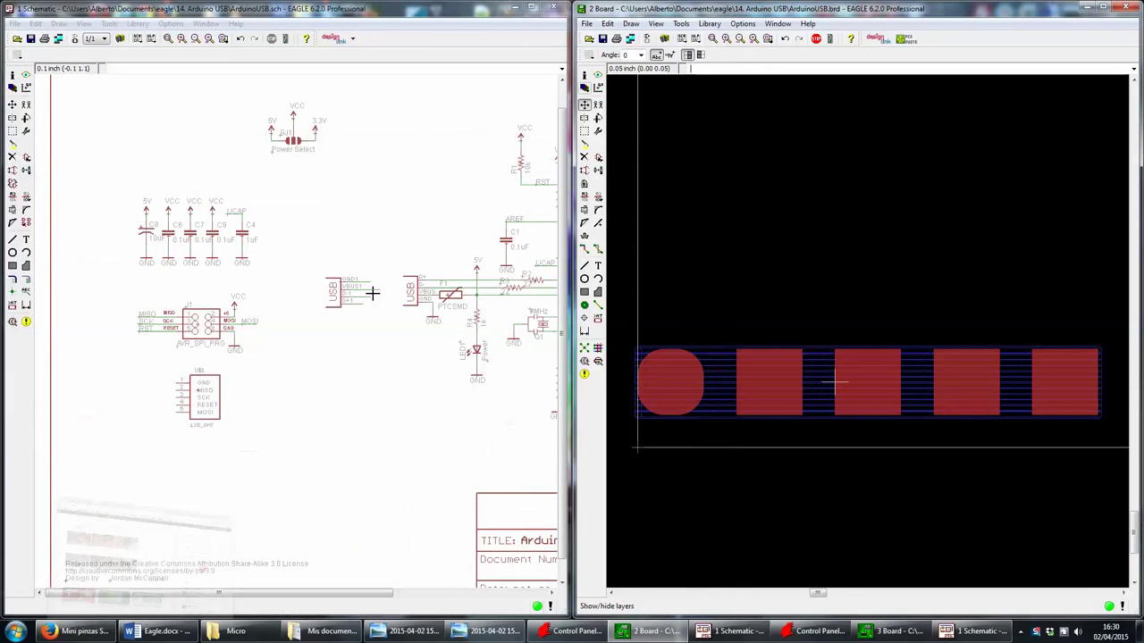
# Try short named net wires on U$1 pins 1 and 2, then undo them
pyautogui.scroll(4, 232, 370)
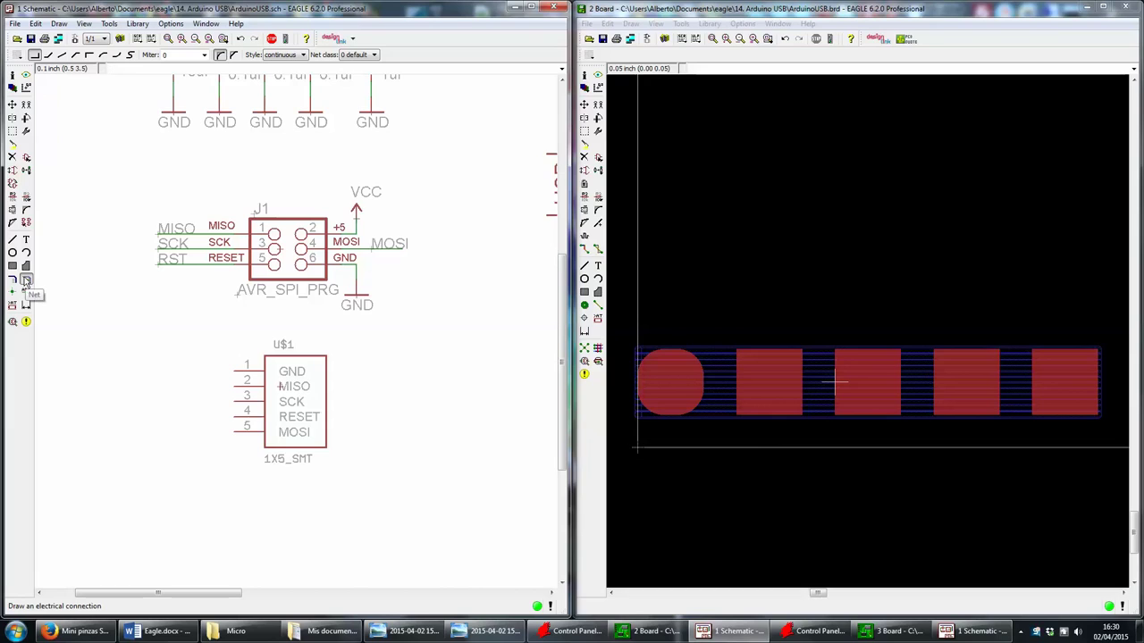
pyautogui.click(26, 280)
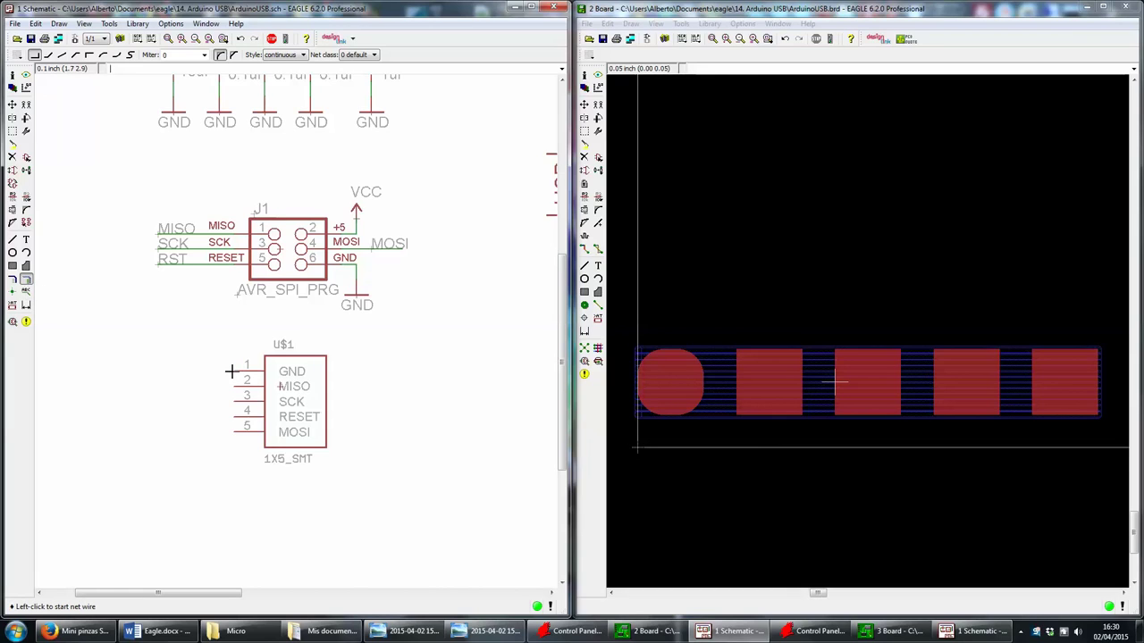
pyautogui.click(232, 370)
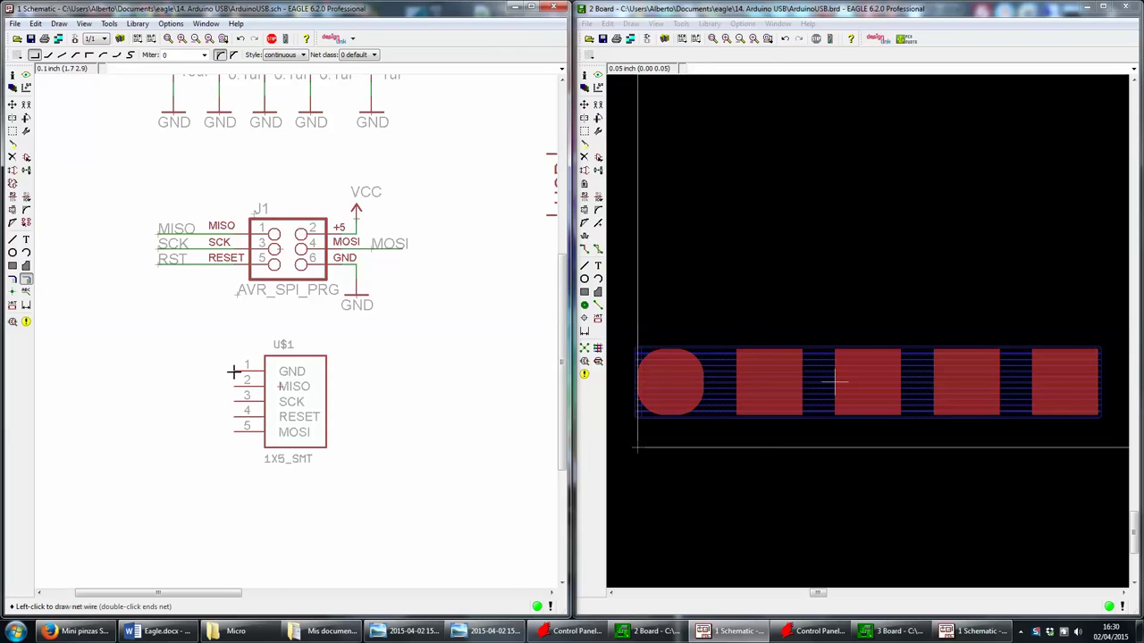
pyautogui.doubleClick(188, 370)
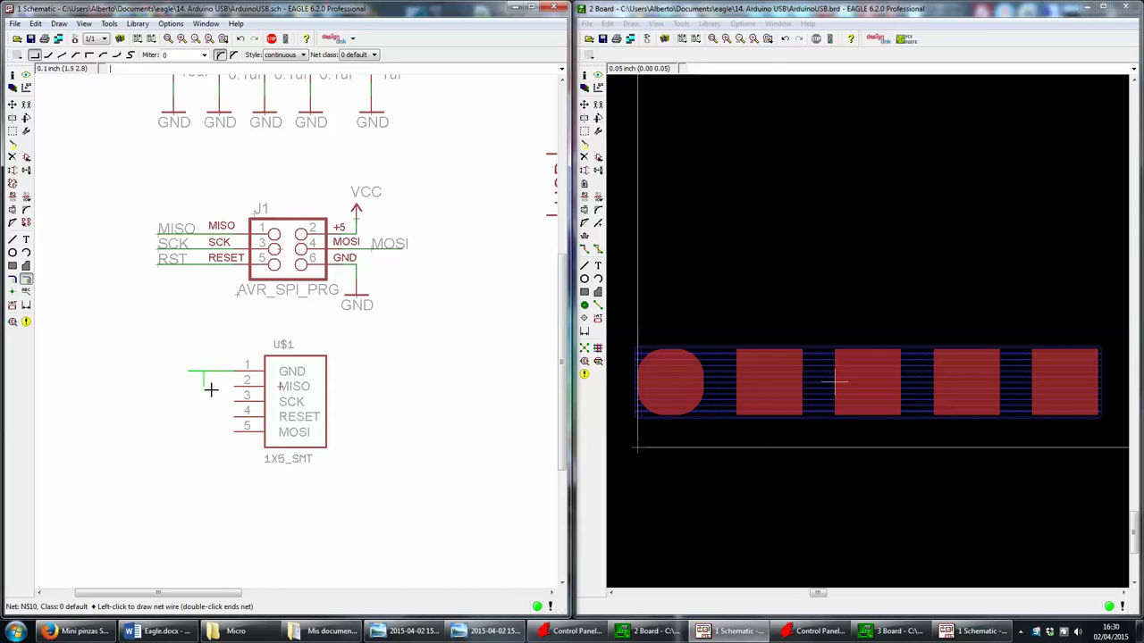
pyautogui.click(232, 385)
pyautogui.doubleClick(186, 385)
pyautogui.click(12, 197)
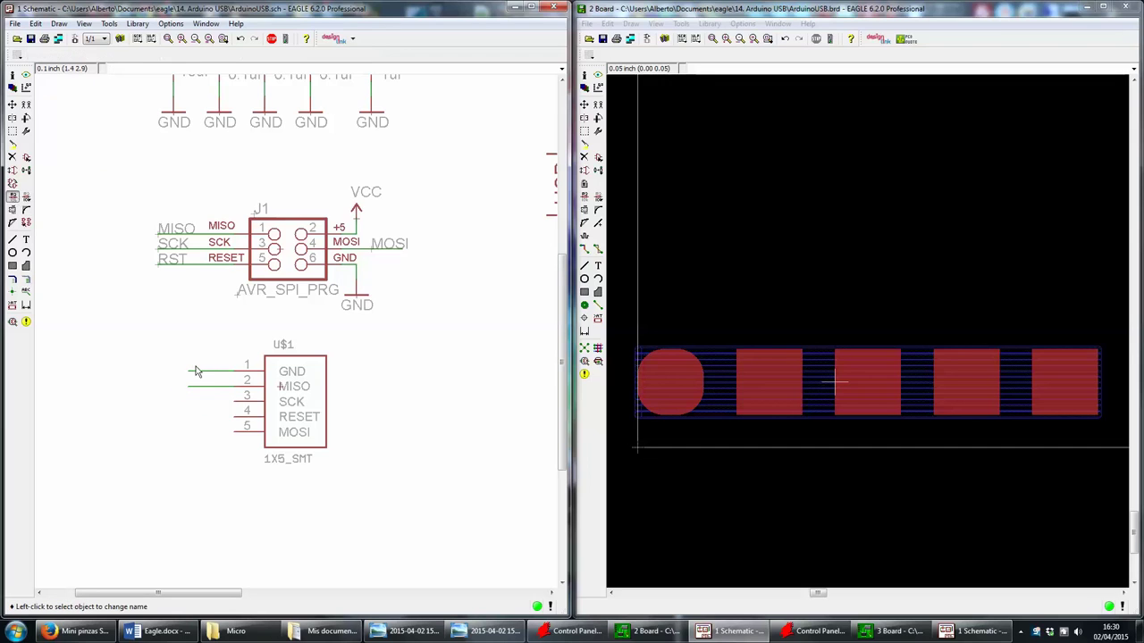
pyautogui.click(198, 370)
pyautogui.press('Return')
pyautogui.click(199, 385)
pyautogui.click(267, 395)
pyautogui.hotkey('ctrl', 'z')
pyautogui.hotkey('ctrl', 'z')
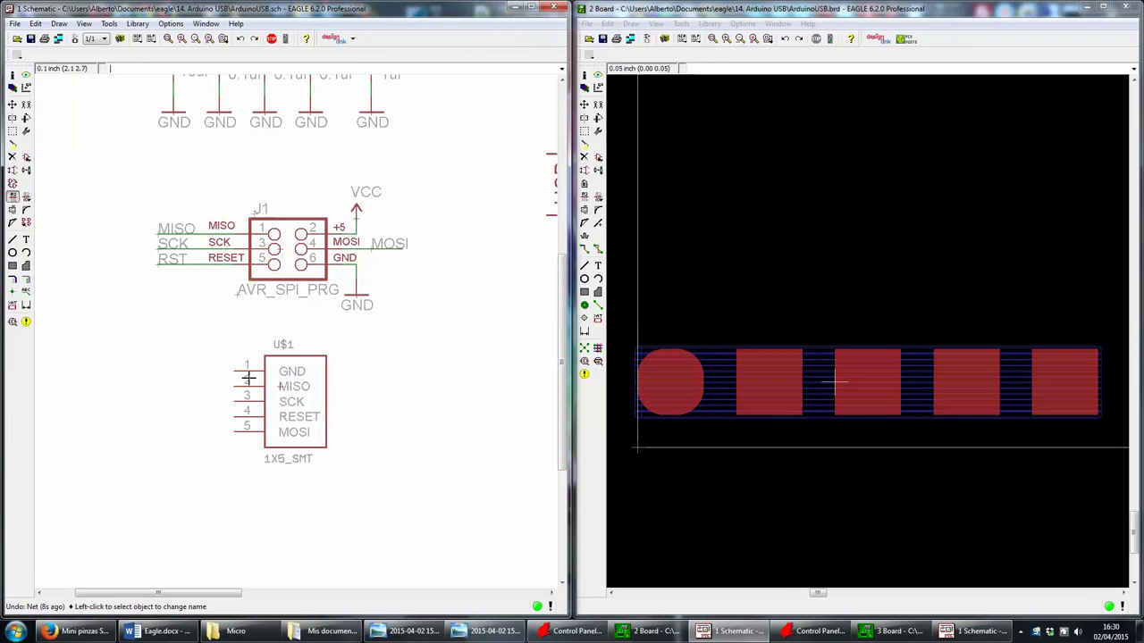
# Wire J1's RST net to U$1 pin 4 and its SCK net to pin 3
pyautogui.click(26, 280)
pyautogui.scroll(1, 169, 315)
pyautogui.click(156, 255)
pyautogui.click(115, 348)
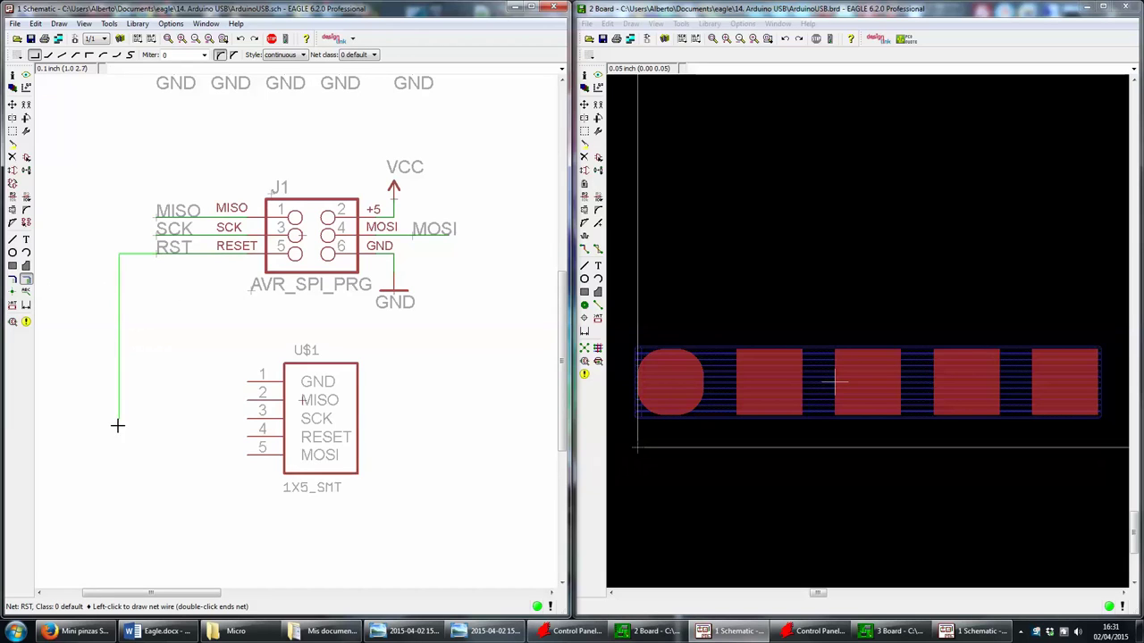
pyautogui.click(252, 447)
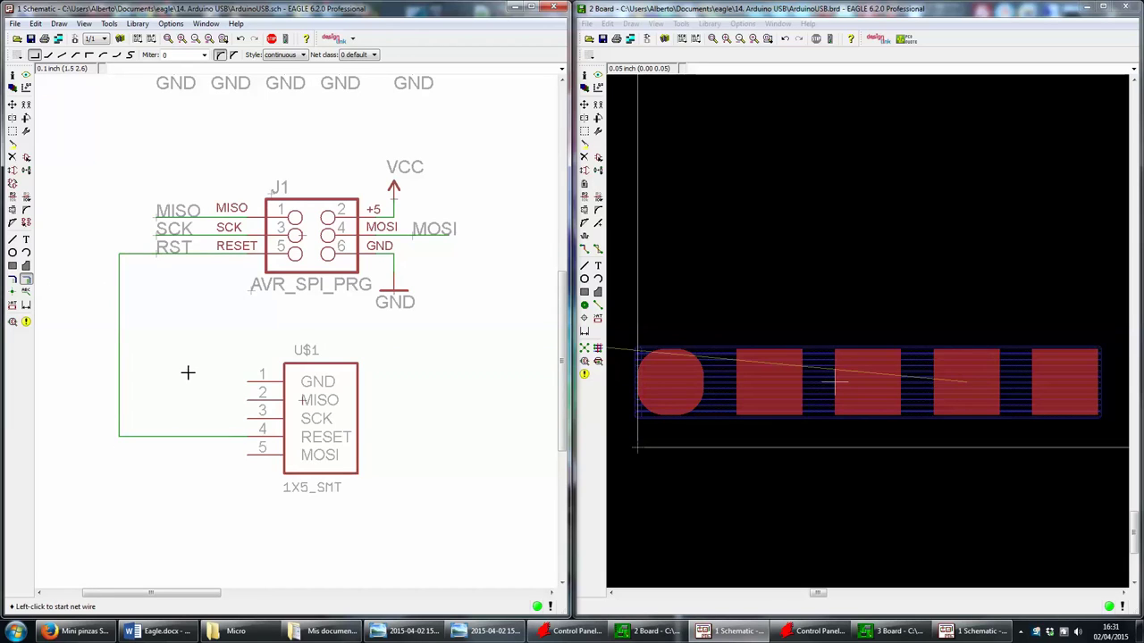
pyautogui.click(155, 234)
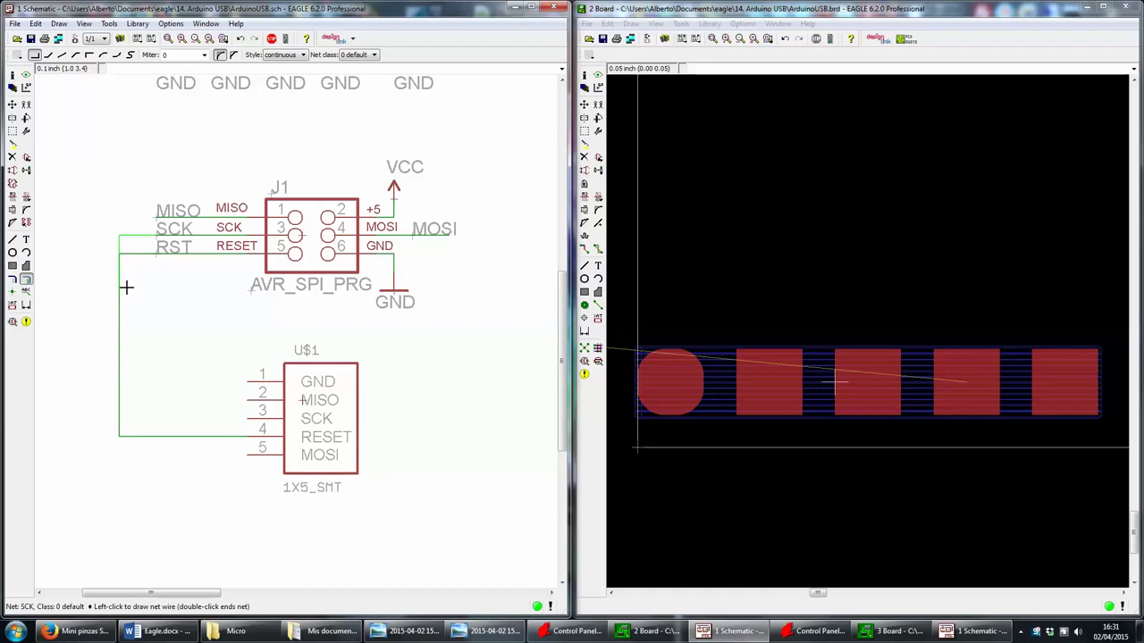
pyautogui.click(83, 417)
pyautogui.click(252, 417)
# Wire J1's MISO net to U$1 pin 2 and MOSI to pin 5, plus a stub on pin 1
pyautogui.click(159, 215)
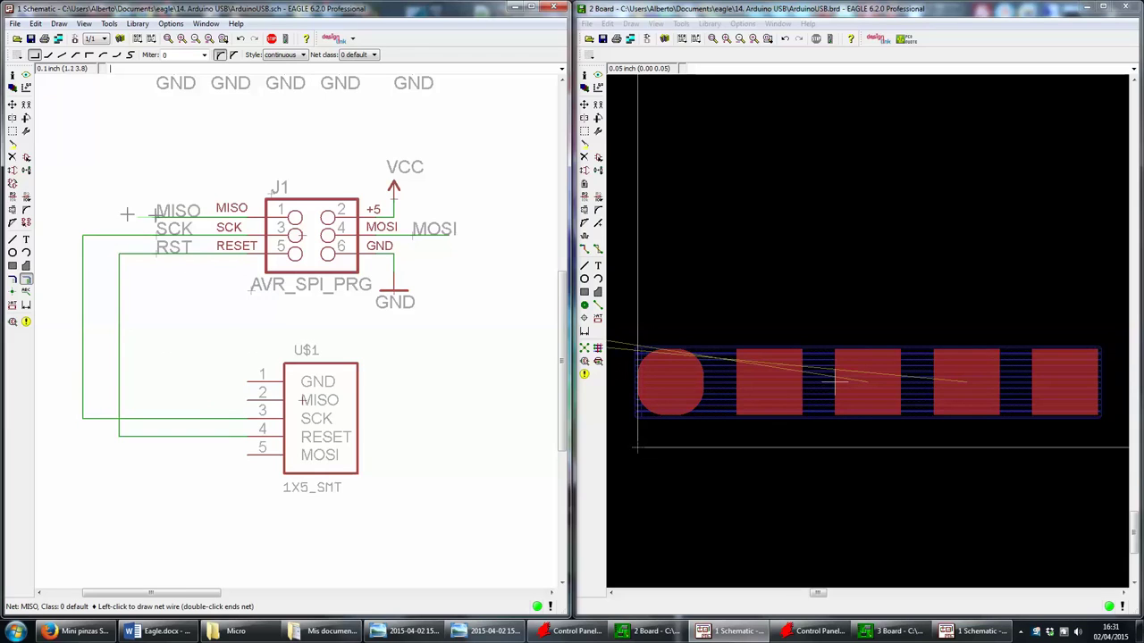
pyautogui.click(100, 217)
pyautogui.click(100, 400)
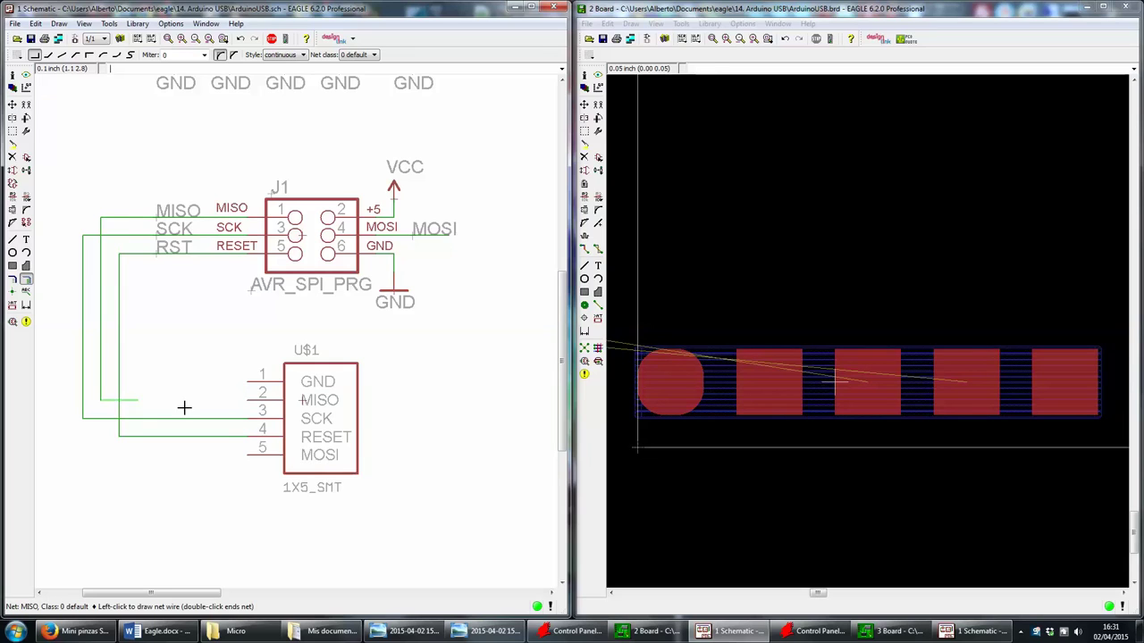
pyautogui.click(249, 400)
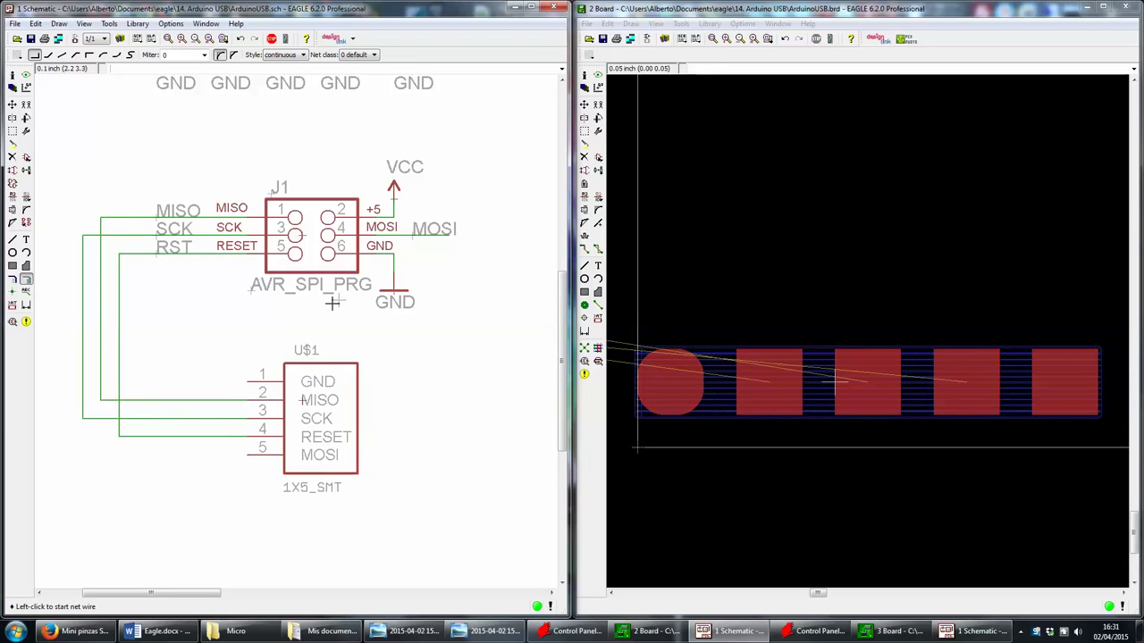
pyautogui.click(449, 235)
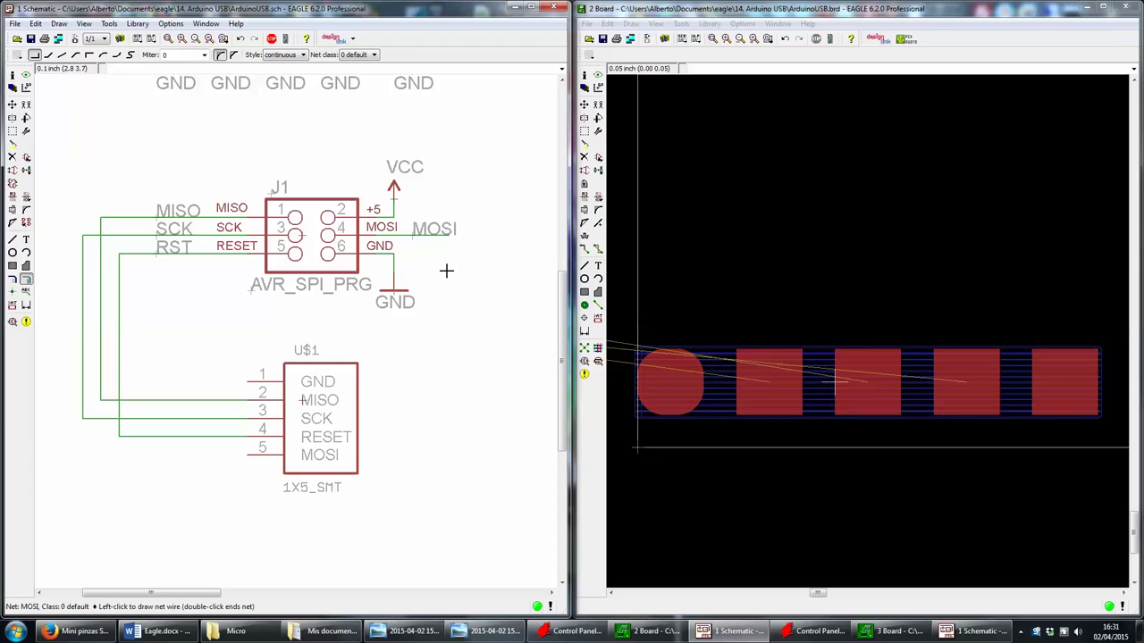
pyautogui.click(412, 527)
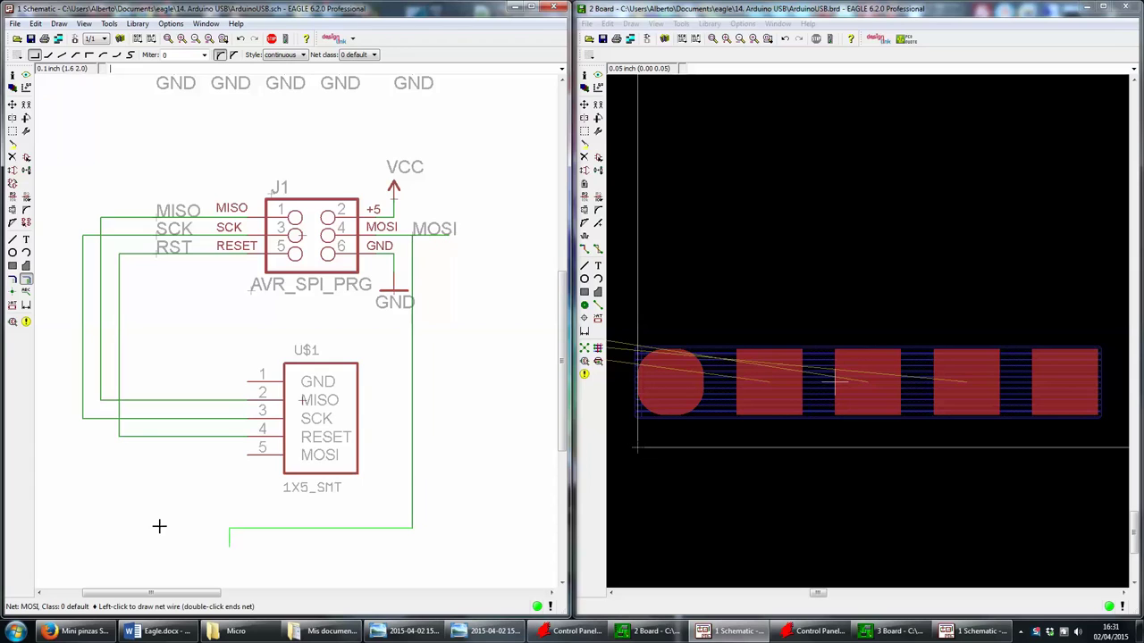
pyautogui.click(136, 455)
pyautogui.click(250, 456)
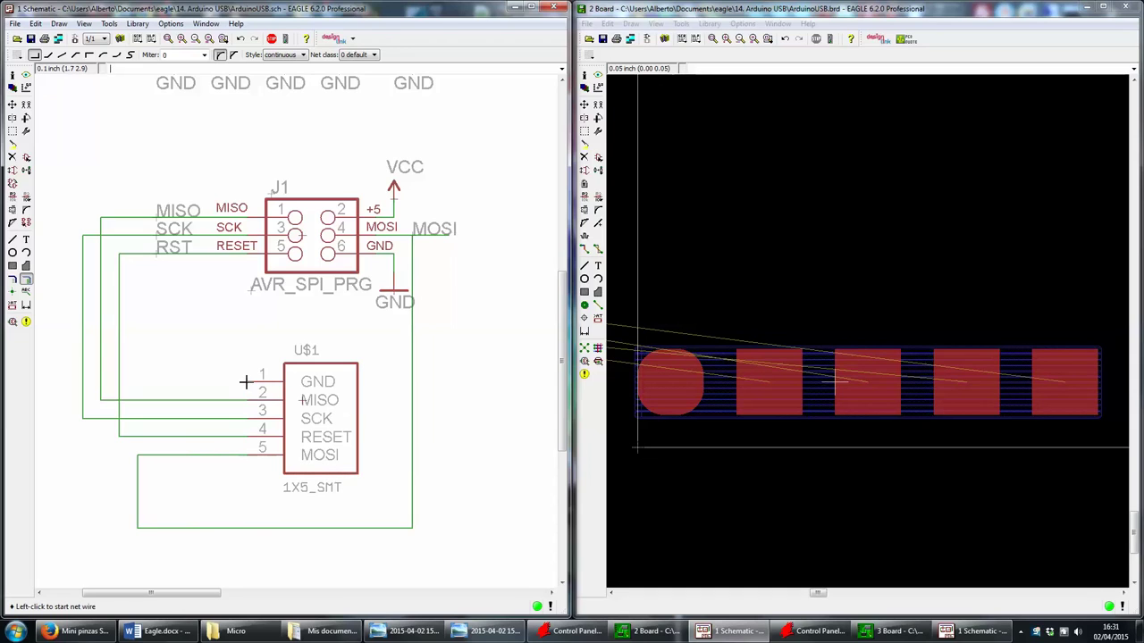
pyautogui.click(192, 382)
pyautogui.click(250, 381)
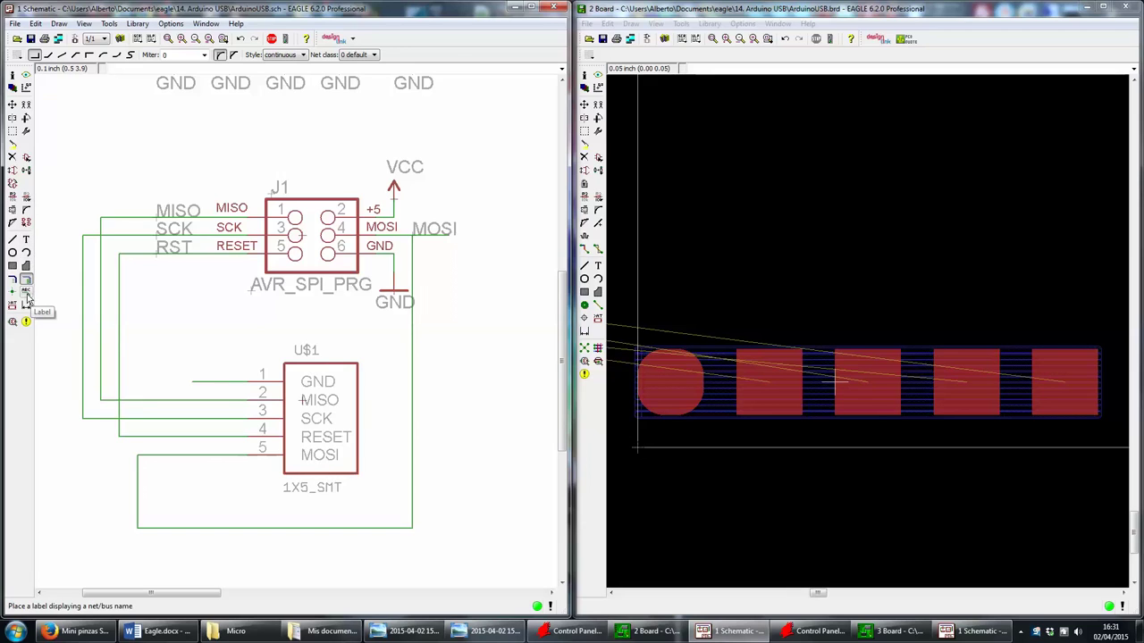
# Label U$1's pin 1–5 stubs N$10, MISO, SCK, RST and MOSI
pyautogui.click(26, 291)
pyautogui.click(194, 381)
pyautogui.click(194, 381)
pyautogui.click(192, 399)
pyautogui.click(192, 400)
pyautogui.click(192, 417)
pyautogui.click(192, 418)
pyautogui.click(192, 436)
pyautogui.click(192, 435)
pyautogui.click(192, 454)
pyautogui.click(194, 454)
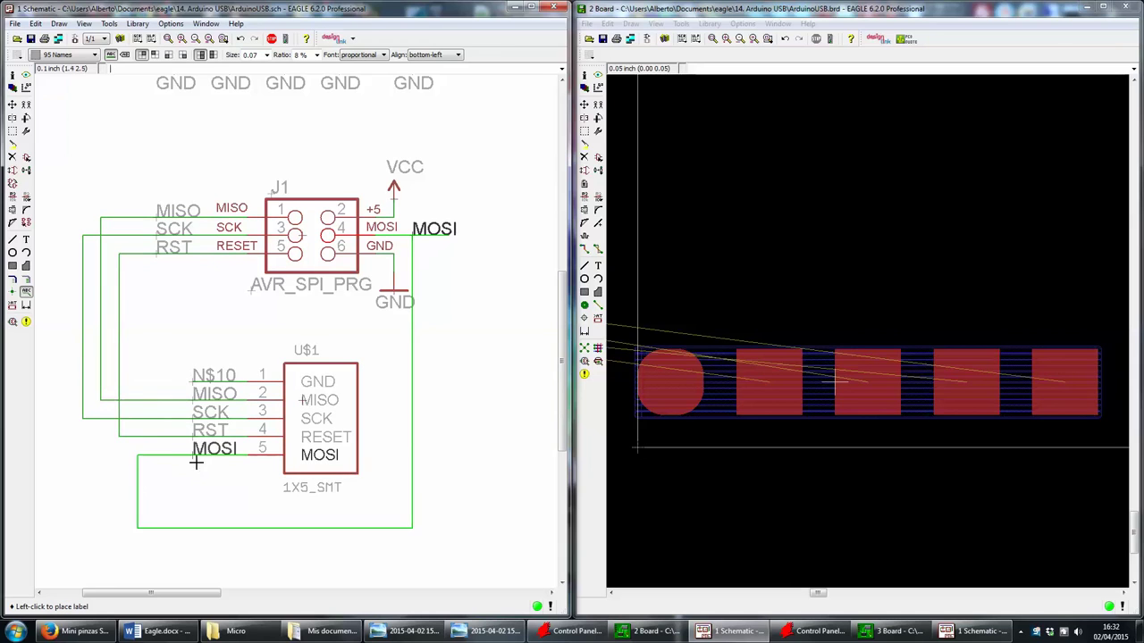
# Delete the J1 AVR_SPI_PRG header, the VCC symbol and the long MOSI wires
pyautogui.click(13, 157)
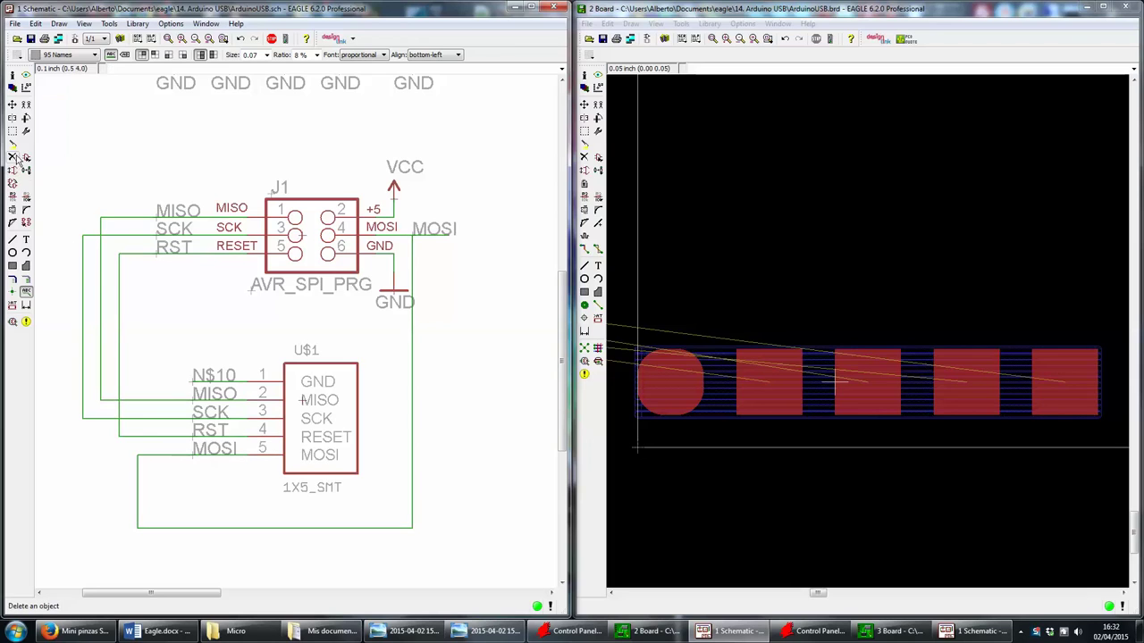
pyautogui.click(324, 234)
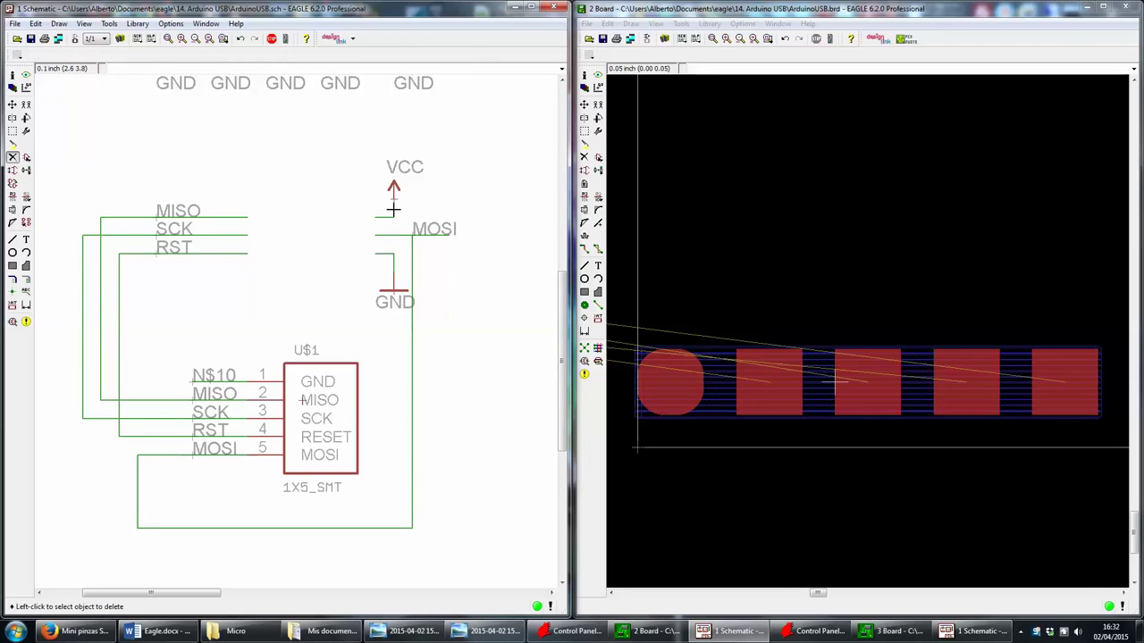
pyautogui.click(391, 189)
pyautogui.click(383, 225)
pyautogui.click(145, 483)
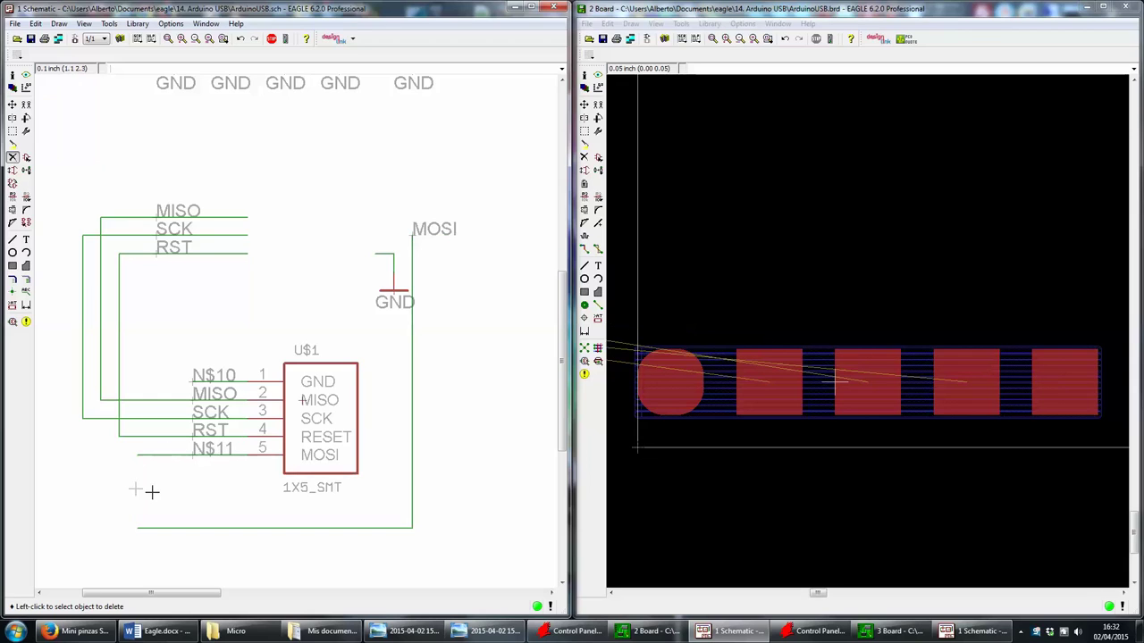
pyautogui.hotkey('ctrl', 'z')
pyautogui.click(413, 247)
pyautogui.click(371, 508)
pyautogui.click(135, 499)
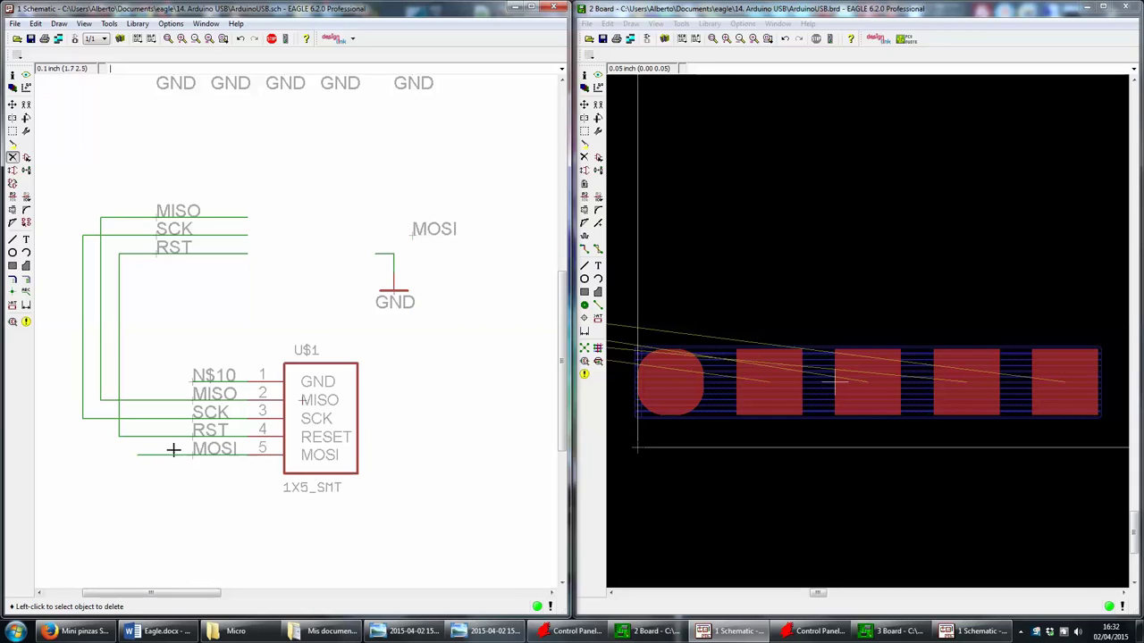
# Delete the remaining MISO, SCK and RST wires, their old labels and leftover vertical wires
pyautogui.click(228, 218)
pyautogui.click(225, 235)
pyautogui.click(207, 254)
pyautogui.click(175, 211)
pyautogui.click(172, 229)
pyautogui.click(170, 248)
pyautogui.click(120, 259)
pyautogui.click(101, 247)
pyautogui.click(84, 268)
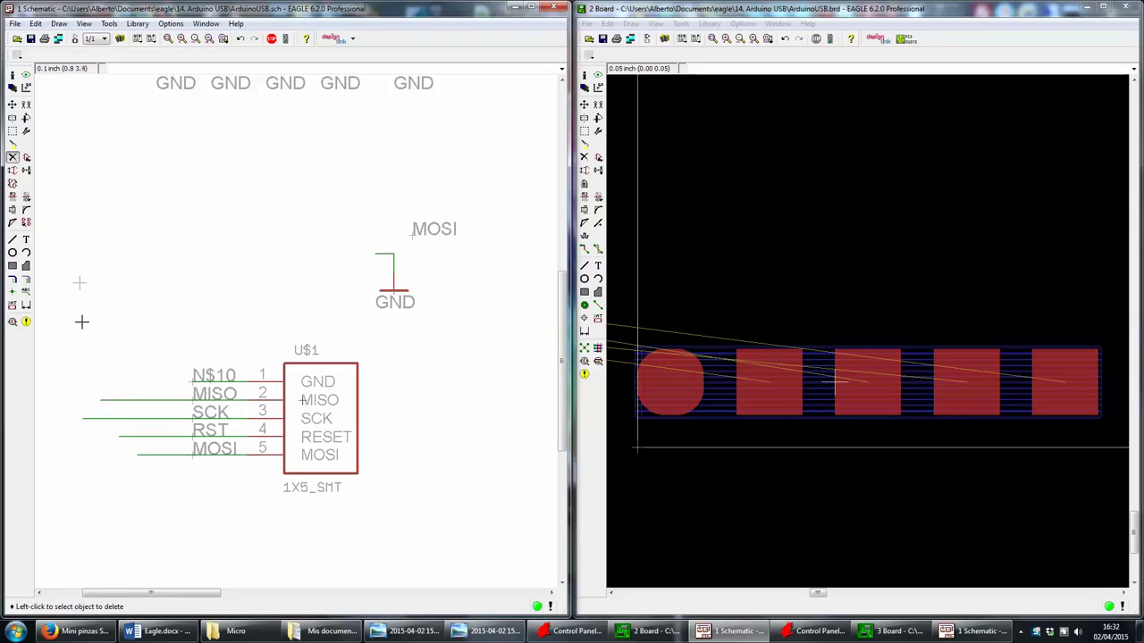
pyautogui.click(426, 236)
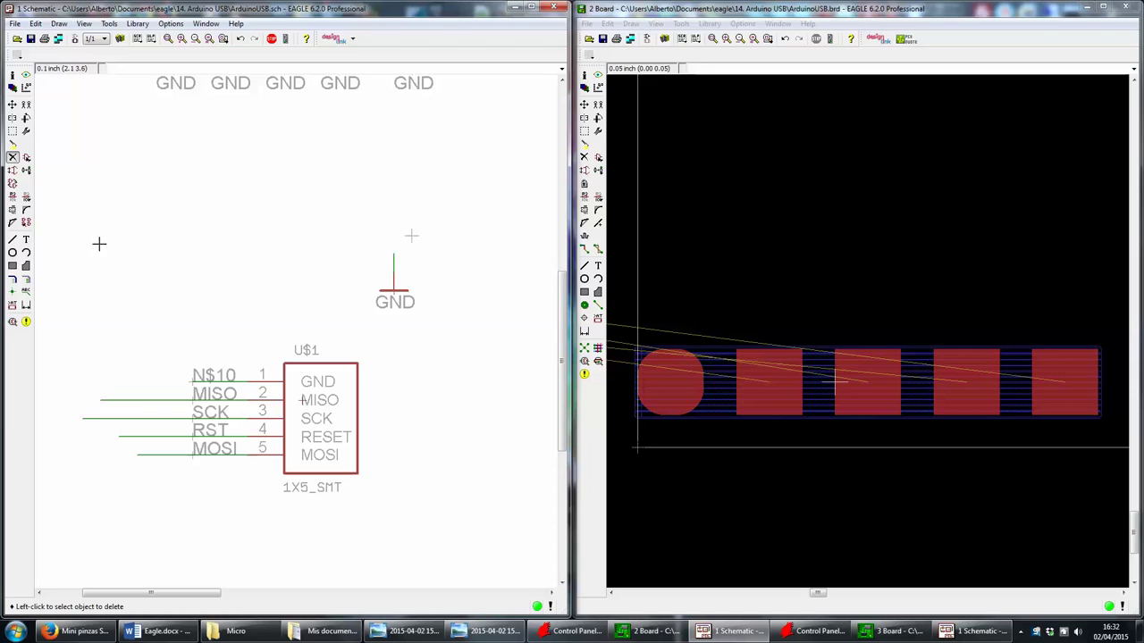
pyautogui.scroll(-2, 244, 263)
pyautogui.scroll(2, 179, 376)
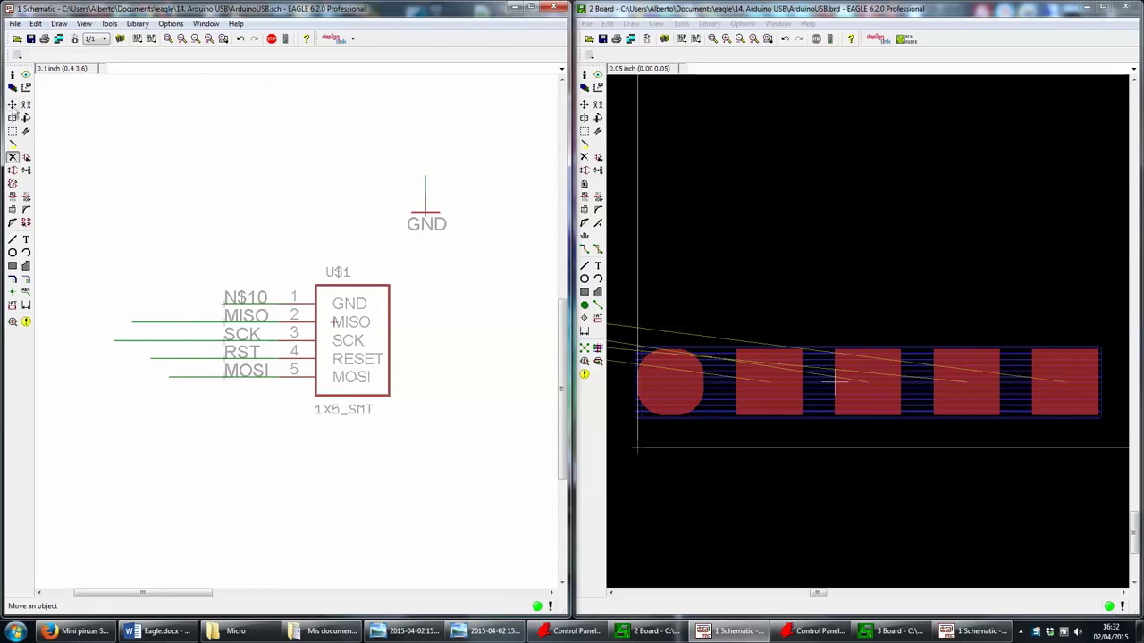
# Shorten the MISO, SCK, RST and MOSI stub wires toward U$1's pins
pyautogui.click(12, 104)
pyautogui.scroll(1, 122, 309)
pyautogui.click(135, 331)
pyautogui.click(268, 329)
pyautogui.click(117, 355)
pyautogui.click(268, 354)
pyautogui.click(163, 381)
pyautogui.click(268, 378)
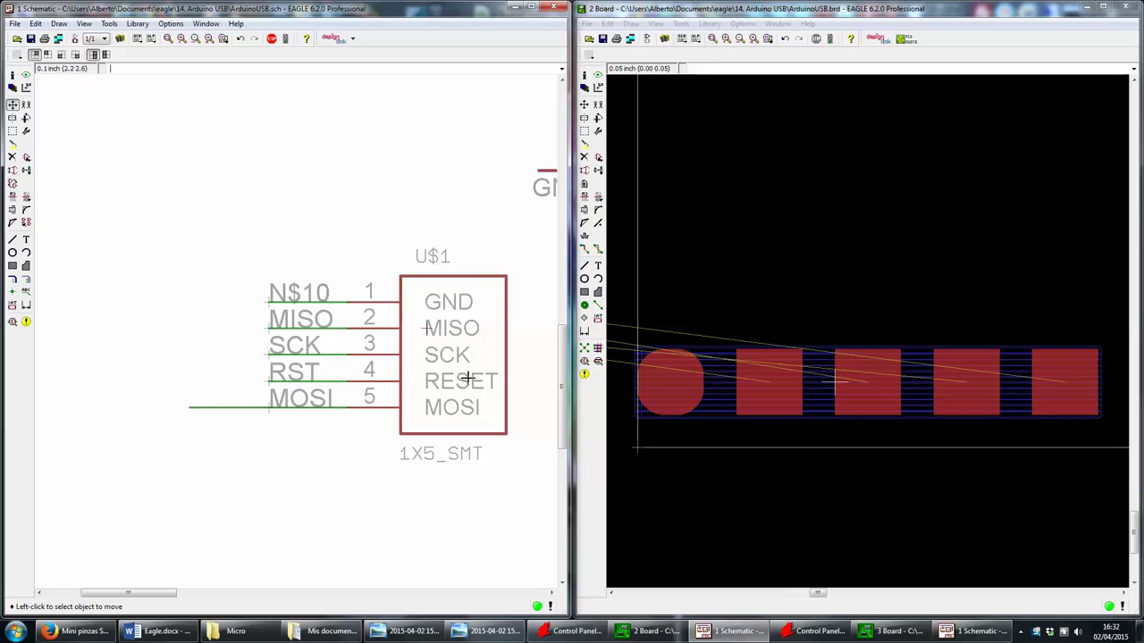
pyautogui.click(196, 410)
pyautogui.click(270, 409)
pyautogui.scroll(-1, 95, 366)
pyautogui.scroll(1, 106, 302)
# Run a wire from pin 1 and place the GND symbol on it, joining N$10 to GND
pyautogui.click(26, 279)
pyautogui.click(275, 318)
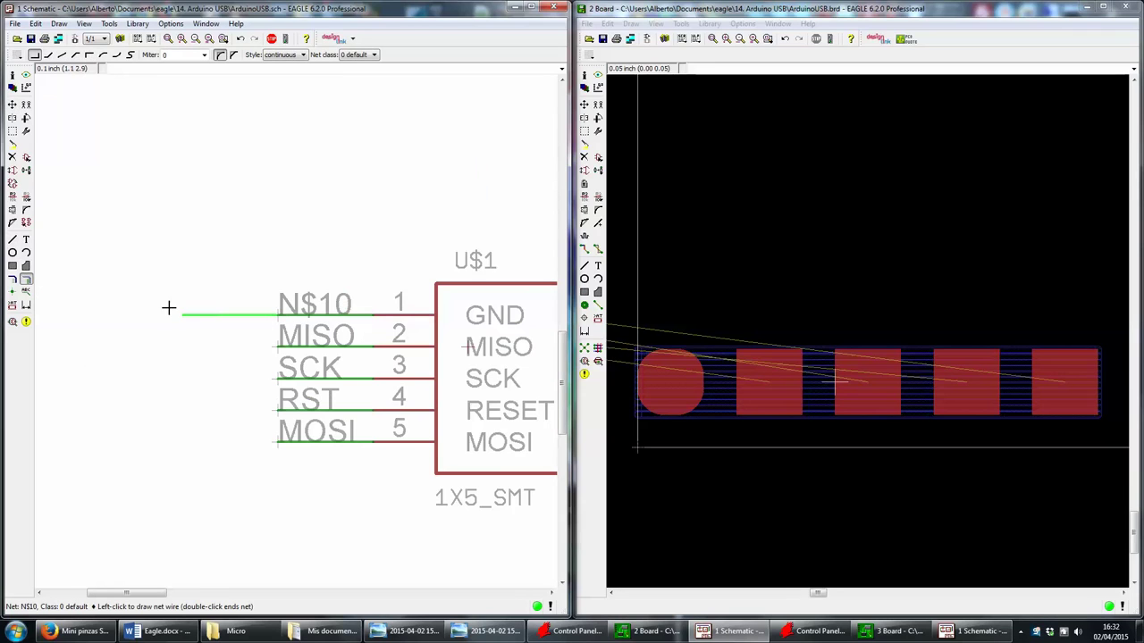
pyautogui.click(150, 349)
pyautogui.click(13, 105)
pyautogui.scroll(-1, 122, 215)
pyautogui.click(13, 158)
pyautogui.click(13, 104)
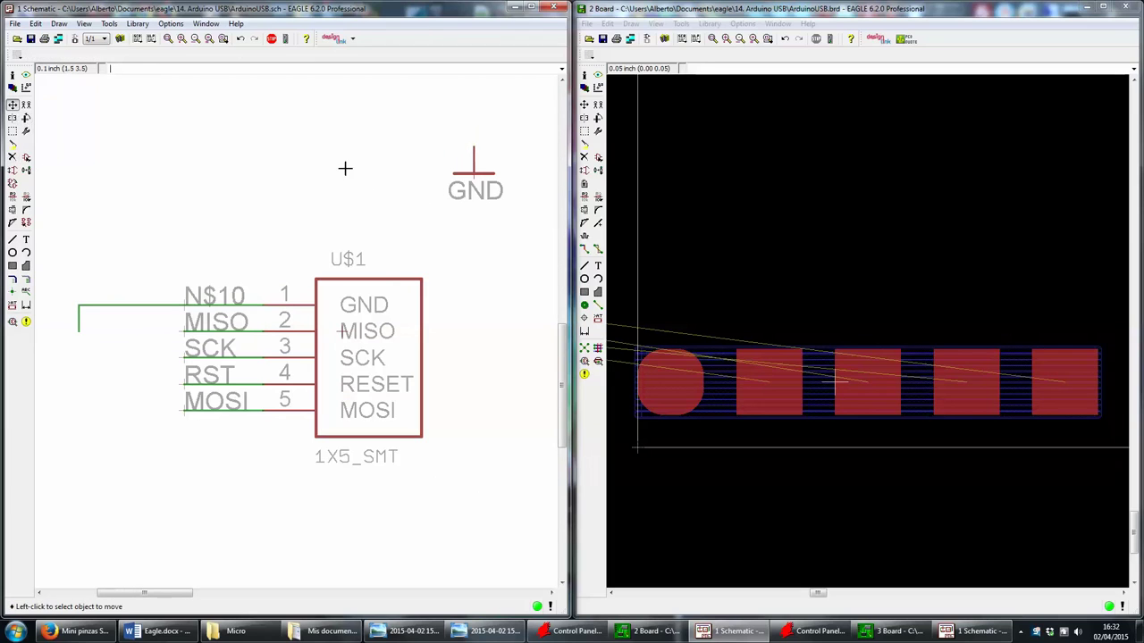
pyautogui.click(473, 170)
pyautogui.scroll(-1, 504, 206)
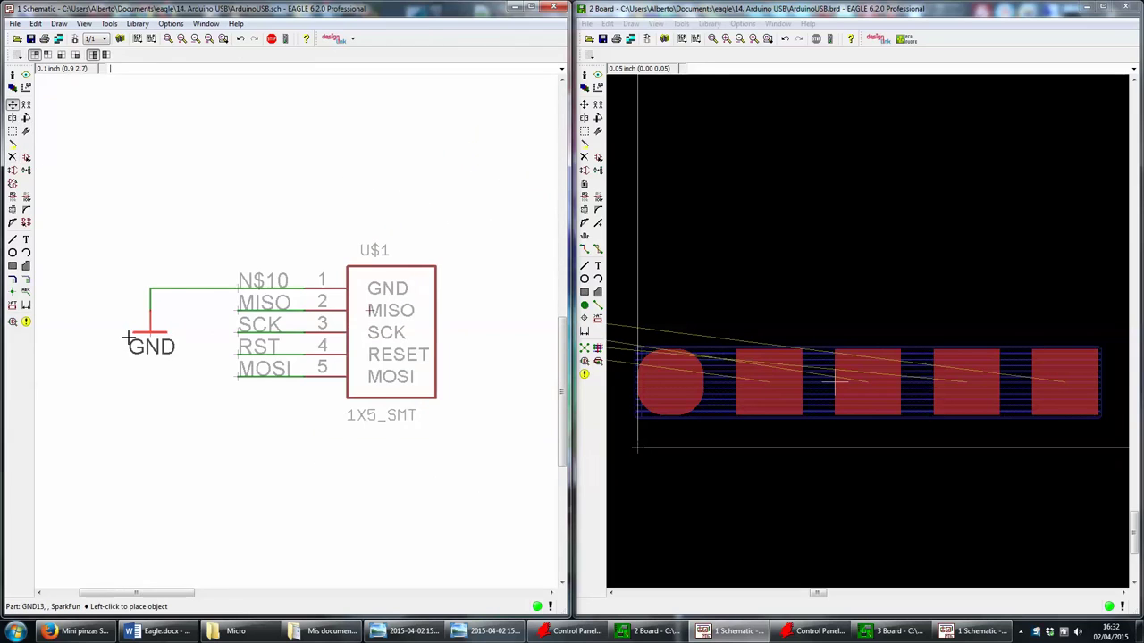
pyautogui.click(130, 336)
pyautogui.click(150, 362)
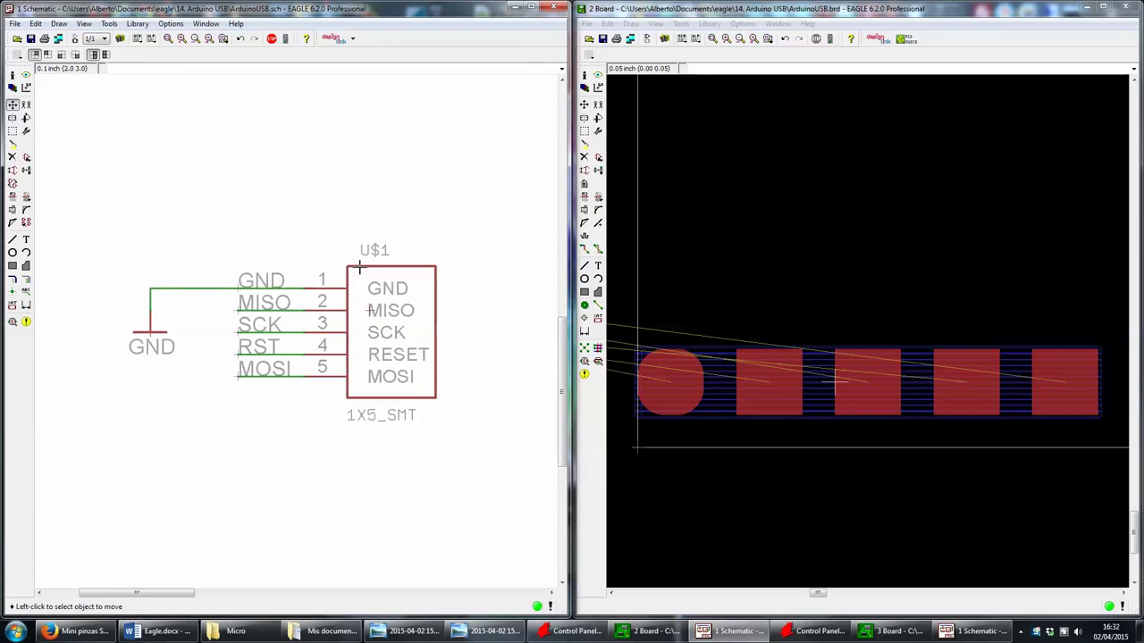
pyautogui.scroll(-2, 193, 321)
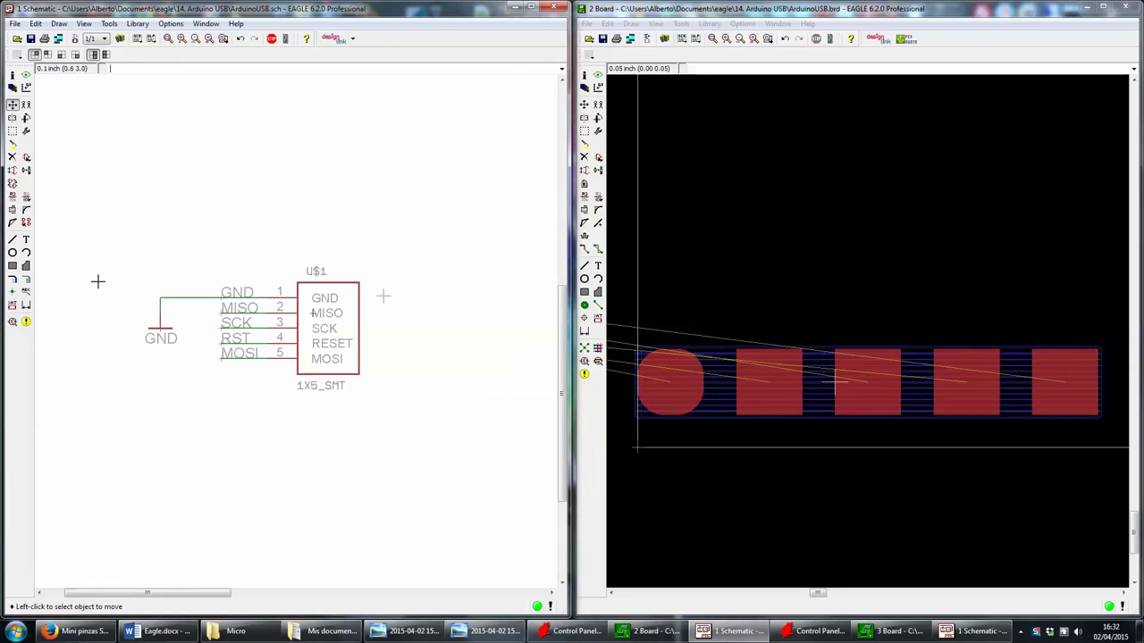
pyautogui.click(774, 238)
pyautogui.scroll(-3, 782, 273)
pyautogui.scroll(-3, 900, 382)
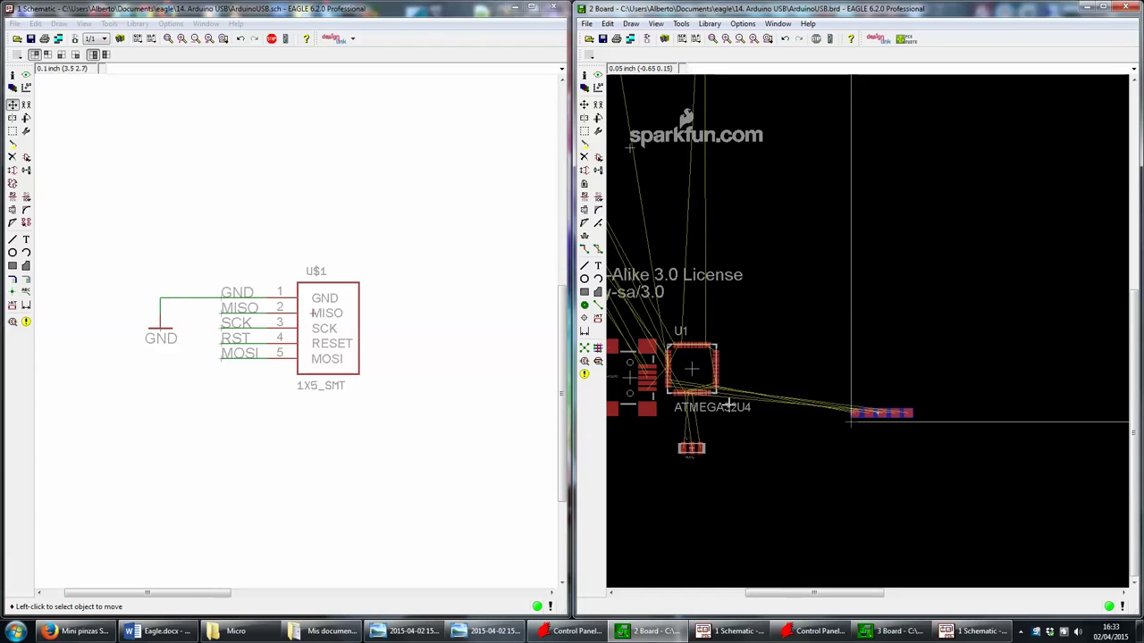
# Zoom the schematic onto the left USB connector and activate the Net tool with F9
pyautogui.scroll(-1, 830, 387)
pyautogui.click(161, 361)
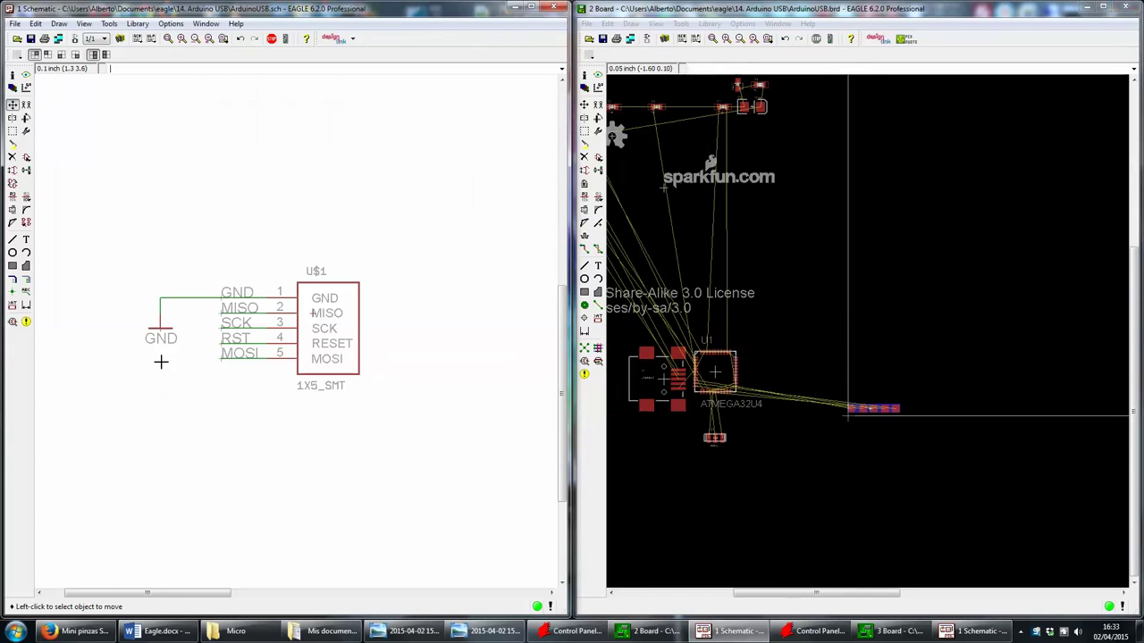
pyautogui.scroll(-3, 161, 361)
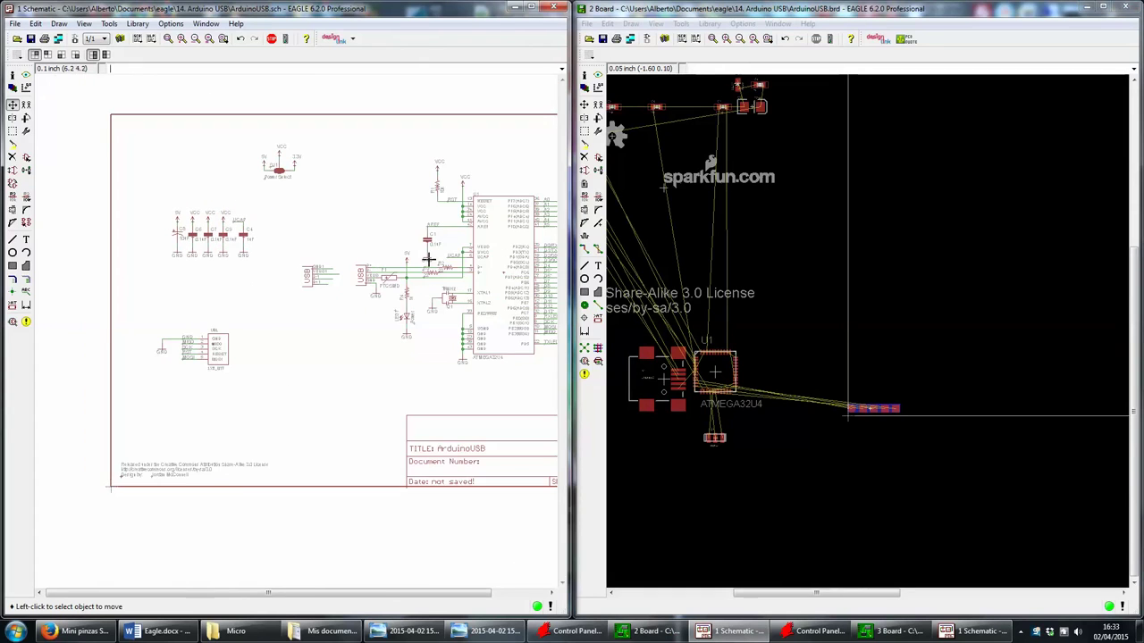
pyautogui.scroll(5, 231, 297)
pyautogui.scroll(1, 269, 285)
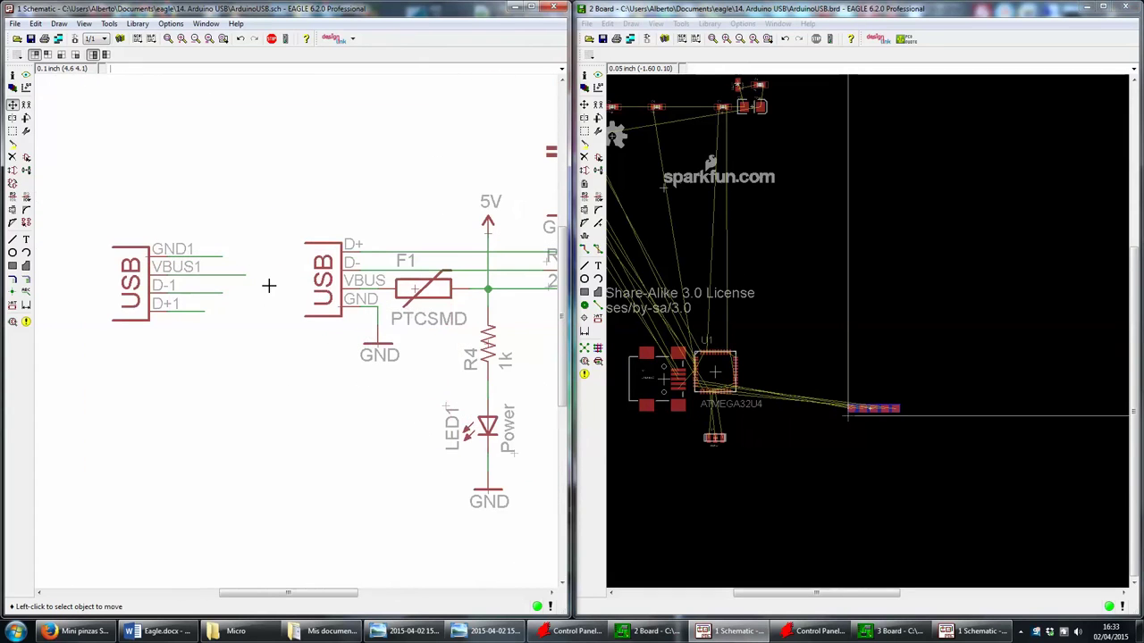
pyautogui.scroll(1, 211, 286)
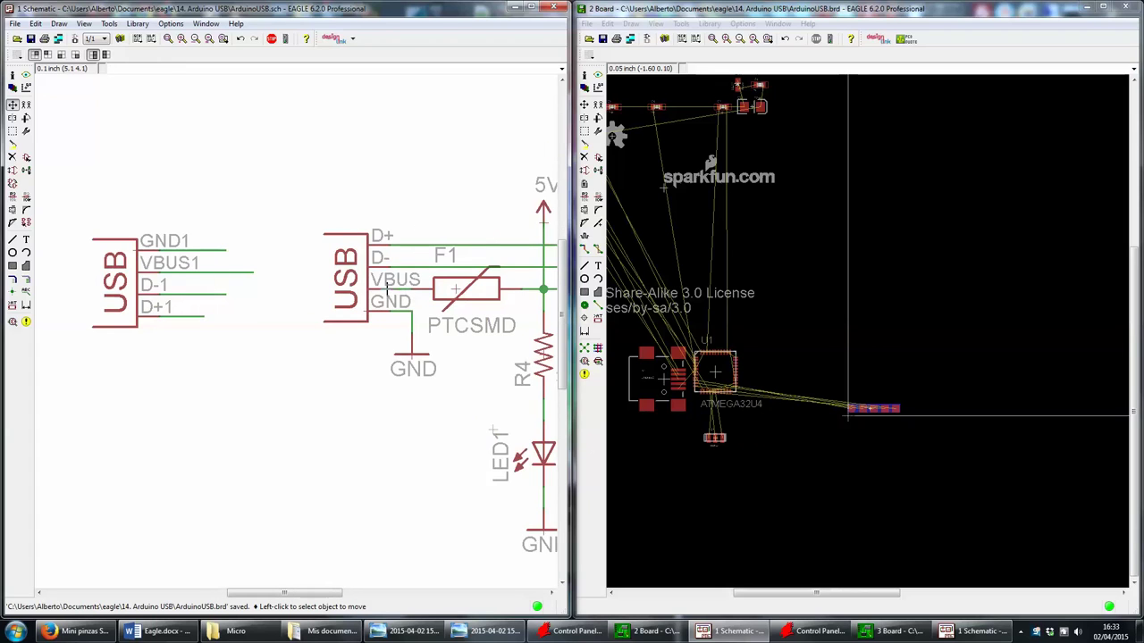
pyautogui.scroll(-1, 218, 278)
pyautogui.scroll(-2, 251, 320)
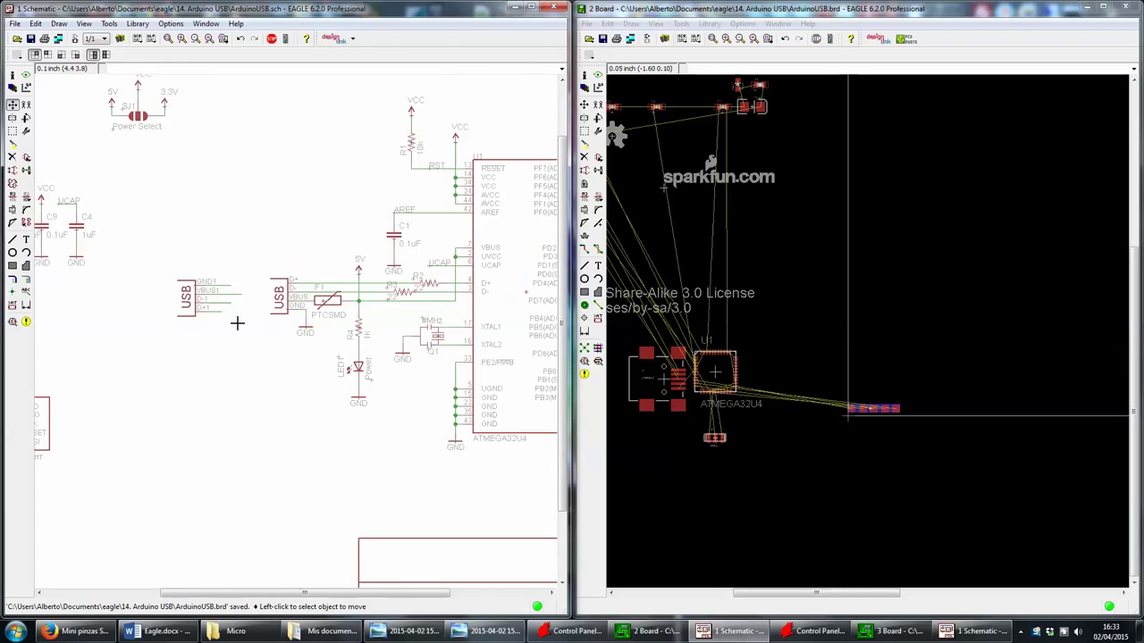
pyautogui.scroll(2, 352, 297)
pyautogui.scroll(2, 242, 302)
pyautogui.press('F9')
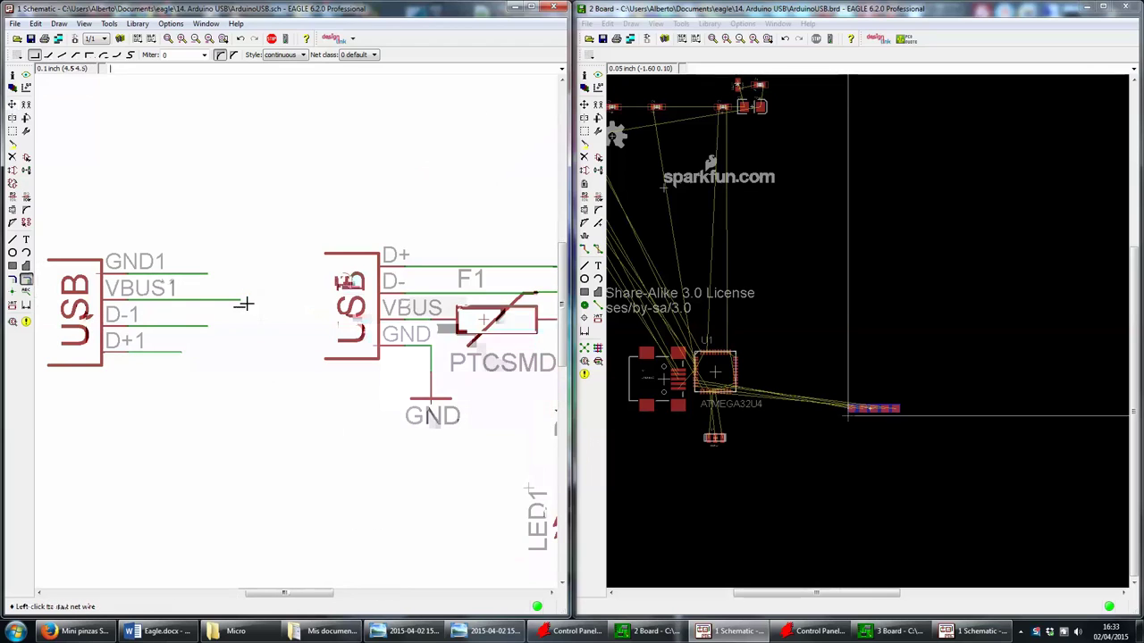
pyautogui.scroll(1, 276, 317)
pyautogui.click(250, 293)
pyautogui.doubleClick(287, 317)
pyautogui.click(235, 330)
pyautogui.doubleClick(263, 361)
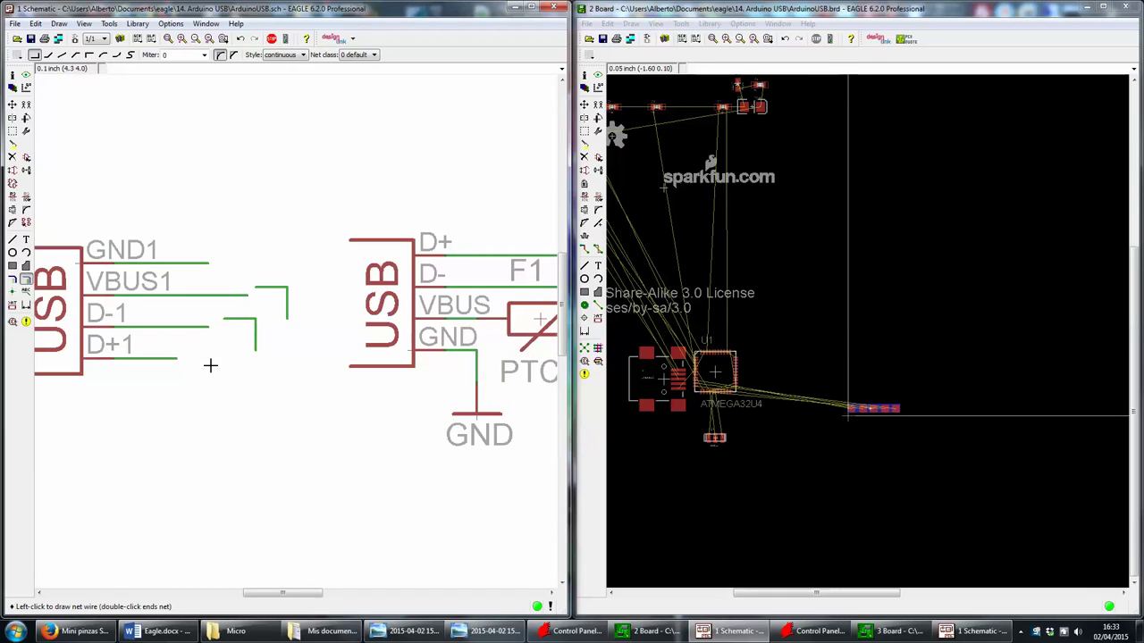
pyautogui.hotkey('ctrl', 'z')
pyautogui.hotkey('ctrl', 'z')
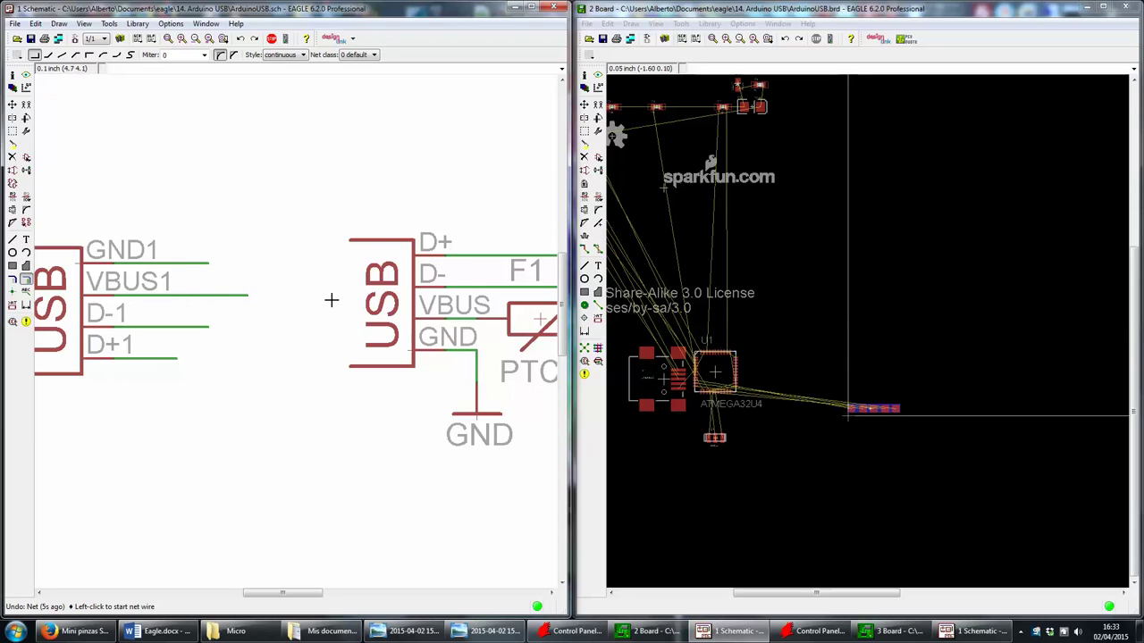
pyautogui.scroll(-1, 331, 300)
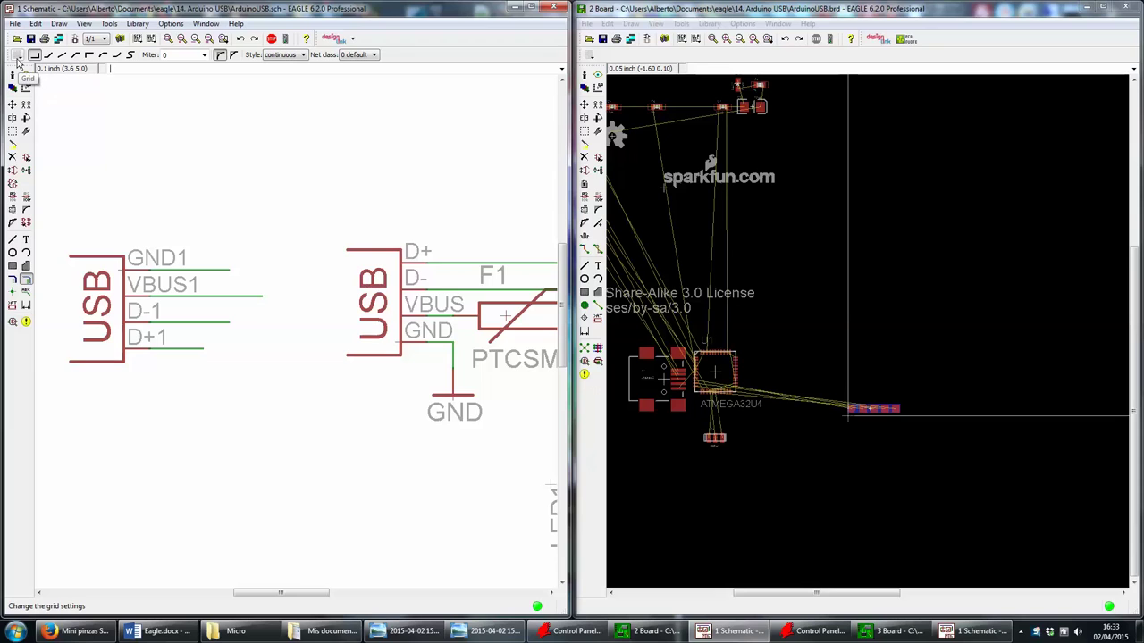
# Switch the grid size unit from mm to mil and set the step to 50
pyautogui.click(17, 55)
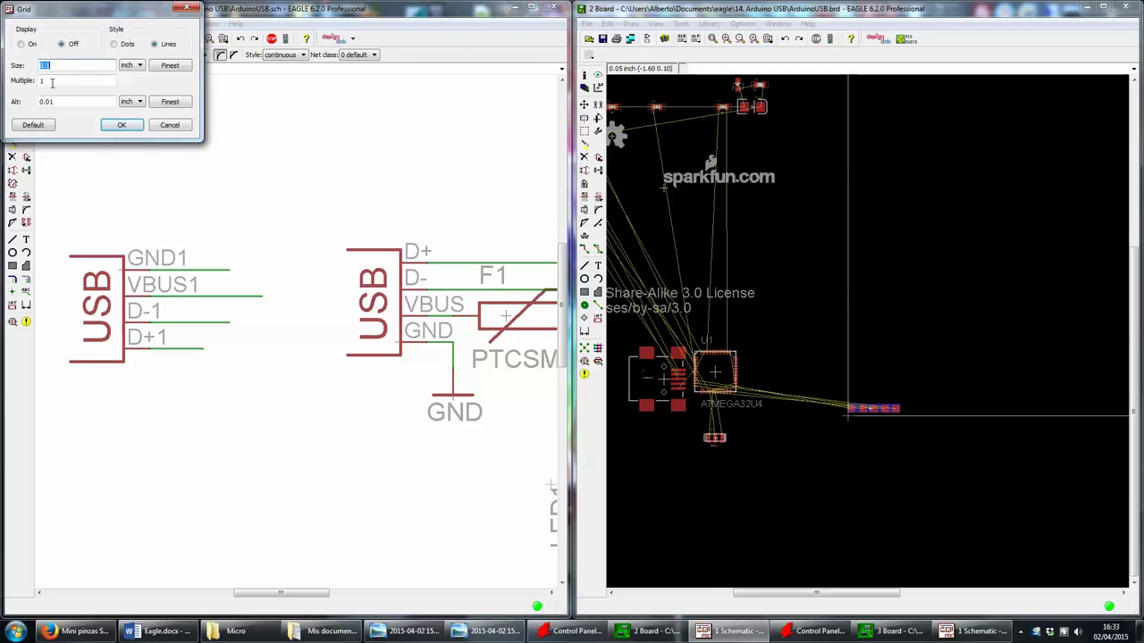
pyautogui.click(132, 70)
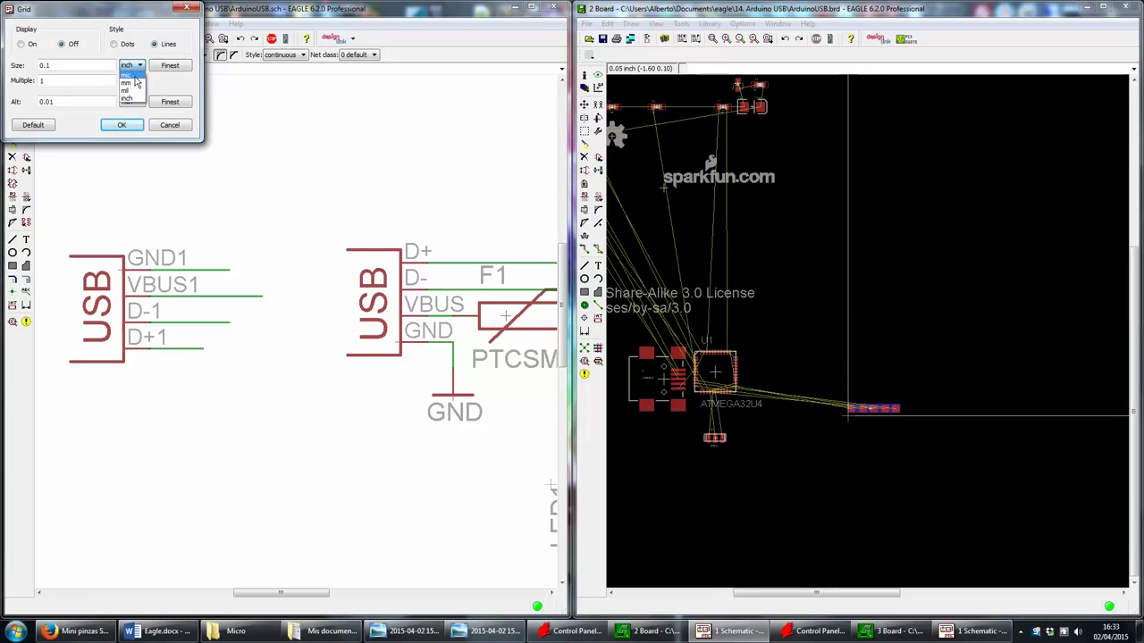
pyautogui.click(139, 85)
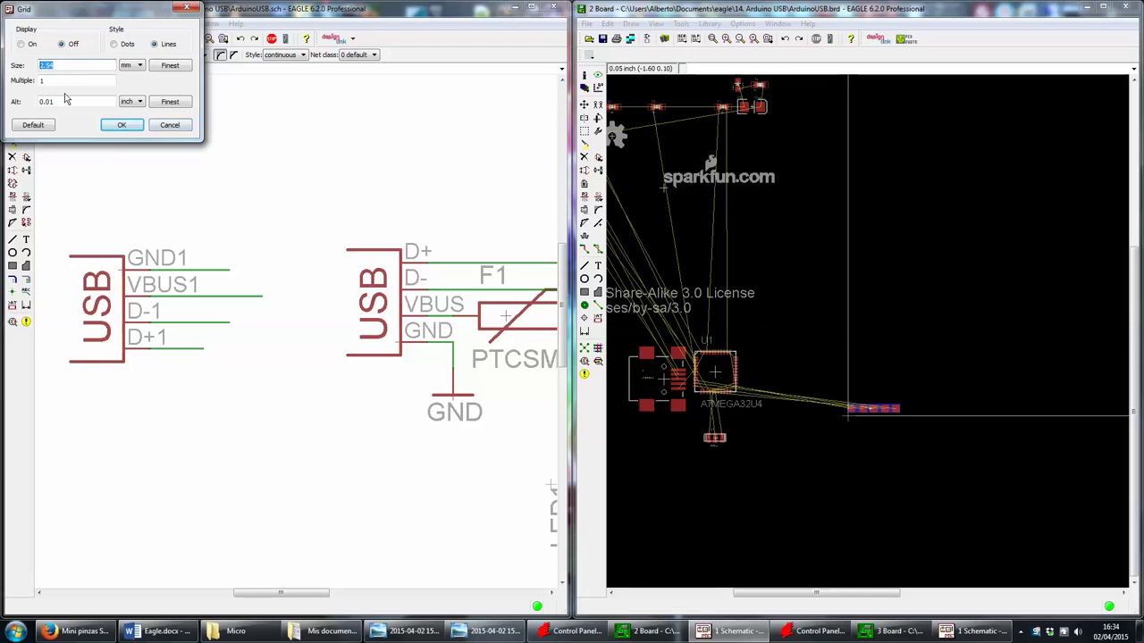
pyautogui.click(139, 71)
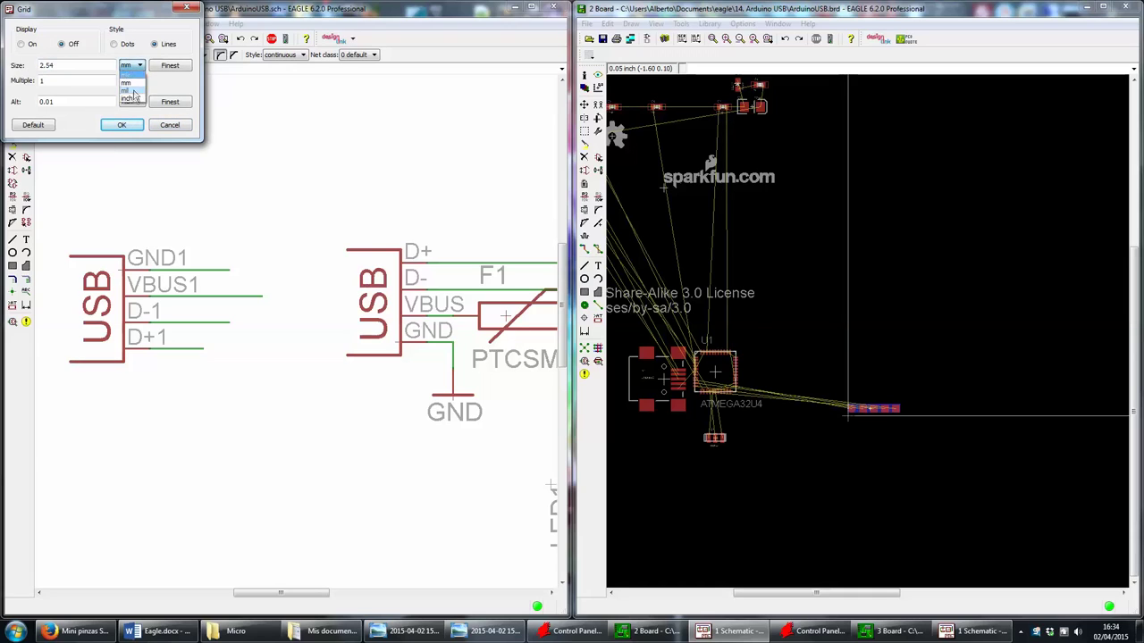
pyautogui.click(133, 91)
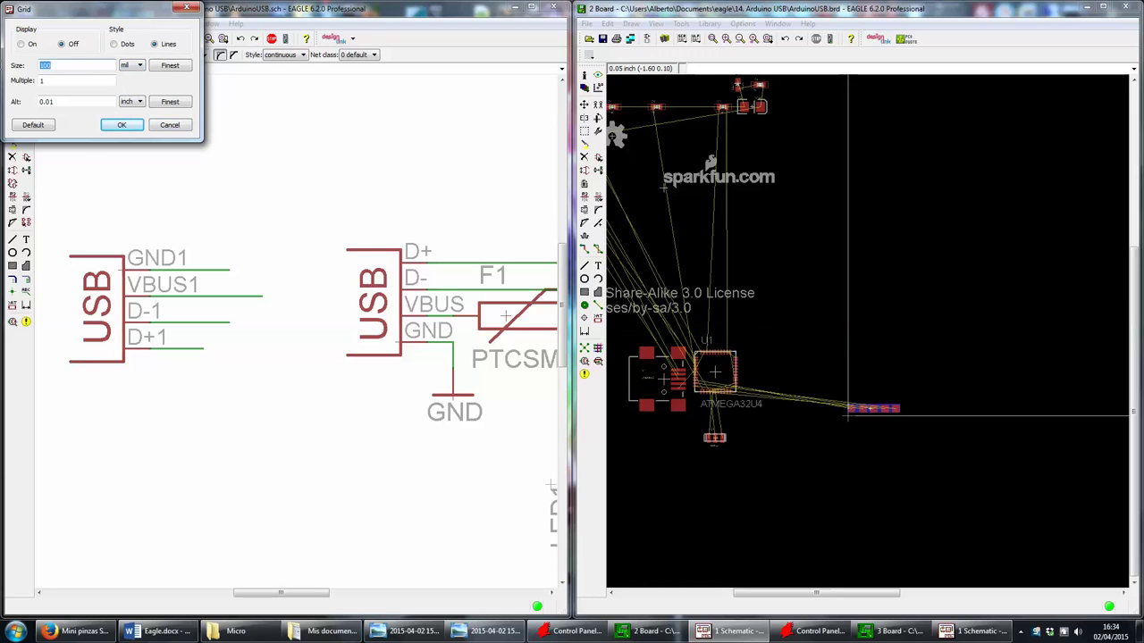
pyautogui.write('50')
pyautogui.press('Return')
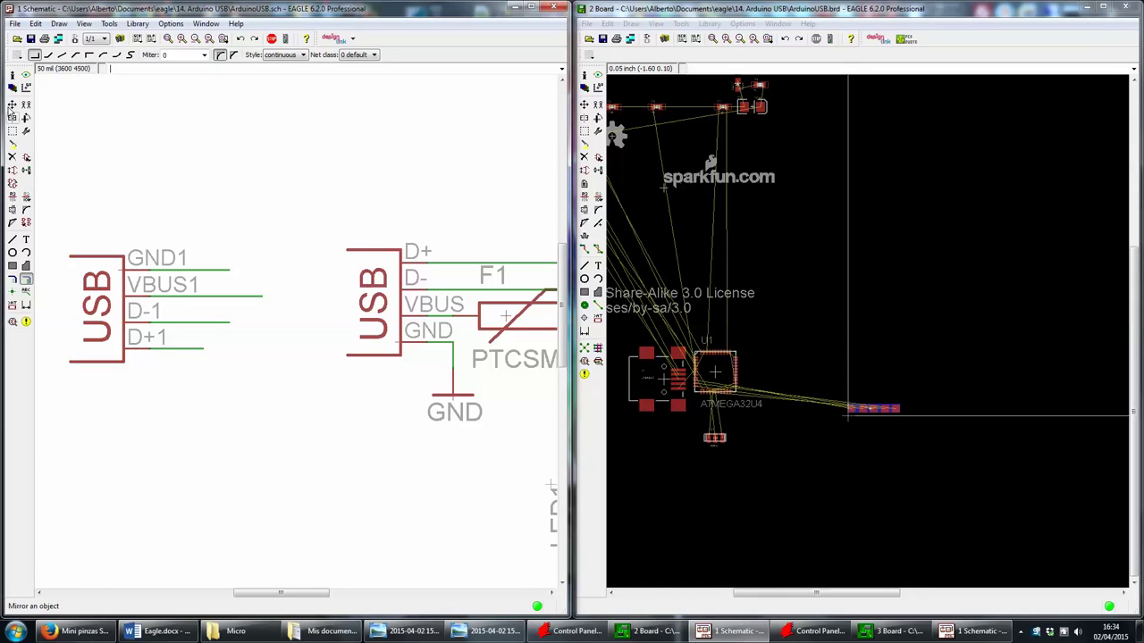
# Reposition the left USB group after switching to a 25 mil grid
pyautogui.click(13, 105)
pyautogui.rightClick(128, 332)
pyautogui.click(166, 483)
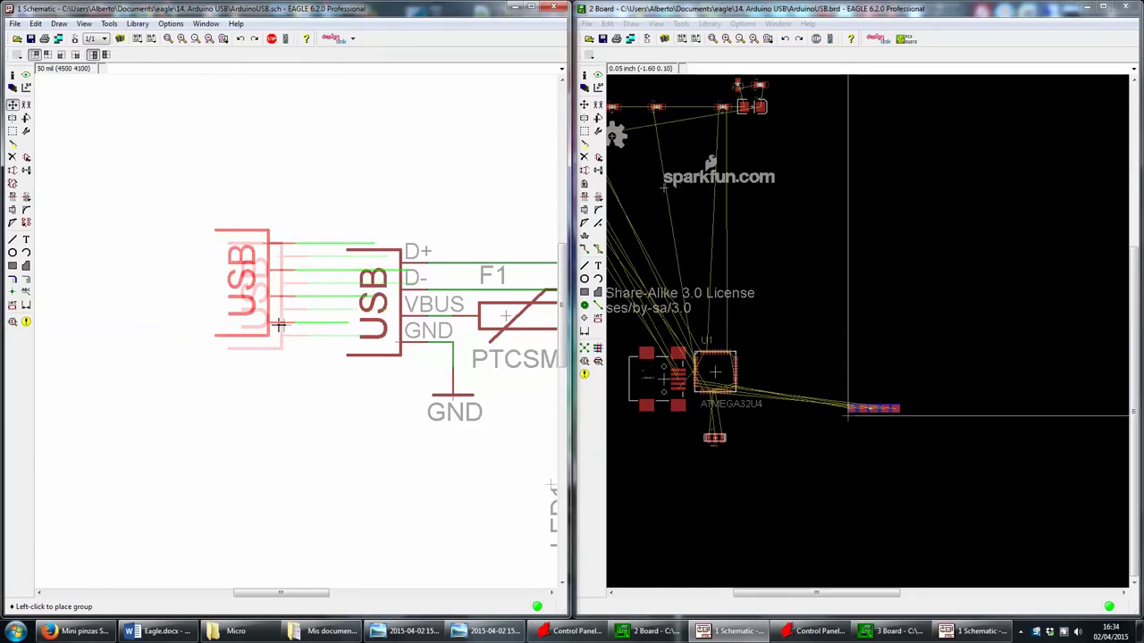
pyautogui.click(320, 346)
pyautogui.click(16, 54)
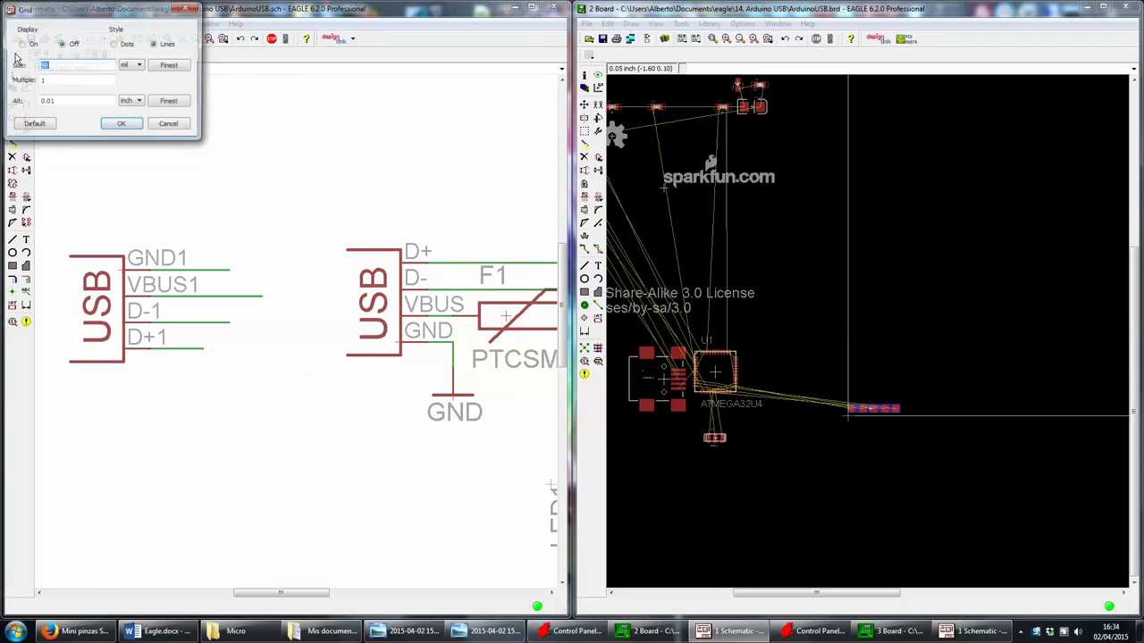
pyautogui.press('Return')
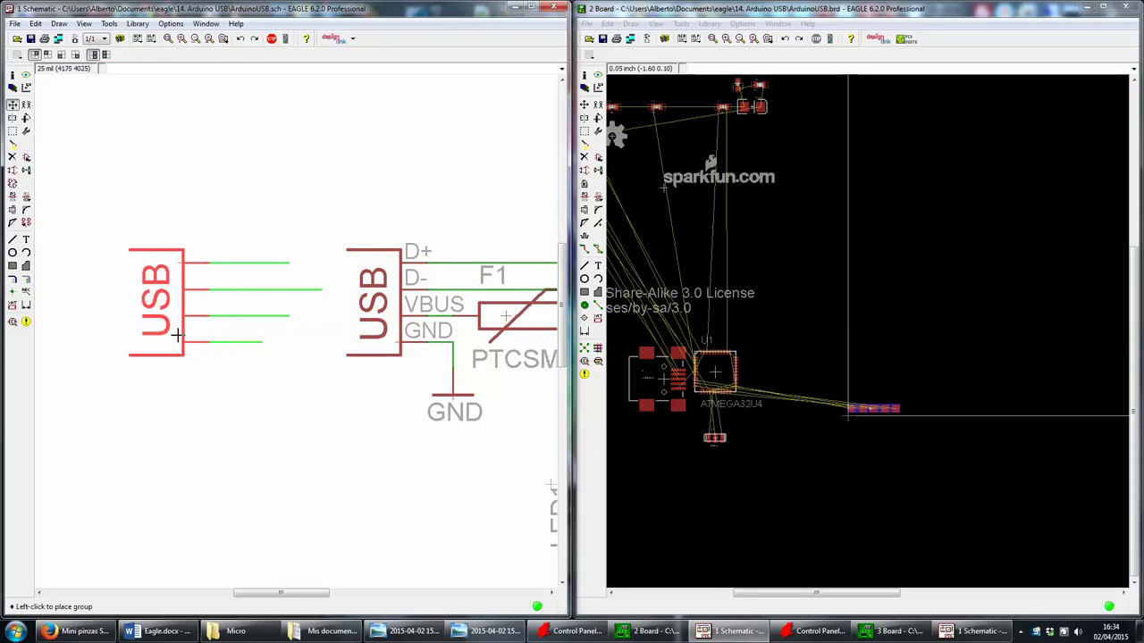
pyautogui.click(179, 335)
pyautogui.scroll(-2, 224, 339)
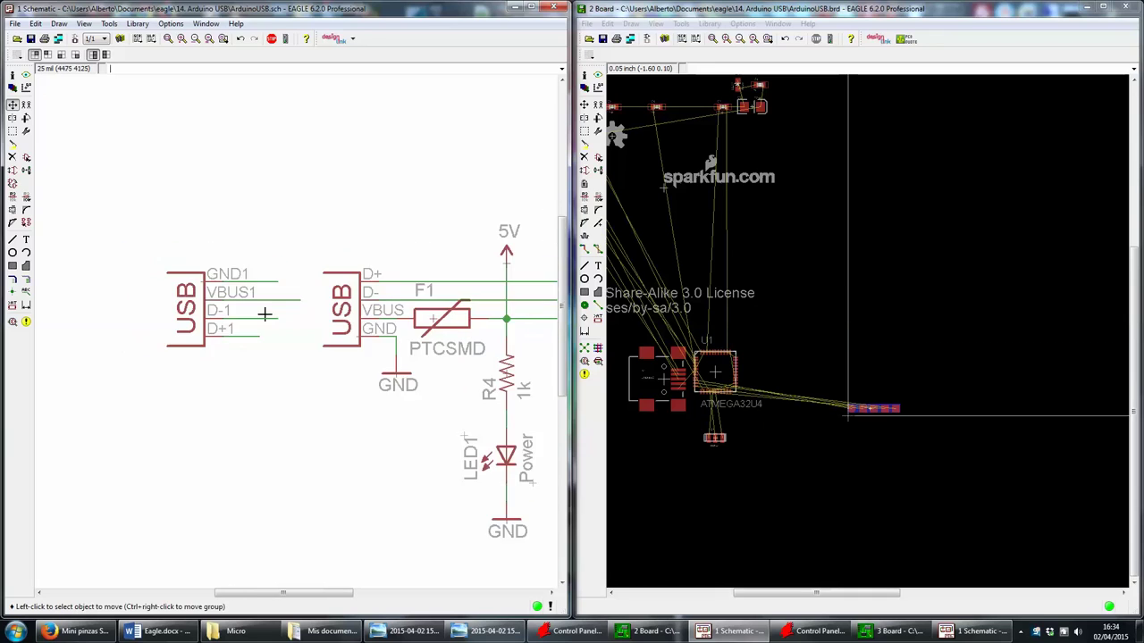
pyautogui.scroll(1, 172, 353)
# Group the USB connector JP8 and set its position to X 0, Y 0 in Properties
pyautogui.click(12, 131)
pyautogui.moveTo(131, 166); pyautogui.dragTo(331, 413)
pyautogui.press('F7')
pyautogui.rightClick(197, 295)
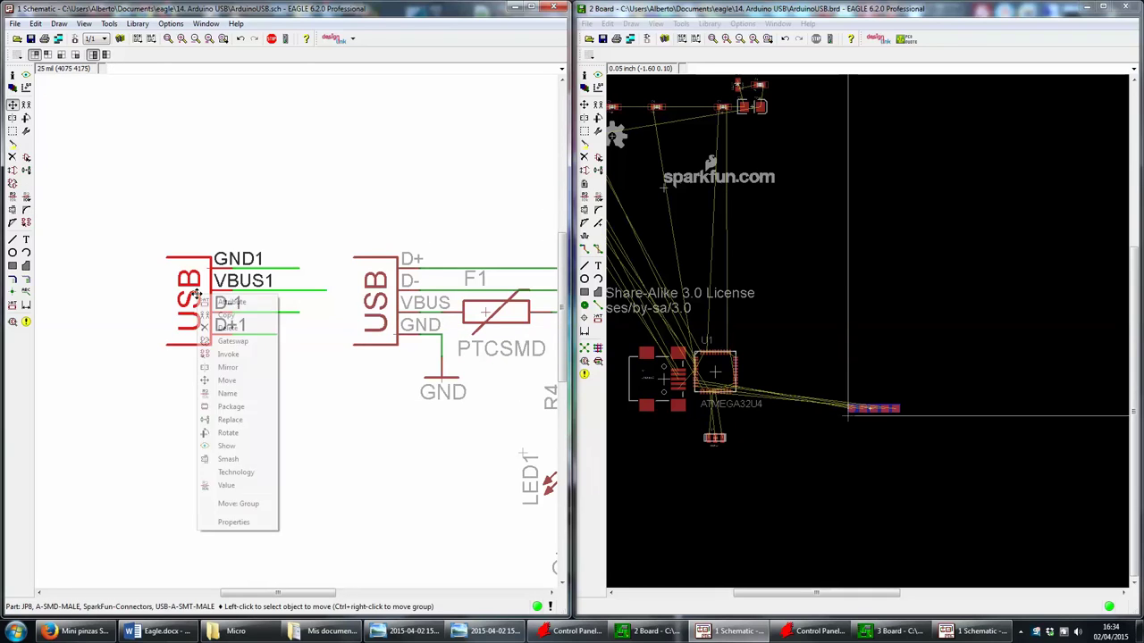
pyautogui.click(234, 523)
pyautogui.doubleClick(372, 254)
pyautogui.write('0')
pyautogui.press('Tab')
pyautogui.write('0')
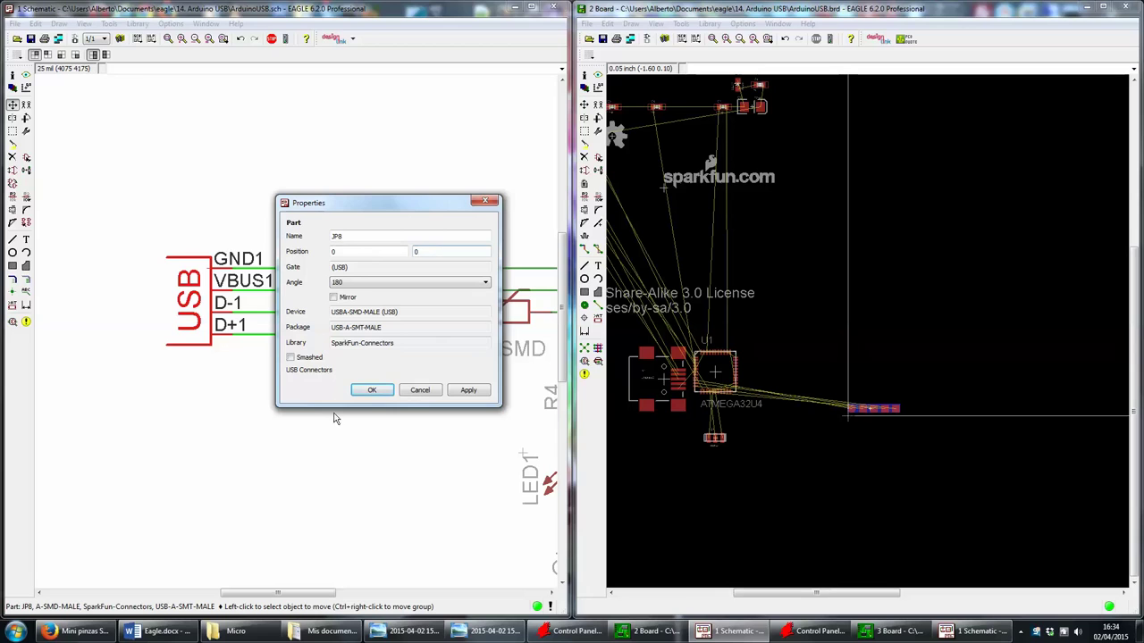
pyautogui.click(372, 389)
pyautogui.scroll(-5, 272, 431)
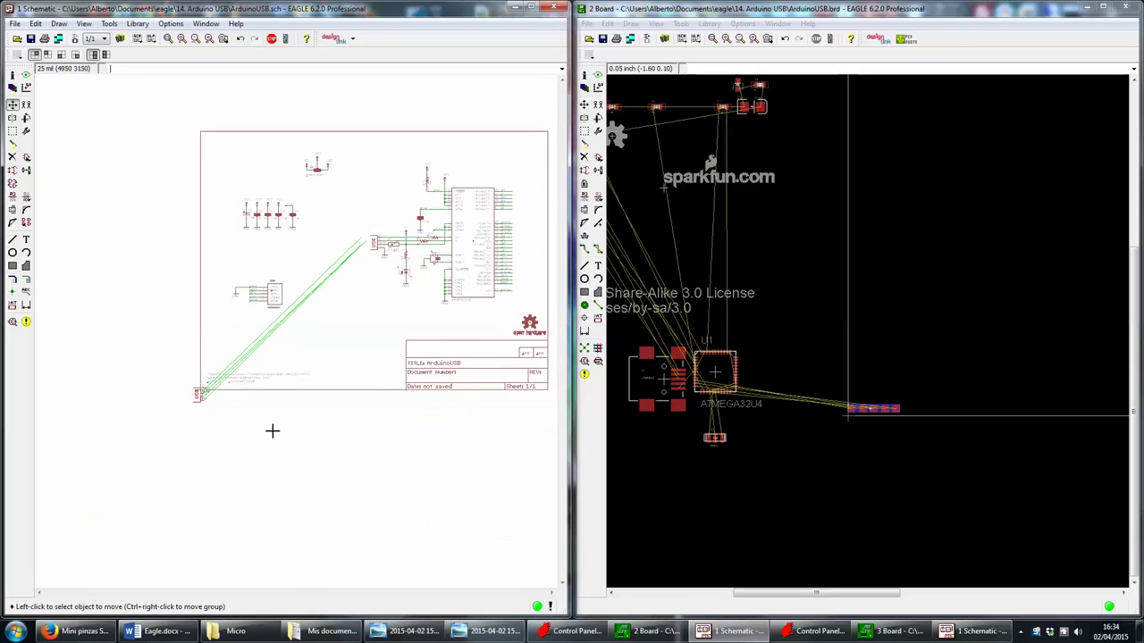
pyautogui.scroll(5, 199, 395)
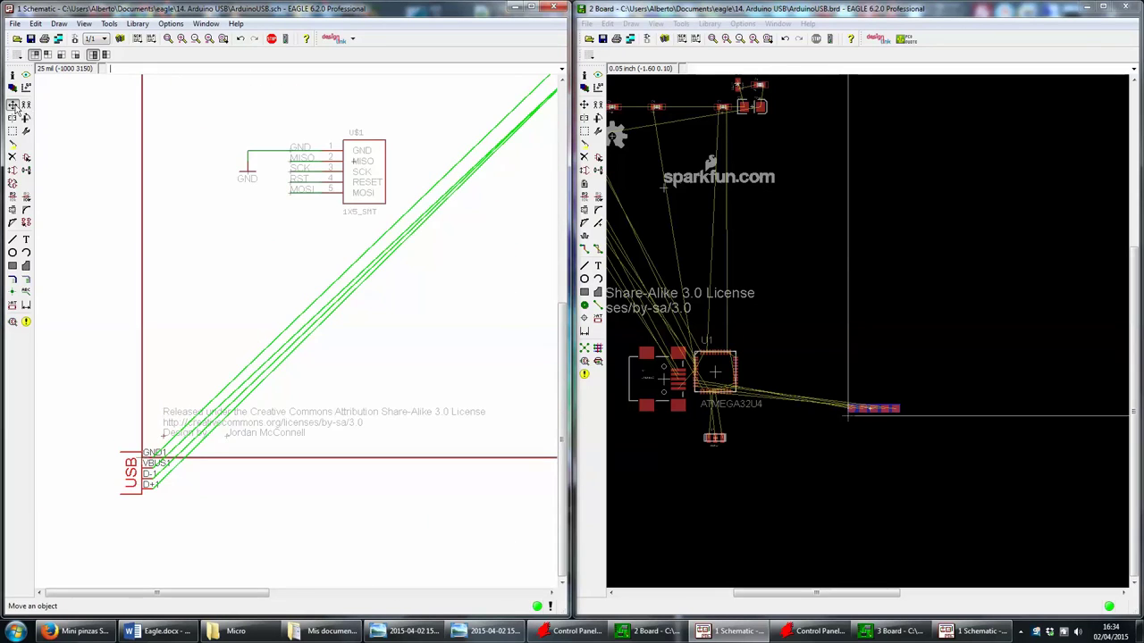
# Reset the schematic grid to defaults and set its size to 100 mil
pyautogui.click(17, 54)
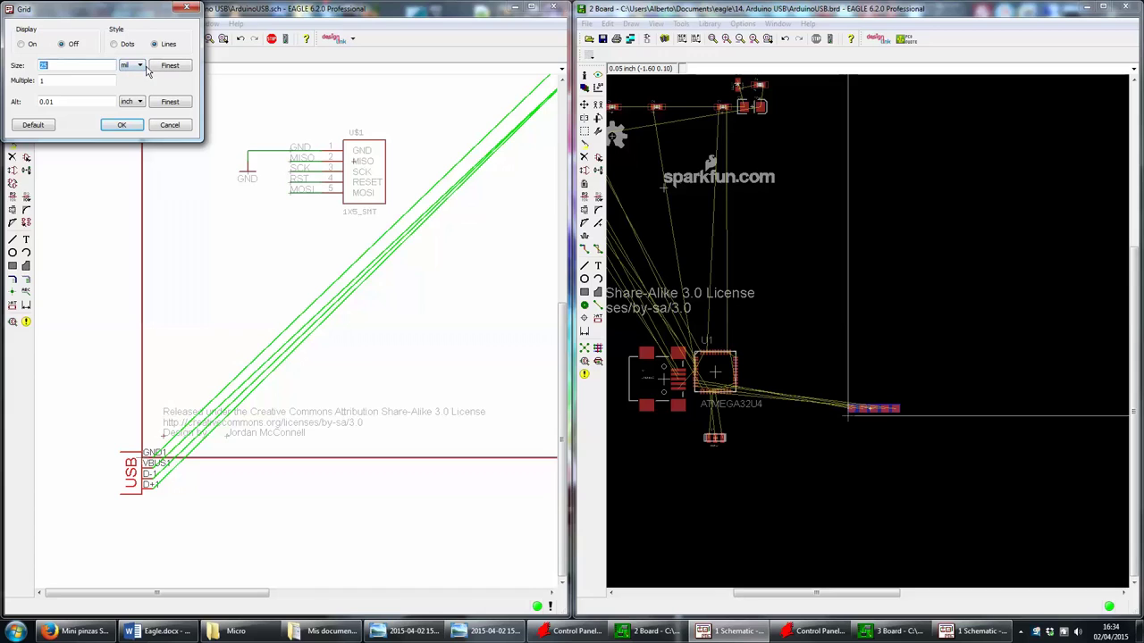
pyautogui.click(33, 125)
pyautogui.click(134, 65)
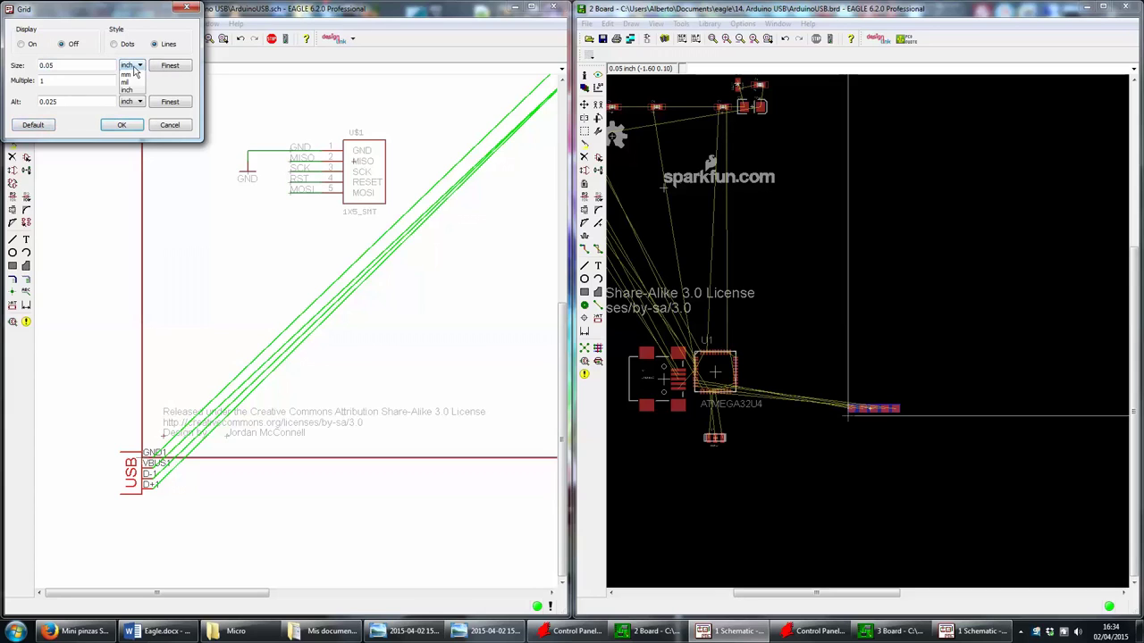
pyautogui.click(132, 91)
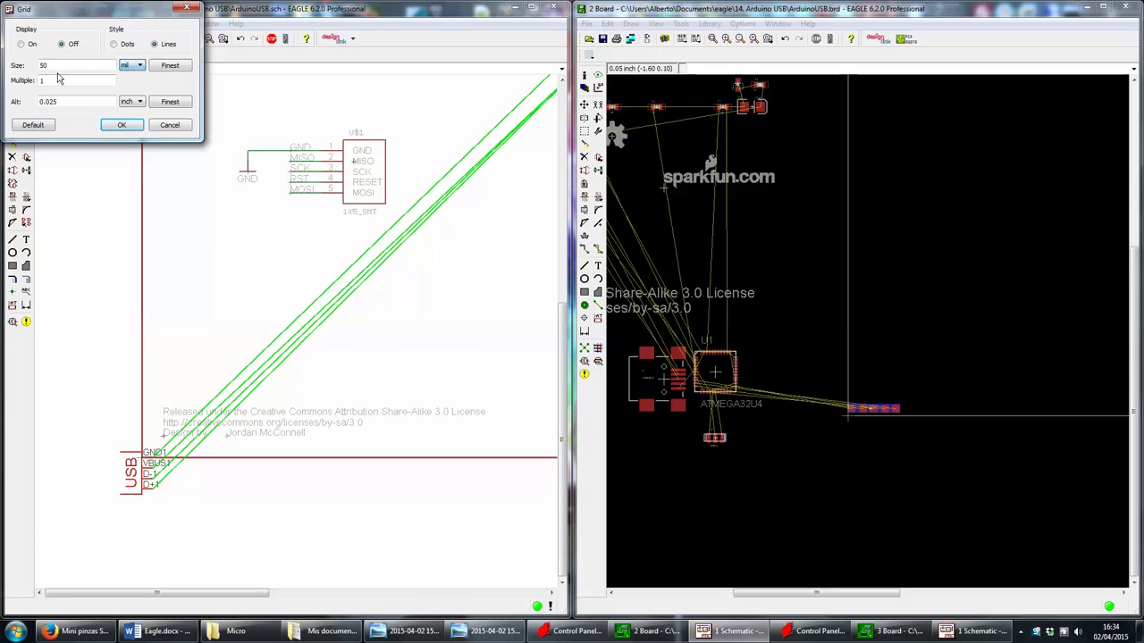
pyautogui.click(131, 66)
pyautogui.click(131, 66)
pyautogui.click(132, 66)
pyautogui.click(135, 81)
pyautogui.click(131, 66)
pyautogui.click(131, 91)
pyautogui.moveTo(85, 66); pyautogui.dragTo(27, 65)
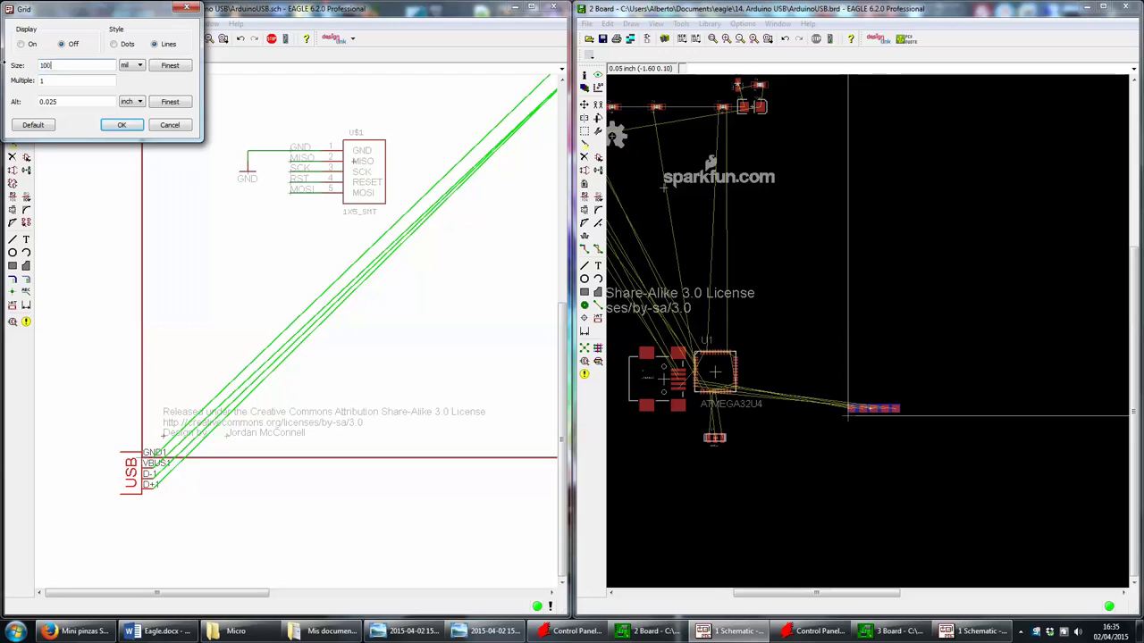
pyautogui.press('Return')
# Pick up the USB connector JP8 to move it, dropping an accidental grab of the frame
pyautogui.click(13, 105)
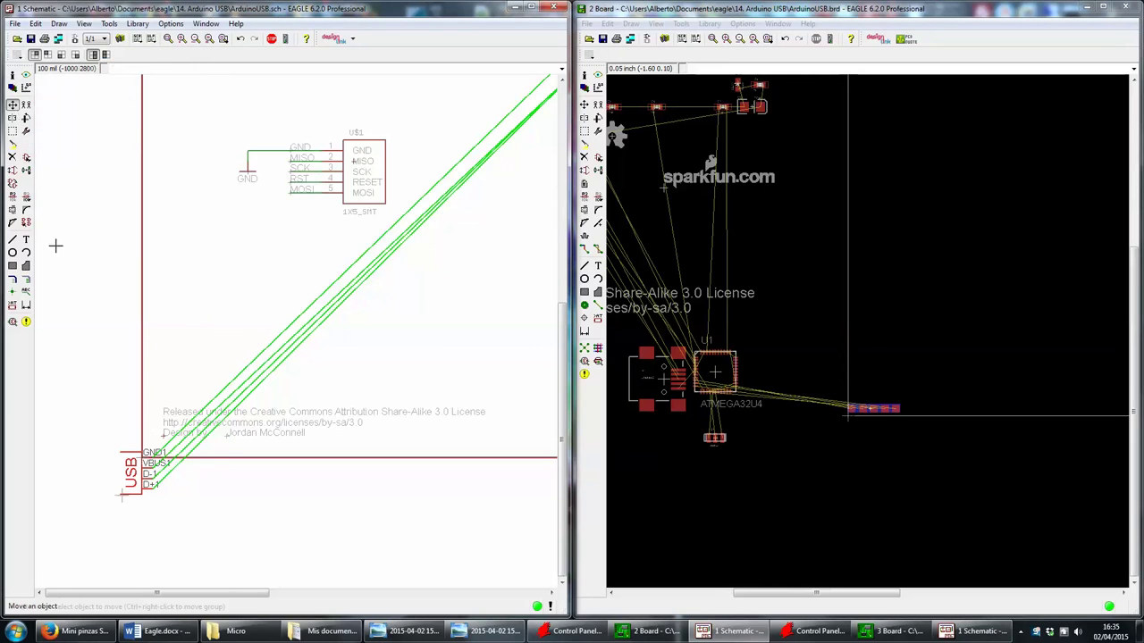
pyautogui.click(133, 479)
pyautogui.press('Escape')
pyautogui.click(141, 462)
# Place the USB connector JP8 beside the other USB connector
pyautogui.scroll(-5, 36, 438)
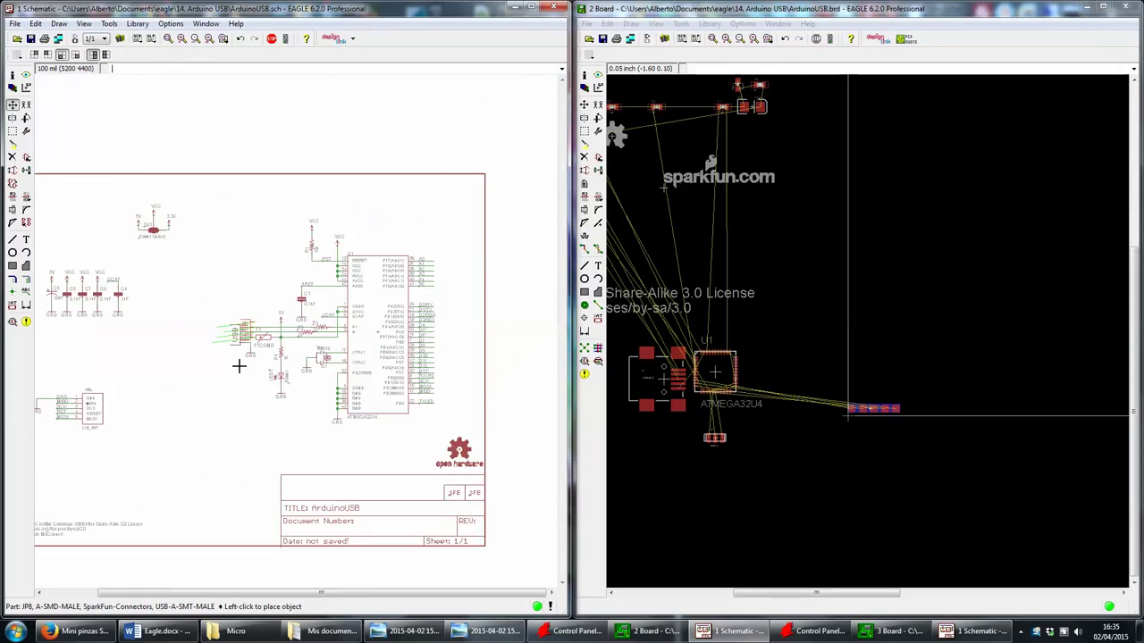
pyautogui.scroll(5, 239, 365)
pyautogui.scroll(3, 123, 293)
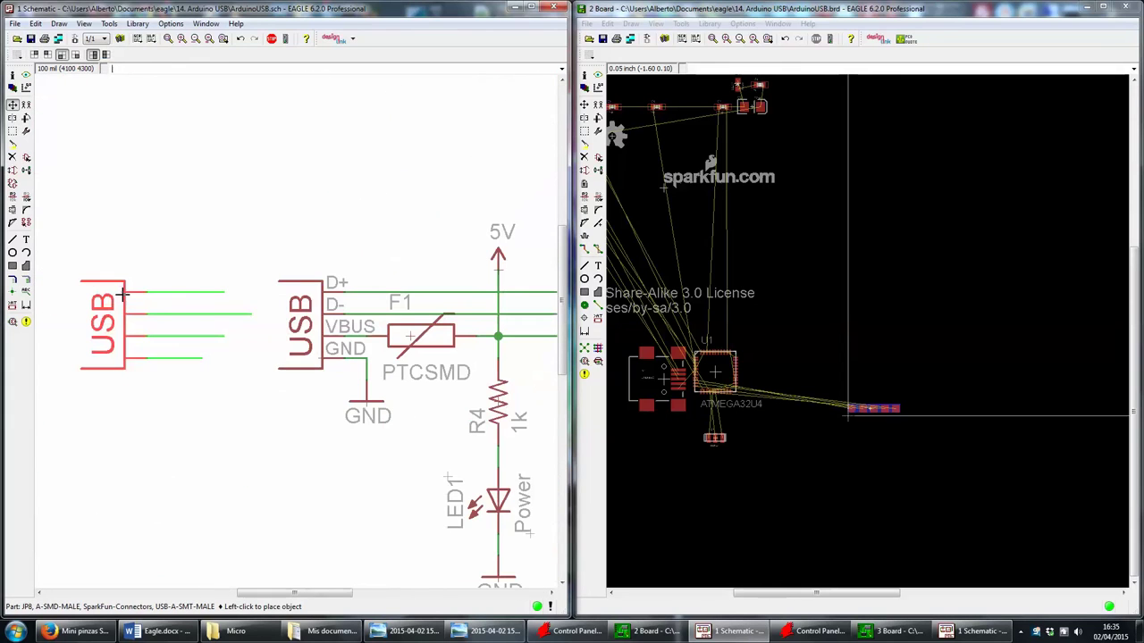
pyautogui.click(131, 300)
# Delete the old wires on pins D-1 and D+1
pyautogui.scroll(1, 219, 326)
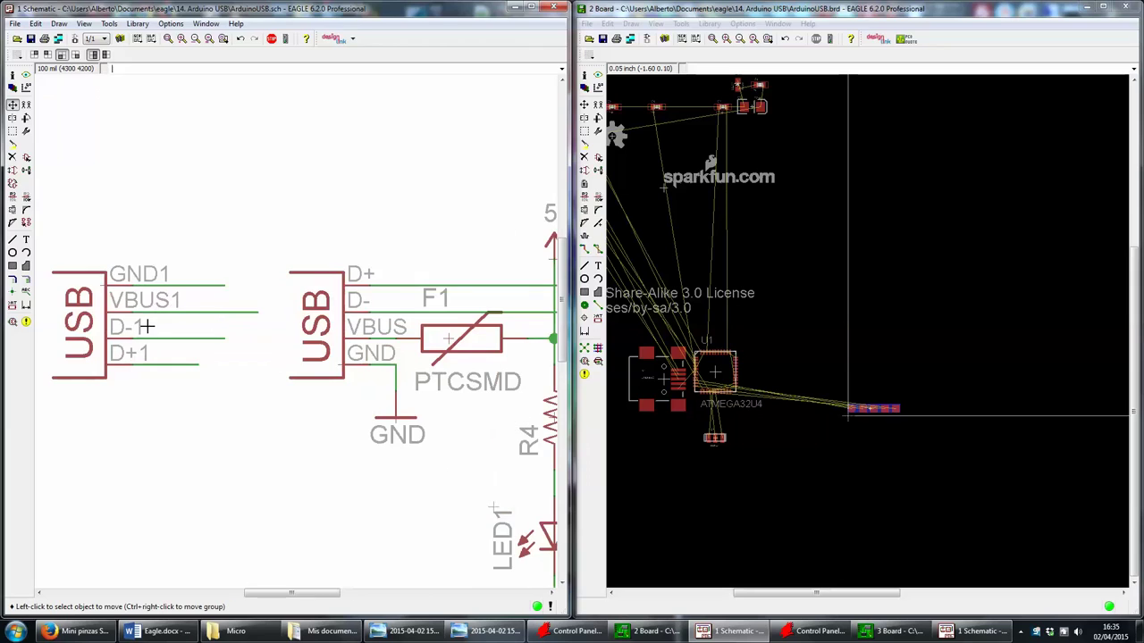
pyautogui.click(14, 156)
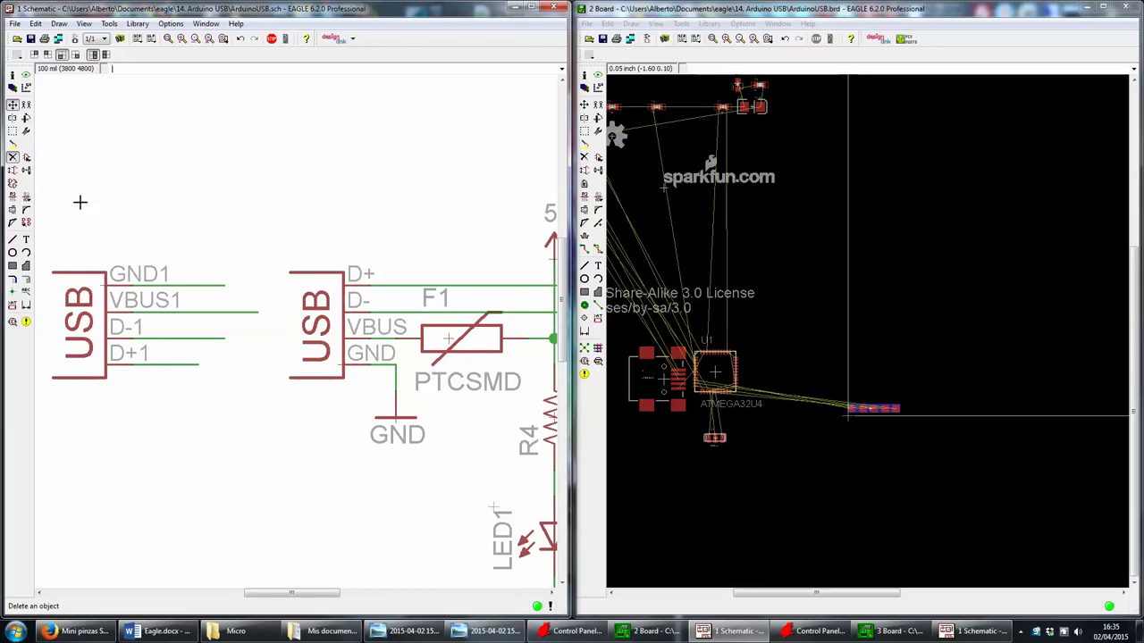
pyautogui.click(191, 311)
pyautogui.click(191, 338)
pyautogui.click(185, 364)
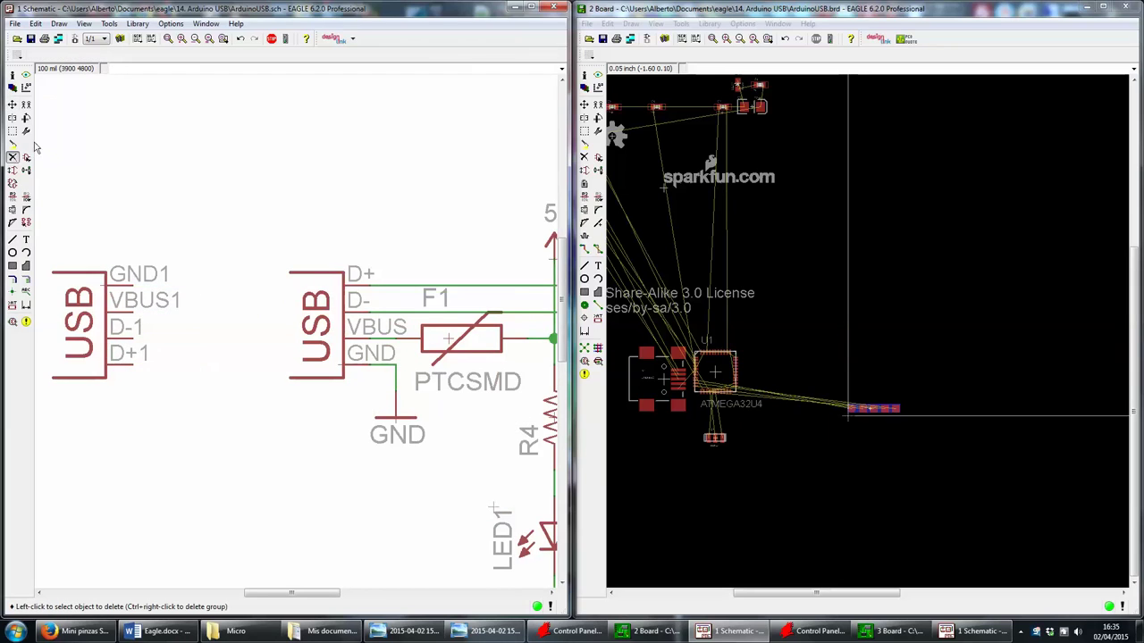
# Wire VBUS to pin VBUS1 with a 45° bend and run a wire upward from GND1
pyautogui.click(26, 279)
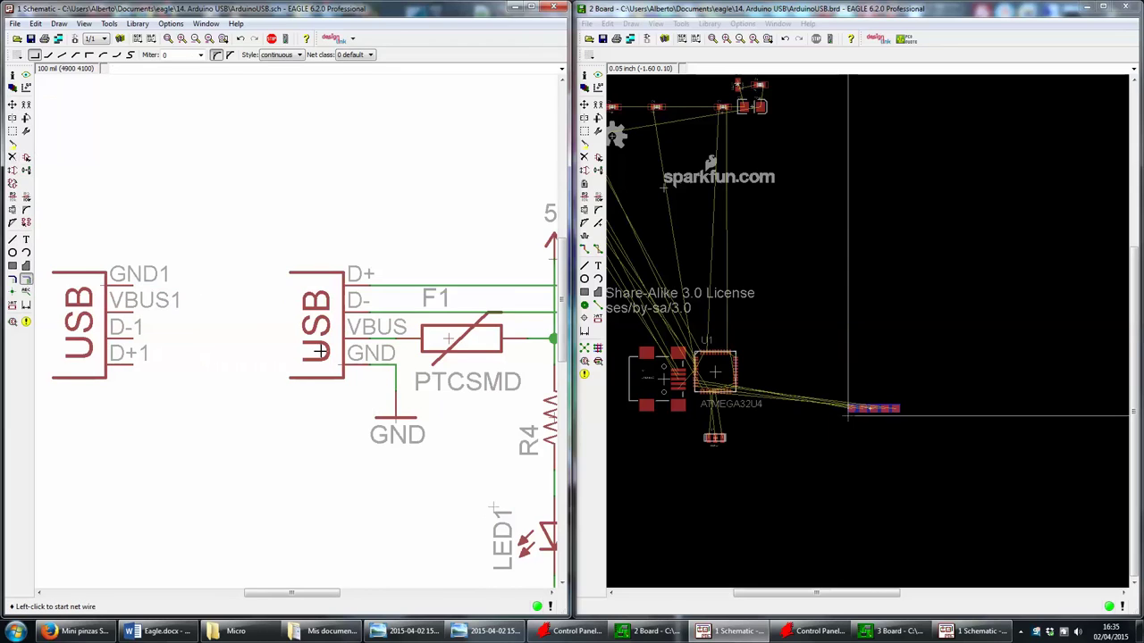
pyautogui.click(368, 339)
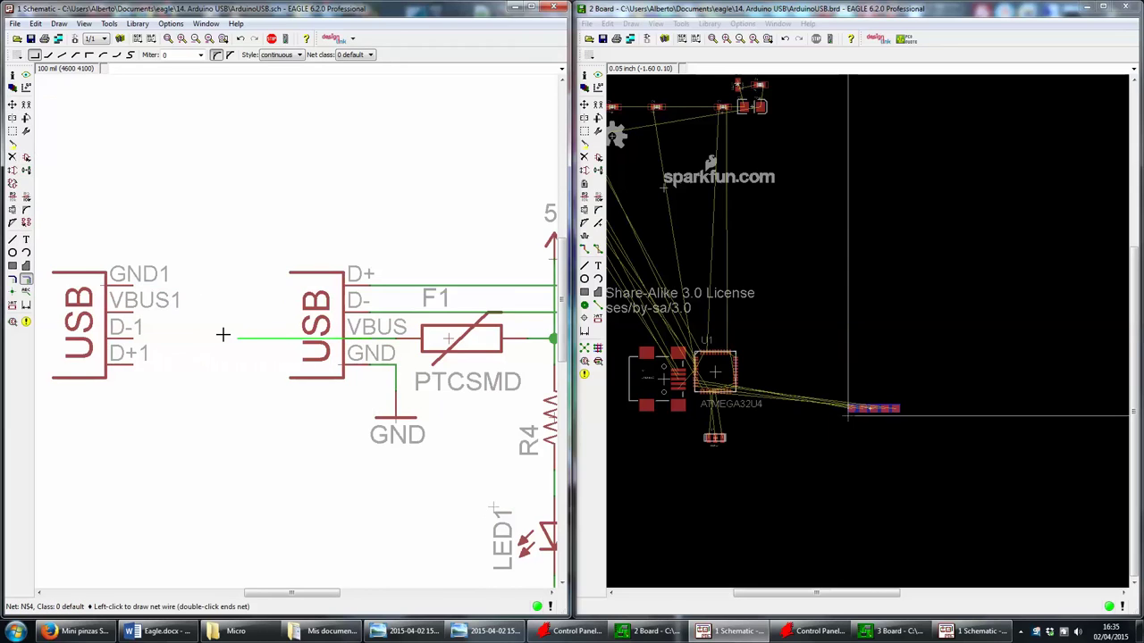
pyautogui.rightClick(196, 312)
pyautogui.click(186, 312)
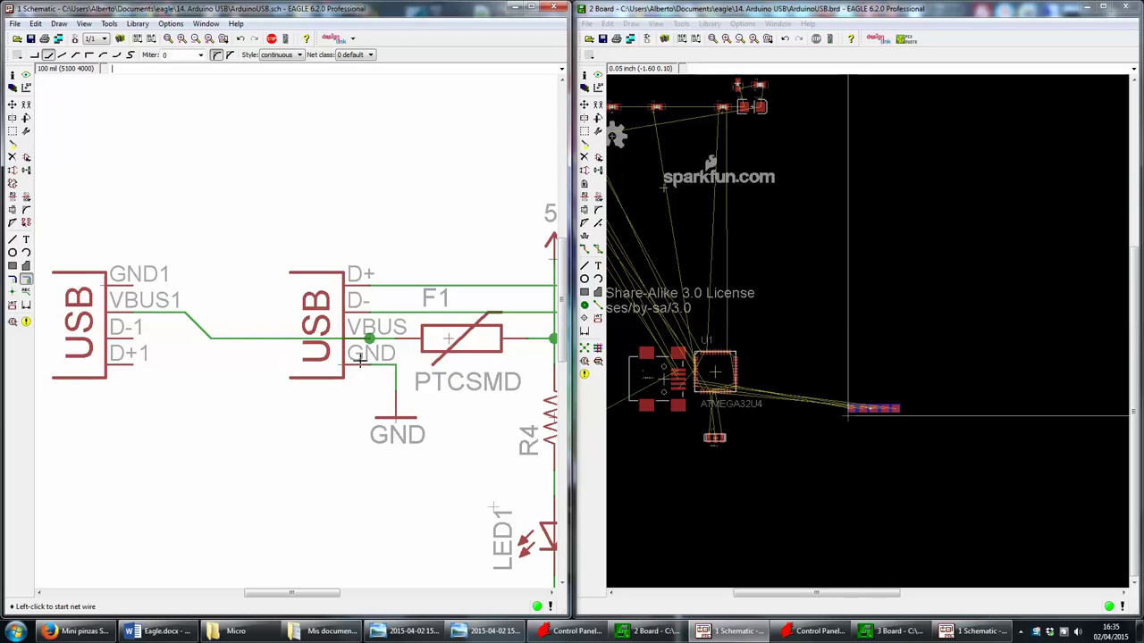
pyautogui.click(146, 285)
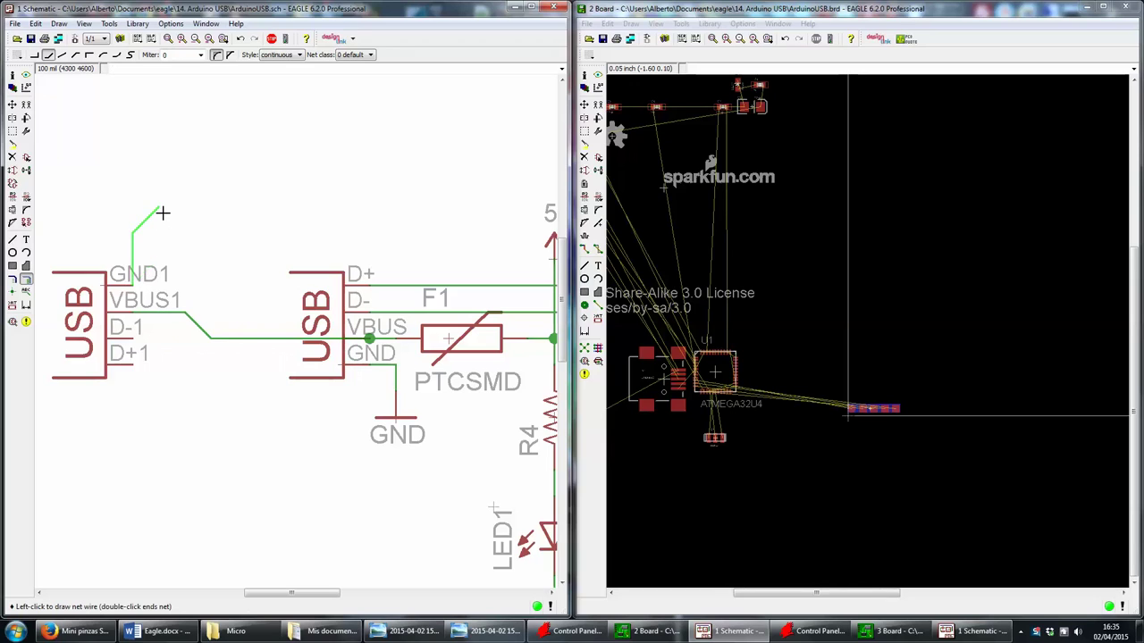
pyautogui.click(185, 275)
pyautogui.doubleClick(185, 206)
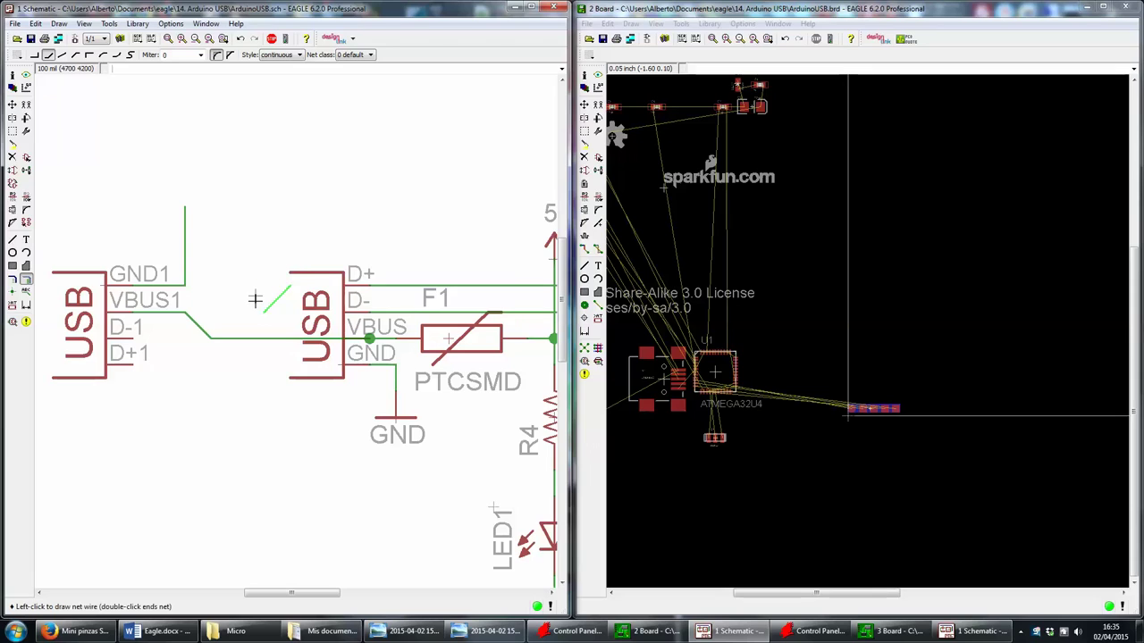
# Connect the D+ and D- nets to pins D+1 and D-1
pyautogui.click(367, 286)
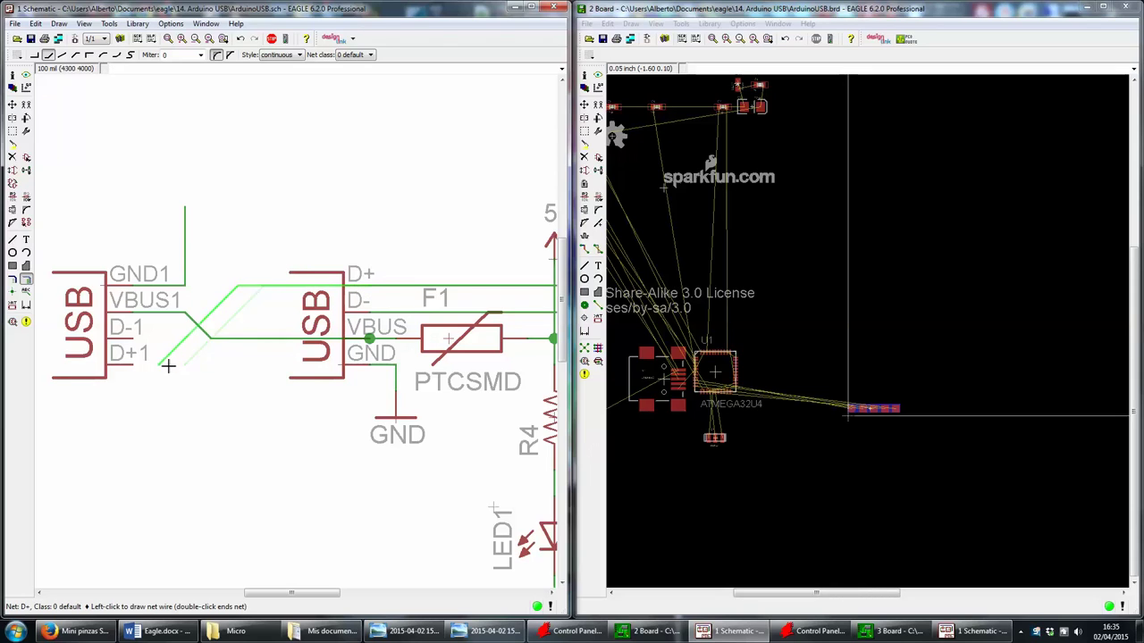
pyautogui.click(140, 356)
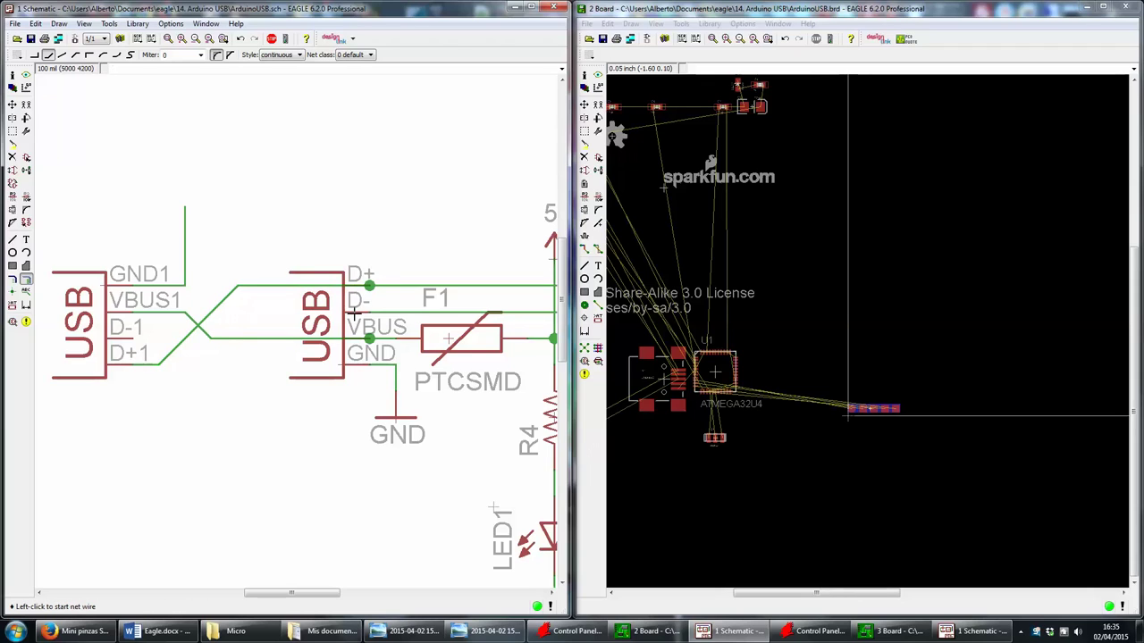
pyautogui.click(370, 312)
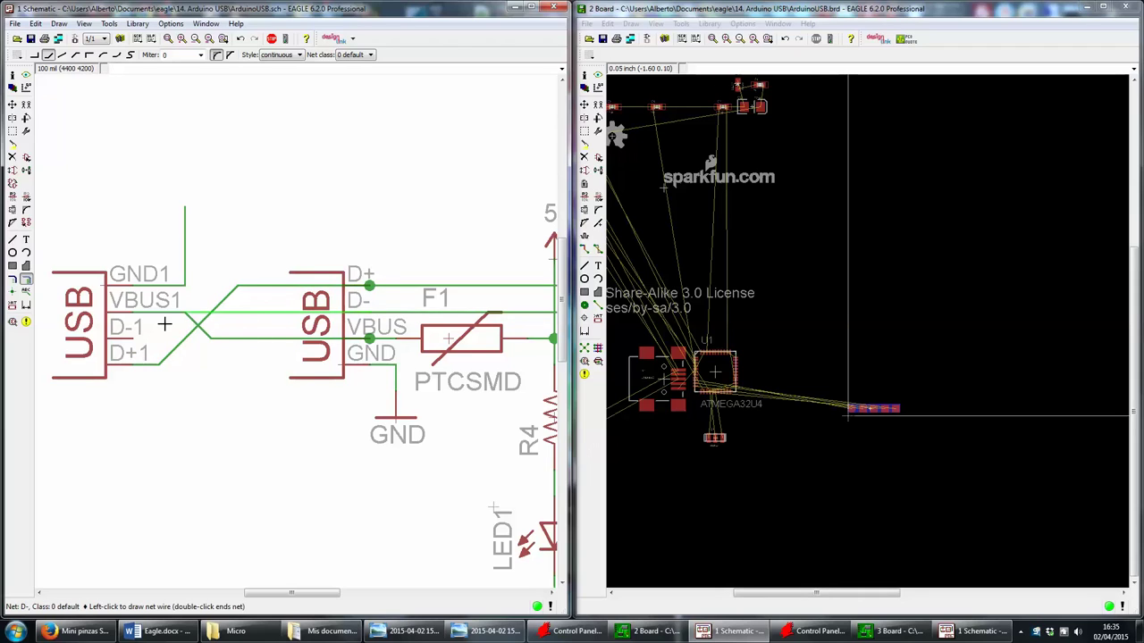
pyautogui.click(131, 336)
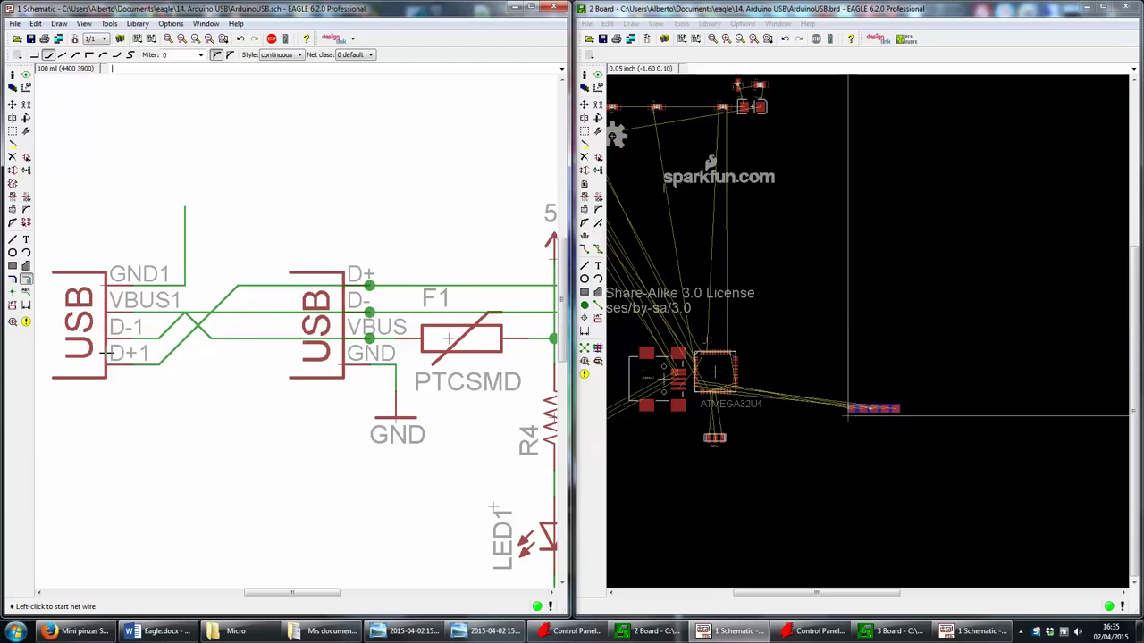
pyautogui.scroll(-2, 144, 334)
pyautogui.scroll(1, 262, 383)
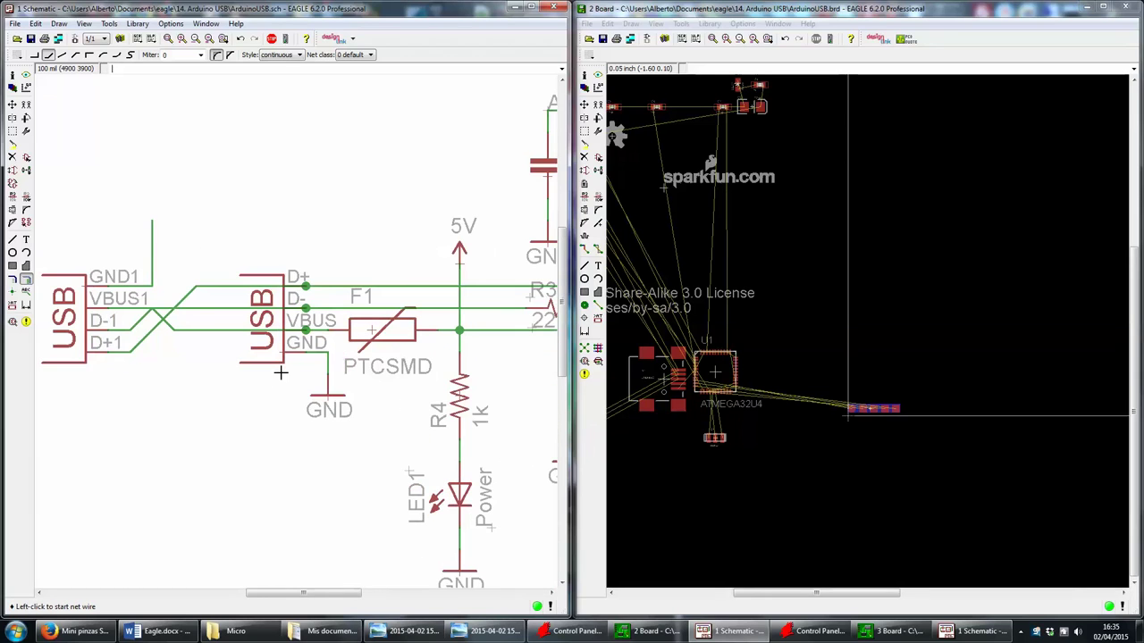
# Rotate the JP8 footprint 180° and place it just left of the ATMEGA32U4 on the board
pyautogui.scroll(-4, 649, 503)
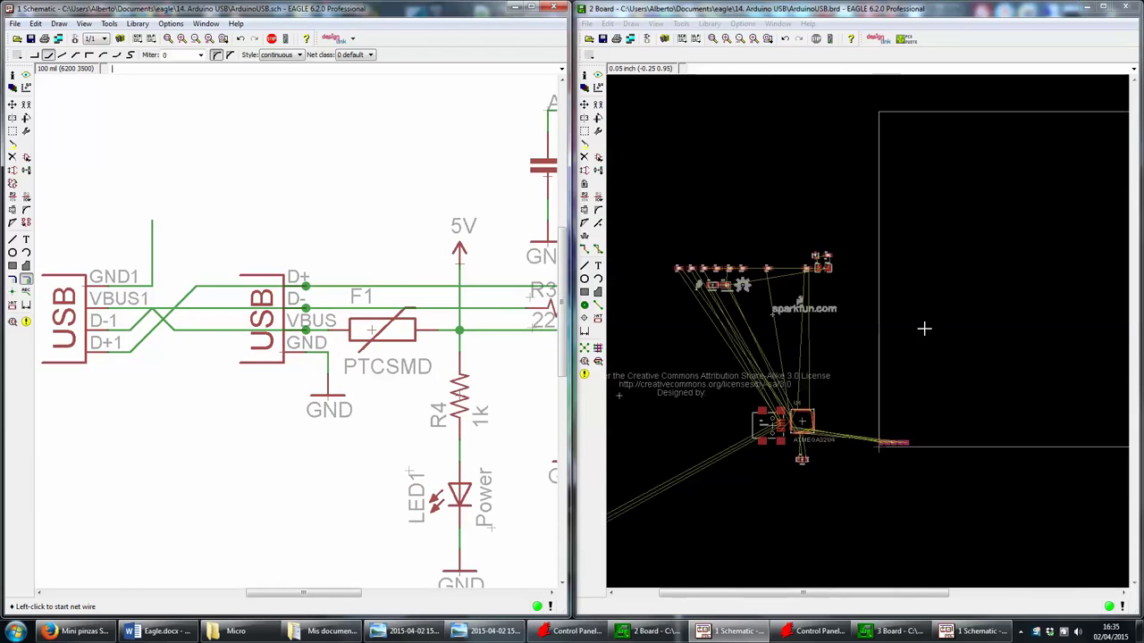
pyautogui.click(584, 105)
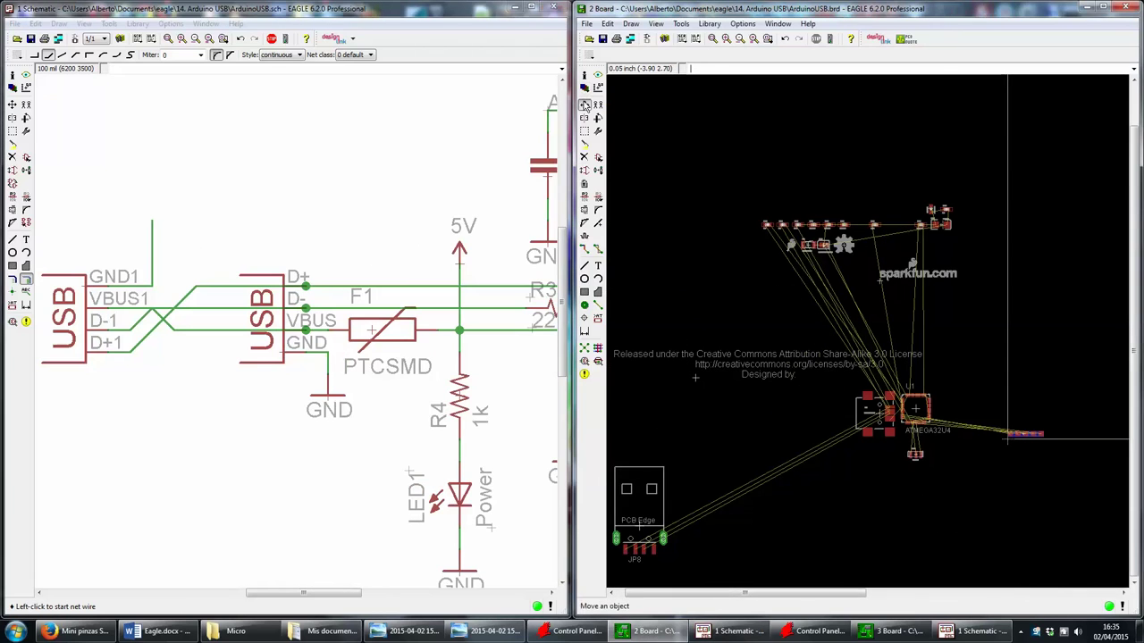
pyautogui.click(639, 532)
pyautogui.rightClick(759, 464)
pyautogui.rightClick(741, 430)
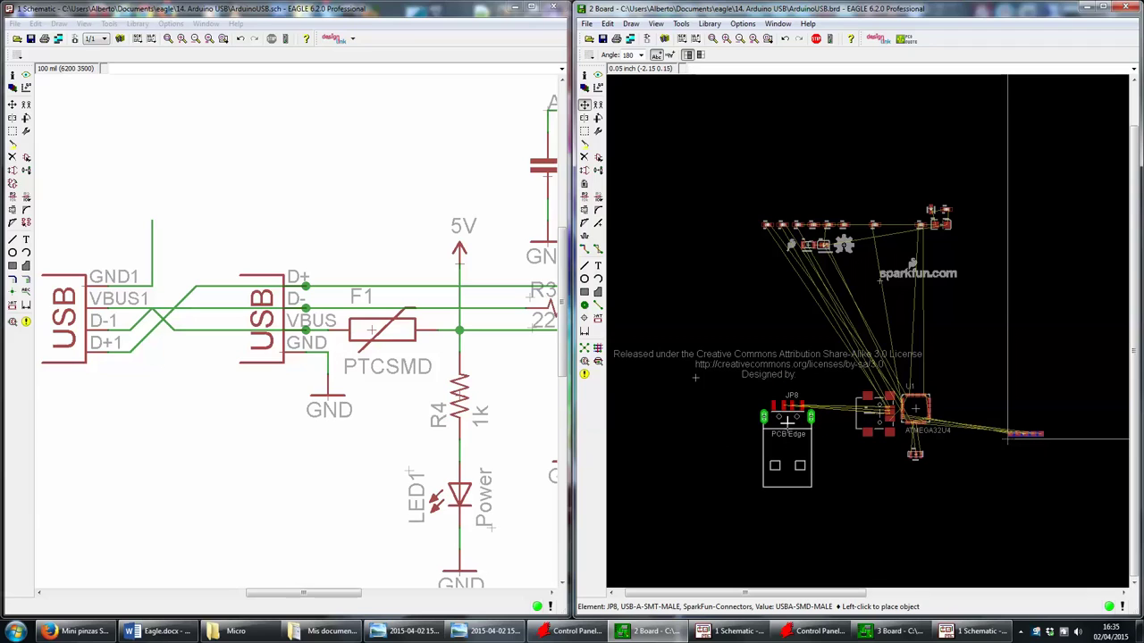
pyautogui.click(786, 422)
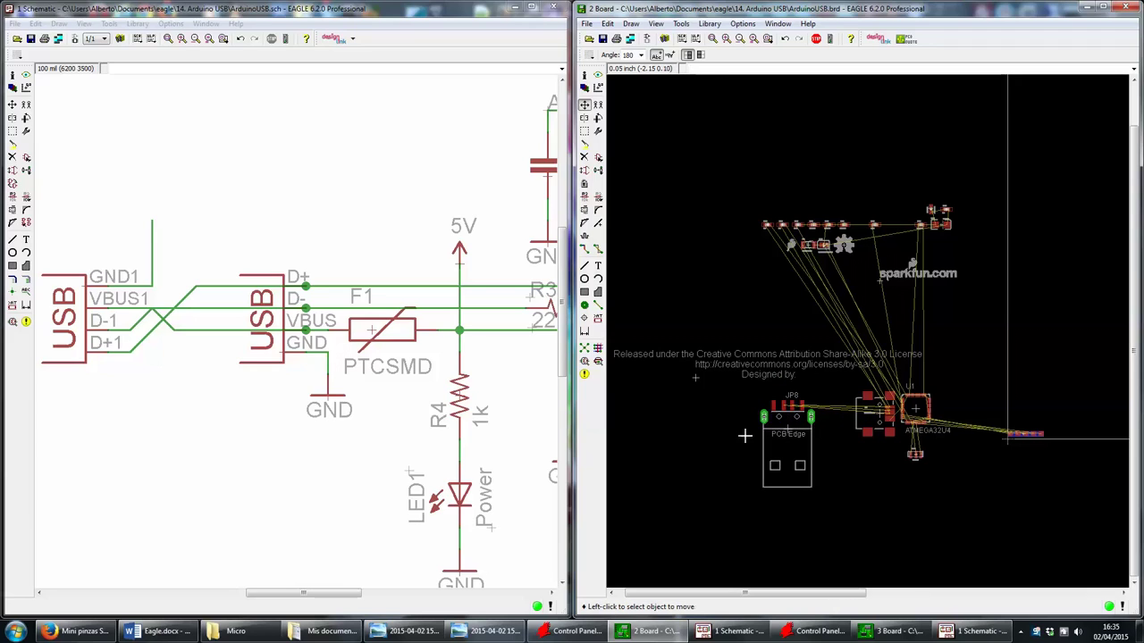
# Delete the old USB connector from the schematic
pyautogui.click(12, 156)
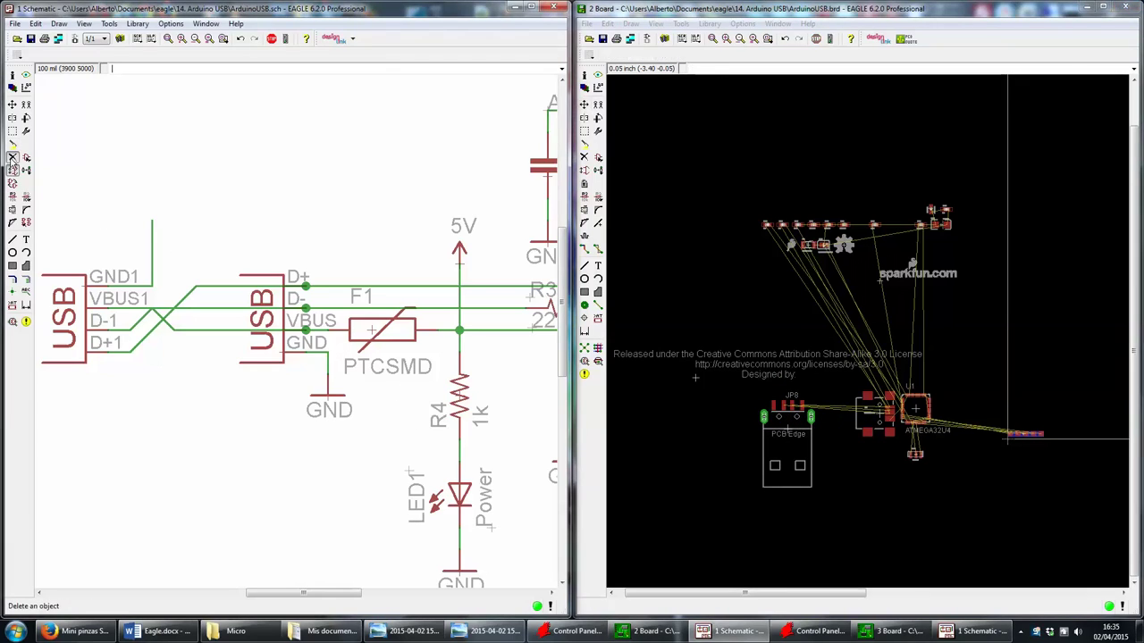
pyautogui.scroll(3, 323, 375)
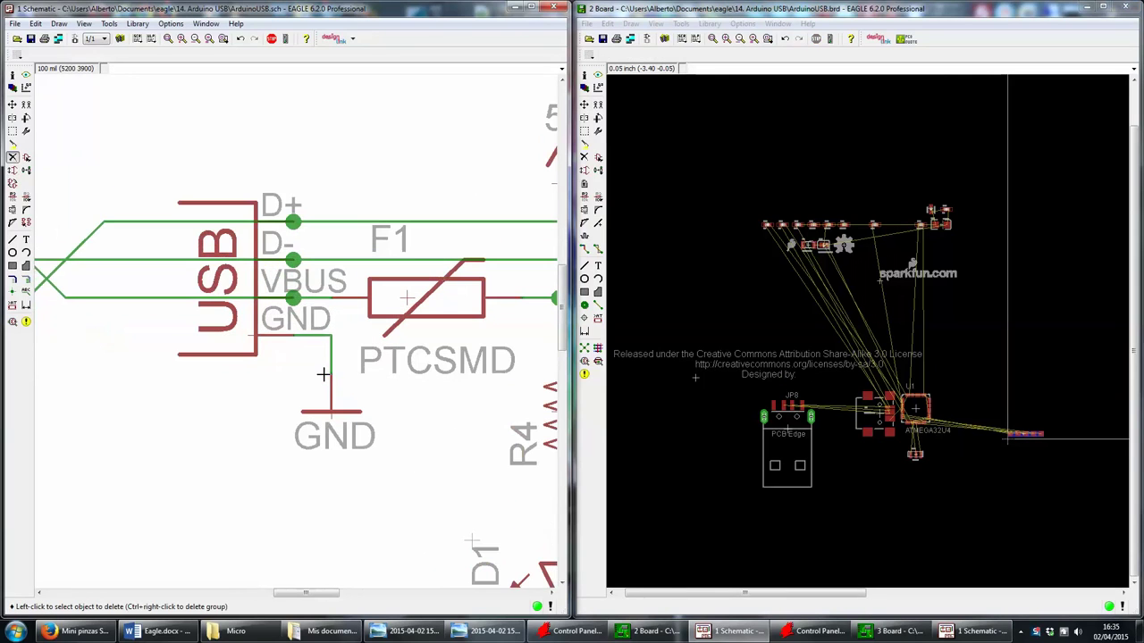
pyautogui.click(257, 338)
pyautogui.scroll(-2, 353, 433)
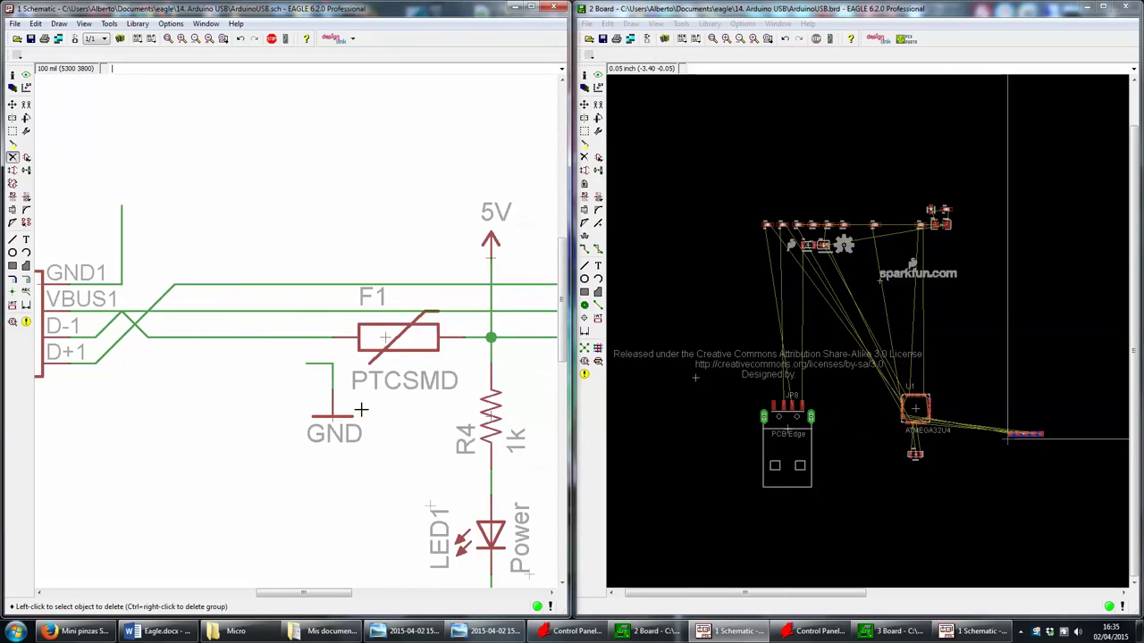
pyautogui.scroll(1, 155, 382)
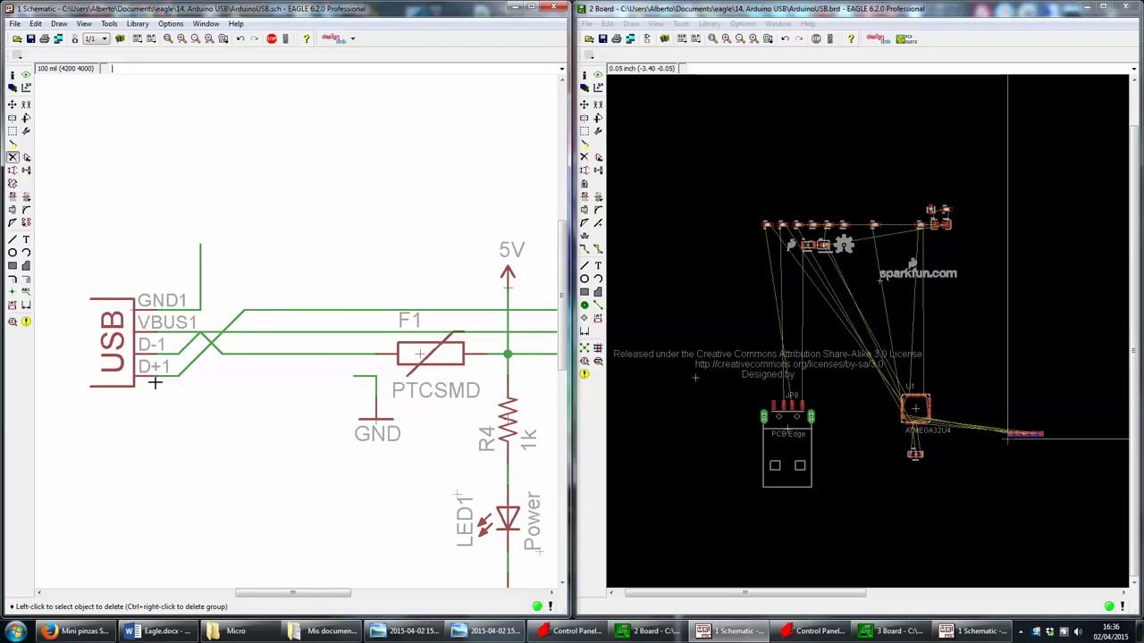
# Rotate the new USB connector twice and set it back down
pyautogui.click(12, 104)
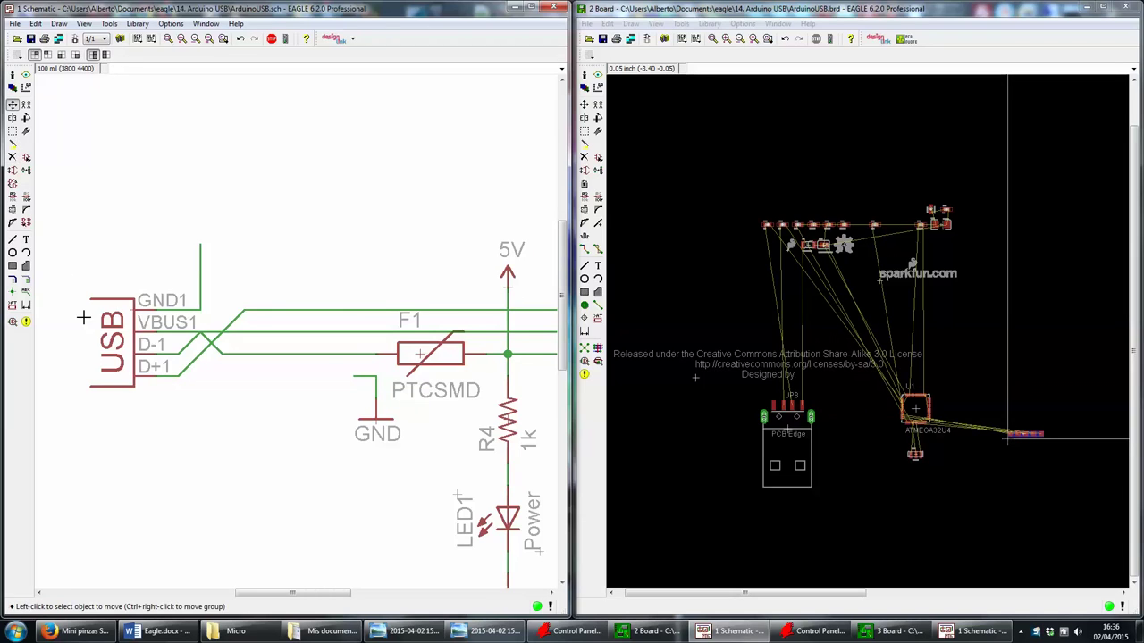
pyautogui.click(122, 324)
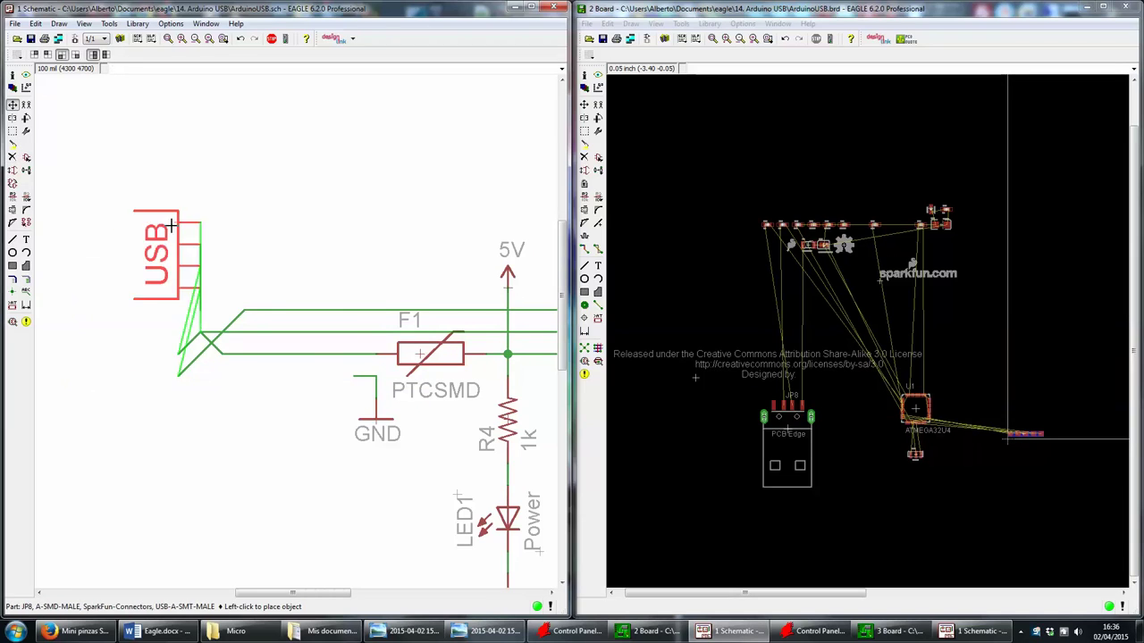
pyautogui.rightClick(152, 192)
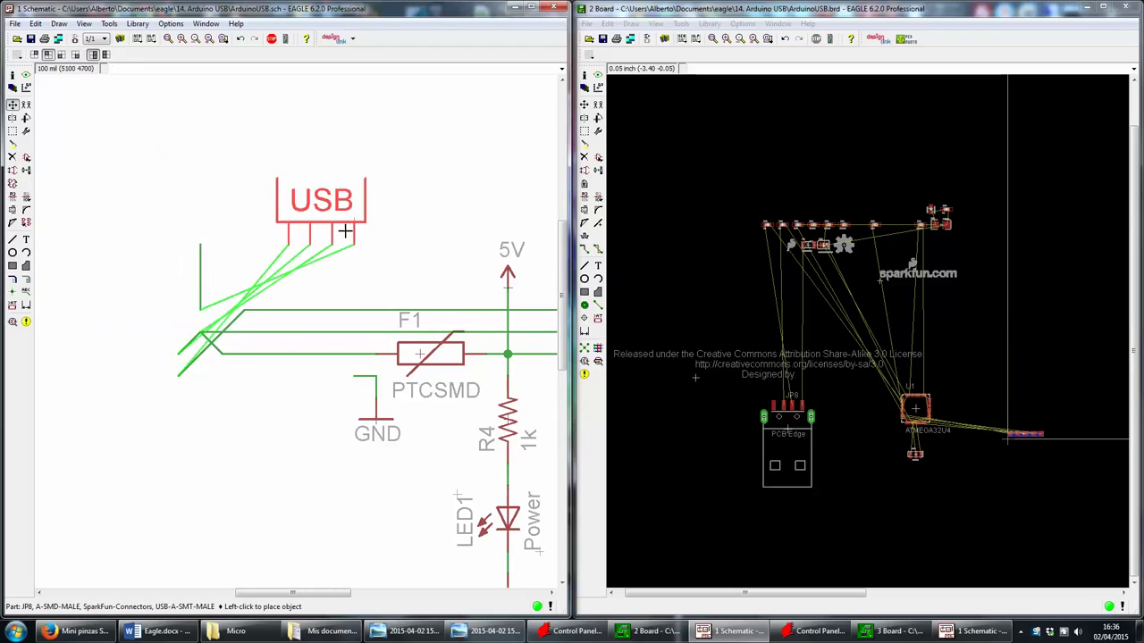
pyautogui.rightClick(215, 215)
pyautogui.click(126, 315)
pyautogui.click(12, 158)
# Rotate the USB connector so its pins point down and place it above the wires
pyautogui.click(13, 105)
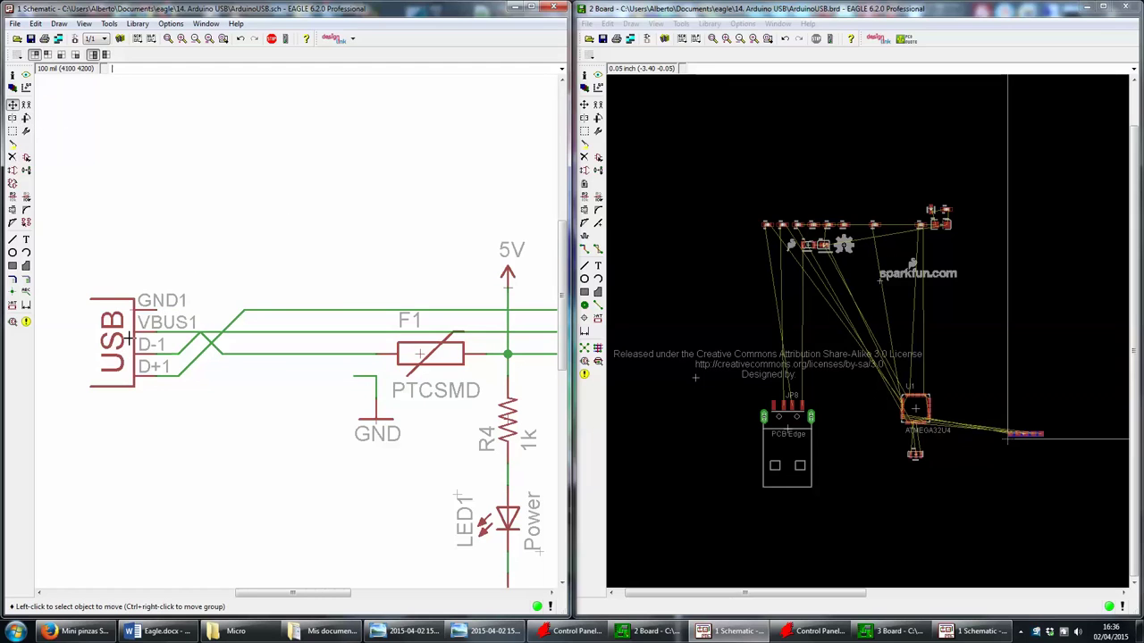
pyautogui.click(120, 386)
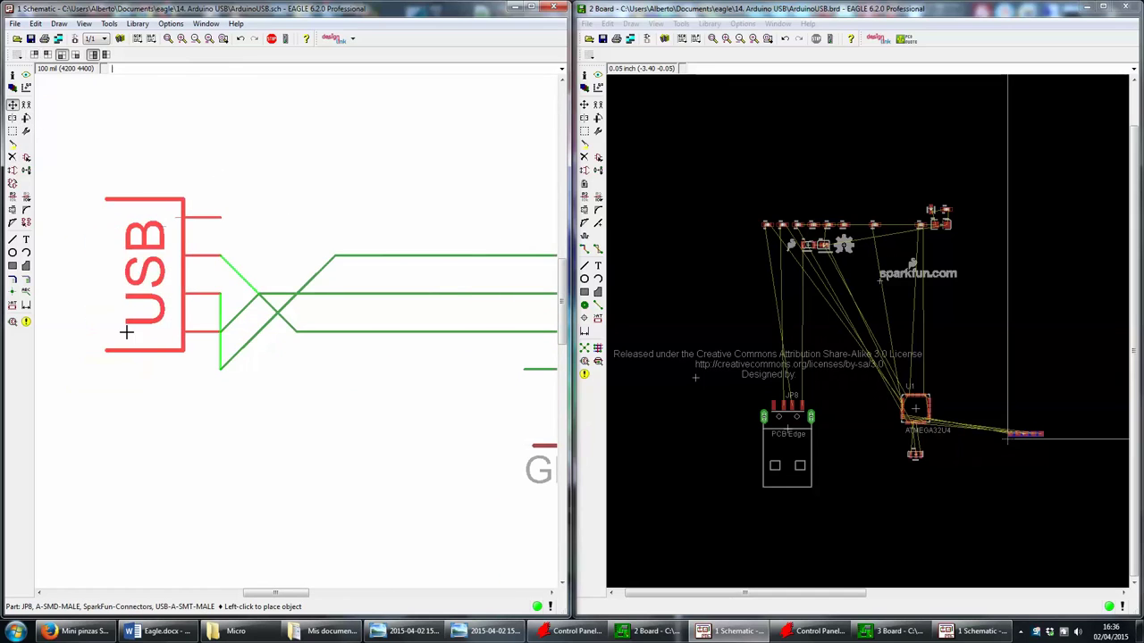
pyautogui.rightClick(234, 248)
pyautogui.rightClick(288, 237)
pyautogui.rightClick(317, 234)
pyautogui.click(291, 231)
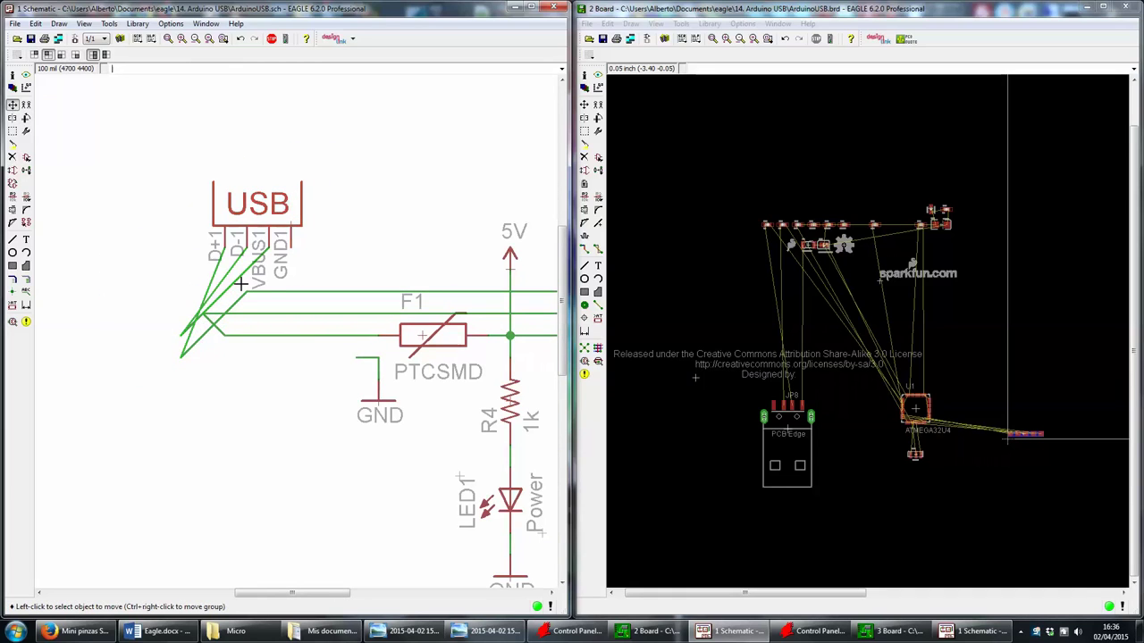
# Move the D- and D+ wire segments, then undo the last move
pyautogui.click(182, 327)
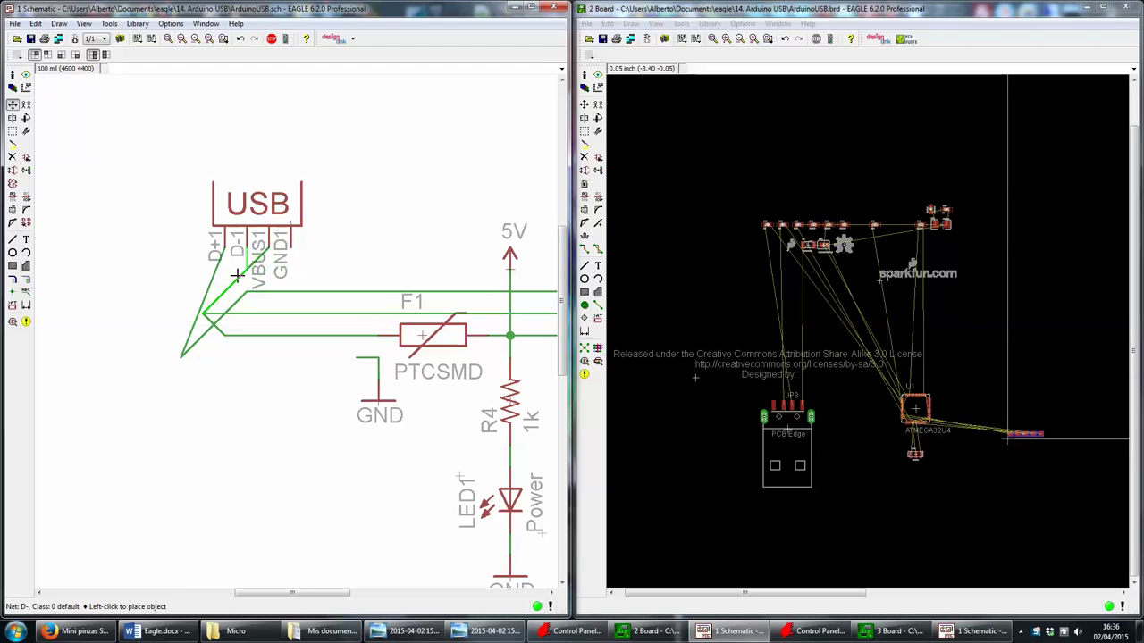
pyautogui.click(194, 282)
pyautogui.click(175, 349)
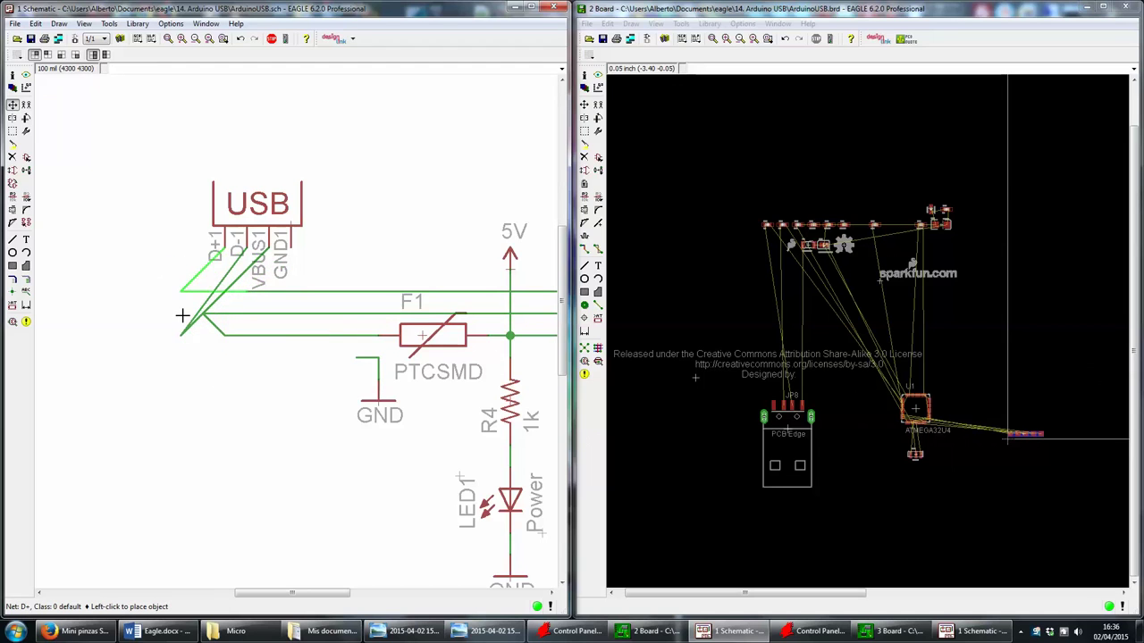
pyautogui.click(186, 320)
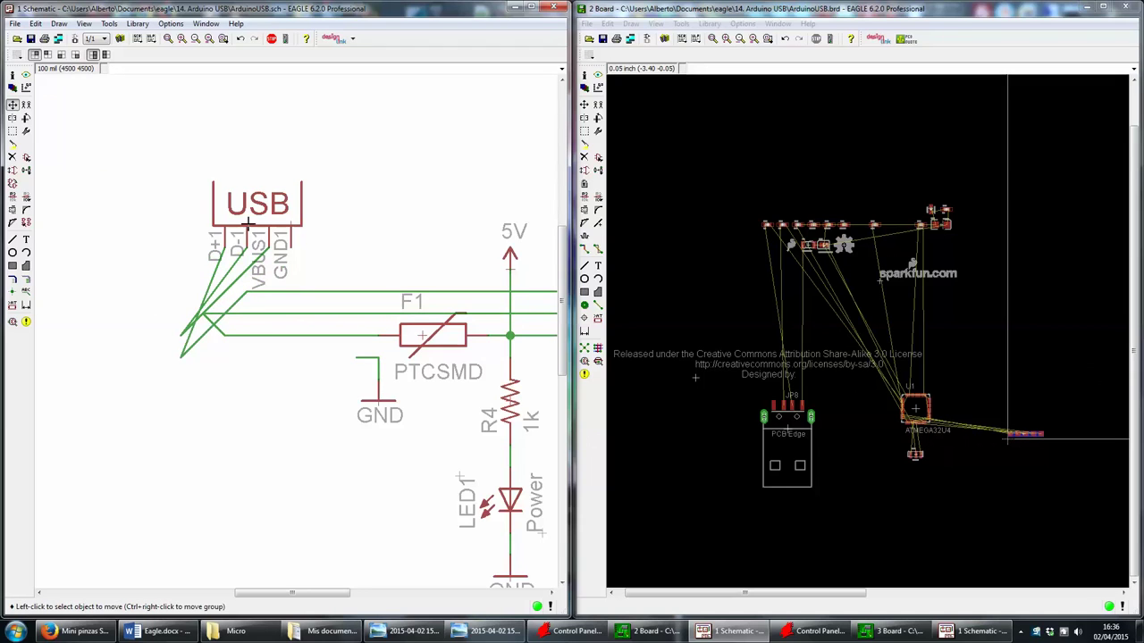
pyautogui.hotkey('ctrl', 'z')
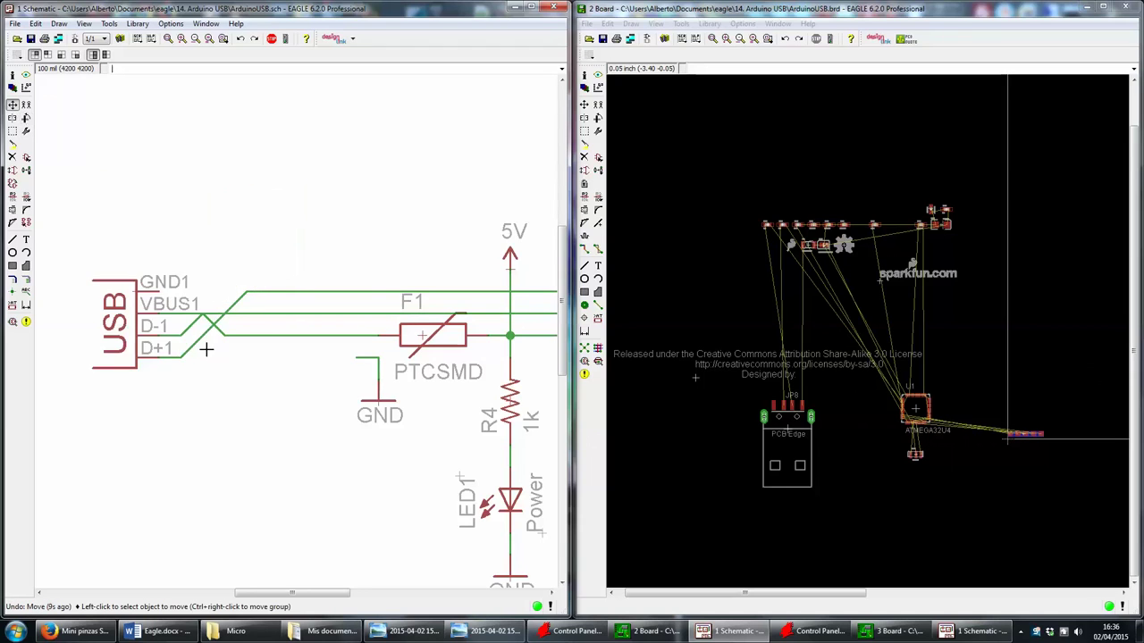
pyautogui.scroll(3, 197, 313)
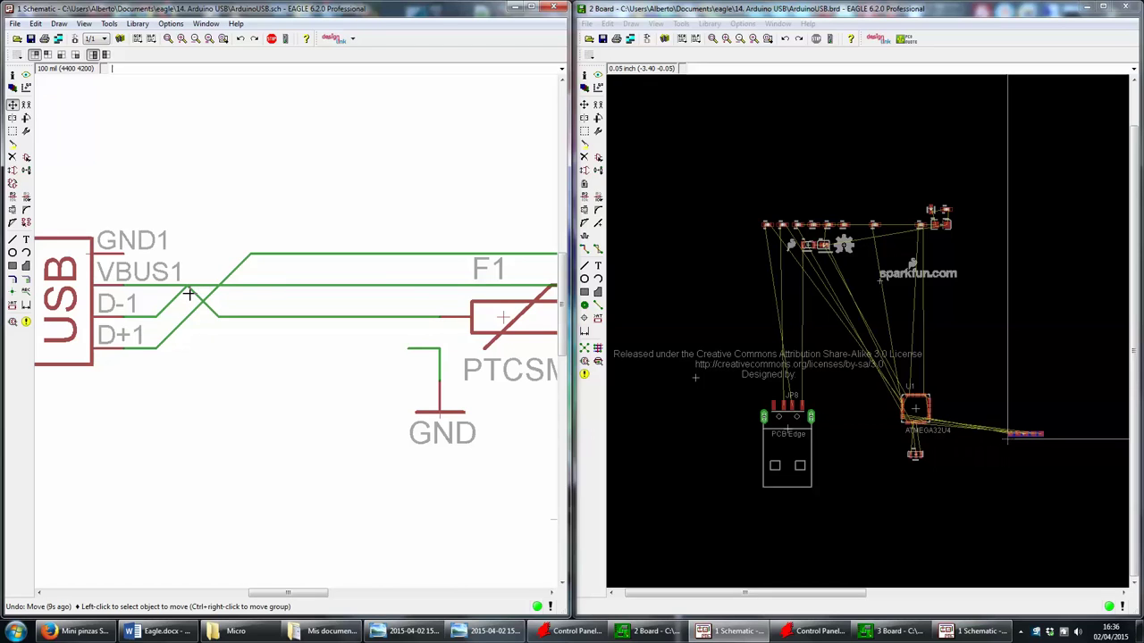
pyautogui.click(188, 294)
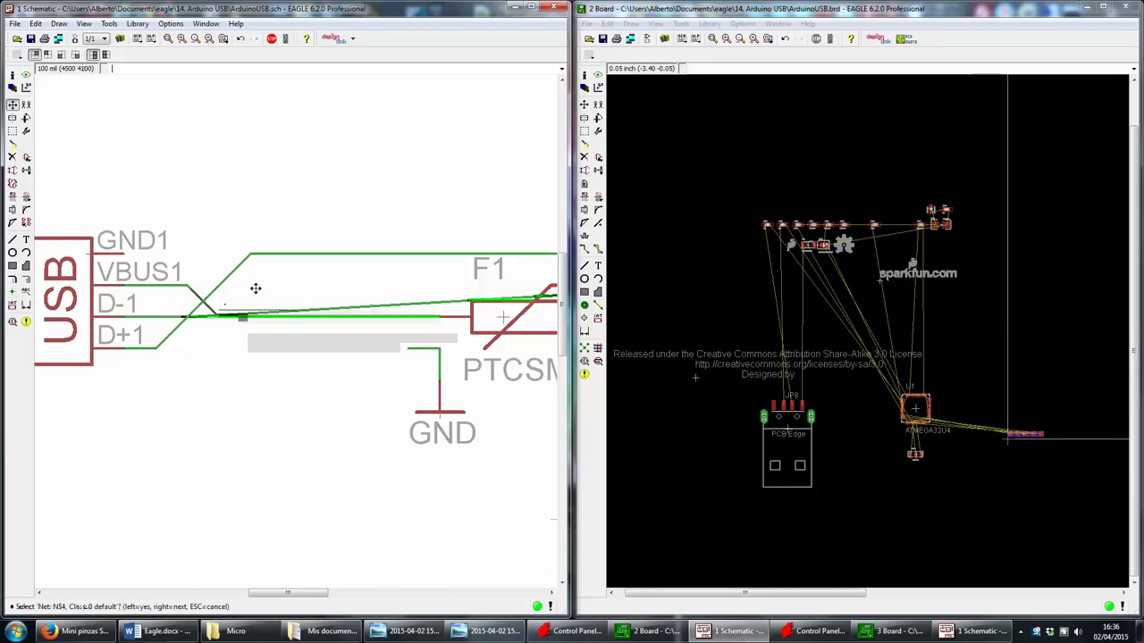
pyautogui.press('Escape')
pyautogui.scroll(-2, 178, 378)
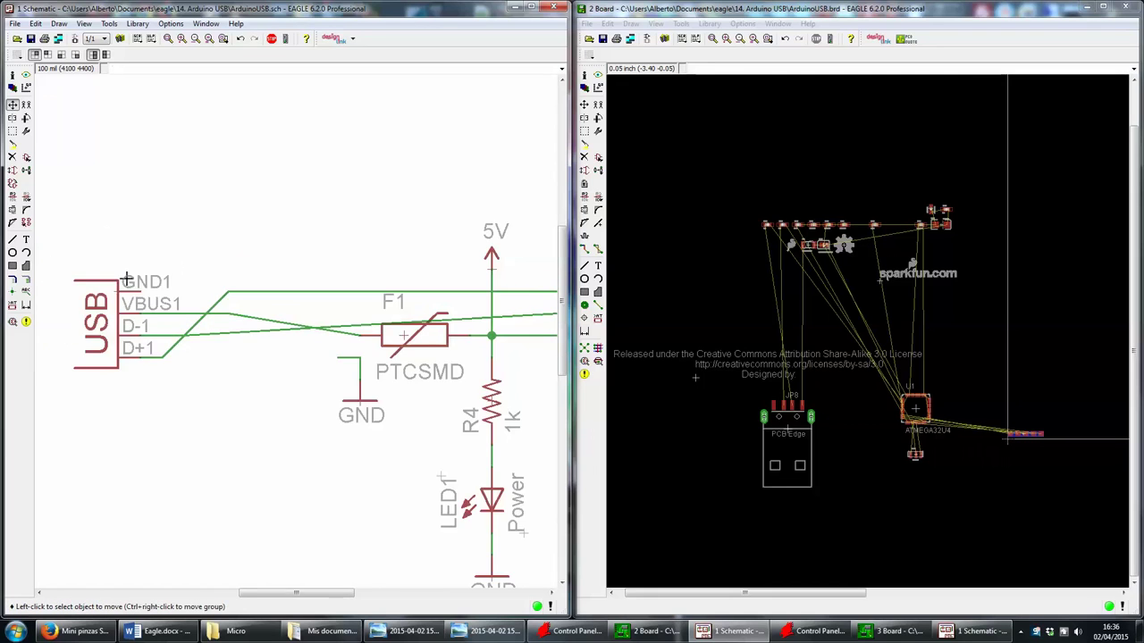
pyautogui.scroll(-1, 146, 411)
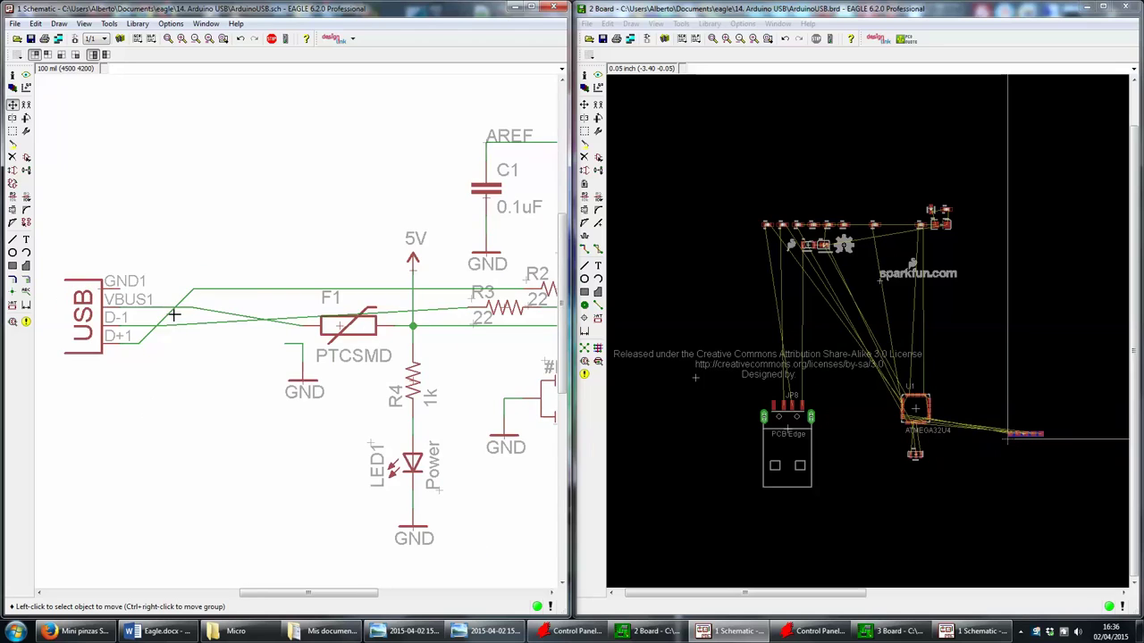
pyautogui.scroll(-1, 147, 326)
pyautogui.scroll(1, 161, 335)
pyautogui.scroll(-1, 223, 308)
pyautogui.scroll(1, 225, 305)
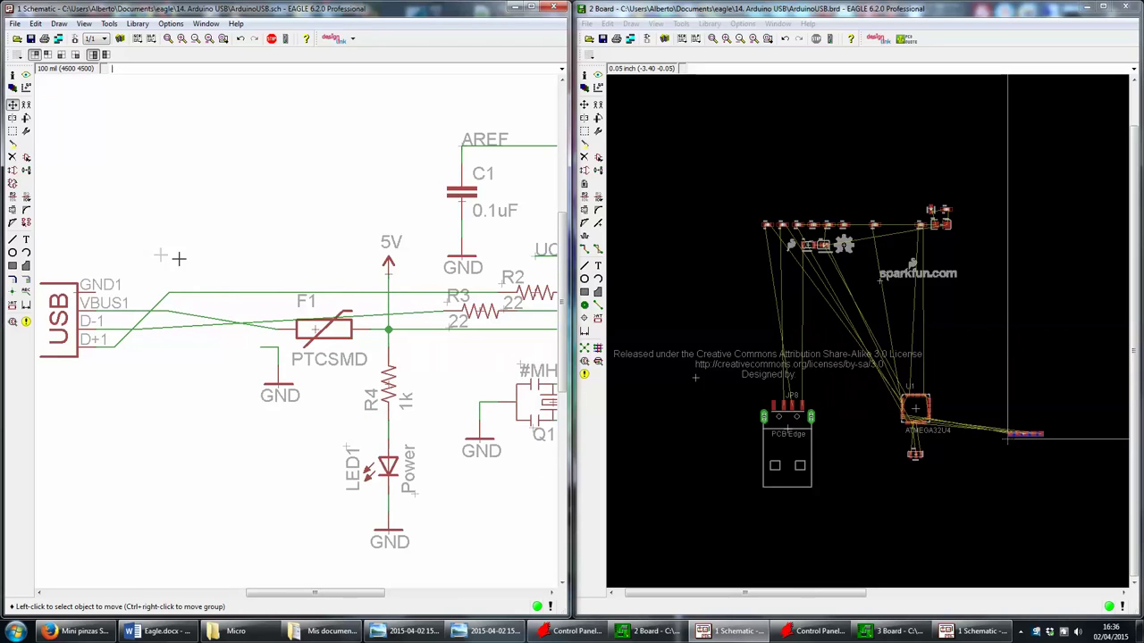
pyautogui.scroll(-1, 237, 265)
pyautogui.scroll(1, 211, 307)
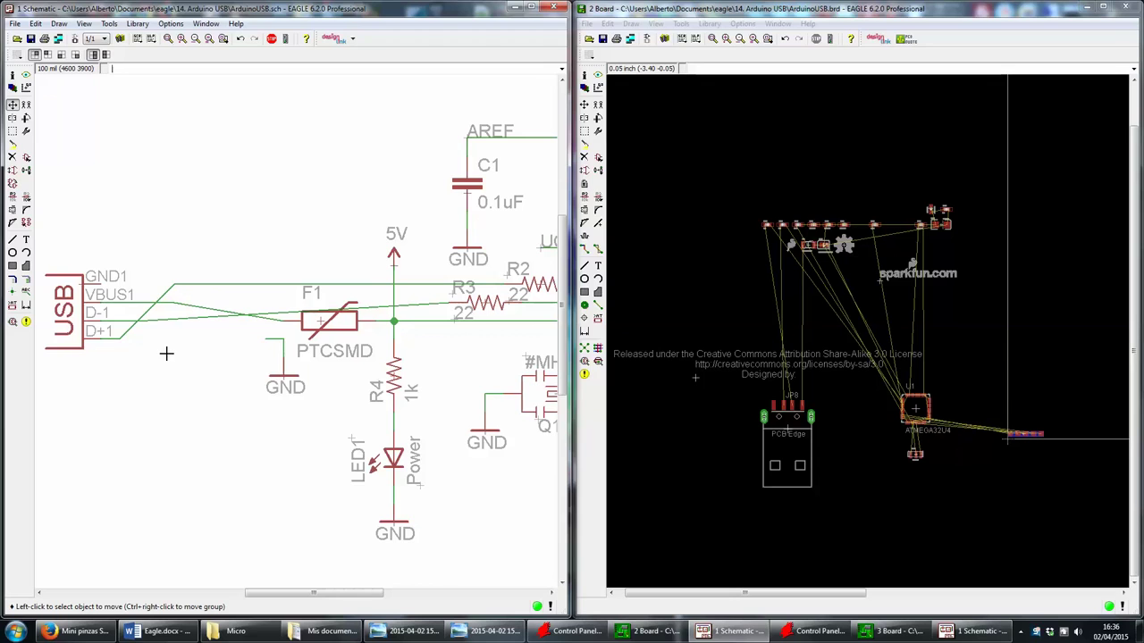
pyautogui.scroll(-1, 151, 327)
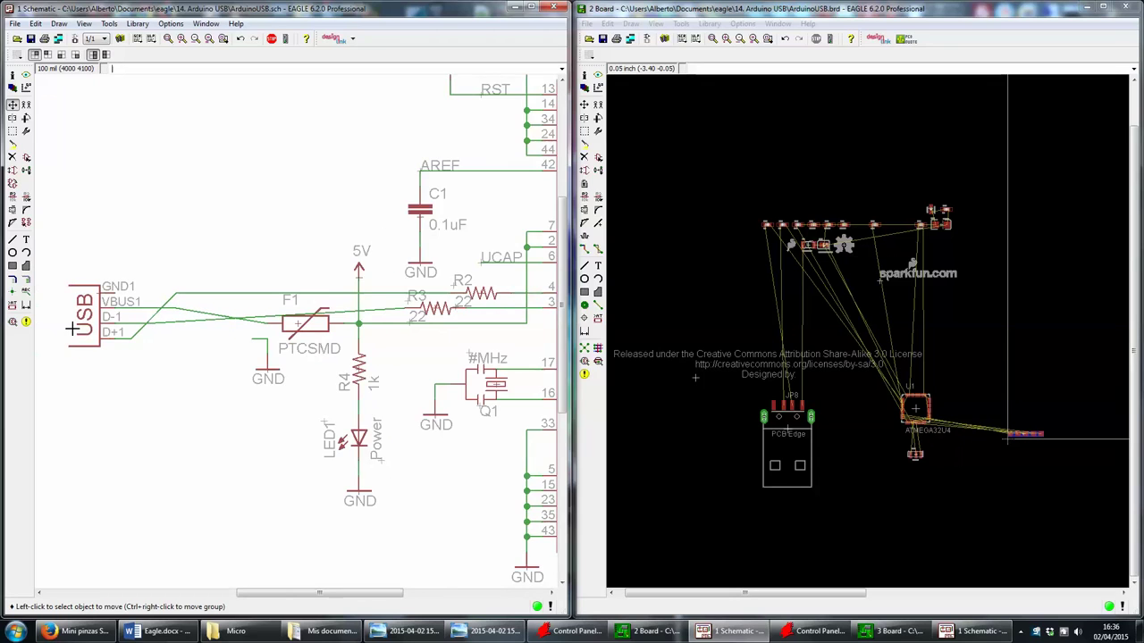
pyautogui.scroll(1, 72, 329)
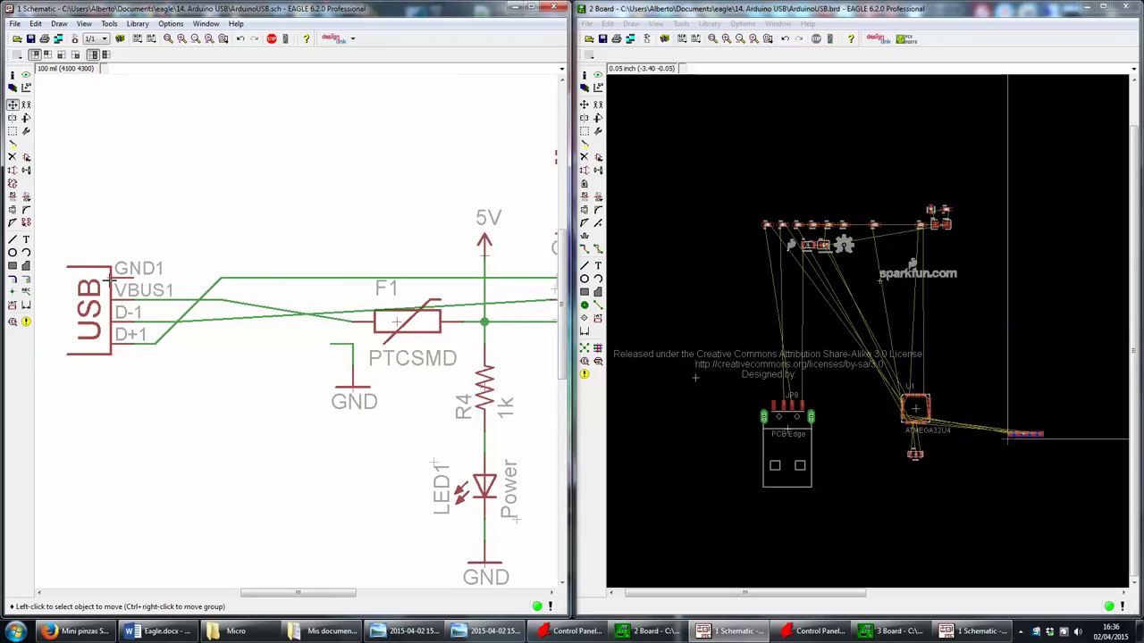
# Lower the USB connector one grid step and lift the D- and D+ wire bends upward
pyautogui.click(109, 278)
pyautogui.click(109, 301)
pyautogui.click(219, 301)
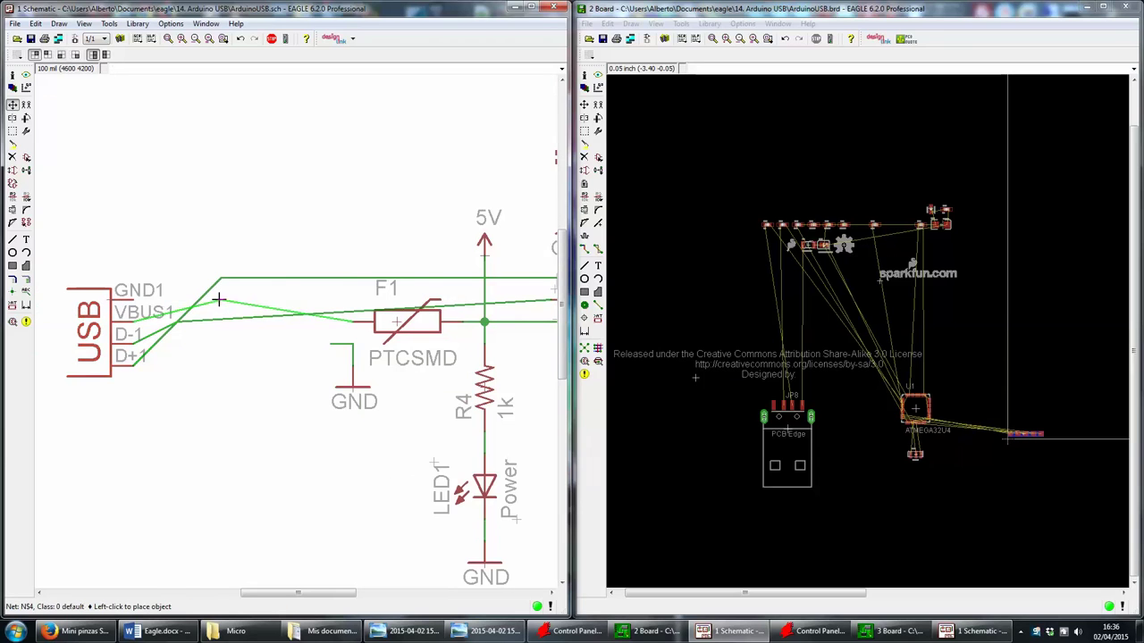
pyautogui.click(242, 145)
pyautogui.click(184, 322)
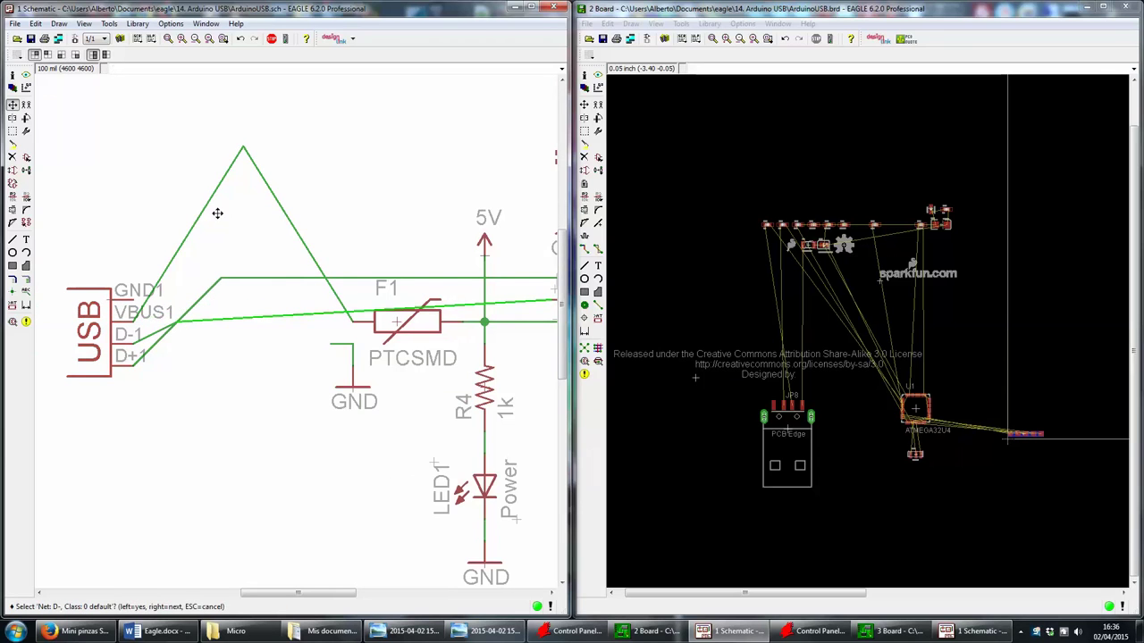
pyautogui.click(226, 211)
pyautogui.click(219, 279)
pyautogui.click(376, 167)
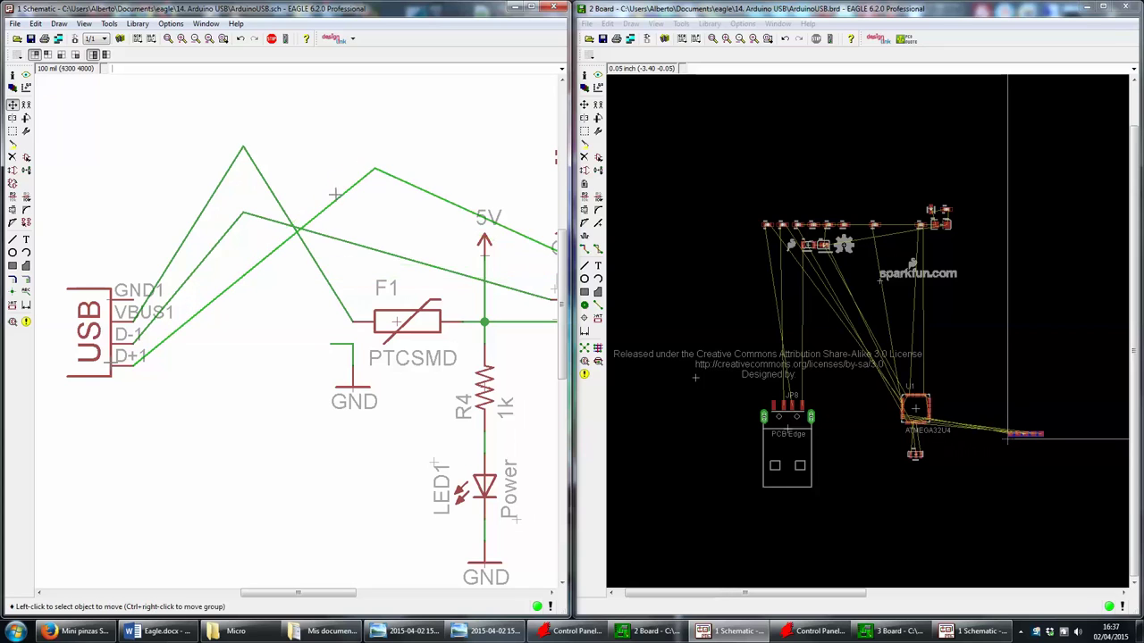
# Reposition the USB connector, shifting it right and then back left
pyautogui.click(89, 330)
pyautogui.click(281, 312)
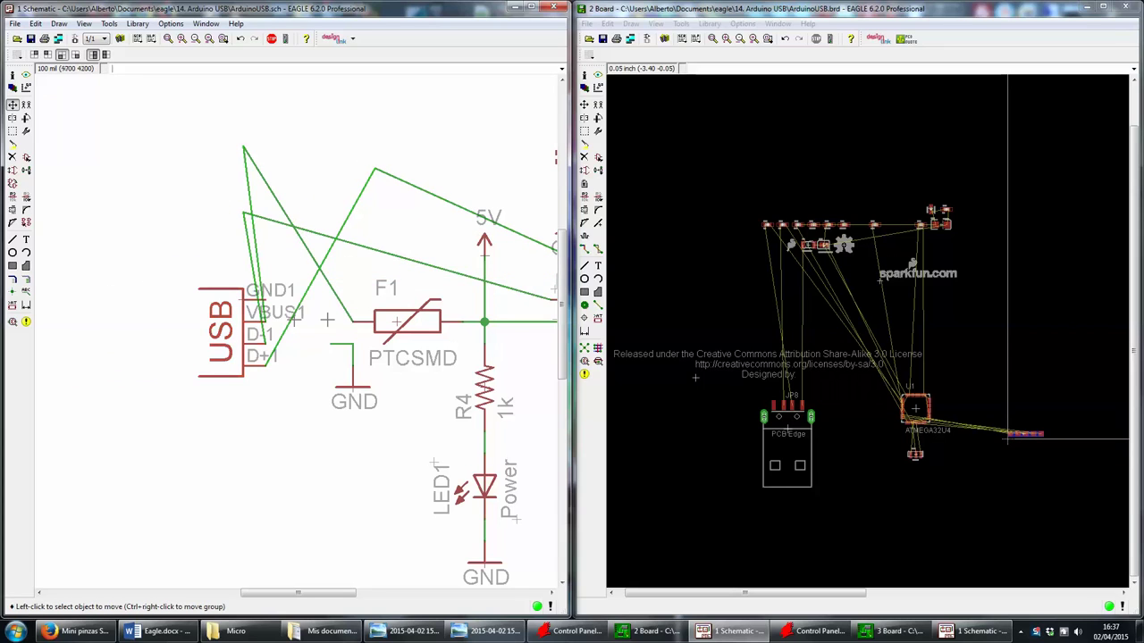
pyautogui.click(235, 306)
pyautogui.click(193, 307)
# Draw a net wire from fuse F1's left pin to the USB VBUS pin
pyautogui.click(26, 279)
pyautogui.scroll(2, 329, 324)
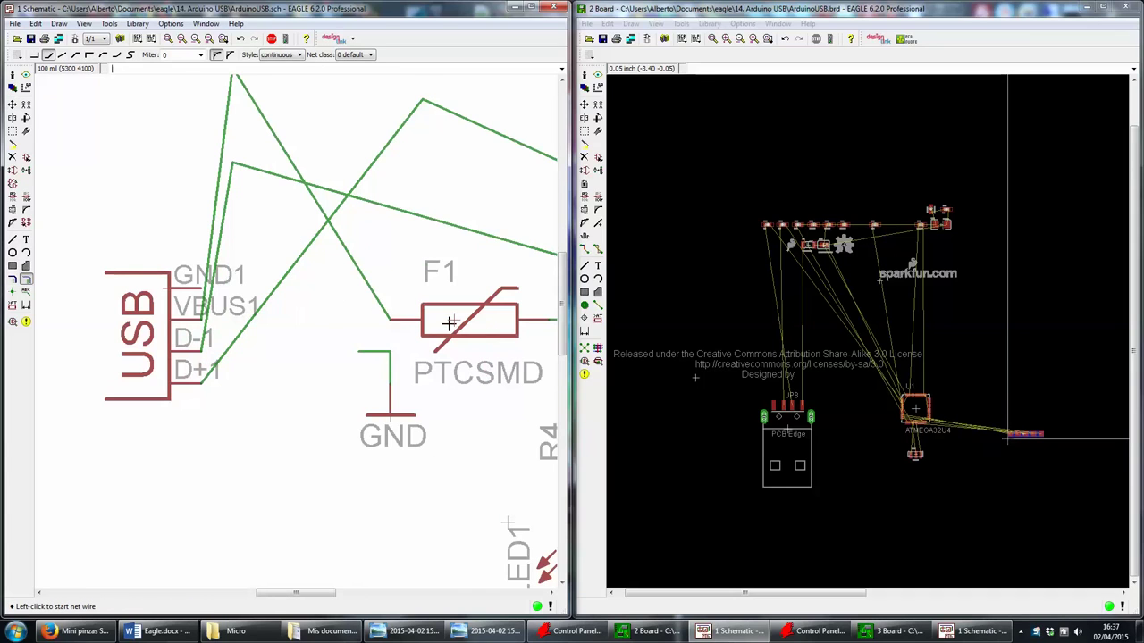
pyautogui.click(393, 320)
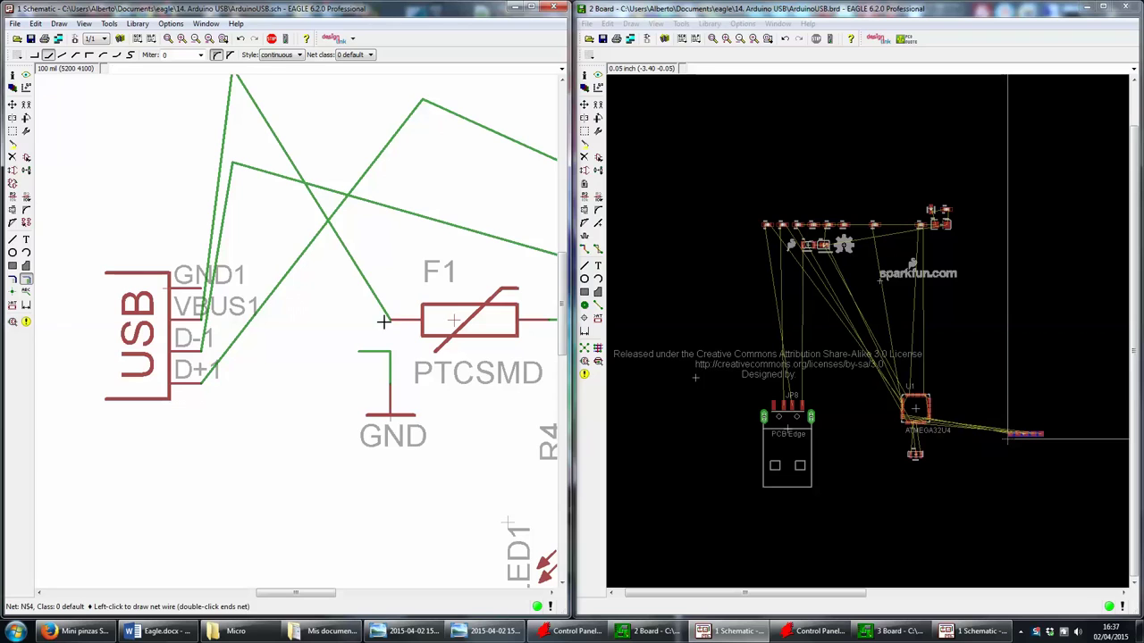
pyautogui.click(202, 321)
pyautogui.scroll(-1, 103, 336)
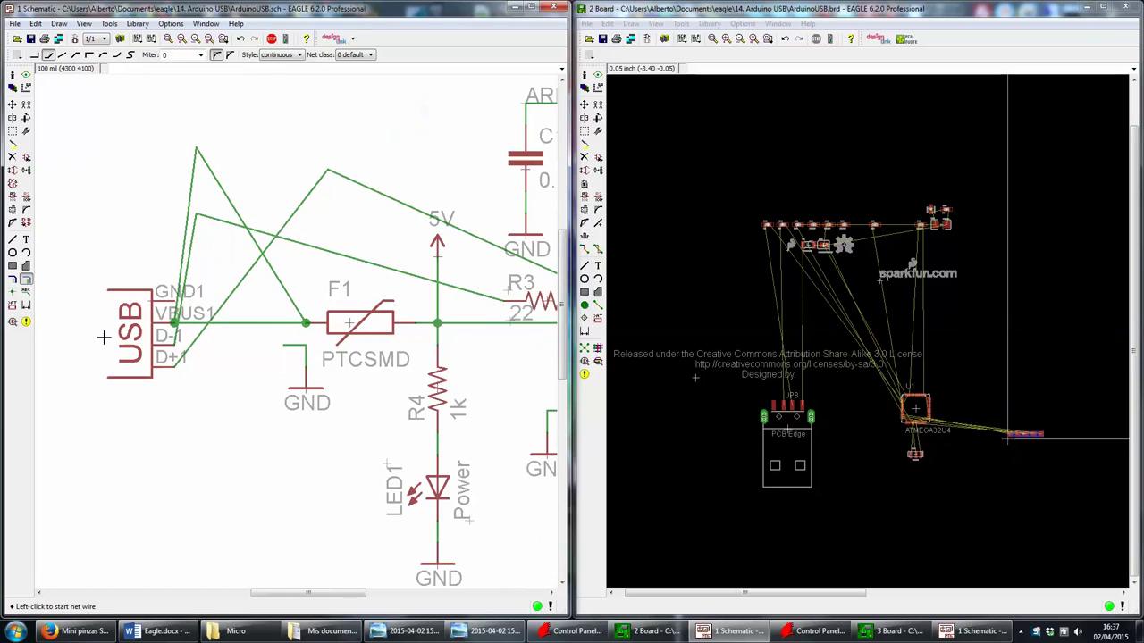
# Delete the old looping wire to F1 and the leftover upward segment
pyautogui.click(12, 157)
pyautogui.click(288, 298)
pyautogui.click(197, 207)
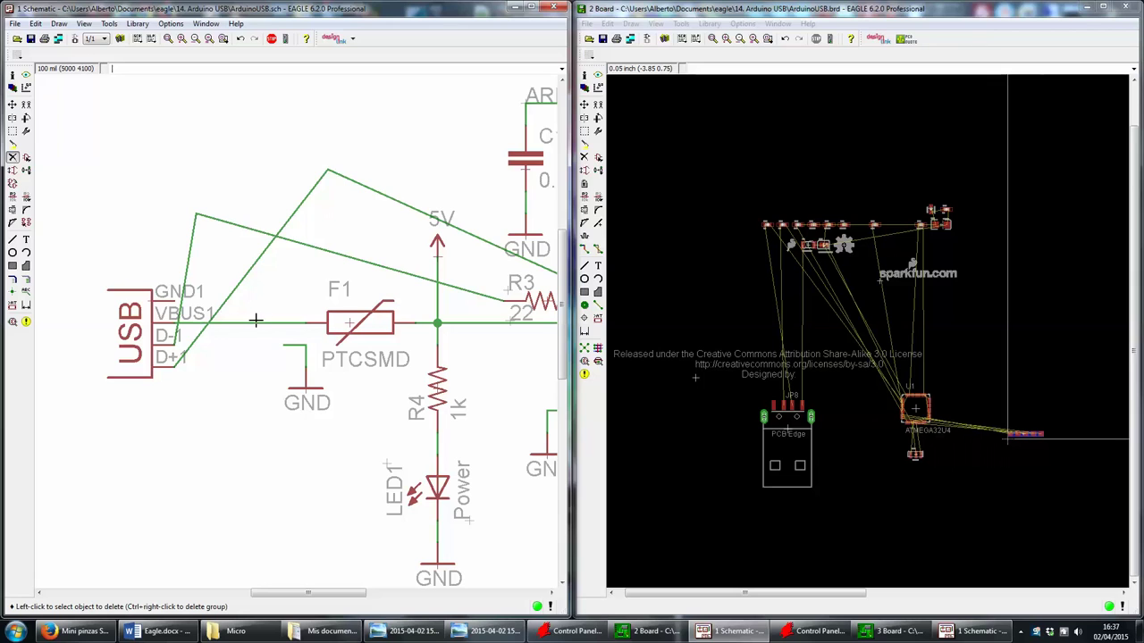
# Nudge the USB connector slightly right, keeping its D+1 and D-1 wires attached
pyautogui.scroll(-1, 84, 304)
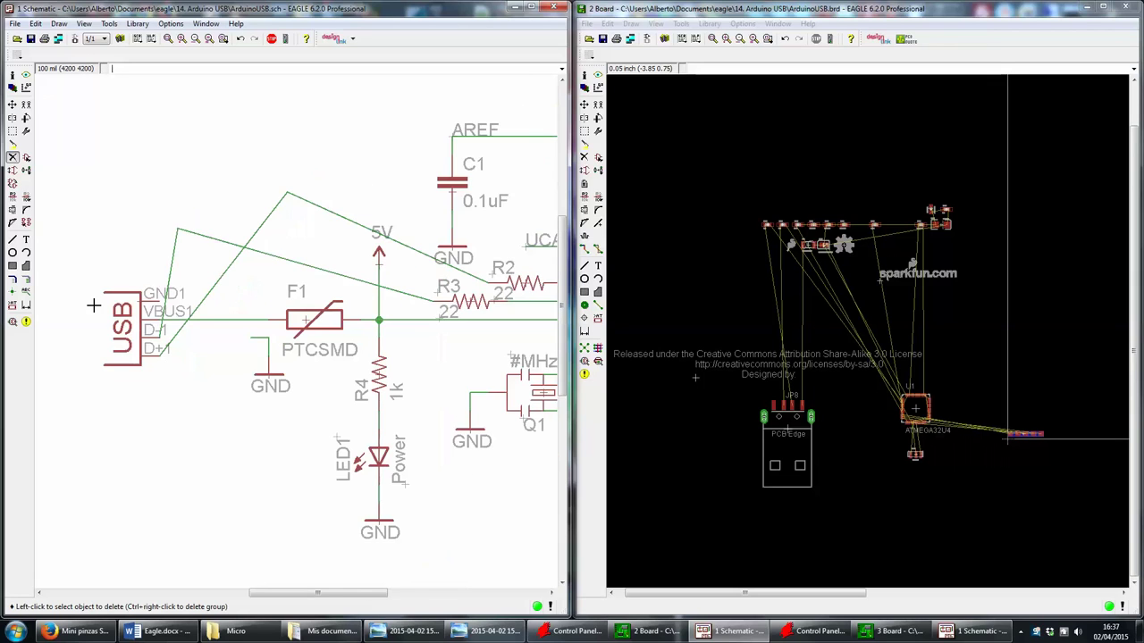
pyautogui.scroll(-1, 93, 306)
pyautogui.scroll(1, 418, 310)
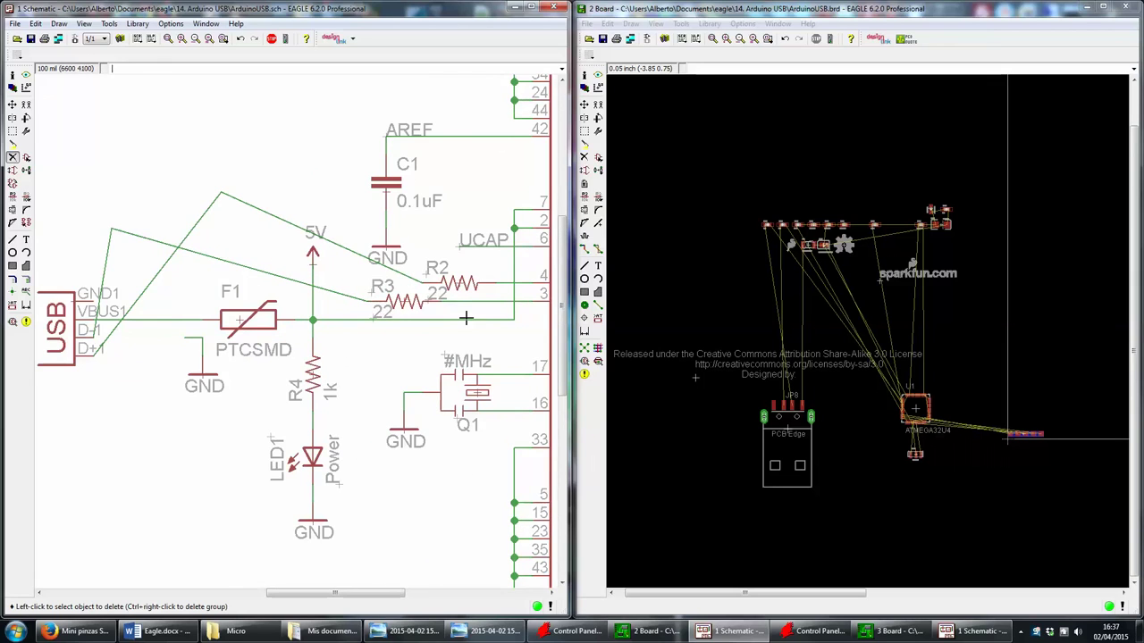
pyautogui.scroll(-1, 463, 318)
pyautogui.scroll(1, 461, 319)
pyautogui.scroll(-1, 204, 315)
pyautogui.scroll(1, 156, 310)
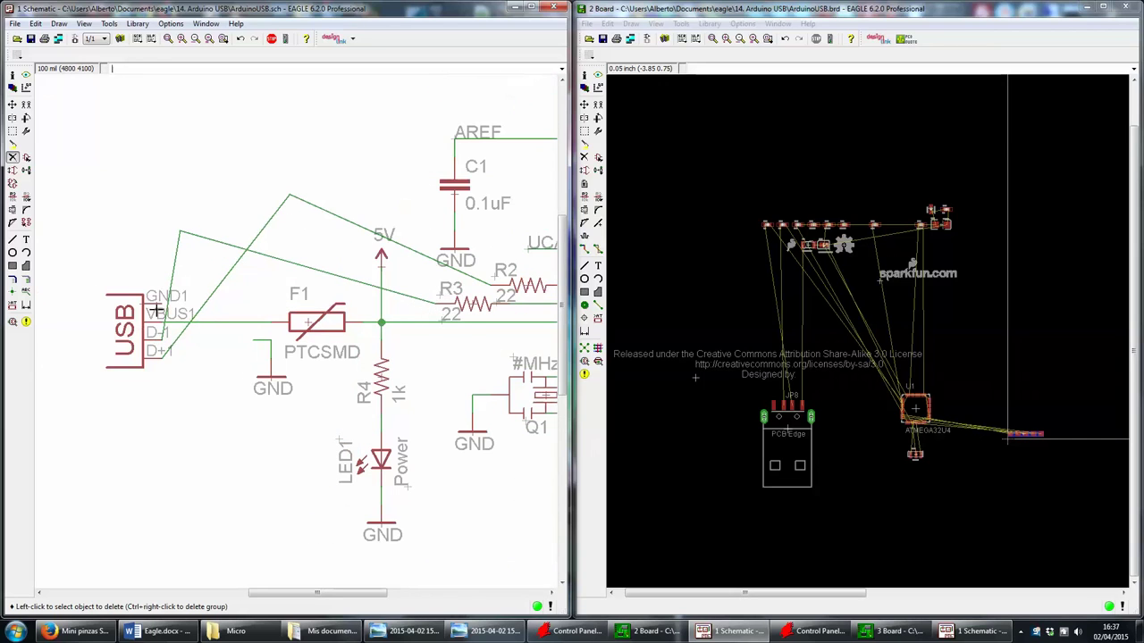
pyautogui.click(12, 103)
pyautogui.scroll(1, 159, 310)
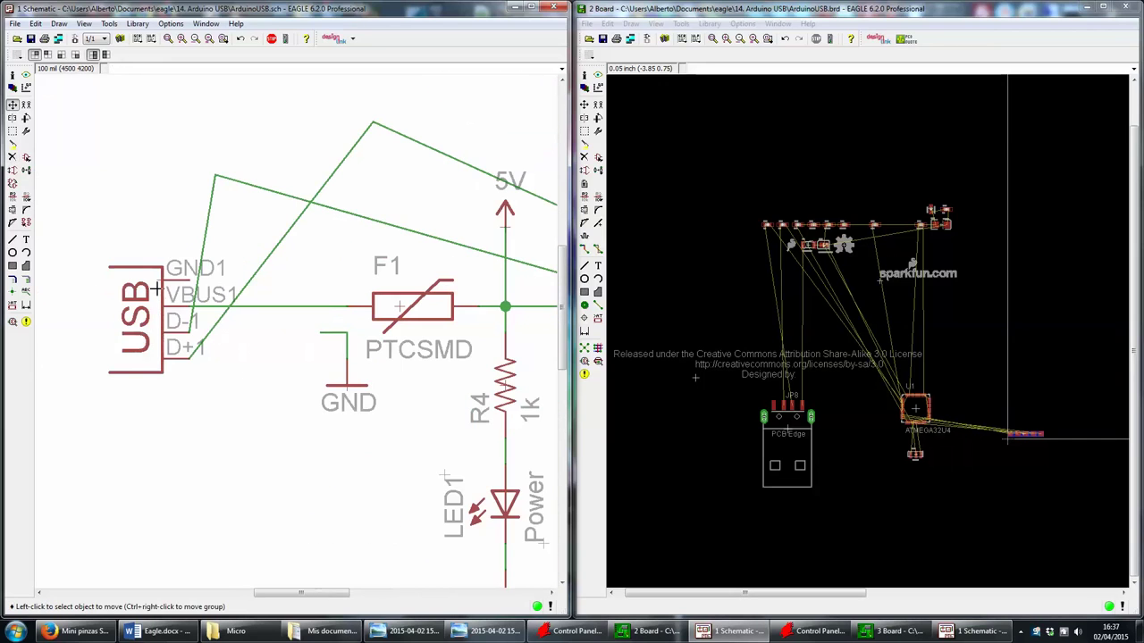
pyautogui.click(157, 288)
pyautogui.click(190, 286)
pyautogui.scroll(-1, 123, 298)
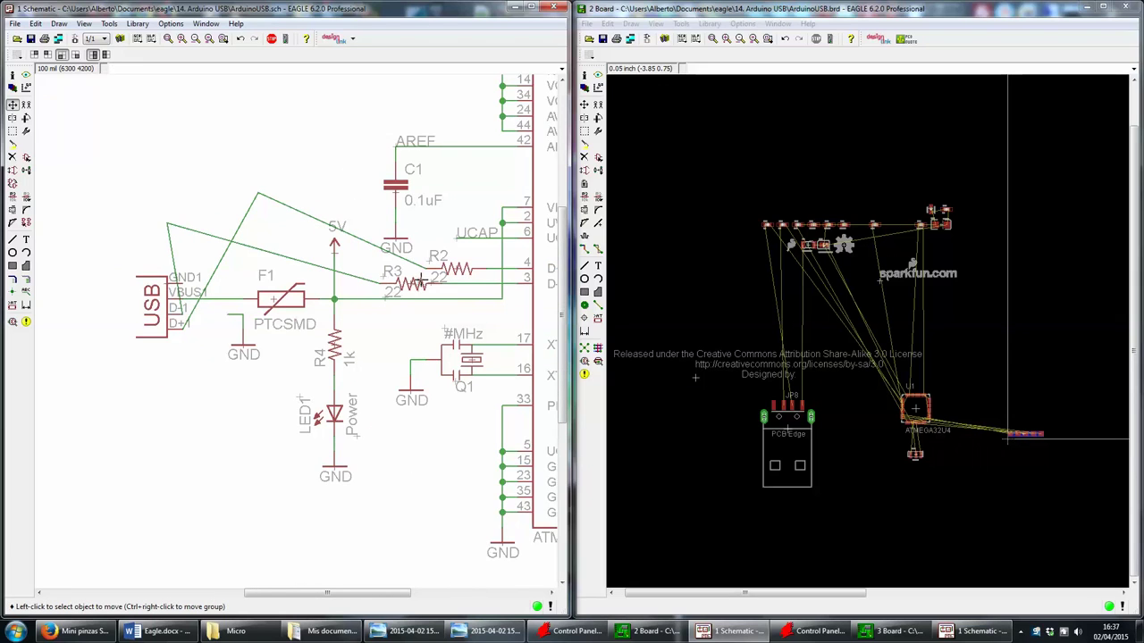
pyautogui.click(26, 279)
pyautogui.scroll(2, 358, 292)
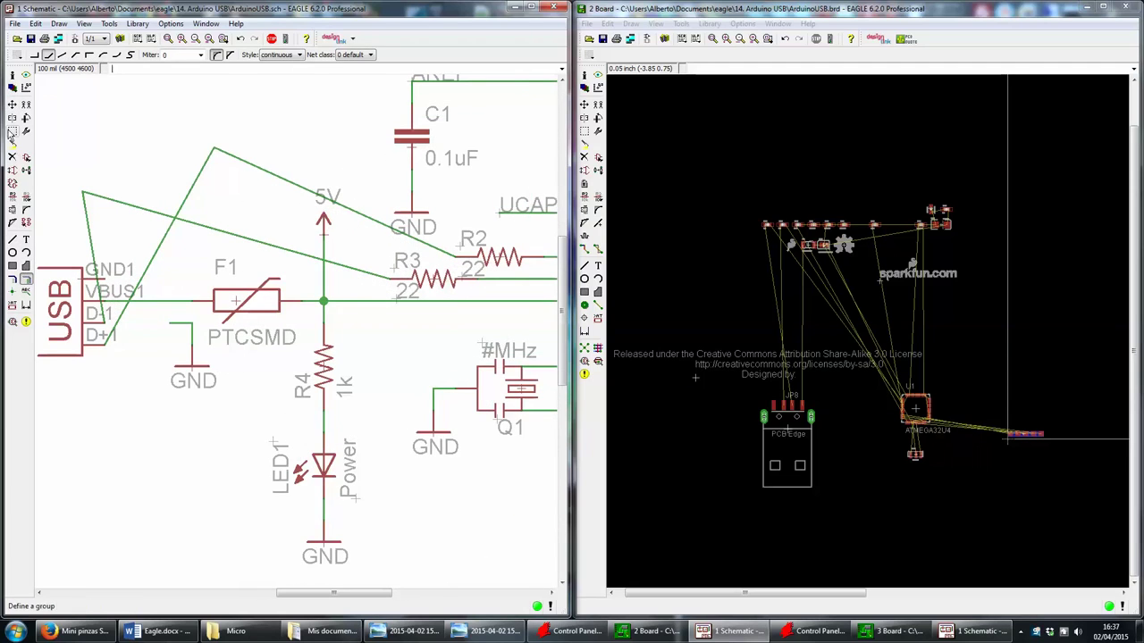
# Move the 5V supply symbol below-right of the junction
pyautogui.press('F7')
pyautogui.click(324, 231)
pyautogui.click(366, 333)
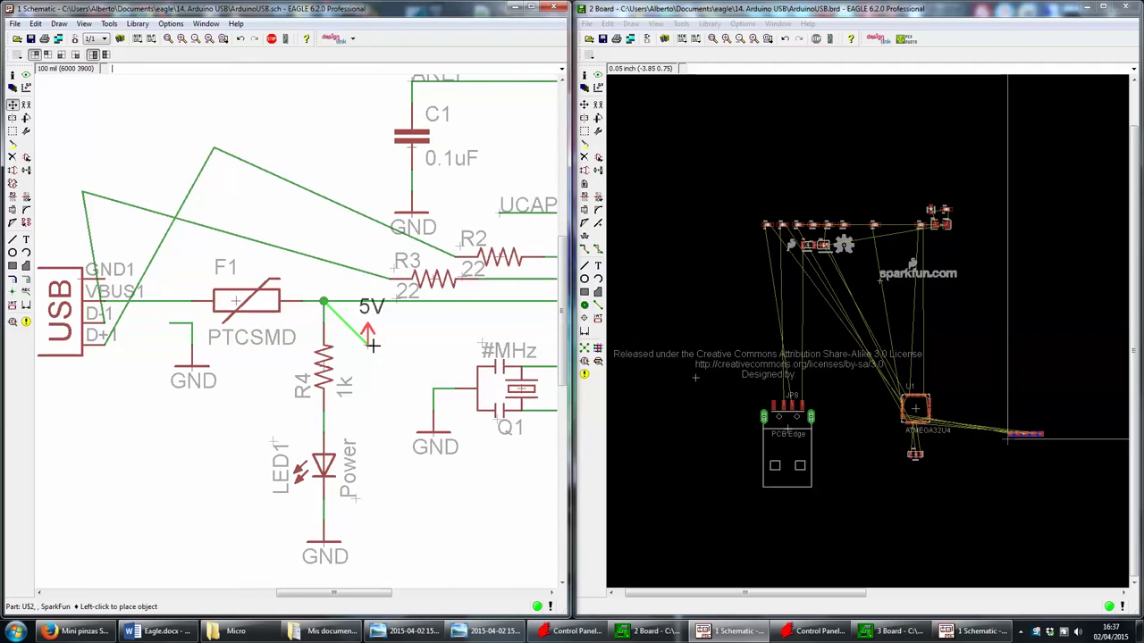
# Try a wire from R2's left pin, cancel it, and confirm the wire is on net D+
pyautogui.click(26, 279)
pyautogui.click(453, 258)
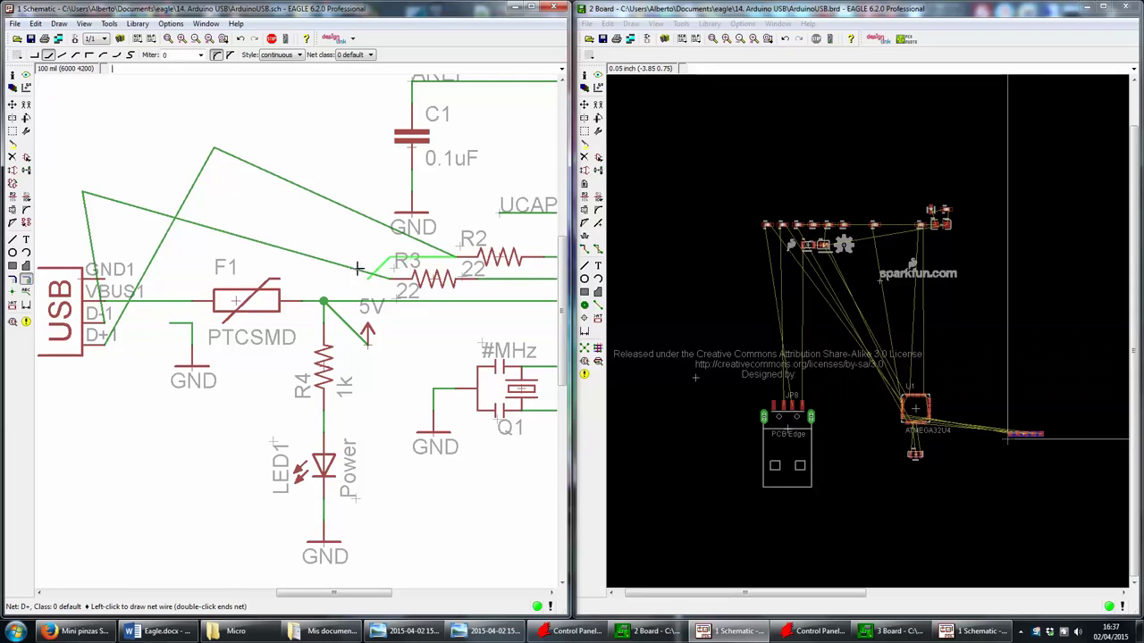
pyautogui.scroll(-2, 413, 259)
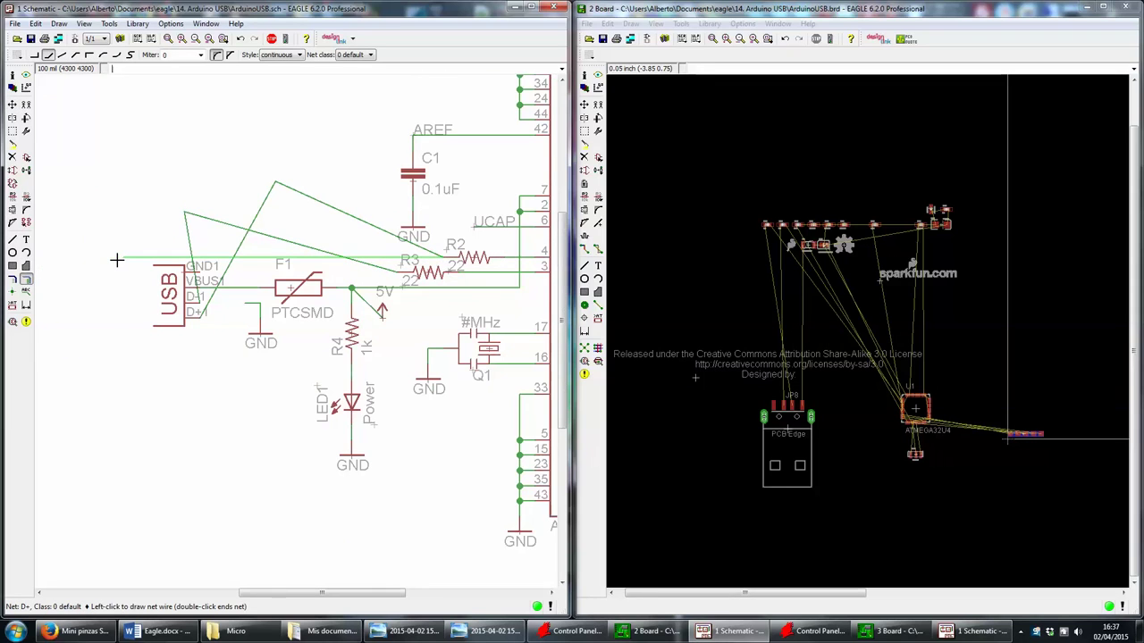
pyautogui.rightClick(116, 259)
pyautogui.rightClick(116, 259)
pyautogui.rightClick(116, 259)
pyautogui.rightClick(116, 259)
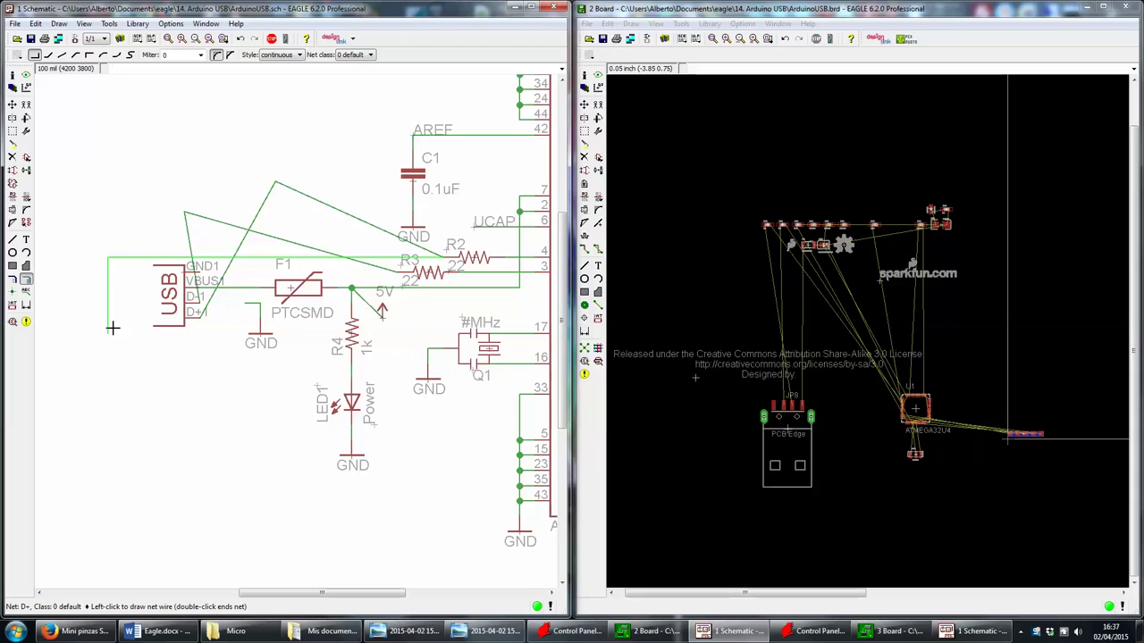
pyautogui.press('Escape')
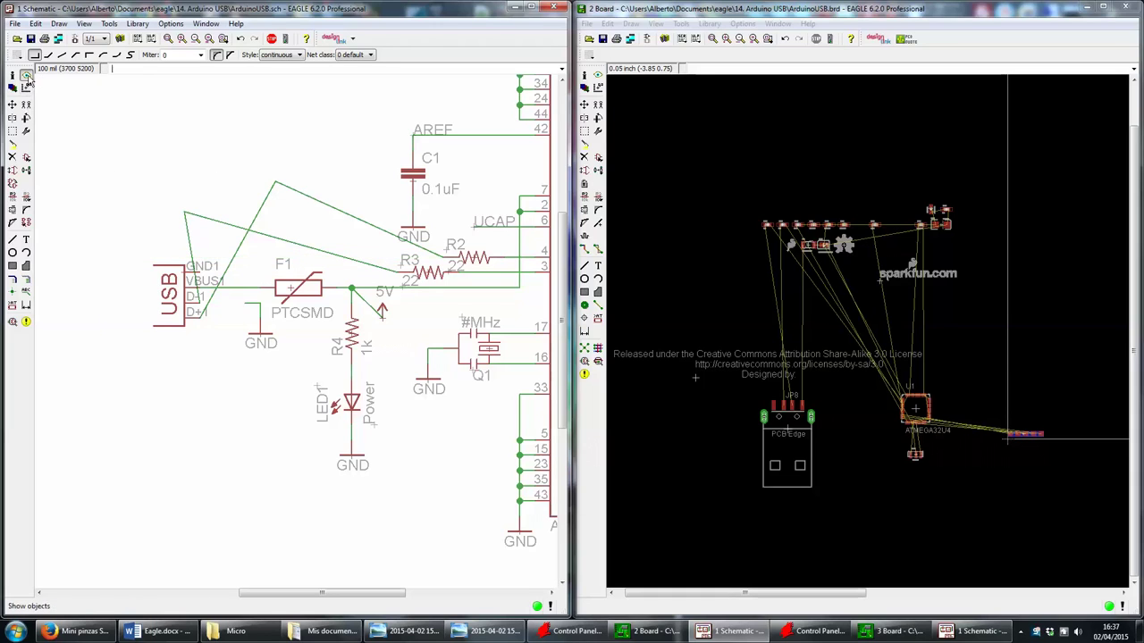
pyautogui.click(27, 78)
pyautogui.click(336, 208)
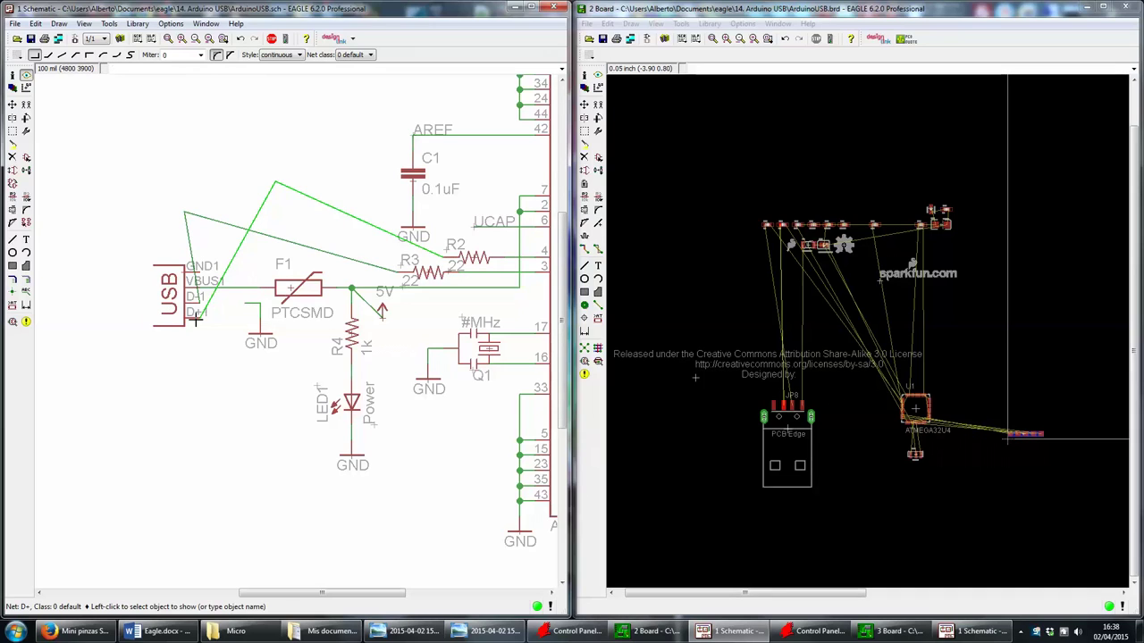
# Route a D+ wire from the R2/R3 pin around the connector's left to pin D+1
pyautogui.click(26, 280)
pyautogui.click(444, 258)
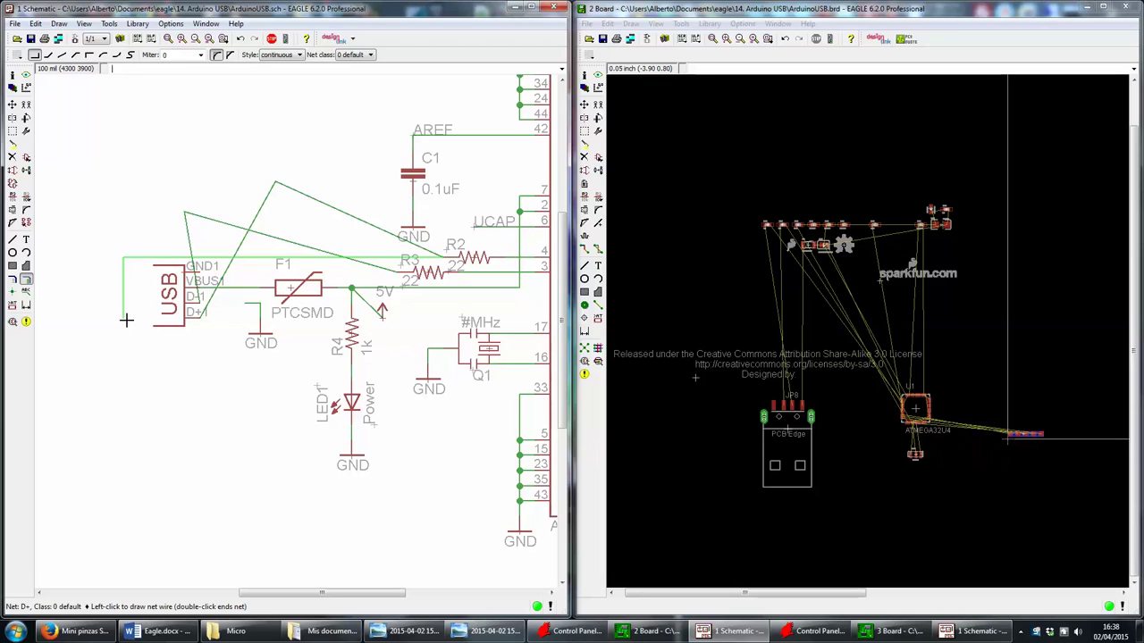
pyautogui.click(126, 320)
pyautogui.click(196, 322)
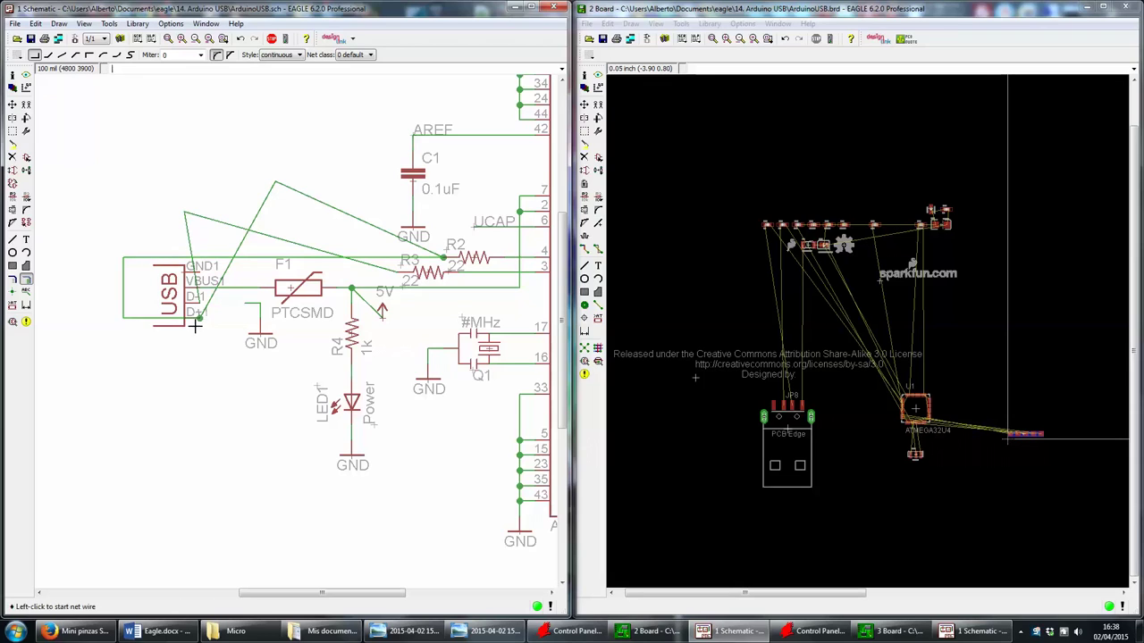
pyautogui.click(12, 156)
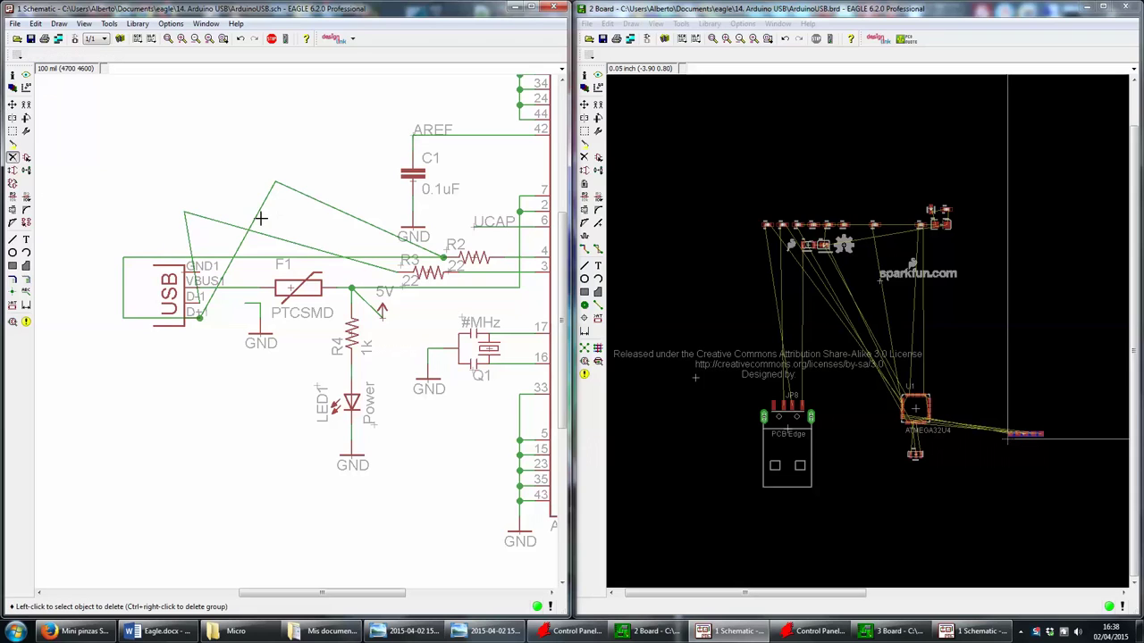
# Delete the old diagonal wires running toward R2, R3 and the USB D+ pin
pyautogui.click(317, 201)
pyautogui.click(301, 243)
pyautogui.hotkey('ctrl', 'z')
pyautogui.click(250, 256)
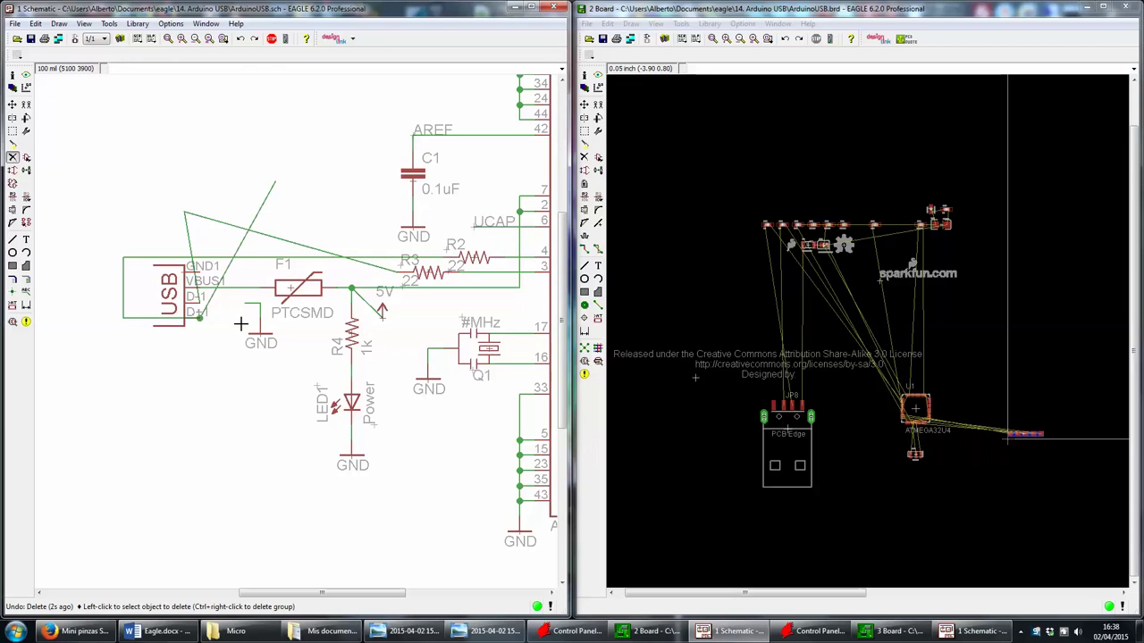
pyautogui.scroll(2, 285, 307)
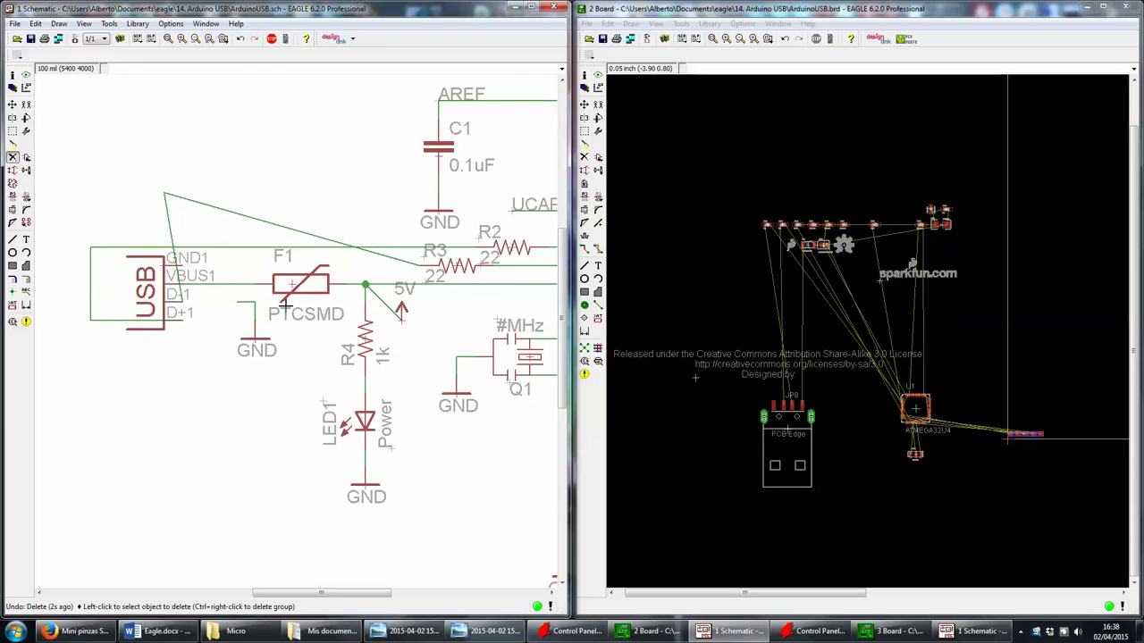
pyautogui.scroll(-1, 278, 312)
pyautogui.scroll(-1, 113, 305)
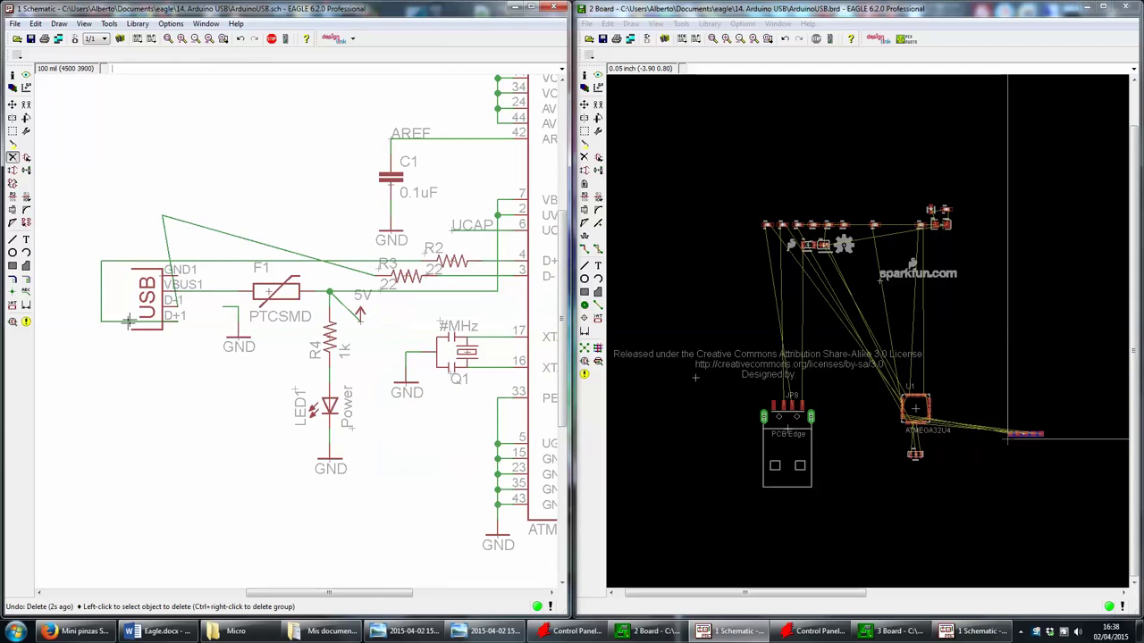
# Draw a bent D+ net wire from R2 down to the USB connector's line
pyautogui.click(25, 280)
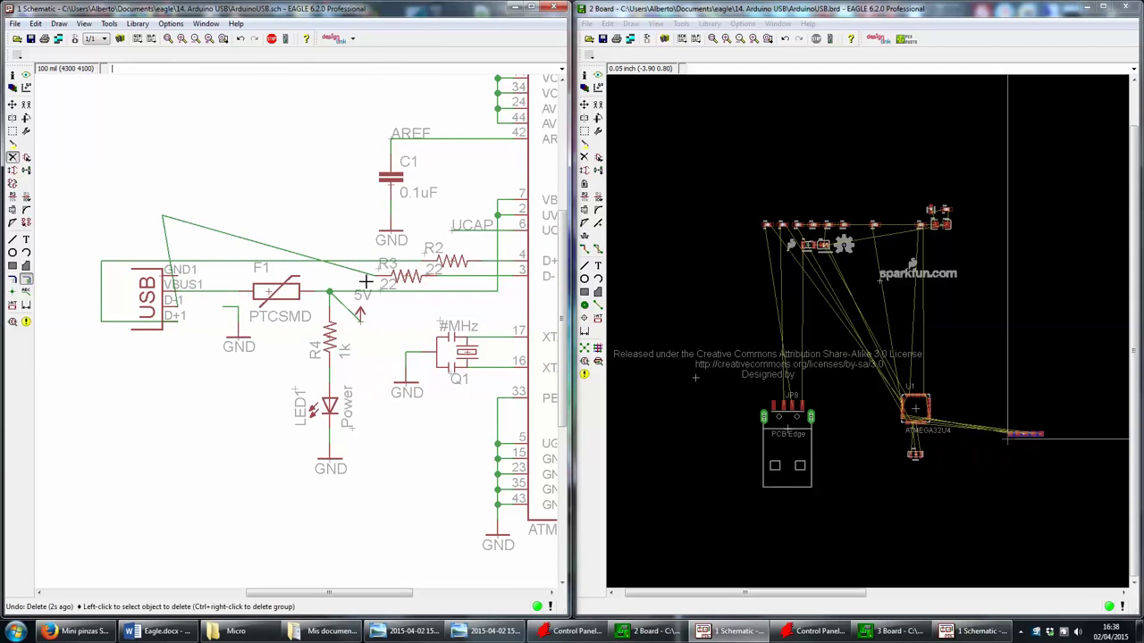
pyautogui.scroll(2, 374, 268)
pyautogui.click(354, 258)
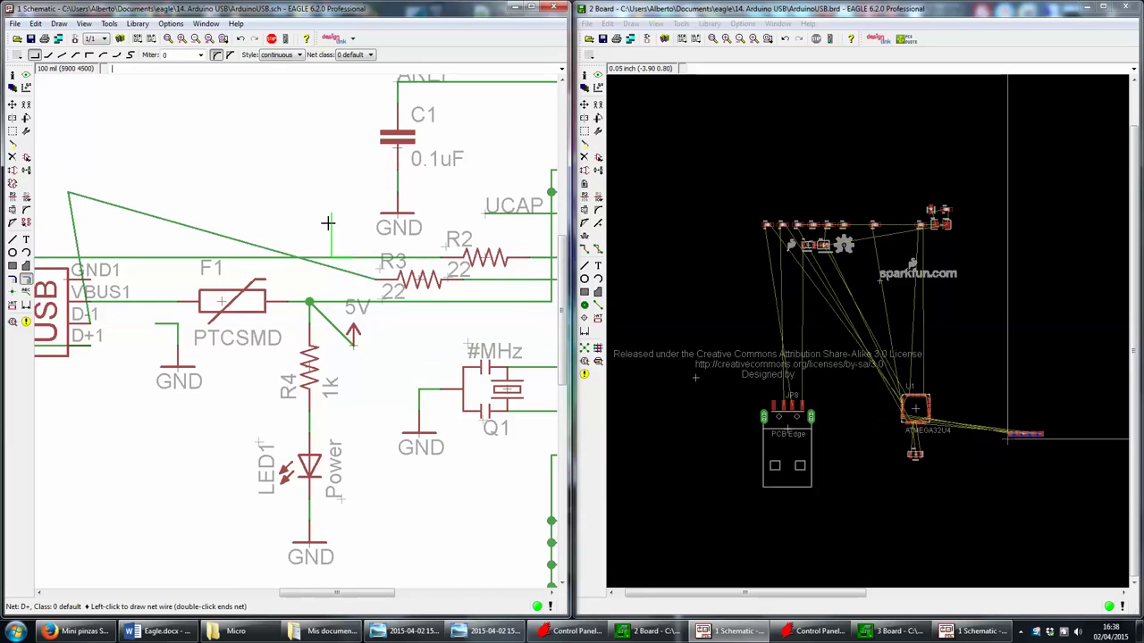
pyautogui.click(312, 221)
pyautogui.scroll(-1, 328, 218)
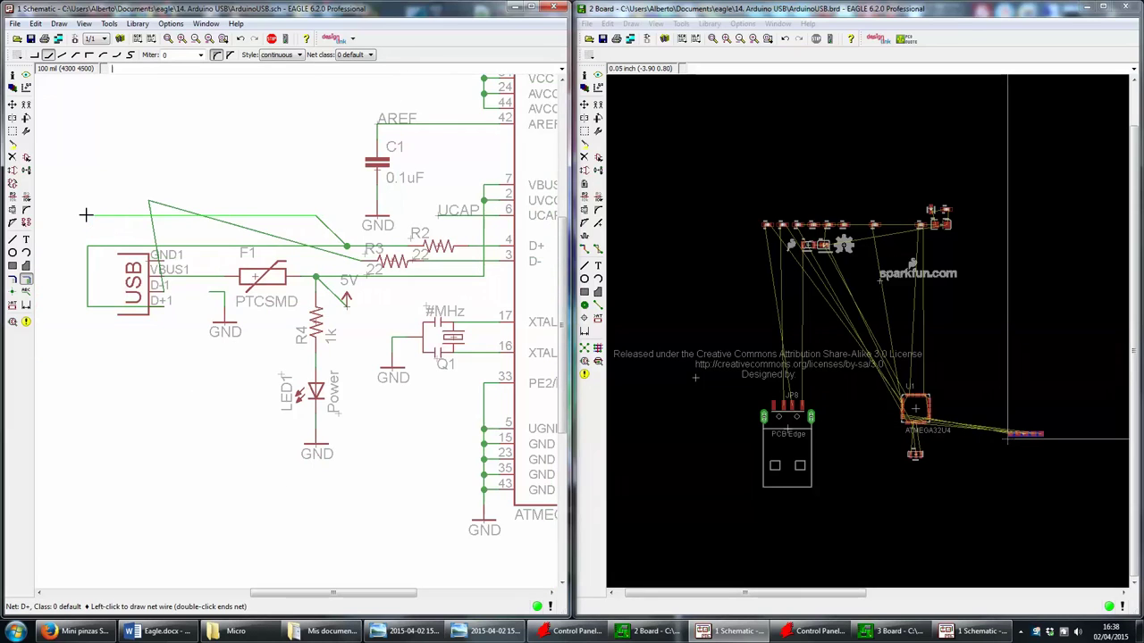
pyautogui.scroll(3, 86, 214)
pyautogui.click(86, 247)
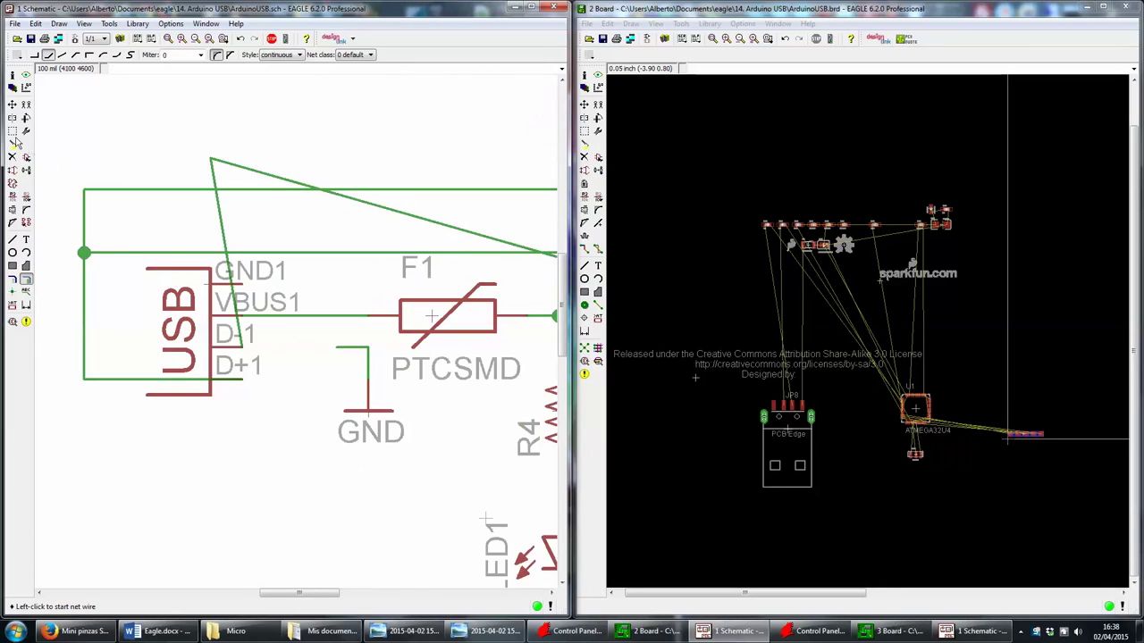
# Delete the misplaced horizontal wire and its leftover junction
pyautogui.click(12, 156)
pyautogui.click(113, 254)
pyautogui.click(84, 253)
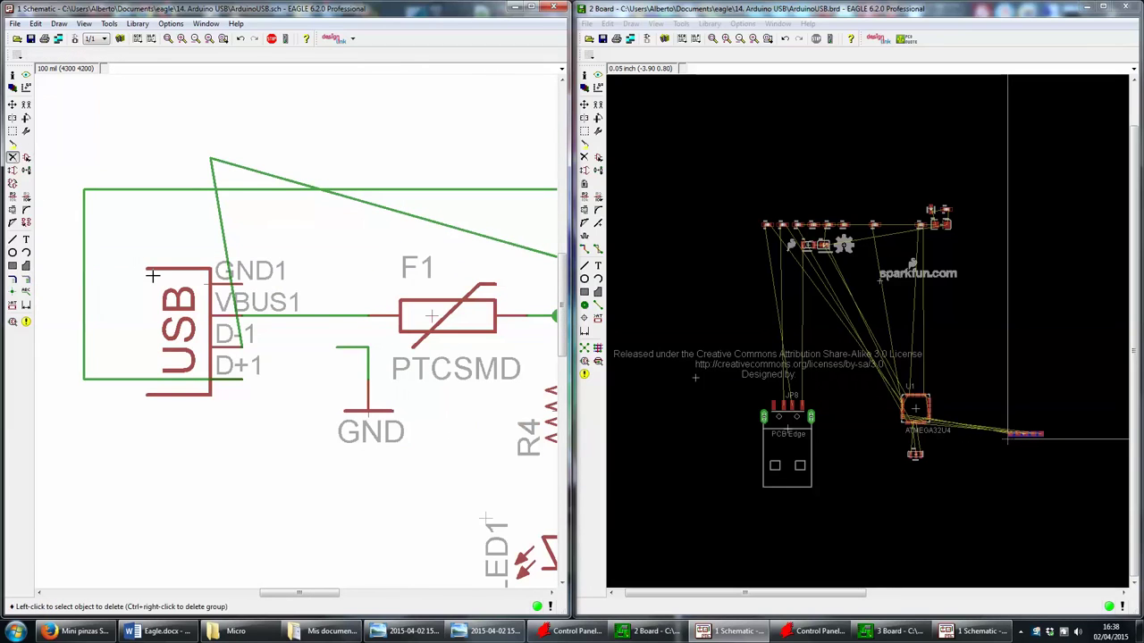
pyautogui.scroll(-2, 152, 276)
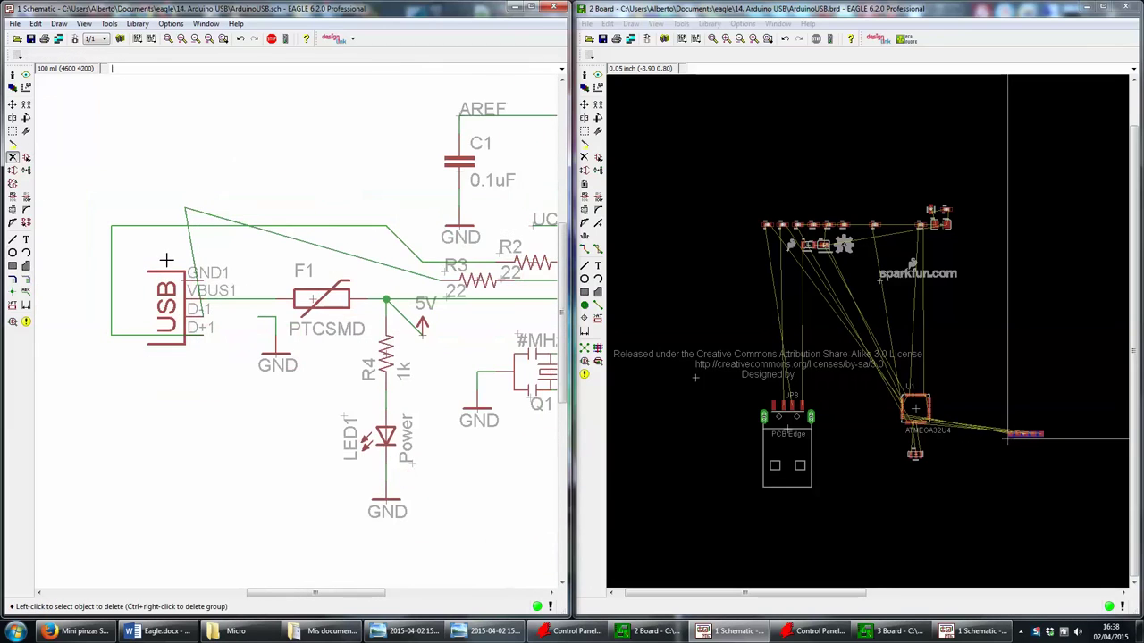
# Draw a D- net wire from R3's pin, over the USB connector, to the D- pin
pyautogui.click(26, 279)
pyautogui.click(439, 279)
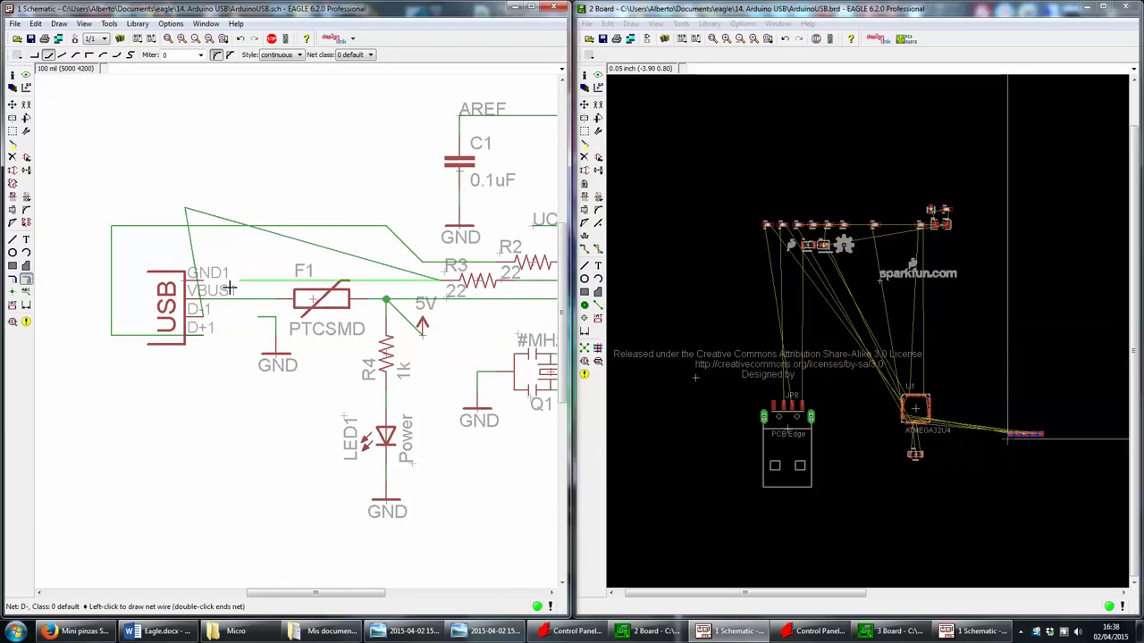
pyautogui.click(375, 243)
pyautogui.click(130, 249)
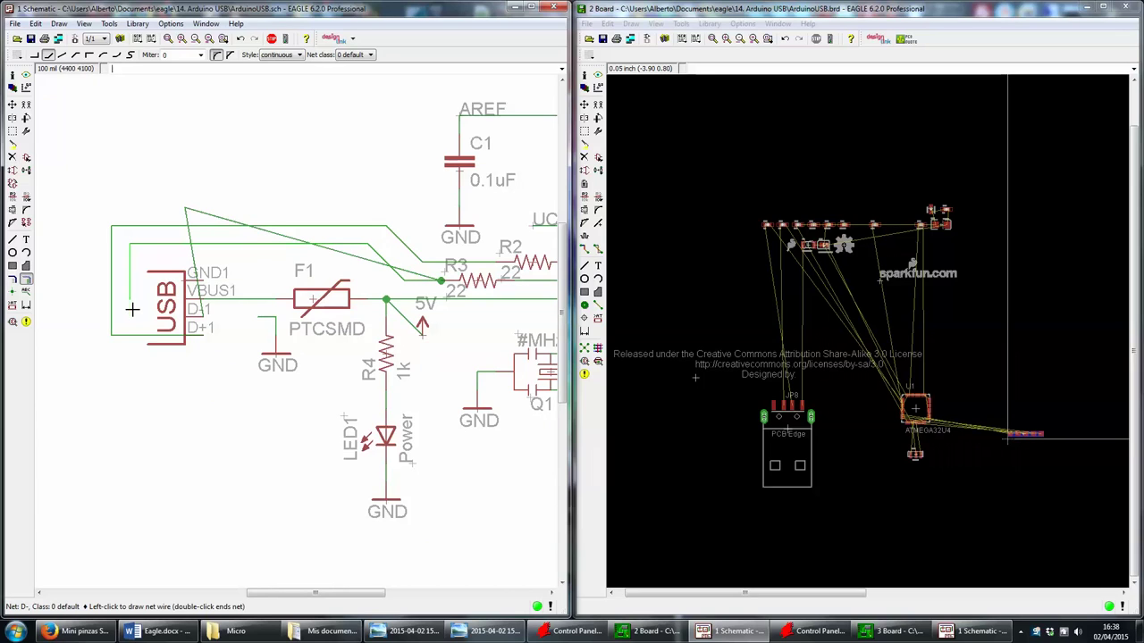
pyautogui.click(200, 318)
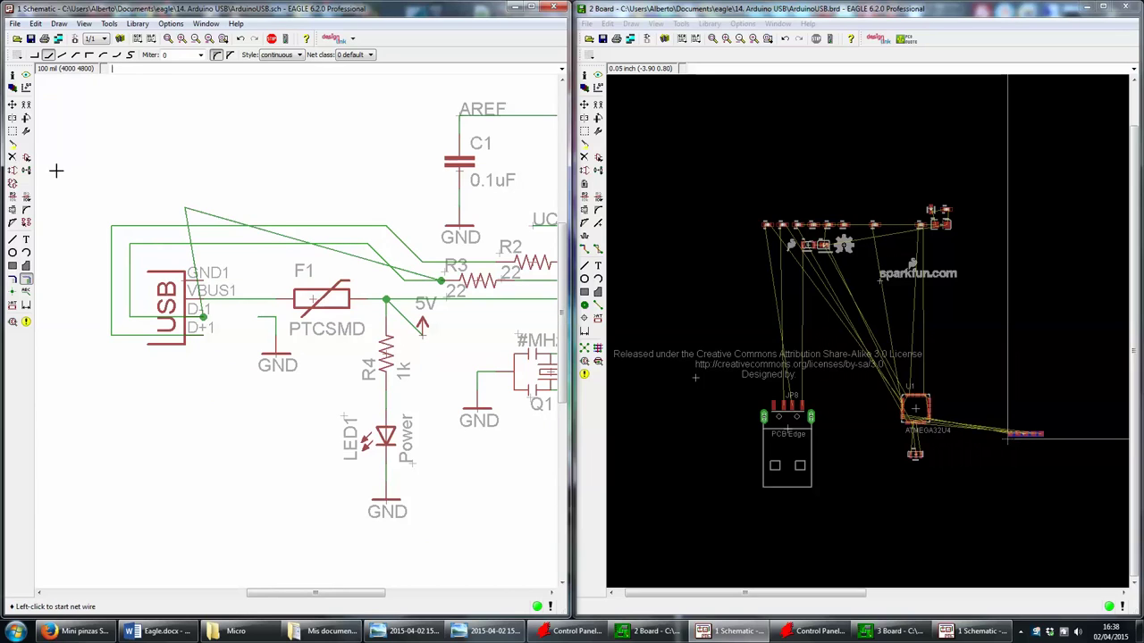
# Delete the stray diagonal wire that still runs to the D- pin
pyautogui.click(13, 156)
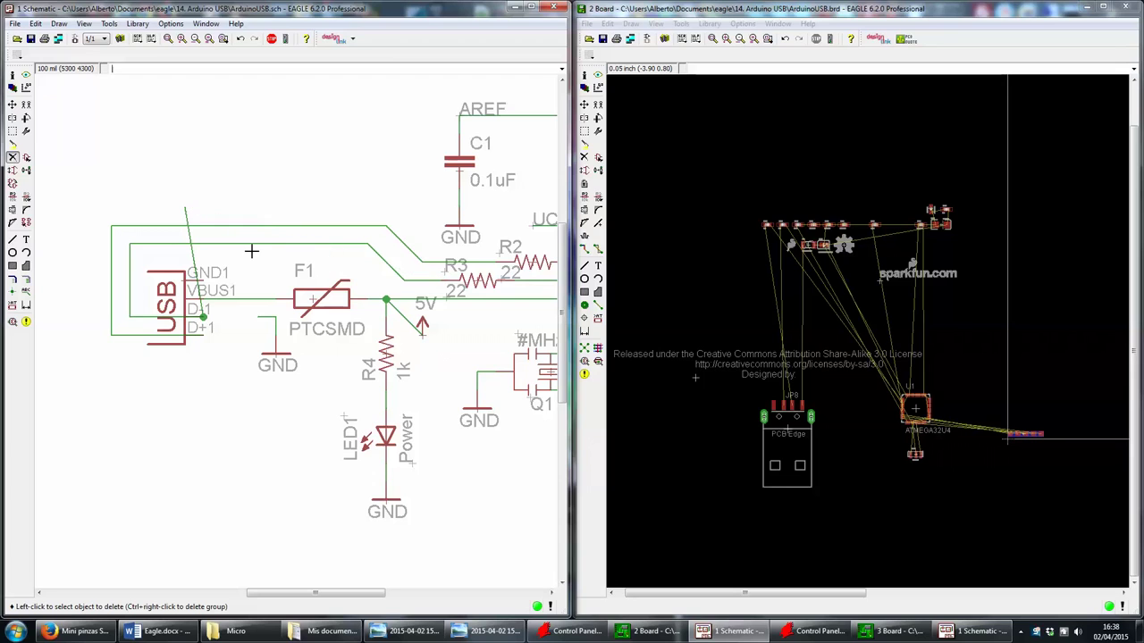
pyautogui.click(193, 260)
pyautogui.scroll(-1, 192, 338)
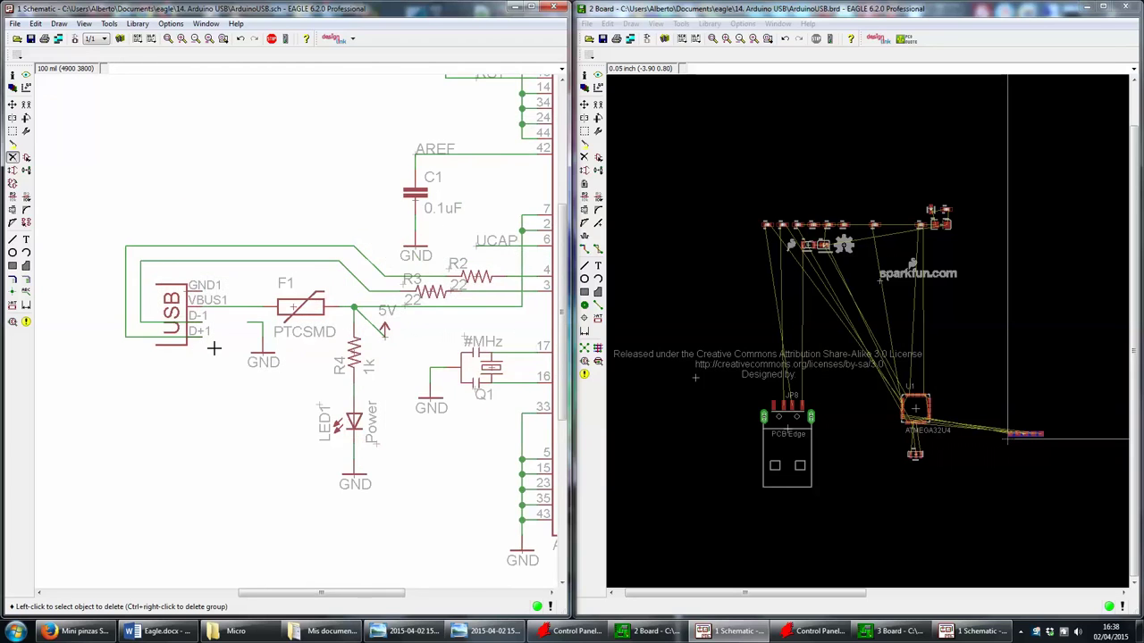
pyautogui.scroll(2, 214, 347)
pyautogui.scroll(-1, 222, 366)
pyautogui.scroll(1, 224, 371)
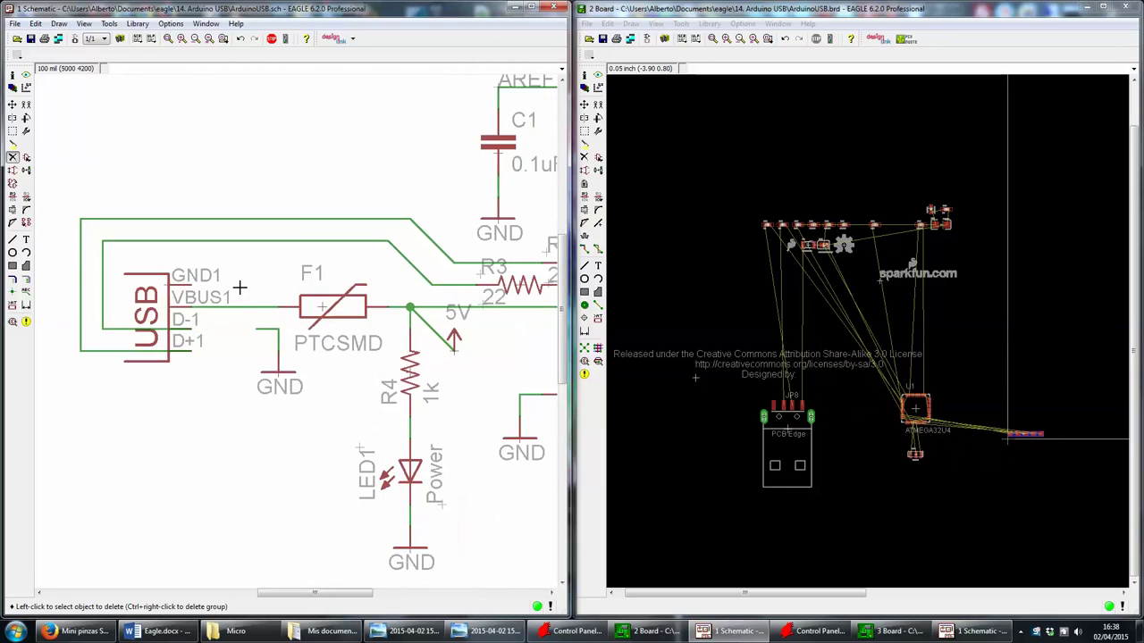
pyautogui.scroll(-2, 241, 366)
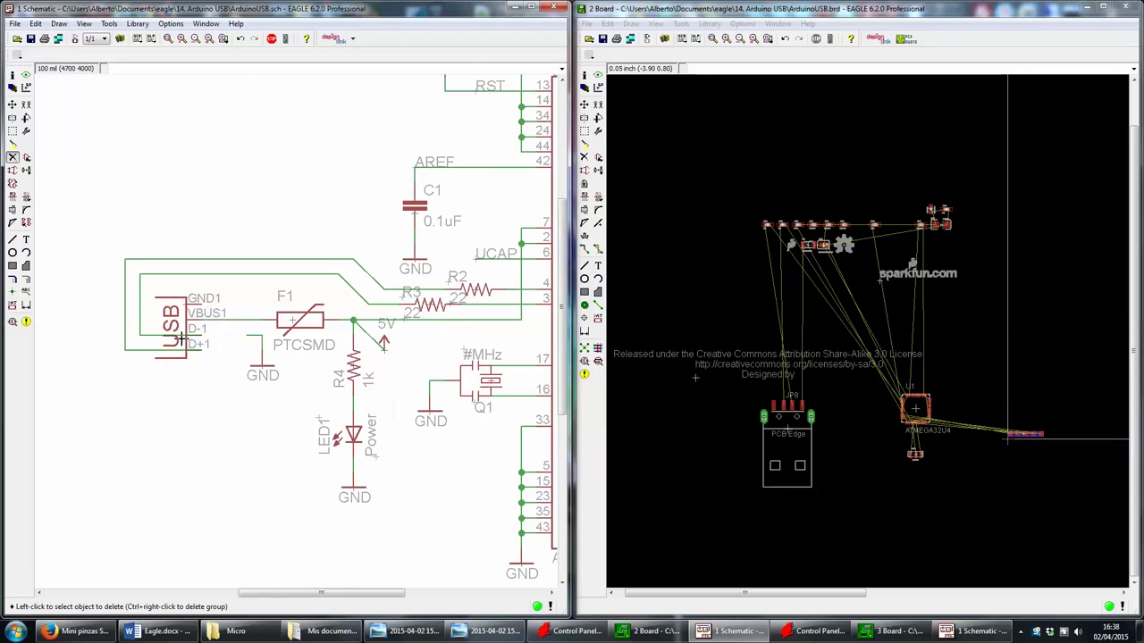
pyautogui.scroll(1, 193, 312)
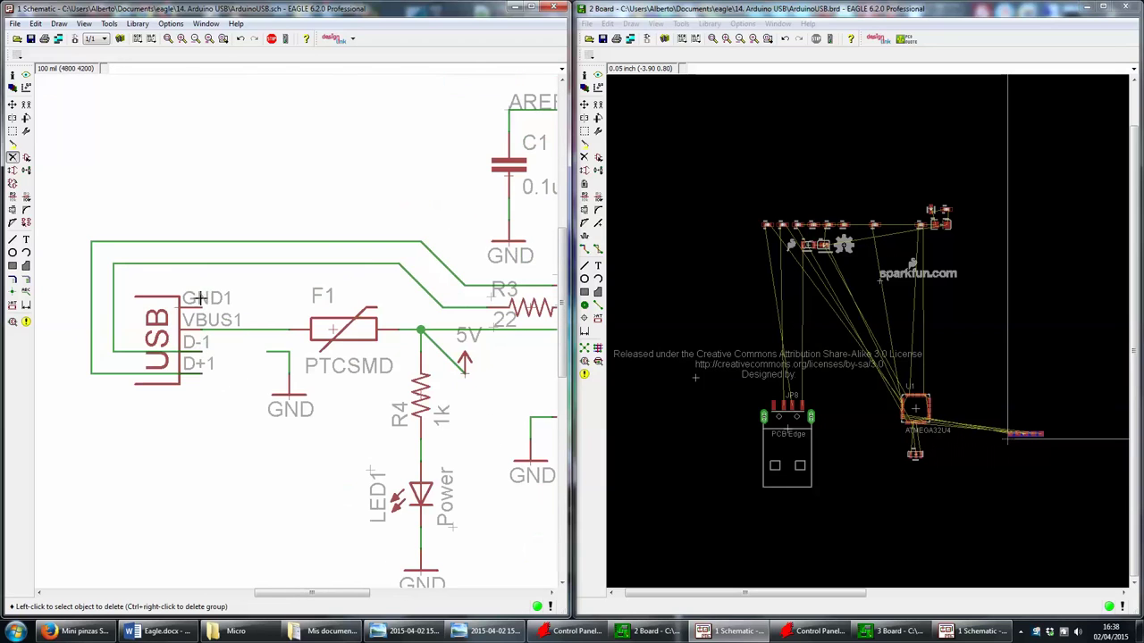
# Raise the outer and inner top wire segments and shift their corners left
pyautogui.click(13, 104)
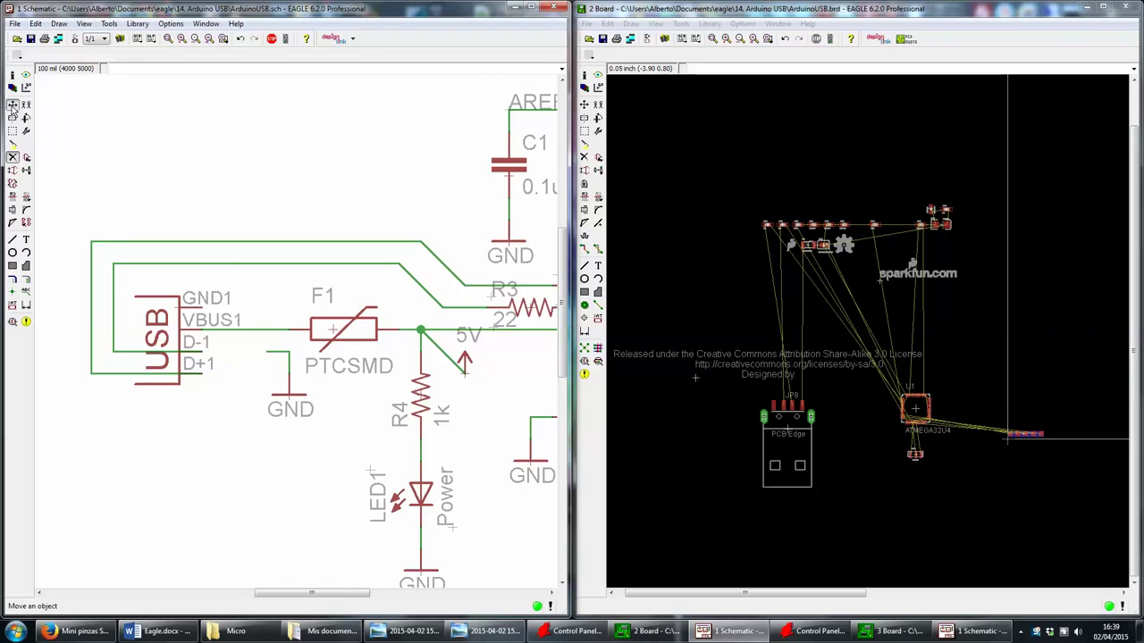
pyautogui.click(240, 242)
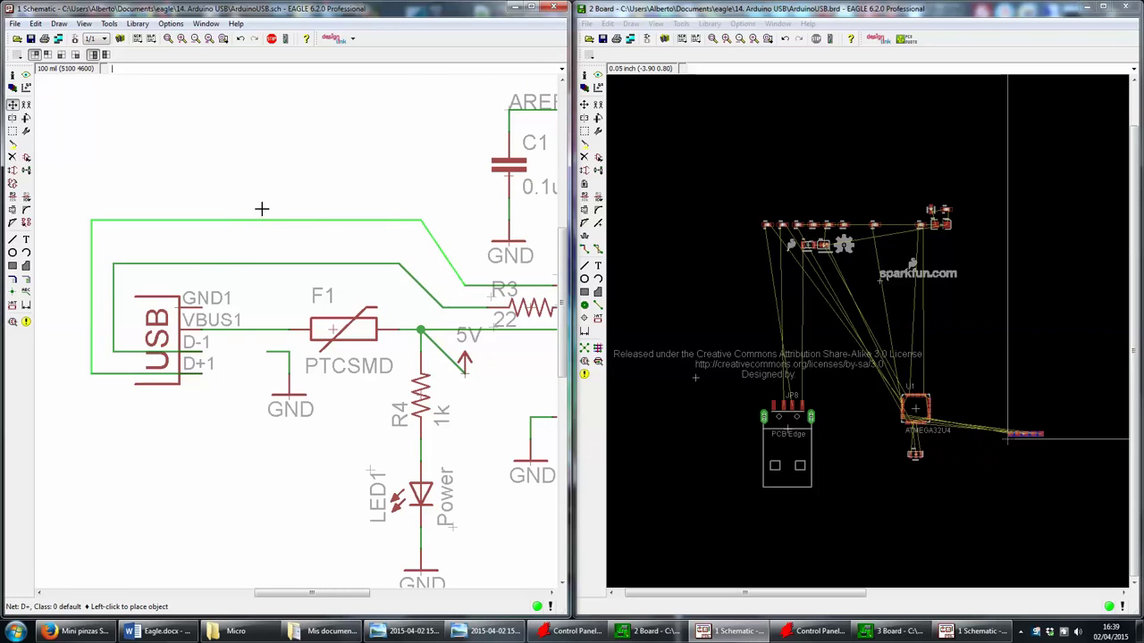
pyautogui.click(260, 201)
pyautogui.click(423, 196)
pyautogui.click(397, 200)
pyautogui.click(301, 264)
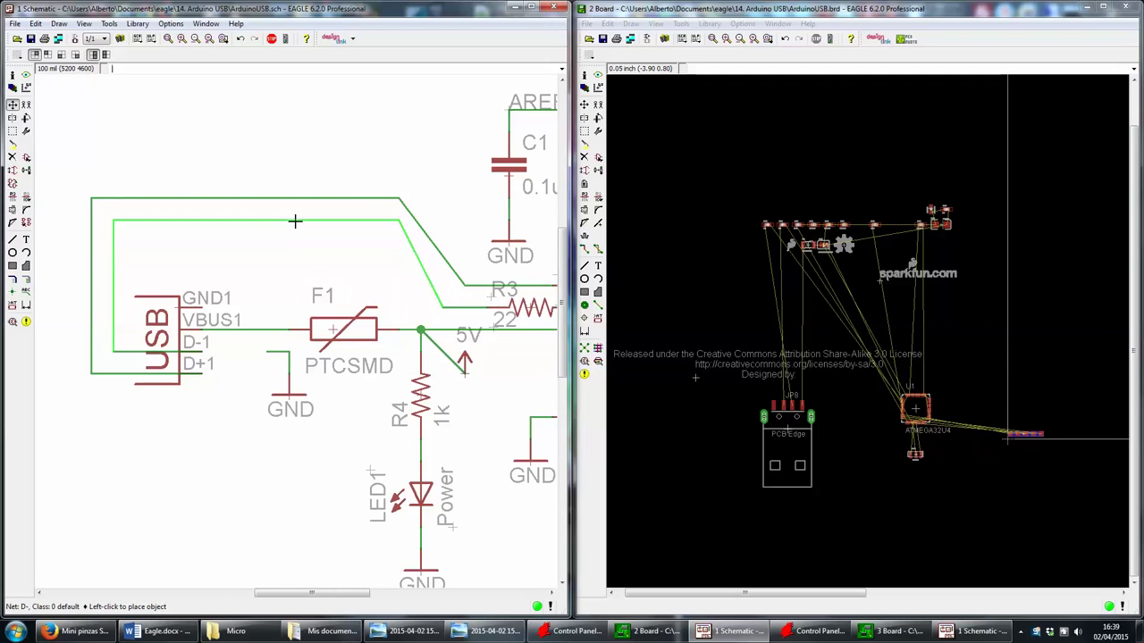
pyautogui.click(294, 221)
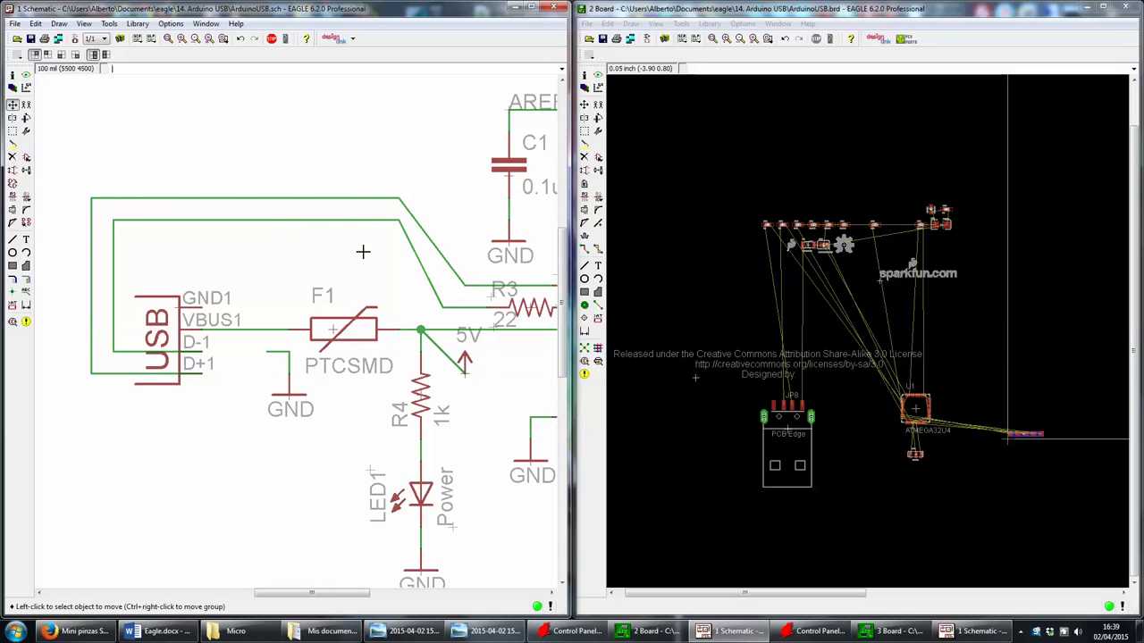
pyautogui.click(399, 220)
pyautogui.click(381, 219)
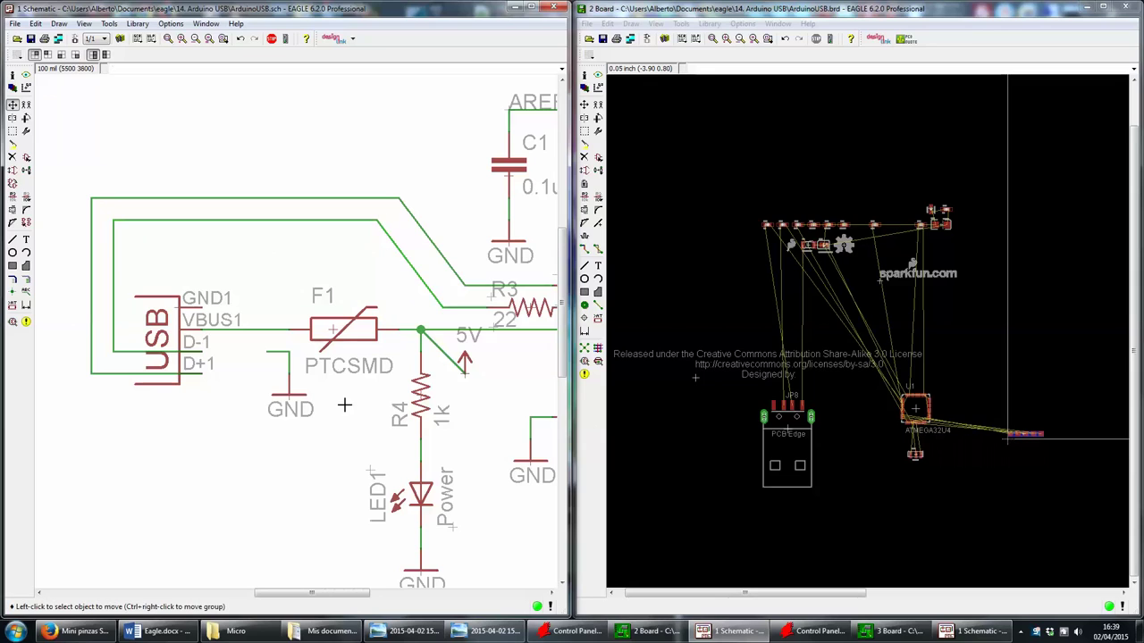
# Remove the wire stub above GND and relocate the GND symbol above the GND1 pin
pyautogui.click(12, 156)
pyautogui.click(278, 353)
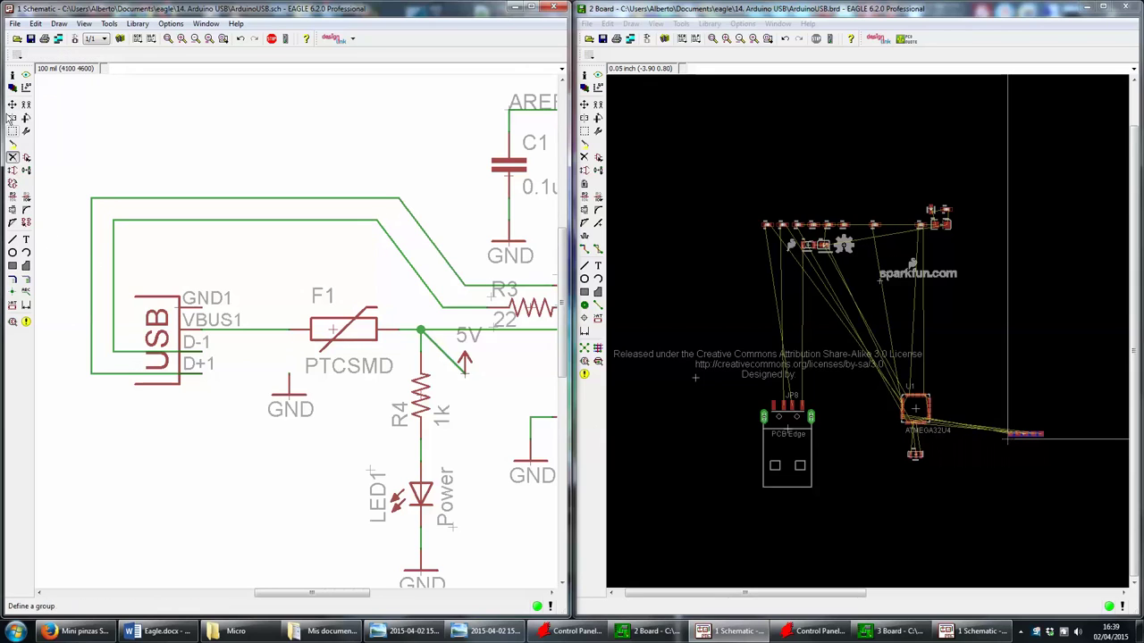
pyautogui.click(12, 104)
pyautogui.click(288, 392)
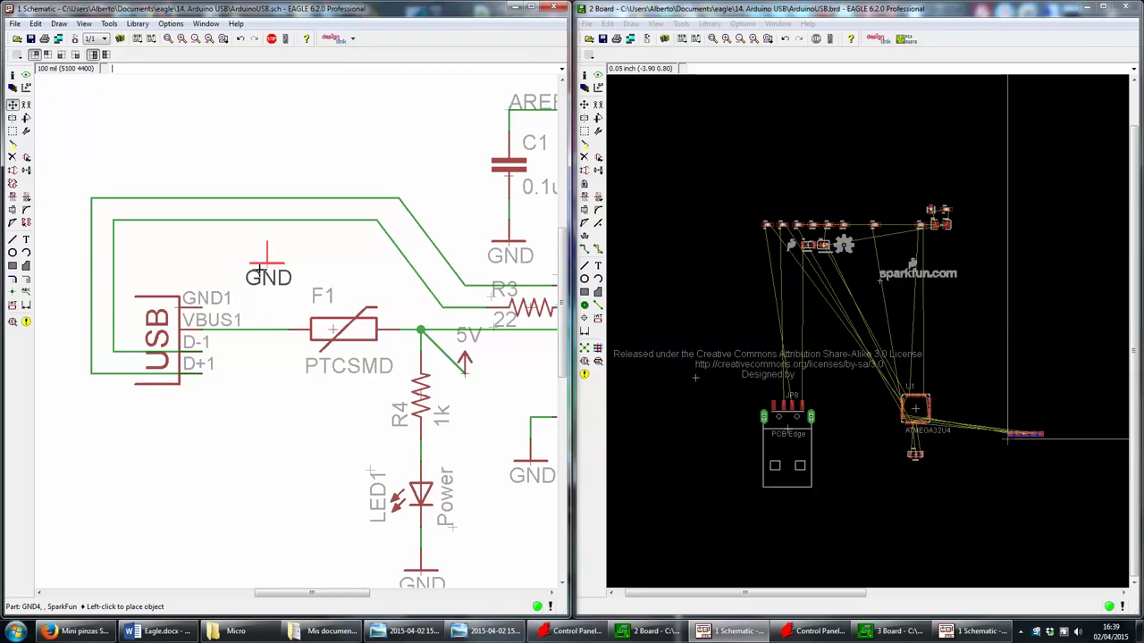
pyautogui.click(259, 273)
# Connect the USB connector's GND1 pin to the GND symbol with a net wire
pyautogui.click(26, 279)
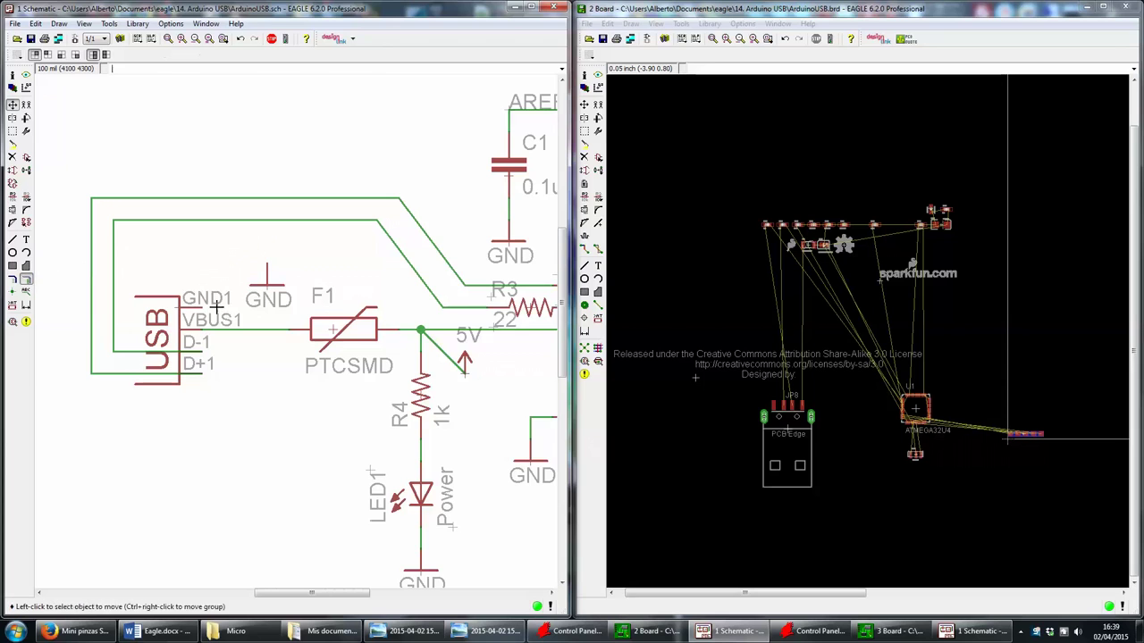
pyautogui.scroll(2, 183, 306)
pyautogui.click(176, 309)
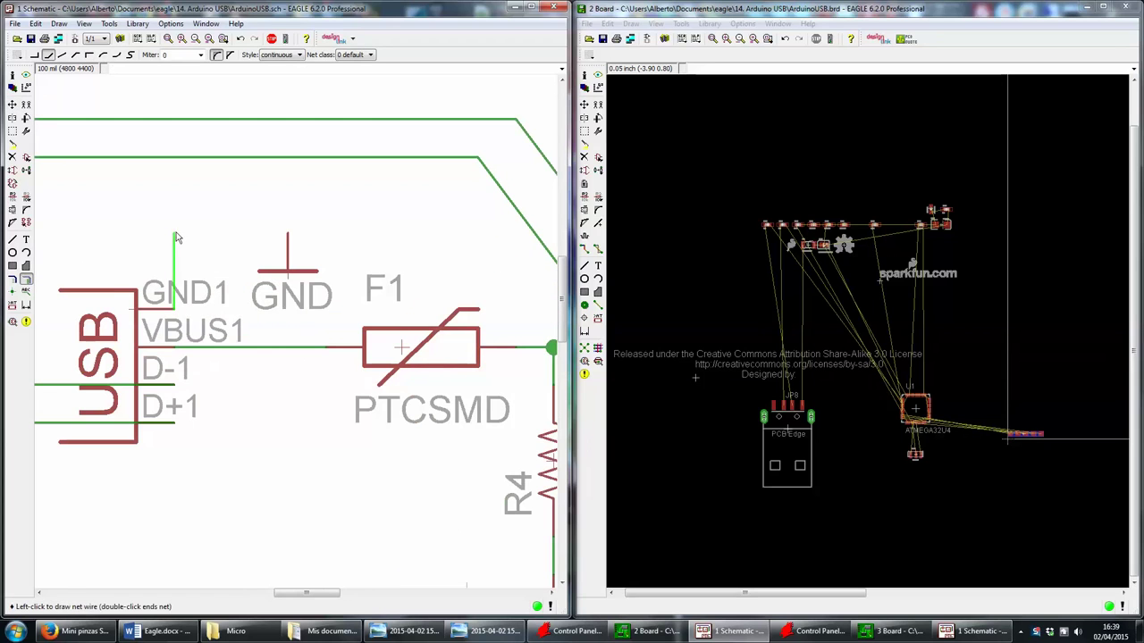
pyautogui.click(288, 234)
pyautogui.scroll(-4, 288, 234)
pyautogui.scroll(1, 268, 344)
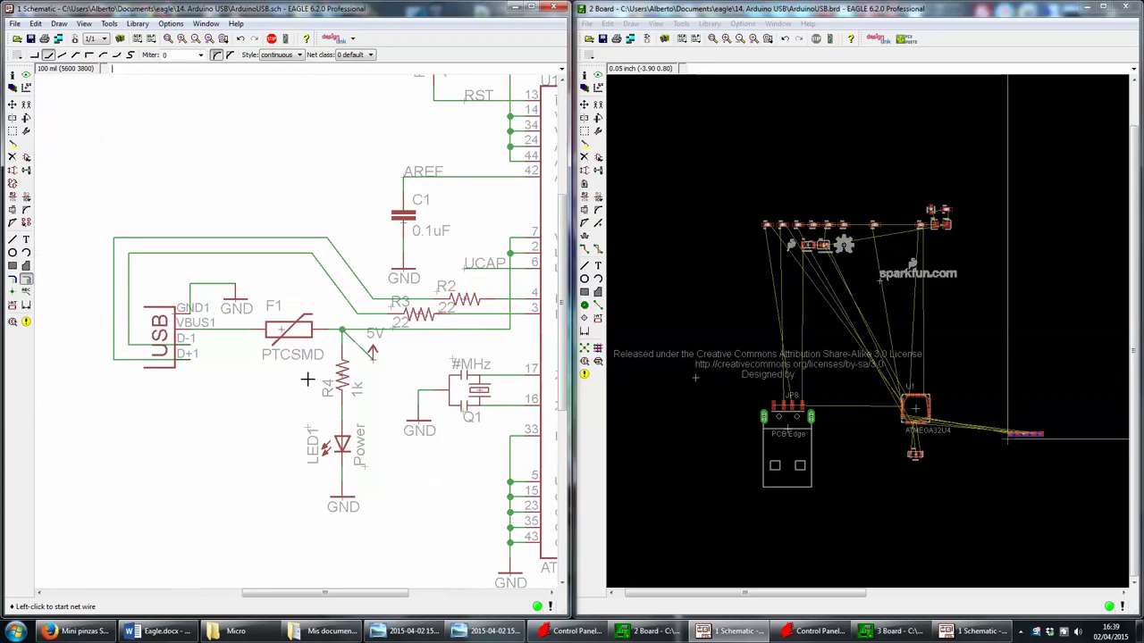
pyautogui.scroll(-1, 252, 354)
pyautogui.scroll(1, 252, 354)
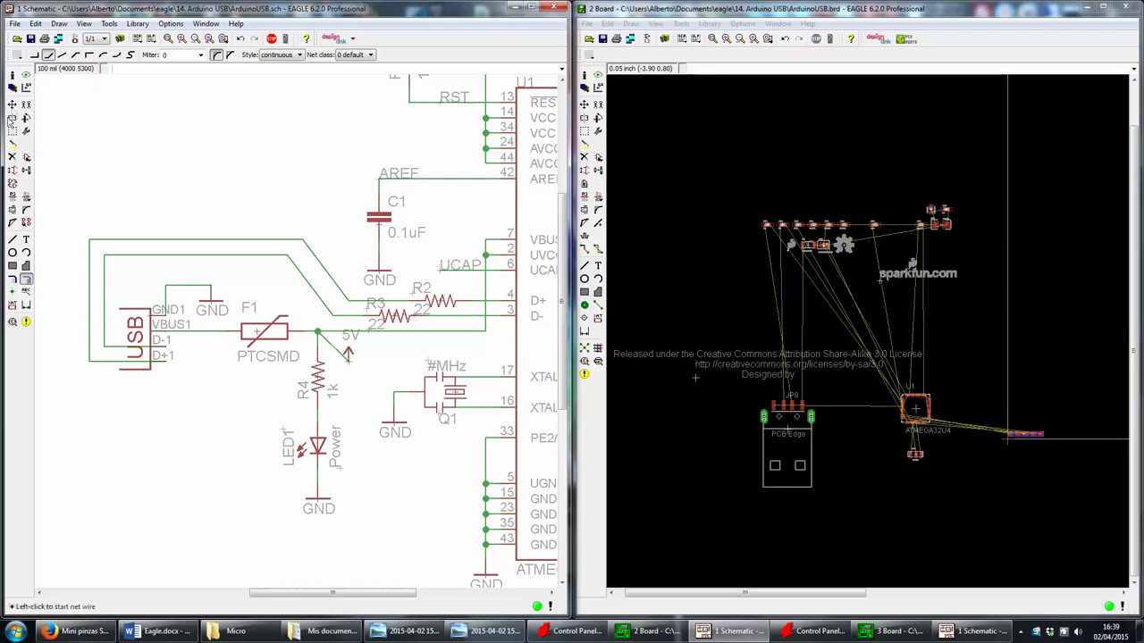
# Shift the USB connector JP8 and its two wire loops further left
pyautogui.scroll(2, 144, 328)
pyautogui.press('F7')
pyautogui.click(125, 304)
pyautogui.click(154, 309)
pyautogui.scroll(-2, 168, 297)
pyautogui.click(175, 325)
pyautogui.click(74, 318)
pyautogui.click(185, 315)
pyautogui.click(79, 315)
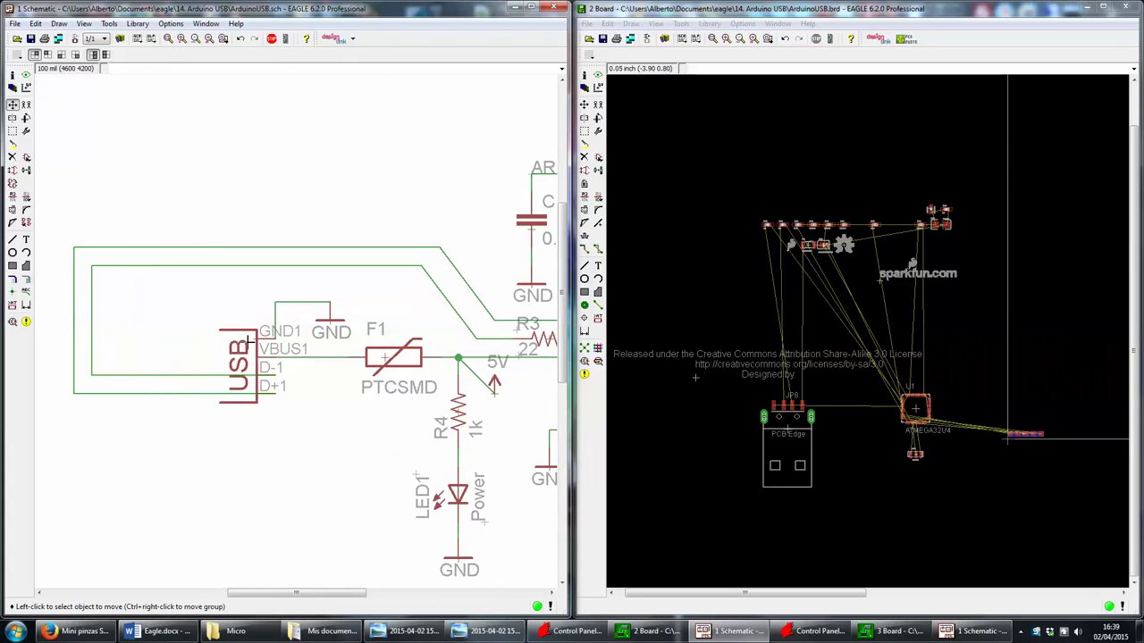
pyautogui.click(256, 356)
pyautogui.click(185, 356)
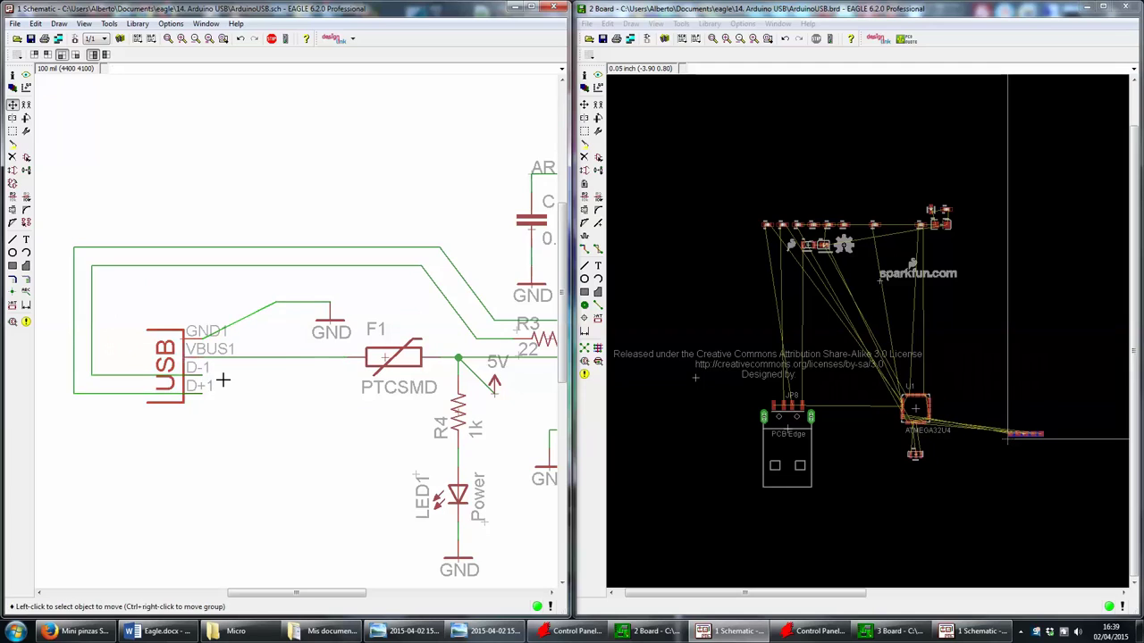
pyautogui.scroll(2, 183, 359)
# Draw short net stubs from the D-1 and D+1 pins, extended to equal length
pyautogui.click(26, 280)
pyautogui.scroll(2, 264, 377)
pyautogui.click(248, 364)
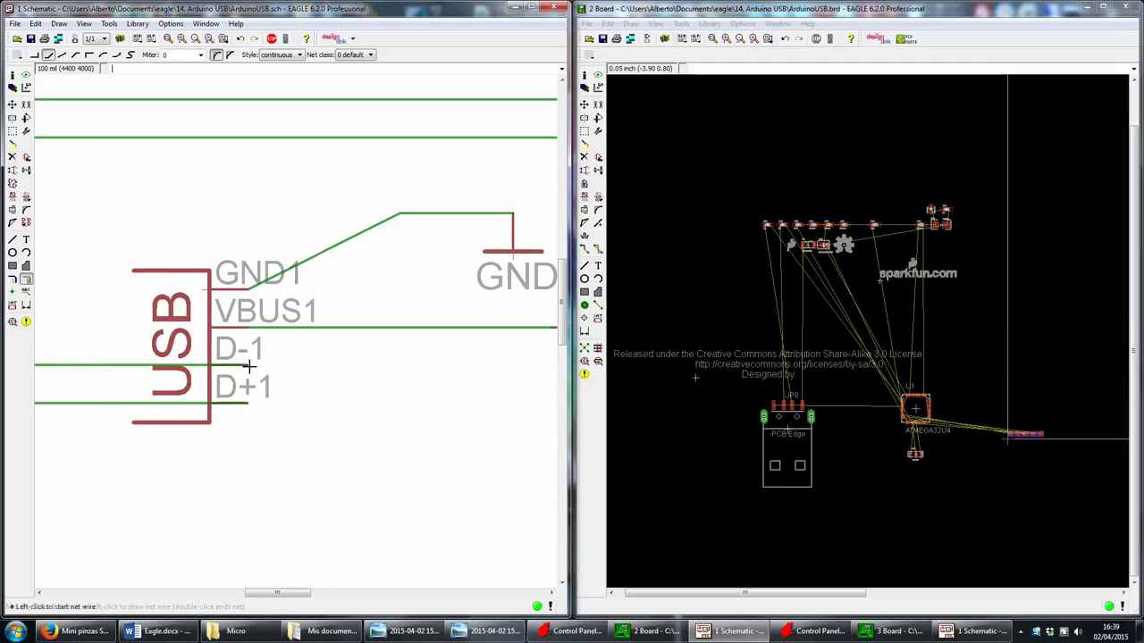
pyautogui.click(326, 365)
pyautogui.press('Escape')
pyautogui.click(248, 403)
pyautogui.doubleClick(325, 403)
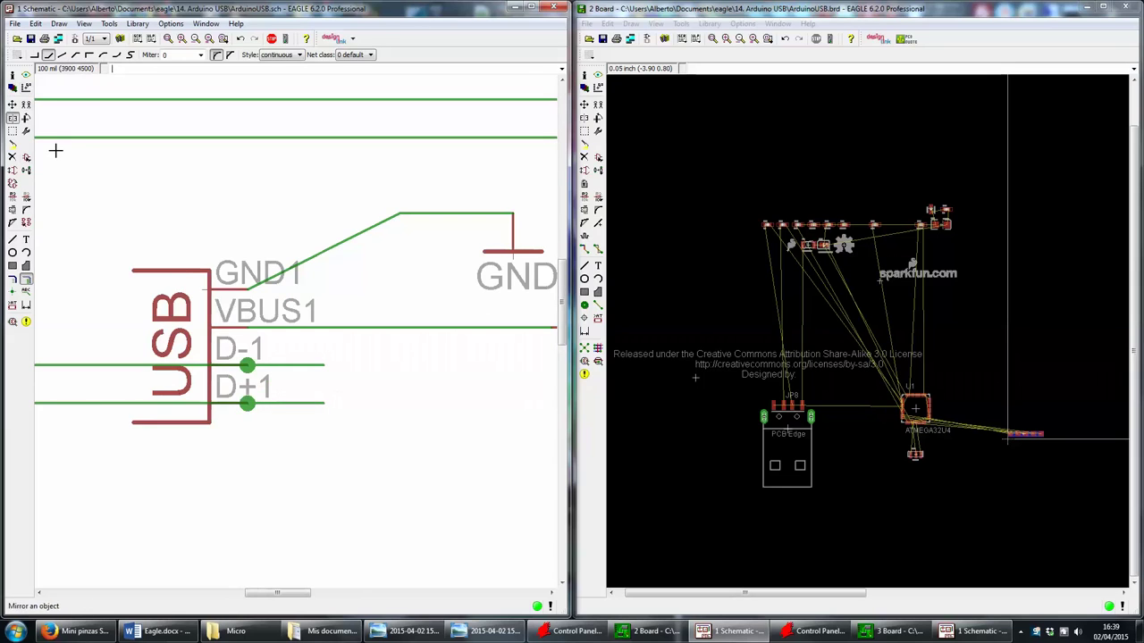
pyautogui.click(13, 104)
pyautogui.click(327, 364)
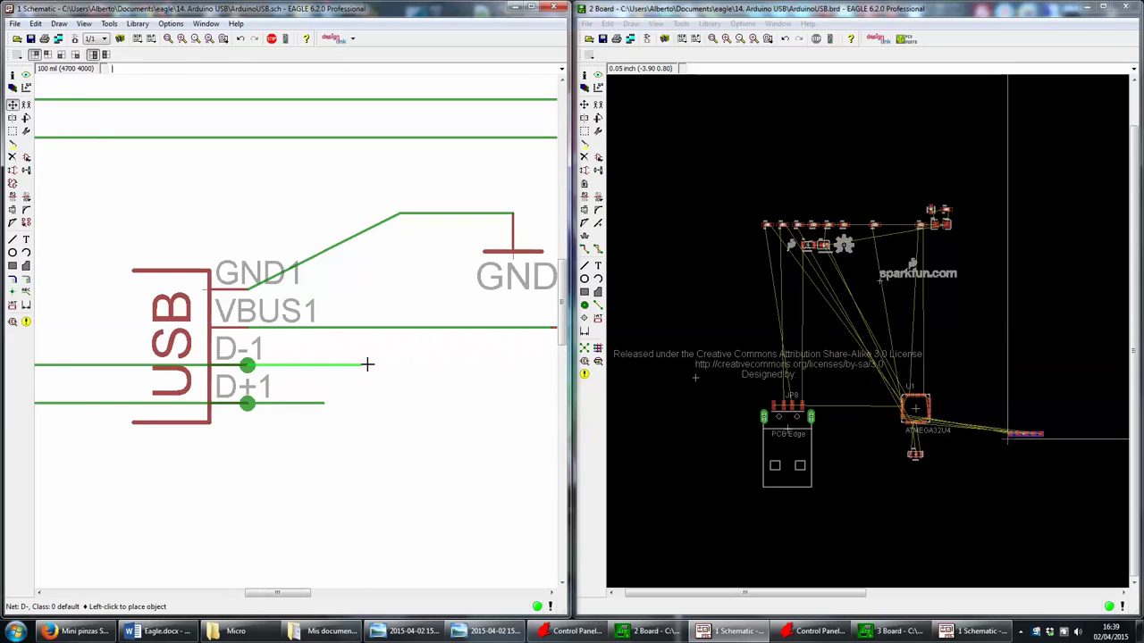
pyautogui.click(400, 365)
pyautogui.click(327, 403)
pyautogui.click(400, 403)
# Label the two new stubs D- and D+
pyautogui.click(26, 293)
pyautogui.click(343, 372)
pyautogui.click(344, 372)
pyautogui.click(343, 403)
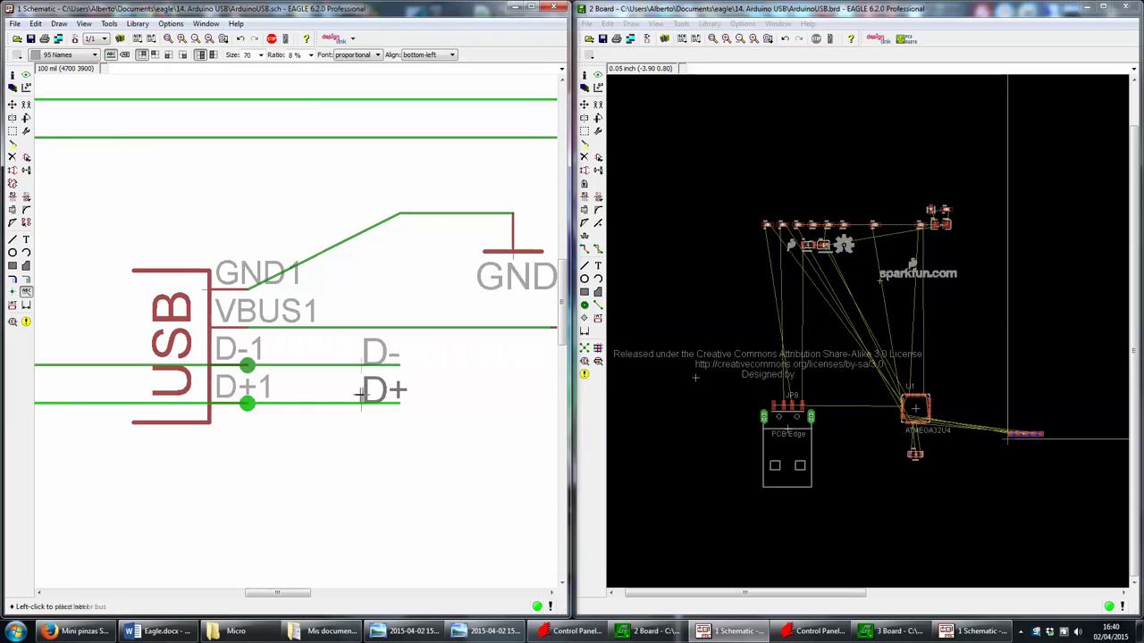
pyautogui.click(345, 407)
pyautogui.scroll(-3, 107, 358)
pyautogui.scroll(-1, 141, 345)
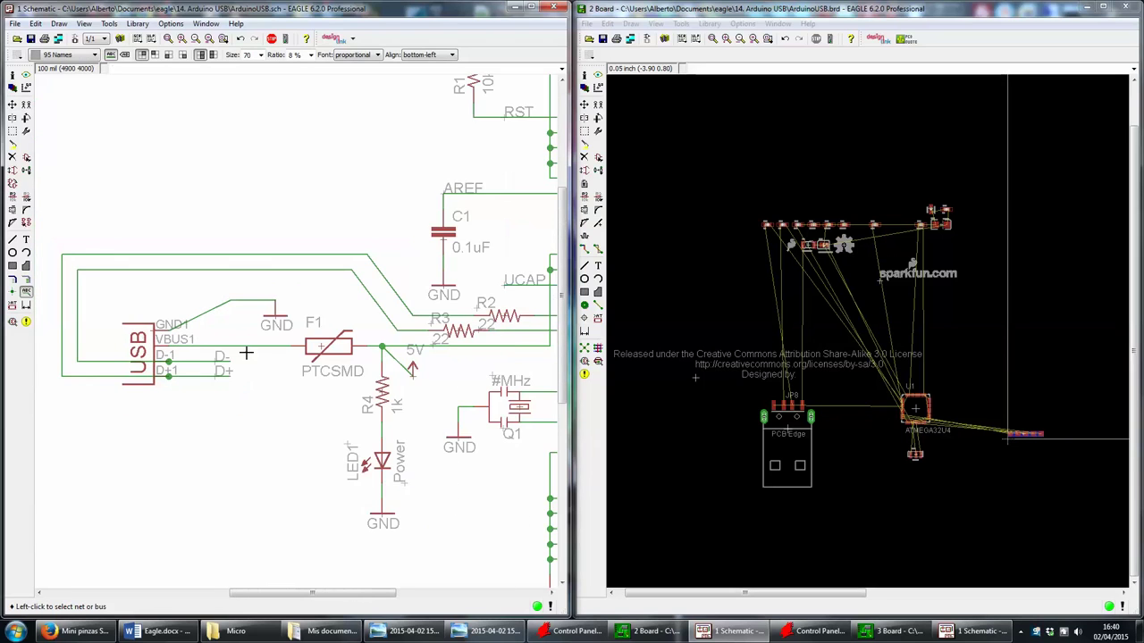
pyautogui.scroll(1, 255, 347)
pyautogui.scroll(1, 414, 301)
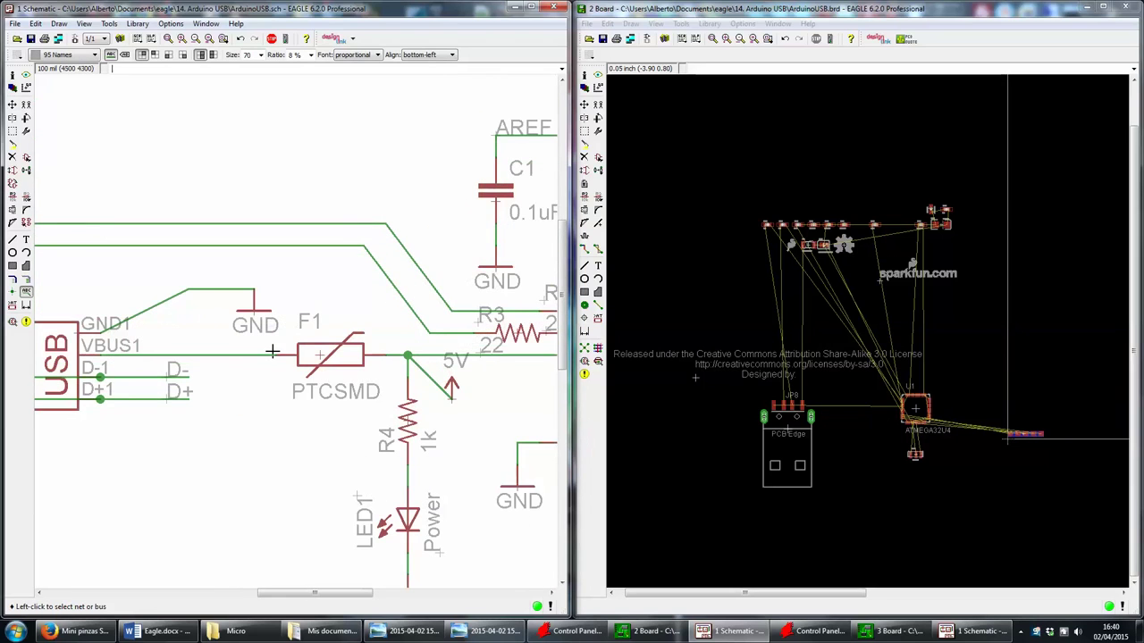
pyautogui.scroll(-1, 273, 352)
# Delete the old loop wires that ran from the D-1 and D+1 pins
pyautogui.click(13, 156)
pyautogui.click(292, 263)
pyautogui.click(362, 284)
pyautogui.click(286, 280)
pyautogui.click(353, 300)
pyautogui.click(47, 299)
pyautogui.click(62, 322)
pyautogui.click(70, 364)
pyautogui.click(71, 384)
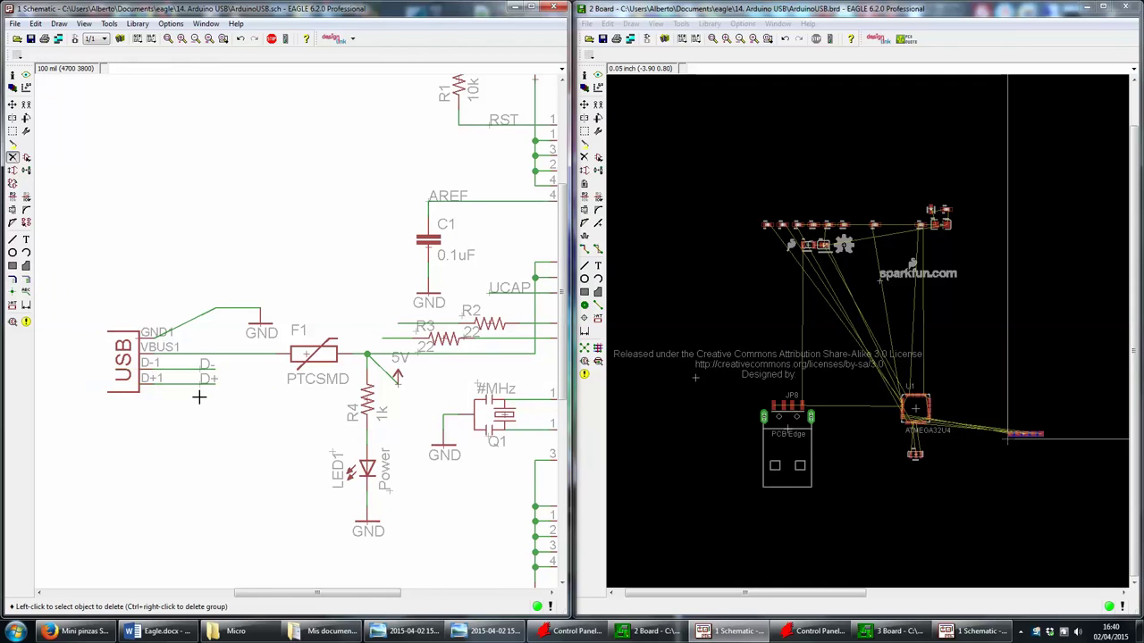
# Rotate capacitor C1 to horizontal and place it on the AREF line
pyautogui.scroll(1, 286, 408)
pyautogui.scroll(1, 394, 282)
pyautogui.scroll(-3, 281, 304)
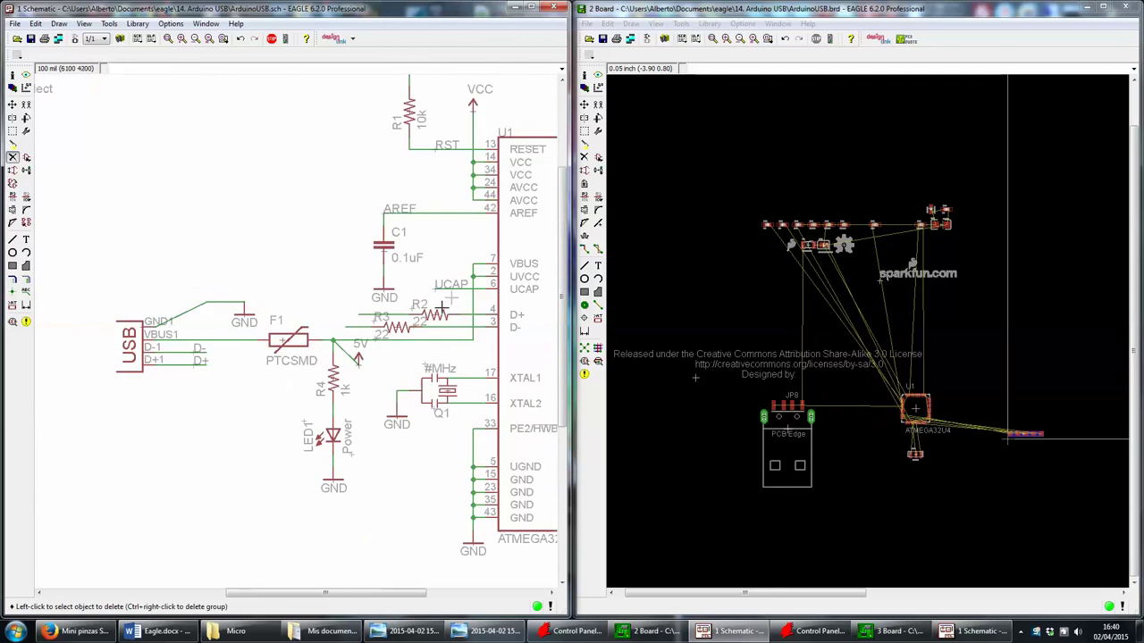
pyautogui.scroll(2, 268, 295)
pyautogui.click(12, 104)
pyautogui.scroll(3, 300, 304)
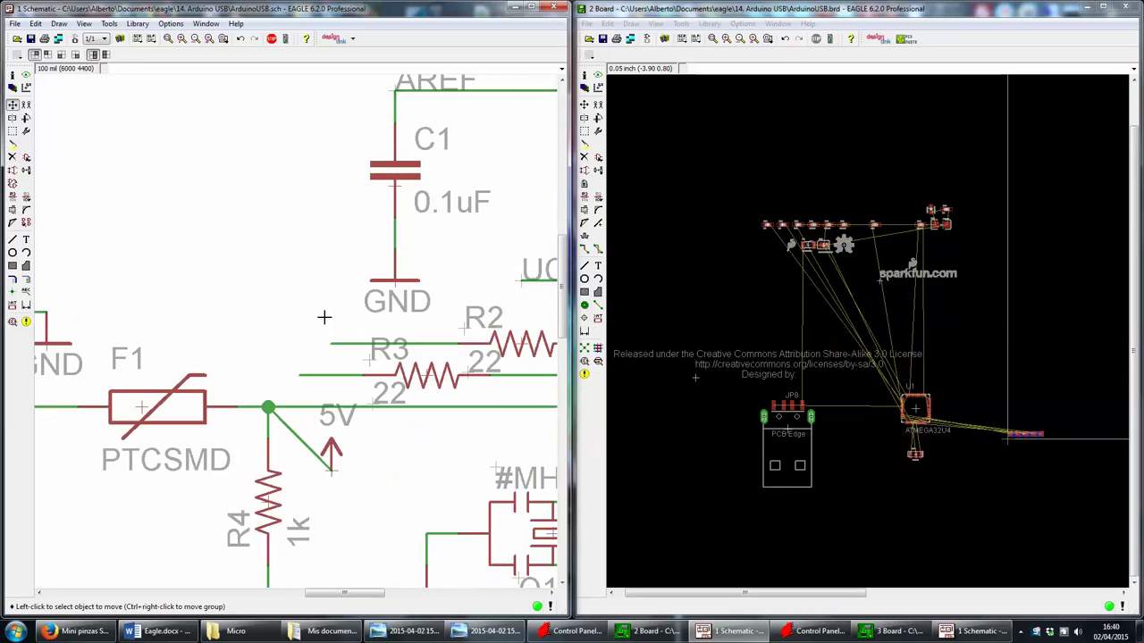
pyautogui.scroll(-2, 302, 335)
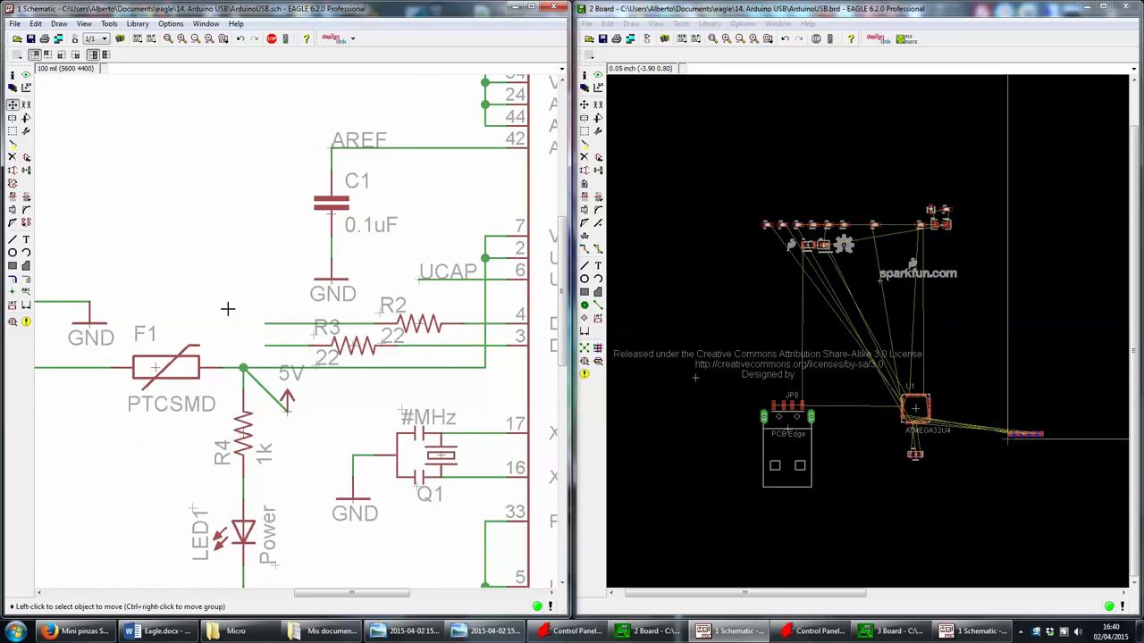
pyautogui.scroll(-2, 416, 323)
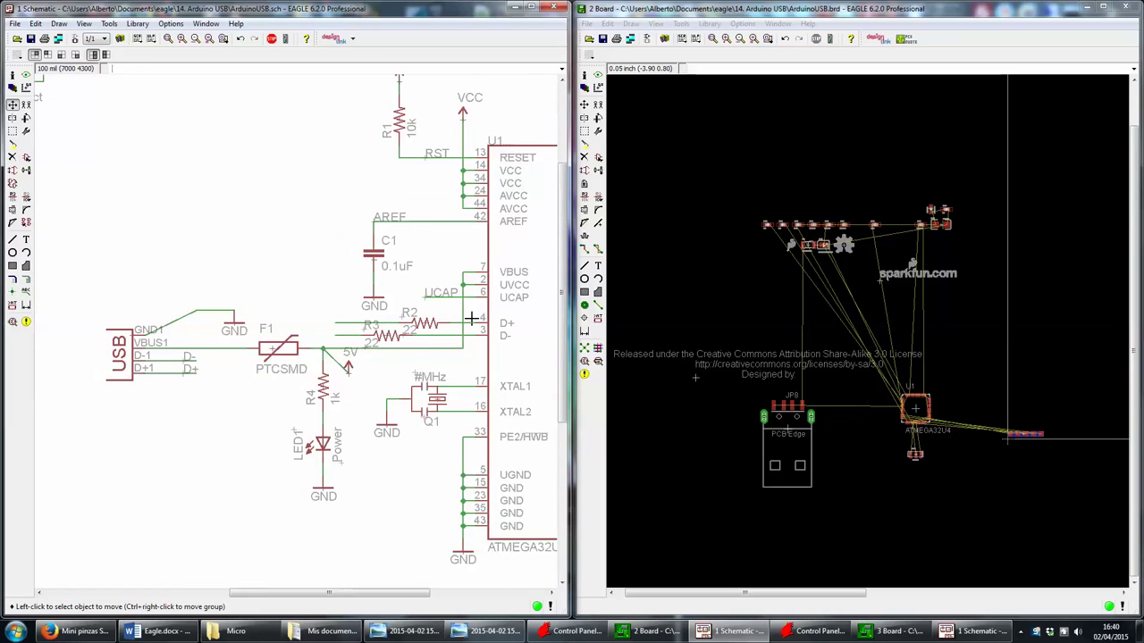
pyautogui.scroll(2, 325, 313)
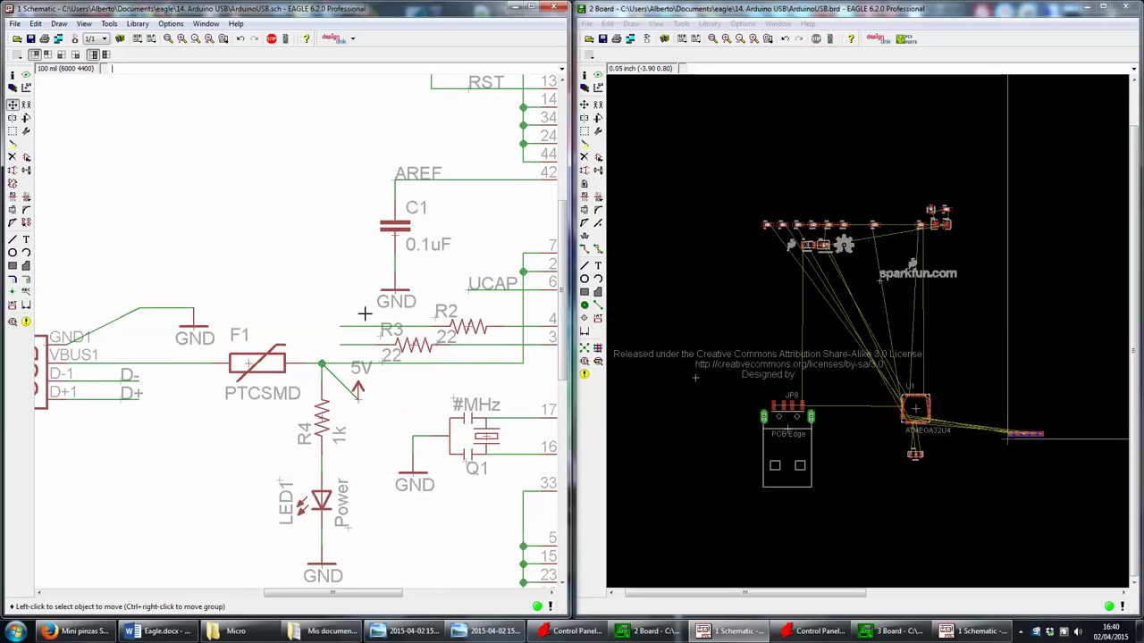
pyautogui.scroll(1, 354, 326)
pyautogui.scroll(1, 387, 330)
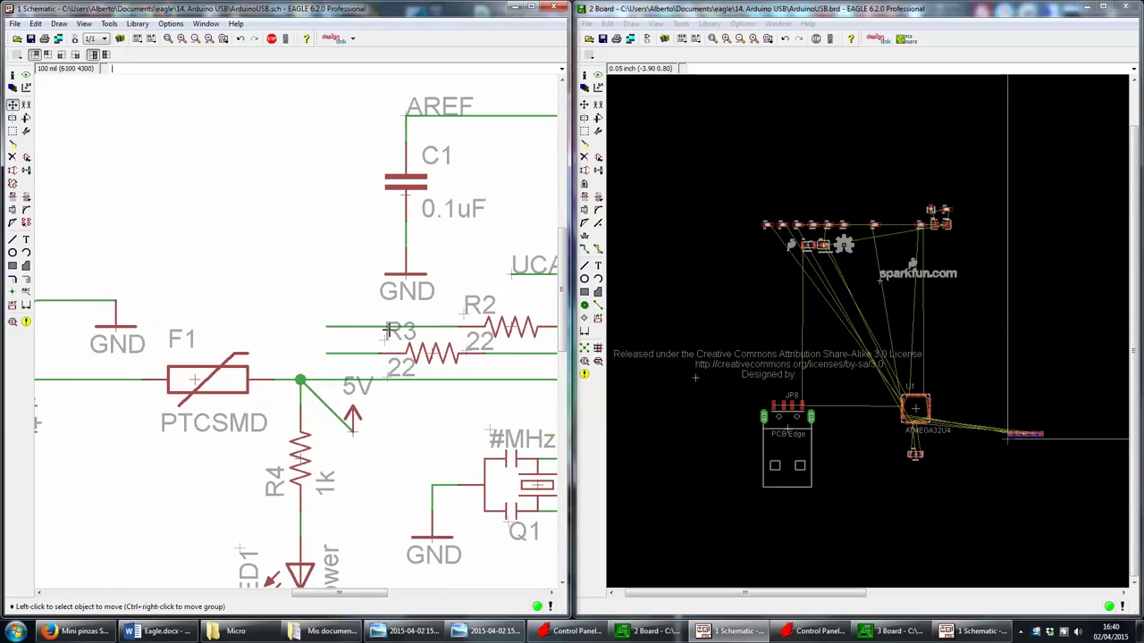
pyautogui.scroll(-1, 390, 330)
pyautogui.scroll(-1, 390, 329)
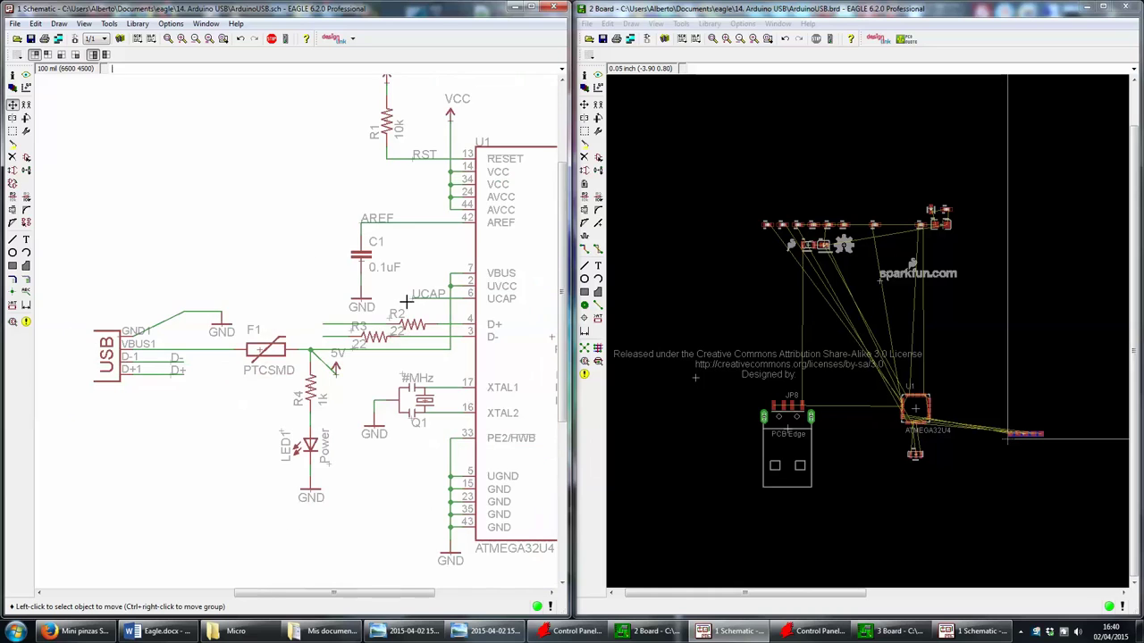
pyautogui.scroll(-1, 407, 302)
pyautogui.scroll(3, 355, 237)
pyautogui.click(257, 214)
pyautogui.rightClick(234, 225)
pyautogui.click(220, 233)
# Move C1's ground symbol to its left, adjust the 5V wire bend, hide the Board window
pyautogui.click(237, 267)
pyautogui.click(83, 158)
pyautogui.moveTo(397, 345); pyautogui.dragTo(414, 335, button='middle')
pyautogui.click(419, 361)
pyautogui.click(412, 357)
pyautogui.scroll(-3, 295, 368)
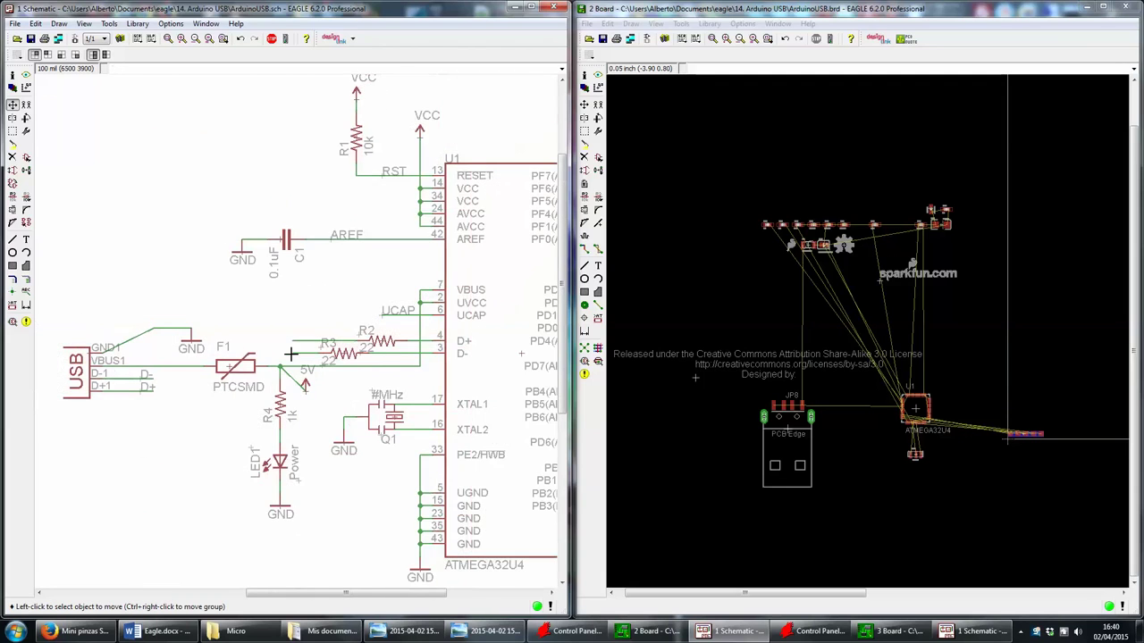
pyautogui.click(1084, 7)
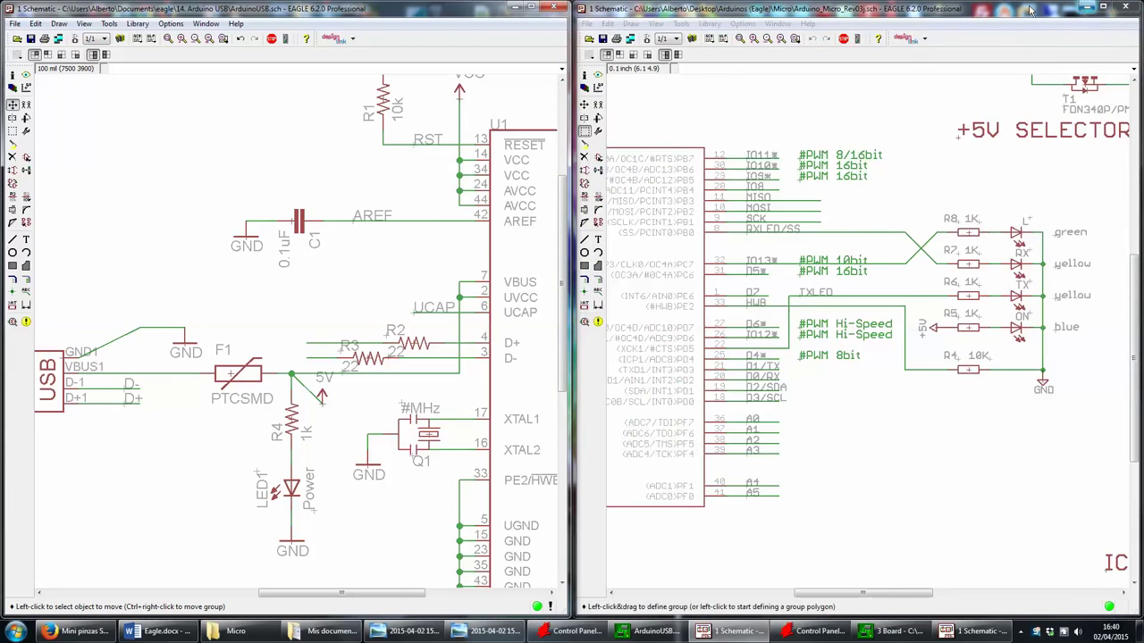
# Maximize the ArduinoUSB schematic and label the N$5 and N$1 nets at R2 and R3
pyautogui.click(1086, 7)
pyautogui.click(531, 7)
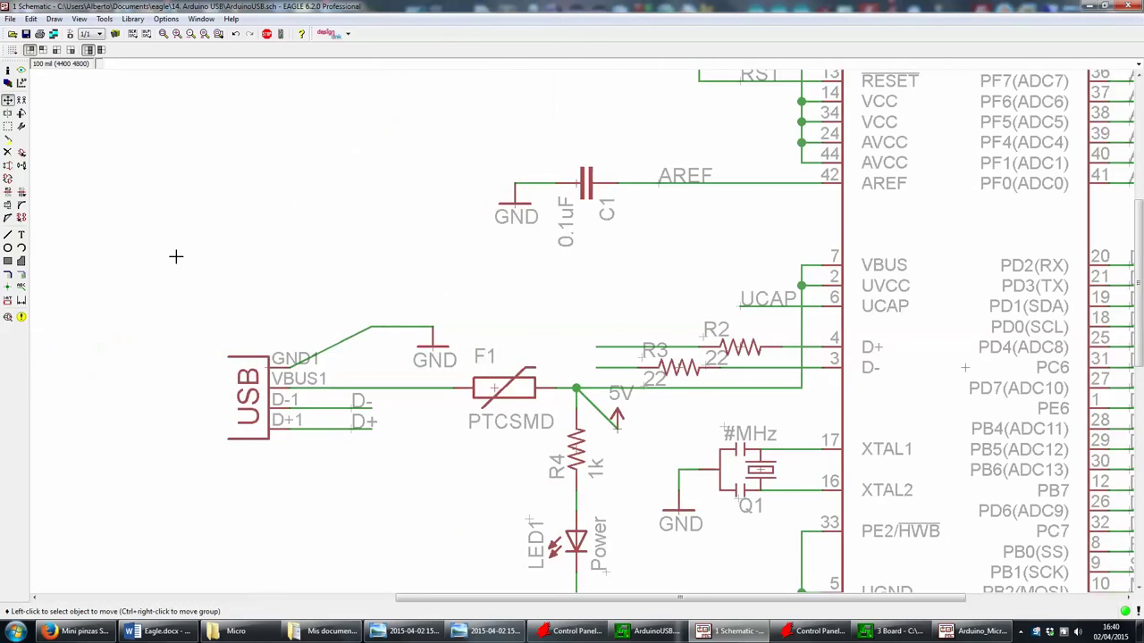
pyautogui.scroll(-3, 176, 256)
pyautogui.scroll(2, 460, 384)
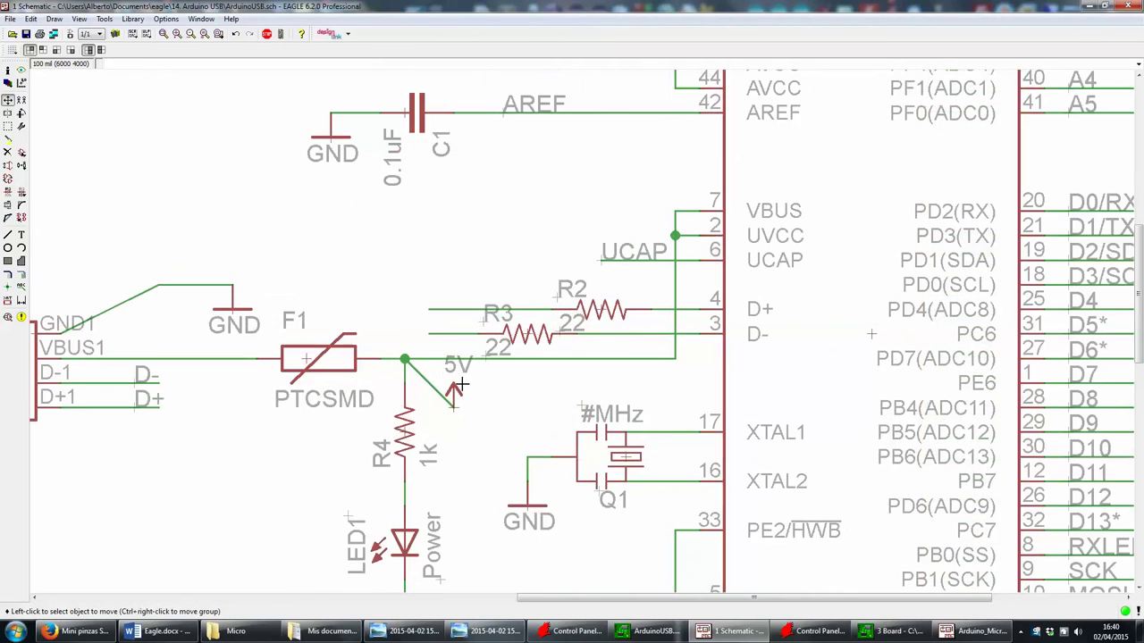
pyautogui.click(22, 286)
pyautogui.click(429, 308)
pyautogui.click(427, 304)
pyautogui.click(433, 334)
pyautogui.click(429, 334)
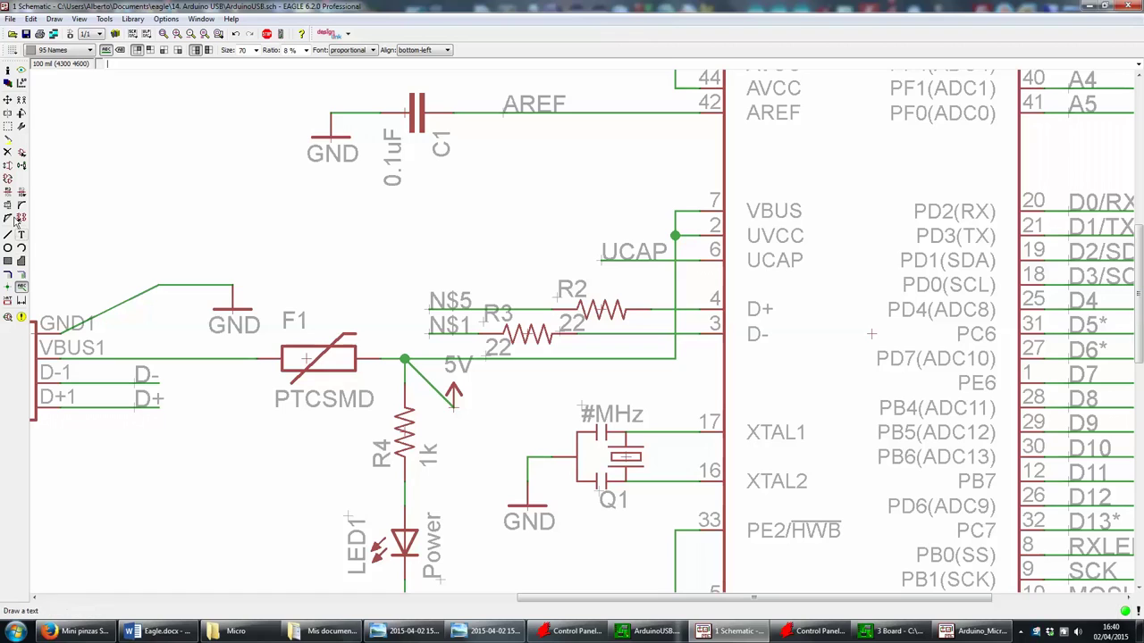
# Rename N$5 to D+ and N$1 to D-, joining them with the USB nets
pyautogui.click(8, 192)
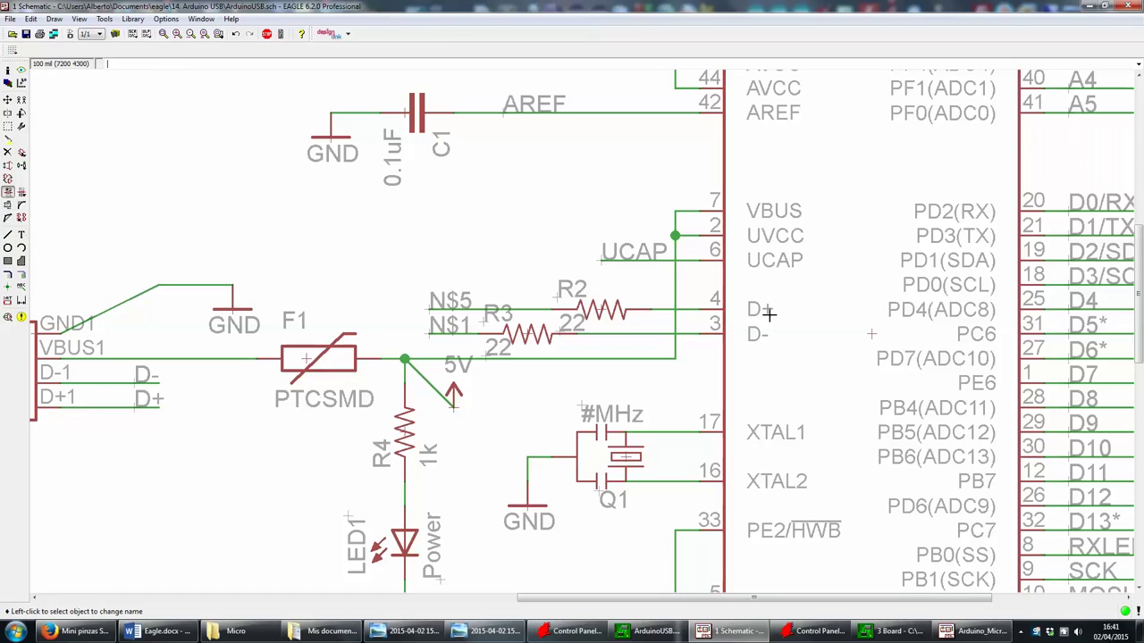
pyautogui.doubleClick(429, 302)
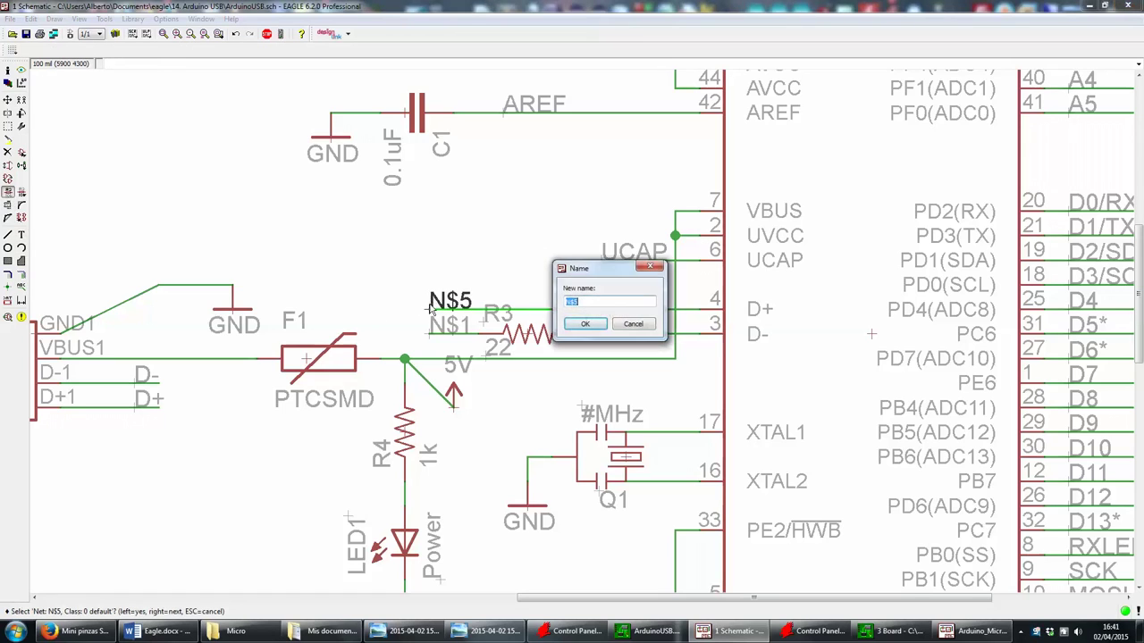
pyautogui.write('D+')
pyautogui.press('Return')
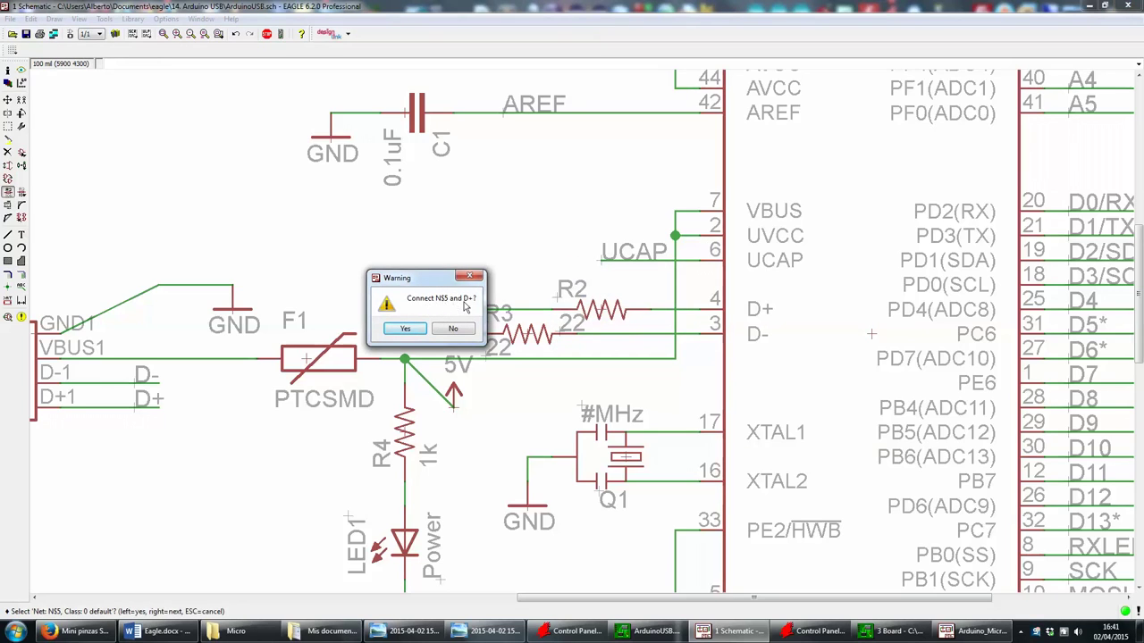
pyautogui.click(406, 329)
pyautogui.click(441, 334)
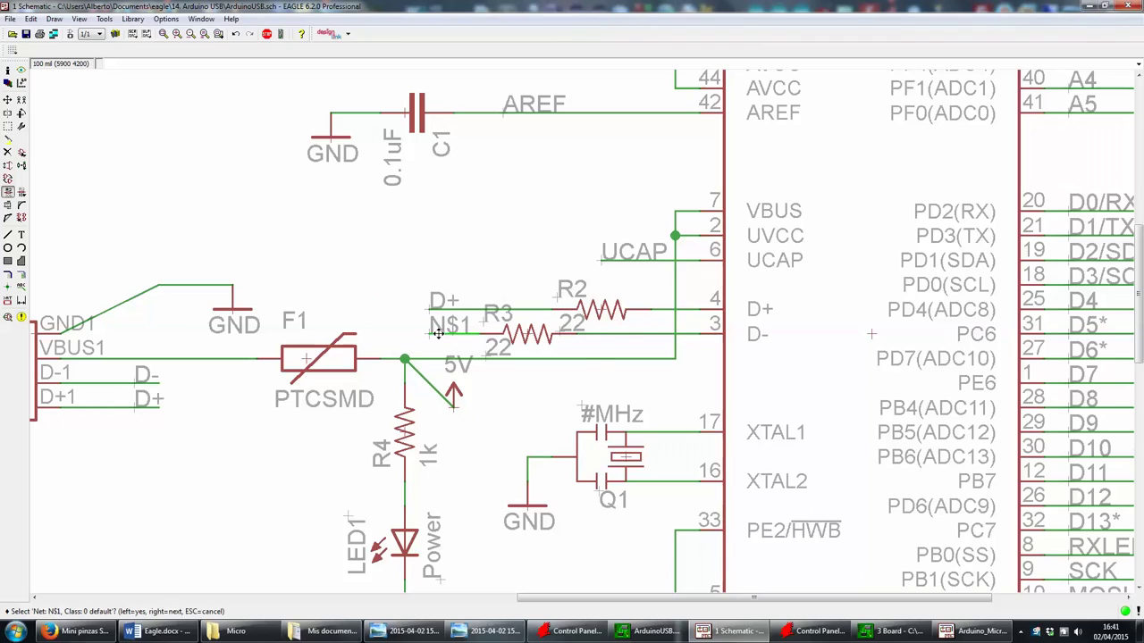
pyautogui.click(439, 336)
pyautogui.write('D-')
pyautogui.press('Return')
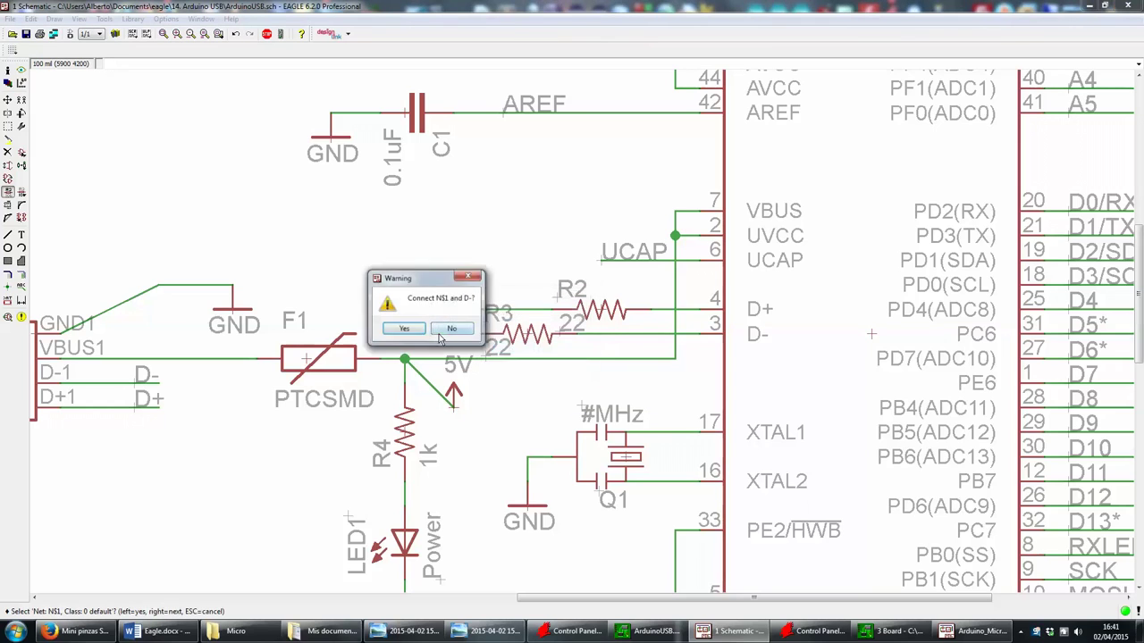
pyautogui.press('Return')
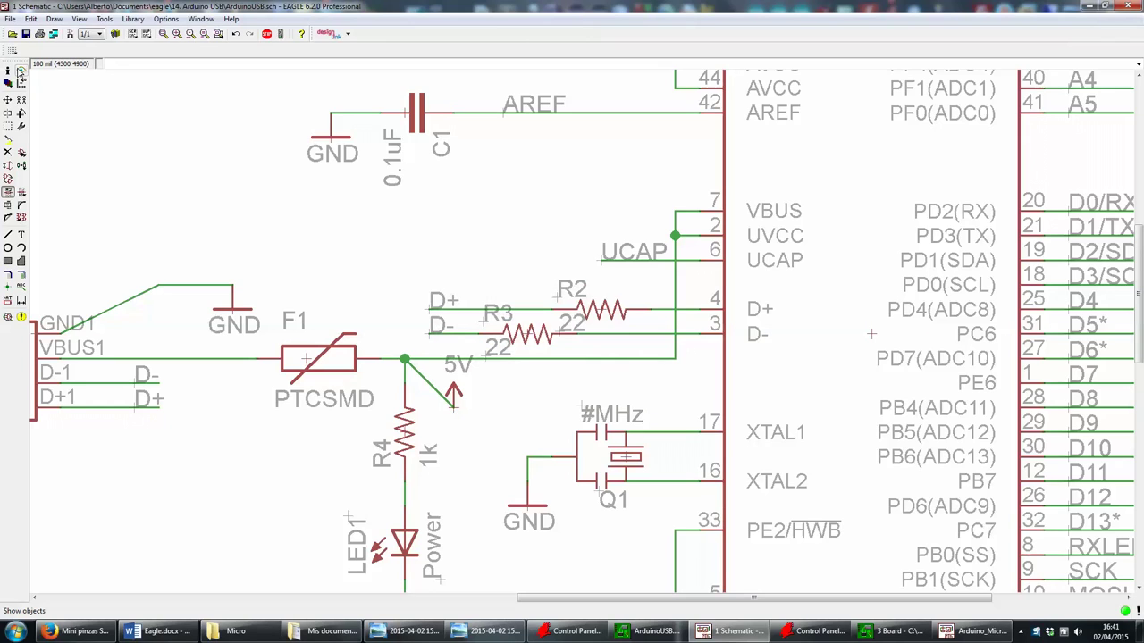
# Shift the GND symbol left beside the connector and move R2 with the D+ label above it
pyautogui.click(21, 75)
pyautogui.scroll(-2, 466, 440)
pyautogui.click(7, 99)
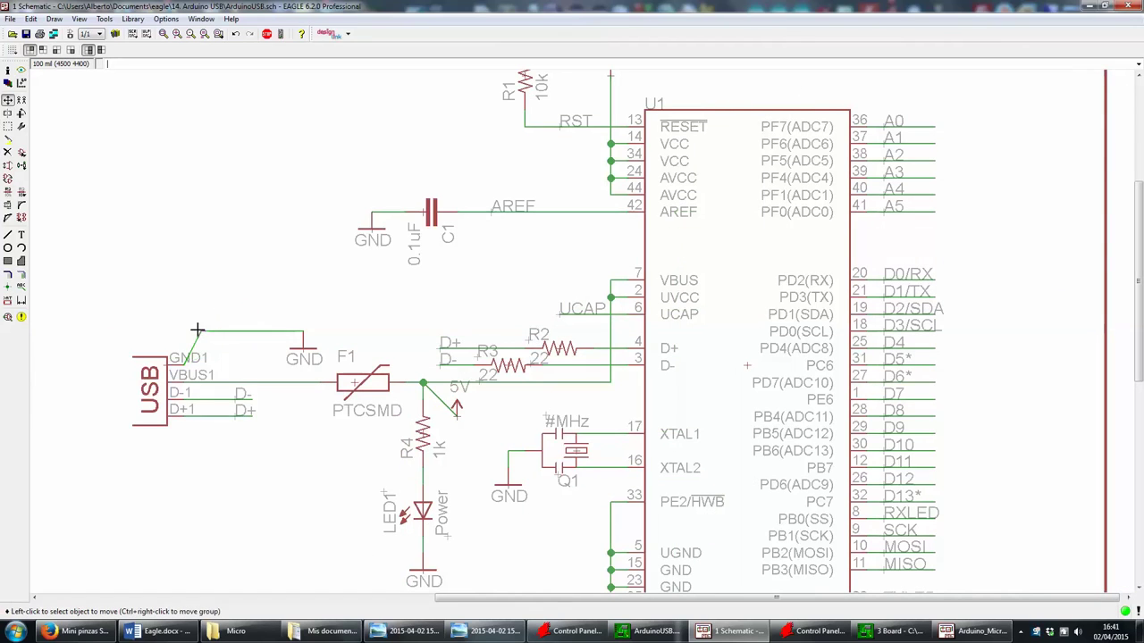
pyautogui.moveTo(302, 347); pyautogui.dragTo(229, 348)
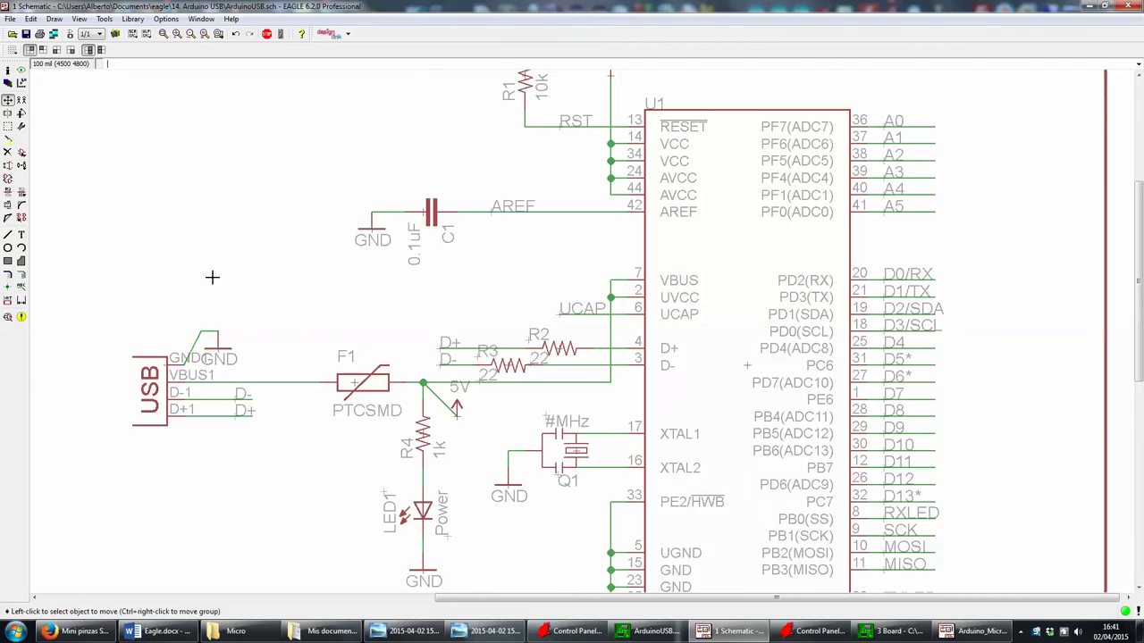
pyautogui.scroll(2, 536, 357)
pyautogui.click(384, 301)
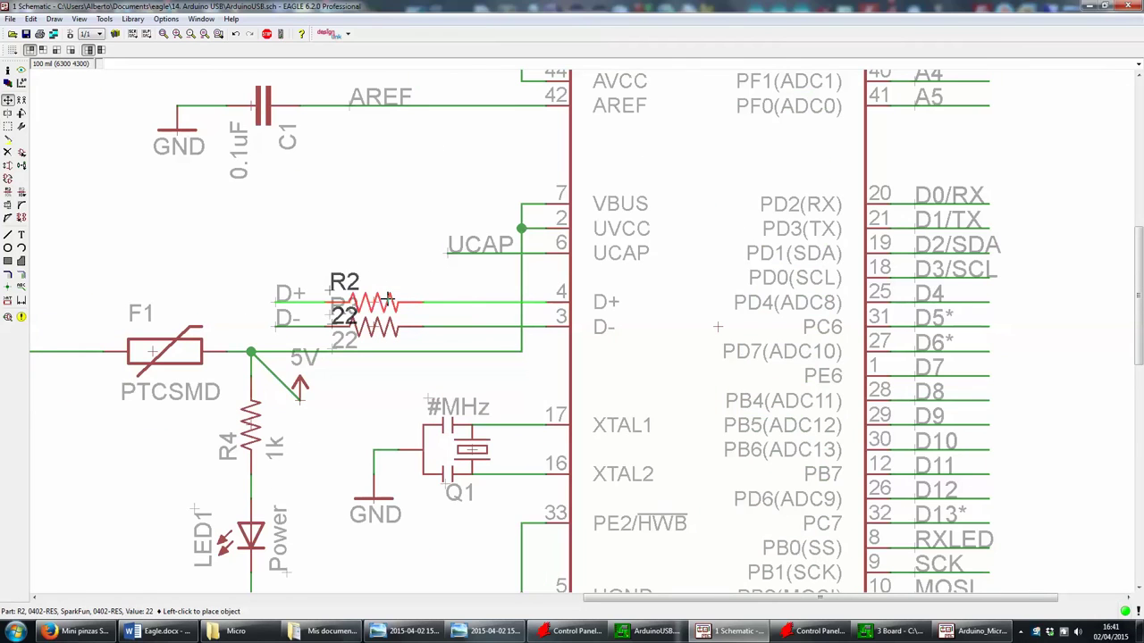
pyautogui.click(380, 280)
pyautogui.click(277, 299)
pyautogui.click(280, 285)
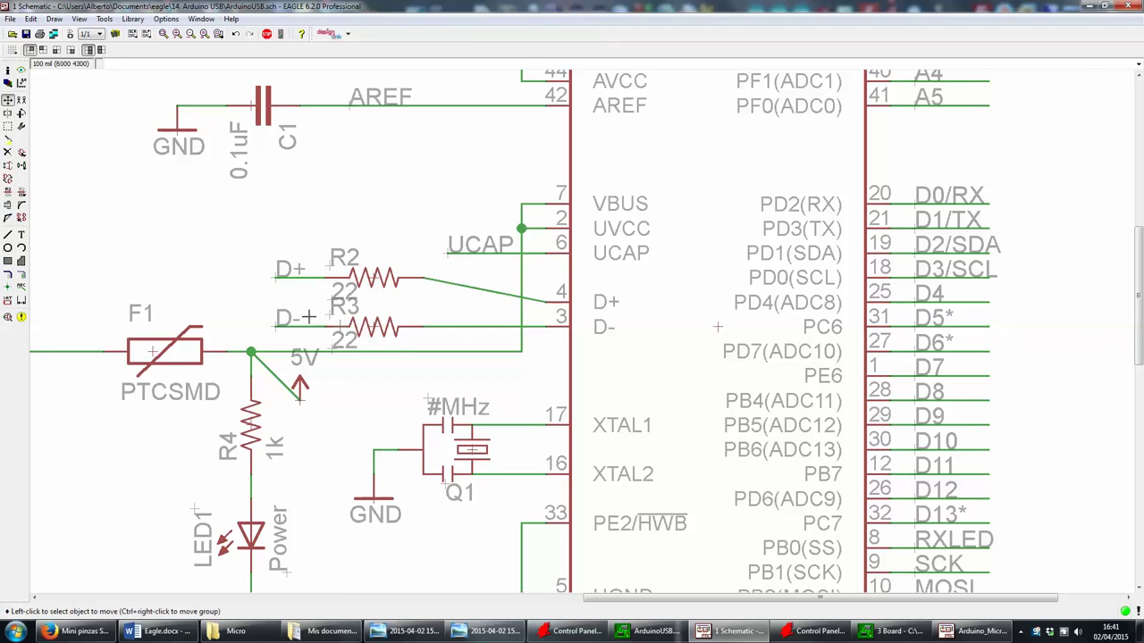
pyautogui.scroll(-2, 433, 287)
pyautogui.scroll(2, 488, 347)
# Reroute the corner of the 5V wire toward UVCC
pyautogui.click(488, 348)
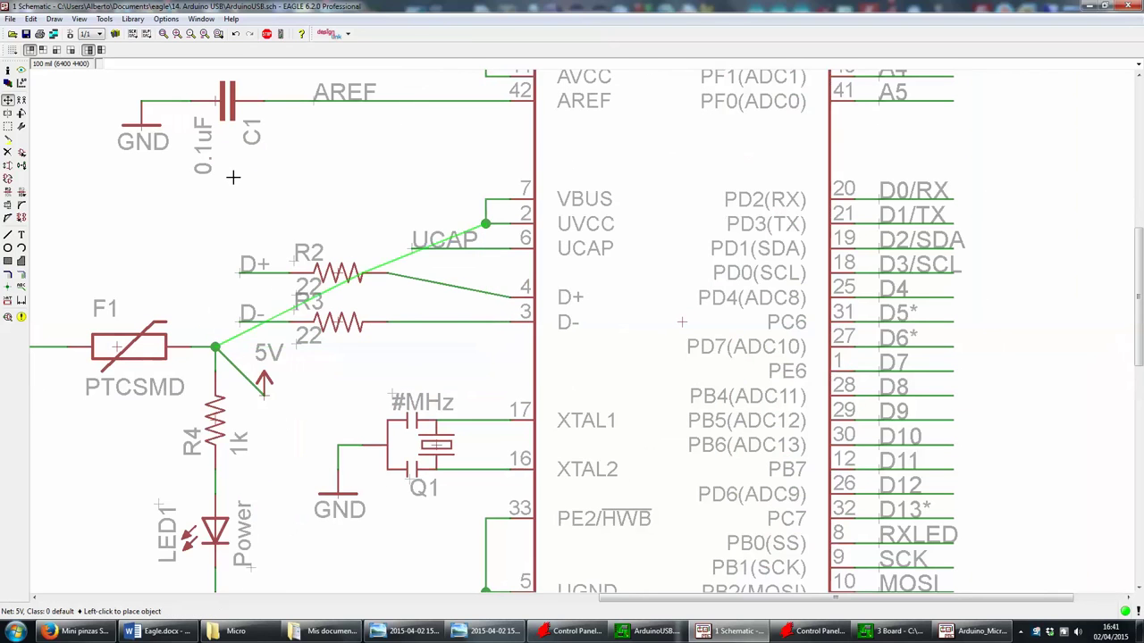
pyautogui.click(203, 202)
pyautogui.scroll(-1, 308, 277)
pyautogui.scroll(1, 384, 245)
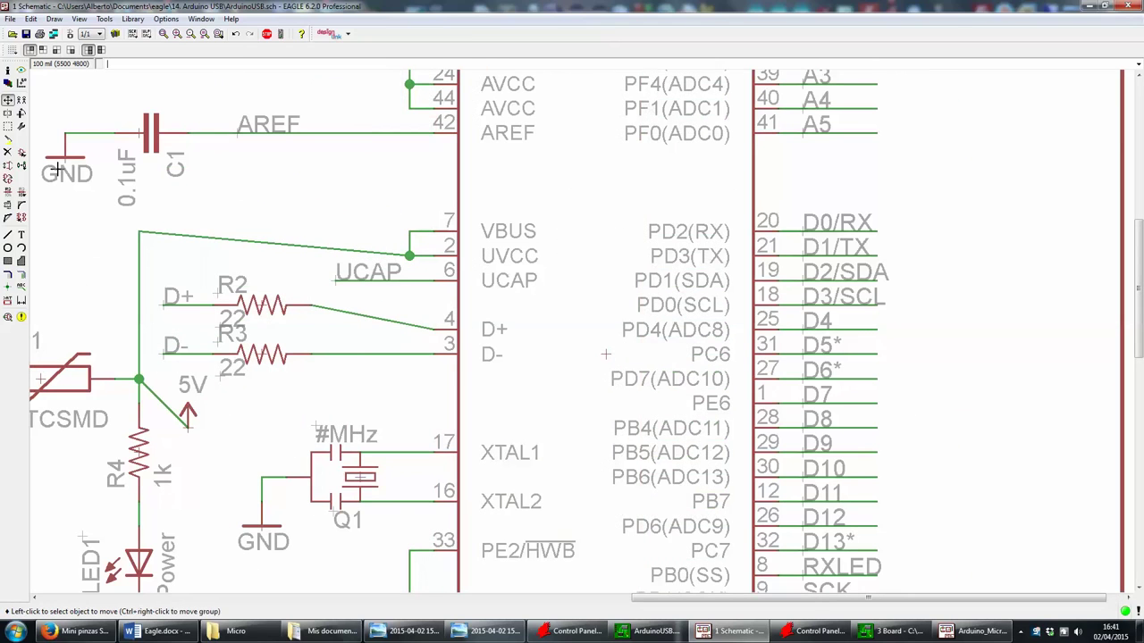
# Copy the 5V supply symbol and place it above the VBUS pin
pyautogui.click(21, 100)
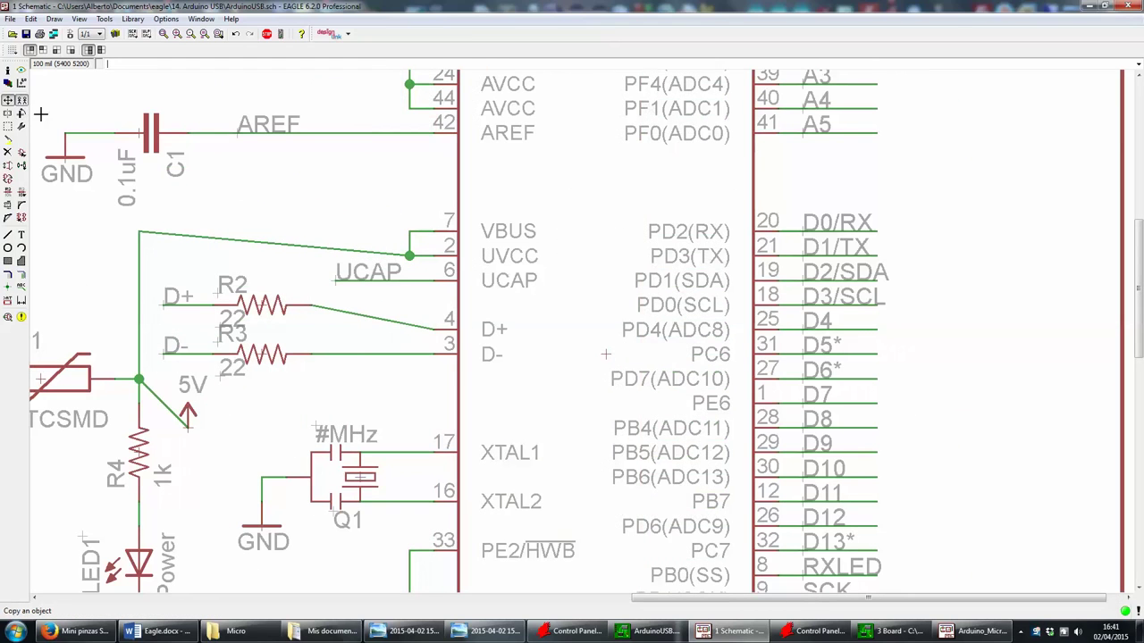
pyautogui.click(189, 415)
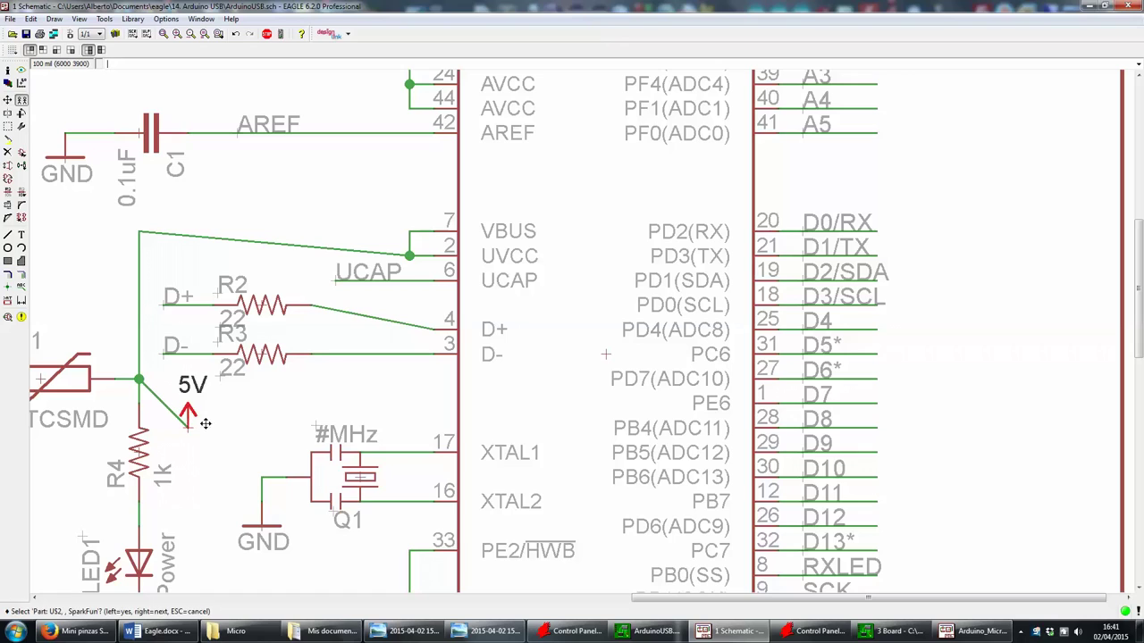
pyautogui.click(337, 198)
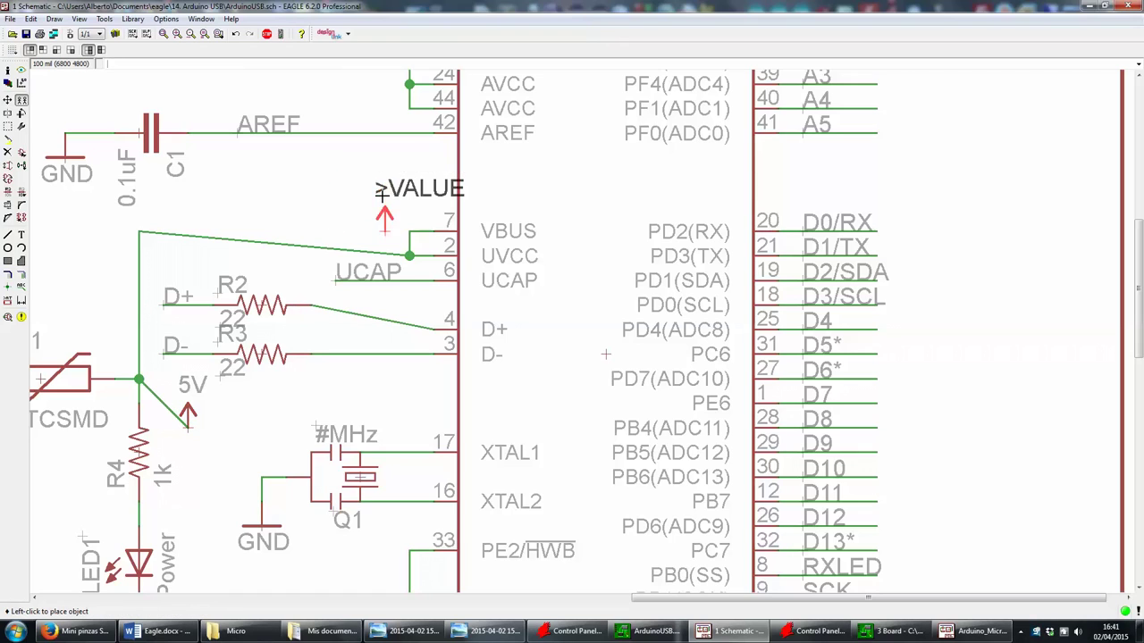
pyautogui.click(397, 189)
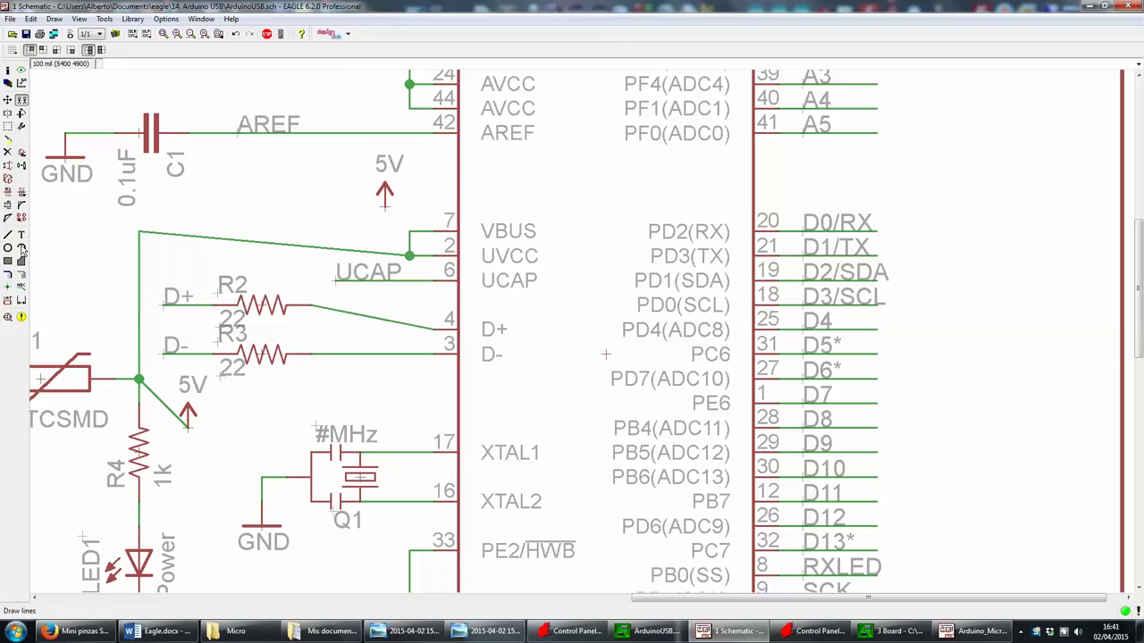
# Wire VBUS pin 7 to the new 5V supply symbol
pyautogui.click(21, 274)
pyautogui.click(407, 232)
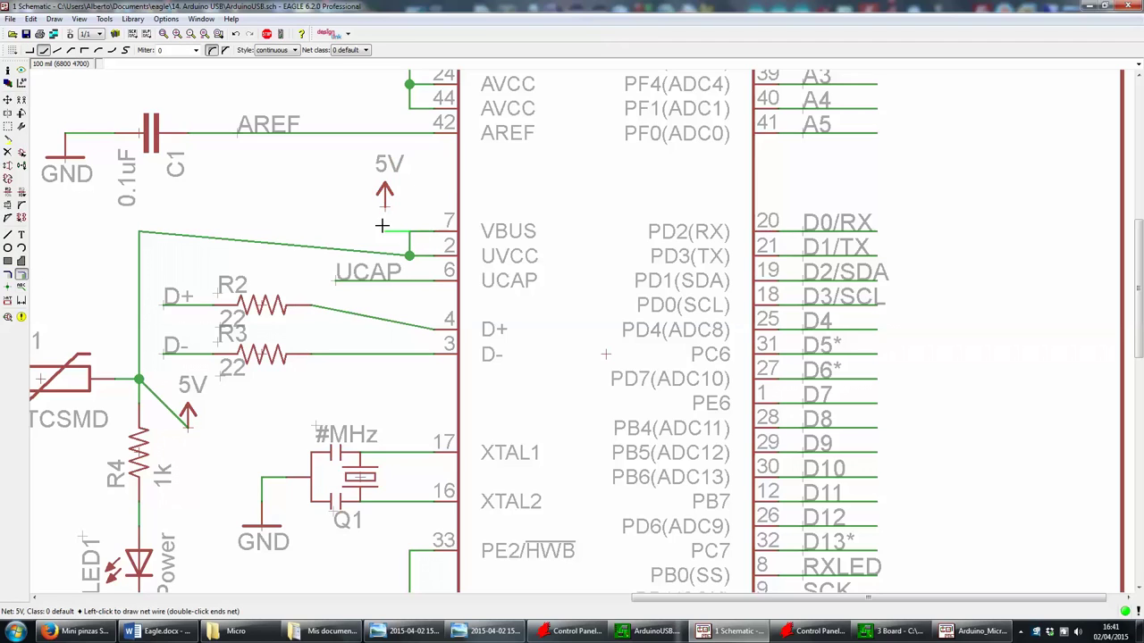
pyautogui.rightClick(382, 218)
pyautogui.press('Escape')
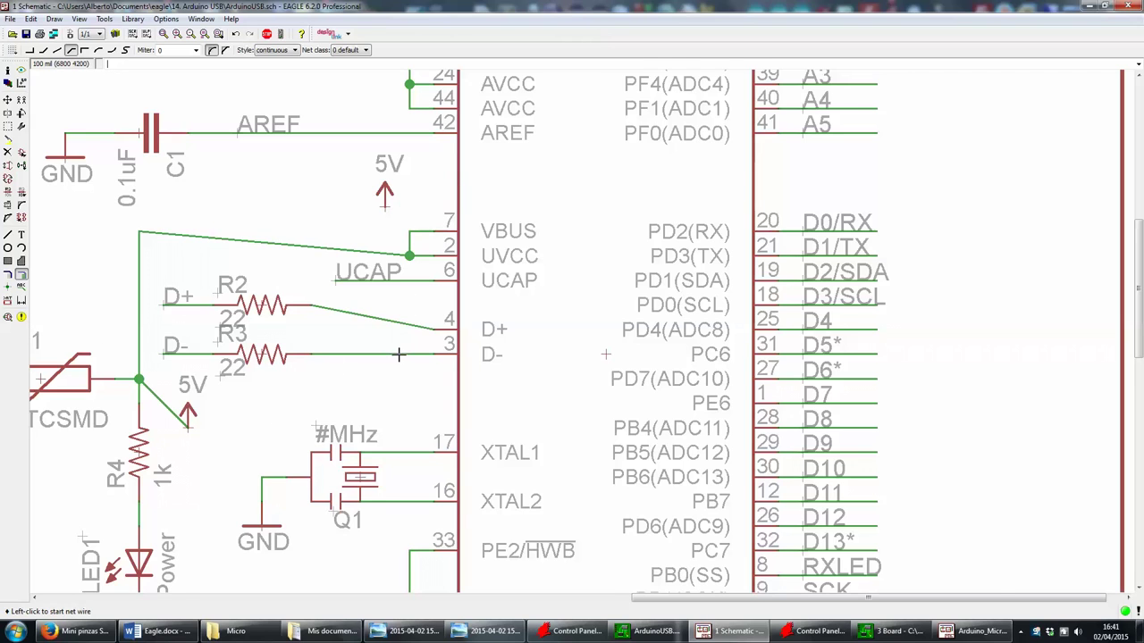
pyautogui.scroll(-1, 411, 351)
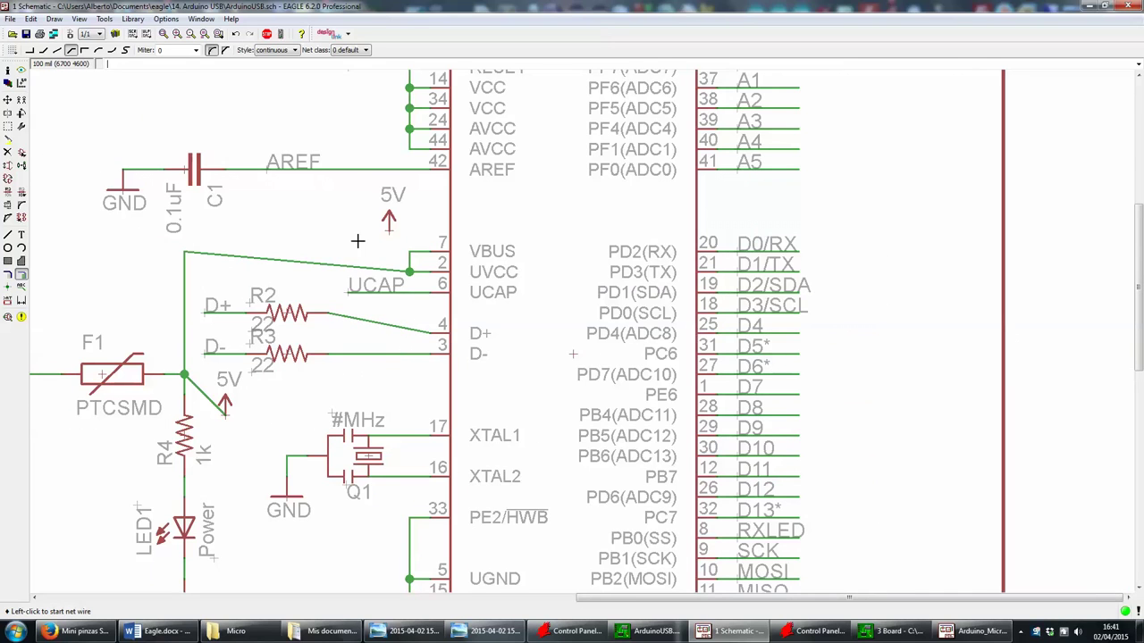
pyautogui.scroll(-3, 339, 425)
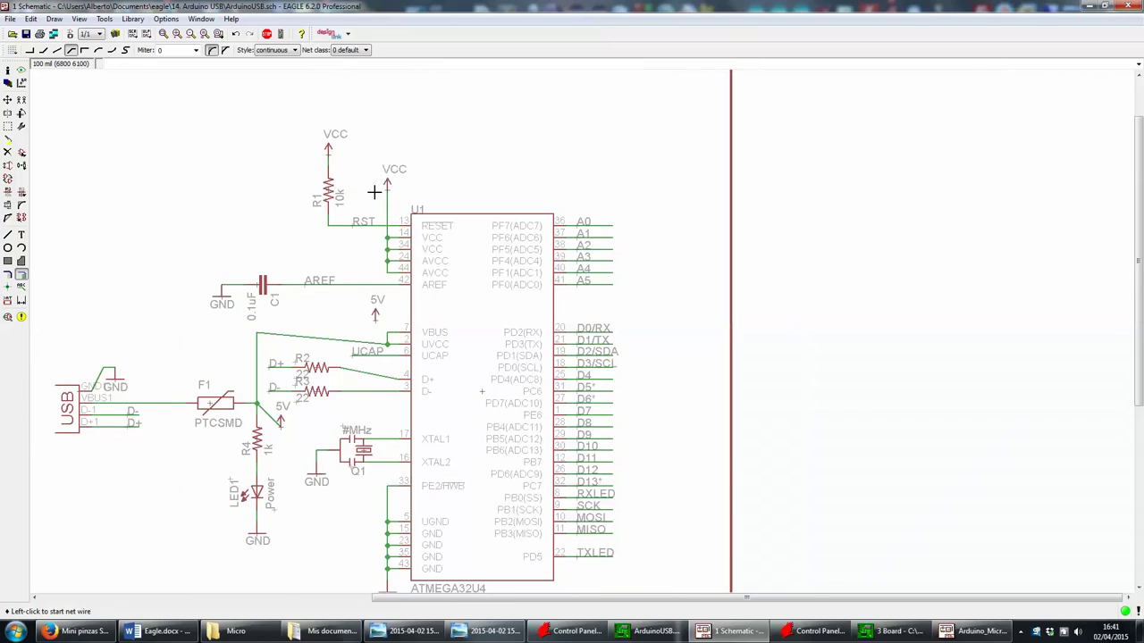
pyautogui.scroll(2, 394, 239)
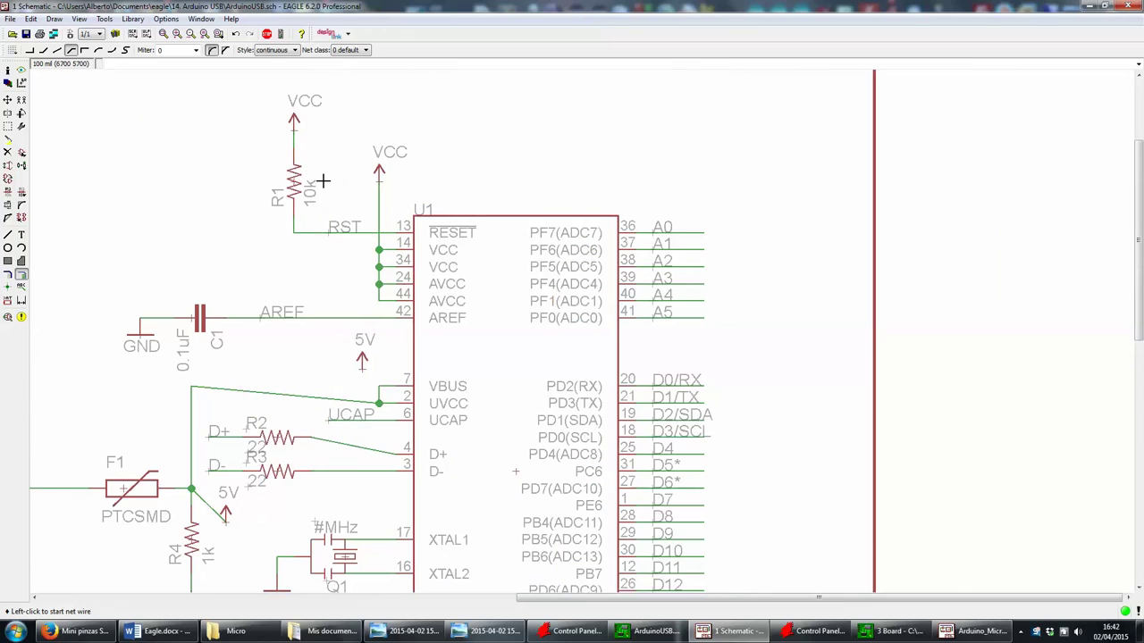
pyautogui.scroll(-2, 348, 188)
pyautogui.scroll(3, 370, 351)
pyautogui.scroll(1, 275, 320)
pyautogui.scroll(1, 142, 233)
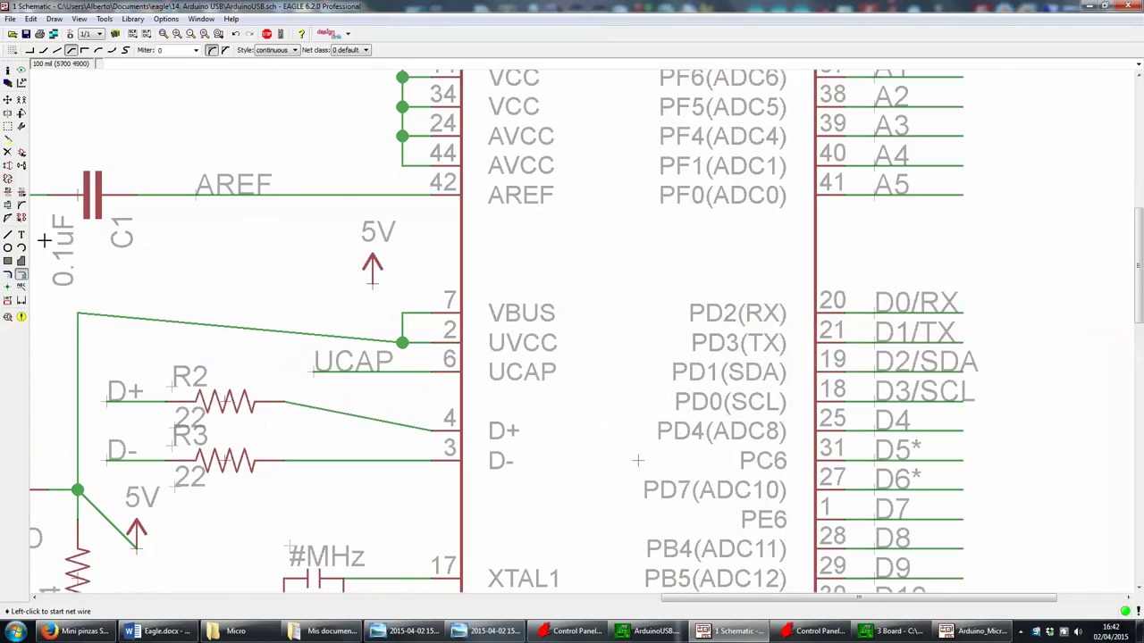
pyautogui.click(402, 312)
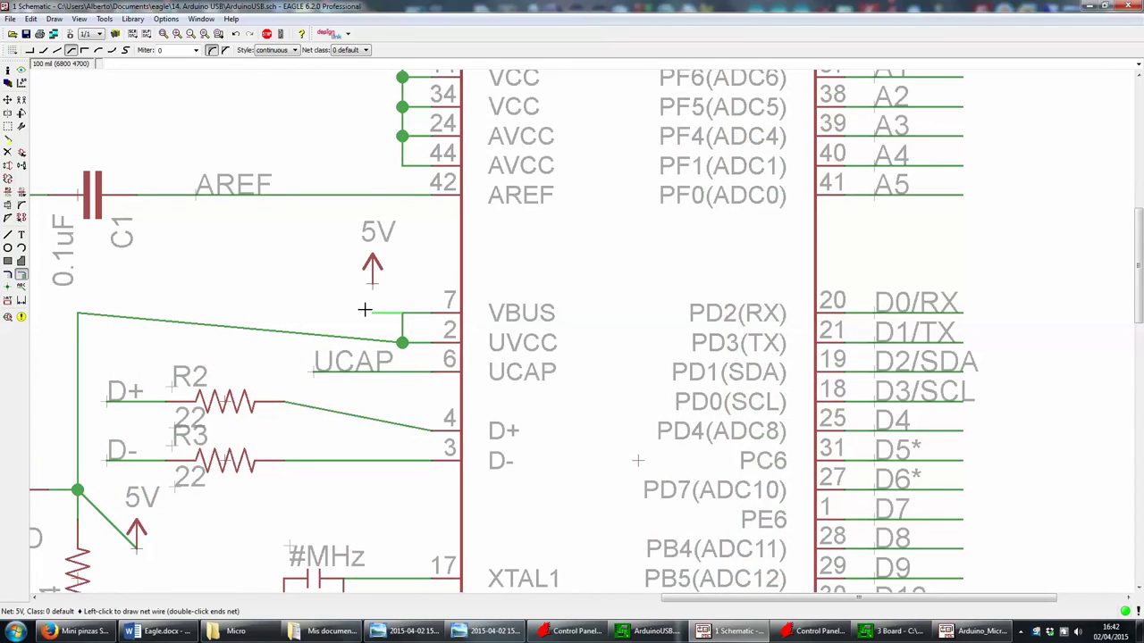
pyautogui.click(372, 285)
# Delete the slanted wire running from the fuse to UVCC
pyautogui.click(7, 152)
pyautogui.click(286, 331)
pyautogui.scroll(-1, 286, 331)
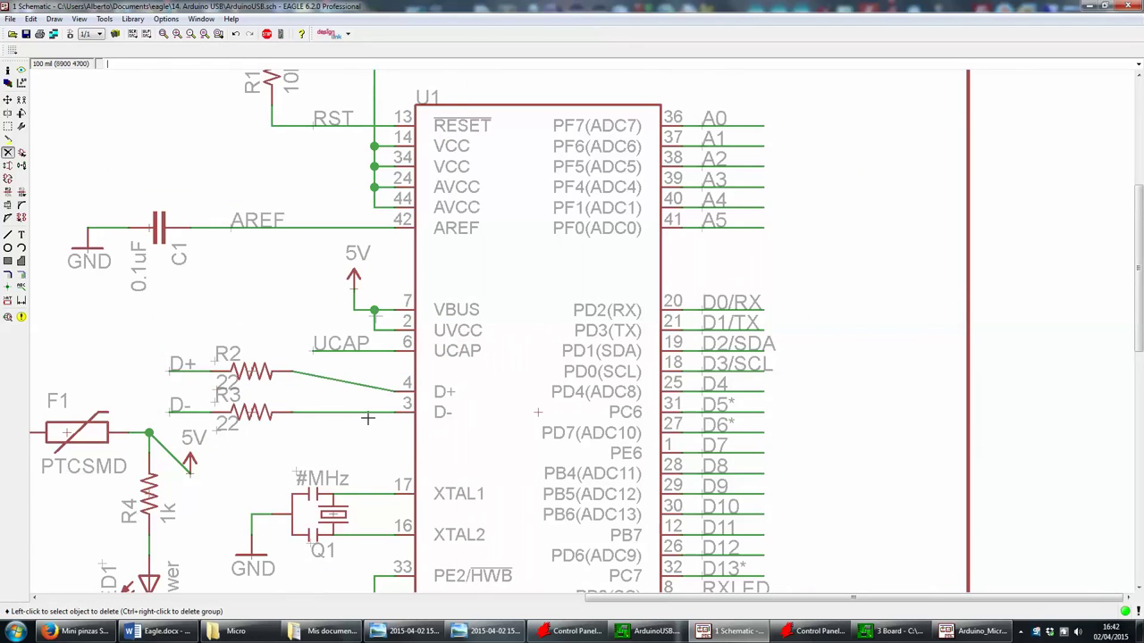
pyautogui.scroll(-1, 323, 301)
pyautogui.scroll(2, 407, 335)
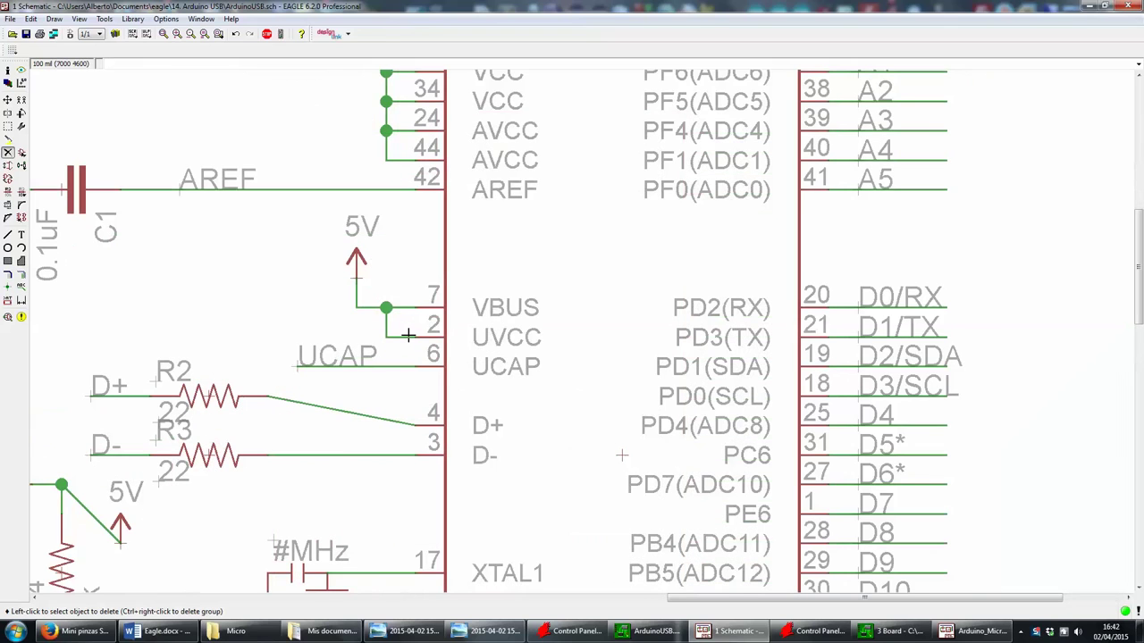
pyautogui.scroll(-2, 408, 334)
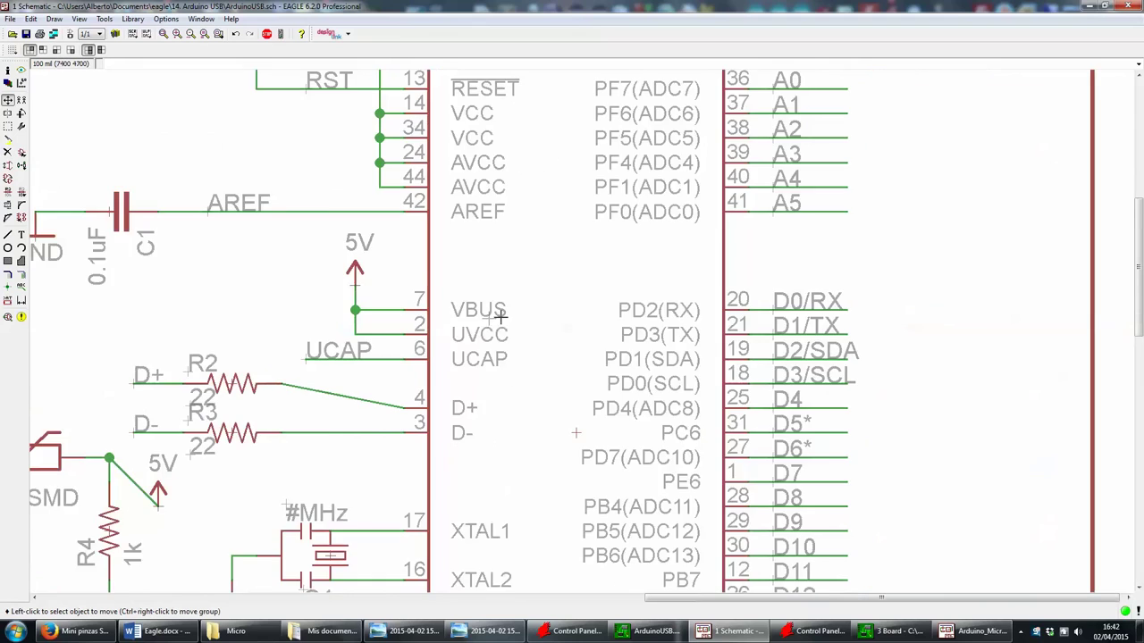
pyautogui.scroll(3, 355, 323)
# Move the VBUS/UVCC junction nearer the pins, with the 5V symbol above it
pyautogui.press('F7')
pyautogui.click(338, 317)
pyautogui.click(370, 316)
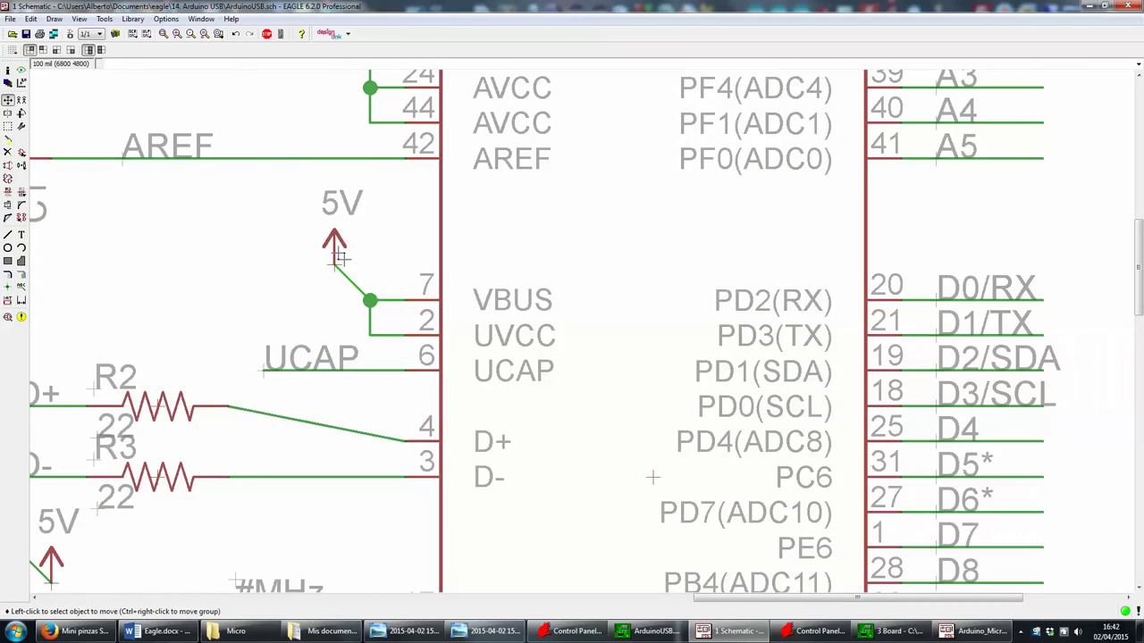
pyautogui.click(334, 261)
pyautogui.click(370, 250)
pyautogui.scroll(-2, 620, 354)
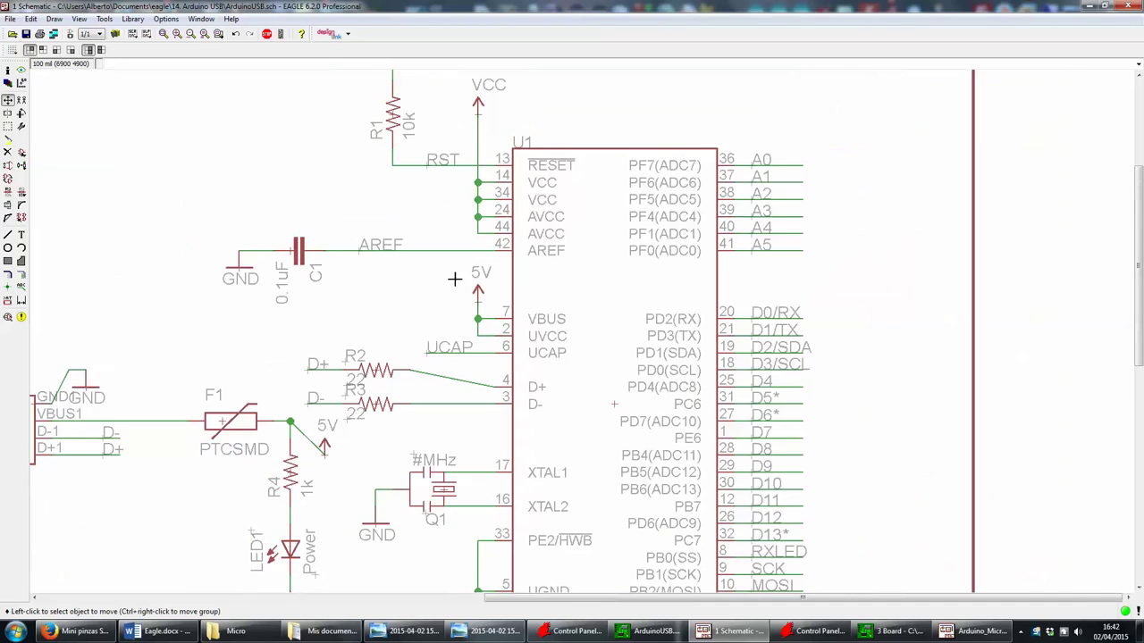
pyautogui.scroll(1, 419, 315)
pyautogui.scroll(-2, 404, 357)
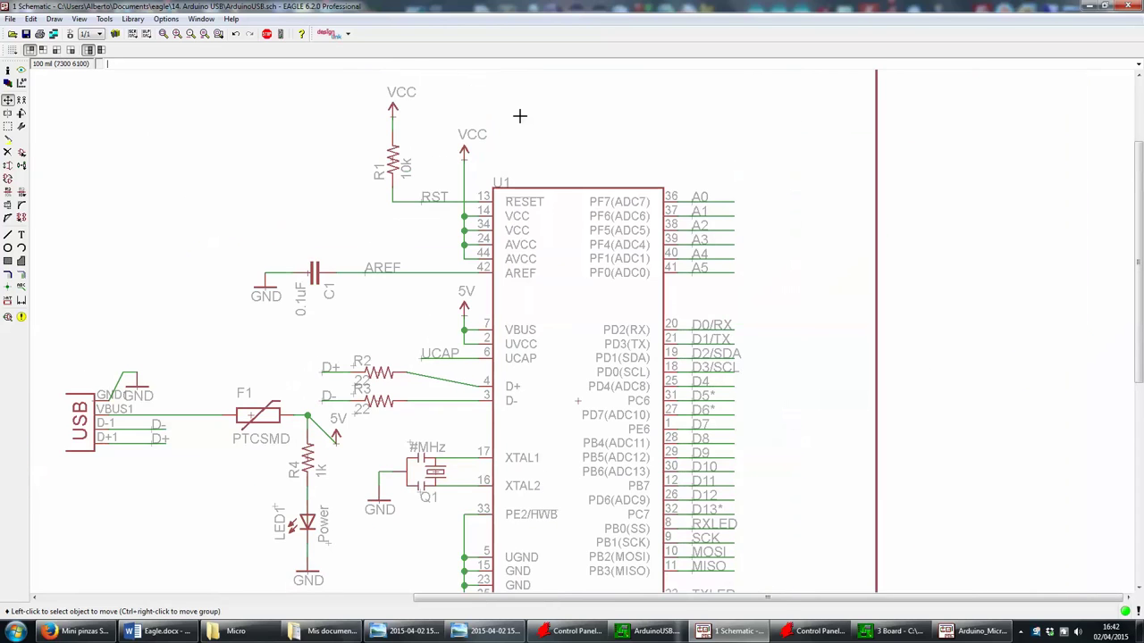
pyautogui.scroll(2, 478, 225)
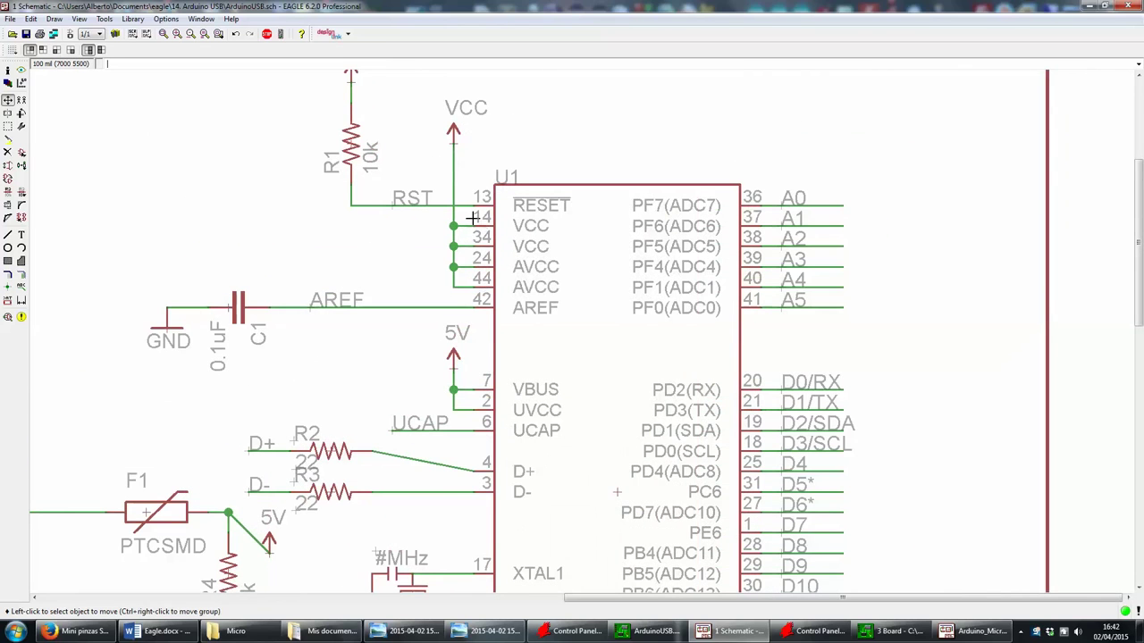
pyautogui.scroll(-2, 396, 187)
pyautogui.scroll(3, 447, 220)
# Reposition the VCC supply symbol above U1's VCC pins
pyautogui.click(416, 102)
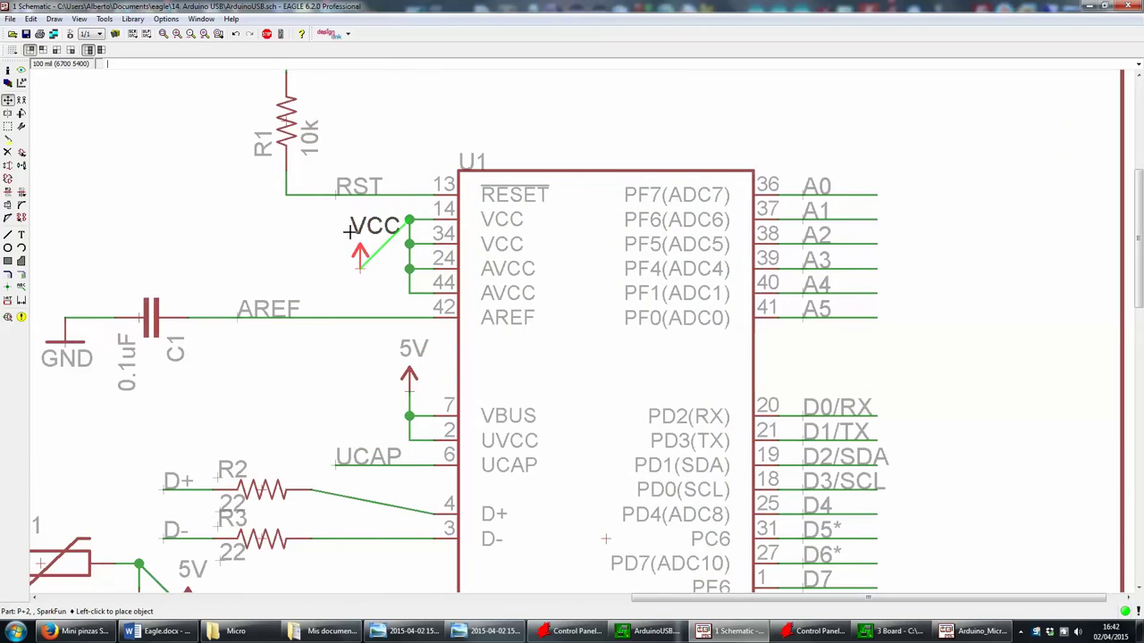
pyautogui.click(409, 112)
pyautogui.scroll(-3, 402, 165)
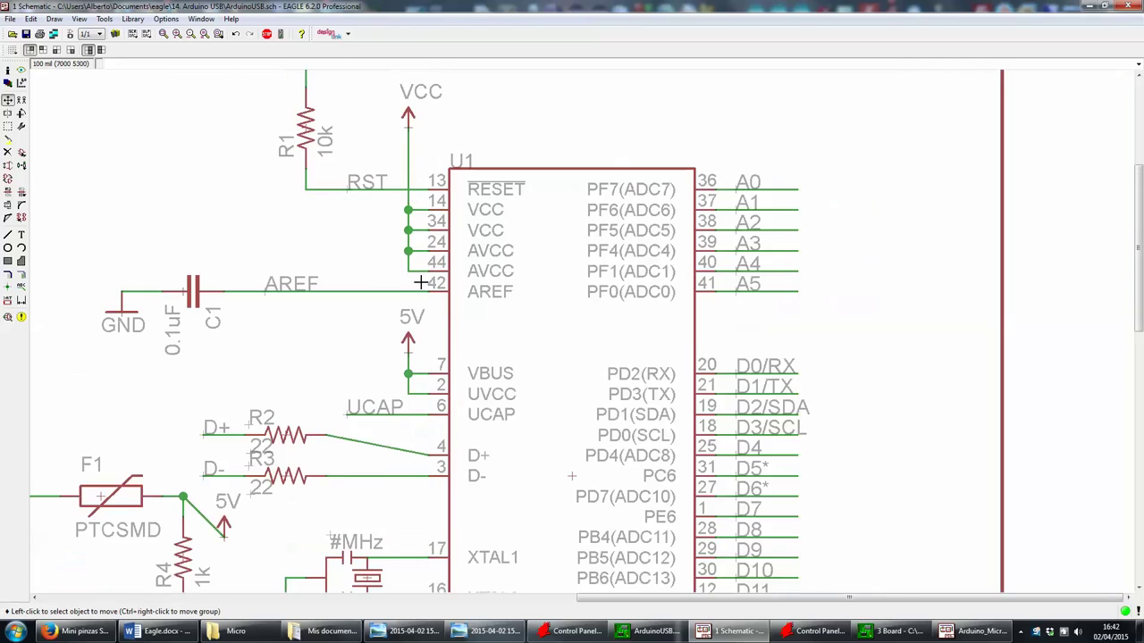
pyautogui.scroll(2, 434, 128)
pyautogui.scroll(-4, 674, 331)
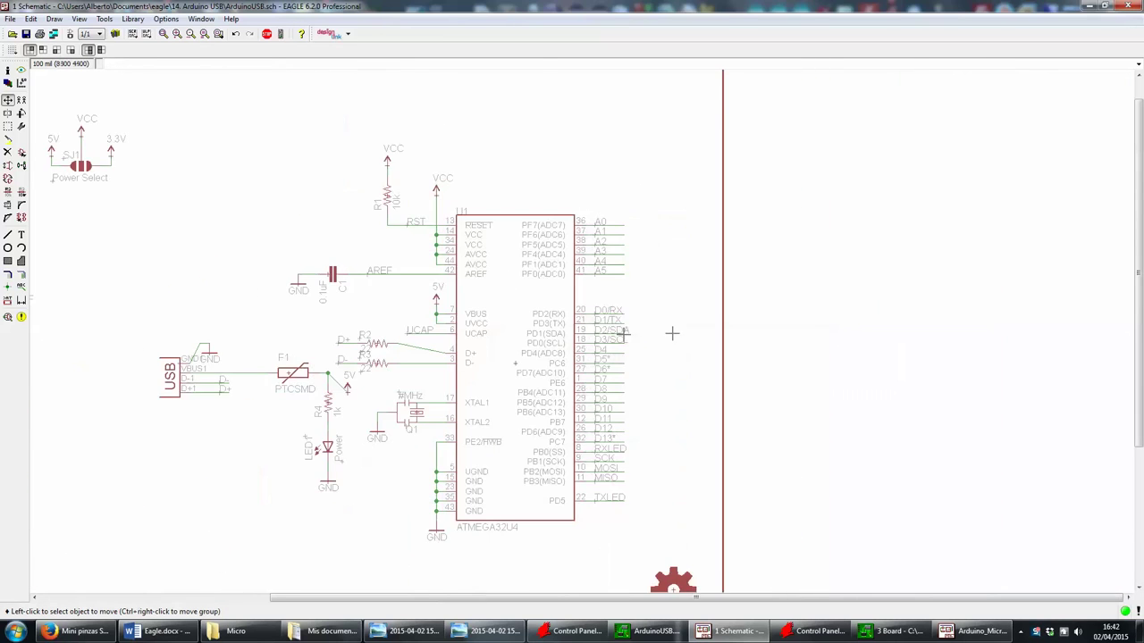
pyautogui.scroll(4, 261, 156)
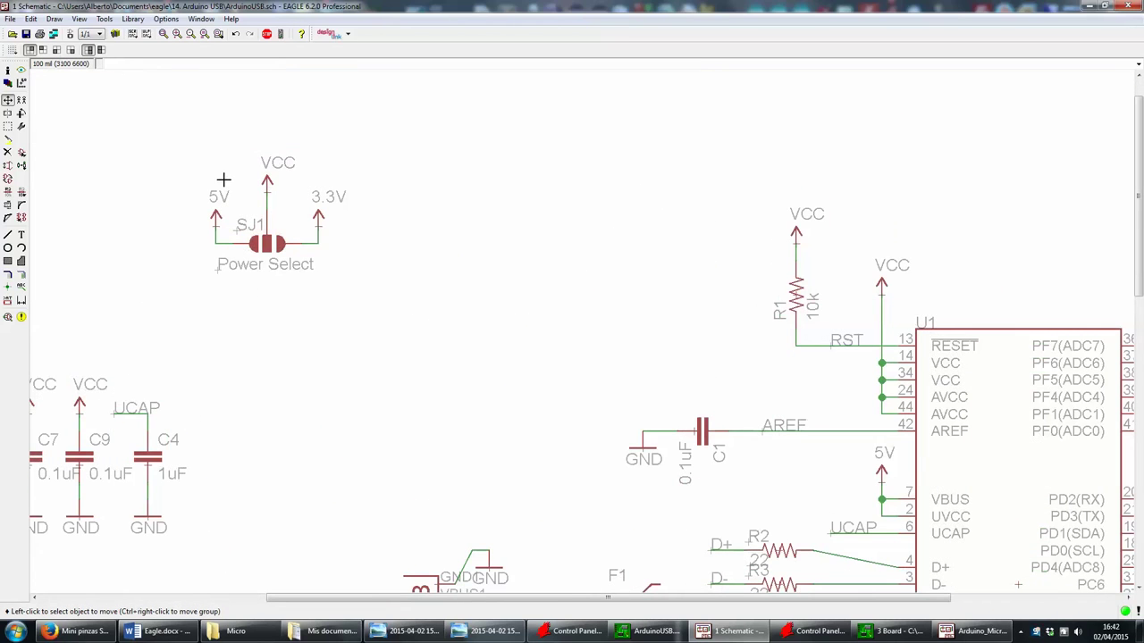
pyautogui.scroll(-1, 241, 172)
pyautogui.scroll(-2, 800, 285)
pyautogui.scroll(3, 724, 269)
pyautogui.scroll(-2, 465, 286)
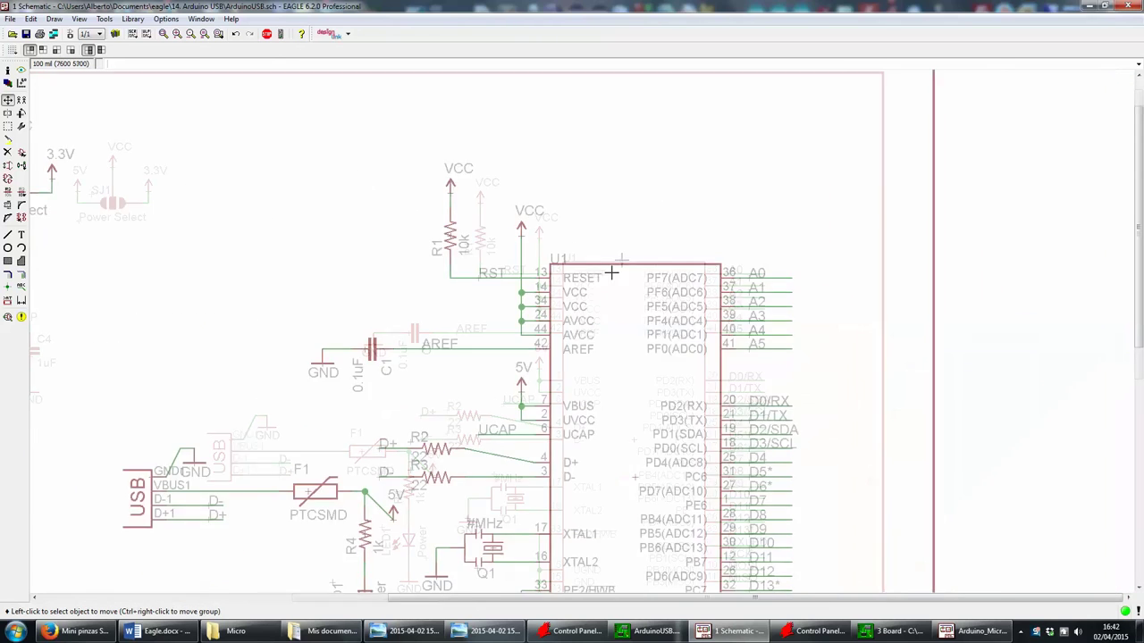
pyautogui.scroll(2, 523, 369)
# Replace the VCC symbol above U1 with a copied 5V supply, renaming the net to 5V
pyautogui.click(8, 152)
pyautogui.click(502, 219)
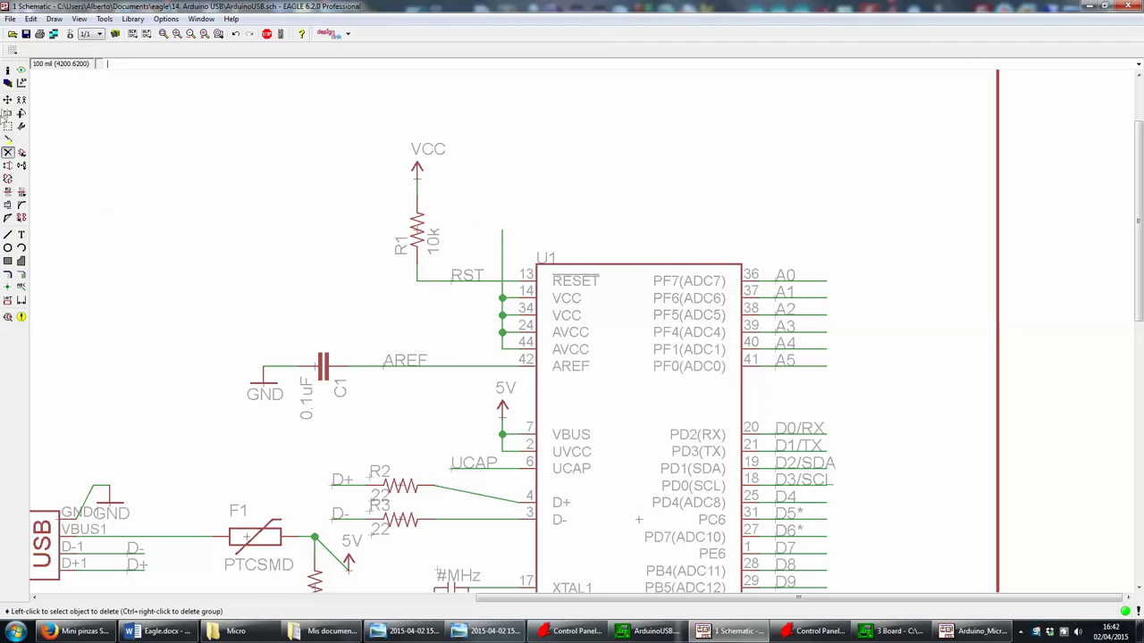
pyautogui.click(21, 100)
pyautogui.click(502, 410)
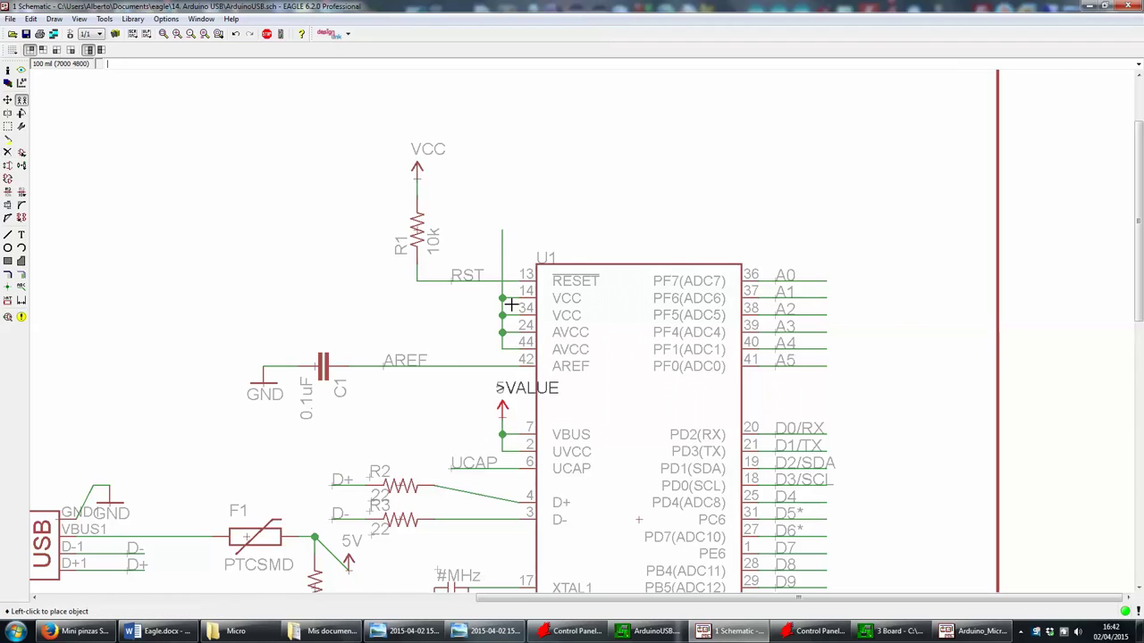
pyautogui.click(510, 227)
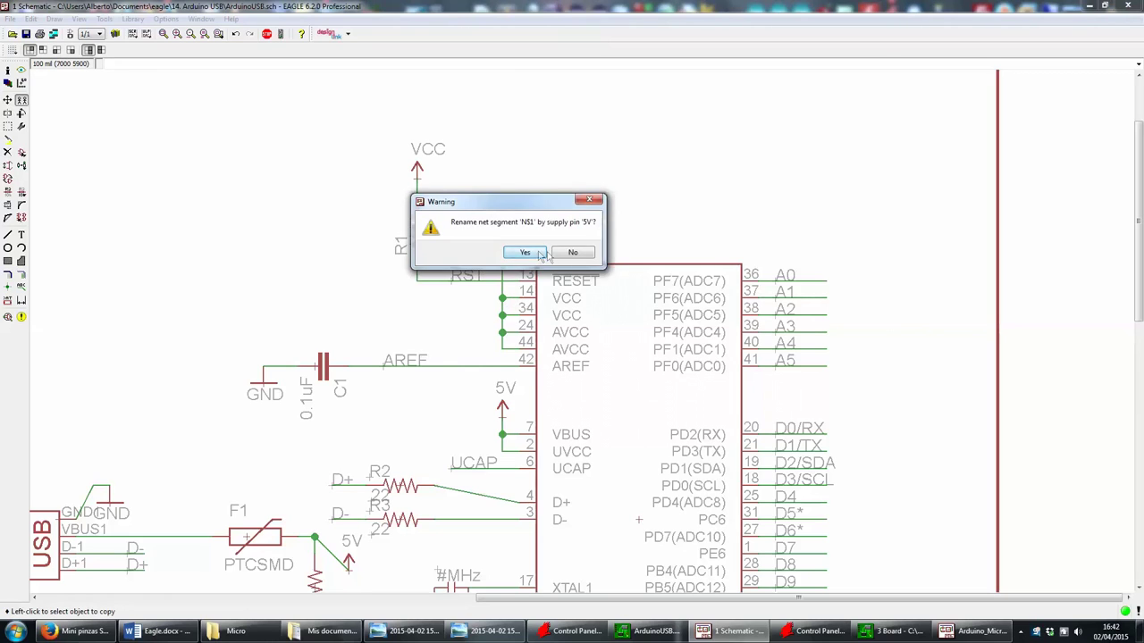
pyautogui.press('Return')
# Move the new 5V symbol beside U1's pins 14 and 34
pyautogui.click(7, 100)
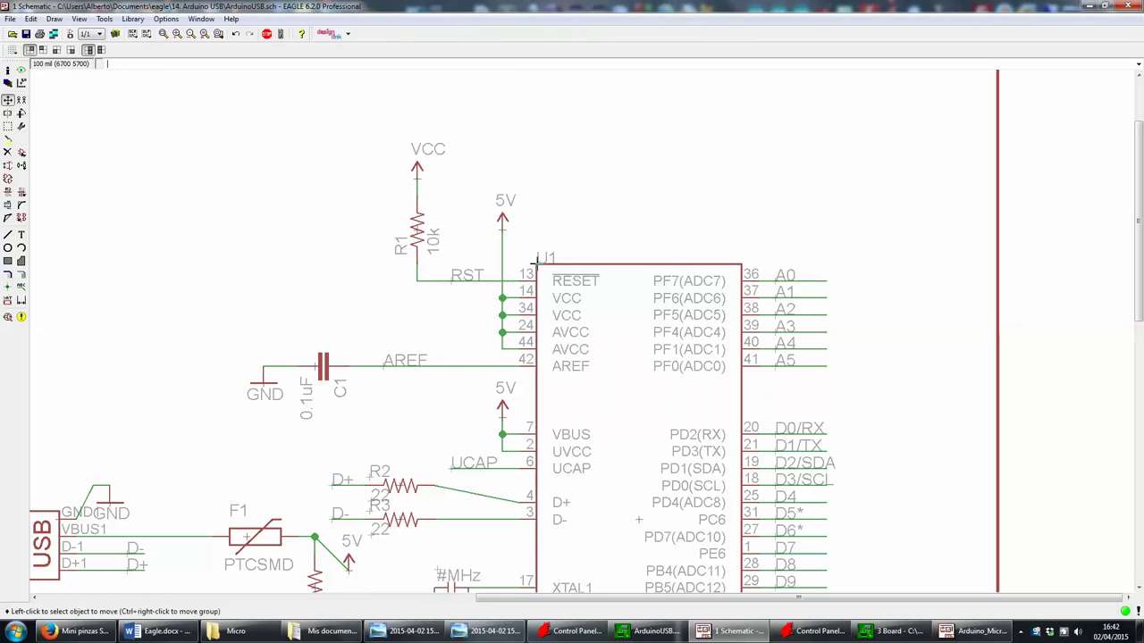
pyautogui.click(505, 218)
pyautogui.scroll(3, 466, 311)
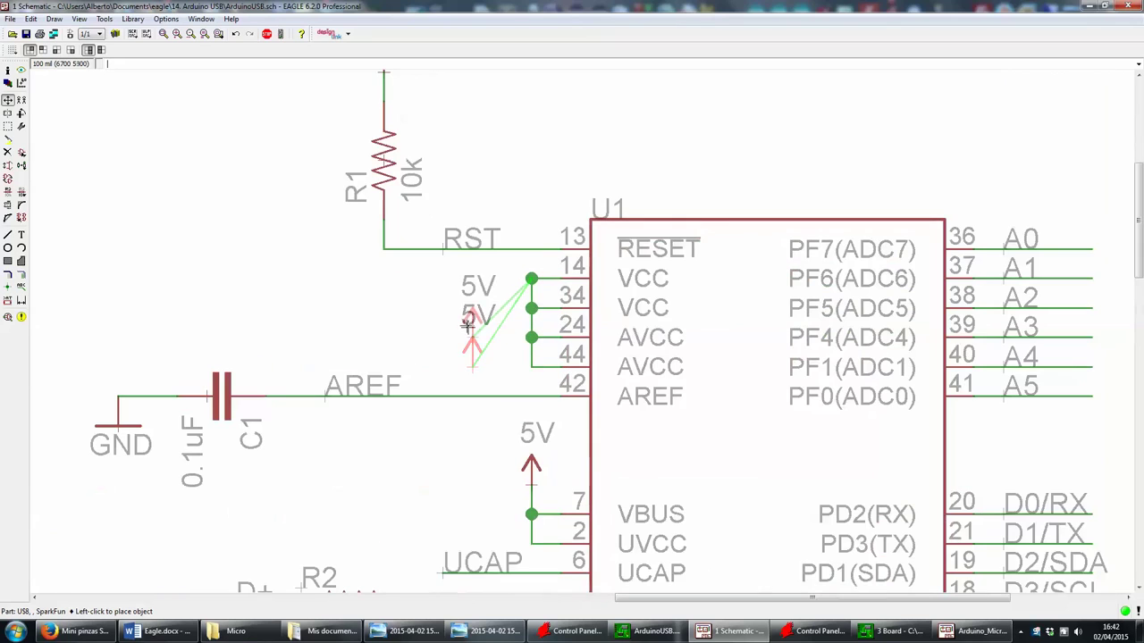
pyautogui.click(513, 315)
# Wire the 5V symbol to the pin 24 junction
pyautogui.click(22, 274)
pyautogui.scroll(2, 554, 406)
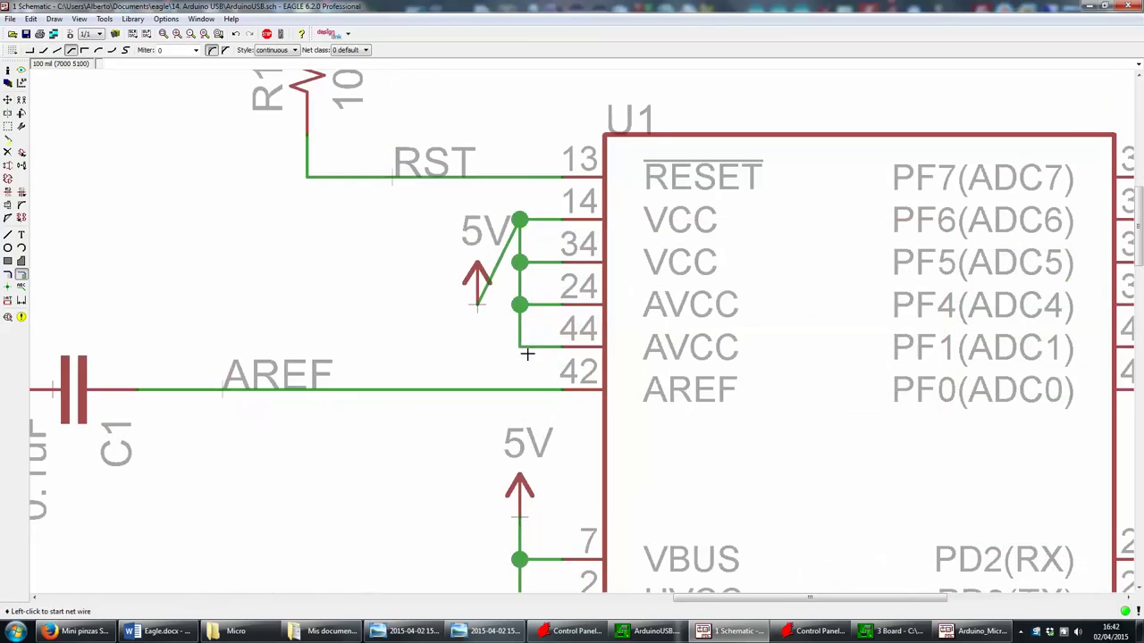
pyautogui.click(527, 311)
pyautogui.click(477, 304)
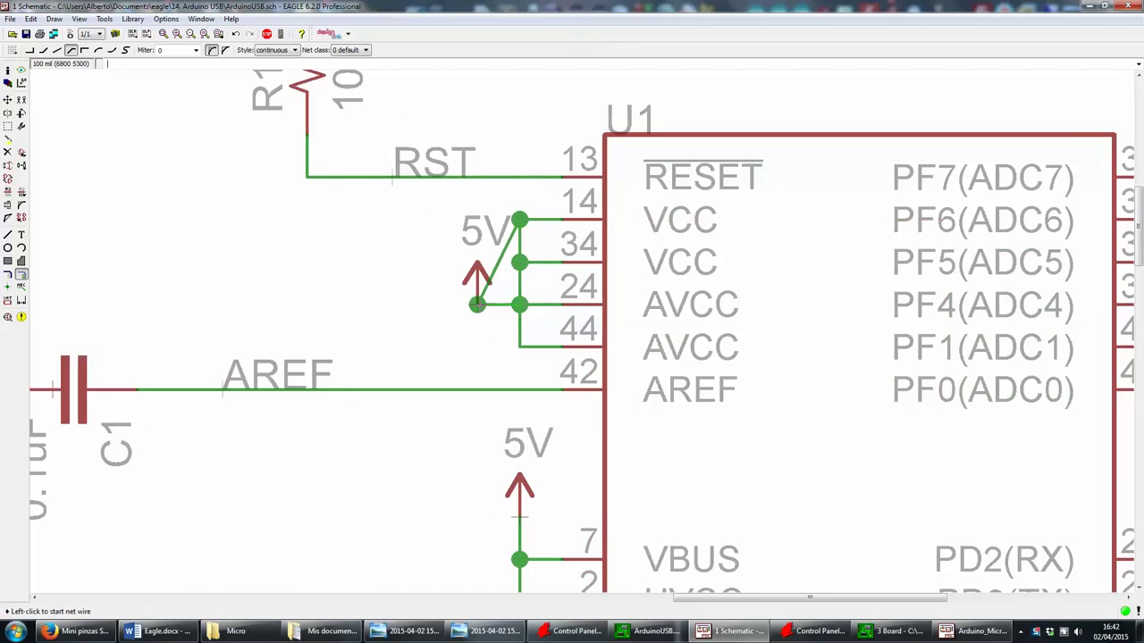
pyautogui.click(22, 153)
pyautogui.press('Escape')
# Delete the leftover diagonal 5V wire
pyautogui.click(8, 152)
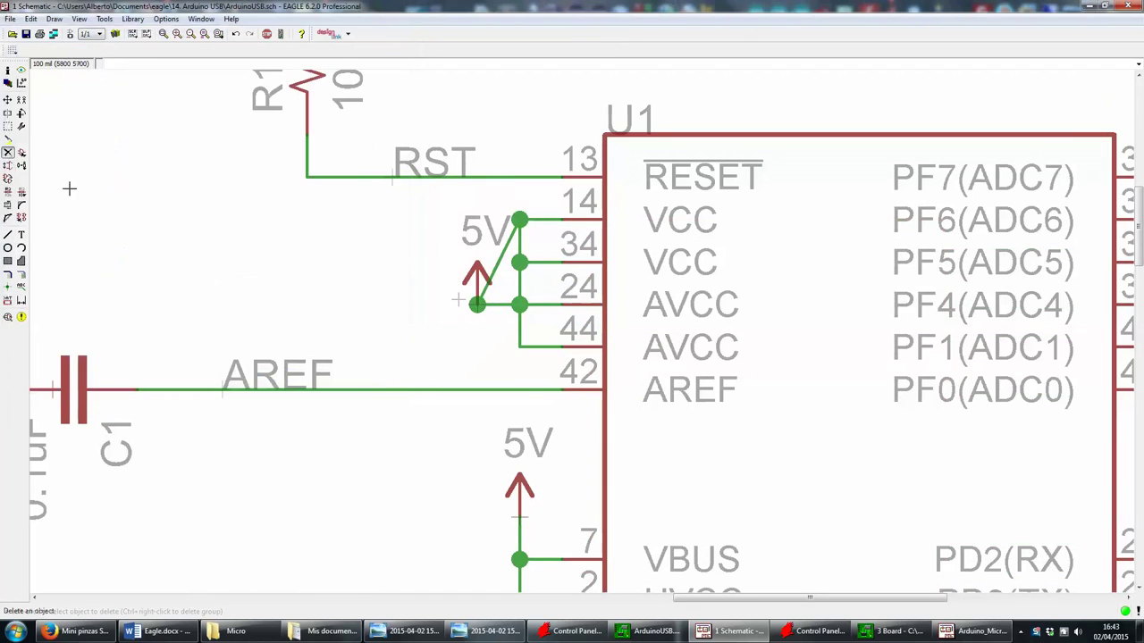
pyautogui.click(496, 258)
pyautogui.scroll(-2, 482, 361)
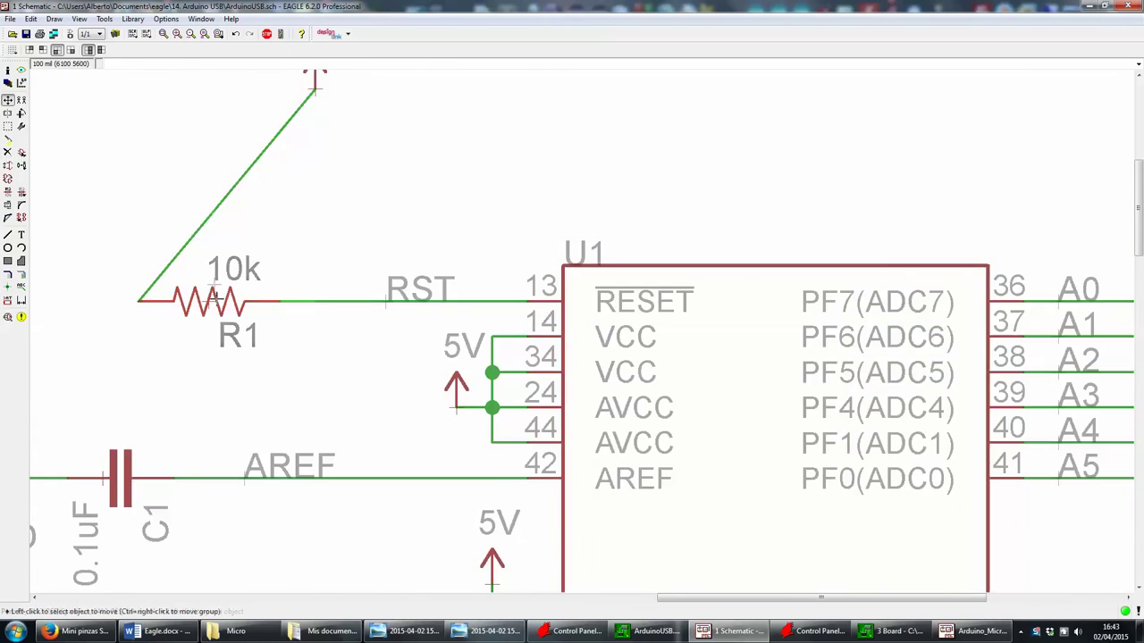
pyautogui.scroll(-3, 376, 277)
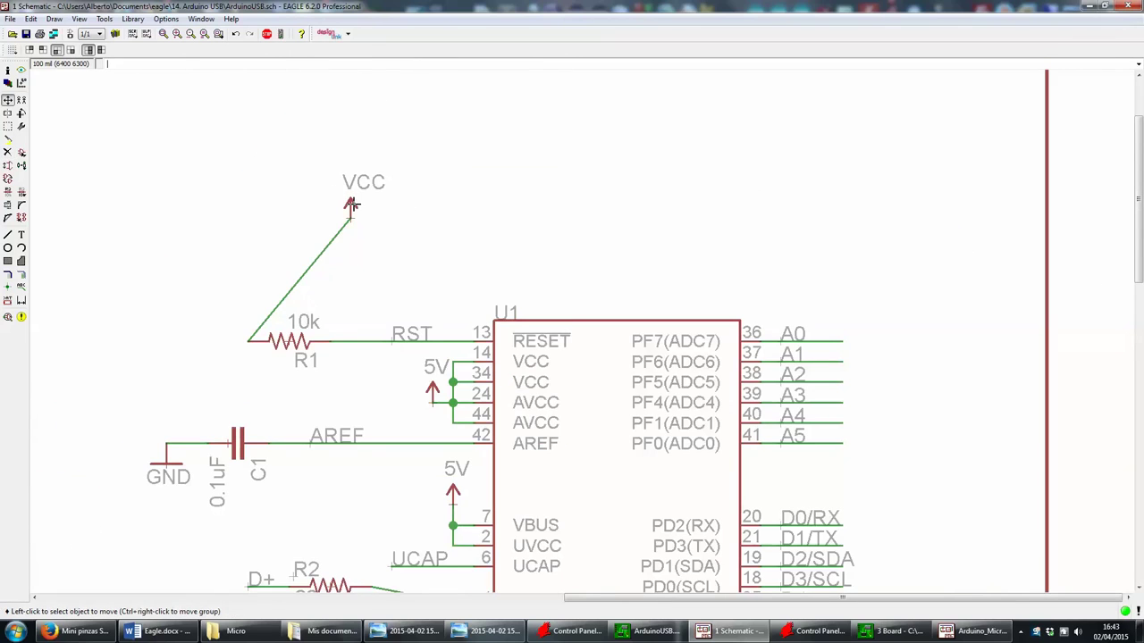
# Place VCC left of R1, shift R1 left, and move the RST label above the reset wire
pyautogui.click(206, 309)
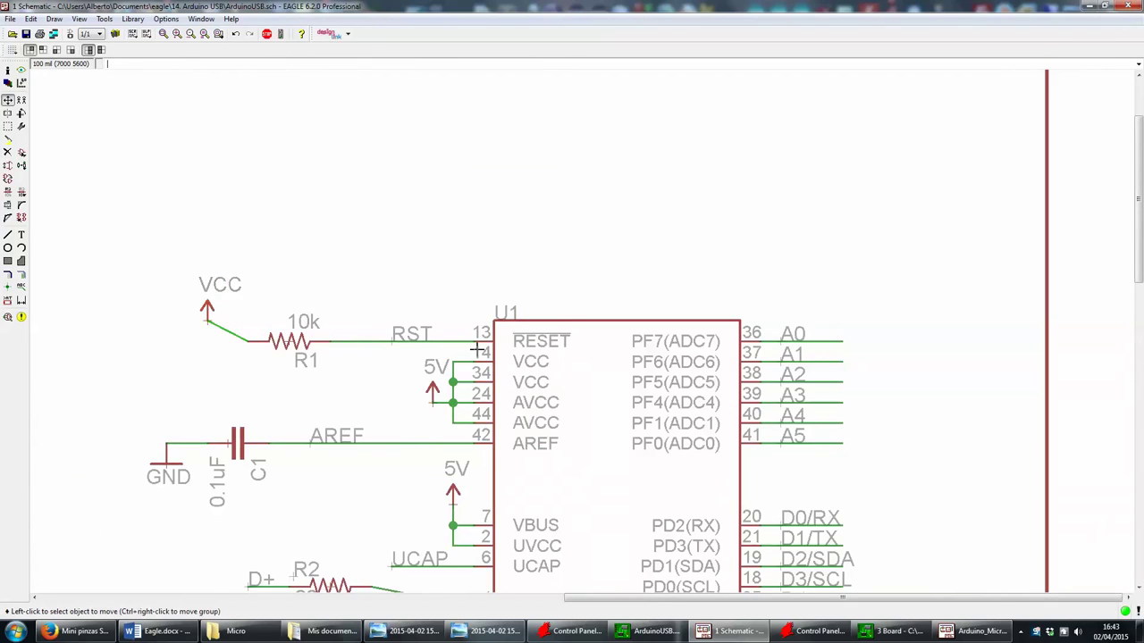
pyautogui.scroll(2, 478, 349)
pyautogui.click(177, 329)
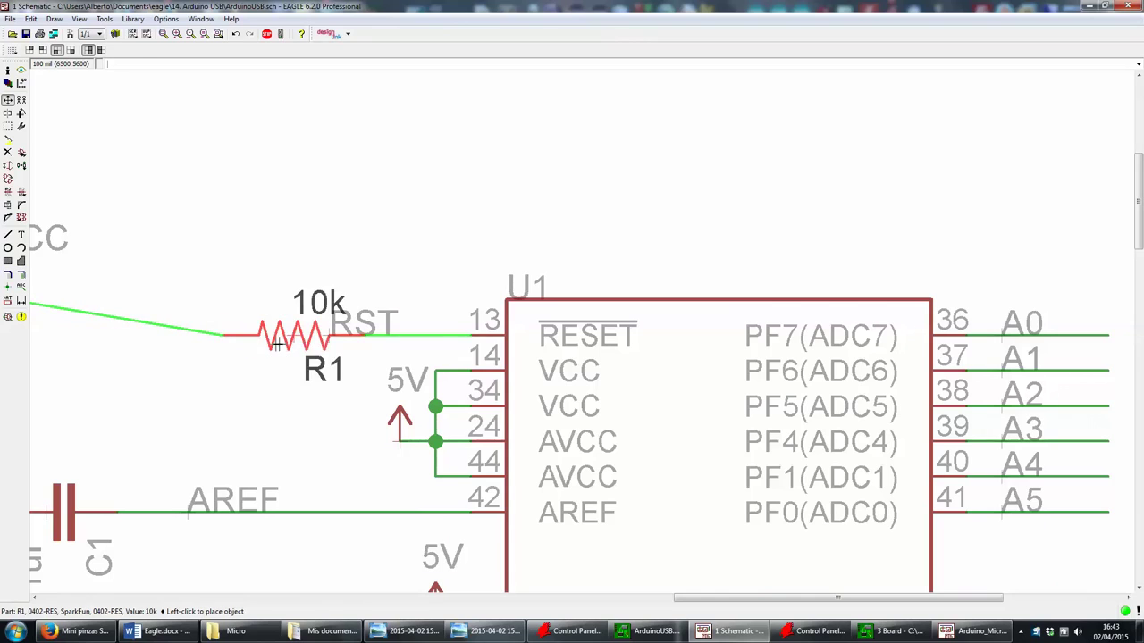
pyautogui.click(242, 344)
pyautogui.click(356, 282)
pyautogui.click(330, 336)
pyautogui.click(363, 192)
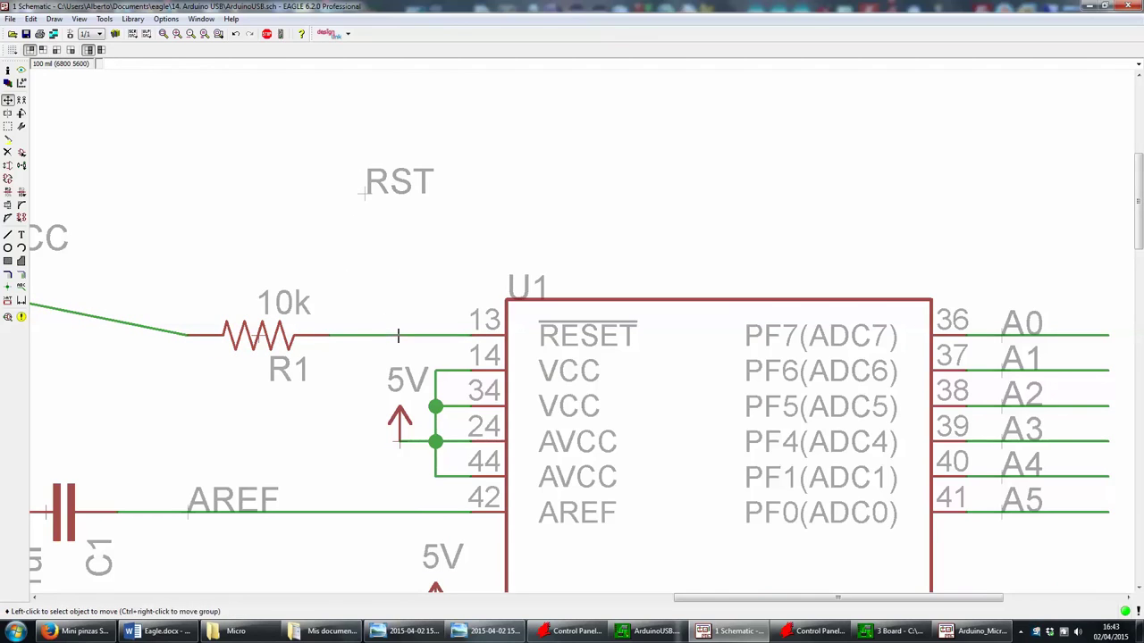
pyautogui.scroll(-5, 324, 143)
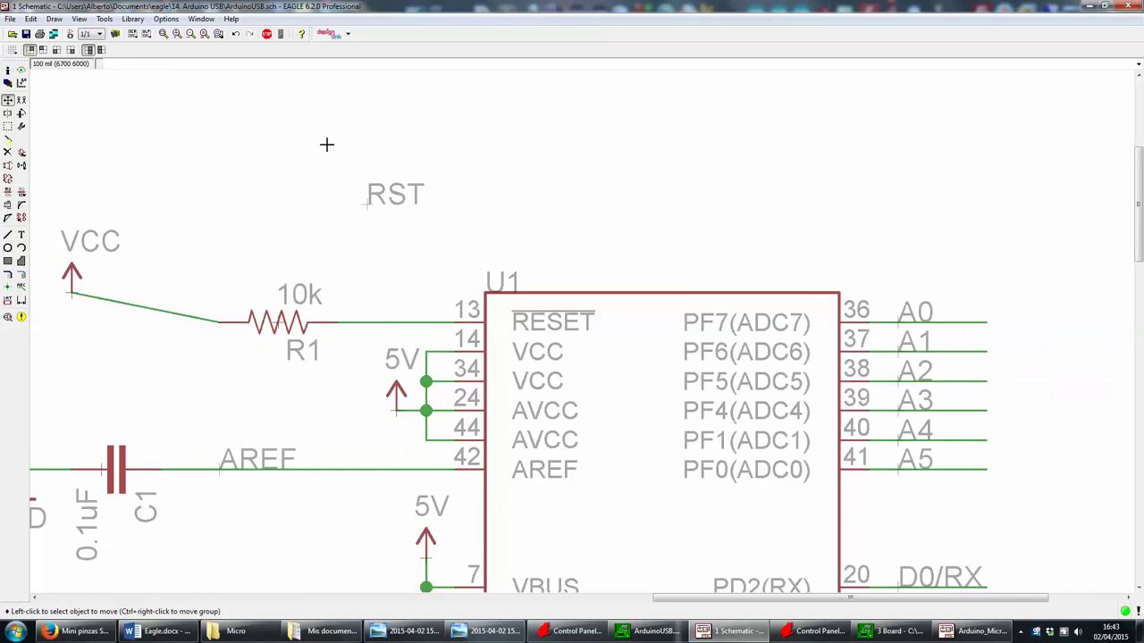
# Highlight the RST net to check its connections
pyautogui.click(21, 69)
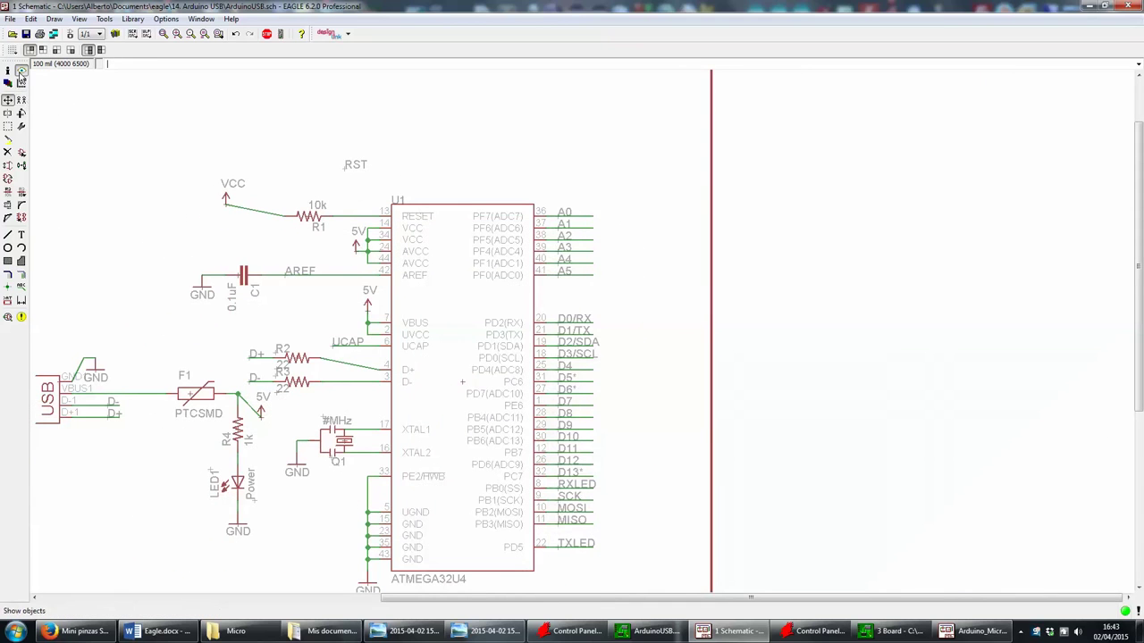
pyautogui.scroll(-2, 357, 251)
pyautogui.scroll(-2, 460, 296)
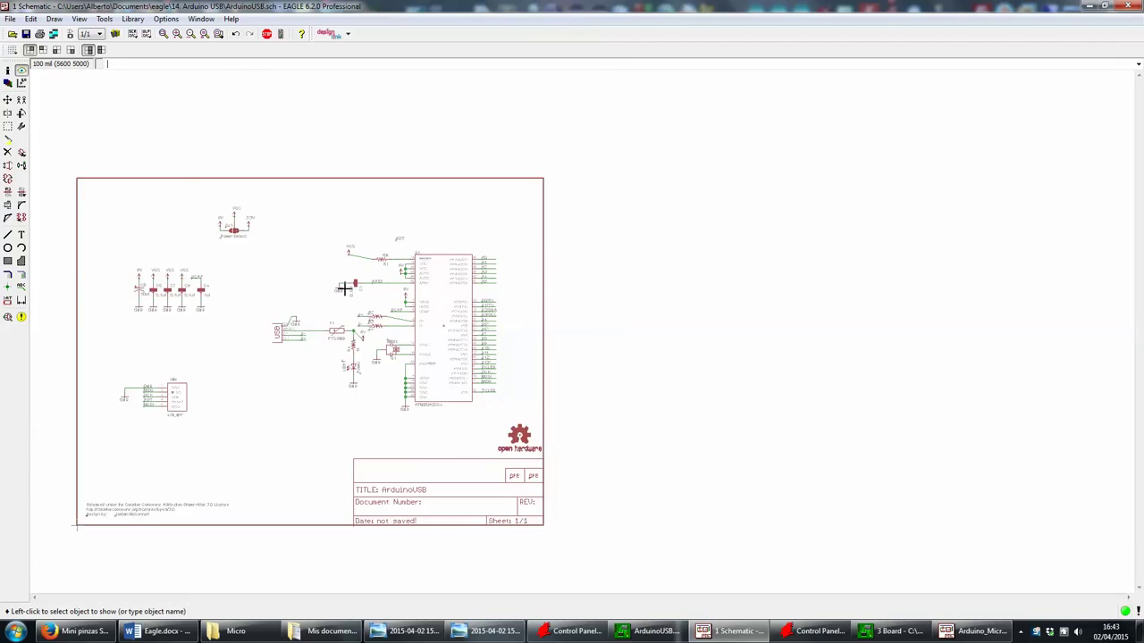
pyautogui.scroll(1, 344, 288)
pyautogui.click(423, 245)
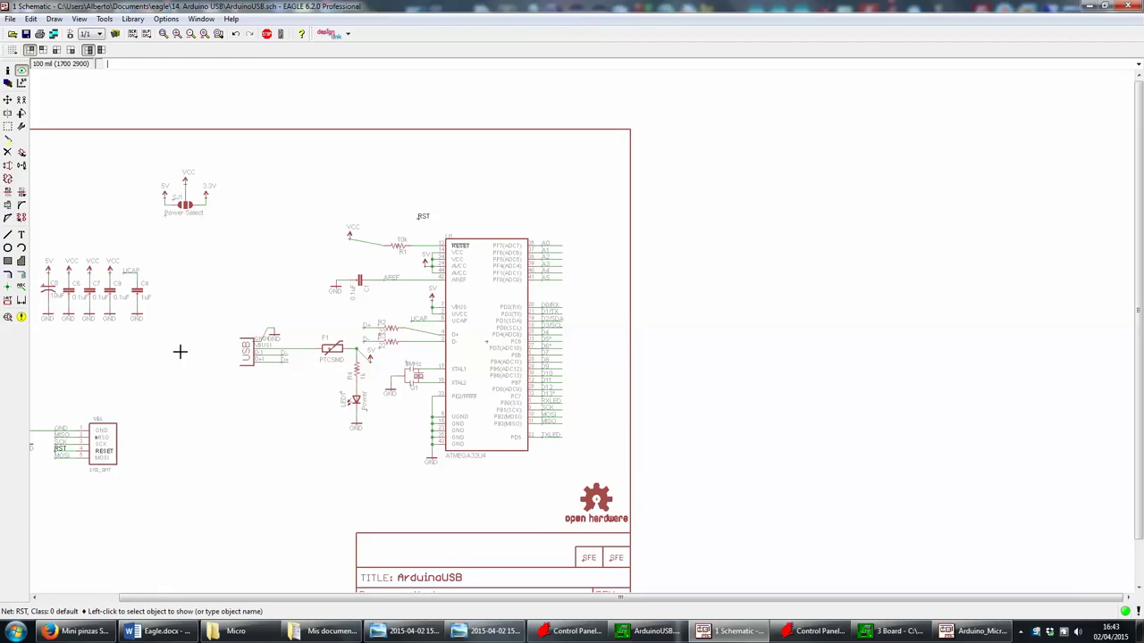
pyautogui.scroll(5, 447, 239)
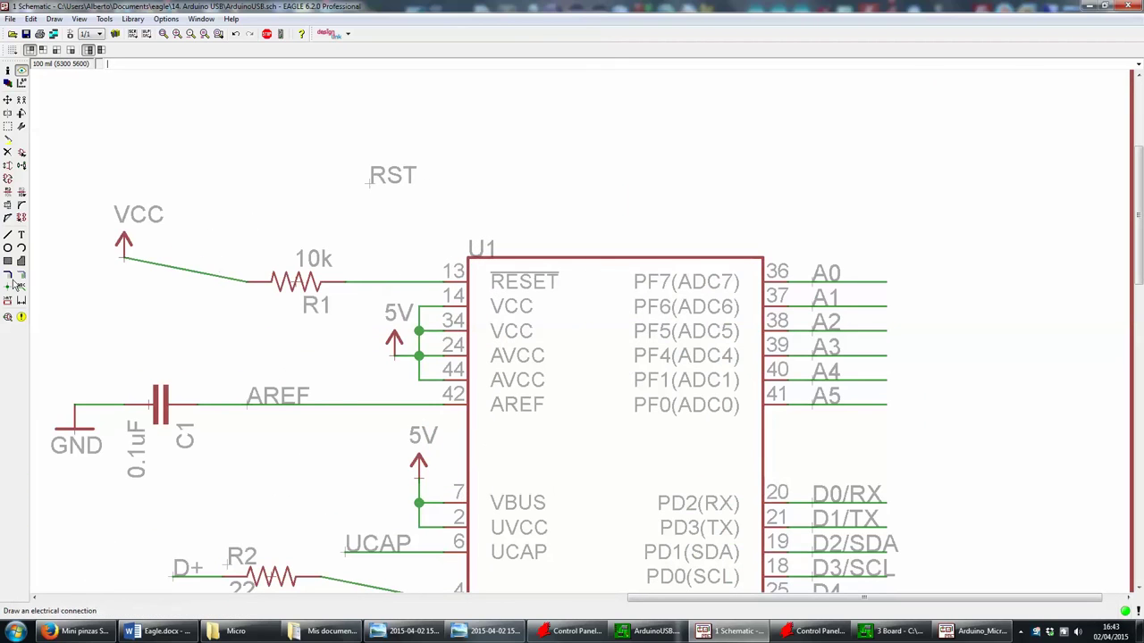
# Draw a vertical stub up from RESET pin 13 and put the RST label on it
pyautogui.click(22, 276)
pyautogui.click(394, 282)
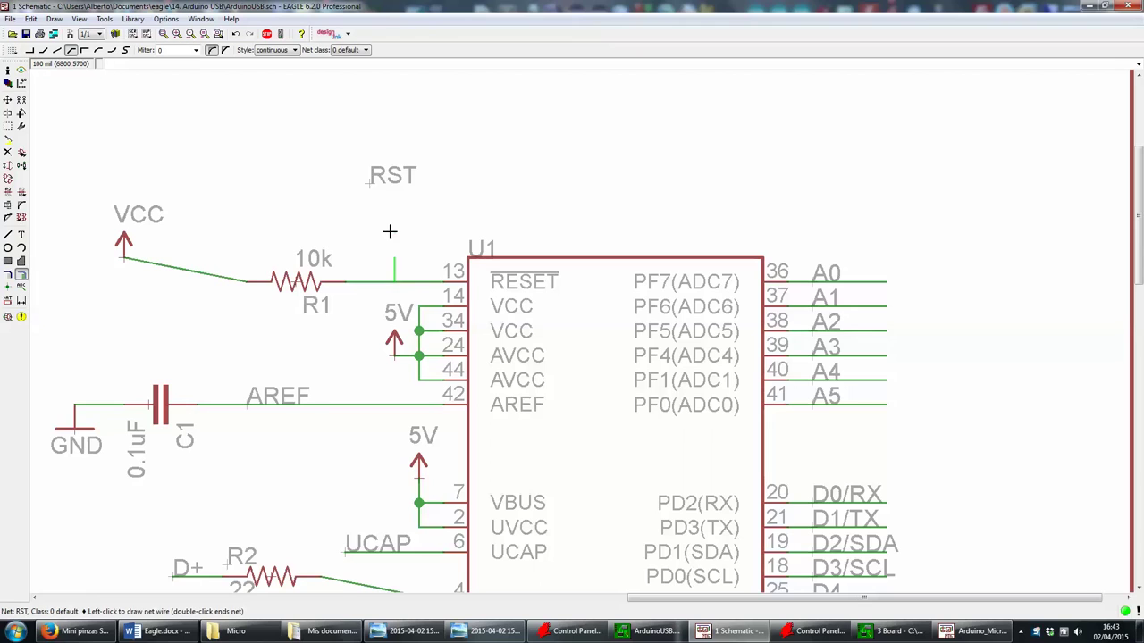
pyautogui.click(394, 232)
pyautogui.click(8, 99)
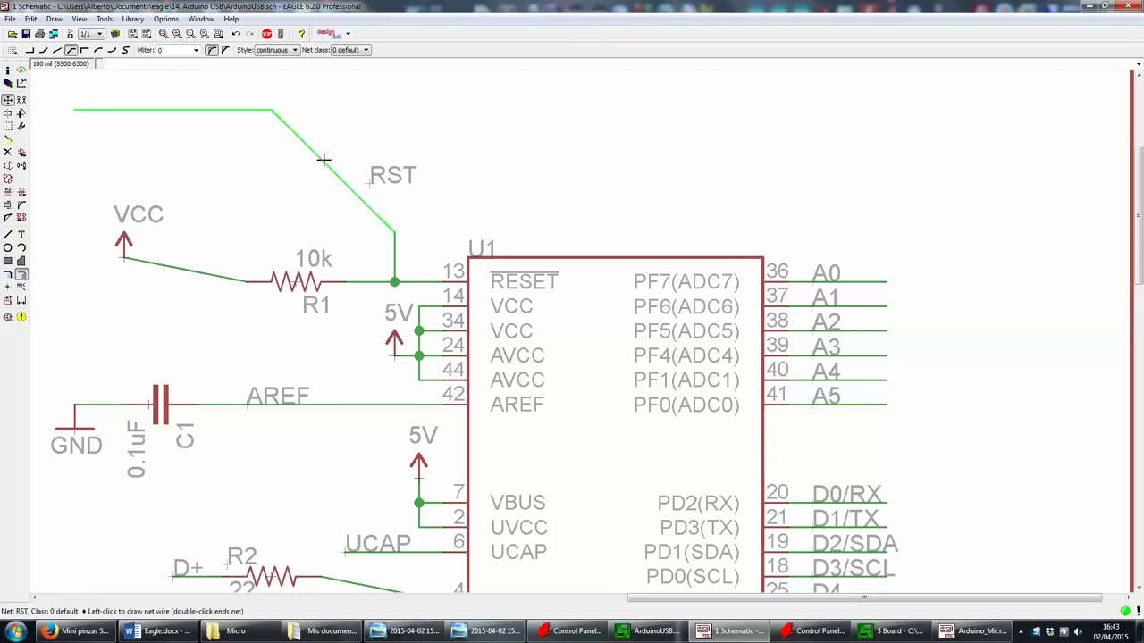
pyautogui.click(367, 183)
pyautogui.click(372, 230)
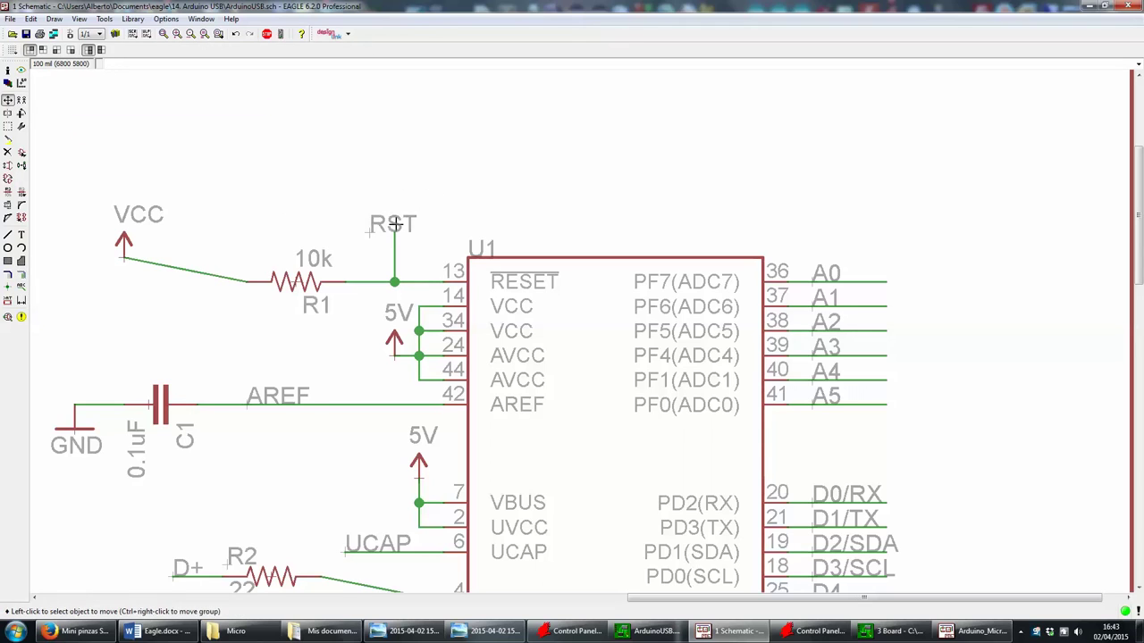
pyautogui.scroll(-2, 343, 314)
pyautogui.scroll(3, 296, 278)
# Raise the VCC symbol above R1's left end and wire R1 to it
pyautogui.click(264, 236)
pyautogui.click(378, 200)
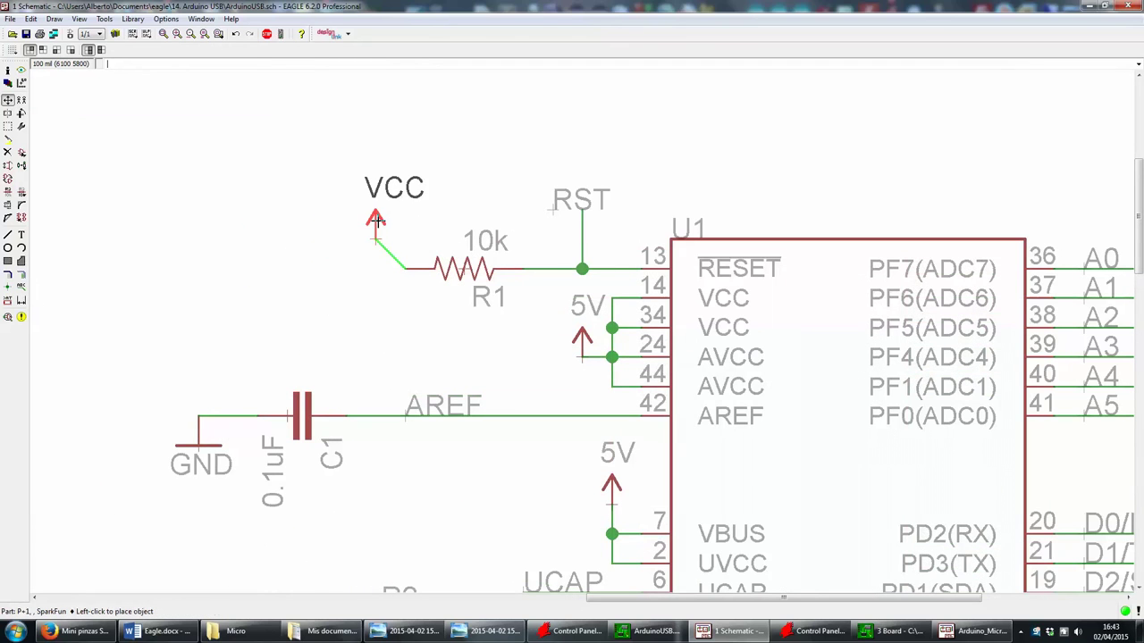
pyautogui.click(22, 274)
pyautogui.scroll(3, 398, 276)
pyautogui.click(434, 235)
pyautogui.click(381, 186)
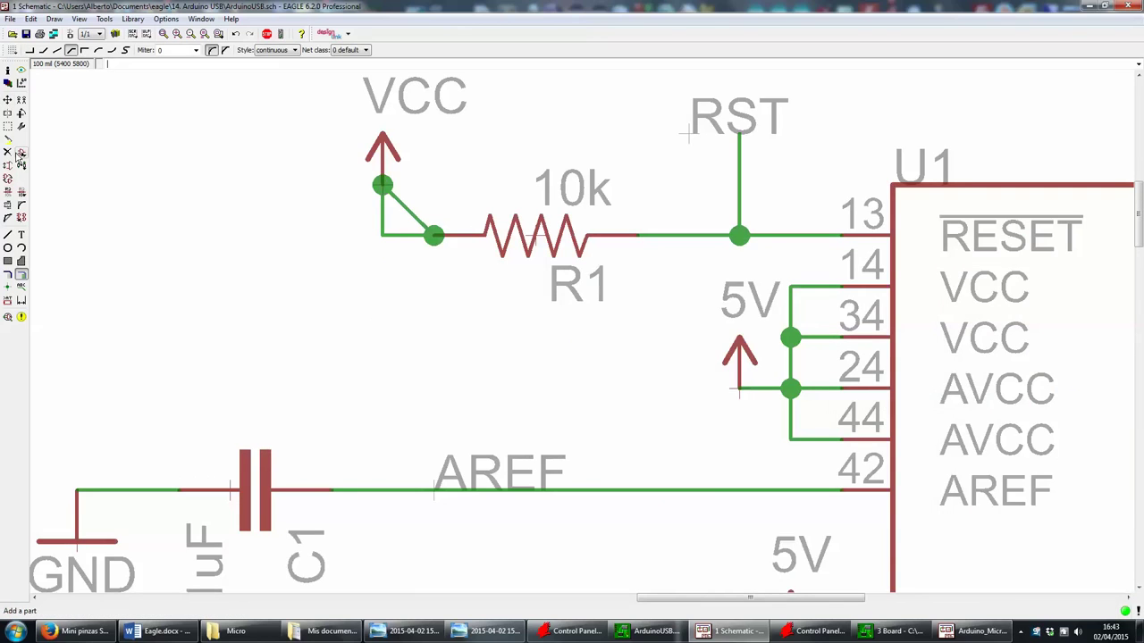
# Delete the diagonal VCC-to-R1 wire
pyautogui.click(8, 152)
pyautogui.click(402, 204)
pyautogui.scroll(-3, 271, 302)
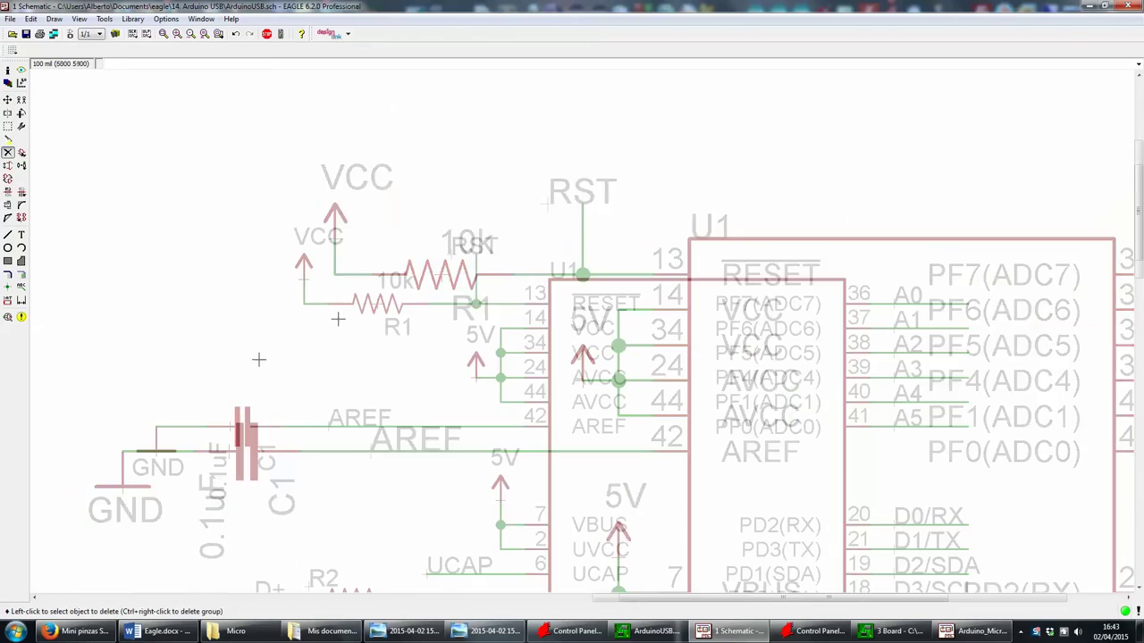
pyautogui.scroll(2, 270, 302)
pyautogui.scroll(1, 523, 323)
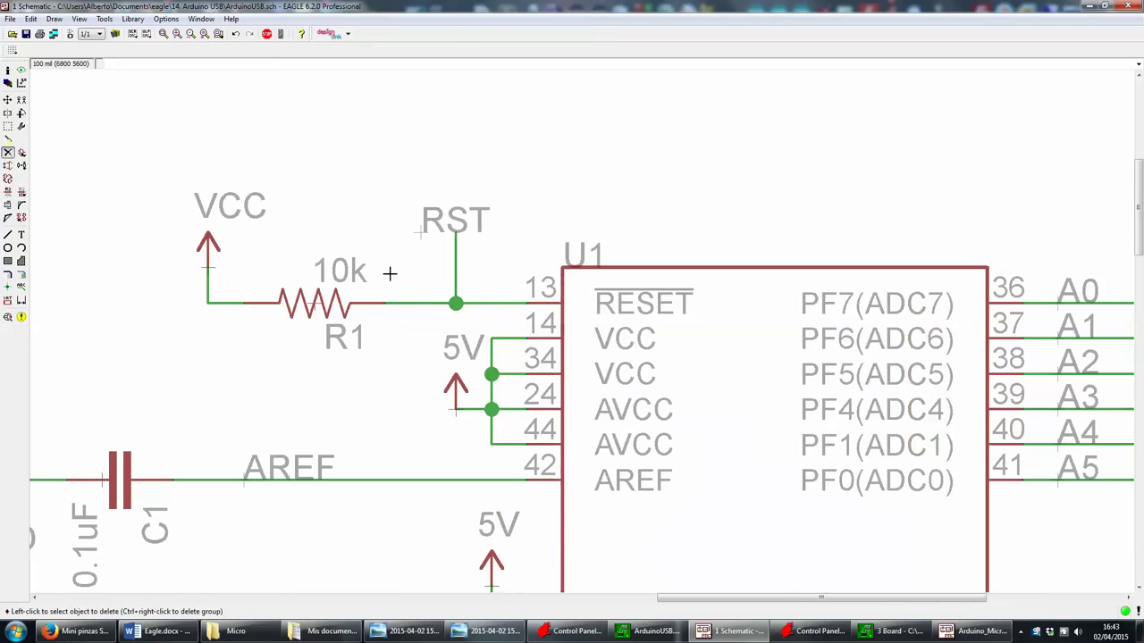
pyautogui.press('F7')
pyautogui.scroll(1, 438, 313)
pyautogui.scroll(-3, 439, 313)
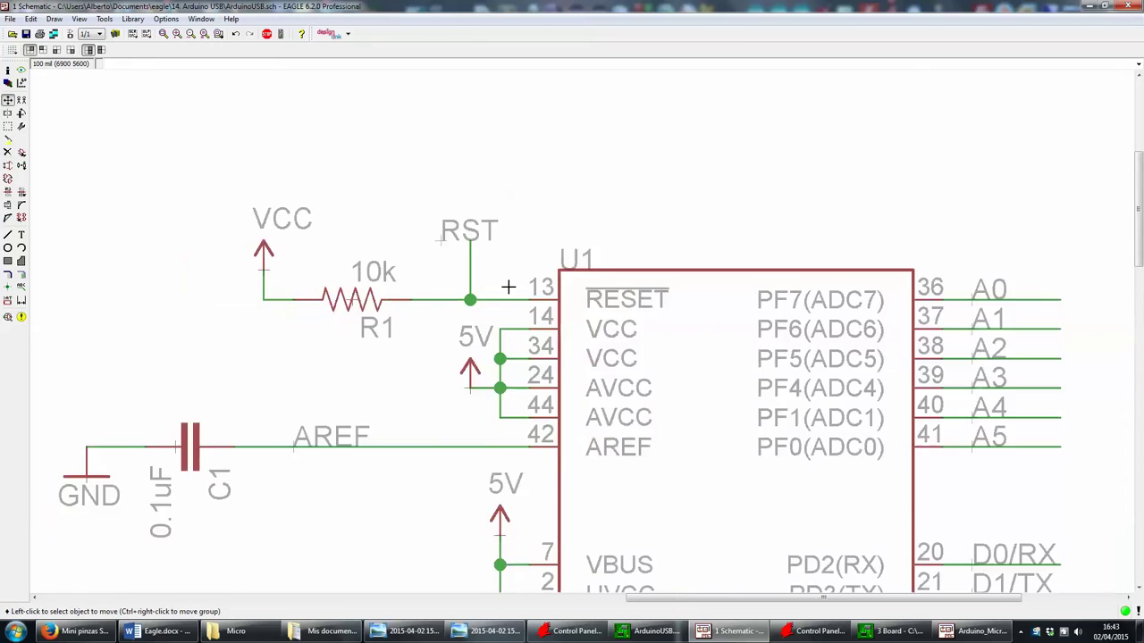
pyautogui.scroll(1, 286, 339)
# Reposition capacitor C1 and place the AREF label on the wire by pin 42
pyautogui.click(264, 353)
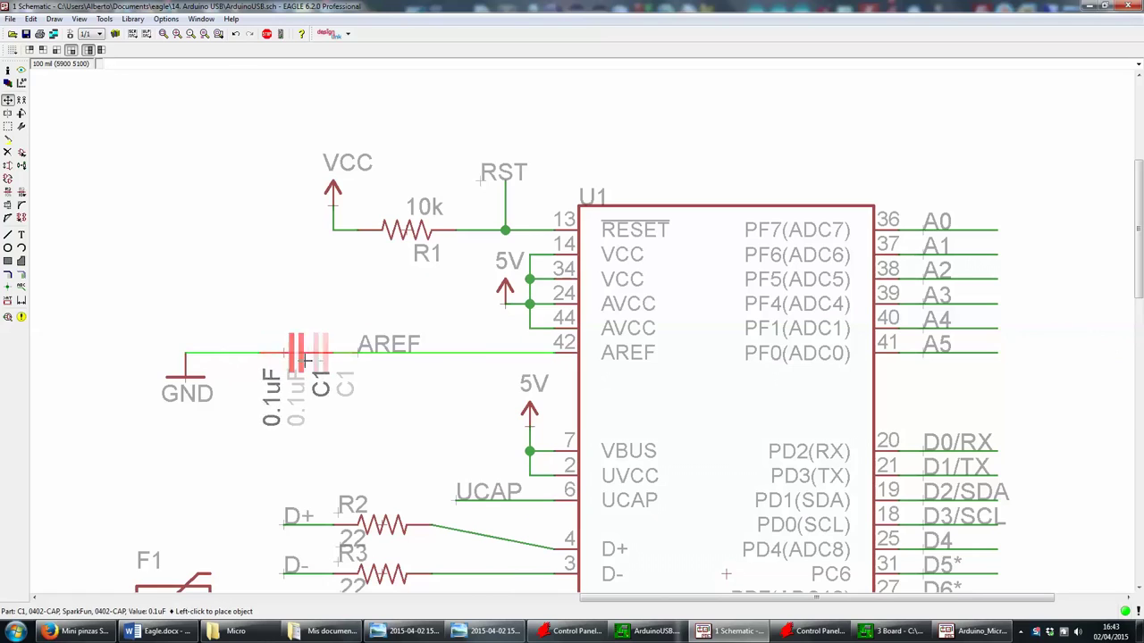
pyautogui.click(288, 352)
pyautogui.click(358, 352)
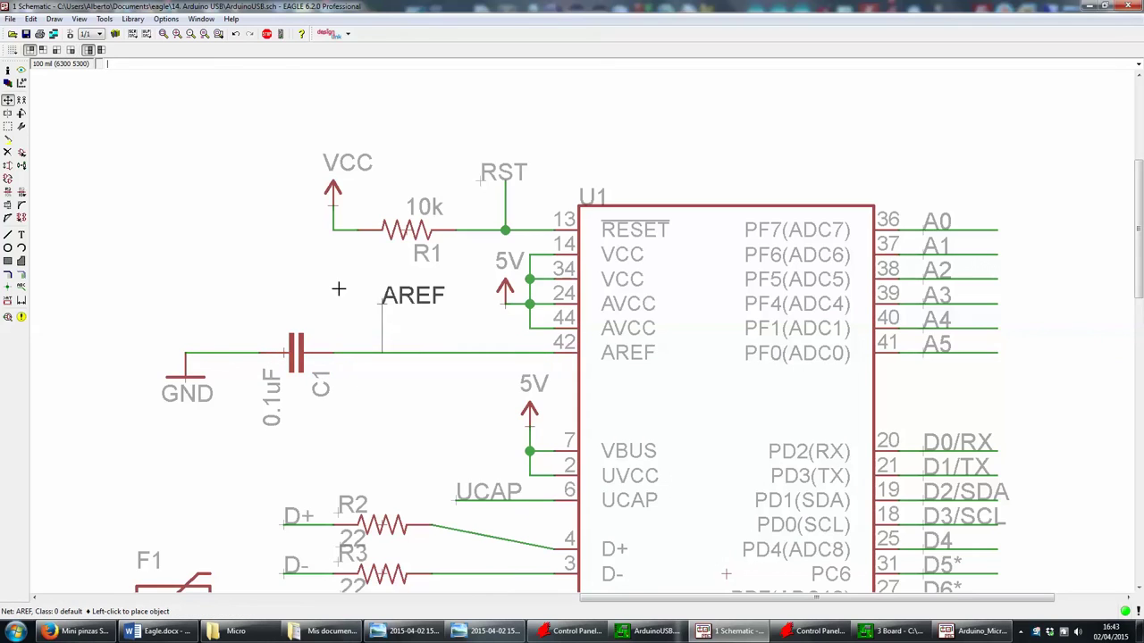
pyautogui.click(266, 289)
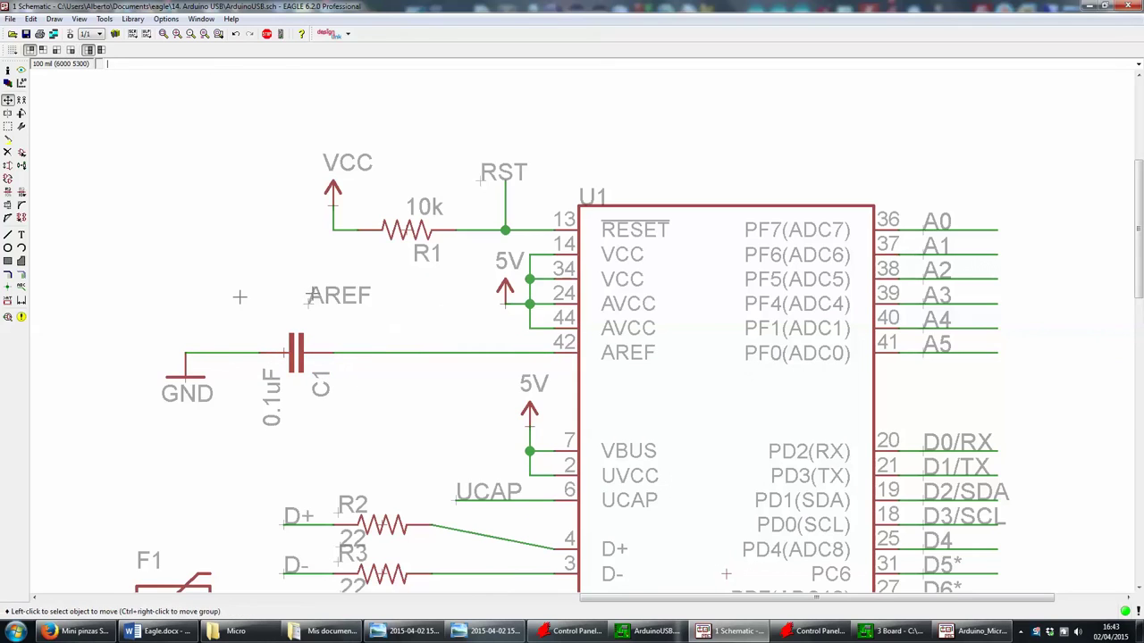
pyautogui.click(21, 274)
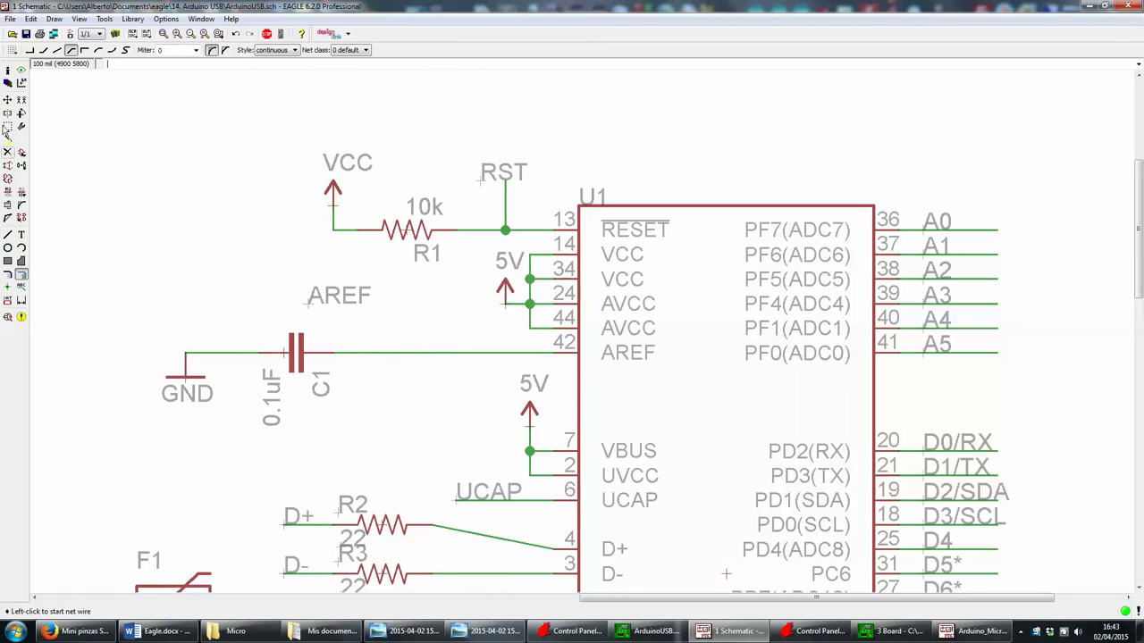
pyautogui.click(7, 99)
pyautogui.click(316, 308)
pyautogui.click(535, 361)
# Shift C1 further right along the AREF wire with its GND symbol beneath it
pyautogui.click(288, 355)
pyautogui.click(430, 349)
pyautogui.click(227, 379)
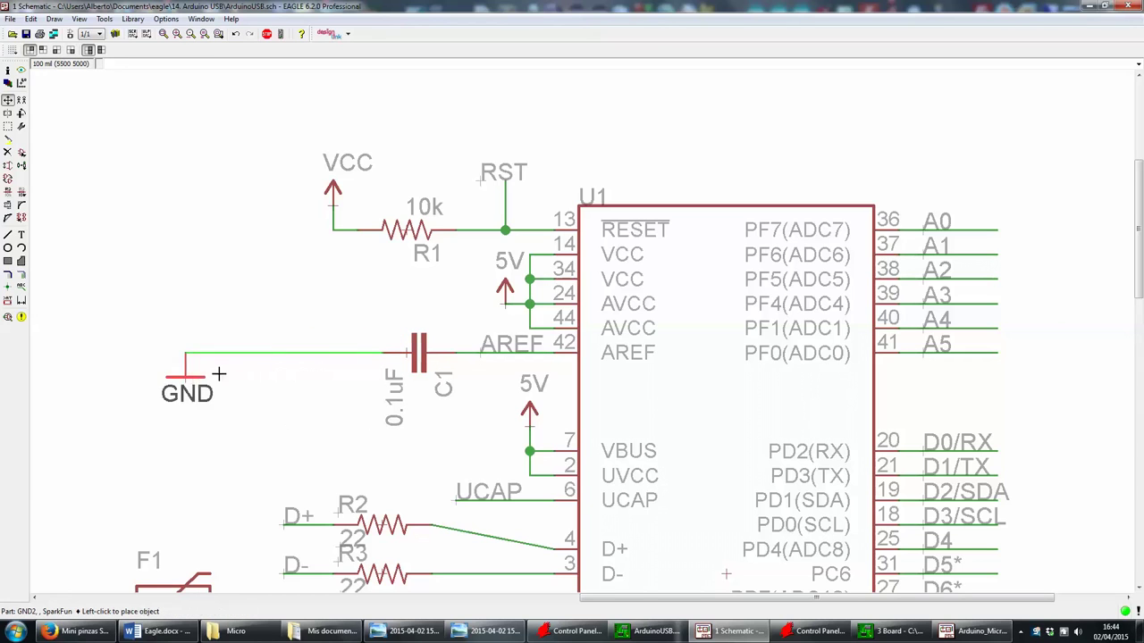
pyautogui.click(332, 377)
pyautogui.scroll(-3, 219, 240)
pyautogui.scroll(3, 302, 384)
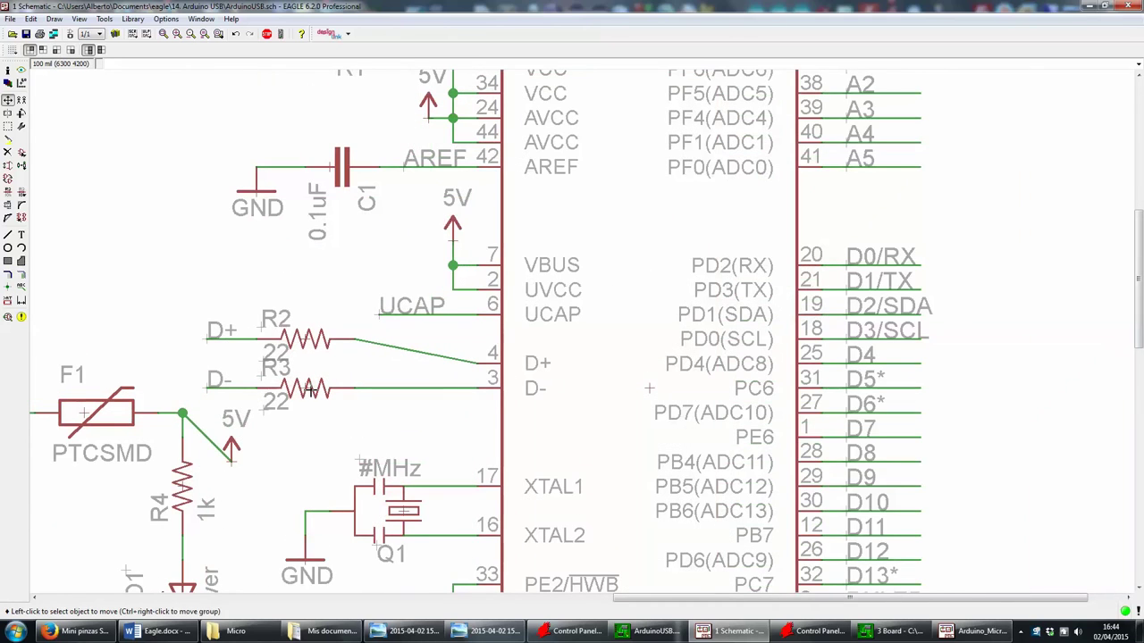
# Redraw the D+ wire from pin 4 with a bend up toward R2
pyautogui.click(23, 277)
pyautogui.scroll(4, 430, 357)
pyautogui.click(527, 370)
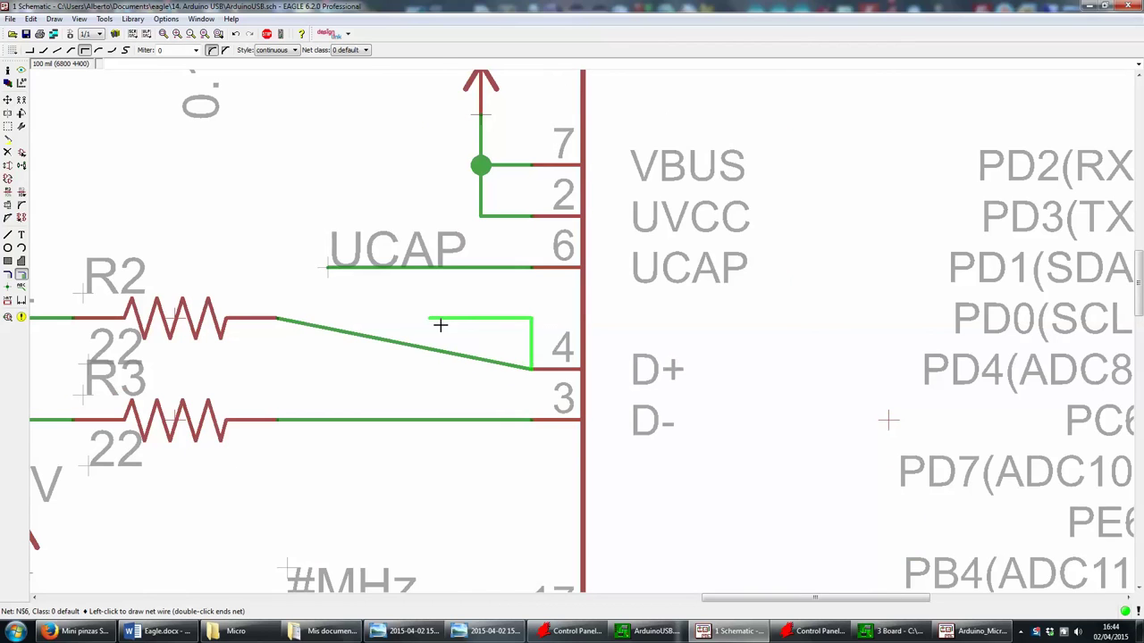
pyautogui.doubleClick(429, 318)
pyautogui.scroll(-2, 408, 324)
pyautogui.scroll(2, 345, 205)
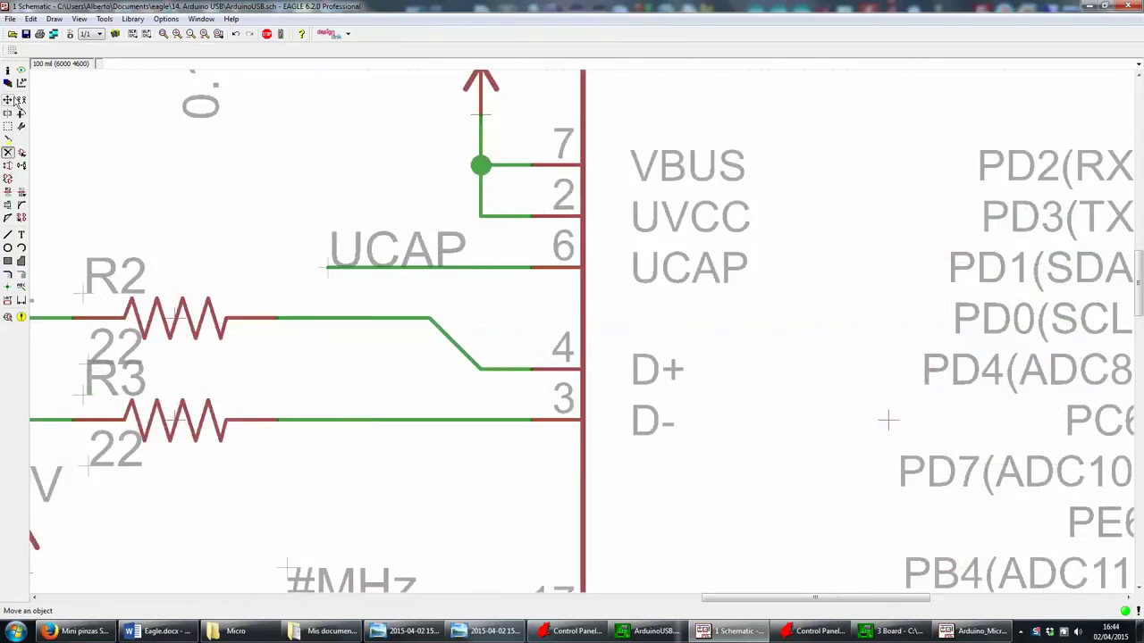
# Shift the UCAP net label and its wire segment slightly right
pyautogui.click(16, 101)
pyautogui.scroll(-3, 342, 301)
pyautogui.scroll(3, 342, 301)
pyautogui.click(330, 313)
pyautogui.click(361, 315)
pyautogui.click(349, 329)
pyautogui.click(357, 328)
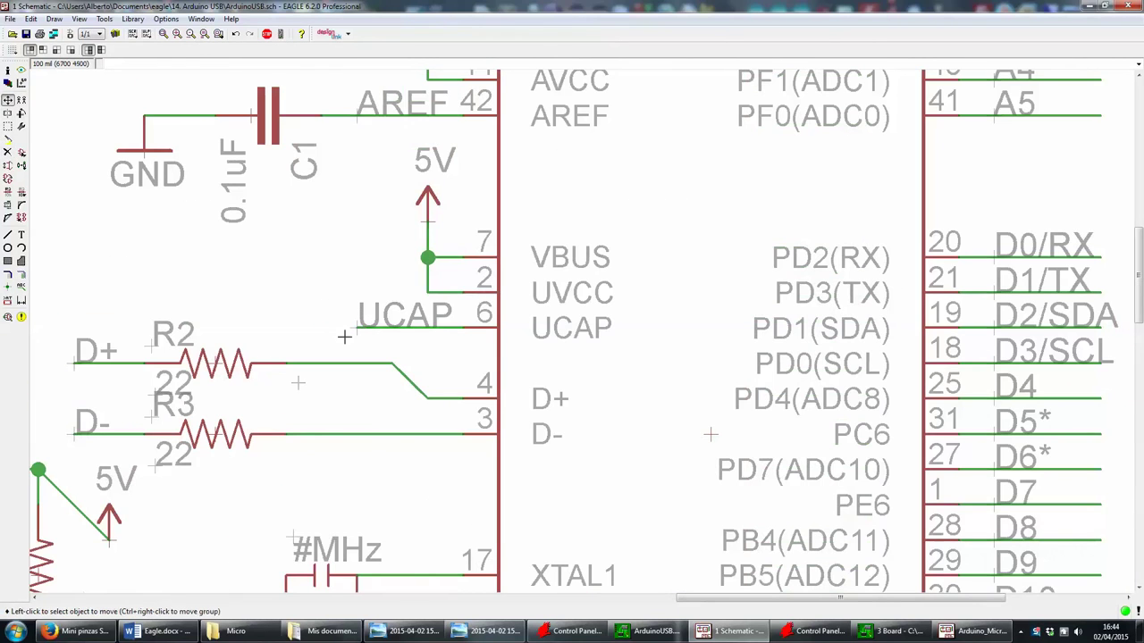
# Nudge resistors R2 and R3 slightly right, closer to U1
pyautogui.click(236, 366)
pyautogui.click(272, 363)
pyautogui.click(238, 428)
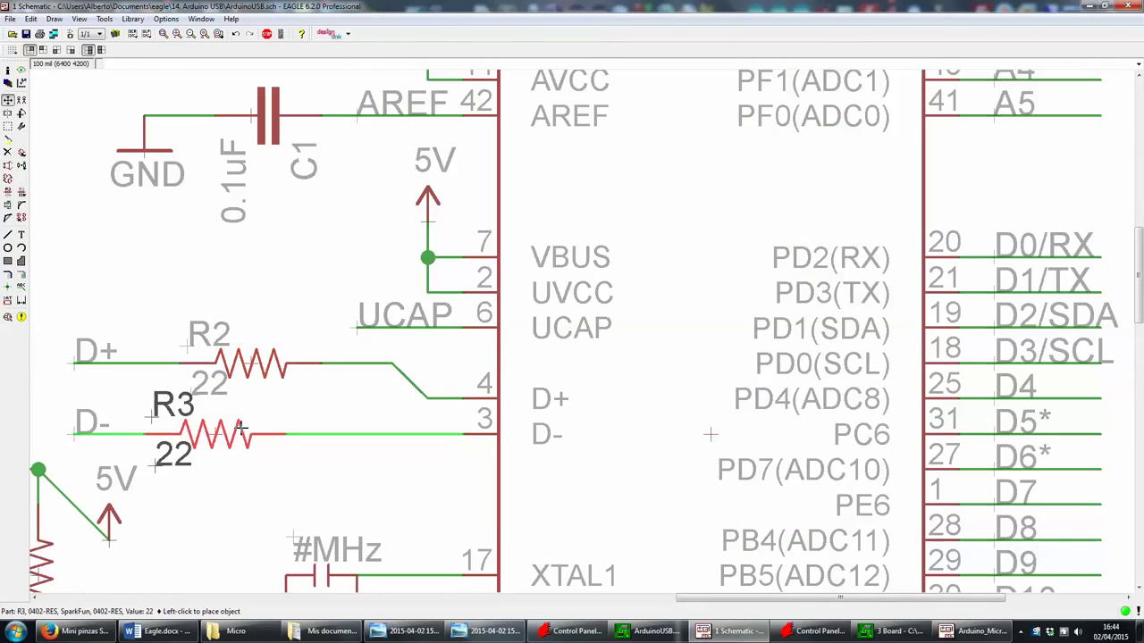
pyautogui.click(272, 425)
pyautogui.scroll(-1, 351, 410)
pyautogui.scroll(-1, 273, 454)
pyautogui.scroll(2, 286, 420)
# Place R3 level with the D- wire and move R2's and R3's 22 value labels beside them
pyautogui.scroll(-1, 281, 384)
pyautogui.scroll(1, 274, 358)
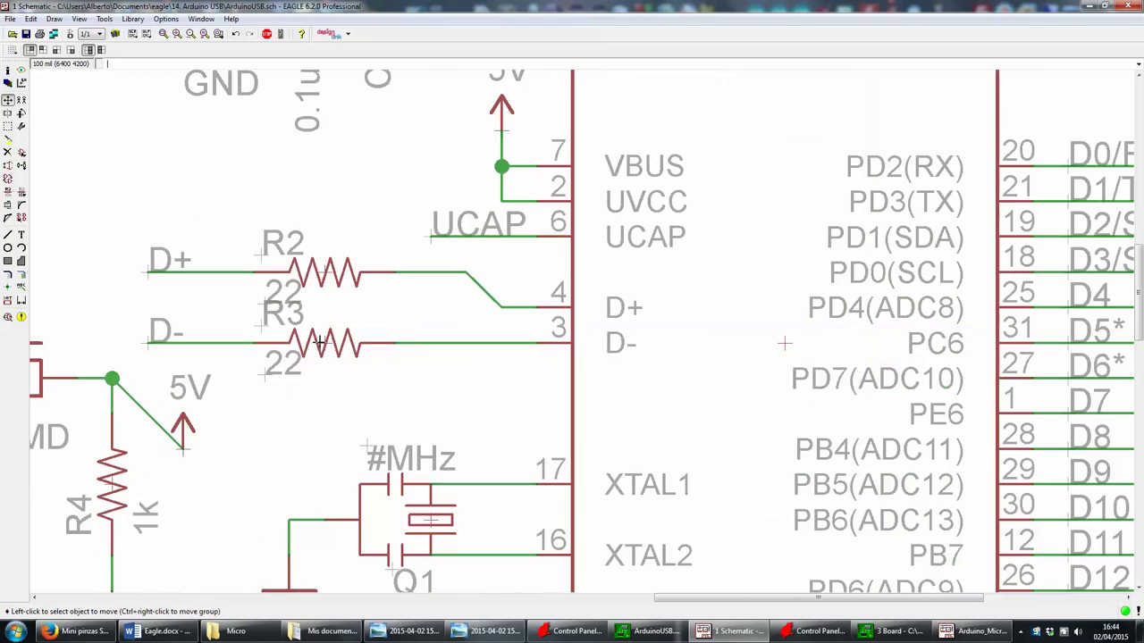
pyautogui.click(313, 343)
pyautogui.click(318, 333)
pyautogui.click(271, 290)
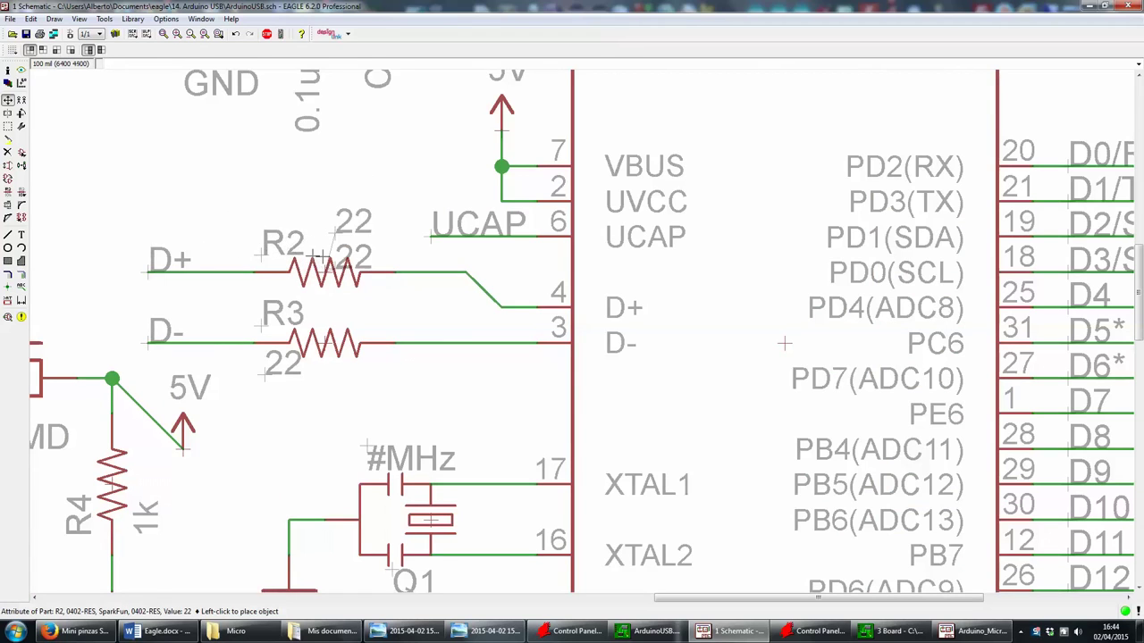
pyautogui.click(334, 232)
pyautogui.click(265, 374)
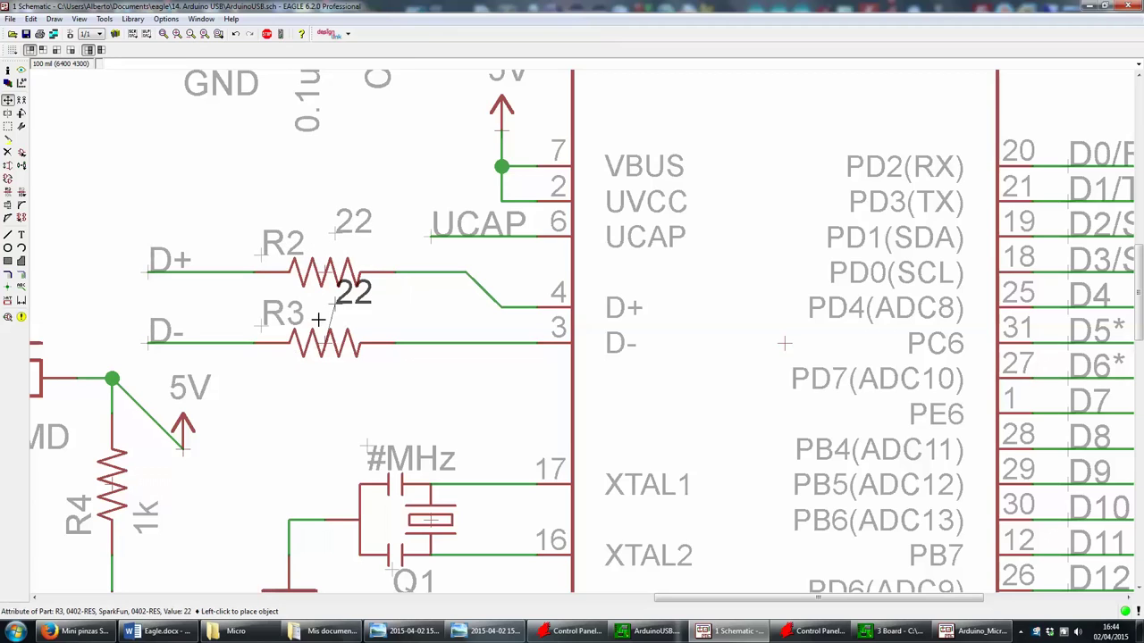
pyautogui.click(322, 298)
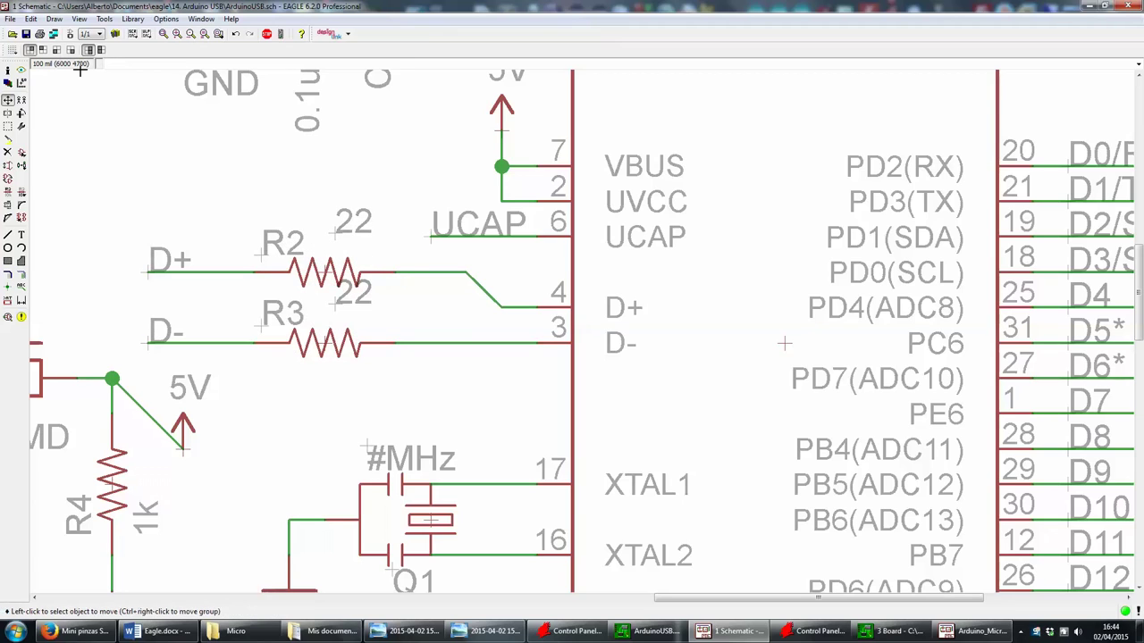
# Set the grid to a finer 25 mil spacing
pyautogui.click(13, 50)
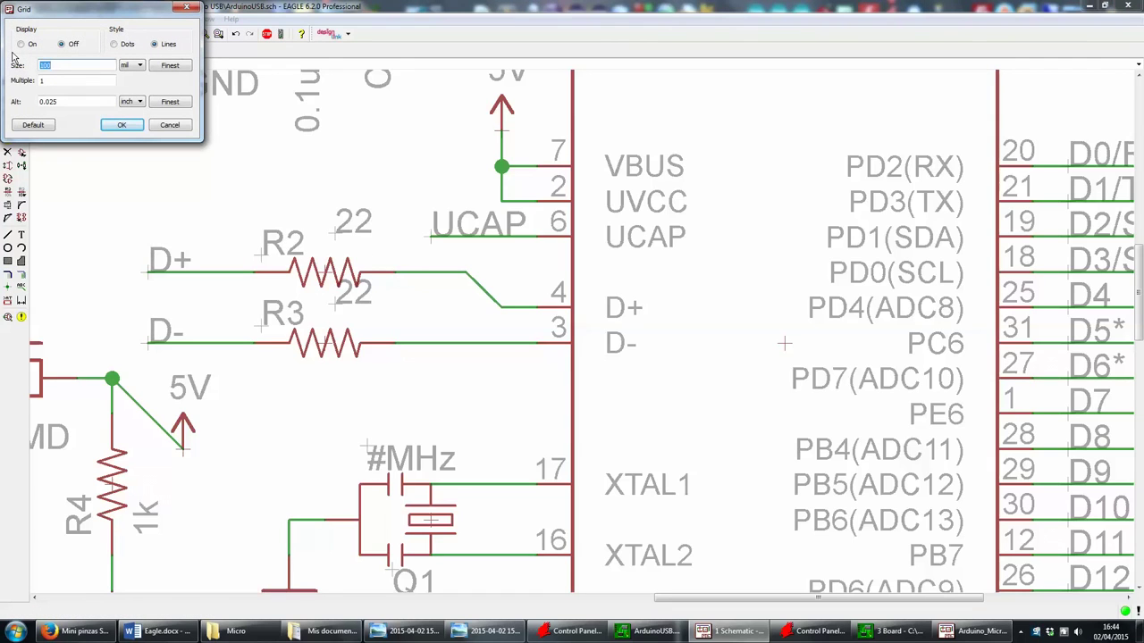
pyautogui.write('25')
pyautogui.press('Return')
pyautogui.scroll(2, 218, 345)
# Refine the 22 value labels and line up R3's name beside its value
pyautogui.click(357, 213)
pyautogui.click(358, 205)
pyautogui.click(390, 286)
pyautogui.click(377, 308)
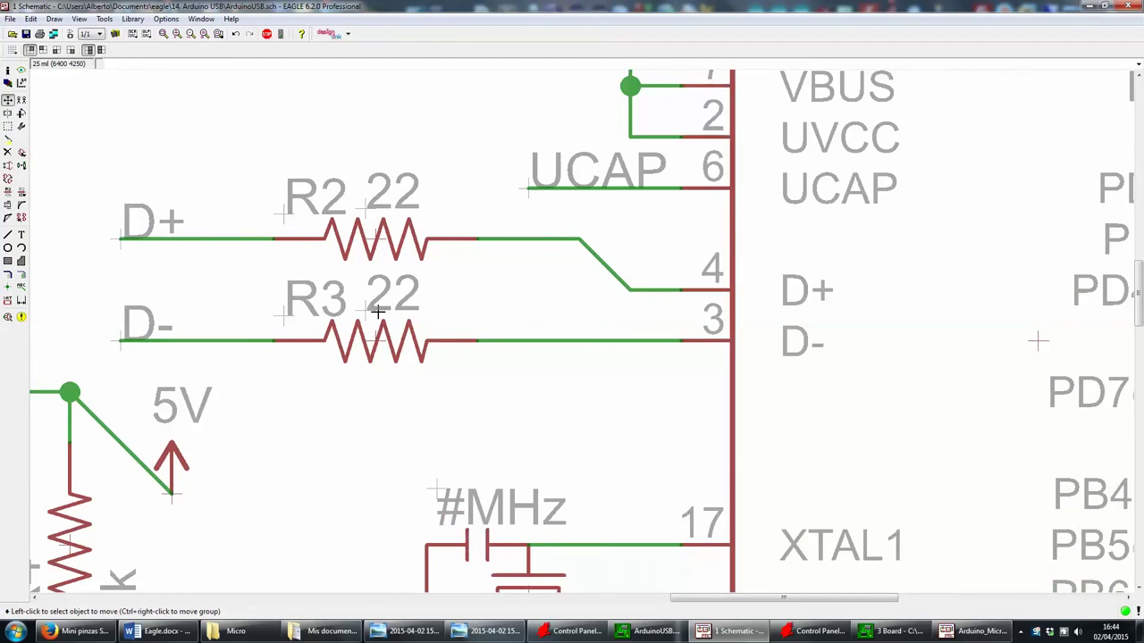
pyautogui.click(281, 309)
pyautogui.click(298, 309)
pyautogui.click(361, 308)
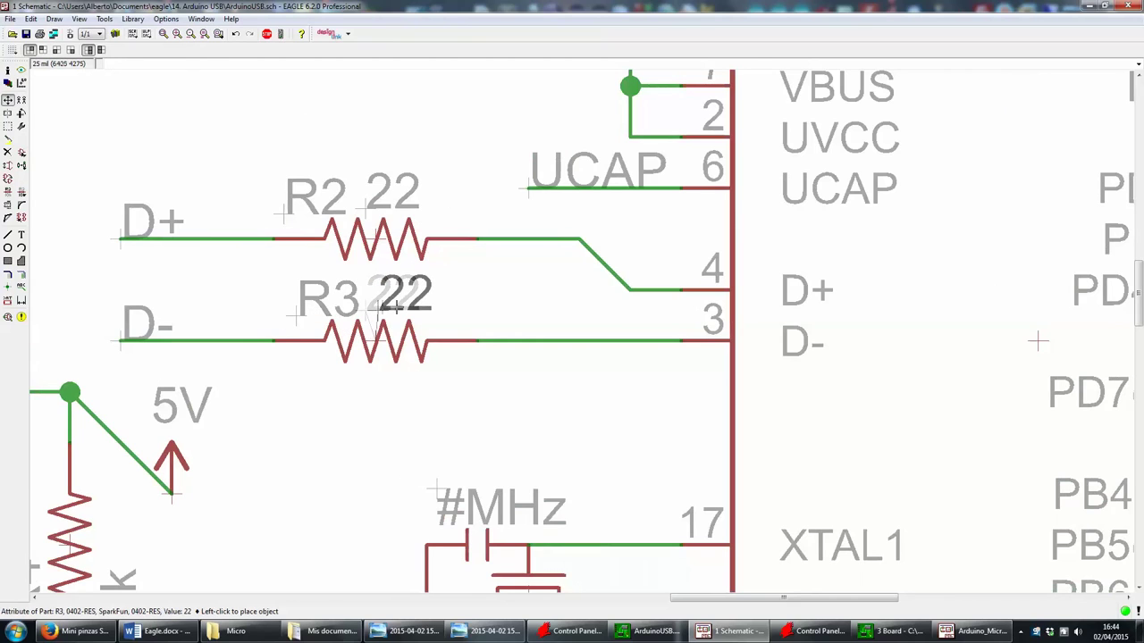
pyautogui.click(375, 309)
# Line up R2's name beside its 22 value label and restore the 100 mil grid
pyautogui.click(378, 208)
pyautogui.click(404, 207)
pyautogui.click(283, 213)
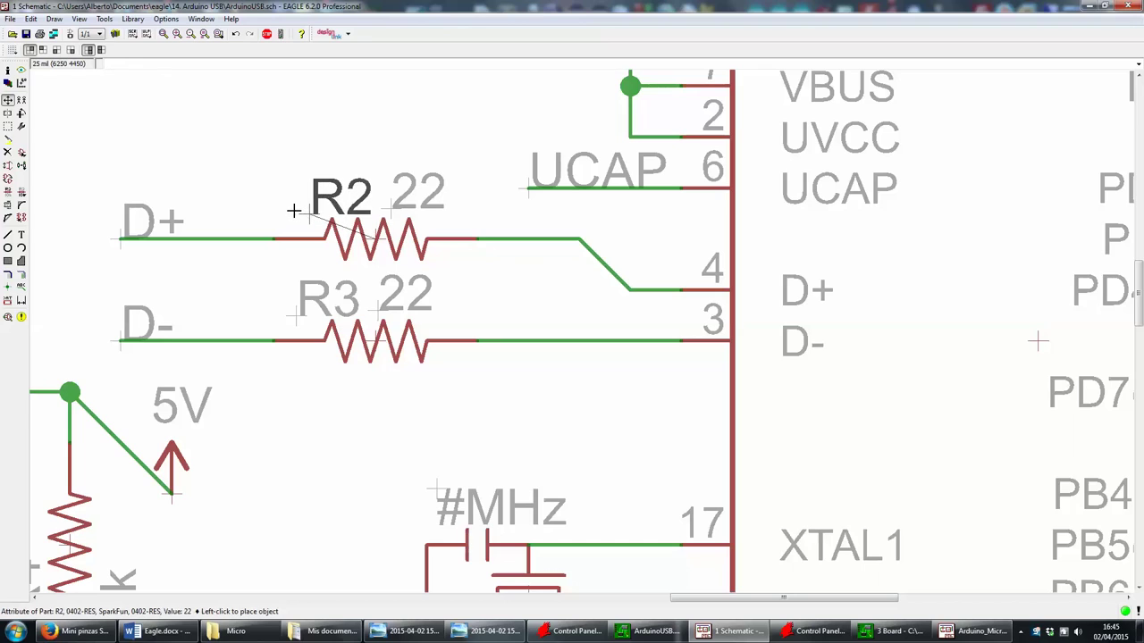
pyautogui.click(294, 211)
pyautogui.click(312, 209)
pyautogui.click(295, 212)
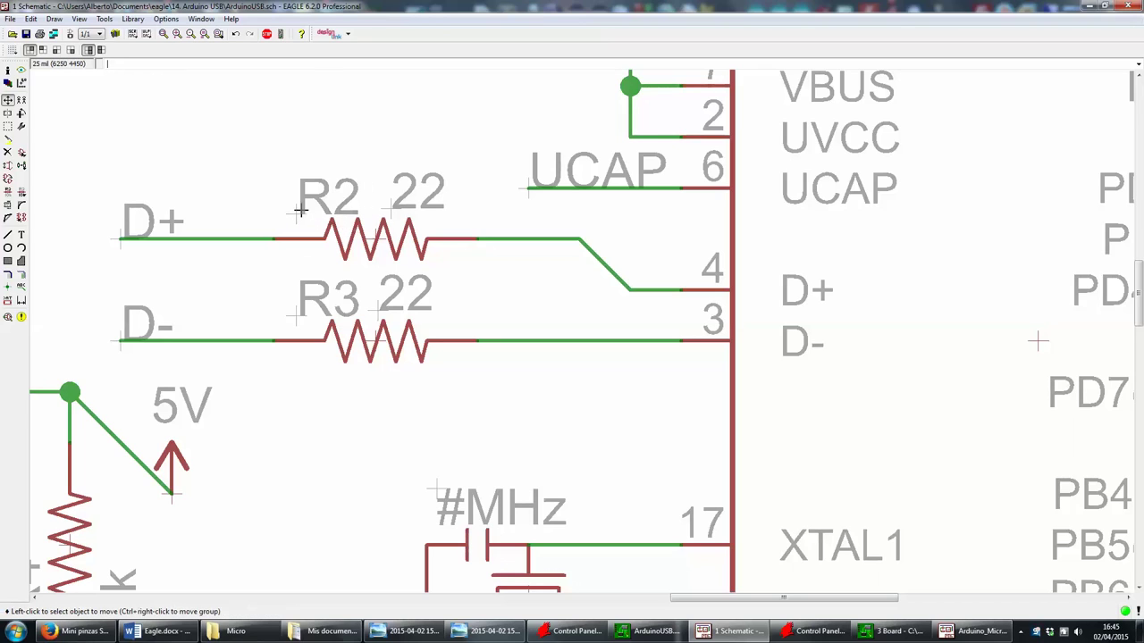
pyautogui.click(12, 50)
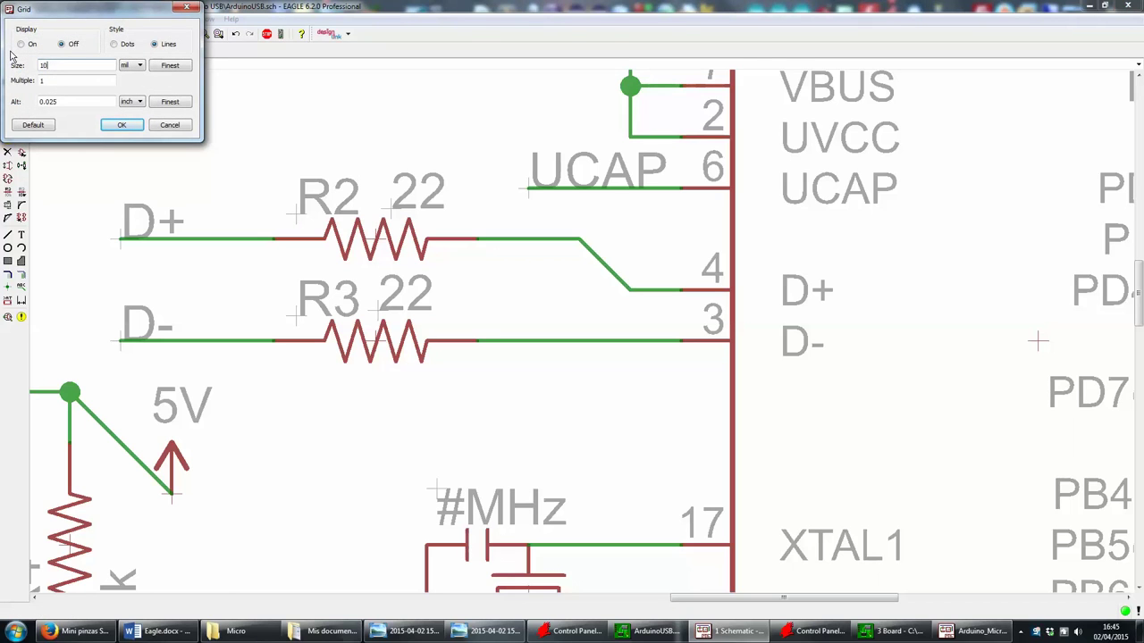
pyautogui.press('Return')
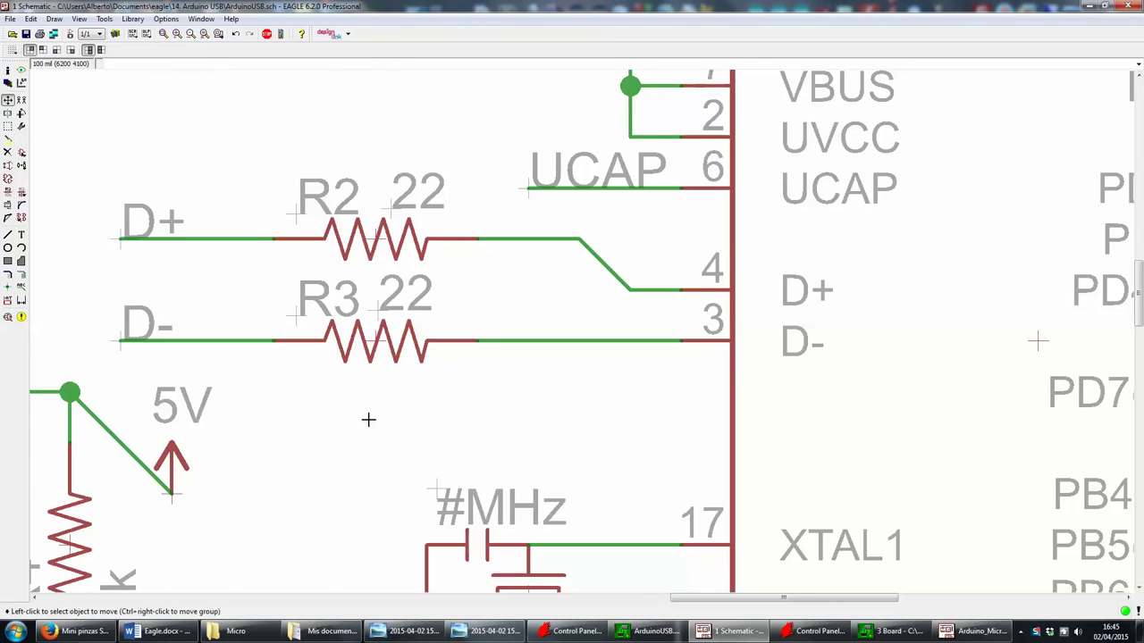
# Save the design
pyautogui.scroll(-3, 408, 456)
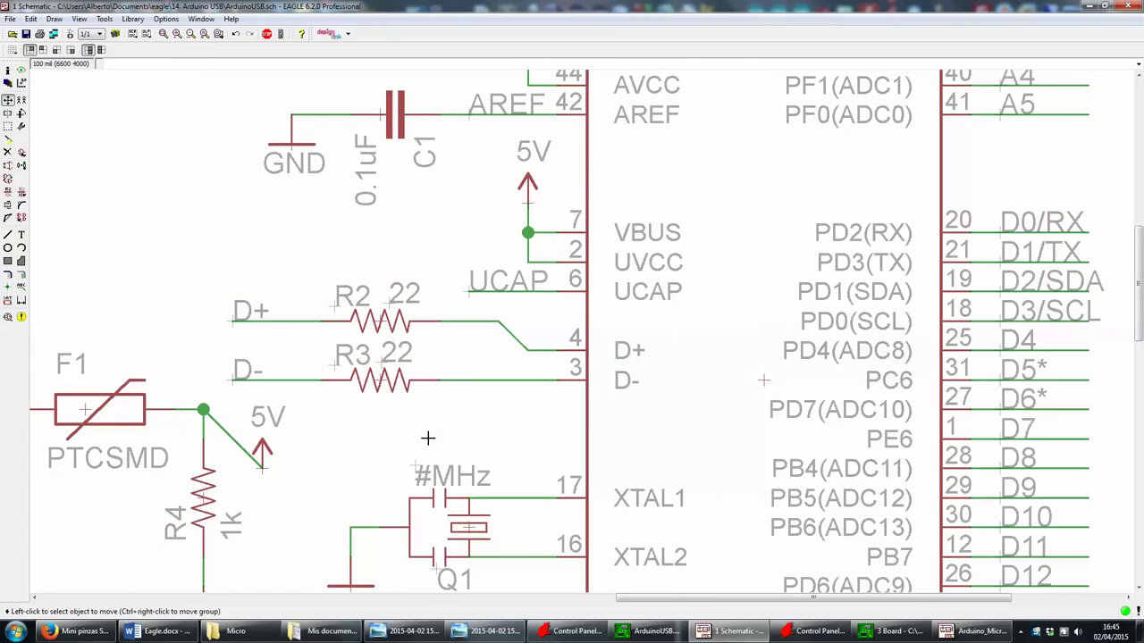
pyautogui.scroll(-3, 543, 390)
pyautogui.hotkey('ctrl', 's')
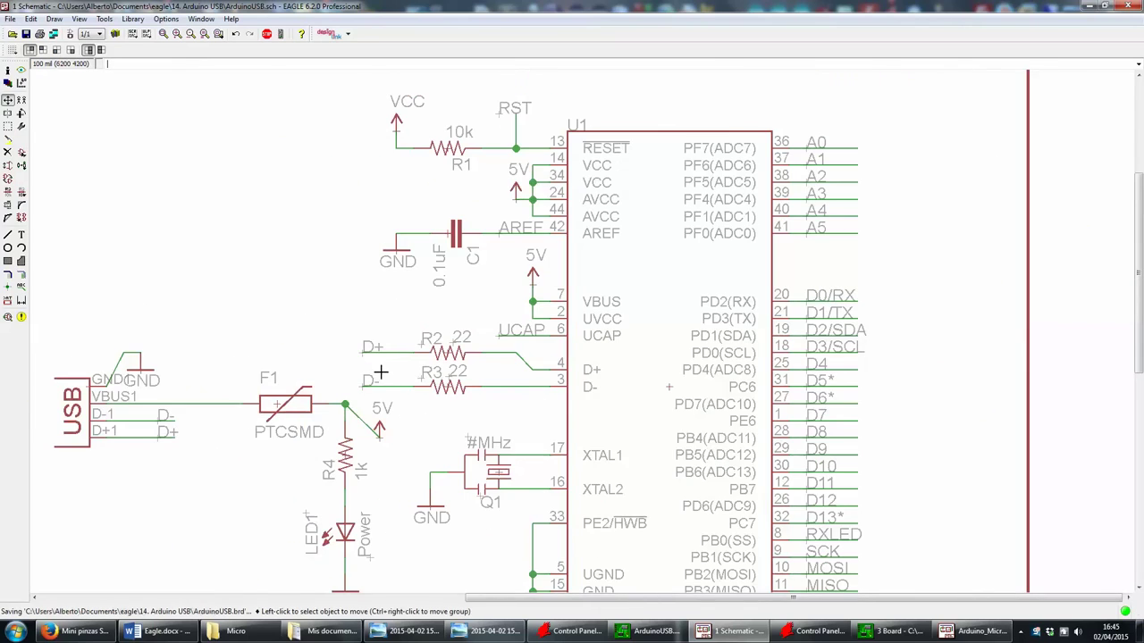
pyautogui.scroll(5, 466, 319)
pyautogui.scroll(-4, 465, 319)
pyautogui.scroll(2, 473, 286)
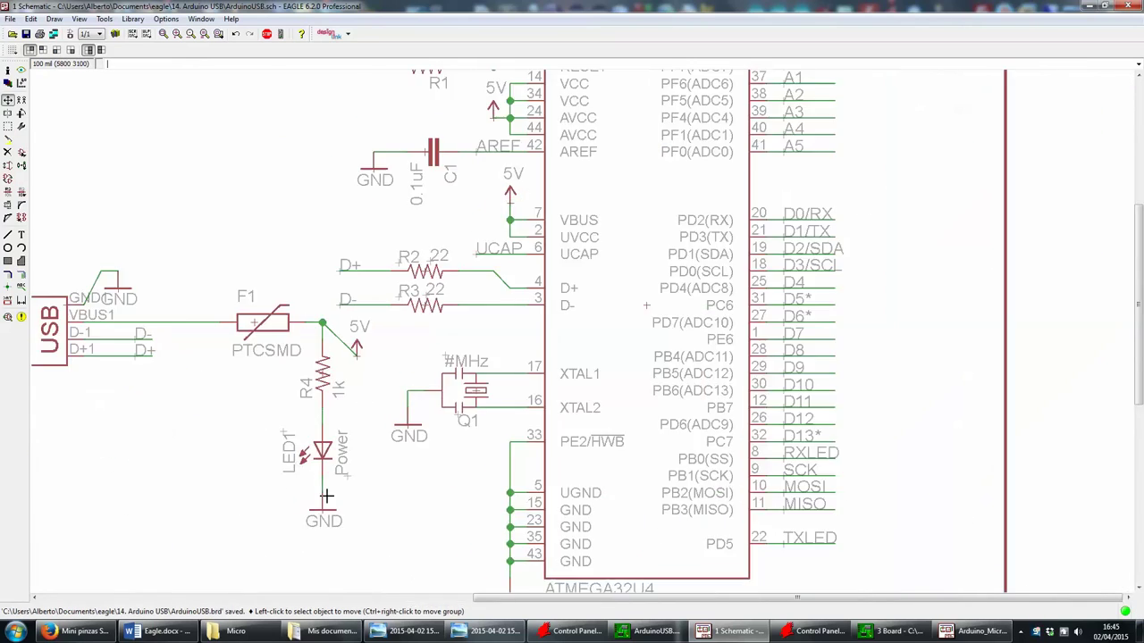
pyautogui.scroll(2, 315, 484)
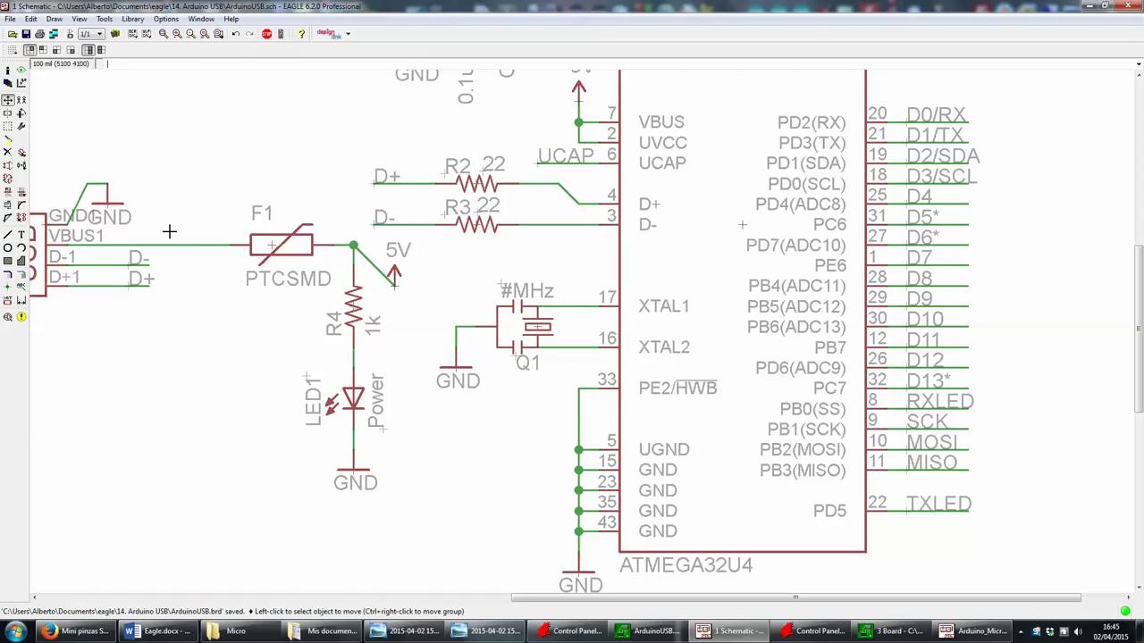
# Delete the power LED1, its GND symbol, resistor R4 and their wires
pyautogui.click(7, 152)
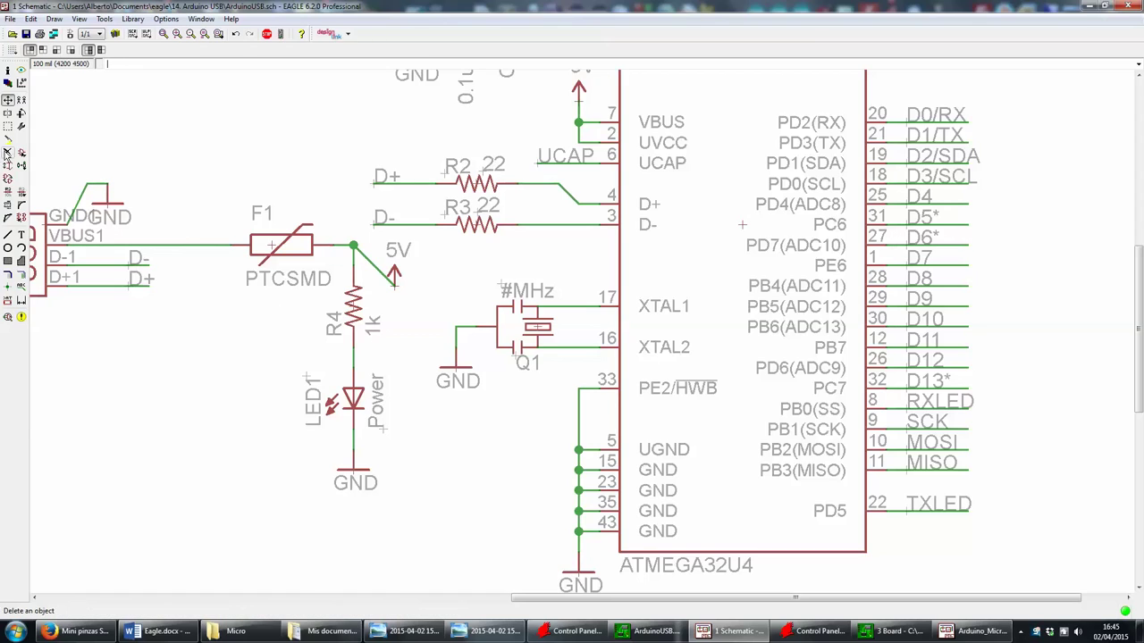
pyautogui.click(350, 466)
pyautogui.click(357, 404)
pyautogui.click(355, 351)
pyautogui.click(352, 308)
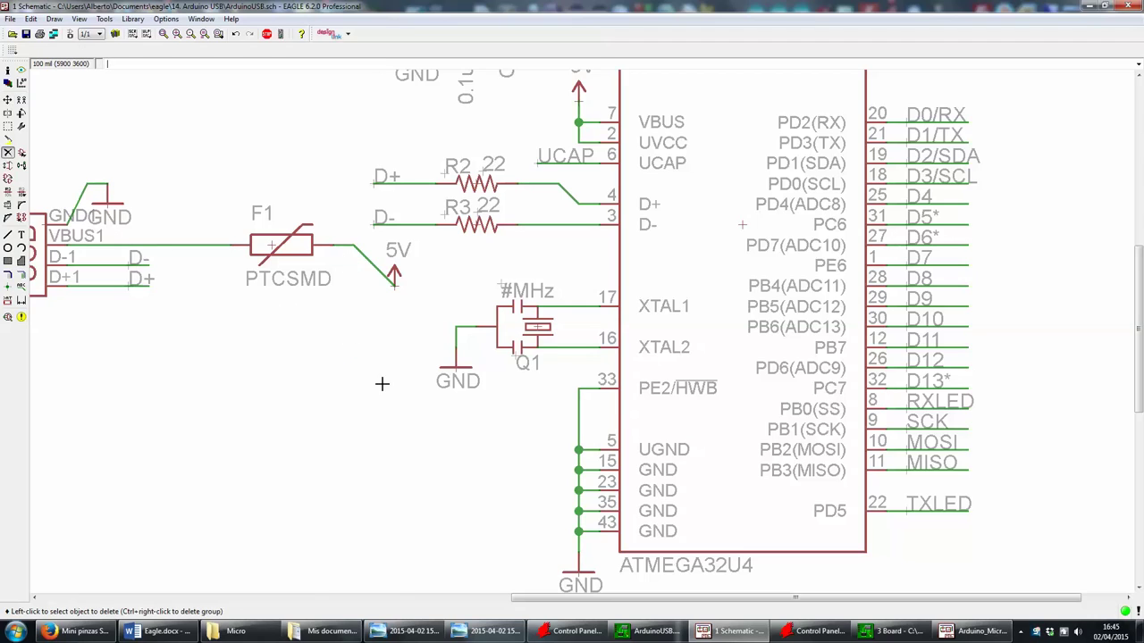
pyautogui.scroll(-2, 424, 384)
# Align fuse F1 with the VBUS wire, adjust the bend, and put the 5V symbol at F1's end
pyautogui.click(7, 99)
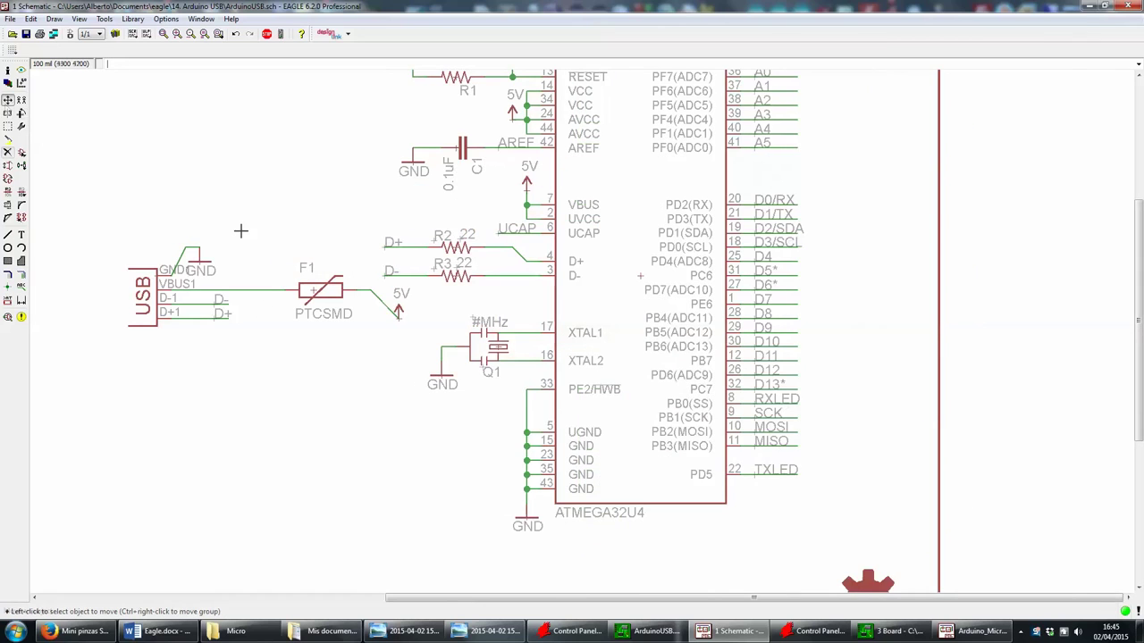
pyautogui.scroll(2, 292, 253)
pyautogui.click(320, 290)
pyautogui.click(277, 316)
pyautogui.click(409, 308)
pyautogui.click(358, 309)
pyautogui.click(445, 343)
pyautogui.click(362, 304)
pyautogui.scroll(-3, 366, 416)
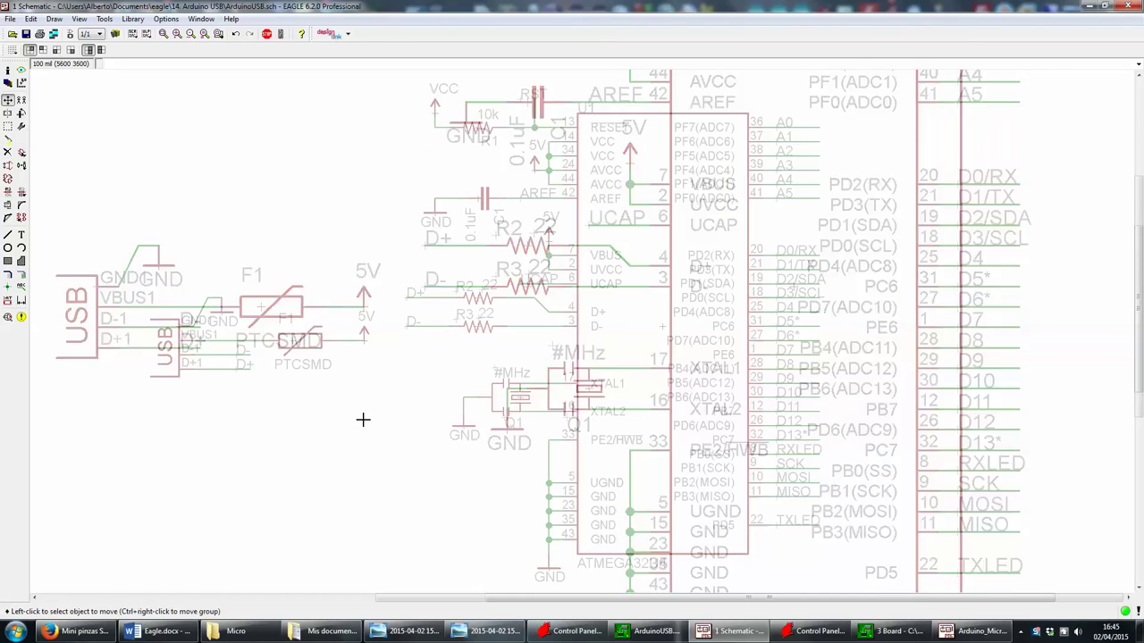
pyautogui.scroll(3, 314, 403)
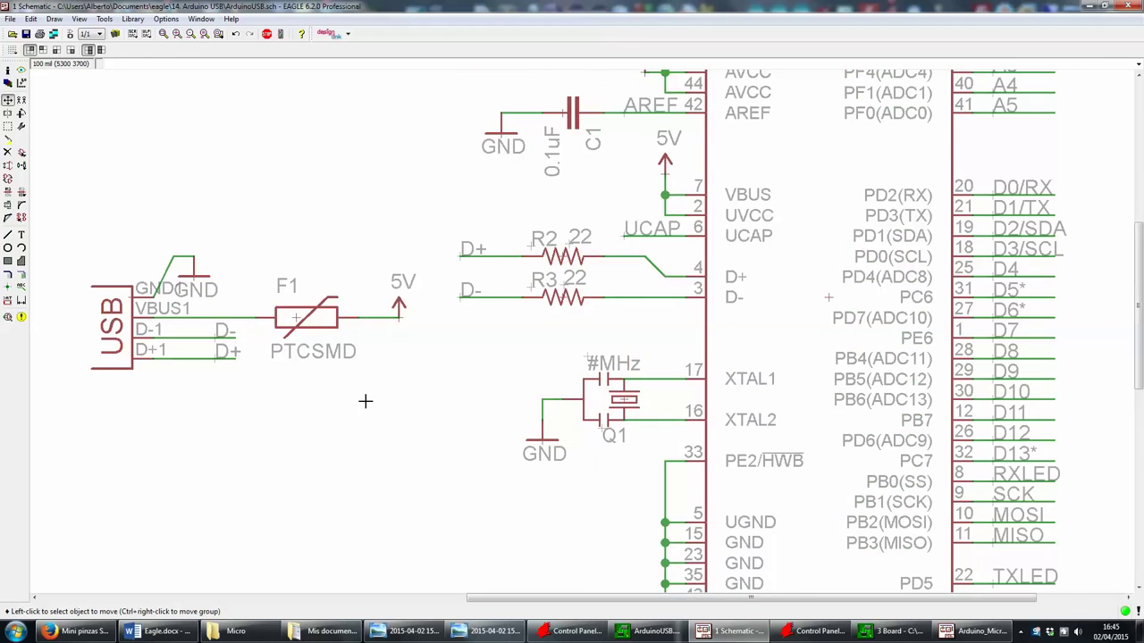
pyautogui.scroll(-5, 352, 429)
pyautogui.scroll(3, 277, 323)
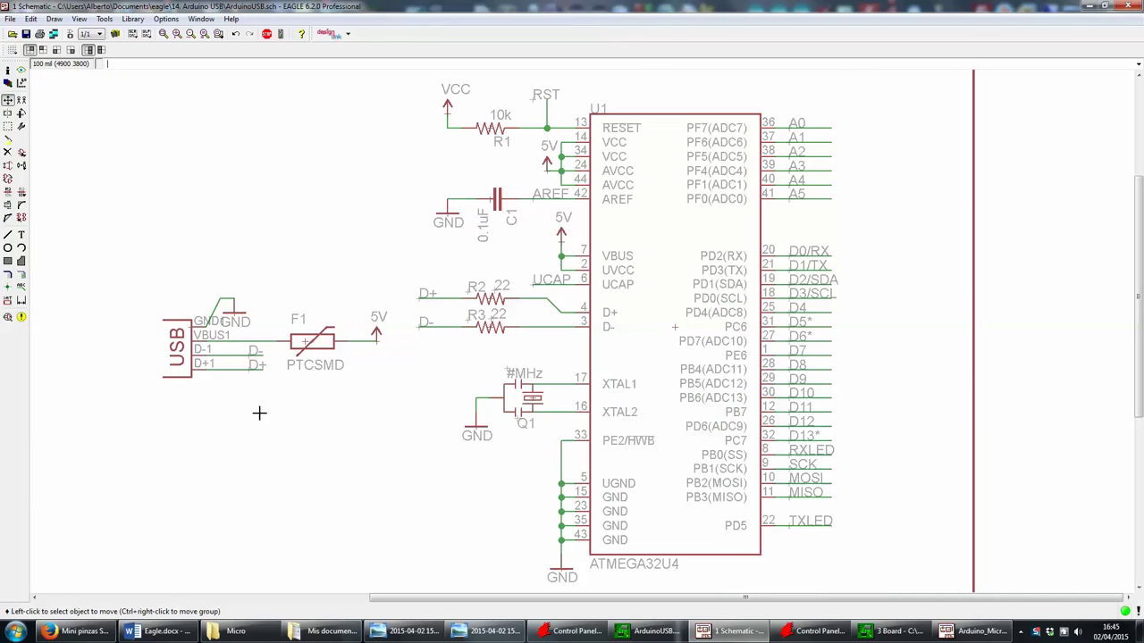
pyautogui.scroll(2, 268, 393)
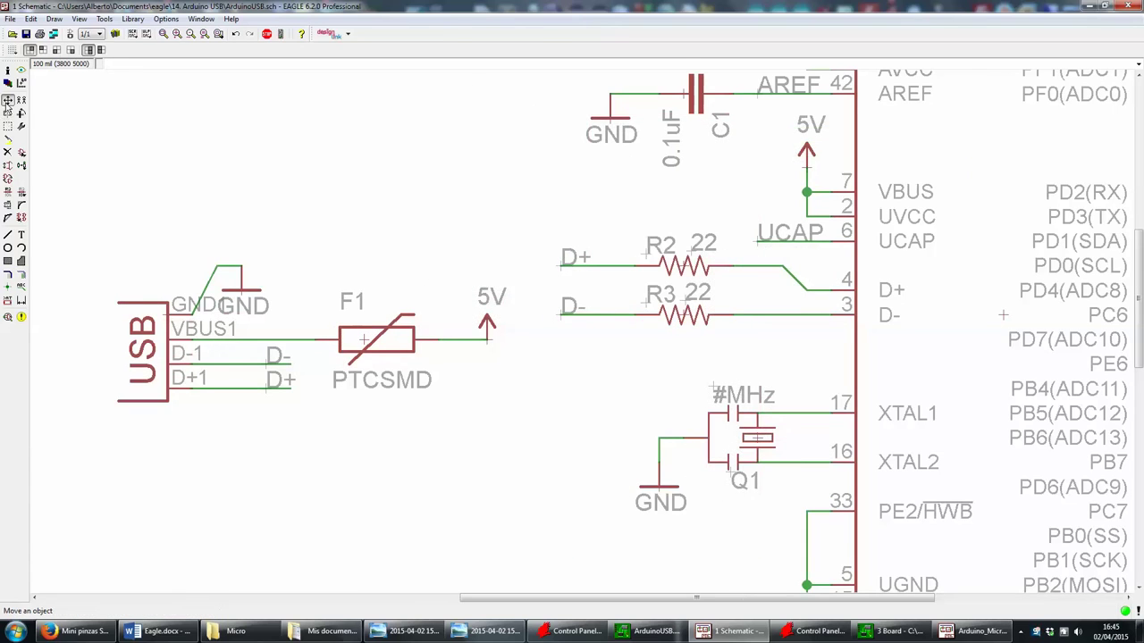
# Rotate the USB connector 90° and set it in its new place
pyautogui.click(166, 310)
pyautogui.rightClick(429, 192)
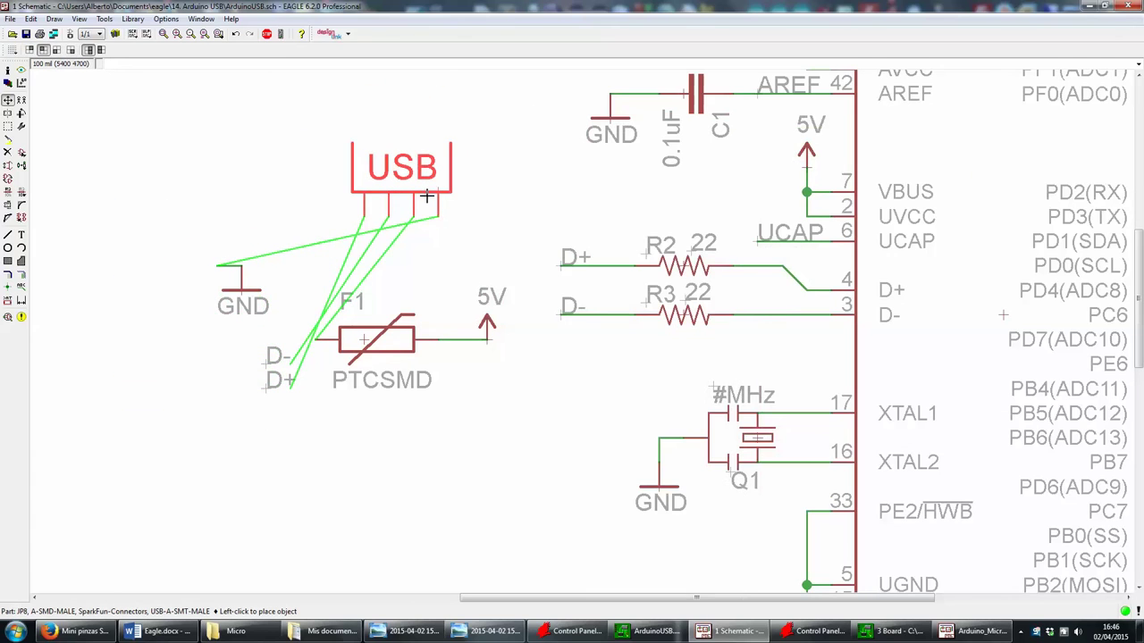
pyautogui.click(402, 195)
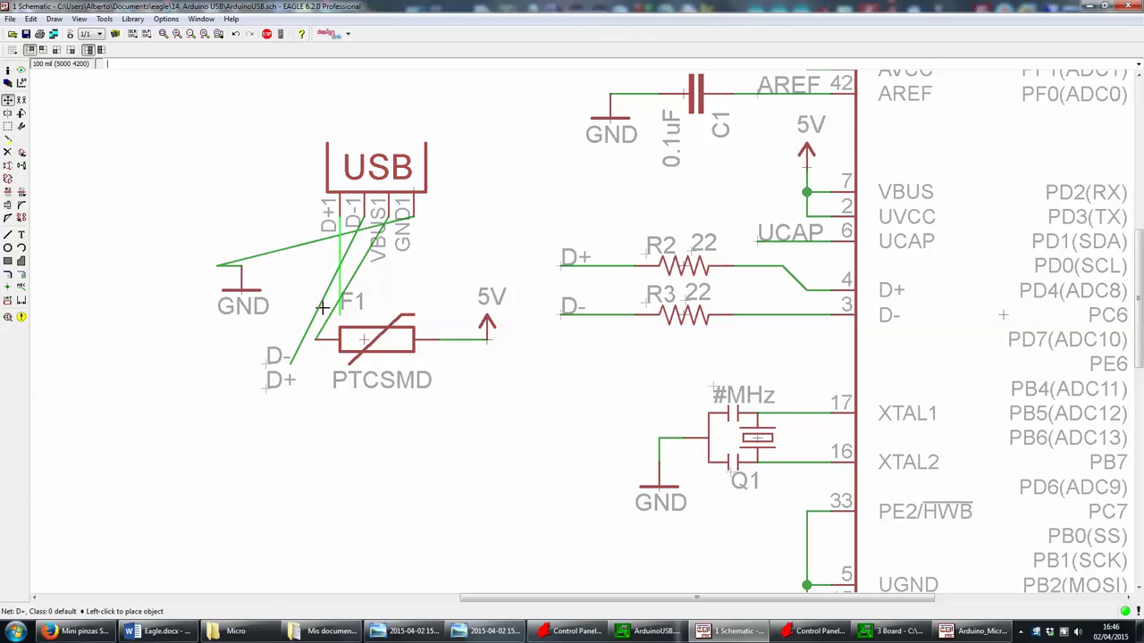
# Stand fuse F1 upright below the connector with the 5V supply at its lower end
pyautogui.click(385, 354)
pyautogui.rightClick(418, 427)
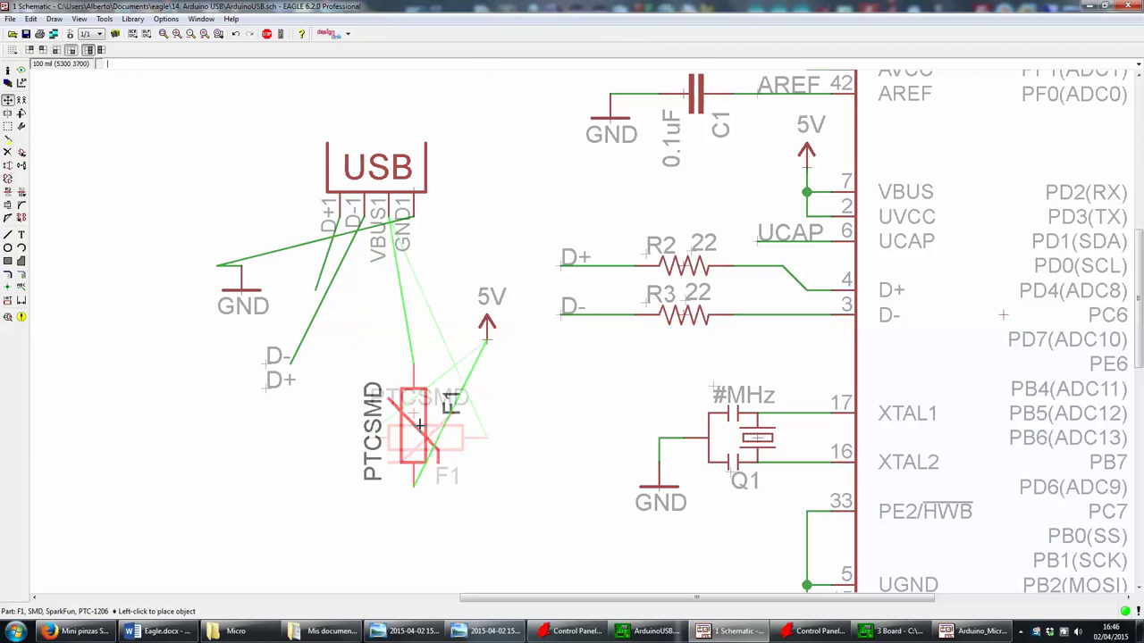
pyautogui.click(407, 413)
pyautogui.click(487, 326)
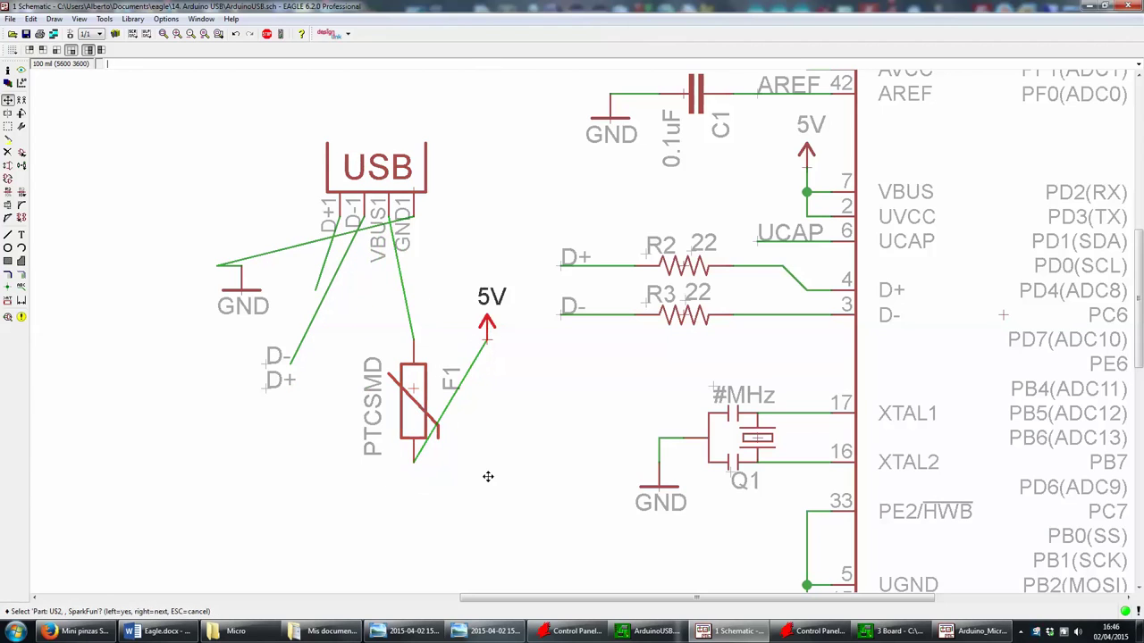
pyautogui.click(455, 493)
# Move the D- wire end, set the D+ and D- labels beside GND, and shift the GND bend right
pyautogui.click(291, 359)
pyautogui.click(362, 293)
pyautogui.click(286, 379)
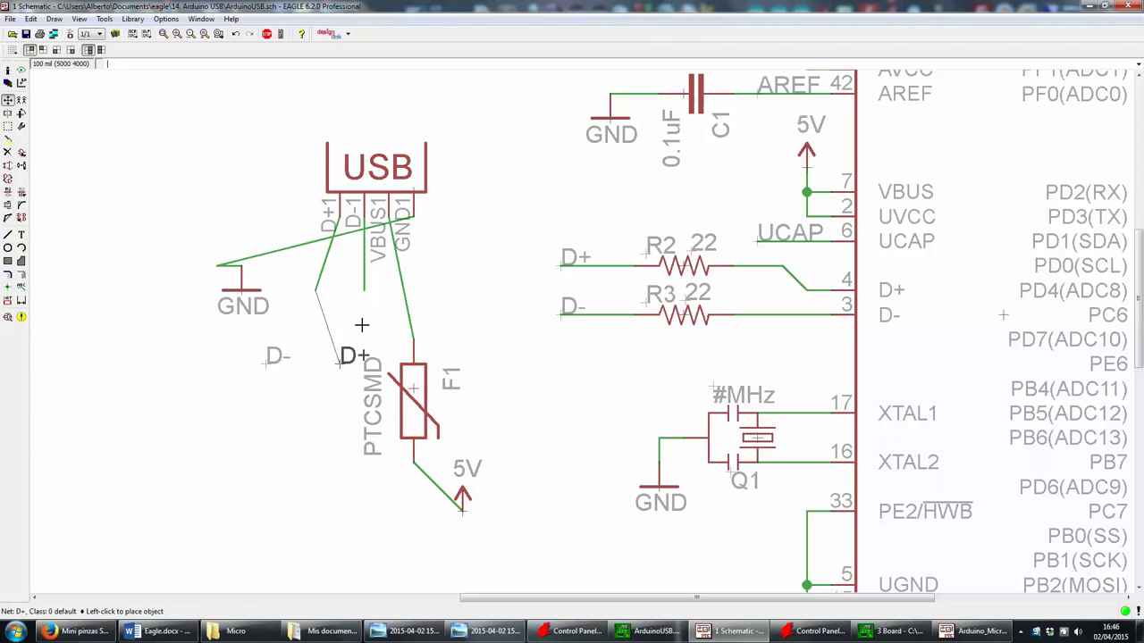
pyautogui.click(304, 305)
pyautogui.click(284, 359)
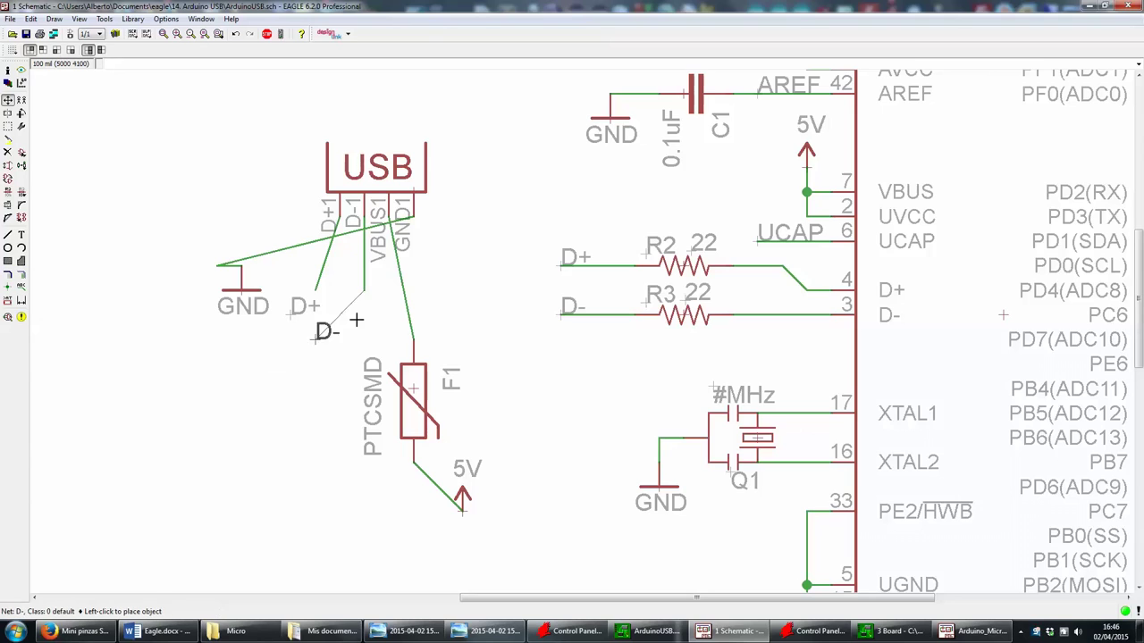
pyautogui.click(369, 307)
pyautogui.click(219, 270)
pyautogui.click(457, 245)
pyautogui.scroll(-2, 268, 320)
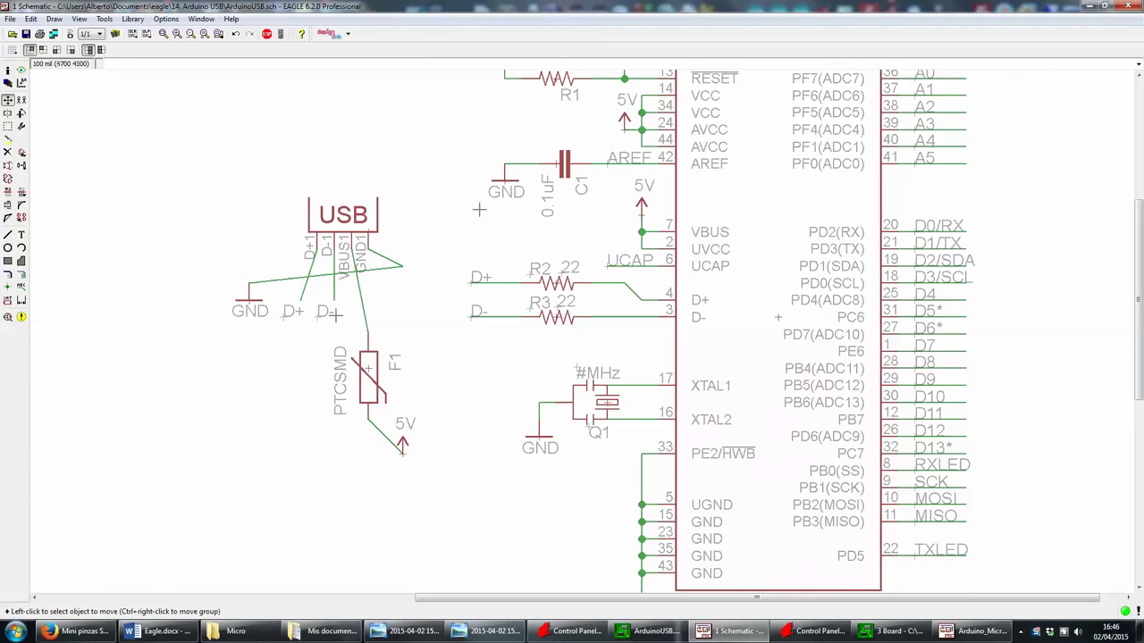
pyautogui.scroll(1, 455, 199)
# Draw a ground wire from C1's ground to the USB GND1 pin with a right-angle corner
pyautogui.click(22, 274)
pyautogui.click(508, 158)
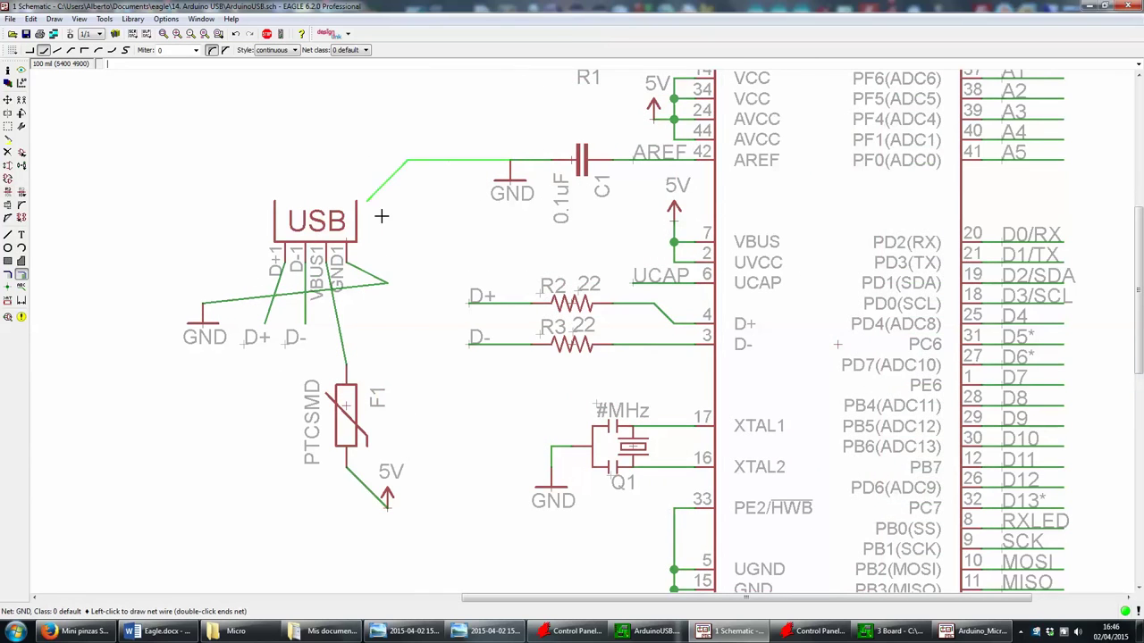
pyautogui.rightClick(396, 185)
pyautogui.rightClick(396, 186)
pyautogui.rightClick(395, 187)
pyautogui.rightClick(396, 186)
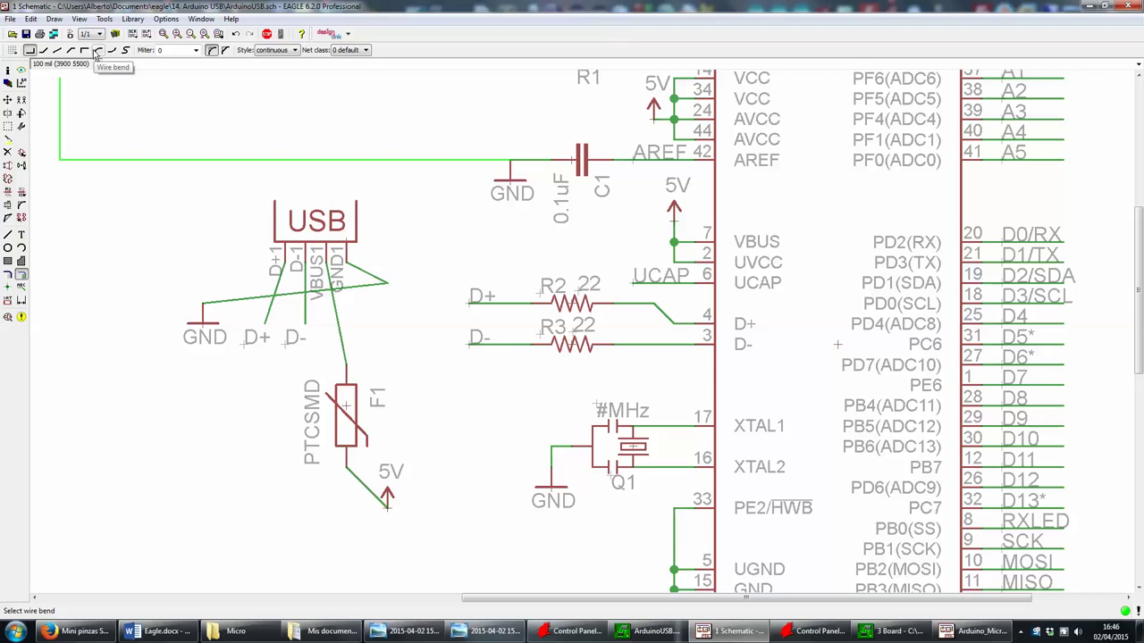
pyautogui.rightClick(422, 131)
pyautogui.rightClick(384, 123)
pyautogui.rightClick(380, 125)
pyautogui.rightClick(350, 118)
pyautogui.rightClick(338, 116)
pyautogui.rightClick(338, 117)
pyautogui.rightClick(337, 117)
pyautogui.rightClick(337, 117)
pyautogui.rightClick(339, 118)
pyautogui.rightClick(339, 118)
pyautogui.rightClick(340, 118)
pyautogui.rightClick(340, 118)
pyautogui.rightClick(340, 118)
pyautogui.rightClick(340, 116)
pyautogui.rightClick(339, 116)
pyautogui.rightClick(230, 123)
pyautogui.rightClick(230, 123)
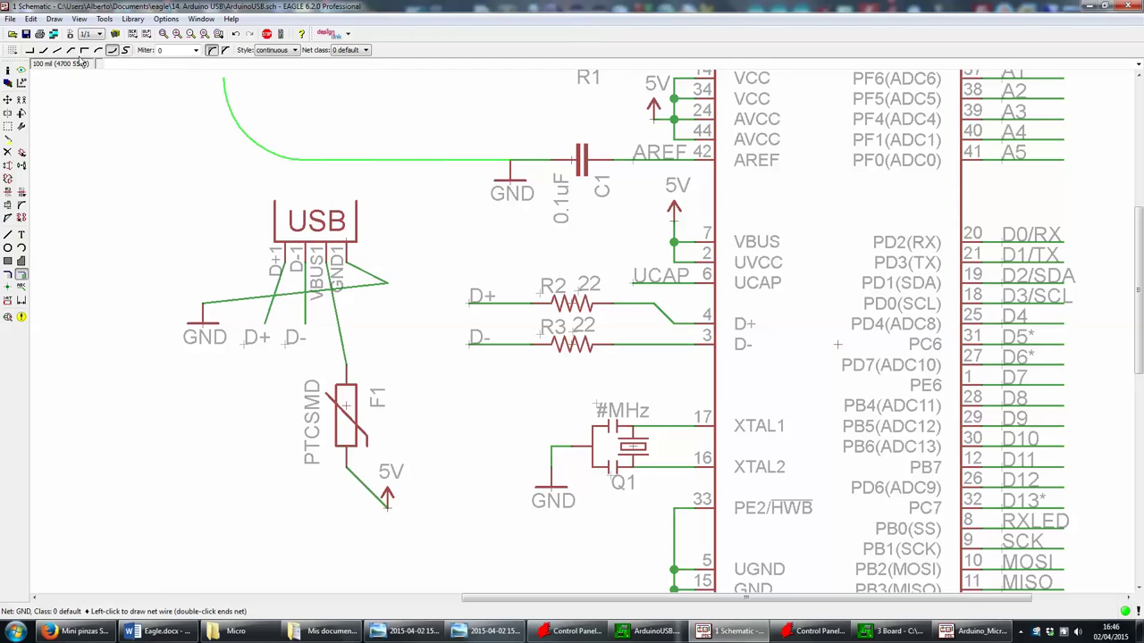
pyautogui.rightClick(416, 219)
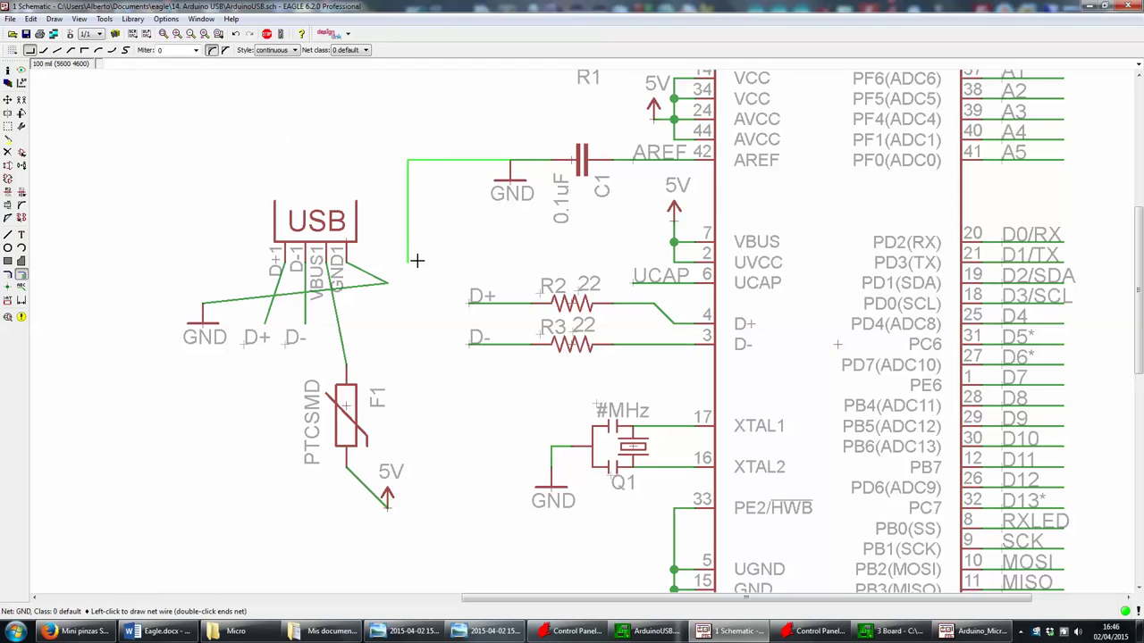
pyautogui.click(432, 265)
pyautogui.click(347, 264)
# Delete the old wire, the GND symbol by the USB connector and the stray stub at GND1
pyautogui.click(8, 152)
pyautogui.click(244, 299)
pyautogui.click(202, 314)
pyautogui.click(380, 281)
pyautogui.scroll(1, 413, 290)
# Shift the USB connector symbol slightly to the right
pyautogui.click(8, 99)
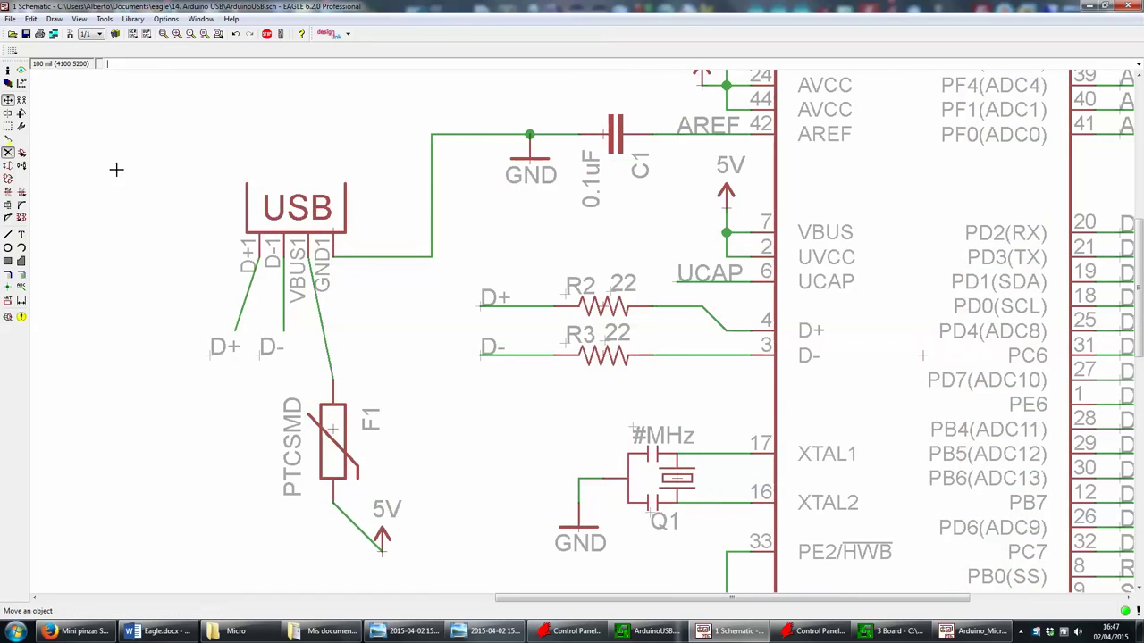
pyautogui.click(317, 216)
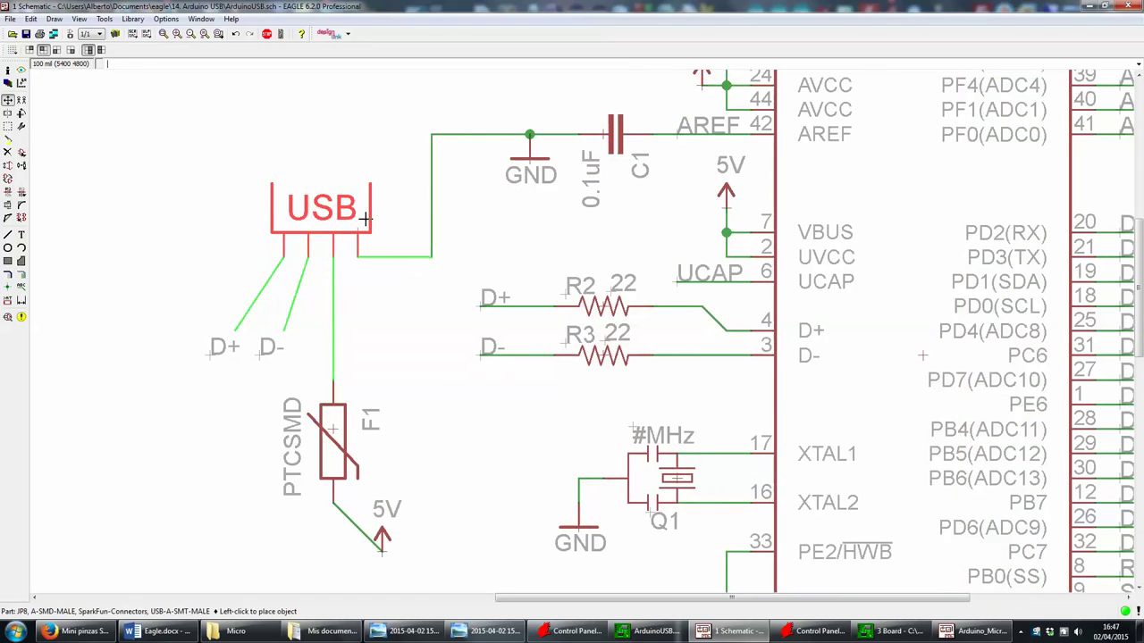
pyautogui.click(366, 216)
pyautogui.scroll(-3, 376, 325)
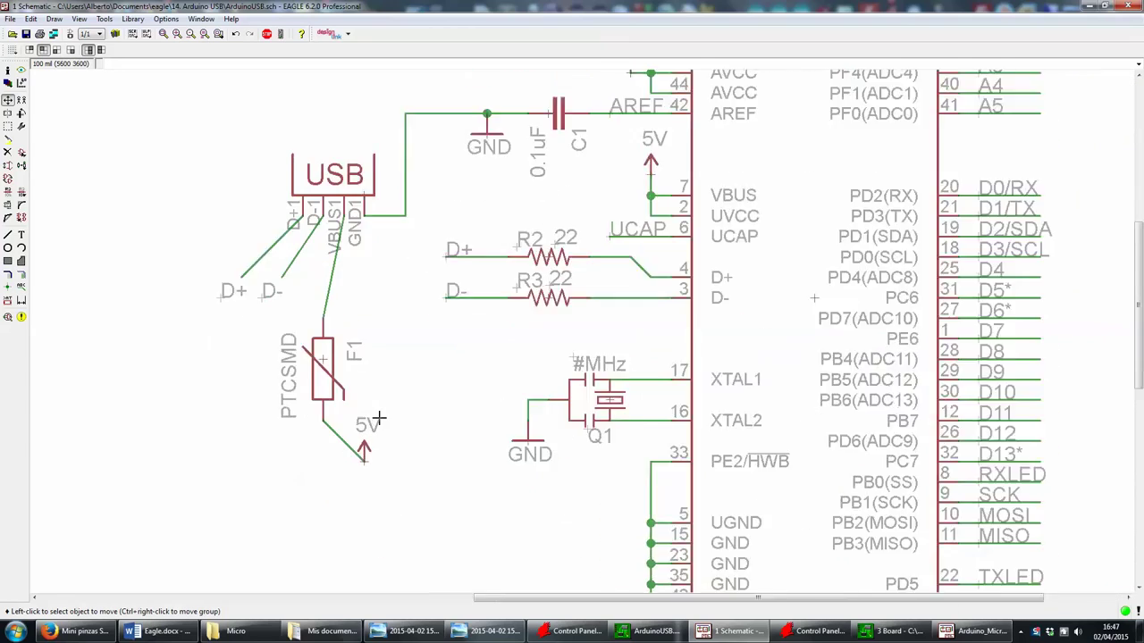
pyautogui.scroll(2, 353, 436)
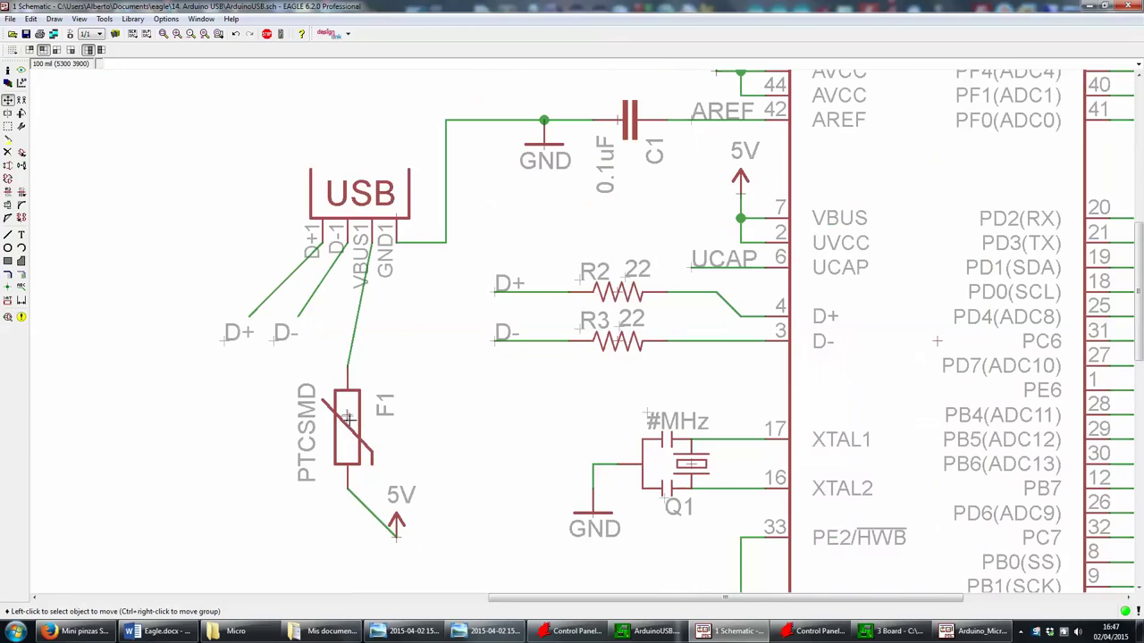
pyautogui.scroll(-1, 387, 467)
# Rotate fuse F1 and place it above the USB connector
pyautogui.click(356, 436)
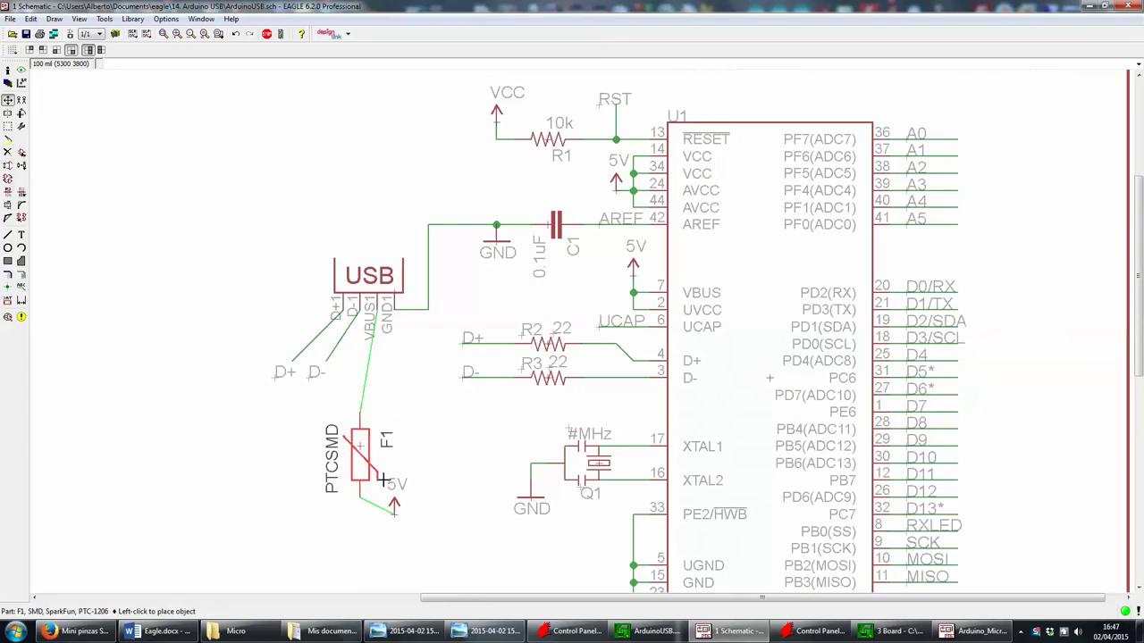
pyautogui.rightClick(381, 219)
pyautogui.rightClick(377, 192)
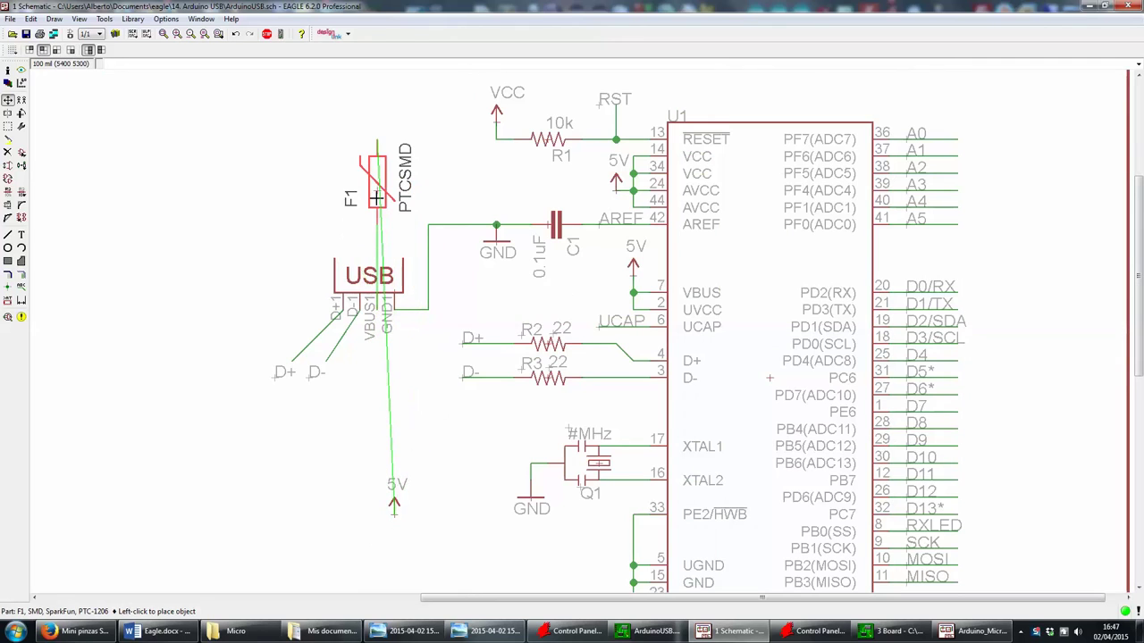
pyautogui.click(379, 209)
# Move the 5V supply symbol up to the top end of fuse F1
pyautogui.click(407, 506)
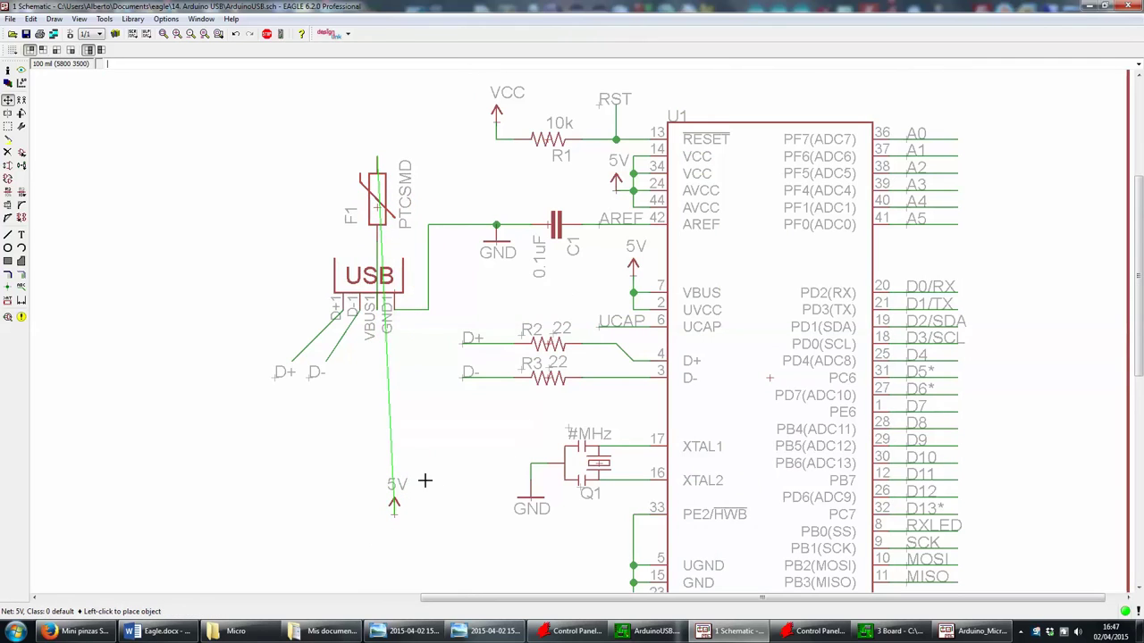
pyautogui.click(375, 505)
pyautogui.click(392, 506)
pyautogui.click(393, 519)
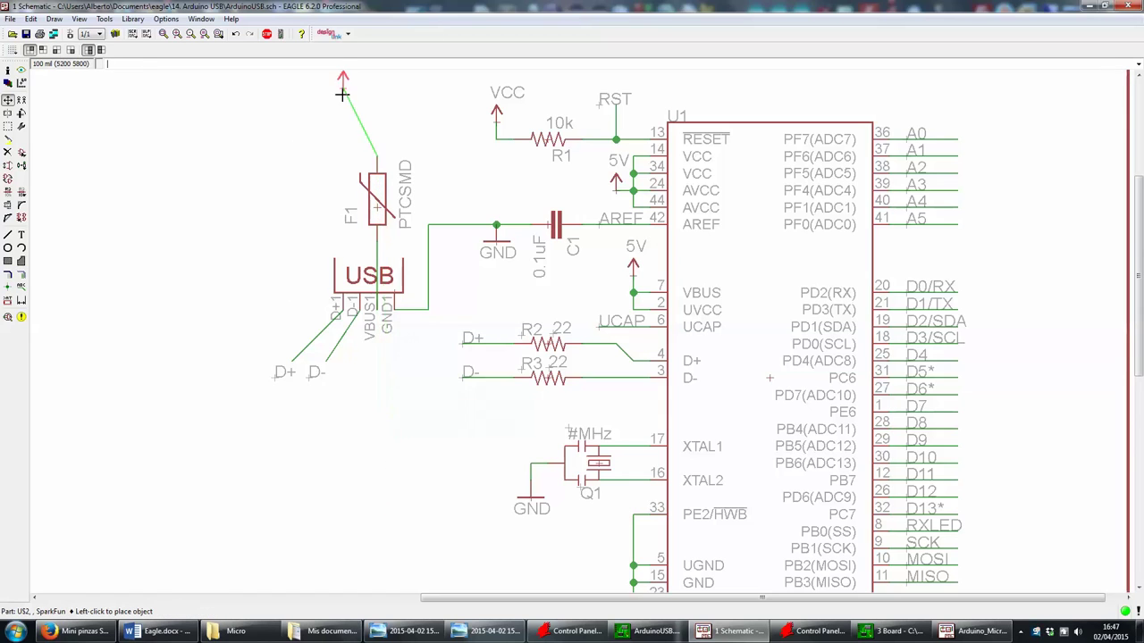
pyautogui.click(378, 138)
pyautogui.scroll(2, 393, 268)
pyautogui.scroll(-1, 338, 467)
pyautogui.scroll(2, 330, 485)
# Draw net wires from the D- and D+ line ends to the USB D-1 and D+1 pins
pyautogui.click(21, 274)
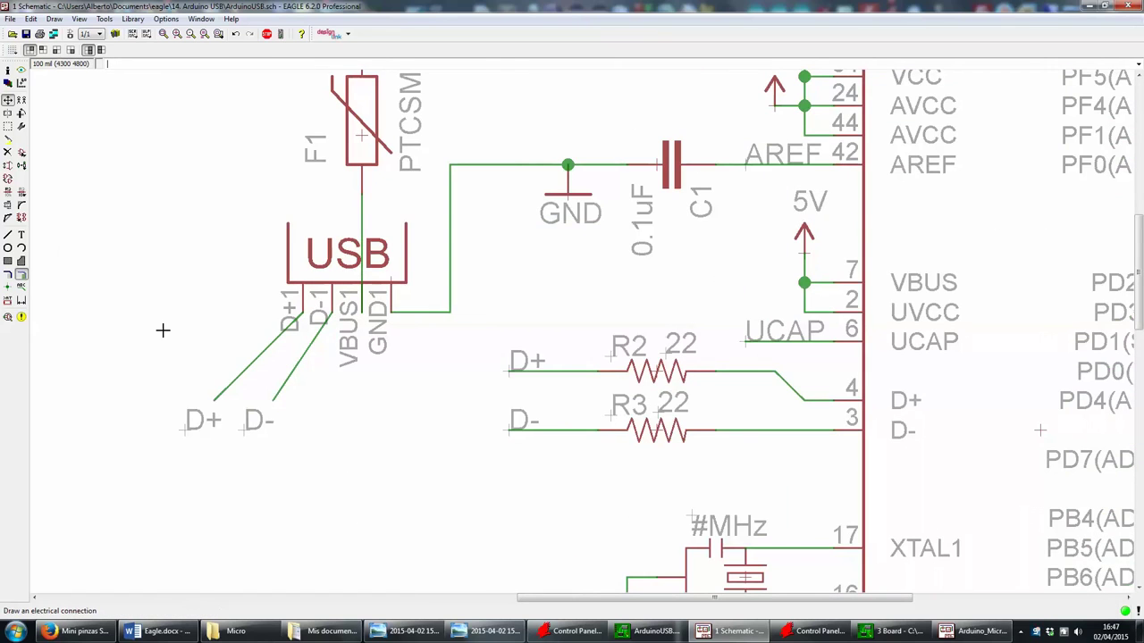
pyautogui.click(509, 432)
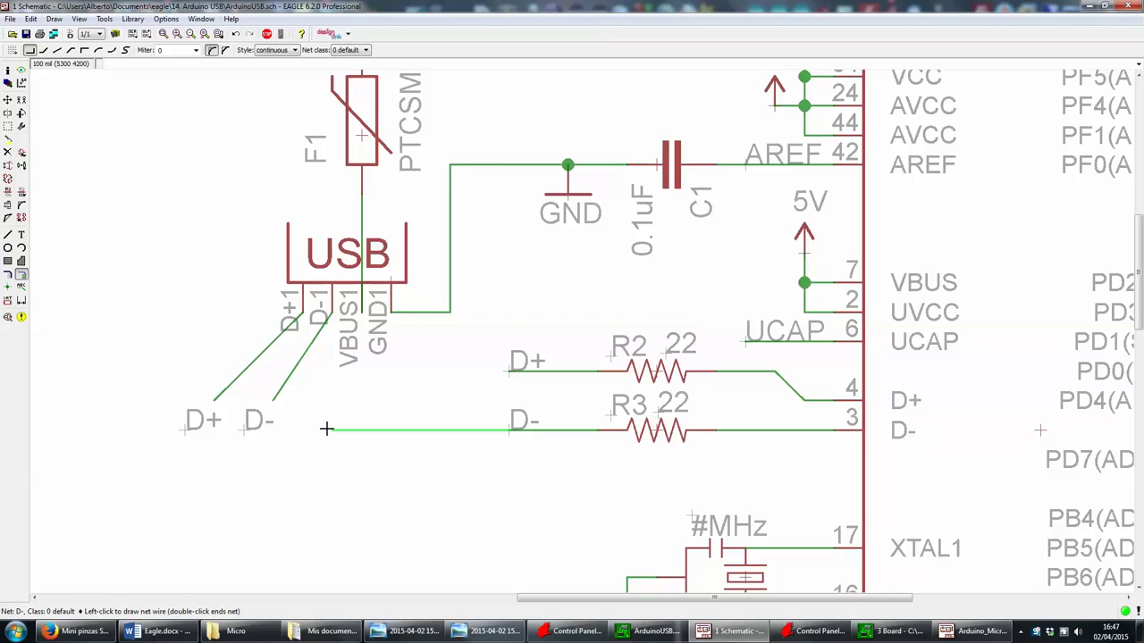
pyautogui.click(332, 327)
pyautogui.click(332, 318)
pyautogui.click(509, 370)
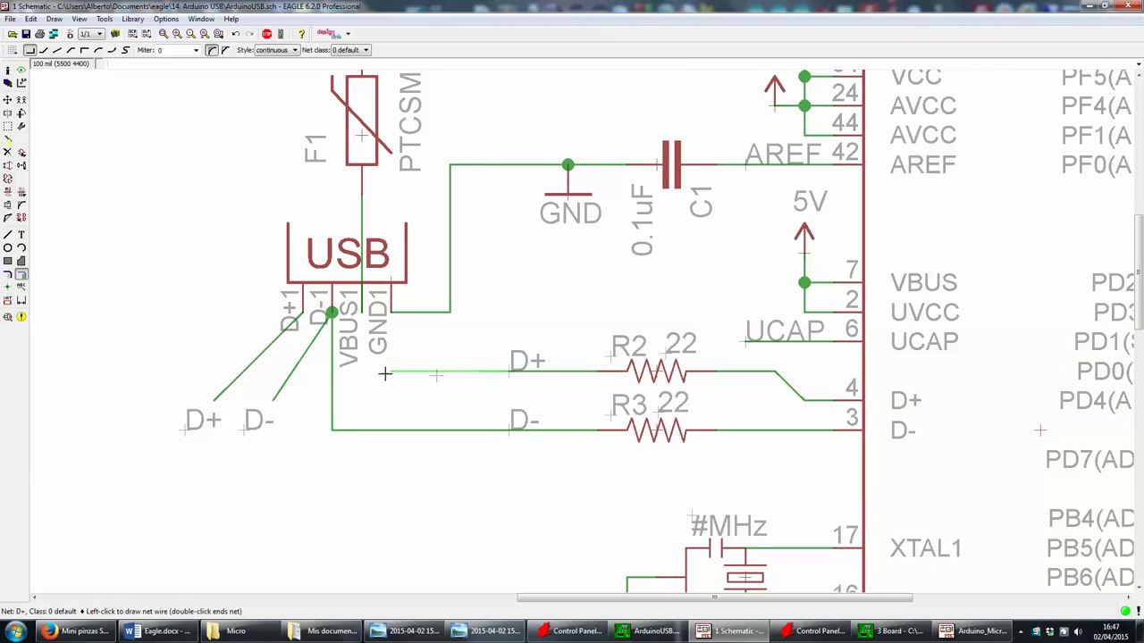
pyautogui.click(304, 314)
# Delete the old diagonal D+ and D- wires and their labels left of the USB connector
pyautogui.click(8, 152)
pyautogui.click(235, 380)
pyautogui.click(270, 390)
pyautogui.click(249, 427)
pyautogui.click(187, 424)
pyautogui.scroll(-2, 316, 462)
pyautogui.scroll(-3, 286, 362)
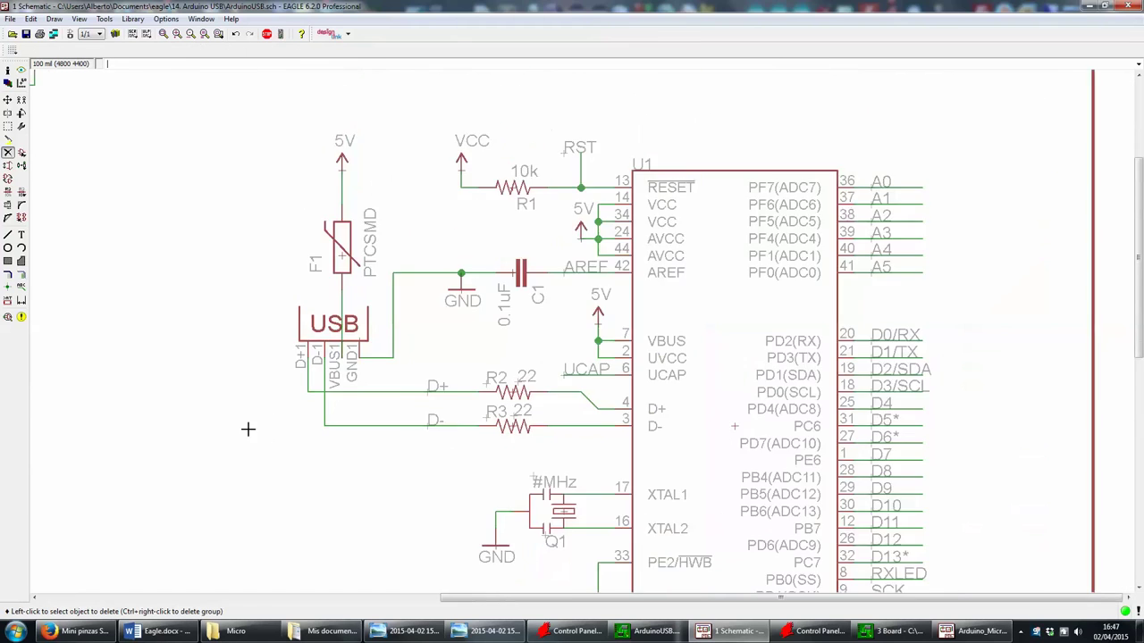
pyautogui.scroll(3, 390, 258)
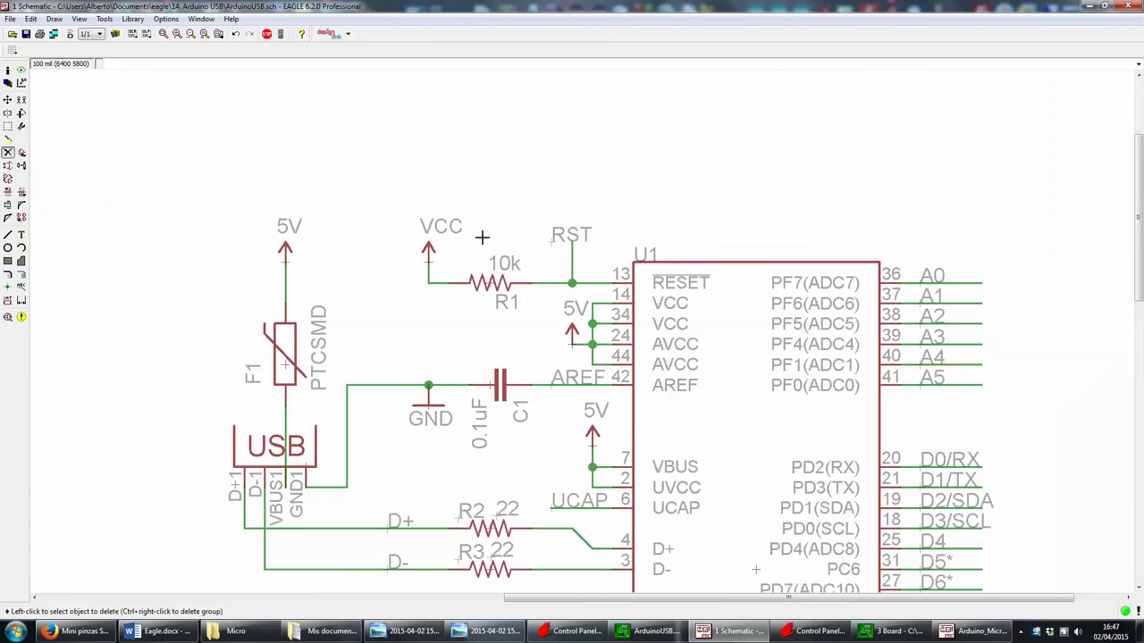
pyautogui.scroll(-3, 630, 332)
pyautogui.scroll(3, 258, 230)
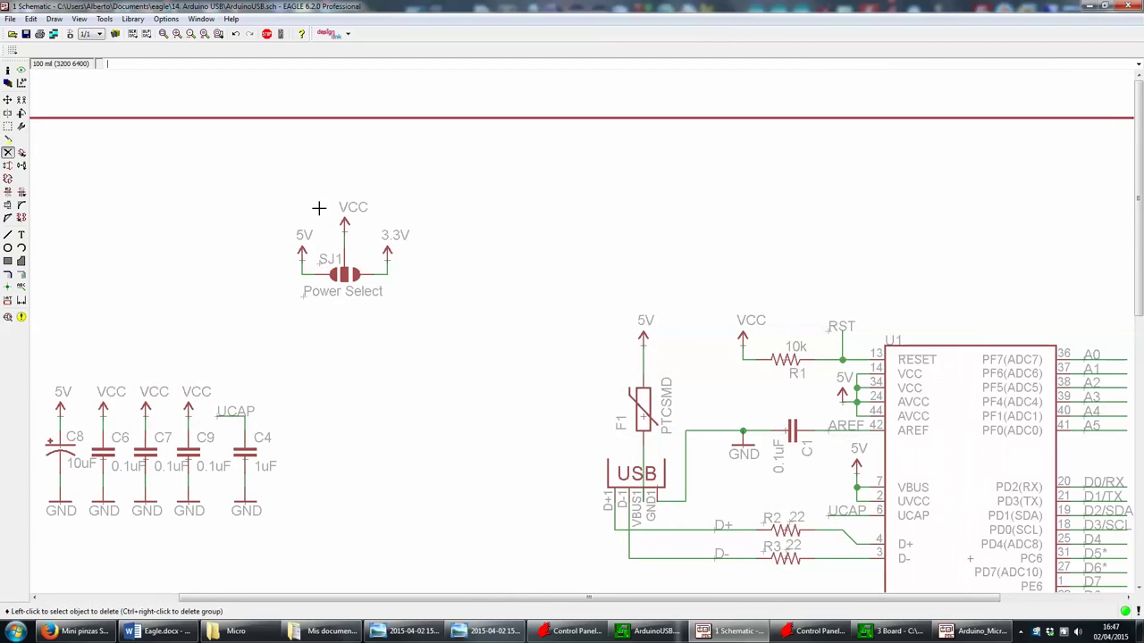
# Delete jumper SJ1 together with its VCC, 5V and 3.3V supply symbols and leftover wires
pyautogui.scroll(-3, 387, 170)
pyautogui.scroll(1, 395, 245)
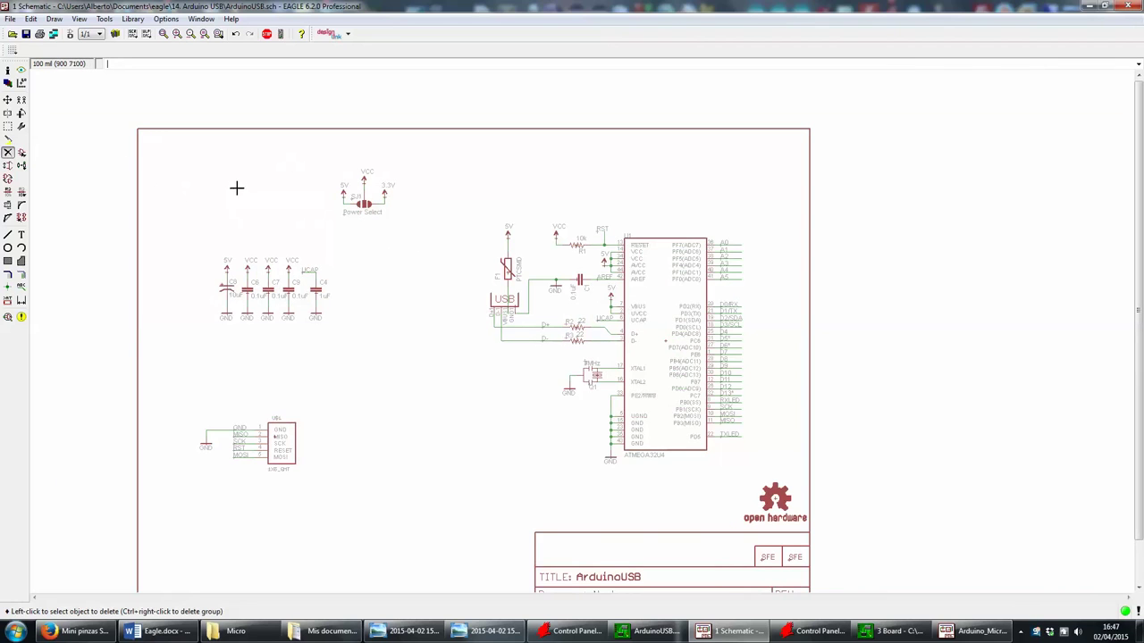
pyautogui.scroll(1, 408, 188)
pyautogui.scroll(3, 385, 176)
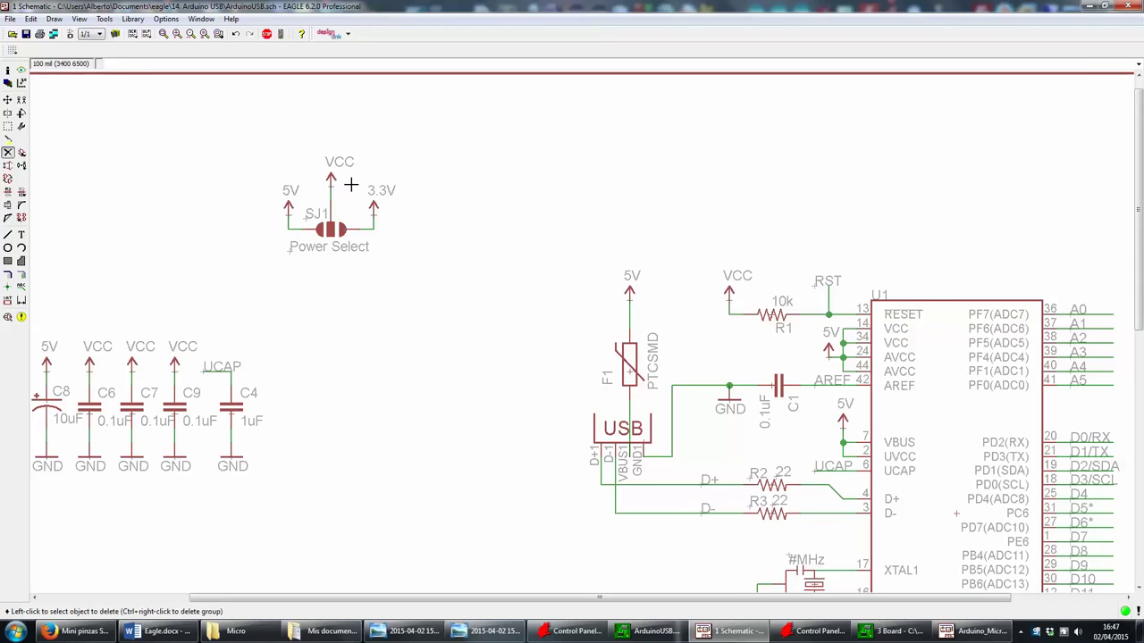
pyautogui.click(330, 229)
pyautogui.click(331, 184)
pyautogui.click(289, 207)
pyautogui.click(294, 224)
pyautogui.click(372, 209)
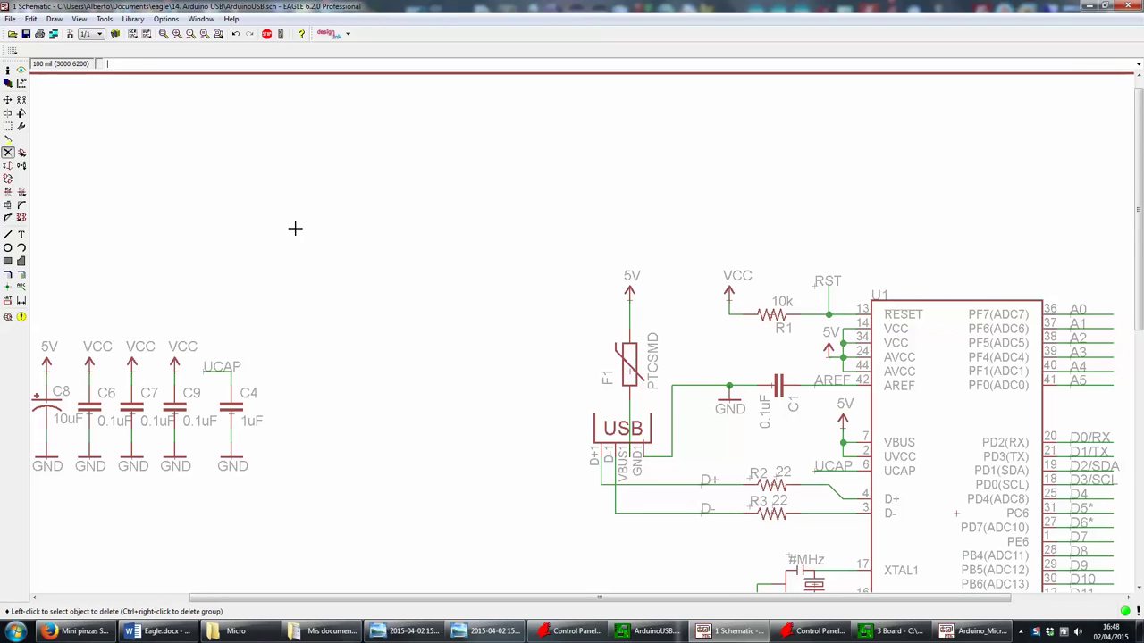
pyautogui.scroll(-2, 434, 234)
pyautogui.scroll(-1, 545, 141)
# Check which net the VCC symbol above the capacitors belongs to
pyautogui.click(21, 70)
pyautogui.click(500, 228)
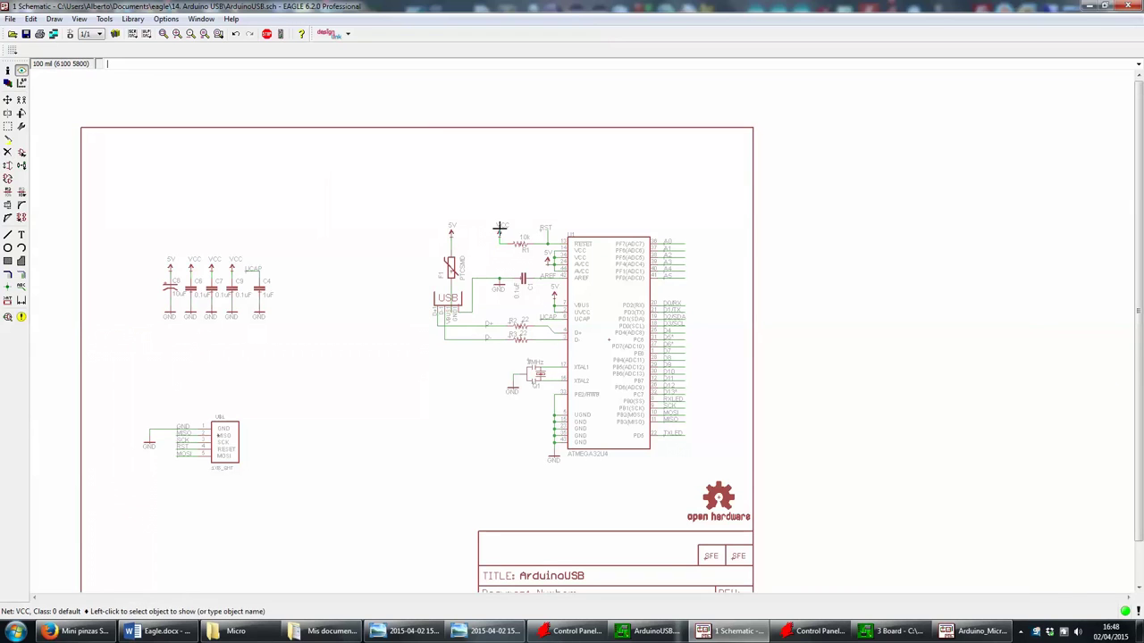
pyautogui.scroll(1, 190, 286)
pyautogui.scroll(-2, 189, 268)
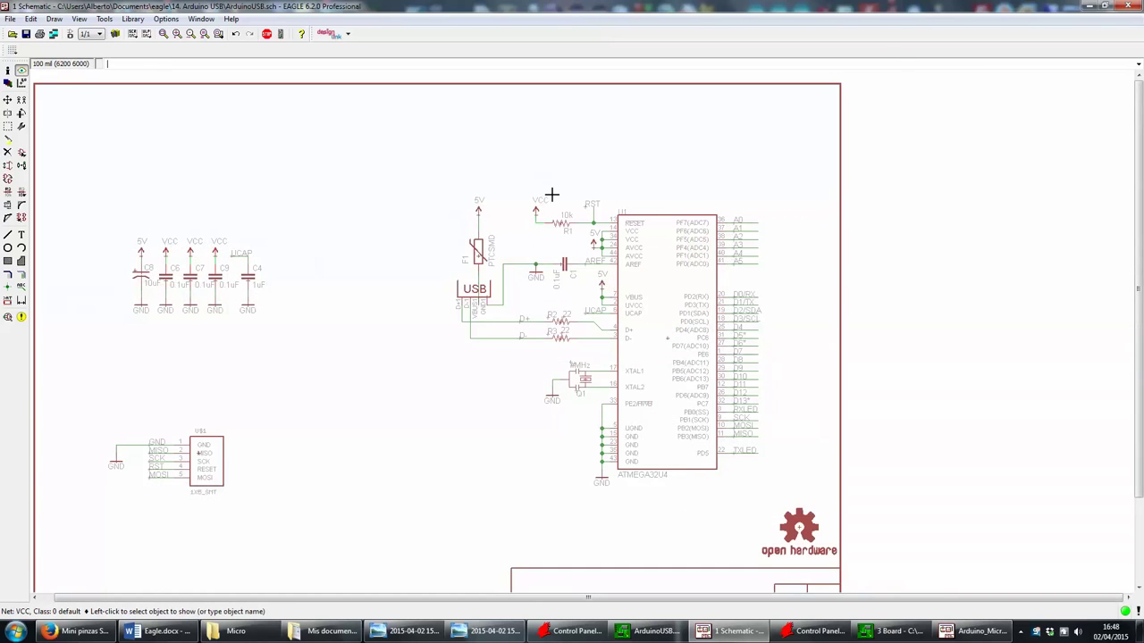
pyautogui.scroll(2, 460, 219)
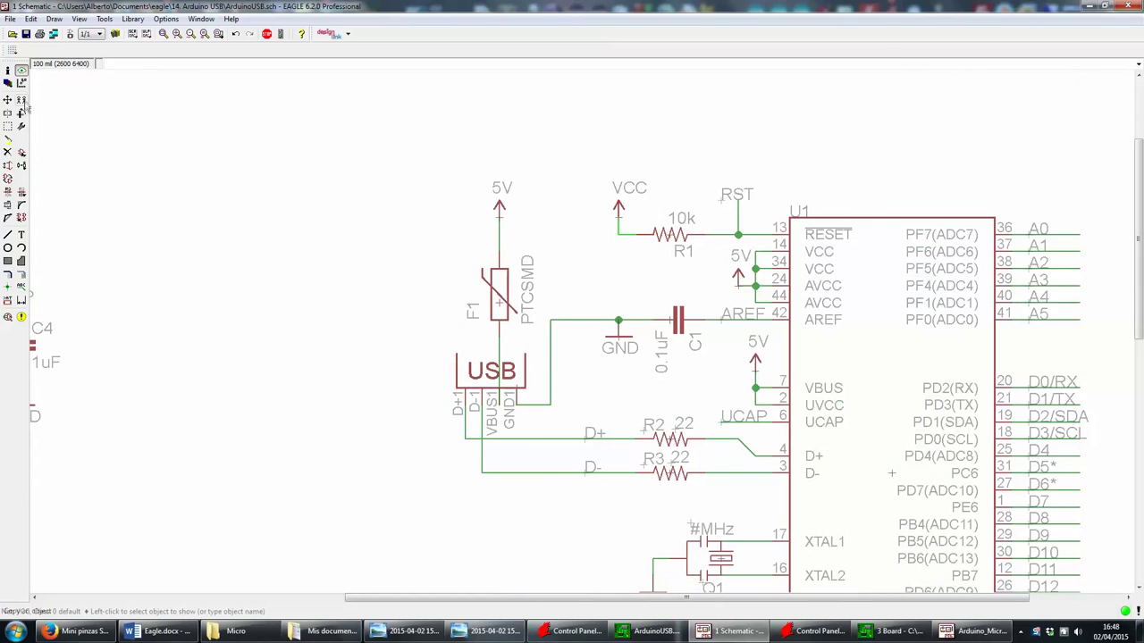
# Copy the 5V supply symbol three times above the decoupling capacitors
pyautogui.click(22, 99)
pyautogui.scroll(1, 541, 232)
pyautogui.click(496, 204)
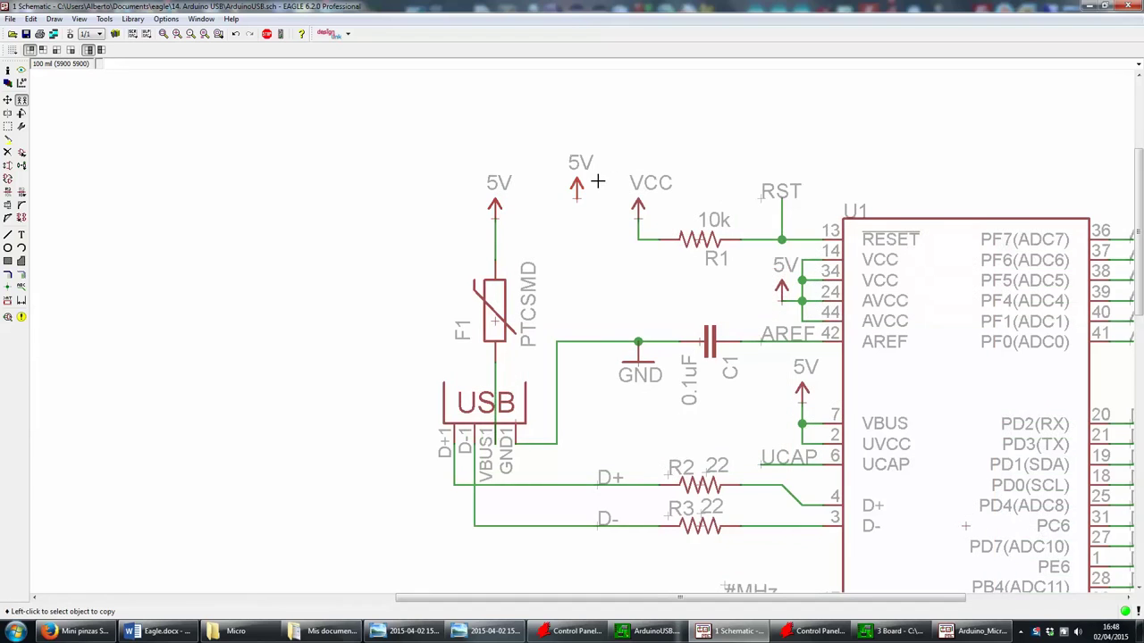
pyautogui.scroll(-1, 379, 173)
pyautogui.scroll(2, 515, 218)
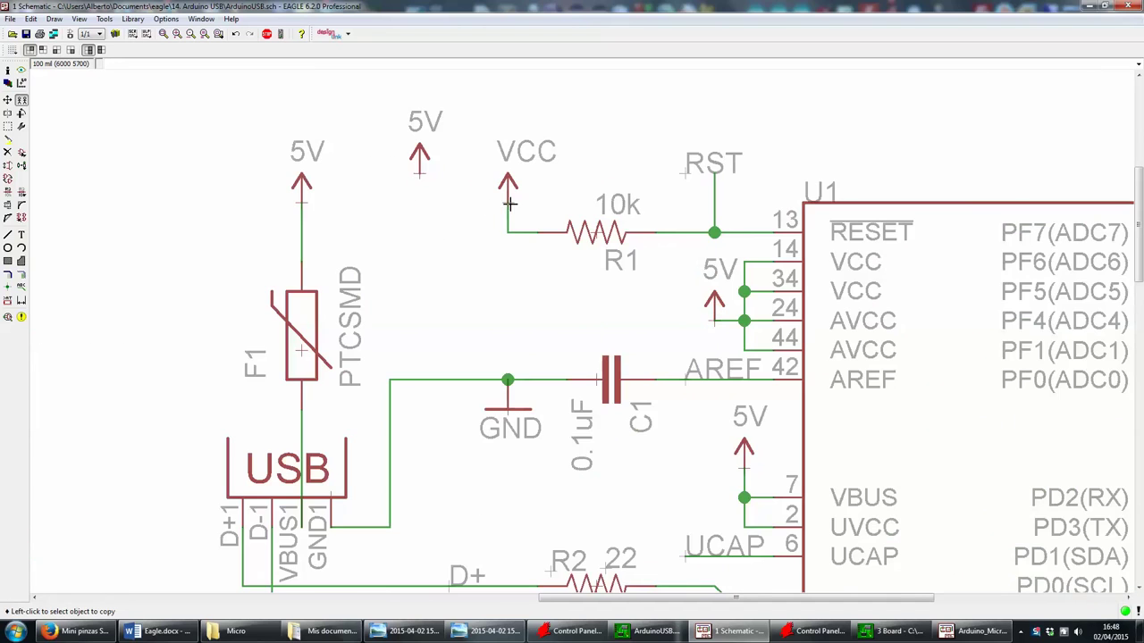
pyautogui.click(509, 203)
pyautogui.scroll(-3, 508, 204)
pyautogui.scroll(2, 370, 187)
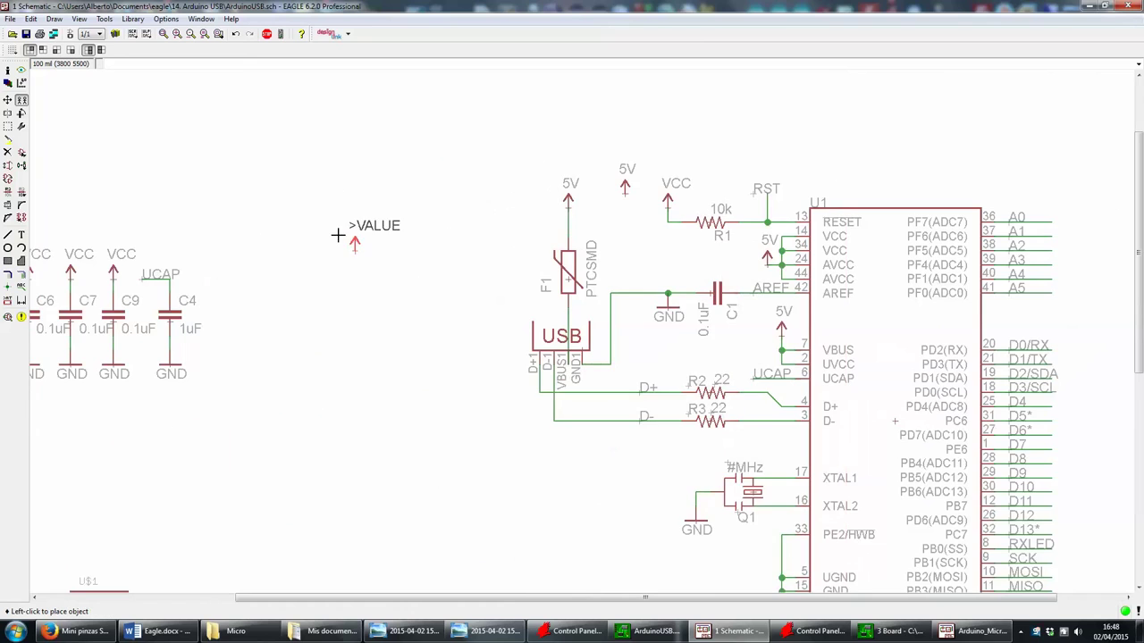
pyautogui.scroll(-2, 214, 224)
pyautogui.scroll(1, 173, 229)
pyautogui.click(177, 224)
pyautogui.click(213, 234)
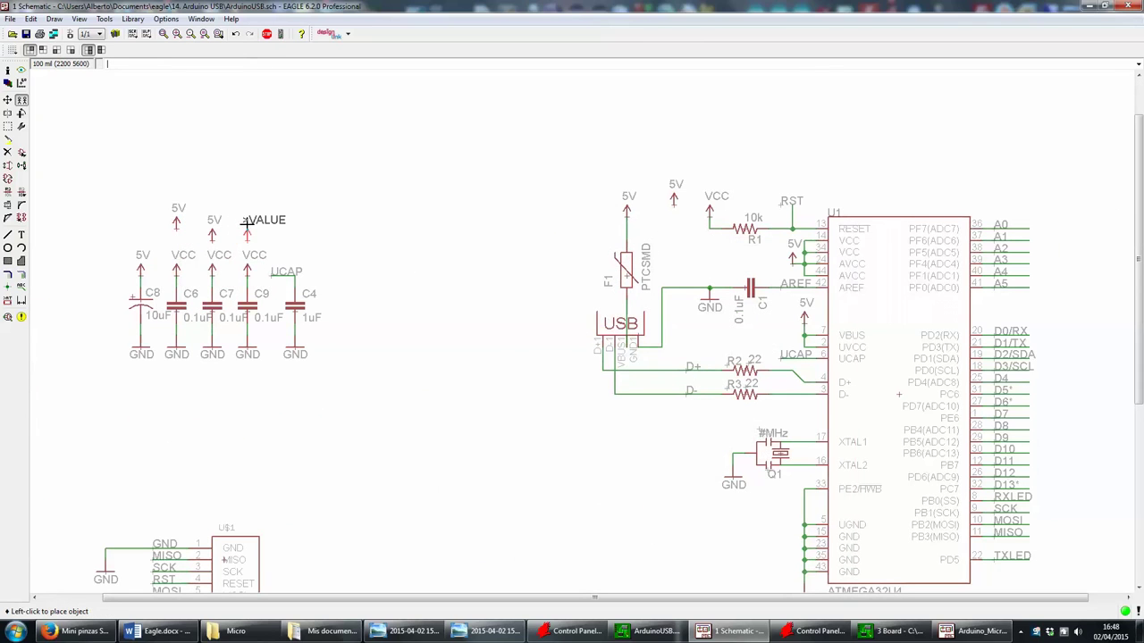
pyautogui.click(254, 214)
# Delete the VCC symbols above C7, C9 and R1, then pick up the top-left 5V symbol
pyautogui.click(8, 152)
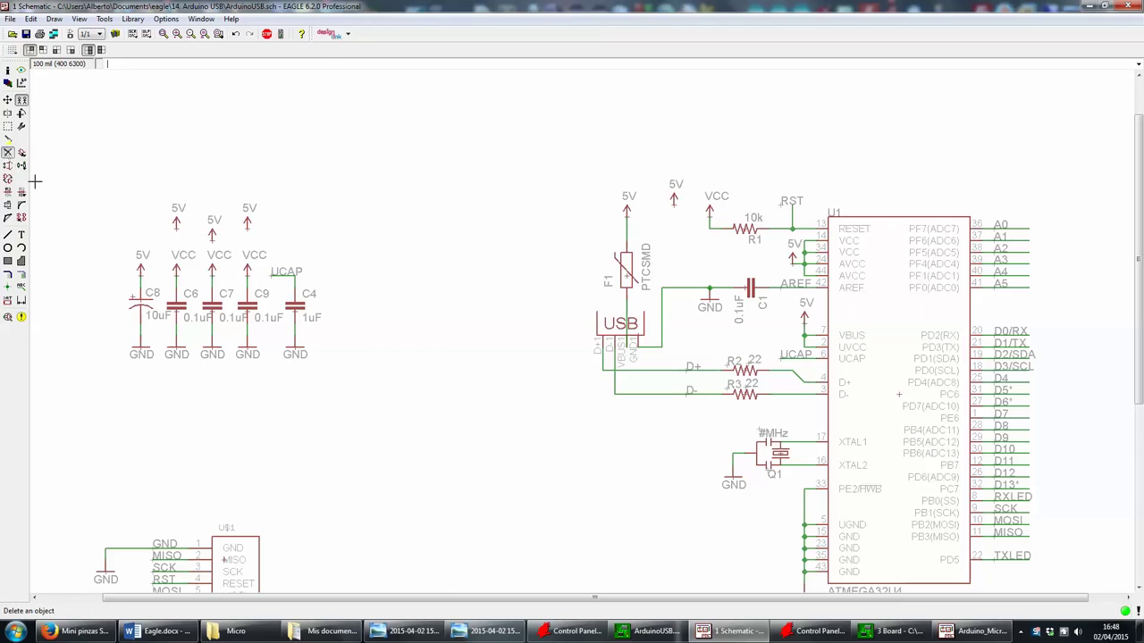
pyautogui.scroll(3, 176, 280)
pyautogui.click(238, 256)
pyautogui.click(300, 257)
pyautogui.scroll(-3, 730, 212)
pyautogui.scroll(3, 885, 174)
pyautogui.click(885, 175)
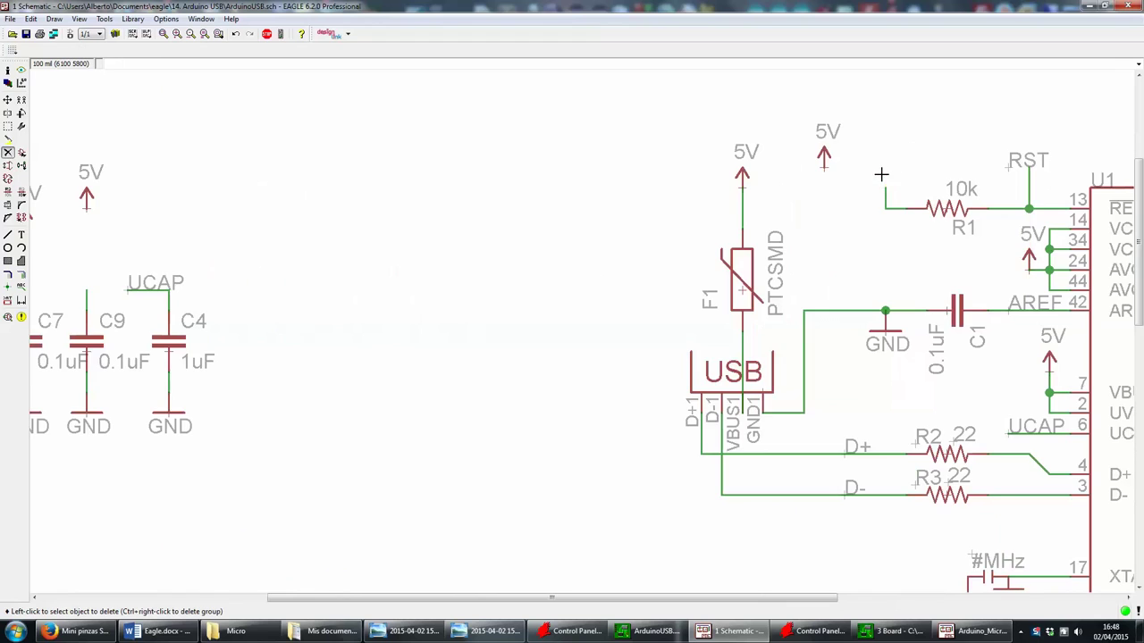
pyautogui.scroll(-2, 723, 190)
pyautogui.click(7, 99)
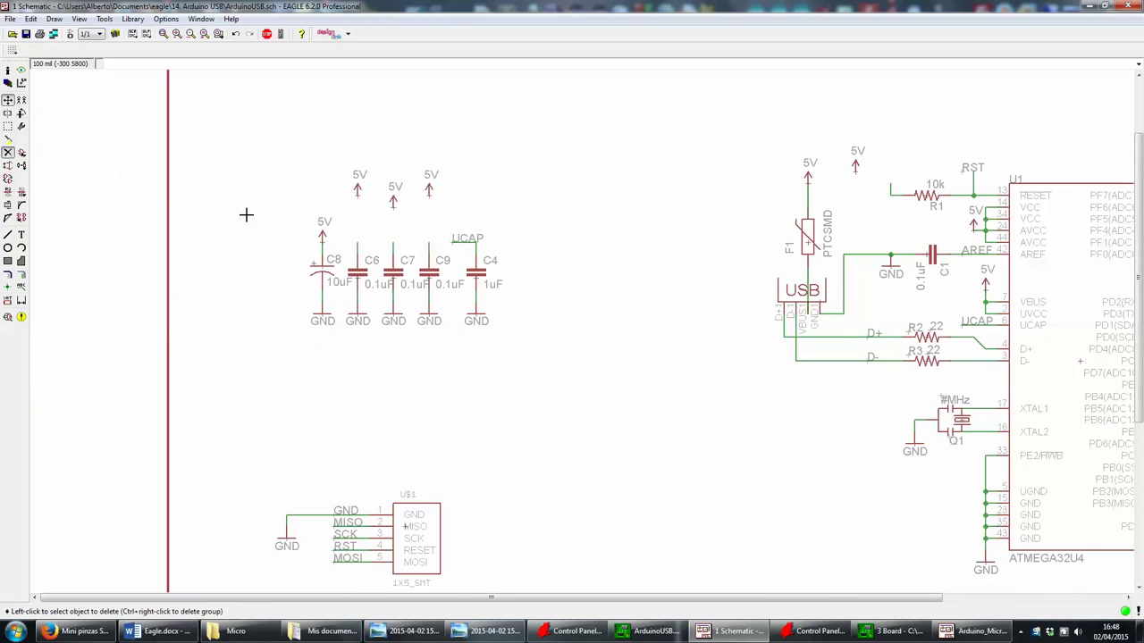
pyautogui.scroll(2, 245, 212)
pyautogui.click(411, 170)
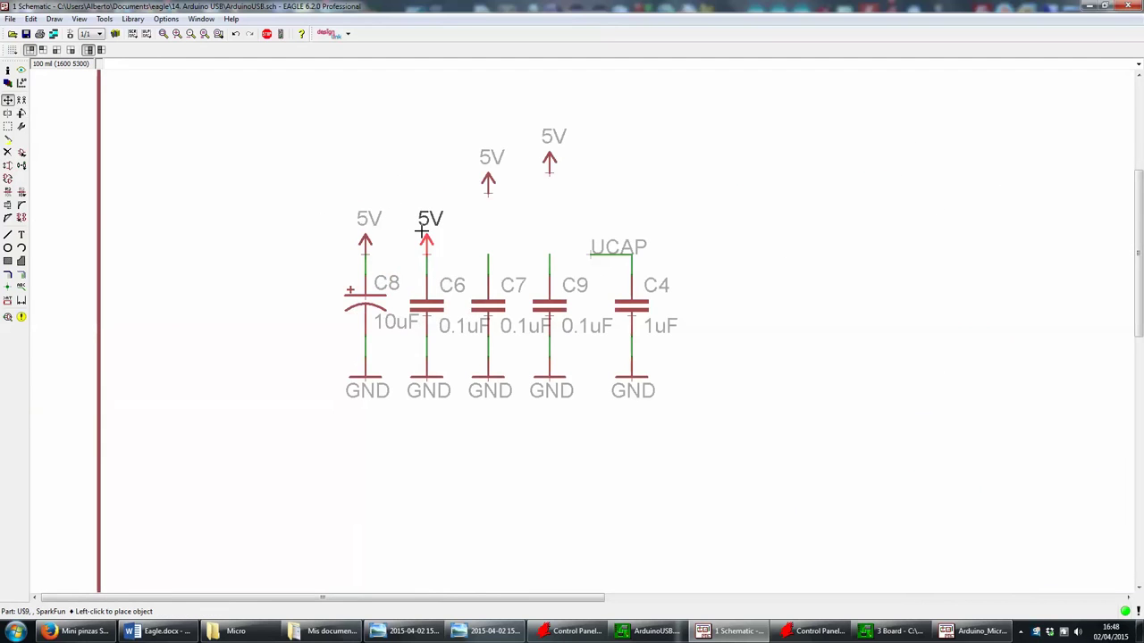
# Drop the 5V symbol above C6 and raise C8's 5V symbol a little higher
pyautogui.click(420, 154)
pyautogui.scroll(-1, 184, 205)
pyautogui.scroll(2, 235, 194)
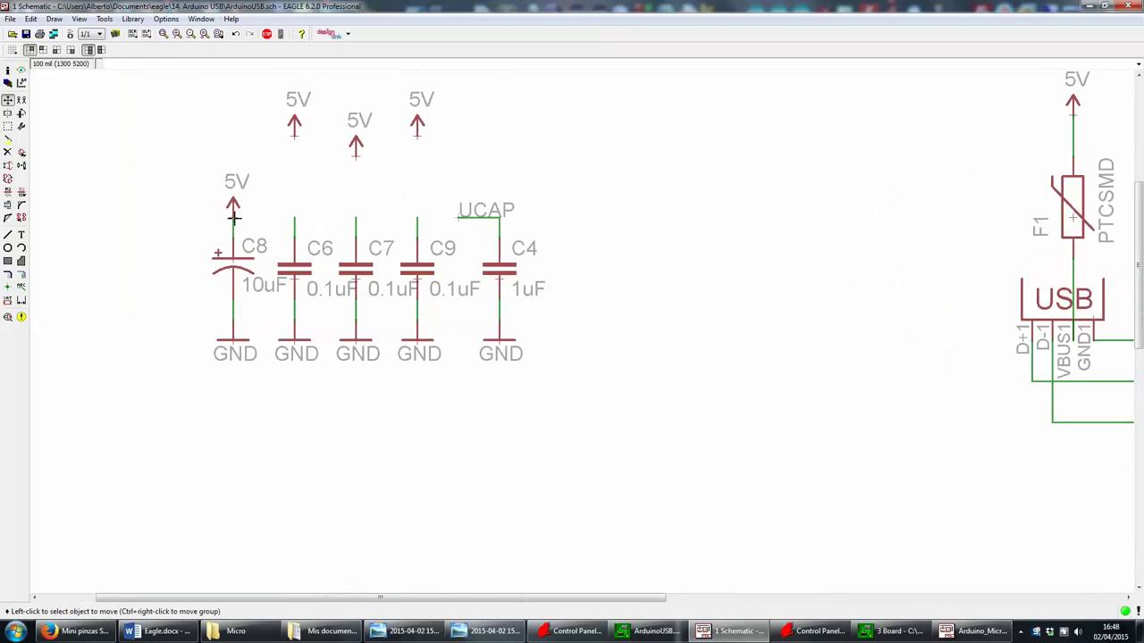
pyautogui.click(223, 184)
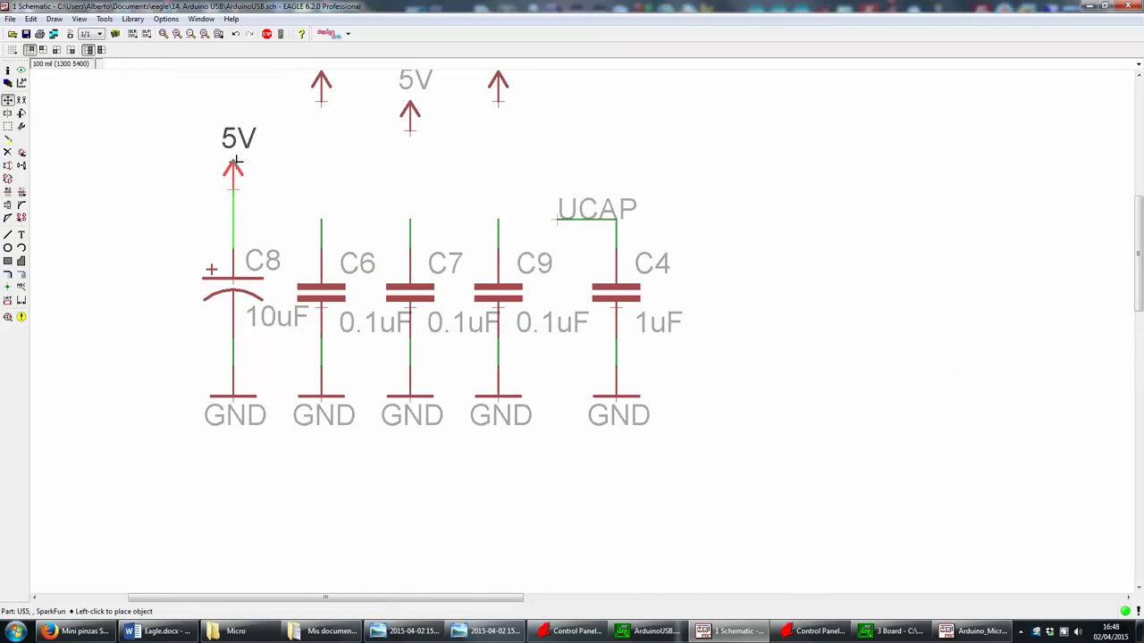
pyautogui.click(236, 117)
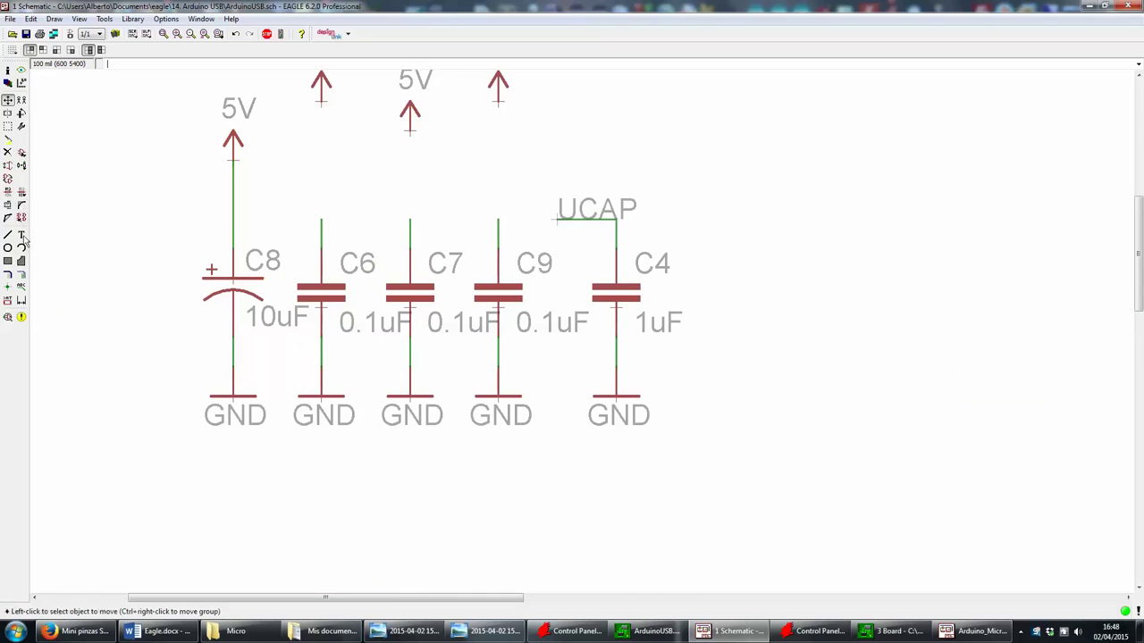
# Wire the tops of C9, C7 and C6 to C8's 5V line, accepting the connect and merge prompts
pyautogui.click(21, 274)
pyautogui.click(498, 218)
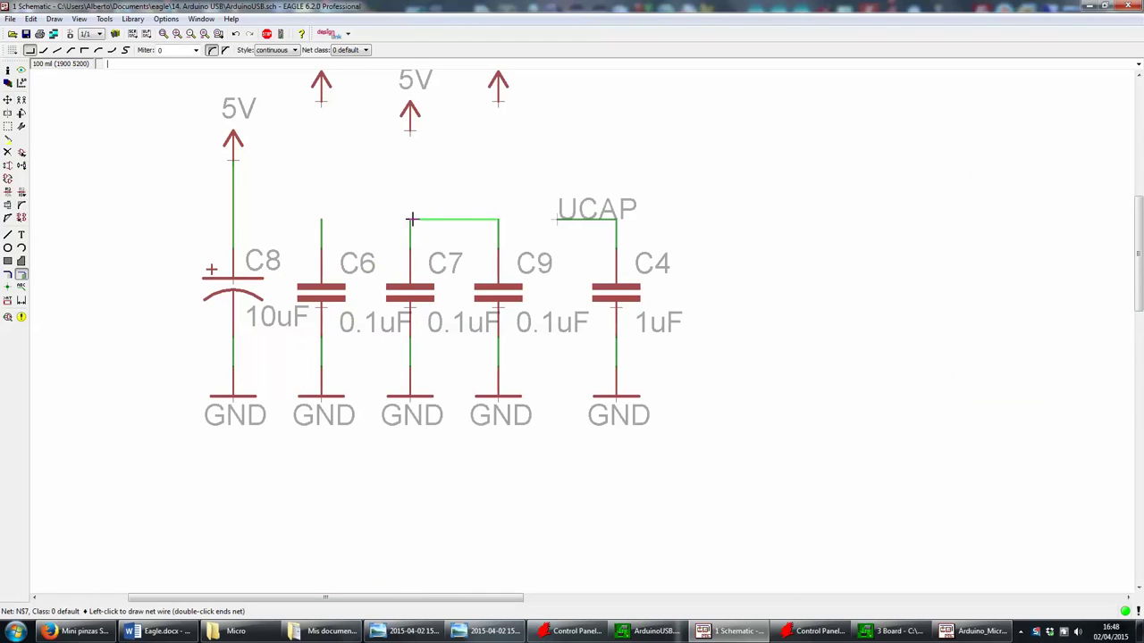
pyautogui.click(411, 219)
pyautogui.click(418, 303)
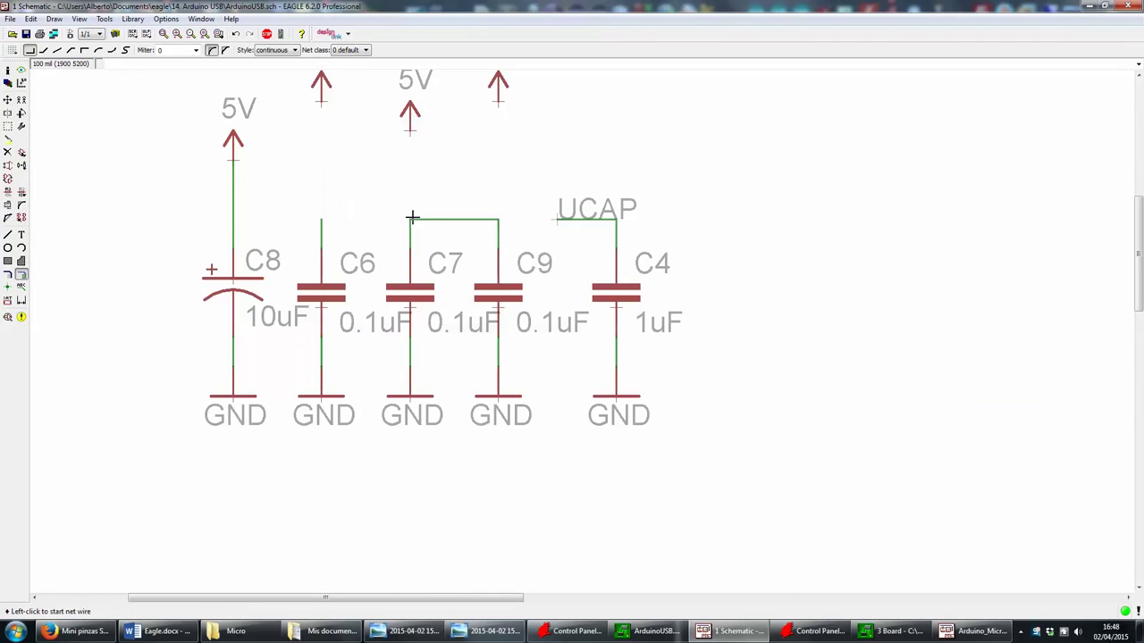
pyautogui.click(321, 218)
pyautogui.click(329, 304)
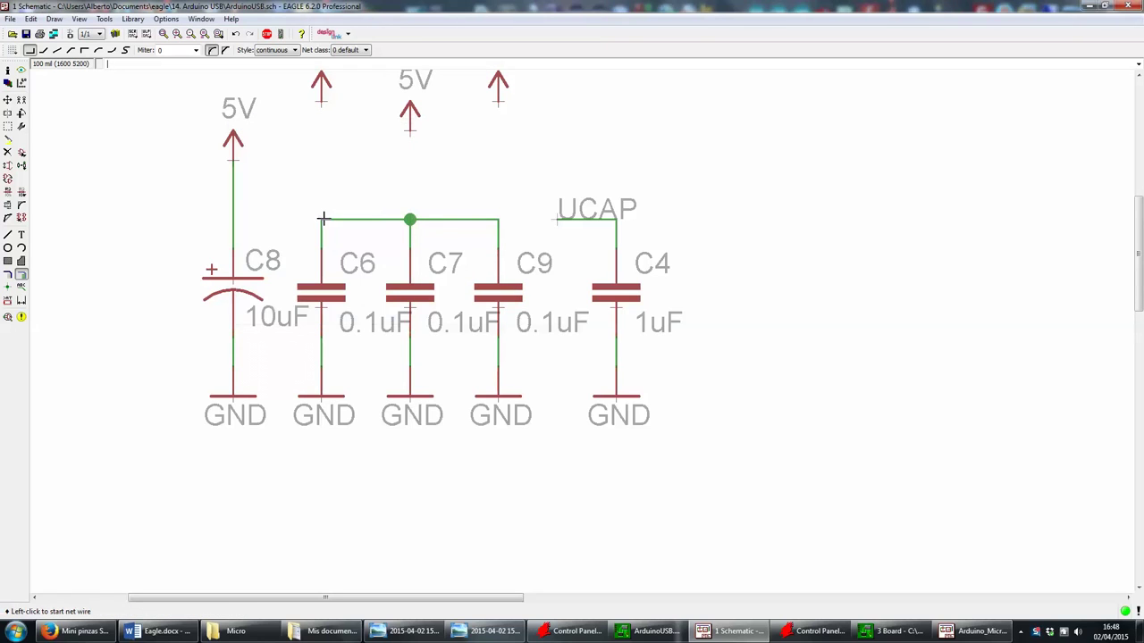
pyautogui.click(232, 218)
pyautogui.click(335, 245)
# Delete the three redundant 5V symbols above the capacitors
pyautogui.click(7, 152)
pyautogui.scroll(-2, 309, 206)
pyautogui.click(309, 206)
pyautogui.click(361, 204)
pyautogui.click(389, 201)
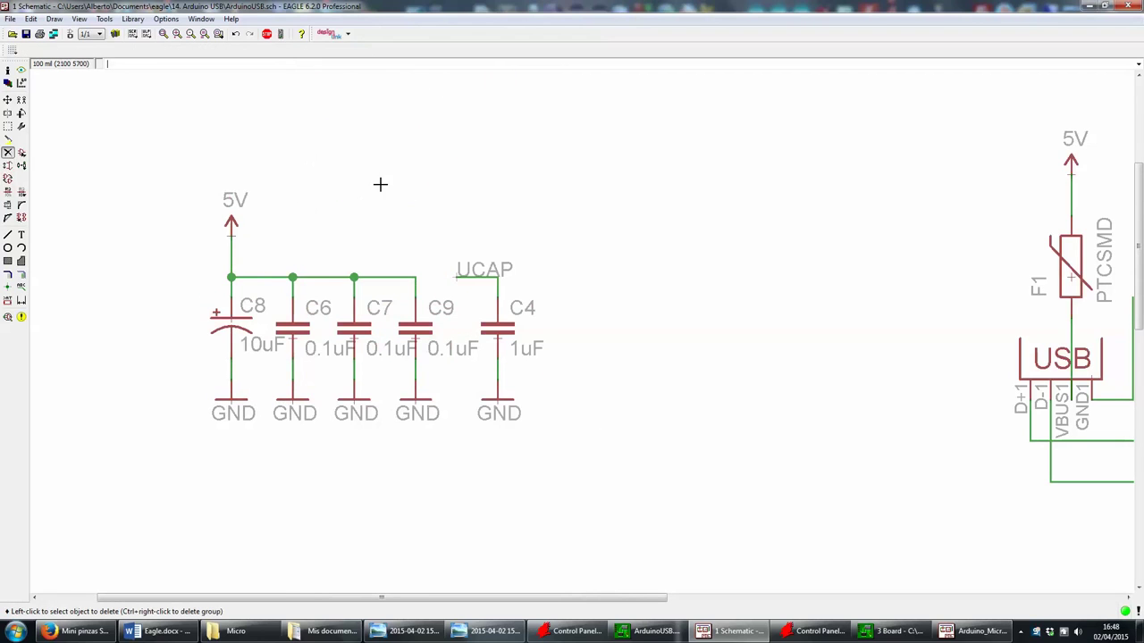
pyautogui.scroll(-1, 219, 239)
pyautogui.scroll(2, 468, 316)
pyautogui.scroll(-2, 206, 268)
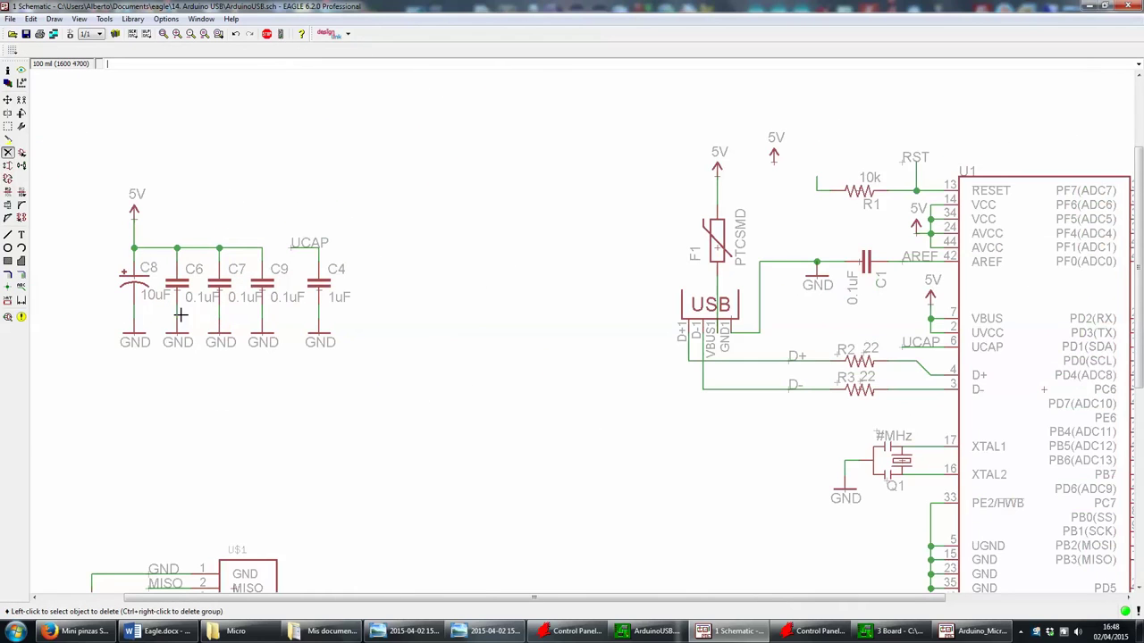
# Move the GND symbols of C8, C6, C7, C9 and C4 down to a lower row
pyautogui.scroll(-1, 294, 358)
pyautogui.scroll(3, 153, 358)
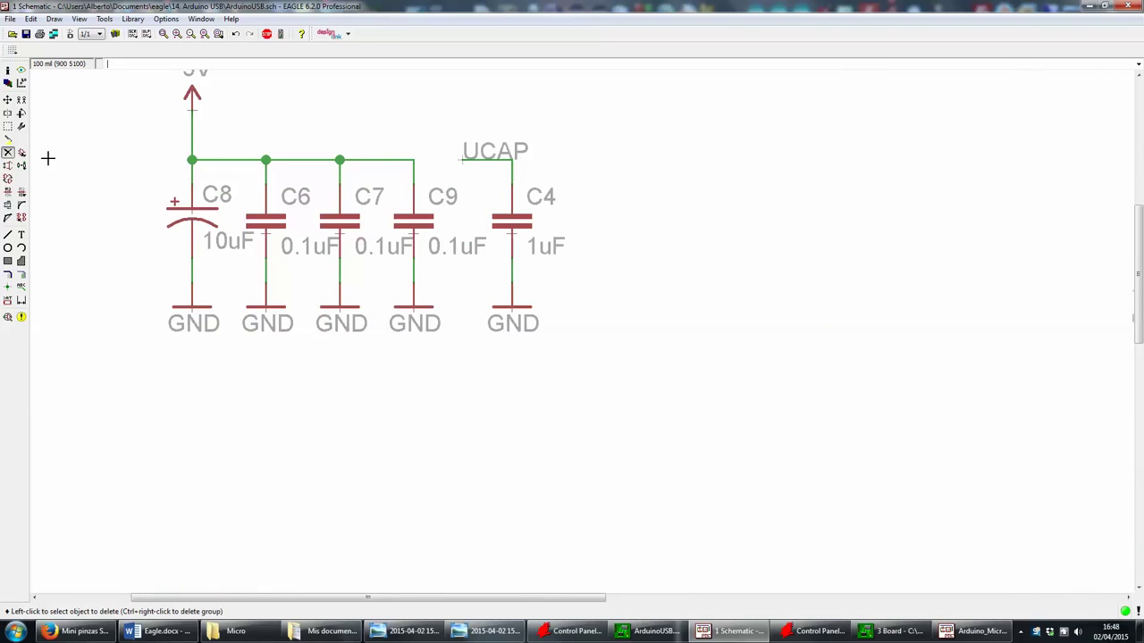
pyautogui.click(8, 99)
pyautogui.click(193, 313)
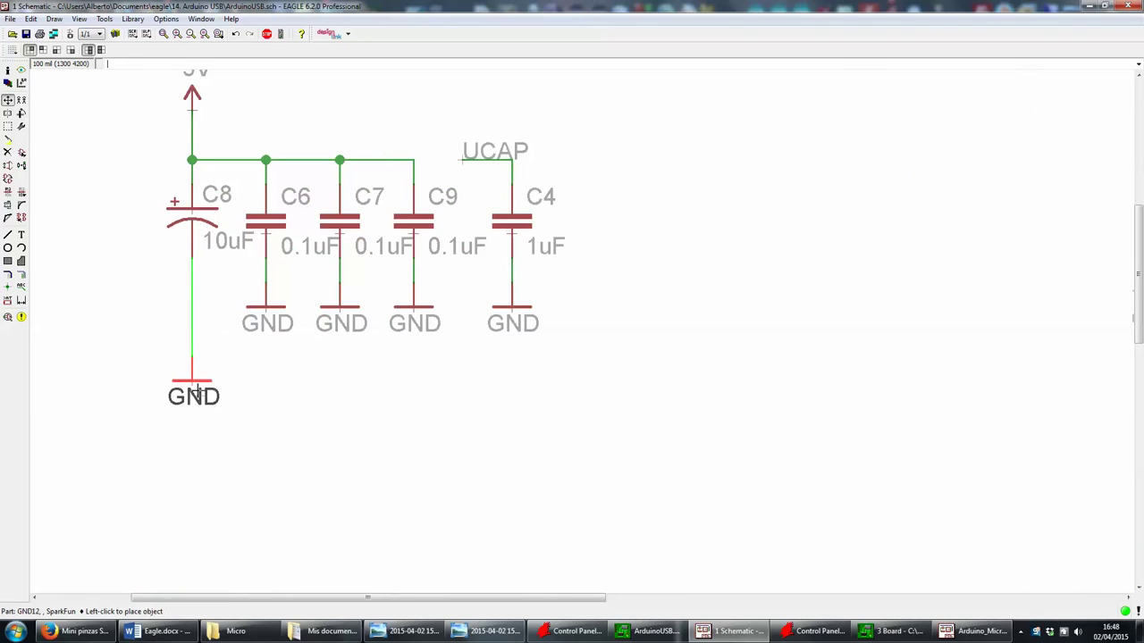
pyautogui.click(195, 375)
pyautogui.click(265, 315)
pyautogui.click(263, 353)
pyautogui.click(339, 310)
pyautogui.click(339, 356)
pyautogui.click(399, 329)
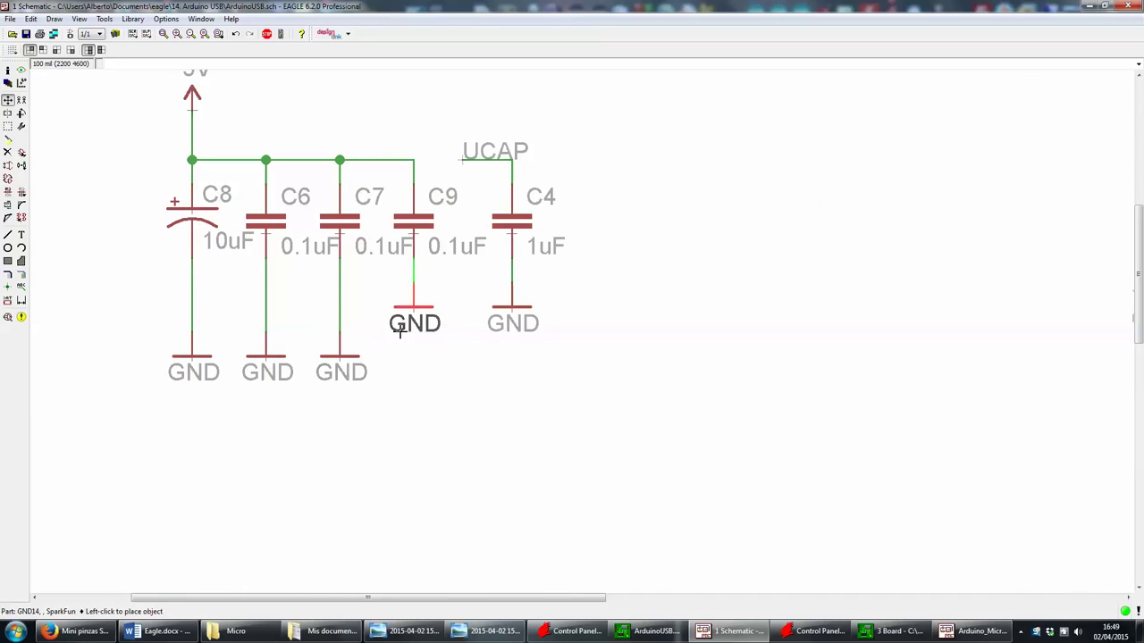
pyautogui.click(401, 375)
pyautogui.click(498, 323)
pyautogui.click(499, 348)
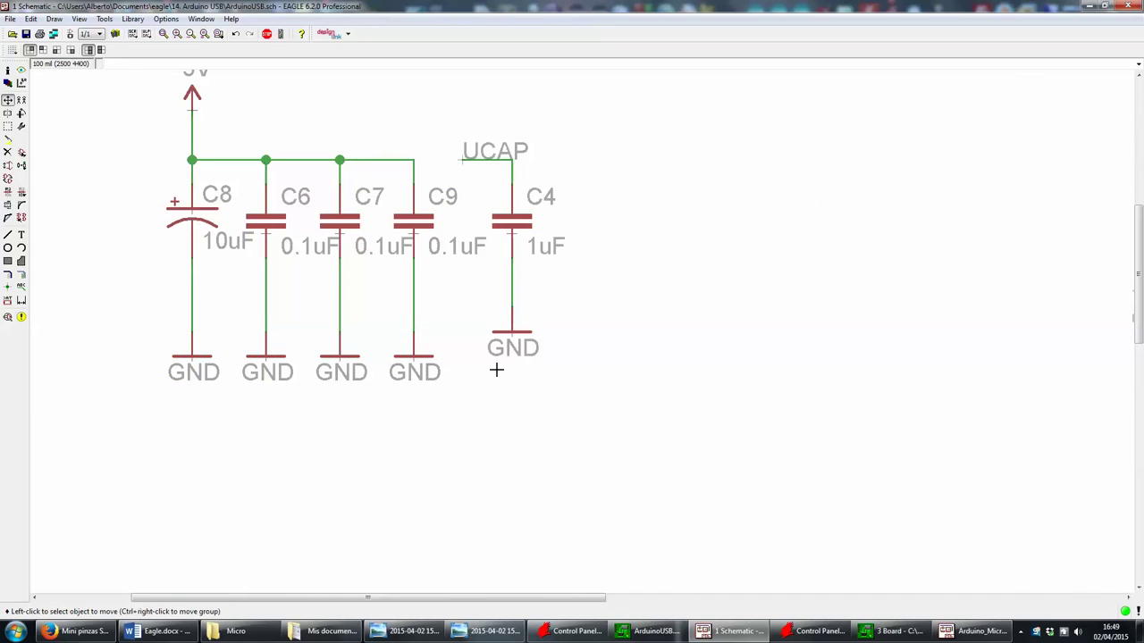
pyautogui.click(516, 357)
pyautogui.click(514, 382)
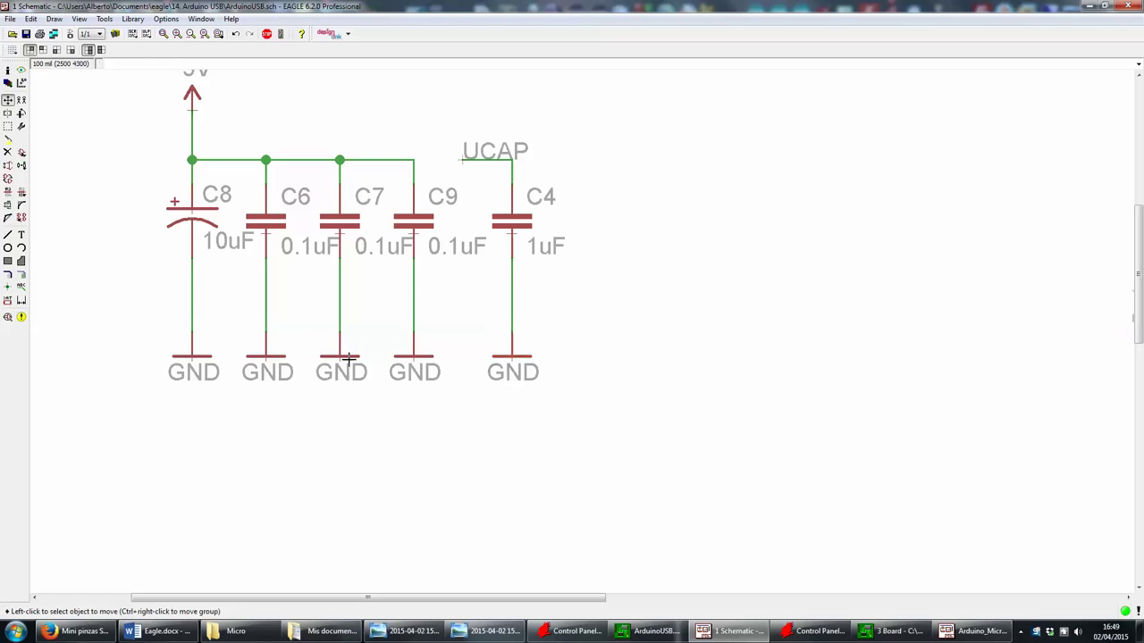
# Draw one ground wire linking the lower leads of C8, C6, C7, C9 and C4
pyautogui.click(21, 275)
pyautogui.click(193, 307)
pyautogui.click(266, 306)
pyautogui.click(266, 306)
pyautogui.click(340, 306)
pyautogui.click(340, 306)
pyautogui.click(413, 307)
pyautogui.click(512, 308)
# Delete the GND symbols under C6, C7, C9 and C4, keeping only C8's
pyautogui.click(8, 152)
pyautogui.click(277, 365)
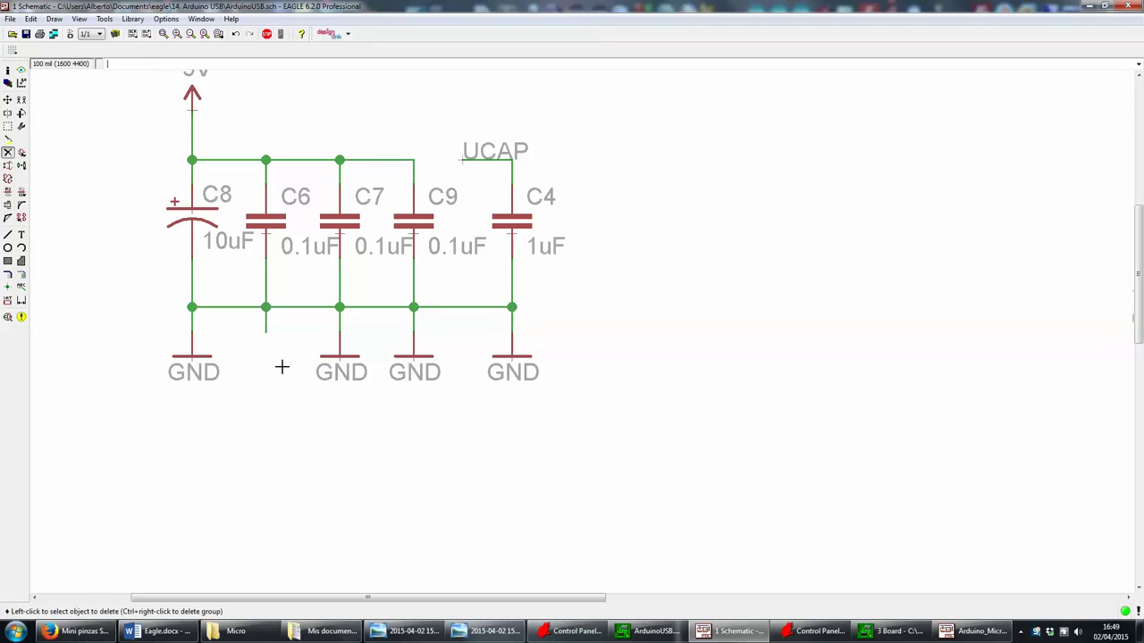
pyautogui.click(340, 365)
pyautogui.click(413, 364)
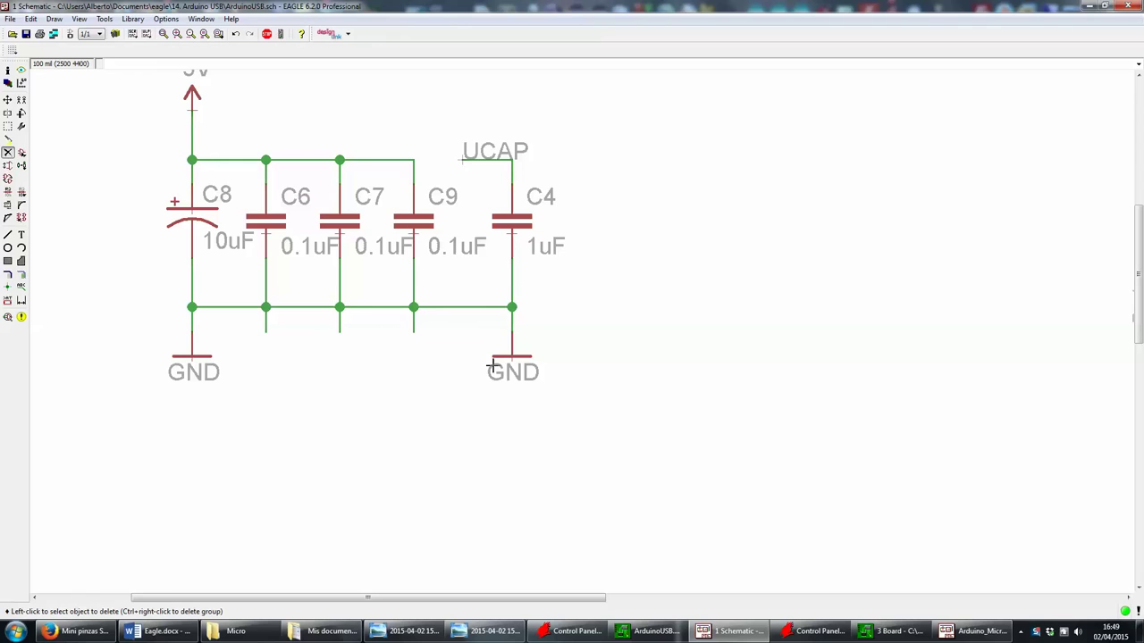
pyautogui.click(492, 365)
# Pan over to the USB connector and pick up the UCAP wire segment and label
pyautogui.moveTo(492, 366); pyautogui.dragTo(388, 450, button='middle')
pyautogui.click(7, 99)
pyautogui.click(382, 243)
pyautogui.click(398, 238)
# Route C4's UCAP wire straight up and place the UCAP label at its top
pyautogui.click(404, 137)
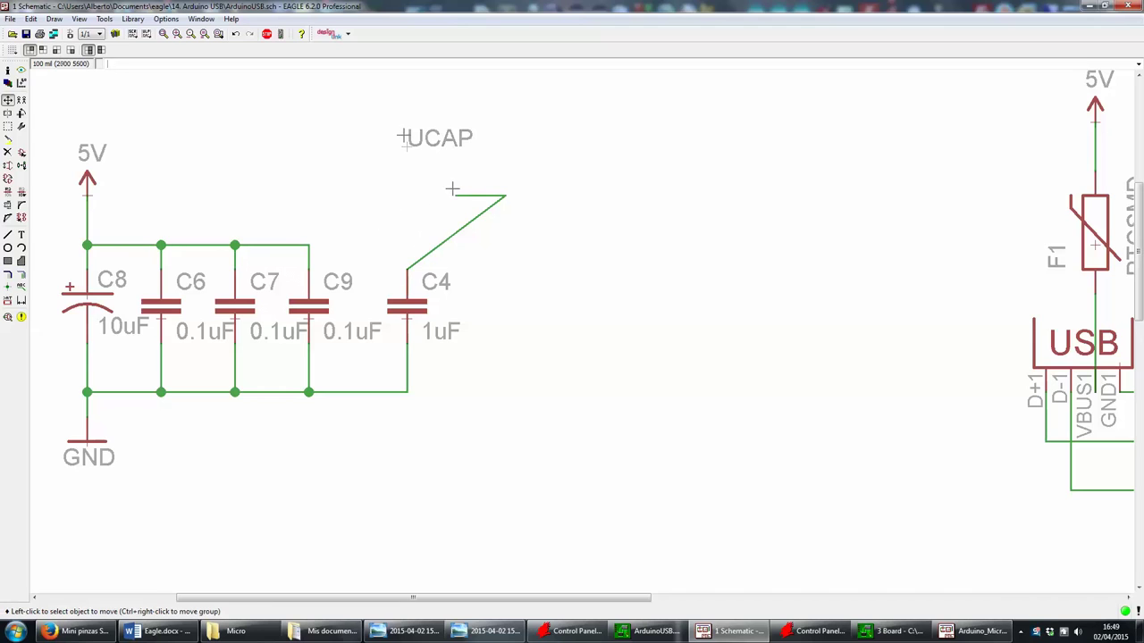
pyautogui.click(495, 204)
pyautogui.click(442, 205)
pyautogui.click(442, 208)
pyautogui.click(402, 214)
pyautogui.click(405, 145)
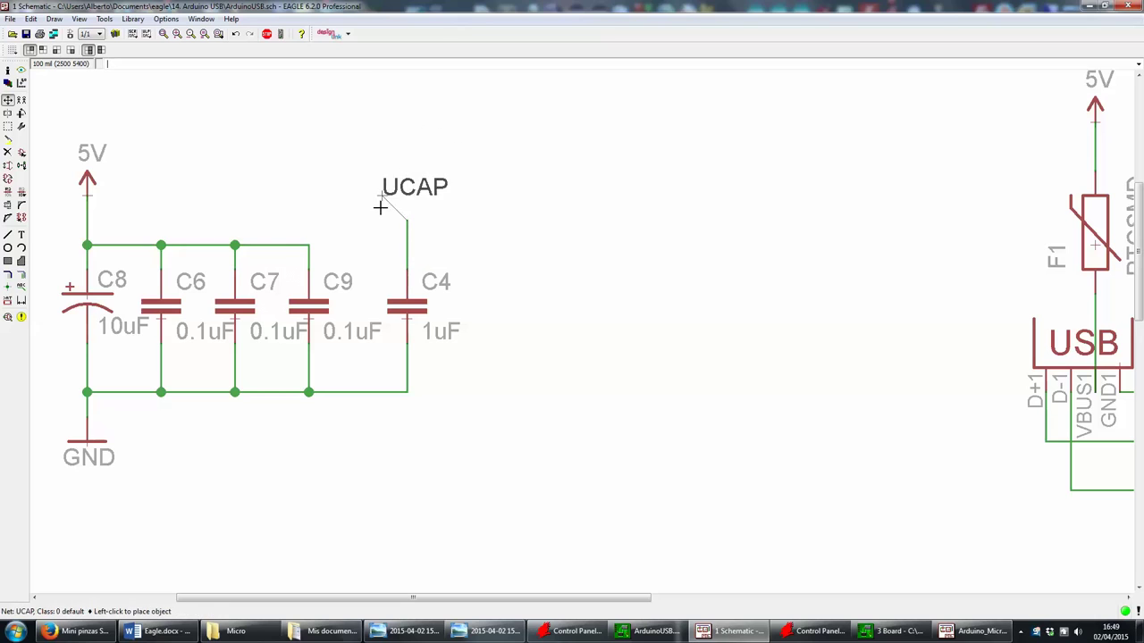
pyautogui.click(380, 218)
# Zoom out and restore the schematic window to the left half of the screen
pyautogui.scroll(-1, 544, 294)
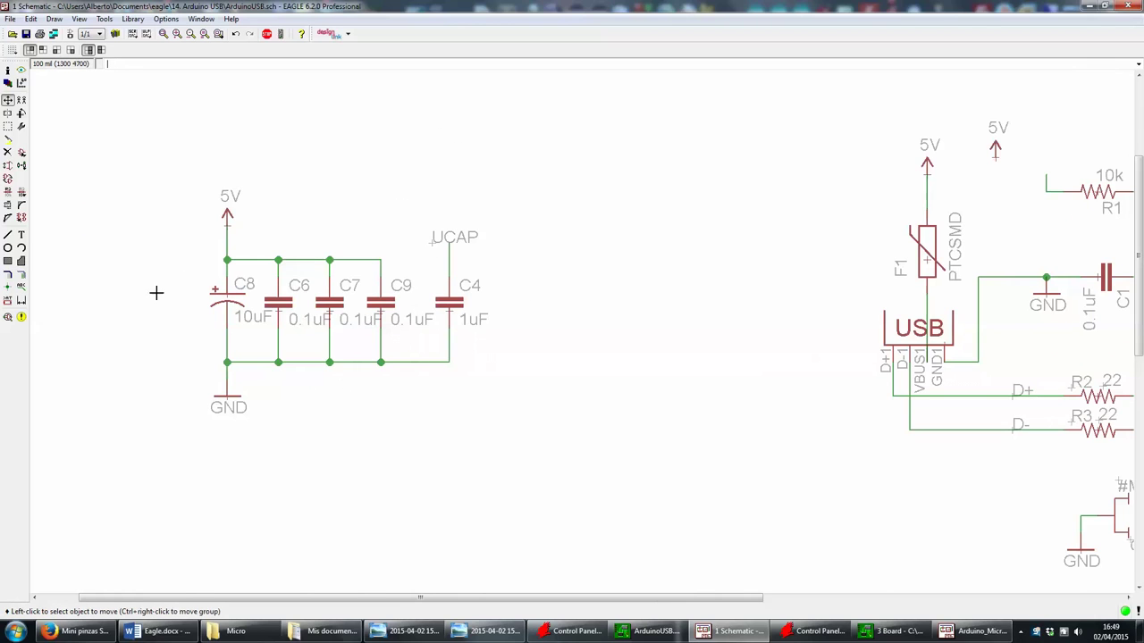
pyautogui.scroll(-3, 156, 293)
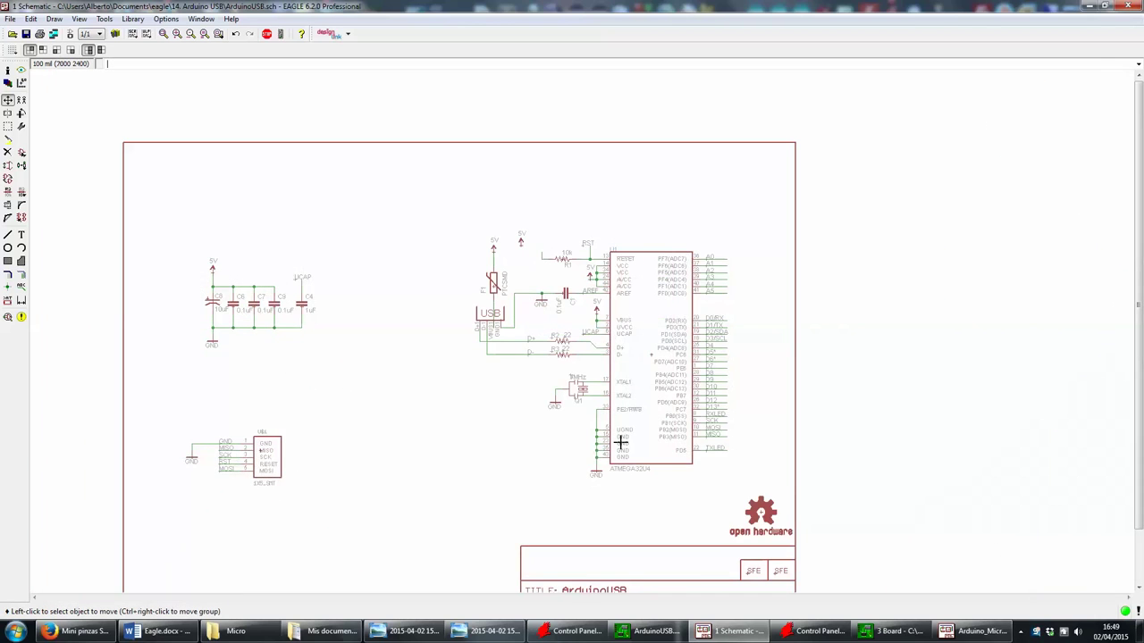
pyautogui.scroll(-1, 325, 274)
pyautogui.scroll(3, 667, 332)
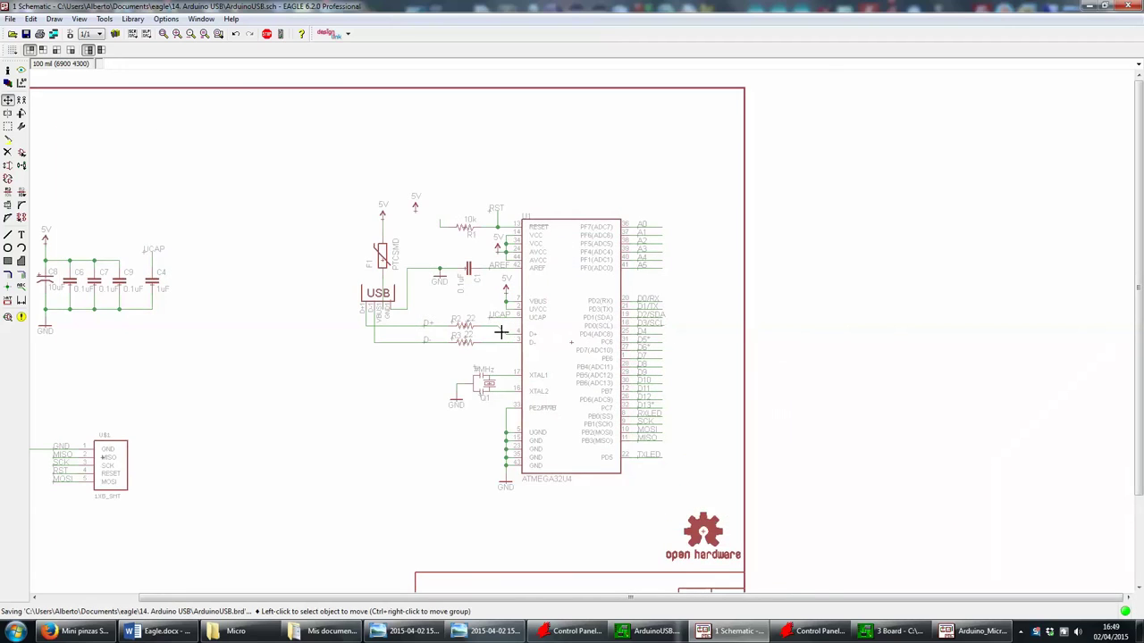
pyautogui.scroll(1, 556, 369)
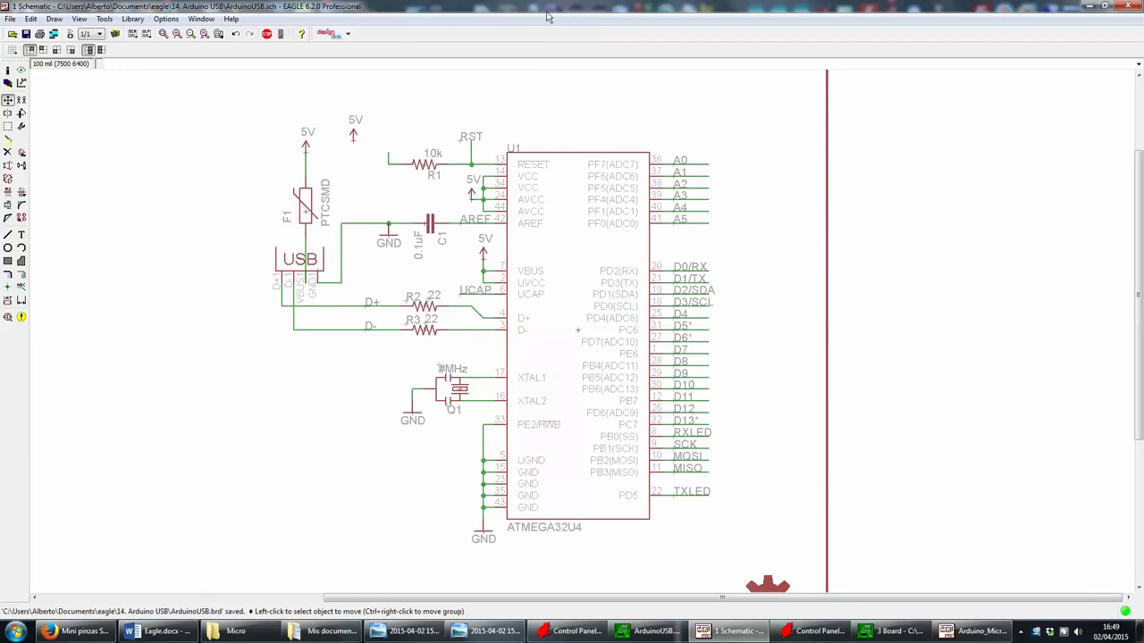
pyautogui.doubleClick(547, 16)
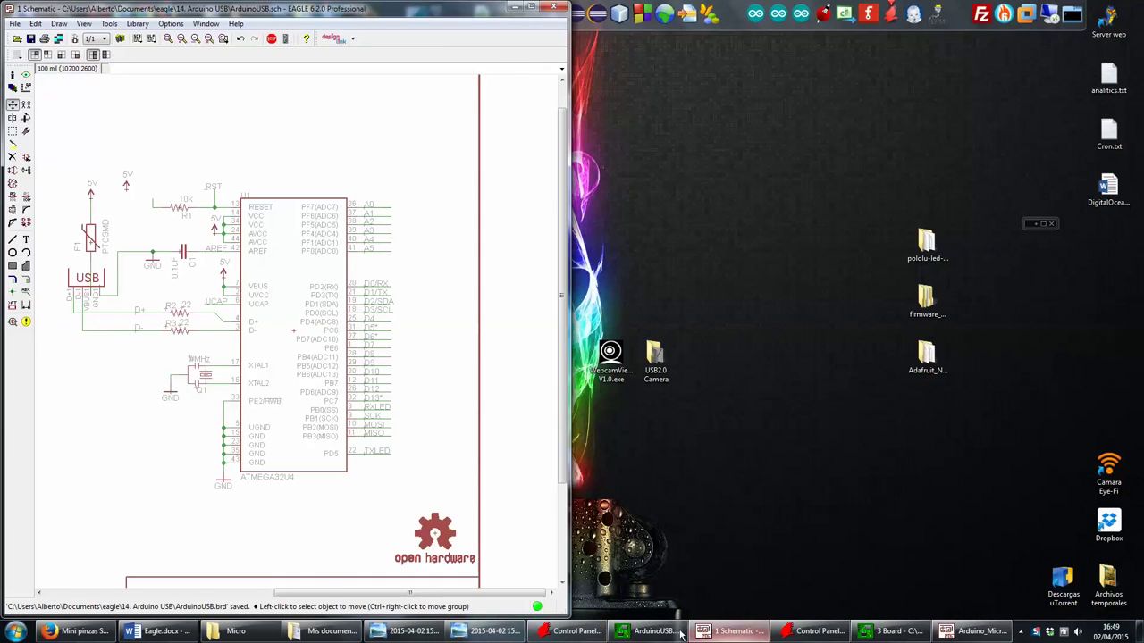
# In the board layout, delete the sparkfun.com text logo after dismissing the backannotation error
pyautogui.click(670, 631)
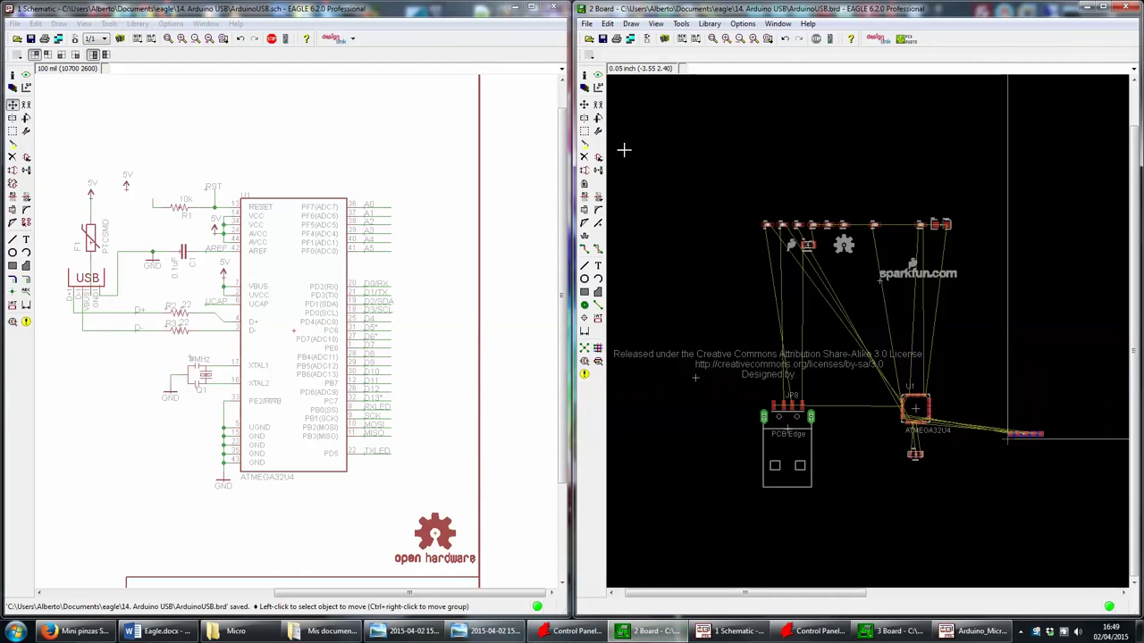
pyautogui.click(584, 156)
pyautogui.scroll(1, 664, 339)
pyautogui.scroll(1, 683, 332)
pyautogui.scroll(-3, 684, 335)
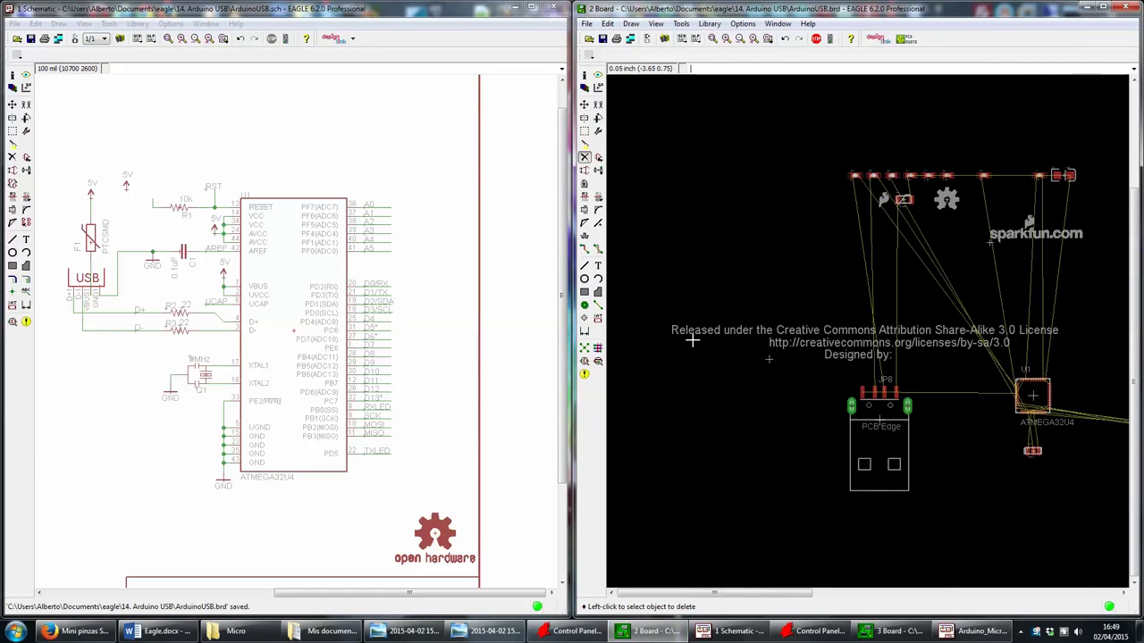
pyautogui.click(583, 88)
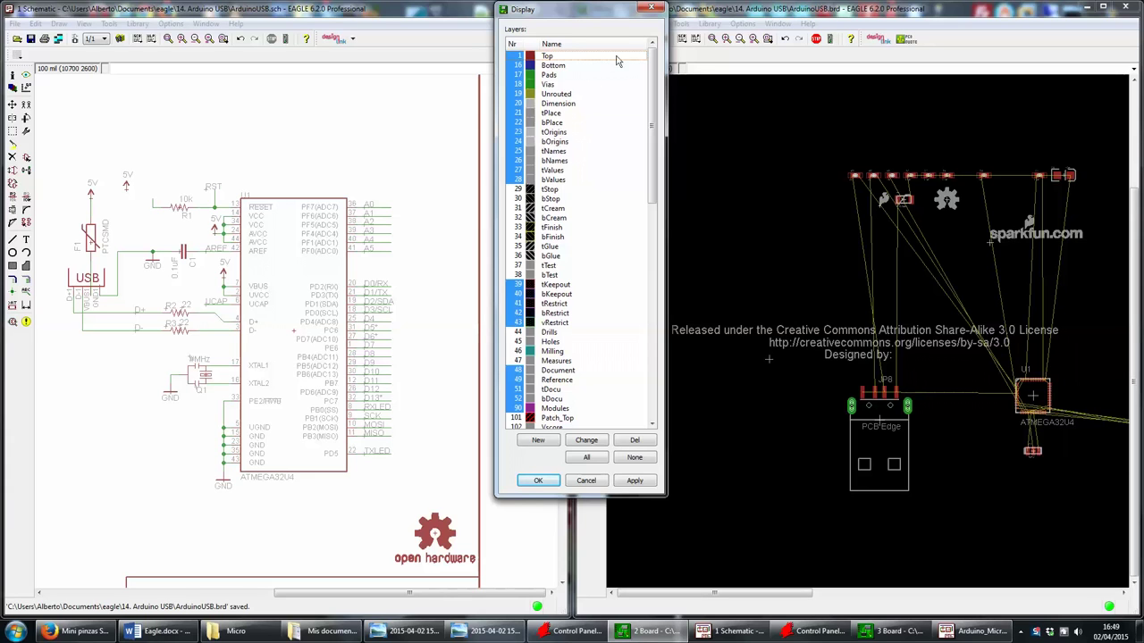
pyautogui.click(651, 9)
pyautogui.scroll(1, 804, 332)
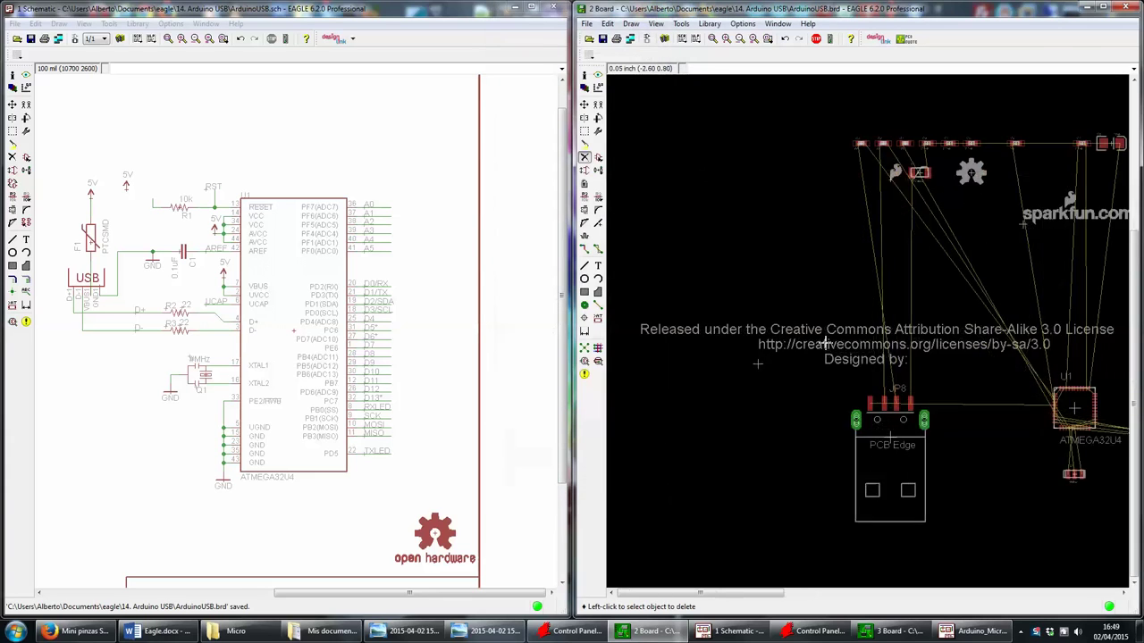
pyautogui.scroll(-2, 697, 352)
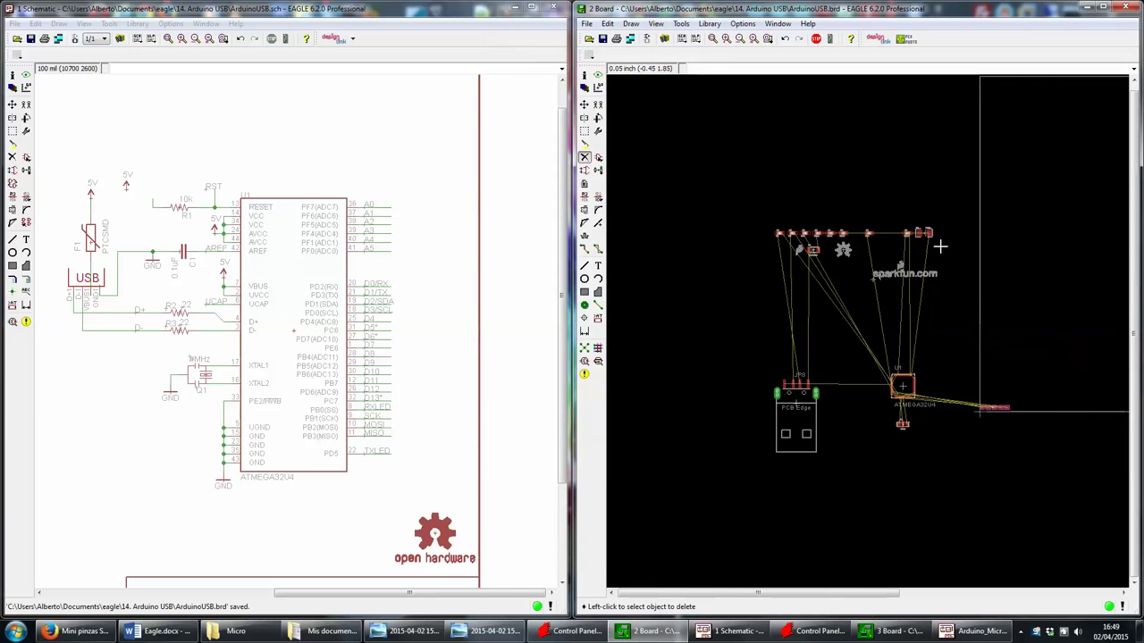
pyautogui.scroll(2, 940, 247)
pyautogui.click(795, 323)
pyautogui.press('Return')
pyautogui.click(795, 323)
# Delete the SparkFun flame logo from the board
pyautogui.scroll(-1, 748, 259)
pyautogui.scroll(2, 733, 263)
pyautogui.scroll(1, 769, 268)
pyautogui.scroll(-2, 796, 274)
pyautogui.scroll(2, 693, 277)
pyautogui.click(693, 282)
pyautogui.click(694, 282)
pyautogui.scroll(-3, 673, 291)
pyautogui.scroll(-1, 751, 257)
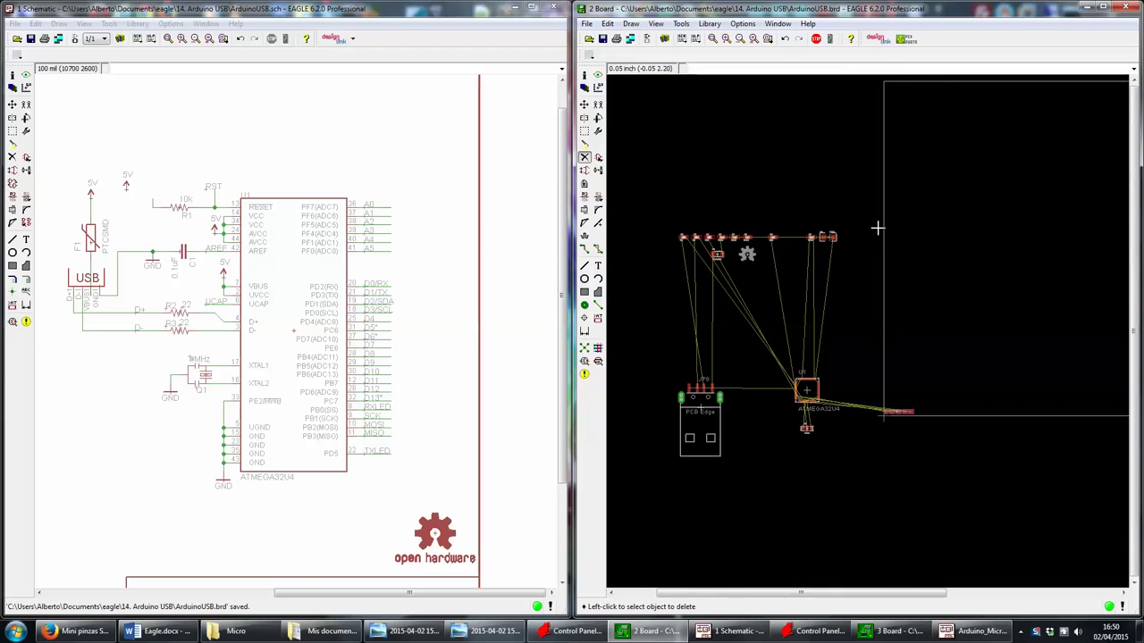
# Save the design, then group the capacitors and header circuits in the schematic
pyautogui.hotkey('ctrl', 's')
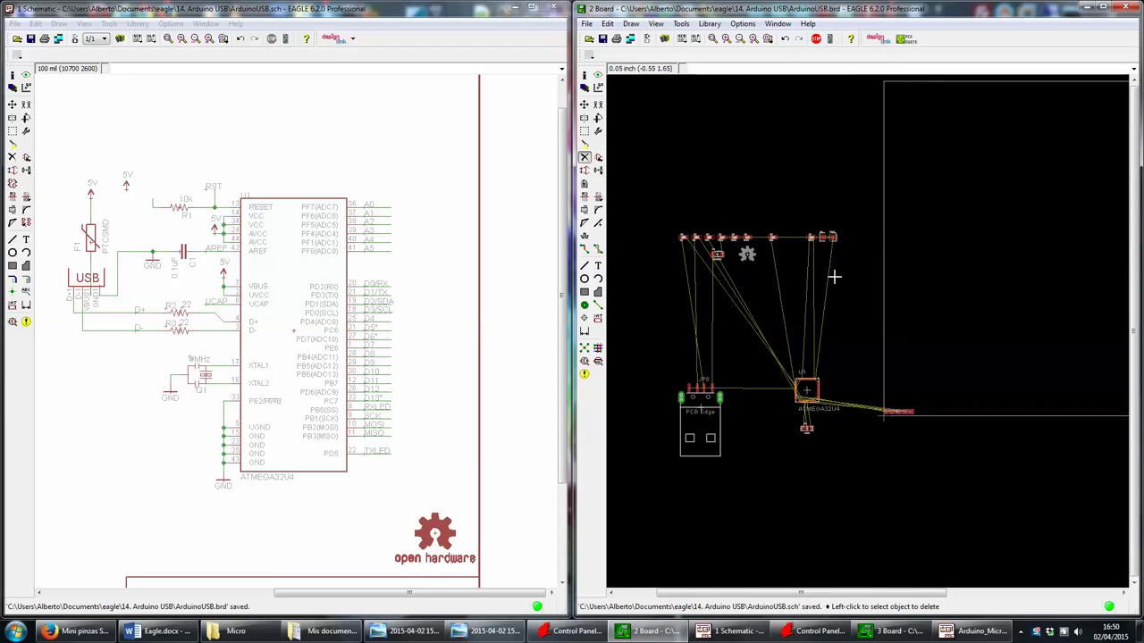
pyautogui.scroll(-3, 509, 258)
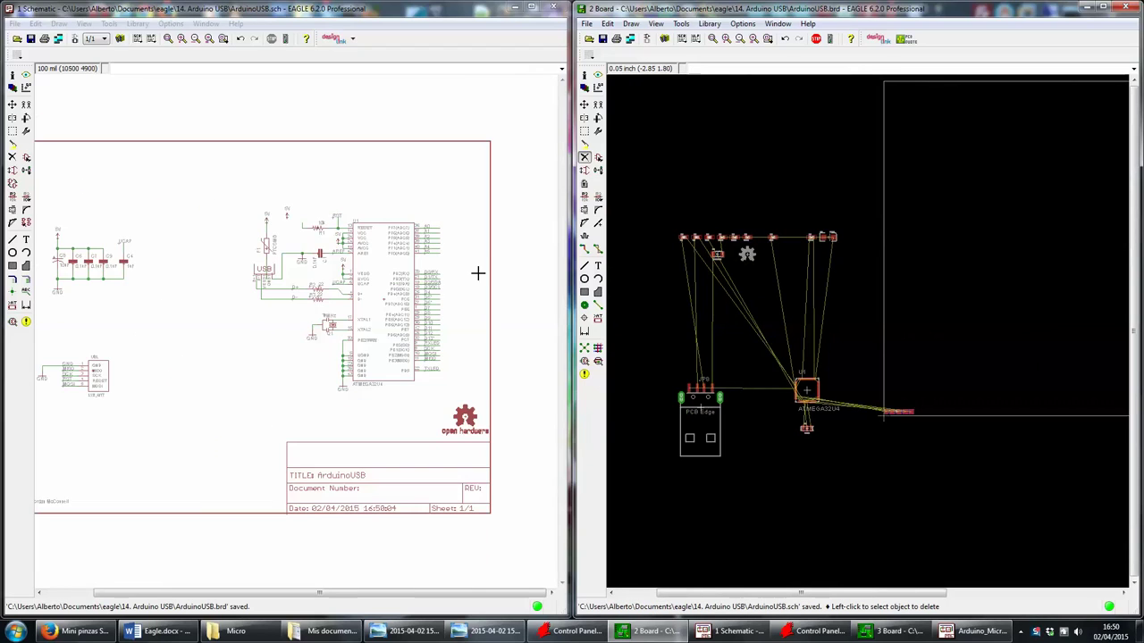
pyautogui.scroll(2, 268, 298)
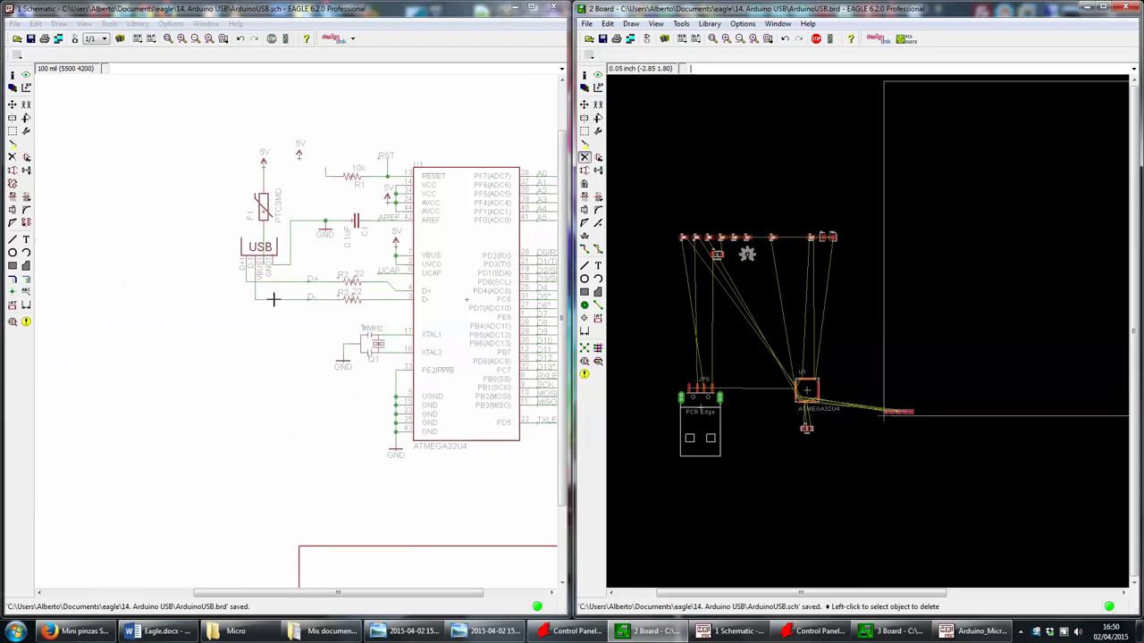
pyautogui.scroll(-4, 273, 299)
pyautogui.click(12, 131)
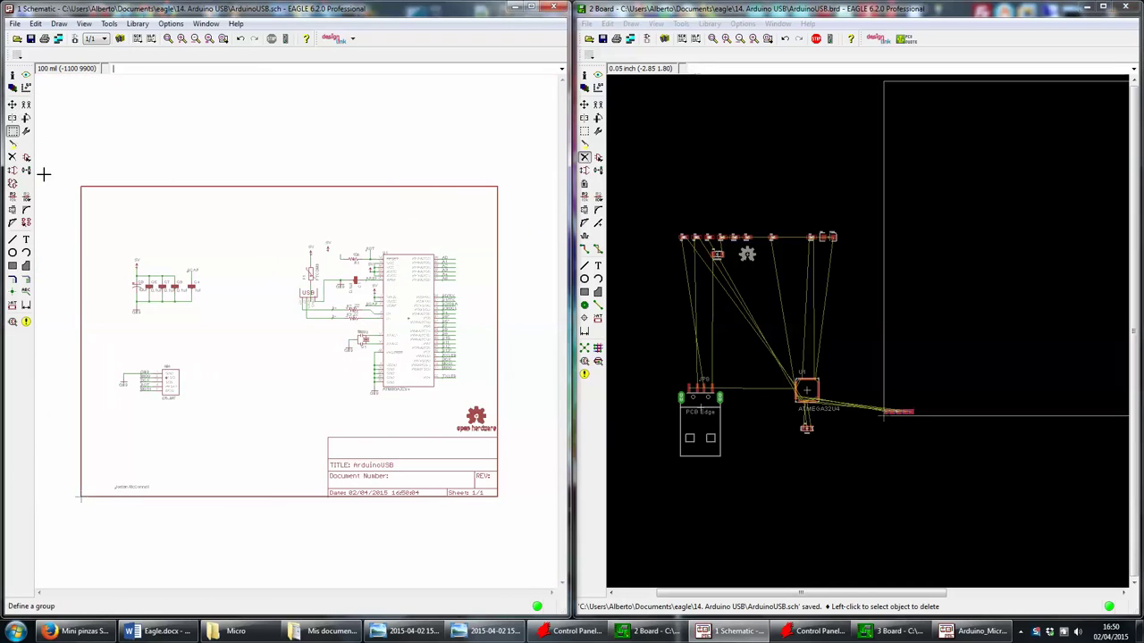
pyautogui.moveTo(110, 244); pyautogui.dragTo(165, 324)
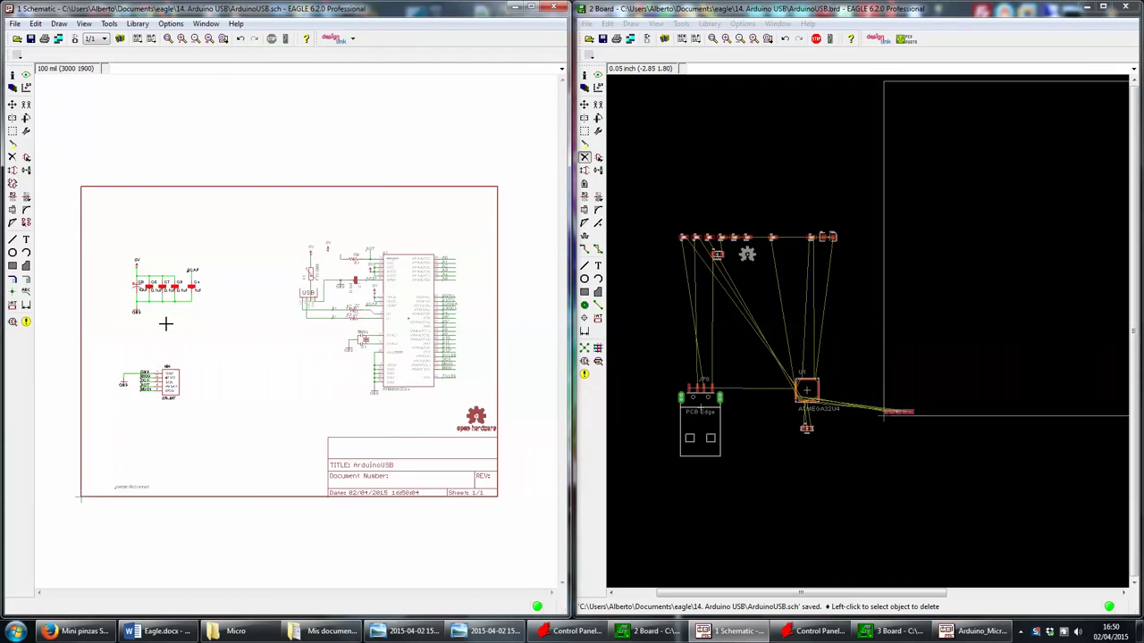
# Move the capacitor and header group right of the sheet frame, then group the schematic circuit
pyautogui.scroll(-2, 166, 325)
pyautogui.moveTo(165, 325); pyautogui.dragTo(460, 300)
pyautogui.click(13, 131)
pyautogui.moveTo(227, 252); pyautogui.dragTo(348, 374)
pyautogui.scroll(5, 250, 260)
# Move the 5V supply onto the wire left of R1, accepting the net rename to 5V
pyautogui.press('F7')
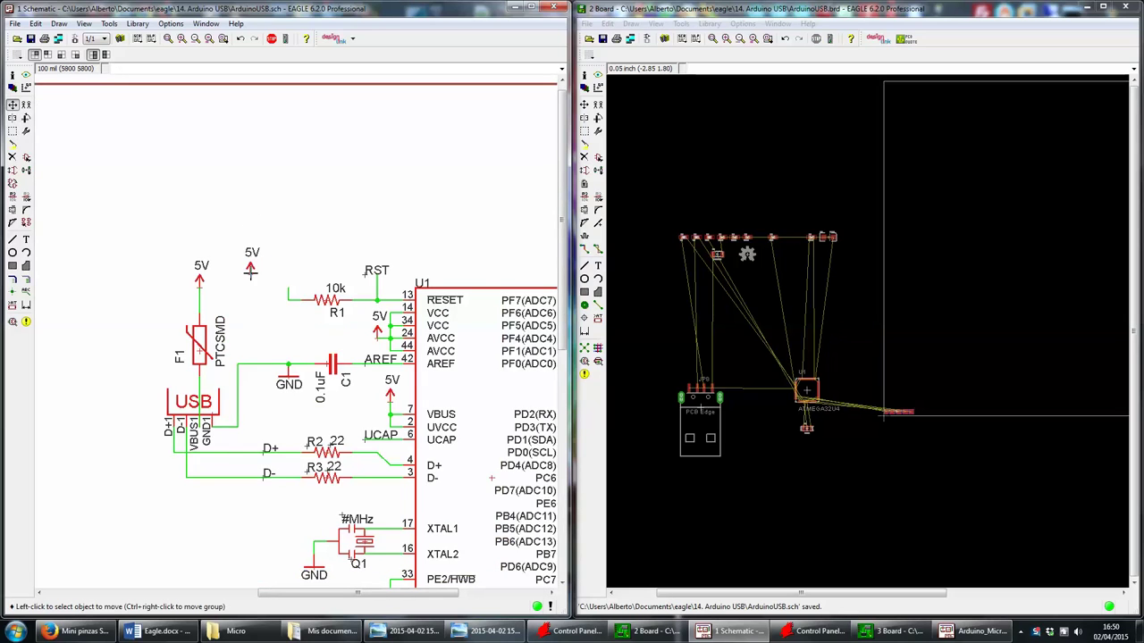
pyautogui.click(251, 273)
pyautogui.click(288, 293)
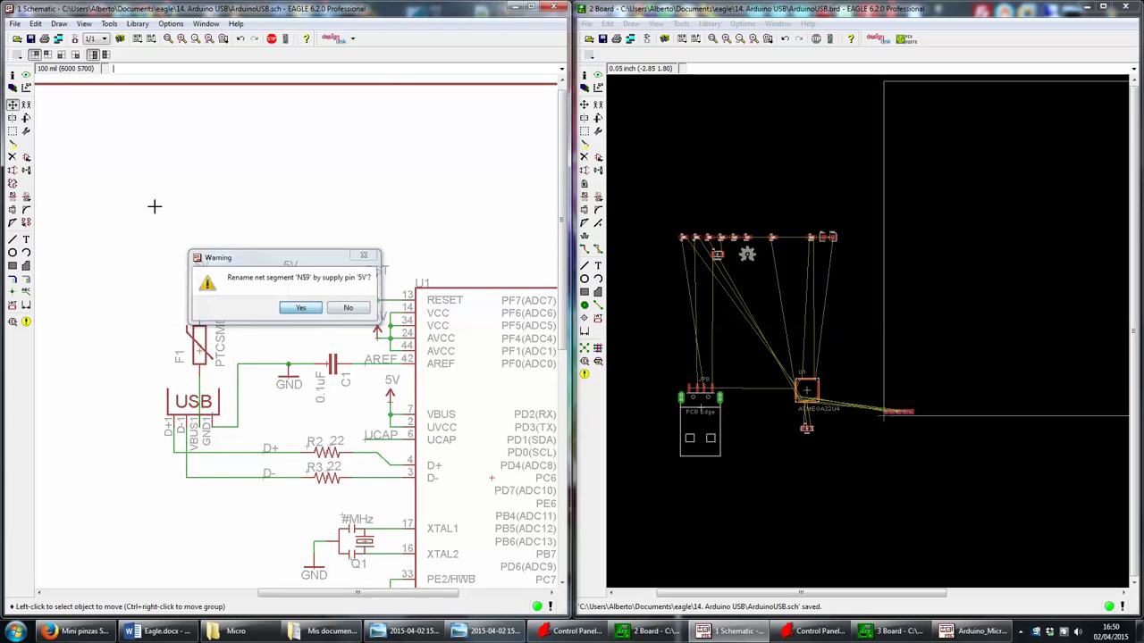
pyautogui.press('Return')
pyautogui.scroll(-4, 134, 196)
pyautogui.scroll(1, 277, 440)
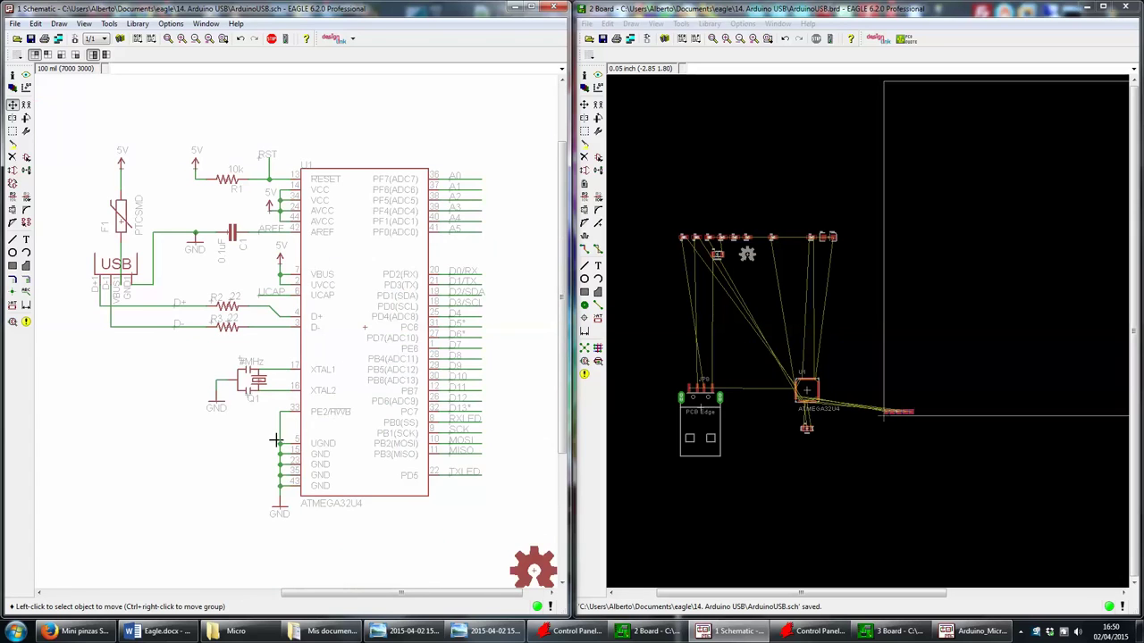
pyautogui.scroll(-2, 238, 429)
# Group the main ATmega32U4 circuit and move it to the left of the sheet
pyautogui.click(12, 131)
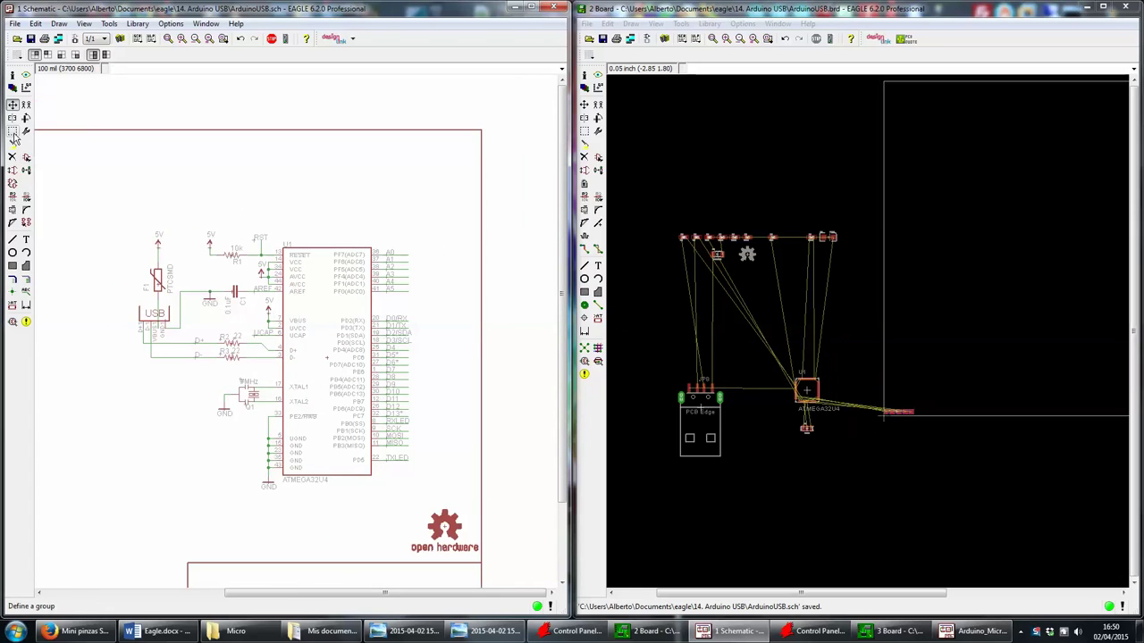
pyautogui.moveTo(348, 451); pyautogui.dragTo(428, 516)
pyautogui.rightClick(333, 348)
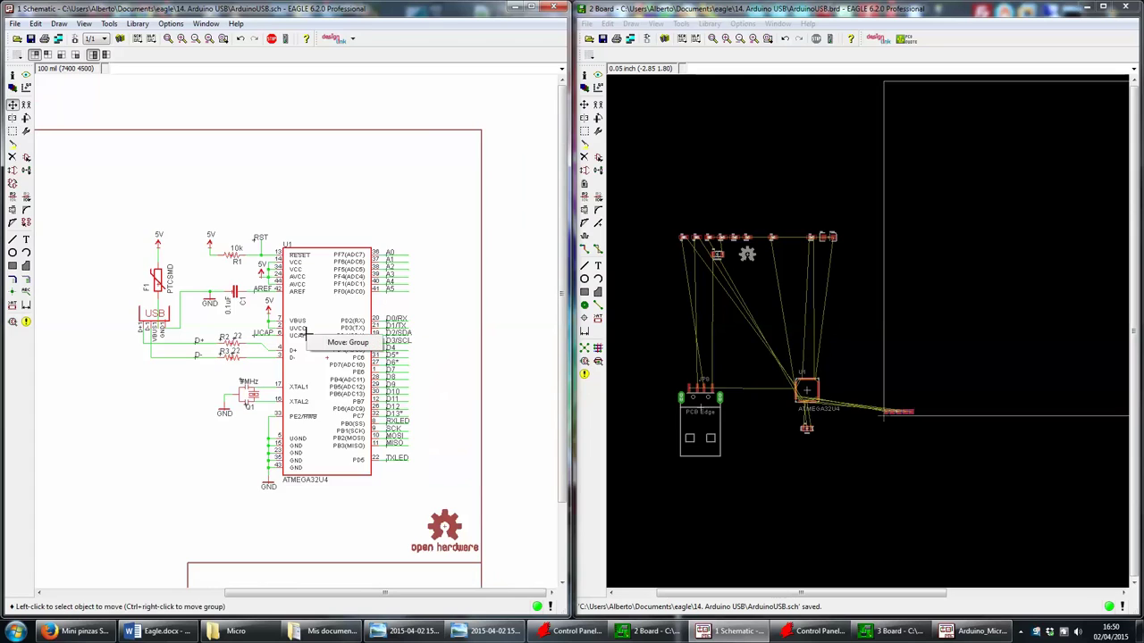
pyautogui.click(346, 343)
pyautogui.scroll(-2, 342, 349)
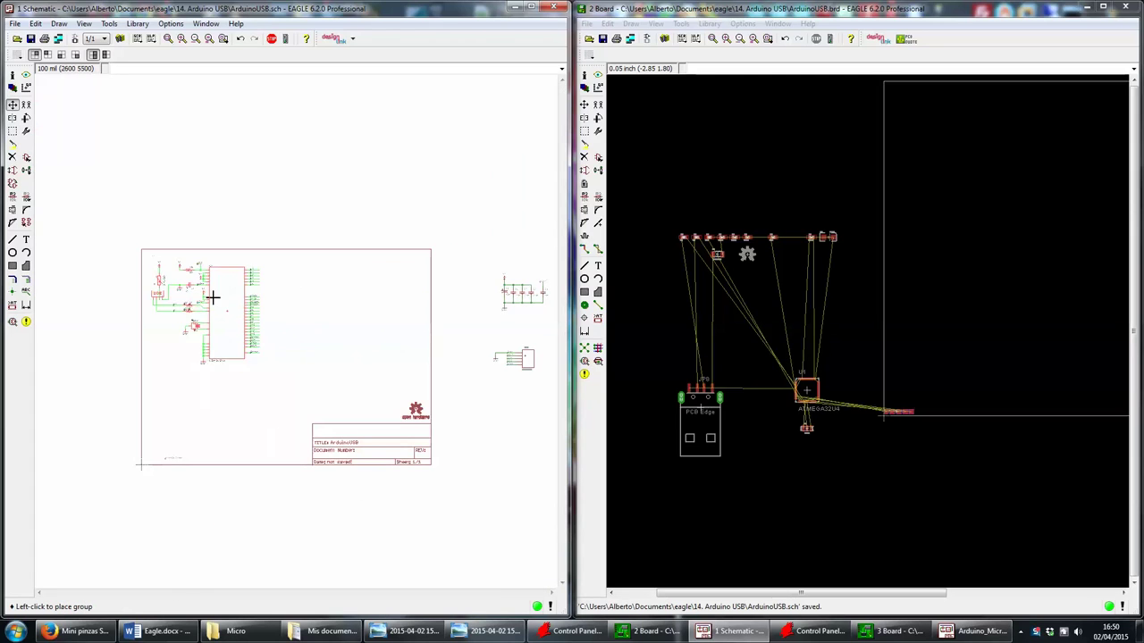
pyautogui.click(217, 314)
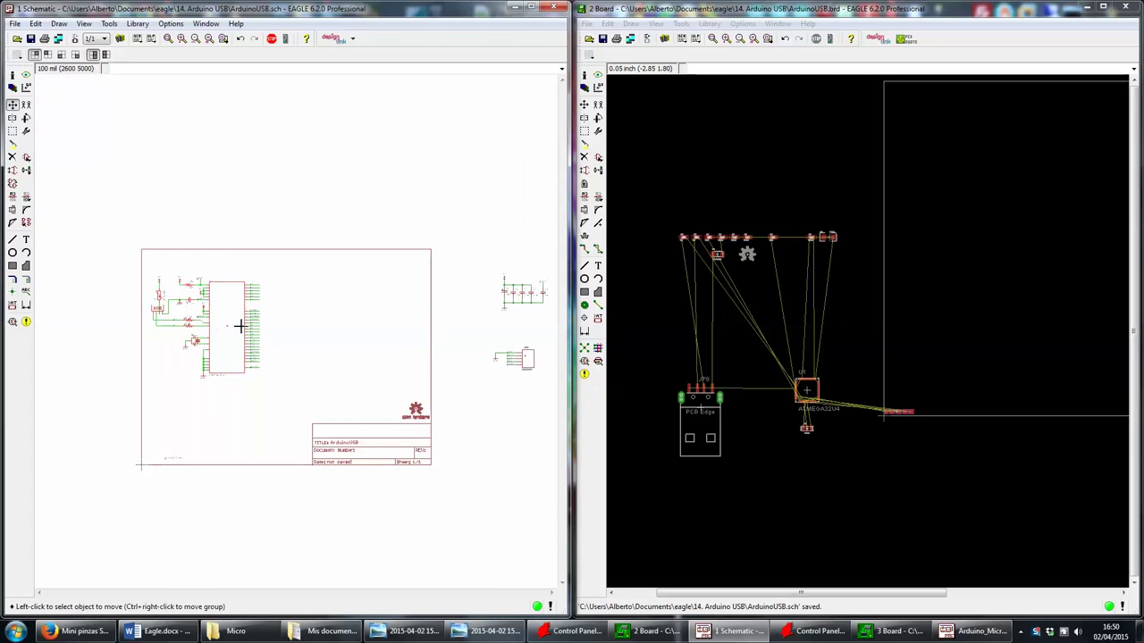
pyautogui.scroll(2, 349, 321)
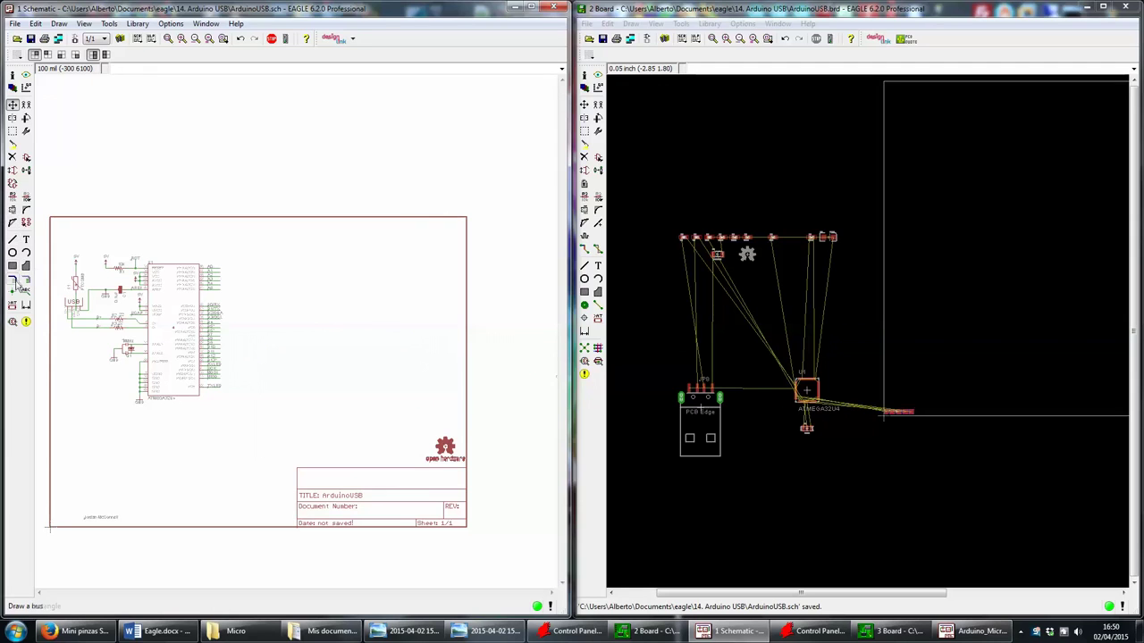
# Place an 'Arduino' text label on layer 94 Symbols above the chip
pyautogui.click(26, 241)
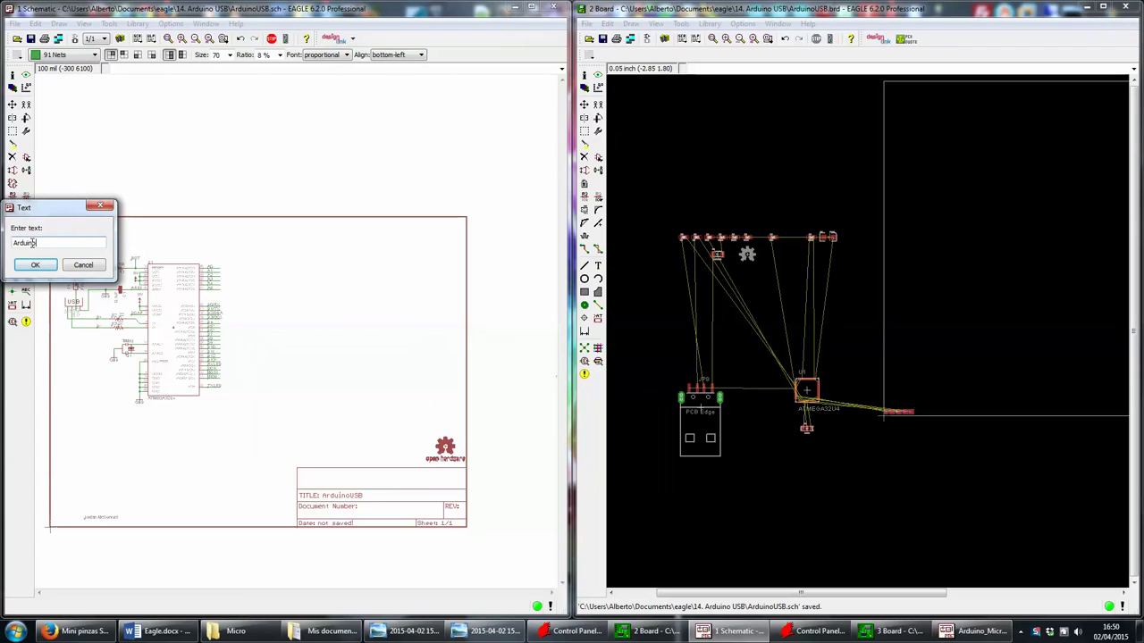
pyautogui.write('Arduino')
pyautogui.click(36, 265)
pyautogui.click(93, 56)
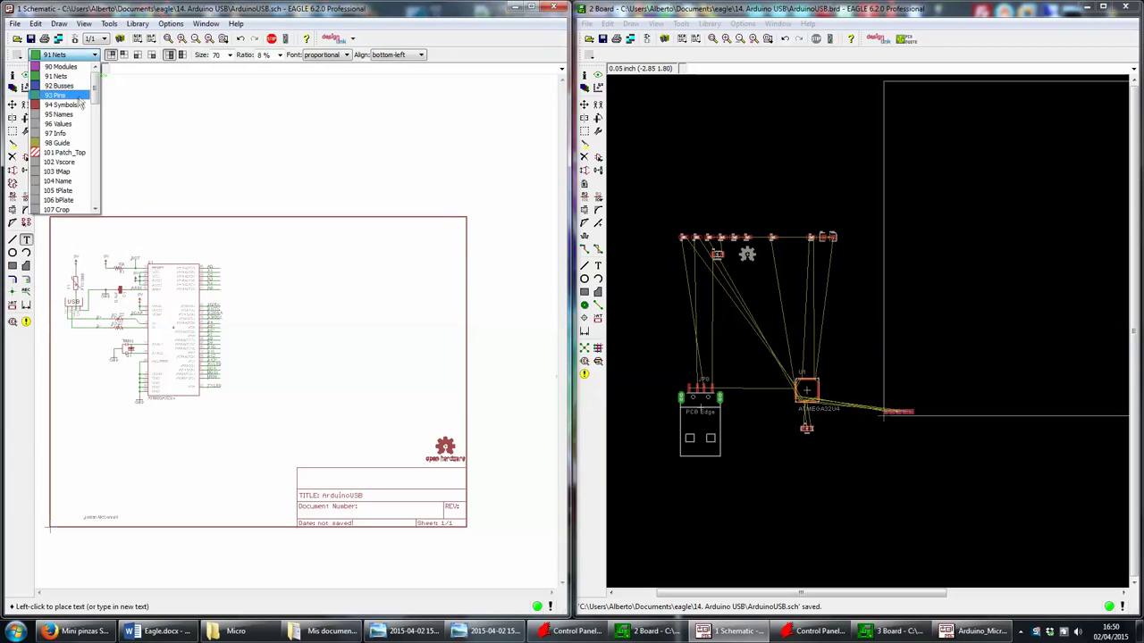
pyautogui.moveTo(95, 89)
pyautogui.mouseDown()
pyautogui.moveTo(102, 212)
pyautogui.moveTo(104, 80)
pyautogui.mouseUp()
pyautogui.click(63, 105)
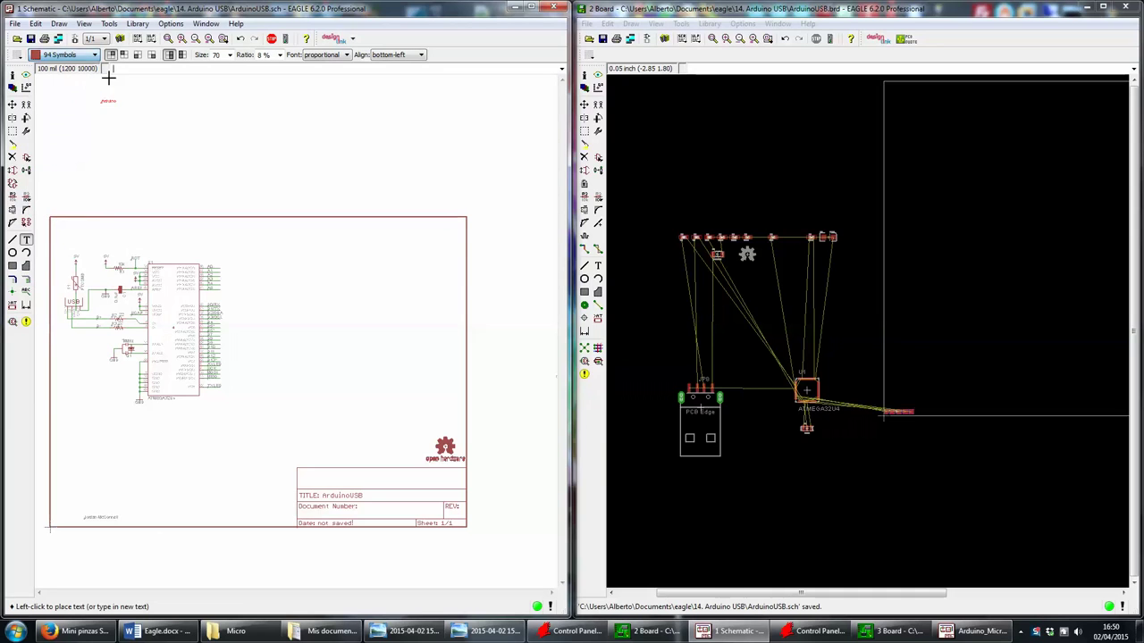
pyautogui.click(16, 55)
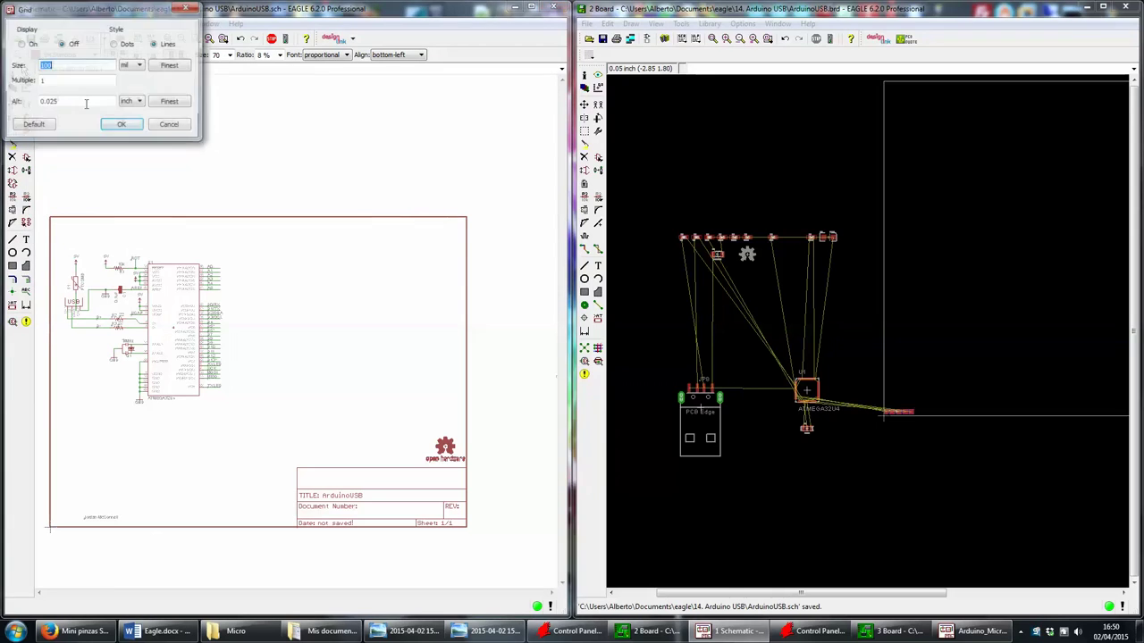
pyautogui.click(121, 125)
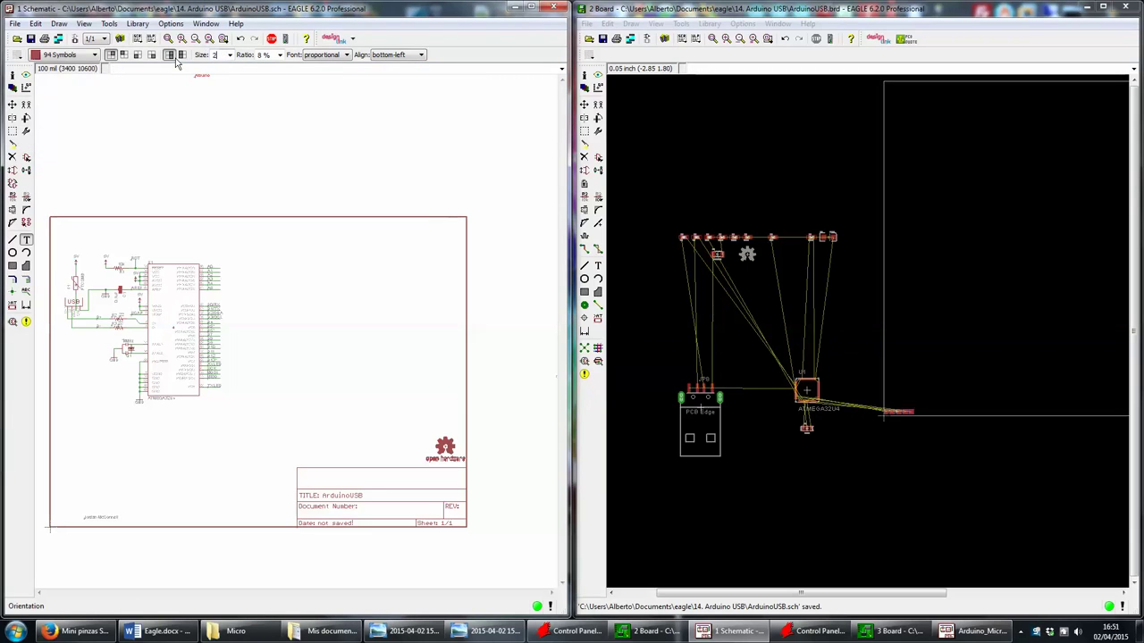
pyautogui.scroll(2, 136, 250)
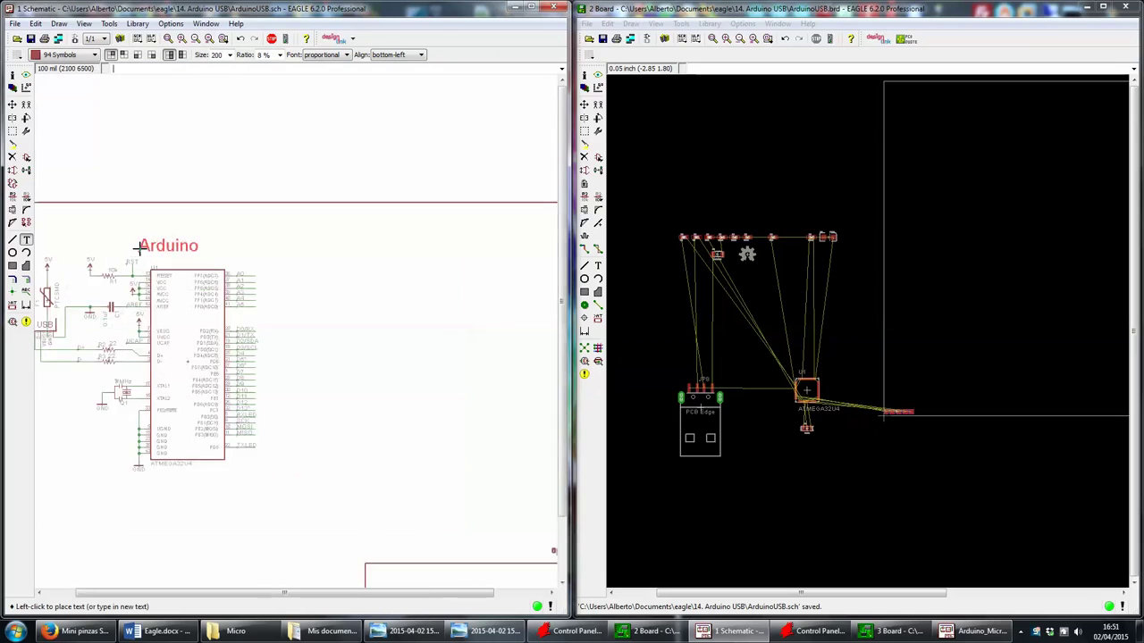
pyautogui.click(162, 240)
# Enter 'ISP' as the text for the next label
pyautogui.scroll(-3, 162, 240)
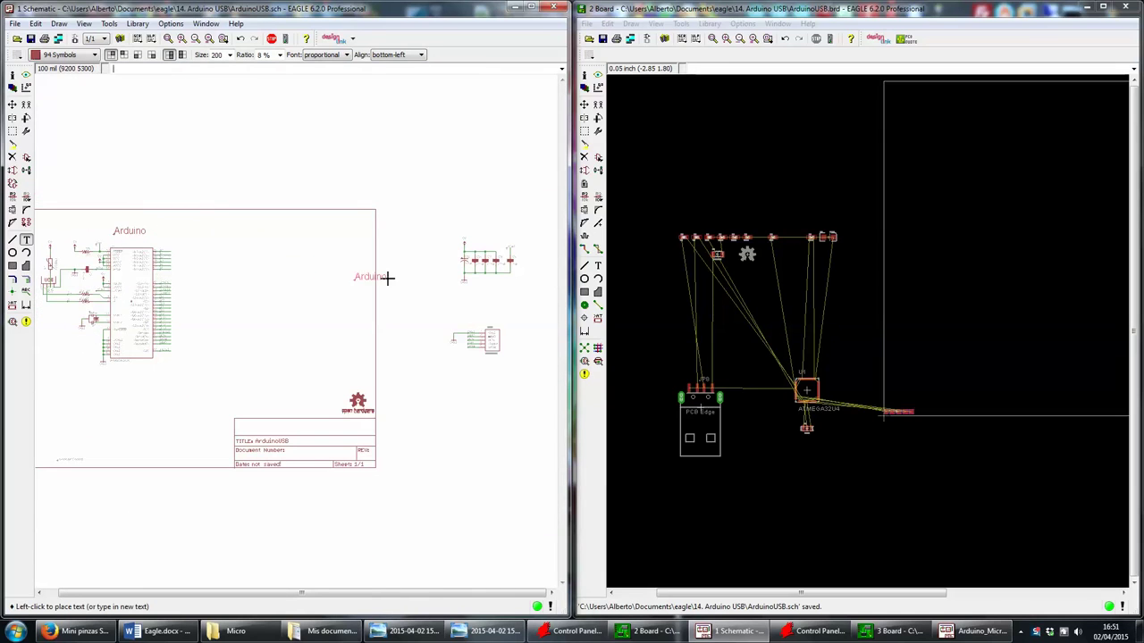
pyautogui.scroll(2, 500, 322)
pyautogui.press('Escape')
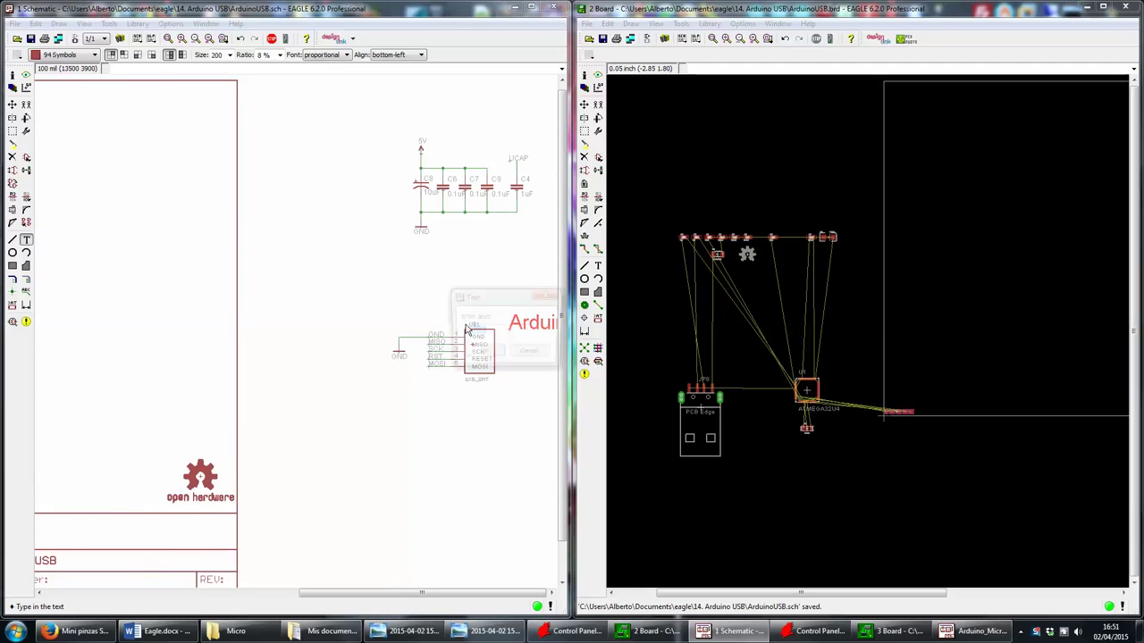
pyautogui.moveTo(486, 290); pyautogui.dragTo(418, 243)
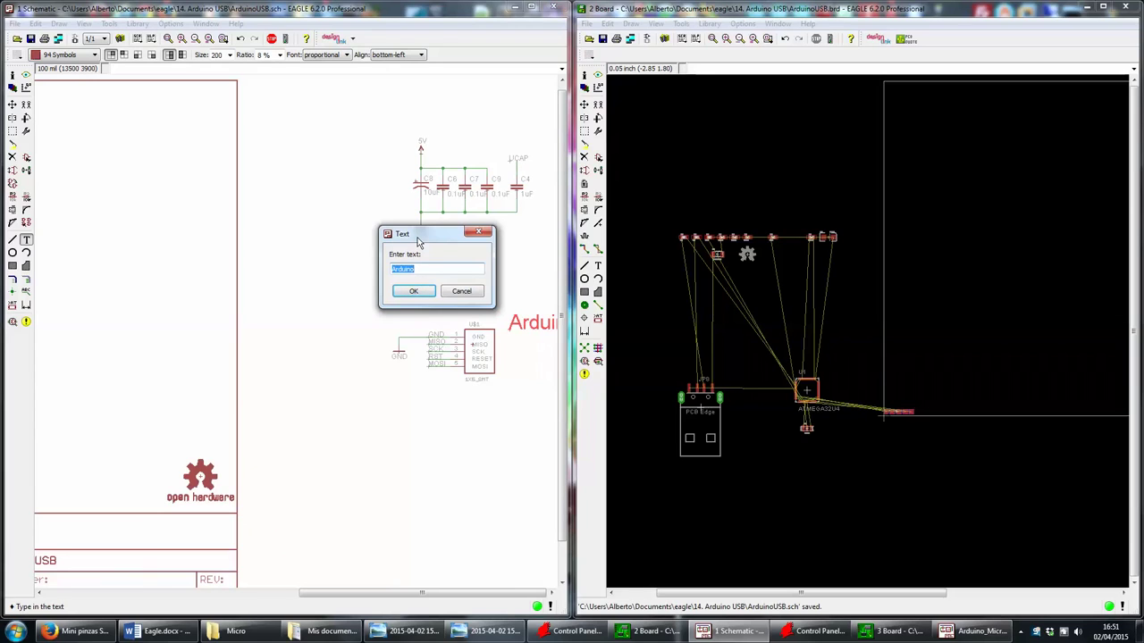
pyautogui.moveTo(434, 243); pyautogui.dragTo(322, 276)
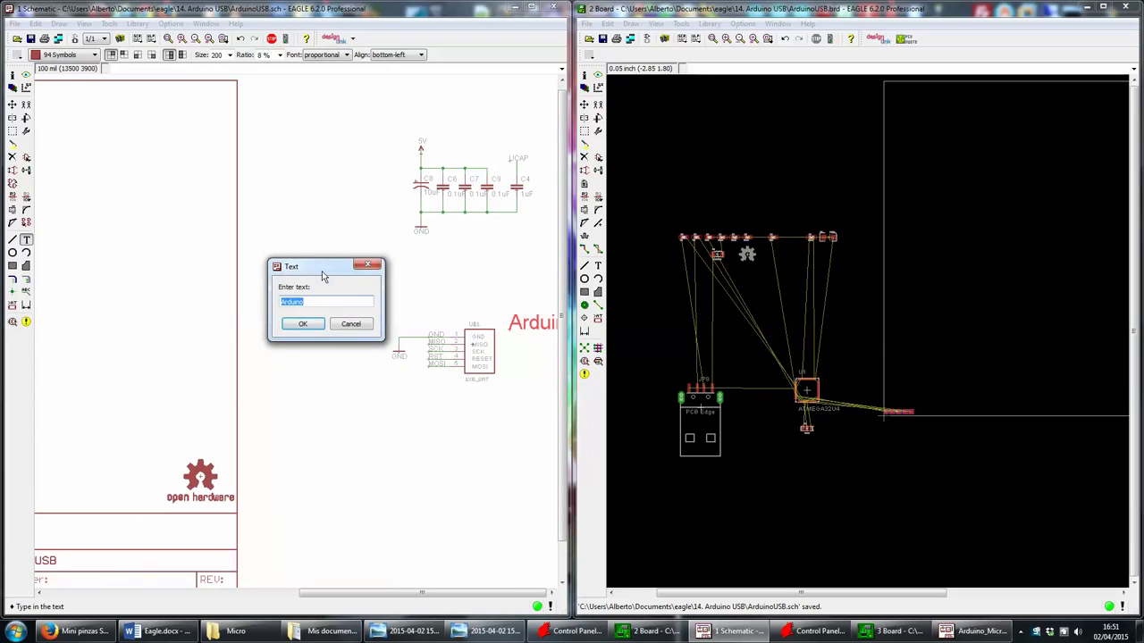
pyautogui.write('ISP')
pyautogui.press('Return')
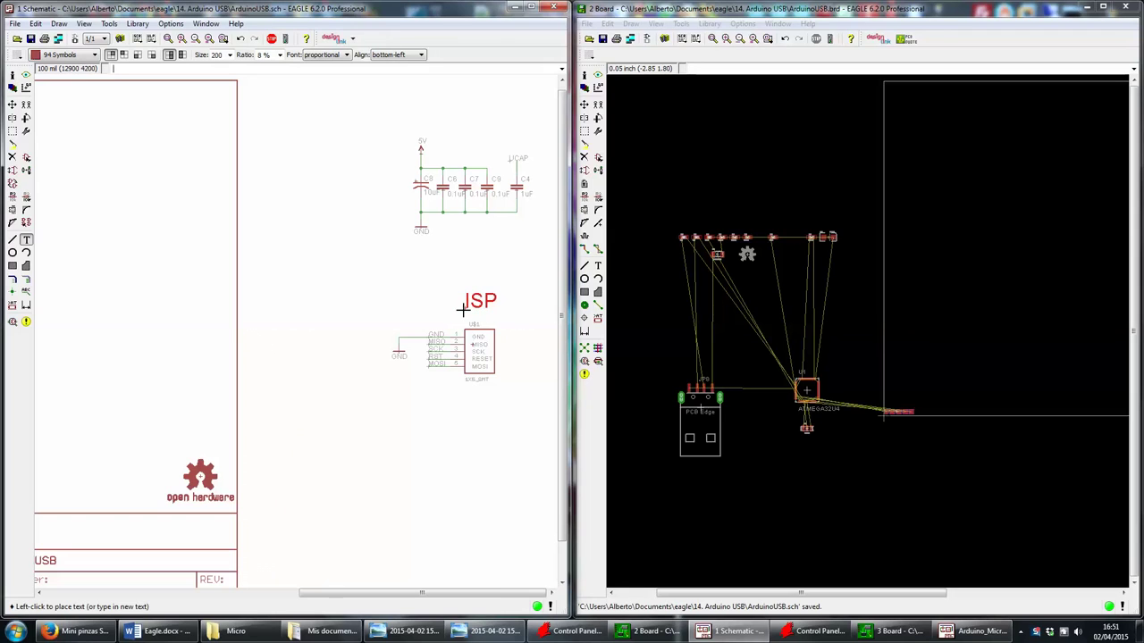
# Place the label above the header block, change it to 'ICSP', and nudge it slightly left
pyautogui.click(462, 310)
pyautogui.press('Escape')
pyautogui.rightClick(461, 309)
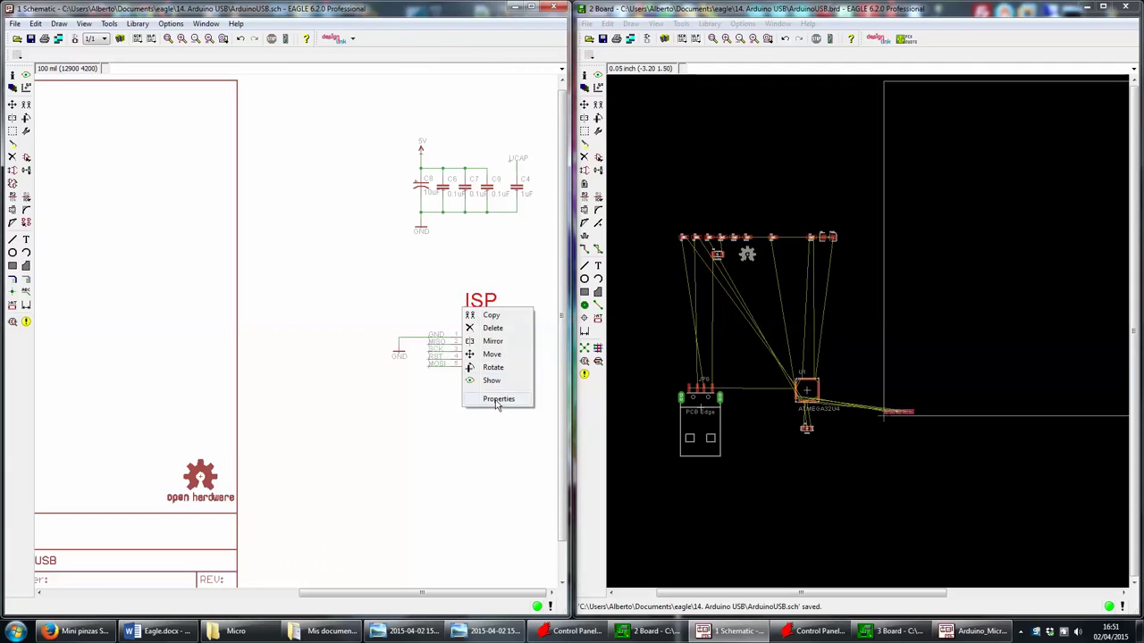
pyautogui.click(494, 404)
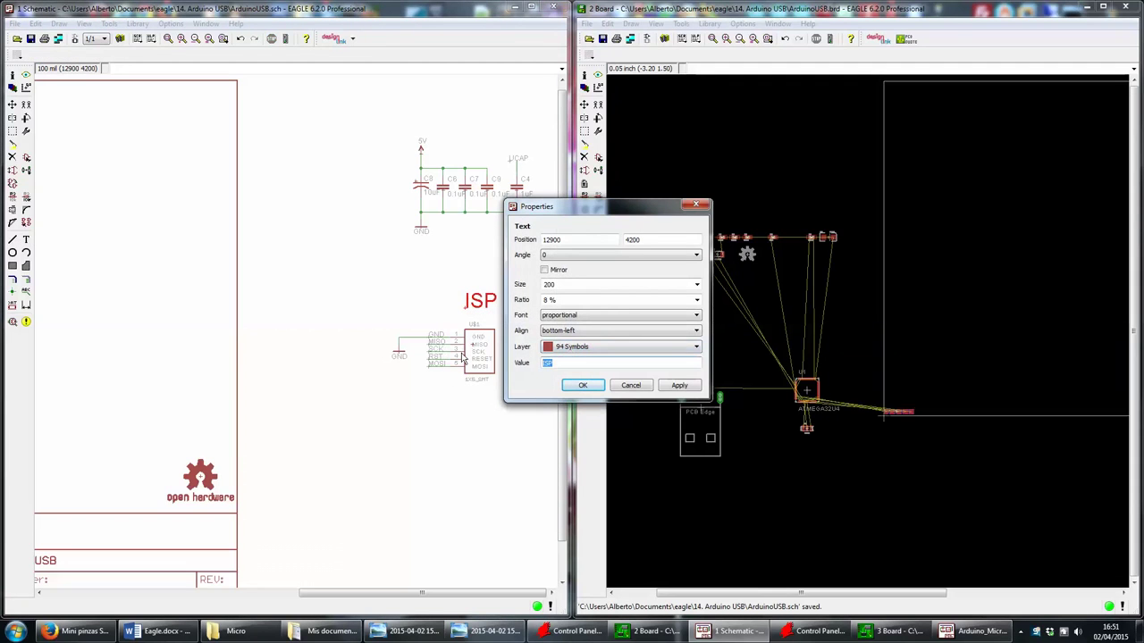
pyautogui.write('ICSP')
pyautogui.press('Return')
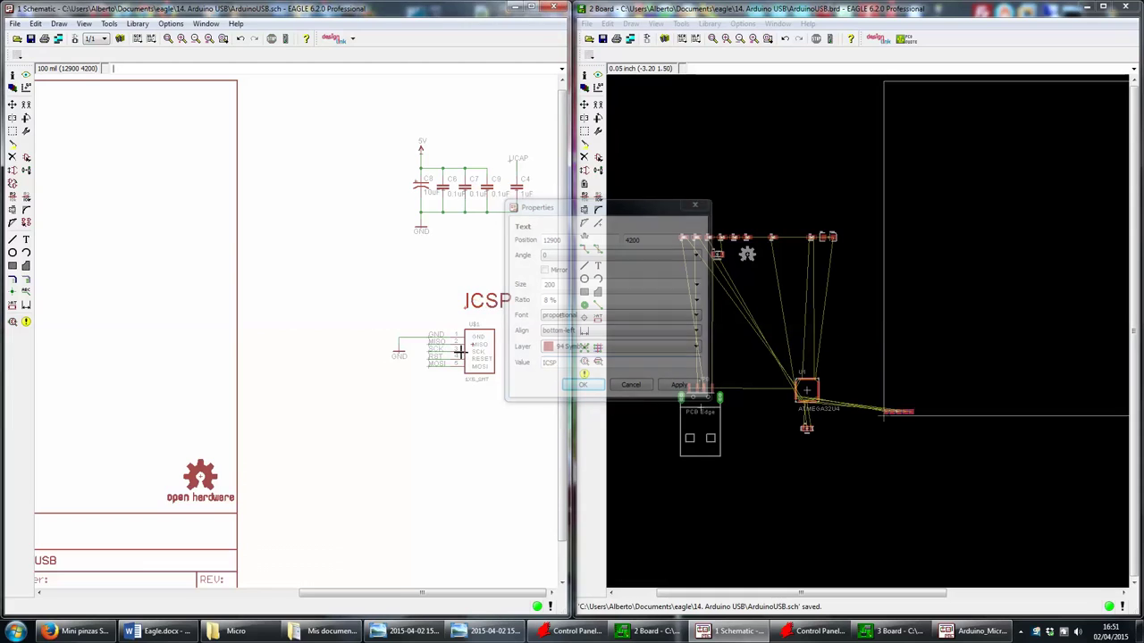
pyautogui.click(12, 105)
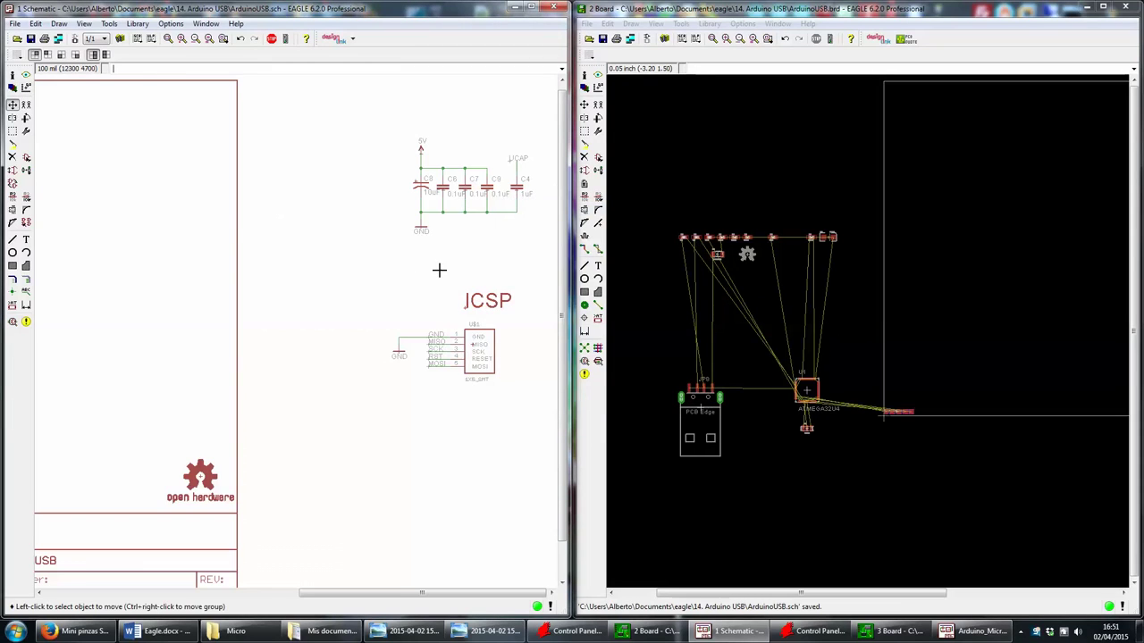
pyautogui.click(461, 316)
pyautogui.click(447, 316)
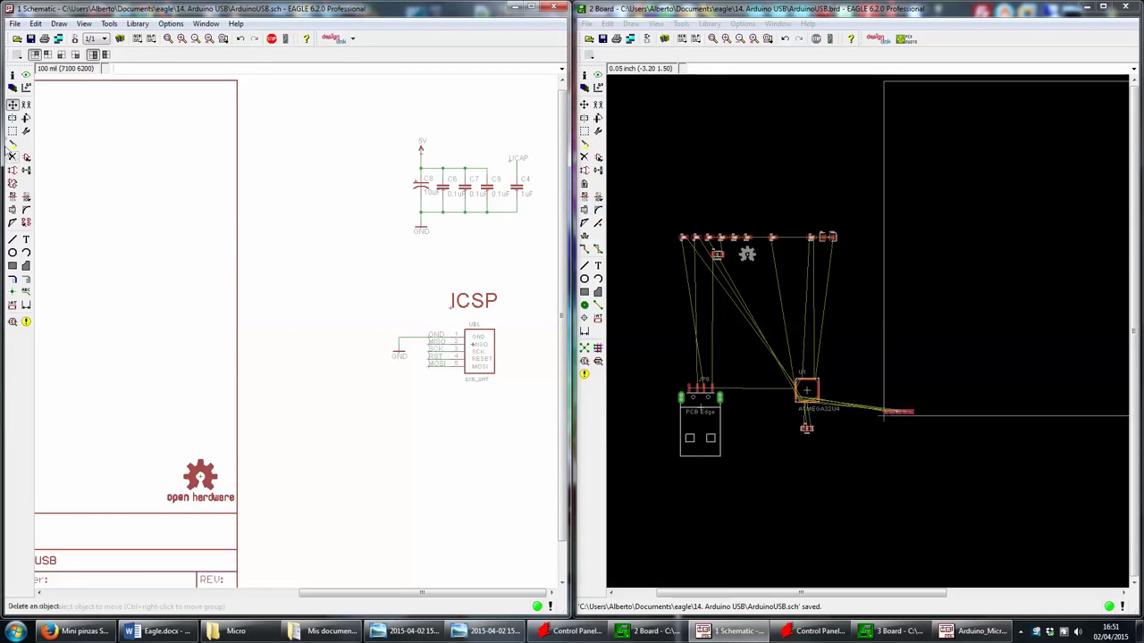
# Group the ICSP header block and move it inside the sheet frame
pyautogui.click(13, 130)
pyautogui.moveTo(527, 395); pyautogui.dragTo(371, 287)
pyautogui.rightClick(457, 334)
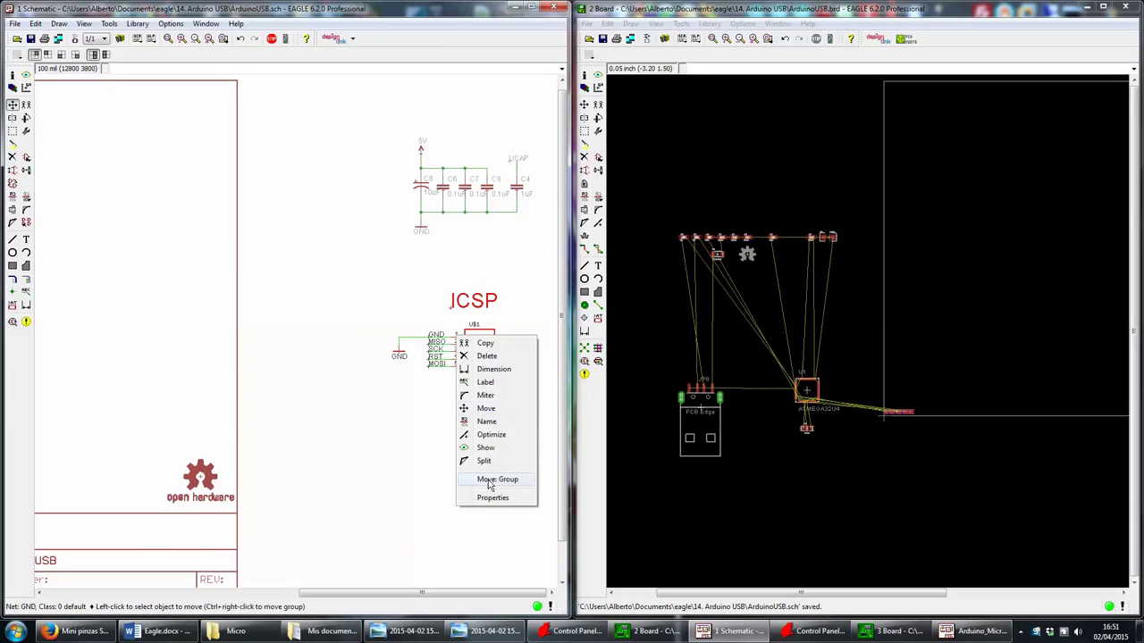
pyautogui.click(488, 474)
pyautogui.scroll(-2, 275, 498)
pyautogui.scroll(4, 110, 493)
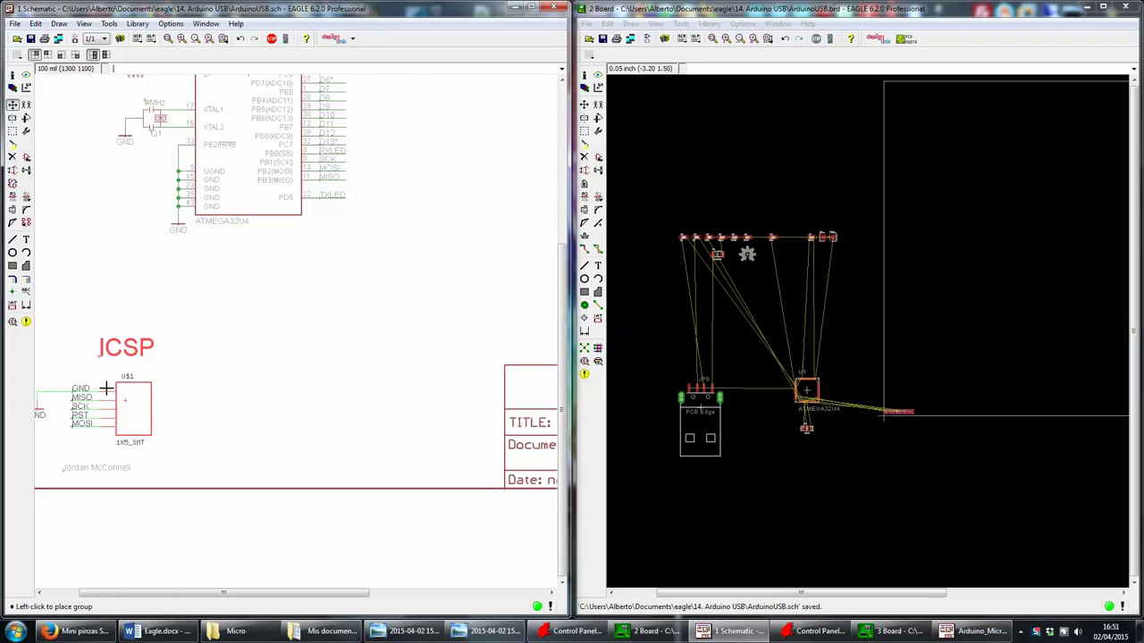
pyautogui.click(105, 389)
pyautogui.scroll(-1, 117, 407)
pyautogui.press('Delete')
# Group the decoupling capacitors and move them beside the ICSP block
pyautogui.scroll(-2, 169, 430)
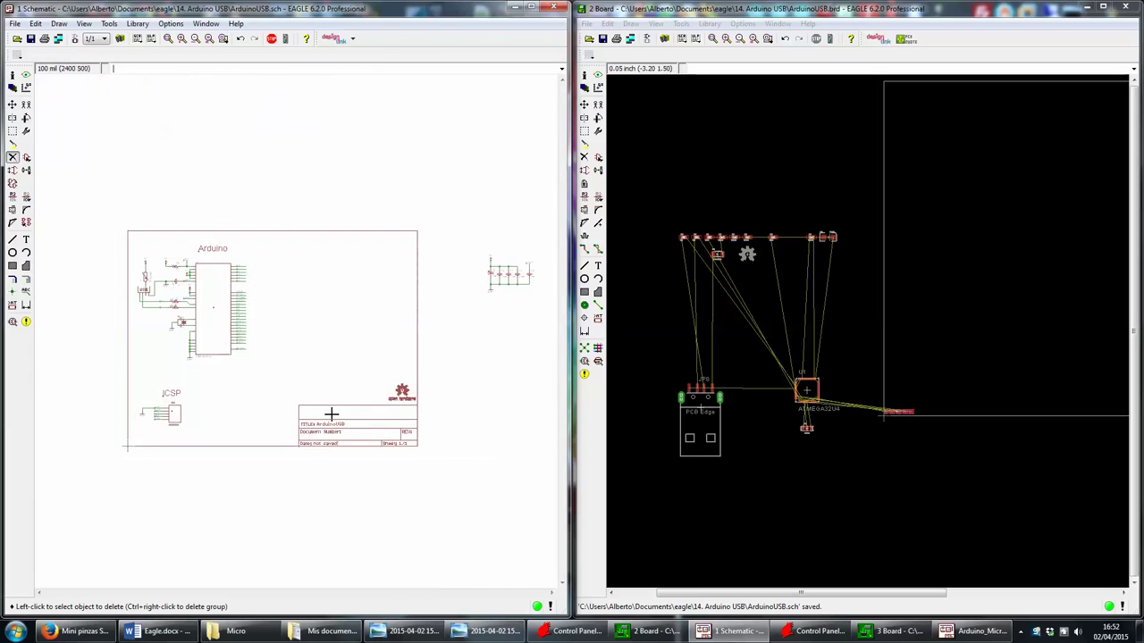
pyautogui.scroll(-1, 309, 365)
pyautogui.click(14, 134)
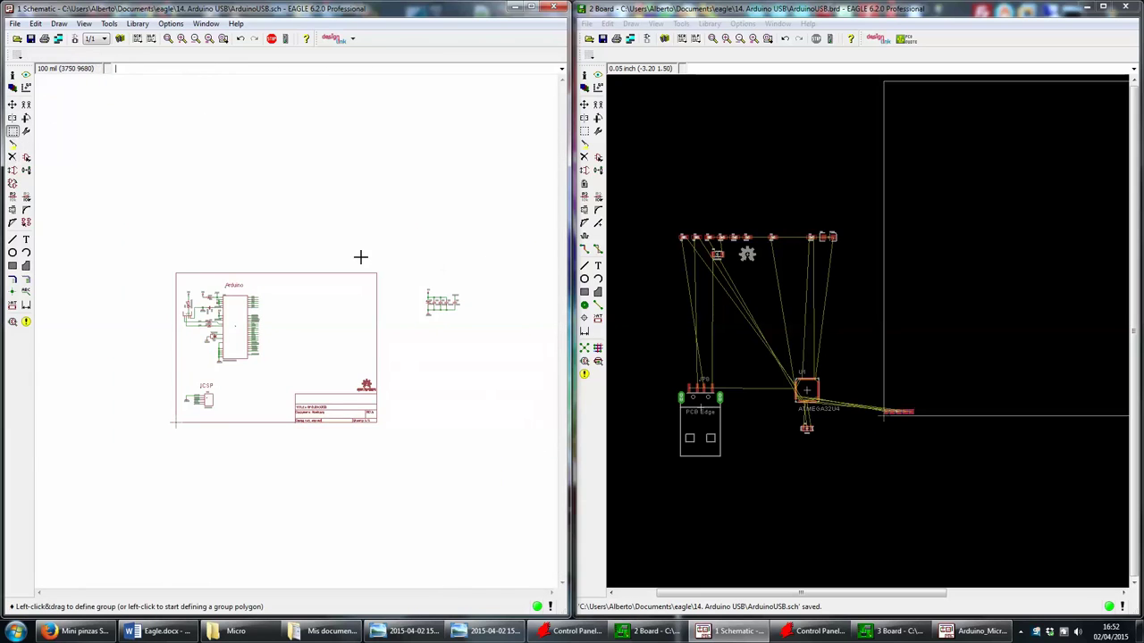
pyautogui.scroll(3, 390, 278)
pyautogui.moveTo(366, 289); pyautogui.dragTo(515, 390)
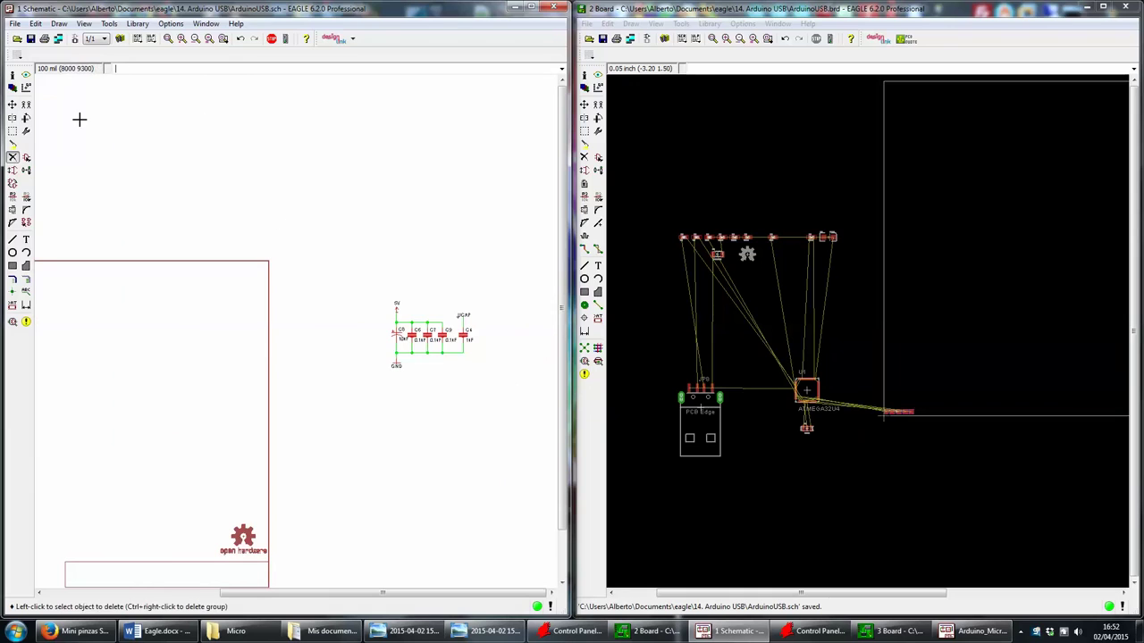
pyautogui.click(13, 104)
pyautogui.rightClick(411, 338)
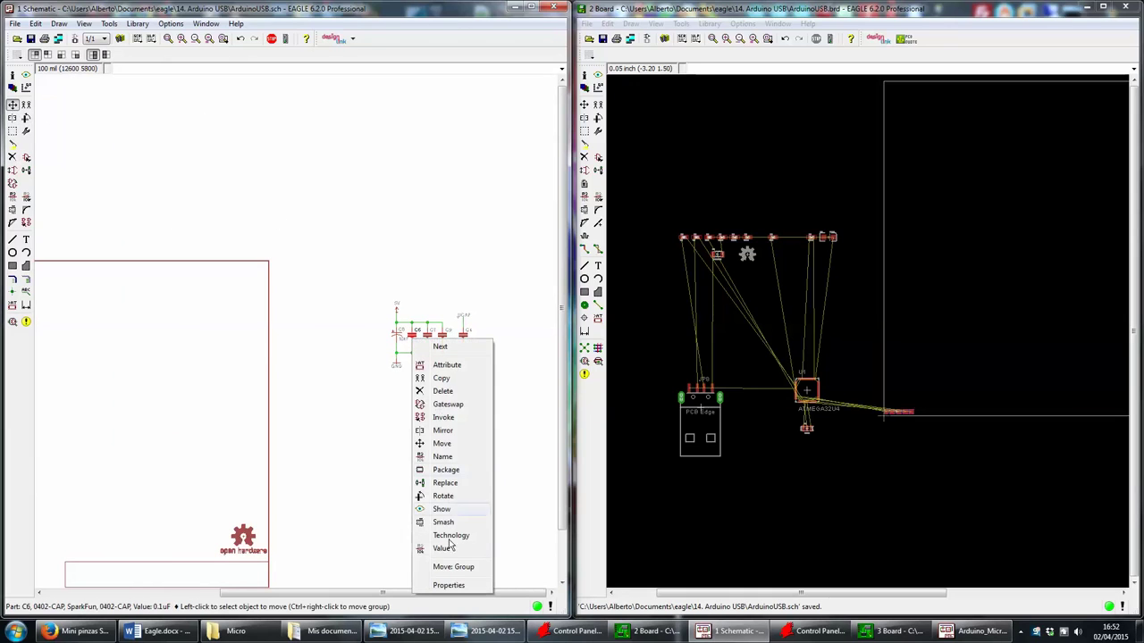
pyautogui.click(450, 572)
pyautogui.scroll(-2, 492, 313)
pyautogui.scroll(2, 223, 446)
pyautogui.scroll(1, 222, 446)
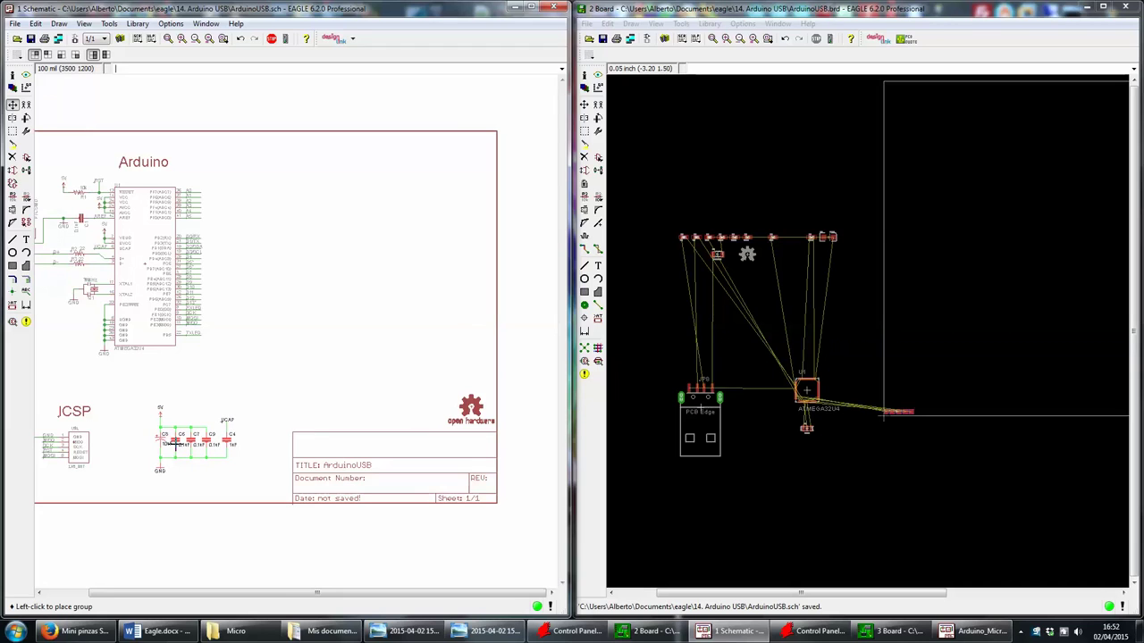
pyautogui.click(175, 444)
pyautogui.scroll(-1, 307, 385)
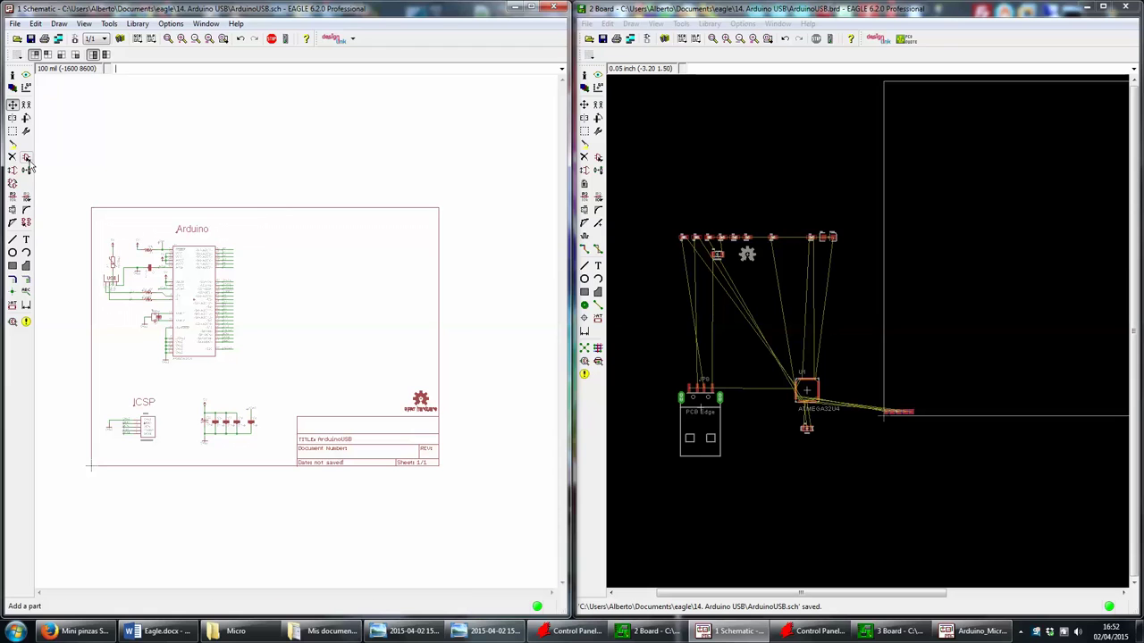
# Search the library for *DS18B20* and place the 1X3_SMT_DS18B20 part on the schematic
pyautogui.click(26, 158)
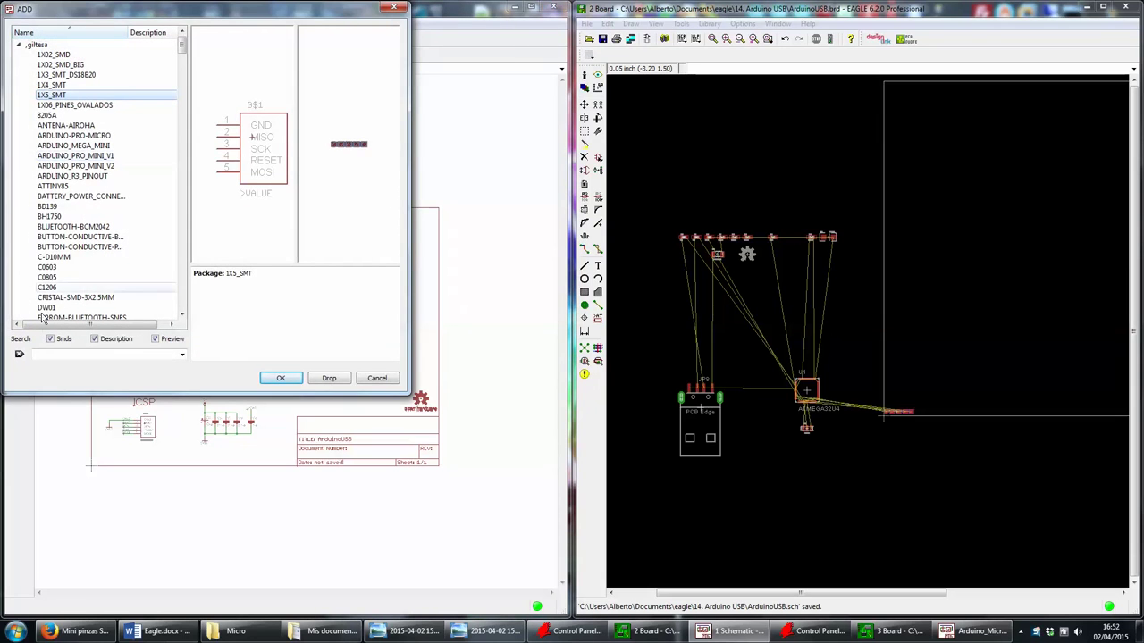
pyautogui.click(43, 354)
pyautogui.write('*')
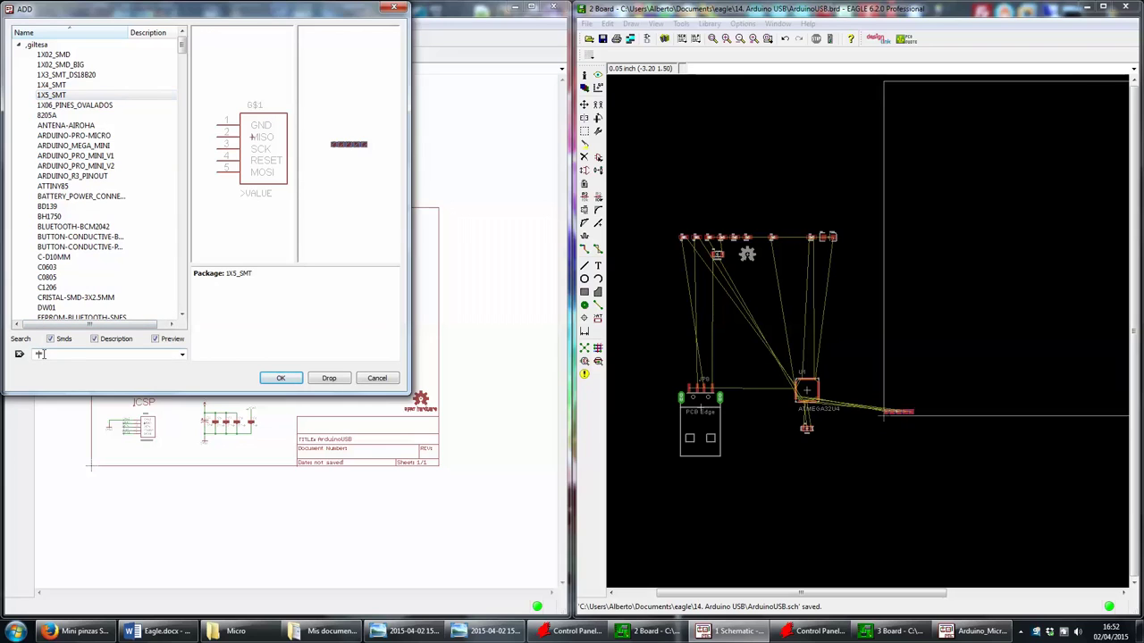
pyautogui.write('DS18B20*')
pyautogui.press('Return')
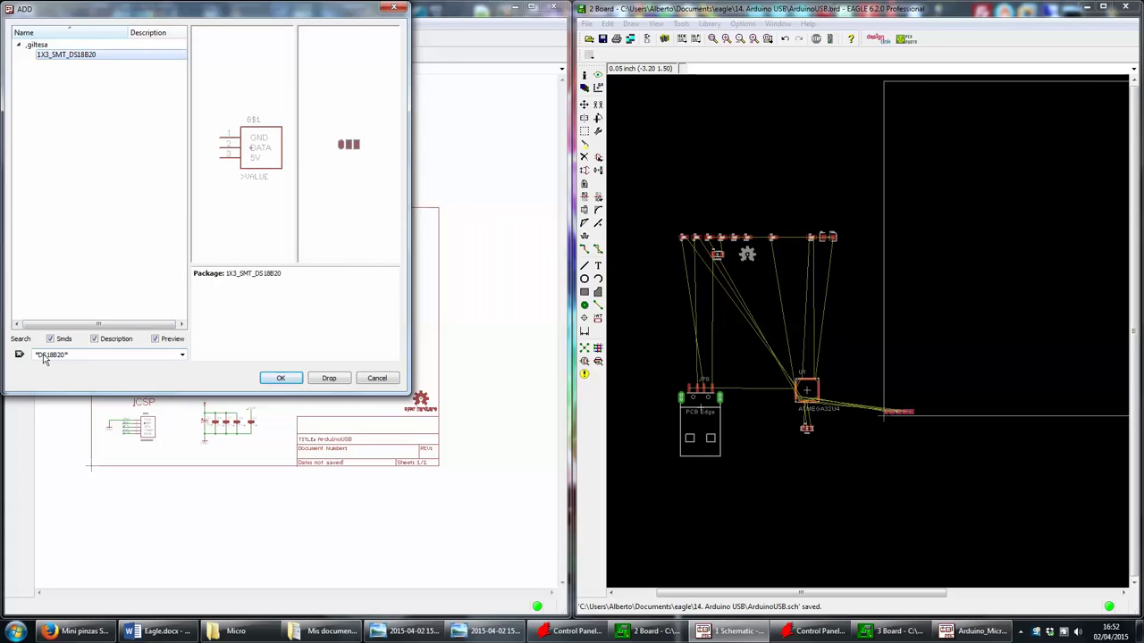
pyautogui.press('Return')
pyautogui.click(368, 291)
pyautogui.scroll(4, 702, 510)
pyautogui.scroll(-2, 706, 396)
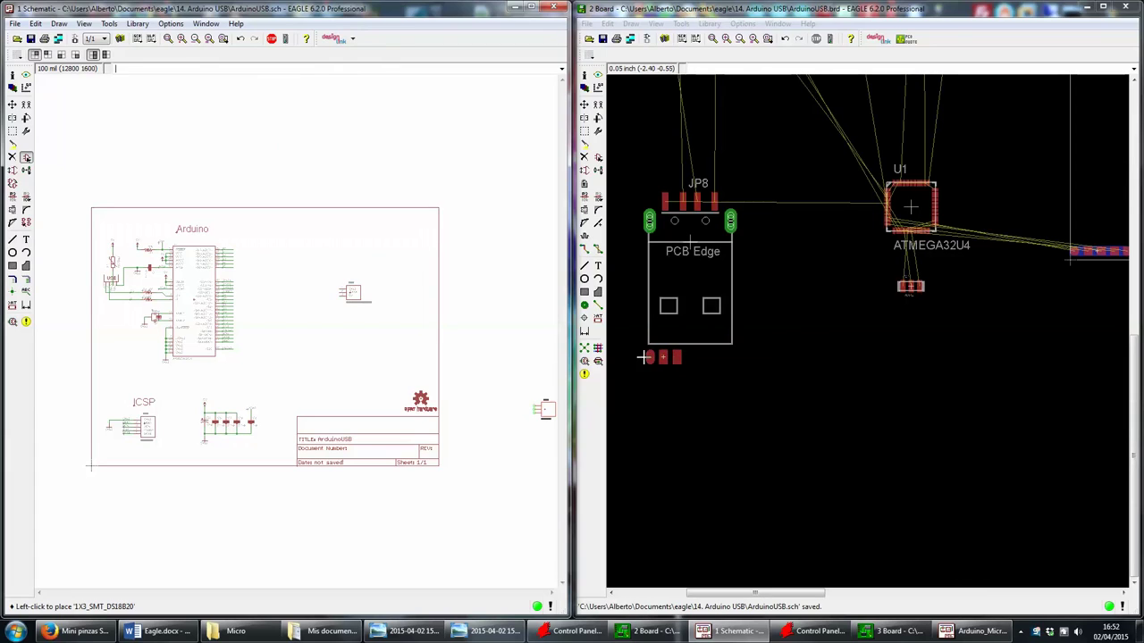
pyautogui.scroll(-1, 822, 361)
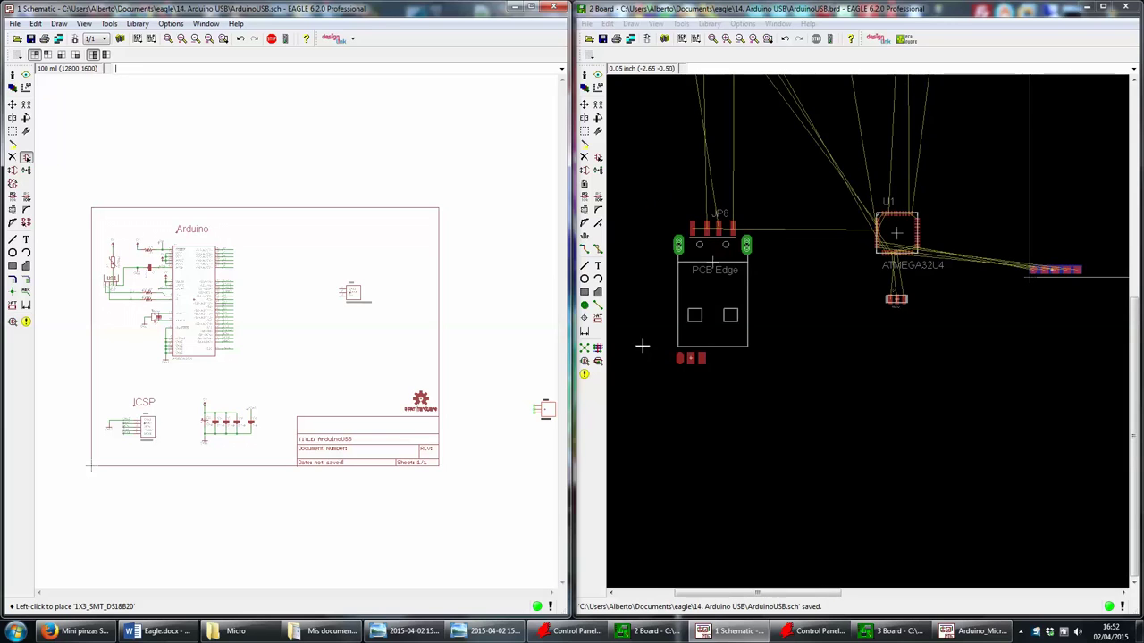
pyautogui.scroll(-1, 737, 332)
pyautogui.scroll(-1, 834, 326)
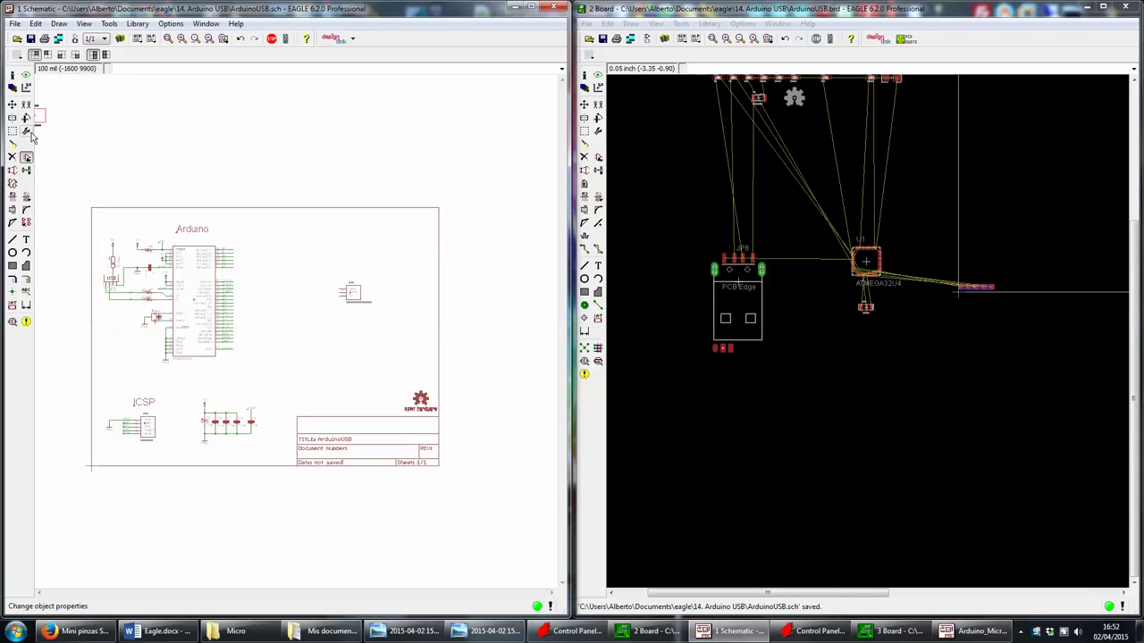
pyautogui.press('Escape')
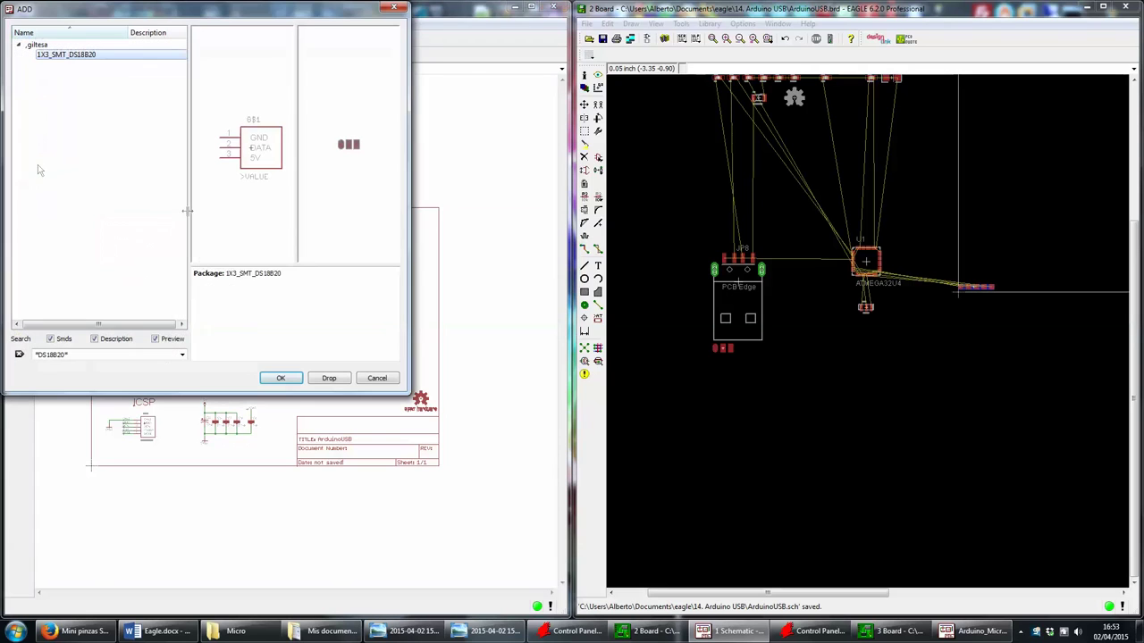
# Search the library for 5050 parts and preview the adafruit RGBLED5050
pyautogui.click(61, 355)
pyautogui.hotkey('ctrl', 'a')
pyautogui.write('*SO50*')
pyautogui.press('Return')
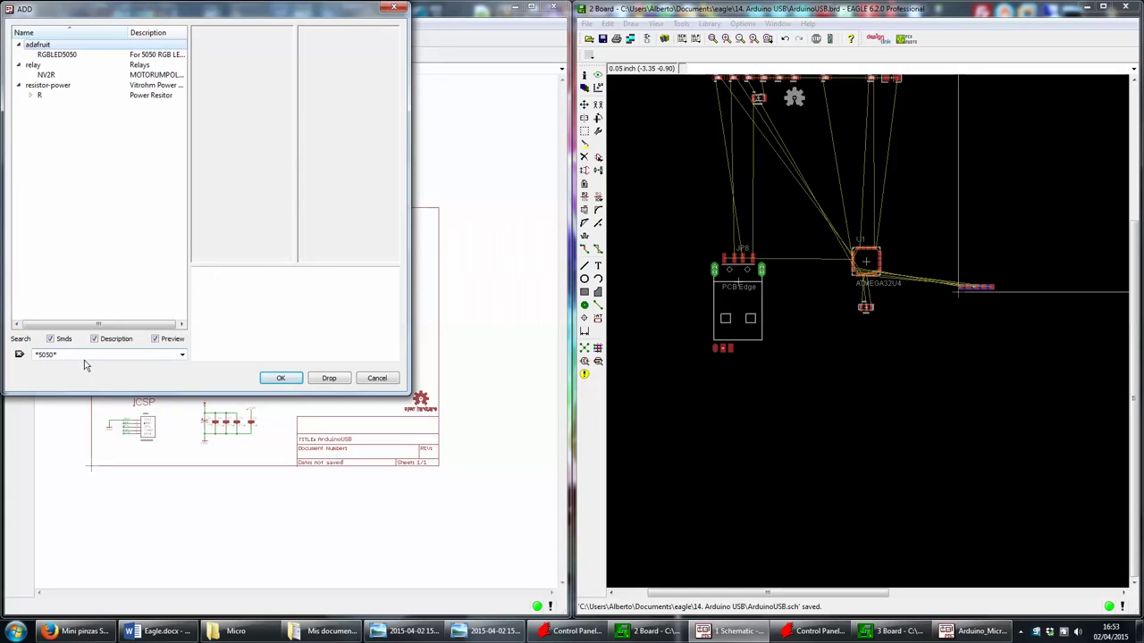
pyautogui.press('Left')
pyautogui.press('Right')
pyautogui.press('Down')
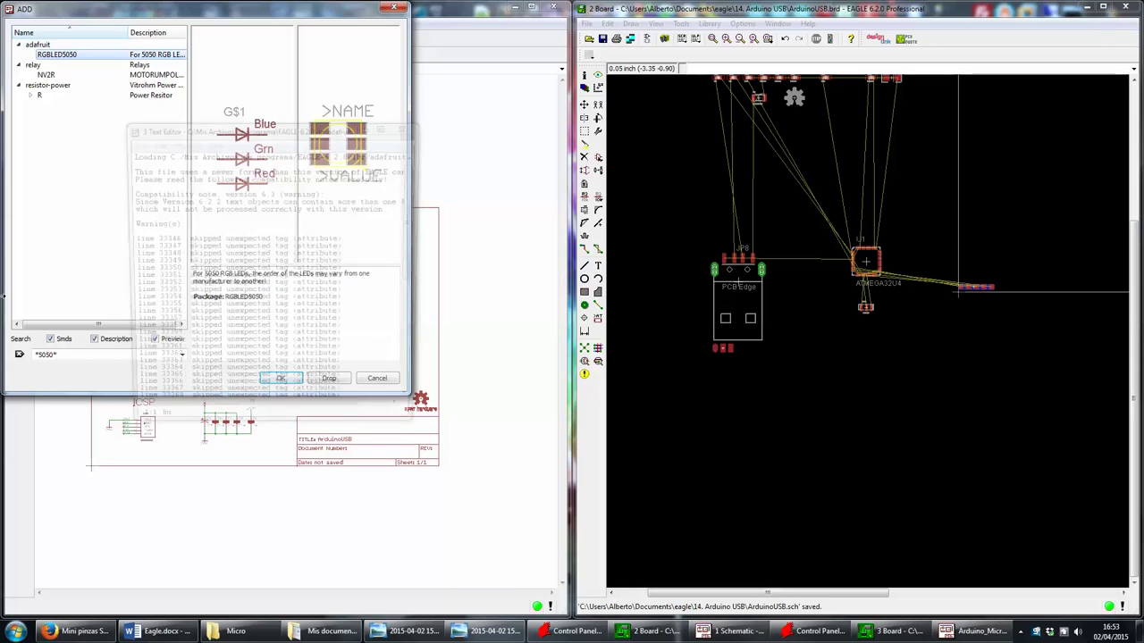
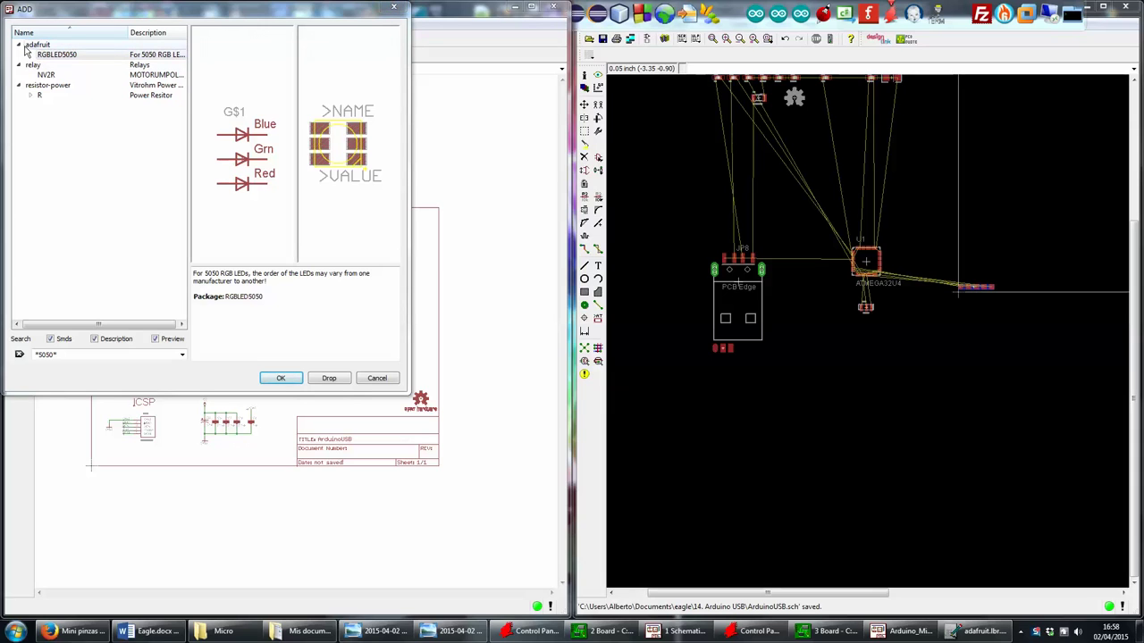
# Close the part browser and bring the EAGLE Control Panel back into view
pyautogui.click(392, 9)
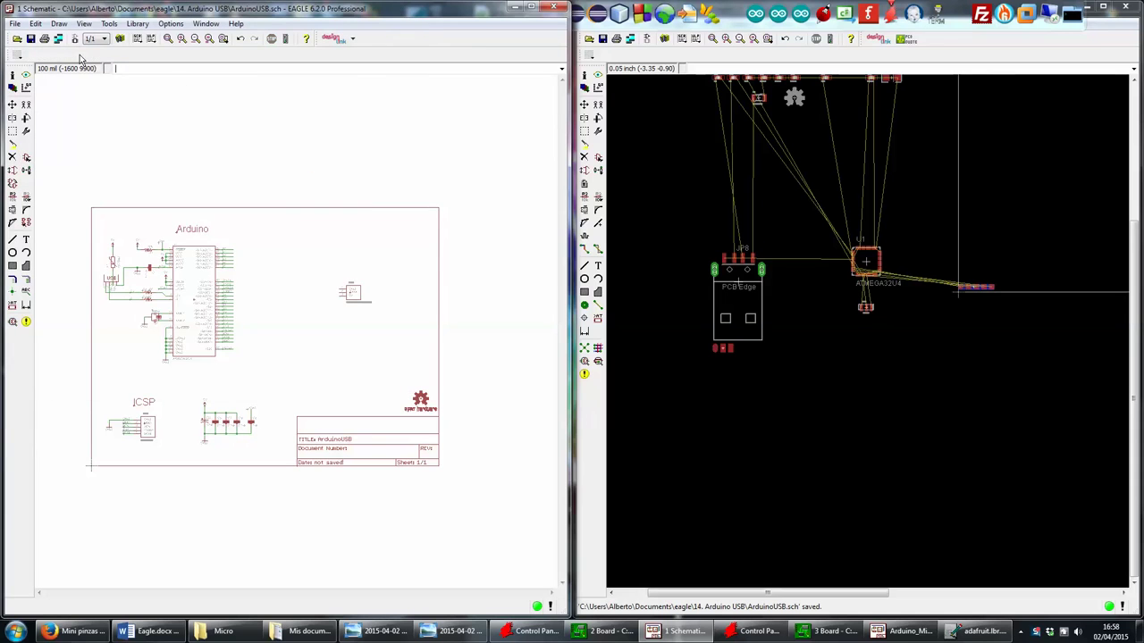
pyautogui.click(1139, 631)
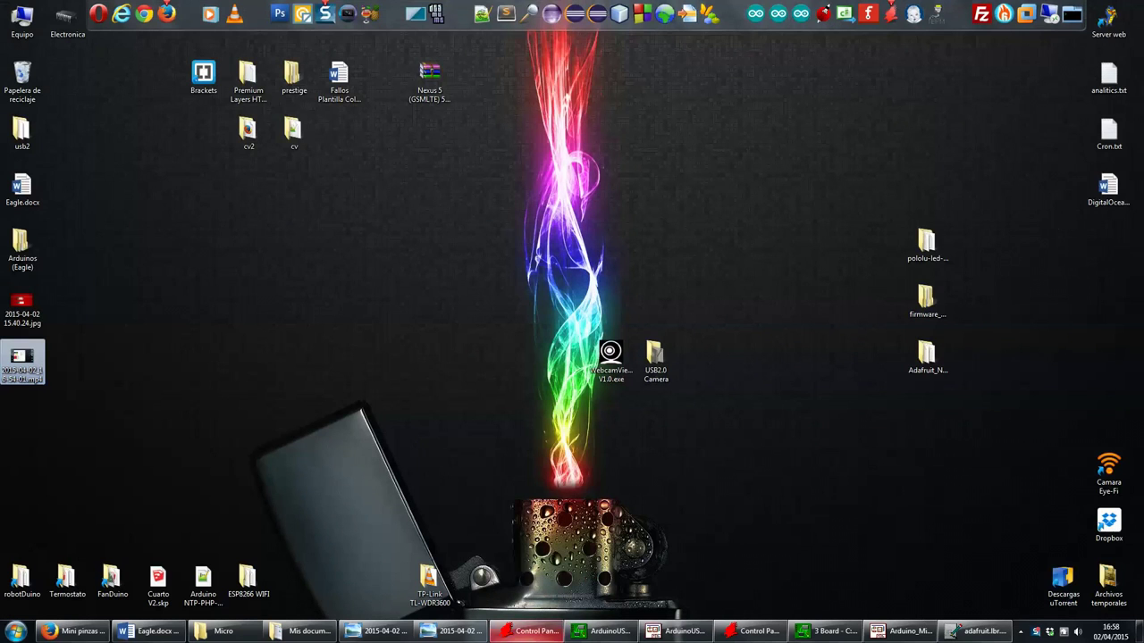
pyautogui.click(534, 631)
pyautogui.moveTo(181, 68); pyautogui.dragTo(216, 79)
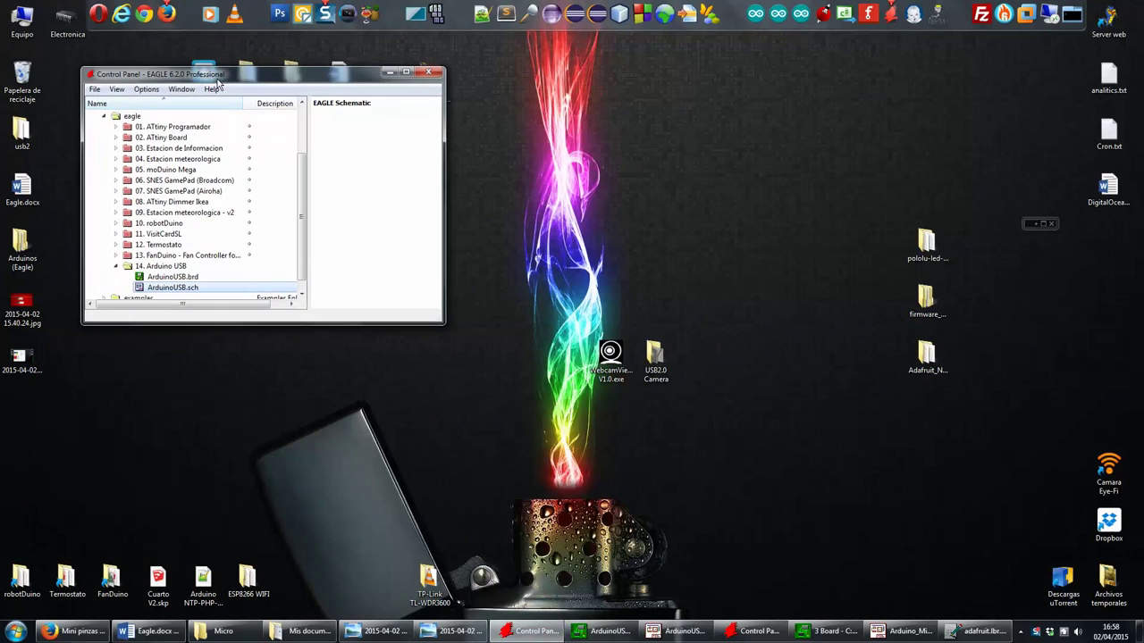
# Expand the Libraries branch and open adafruit.lbr in the library editor
pyautogui.scroll(2, 178, 179)
pyautogui.click(92, 166)
pyautogui.click(92, 116)
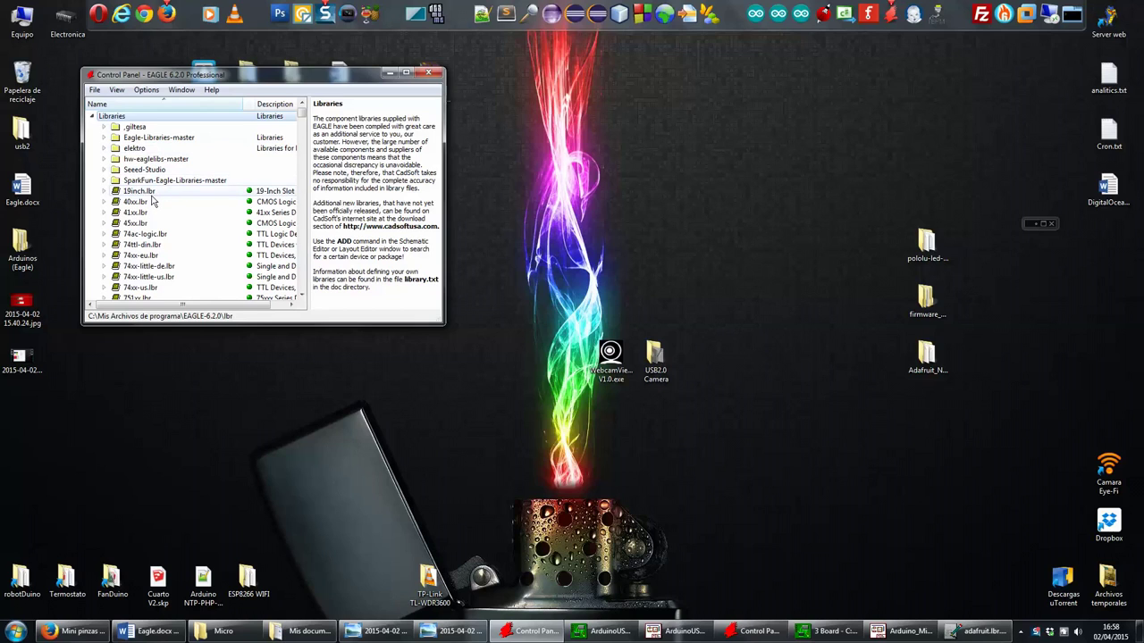
pyautogui.press('a')
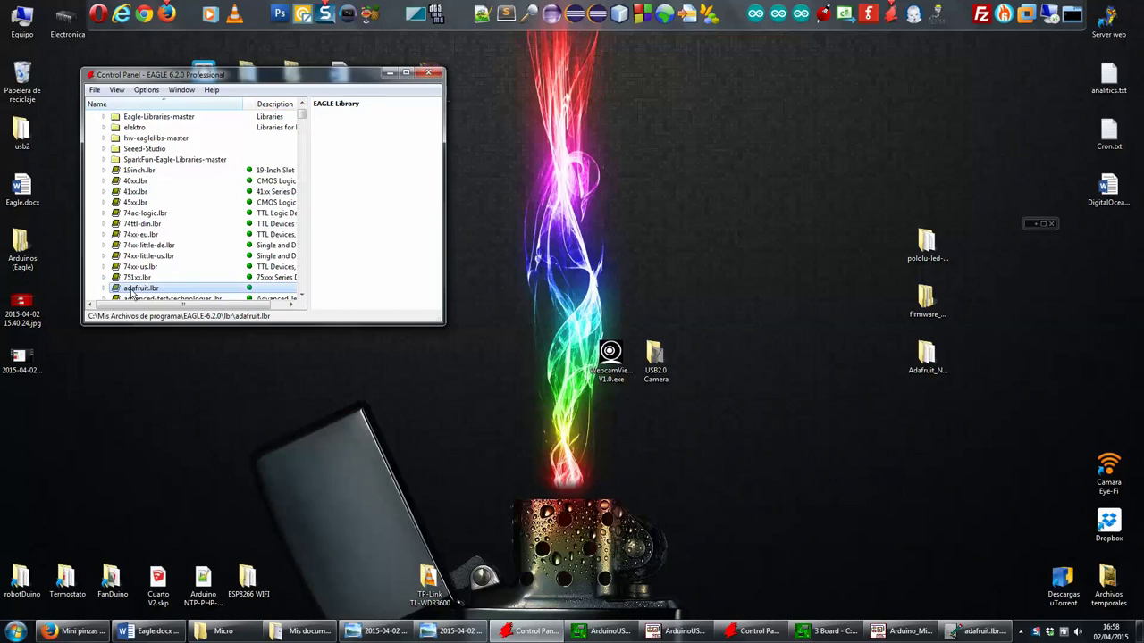
pyautogui.doubleClick(131, 288)
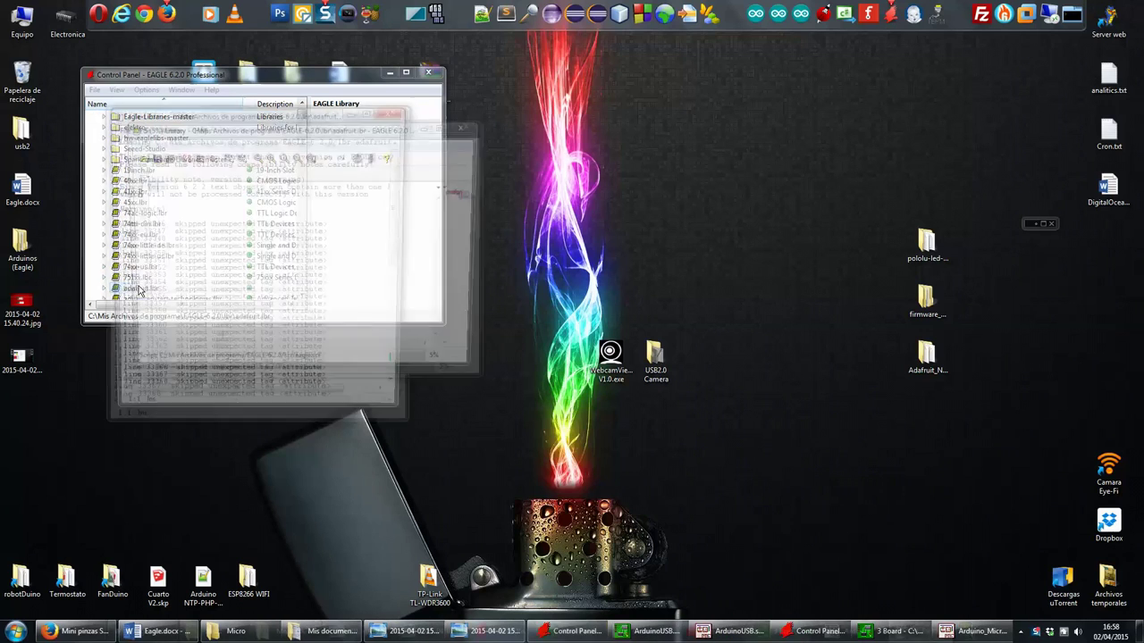
# Dock the library editor to the left half and open the LED5MMRGB package
pyautogui.click(391, 114)
pyautogui.moveTo(268, 125); pyautogui.dragTo(2, 108)
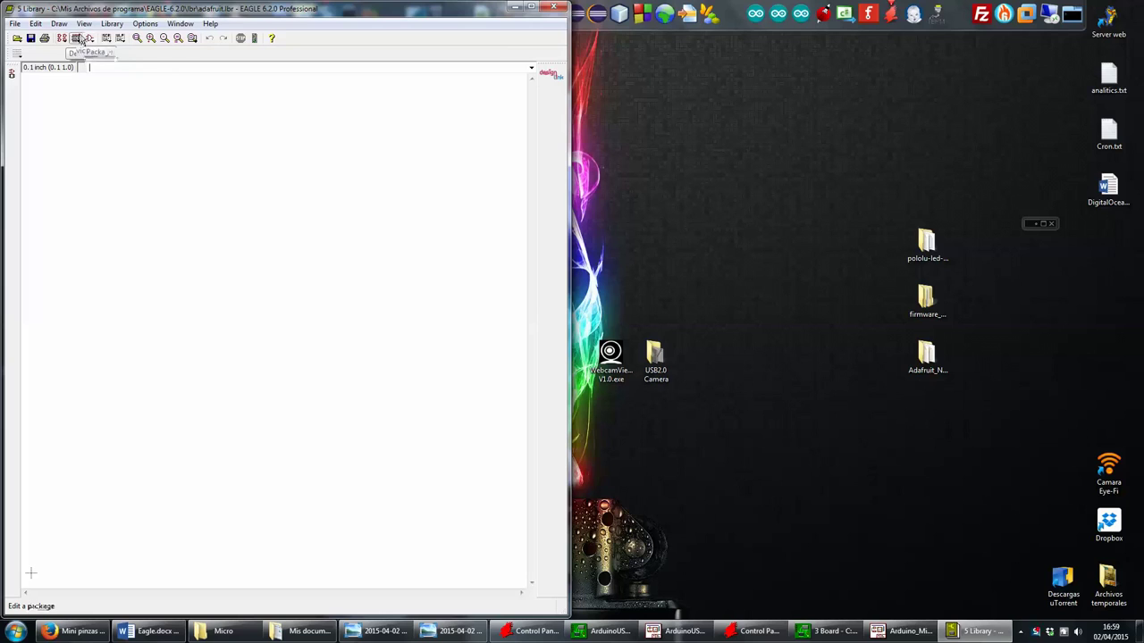
pyautogui.click(76, 41)
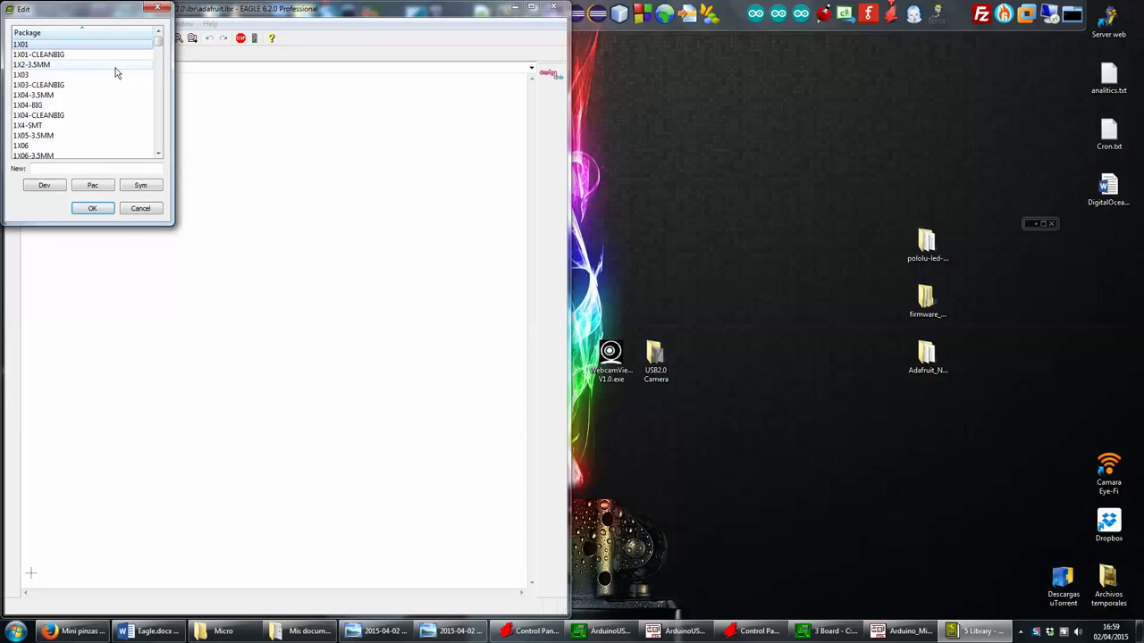
pyautogui.press('5')
pyautogui.press('Down')
pyautogui.press('Down')
pyautogui.press('Down')
pyautogui.press('Down')
pyautogui.press('Down')
pyautogui.press('Down')
pyautogui.press('Down')
pyautogui.press('Down')
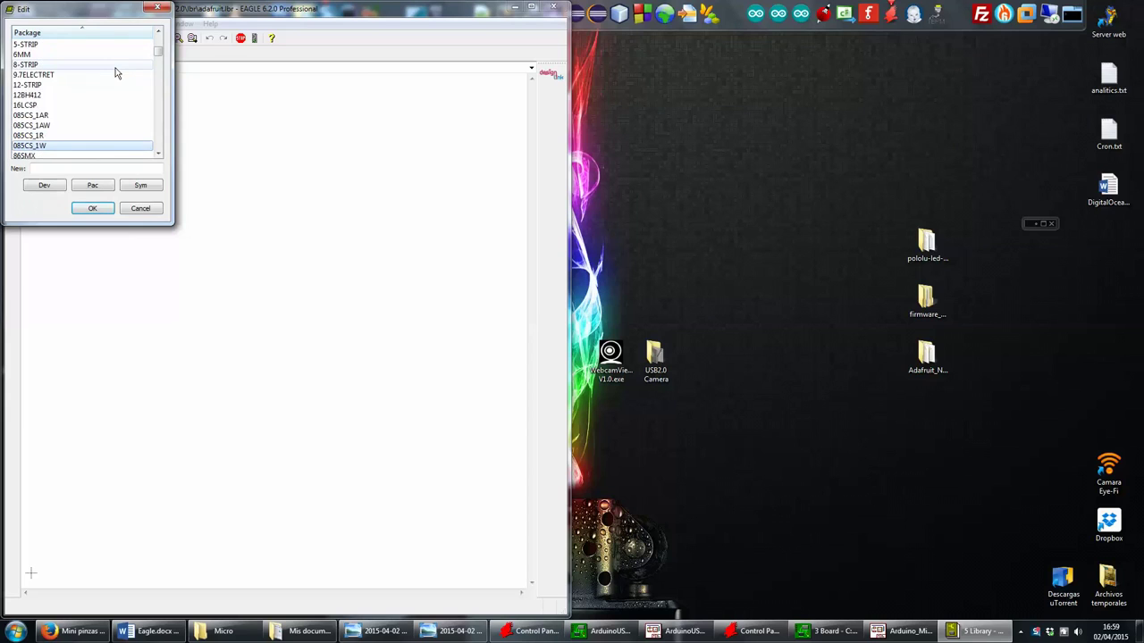
pyautogui.press('Up')
pyautogui.press('Up')
pyautogui.press('Up')
pyautogui.press('Up')
pyautogui.scroll(-1, 115, 72)
pyautogui.press('Up')
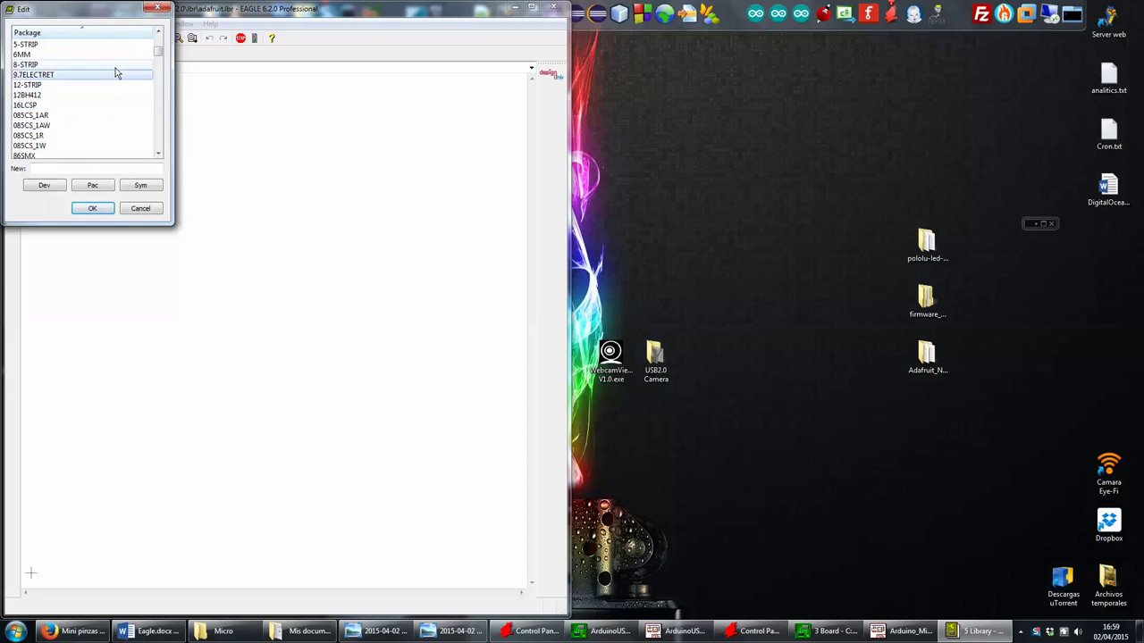
pyautogui.write('led')
pyautogui.scroll(-2, 115, 72)
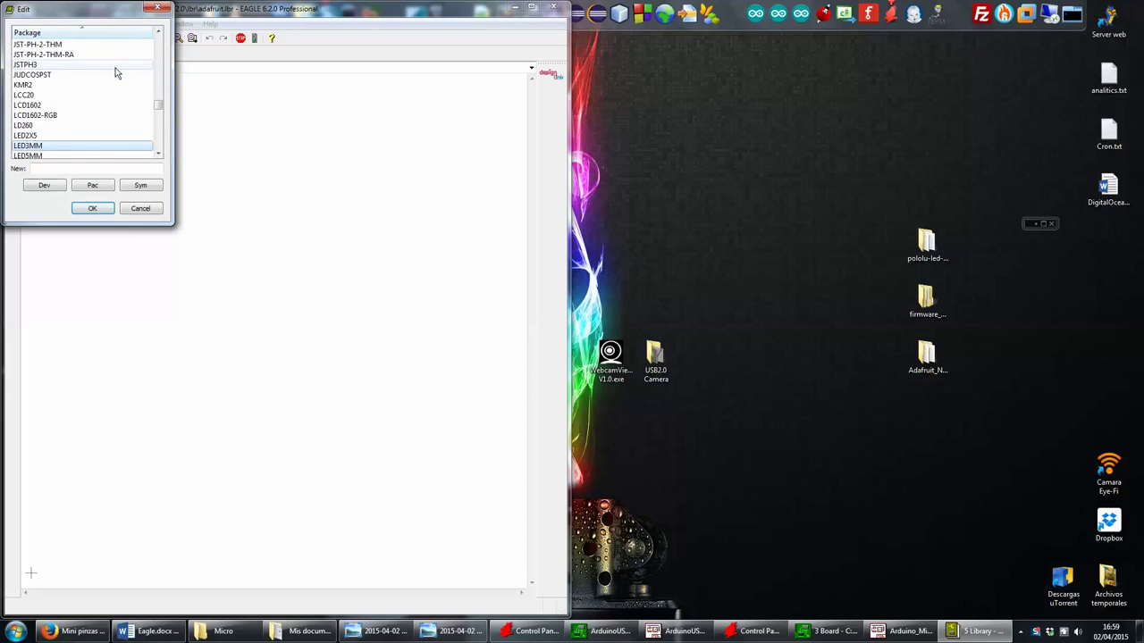
pyautogui.press('Down')
pyautogui.press('Down')
pyautogui.press('Down')
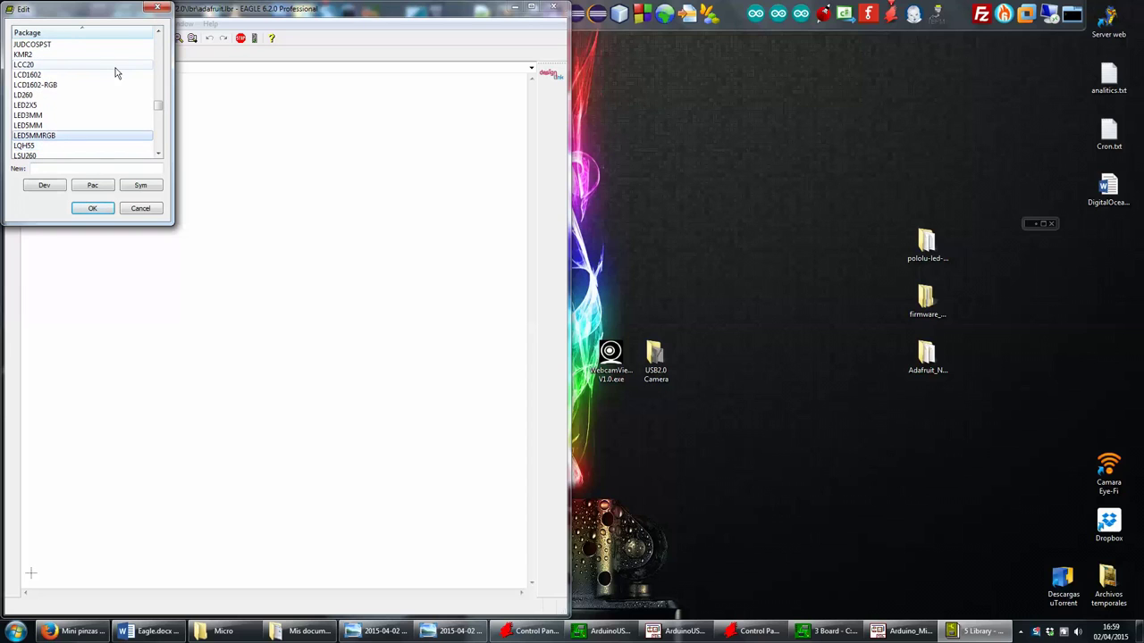
pyautogui.press('Return')
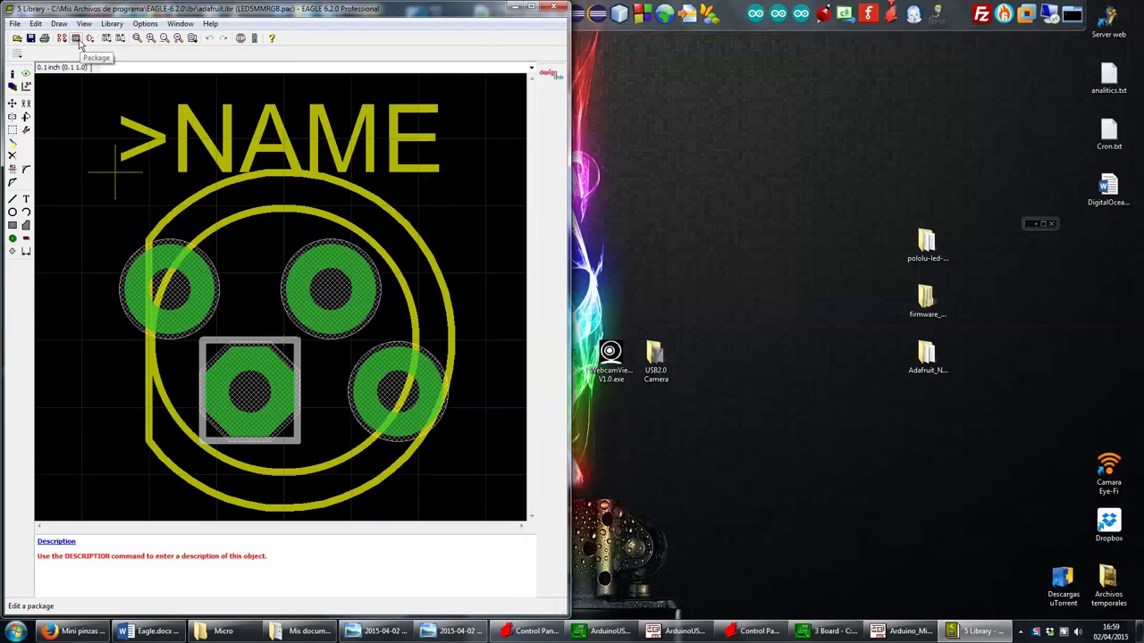
# Switch to the LED5MM package, the 5 mm round LED footprint
pyautogui.click(77, 41)
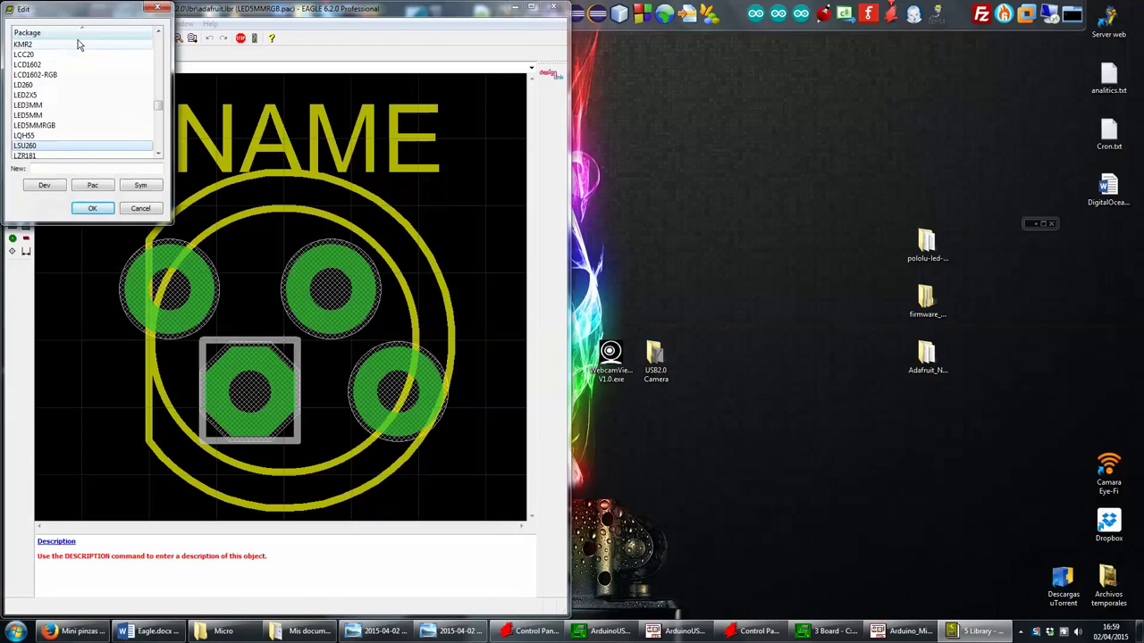
pyautogui.press('Down')
pyautogui.press('Down')
pyautogui.press('Down')
pyautogui.press('Up')
pyautogui.press('Up')
pyautogui.press('Up')
pyautogui.press('Up')
pyautogui.press('Up')
pyautogui.press('Up')
pyautogui.press('Up')
pyautogui.press('Up')
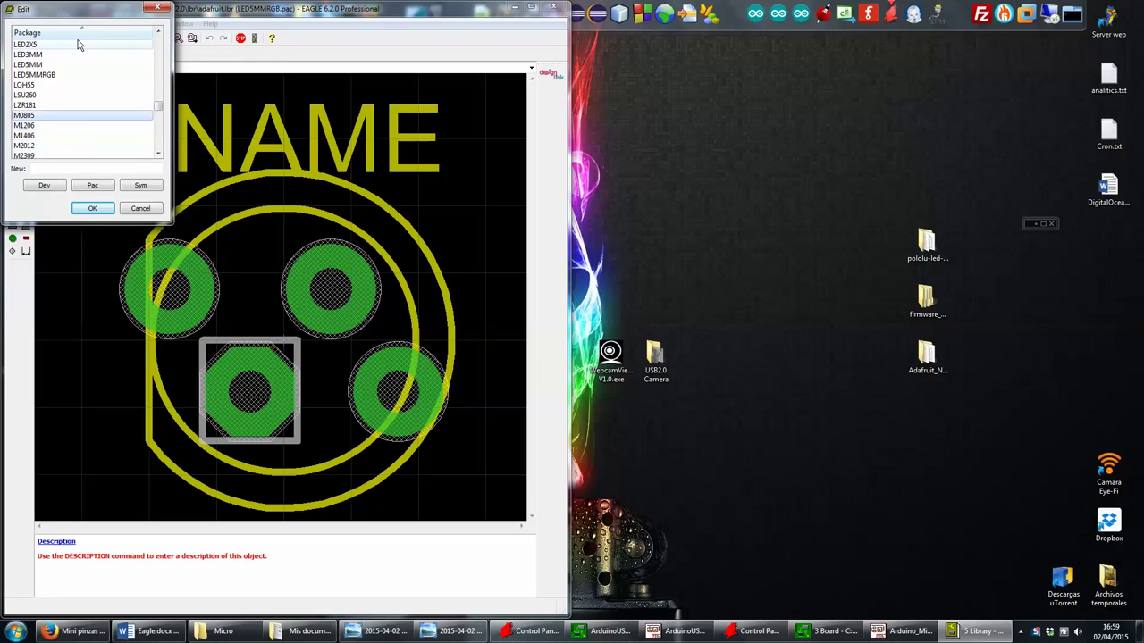
pyautogui.press('Return')
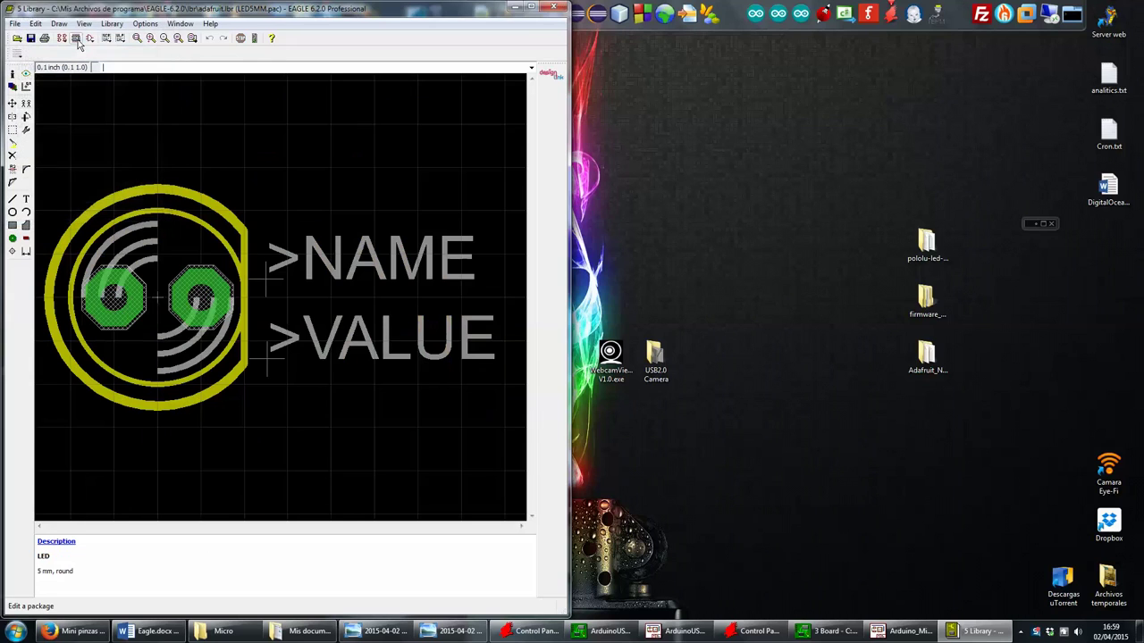
# Browse further down the package list and cancel without opening another package
pyautogui.click(76, 39)
pyautogui.press('Down')
pyautogui.press('Down')
pyautogui.press('Down')
pyautogui.press('Down')
pyautogui.press('Down')
pyautogui.press('Down')
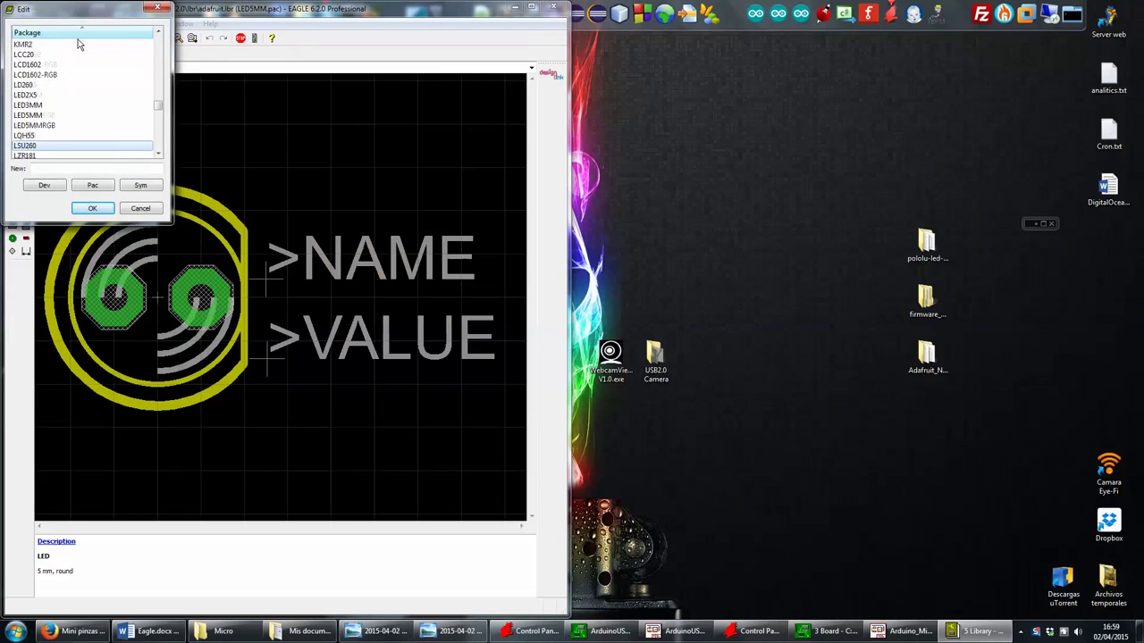
pyautogui.press('Down')
pyautogui.press('Down')
pyautogui.press('Down')
pyautogui.press('Down')
pyautogui.press('Down')
pyautogui.press('Down')
pyautogui.press('Down')
pyautogui.press('Down')
pyautogui.press('Down')
pyautogui.press('Down')
pyautogui.press('Down')
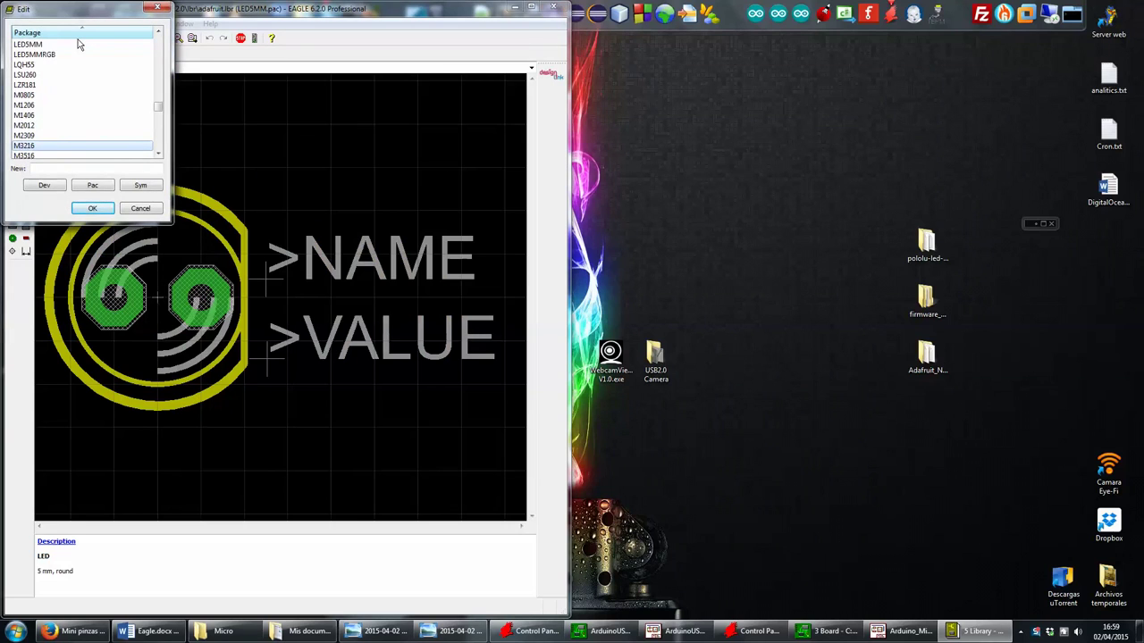
pyautogui.press('Down')
pyautogui.press('Down')
pyautogui.press('Down')
pyautogui.press('Down')
pyautogui.press('Down')
pyautogui.press('Down')
pyautogui.press('Down')
pyautogui.press('Down')
pyautogui.press('Down')
pyautogui.press('Down')
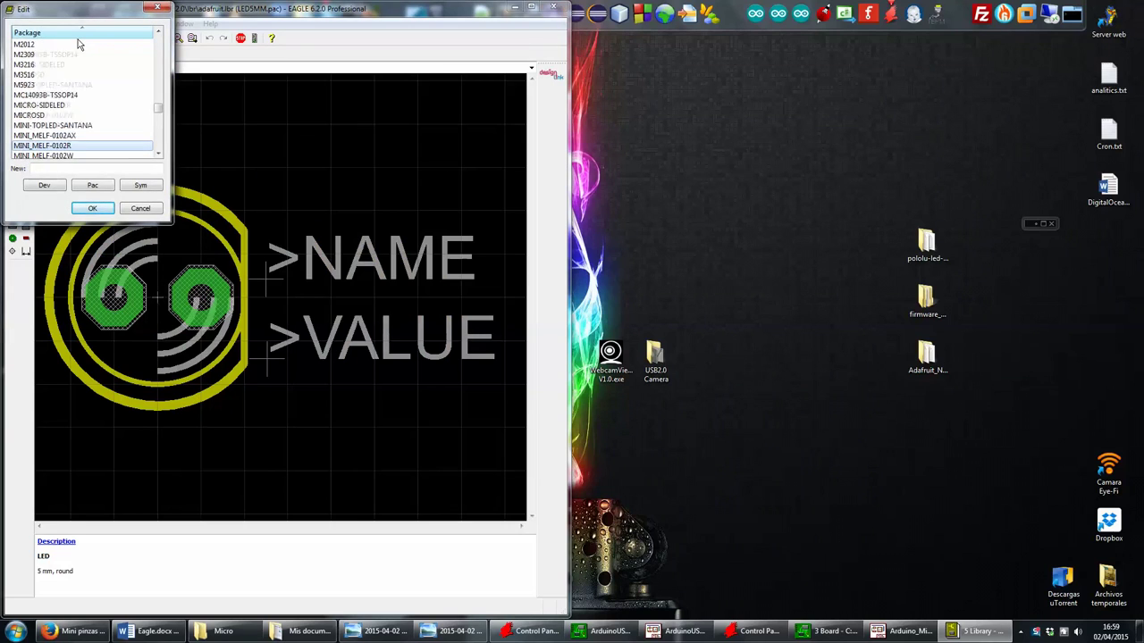
pyautogui.press('Down')
pyautogui.press('Down')
pyautogui.press('Down')
pyautogui.press('Down')
pyautogui.press('Down')
pyautogui.press('Down')
pyautogui.press('Down')
pyautogui.press('Down')
pyautogui.press('Down')
pyautogui.press('Down')
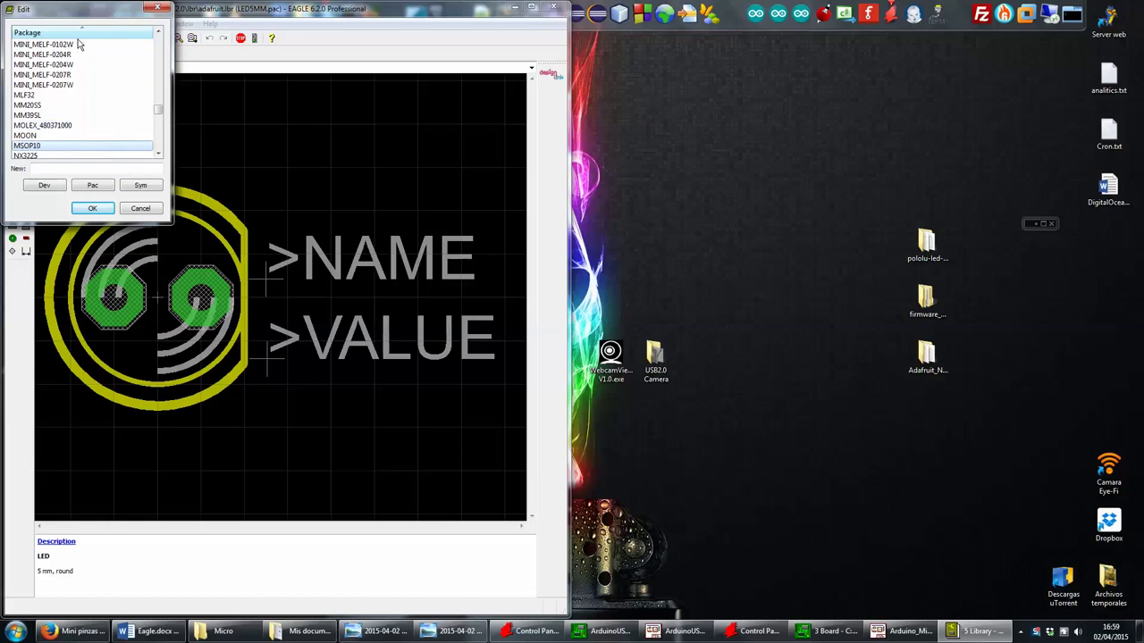
pyautogui.press('Down')
pyautogui.press('Down')
pyautogui.press('Down')
pyautogui.press('Down')
pyautogui.press('Down')
pyautogui.press('Down')
pyautogui.press('Down')
pyautogui.press('Down')
pyautogui.press('Down')
pyautogui.press('Down')
pyautogui.press('Down')
pyautogui.press('Down')
pyautogui.press('Down')
pyautogui.press('Down')
pyautogui.press('Down')
pyautogui.press('Escape')
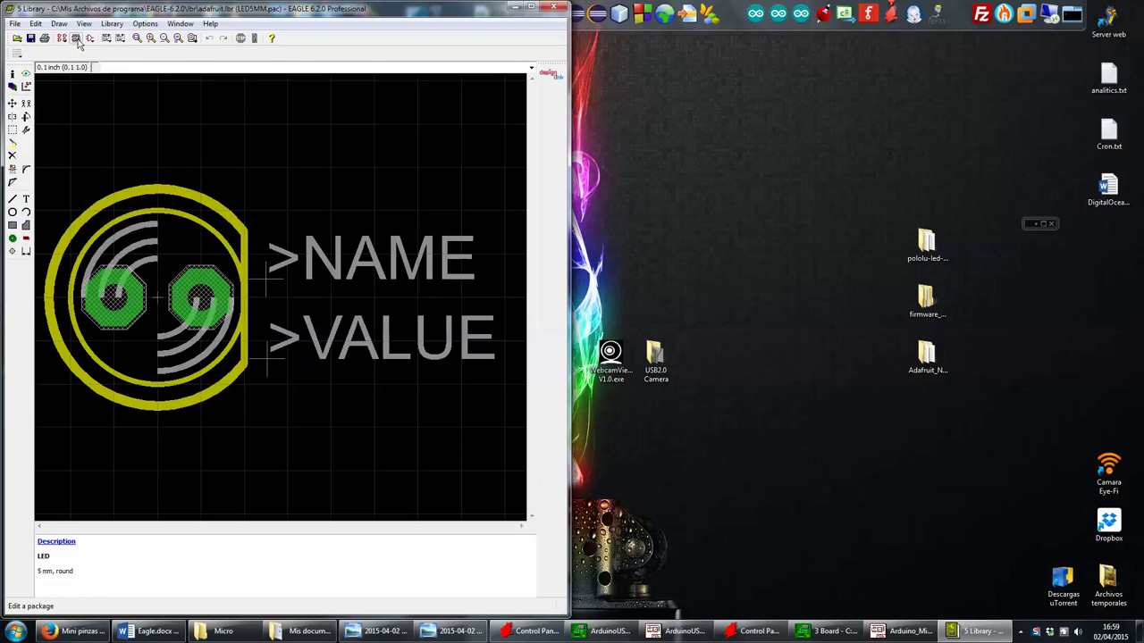
# Return to the ArduinoUSB schematic and place the RGBLED5050 as LED1
pyautogui.click(512, 11)
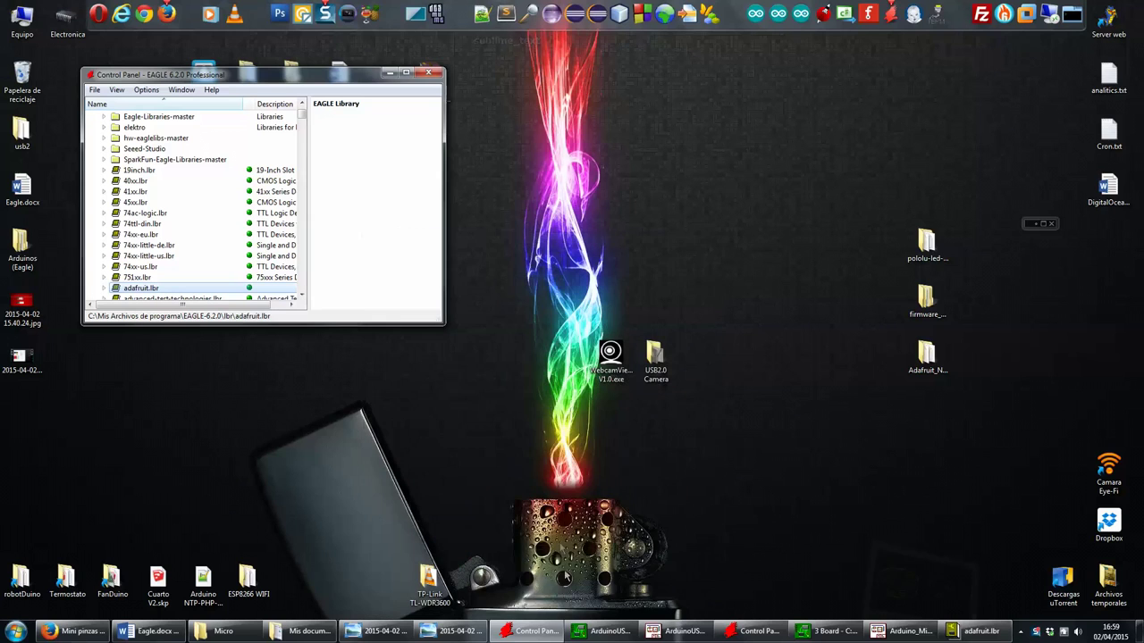
pyautogui.click(617, 632)
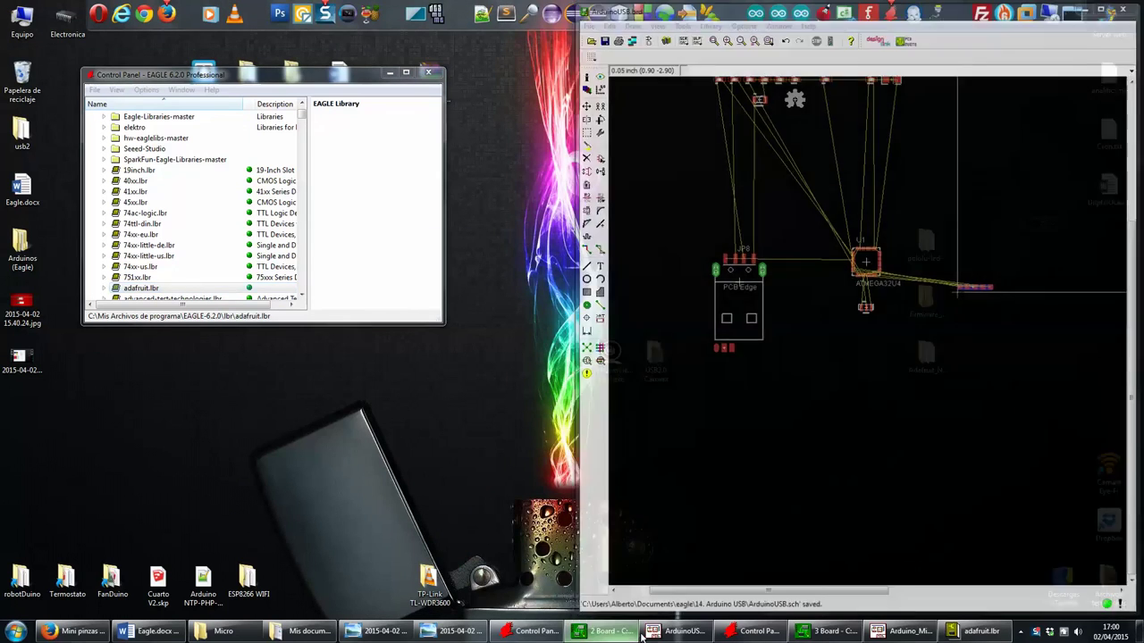
pyautogui.click(617, 632)
pyautogui.click(681, 631)
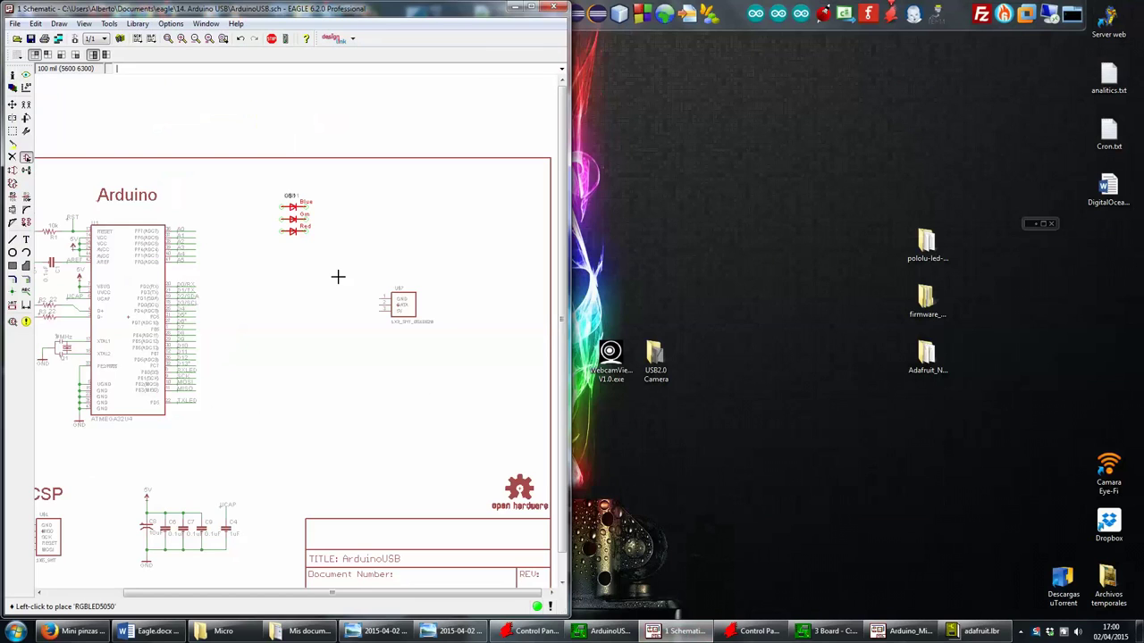
pyautogui.scroll(2, 338, 277)
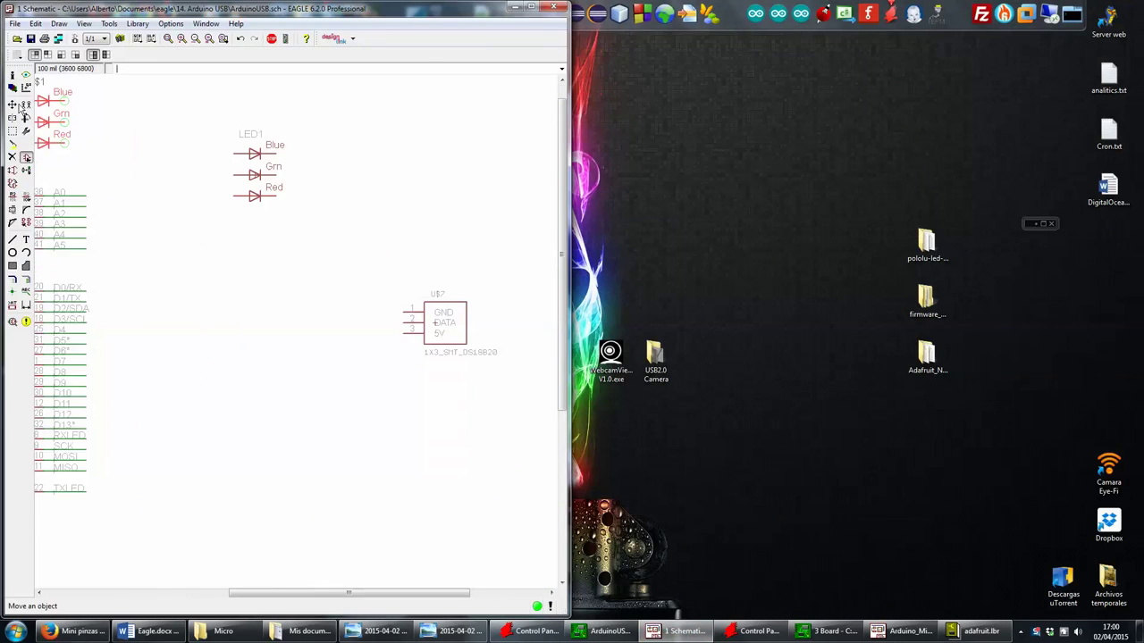
pyautogui.press('Escape')
pyautogui.press('Return')
pyautogui.click(289, 186)
# Check LED1's properties, confirming the adafruit RGBLED5050 device and package
pyautogui.rightClick(265, 163)
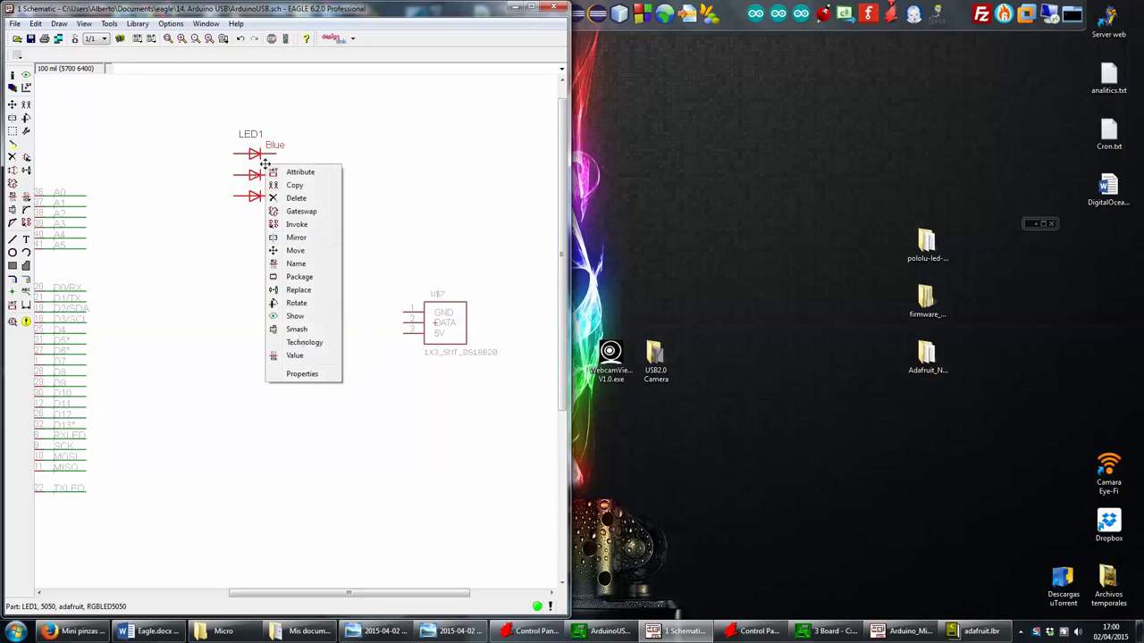
pyautogui.click(306, 379)
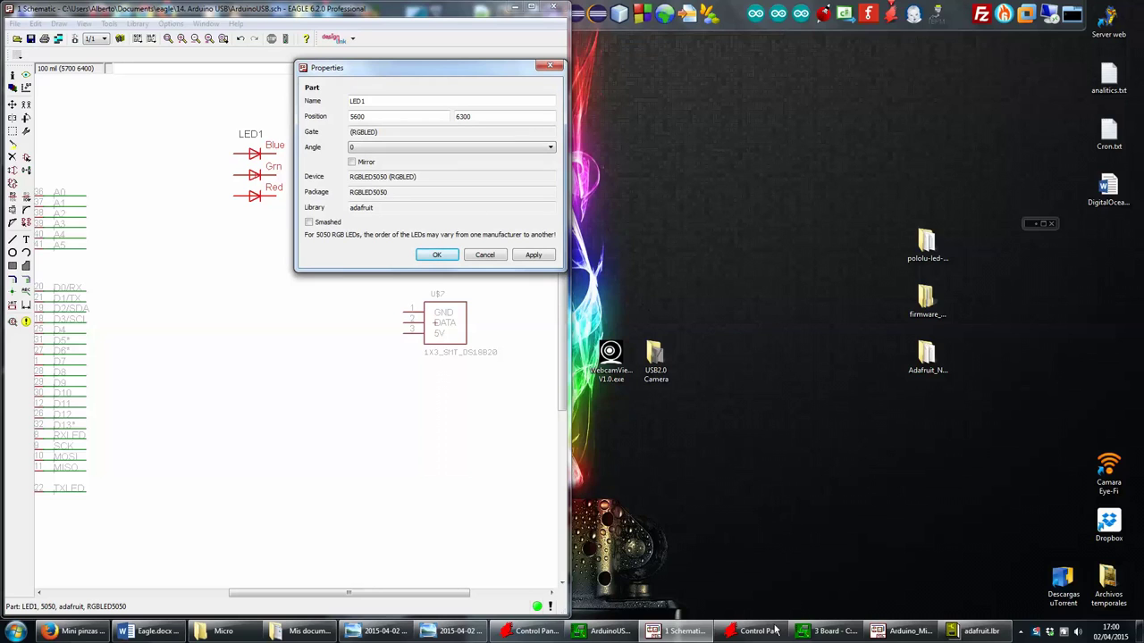
pyautogui.click(122, 199)
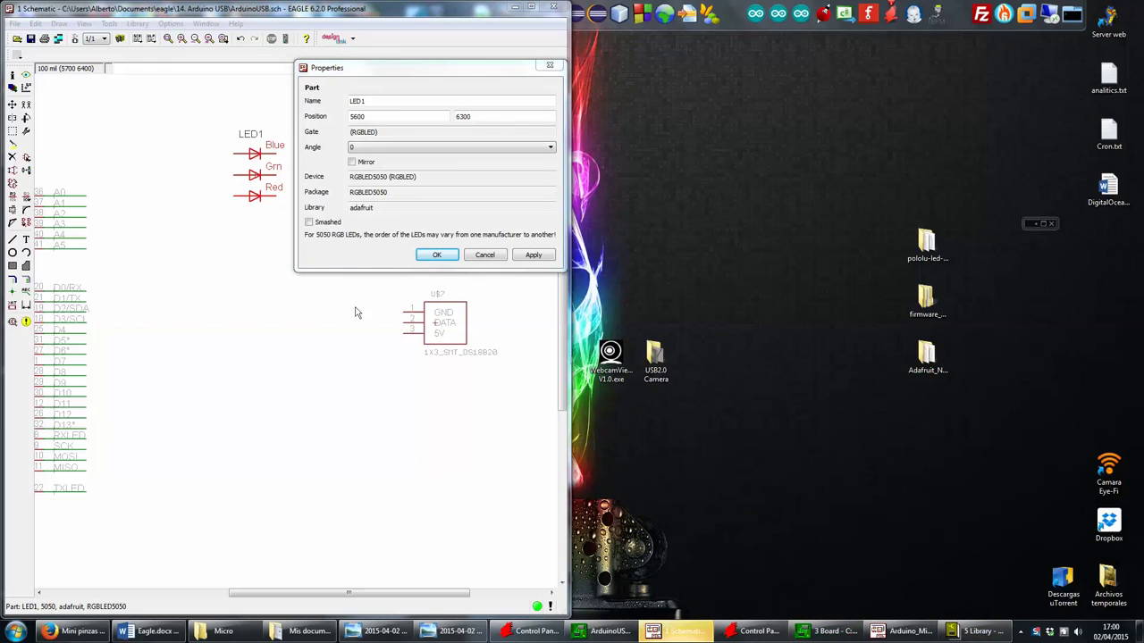
pyautogui.press('Escape')
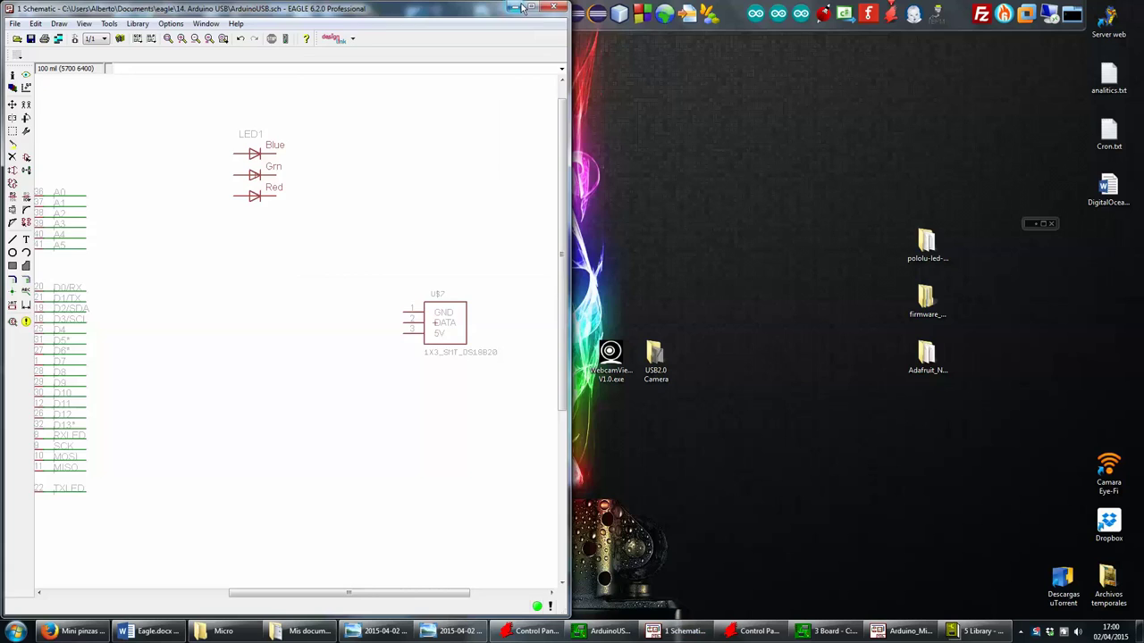
pyautogui.click(521, 7)
# Open the RGBLED5050 package from the adafruit library for editing
pyautogui.click(74, 40)
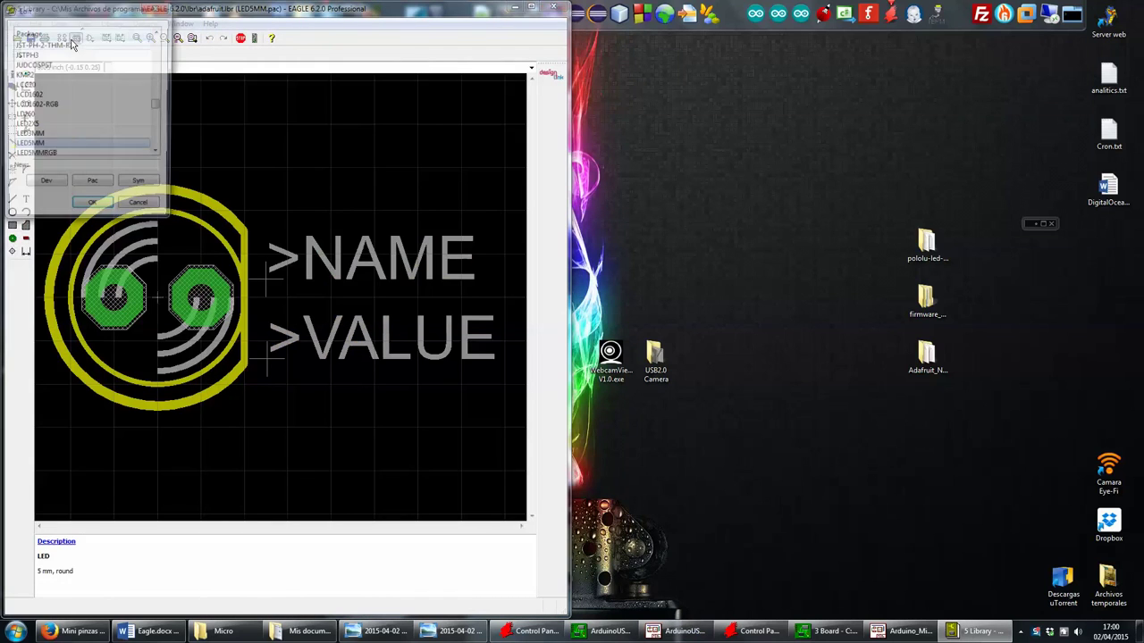
pyautogui.scroll(-10, 72, 44)
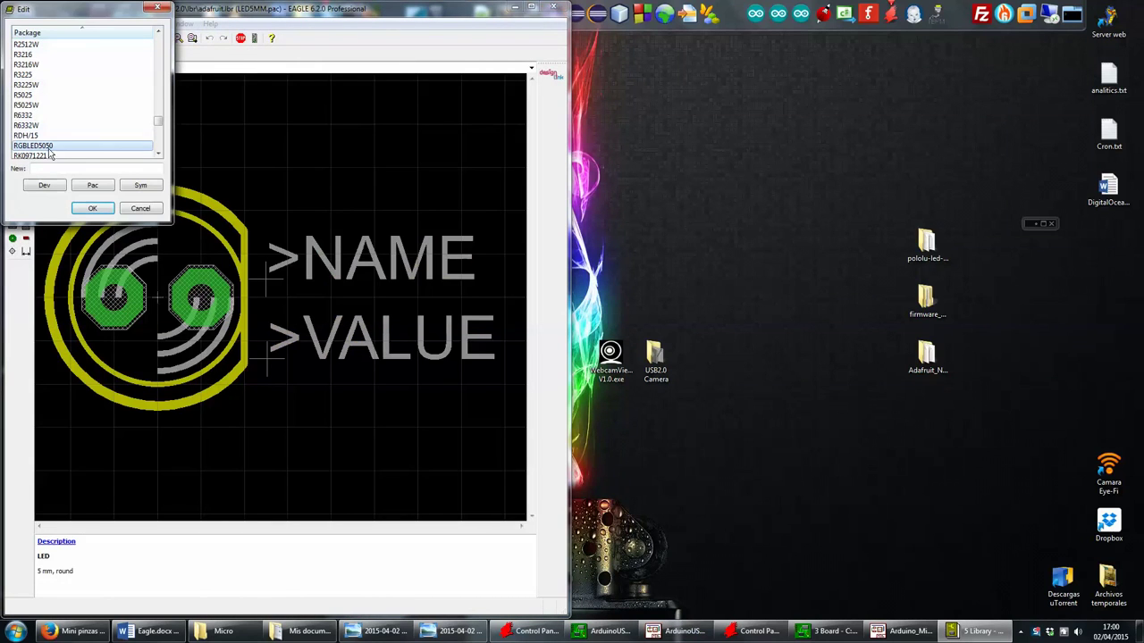
pyautogui.doubleClick(40, 145)
pyautogui.scroll(-3, 331, 428)
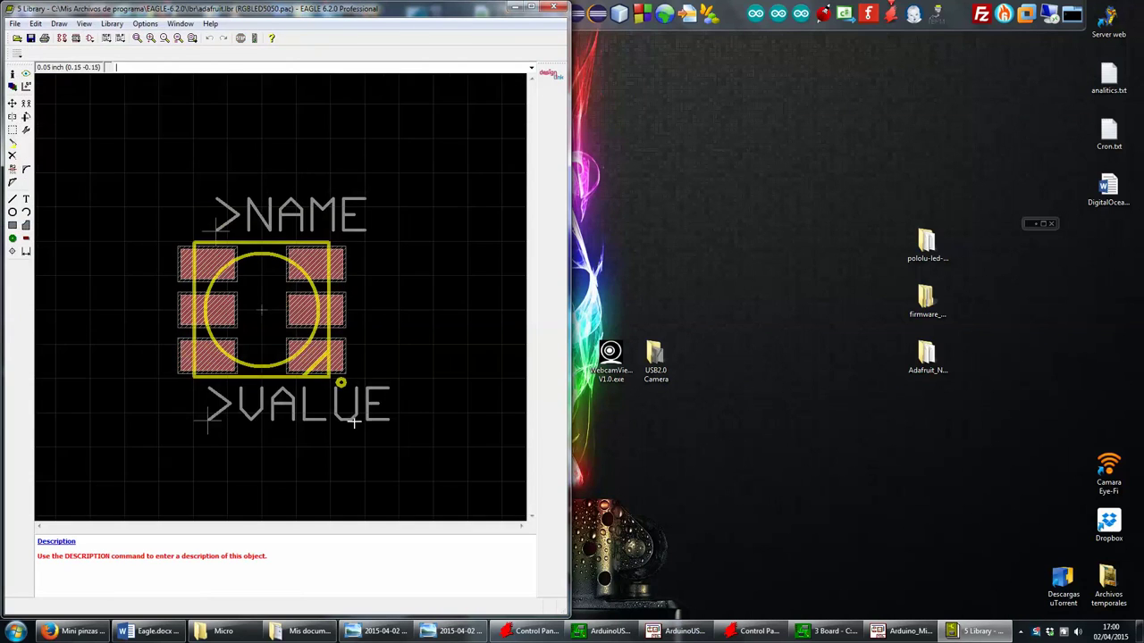
pyautogui.scroll(2, 330, 428)
# Group the entire six-pad RGBLED5050 footprint and copy it as a group
pyautogui.click(13, 130)
pyautogui.moveTo(87, 110); pyautogui.dragTo(442, 439)
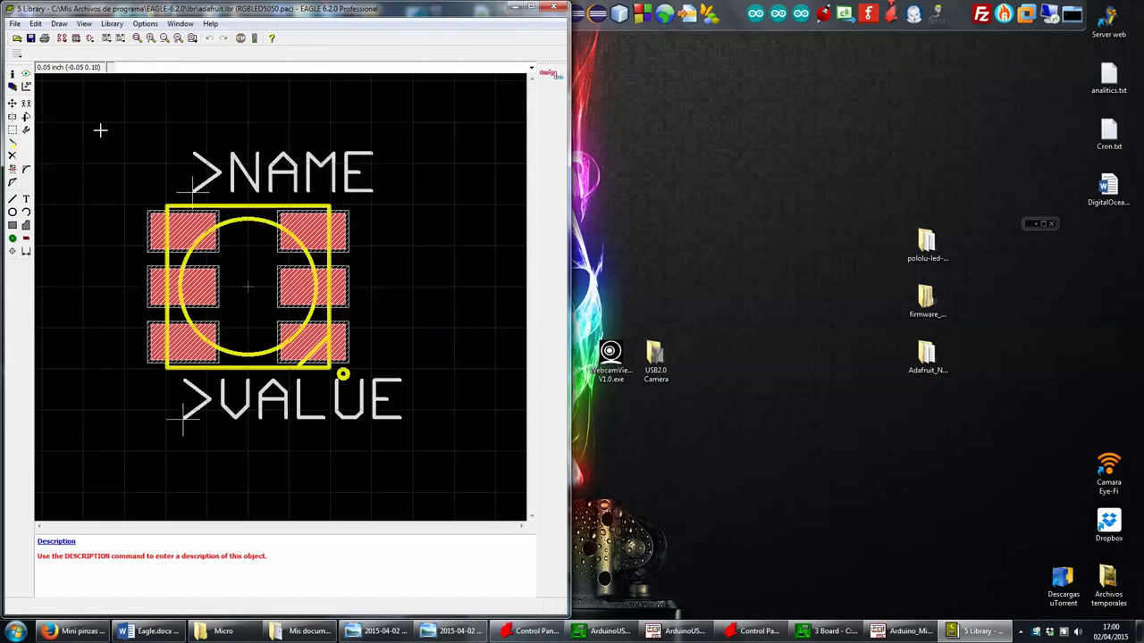
pyautogui.click(26, 103)
pyautogui.rightClick(270, 286)
pyautogui.click(322, 394)
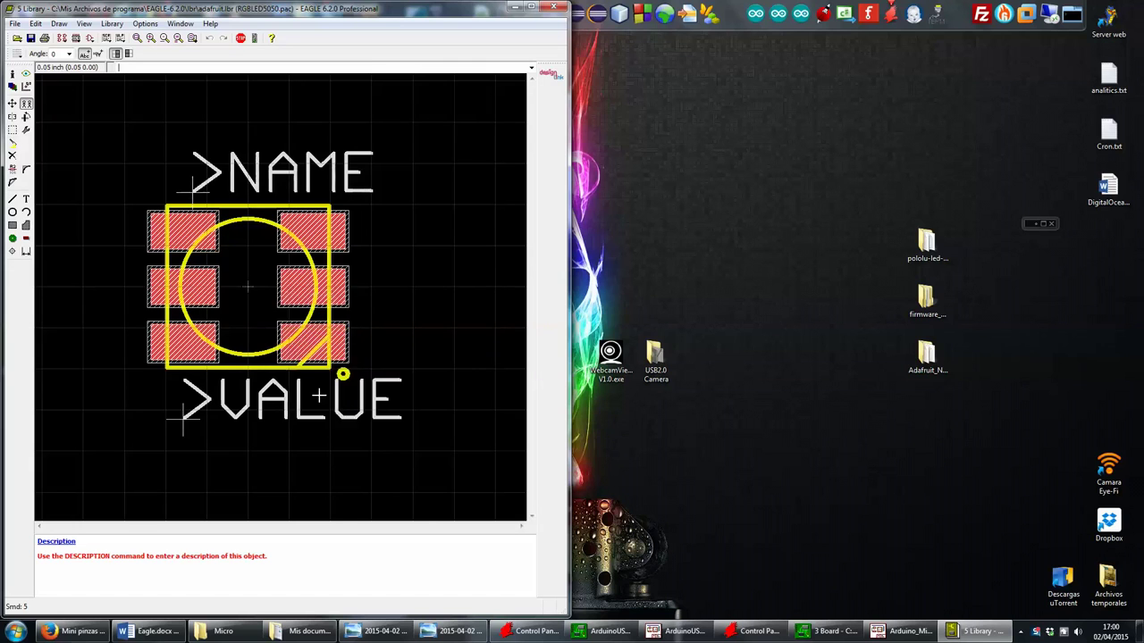
pyautogui.scroll(-1, 281, 295)
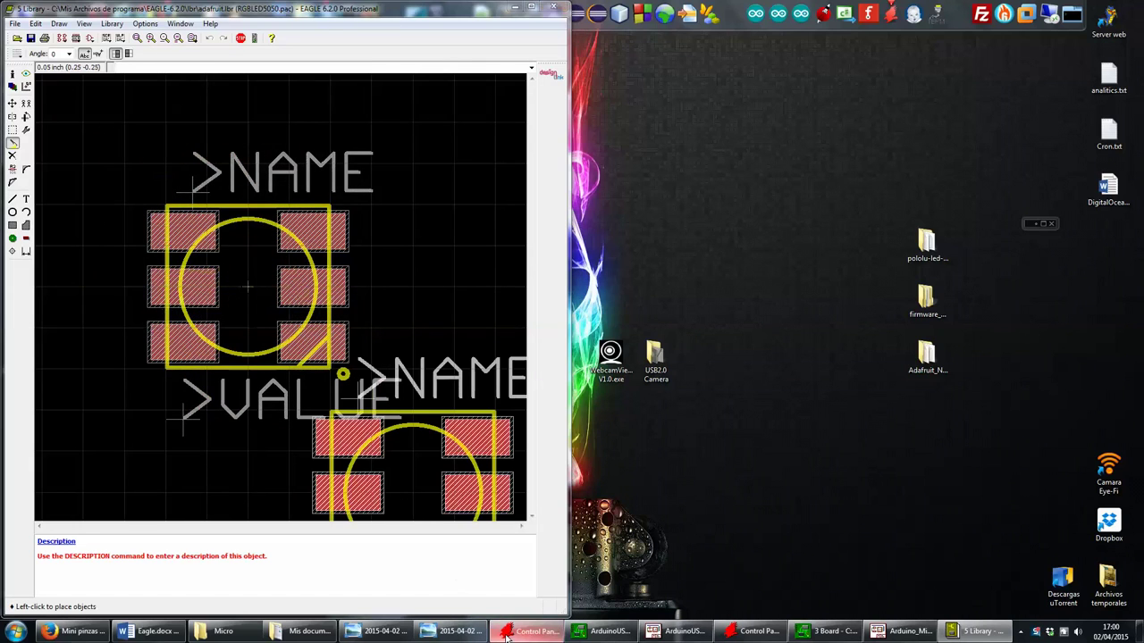
pyautogui.click(530, 631)
pyautogui.scroll(1, 187, 214)
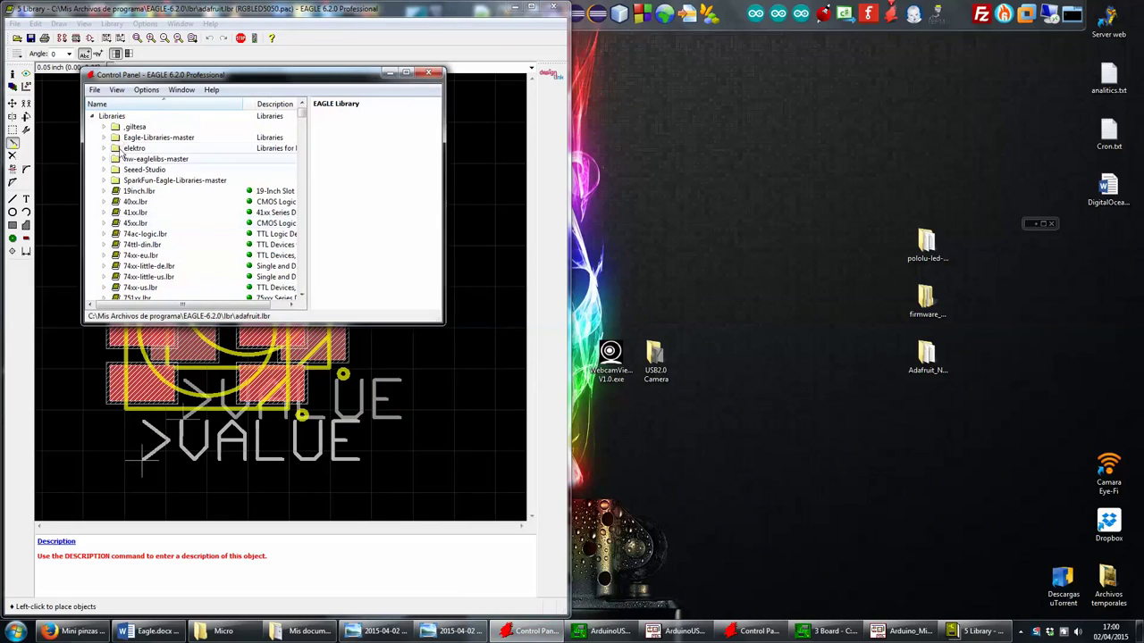
# Expand the .giltesa folder under Libraries and inspect its context menus
pyautogui.click(106, 127)
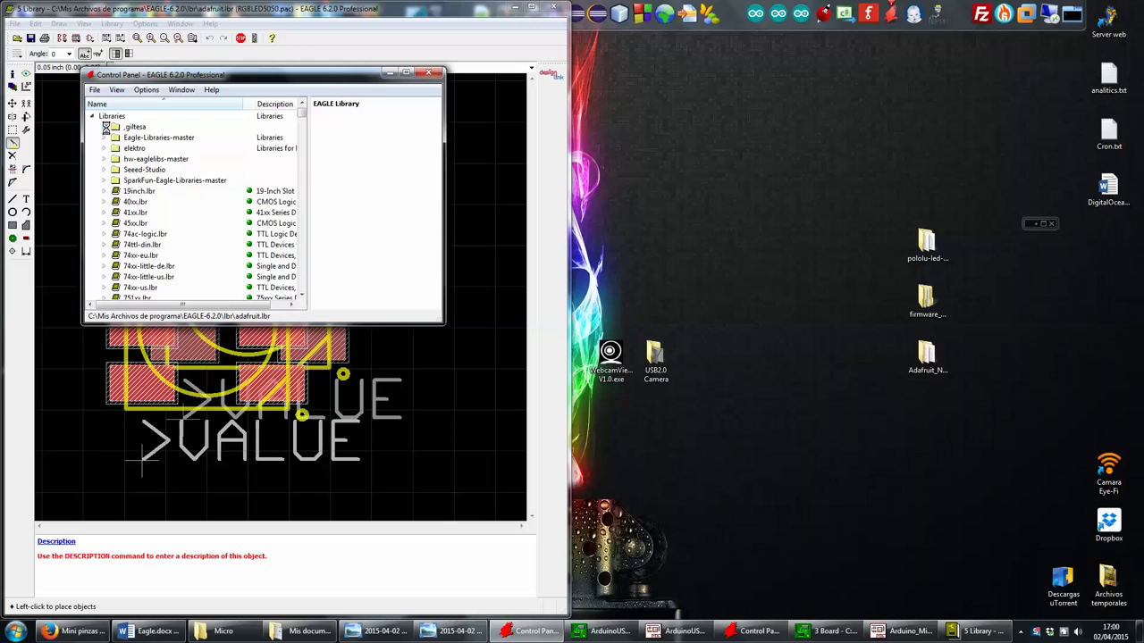
pyautogui.rightClick(101, 117)
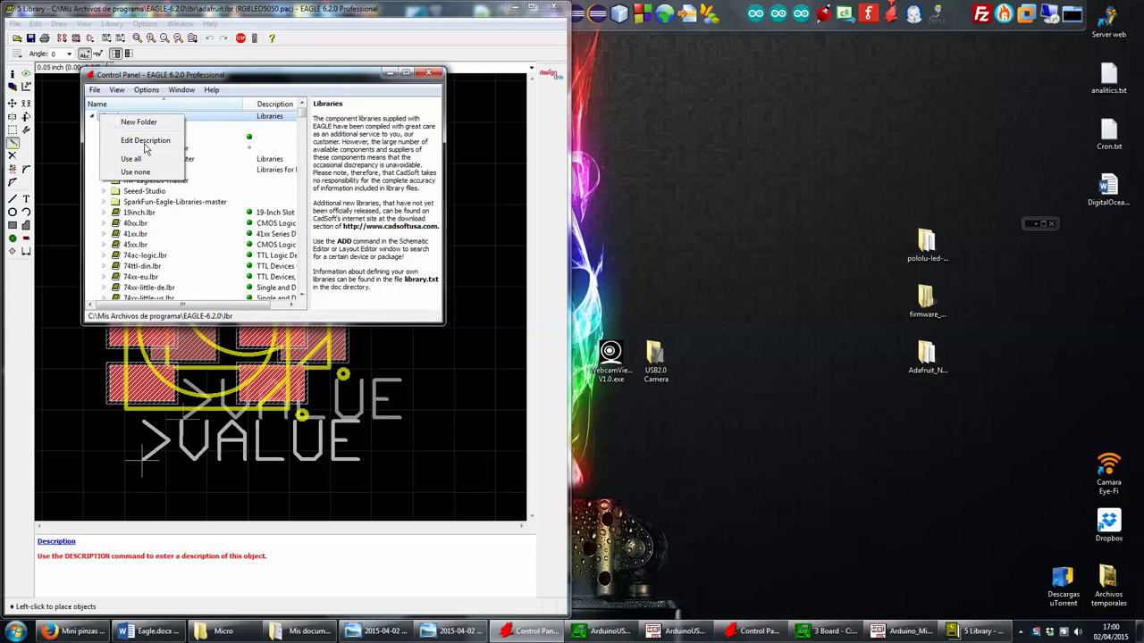
pyautogui.click(131, 136)
pyautogui.rightClick(131, 136)
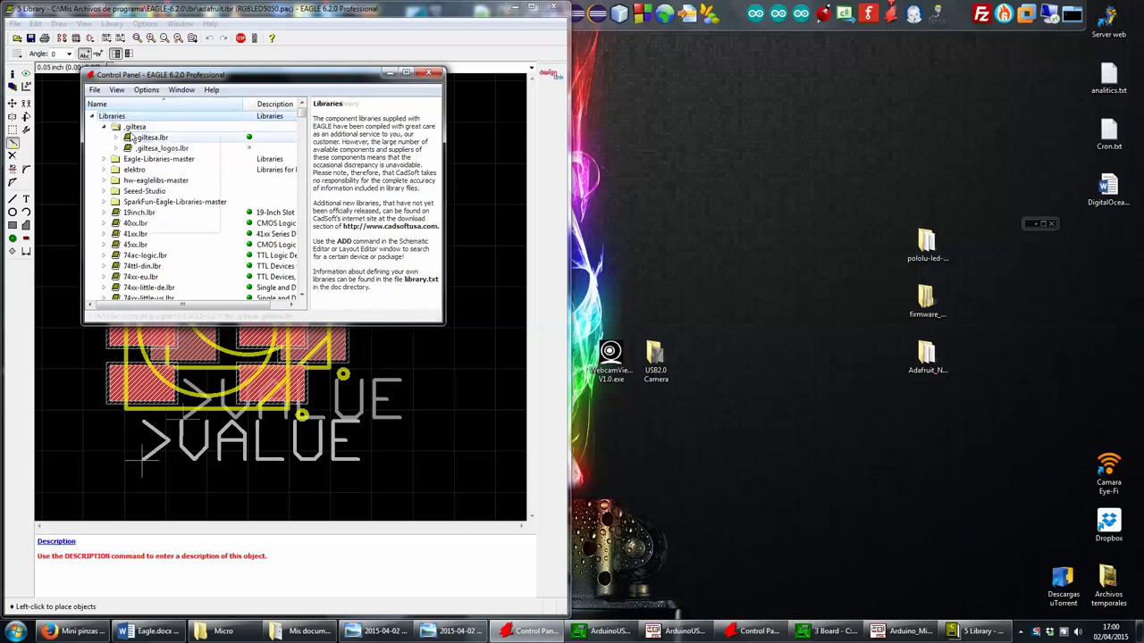
pyautogui.rightClick(132, 127)
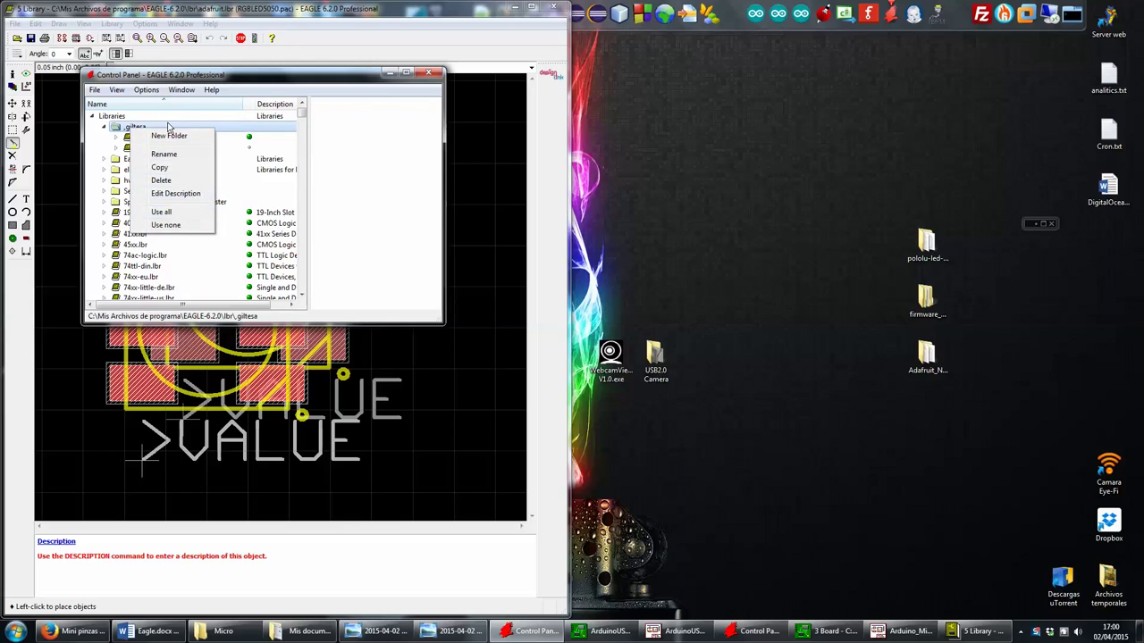
pyautogui.click(112, 117)
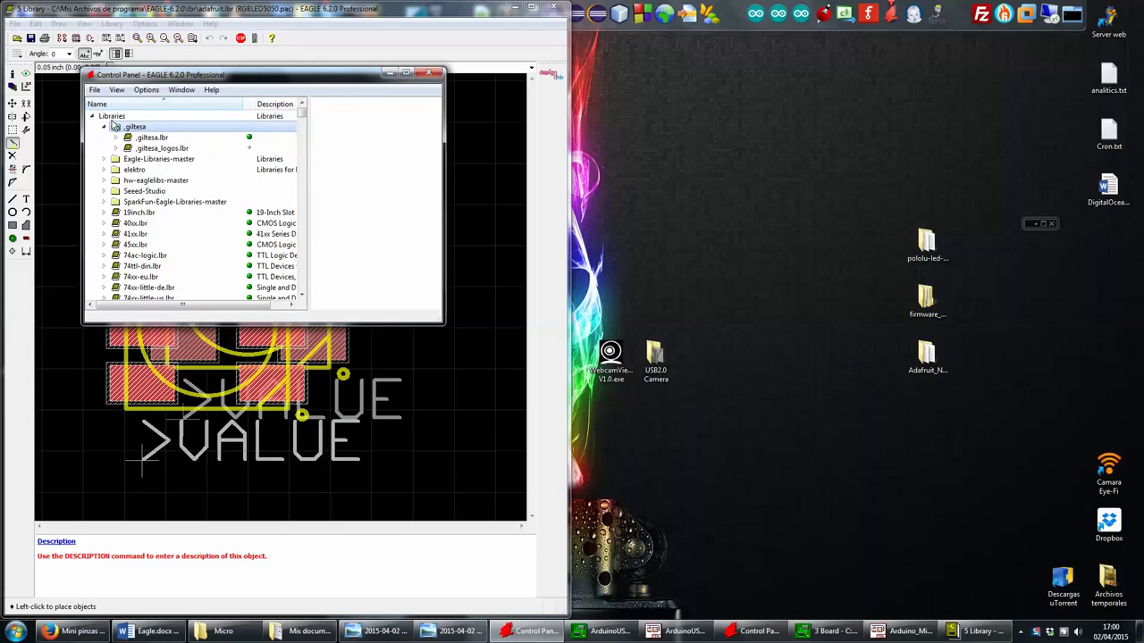
pyautogui.rightClick(113, 122)
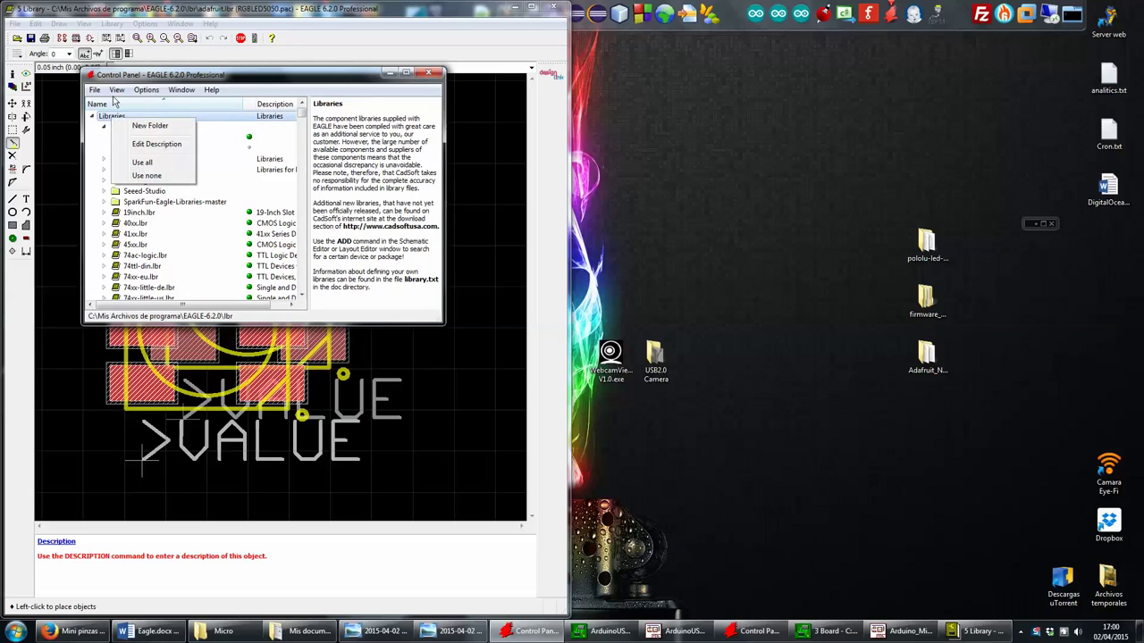
pyautogui.click(115, 101)
# Look through the Control Panel File menu, then select .giltesa.lbr
pyautogui.click(94, 89)
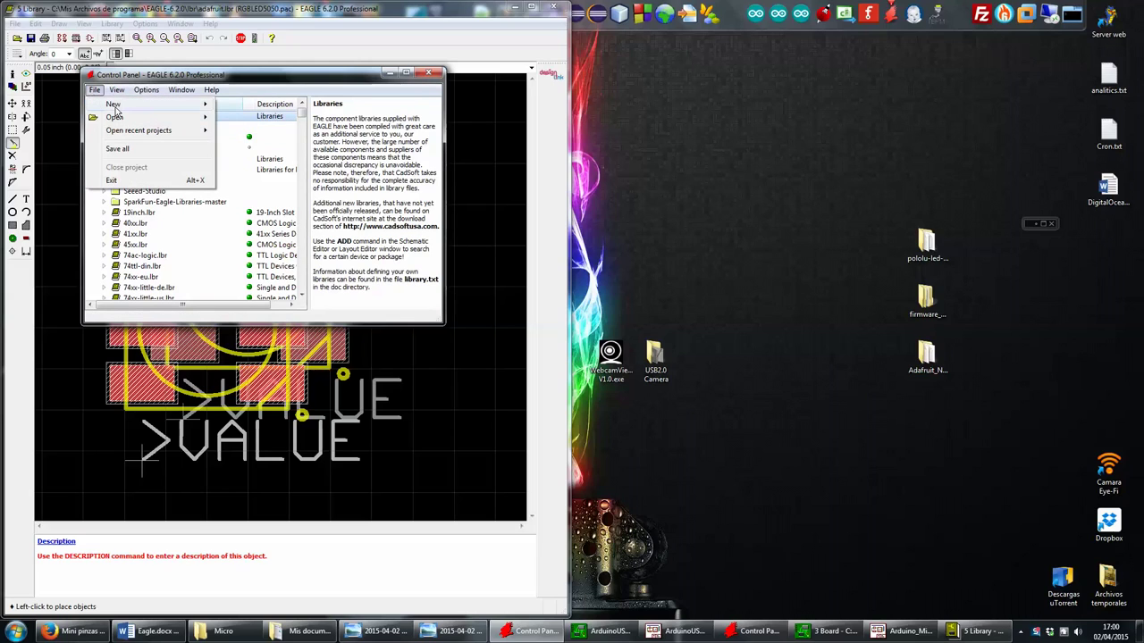
pyautogui.moveTo(115, 109)
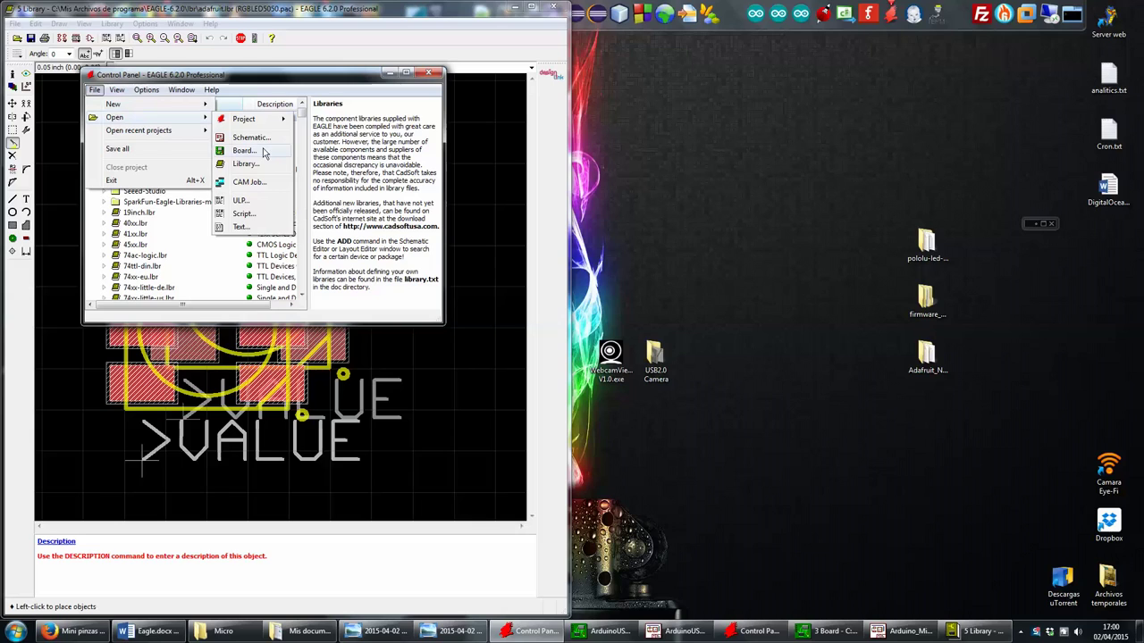
pyautogui.click(247, 87)
pyautogui.click(146, 138)
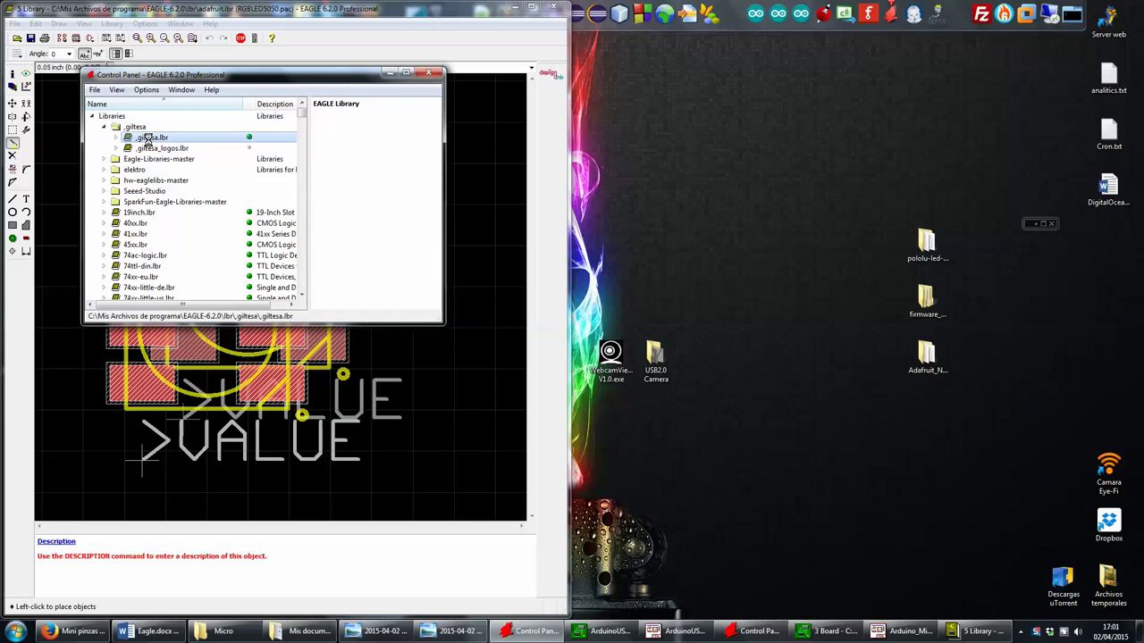
# Open .giltesa.lbr, start a new package named LED_RGB_, then switch to Firefox
pyautogui.doubleClick(148, 139)
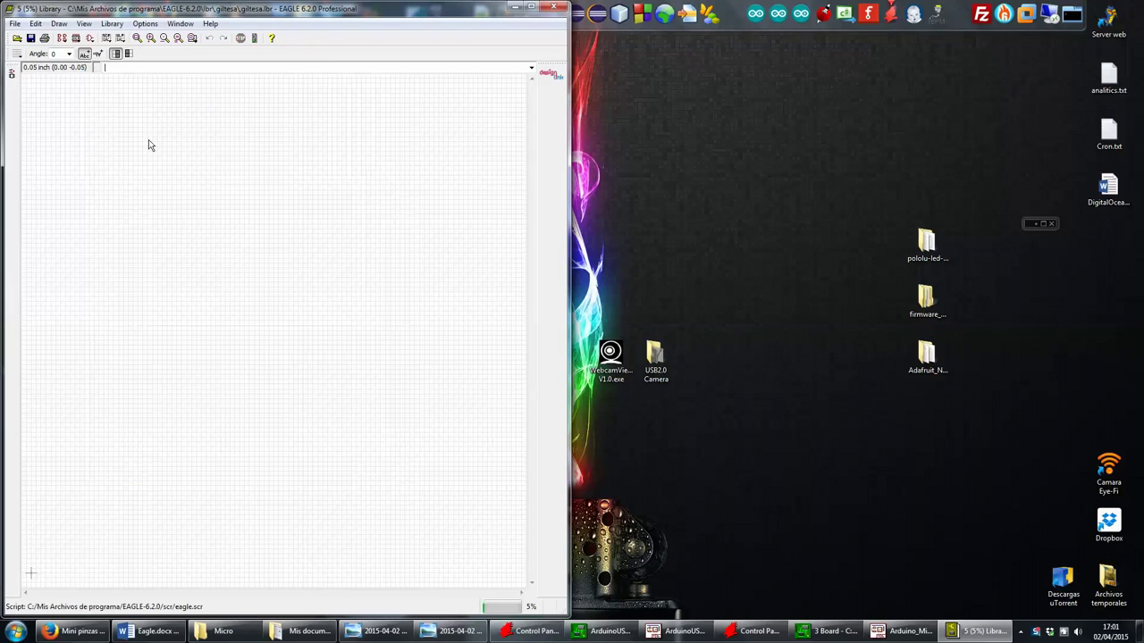
pyautogui.click(77, 40)
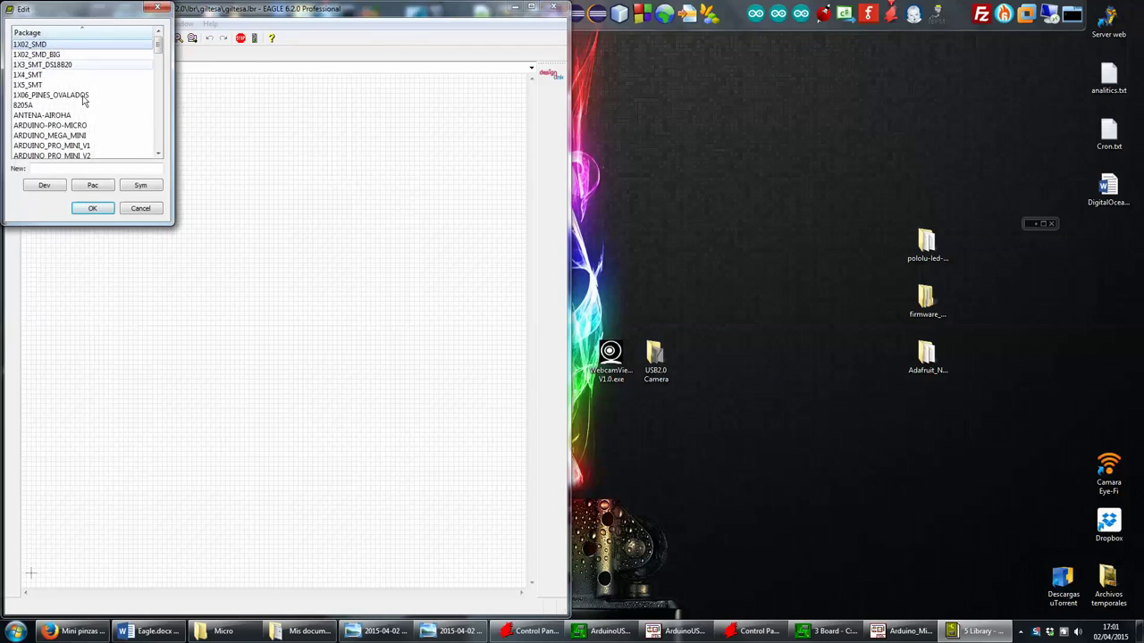
pyautogui.click(85, 165)
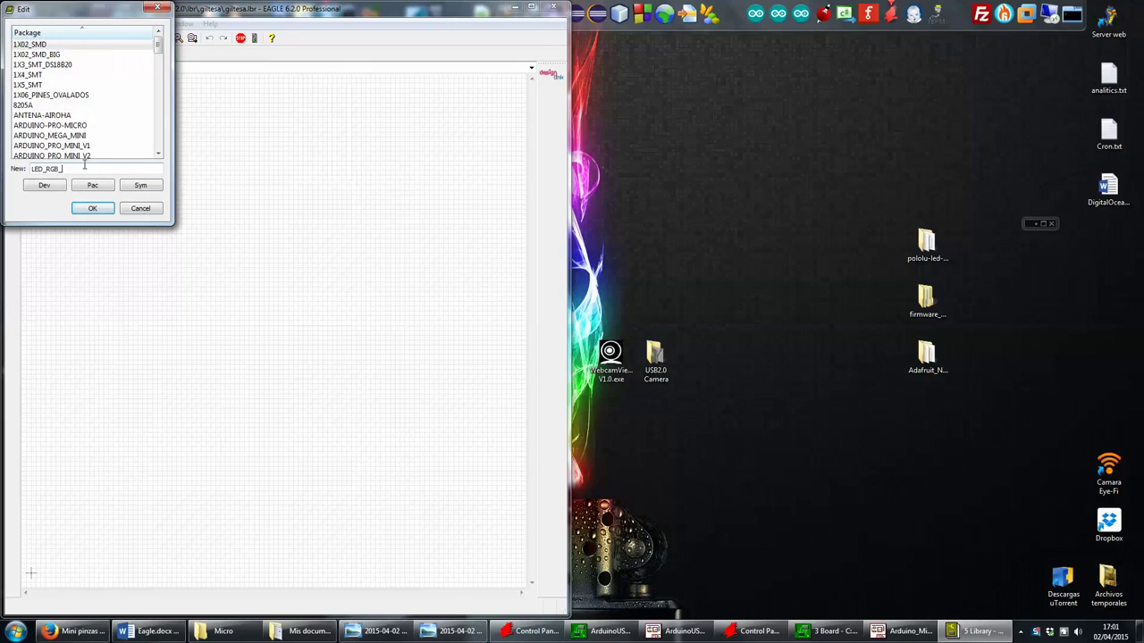
pyautogui.click(77, 632)
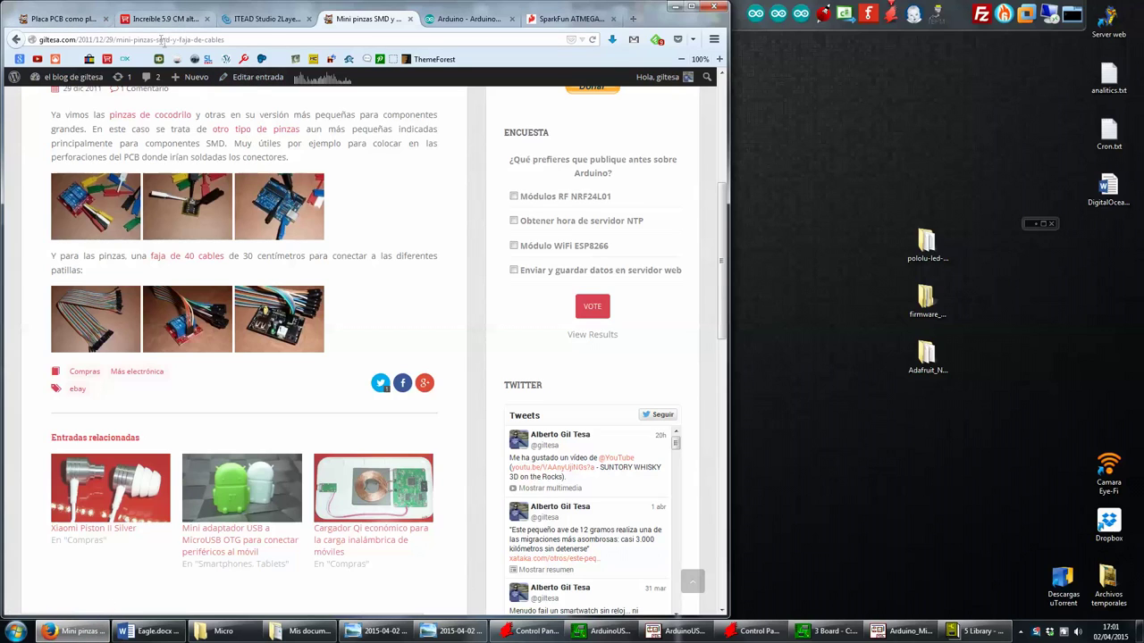
# Copy WS2812B from the blog post title to complete the package name LED_RGB_WS2812B
pyautogui.click(185, 78)
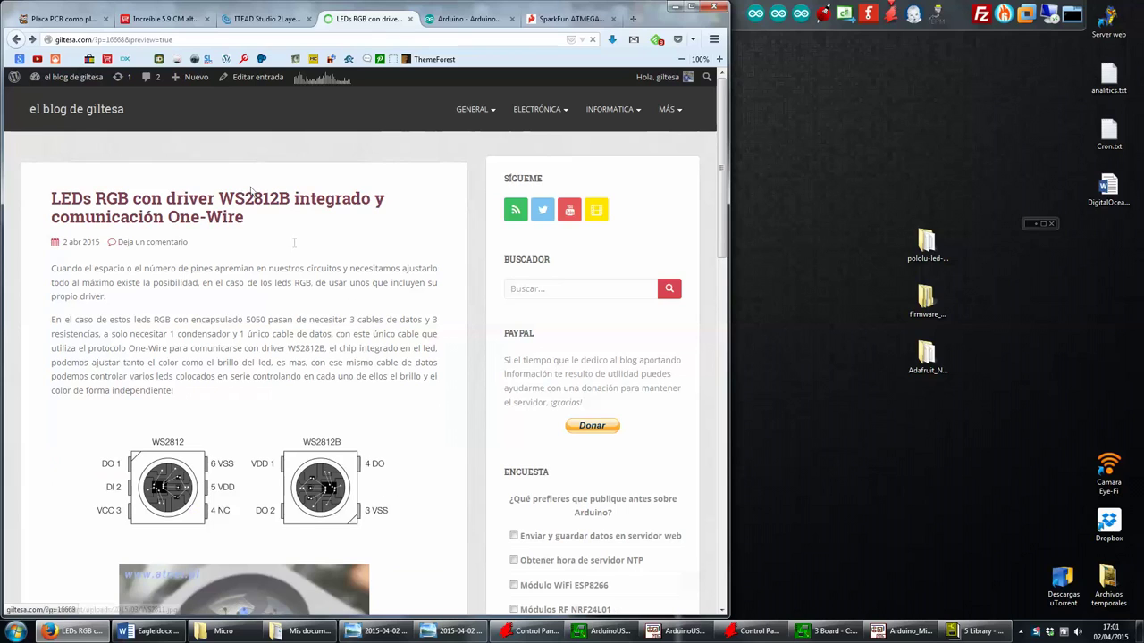
pyautogui.moveTo(220, 199); pyautogui.dragTo(290, 209)
pyautogui.moveTo(649, 12); pyautogui.dragTo(1096, 35)
pyautogui.click(131, 169)
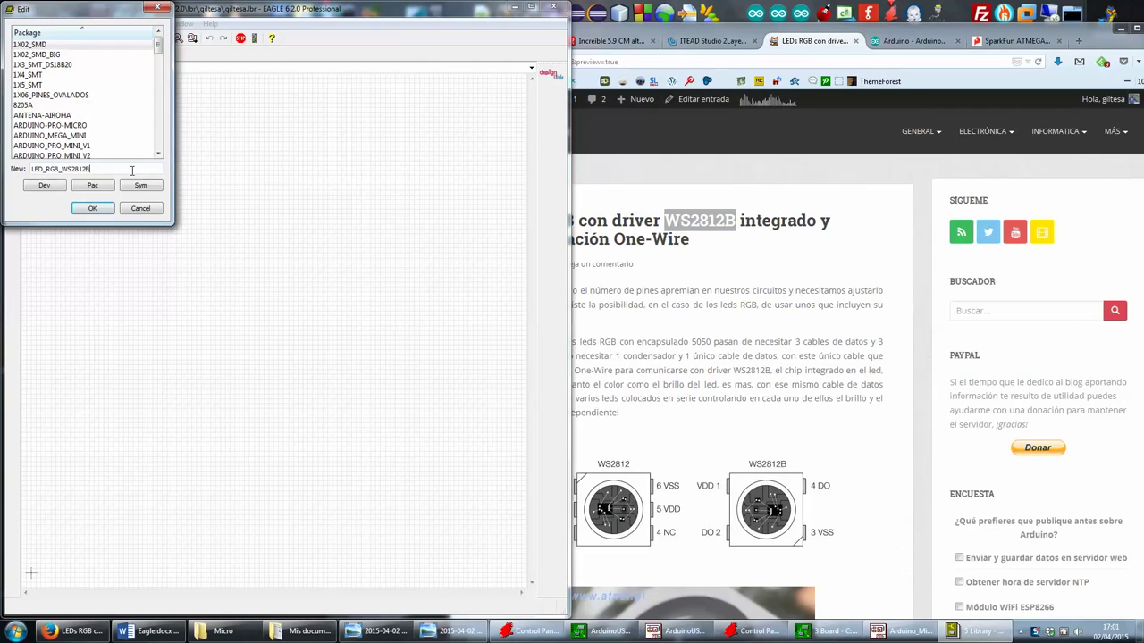
# Create the LED_RGB_WS2812B package, paste the six-pad RGBLED5050 footprint, and save the library
pyautogui.click(92, 210)
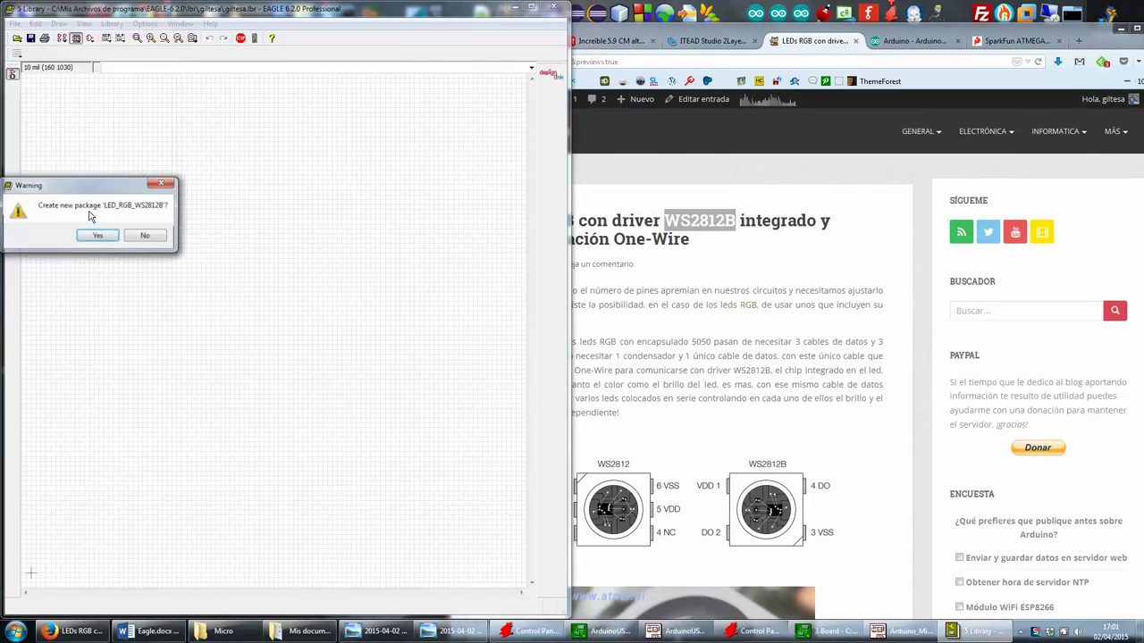
pyautogui.click(96, 237)
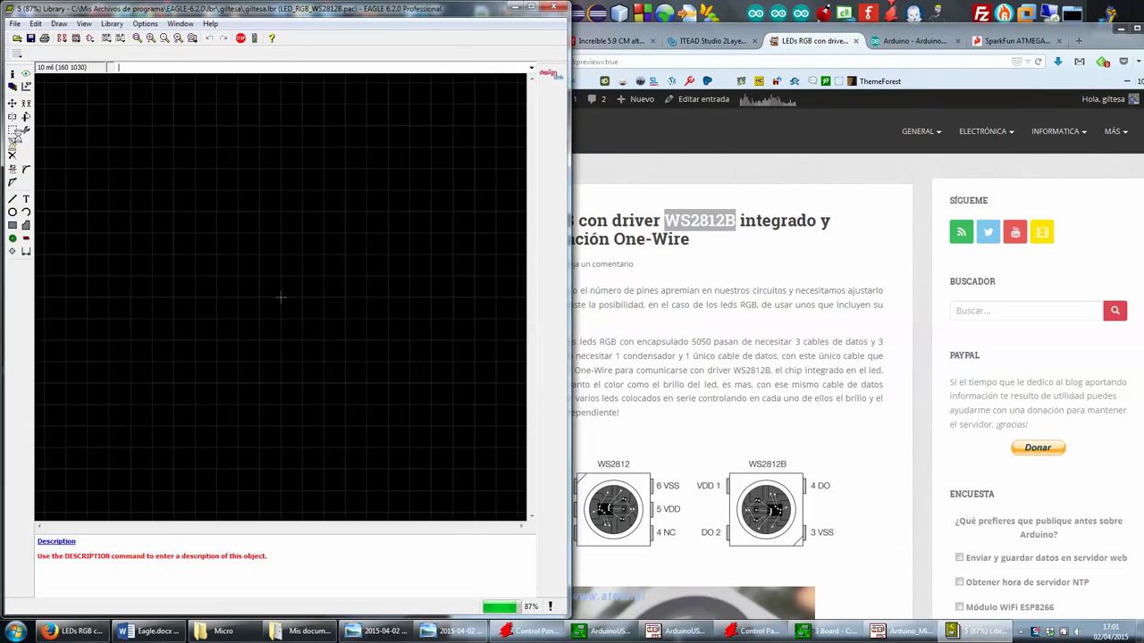
pyautogui.click(13, 140)
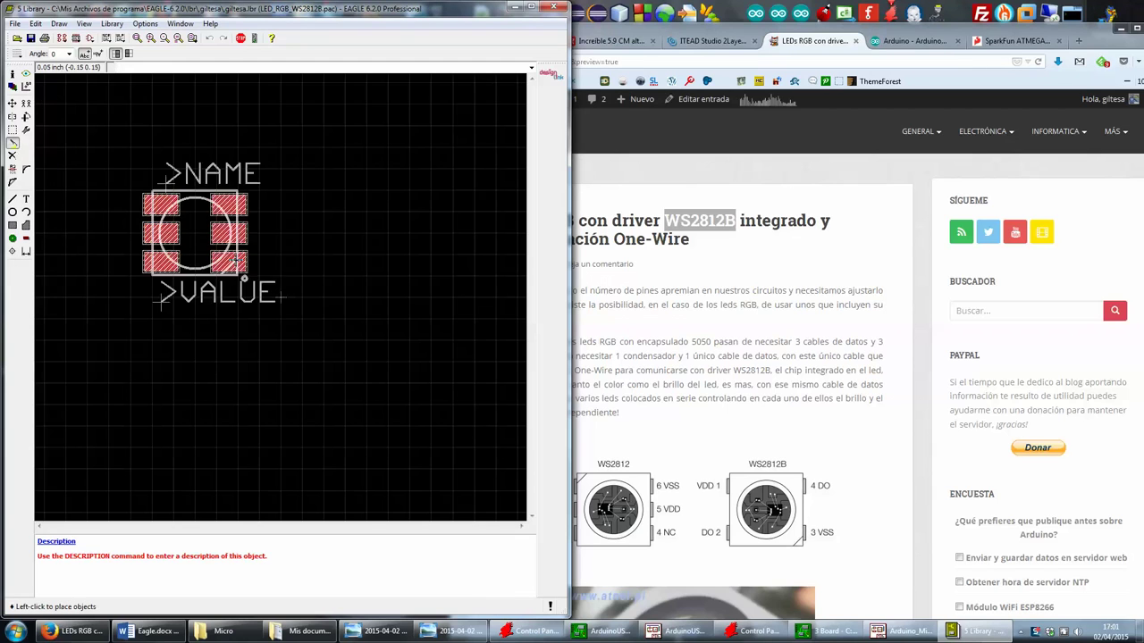
pyautogui.click(292, 282)
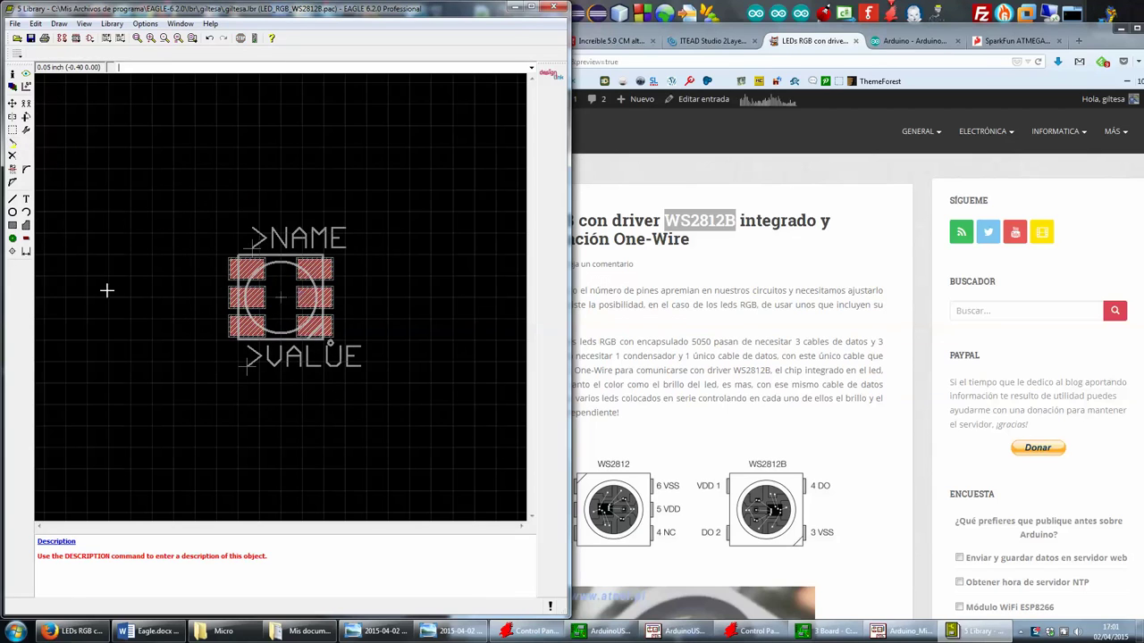
pyautogui.scroll(-1, 107, 288)
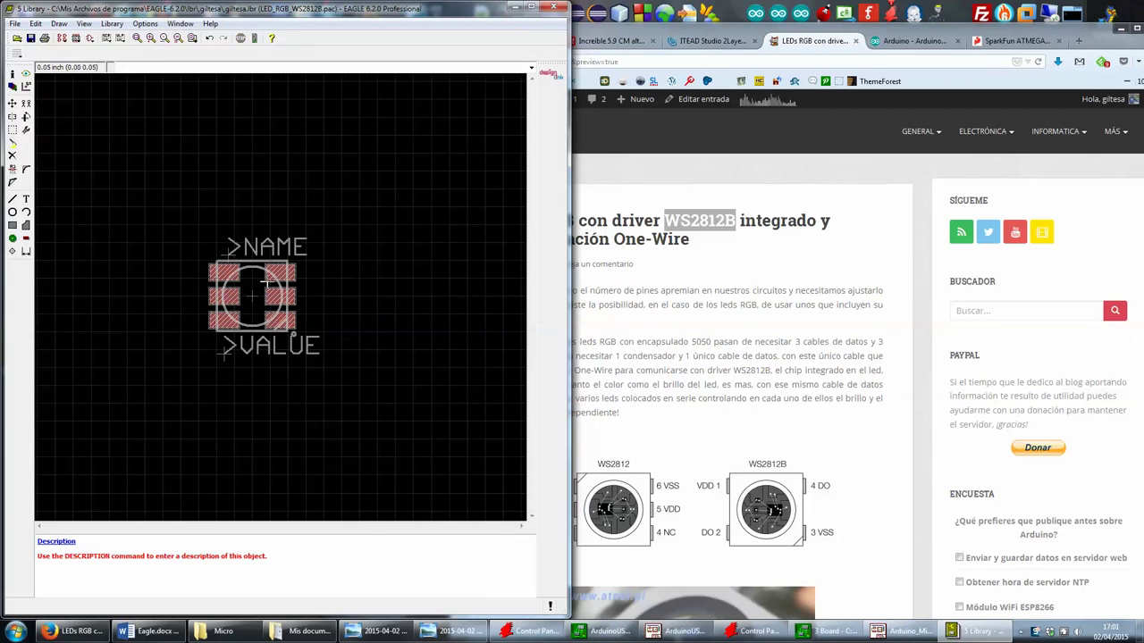
pyautogui.click(38, 42)
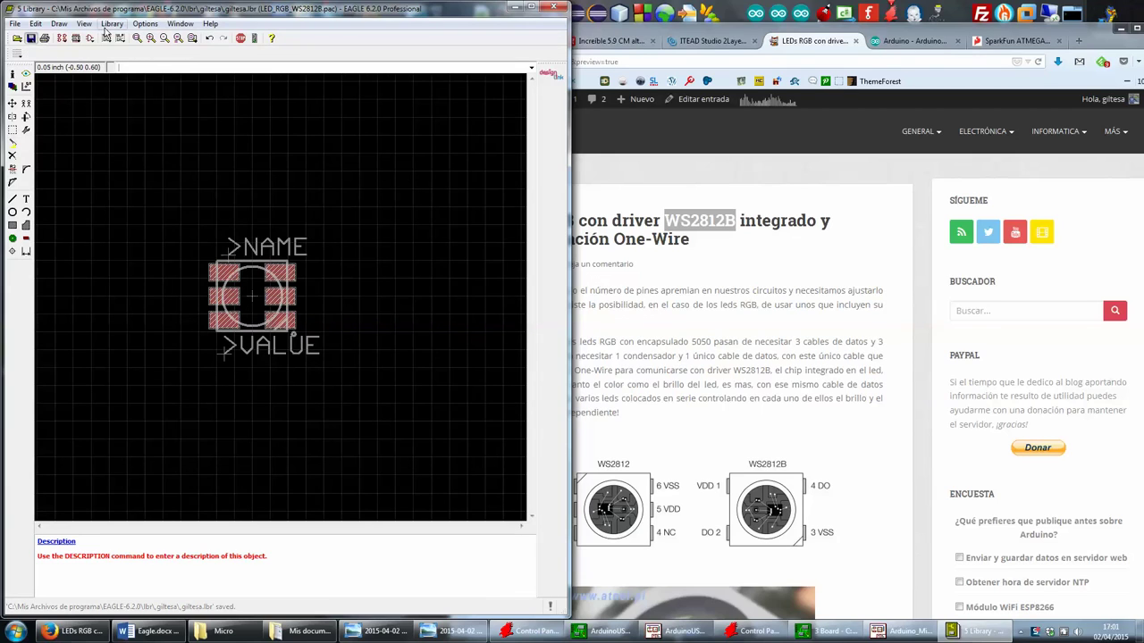
# Start renaming the LED_RGB_WS2812B package, then cancel without changes
pyautogui.click(108, 27)
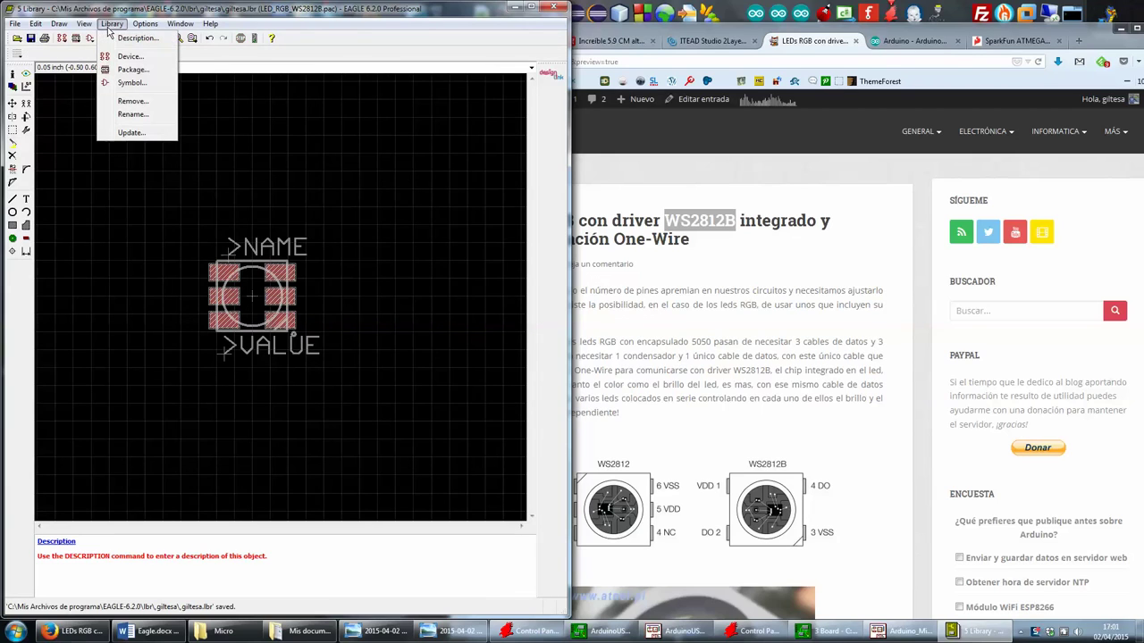
pyautogui.click(131, 115)
pyautogui.hotkey('ctrl', 'c')
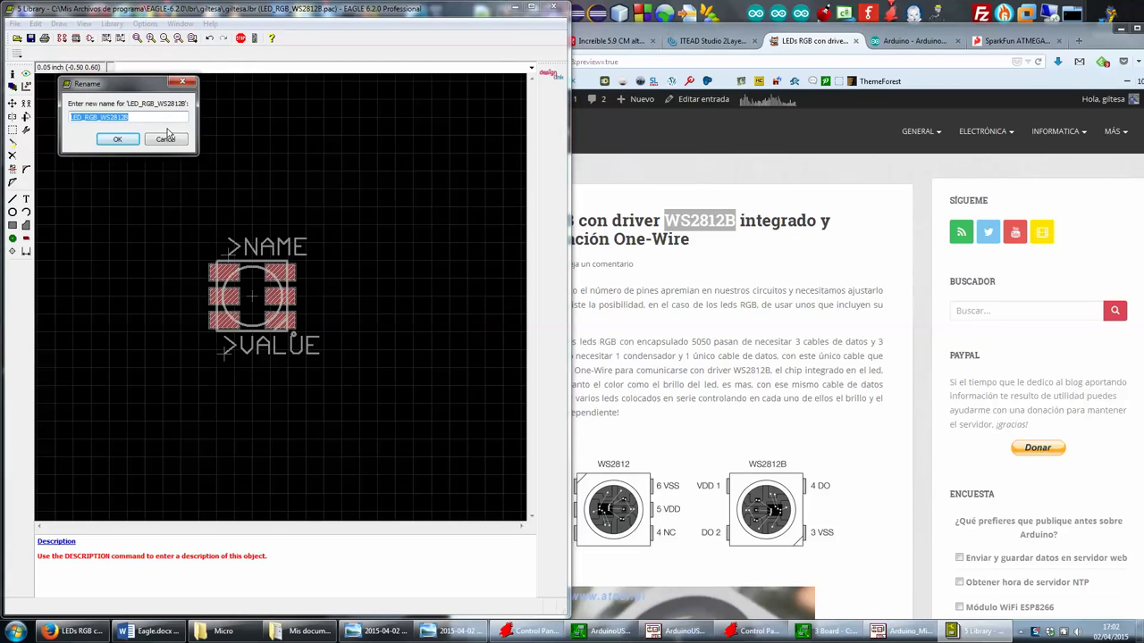
pyautogui.click(164, 119)
pyautogui.click(182, 82)
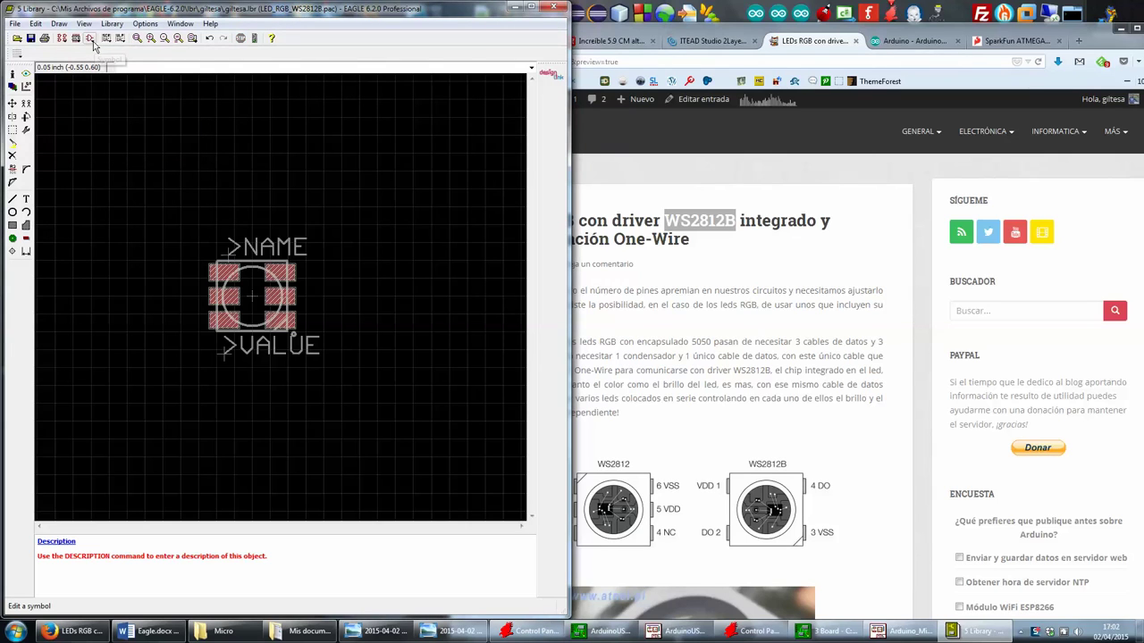
# Create an empty LED_RGB_WS2812B symbol in the giltesa library
pyautogui.click(90, 39)
pyautogui.click(100, 172)
pyautogui.hotkey('ctrl', 'v')
pyautogui.click(133, 211)
pyautogui.click(143, 235)
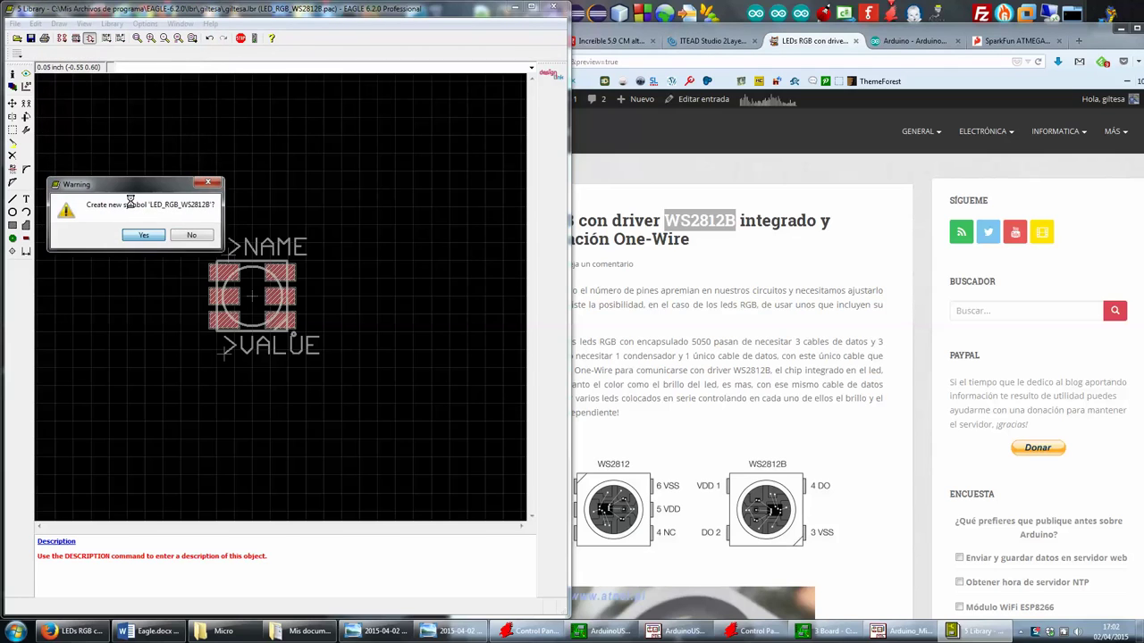
# Create a matching LED_RGB_WS2812B device, then open another library from the Control Panel
pyautogui.click(64, 40)
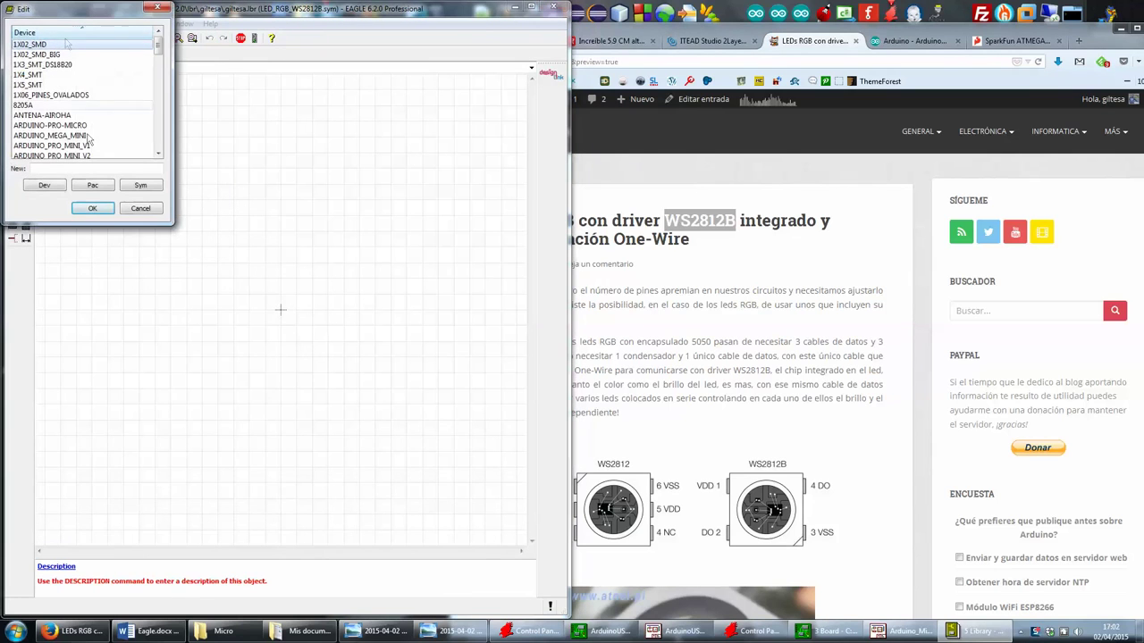
pyautogui.moveTo(56, 16); pyautogui.dragTo(136, 80)
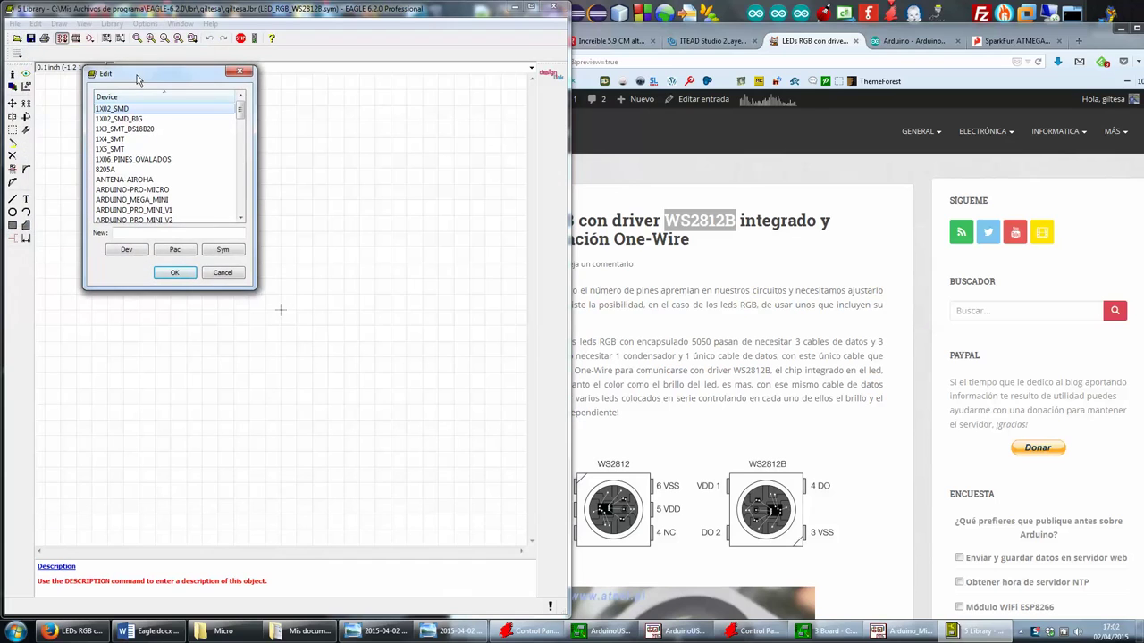
pyautogui.click(127, 249)
pyautogui.hotkey('ctrl', 'v')
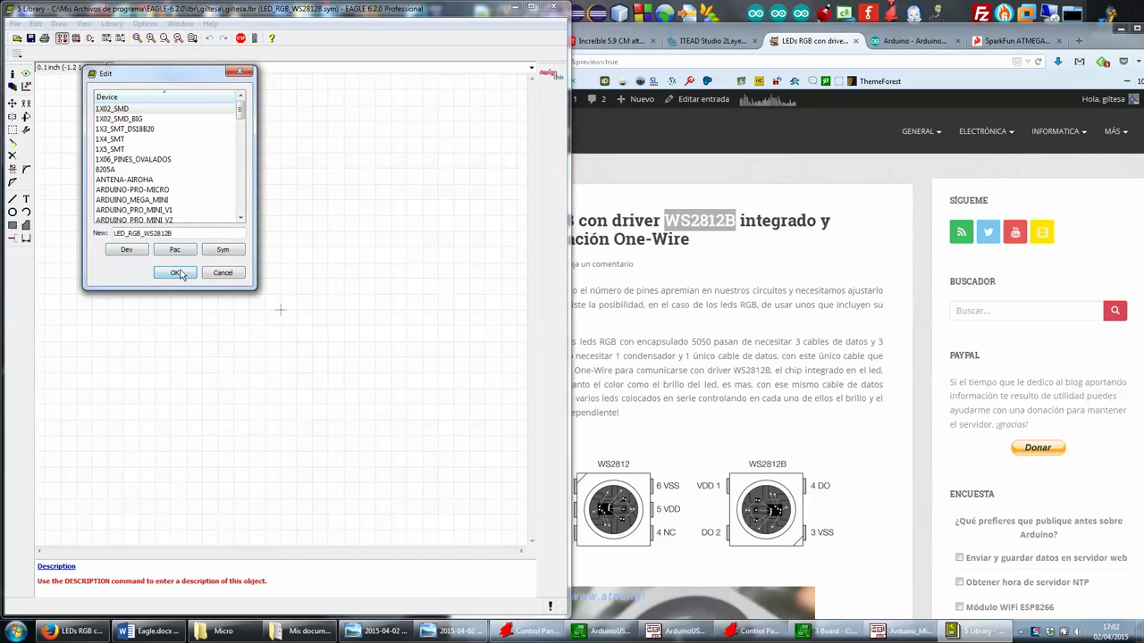
pyautogui.click(175, 273)
pyautogui.click(183, 294)
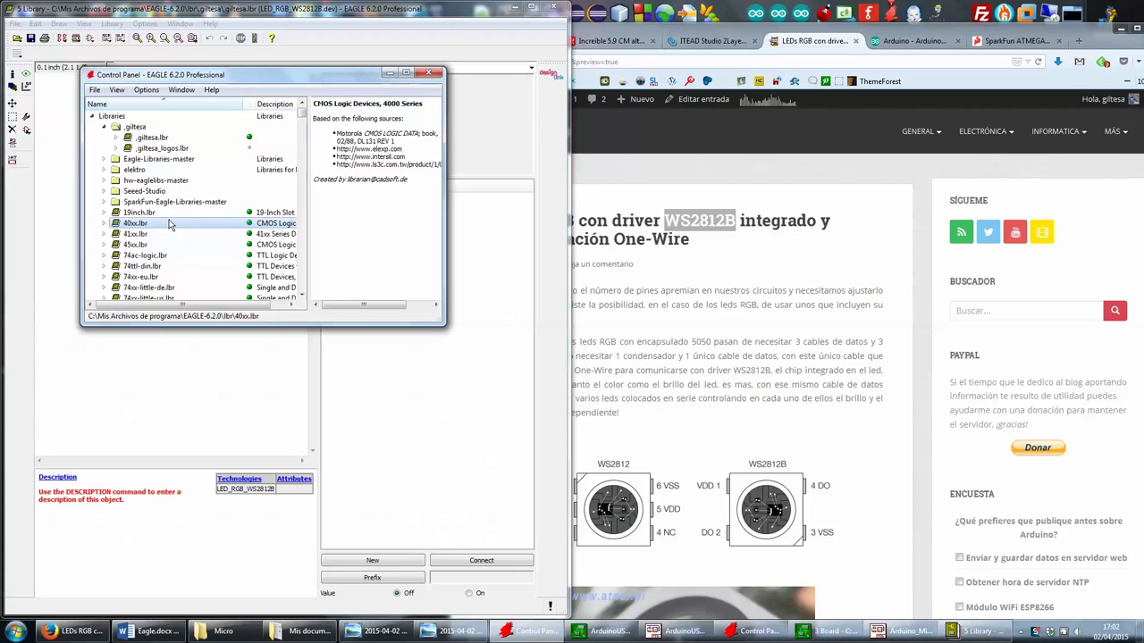
pyautogui.scroll(-2, 170, 225)
pyautogui.doubleClick(149, 284)
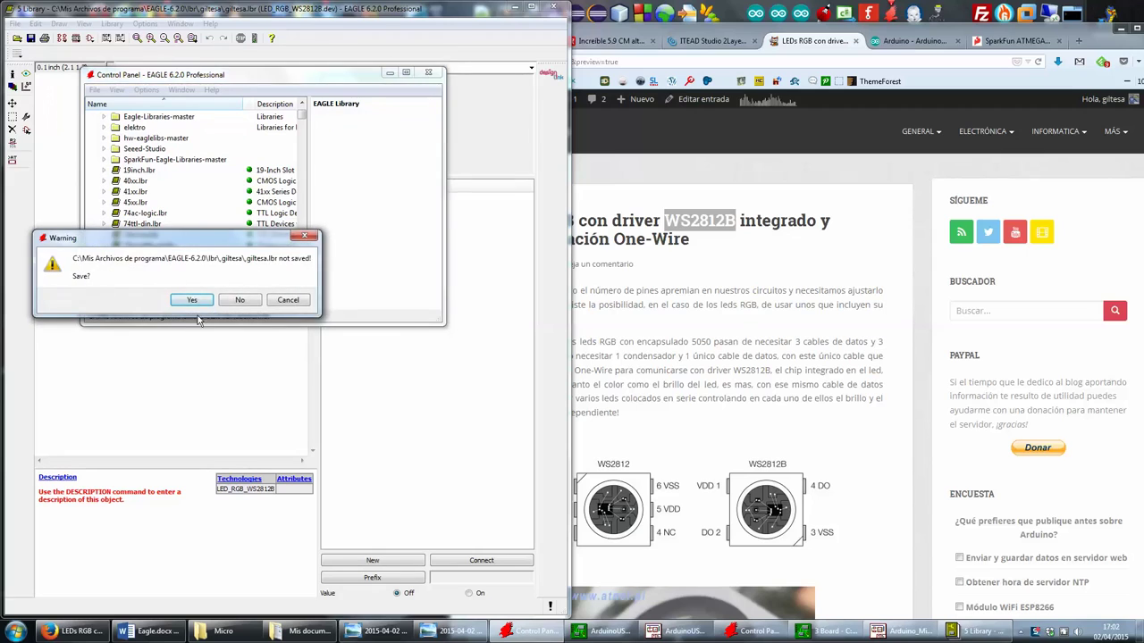
# Save giltesa.lbr and open the RGBLED symbol in adafruit.lbr
pyautogui.click(192, 301)
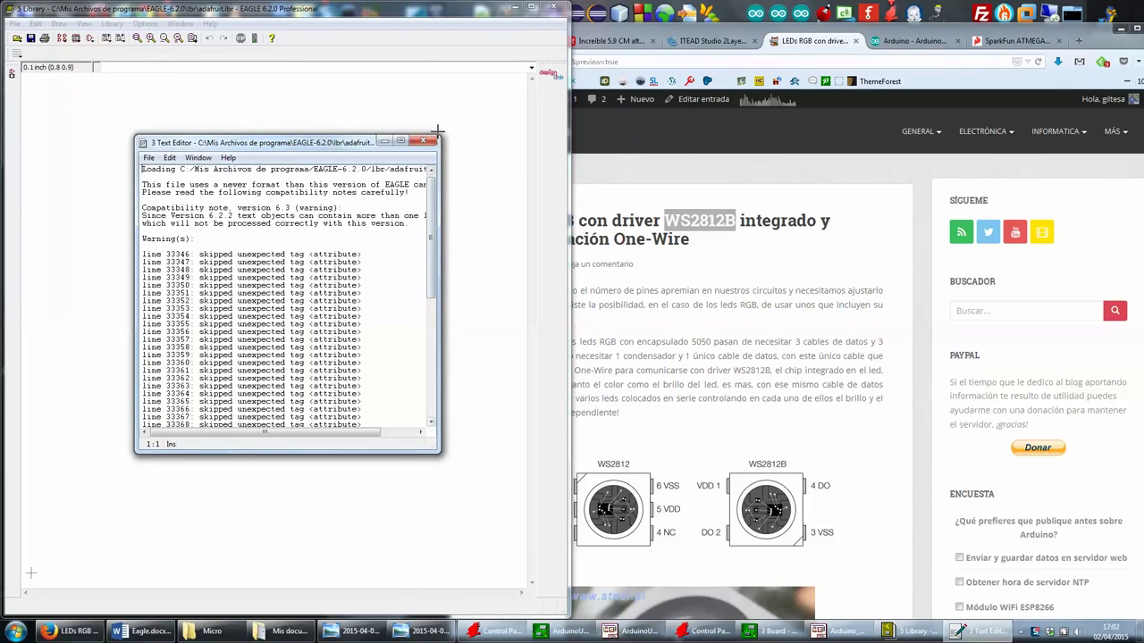
pyautogui.click(437, 131)
pyautogui.click(76, 37)
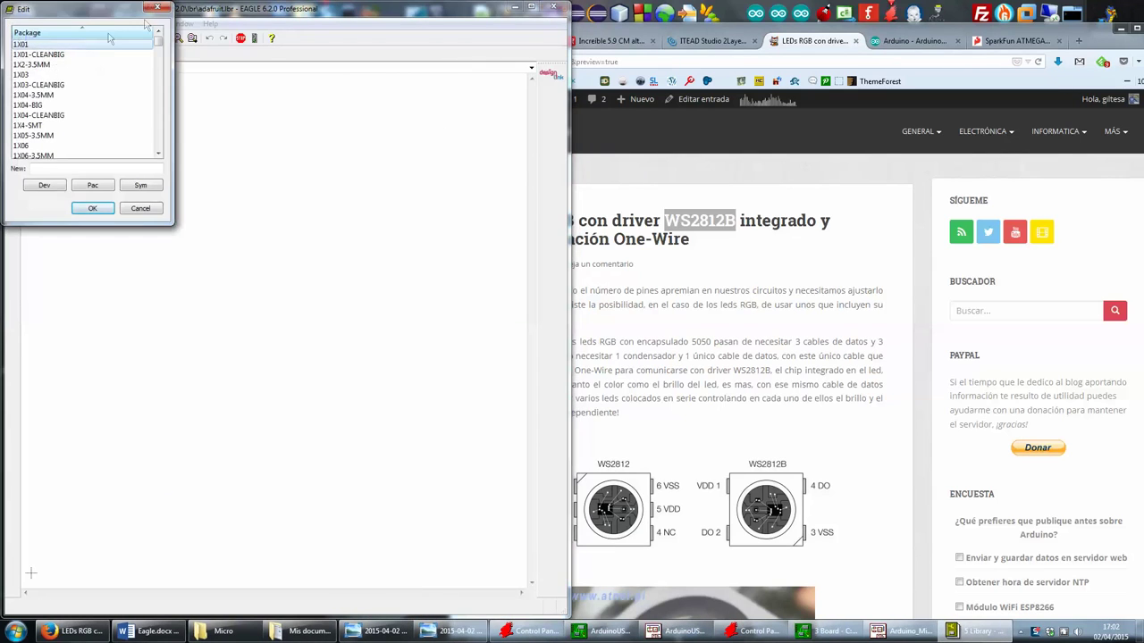
pyautogui.click(158, 9)
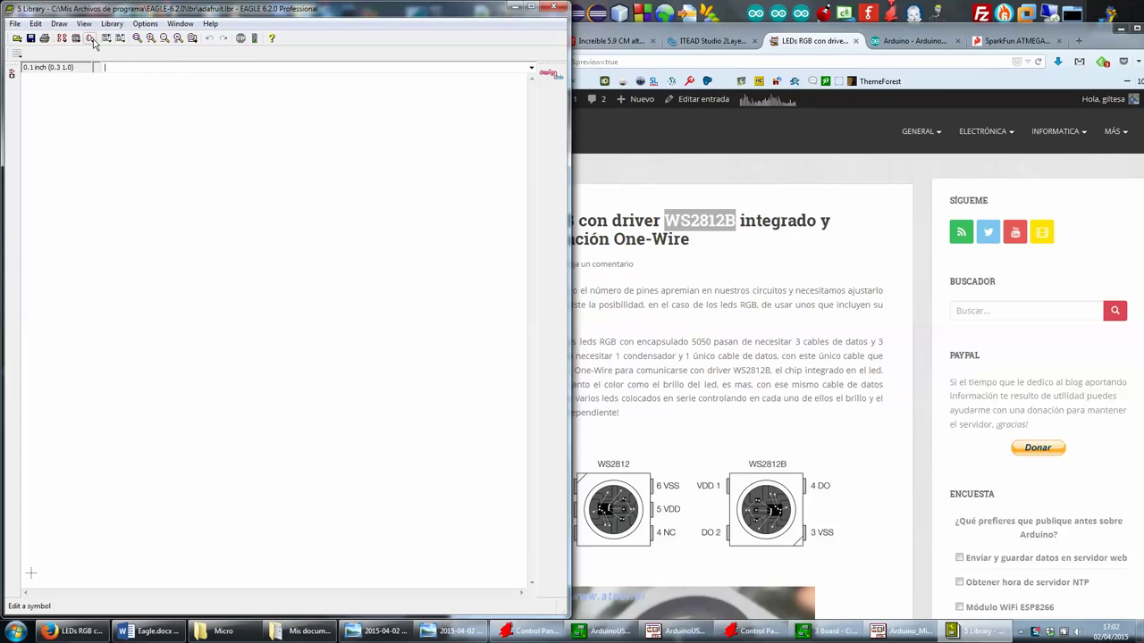
pyautogui.click(90, 38)
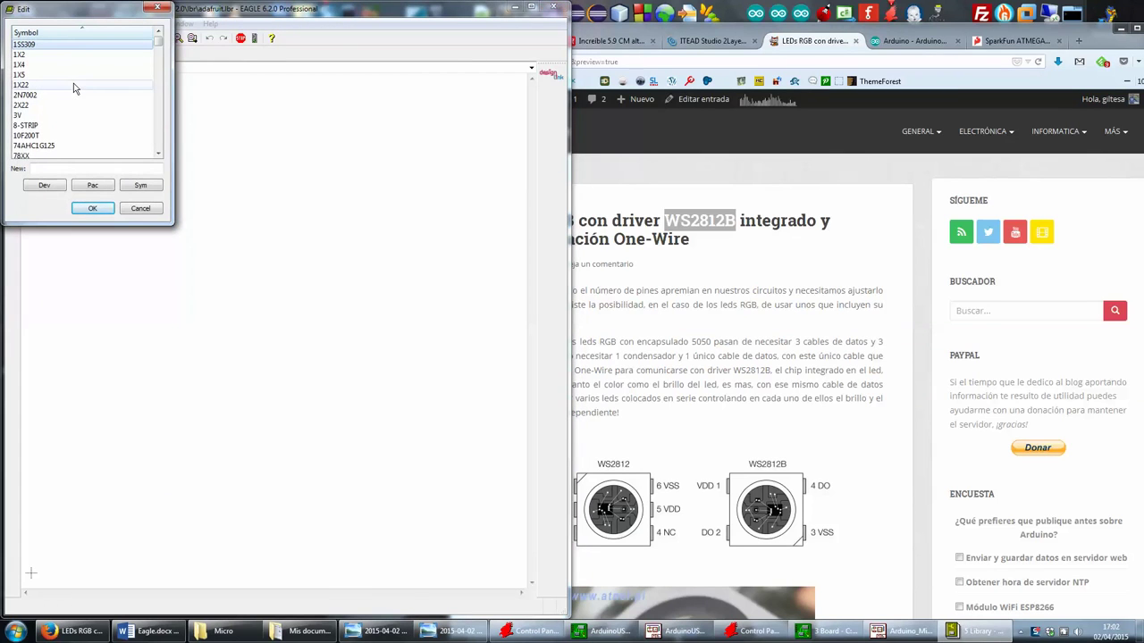
pyautogui.write('rgb')
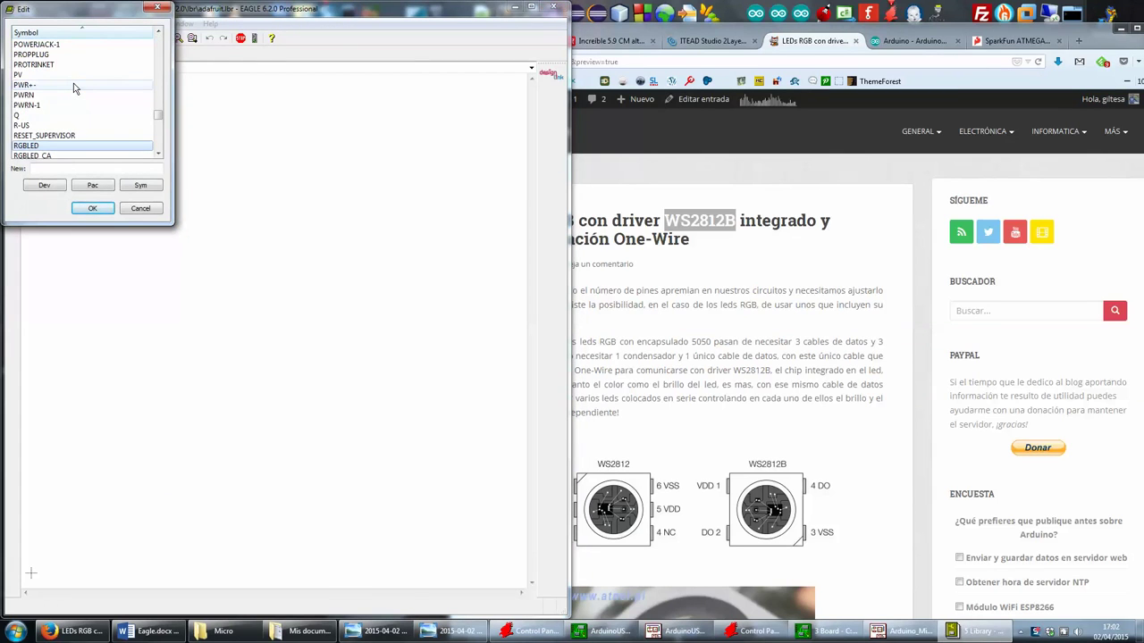
pyautogui.press('Return')
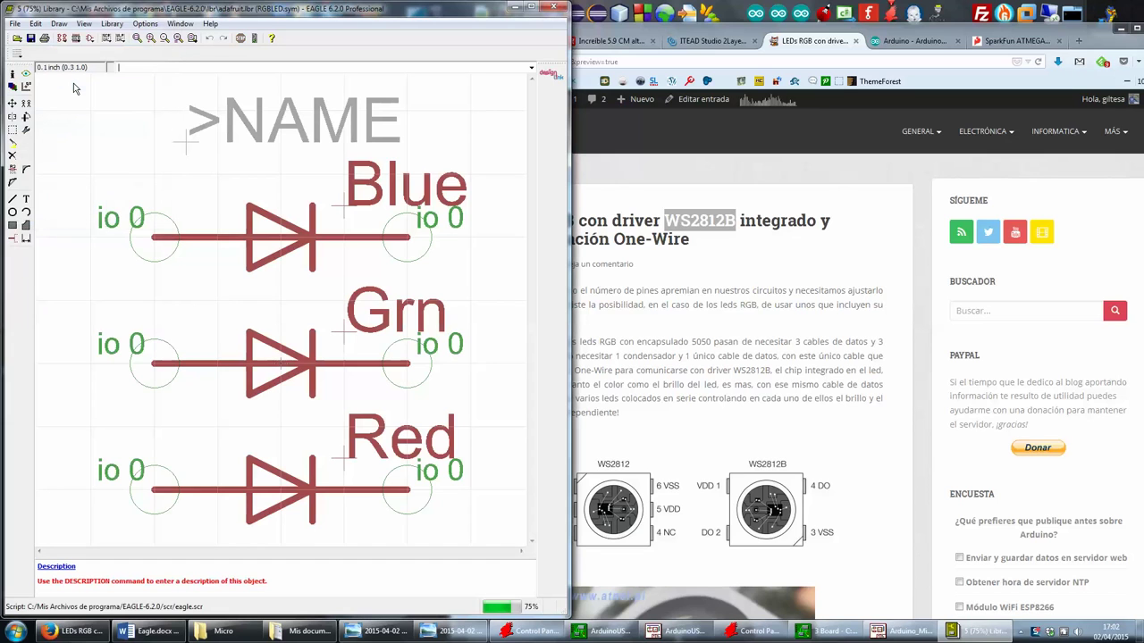
pyautogui.scroll(-4, 205, 295)
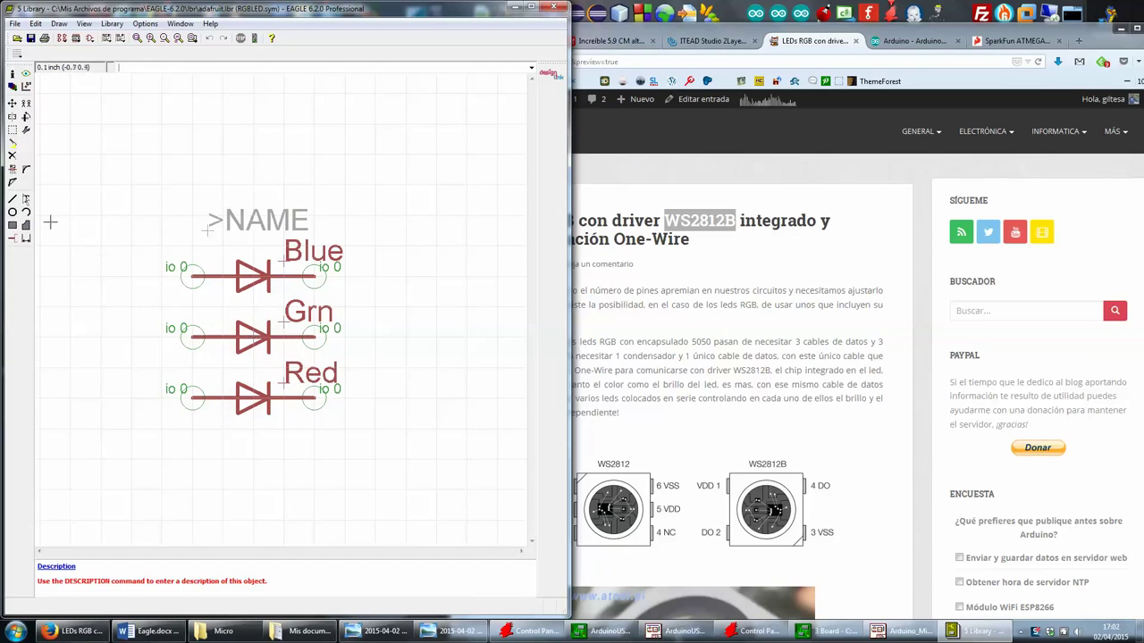
# Group the whole three-diode Blue/Grn/Red RGBLED drawing and copy it
pyautogui.click(13, 130)
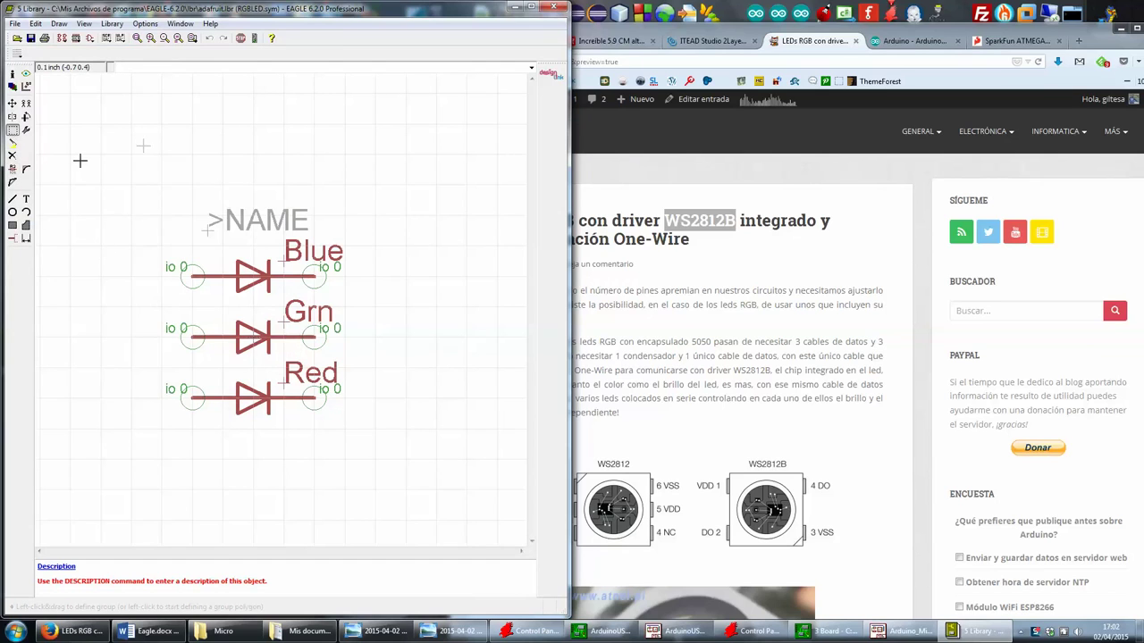
pyautogui.moveTo(108, 137); pyautogui.dragTo(379, 484)
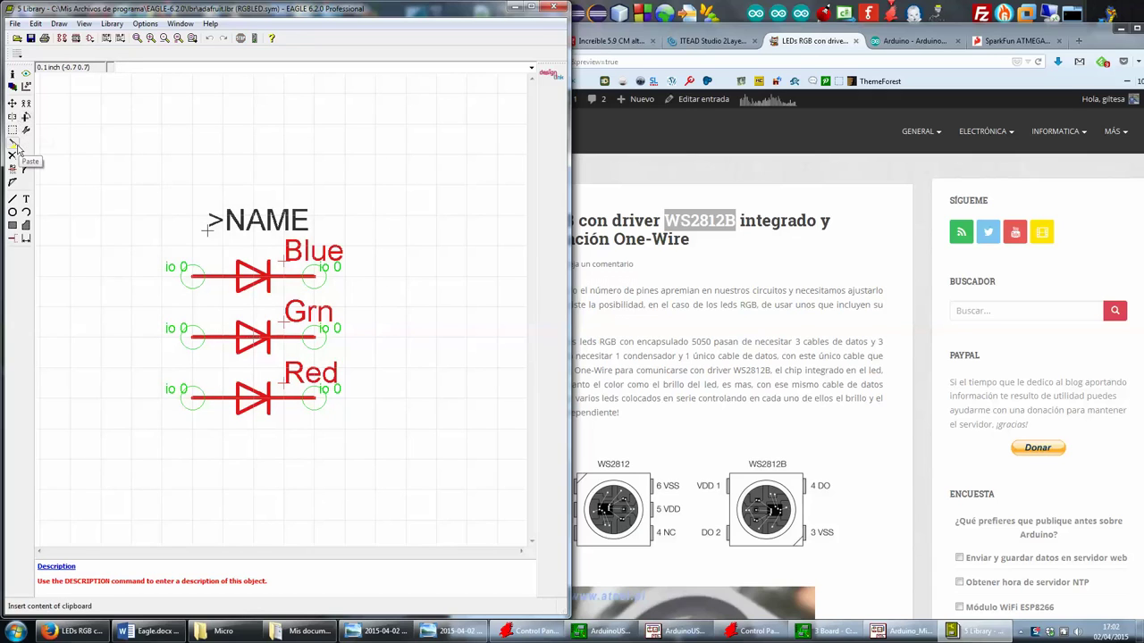
pyautogui.click(26, 102)
pyautogui.rightClick(235, 273)
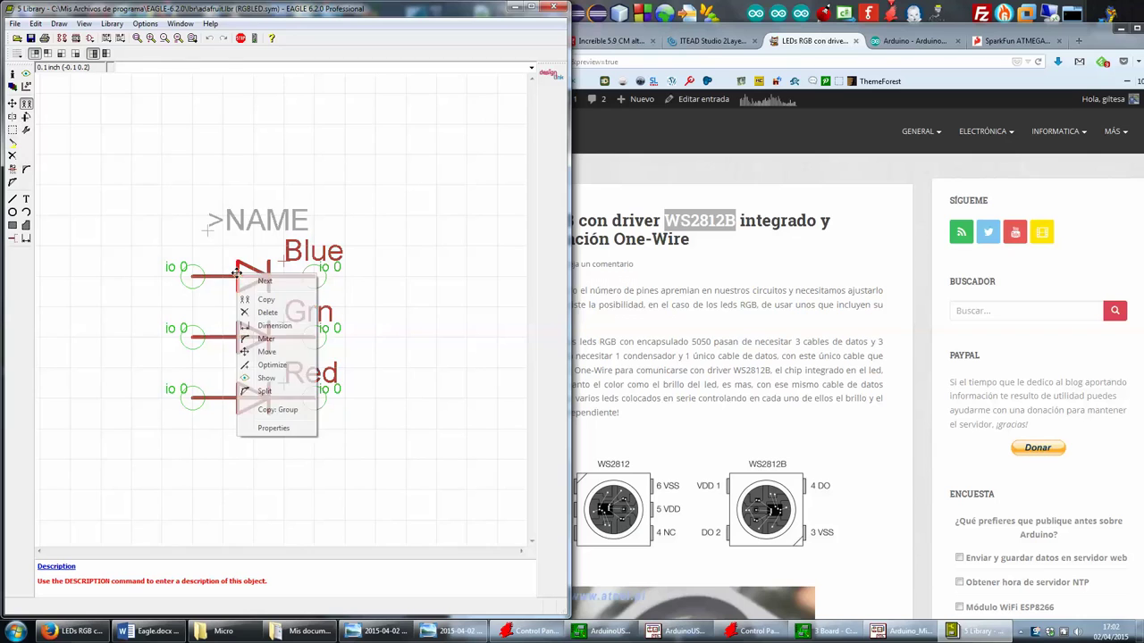
pyautogui.click(277, 409)
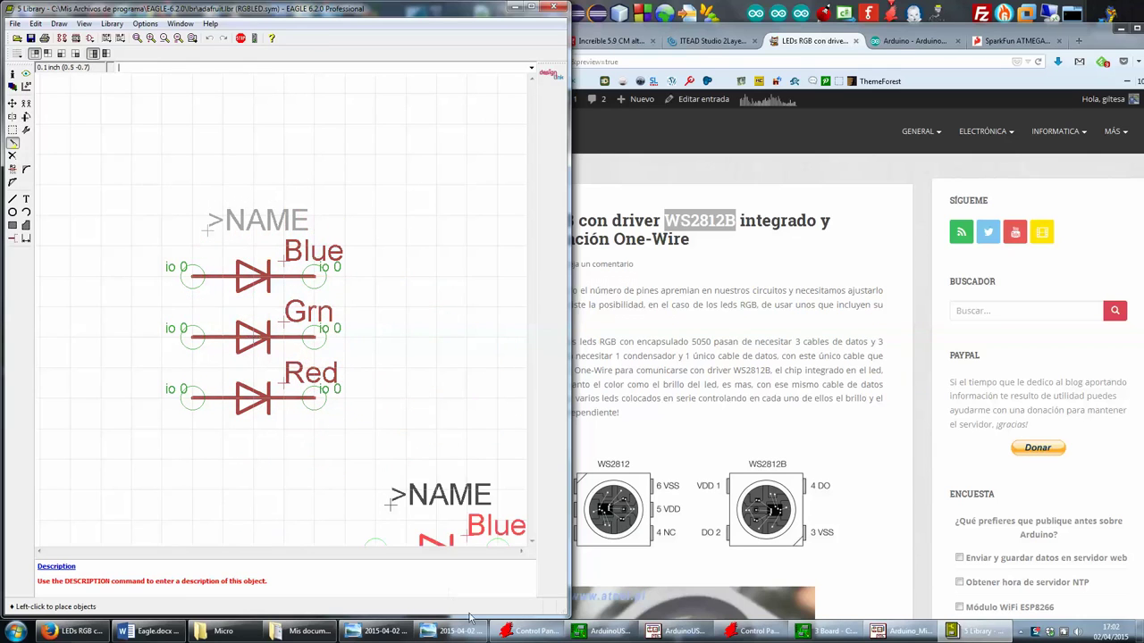
pyautogui.click(534, 630)
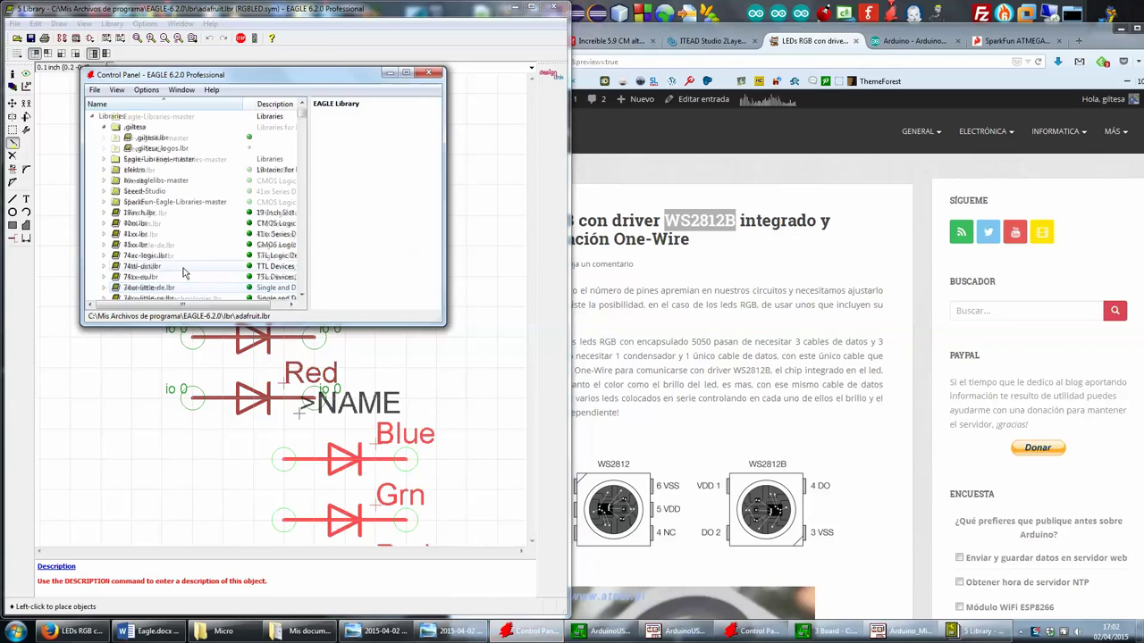
# Open the LED_RGB_WS2812B symbol from the giltesa library
pyautogui.click(152, 137)
pyautogui.doubleClick(153, 137)
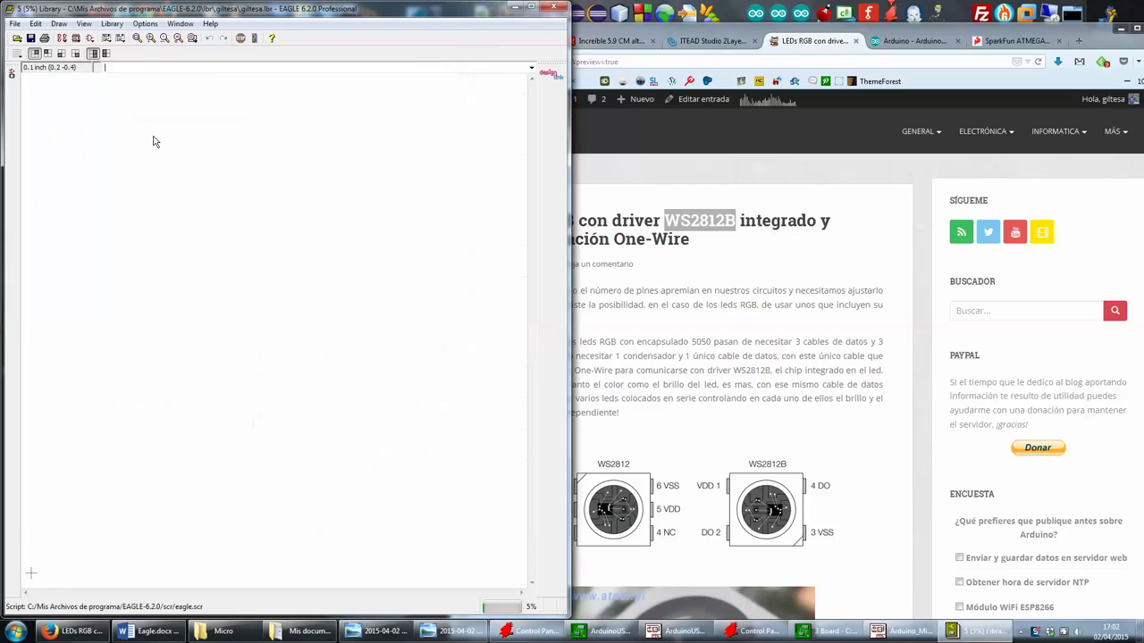
pyautogui.click(91, 45)
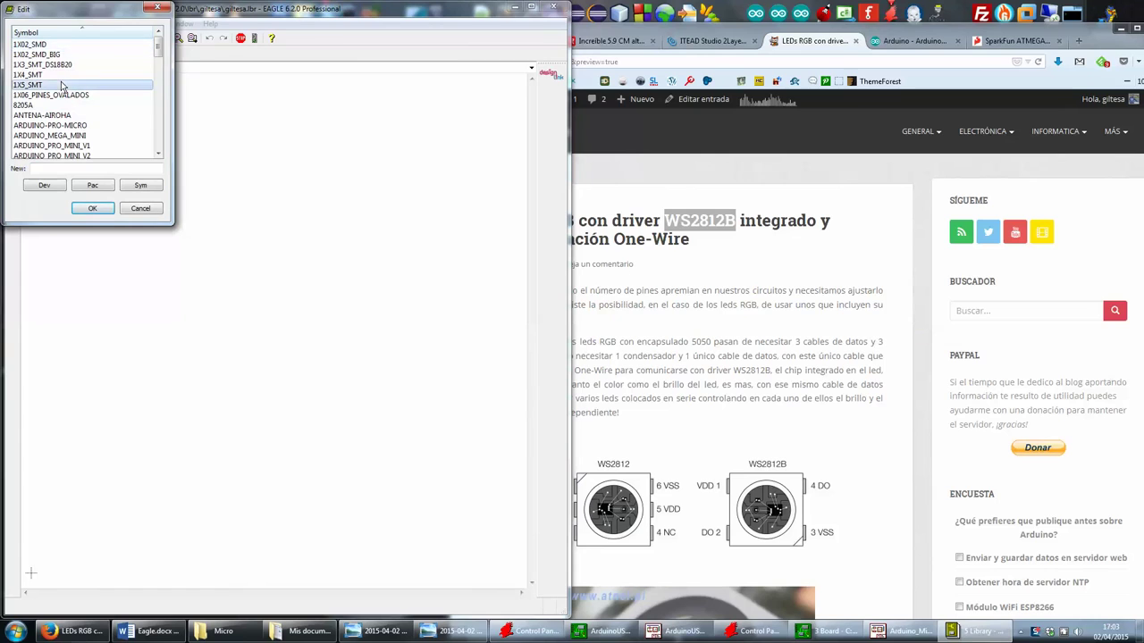
pyautogui.scroll(-10, 62, 85)
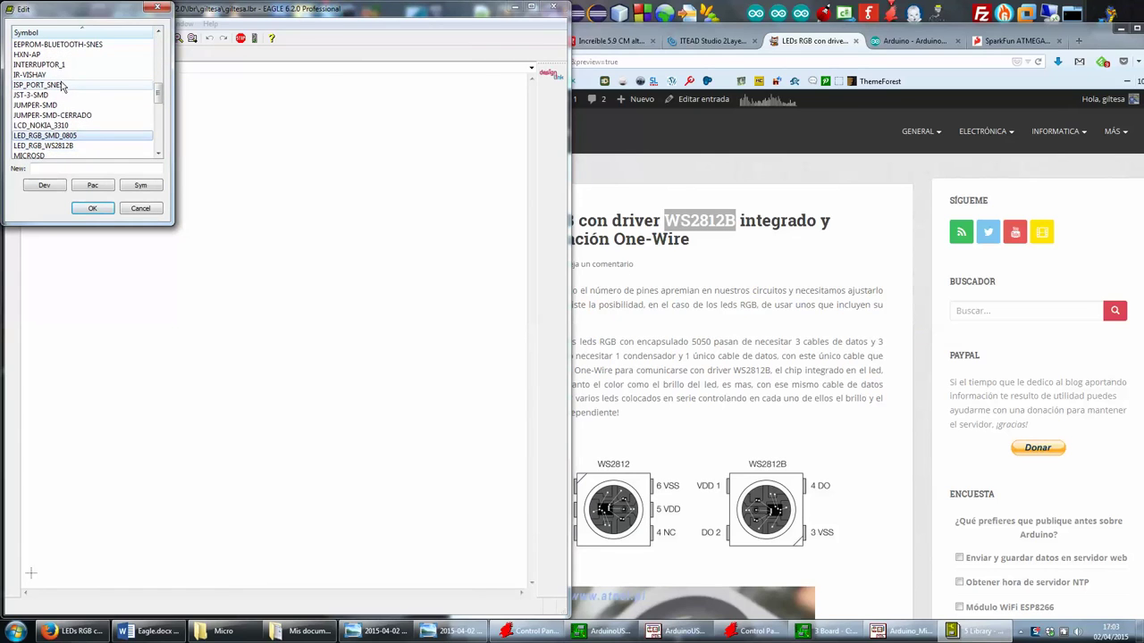
pyautogui.doubleClick(56, 145)
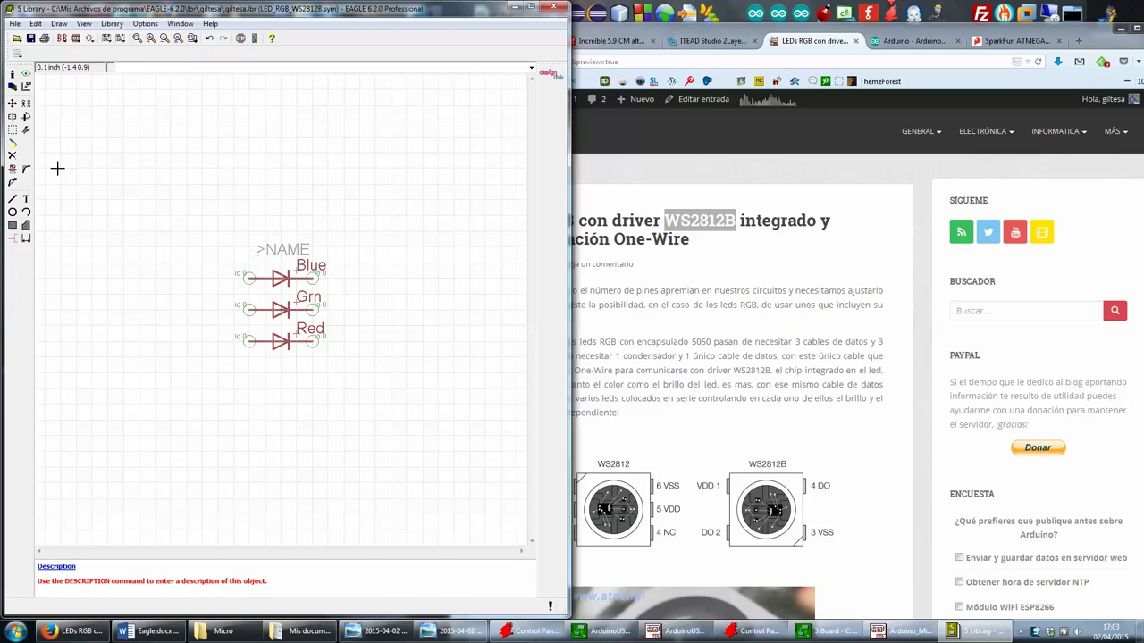
# Save the giltesa library with the symbol's three-diode Blue/Grn/Red drawing
pyautogui.click(31, 38)
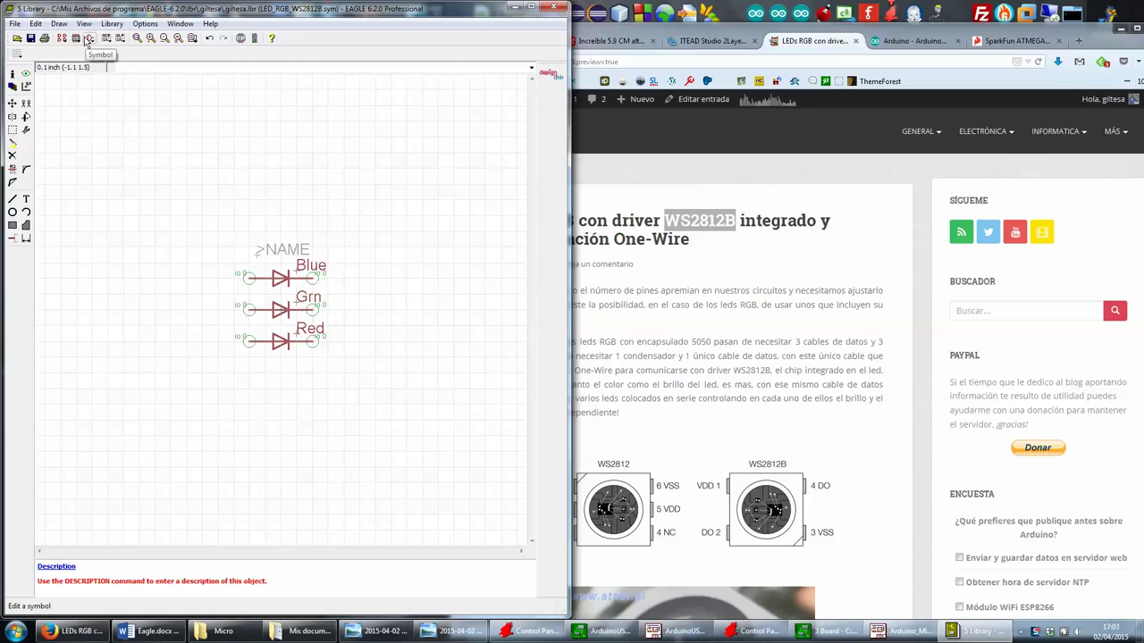
pyautogui.hotkey('ctrl', 's')
pyautogui.scroll(-1, 321, 355)
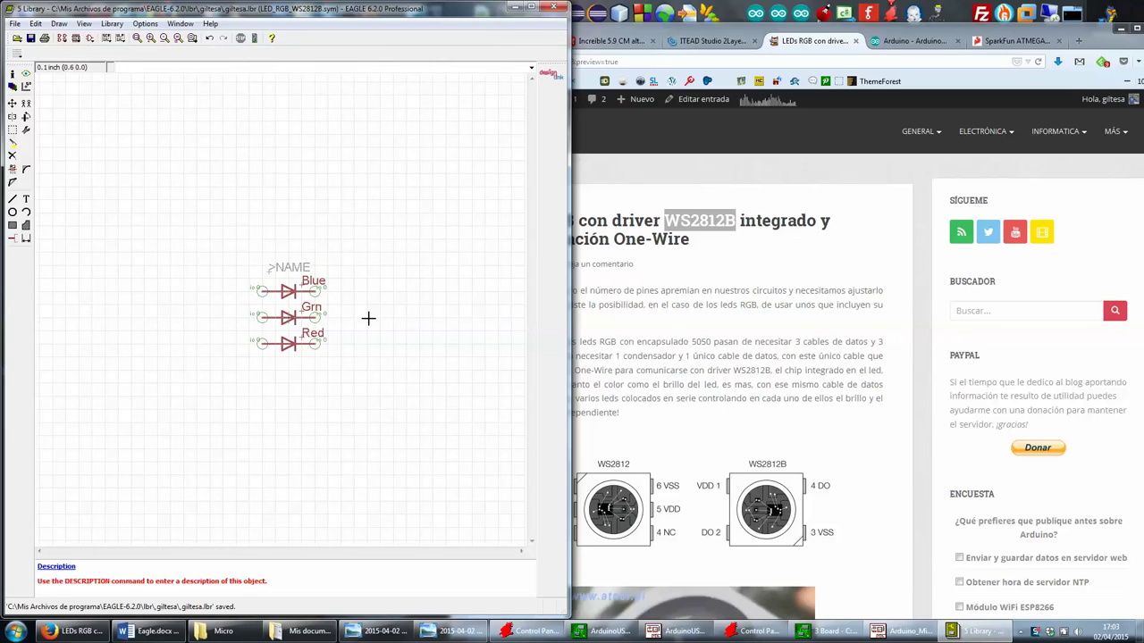
# Open the LED_RGB_WS2812B package footprint, with the WS2812B blog article in Firefox alongside
pyautogui.click(78, 40)
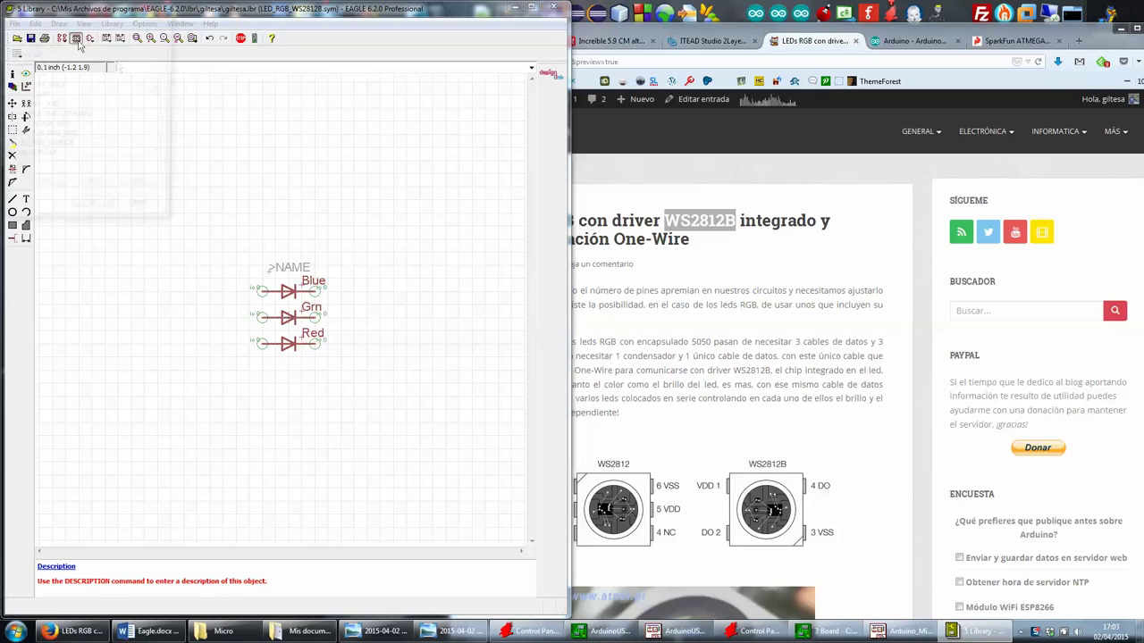
pyautogui.click(62, 148)
pyautogui.doubleClick(62, 147)
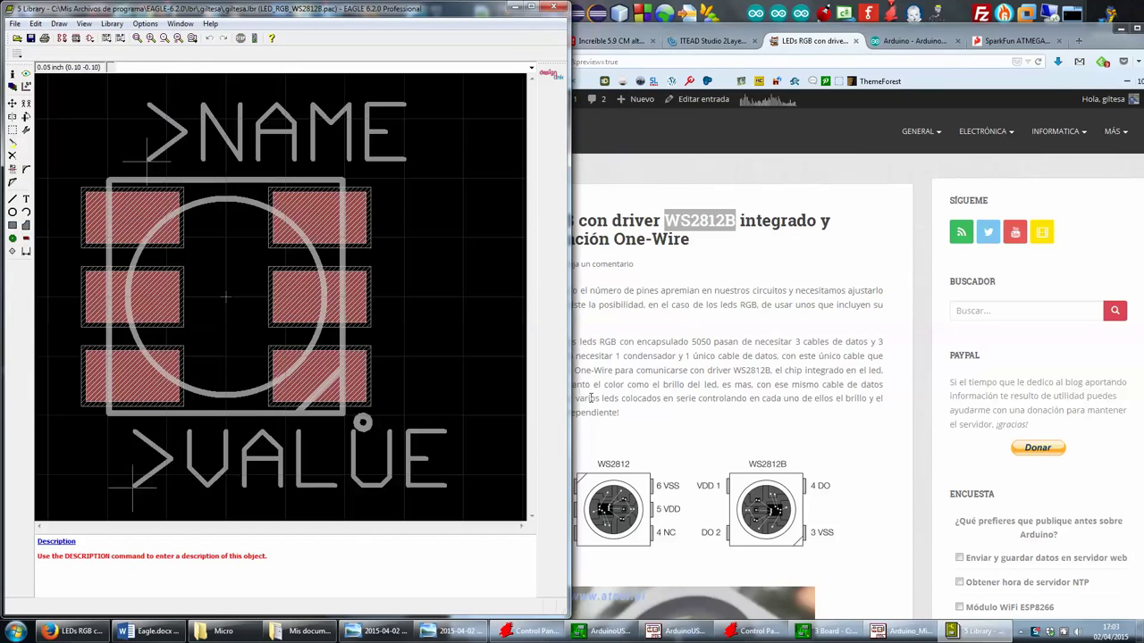
pyautogui.click(869, 368)
pyautogui.scroll(-1, 868, 368)
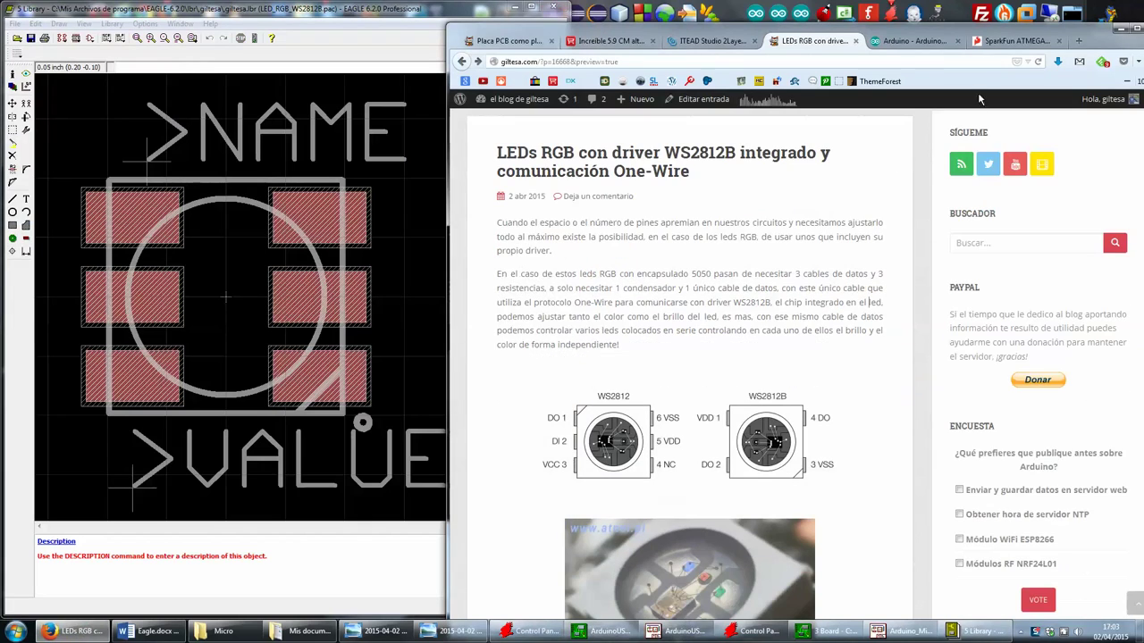
# View the WS2812 pinout image on its own and dock Firefox to the right half
pyautogui.click(704, 439)
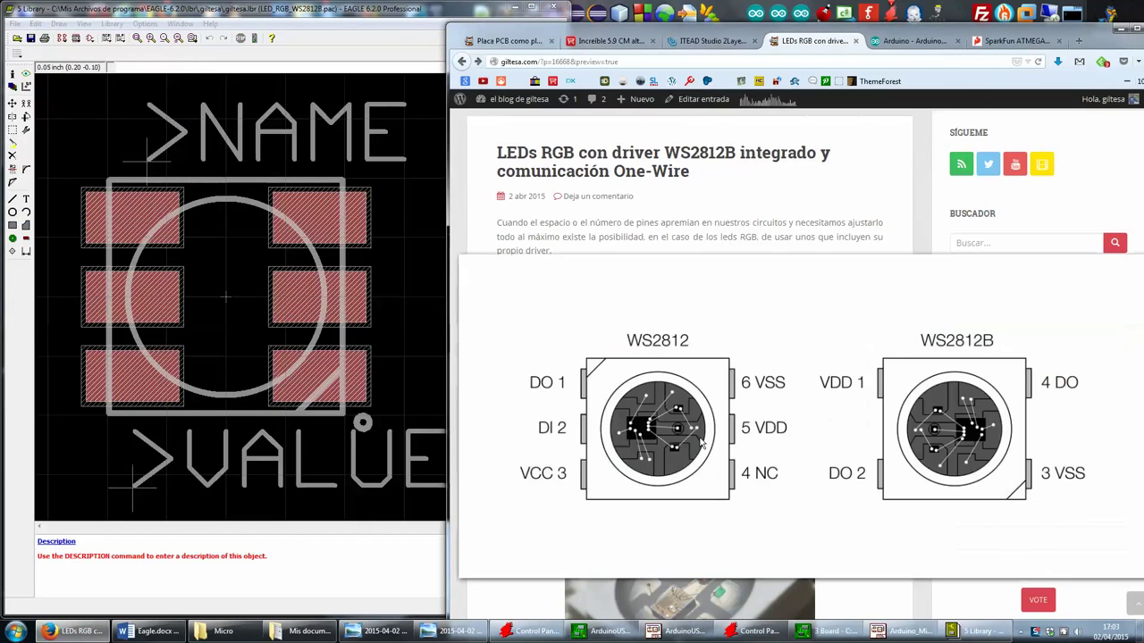
pyautogui.rightClick(737, 384)
pyautogui.click(756, 390)
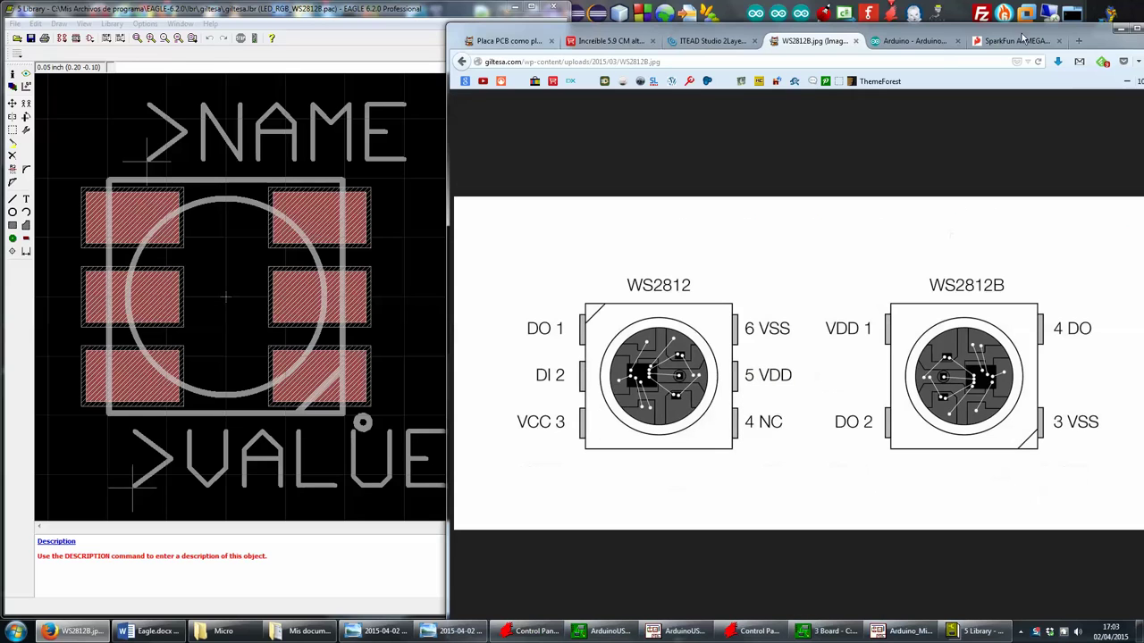
pyautogui.moveTo(1101, 40); pyautogui.dragTo(1143, 40)
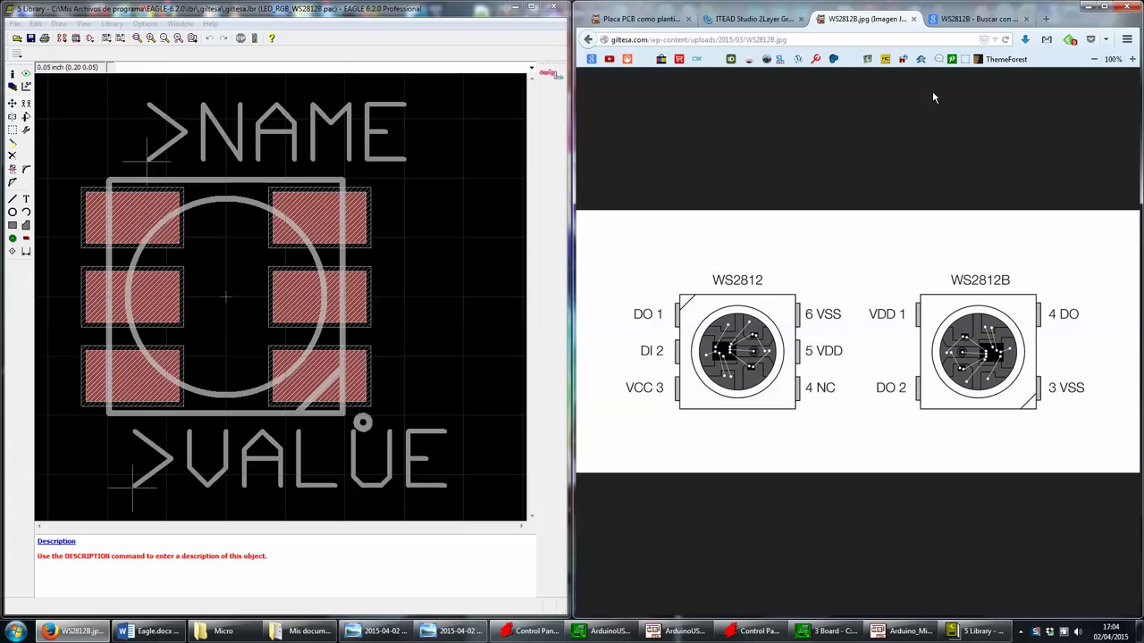
# Open the WS2812B installation wiring image and compare it against the pinout image
pyautogui.click(957, 27)
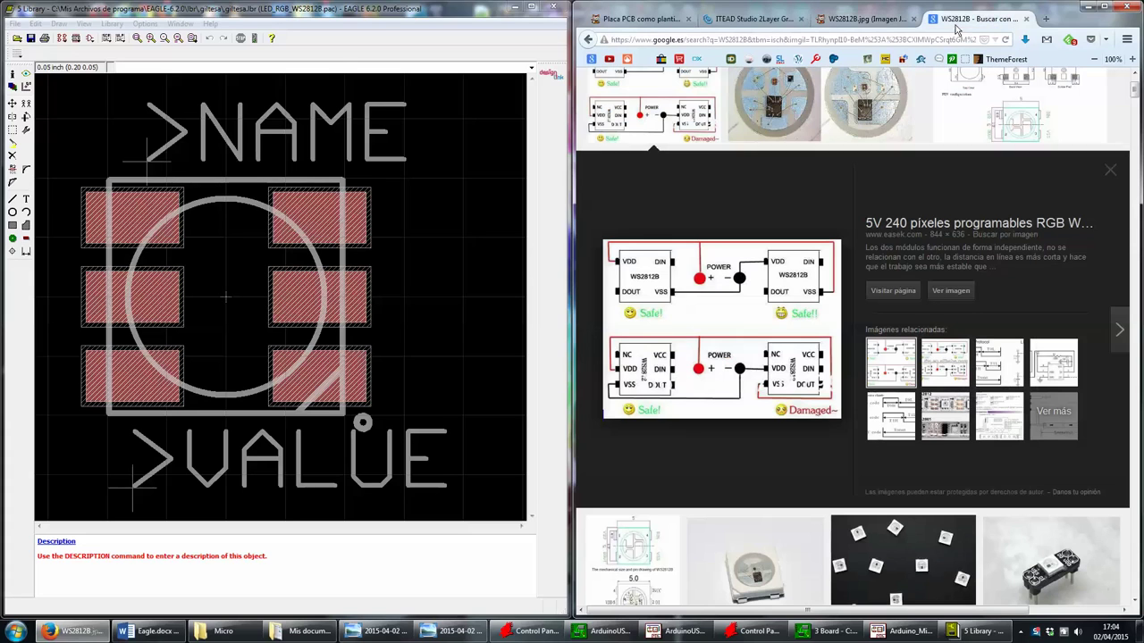
pyautogui.click(960, 290)
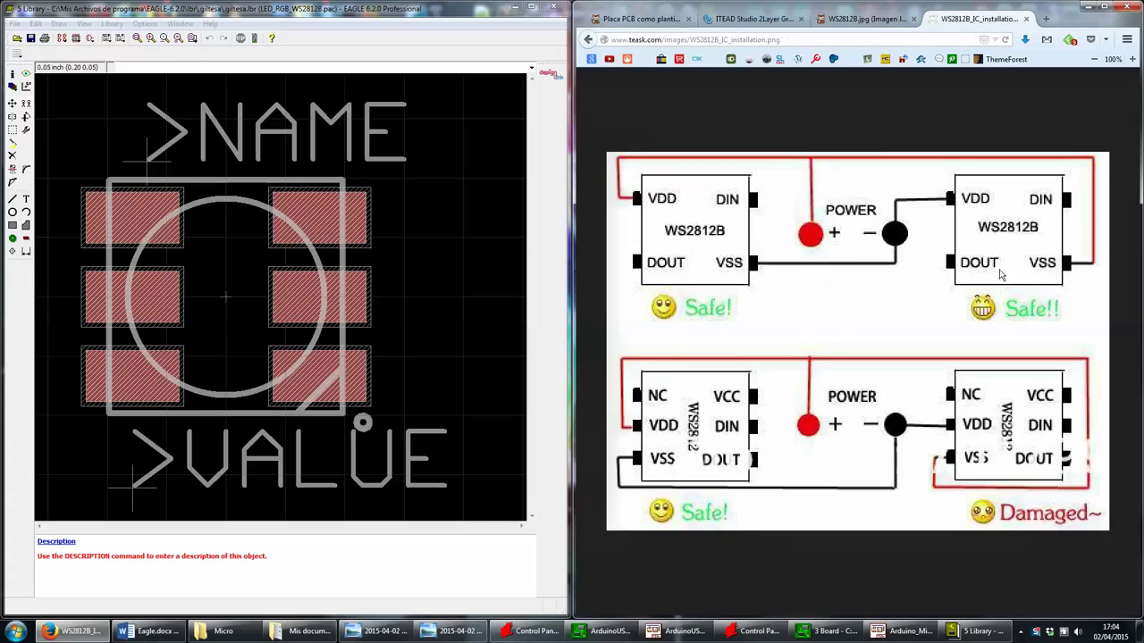
pyautogui.click(860, 19)
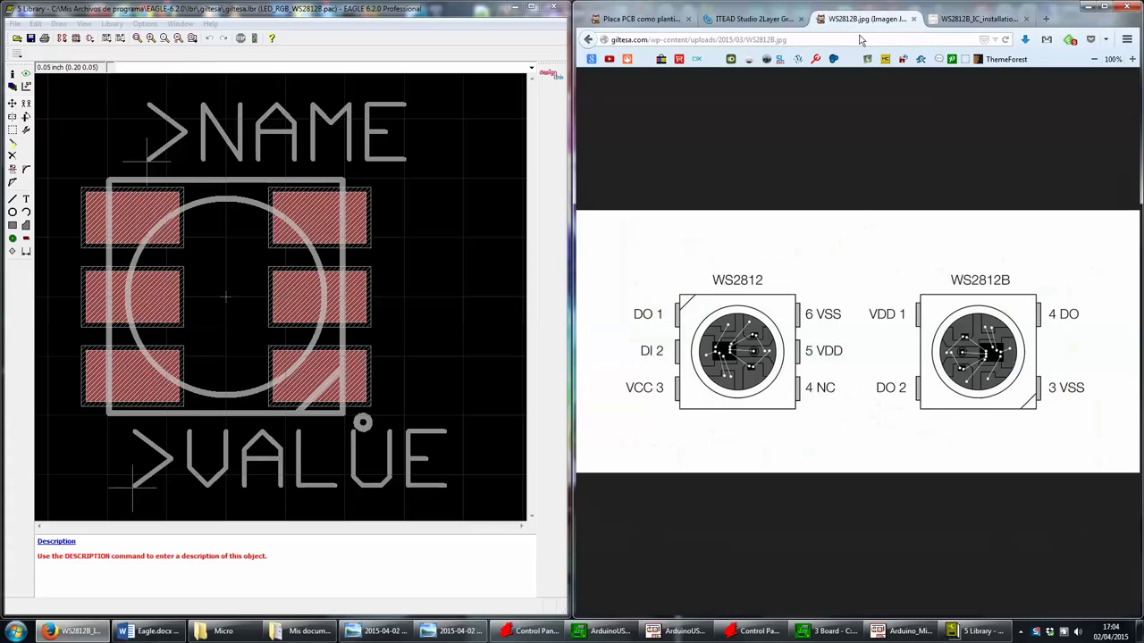
pyautogui.click(972, 19)
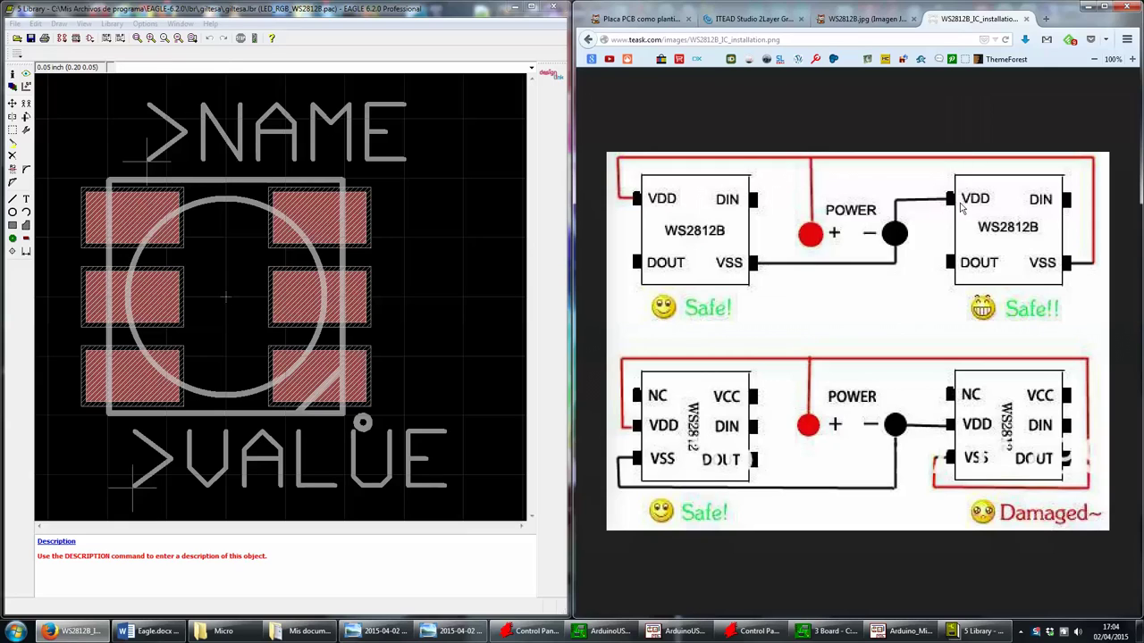
pyautogui.click(875, 23)
pyautogui.click(978, 19)
# Check the names of all six pads in the WS2812B footprint
pyautogui.click(360, 187)
pyautogui.scroll(-1, 360, 187)
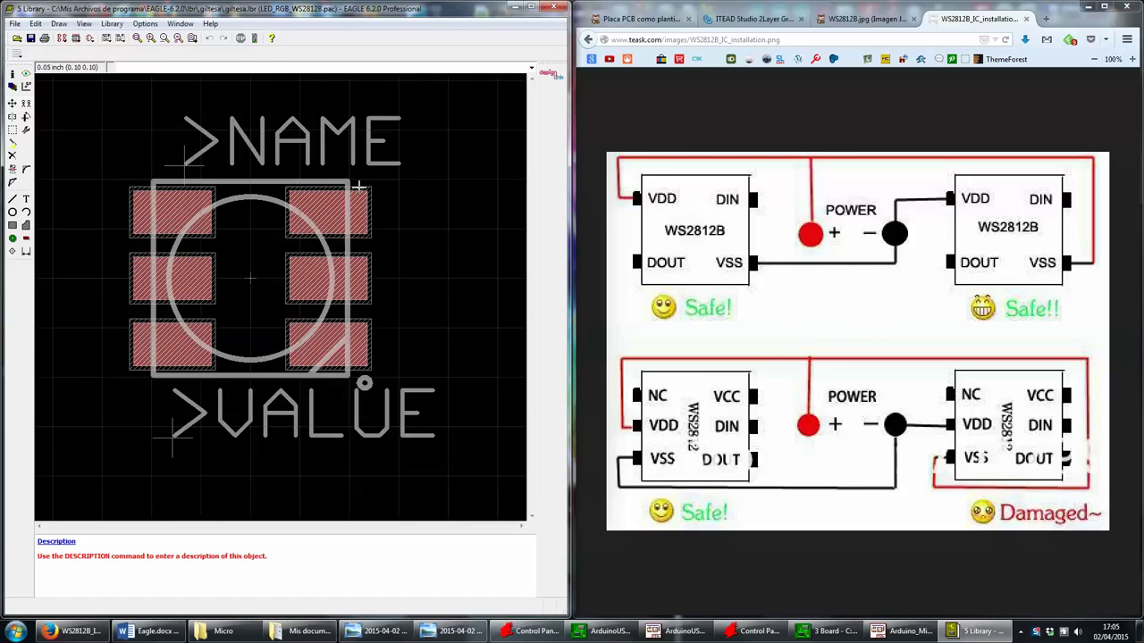
pyautogui.scroll(1, 138, 286)
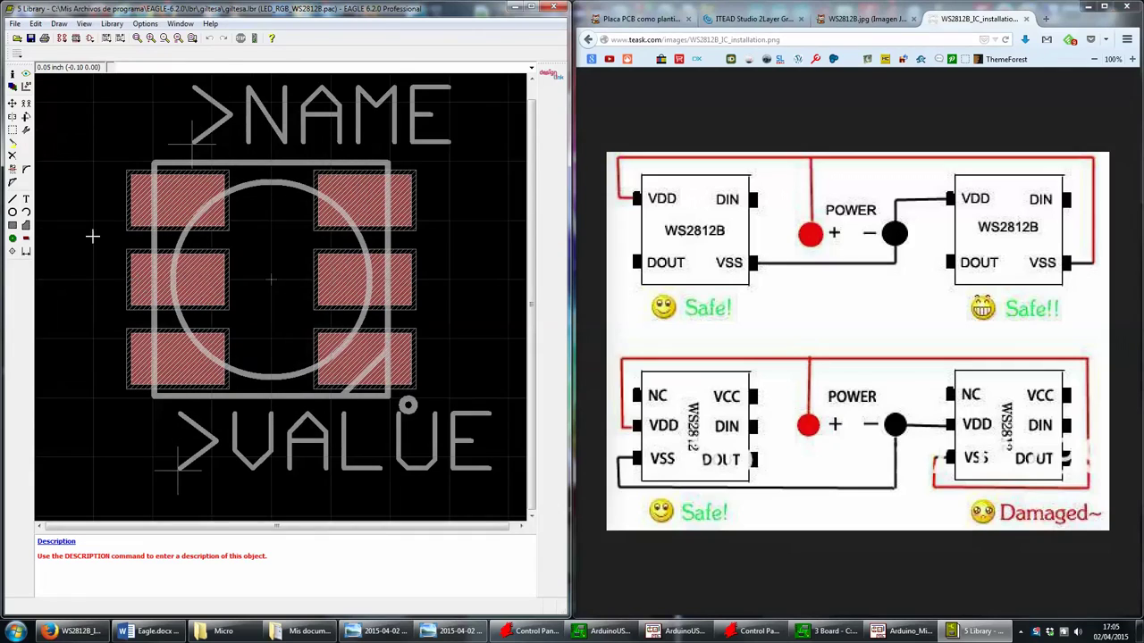
pyautogui.click(13, 170)
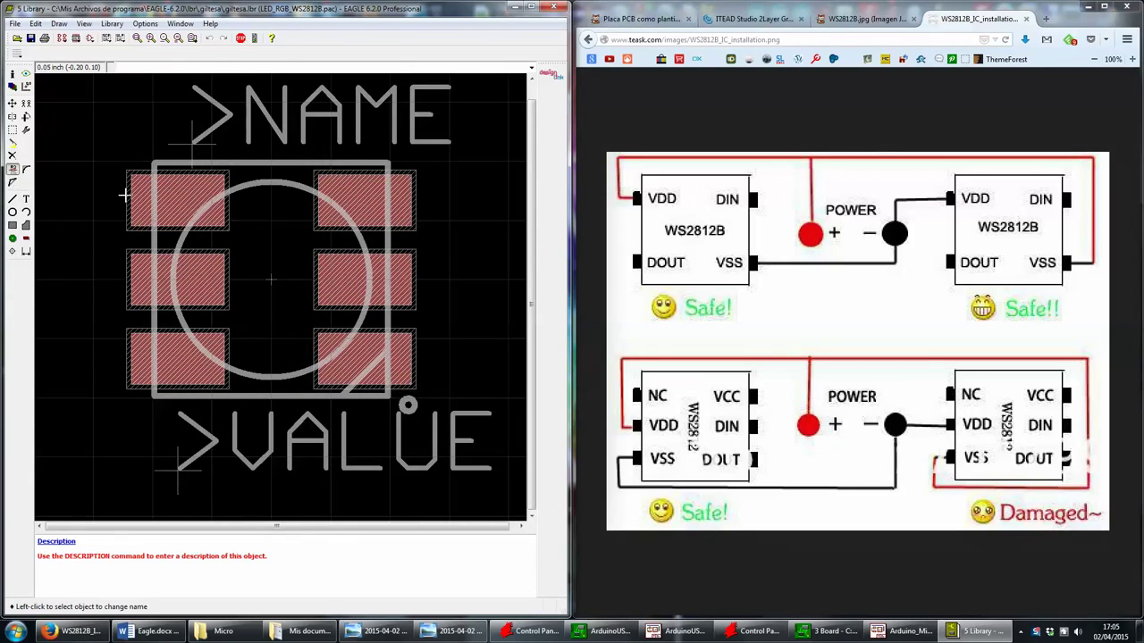
pyautogui.click(140, 200)
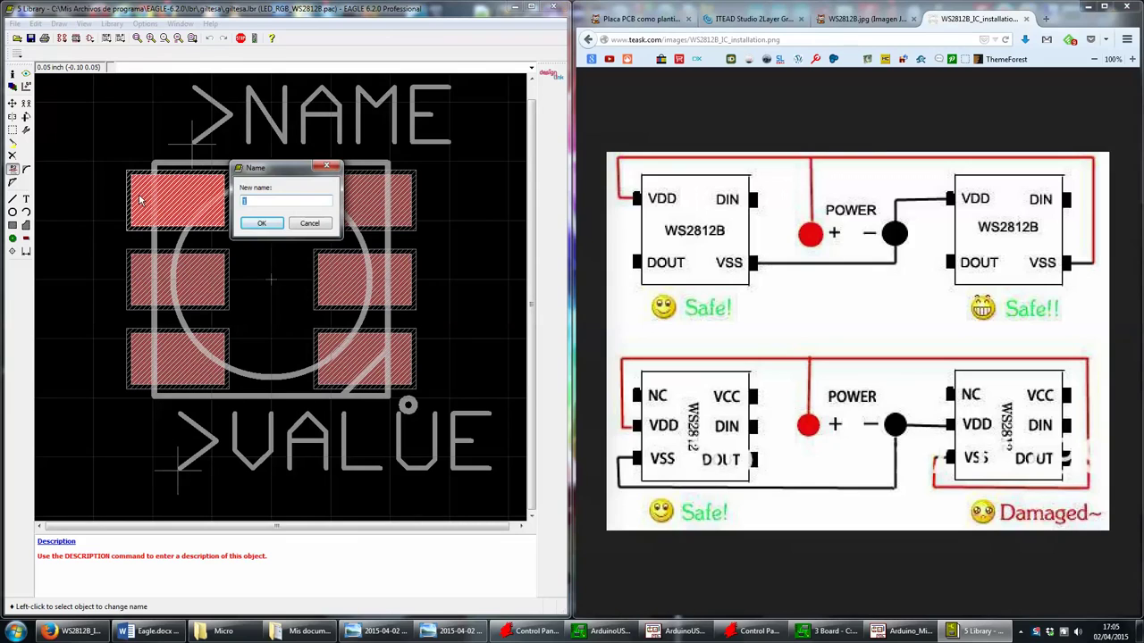
pyautogui.press('Return')
pyautogui.click(158, 296)
pyautogui.press('Return')
pyautogui.click(177, 374)
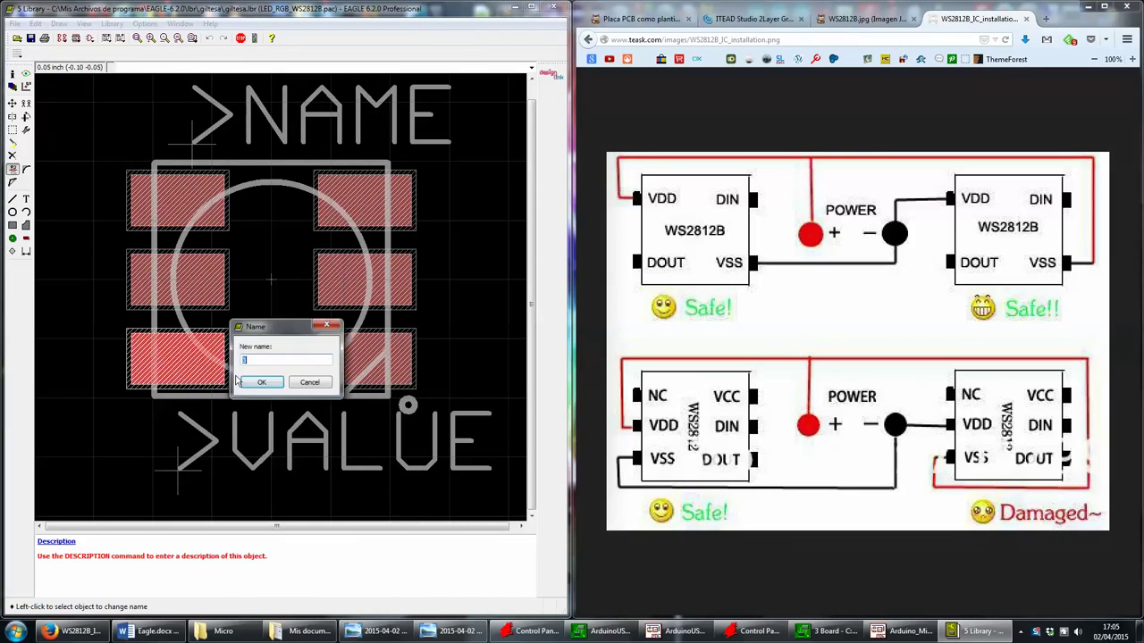
pyautogui.press('Return')
pyautogui.click(375, 362)
pyautogui.press('Return')
pyautogui.click(365, 268)
pyautogui.press('Return')
pyautogui.click(366, 214)
pyautogui.press('Return')
# Delete the middle-left and middle-right pads, undoing an accidental outline deletion
pyautogui.click(12, 155)
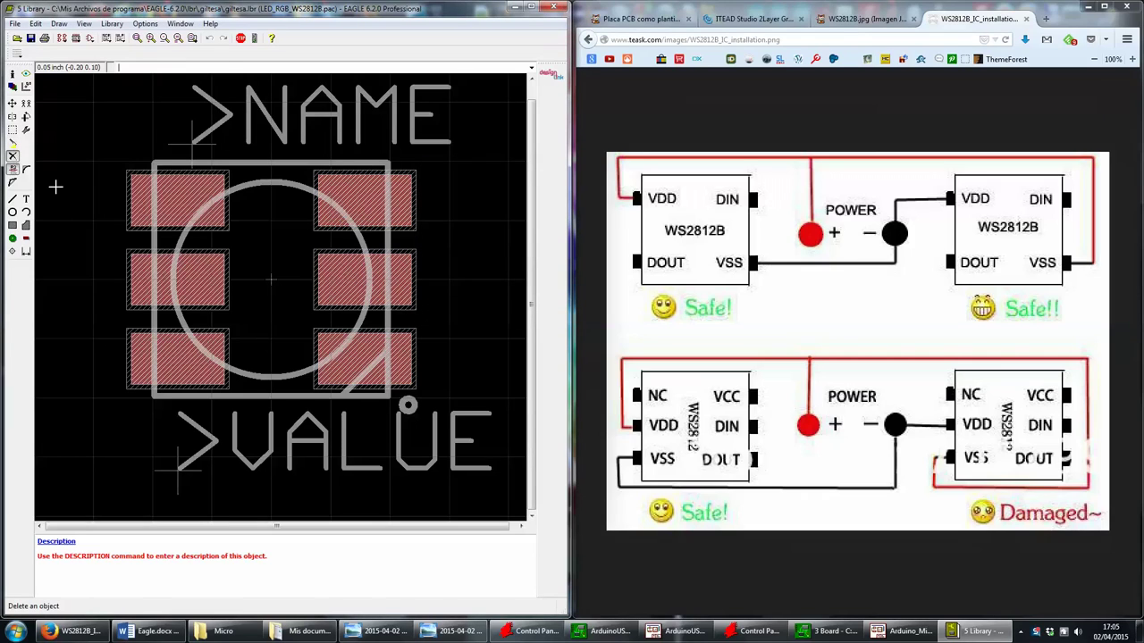
pyautogui.click(153, 279)
pyautogui.hotkey('ctrl', 'z')
pyautogui.click(184, 280)
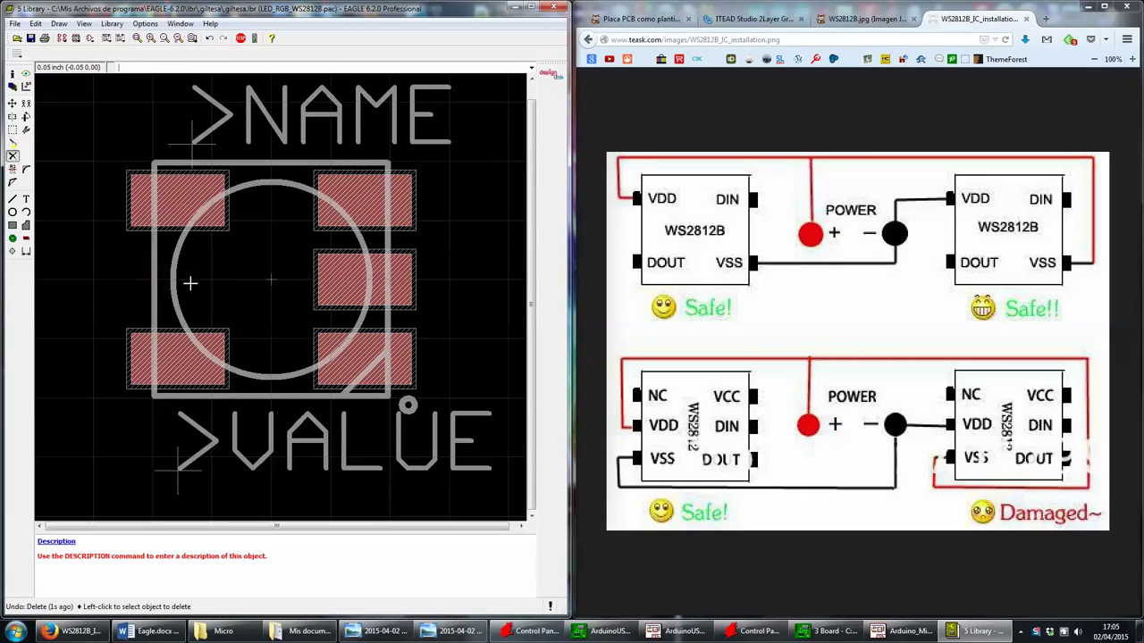
pyautogui.click(358, 281)
pyautogui.click(357, 280)
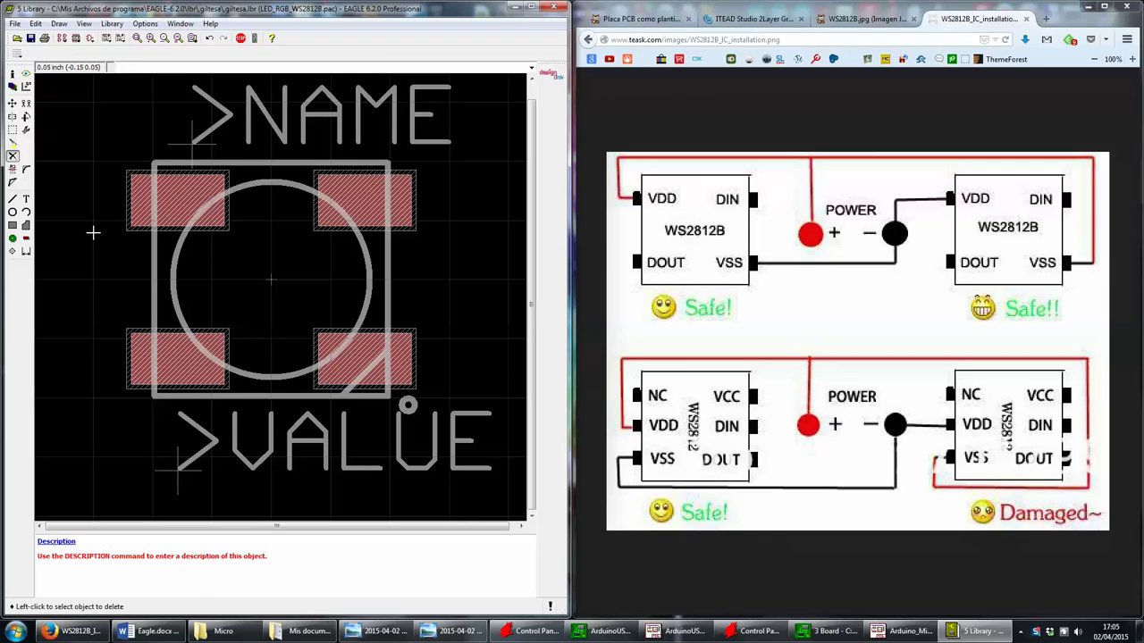
# Name the top-left pad GND and the bottom-right pad 5V
pyautogui.click(12, 168)
pyautogui.click(134, 185)
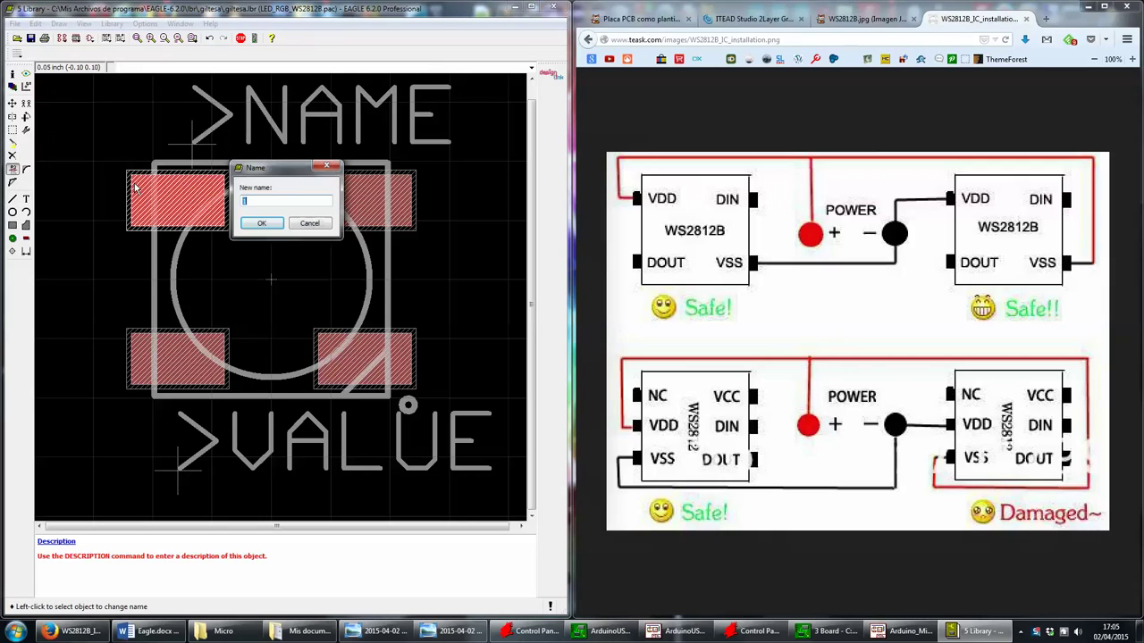
pyautogui.press('Return')
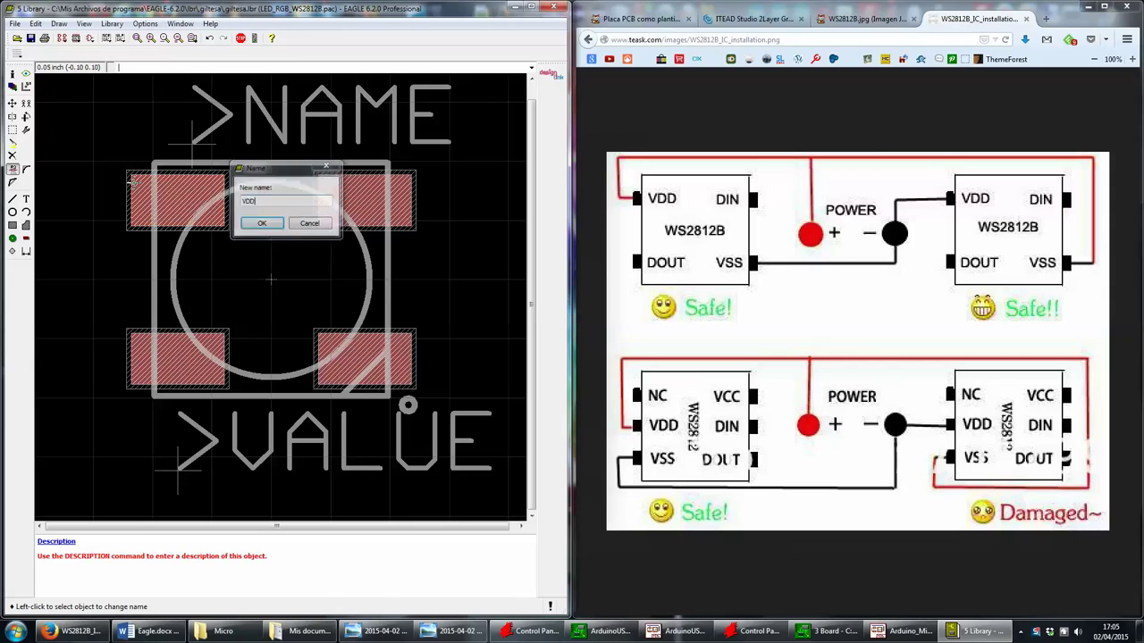
pyautogui.click(134, 186)
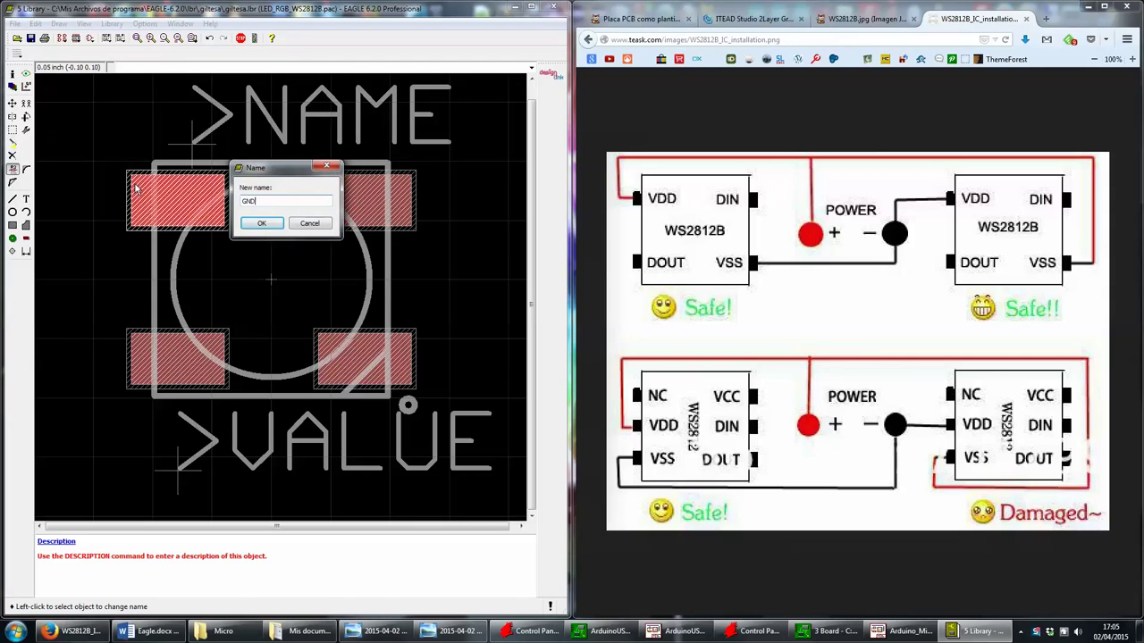
pyautogui.press('Return')
pyautogui.click(367, 370)
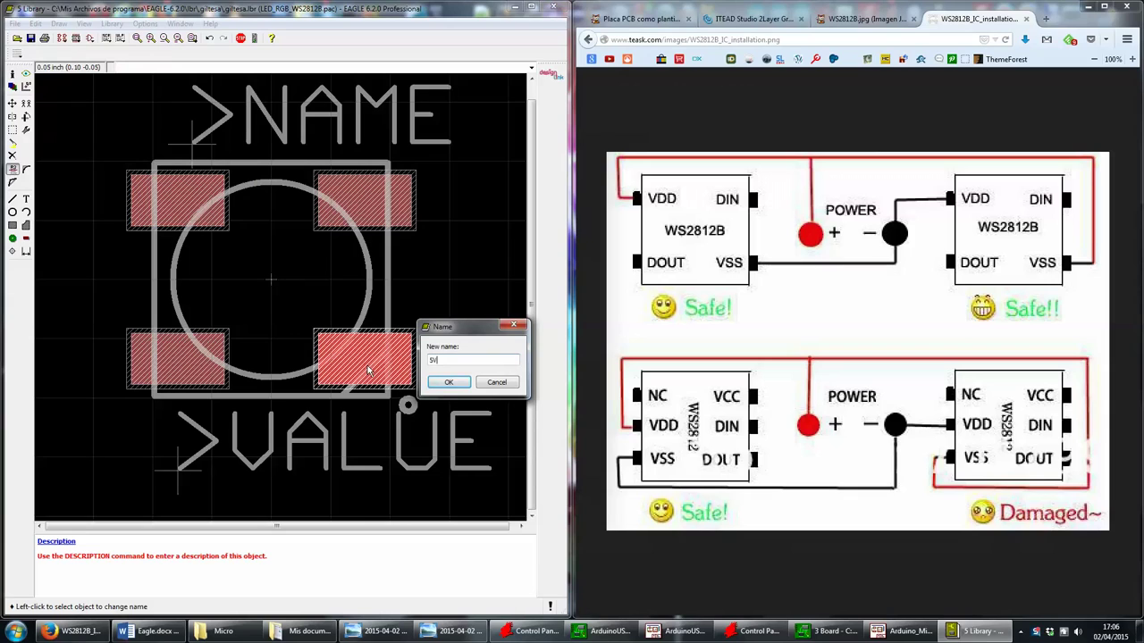
pyautogui.write('5V')
pyautogui.press('Return')
# Name the top-right pad DIN and the bottom-left pad DOUT, then save the library
pyautogui.click(376, 211)
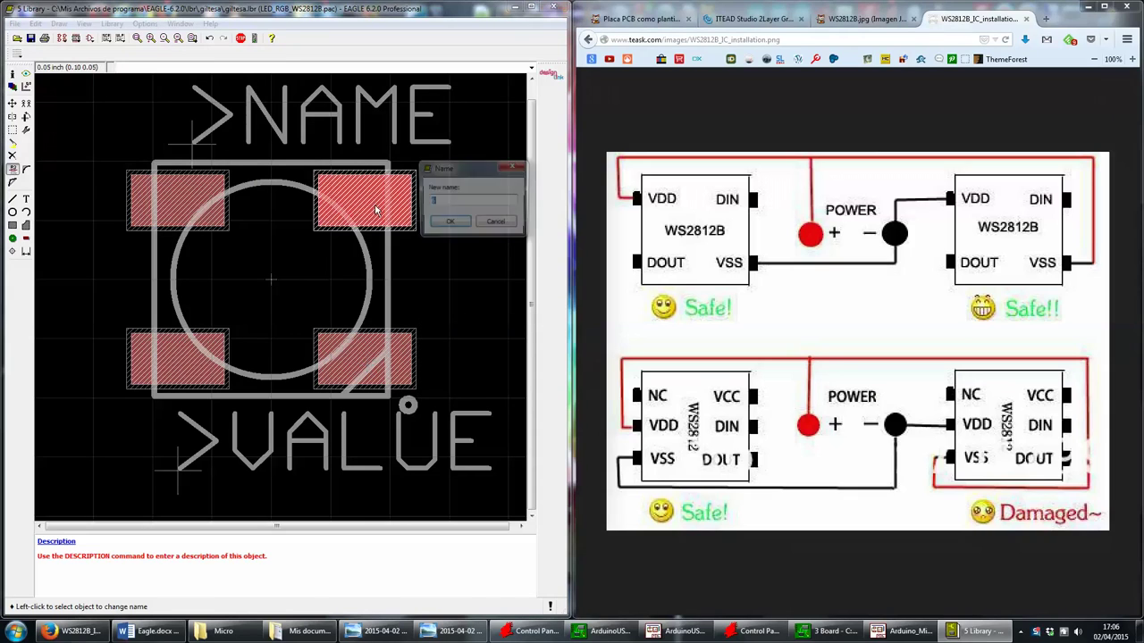
pyautogui.press('Return')
pyautogui.click(187, 369)
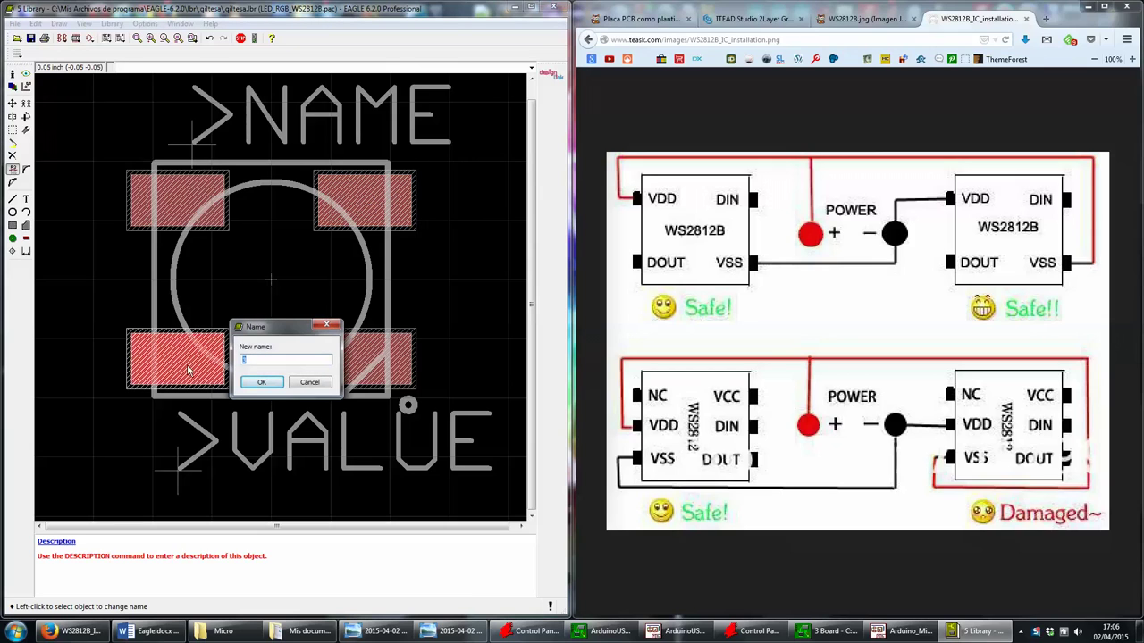
pyautogui.press('Return')
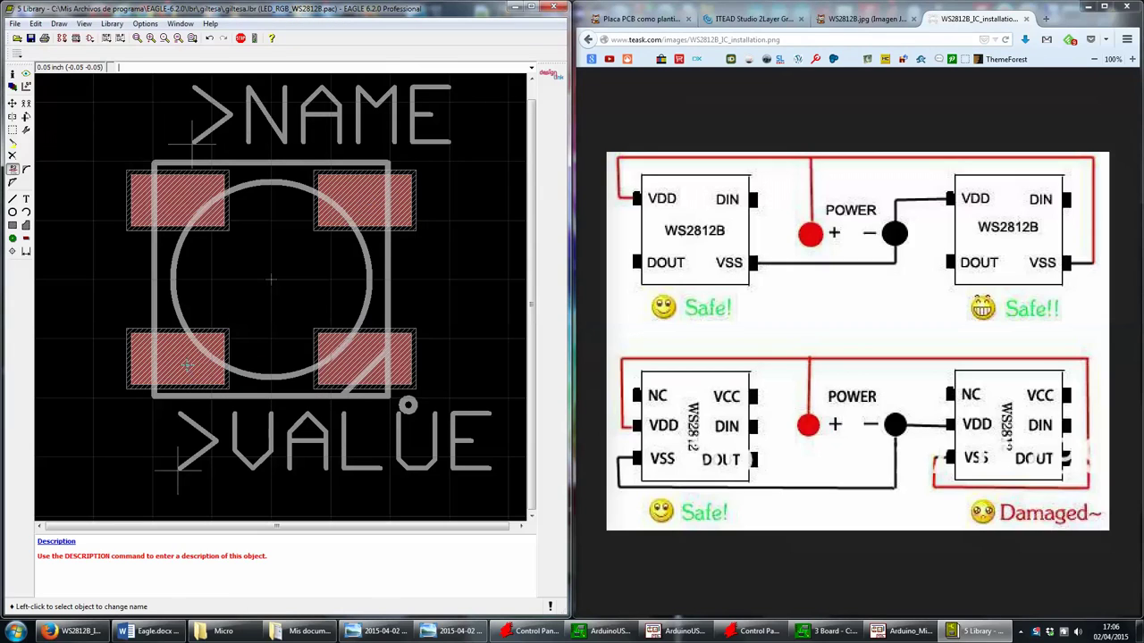
pyautogui.hotkey('ctrl', 's')
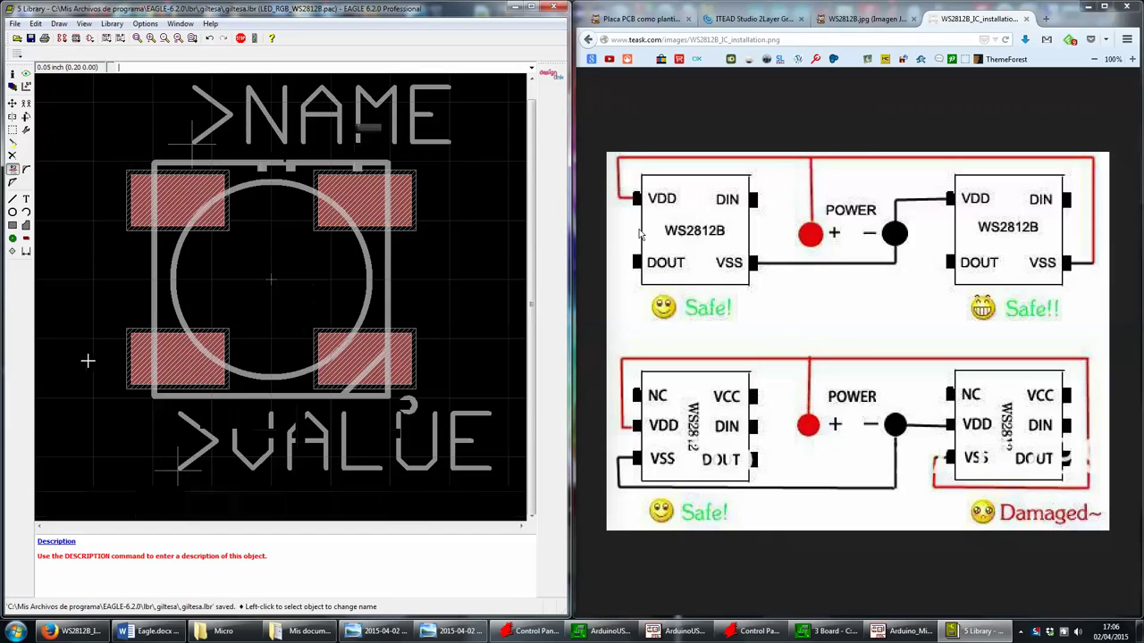
pyautogui.scroll(-2, 120, 327)
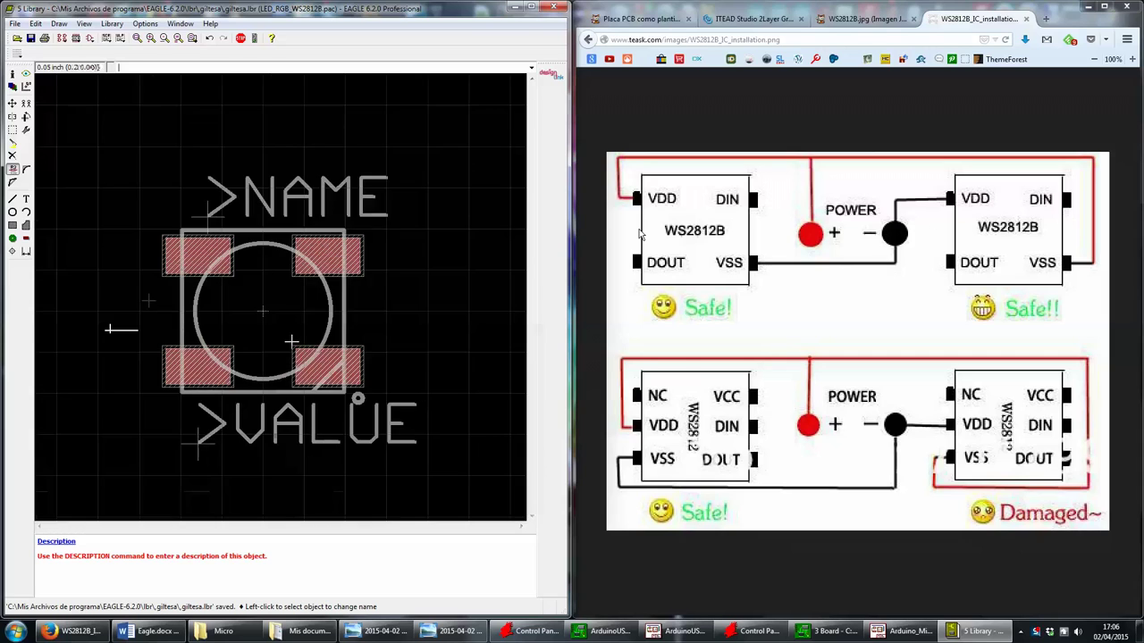
pyautogui.scroll(1, 148, 301)
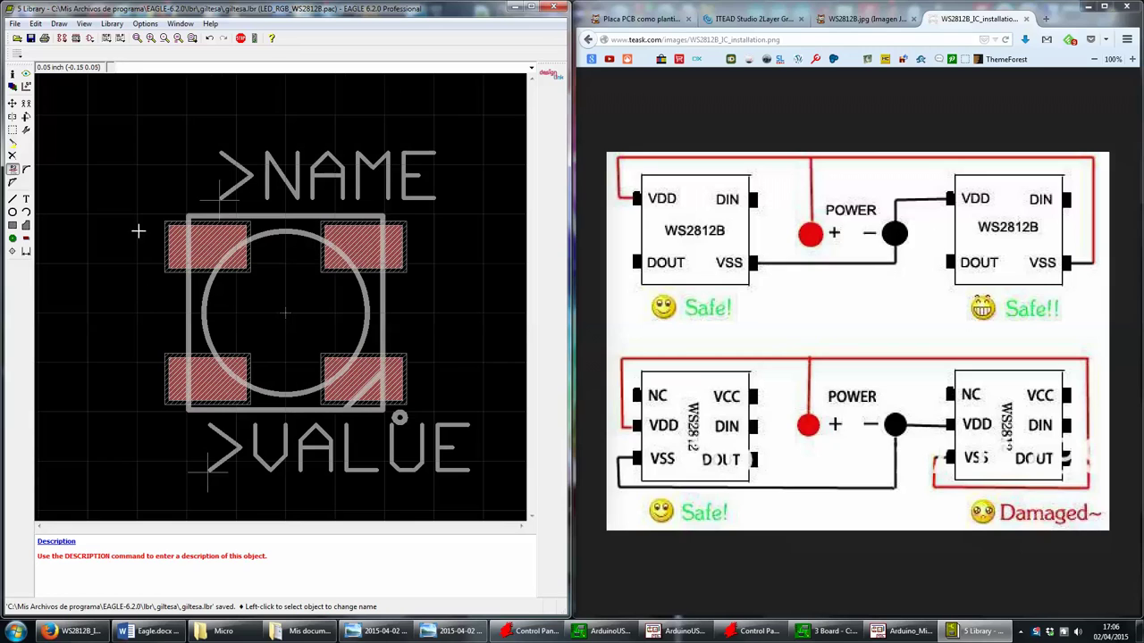
# Open the LED_RGB_WS2812B symbol and zoom out to see its Blue/Grn/Red diodes
pyautogui.click(89, 40)
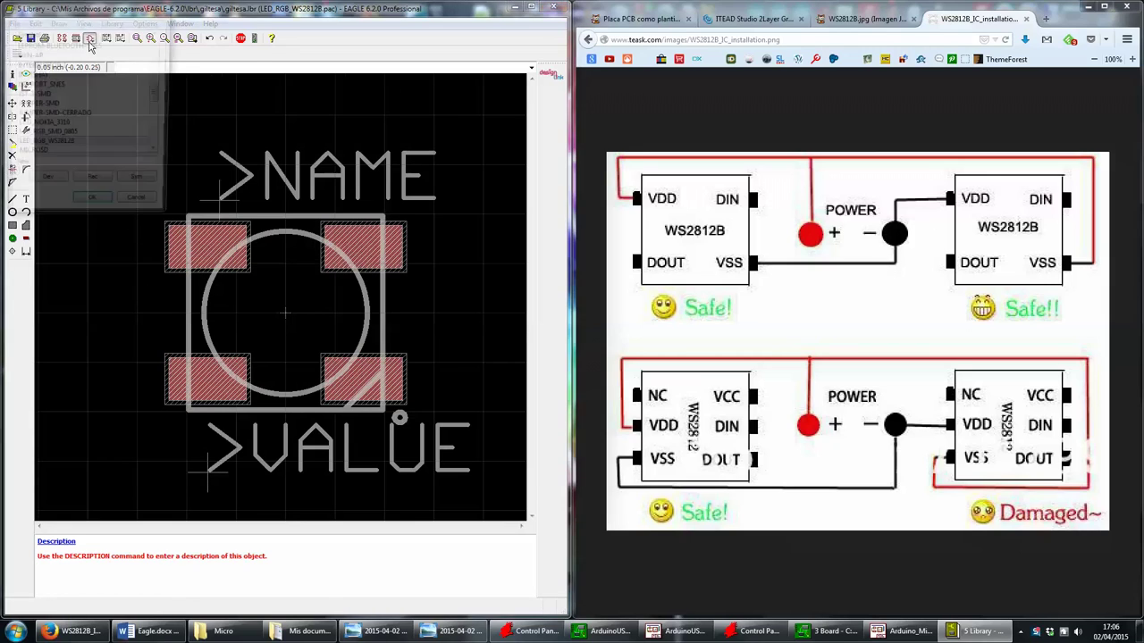
pyautogui.doubleClick(79, 146)
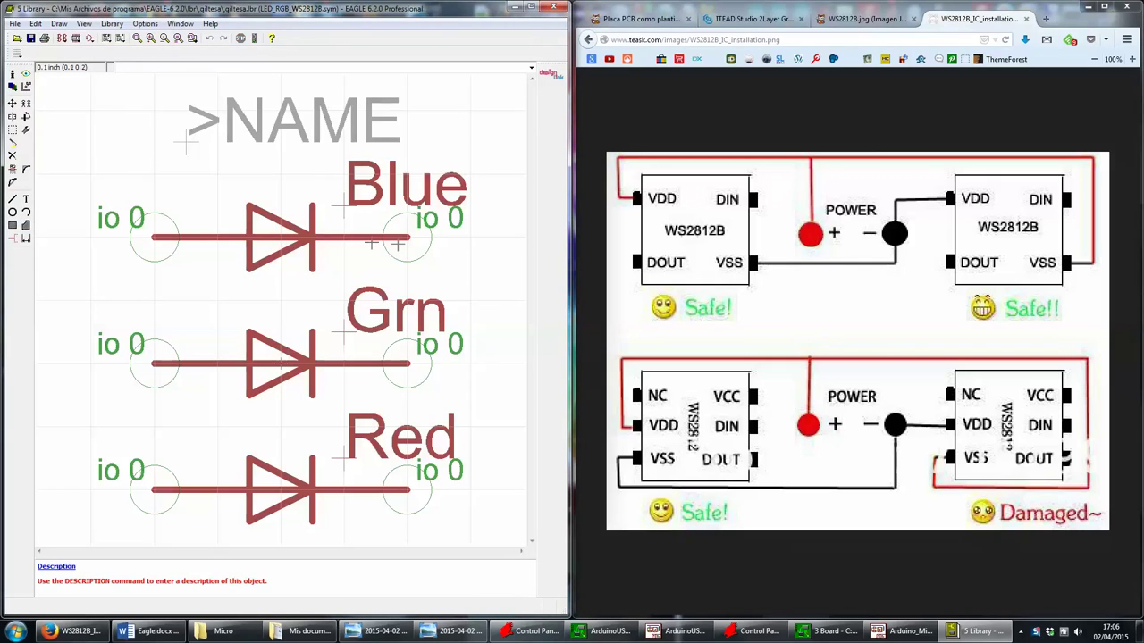
pyautogui.scroll(-2, 403, 262)
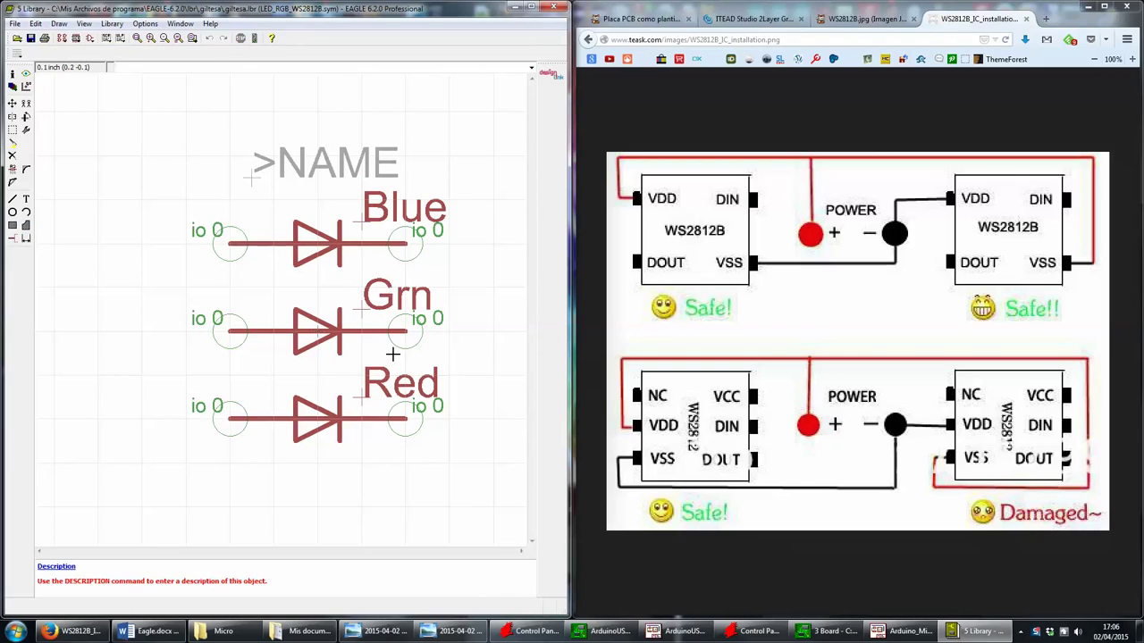
pyautogui.scroll(-1, 175, 273)
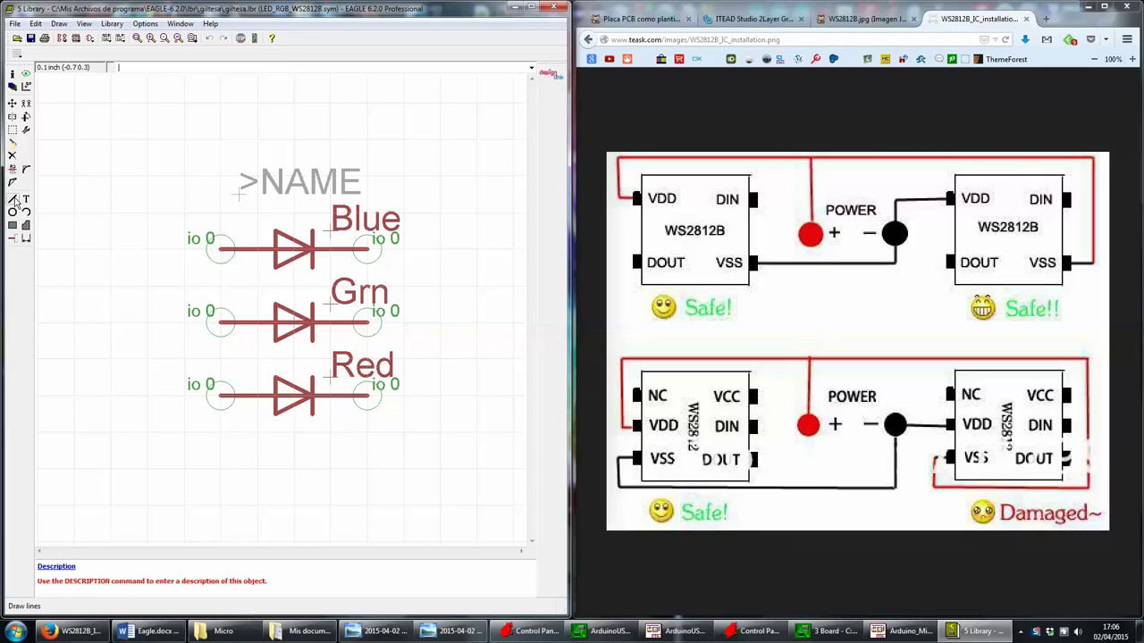
# Draw a rectangular symbol body below the Blue/Grn/Red diodes
pyautogui.click(14, 201)
pyautogui.scroll(-3, 134, 286)
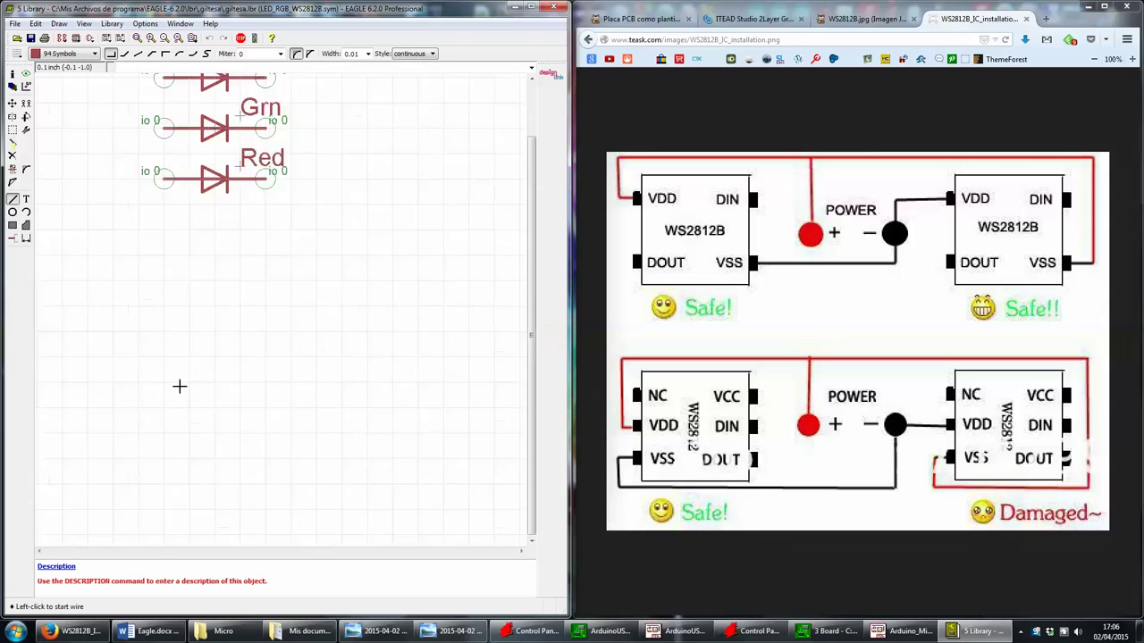
pyautogui.click(185, 258)
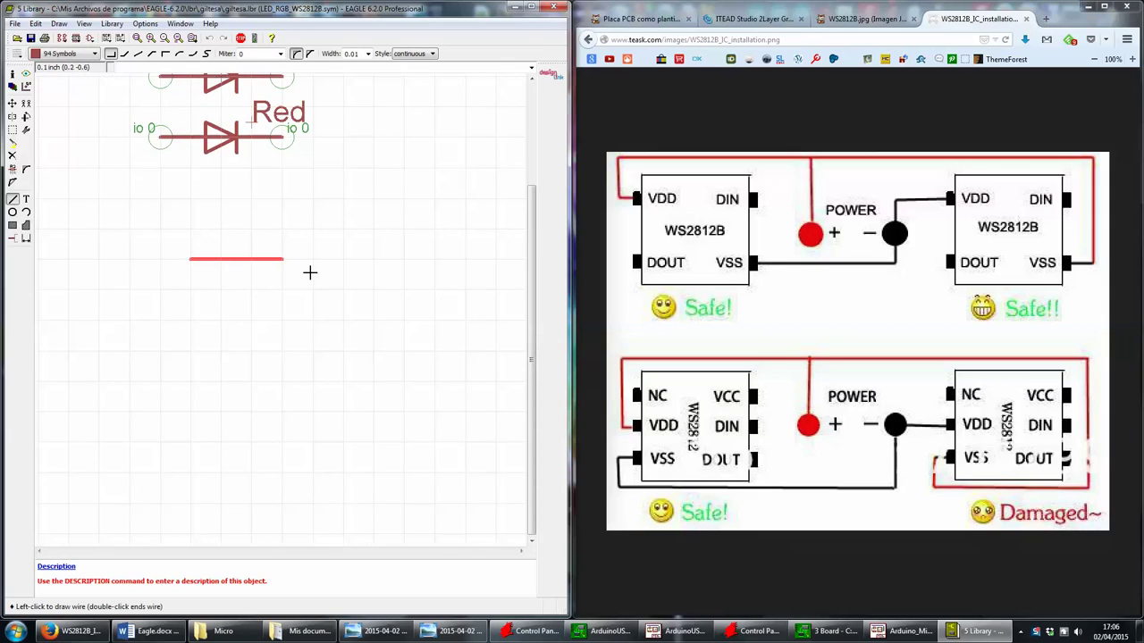
pyautogui.click(345, 404)
pyautogui.click(196, 264)
pyautogui.press('Escape')
# Place two pins on the box's left side and two rotated pins on its right
pyautogui.click(13, 239)
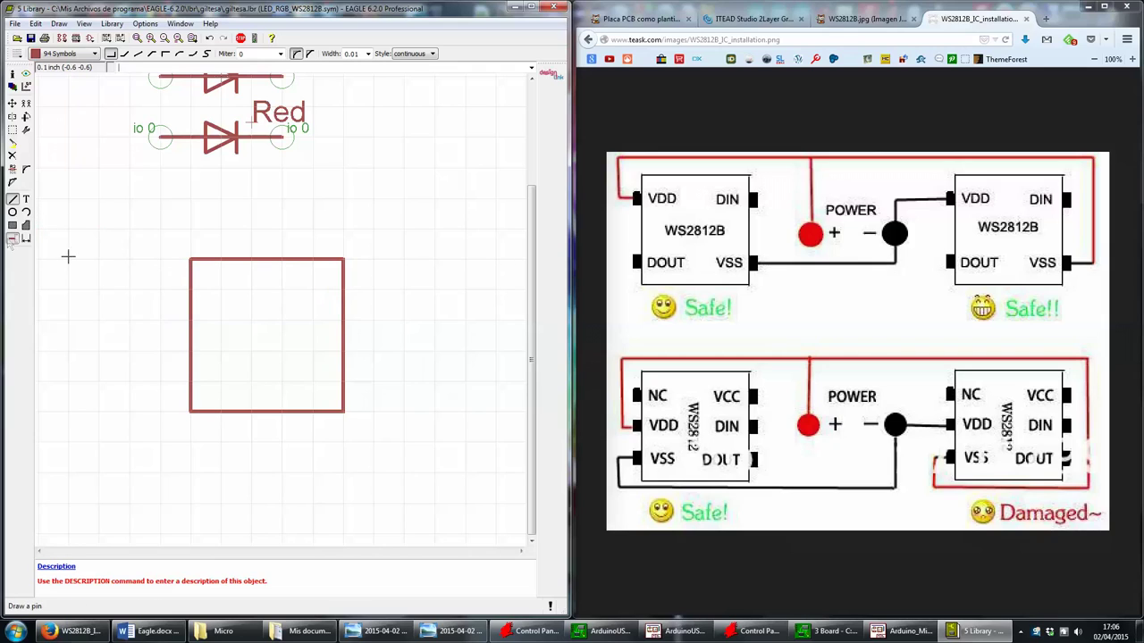
pyautogui.click(129, 288)
pyautogui.click(140, 371)
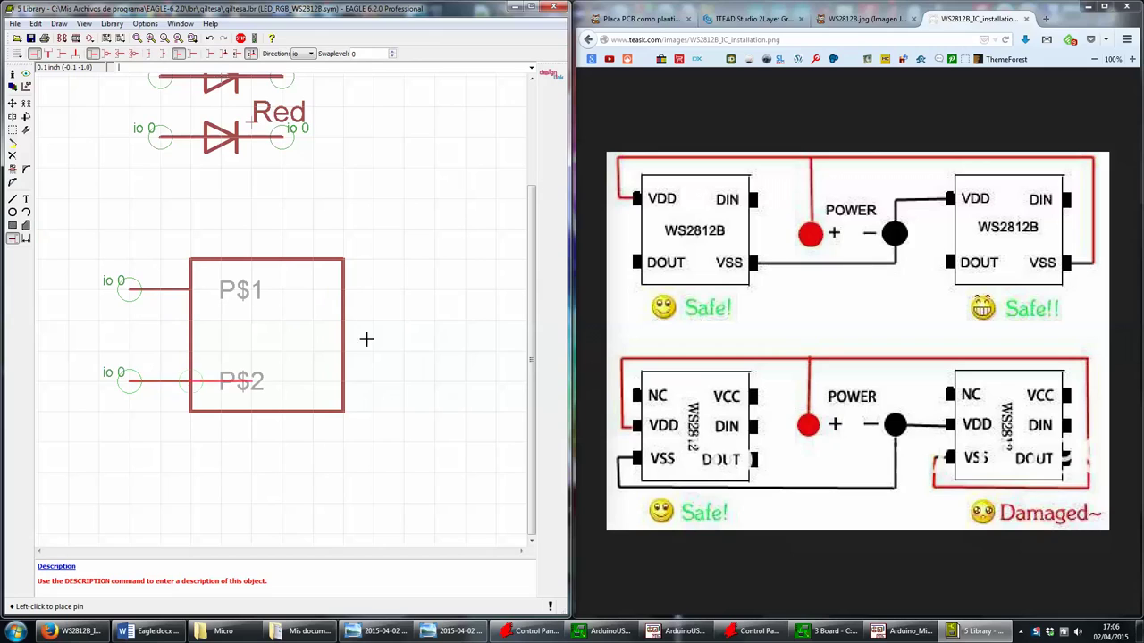
pyautogui.rightClick(401, 305)
pyautogui.rightClick(404, 298)
pyautogui.click(406, 298)
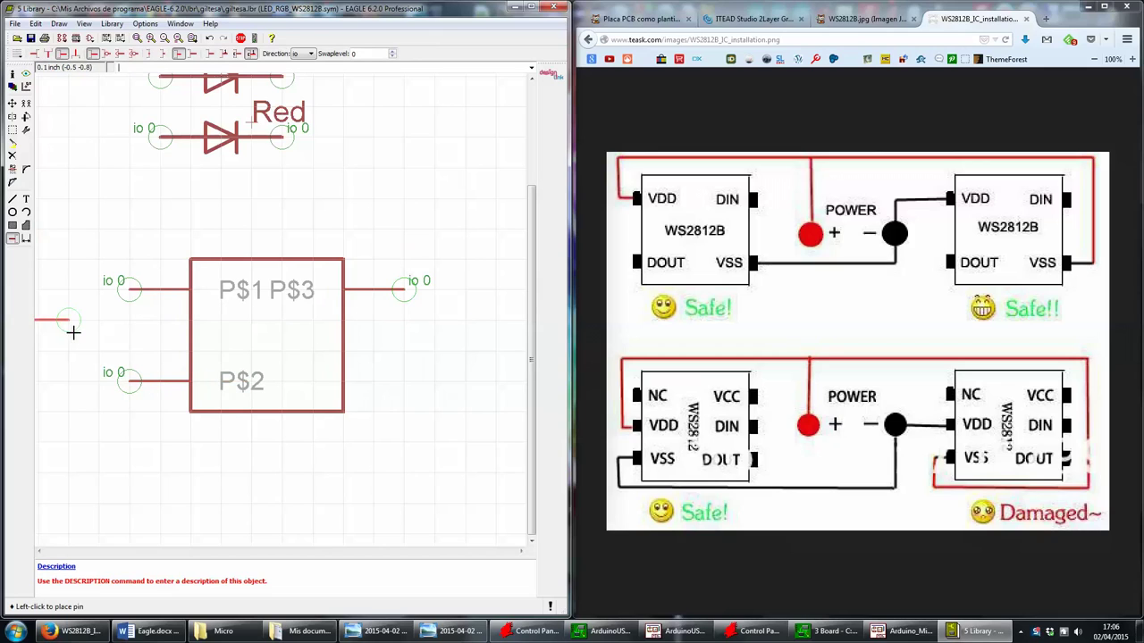
pyautogui.rightClick(279, 353)
pyautogui.rightClick(427, 382)
pyautogui.click(421, 386)
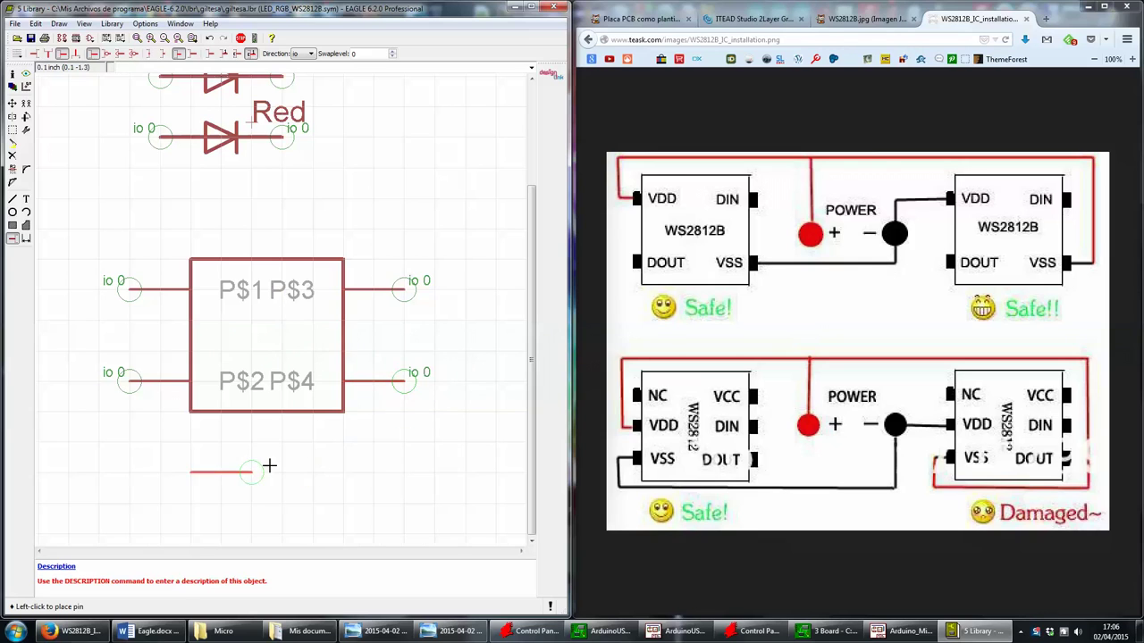
pyautogui.scroll(-3, 286, 358)
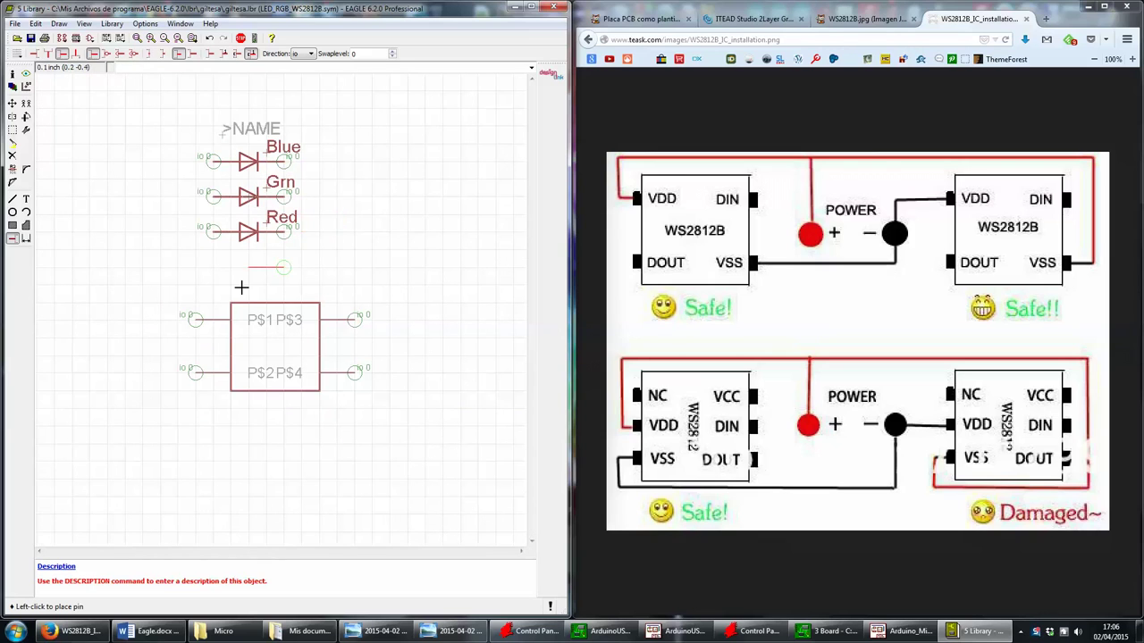
pyautogui.scroll(1, 52, 248)
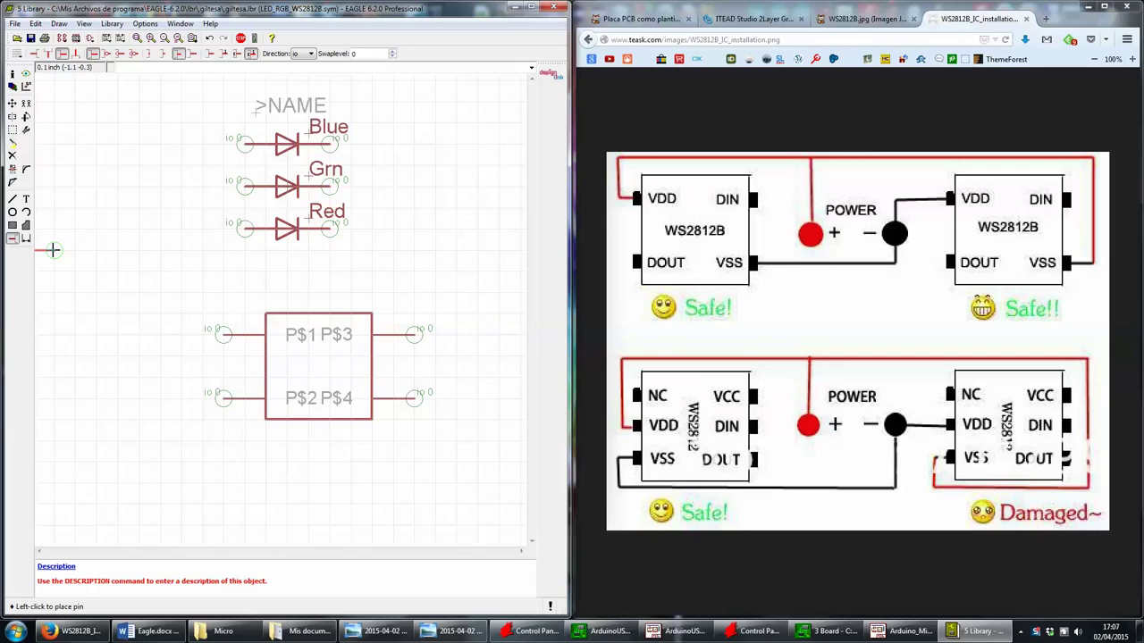
# Rename pins P$1 to GND, P$4 to 5V, P$3 to DIN and P$2 to DOUT
pyautogui.click(12, 167)
pyautogui.click(237, 342)
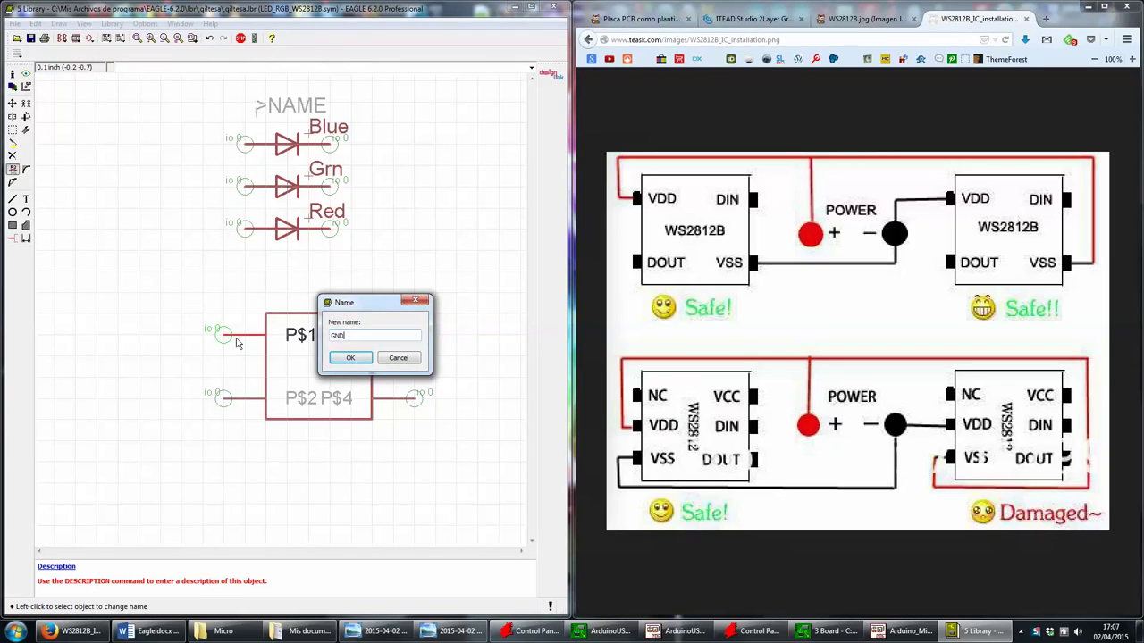
pyautogui.press('Return')
pyautogui.click(425, 407)
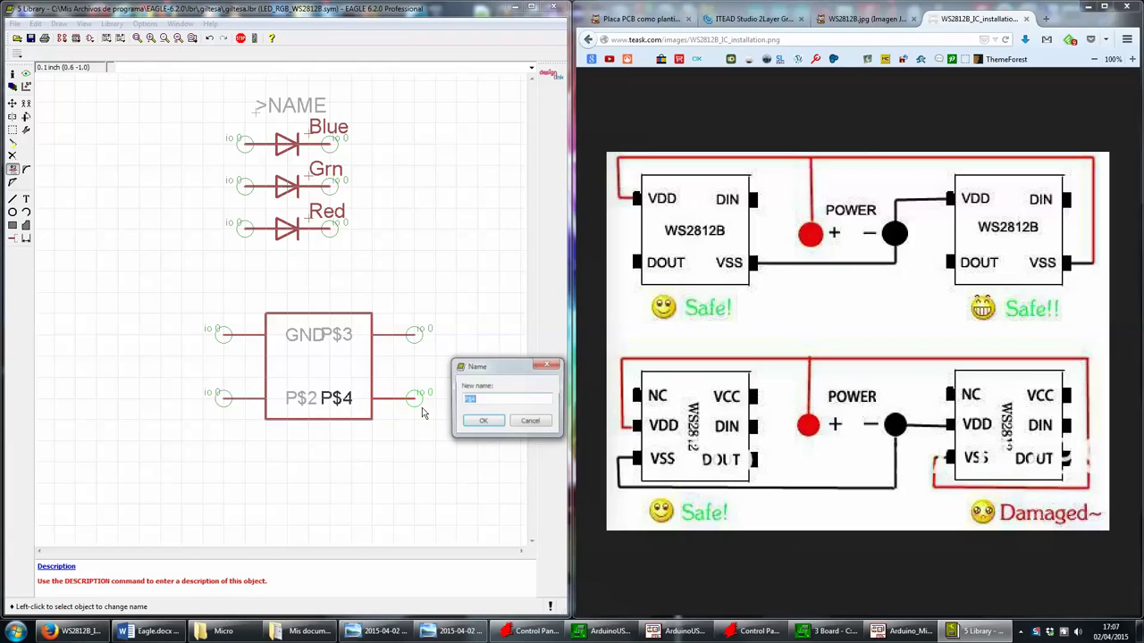
pyautogui.write('5V')
pyautogui.press('Return')
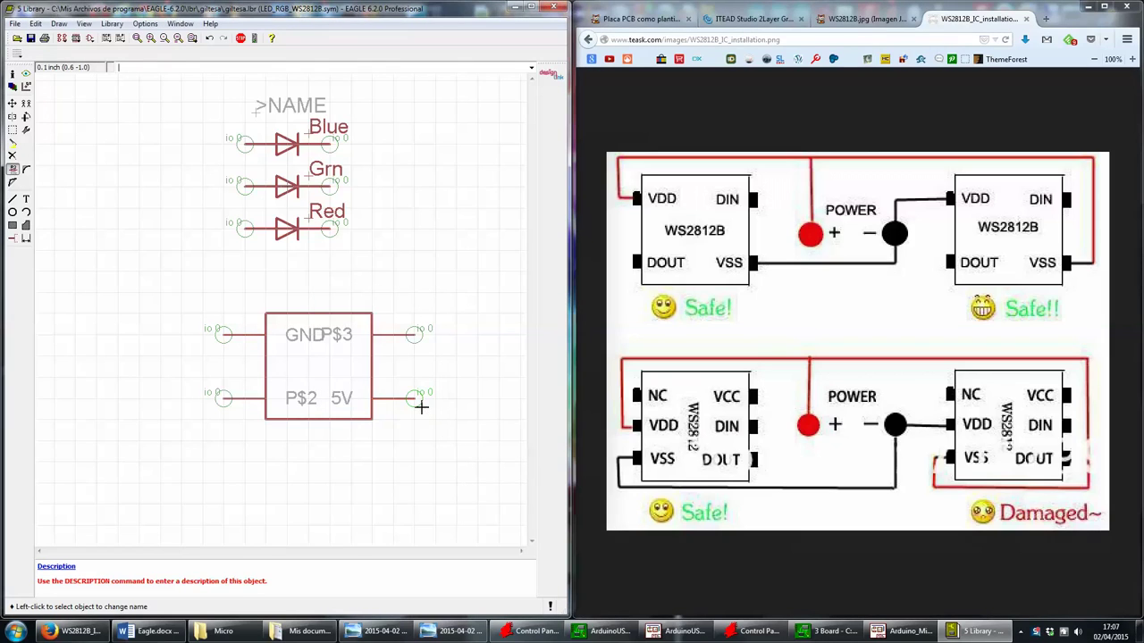
pyautogui.click(414, 334)
pyautogui.write('DIN')
pyautogui.press('Return')
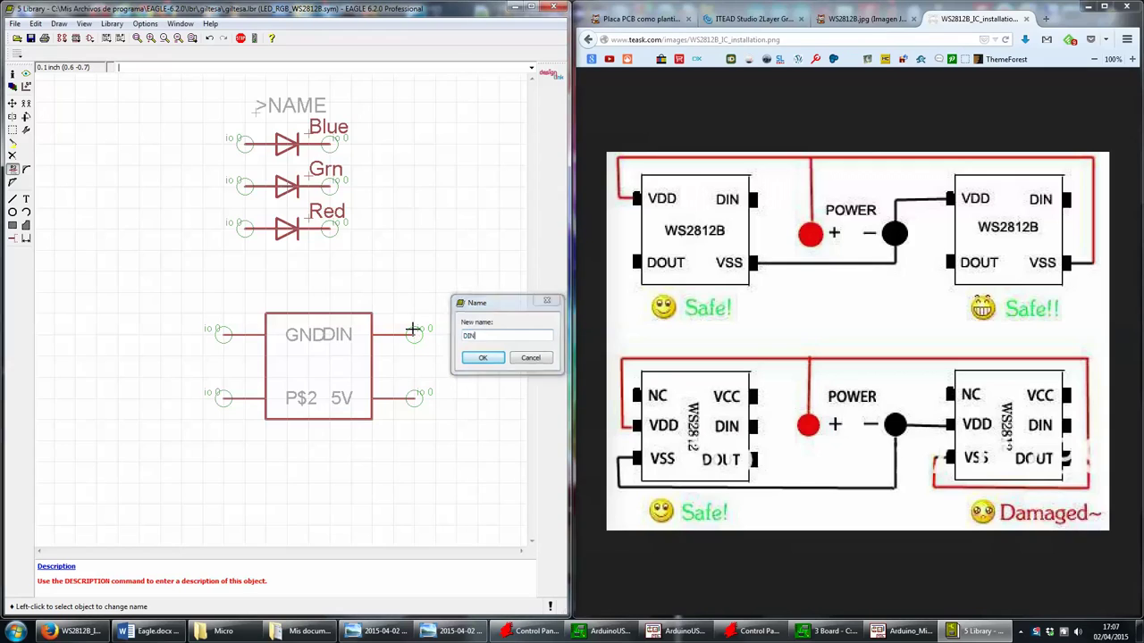
pyautogui.click(227, 398)
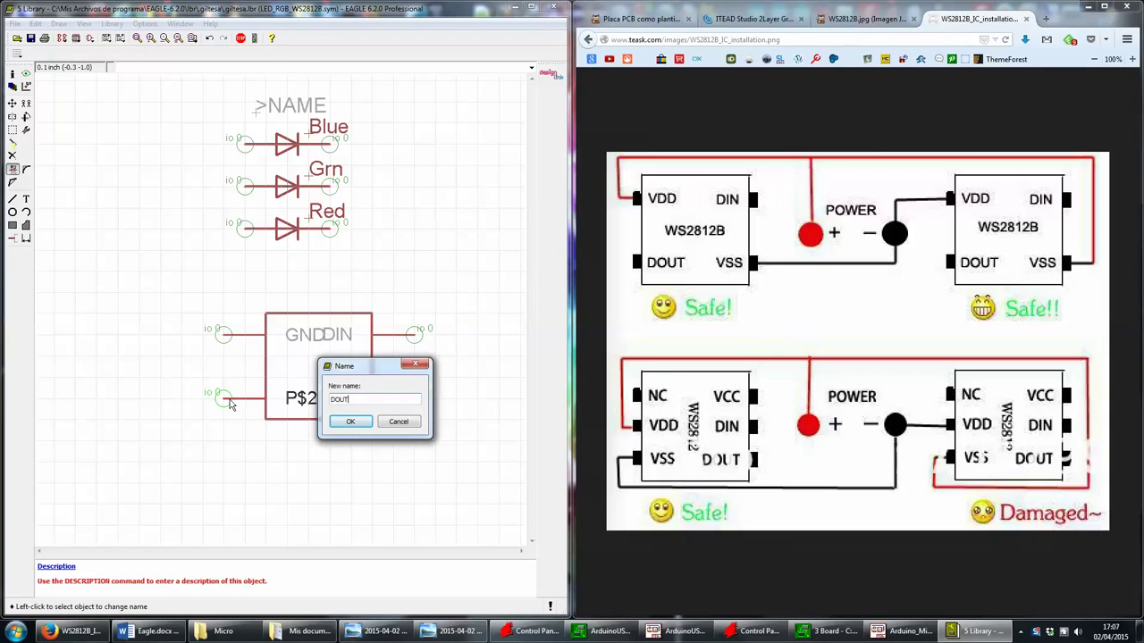
pyautogui.press('Return')
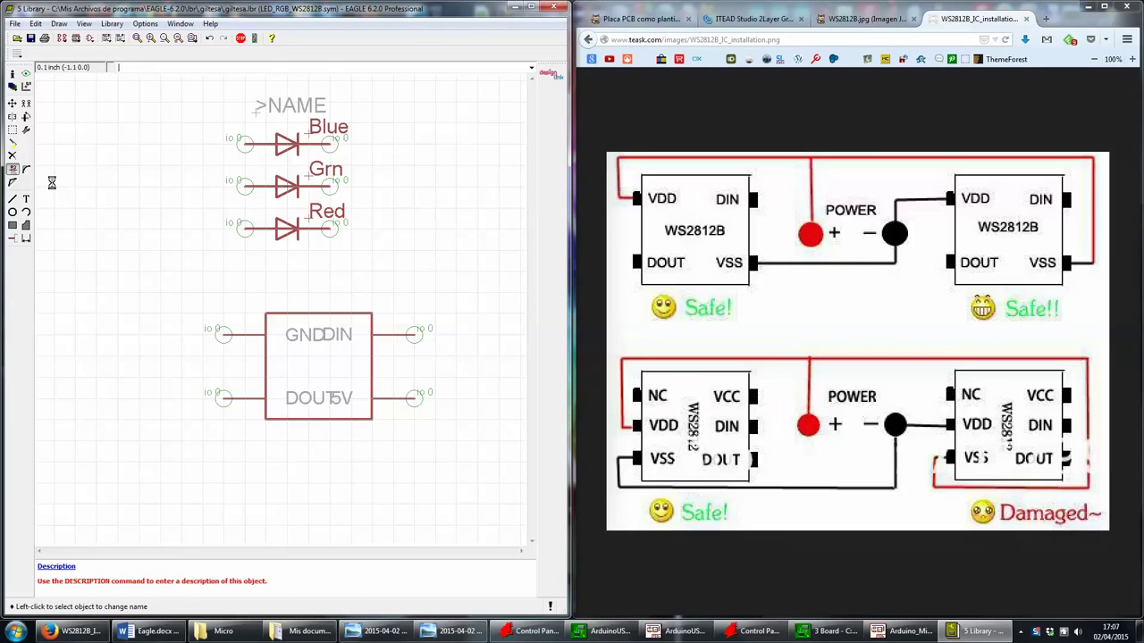
pyautogui.click(13, 238)
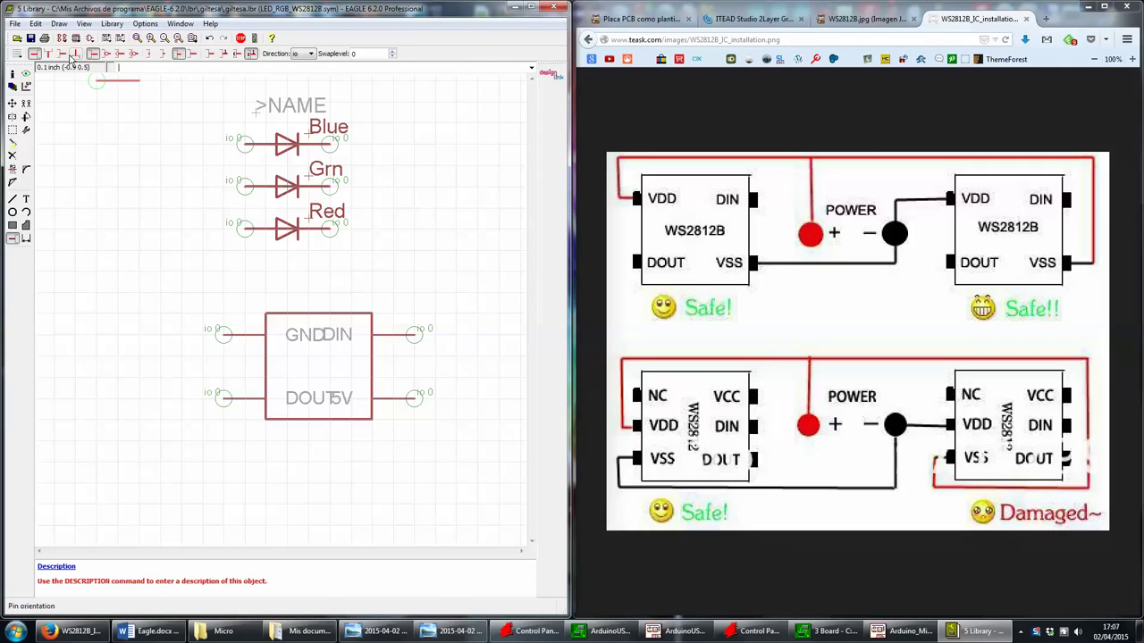
pyautogui.click(107, 54)
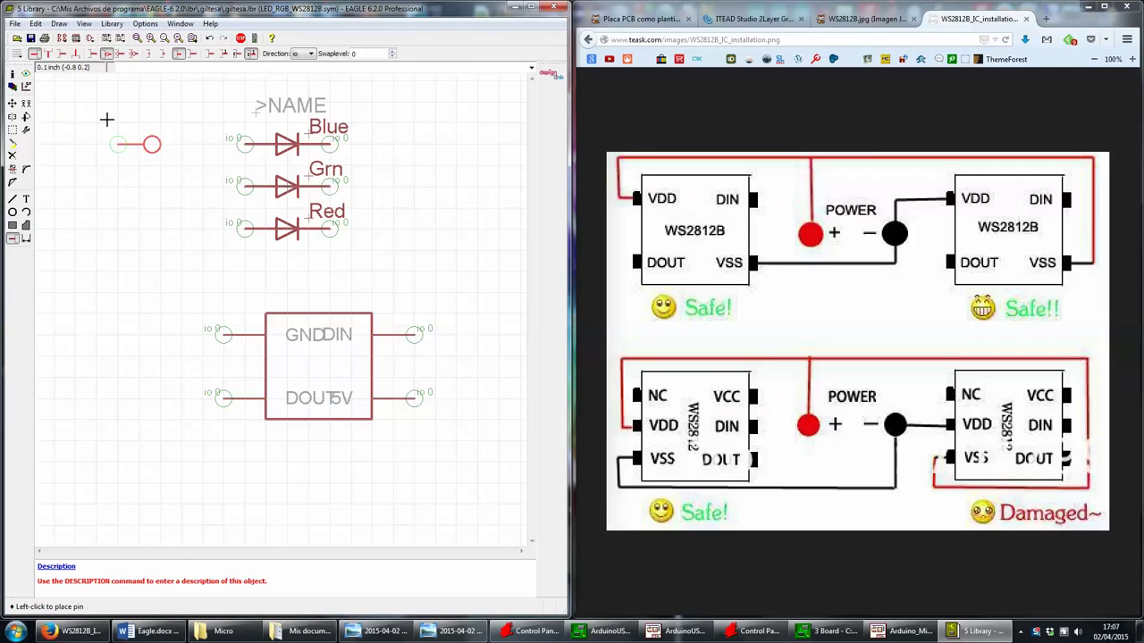
pyautogui.click(76, 53)
pyautogui.click(62, 54)
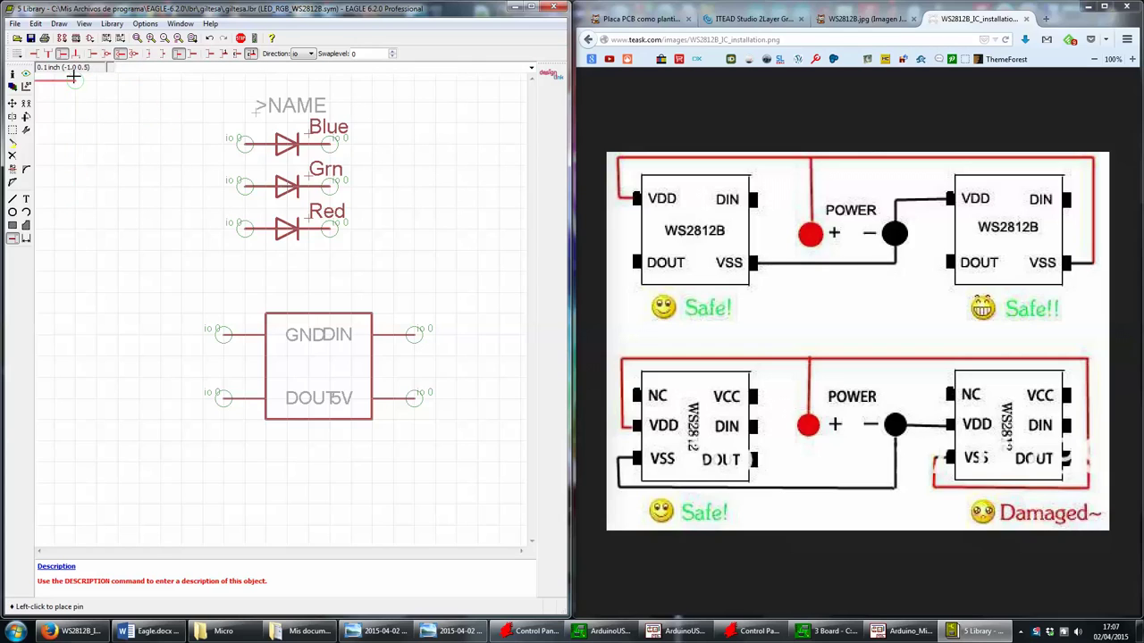
pyautogui.click(93, 54)
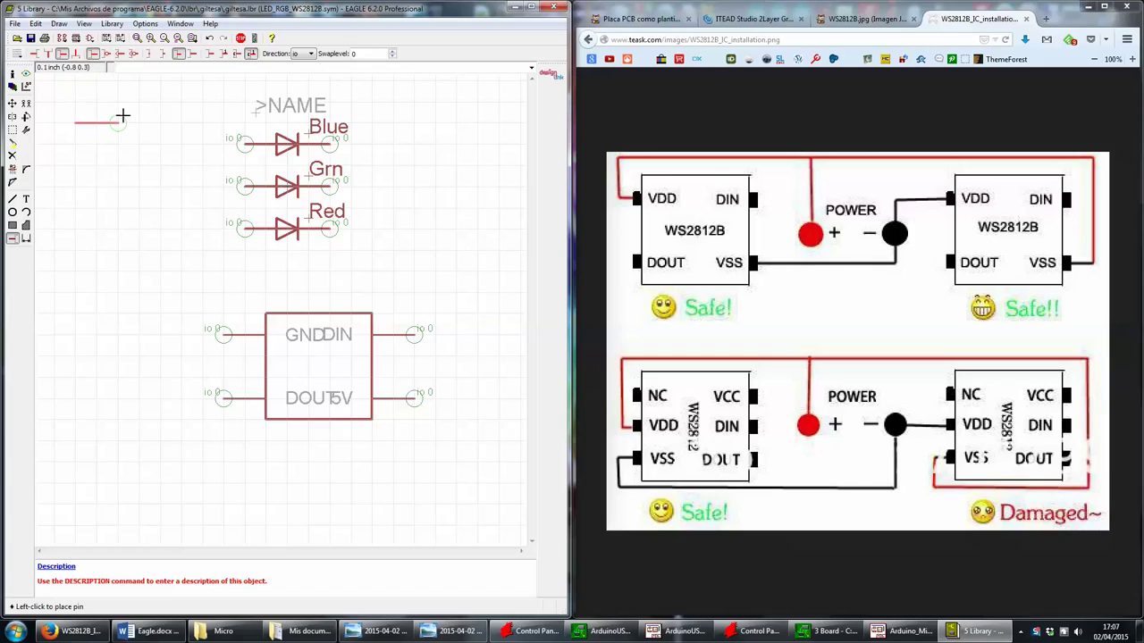
pyautogui.click(193, 54)
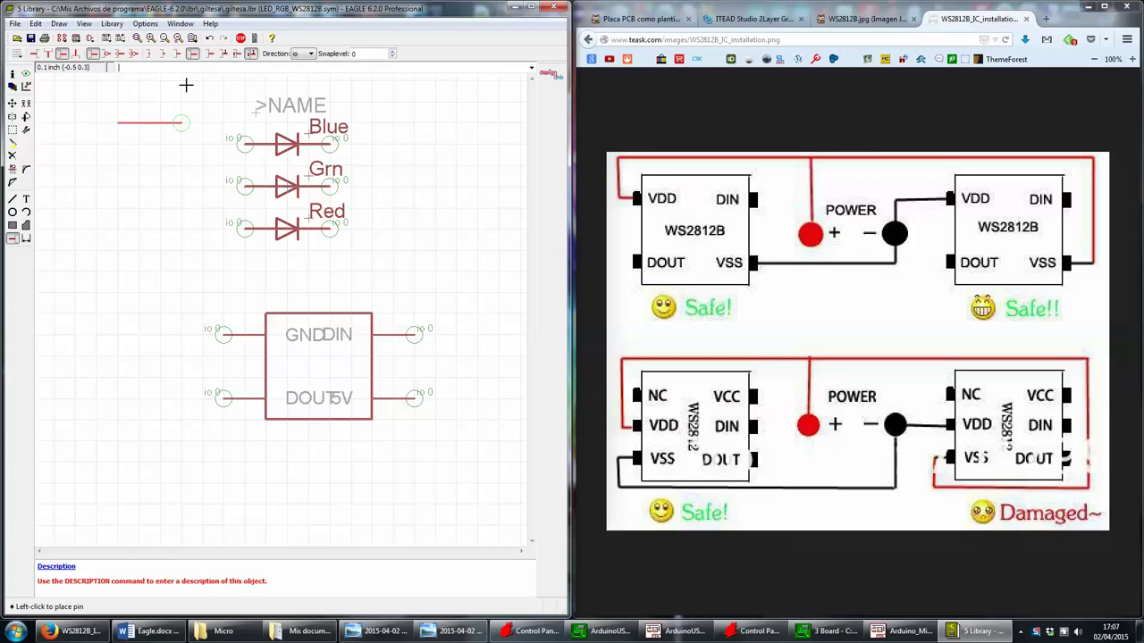
pyautogui.click(152, 54)
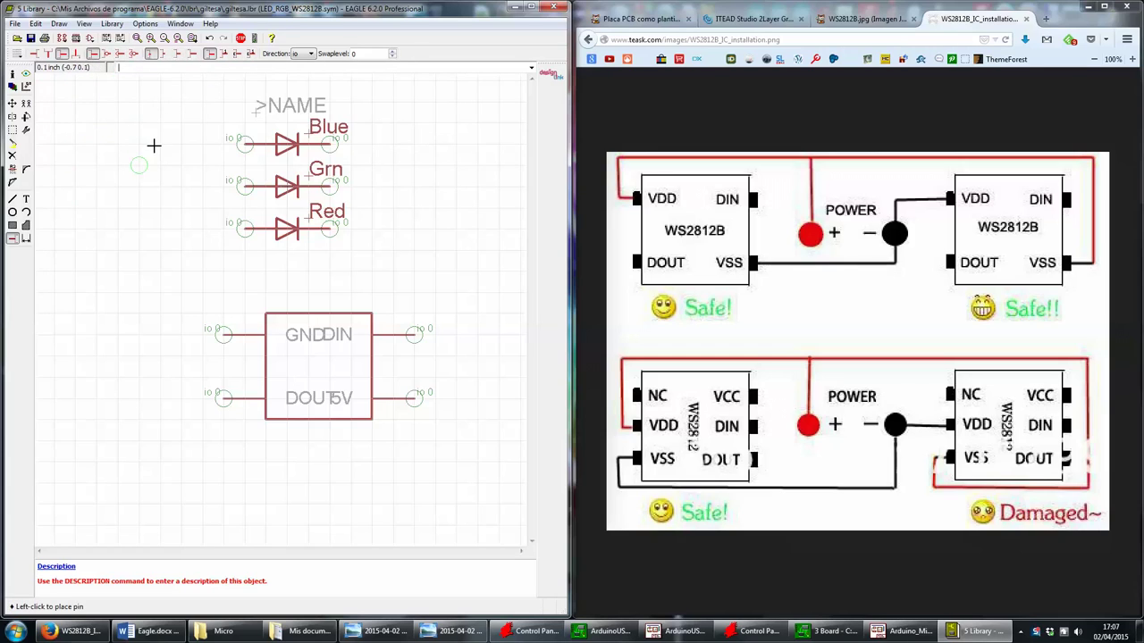
pyautogui.click(165, 54)
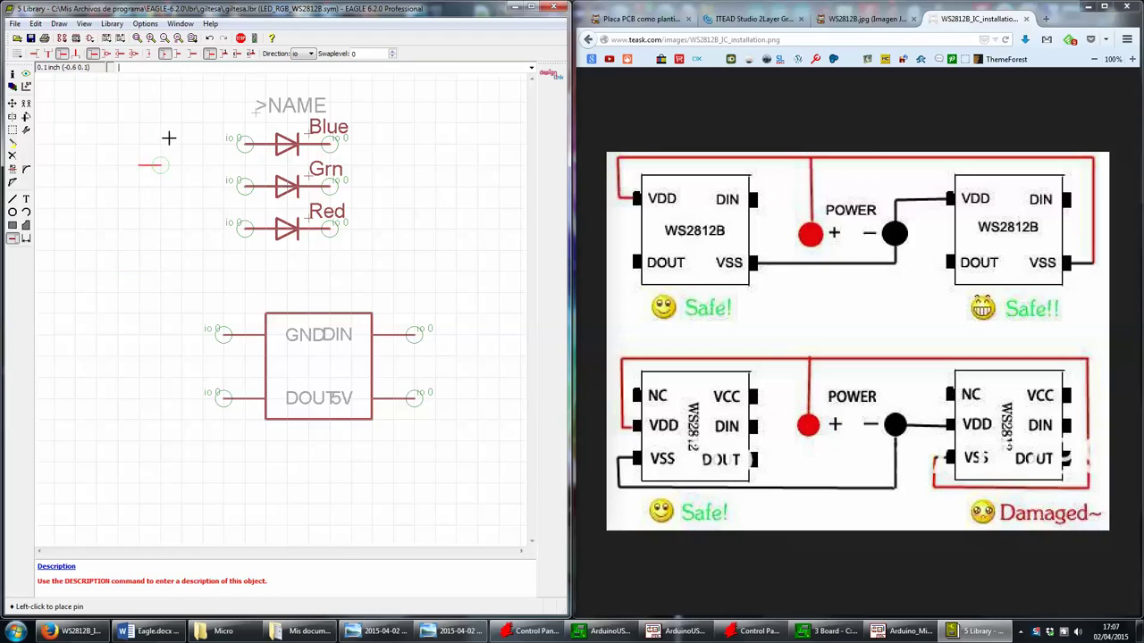
pyautogui.click(178, 53)
pyautogui.click(304, 53)
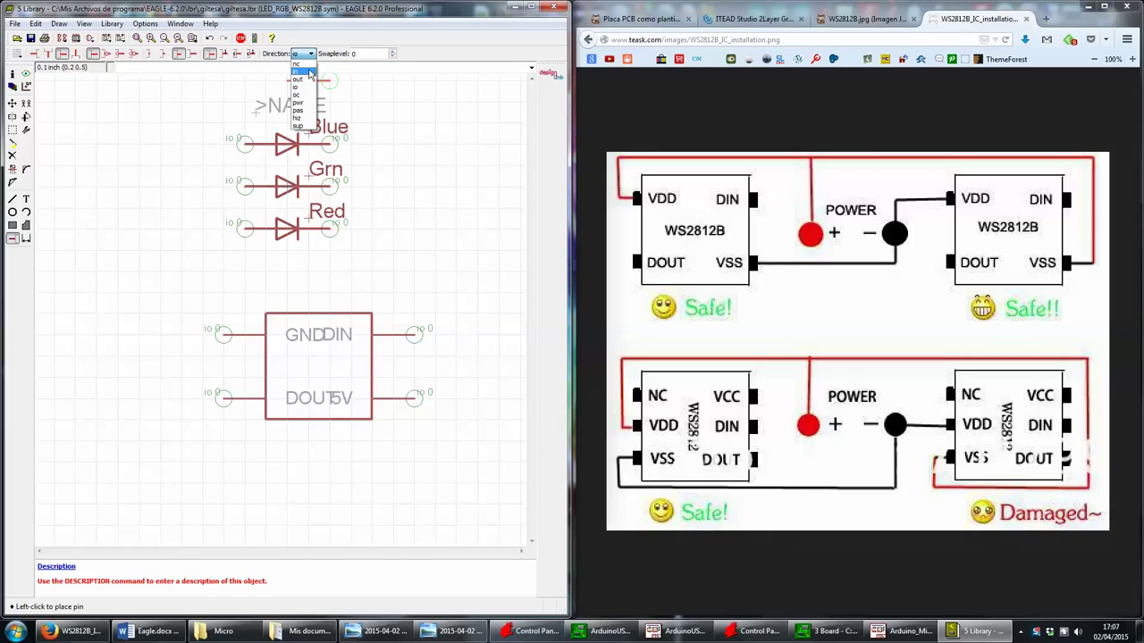
pyautogui.click(297, 87)
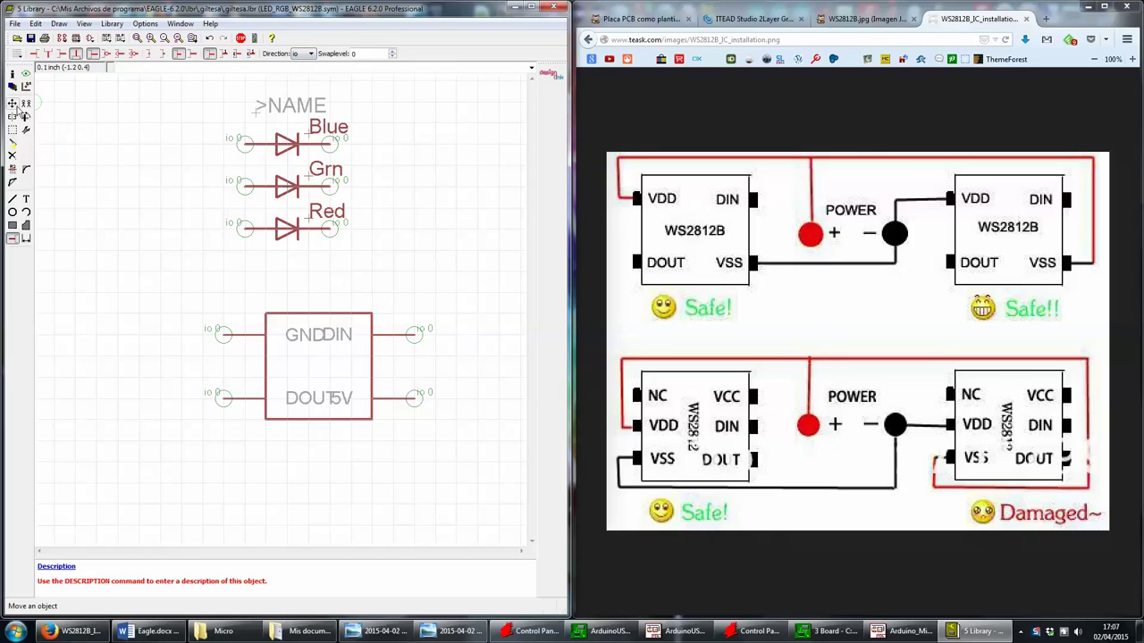
# Set the DIN pin's direction to in
pyautogui.click(12, 103)
pyautogui.rightClick(382, 331)
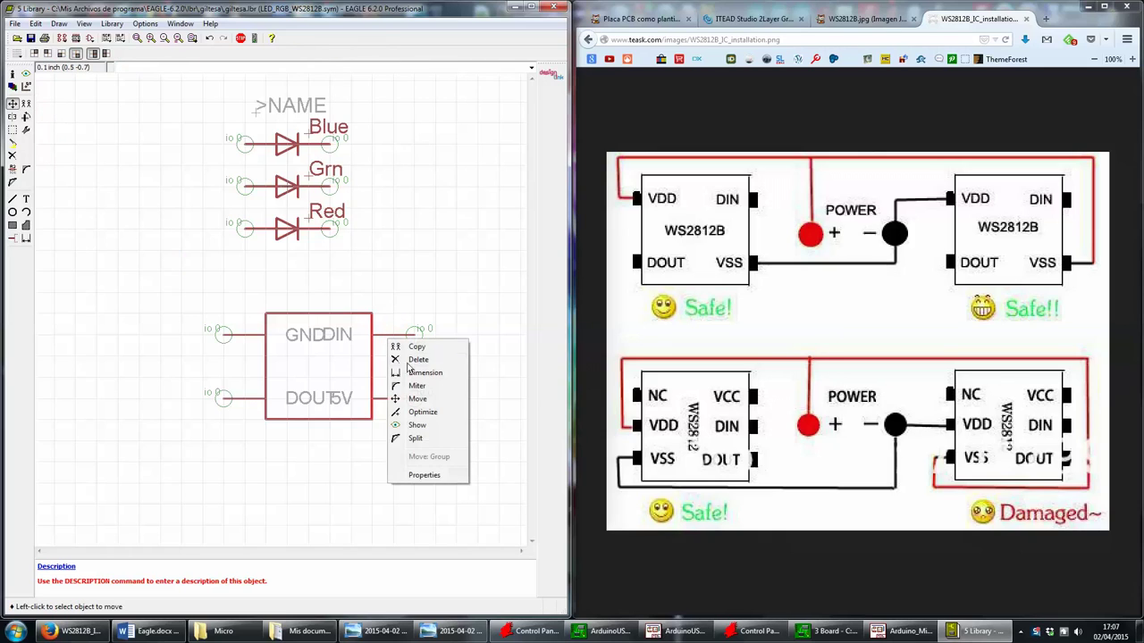
pyautogui.rightClick(393, 333)
pyautogui.click(438, 451)
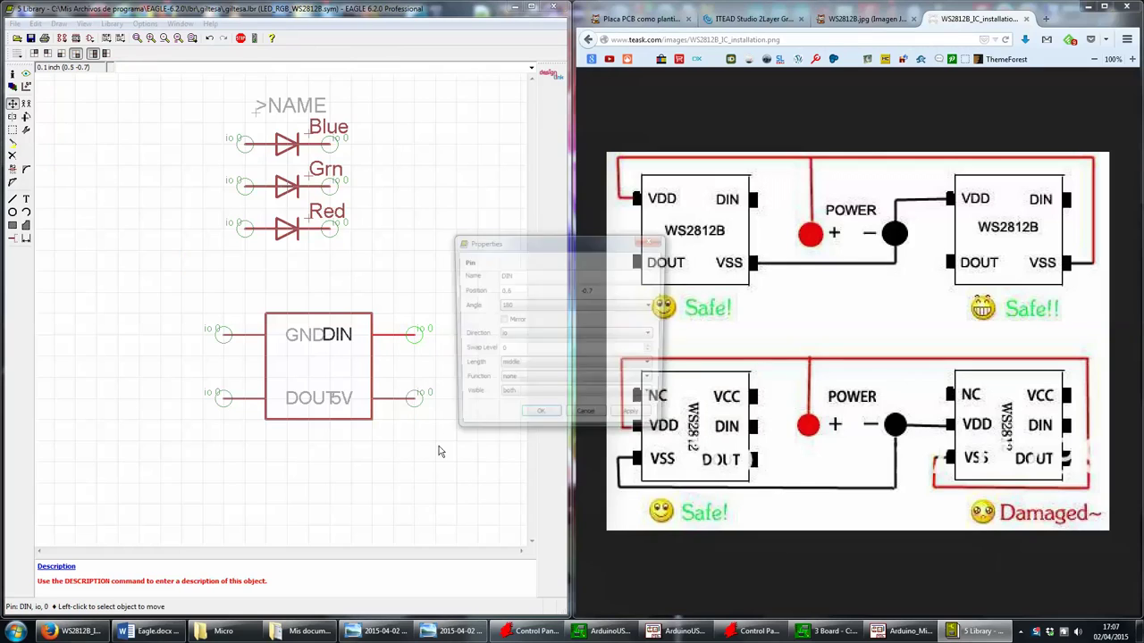
pyautogui.click(531, 336)
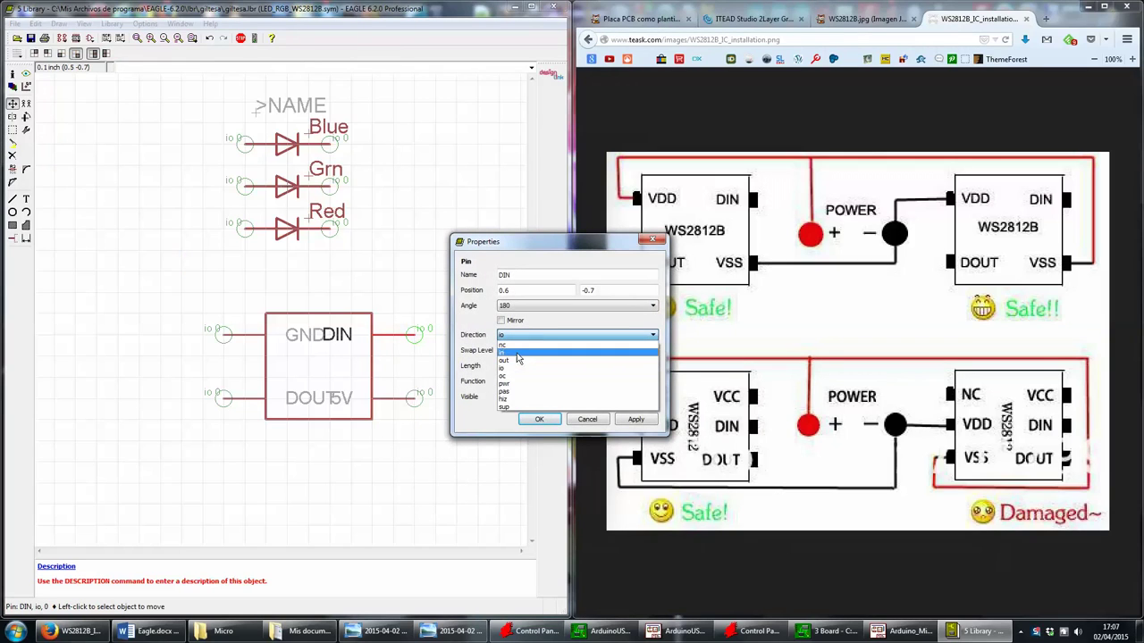
pyautogui.click(519, 352)
pyautogui.click(406, 427)
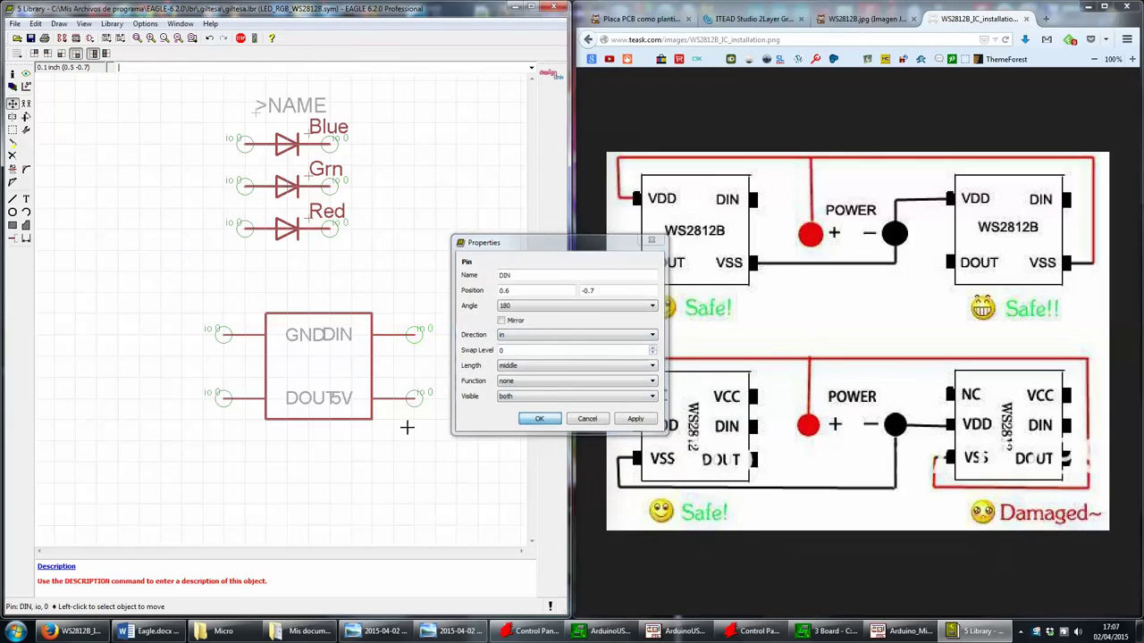
# Set the DOUT pin's direction to out
pyautogui.rightClick(254, 402)
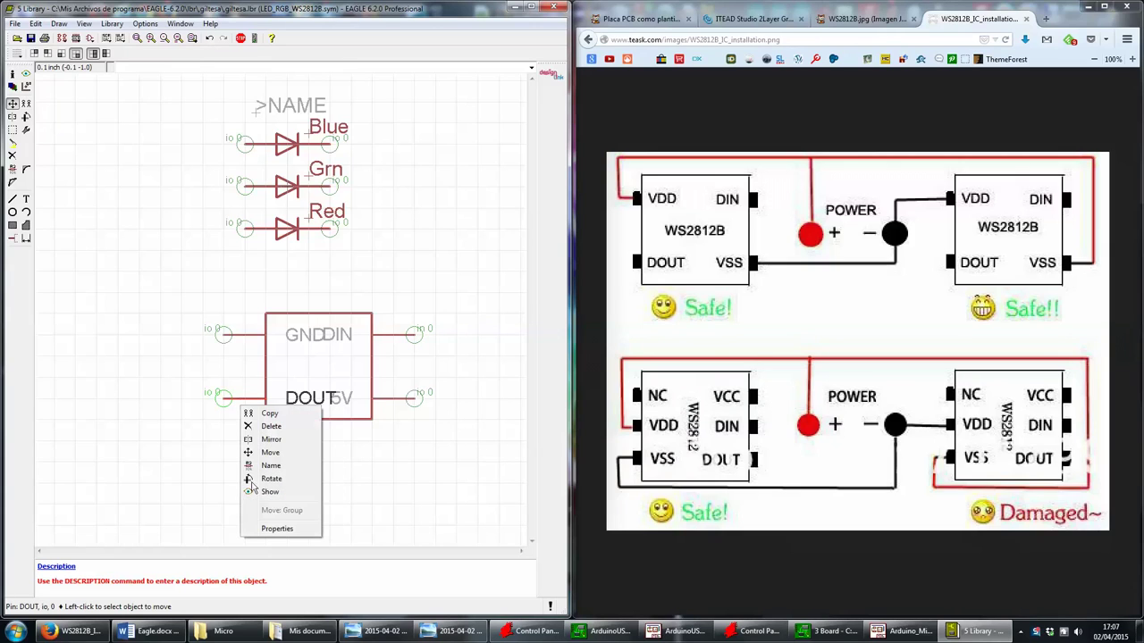
pyautogui.click(291, 537)
pyautogui.click(404, 398)
pyautogui.click(402, 425)
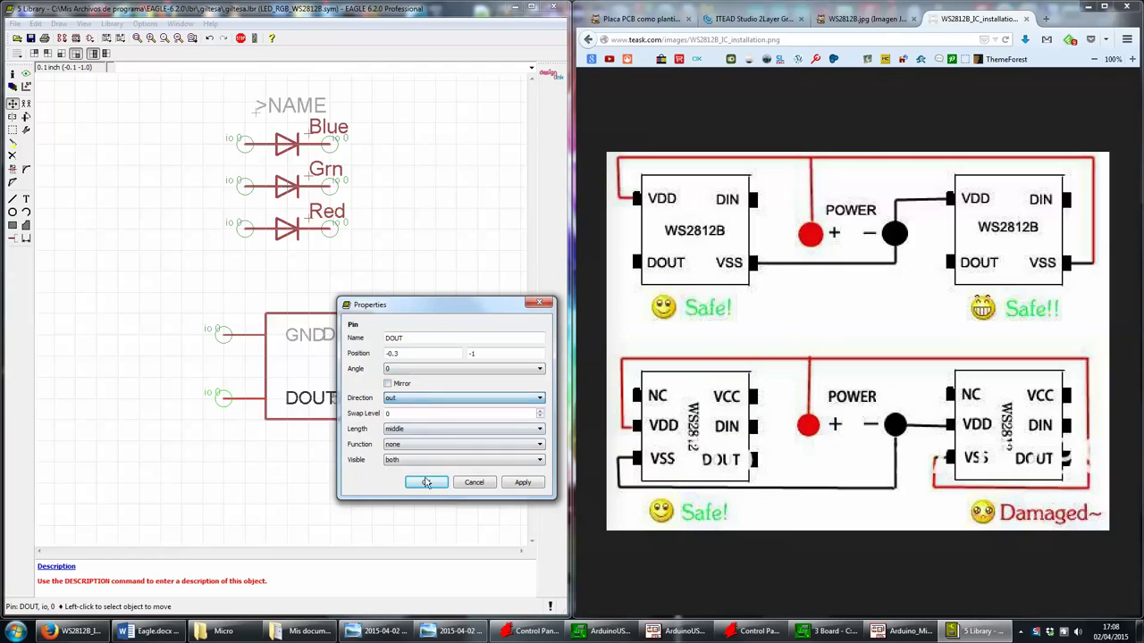
pyautogui.click(425, 483)
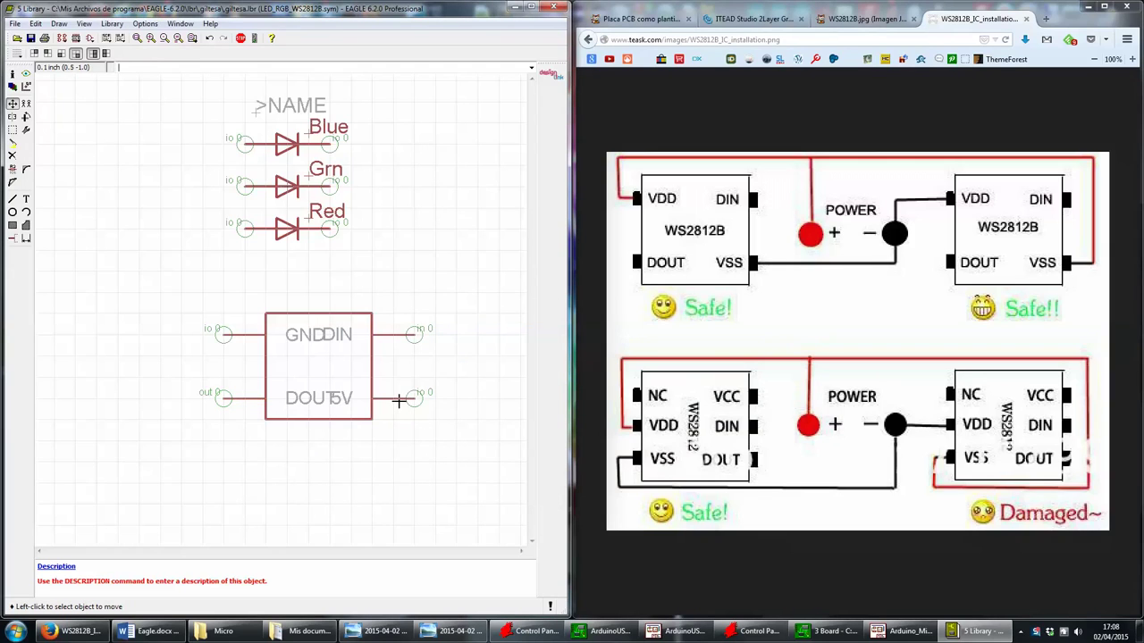
# Inspect the 5V pin's direction and leave it as io
pyautogui.rightClick(399, 400)
pyautogui.click(433, 524)
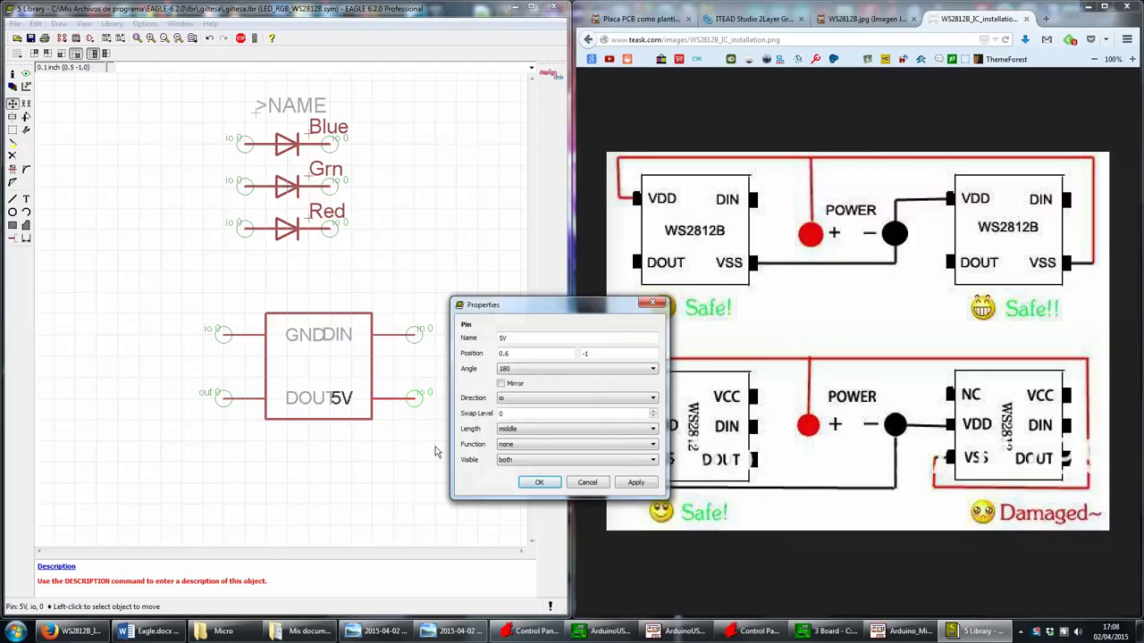
pyautogui.click(527, 402)
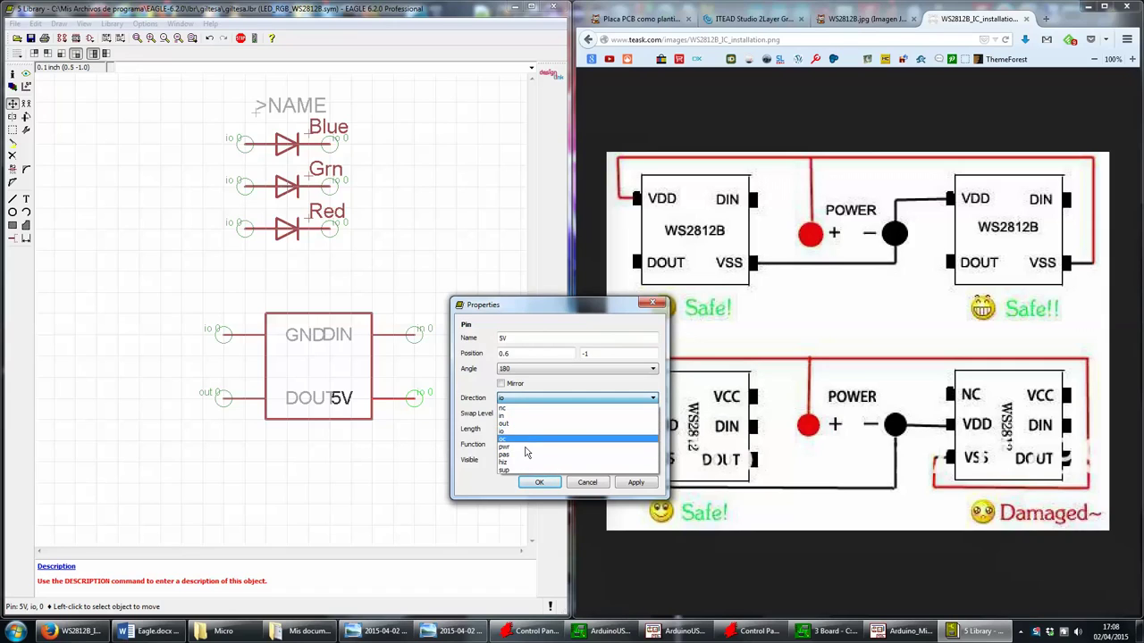
pyautogui.press('Escape')
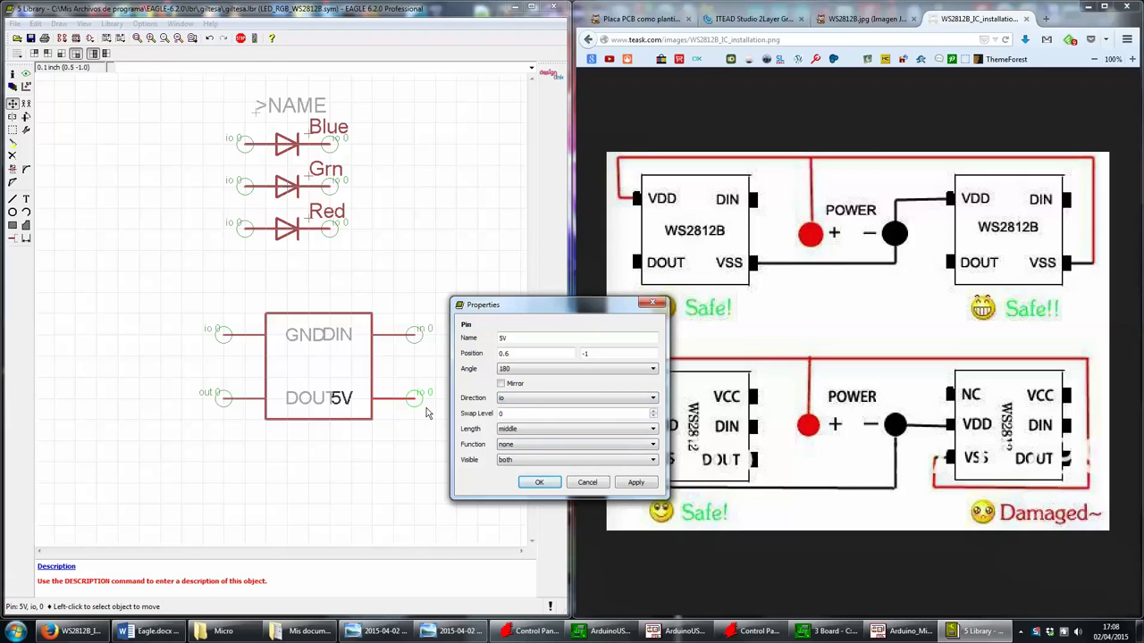
pyautogui.press('Escape')
pyautogui.scroll(3, 335, 332)
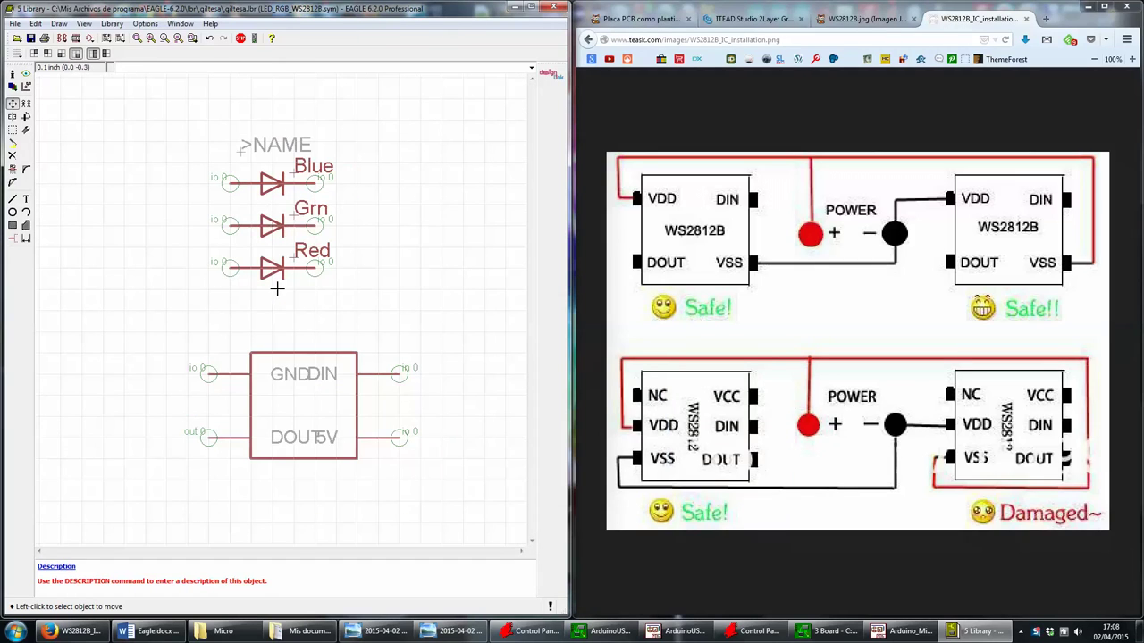
# Undo the last pin change, widen the box leftward, and move GND and DOUT to the new edge
pyautogui.scroll(1, 278, 289)
pyautogui.scroll(-1, 277, 288)
pyautogui.scroll(-1, 278, 458)
pyautogui.scroll(1, 277, 459)
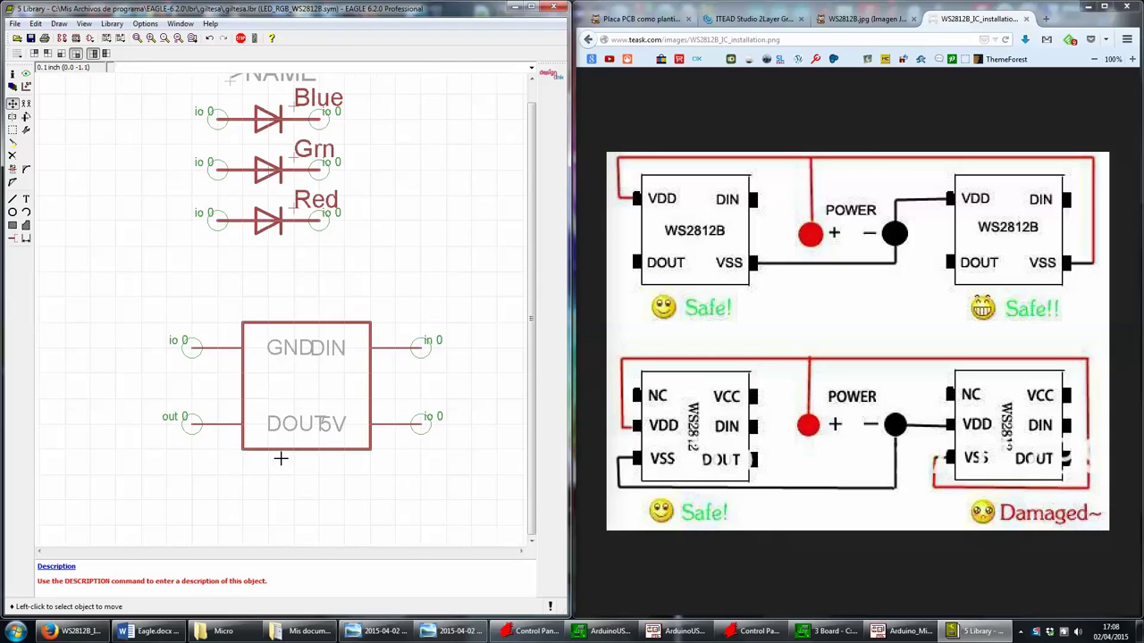
pyautogui.hotkey('ctrl', 'z')
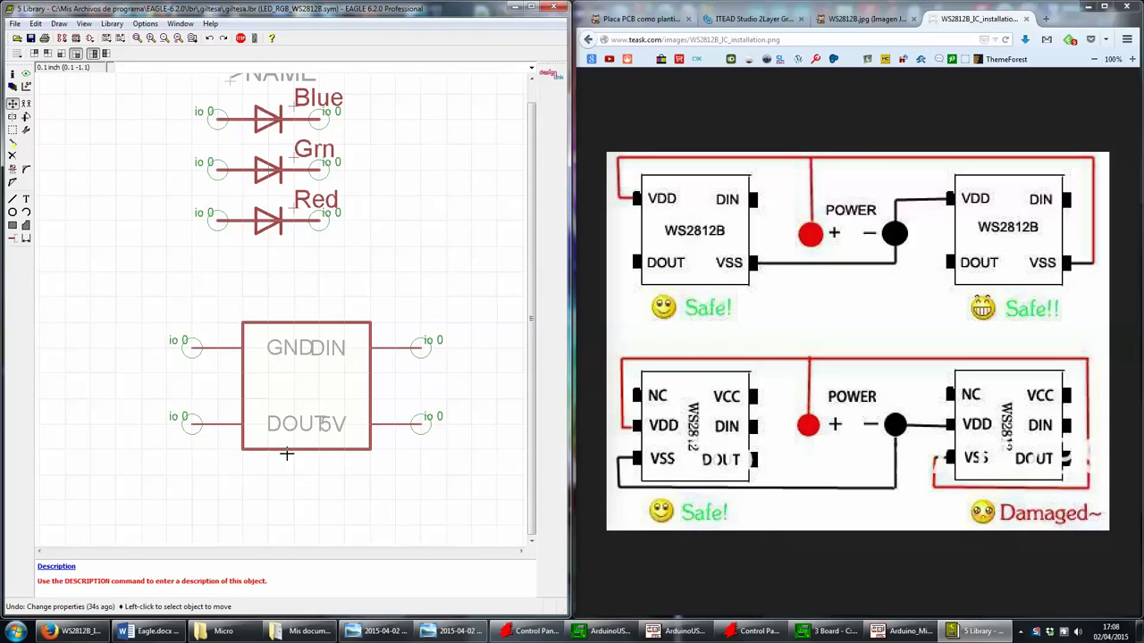
pyautogui.scroll(-1, 289, 453)
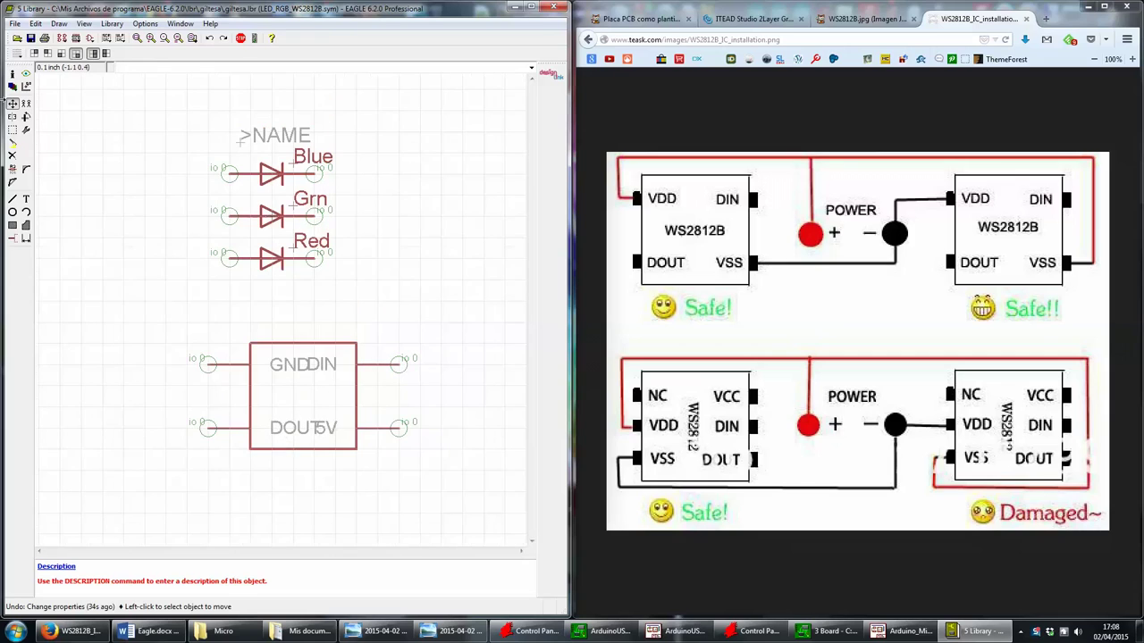
pyautogui.click(233, 381)
pyautogui.click(212, 382)
pyautogui.click(207, 362)
pyautogui.click(188, 362)
pyautogui.click(207, 428)
pyautogui.click(187, 428)
# Group the Blue/Grn/Red diodes and delete them
pyautogui.click(12, 129)
pyautogui.click(282, 185)
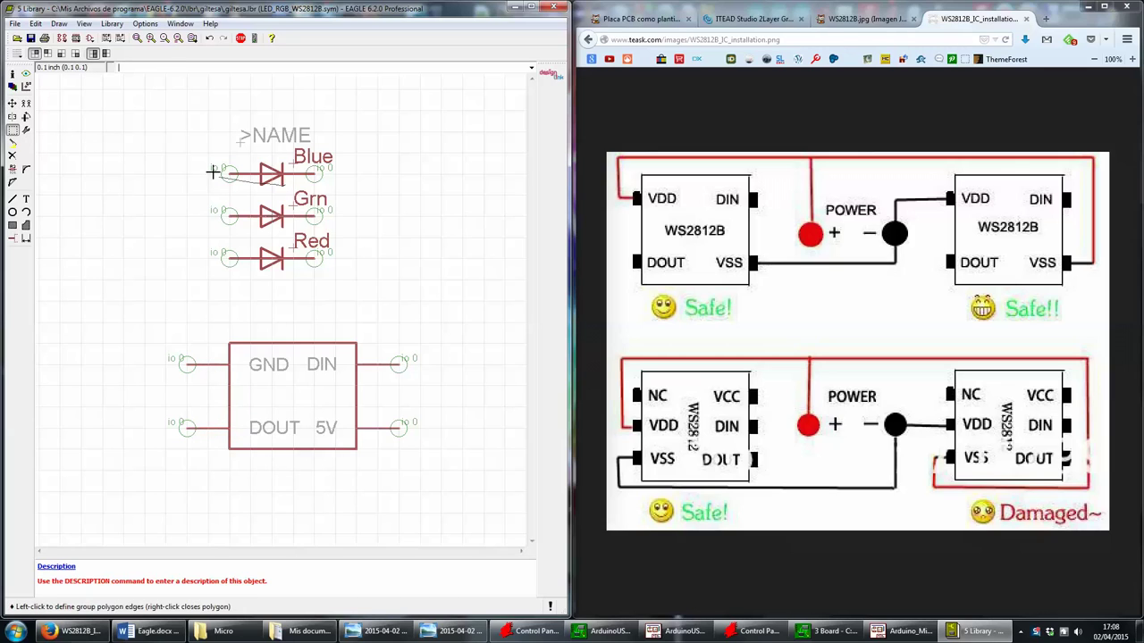
pyautogui.click(12, 129)
pyautogui.moveTo(388, 309); pyautogui.dragTo(168, 154)
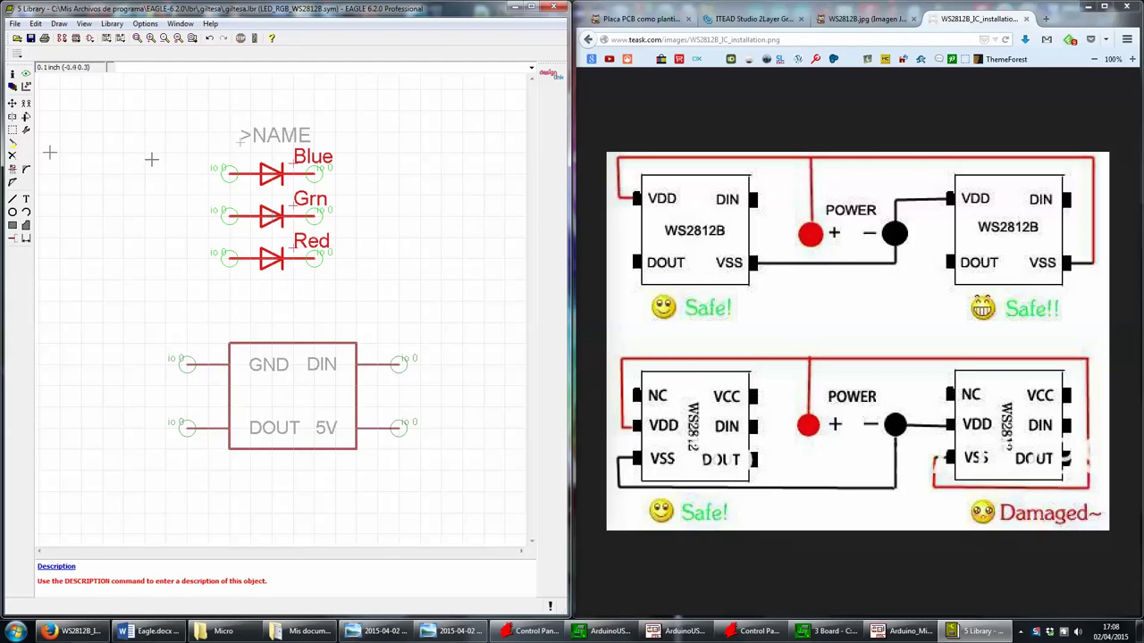
pyautogui.click(13, 155)
pyautogui.rightClick(293, 238)
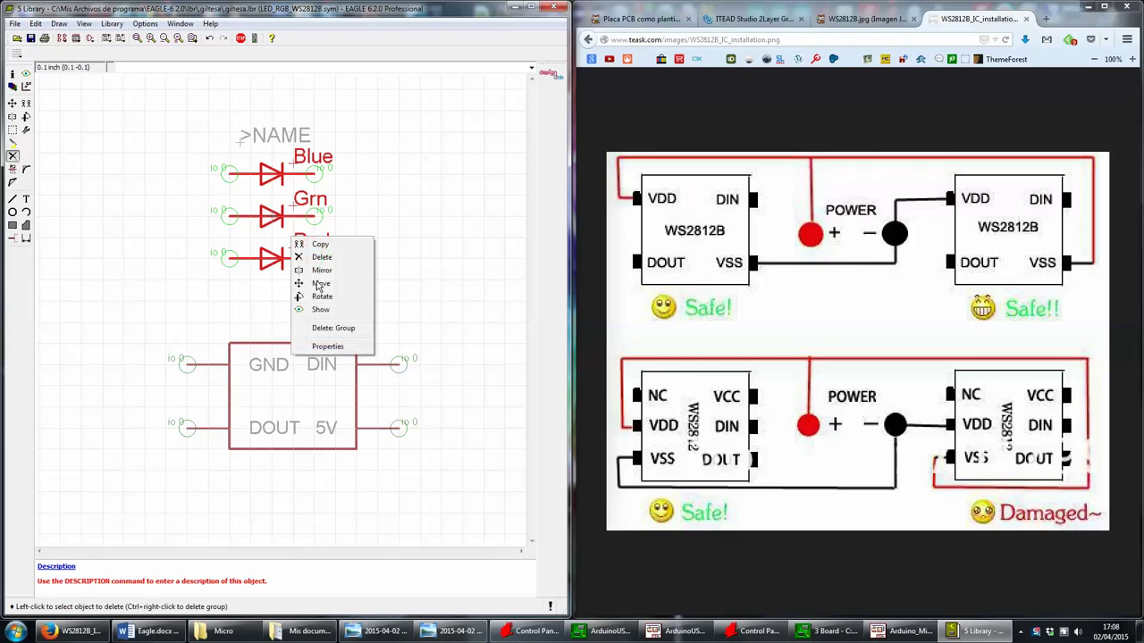
pyautogui.click(348, 329)
# Move the >NAME label to just above the LED symbol's box
pyautogui.click(12, 103)
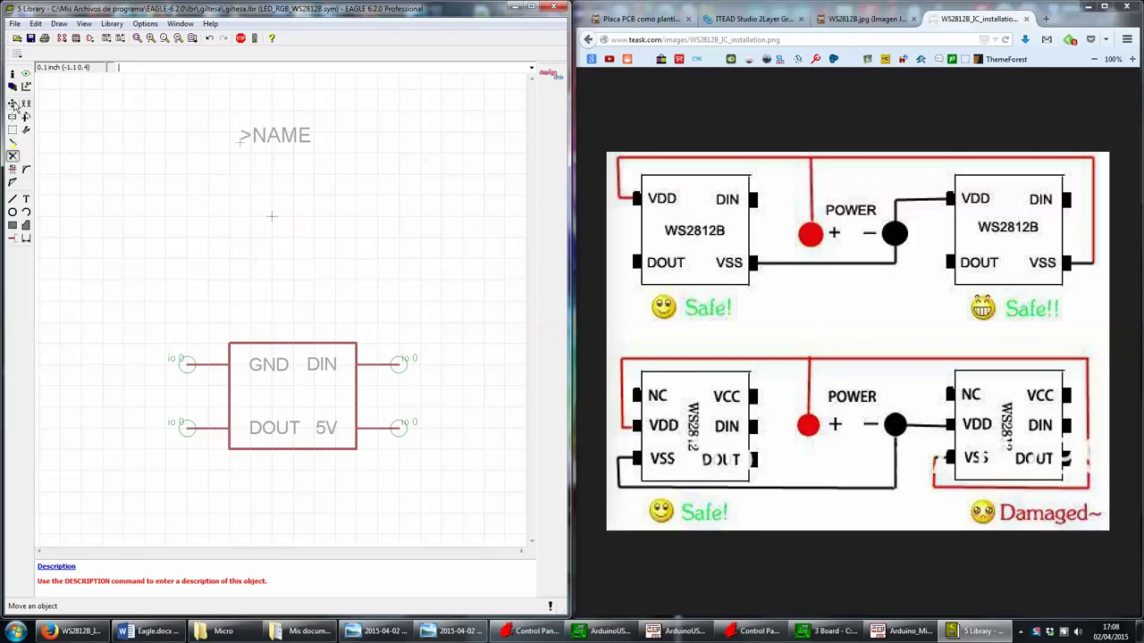
pyautogui.click(218, 143)
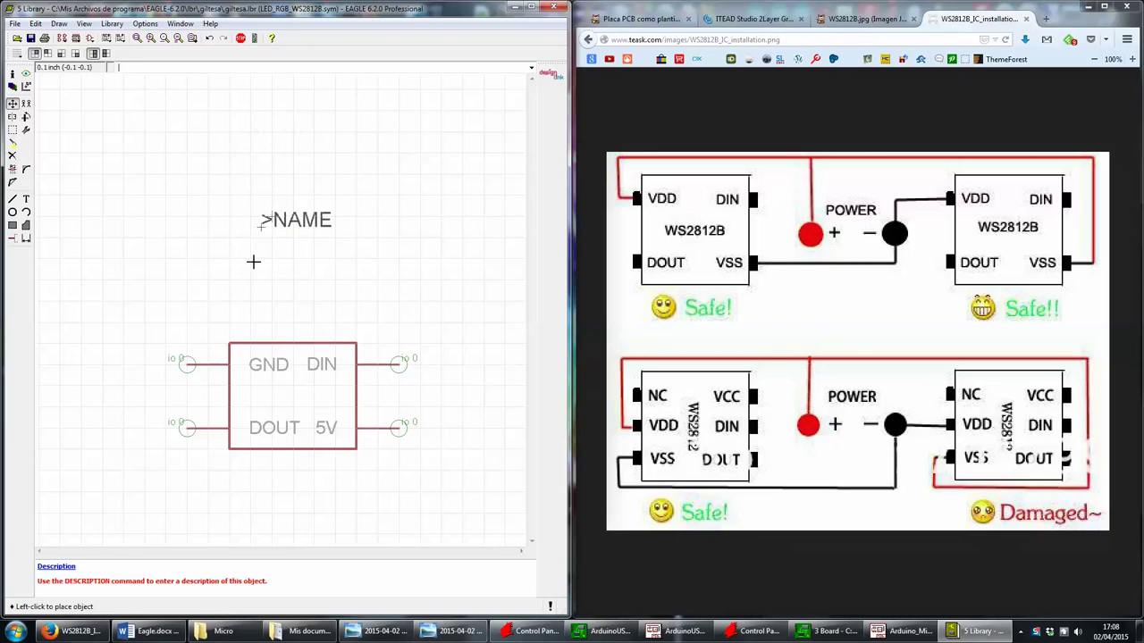
pyautogui.click(239, 335)
# Group the whole WS2812B symbol and move it so it is centred on the origin
pyautogui.click(13, 130)
pyautogui.moveTo(434, 486); pyautogui.dragTo(140, 268)
pyautogui.press('F7')
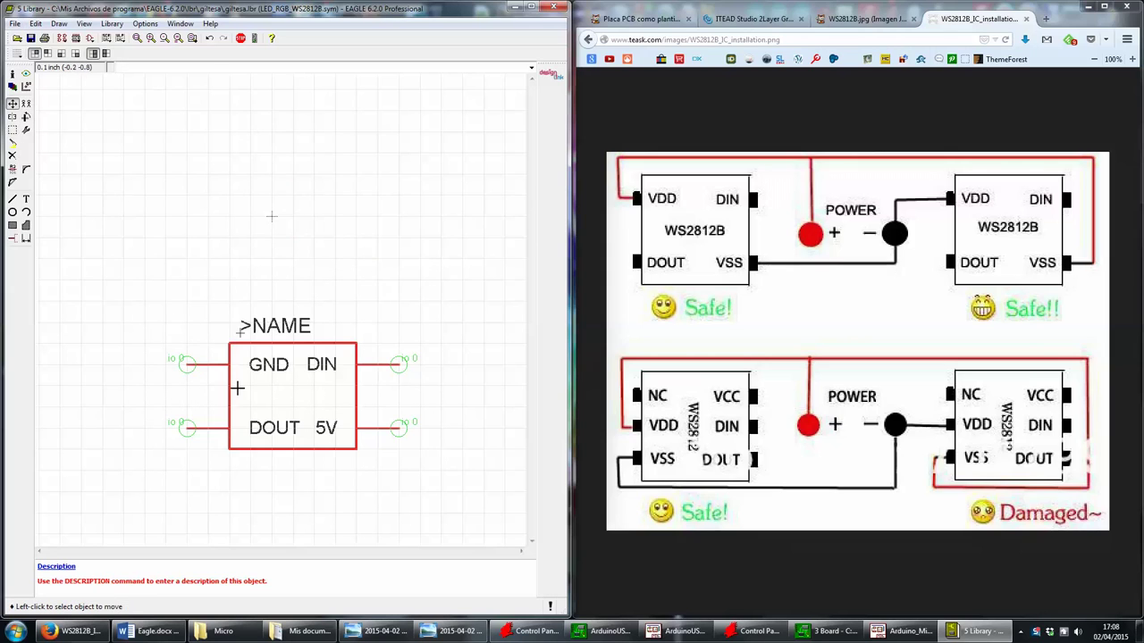
pyautogui.rightClick(245, 390)
pyautogui.click(284, 509)
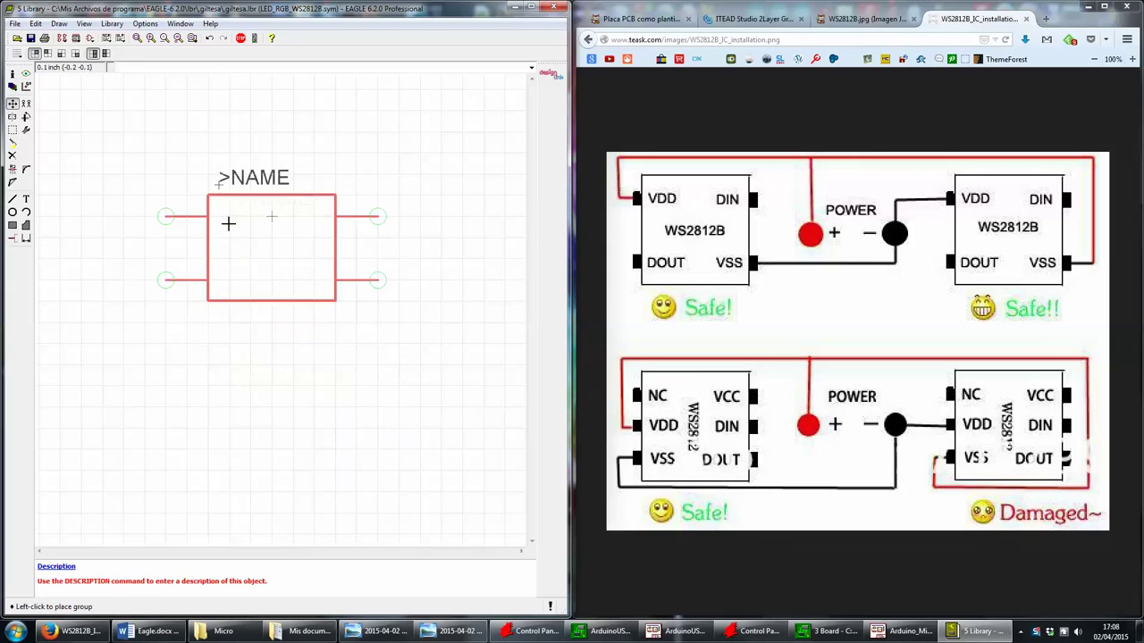
pyautogui.click(227, 206)
pyautogui.scroll(-2, 266, 339)
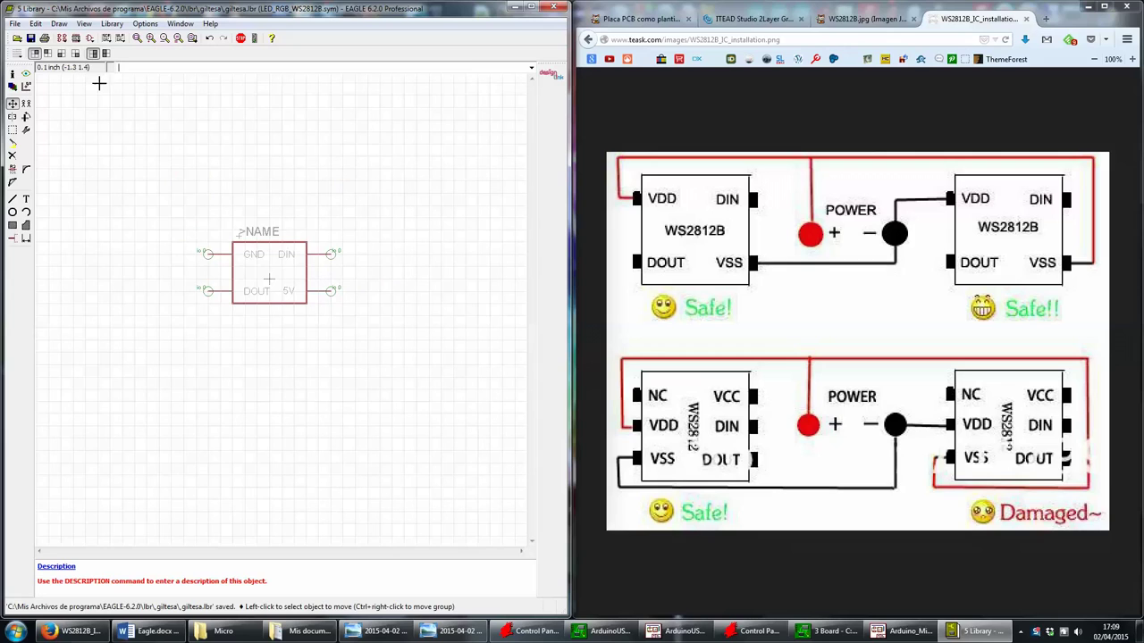
# Open the LED_RGB_WS2812B device and place the LED_RGB_WS2812B symbol in it as gate G$1
pyautogui.click(63, 39)
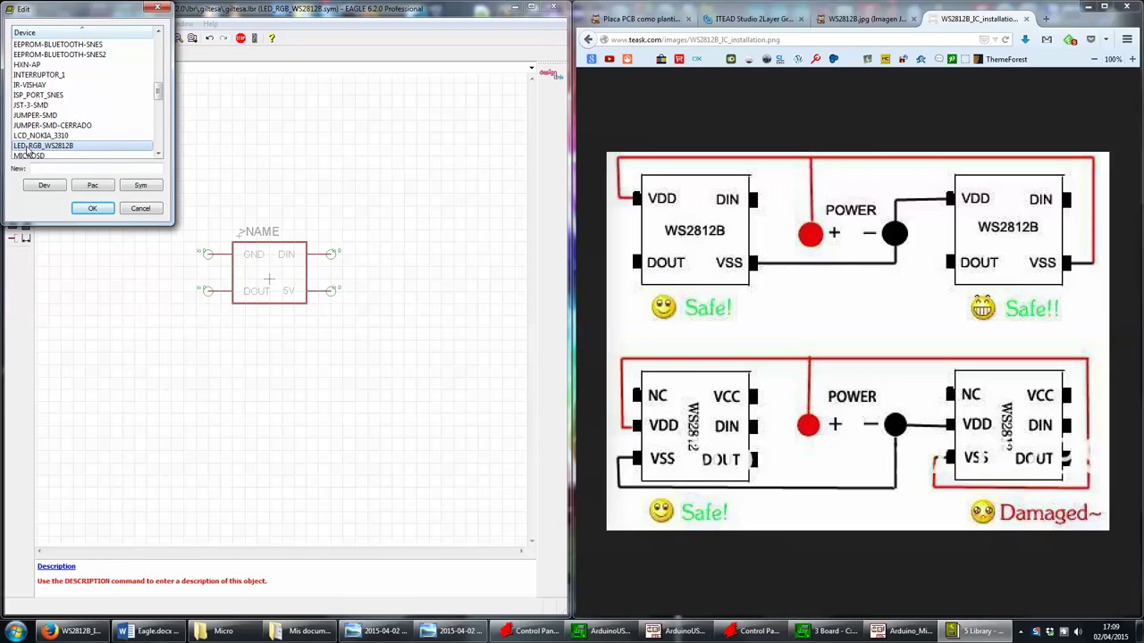
pyautogui.doubleClick(28, 146)
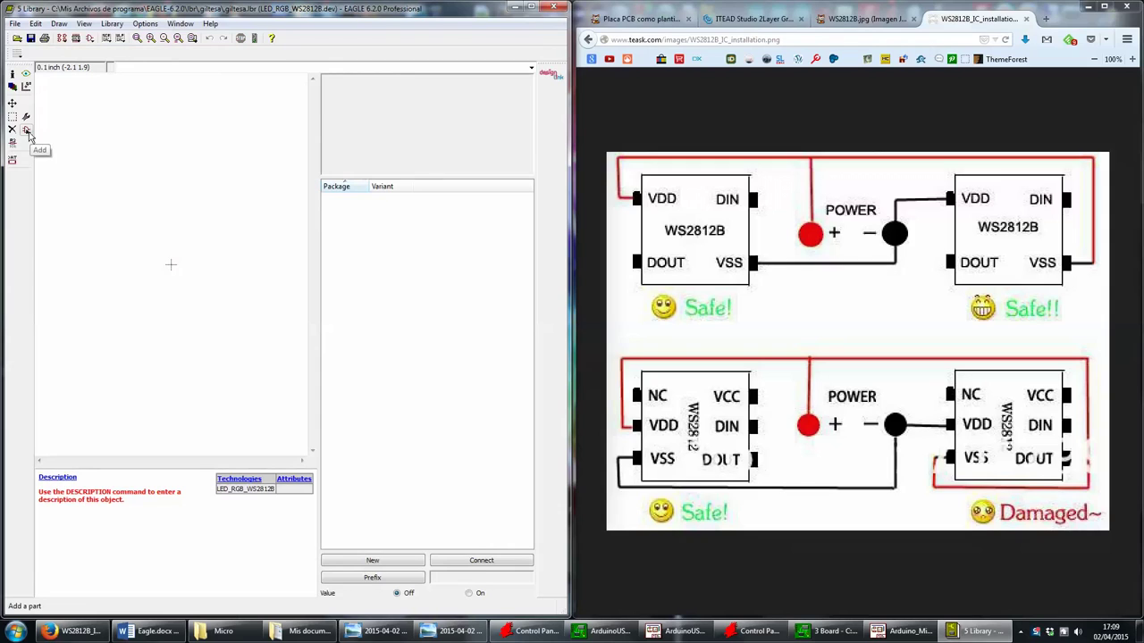
pyautogui.click(27, 133)
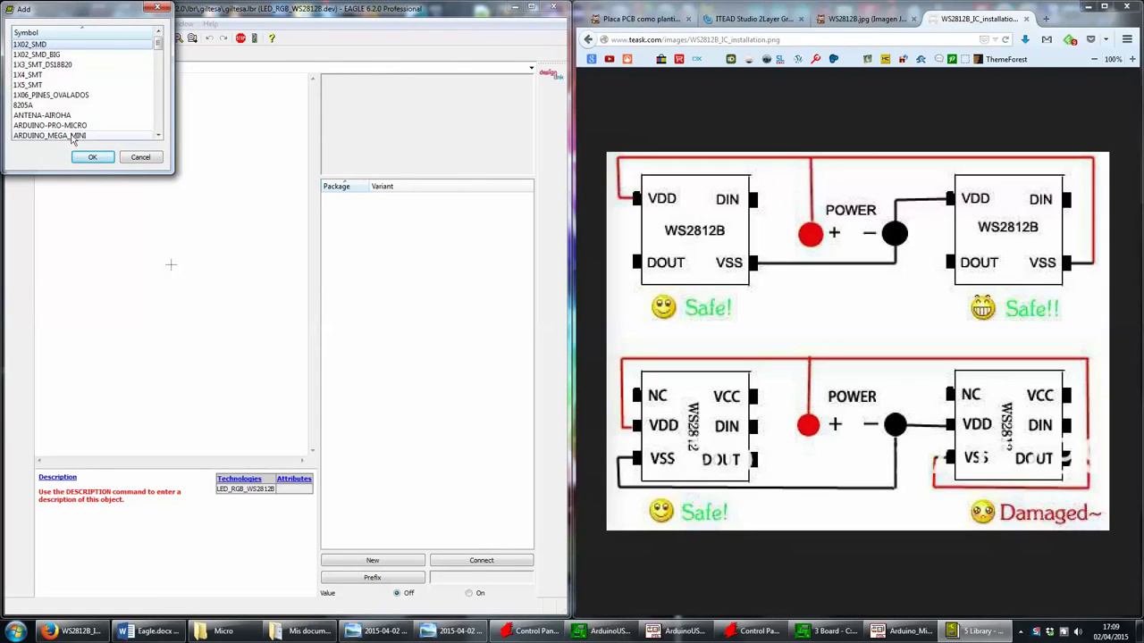
pyautogui.scroll(-5, 74, 139)
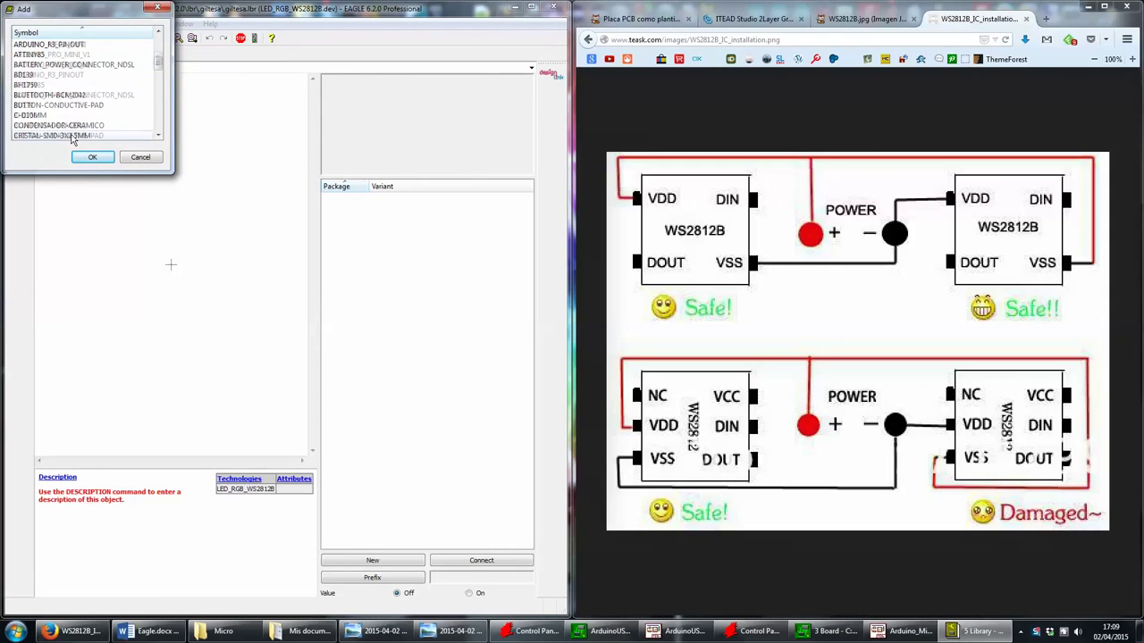
pyautogui.scroll(-3, 73, 135)
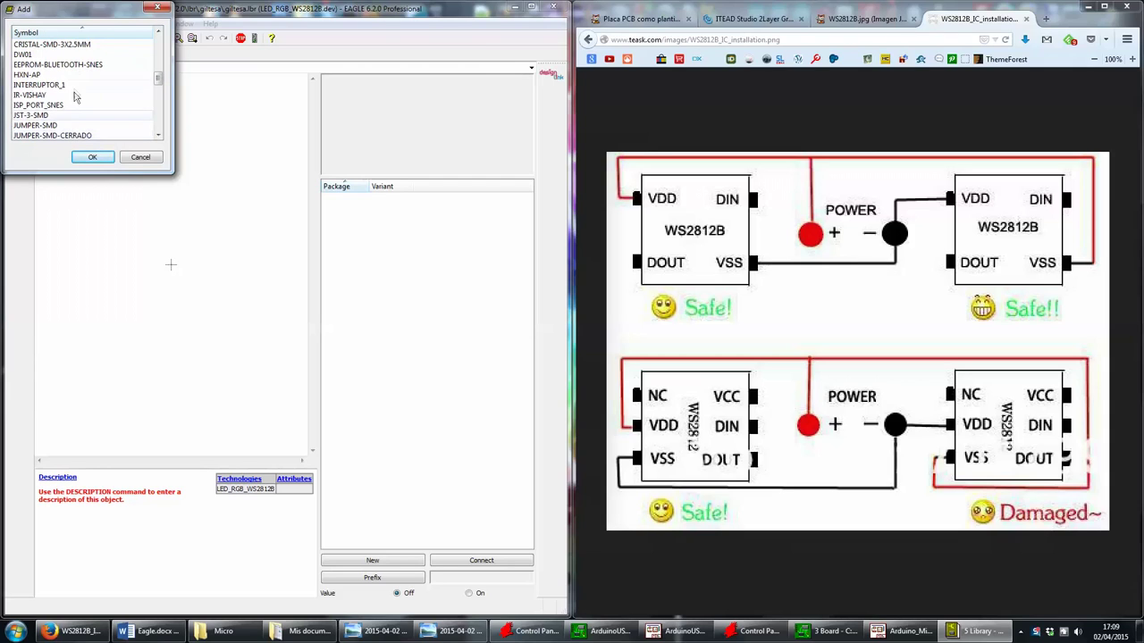
pyautogui.scroll(-1, 80, 116)
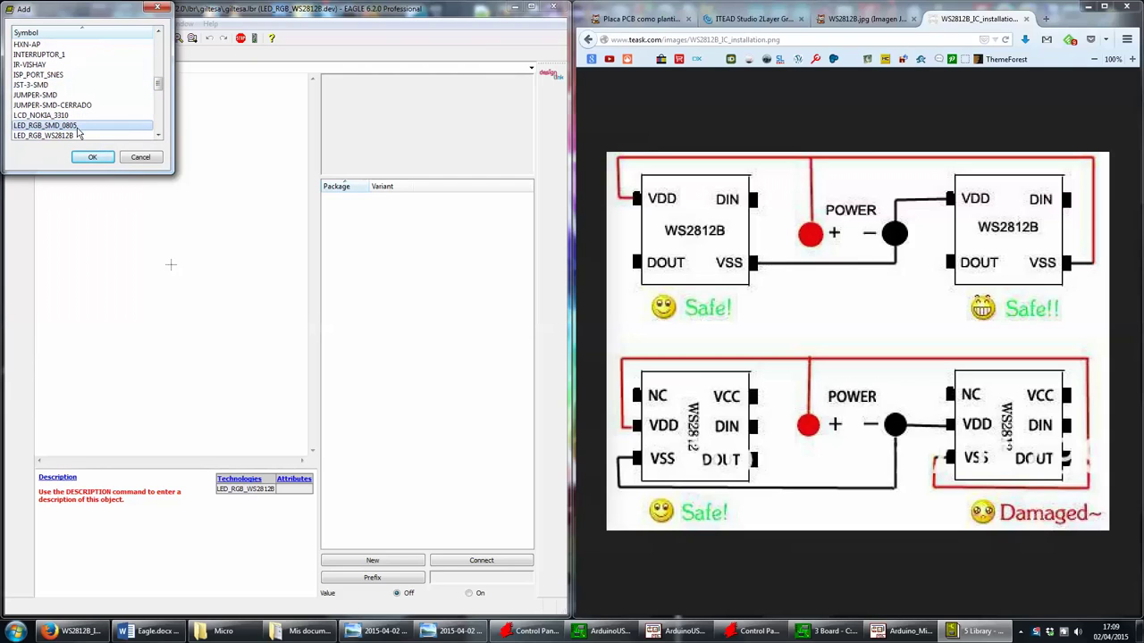
pyautogui.doubleClick(83, 136)
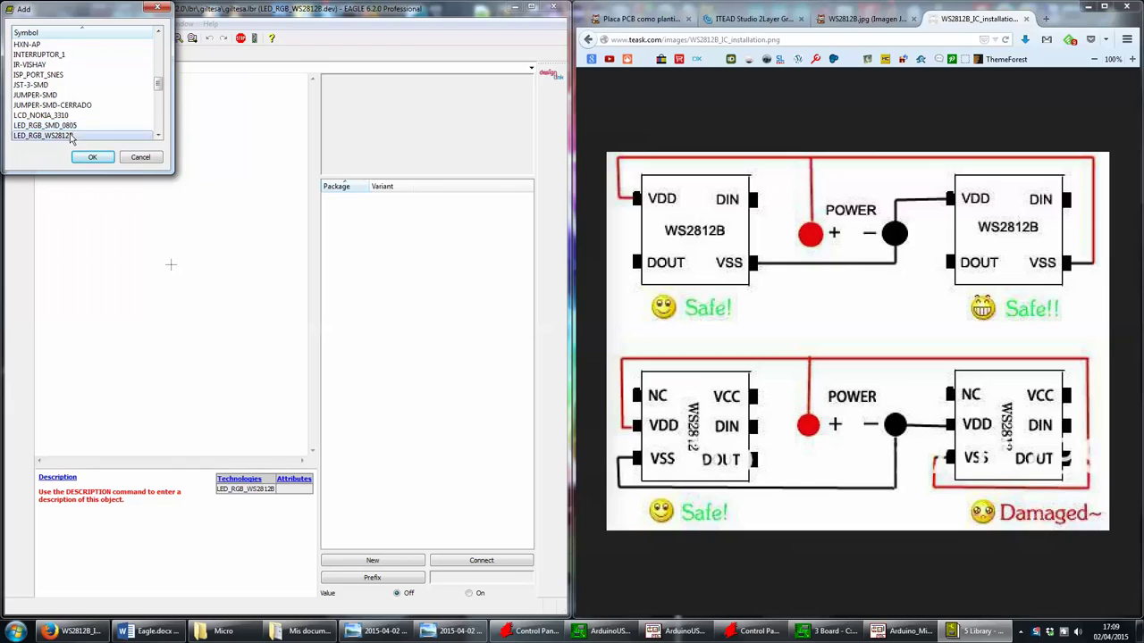
pyautogui.scroll(2, 110, 178)
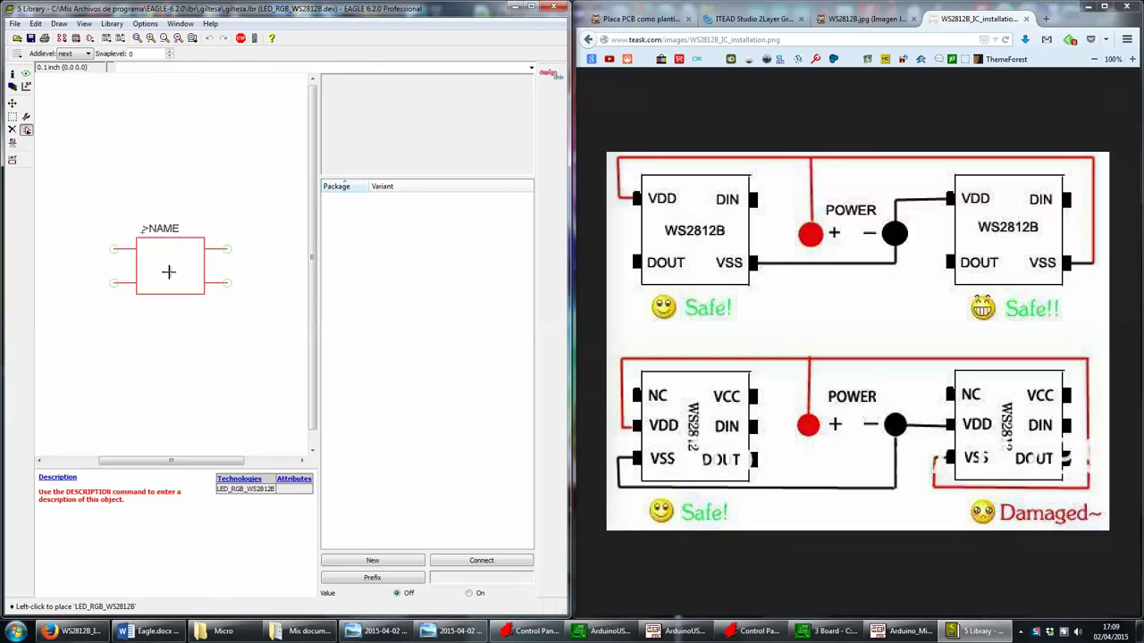
pyautogui.click(170, 271)
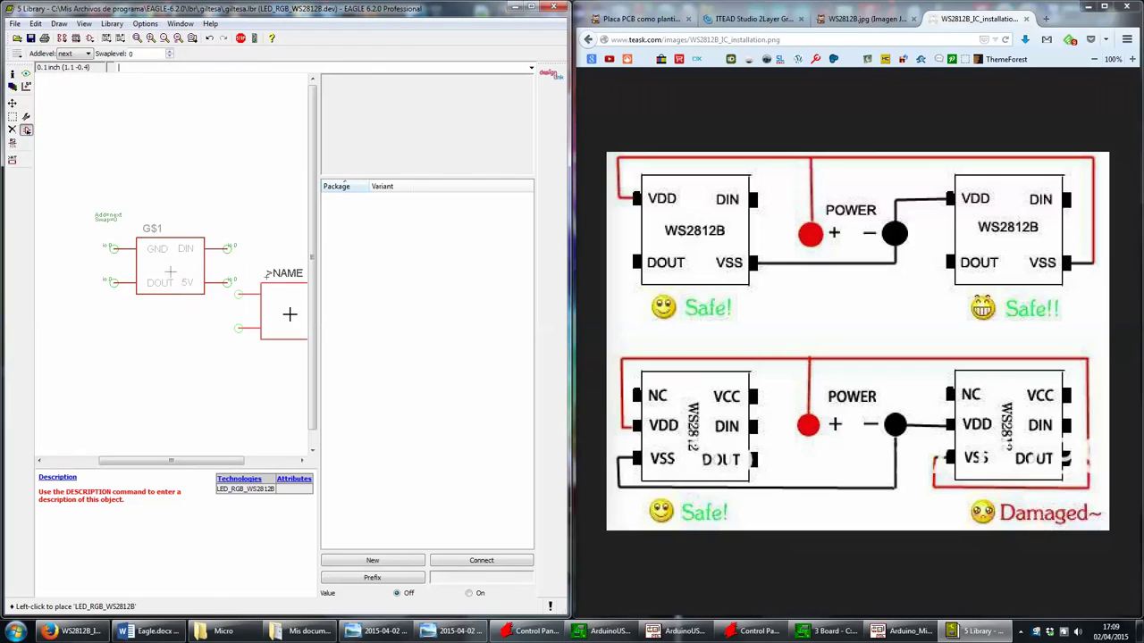
# Create a package variant using the LED_RGB_WS2812B package and bring up its pin-to-pad connections
pyautogui.click(375, 561)
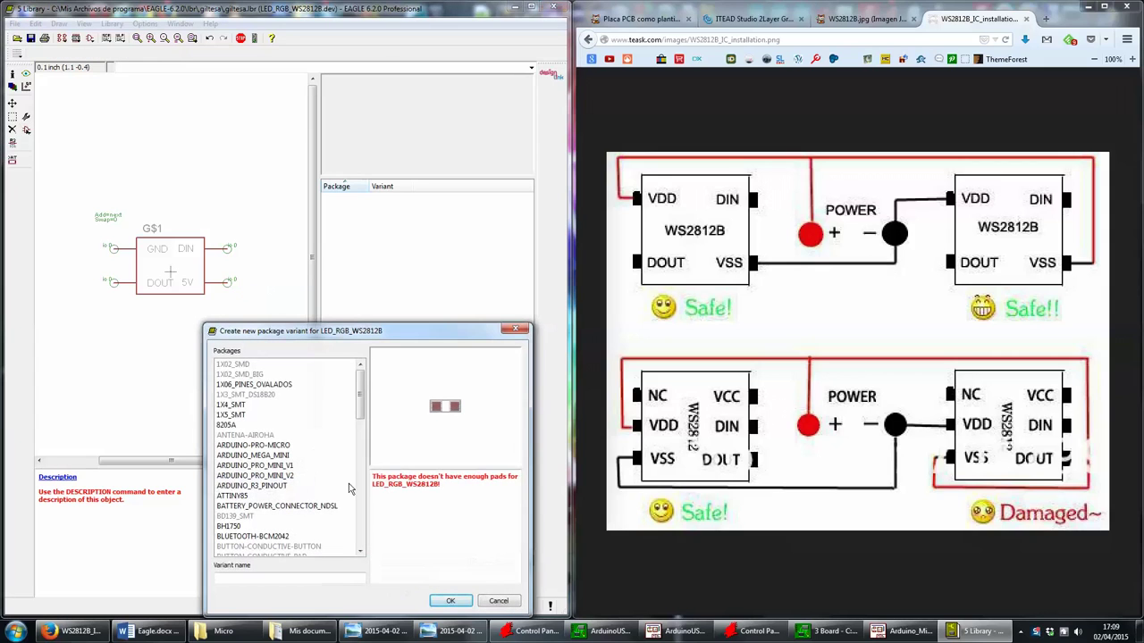
pyautogui.click(265, 426)
pyautogui.press('l')
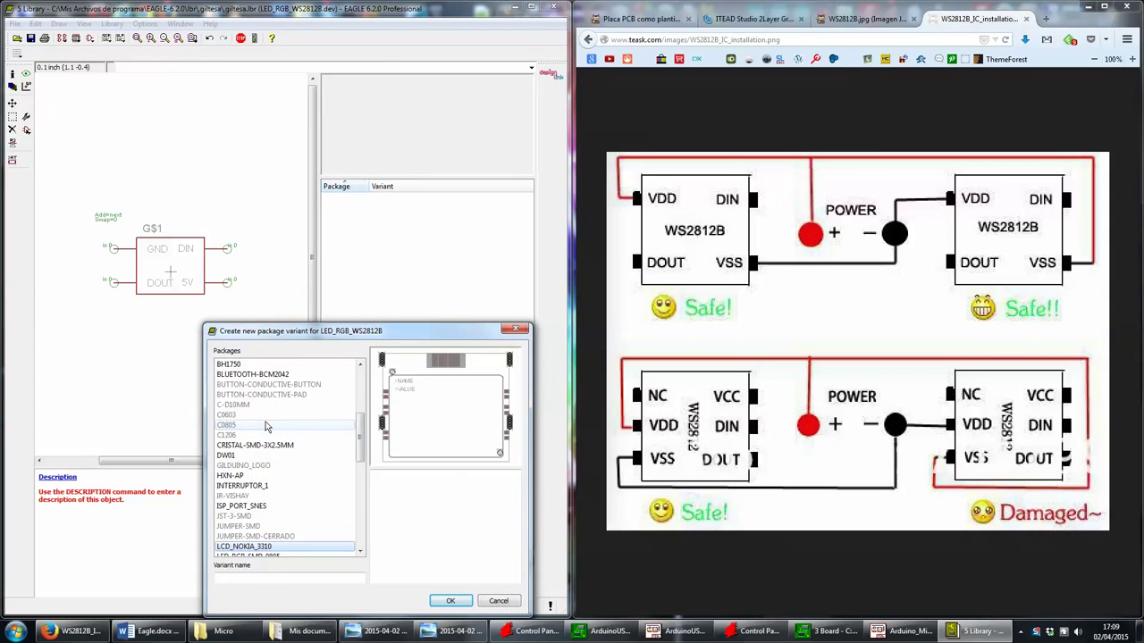
pyautogui.press('l')
pyautogui.press('Return')
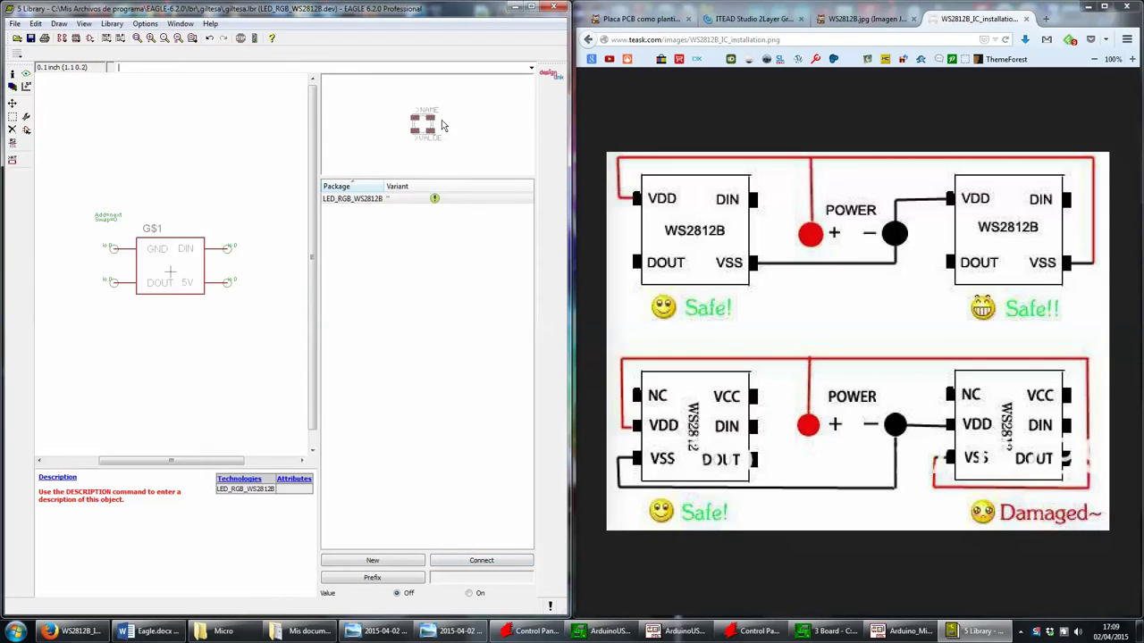
pyautogui.click(482, 562)
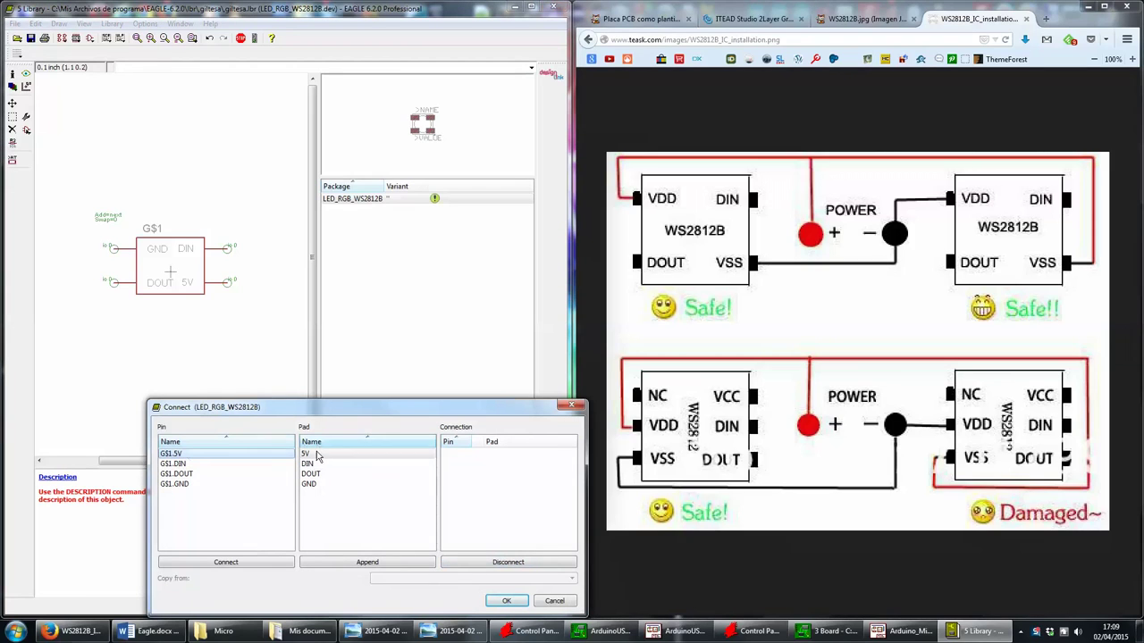
# Connect pins 5V, DIN, DOUT and GND to their matching pads and confirm the connections
pyautogui.click(313, 455)
pyautogui.doubleClick(313, 455)
pyautogui.click(228, 454)
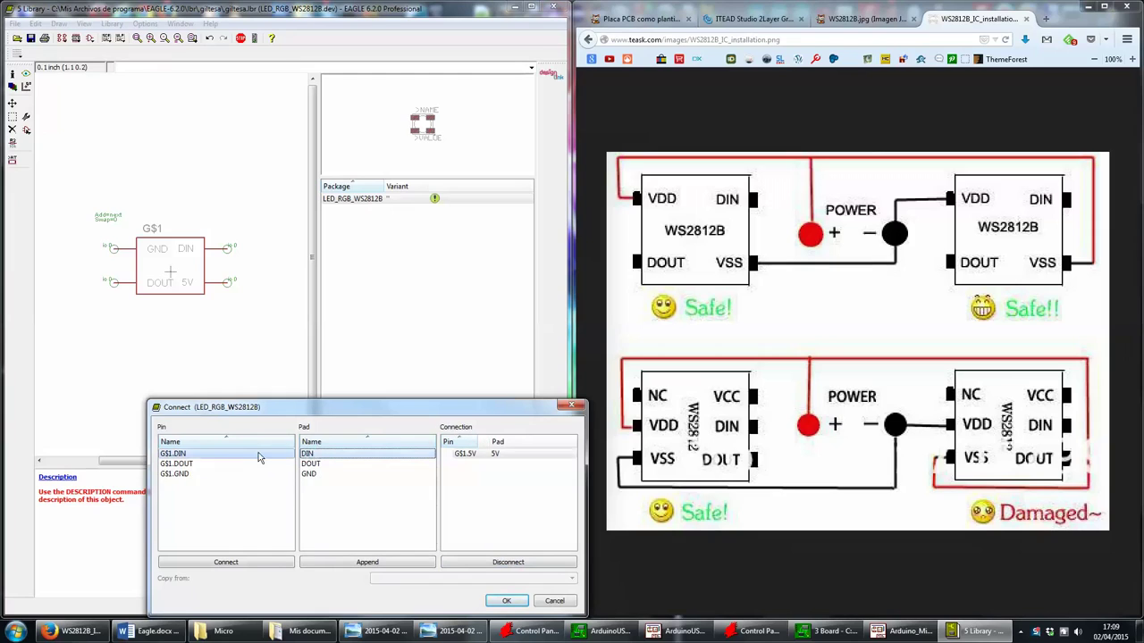
pyautogui.doubleClick(327, 456)
pyautogui.click(232, 455)
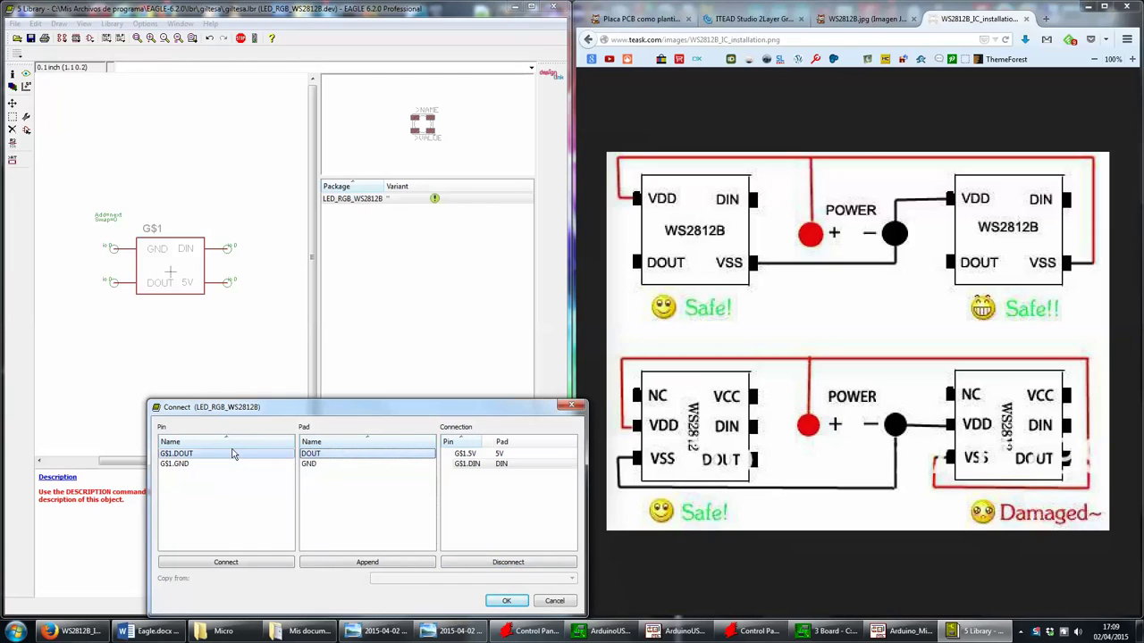
pyautogui.doubleClick(312, 454)
pyautogui.click(223, 454)
pyautogui.doubleClick(324, 455)
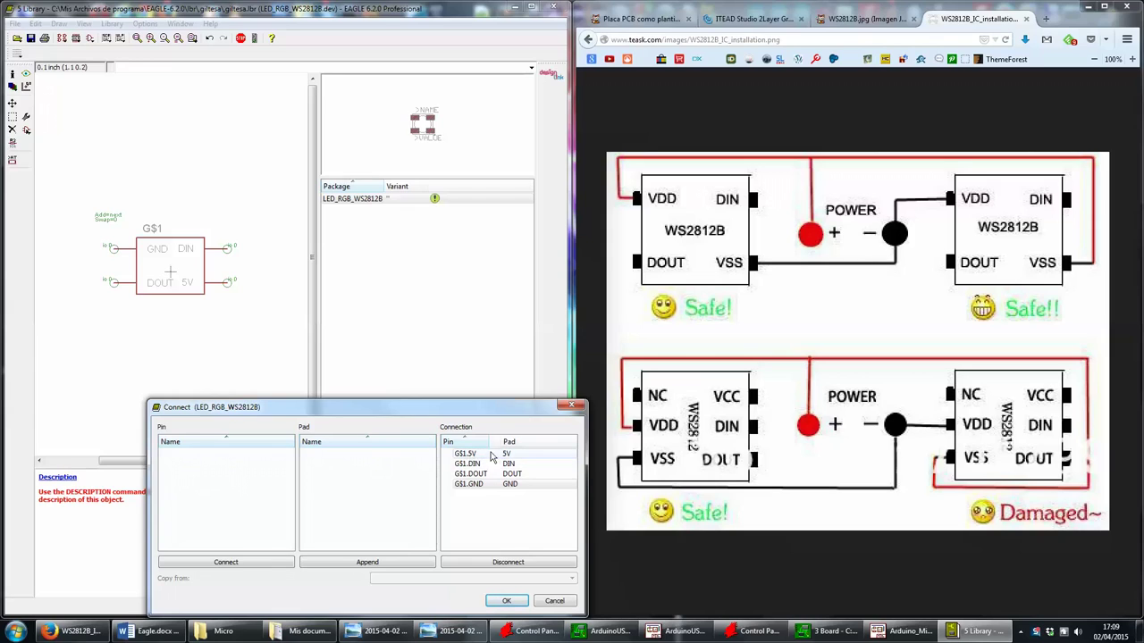
pyautogui.click(483, 485)
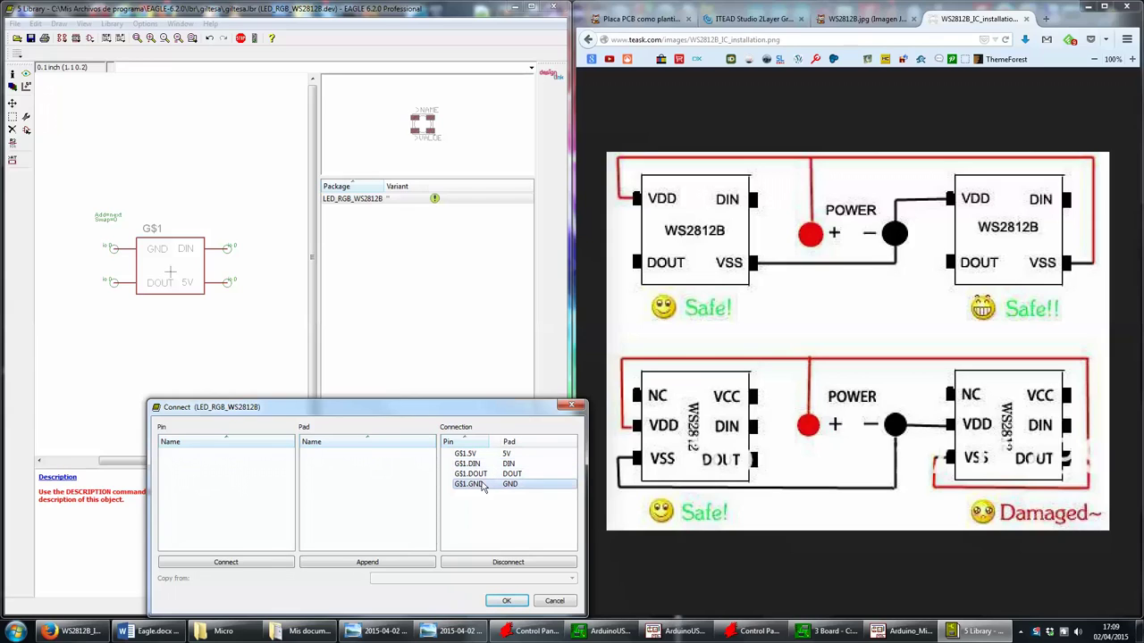
pyautogui.click(509, 599)
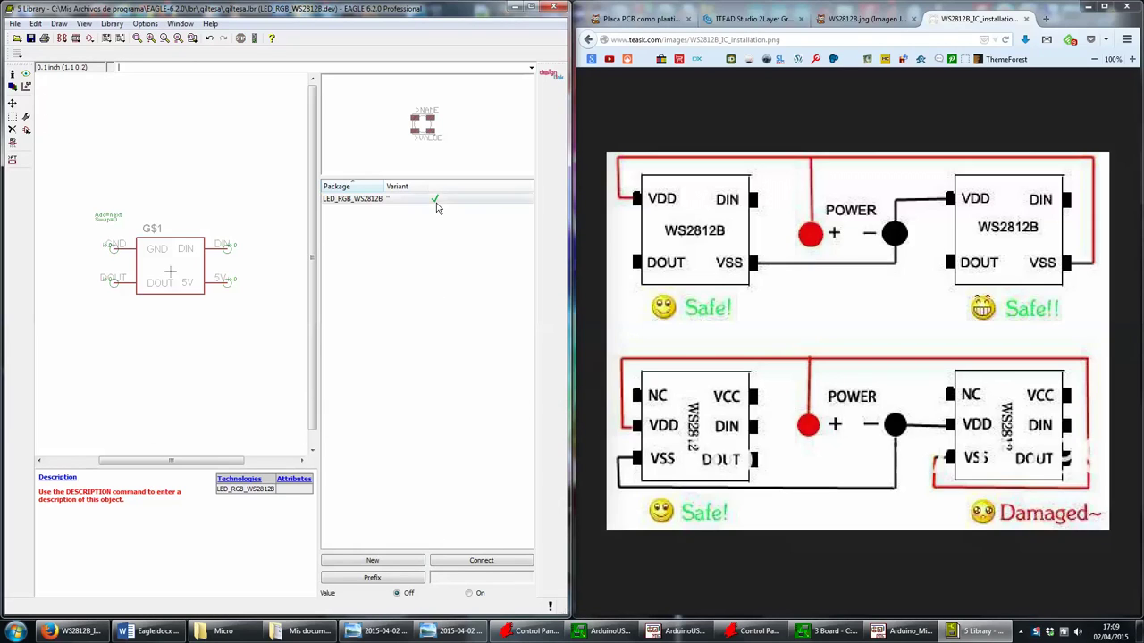
# Save the library, return to the ArduinoUSB schematic, and update its parts from .giltesa.lbr
pyautogui.click(31, 40)
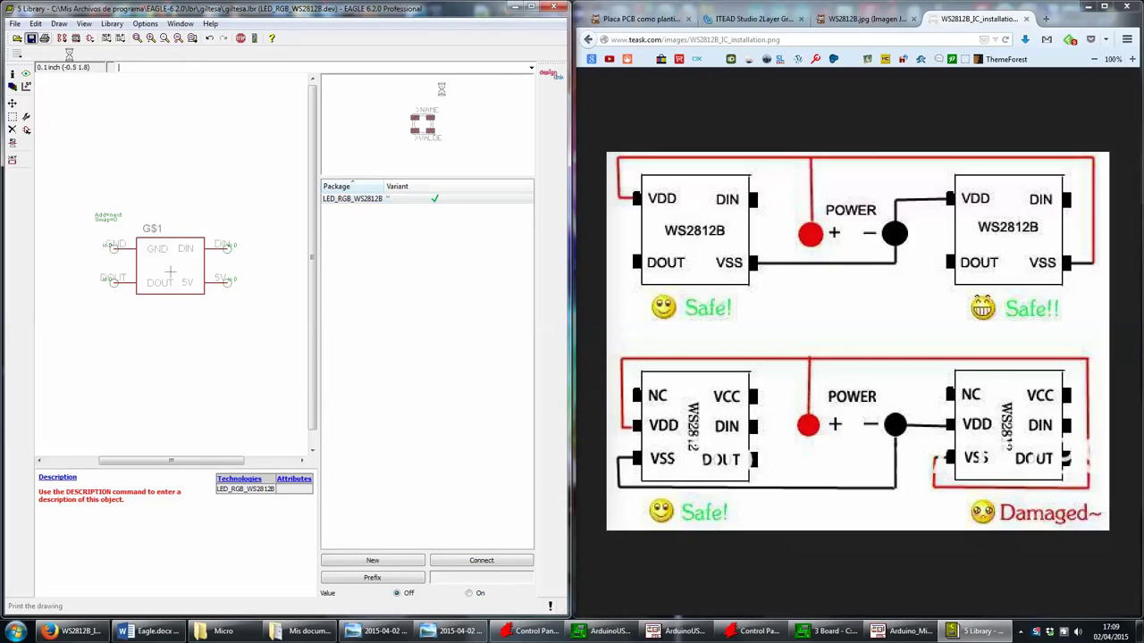
pyautogui.click(514, 9)
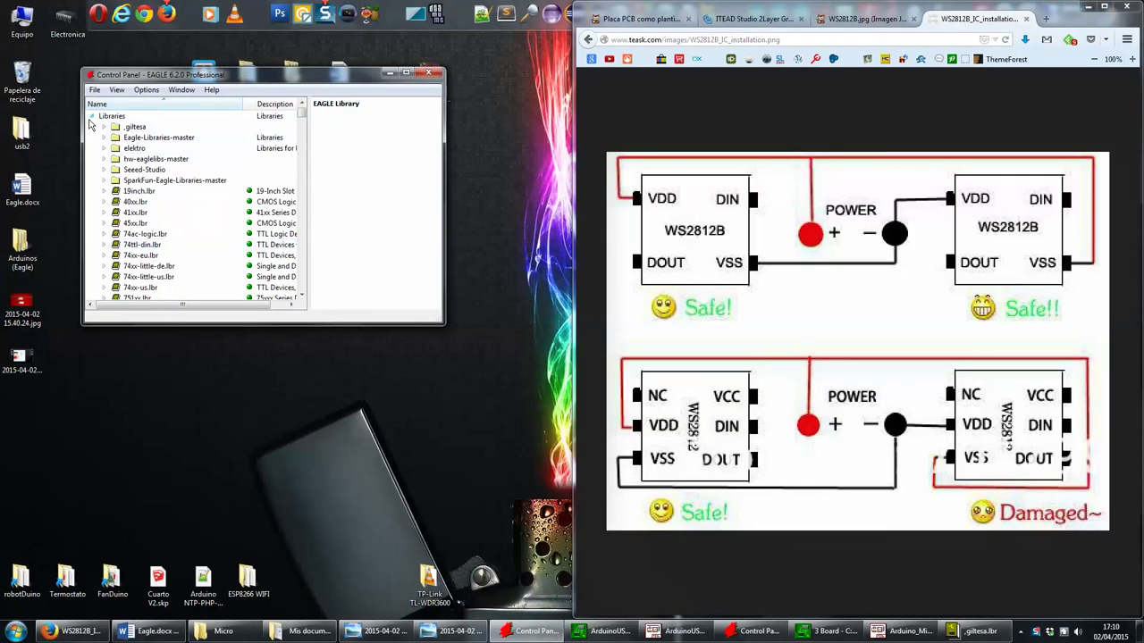
pyautogui.click(92, 115)
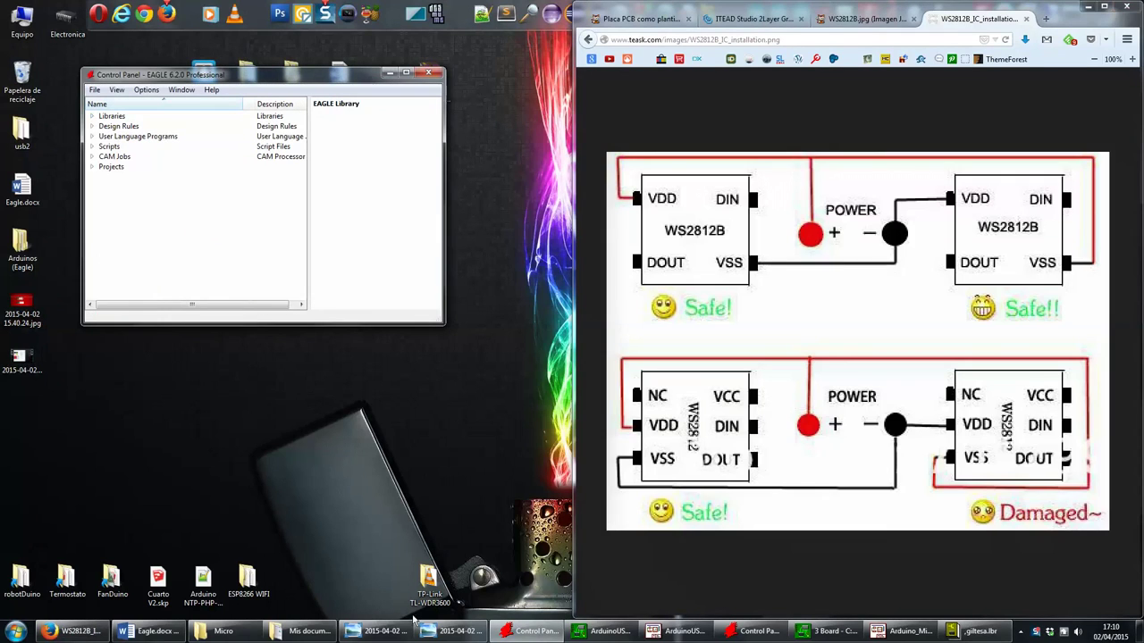
pyautogui.click(389, 72)
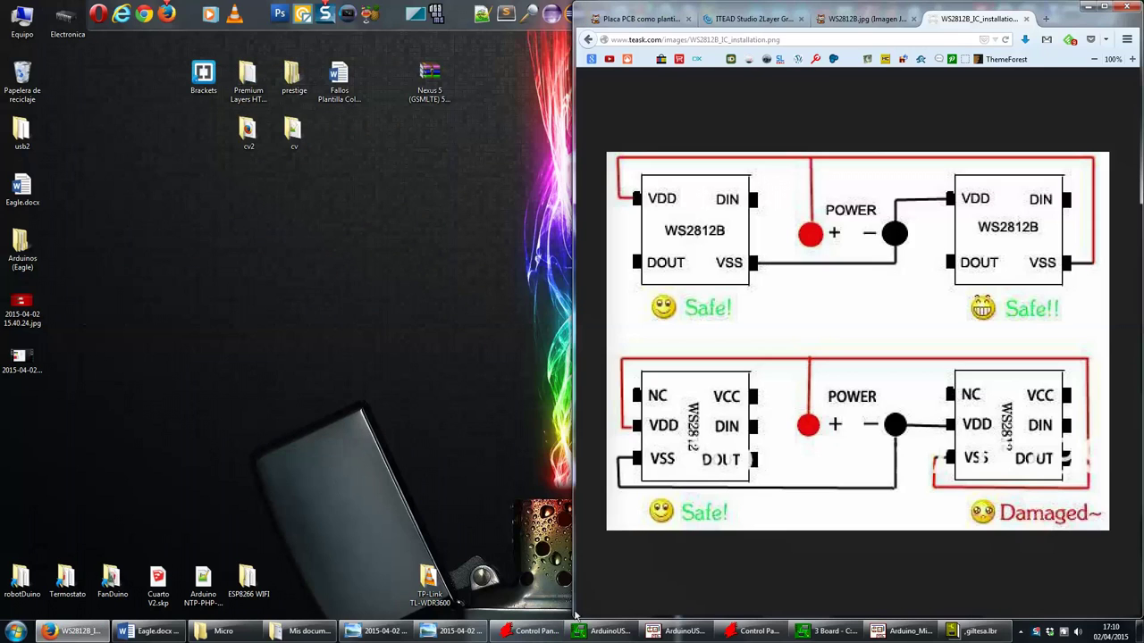
pyautogui.click(677, 631)
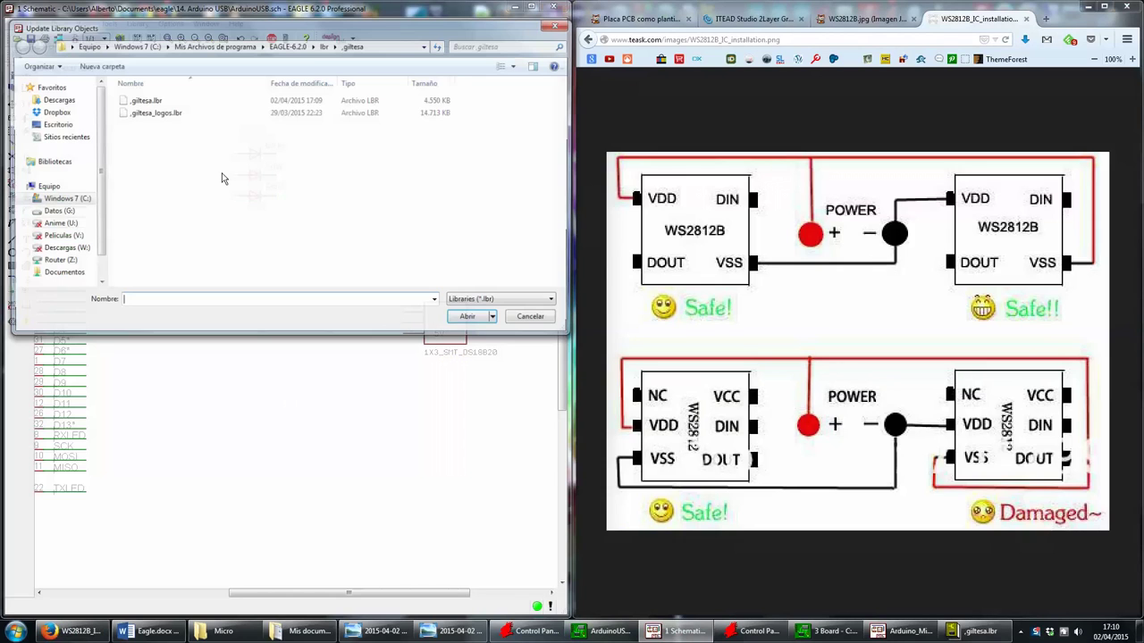
pyautogui.doubleClick(146, 104)
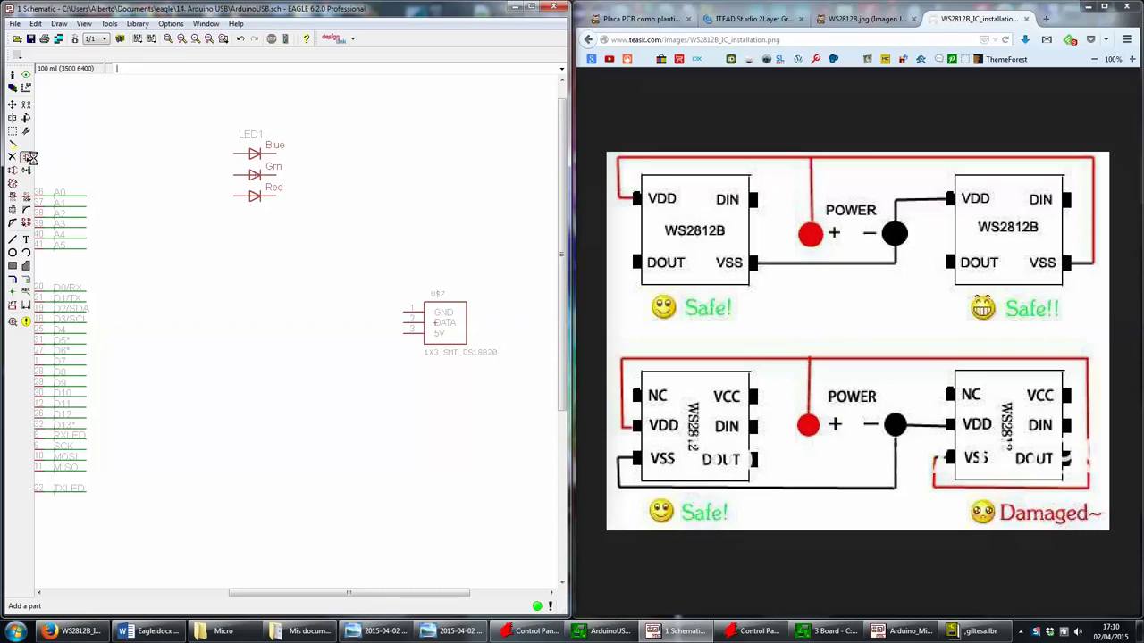
# Add the LED_RGB_WS2812B part from .giltesa to the schematic as U$9, then bring up the board layout
pyautogui.click(28, 157)
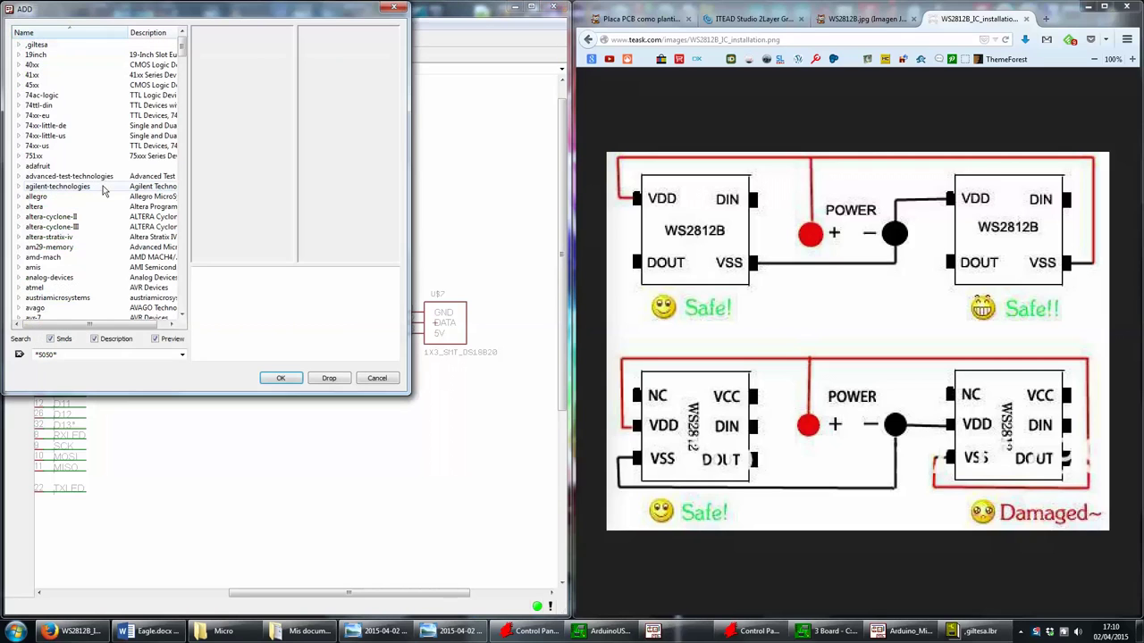
pyautogui.click(18, 45)
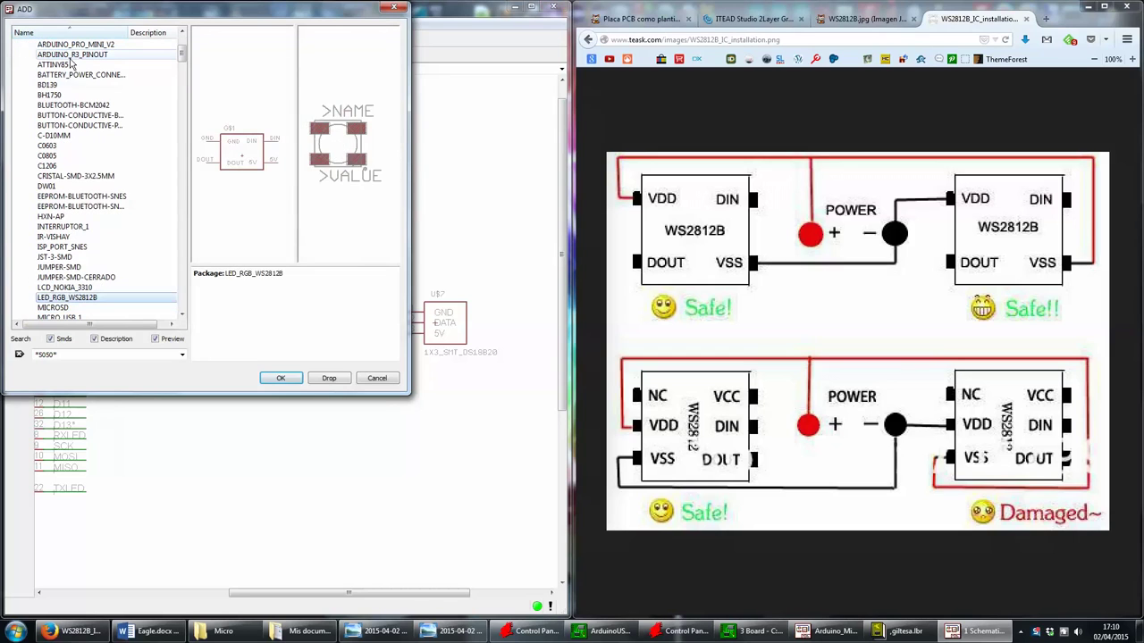
pyautogui.press('Return')
pyautogui.click(265, 278)
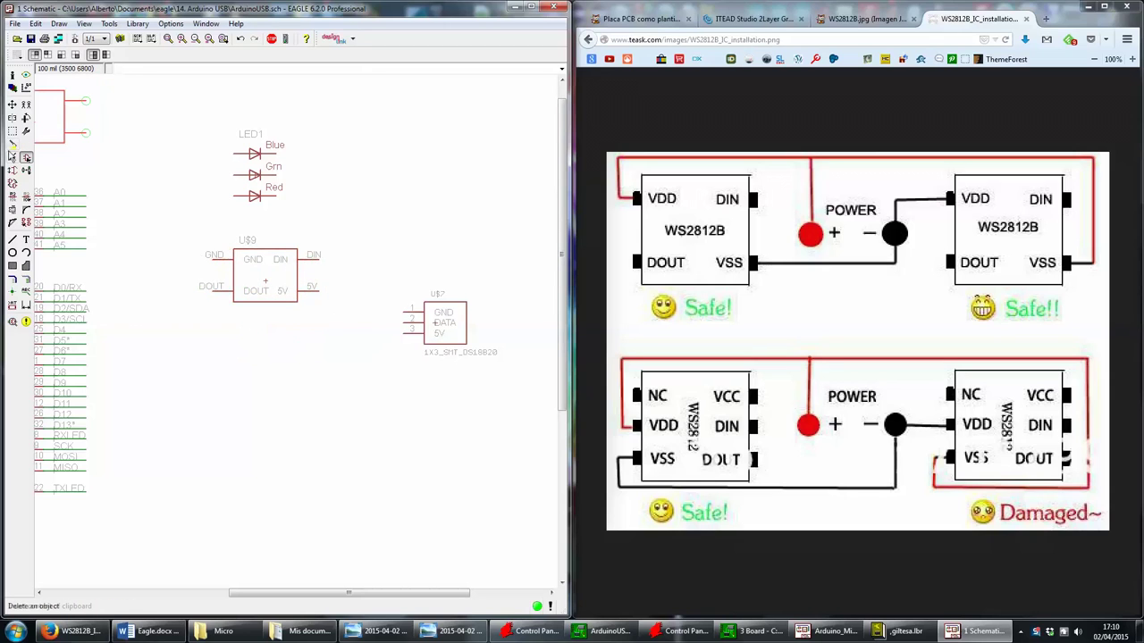
pyautogui.click(604, 630)
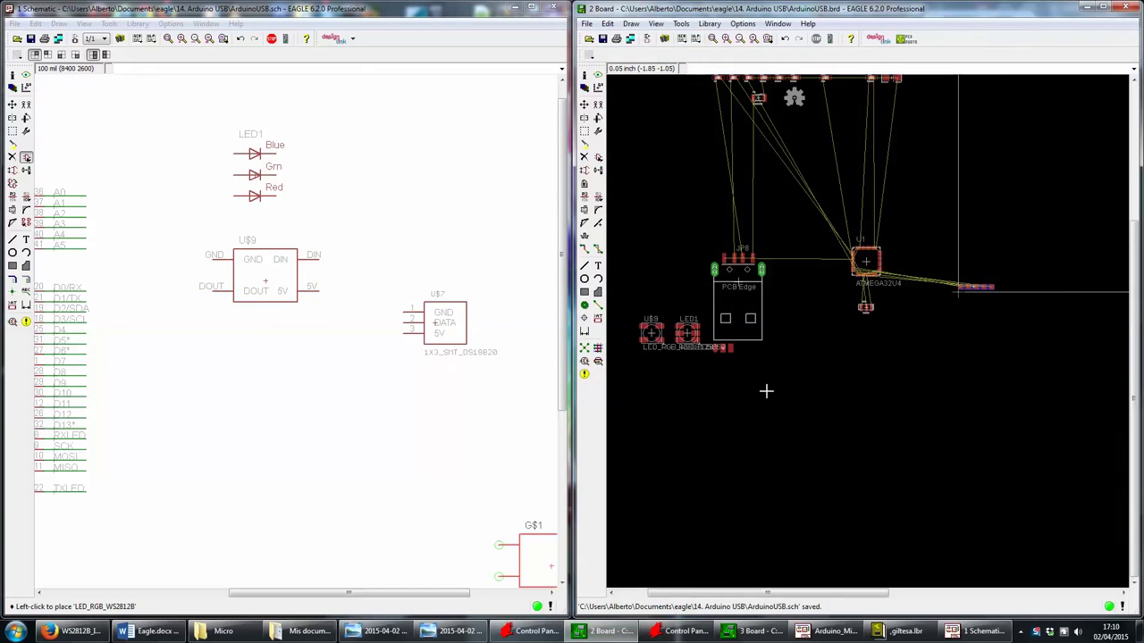
# Delete the old LED1 part
pyautogui.scroll(-1, 832, 365)
pyautogui.scroll(2, 842, 355)
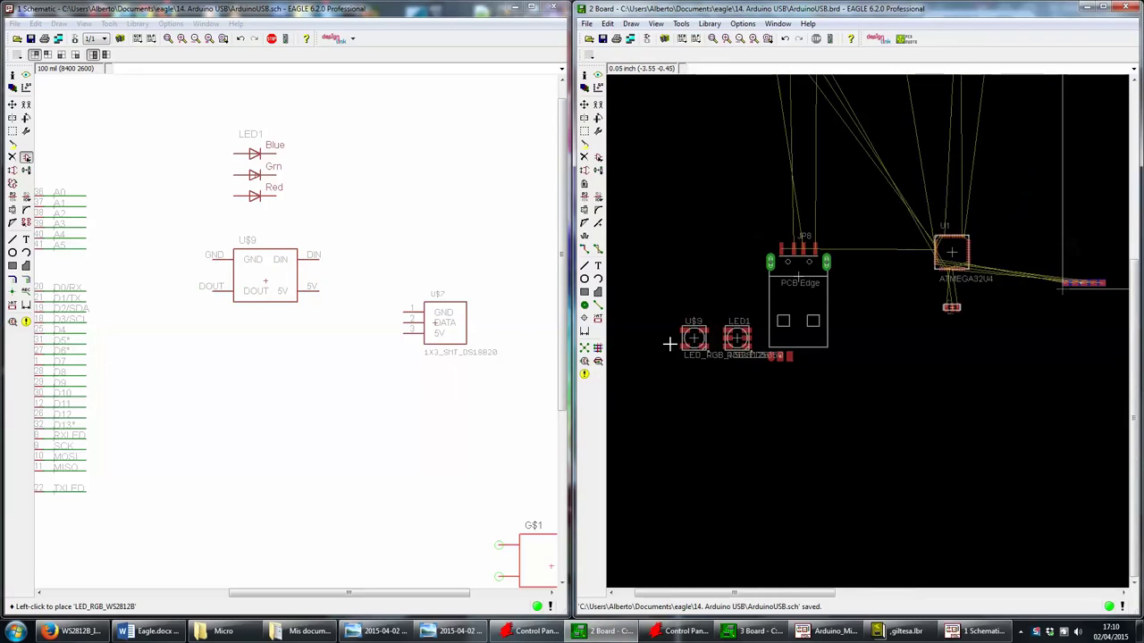
pyautogui.scroll(3, 684, 342)
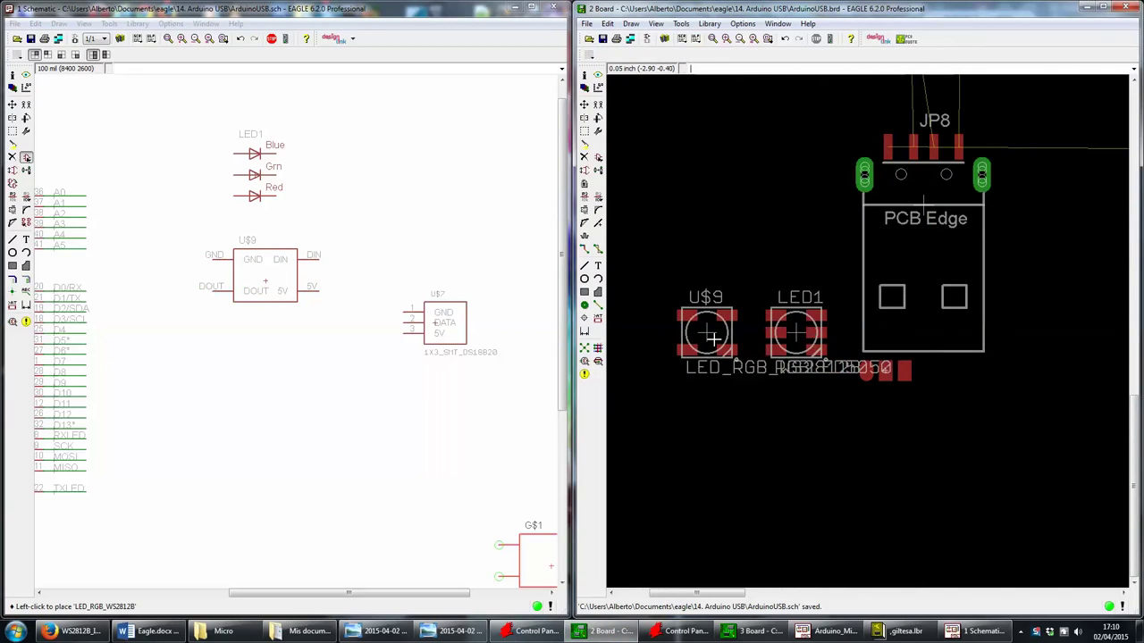
pyautogui.click(12, 157)
pyautogui.click(259, 171)
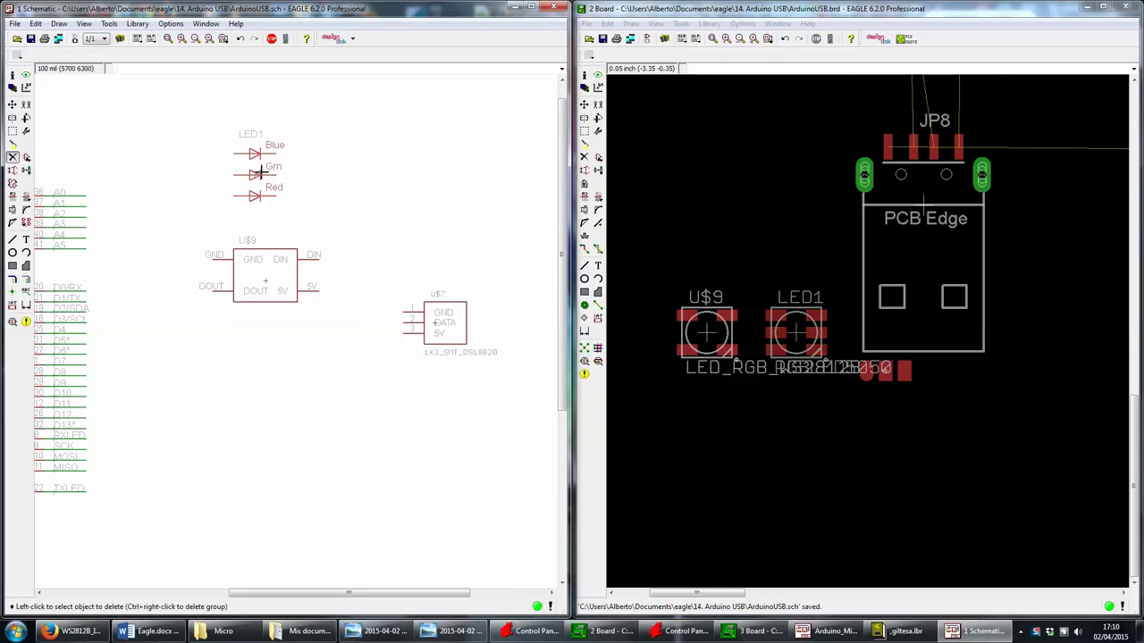
# Move U$9 lower on the board, below the USB connector
pyautogui.scroll(-2, 373, 404)
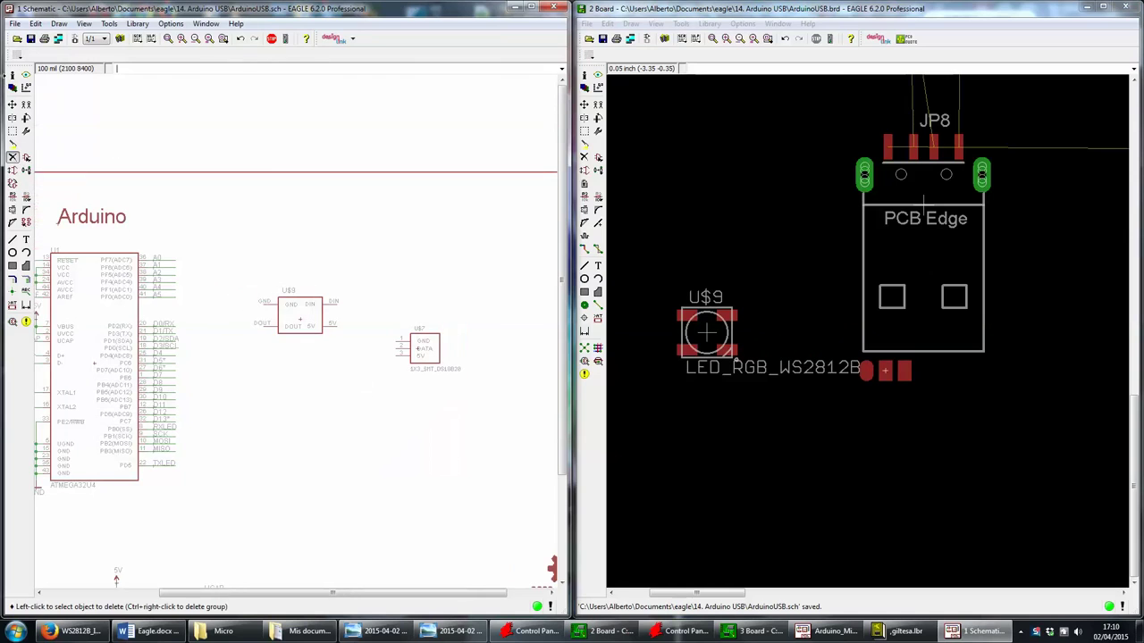
pyautogui.click(13, 104)
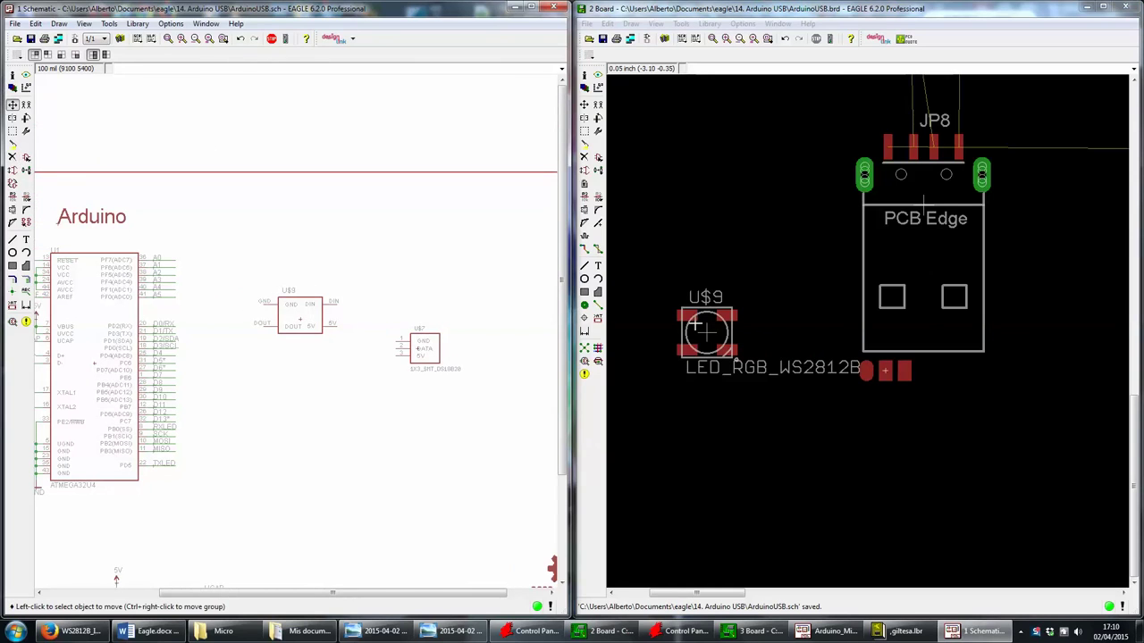
pyautogui.click(696, 328)
pyautogui.press('F7')
pyautogui.click(702, 331)
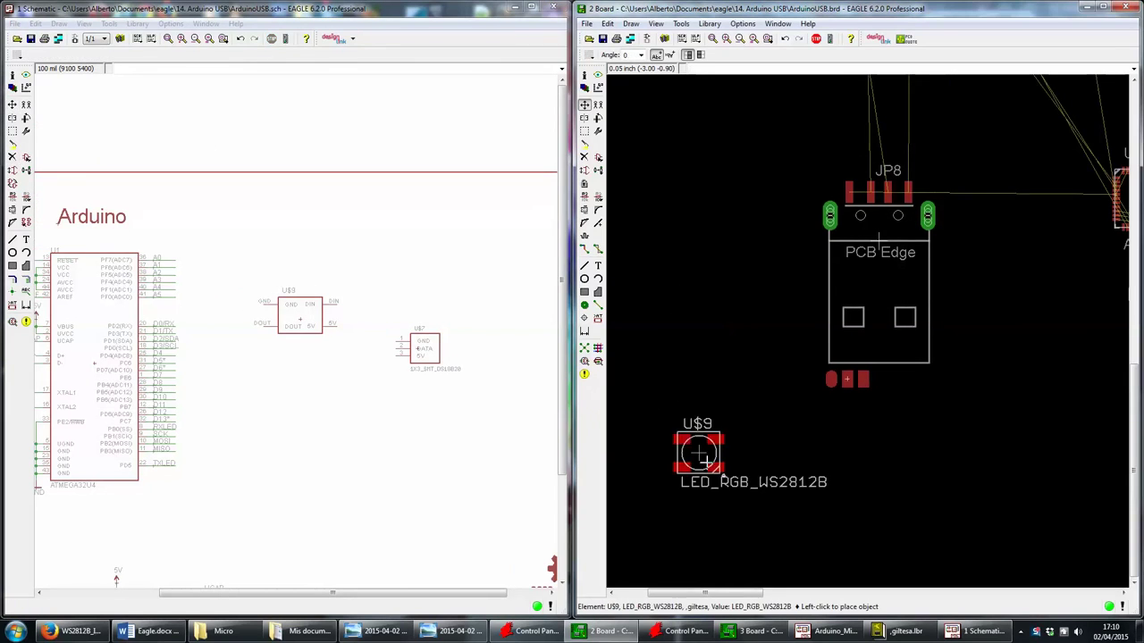
pyautogui.scroll(-4, 701, 456)
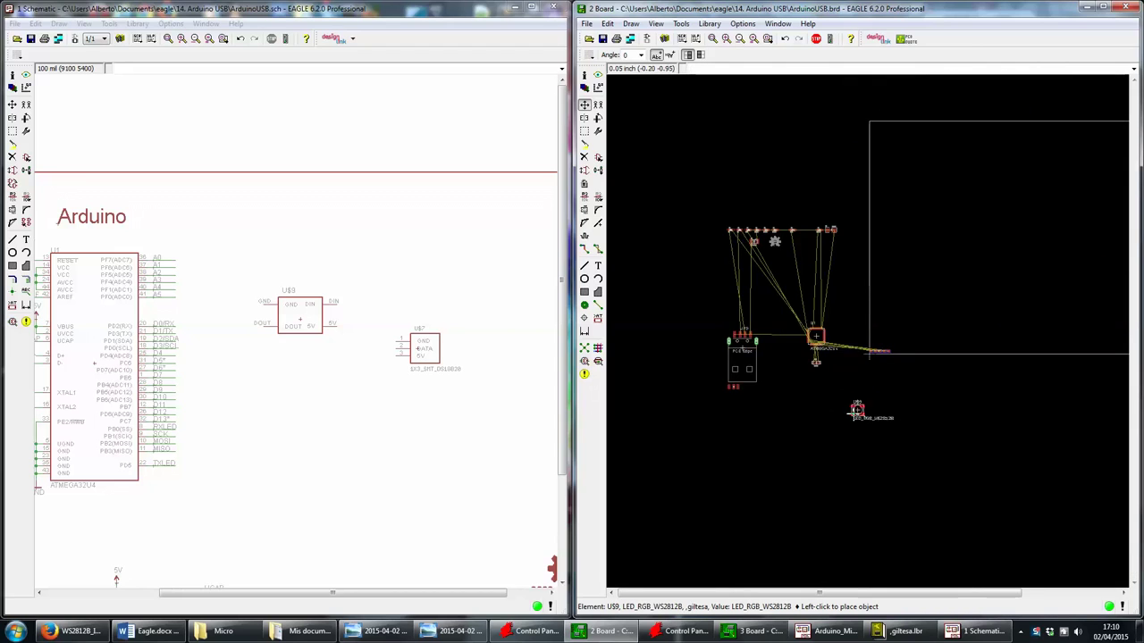
pyautogui.scroll(3, 856, 411)
pyautogui.click(785, 407)
# Rotate U$7 by 90° and place it left of U$9, then select the browser's address bar
pyautogui.click(631, 356)
pyautogui.rightClick(731, 411)
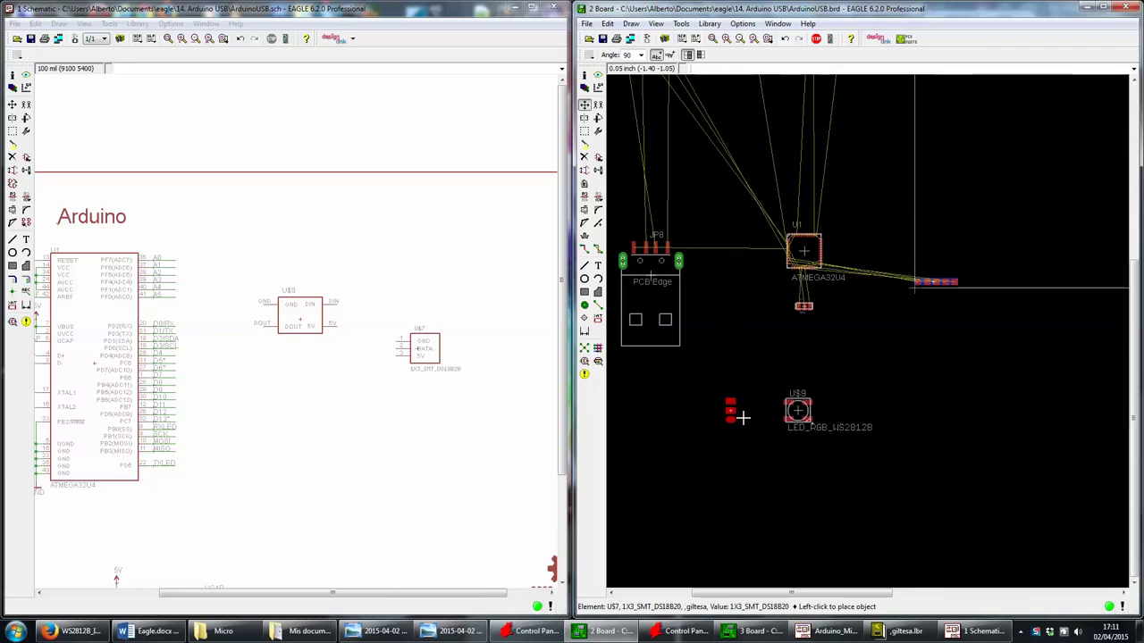
pyautogui.click(743, 417)
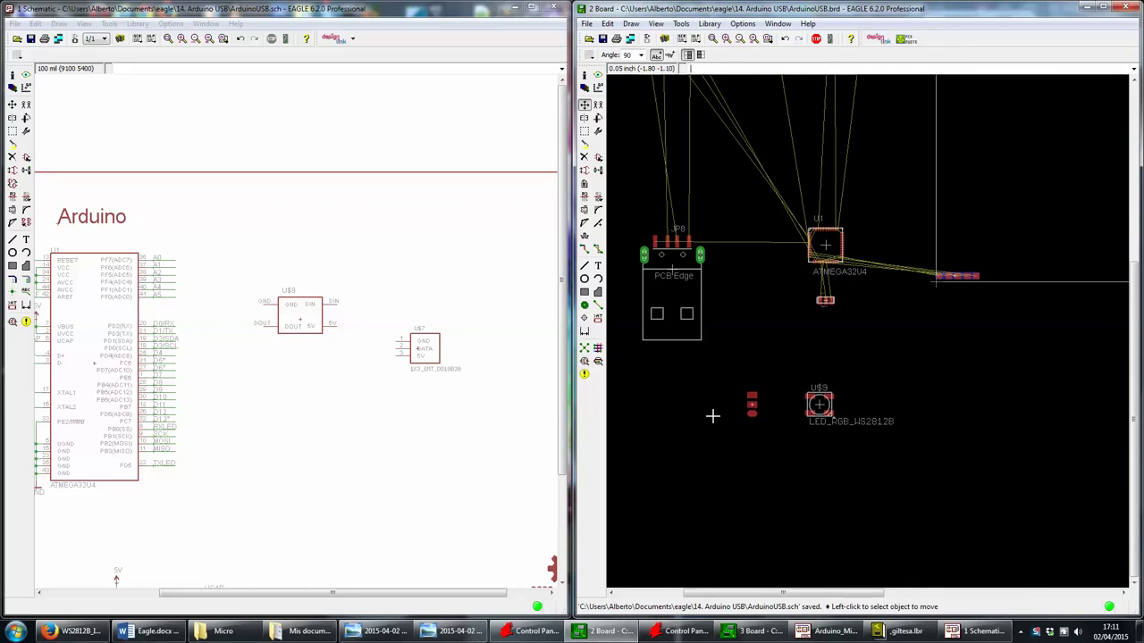
pyautogui.scroll(1, 713, 416)
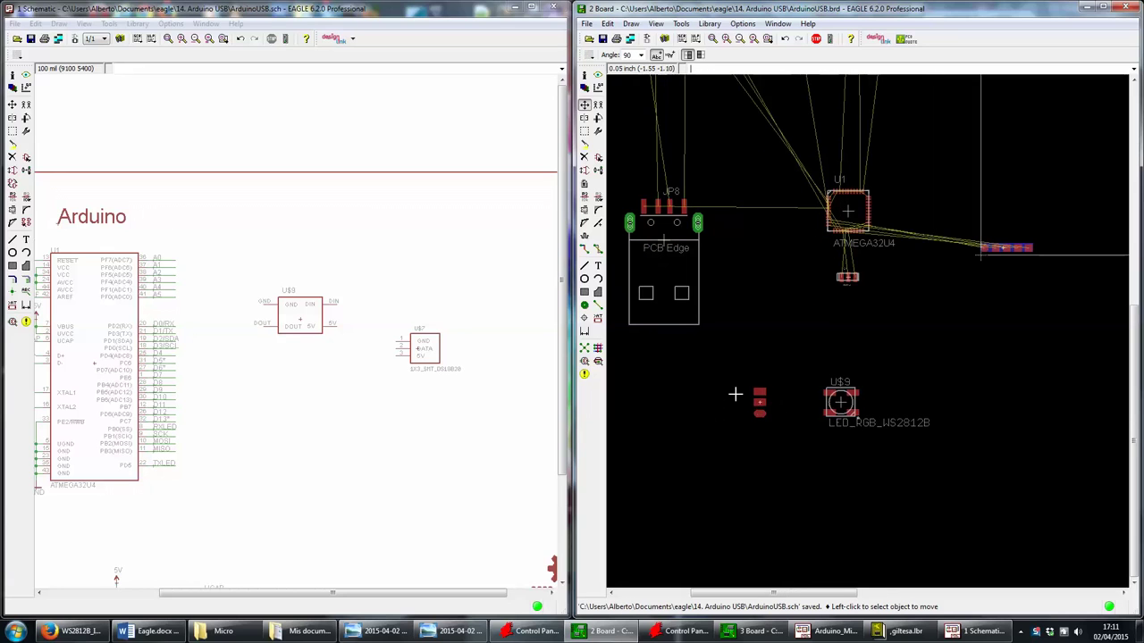
pyautogui.scroll(2, 745, 406)
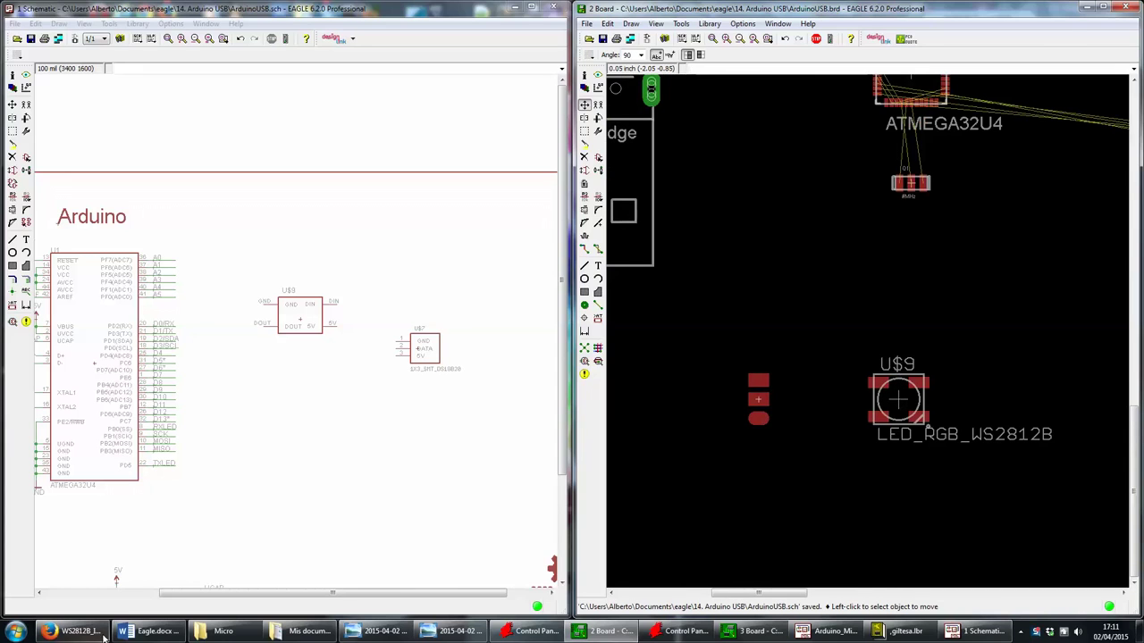
pyautogui.click(76, 631)
pyautogui.click(708, 41)
# Search Google Images for DS18B20 and preview the Aquaponic DIY Arduino wiring diagram
pyautogui.write('DS18B20')
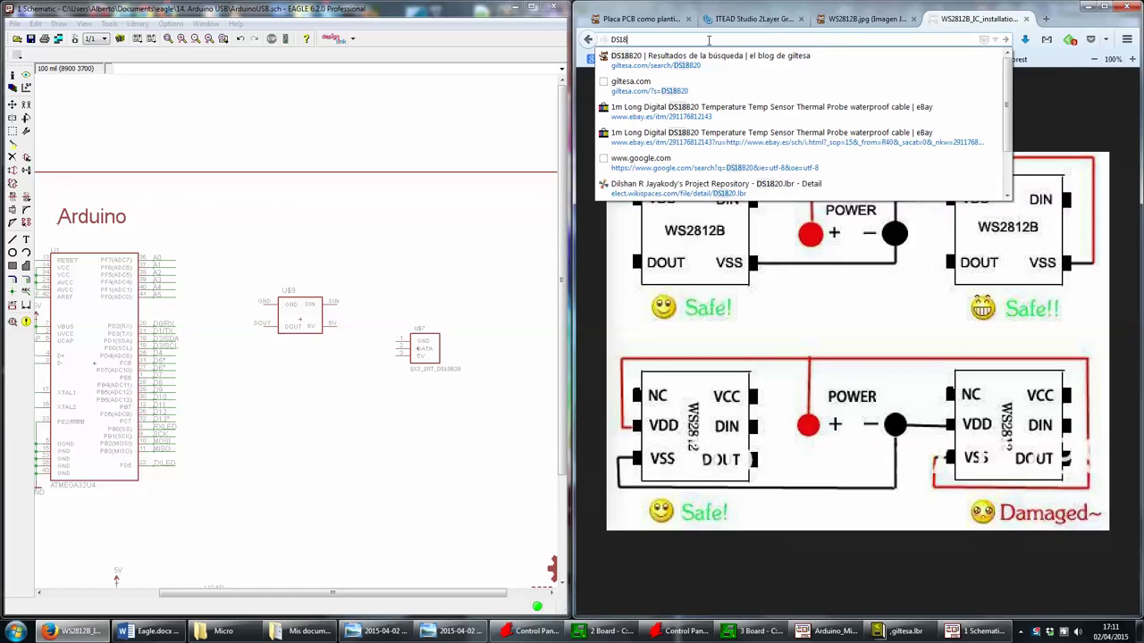
pyautogui.press('Return')
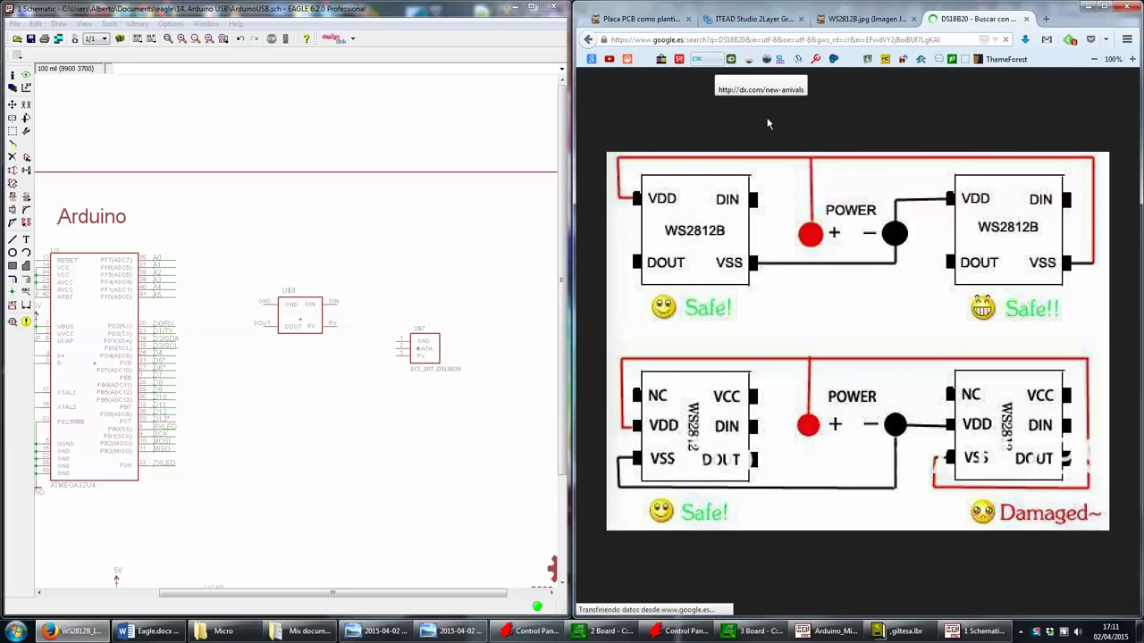
pyautogui.click(710, 121)
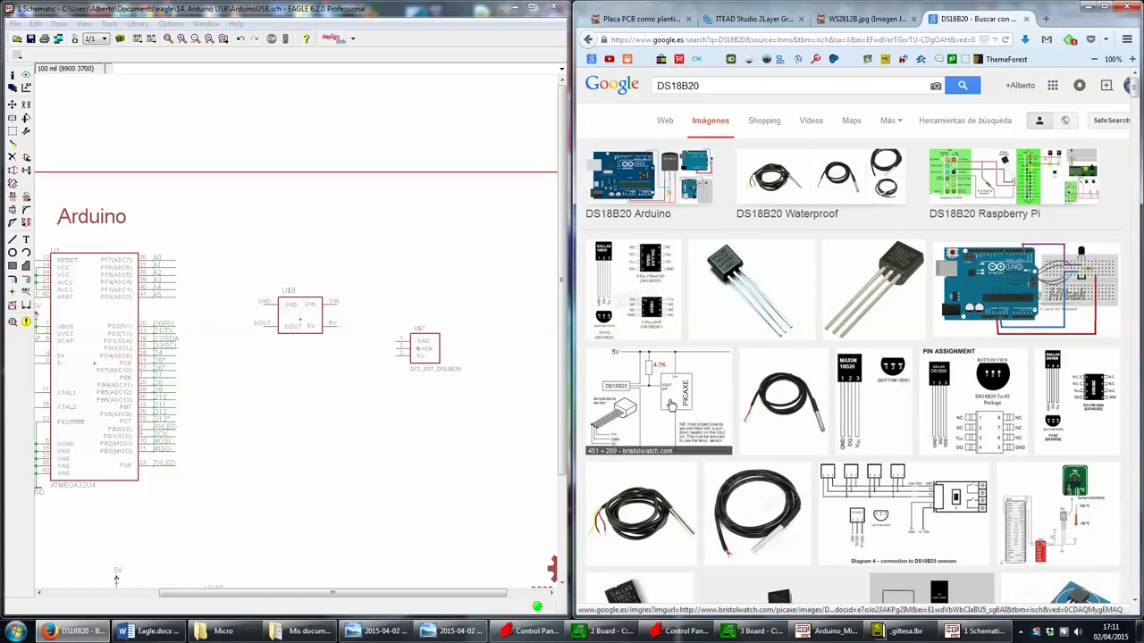
pyautogui.click(931, 593)
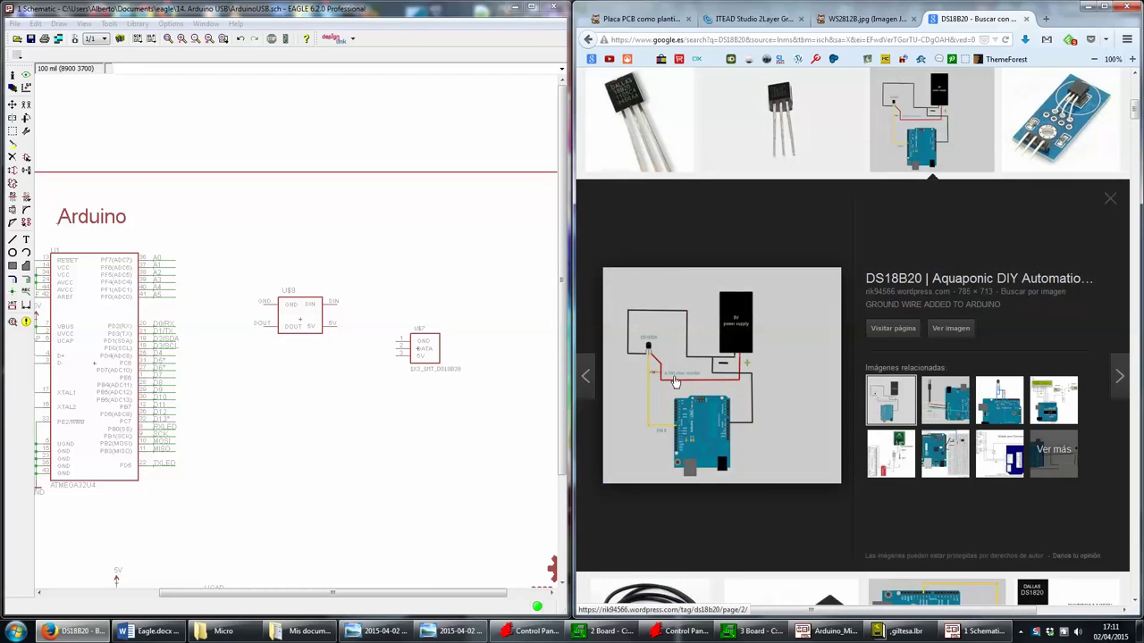
pyautogui.scroll(-3, 677, 382)
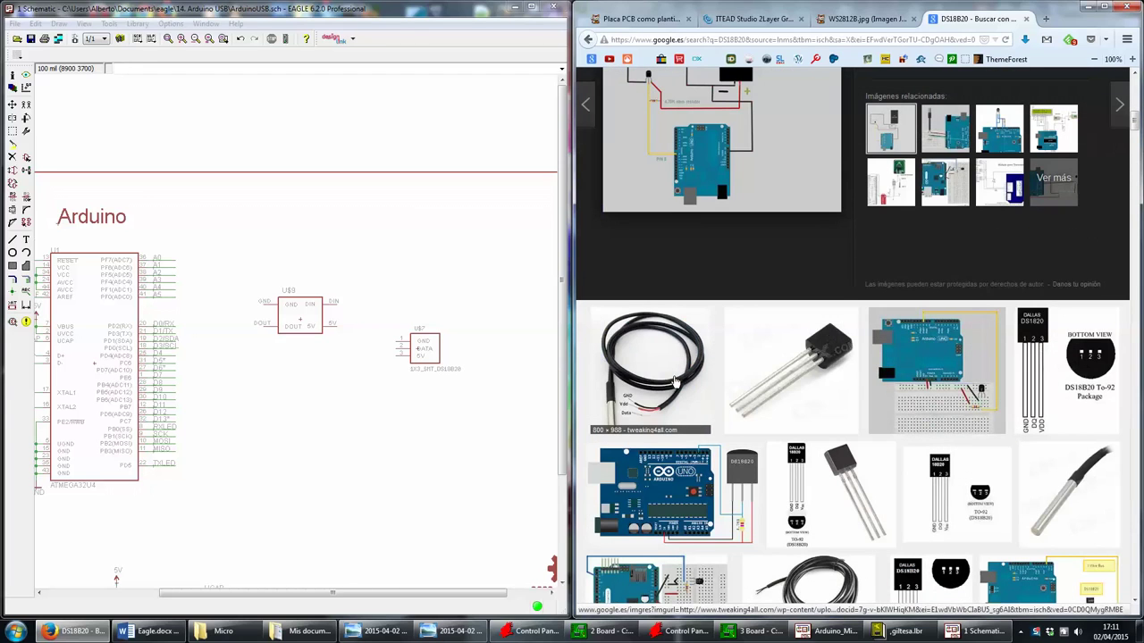
pyautogui.click(1087, 7)
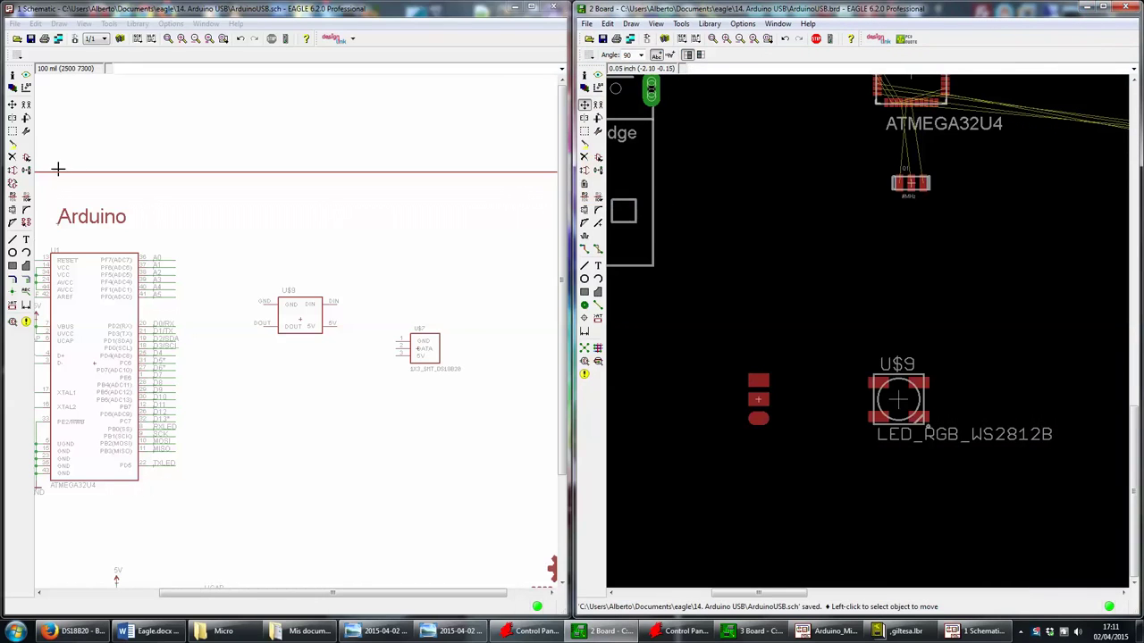
# Search parts for *06 and place an R-US_R0603 resistor as R4 just above U$7
pyautogui.click(27, 158)
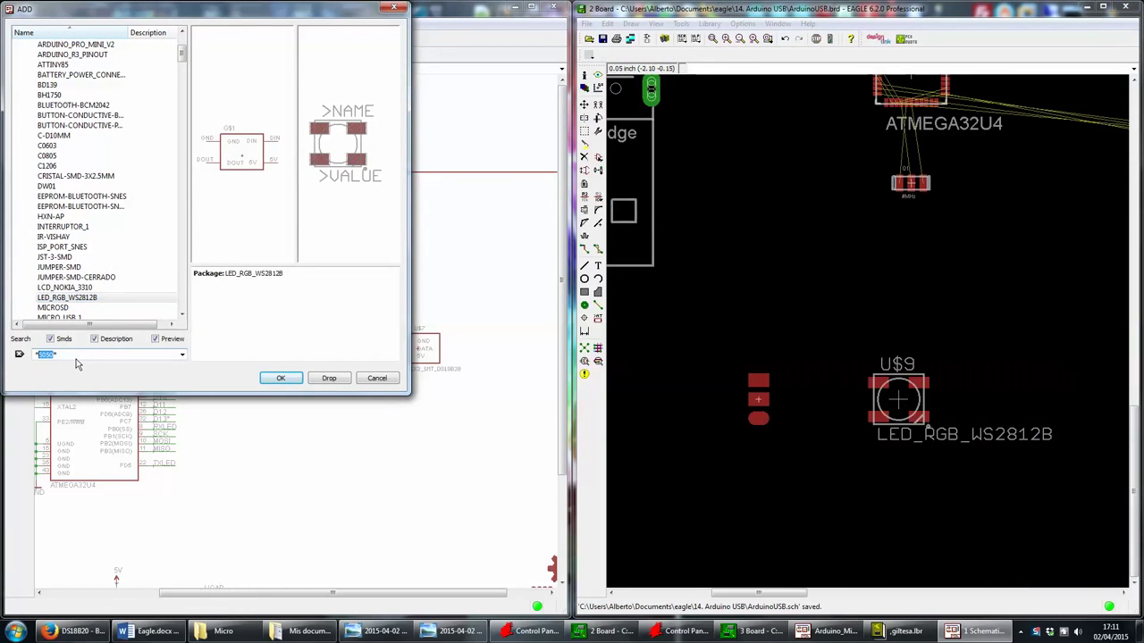
pyautogui.write('*06')
pyautogui.press('Return')
pyautogui.press('Down')
pyautogui.press('Down')
pyautogui.press('Down')
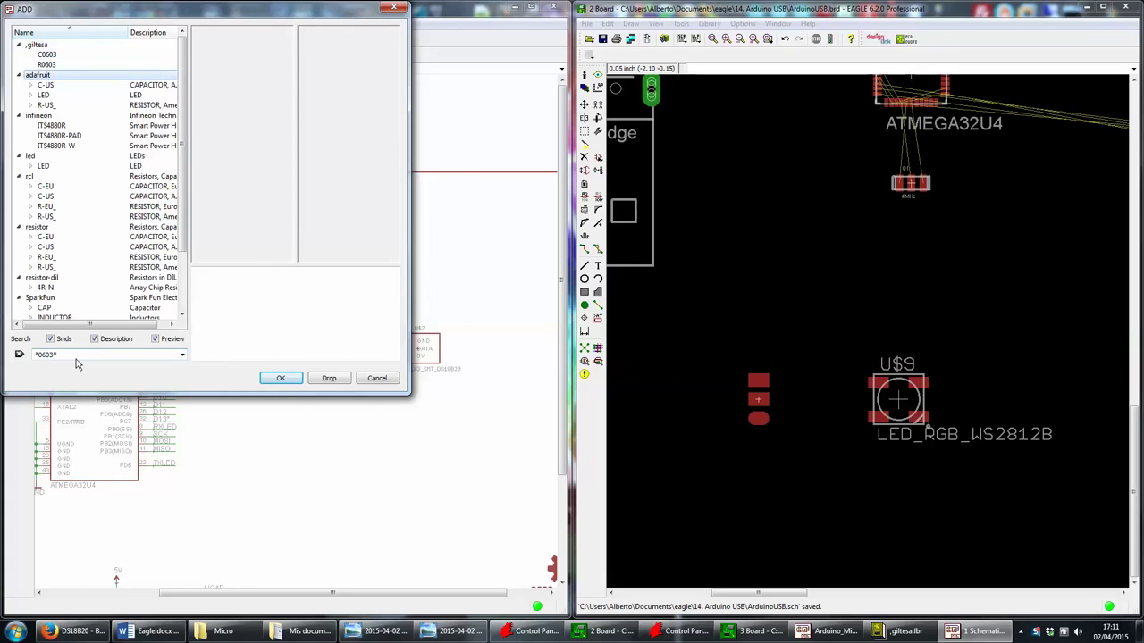
pyautogui.press('Down')
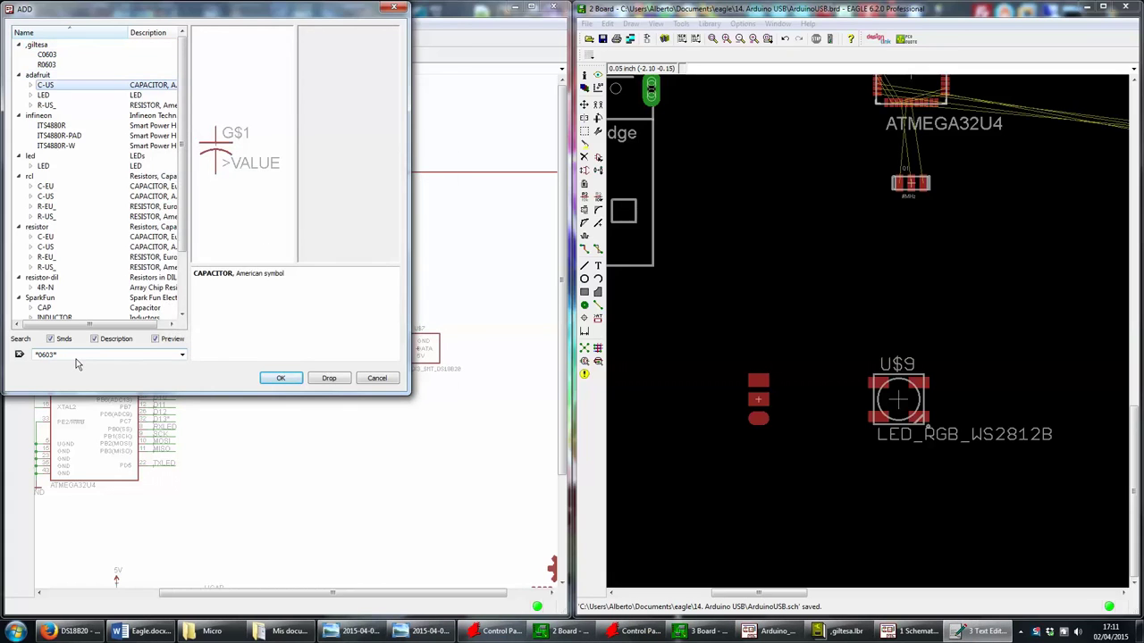
pyautogui.press('Down')
pyautogui.press('Down')
pyautogui.press('Right')
pyautogui.press('Down')
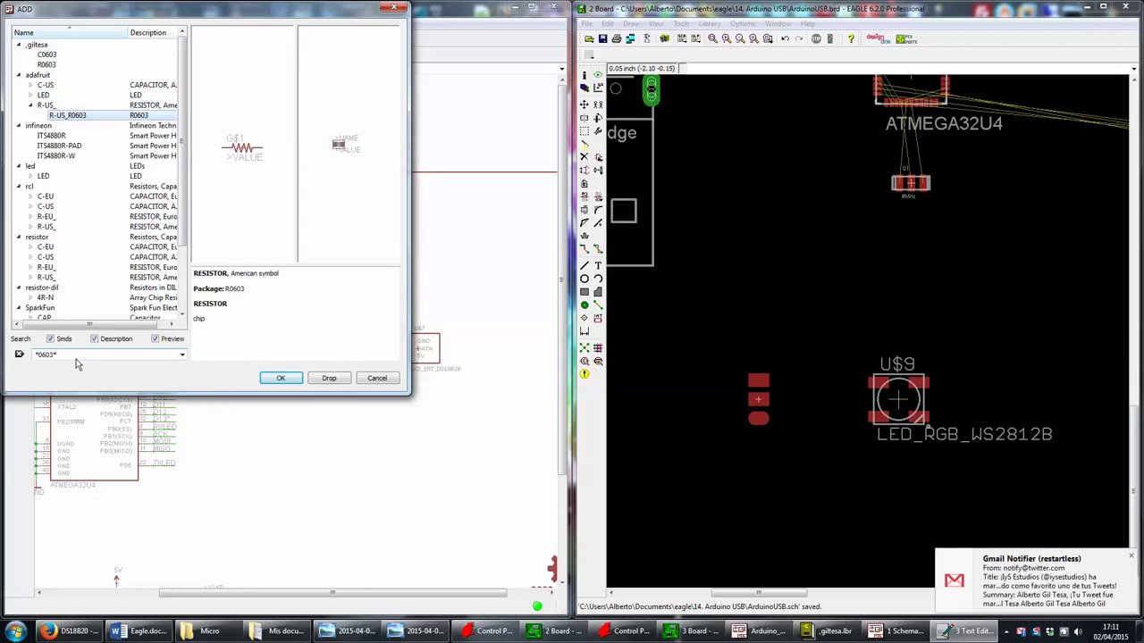
pyautogui.press('Return')
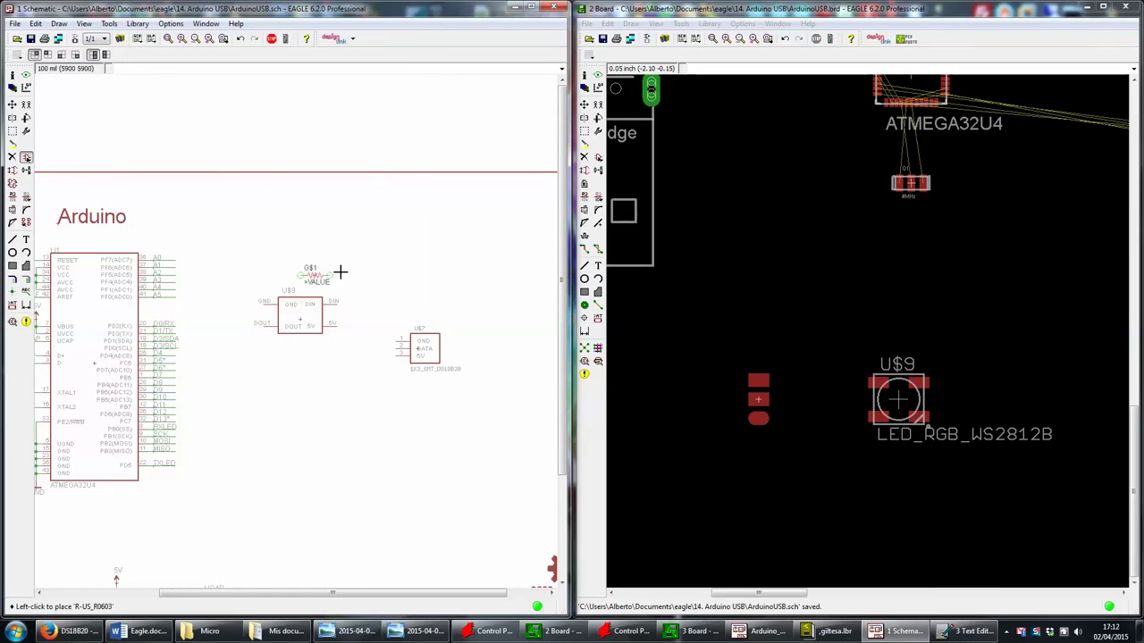
pyautogui.click(440, 311)
pyautogui.scroll(-3, 774, 380)
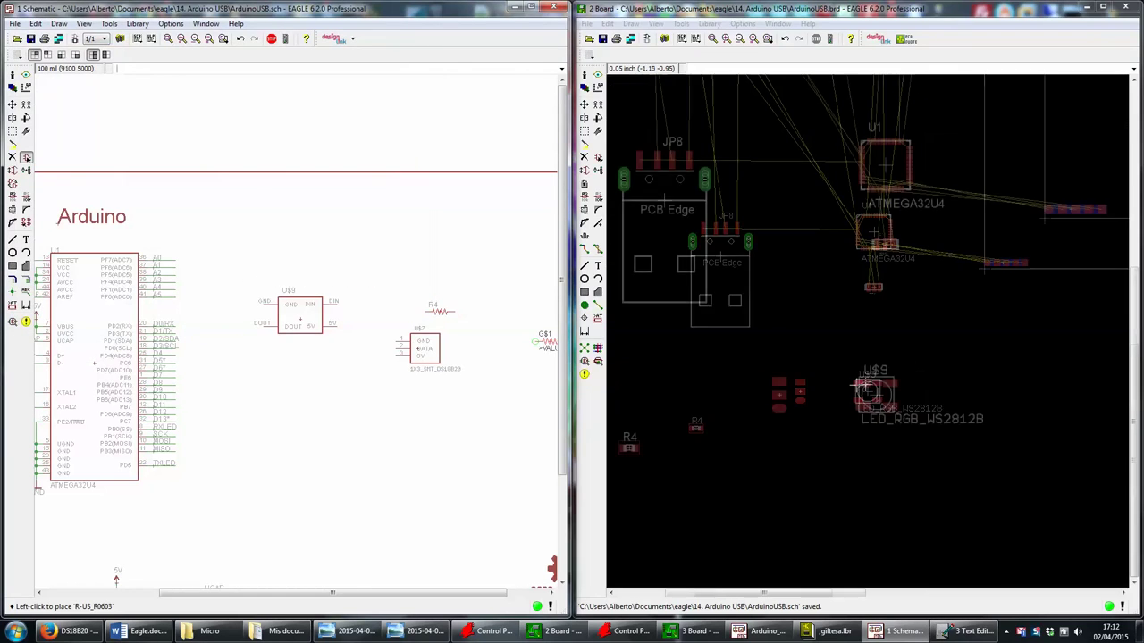
pyautogui.scroll(3, 765, 439)
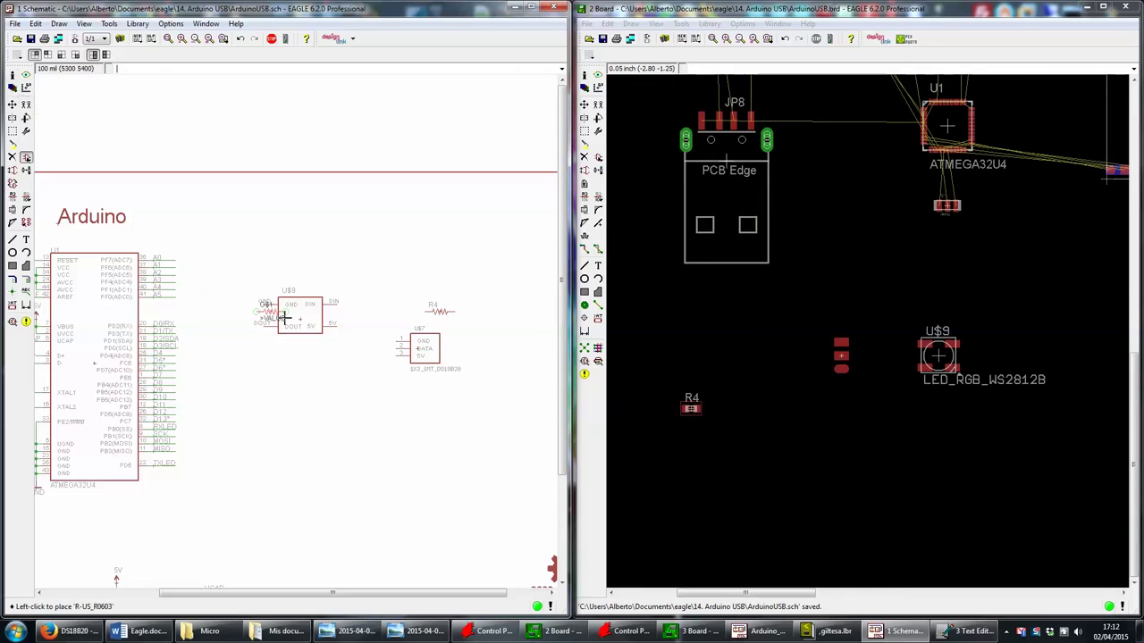
# Open the properties of LED U$9
pyautogui.click(13, 104)
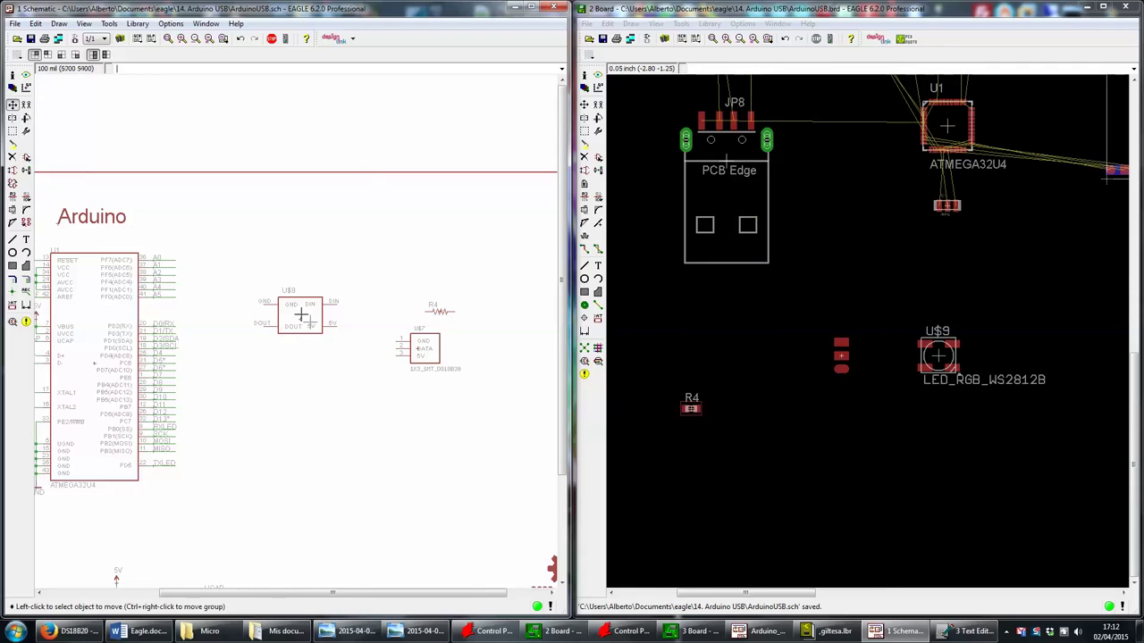
pyautogui.rightClick(302, 314)
pyautogui.click(338, 543)
# Replace the DS18B20 image search with 'LED RGB WS2812B' and run it
pyautogui.press('Escape')
pyautogui.hotkey('alt', 'Tab')
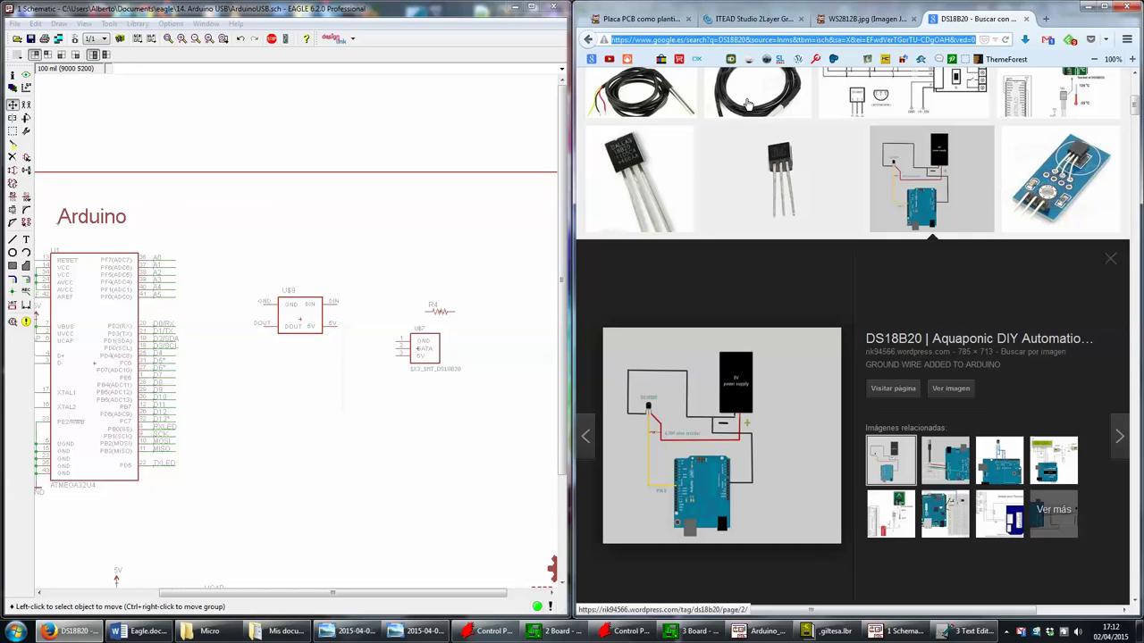
pyautogui.scroll(10, 748, 104)
pyautogui.doubleClick(666, 87)
pyautogui.write('LED_RGB_WS2812B')
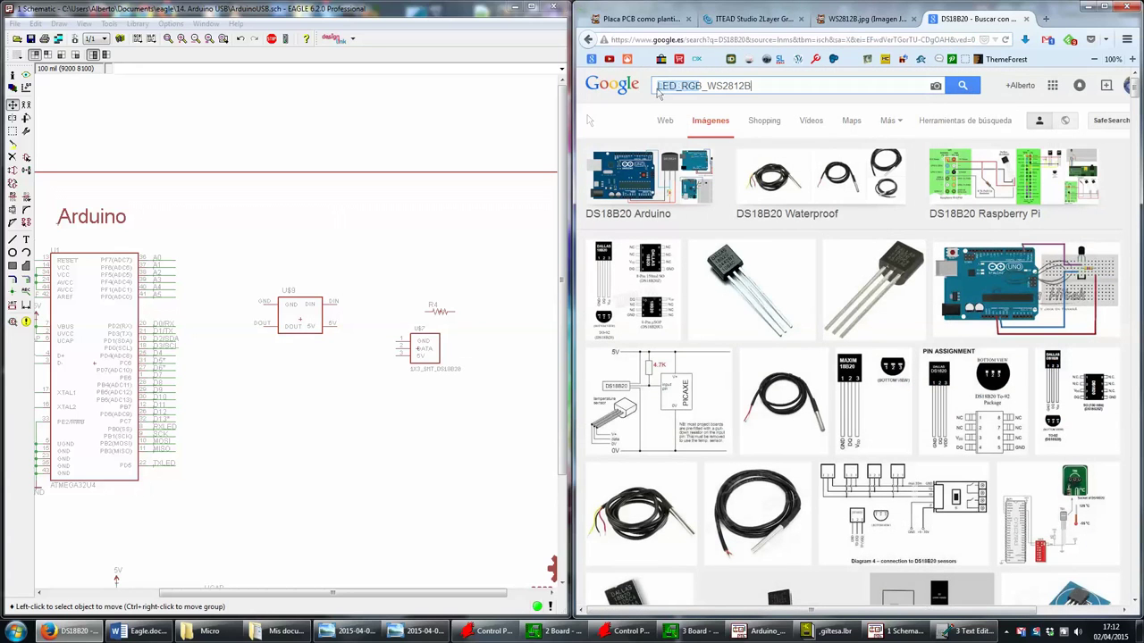
pyautogui.click(683, 90)
pyautogui.press('BackSpace')
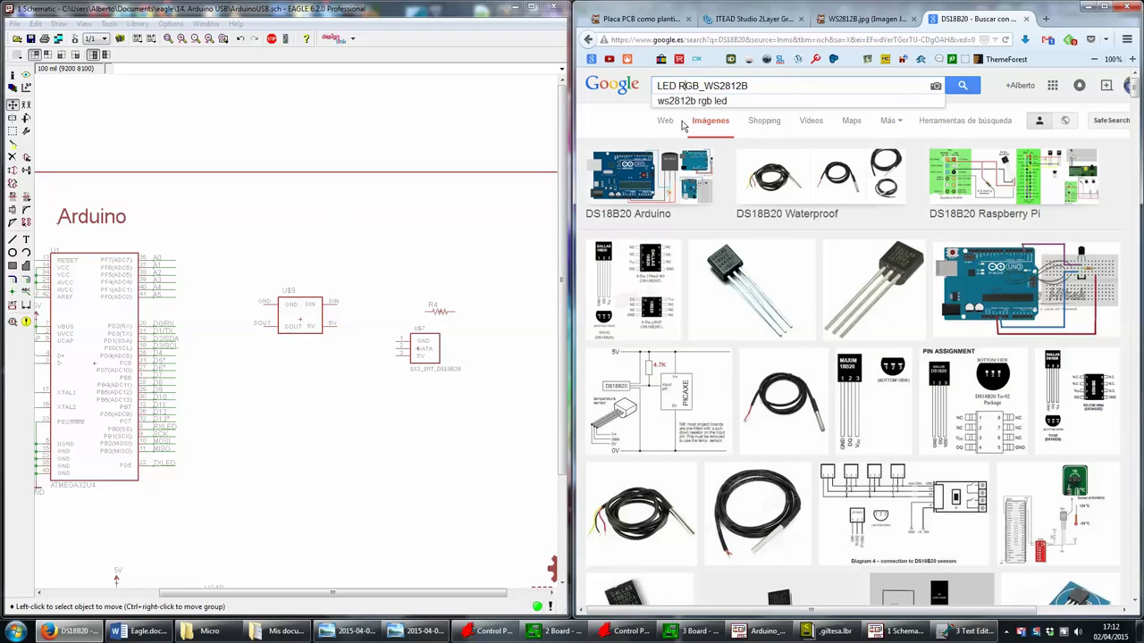
pyautogui.press('BackSpace')
pyautogui.press('Return')
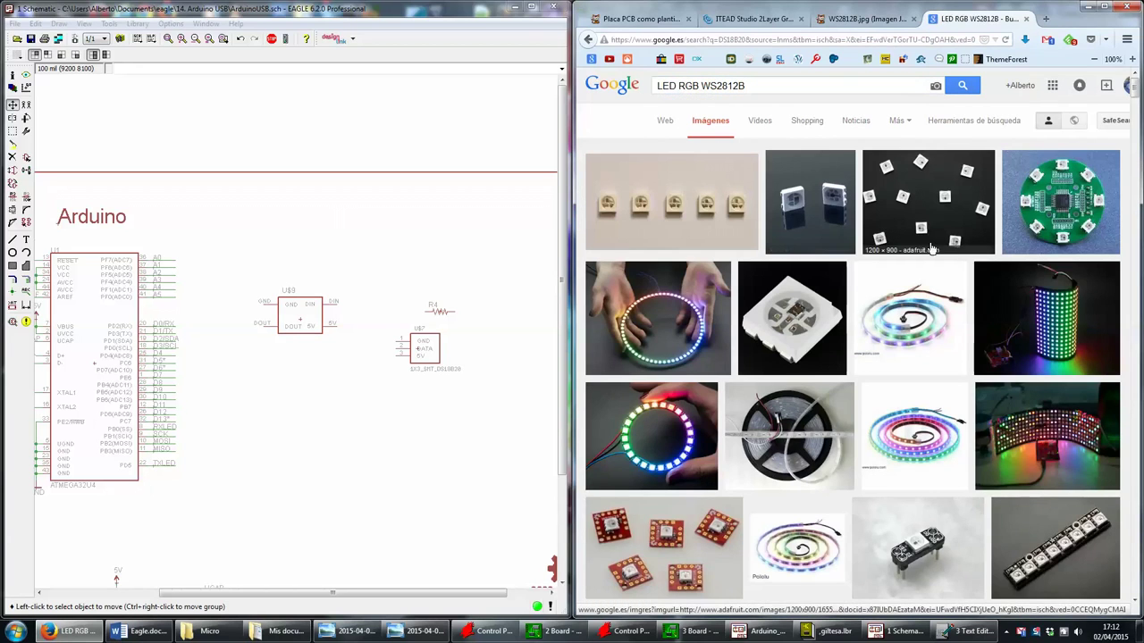
# View the NeoPixel Stick - 8 x WS2812 5050 RGB LED image and reopen its preview
pyautogui.scroll(-2, 936, 249)
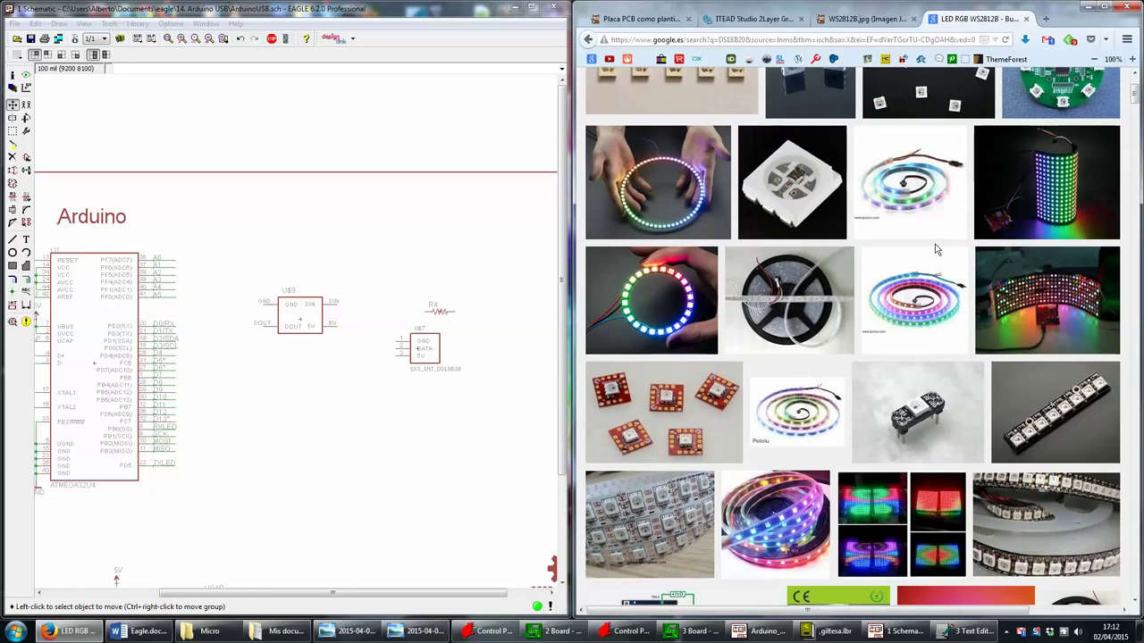
pyautogui.click(1063, 413)
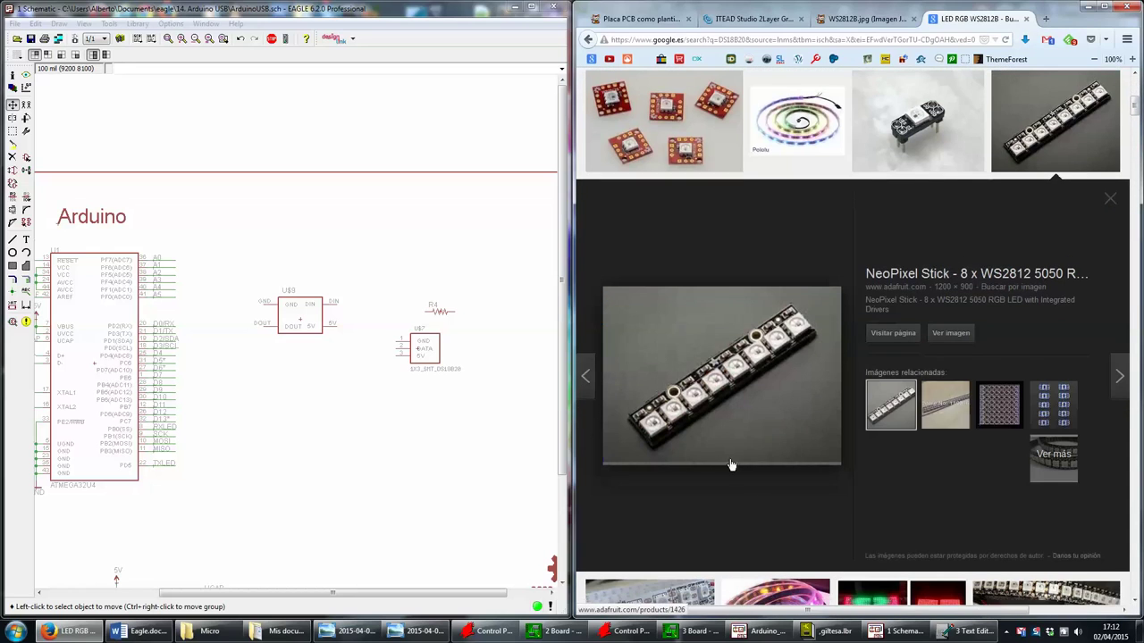
pyautogui.click(951, 334)
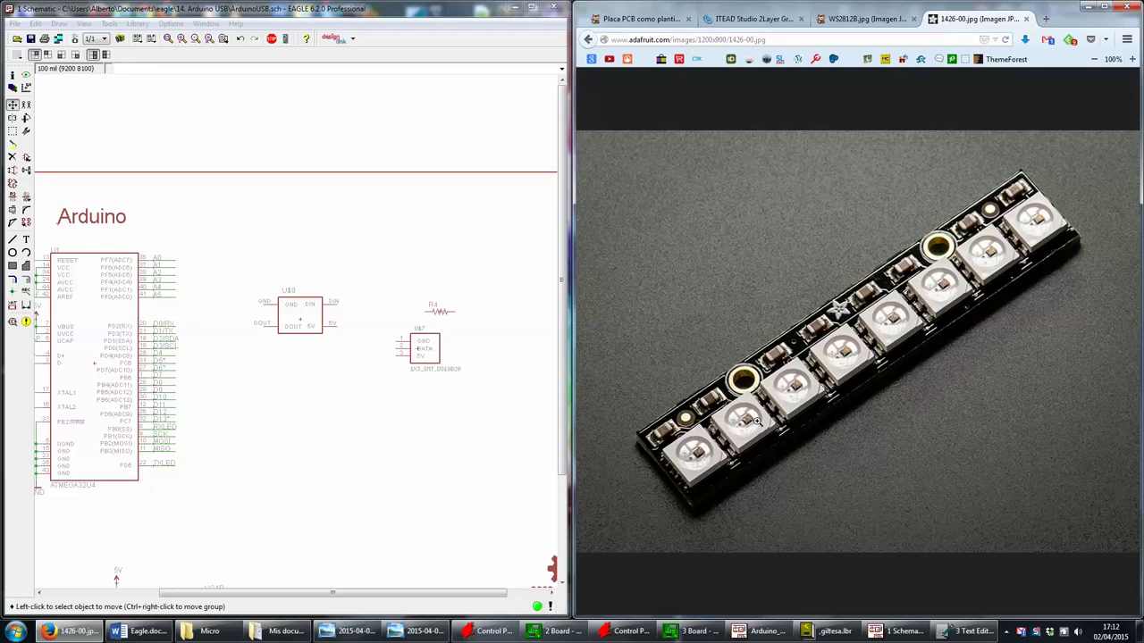
pyautogui.hotkey('alt', 'Left')
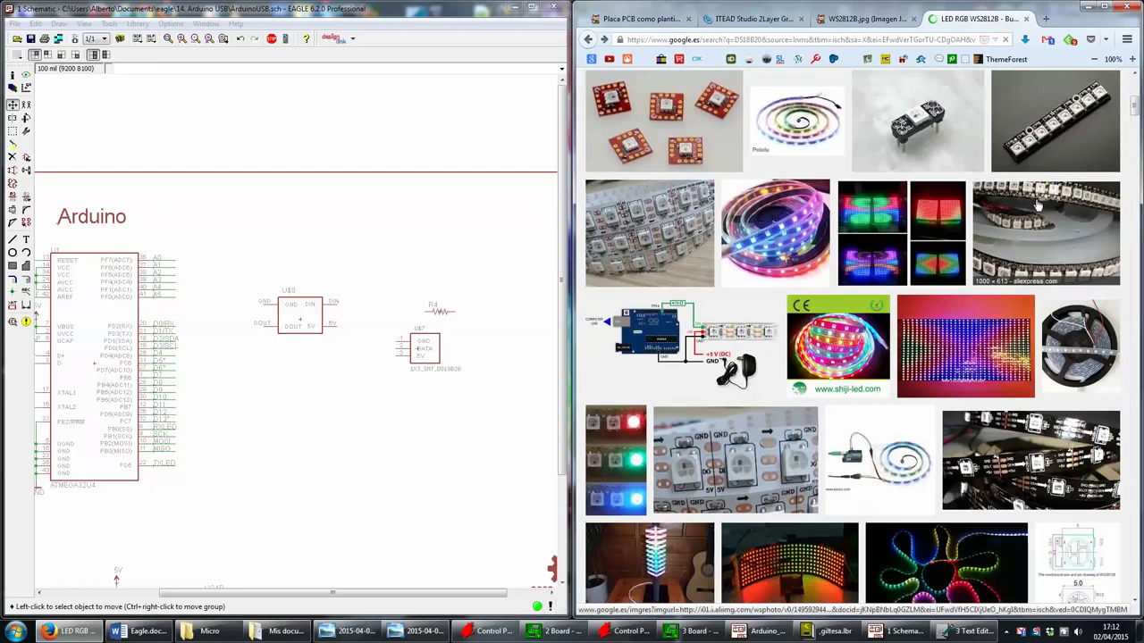
pyautogui.click(1050, 143)
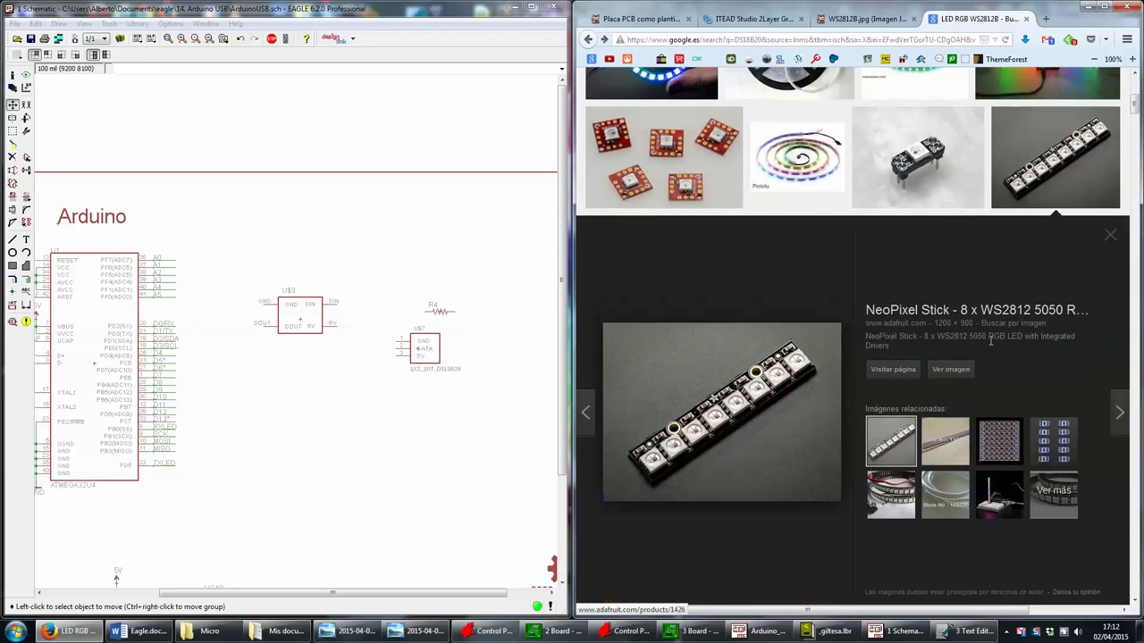
# Open Adafruit's NeoPixel Stick page and expand its Technical Details and Learn sections
pyautogui.click(901, 374)
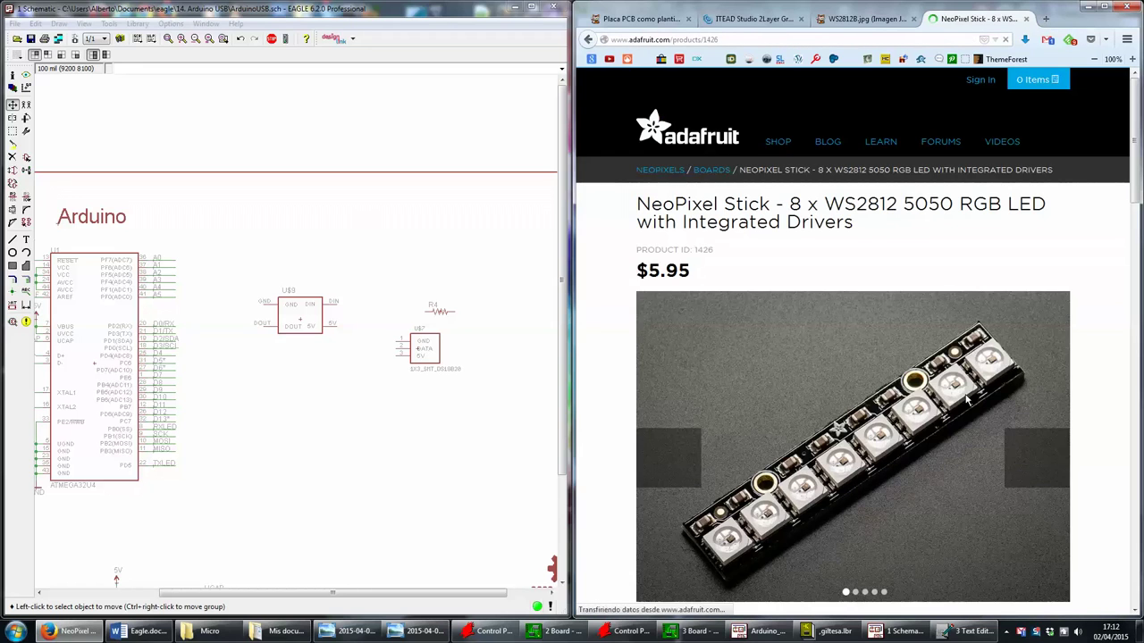
pyautogui.scroll(-8, 950, 311)
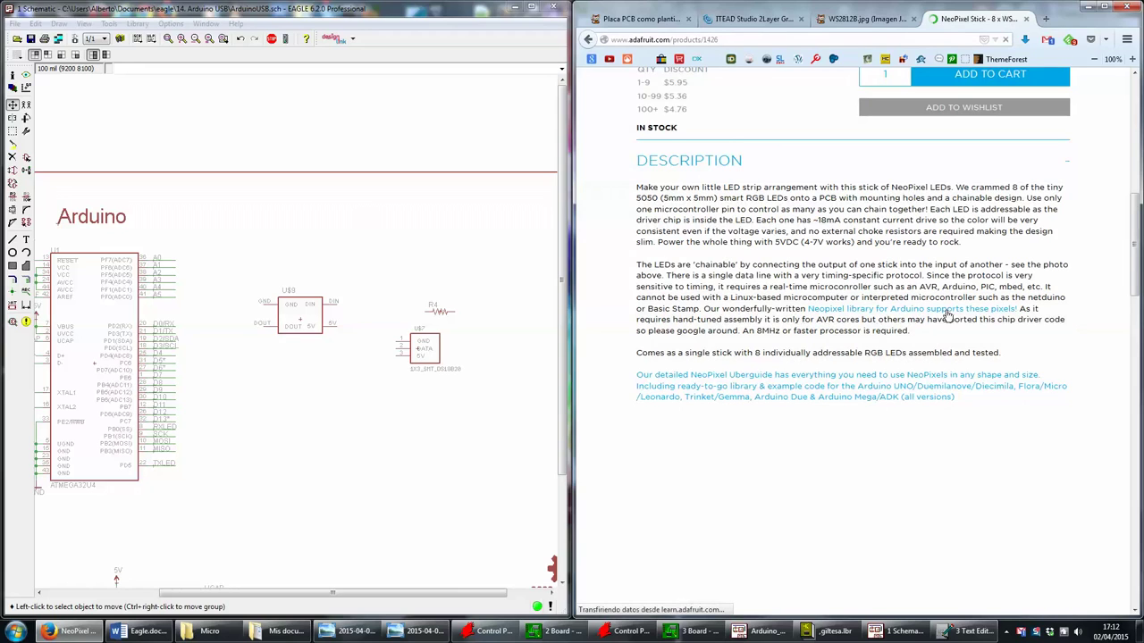
pyautogui.scroll(-4, 970, 422)
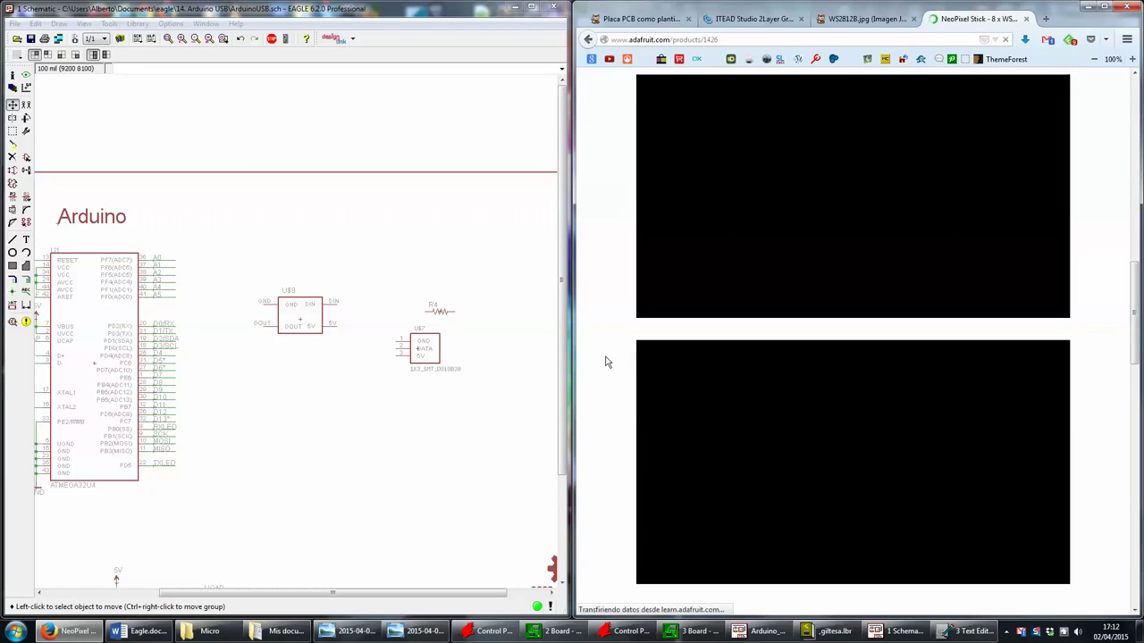
pyautogui.scroll(-2, 606, 362)
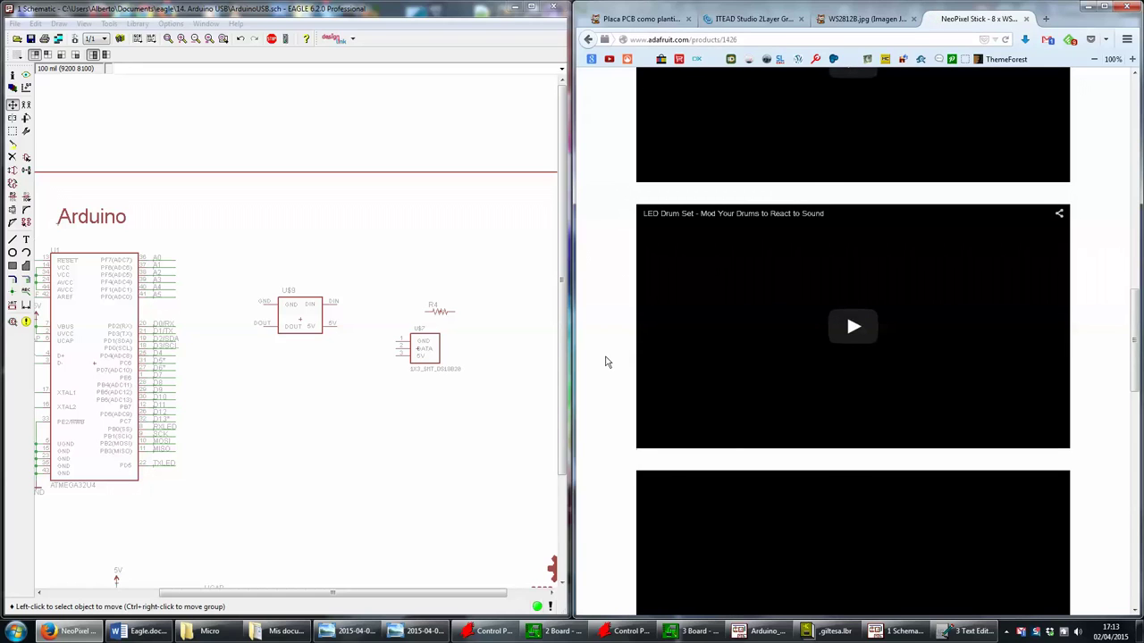
pyautogui.scroll(-3, 606, 362)
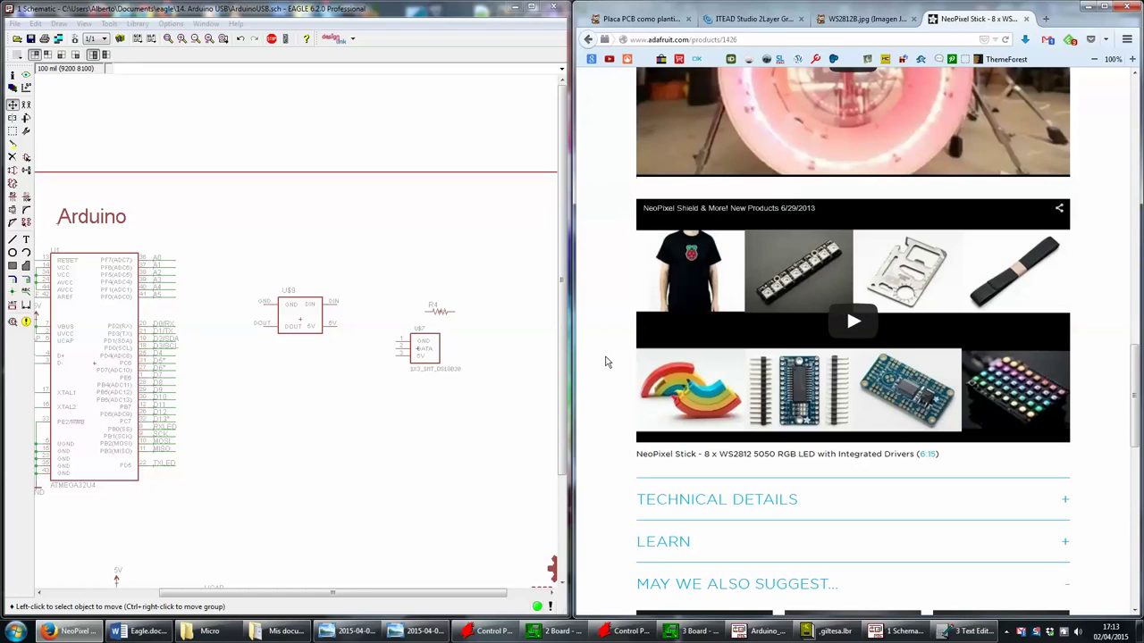
pyautogui.scroll(-3, 606, 362)
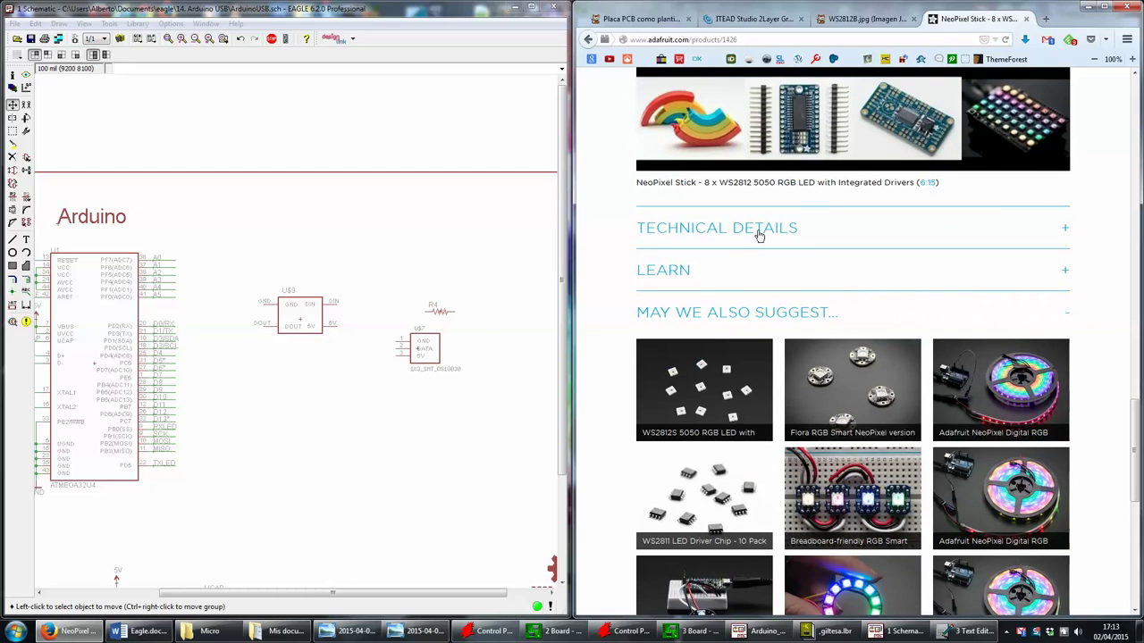
pyautogui.click(769, 230)
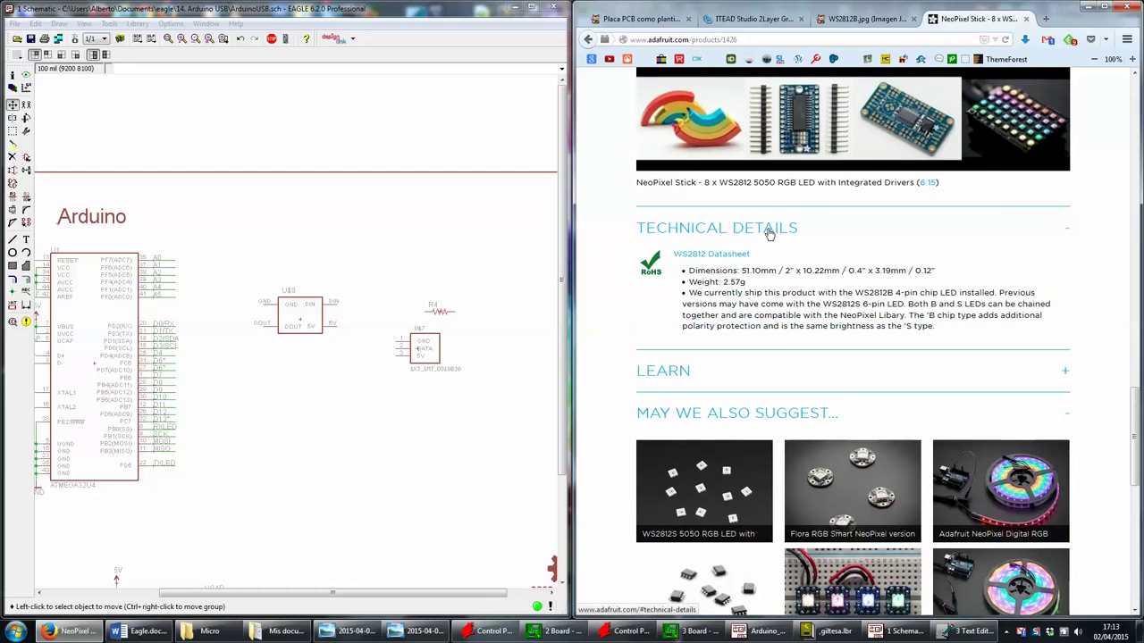
pyautogui.click(709, 384)
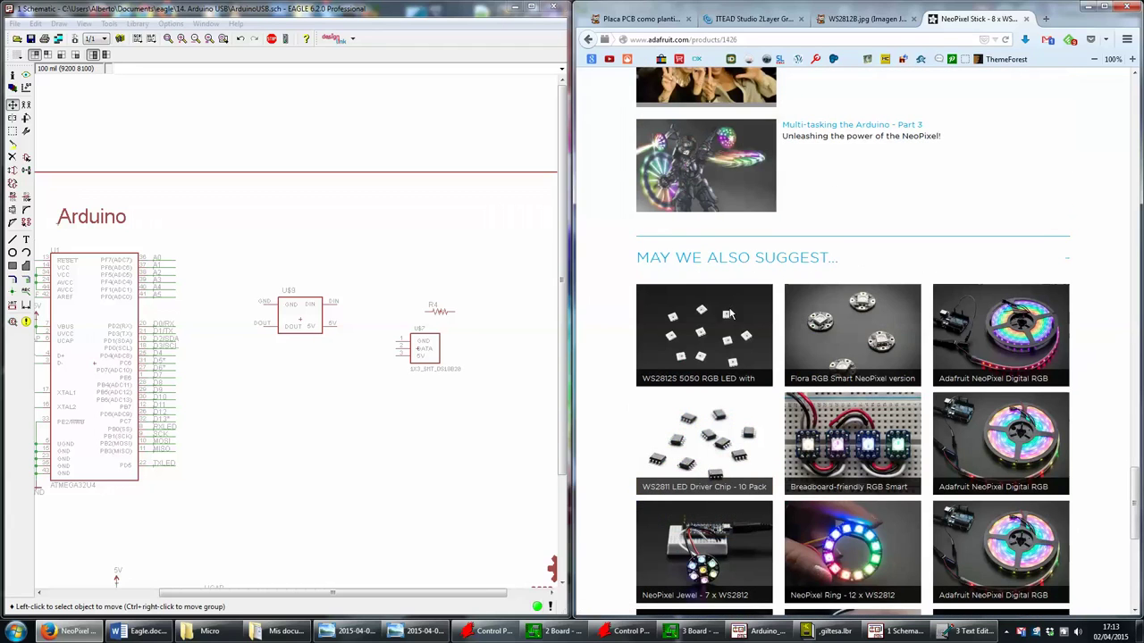
# Highlight the microcontroller compatibility and timing protocol sentences, then return to the Google results
pyautogui.scroll(15, 729, 312)
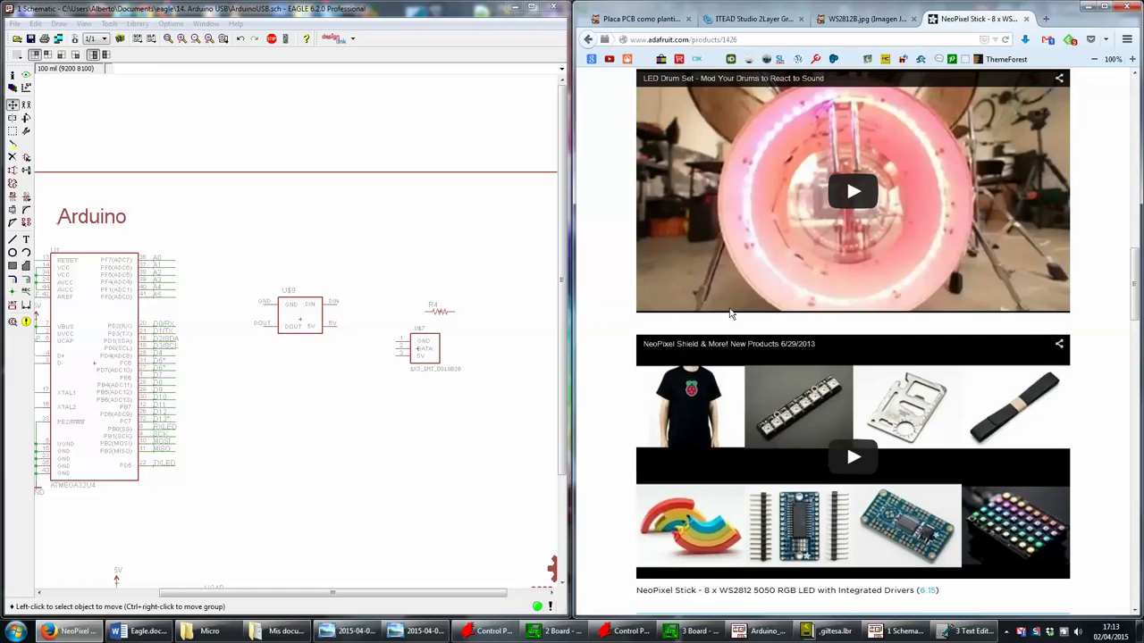
pyautogui.scroll(4, 730, 312)
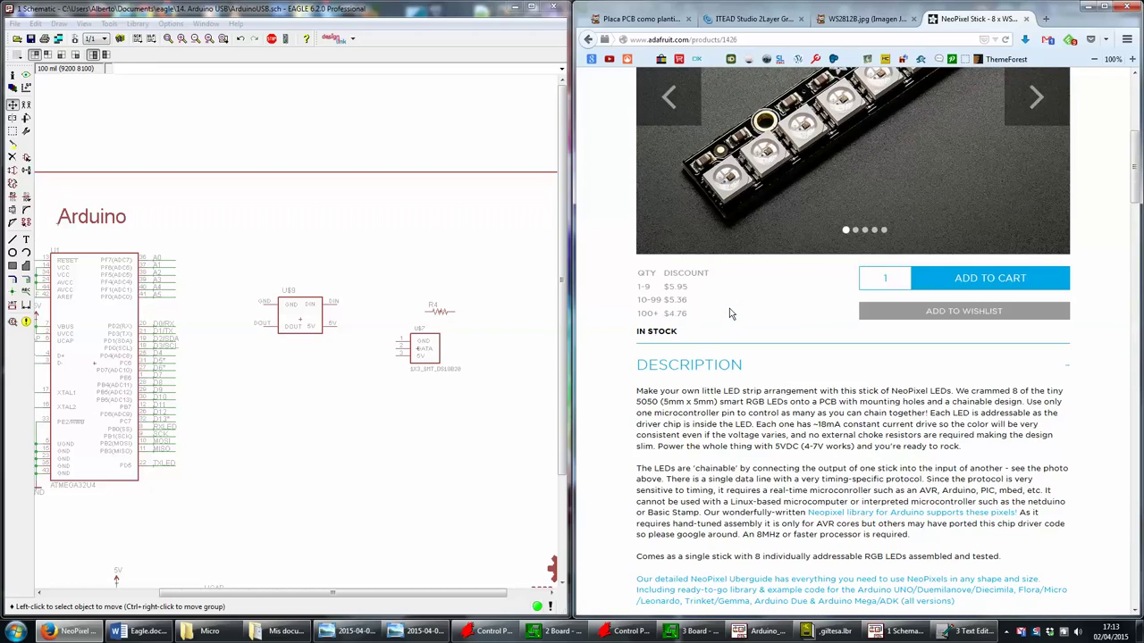
pyautogui.scroll(-1, 729, 311)
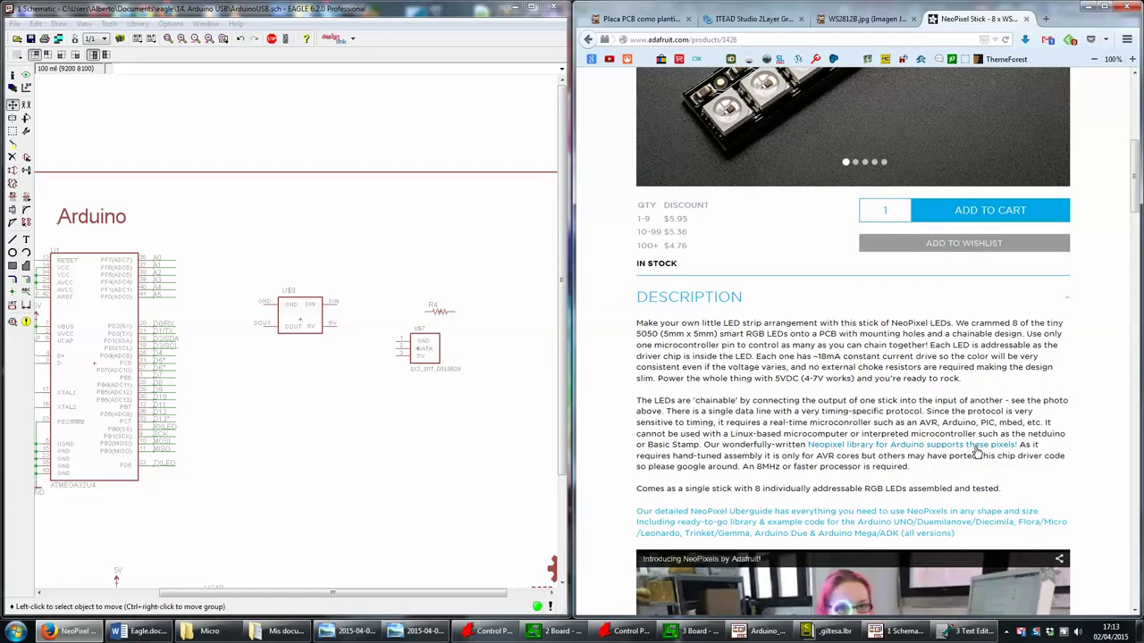
pyautogui.scroll(-1, 977, 453)
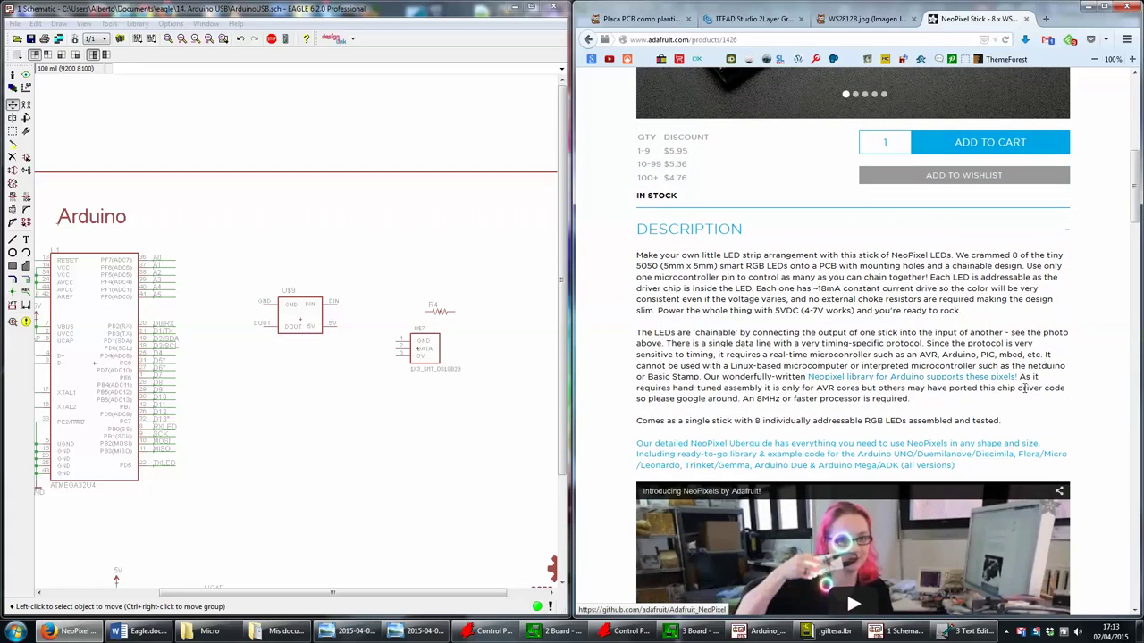
pyautogui.moveTo(819, 355); pyautogui.dragTo(1004, 388)
pyautogui.moveTo(853, 355); pyautogui.dragTo(902, 379)
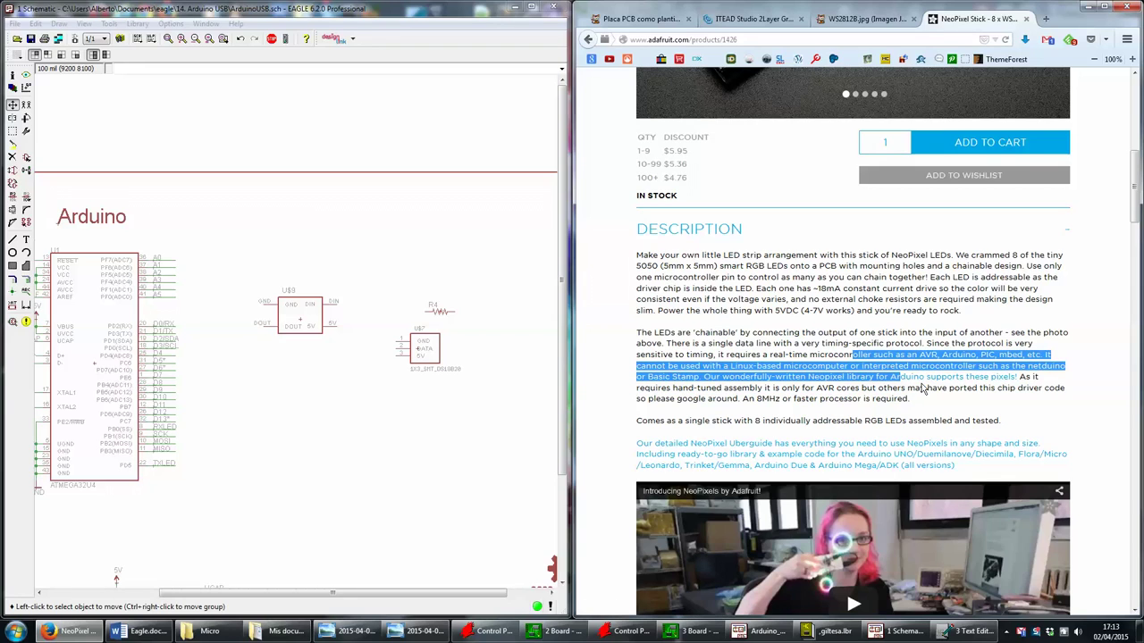
pyautogui.moveTo(933, 388); pyautogui.dragTo(880, 343)
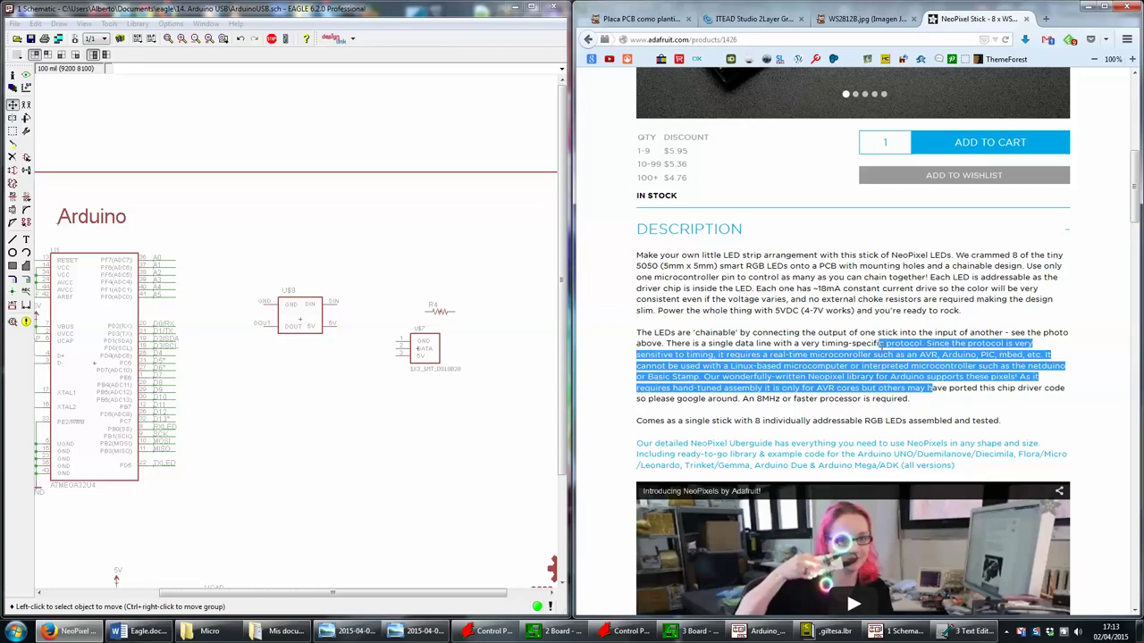
pyautogui.click(897, 367)
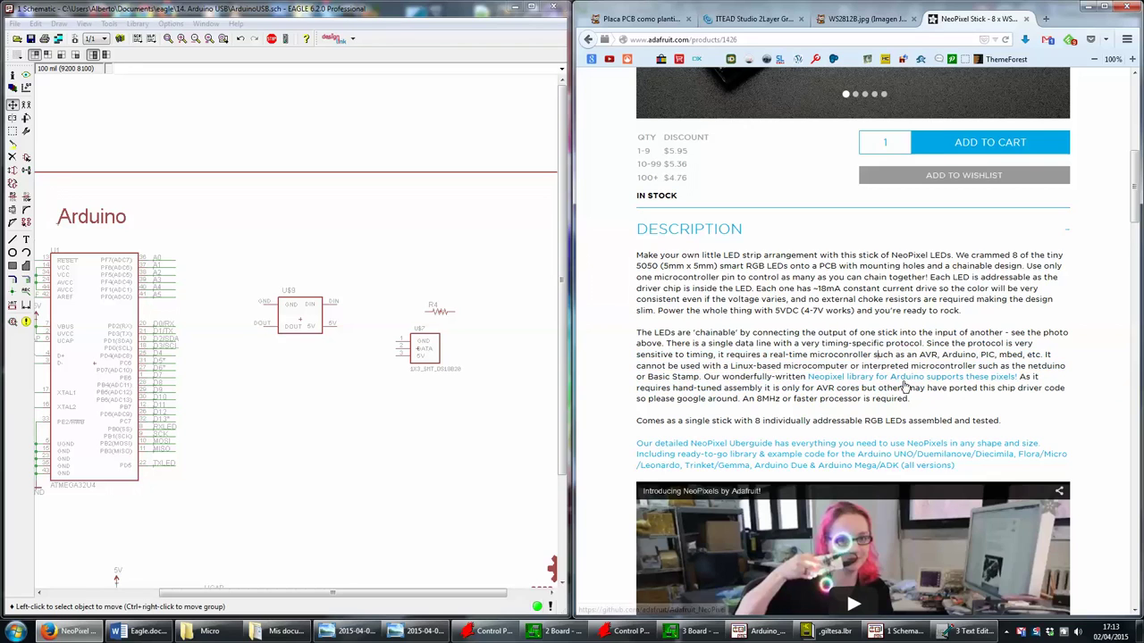
pyautogui.click(706, 445)
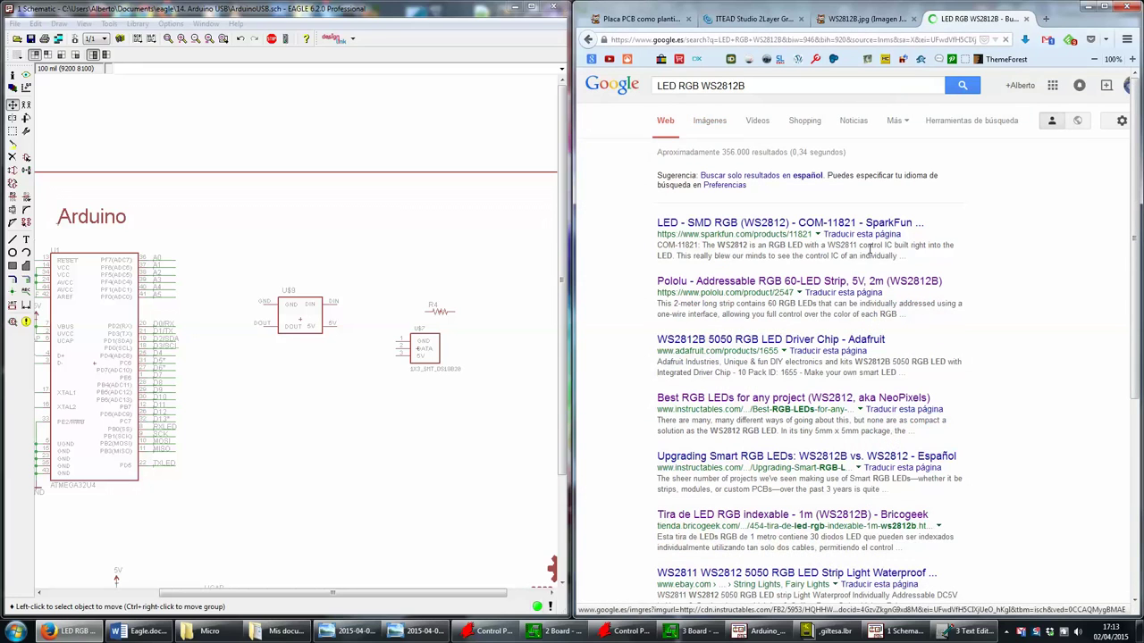
# Review SparkFun's LED - SMD RGB (WS2812) page at $0.50 each, then search the store for WS2812B
pyautogui.click(789, 227)
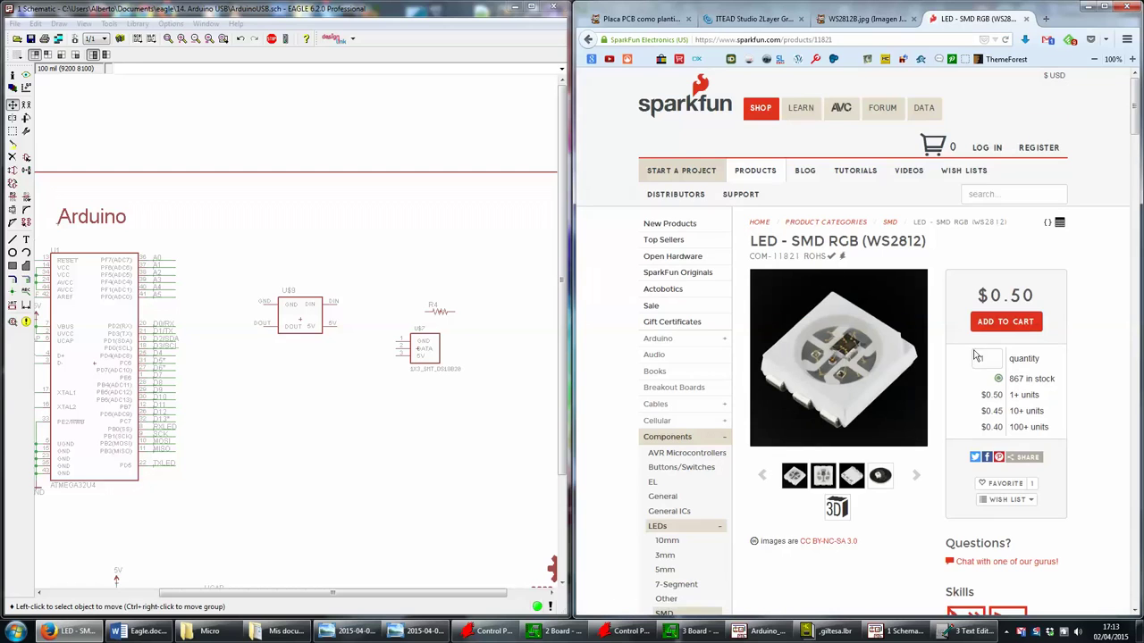
pyautogui.scroll(-6, 898, 371)
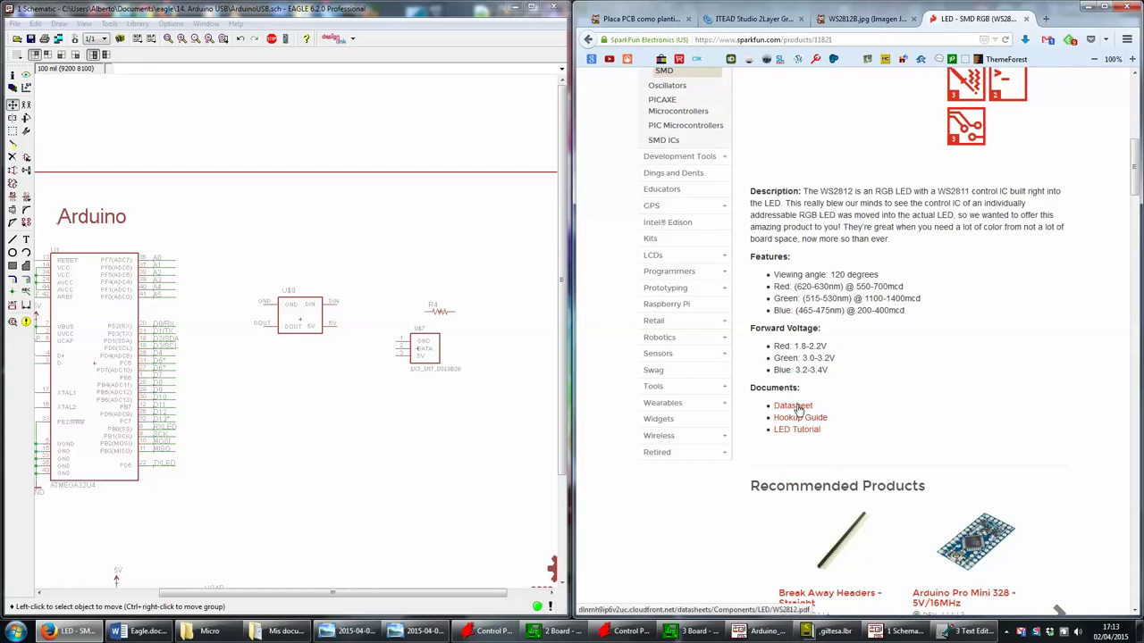
pyautogui.scroll(-2, 855, 405)
pyautogui.scroll(-4, 855, 404)
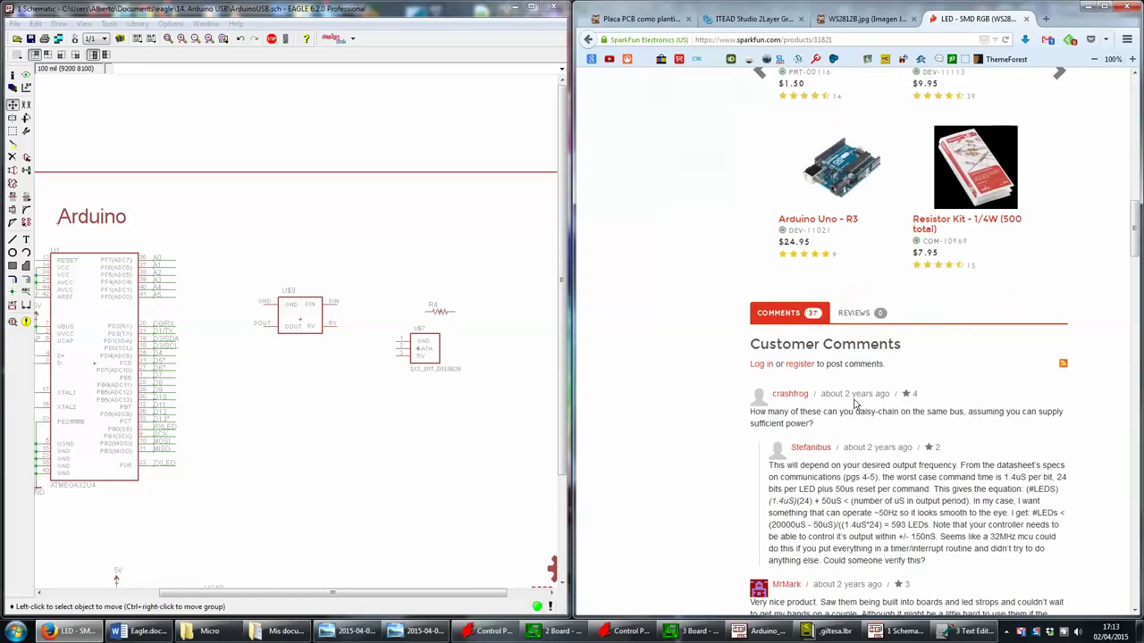
pyautogui.scroll(3, 855, 402)
pyautogui.scroll(12, 856, 402)
pyautogui.hotkey('alt', 'Left')
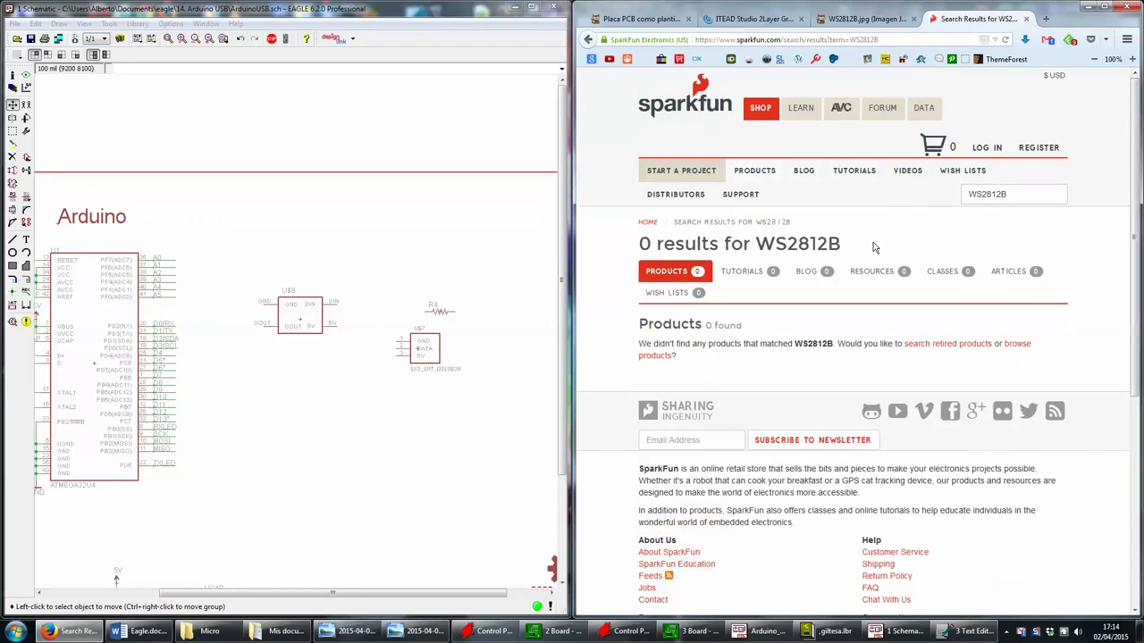
# Shorten the SparkFun store search to WS2812 and run it
pyautogui.click(1032, 196)
pyautogui.press('BackSpace')
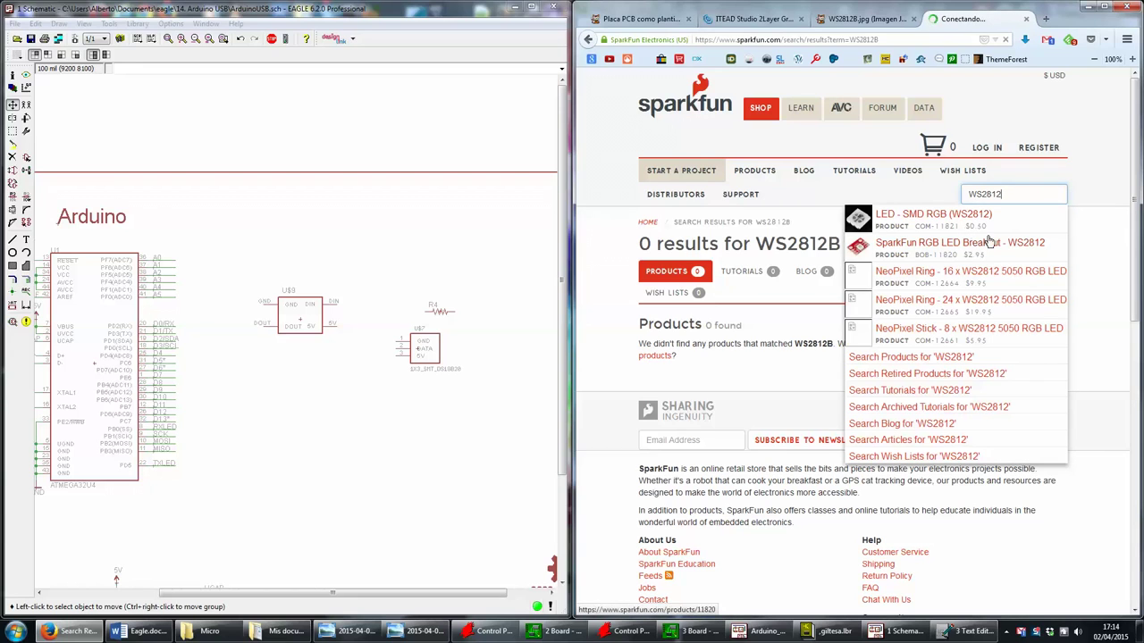
pyautogui.click(1025, 236)
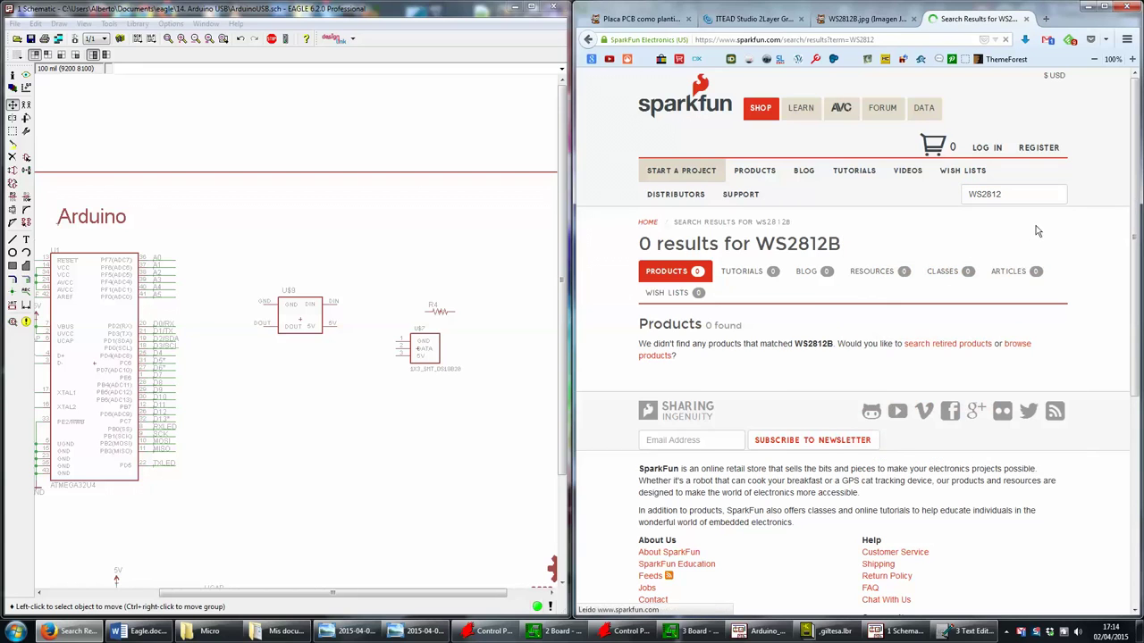
# Open the RGB LED Breakout - WS2812 product and its WS2812.pdf datasheet link
pyautogui.click(967, 391)
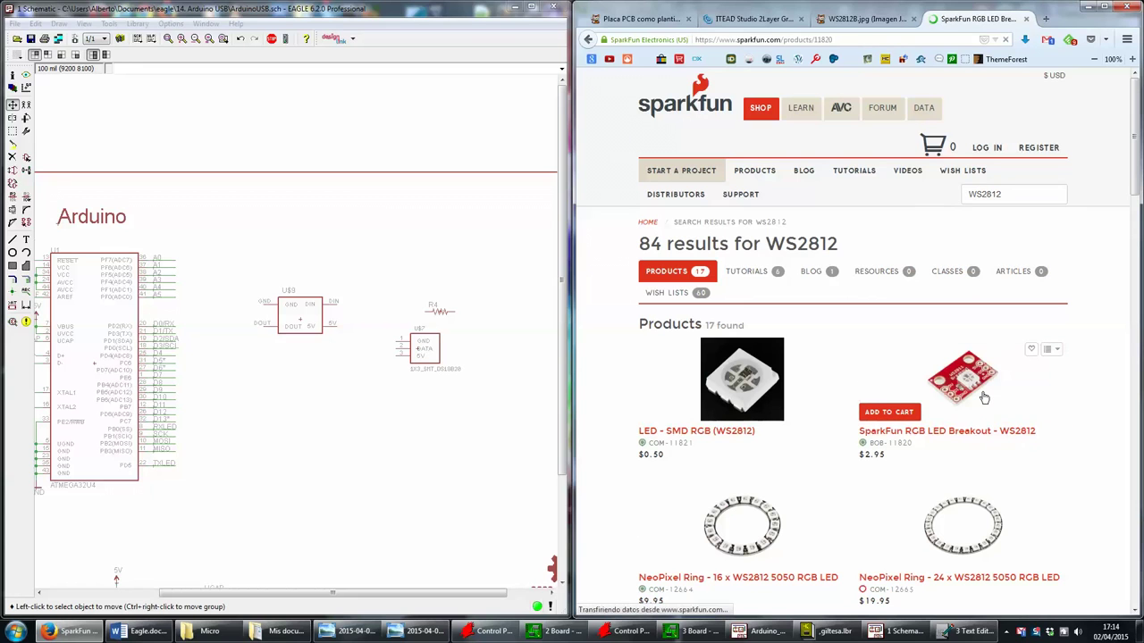
pyautogui.scroll(-2, 954, 384)
pyautogui.scroll(-4, 950, 378)
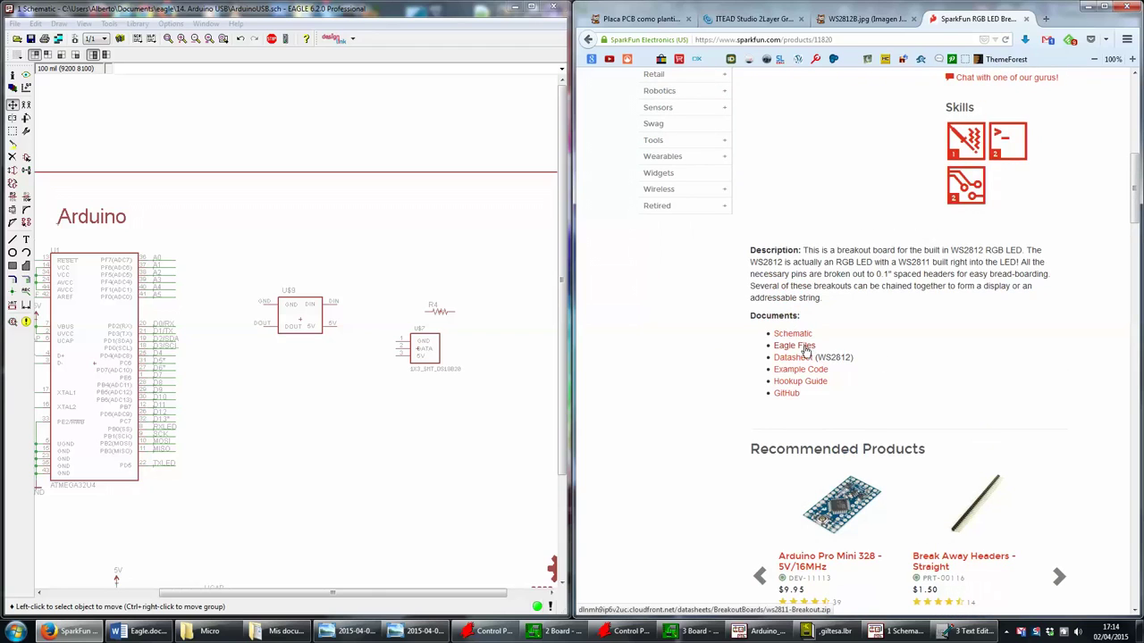
pyautogui.click(805, 361)
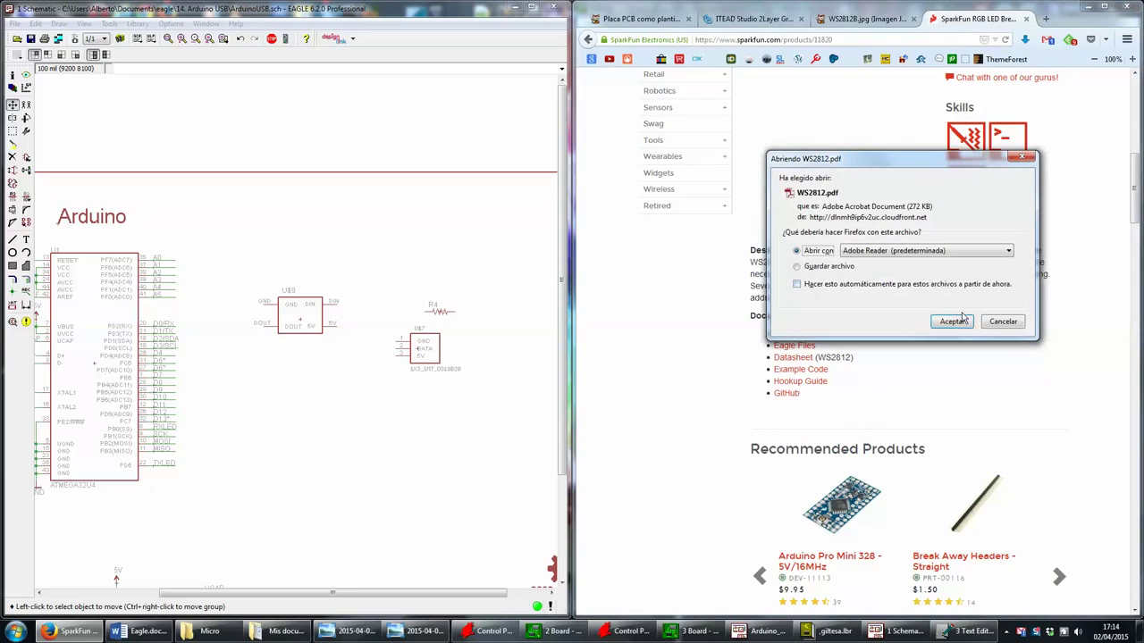
# Open WS2812.pdf in Adobe Reader and scroll to page 3's supply voltage ratings
pyautogui.click(952, 321)
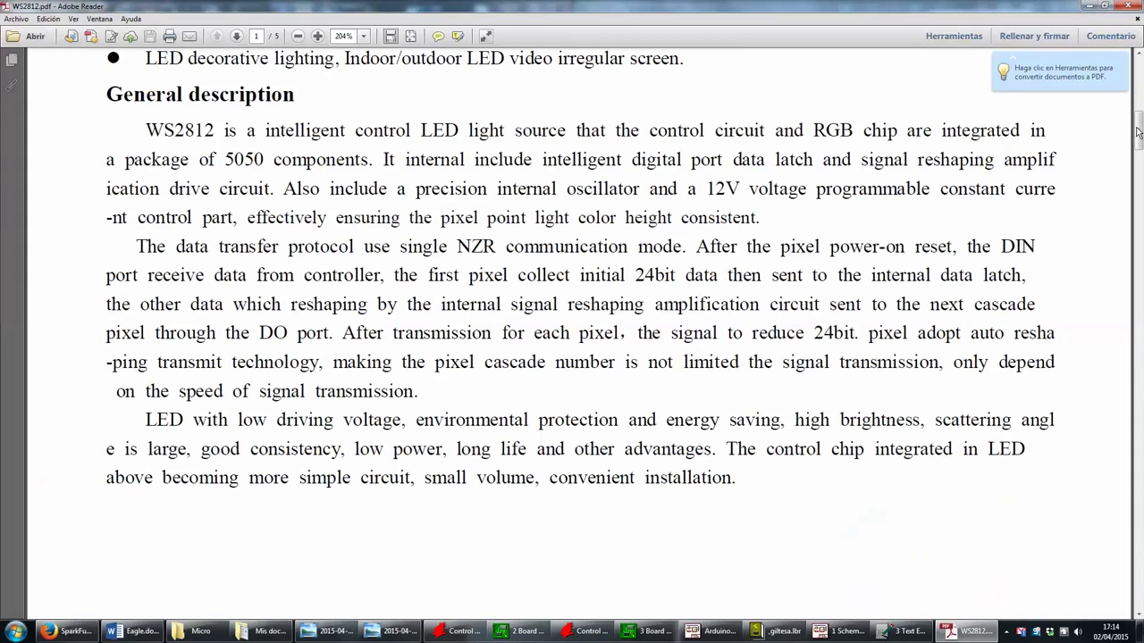
pyautogui.moveTo(1138, 132); pyautogui.dragTo(1124, 325)
# Close the WS2812 datasheet and open the breakout's ws2811-Breakout.pdf schematic
pyautogui.click(1128, 11)
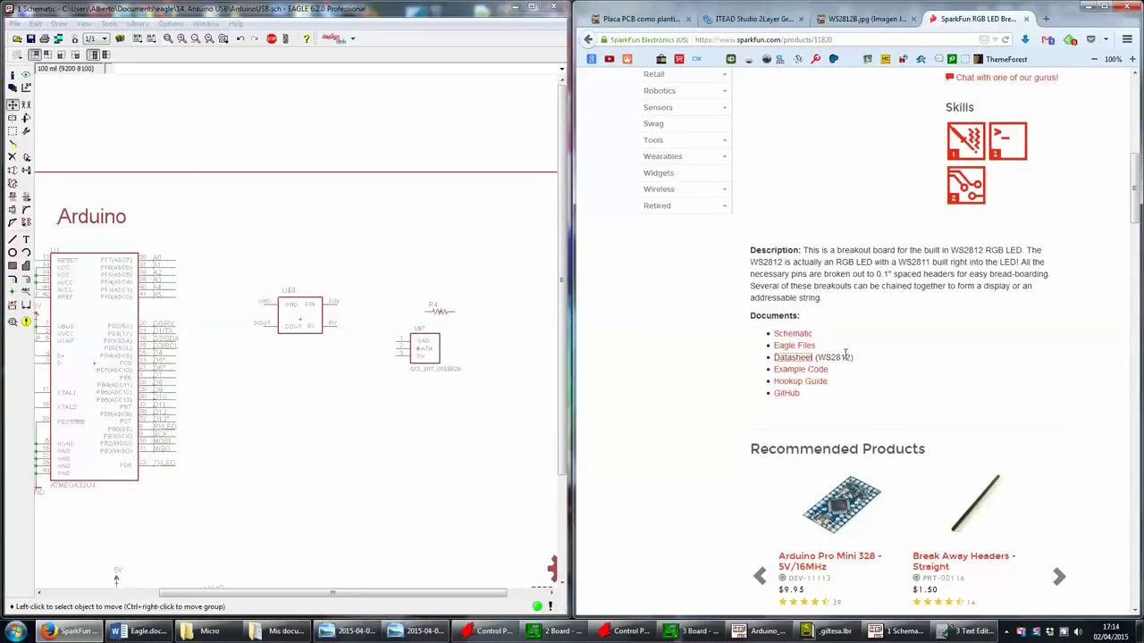
pyautogui.click(803, 336)
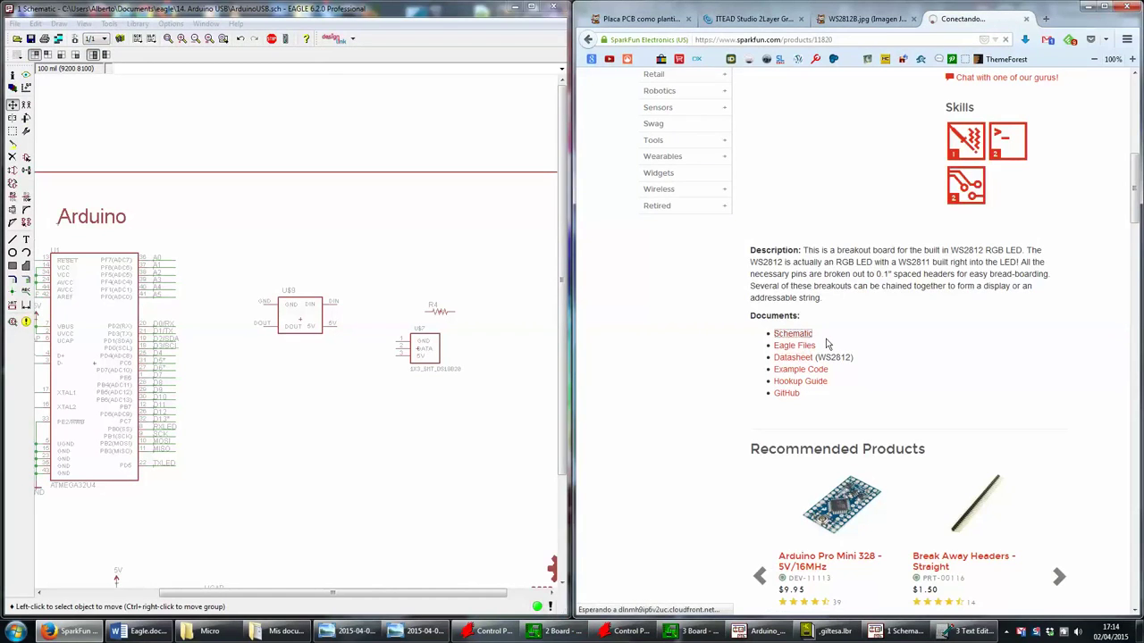
pyautogui.click(953, 322)
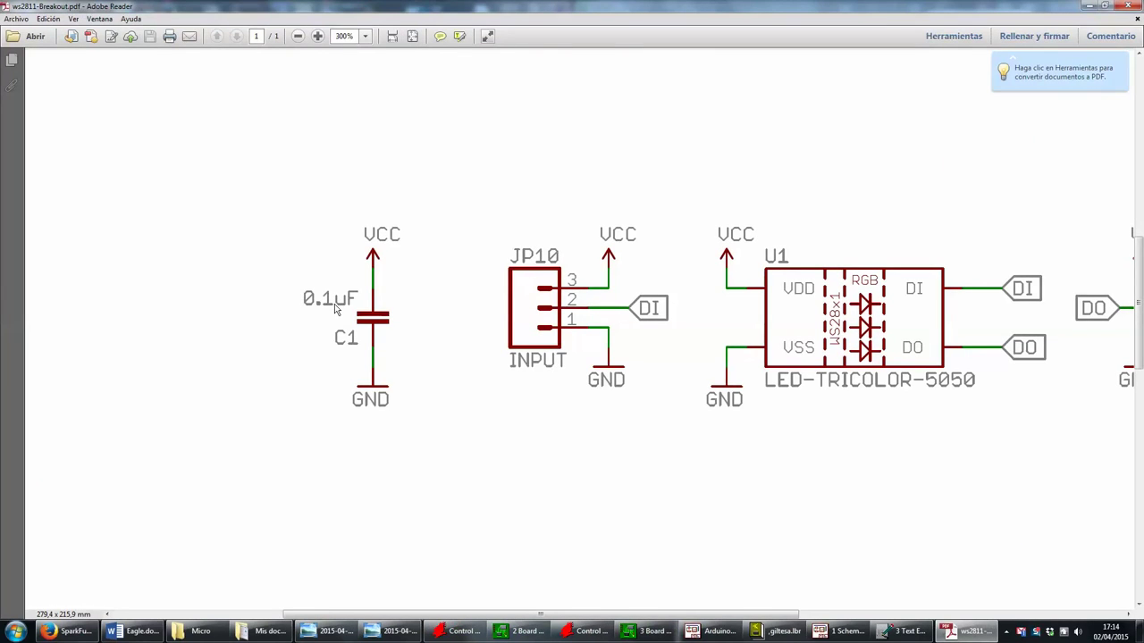
# Snap the ws2811-Breakout.pdf window to the right half, beside EAGLE's schematic
pyautogui.moveTo(643, 6); pyautogui.dragTo(1143, 179)
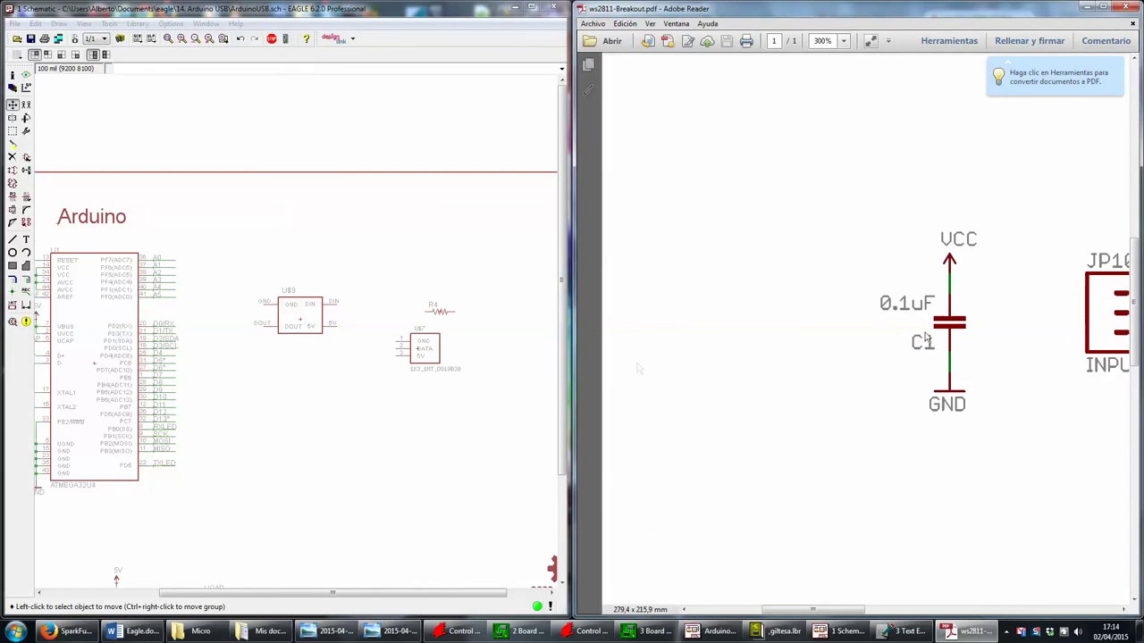
# Choose C-EUC0603 from the rcl library's C-EU capacitors and rotate it for placement
pyautogui.click(29, 172)
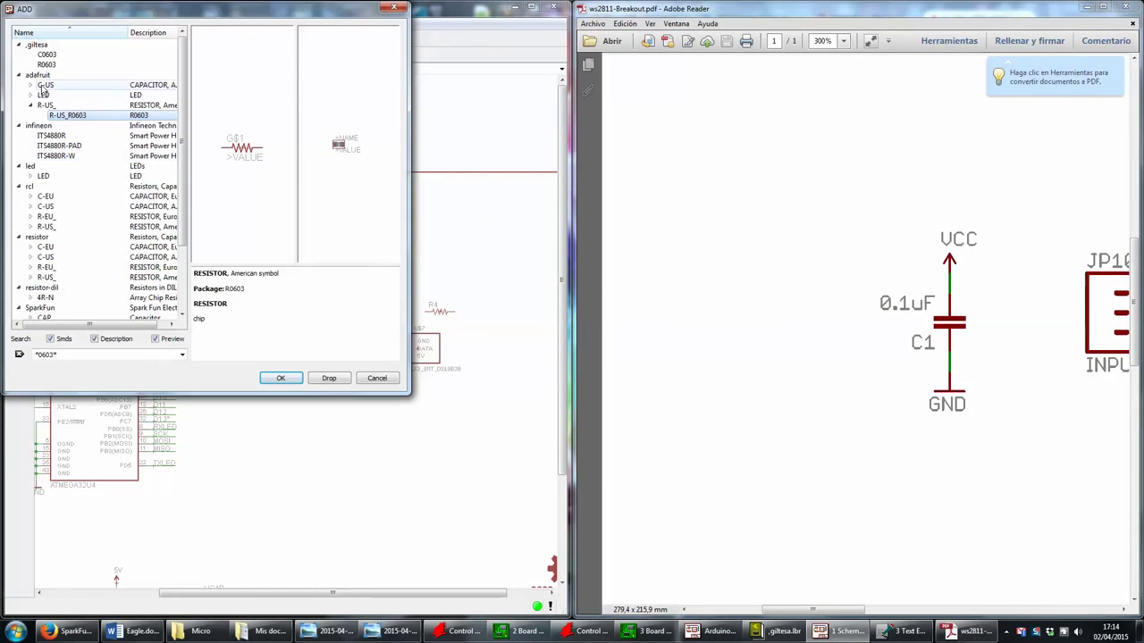
pyautogui.click(42, 85)
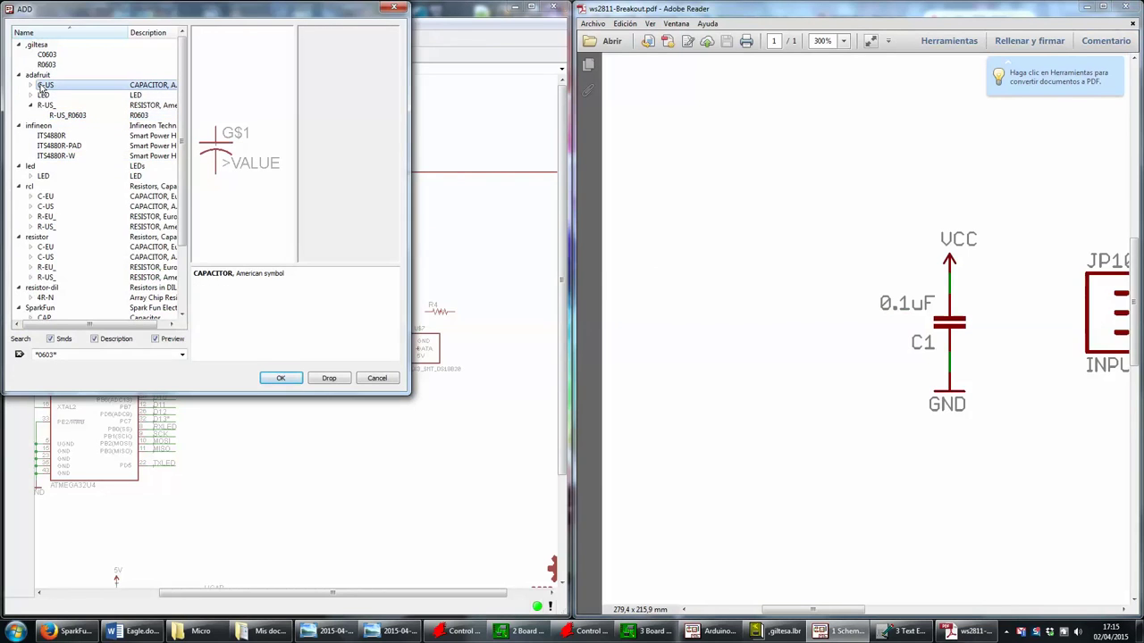
pyautogui.click(31, 85)
pyautogui.click(31, 84)
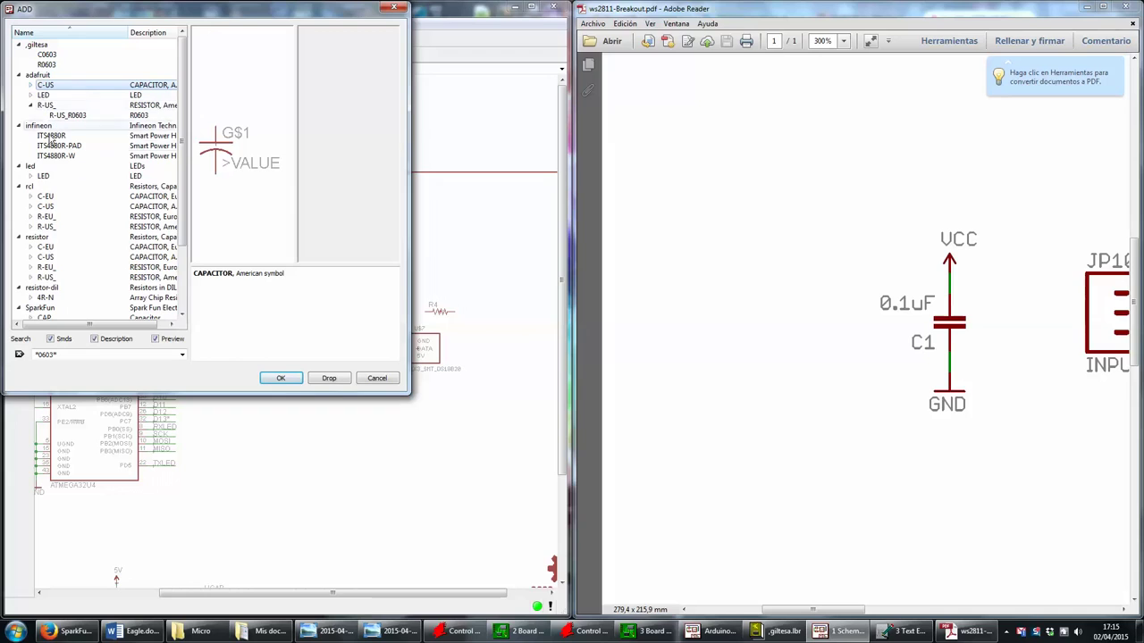
pyautogui.click(62, 197)
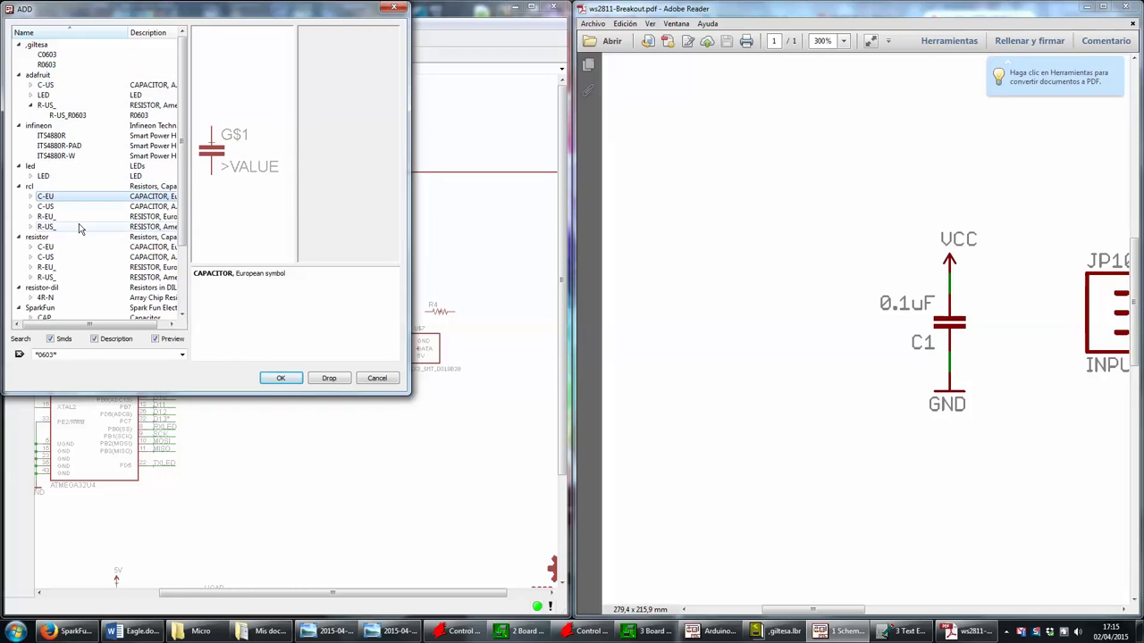
pyautogui.press('Down')
pyautogui.press('Up')
pyautogui.press('Right')
pyautogui.press('Down')
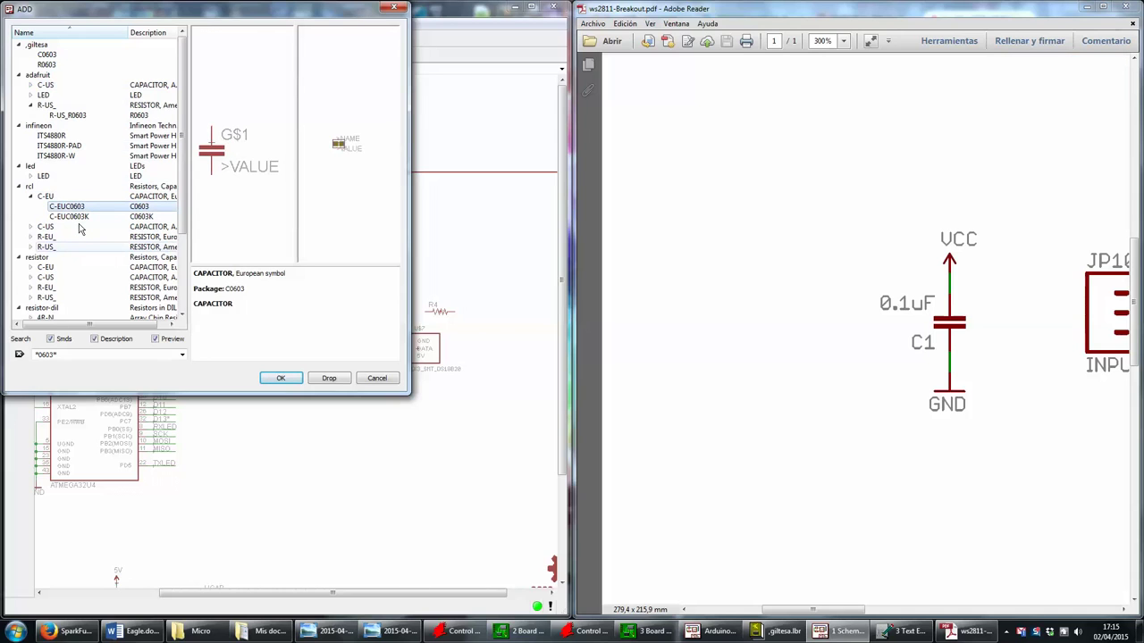
pyautogui.press('Down')
pyautogui.press('Up')
pyautogui.press('Return')
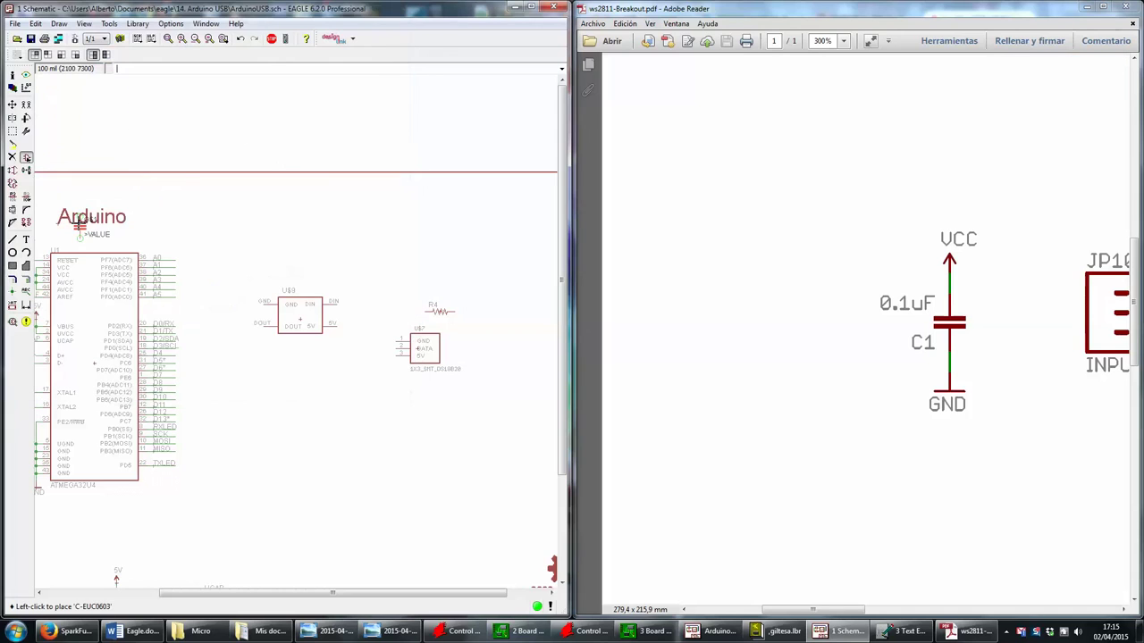
pyautogui.rightClick(300, 262)
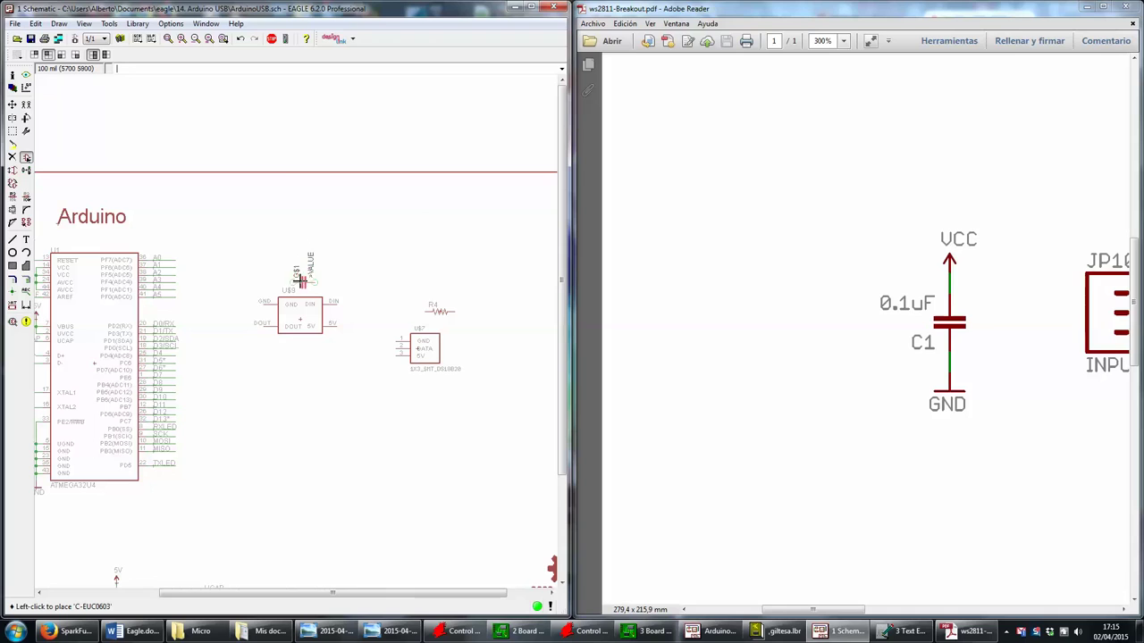
# Place C2 above U$9, then give R4 the value 4.7K and C2 the value 0.1uF
pyautogui.click(303, 276)
pyautogui.scroll(-1, 188, 365)
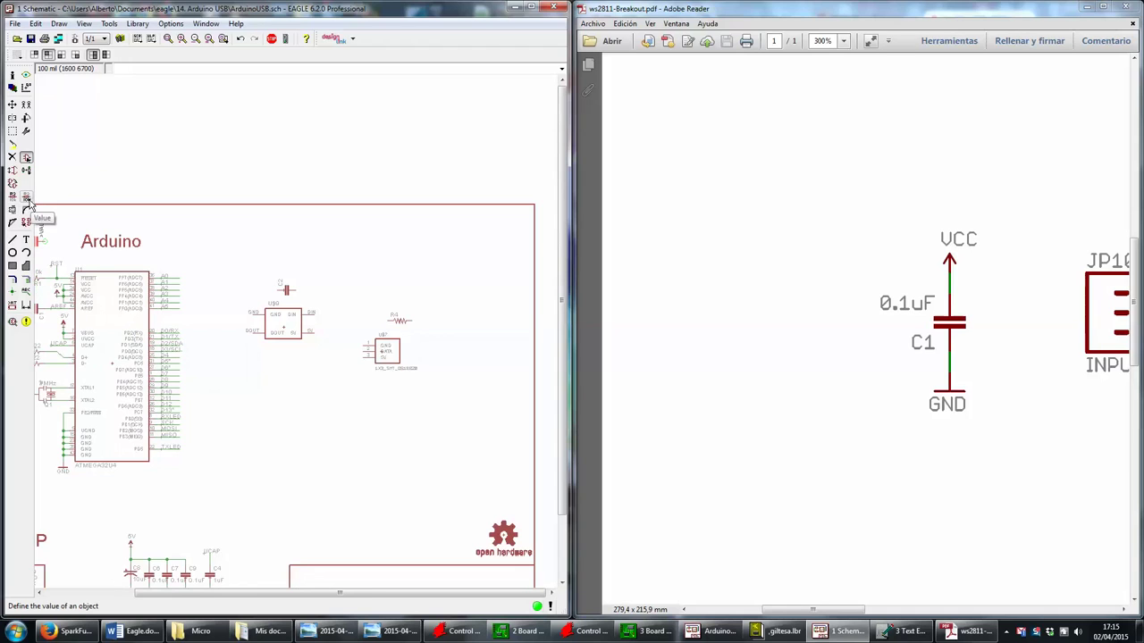
pyautogui.click(26, 197)
pyautogui.scroll(2, 396, 319)
pyautogui.click(399, 327)
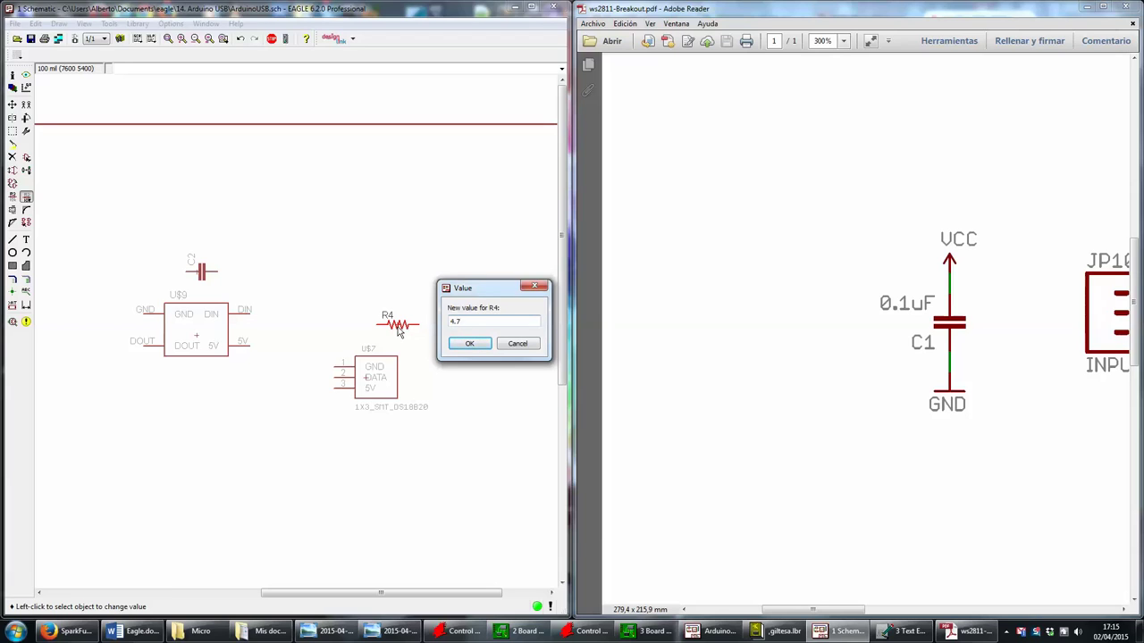
pyautogui.press('Return')
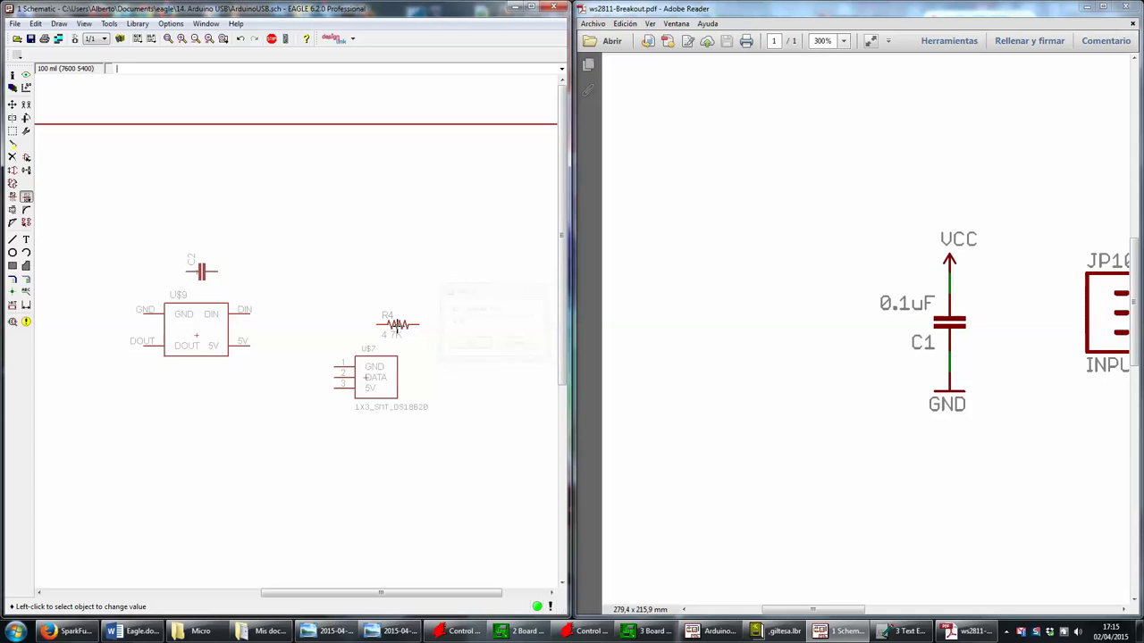
pyautogui.click(200, 269)
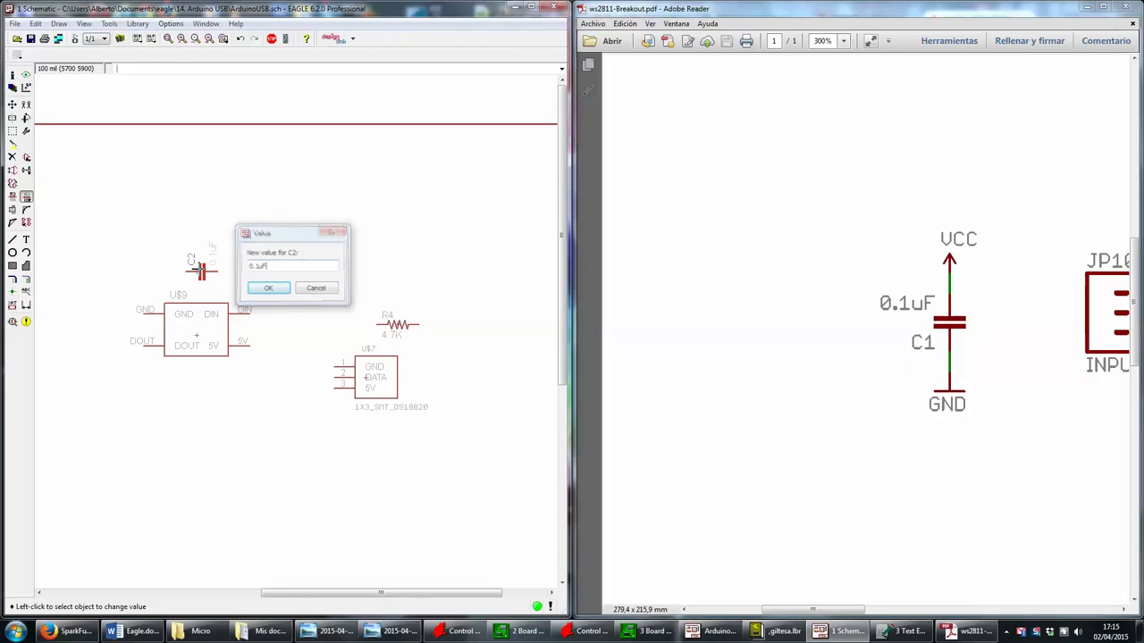
pyautogui.press('Return')
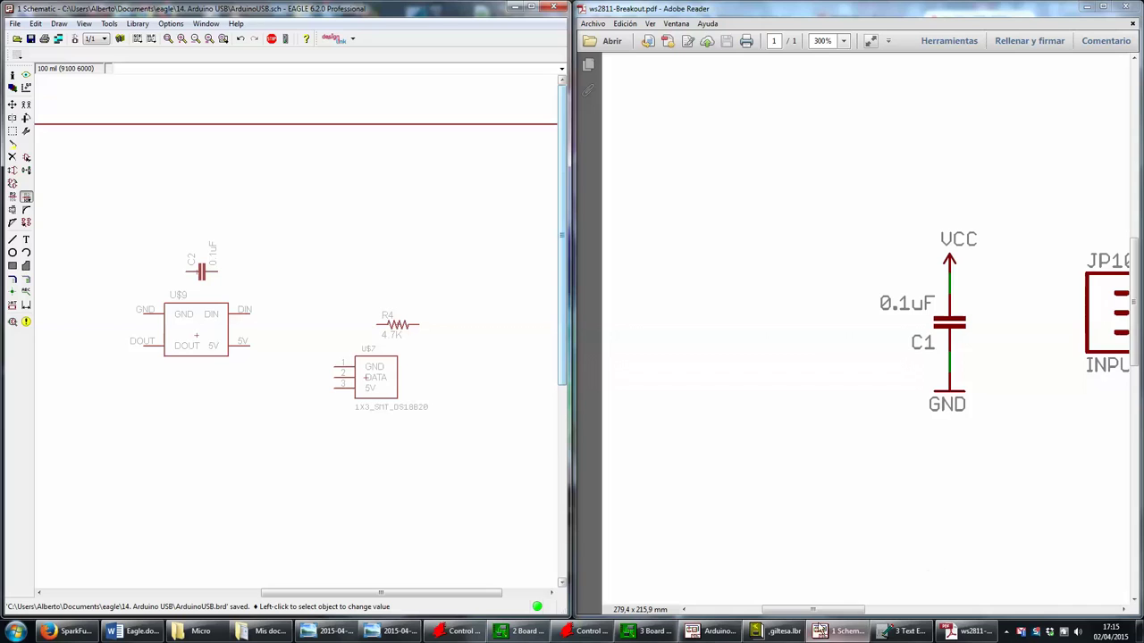
# Restore ws2811-Breakout.pdf beside EAGLE as a reference for the C1 decoupling wiring
pyautogui.moveTo(821, 615); pyautogui.dragTo(927, 597)
pyautogui.moveTo(978, 596); pyautogui.dragTo(847, 612)
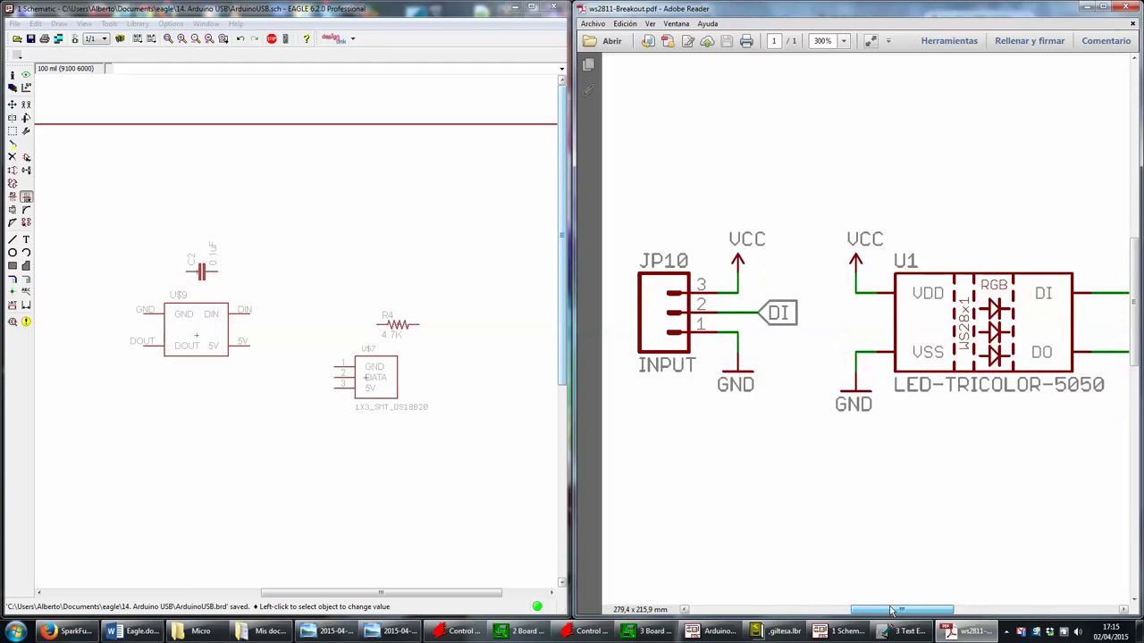
pyautogui.moveTo(891, 610); pyautogui.dragTo(846, 610)
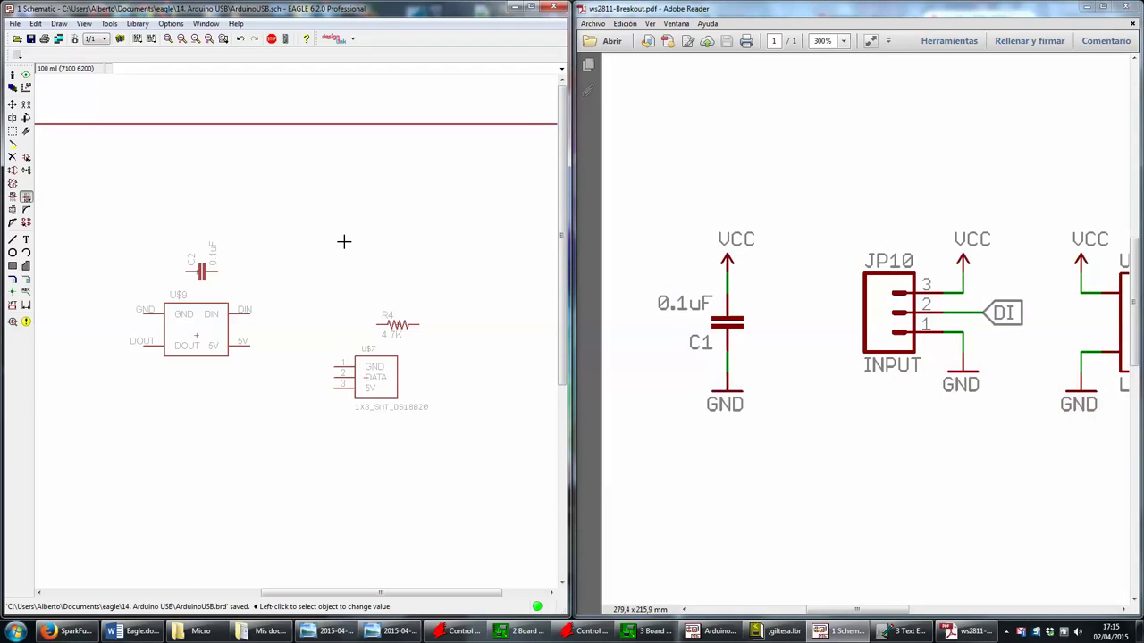
pyautogui.scroll(-1, 344, 242)
pyautogui.scroll(1, 460, 398)
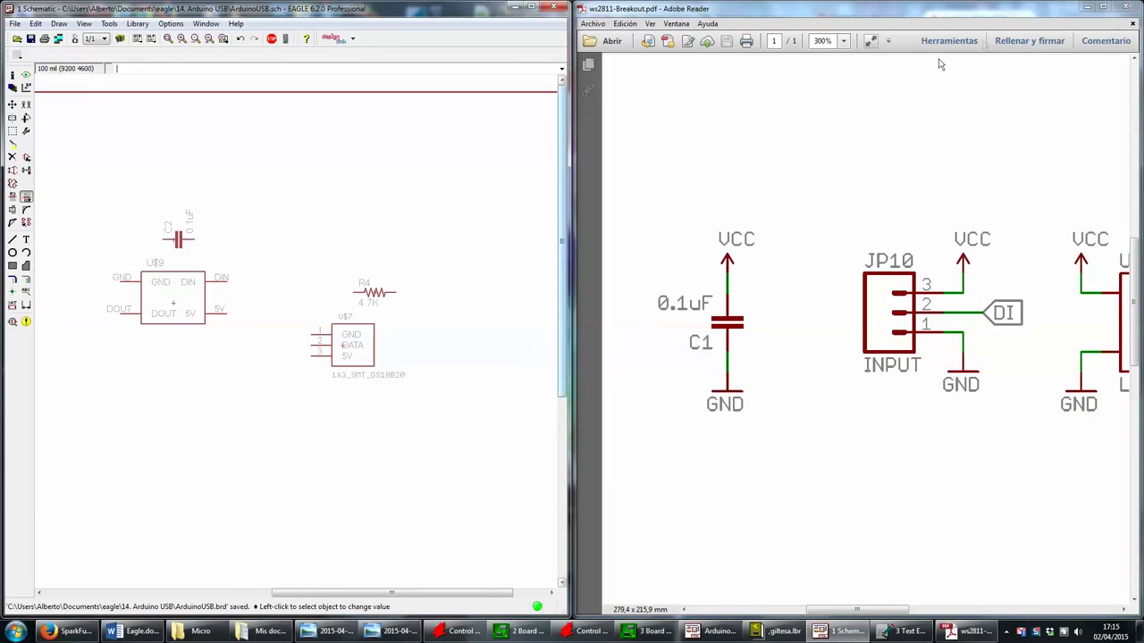
pyautogui.click(1086, 6)
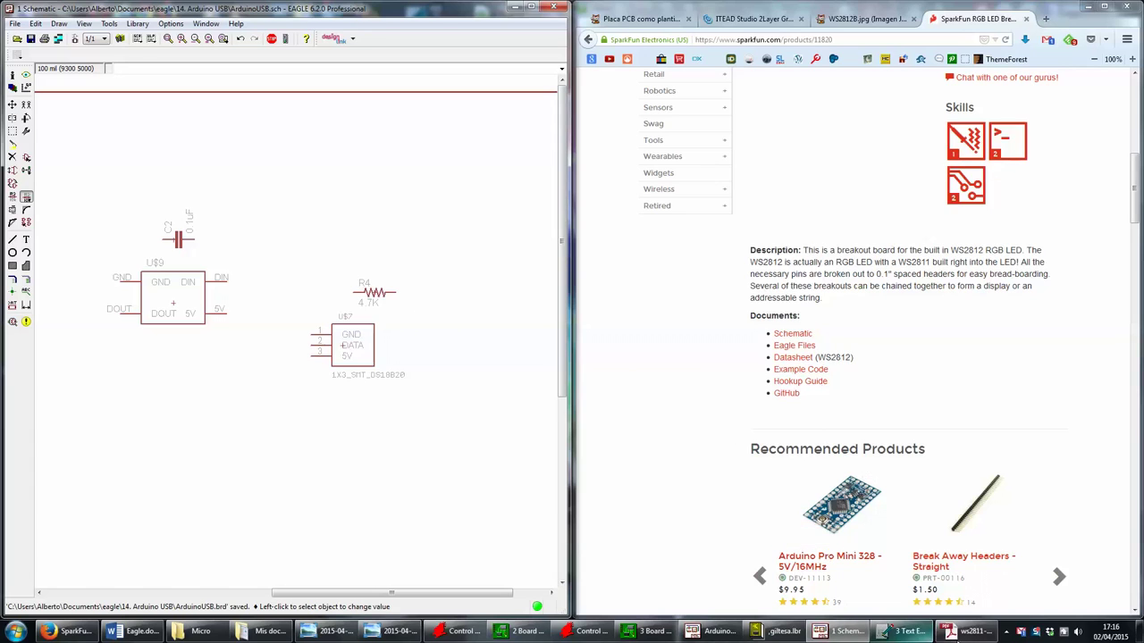
pyautogui.click(969, 631)
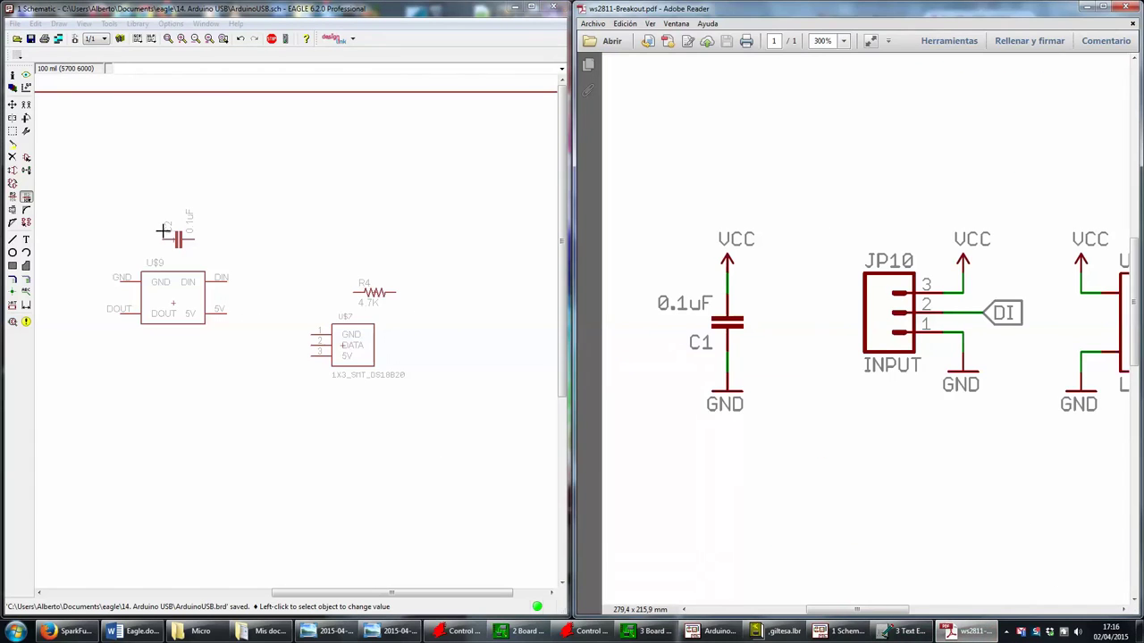
pyautogui.click(26, 278)
pyautogui.scroll(2, 162, 256)
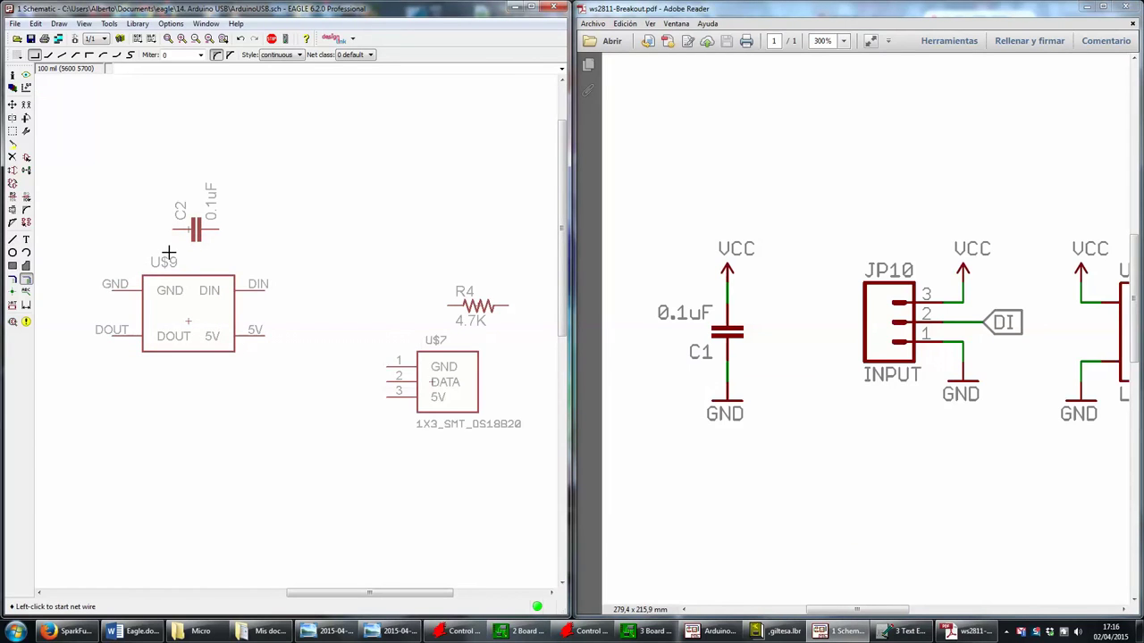
# Move capacitor C2 to sit horizontally just above U$9
pyautogui.click(12, 104)
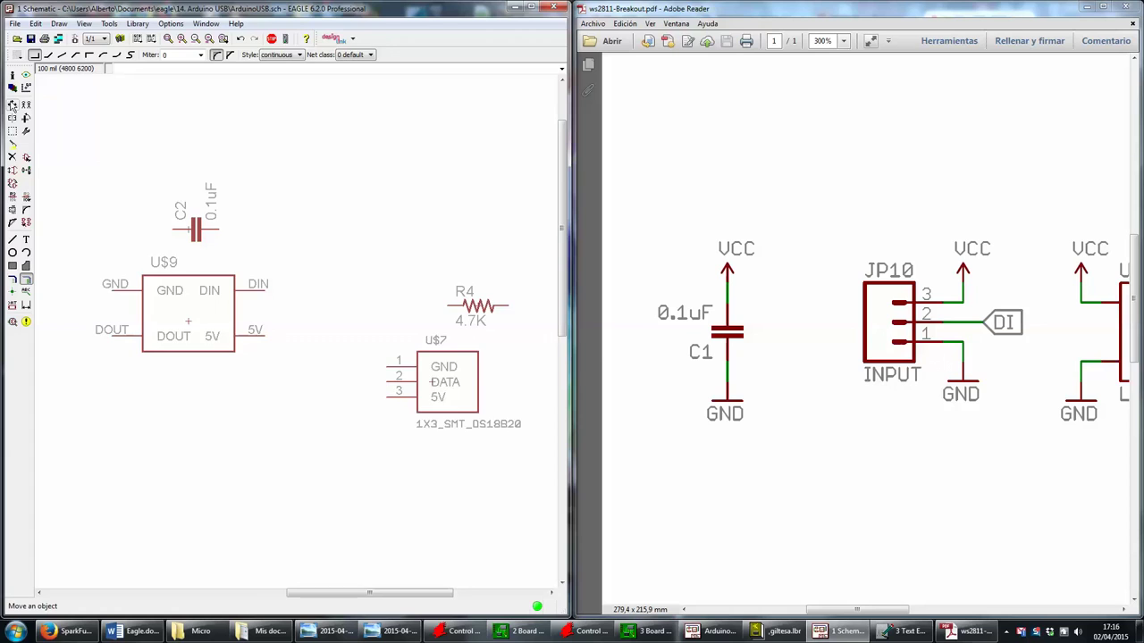
pyautogui.scroll(1, 237, 252)
pyautogui.click(237, 252)
pyautogui.scroll(-2, 309, 248)
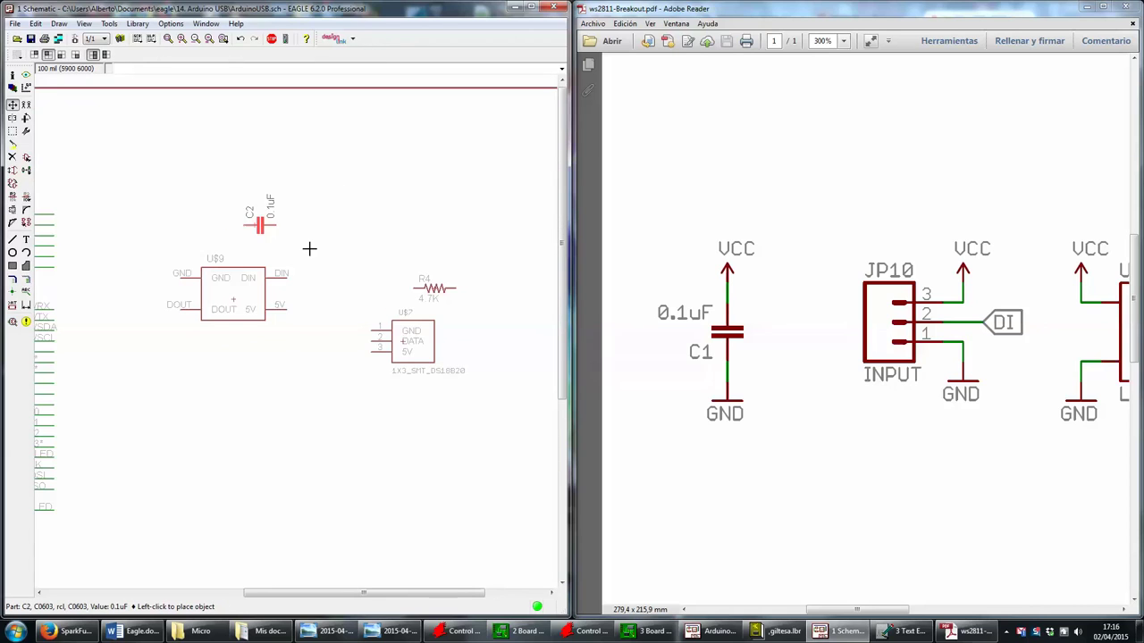
pyautogui.scroll(2, 124, 289)
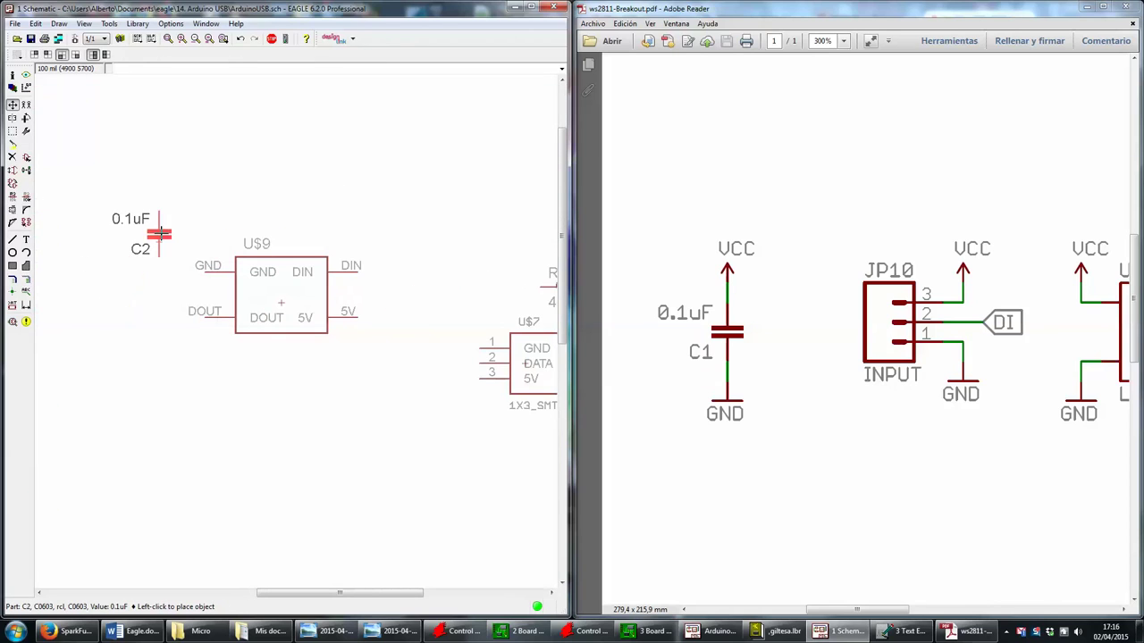
pyautogui.rightClick(265, 214)
pyautogui.rightClick(260, 207)
pyautogui.rightClick(260, 198)
pyautogui.click(256, 199)
pyautogui.scroll(1, 45, 250)
# Draw a ground wire from U$9's GND pin and join C2's left pin to it
pyautogui.click(26, 279)
pyautogui.click(234, 278)
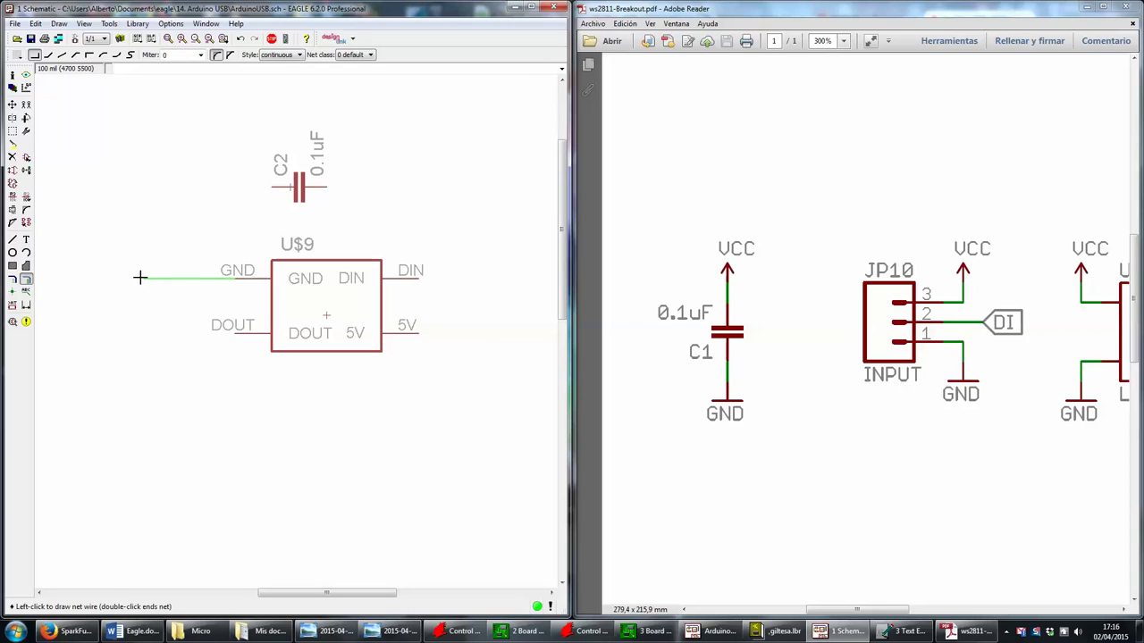
pyautogui.doubleClick(140, 293)
pyautogui.click(272, 187)
pyautogui.click(142, 278)
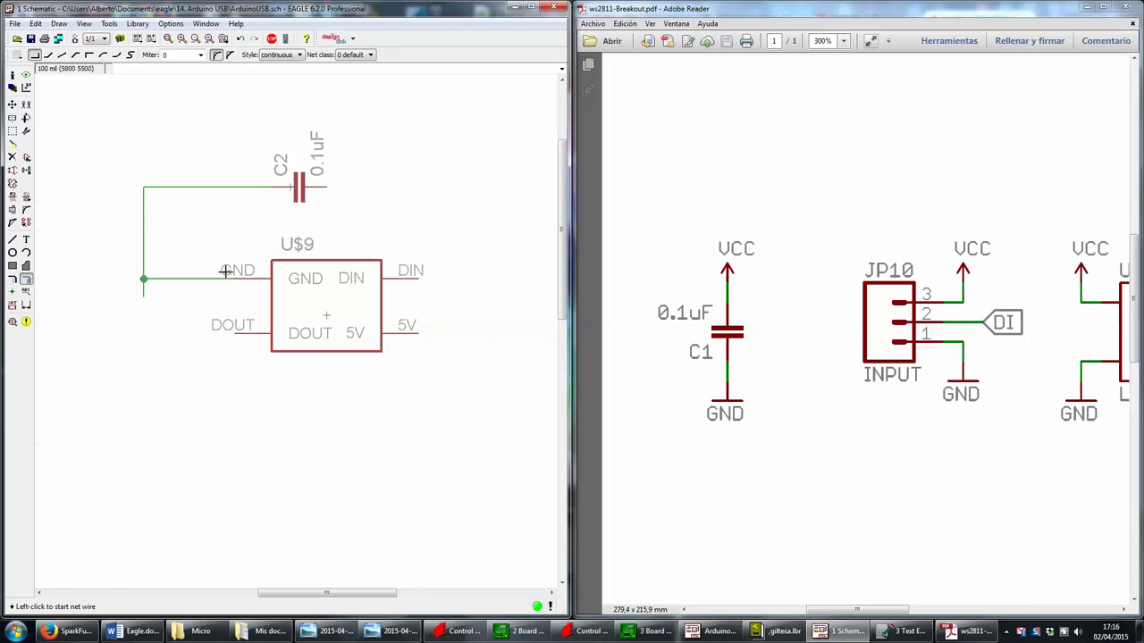
# Run a net from U$9's 5V pin up and across to C2's right pin
pyautogui.moveTo(226, 270); pyautogui.dragTo(189, 265, button='middle')
pyautogui.click(378, 328)
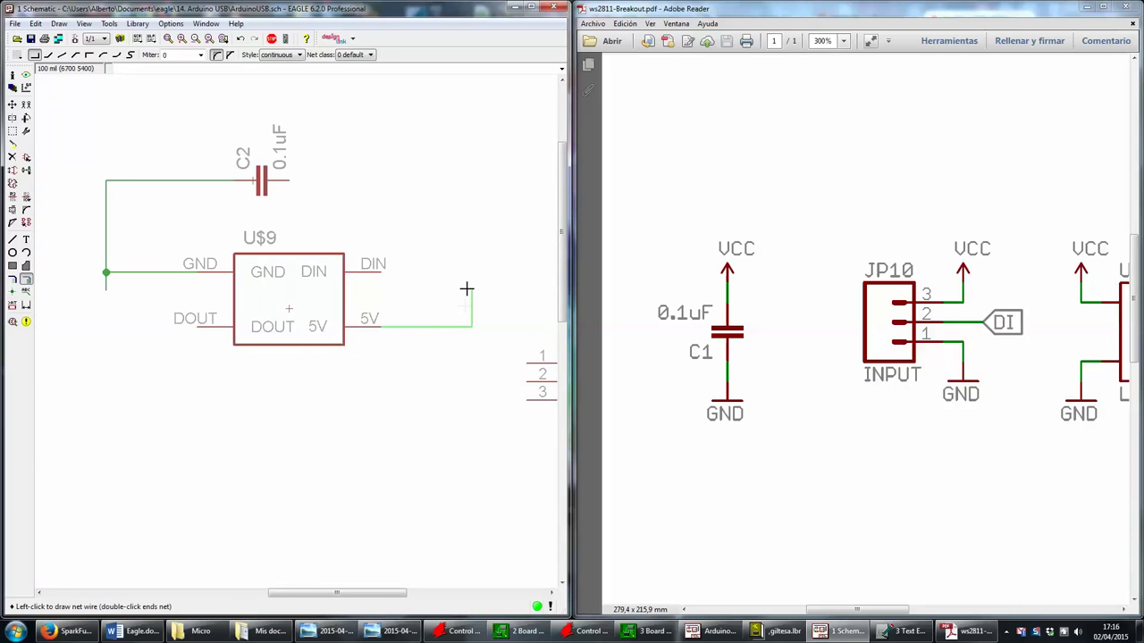
pyautogui.click(467, 287)
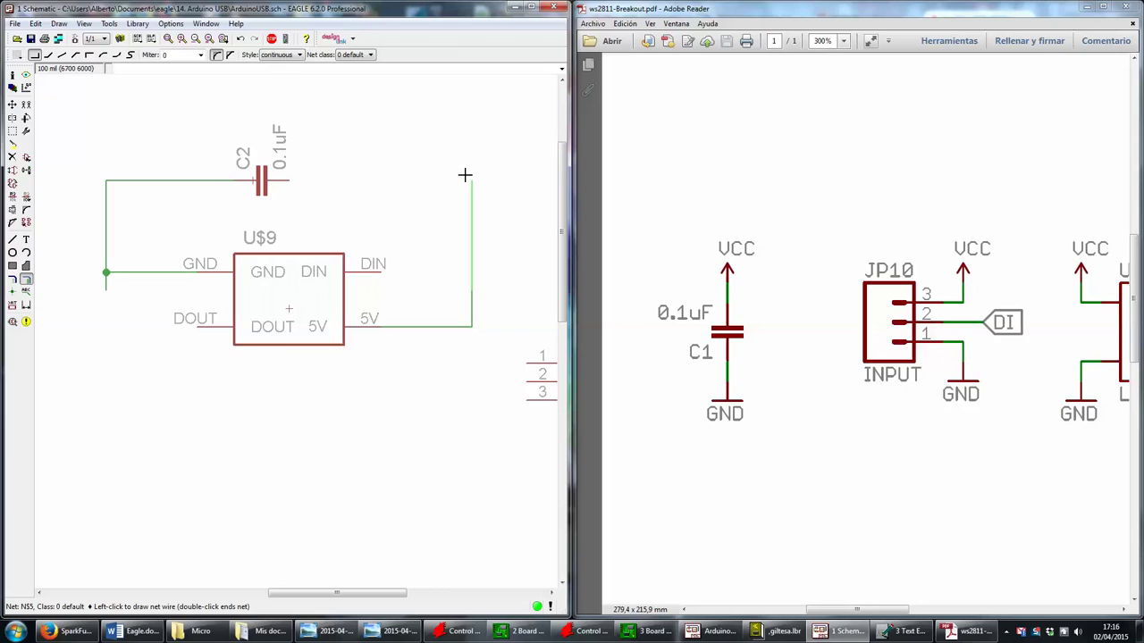
pyautogui.click(468, 179)
pyautogui.click(287, 181)
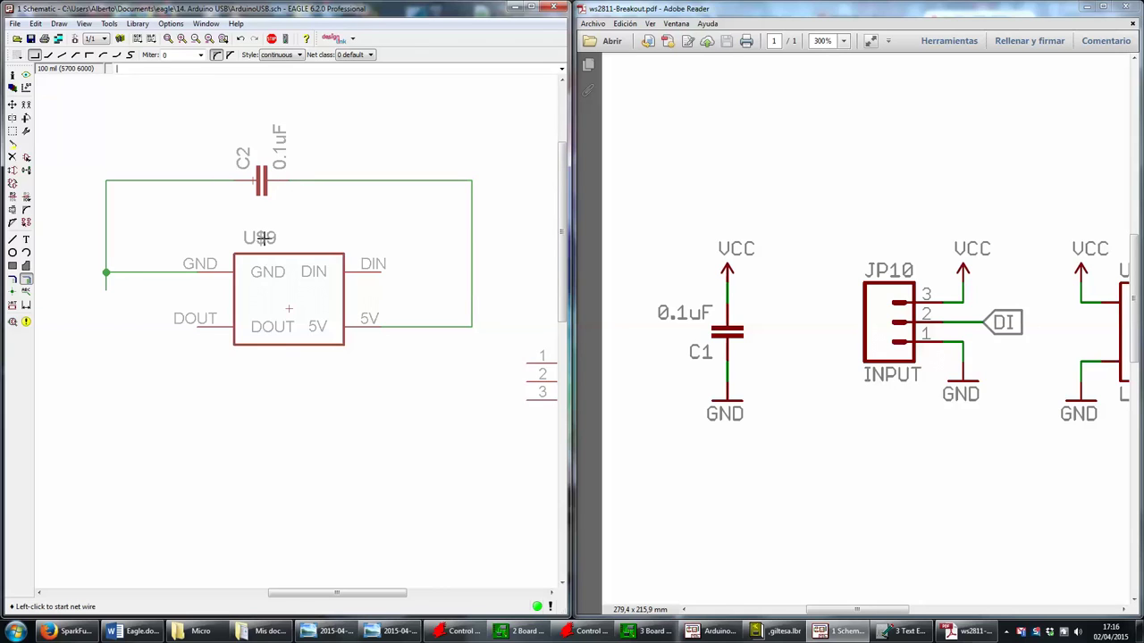
pyautogui.click(26, 293)
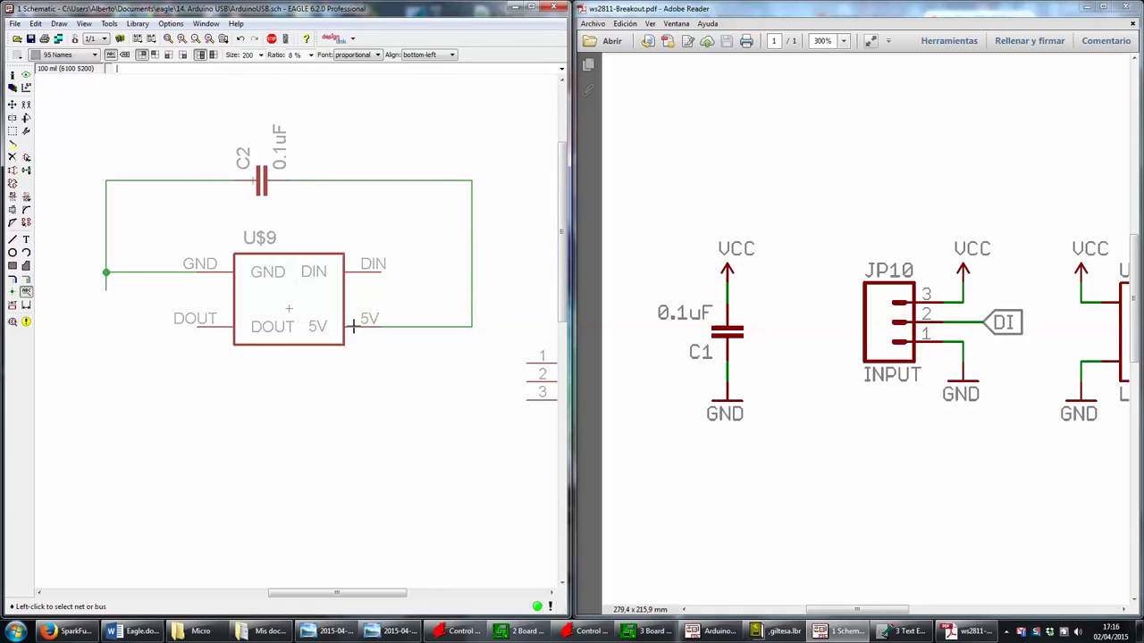
pyautogui.scroll(-3, 364, 241)
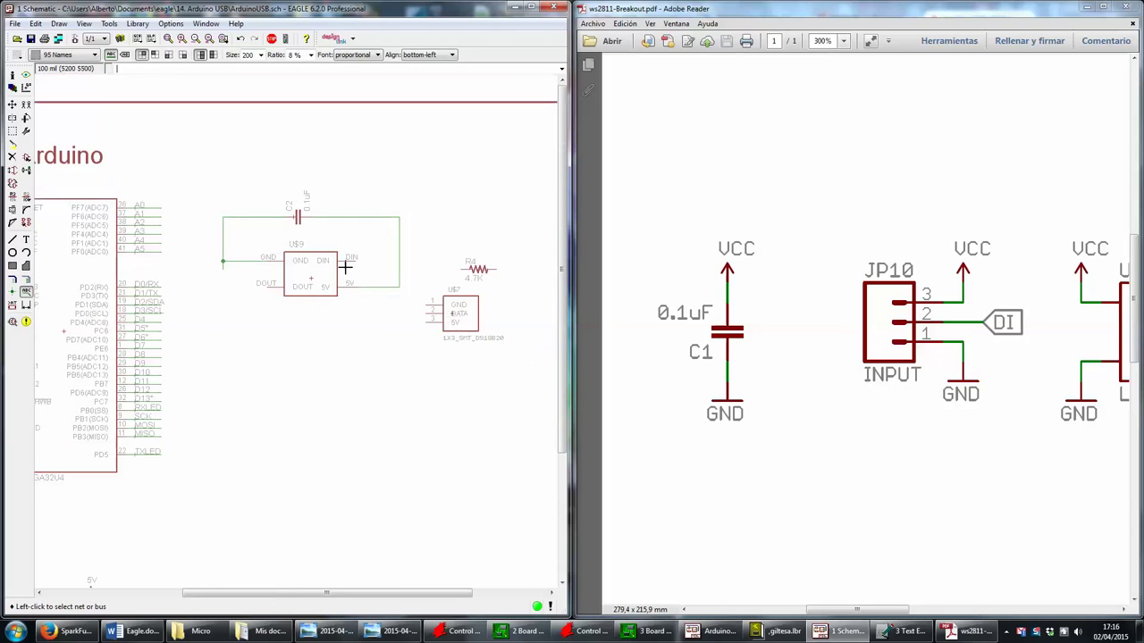
# Copy a GND symbol onto U$9's ground wire and accept renaming the net to GND
pyautogui.scroll(-2, 358, 275)
pyautogui.scroll(3, 125, 330)
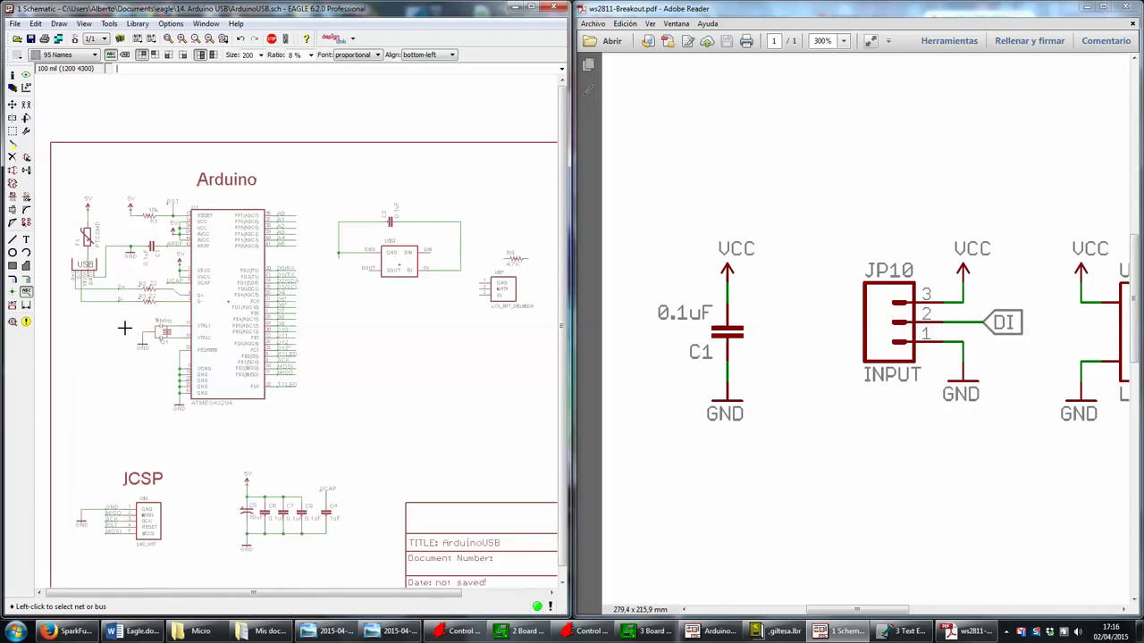
pyautogui.click(26, 105)
pyautogui.click(186, 411)
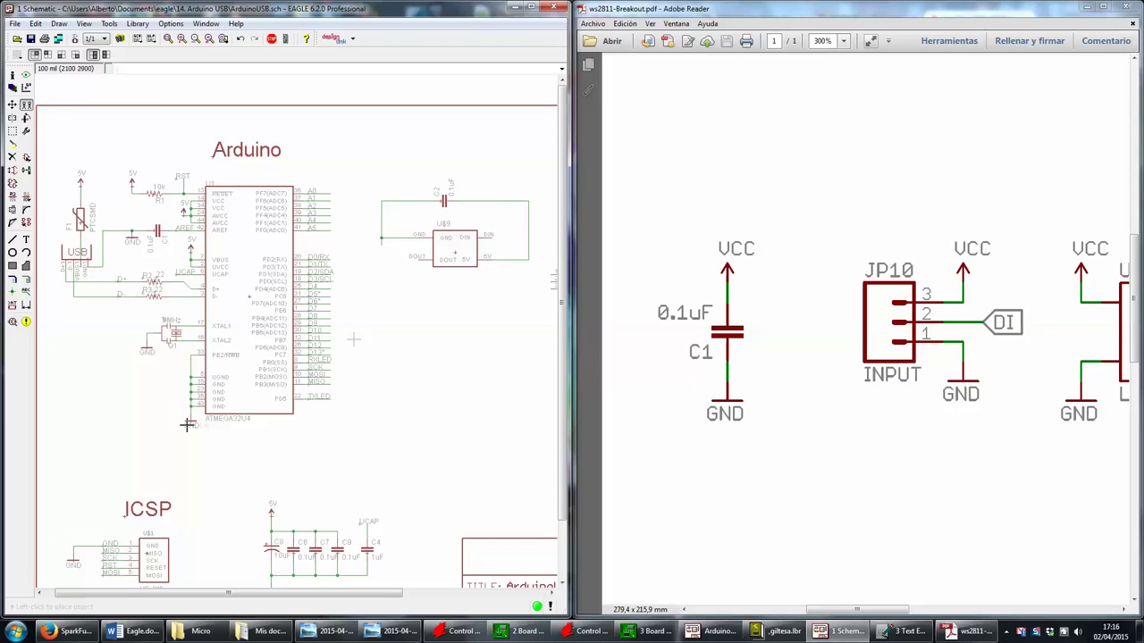
pyautogui.scroll(3, 362, 253)
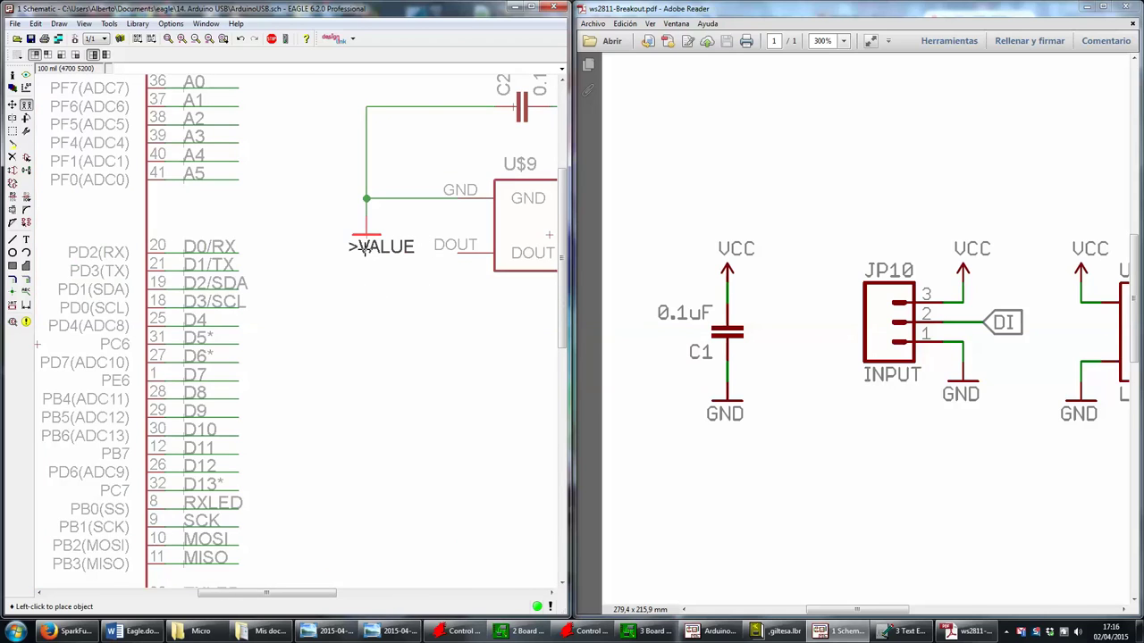
pyautogui.click(363, 247)
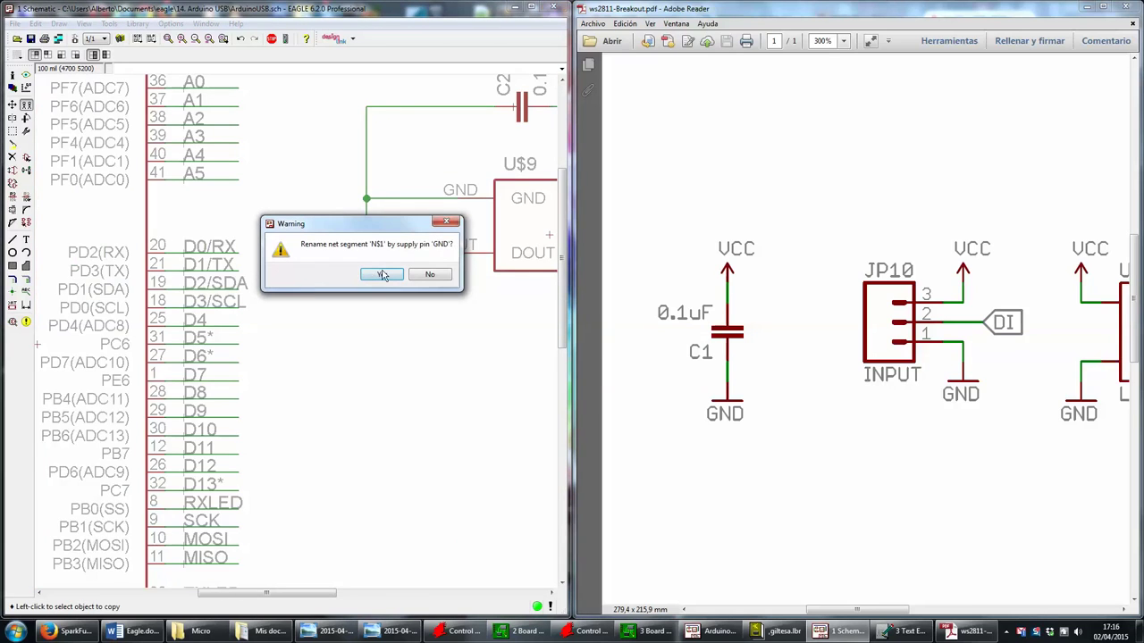
pyautogui.click(382, 275)
pyautogui.scroll(-2, 319, 224)
pyautogui.scroll(4, 301, 250)
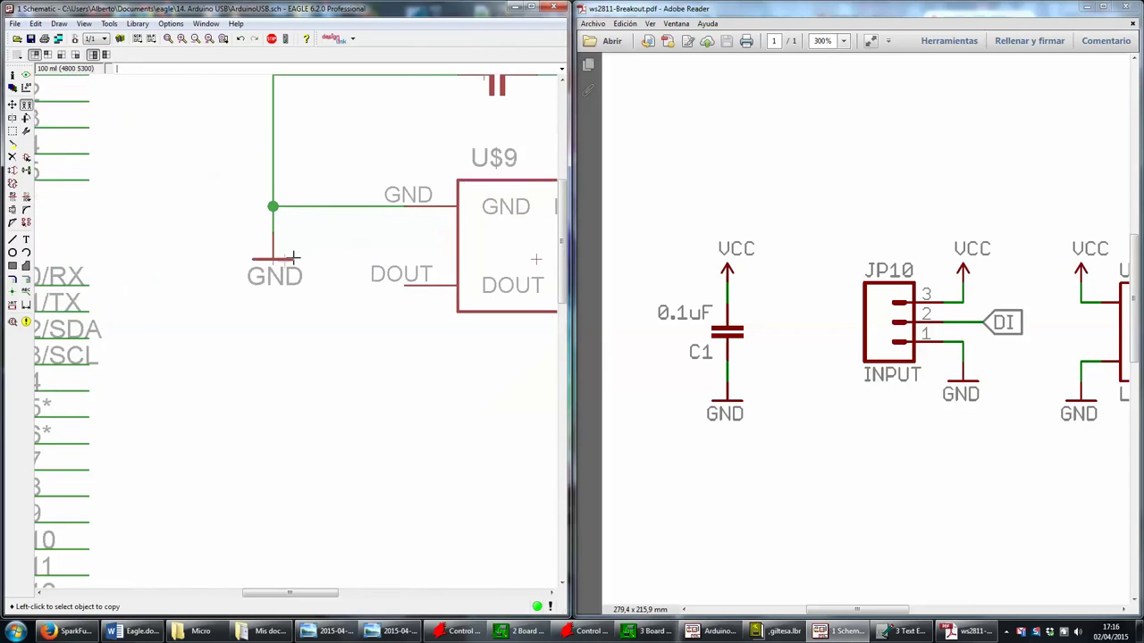
# Reposition the DOUT wire stub at U$9 and save the design
pyautogui.click(26, 280)
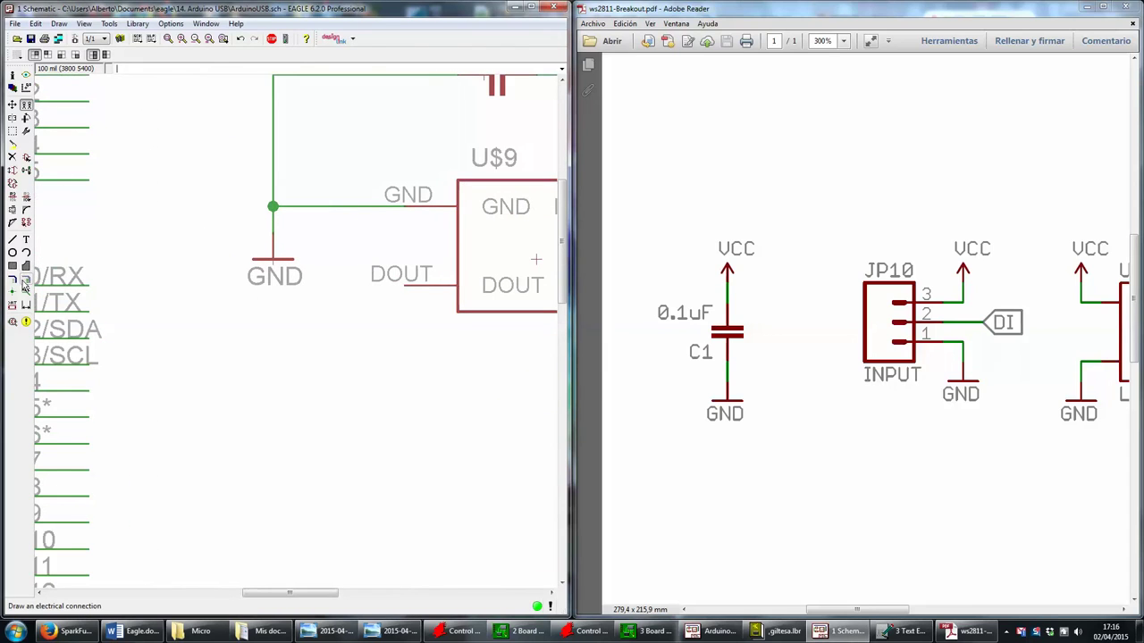
pyautogui.click(406, 284)
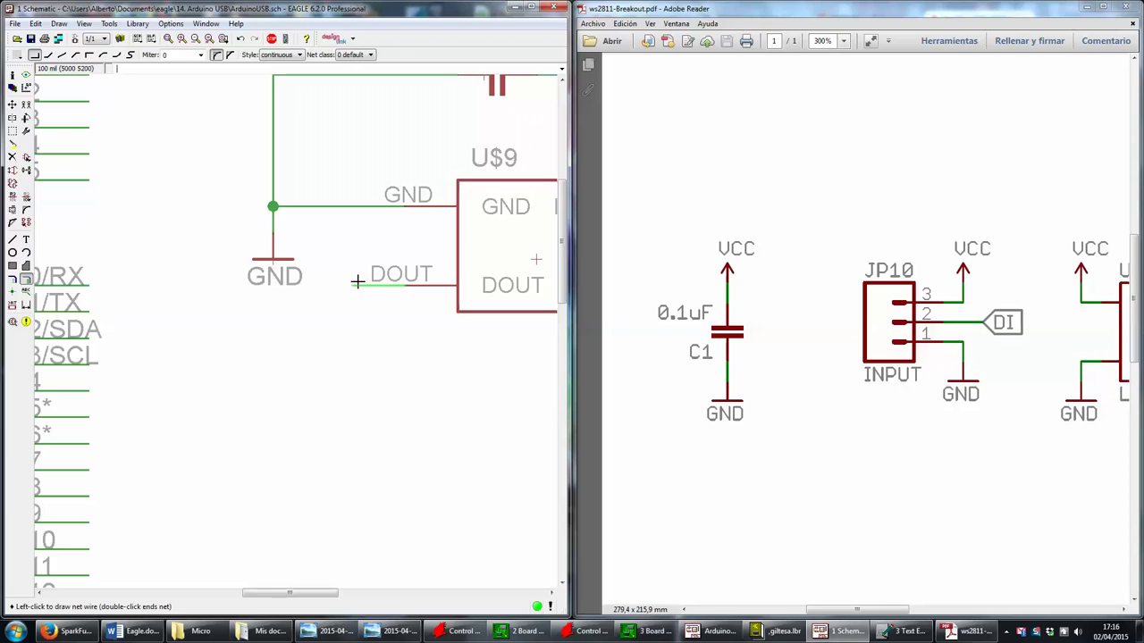
pyautogui.scroll(-2, 191, 284)
pyautogui.scroll(2, 190, 284)
pyautogui.press('F7')
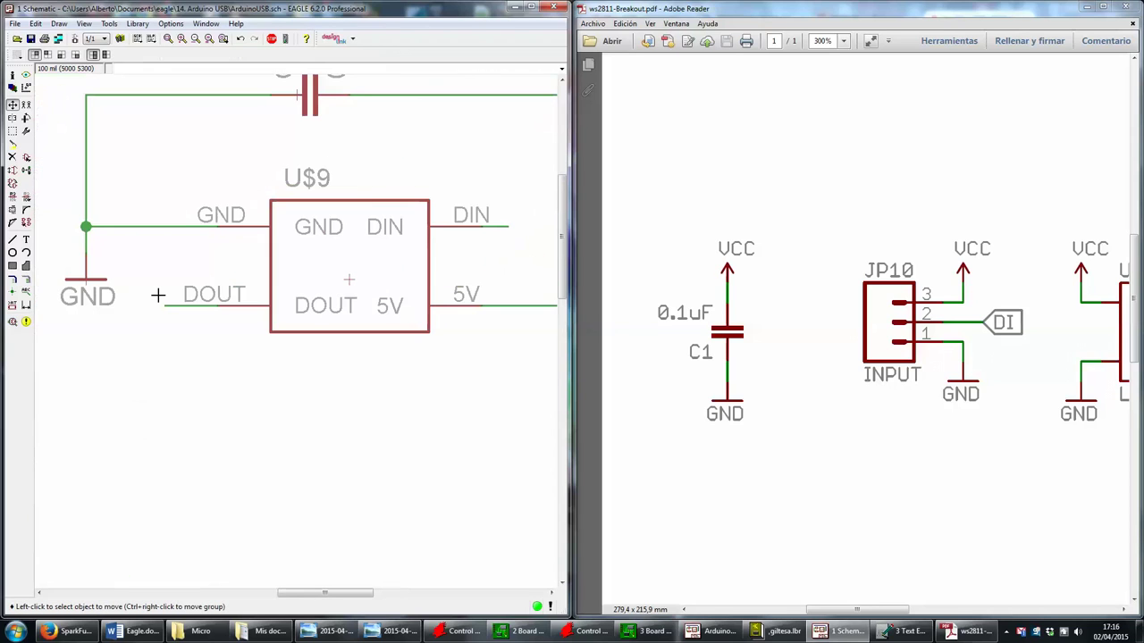
pyautogui.click(165, 307)
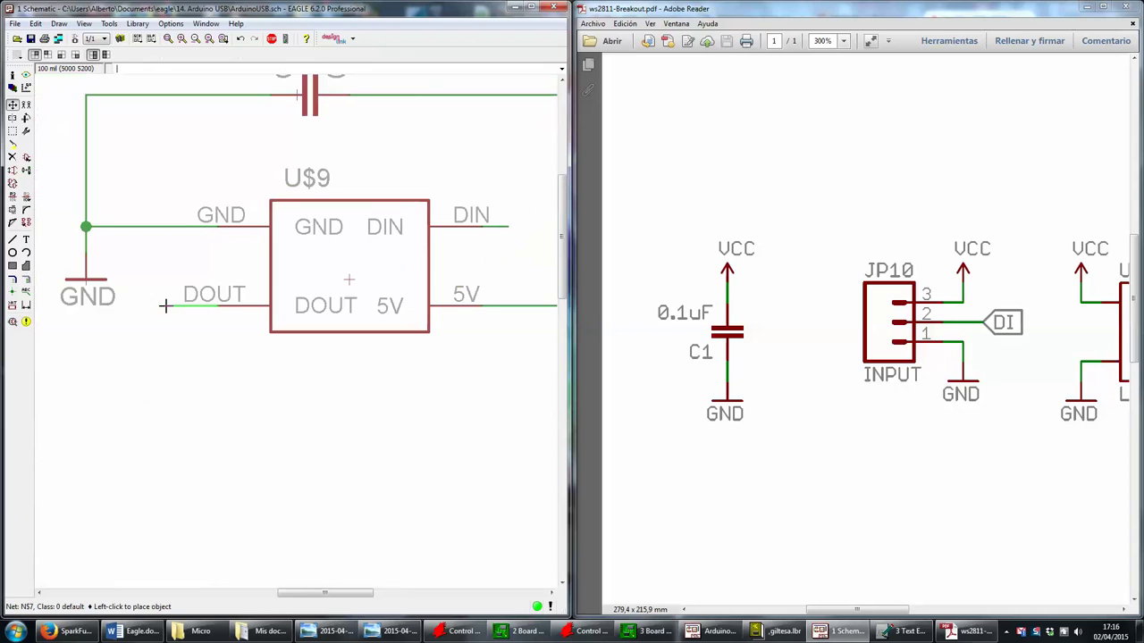
pyautogui.click(186, 305)
pyautogui.scroll(-1, 186, 302)
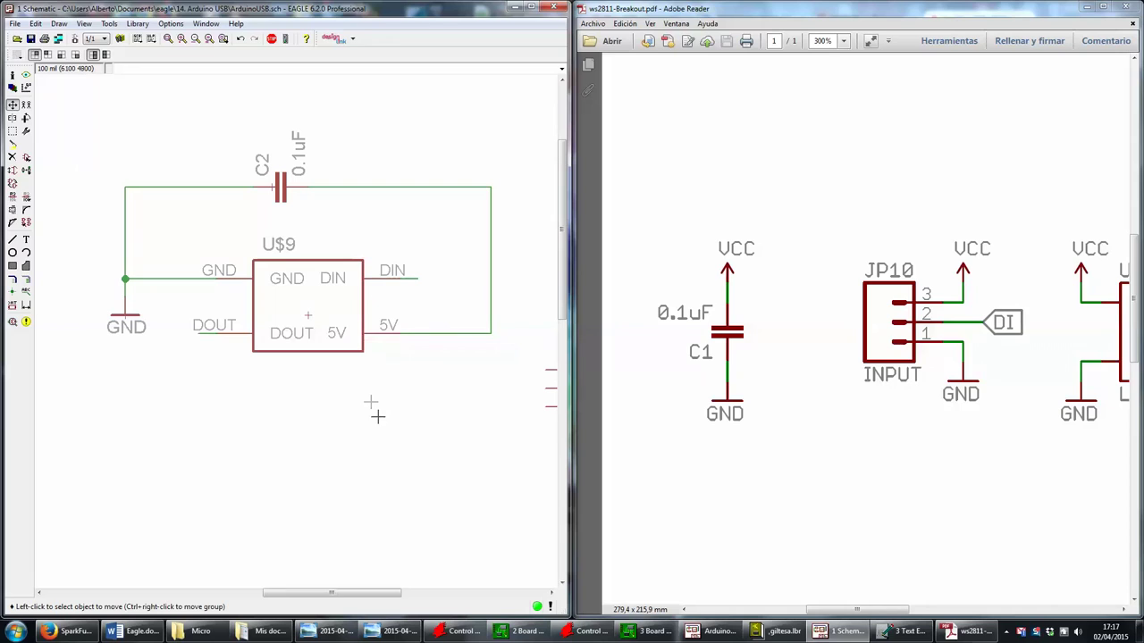
pyautogui.hotkey('ctrl', 's')
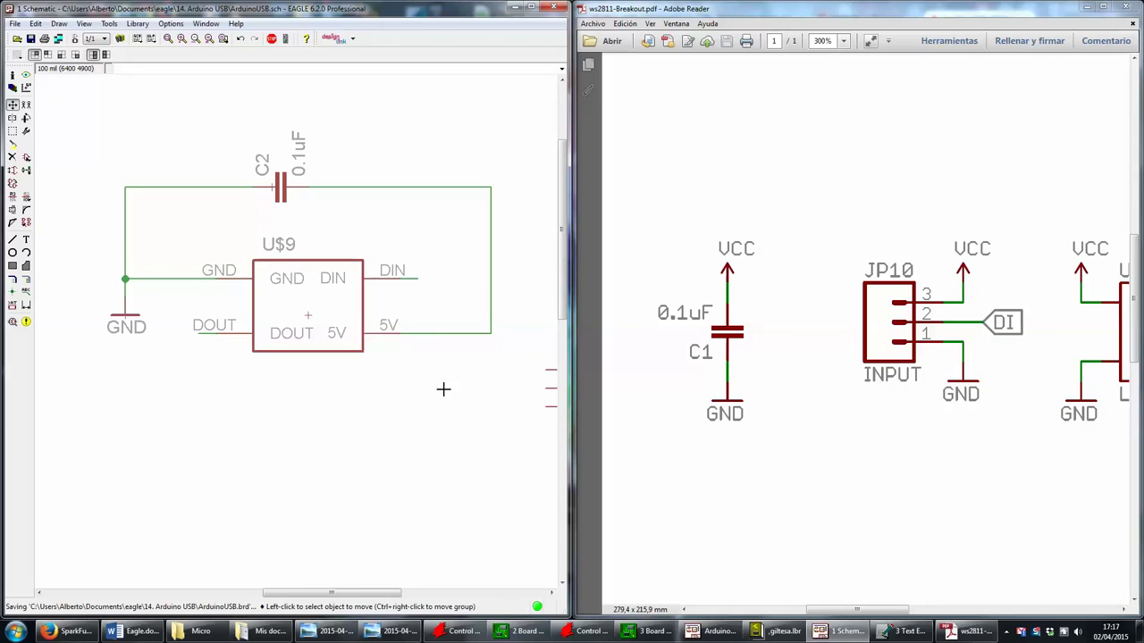
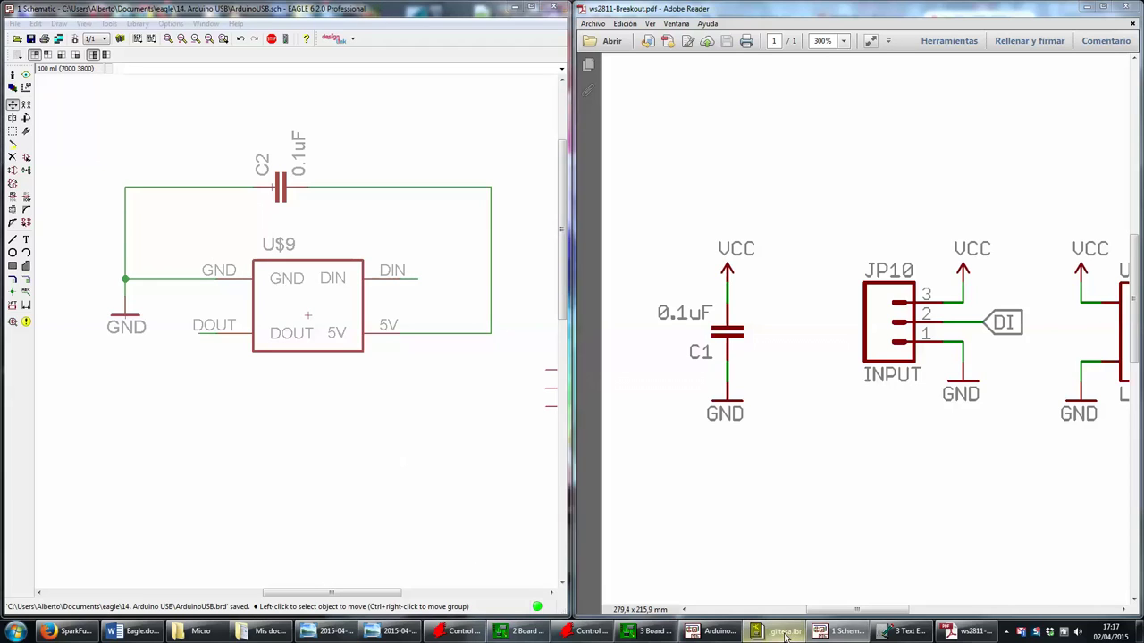
# Open the LED_RGB_WS2812B symbol in the giltesa library editor
pyautogui.hotkey('alt', '5')
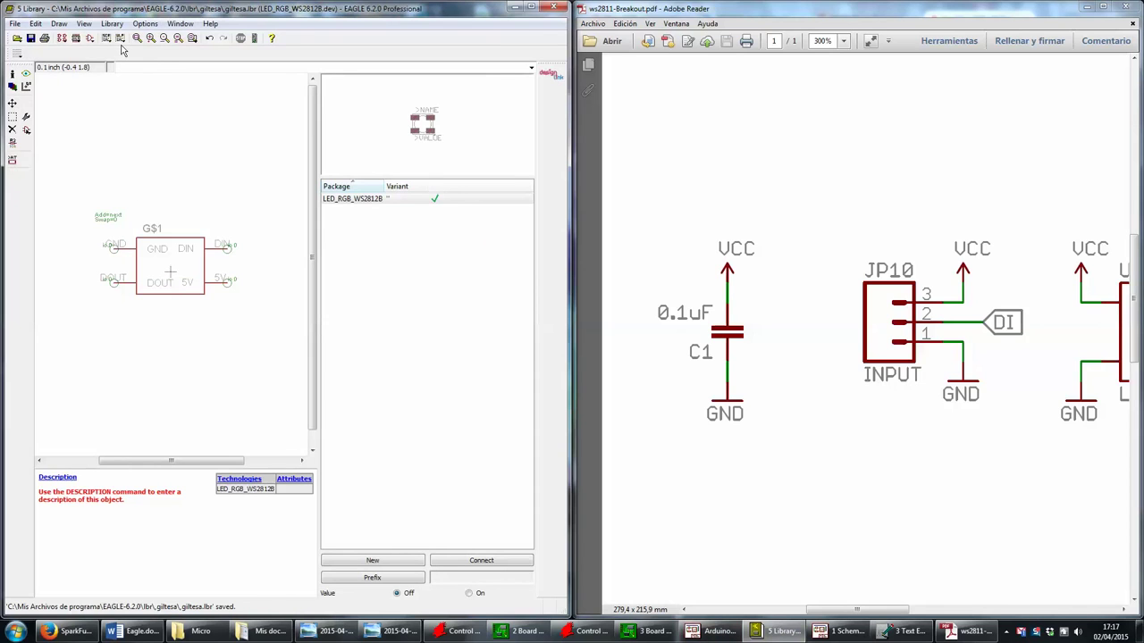
pyautogui.click(89, 39)
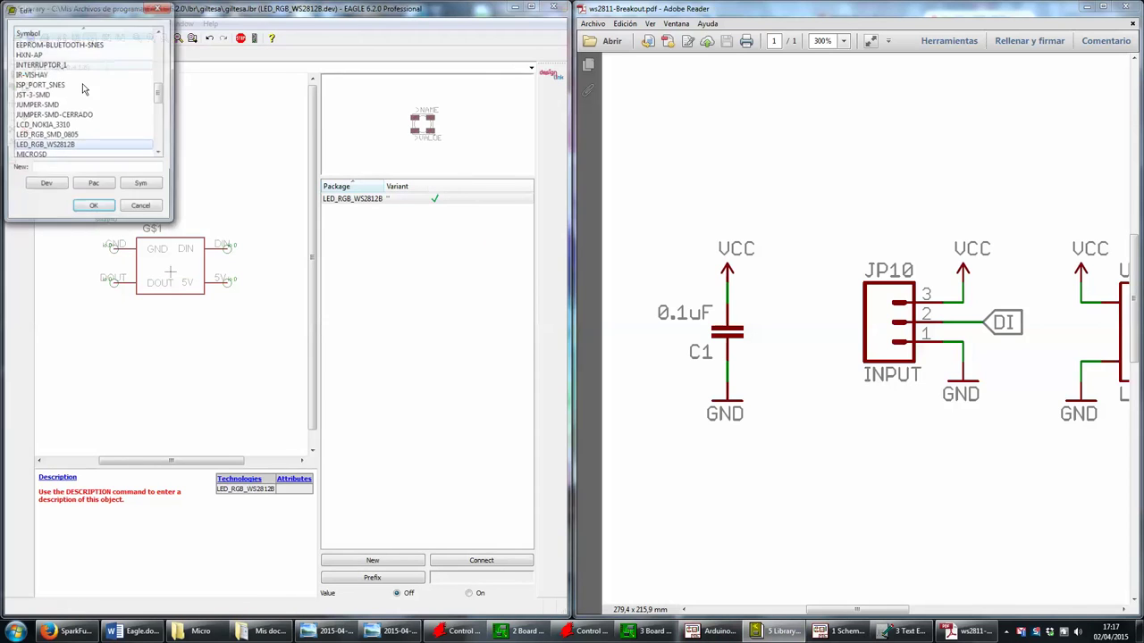
pyautogui.doubleClick(47, 145)
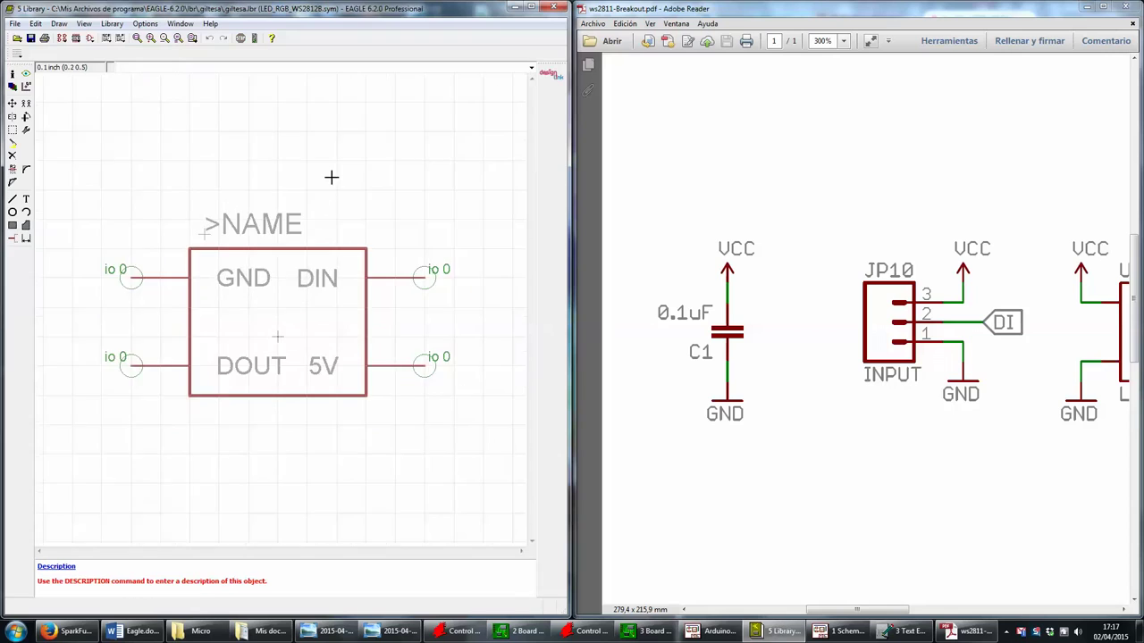
pyautogui.scroll(-1, 332, 177)
# Shift the DOUT pin further right and the 5V pin lower on the symbol
pyautogui.click(12, 103)
pyautogui.click(182, 348)
pyautogui.click(434, 411)
pyautogui.click(408, 349)
pyautogui.click(408, 399)
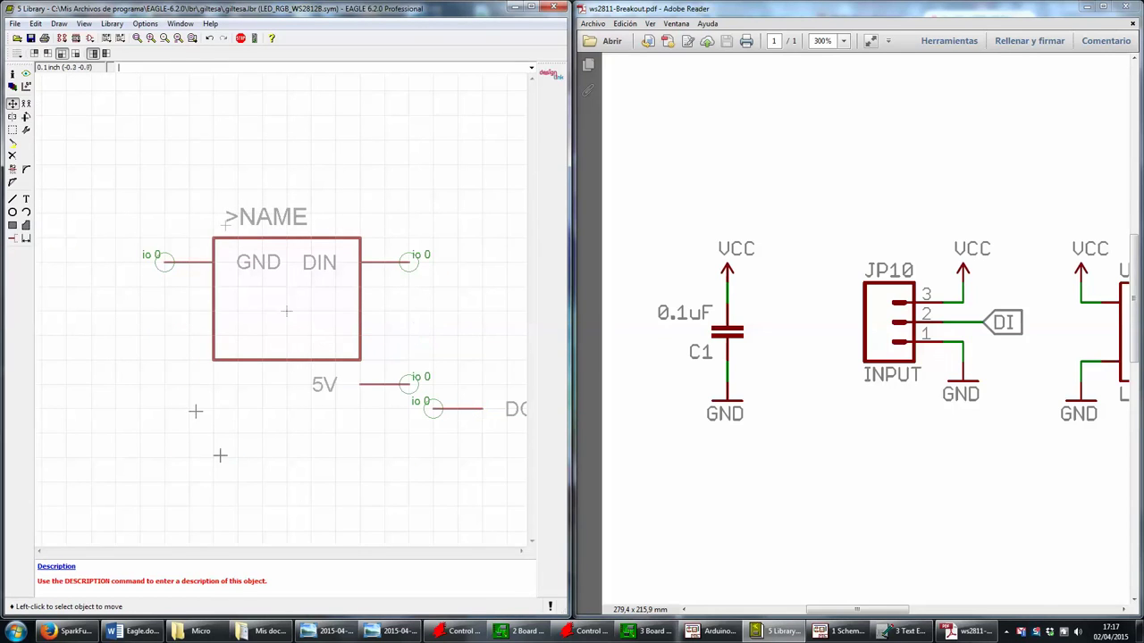
pyautogui.click(357, 388)
pyautogui.press('Escape')
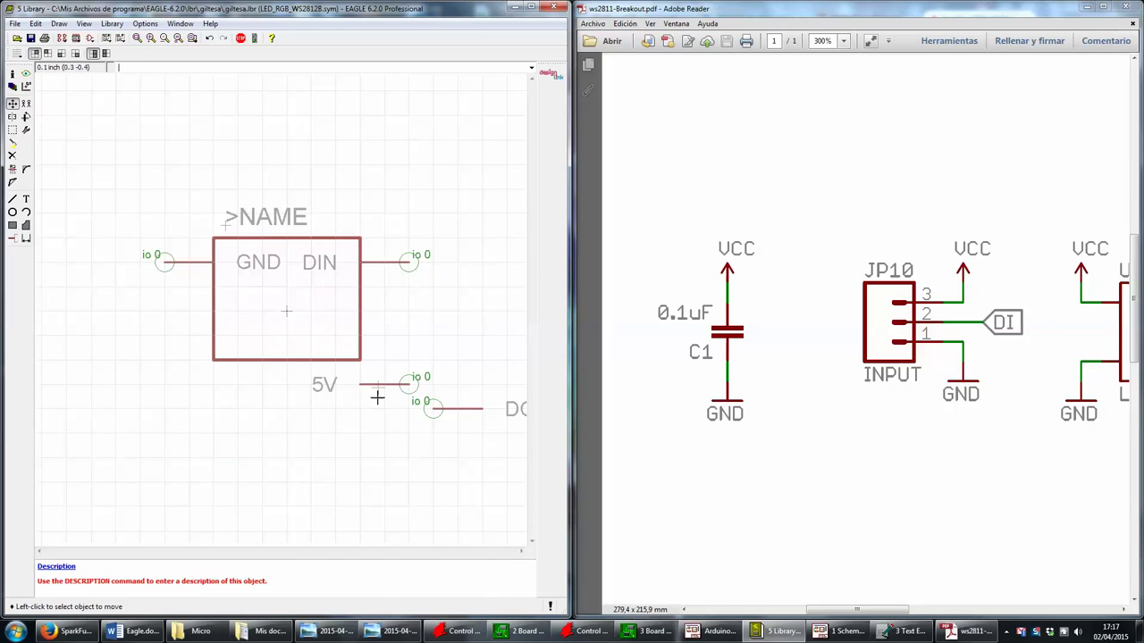
# Rotate and place 5V at the body's lower left and DOUT at its lower right
pyautogui.click(377, 396)
pyautogui.rightClick(223, 378)
pyautogui.rightClick(163, 334)
pyautogui.click(164, 333)
pyautogui.click(438, 407)
pyautogui.rightClick(319, 404)
pyautogui.rightClick(409, 334)
pyautogui.click(409, 334)
pyautogui.scroll(-1, 377, 385)
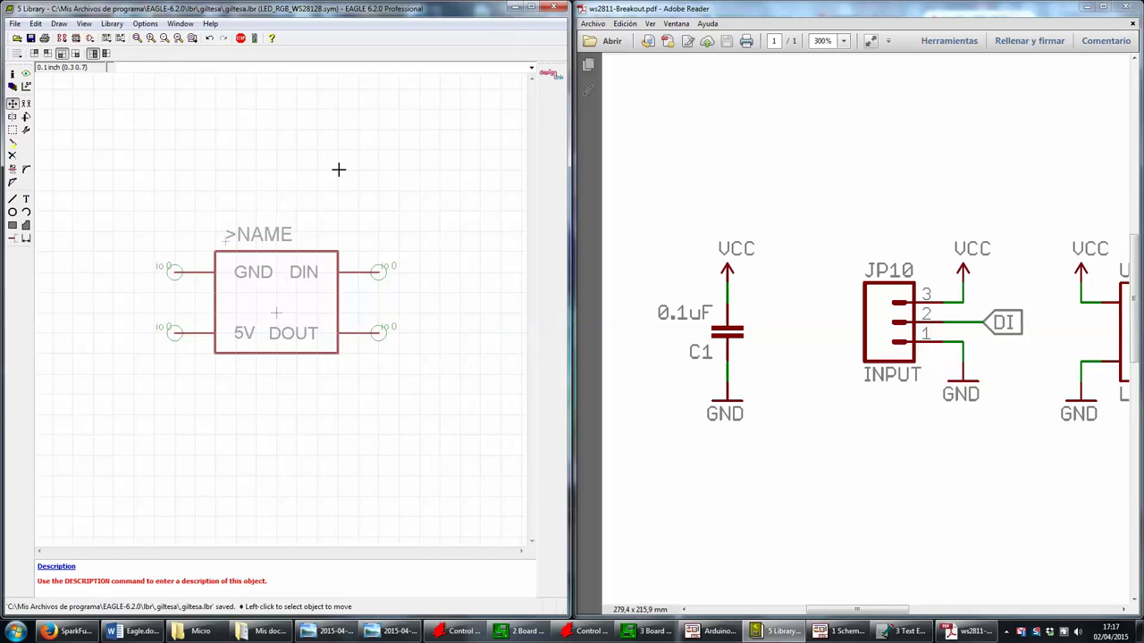
pyautogui.click(514, 8)
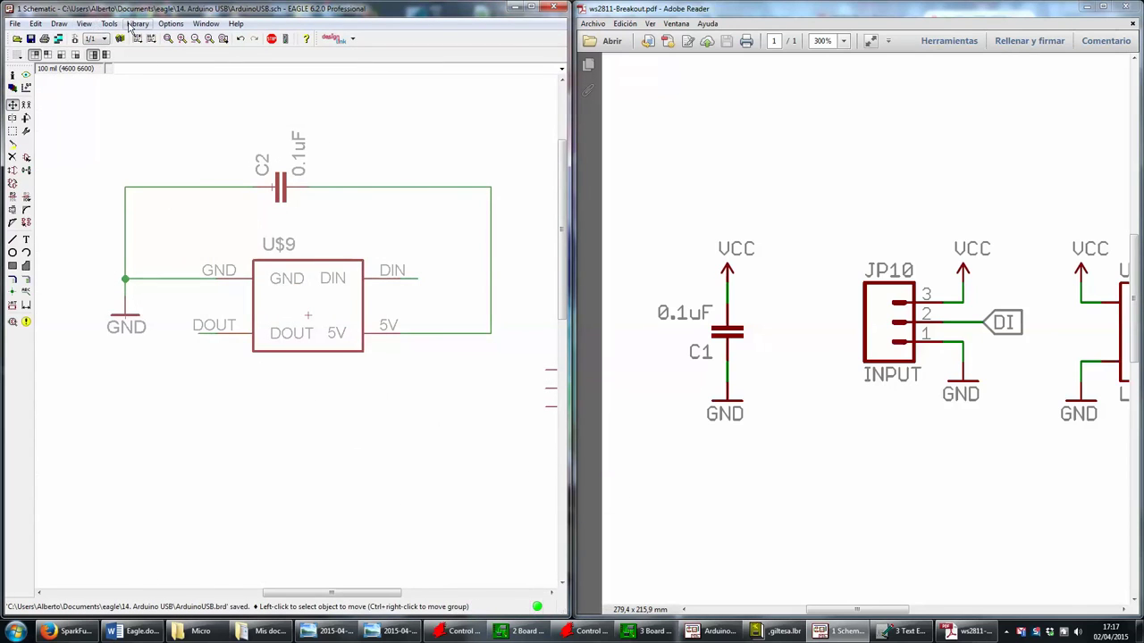
# Update U$9 from .giltesa.lbr, matching pin connections by coordinates
pyautogui.click(134, 24)
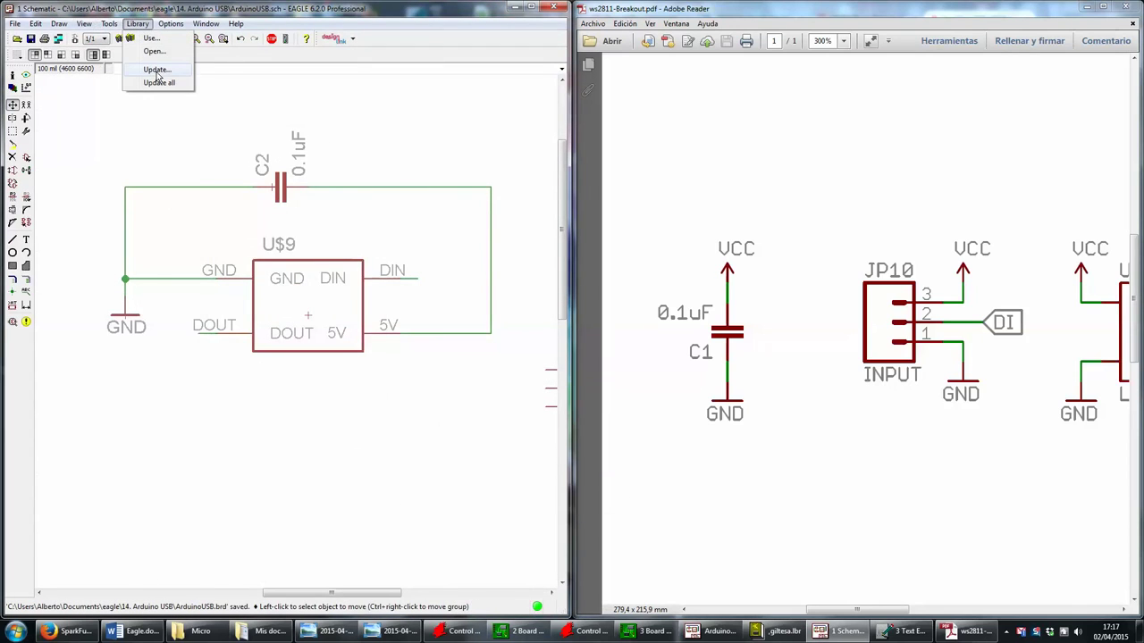
pyautogui.click(157, 71)
pyautogui.click(153, 101)
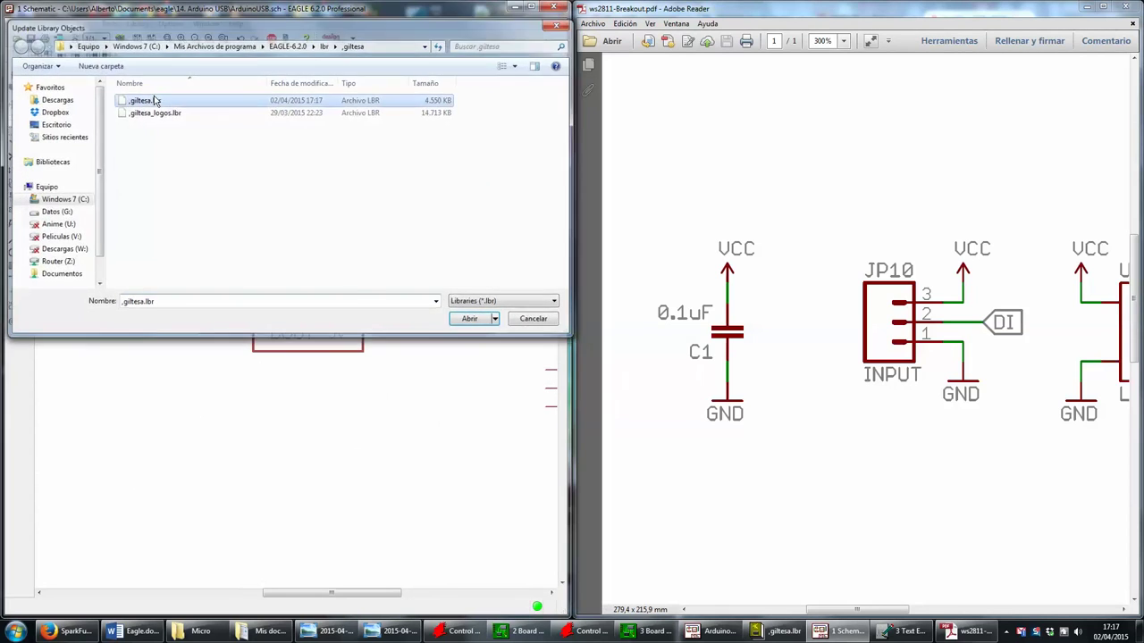
pyautogui.doubleClick(154, 101)
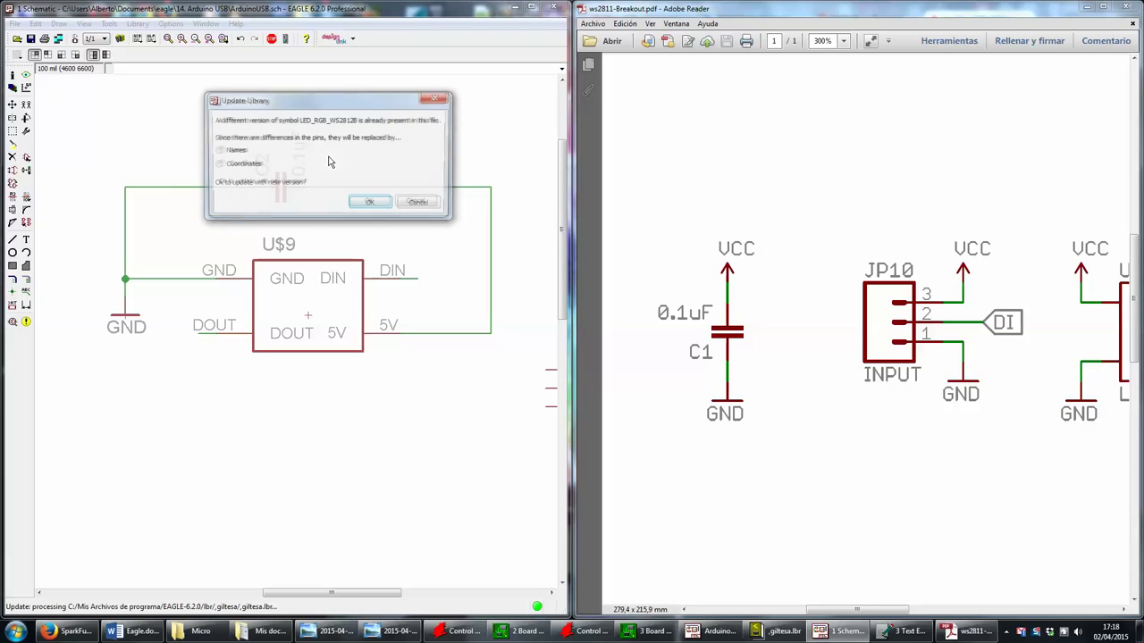
pyautogui.click(240, 165)
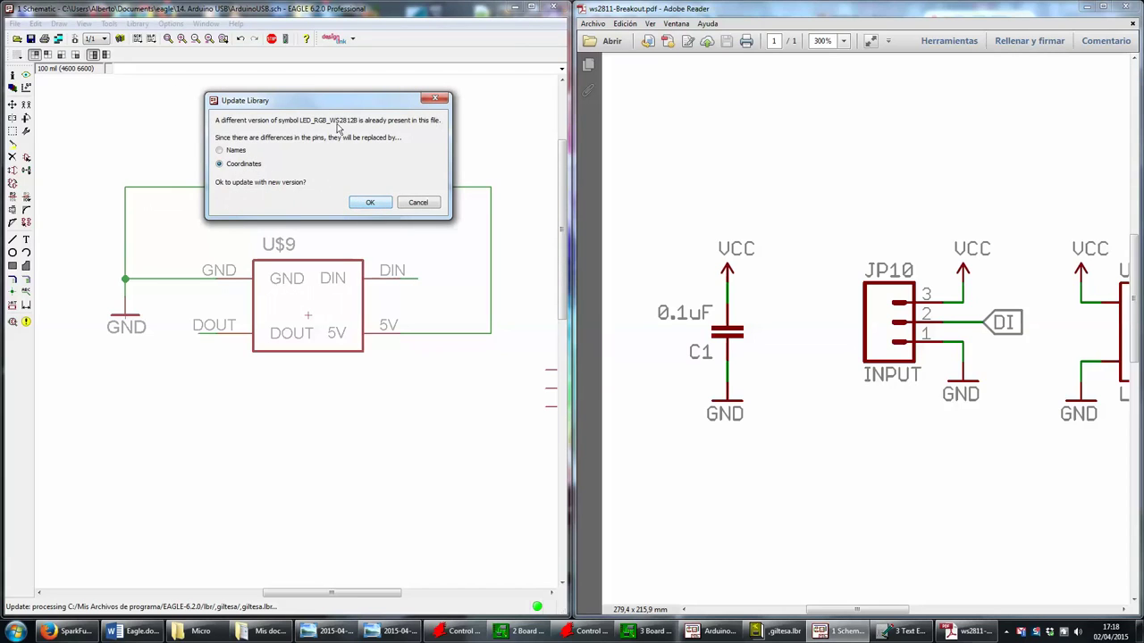
pyautogui.press('Return')
pyautogui.press('Return')
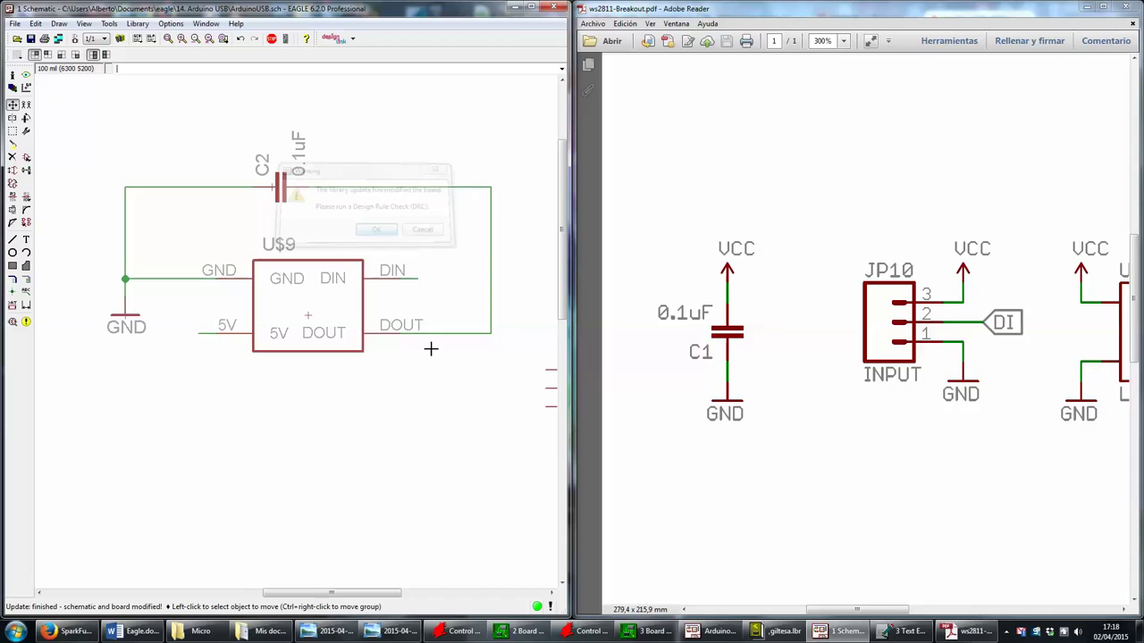
# Delete the seven net wires around U$9 and C2, including the junction
pyautogui.click(14, 158)
pyautogui.click(207, 333)
pyautogui.click(398, 333)
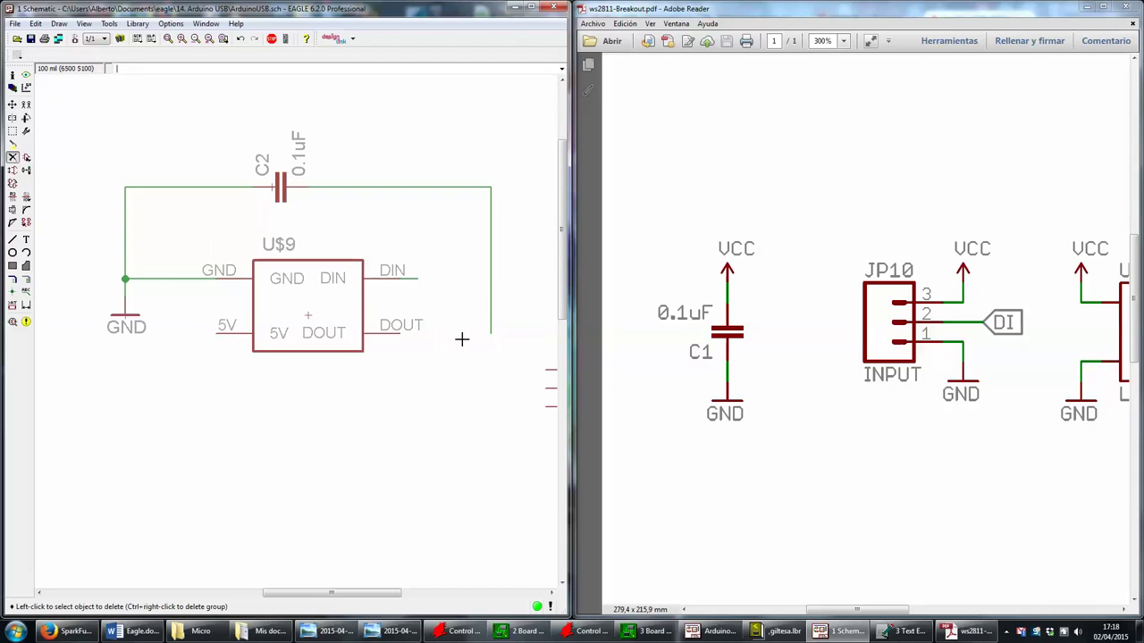
pyautogui.click(482, 291)
pyautogui.click(420, 198)
pyautogui.click(156, 194)
pyautogui.click(107, 239)
pyautogui.click(173, 284)
# Move the GND symbol higher and stand C2 vertically to the left of U$9
pyautogui.press('F7')
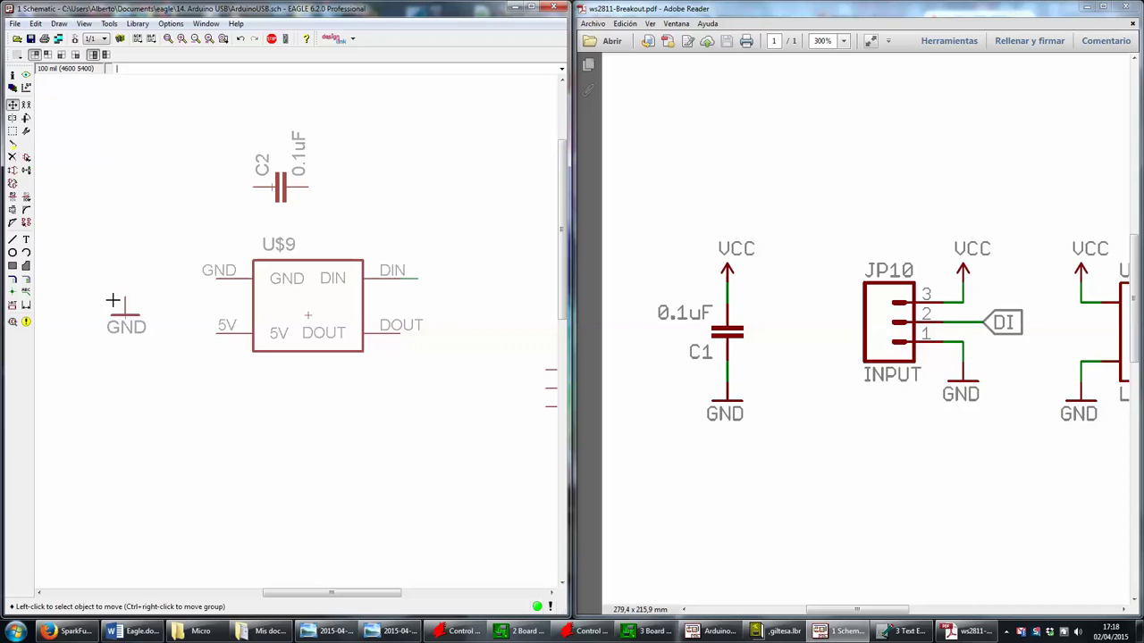
pyautogui.click(112, 301)
pyautogui.click(125, 172)
pyautogui.click(280, 187)
pyautogui.rightClick(140, 288)
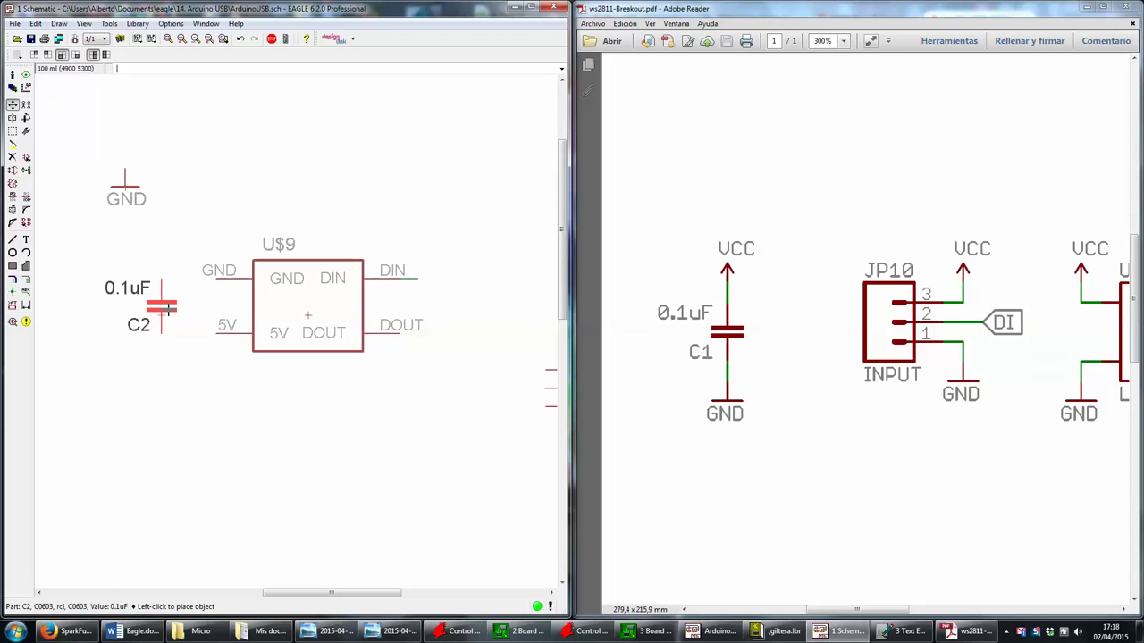
pyautogui.click(168, 308)
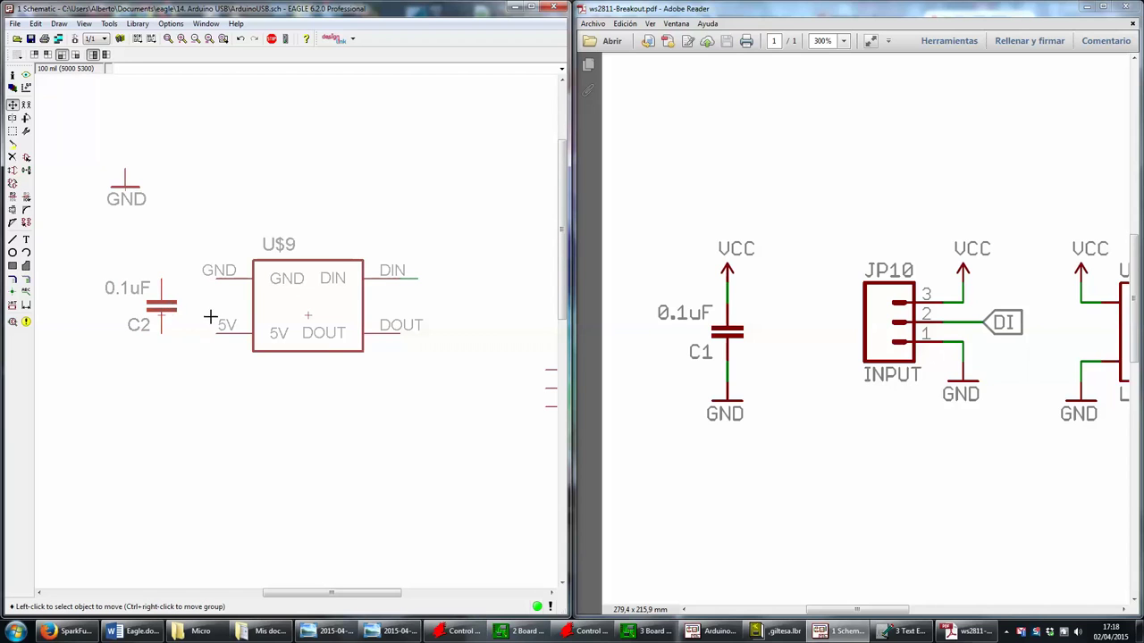
pyautogui.click(777, 631)
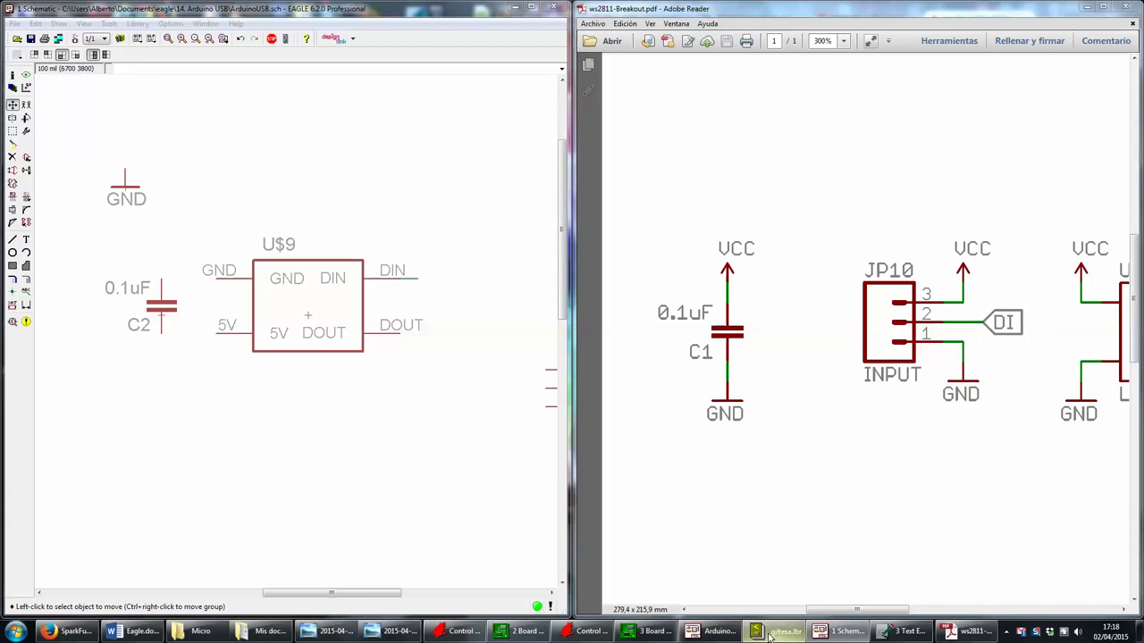
pyautogui.scroll(1, 179, 303)
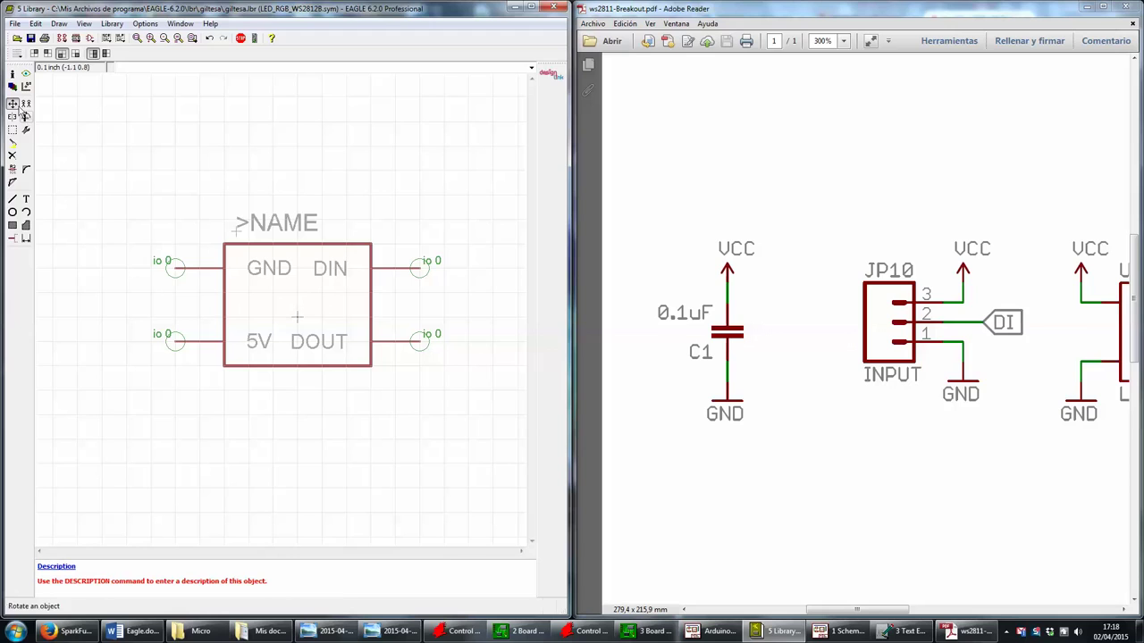
# Swap the pins so 5V sits upper left and GND lower left, then save the library
pyautogui.click(199, 268)
pyautogui.press('Escape')
pyautogui.click(203, 267)
pyautogui.click(179, 271)
pyautogui.hotkey('ctrl', 'z')
pyautogui.click(175, 268)
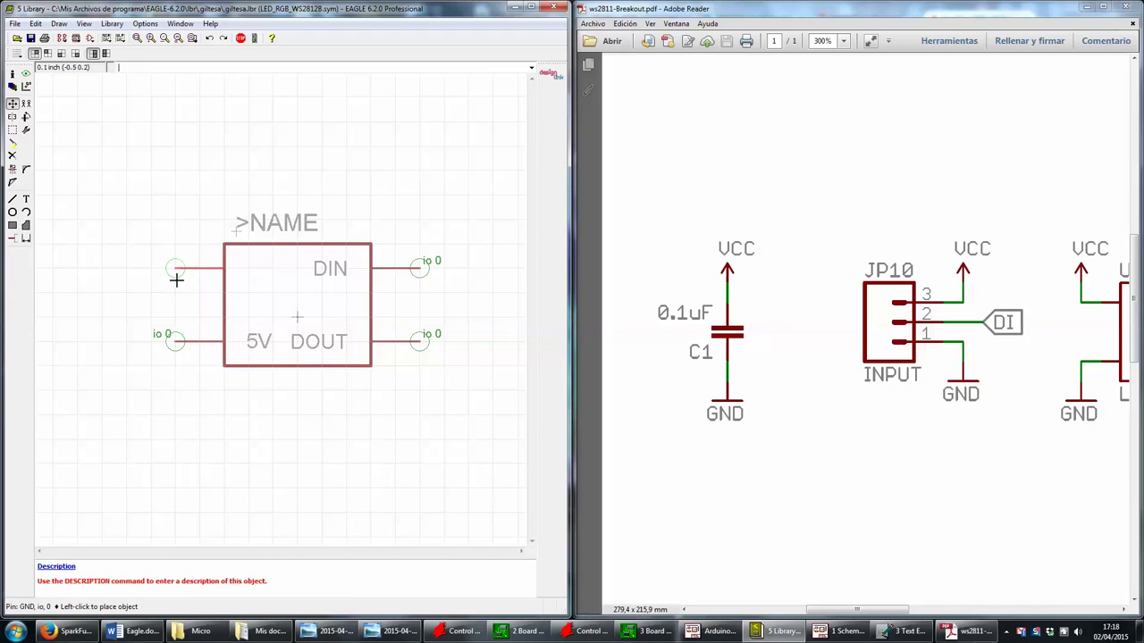
pyautogui.click(150, 413)
pyautogui.click(175, 339)
pyautogui.click(175, 268)
pyautogui.click(150, 414)
pyautogui.click(170, 338)
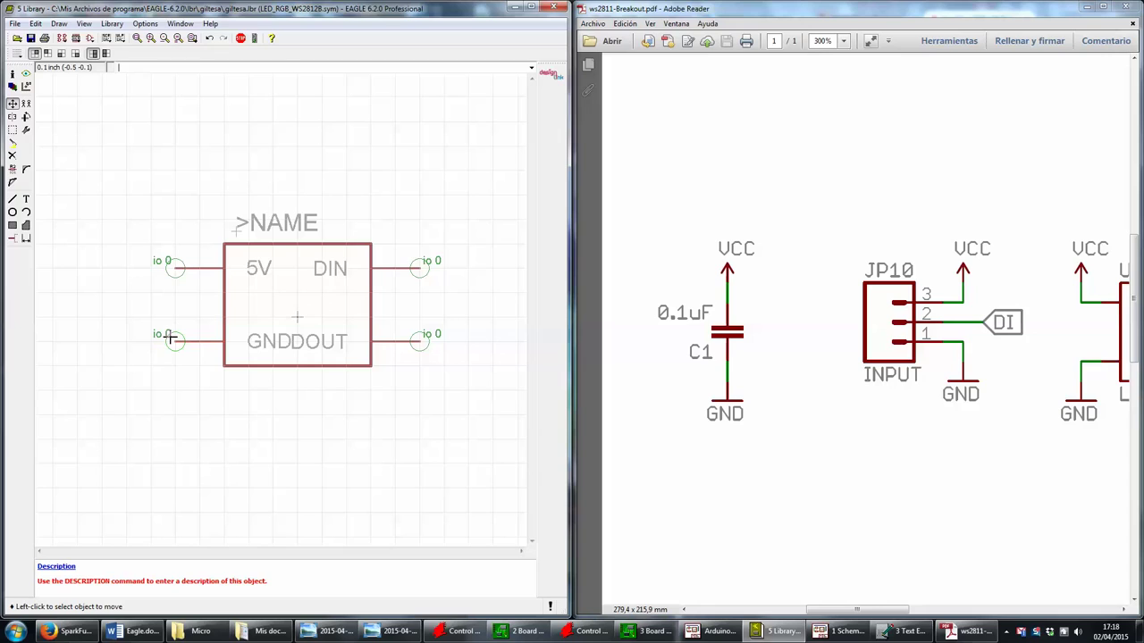
pyautogui.hotkey('ctrl', 's')
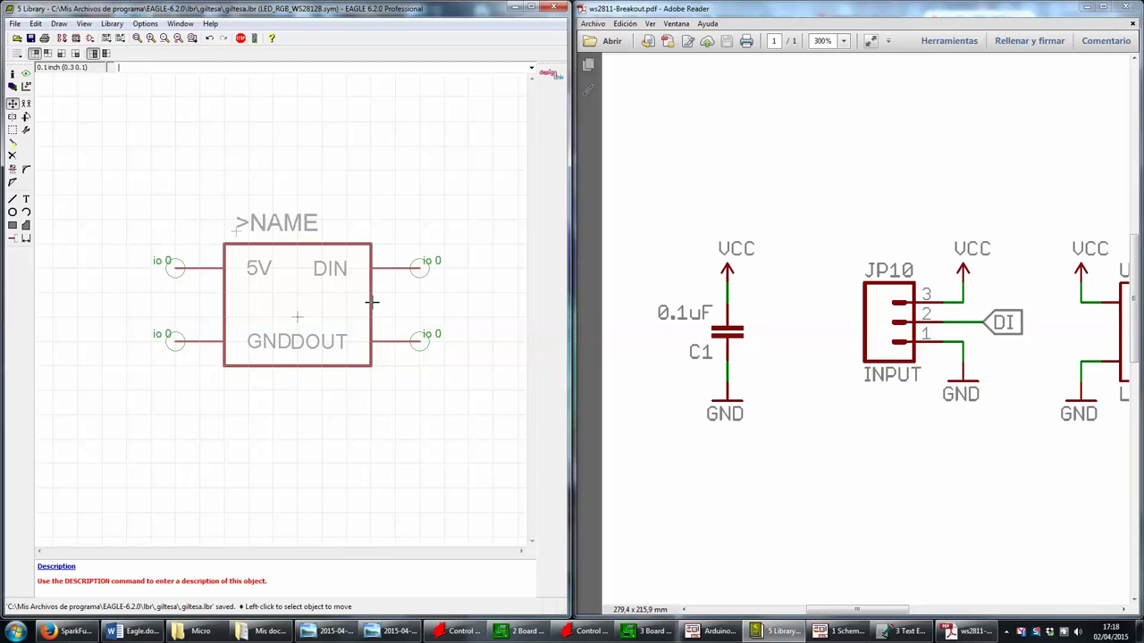
# Widen the body to the right and place DIN and DOUT just outside its right edge
pyautogui.click(371, 302)
pyautogui.click(396, 302)
pyautogui.click(427, 268)
pyautogui.click(447, 268)
pyautogui.click(433, 338)
pyautogui.click(443, 340)
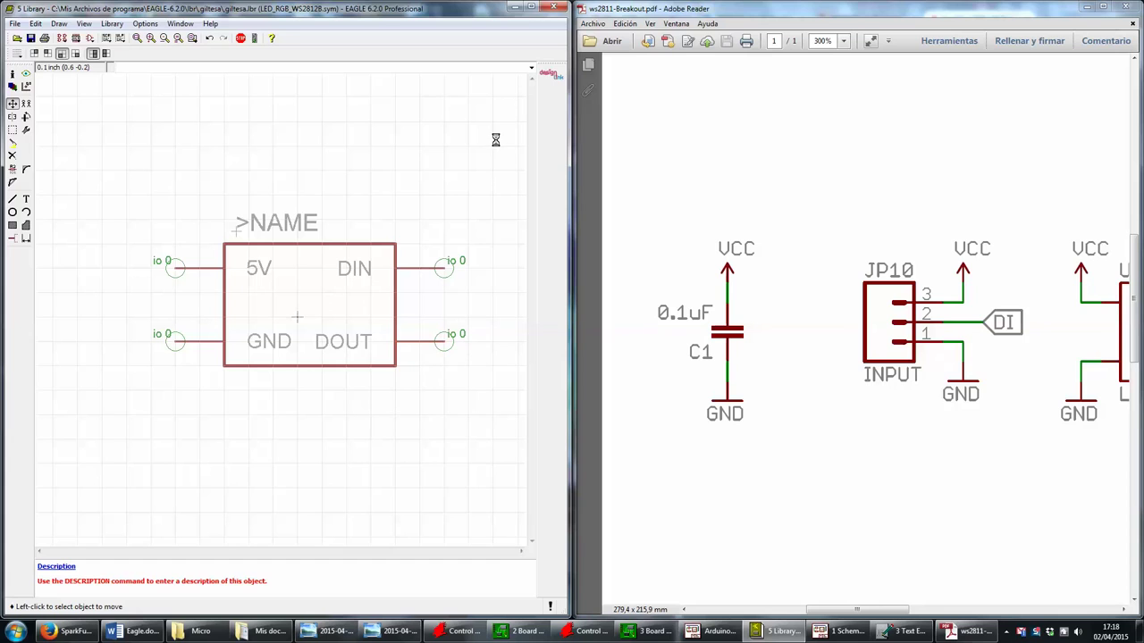
pyautogui.click(520, 13)
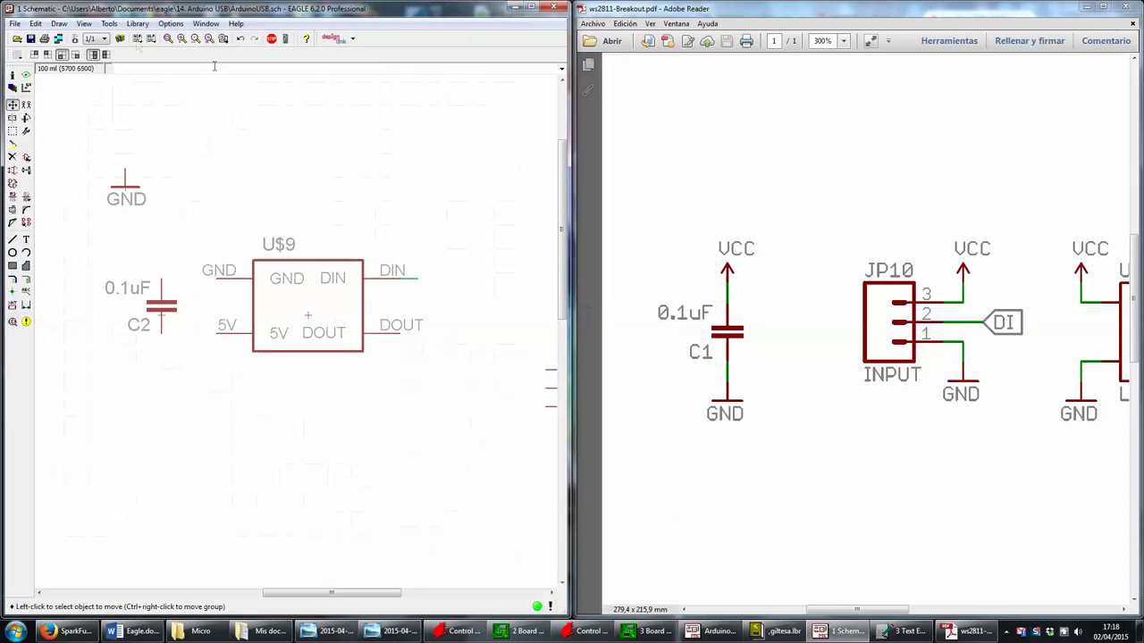
# Update U$9 from the giltesa library with the revised symbol
pyautogui.click(137, 23)
pyautogui.click(154, 68)
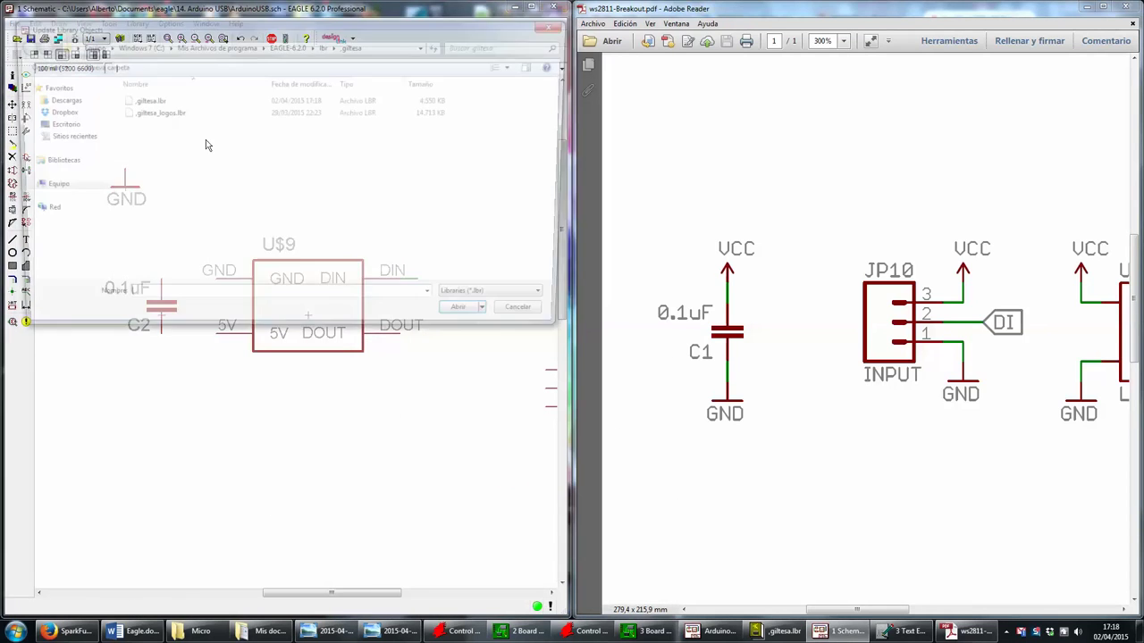
pyautogui.click(155, 100)
pyautogui.doubleClick(155, 100)
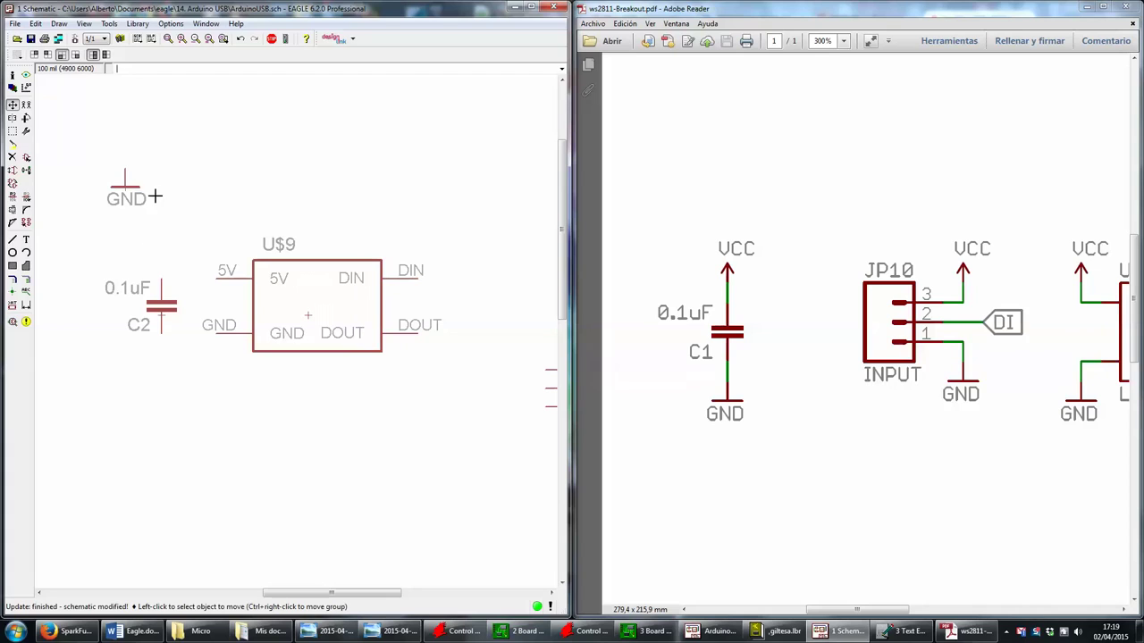
# Wire U$9's GND and 5V pins to C2's lower and upper pins
pyautogui.click(13, 105)
pyautogui.click(125, 188)
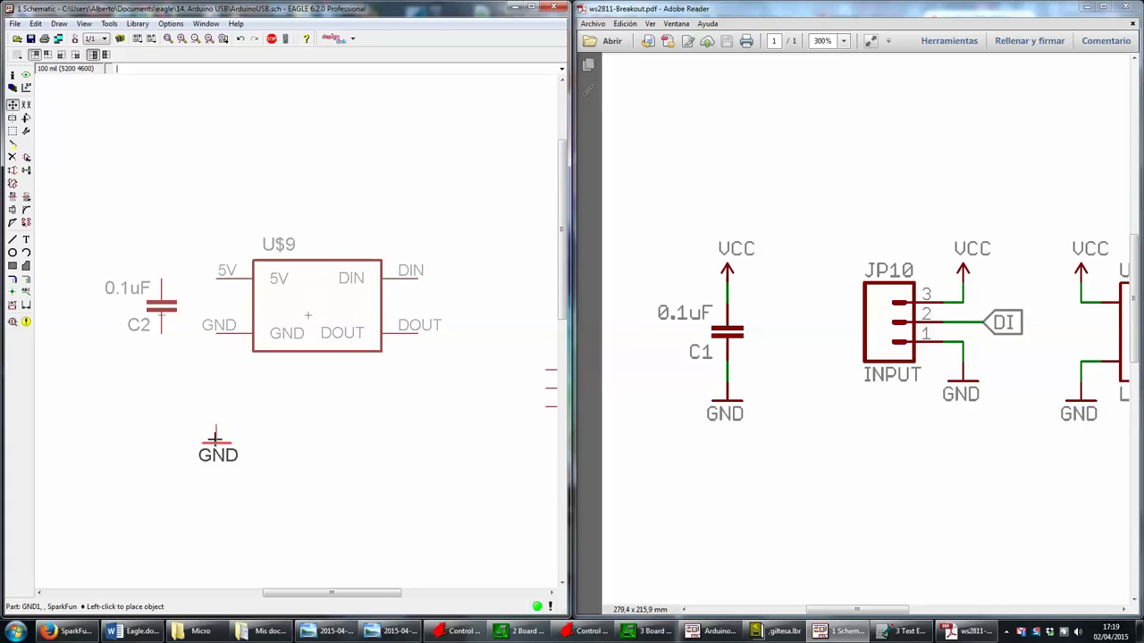
pyautogui.click(26, 278)
pyautogui.scroll(2, 230, 323)
pyautogui.click(239, 333)
pyautogui.click(166, 333)
pyautogui.click(189, 334)
pyautogui.click(190, 360)
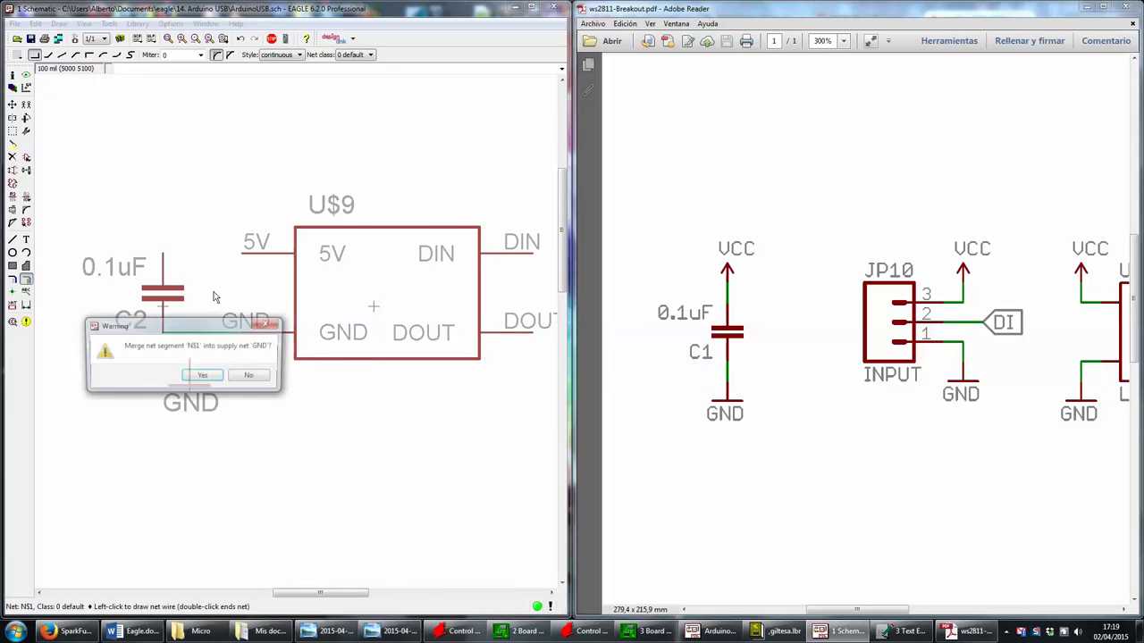
pyautogui.click(204, 375)
pyautogui.hotkey('ctrl', 'z')
pyautogui.click(242, 253)
pyautogui.click(163, 253)
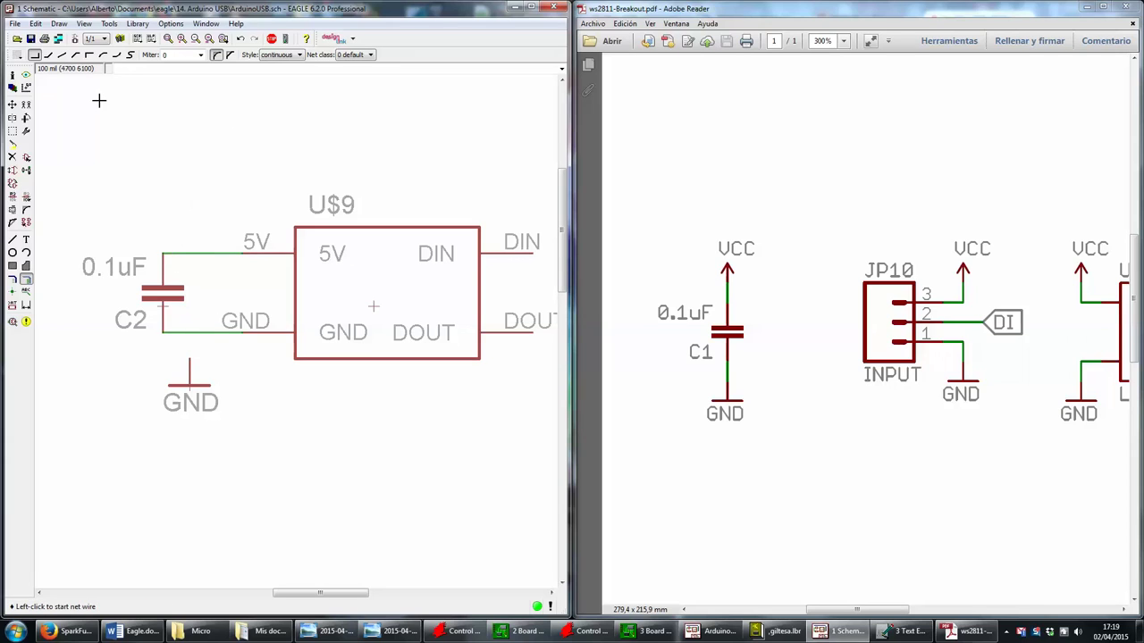
# Move the GND symbol just below C2 and wire it in, merging into GND
pyautogui.click(13, 105)
pyautogui.click(187, 371)
pyautogui.click(167, 344)
pyautogui.click(26, 279)
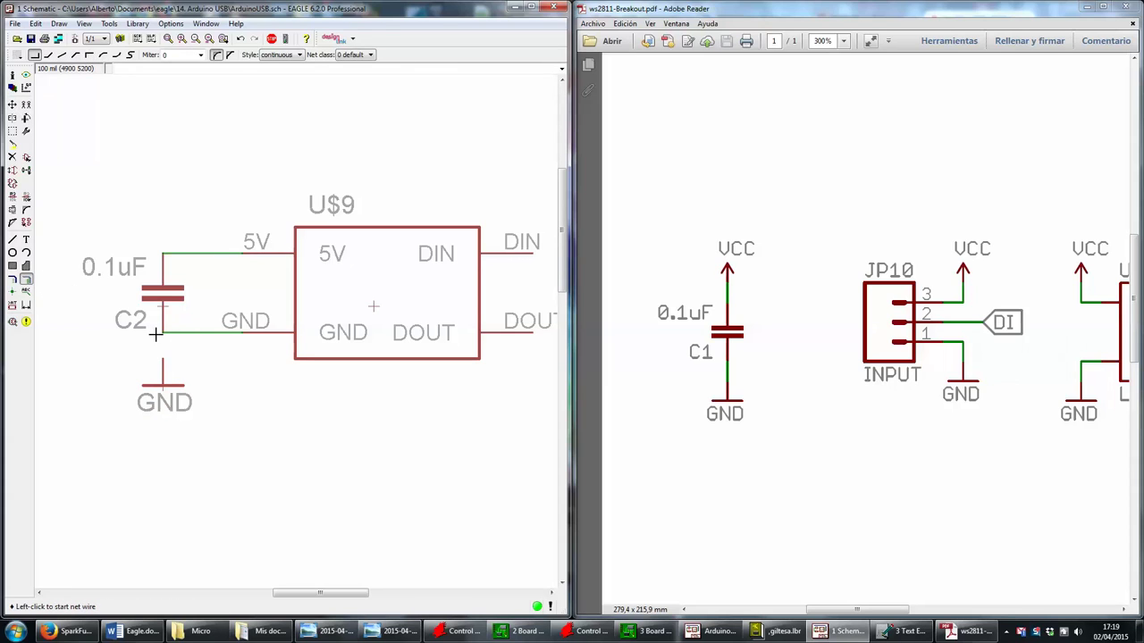
pyautogui.click(158, 334)
pyautogui.click(163, 359)
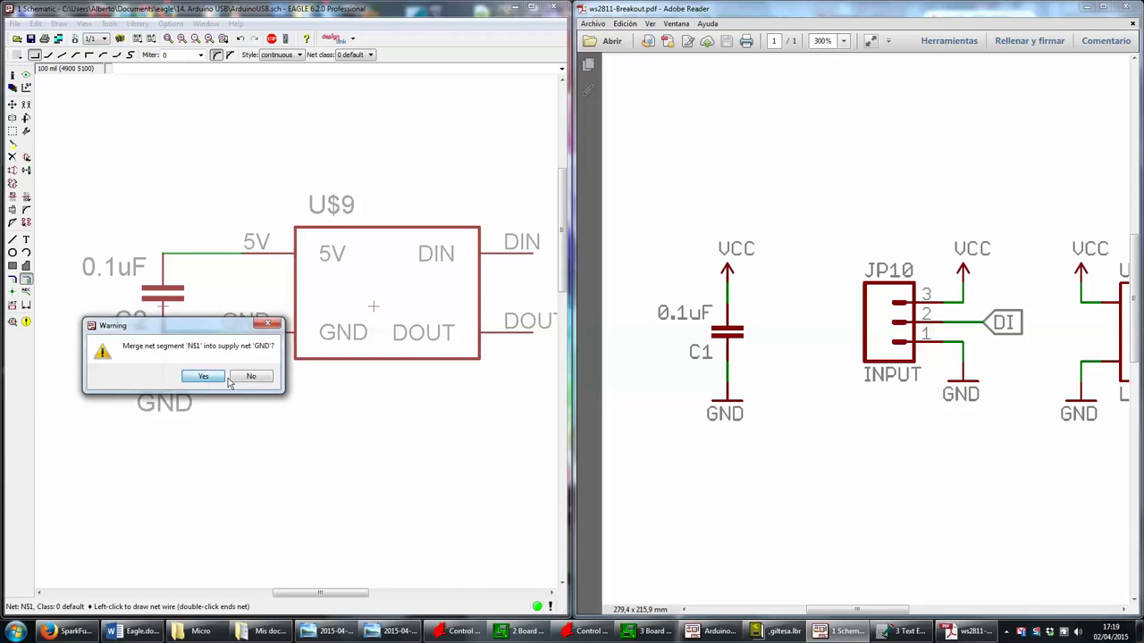
pyautogui.click(210, 377)
pyautogui.scroll(-3, 399, 361)
pyautogui.scroll(-1, 368, 355)
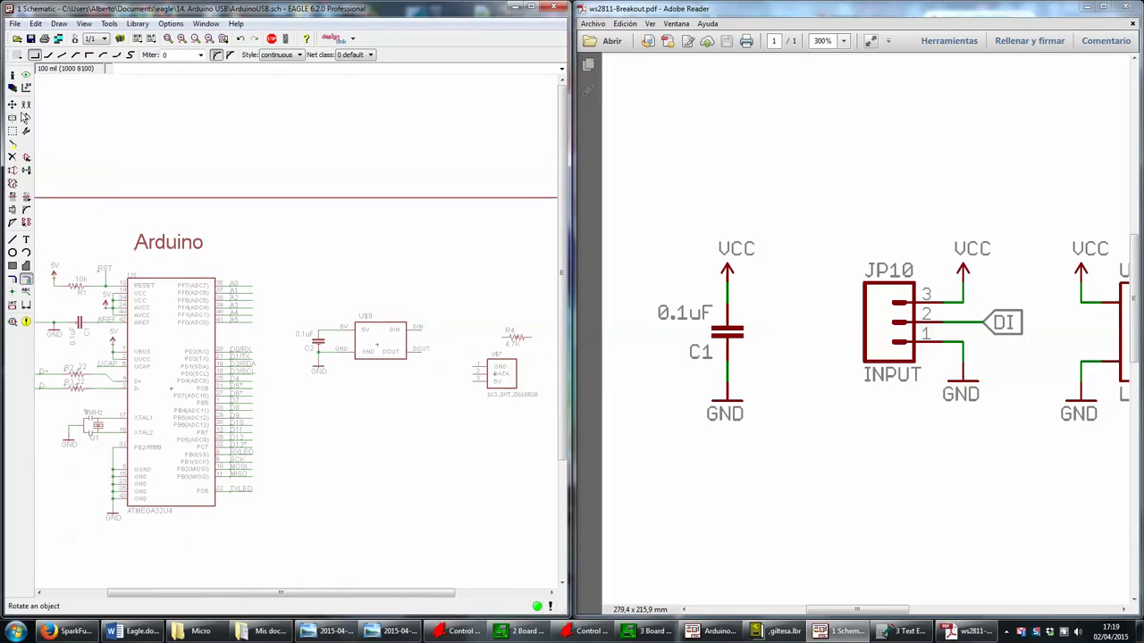
# Copy a 5V supply symbol above C2 and wire it into the 5V net
pyautogui.click(26, 105)
pyautogui.click(60, 268)
pyautogui.scroll(3, 328, 349)
pyautogui.click(327, 380)
pyautogui.click(26, 278)
pyautogui.scroll(2, 373, 384)
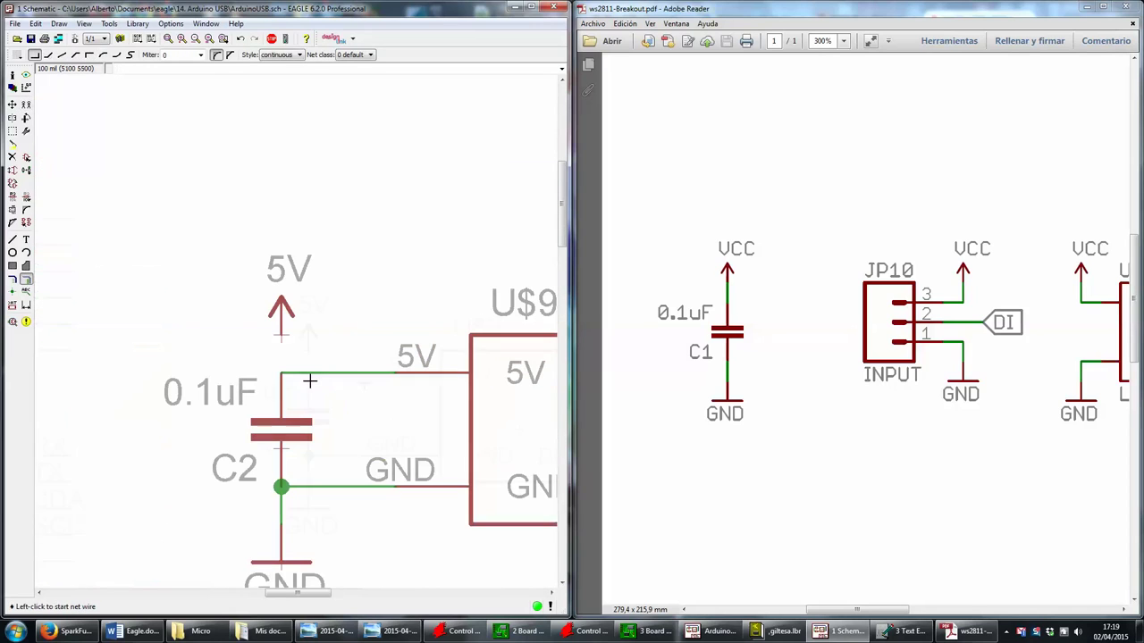
pyautogui.click(276, 344)
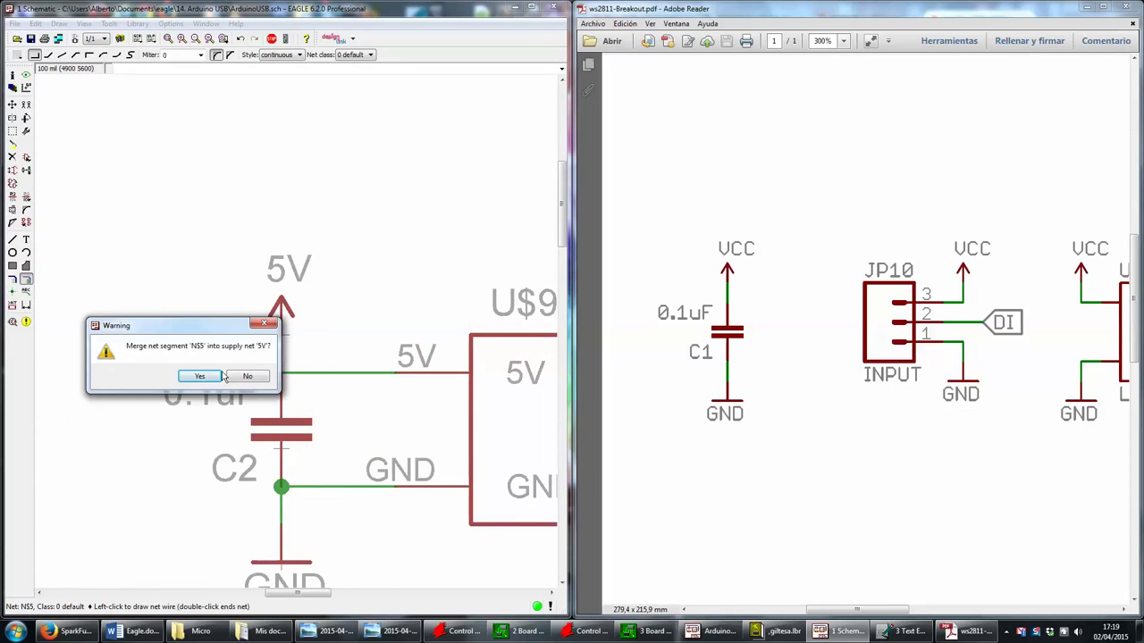
pyautogui.click(195, 376)
pyautogui.scroll(-3, 192, 361)
pyautogui.scroll(2, 426, 357)
pyautogui.scroll(-1, 437, 357)
# Shift U$9 slightly and draw a short net wire right from its DIN pin
pyautogui.click(13, 105)
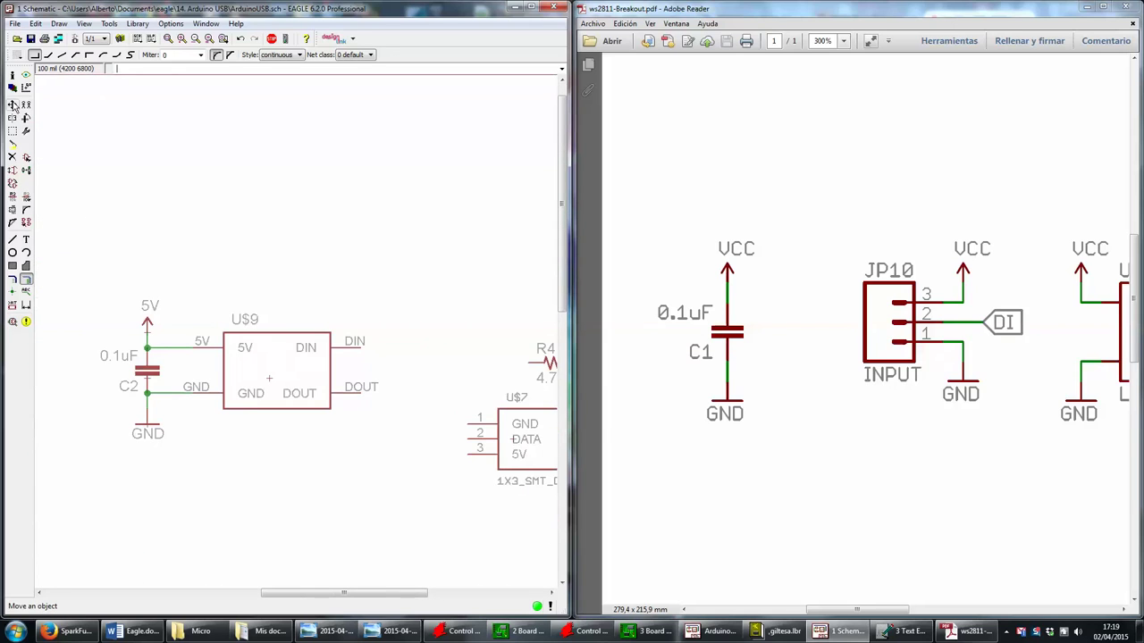
pyautogui.click(269, 378)
pyautogui.click(252, 383)
pyautogui.scroll(2, 357, 391)
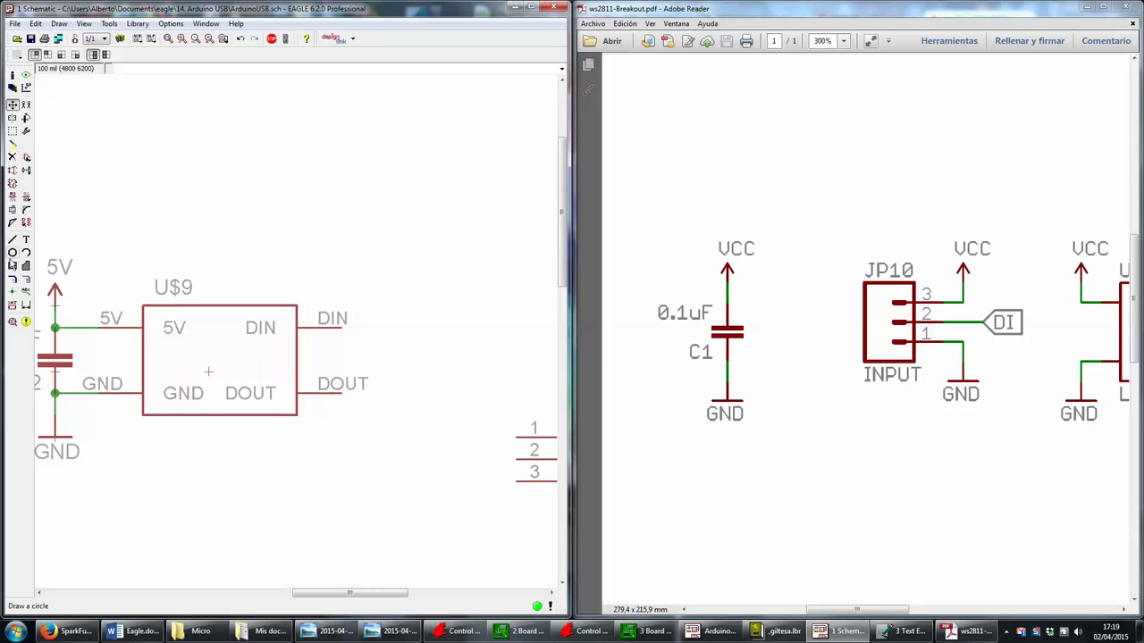
pyautogui.click(26, 280)
pyautogui.click(341, 328)
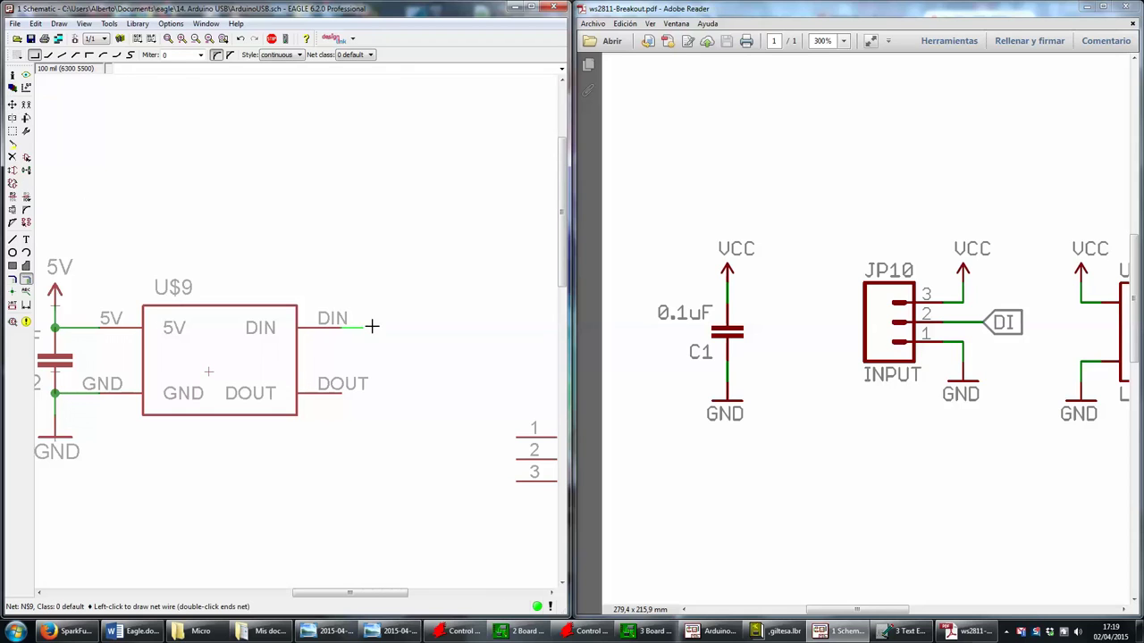
pyautogui.doubleClick(384, 328)
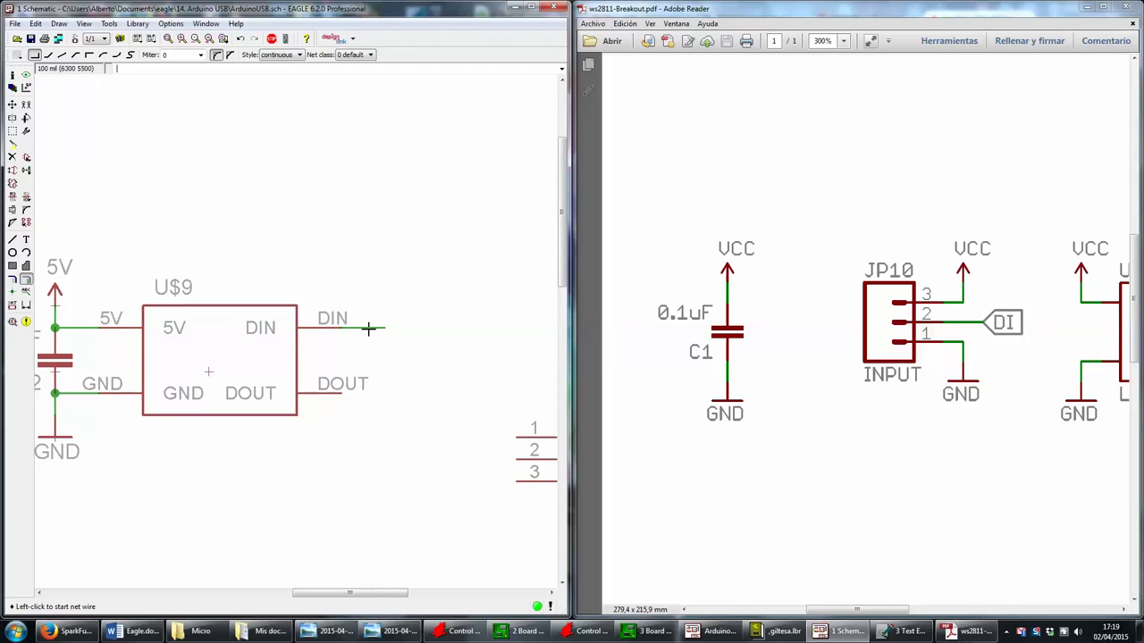
# Place a cross-reference N$9 label at the end of the DIN wire
pyautogui.click(27, 293)
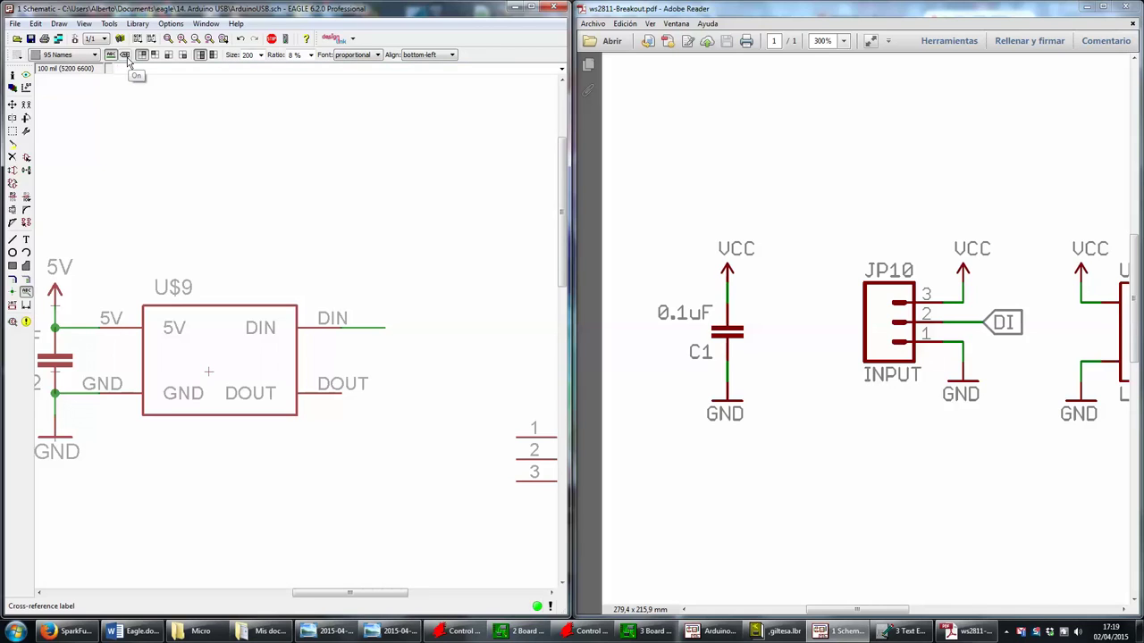
pyautogui.click(127, 57)
pyautogui.click(382, 327)
pyautogui.scroll(-1, 366, 329)
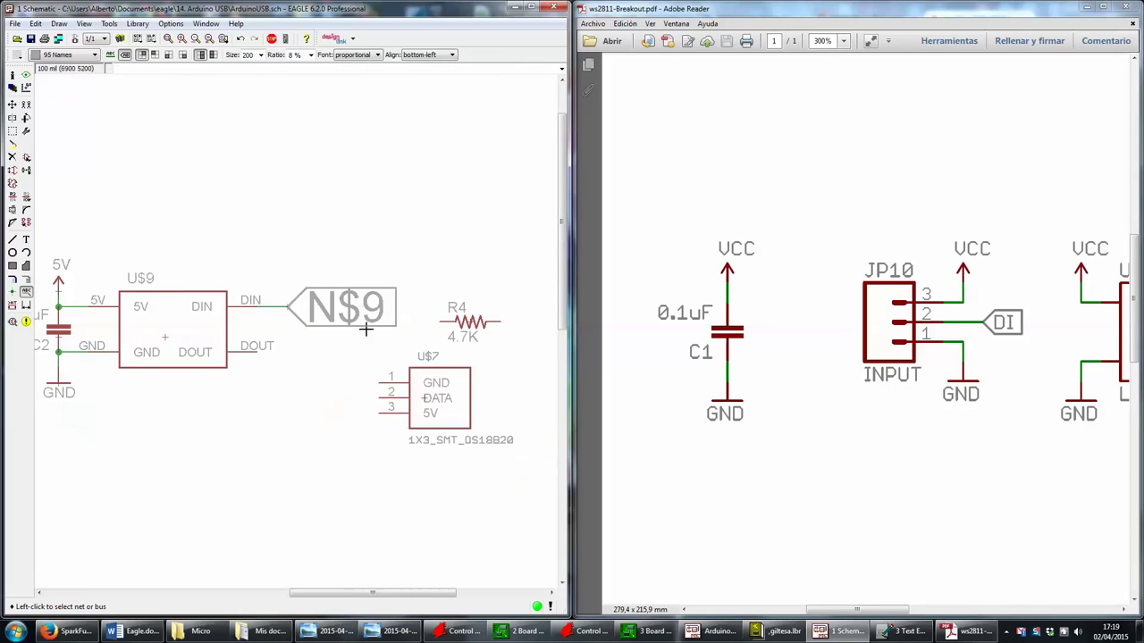
pyautogui.scroll(-3, 365, 330)
pyautogui.scroll(3, 223, 312)
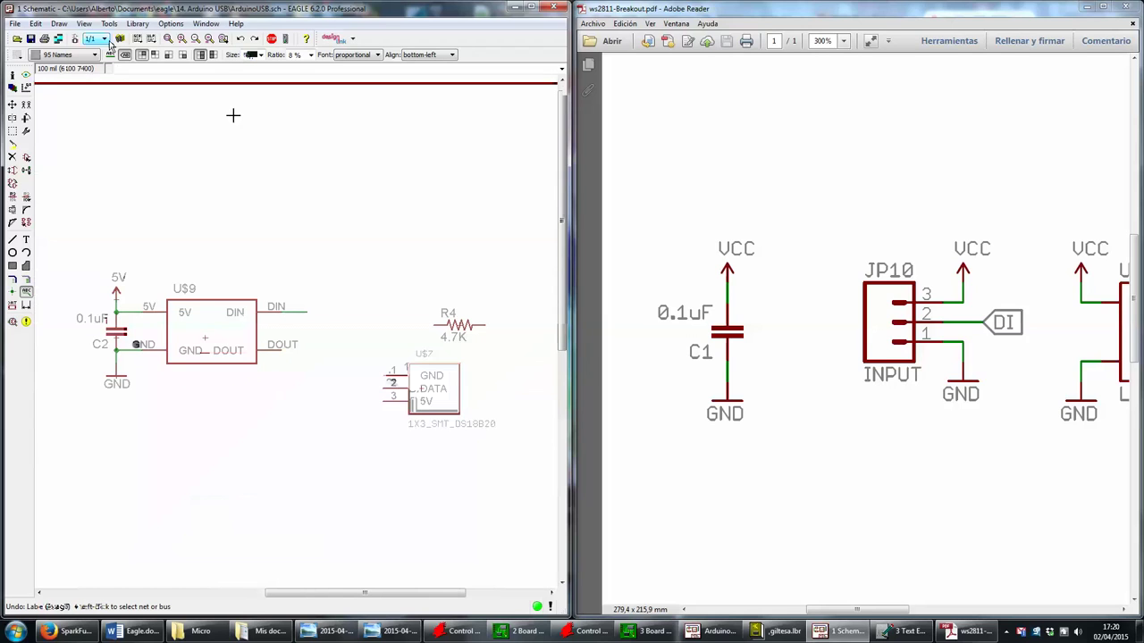
pyautogui.scroll(1, 322, 285)
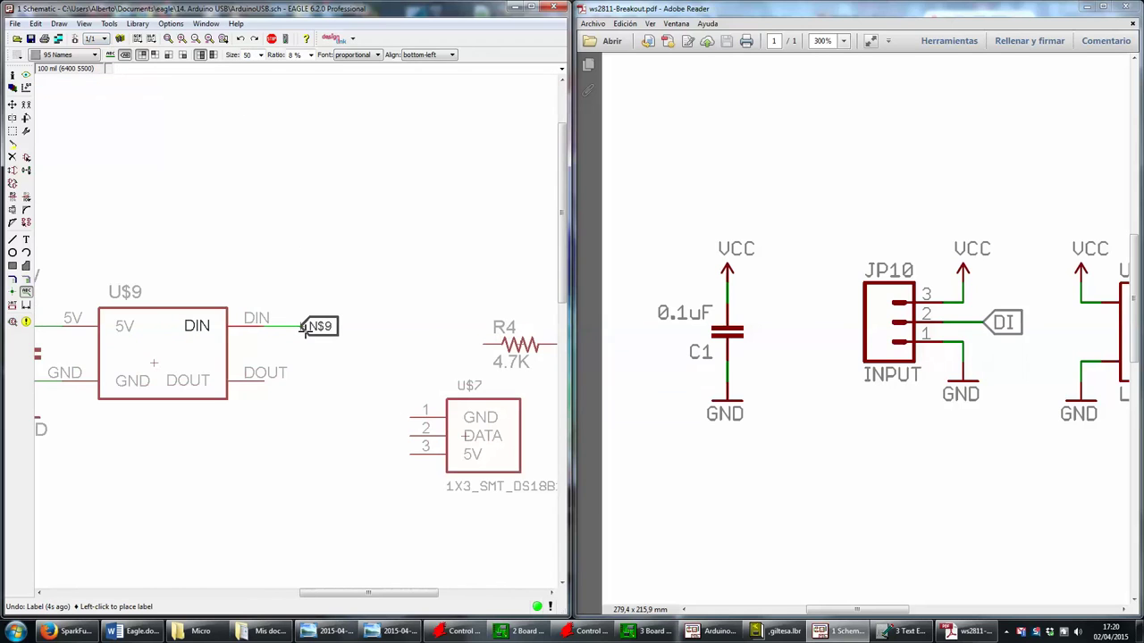
pyautogui.press('Escape')
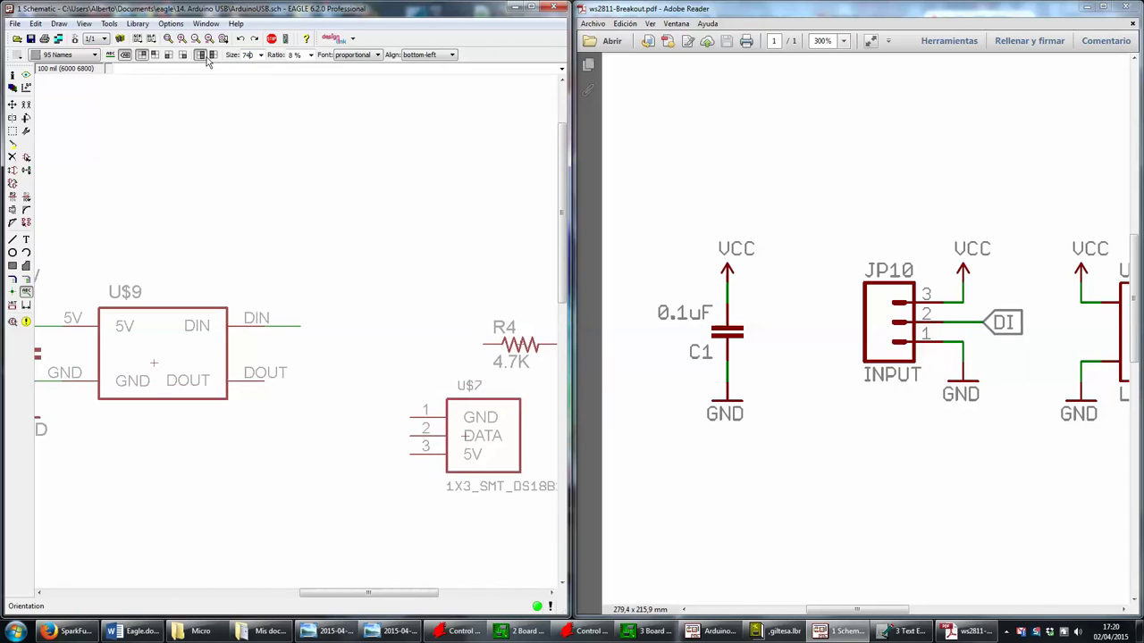
pyautogui.click(288, 318)
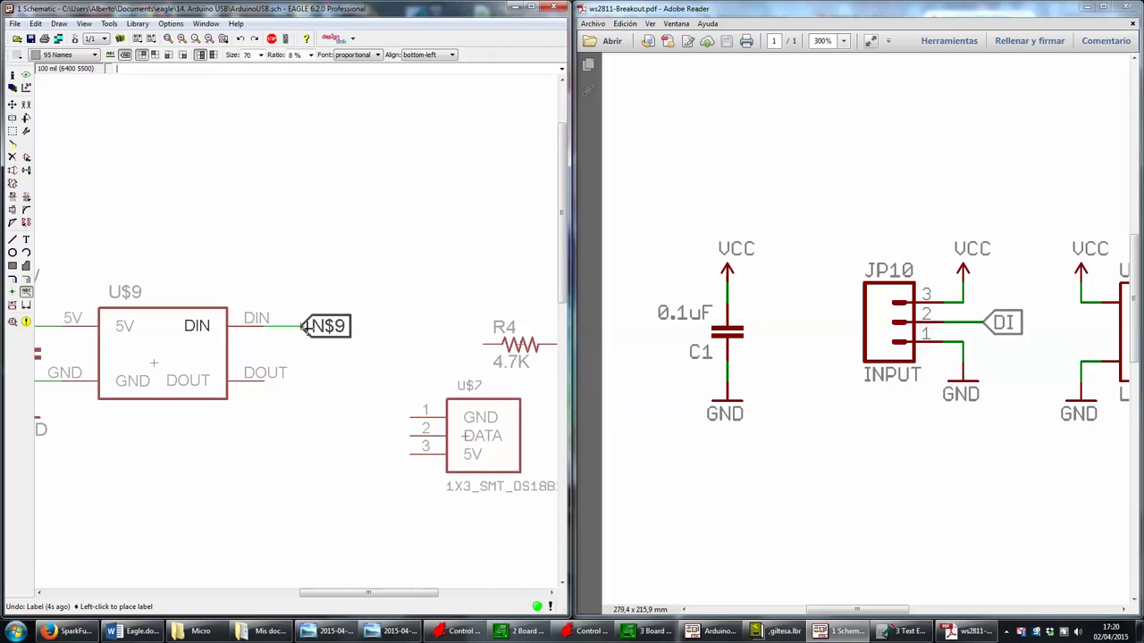
pyautogui.click(305, 327)
pyautogui.scroll(-1, 348, 313)
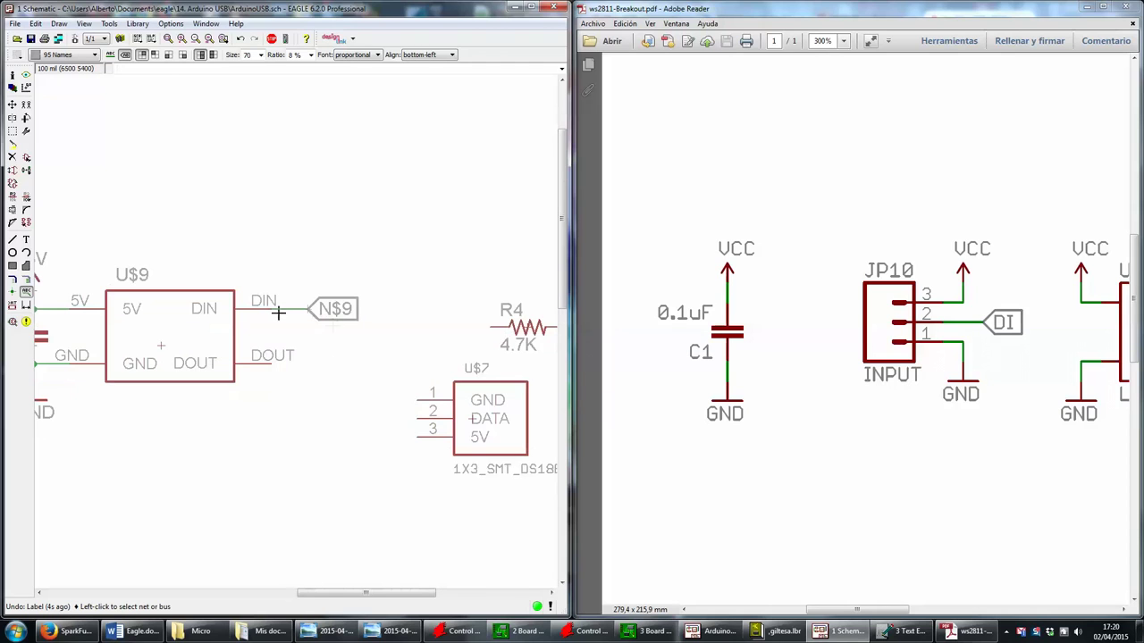
# Switch to the Name tool for renaming the N$9 label
pyautogui.click(12, 196)
pyautogui.scroll(-5, 443, 326)
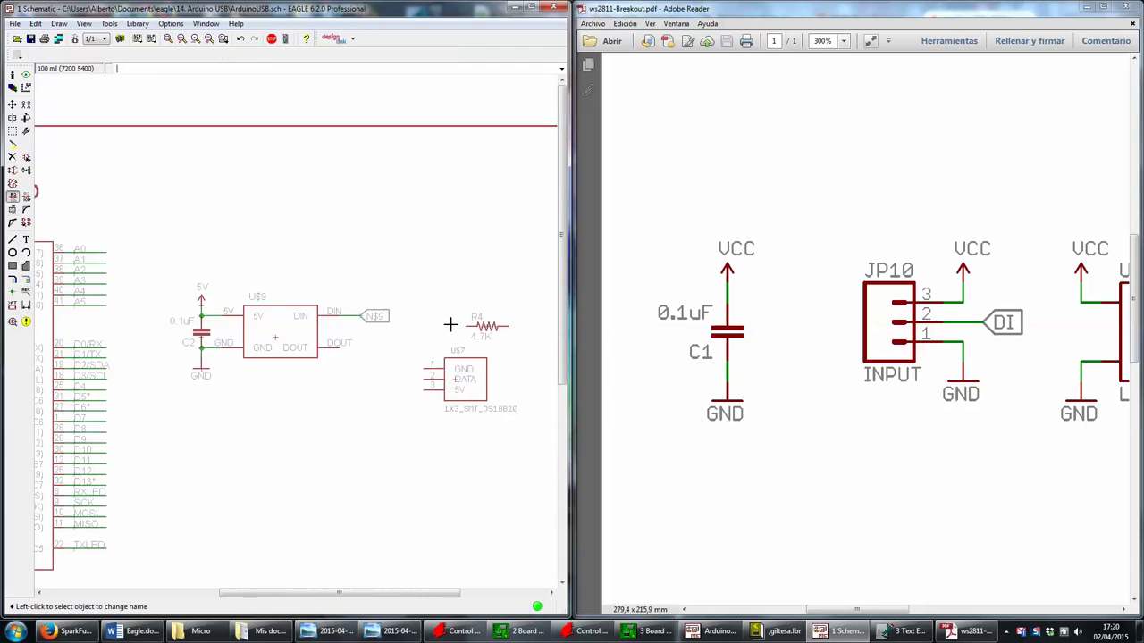
pyautogui.scroll(2, 56, 416)
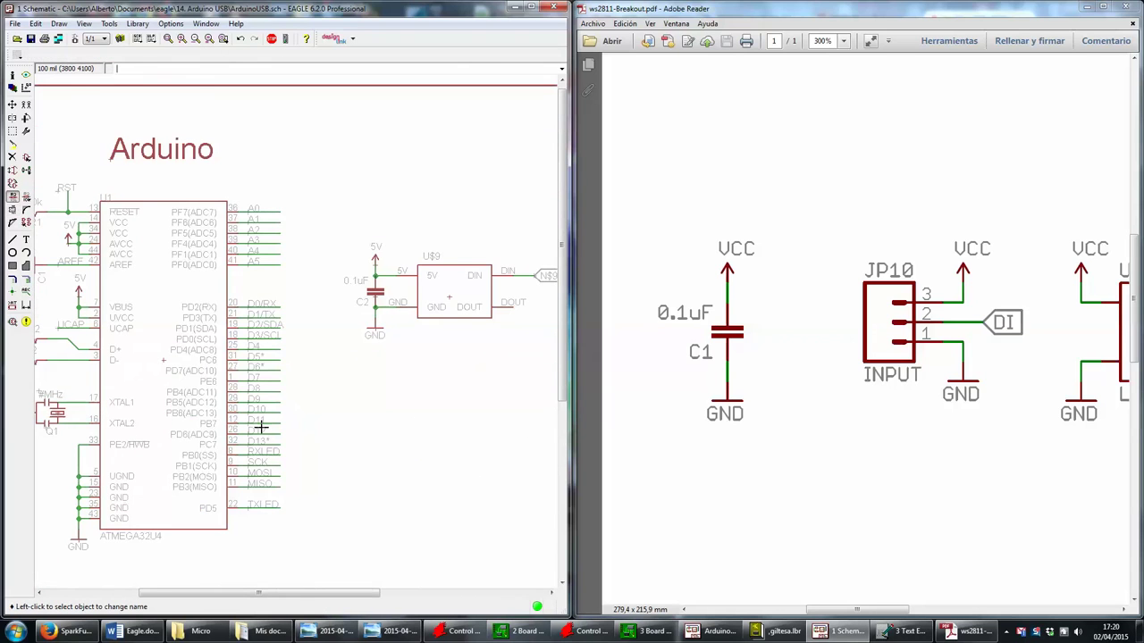
pyautogui.scroll(1, 268, 430)
pyautogui.scroll(-1, 215, 323)
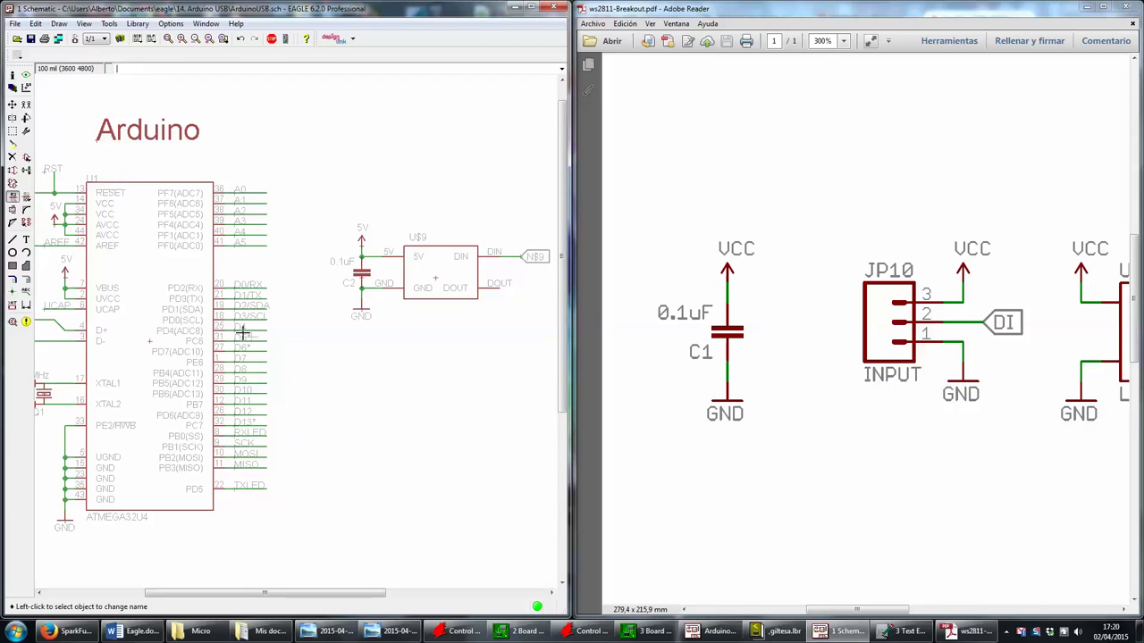
pyautogui.scroll(1, 259, 322)
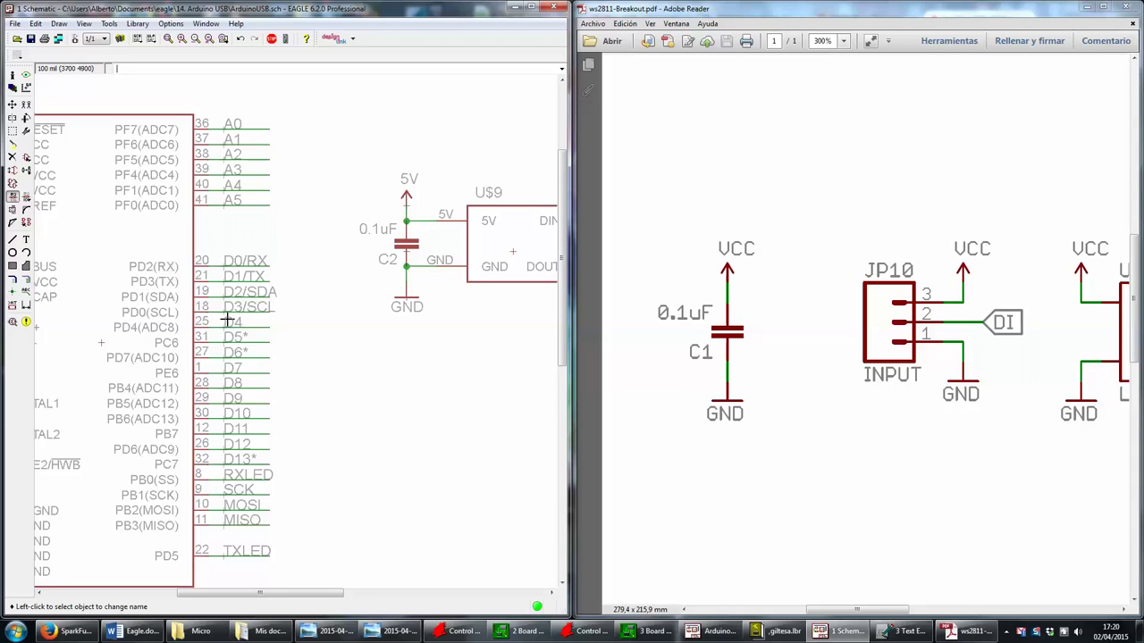
pyautogui.scroll(-3, 229, 319)
pyautogui.scroll(2, 244, 317)
pyautogui.scroll(-2, 366, 277)
# Rename the N$9 label to D4, joining it to the Arduino D4 net
pyautogui.scroll(3, 378, 248)
pyautogui.click(384, 257)
pyautogui.click(385, 257)
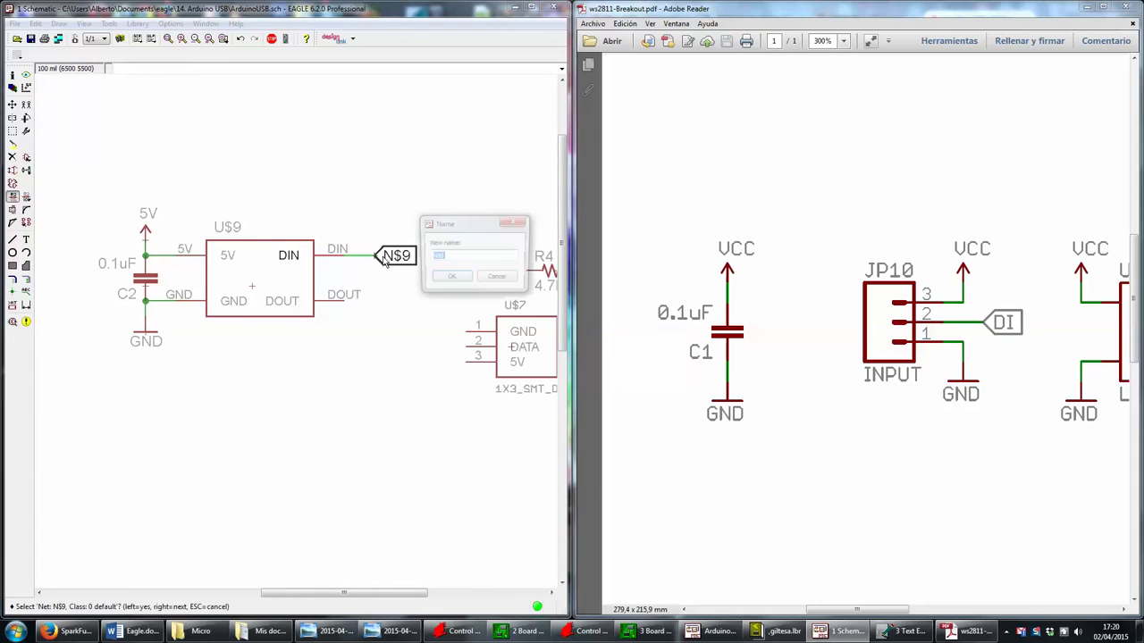
pyautogui.press('Return')
pyautogui.press('Return')
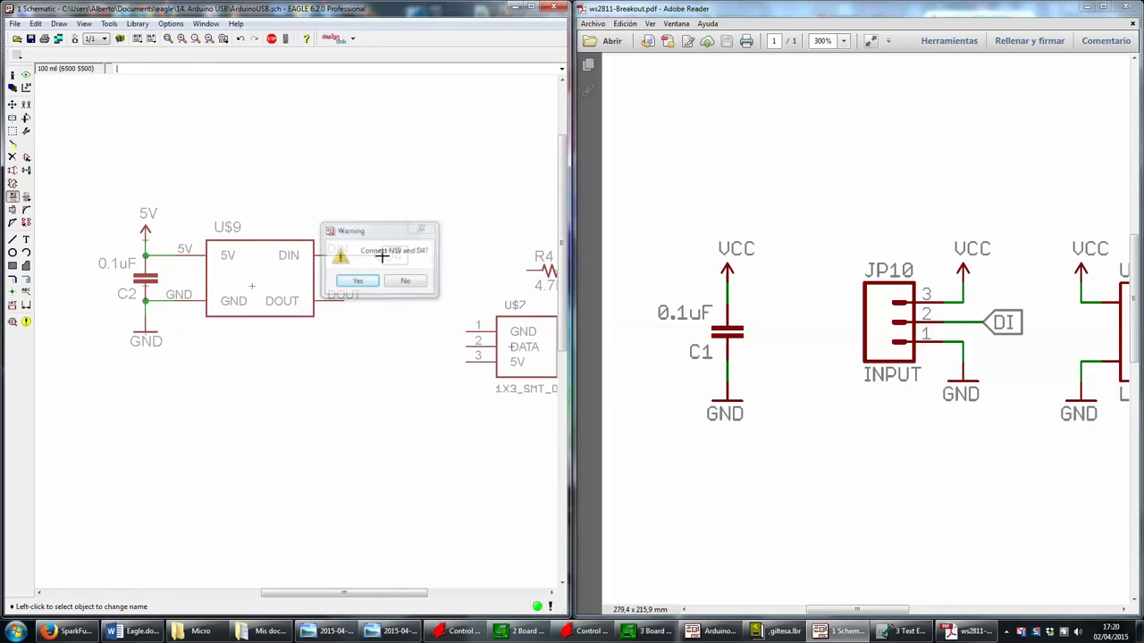
# Minimize Adobe Reader to bring the browser into view
pyautogui.scroll(-1, 385, 254)
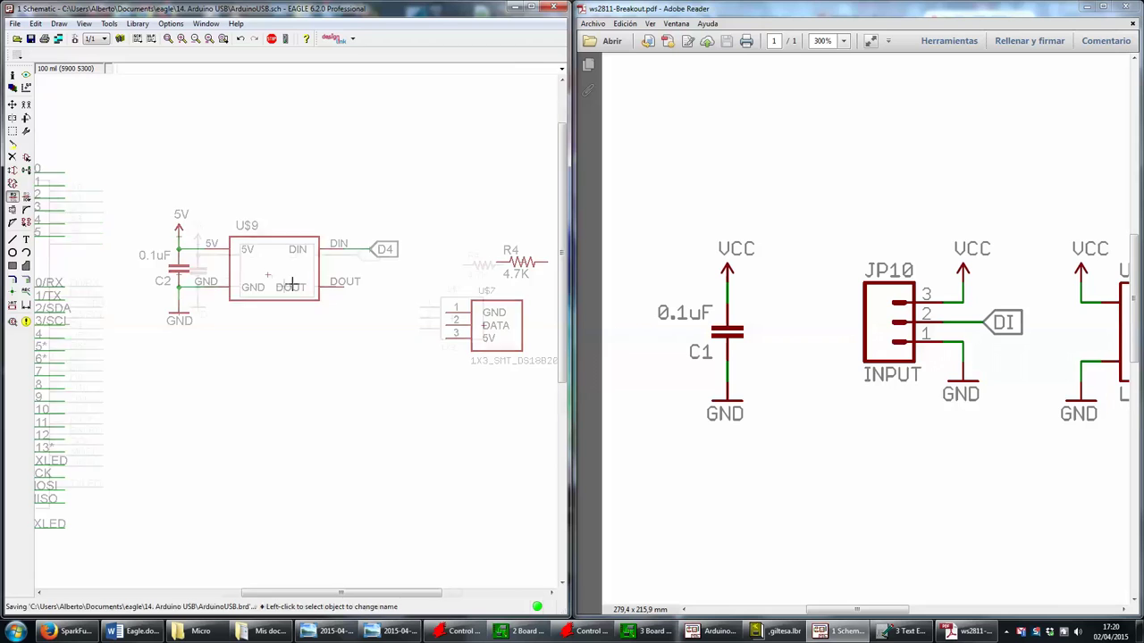
pyautogui.scroll(-3, 480, 271)
pyautogui.scroll(2, 439, 266)
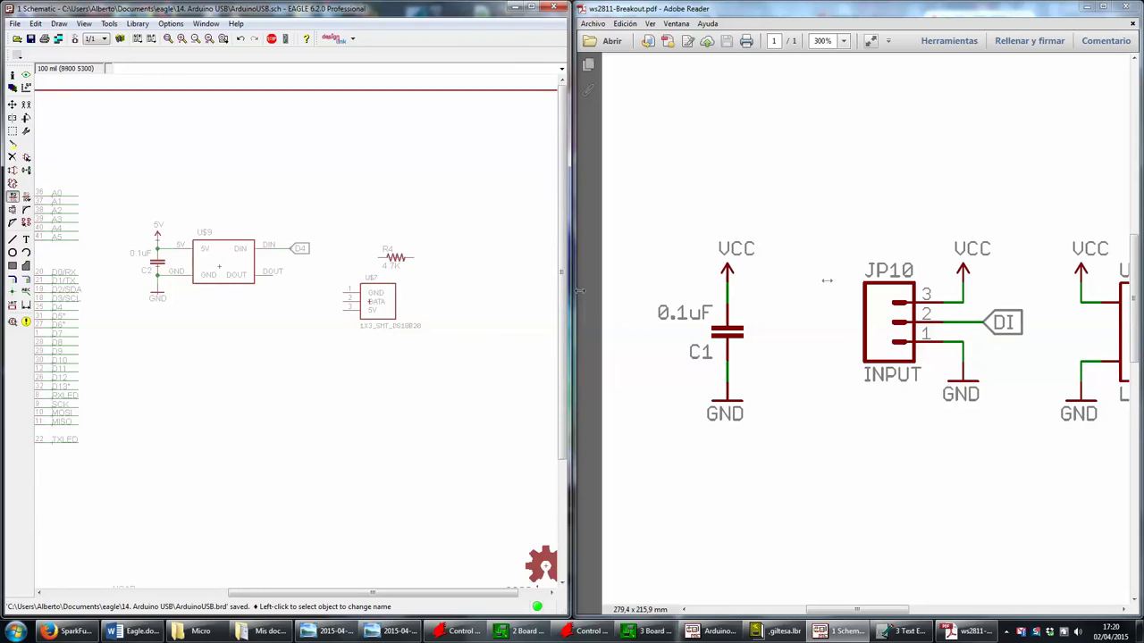
pyautogui.click(1085, 6)
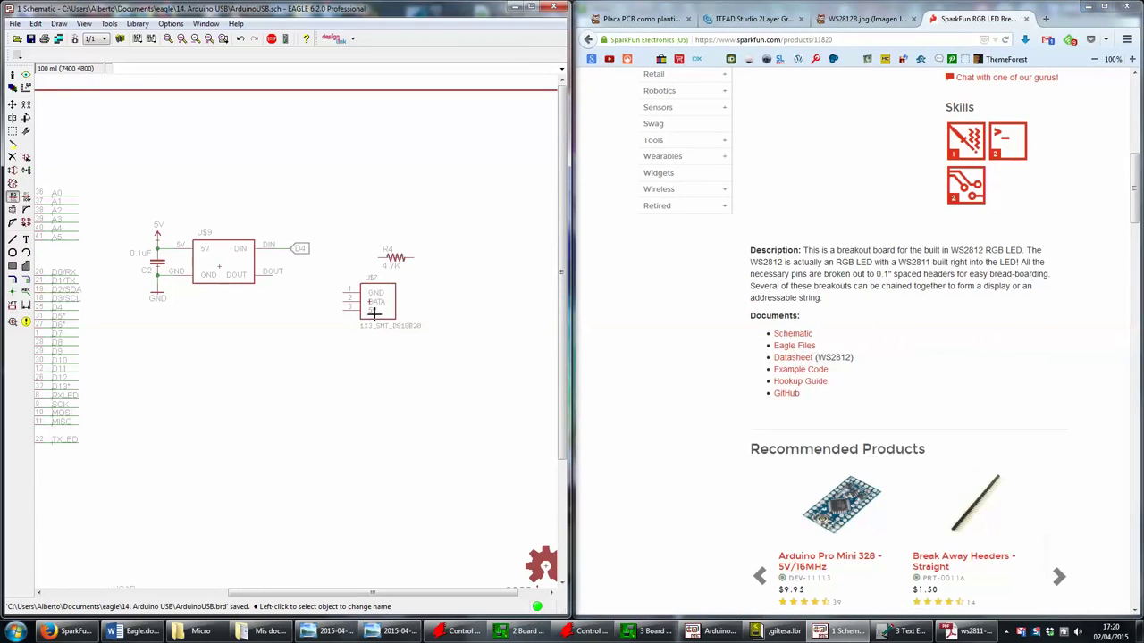
# Open the bristolwatch.com DS18B20 wiring diagram at full size from Google Images
pyautogui.click(12, 104)
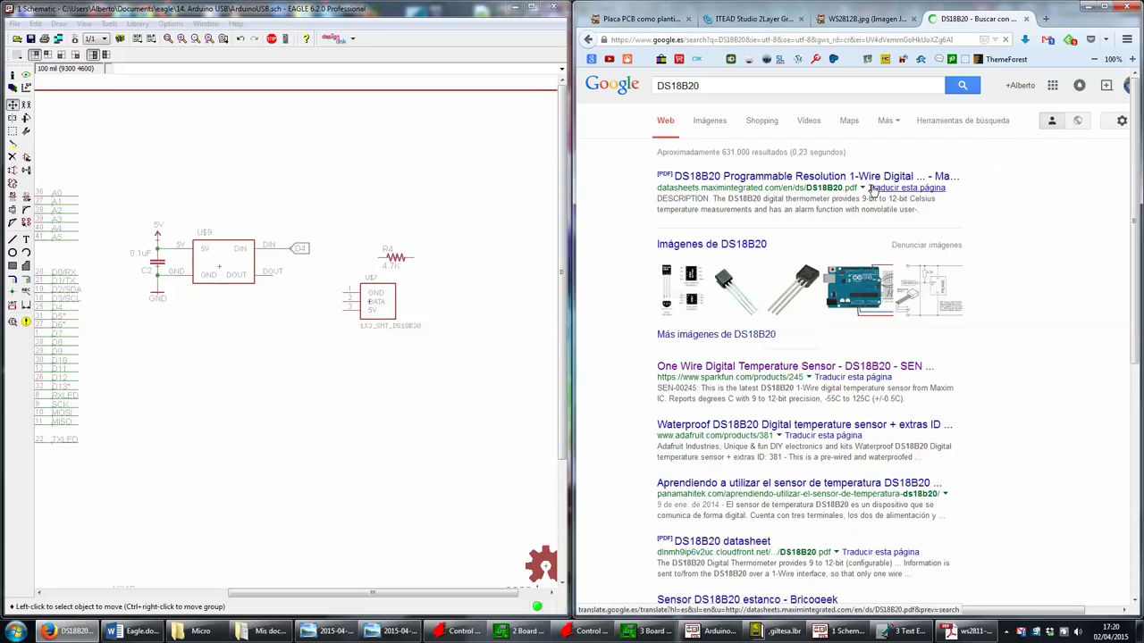
pyautogui.click(708, 120)
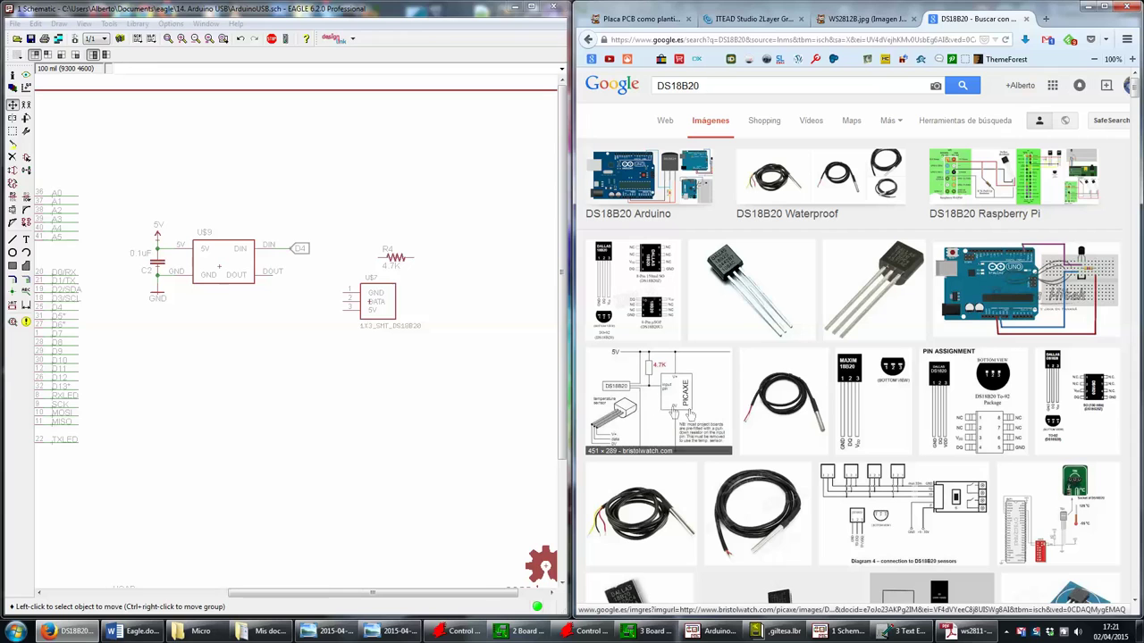
pyautogui.click(679, 407)
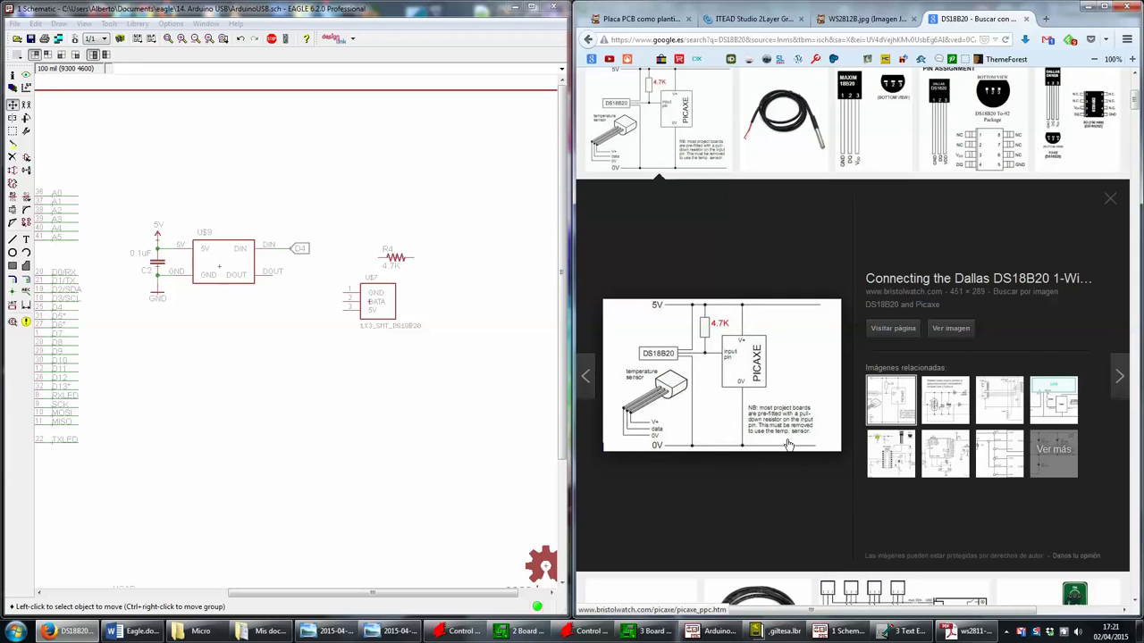
pyautogui.click(788, 444)
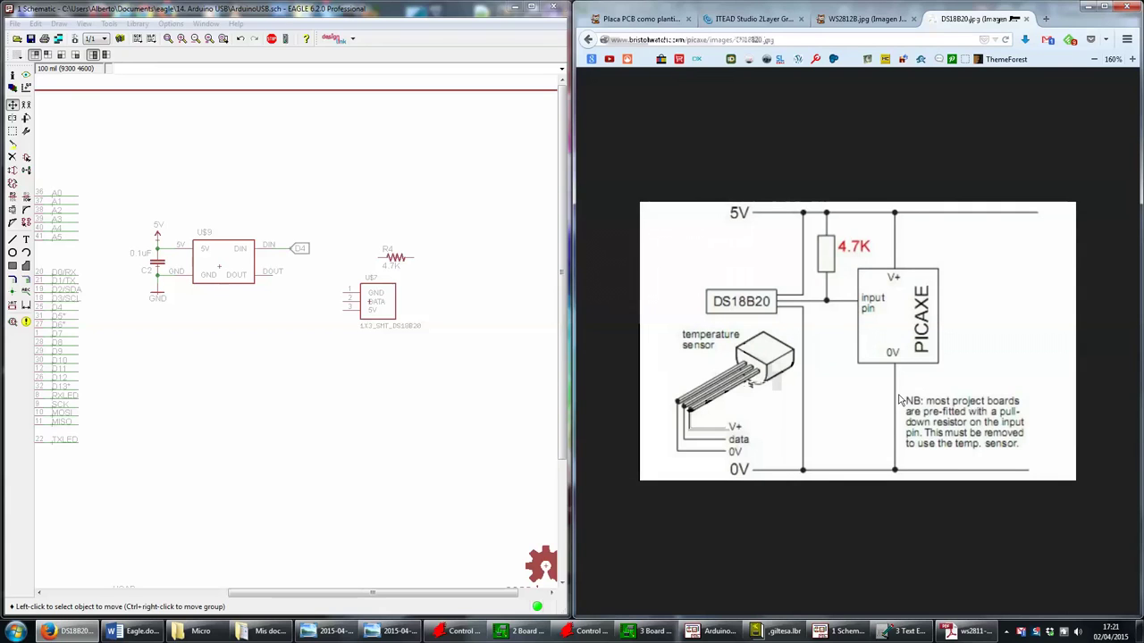
pyautogui.click(67, 105)
# Reposition the DS18B20 sensor to the right of R4, then move R4 lower
pyautogui.scroll(1, 331, 304)
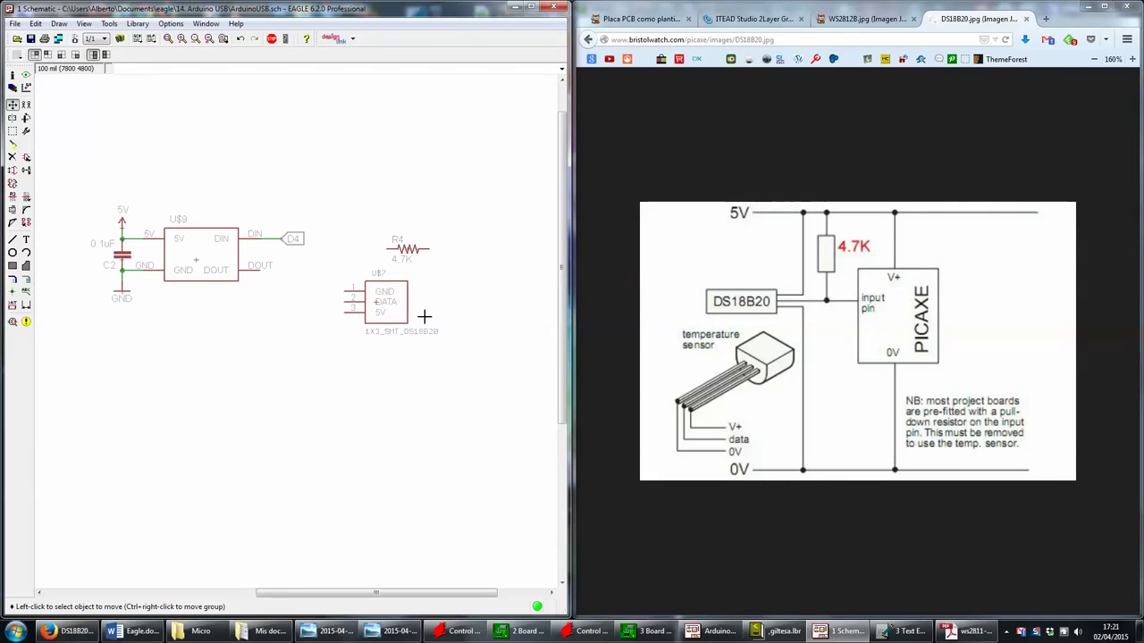
pyautogui.scroll(1, 440, 294)
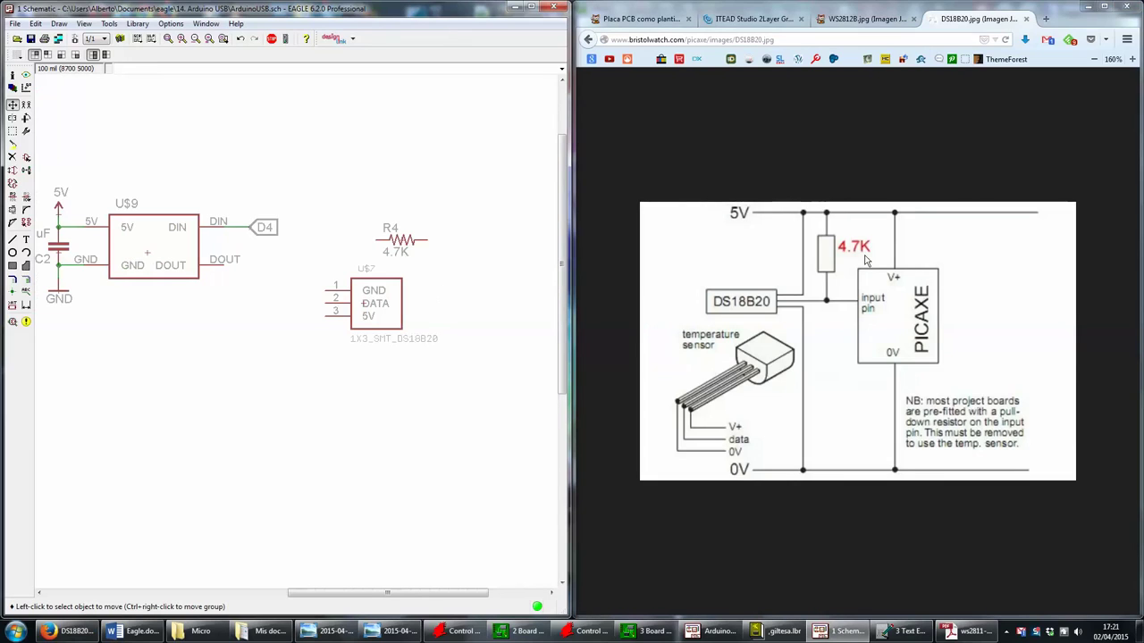
pyautogui.click(364, 308)
pyautogui.click(491, 251)
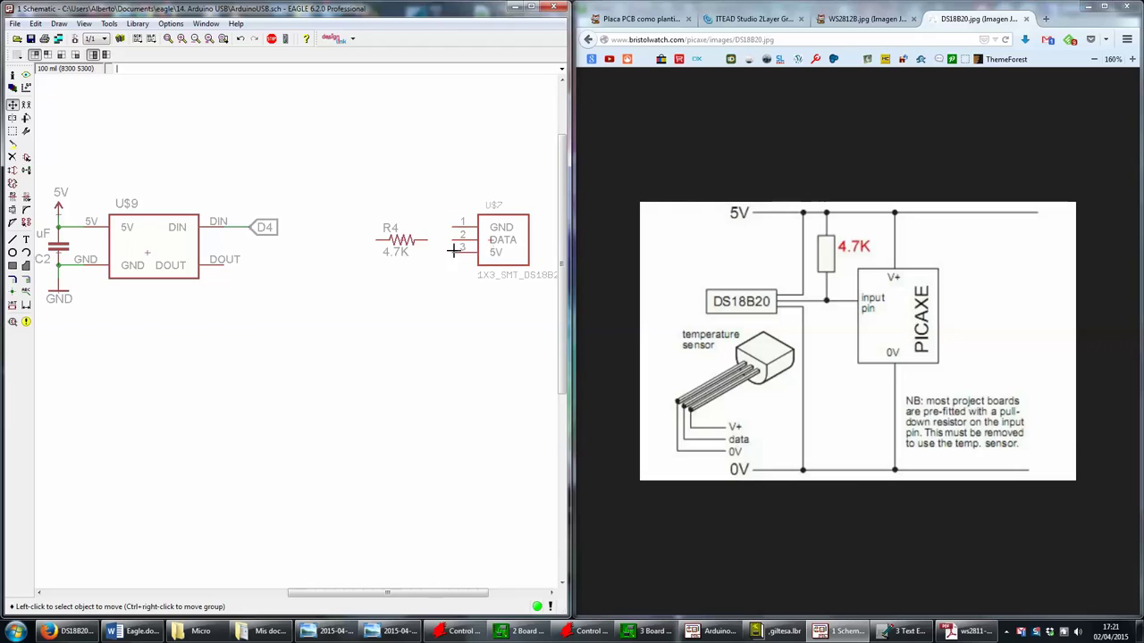
pyautogui.click(396, 243)
pyautogui.click(396, 342)
pyautogui.scroll(-3, 491, 306)
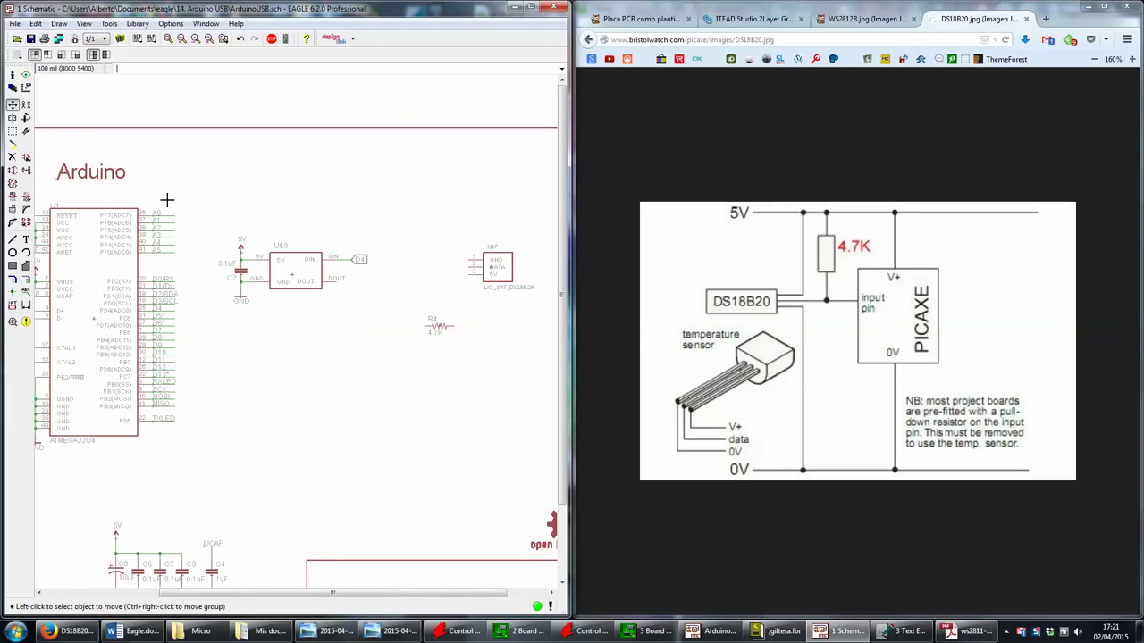
# Group the U$9 LED section and move the whole group lower on the sheet
pyautogui.click(13, 132)
pyautogui.moveTo(240, 211); pyautogui.dragTo(376, 335)
pyautogui.press('F7')
pyautogui.rightClick(319, 283)
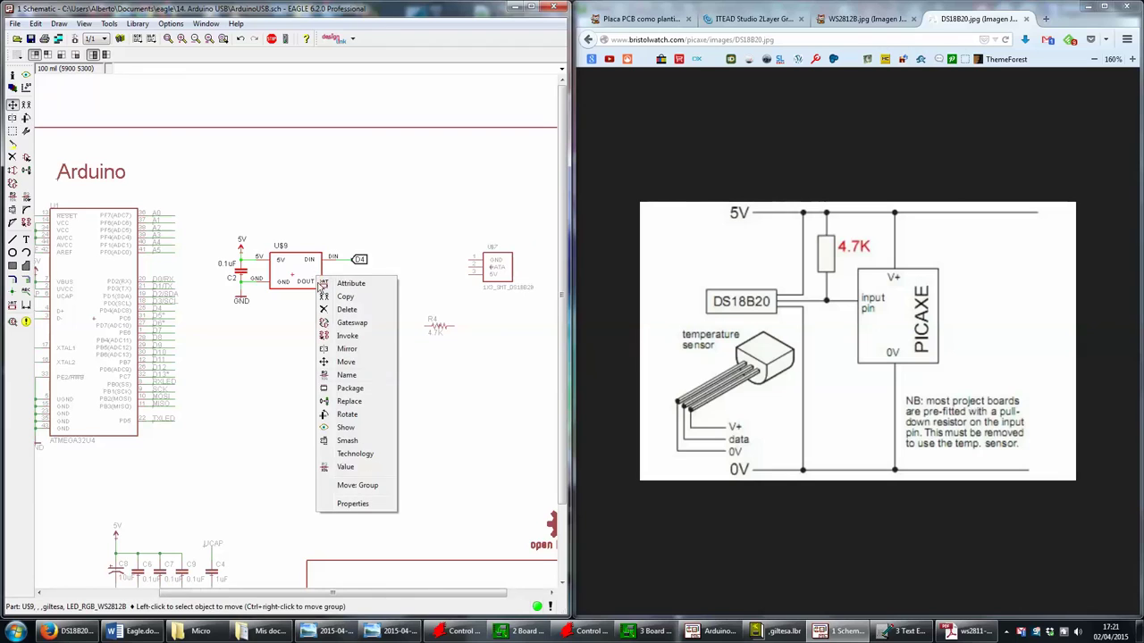
pyautogui.click(353, 485)
pyautogui.scroll(-3, 295, 331)
pyautogui.scroll(1, 295, 357)
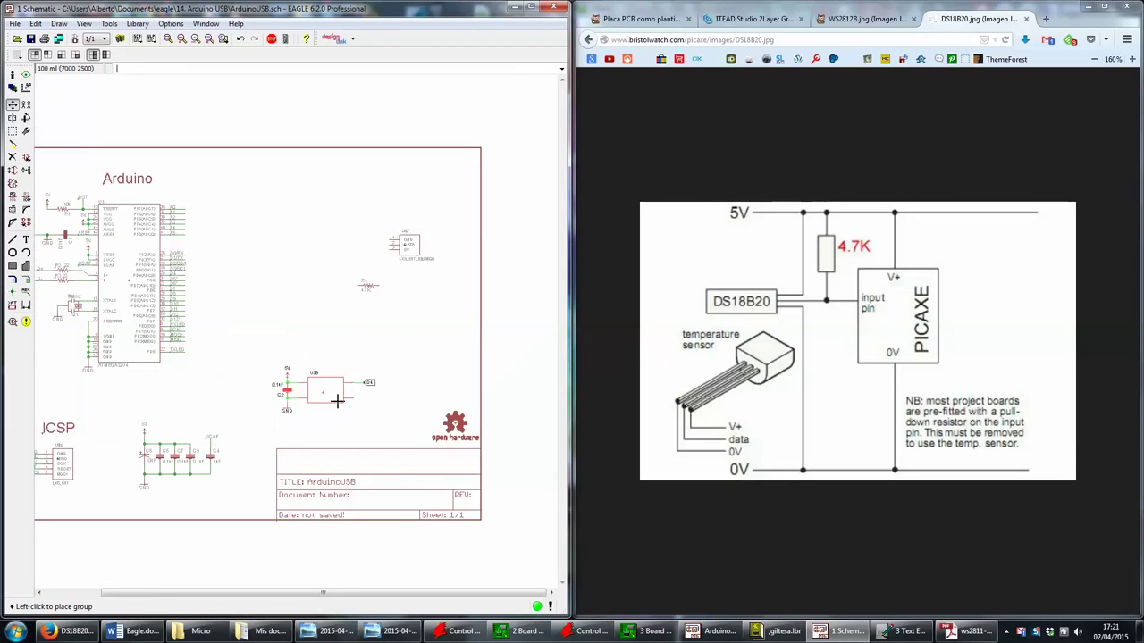
pyautogui.click(337, 401)
pyautogui.scroll(2, 304, 406)
pyautogui.scroll(-3, 393, 263)
# Copy the Arduino heading above the LED section and change its text to 'LED RGB'
pyautogui.click(26, 105)
pyautogui.click(45, 269)
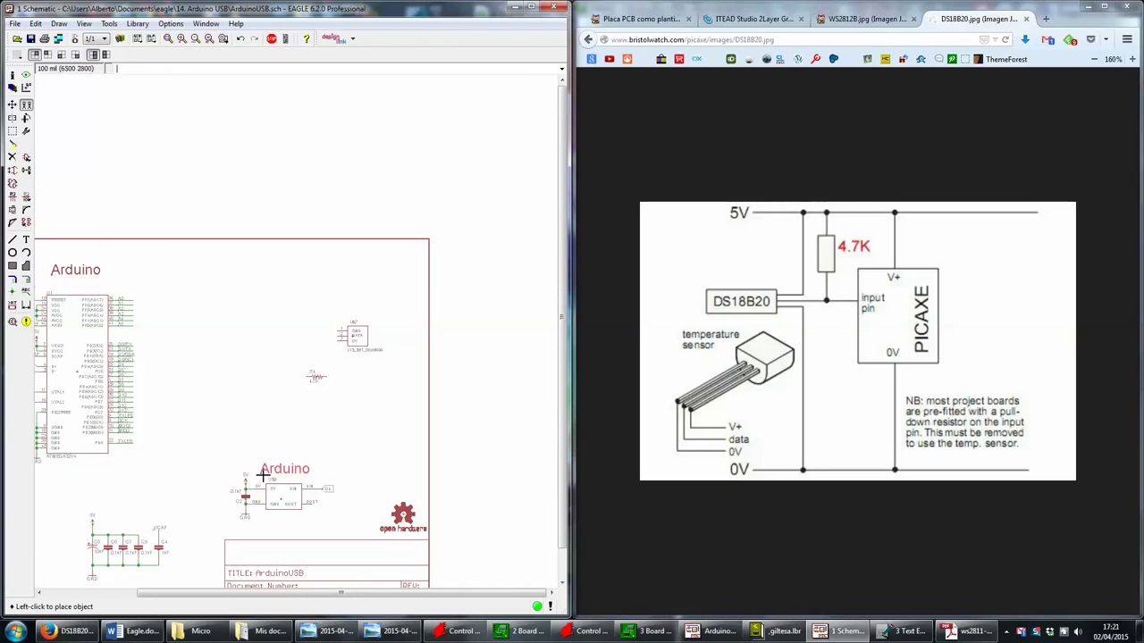
pyautogui.click(265, 468)
pyautogui.rightClick(264, 468)
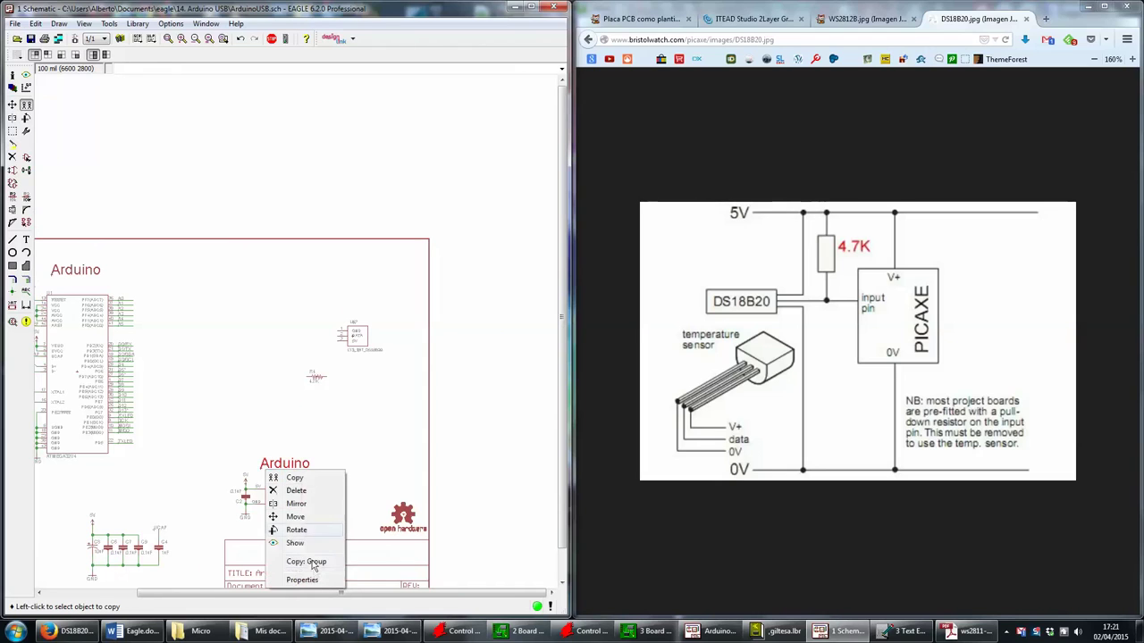
pyautogui.click(295, 508)
pyautogui.moveTo(374, 527); pyautogui.dragTo(277, 532)
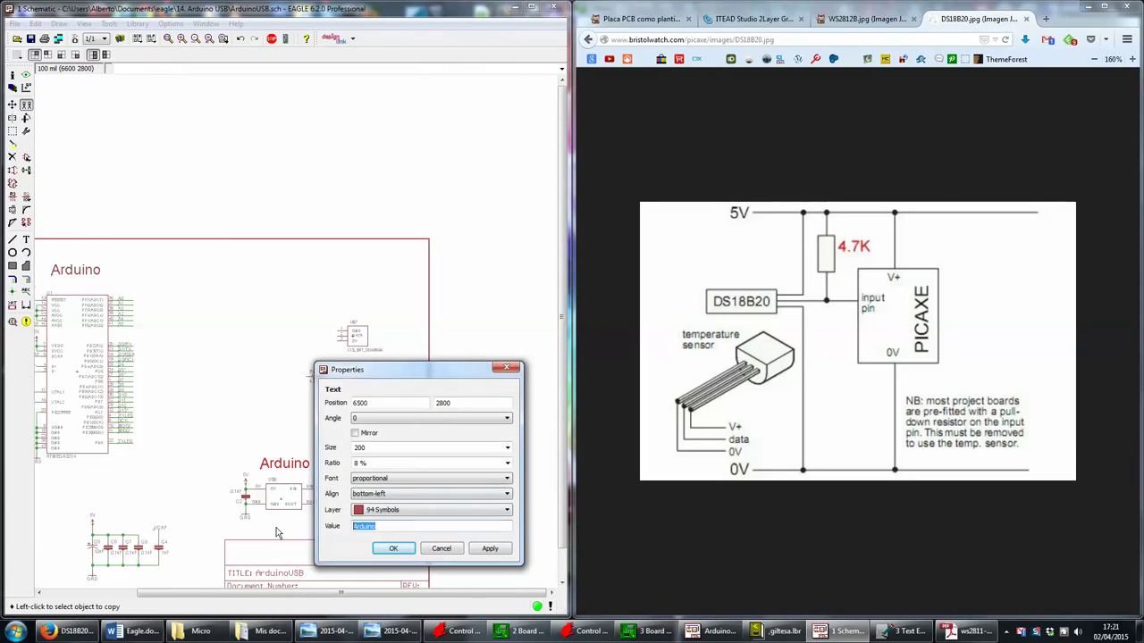
pyautogui.write('LED')
pyautogui.press('Return')
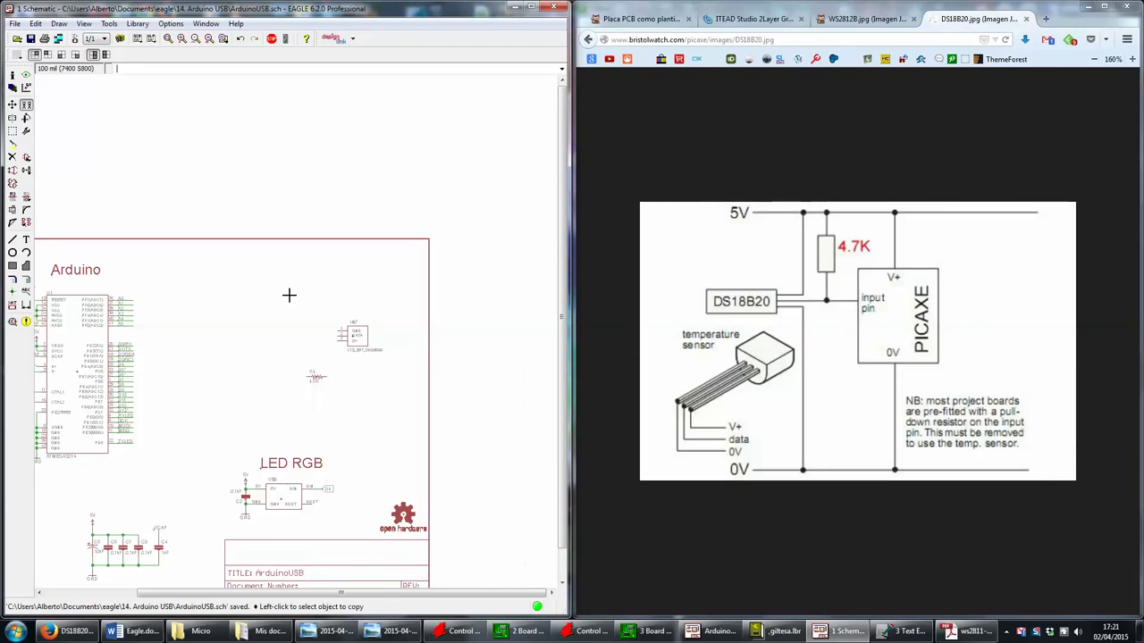
# Move the DS18B20 sensor U$7 and rotate it 180°
pyautogui.scroll(2, 295, 339)
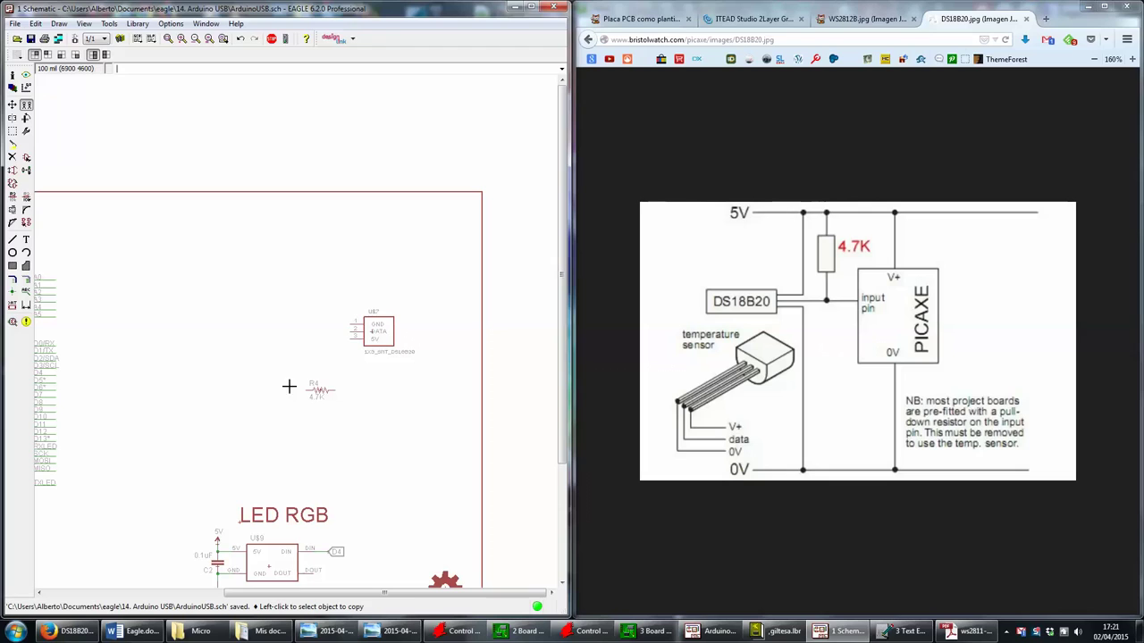
pyautogui.click(26, 280)
pyautogui.scroll(3, 297, 329)
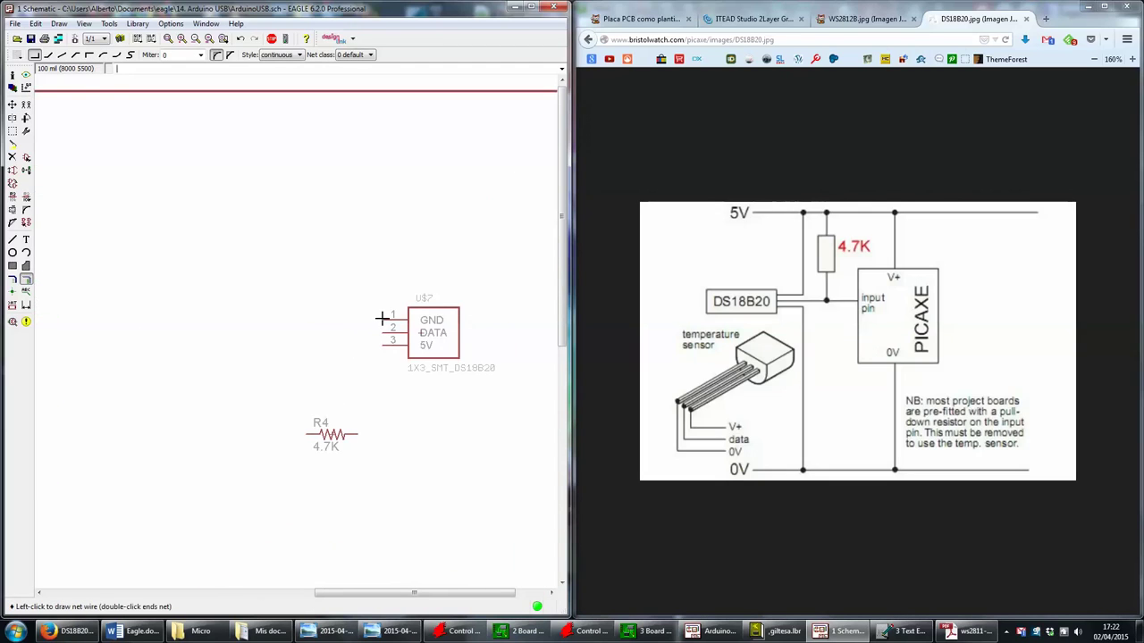
pyautogui.click(12, 105)
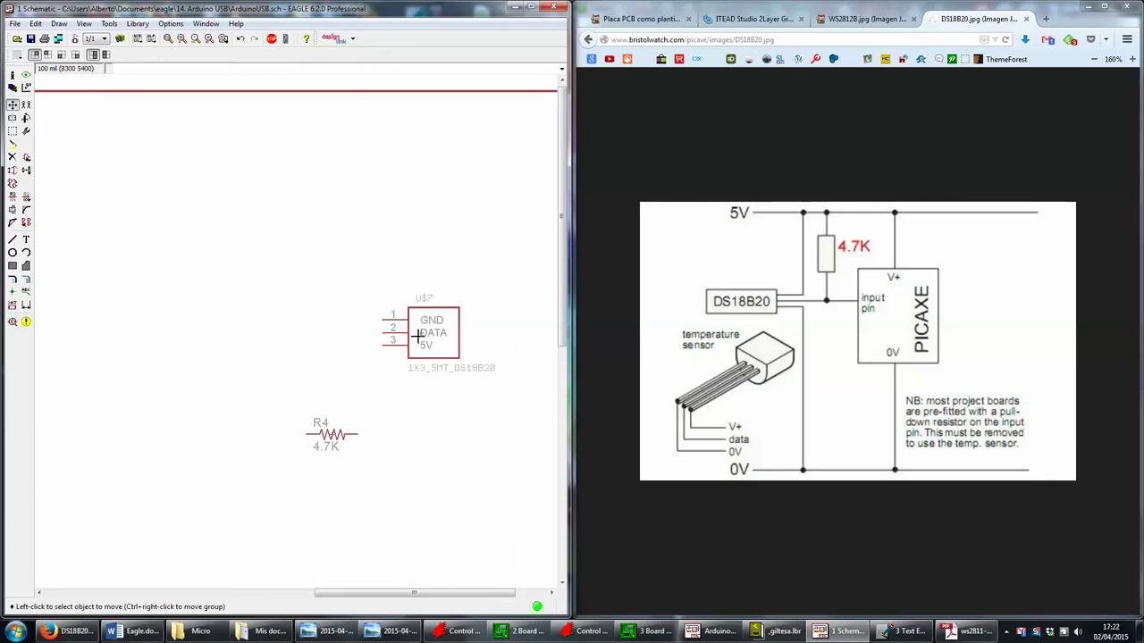
pyautogui.click(433, 332)
pyautogui.rightClick(224, 271)
pyautogui.rightClick(232, 277)
pyautogui.click(247, 281)
# Draw net wires from sensor pin 1 toward ground and up from pin 3
pyautogui.click(26, 279)
pyautogui.scroll(2, 304, 324)
pyautogui.click(270, 277)
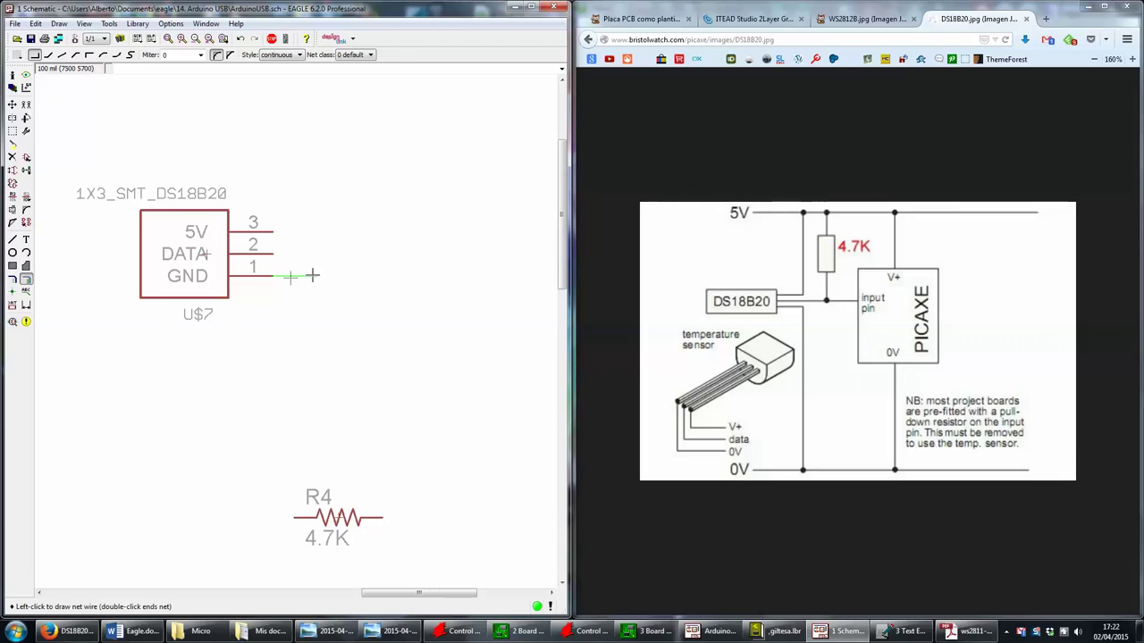
pyautogui.doubleClick(310, 275)
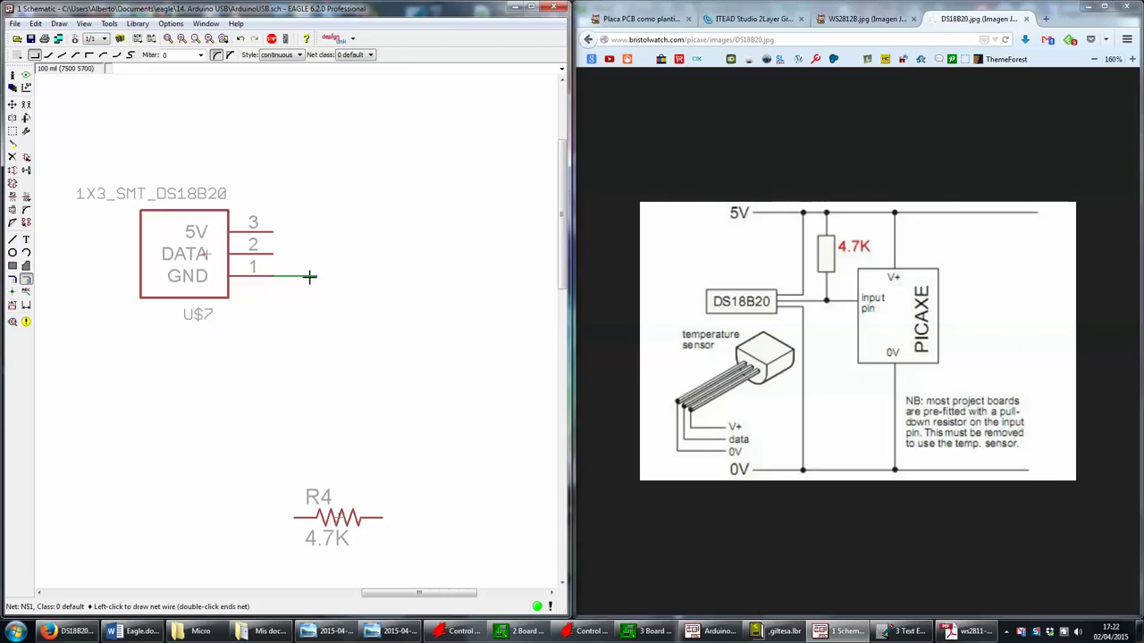
pyautogui.click(319, 278)
pyautogui.click(272, 225)
pyautogui.scroll(-3, 385, 337)
pyautogui.scroll(-3, 385, 336)
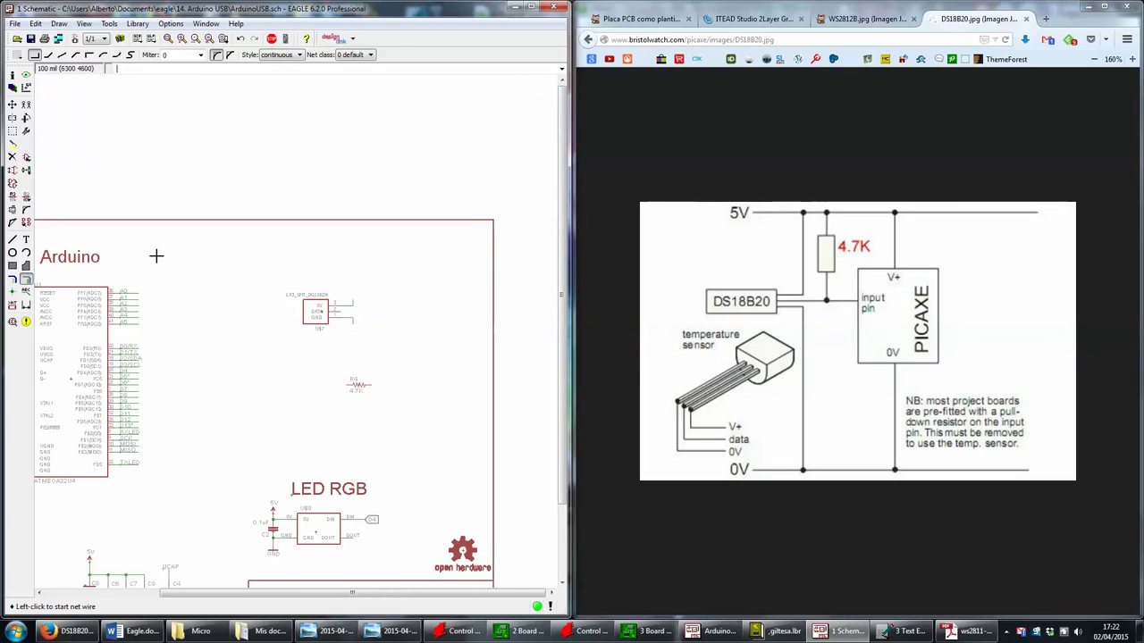
pyautogui.scroll(4, 367, 330)
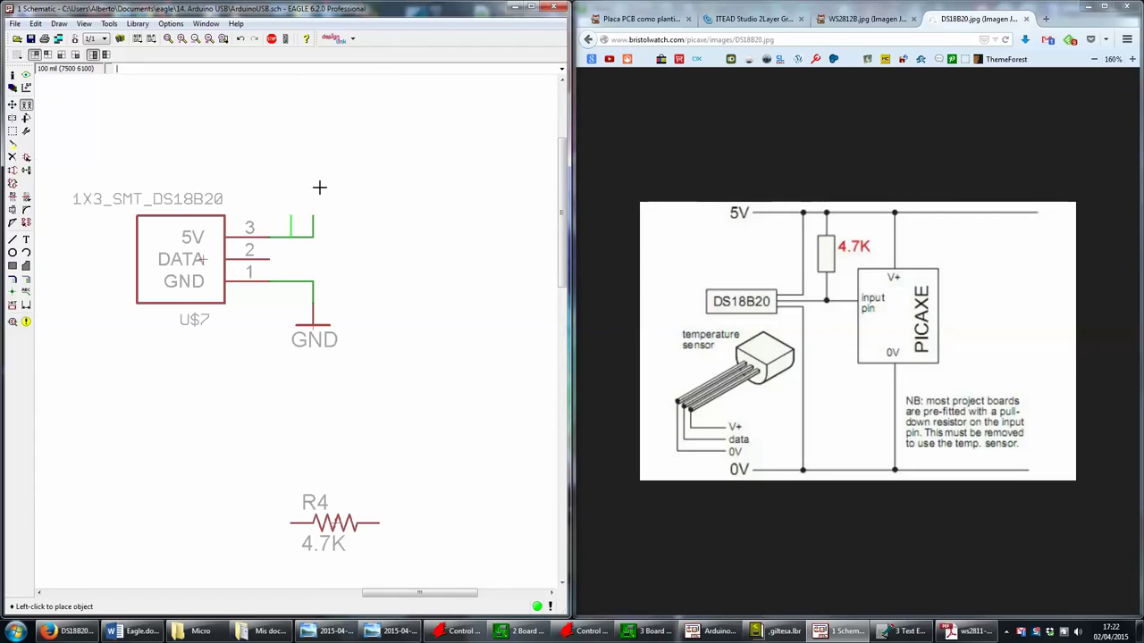
pyautogui.scroll(-3, 319, 187)
pyautogui.scroll(3, 334, 218)
# Copy a 5V supply symbol onto the pin 3 wire, accepting the net rename to 5V
pyautogui.press('Escape')
pyautogui.scroll(-3, 334, 218)
pyautogui.click(319, 210)
pyautogui.scroll(3, 319, 205)
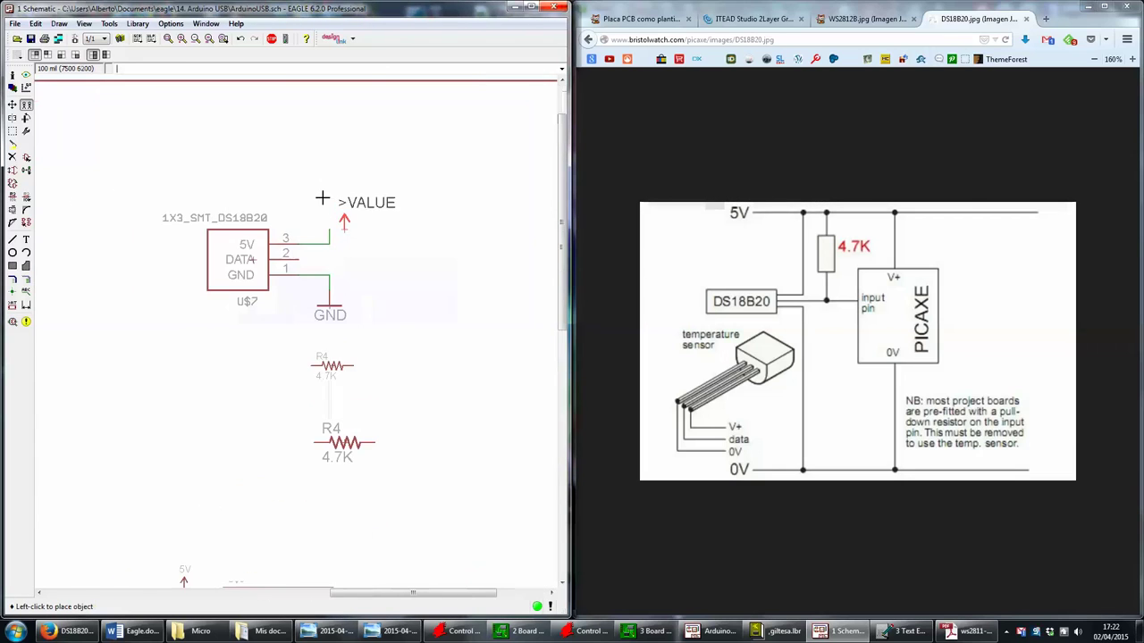
pyautogui.click(315, 202)
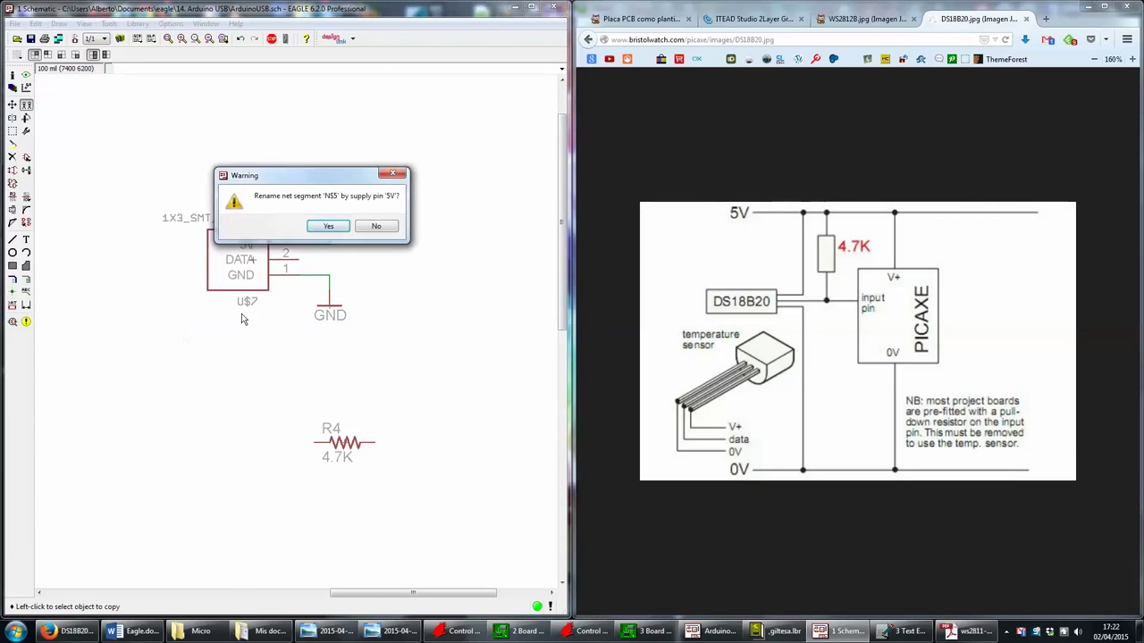
pyautogui.click(347, 223)
pyautogui.scroll(-2, 143, 385)
pyautogui.scroll(2, 314, 337)
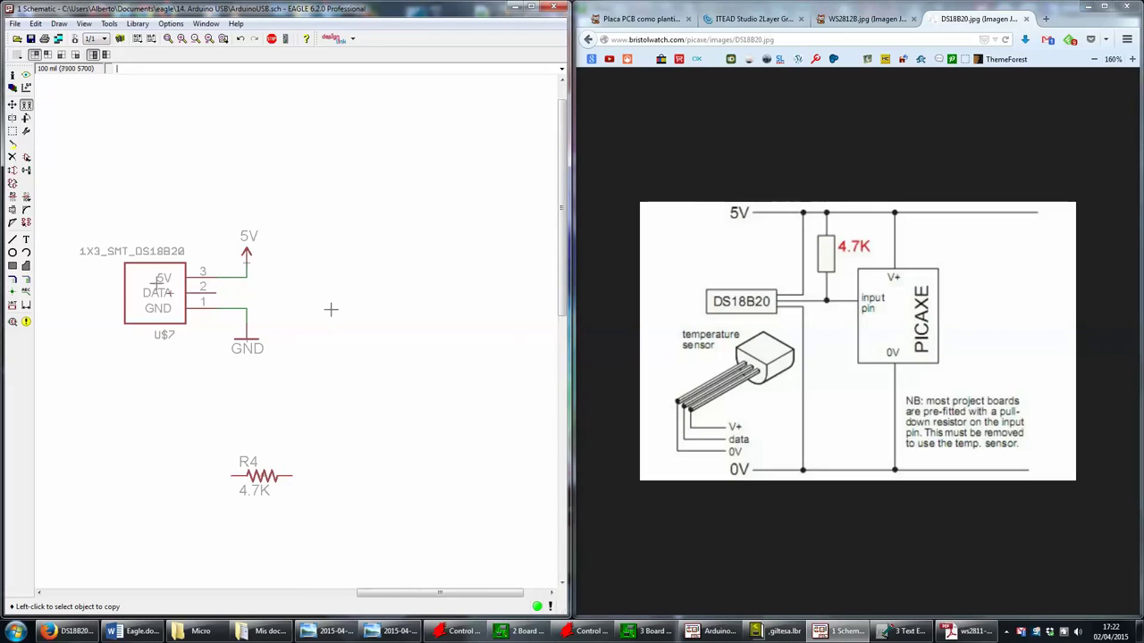
# Draw the DATA wire from pin 2 and place R4 4.7K beside it
pyautogui.click(26, 279)
pyautogui.click(222, 287)
pyautogui.doubleClick(300, 297)
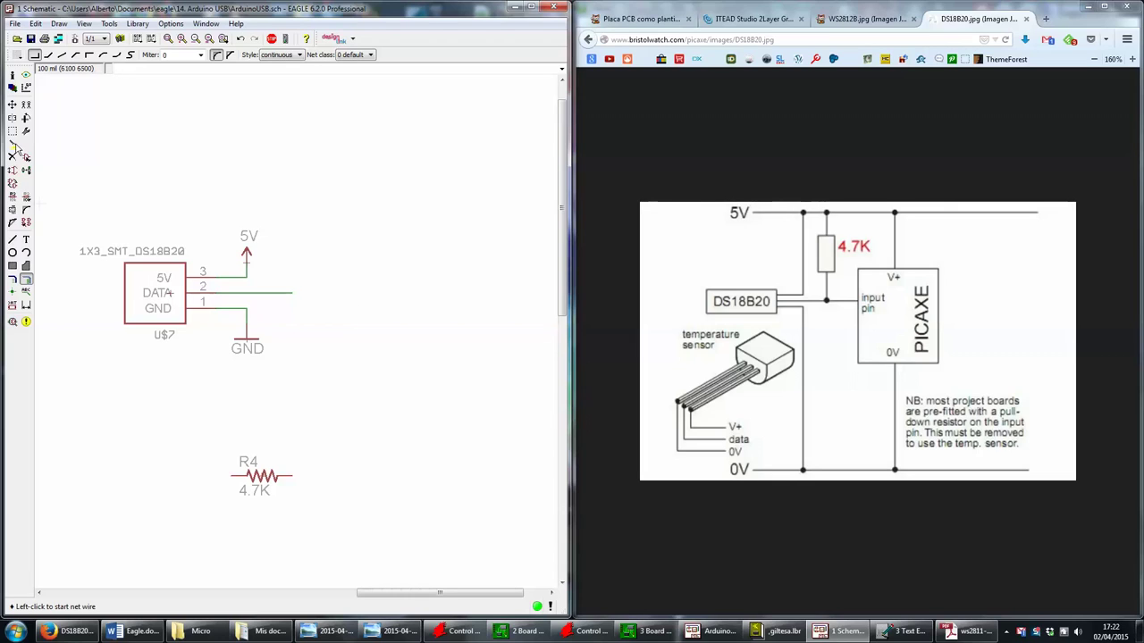
pyautogui.click(12, 105)
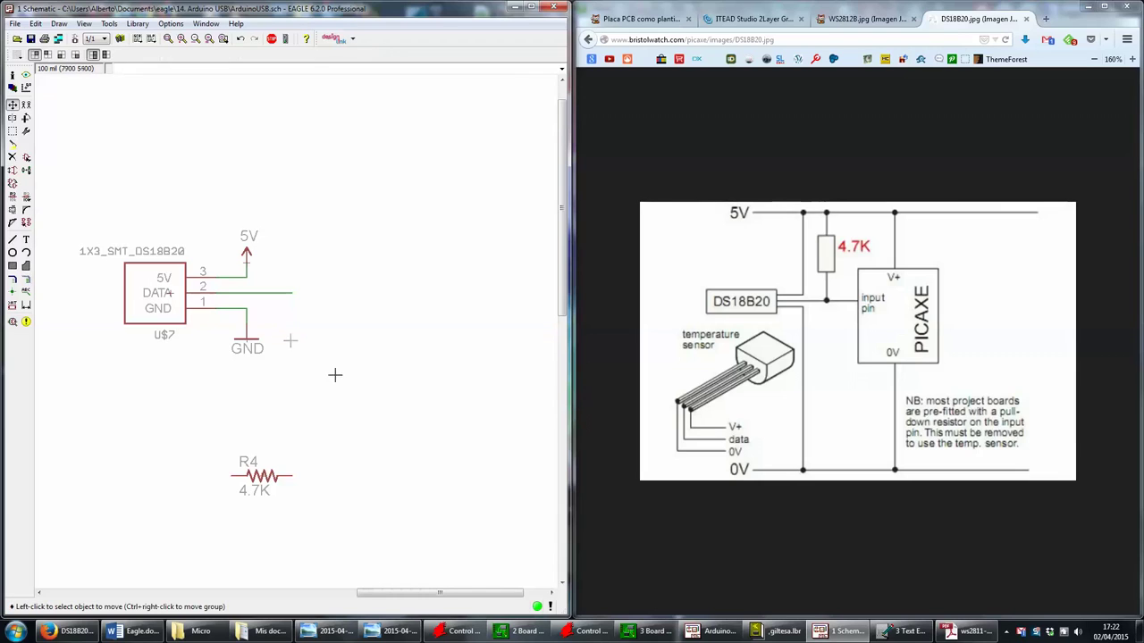
pyautogui.scroll(1, 327, 388)
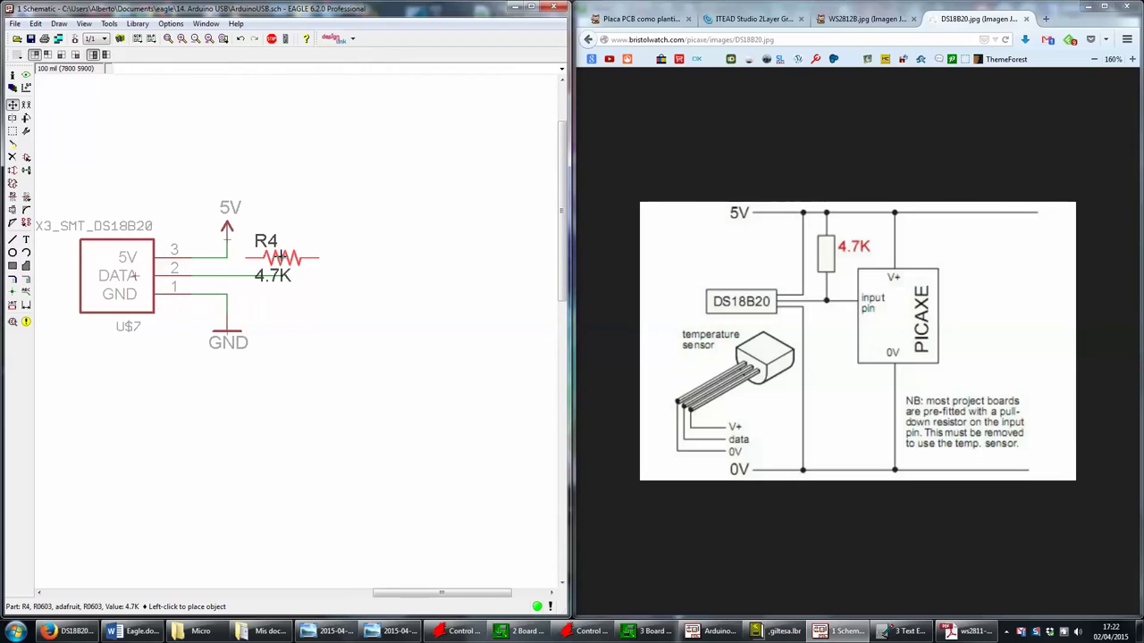
pyautogui.click(270, 258)
pyautogui.scroll(3, 295, 278)
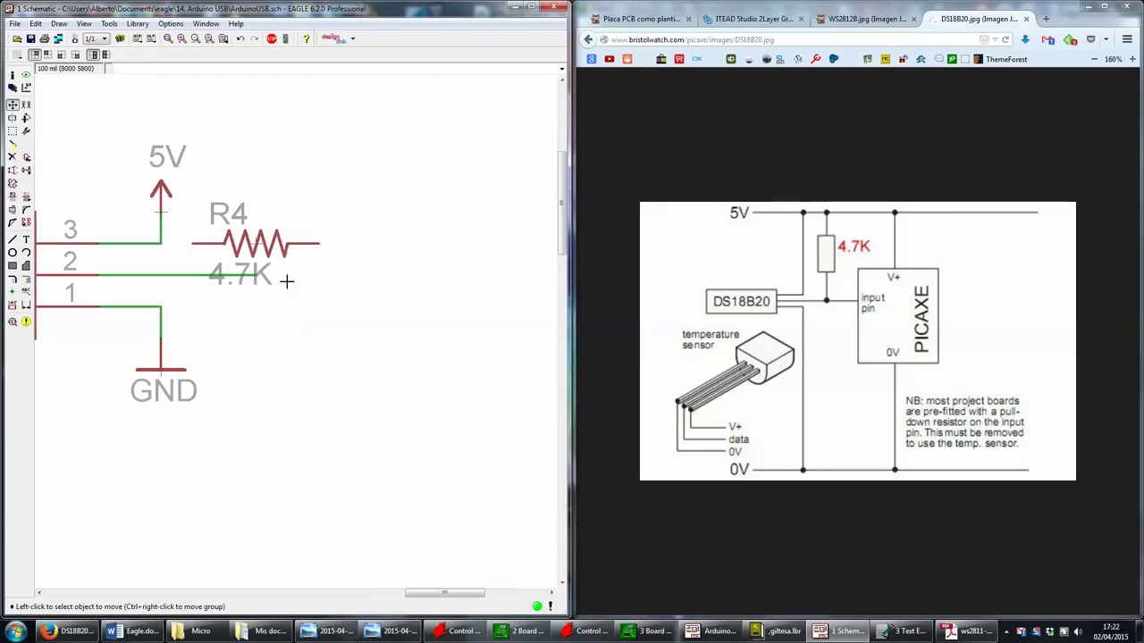
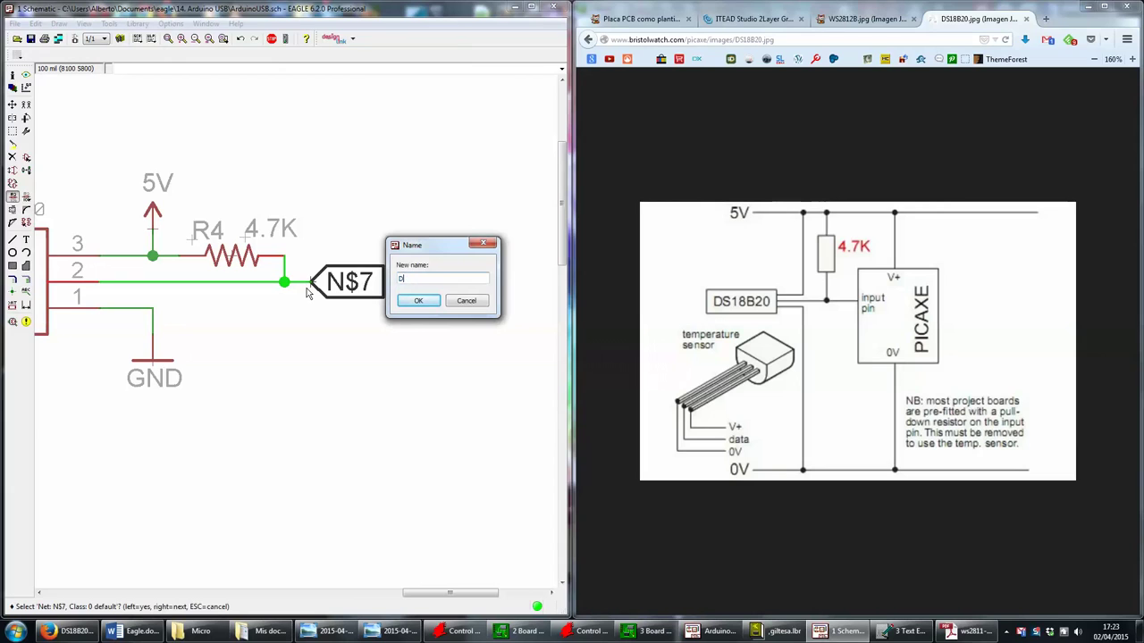
# Rename the sensor's data net label to D5*, joining it with D5, and save the schematic
pyautogui.scroll(-5, 163, 429)
pyautogui.scroll(8, 153, 345)
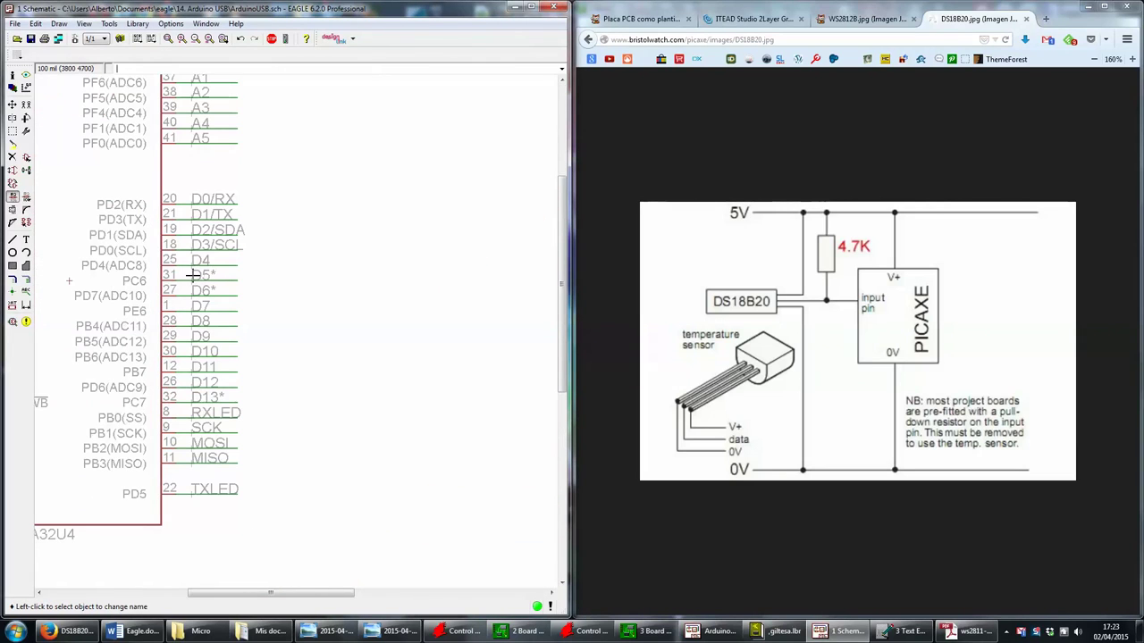
pyautogui.scroll(-6, 134, 332)
pyautogui.scroll(5, 384, 259)
pyautogui.scroll(-1, 411, 268)
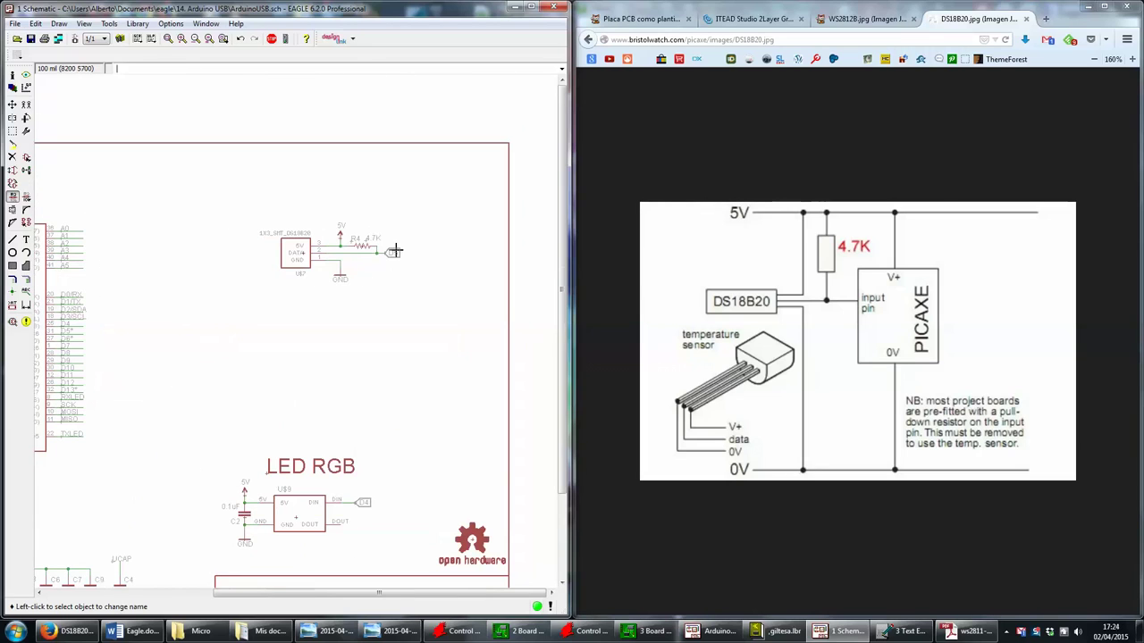
pyautogui.click(394, 252)
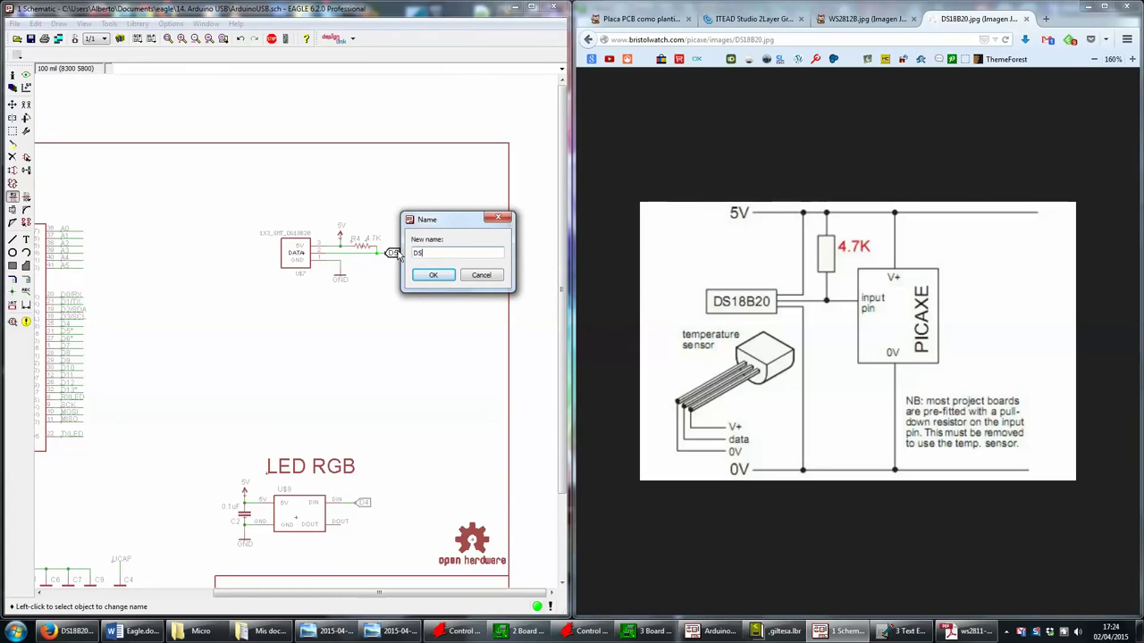
pyautogui.write('D5*')
pyautogui.press('Return')
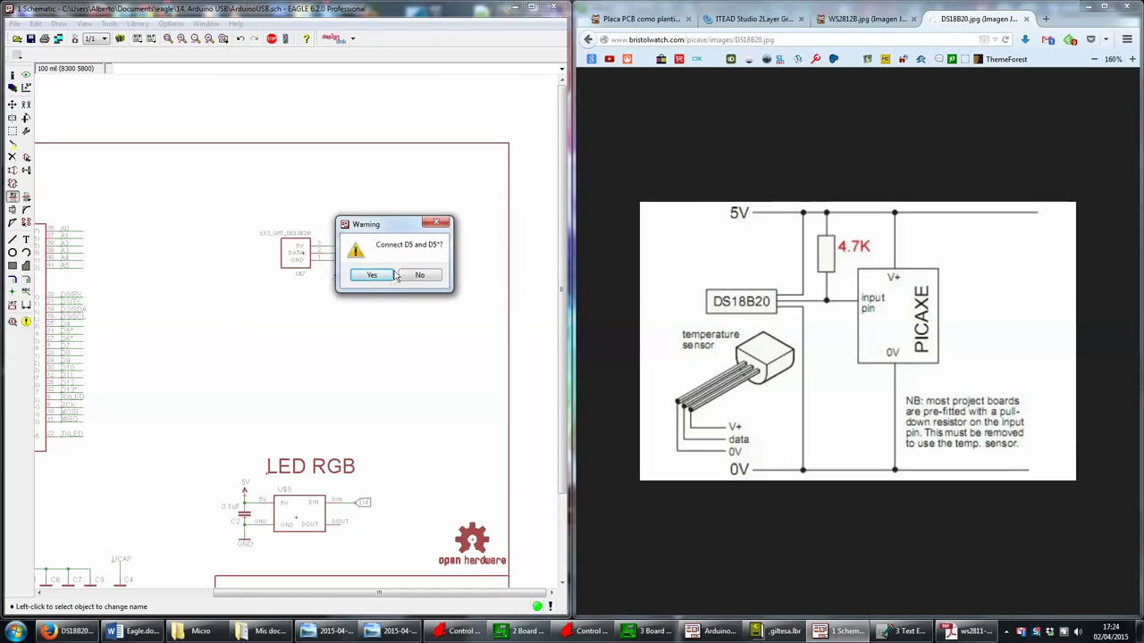
pyautogui.click(388, 275)
pyautogui.hotkey('ctrl', 's')
pyautogui.scroll(-1, 340, 194)
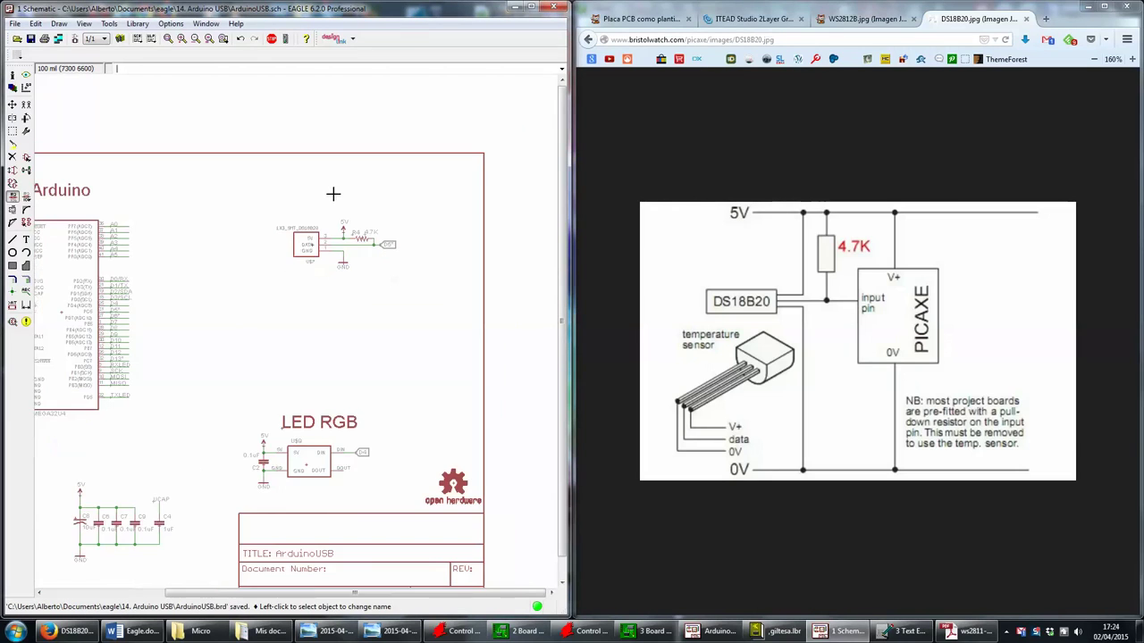
# Group the sensor circuit and move it to a new spot on the sheet
pyautogui.click(11, 130)
pyautogui.moveTo(263, 212); pyautogui.dragTo(423, 296)
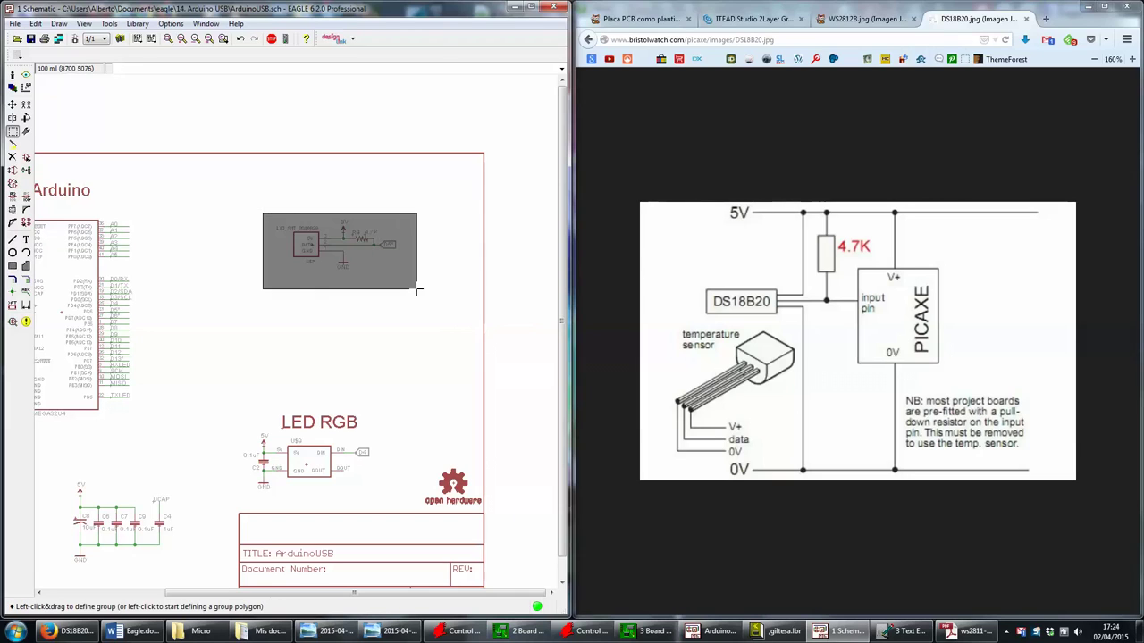
pyautogui.click(12, 103)
pyautogui.rightClick(332, 253)
pyautogui.click(373, 414)
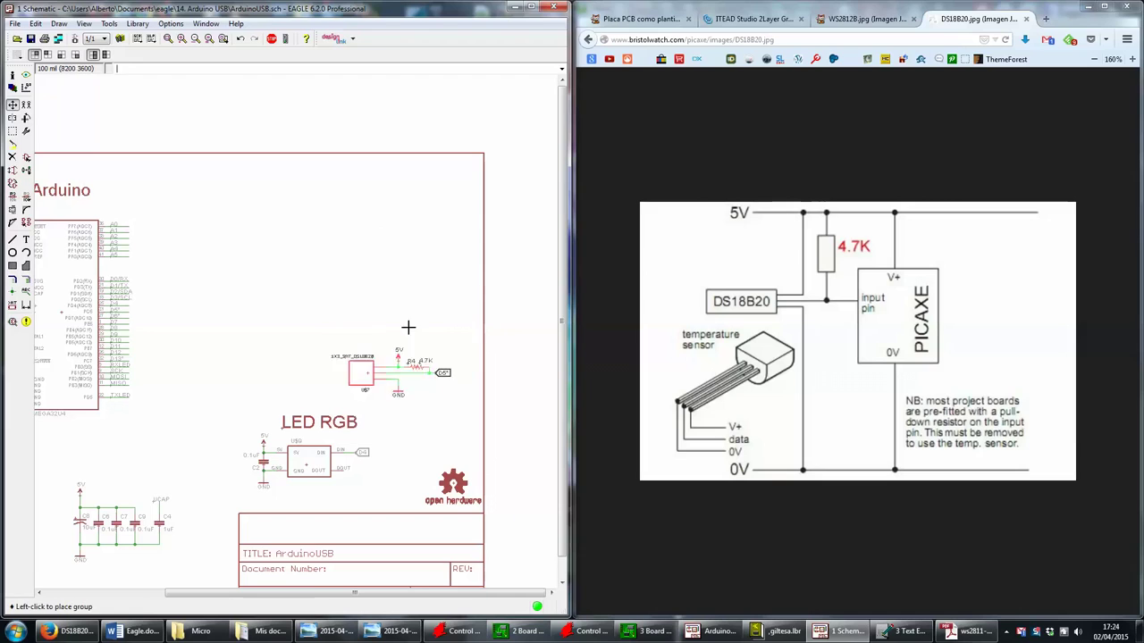
pyautogui.click(395, 235)
pyautogui.scroll(-3, 268, 268)
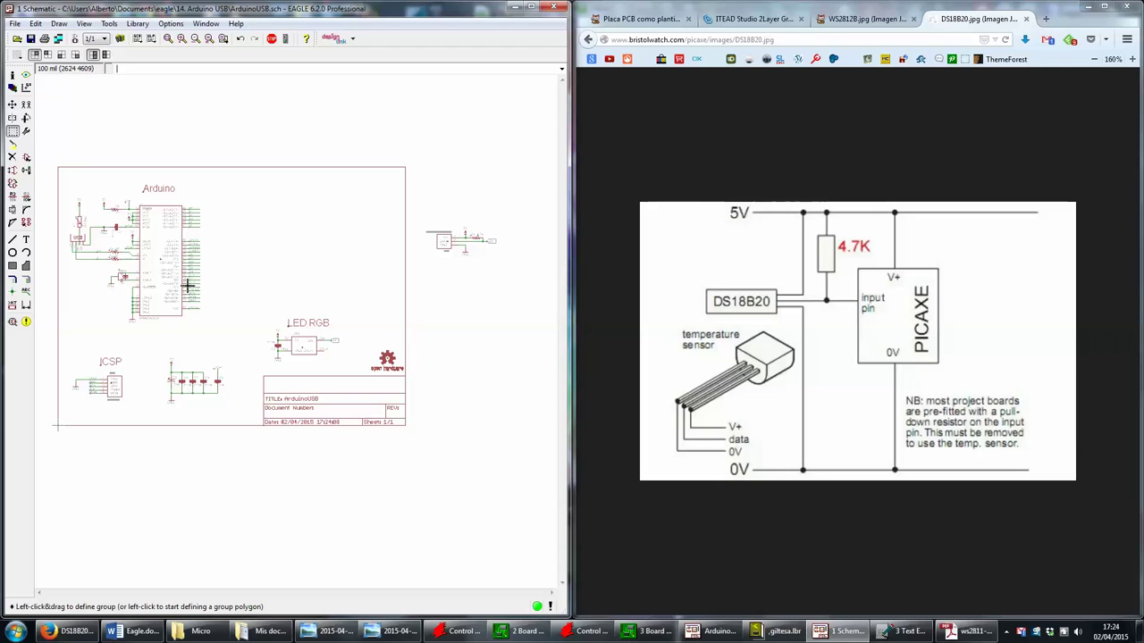
# Group the LED RGB circuit and shift it slightly right toward the top-right
pyautogui.moveTo(237, 292); pyautogui.dragTo(346, 366)
pyautogui.press('F7')
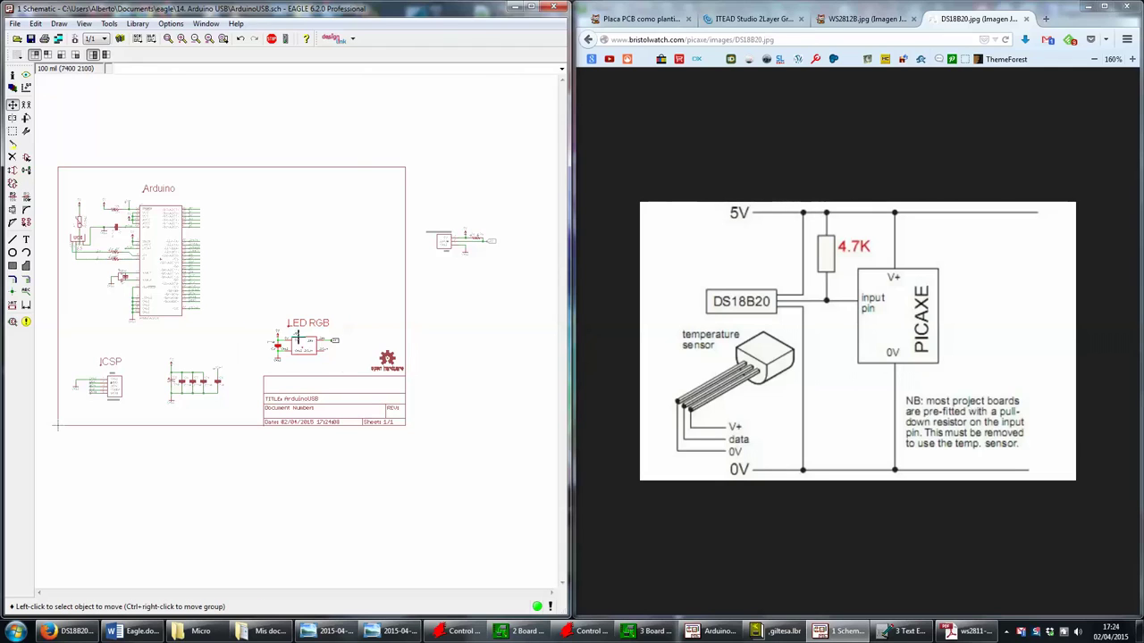
pyautogui.rightClick(299, 337)
pyautogui.click(329, 427)
pyautogui.scroll(2, 308, 242)
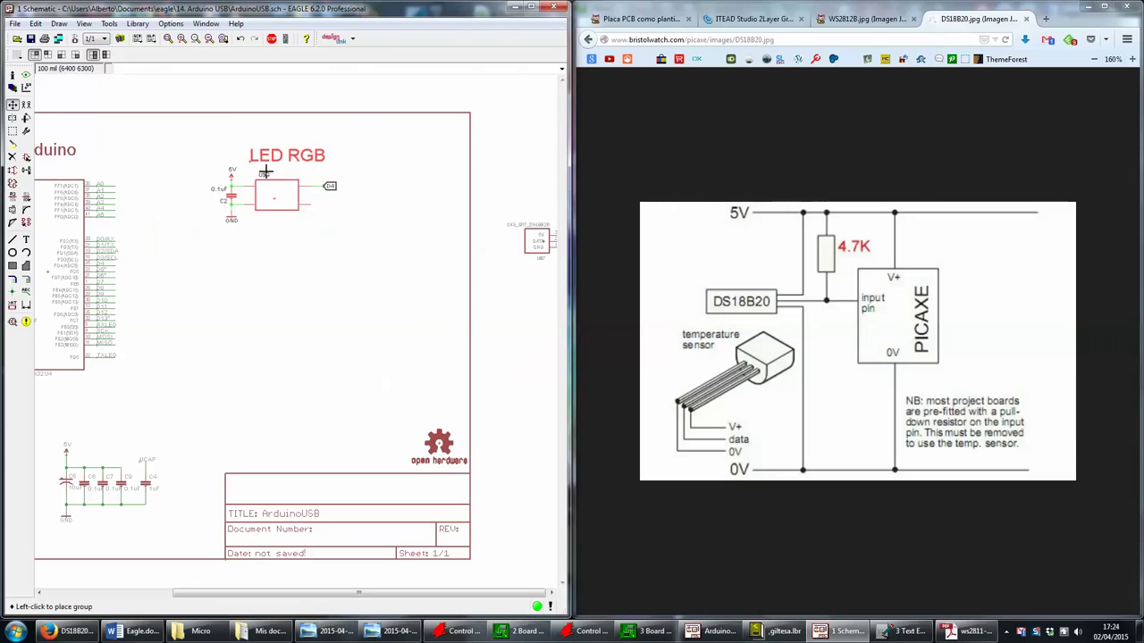
pyautogui.click(283, 172)
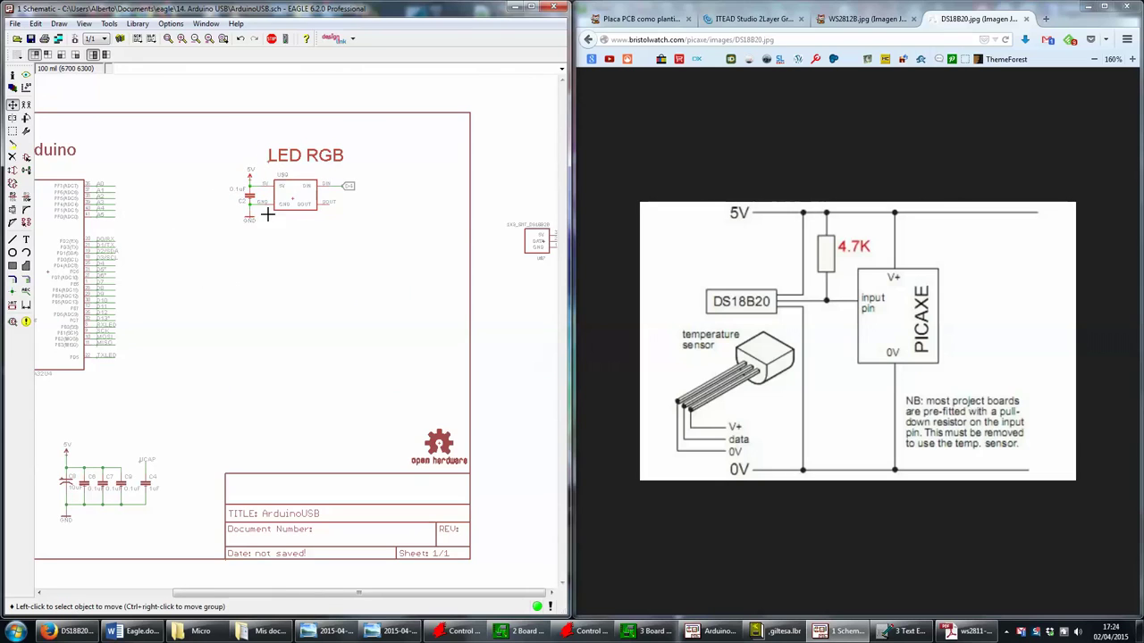
pyautogui.scroll(-2, 304, 225)
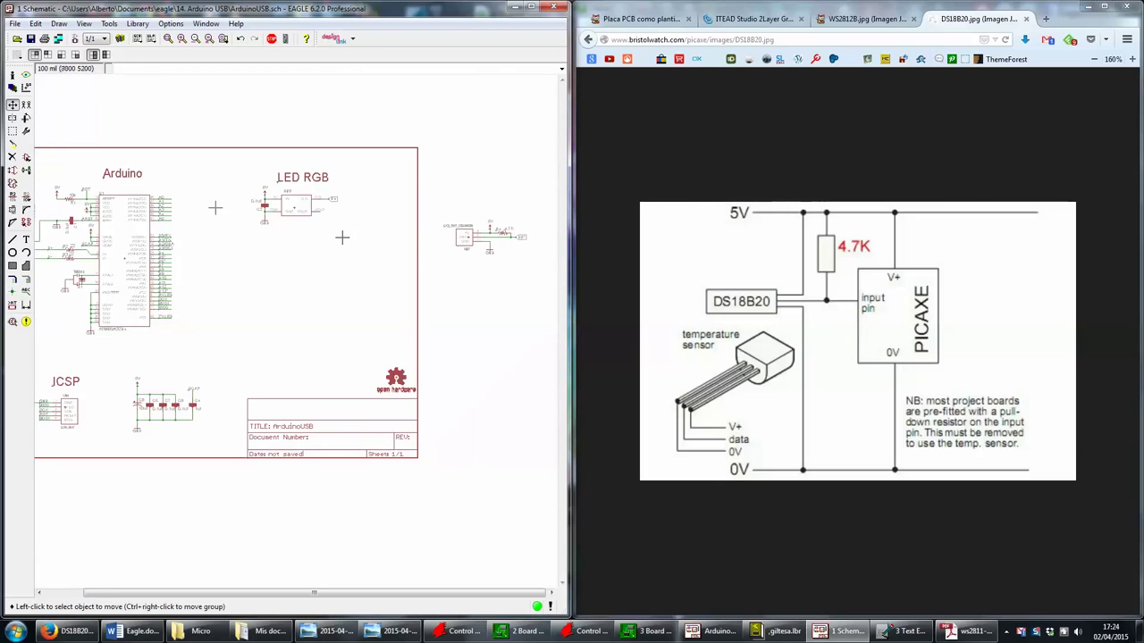
# Group the DS18B20 circuit and drop it below the LED RGB block
pyautogui.click(12, 130)
pyautogui.moveTo(439, 205); pyautogui.dragTo(541, 270)
pyautogui.rightClick(468, 239)
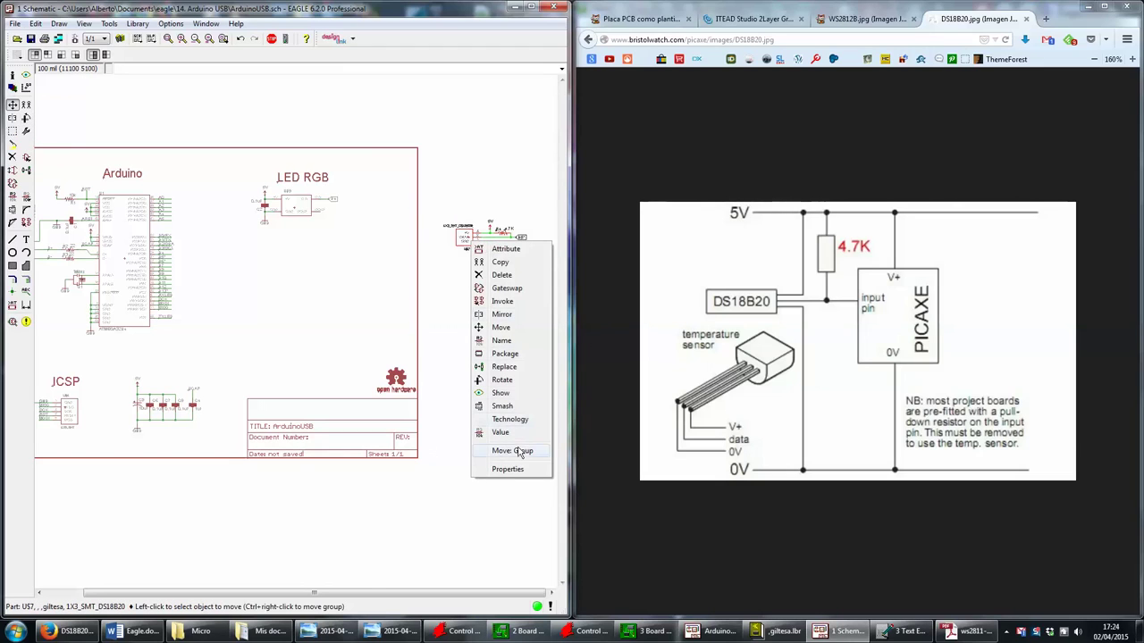
pyautogui.click(513, 452)
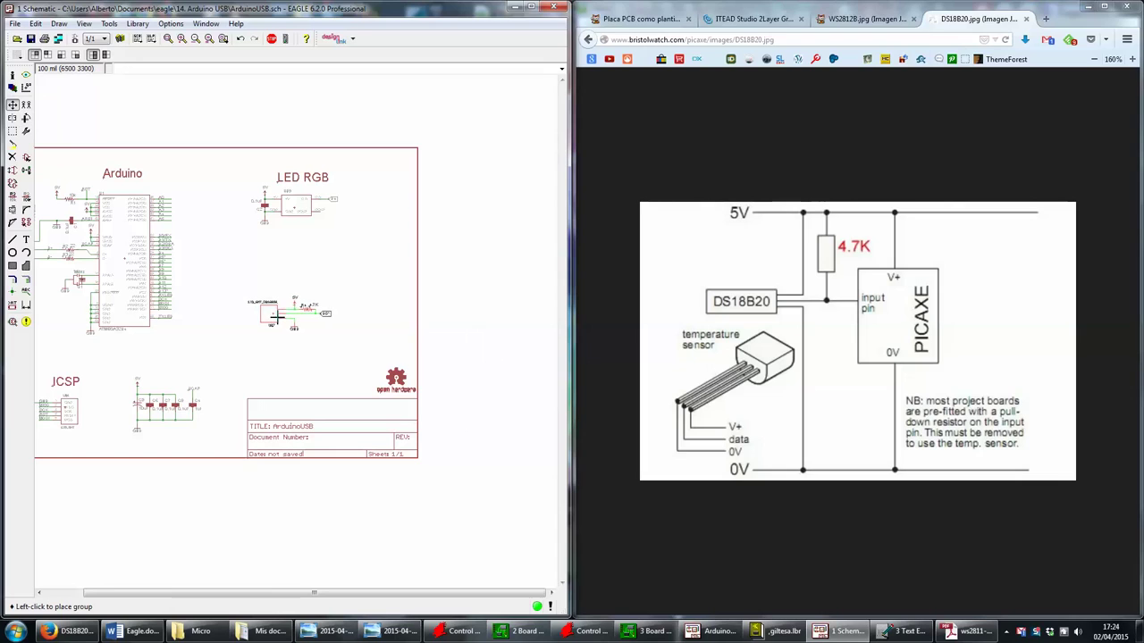
pyautogui.click(280, 363)
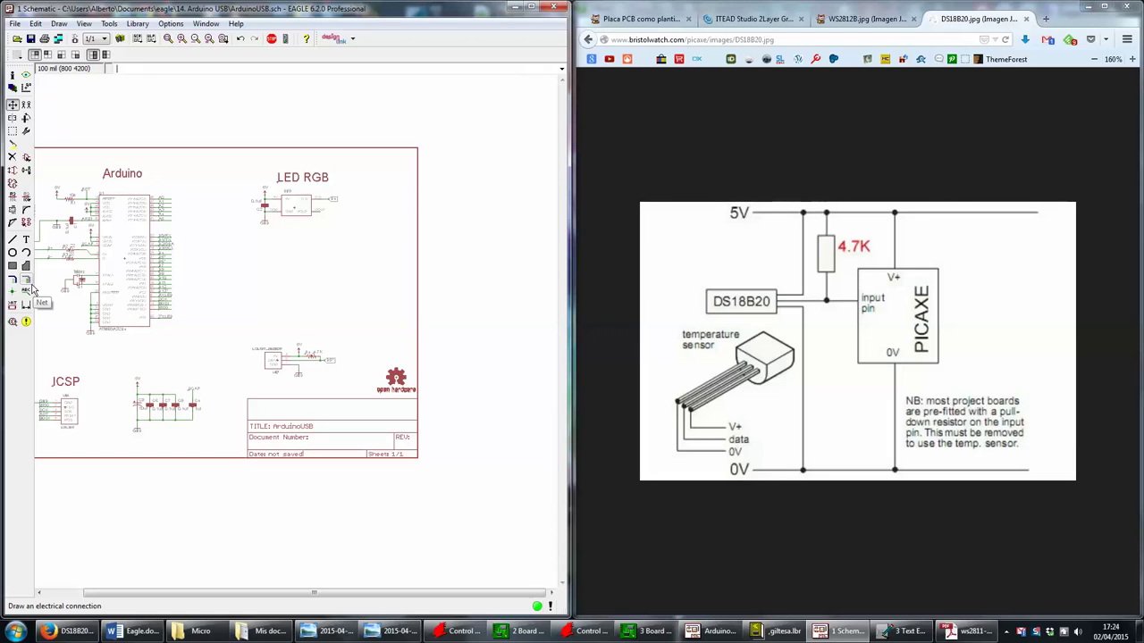
# Copy the LED RGB heading above the sensor circuit and change its text to DS18B20
pyautogui.click(26, 104)
pyautogui.click(278, 179)
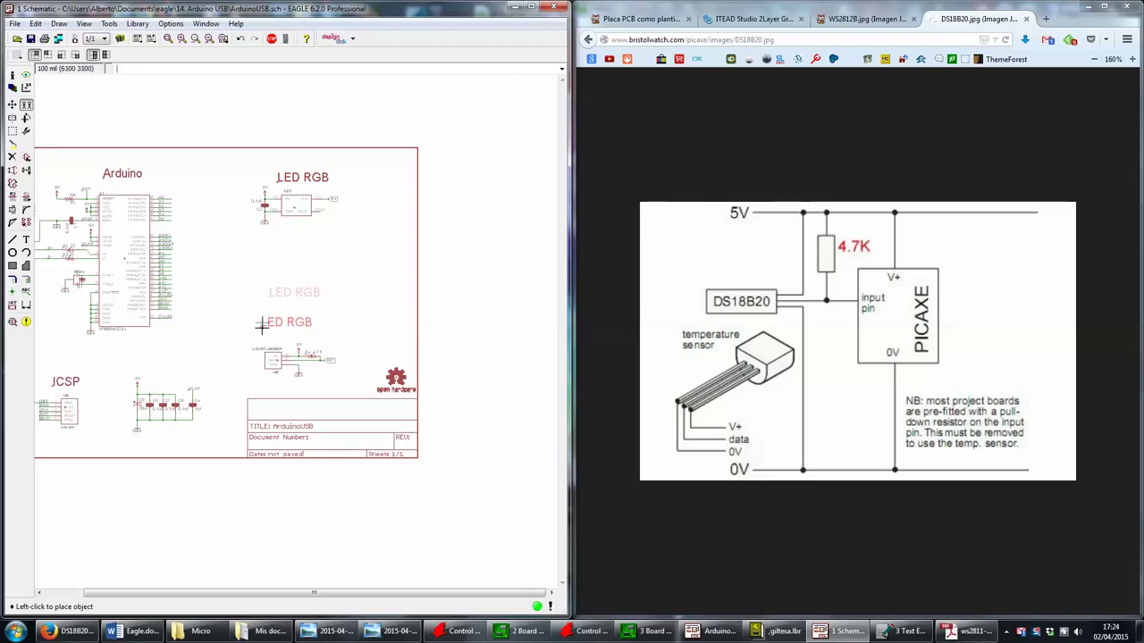
pyautogui.click(270, 337)
pyautogui.rightClick(272, 336)
pyautogui.click(322, 448)
pyautogui.moveTo(400, 397); pyautogui.dragTo(318, 399)
pyautogui.write('DS18B20')
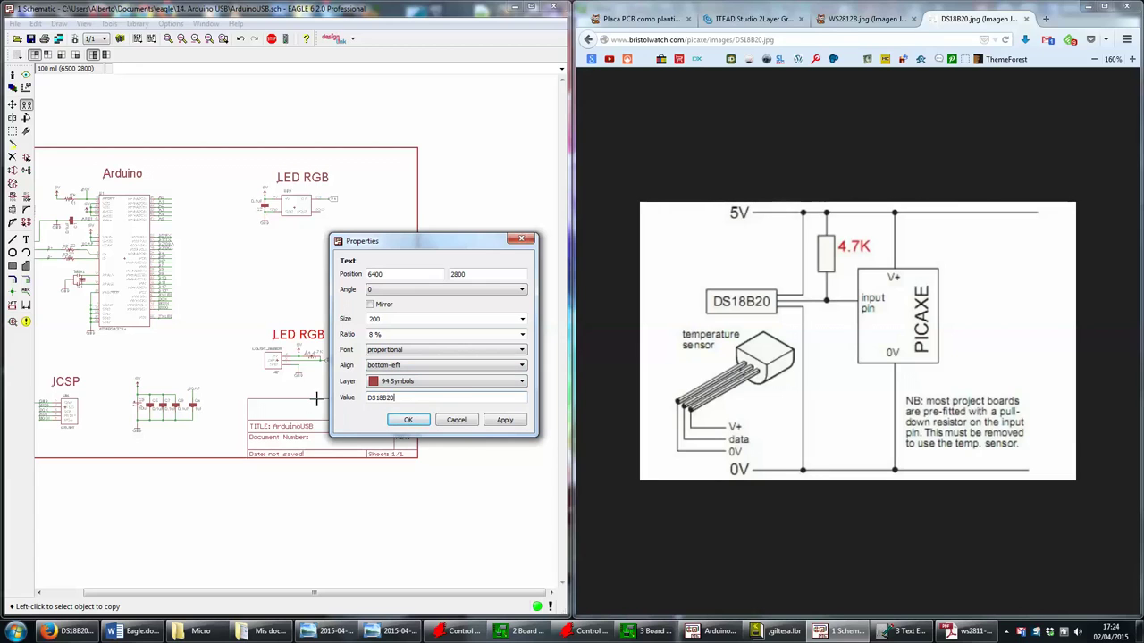
pyautogui.press('Return')
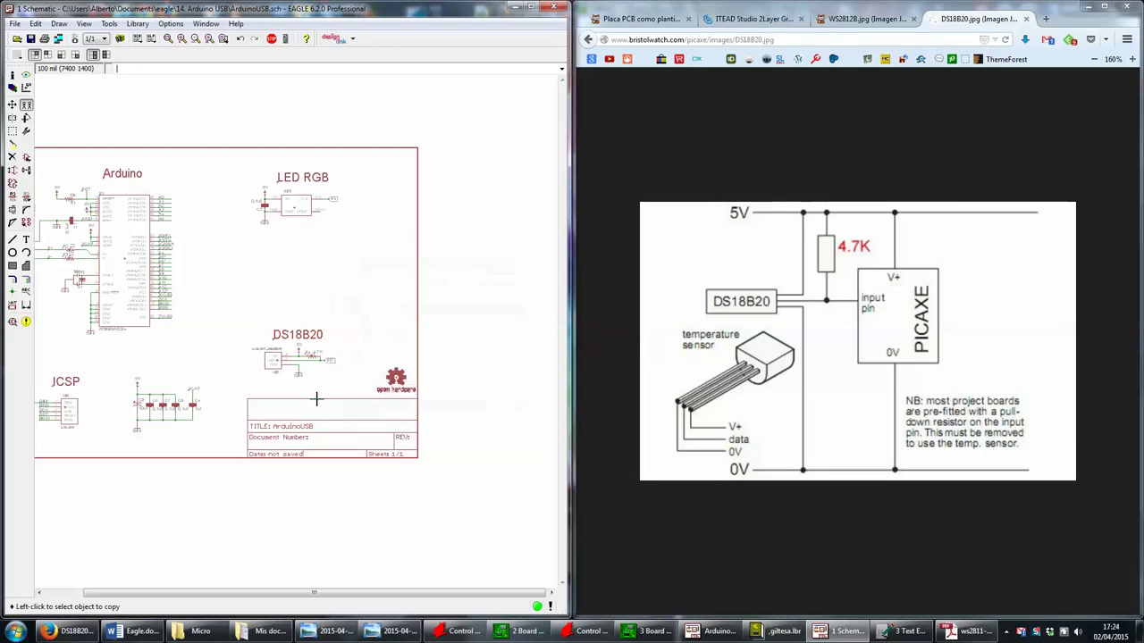
# Review the arranged sheet, then bring up the Micro folder window
pyautogui.scroll(-2, 411, 335)
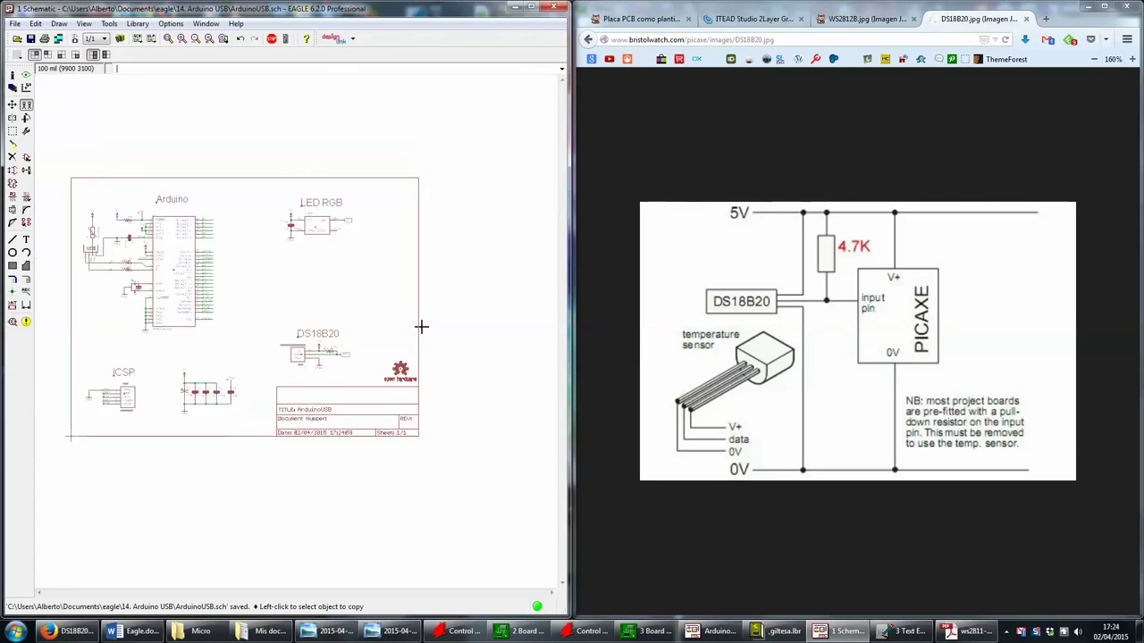
pyautogui.scroll(2, 183, 302)
pyautogui.scroll(2, 203, 268)
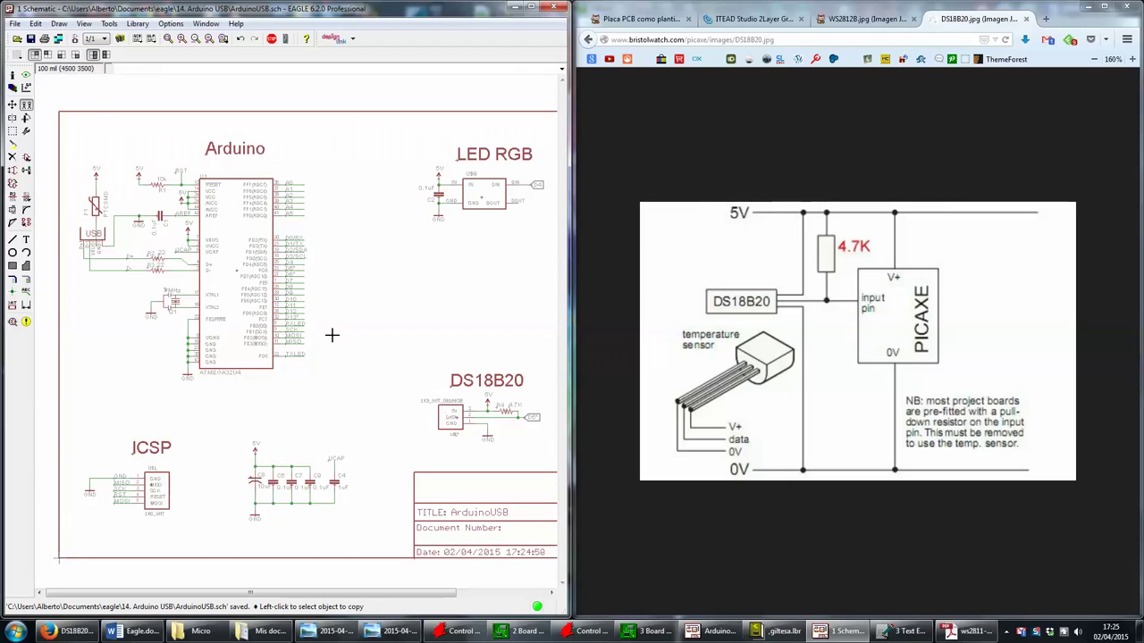
pyautogui.scroll(4, 295, 362)
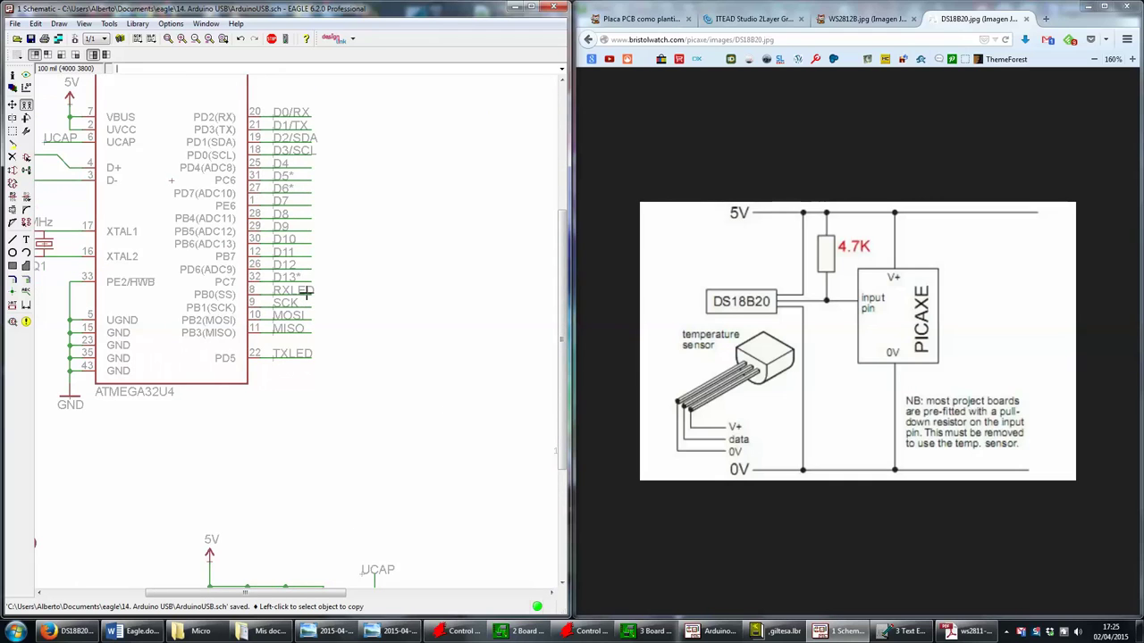
pyautogui.scroll(-2, 306, 291)
pyautogui.scroll(1, 306, 291)
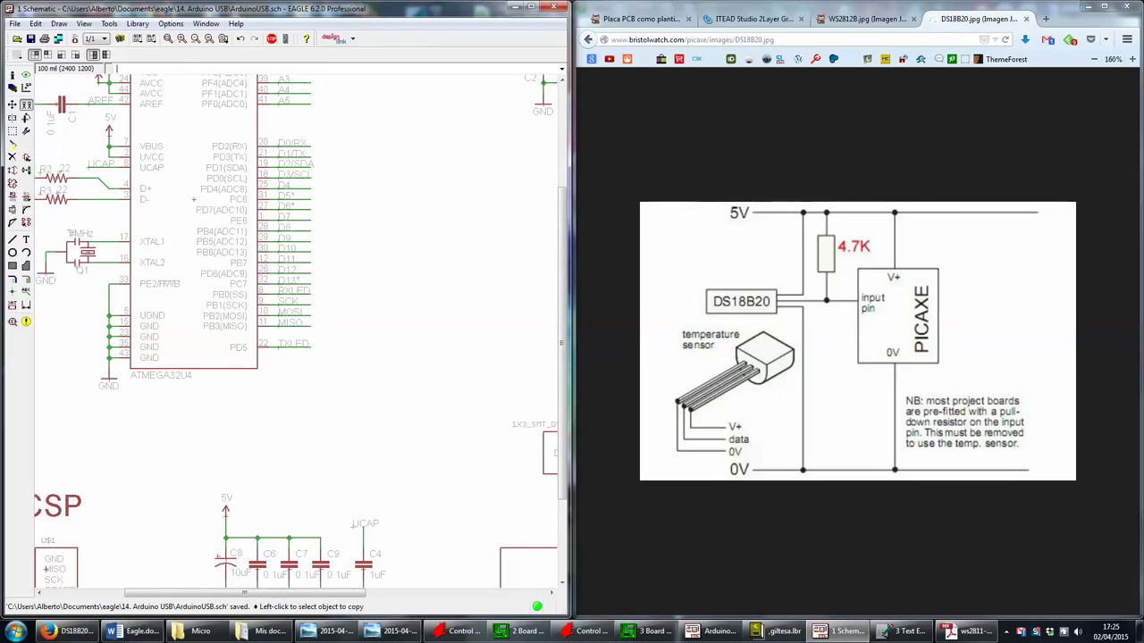
pyautogui.click(76, 632)
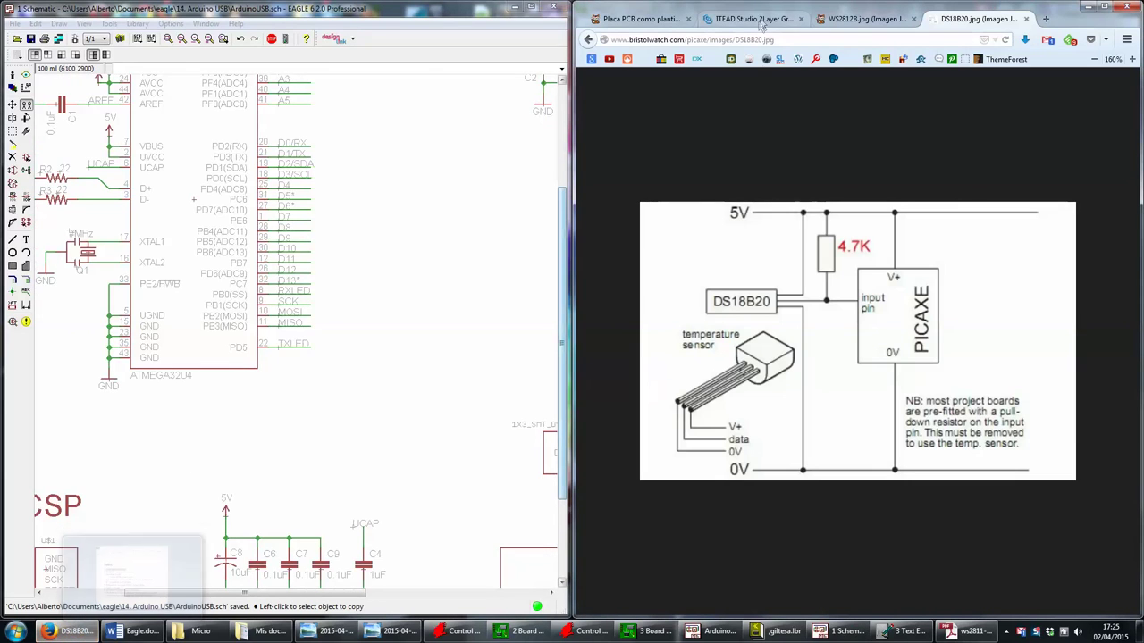
pyautogui.click(198, 631)
# Open the SparkFun ATMEGA32U4 product shortcut from the Breakout folder in a maximized browser
pyautogui.press('BackSpace')
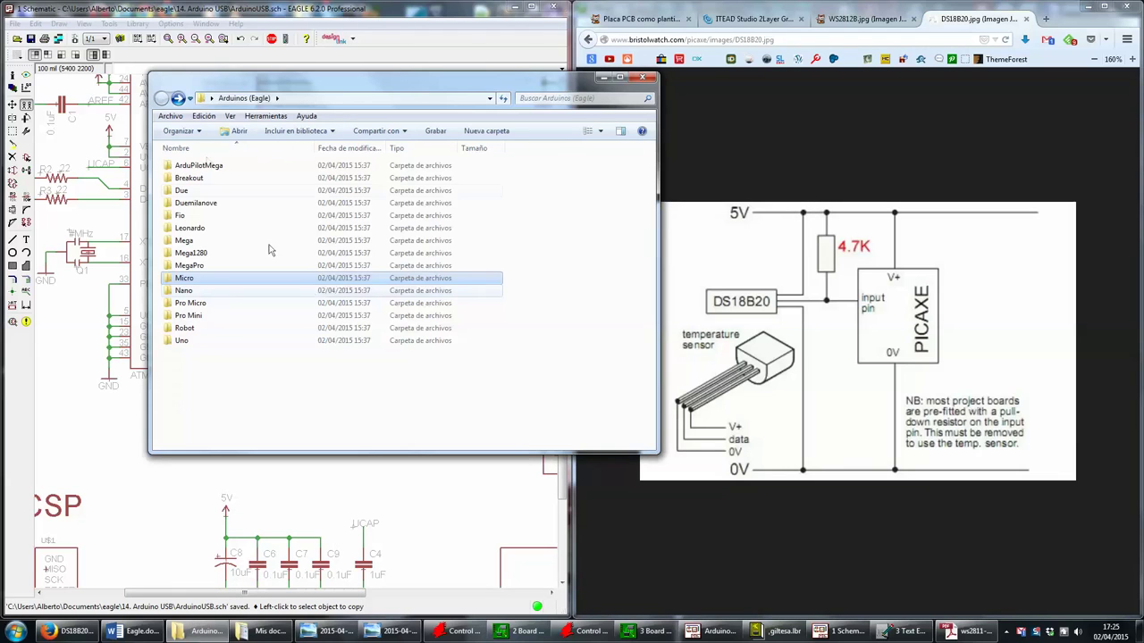
pyautogui.doubleClick(216, 183)
pyautogui.moveTo(223, 204); pyautogui.dragTo(254, 211)
pyautogui.doubleClick(254, 212)
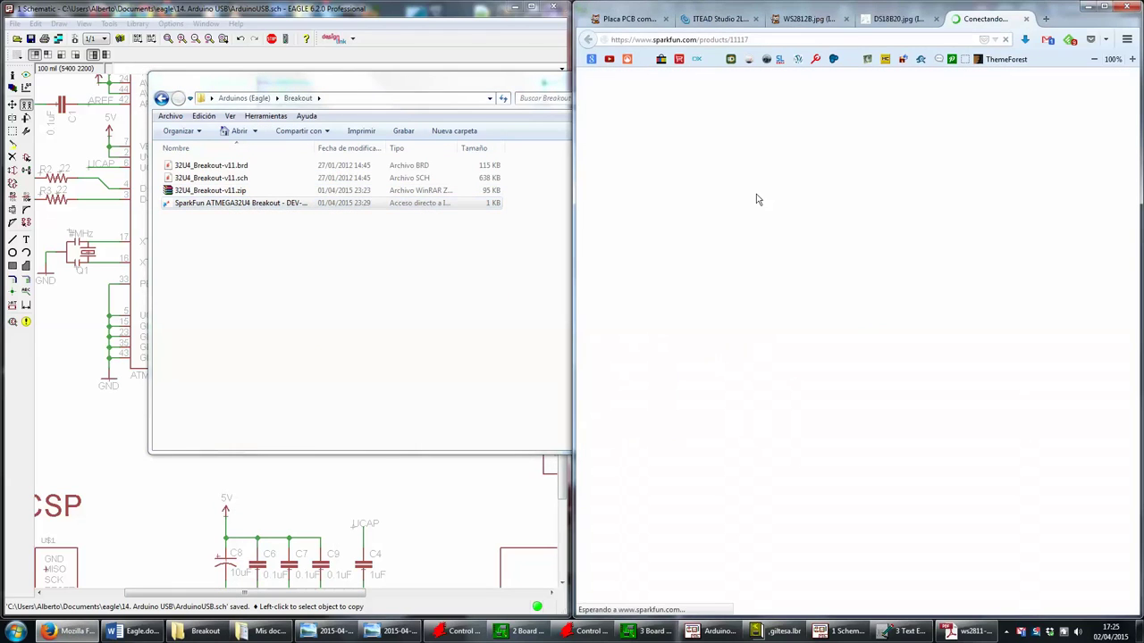
pyautogui.press('super+Up')
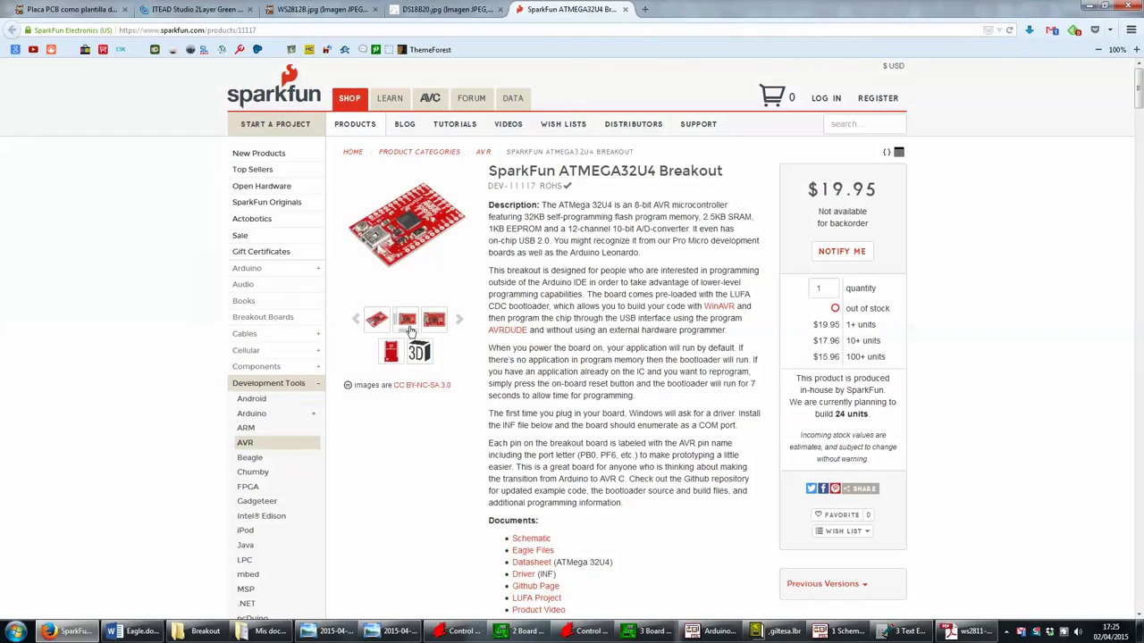
# Enlarge the second board photo with its ruler, then minimize the browser
pyautogui.click(407, 321)
pyautogui.click(415, 230)
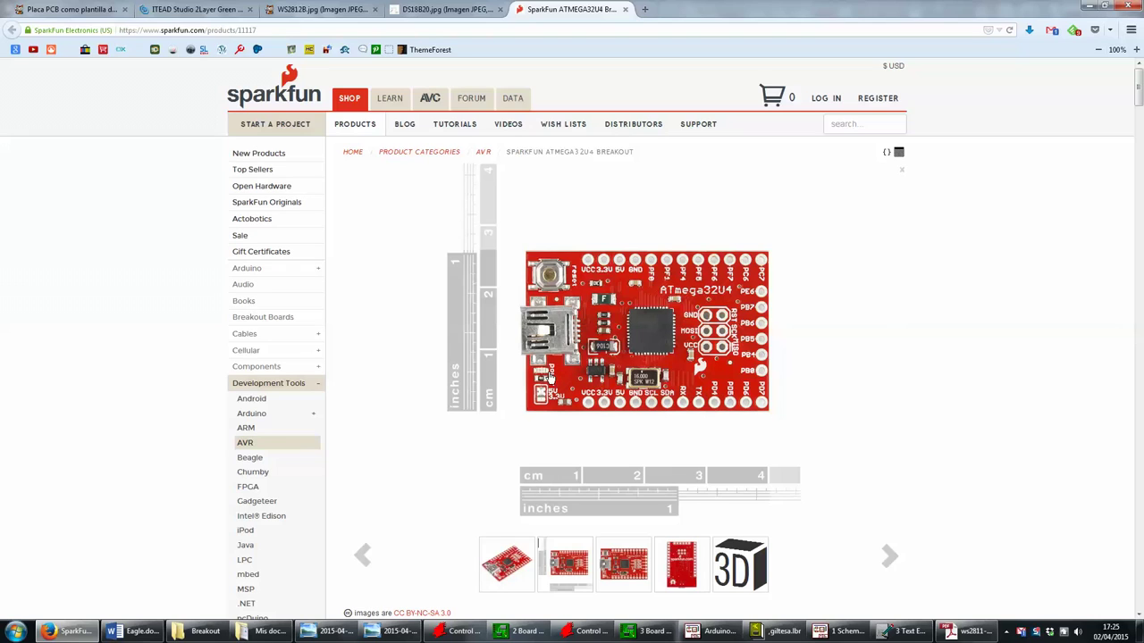
pyautogui.click(1088, 7)
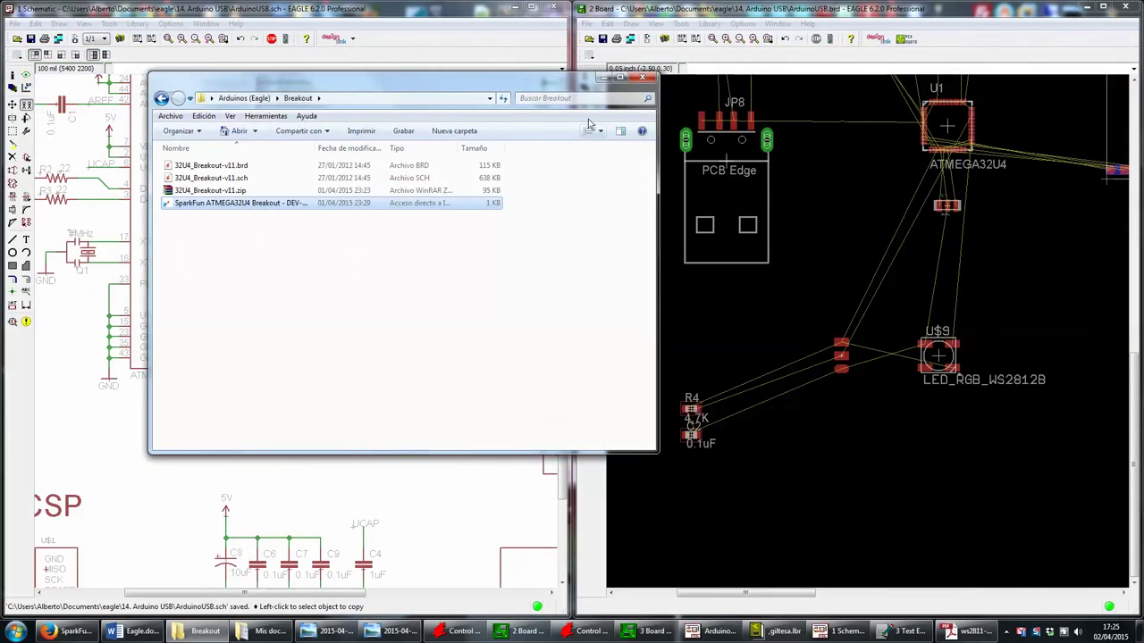
# Search the Add library for *0805* parts after a mistyped 0803 search
pyautogui.click(603, 78)
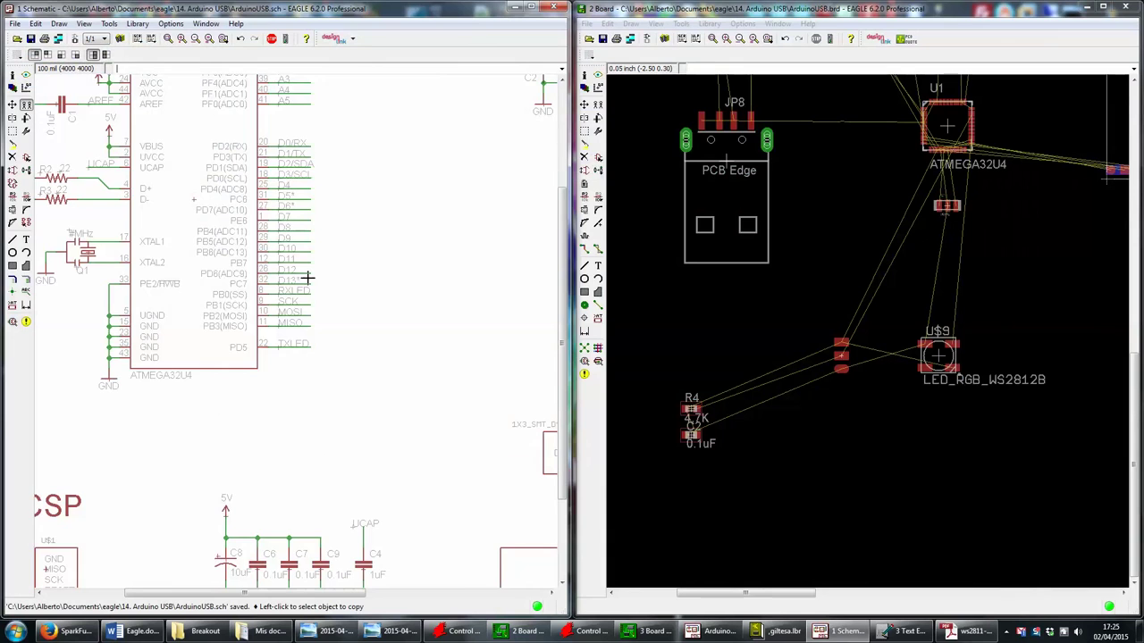
pyautogui.scroll(-5, 146, 315)
pyautogui.scroll(2, 147, 316)
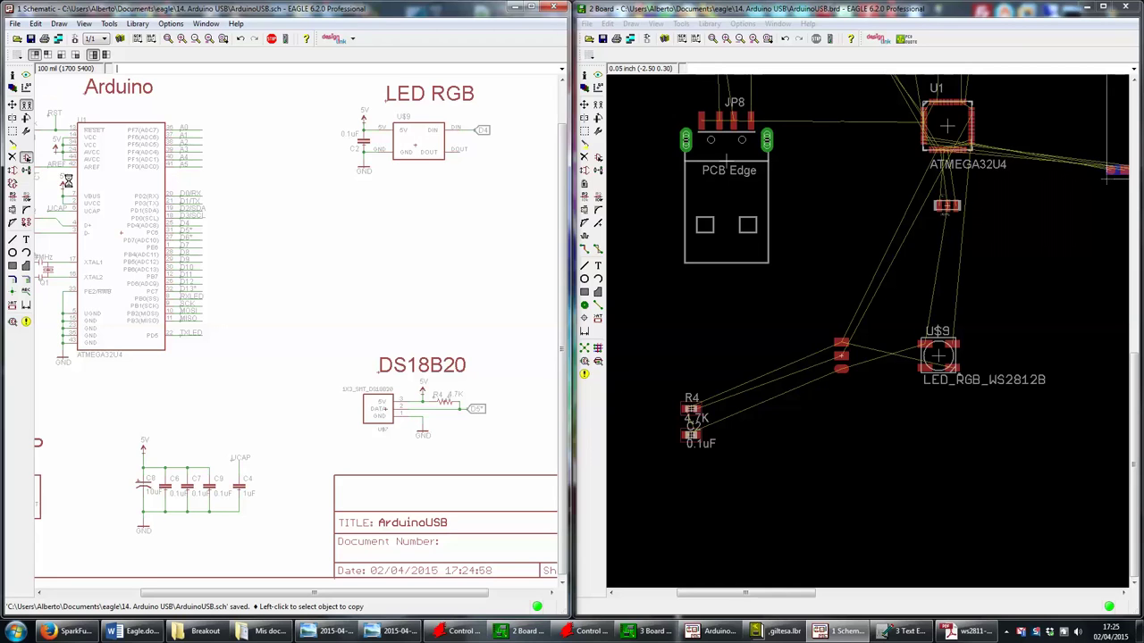
pyautogui.click(139, 208)
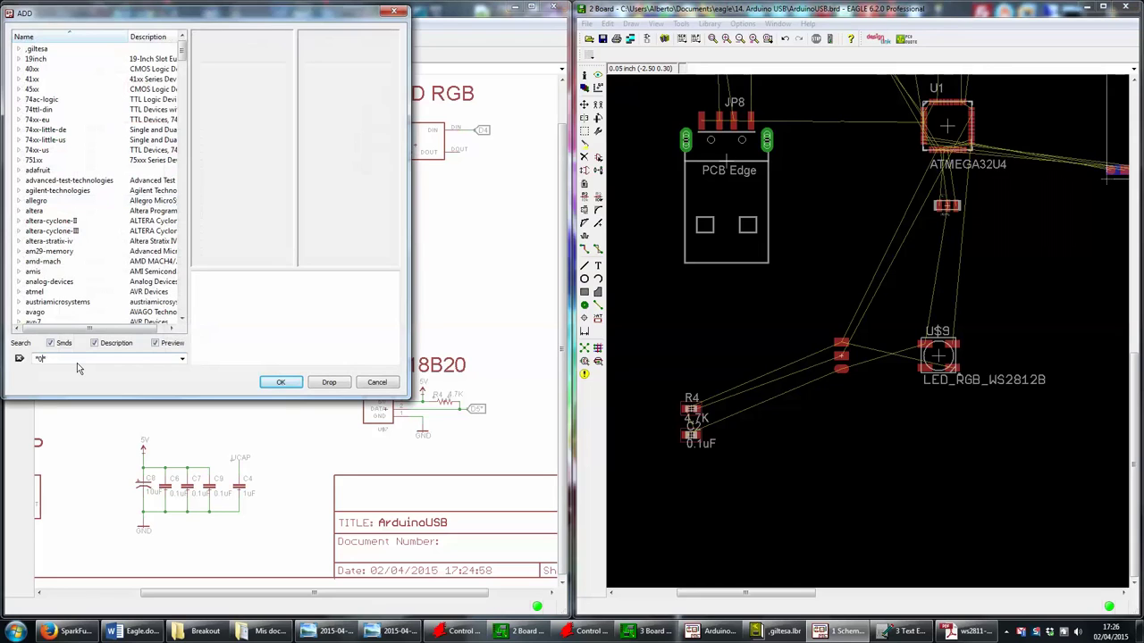
pyautogui.write('8')
pyautogui.write('03')
pyautogui.press('Return')
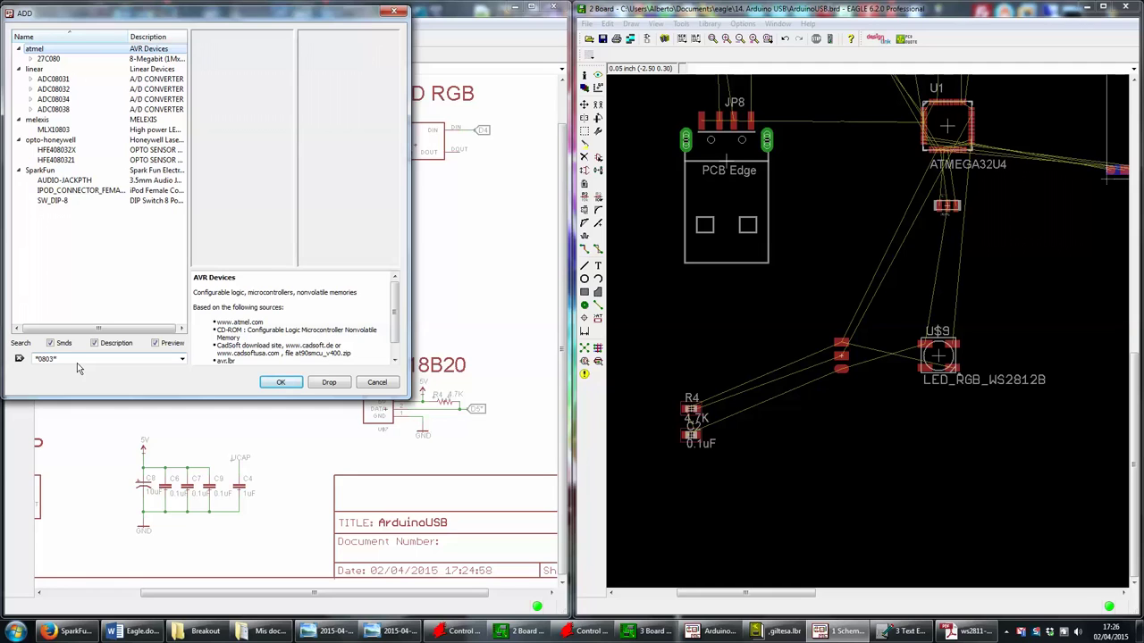
pyautogui.press('BackSpace')
pyautogui.write('5')
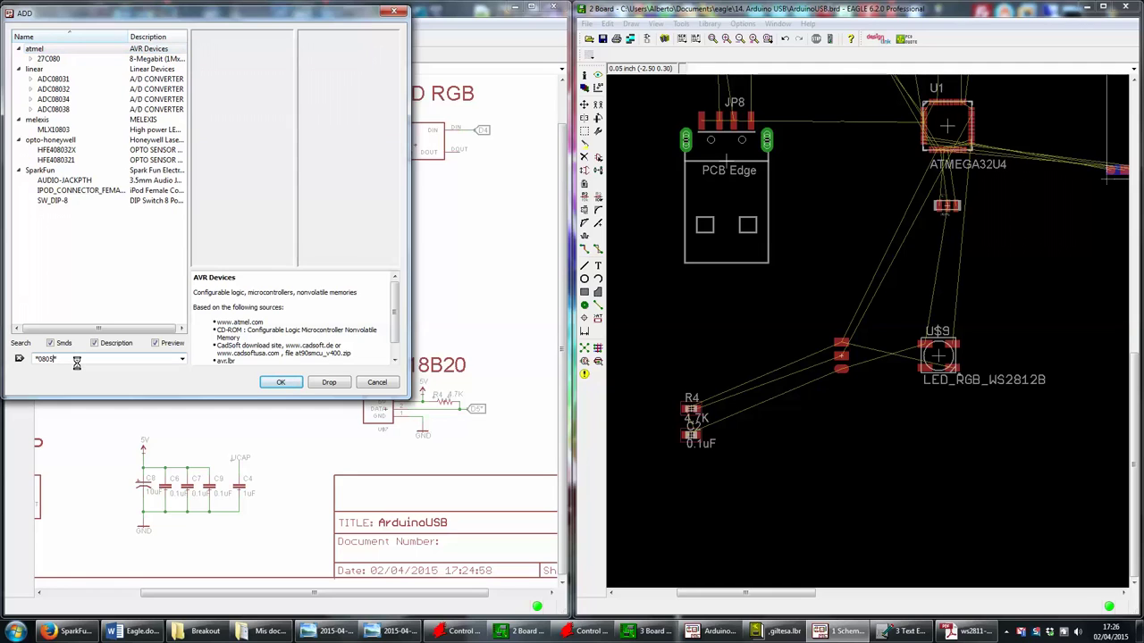
pyautogui.press('Return')
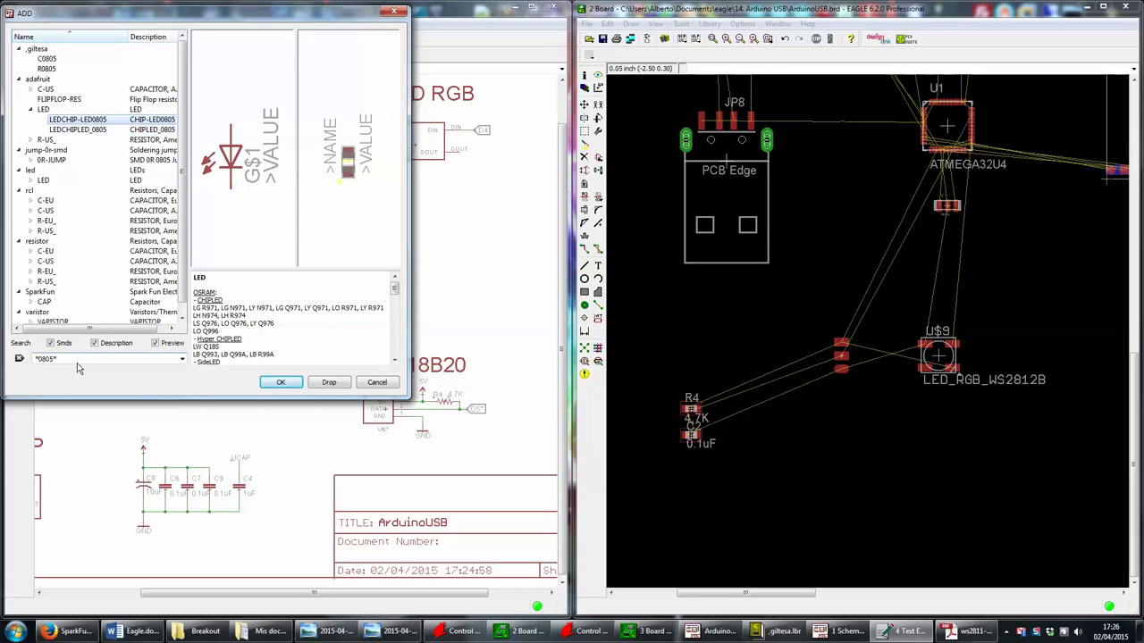
# Place three upright LEDCHIP-LED0805 LEDs stacked vertically on the schematic
pyautogui.press('Return')
pyautogui.scroll(1, 79, 365)
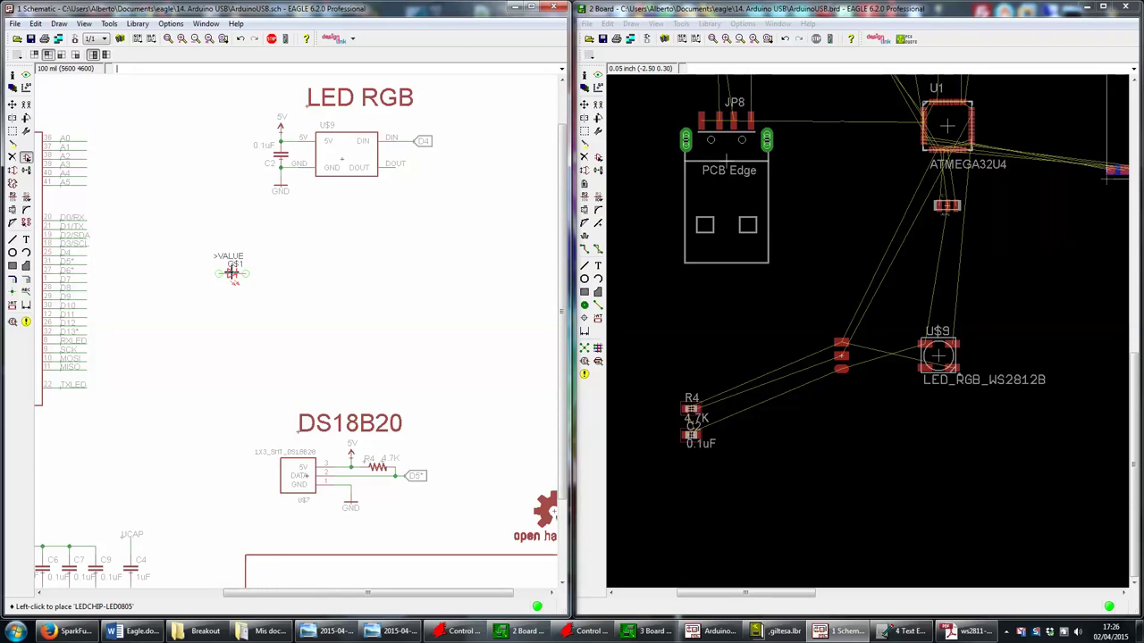
pyautogui.rightClick(231, 272)
pyautogui.click(230, 273)
pyautogui.click(230, 302)
pyautogui.click(231, 327)
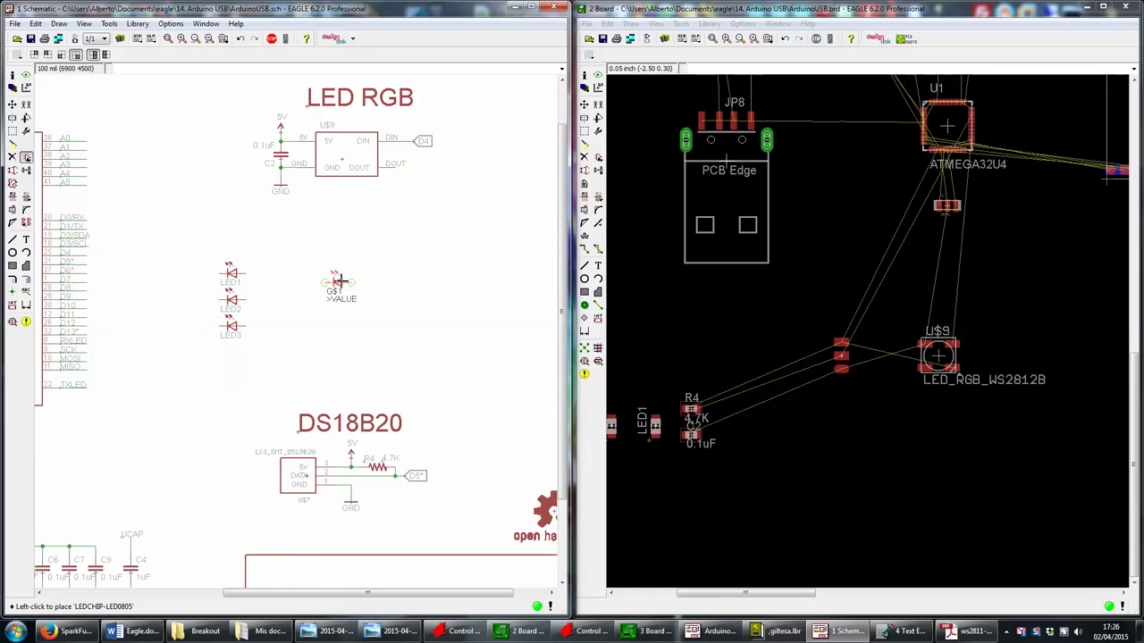
pyautogui.press('Escape')
pyautogui.press('Escape')
# Undo the placed LEDs and save the schematic without them
pyautogui.hotkey('ctrl', 'z')
pyautogui.hotkey('ctrl', 'z')
pyautogui.hotkey('ctrl', 'z')
pyautogui.hotkey('ctrl', 's')
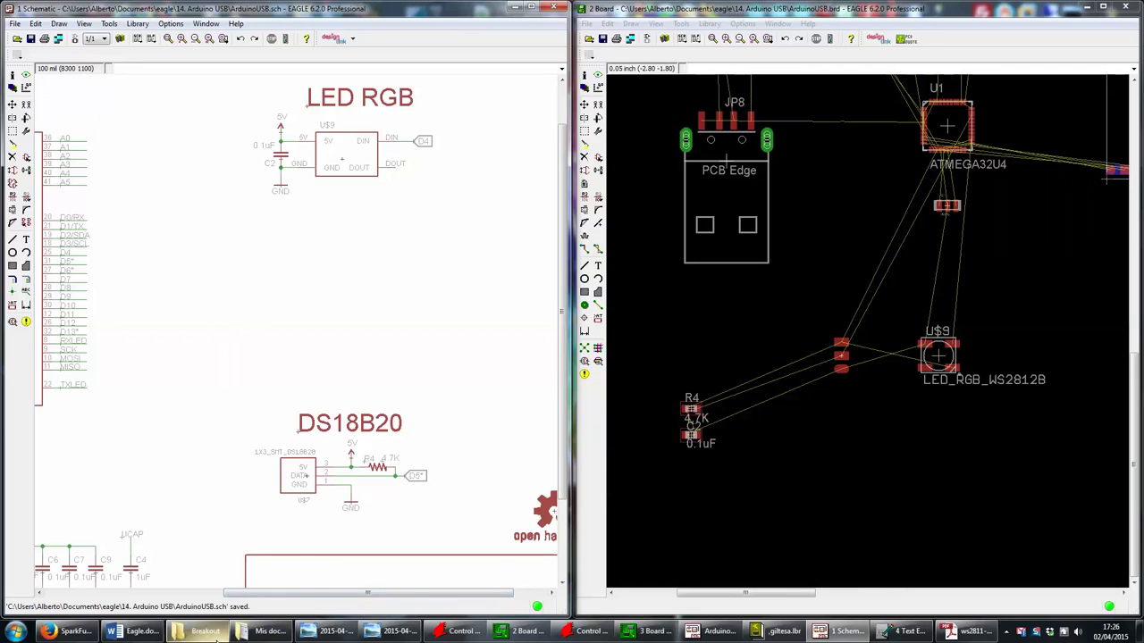
pyautogui.click(201, 631)
# Open Arduino_Leonardo-REV3b.sch from the Leonardo folder
pyautogui.press('BackSpace')
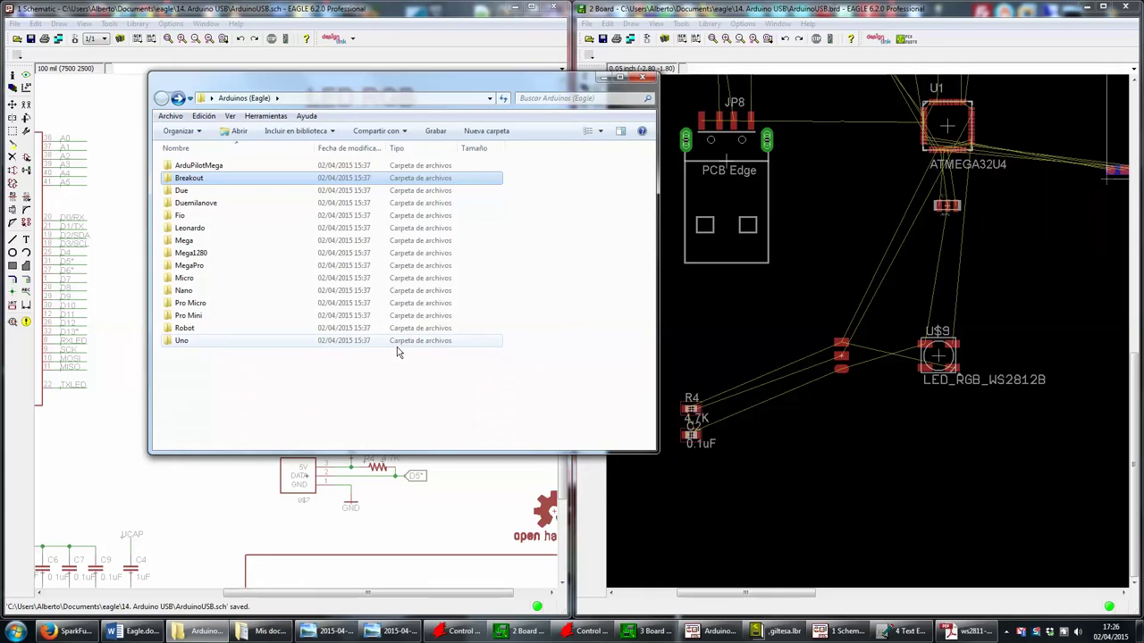
pyautogui.doubleClick(239, 230)
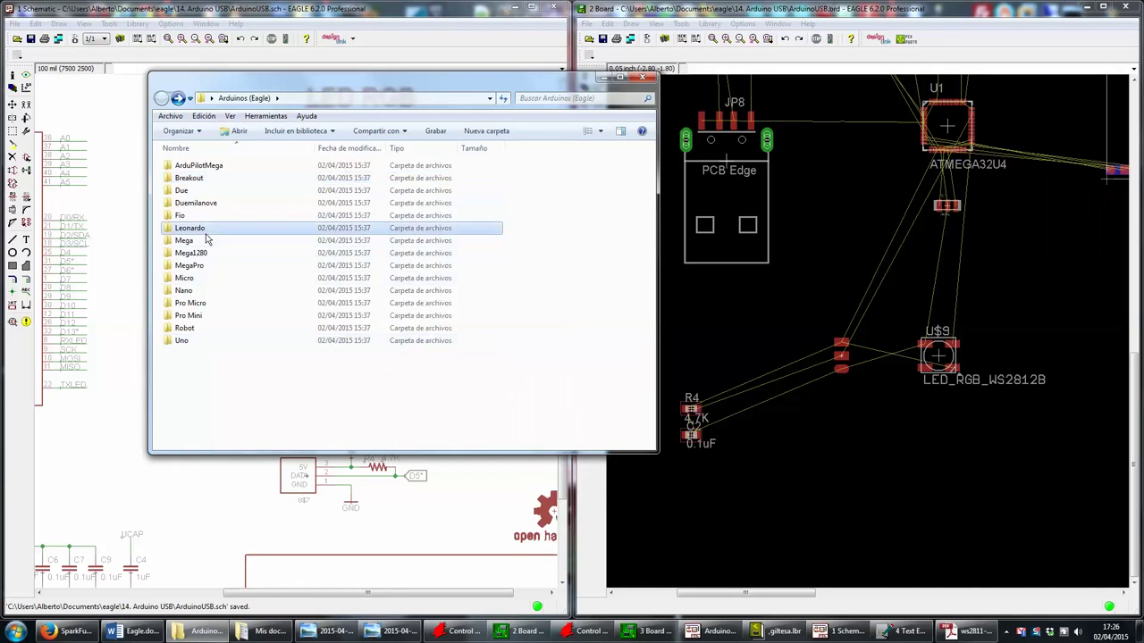
pyautogui.doubleClick(214, 178)
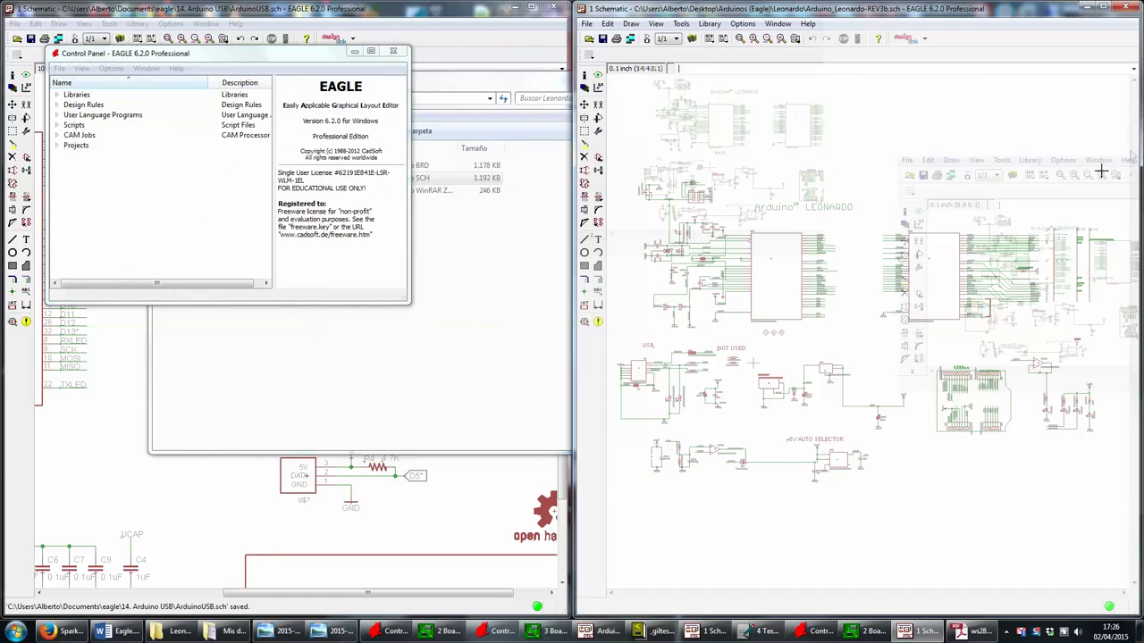
# Zoom onto the Leonardo's indicator LED and 1K resistor circuit and group it
pyautogui.scroll(1, 904, 374)
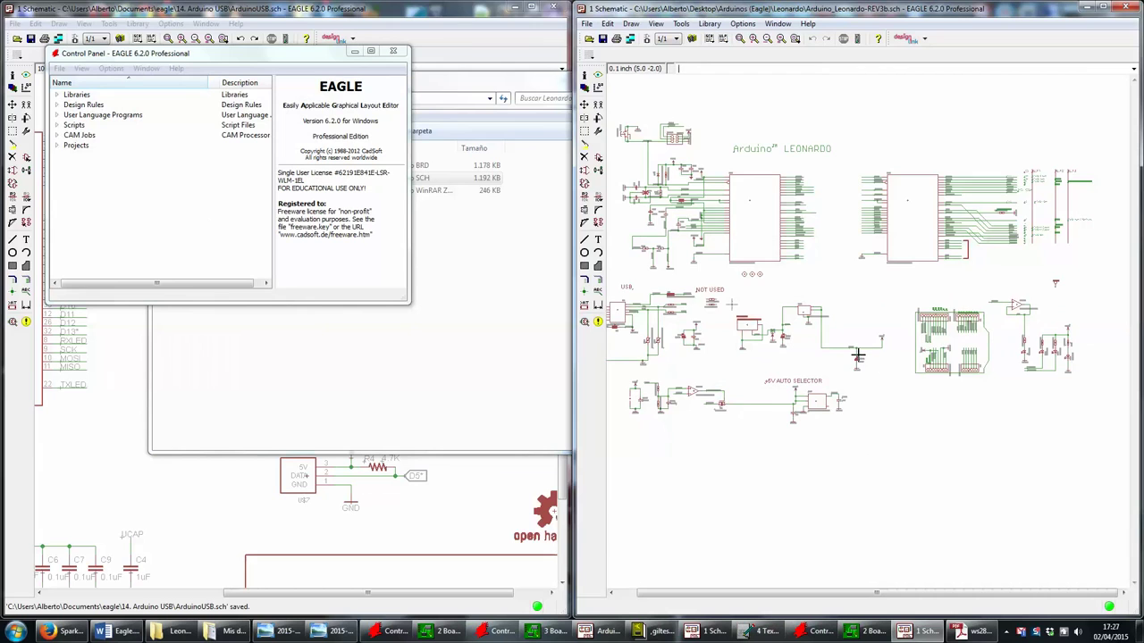
pyautogui.scroll(5, 1029, 339)
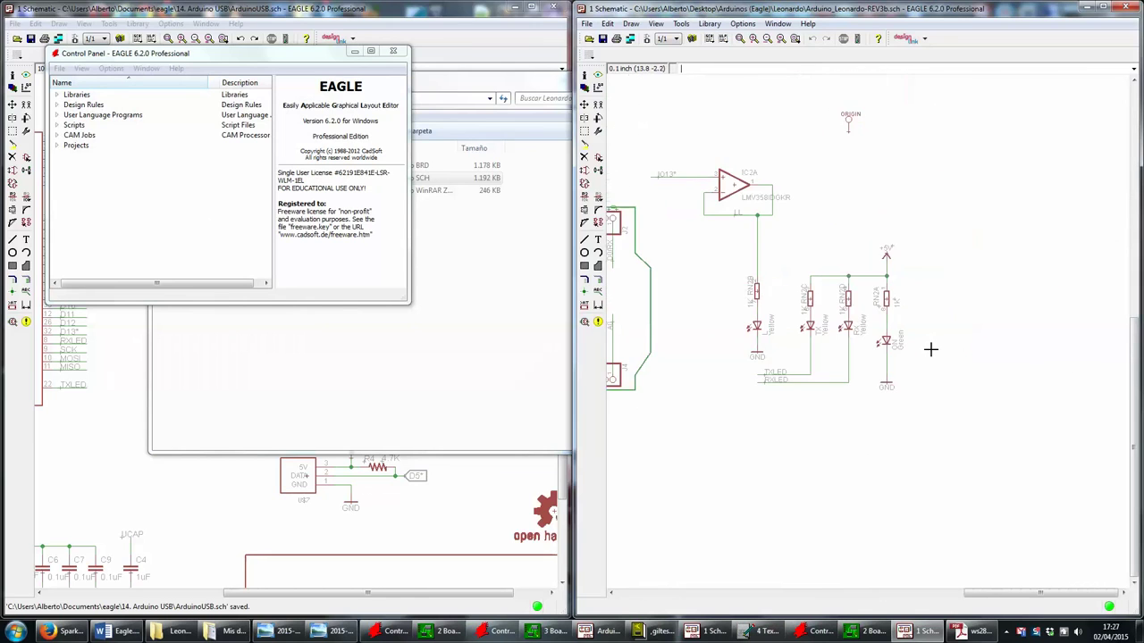
pyautogui.scroll(1, 805, 328)
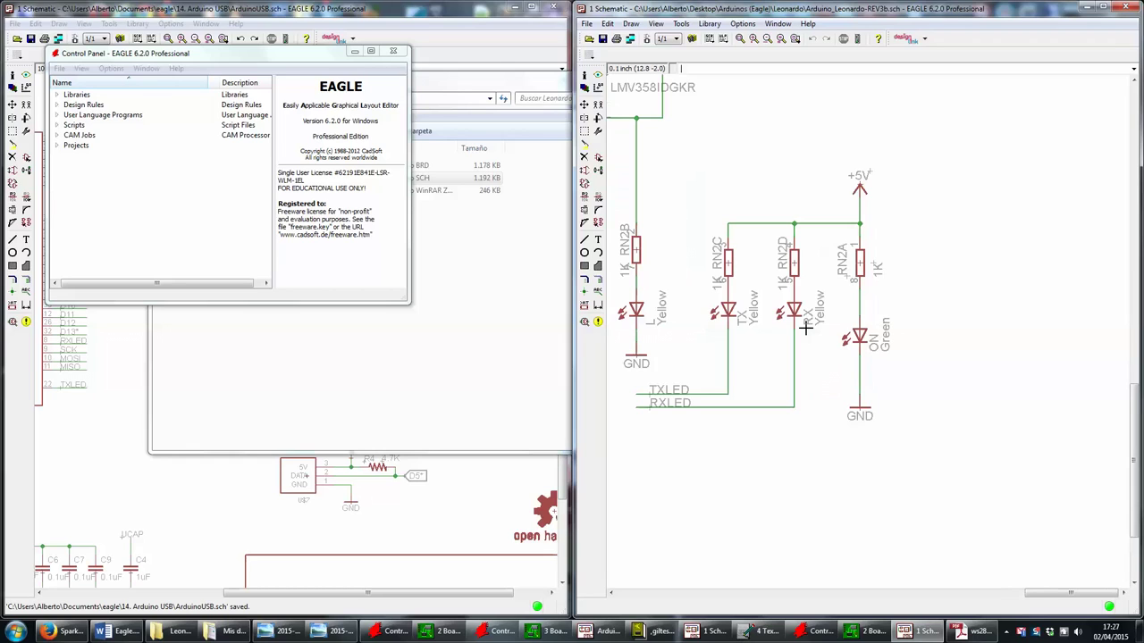
pyautogui.scroll(-1, 876, 334)
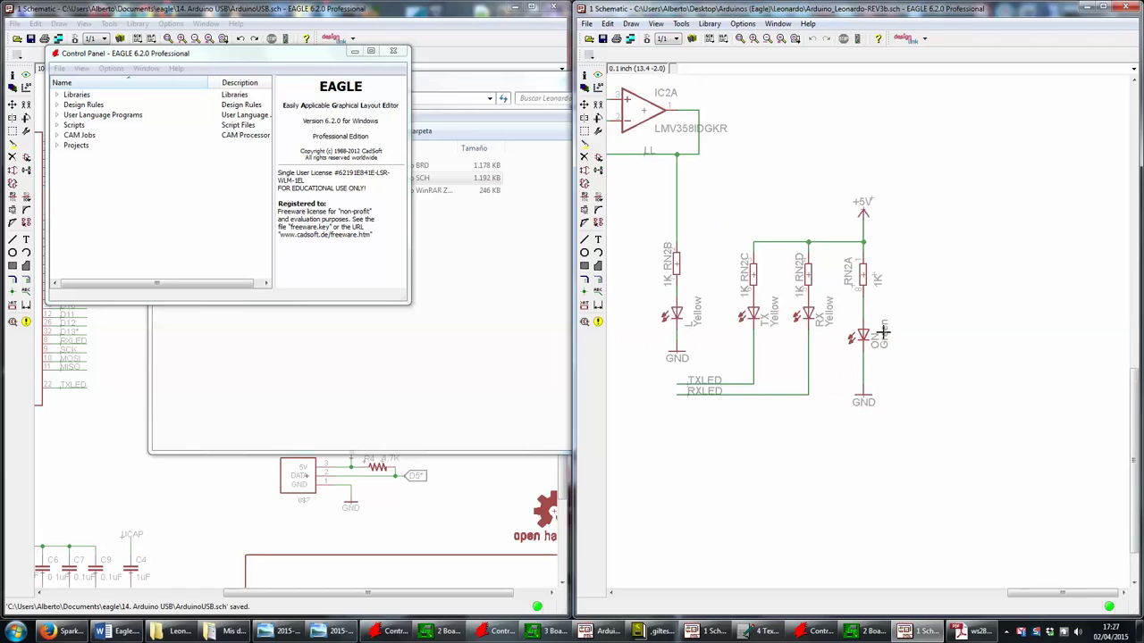
pyautogui.scroll(-2, 882, 333)
pyautogui.scroll(1, 882, 332)
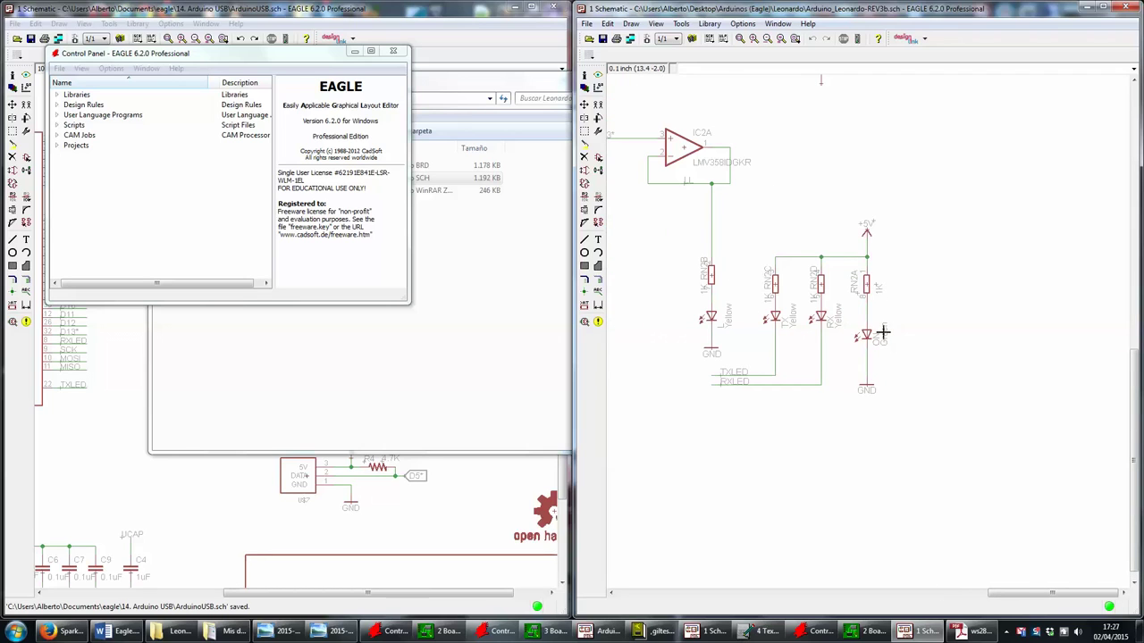
pyautogui.click(587, 131)
pyautogui.moveTo(957, 444); pyautogui.dragTo(675, 213)
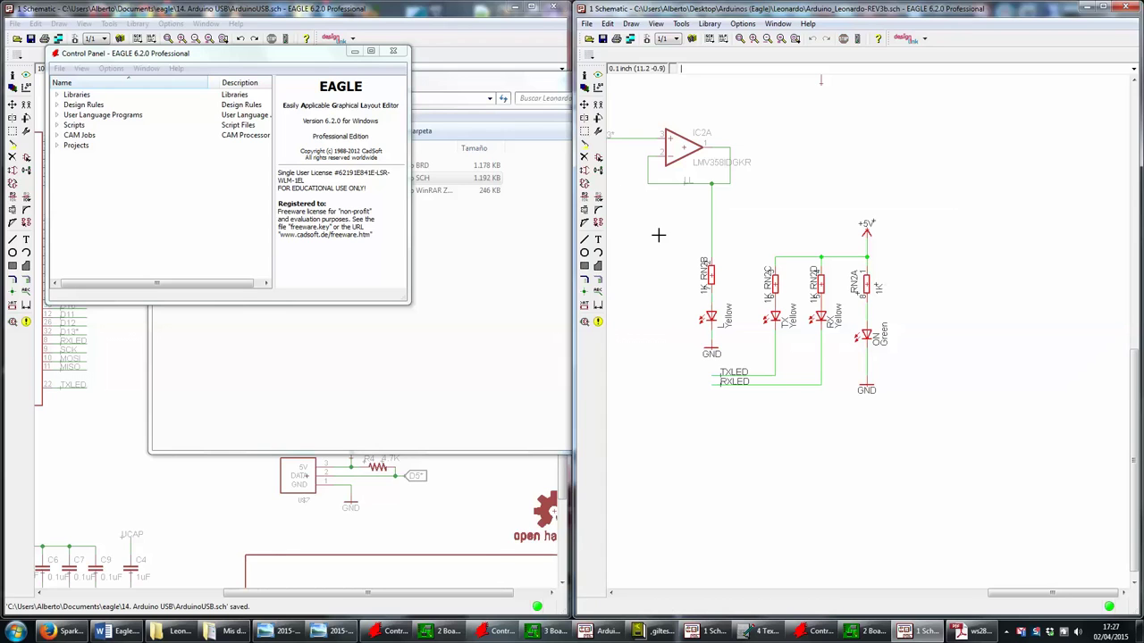
# Copy the grouped Leonardo LED circuit into ArduinoUSB.sch, letting its net class overwrite the drawing's
pyautogui.rightClick(706, 258)
pyautogui.click(744, 400)
pyautogui.click(480, 23)
pyautogui.scroll(-5, 206, 265)
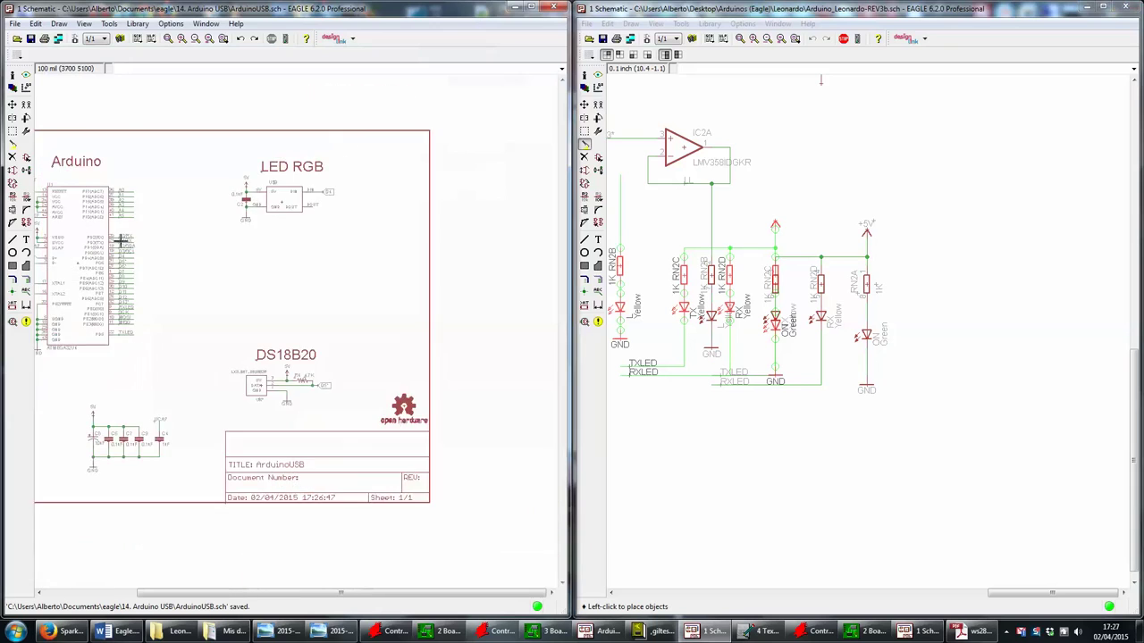
pyautogui.click(13, 146)
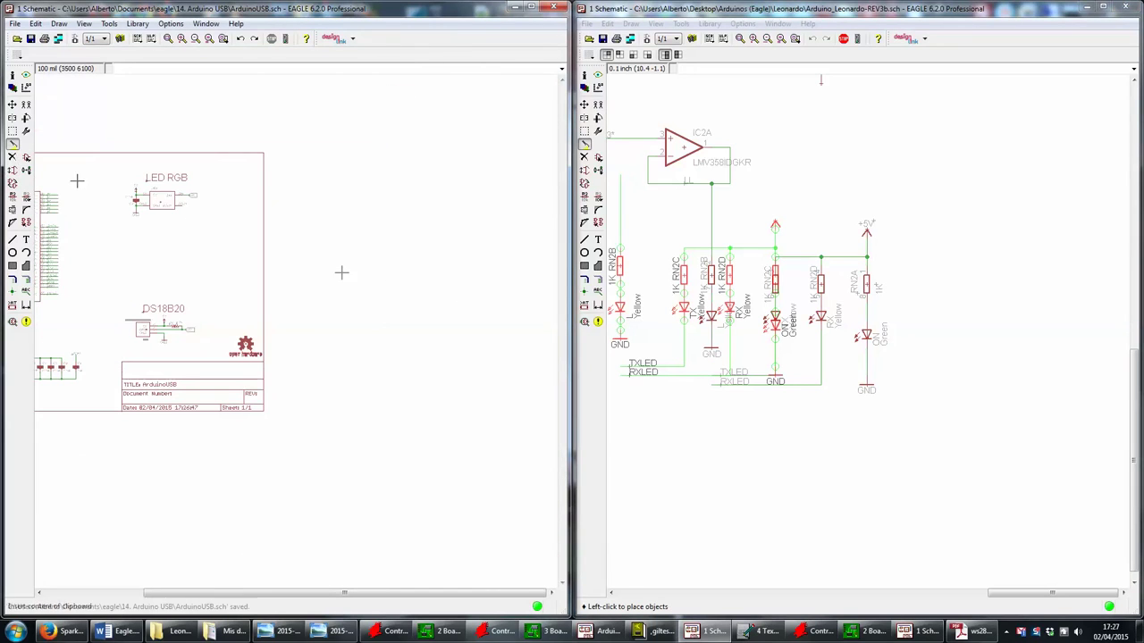
pyautogui.click(362, 263)
pyautogui.click(365, 326)
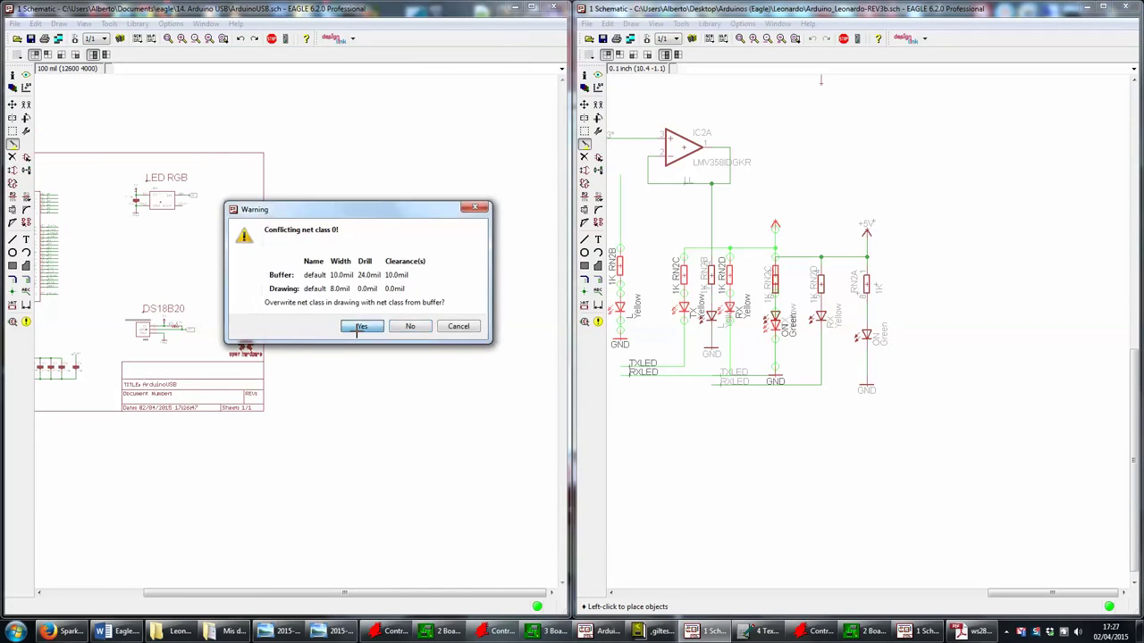
pyautogui.scroll(3, 444, 290)
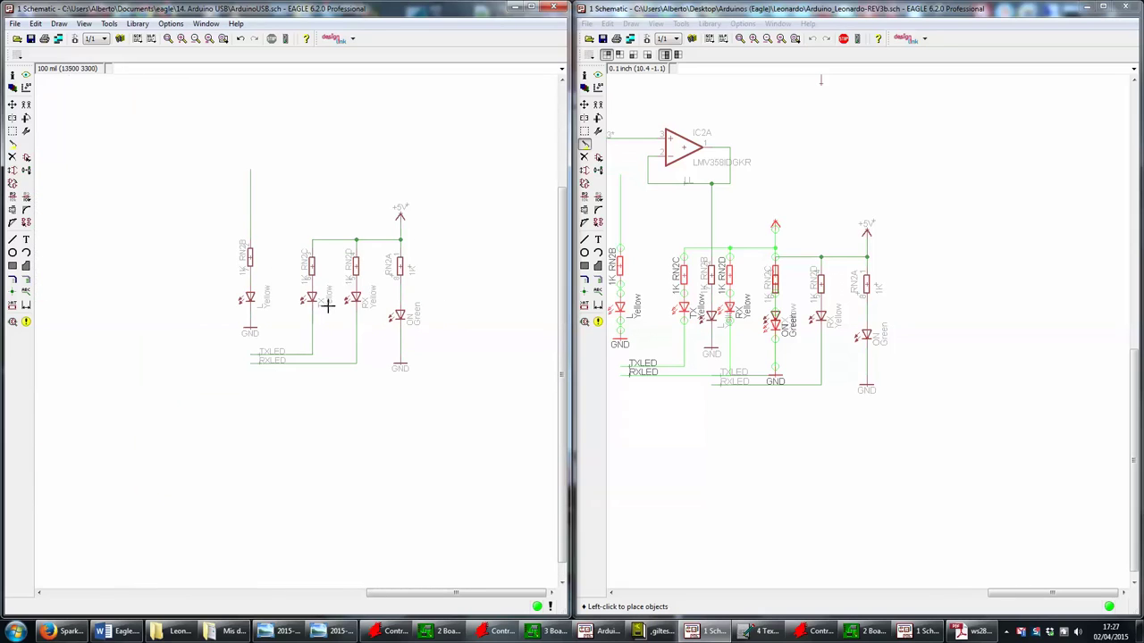
# Delete the green ON LED, its ground wire and resistor RN2A from the pasted circuit
pyautogui.click(13, 156)
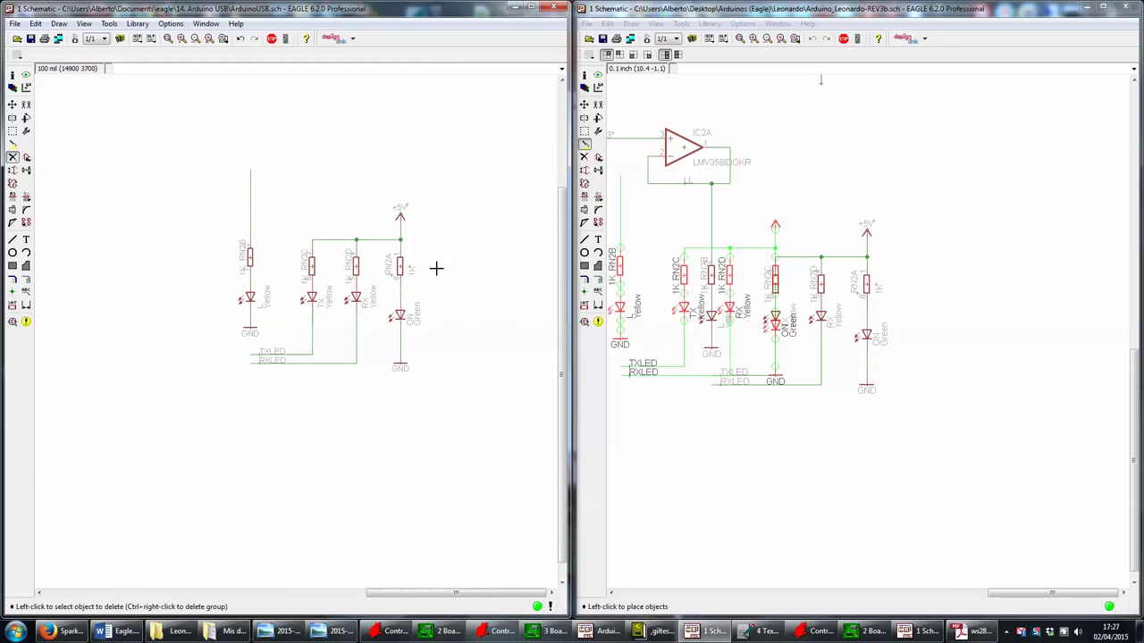
pyautogui.click(405, 362)
pyautogui.click(405, 330)
pyautogui.click(401, 268)
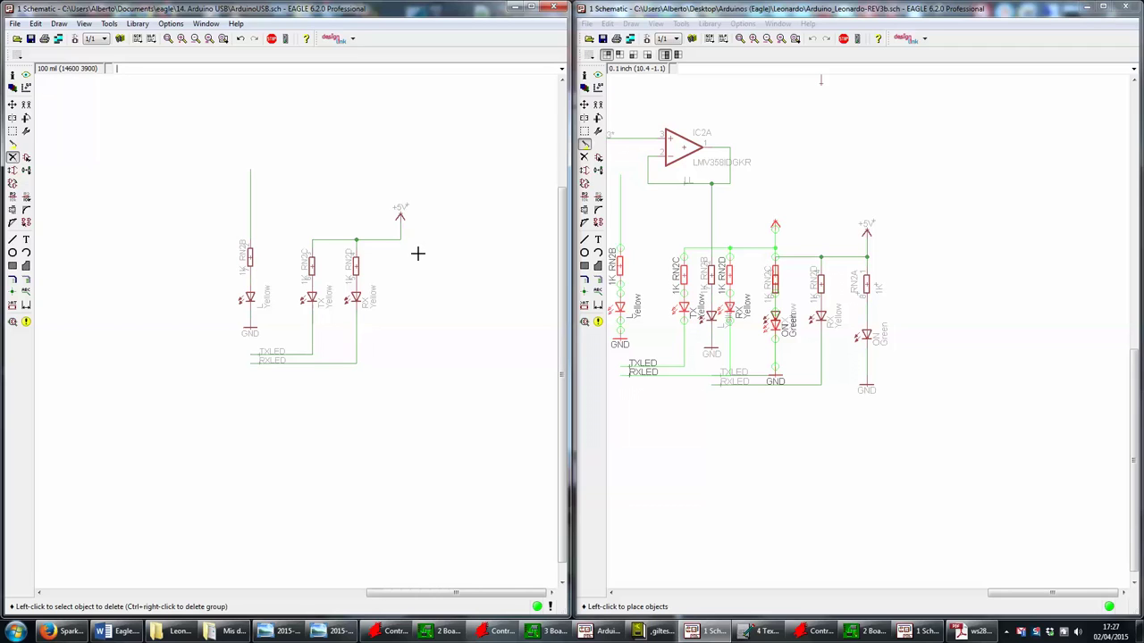
pyautogui.scroll(1, 241, 357)
pyautogui.scroll(1, 325, 345)
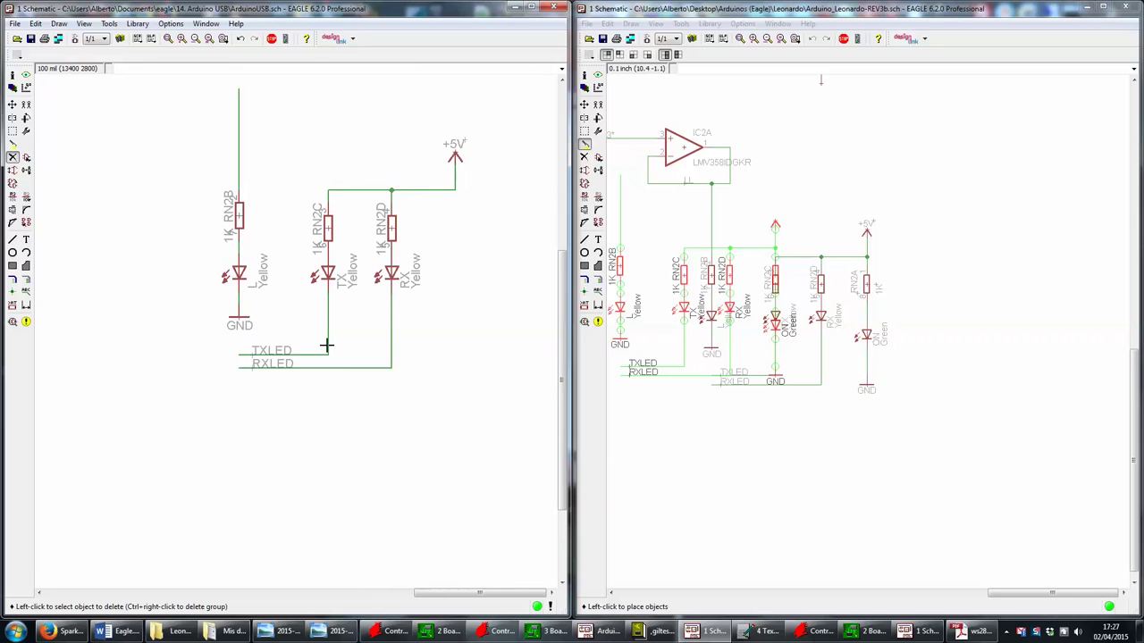
pyautogui.scroll(-1, 326, 345)
pyautogui.scroll(-8, 326, 344)
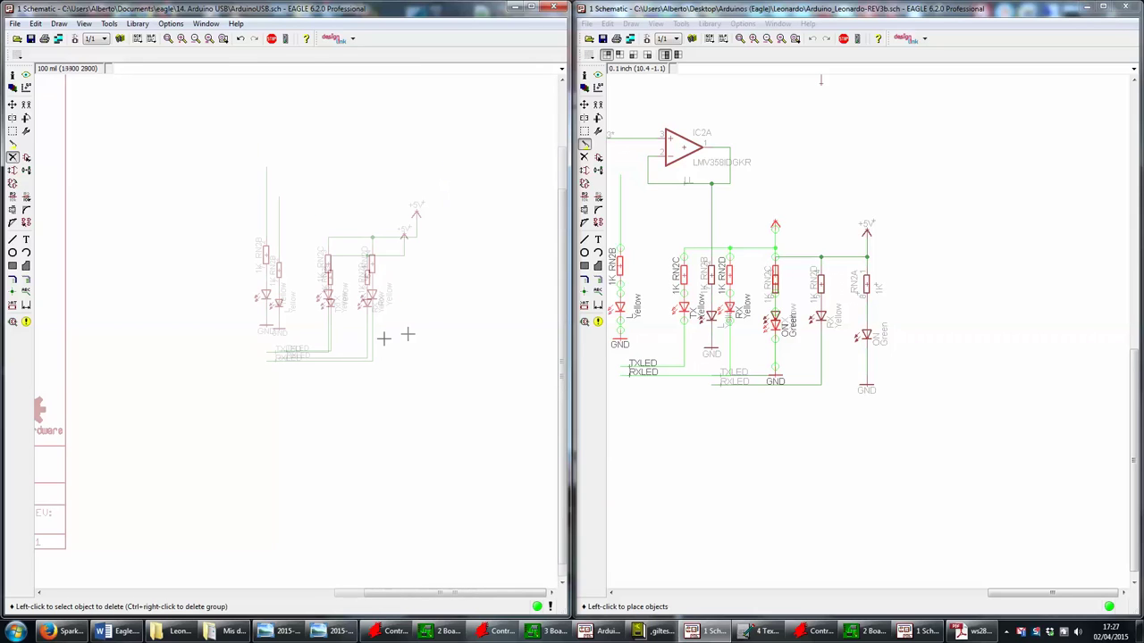
pyautogui.scroll(1, 198, 326)
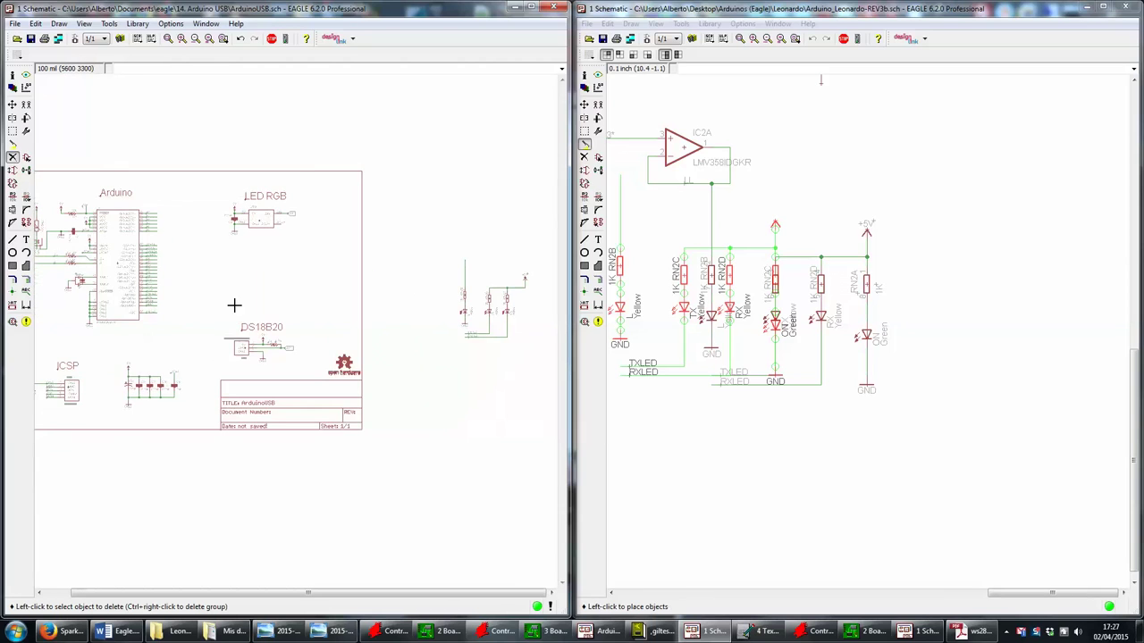
pyautogui.scroll(4, 531, 319)
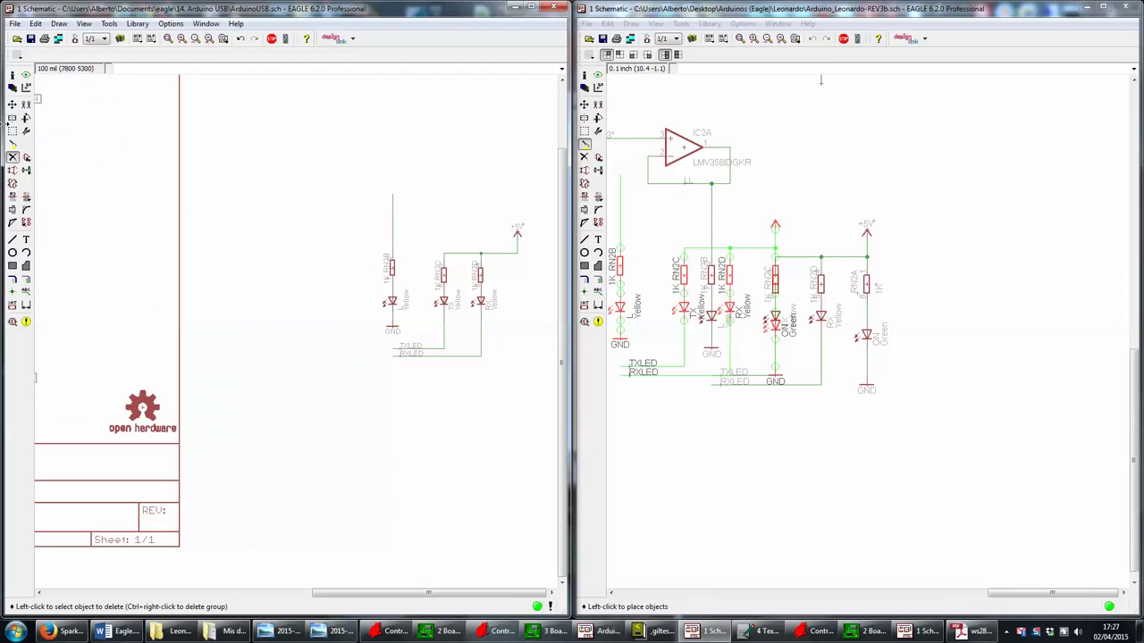
# Group the remaining pasted LED circuit and pick it up with Move: Group
pyautogui.click(13, 134)
pyautogui.moveTo(370, 166); pyautogui.dragTo(554, 401)
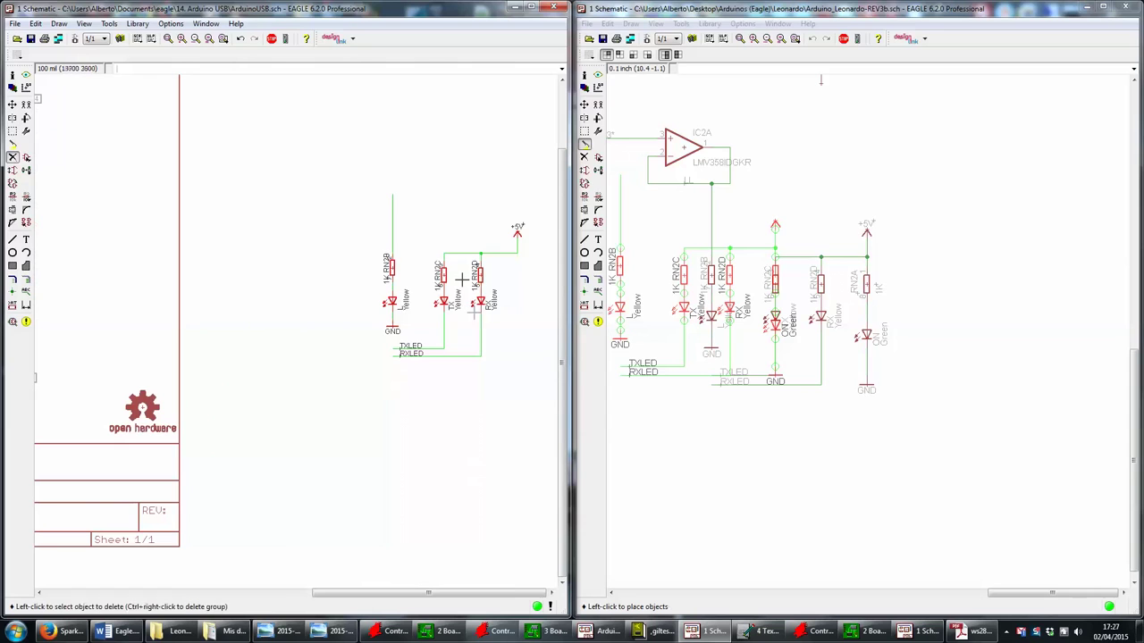
pyautogui.rightClick(465, 281)
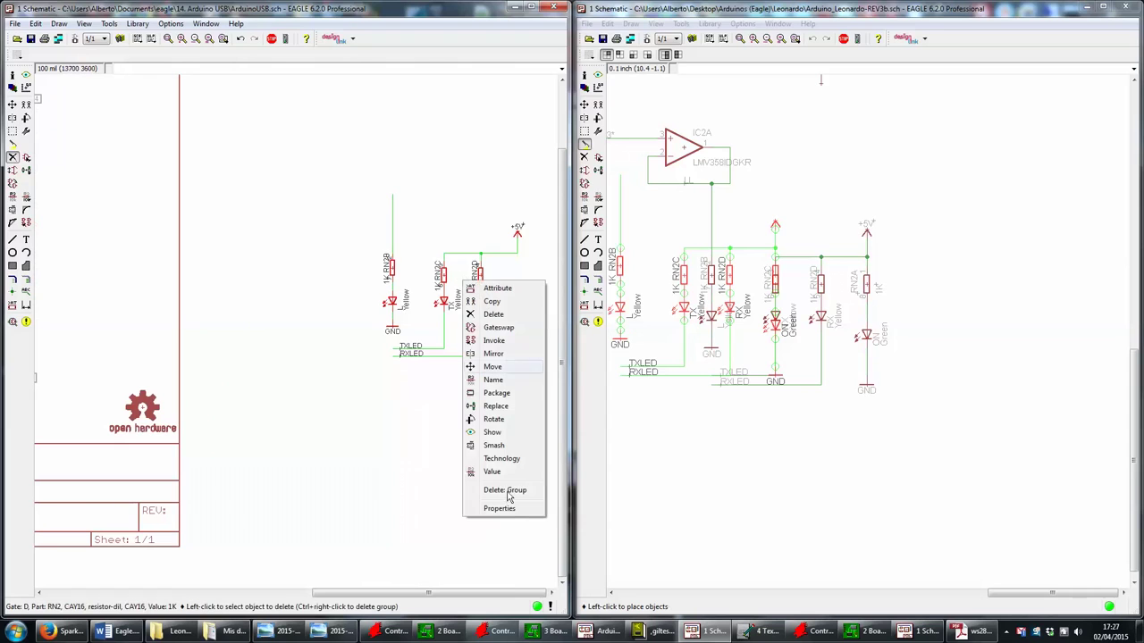
pyautogui.click(12, 105)
pyautogui.rightClick(402, 299)
pyautogui.click(447, 503)
pyautogui.scroll(-6, 280, 360)
pyautogui.scroll(2, 266, 359)
pyautogui.scroll(4, 265, 359)
# Rotate the LED group horizontal, set it beside the Arduino, and reposition its +5V symbol
pyautogui.rightClick(356, 347)
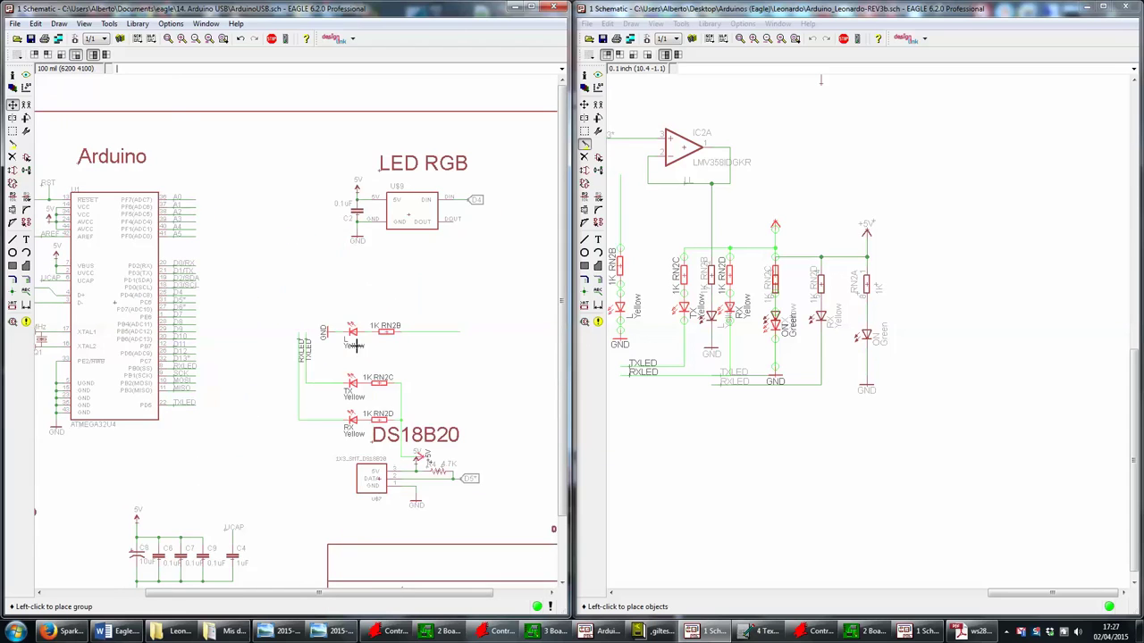
pyautogui.click(333, 307)
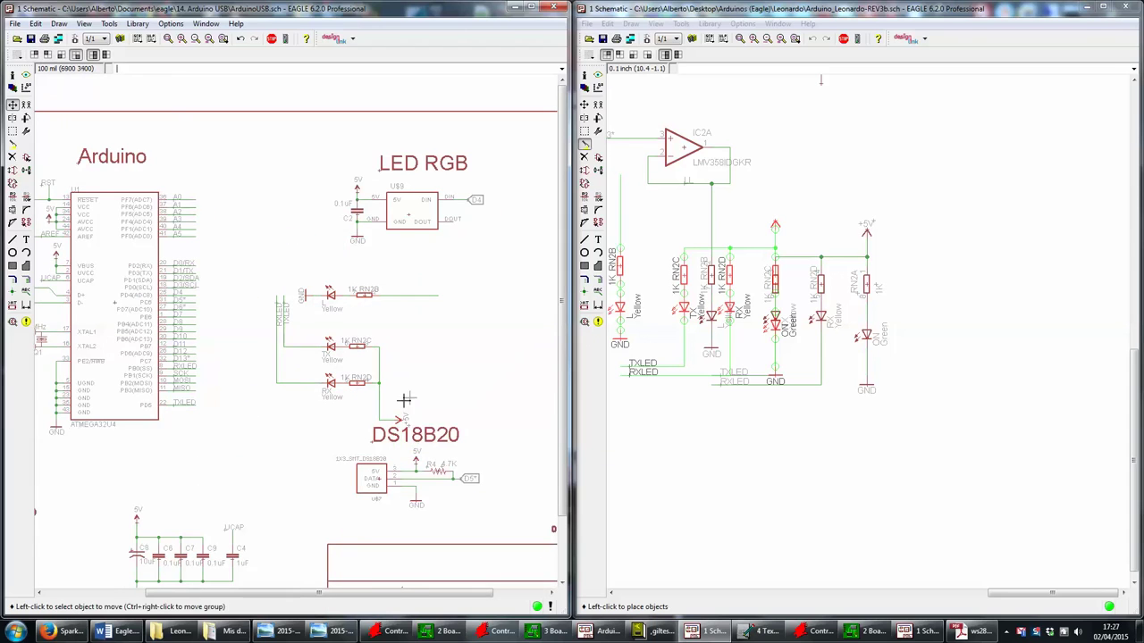
pyautogui.scroll(3, 398, 419)
pyautogui.click(398, 419)
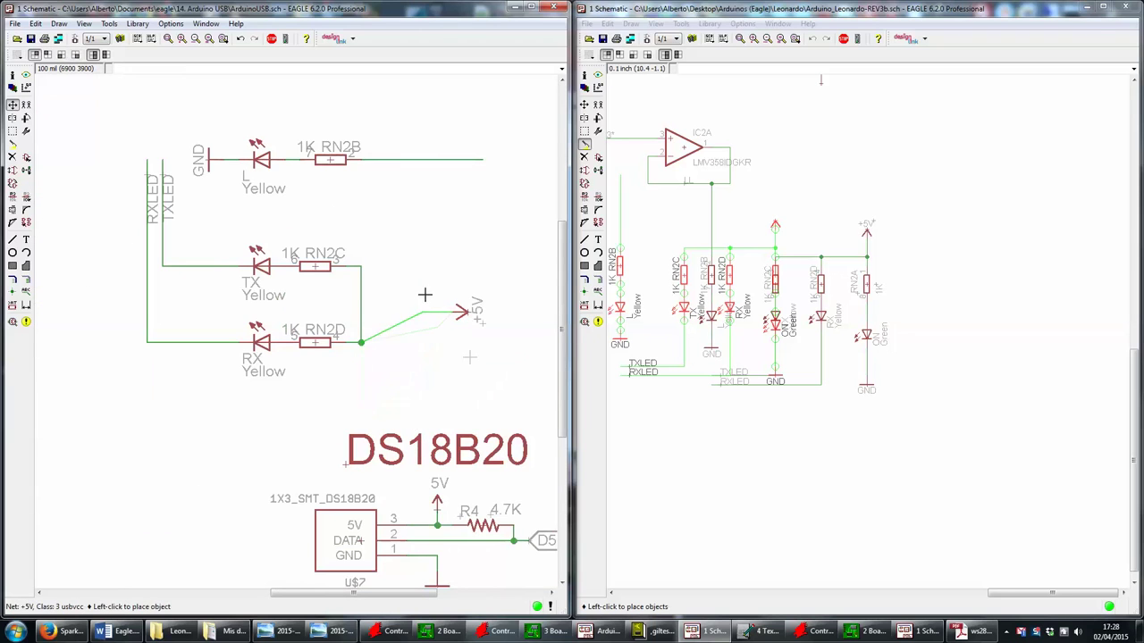
pyautogui.scroll(-3, 420, 313)
pyautogui.click(452, 309)
pyautogui.scroll(3, 204, 295)
pyautogui.scroll(-1, 204, 295)
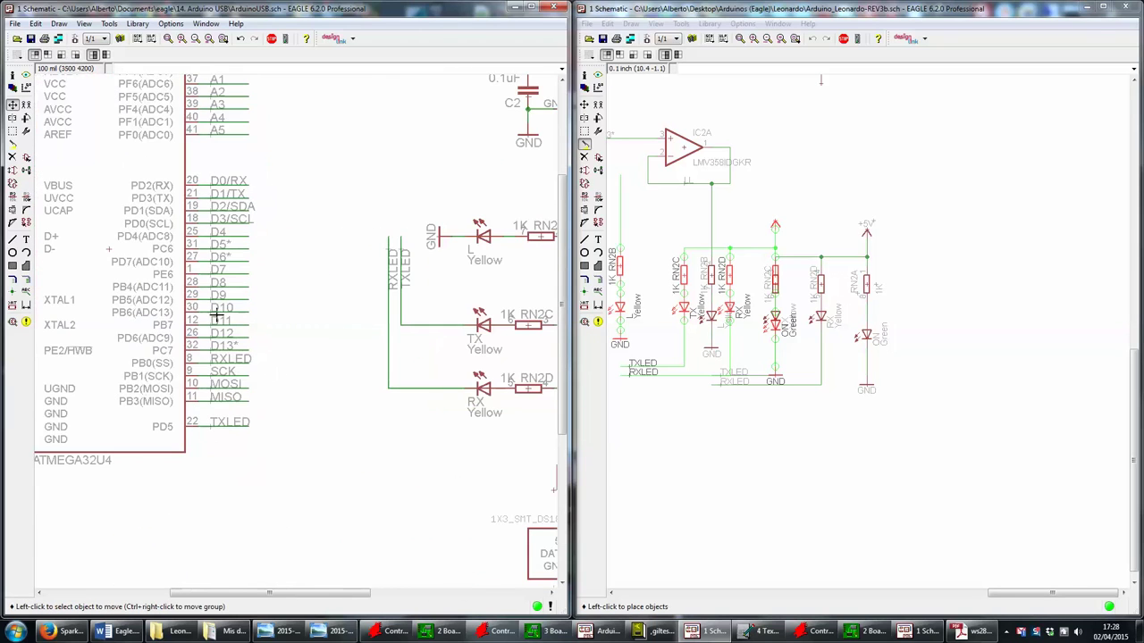
pyautogui.scroll(-1, 203, 333)
pyautogui.scroll(-1, 302, 376)
pyautogui.scroll(1, 339, 378)
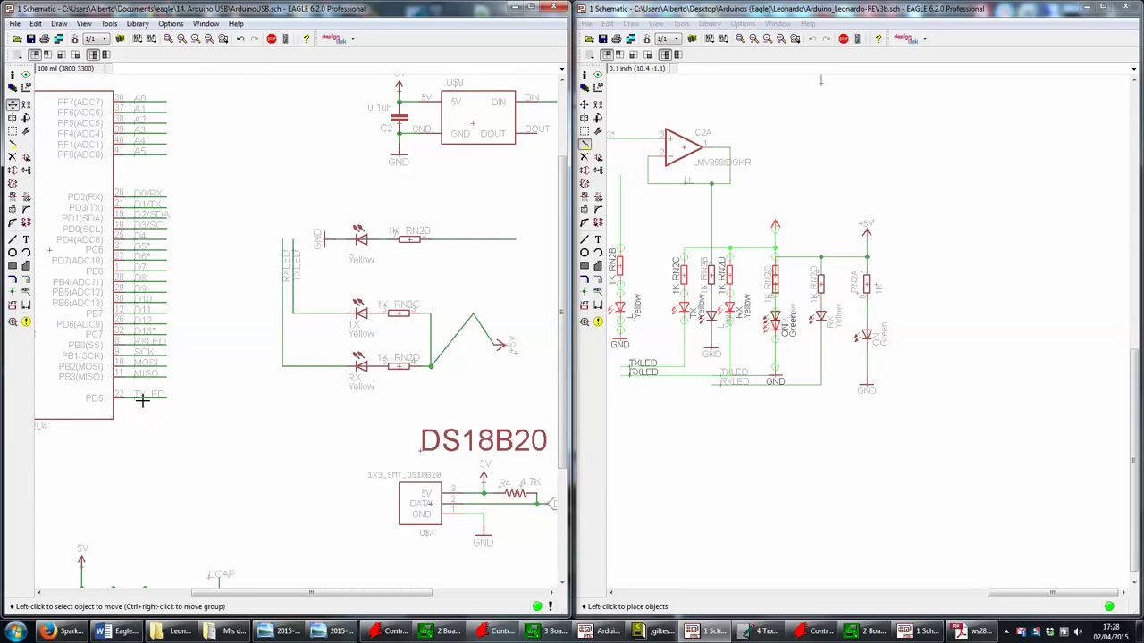
pyautogui.scroll(1, 340, 375)
# Lay the RXLED label horizontally at its wire end
pyautogui.click(257, 227)
pyautogui.rightClick(234, 365)
pyautogui.click(242, 370)
# Try a net wire from the TXLED pin onto the RXLED net, then cancel it
pyautogui.click(25, 279)
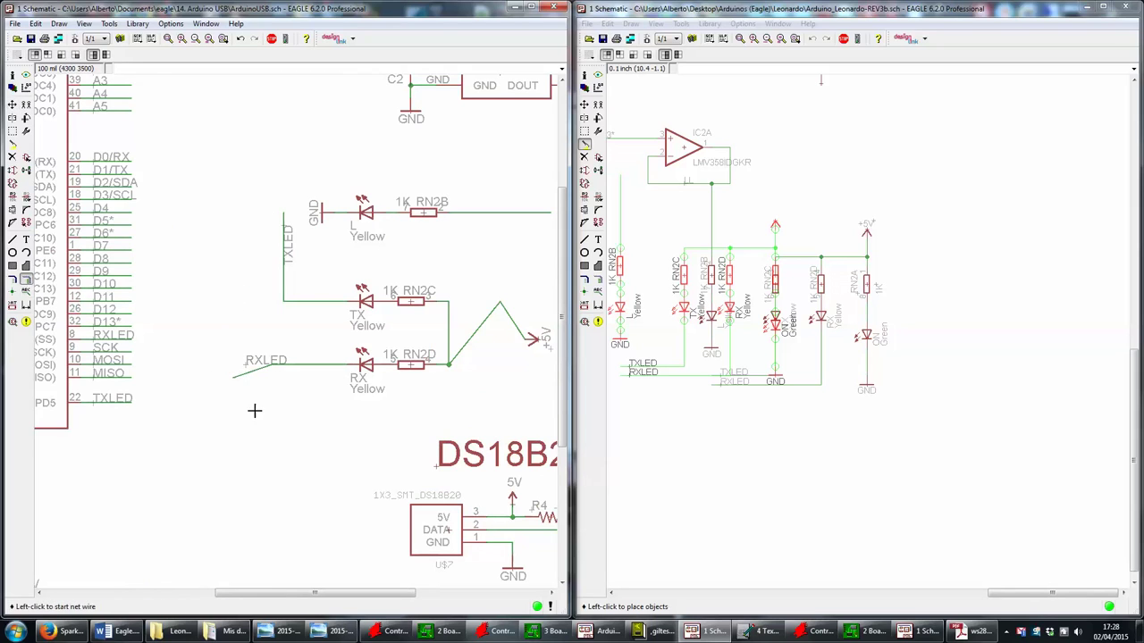
pyautogui.click(129, 403)
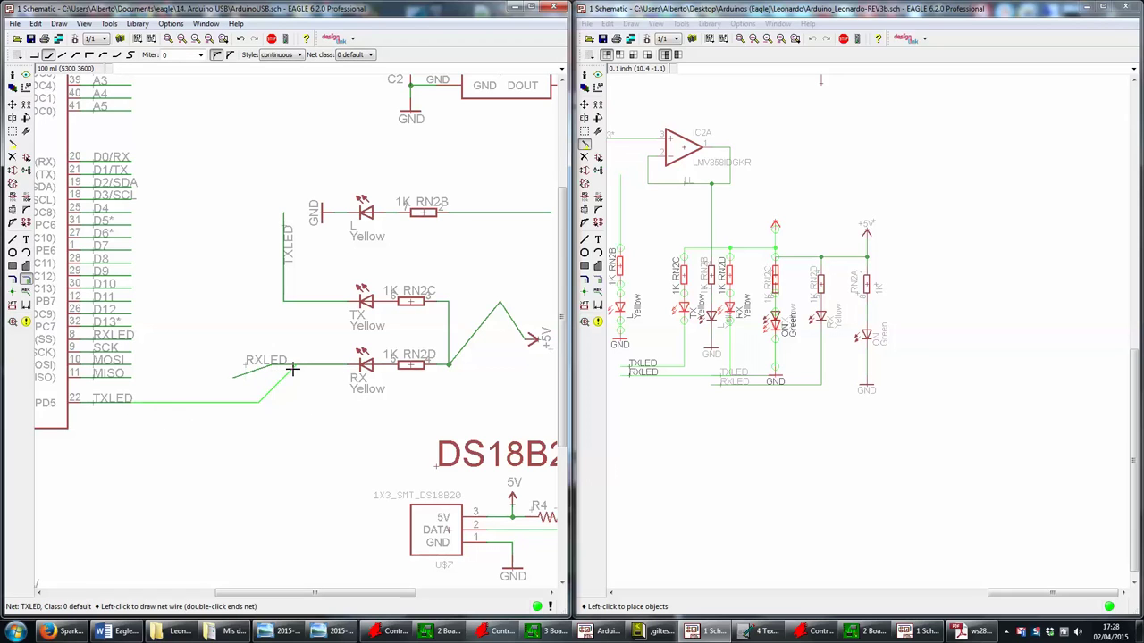
pyautogui.click(305, 367)
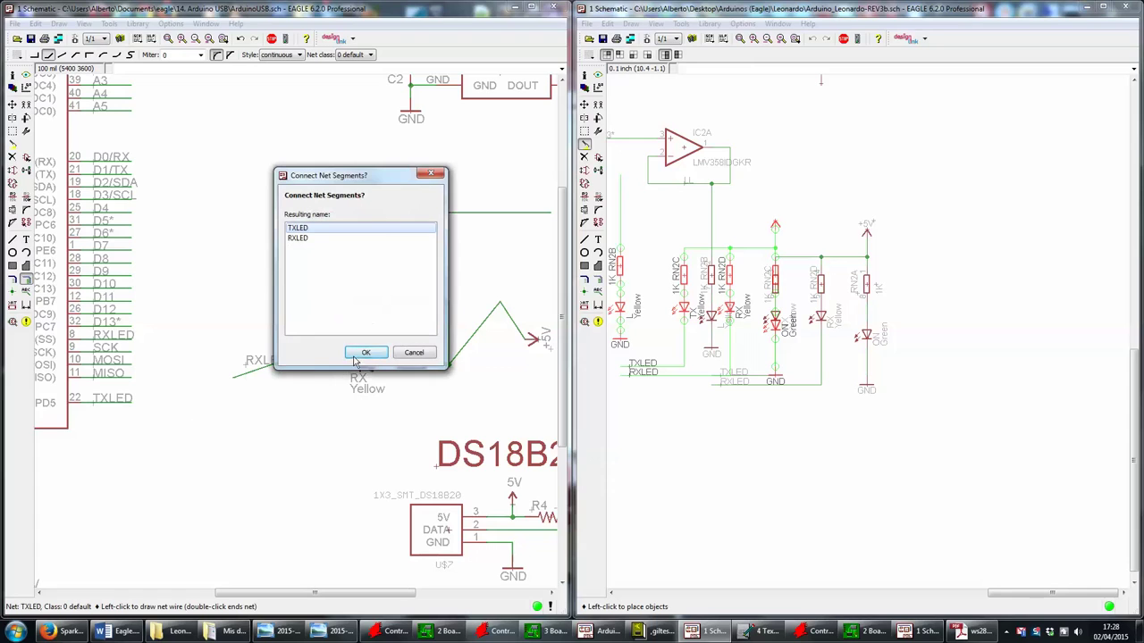
pyautogui.click(358, 355)
pyautogui.press('Escape')
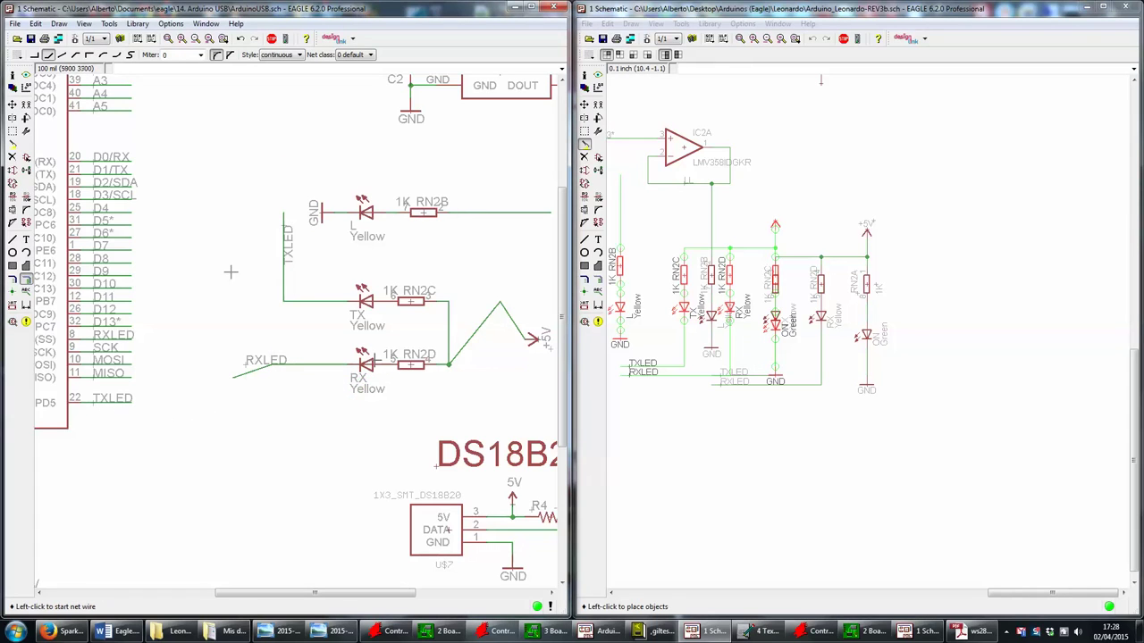
# Swap resistors RN2C and RN2D and the TX and RX LEDs between the upper and lower rows
pyautogui.click(12, 105)
pyautogui.click(410, 301)
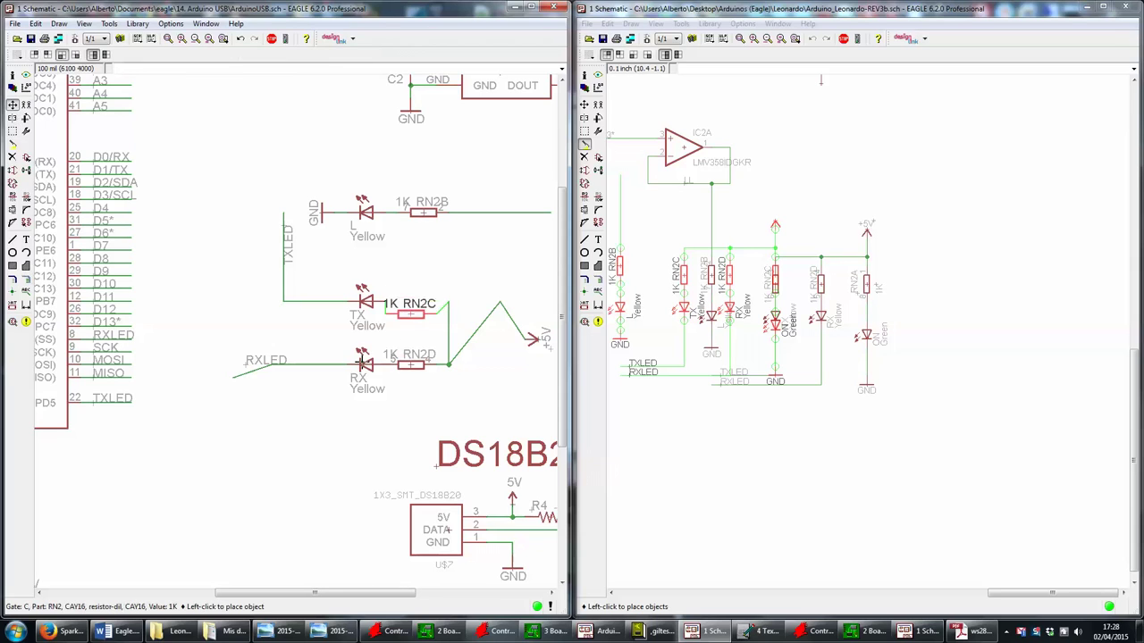
pyautogui.click(410, 417)
pyautogui.click(411, 366)
pyautogui.click(410, 301)
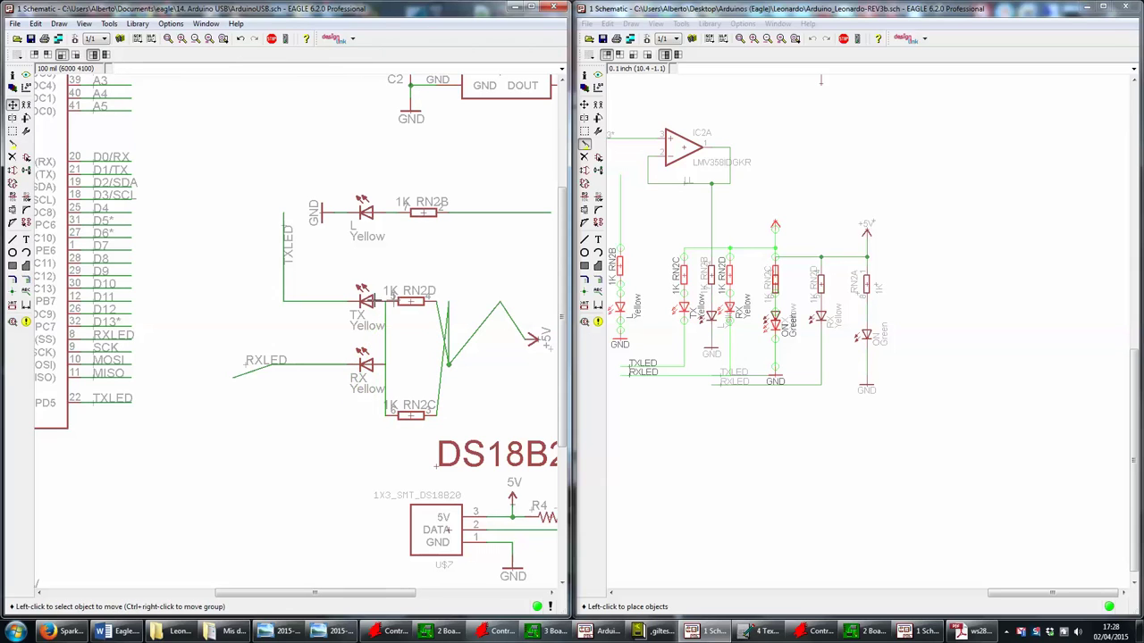
pyautogui.click(366, 301)
pyautogui.click(342, 404)
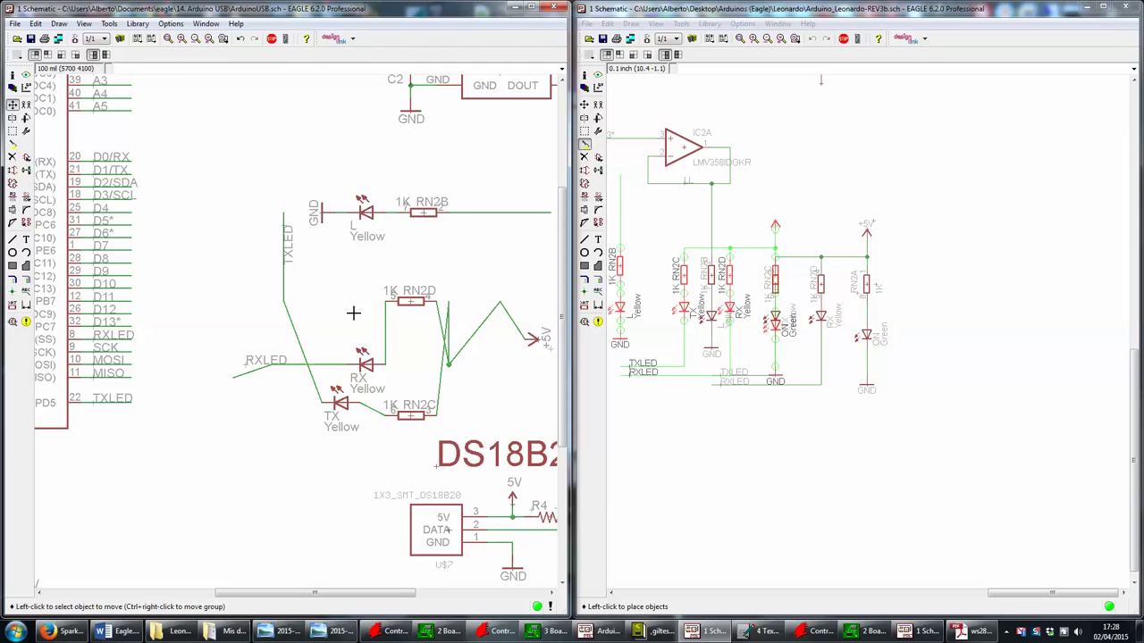
pyautogui.click(357, 349)
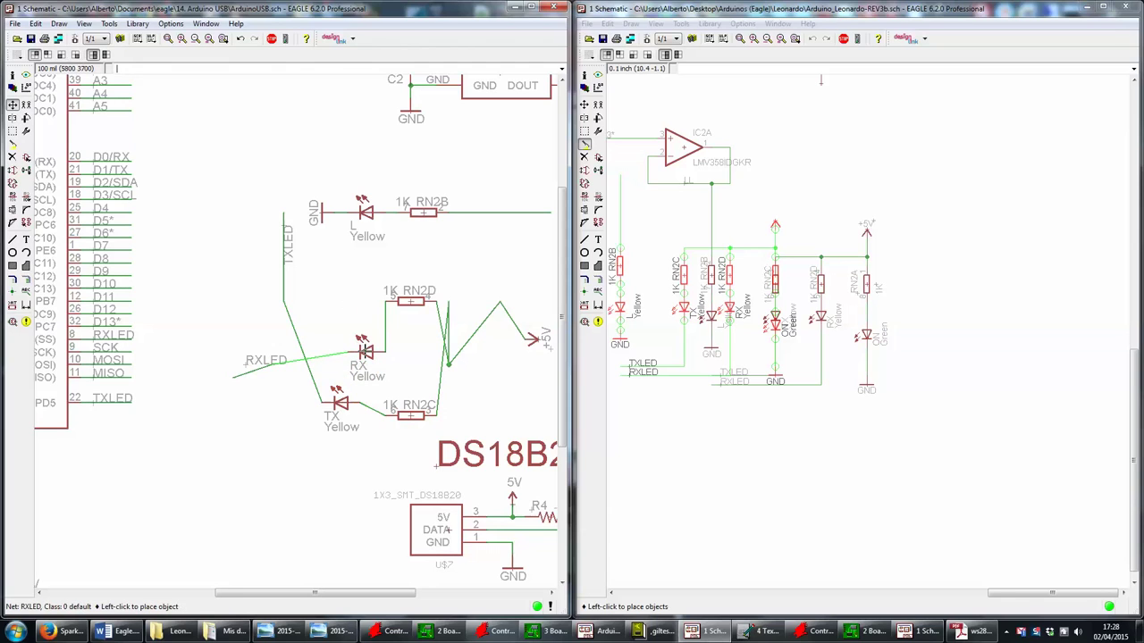
pyautogui.click(355, 310)
# Raise the RXLED wire end; lower the TXLED wire end, with its label turned horizontal beside it
pyautogui.click(251, 384)
pyautogui.click(241, 295)
pyautogui.click(273, 243)
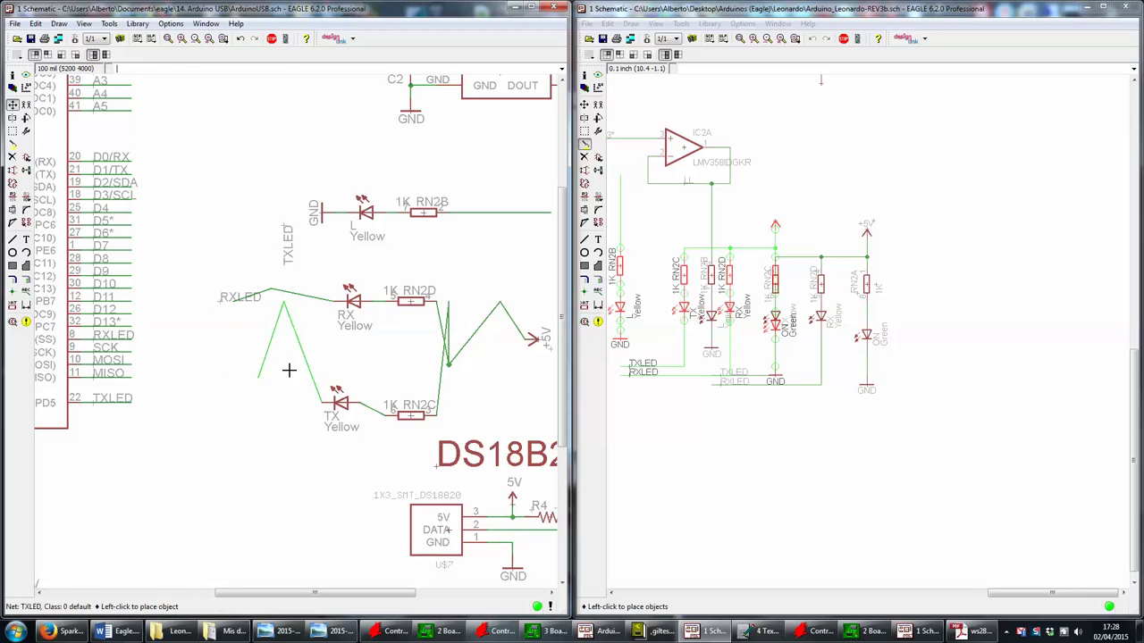
pyautogui.click(261, 378)
pyautogui.click(290, 231)
pyautogui.rightClick(268, 374)
pyautogui.click(268, 375)
pyautogui.scroll(2, 259, 398)
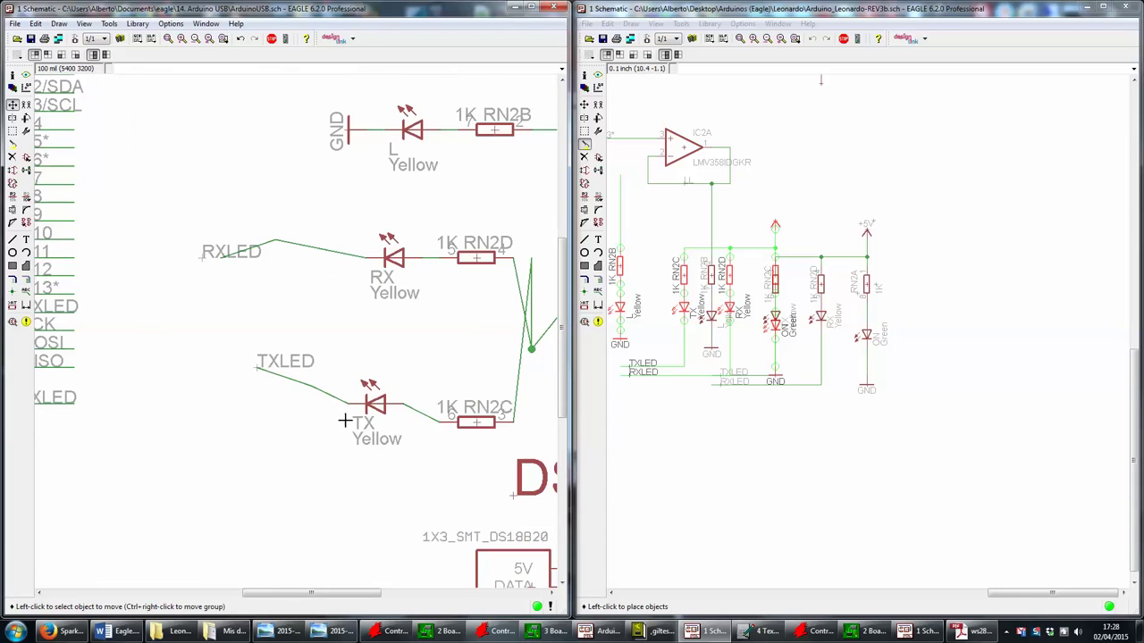
pyautogui.moveTo(253, 371); pyautogui.dragTo(234, 371)
# Slide the TX and RX LEDs along their wires and straighten the TXLED wire with its label at the end
pyautogui.click(380, 405)
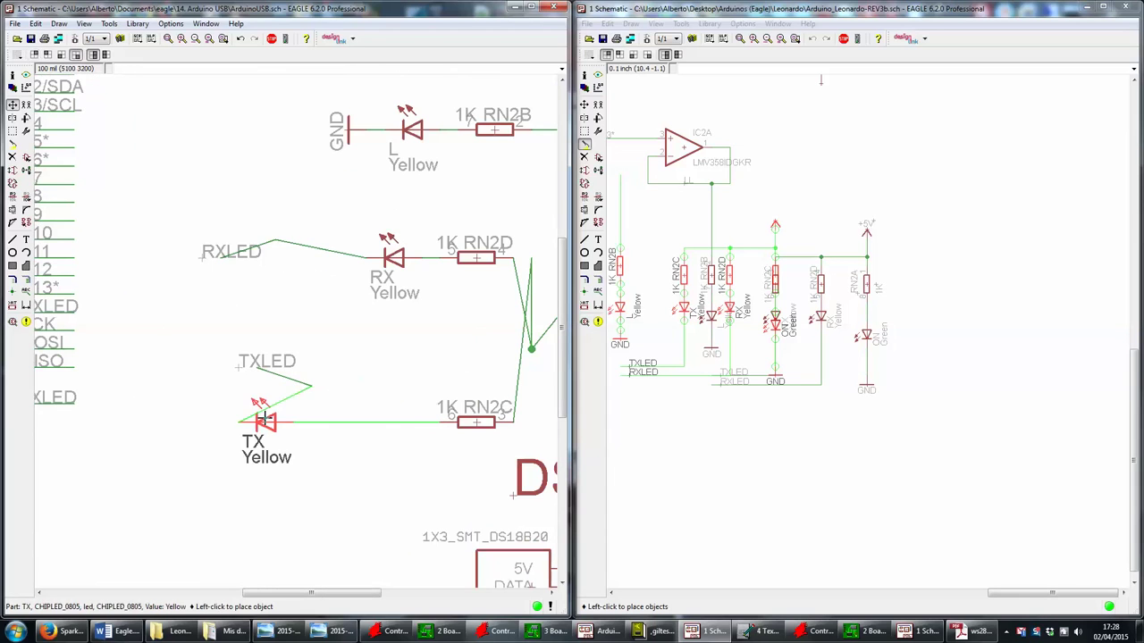
pyautogui.click(245, 406)
pyautogui.click(393, 259)
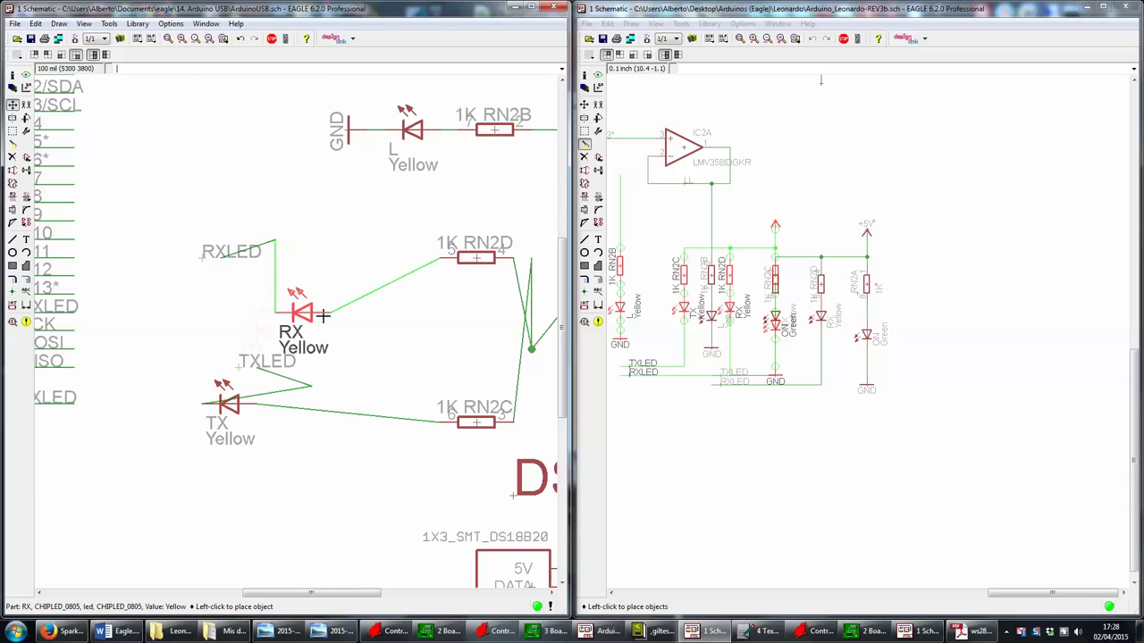
pyautogui.click(290, 308)
pyautogui.moveTo(254, 361); pyautogui.dragTo(240, 386)
pyautogui.click(275, 397)
pyautogui.click(120, 431)
pyautogui.click(247, 360)
pyautogui.click(101, 451)
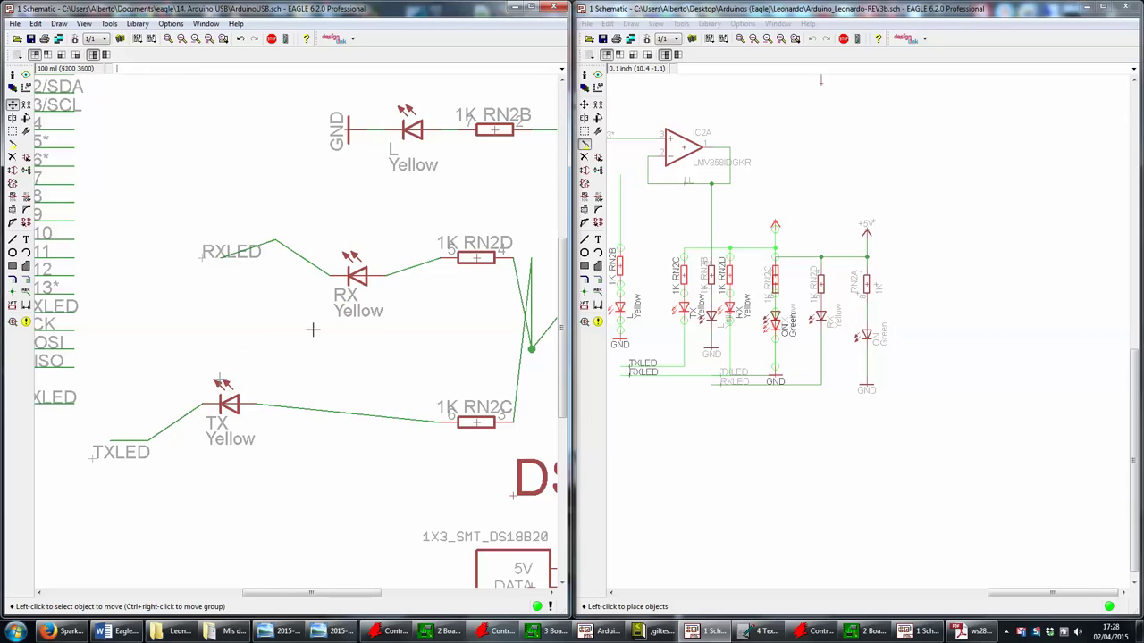
# Raise the RX LED, tidy the RXLED wire end and label below it, and start a net at TXLED
pyautogui.click(355, 277)
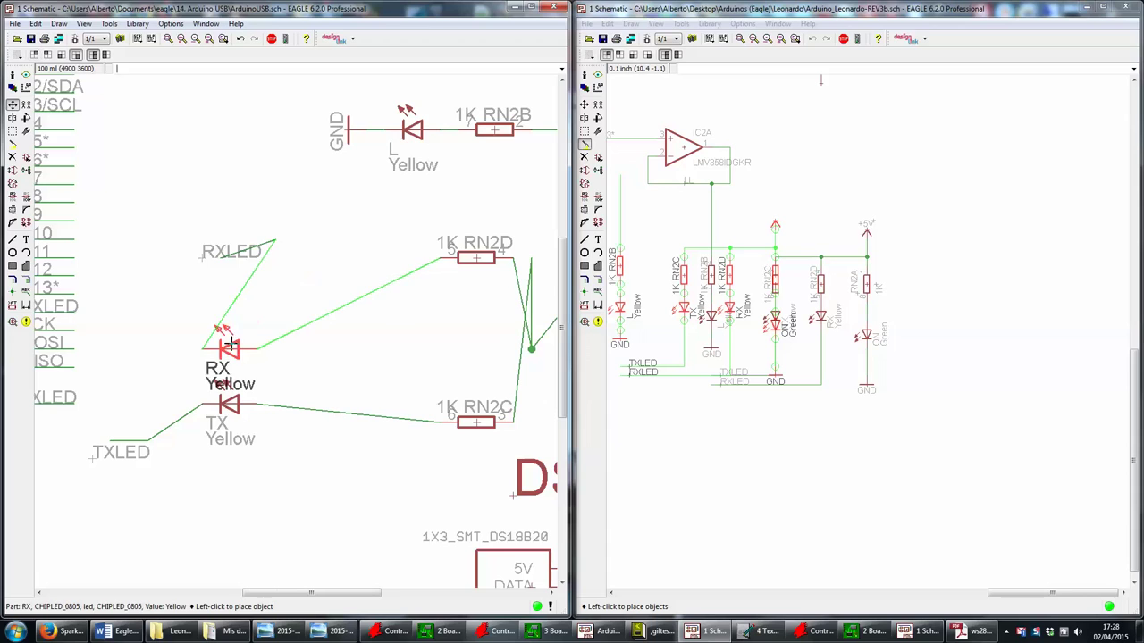
pyautogui.click(234, 298)
pyautogui.click(173, 250)
pyautogui.click(162, 255)
pyautogui.click(166, 263)
pyautogui.click(162, 267)
pyautogui.click(276, 248)
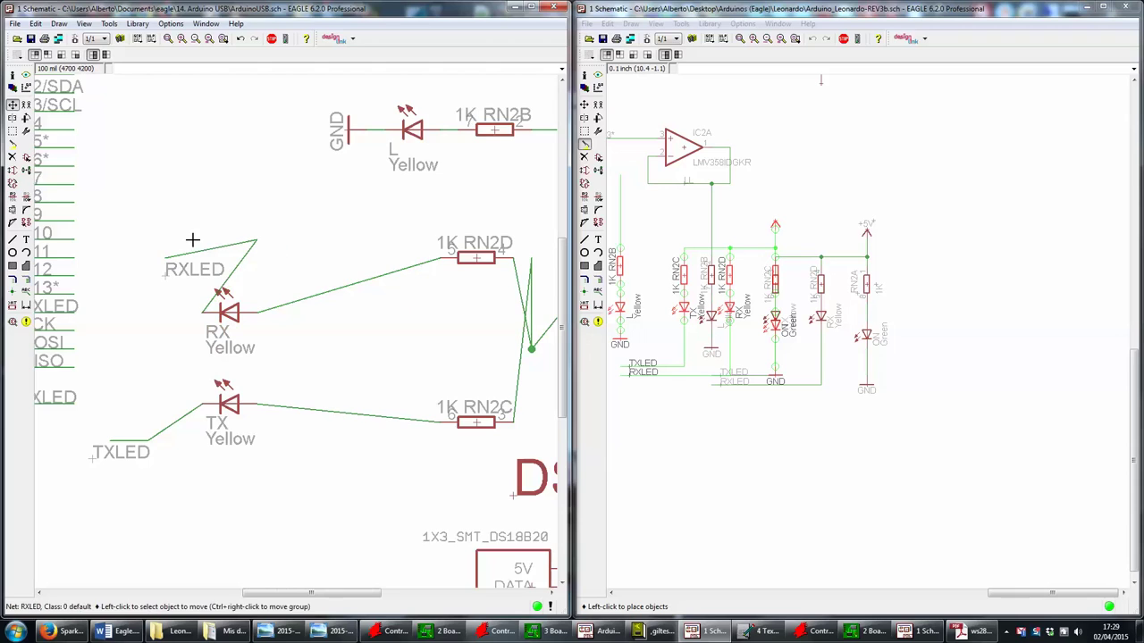
pyautogui.moveTo(162, 414); pyautogui.dragTo(269, 389, button='middle')
pyautogui.click(188, 382)
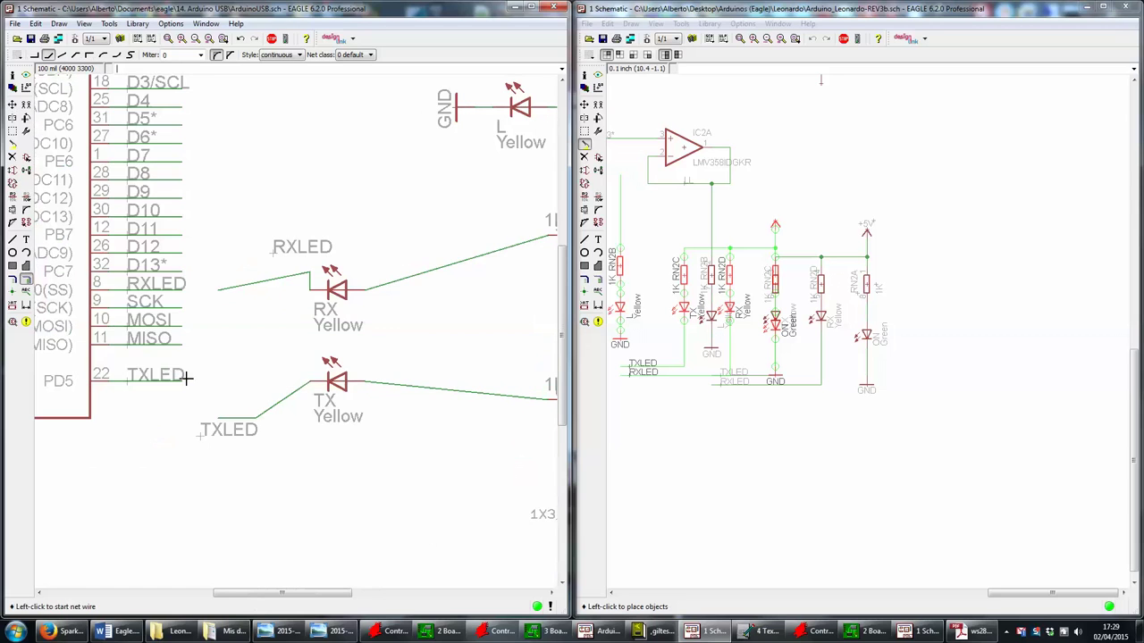
# Wire the TXLED pin to the TX LED and the RXLED pin to the RX LED
pyautogui.click(309, 383)
pyautogui.scroll(-1, 163, 403)
pyautogui.scroll(1, 236, 310)
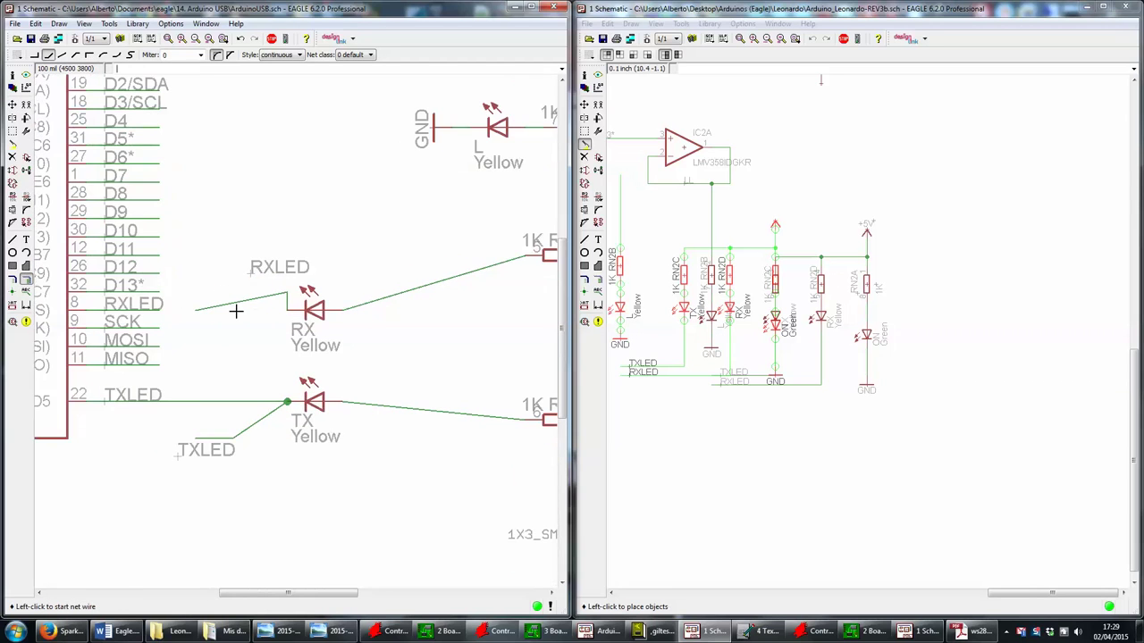
pyautogui.click(159, 306)
pyautogui.click(287, 311)
# Delete the diagonal RXLED and TX wires plus the leftover TXLED stub and label
pyautogui.click(12, 156)
pyautogui.click(243, 300)
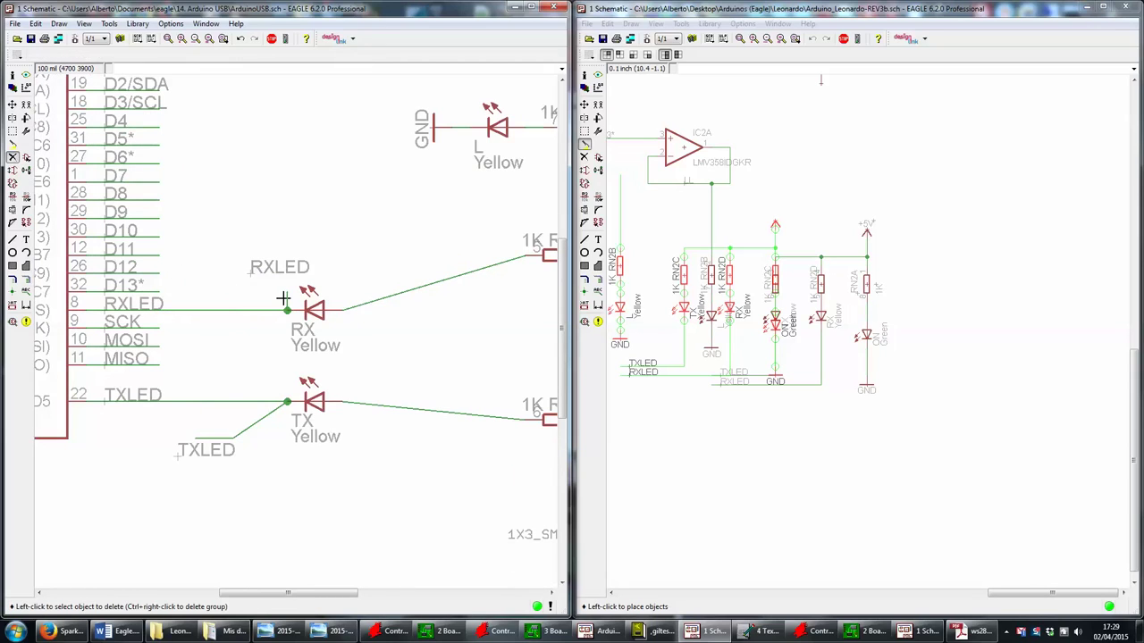
pyautogui.click(250, 414)
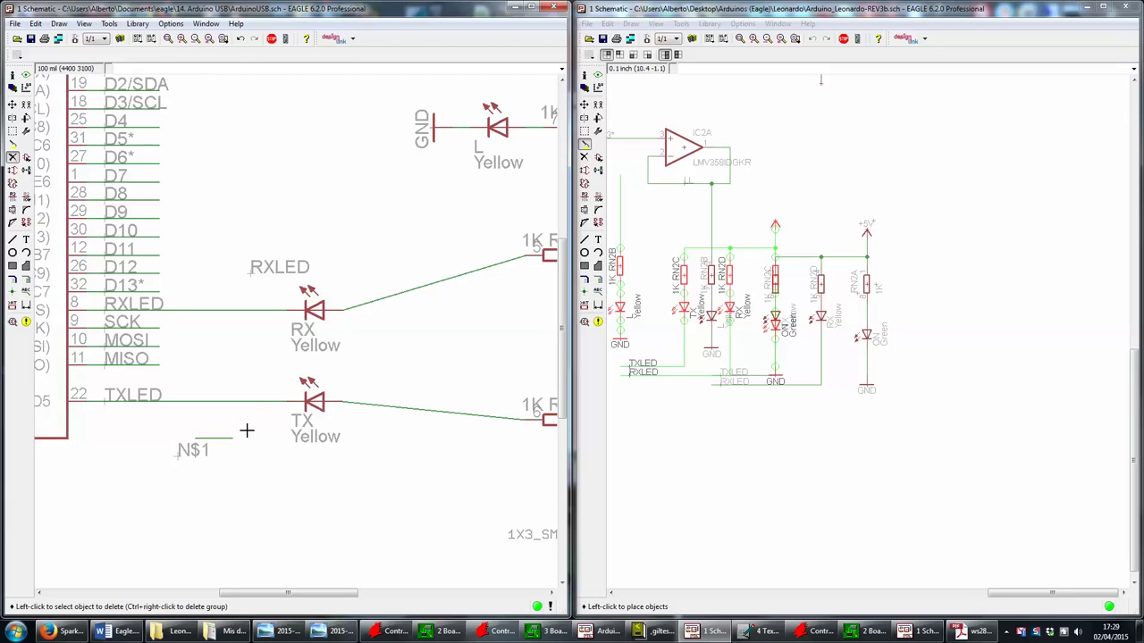
pyautogui.hotkey('ctrl', 'z')
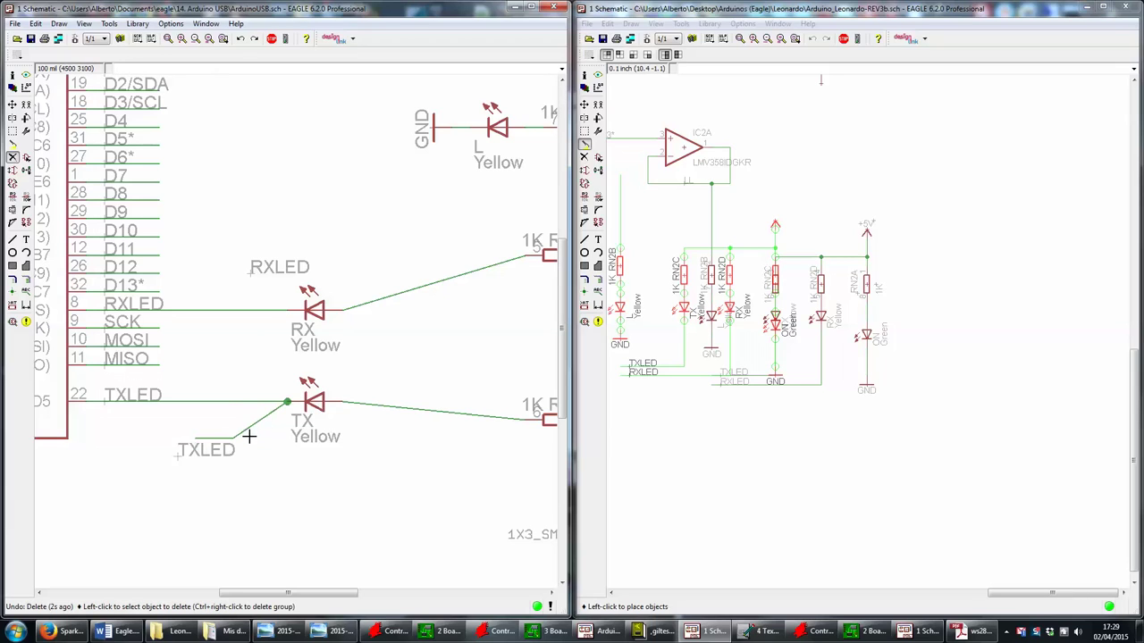
pyautogui.click(253, 426)
pyautogui.click(222, 437)
# Reposition the TX and RX LEDs along their wires
pyautogui.click(13, 105)
pyautogui.click(312, 390)
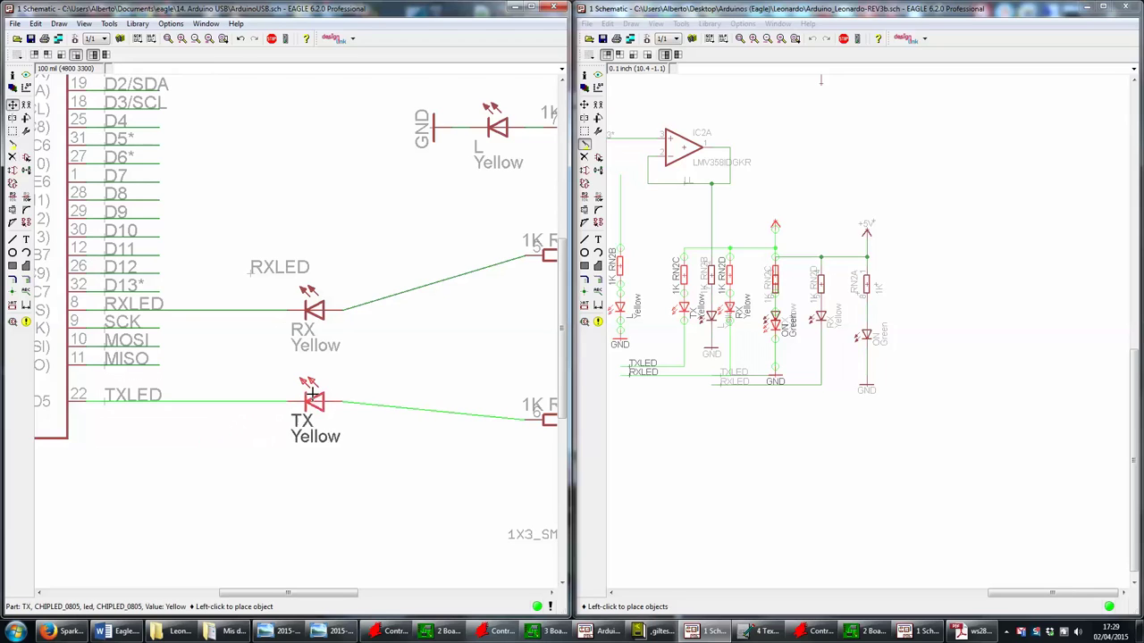
pyautogui.click(258, 383)
pyautogui.click(258, 383)
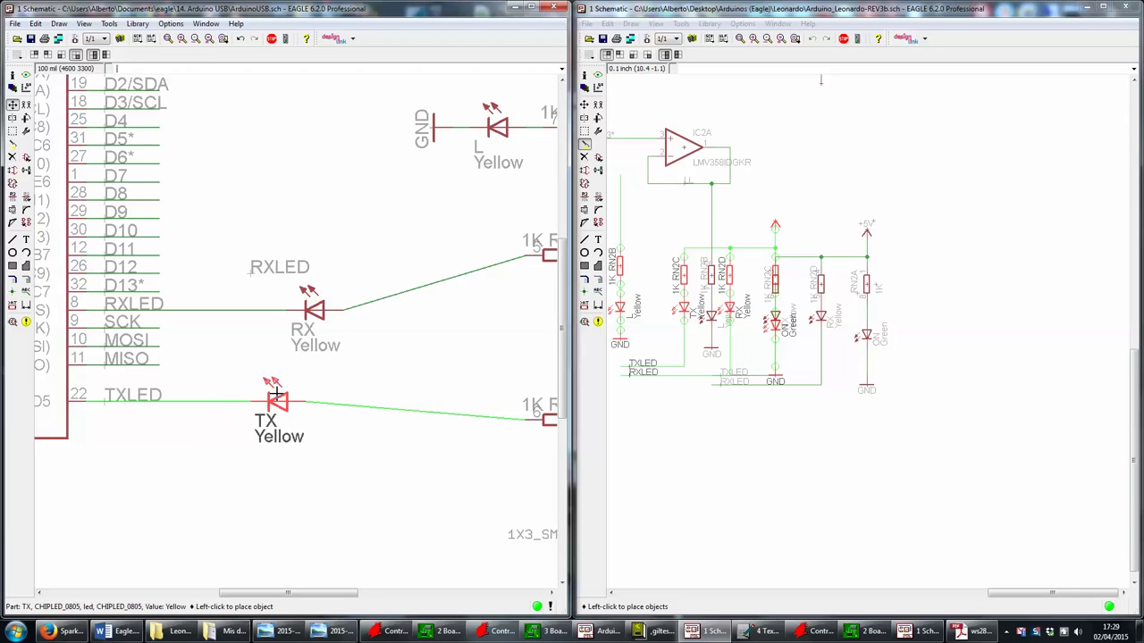
pyautogui.click(296, 382)
pyautogui.click(314, 310)
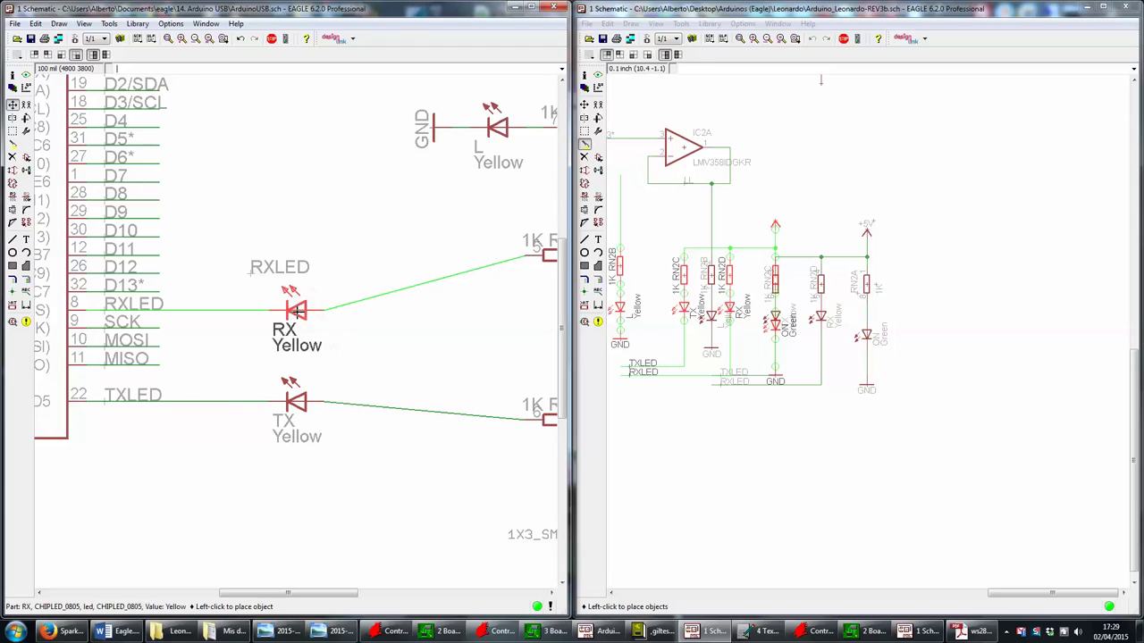
pyautogui.click(297, 327)
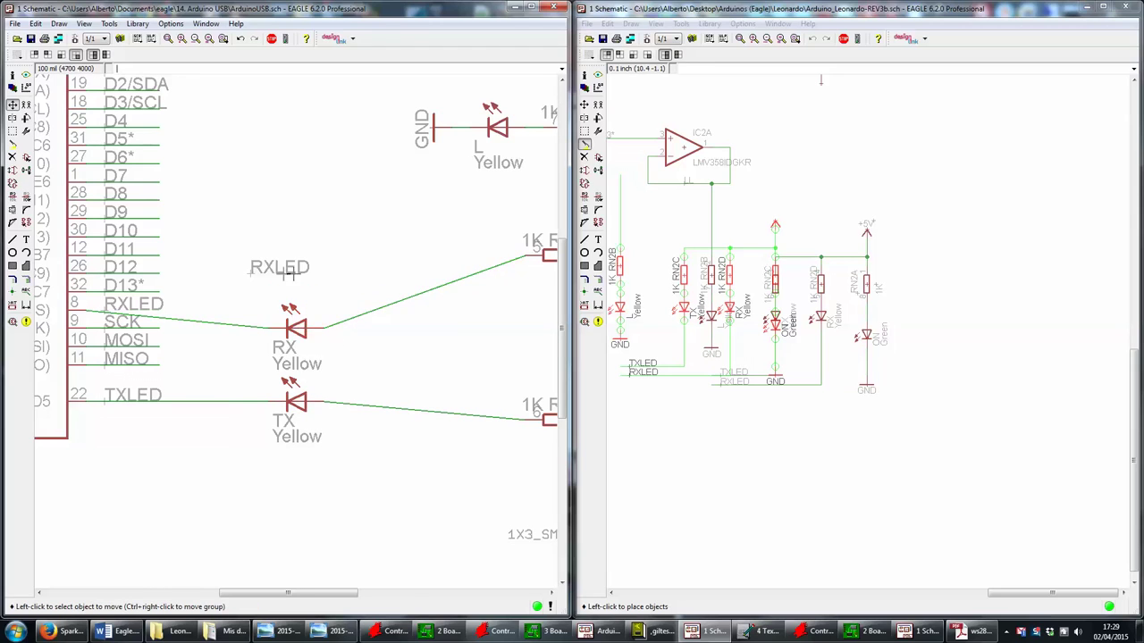
pyautogui.scroll(-3, 237, 299)
# Rotate the L LED horizontal and place it next to the RX LED
pyautogui.click(387, 199)
pyautogui.rightClick(279, 183)
pyautogui.rightClick(280, 187)
pyautogui.click(280, 283)
# Delete the stray RXLED name label
pyautogui.click(249, 279)
pyautogui.click(245, 268)
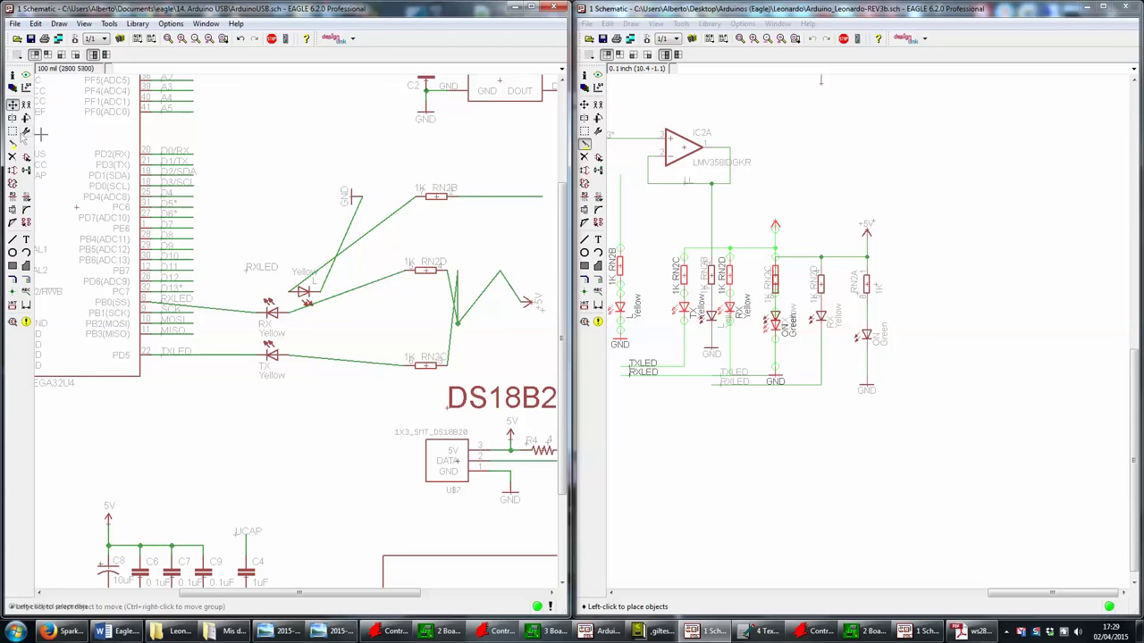
pyautogui.click(12, 156)
pyautogui.click(245, 268)
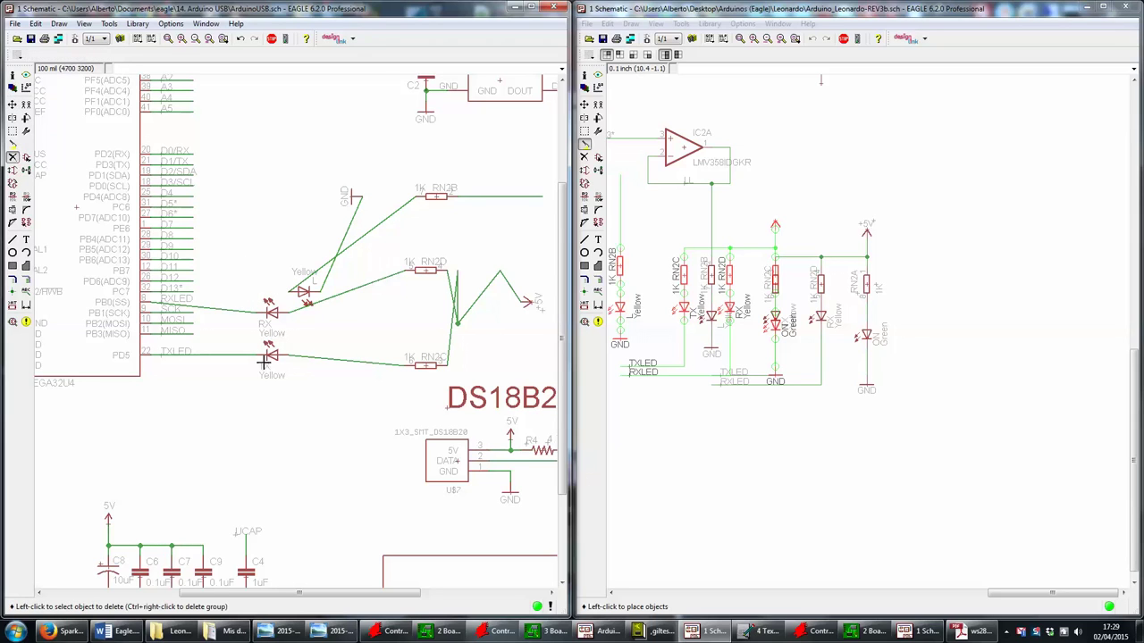
# Place the GND symbol beside the L LED wire
pyautogui.scroll(1, 286, 347)
pyautogui.scroll(-1, 210, 335)
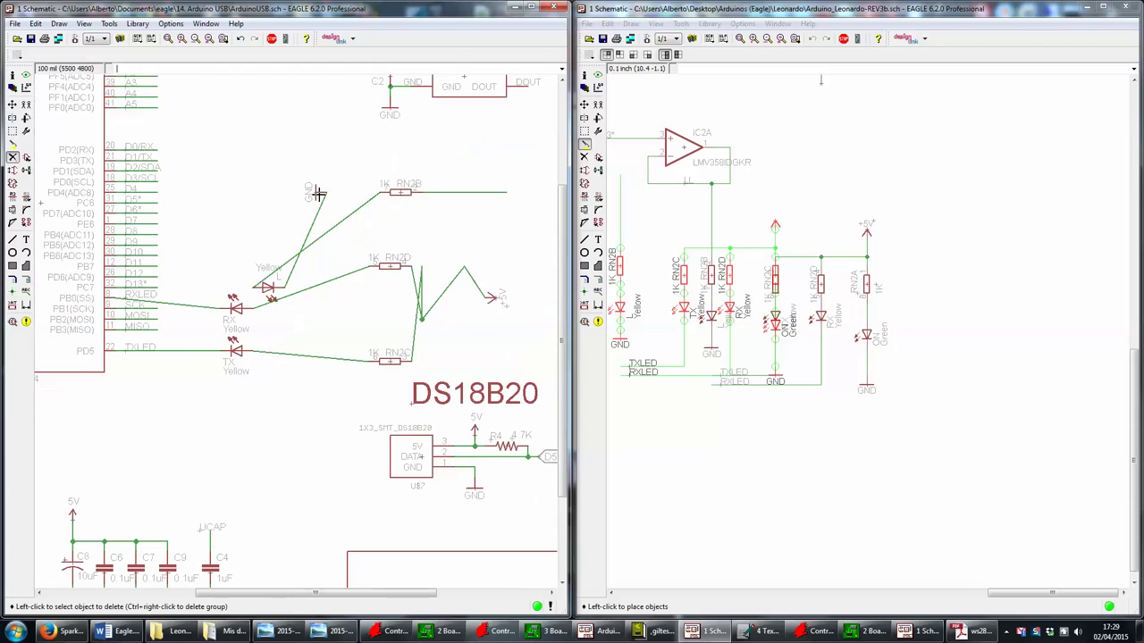
pyautogui.click(13, 105)
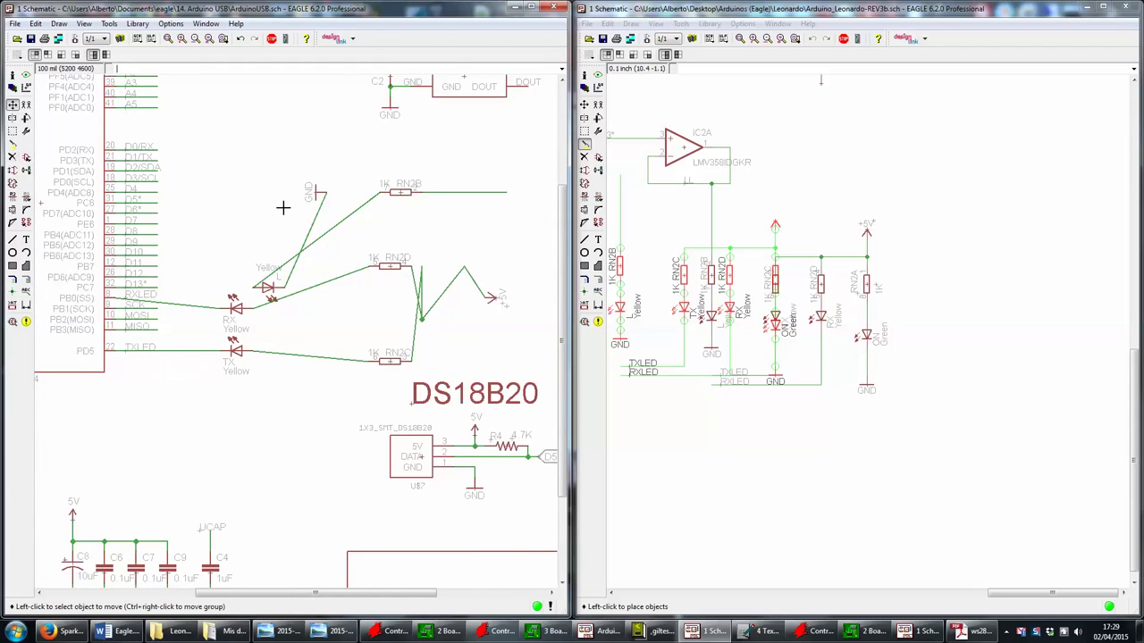
pyautogui.scroll(1, 284, 207)
pyautogui.click(344, 293)
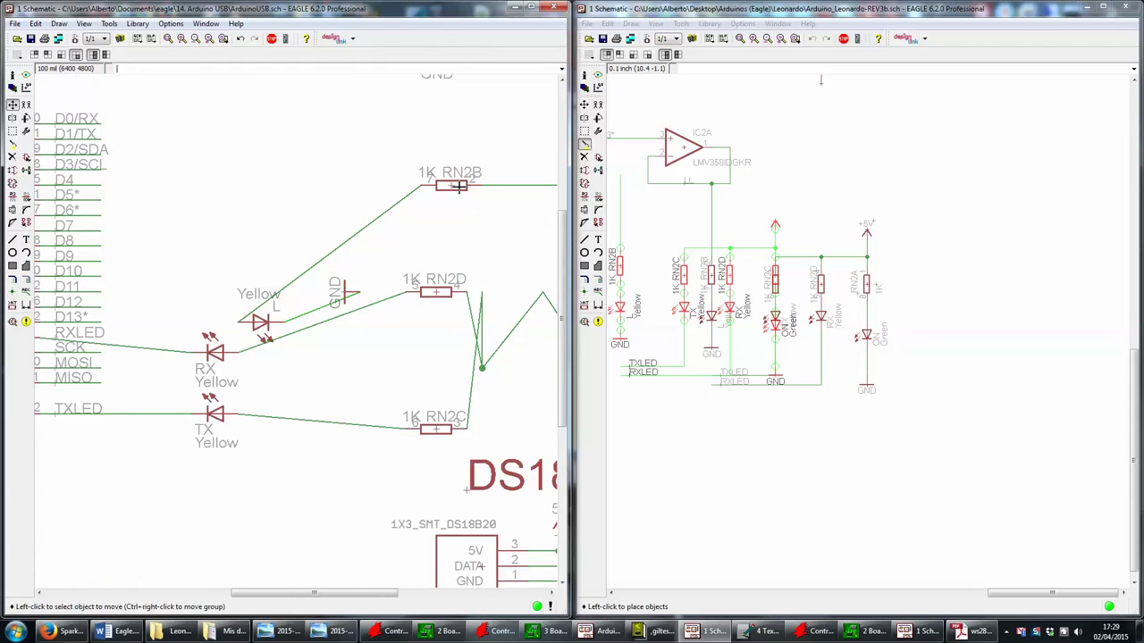
# Level resistor RN2B with the L LED and reposition the RX and TX LEDs in their rows
pyautogui.click(457, 186)
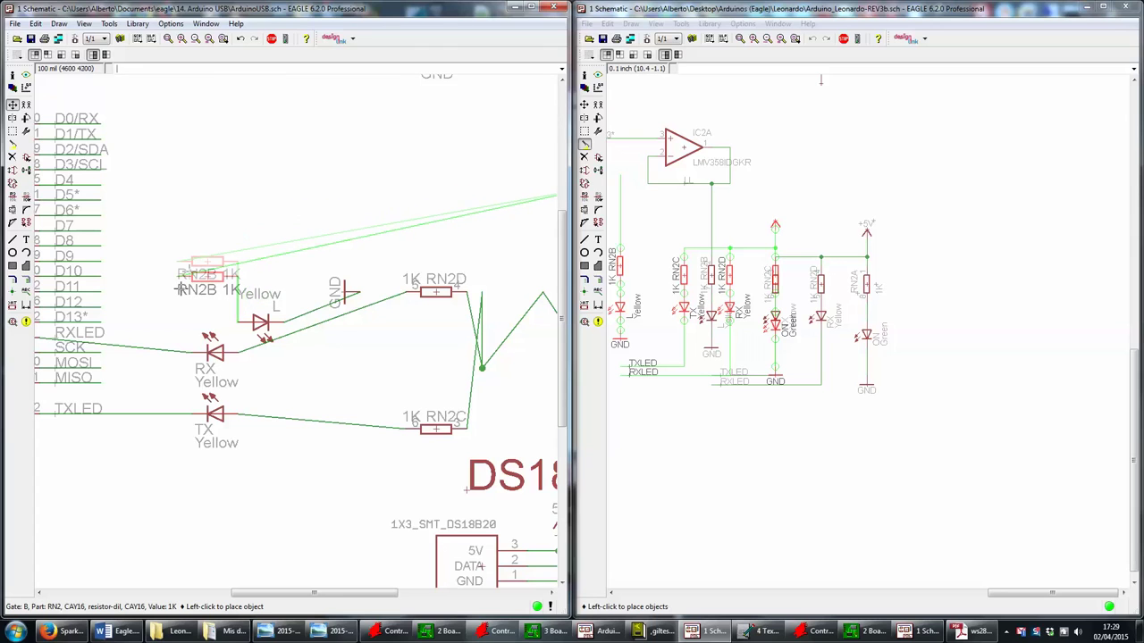
pyautogui.click(164, 319)
pyautogui.click(259, 328)
pyautogui.click(259, 309)
pyautogui.scroll(-2, 227, 364)
pyautogui.scroll(3, 214, 394)
pyautogui.click(214, 393)
pyautogui.click(214, 428)
pyautogui.click(218, 324)
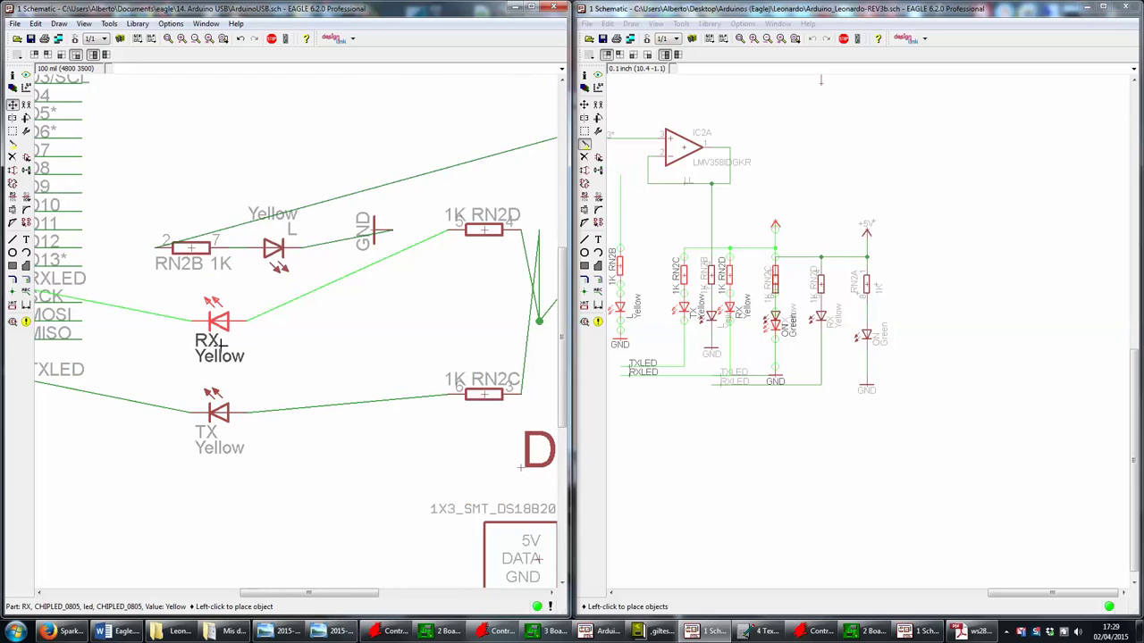
pyautogui.click(220, 341)
pyautogui.click(204, 411)
pyautogui.click(240, 411)
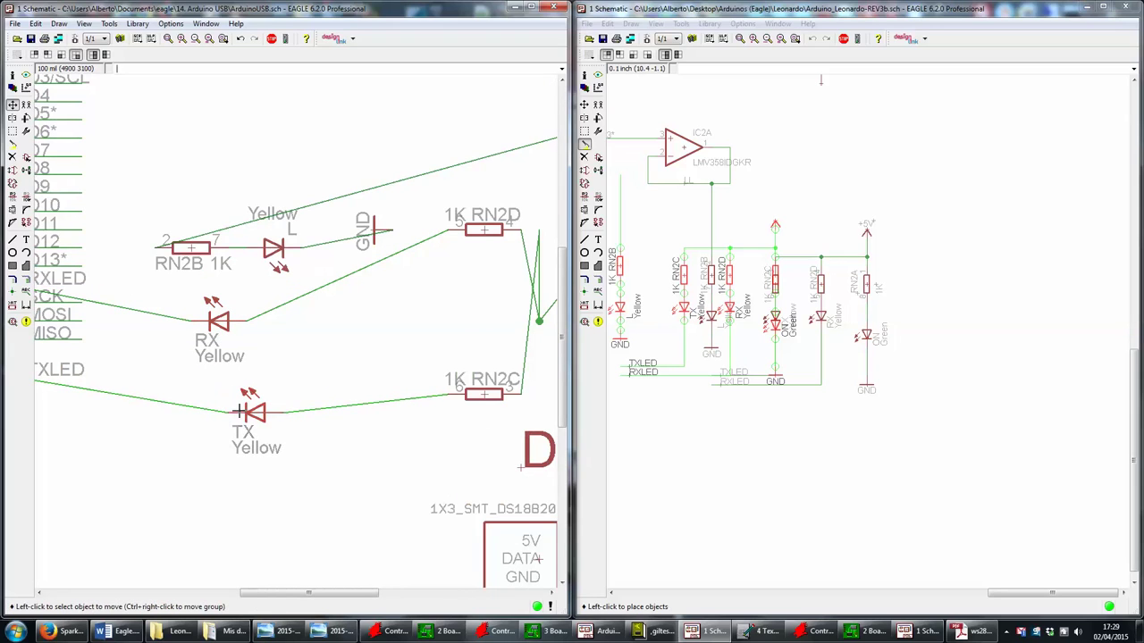
# Line up RN2C with the TX LED and RN2D with the RX LED, restoring RN2B's position
pyautogui.click(468, 390)
pyautogui.click(340, 409)
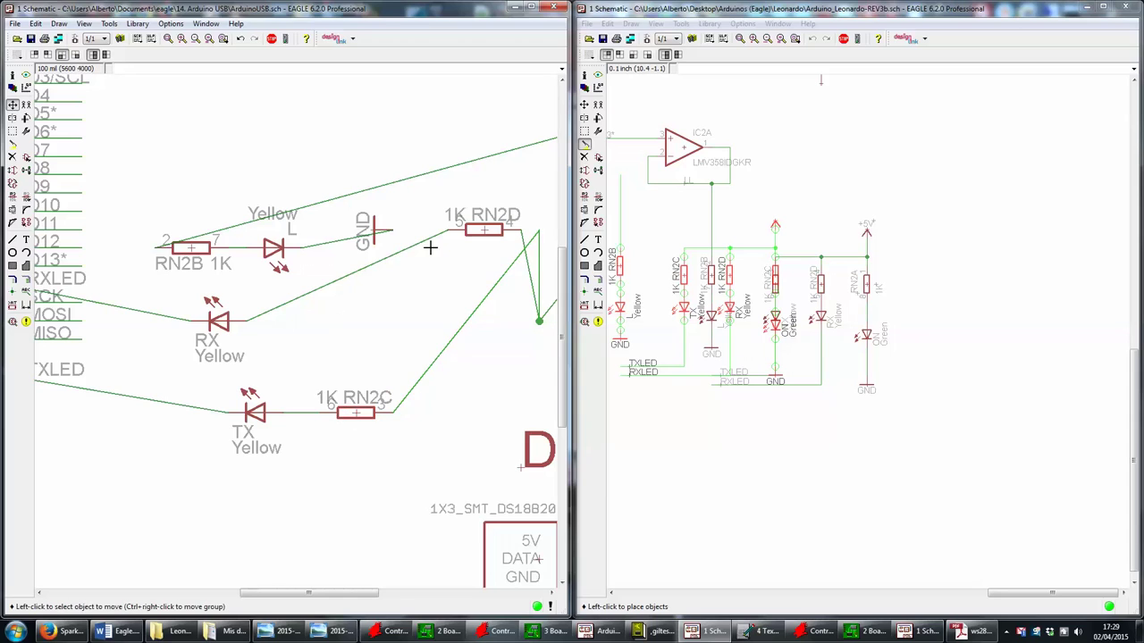
pyautogui.click(483, 233)
pyautogui.click(356, 320)
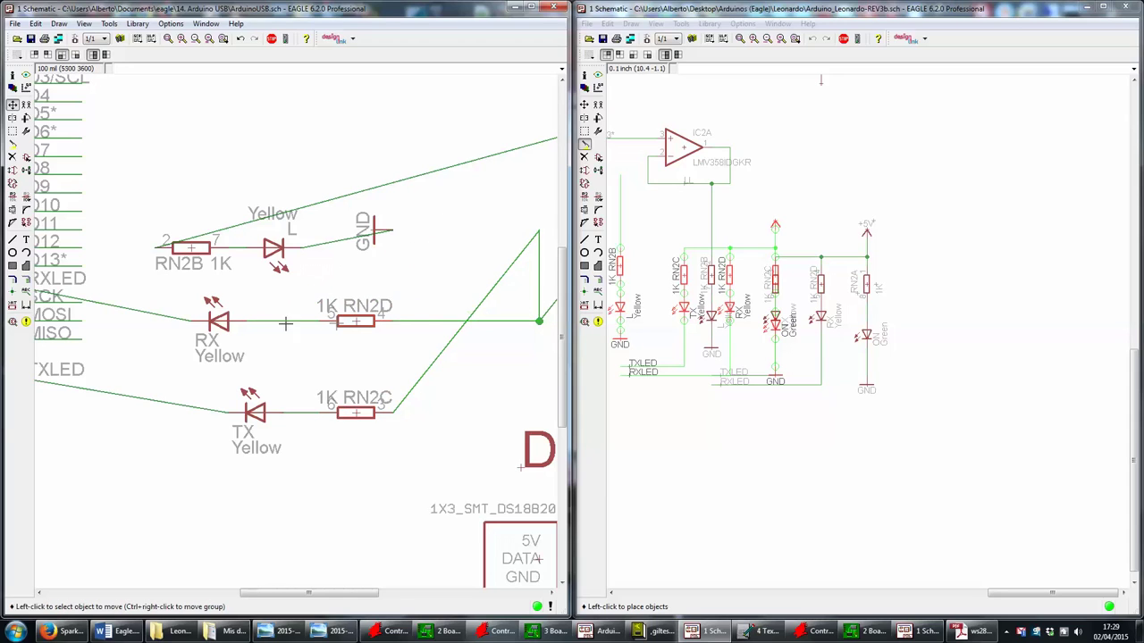
pyautogui.click(218, 329)
pyautogui.click(255, 328)
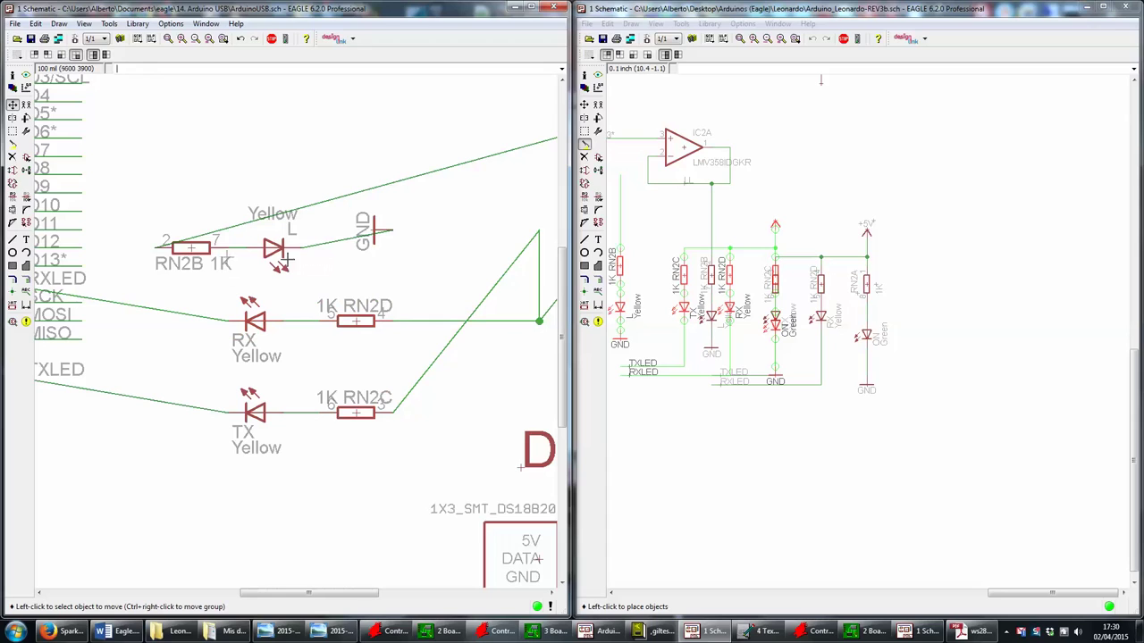
pyautogui.click(198, 258)
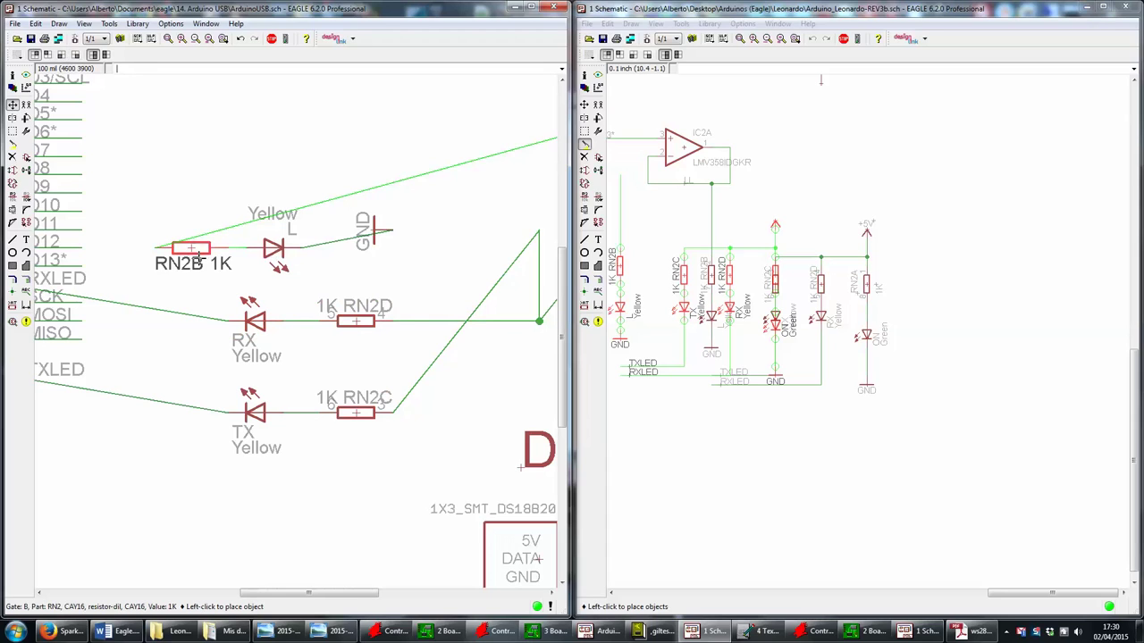
pyautogui.click(175, 264)
# Nudge the RX and TX LEDs right so they line up vertically
pyautogui.click(255, 319)
pyautogui.click(284, 321)
pyautogui.click(284, 321)
pyautogui.click(274, 320)
pyautogui.click(255, 411)
pyautogui.click(273, 412)
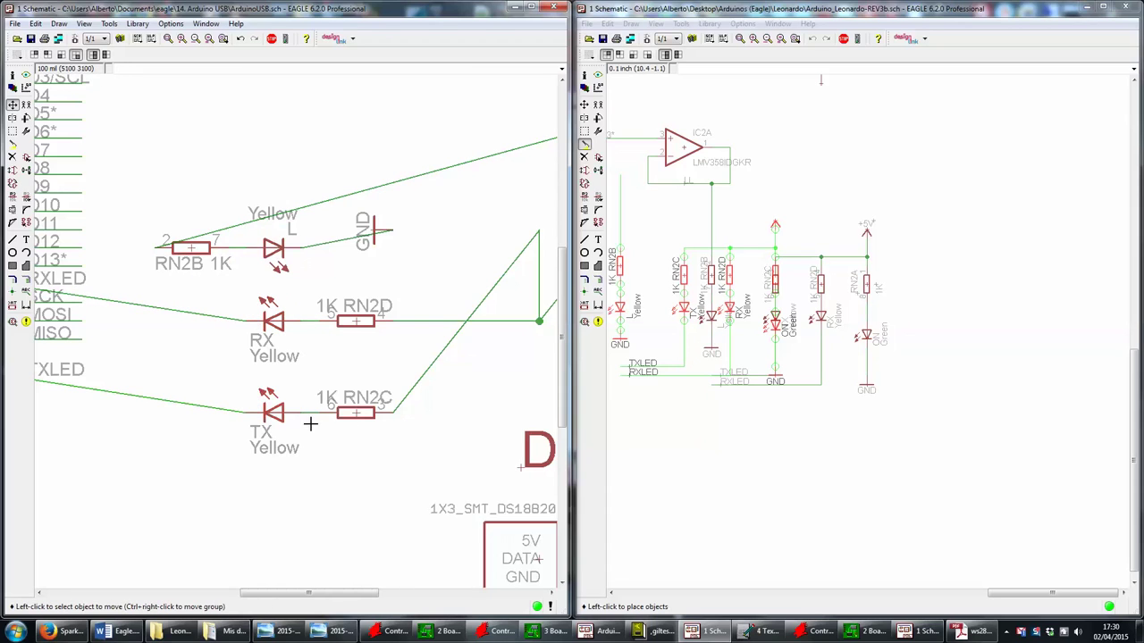
pyautogui.scroll(-4, 190, 251)
pyautogui.scroll(4, 152, 254)
pyautogui.click(25, 285)
# Wire the D13* pin to RN2B pin 2, confirming the net merge
pyautogui.scroll(1, 191, 265)
pyautogui.click(175, 265)
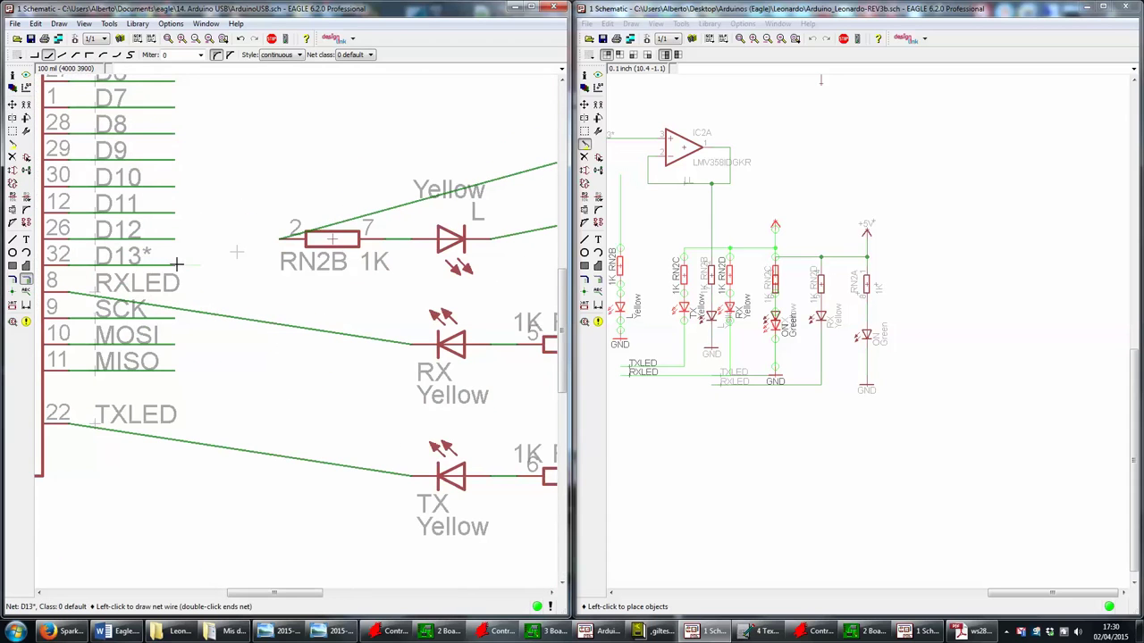
pyautogui.click(273, 248)
pyautogui.click(363, 353)
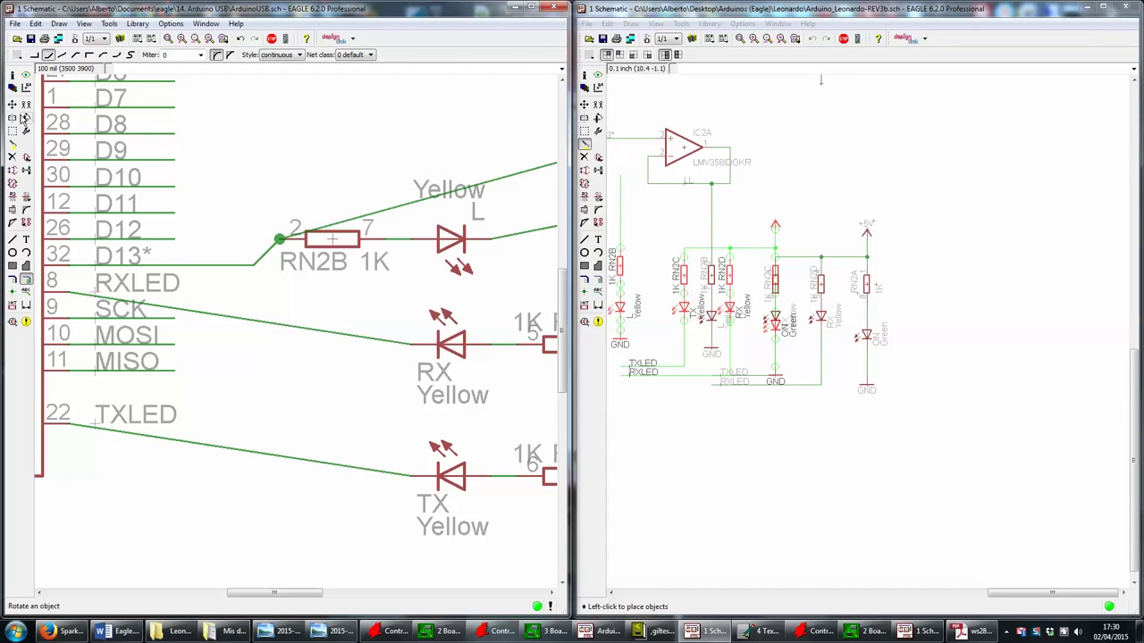
pyautogui.scroll(-1, 171, 269)
pyautogui.scroll(1, 233, 308)
# Run new wires from the RXLED pin to the RX LED and from TXLED to the TX LED
pyautogui.click(59, 279)
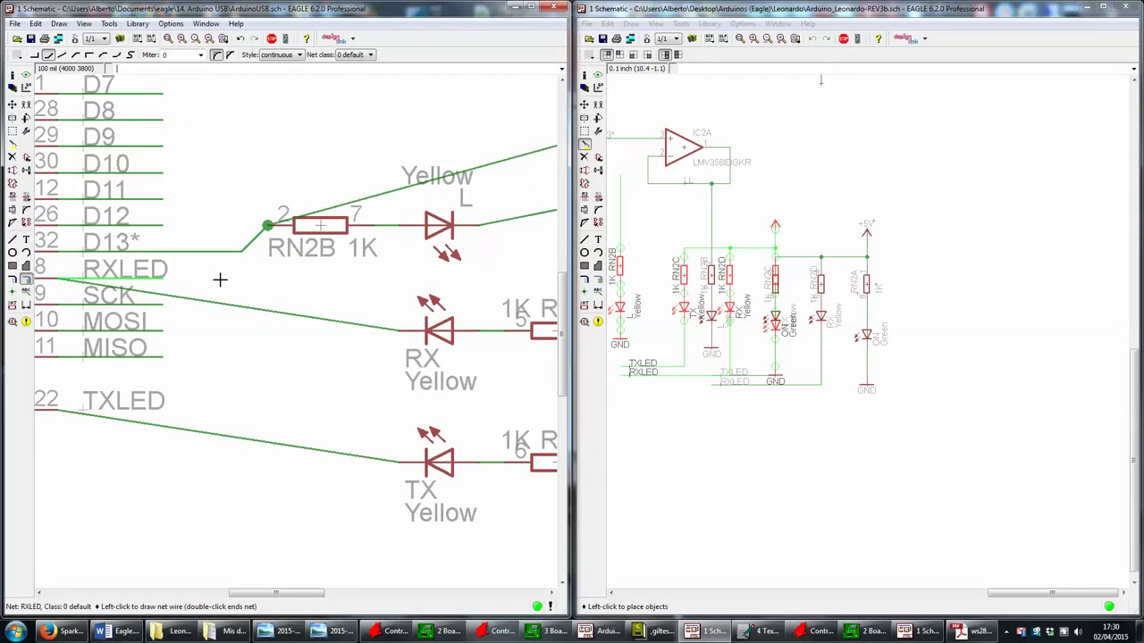
pyautogui.click(290, 331)
pyautogui.click(400, 331)
pyautogui.click(64, 410)
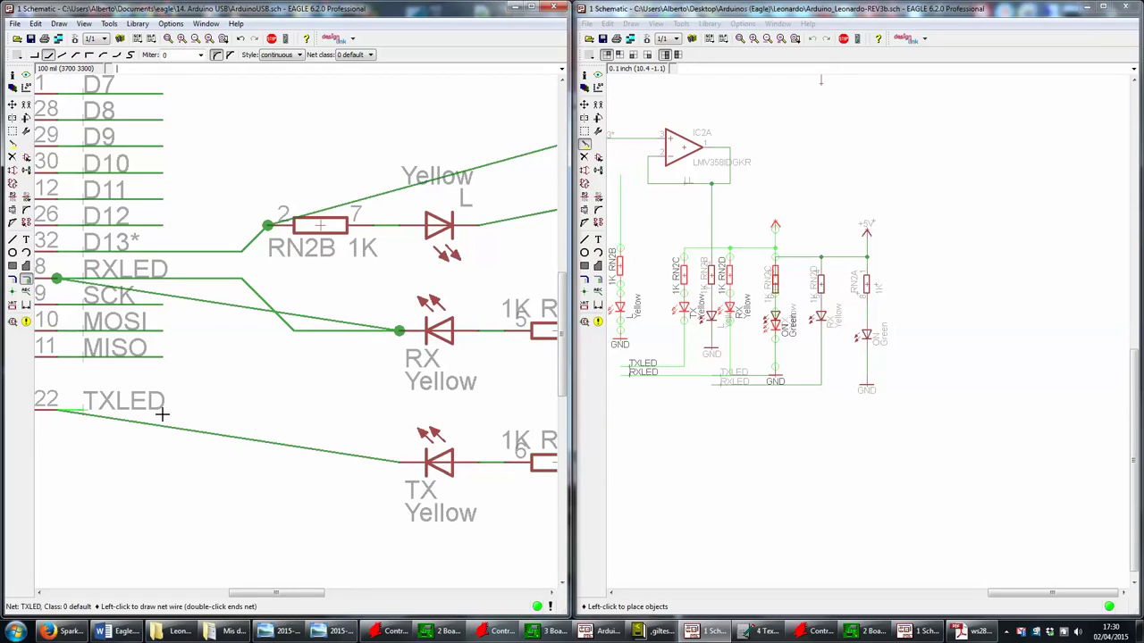
pyautogui.click(294, 463)
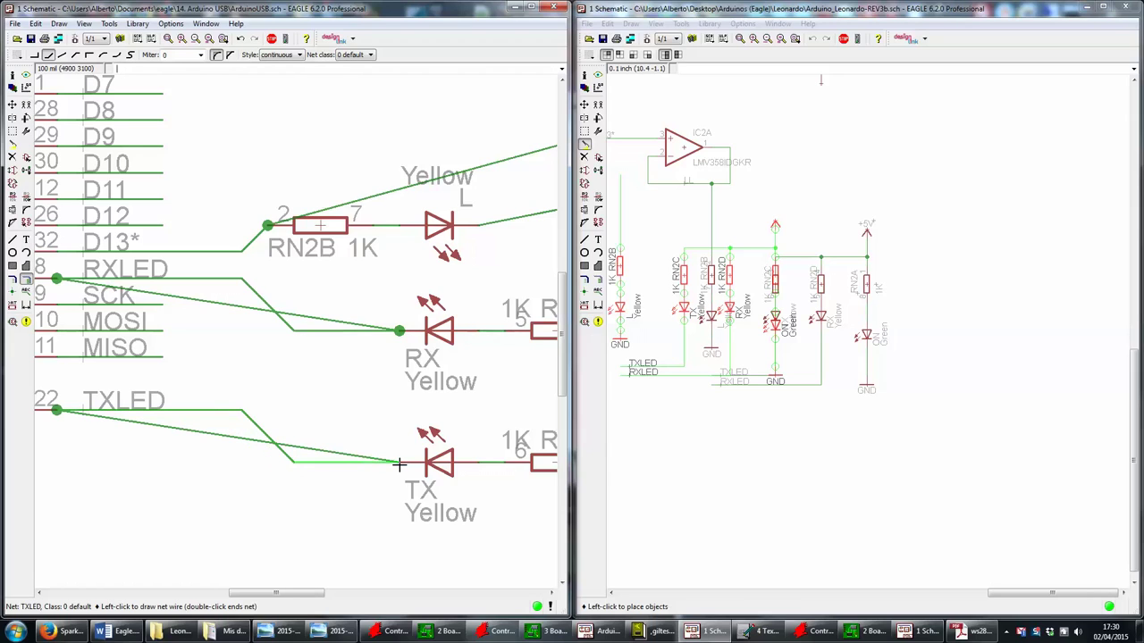
pyautogui.click(400, 463)
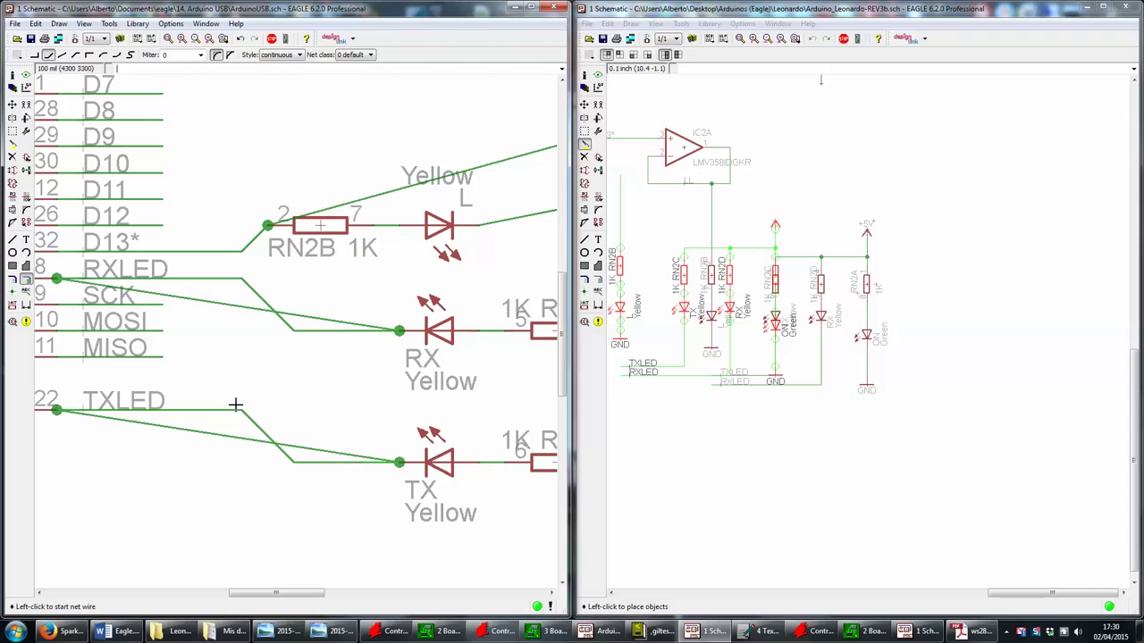
# Reset the TX LED in its row and delete the old diagonal wires and the RN2B leftover
pyautogui.click(12, 105)
pyautogui.click(437, 456)
pyautogui.click(13, 157)
pyautogui.click(210, 444)
pyautogui.click(242, 310)
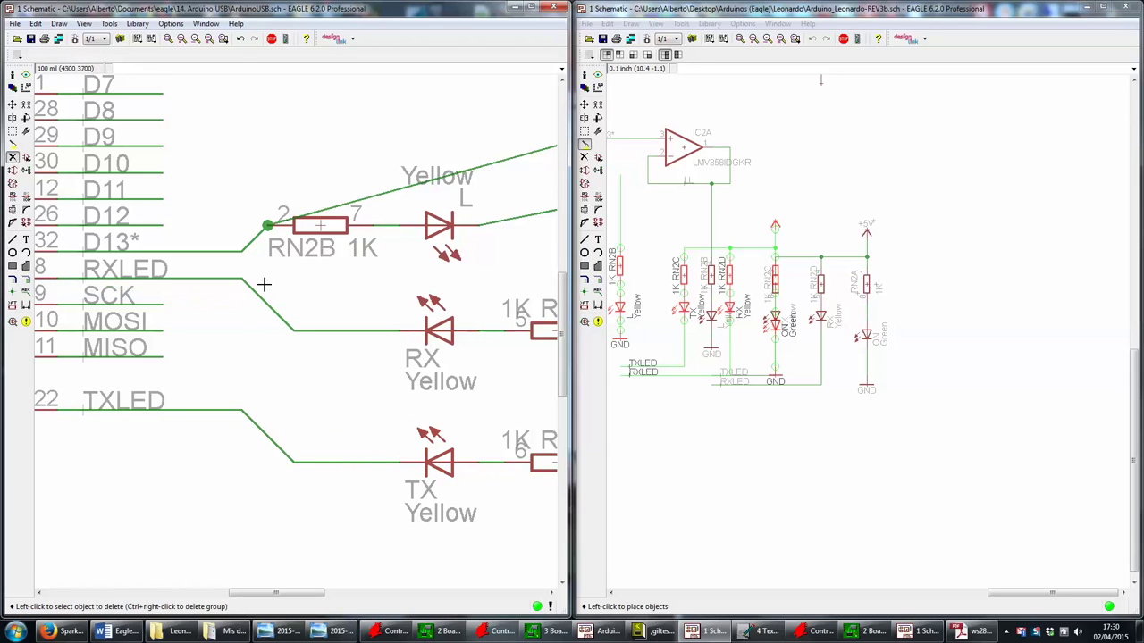
pyautogui.click(365, 198)
pyautogui.scroll(-2, 125, 207)
# Move the +5V wire bend and the resistor wires' junction lower
pyautogui.scroll(2, 344, 259)
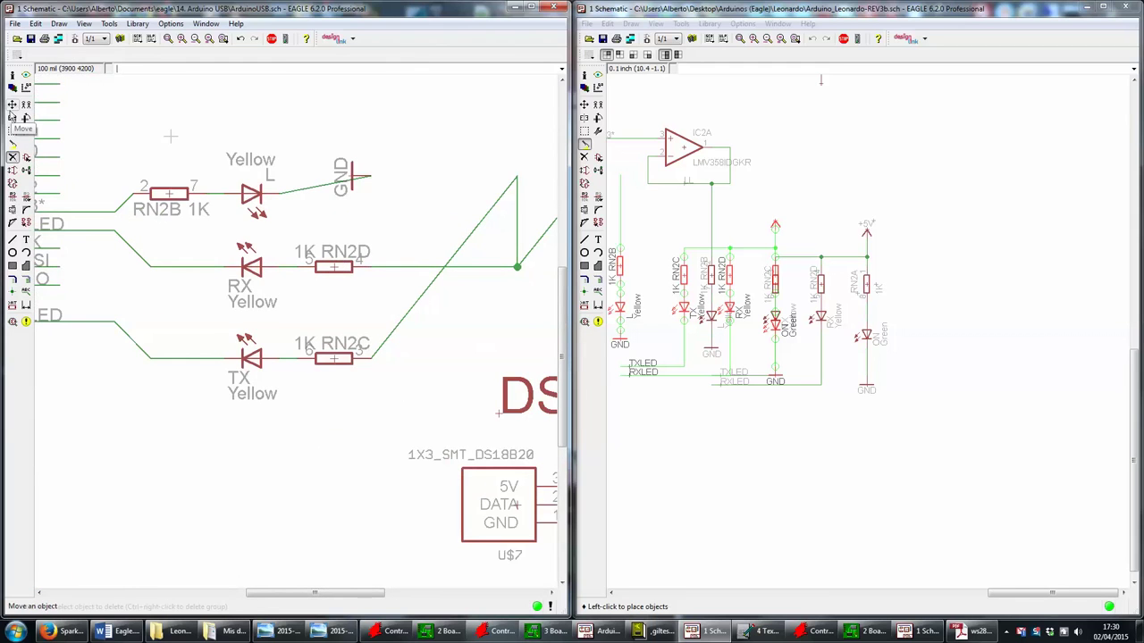
pyautogui.scroll(-3, 278, 234)
pyautogui.scroll(2, 402, 277)
pyautogui.scroll(-2, 360, 354)
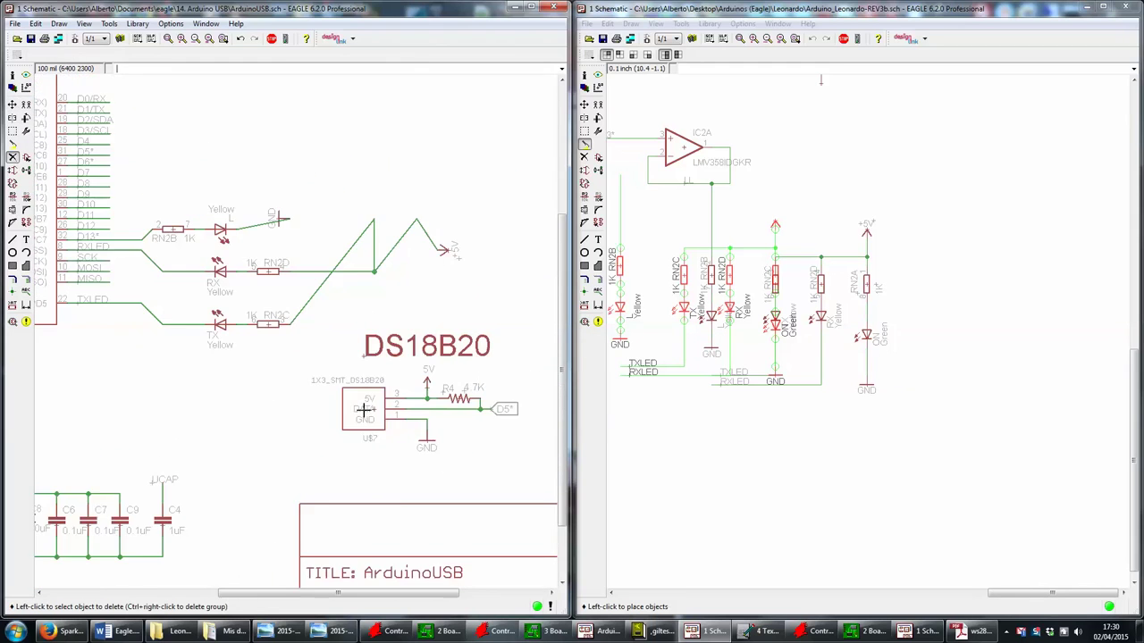
pyautogui.scroll(2, 349, 268)
pyautogui.click(12, 105)
pyautogui.click(385, 217)
pyautogui.click(331, 363)
pyautogui.click(384, 288)
pyautogui.click(355, 335)
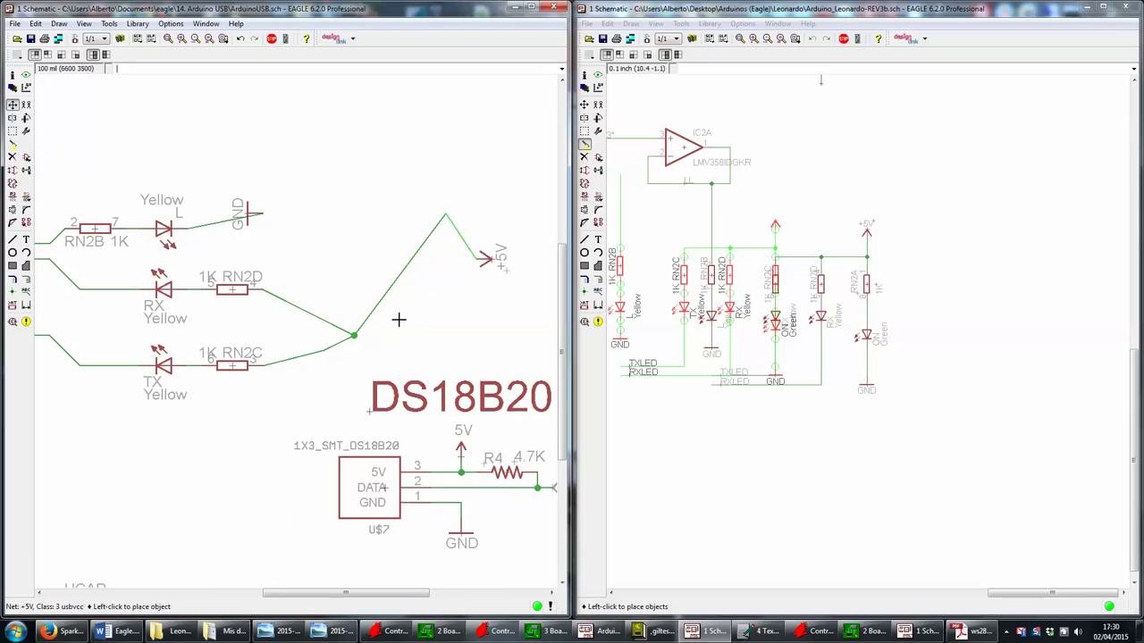
# Lower the +5V supply symbol and the top bend of its wire
pyautogui.click(487, 258)
pyautogui.click(396, 333)
pyautogui.click(445, 216)
pyautogui.click(378, 305)
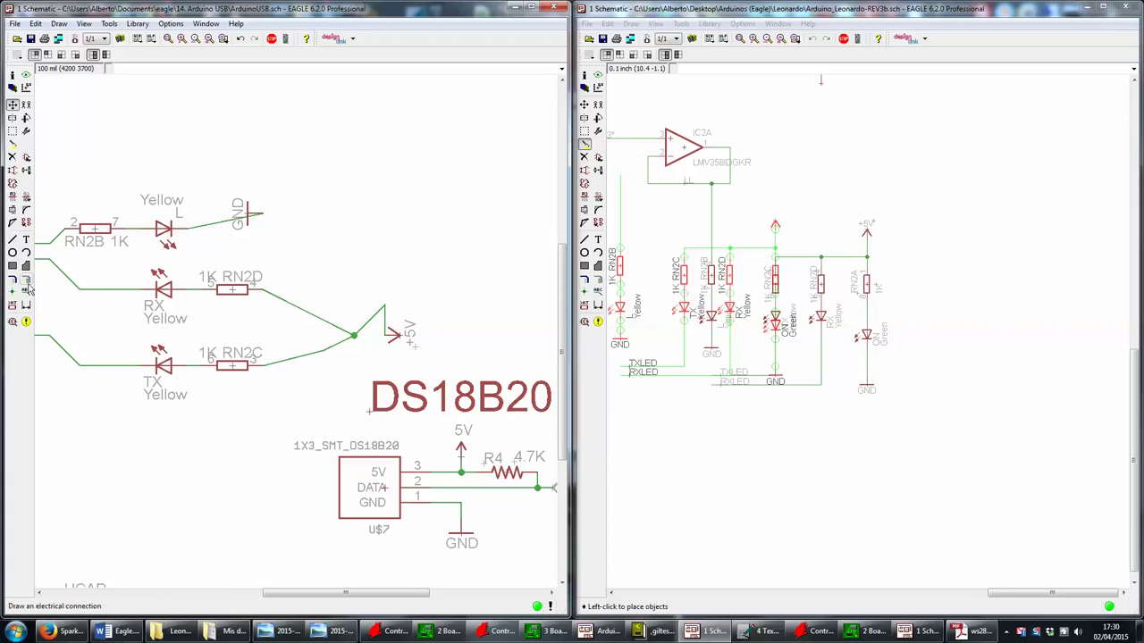
# Check the +5V net's name and leave it unchanged
pyautogui.click(13, 195)
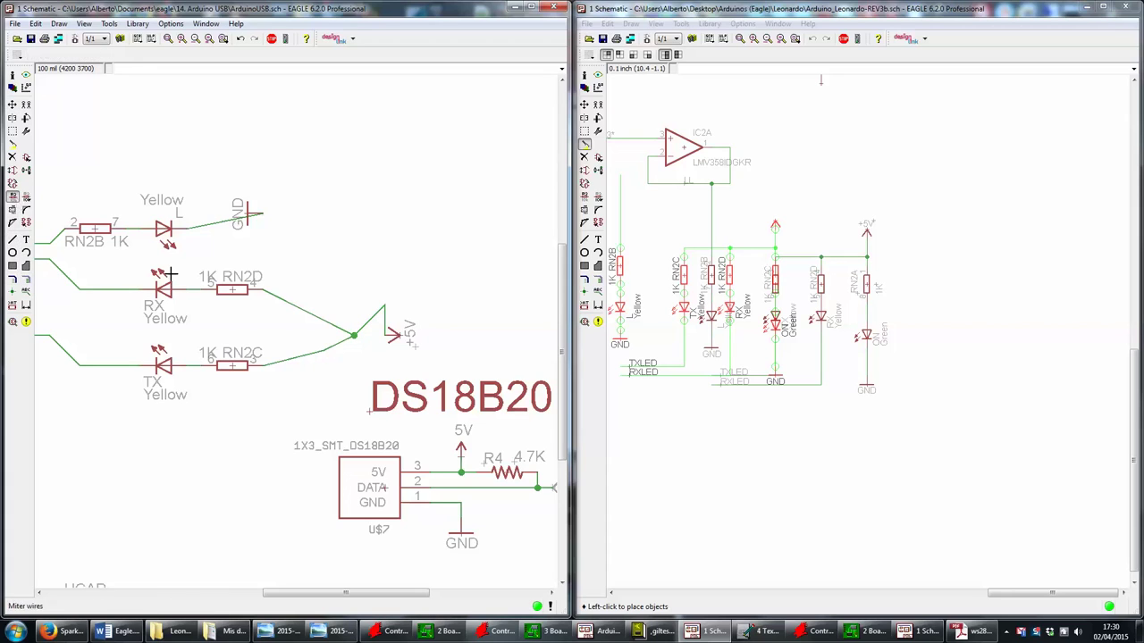
pyautogui.click(356, 318)
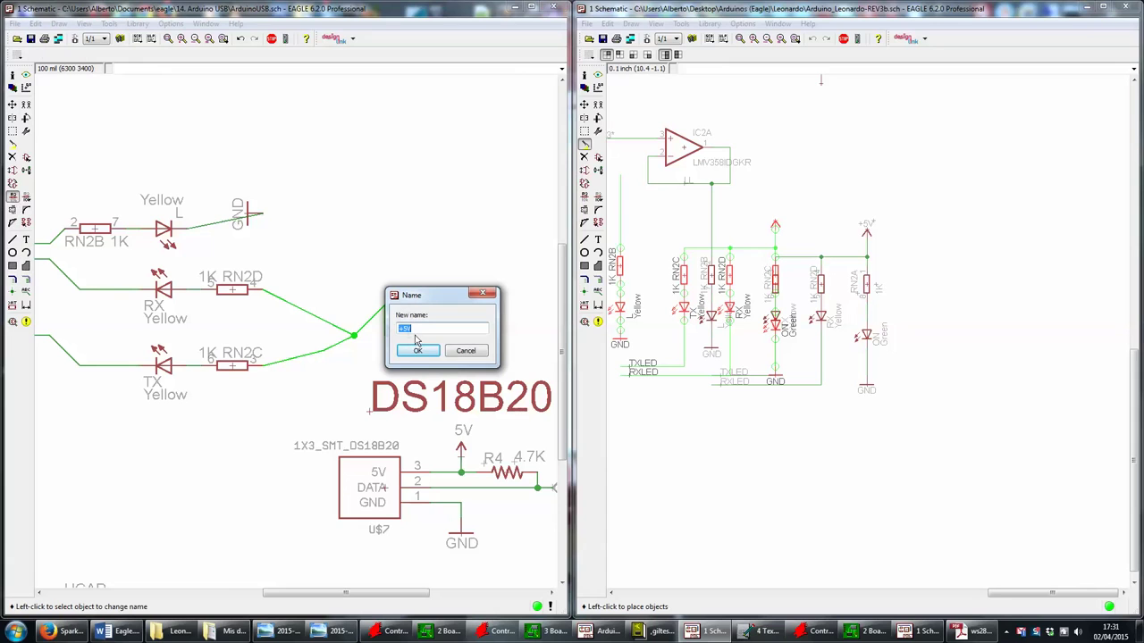
pyautogui.press('Escape')
pyautogui.scroll(-5, 244, 319)
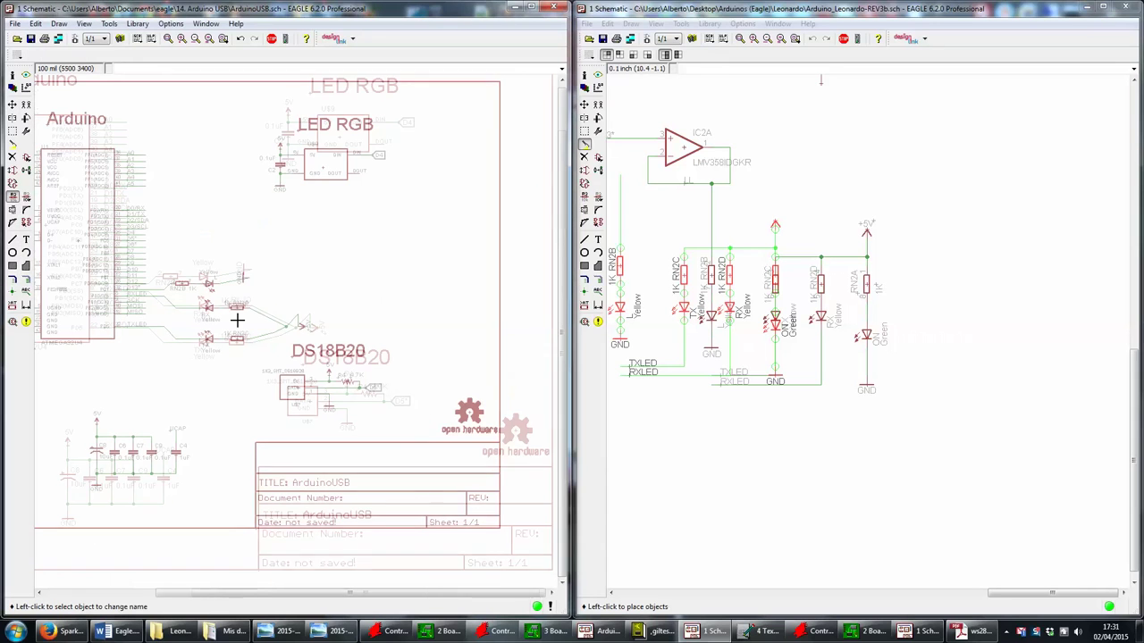
pyautogui.scroll(5, 307, 320)
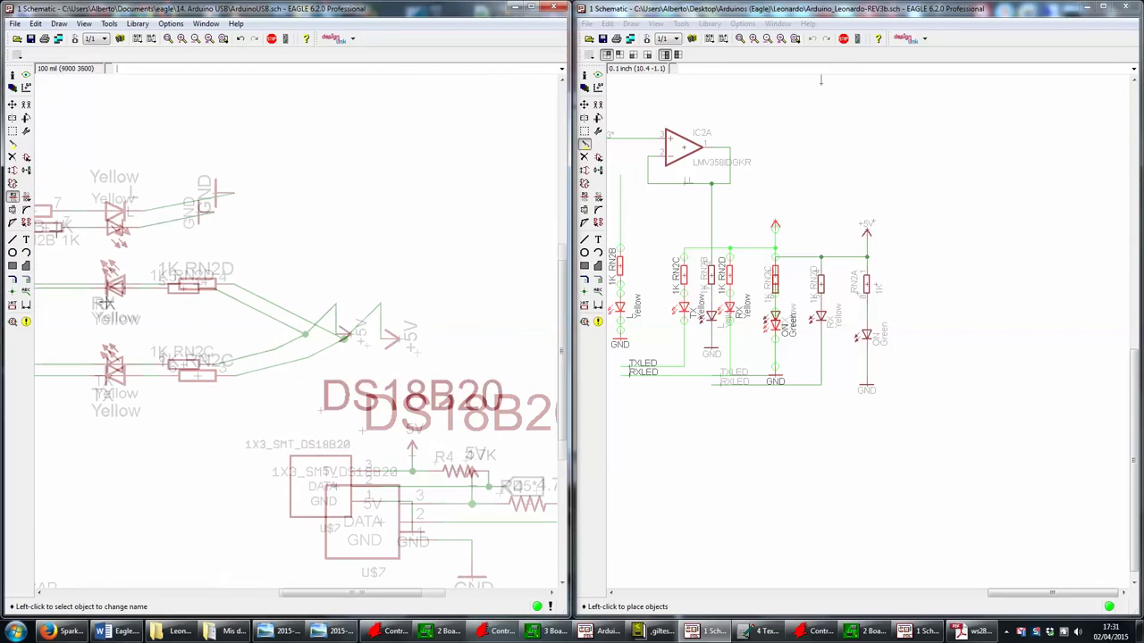
pyautogui.scroll(-3, 309, 245)
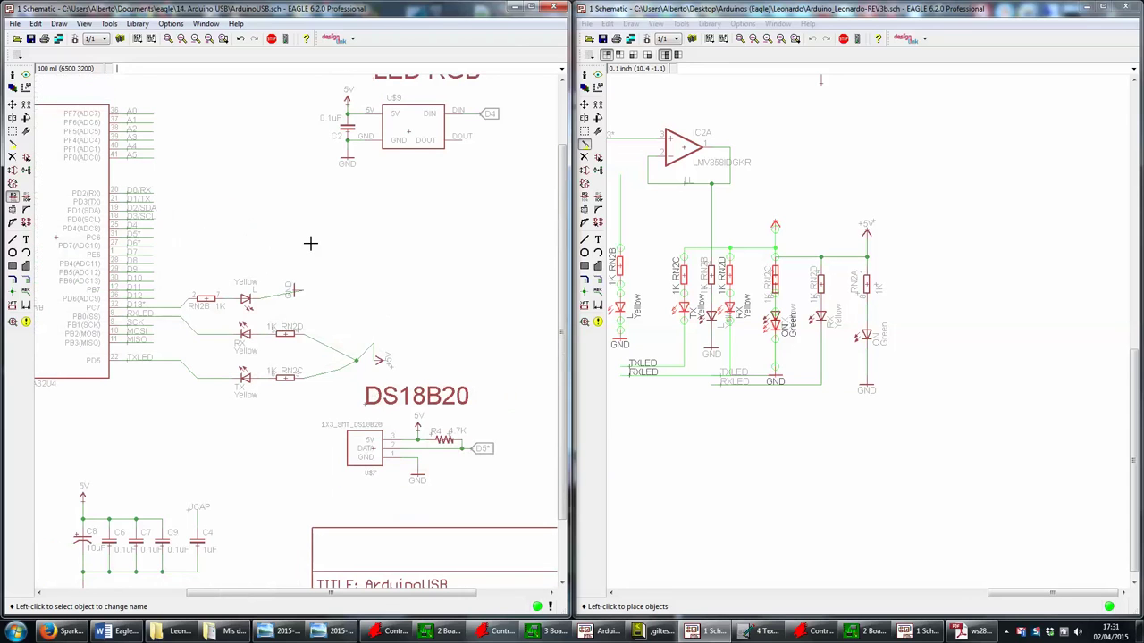
# Delete the old 5V supply symbol and the wire joining RN2D and RN2C
pyautogui.click(12, 157)
pyautogui.click(394, 355)
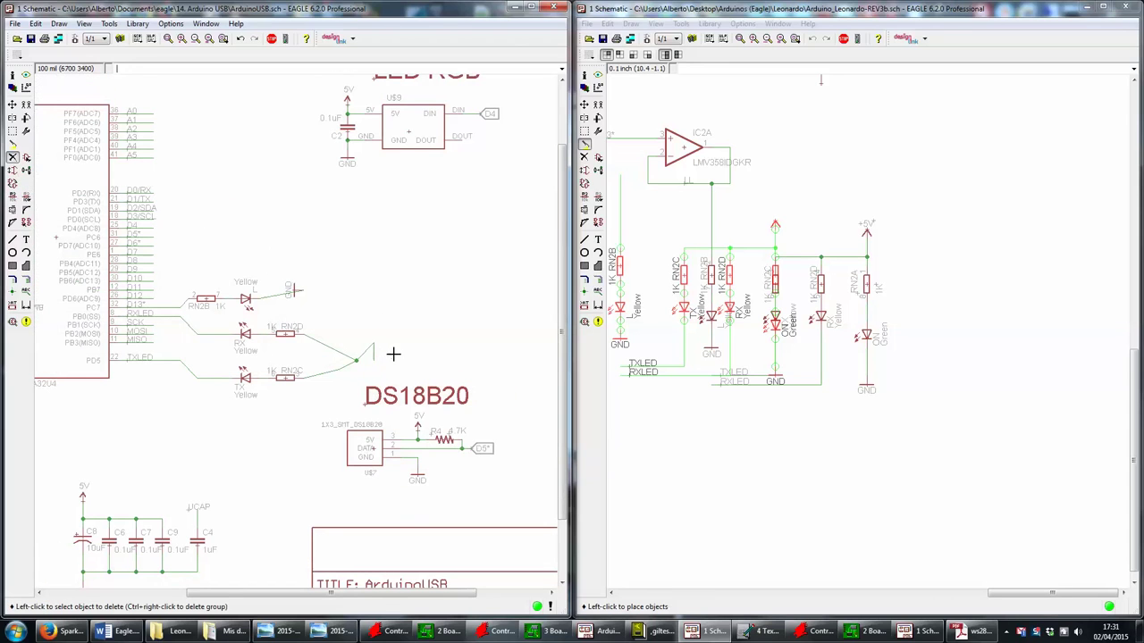
pyautogui.click(346, 355)
# Draw a net wire from the RN2D pin down to RN2C, confirming the segment join
pyautogui.click(26, 105)
pyautogui.scroll(3, 296, 331)
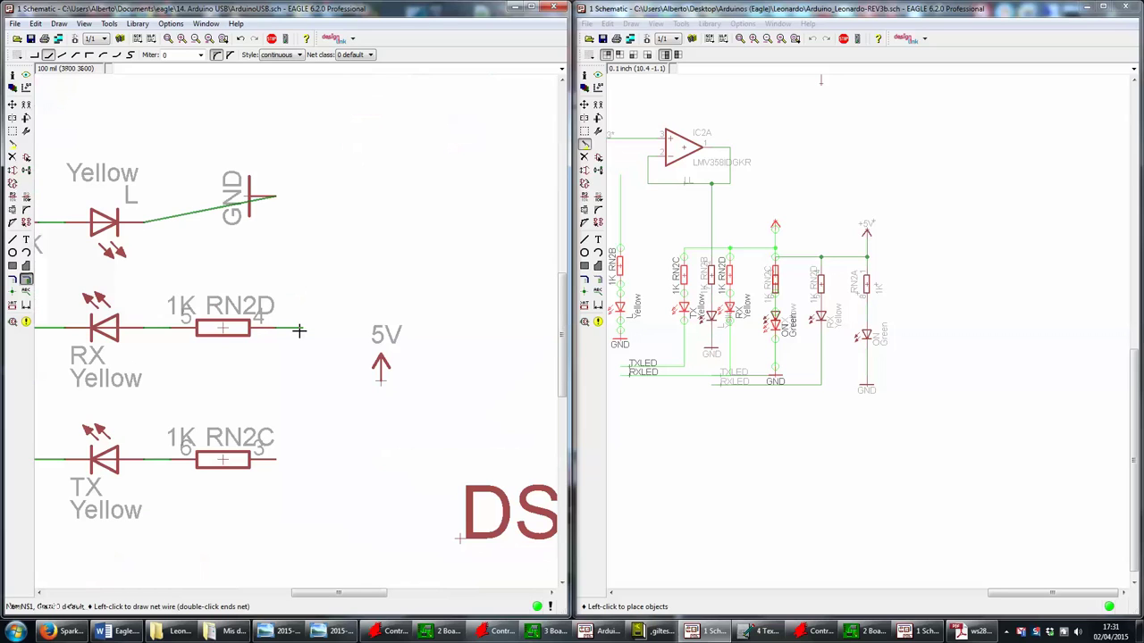
pyautogui.scroll(-3, 298, 330)
pyautogui.press('Escape')
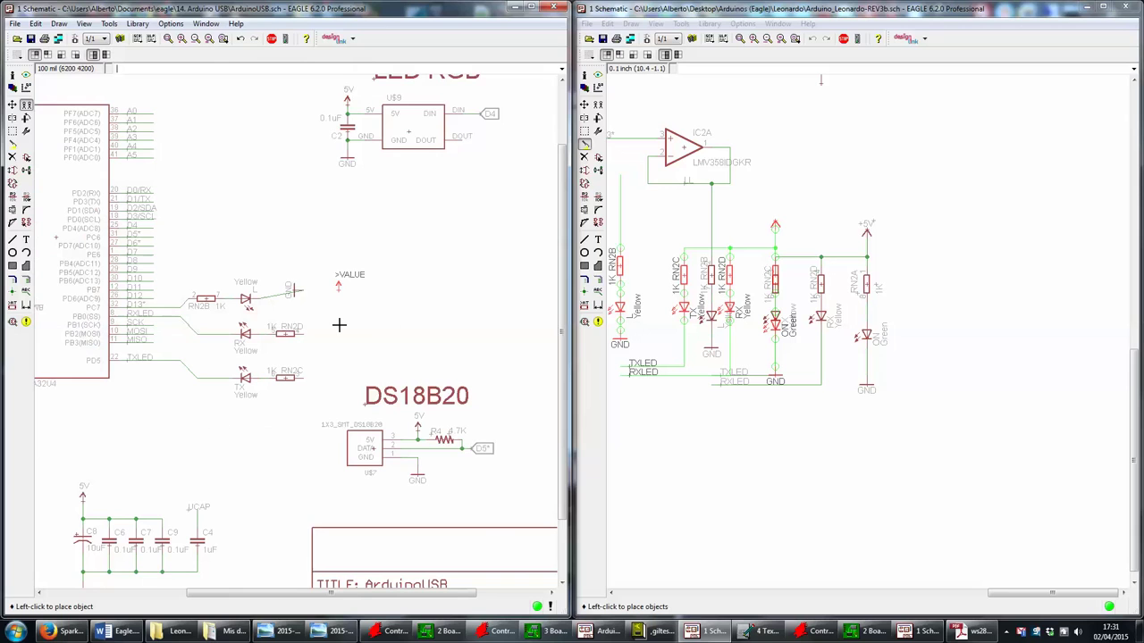
pyautogui.scroll(3, 339, 325)
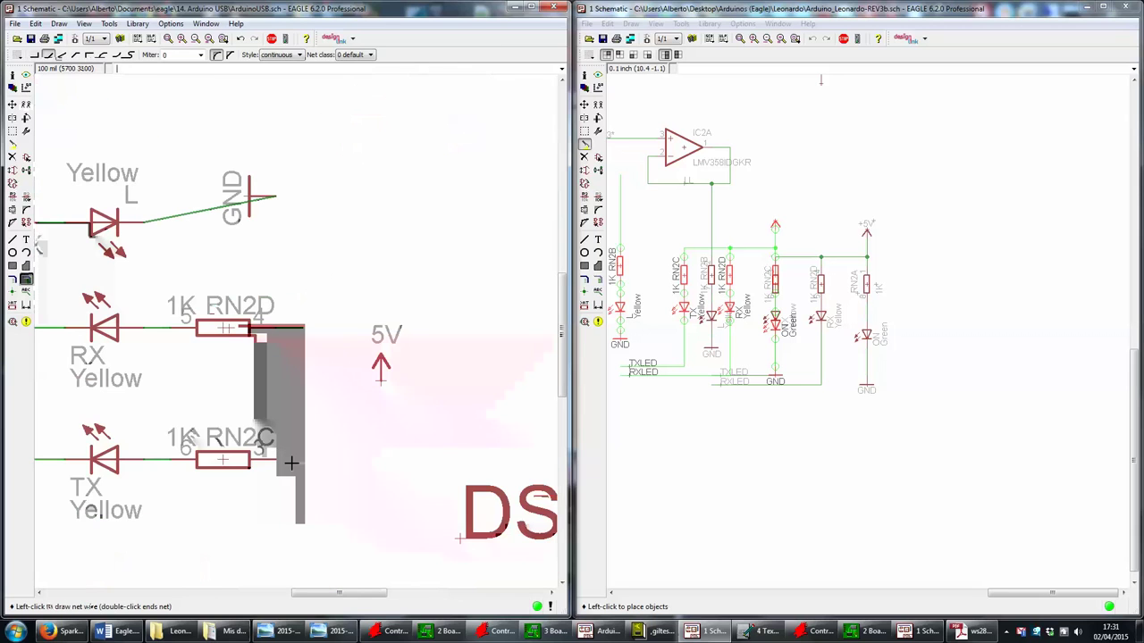
pyautogui.doubleClick(305, 459)
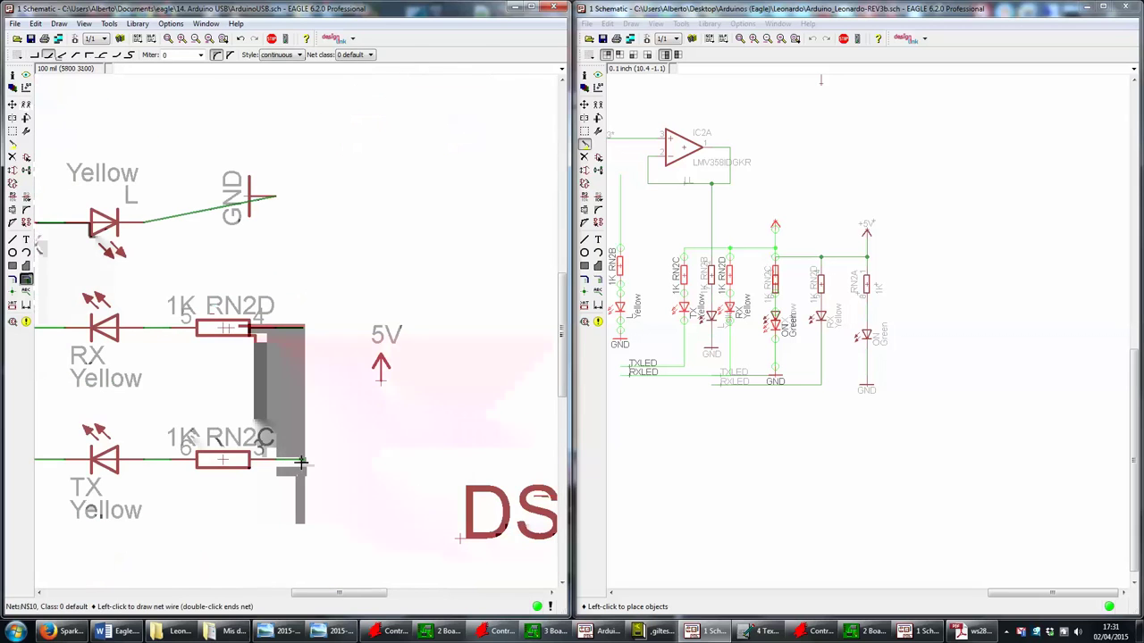
pyautogui.click(306, 331)
pyautogui.click(302, 459)
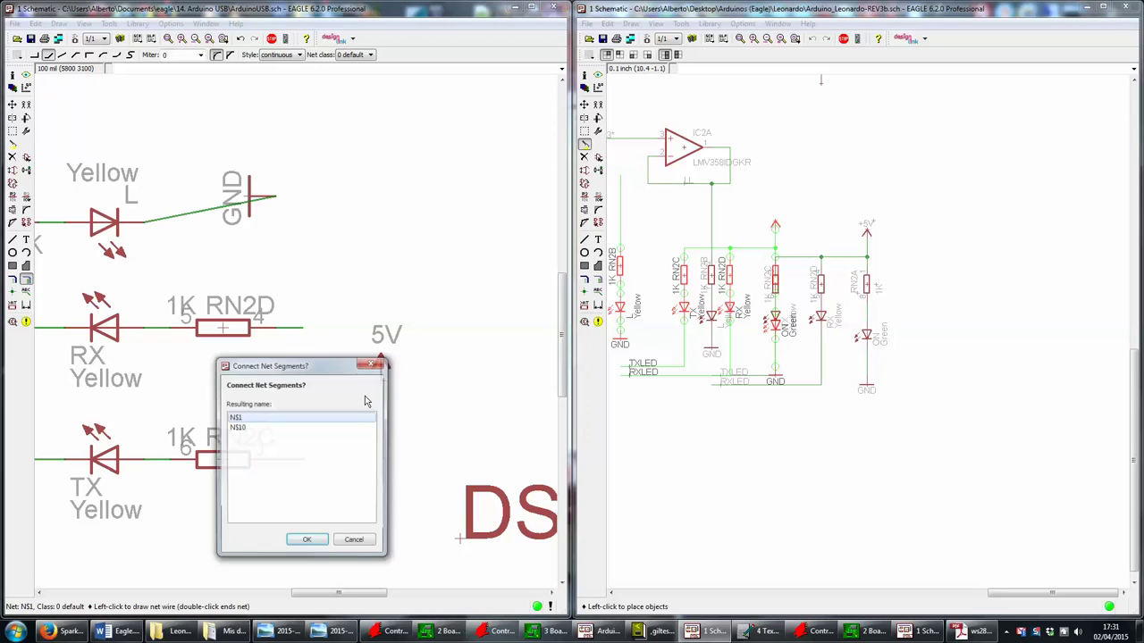
pyautogui.click(306, 543)
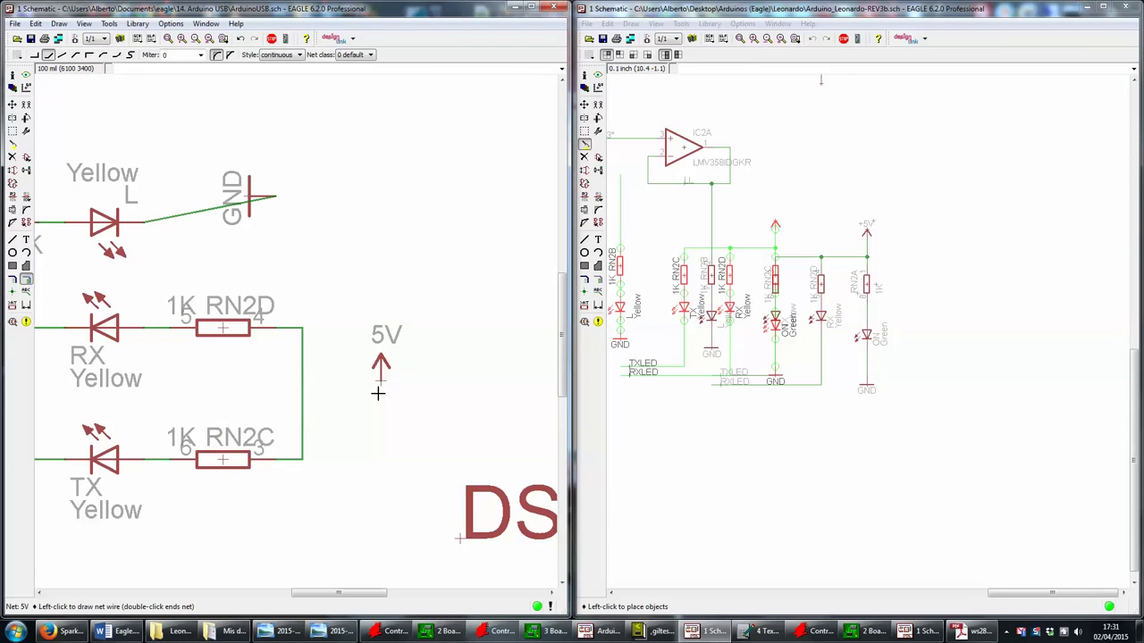
# Wire the 5V symbol into the RN2D–RN2C net and accept merging into 5V
pyautogui.click(304, 409)
pyautogui.click(320, 439)
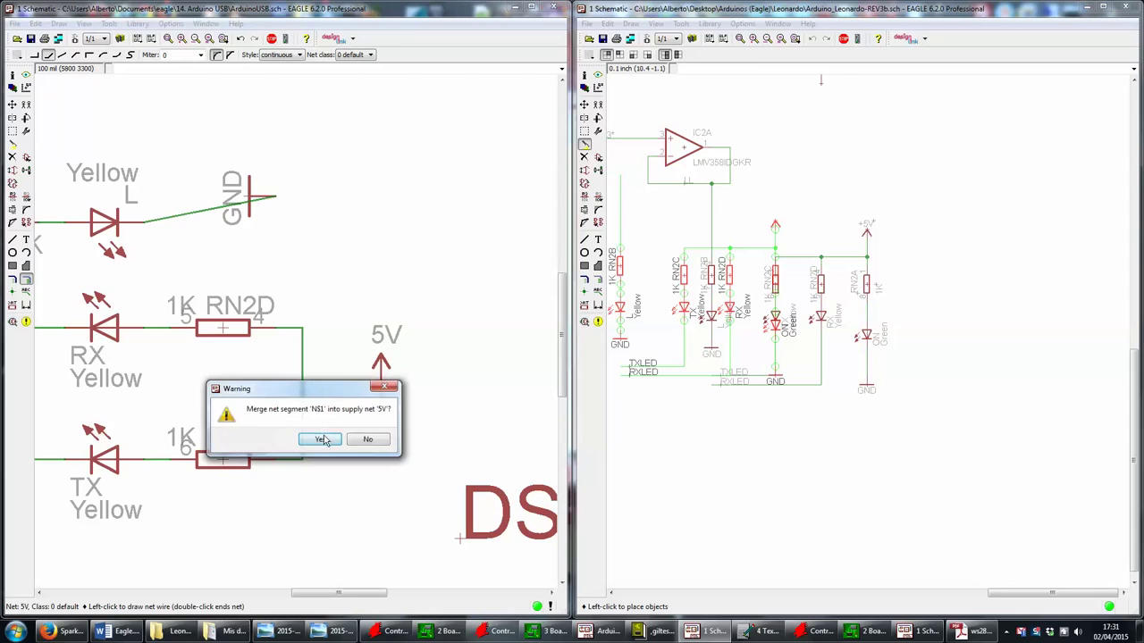
pyautogui.scroll(-4, 323, 409)
pyautogui.scroll(3, 331, 277)
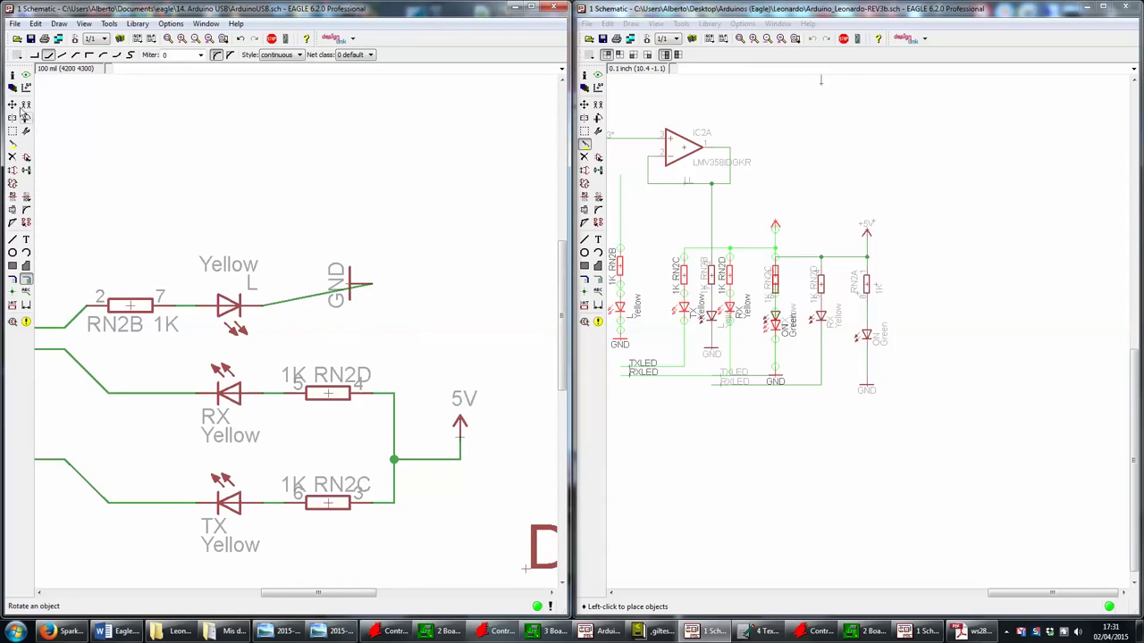
# Rotate the GND symbol upright and place it at the L LED wire end
pyautogui.press('F7')
pyautogui.click(332, 279)
pyautogui.rightClick(438, 288)
pyautogui.click(457, 318)
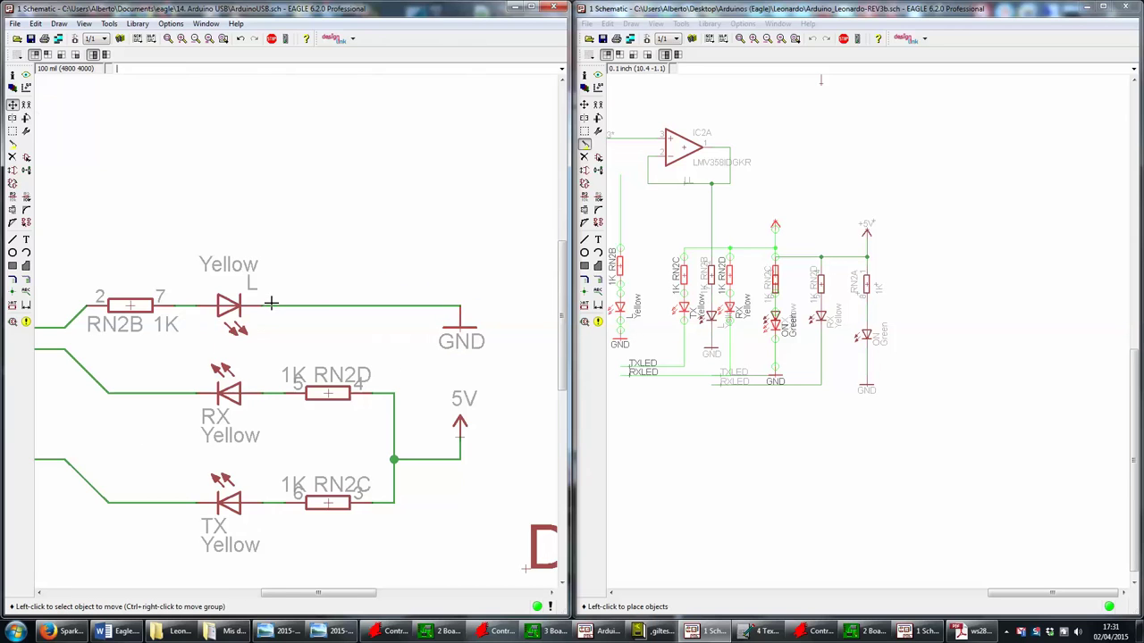
pyautogui.scroll(-4, 224, 429)
pyautogui.scroll(-3, 227, 447)
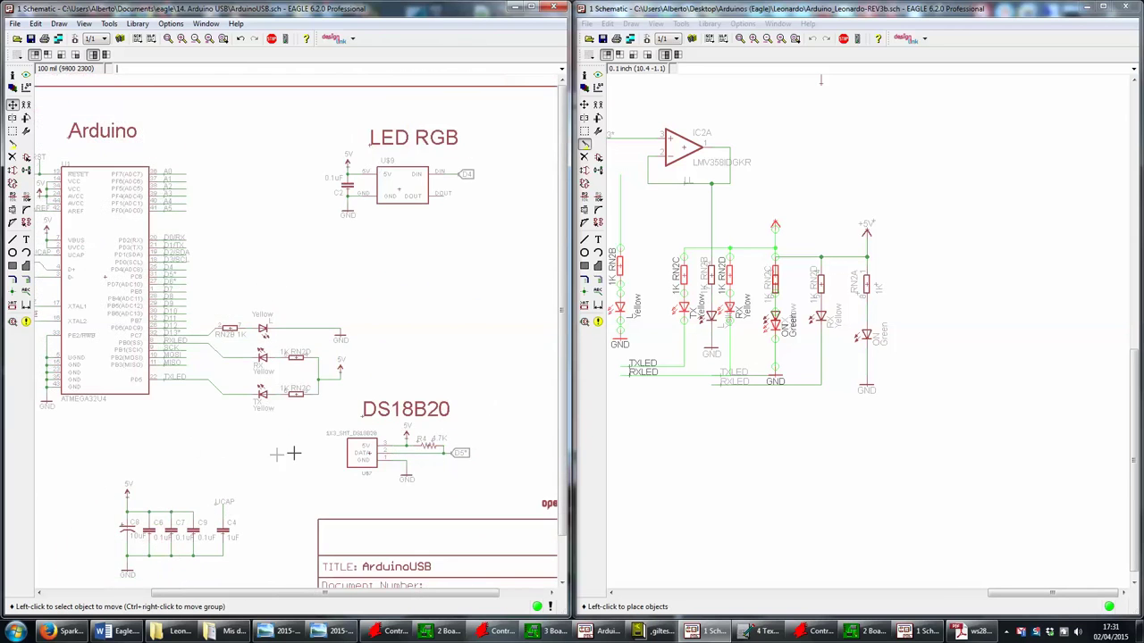
pyautogui.scroll(2, 289, 464)
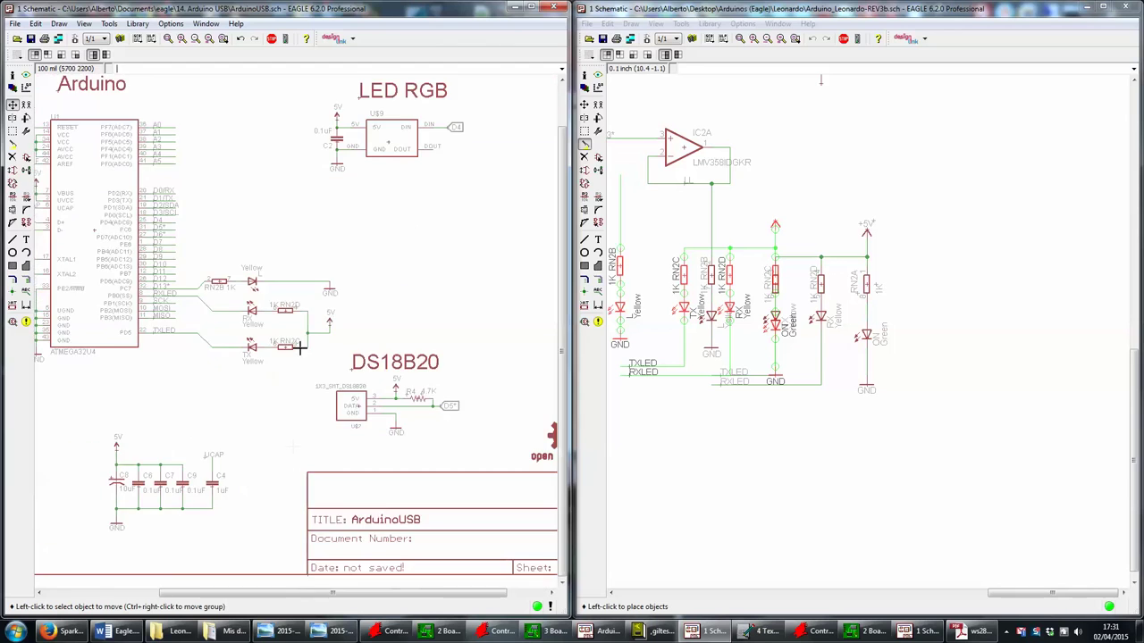
pyautogui.scroll(-2, 84, 128)
# Group the DS18B20 section and move it right of the indicator LEDs
pyautogui.click(13, 130)
pyautogui.moveTo(392, 394); pyautogui.dragTo(285, 317)
pyautogui.scroll(2, 333, 363)
pyautogui.rightClick(302, 343)
pyautogui.click(355, 552)
pyautogui.scroll(-2, 284, 483)
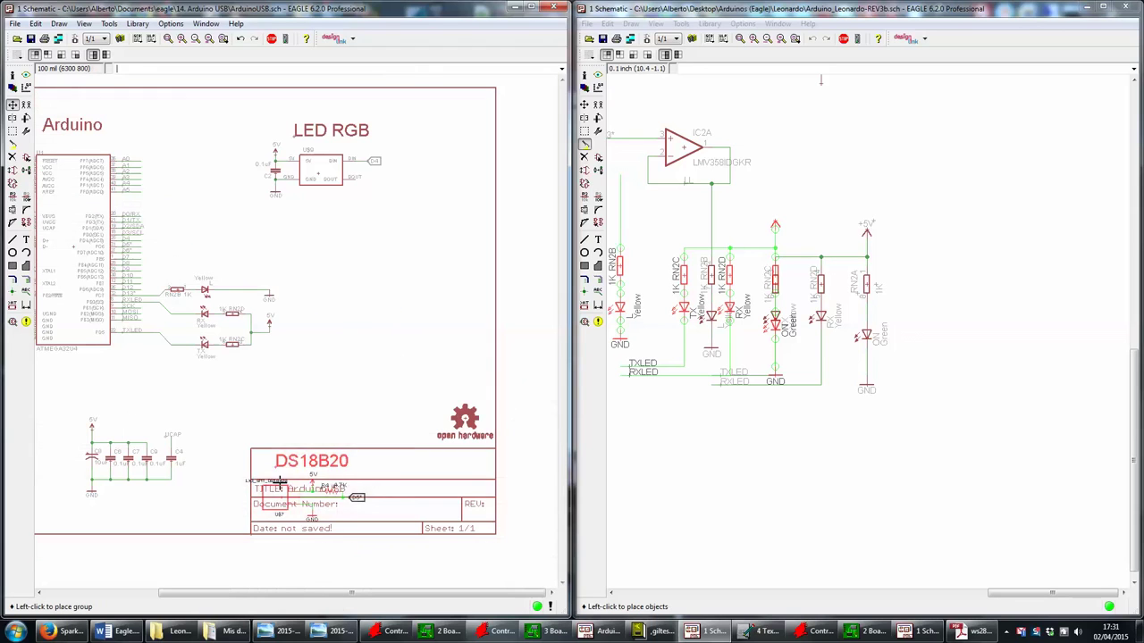
pyautogui.click(368, 313)
pyautogui.scroll(-1, 416, 356)
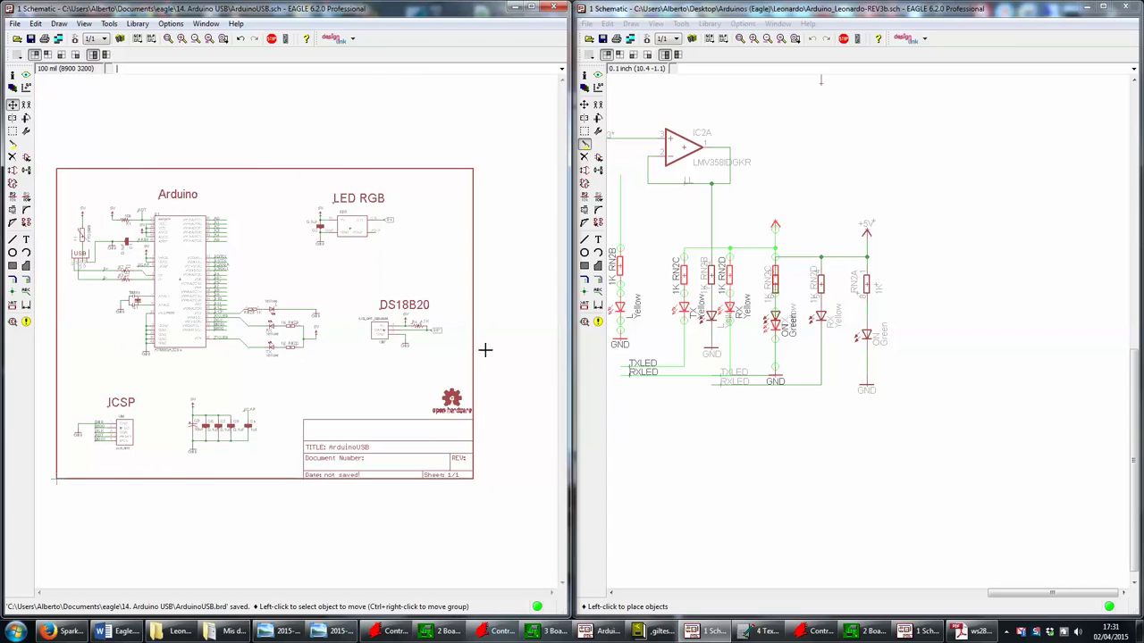
# Minimize the Leonardo schematic and bring the ArduinoUSB board window forward
pyautogui.click(1088, 12)
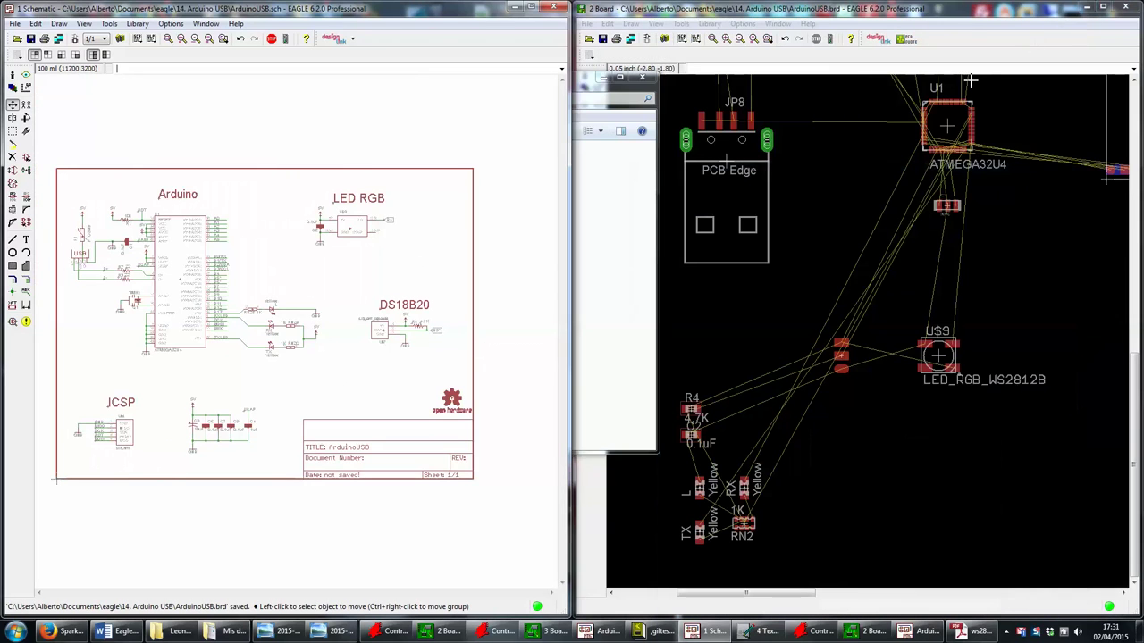
pyautogui.click(1024, 20)
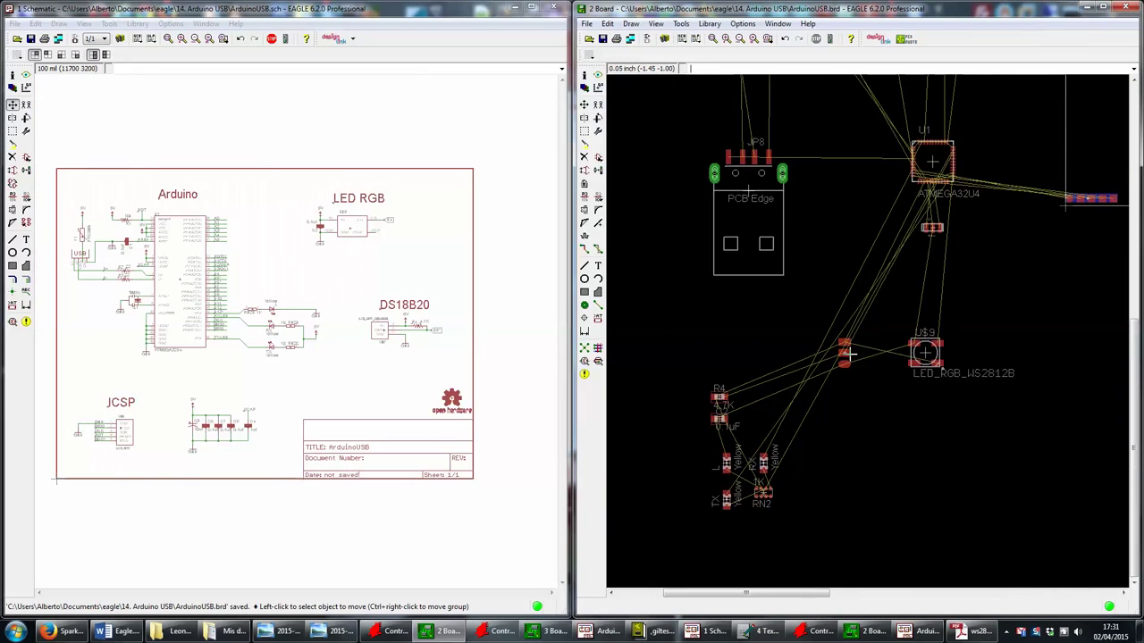
pyautogui.scroll(-2, 770, 421)
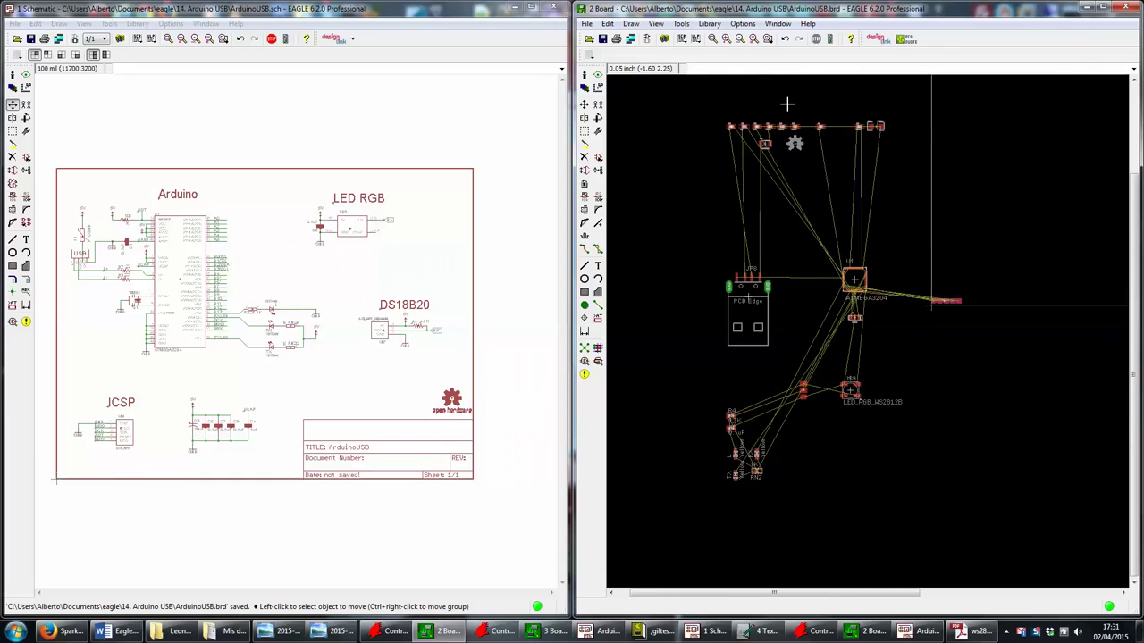
pyautogui.scroll(3, 787, 108)
pyautogui.scroll(-1, 715, 148)
pyautogui.scroll(1, 705, 174)
# Inspect R1's properties to confirm its 0402-RES package, closing without changes
pyautogui.rightClick(698, 178)
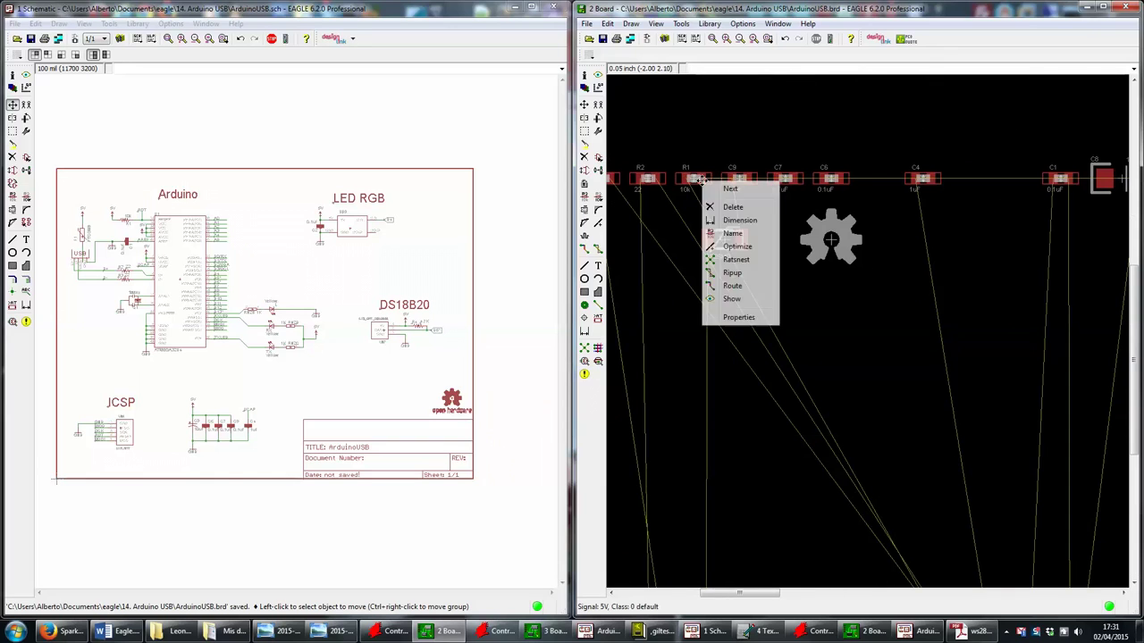
pyautogui.click(715, 189)
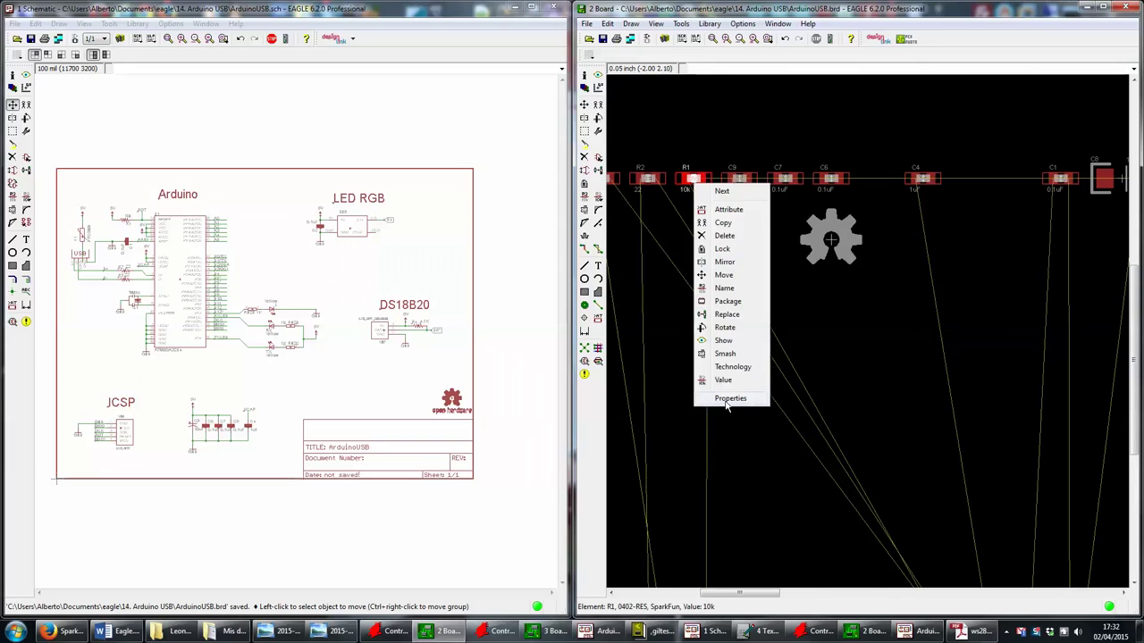
pyautogui.click(725, 398)
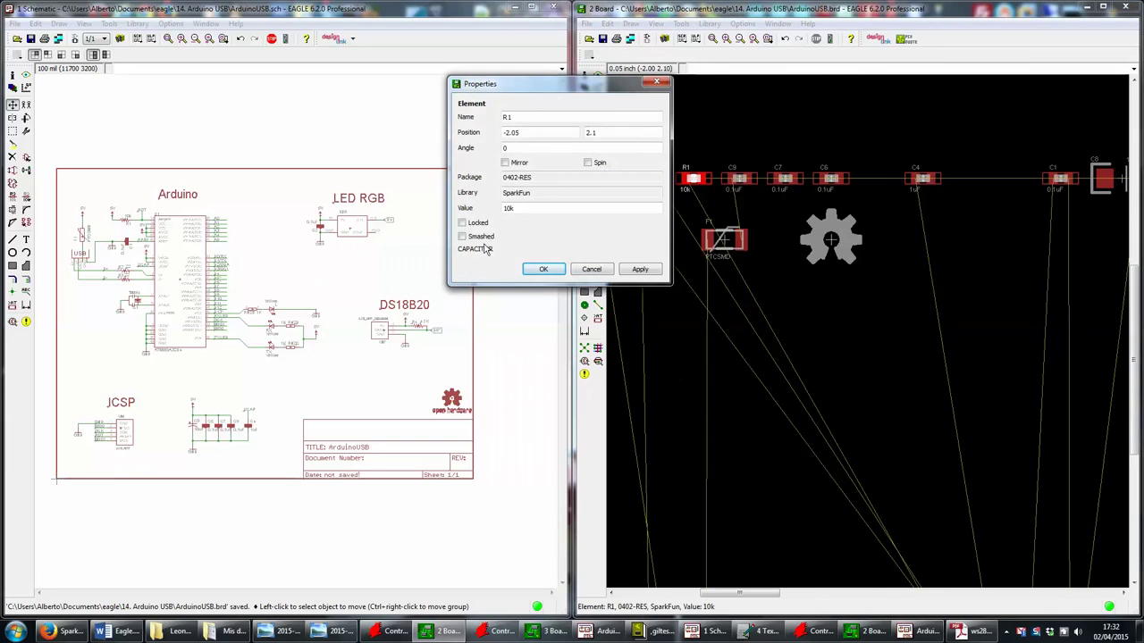
pyautogui.moveTo(517, 179); pyautogui.dragTo(505, 181)
pyautogui.press('Escape')
pyautogui.scroll(-1, 444, 311)
pyautogui.scroll(3, 217, 426)
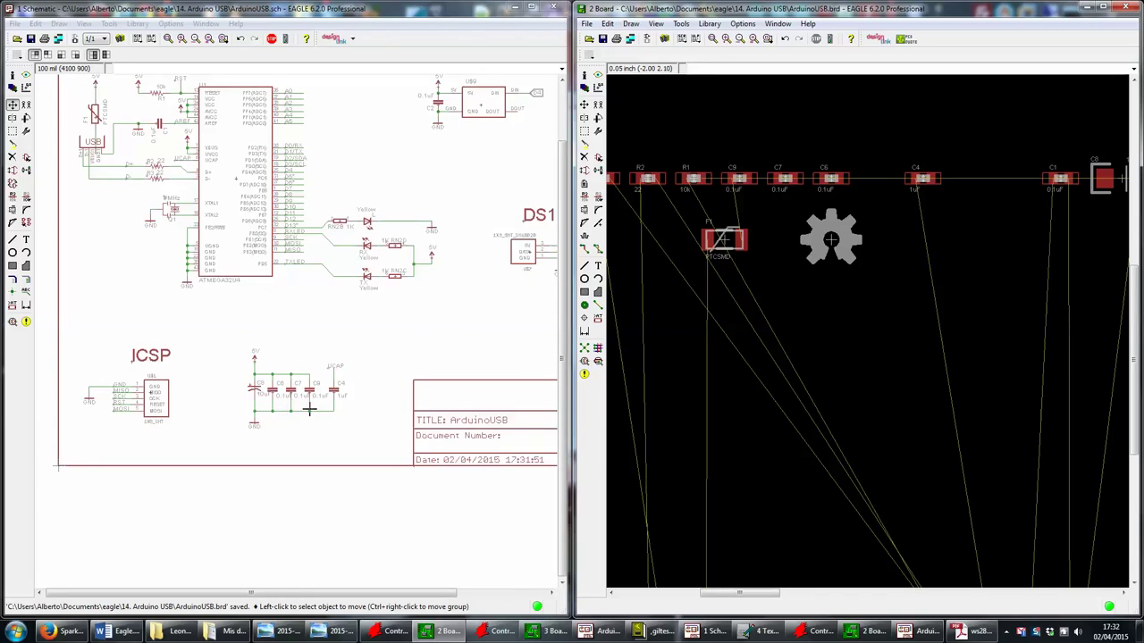
pyautogui.scroll(-1, 249, 457)
pyautogui.scroll(-1, 255, 341)
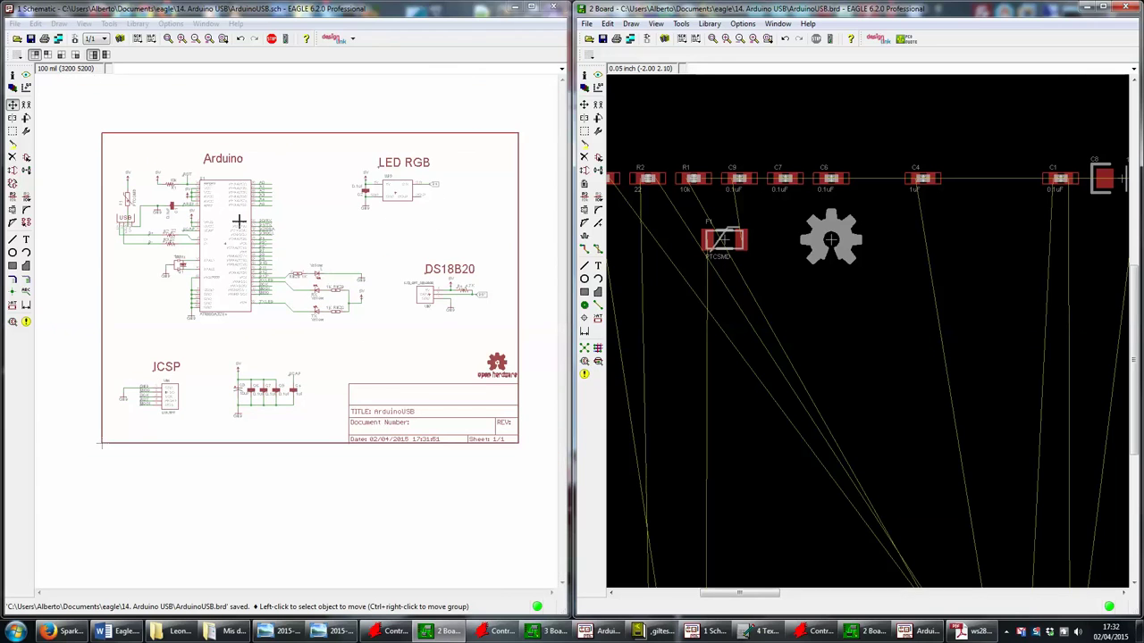
# Replace resistors R2, R3 and R1 with the 0603 resistor device
pyautogui.click(26, 174)
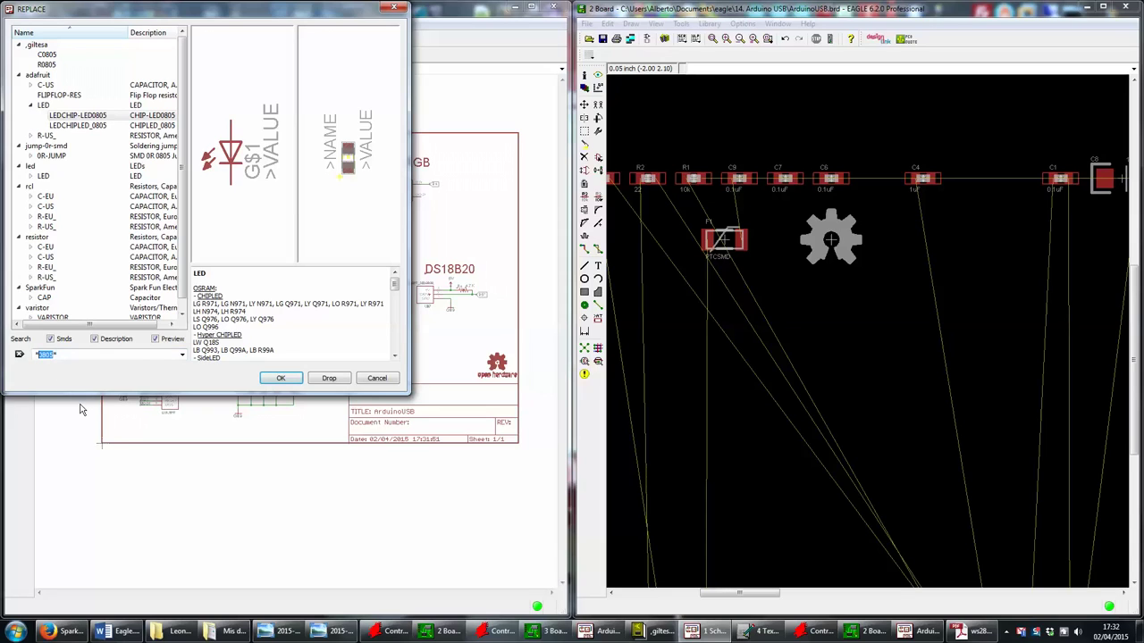
pyautogui.write('03')
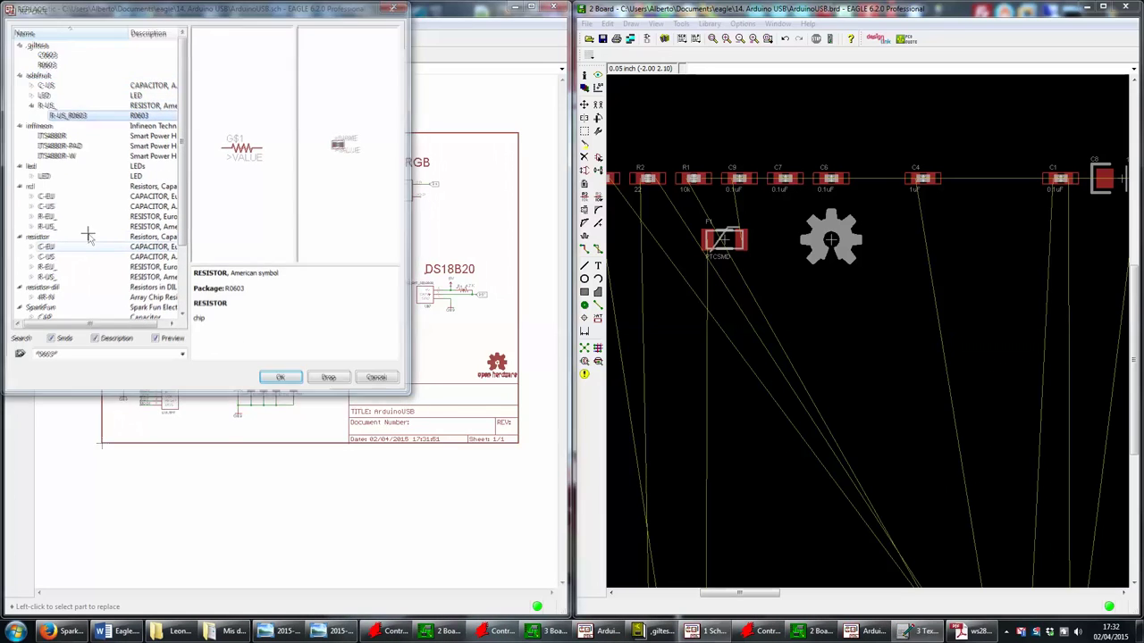
pyautogui.press('Return')
pyautogui.scroll(5, 174, 204)
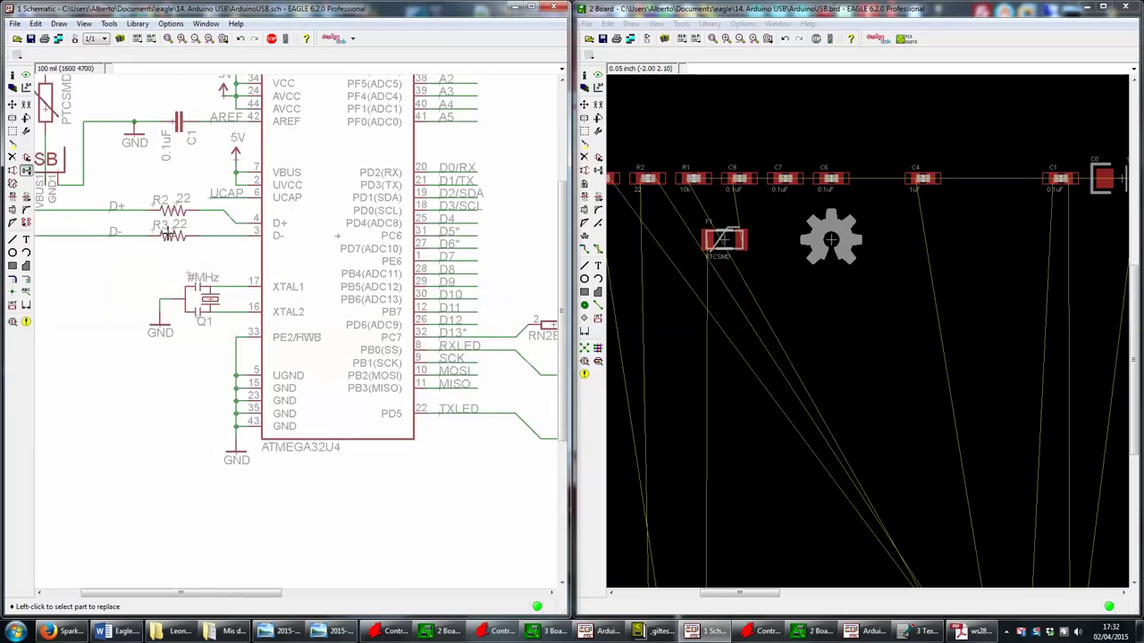
pyautogui.click(175, 203)
pyautogui.click(178, 238)
pyautogui.scroll(-4, 220, 239)
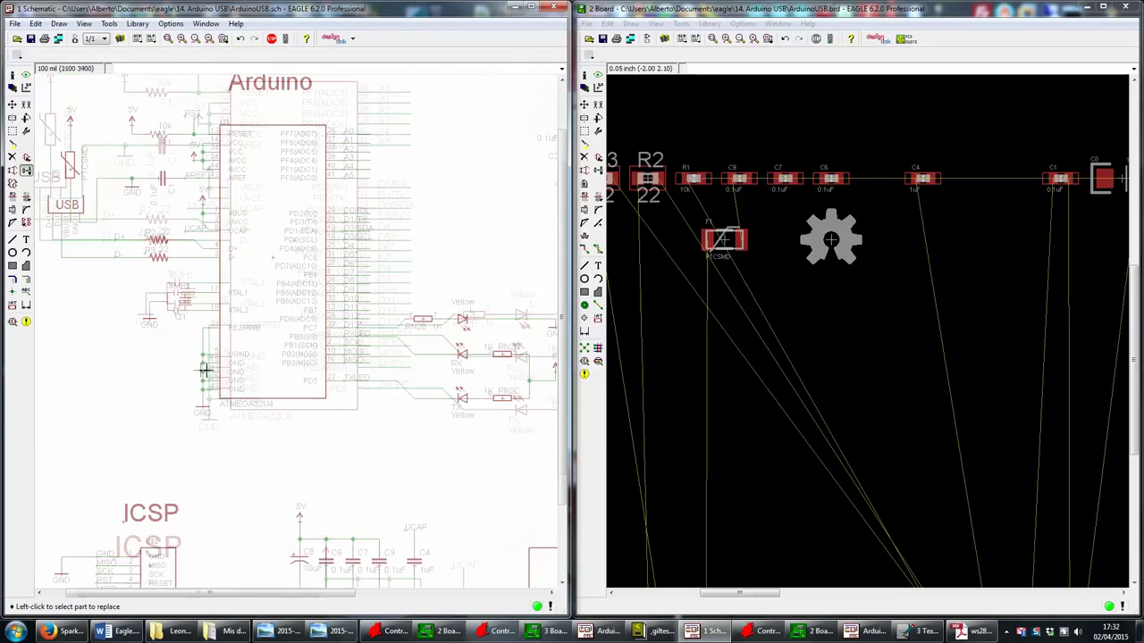
pyautogui.scroll(3, 164, 171)
pyautogui.click(166, 174)
# Try replacing the resistor array and dismiss the three 4R-N gate-mapping errors
pyautogui.moveTo(500, 536); pyautogui.dragTo(125, 376, button='middle')
pyautogui.click(378, 382)
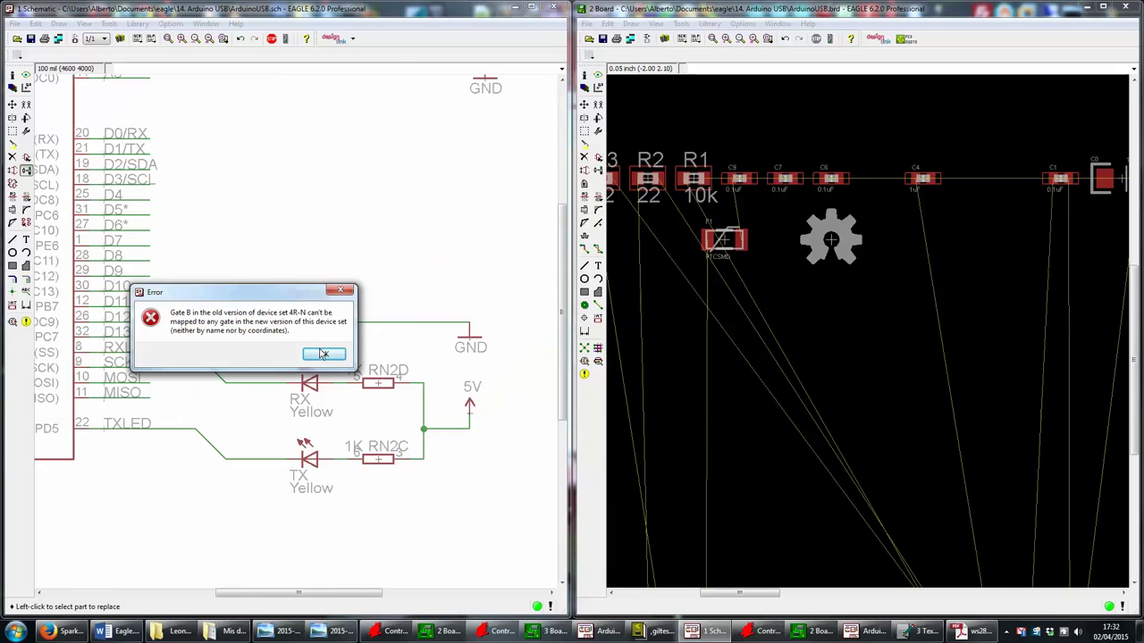
pyautogui.click(324, 355)
pyautogui.click(270, 335)
pyautogui.click(312, 352)
pyautogui.scroll(-3, 329, 236)
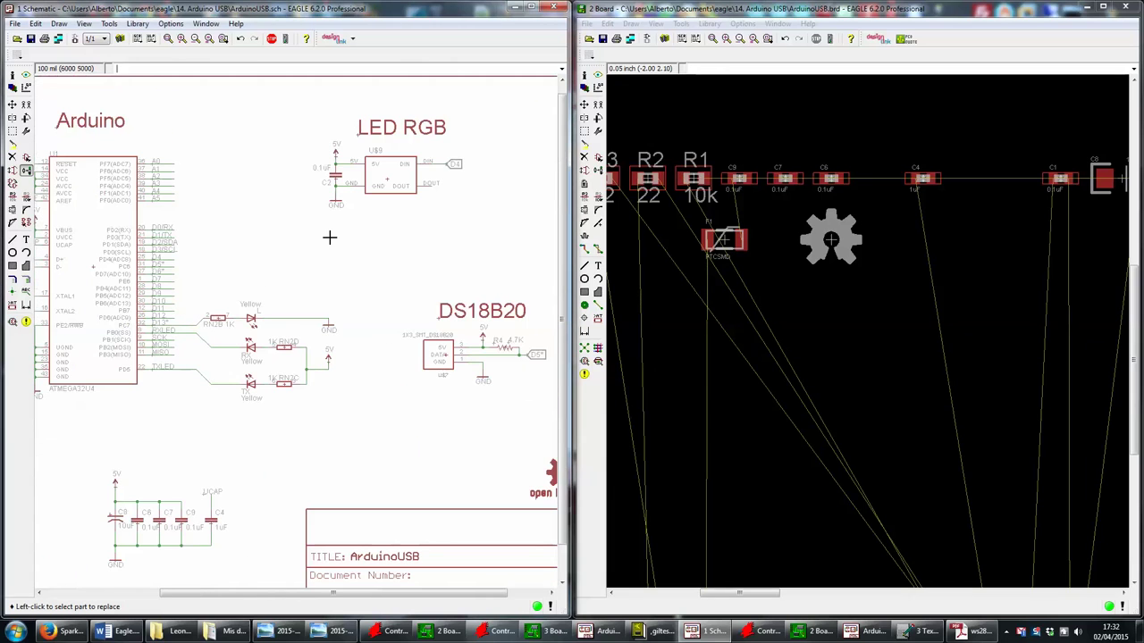
pyautogui.scroll(-1, 240, 260)
pyautogui.scroll(3, 447, 362)
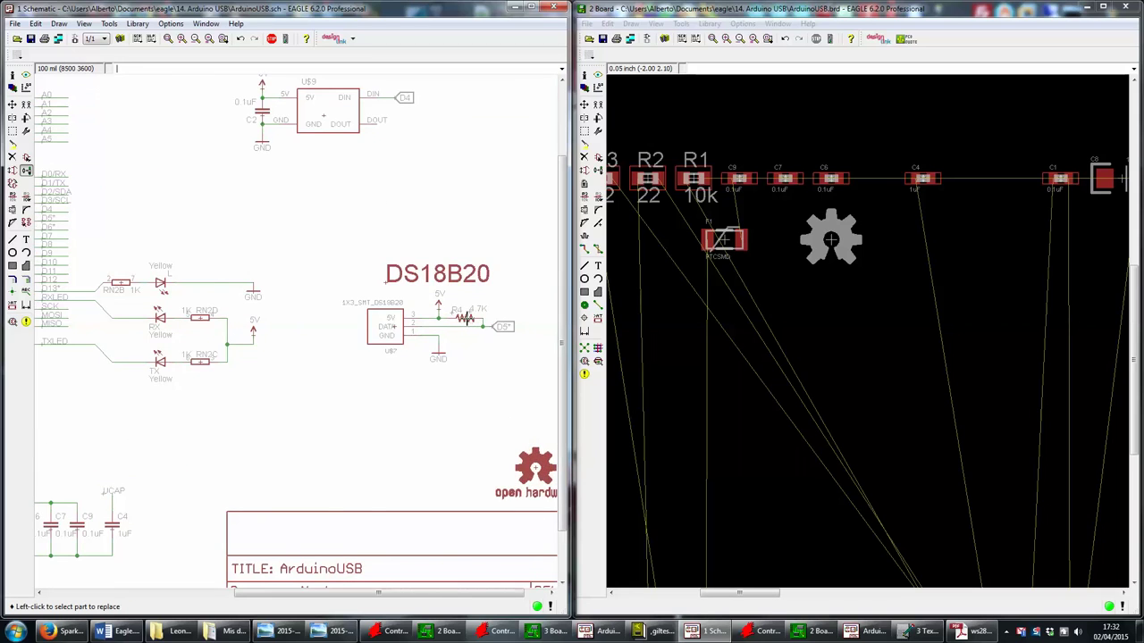
pyautogui.scroll(-3, 452, 294)
pyautogui.scroll(-1, 916, 298)
pyautogui.scroll(2, 295, 332)
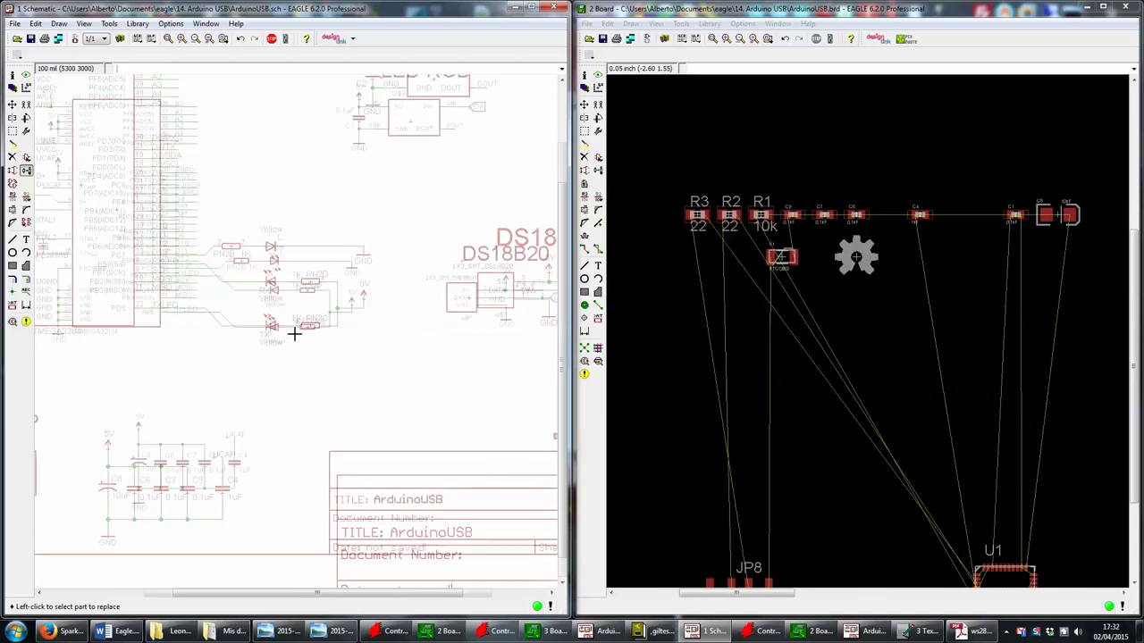
pyautogui.scroll(-1, 471, 358)
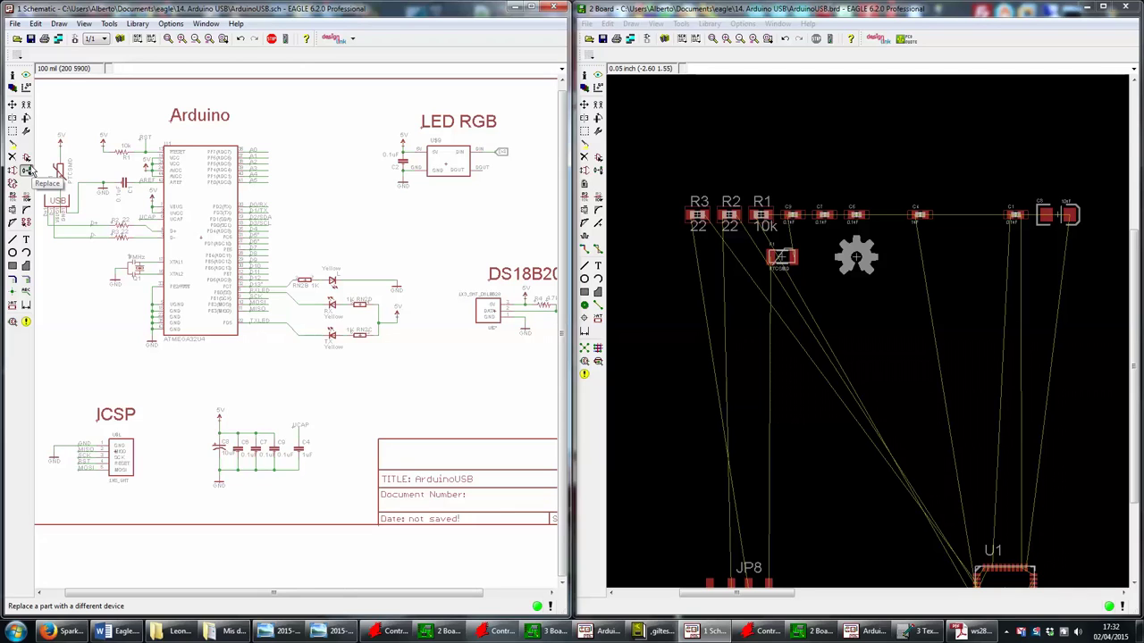
# Replace C1 with the rcl C-EU C-EUC0603 capacitor device
pyautogui.click(27, 170)
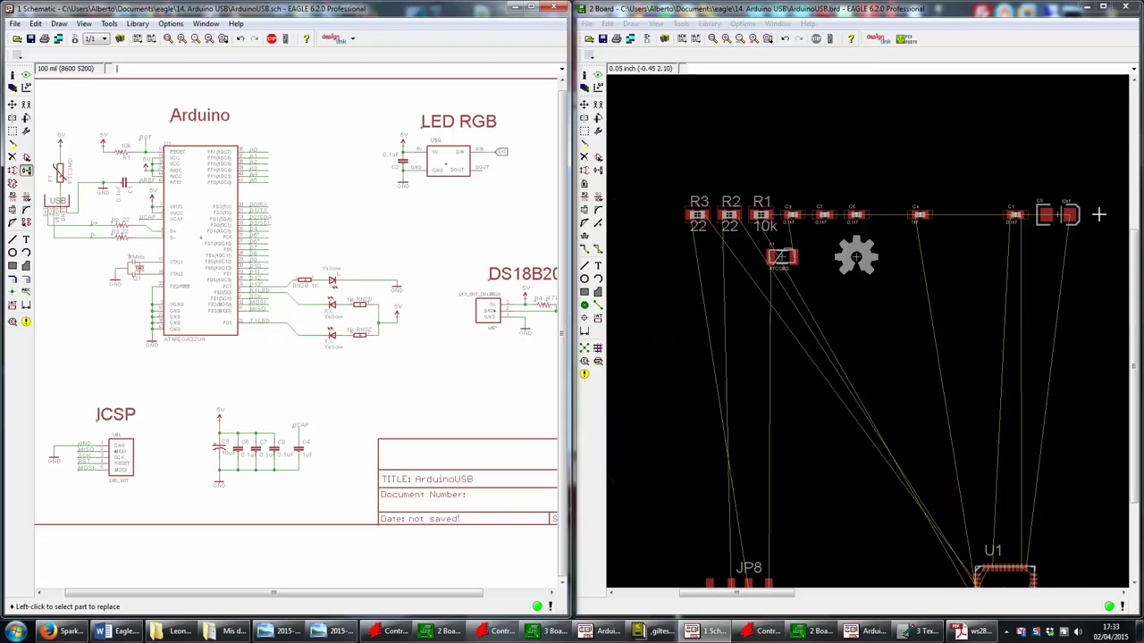
pyautogui.scroll(5, 1068, 215)
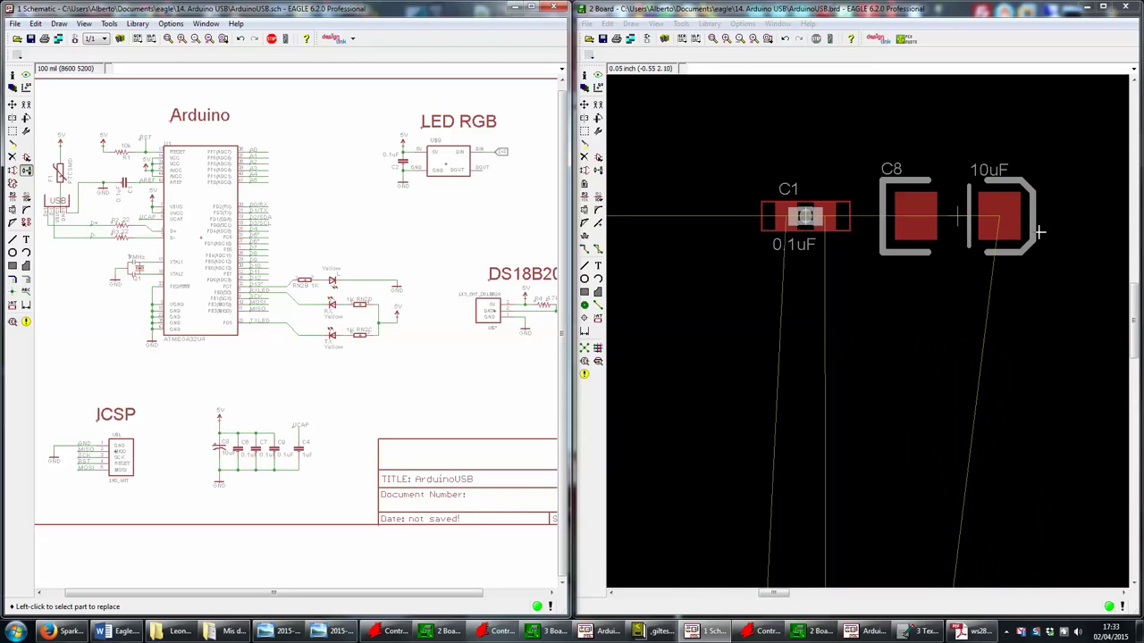
pyautogui.scroll(-3, 1040, 233)
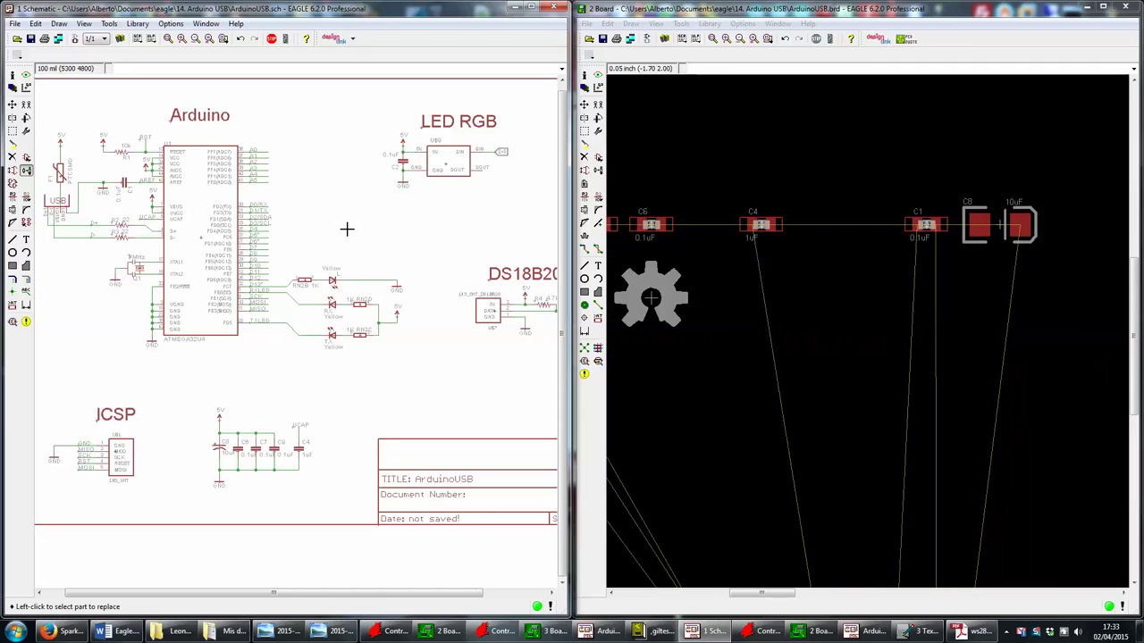
pyautogui.click(43, 172)
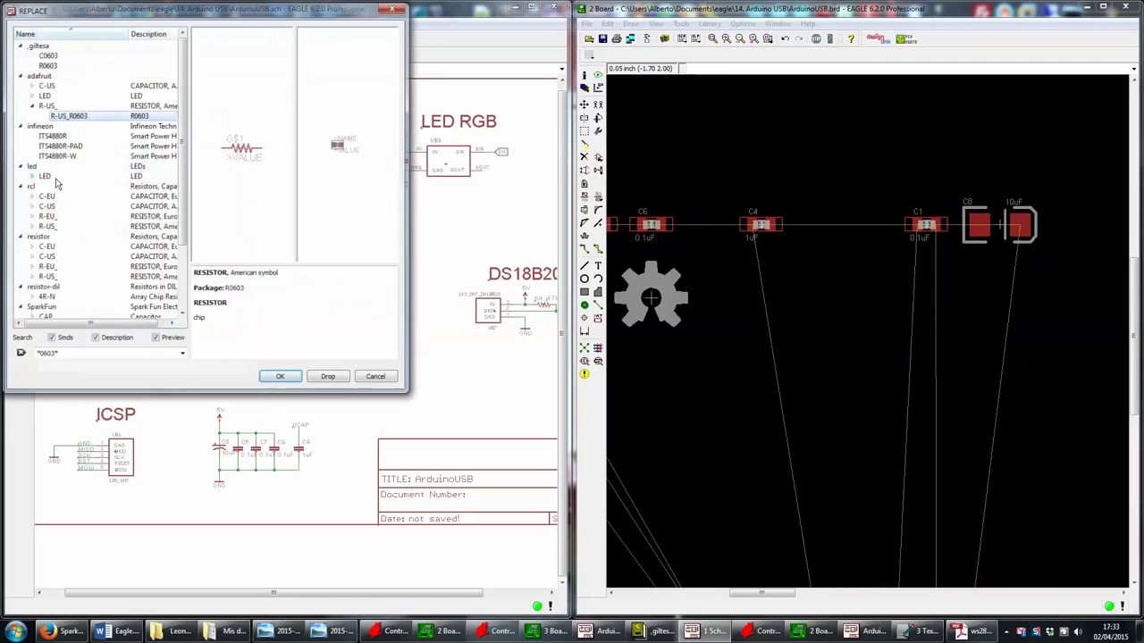
pyautogui.click(39, 86)
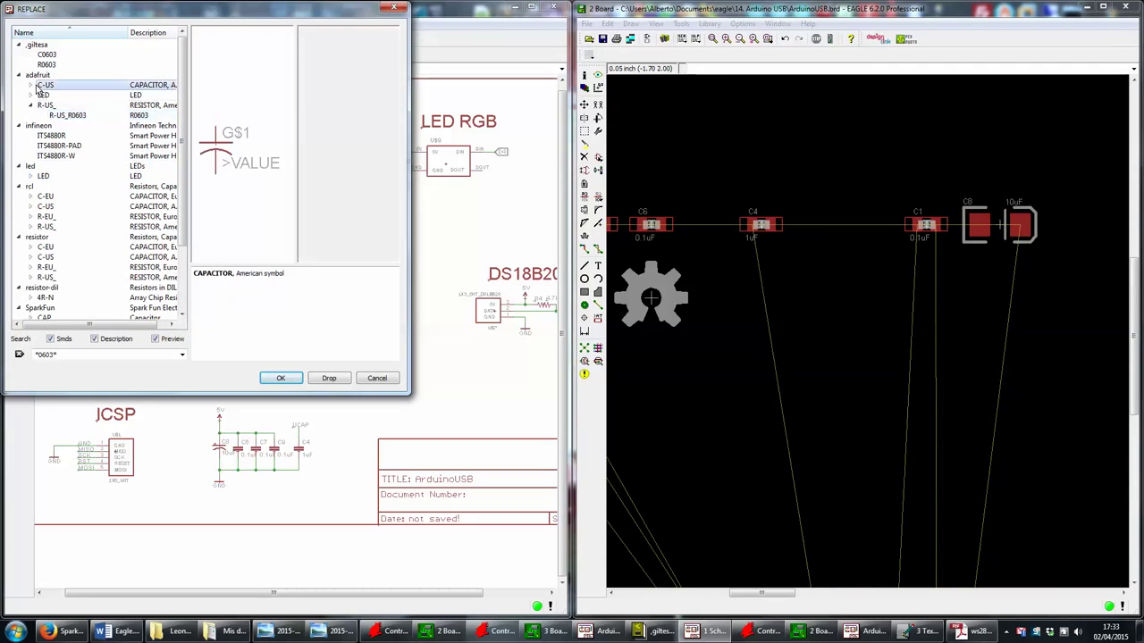
pyautogui.click(43, 206)
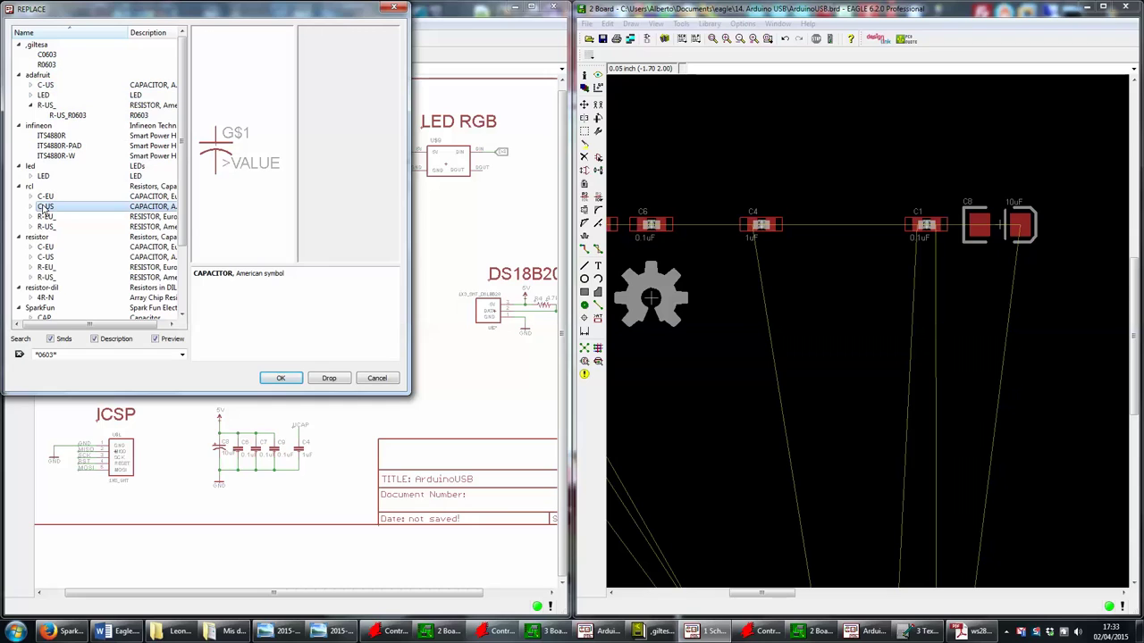
pyautogui.doubleClick(43, 207)
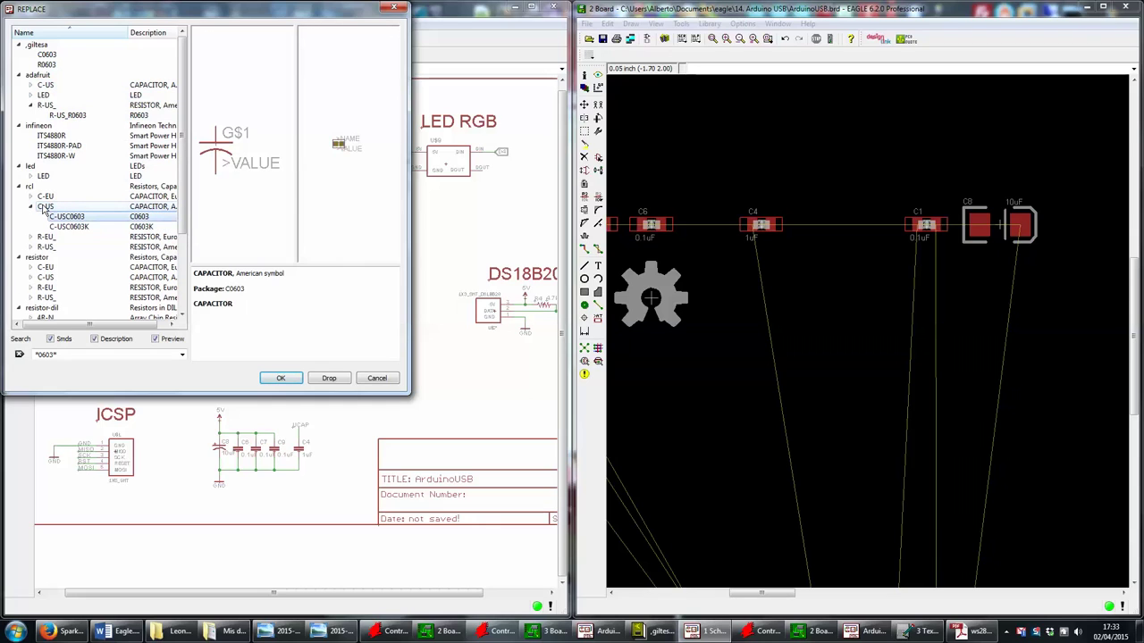
pyautogui.press('Up')
pyautogui.press('Left')
pyautogui.press('Up')
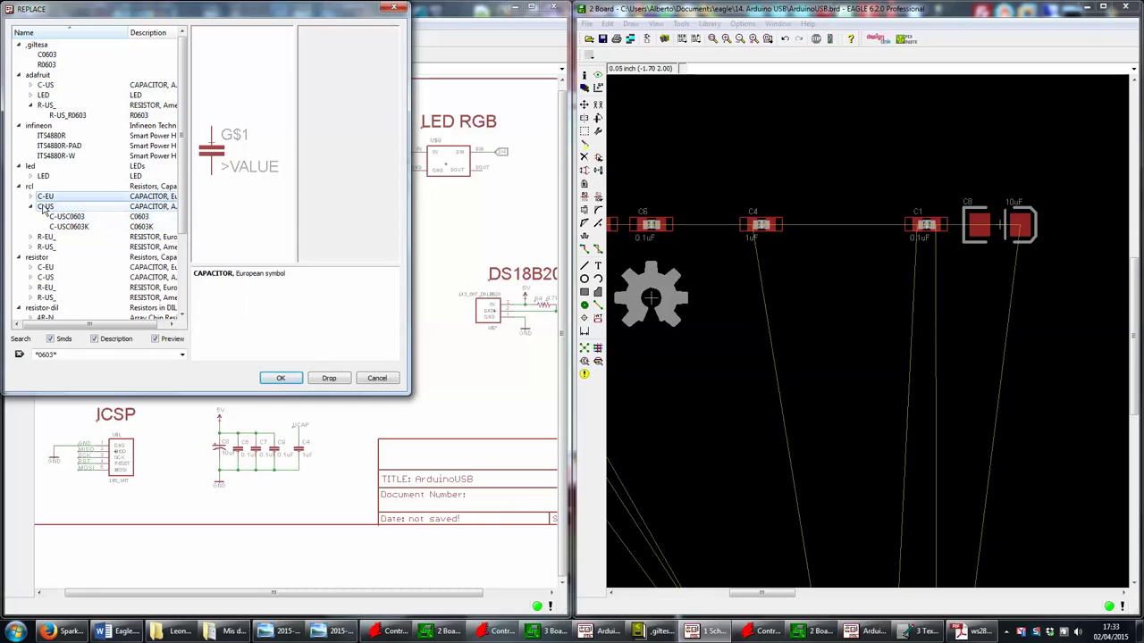
pyautogui.press('Right')
pyautogui.press('Down')
pyautogui.press('Return')
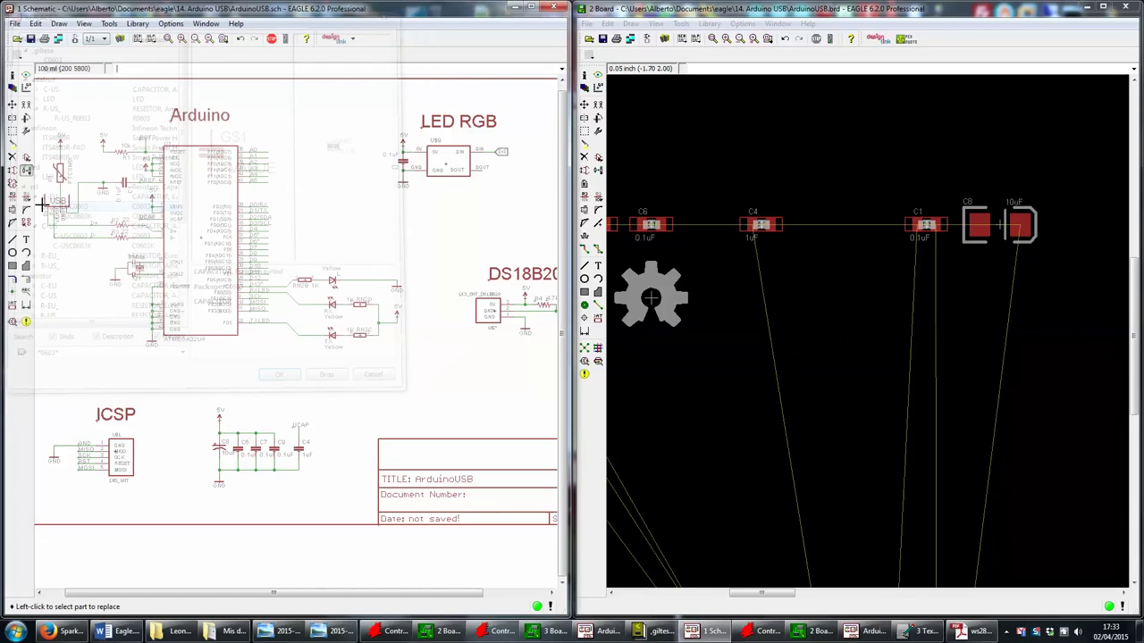
# Swap capacitors C4, C9, C7 and C6 for the same 0603 capacitor
pyautogui.scroll(-1, 375, 234)
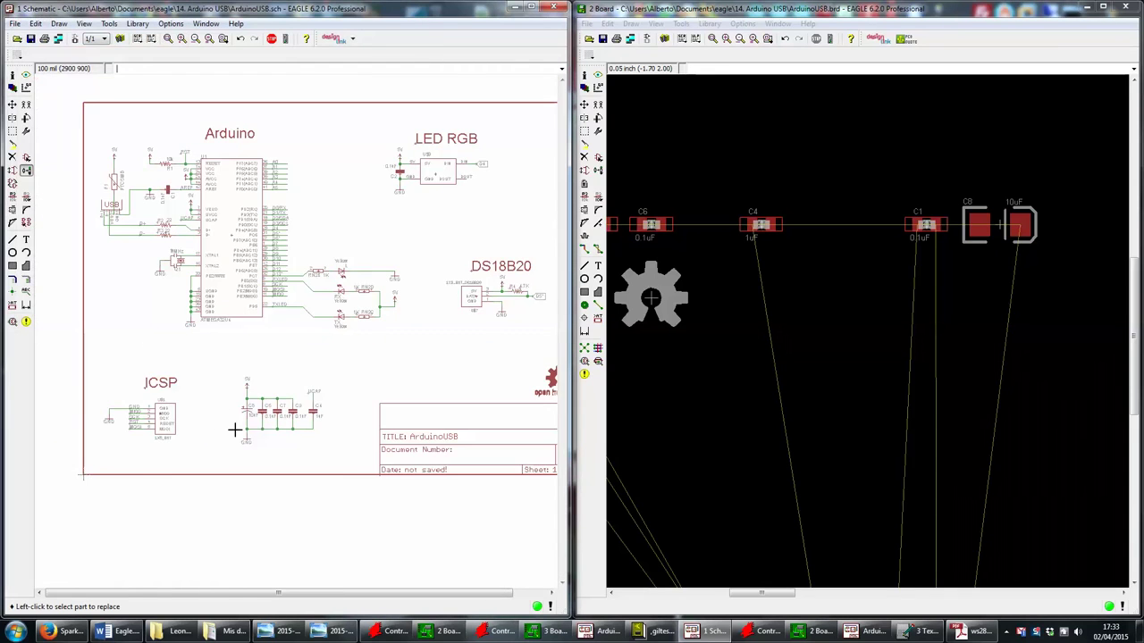
pyautogui.scroll(4, 235, 430)
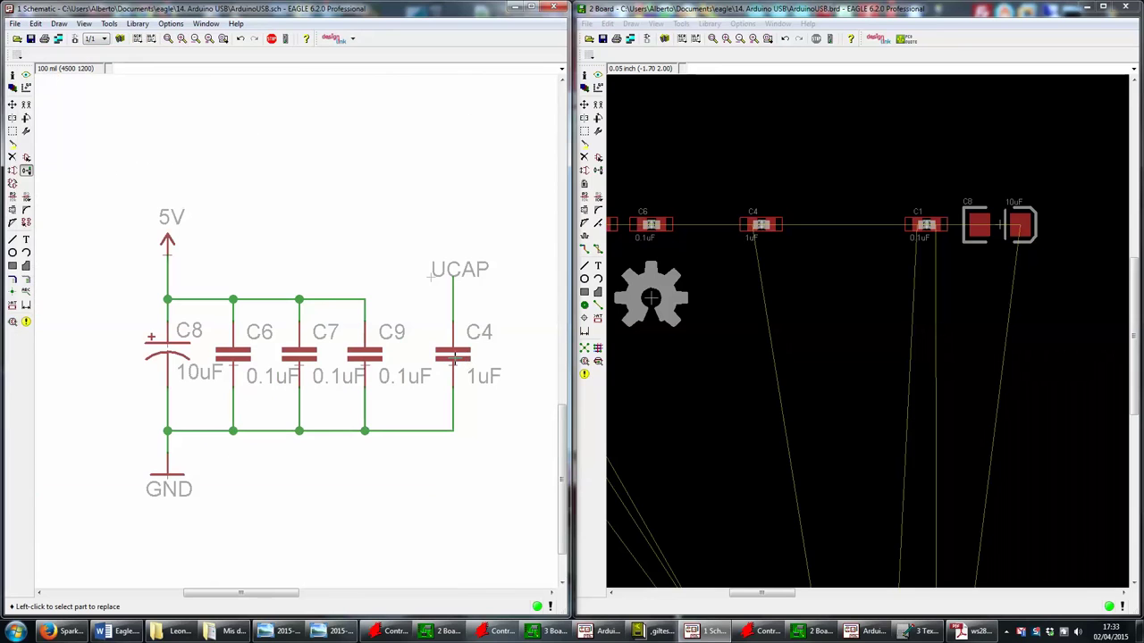
pyautogui.click(453, 358)
pyautogui.click(369, 356)
pyautogui.click(302, 358)
pyautogui.click(229, 353)
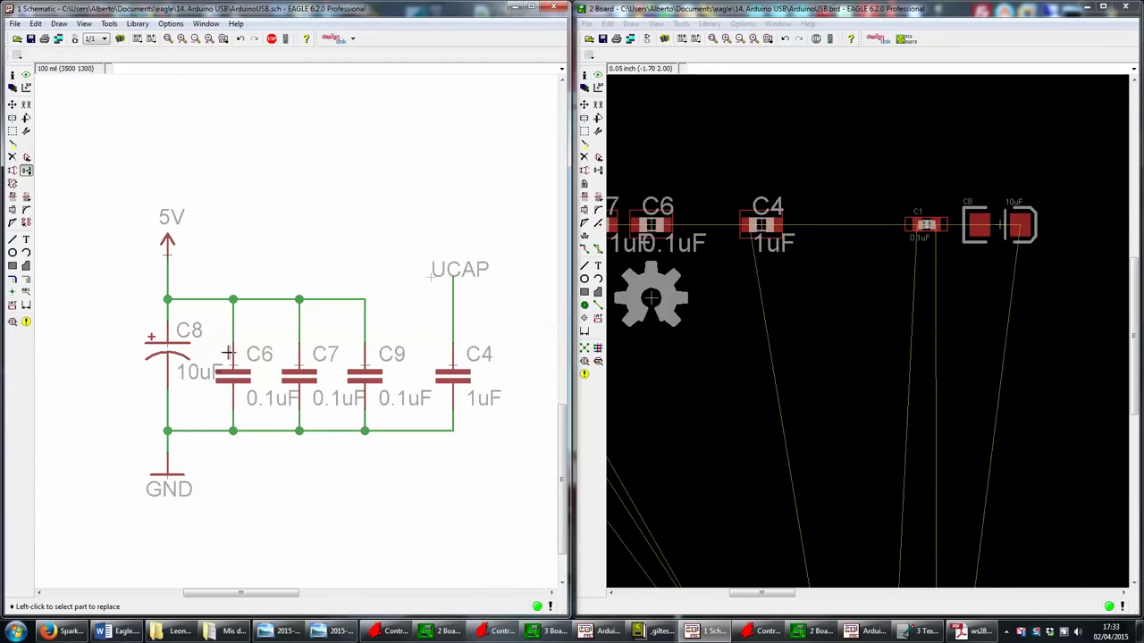
pyautogui.scroll(-2, 266, 404)
pyautogui.scroll(1, 302, 406)
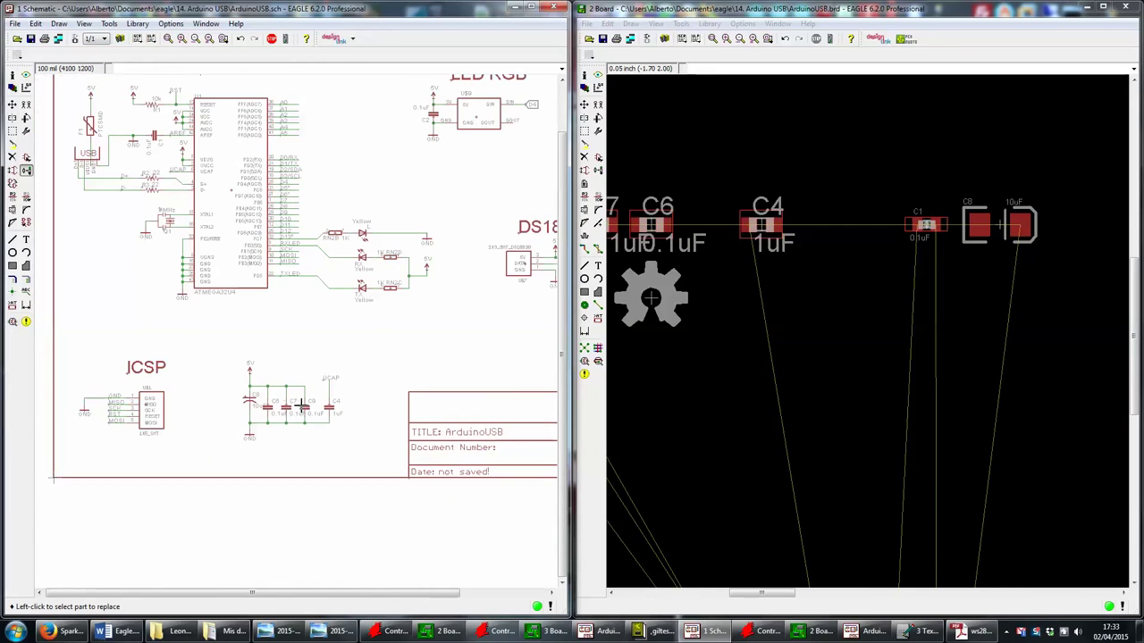
pyautogui.scroll(-1, 146, 375)
pyautogui.scroll(2, 57, 157)
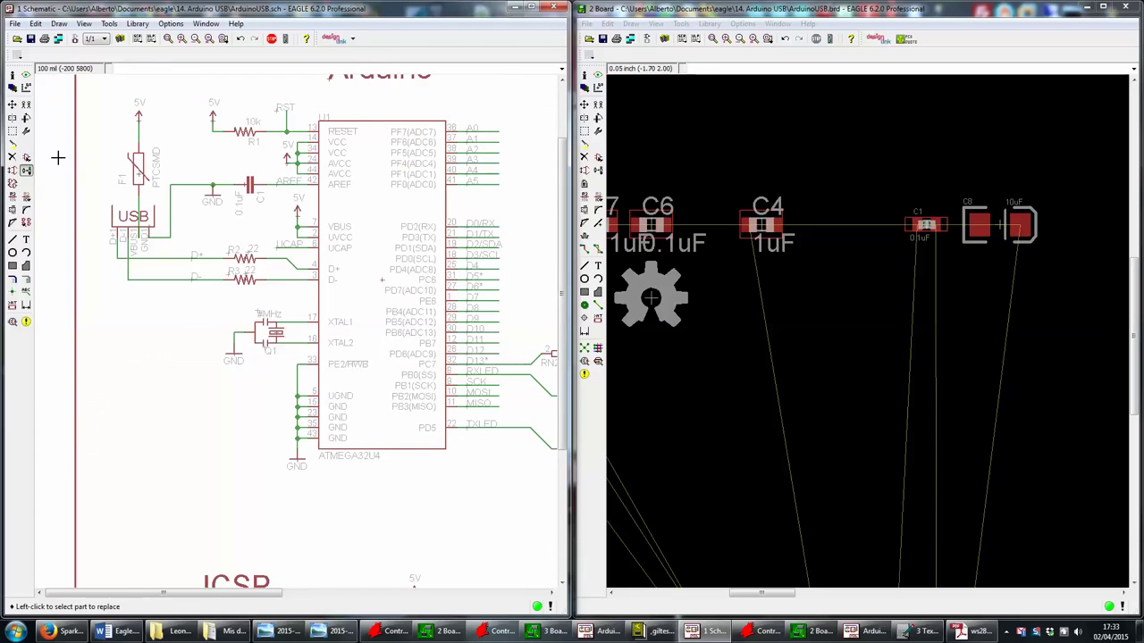
pyautogui.scroll(2, 284, 179)
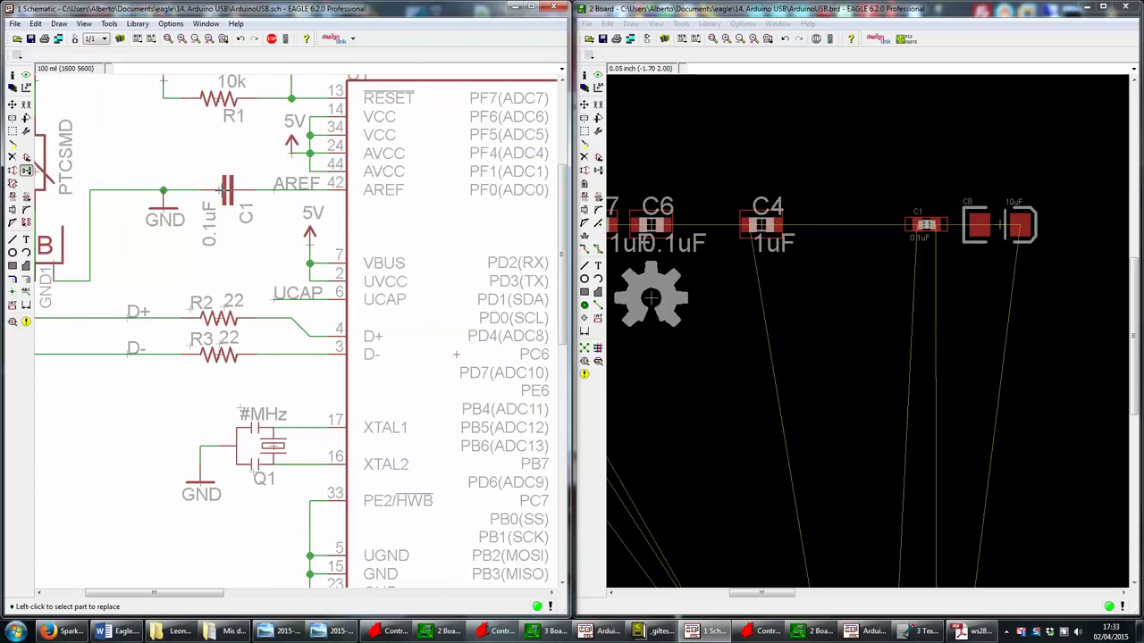
pyautogui.scroll(-4, 161, 223)
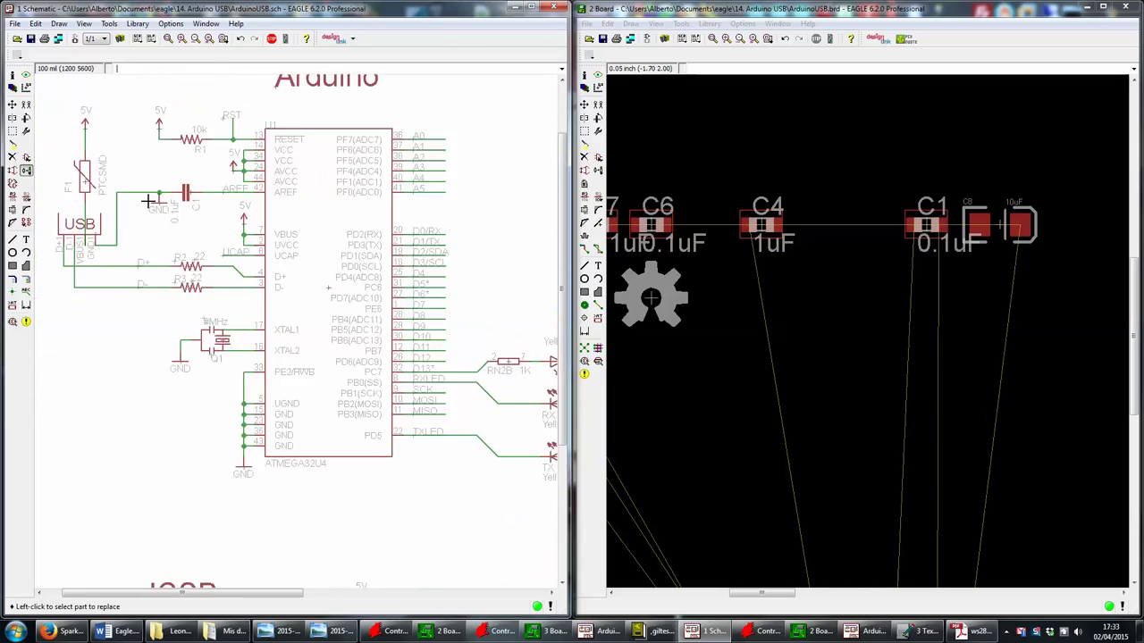
pyautogui.scroll(1, 458, 298)
pyautogui.scroll(1, 496, 315)
pyautogui.scroll(-1, 496, 315)
pyautogui.scroll(2, 268, 134)
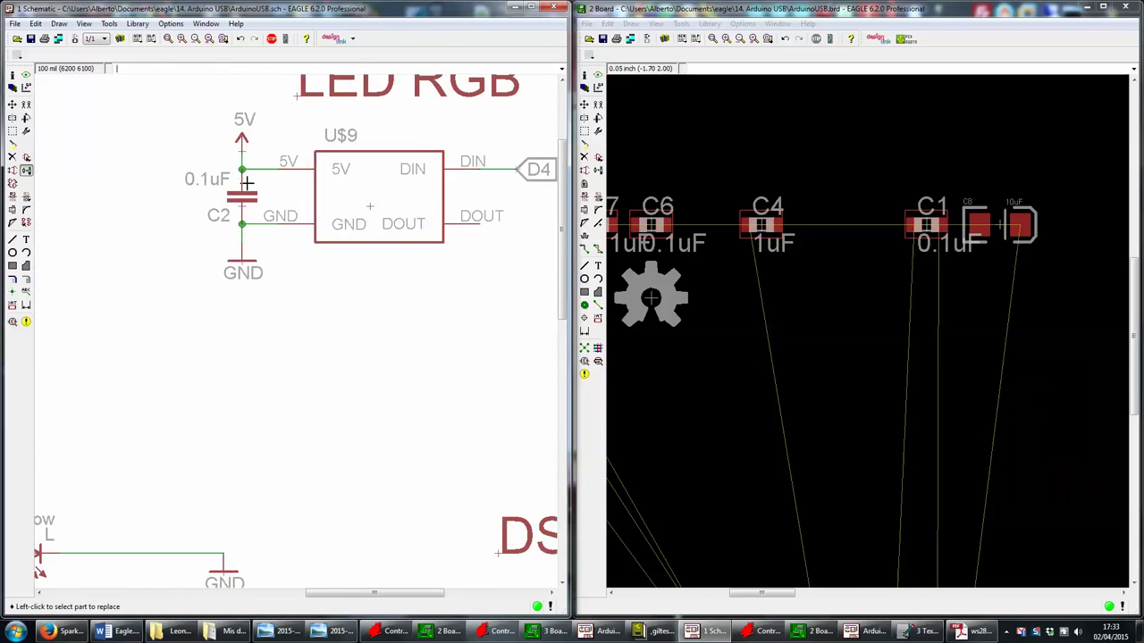
pyautogui.scroll(-8, 899, 301)
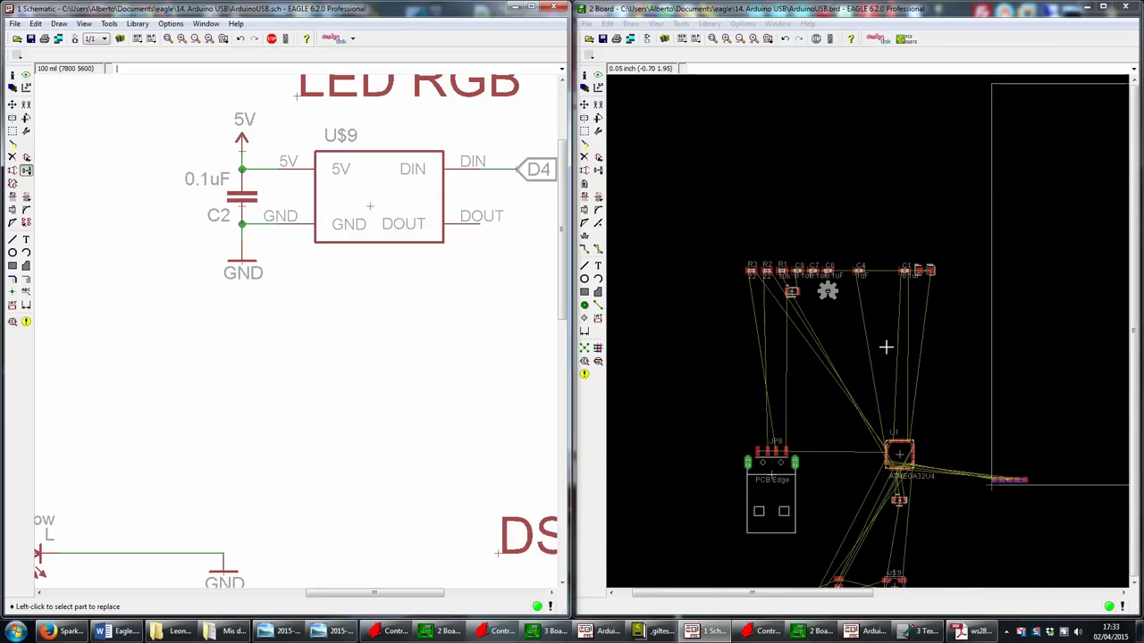
# Pan and zoom the board view to see the whole layout
pyautogui.moveTo(749, 283); pyautogui.dragTo(716, 213, button='middle')
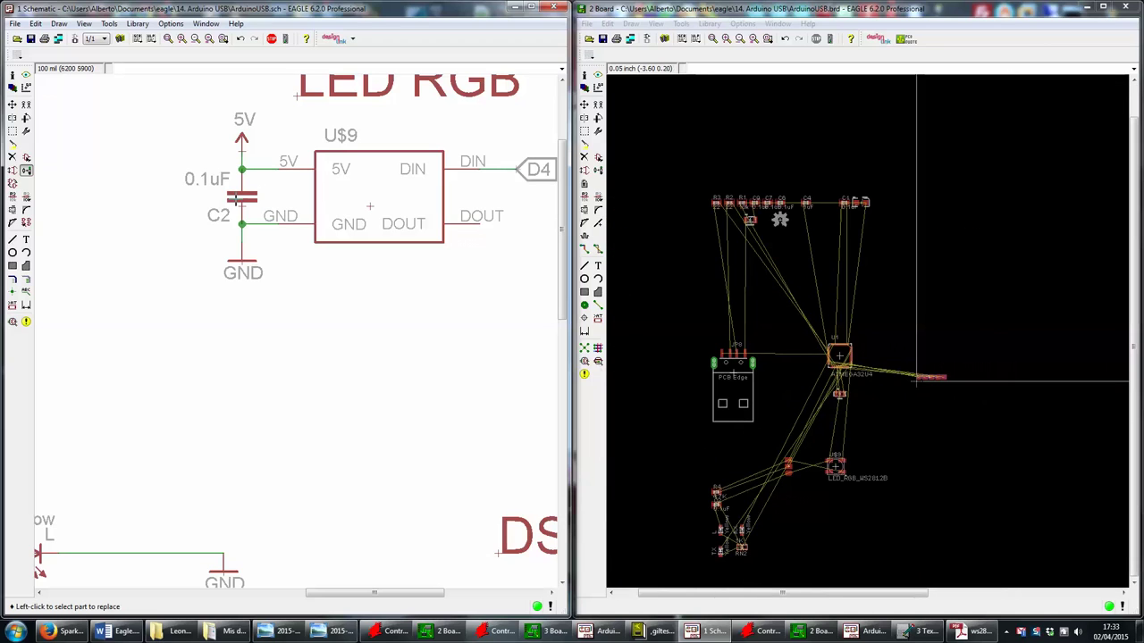
pyautogui.scroll(-5, 197, 301)
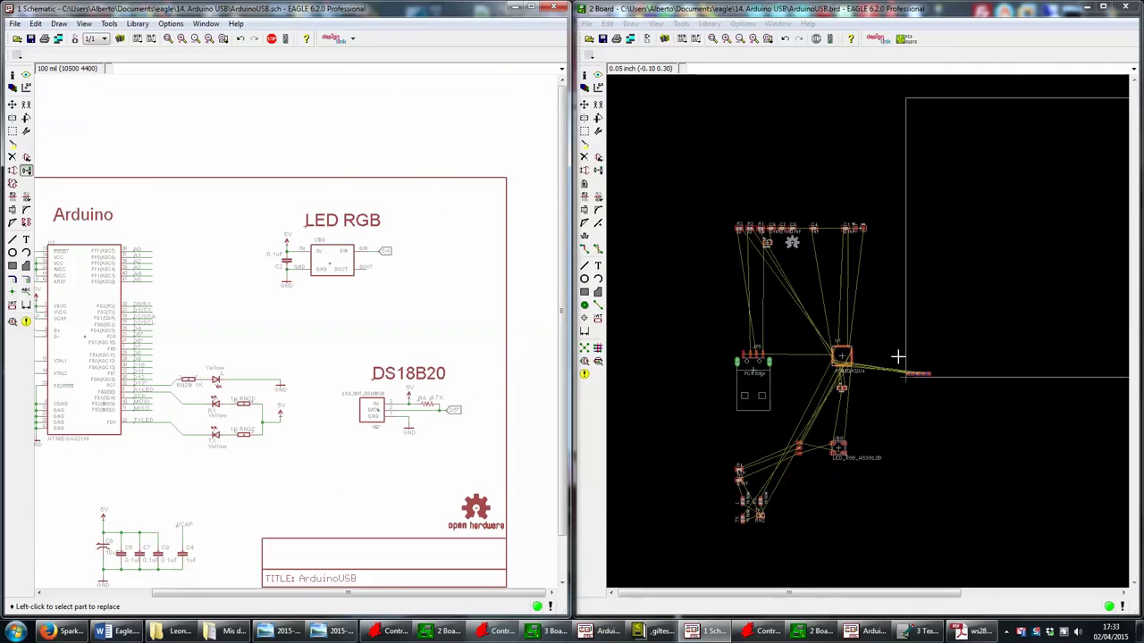
pyautogui.scroll(4, 802, 206)
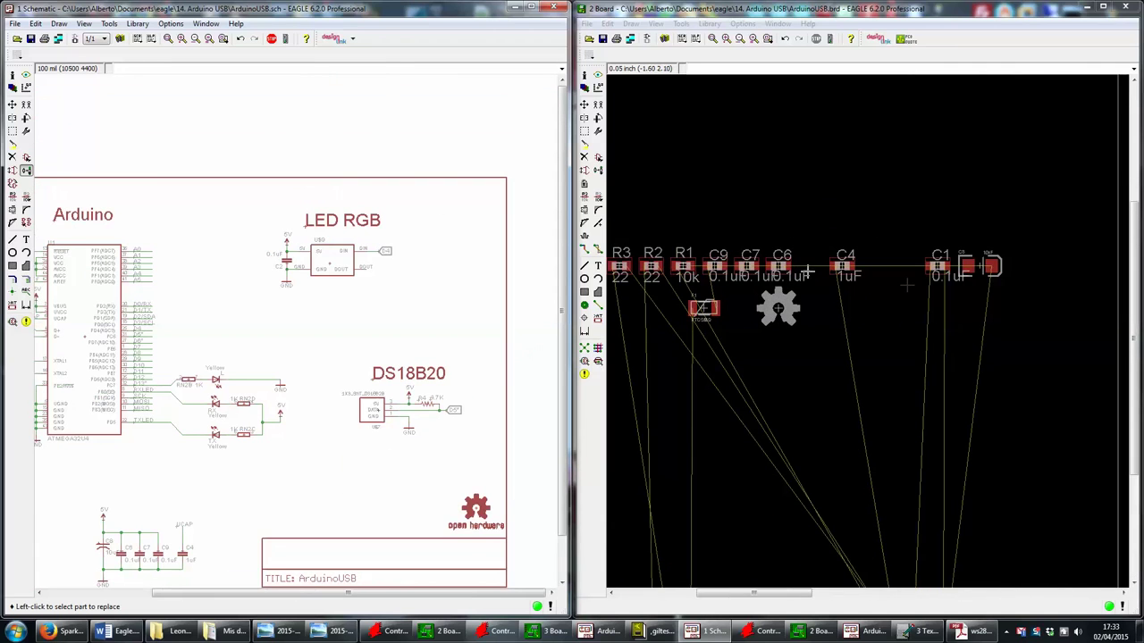
pyautogui.scroll(-1, 968, 266)
pyautogui.scroll(-3, 914, 258)
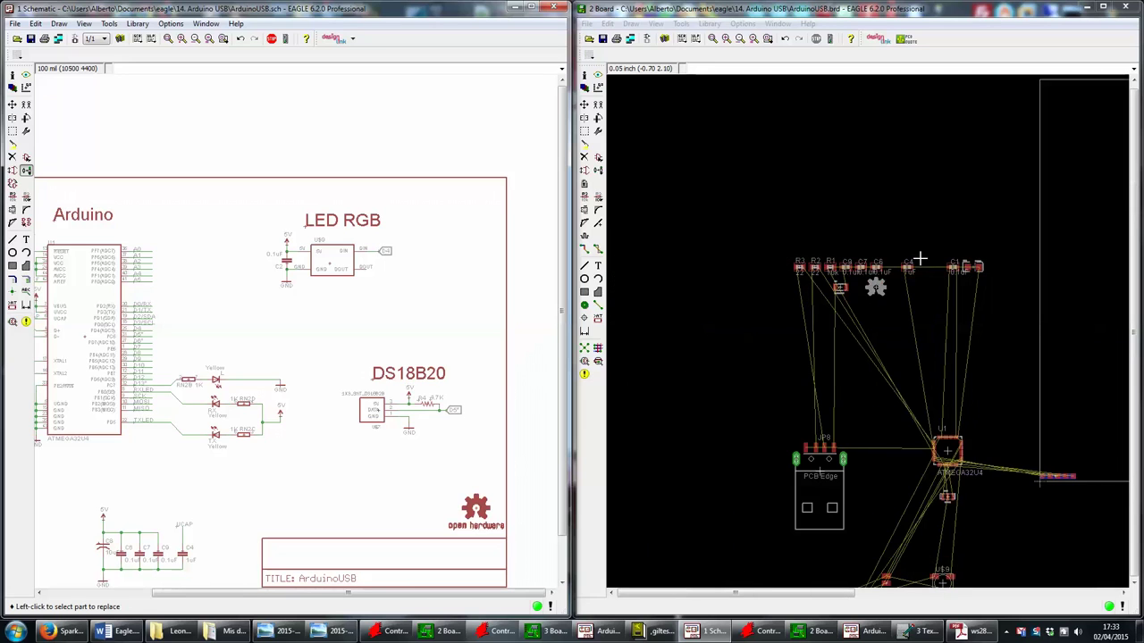
pyautogui.scroll(3, 785, 509)
pyautogui.scroll(1, 785, 509)
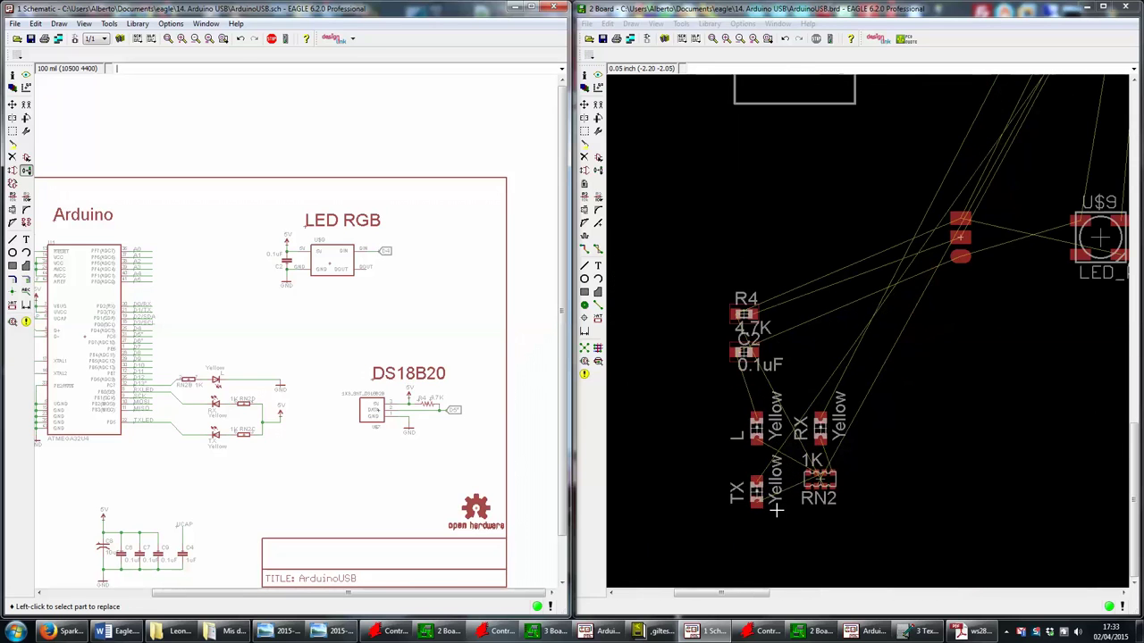
pyautogui.scroll(3, 205, 372)
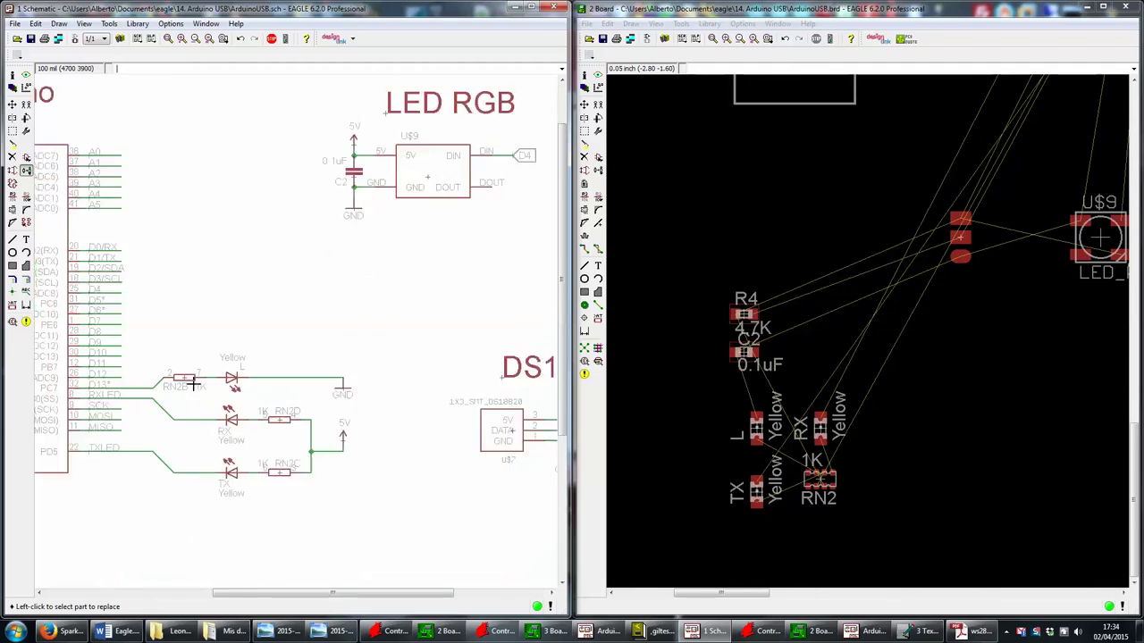
# Highlight RN2B to locate resistor array RN2 on the board, then clear the highlight
pyautogui.rightClick(185, 378)
pyautogui.click(214, 529)
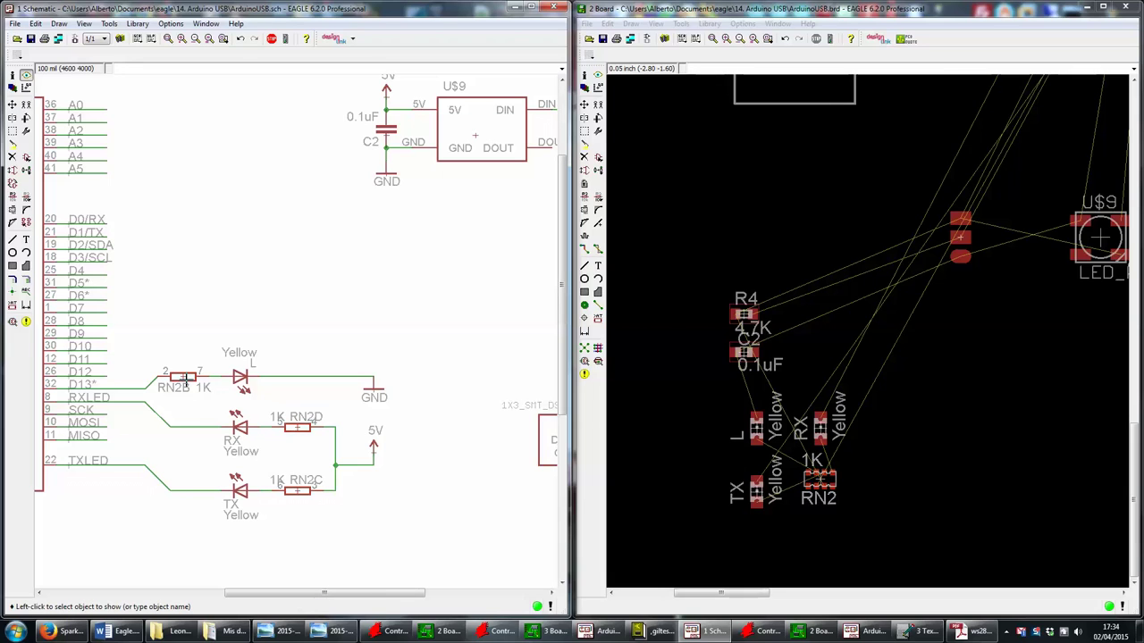
pyautogui.click(185, 378)
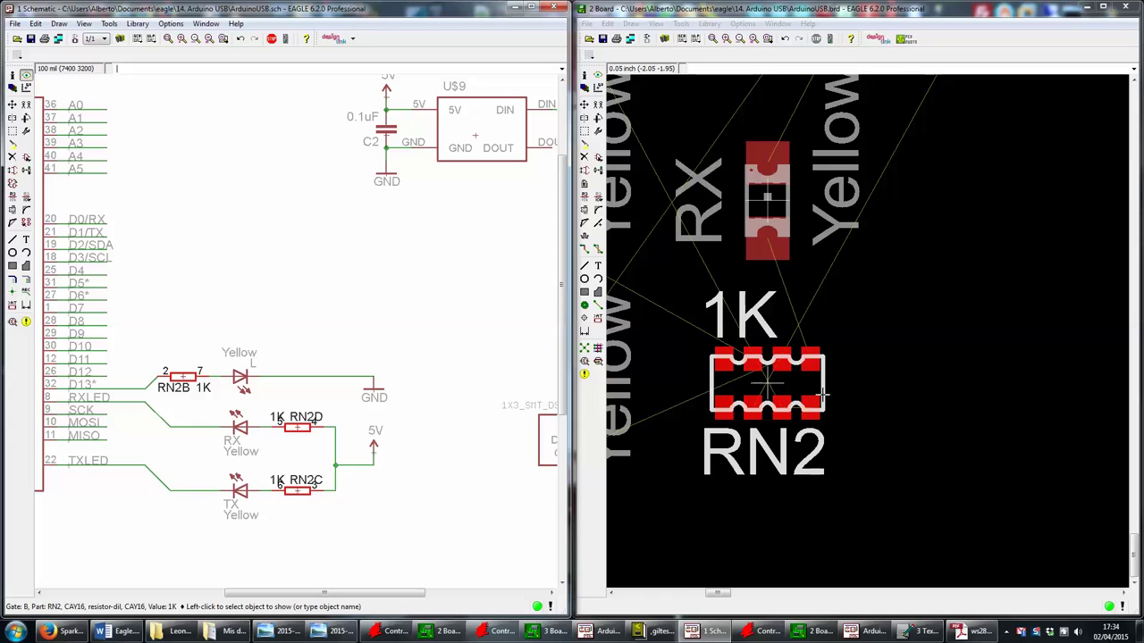
pyautogui.scroll(-3, 823, 394)
pyautogui.scroll(1, 783, 381)
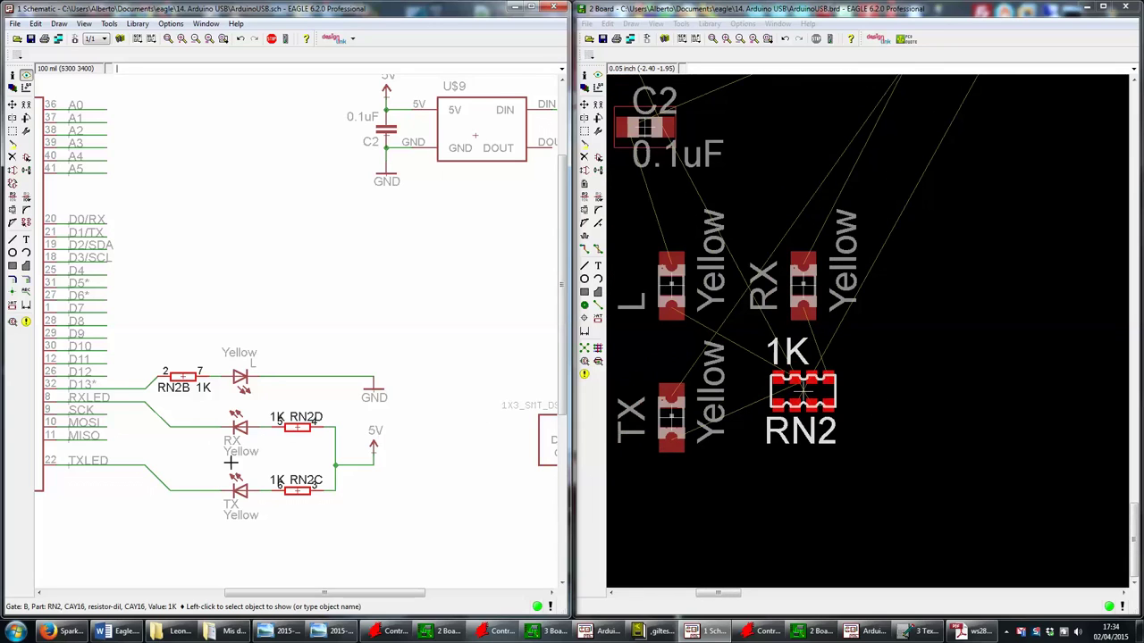
pyautogui.click(167, 320)
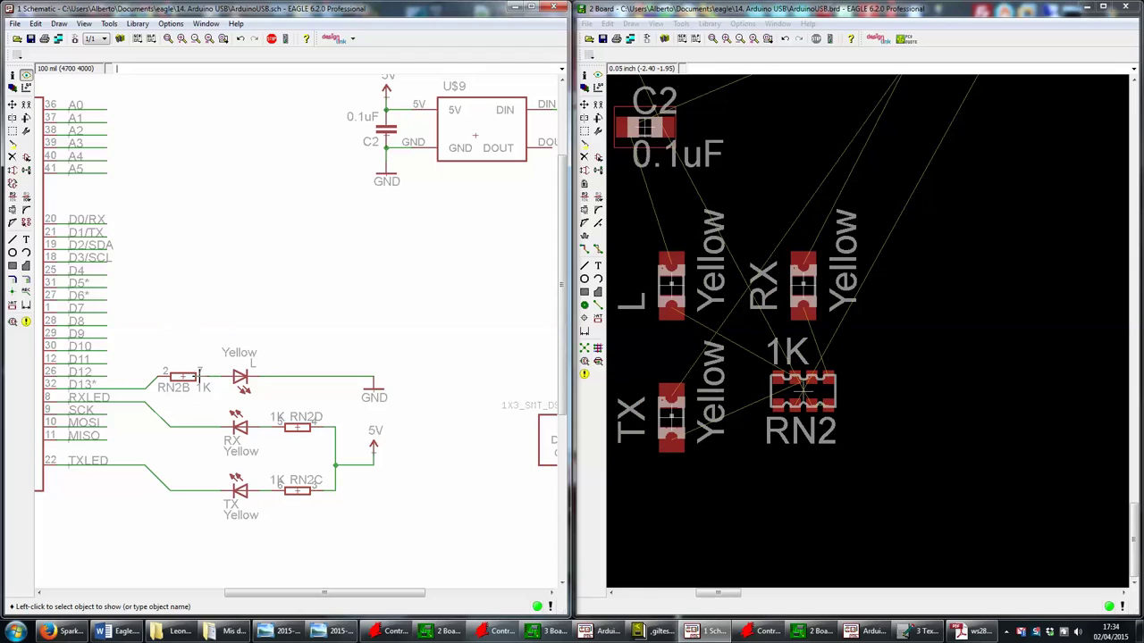
pyautogui.scroll(-2, 237, 295)
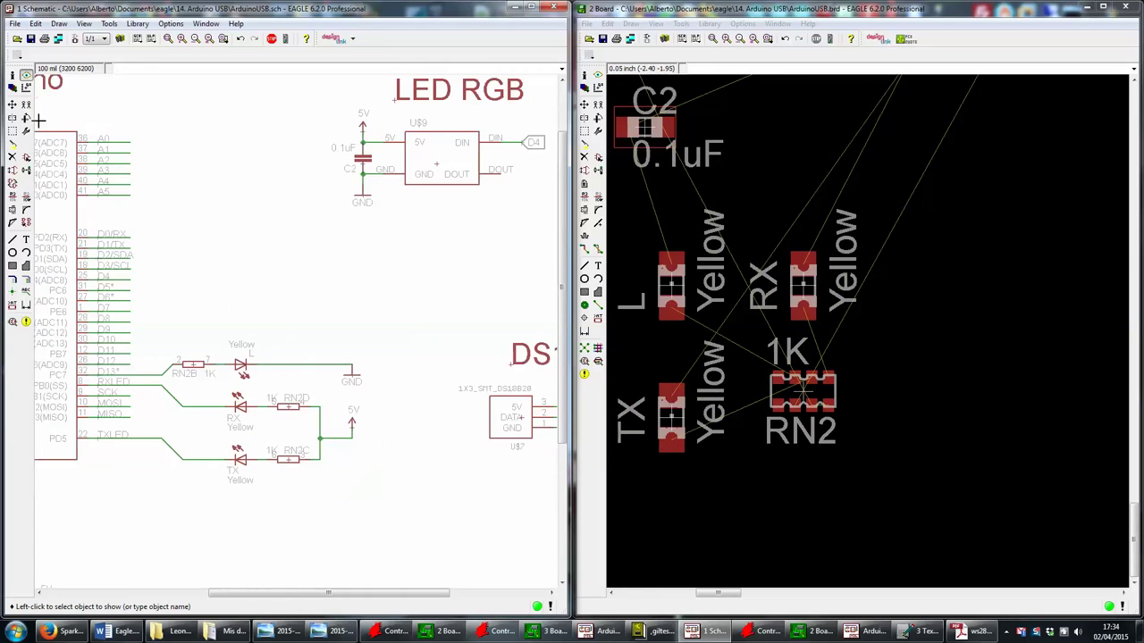
pyautogui.scroll(-3, 391, 248)
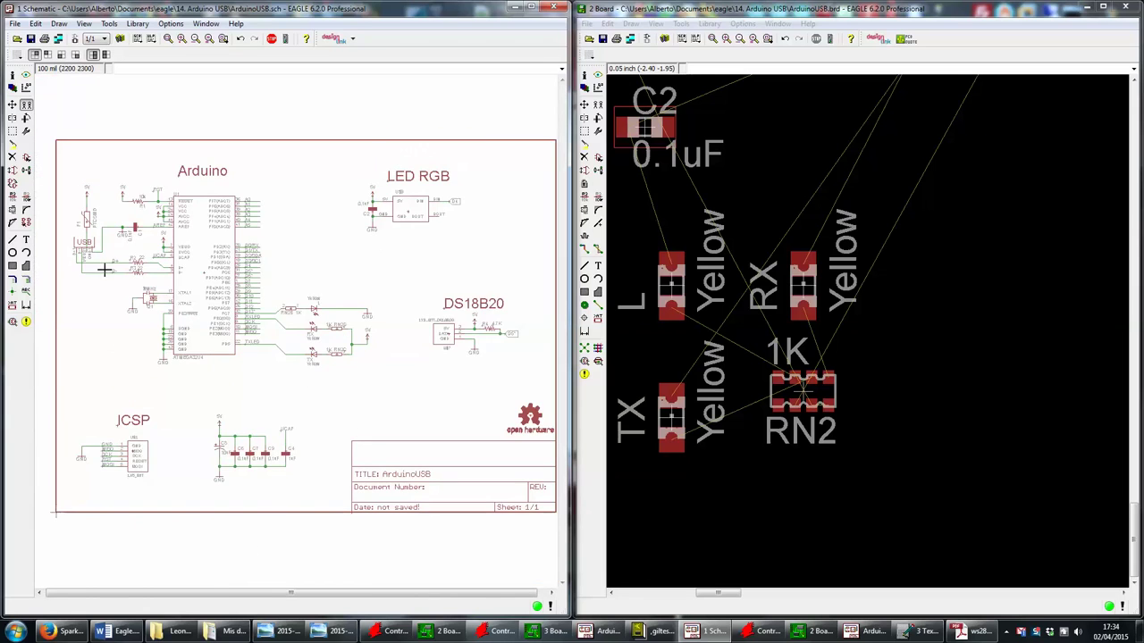
pyautogui.scroll(5, 105, 270)
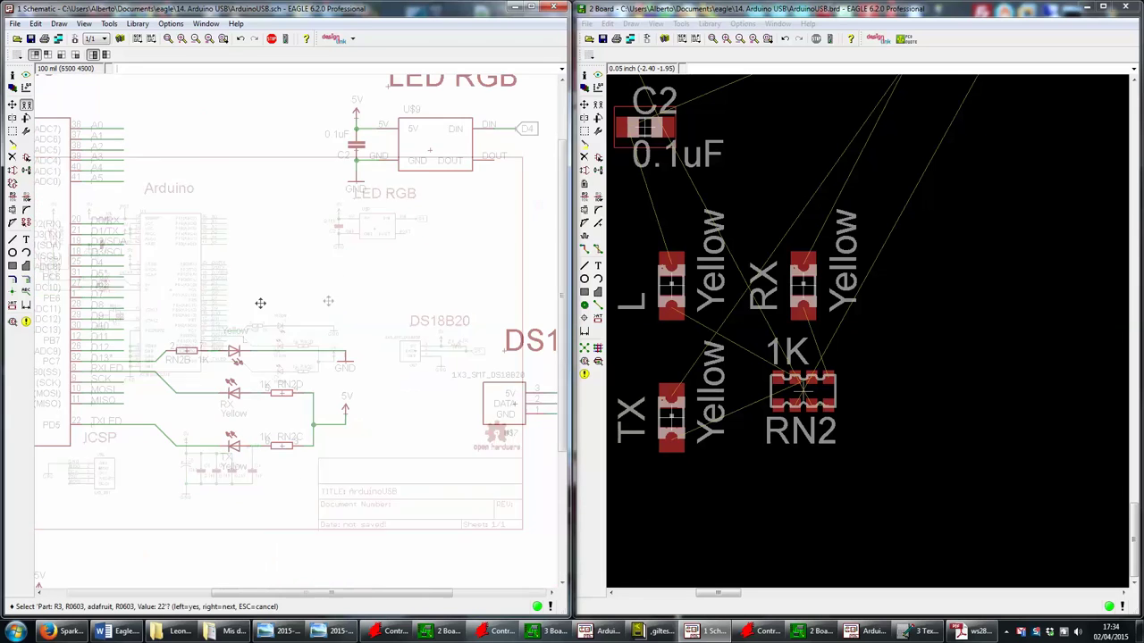
# Copy the 22 ohm resistor R3 as a new R5 near the LEDs and set its value to 1K
pyautogui.scroll(2, 159, 306)
pyautogui.click(161, 306)
pyautogui.click(152, 304)
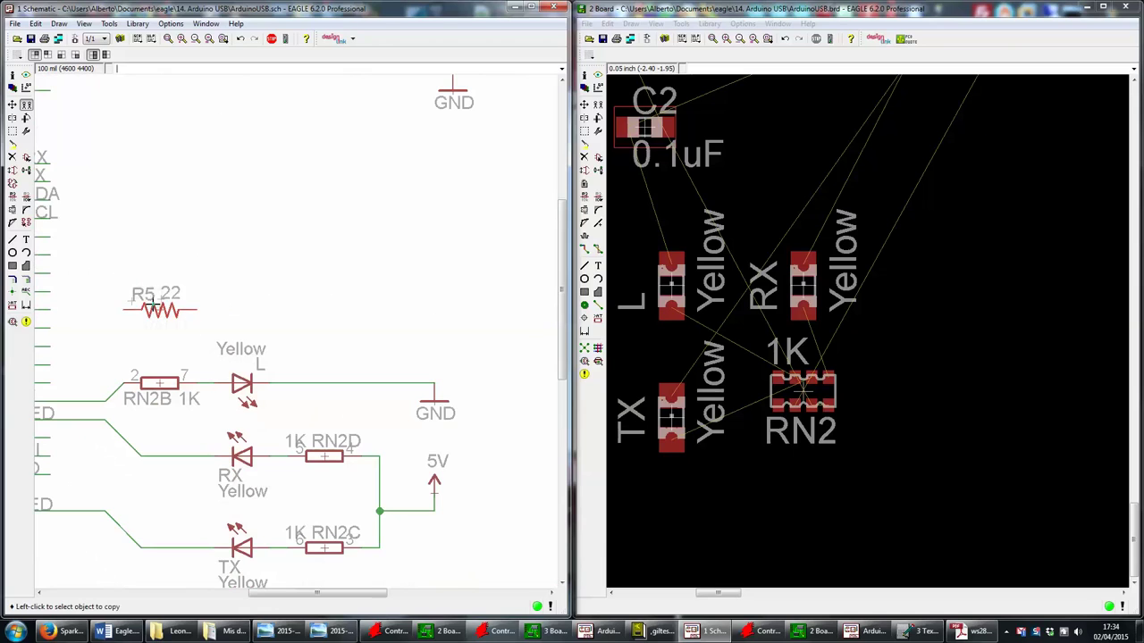
pyautogui.scroll(-1, 158, 324)
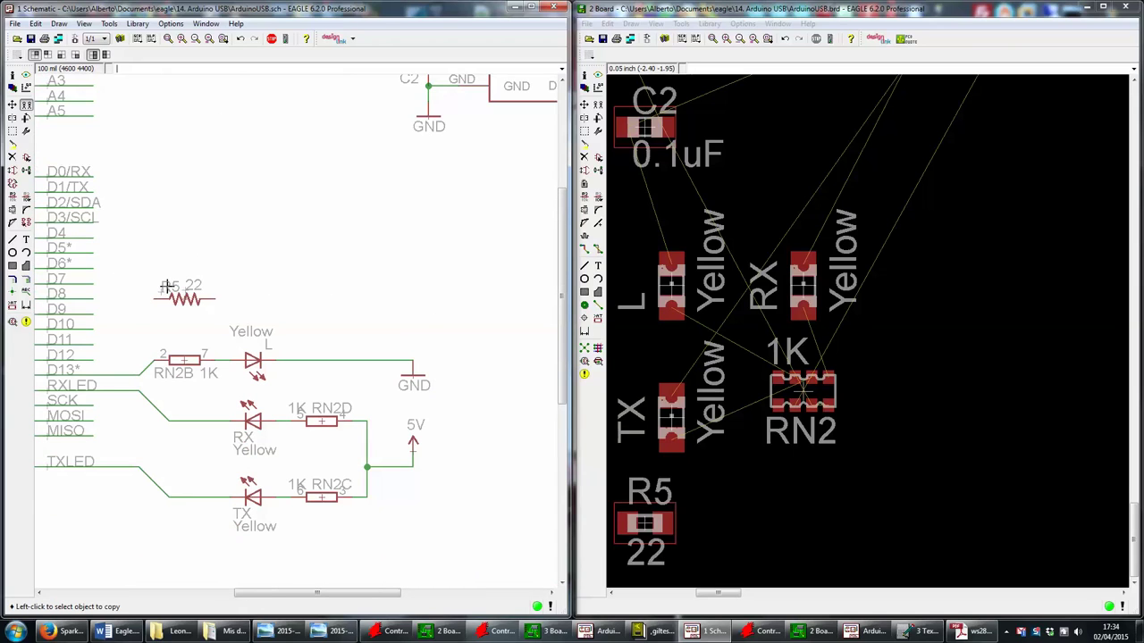
pyautogui.click(26, 196)
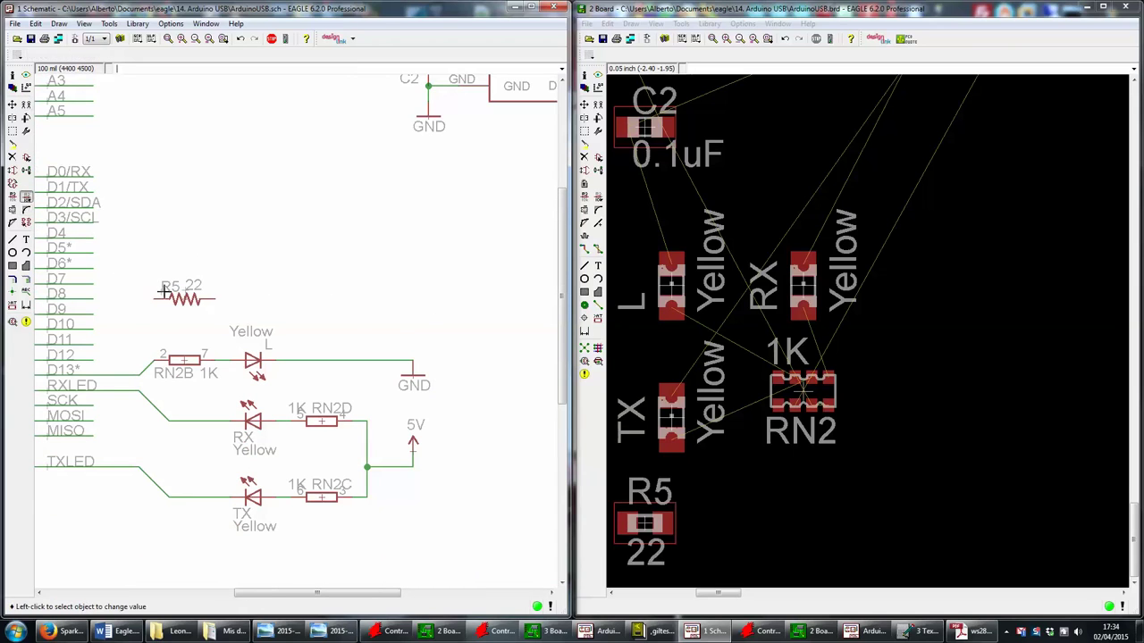
pyautogui.click(212, 305)
pyautogui.write('1')
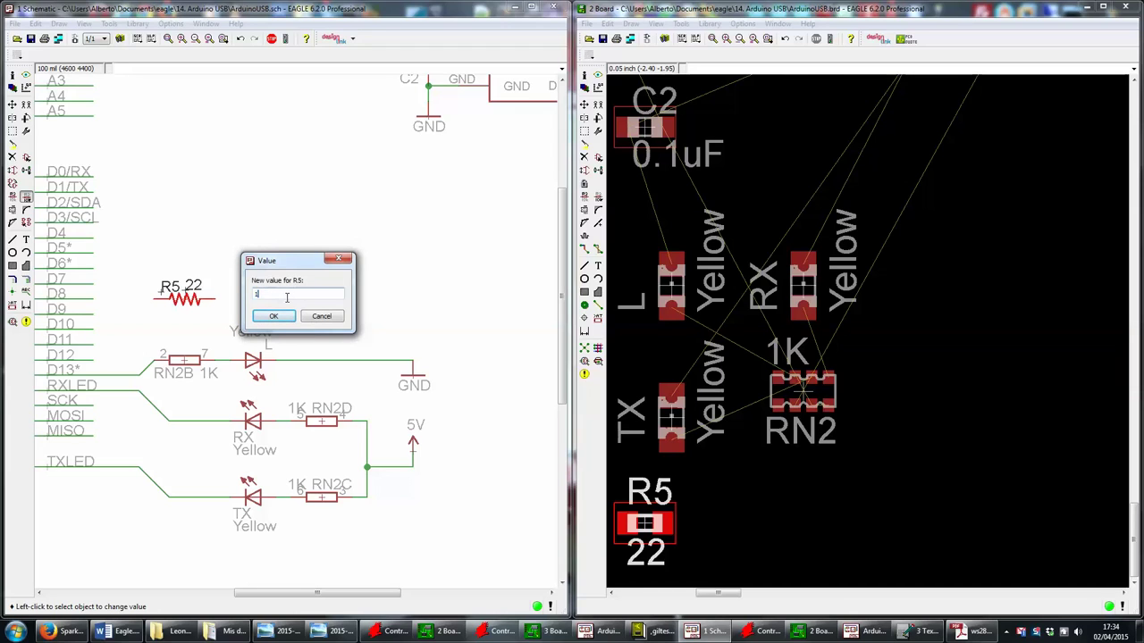
pyautogui.write('K')
pyautogui.press('Return')
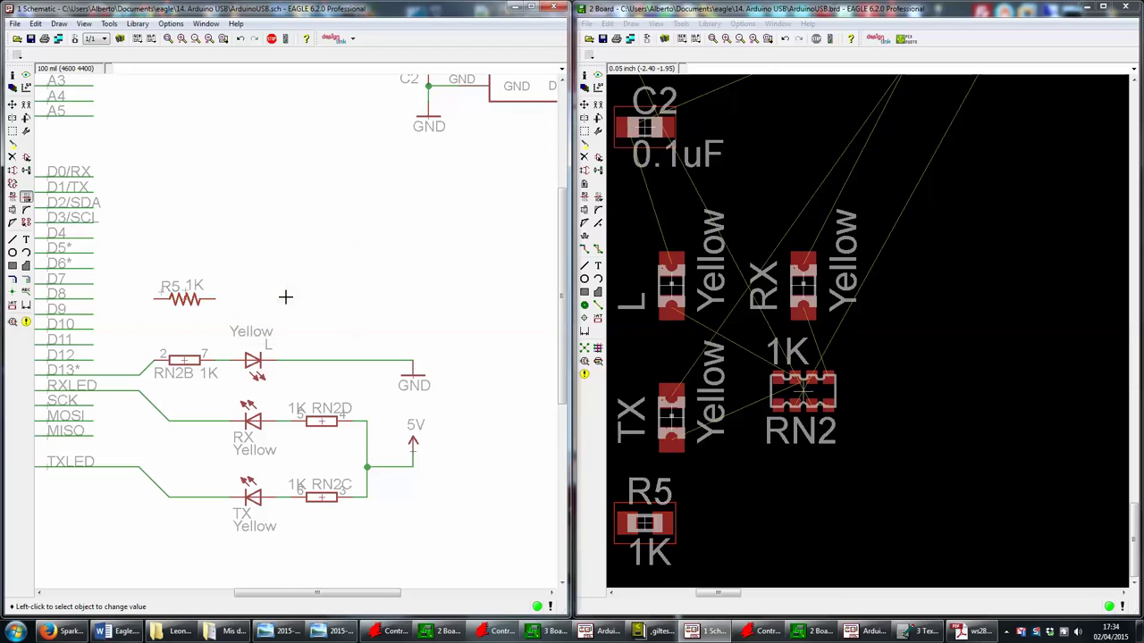
# Delete the resistor-array parts RN2B, RN2D and RN2C
pyautogui.click(12, 157)
pyautogui.click(192, 360)
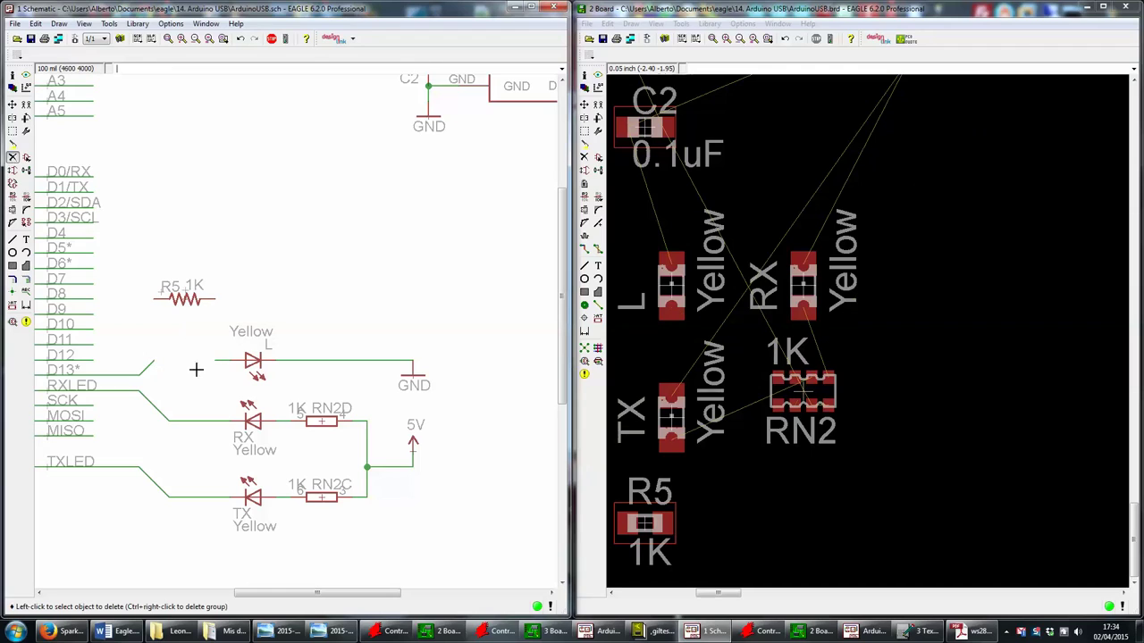
pyautogui.click(312, 416)
pyautogui.click(324, 487)
# Copy R5 to create R6 in the RX LED line and R7 in the TX LED line
pyautogui.click(26, 105)
pyautogui.click(184, 298)
pyautogui.click(314, 423)
pyautogui.click(314, 497)
# Move R5 into the D13 LED line
pyautogui.press('F7')
pyautogui.click(183, 299)
pyautogui.click(183, 360)
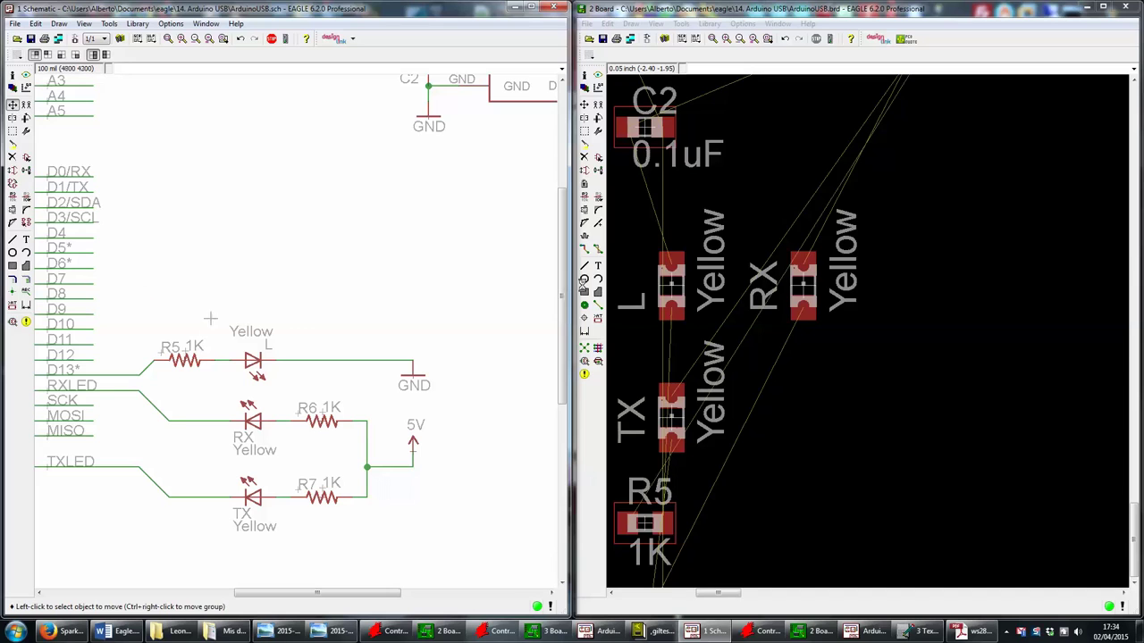
# Save the file with Ctrl+S
pyautogui.hotkey('ctrl', 's')
pyautogui.scroll(-5, 957, 262)
pyautogui.scroll(5, 778, 370)
pyautogui.scroll(3, 763, 236)
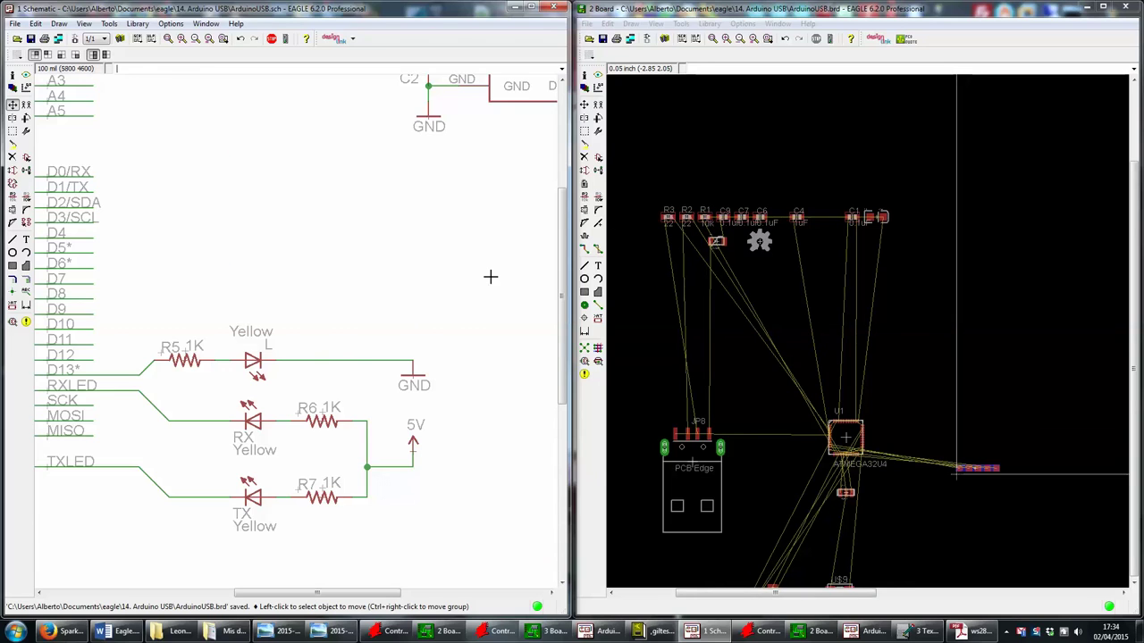
# Move the GND symbol under C1 lower and to the left
pyautogui.scroll(-4, 490, 277)
pyautogui.scroll(3, 219, 207)
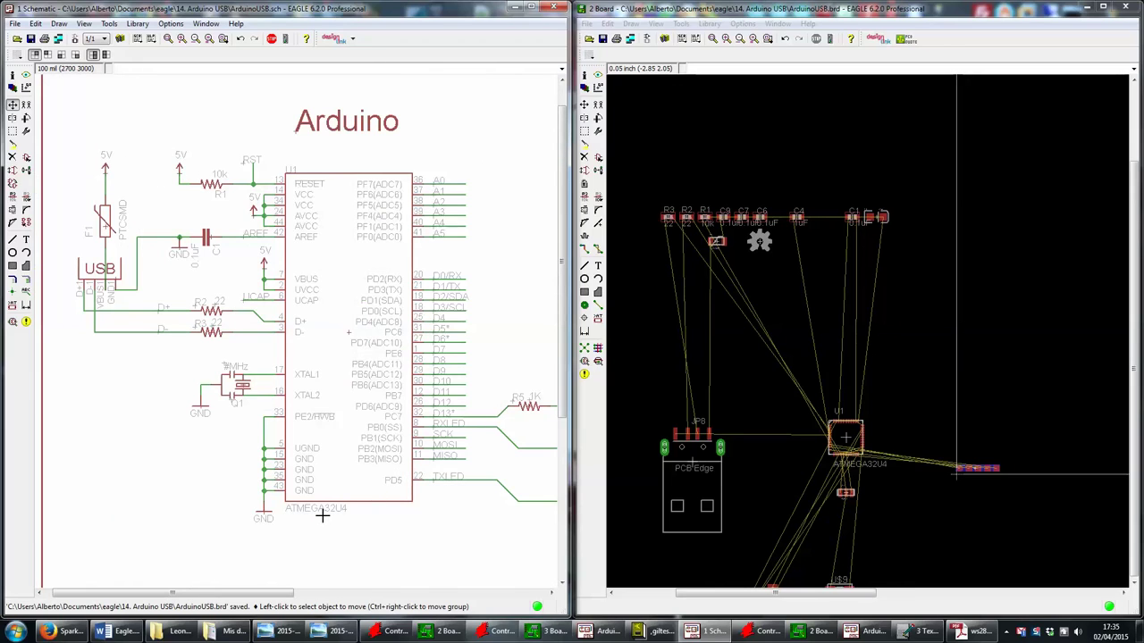
pyautogui.scroll(-1, 96, 366)
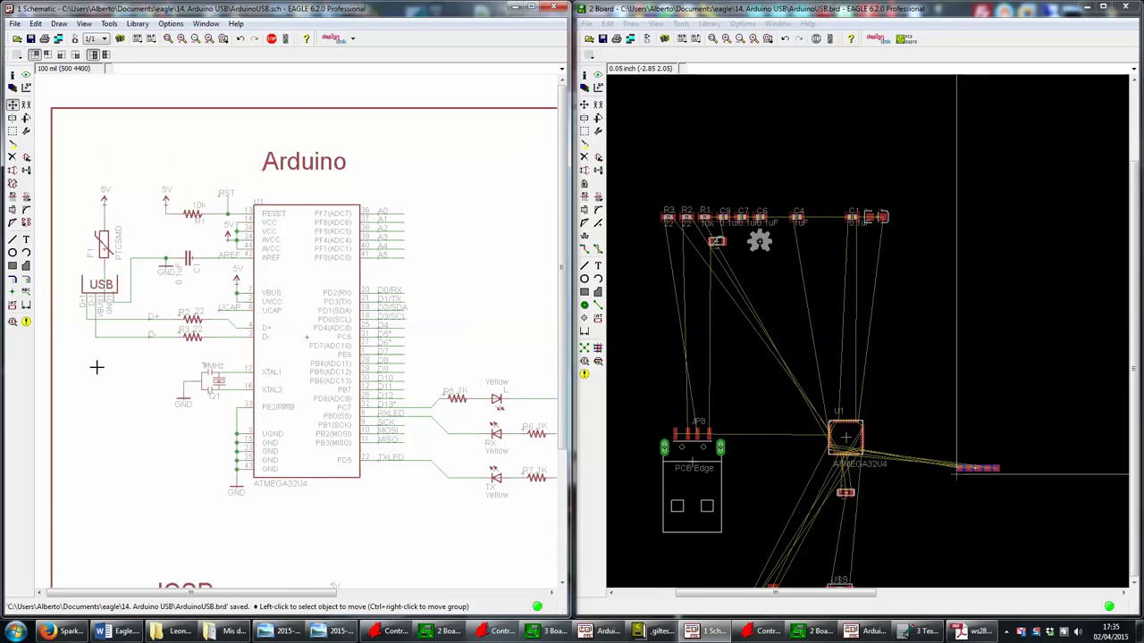
pyautogui.scroll(2, 109, 355)
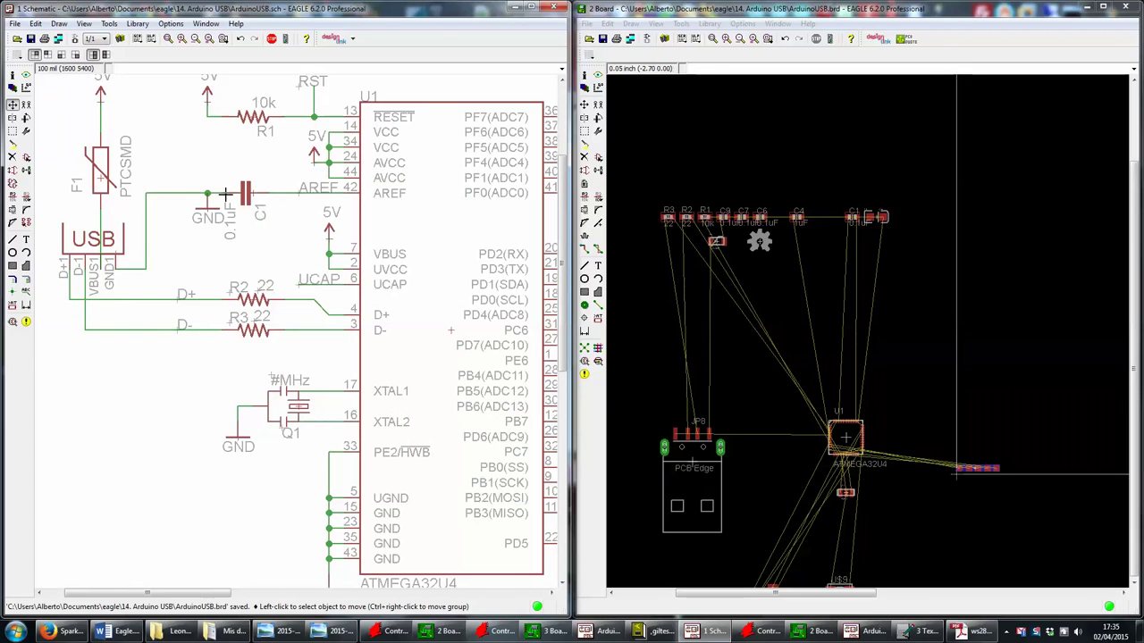
pyautogui.scroll(-1, 164, 374)
pyautogui.scroll(1, 217, 193)
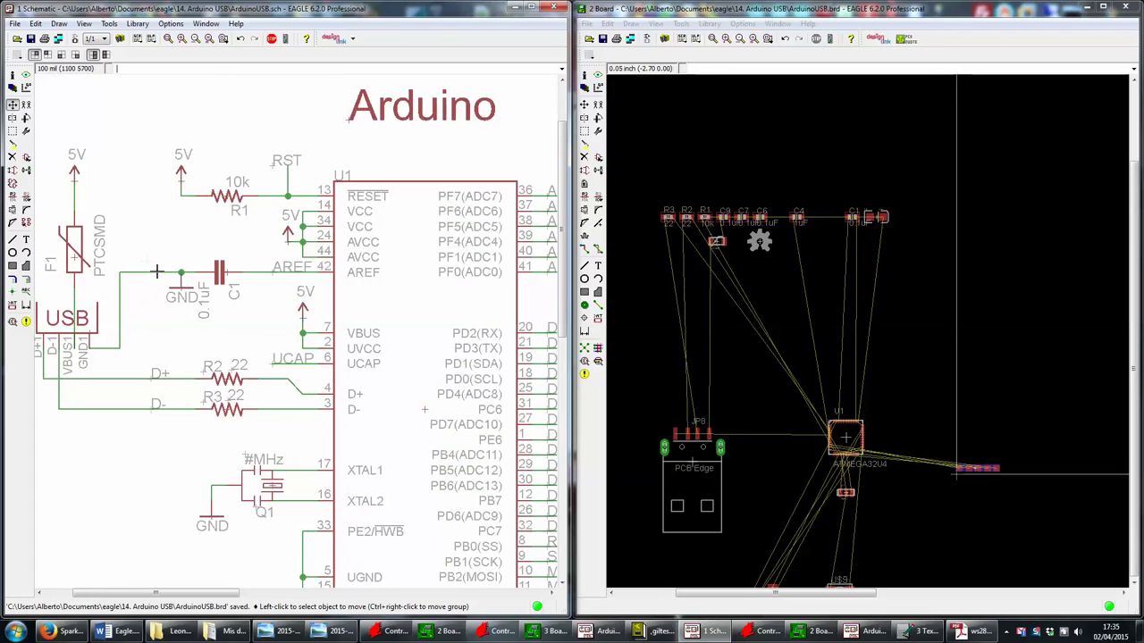
pyautogui.scroll(2, 156, 271)
pyautogui.click(240, 292)
pyautogui.click(195, 315)
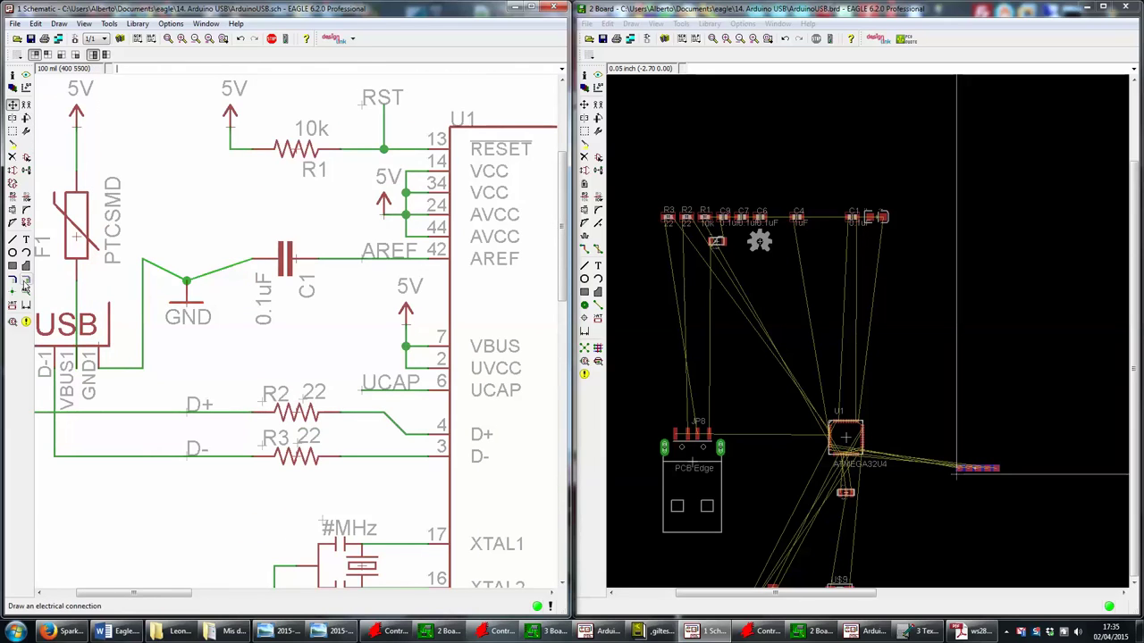
# Draw net wires from C1's wire end straight down to the GND symbol's pin
pyautogui.click(25, 285)
pyautogui.click(143, 259)
pyautogui.click(253, 259)
pyautogui.click(186, 281)
pyautogui.click(185, 259)
# Delete the two old diagonal GND wires
pyautogui.click(13, 156)
pyautogui.click(170, 277)
pyautogui.click(209, 273)
pyautogui.scroll(-2, 179, 201)
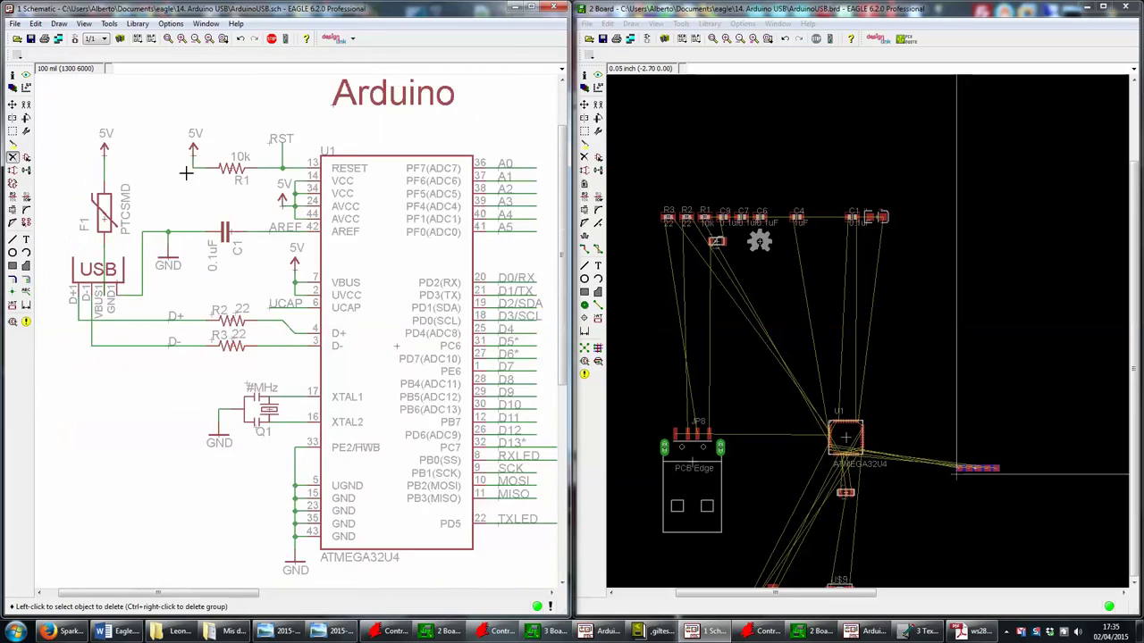
pyautogui.scroll(2, 243, 376)
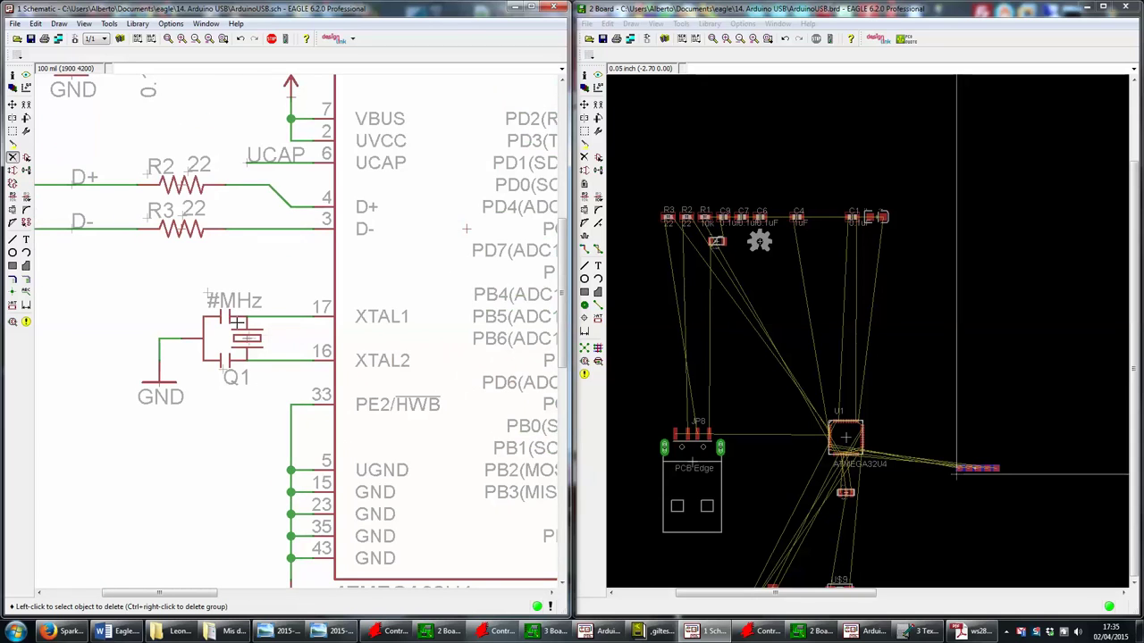
# Zoom out to view the whole schematic sheet and save ArduinoUSB.sch
pyautogui.moveTo(466, 229); pyautogui.dragTo(276, 539, button='middle')
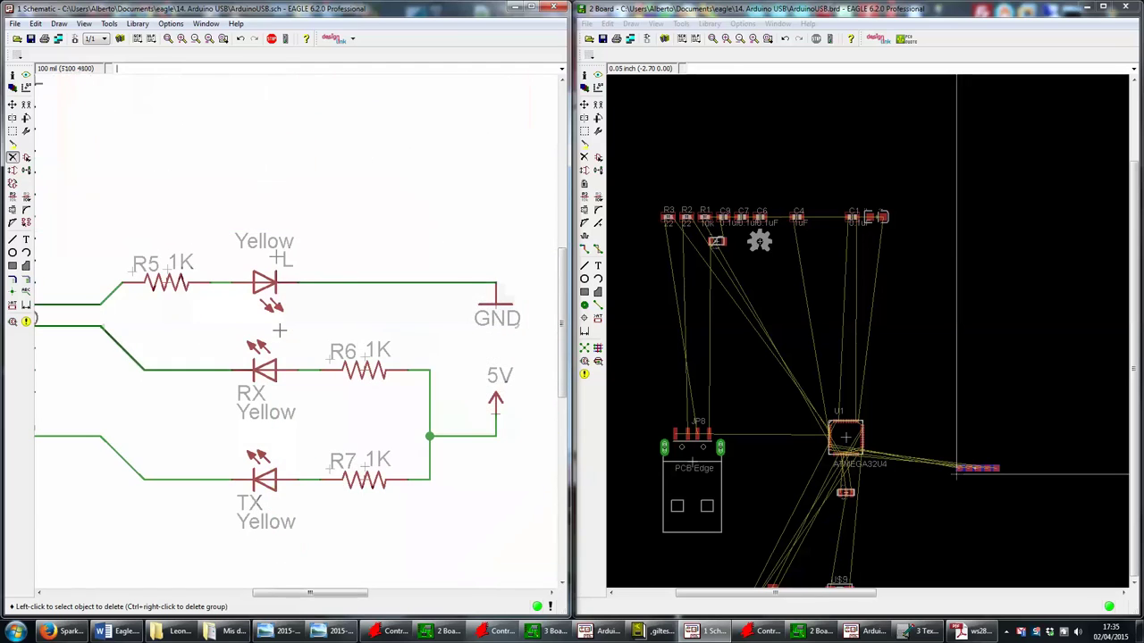
pyautogui.scroll(-1, 122, 234)
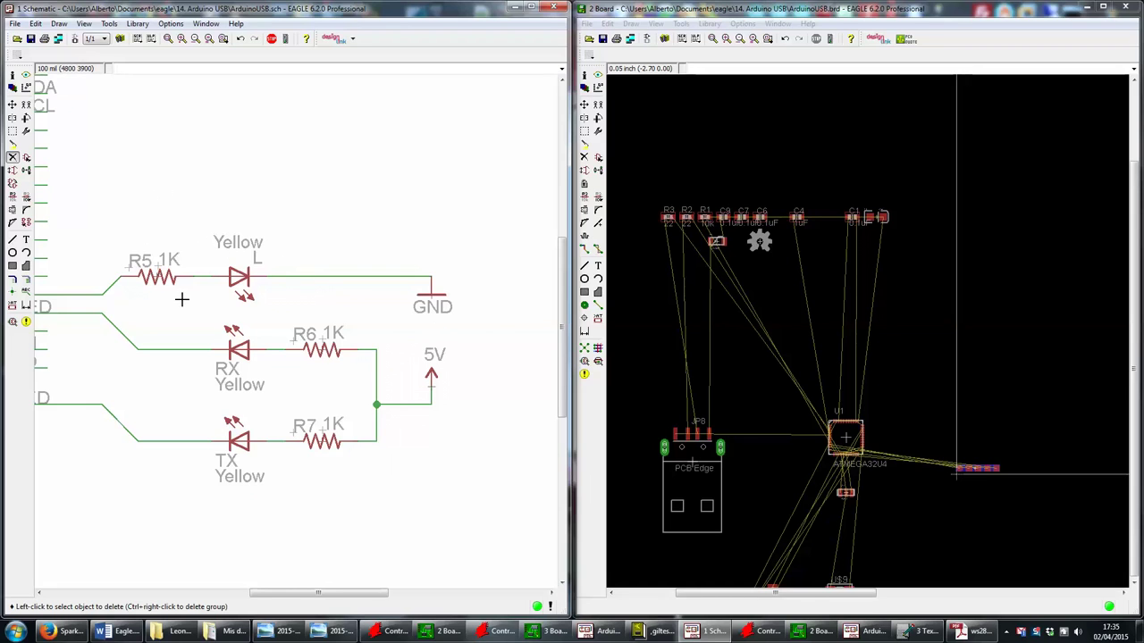
pyautogui.scroll(-1, 397, 231)
pyautogui.scroll(2, 159, 308)
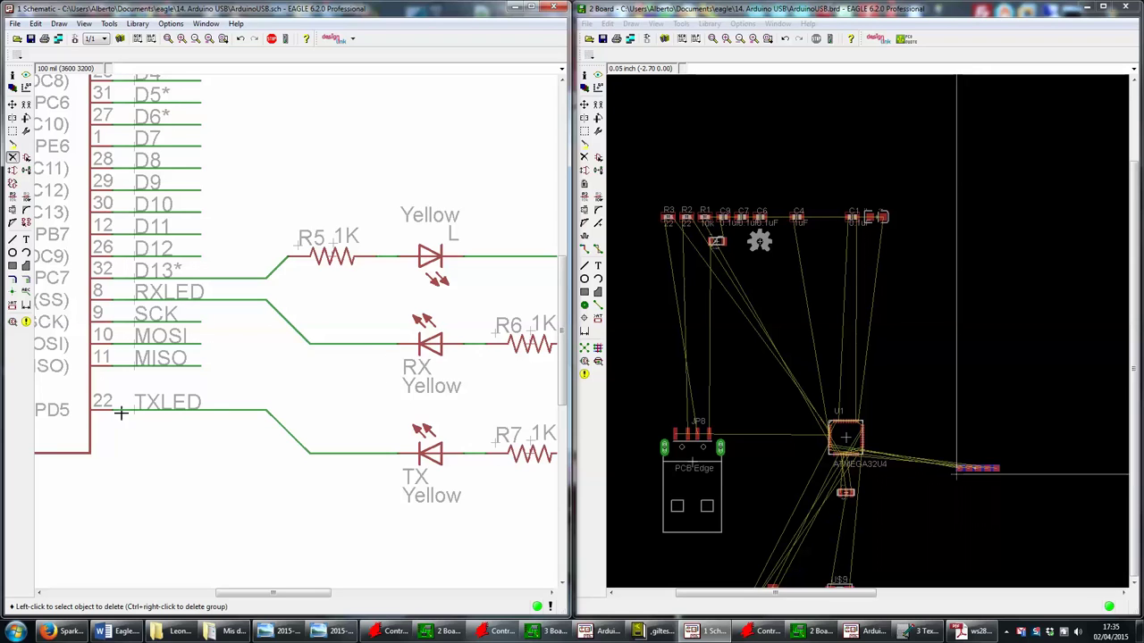
pyautogui.scroll(-4, 345, 260)
pyautogui.scroll(3, 253, 426)
pyautogui.scroll(-2, 445, 402)
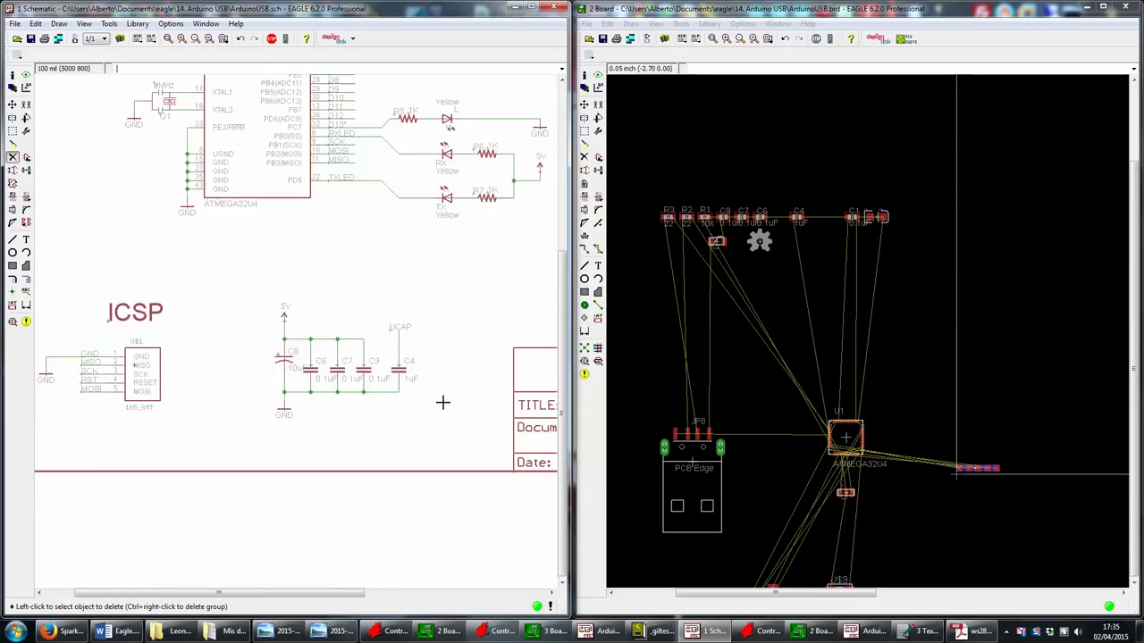
pyautogui.scroll(2, 114, 348)
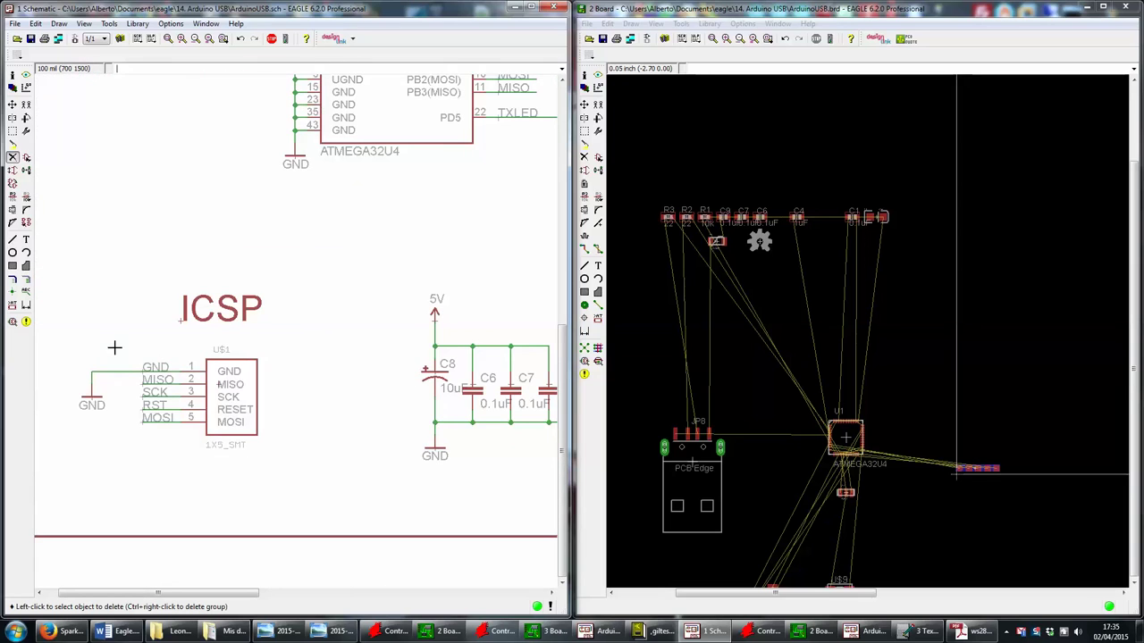
pyautogui.scroll(-5, 114, 348)
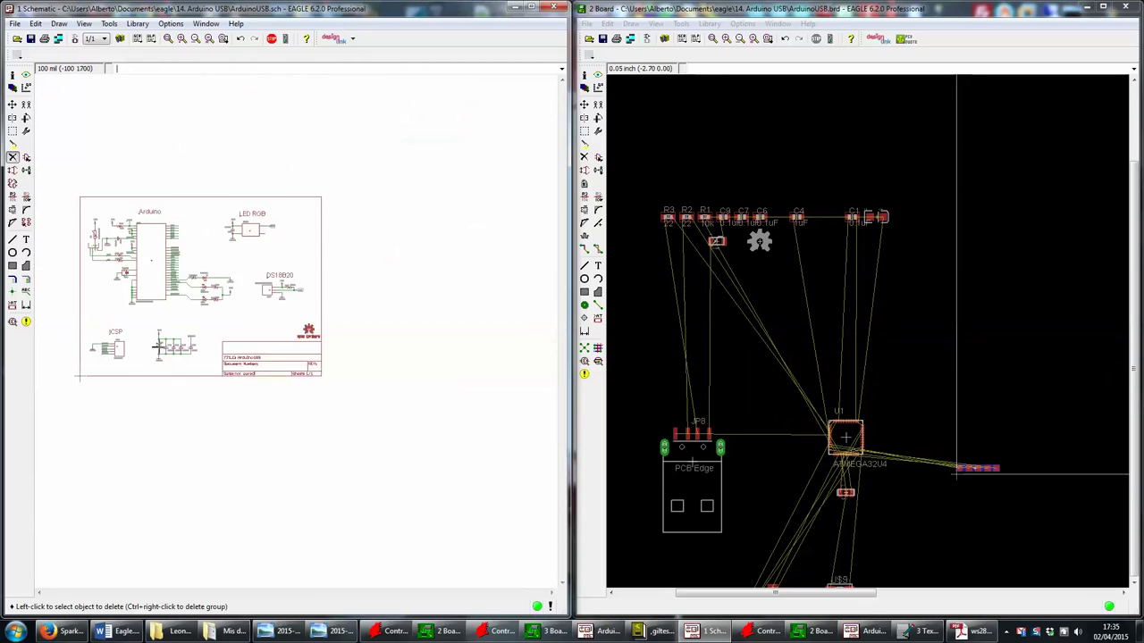
pyautogui.scroll(3, 268, 282)
pyautogui.scroll(-1, 167, 360)
pyautogui.scroll(2, 166, 360)
pyautogui.scroll(-1, 439, 525)
pyautogui.scroll(-1, 439, 526)
pyautogui.scroll(1, 209, 230)
pyautogui.scroll(1, 331, 309)
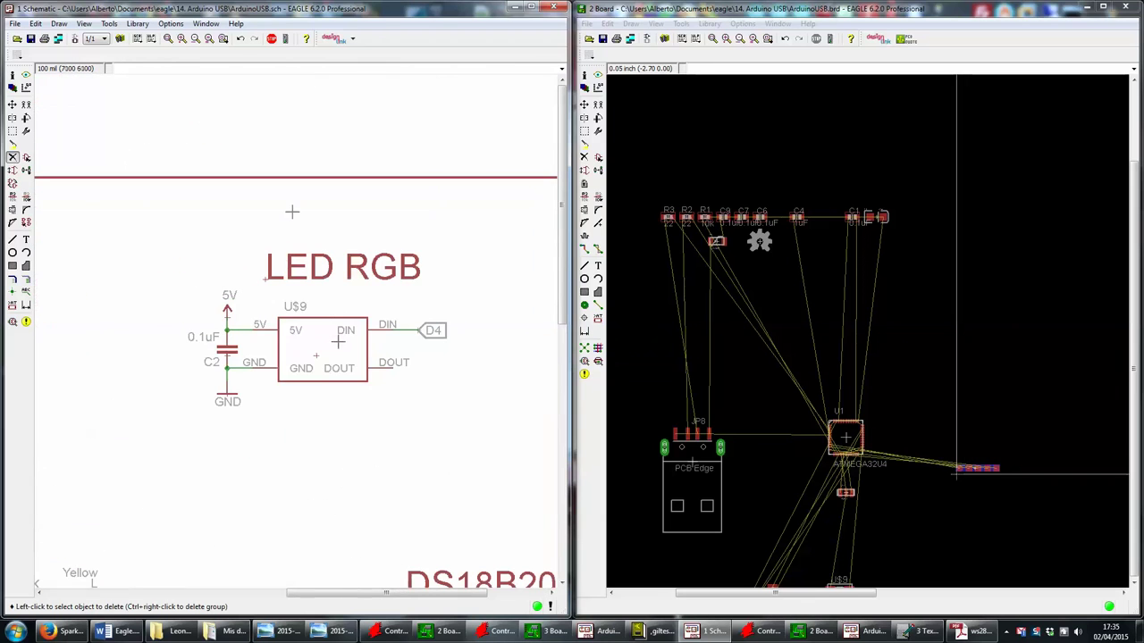
pyautogui.scroll(-3, 291, 211)
pyautogui.scroll(-1, 322, 465)
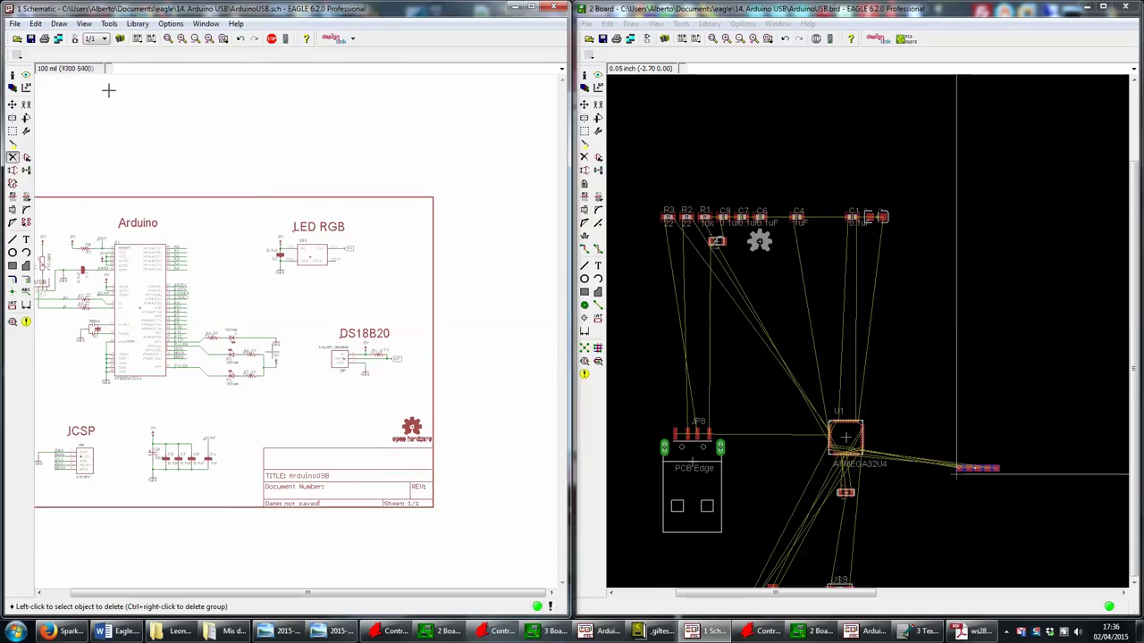
pyautogui.hotkey('ctrl', 's')
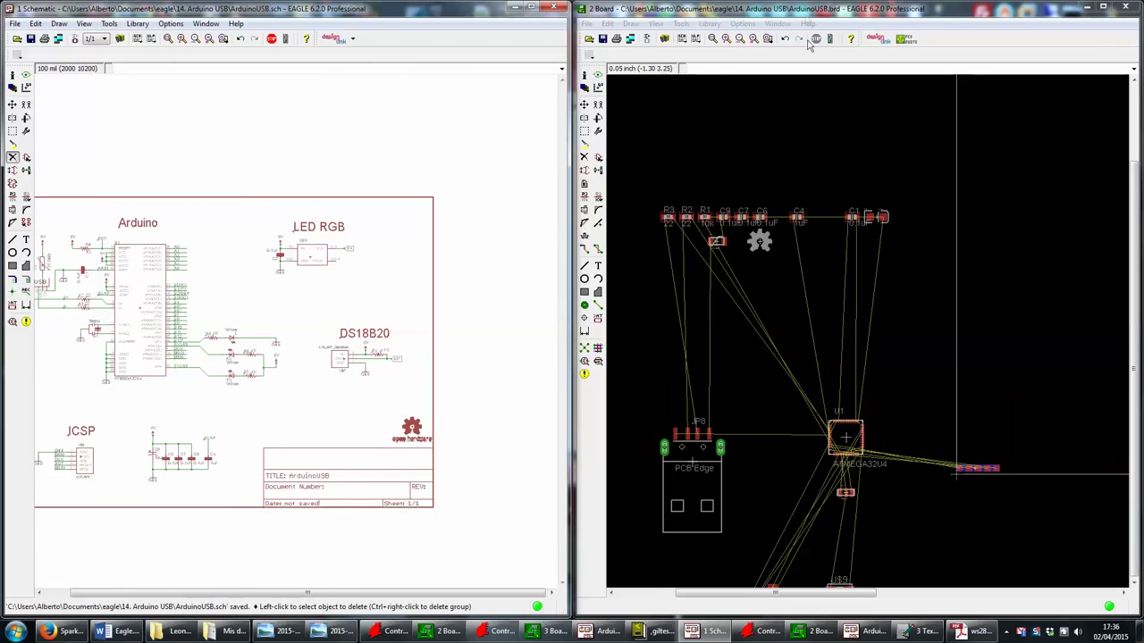
# Maximize the board editor and group the LED resistors and LEDs at the lower left
pyautogui.moveTo(805, 12); pyautogui.dragTo(625, 0)
pyautogui.scroll(-1, 396, 281)
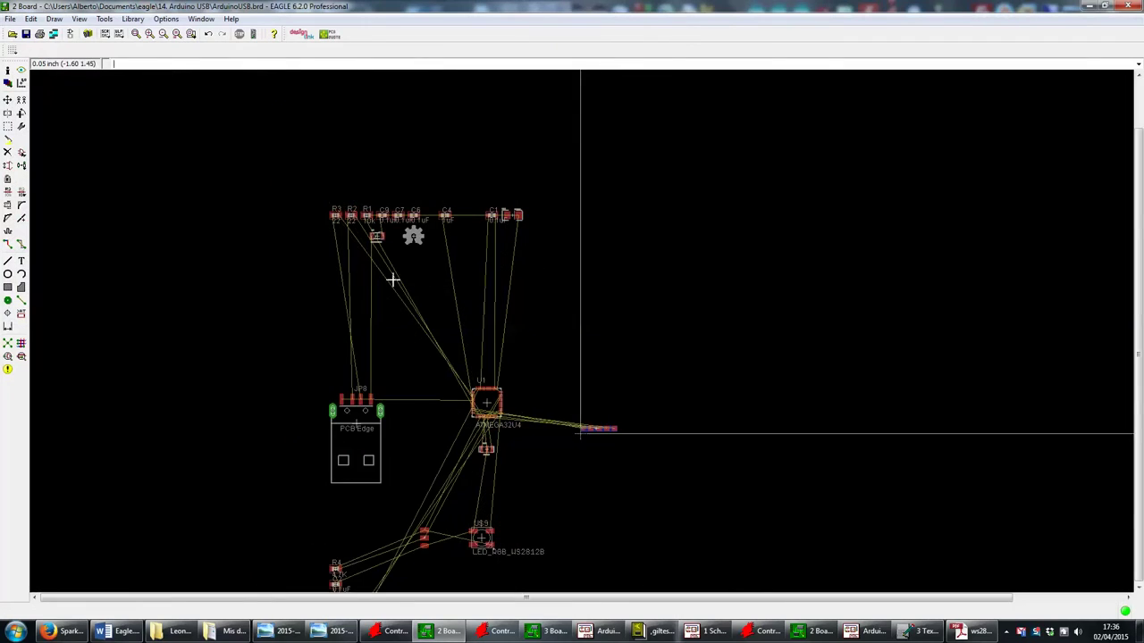
pyautogui.scroll(1, 507, 449)
pyautogui.click(7, 126)
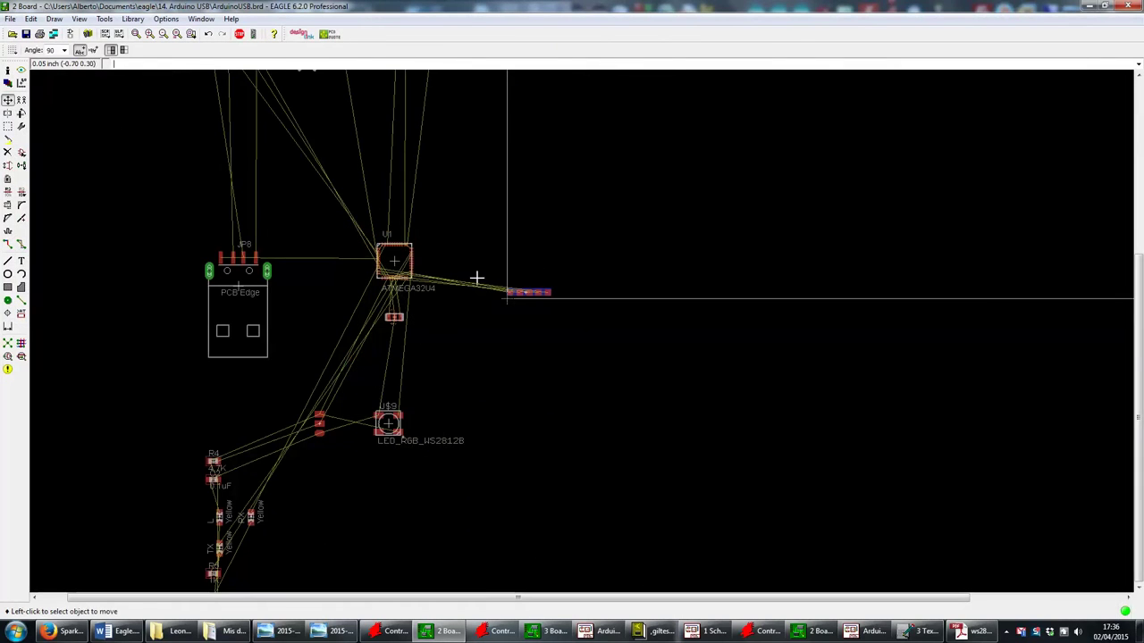
pyautogui.scroll(-2, 326, 324)
pyautogui.moveTo(227, 377); pyautogui.dragTo(319, 550)
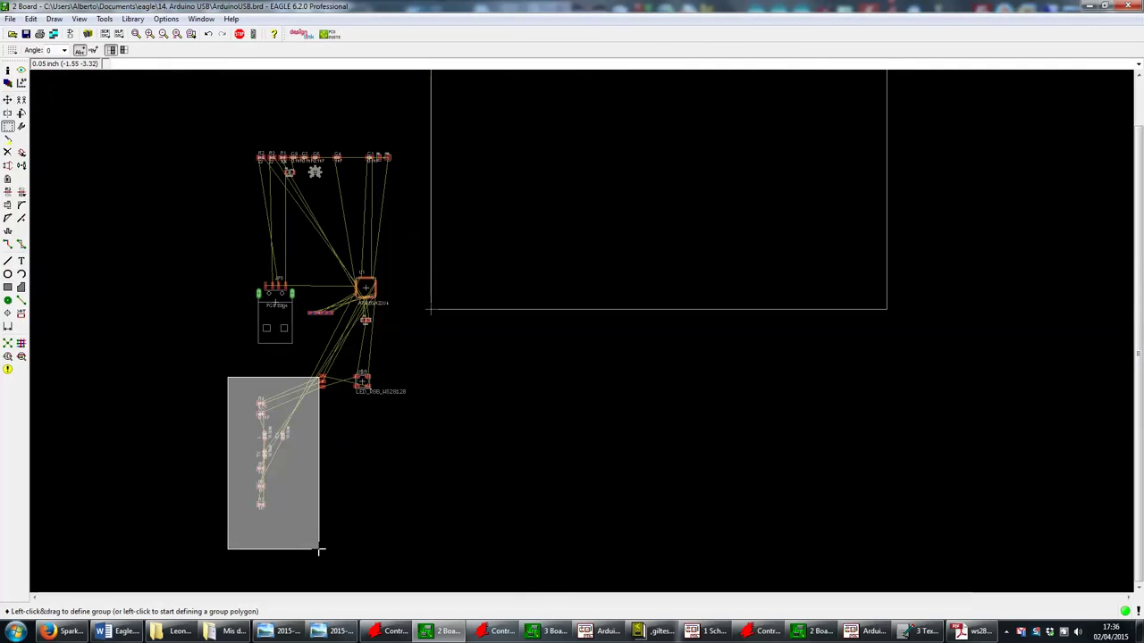
# Move the LED group, rotated 90 degrees, above the top parts row
pyautogui.press('F7')
pyautogui.scroll(1, 319, 536)
pyautogui.scroll(1, 268, 407)
pyautogui.rightClick(267, 406)
pyautogui.click(309, 378)
pyautogui.scroll(-2, 304, 313)
pyautogui.rightClick(303, 233)
pyautogui.scroll(1, 300, 188)
pyautogui.scroll(2, 301, 188)
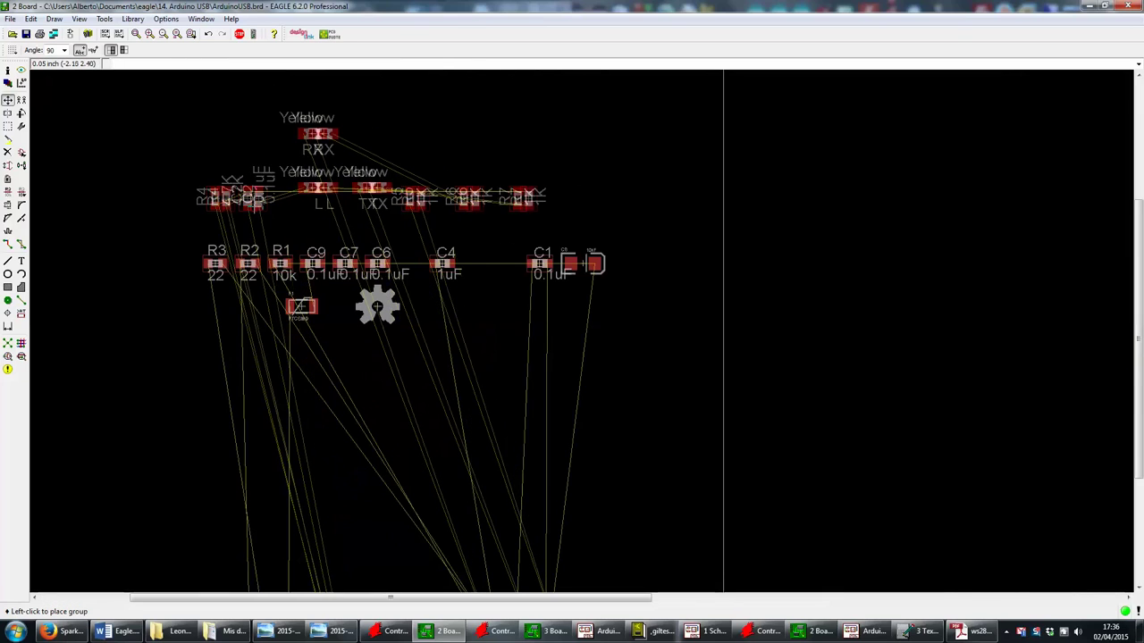
pyautogui.click(339, 236)
pyautogui.scroll(2, 556, 278)
# Shift capacitor C4 left in the row and place C1 beside it
pyautogui.click(396, 257)
pyautogui.click(348, 257)
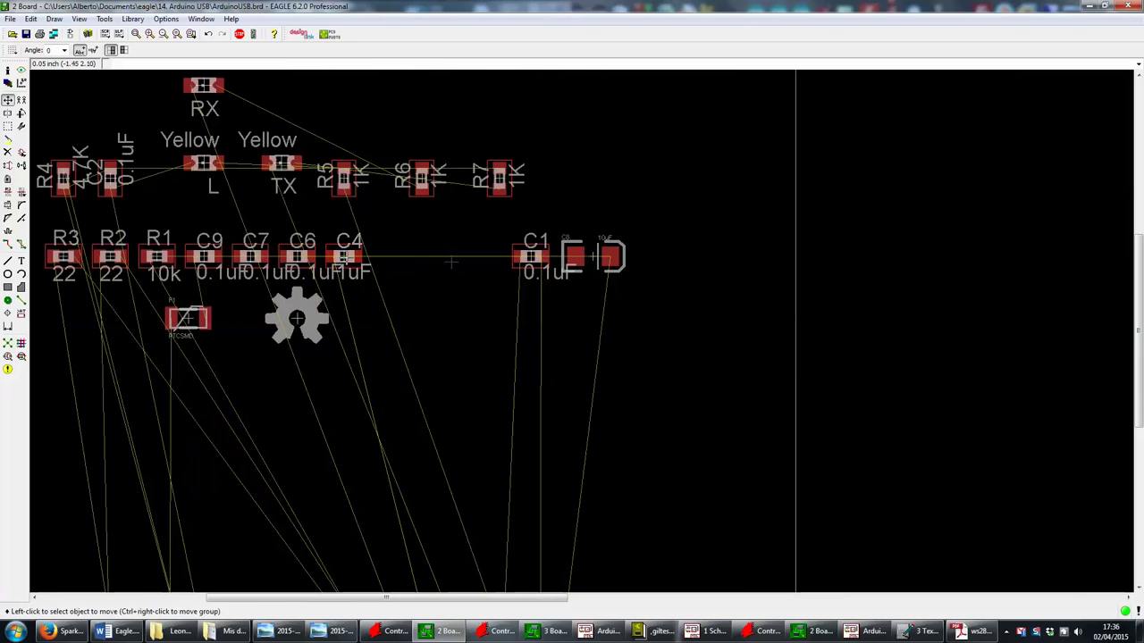
pyautogui.click(520, 261)
pyautogui.click(409, 259)
# Check the SparkFun breakout page in the browser, then return to the board
pyautogui.moveTo(64, 631)
pyautogui.click(184, 485)
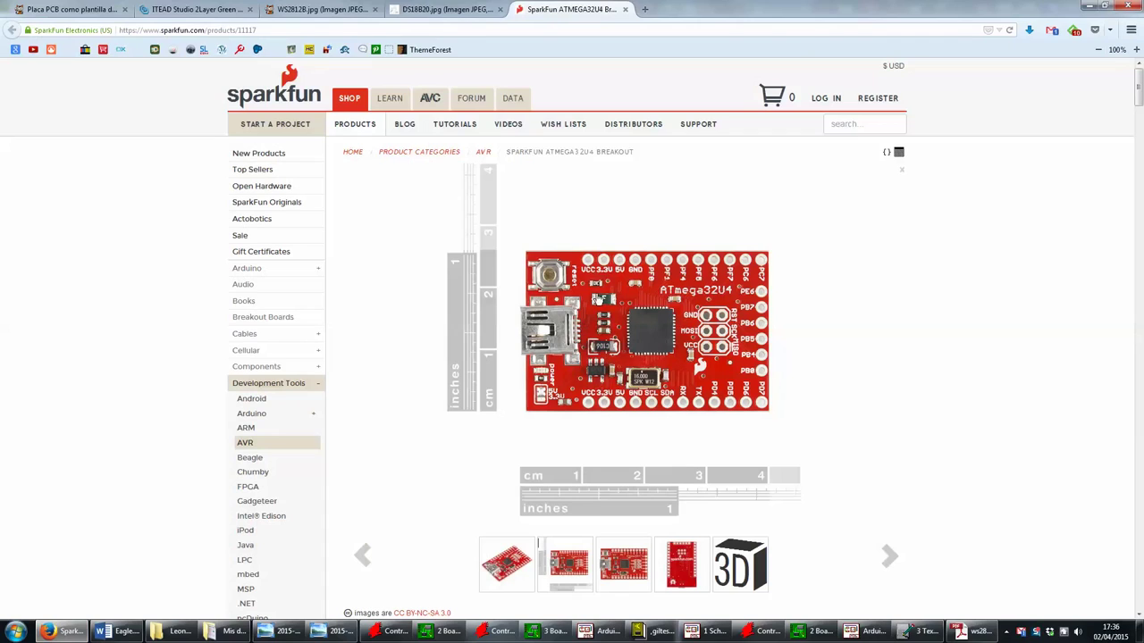
pyautogui.click(1088, 6)
# Save ArduinoUSB.brd and bring up the Word notes document
pyautogui.scroll(-5, 417, 251)
pyautogui.scroll(2, 441, 395)
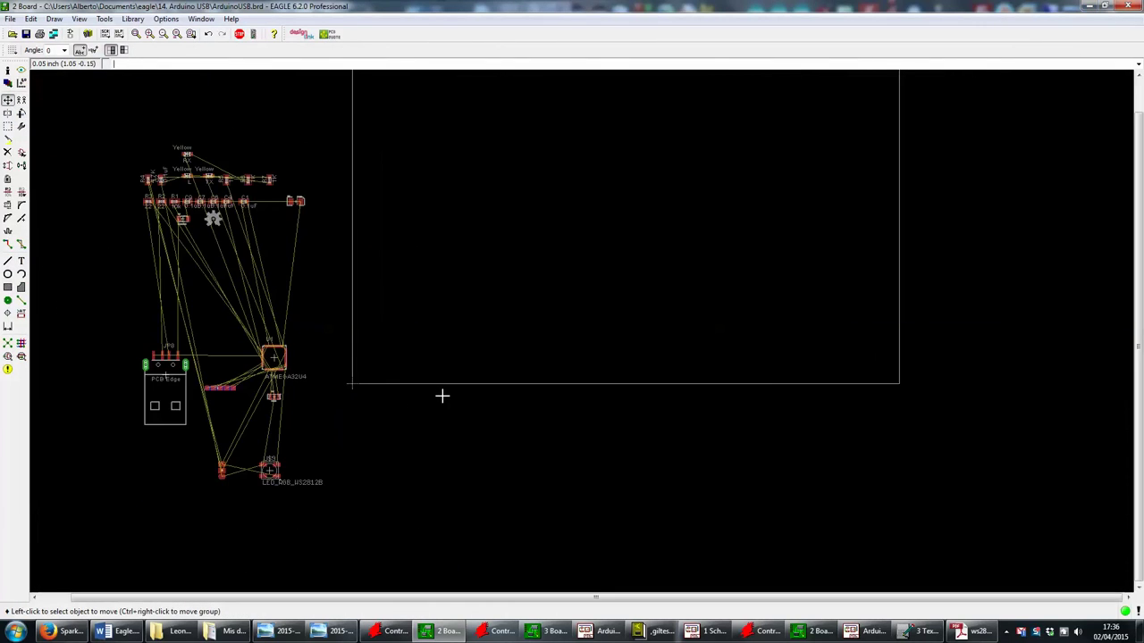
pyautogui.scroll(-3, 251, 378)
pyautogui.scroll(1, 259, 339)
pyautogui.hotkey('ctrl', 's')
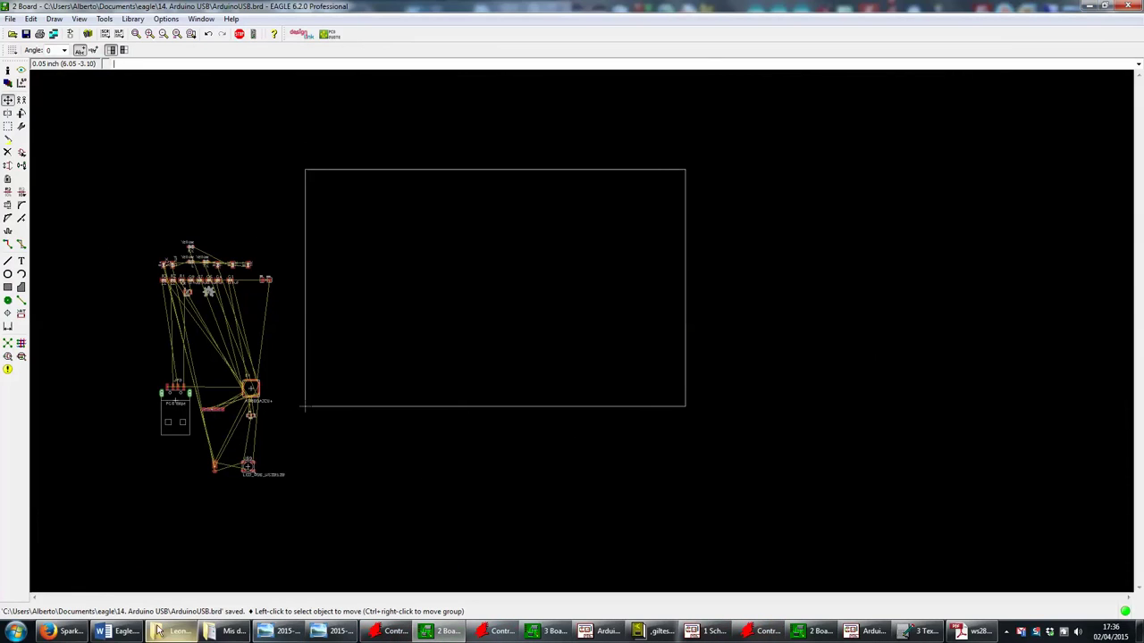
pyautogui.click(125, 634)
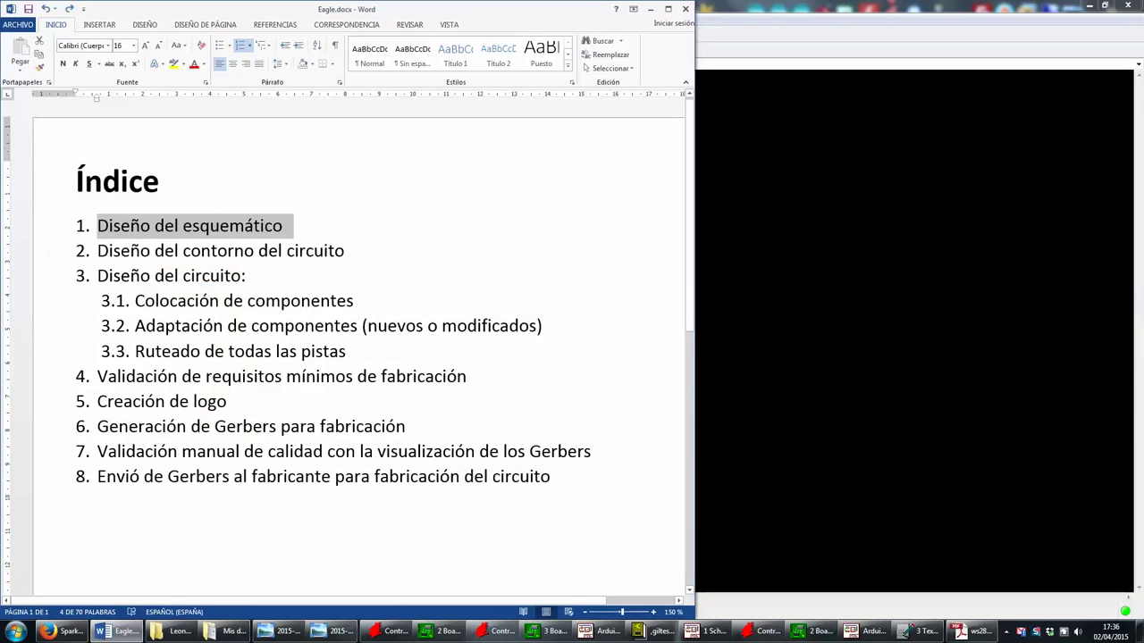
# Highlight item 2, 'Diseño del contorno del circuito', in Word and switch back to the EAGLE board
pyautogui.click(48, 251)
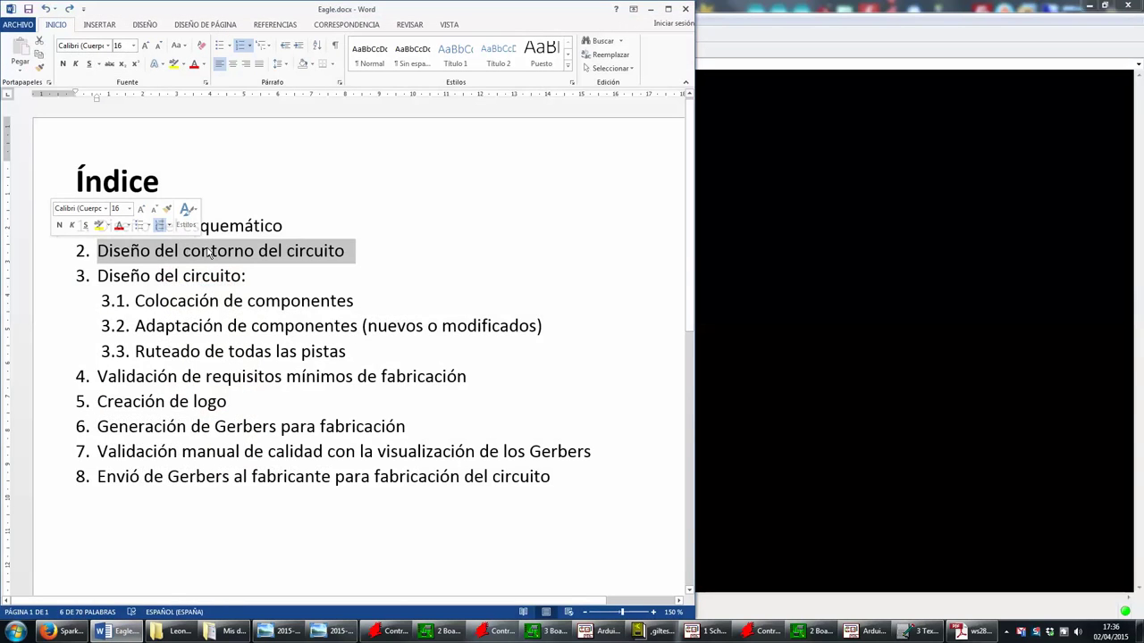
pyautogui.hotkey('alt', 'Tab')
pyautogui.scroll(-1, 345, 314)
pyautogui.scroll(3, 411, 278)
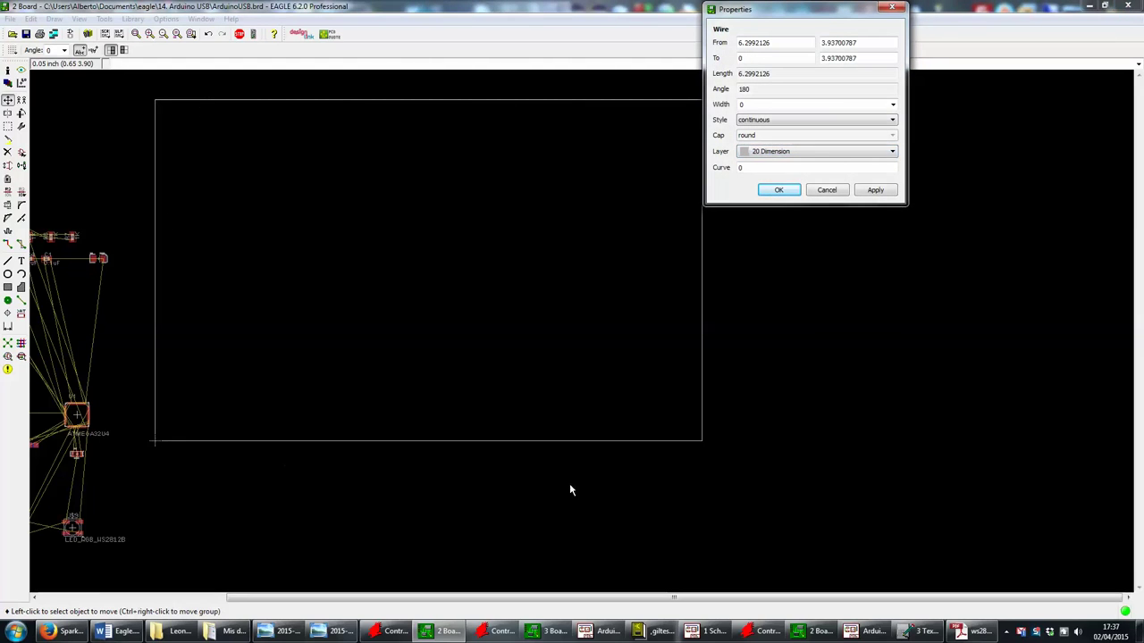
# Delete the top, left, right and bottom edges of the old rectangular board outline
pyautogui.click(831, 191)
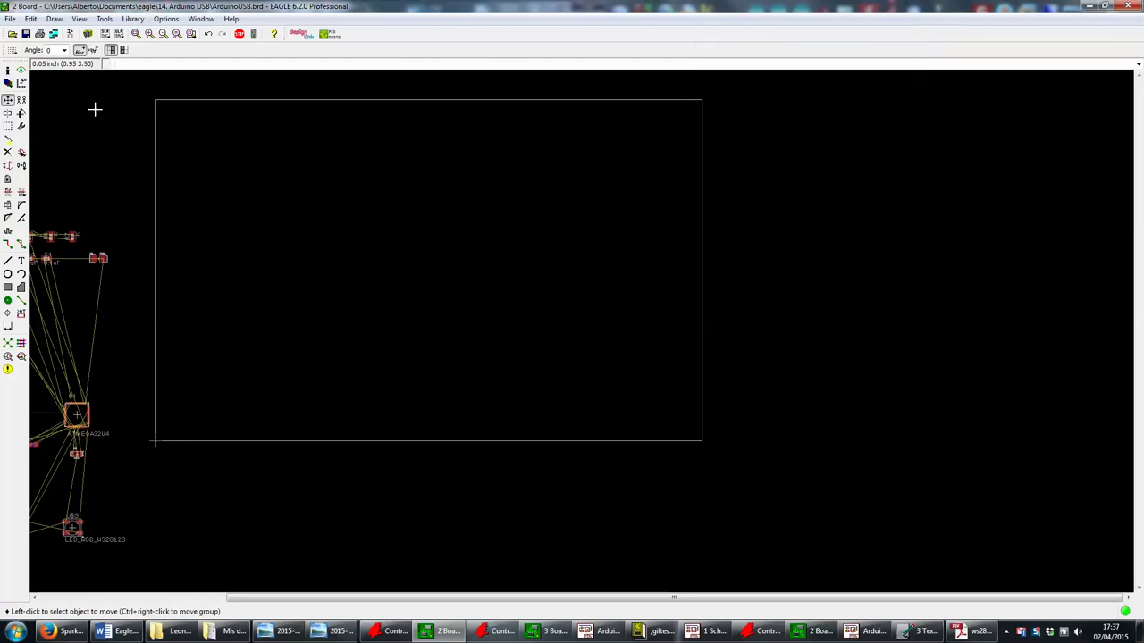
pyautogui.click(7, 152)
pyautogui.click(214, 98)
pyautogui.click(177, 163)
pyautogui.click(700, 303)
pyautogui.click(581, 441)
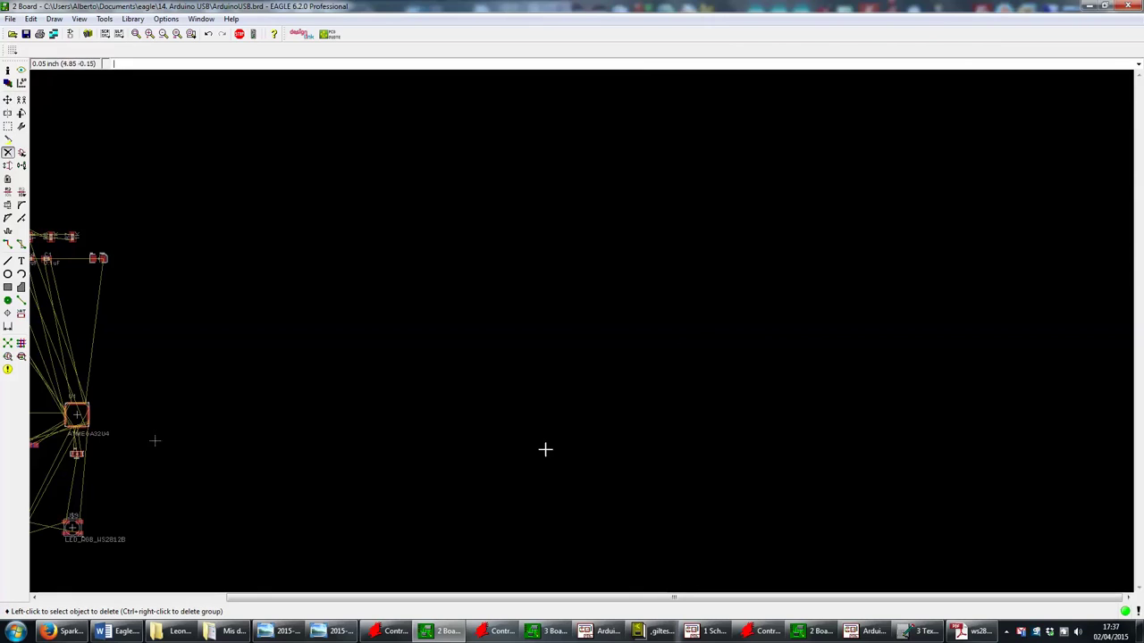
pyautogui.click(7, 260)
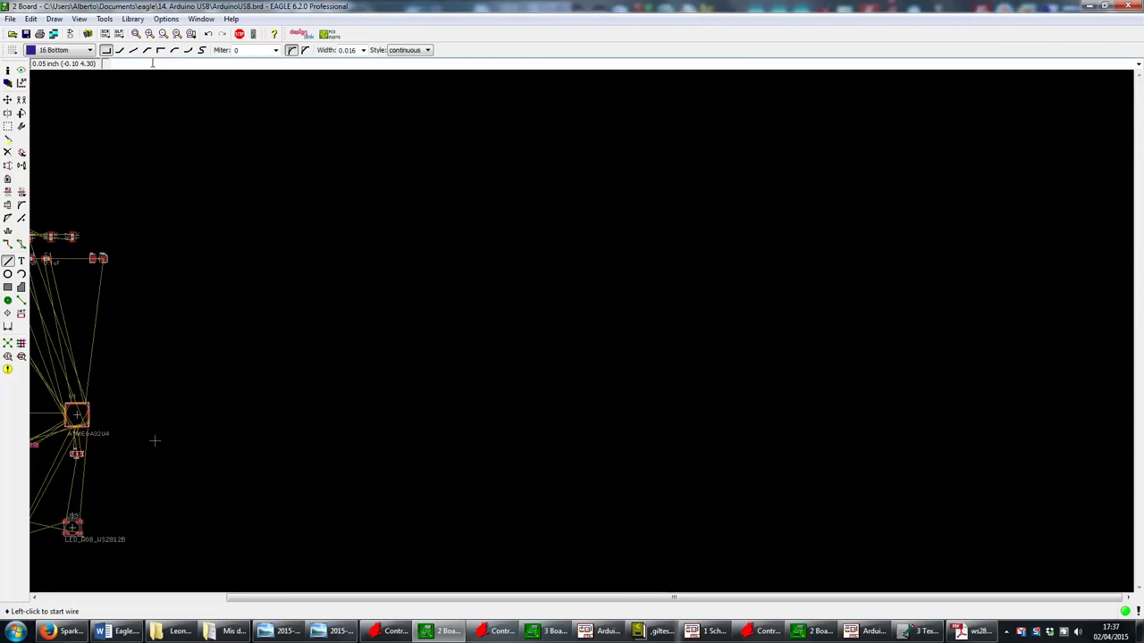
# Draw trial outline wires on layer 20 Dimension
pyautogui.click(217, 259)
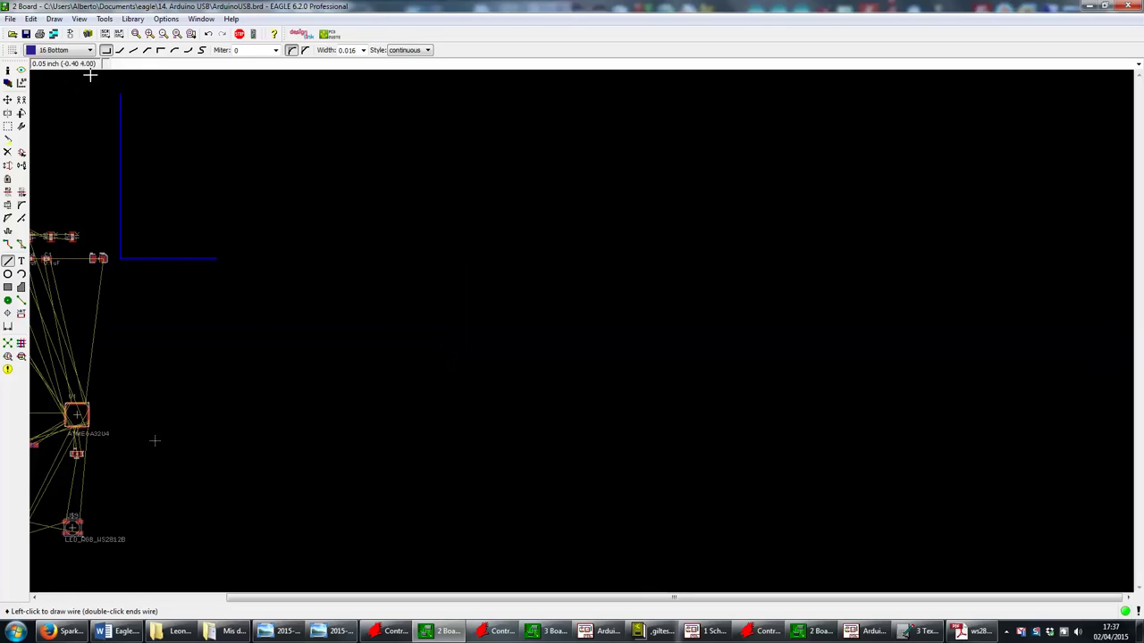
pyautogui.click(71, 51)
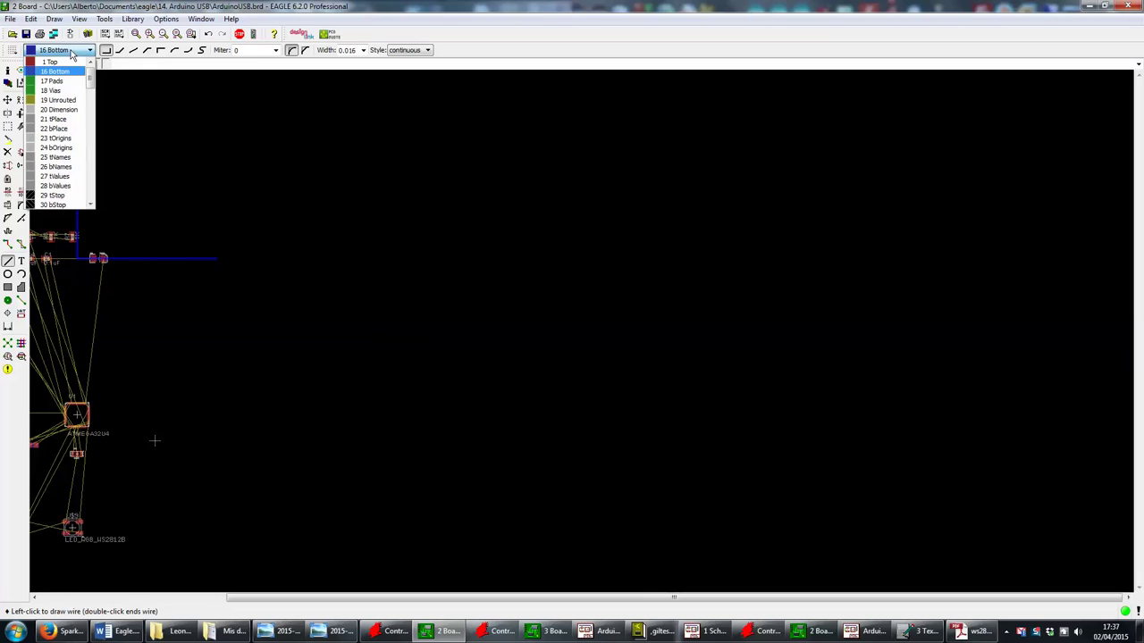
pyautogui.click(59, 109)
pyautogui.click(394, 181)
pyautogui.click(212, 259)
pyautogui.click(523, 314)
# Undo the trial outline wires and bring up the Windows Start menu
pyautogui.press('Escape')
pyautogui.hotkey('ctrl', 'z')
pyautogui.hotkey('ctrl', 'z')
pyautogui.hotkey('ctrl', 'z')
pyautogui.hotkey('ctrl', 'z')
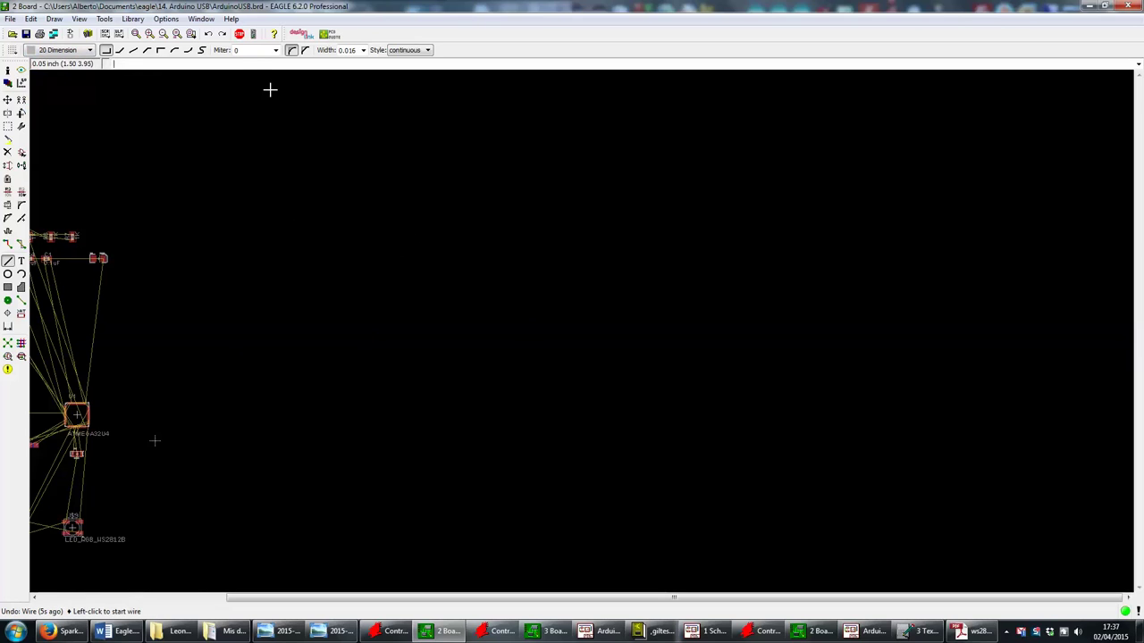
pyautogui.click(251, 64)
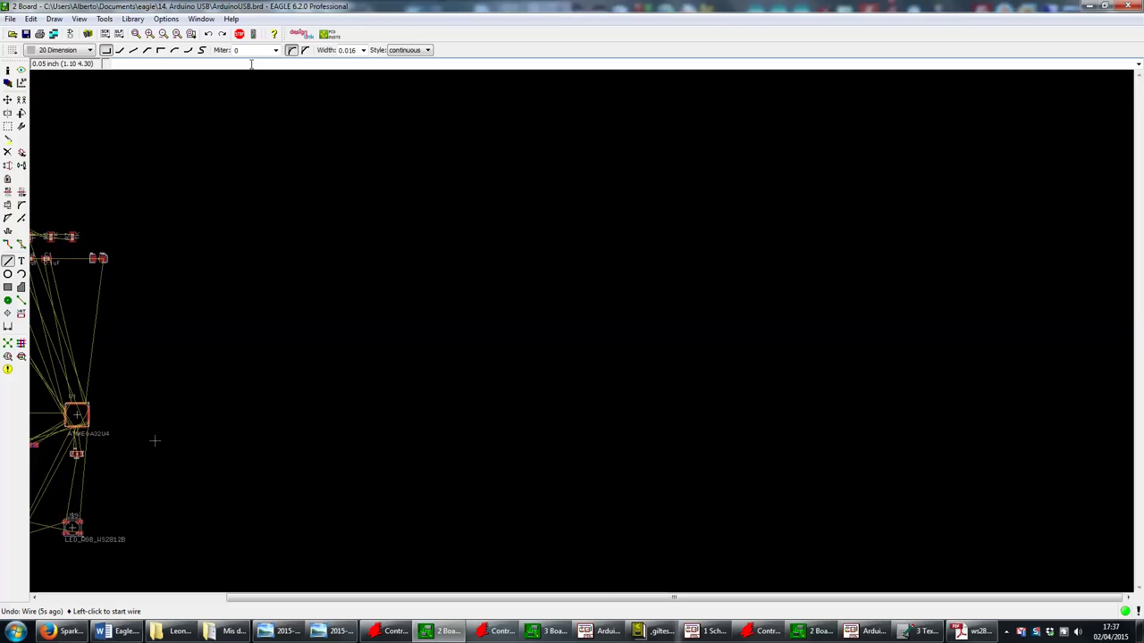
pyautogui.click(15, 631)
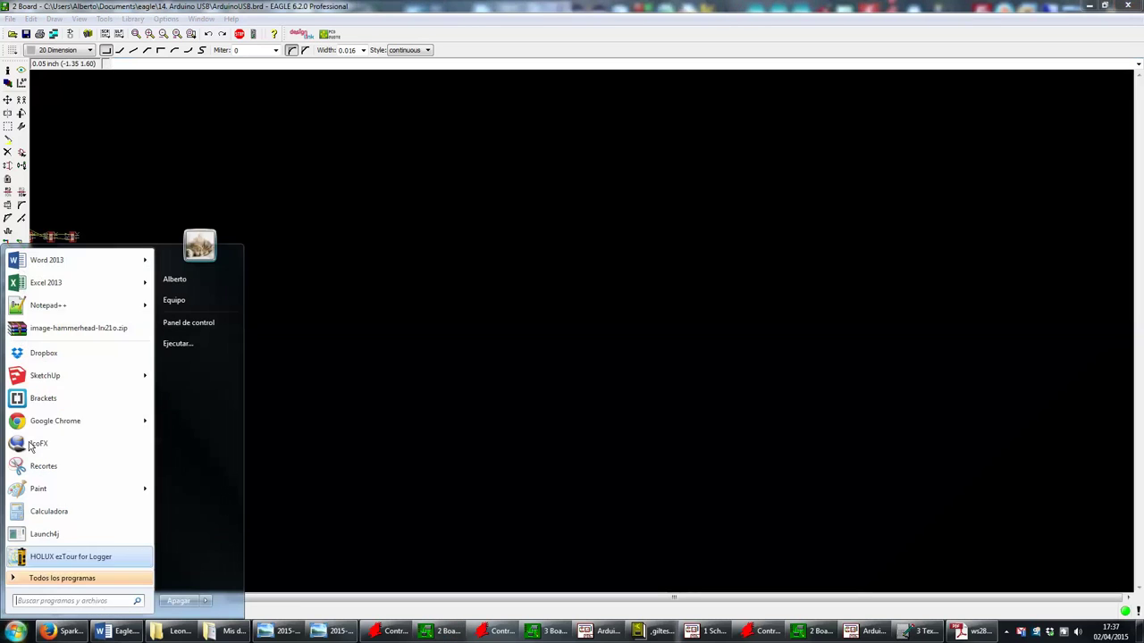
# Launch Notepad++ and enter 31.92 on the first line of a new document
pyautogui.click(50, 306)
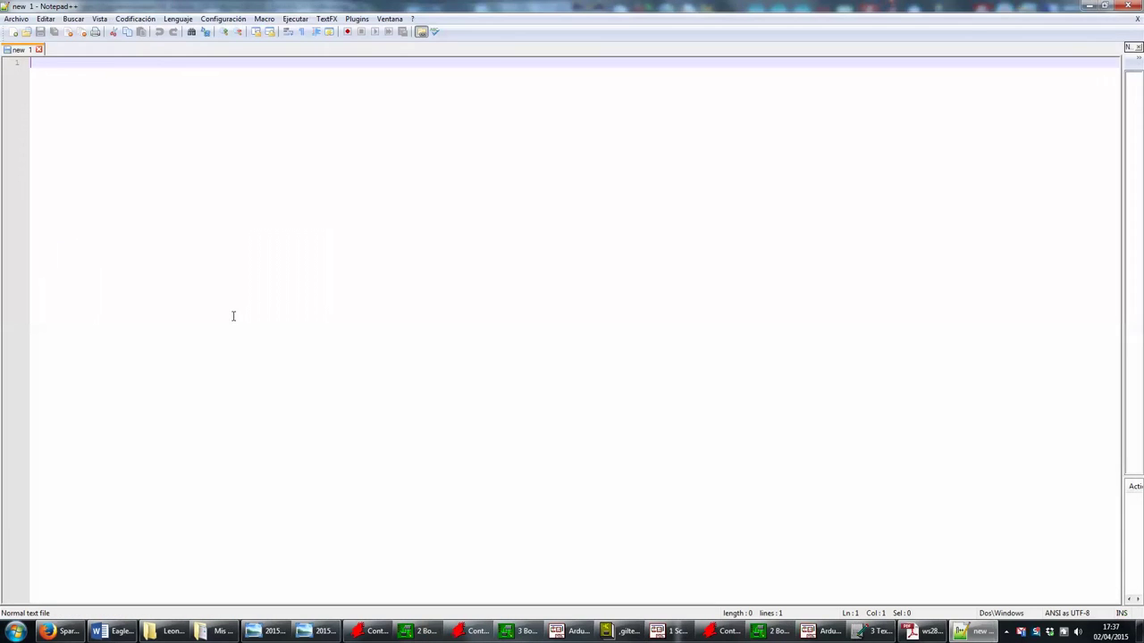
pyautogui.write('31.92')
pyautogui.press('Return')
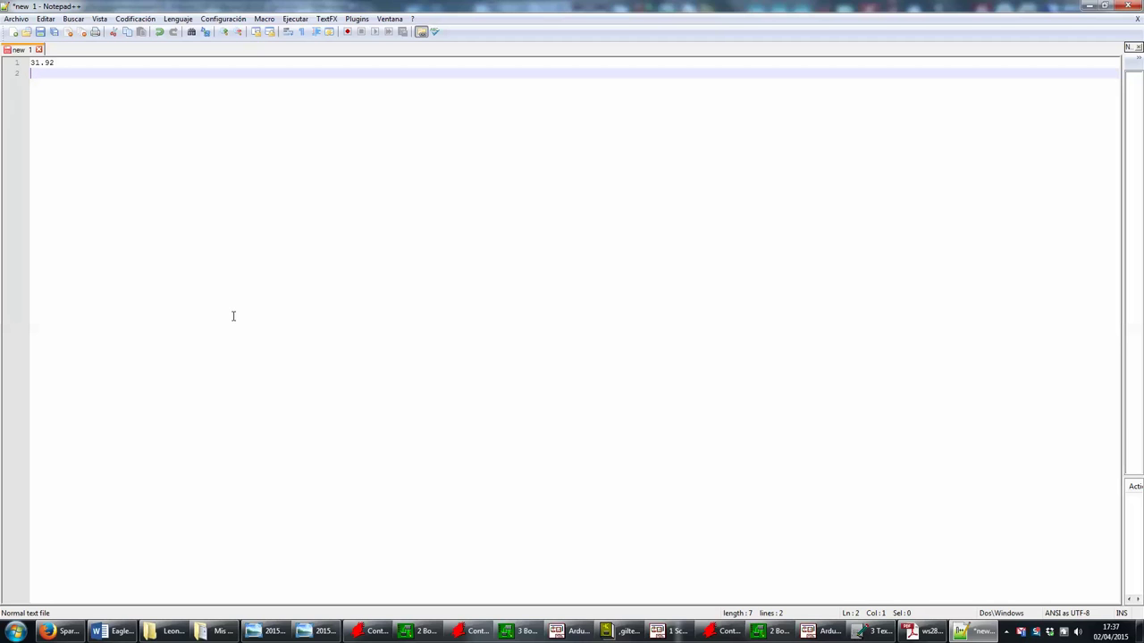
# Enter the height 14.20 in the notes and tile Notepad++ beside the EAGLE window
pyautogui.write('14.20')
pyautogui.doubleClick(314, 6)
pyautogui.press('super+Right')
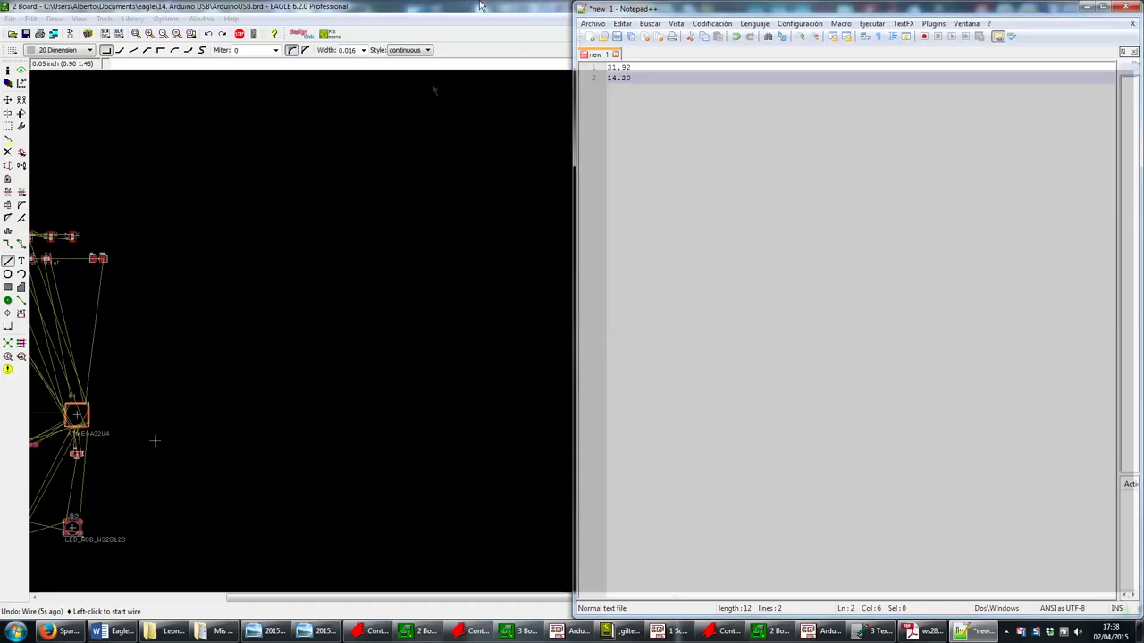
pyautogui.scroll(3, 84, 244)
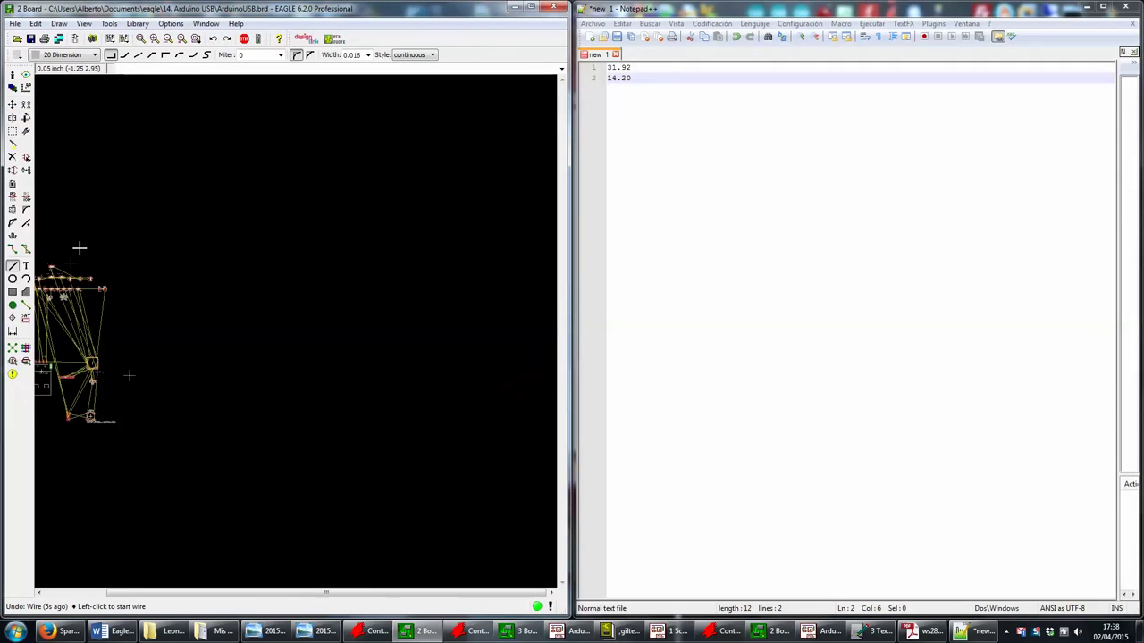
pyautogui.click(688, 126)
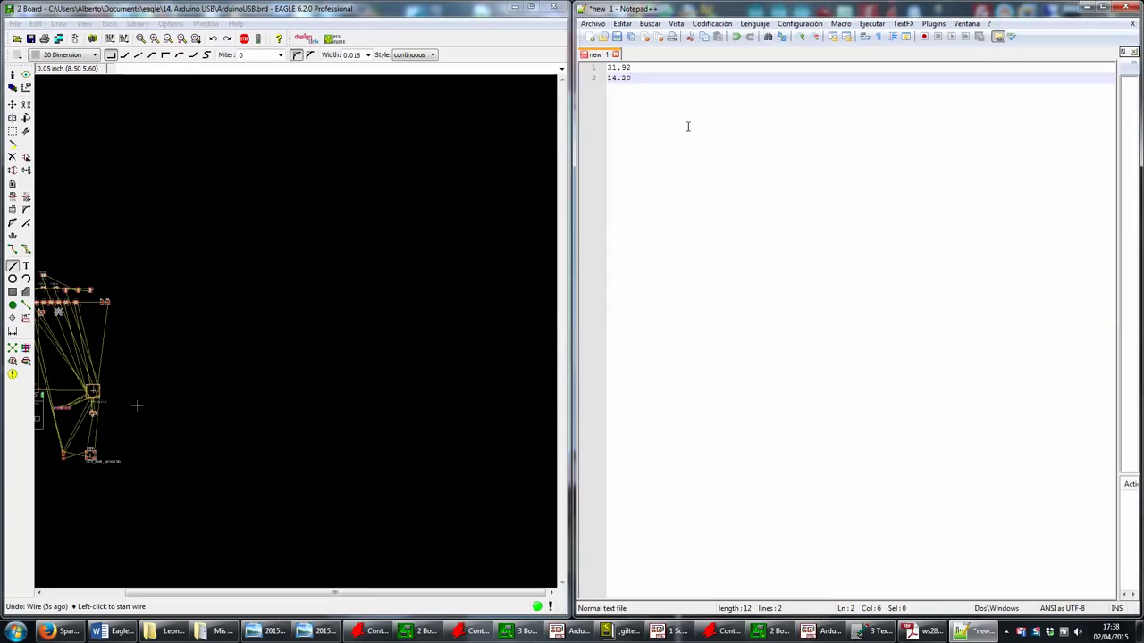
# Write the first corner lines '0 0' and '31.92 0' below the dimensions
pyautogui.press('Return')
pyautogui.press('Return')
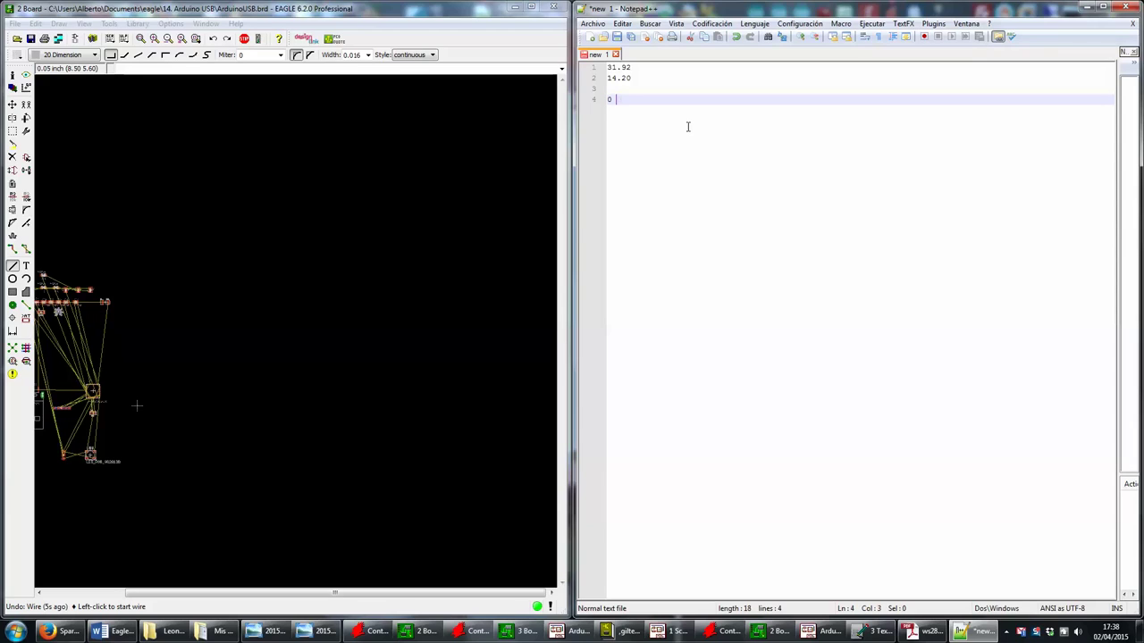
pyautogui.press('Left')
pyautogui.hotkey('shift', 'Left')
pyautogui.press('Return')
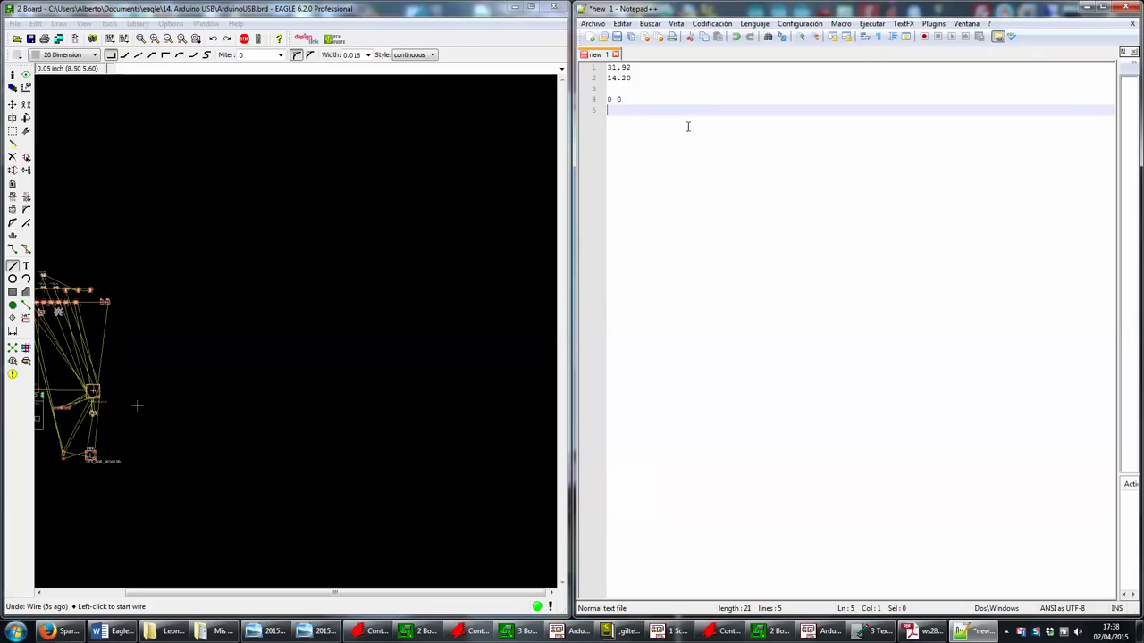
pyautogui.press('Up')
pyautogui.press('Up')
pyautogui.press('Up')
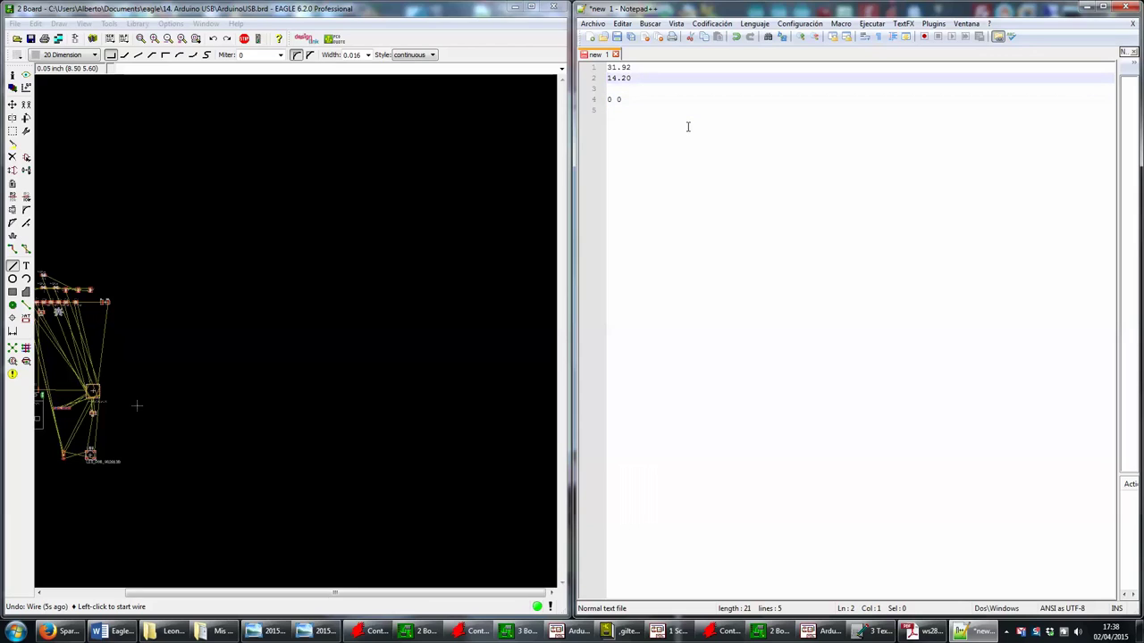
pyautogui.press('Up')
pyautogui.press('Down')
pyautogui.press('Down')
pyautogui.press('Down')
pyautogui.press('Down')
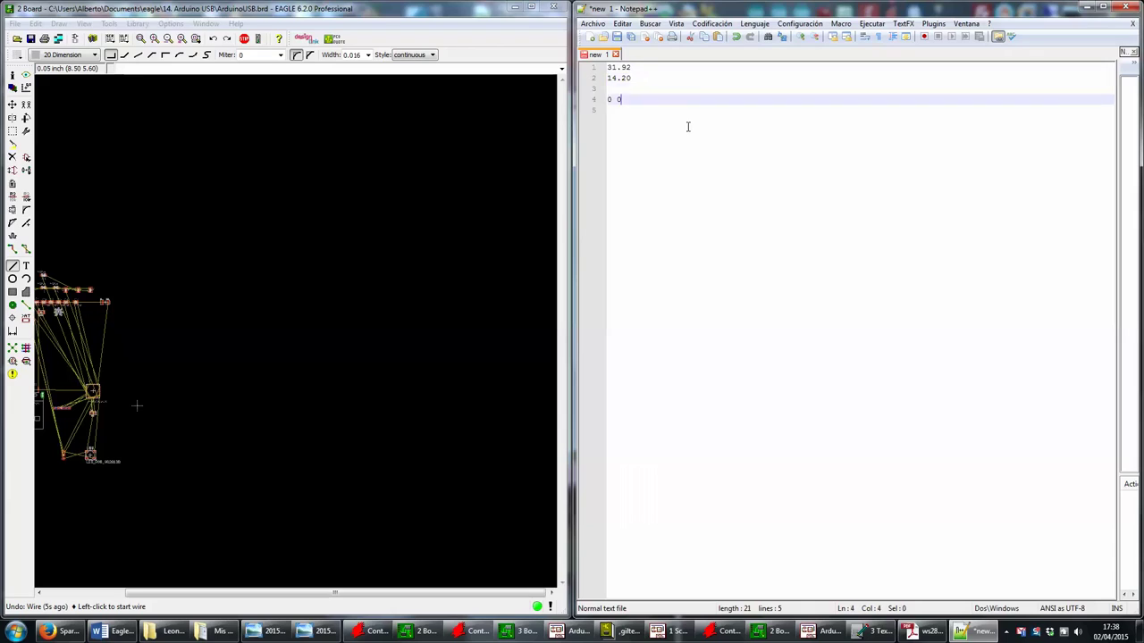
pyautogui.write('31.92')
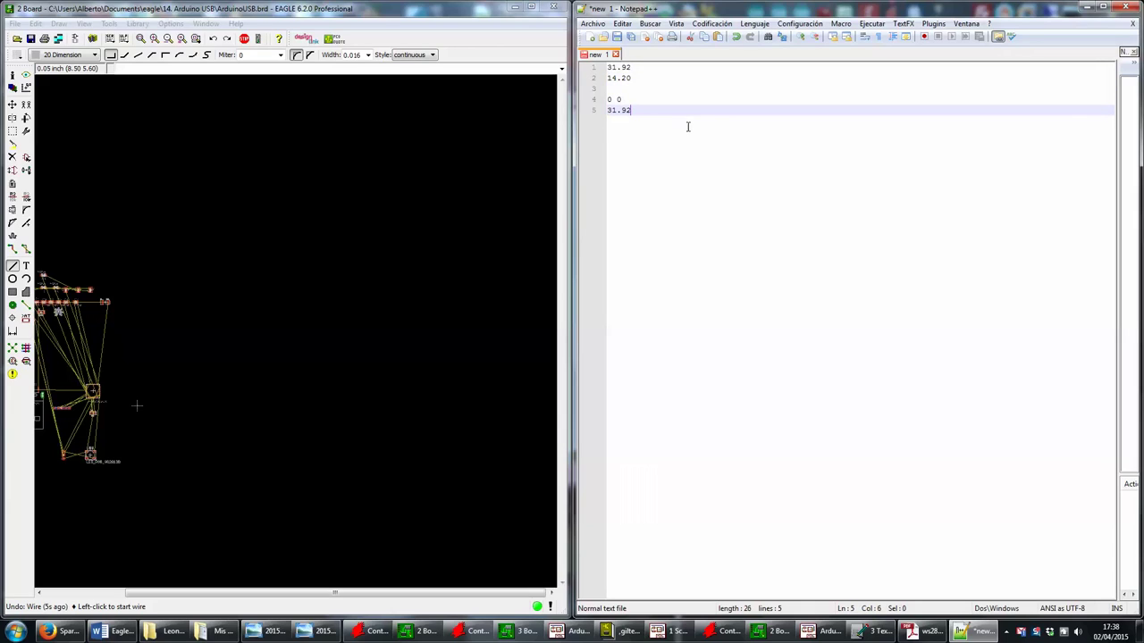
pyautogui.write('0')
pyautogui.hotkey('shift', 'Home')
pyautogui.hotkey('ctrl', 'c')
pyautogui.press('End')
pyautogui.press('Return')
pyautogui.hotkey('ctrl', 'v')
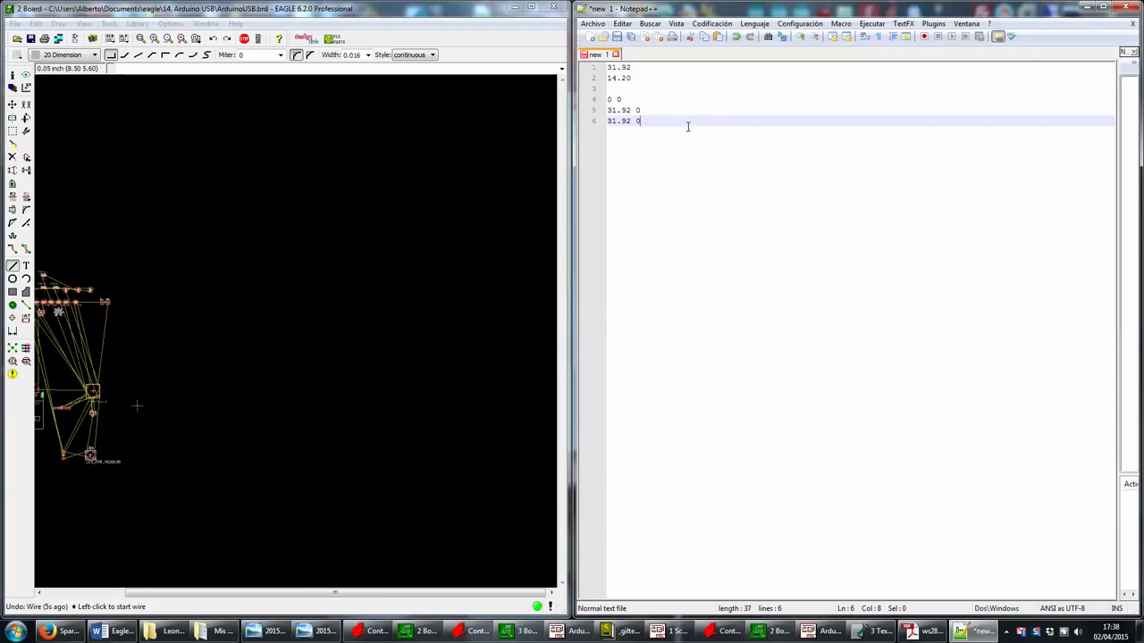
# Add the remaining corner lines '31.92 14.20', '0 14.20' and '0 0'
pyautogui.press('Up')
pyautogui.press('Up')
pyautogui.press('Up')
pyautogui.press('Up')
pyautogui.press('Down')
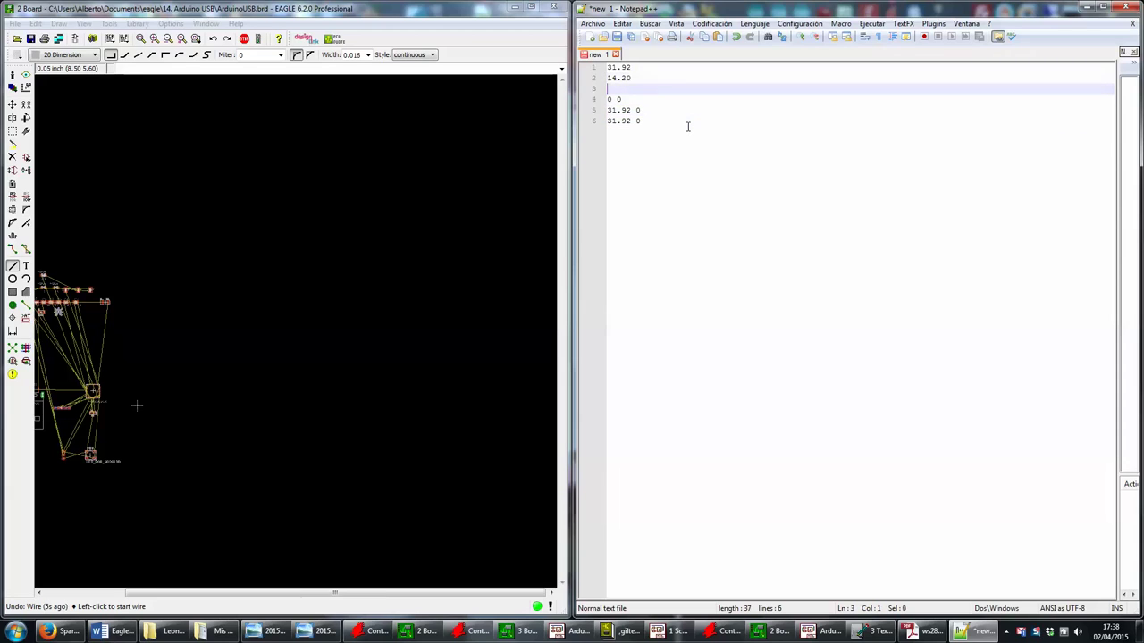
pyautogui.press('Down')
pyautogui.press('Down')
pyautogui.press('Down')
pyautogui.press('End')
pyautogui.hotkey('shift', 'Left')
pyautogui.write('14.20')
pyautogui.hotkey('shift', 'Home')
pyautogui.hotkey('ctrl', 'c')
pyautogui.press('End')
pyautogui.press('Return')
pyautogui.hotkey('ctrl', 'v')
pyautogui.press('Left')
pyautogui.press('Left')
pyautogui.press('Left')
pyautogui.hotkey('shift', 'Home')
pyautogui.write('0')
pyautogui.hotkey('ctrl', 'd')
pyautogui.press('Down')
pyautogui.press('End')
pyautogui.hotkey('shift', 'Left')
pyautogui.hotkey('shift', 'Left')
pyautogui.hotkey('shift', 'Left')
pyautogui.hotkey('shift', 'Left')
pyautogui.hotkey('shift', 'Left')
pyautogui.write('0')
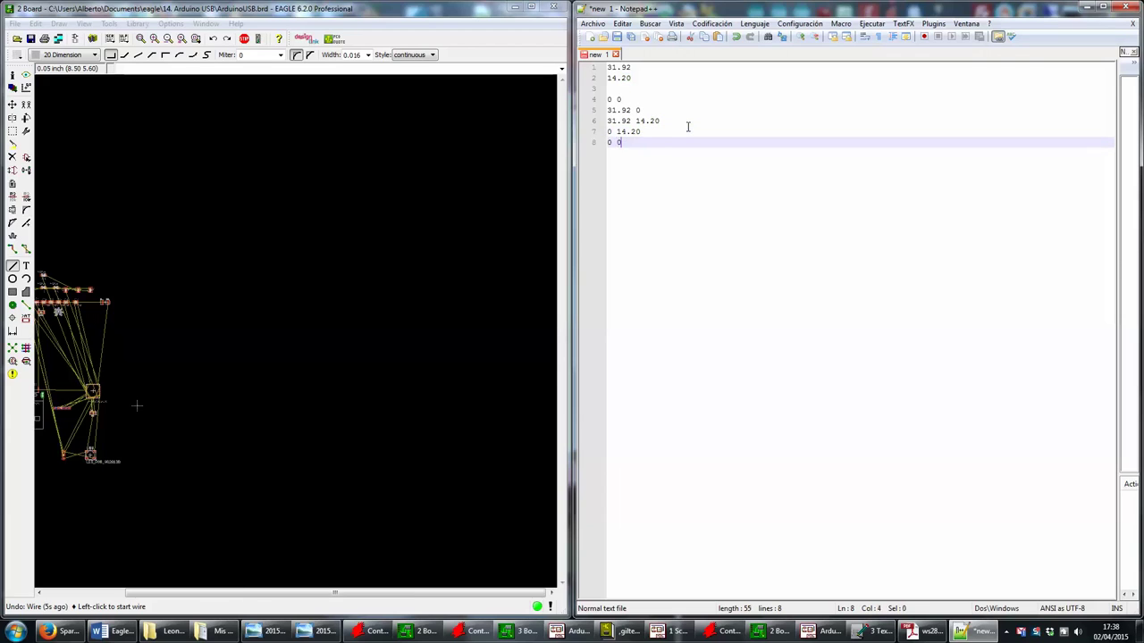
# Wrap each of the five corner pairs in parentheses
pyautogui.press('Up')
pyautogui.press('Up')
pyautogui.press('Up')
pyautogui.press('Up')
pyautogui.press('Up')
pyautogui.press('Down')
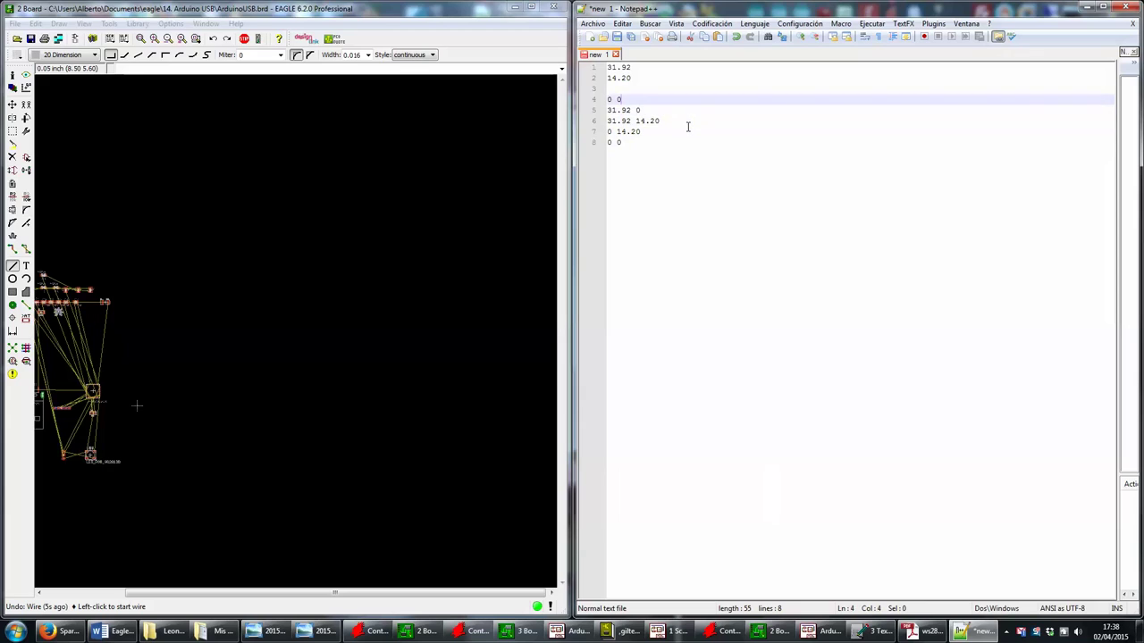
pyautogui.write('(')
pyautogui.press('Down')
pyautogui.press('Home')
pyautogui.write('(')
pyautogui.press('Down')
pyautogui.press('Home')
pyautogui.write('(')
pyautogui.press('Down')
pyautogui.press('Home')
pyautogui.write('(')
pyautogui.press('Down')
pyautogui.press('Home')
pyautogui.write('(')
pyautogui.press('Up')
pyautogui.press('Up')
pyautogui.press('Up')
# Join the five corner pairs into one line and select the full coordinate list
pyautogui.press('Up')
pyautogui.press('End')
pyautogui.write(')')
pyautogui.press('Down')
pyautogui.press('End')
pyautogui.write(')')
pyautogui.press('Down')
pyautogui.press('End')
pyautogui.write(')')
pyautogui.press('Down')
pyautogui.press('End')
pyautogui.write(')')
pyautogui.press('Down')
pyautogui.press('End')
pyautogui.write(')')
pyautogui.press('Up')
pyautogui.press('Up')
pyautogui.press('Up')
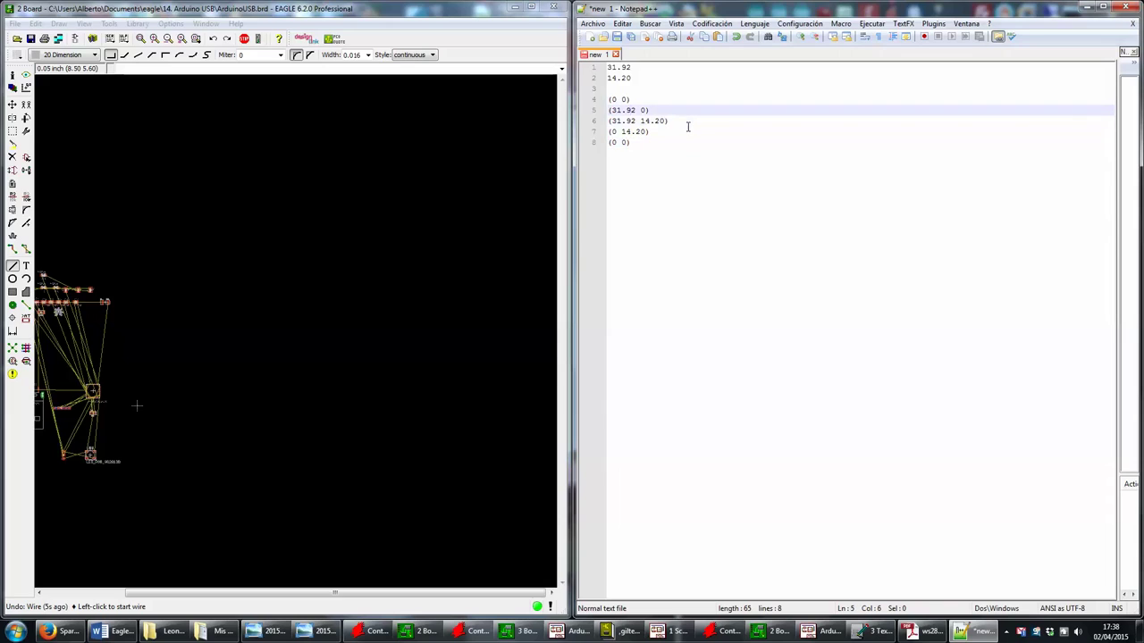
pyautogui.press('Home')
pyautogui.press('BackSpace')
pyautogui.press('Down')
pyautogui.press('Home')
pyautogui.press('BackSpace')
pyautogui.press('Down')
pyautogui.press('Home')
pyautogui.press('BackSpace')
pyautogui.press('Down')
pyautogui.press('Home')
pyautogui.press('BackSpace')
pyautogui.press('End')
pyautogui.hotkey('shift', 'Home')
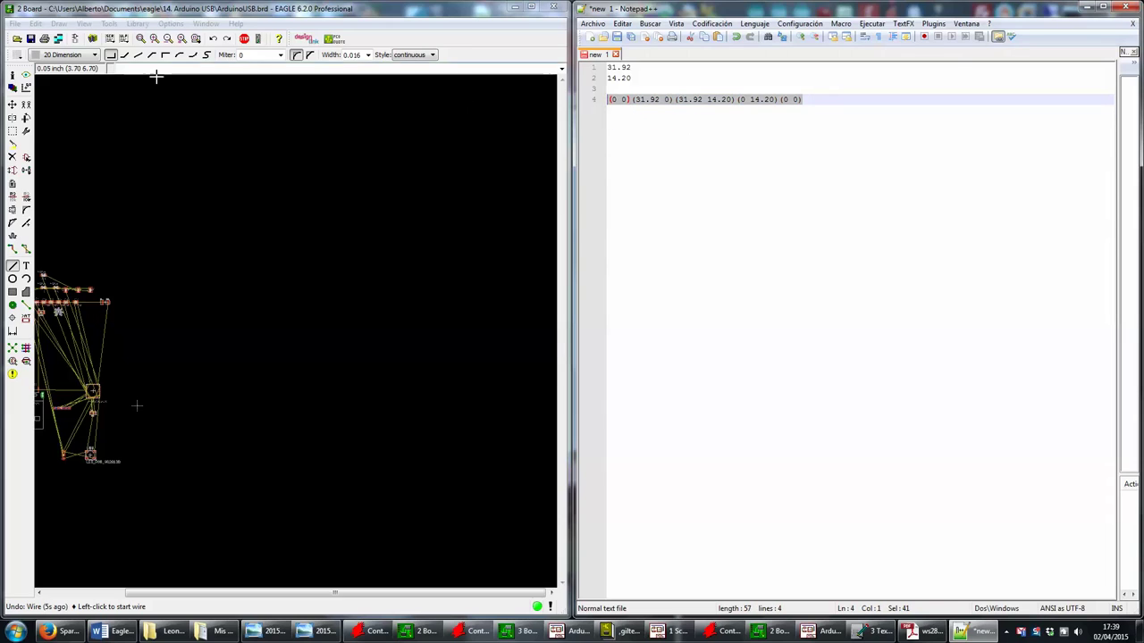
# Change the board grid unit from inch to mm (1.27 mm) and save ArduinoUSB.brd
pyautogui.click(125, 70)
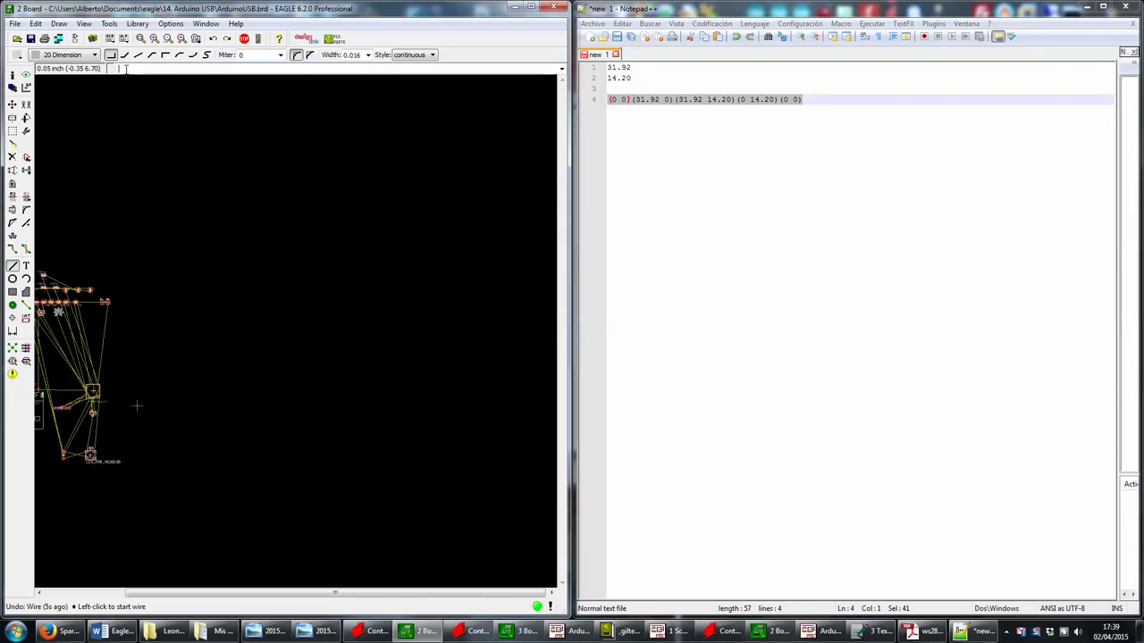
pyautogui.click(18, 59)
pyautogui.click(131, 65)
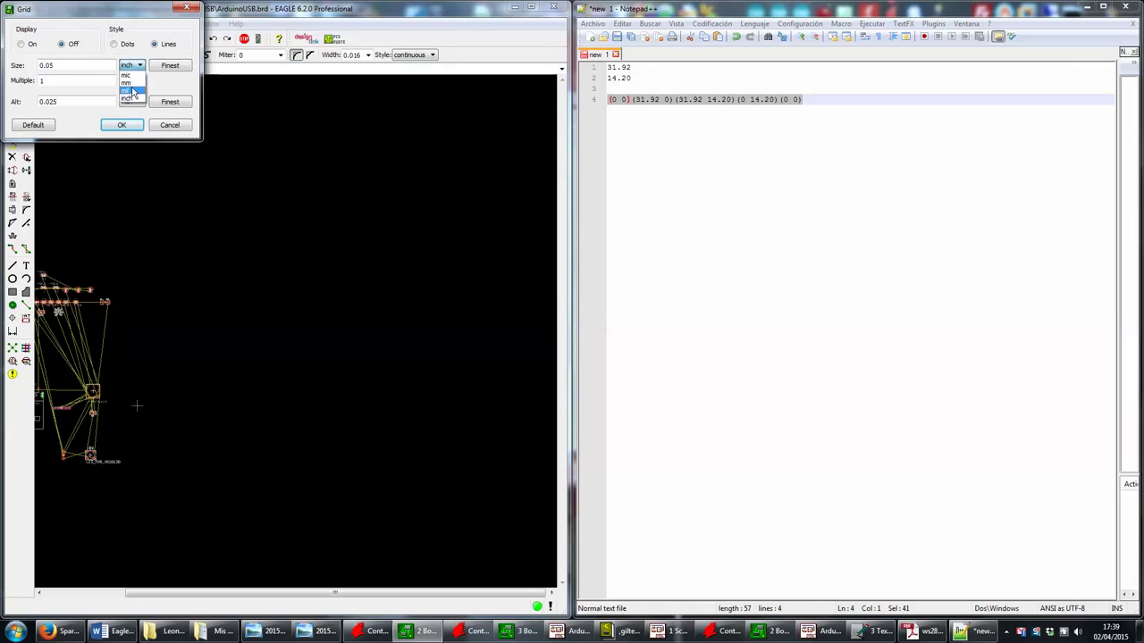
pyautogui.click(126, 82)
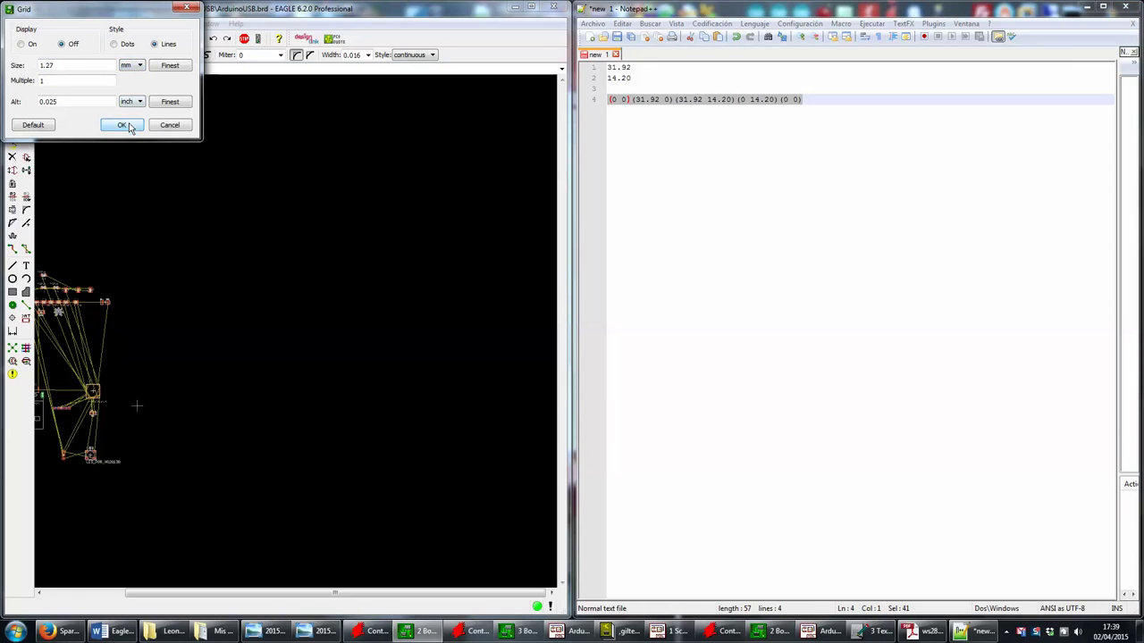
pyautogui.click(122, 125)
pyautogui.scroll(3, 337, 300)
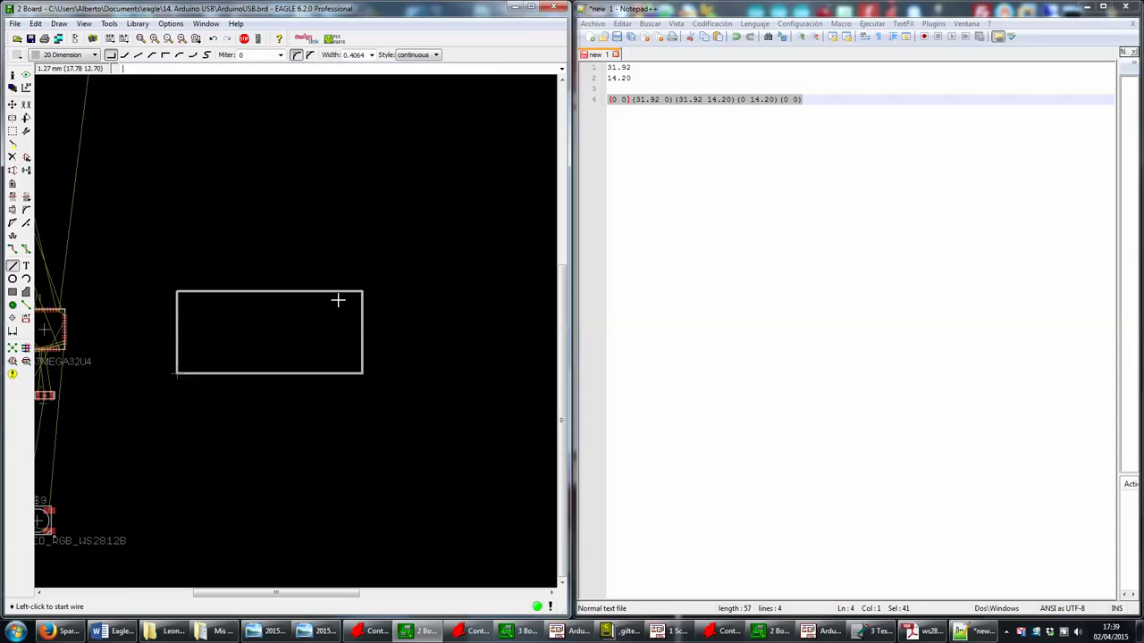
pyautogui.scroll(1, 338, 300)
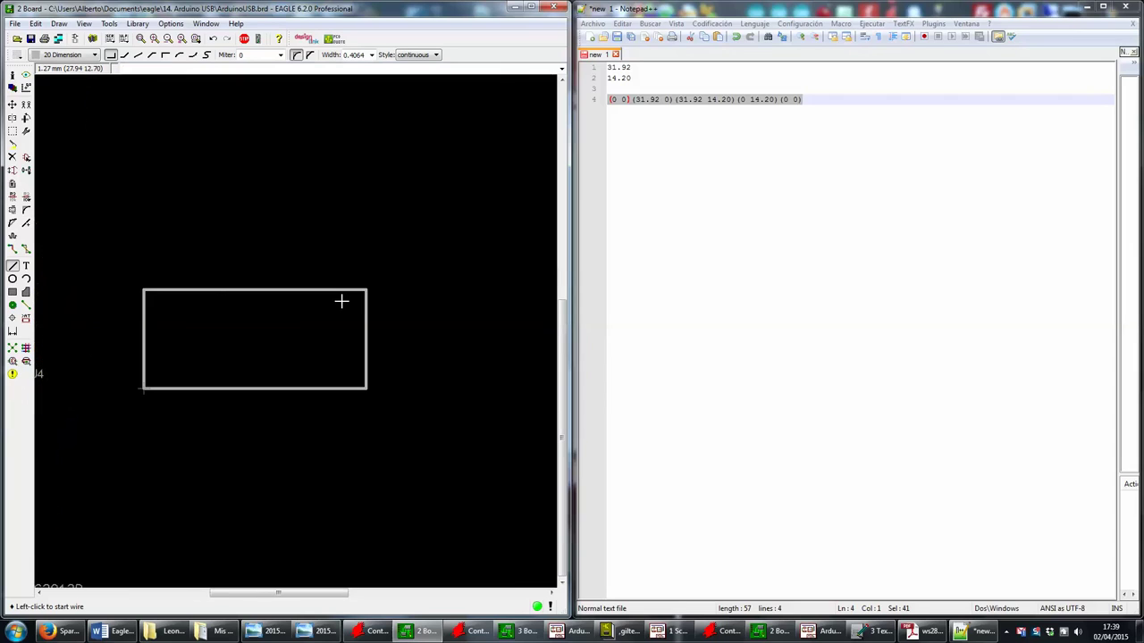
pyautogui.scroll(-3, 403, 388)
pyautogui.scroll(-1, 412, 382)
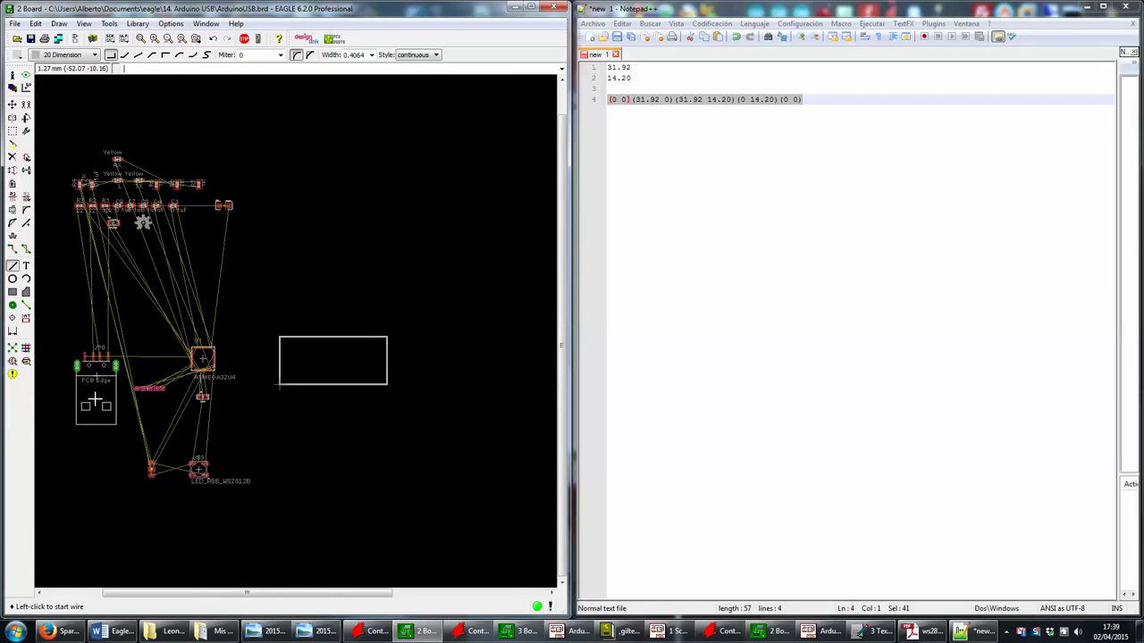
pyautogui.hotkey('ctrl', 's')
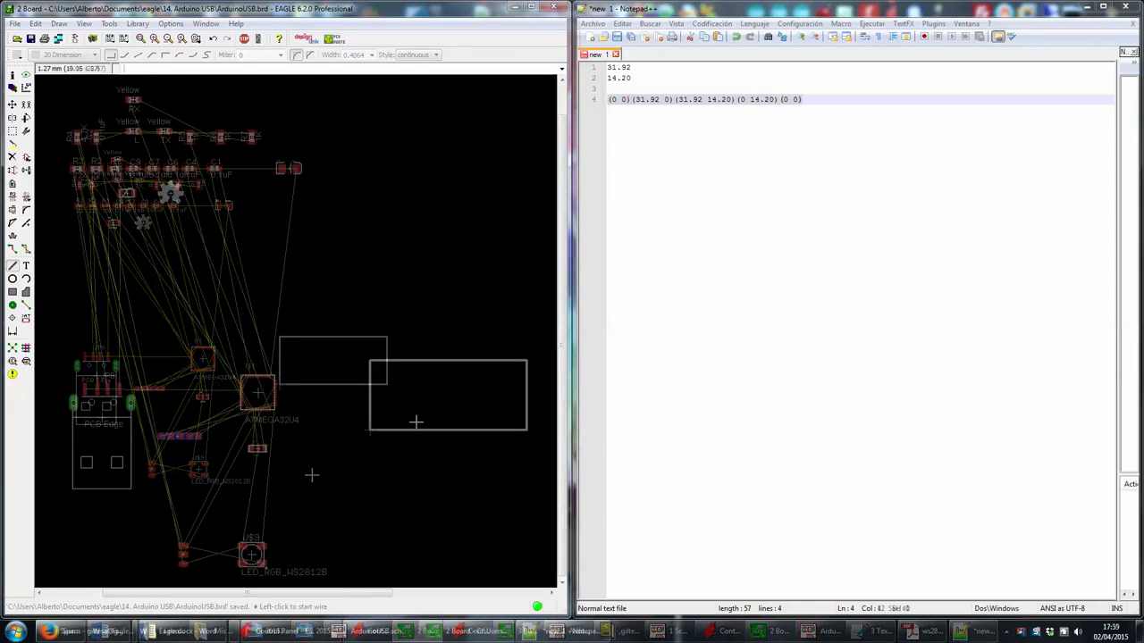
pyautogui.click(182, 633)
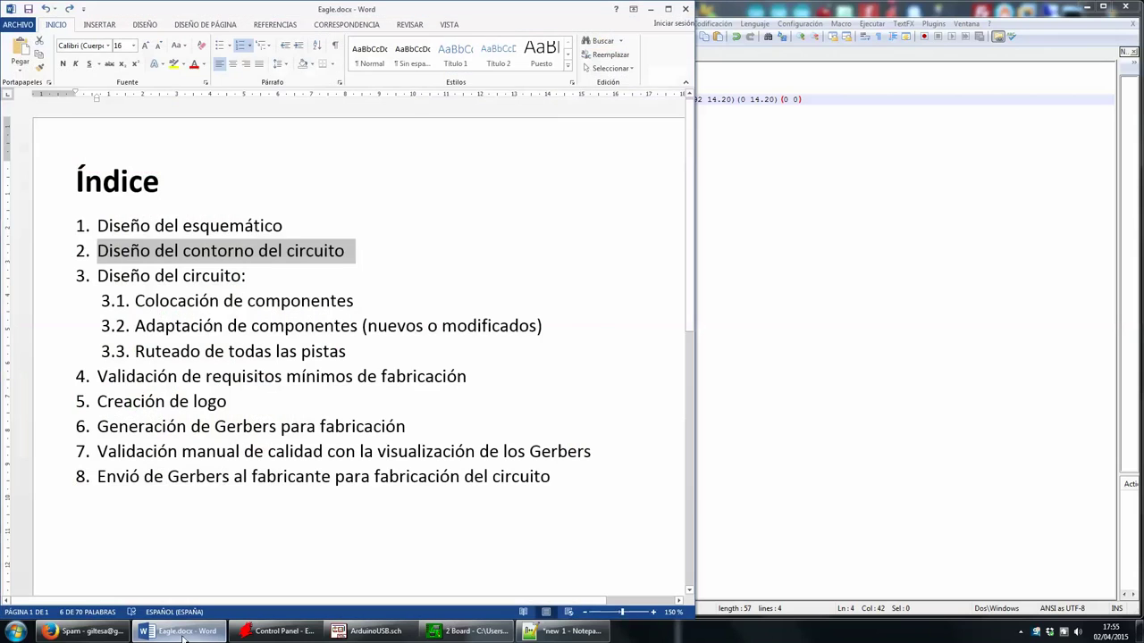
pyautogui.moveTo(135, 301); pyautogui.dragTo(340, 294)
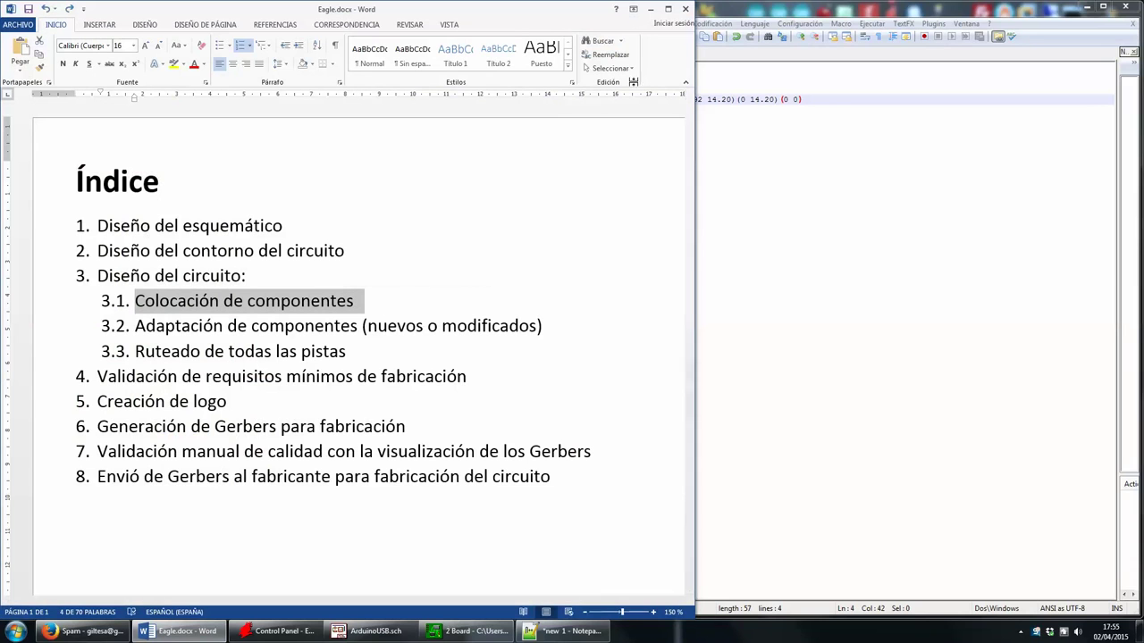
pyautogui.click(652, 9)
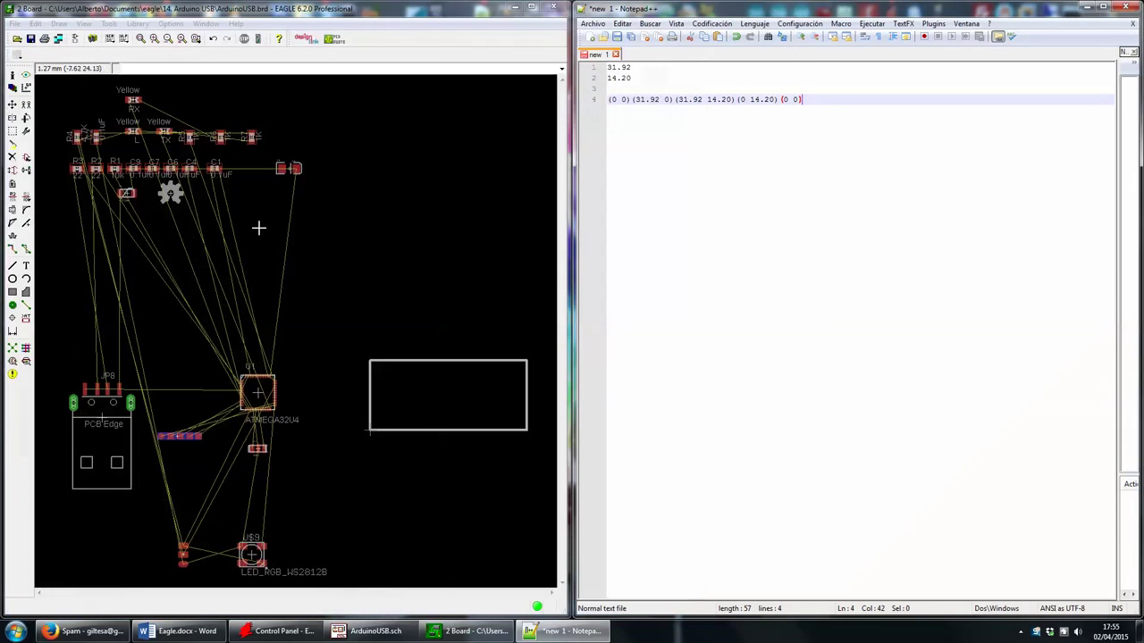
# Move the JP8 USB connector onto the board outline
pyautogui.click(261, 11)
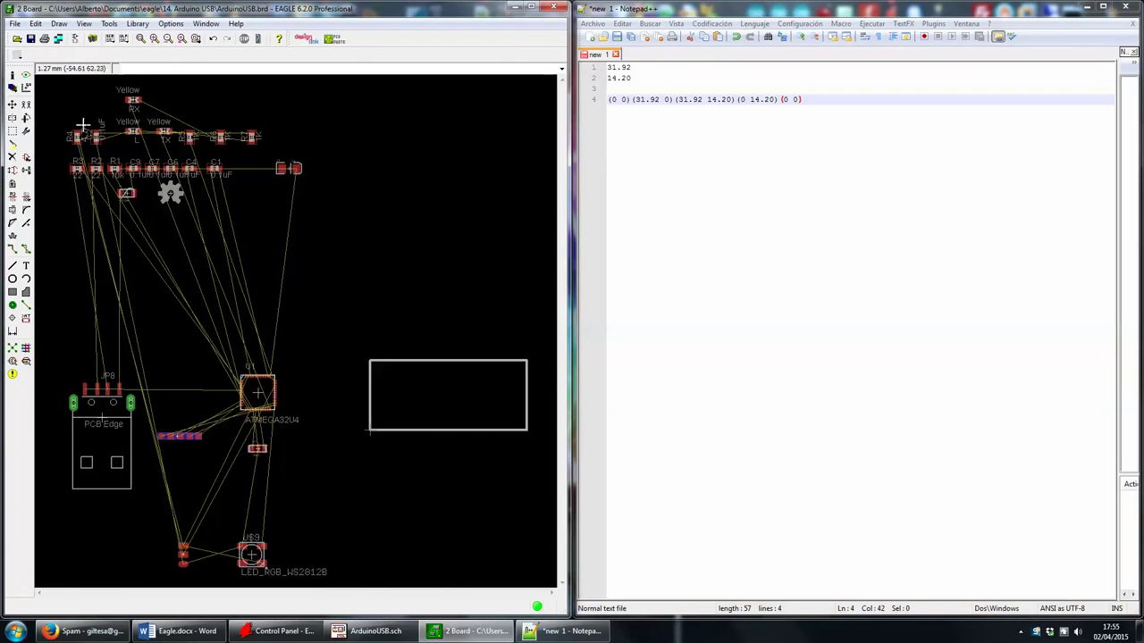
pyautogui.click(12, 103)
pyautogui.scroll(1, 103, 437)
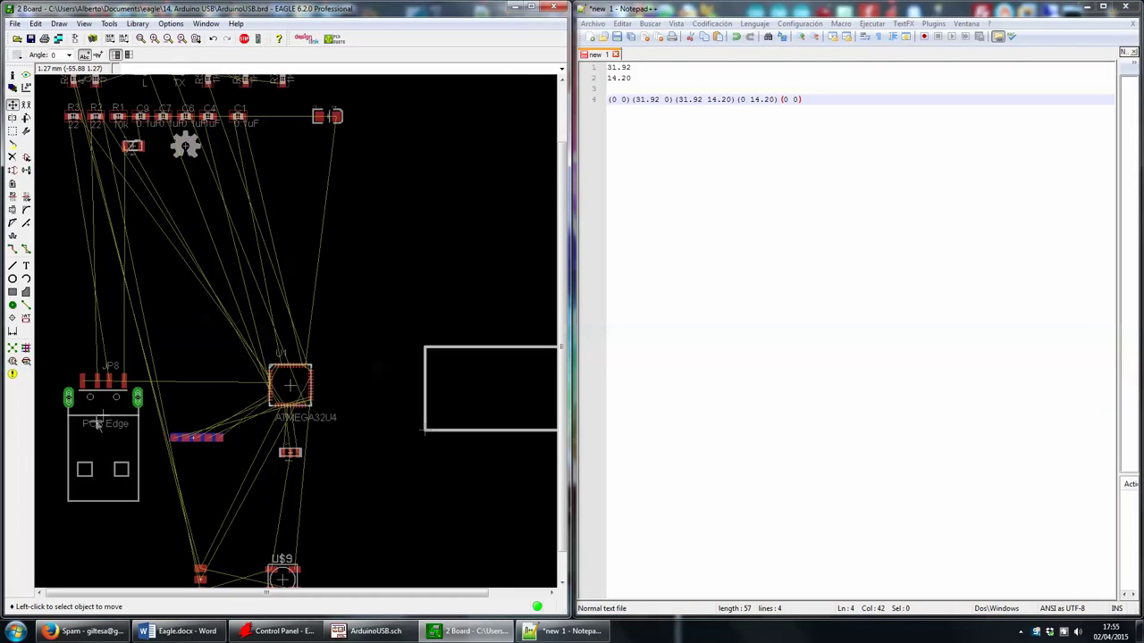
pyautogui.click(103, 437)
pyautogui.scroll(-2, 175, 351)
pyautogui.scroll(1, 336, 430)
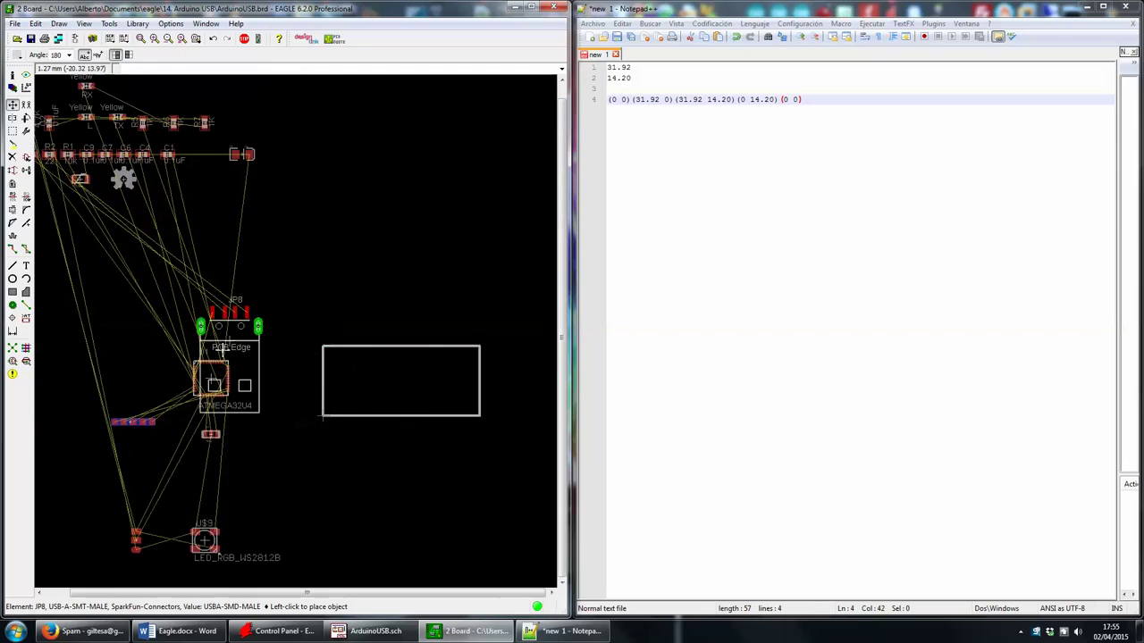
pyautogui.scroll(-1, 223, 358)
pyautogui.click(83, 385)
pyautogui.scroll(-1, 228, 350)
# Group all the board parts and move the group lower, away from the outline
pyautogui.click(13, 130)
pyautogui.moveTo(76, 185); pyautogui.dragTo(256, 528)
pyautogui.click(13, 105)
pyautogui.rightClick(131, 239)
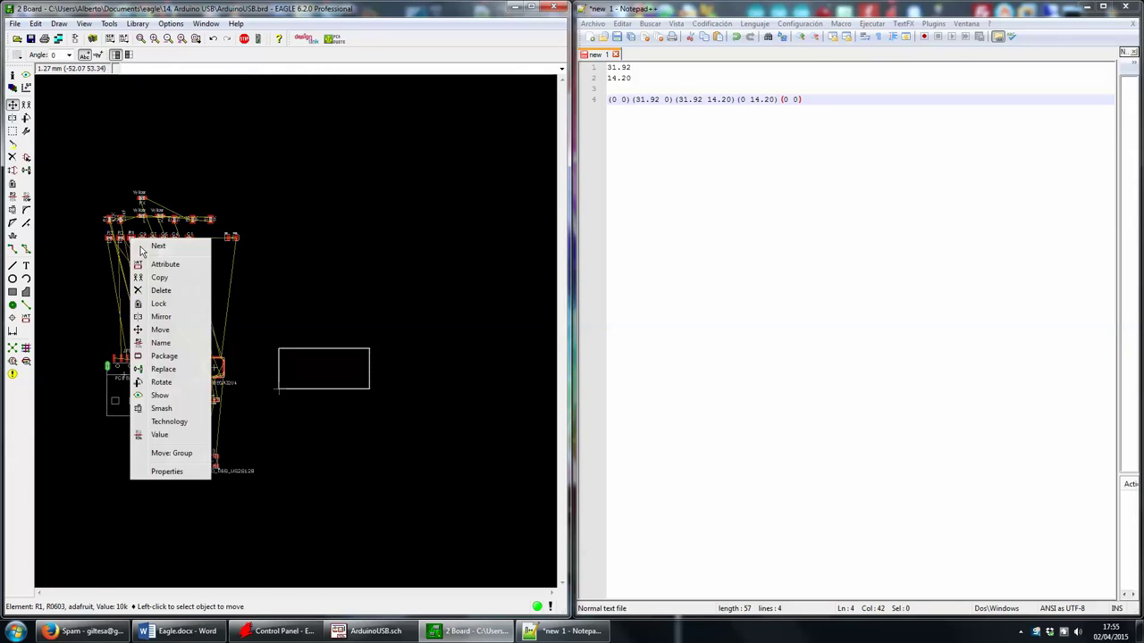
pyautogui.click(171, 453)
pyautogui.scroll(-1, 143, 313)
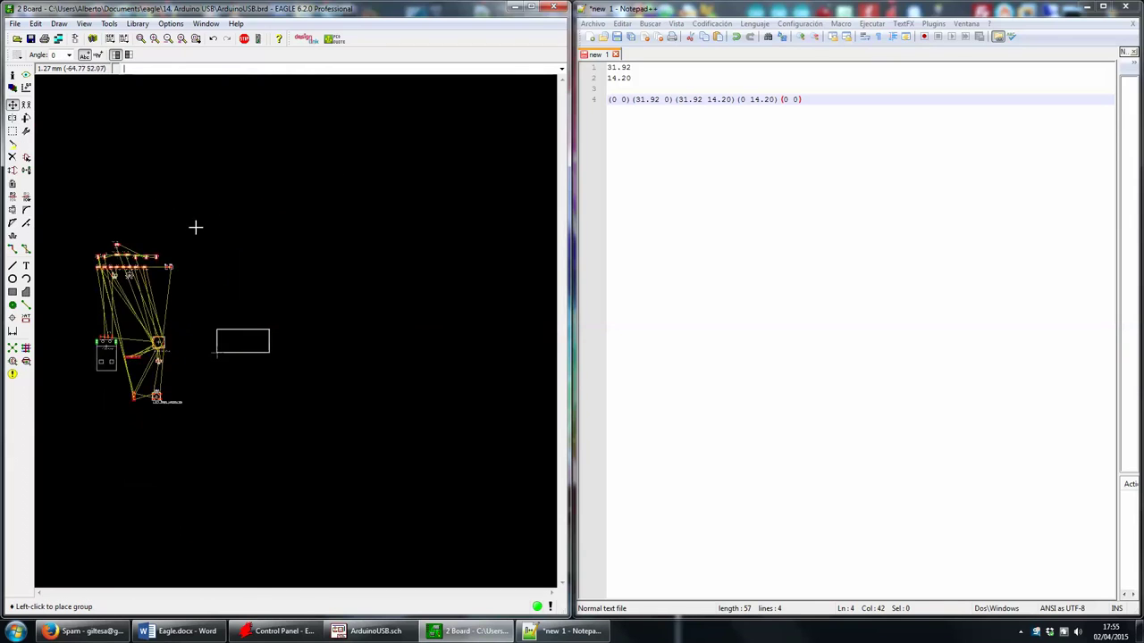
pyautogui.click(289, 378)
# Place JP8 left of the board outline, then minimize Notepad++ and EAGLE
pyautogui.scroll(2, 289, 378)
pyautogui.click(318, 334)
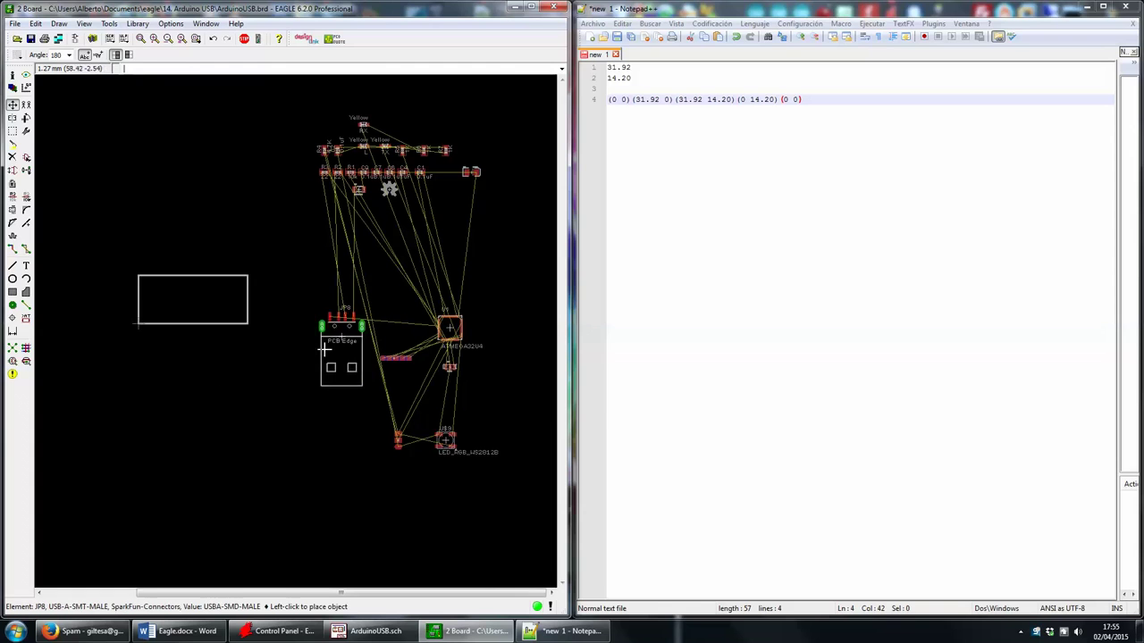
pyautogui.scroll(-1, 375, 358)
pyautogui.scroll(1, 134, 302)
pyautogui.click(137, 303)
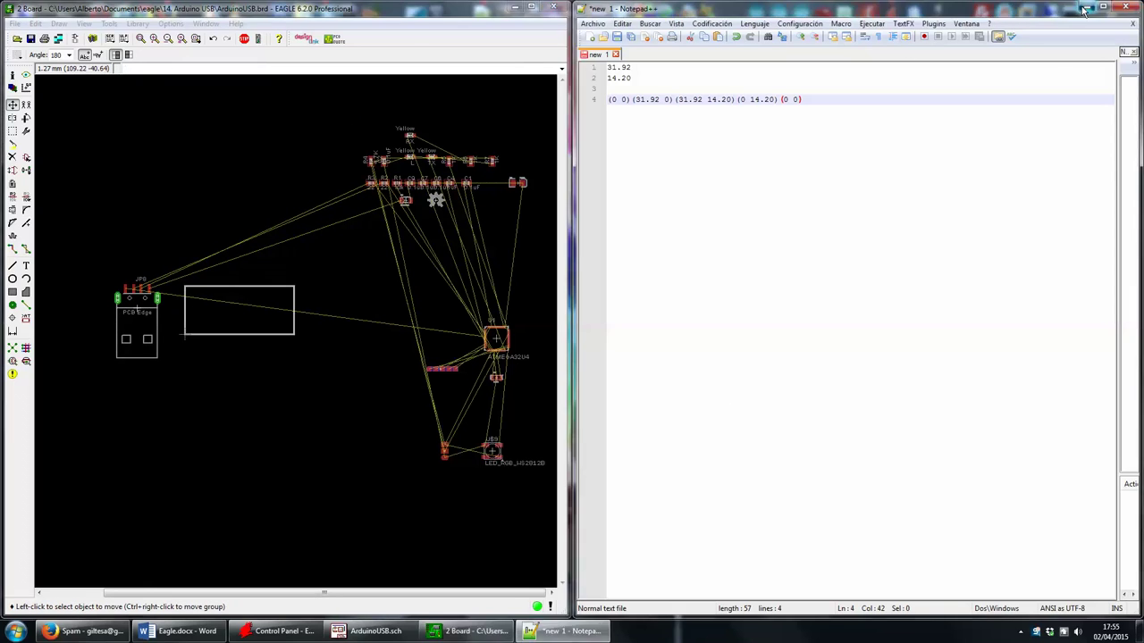
pyautogui.click(1085, 7)
pyautogui.click(514, 7)
# Open the USB stick reference photo on the right half, with EAGLE on the left
pyautogui.doubleClick(22, 305)
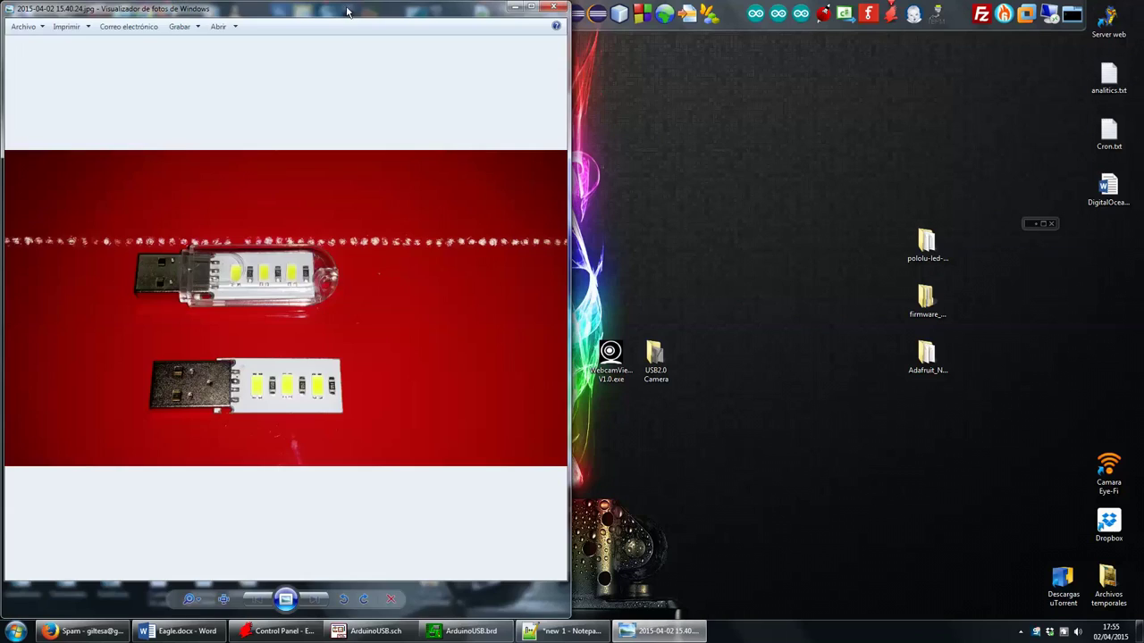
pyautogui.press('super+Right')
pyautogui.hotkey('alt', 'Tab')
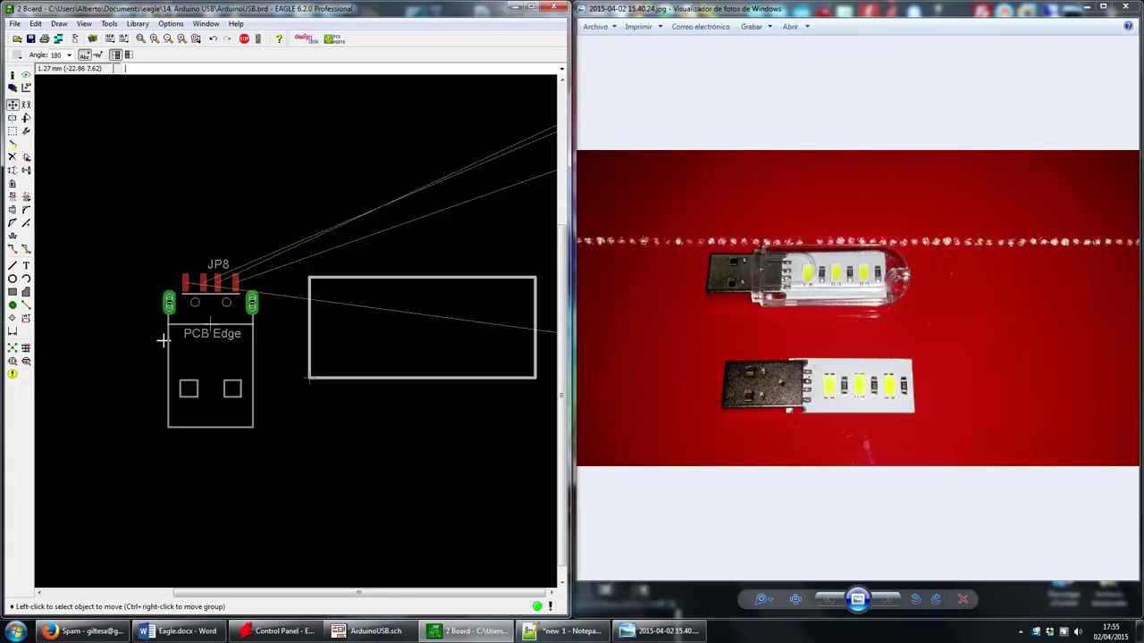
# Rotate JP8 to 90° and place it on the outline's left edge, then open grid settings
pyautogui.click(163, 339)
pyautogui.rightClick(234, 304)
pyautogui.rightClick(234, 317)
pyautogui.rightClick(234, 318)
pyautogui.scroll(2, 324, 317)
pyautogui.scroll(1, 326, 316)
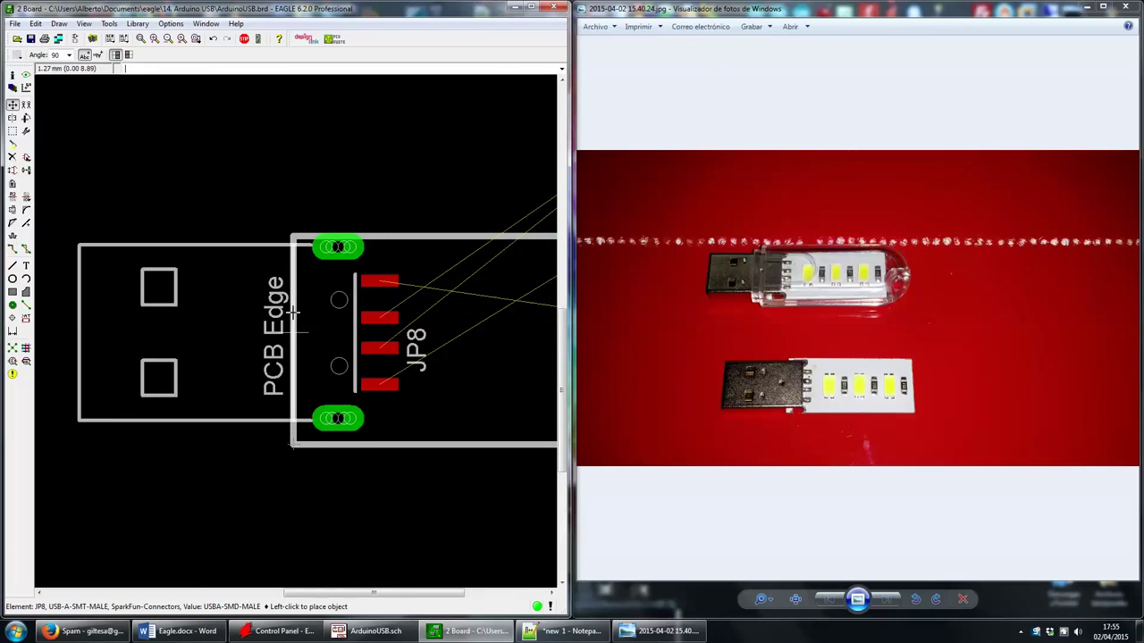
pyautogui.click(292, 308)
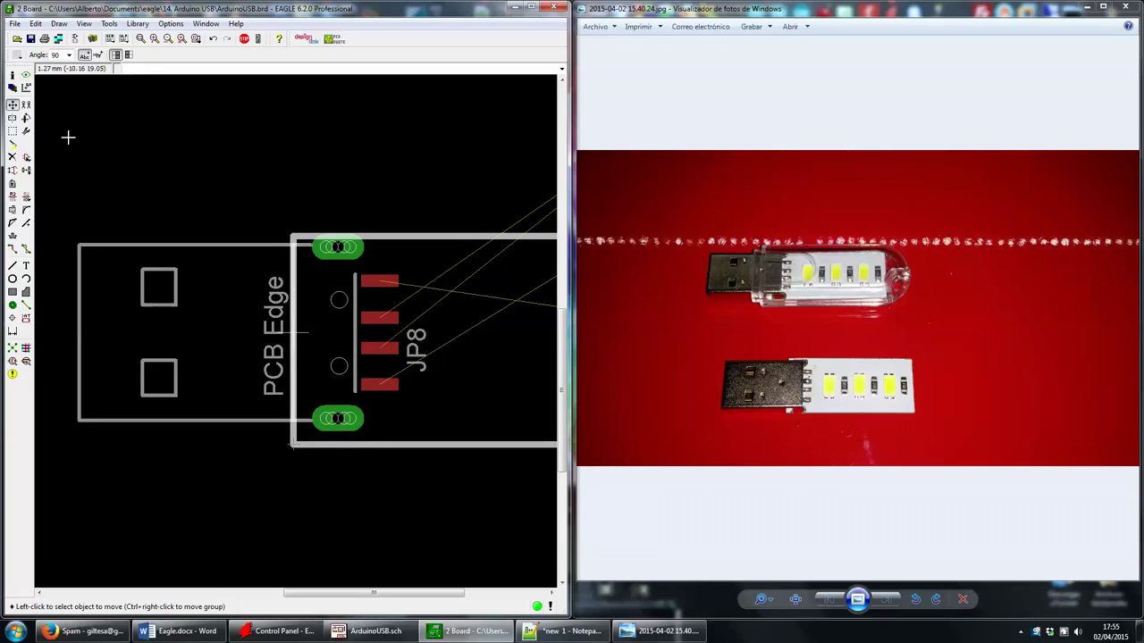
pyautogui.click(19, 55)
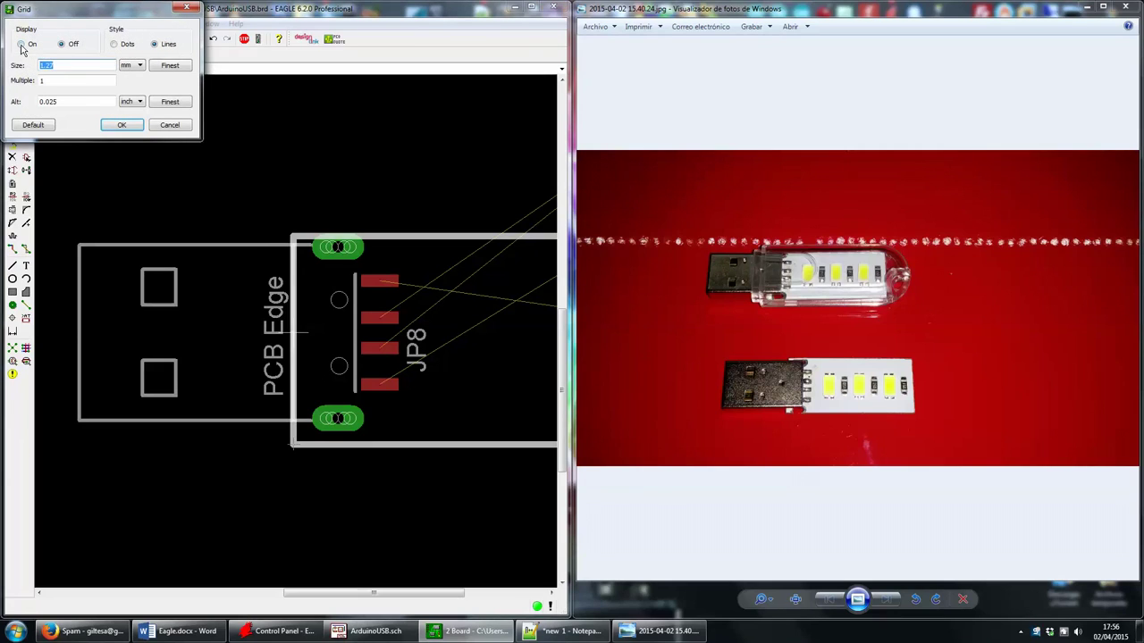
# Turn the grid display on and set it to 25 mil
pyautogui.click(22, 44)
pyautogui.click(109, 124)
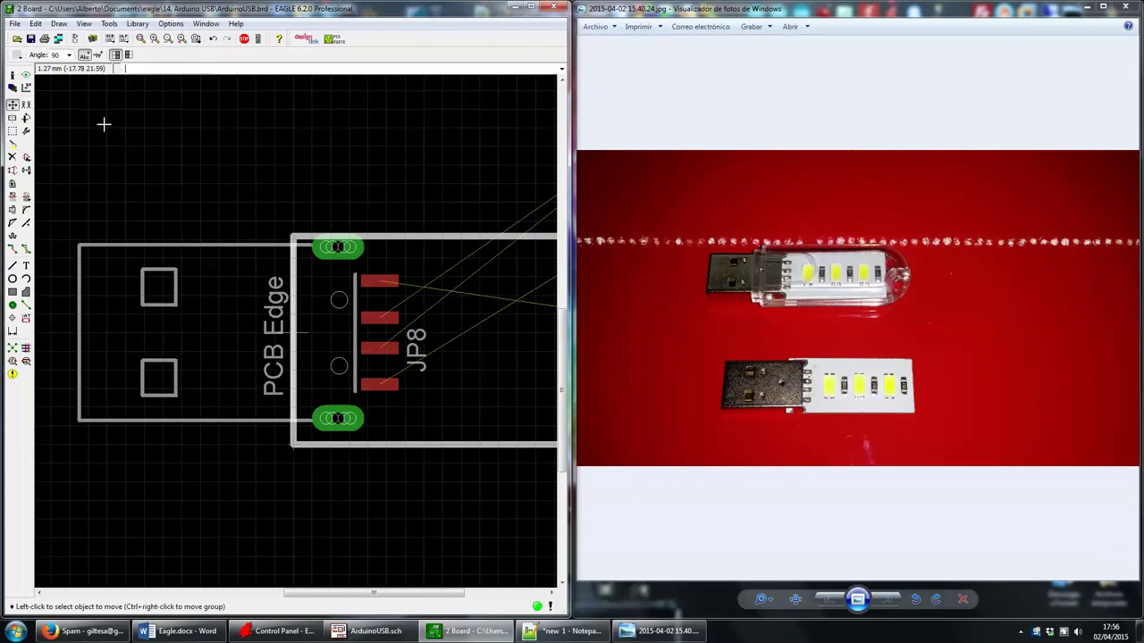
pyautogui.click(18, 55)
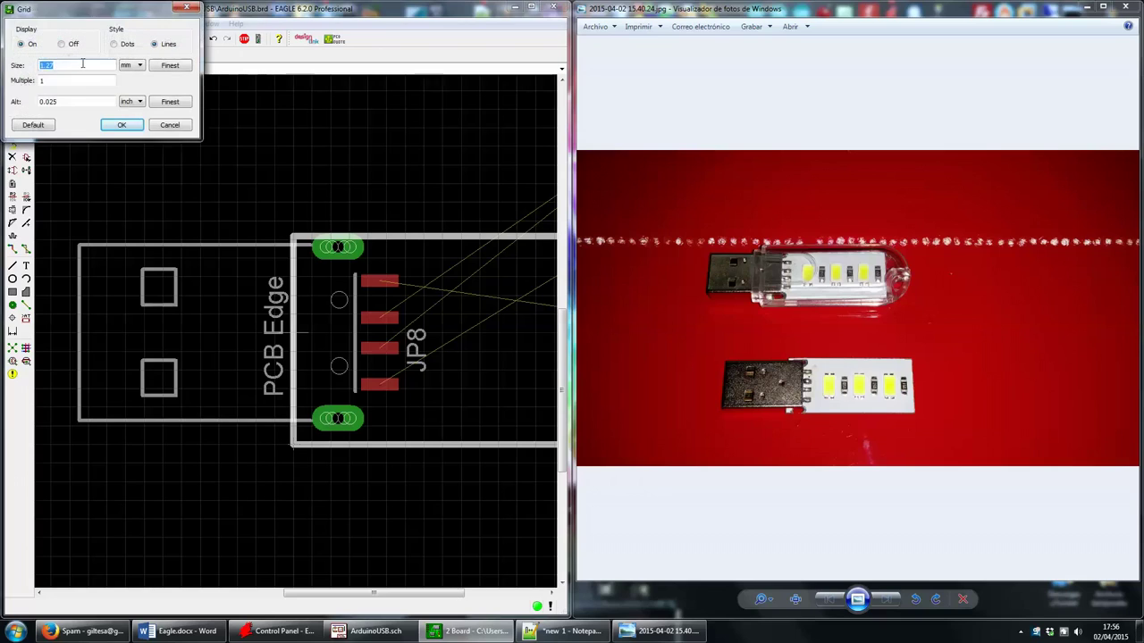
pyautogui.click(134, 68)
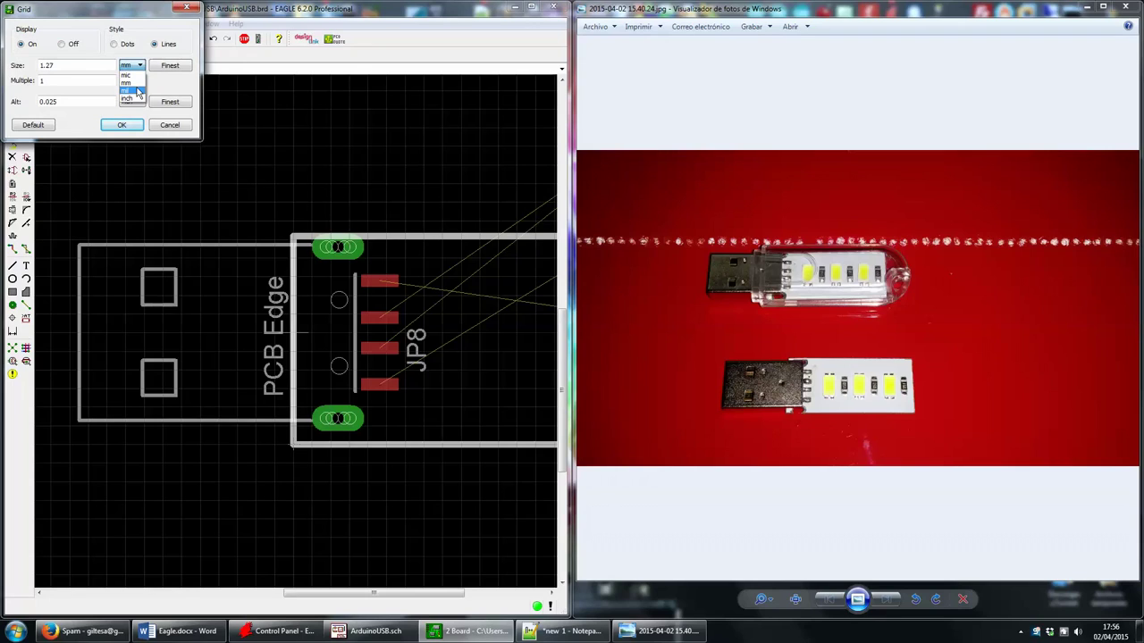
pyautogui.click(134, 90)
pyautogui.moveTo(93, 67); pyautogui.dragTo(4, 70)
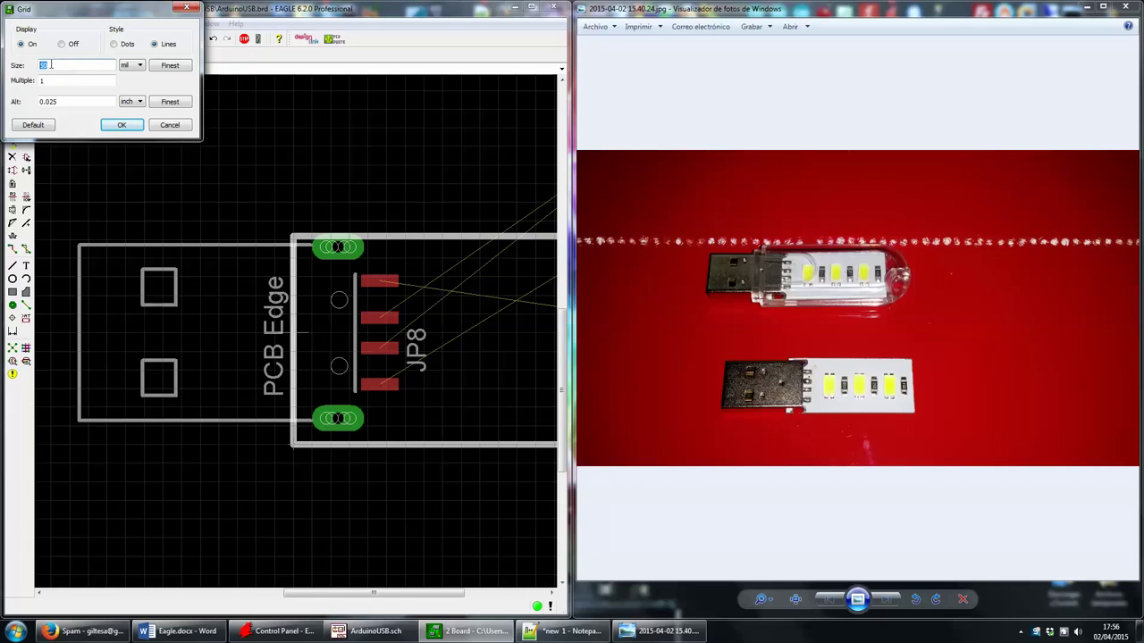
pyautogui.press('Return')
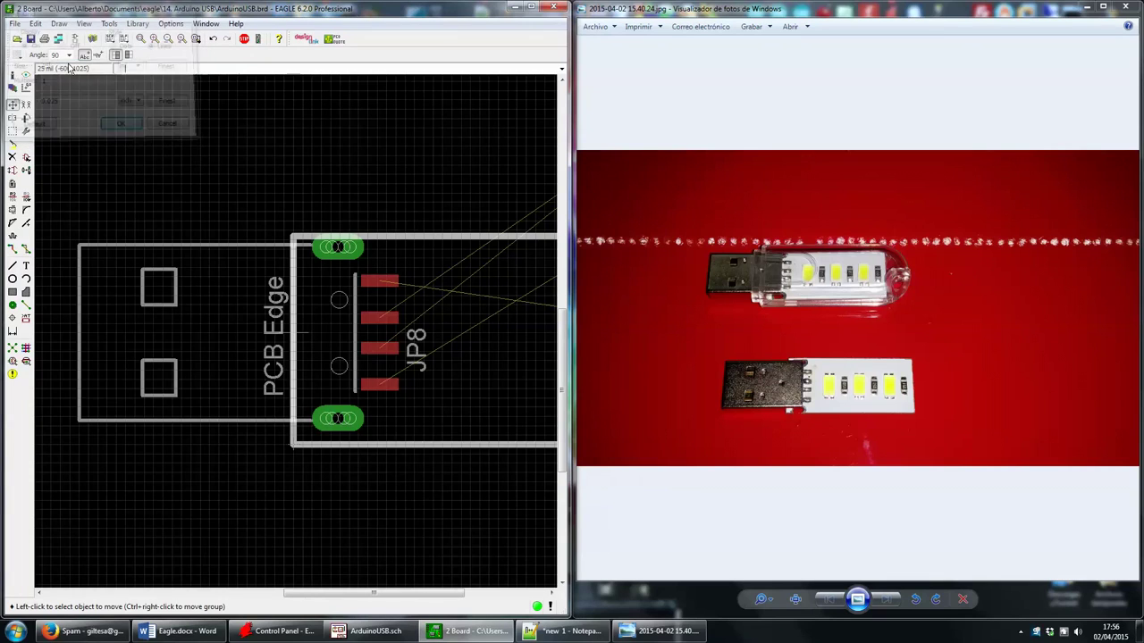
pyautogui.scroll(2, 302, 321)
# Move JP8 slightly lower, refining the grid to 10 mil
pyautogui.click(12, 104)
pyautogui.click(255, 350)
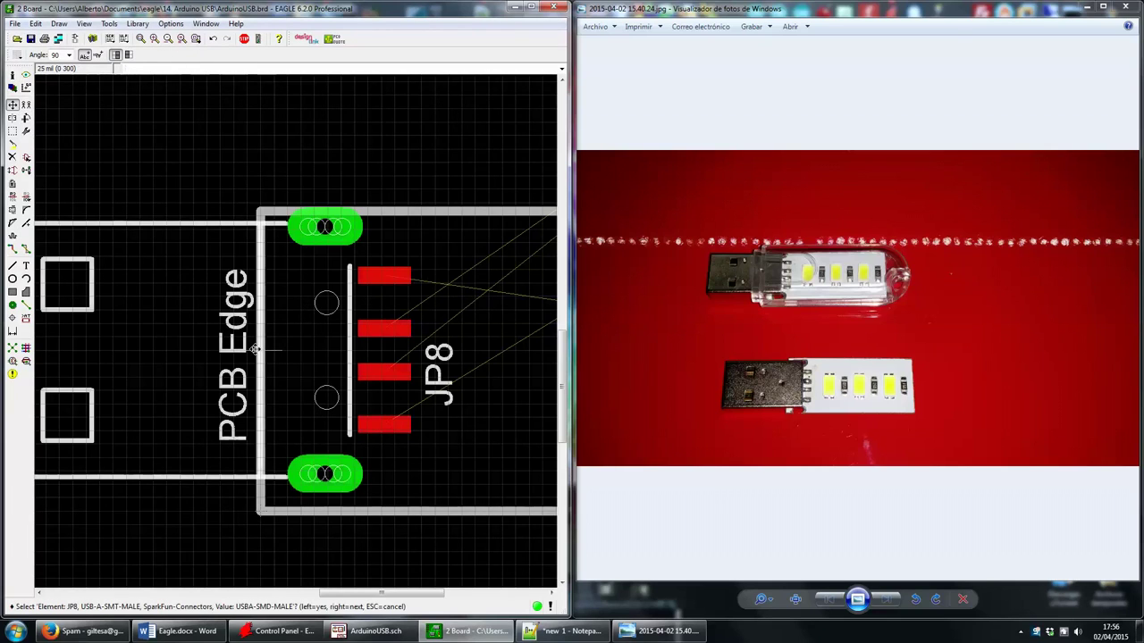
pyautogui.click(255, 393)
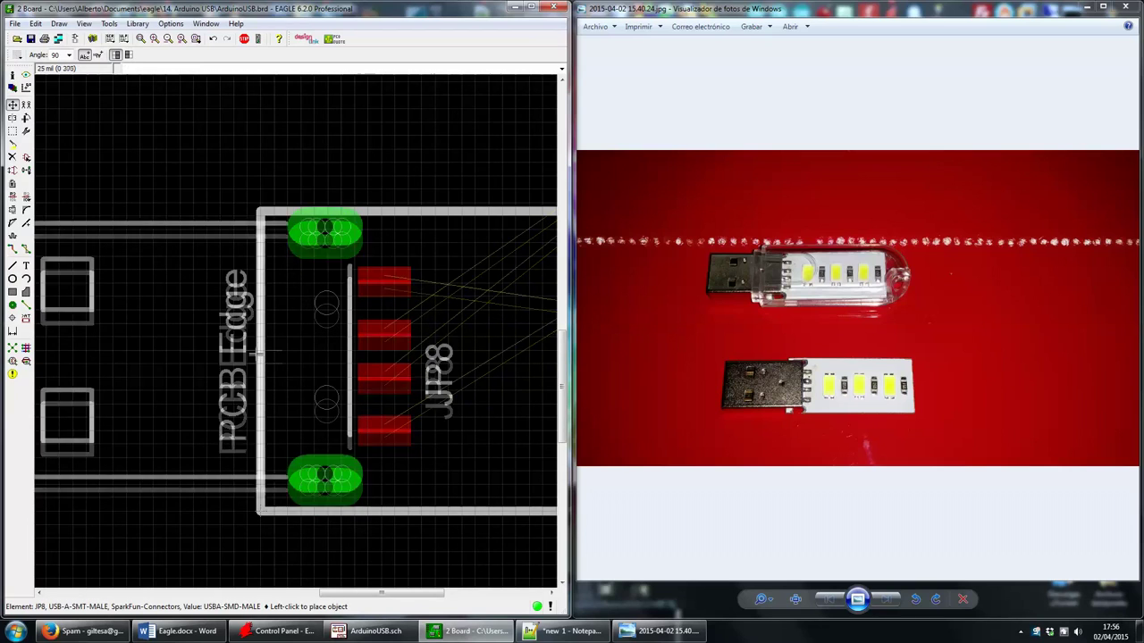
pyautogui.click(256, 370)
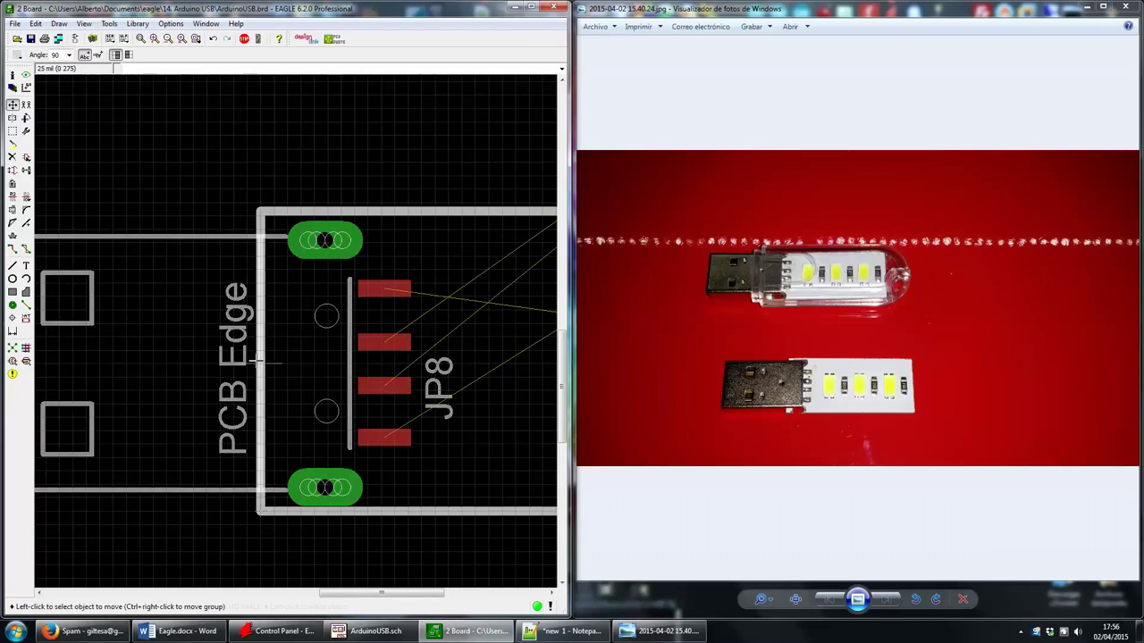
pyautogui.click(16, 56)
pyautogui.write('10')
pyautogui.press('Return')
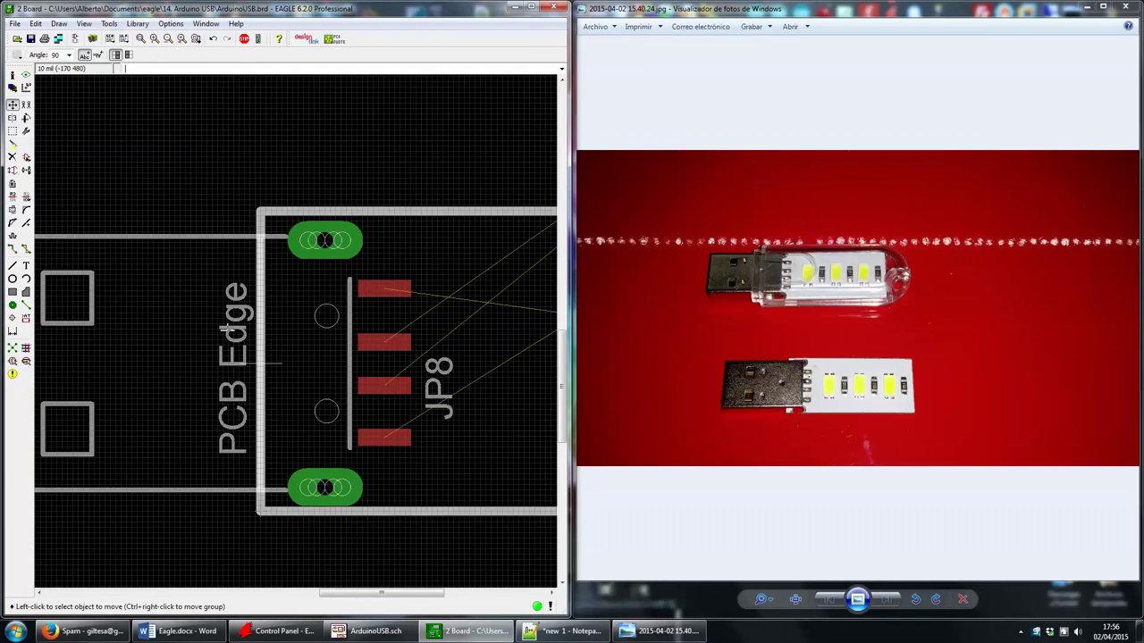
pyautogui.scroll(1, 252, 365)
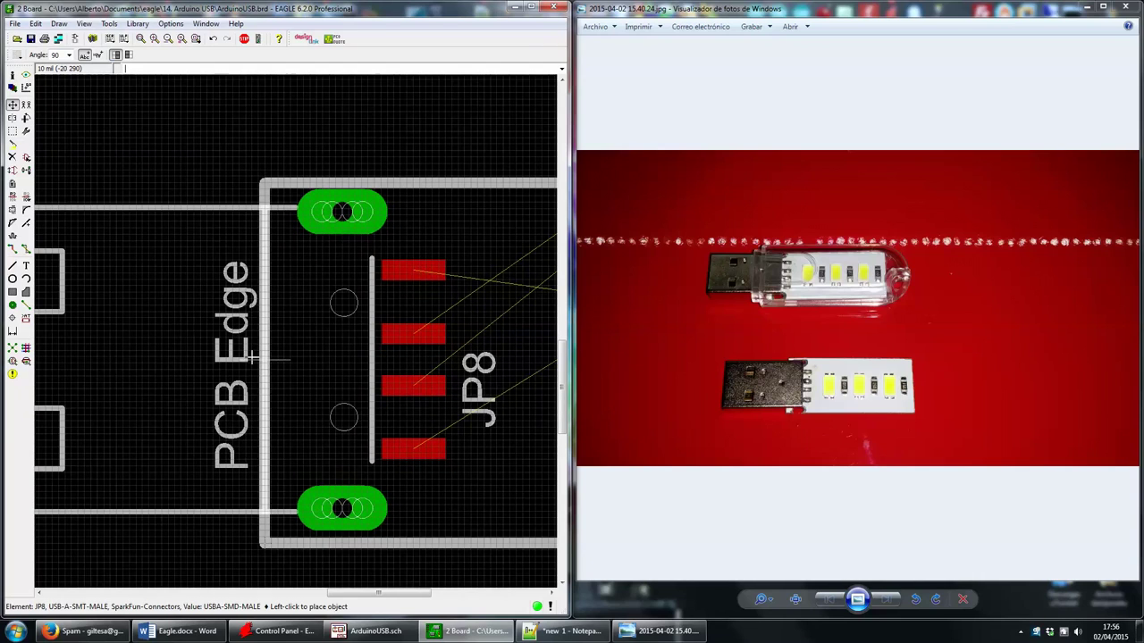
pyautogui.click(248, 361)
# On a 5 mil grid, shift JP8 slightly further left
pyautogui.click(16, 56)
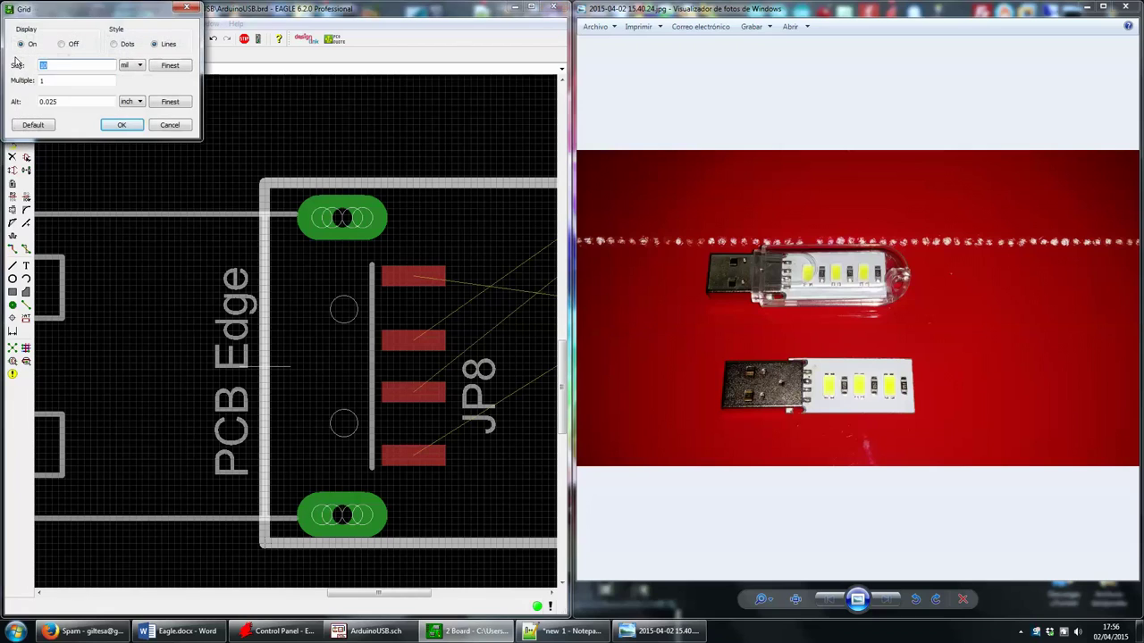
pyautogui.write('5')
pyautogui.press('Return')
pyautogui.scroll(1, 157, 366)
pyautogui.click(278, 368)
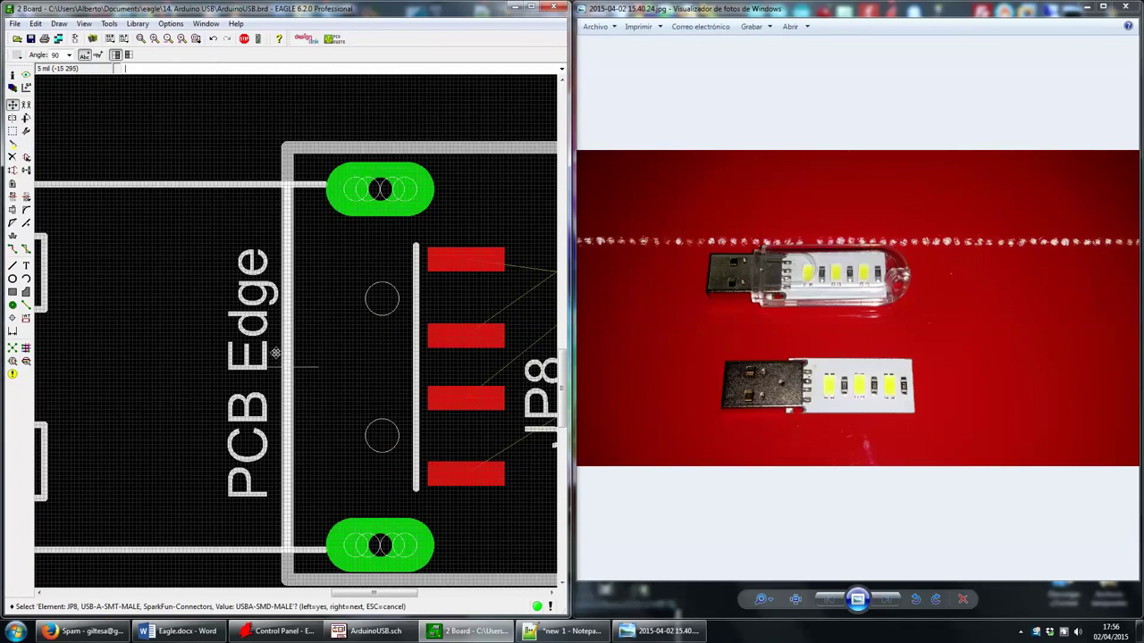
pyautogui.click(275, 366)
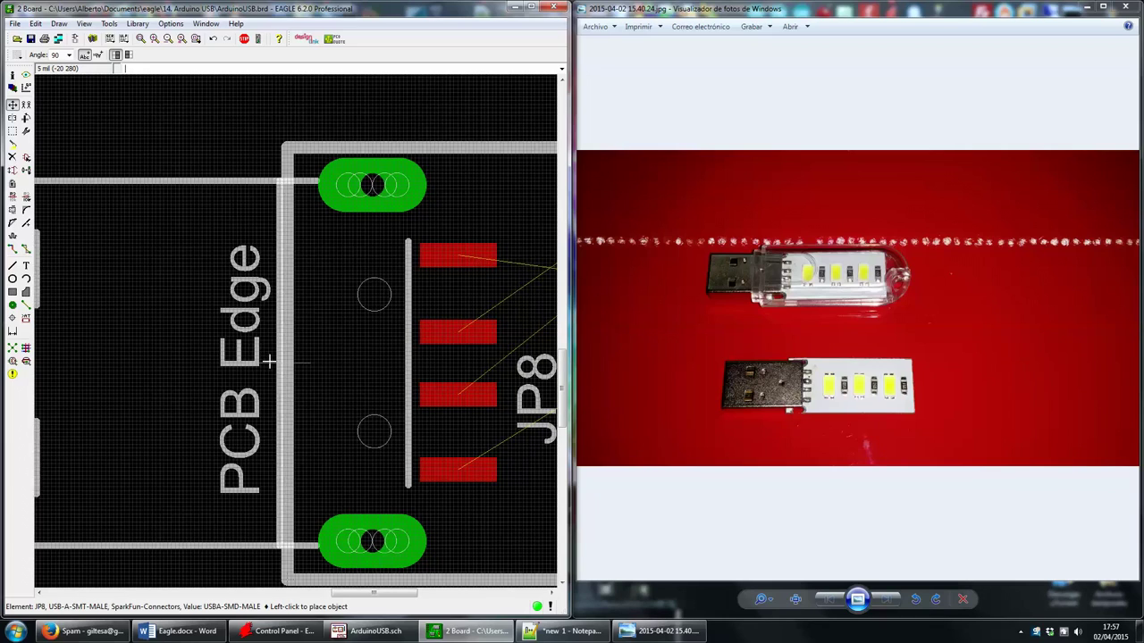
pyautogui.click(265, 361)
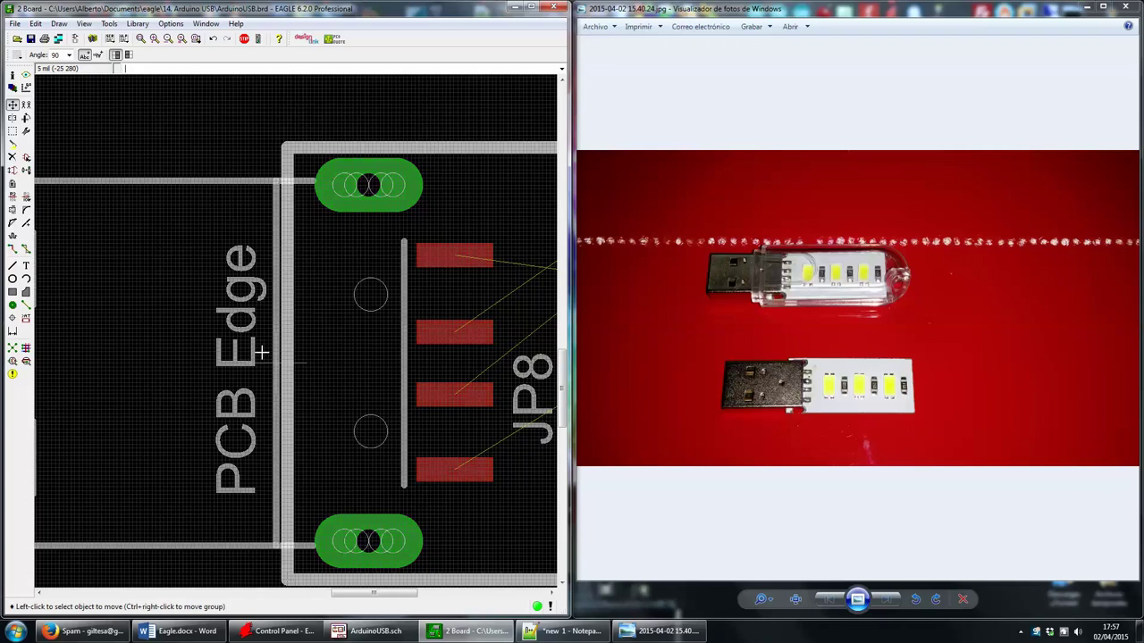
# On a 2 mil grid, place JP8 precisely on the board's edge line
pyautogui.click(15, 58)
pyautogui.click(46, 43)
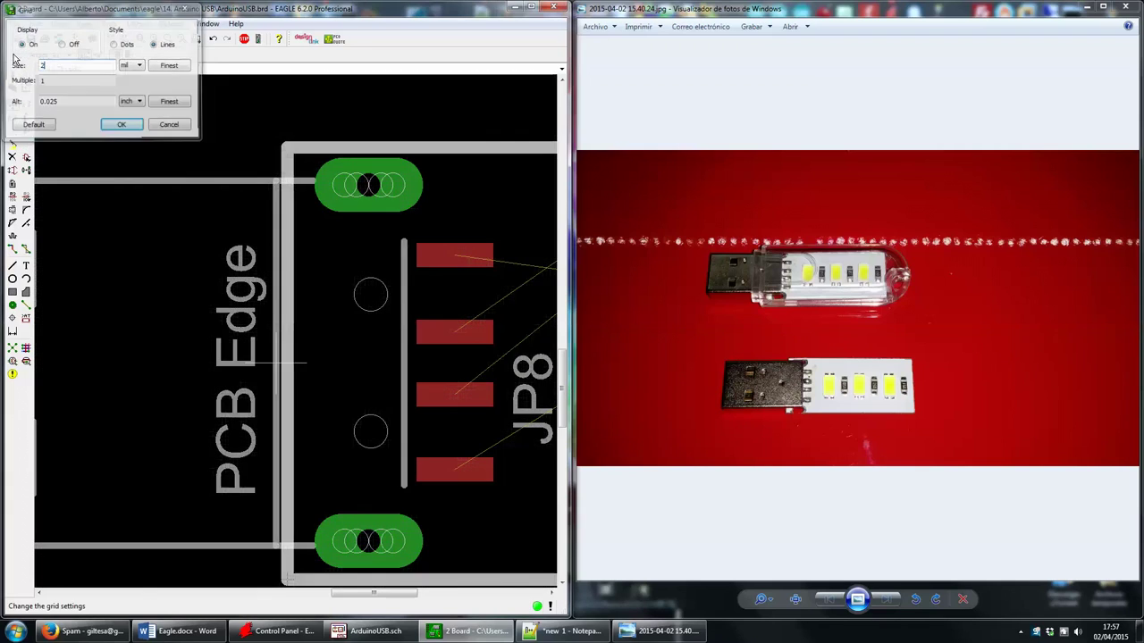
pyautogui.click(116, 123)
pyautogui.scroll(2, 221, 385)
pyautogui.scroll(3, 221, 384)
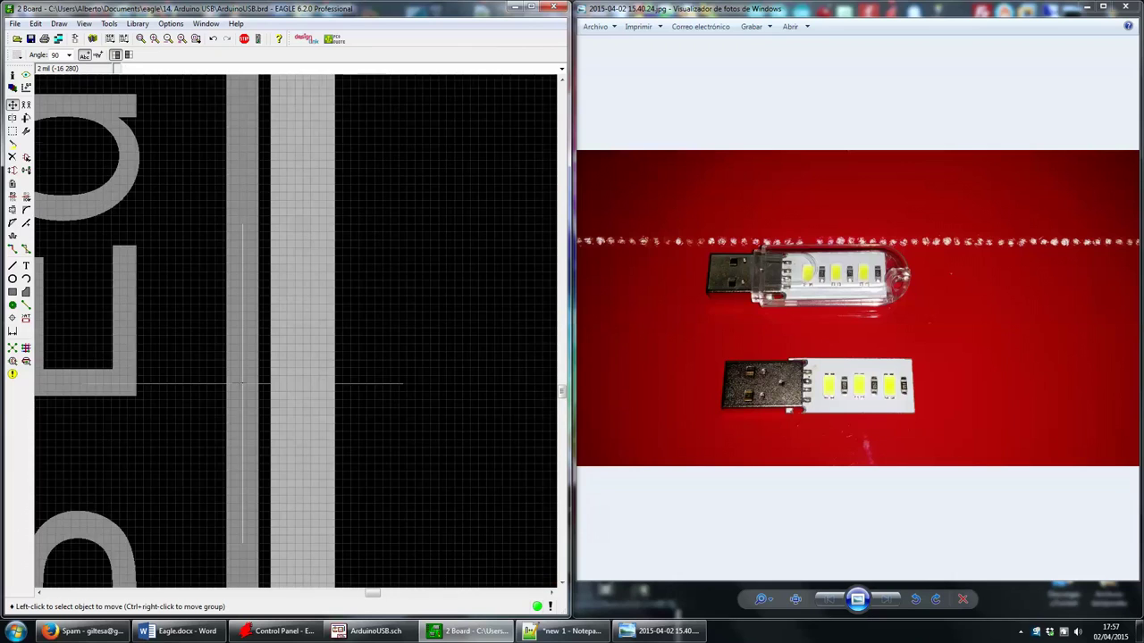
pyautogui.click(250, 379)
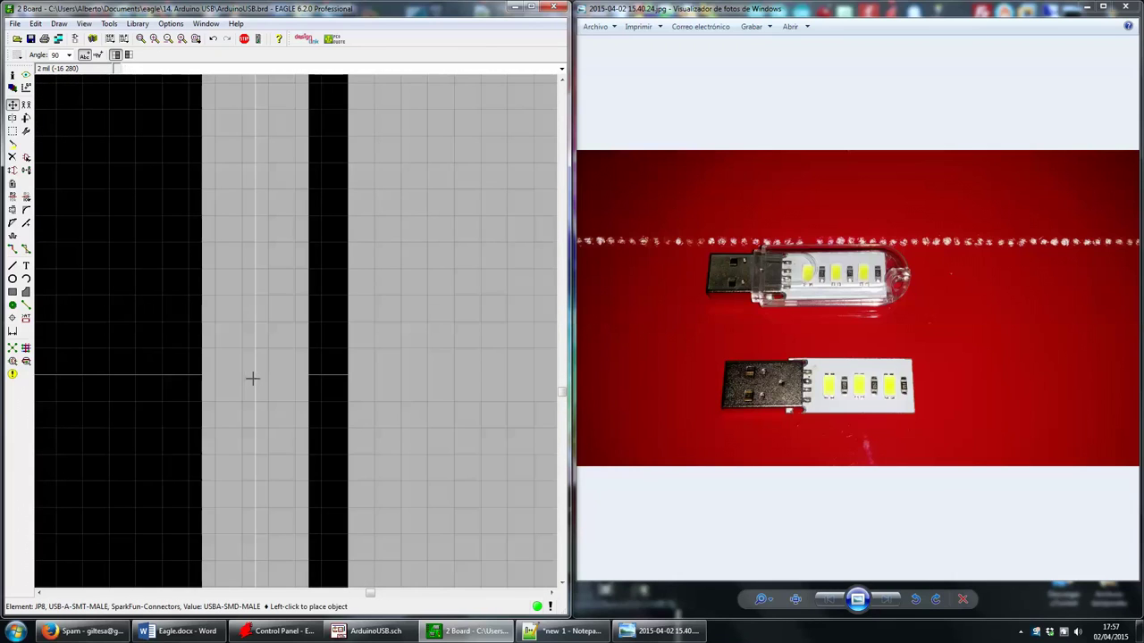
pyautogui.click(258, 378)
pyautogui.scroll(-5, 258, 385)
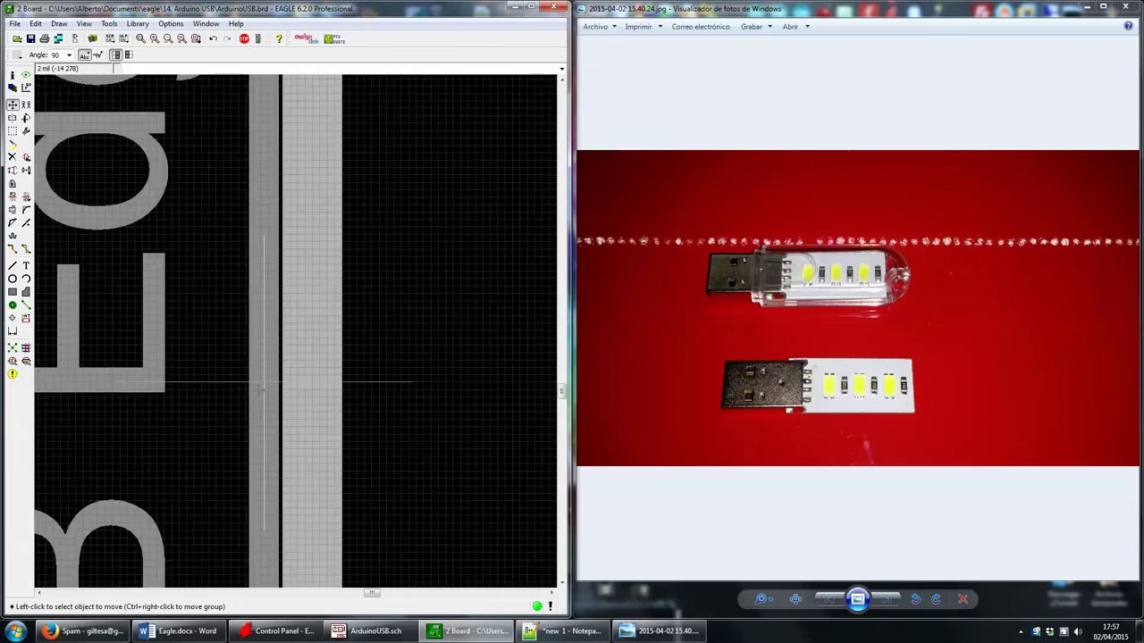
pyautogui.scroll(4, 258, 391)
pyautogui.scroll(-6, 258, 393)
pyautogui.scroll(2, 258, 394)
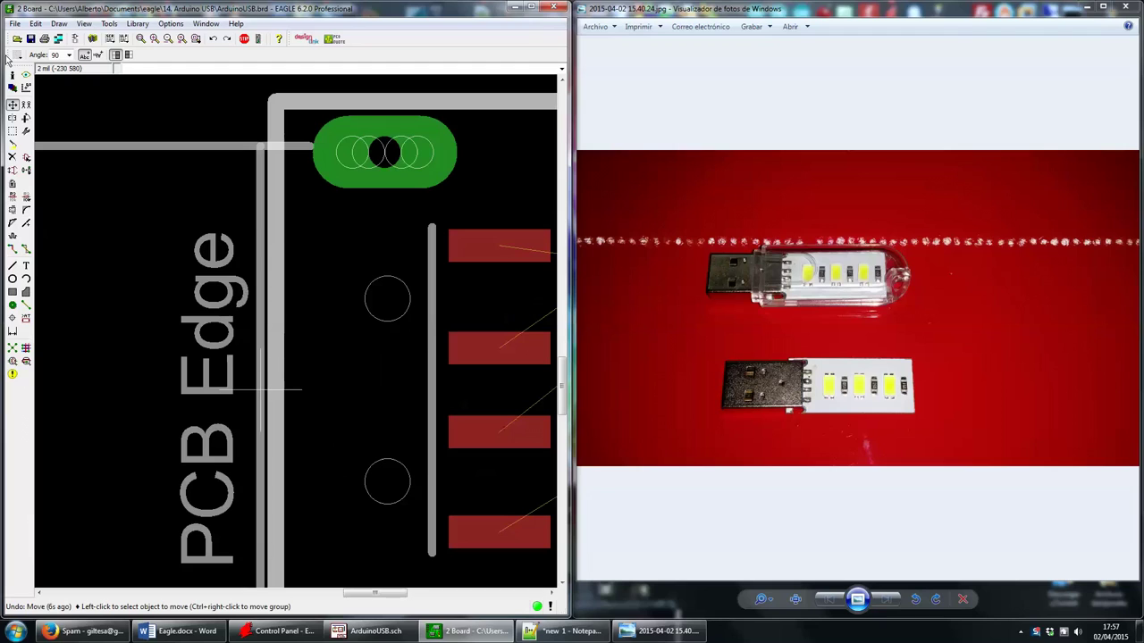
# Return the grid size to 25 mil
pyautogui.click(8, 54)
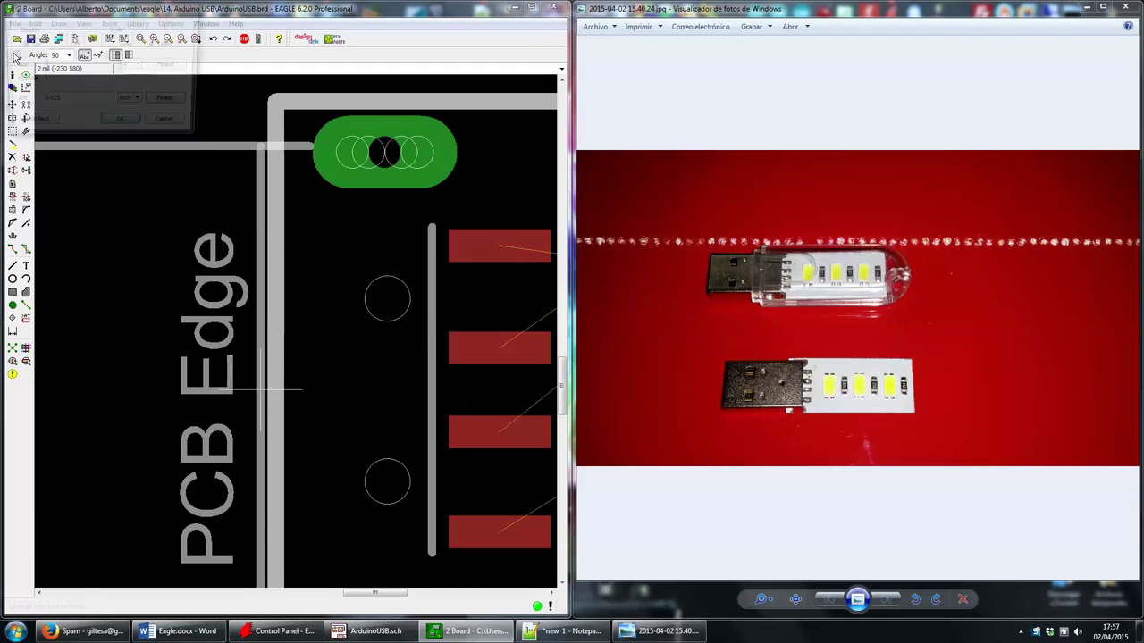
pyautogui.write('25')
pyautogui.press('Return')
# Save the board with Ctrl+S
pyautogui.scroll(-3, 208, 197)
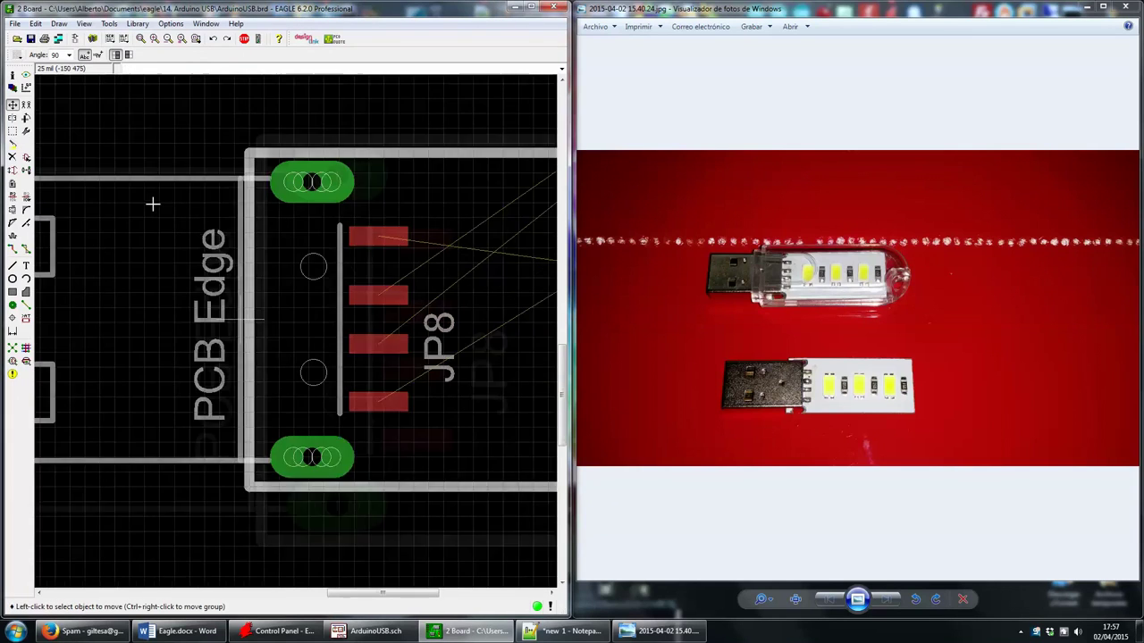
pyautogui.scroll(-1, 137, 349)
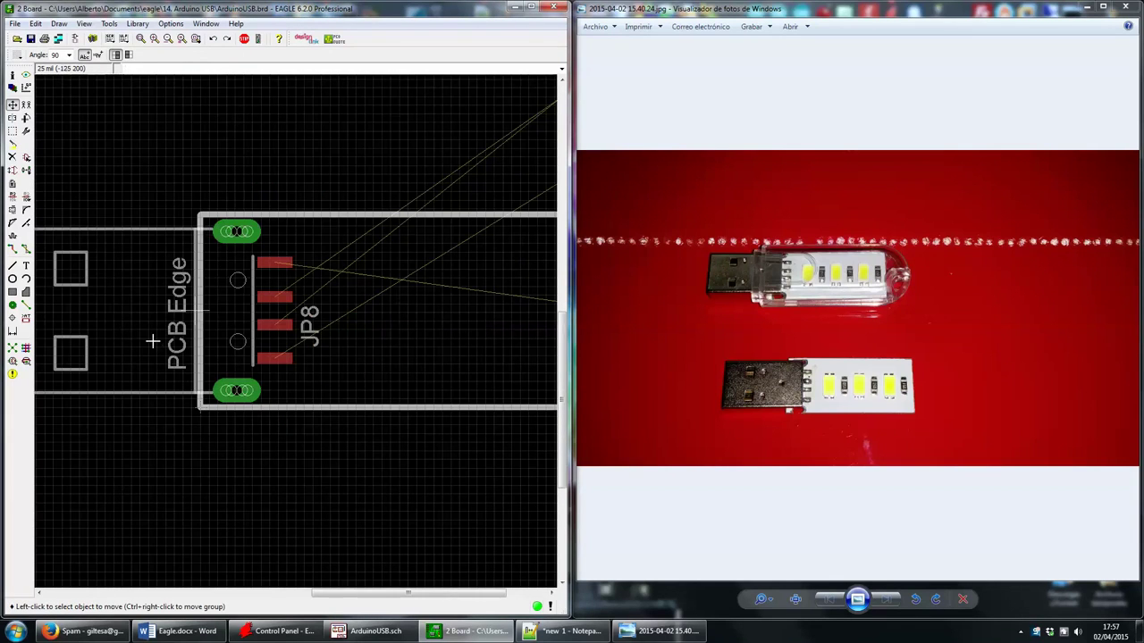
pyautogui.hotkey('ctrl', 's')
# Pick up the five-pad part US1 and rotate it
pyautogui.scroll(-1, 123, 373)
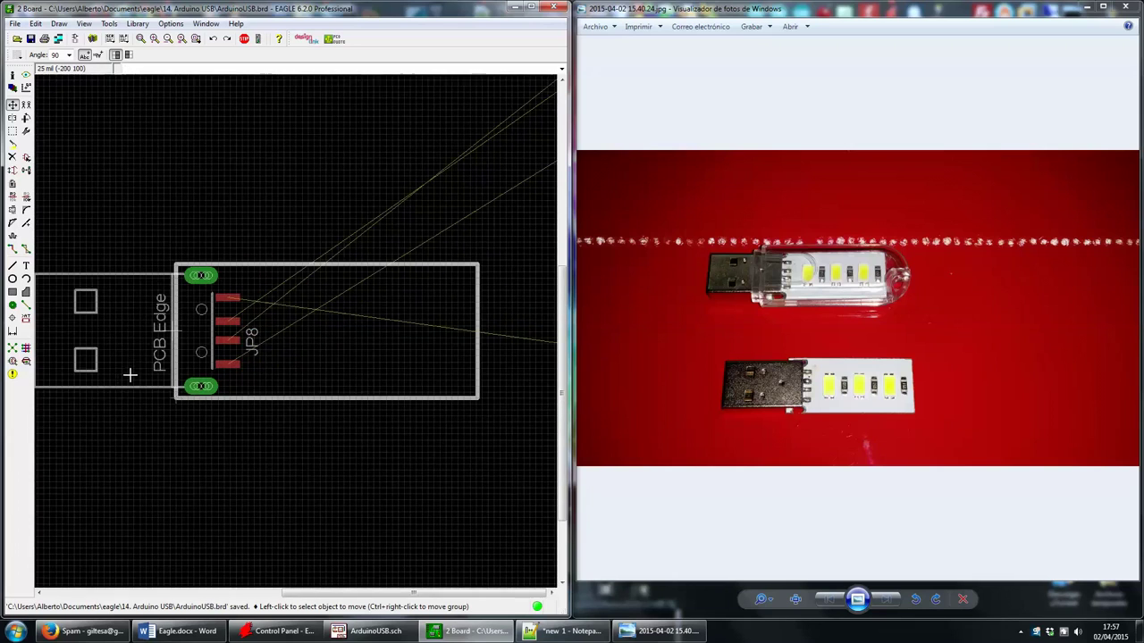
pyautogui.scroll(-1, 130, 376)
pyautogui.scroll(-2, 126, 373)
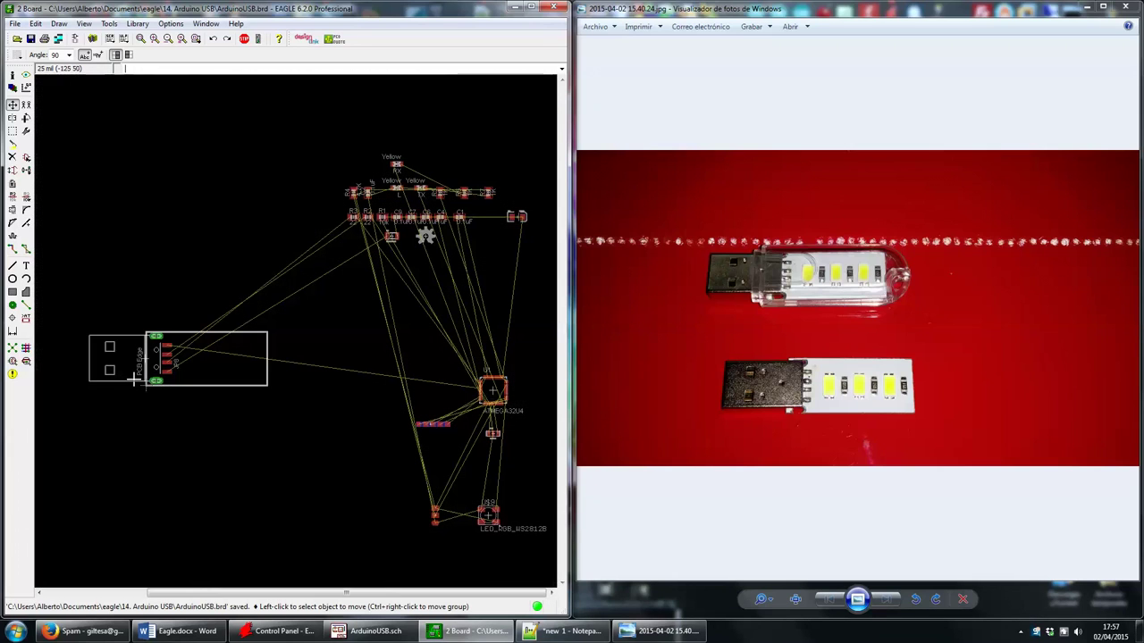
pyautogui.scroll(4, 431, 426)
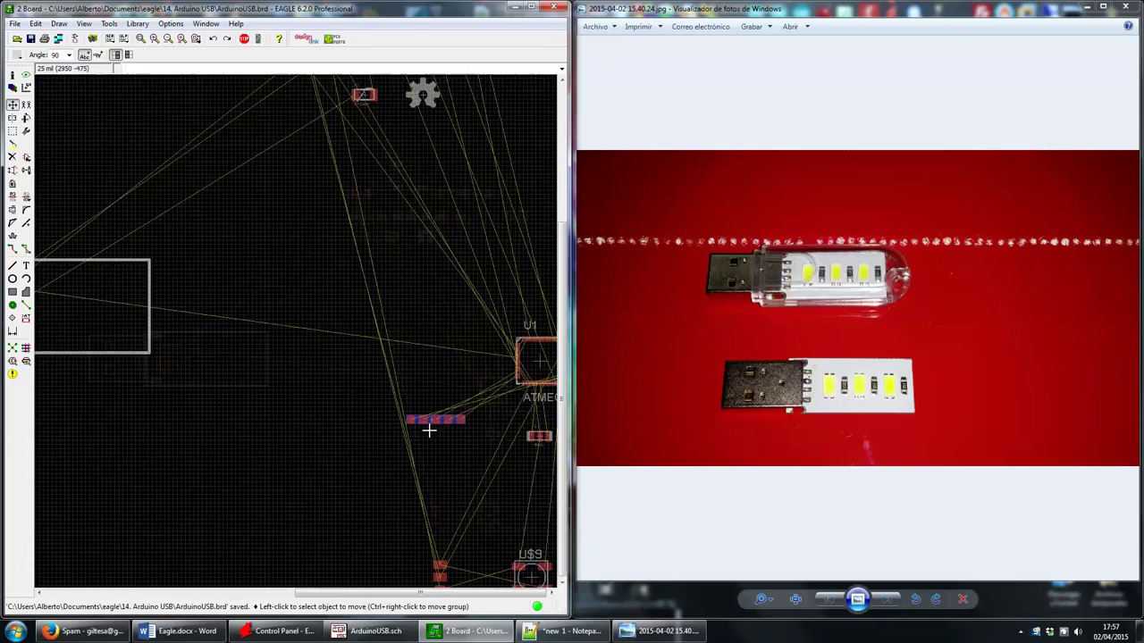
pyautogui.click(437, 407)
pyautogui.rightClick(437, 406)
pyautogui.rightClick(437, 407)
pyautogui.scroll(-3, 410, 405)
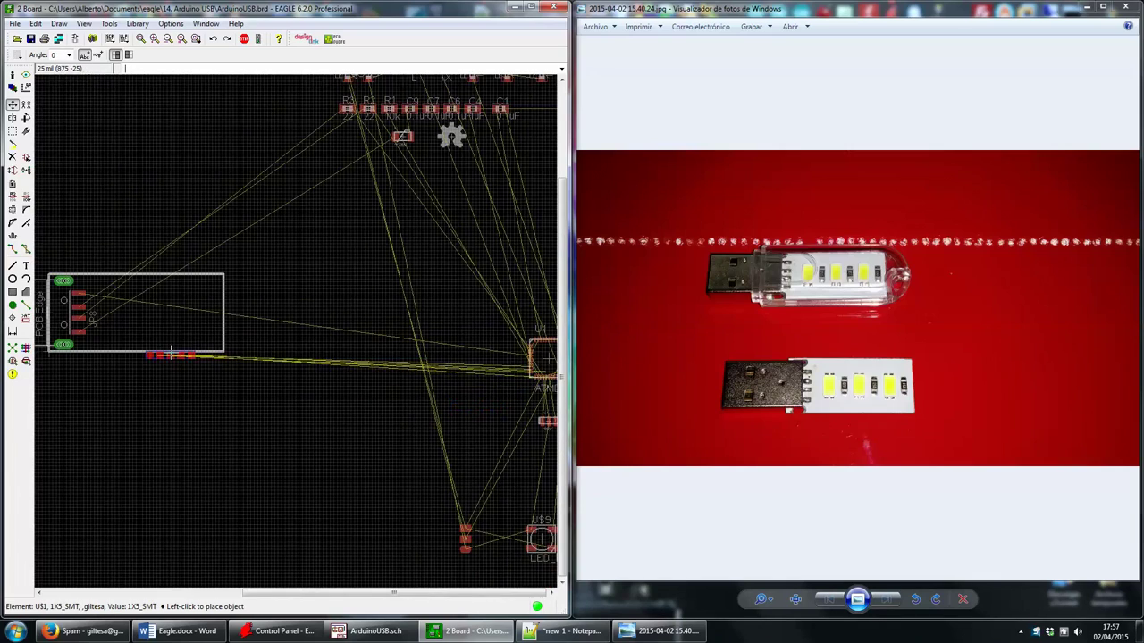
pyautogui.scroll(-2, 196, 327)
pyautogui.scroll(3, 153, 325)
pyautogui.scroll(2, 266, 324)
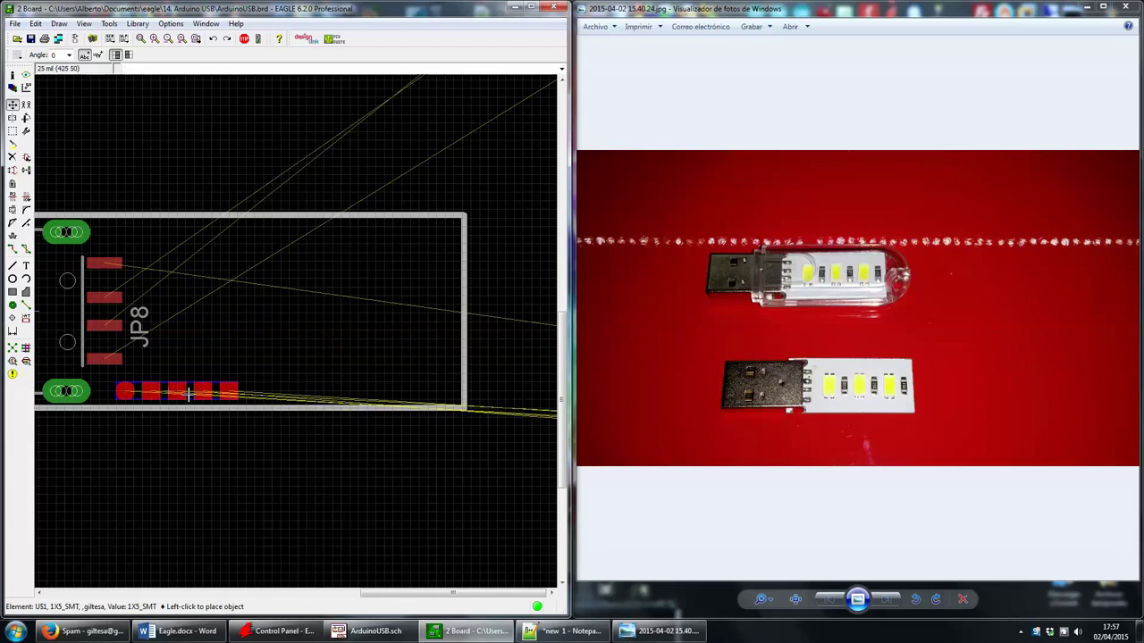
pyautogui.scroll(-2, 435, 399)
pyautogui.scroll(1, 434, 358)
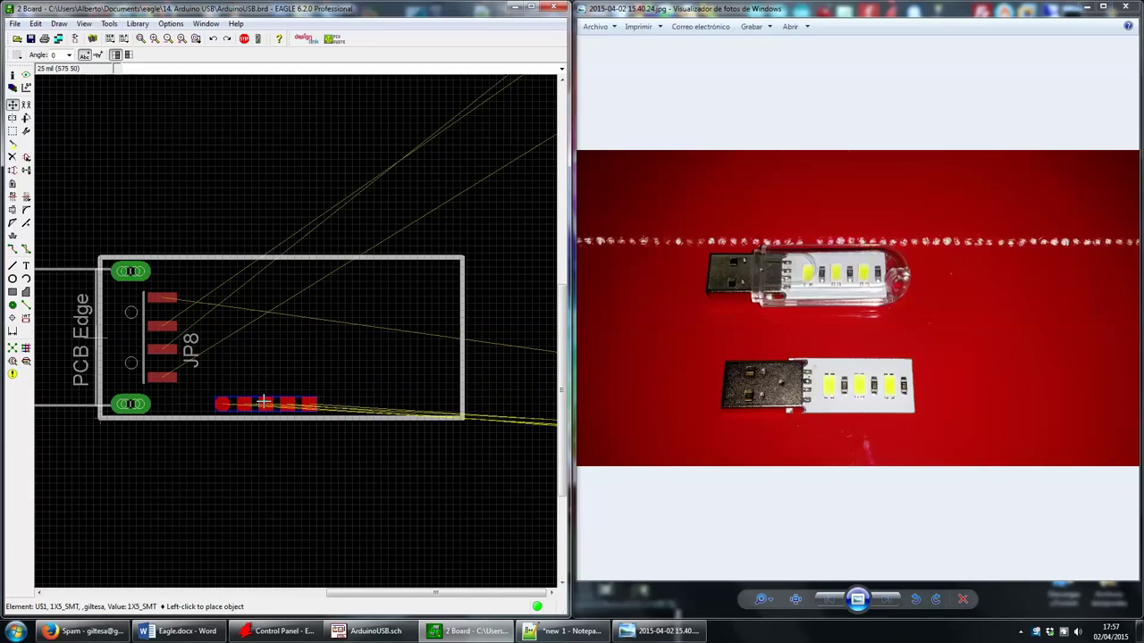
# Turn US1 to 180° and drop it just below the board outline
pyautogui.rightClick(407, 331)
pyautogui.scroll(2, 81, 334)
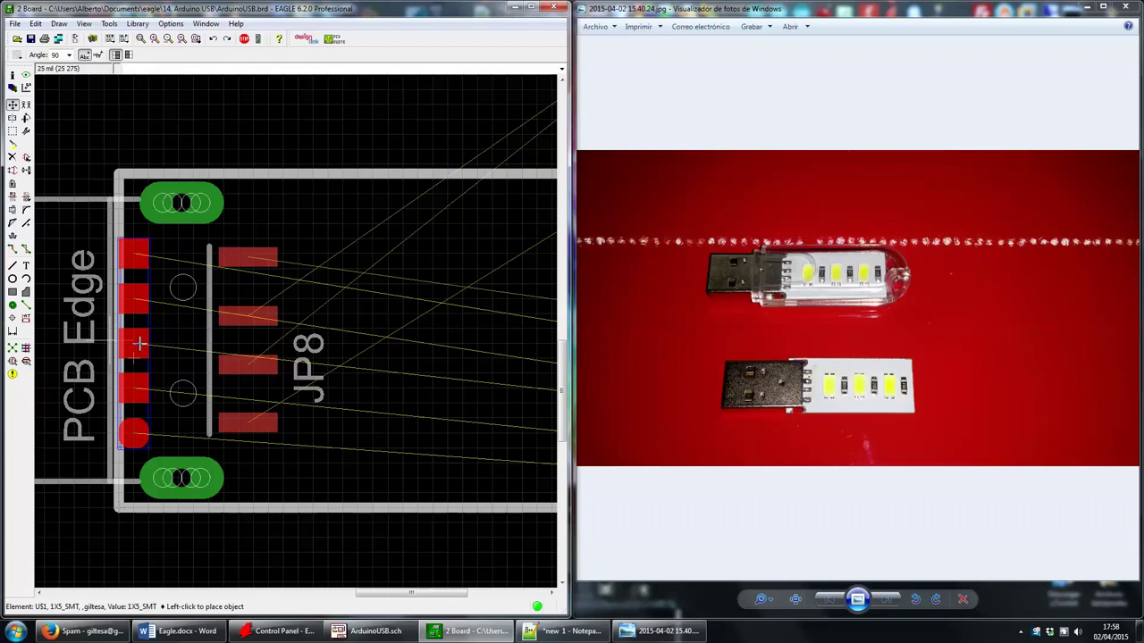
pyautogui.scroll(-5, 134, 353)
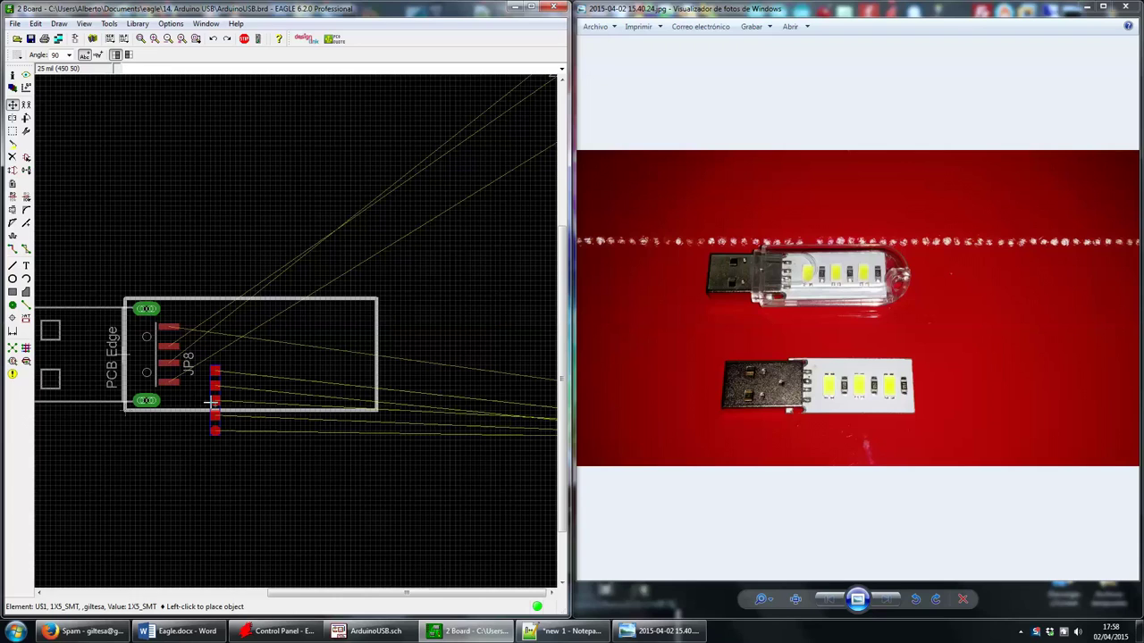
pyautogui.scroll(5, 212, 404)
pyautogui.rightClick(186, 407)
pyautogui.scroll(-4, 185, 408)
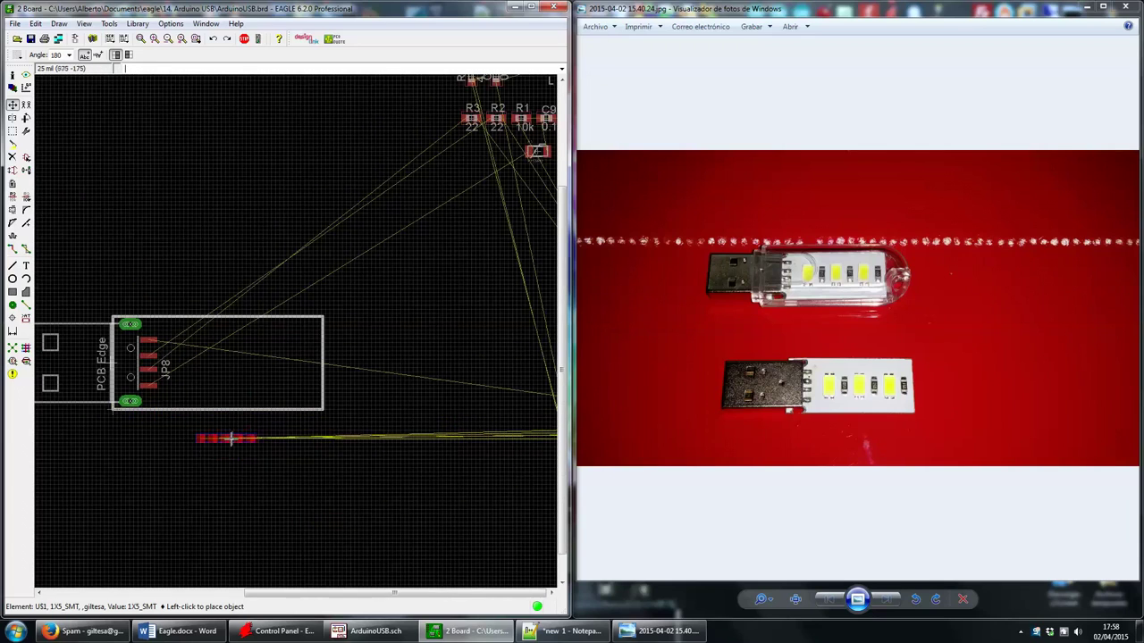
pyautogui.click(233, 431)
pyautogui.scroll(-3, 165, 406)
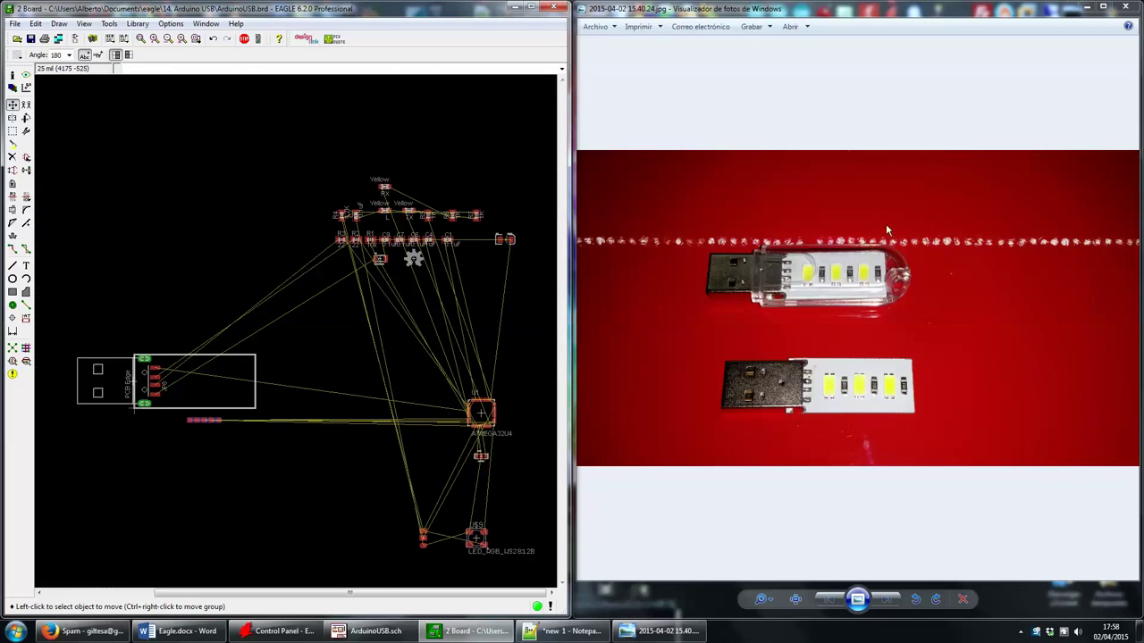
# Zoom into the USB light photo to inspect the LED stick's LEDs and 150 resistors
pyautogui.click(883, 291)
pyautogui.scroll(5, 882, 290)
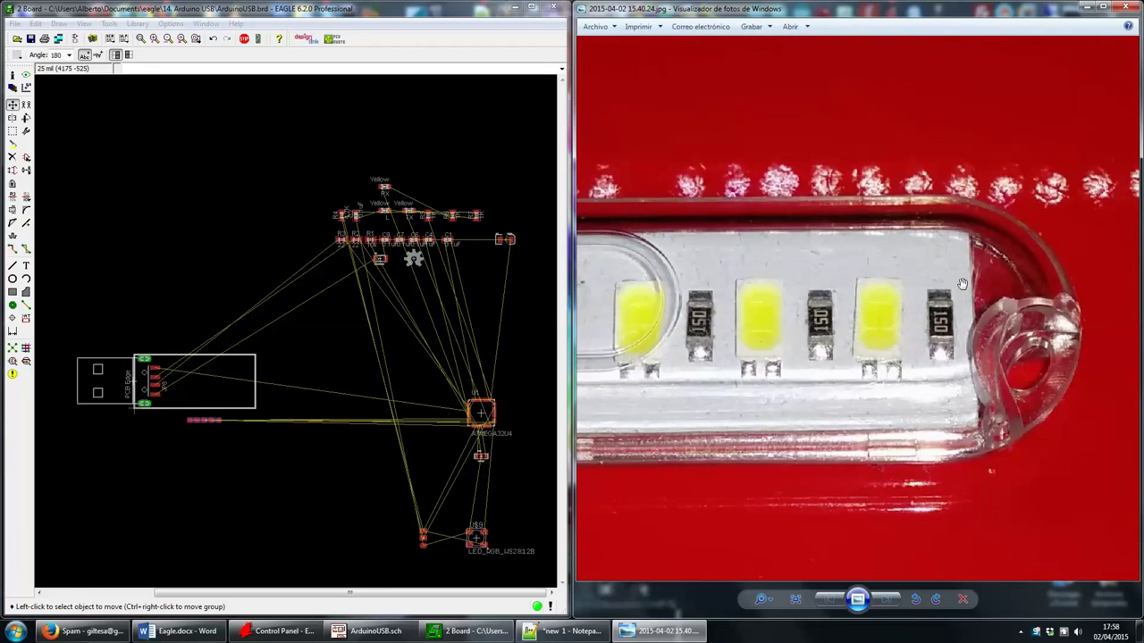
pyautogui.scroll(-2, 963, 282)
pyautogui.scroll(1, 962, 284)
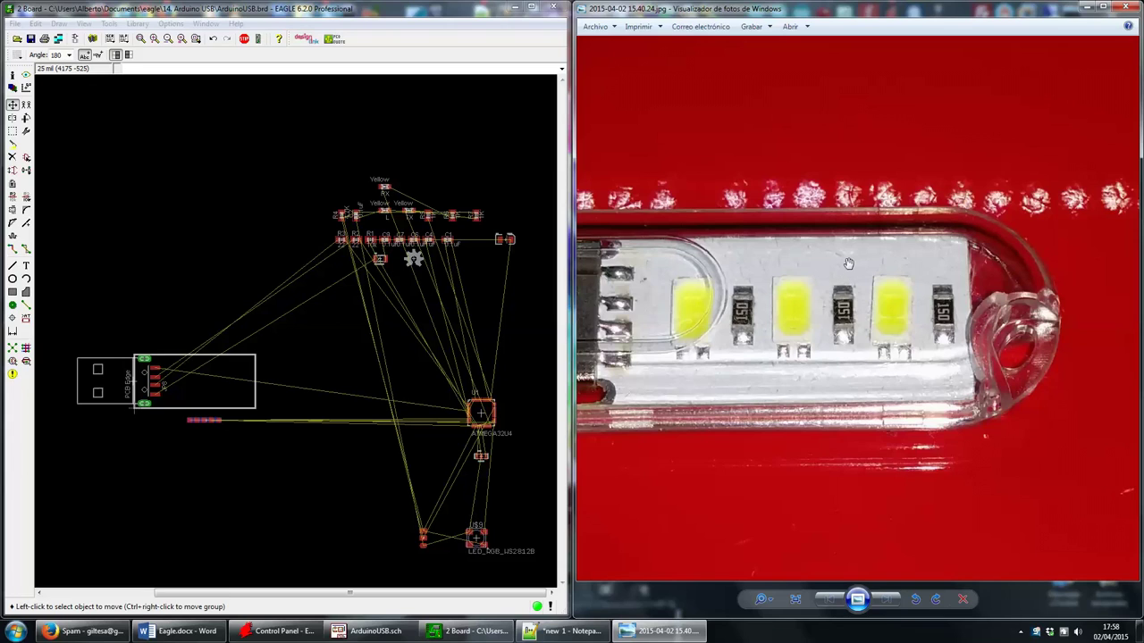
pyautogui.scroll(-1, 844, 265)
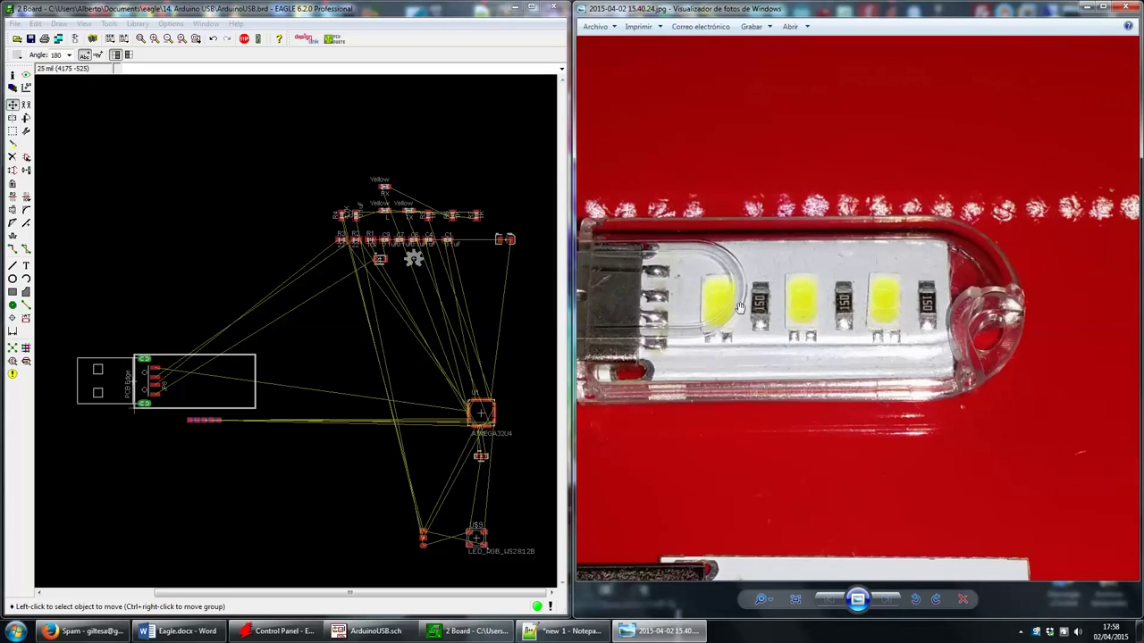
pyautogui.scroll(1, 685, 304)
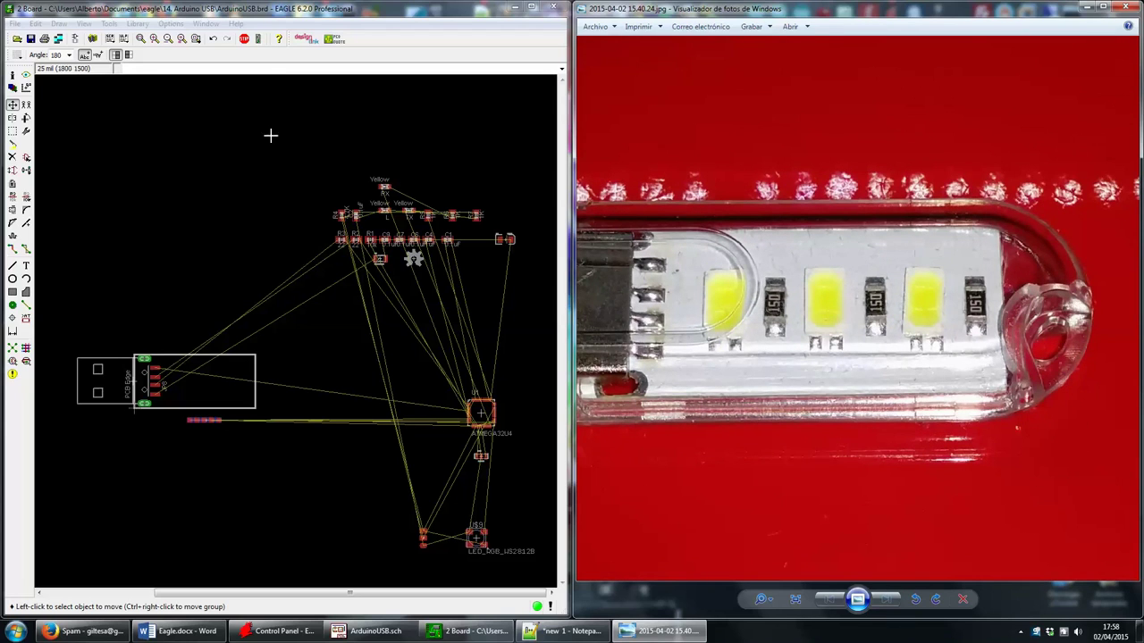
# Shift part U$7 to a new spot and compare it with the USB light photo
pyautogui.click(268, 20)
pyautogui.scroll(-2, 152, 152)
pyautogui.scroll(2, 443, 365)
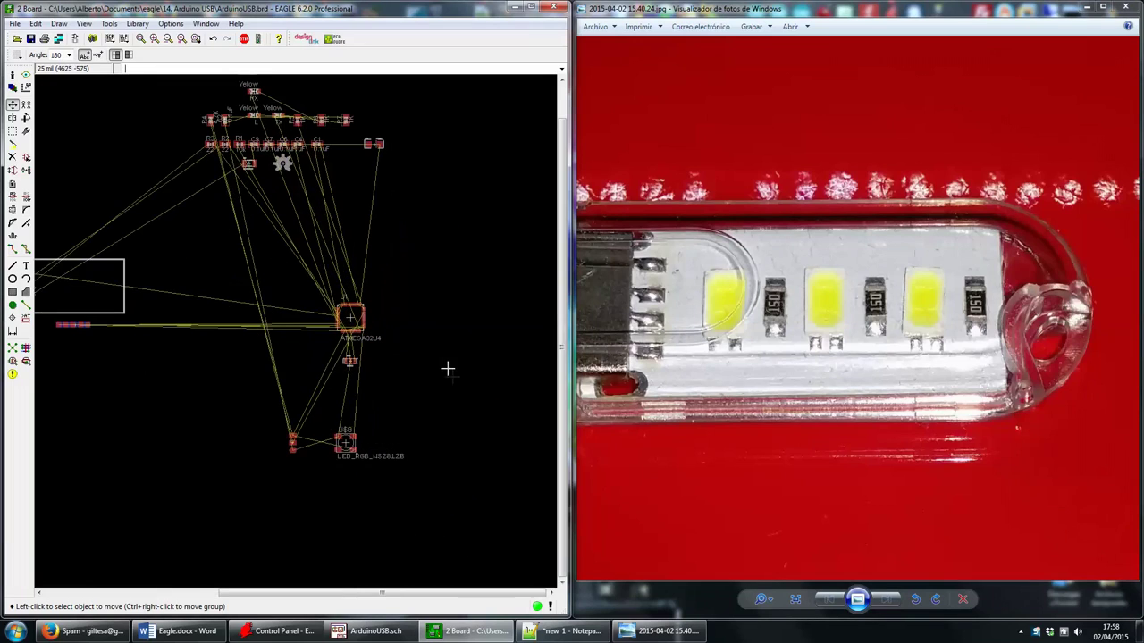
pyautogui.scroll(-1, 444, 452)
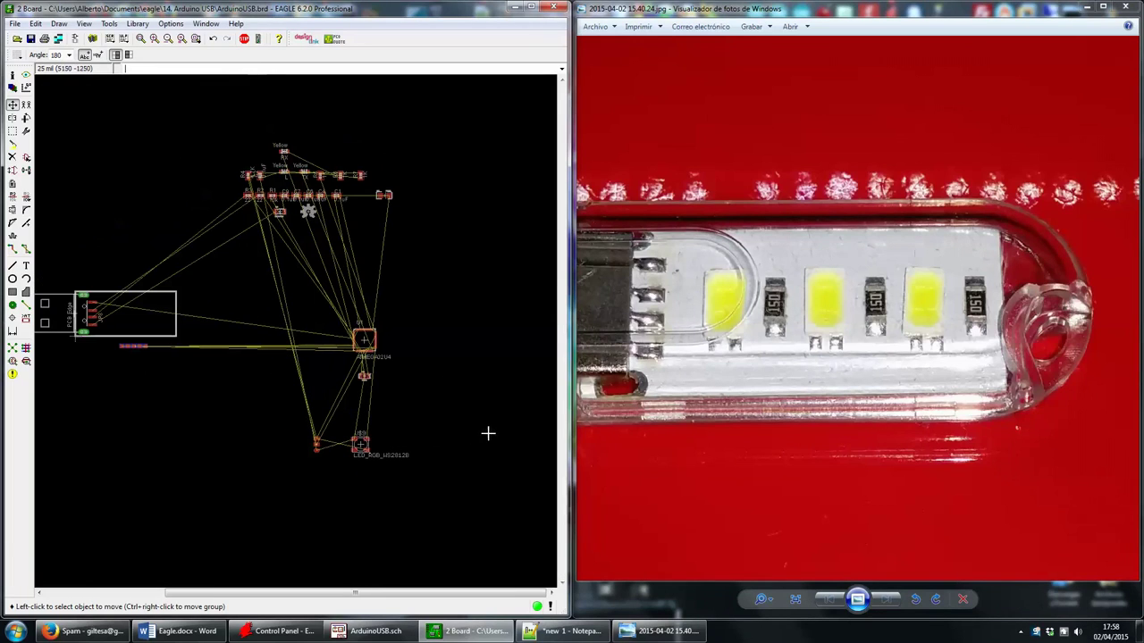
pyautogui.click(315, 442)
pyautogui.scroll(1, 314, 447)
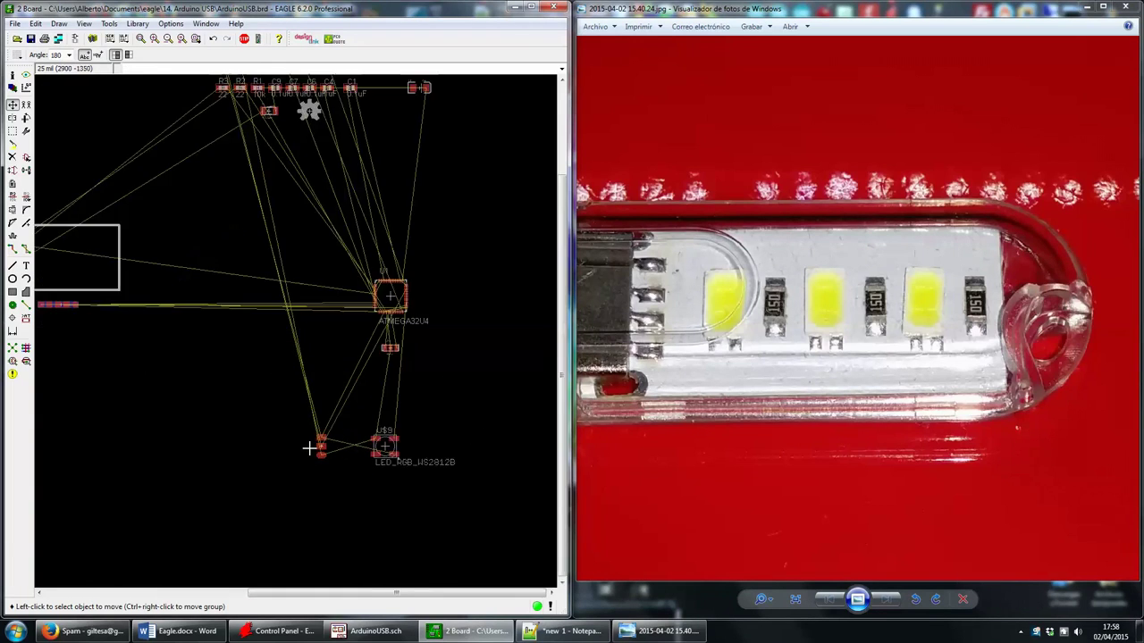
pyautogui.scroll(-1, 303, 382)
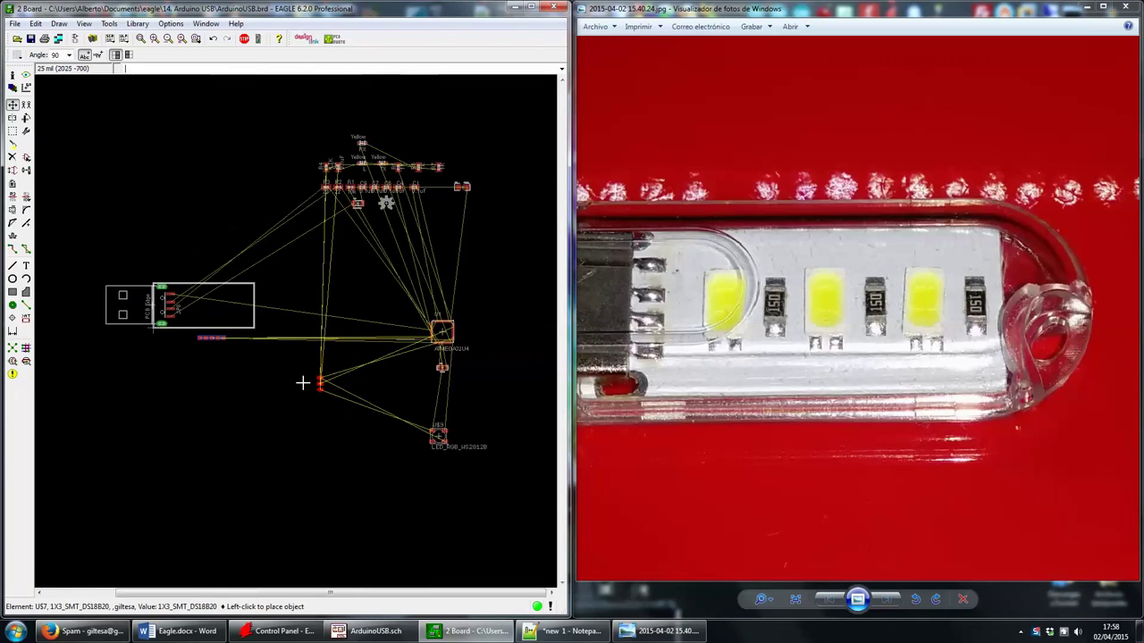
pyautogui.click(305, 407)
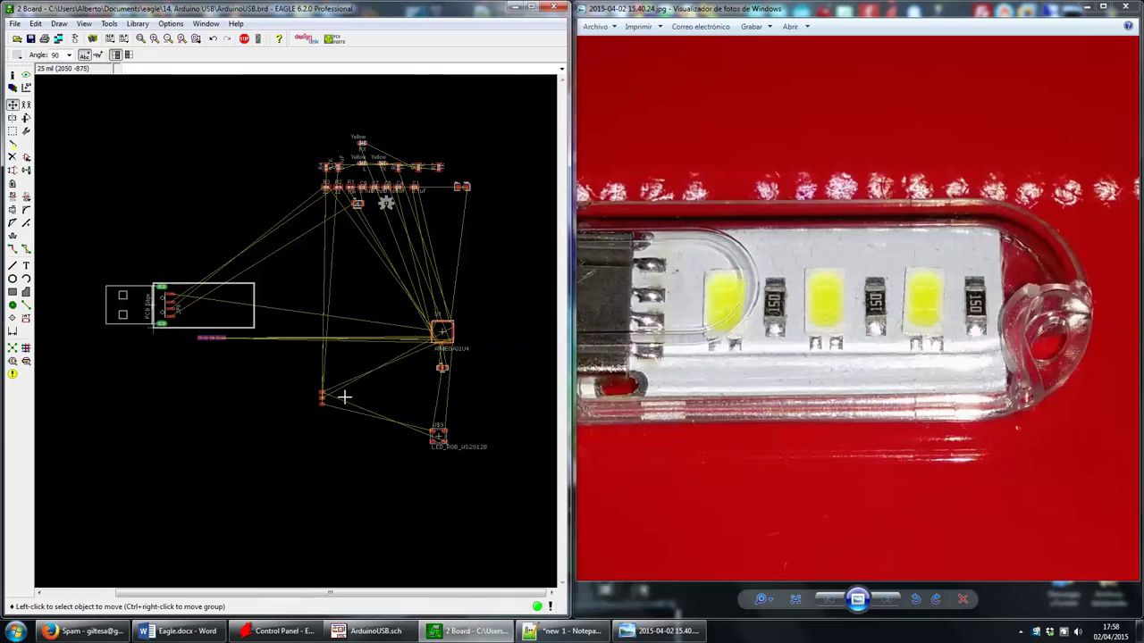
pyautogui.click(1001, 284)
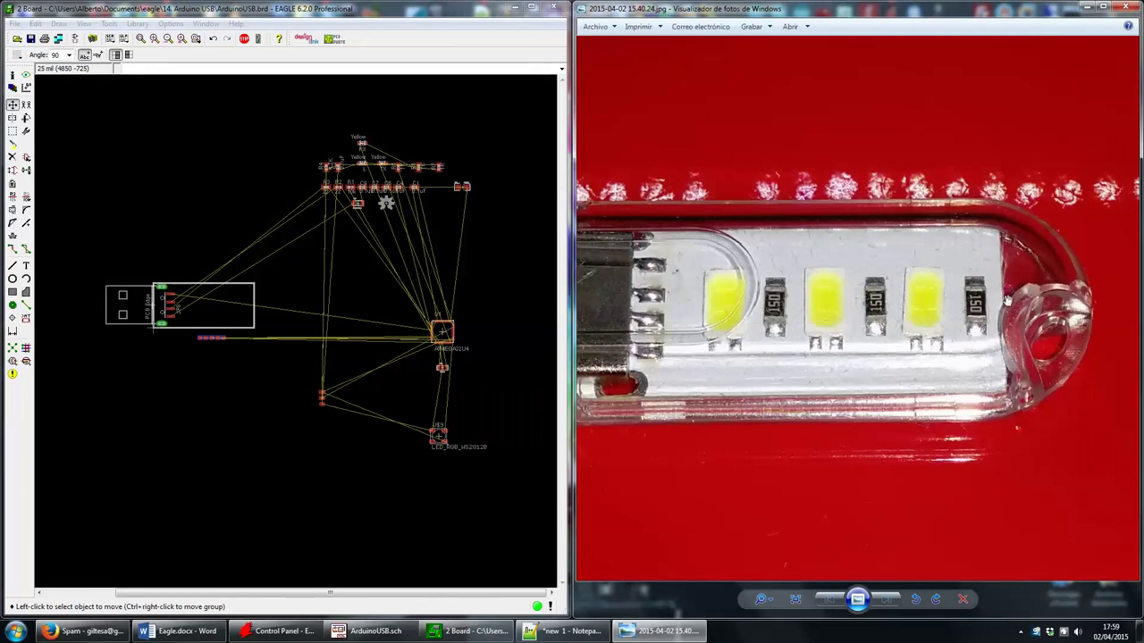
pyautogui.scroll(-2, 1006, 301)
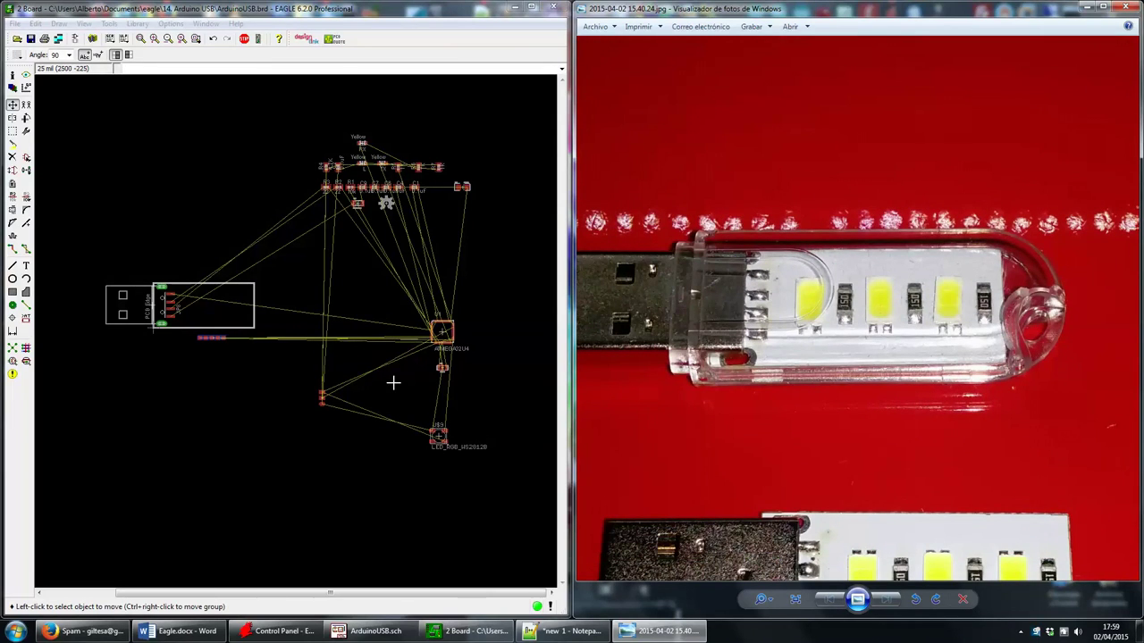
pyautogui.scroll(2, 304, 396)
# Place U$7 inside the board's right end
pyautogui.click(391, 463)
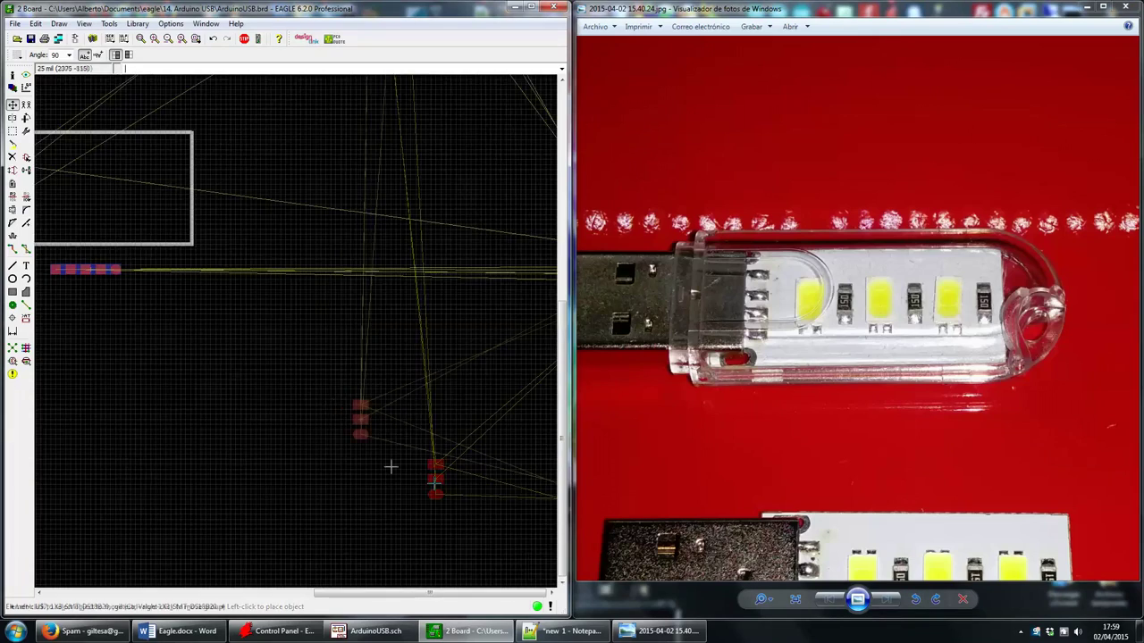
pyautogui.scroll(-1, 226, 286)
pyautogui.scroll(3, 226, 286)
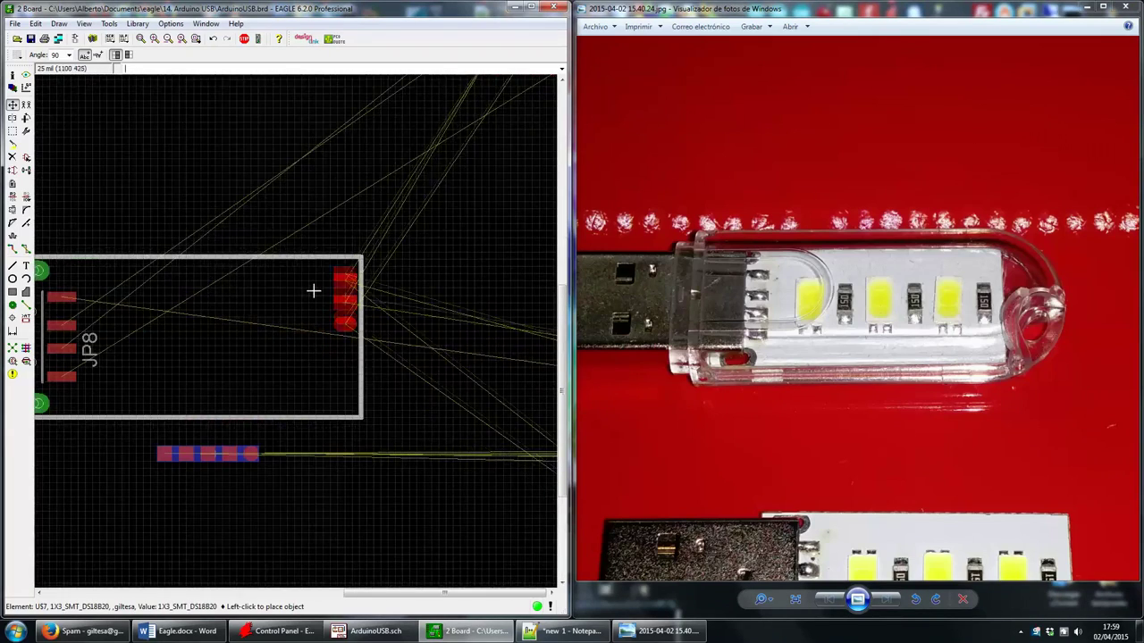
pyautogui.click(310, 286)
pyautogui.scroll(-3, 220, 303)
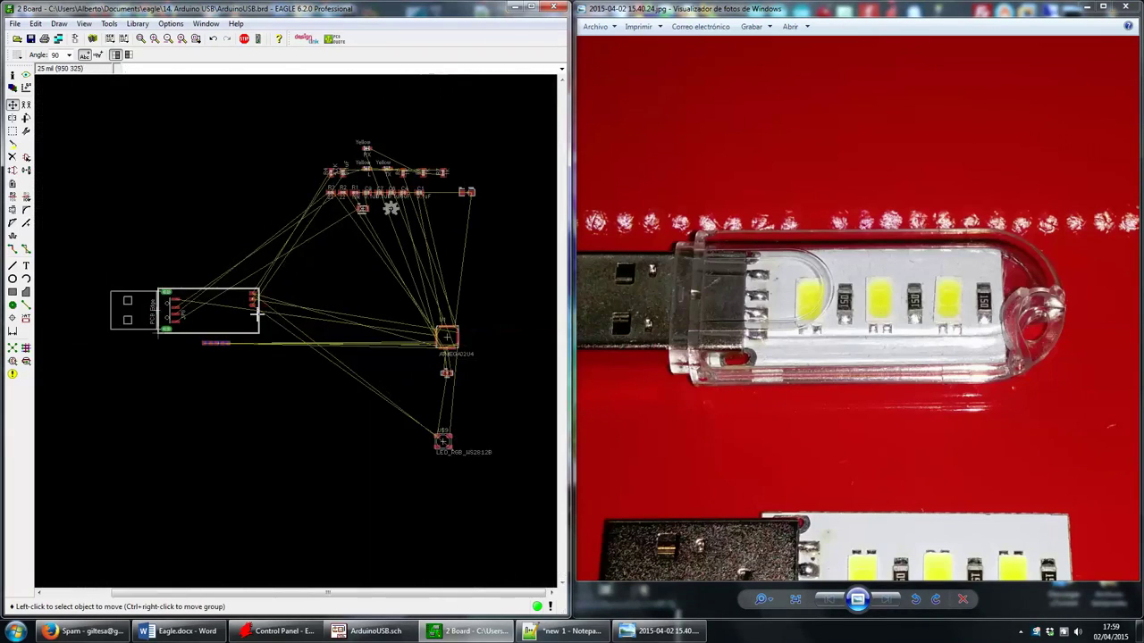
pyautogui.scroll(2, 476, 448)
# Move the WS2812B RGB LED U$9 inside the board outline
pyautogui.click(477, 449)
pyautogui.scroll(-3, 230, 334)
pyautogui.scroll(4, 224, 334)
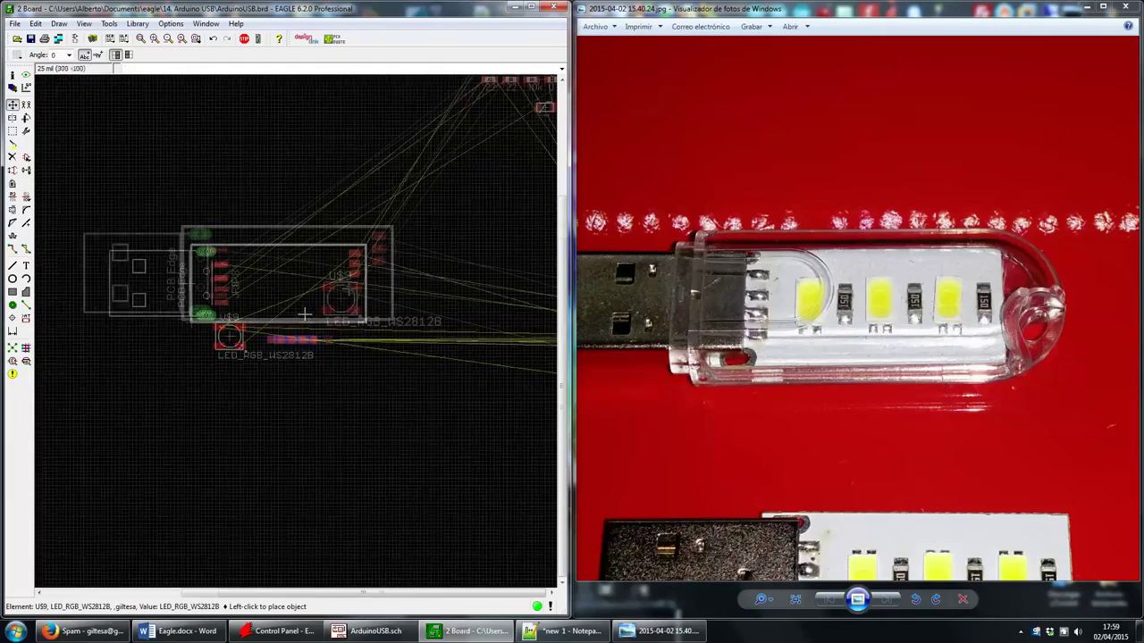
pyautogui.click(385, 294)
pyautogui.scroll(-5, 380, 295)
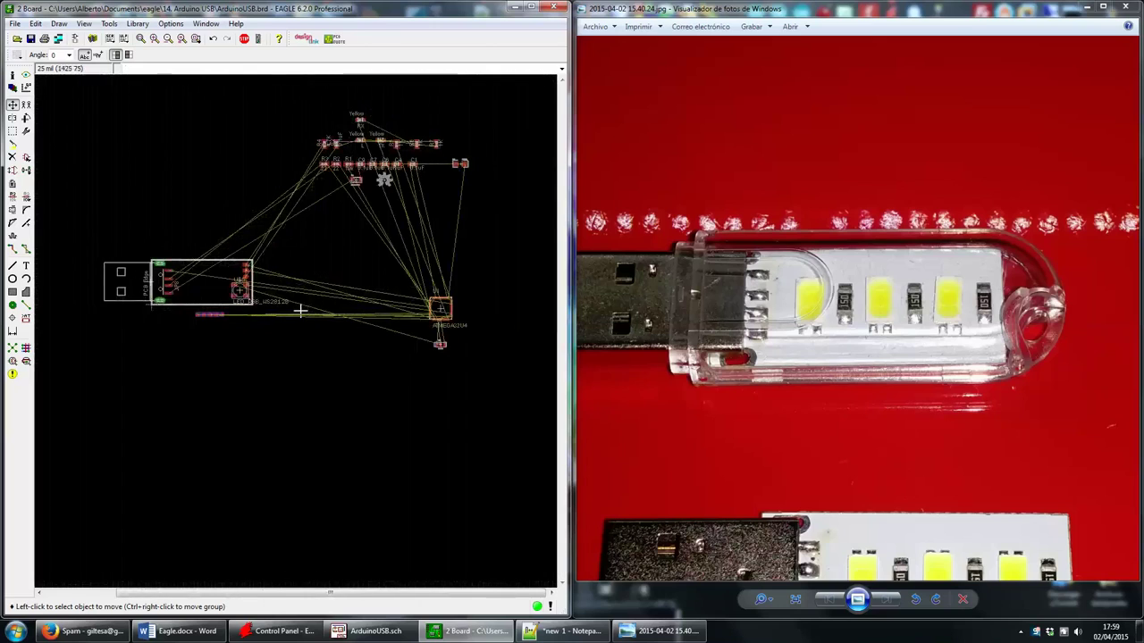
pyautogui.scroll(3, 501, 321)
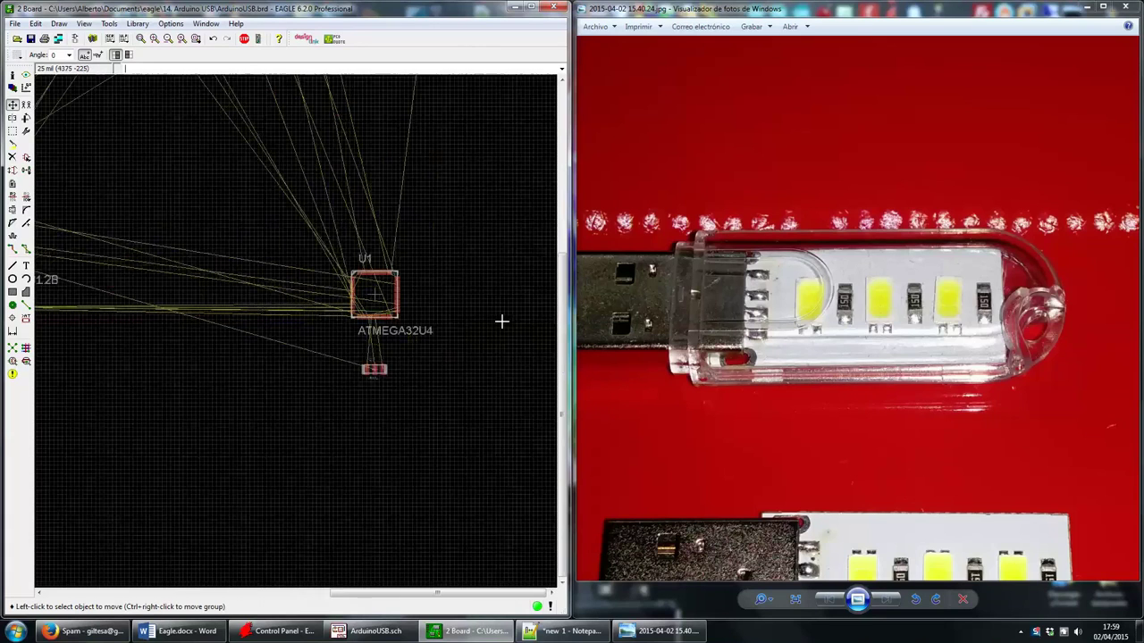
# Drop the ATMEGA32U4 chip U1 at the board's centre beside JP8
pyautogui.click(379, 295)
pyautogui.scroll(2, 192, 308)
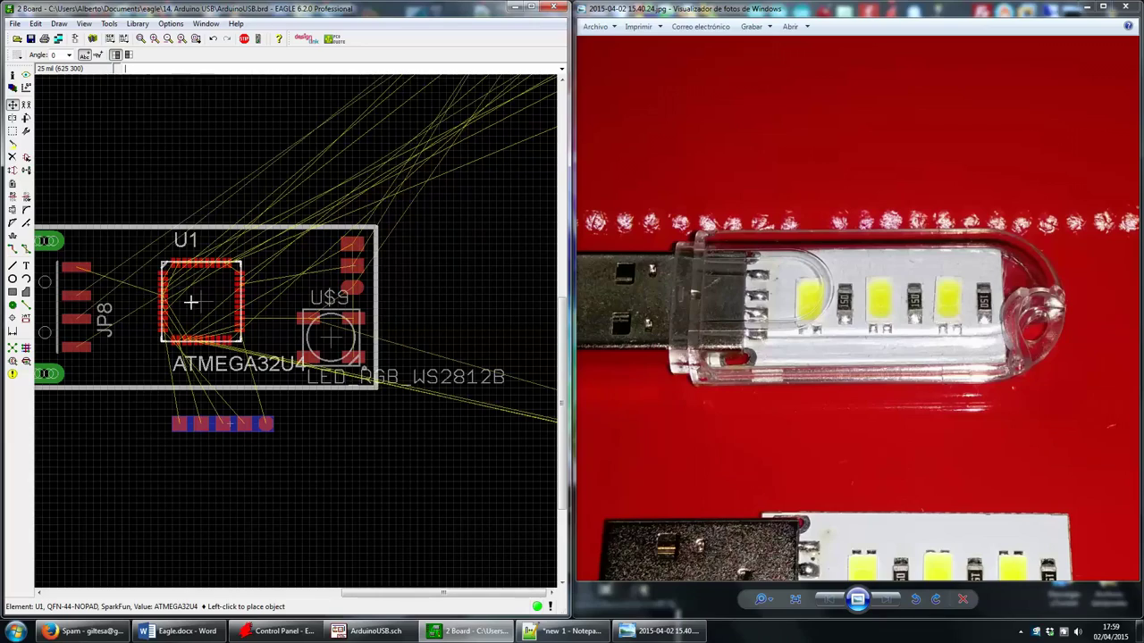
pyautogui.click(190, 303)
pyautogui.scroll(-1, 447, 340)
pyautogui.scroll(2, 157, 317)
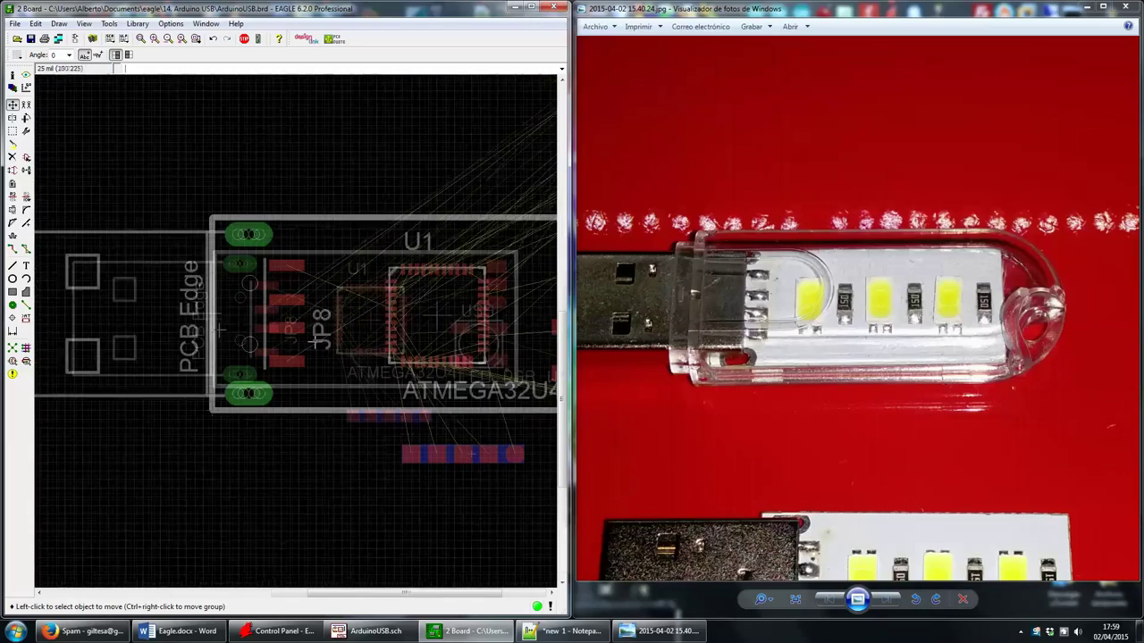
pyautogui.scroll(-2, 156, 317)
pyautogui.scroll(3, 403, 345)
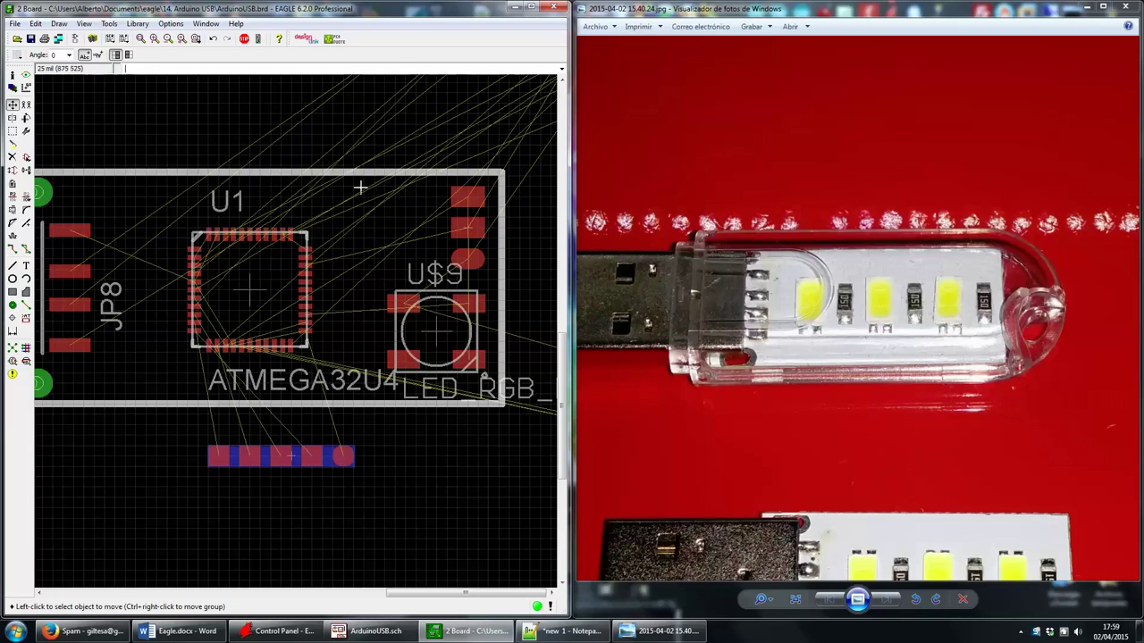
# Move the Q1 resonator to a new spot below the board
pyautogui.scroll(-3, 200, 418)
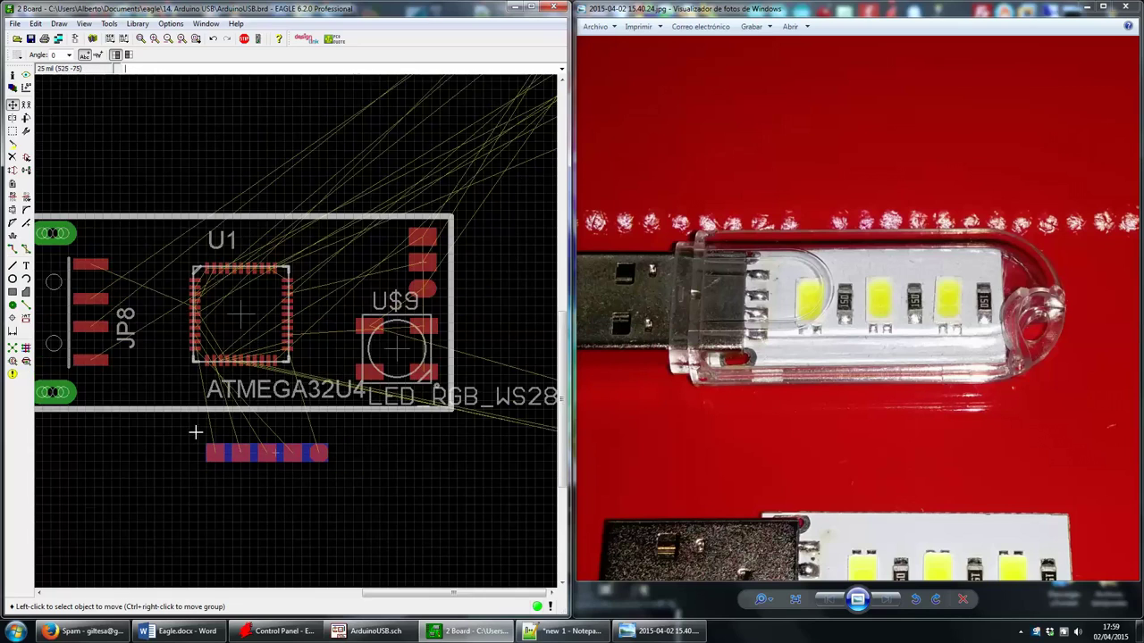
pyautogui.scroll(-4, 197, 332)
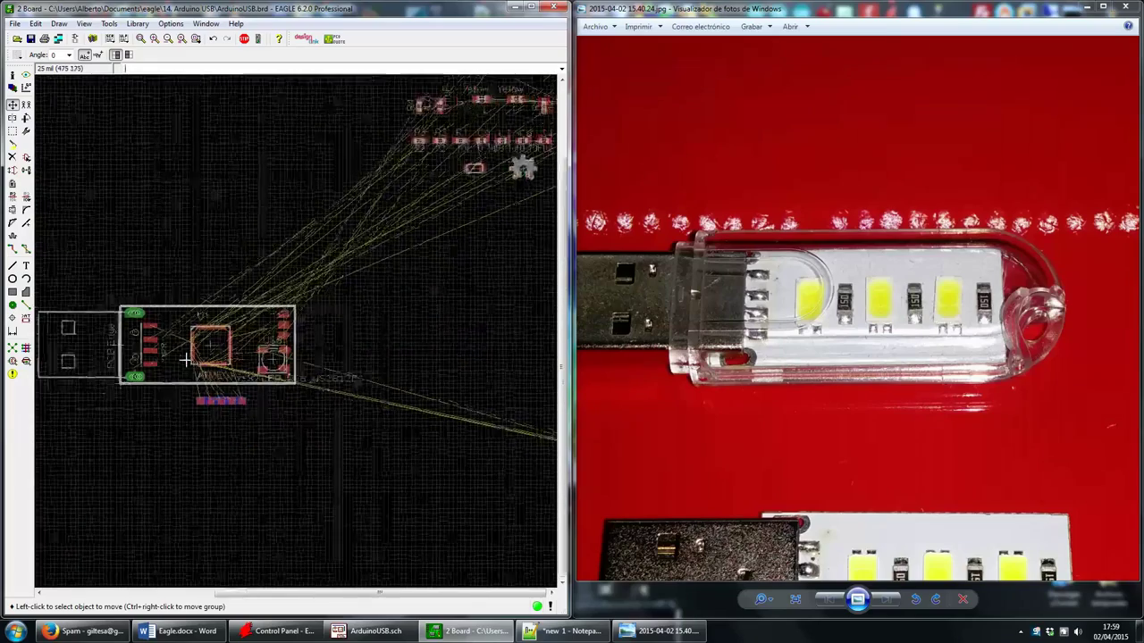
pyautogui.scroll(4, 370, 179)
pyautogui.scroll(-2, 371, 183)
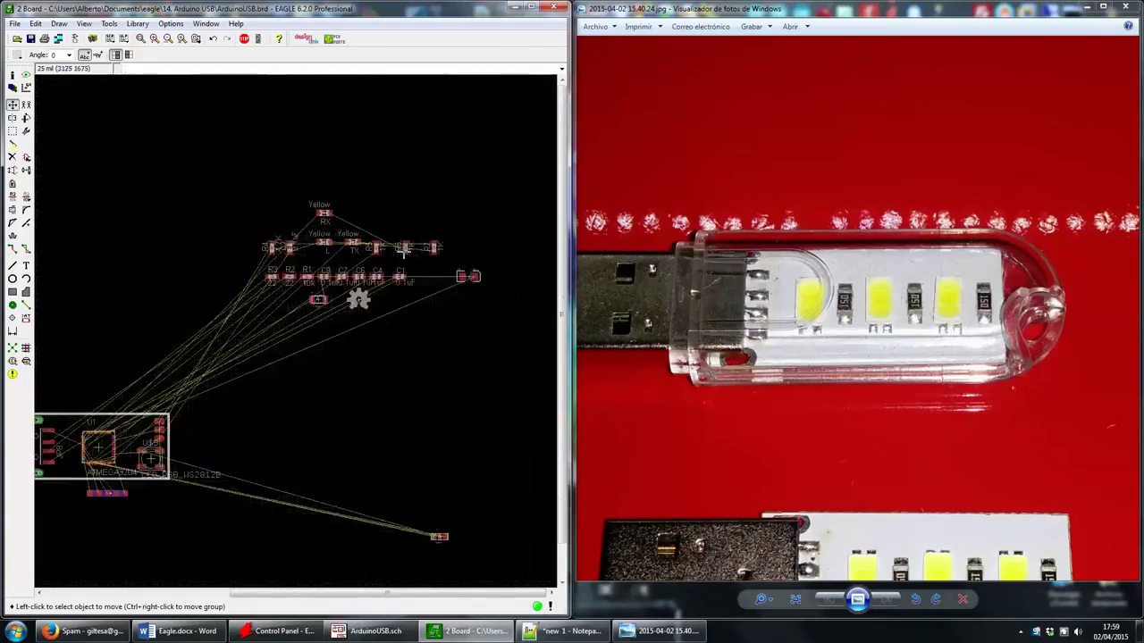
pyautogui.click(12, 105)
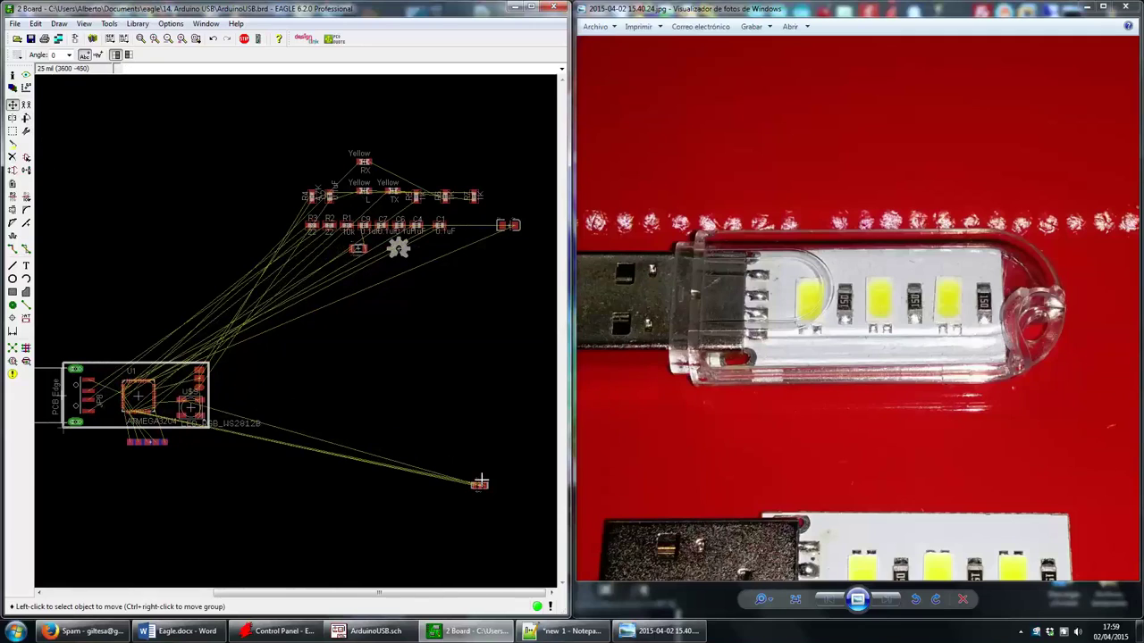
pyautogui.click(479, 485)
pyautogui.scroll(-1, 510, 471)
pyautogui.click(265, 478)
pyautogui.scroll(1, 81, 260)
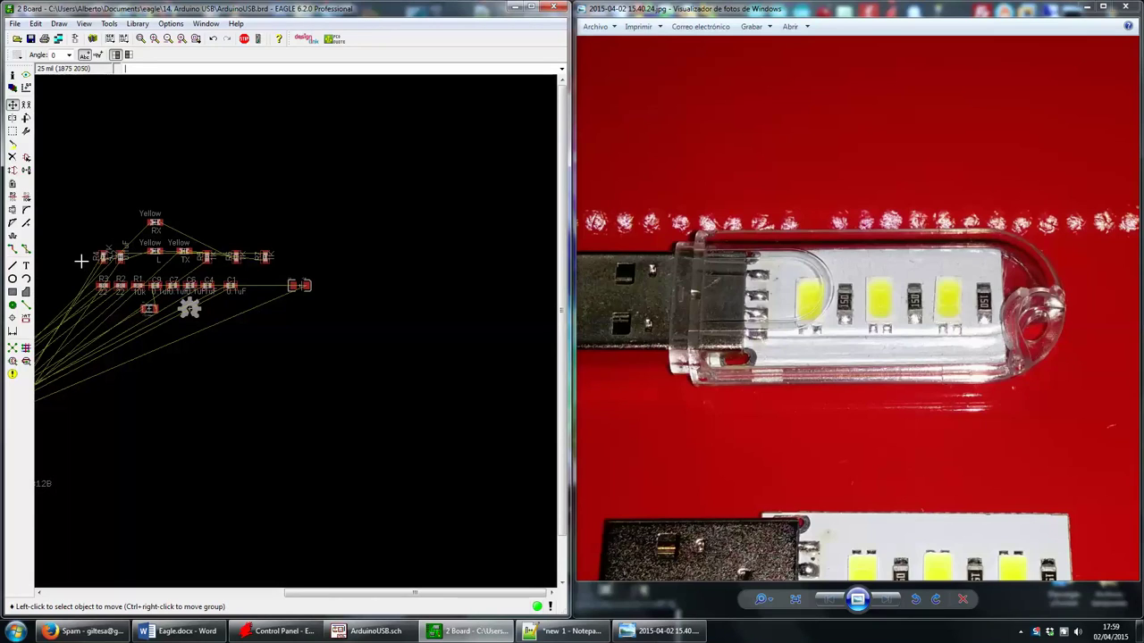
pyautogui.scroll(-1, 254, 352)
# Group the resistor, capacitor and LED cluster and move it just above the board
pyautogui.click(12, 130)
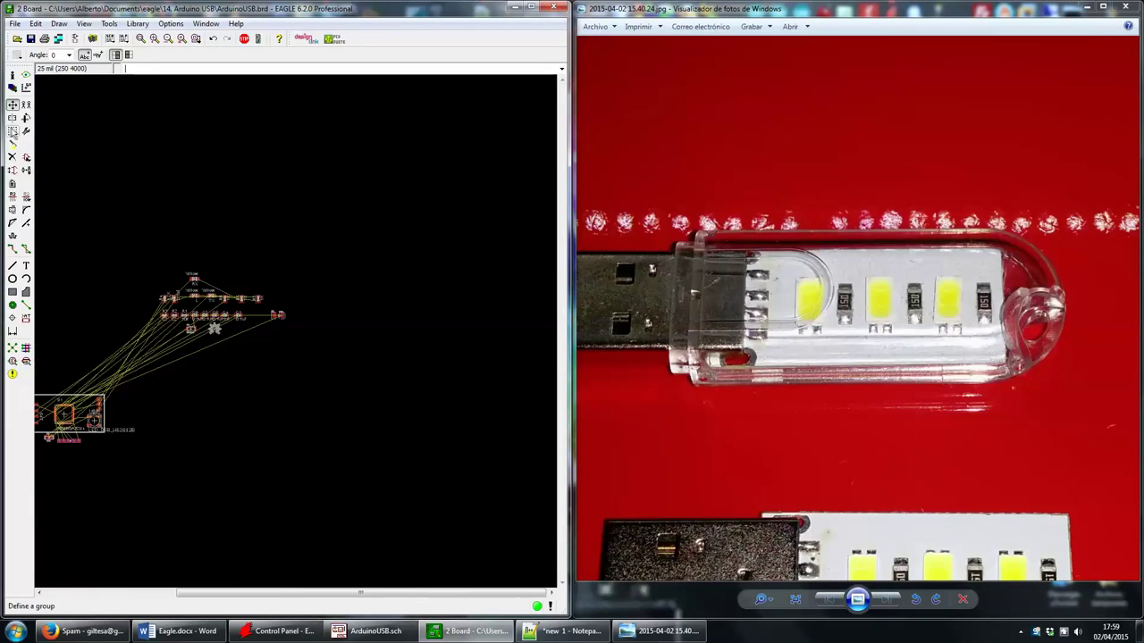
pyautogui.moveTo(274, 357); pyautogui.dragTo(288, 360)
pyautogui.press('F7')
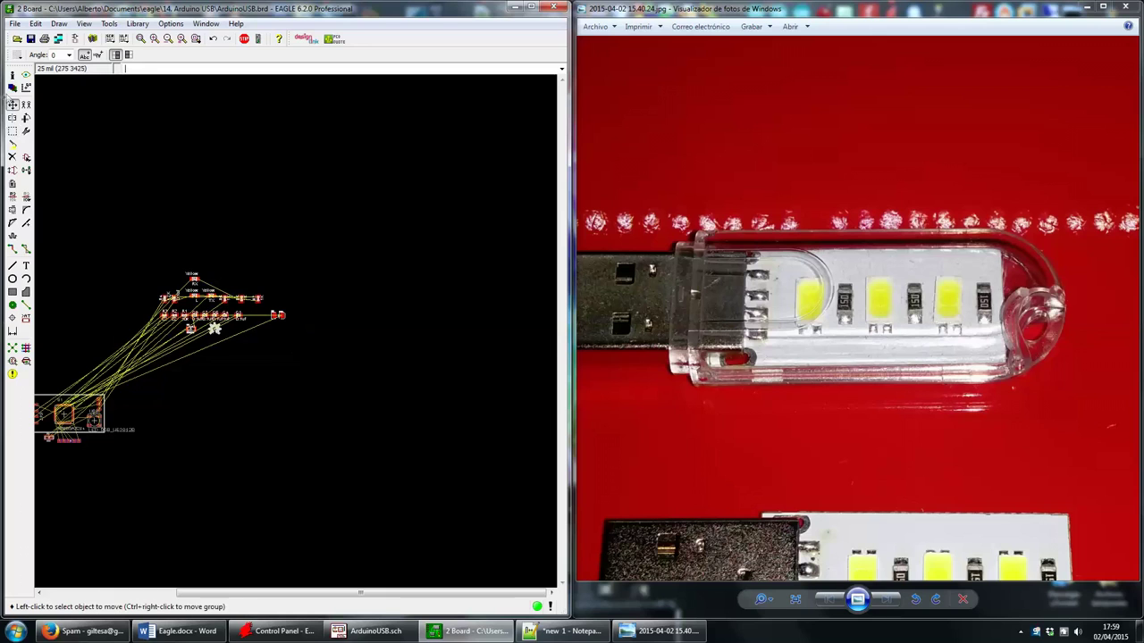
pyautogui.scroll(2, 181, 297)
pyautogui.rightClick(202, 299)
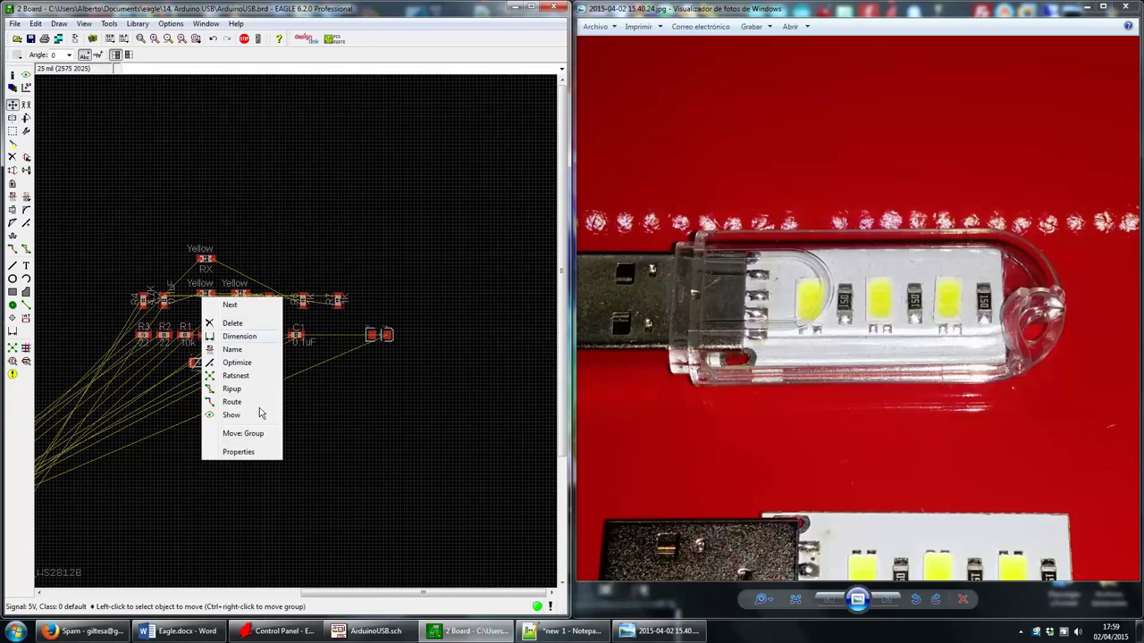
pyautogui.click(243, 434)
pyautogui.scroll(-3, 268, 420)
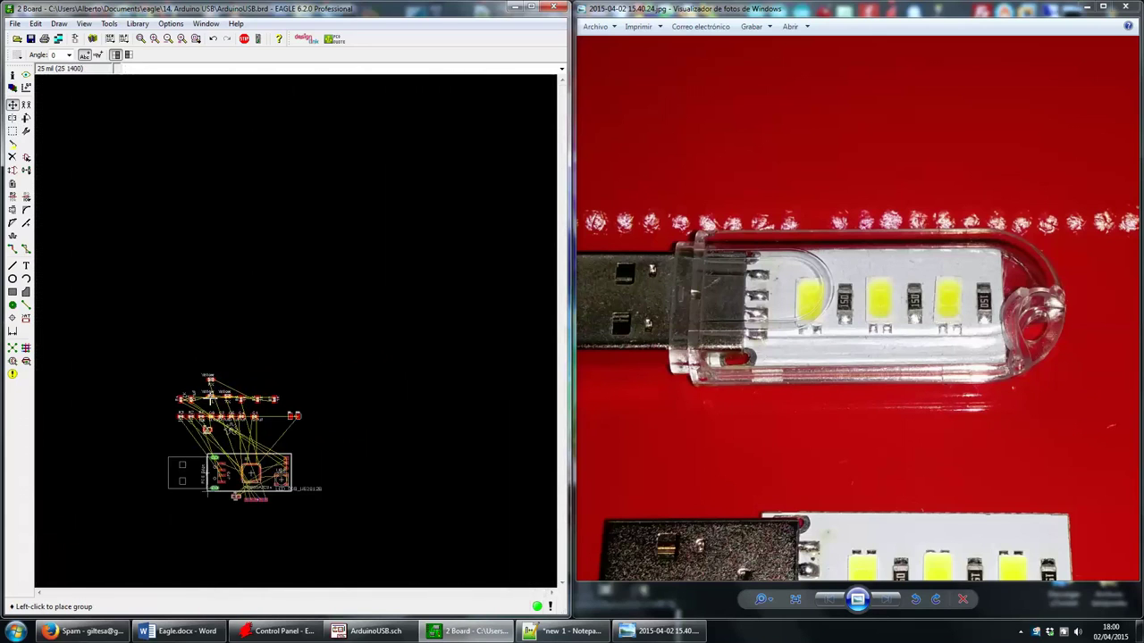
pyautogui.click(259, 447)
pyautogui.scroll(4, 286, 497)
pyautogui.scroll(-1, 398, 570)
pyautogui.scroll(3, 357, 483)
pyautogui.scroll(-1, 370, 483)
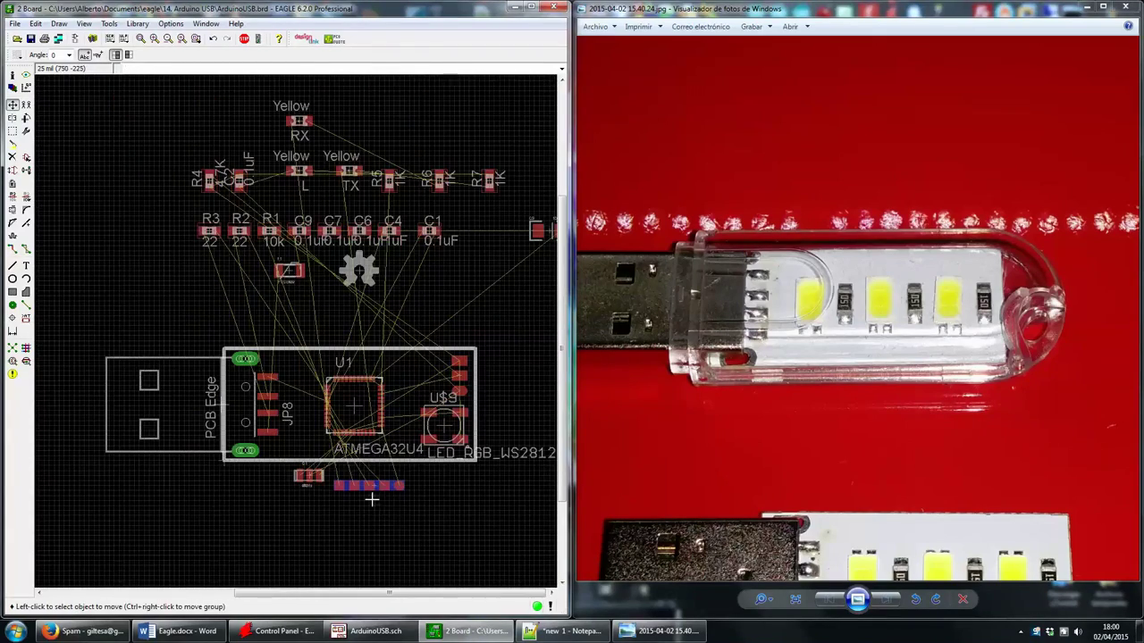
# Shift the pin strip slightly and place Q1 beside it
pyautogui.click(372, 499)
pyautogui.click(374, 498)
pyautogui.click(307, 475)
pyautogui.click(304, 499)
pyautogui.scroll(-2, 161, 349)
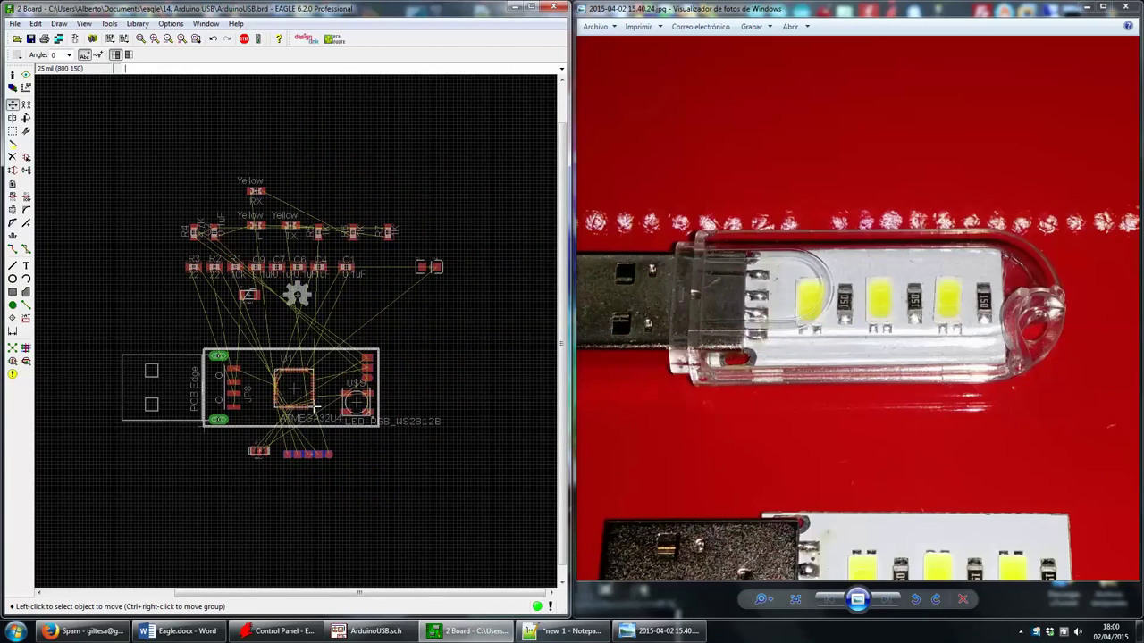
pyautogui.scroll(1, 287, 431)
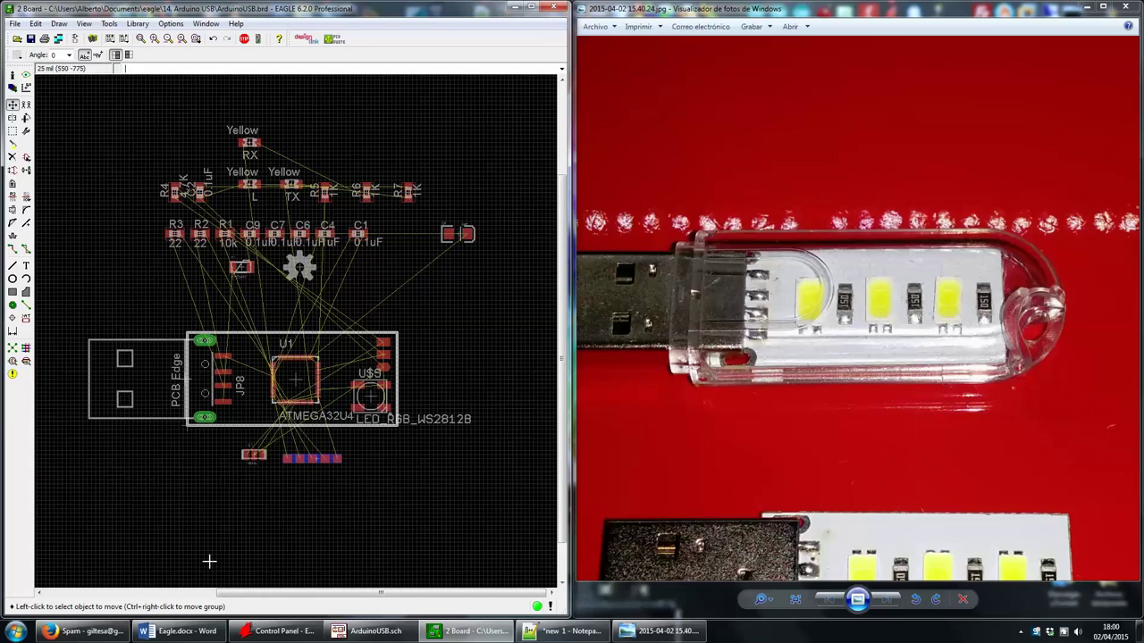
# Search Google for 'Arduino uno' in a new Firefox tab
pyautogui.click(101, 638)
pyautogui.click(475, 19)
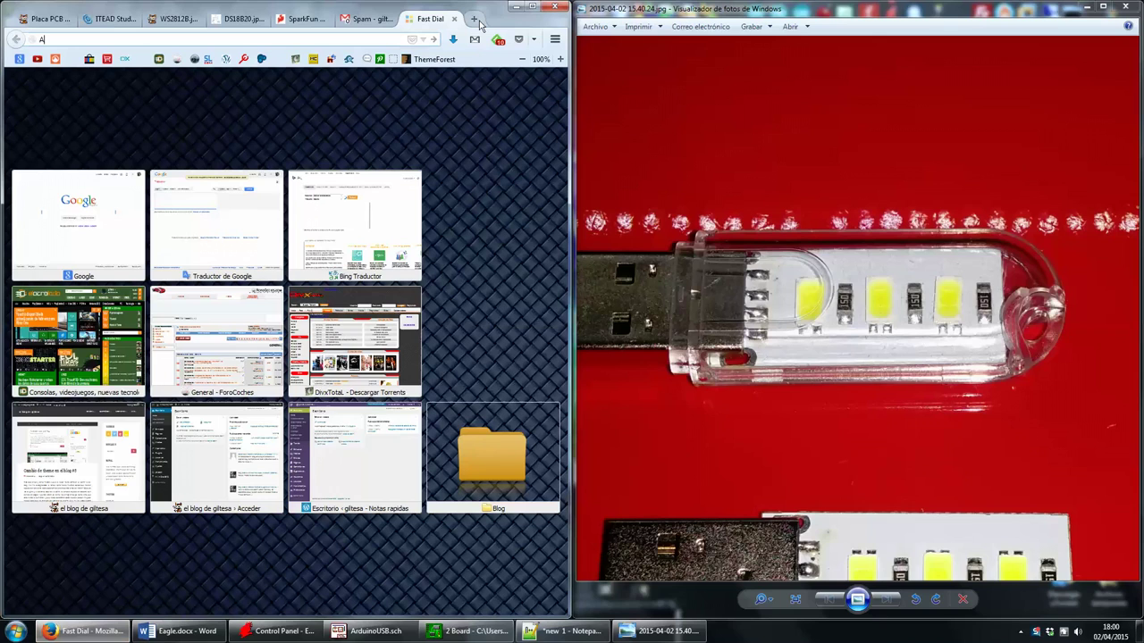
pyautogui.write('Arduino uno')
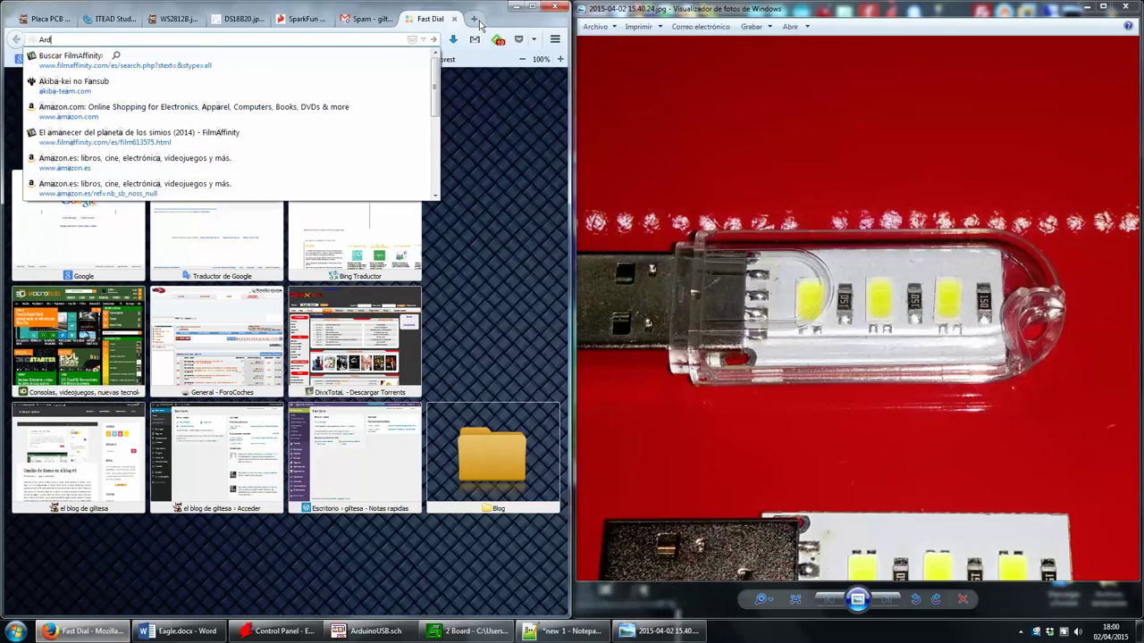
pyautogui.press('Return')
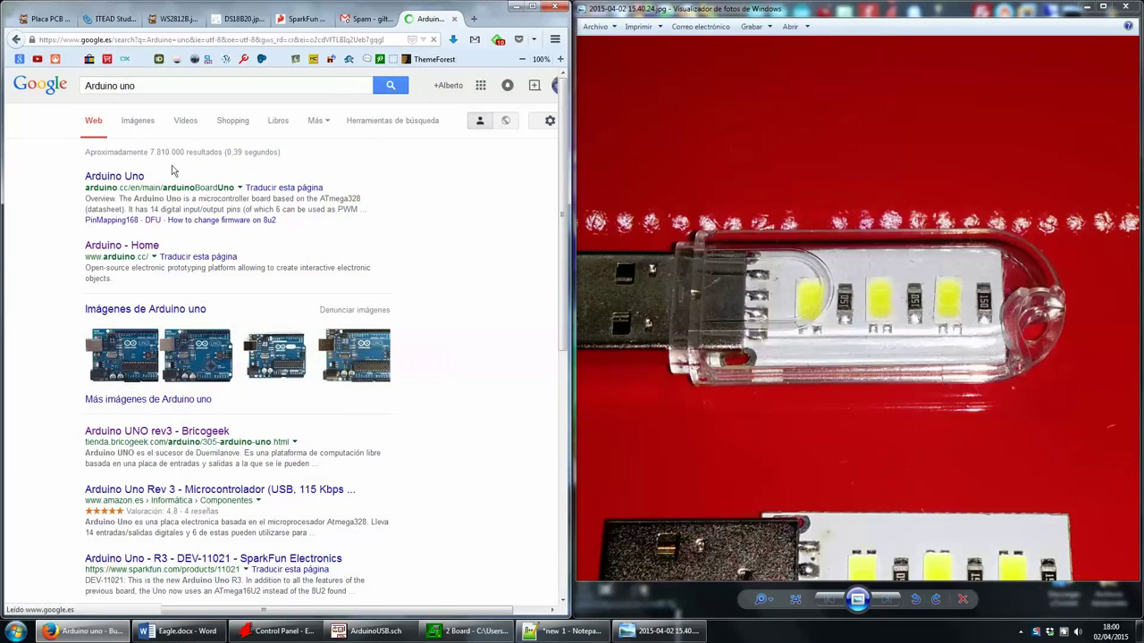
# Open a full-size Arduino Uno board photo from the image results
pyautogui.click(145, 122)
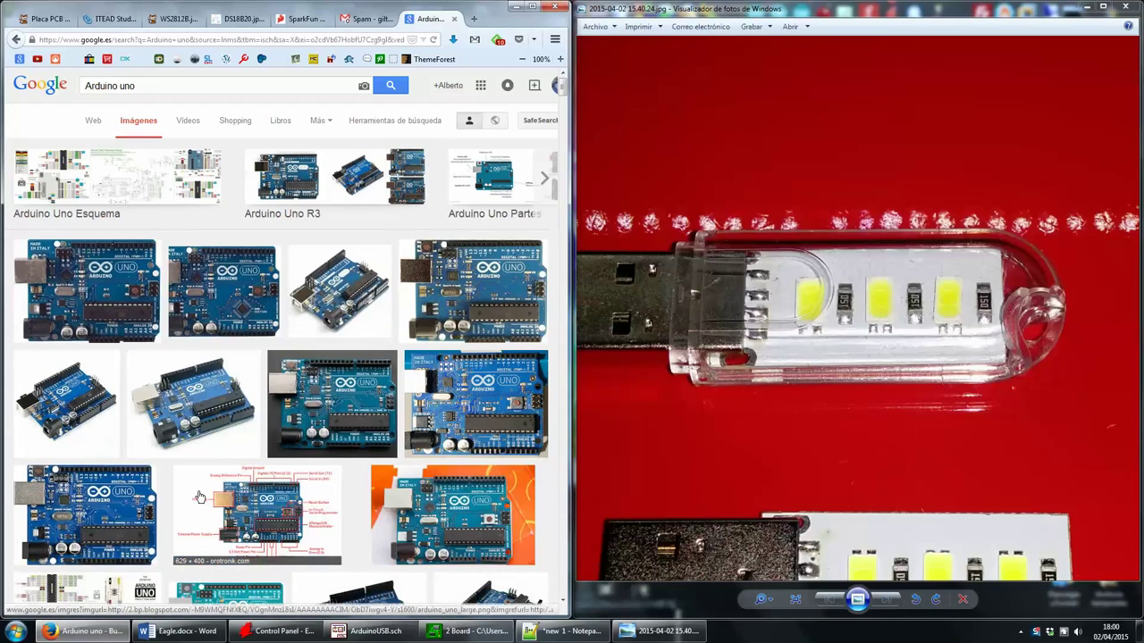
pyautogui.click(200, 497)
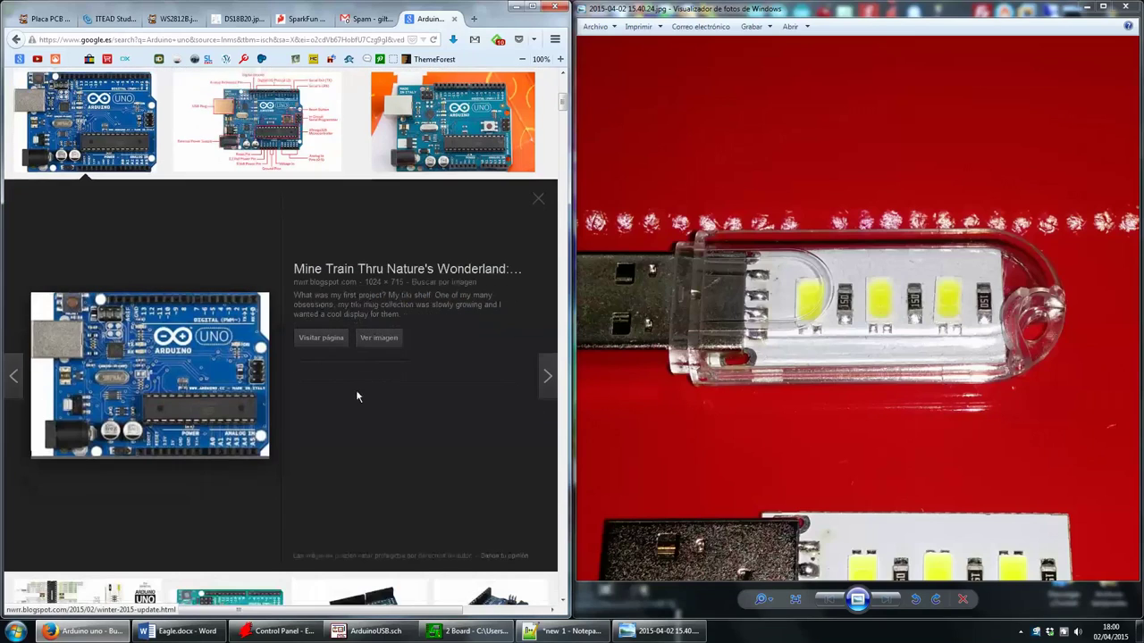
pyautogui.click(378, 337)
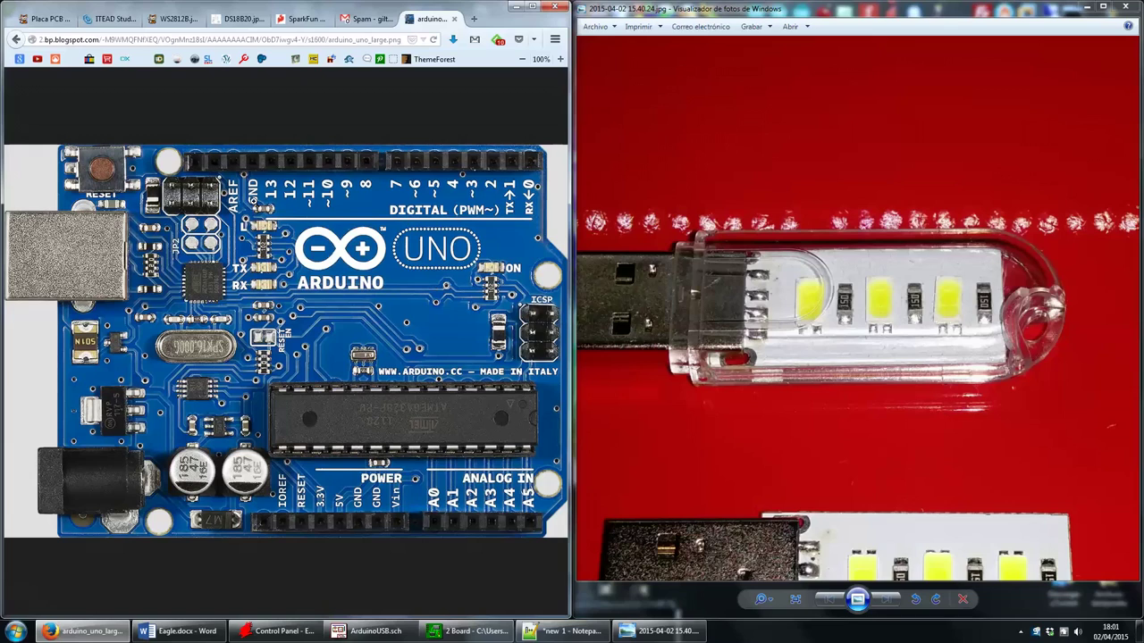
pyautogui.click(533, 6)
# Pick the Polygon tool and set its layer to 1 Top
pyautogui.scroll(-1, 241, 266)
pyautogui.scroll(1, 215, 371)
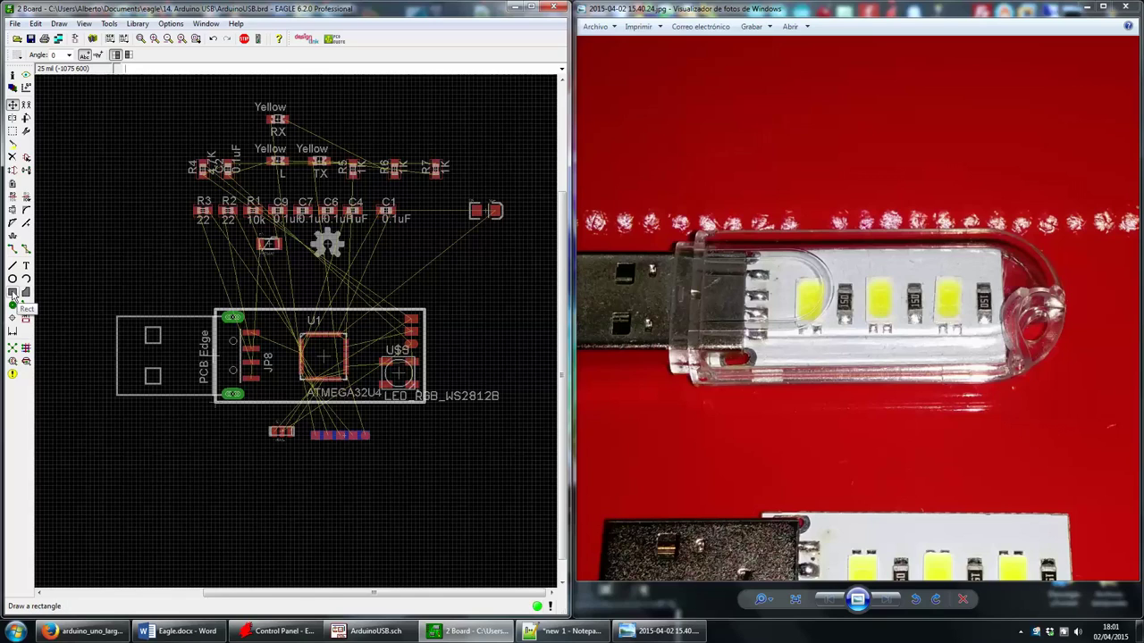
pyautogui.click(27, 292)
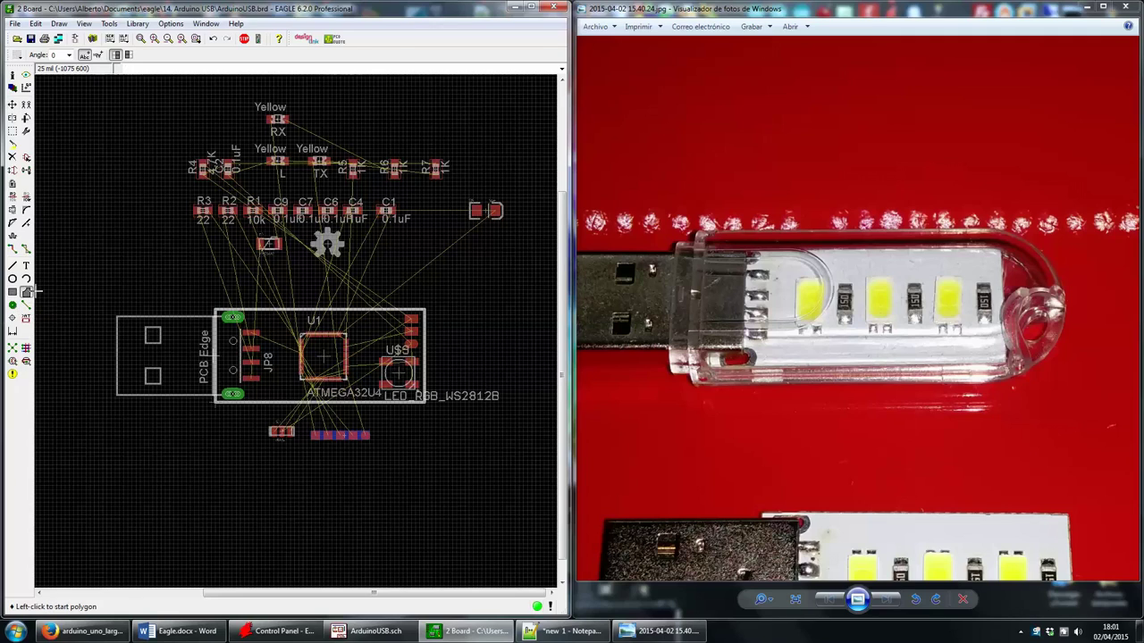
pyautogui.click(79, 55)
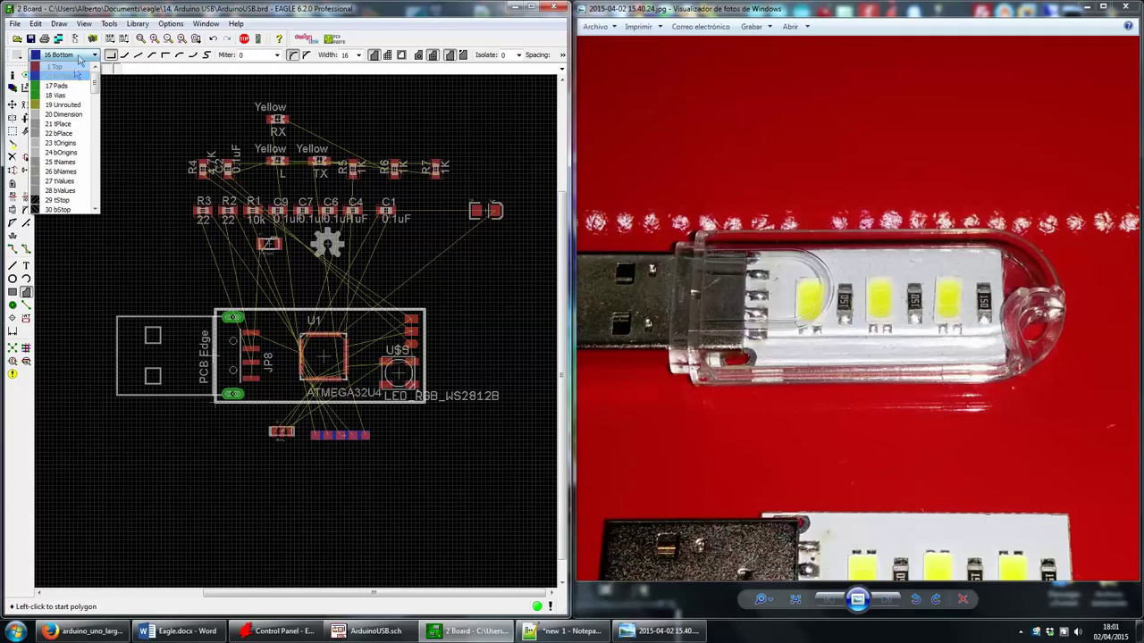
pyautogui.click(58, 67)
pyautogui.scroll(2, 197, 294)
pyautogui.scroll(-2, 140, 294)
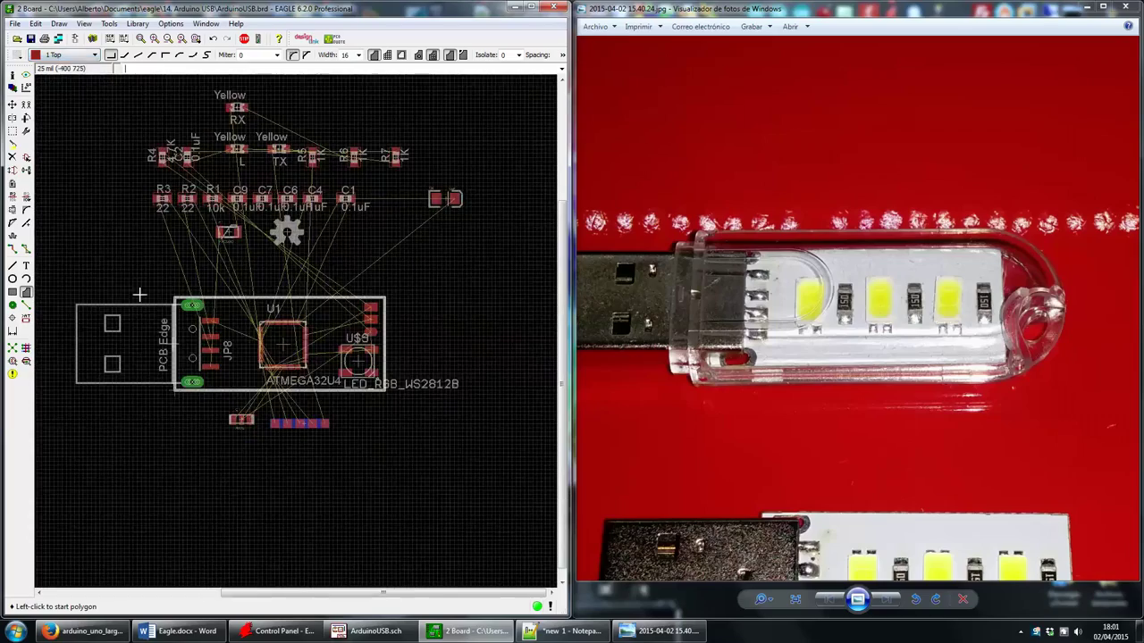
pyautogui.scroll(1, 161, 290)
pyautogui.scroll(1, 166, 268)
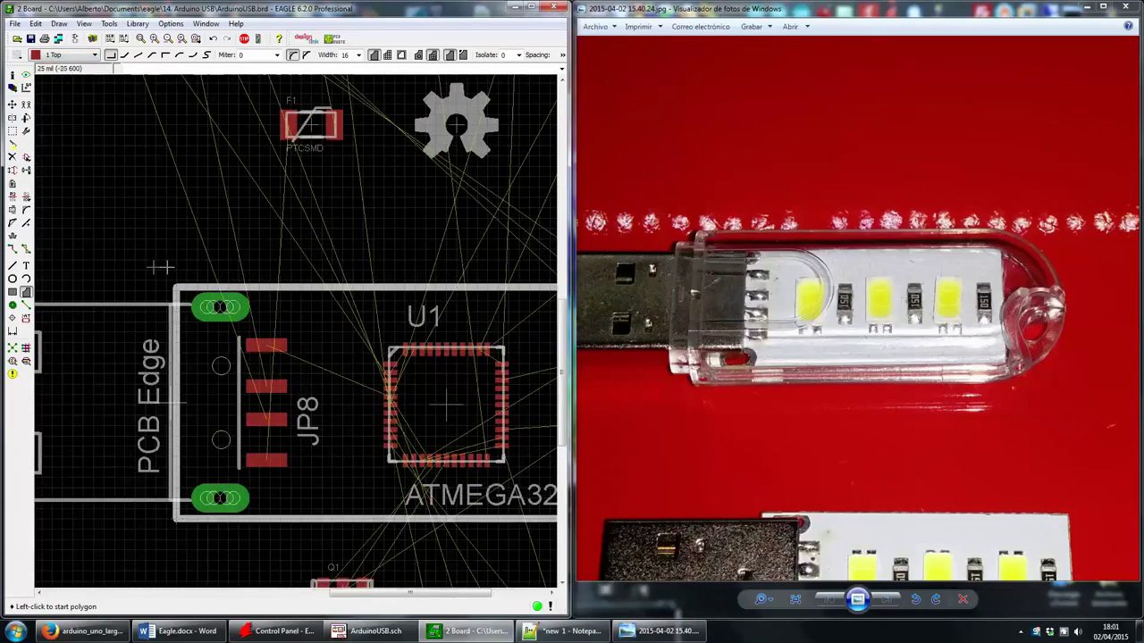
pyautogui.scroll(-1, 174, 265)
pyautogui.scroll(2, 182, 268)
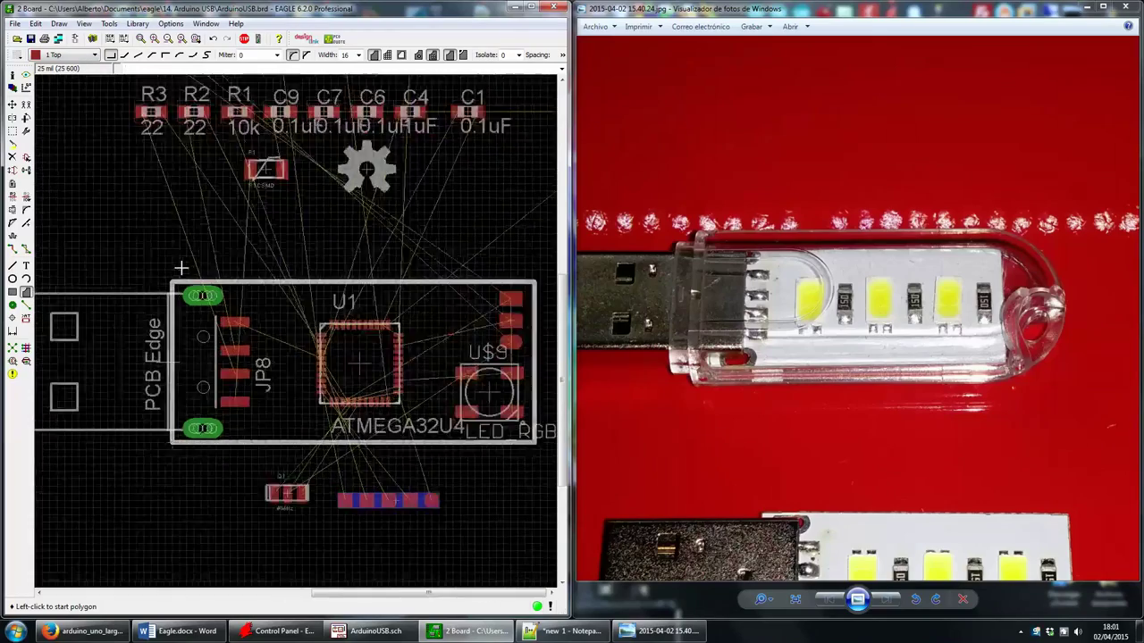
# Trace a Top copper polygon around the board corners, closing it at the start point
pyautogui.click(157, 268)
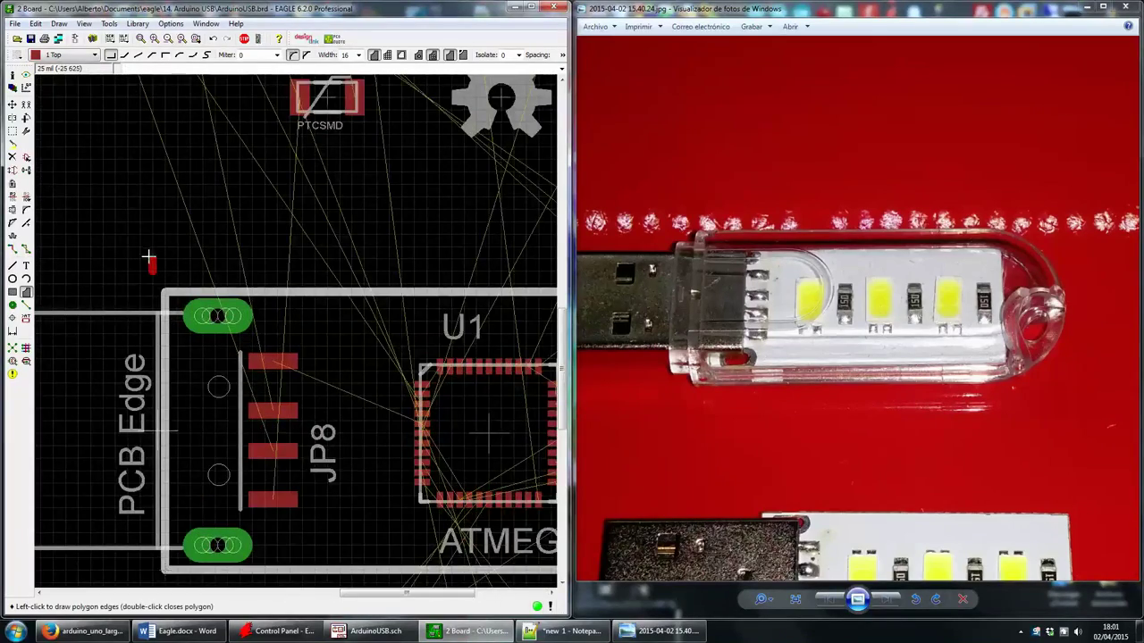
pyautogui.scroll(-2, 145, 257)
pyautogui.click(404, 266)
pyautogui.scroll(1, 400, 295)
pyautogui.scroll(2, 402, 366)
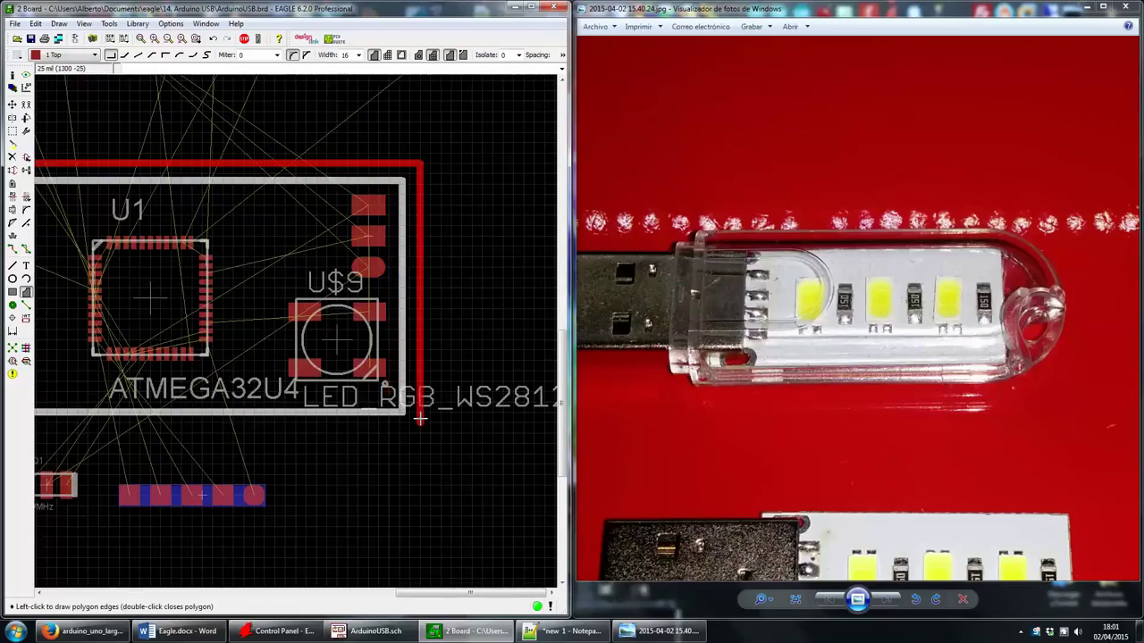
pyautogui.click(417, 425)
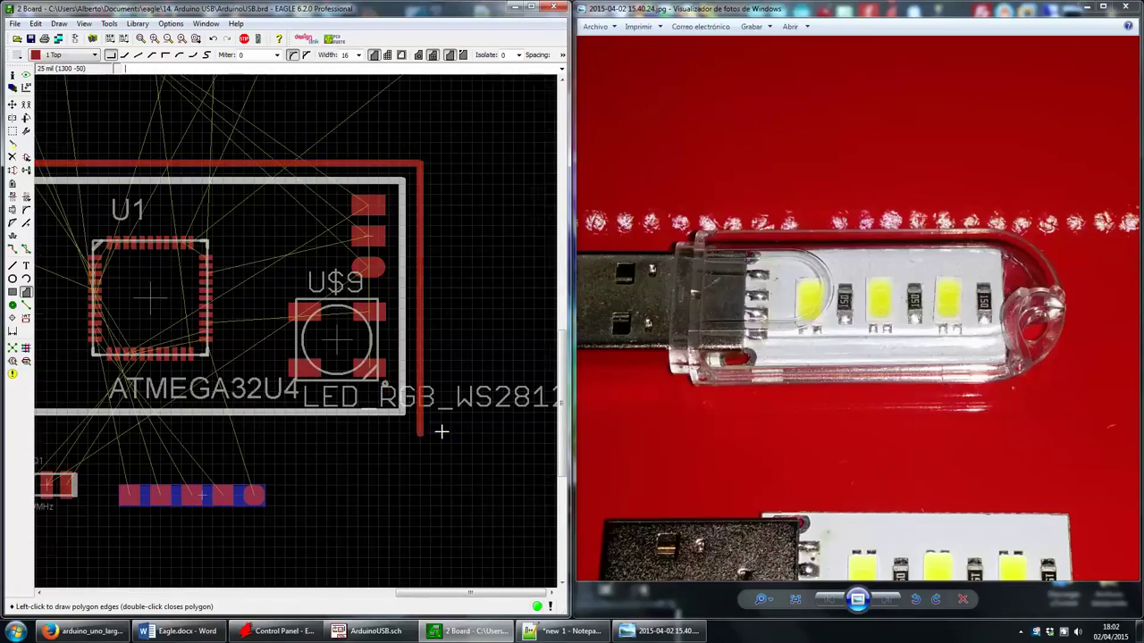
pyautogui.scroll(-2, 250, 438)
pyautogui.scroll(1, 129, 409)
pyautogui.scroll(2, 146, 260)
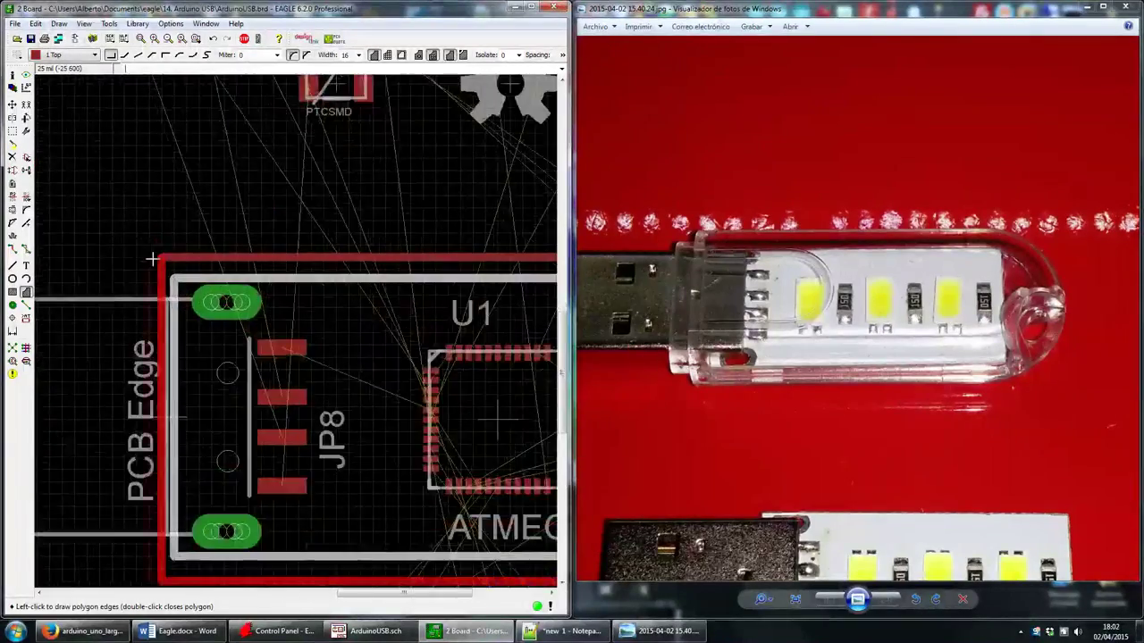
pyautogui.click(146, 260)
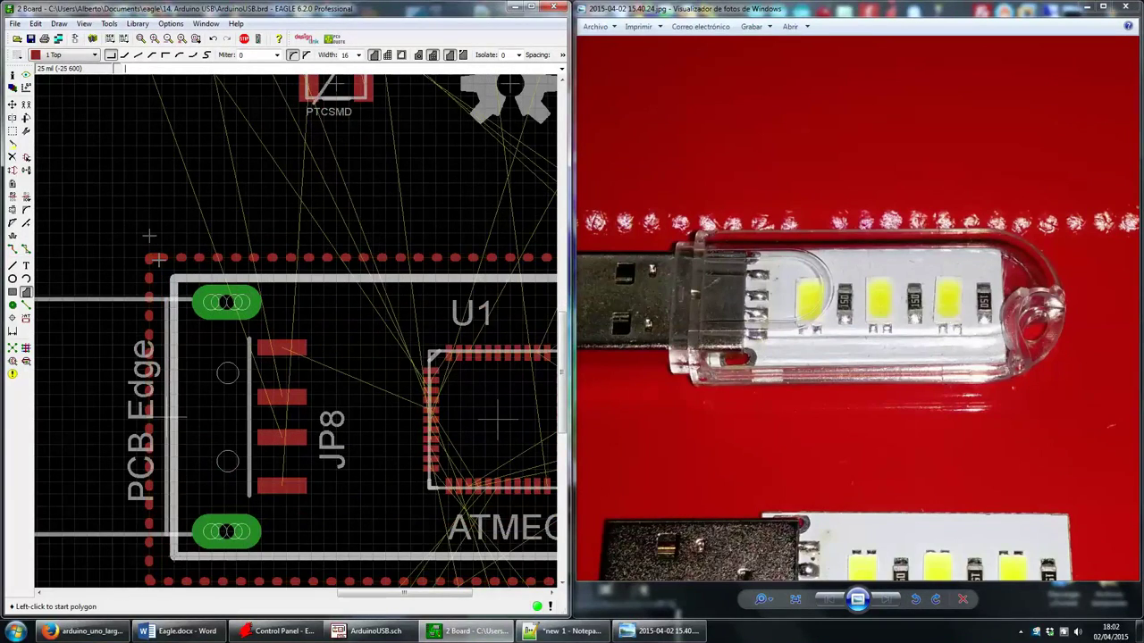
pyautogui.scroll(-2, 131, 218)
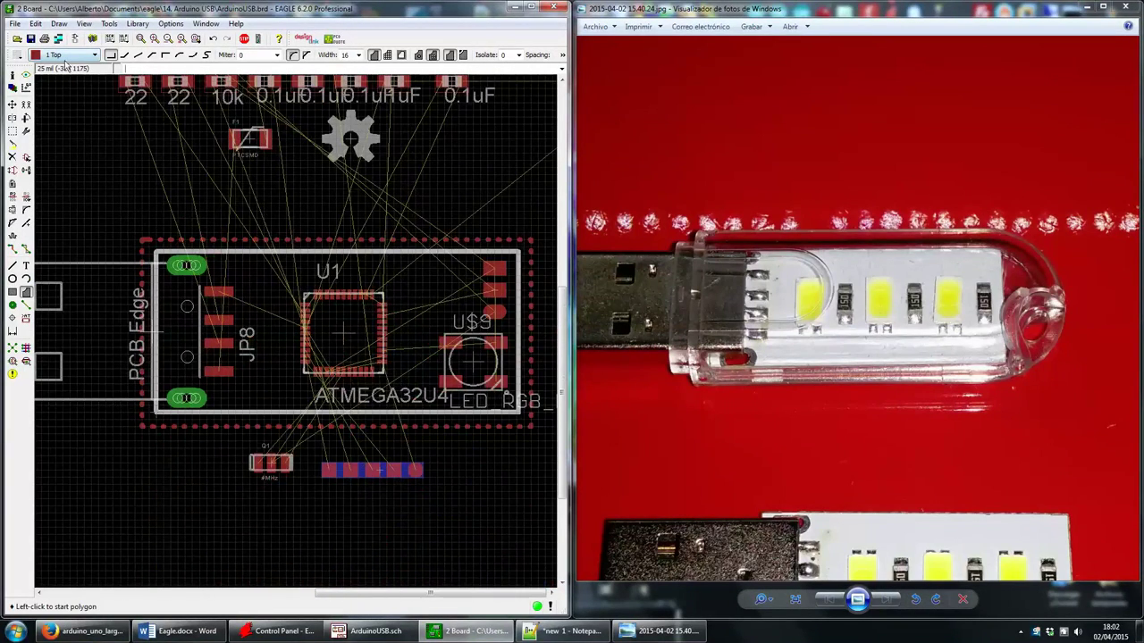
# Switch the drawing layer to 16 Bottom
pyautogui.click(67, 56)
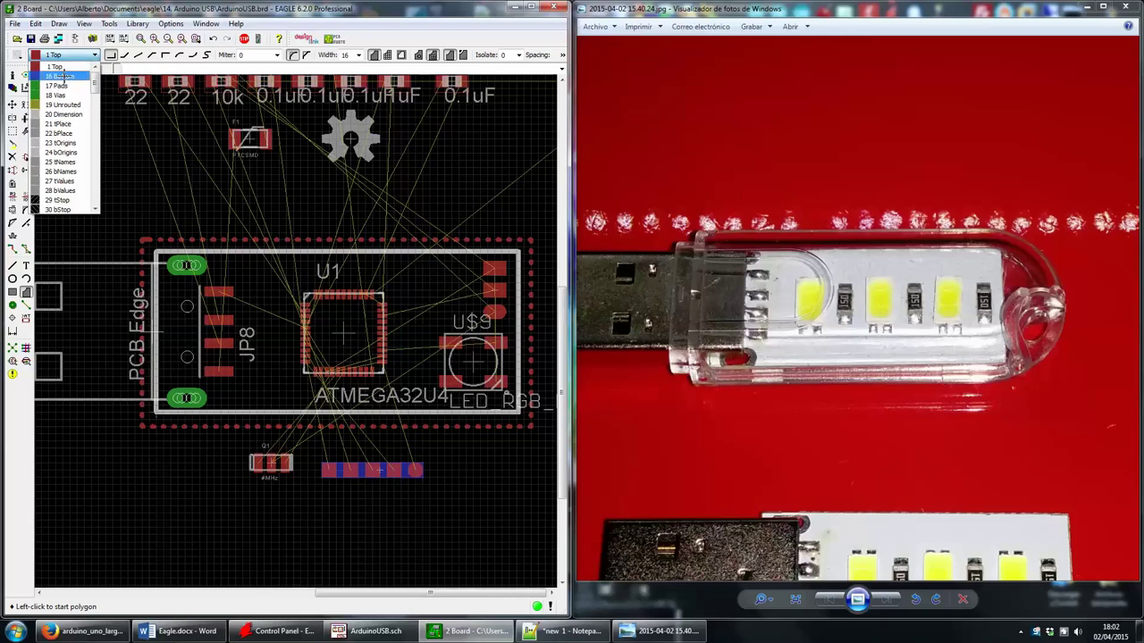
pyautogui.click(54, 211)
pyautogui.scroll(2, 130, 237)
# Draw a Bottom-layer polygon around the board, double-clicking to close it
pyautogui.click(135, 235)
pyautogui.scroll(-1, 135, 235)
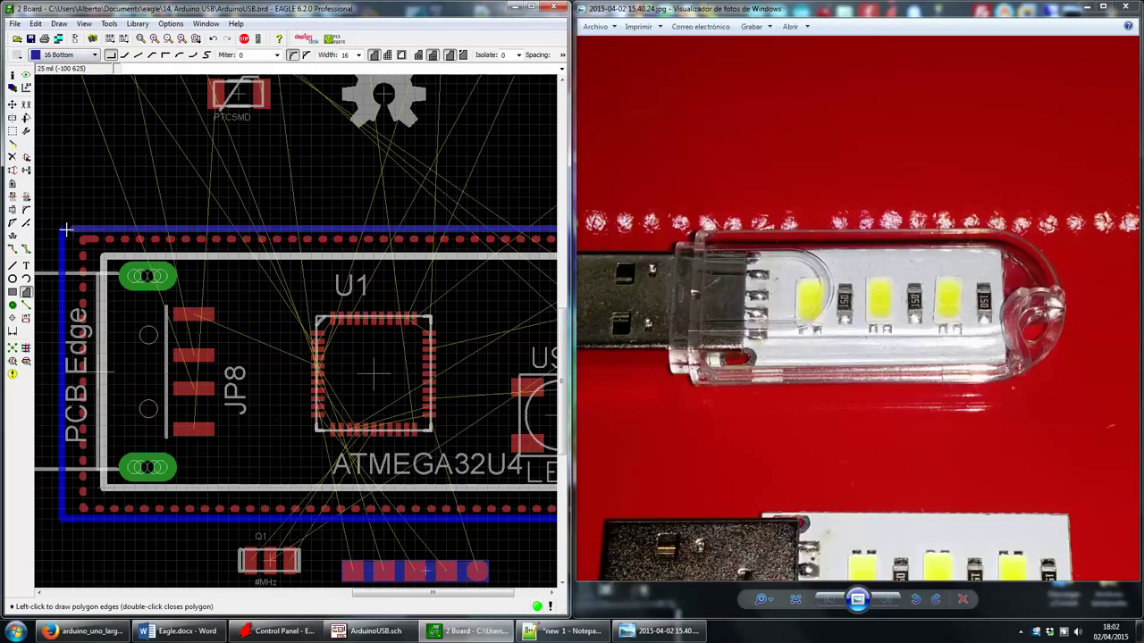
pyautogui.doubleClick(67, 231)
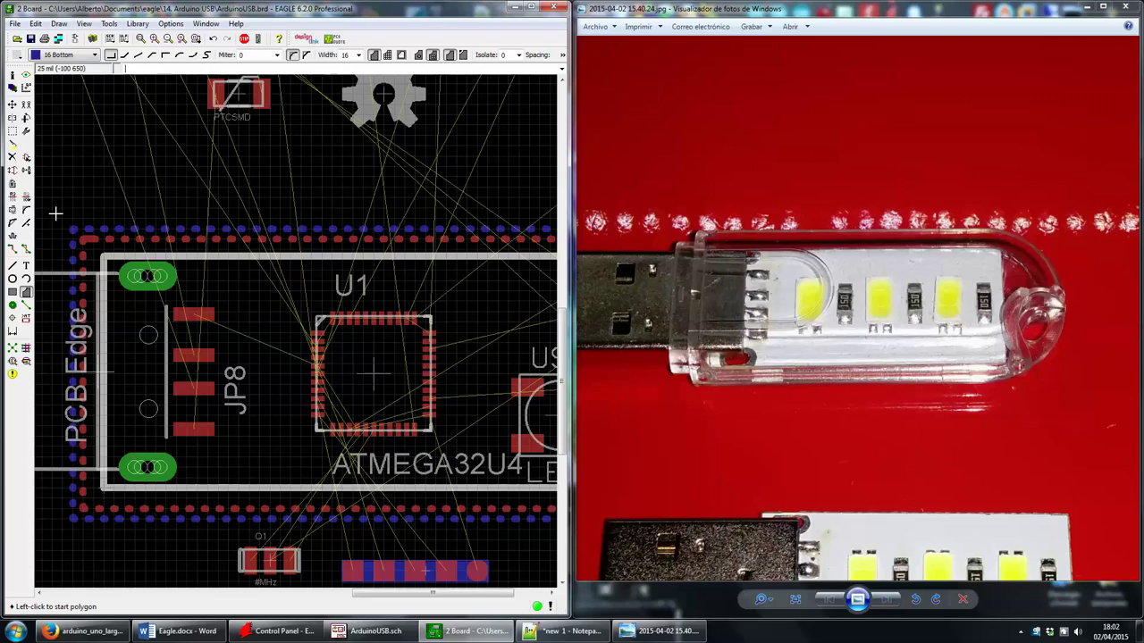
# Rename the top polygon's entire signal to GND and confirm Connect Signals
pyautogui.click(12, 196)
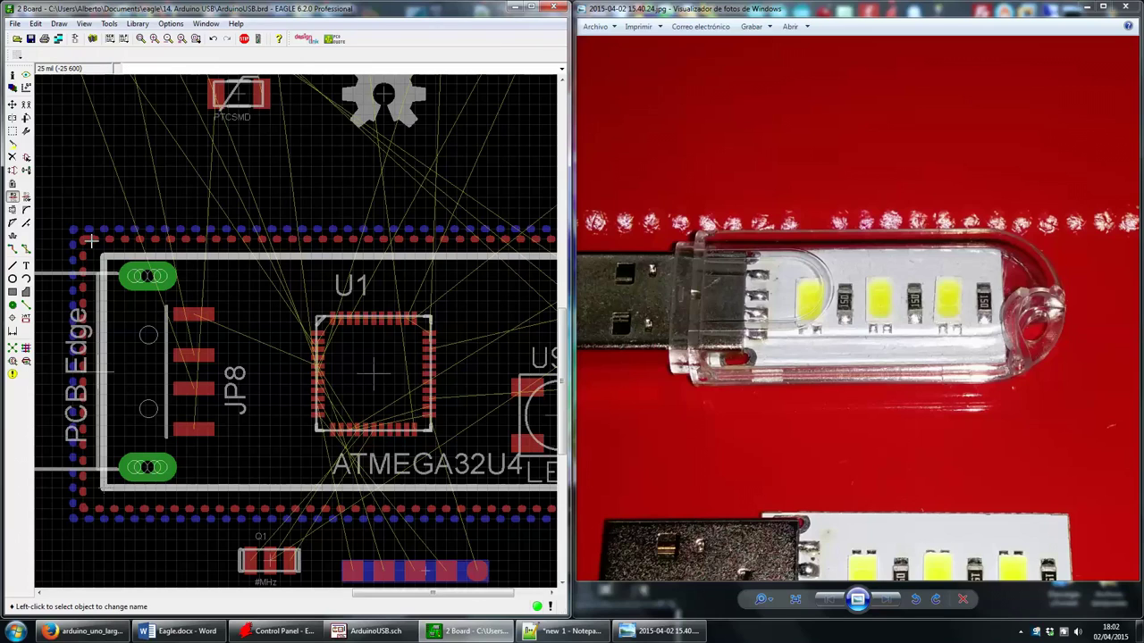
pyautogui.click(91, 242)
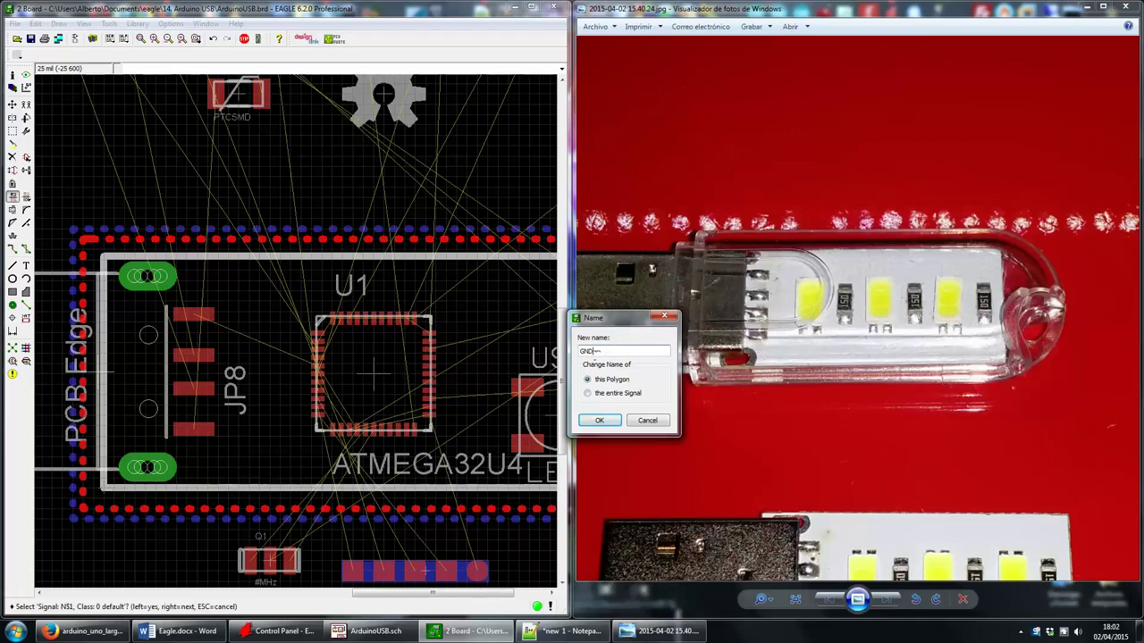
pyautogui.click(599, 420)
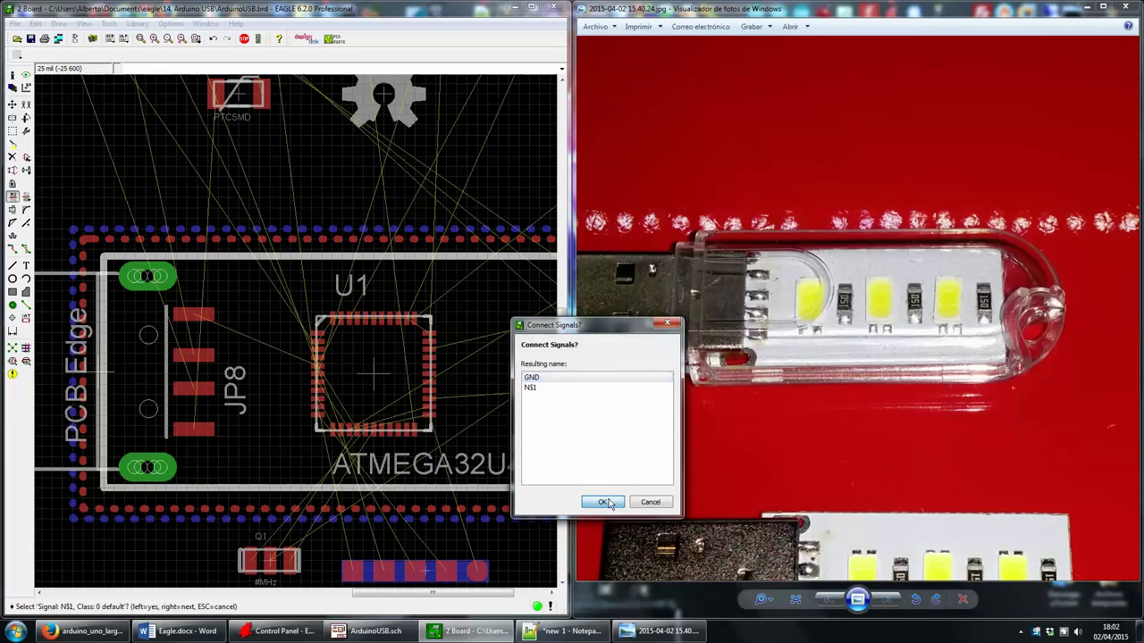
pyautogui.click(604, 501)
pyautogui.scroll(-2, 254, 308)
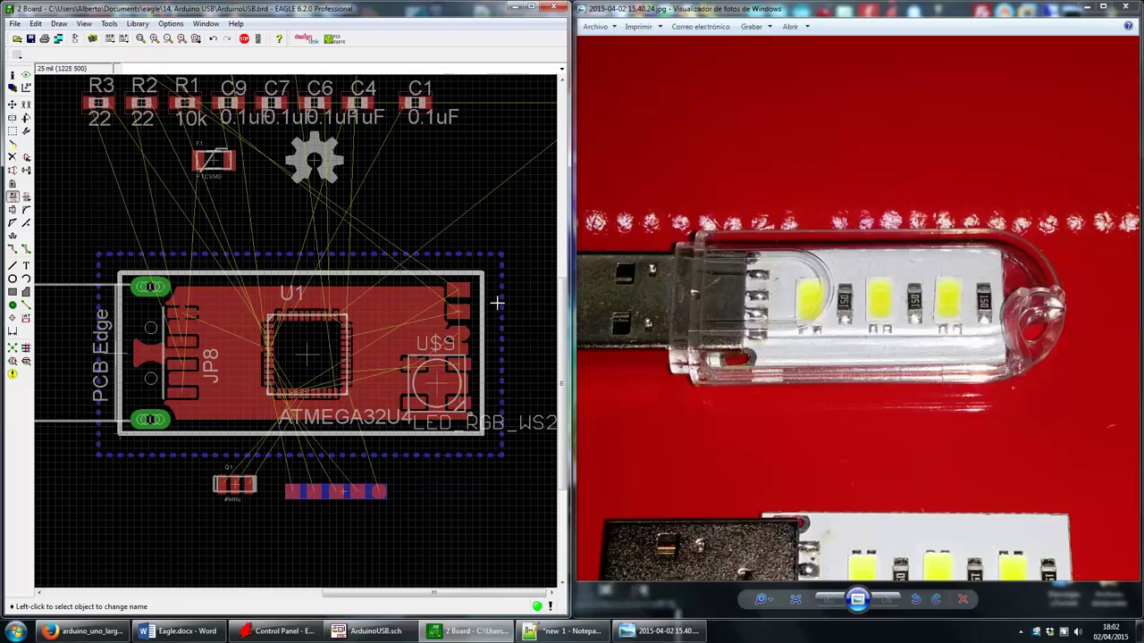
# Start and cancel a GND route from the chip, then run Ratsnest to fill the pours
pyautogui.scroll(2, 323, 404)
pyautogui.scroll(2, 329, 421)
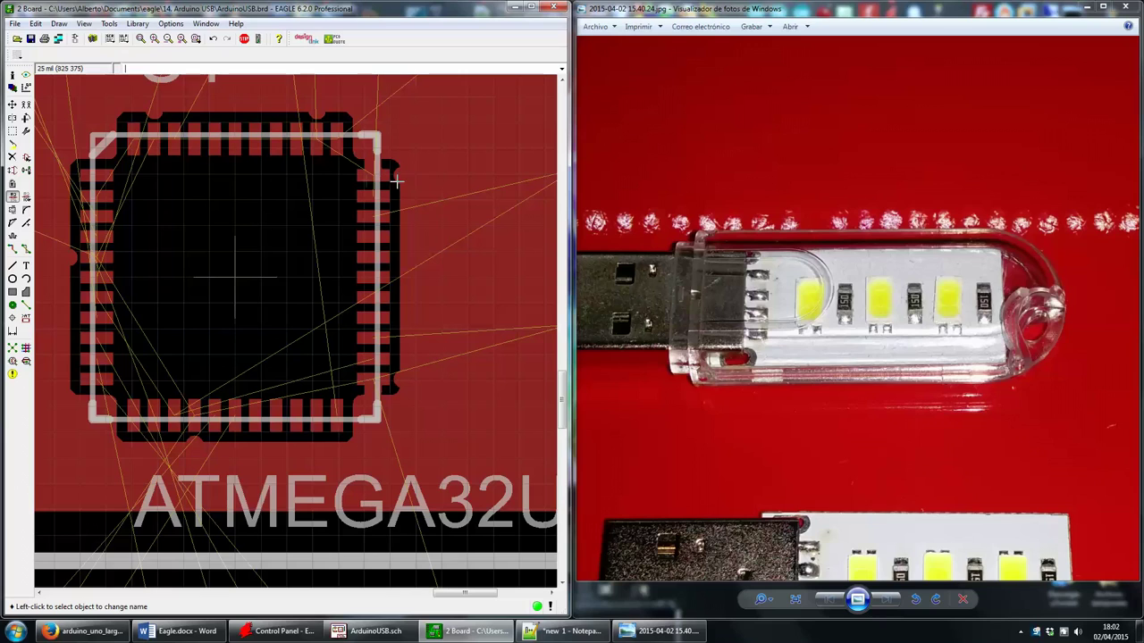
pyautogui.scroll(1, 415, 176)
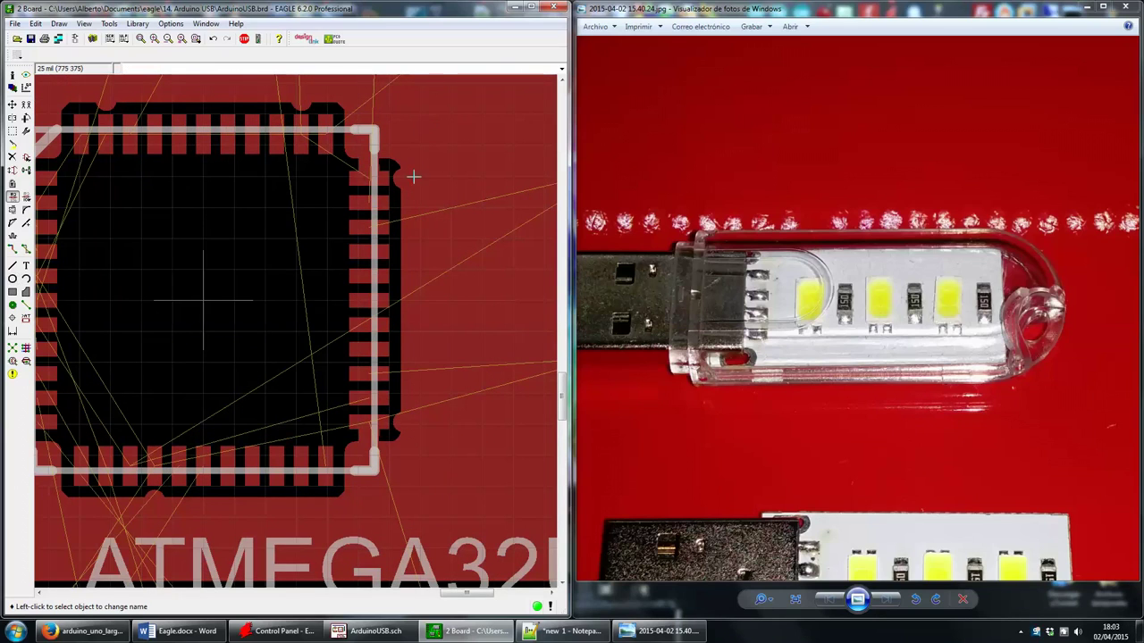
pyautogui.scroll(-1, 434, 183)
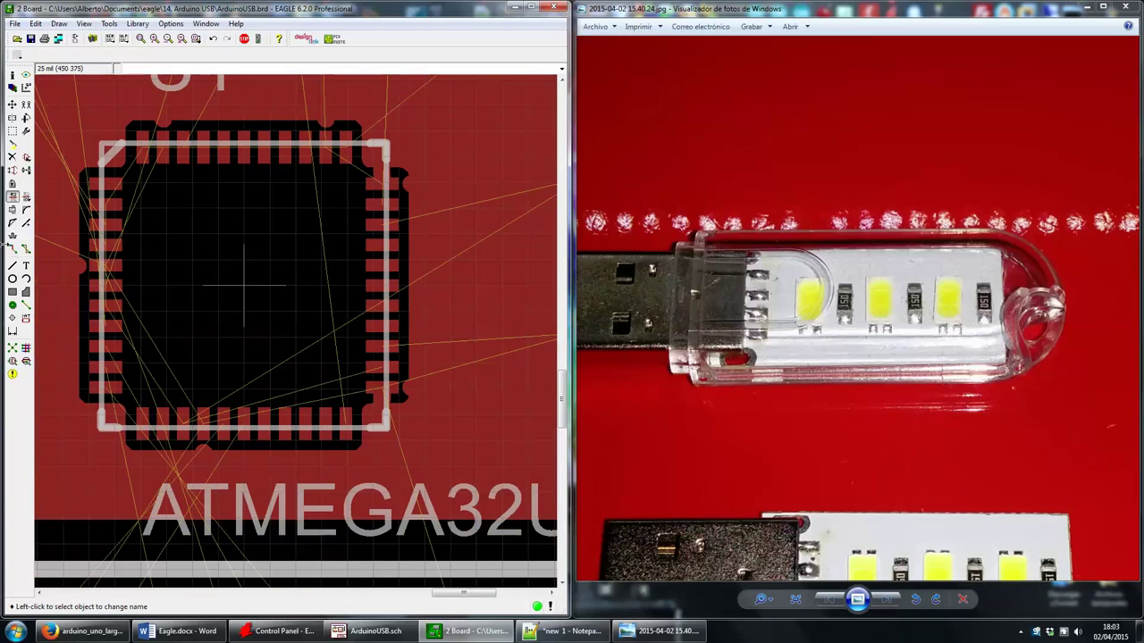
pyautogui.click(12, 249)
pyautogui.click(381, 184)
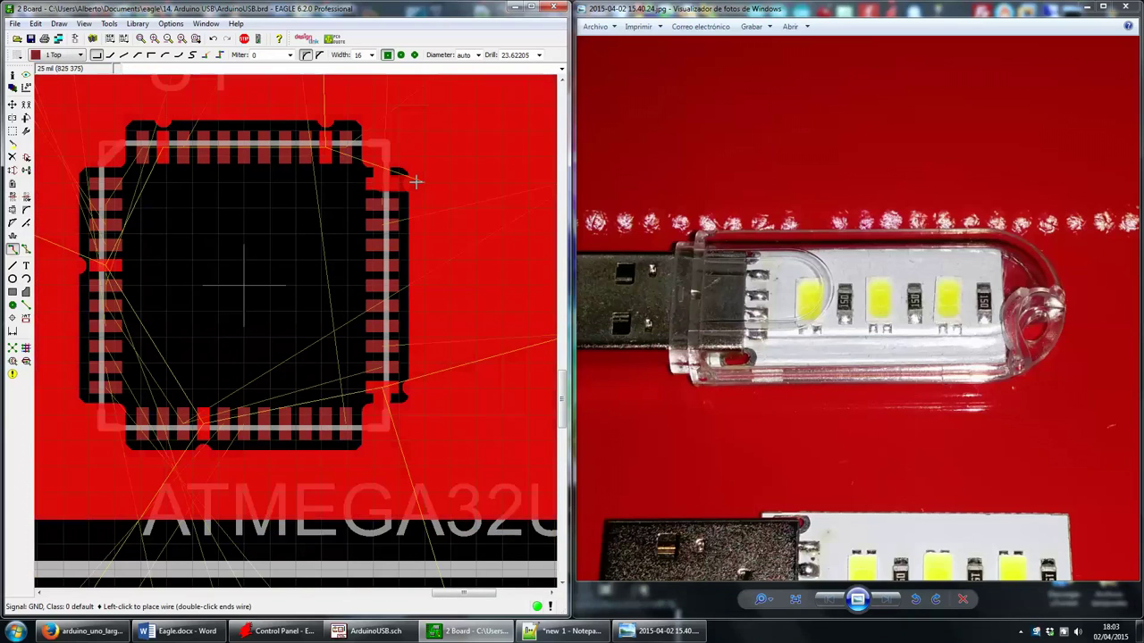
pyautogui.press('Escape')
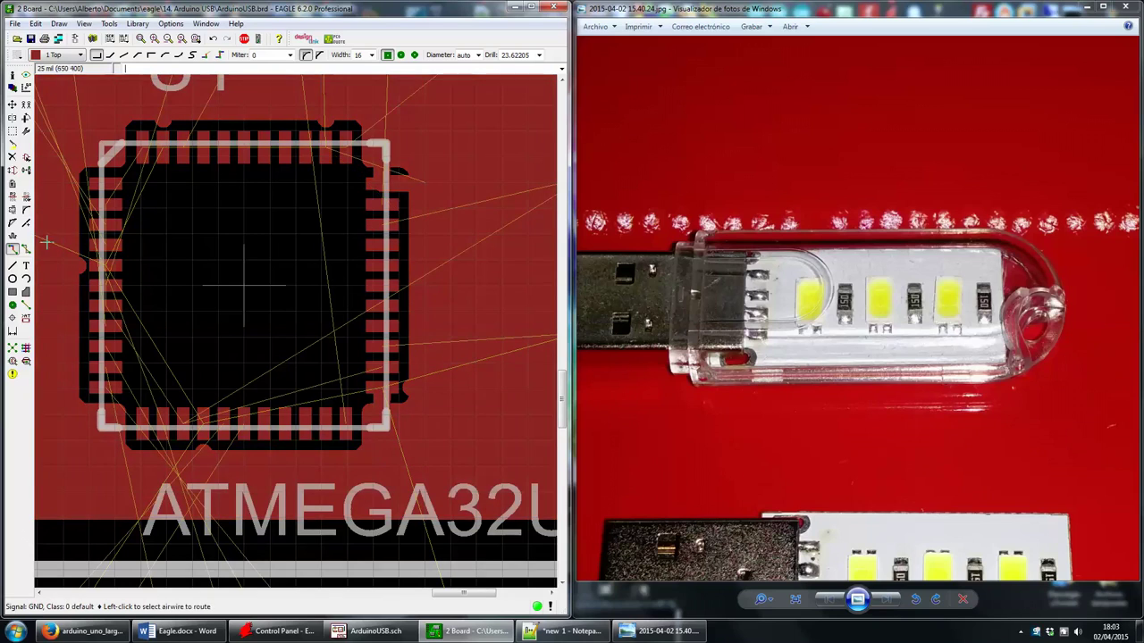
pyautogui.click(13, 350)
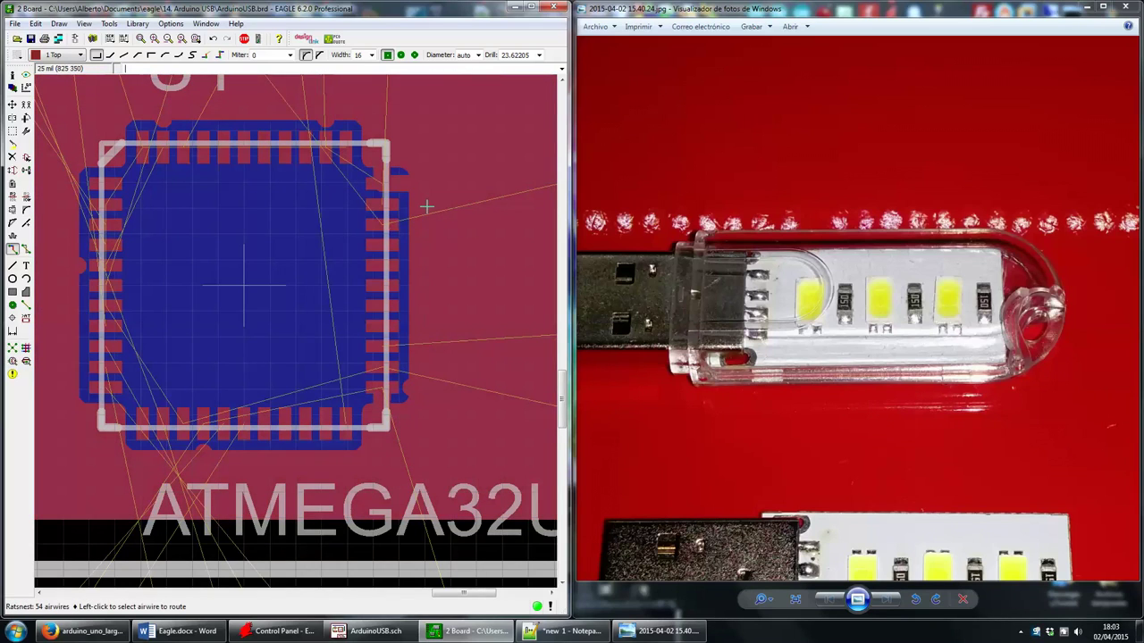
# Start and cancel another route from the chip's bottom pads
pyautogui.scroll(-3, 444, 208)
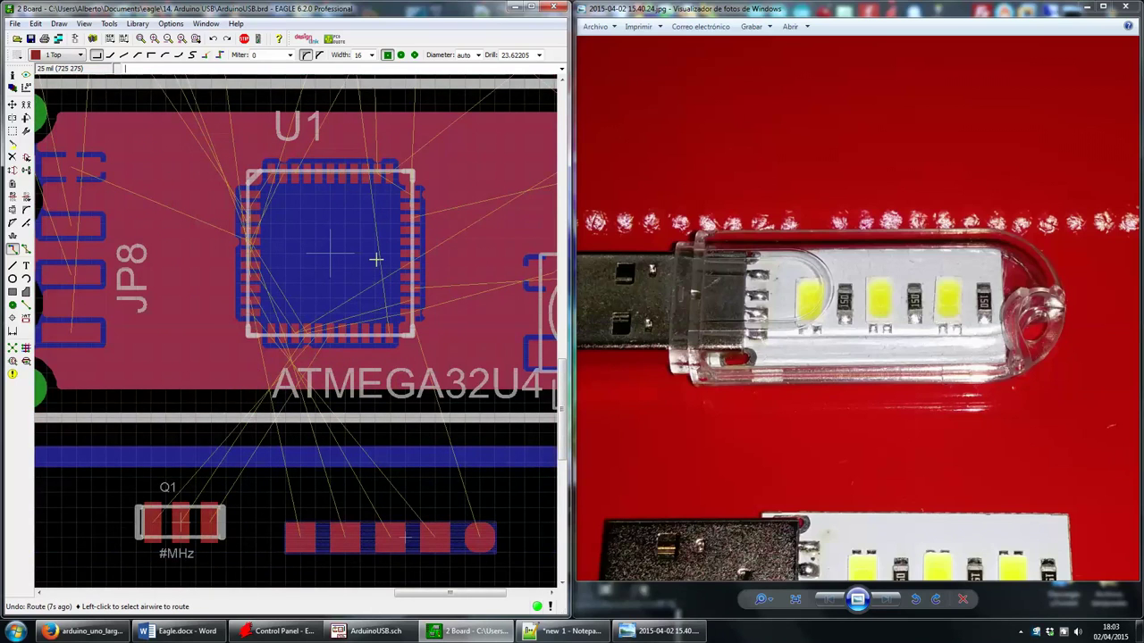
pyautogui.scroll(5, 375, 259)
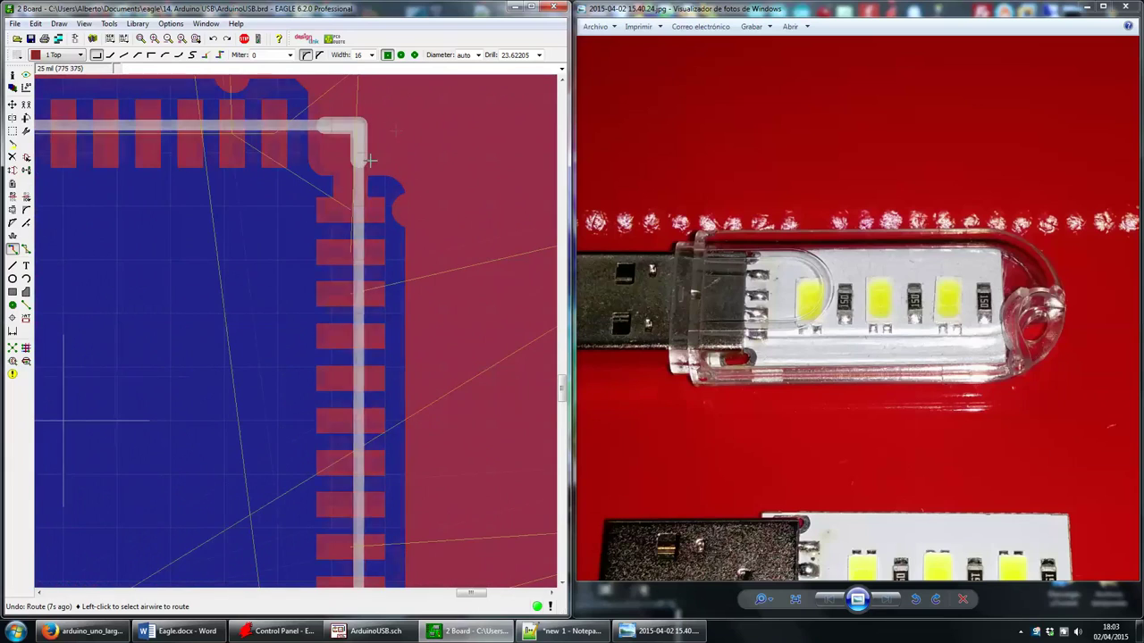
pyautogui.scroll(-3, 344, 152)
pyautogui.scroll(4, 191, 404)
pyautogui.scroll(1, 190, 403)
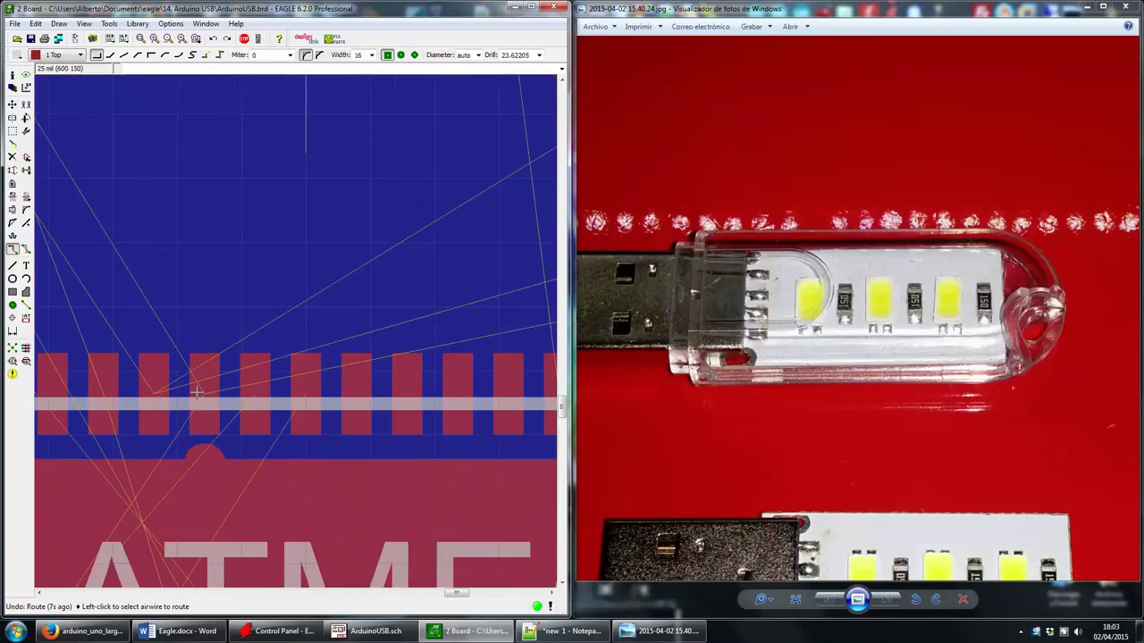
pyautogui.click(198, 394)
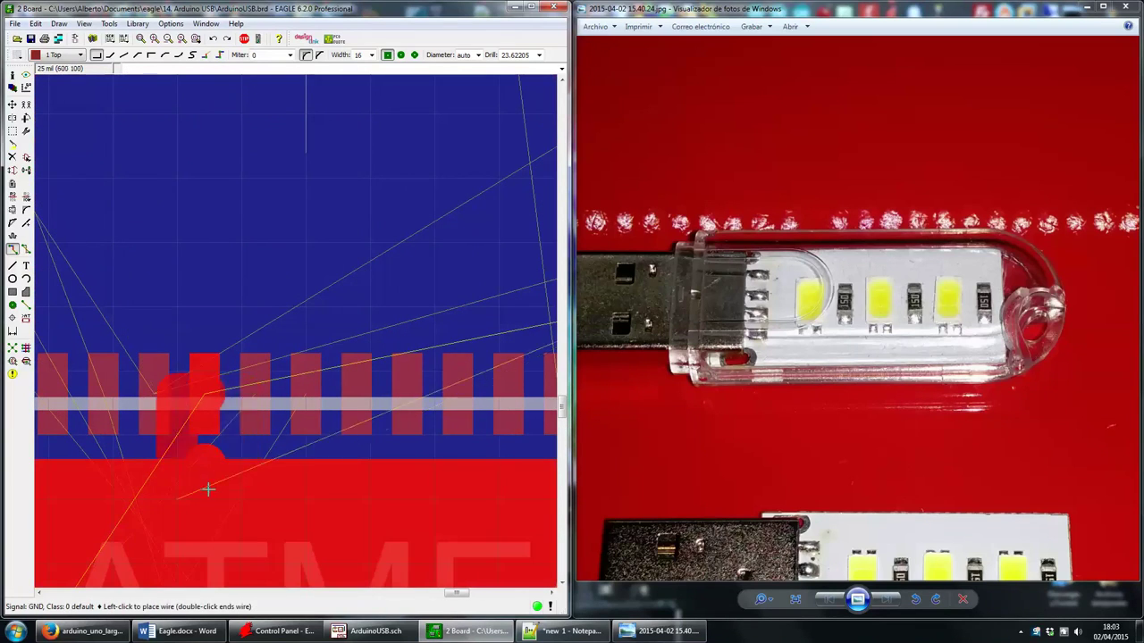
pyautogui.press('Escape')
pyautogui.scroll(-5, 345, 465)
pyautogui.scroll(-3, 329, 386)
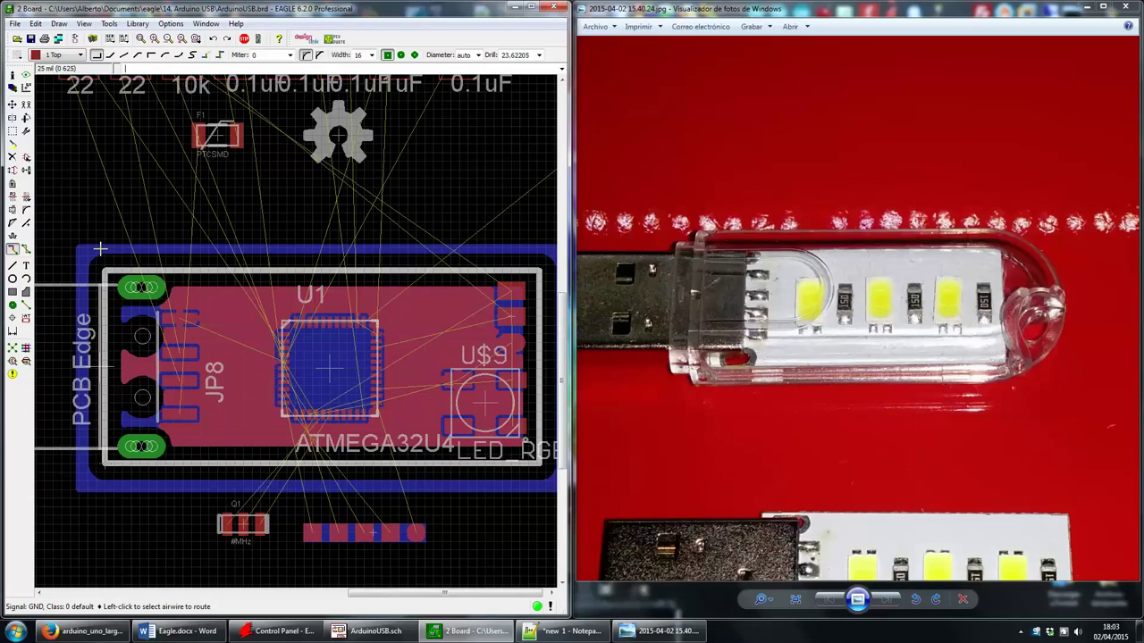
# Name the bottom polygon GND and confirm connecting it to the GND signal
pyautogui.click(13, 195)
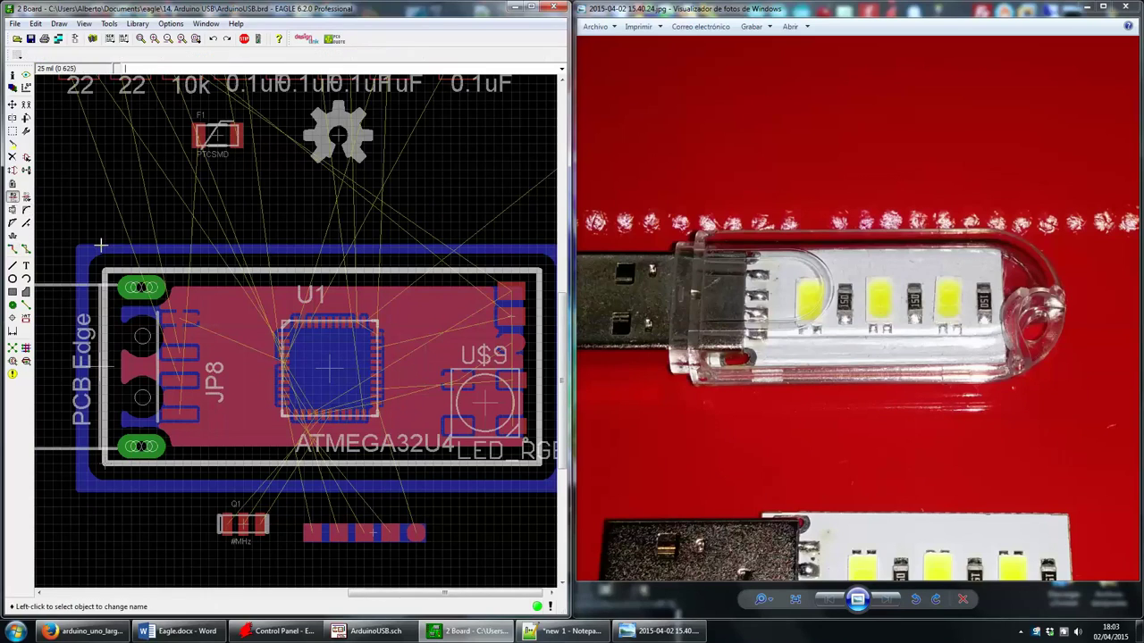
pyautogui.click(101, 244)
pyautogui.write('GND')
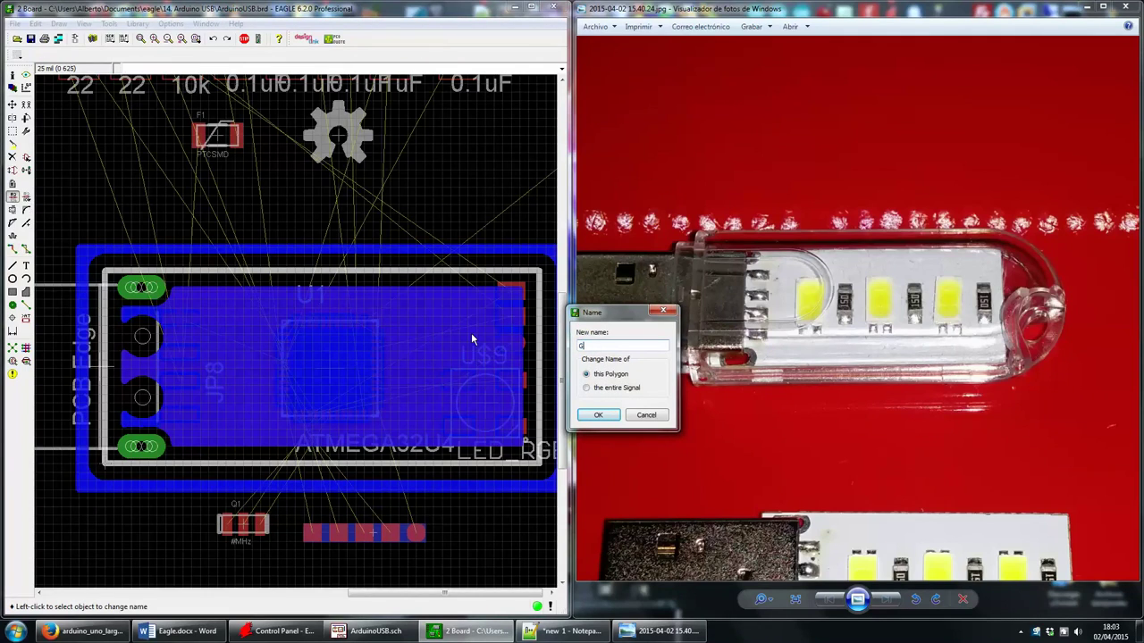
pyautogui.click(601, 414)
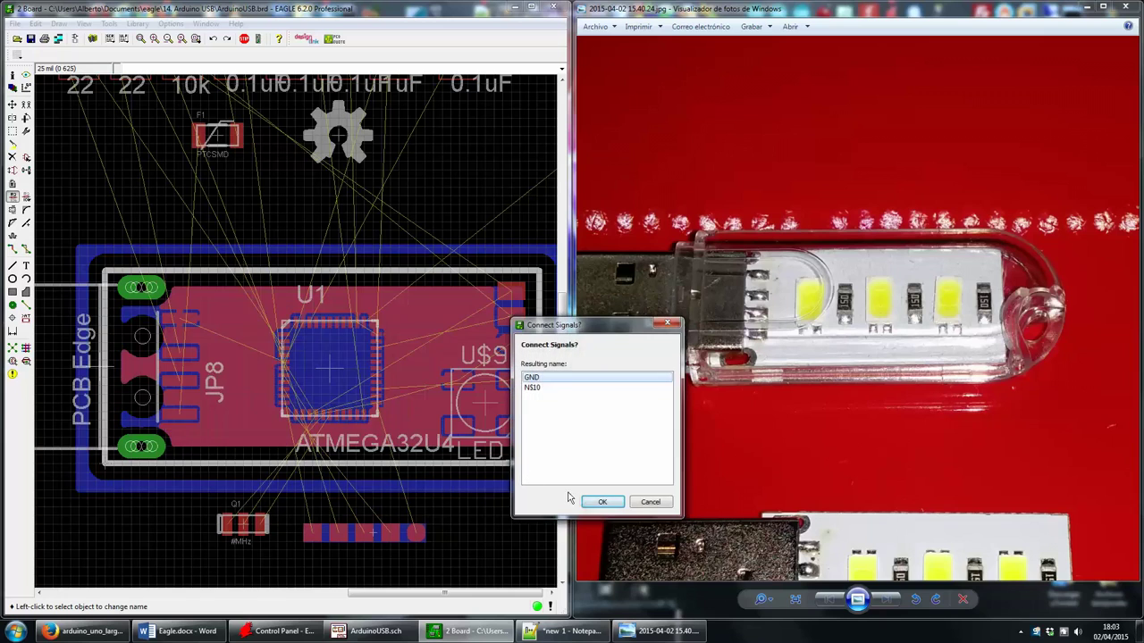
pyautogui.click(599, 500)
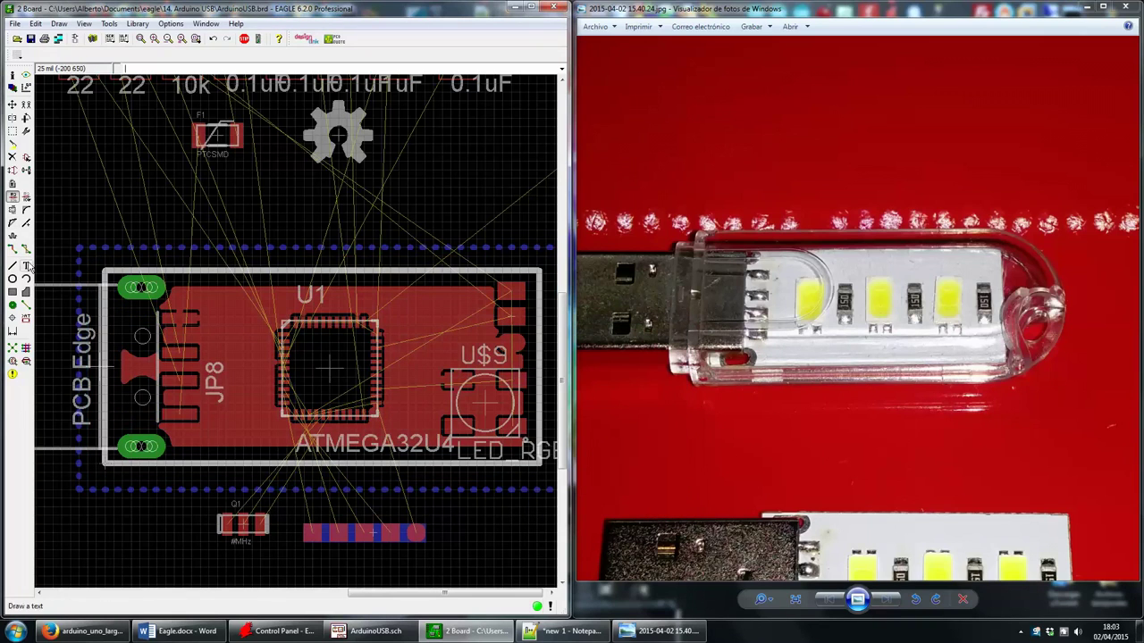
# Reposition the bottom GND polygon outline with several small moves
pyautogui.click(13, 105)
pyautogui.scroll(3, 85, 367)
pyautogui.click(91, 383)
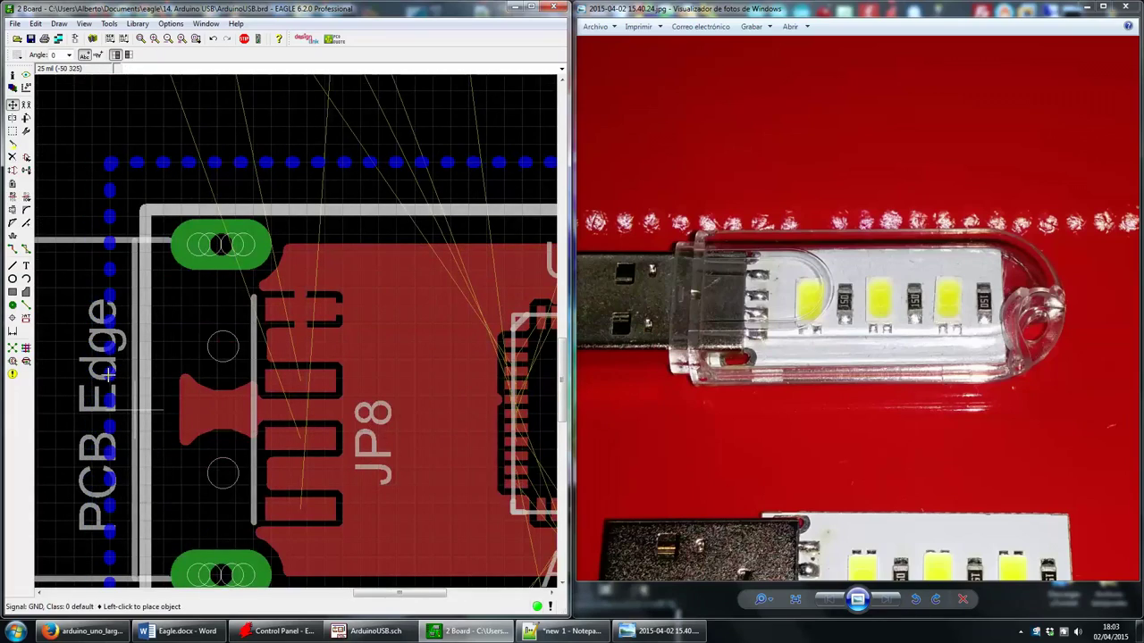
pyautogui.click(108, 373)
pyautogui.scroll(-5, 107, 373)
pyautogui.scroll(3, 505, 383)
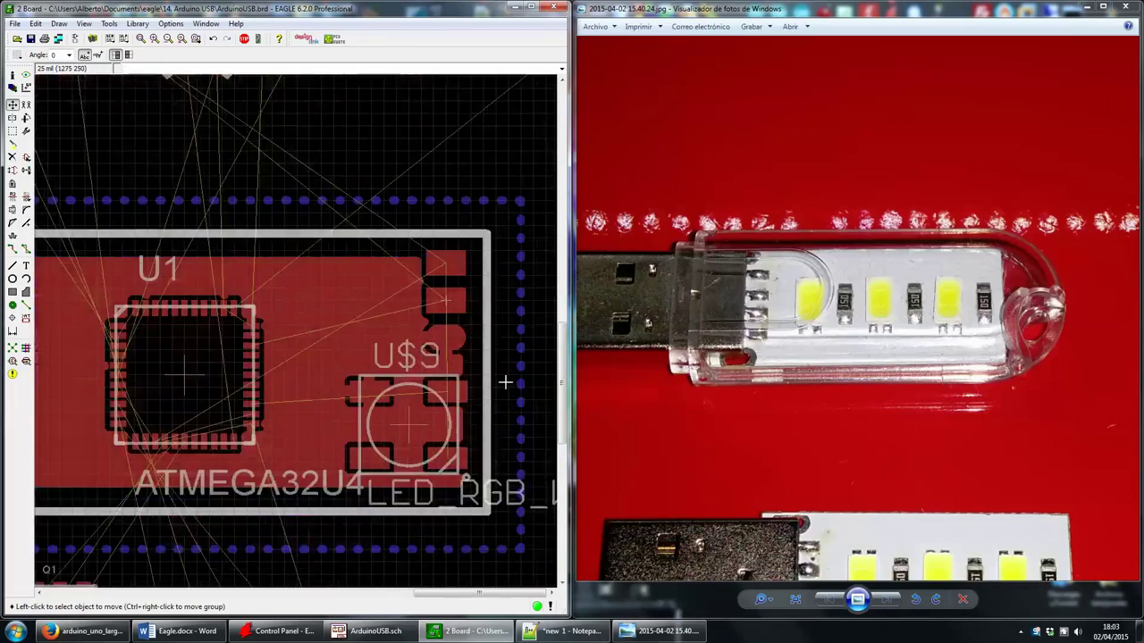
pyautogui.scroll(1, 504, 382)
pyautogui.click(505, 382)
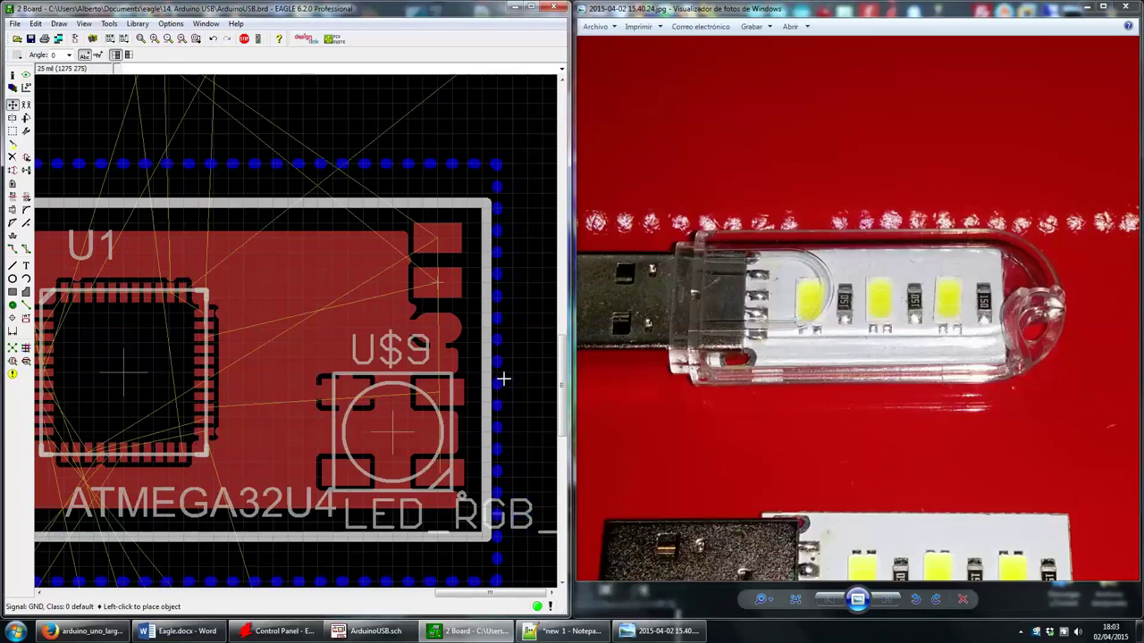
pyautogui.click(510, 379)
pyautogui.click(116, 169)
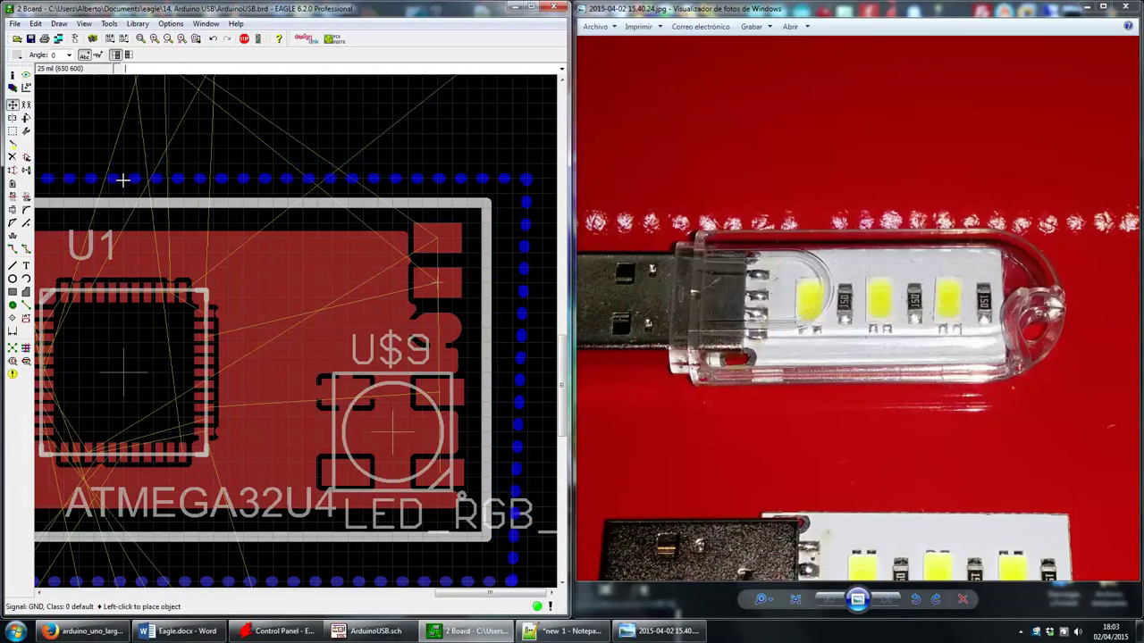
pyautogui.scroll(-1, 123, 180)
pyautogui.click(166, 392)
pyautogui.click(166, 392)
pyautogui.click(168, 388)
pyautogui.scroll(-2, 386, 448)
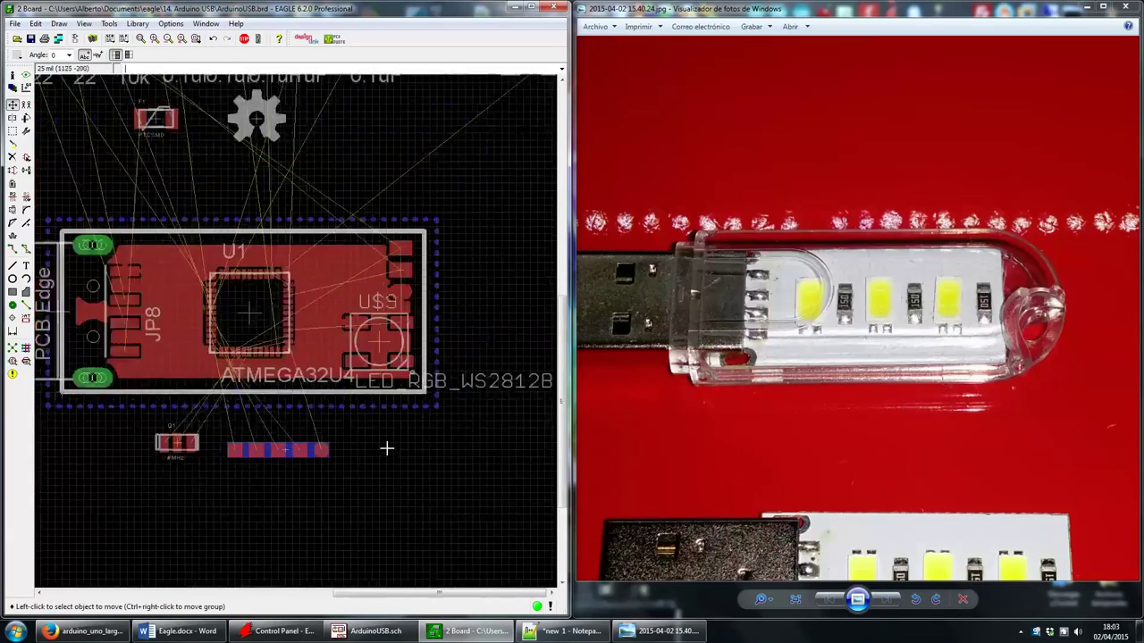
pyautogui.scroll(-2, 386, 448)
pyautogui.scroll(2, 214, 326)
# Save the board with Ctrl+S and run Ratsnest to refill the GND pour
pyautogui.hotkey('ctrl', 's')
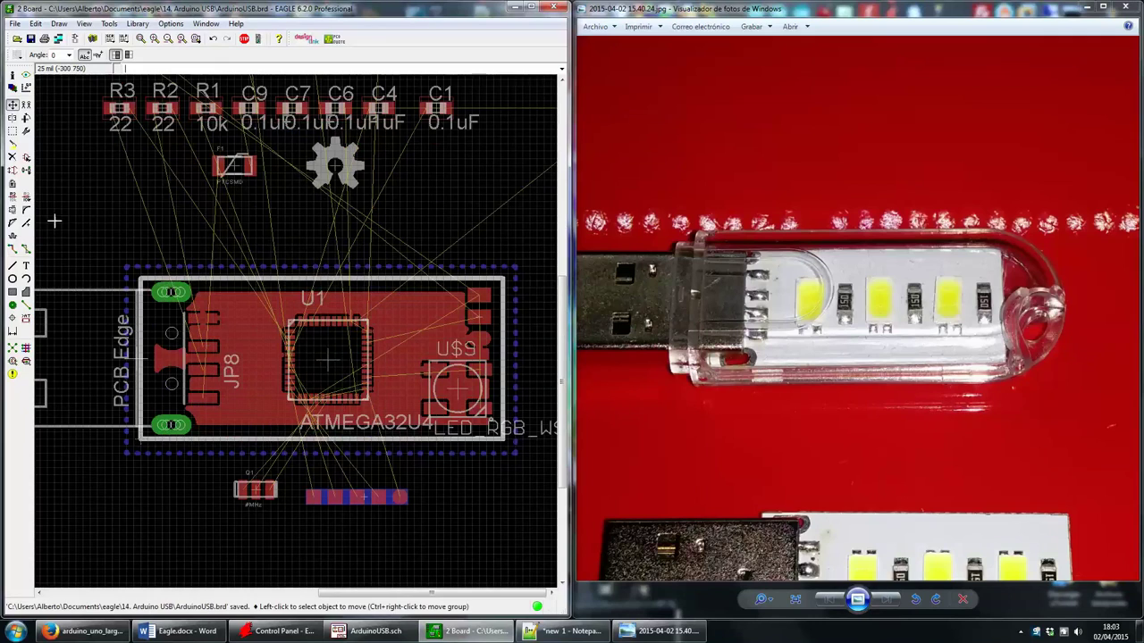
pyautogui.click(12, 348)
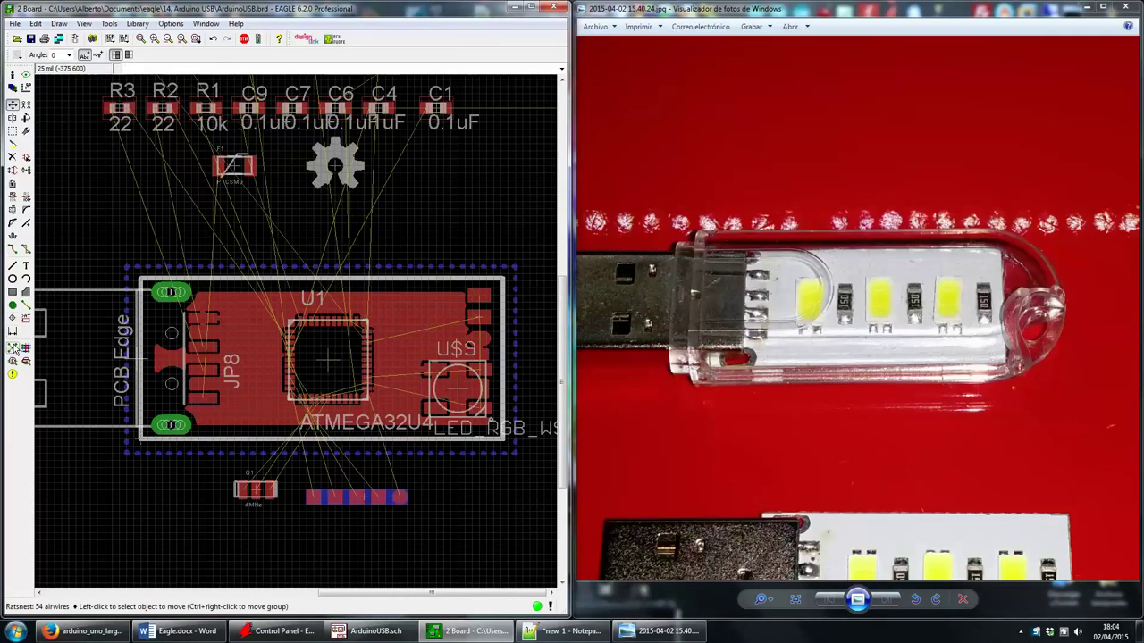
pyautogui.scroll(1, 103, 305)
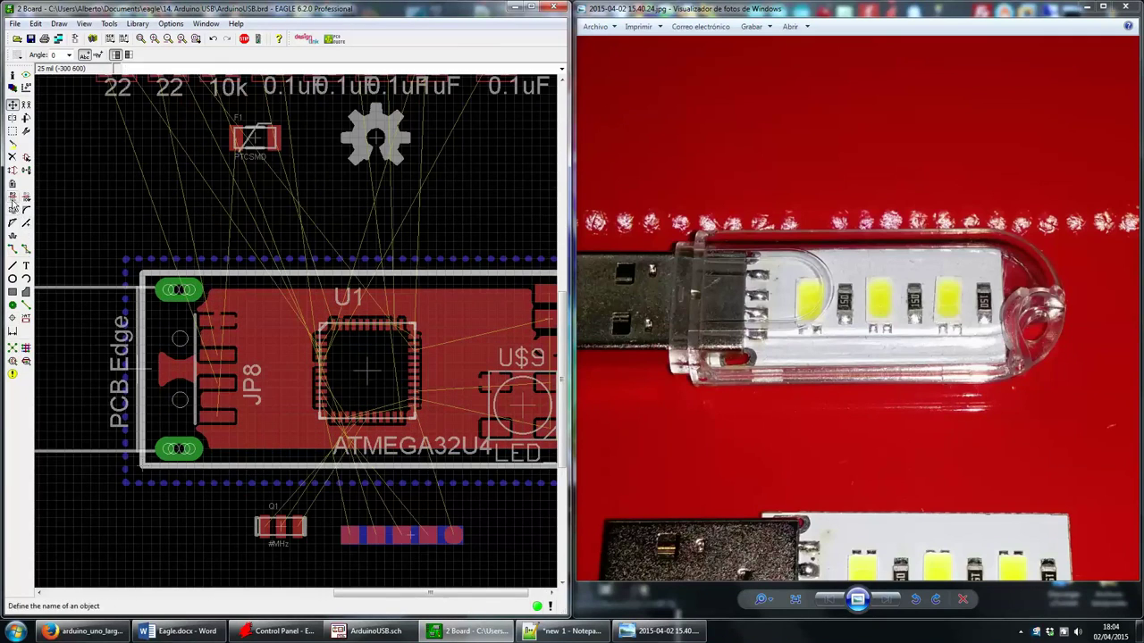
# Check with the Name tool that the polygon belongs to GND, closing the prompt unchanged
pyautogui.click(12, 196)
pyautogui.click(125, 259)
pyautogui.click(126, 262)
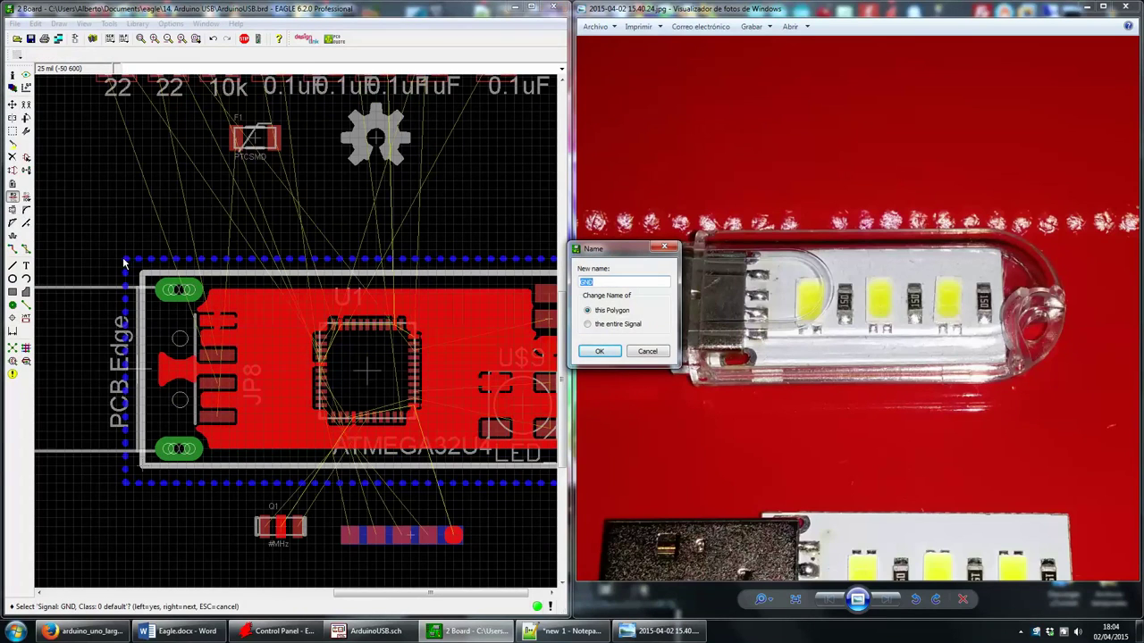
pyautogui.press('Escape')
pyautogui.scroll(-1, 80, 318)
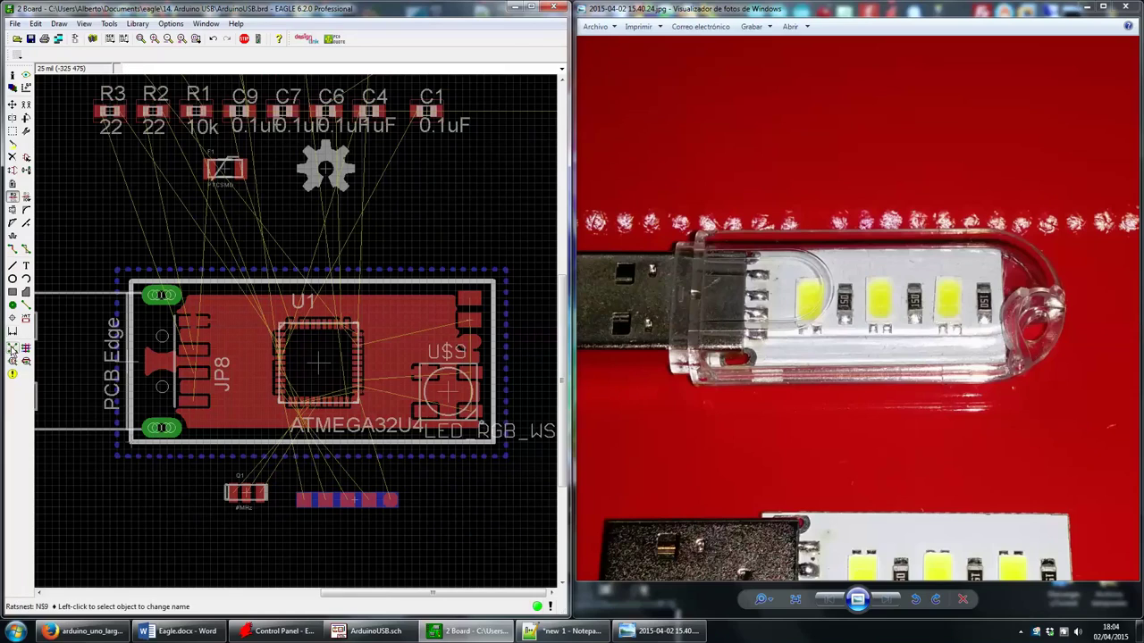
pyautogui.scroll(-1, 54, 345)
pyautogui.scroll(1, 207, 401)
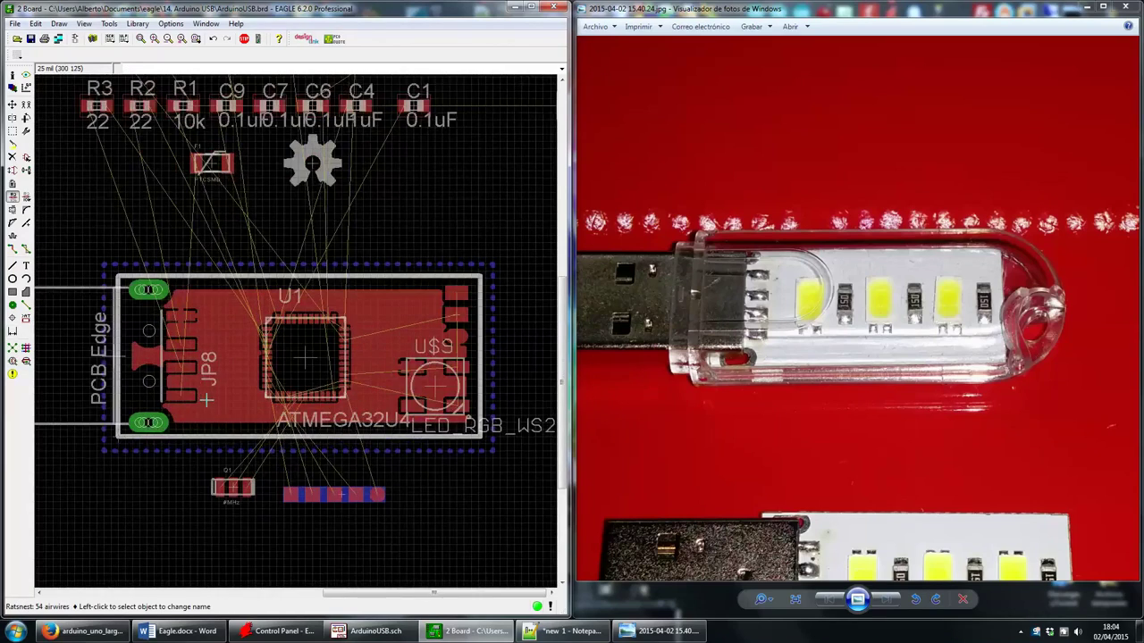
pyautogui.scroll(1, 192, 383)
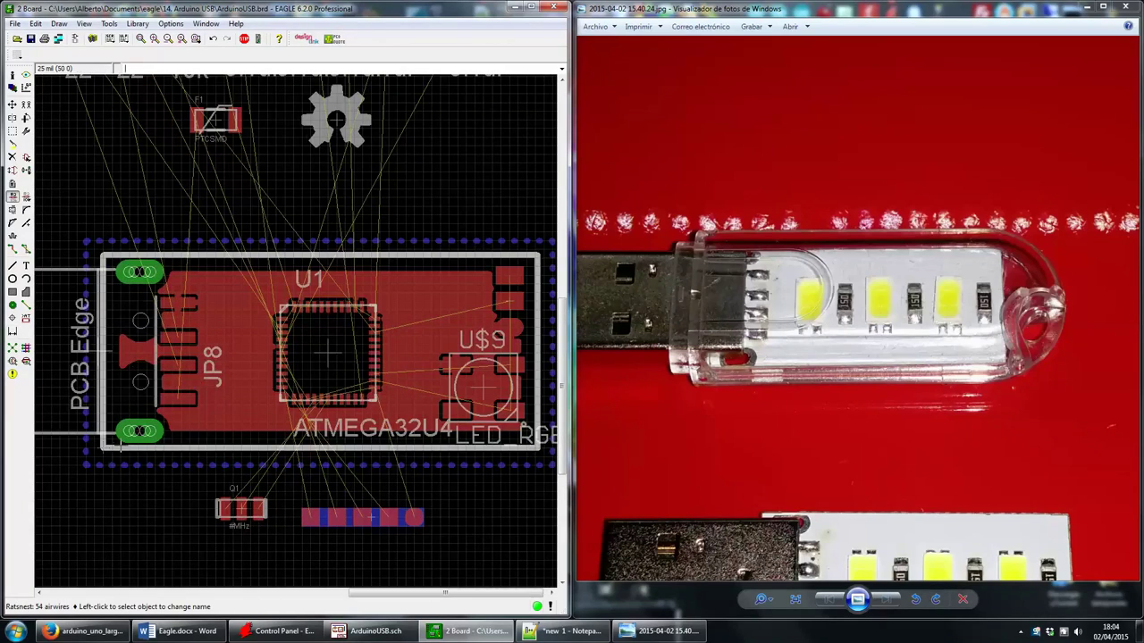
pyautogui.scroll(3, 63, 225)
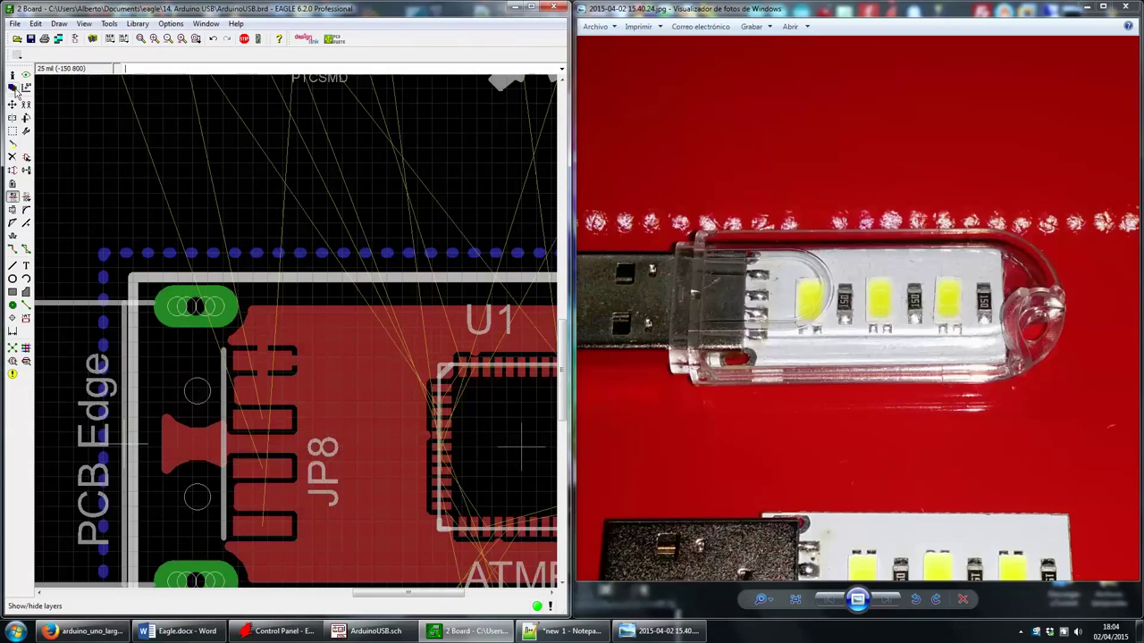
pyautogui.press('F7')
pyautogui.click(91, 219)
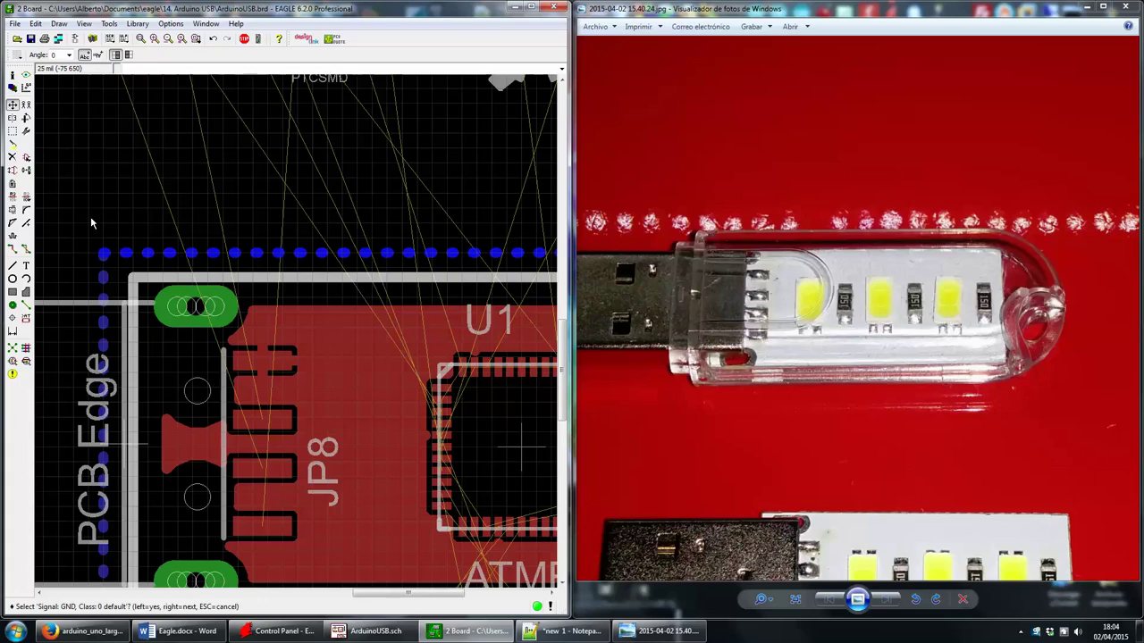
# Move the GND polygon outline and nudge its top edge slightly down
pyautogui.click(90, 216)
pyautogui.rightClick(105, 254)
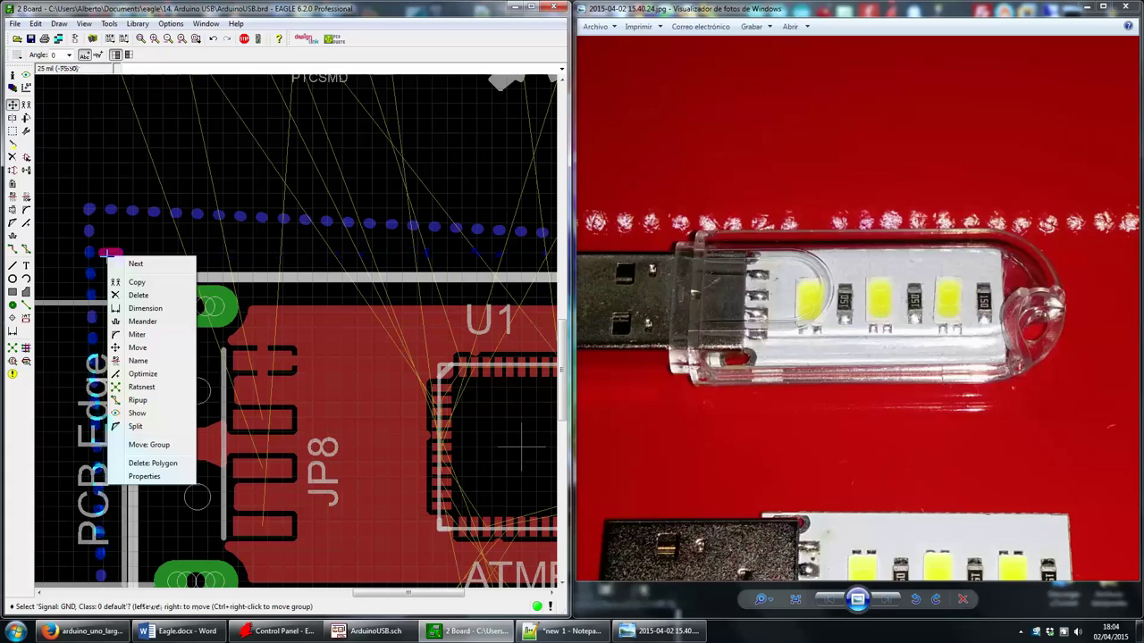
pyautogui.press('Escape')
pyautogui.click(109, 242)
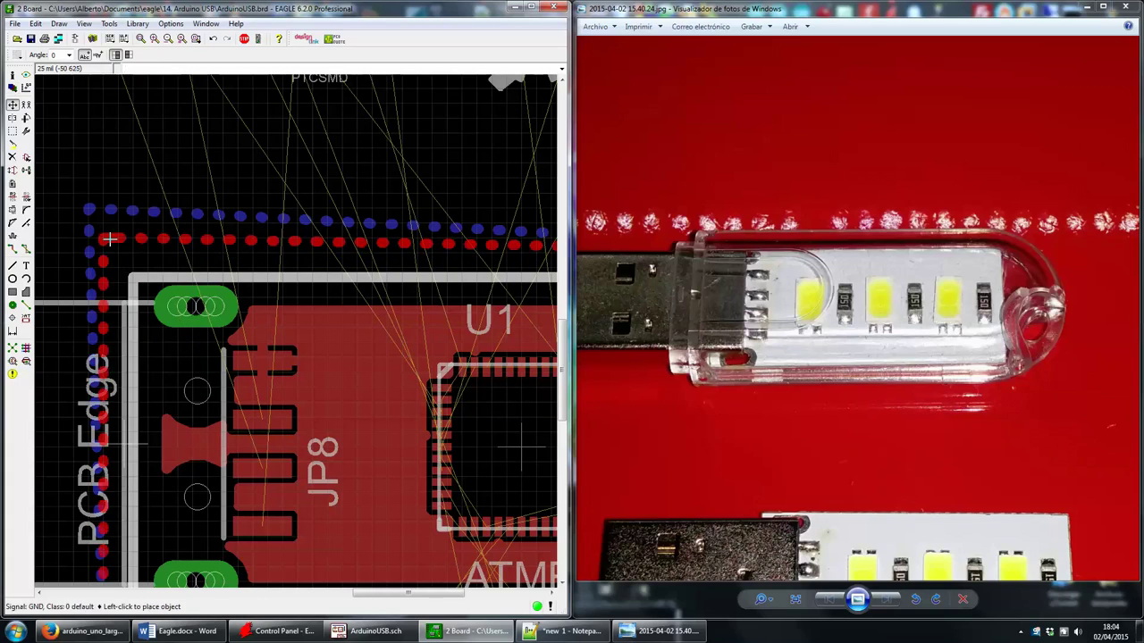
pyautogui.moveTo(109, 240); pyautogui.dragTo(132, 251)
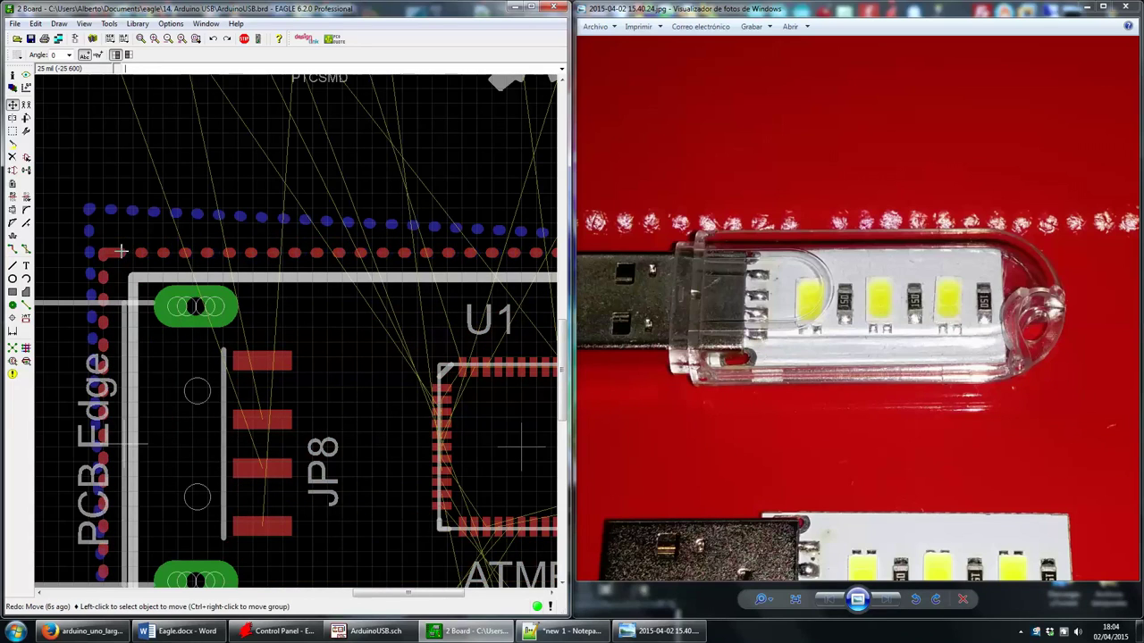
# Set the GND polygon's Isolate to 20 and refill the pour with Ratsnest
pyautogui.rightClick(121, 252)
pyautogui.click(158, 472)
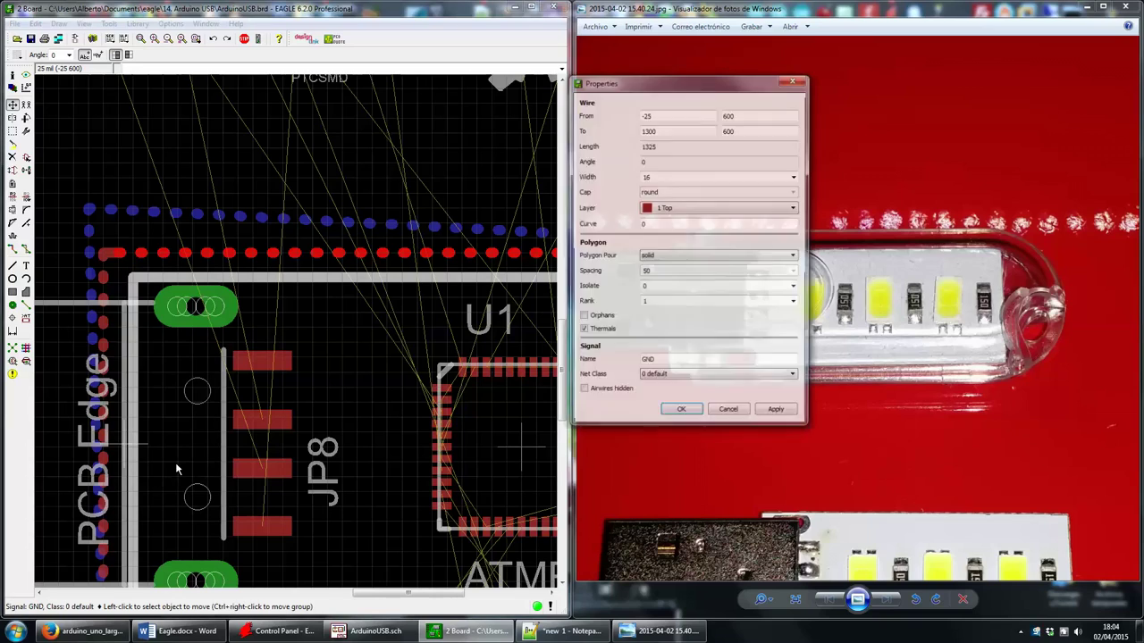
pyautogui.click(679, 287)
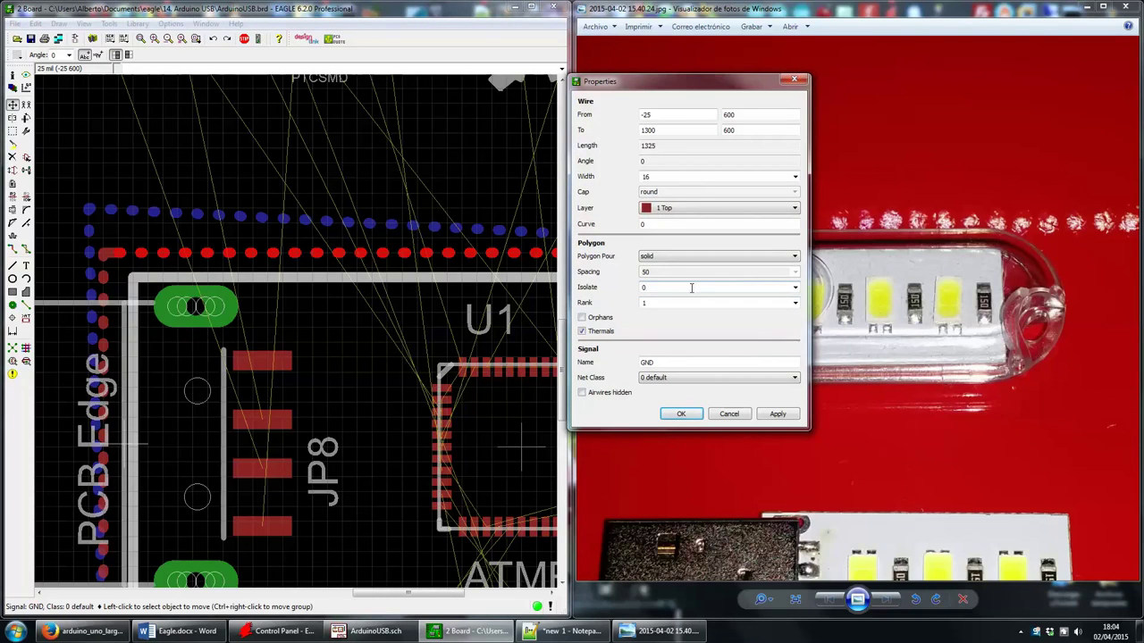
pyautogui.click(795, 289)
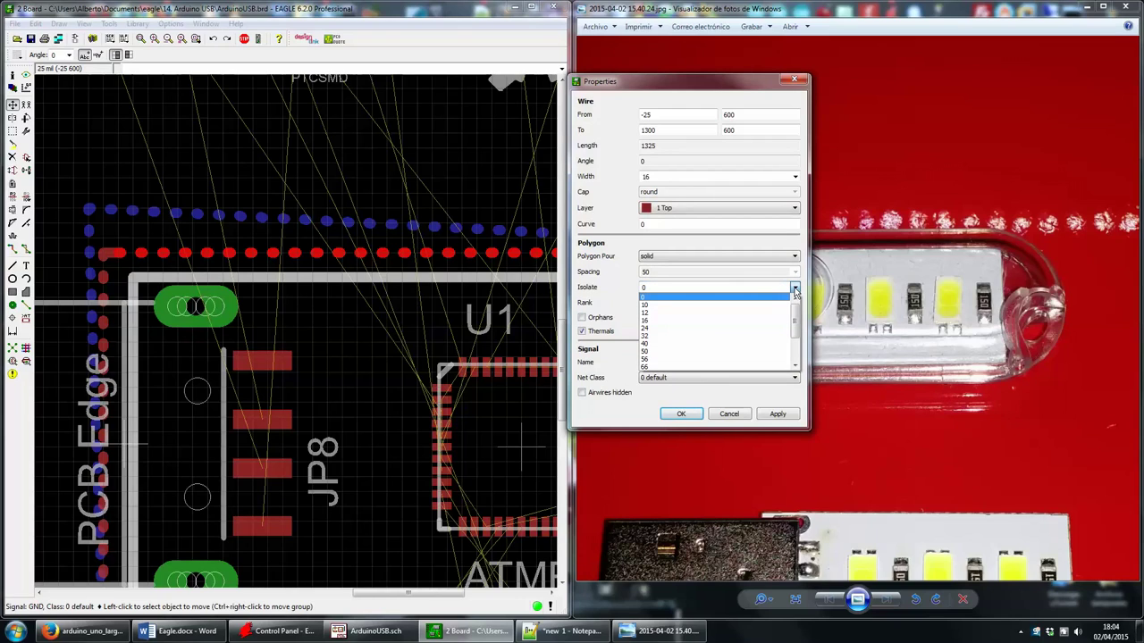
pyautogui.click(668, 298)
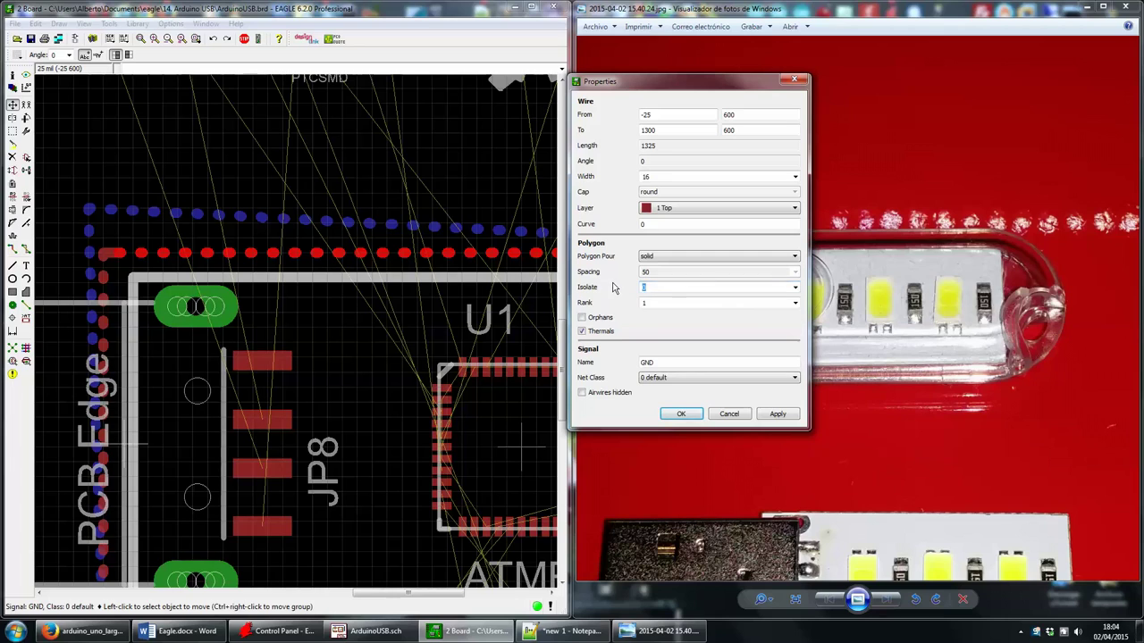
pyautogui.write('20')
pyautogui.press('Return')
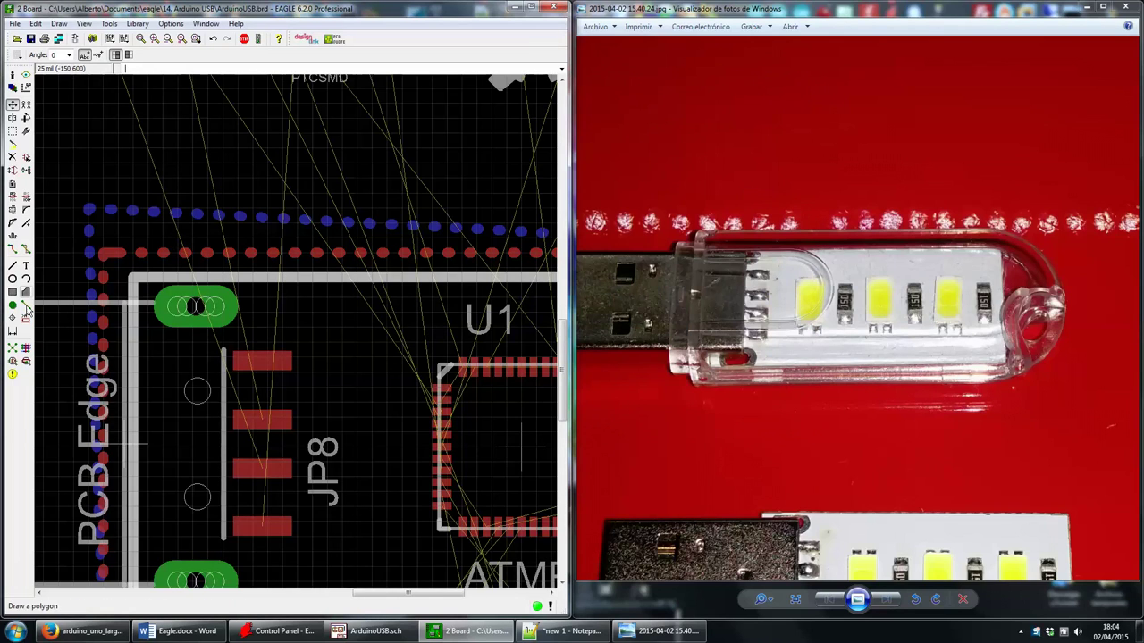
pyautogui.click(13, 347)
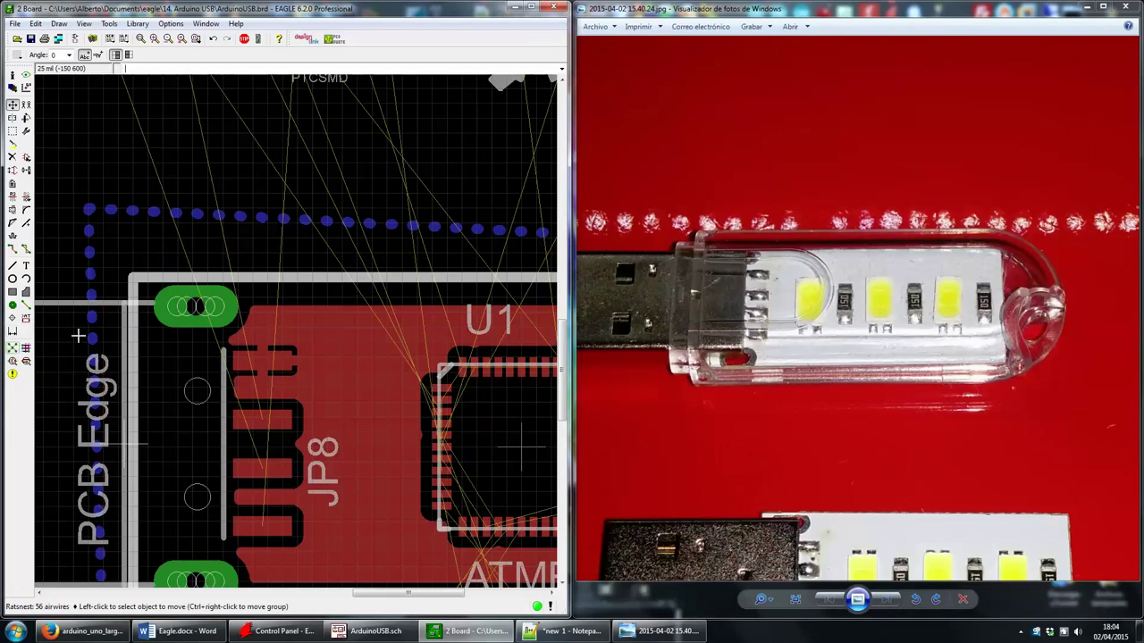
# Try Isolate values of 56 and 10 in the polygon's Properties, applying each, then close it
pyautogui.scroll(-1, 151, 284)
pyautogui.scroll(1, 150, 284)
pyautogui.rightClick(134, 264)
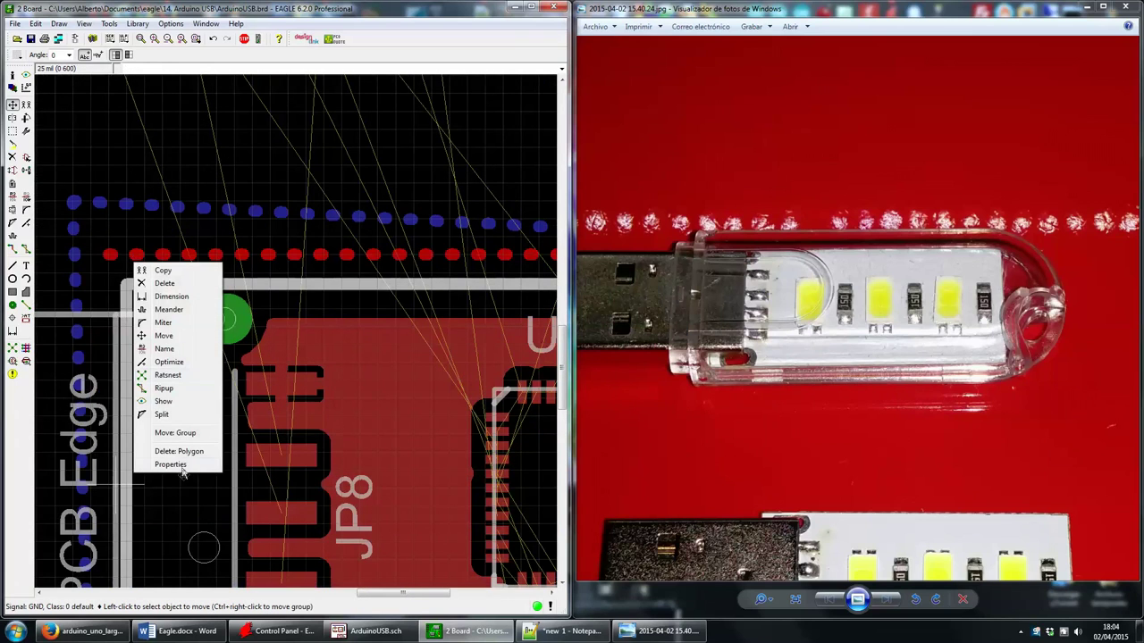
pyautogui.click(169, 465)
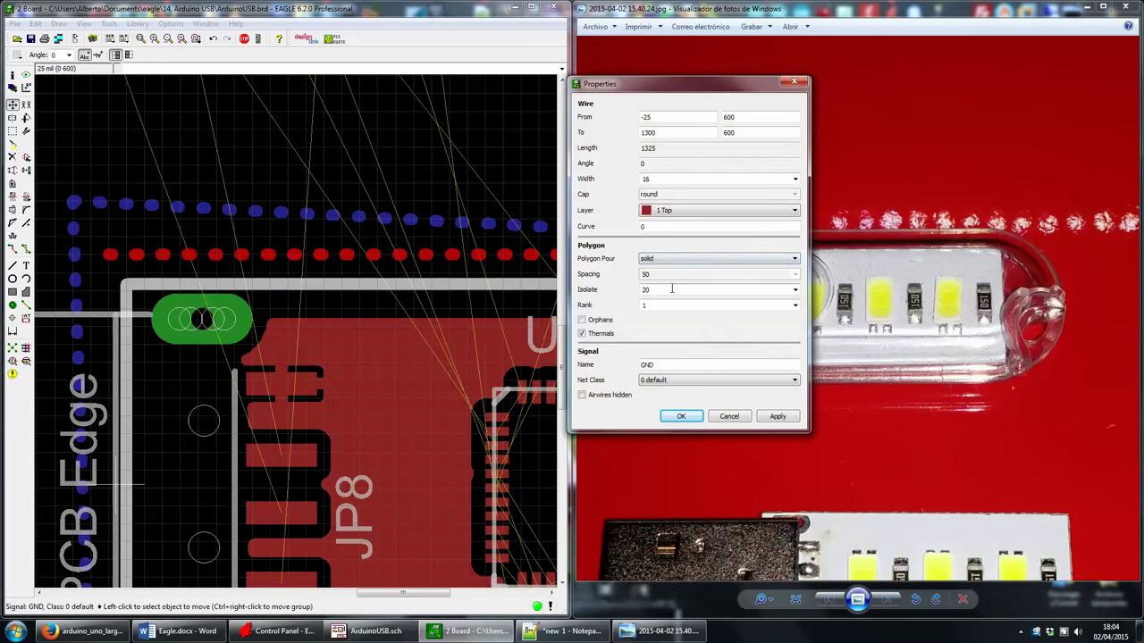
pyautogui.click(795, 289)
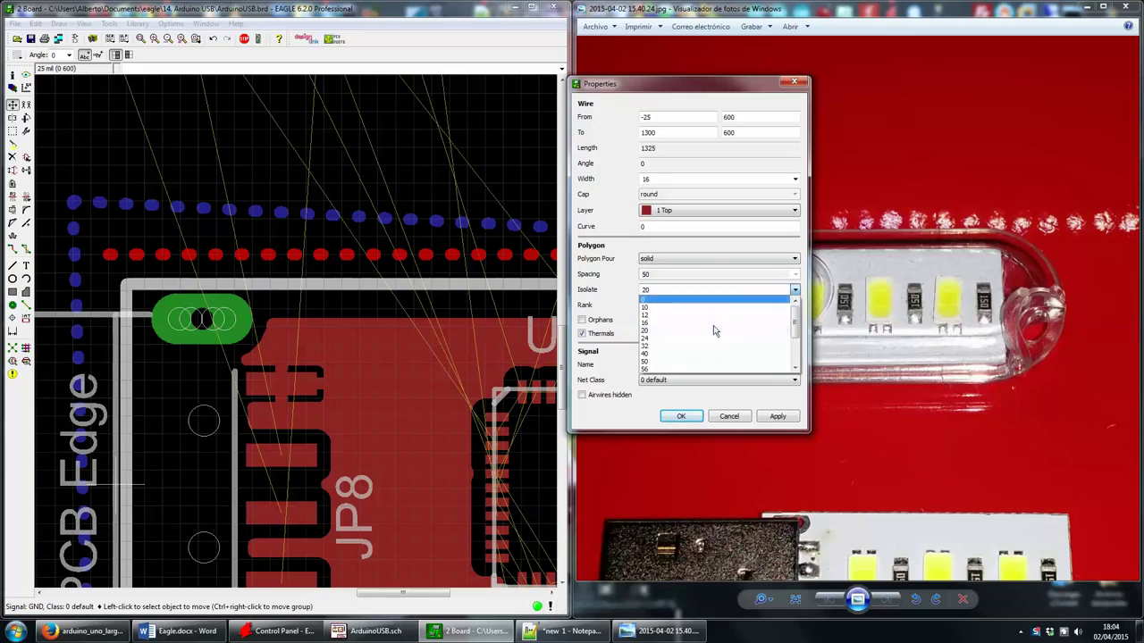
pyautogui.click(645, 372)
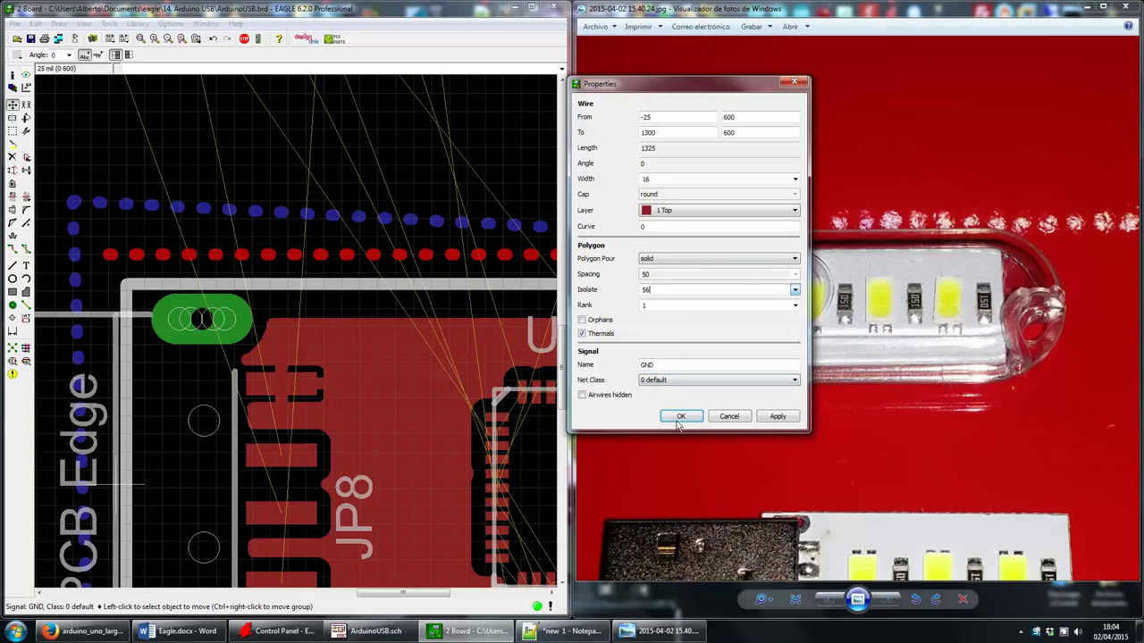
pyautogui.click(778, 417)
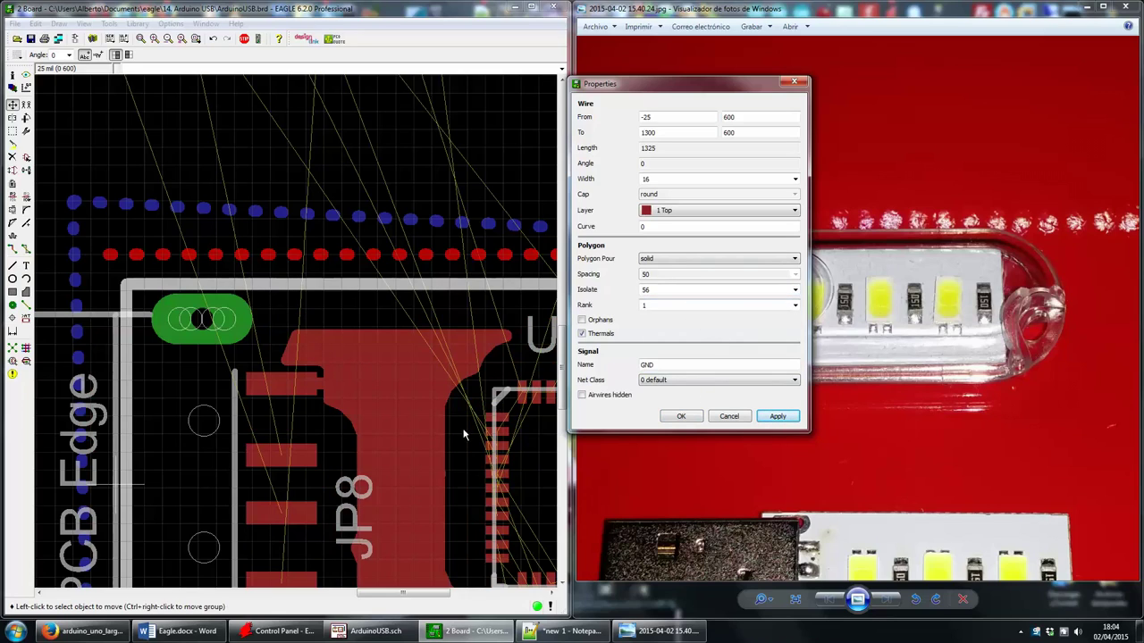
pyautogui.moveTo(666, 289); pyautogui.dragTo(641, 291)
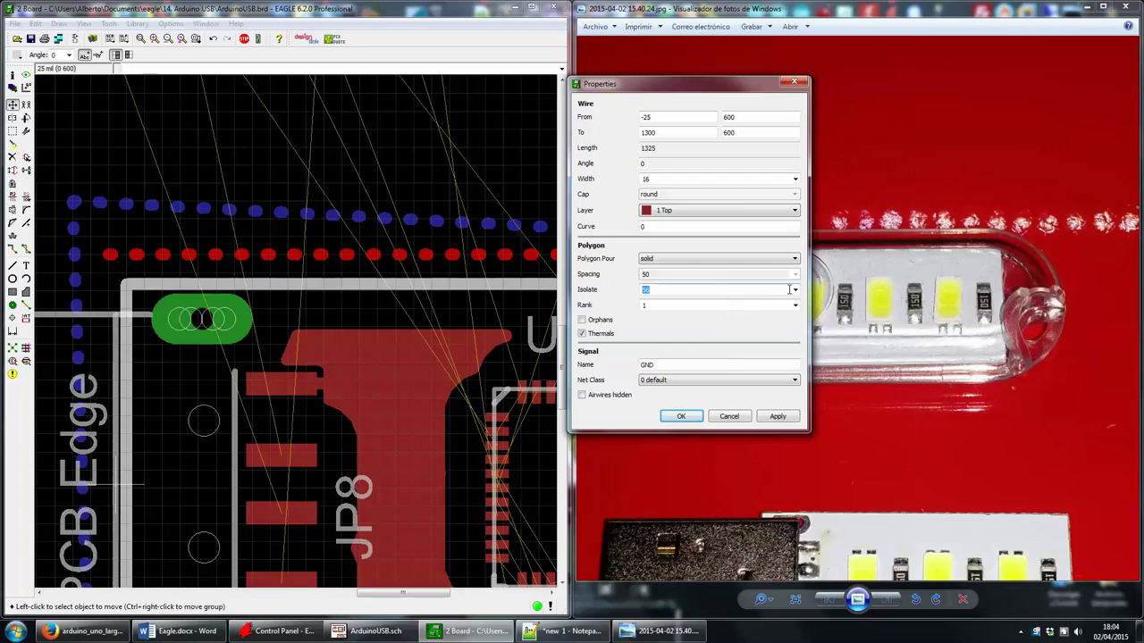
pyautogui.click(787, 418)
pyautogui.click(743, 290)
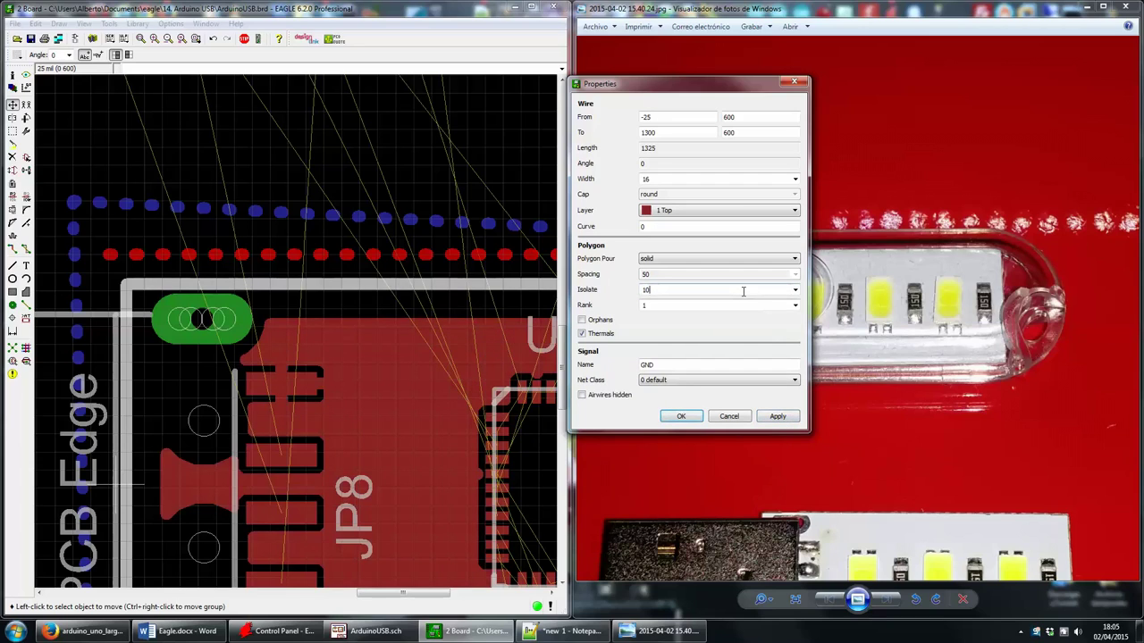
pyautogui.click(790, 420)
pyautogui.doubleClick(655, 290)
pyautogui.click(774, 417)
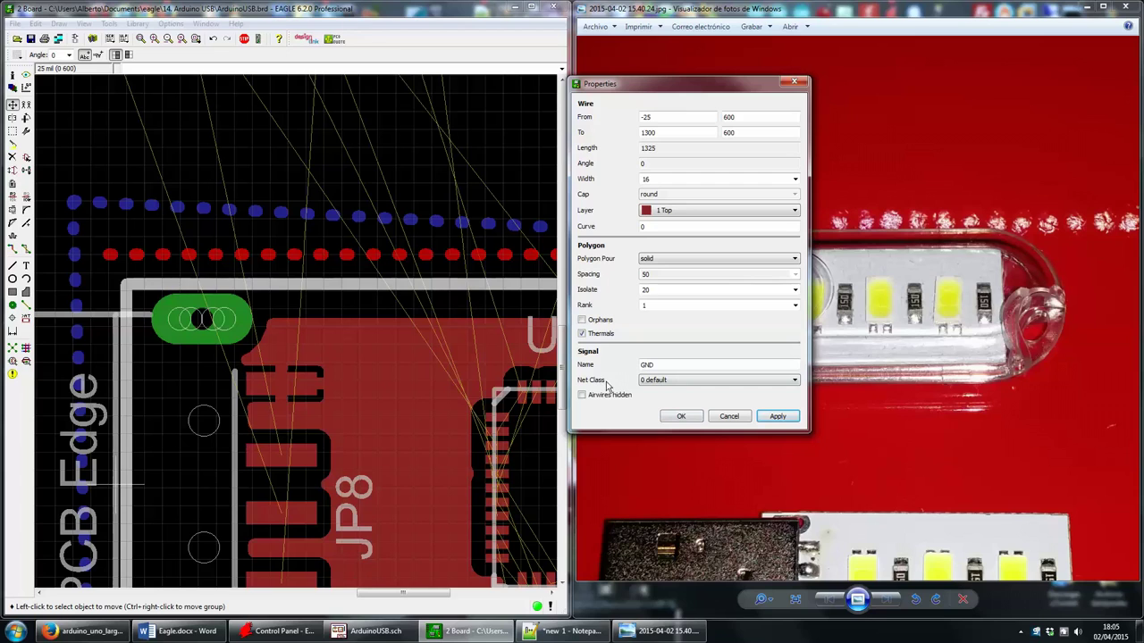
pyautogui.click(684, 420)
# Change the bottom GND polygon's outline width from 16 to 12 and apply it
pyautogui.rightClick(124, 204)
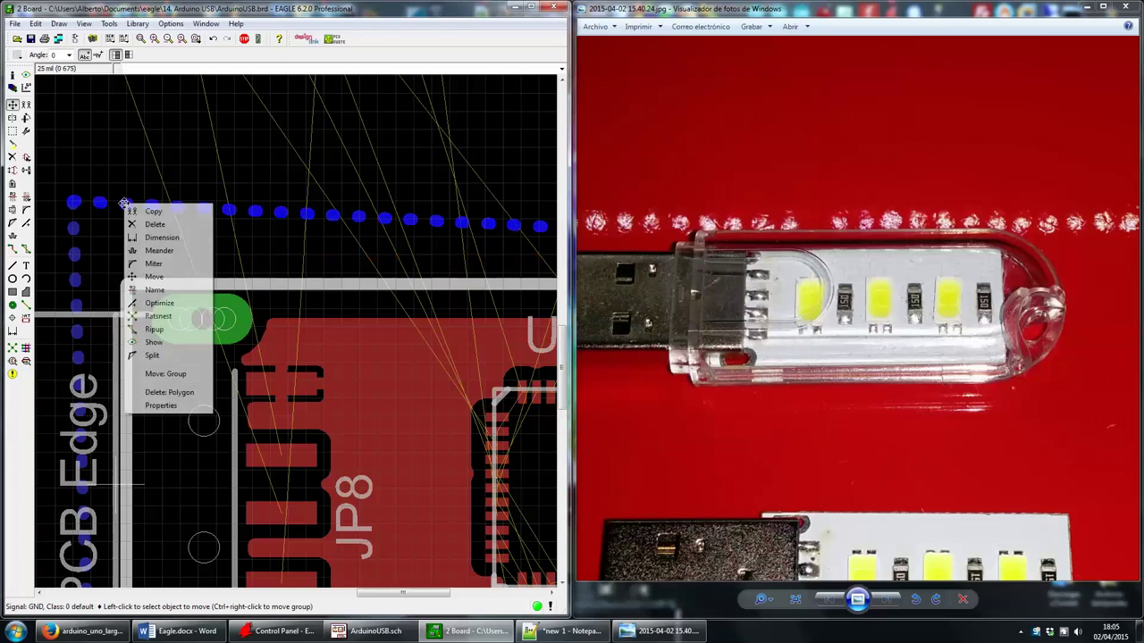
pyautogui.click(164, 406)
pyautogui.click(663, 266)
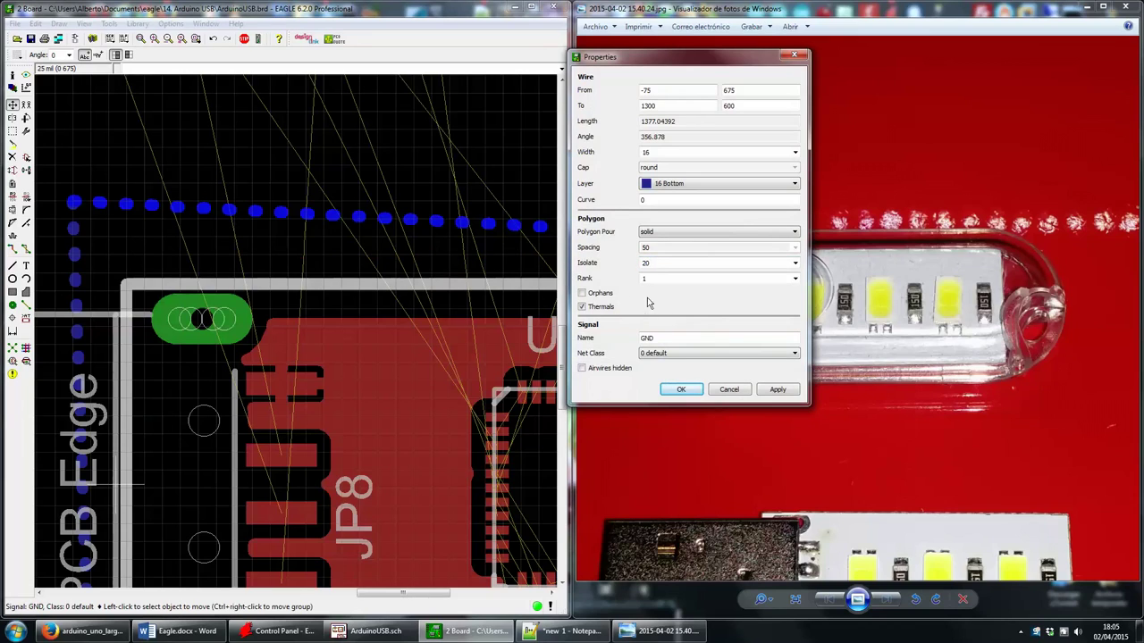
pyautogui.click(778, 390)
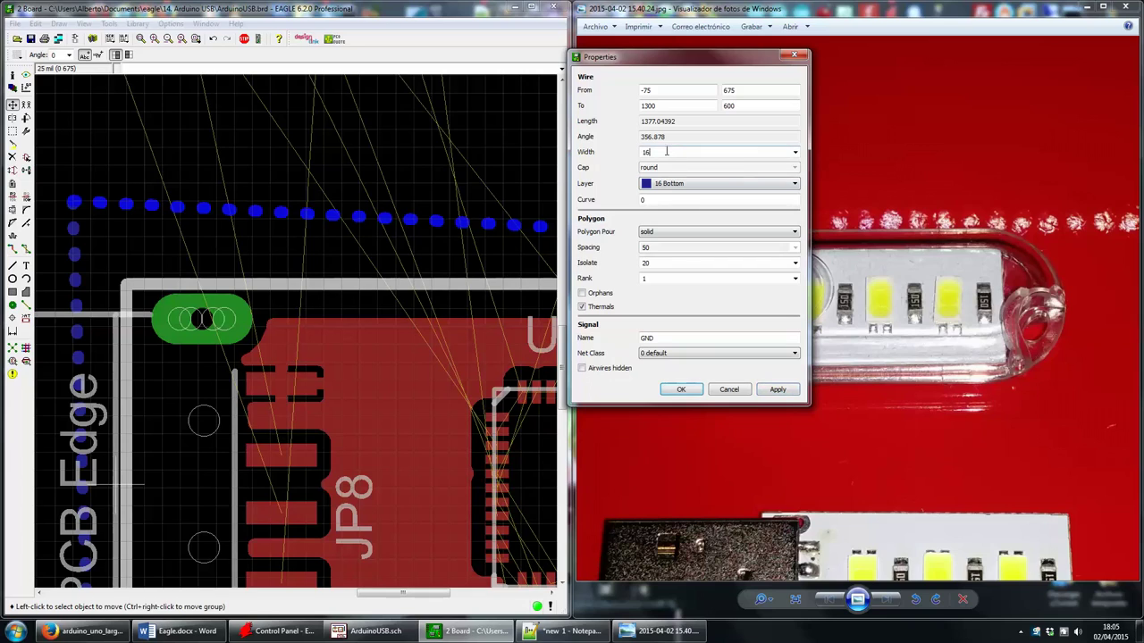
pyautogui.click(794, 152)
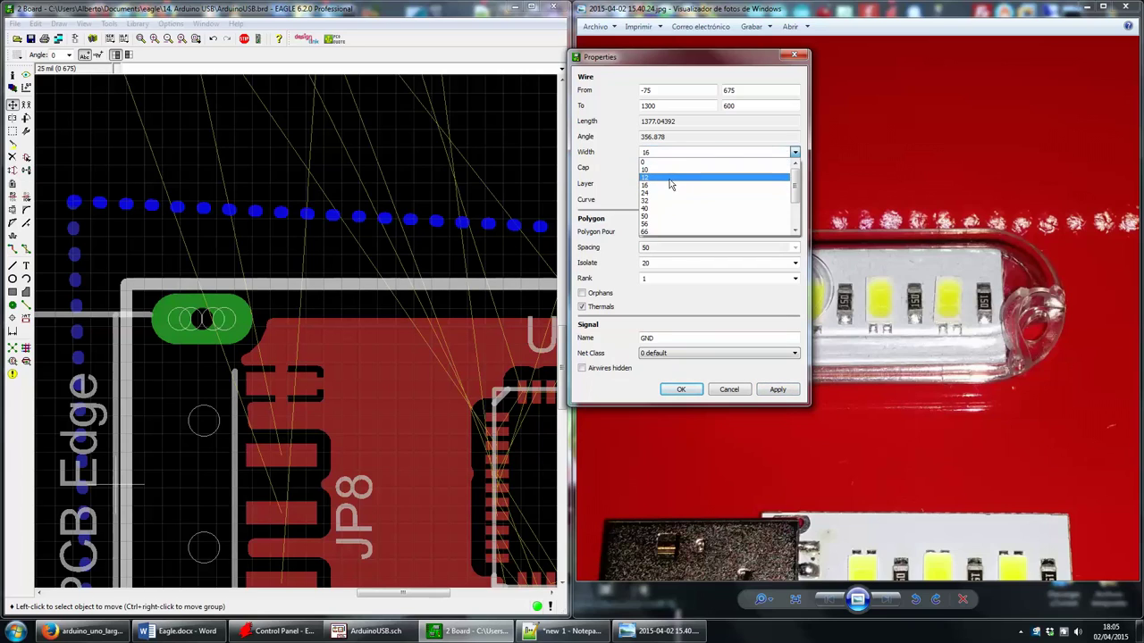
pyautogui.click(672, 186)
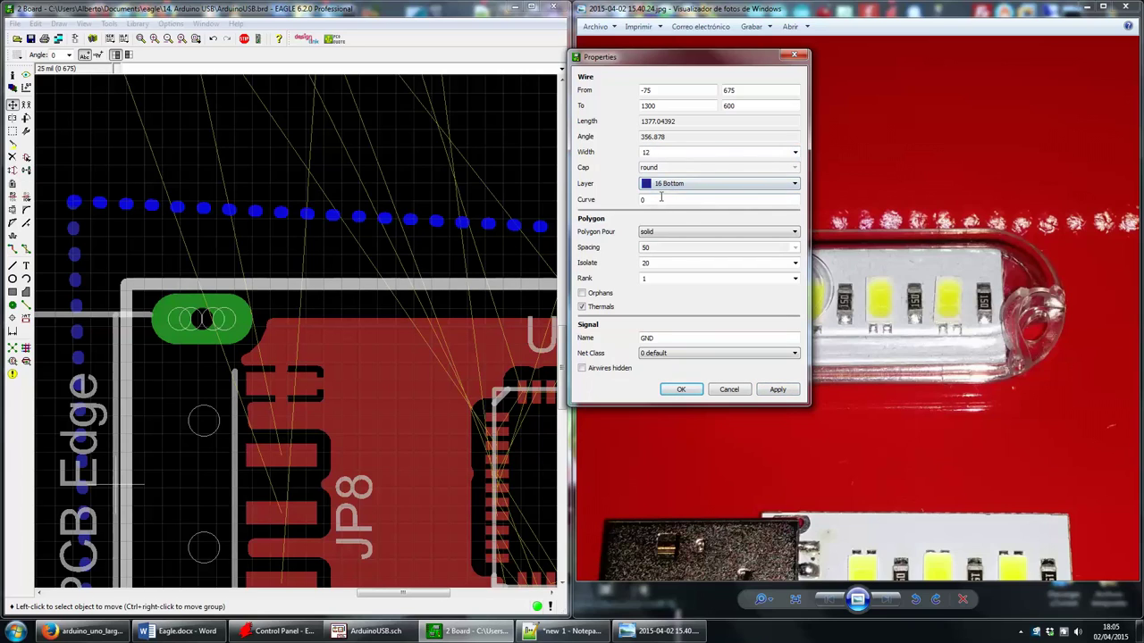
pyautogui.click(776, 391)
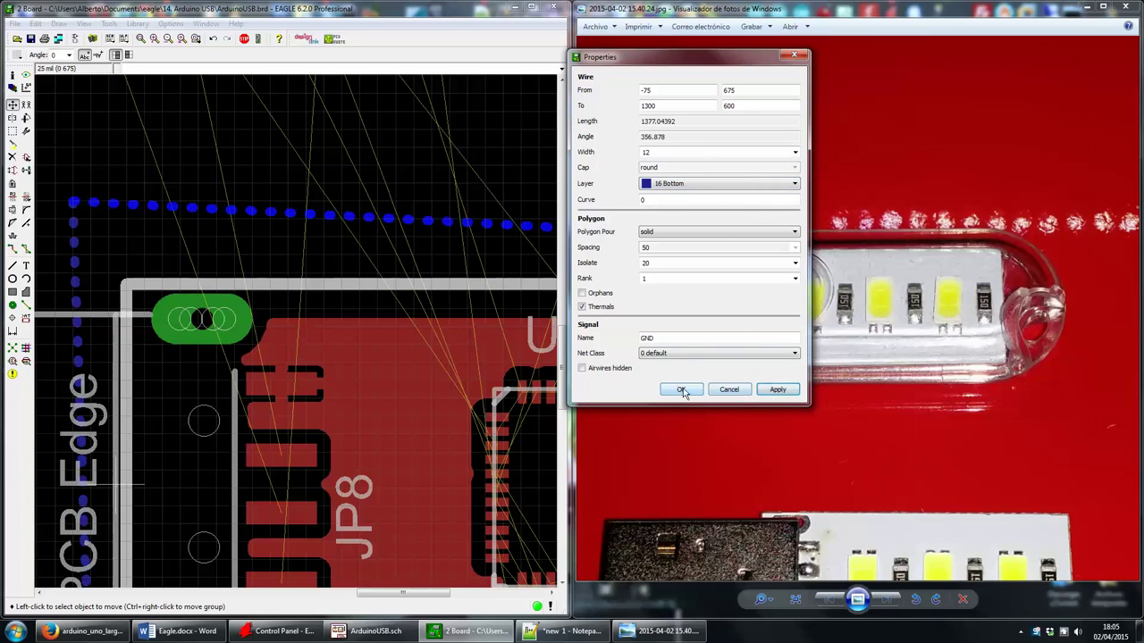
pyautogui.click(682, 391)
# Open the top polygon's Properties and close them unchanged
pyautogui.rightClick(132, 265)
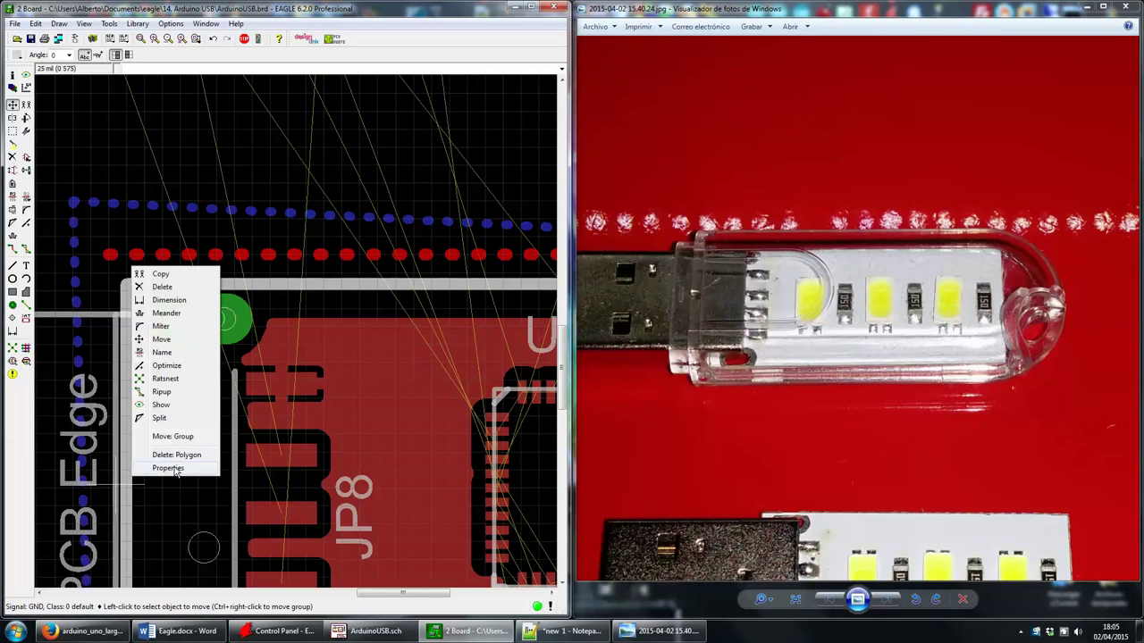
pyautogui.click(168, 468)
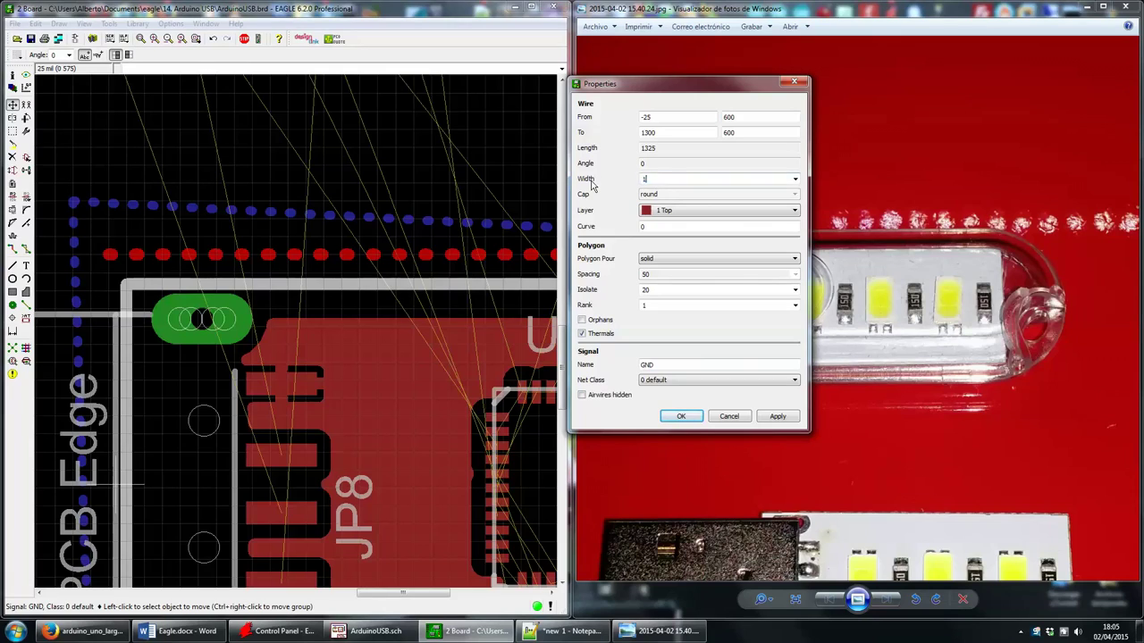
pyautogui.press('Return')
pyautogui.scroll(-2, 161, 237)
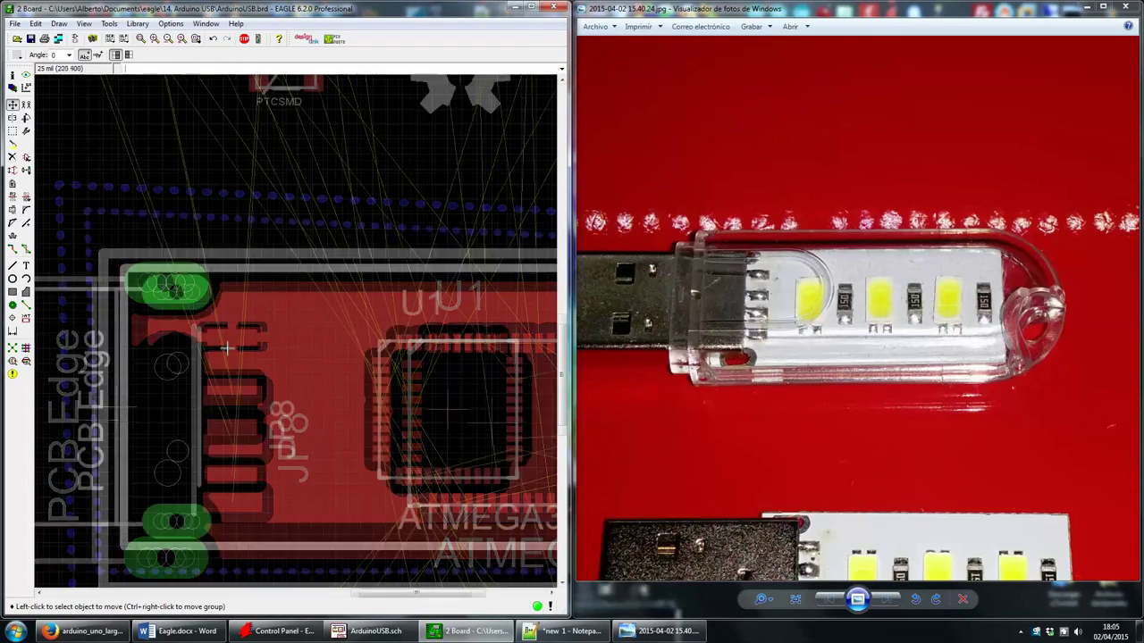
pyautogui.scroll(2, 158, 211)
pyautogui.scroll(-1, 62, 189)
pyautogui.scroll(1, 158, 196)
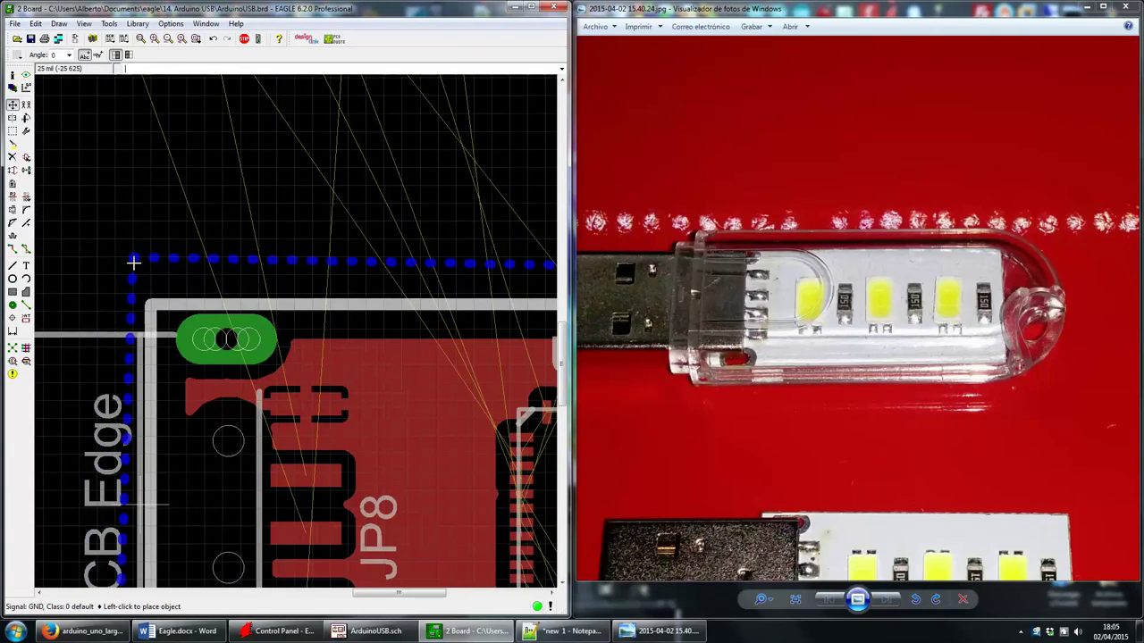
# Drop the moved polygon outline, then delete the old polygon
pyautogui.click(114, 275)
pyautogui.scroll(-2, 50, 217)
pyautogui.rightClick(90, 258)
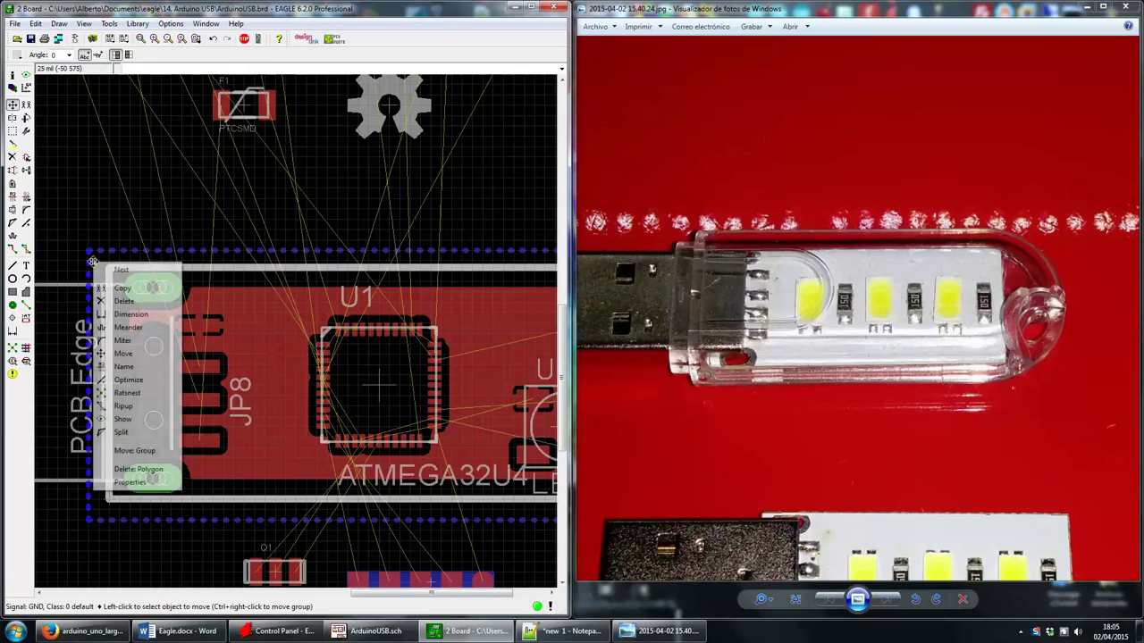
pyautogui.click(141, 470)
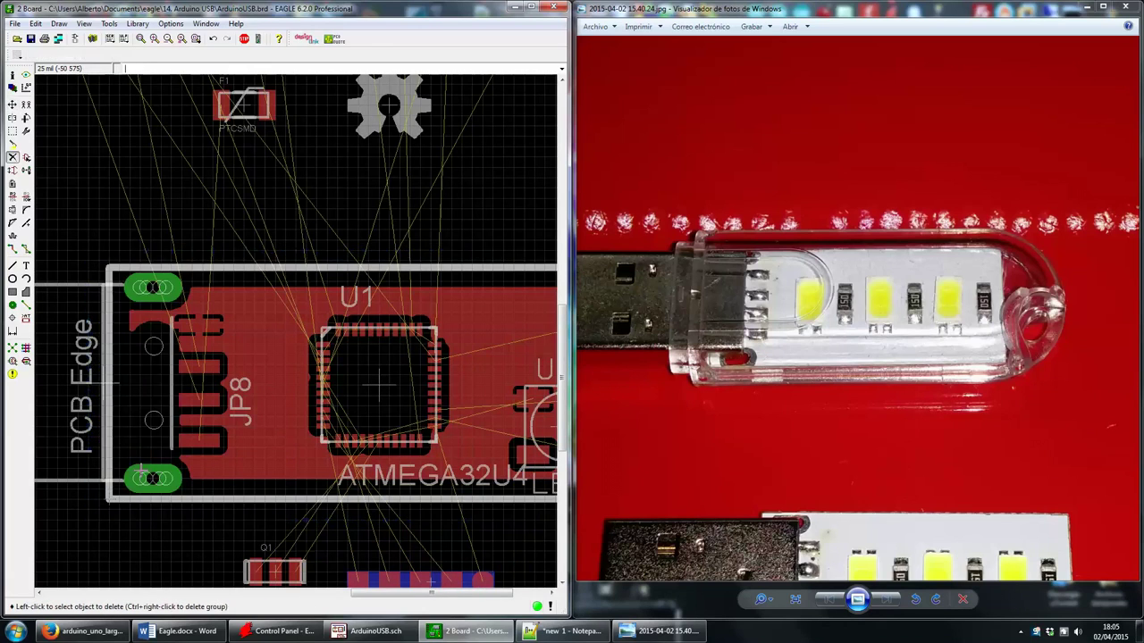
# Set up a new polygon on layer 16 Bottom with width 12
pyautogui.scroll(-2, 40, 217)
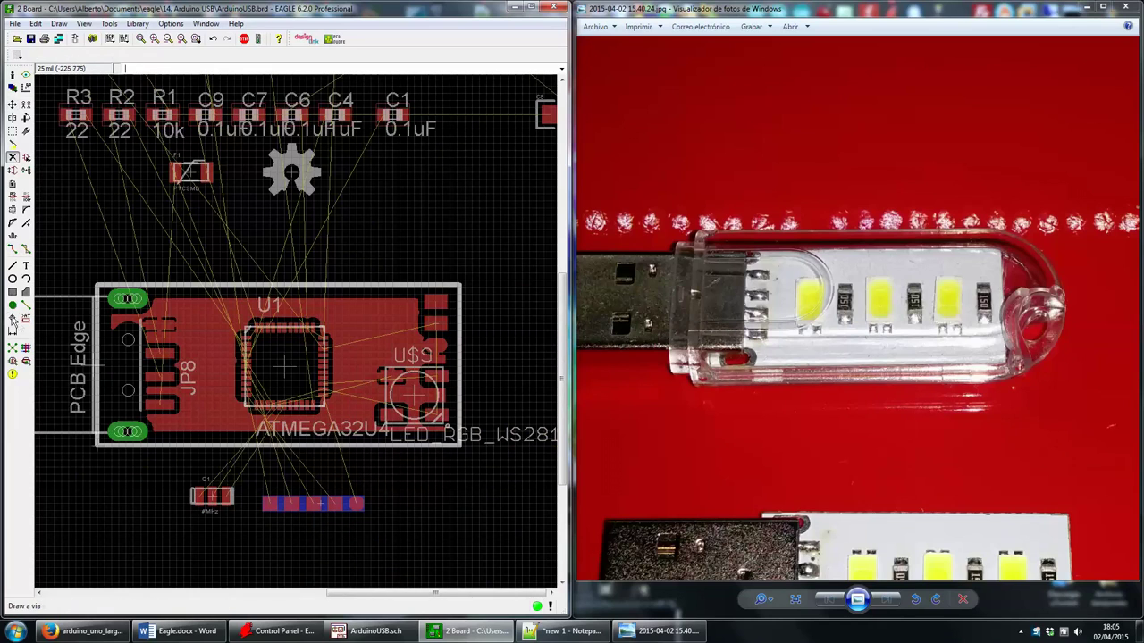
pyautogui.click(26, 293)
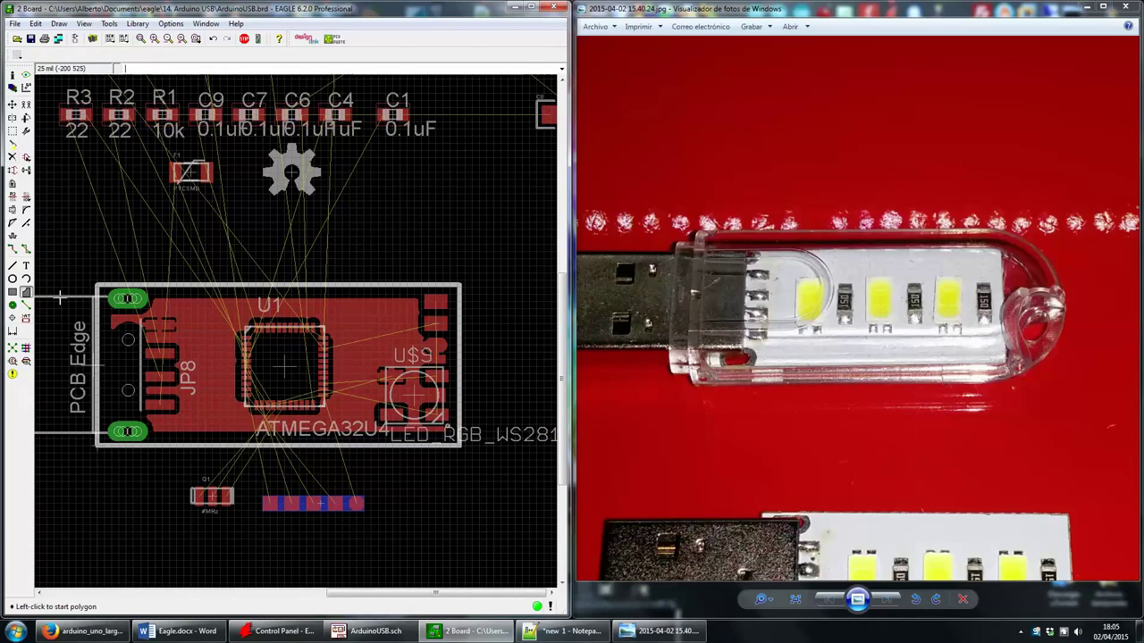
pyautogui.click(65, 56)
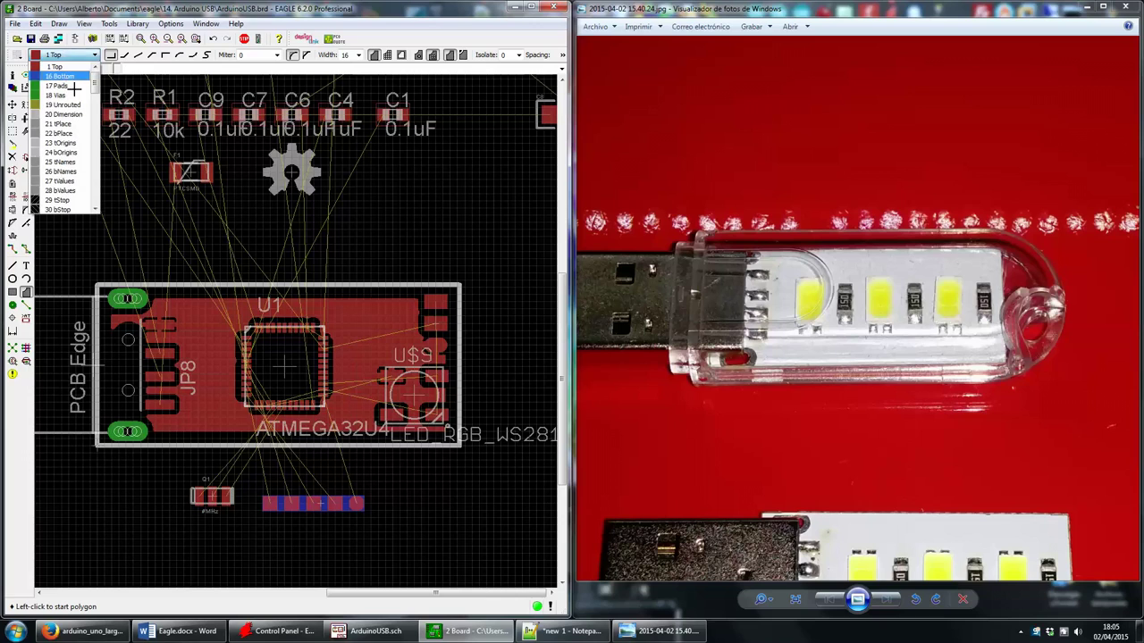
pyautogui.click(54, 83)
pyautogui.scroll(2, 92, 265)
pyautogui.click(100, 272)
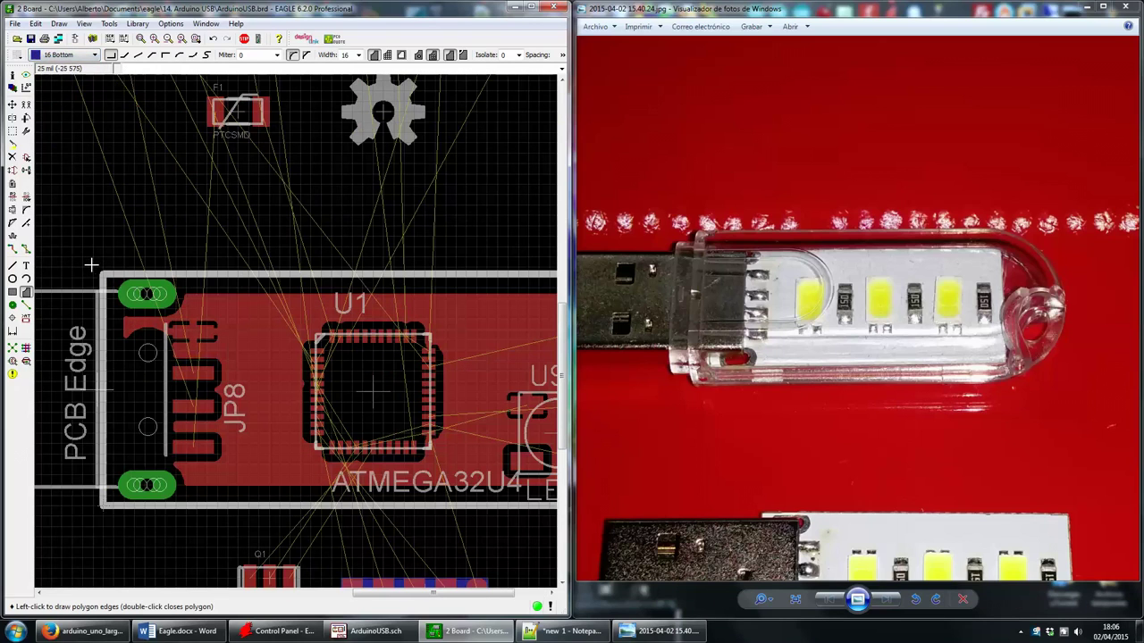
pyautogui.press('Escape')
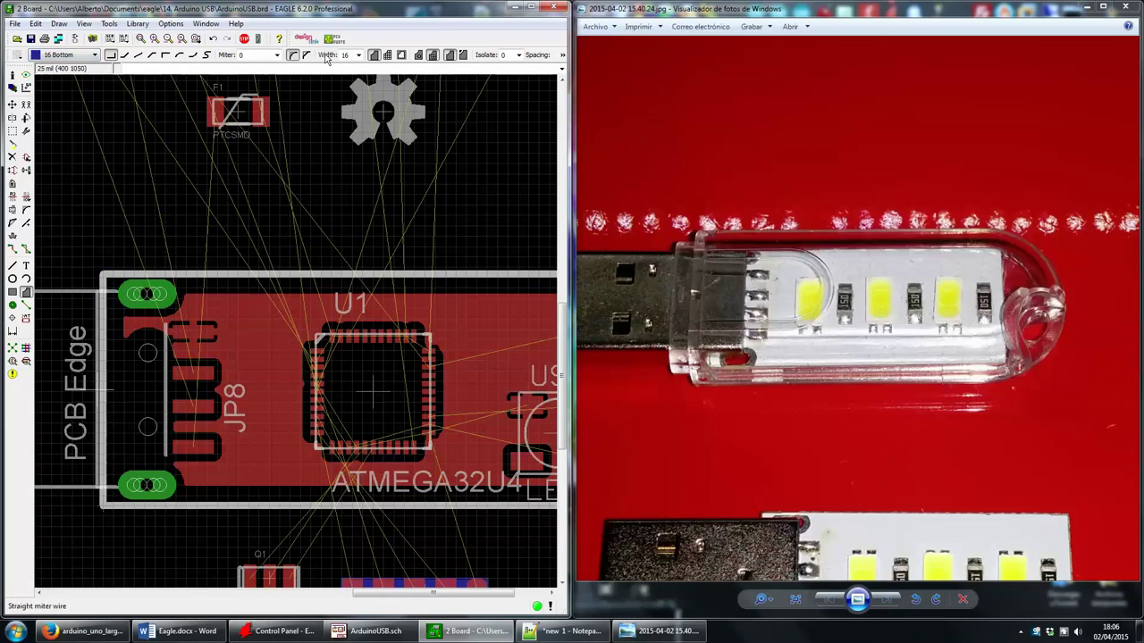
pyautogui.click(346, 54)
pyautogui.scroll(2, 114, 251)
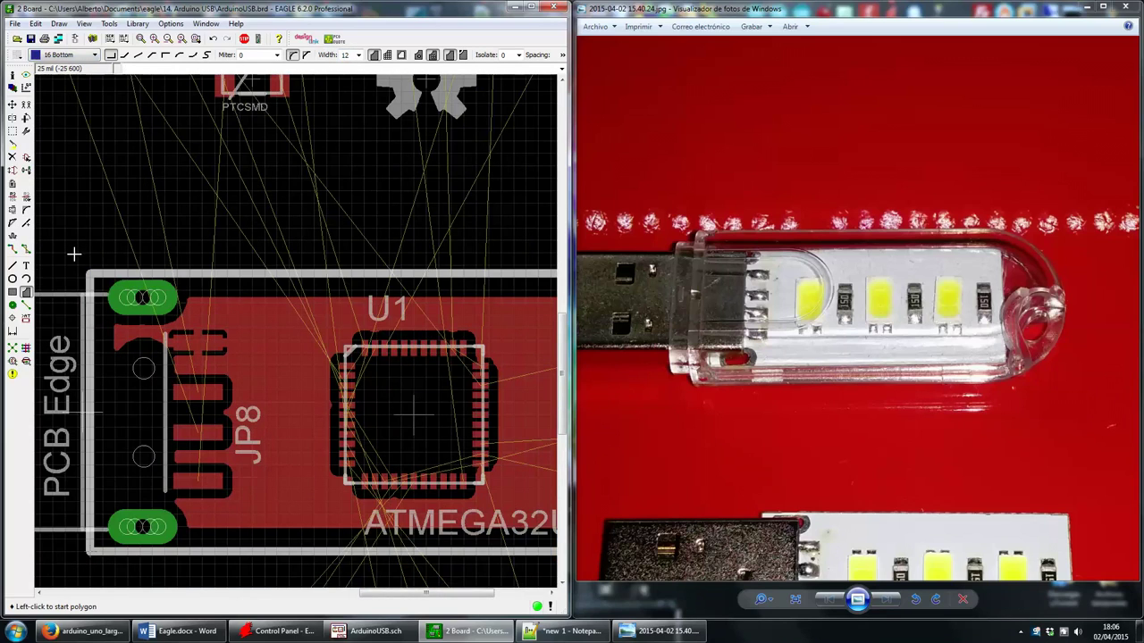
# Draw the bottom polygon as a rectangle enclosing the whole board outline
pyautogui.click(74, 254)
pyautogui.scroll(-4, 74, 254)
pyautogui.scroll(3, 335, 234)
pyautogui.click(335, 232)
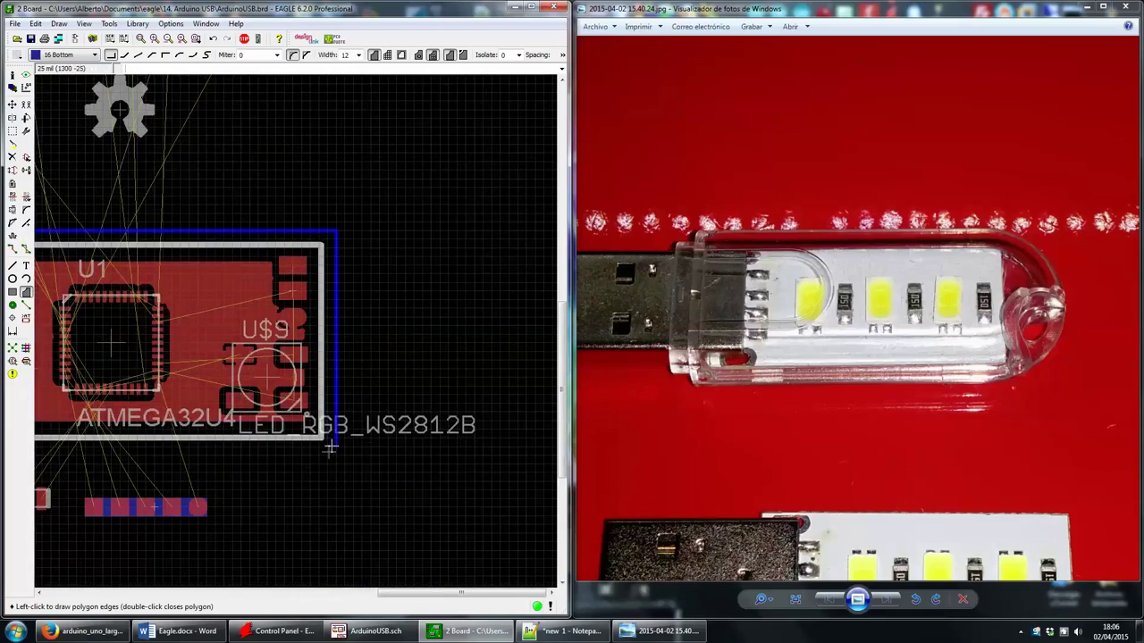
pyautogui.click(335, 452)
pyautogui.scroll(-2, 383, 452)
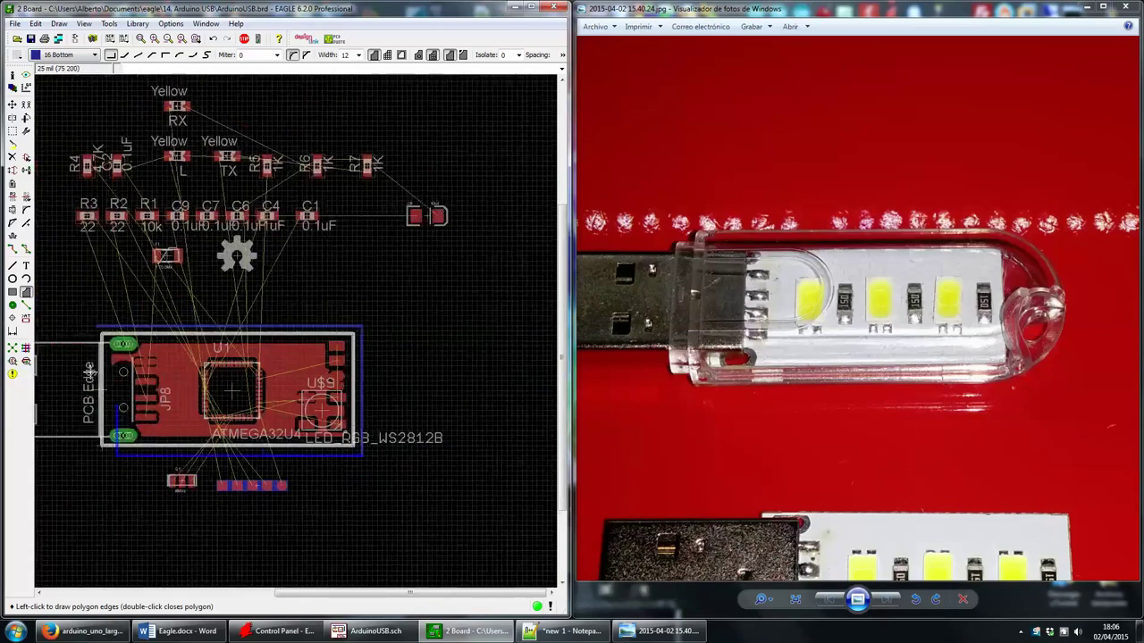
pyautogui.scroll(3, 91, 353)
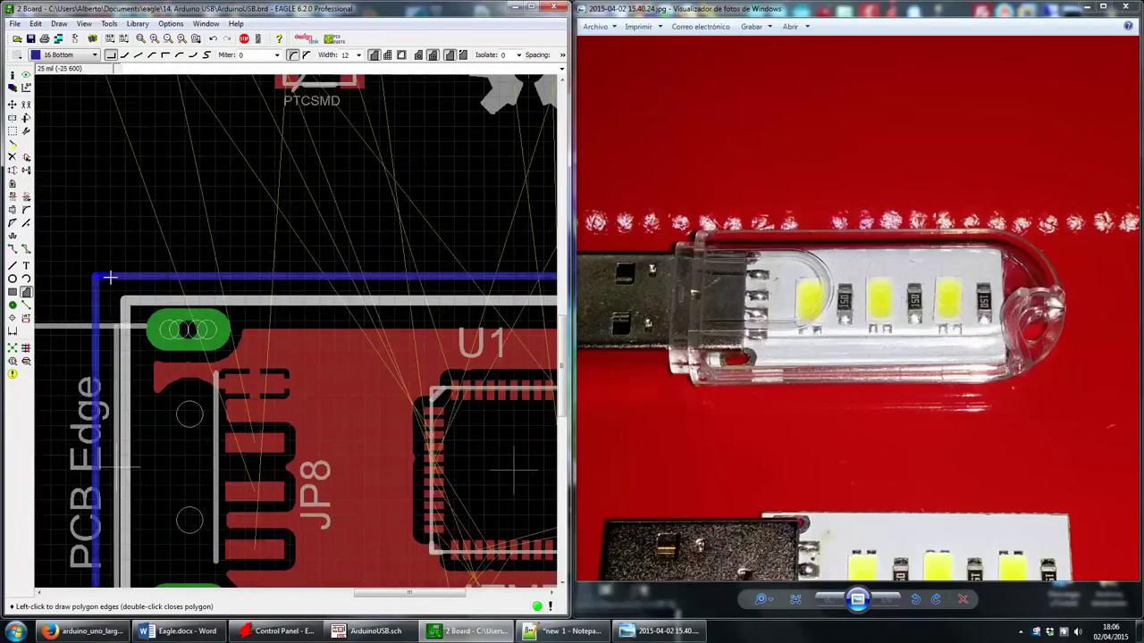
pyautogui.click(109, 278)
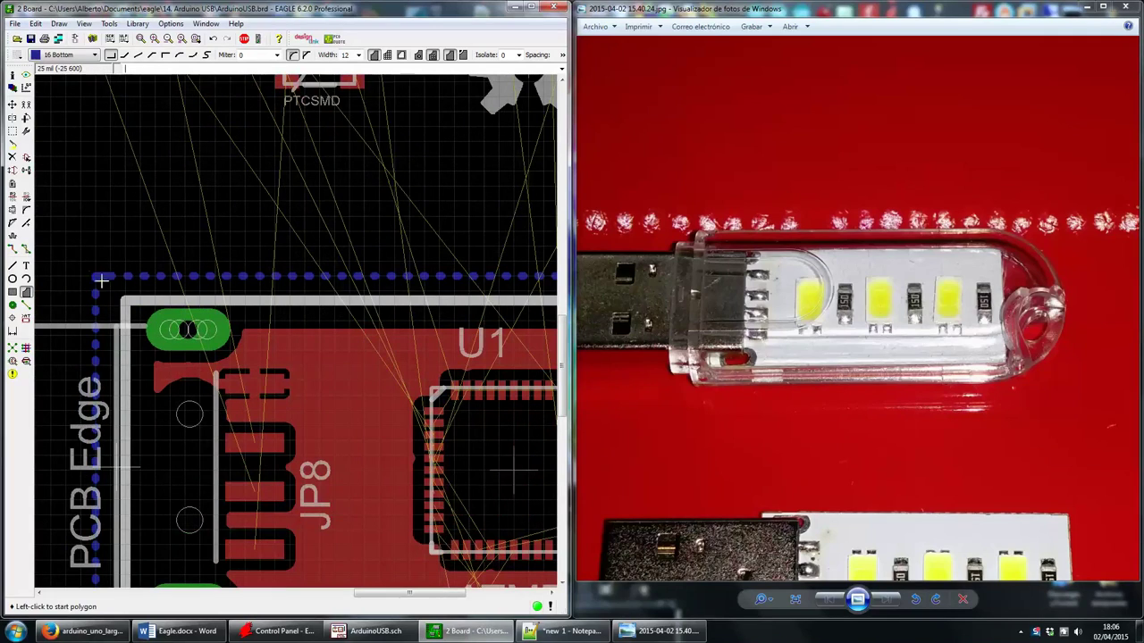
pyautogui.click(14, 198)
# Rename the new polygon's signal GND for the entire signal and merge it into GND
pyautogui.click(98, 293)
pyautogui.click(98, 293)
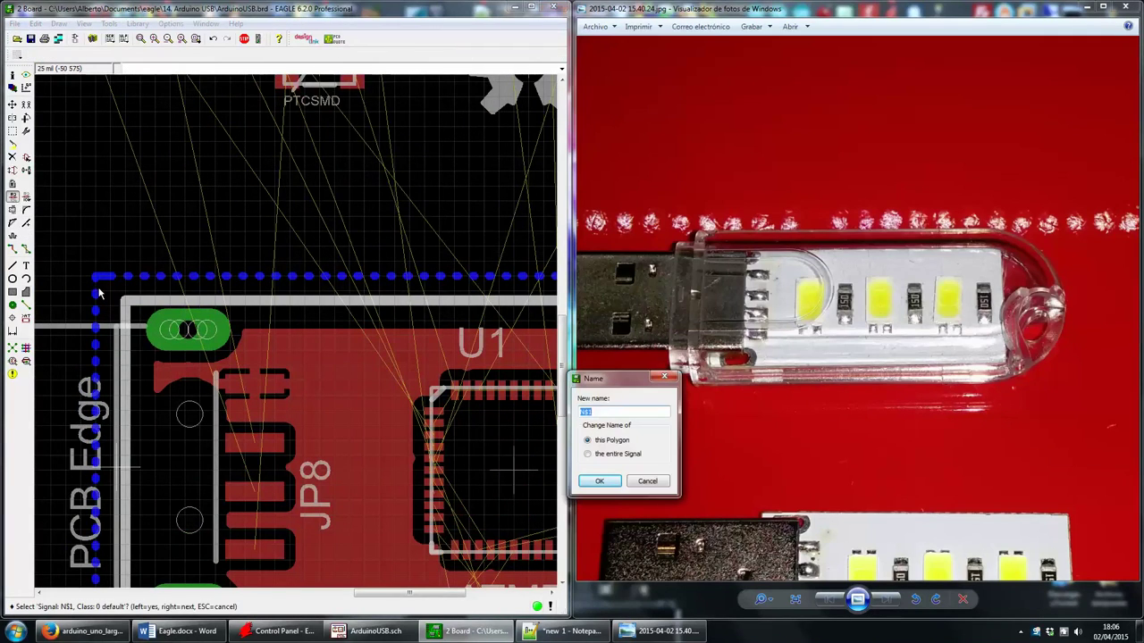
pyautogui.click(625, 458)
pyautogui.click(599, 481)
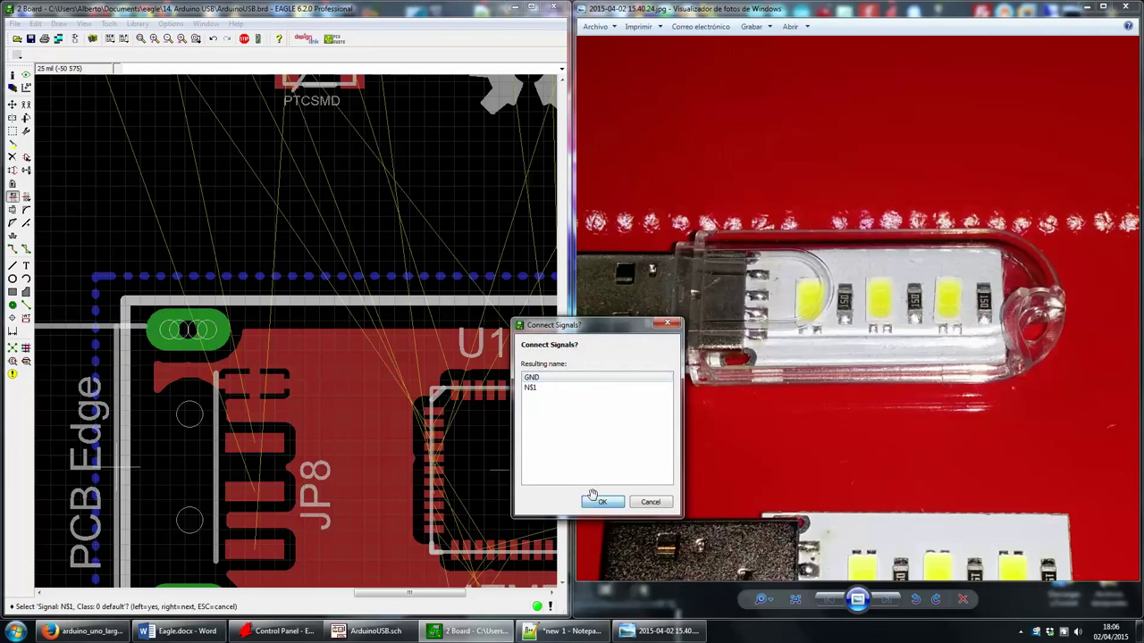
pyautogui.click(602, 501)
pyautogui.scroll(-2, 128, 265)
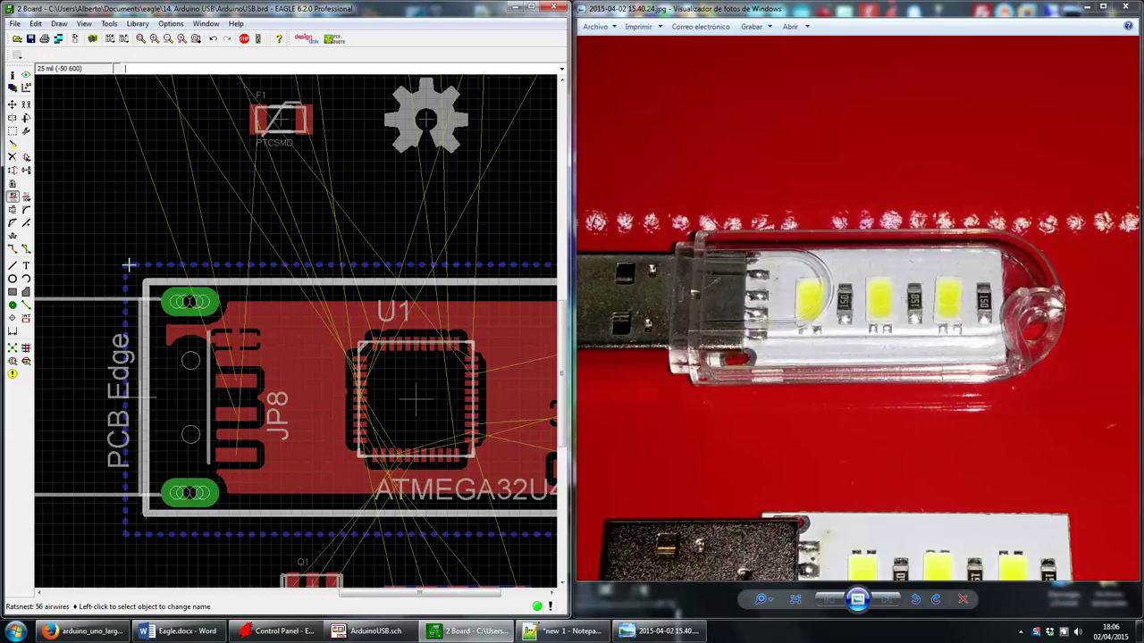
pyautogui.scroll(-1, 127, 265)
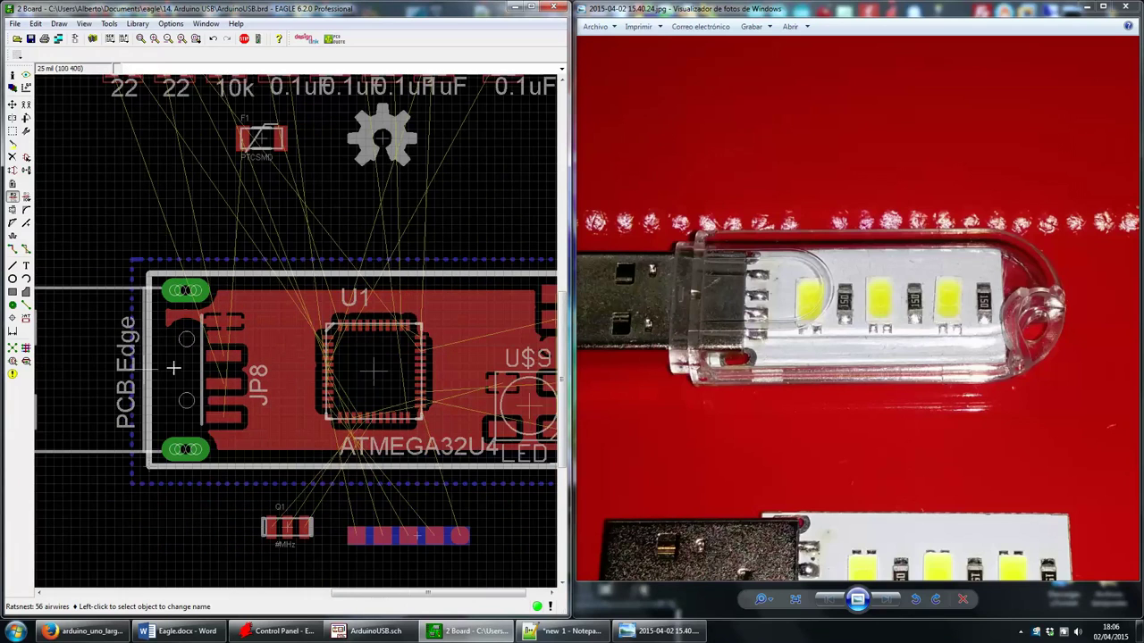
pyautogui.scroll(-1, 127, 268)
# Place a drill-16 via beside JP8's upper mounting pad
pyautogui.click(13, 306)
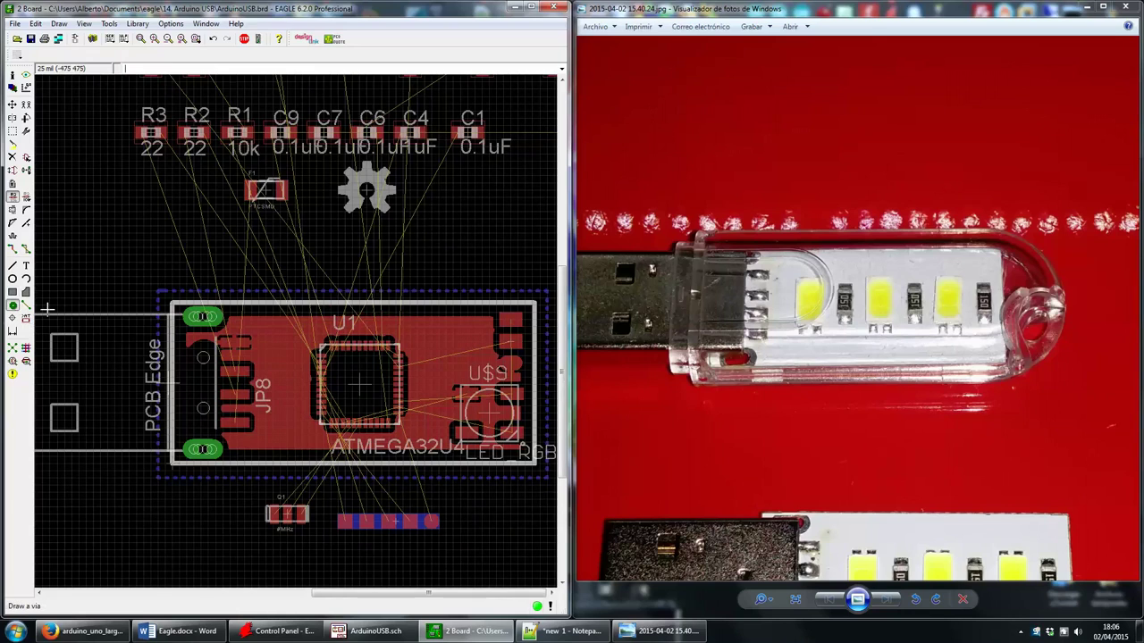
pyautogui.scroll(2, 164, 290)
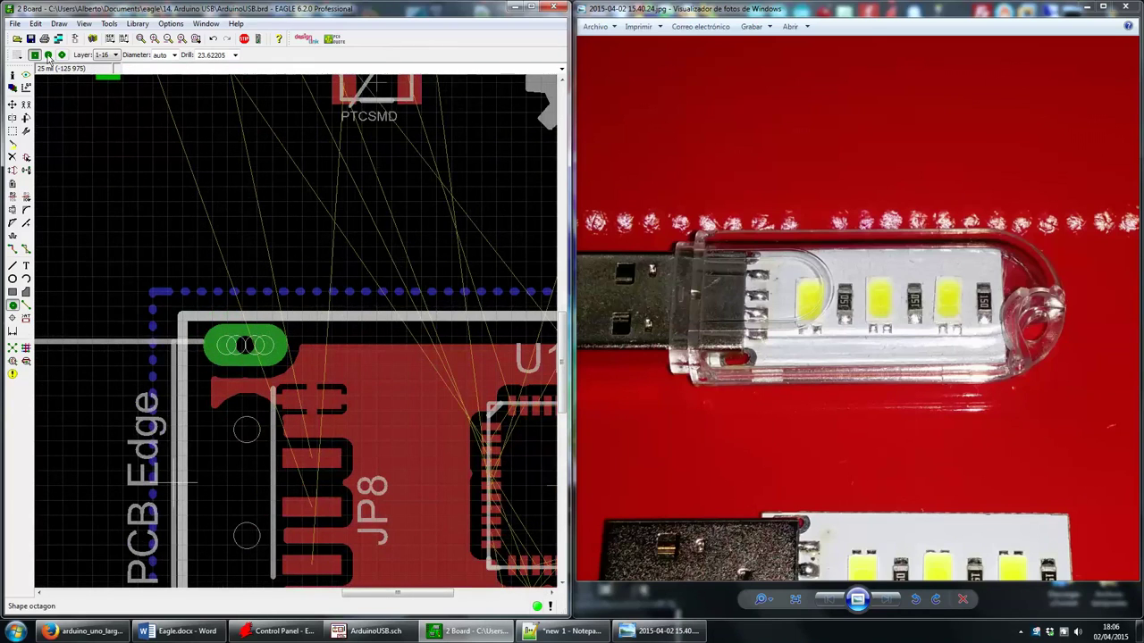
pyautogui.moveTo(229, 54); pyautogui.dragTo(126, 50)
pyautogui.write('16')
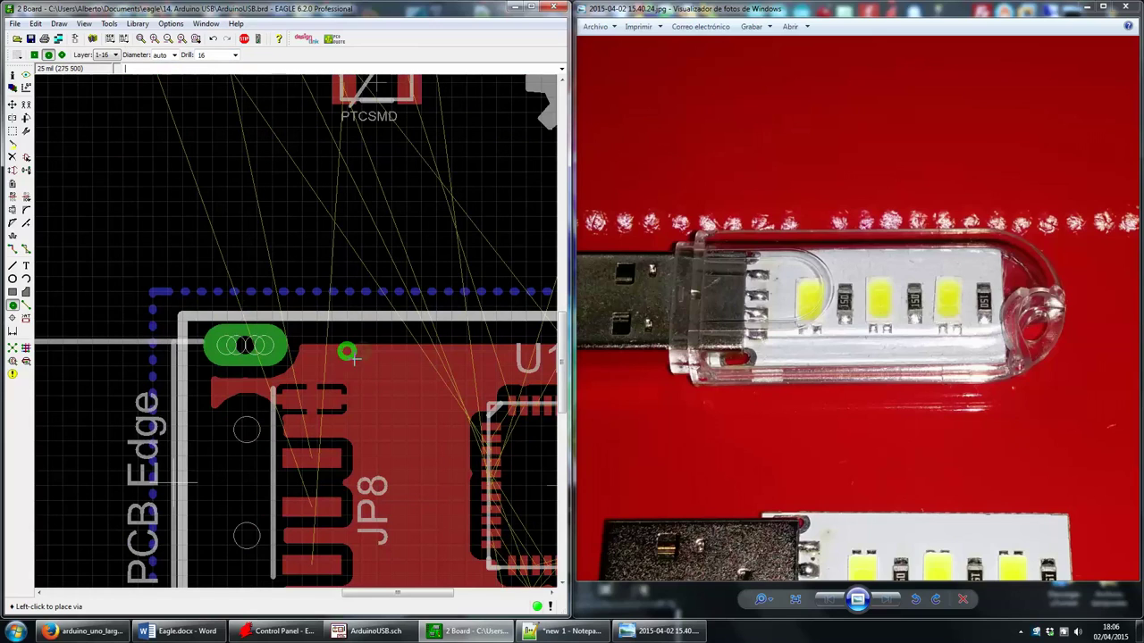
pyautogui.click(346, 352)
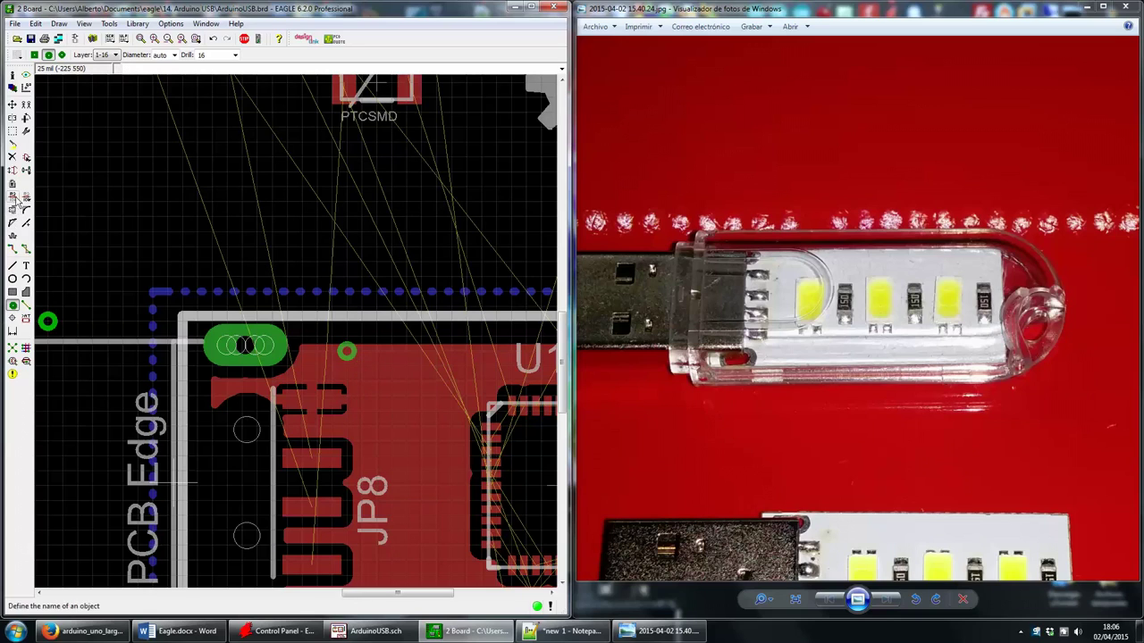
# Name the new via GND
pyautogui.click(14, 198)
pyautogui.click(348, 353)
pyautogui.write('G')
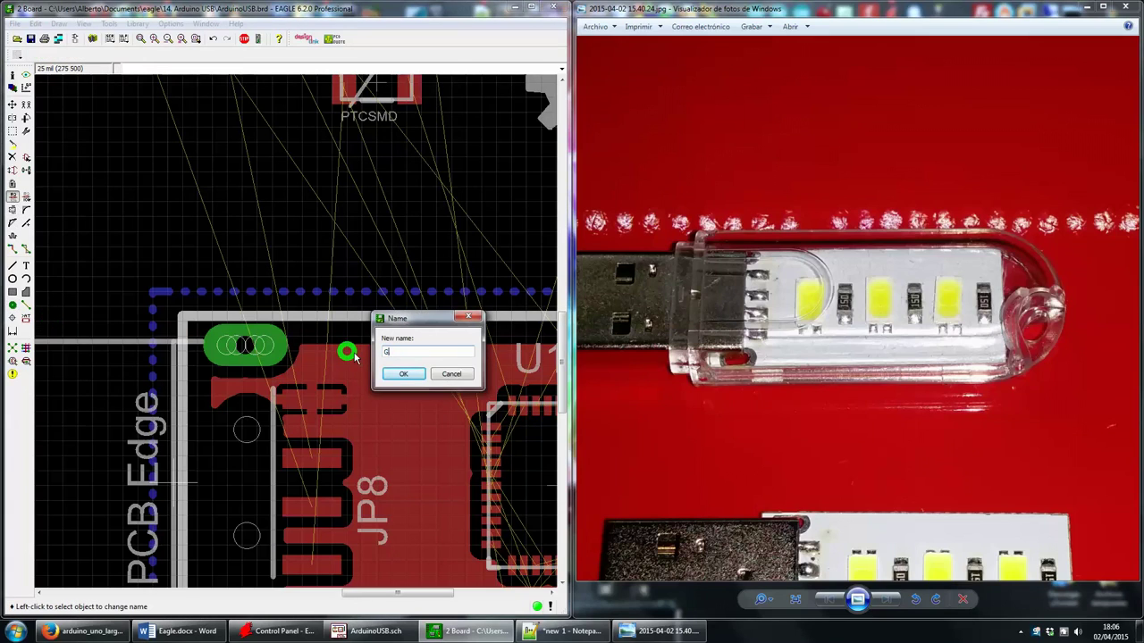
pyautogui.write('ND')
pyautogui.press('Return')
pyautogui.press('Return')
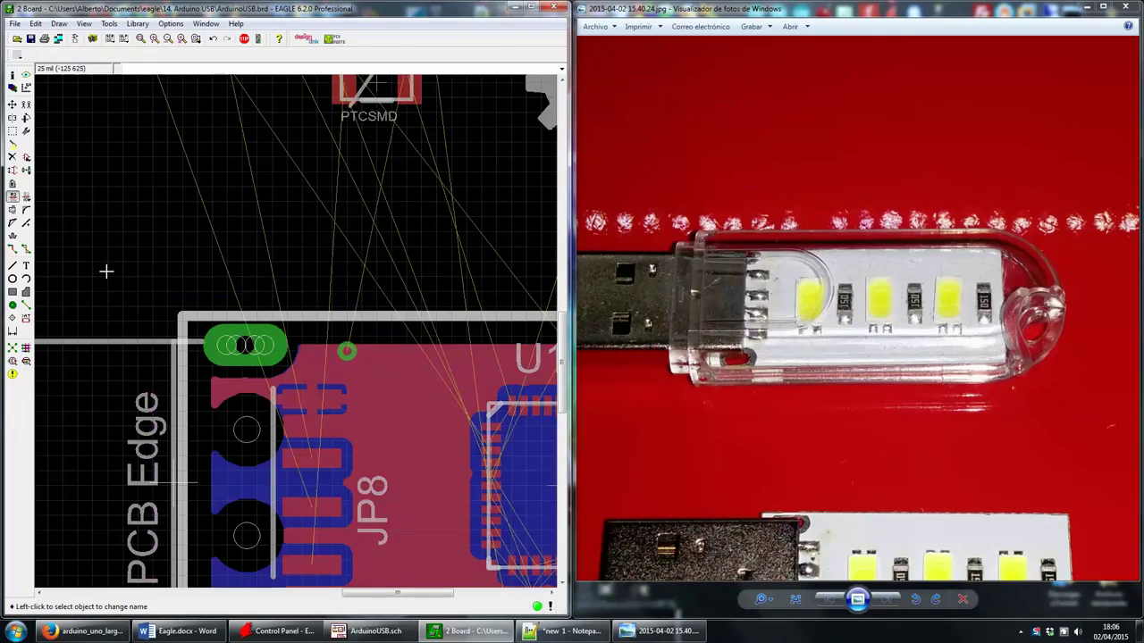
pyautogui.scroll(-2, 107, 271)
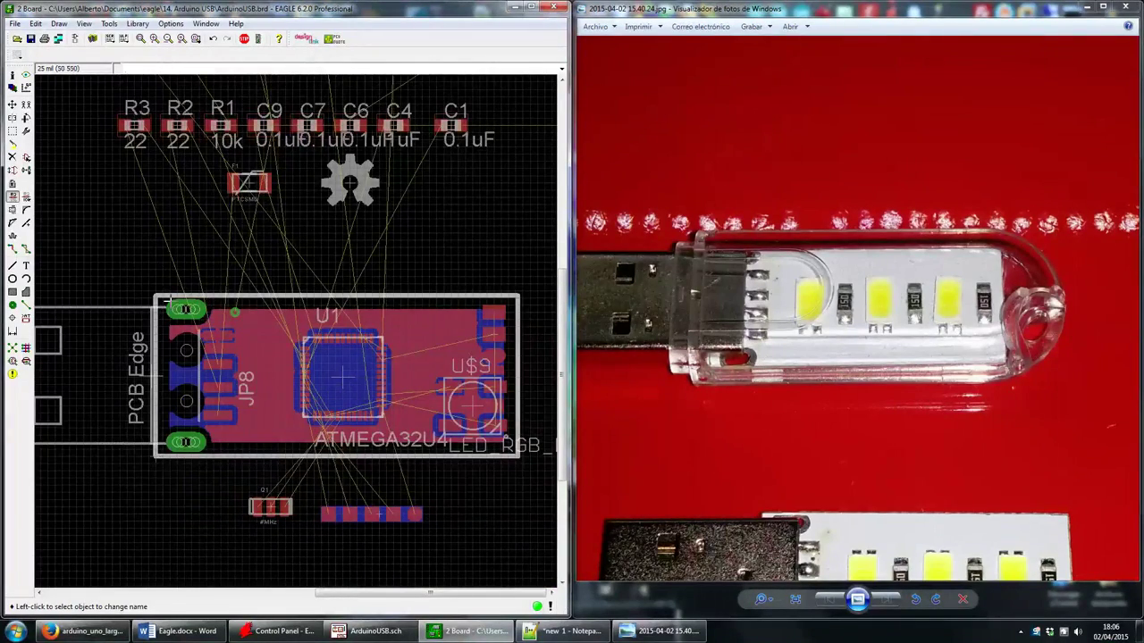
pyautogui.scroll(1, 170, 308)
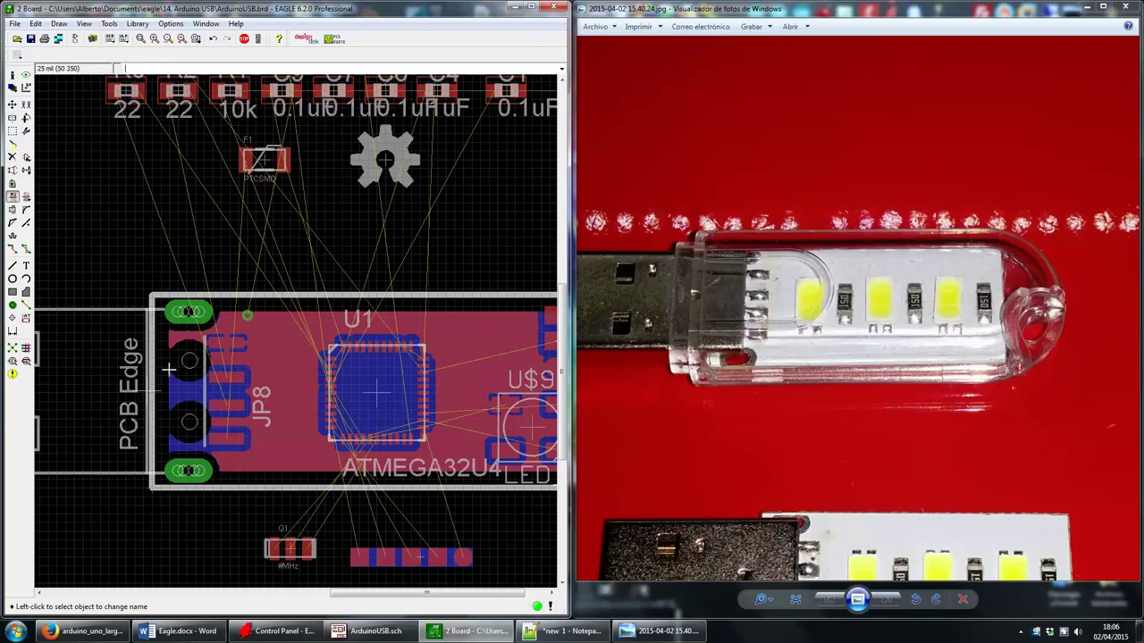
pyautogui.scroll(-1, 168, 368)
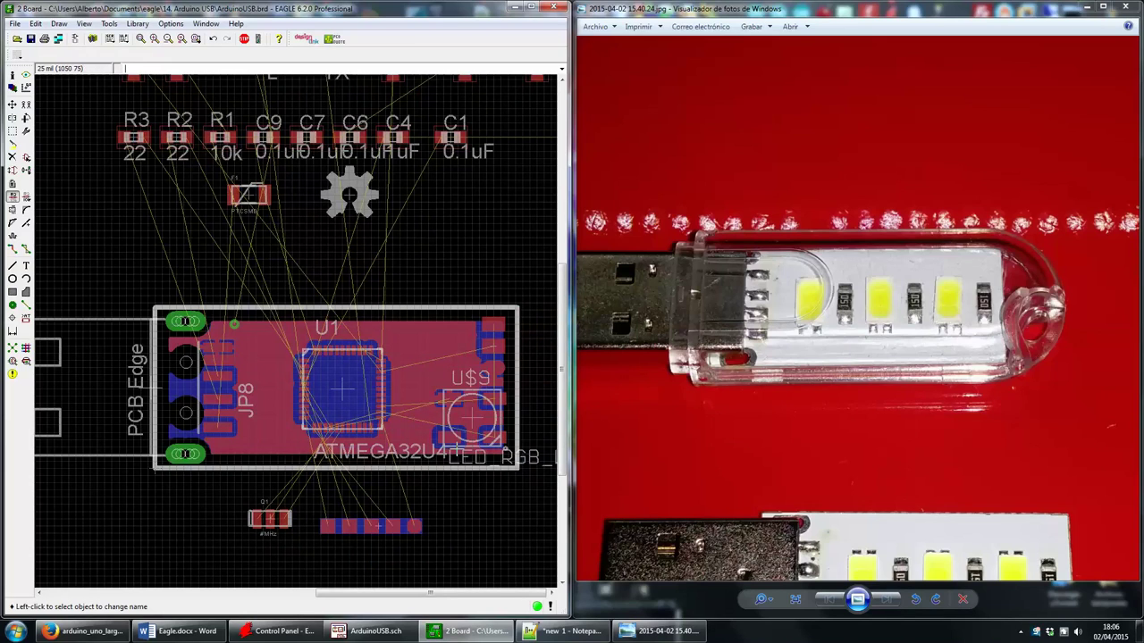
pyautogui.scroll(1, 194, 410)
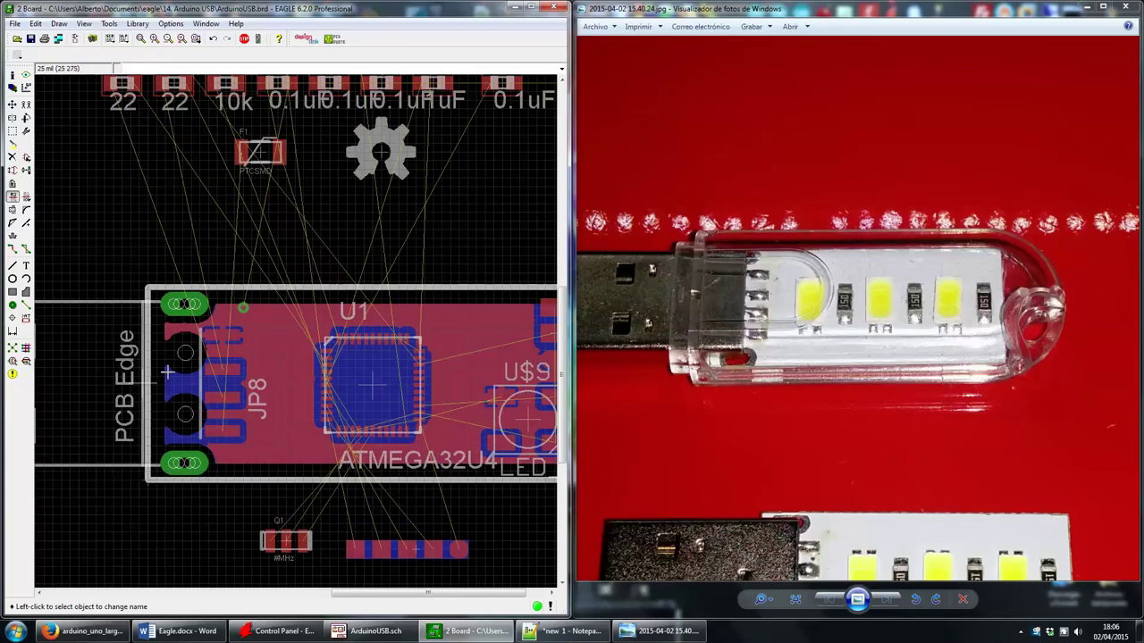
pyautogui.scroll(2, 164, 387)
pyautogui.scroll(-1, 338, 412)
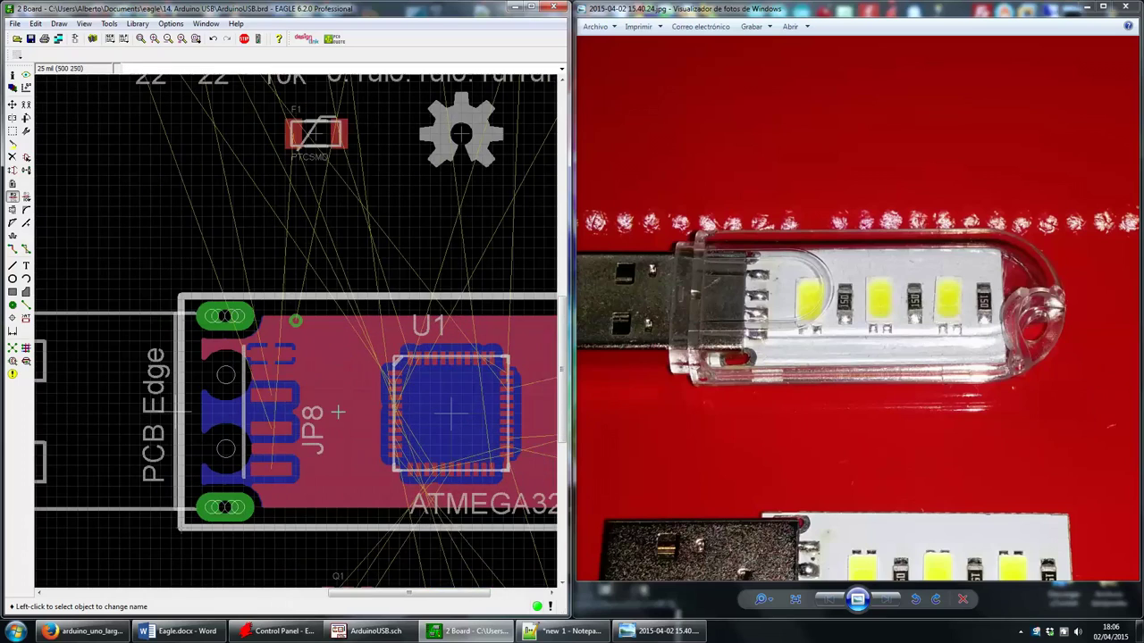
pyautogui.scroll(-1, 216, 295)
pyautogui.scroll(2, 268, 304)
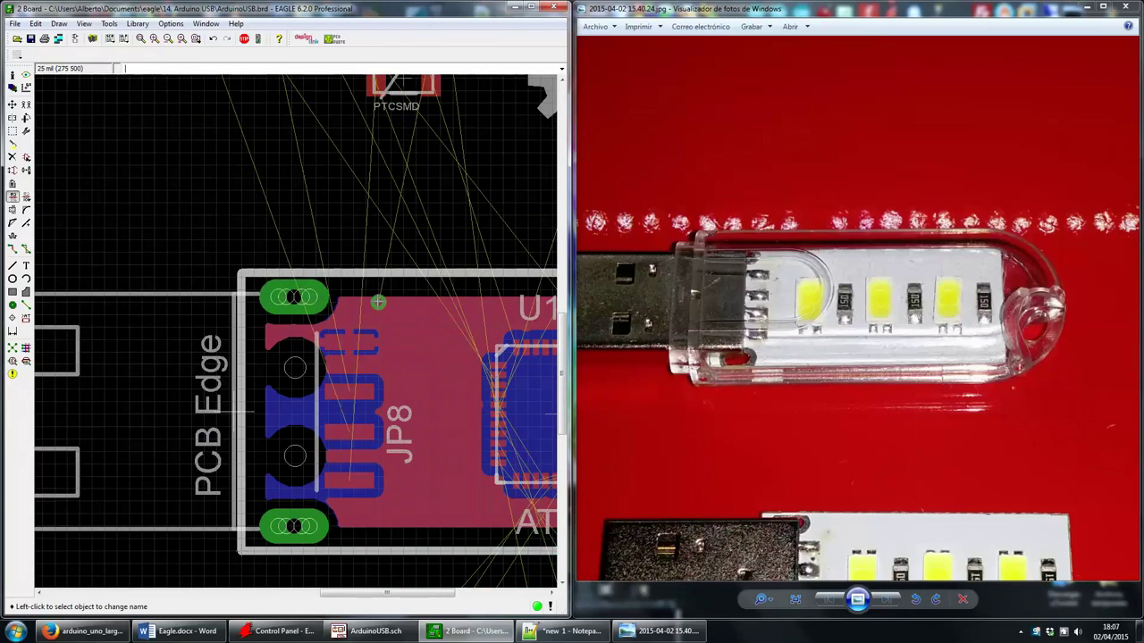
pyautogui.scroll(-1, 242, 356)
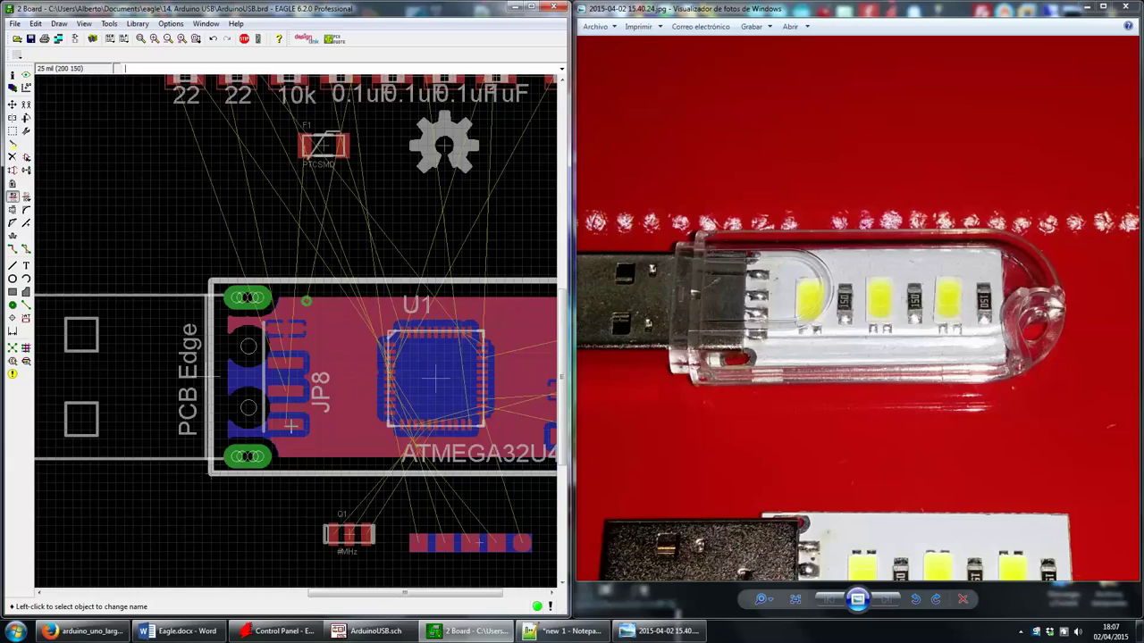
pyautogui.scroll(-1, 322, 457)
pyautogui.scroll(3, 278, 320)
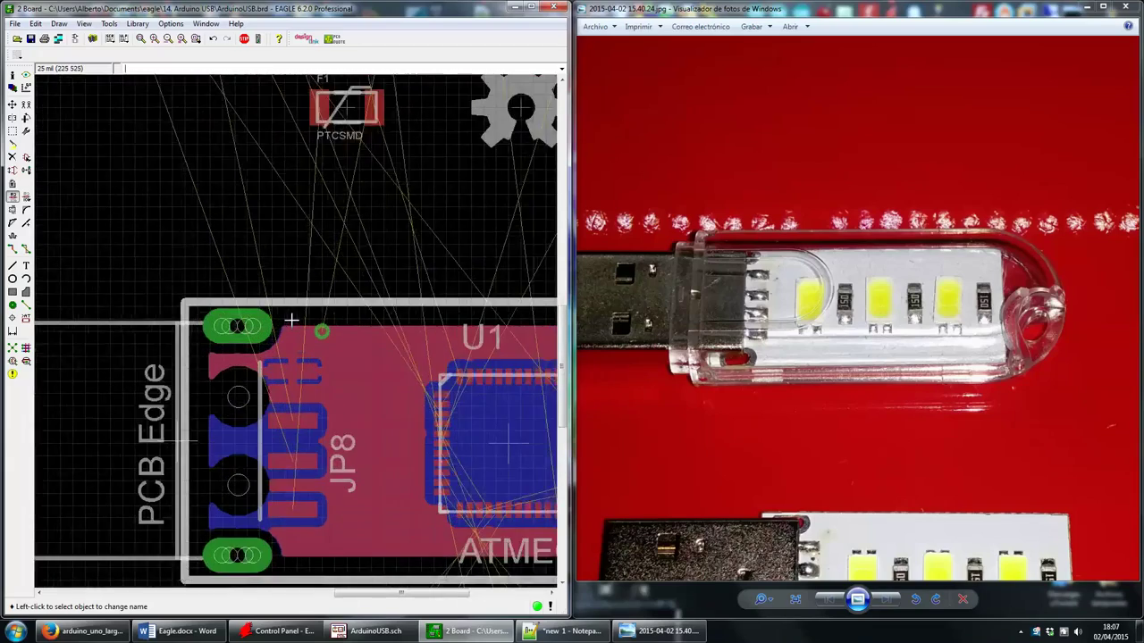
pyautogui.scroll(-1, 279, 320)
pyautogui.scroll(-1, 286, 304)
pyautogui.scroll(1, 294, 288)
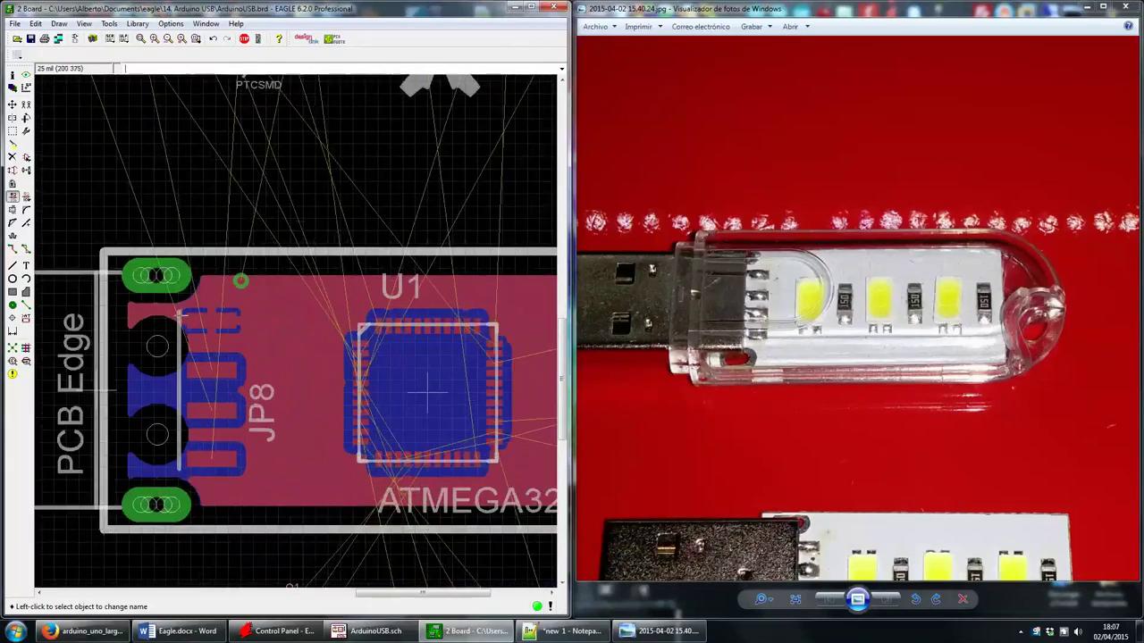
pyautogui.scroll(2, 294, 288)
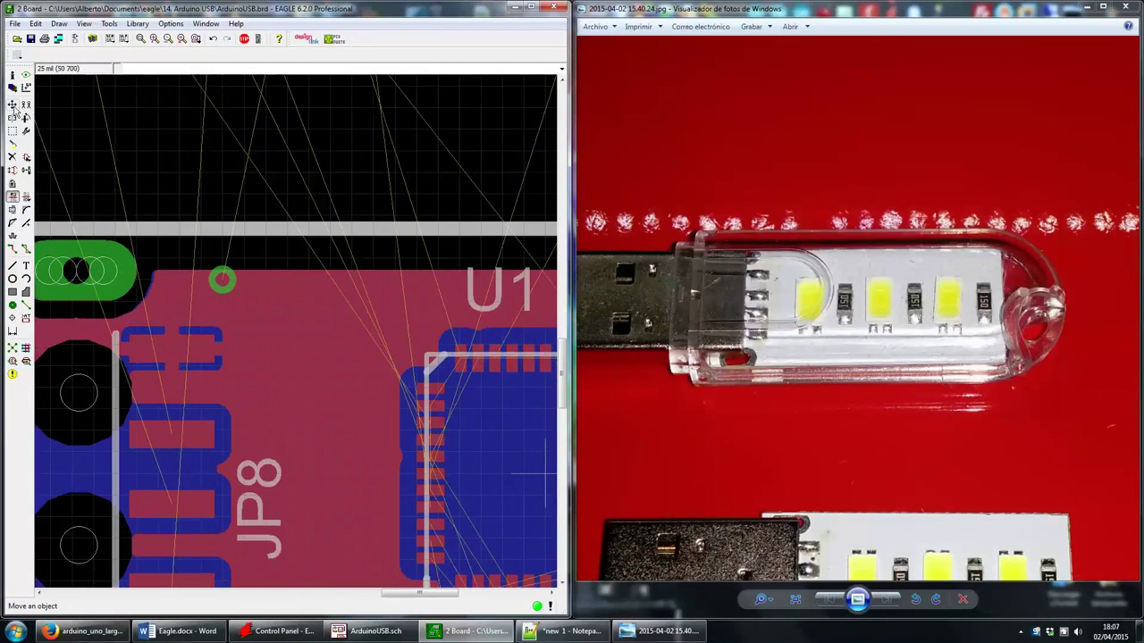
# Recalculate the airwires and polygon pours with Ratsnest
pyautogui.click(12, 105)
pyautogui.scroll(-1, 206, 273)
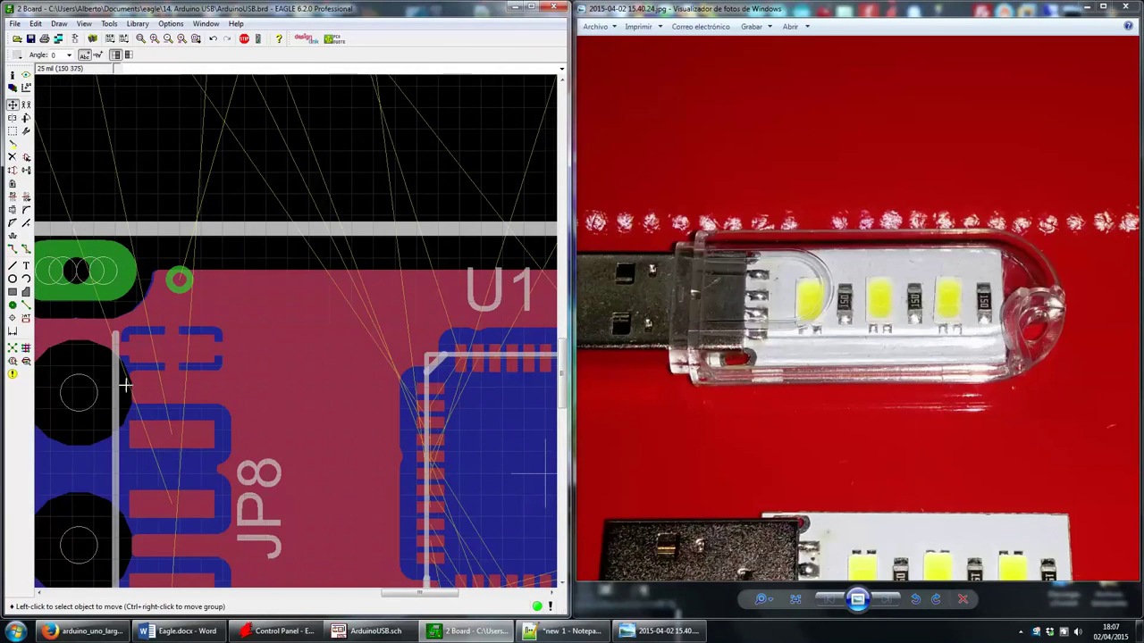
pyautogui.scroll(-1, 240, 265)
pyautogui.scroll(-1, 259, 301)
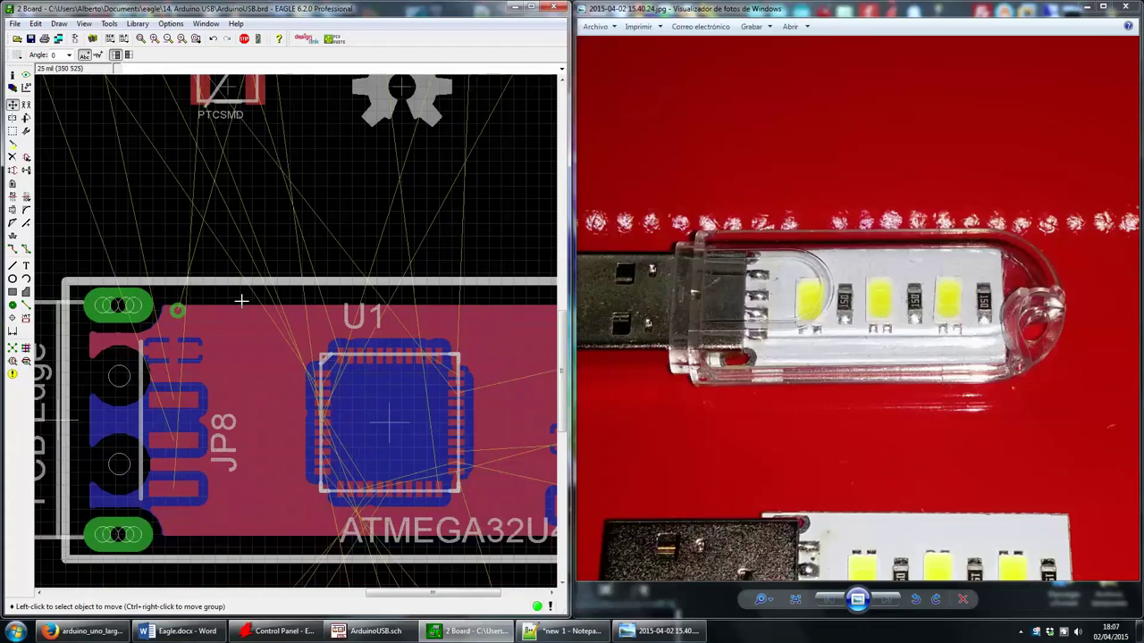
pyautogui.scroll(-1, 215, 416)
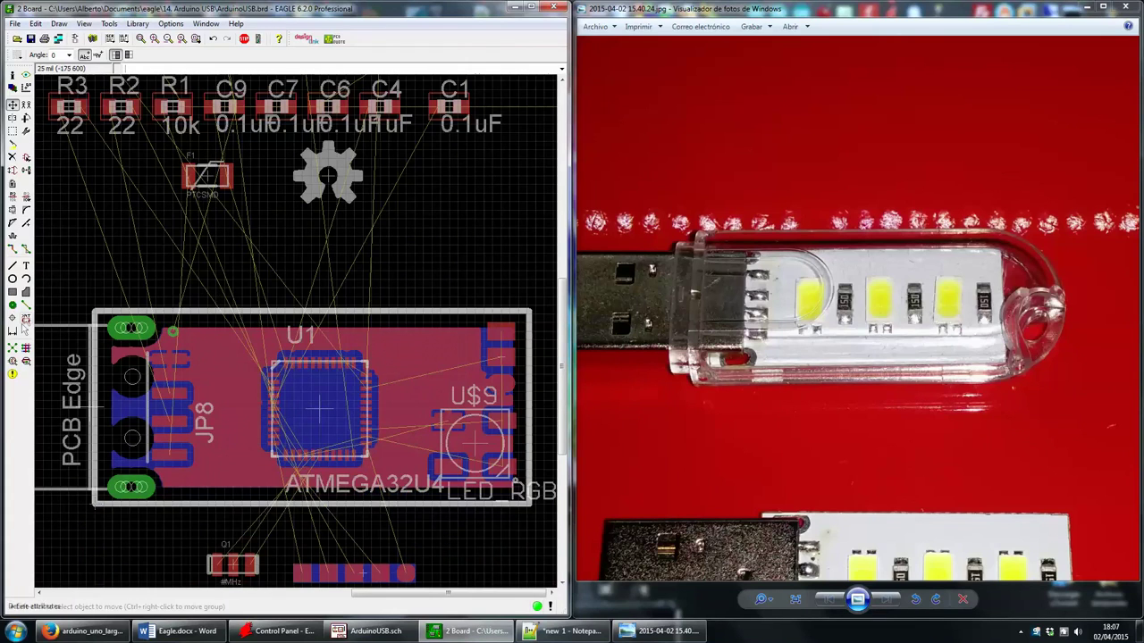
pyautogui.click(12, 347)
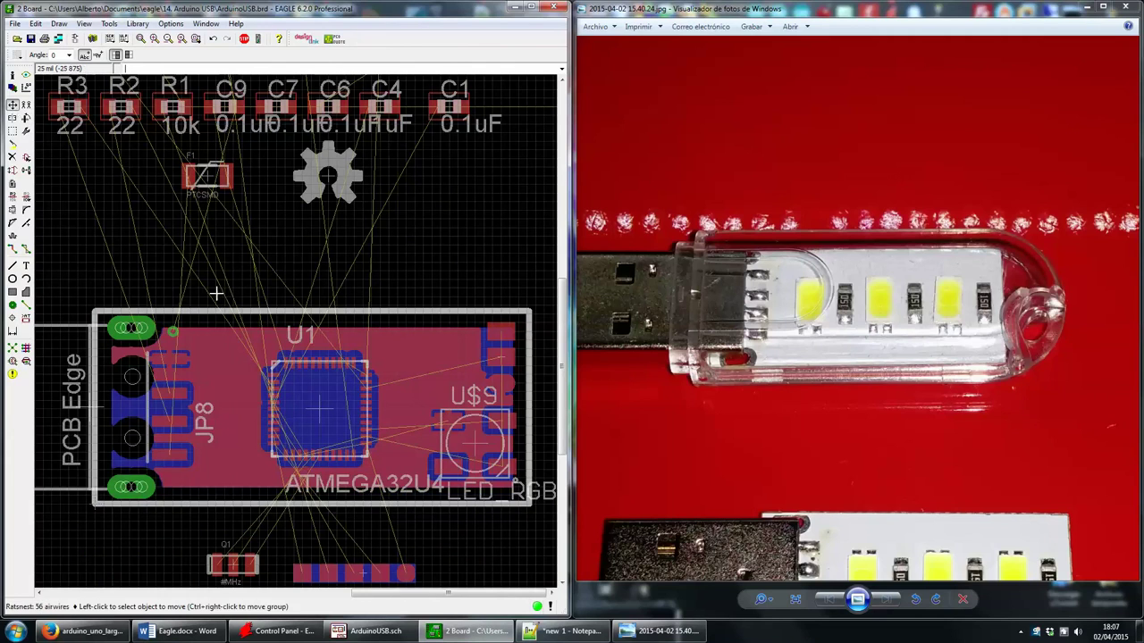
# Move the GND pour edge near the board corner, confirming the GND signal
pyautogui.scroll(2, 82, 297)
pyautogui.click(87, 292)
pyautogui.click(73, 267)
pyautogui.click(68, 265)
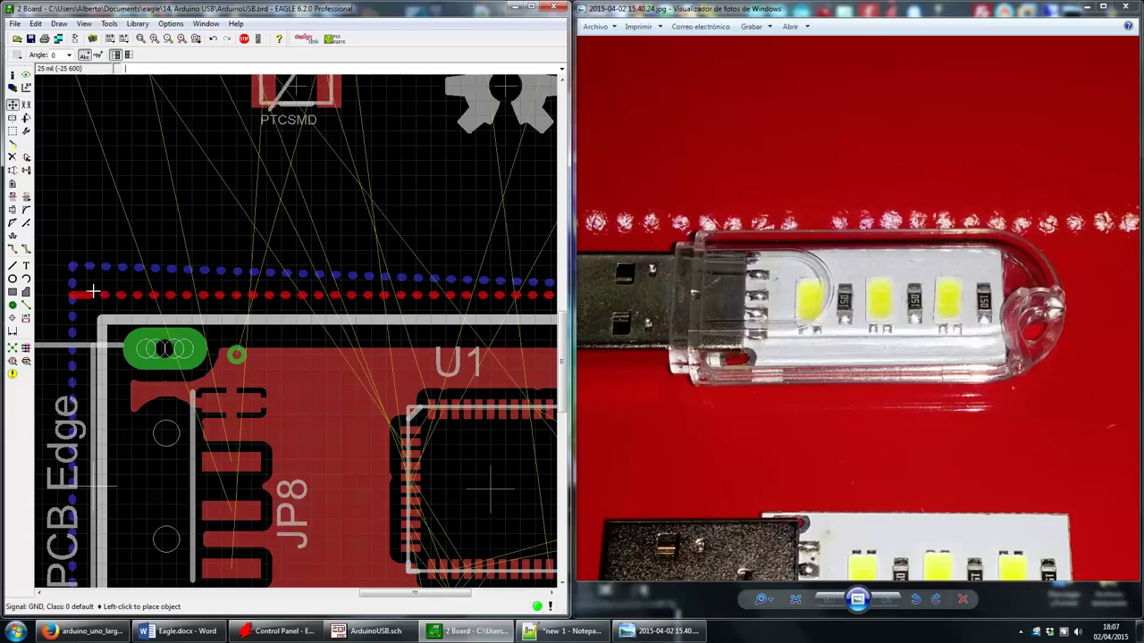
# Minimize the photo viewer, maximize the board editor, and zoom to show the whole board
pyautogui.scroll(-1, 82, 283)
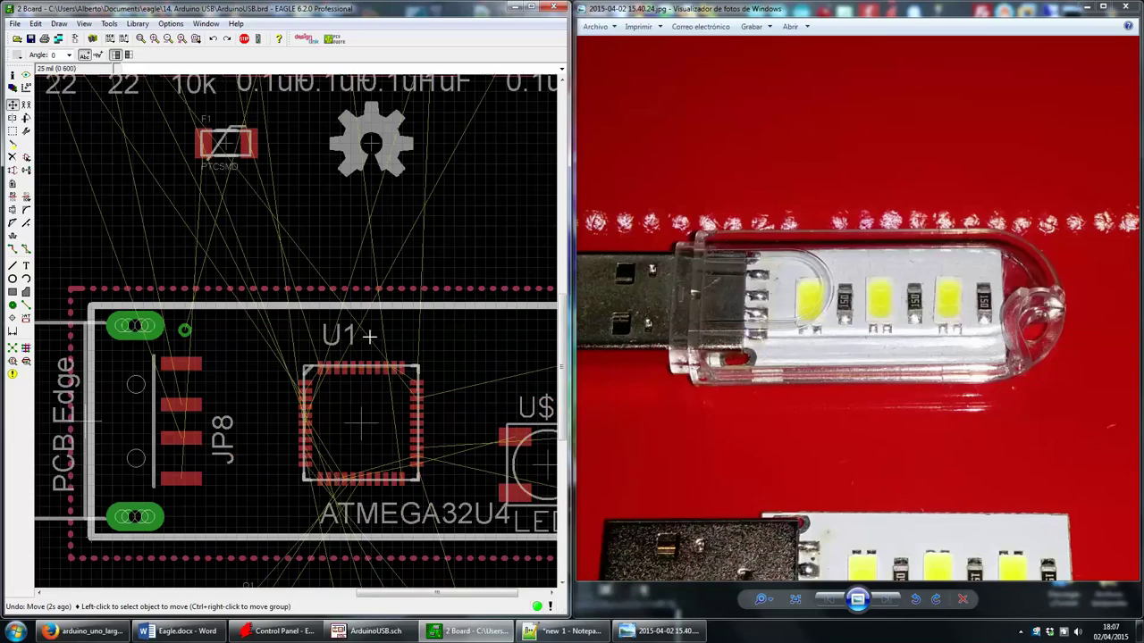
pyautogui.scroll(-1, 227, 309)
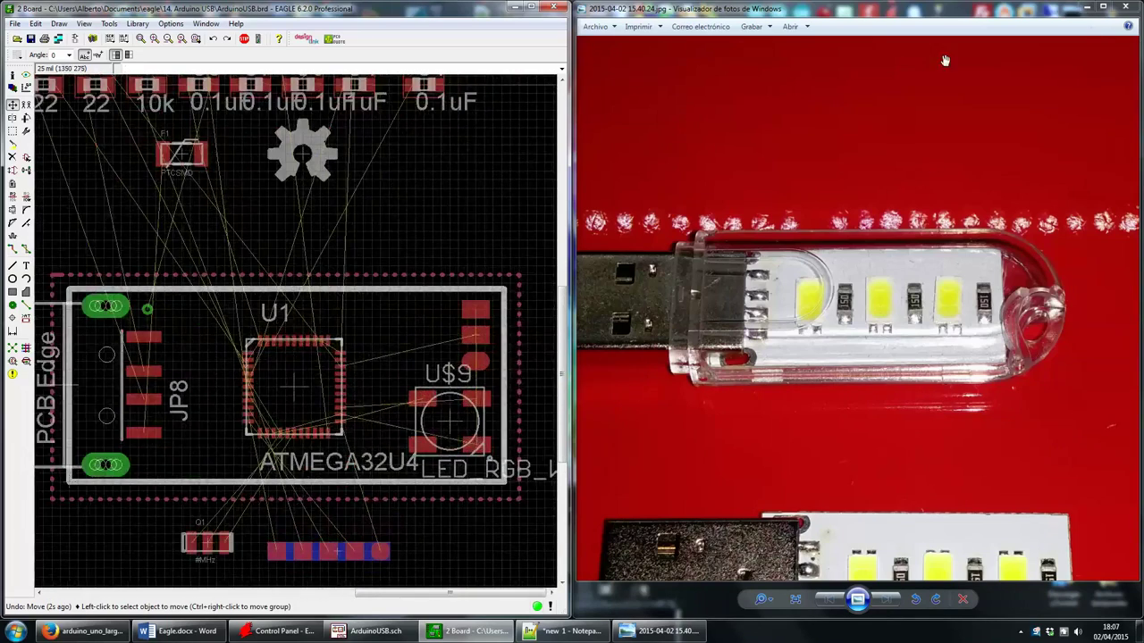
pyautogui.click(1088, 7)
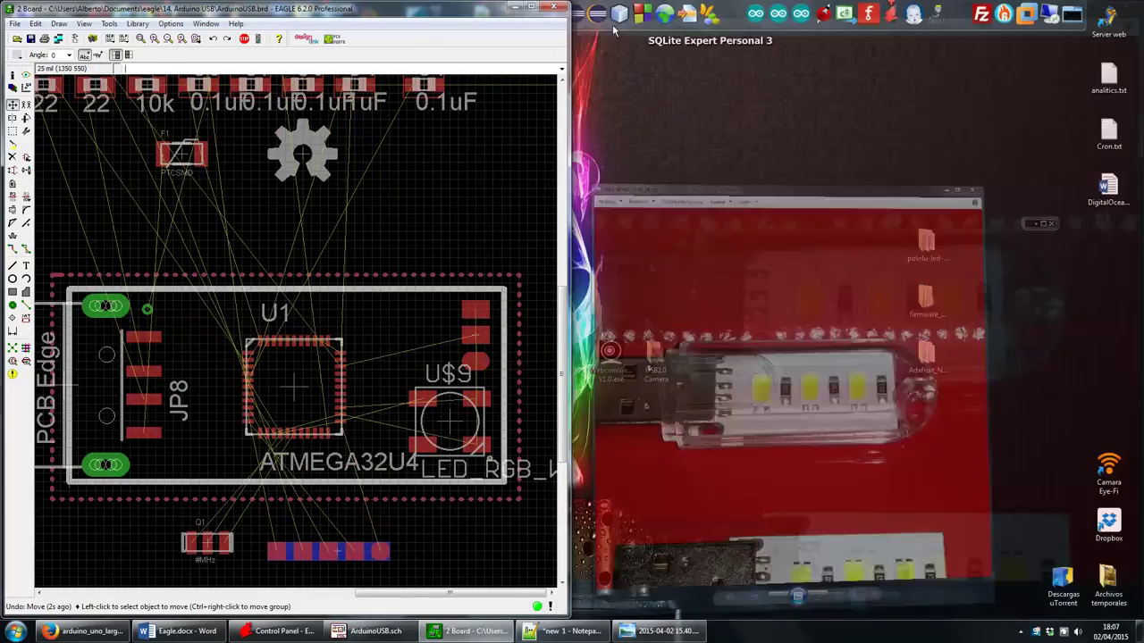
pyautogui.click(532, 9)
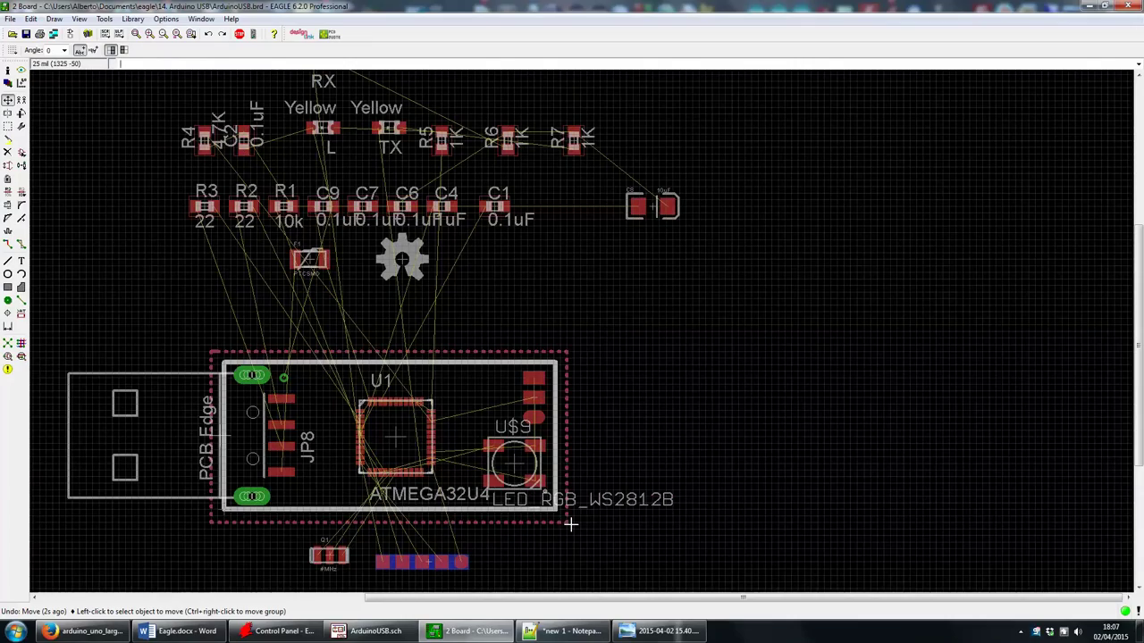
pyautogui.scroll(1, 568, 522)
pyautogui.scroll(-1, 312, 488)
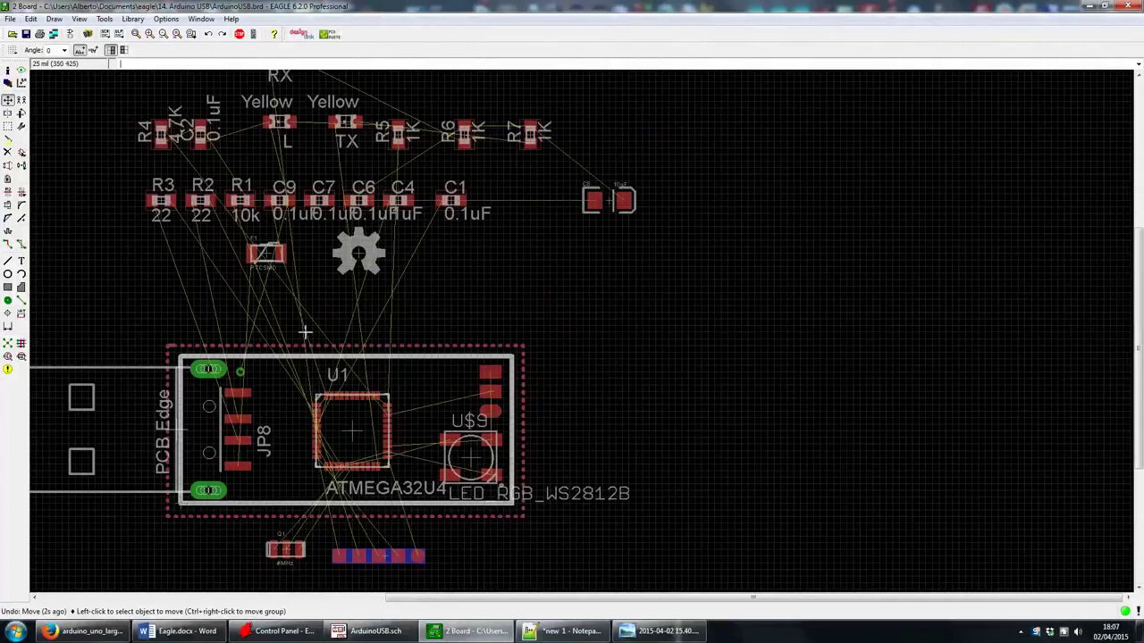
pyautogui.scroll(-1, 390, 437)
pyautogui.scroll(1, 391, 471)
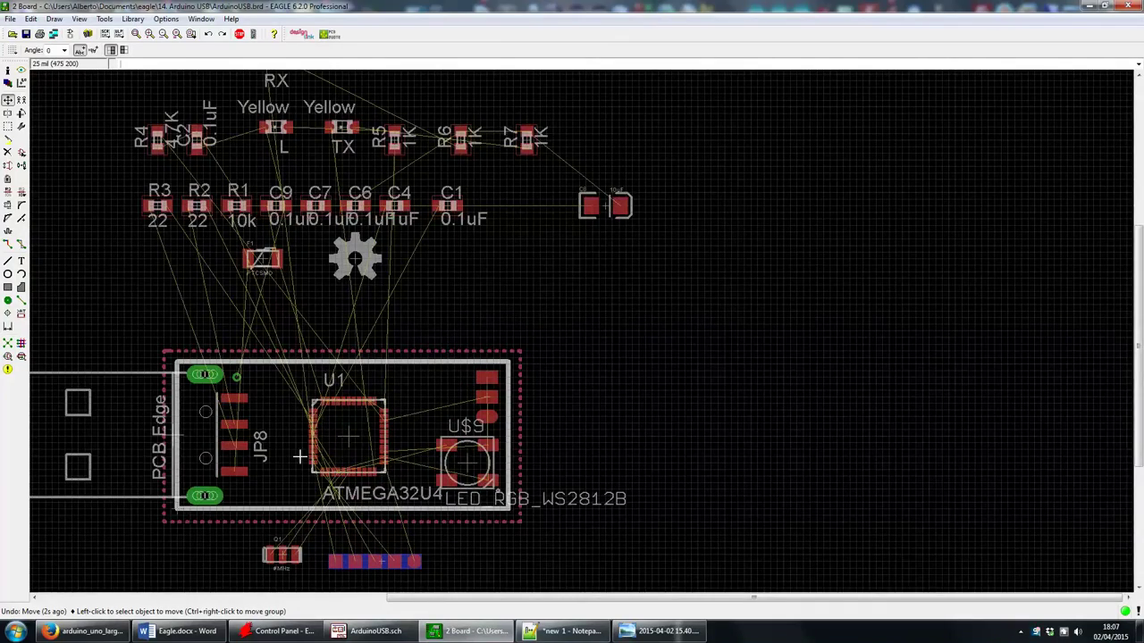
pyautogui.scroll(-1, 345, 447)
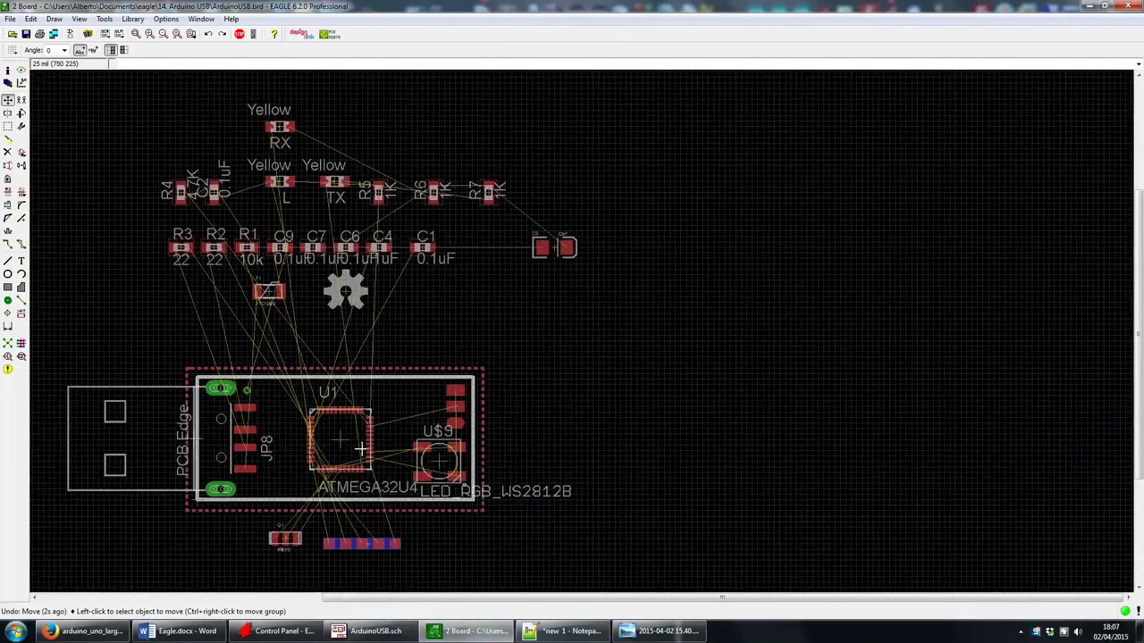
pyautogui.scroll(1, 361, 449)
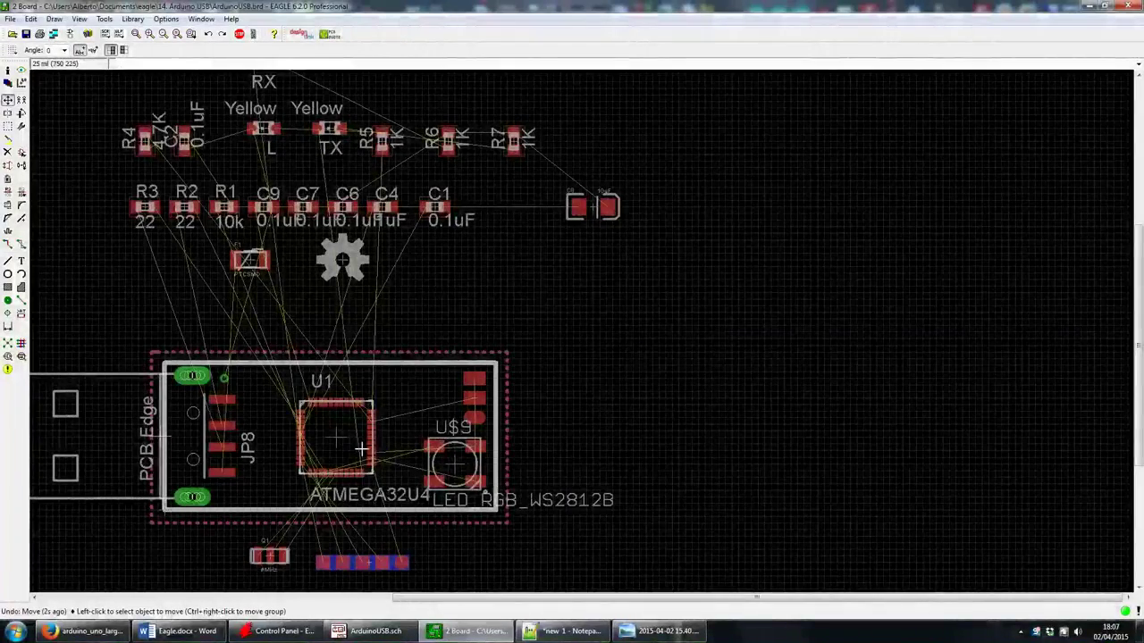
pyautogui.scroll(-1, 361, 450)
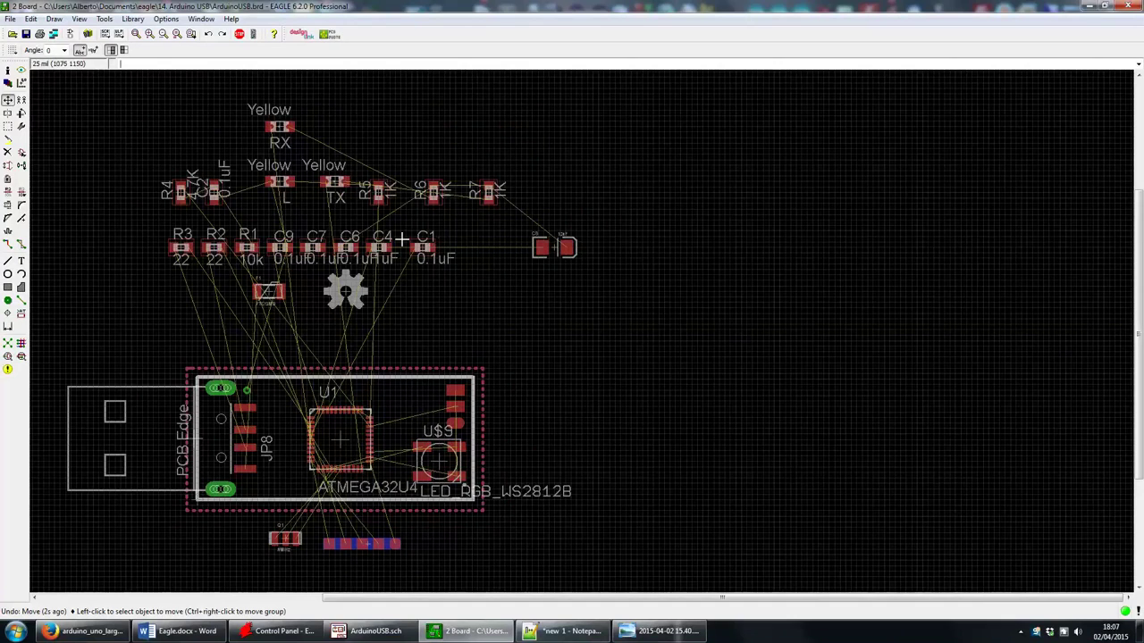
pyautogui.scroll(1, 329, 188)
pyautogui.rightClick(336, 189)
pyautogui.click(405, 423)
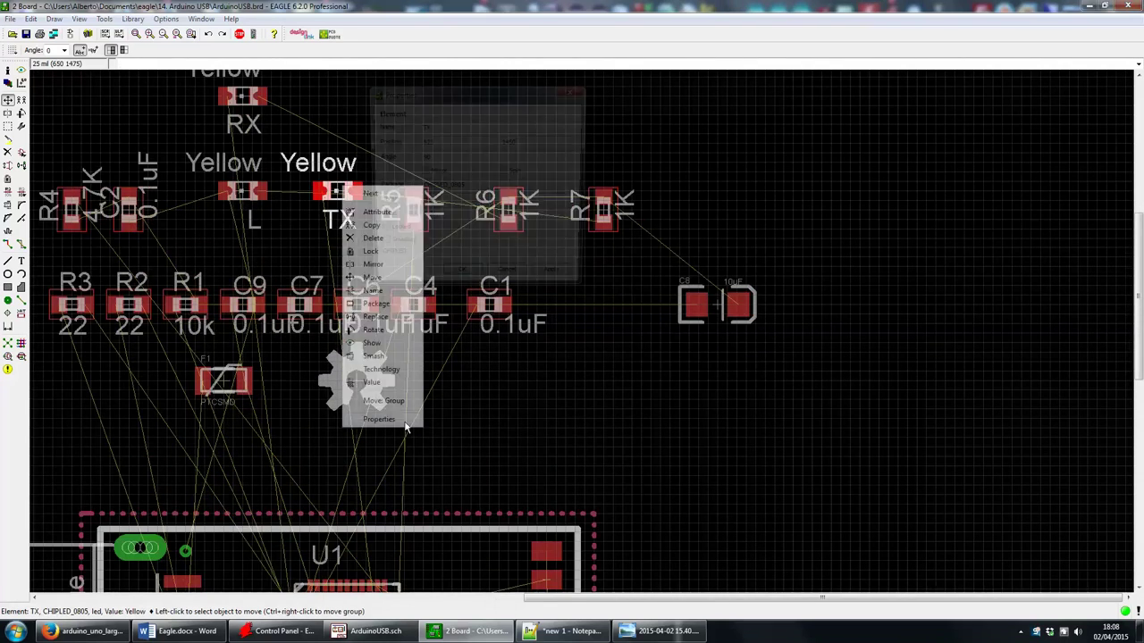
pyautogui.press('Escape')
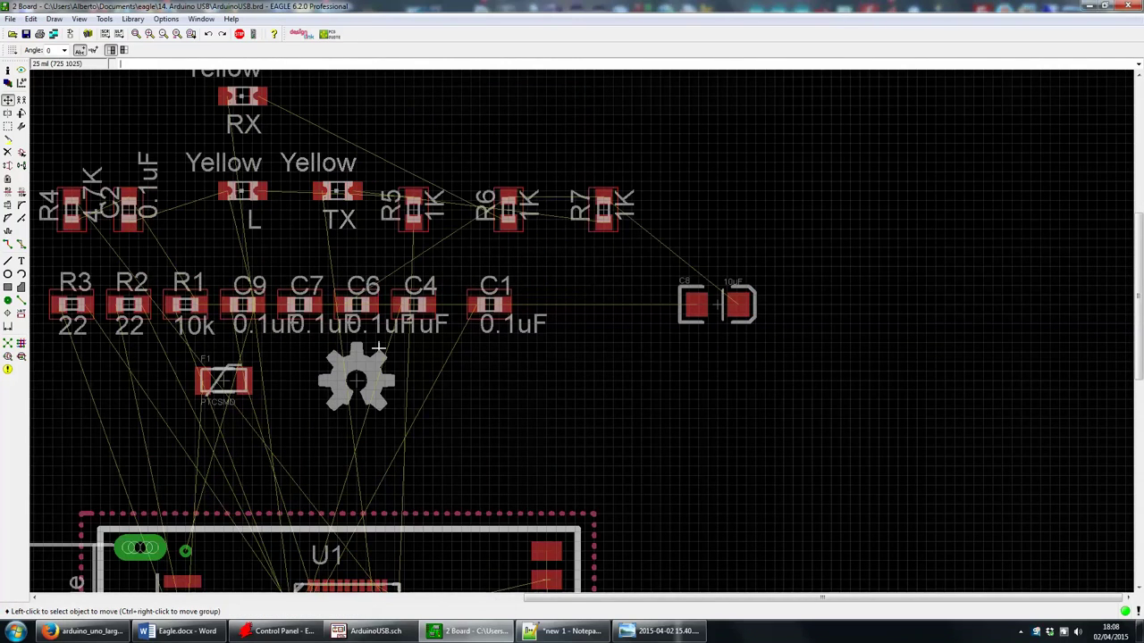
pyautogui.rightClick(357, 298)
pyautogui.press('Escape')
pyautogui.rightClick(301, 305)
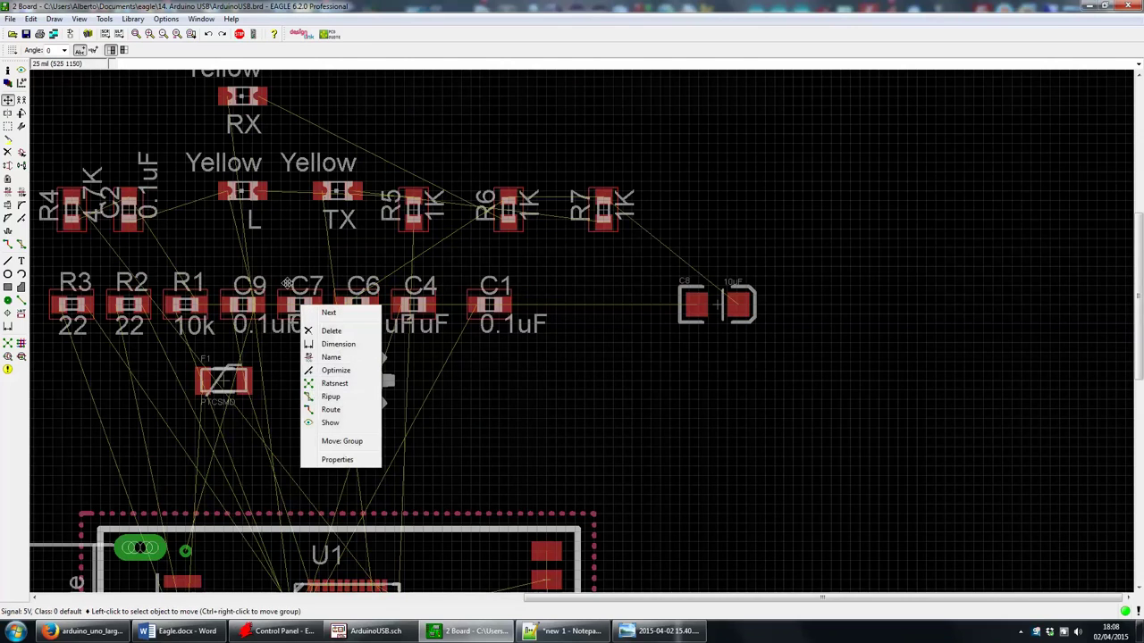
pyautogui.press('Escape')
pyautogui.rightClick(490, 304)
pyautogui.press('Escape')
pyautogui.scroll(3, 490, 305)
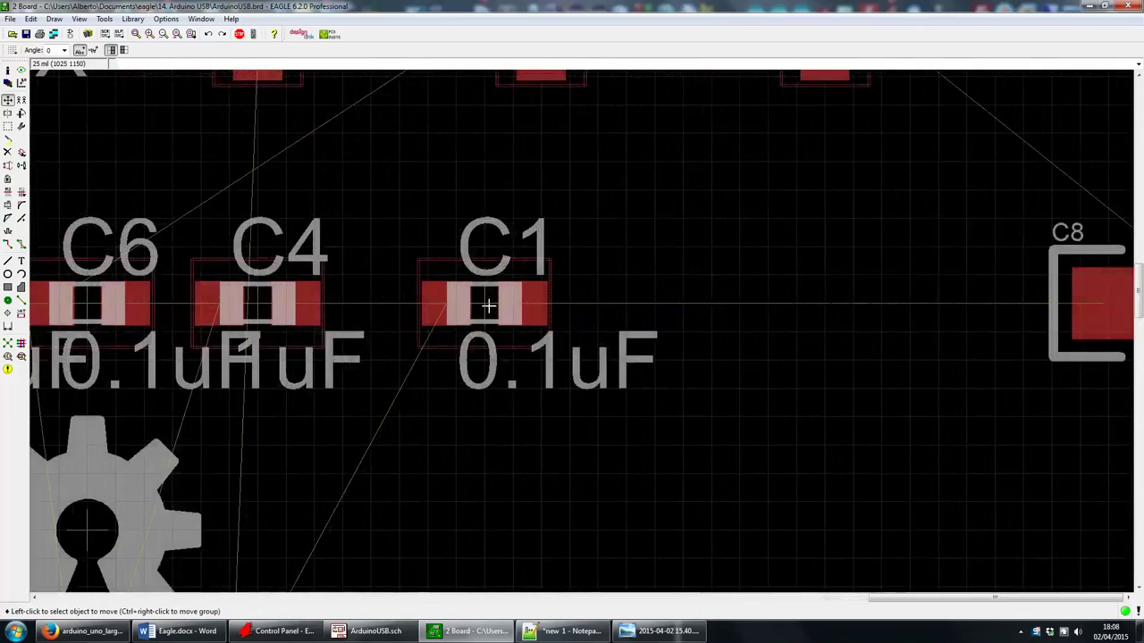
pyautogui.scroll(-4, 492, 260)
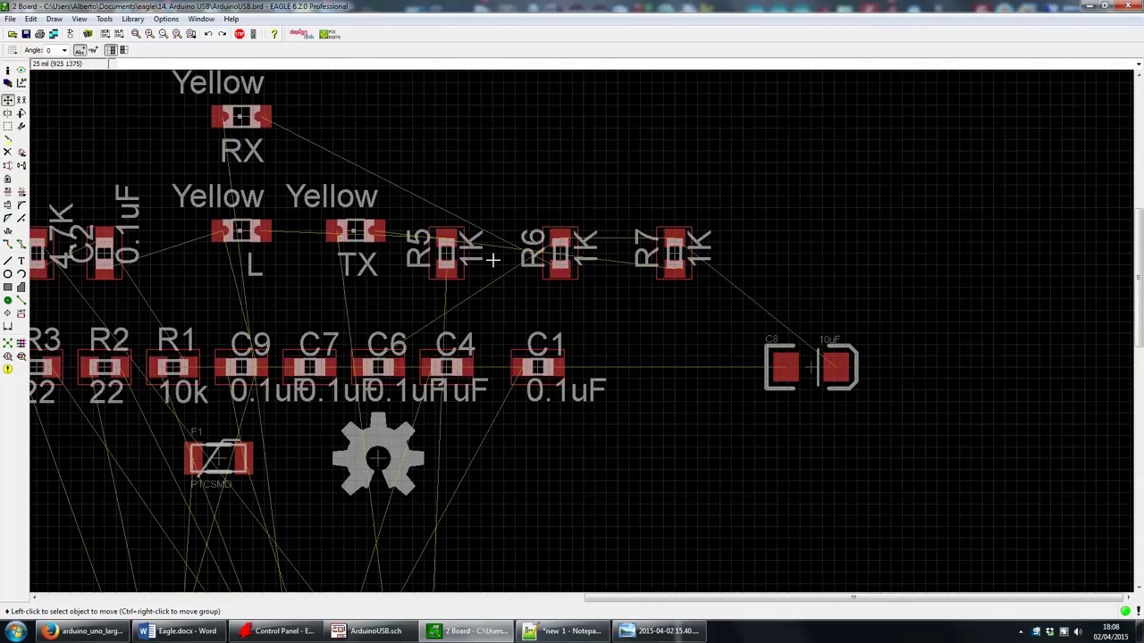
pyautogui.scroll(-6, 492, 260)
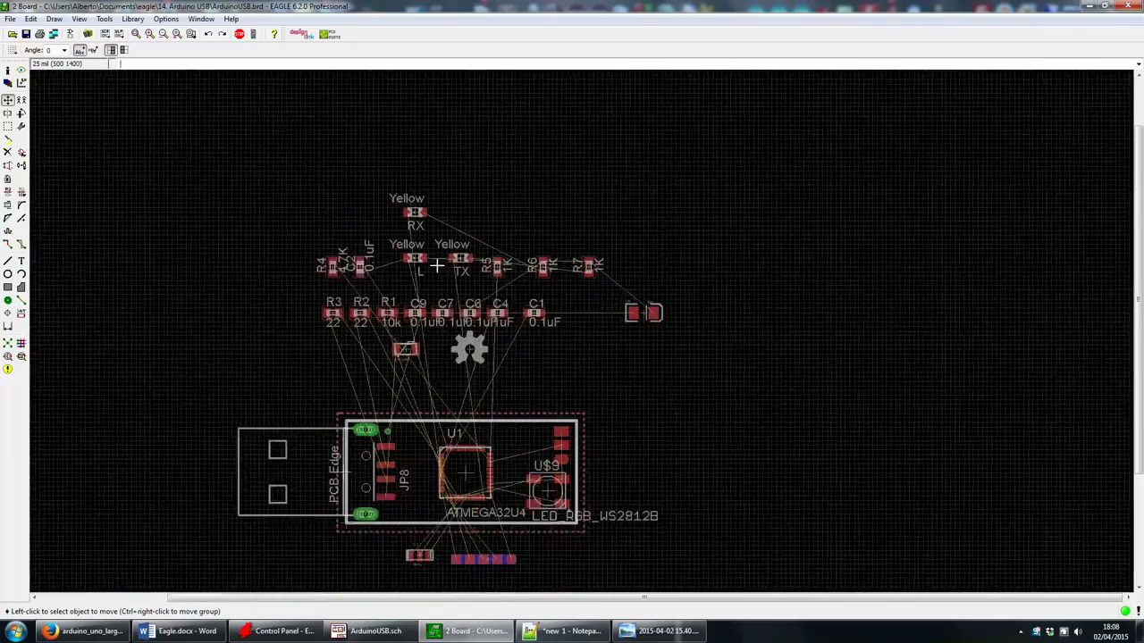
pyautogui.scroll(3, 597, 555)
pyautogui.scroll(-2, 613, 558)
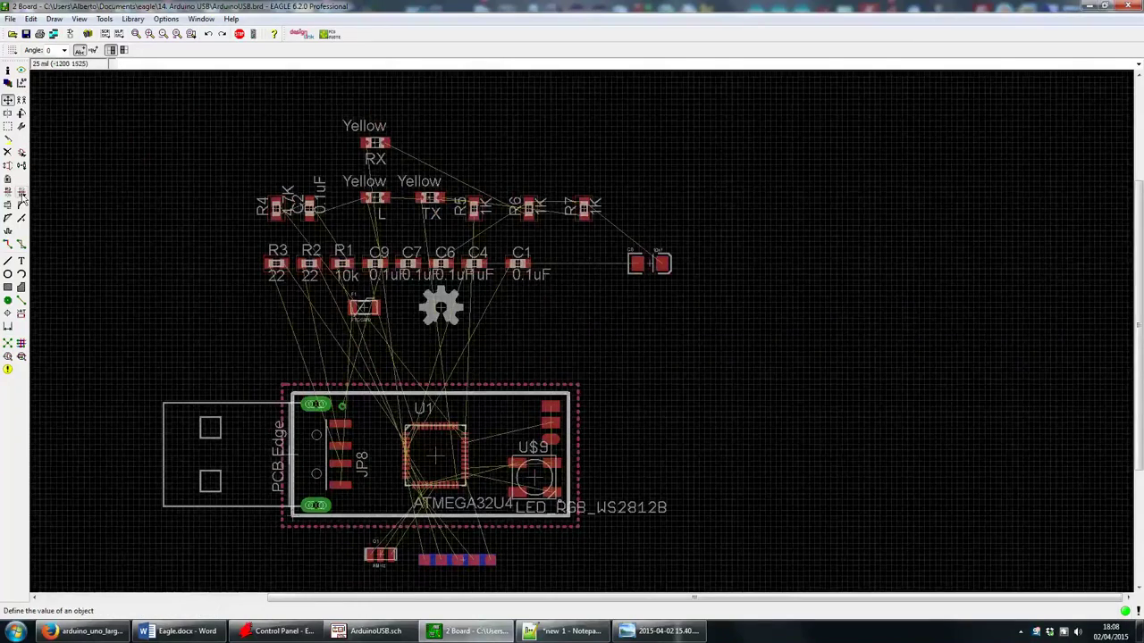
# Group all parts on the board with one selection box
pyautogui.click(8, 126)
pyautogui.moveTo(48, 89); pyautogui.dragTo(726, 587)
pyautogui.click(8, 99)
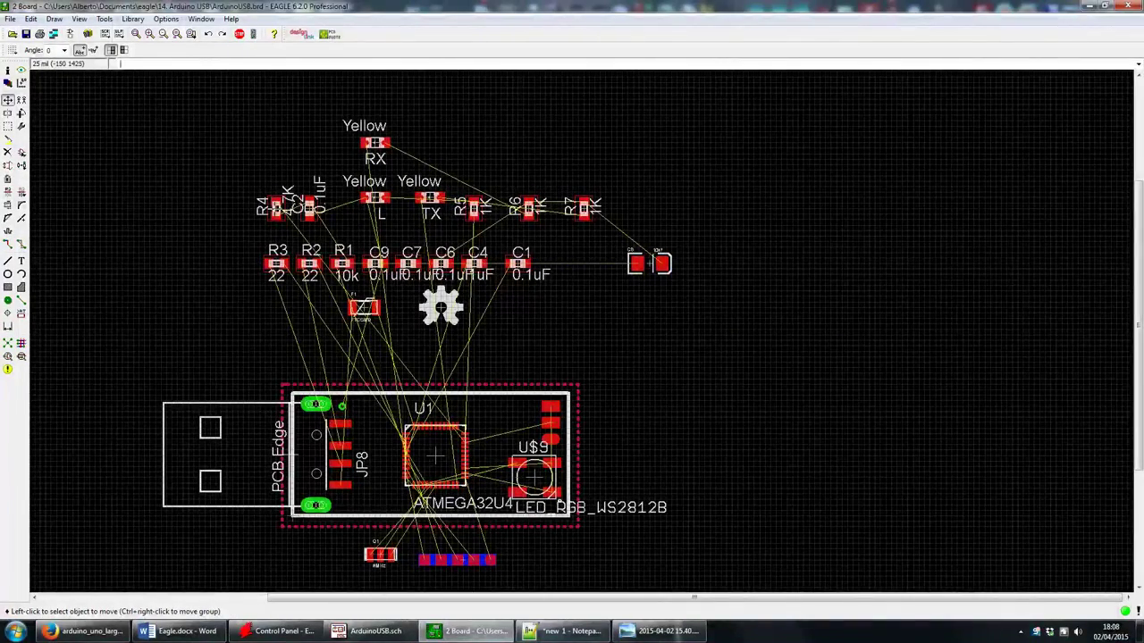
# Smash the whole group so name and value labels detach
pyautogui.click(8, 204)
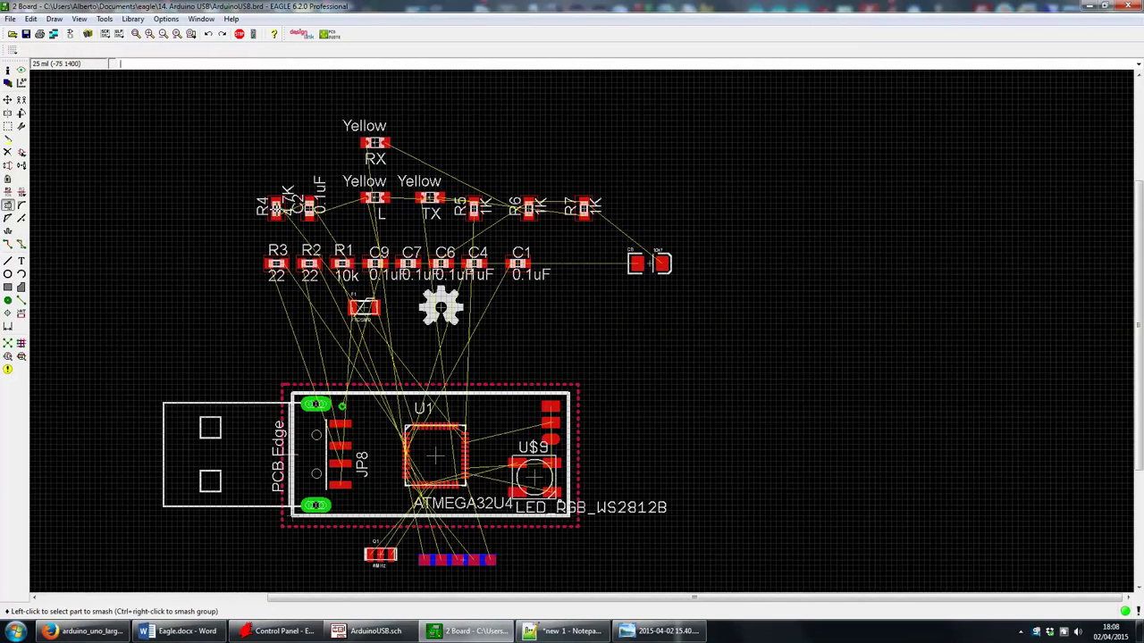
pyautogui.rightClick(276, 207)
pyautogui.click(322, 425)
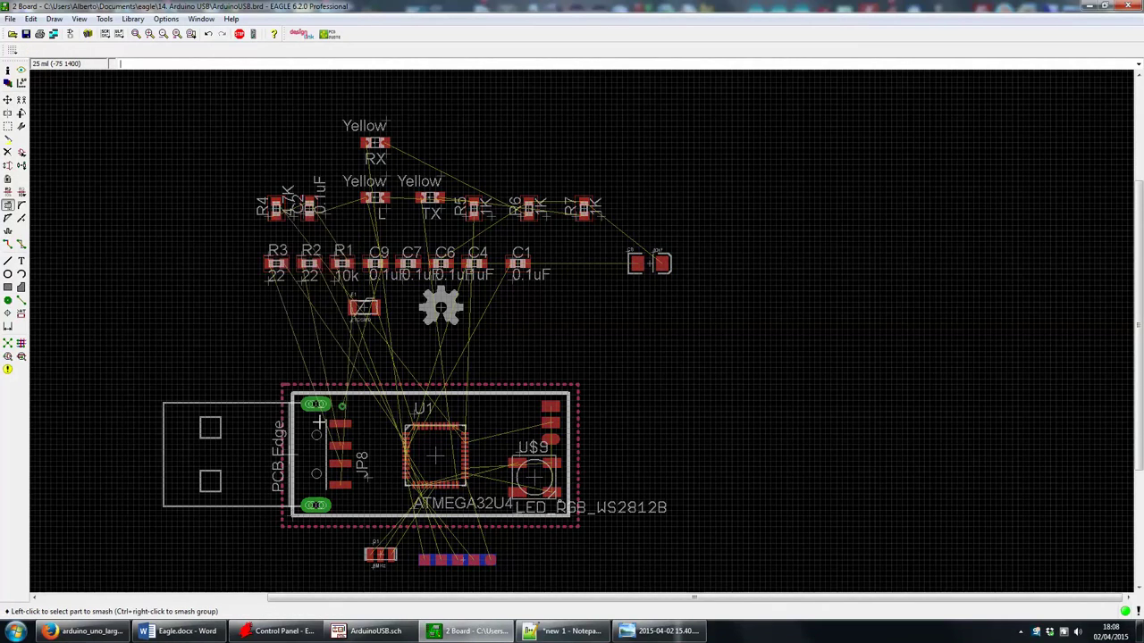
pyautogui.scroll(5, 322, 215)
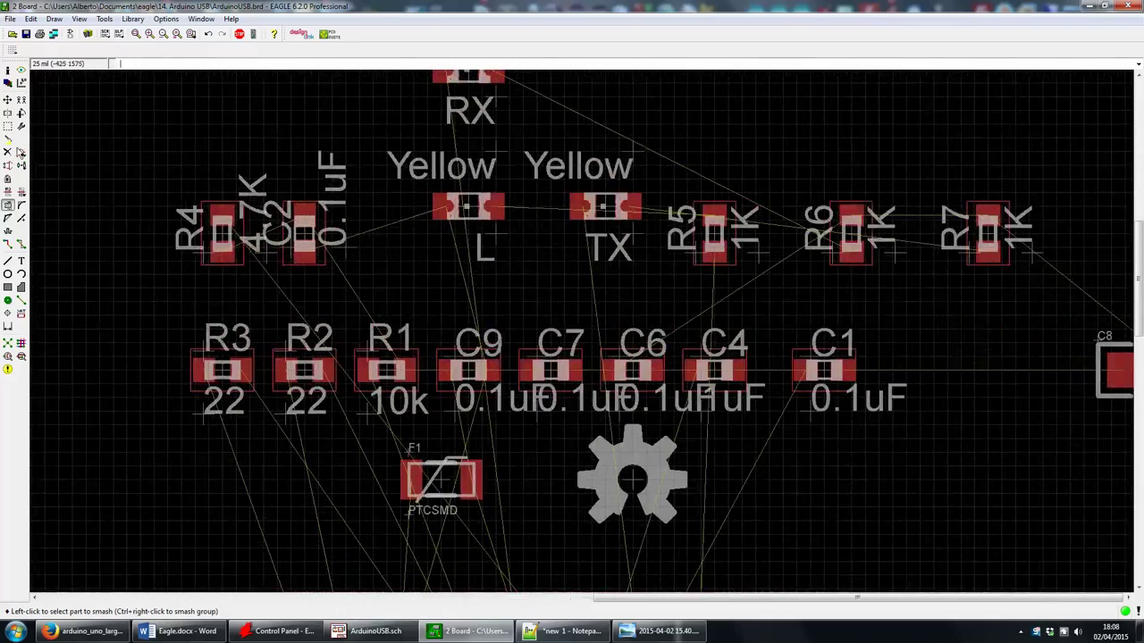
# Delete the R4, R3, R2 and R1 name labels
pyautogui.click(11, 152)
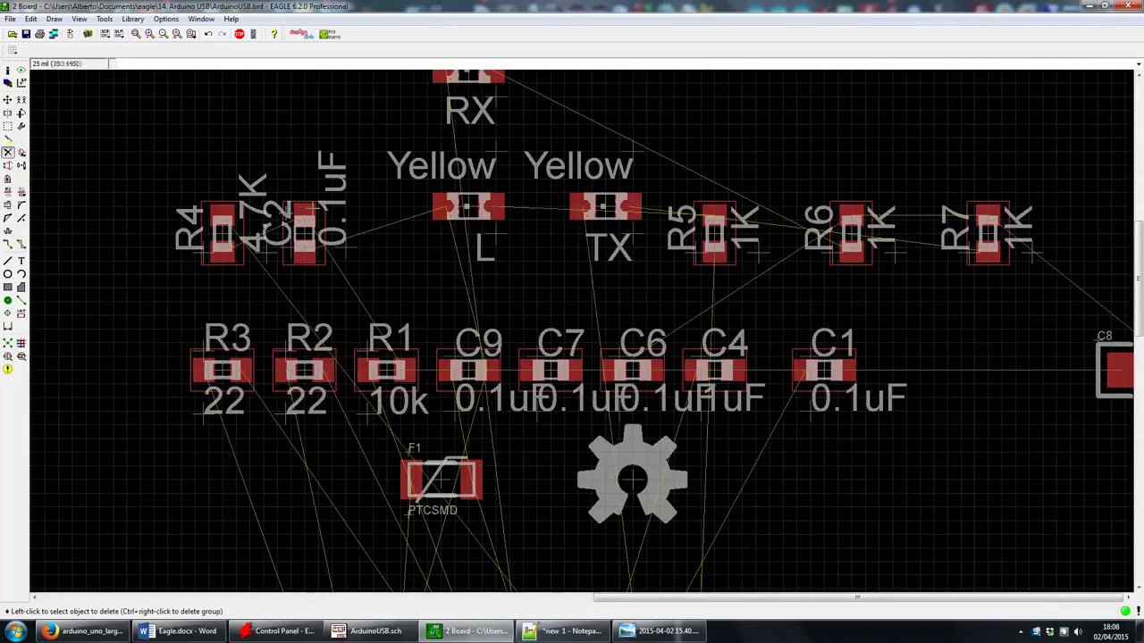
pyautogui.click(188, 246)
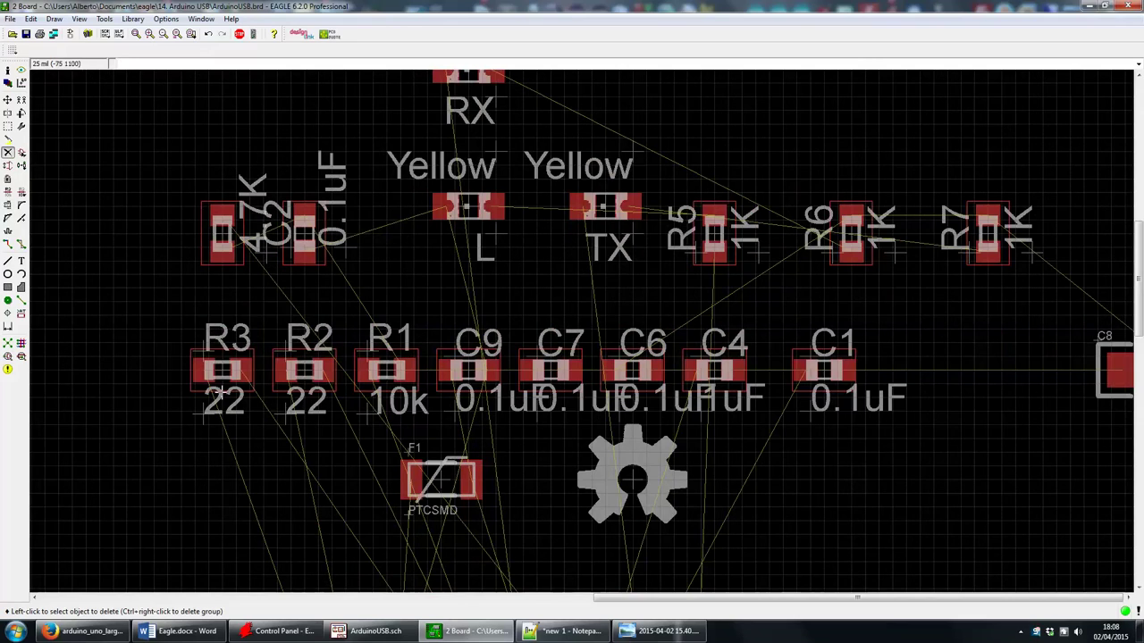
pyautogui.click(194, 336)
pyautogui.click(292, 336)
pyautogui.click(363, 336)
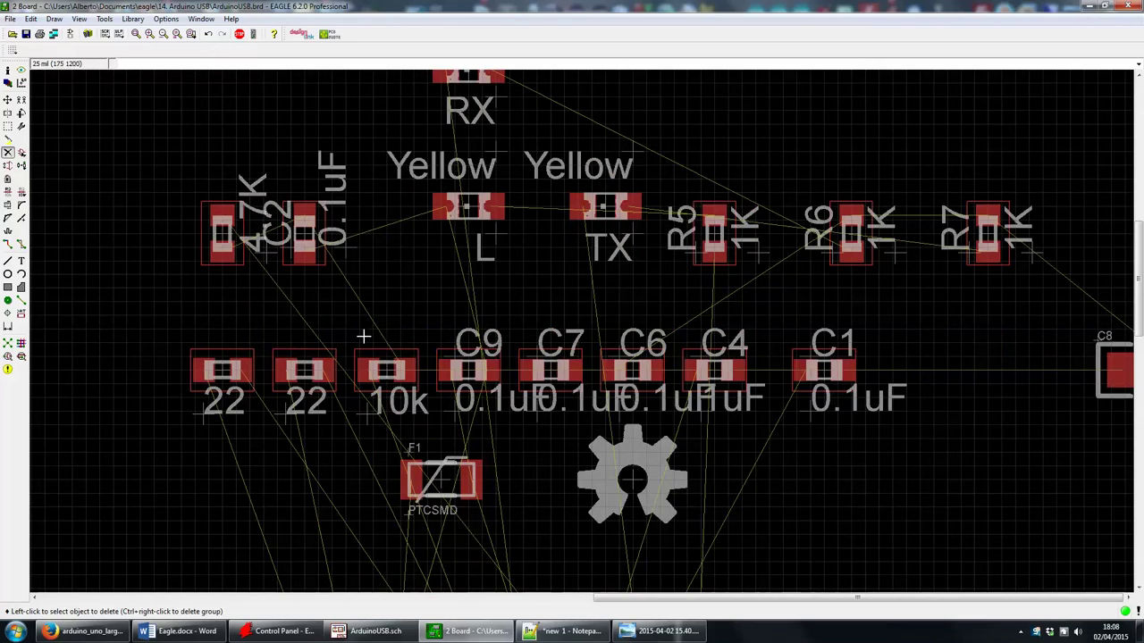
# Delete the three Yellow value labels above L, TX and RX
pyautogui.scroll(2, 169, 328)
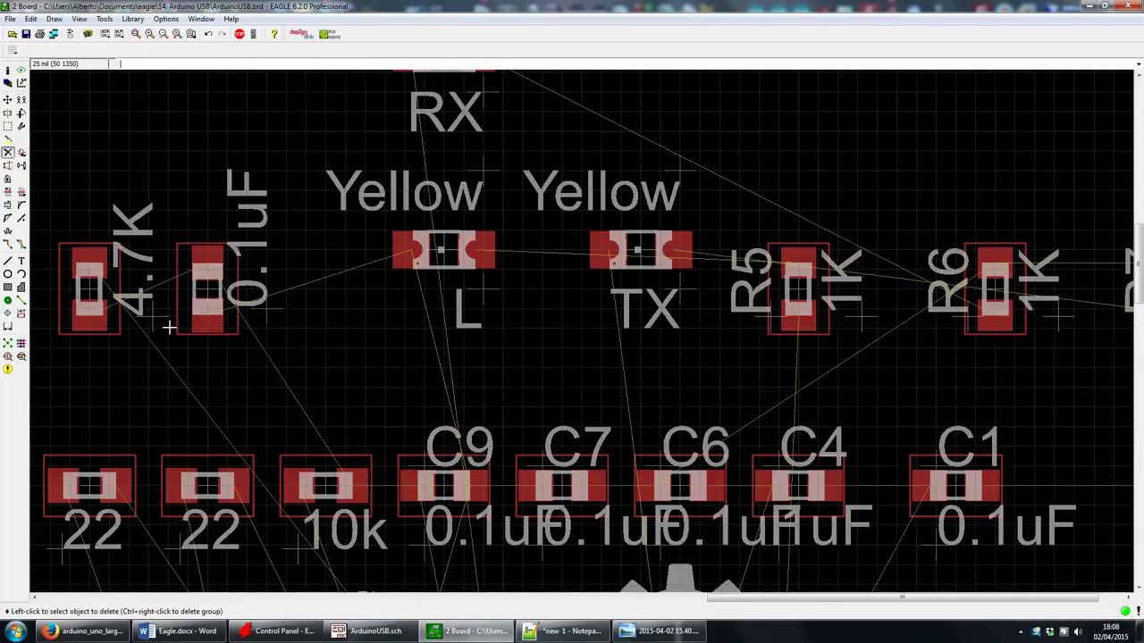
pyautogui.scroll(-2, 169, 328)
pyautogui.scroll(-1, 286, 199)
pyautogui.scroll(2, 326, 226)
pyautogui.click(365, 227)
pyautogui.click(537, 225)
pyautogui.scroll(-3, 340, 330)
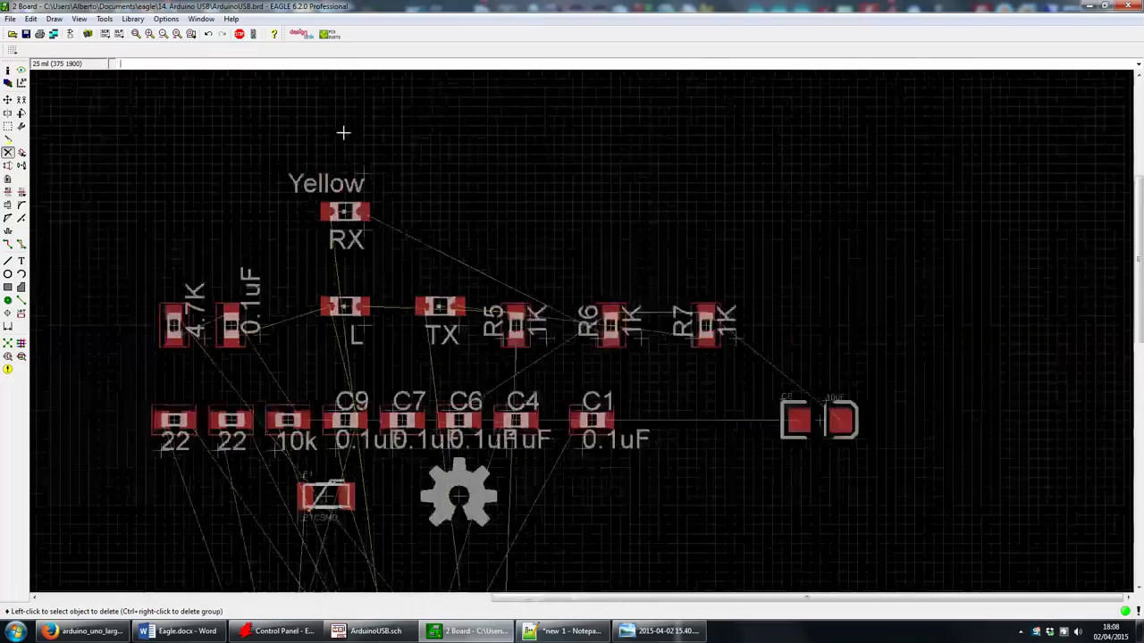
pyautogui.scroll(2, 343, 133)
pyautogui.click(359, 185)
pyautogui.scroll(-2, 350, 187)
pyautogui.scroll(3, 536, 357)
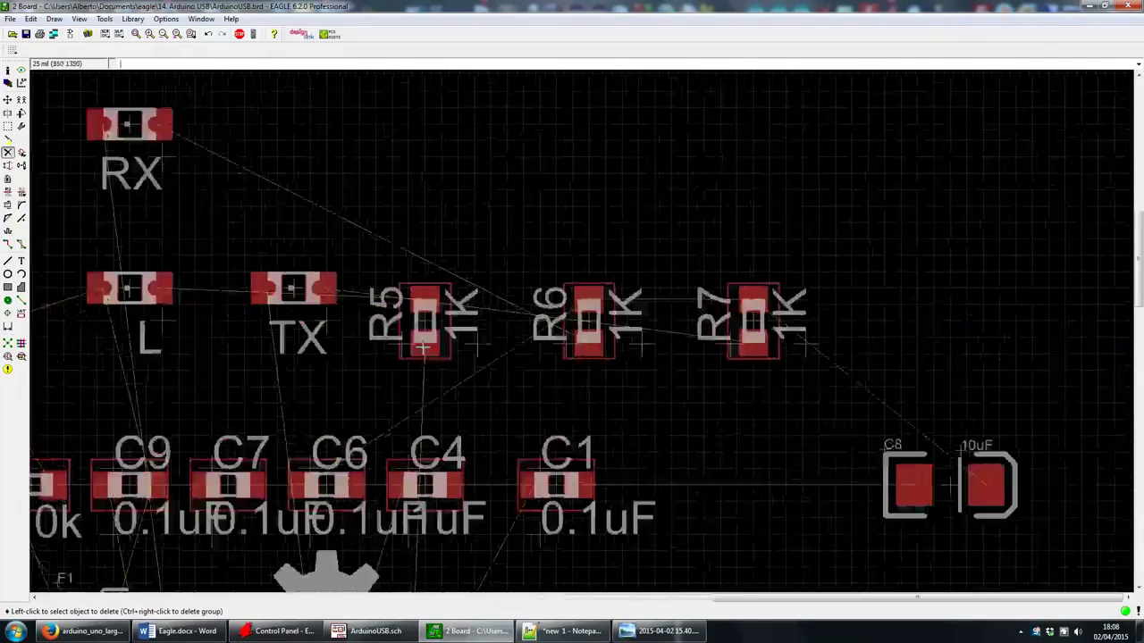
# Delete the R5, R6, R7 and C1, C4, C6, C7, C9 name labels
pyautogui.click(386, 352)
pyautogui.click(551, 354)
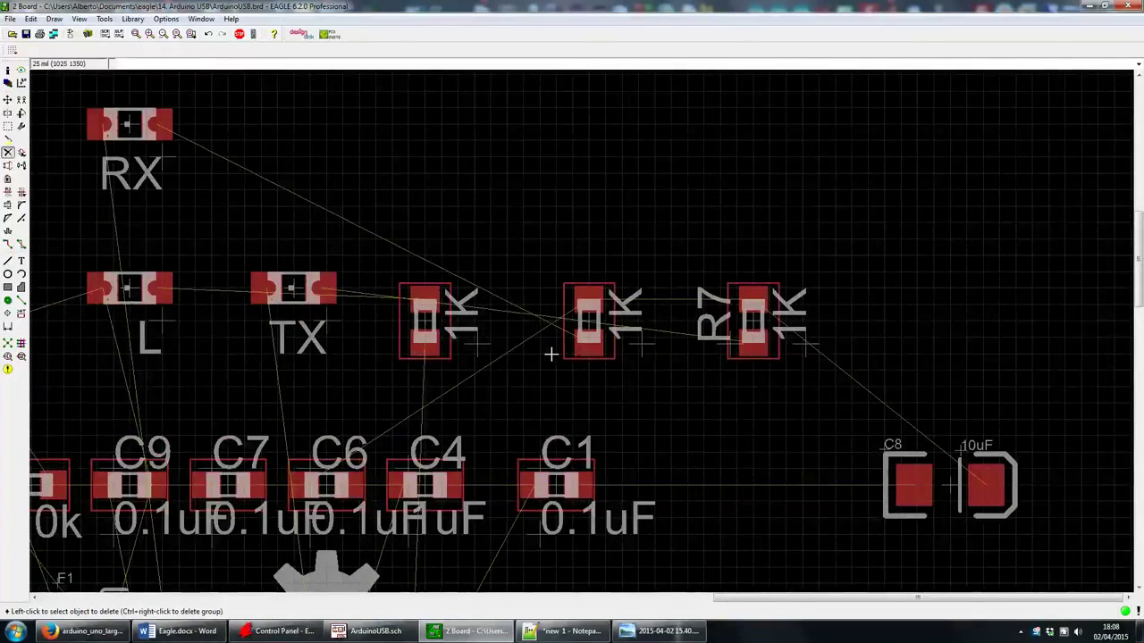
pyautogui.click(714, 358)
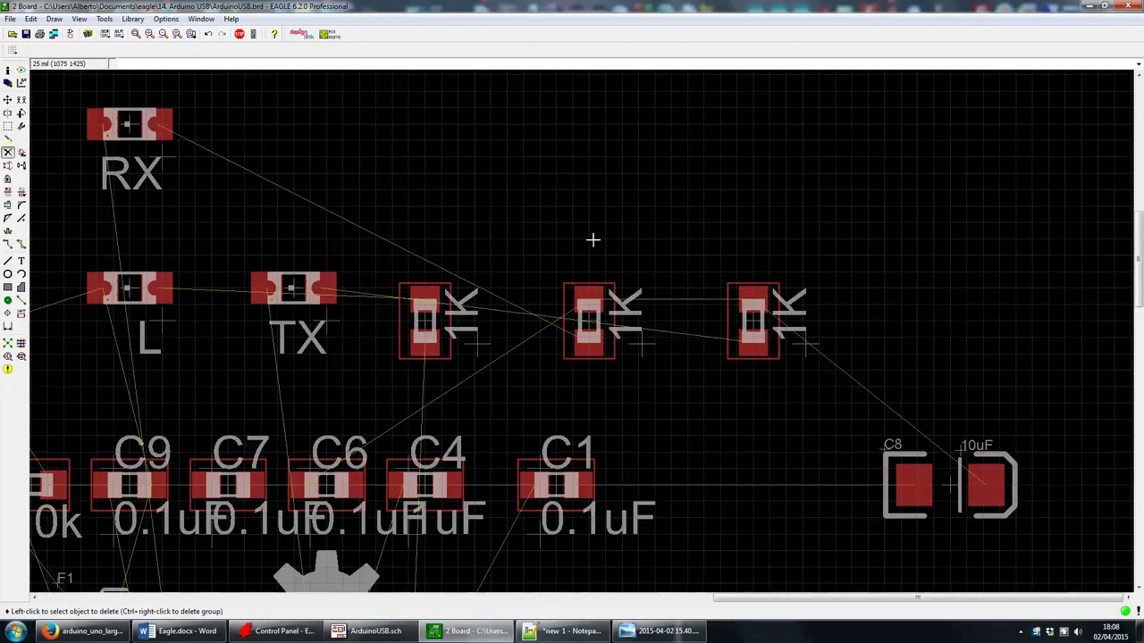
pyautogui.scroll(-2, 592, 240)
pyautogui.scroll(2, 536, 473)
pyautogui.click(572, 367)
pyautogui.click(434, 359)
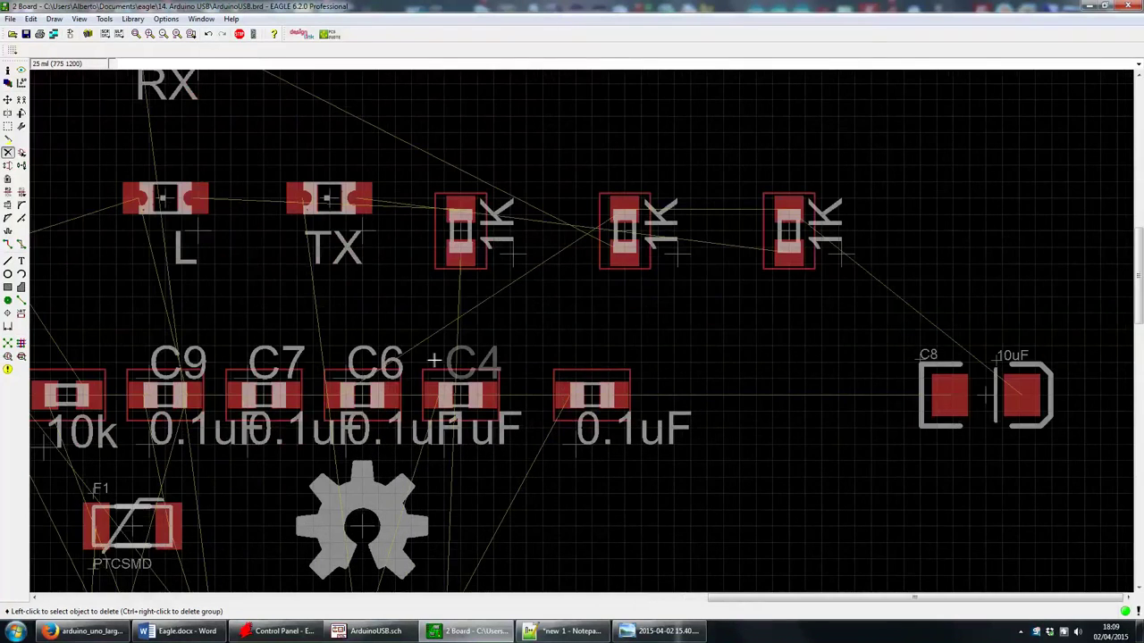
pyautogui.click(362, 354)
pyautogui.click(268, 358)
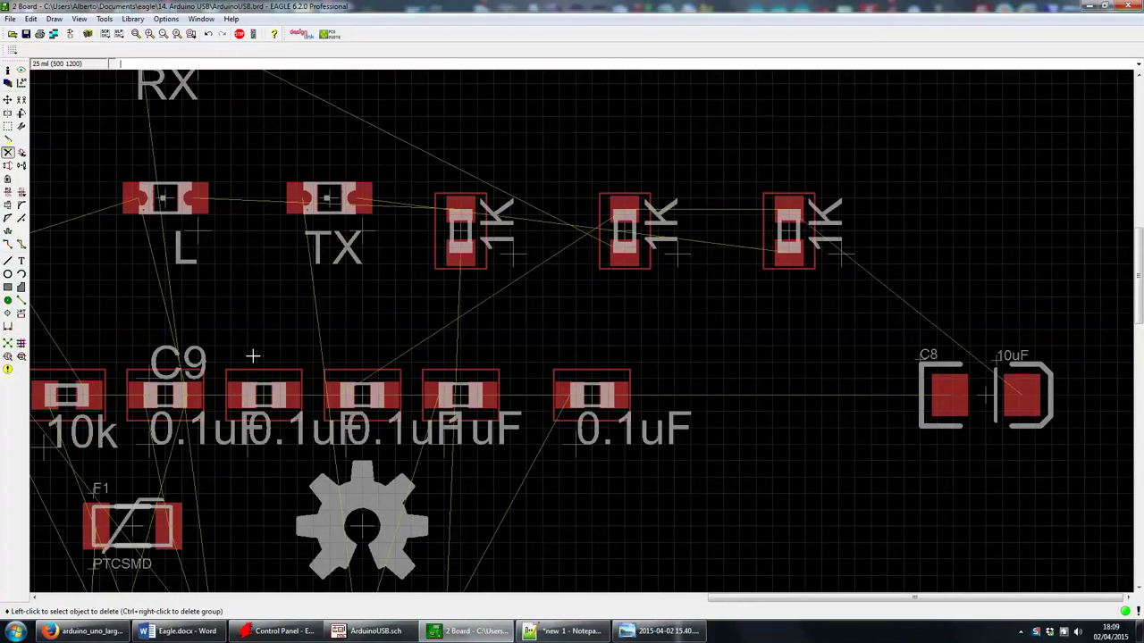
pyautogui.click(164, 356)
# Delete F1's PTCSMD value label and the LED_RGB_WS2812B value label
pyautogui.scroll(-2, 676, 374)
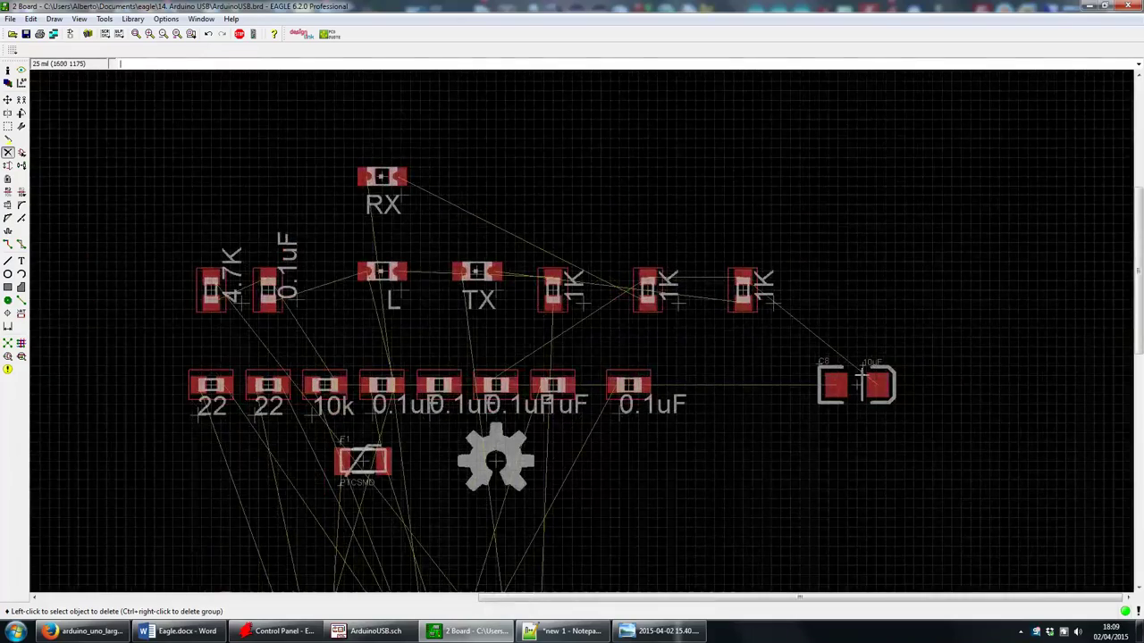
pyautogui.scroll(-1, 498, 319)
pyautogui.scroll(4, 378, 429)
pyautogui.click(342, 483)
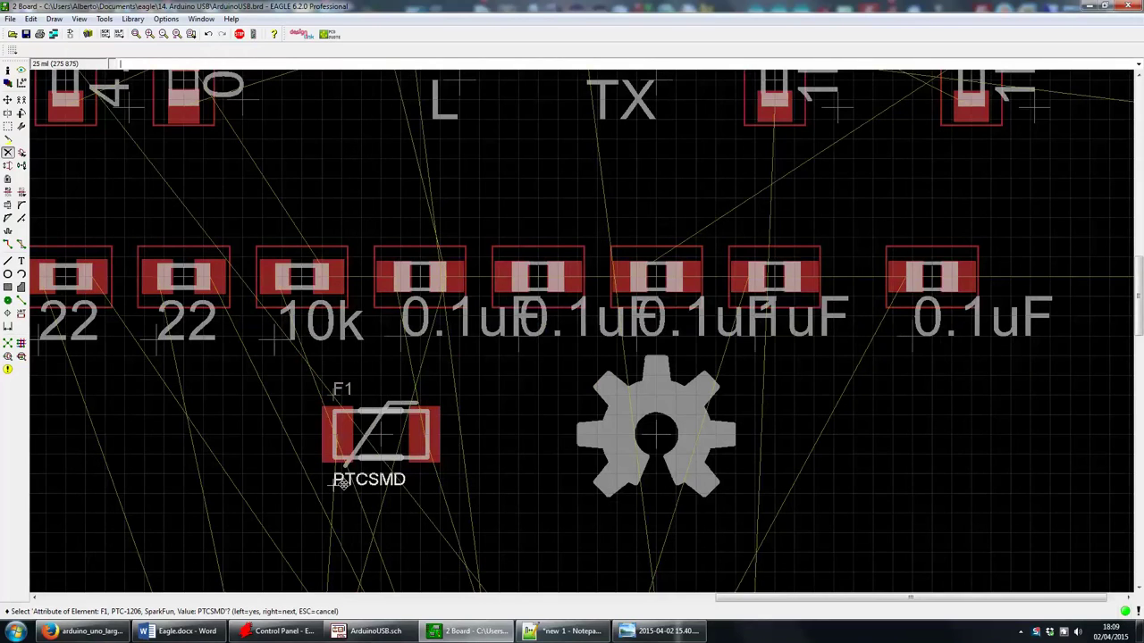
pyautogui.click(342, 484)
pyautogui.scroll(-6, 342, 483)
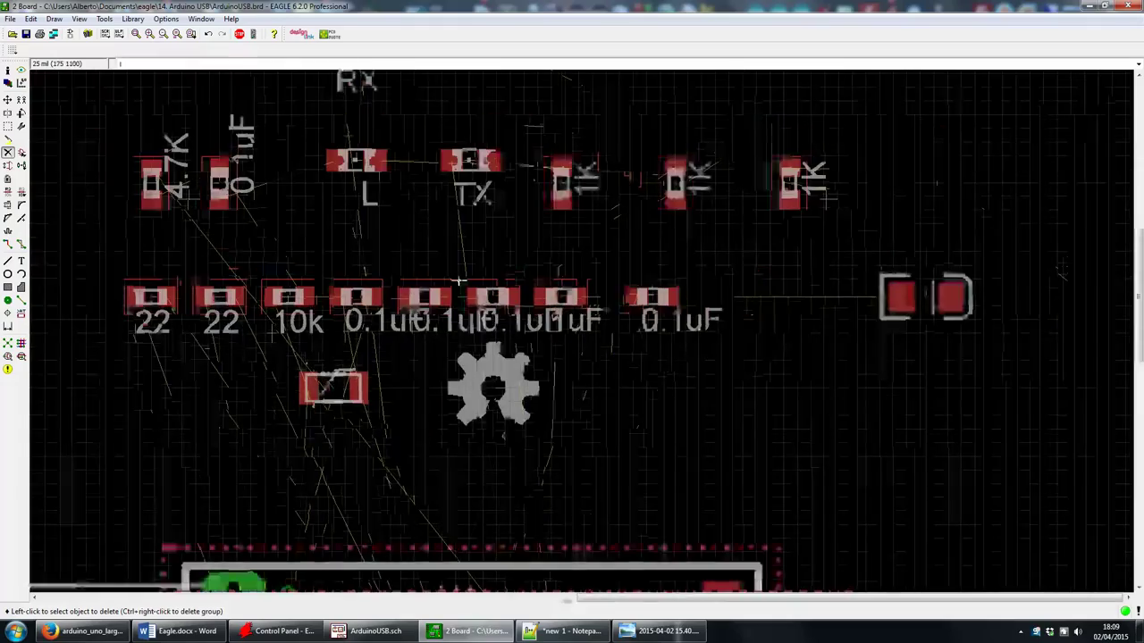
pyautogui.scroll(1, 409, 468)
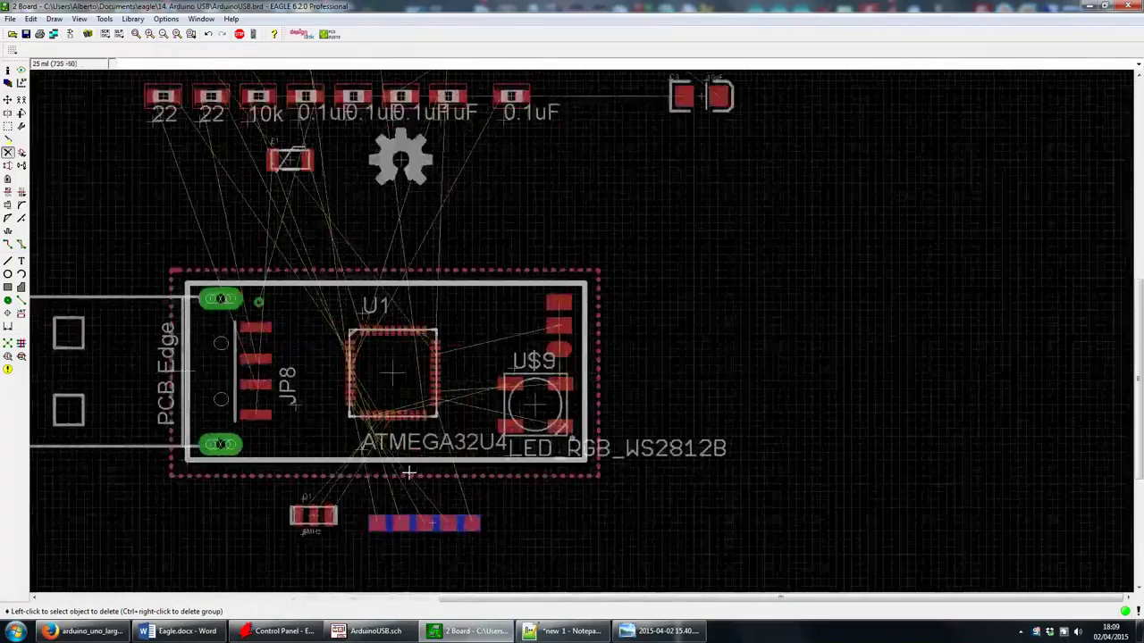
pyautogui.scroll(1, 427, 459)
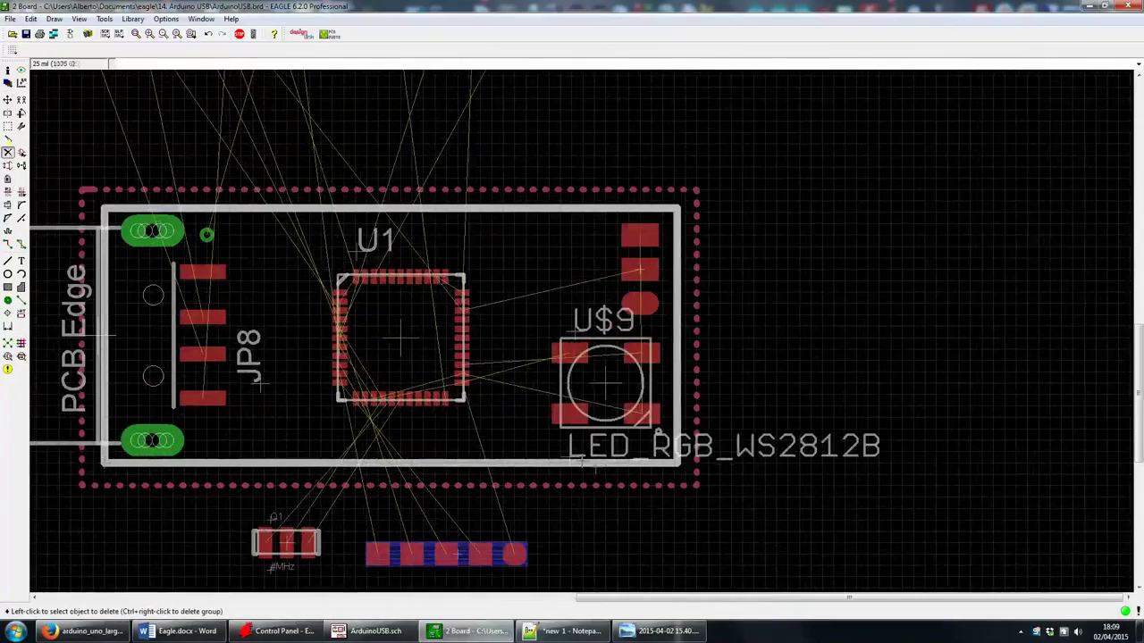
pyautogui.click(563, 451)
# Delete the U$9, U1 and JP8 name labels and the 16MHz value label
pyautogui.click(570, 324)
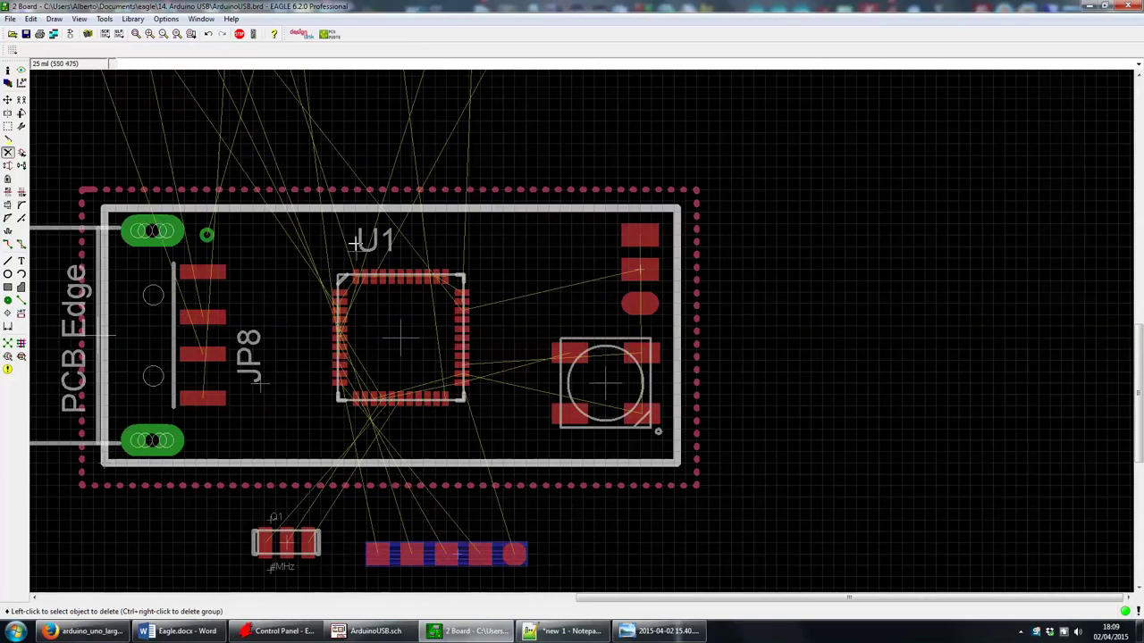
pyautogui.click(354, 241)
pyautogui.click(260, 383)
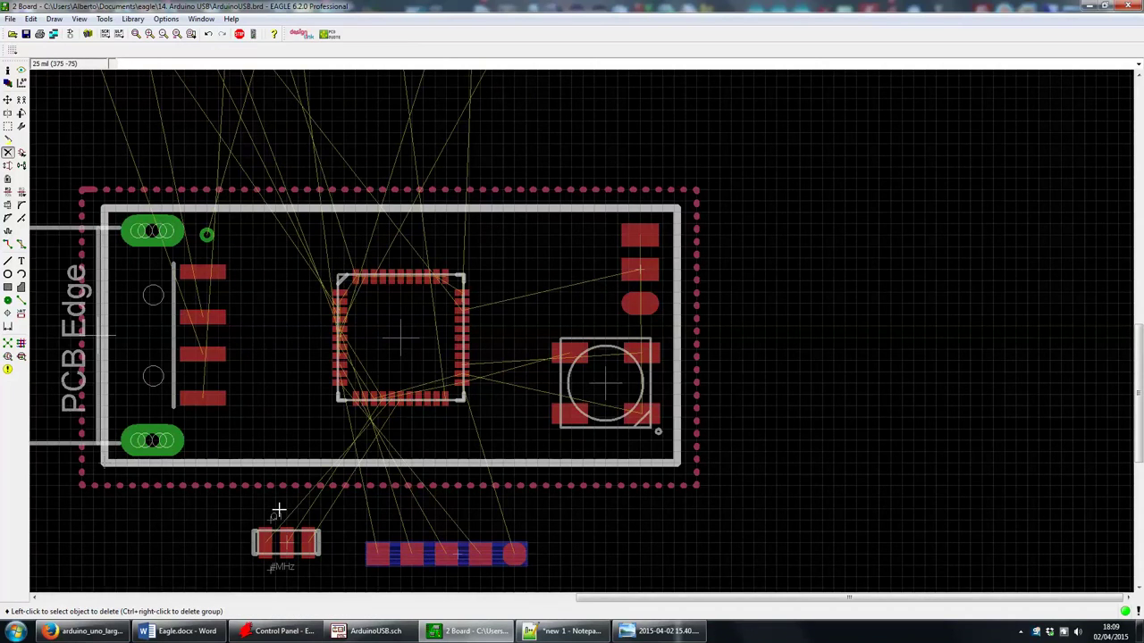
pyautogui.scroll(2, 267, 572)
pyautogui.click(268, 571)
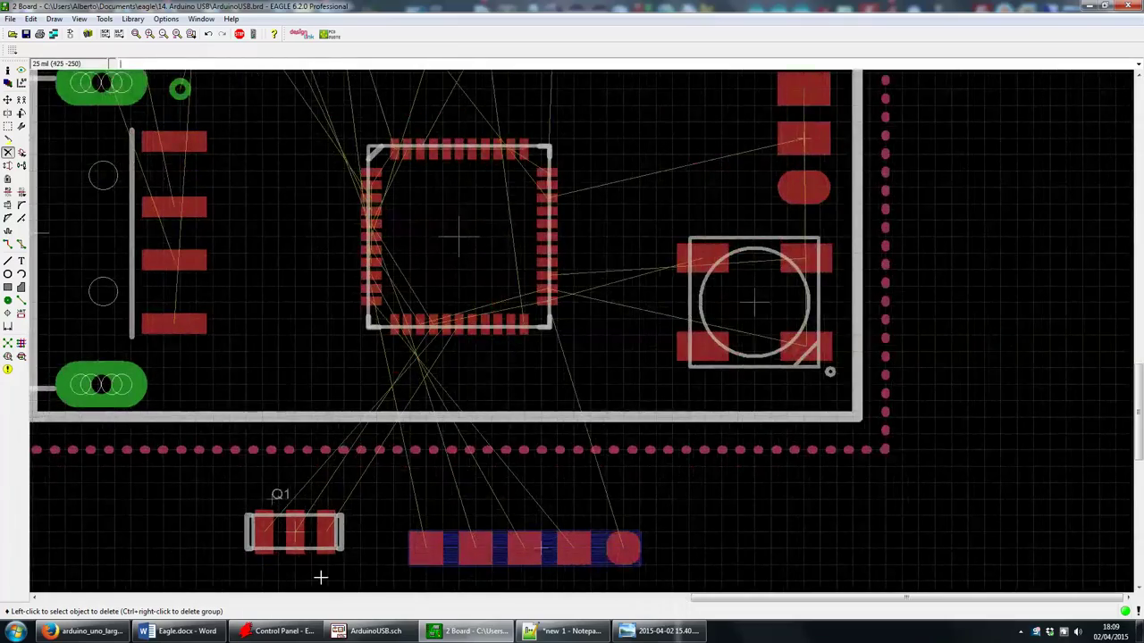
# Save the board as ArduinoUSB.brd
pyautogui.scroll(-4, 295, 554)
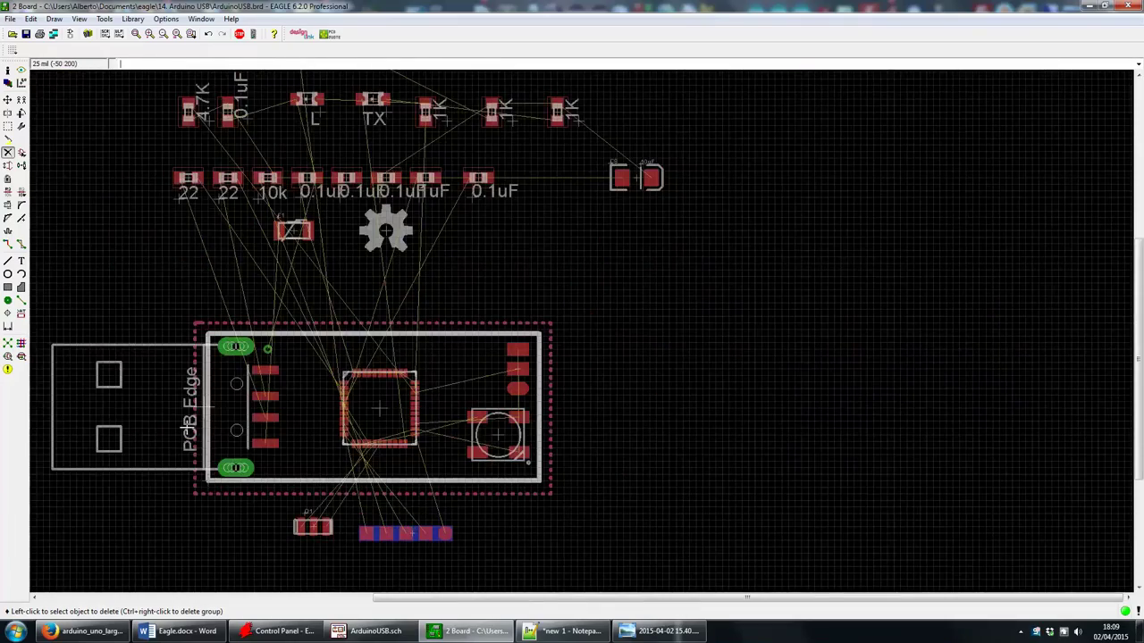
pyautogui.scroll(2, 182, 409)
pyautogui.scroll(-3, 100, 208)
pyautogui.hotkey('ctrl', 's')
pyautogui.scroll(1, 99, 208)
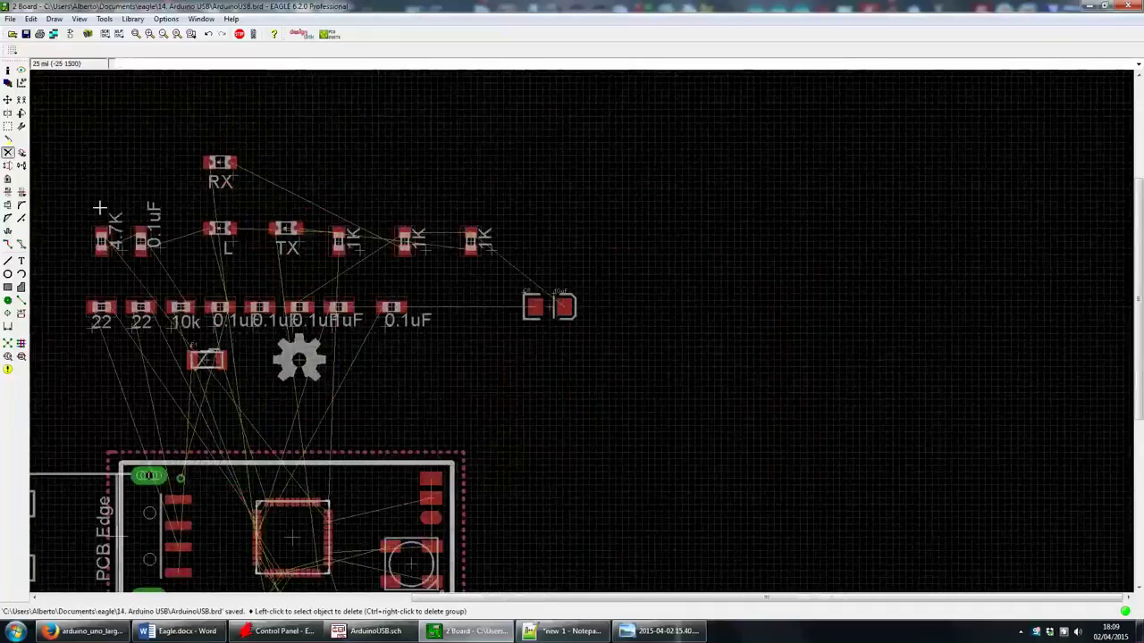
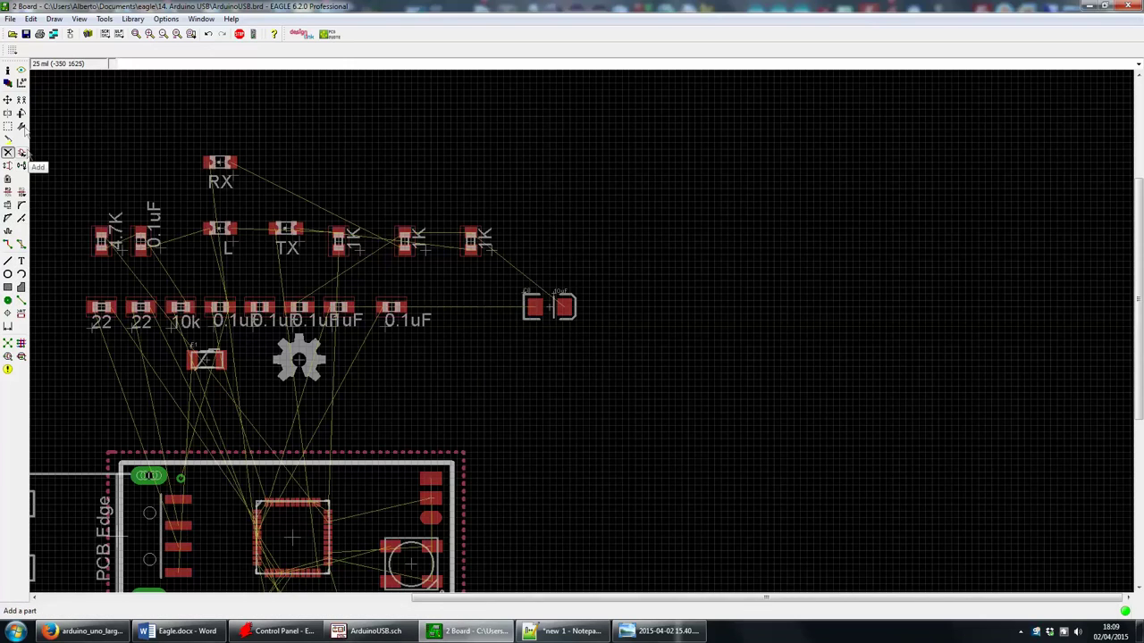
# Try a Change width value and inspect the properties of C8's value label
pyautogui.click(21, 127)
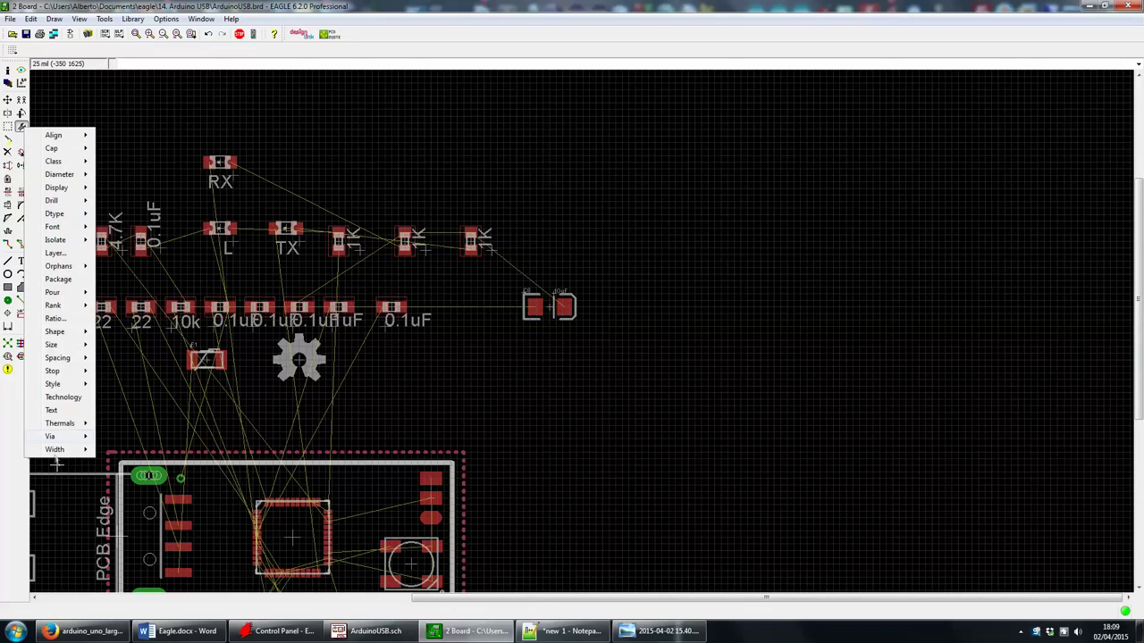
pyautogui.moveTo(60, 456)
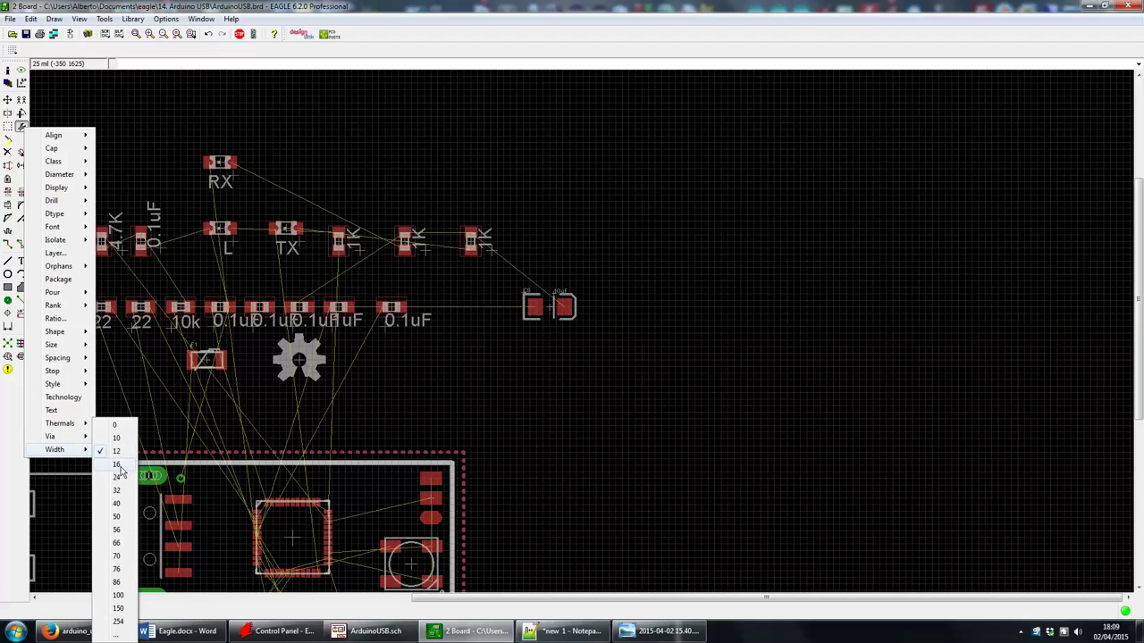
pyautogui.click(117, 464)
pyautogui.scroll(5, 534, 291)
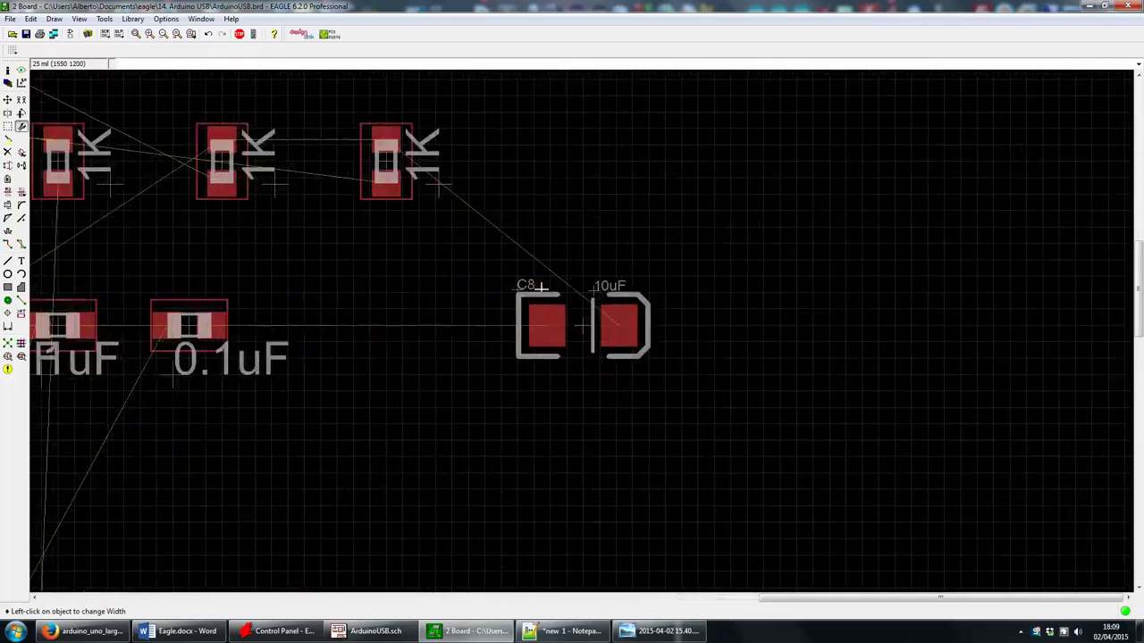
pyautogui.scroll(1, 540, 287)
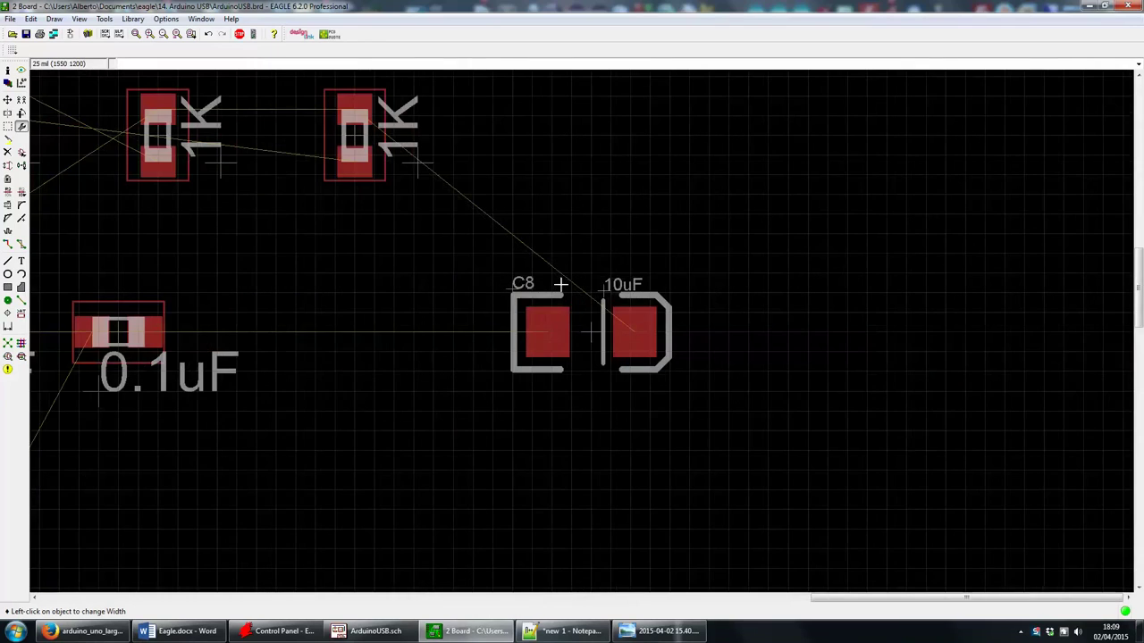
pyautogui.rightClick(607, 291)
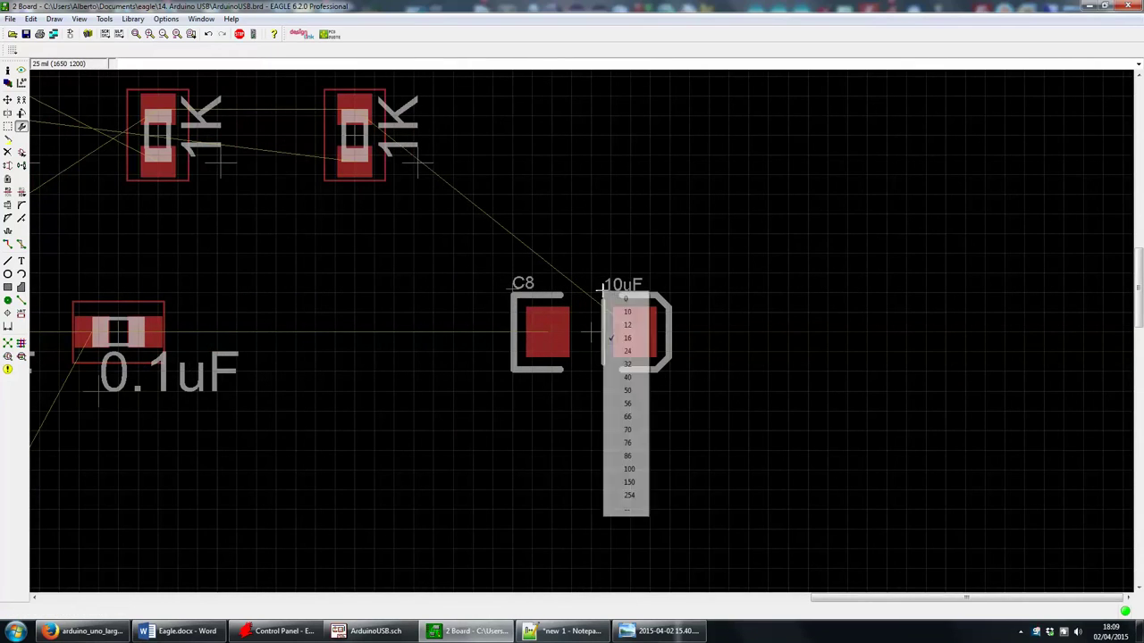
pyautogui.press('Escape')
pyautogui.rightClick(609, 289)
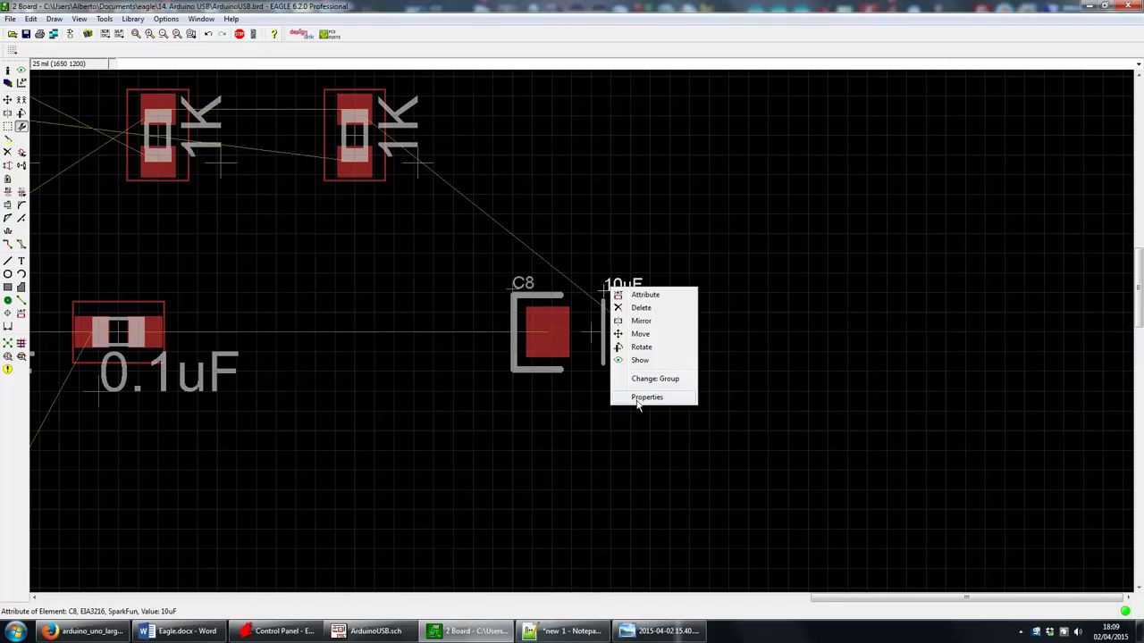
pyautogui.click(646, 398)
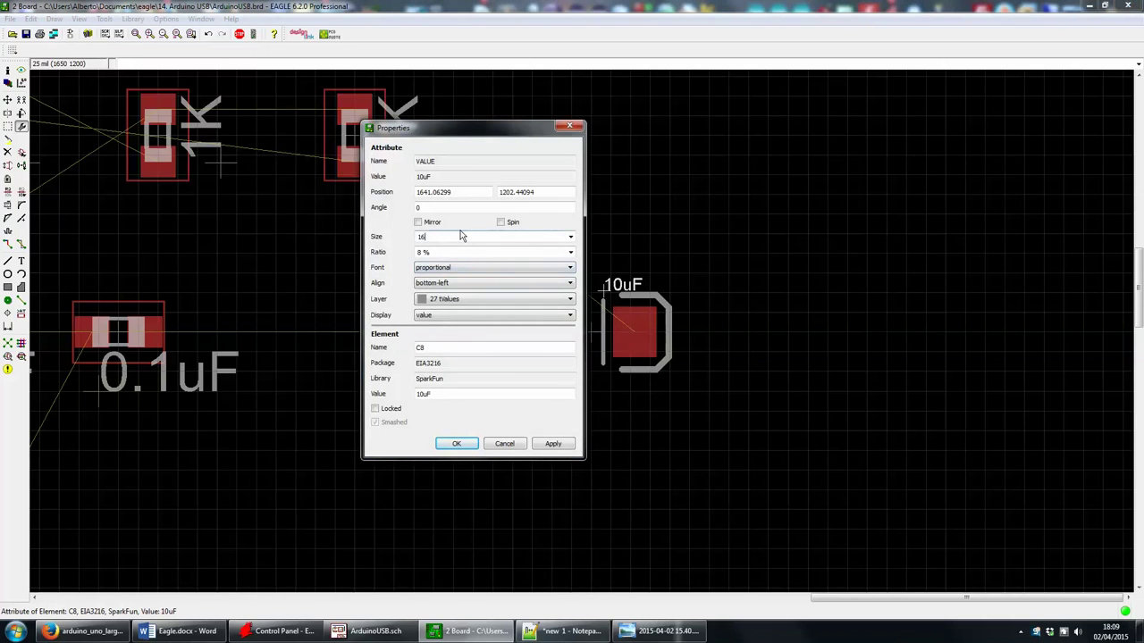
pyautogui.press('Escape')
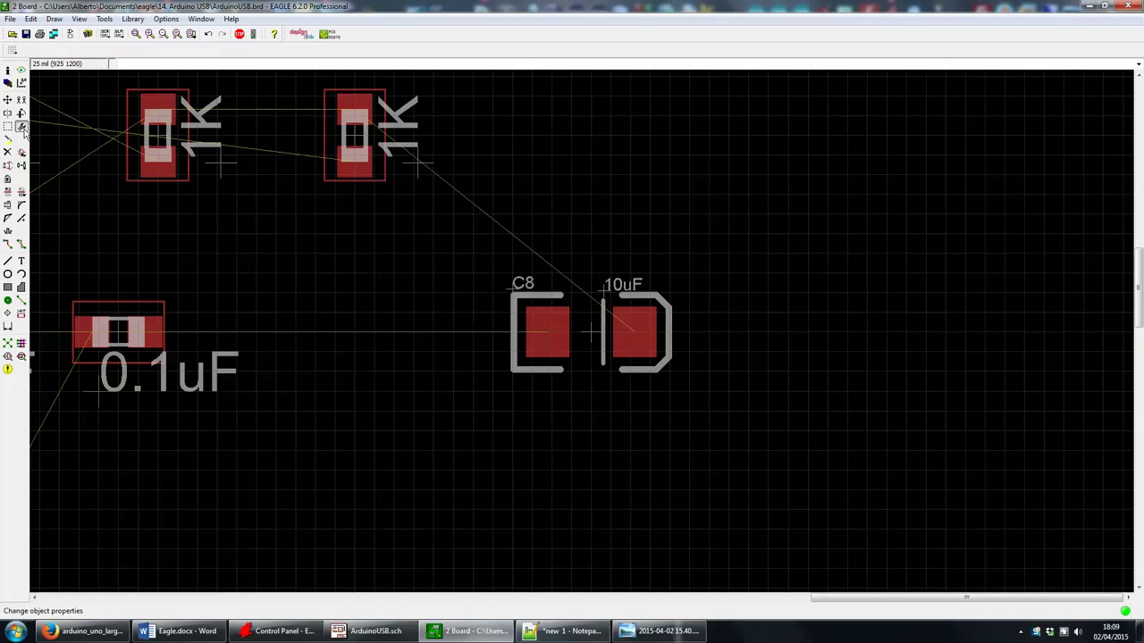
# Apply a new text size to the 0.1uF value label
pyautogui.click(21, 126)
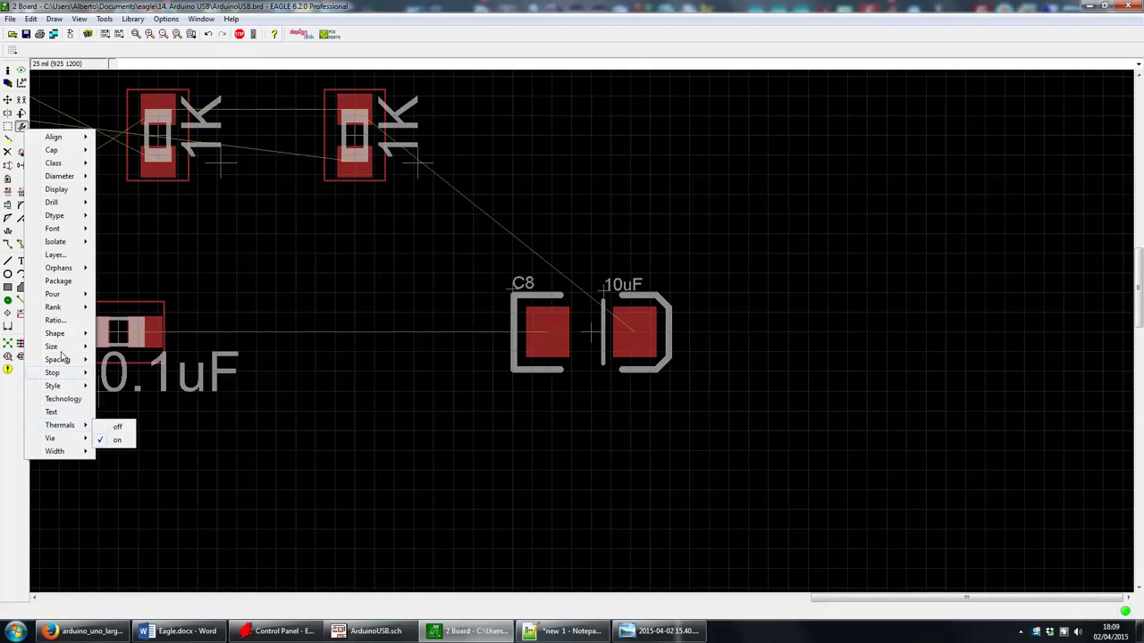
pyautogui.moveTo(62, 353)
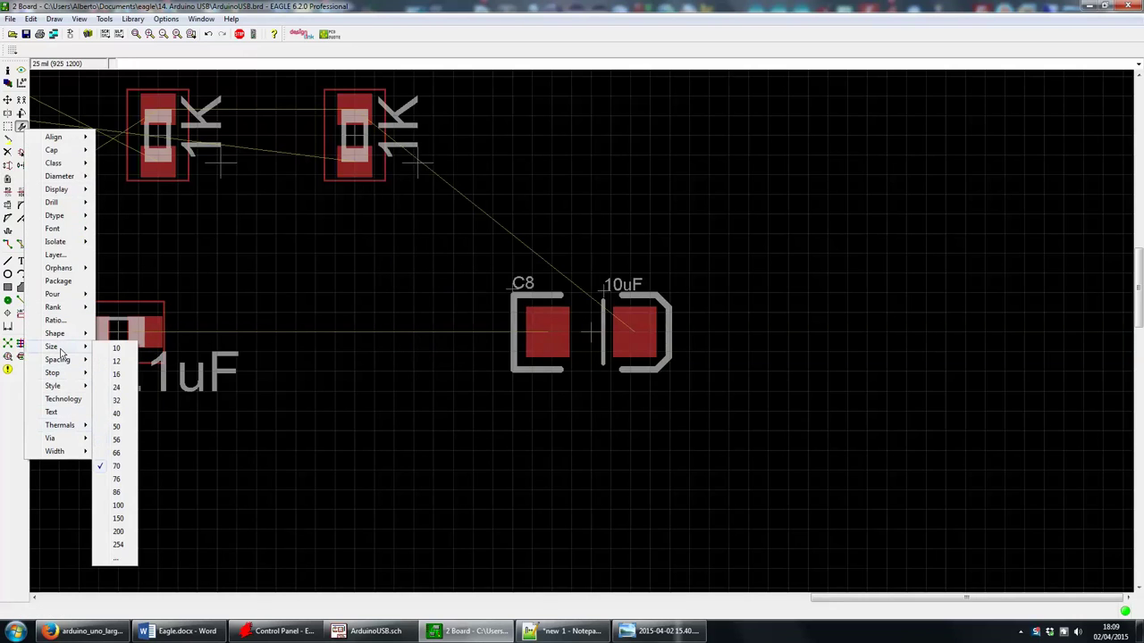
pyautogui.click(119, 387)
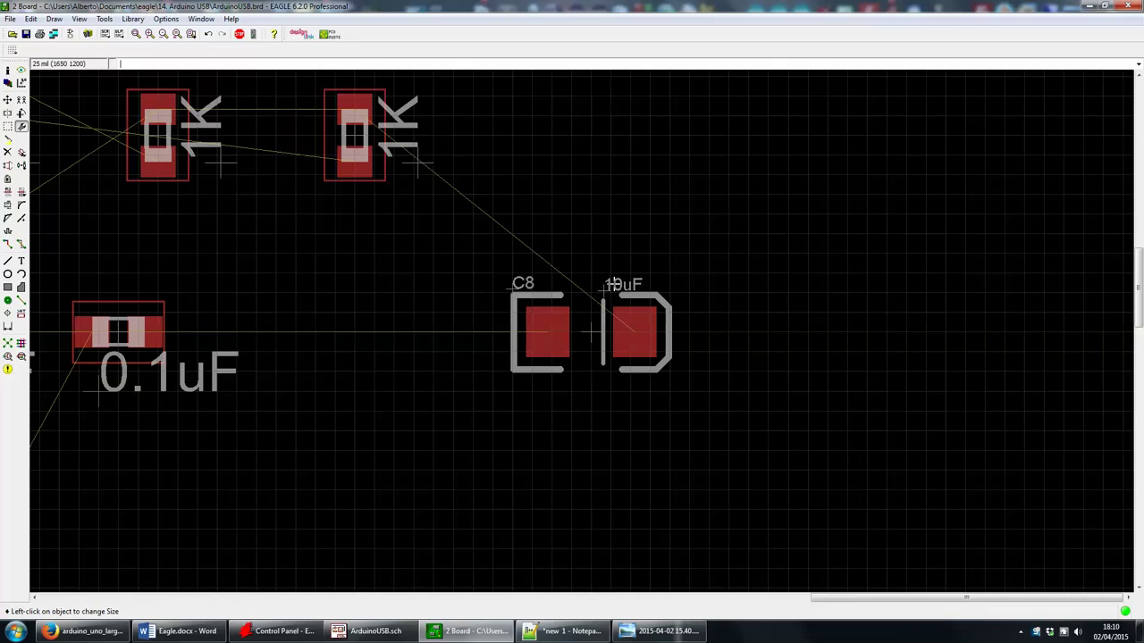
pyautogui.click(100, 391)
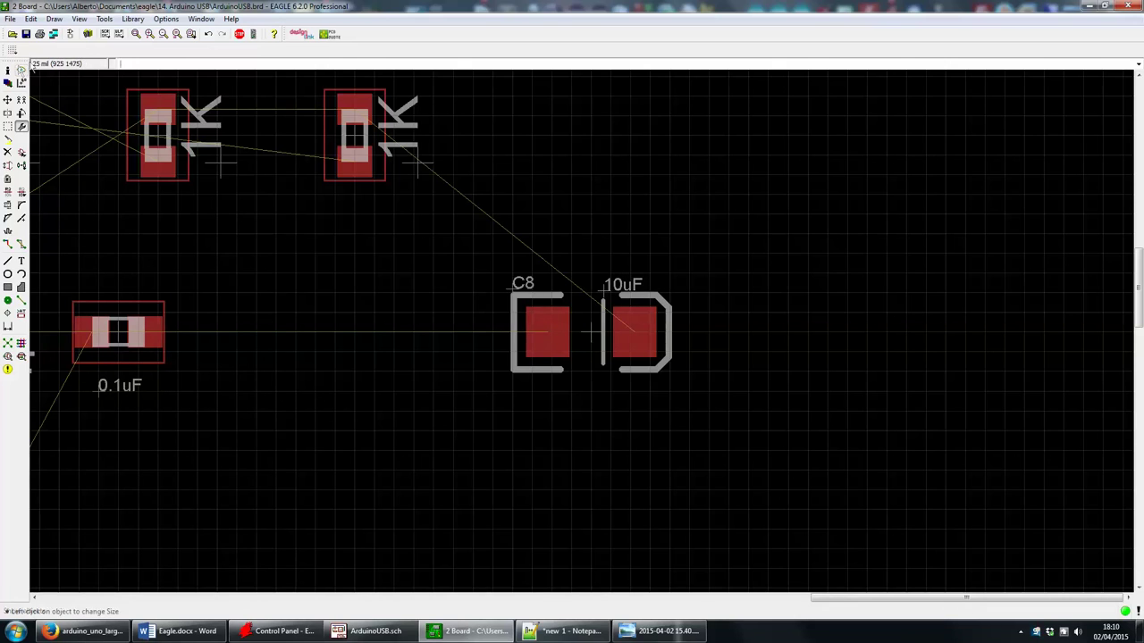
# Resize the 0.1uF, 10uF and two 1K resistor labels to text size 24
pyautogui.click(23, 128)
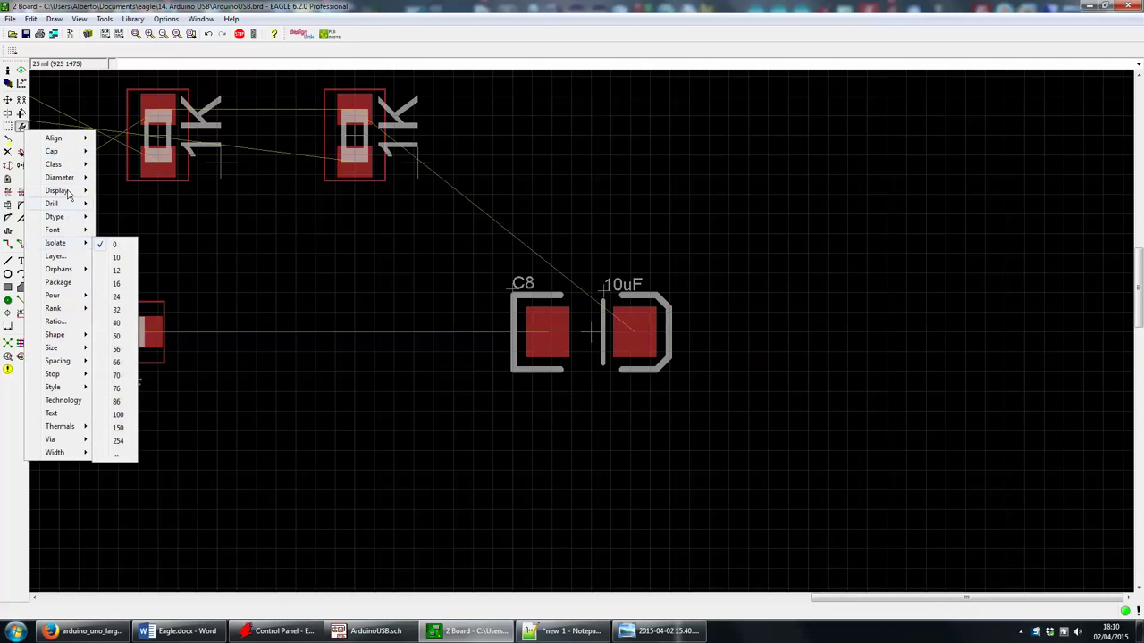
pyautogui.moveTo(64, 163)
pyautogui.moveTo(69, 275)
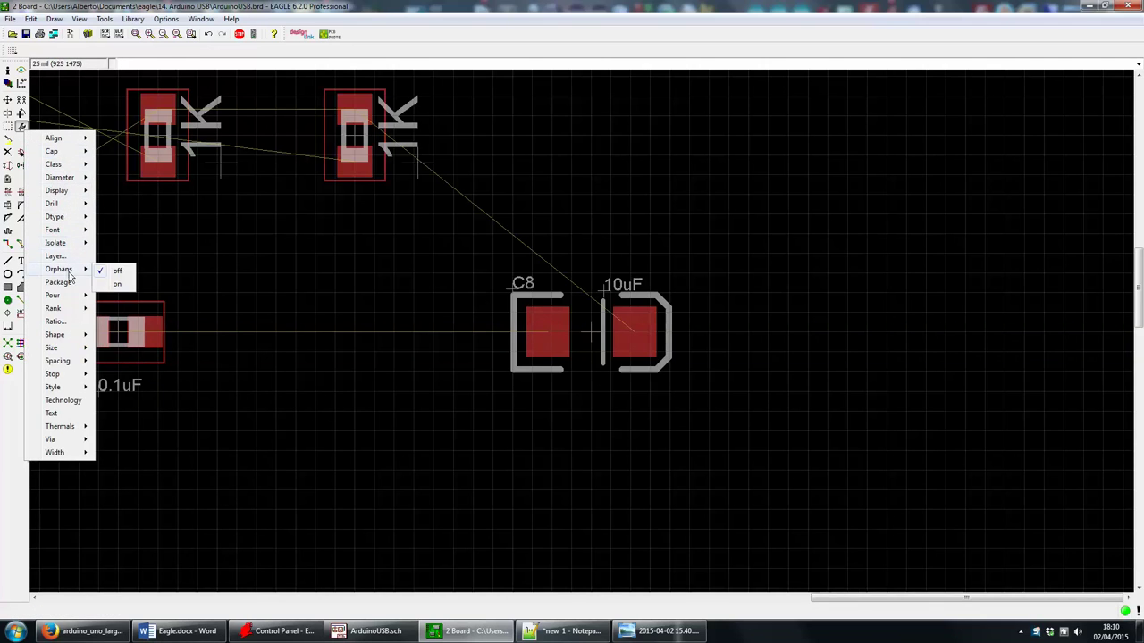
pyautogui.moveTo(67, 349)
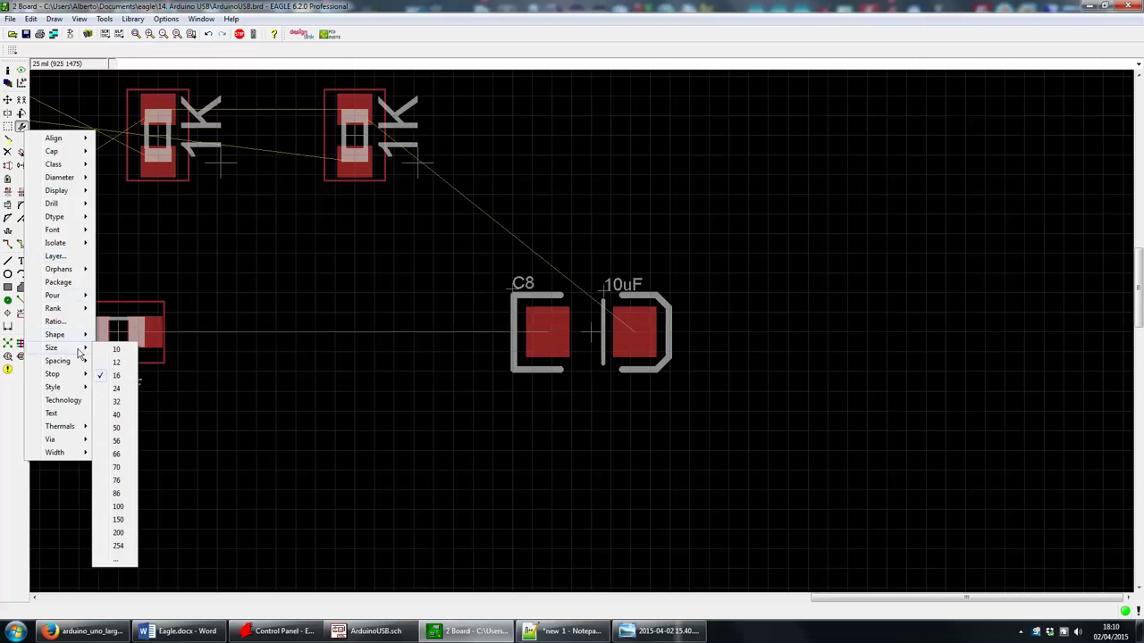
pyautogui.click(115, 390)
pyautogui.click(125, 390)
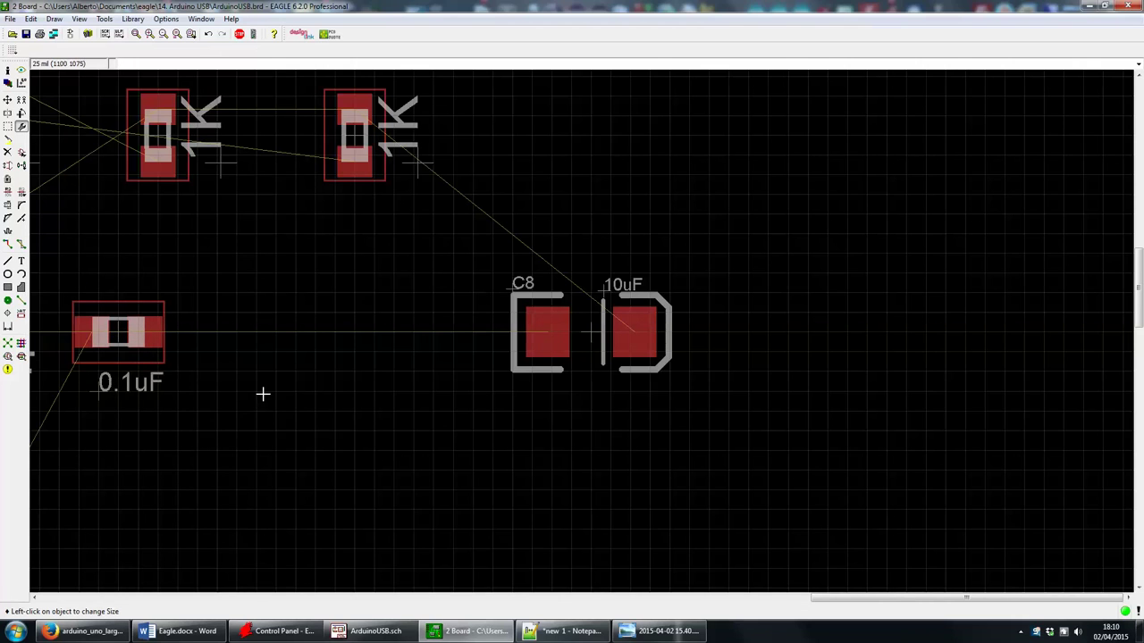
pyautogui.click(606, 285)
pyautogui.scroll(-3, 562, 262)
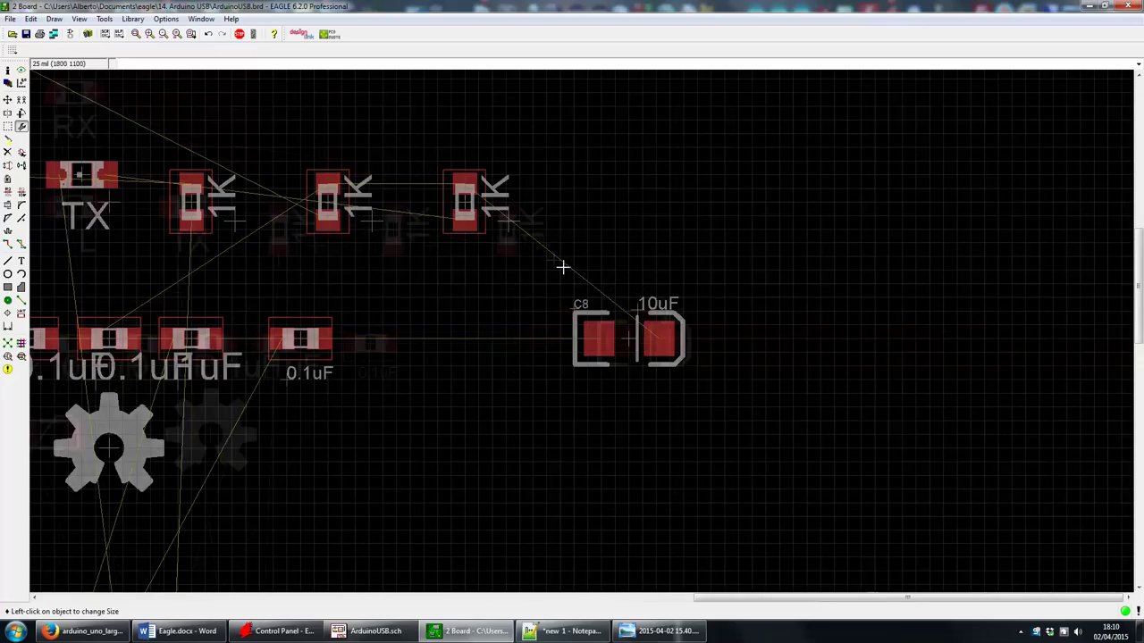
pyautogui.scroll(2, 546, 259)
pyautogui.click(372, 246)
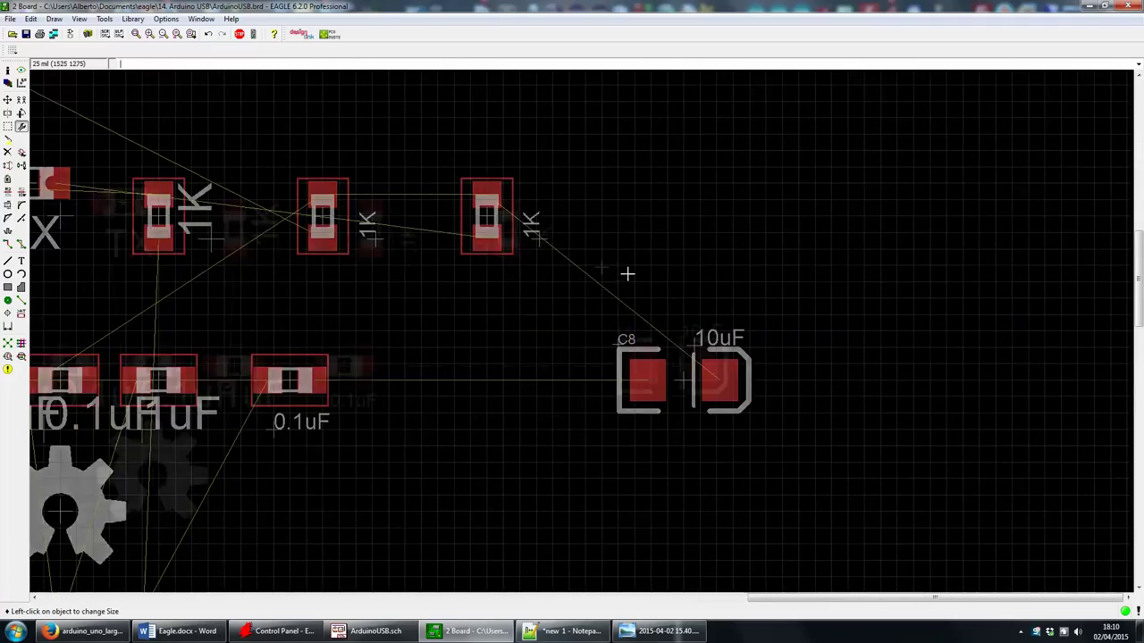
pyautogui.scroll(-2, 560, 251)
pyautogui.click(360, 243)
pyautogui.scroll(-3, 582, 230)
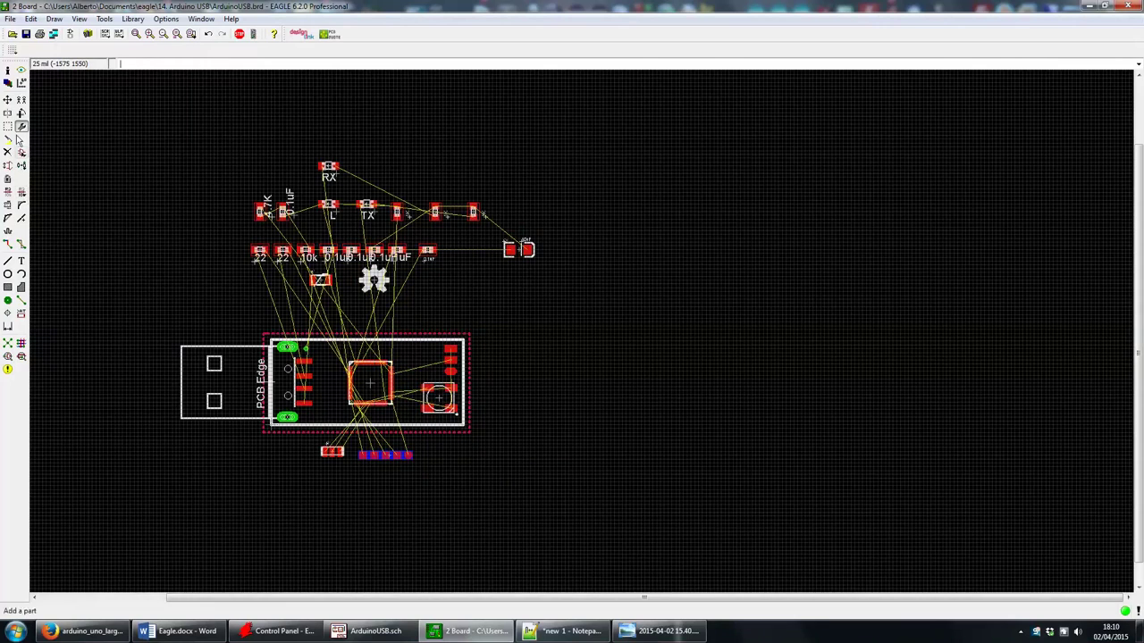
# Apply a smaller text size to all grouped labels with Change: Group
pyautogui.click(21, 127)
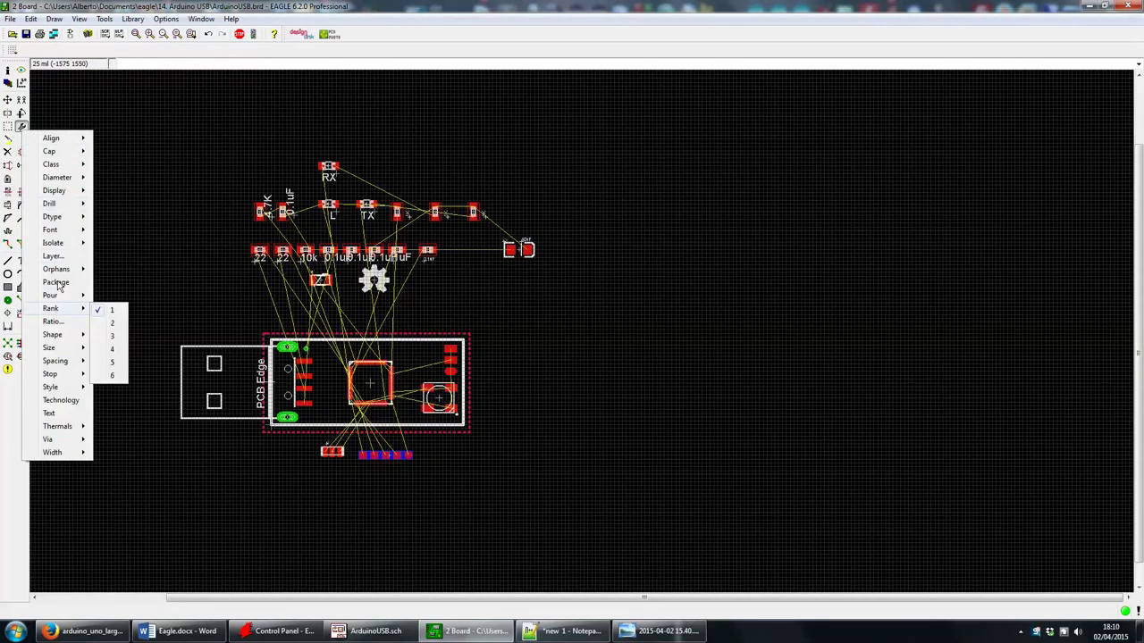
pyautogui.moveTo(57, 355)
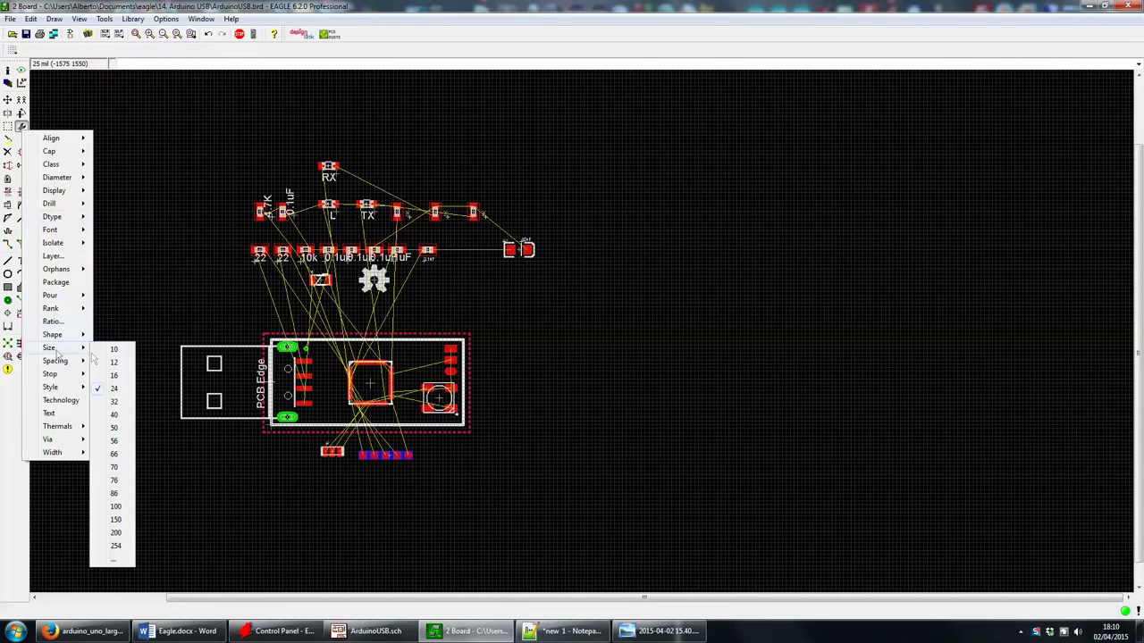
pyautogui.click(130, 395)
pyautogui.rightClick(296, 254)
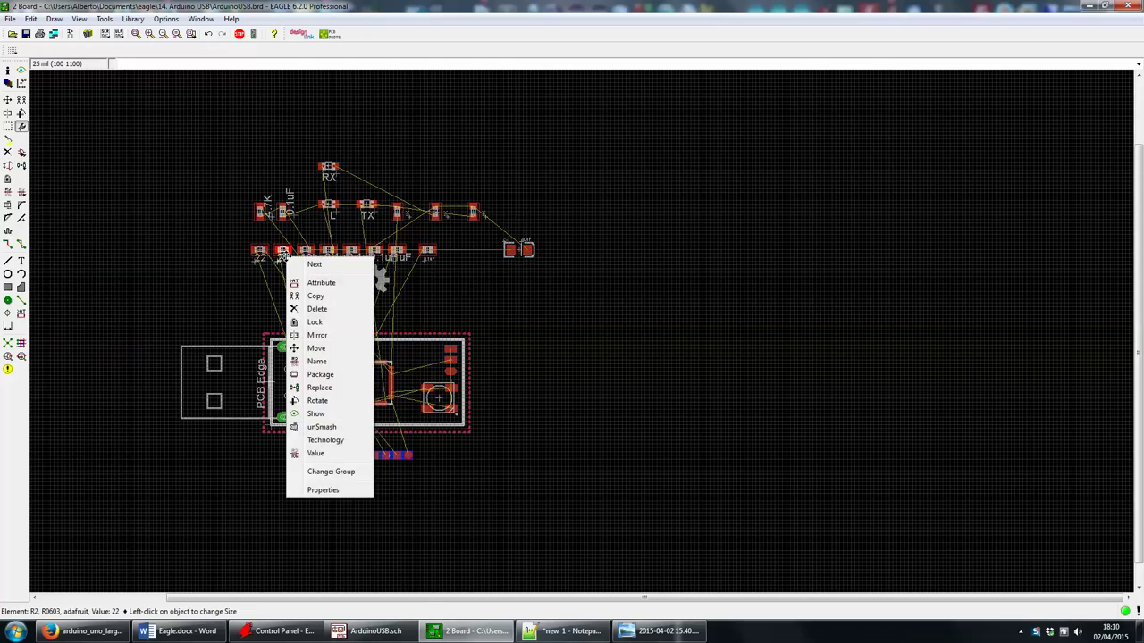
pyautogui.click(333, 470)
pyautogui.scroll(1, 445, 371)
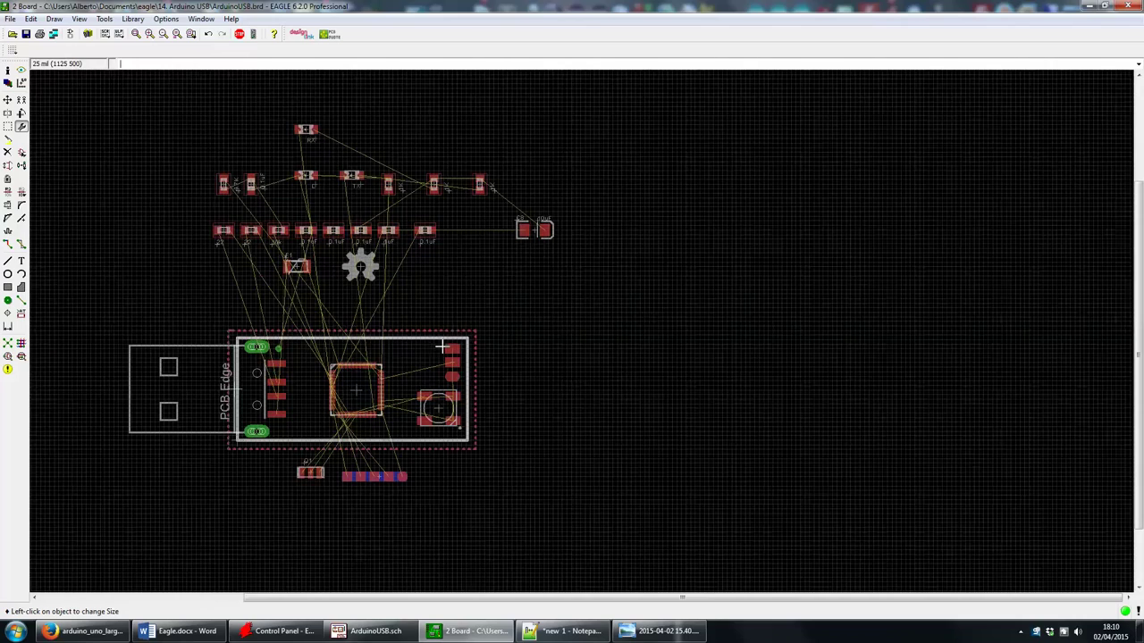
pyautogui.scroll(4, 379, 148)
pyautogui.scroll(2, 804, 268)
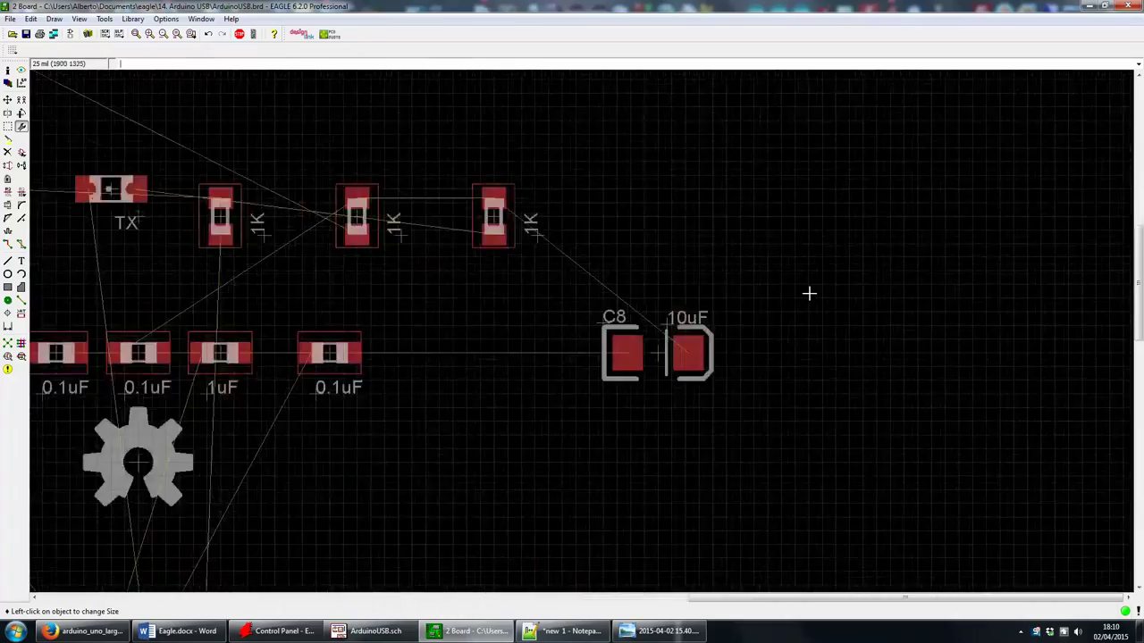
pyautogui.scroll(1, 786, 286)
# Delete the C8 name label
pyautogui.click(8, 152)
pyautogui.click(554, 327)
pyautogui.scroll(-5, 536, 268)
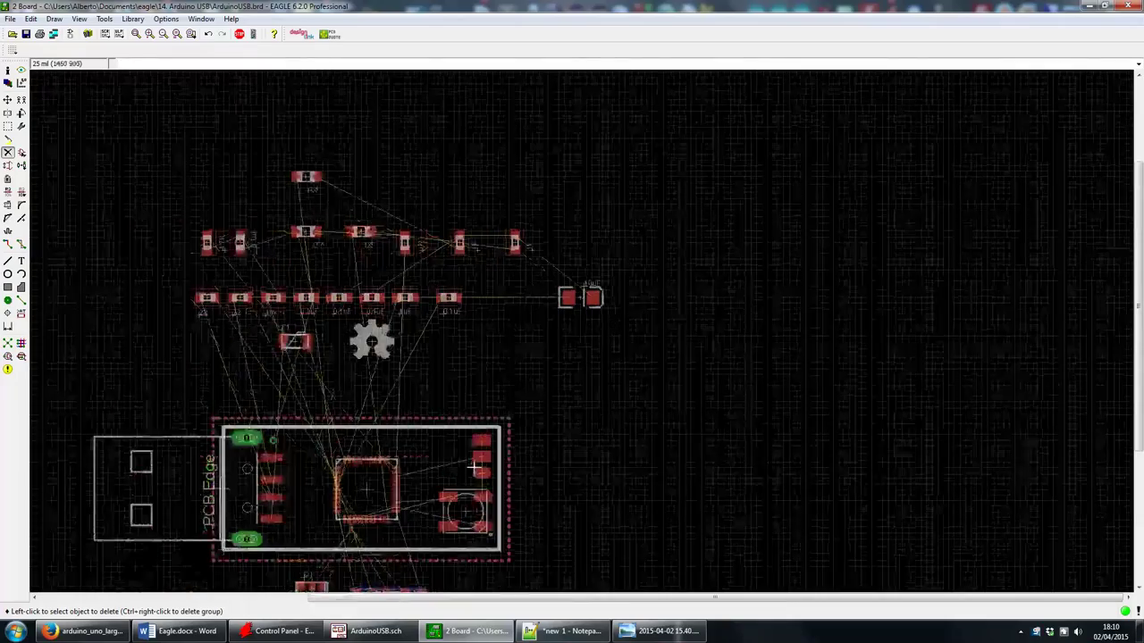
# Save the board file with Ctrl+S
pyautogui.scroll(-1, 423, 345)
pyautogui.scroll(2, 391, 527)
pyautogui.hotkey('ctrl', 's')
pyautogui.scroll(4, 594, 430)
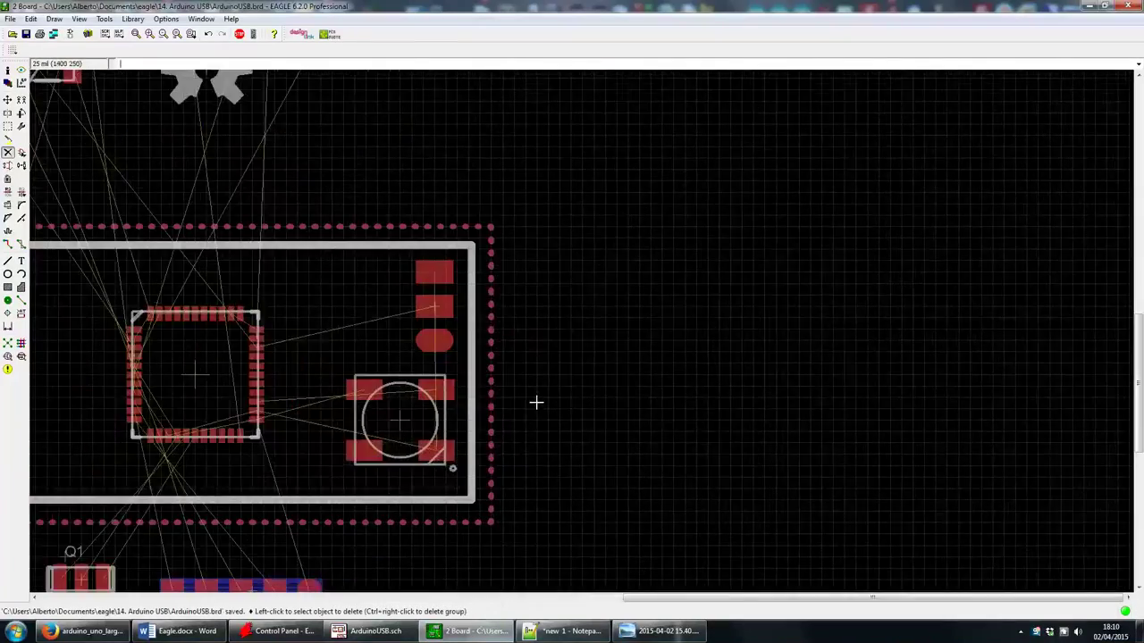
# Rotate RGB LED U9 to 180° and place it slightly higher in the lower-right corner
pyautogui.press('F7')
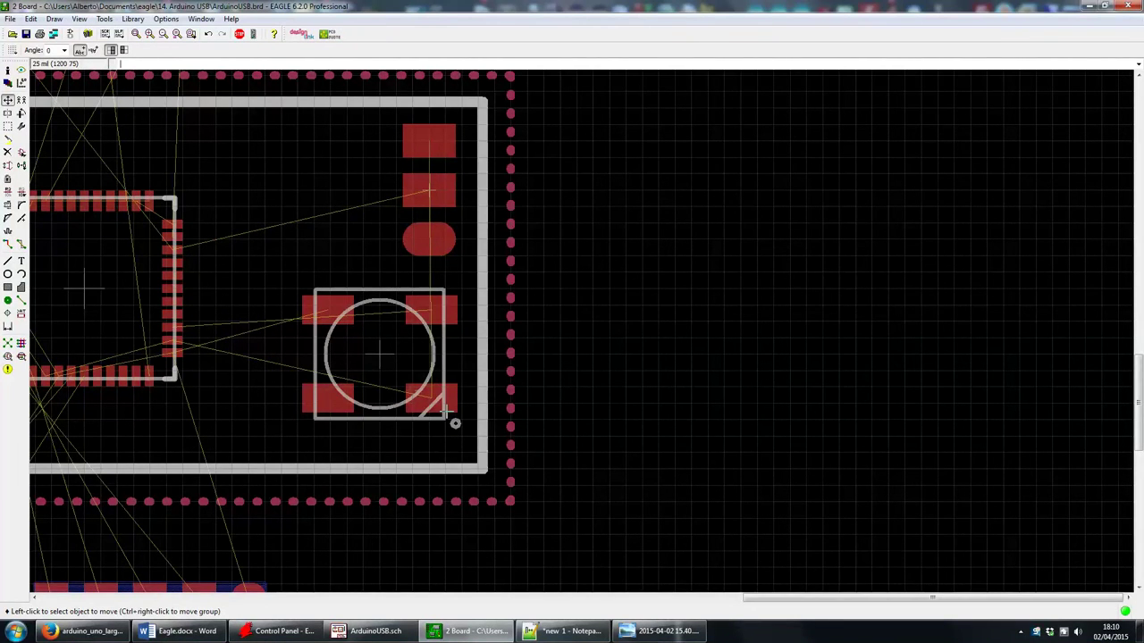
pyautogui.scroll(1, 455, 423)
pyautogui.click(372, 346)
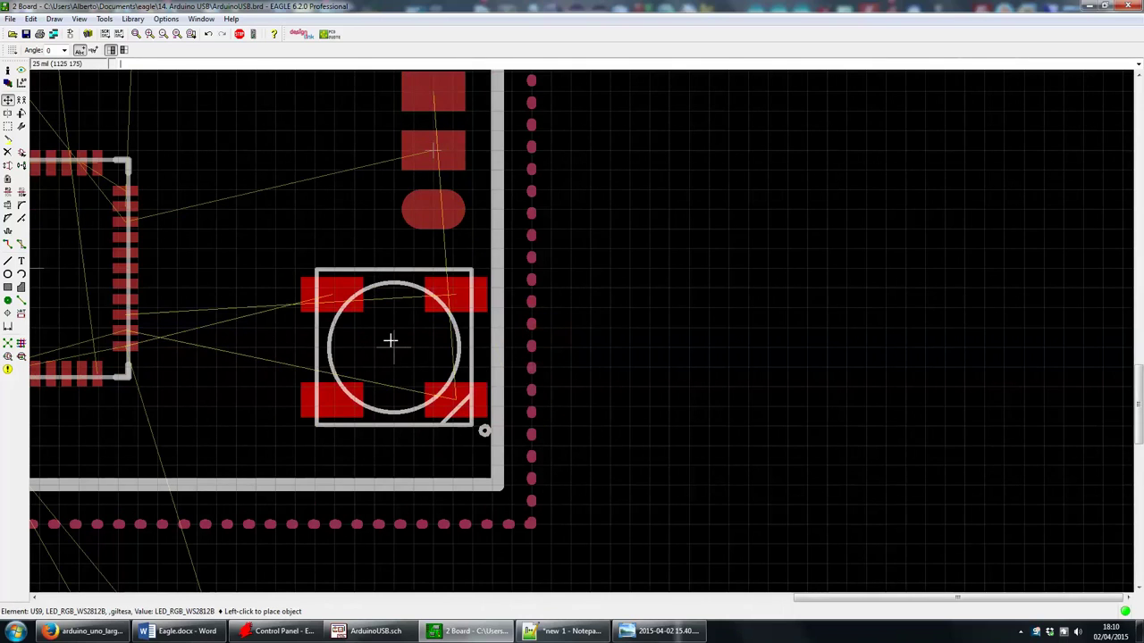
pyautogui.rightClick(390, 340)
pyautogui.rightClick(391, 340)
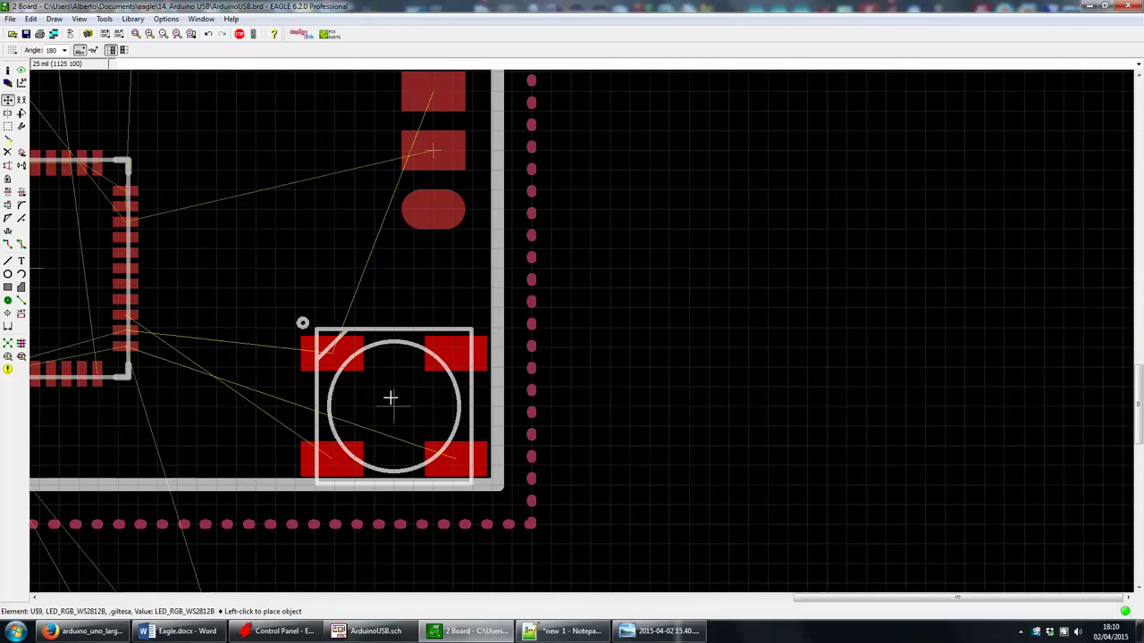
pyautogui.click(391, 386)
pyautogui.click(11, 50)
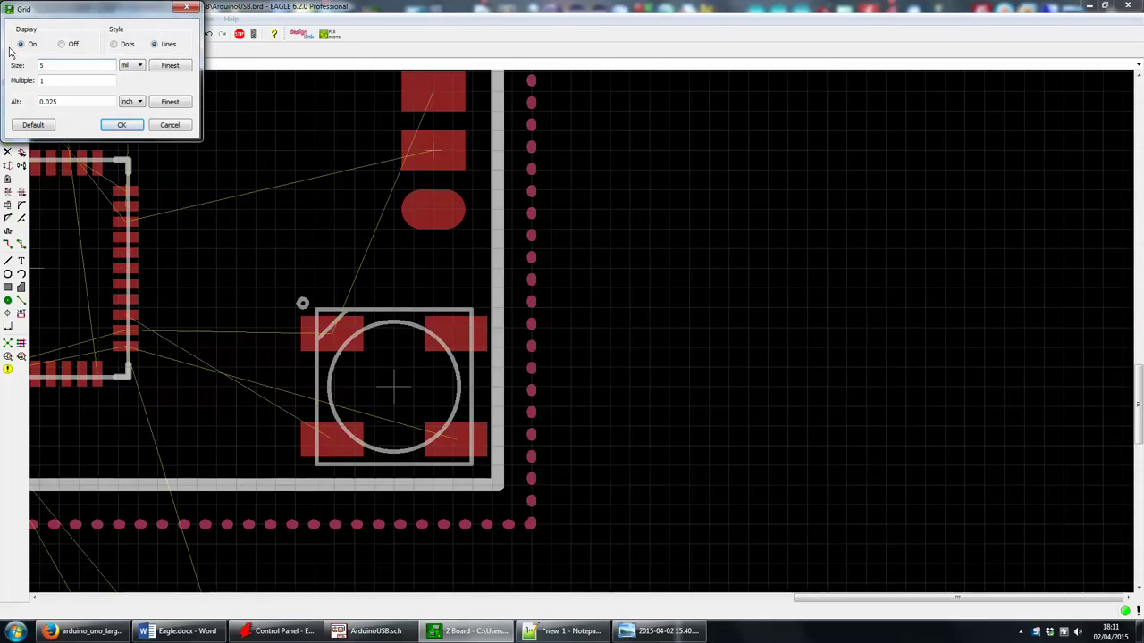
# Switch to a 5 mil grid and reposition LED U9 into the board's lower-right corner
pyautogui.click(122, 124)
pyautogui.scroll(5, 423, 414)
pyautogui.click(379, 279)
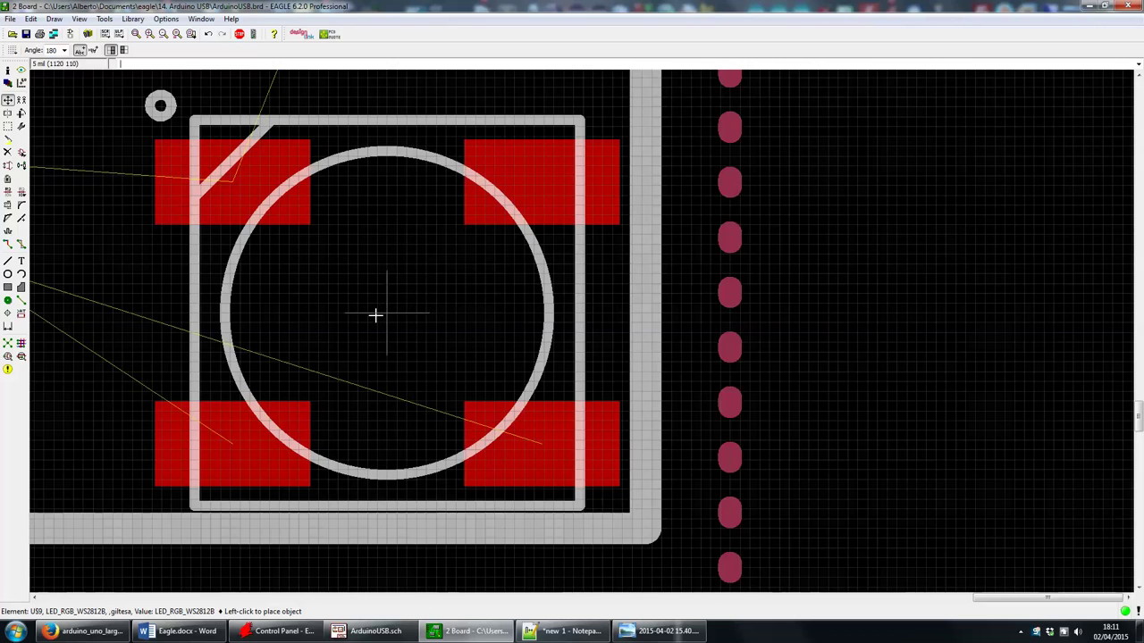
pyautogui.click(371, 315)
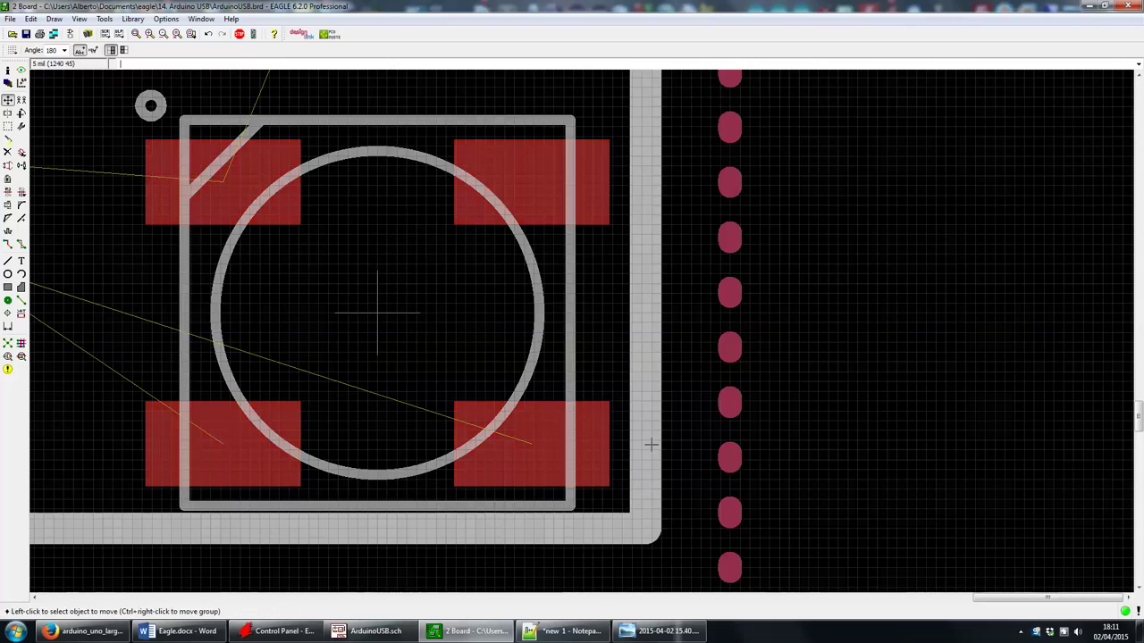
pyautogui.scroll(-5, 510, 416)
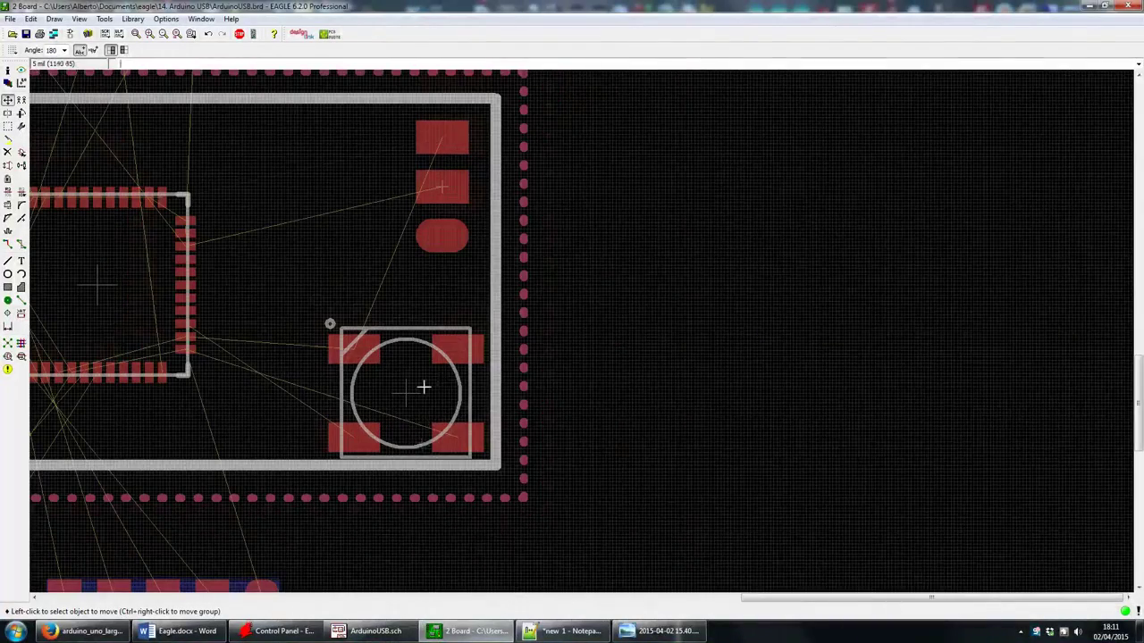
pyautogui.scroll(-1, 447, 214)
pyautogui.scroll(3, 442, 168)
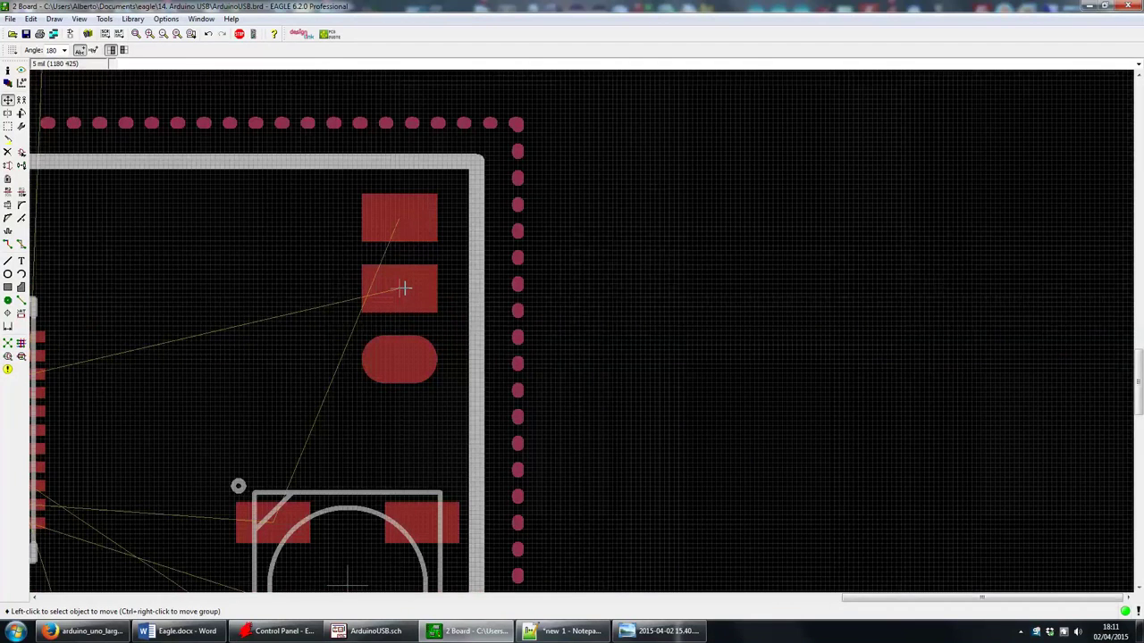
pyautogui.scroll(-5, 568, 325)
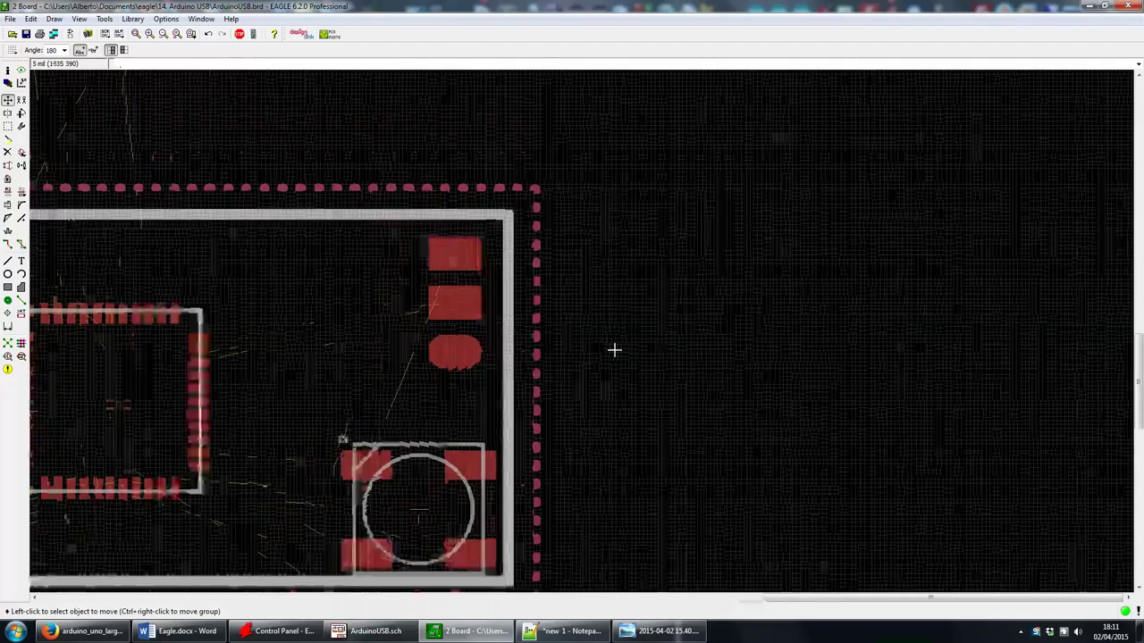
pyautogui.scroll(-1, 492, 399)
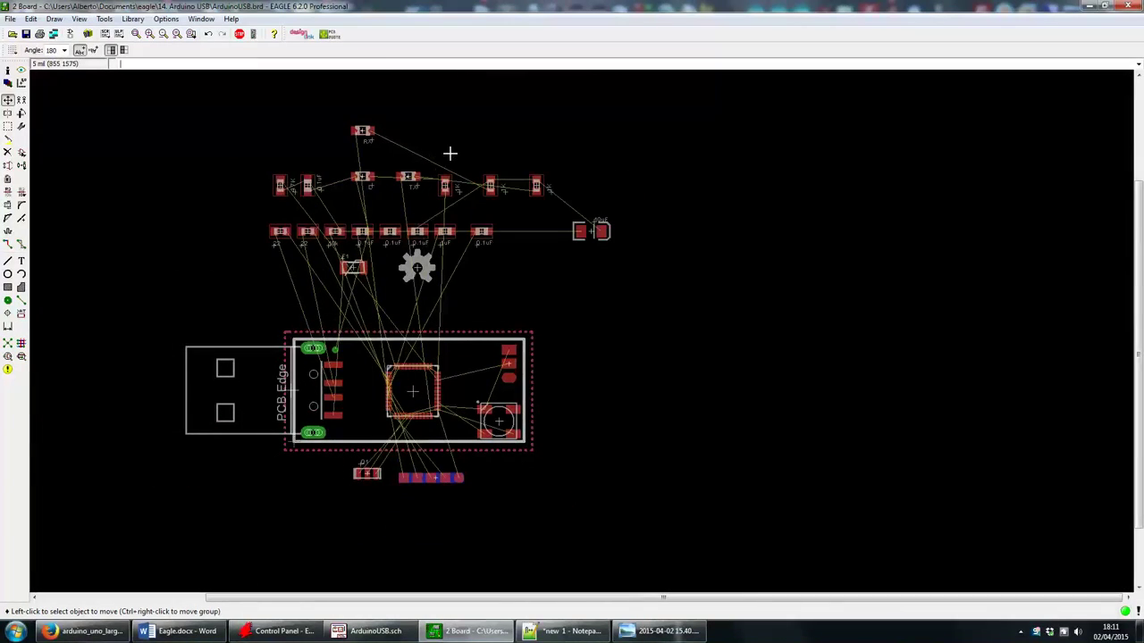
pyautogui.click(8, 99)
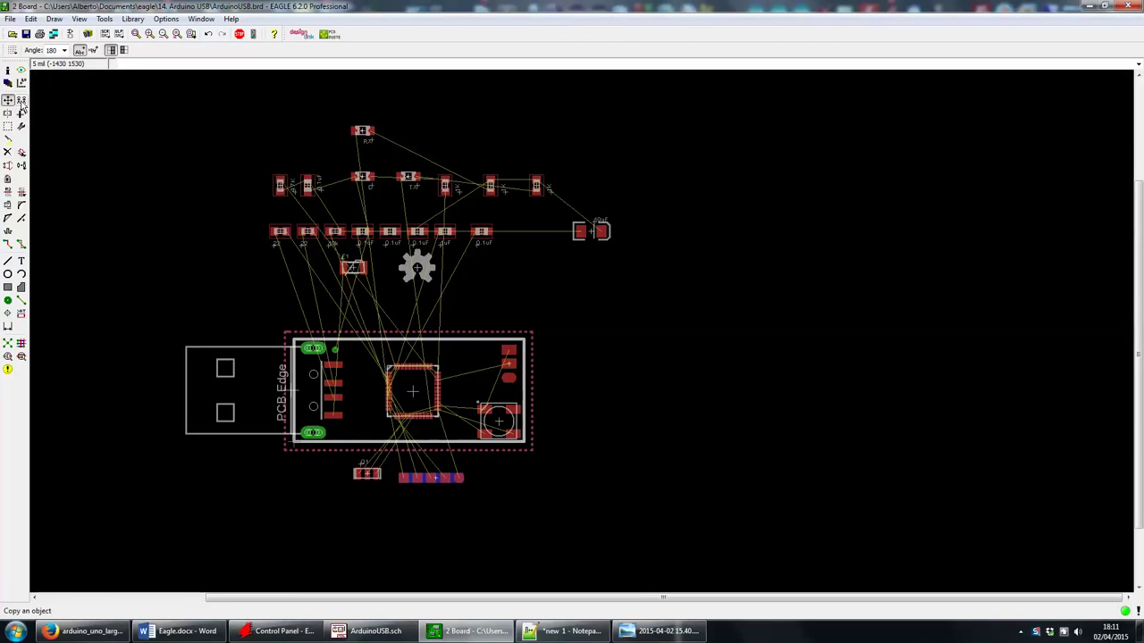
# Tile the board and schematic side by side and locate 4.7K resistor R4
pyautogui.doubleClick(536, 6)
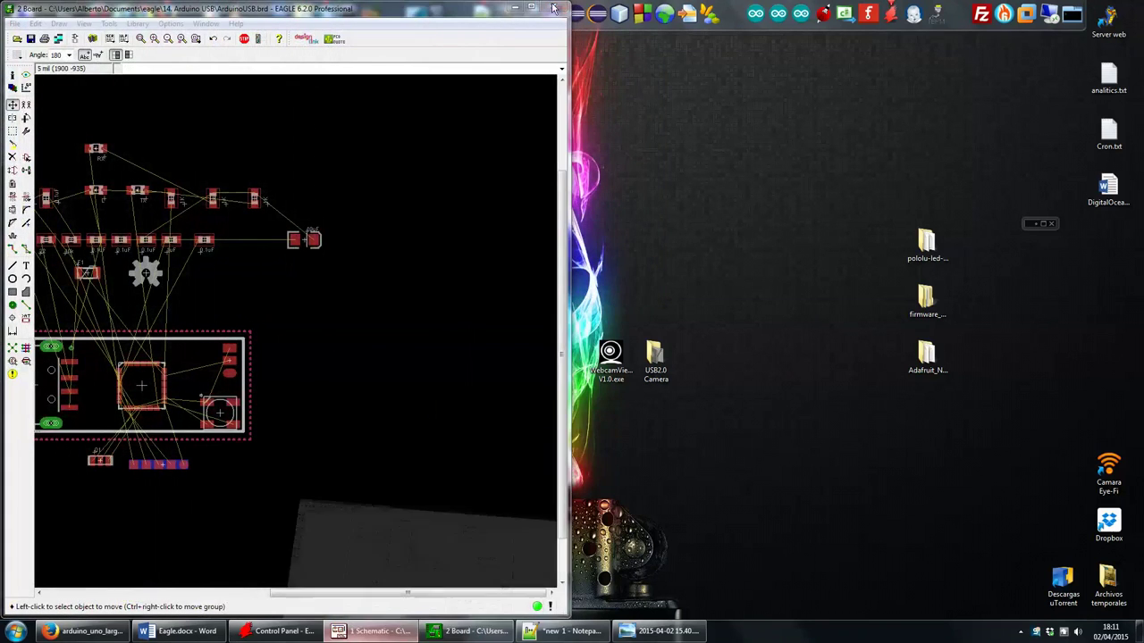
pyautogui.hotkey('alt', 'Tab')
pyautogui.press('super+Right')
pyautogui.scroll(5, 1065, 297)
pyautogui.click(597, 75)
pyautogui.click(904, 300)
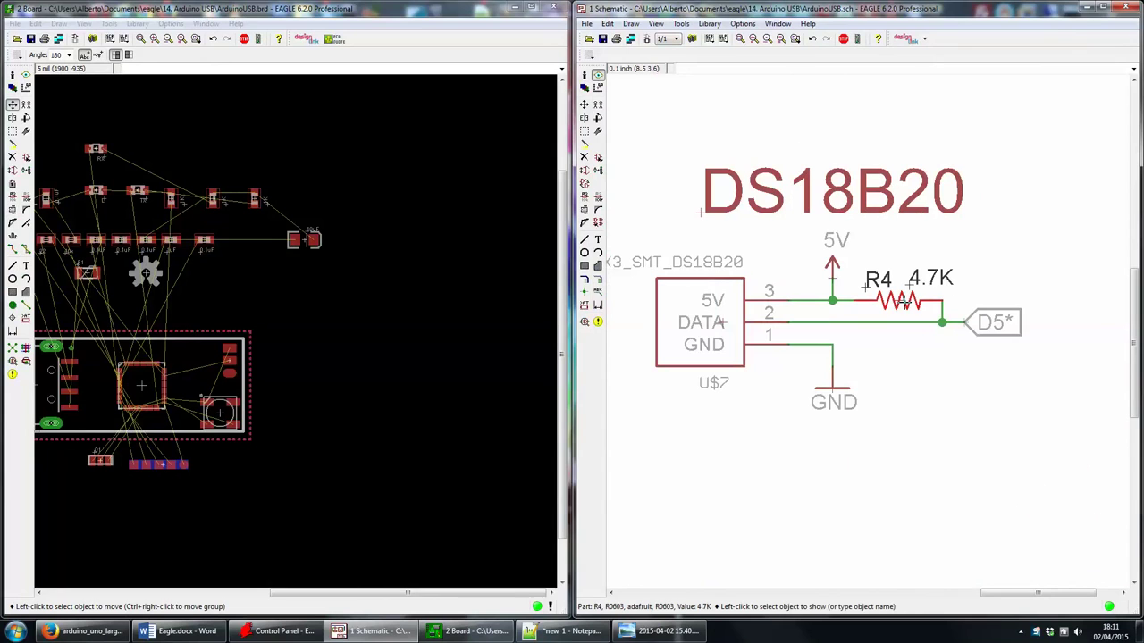
pyautogui.click(390, 332)
# Rotate R4 horizontal and place it near the DS18B20 pads
pyautogui.scroll(-1, 396, 317)
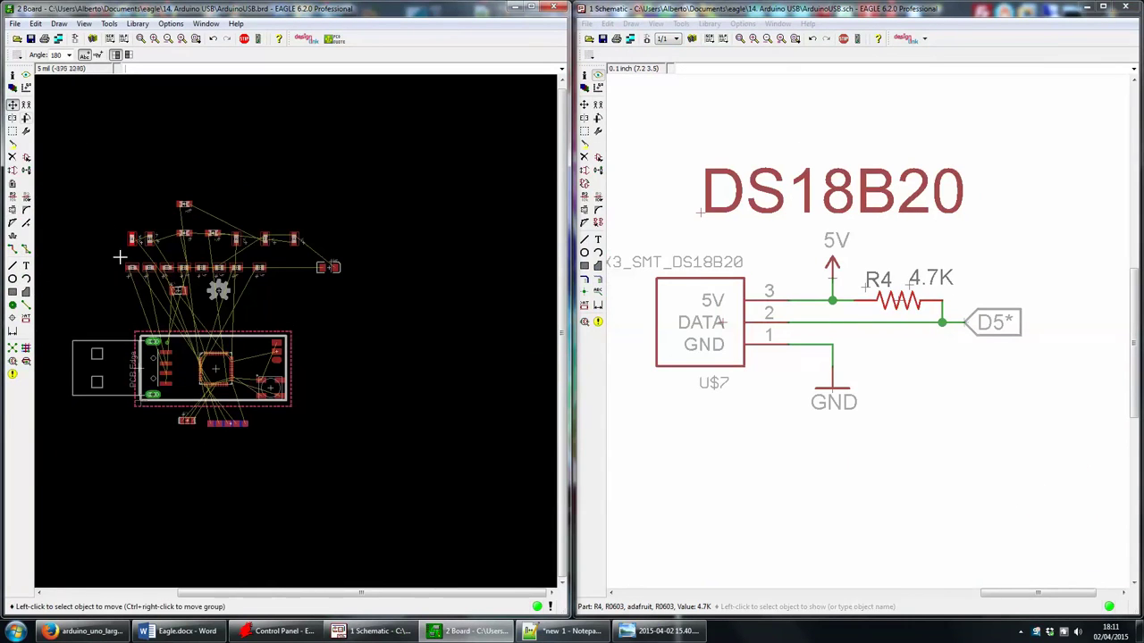
pyautogui.scroll(3, 122, 212)
pyautogui.click(122, 211)
pyautogui.scroll(-3, 122, 212)
pyautogui.scroll(3, 224, 283)
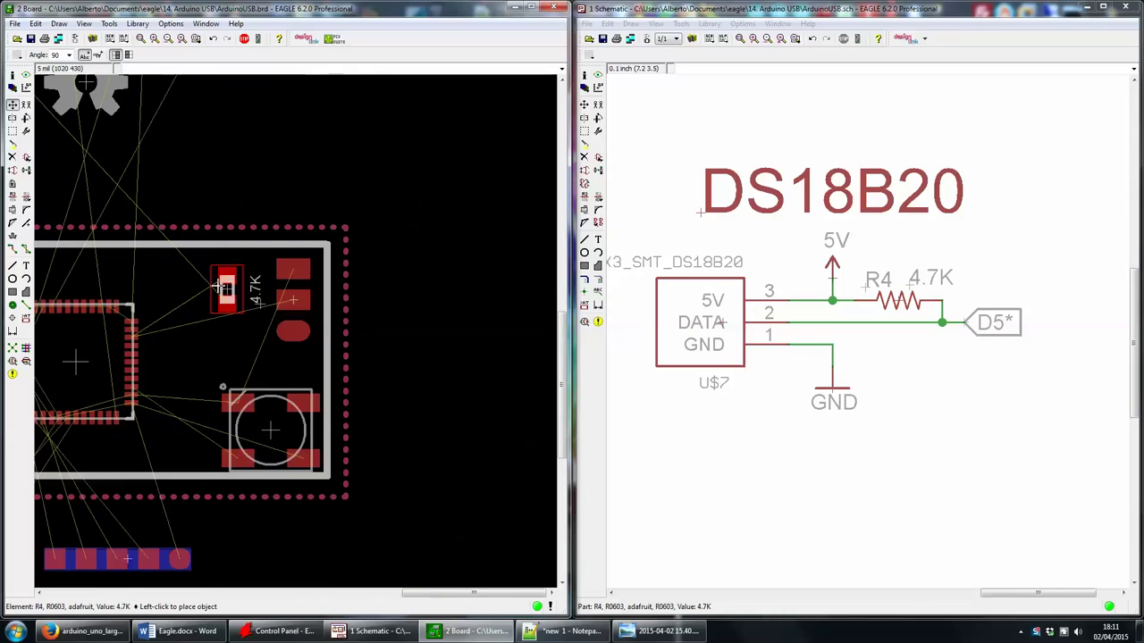
pyautogui.rightClick(235, 268)
pyautogui.rightClick(239, 270)
pyautogui.rightClick(241, 272)
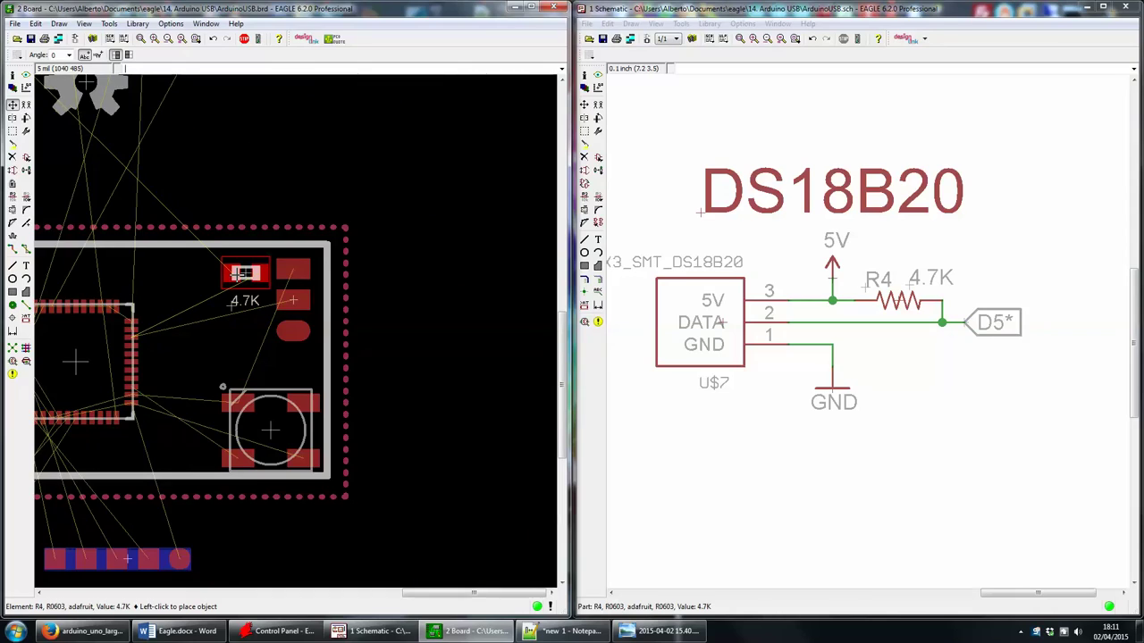
pyautogui.click(232, 273)
pyautogui.scroll(2, 173, 328)
# Run Ratsnest to fill the pours, then move the GND pour so it stays unfilled
pyautogui.click(13, 355)
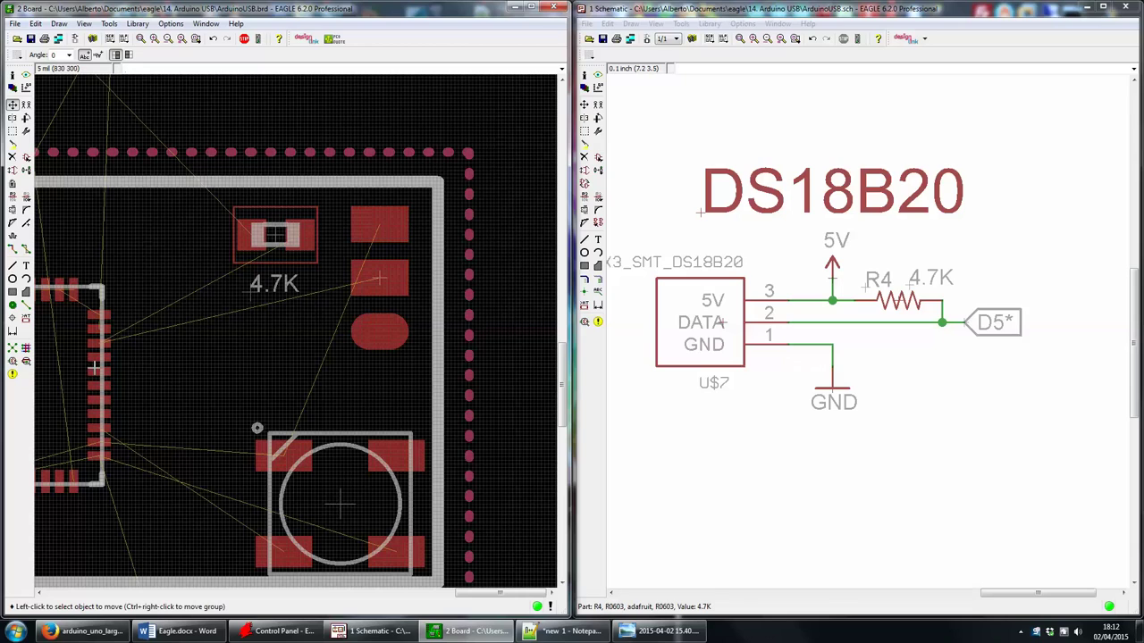
pyautogui.click(13, 348)
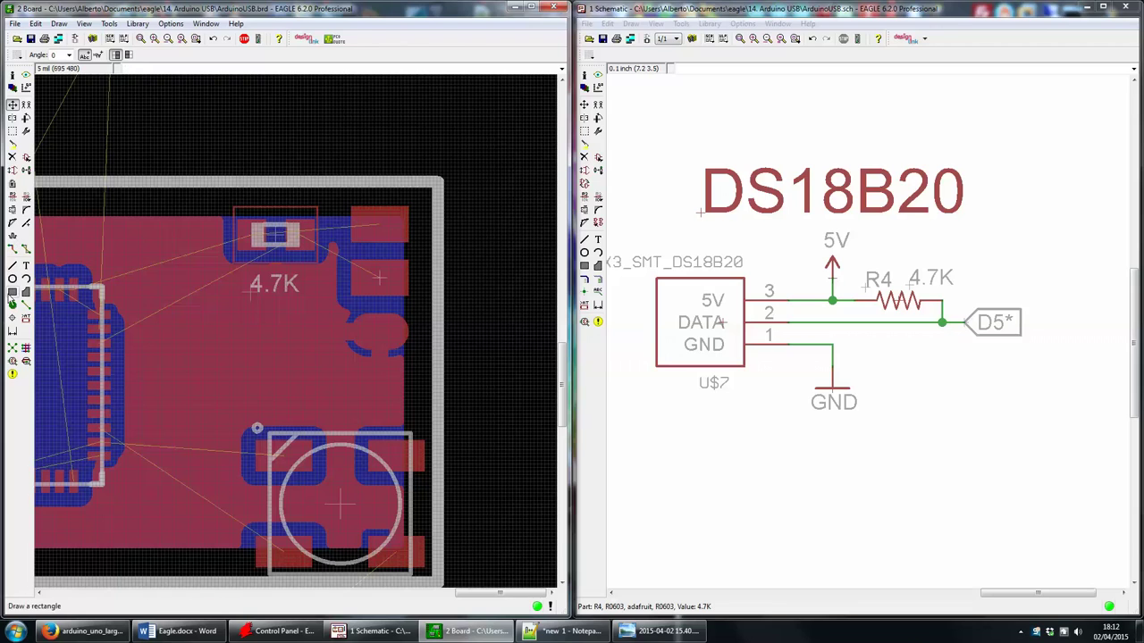
pyautogui.click(15, 108)
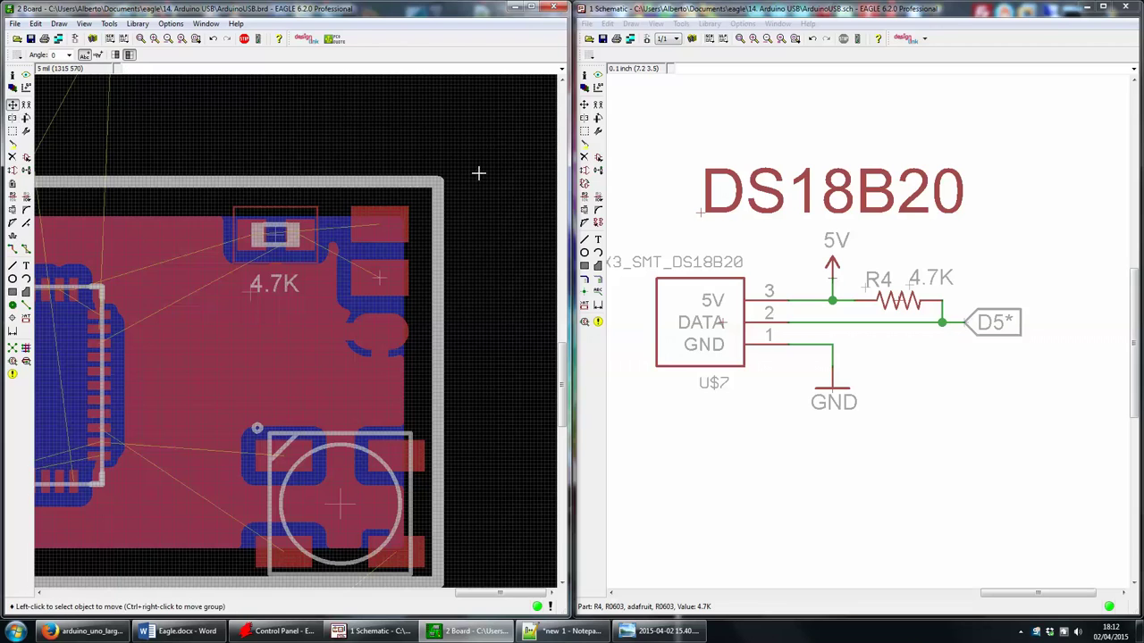
pyautogui.click(493, 150)
pyautogui.click(485, 155)
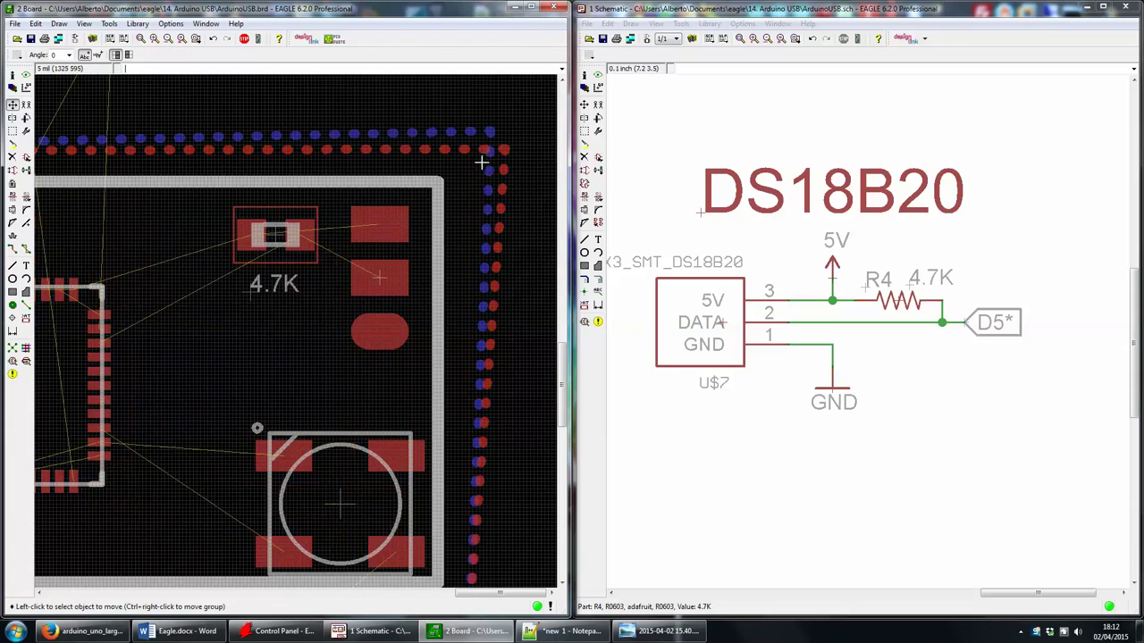
pyautogui.scroll(2, 326, 257)
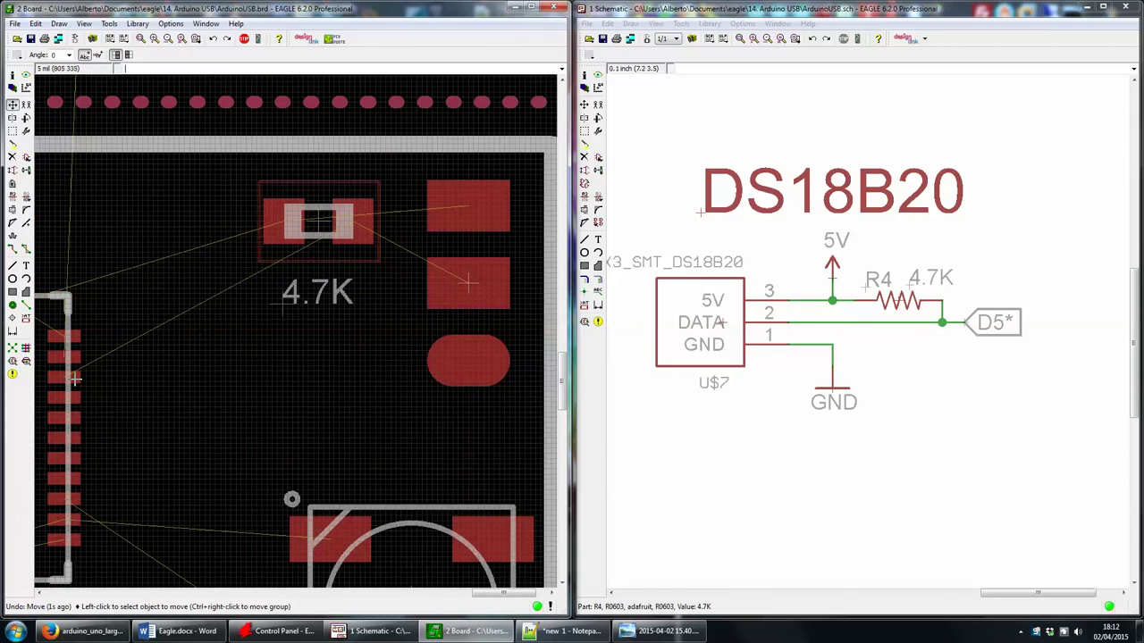
pyautogui.scroll(-1, 358, 331)
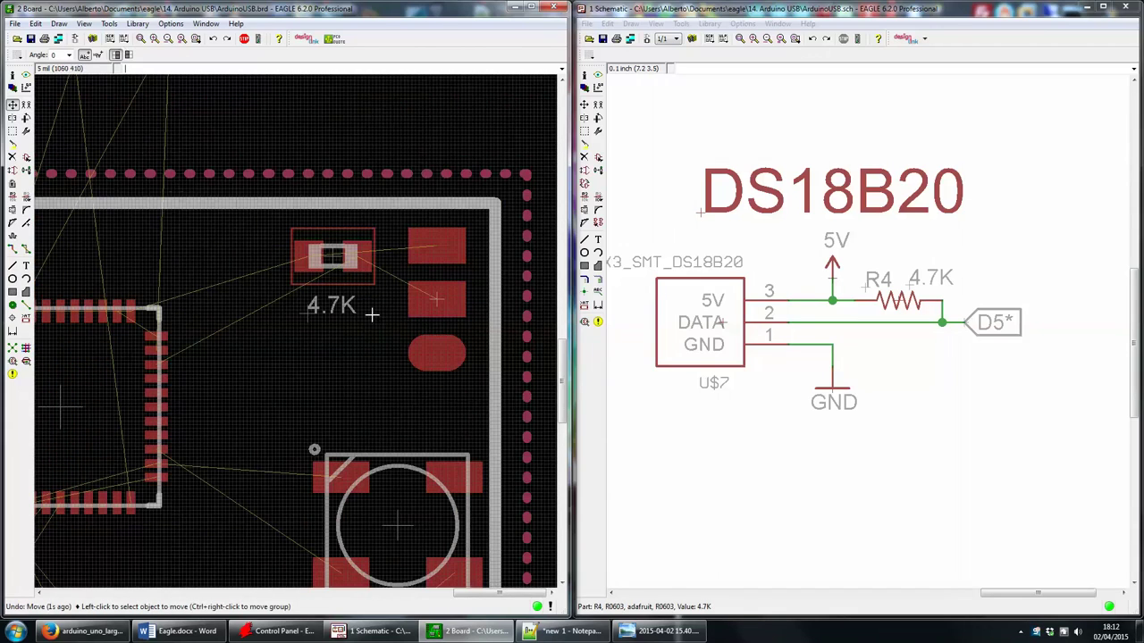
pyautogui.scroll(1, 455, 341)
pyautogui.scroll(1, 455, 341)
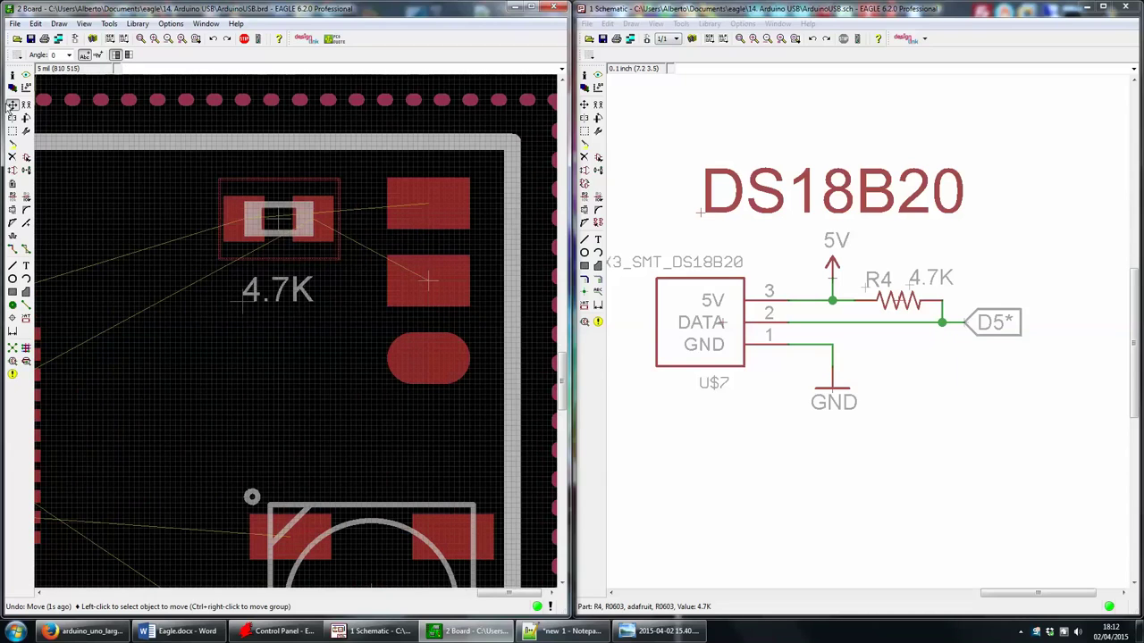
pyautogui.scroll(1, 362, 254)
# Rotate and re-place the DS18B20 footprint U$7
pyautogui.click(428, 281)
pyautogui.rightClick(425, 327)
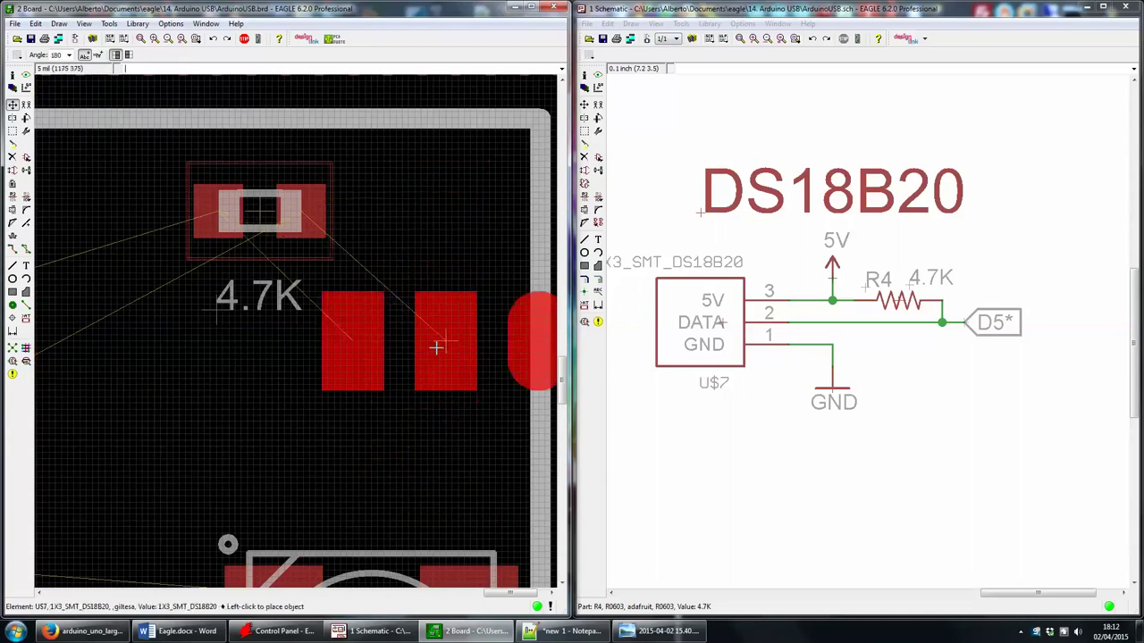
pyautogui.rightClick(451, 293)
pyautogui.click(453, 275)
# Stand R4 upright beside the DS18B20 pads and set U$7 next to it
pyautogui.click(268, 221)
pyautogui.rightClick(297, 186)
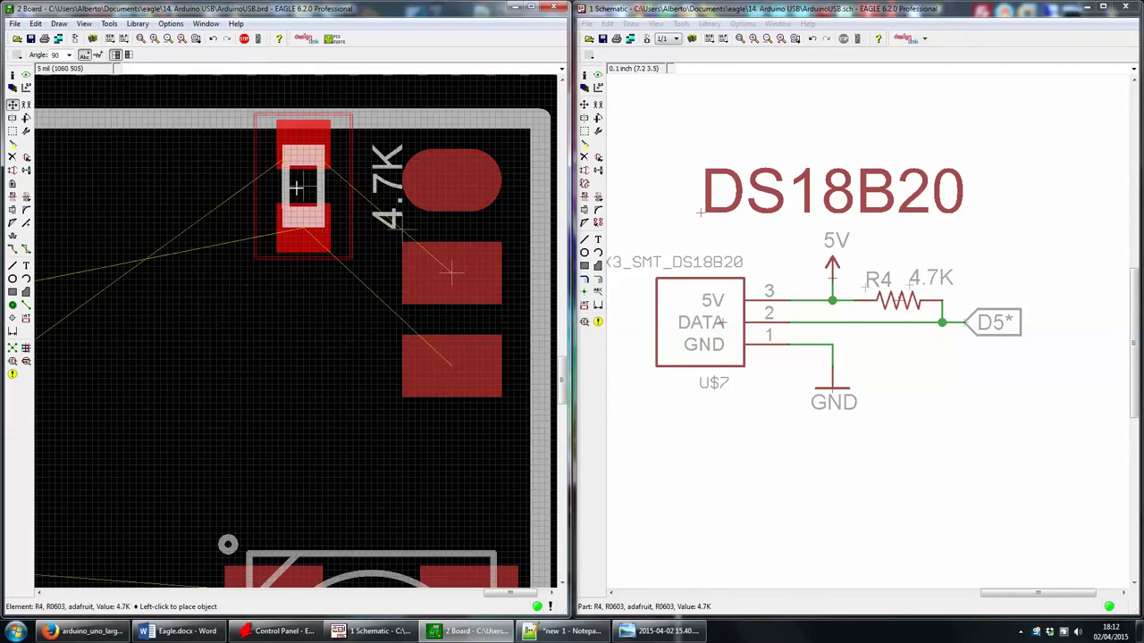
pyautogui.rightClick(296, 186)
pyautogui.rightClick(294, 181)
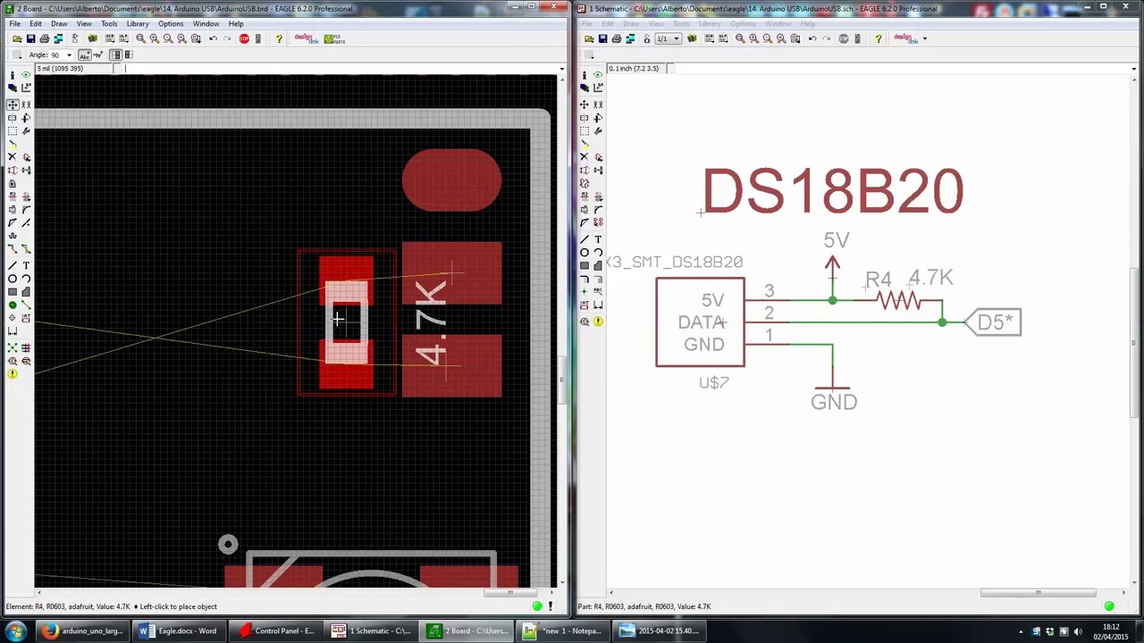
pyautogui.click(338, 319)
pyautogui.moveTo(338, 319); pyautogui.dragTo(217, 306, button='middle')
pyautogui.click(362, 277)
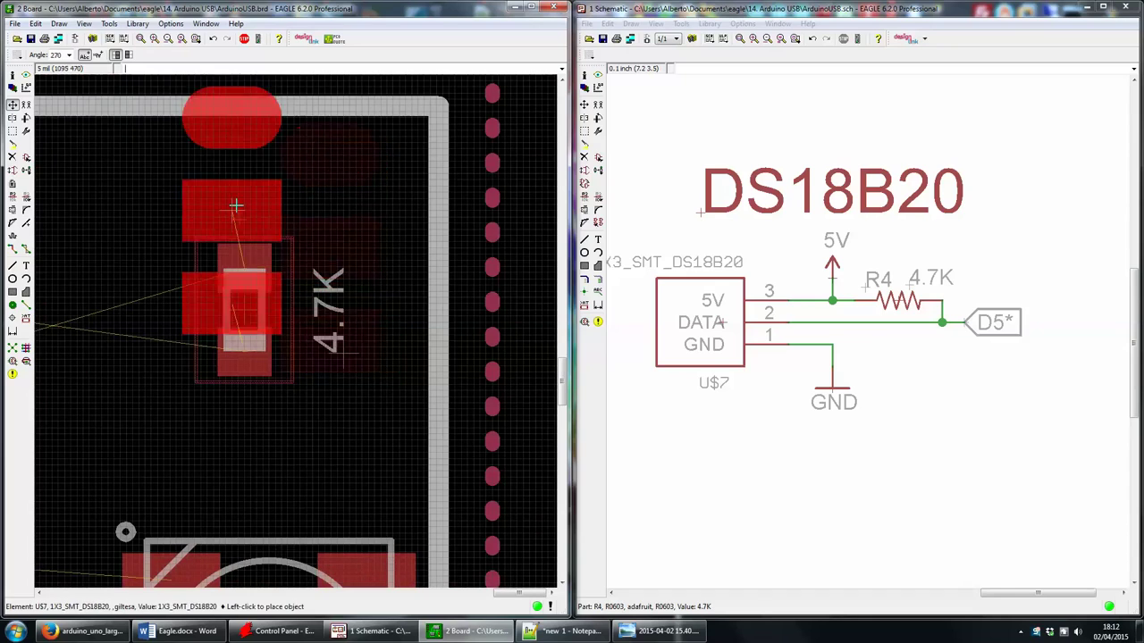
pyautogui.click(353, 259)
pyautogui.click(345, 363)
pyautogui.press('Escape')
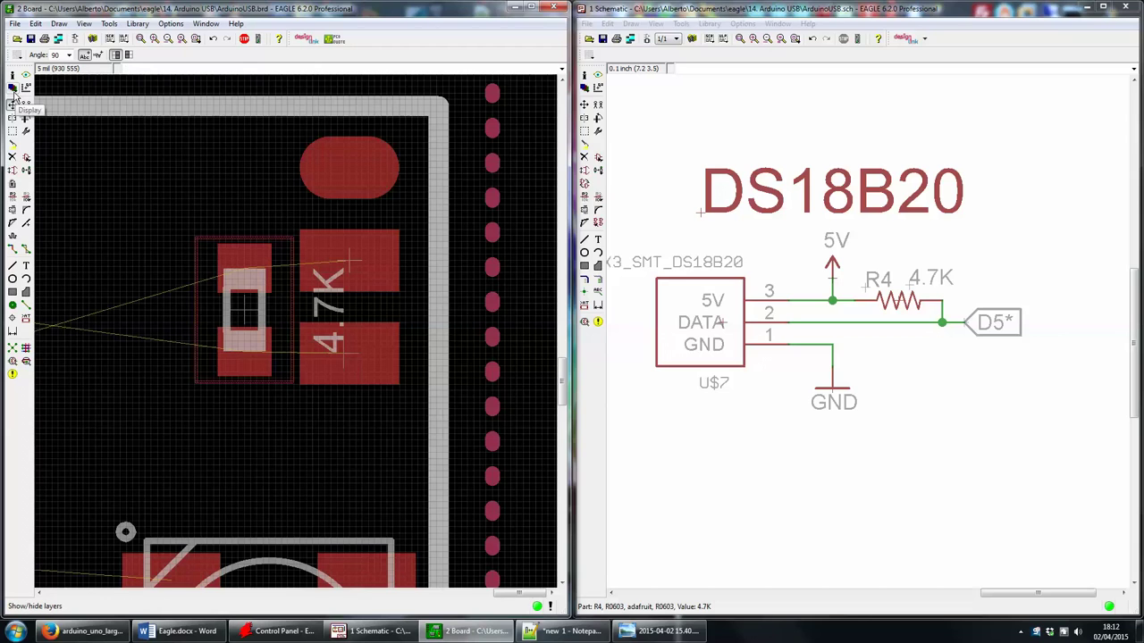
# Zoom in on R4 and inspect its 4.7K value label
pyautogui.click(14, 90)
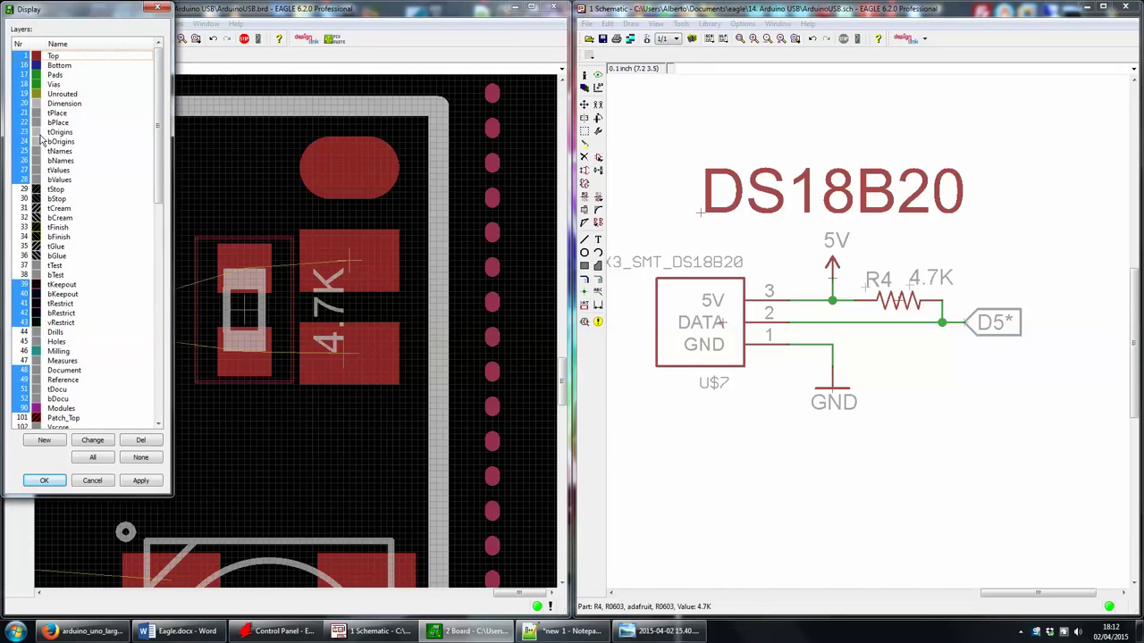
pyautogui.press('Return')
pyautogui.scroll(-8, 478, 290)
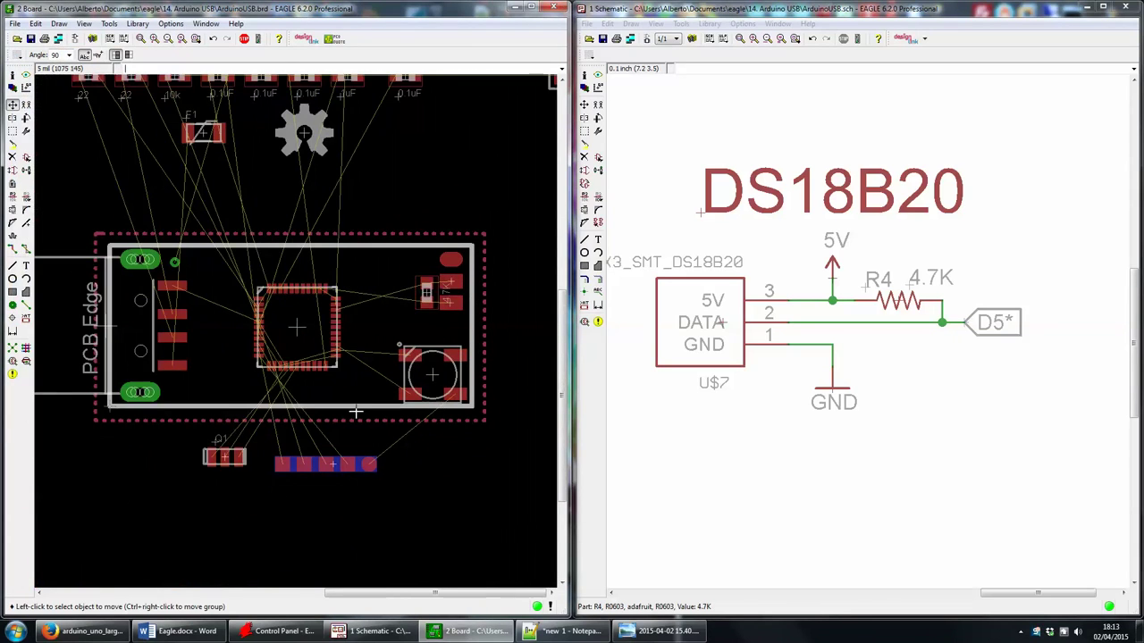
pyautogui.scroll(-3, 356, 412)
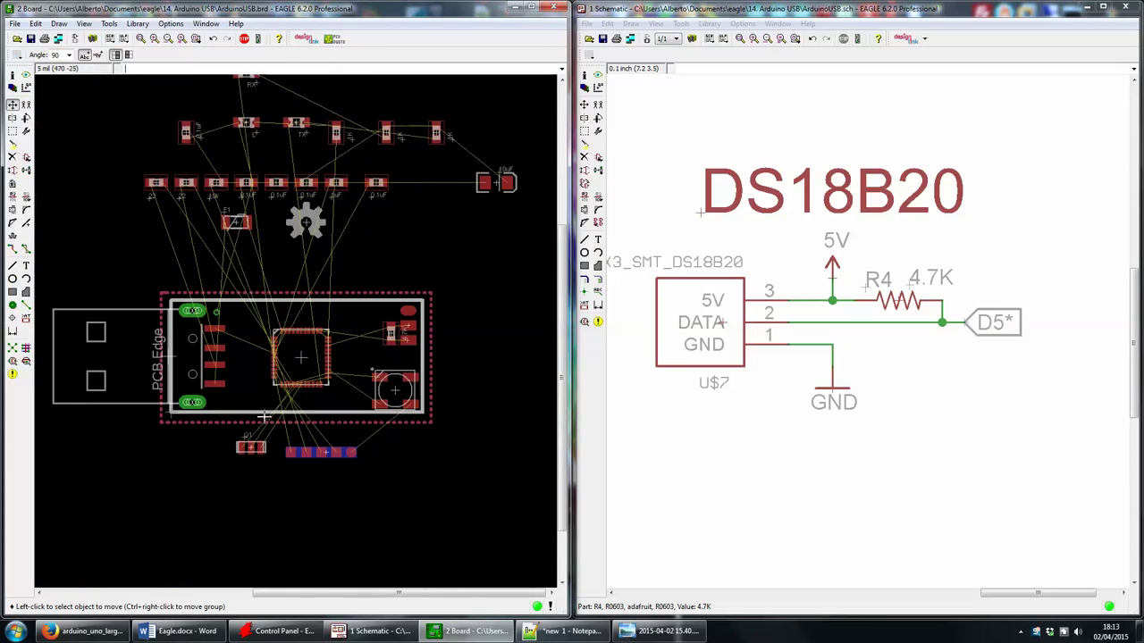
pyautogui.scroll(-1, 264, 416)
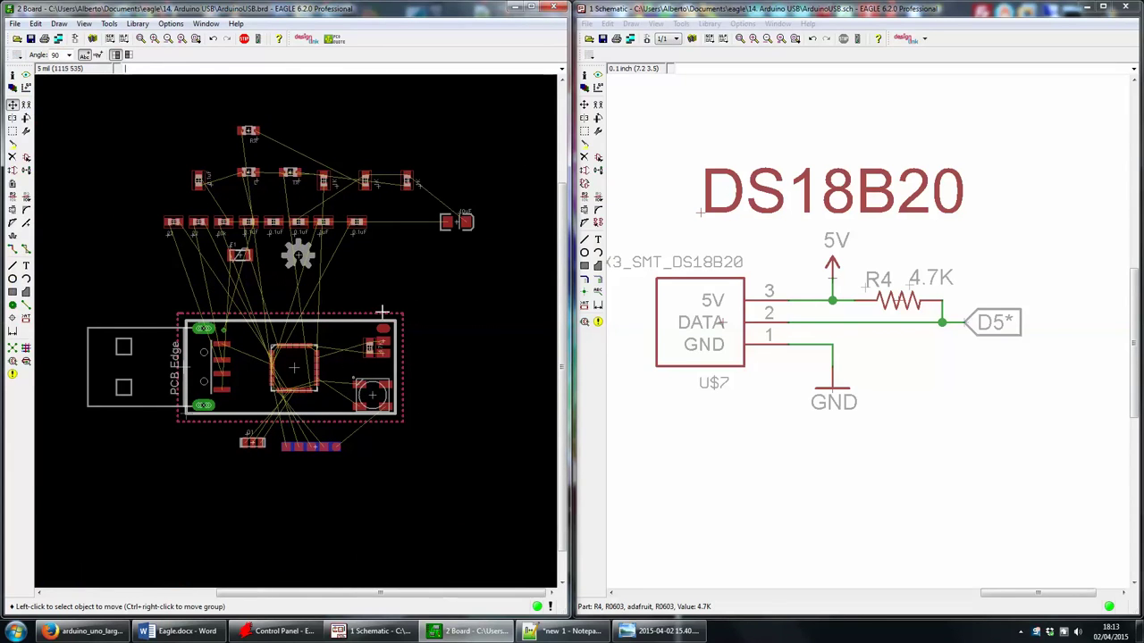
pyautogui.scroll(3, 382, 310)
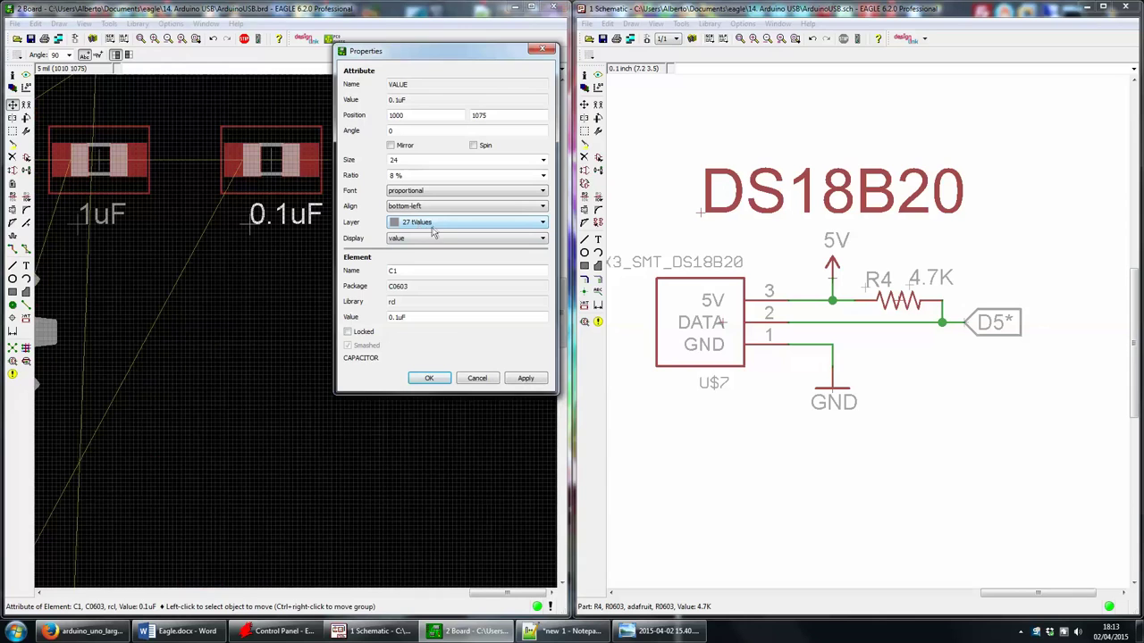
pyautogui.press('Escape')
pyautogui.scroll(-4, 205, 205)
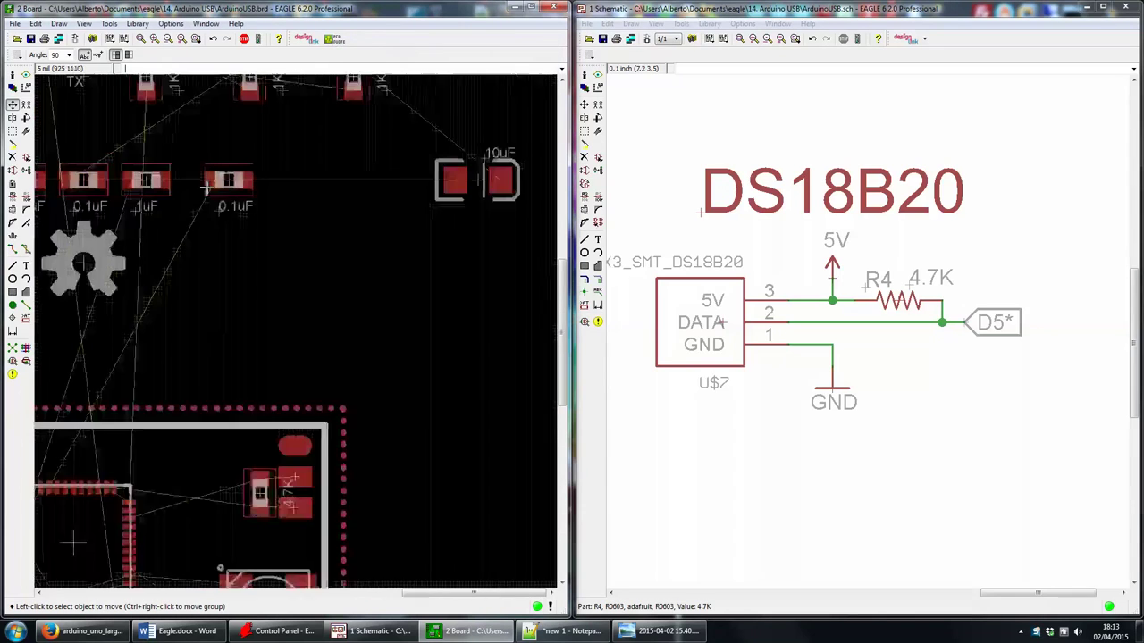
pyautogui.scroll(2, 223, 503)
pyautogui.scroll(2, 299, 465)
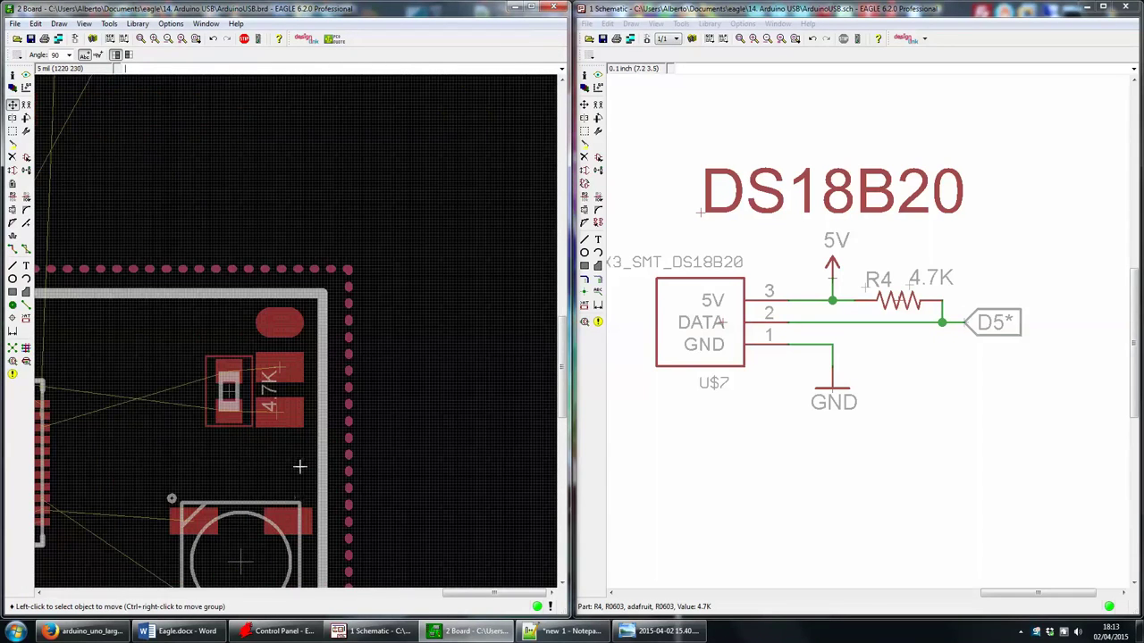
pyautogui.scroll(2, 272, 382)
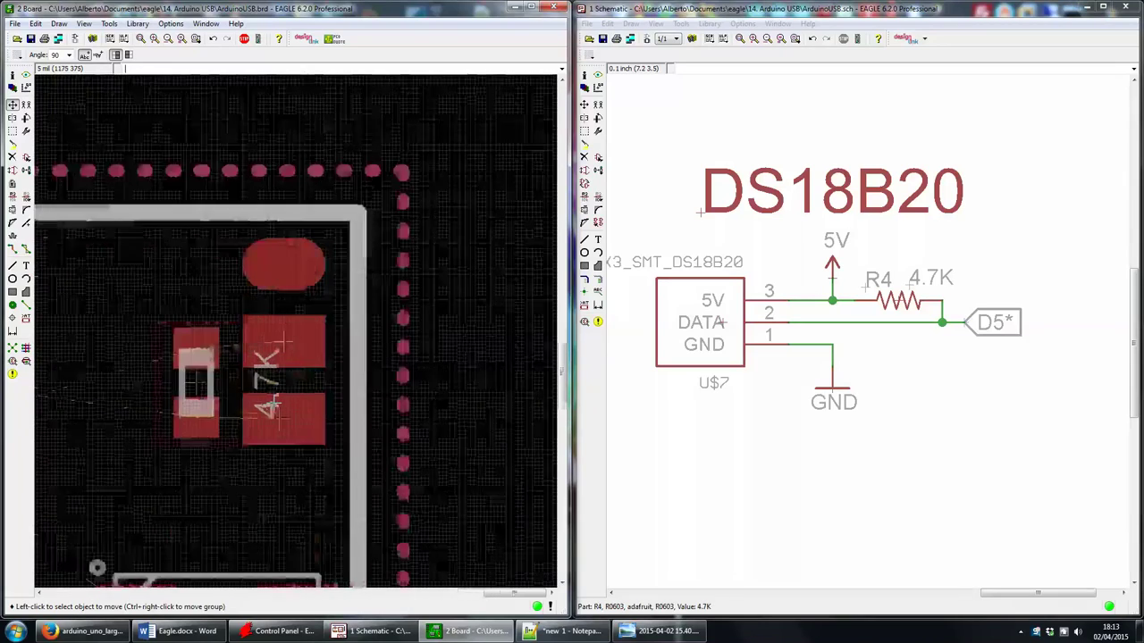
# Turn off the tValues and bValues layers in the Display dialog and apply
pyautogui.click(13, 86)
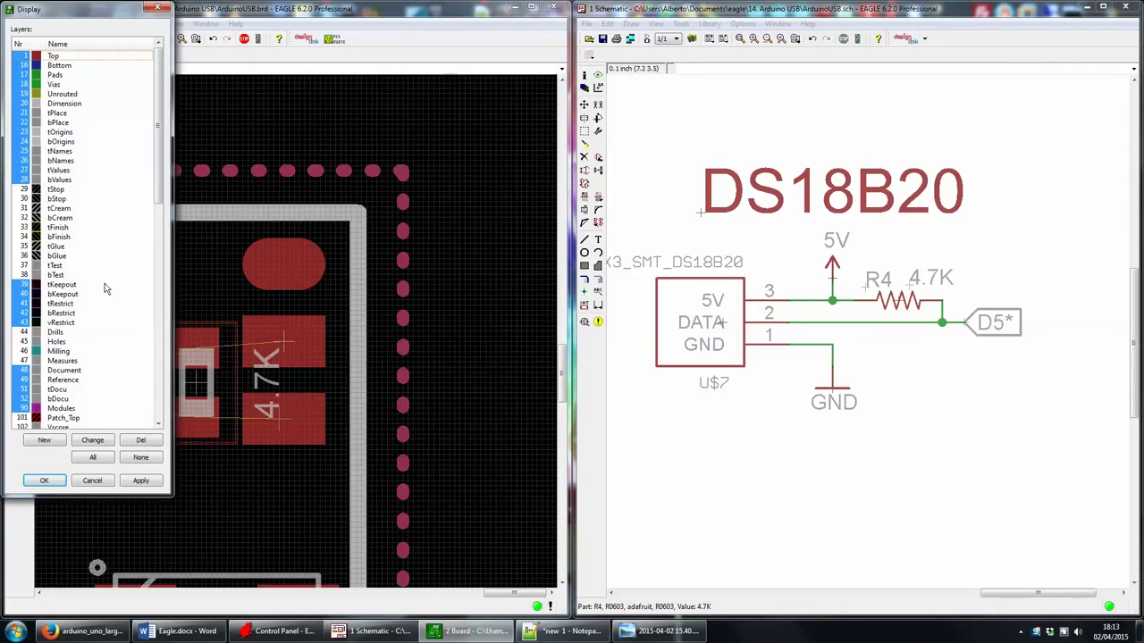
pyautogui.moveTo(26, 175); pyautogui.dragTo(26, 182)
pyautogui.click(139, 457)
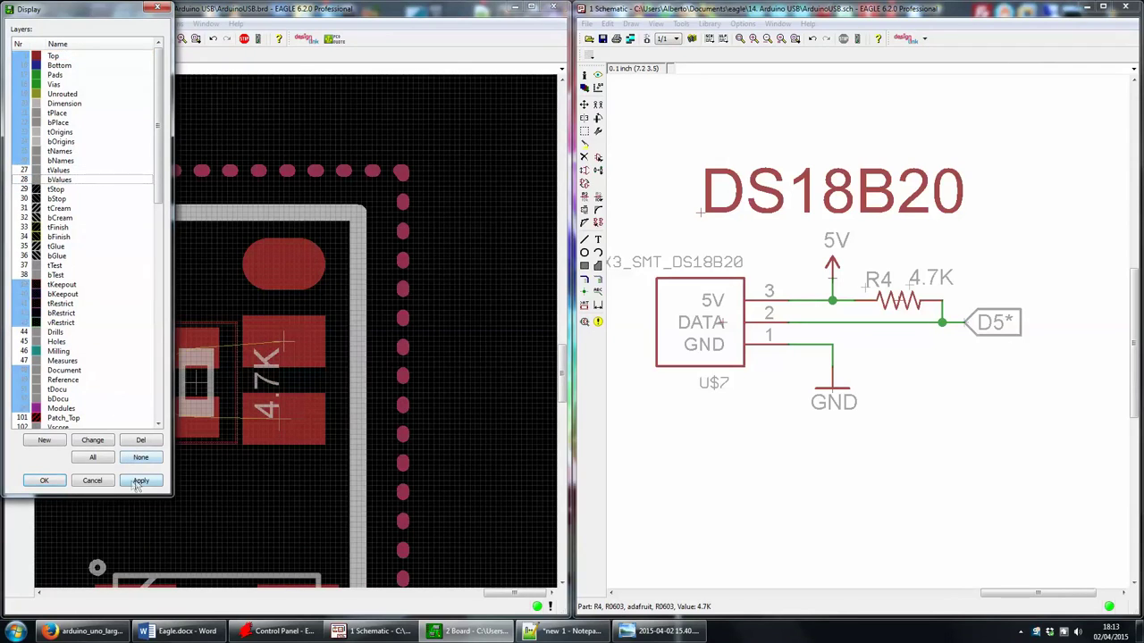
pyautogui.click(44, 480)
pyautogui.scroll(-6, 313, 488)
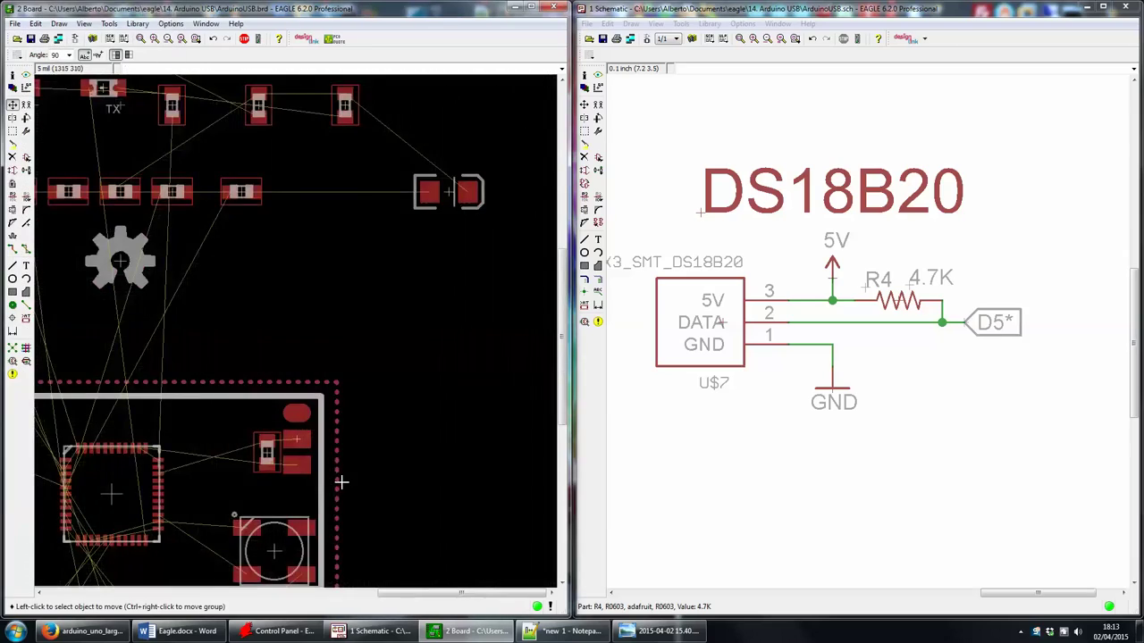
pyautogui.scroll(7, 252, 322)
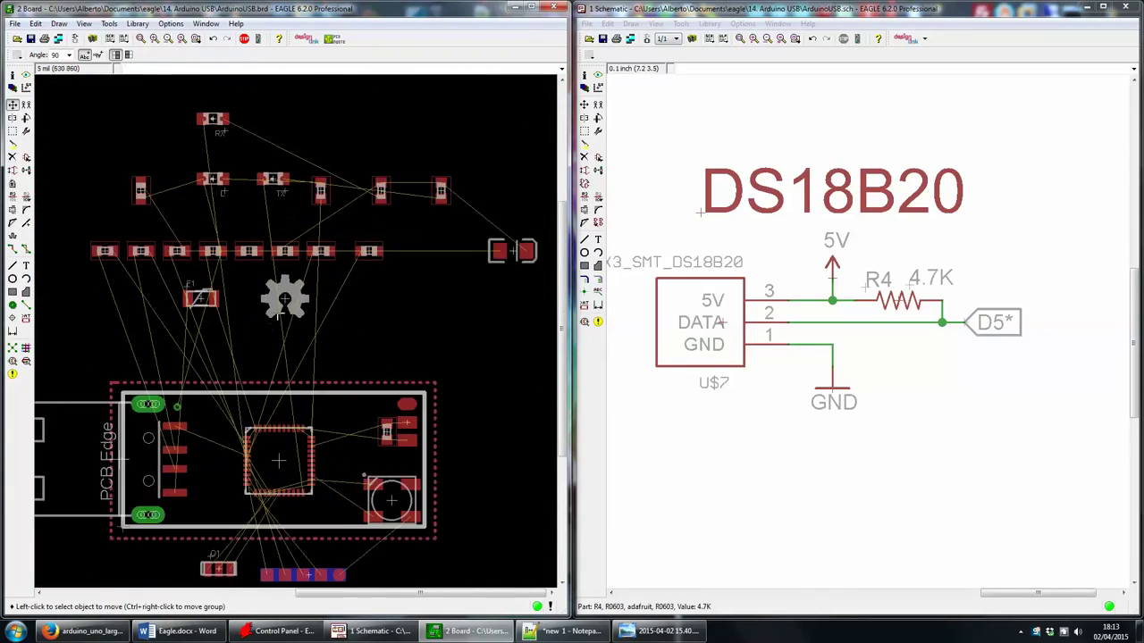
# Check the properties of gear logo U$6 to see its layer
pyautogui.rightClick(292, 293)
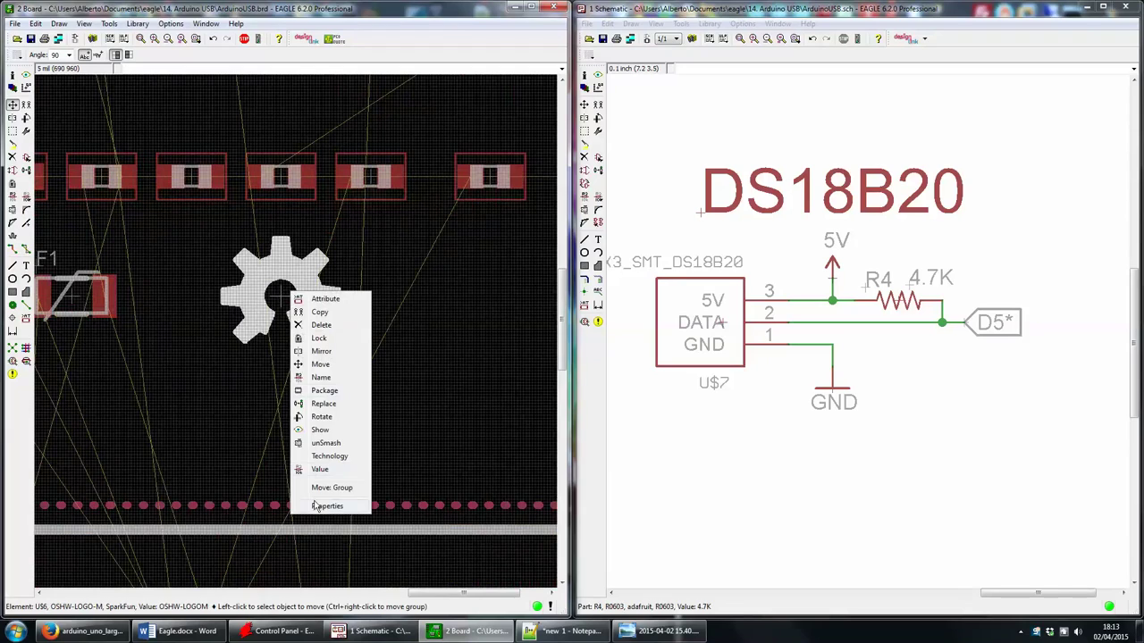
pyautogui.click(325, 506)
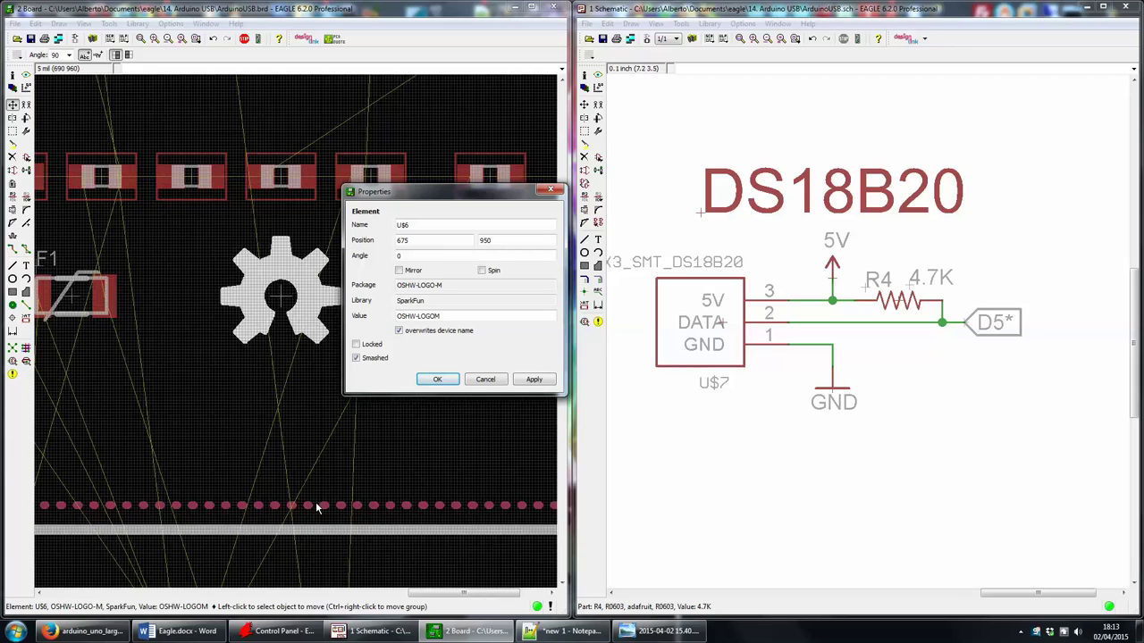
pyautogui.press('Return')
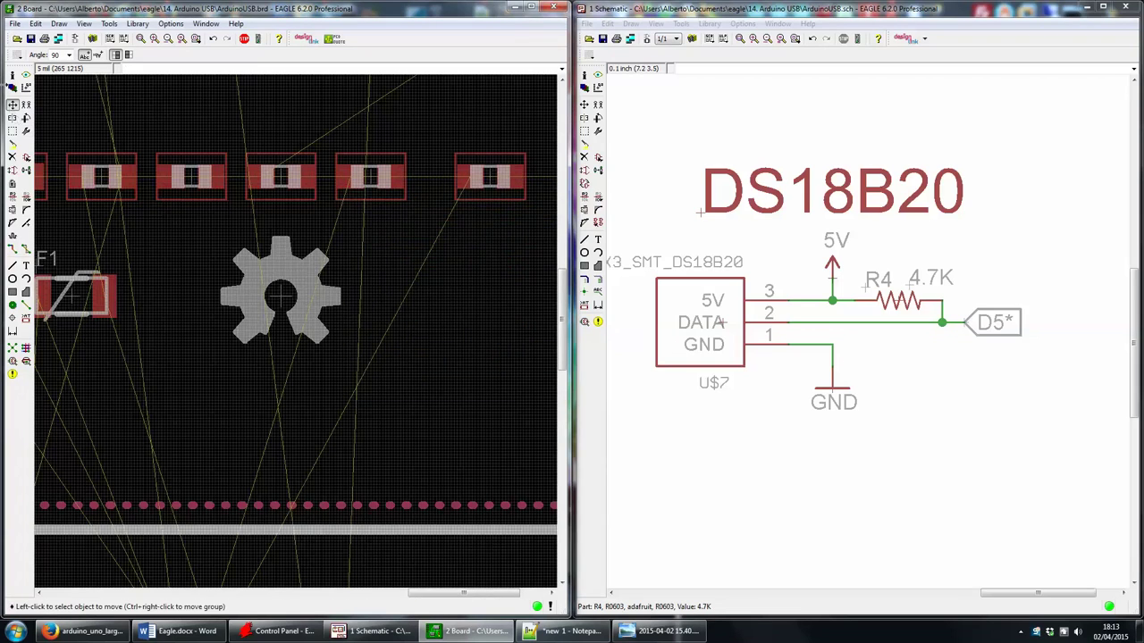
# Hide the tPlace layer, then pick up the gear logo to relocate it
pyautogui.click(12, 86)
pyautogui.click(22, 114)
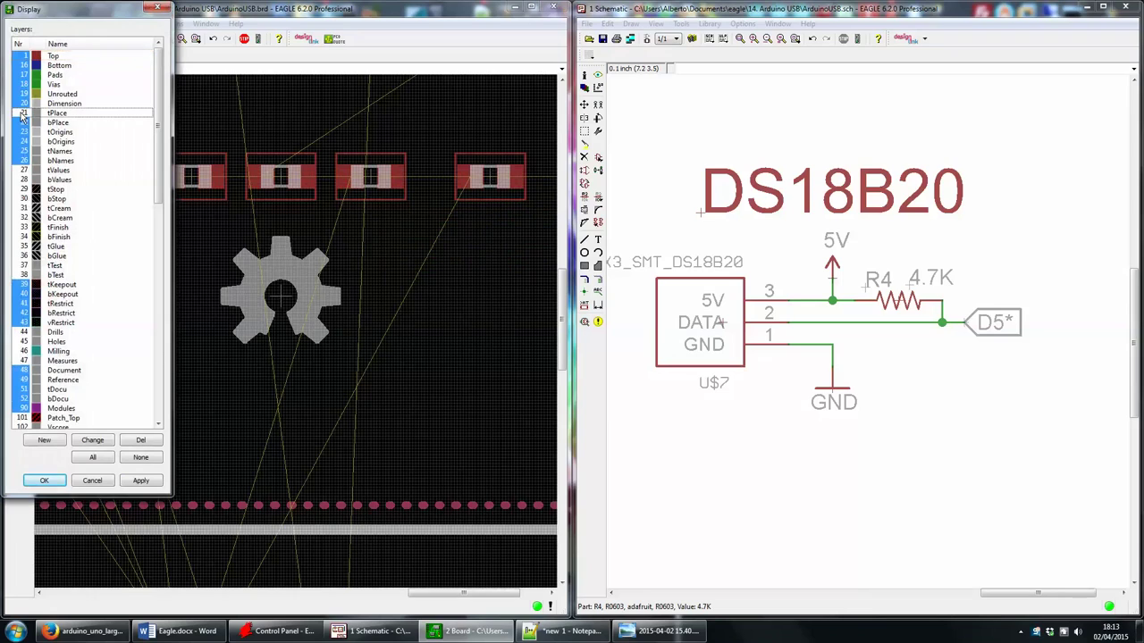
pyautogui.click(138, 482)
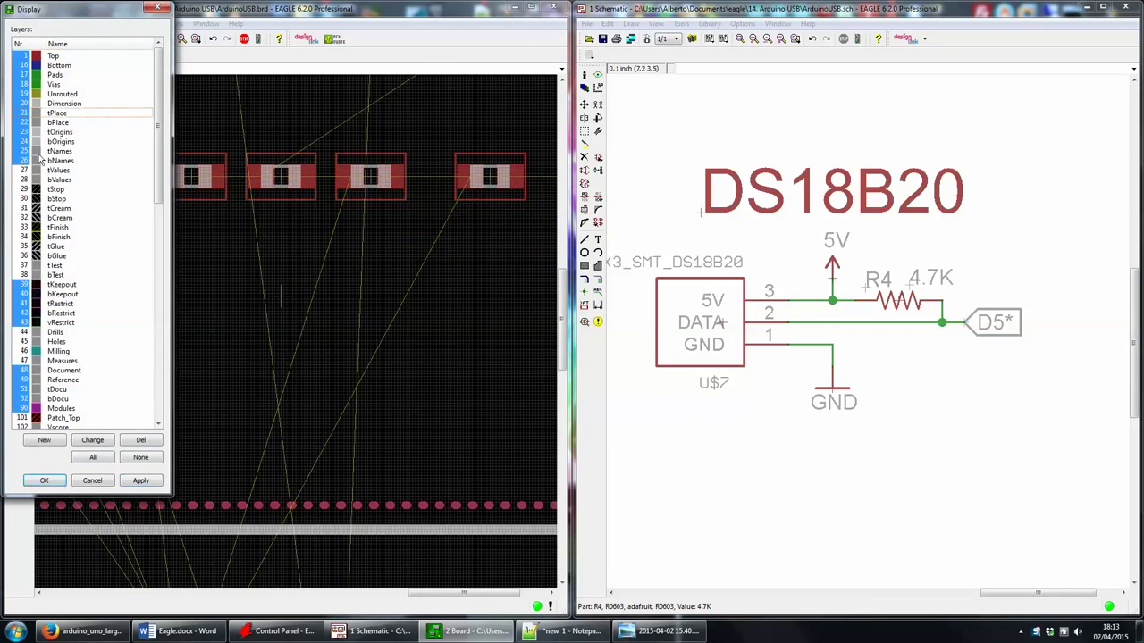
pyautogui.click(57, 482)
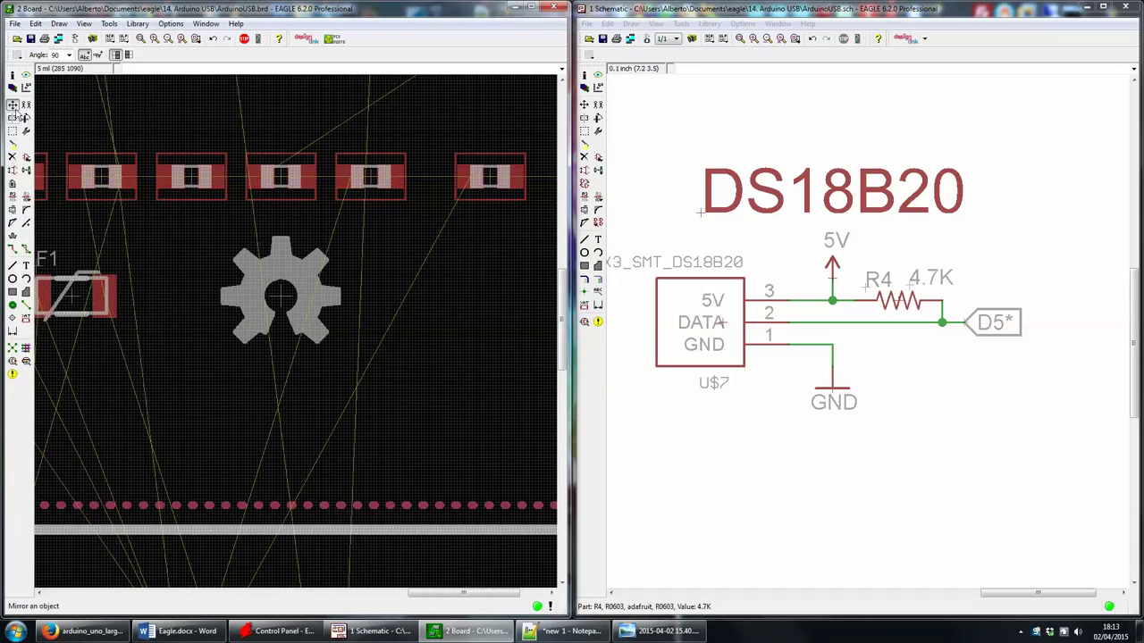
pyautogui.click(271, 289)
pyautogui.scroll(-5, 250, 250)
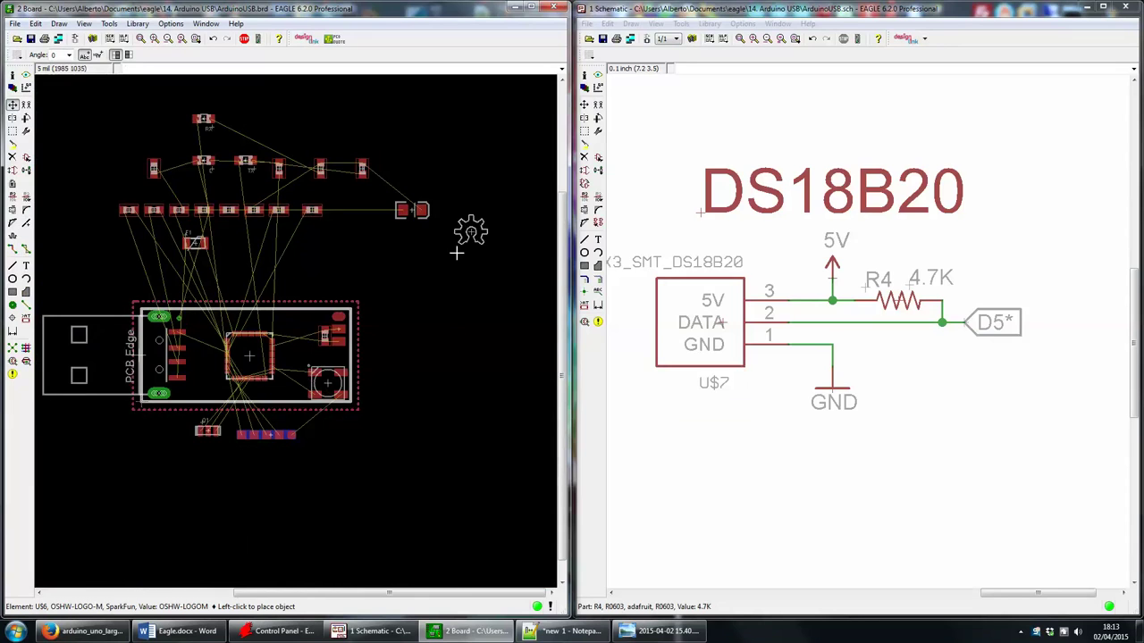
# Drop the gear logo outside the board outline
pyautogui.scroll(3, 276, 403)
pyautogui.scroll(-3, 304, 322)
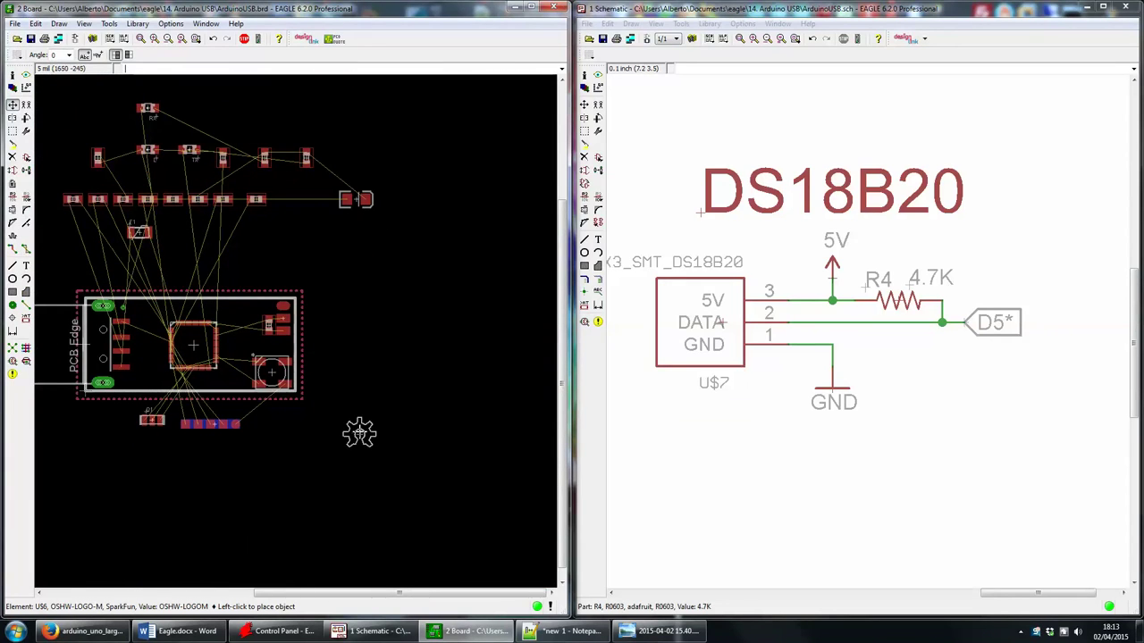
pyautogui.scroll(-2, 375, 438)
pyautogui.click(131, 421)
# Save the .brd file and minimize the schematic window
pyautogui.scroll(2, 442, 398)
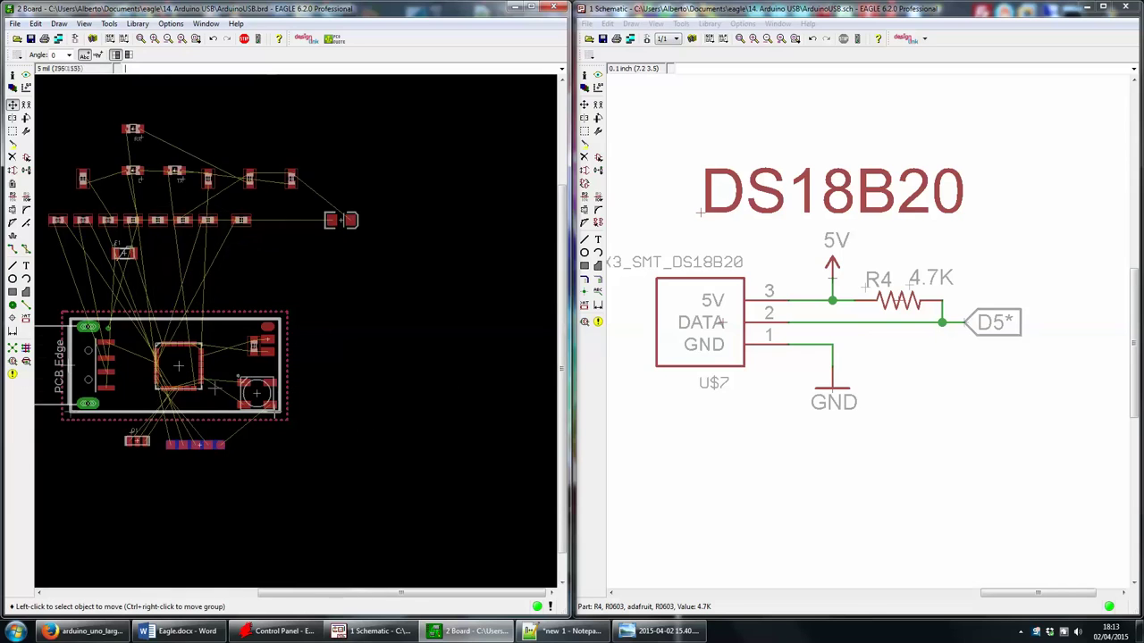
pyautogui.scroll(1, 134, 375)
pyautogui.hotkey('ctrl', 's')
pyautogui.scroll(1, 138, 362)
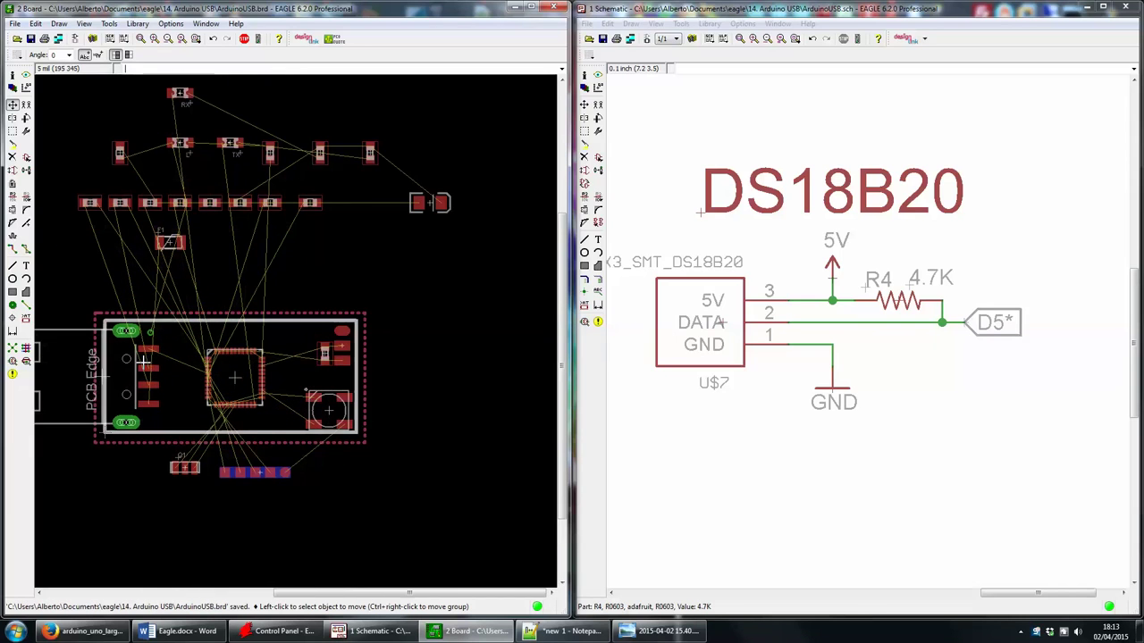
pyautogui.scroll(2, 201, 362)
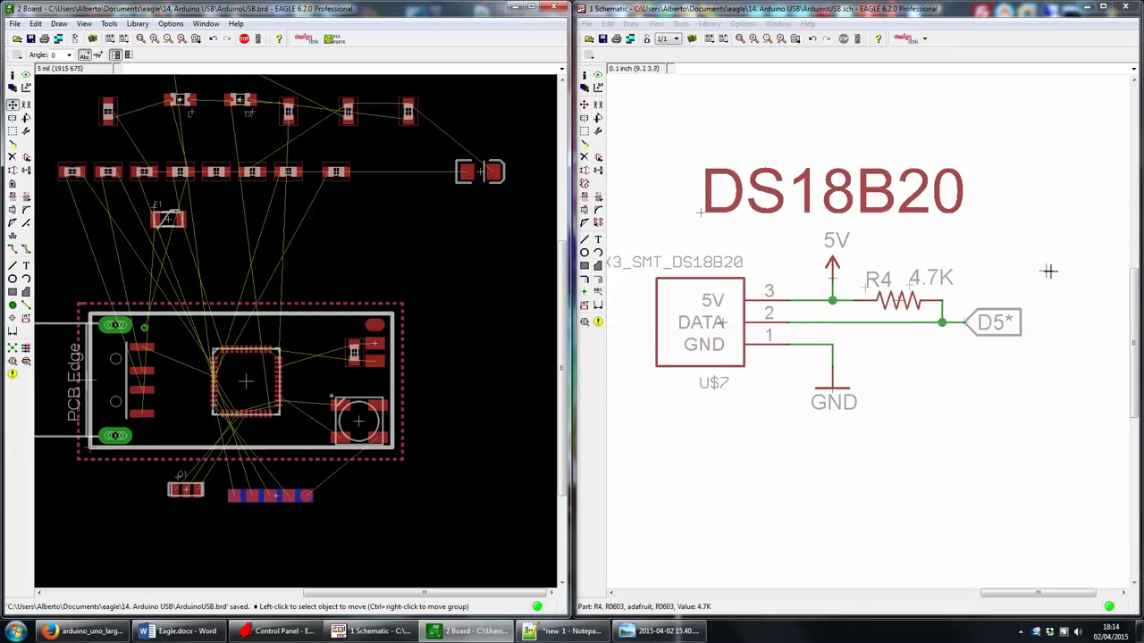
pyautogui.scroll(-5, 1046, 268)
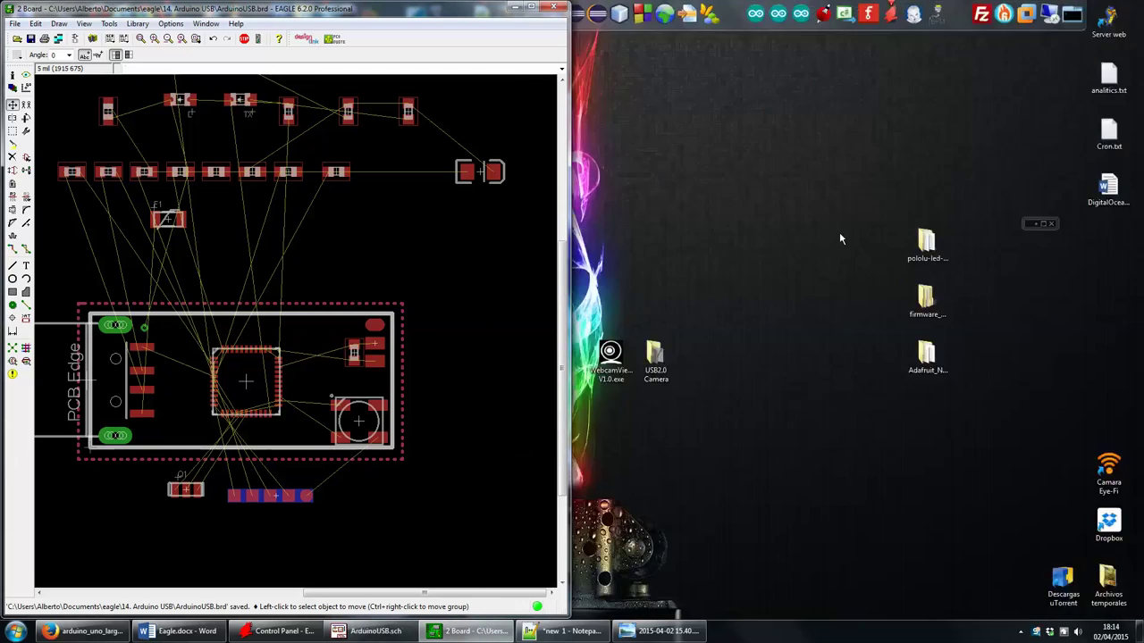
pyautogui.click(467, 631)
# Locate capacitor C2 from the schematic and move it off-board to the lower left
pyautogui.click(466, 630)
pyautogui.click(365, 634)
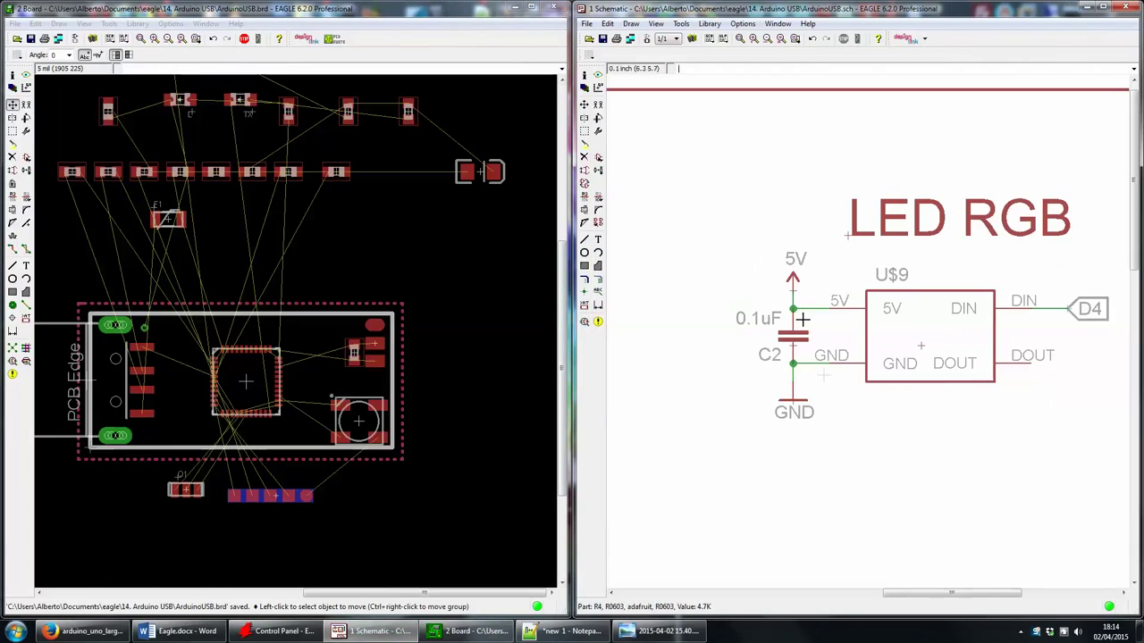
pyautogui.scroll(-5, 909, 302)
pyautogui.scroll(6, 789, 449)
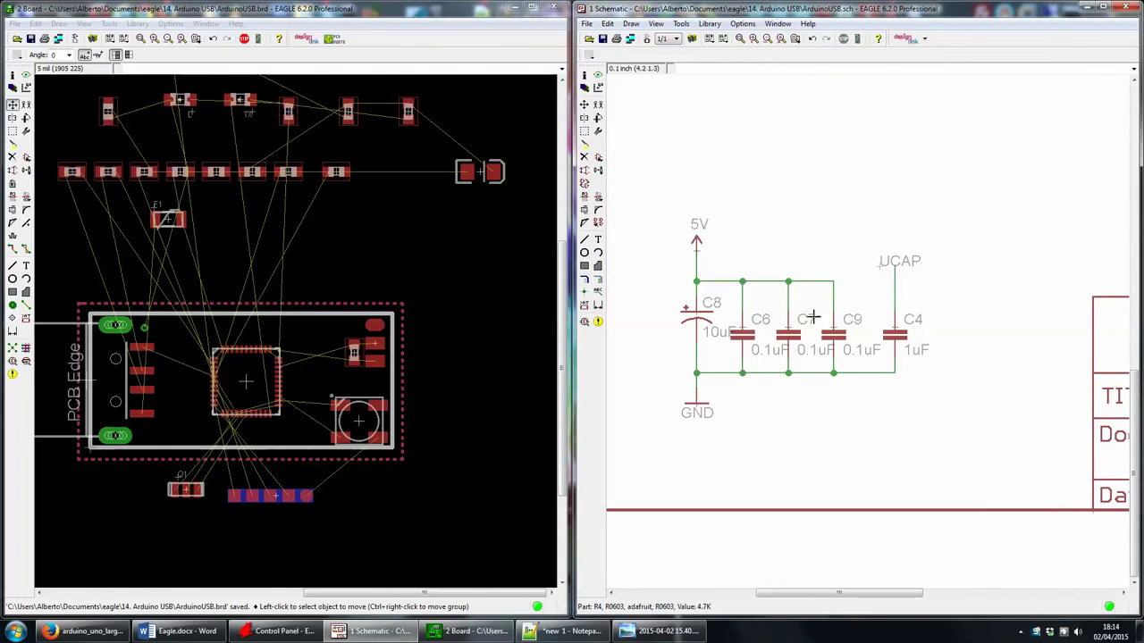
pyautogui.scroll(-2, 716, 459)
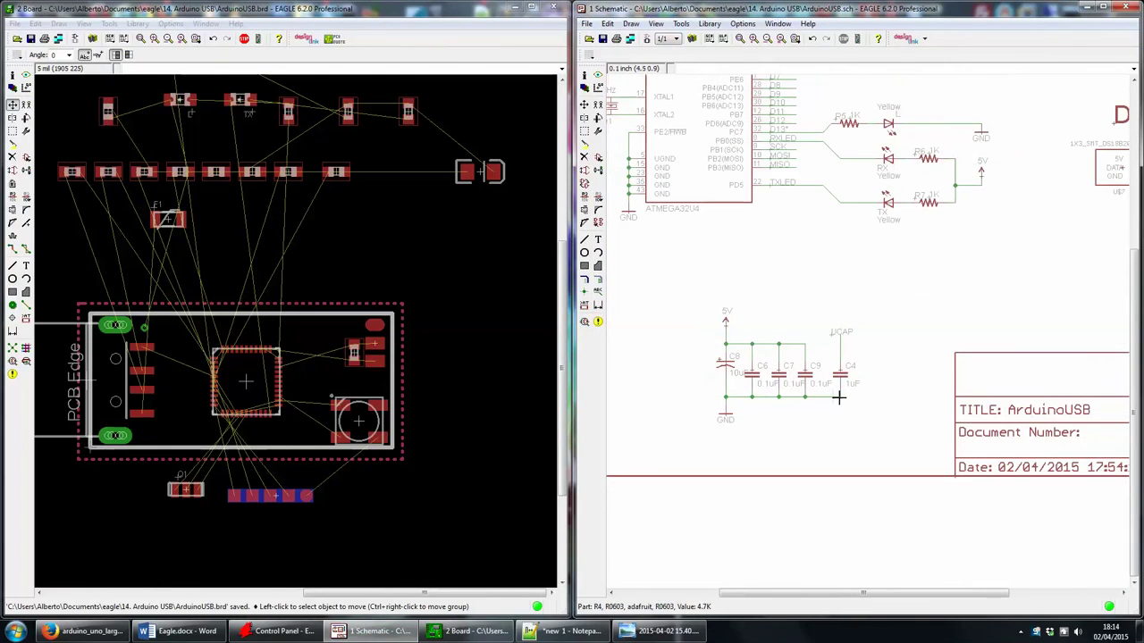
pyautogui.scroll(-2, 720, 388)
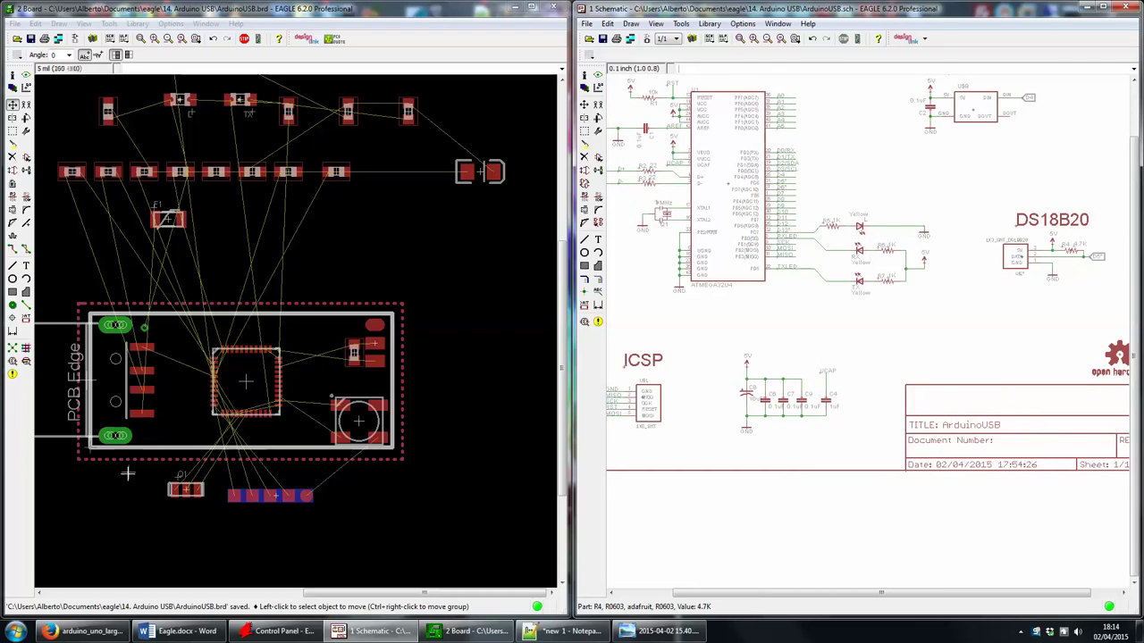
pyautogui.scroll(-1, 137, 500)
pyautogui.scroll(-1, 429, 541)
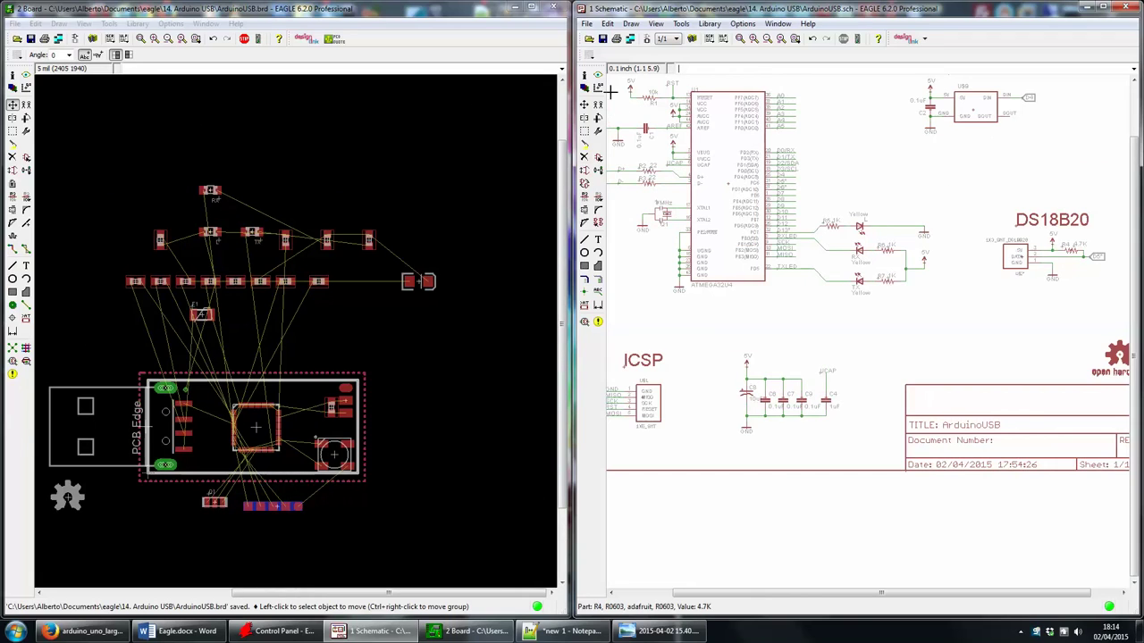
pyautogui.click(934, 105)
pyautogui.click(145, 281)
pyautogui.click(90, 561)
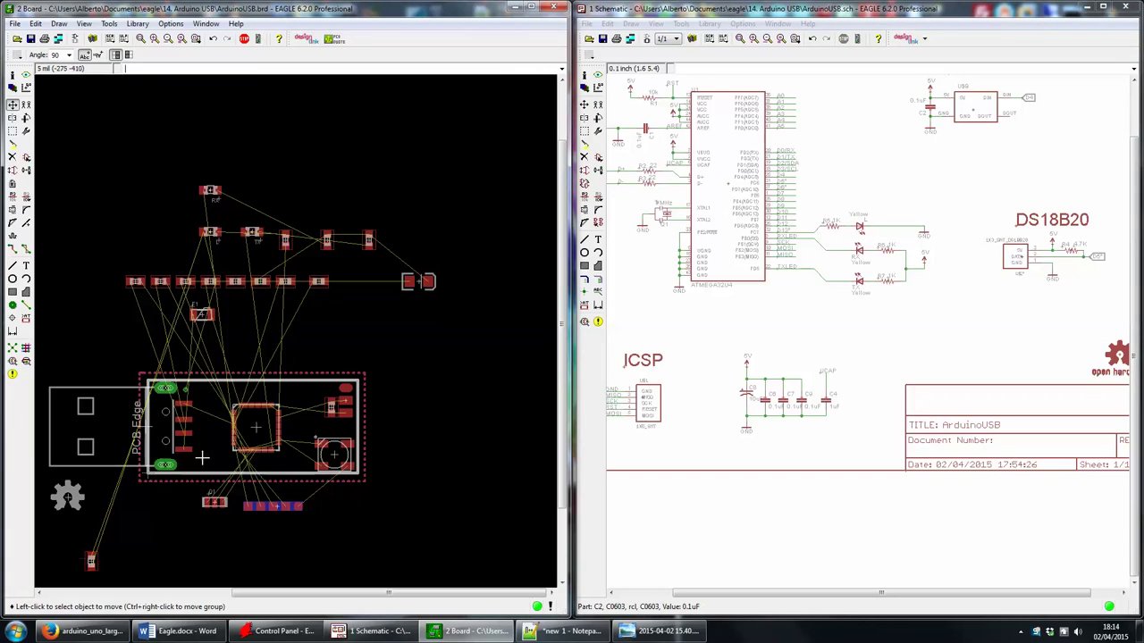
# Locate capacitor C6 in the schematic and place it beside C2 at the lower left
pyautogui.click(765, 403)
pyautogui.rightClick(766, 403)
pyautogui.rightClick(766, 403)
pyautogui.click(765, 403)
pyautogui.click(767, 394)
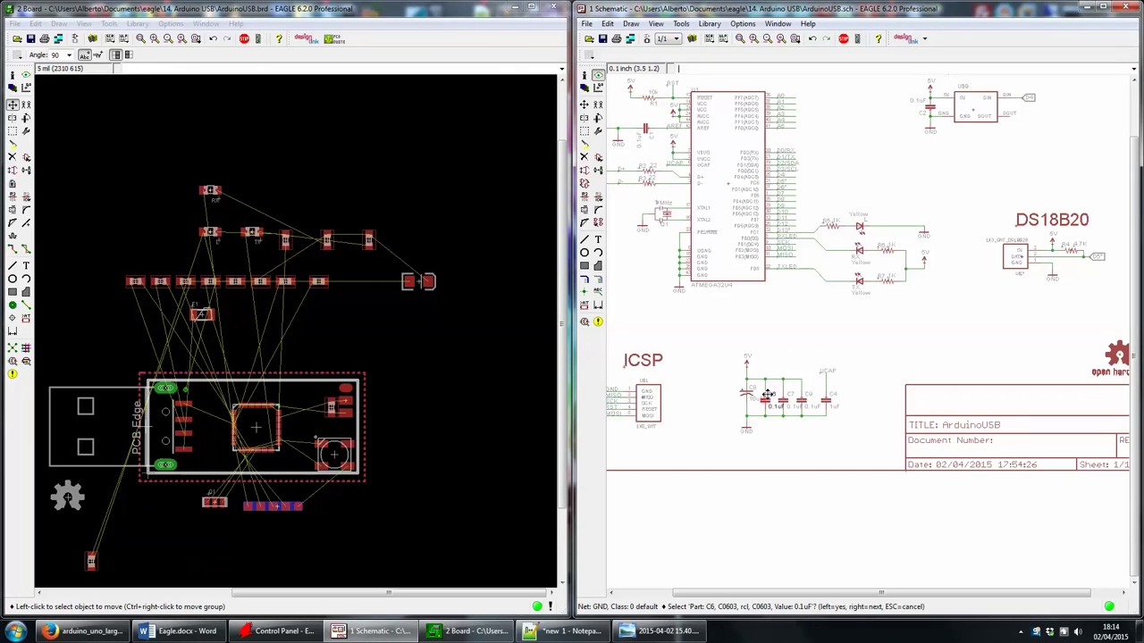
pyautogui.click(766, 399)
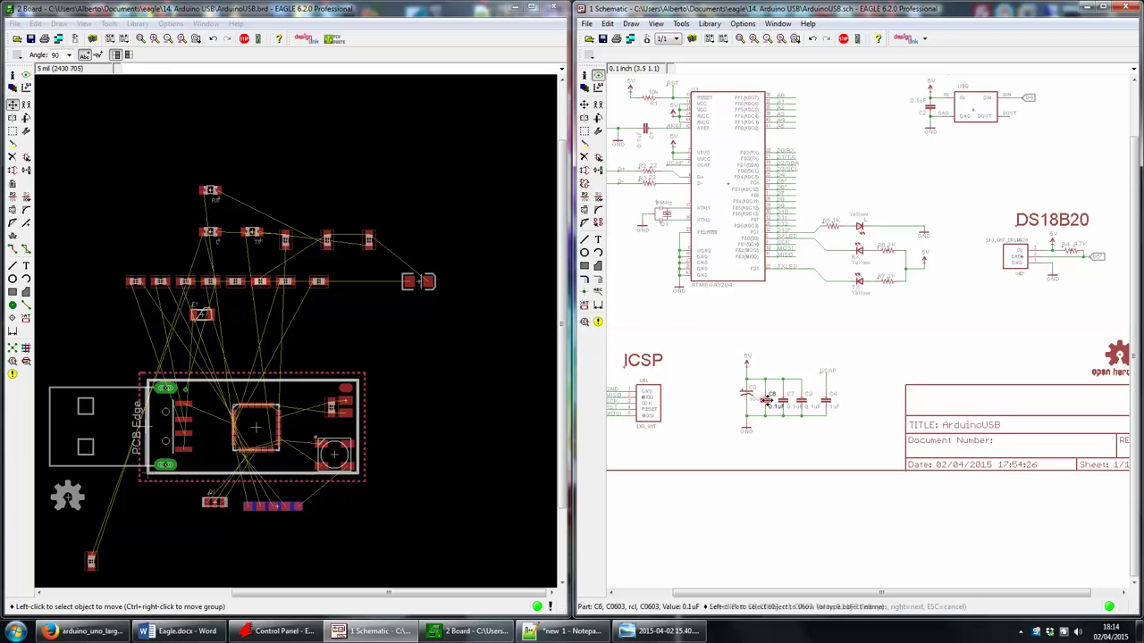
pyautogui.click(45, 132)
pyautogui.click(261, 282)
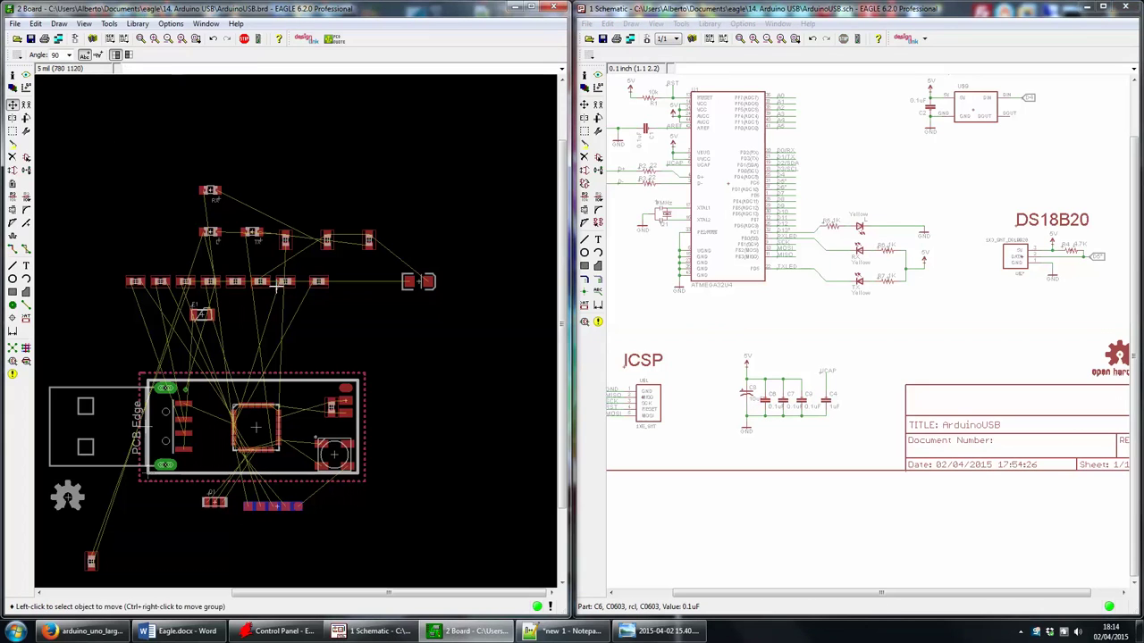
pyautogui.click(121, 563)
# Locate capacitors C7 and C9 and place them with the other capacitors at the lower left
pyautogui.click(598, 75)
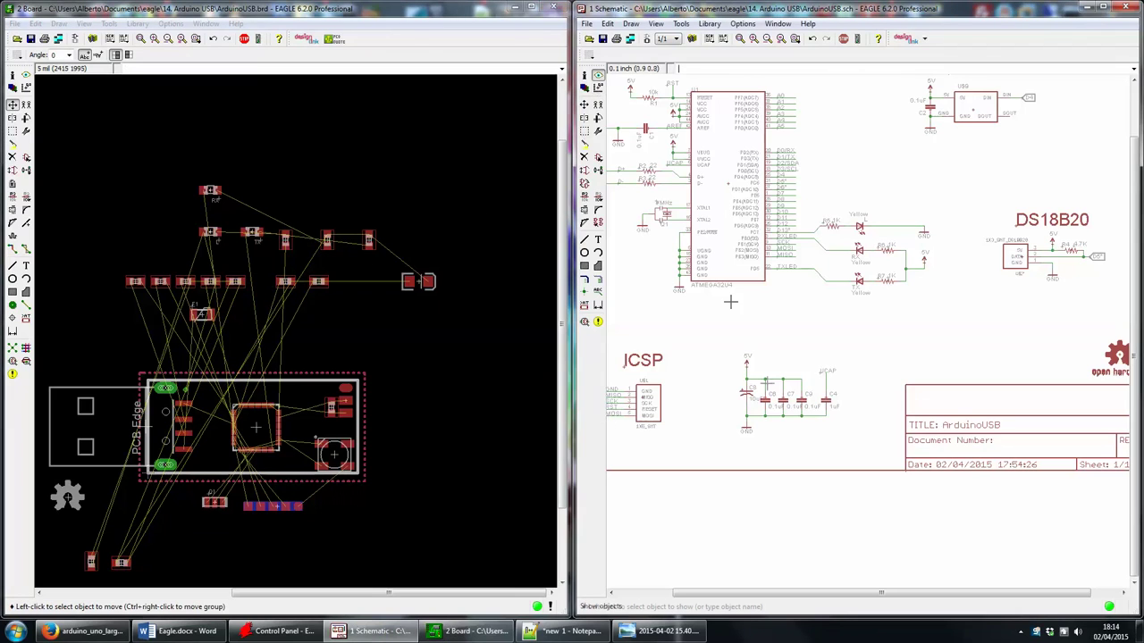
pyautogui.click(779, 399)
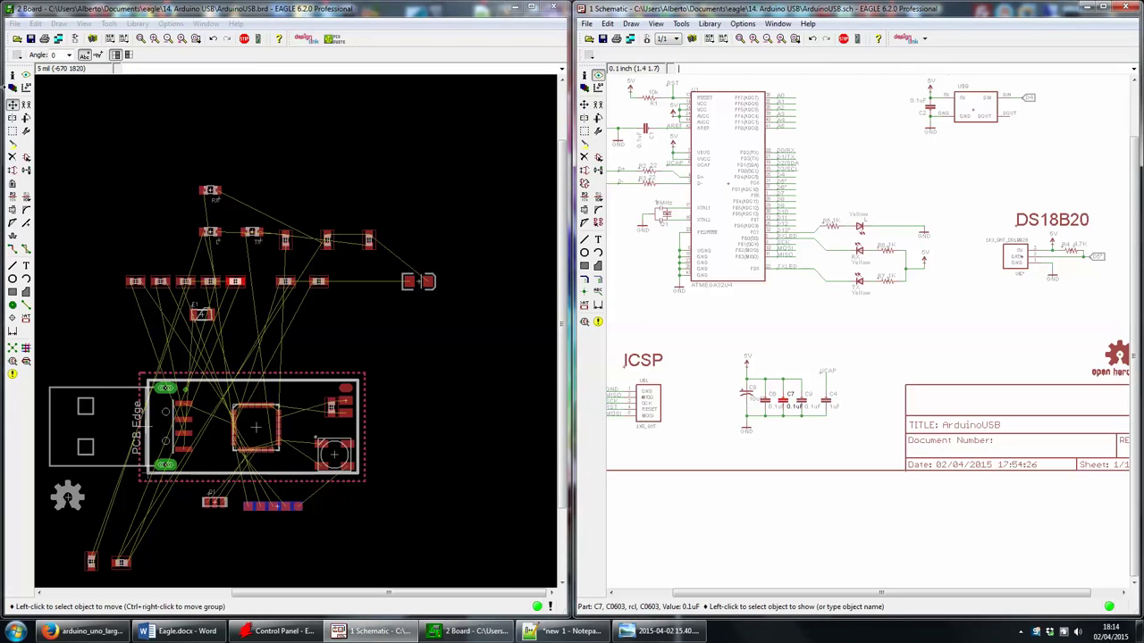
pyautogui.click(13, 104)
pyautogui.click(234, 282)
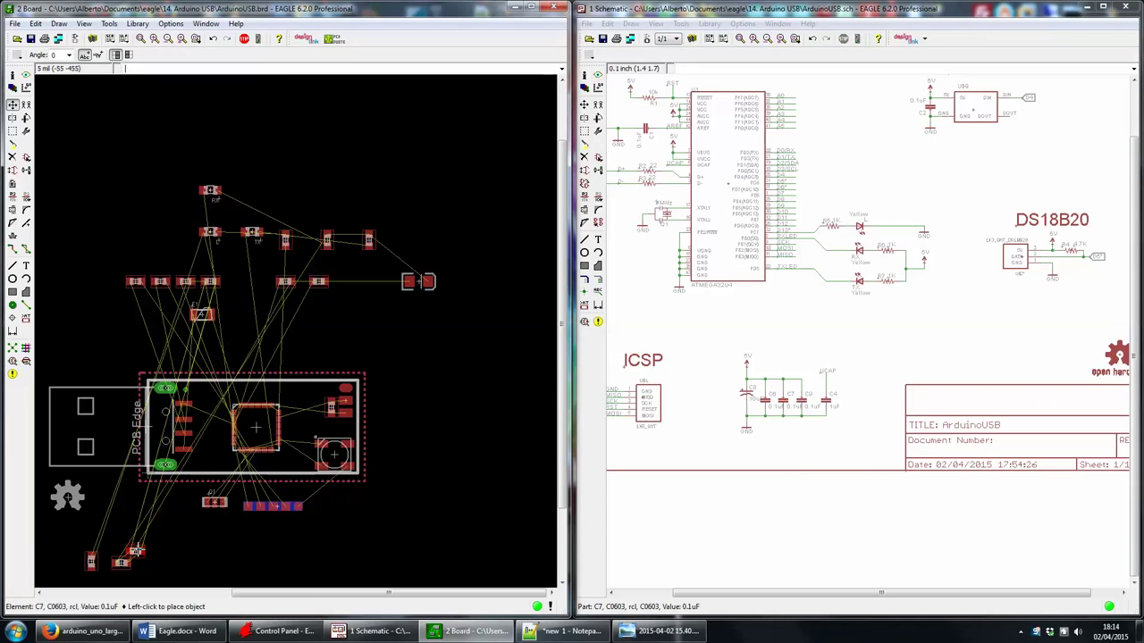
pyautogui.click(144, 554)
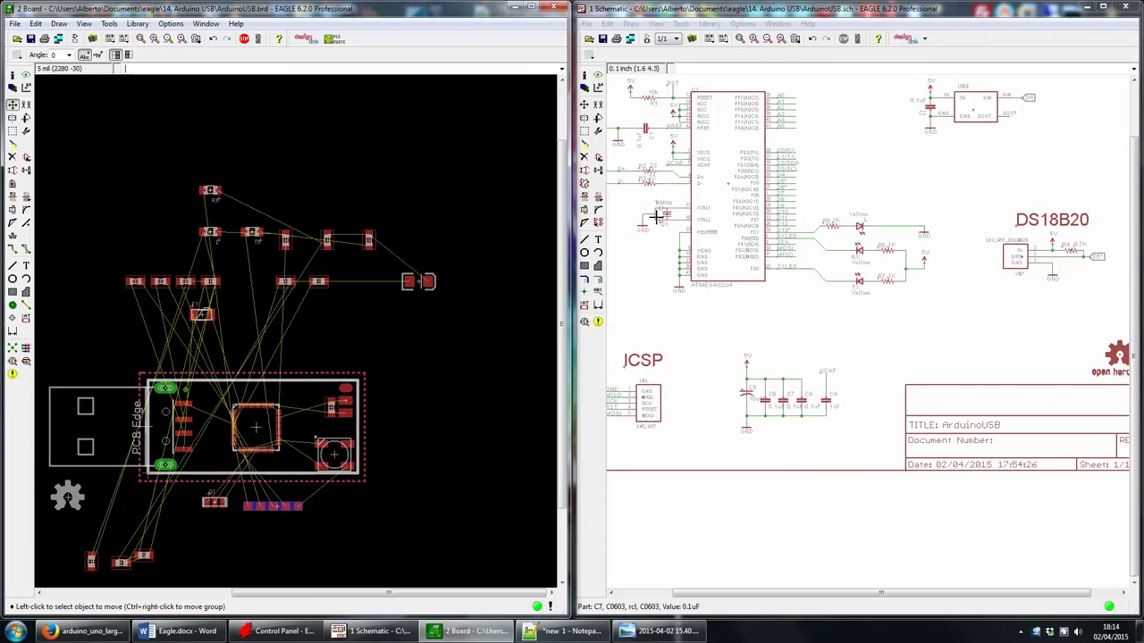
pyautogui.click(829, 393)
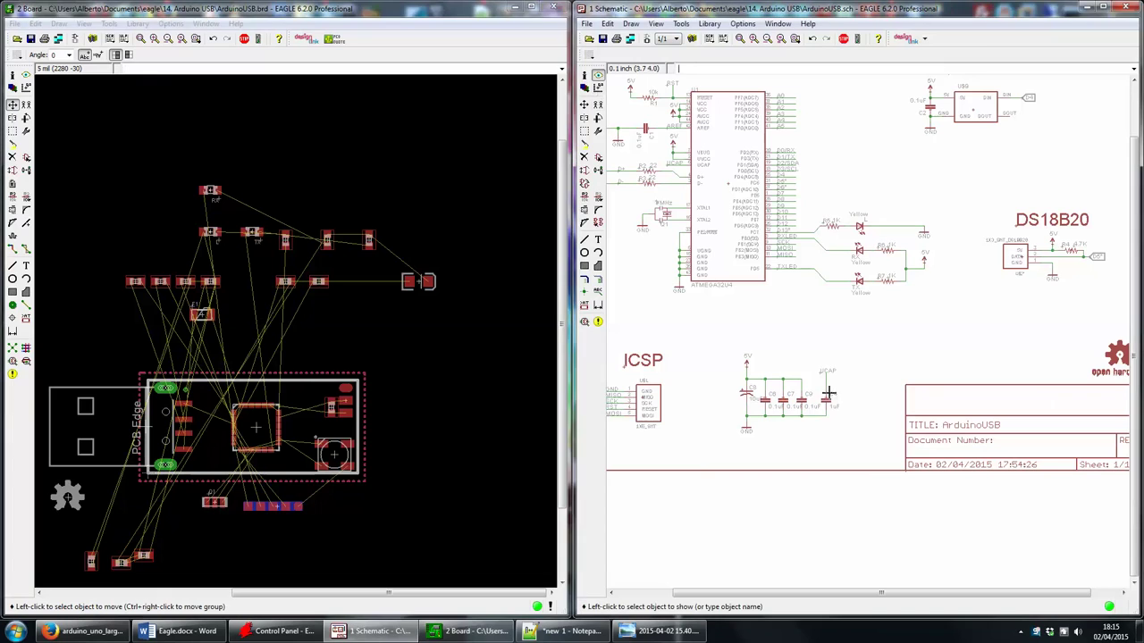
pyautogui.click(800, 401)
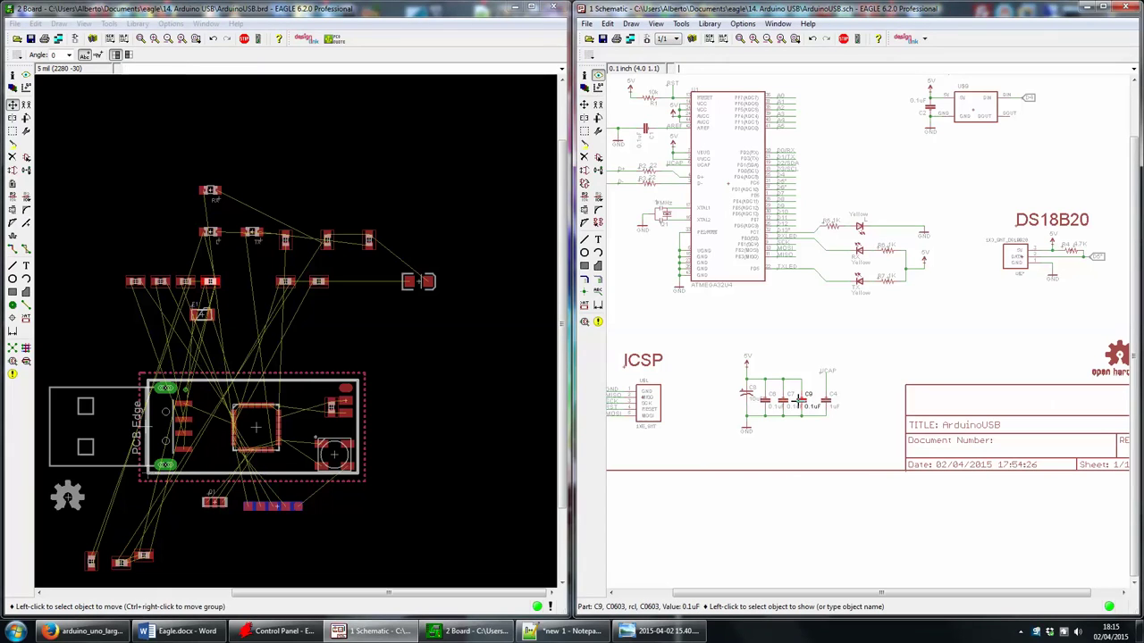
pyautogui.click(209, 282)
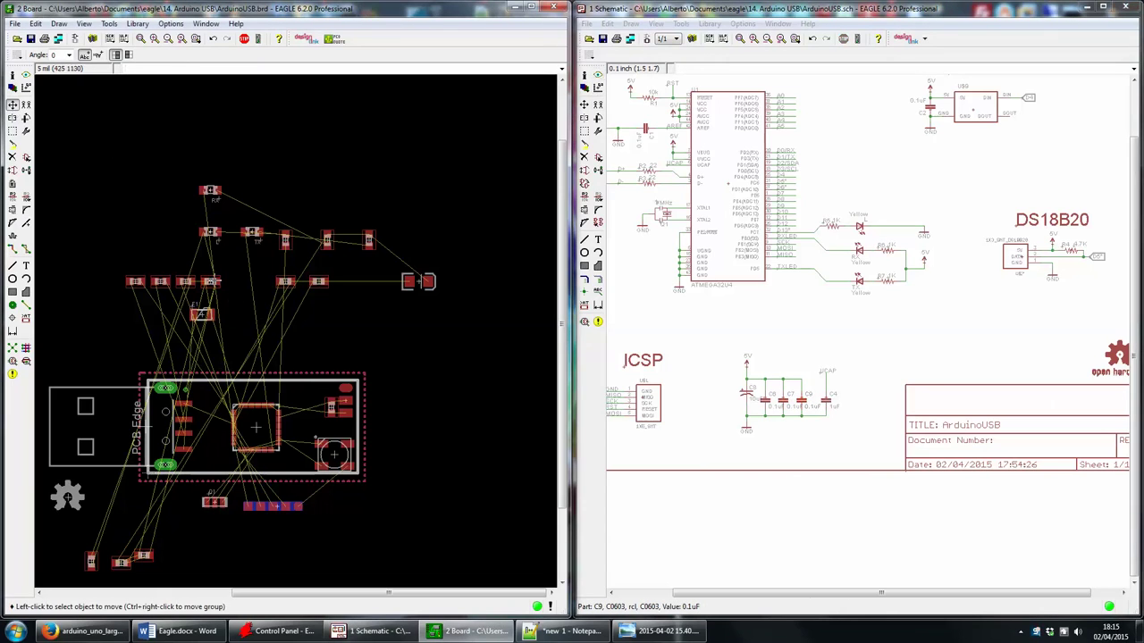
pyautogui.click(167, 562)
pyautogui.scroll(3, 184, 555)
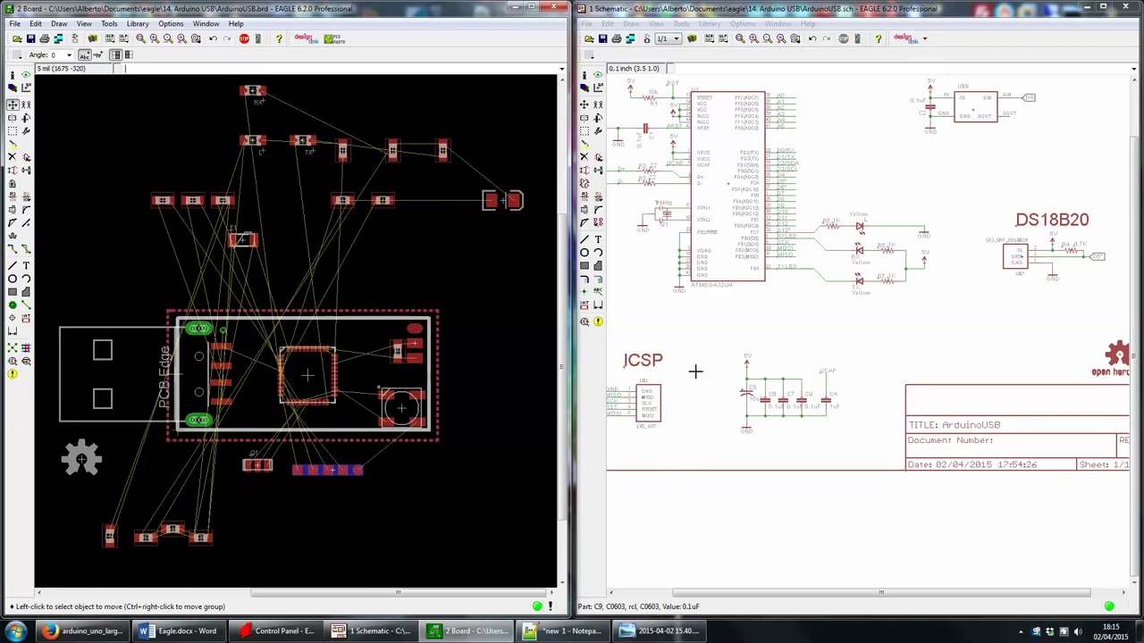
# Pick up fuse F1 (PTC-1206) on the board for repositioning
pyautogui.click(13, 106)
pyautogui.scroll(-1, 158, 288)
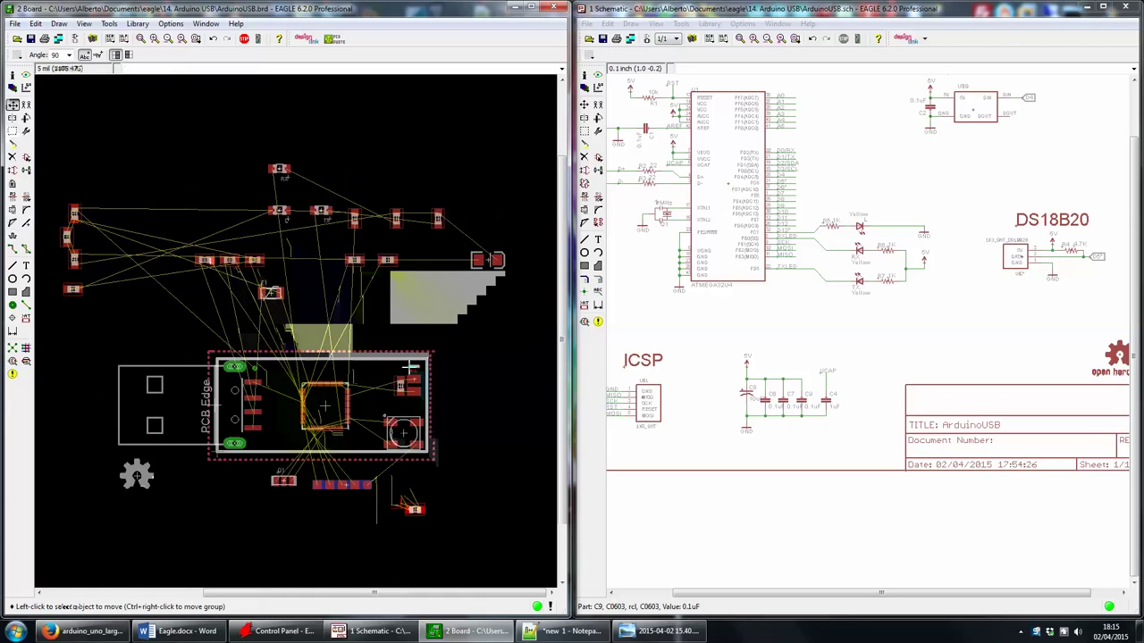
pyautogui.scroll(1, 271, 287)
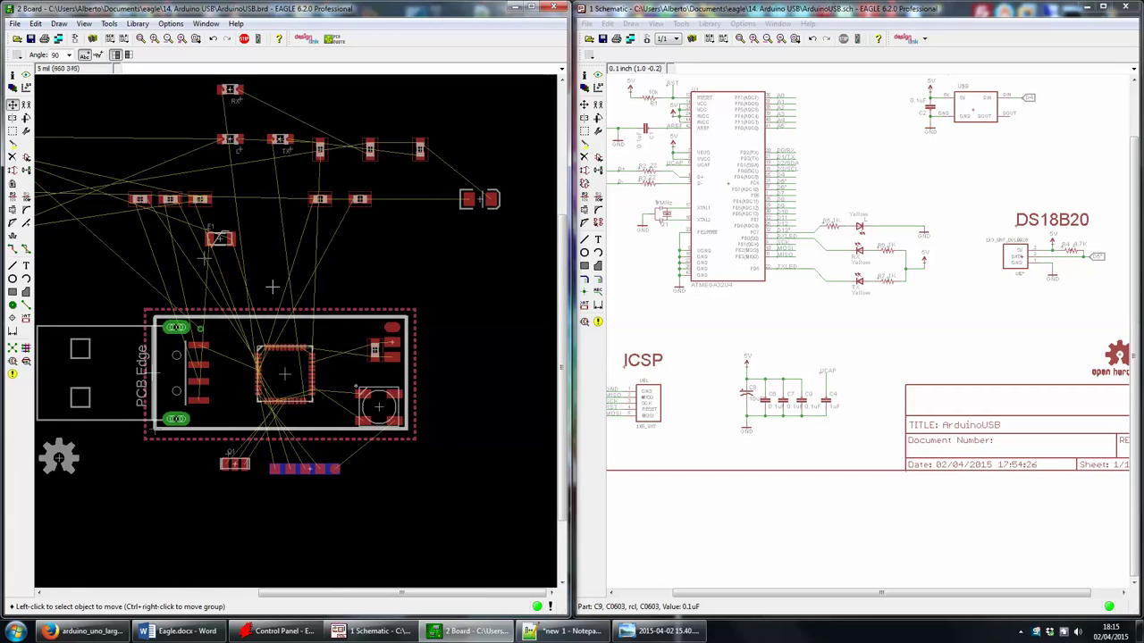
pyautogui.scroll(3, 207, 248)
pyautogui.click(231, 230)
# Drop fuse F1 inside the board below the USB pads, then zoom the schematic to fit
pyautogui.scroll(-2, 250, 235)
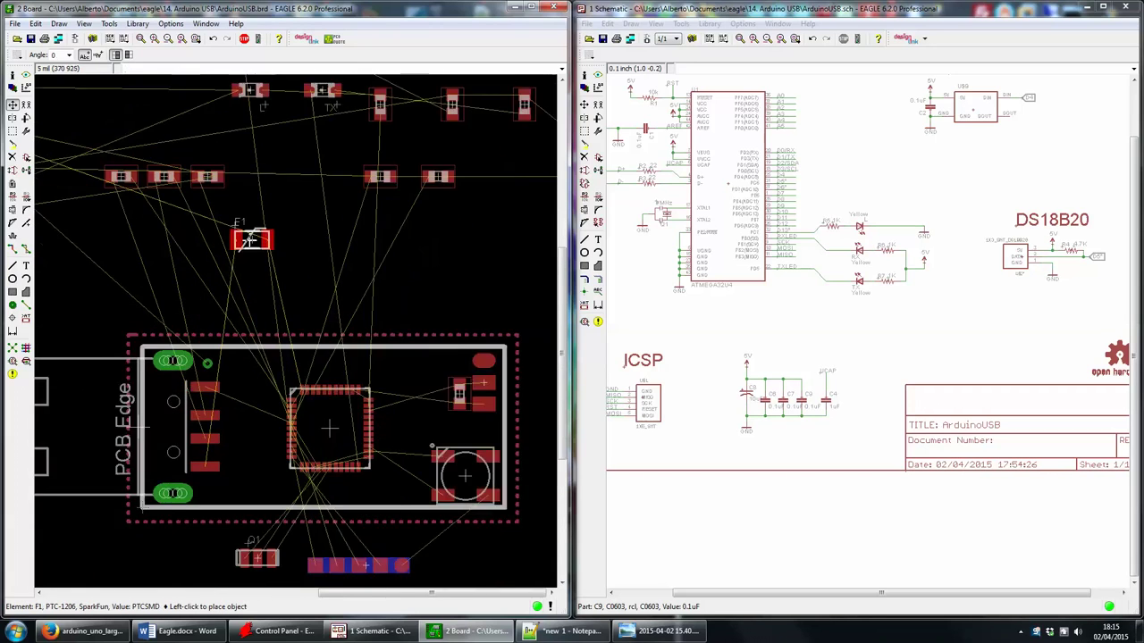
pyautogui.scroll(3, 219, 491)
pyautogui.scroll(1, 247, 391)
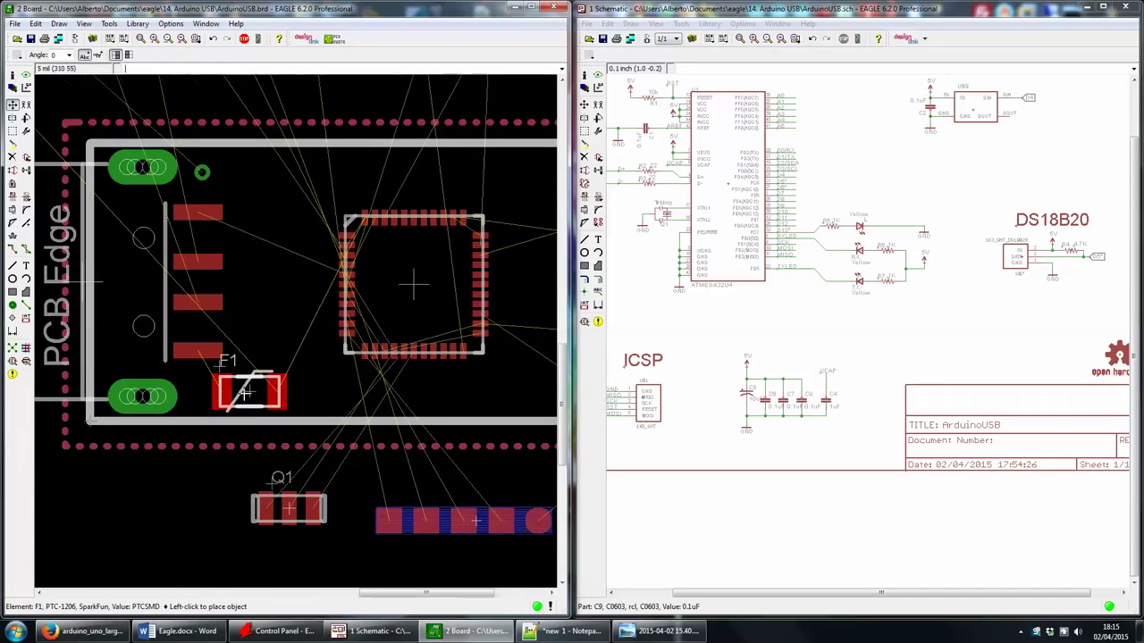
pyautogui.click(268, 378)
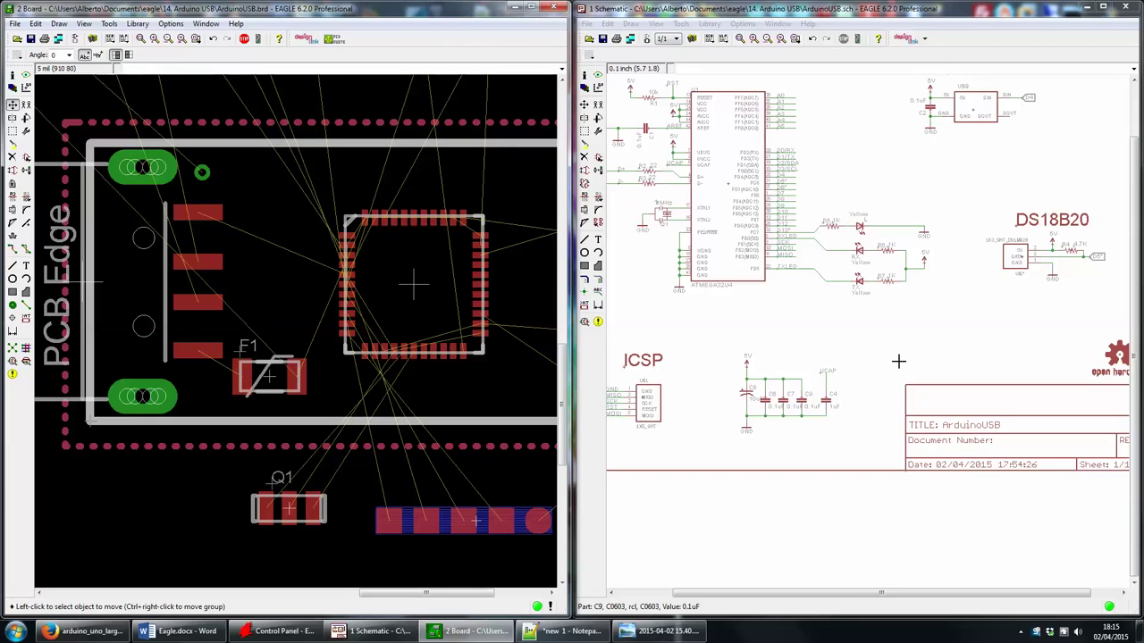
pyautogui.click(945, 368)
pyautogui.scroll(-2, 942, 366)
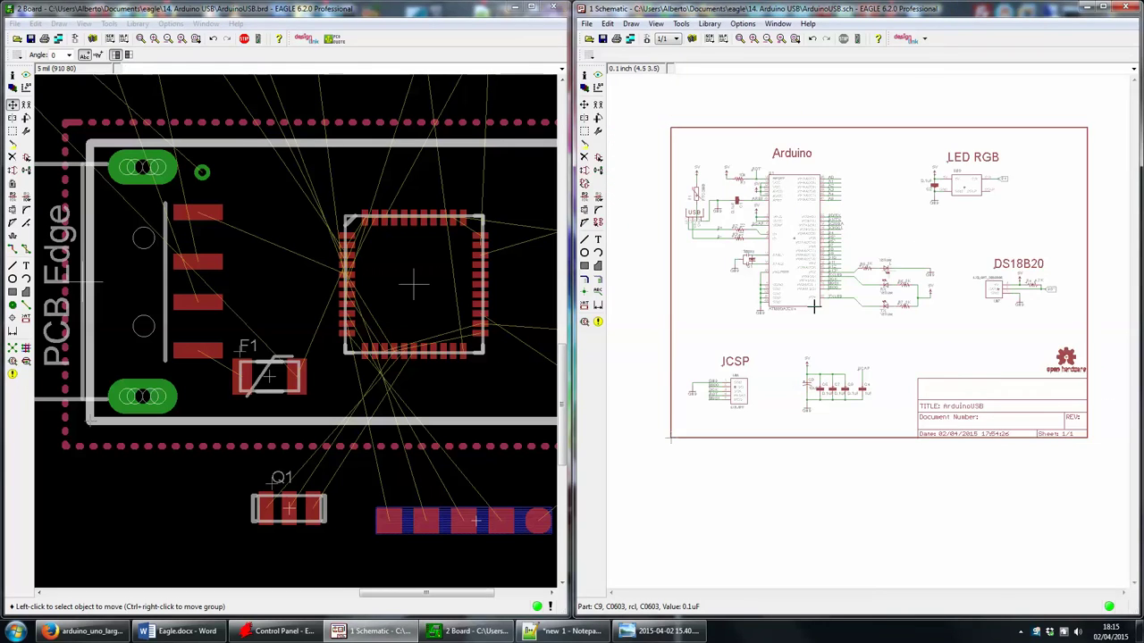
# Highlight the 5V net through F1 and inspect the 5V and N$4 airwire properties
pyautogui.scroll(2, 813, 306)
pyautogui.scroll(-2, 794, 332)
pyautogui.scroll(2, 720, 228)
pyautogui.scroll(3, 776, 260)
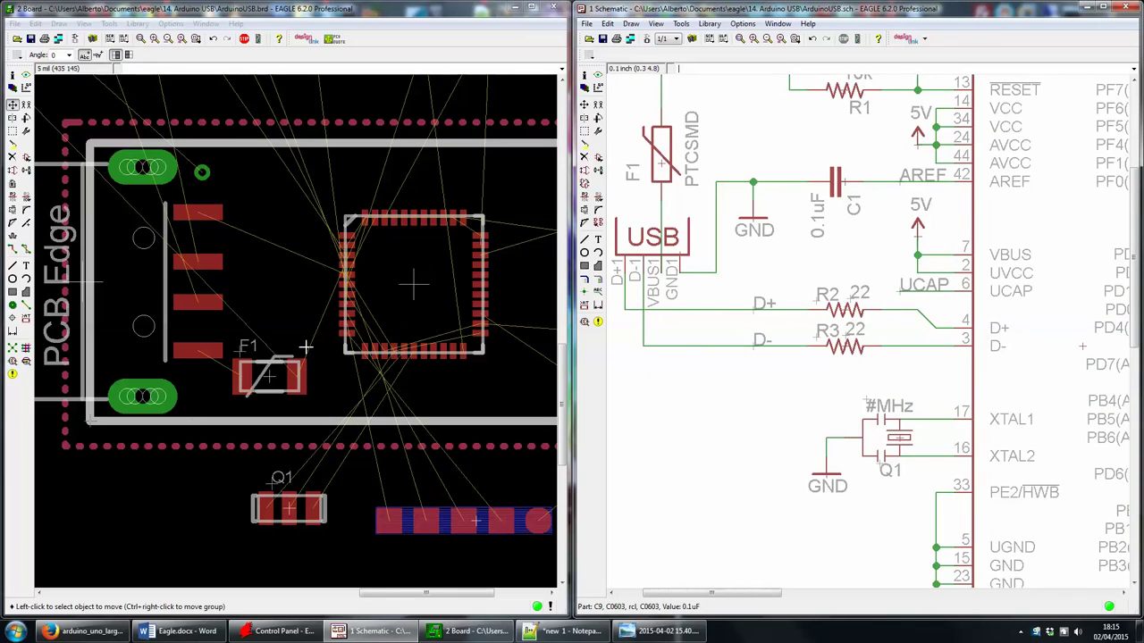
pyautogui.click(25, 76)
pyautogui.click(298, 339)
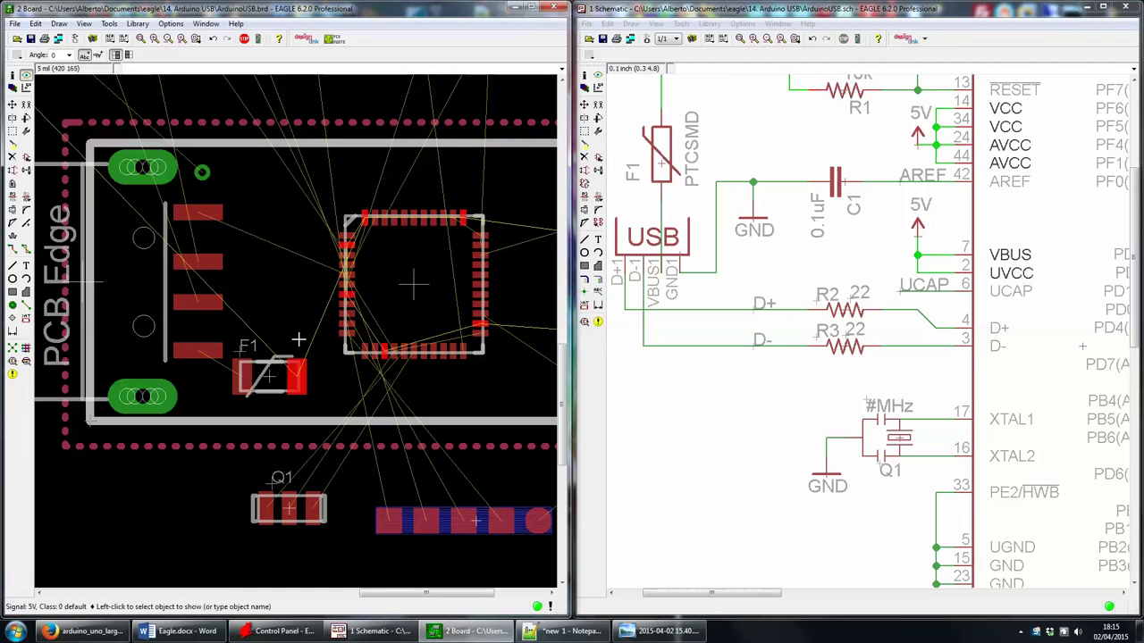
pyautogui.click(12, 76)
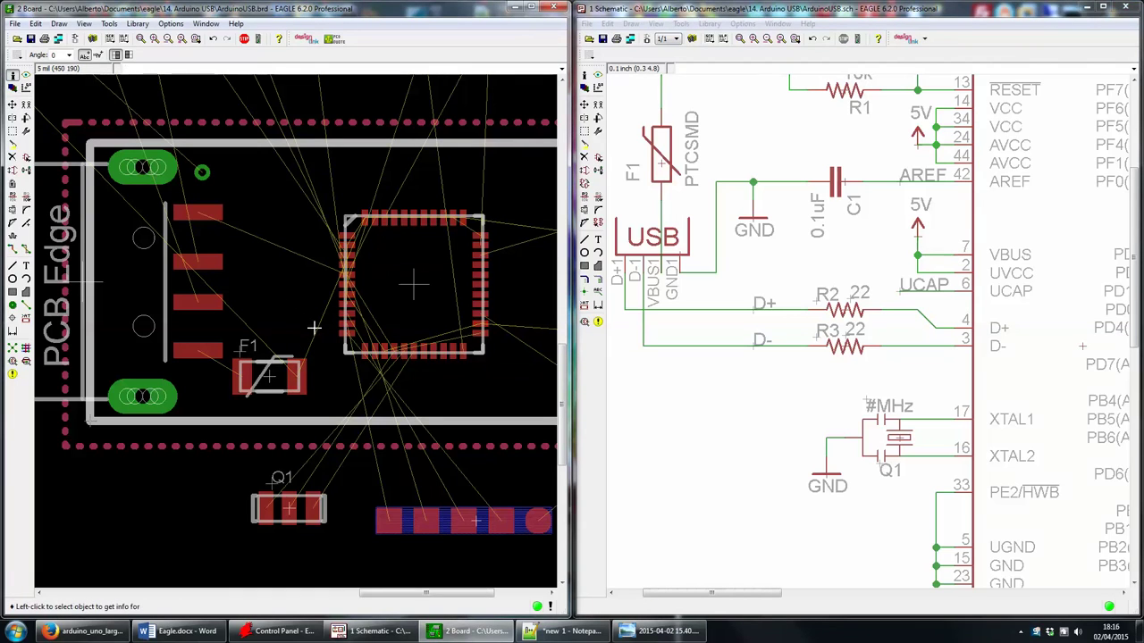
pyautogui.click(314, 334)
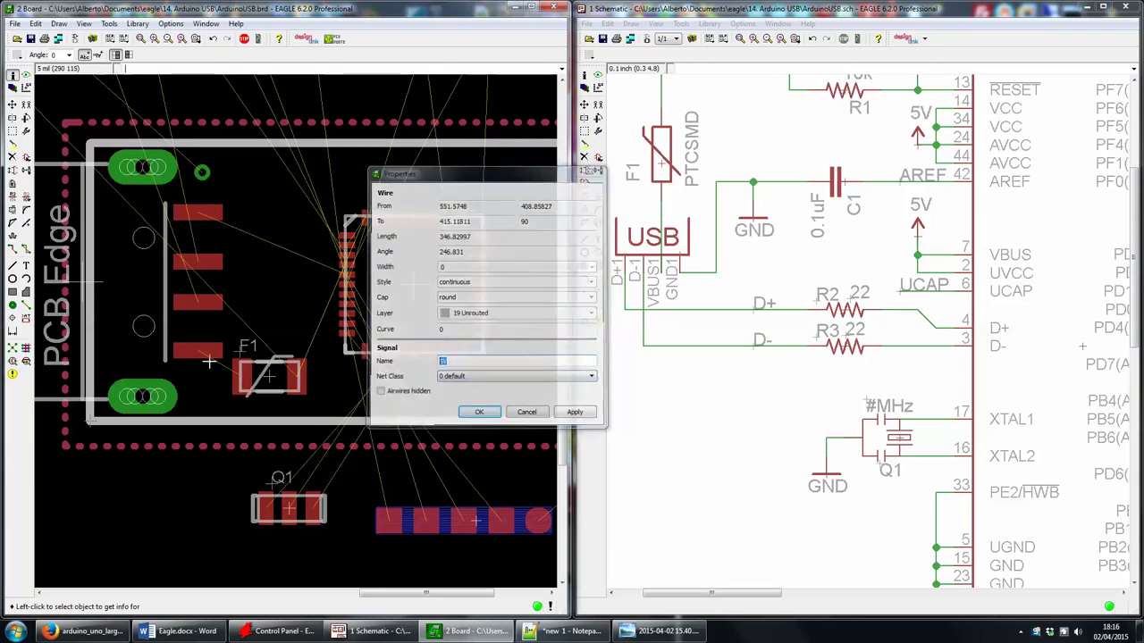
pyautogui.press('Escape')
pyautogui.click(345, 419)
pyautogui.moveTo(340, 428); pyautogui.dragTo(315, 430)
pyautogui.click(469, 236)
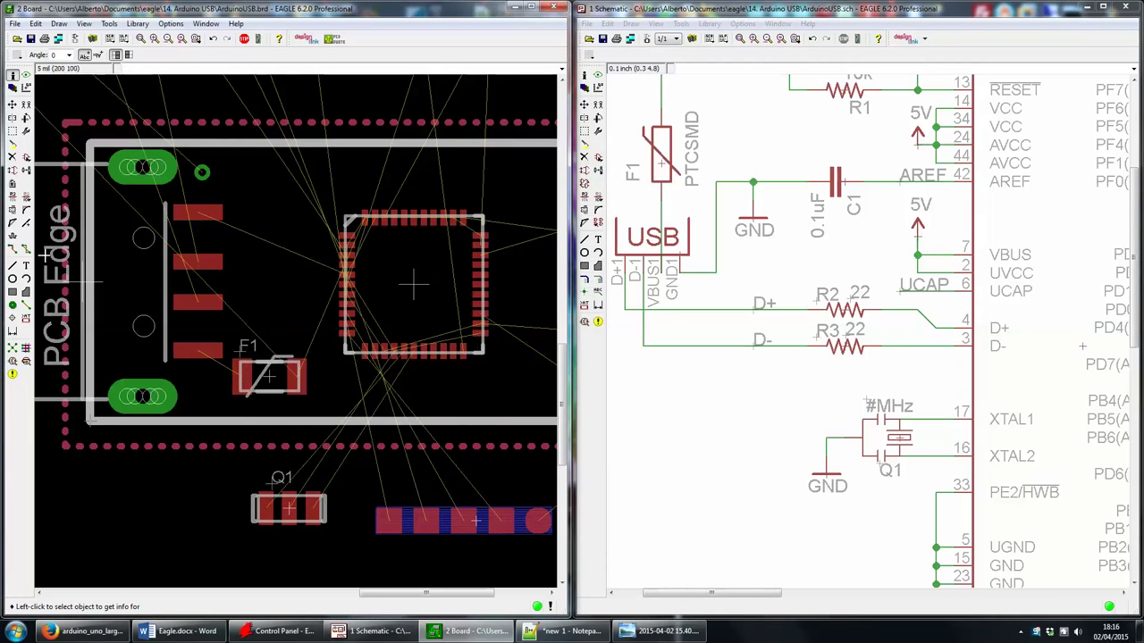
# Nudge fuse F1 slightly left into the board's lower-left corner
pyautogui.click(12, 105)
pyautogui.scroll(3, 221, 351)
pyautogui.click(257, 384)
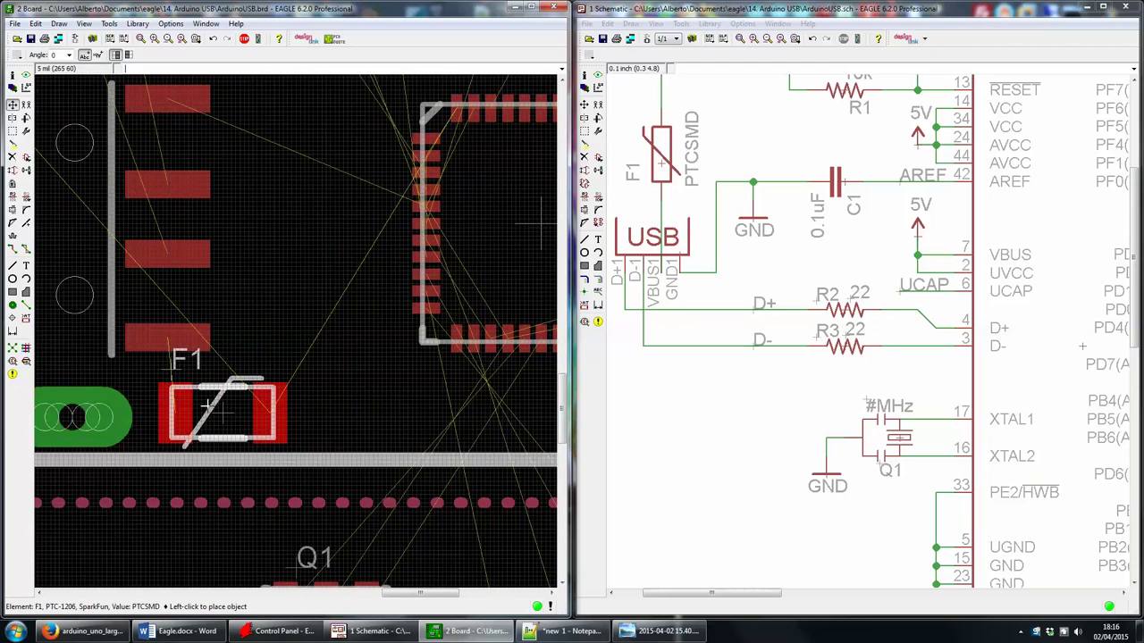
pyautogui.click(207, 405)
pyautogui.click(210, 409)
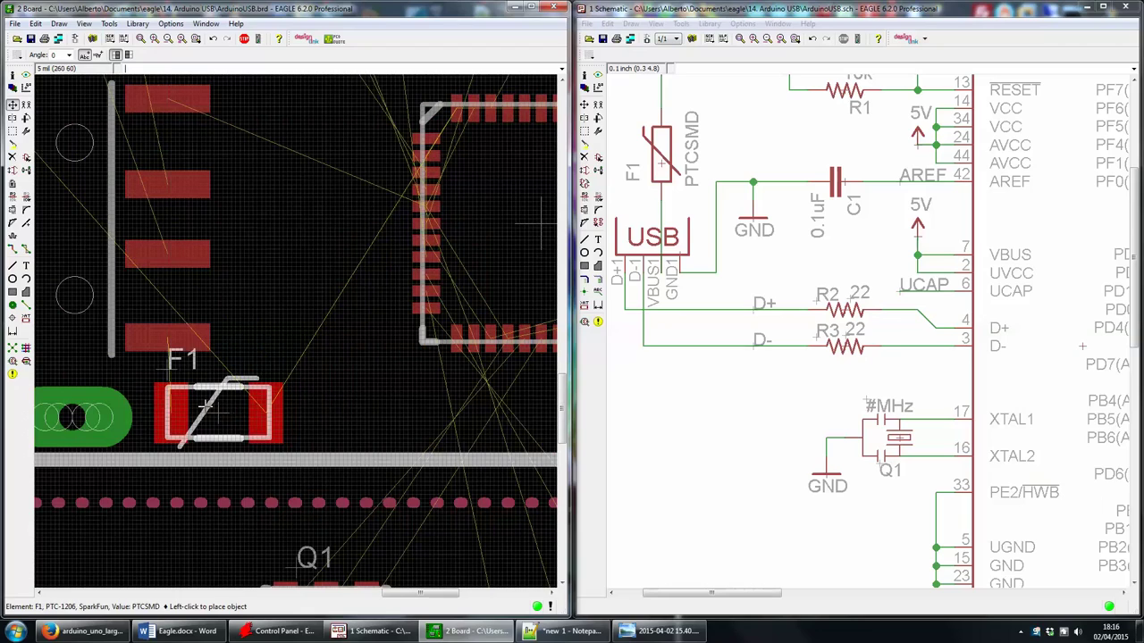
pyautogui.click(209, 408)
# Pick up the five-pad 1X5_SMT header U$1 to move it below the board
pyautogui.scroll(-3, 211, 411)
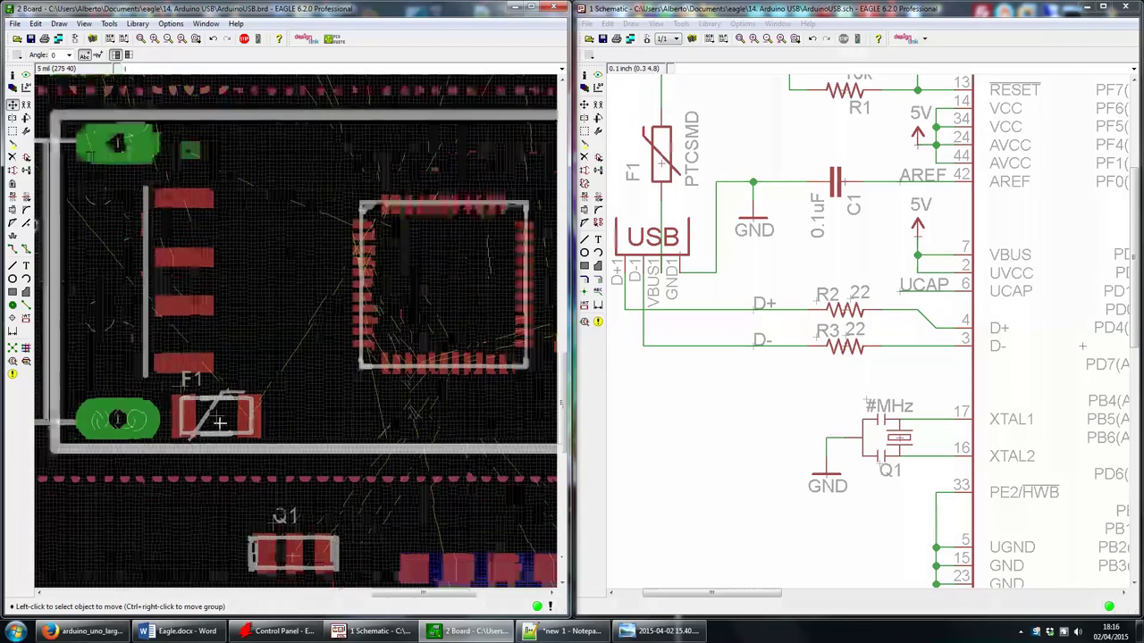
pyautogui.scroll(1, 139, 455)
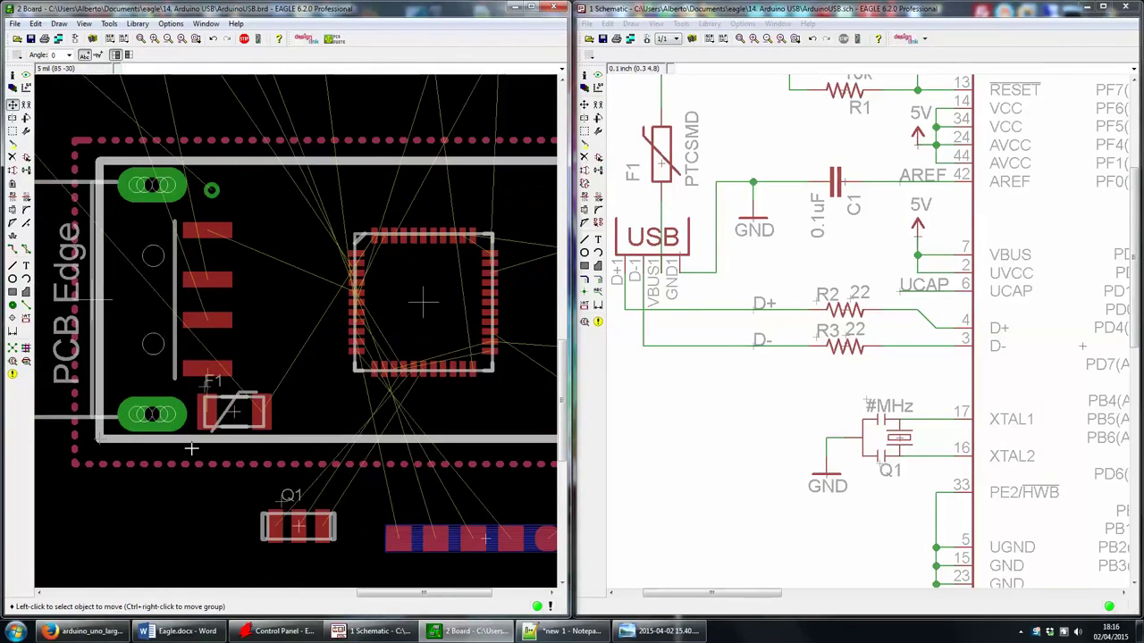
pyautogui.scroll(-2, 191, 449)
pyautogui.scroll(1, 147, 408)
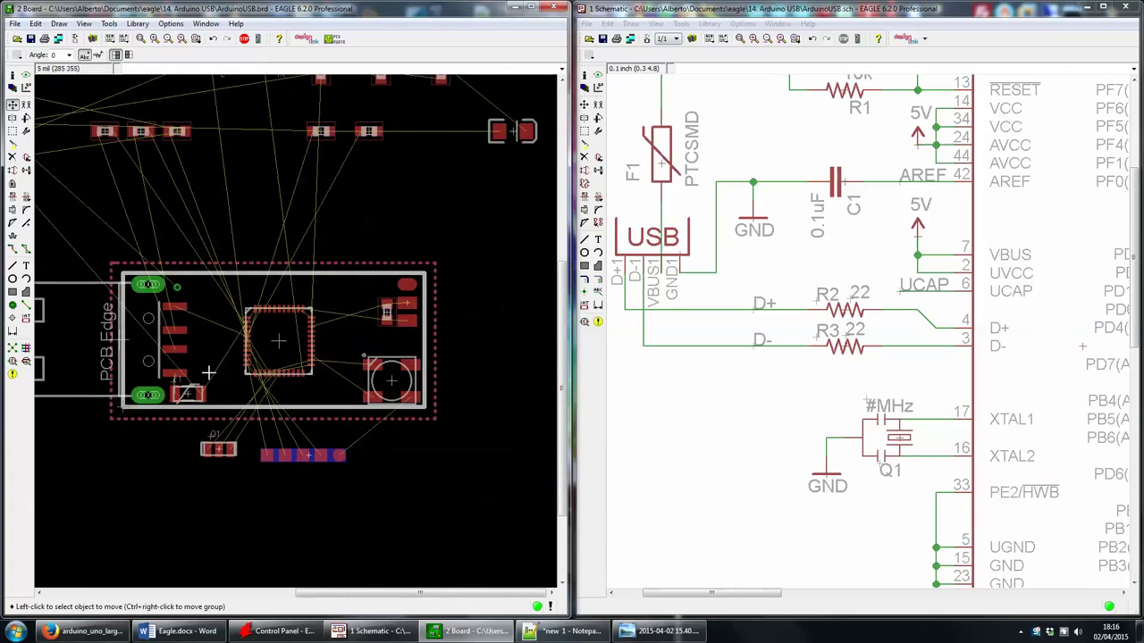
pyautogui.scroll(3, 236, 445)
pyautogui.scroll(-1, 269, 451)
pyautogui.click(307, 455)
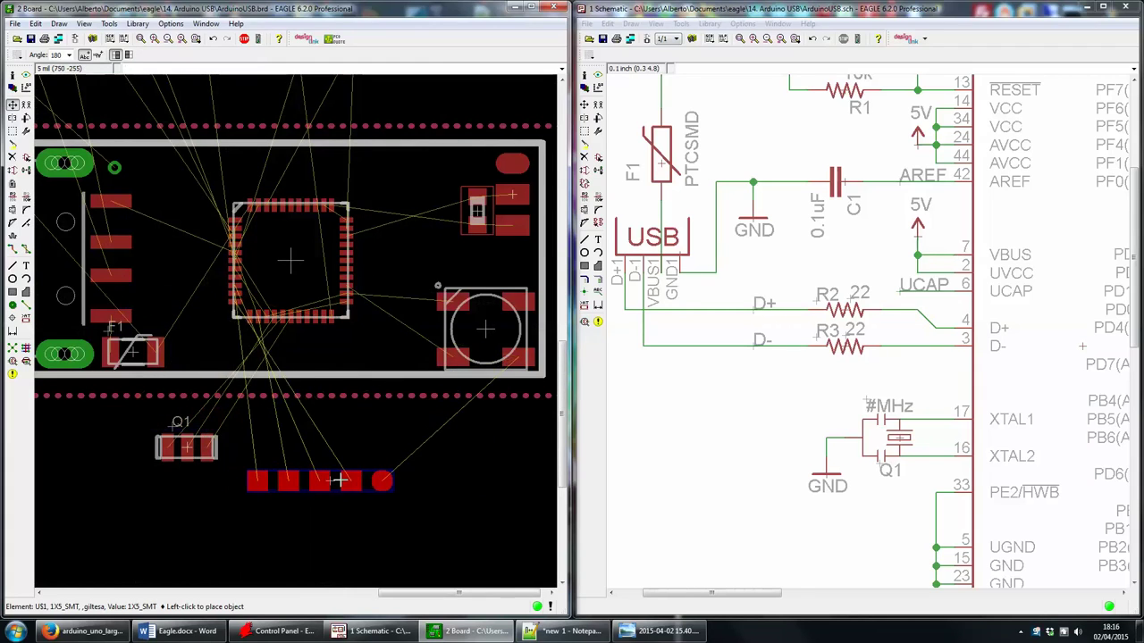
# Drop the header below the board, then try nudging the ATmega32U4 and undo it
pyautogui.click(344, 471)
pyautogui.click(291, 261)
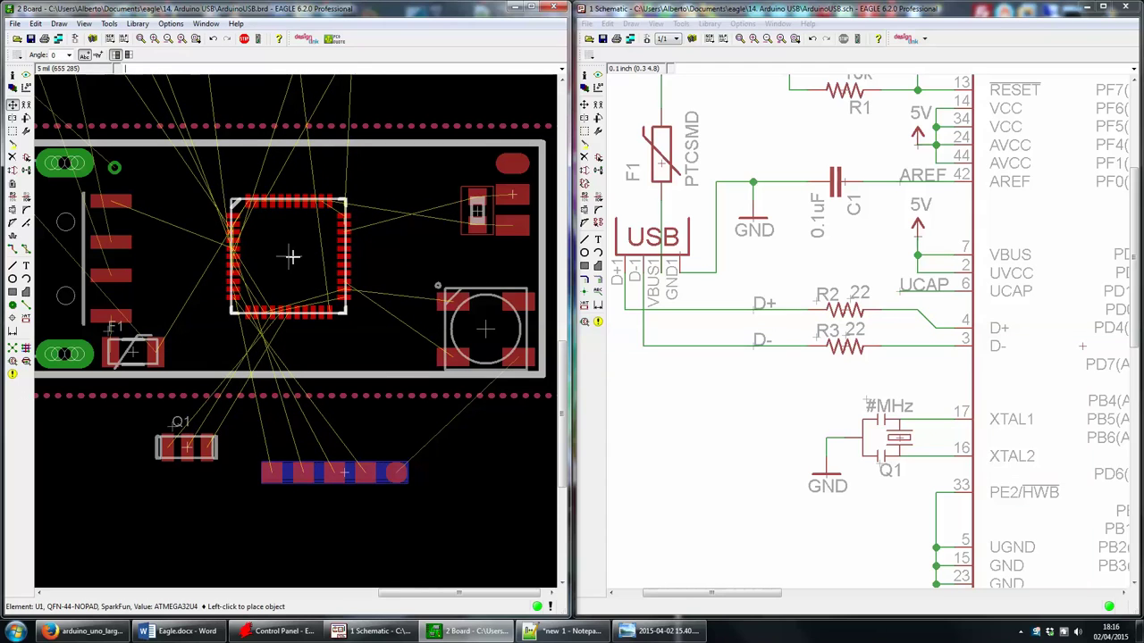
pyautogui.click(290, 261)
pyautogui.click(290, 259)
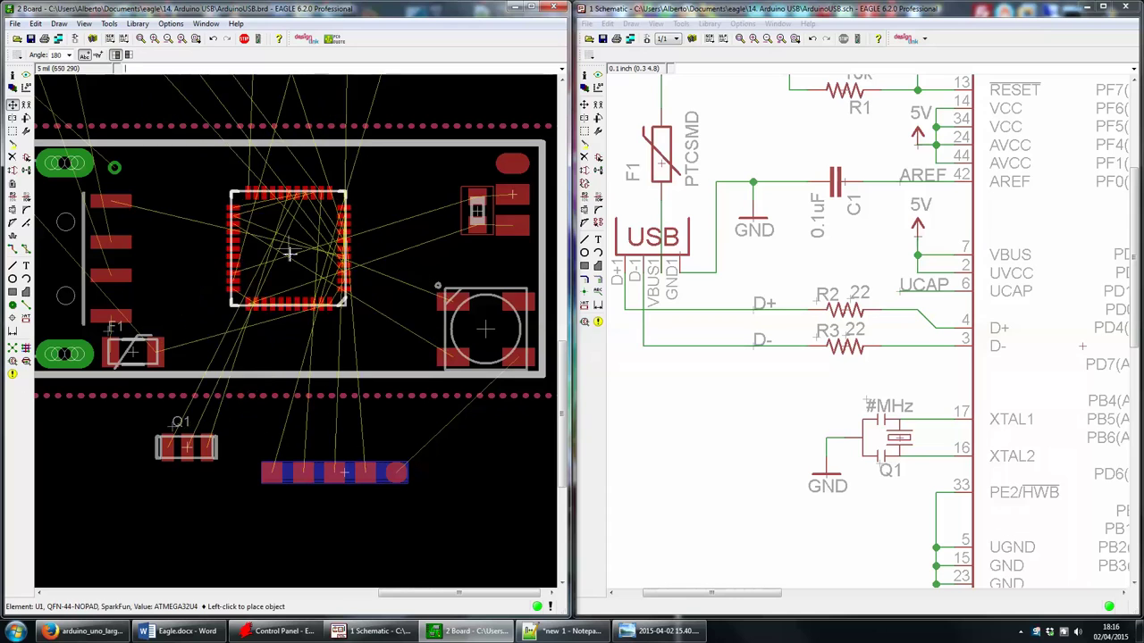
pyautogui.click(288, 260)
pyautogui.hotkey('ctrl', 'z')
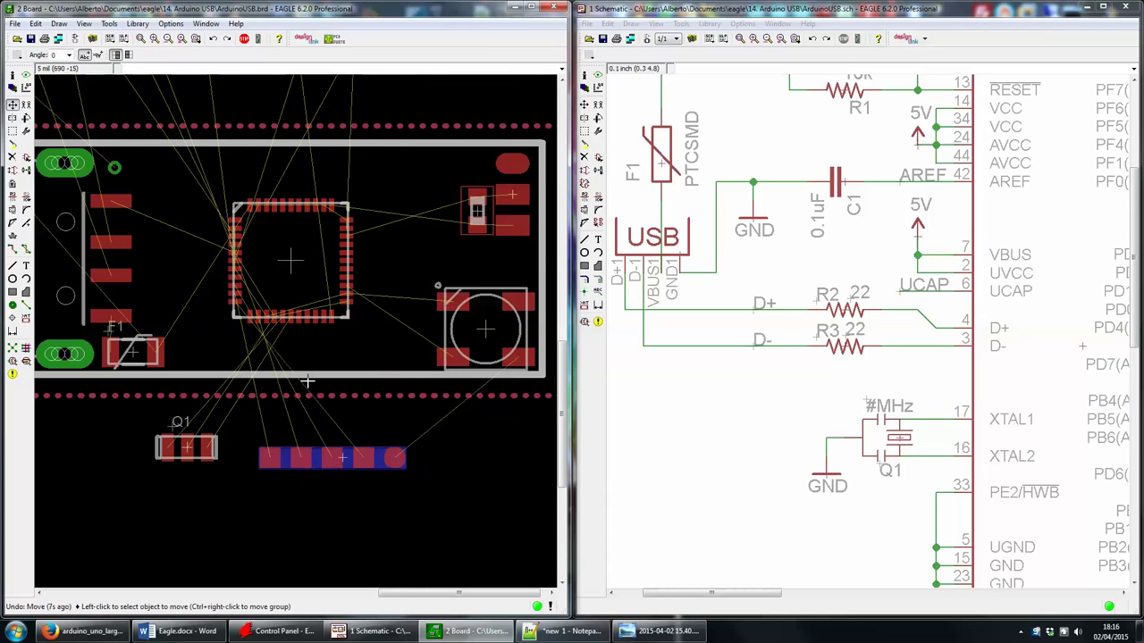
# Reposition header U$1 along the lower board edge beneath the ATmega32U4
pyautogui.scroll(2, 291, 401)
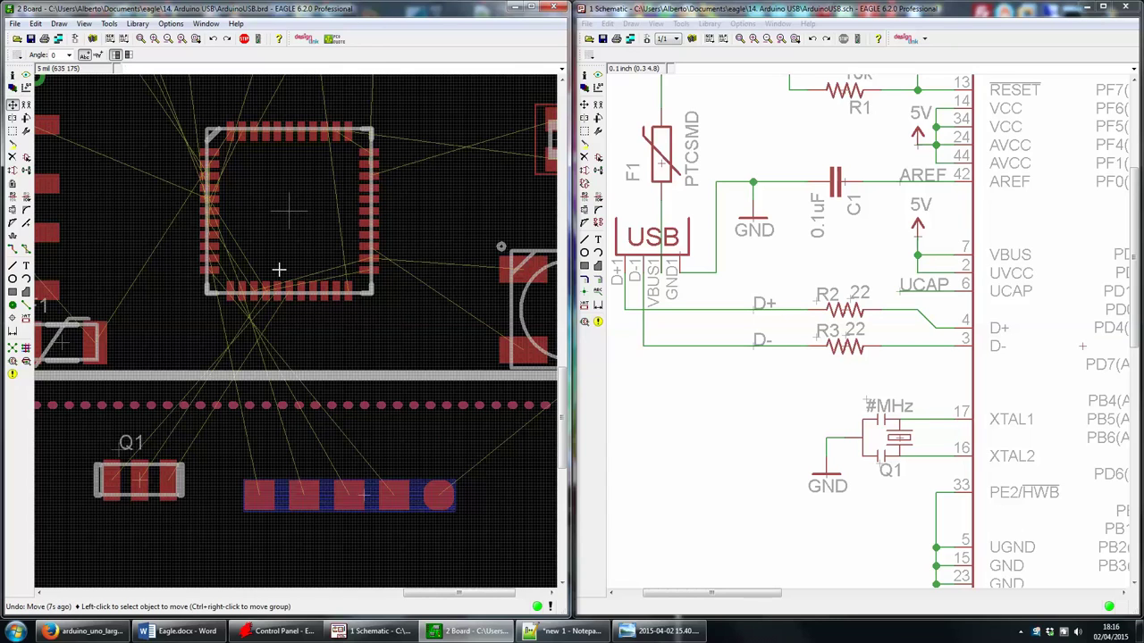
pyautogui.scroll(-2, 268, 379)
pyautogui.scroll(-1, 263, 443)
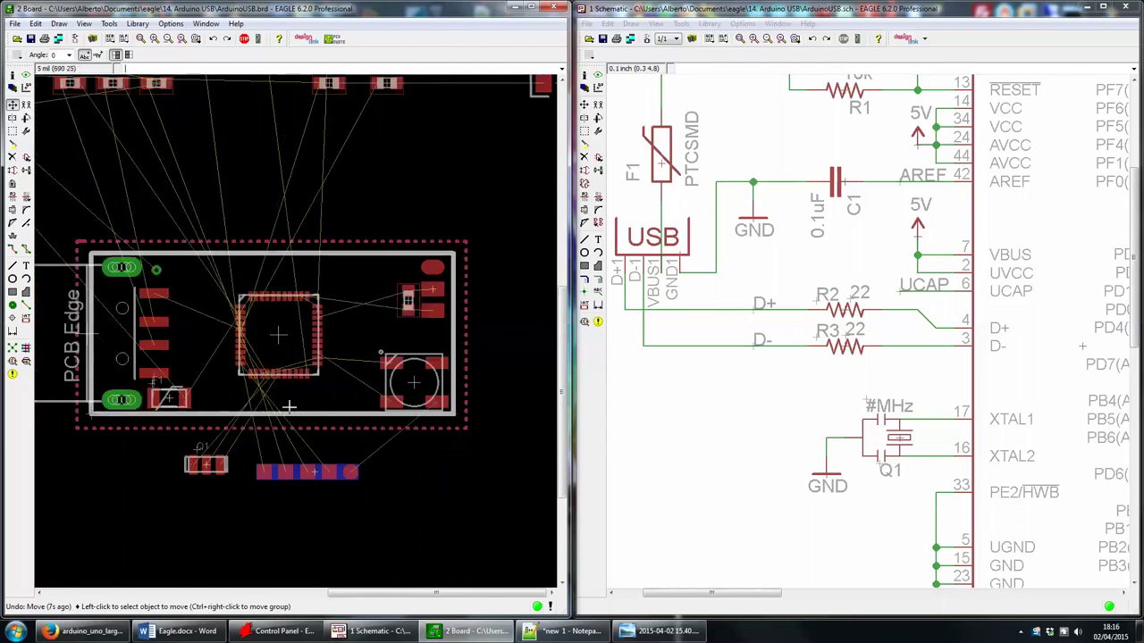
pyautogui.scroll(1, 288, 406)
pyautogui.scroll(-1, 277, 354)
pyautogui.moveTo(475, 332); pyautogui.dragTo(481, 365, button='middle')
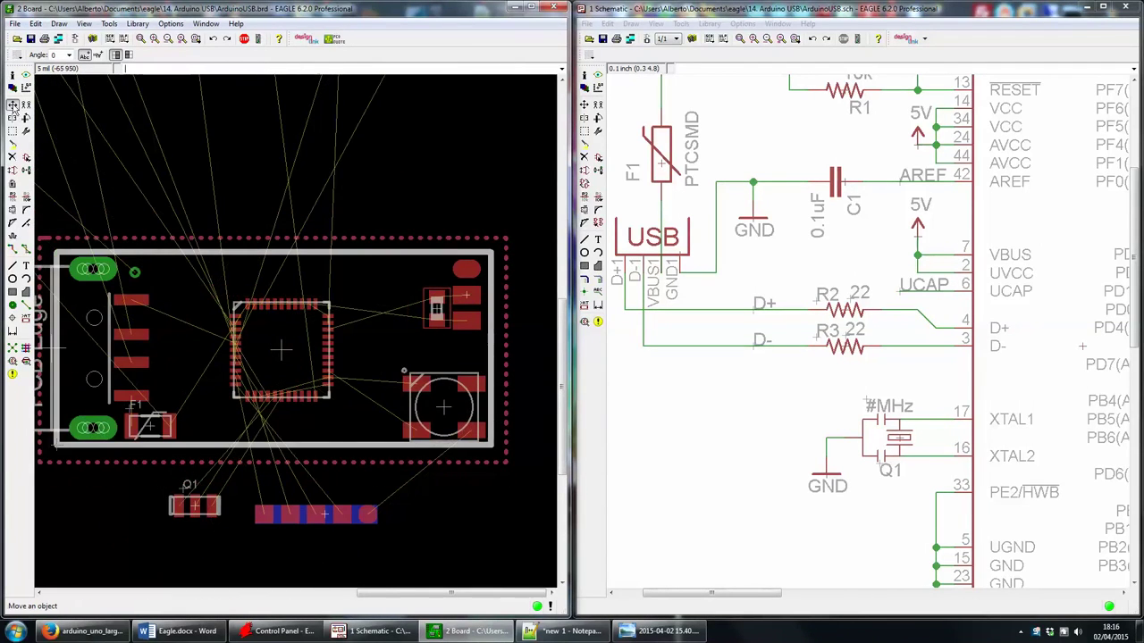
pyautogui.scroll(1, 353, 471)
pyautogui.click(312, 520)
pyautogui.scroll(2, 310, 370)
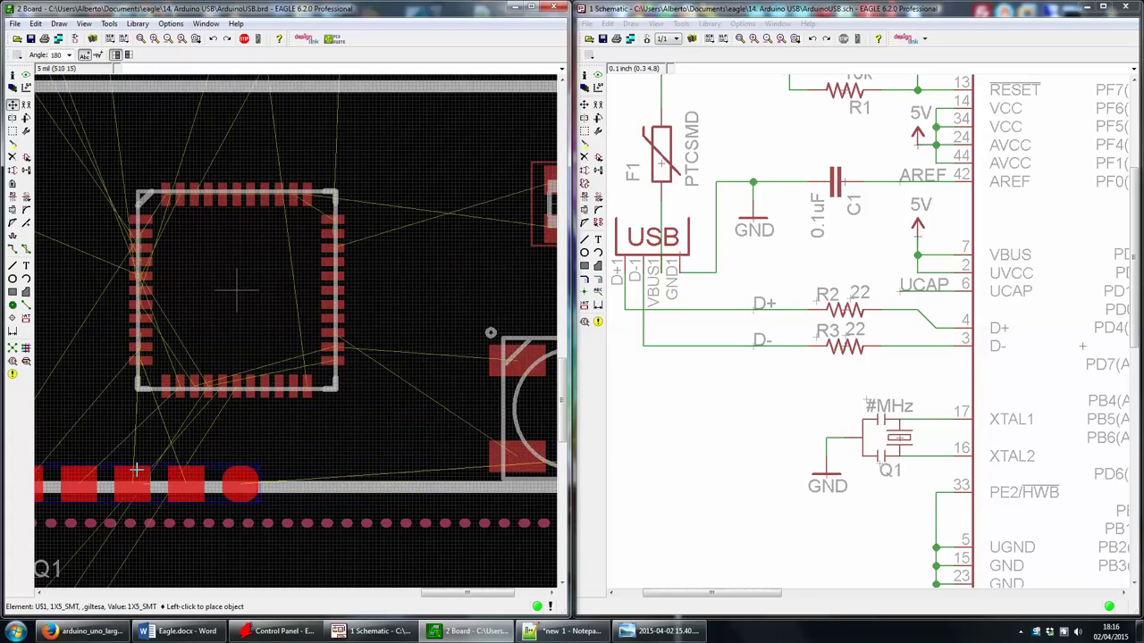
pyautogui.scroll(-2, 192, 476)
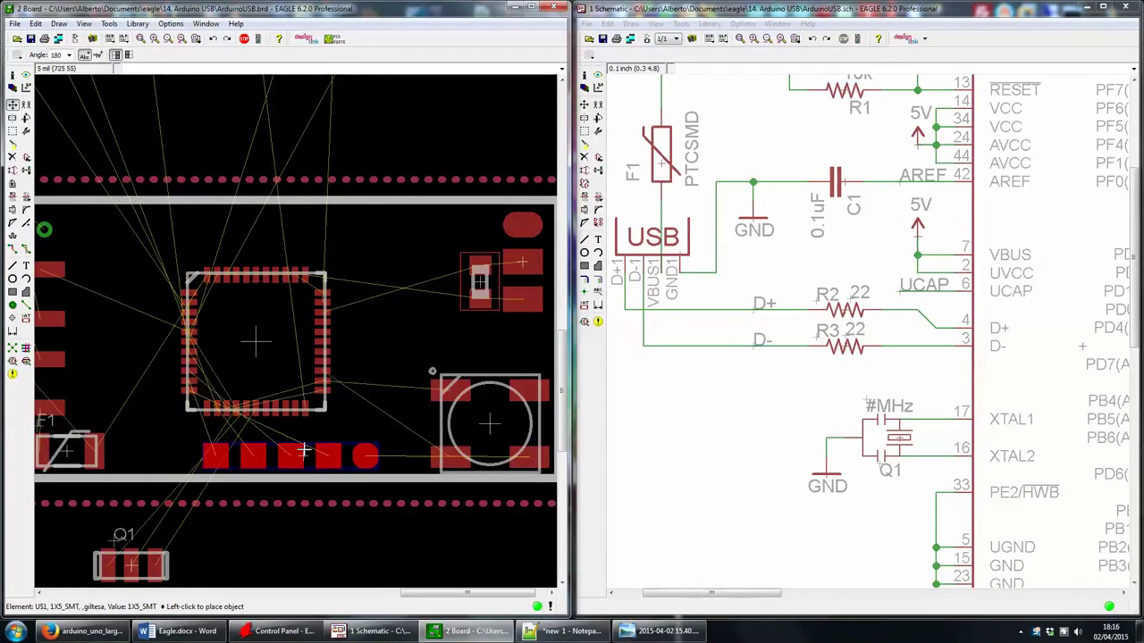
pyautogui.scroll(2, 304, 450)
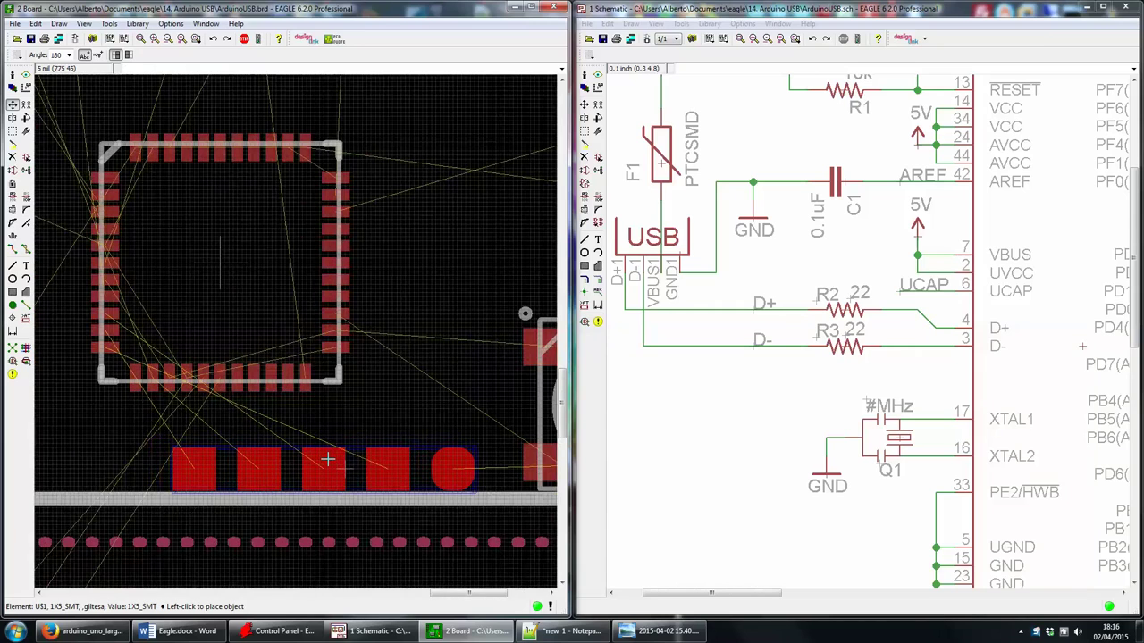
pyautogui.scroll(2, 319, 454)
pyautogui.click(331, 455)
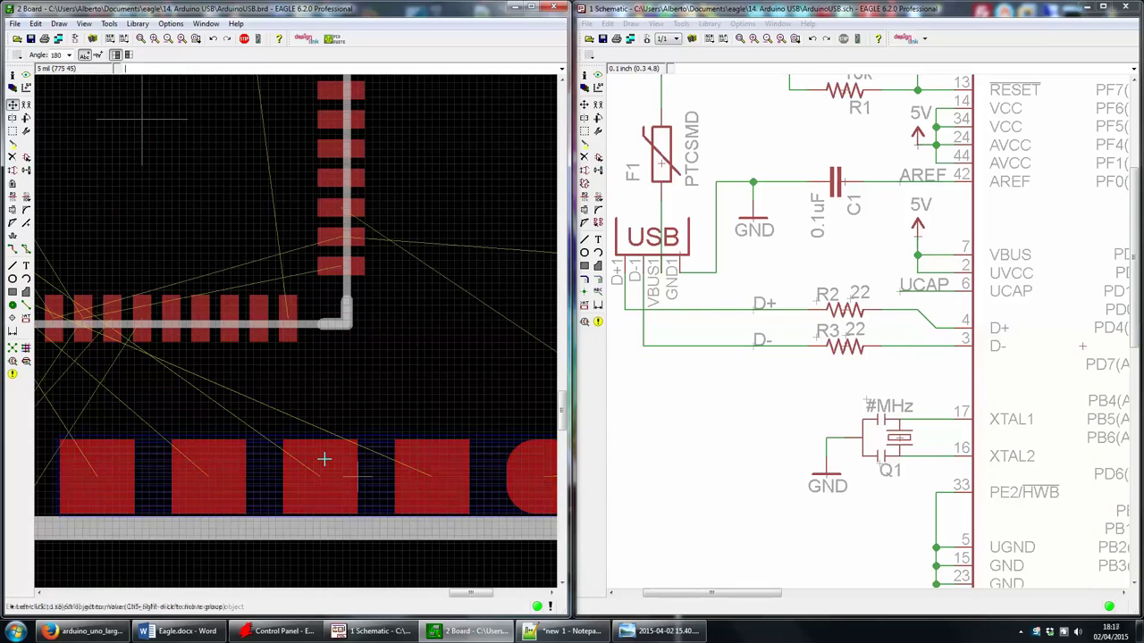
# Pick up resonator Q1 for repositioning
pyautogui.scroll(-2, 273, 419)
pyautogui.scroll(-3, 324, 493)
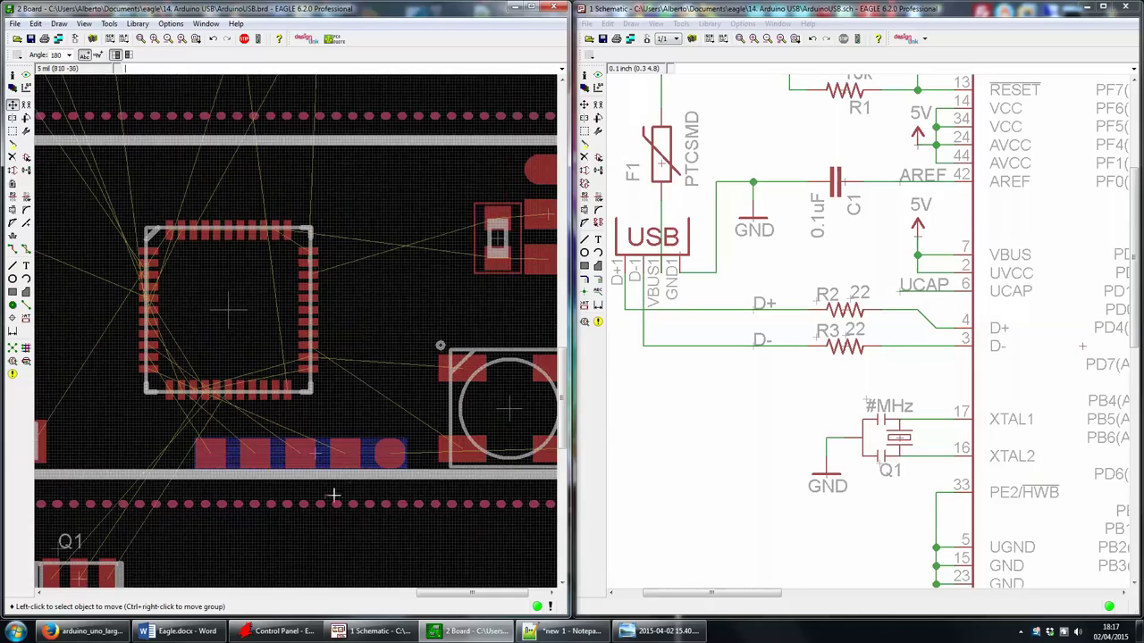
pyautogui.scroll(3, 376, 453)
pyautogui.click(203, 534)
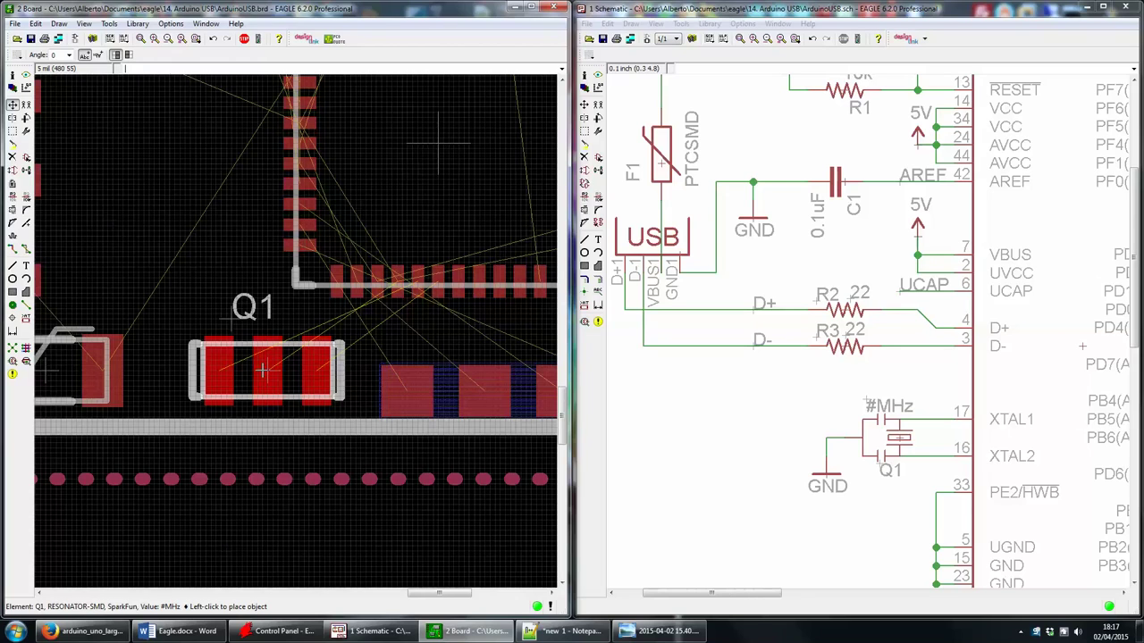
# Place resonator Q1 just left of the 5-pin header, with Rotate ready at 45°
pyautogui.scroll(1, 264, 370)
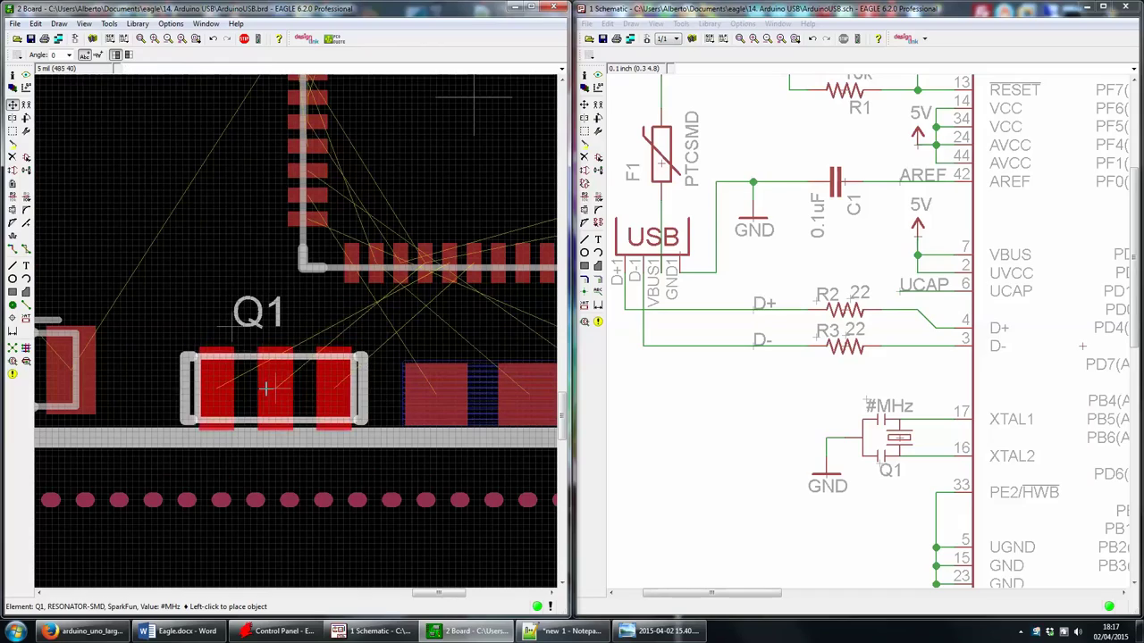
pyautogui.click(264, 383)
pyautogui.scroll(-3, 162, 411)
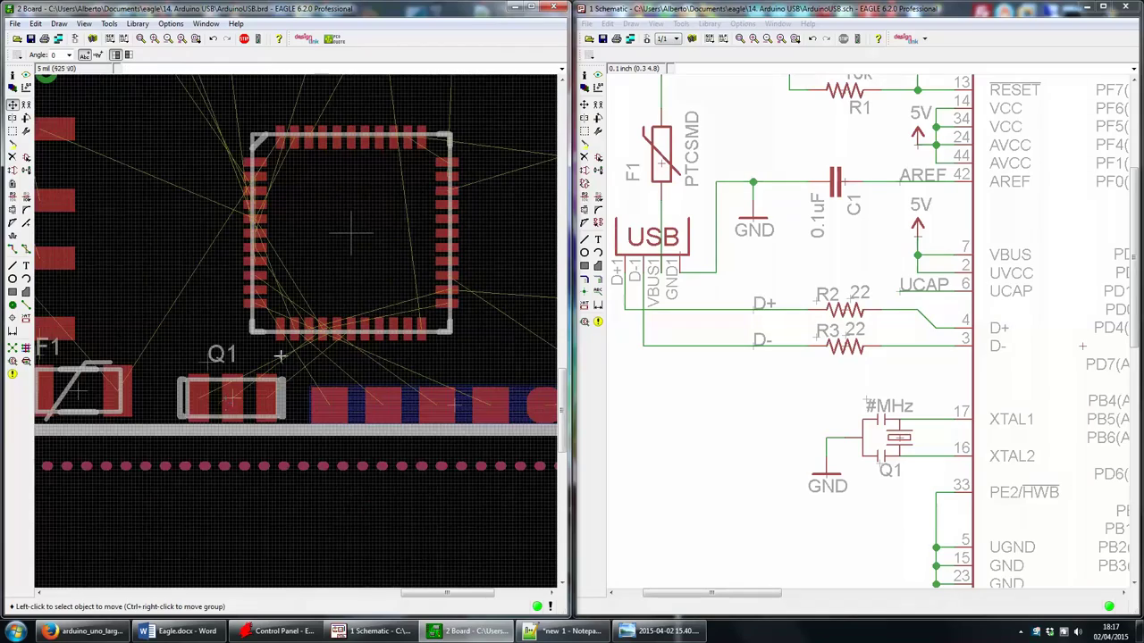
pyautogui.scroll(-2, 142, 438)
pyautogui.scroll(-1, 188, 411)
pyautogui.scroll(2, 242, 330)
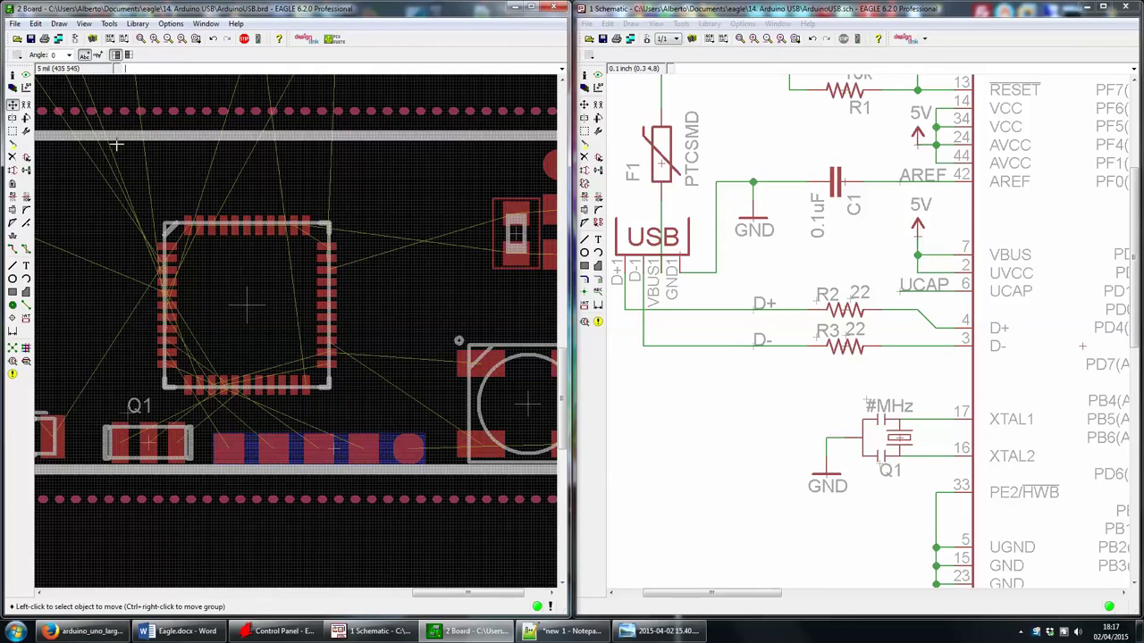
pyautogui.click(26, 117)
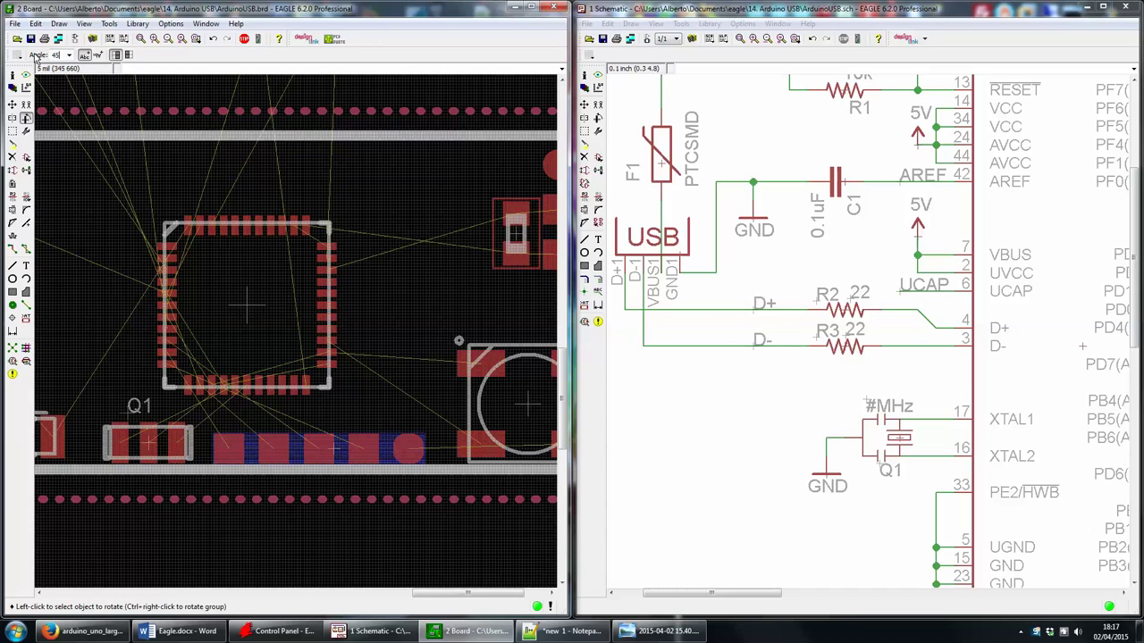
pyautogui.click(253, 302)
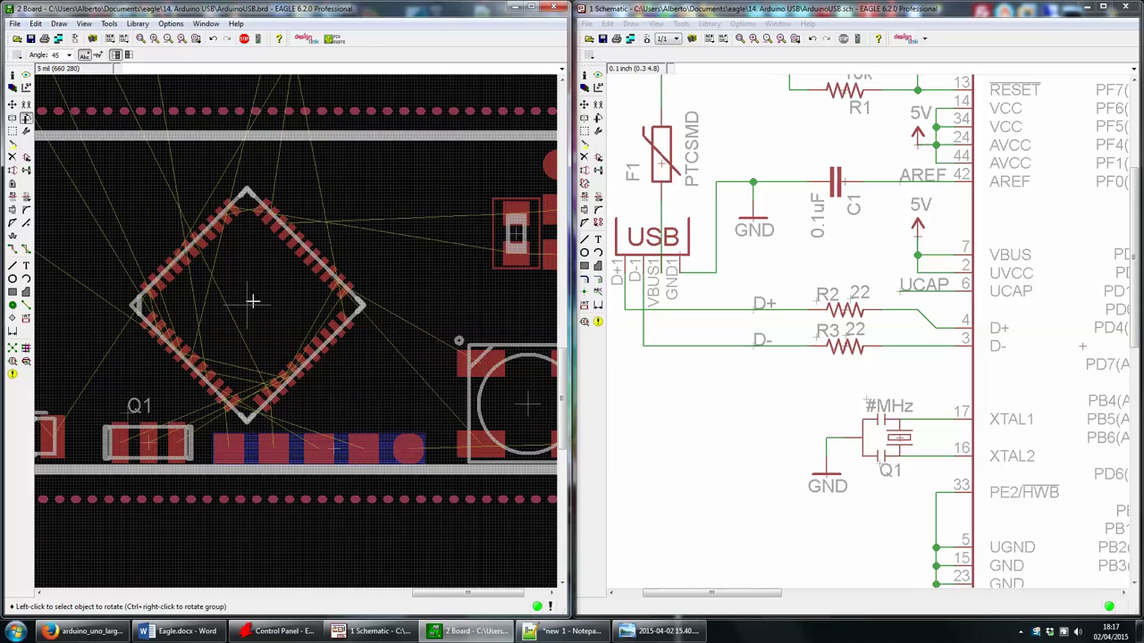
pyautogui.click(253, 302)
pyautogui.click(253, 302)
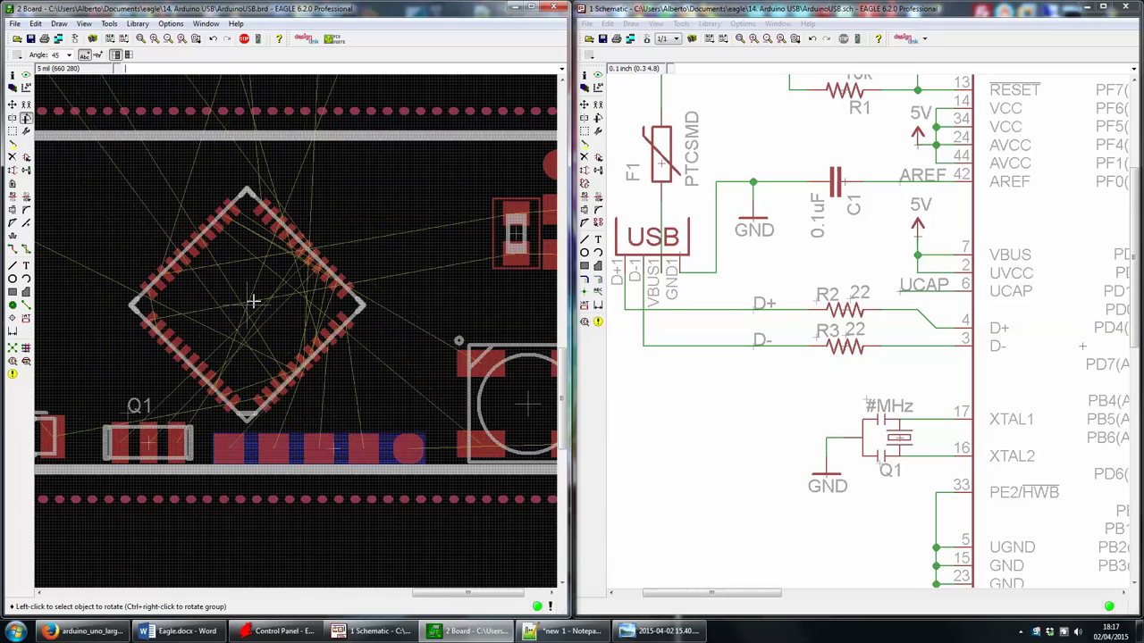
pyautogui.click(253, 302)
pyautogui.click(253, 302)
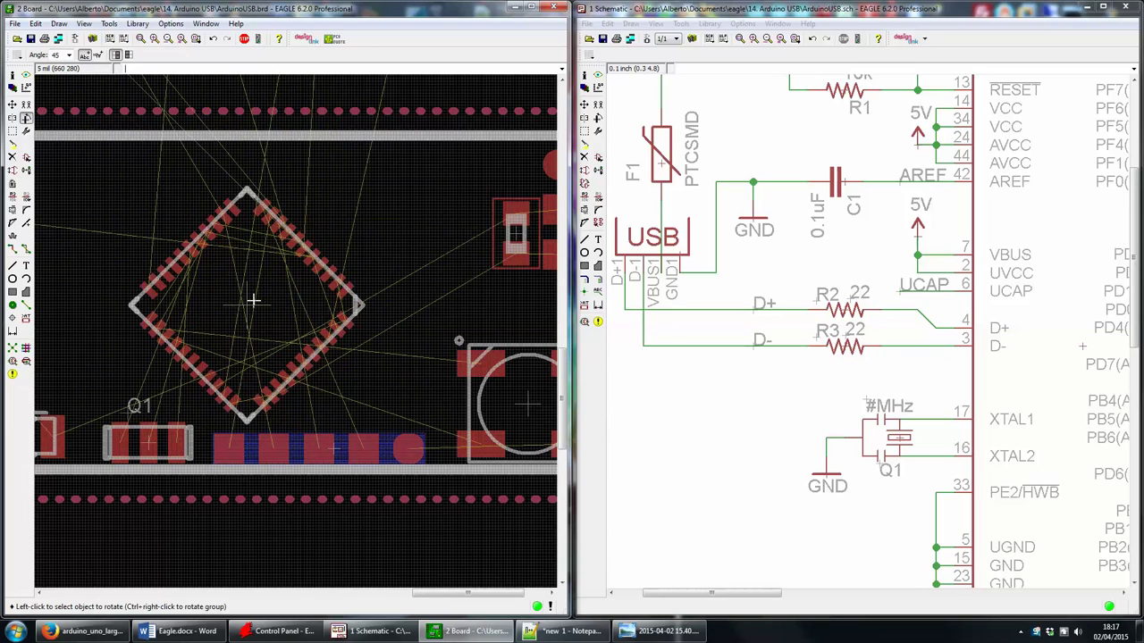
pyautogui.click(253, 302)
pyautogui.click(252, 302)
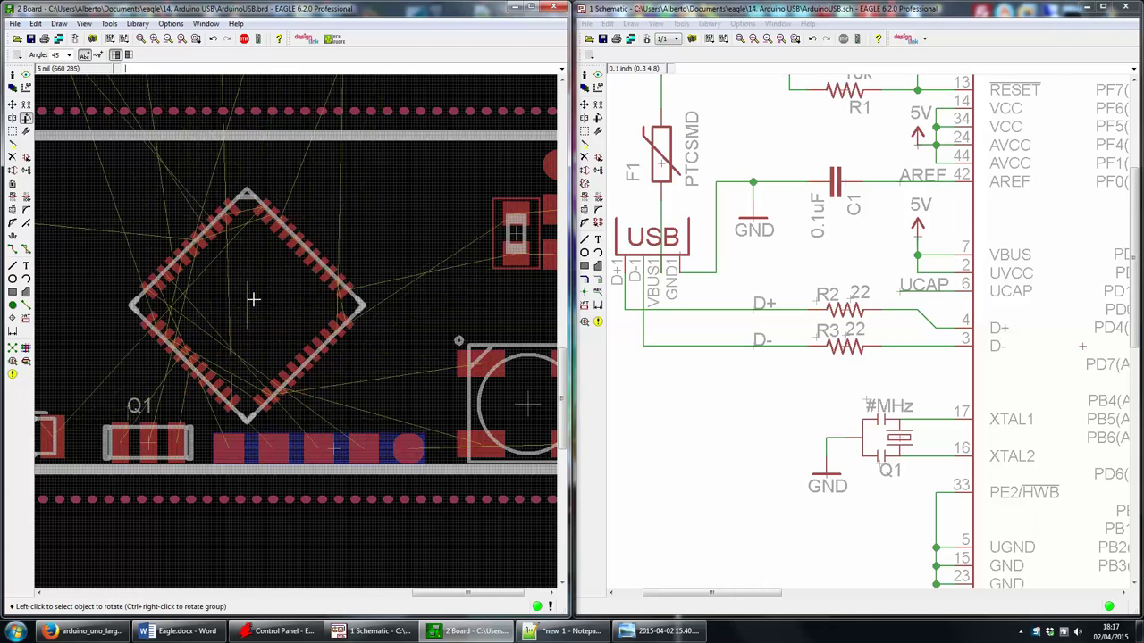
pyautogui.click(13, 105)
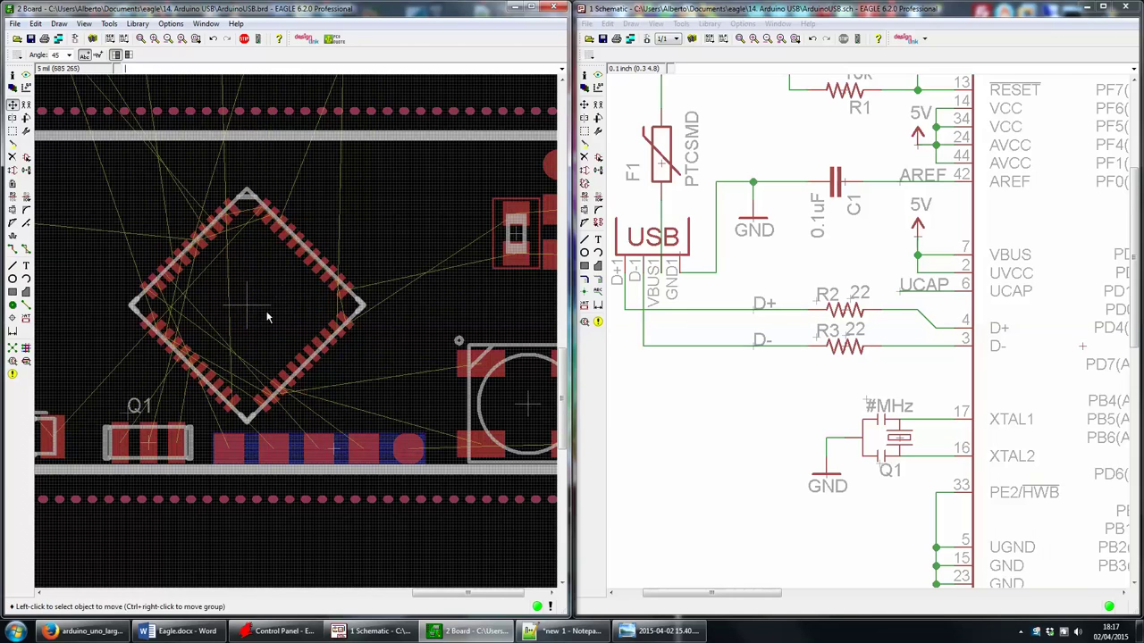
pyautogui.click(268, 314)
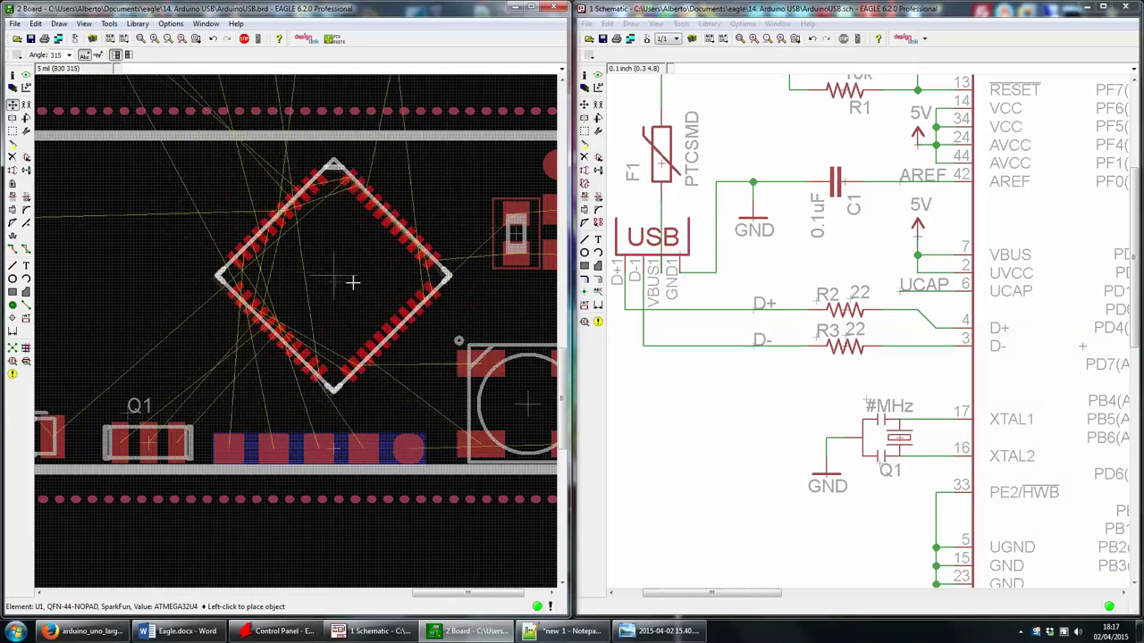
pyautogui.rightClick(288, 245)
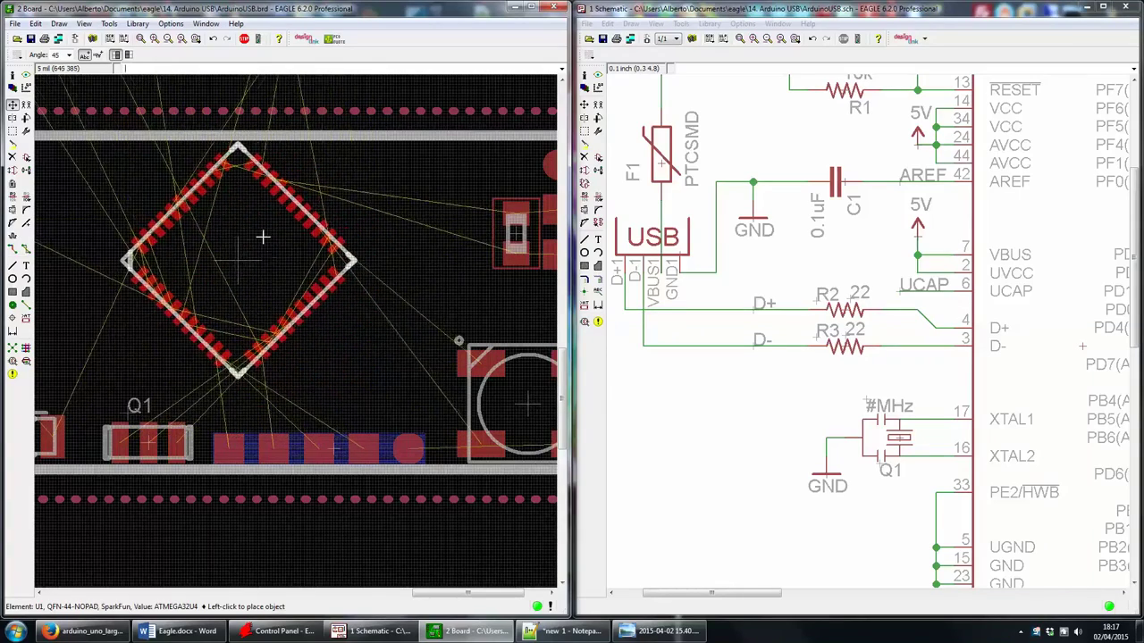
pyautogui.click(281, 254)
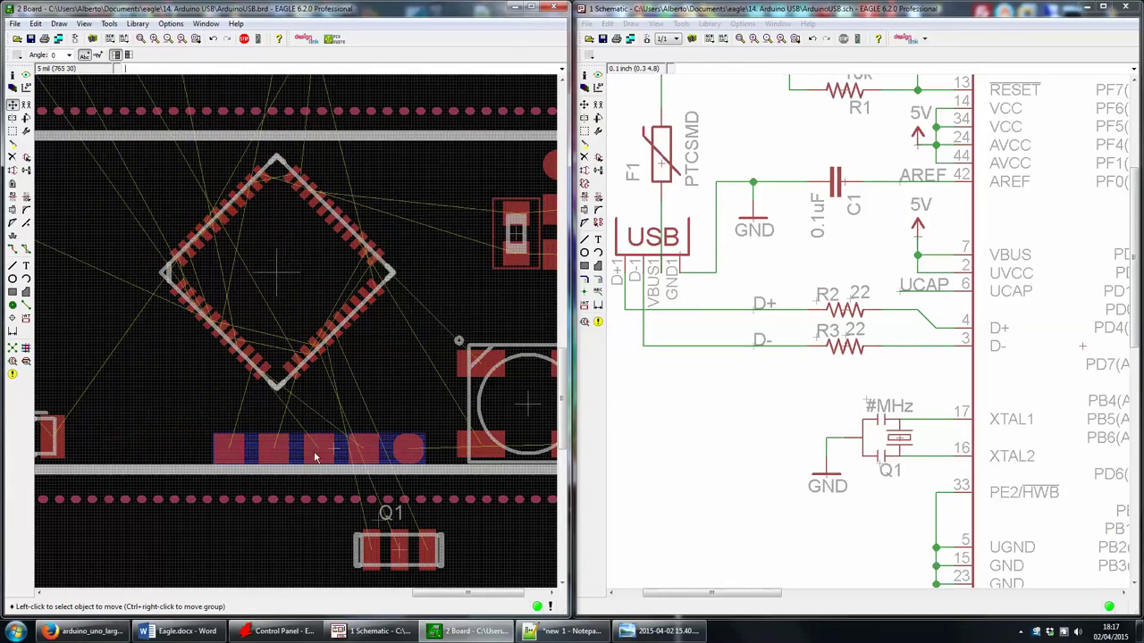
pyautogui.click(314, 458)
pyautogui.click(201, 444)
pyautogui.click(398, 549)
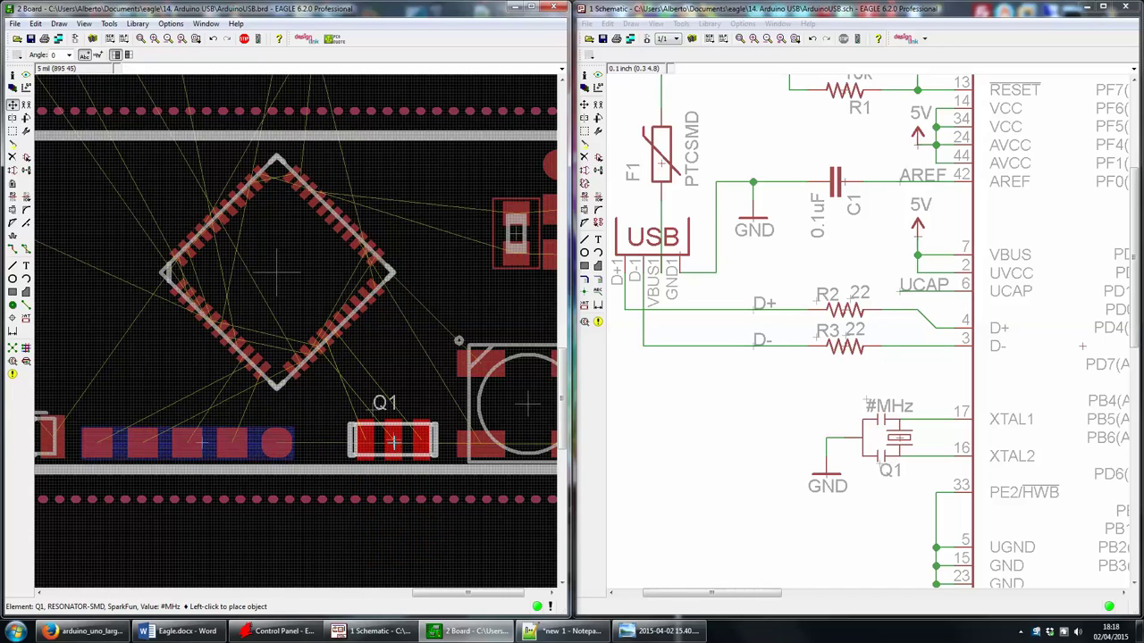
pyautogui.click(393, 441)
pyautogui.scroll(2, 199, 453)
pyautogui.click(206, 444)
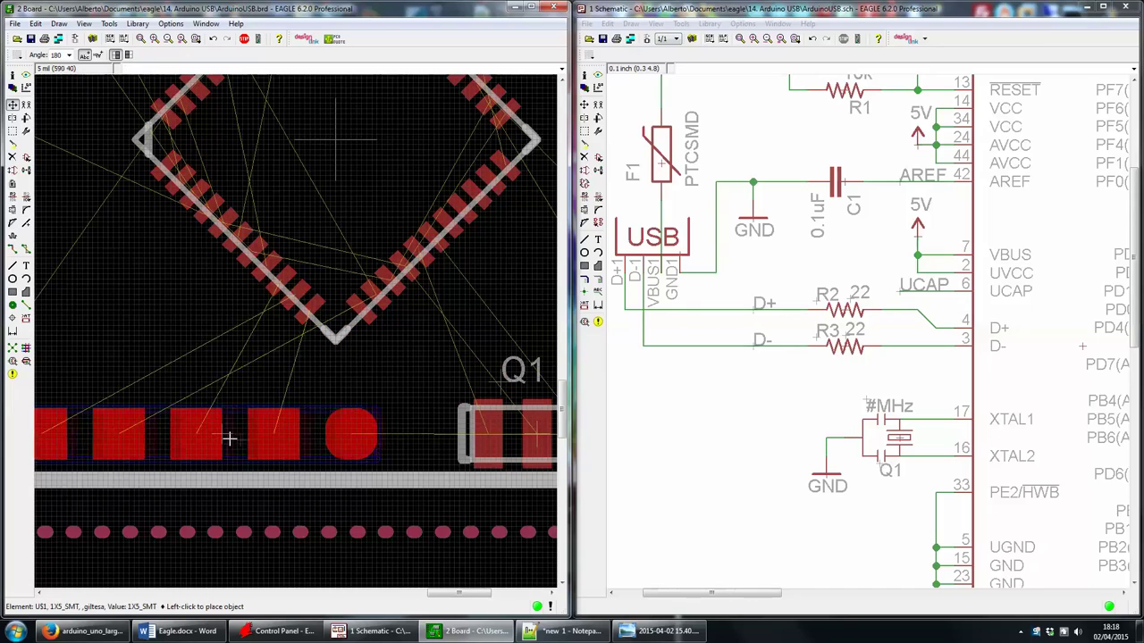
pyautogui.click(268, 444)
pyautogui.scroll(-2, 247, 510)
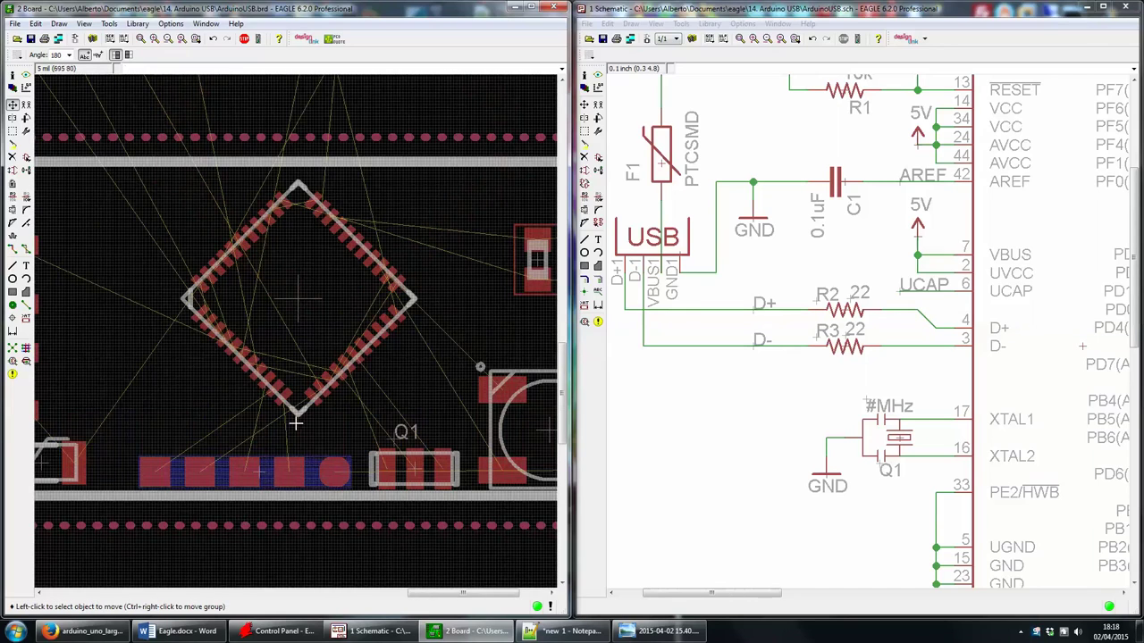
pyautogui.click(301, 305)
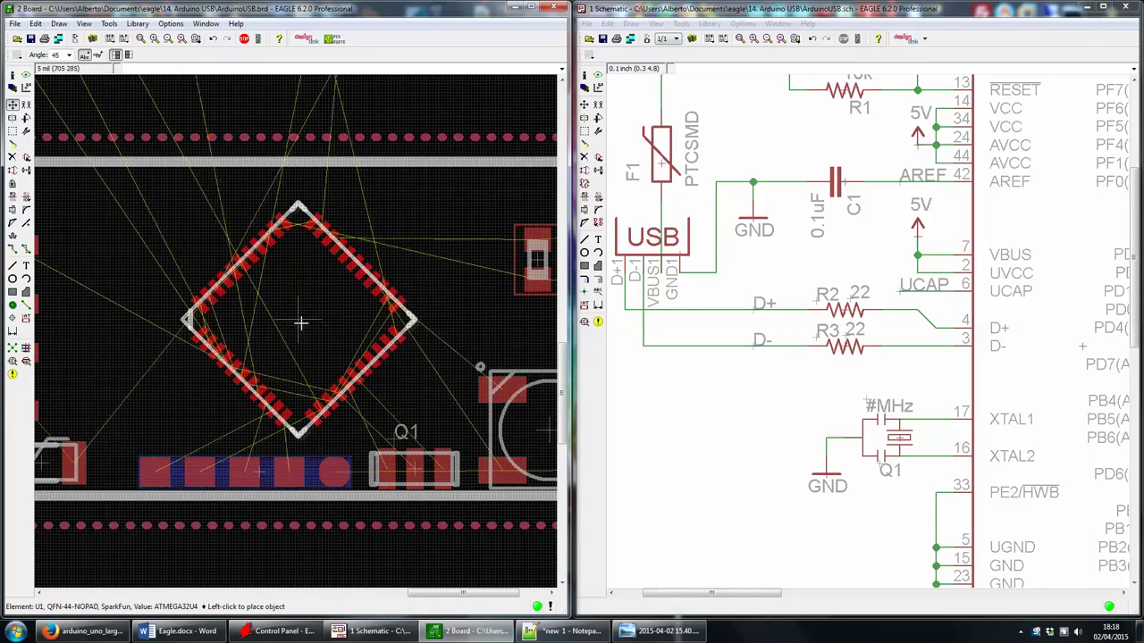
pyautogui.scroll(-3, 295, 323)
pyautogui.scroll(1, 295, 322)
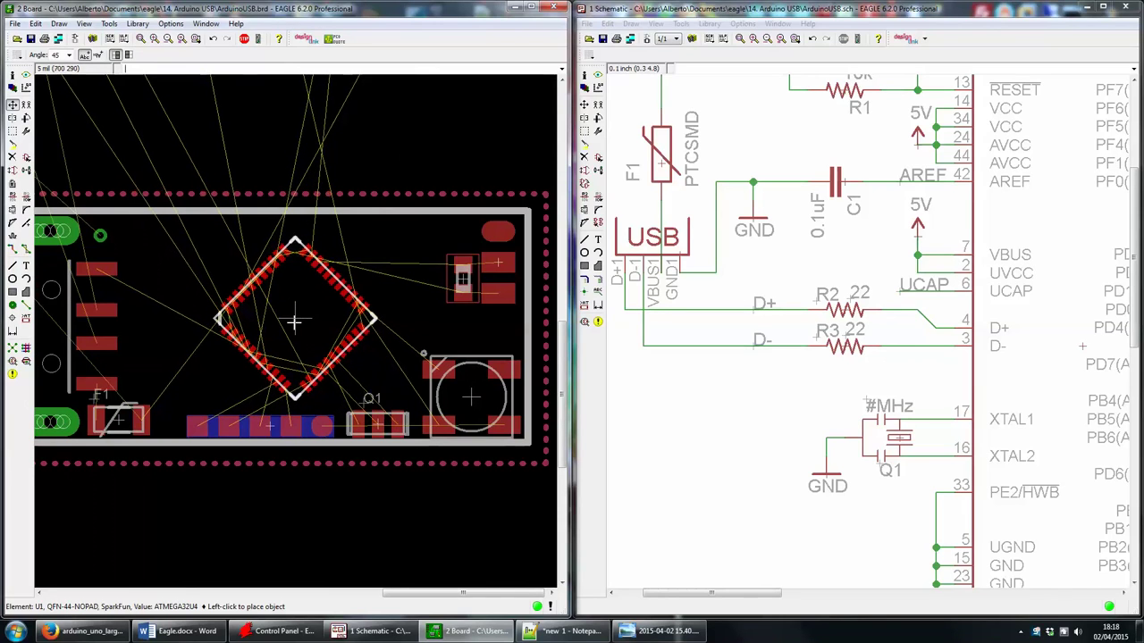
pyautogui.click(296, 308)
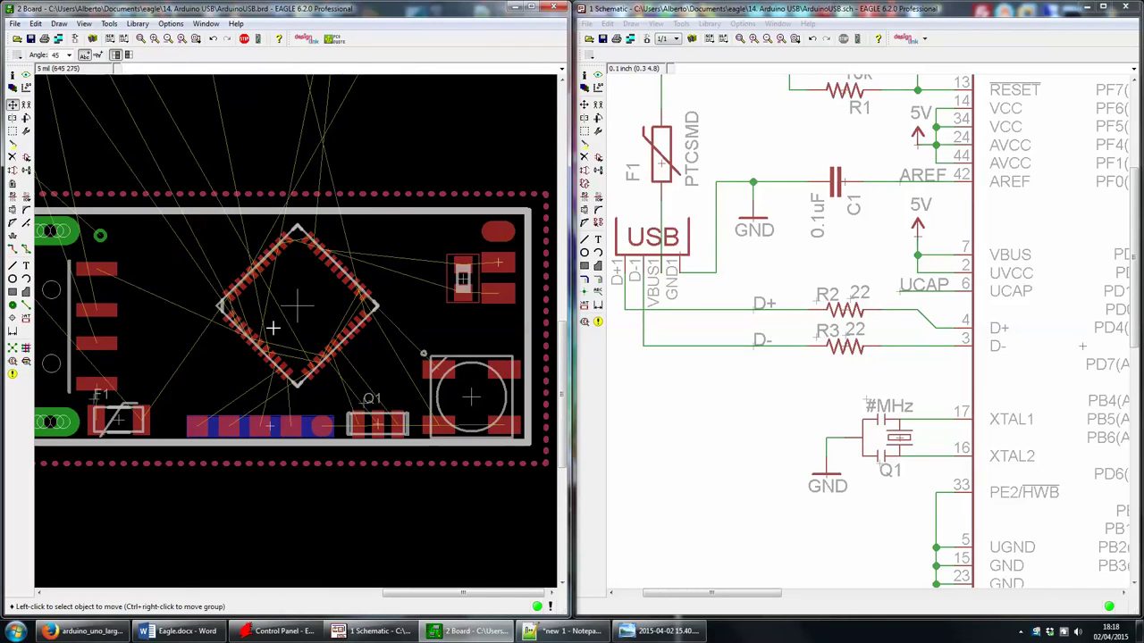
pyautogui.hotkey('ctrl', 'z')
pyautogui.hotkey('ctrl', 'z')
pyautogui.hotkey('ctrl', 'z')
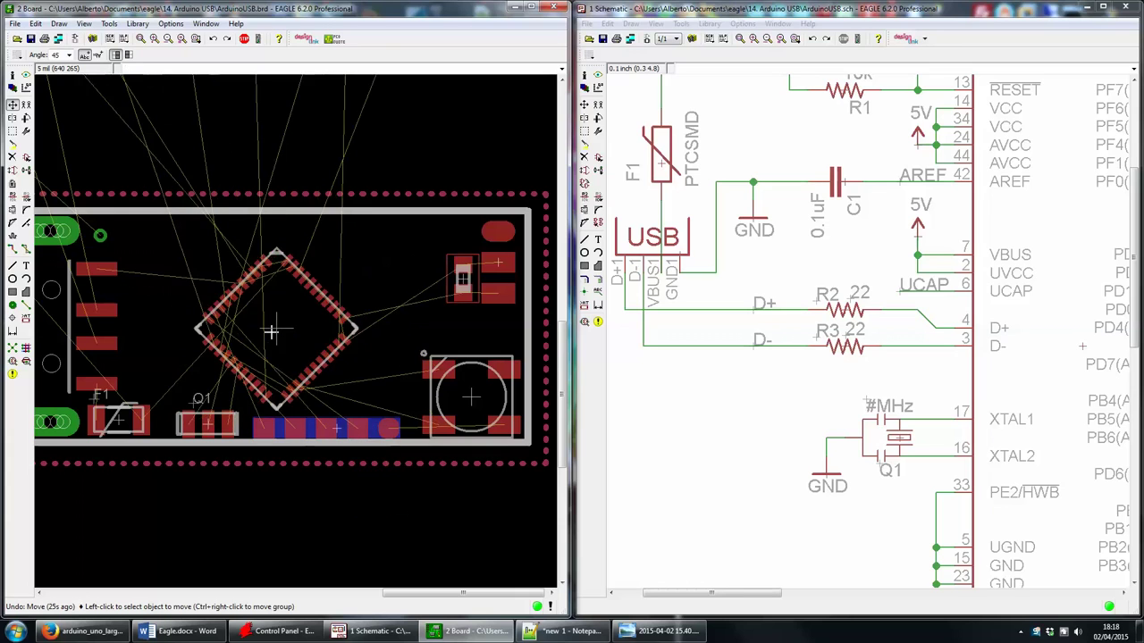
pyautogui.scroll(2, 260, 327)
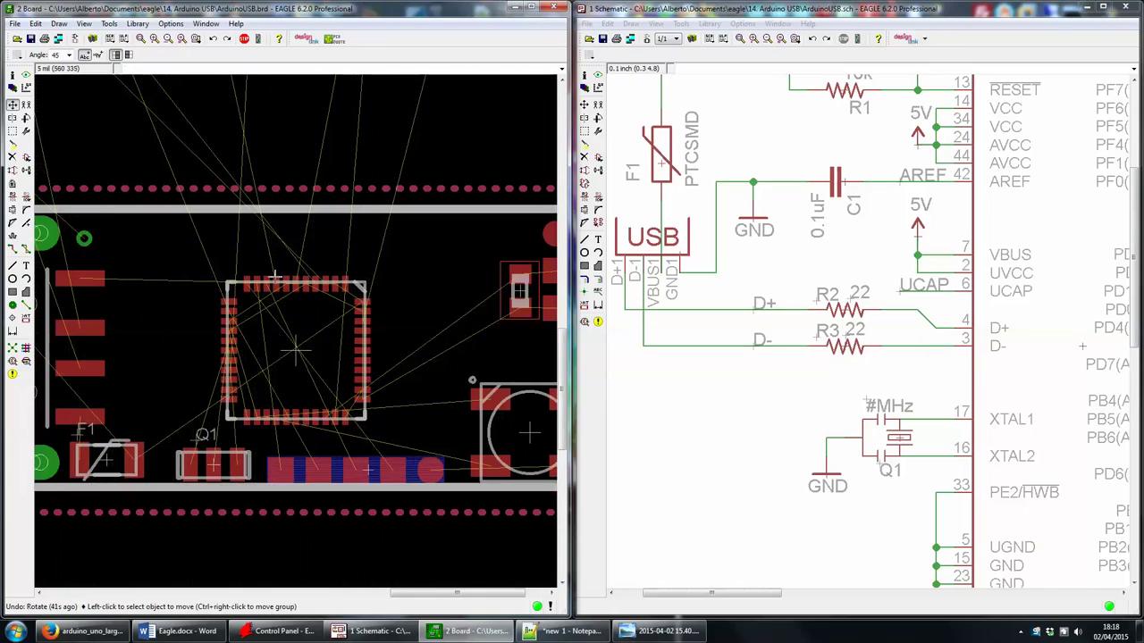
# Maximize the board window and shift the ATmega32U4 to a new spot
pyautogui.click(531, 6)
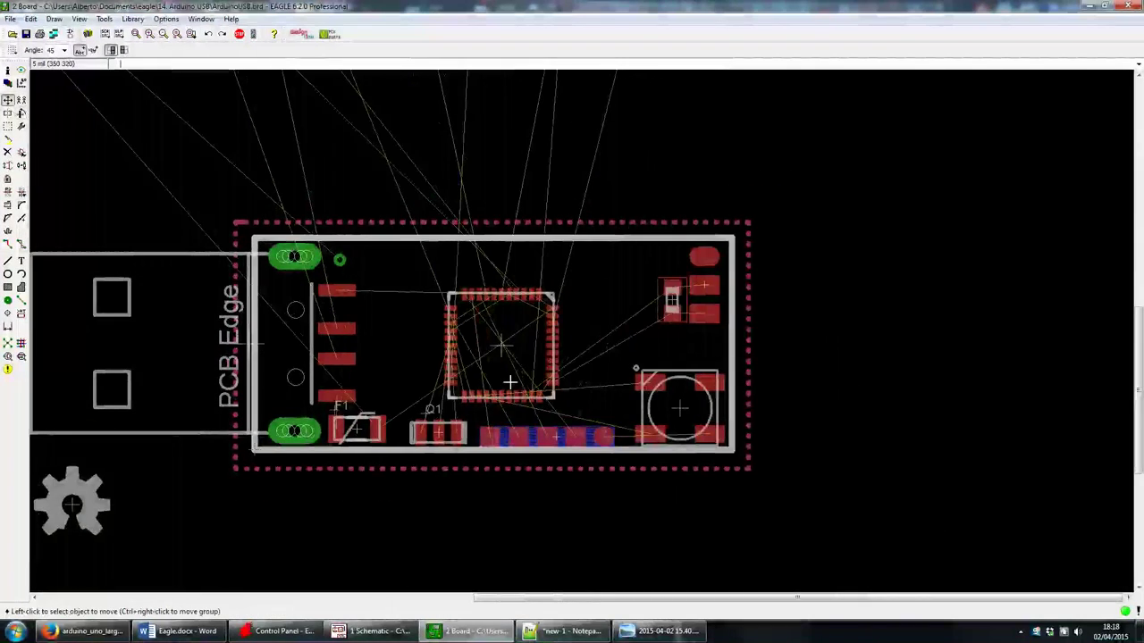
pyautogui.scroll(1, 490, 338)
pyautogui.click(489, 338)
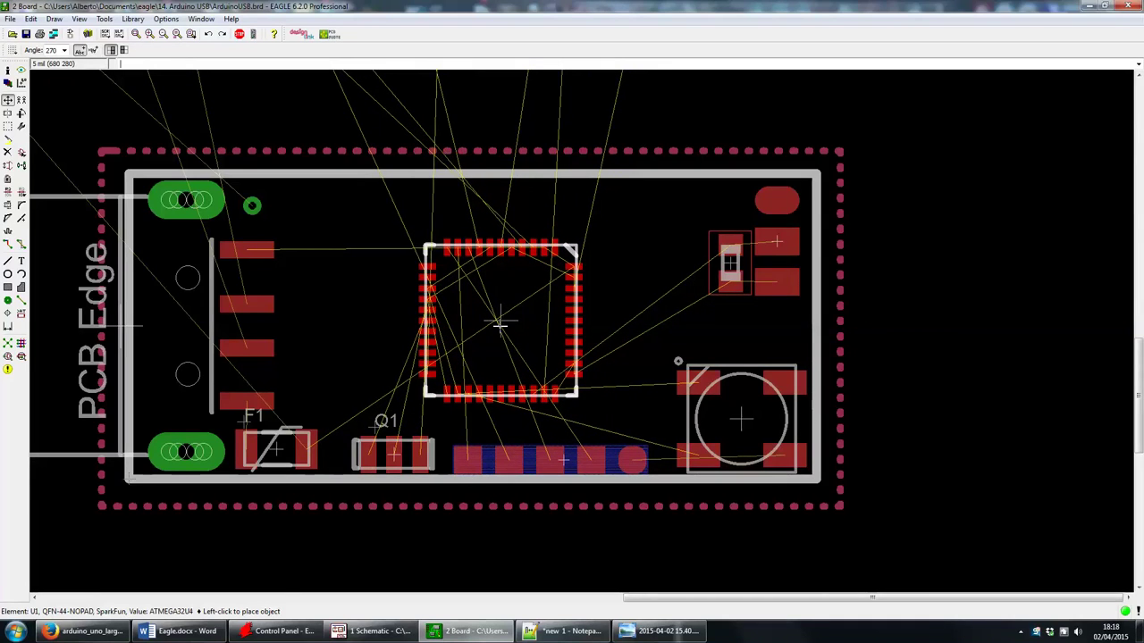
pyautogui.click(499, 325)
pyautogui.scroll(-4, 237, 367)
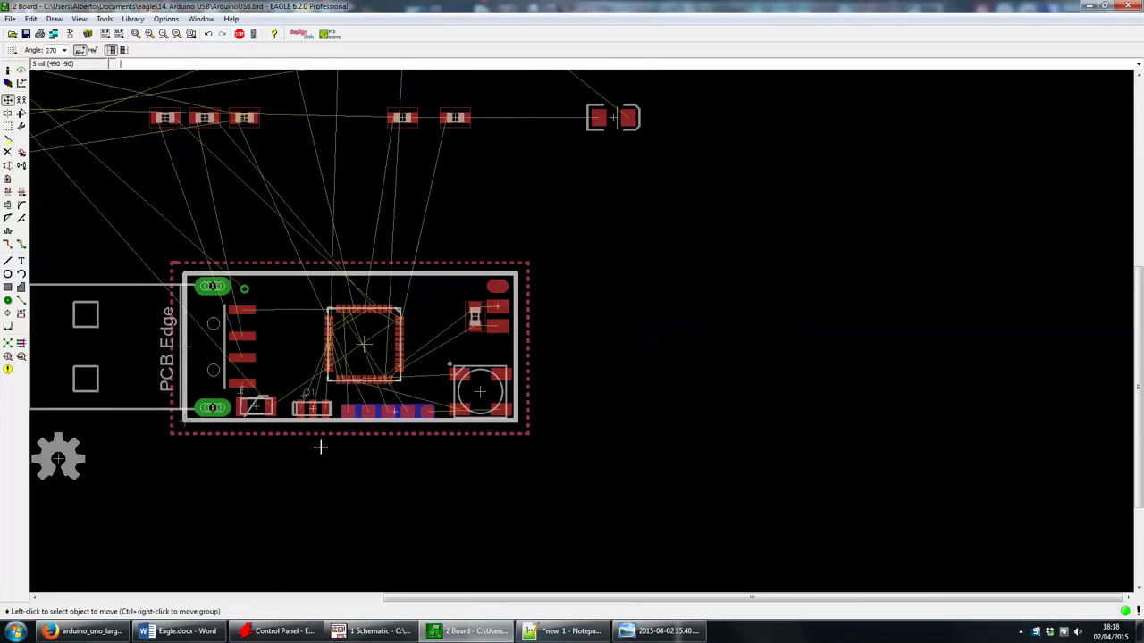
# Turn on the board grid displayed as lines at 25 mil spacing
pyautogui.click(9, 62)
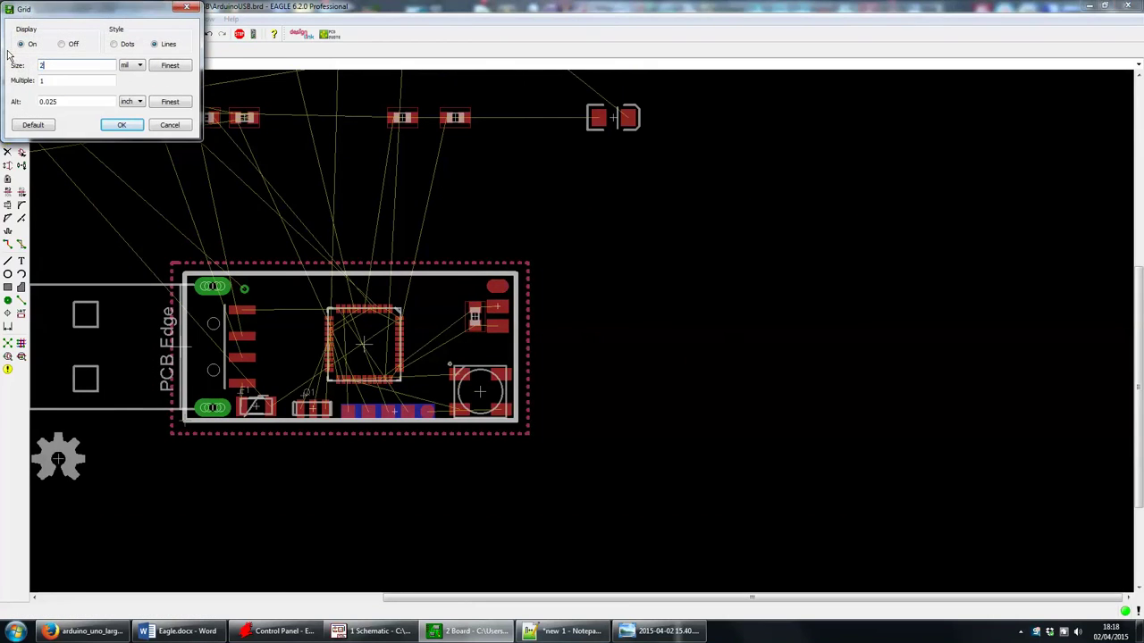
pyautogui.press('Return')
pyautogui.scroll(-1, 452, 491)
# Move the ATmega32U4 left and check its GND and N$3 connections to Q1
pyautogui.scroll(-1, 420, 441)
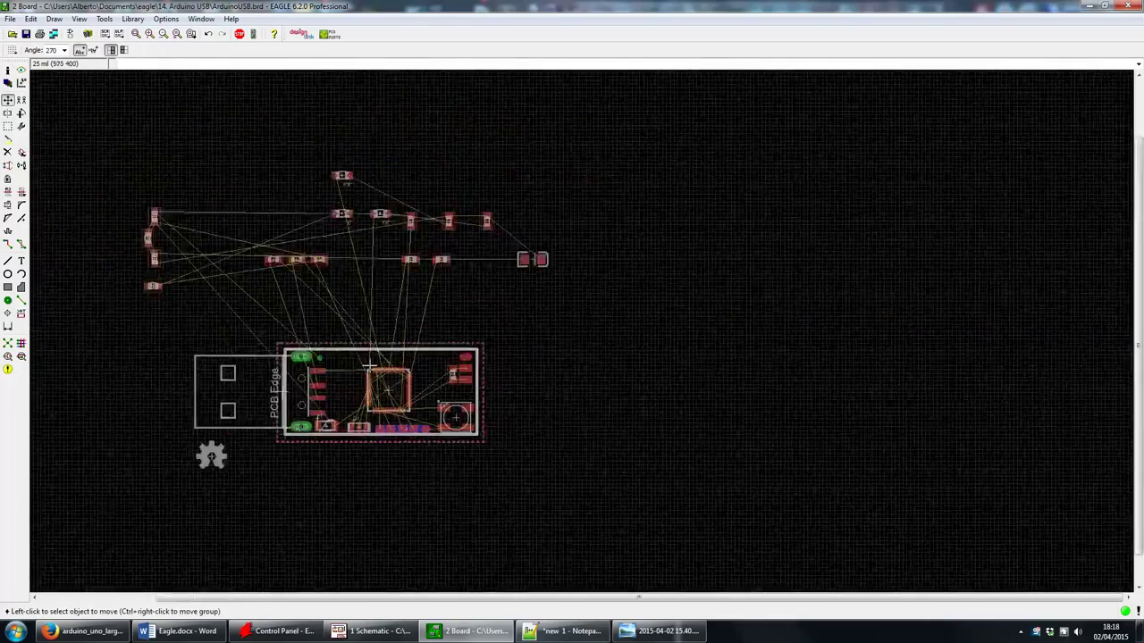
pyautogui.scroll(4, 375, 384)
pyautogui.click(471, 418)
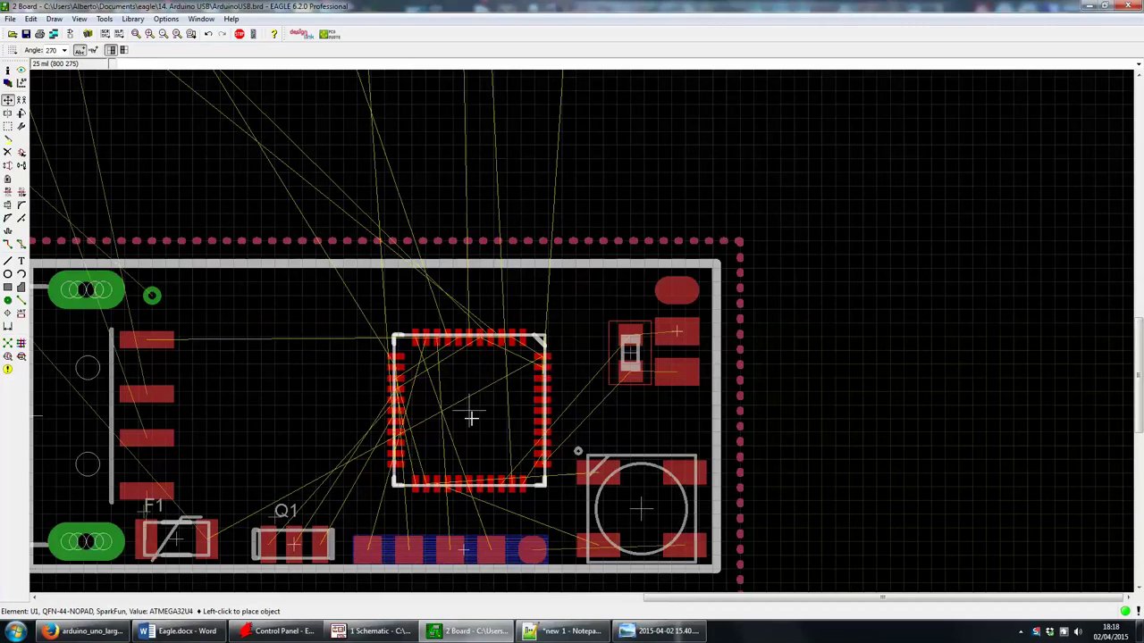
pyautogui.click(420, 417)
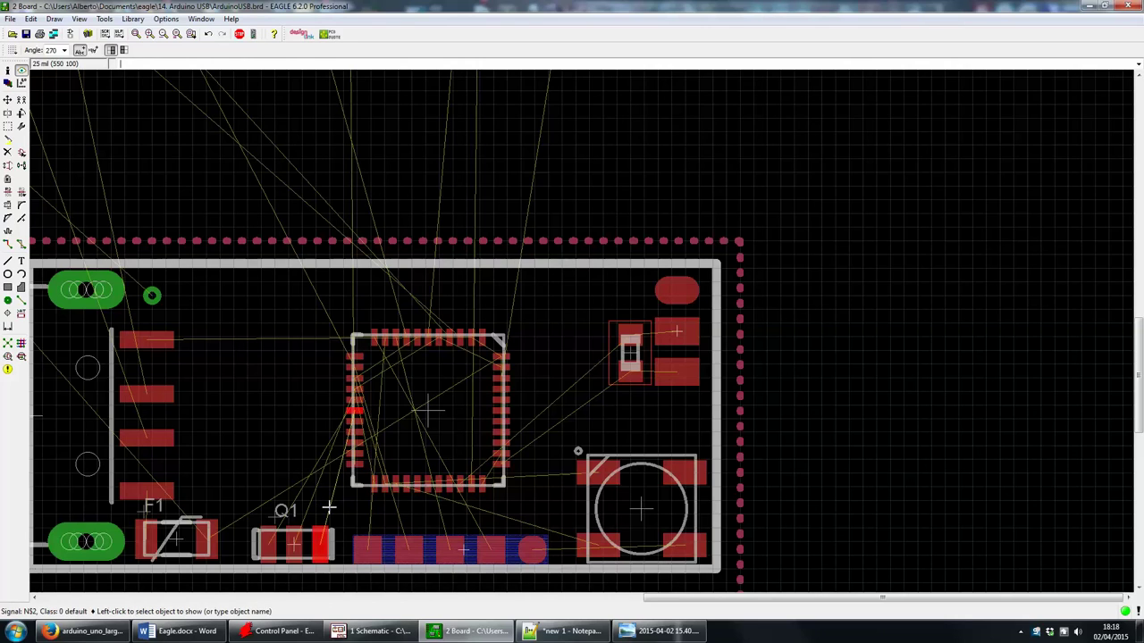
pyautogui.click(306, 506)
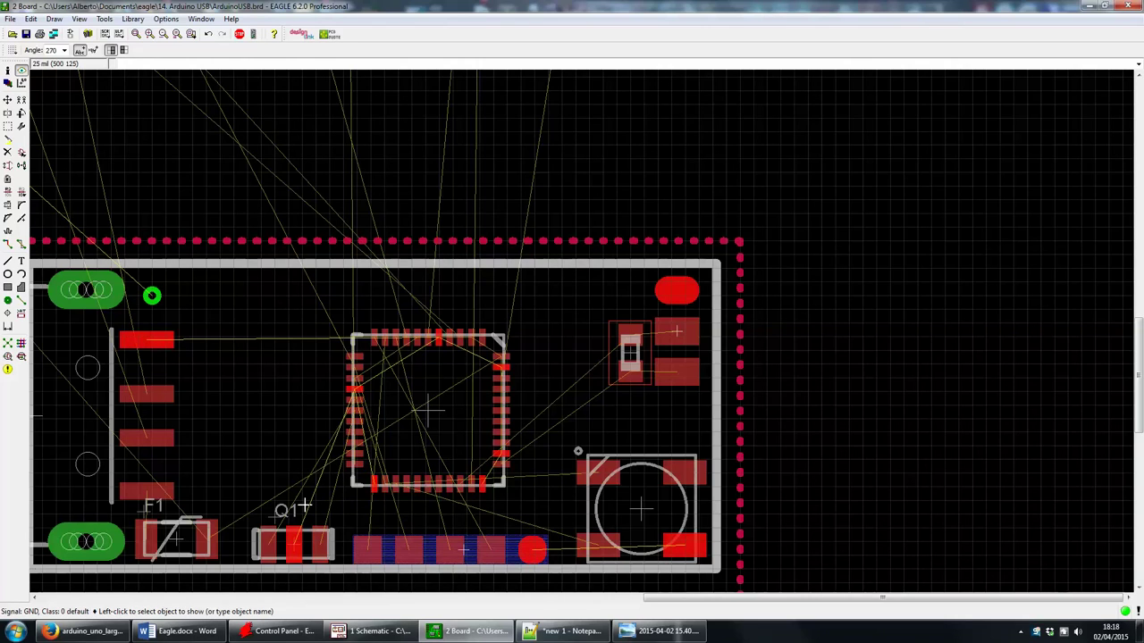
pyautogui.click(297, 504)
pyautogui.click(294, 501)
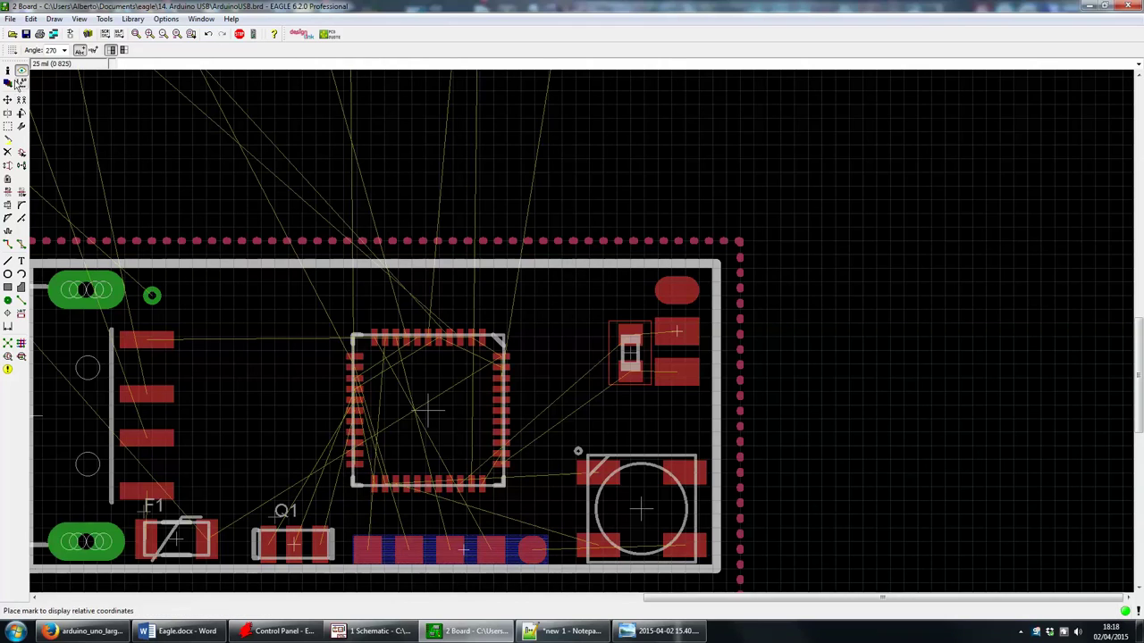
# Rotate the ATmega32U4 90° and check the N$2, RST and header pad connections
pyautogui.hotkey('ctrl', 'r')
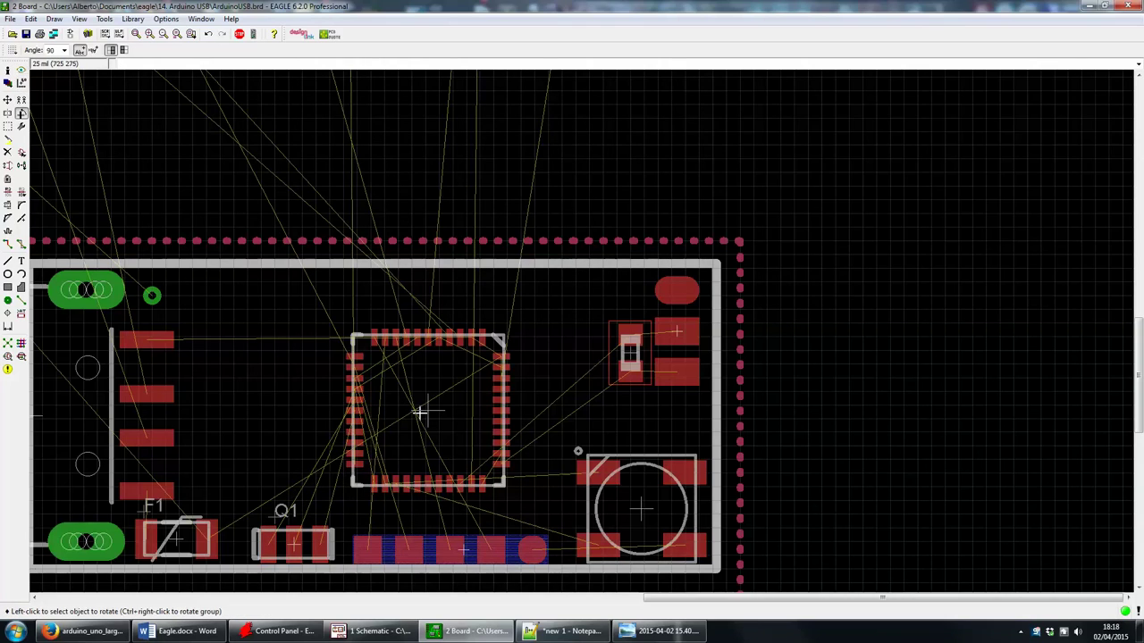
pyautogui.click(422, 412)
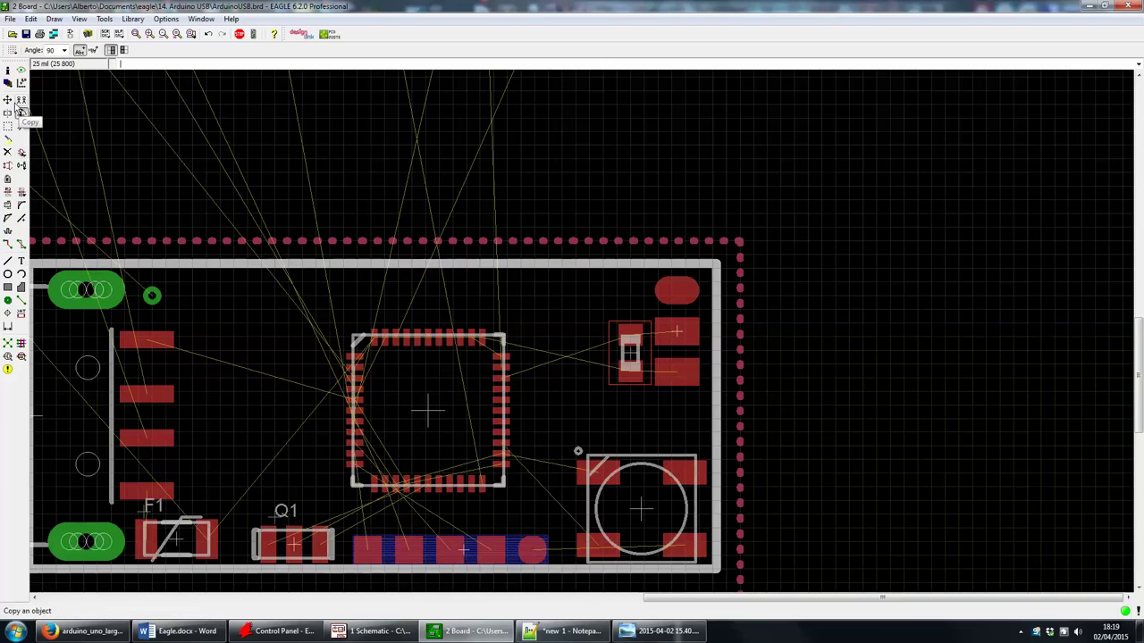
pyautogui.click(21, 70)
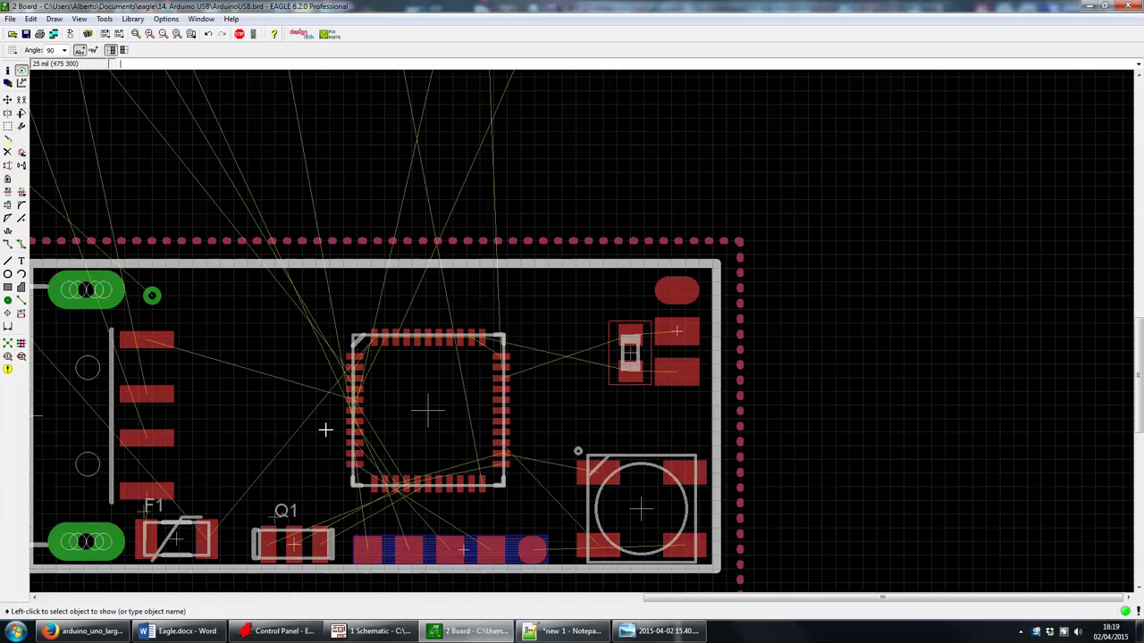
pyautogui.click(353, 525)
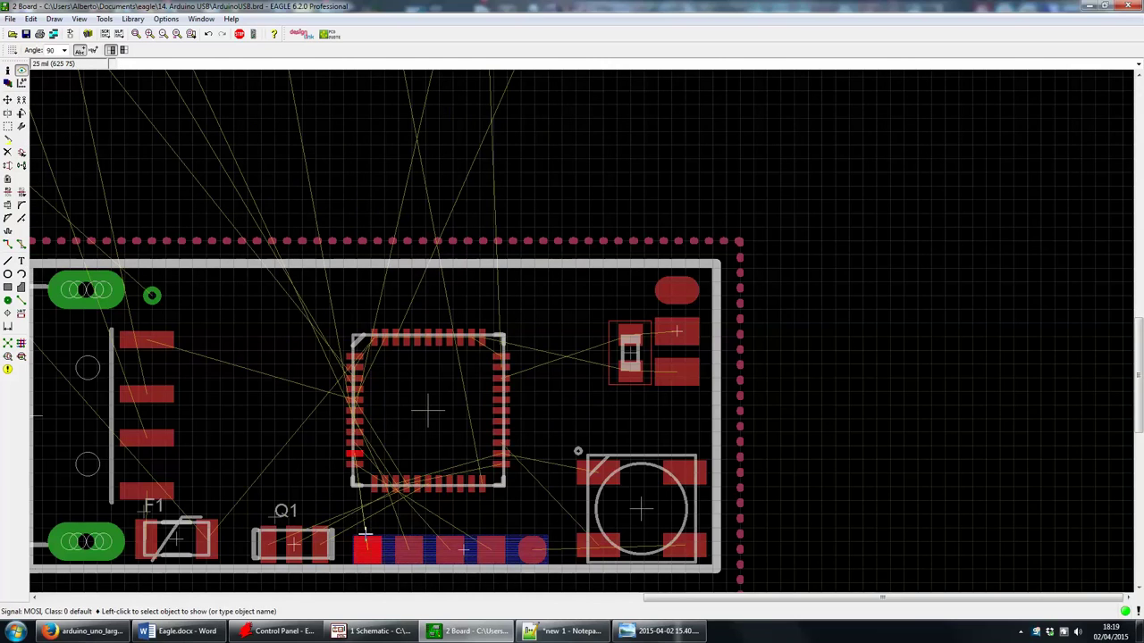
pyautogui.click(400, 541)
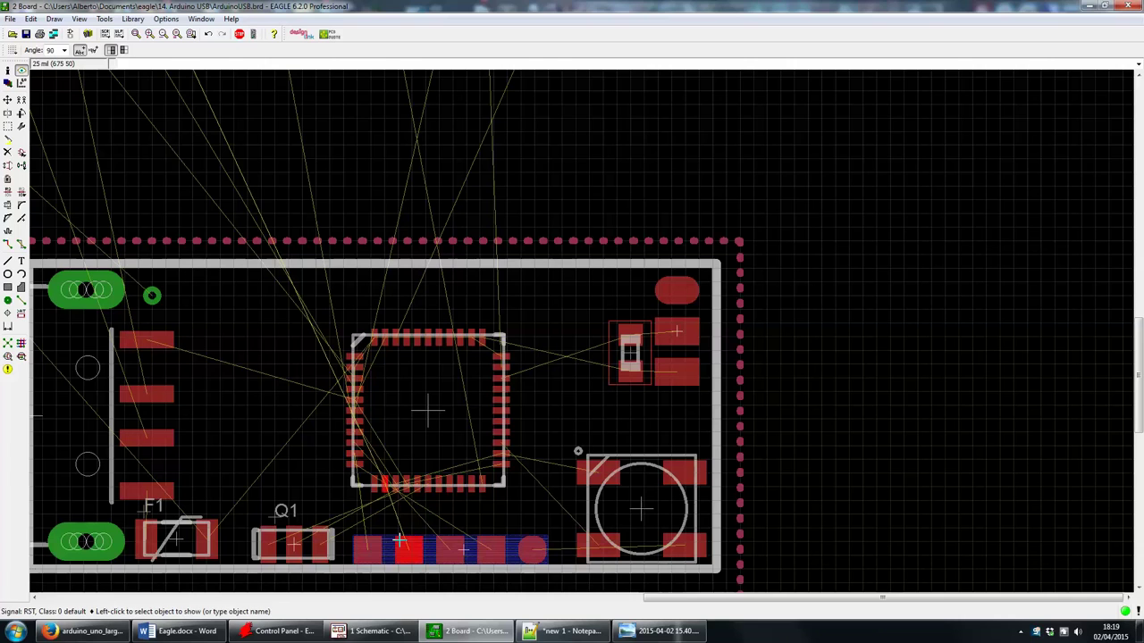
pyautogui.click(459, 546)
pyautogui.click(299, 478)
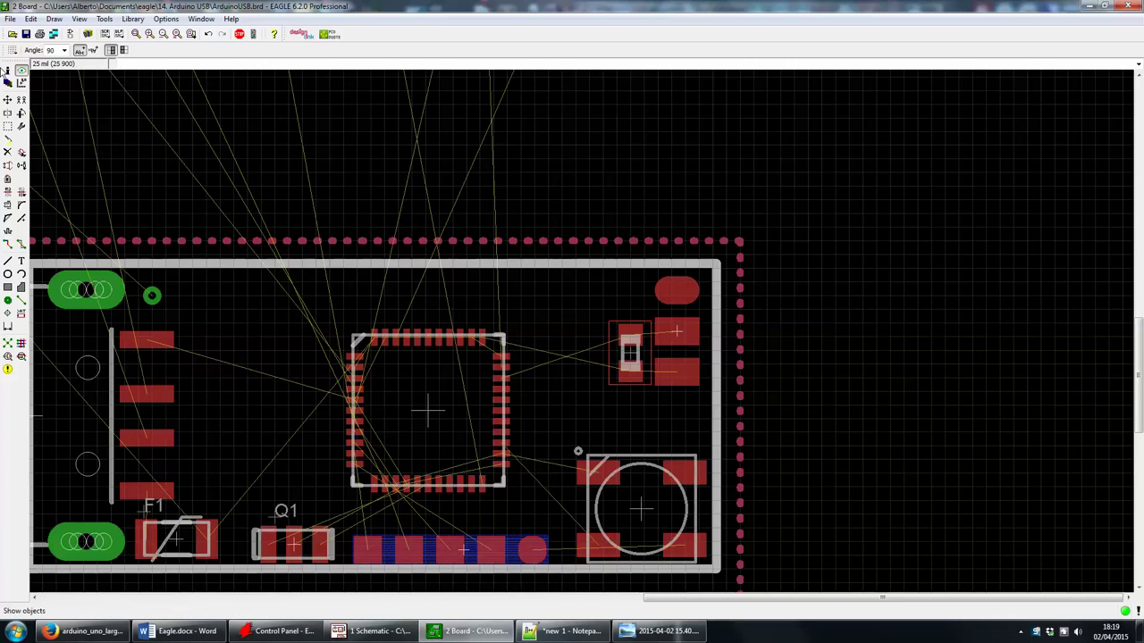
# Move Q1 below the chip's lower-right corner and shift the five-pad header left
pyautogui.press('F7')
pyautogui.scroll(2, 291, 554)
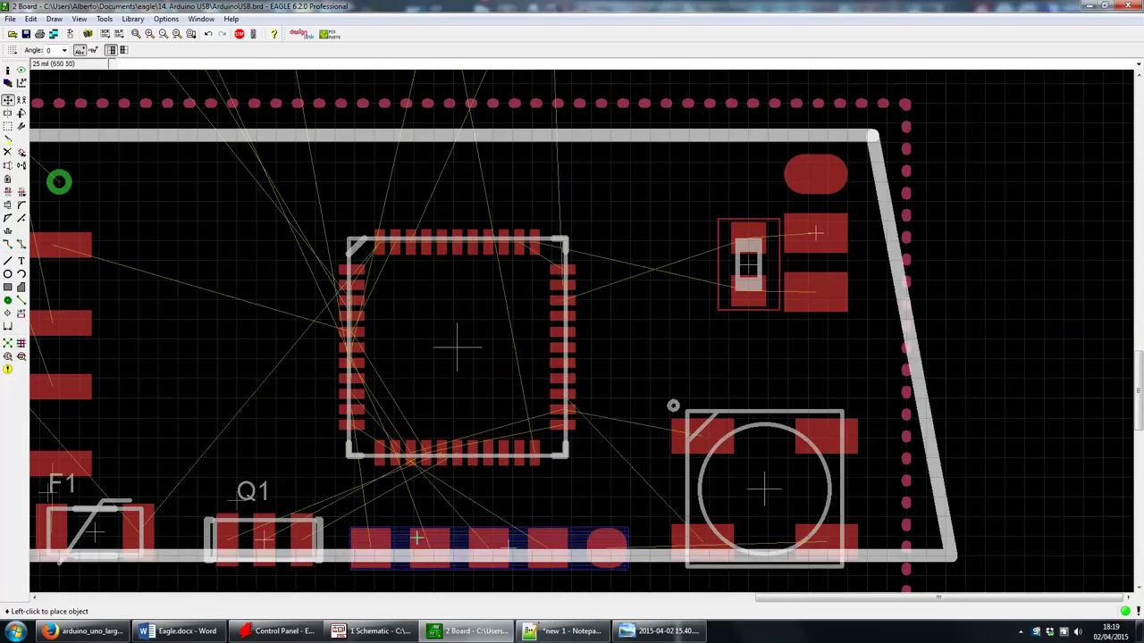
pyautogui.click(286, 547)
pyautogui.click(599, 499)
pyautogui.click(531, 535)
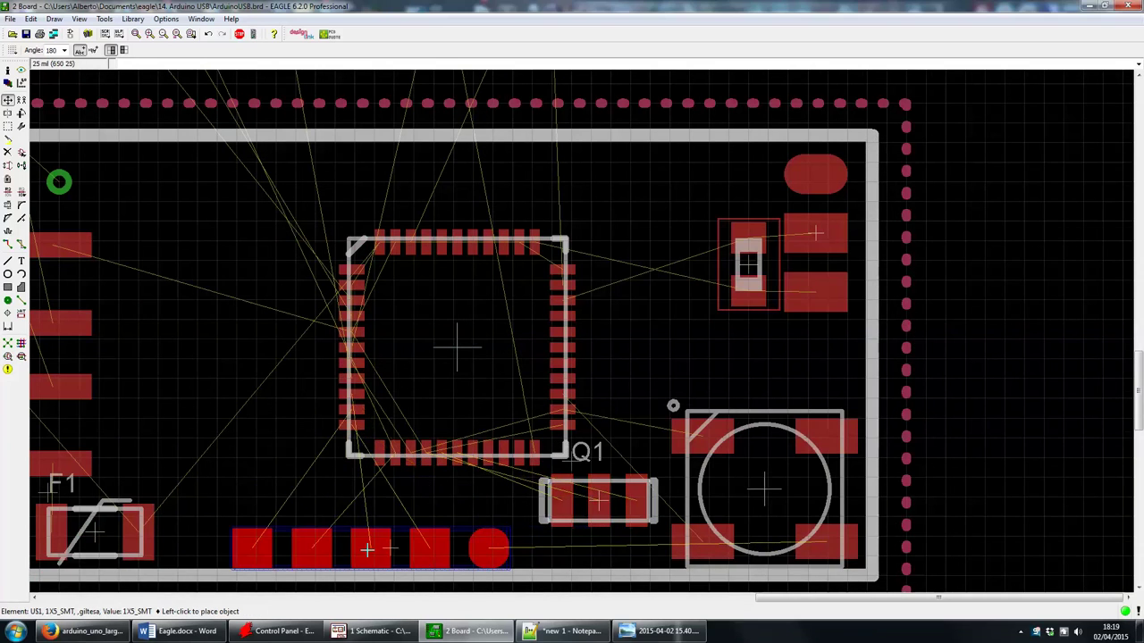
pyautogui.click(352, 534)
pyautogui.click(631, 504)
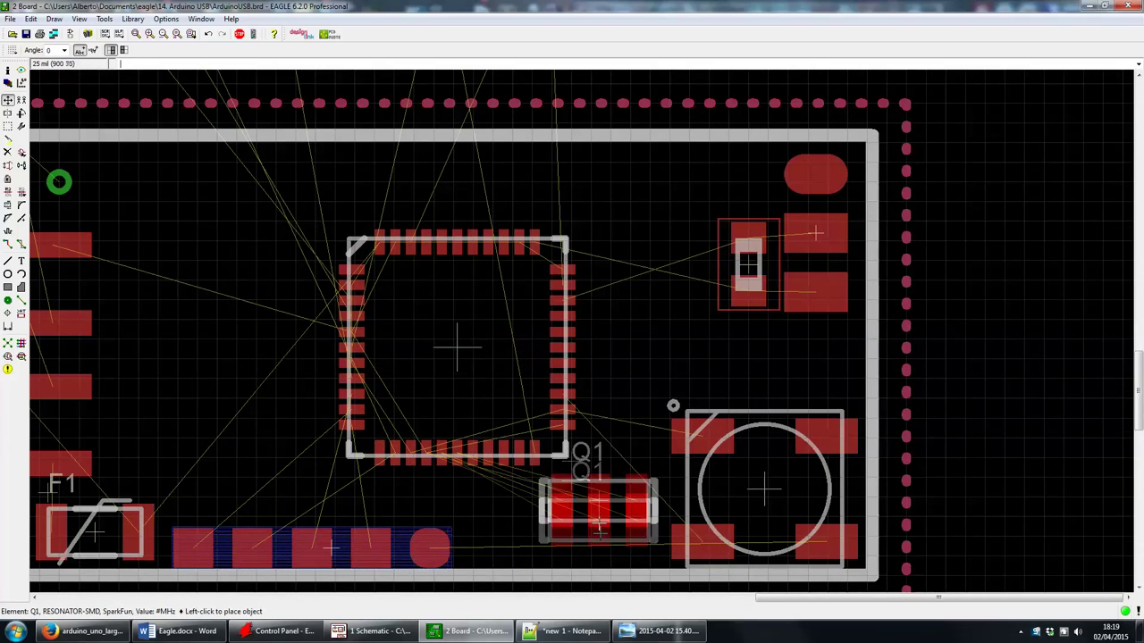
pyautogui.click(597, 547)
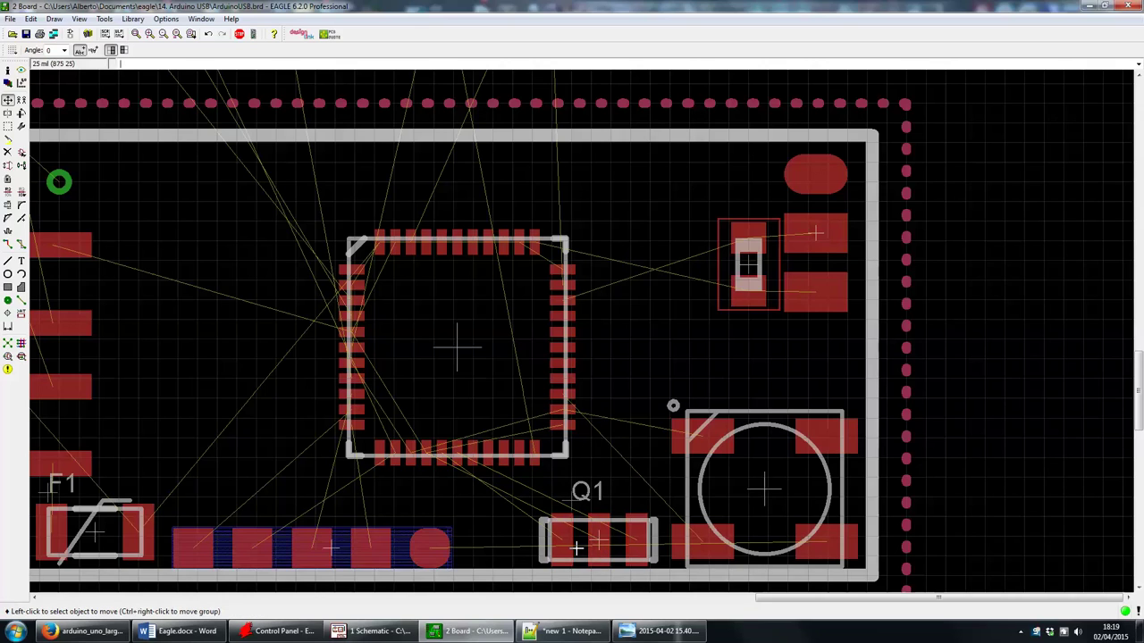
pyautogui.click(340, 554)
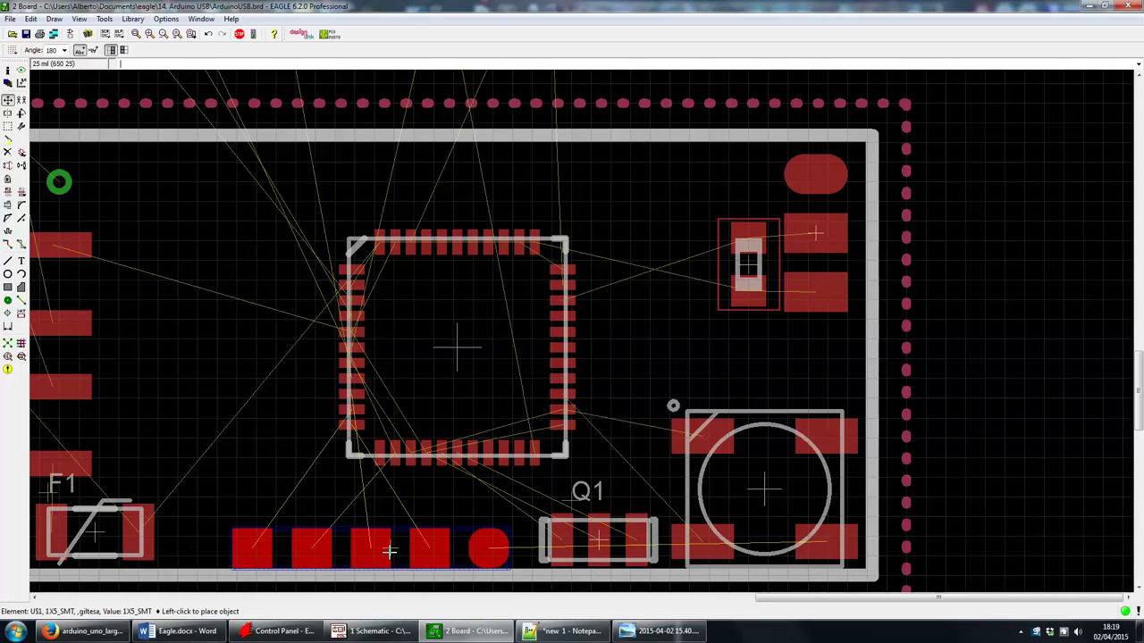
pyautogui.click(390, 552)
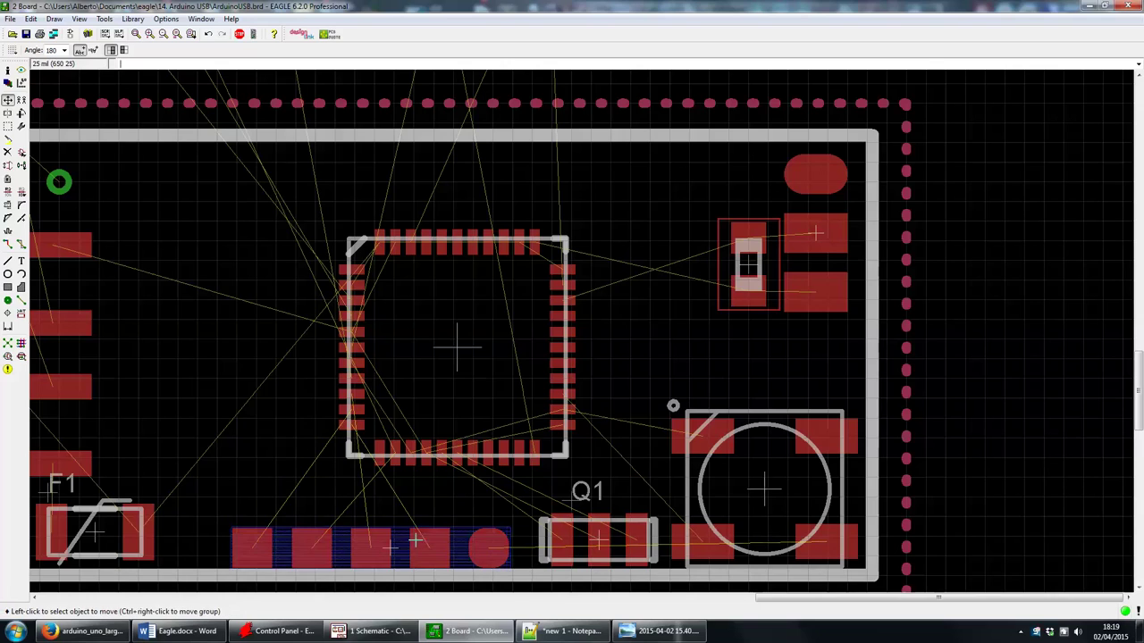
# Highlight the N$3, SCK and MOSI signals to verify the new part placement
pyautogui.click(523, 516)
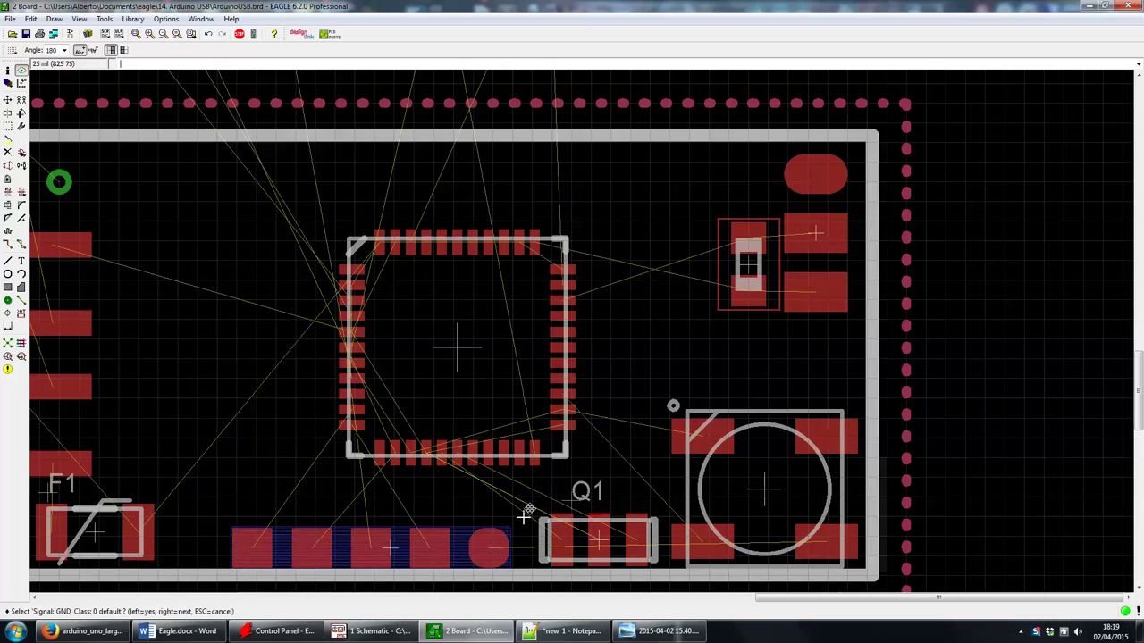
pyautogui.rightClick(524, 516)
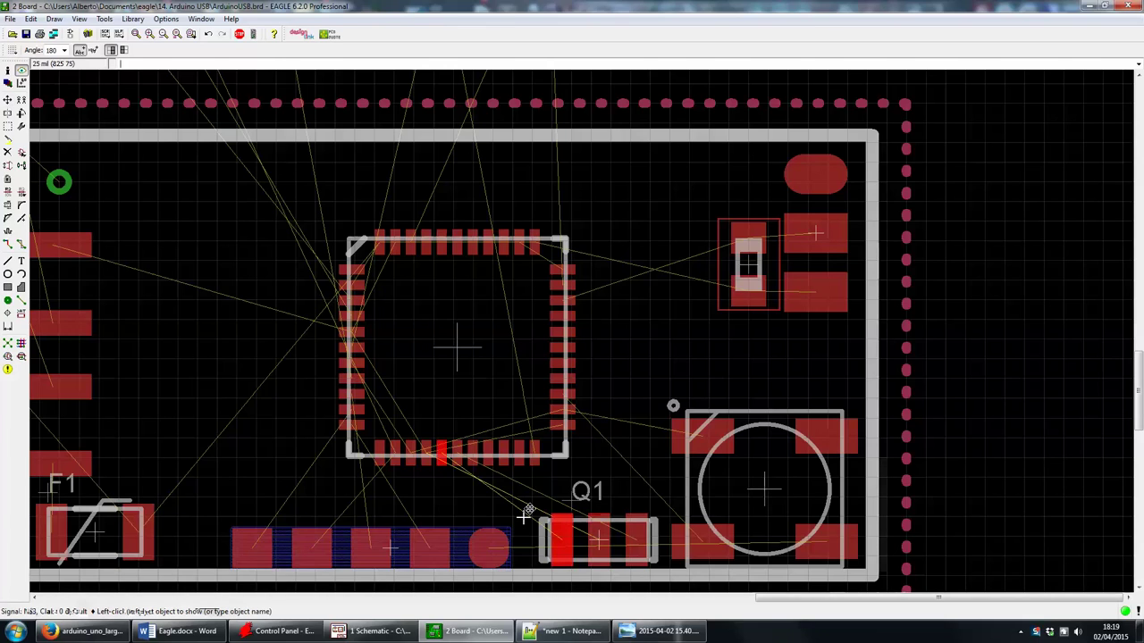
pyautogui.click(527, 516)
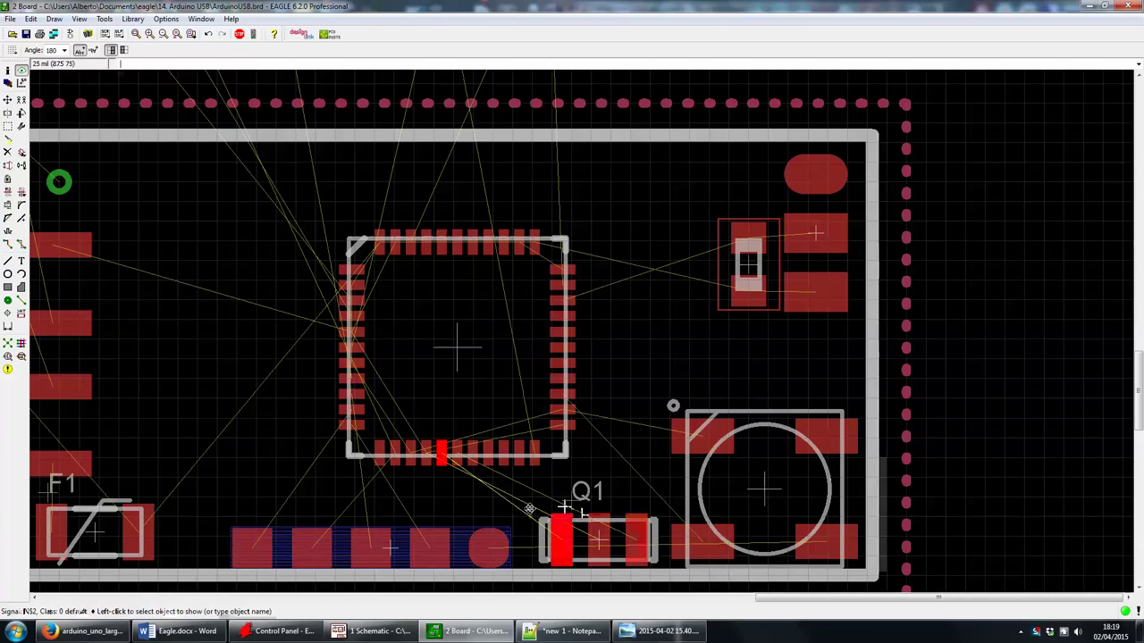
pyautogui.click(530, 514)
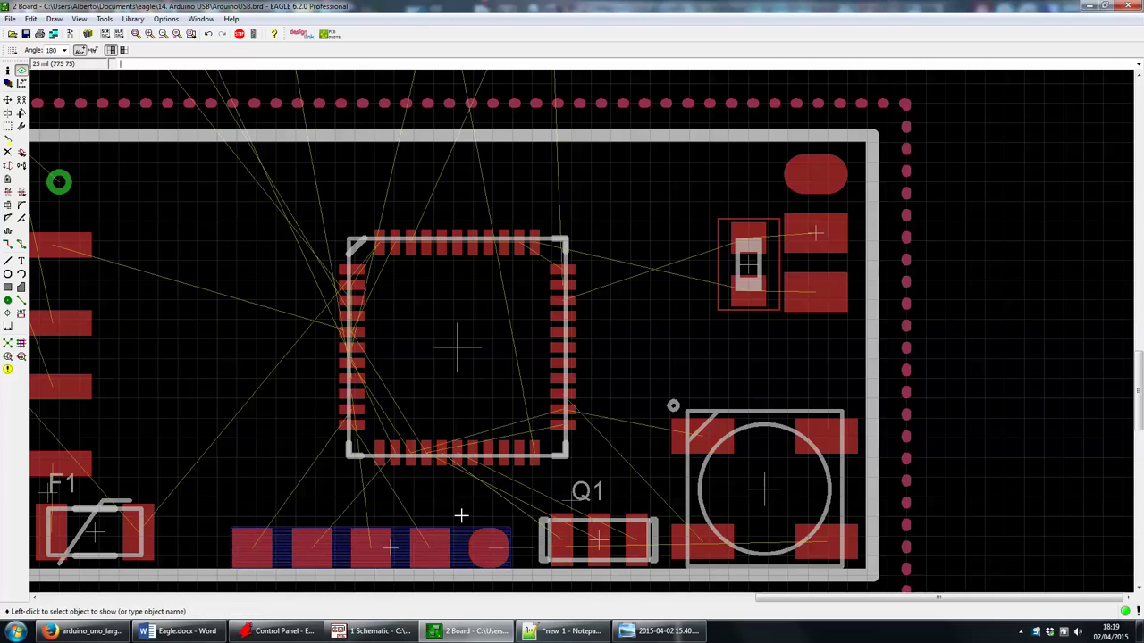
pyautogui.click(411, 519)
pyautogui.click(362, 515)
pyautogui.click(298, 483)
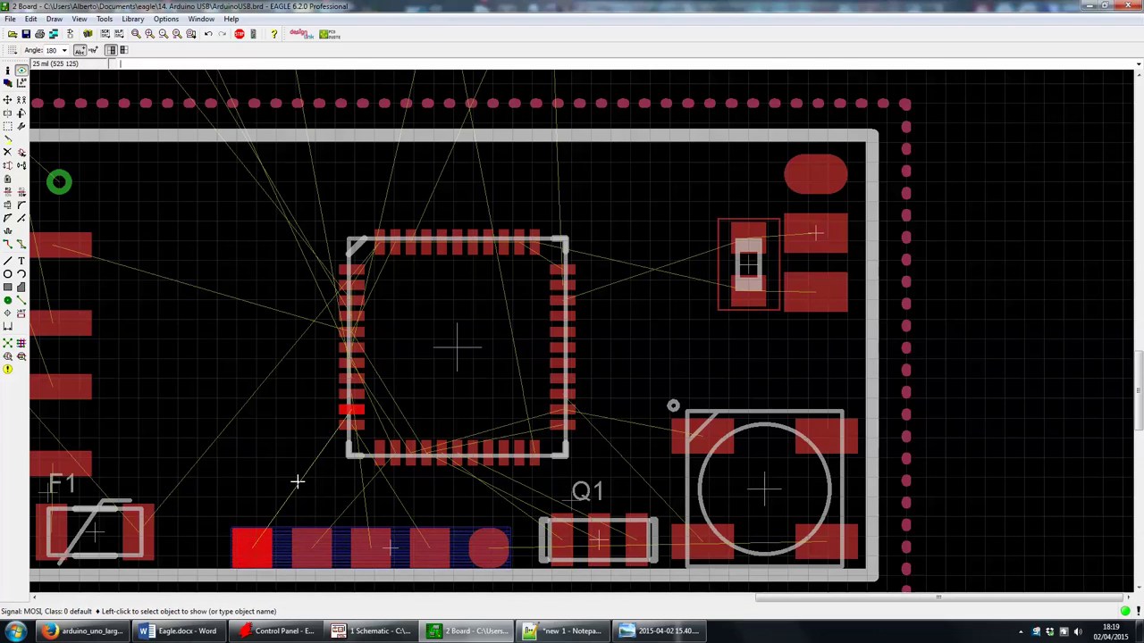
pyautogui.scroll(-1, 331, 468)
pyautogui.scroll(3, 537, 470)
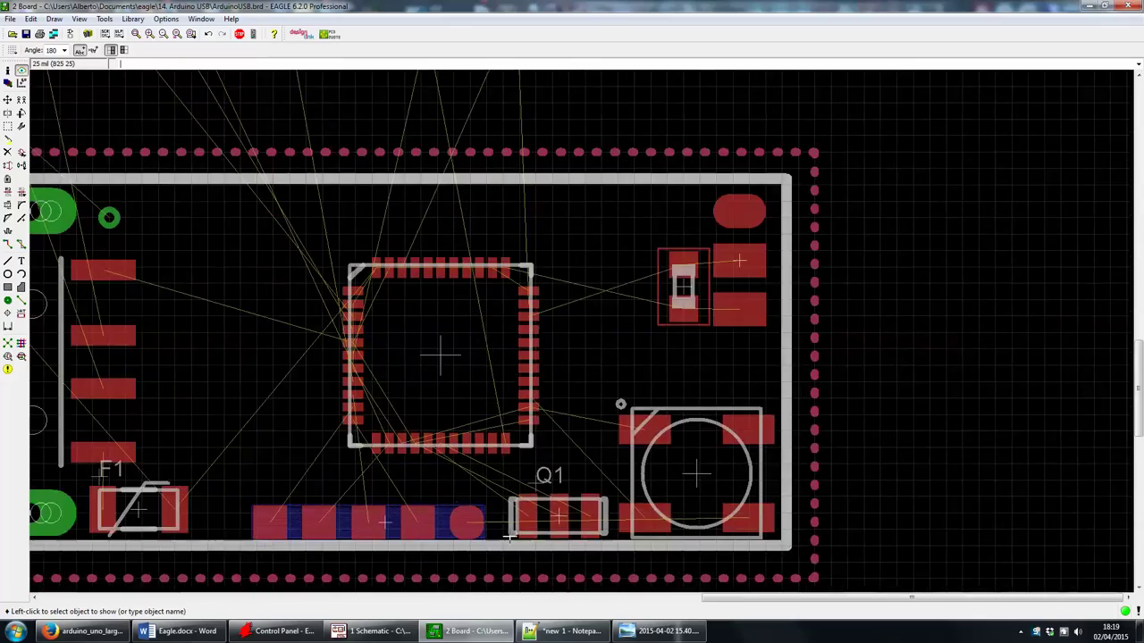
# Save the board file
pyautogui.scroll(-5, 538, 470)
pyautogui.hotkey('ctrl', 's')
pyautogui.scroll(-3, 503, 487)
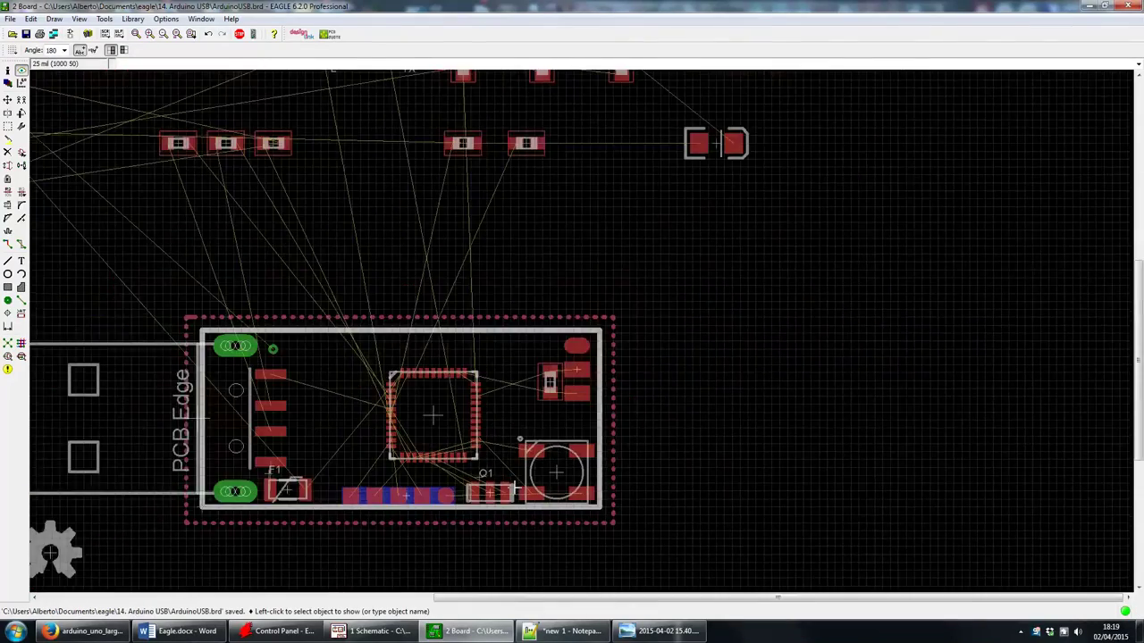
pyautogui.scroll(1, 631, 189)
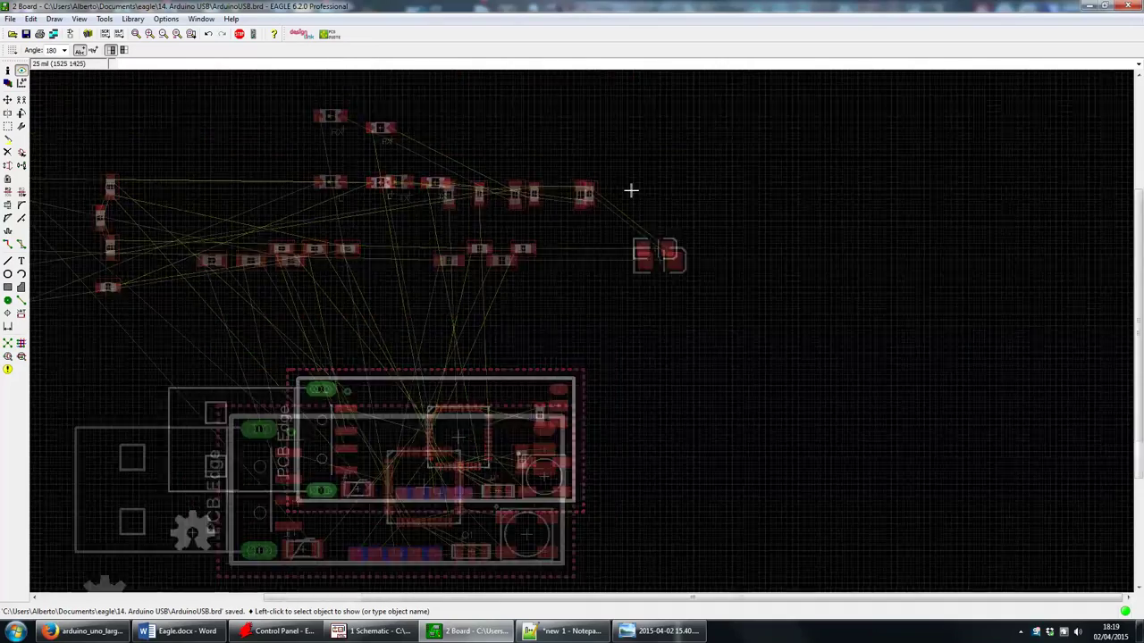
pyautogui.scroll(1, 662, 259)
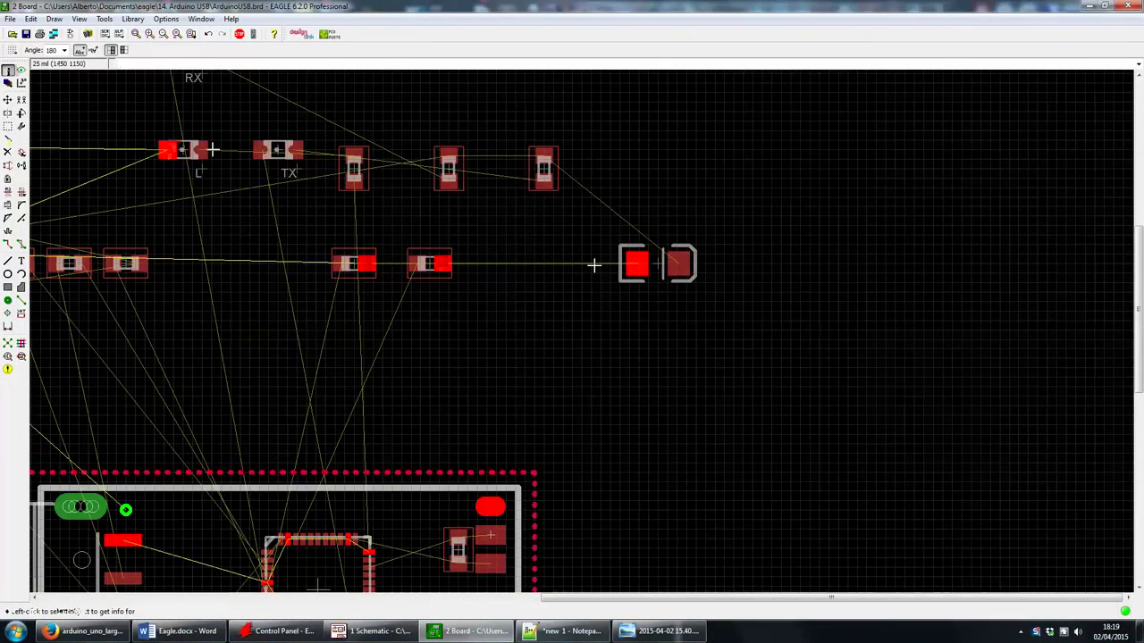
pyautogui.scroll(-2, 594, 265)
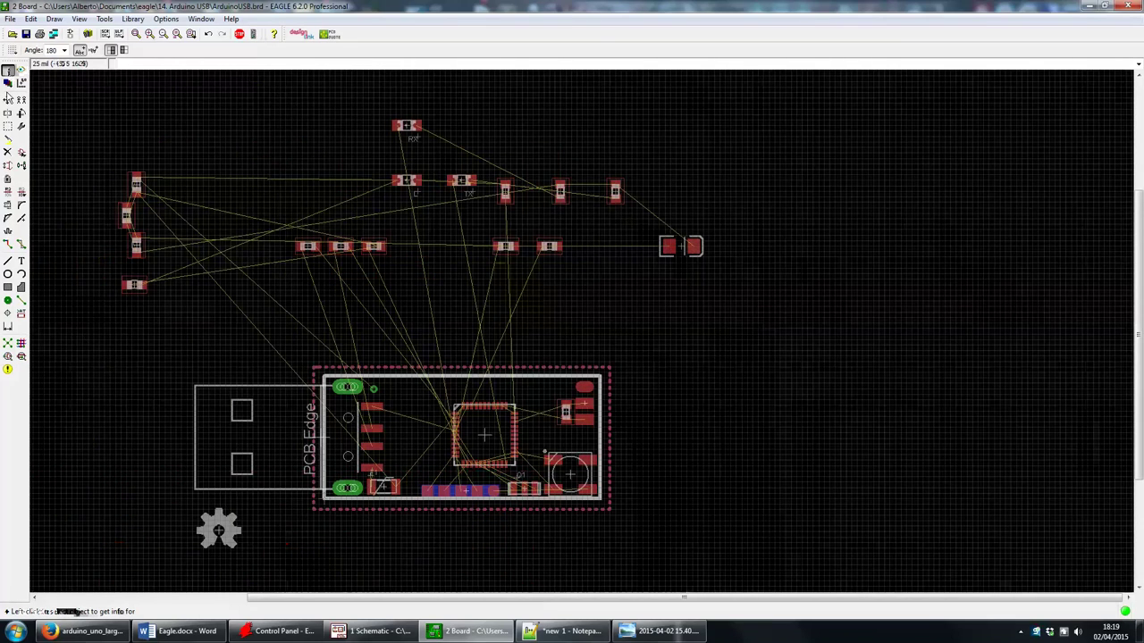
# Move capacitor C8, rotated 90°, to the left of the parts area
pyautogui.click(8, 99)
pyautogui.scroll(2, 724, 222)
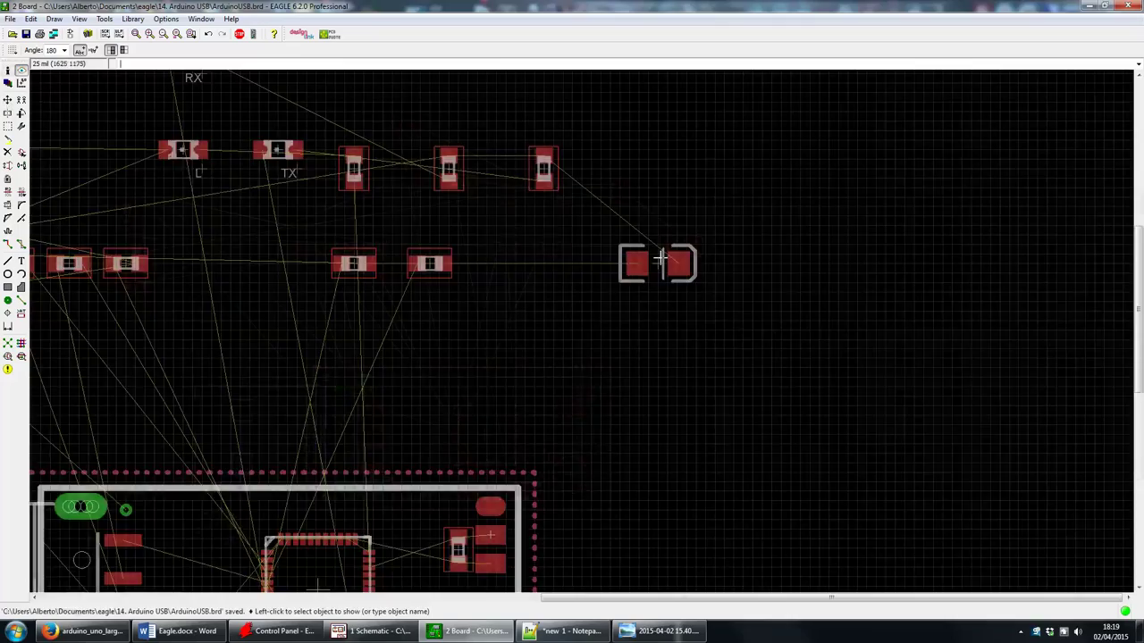
pyautogui.scroll(-2, 689, 247)
pyautogui.click(681, 245)
pyautogui.rightClick(89, 248)
pyautogui.click(89, 248)
pyautogui.scroll(-1, 565, 316)
pyautogui.scroll(3, 574, 158)
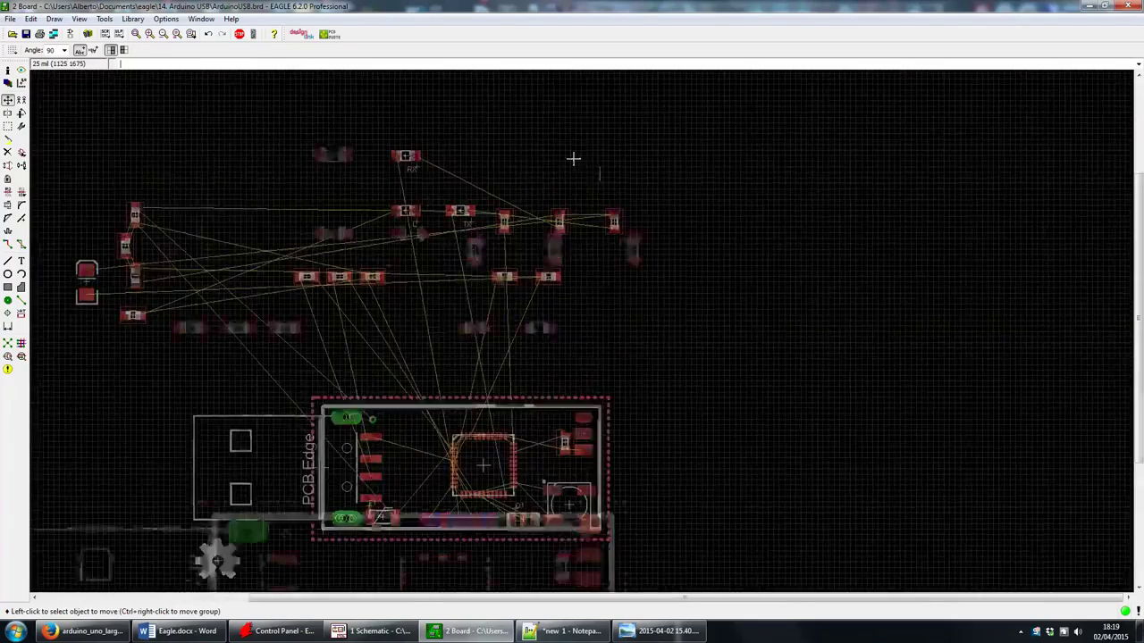
pyautogui.scroll(-2, 460, 187)
pyautogui.scroll(1, 456, 215)
# Bring the RX LED inside the board outline, turned horizontal, left of the chip
pyautogui.click(315, 122)
pyautogui.scroll(-1, 366, 356)
pyautogui.scroll(1, 388, 316)
pyautogui.scroll(1, 370, 360)
pyautogui.click(370, 360)
pyautogui.scroll(-1, 369, 443)
pyautogui.scroll(2, 369, 444)
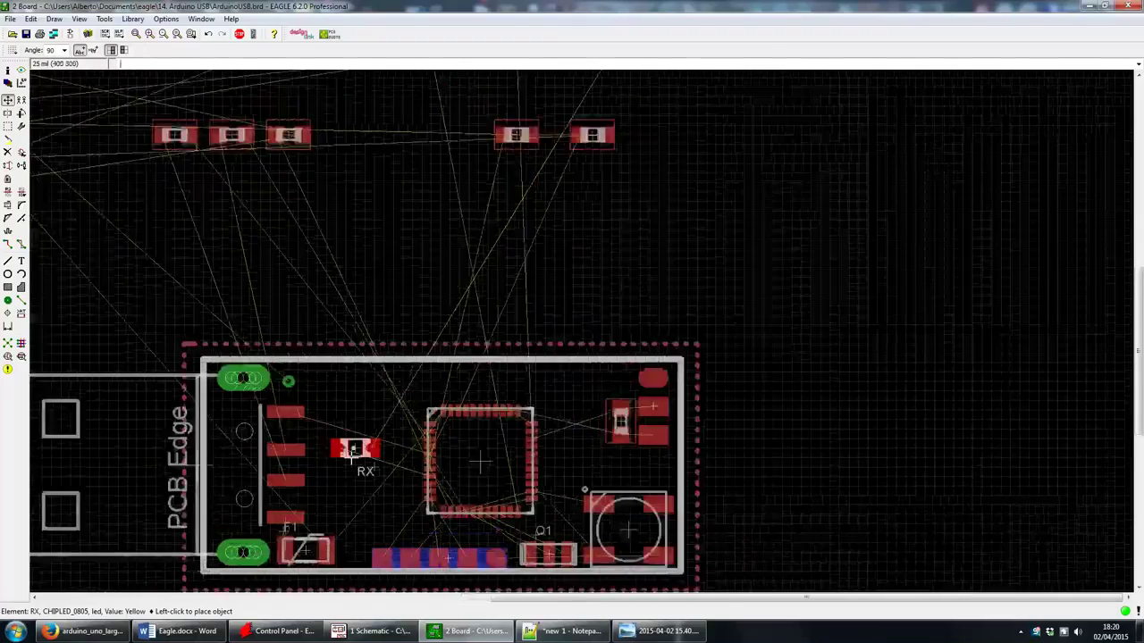
pyautogui.rightClick(349, 407)
pyautogui.rightClick(349, 411)
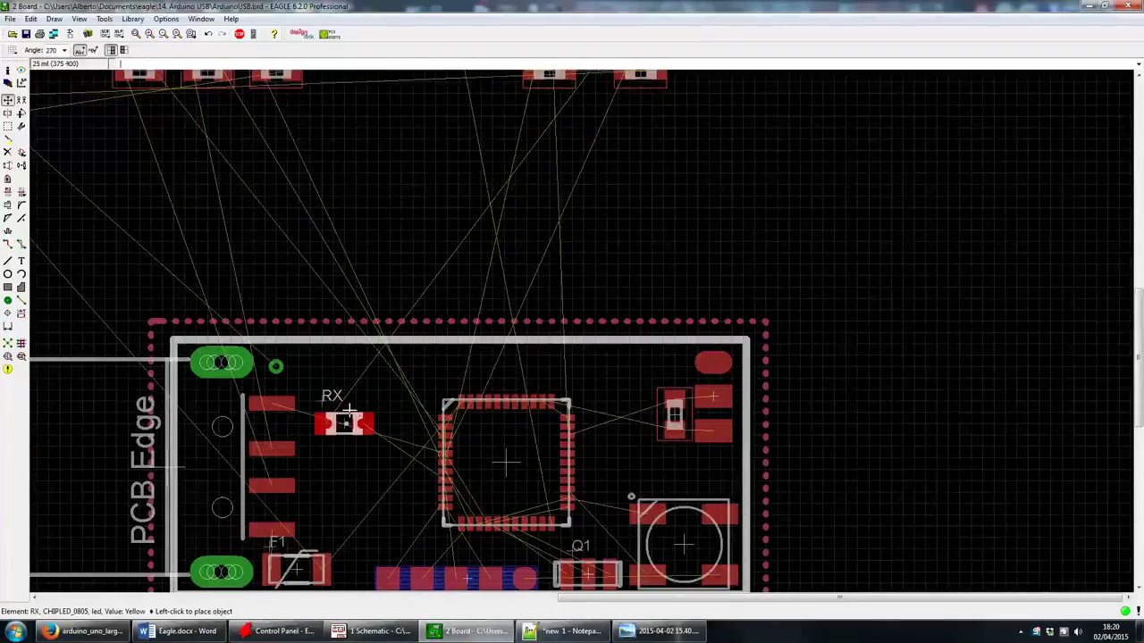
pyautogui.click(344, 412)
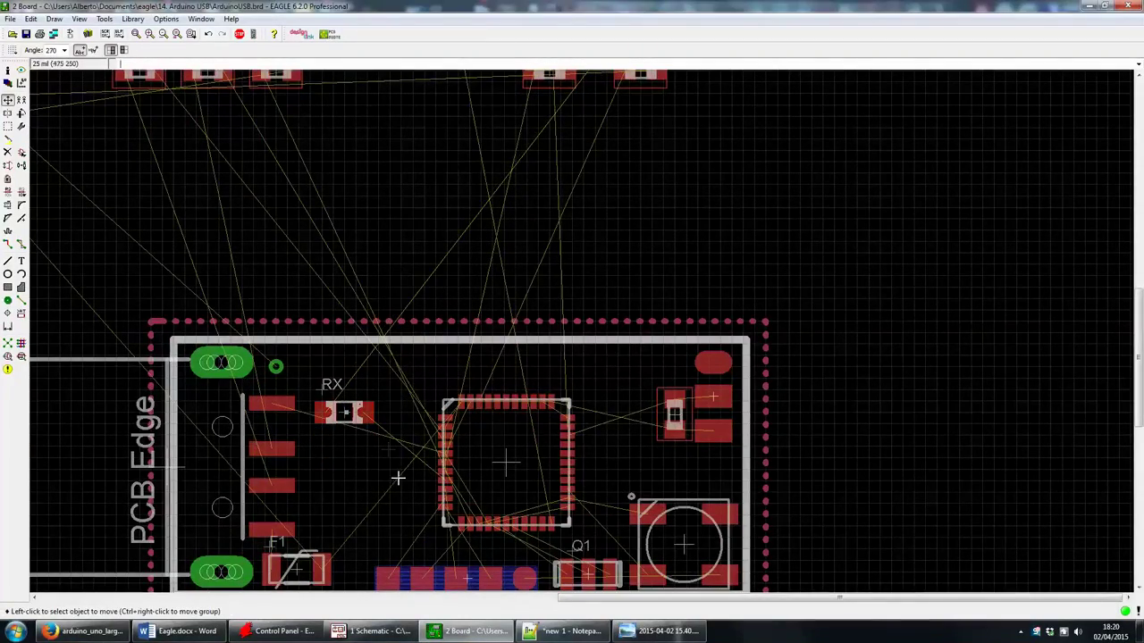
pyautogui.scroll(-2, 396, 477)
pyautogui.scroll(2, 388, 205)
# Stack the TX LED below RX and the horizontal L LED below TX
pyautogui.click(400, 205)
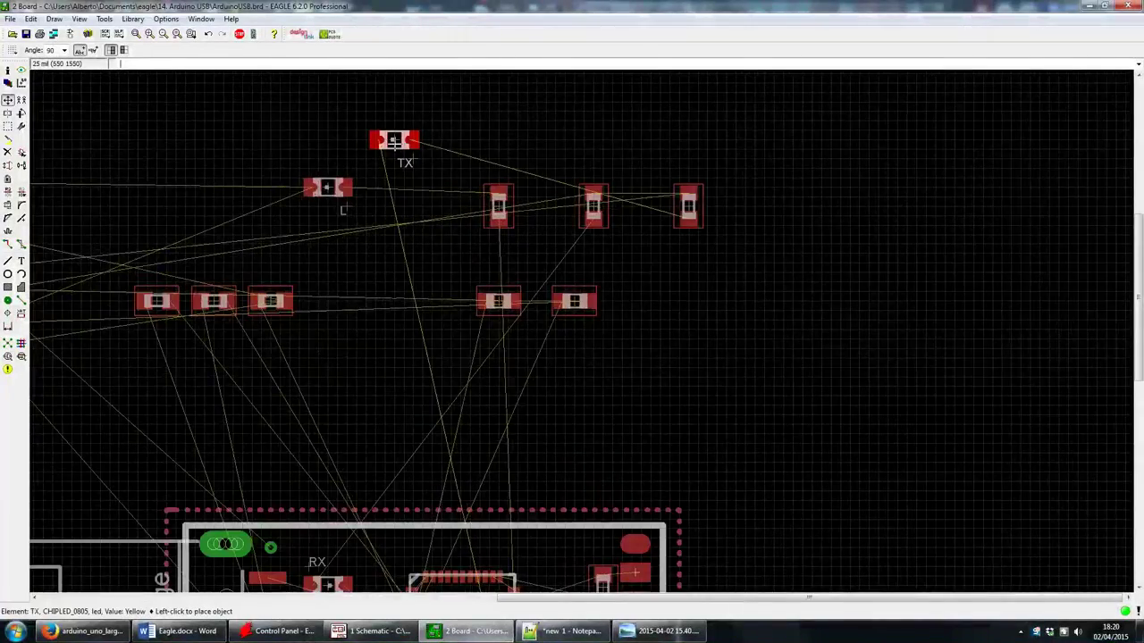
pyautogui.scroll(-2, 393, 141)
pyautogui.scroll(2, 355, 429)
pyautogui.click(355, 359)
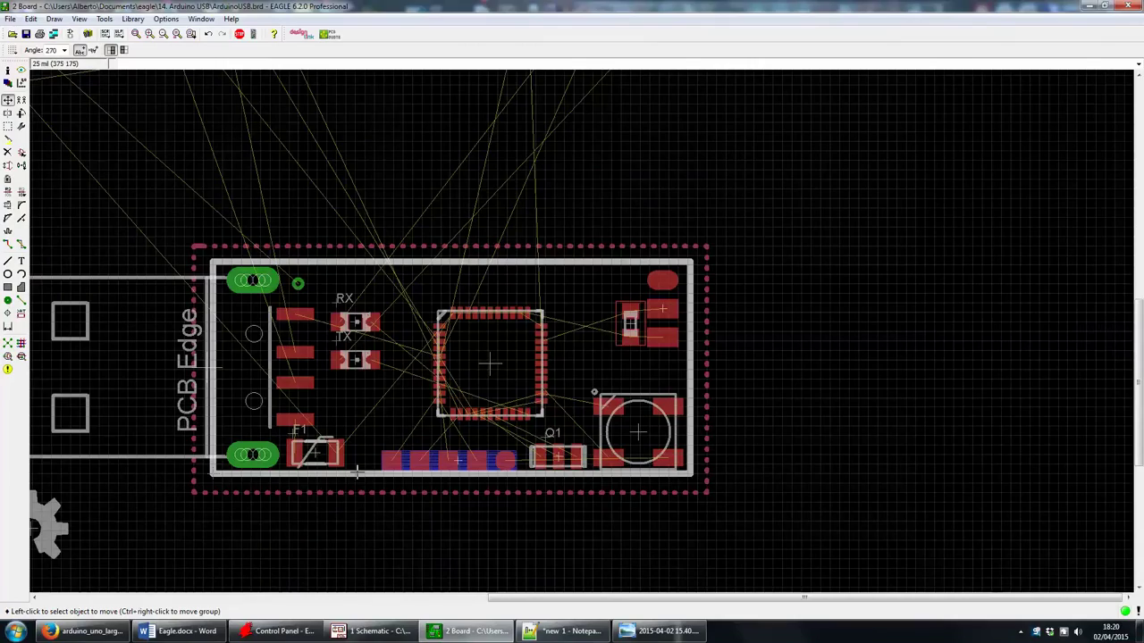
pyautogui.scroll(-2, 357, 472)
pyautogui.click(357, 159)
pyautogui.click(357, 425)
pyautogui.scroll(3, 357, 427)
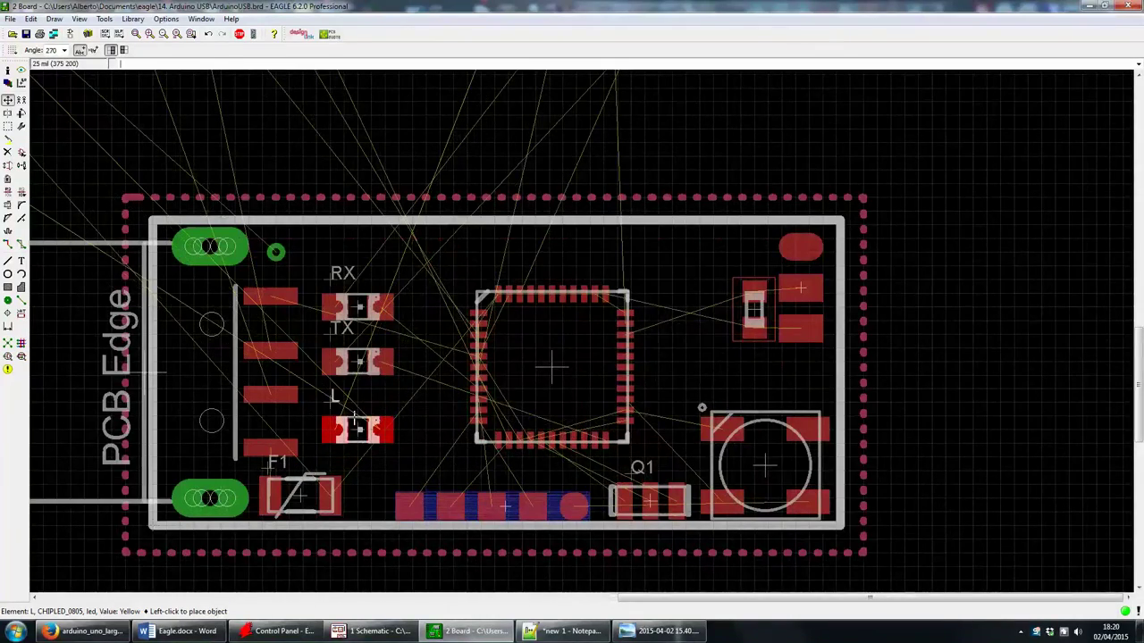
pyautogui.rightClick(357, 427)
pyautogui.rightClick(358, 427)
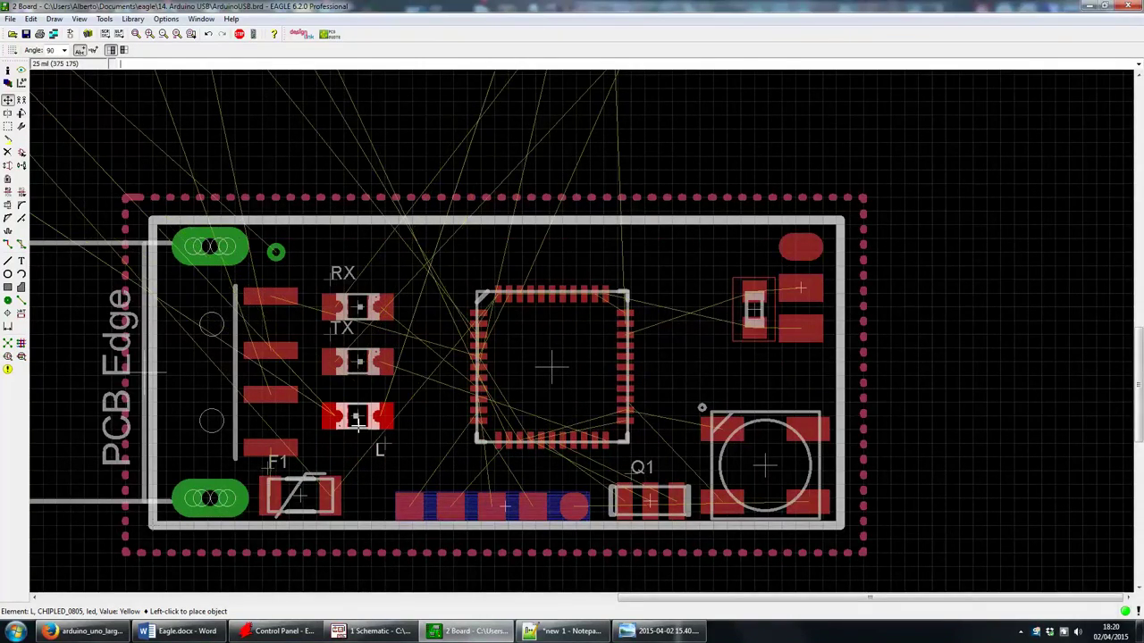
pyautogui.click(357, 426)
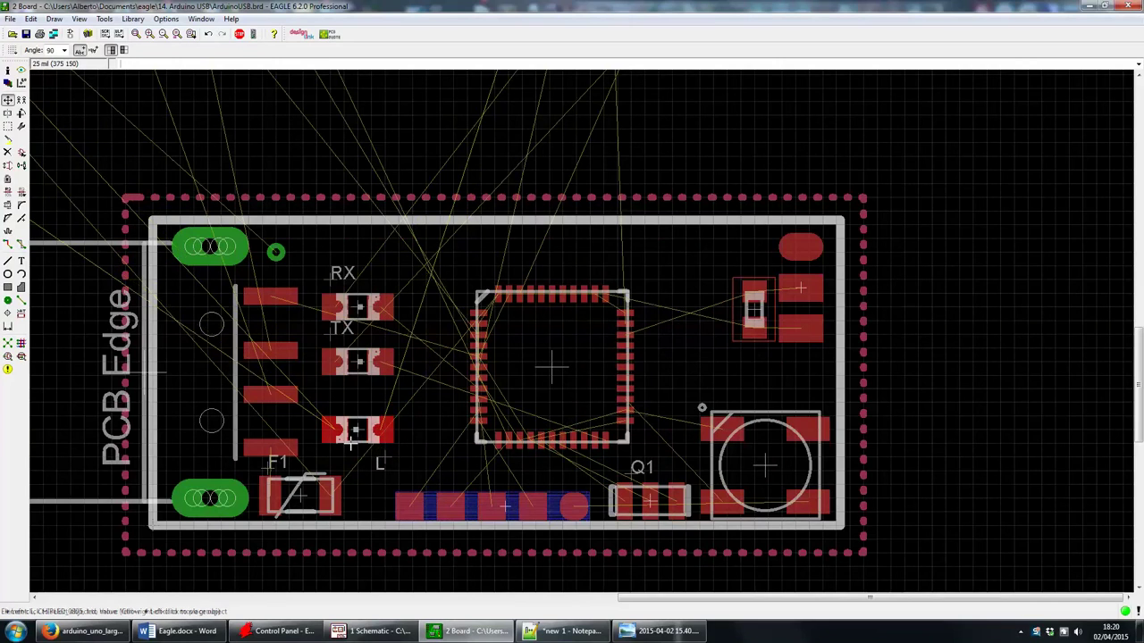
# Fine-tune the column by lowering TX slightly and repositioning RX
pyautogui.scroll(2, 359, 367)
pyautogui.click(364, 371)
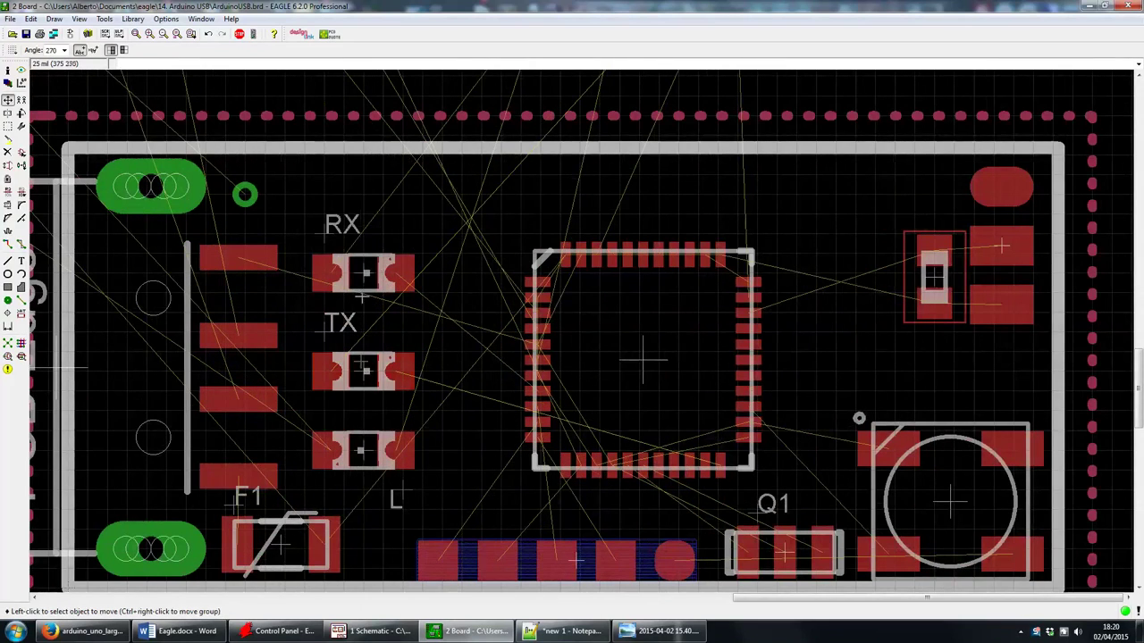
pyautogui.click(363, 275)
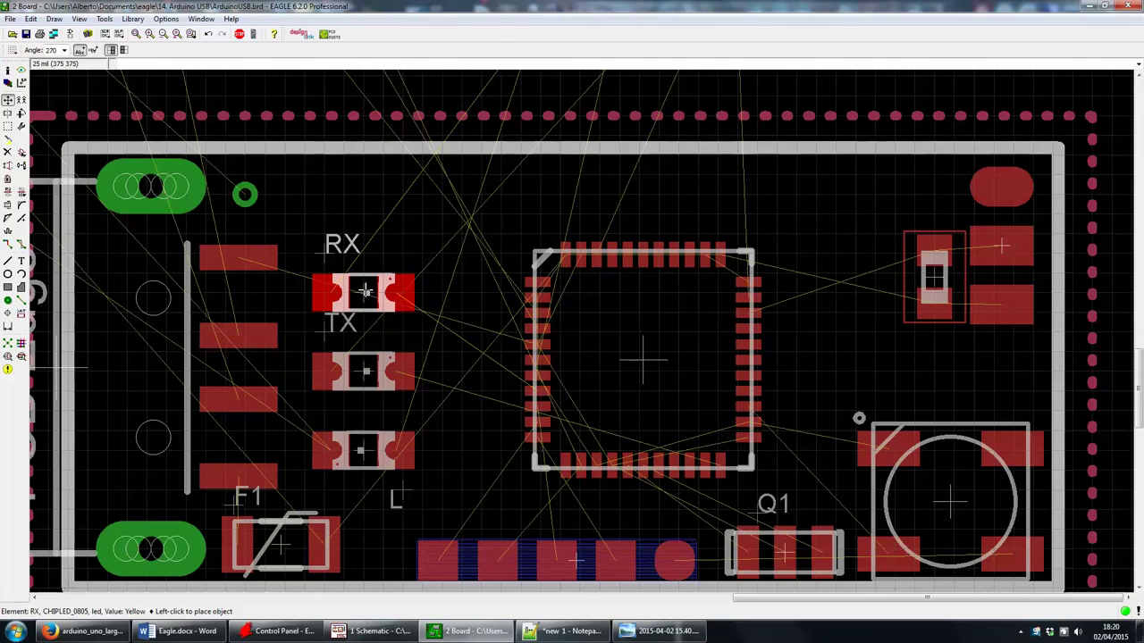
pyautogui.click(365, 291)
pyautogui.scroll(-1, 305, 319)
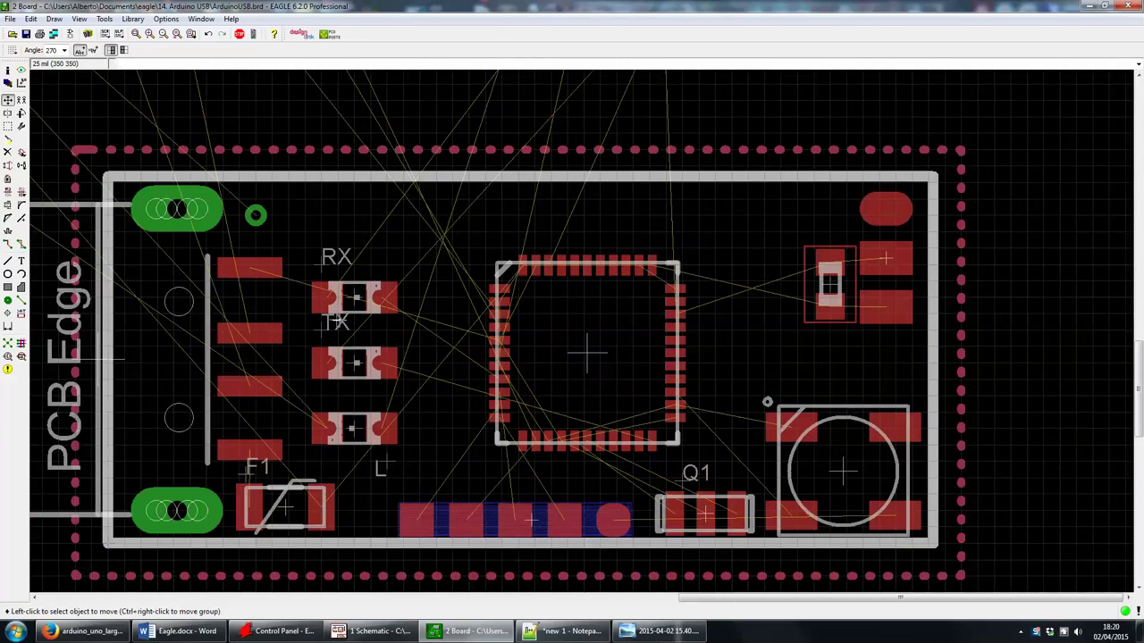
# Move the L, TX and RX name labels to the right of their LEDs
pyautogui.click(386, 466)
pyautogui.click(431, 430)
pyautogui.click(334, 322)
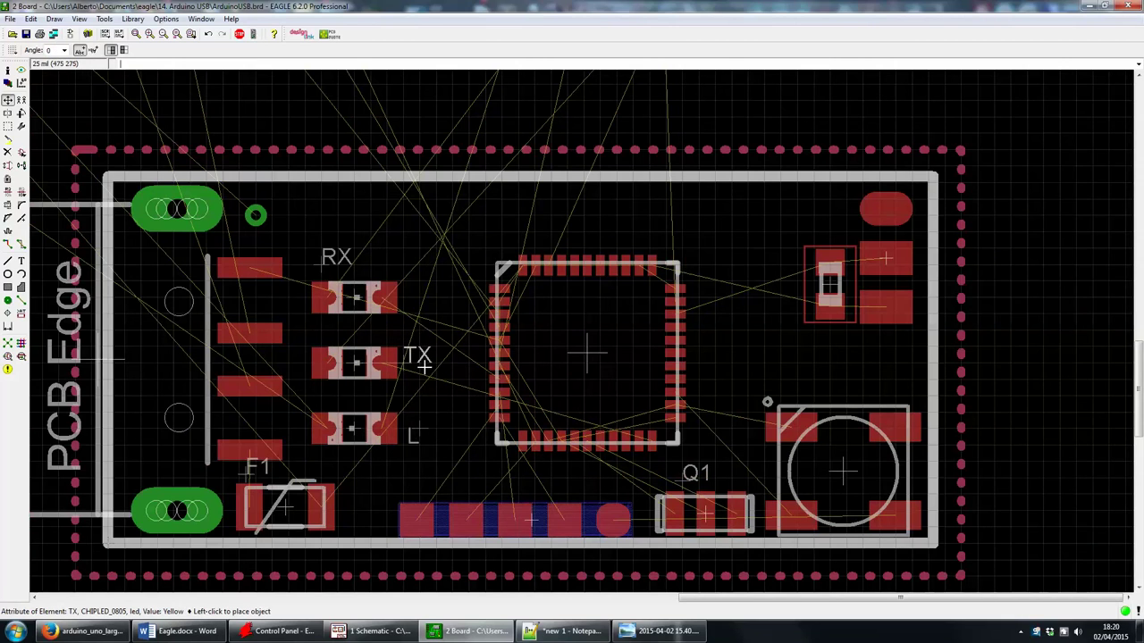
pyautogui.click(416, 373)
pyautogui.click(325, 260)
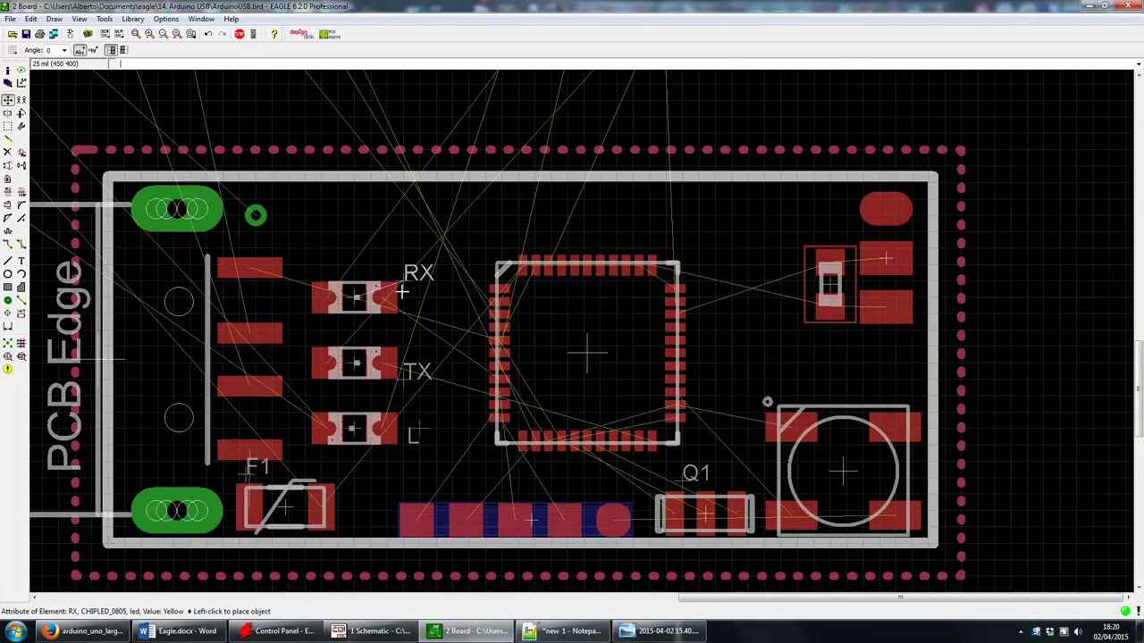
pyautogui.click(403, 289)
pyautogui.scroll(2, 403, 288)
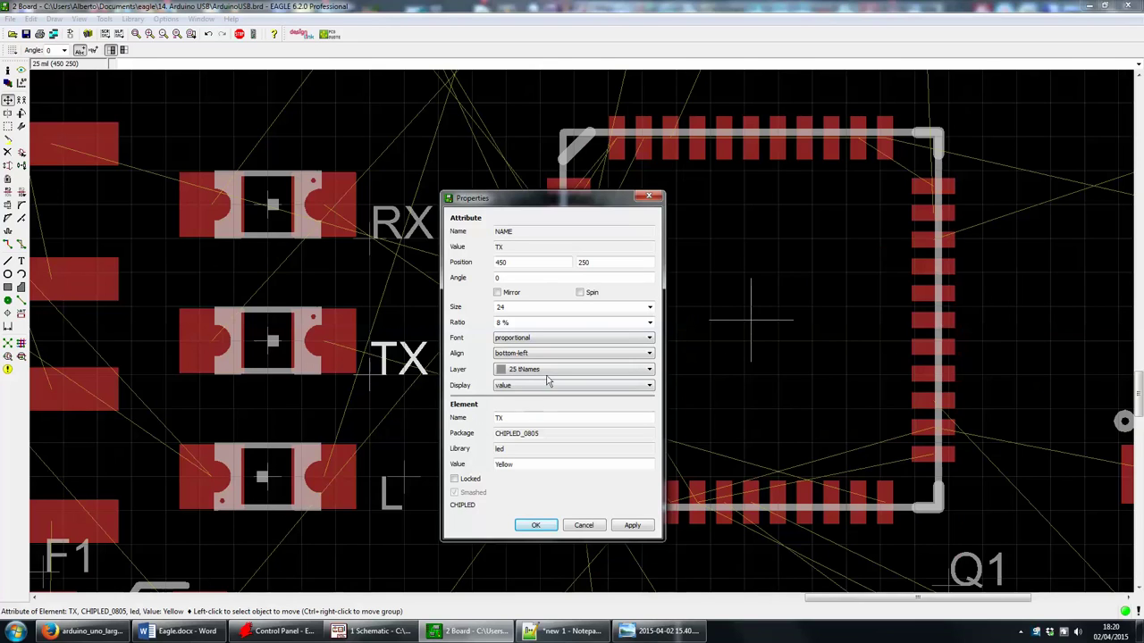
# Dismiss the TX name Properties without changes and save the board
pyautogui.press('Escape')
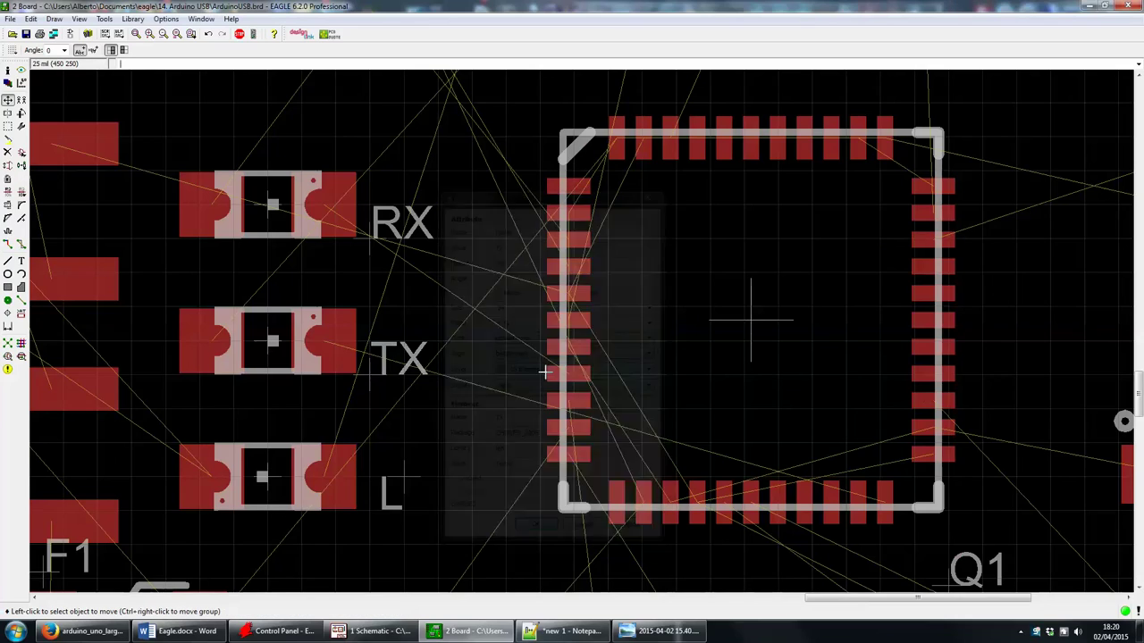
pyautogui.scroll(-2, 547, 373)
pyautogui.hotkey('ctrl', 's')
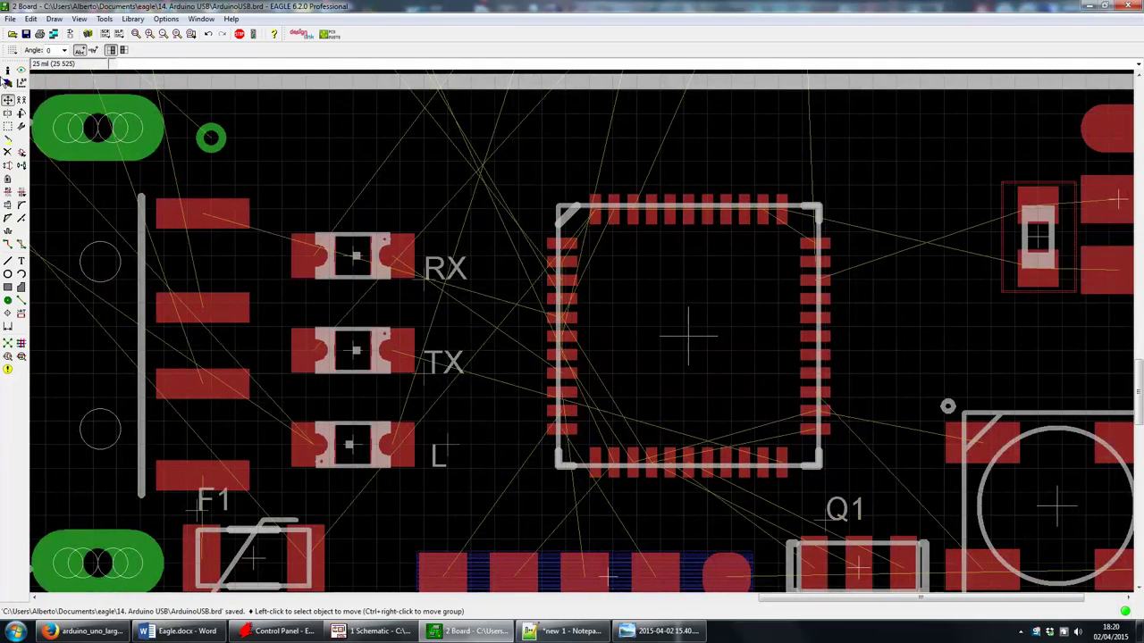
# Hide the tNames and bNames layers in the Display dialog
pyautogui.click(10, 84)
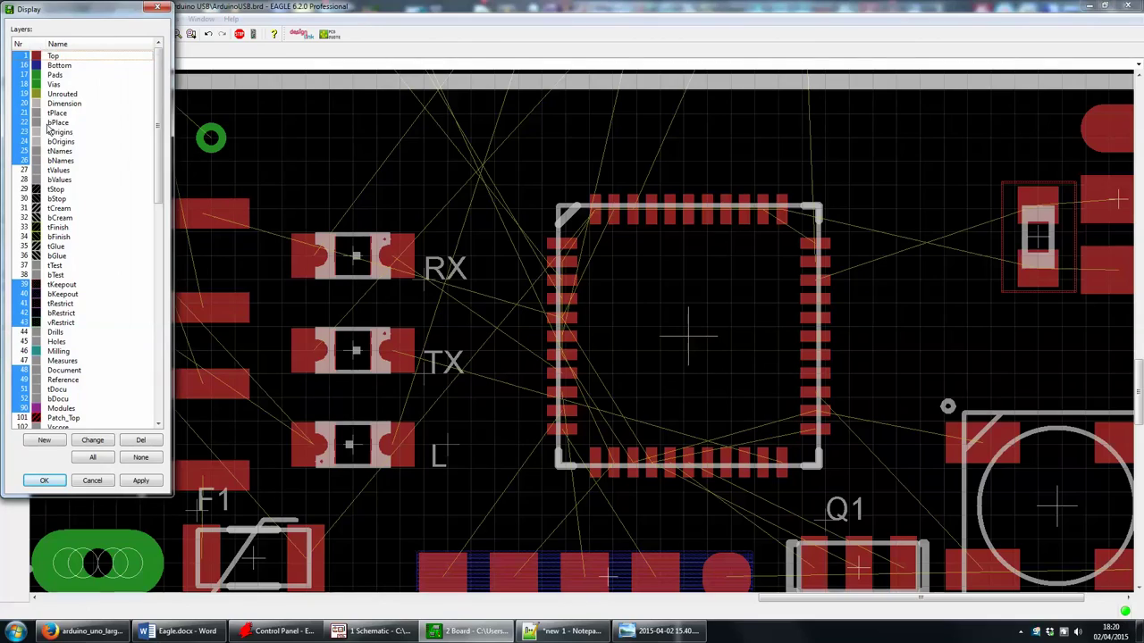
pyautogui.click(28, 159)
pyautogui.click(27, 151)
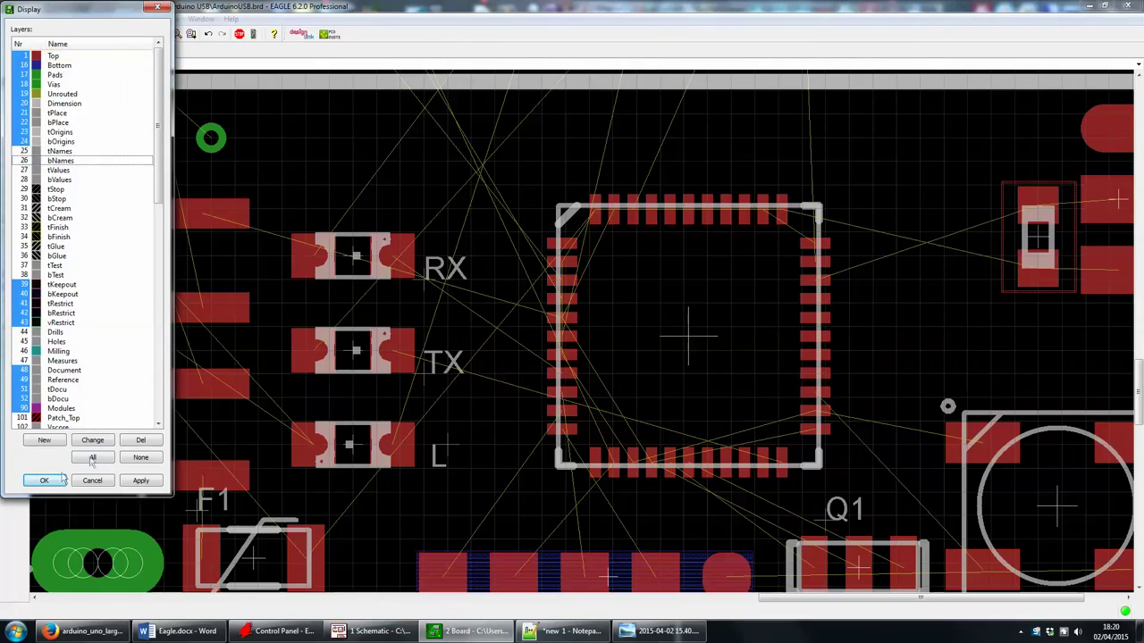
pyautogui.click(44, 481)
pyautogui.scroll(-6, 248, 379)
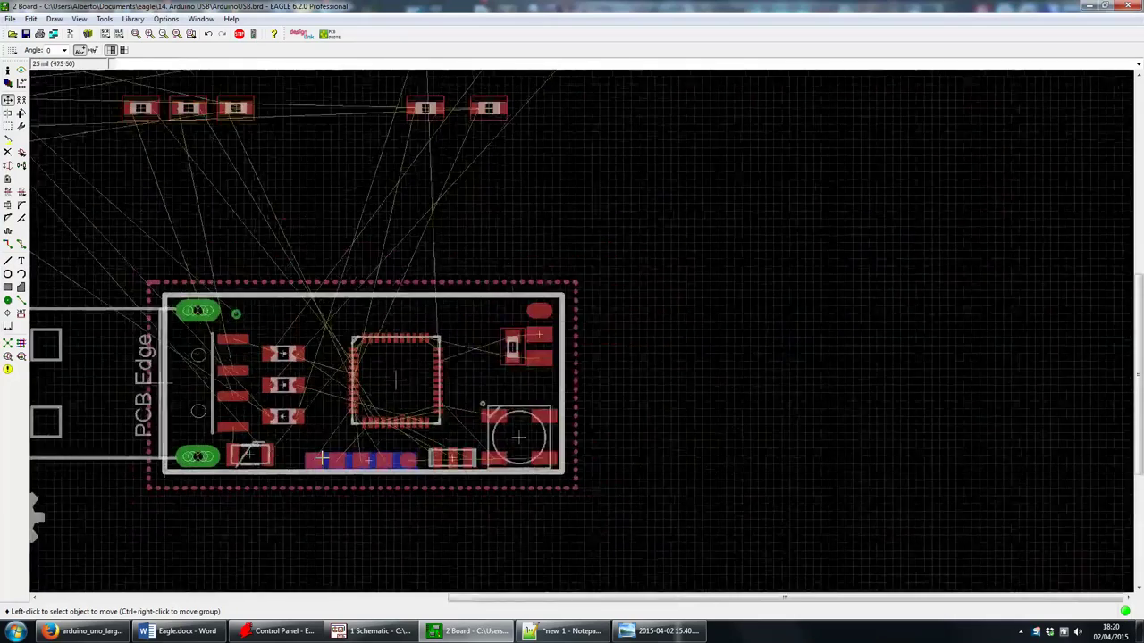
# Save the board file again
pyautogui.hotkey('ctrl', 's')
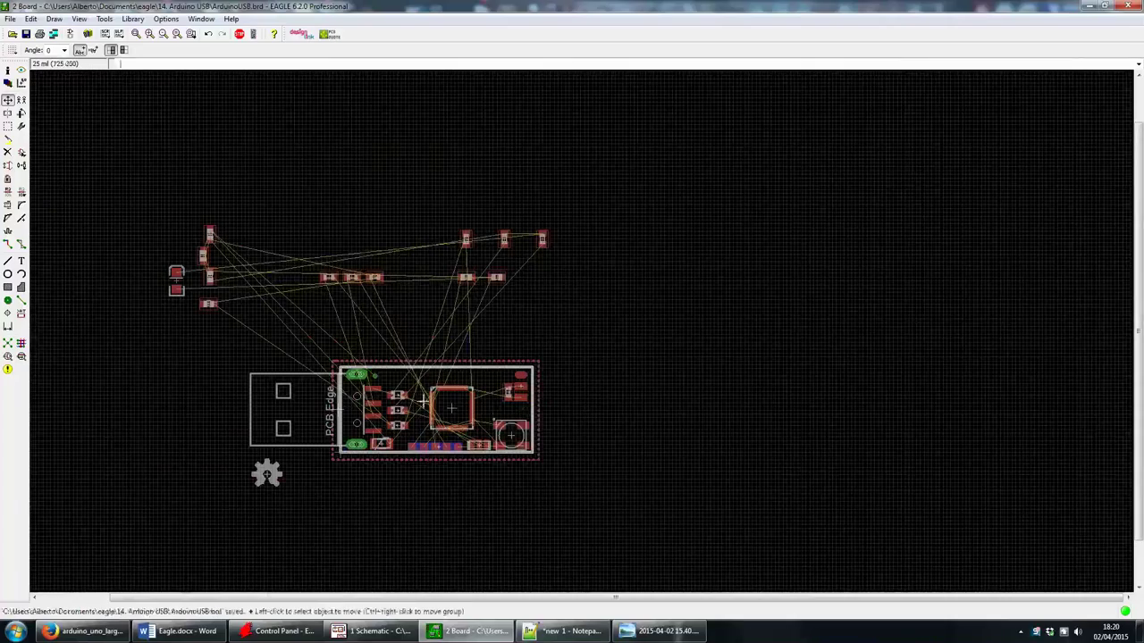
pyautogui.scroll(2, 471, 441)
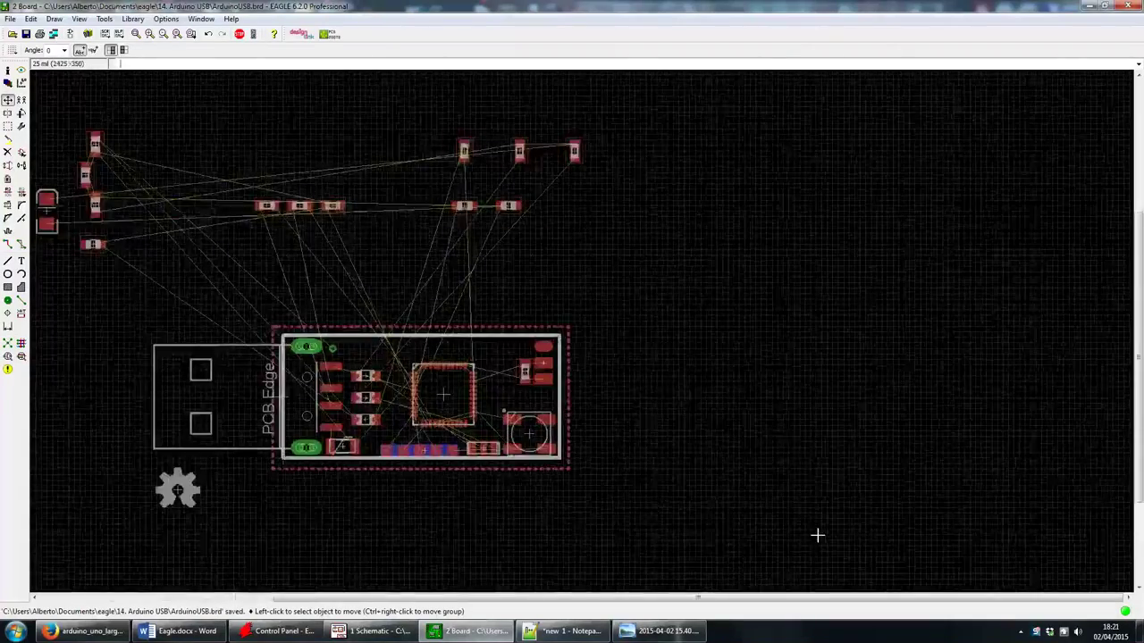
pyautogui.scroll(1, 484, 154)
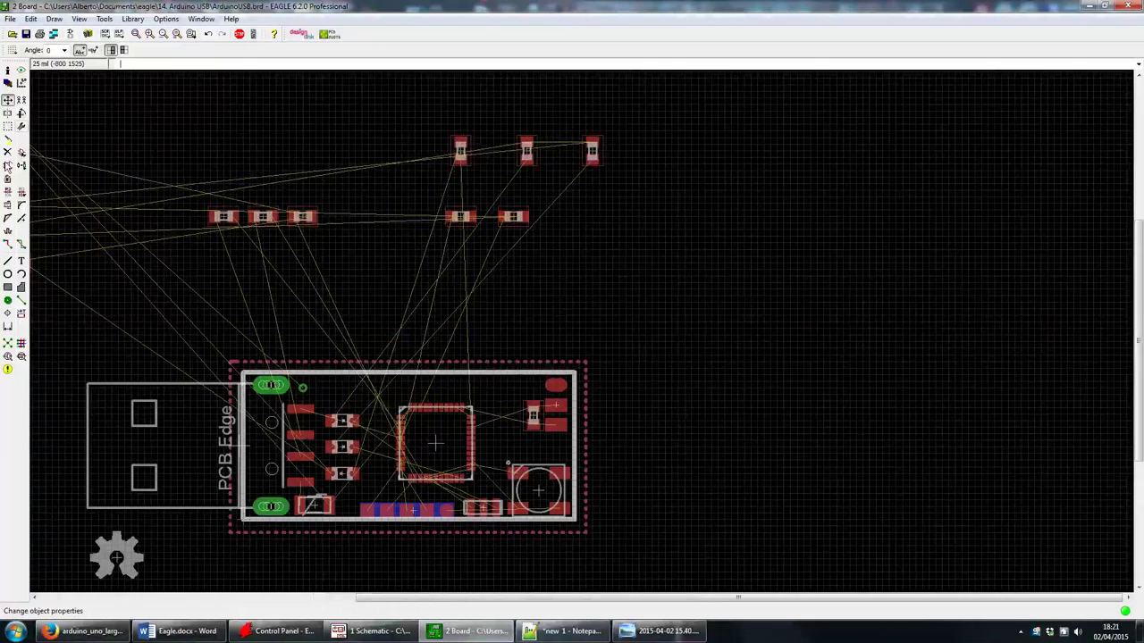
# Use Info to check the 5V, N$9, D13* and N$5 airwires
pyautogui.click(7, 69)
pyautogui.click(563, 152)
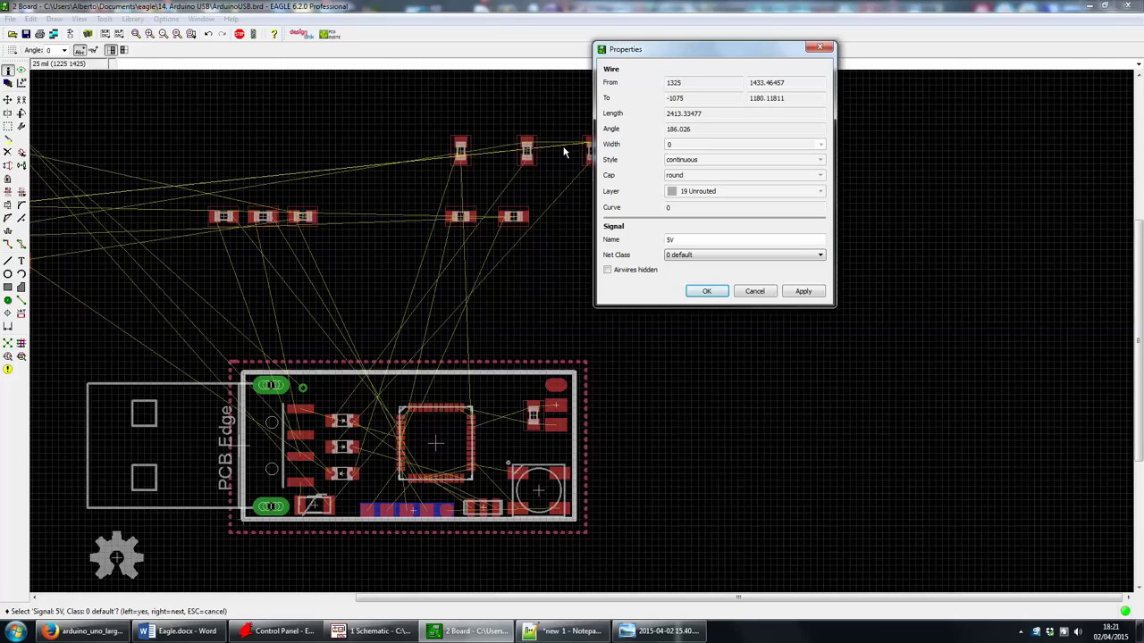
pyautogui.press('Escape')
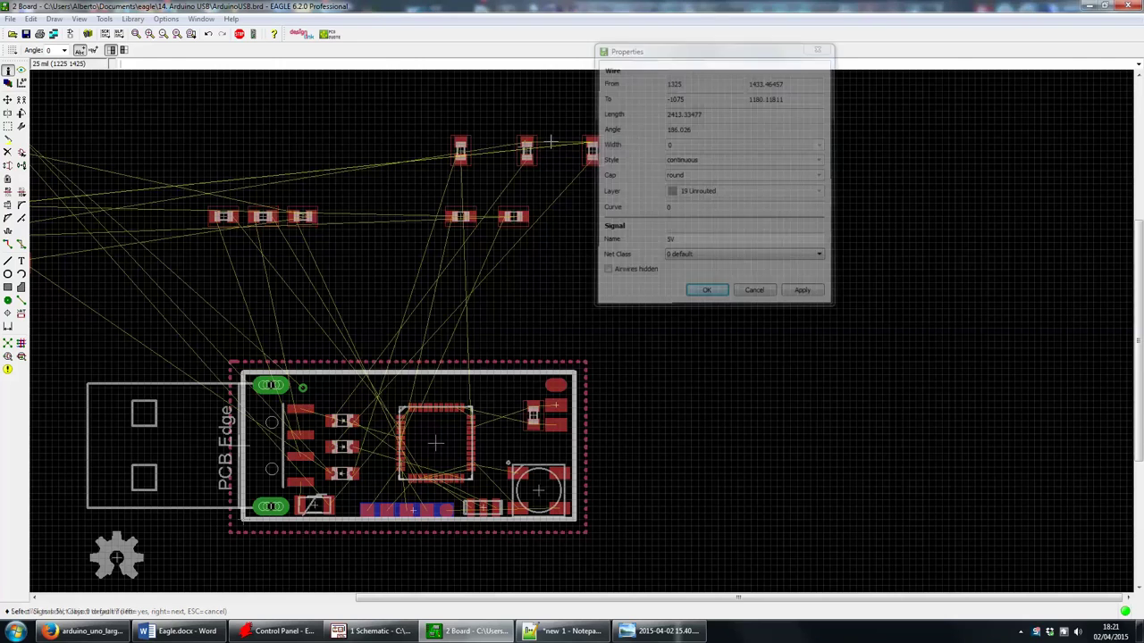
pyautogui.click(505, 185)
pyautogui.press('Escape')
pyautogui.click(505, 150)
pyautogui.click(503, 145)
pyautogui.press('Escape')
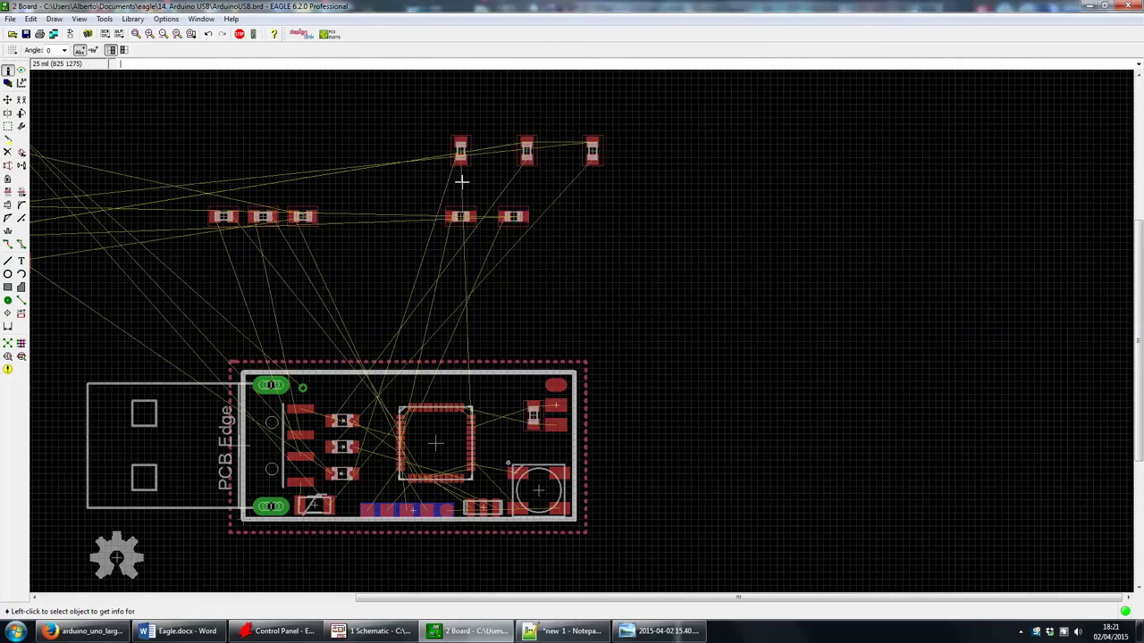
pyautogui.click(463, 186)
pyautogui.press('Escape')
pyautogui.click(445, 182)
pyautogui.press('Escape')
# Move resistor R5, turned 180°, beside the L LED and tile the board window left
pyautogui.click(8, 99)
pyautogui.click(455, 152)
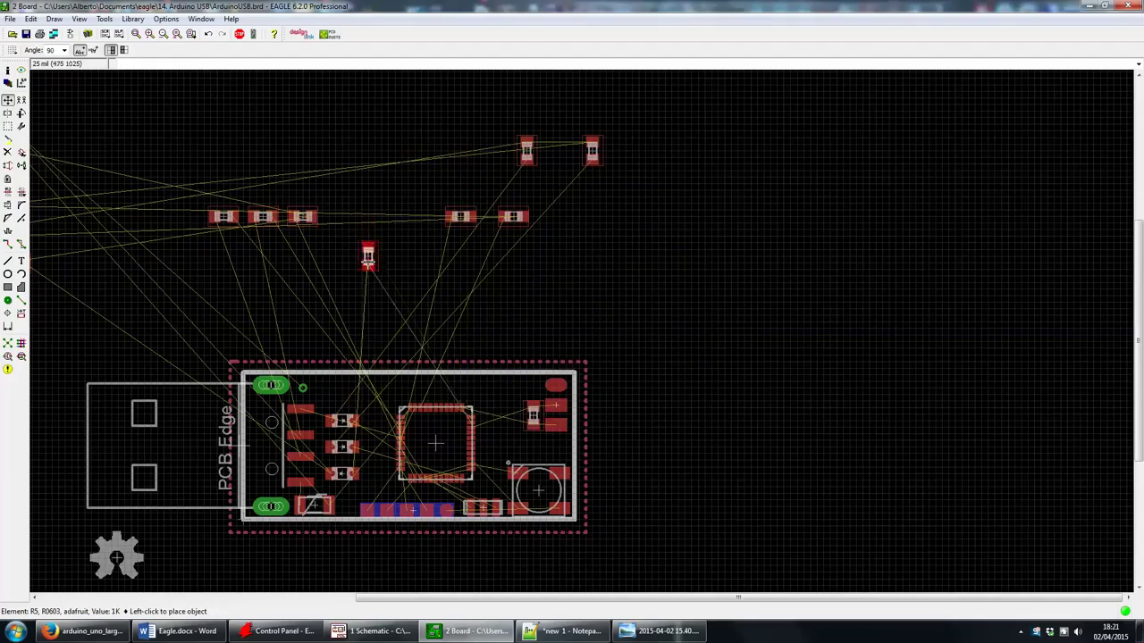
pyautogui.scroll(-1, 391, 147)
pyautogui.scroll(2, 379, 389)
pyautogui.scroll(3, 379, 400)
pyautogui.rightClick(380, 436)
pyautogui.rightClick(377, 440)
pyautogui.rightClick(372, 443)
pyautogui.click(377, 440)
pyautogui.scroll(-3, 377, 439)
pyautogui.scroll(-1, 411, 436)
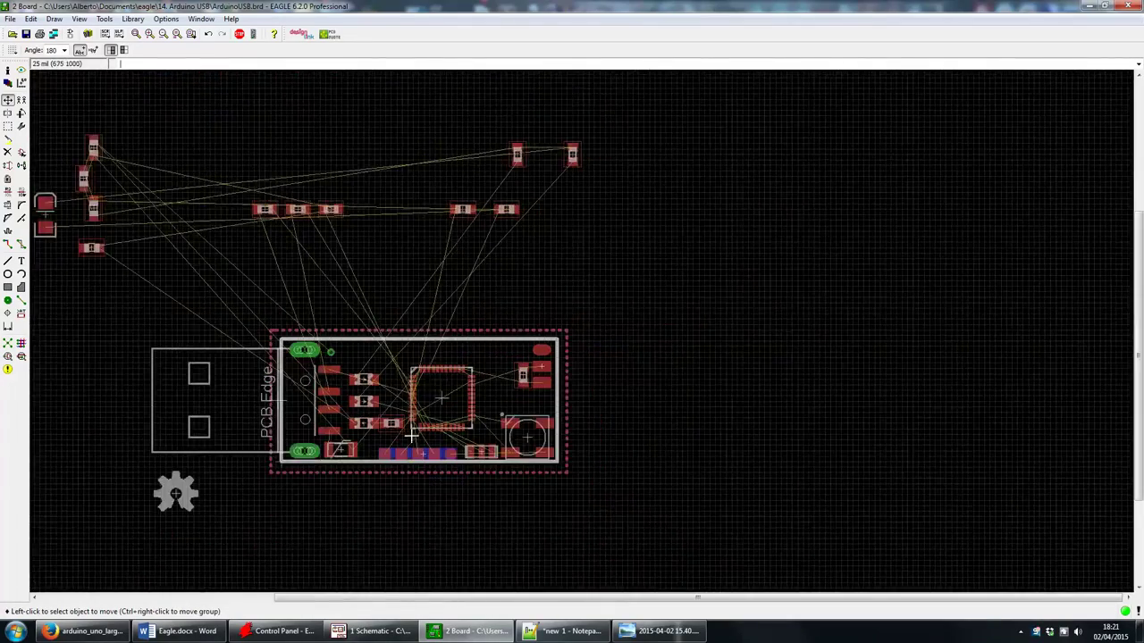
pyautogui.scroll(1, 411, 435)
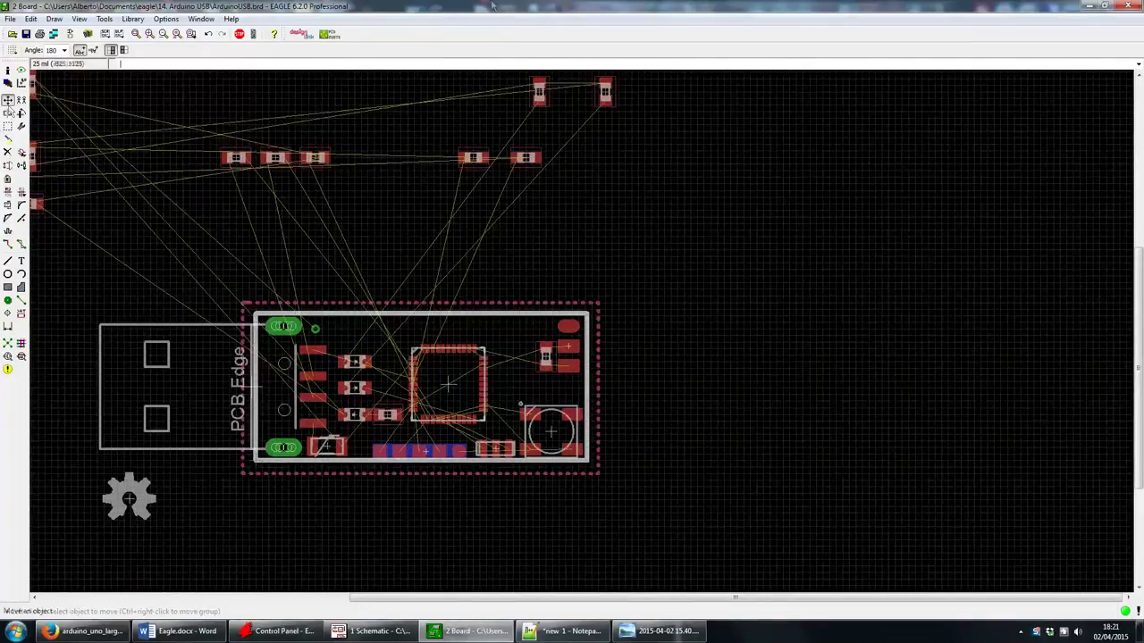
pyautogui.press('super+Left')
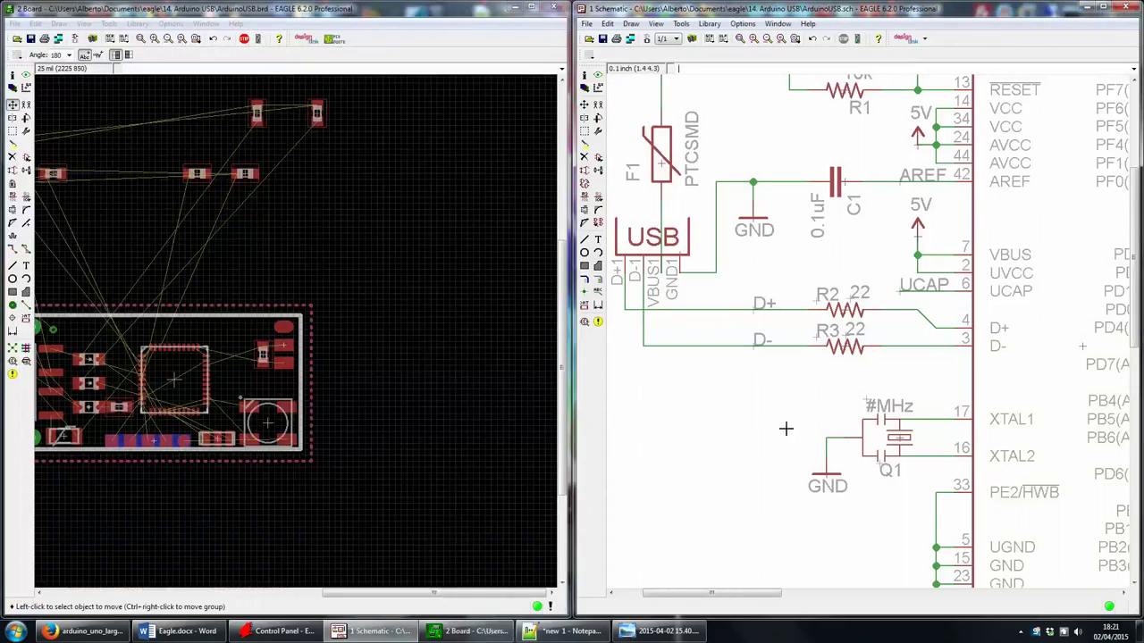
# Place resistor R6 horizontally beside its LED on the board
pyautogui.scroll(-5, 786, 428)
pyautogui.scroll(4, 993, 473)
pyautogui.scroll(-1, 938, 340)
pyautogui.scroll(3, 891, 488)
pyautogui.click(598, 77)
pyautogui.scroll(-1, 525, 340)
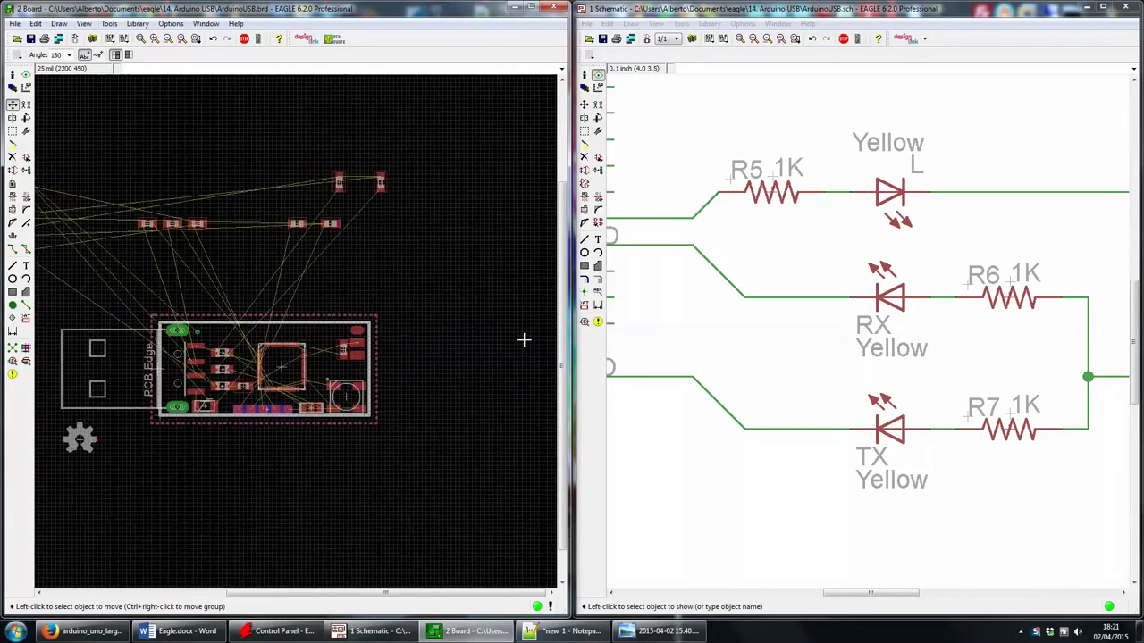
pyautogui.scroll(2, 525, 340)
pyautogui.click(401, 131)
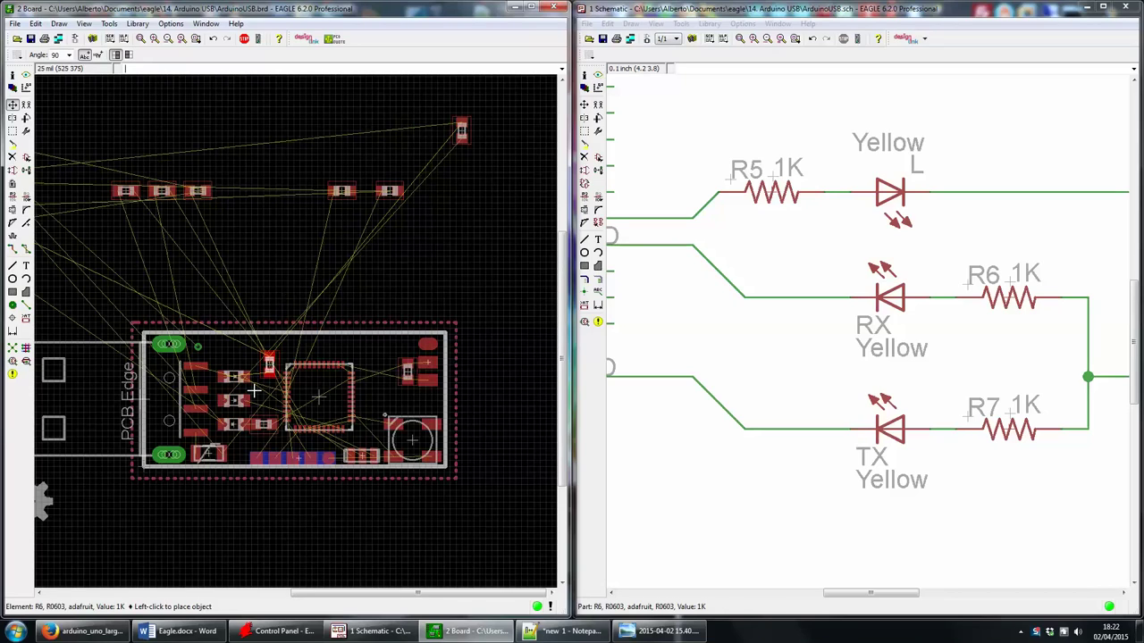
pyautogui.rightClick(253, 391)
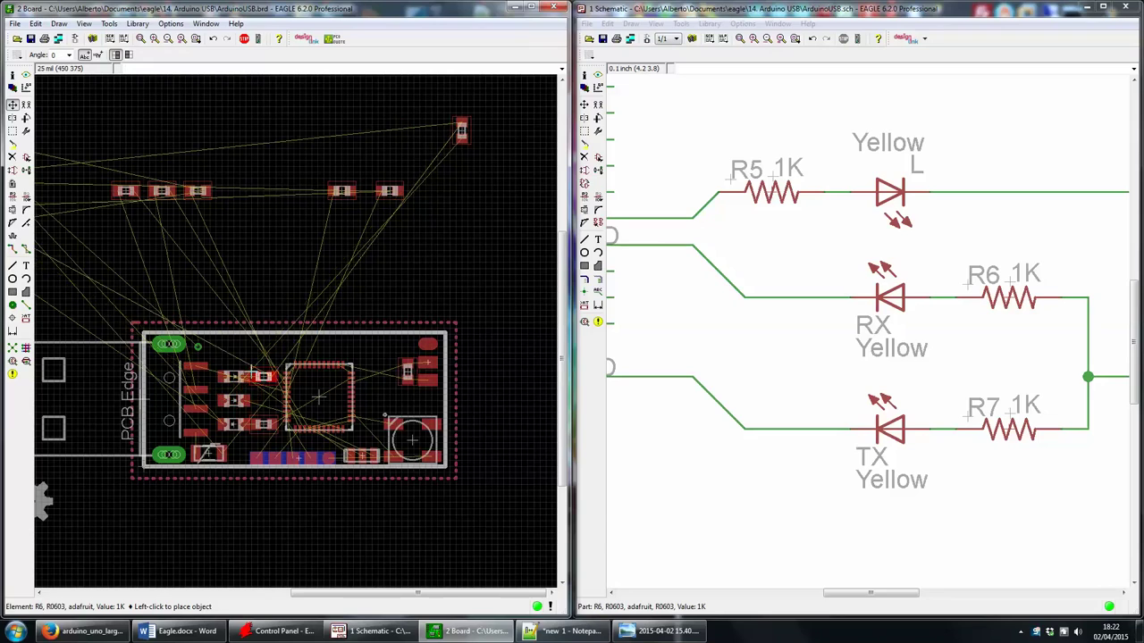
pyautogui.click(254, 376)
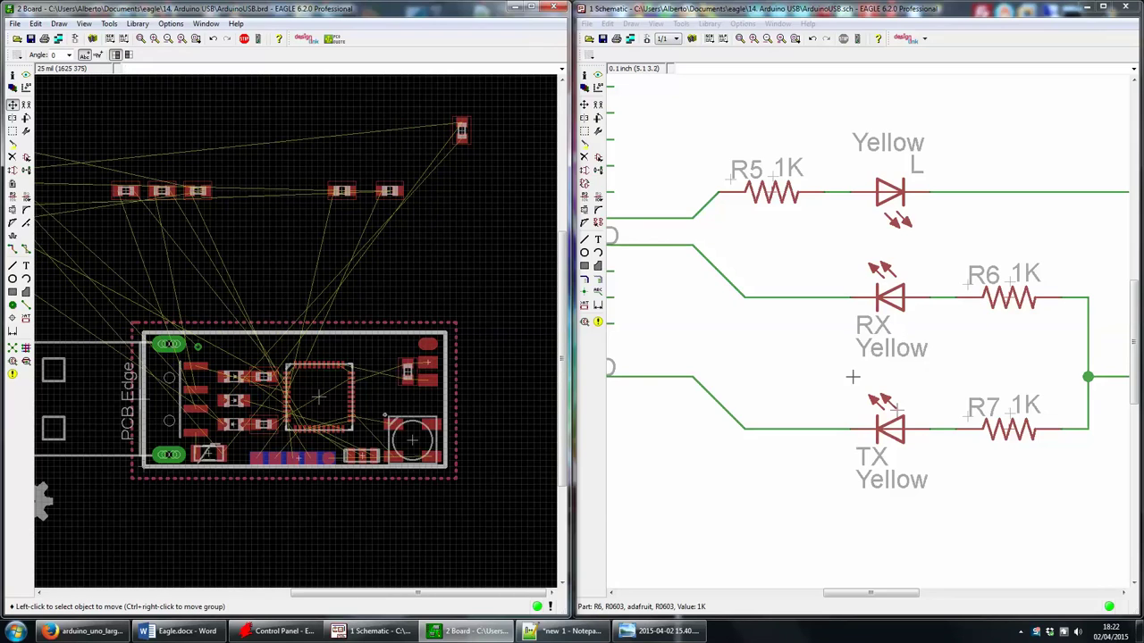
# Locate R7 via Show in the schematic and place it horizontally beside the bottom LED
pyautogui.click(598, 74)
pyautogui.click(988, 426)
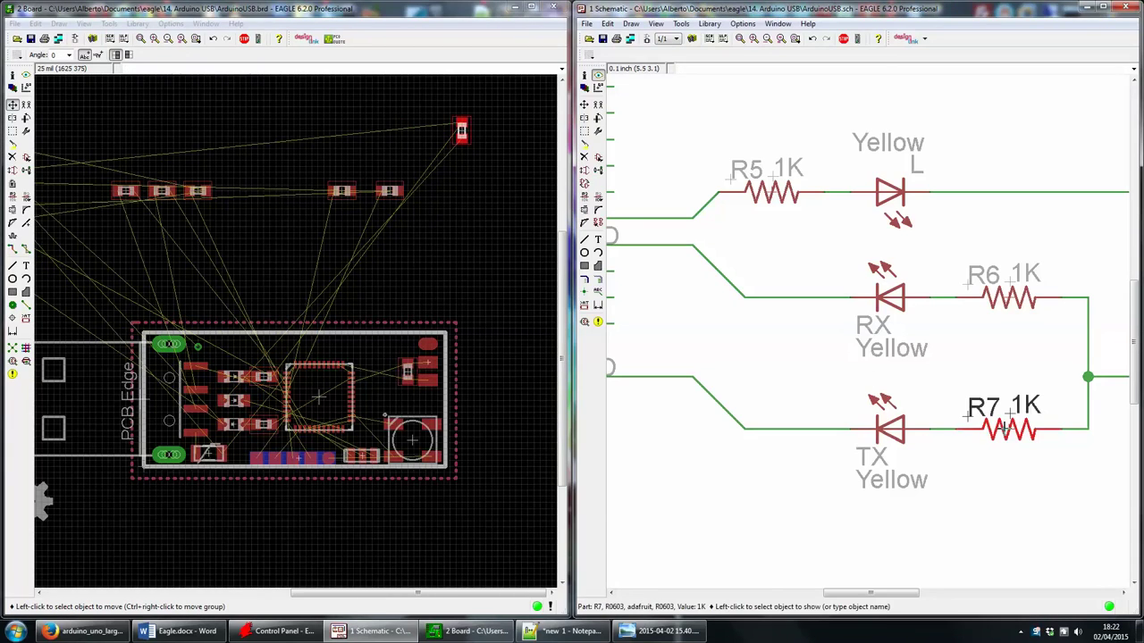
pyautogui.click(461, 132)
pyautogui.scroll(2, 217, 390)
pyautogui.scroll(4, 217, 390)
pyautogui.rightClick(376, 411)
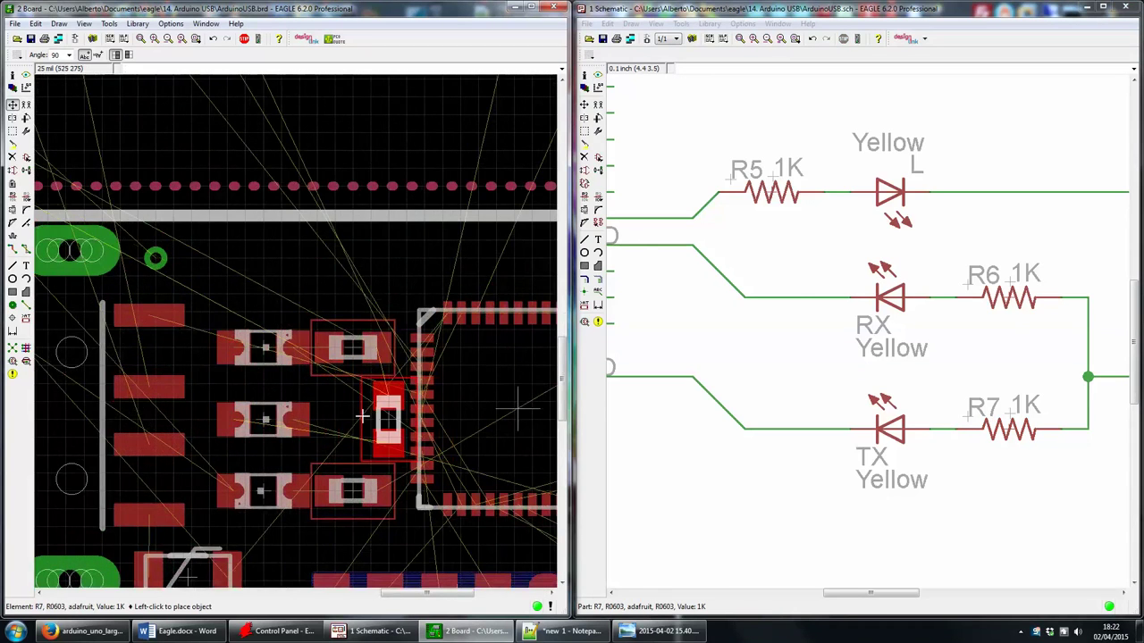
pyautogui.rightClick(357, 417)
pyautogui.rightClick(357, 418)
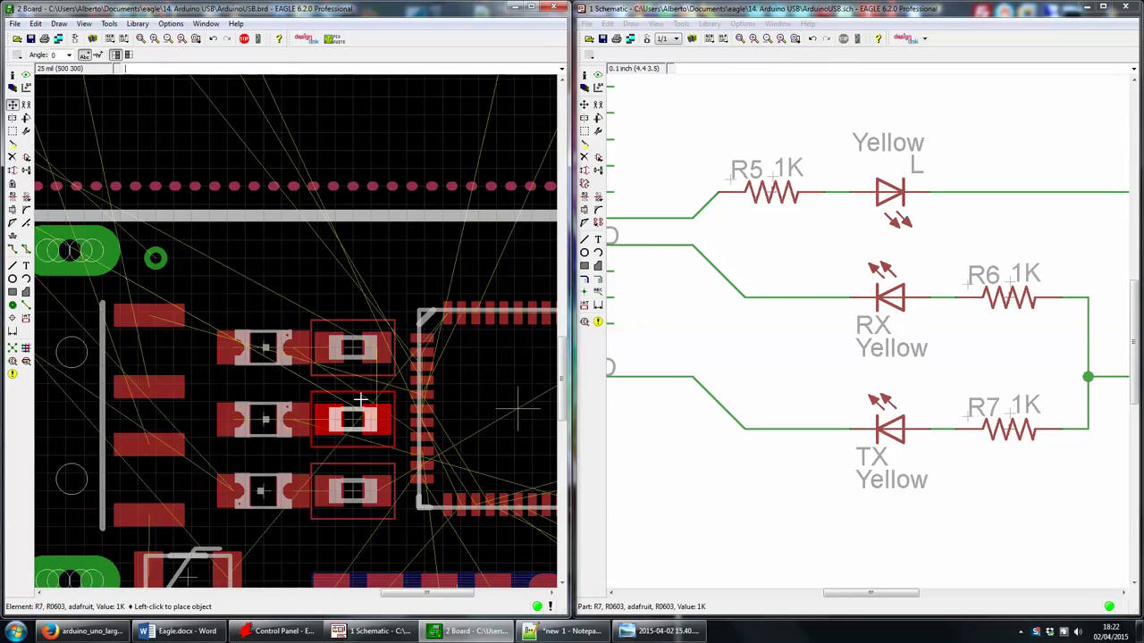
pyautogui.click(329, 396)
pyautogui.scroll(2, 372, 407)
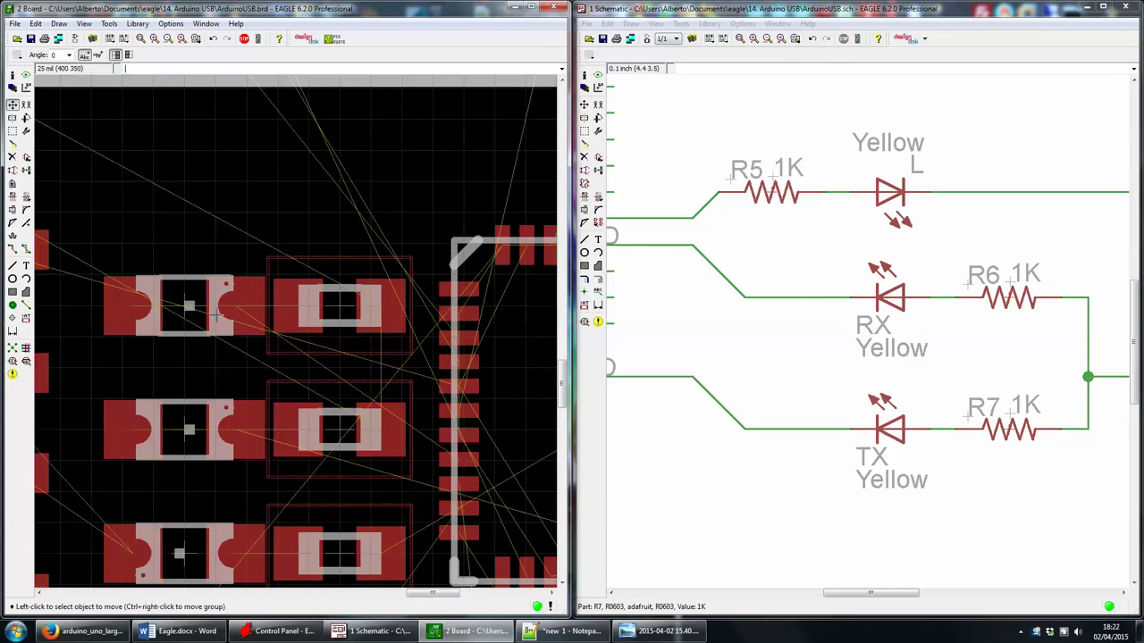
pyautogui.click(749, 367)
pyautogui.scroll(-1, 749, 366)
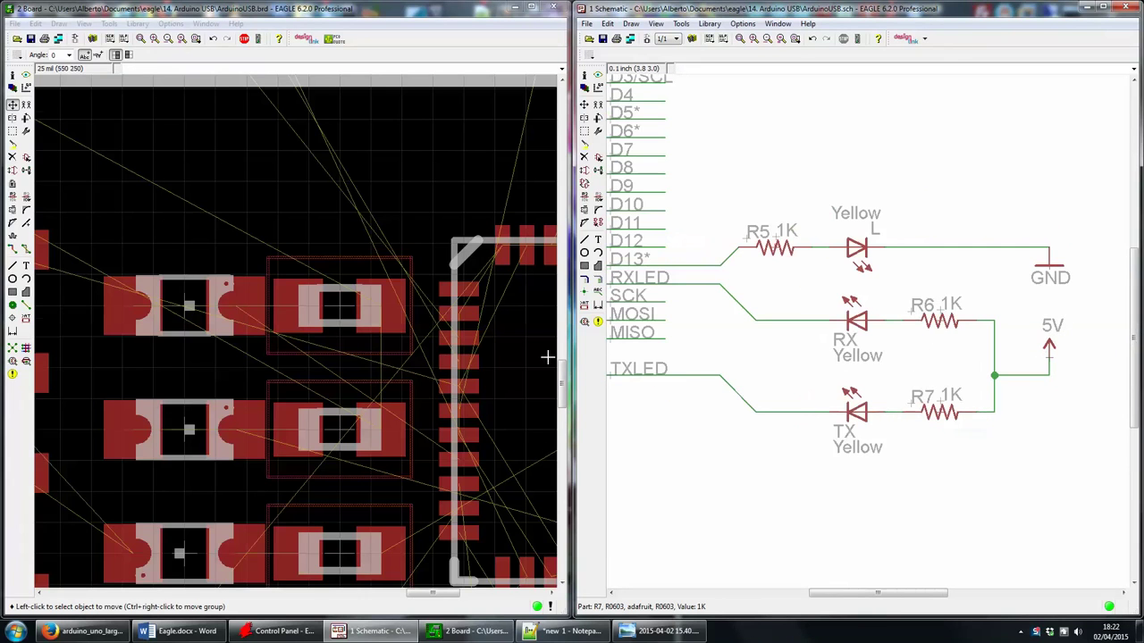
# Delete the schematic wires linking the left net, R5, the L LED and GND
pyautogui.scroll(-3, 331, 269)
pyautogui.scroll(2, 291, 374)
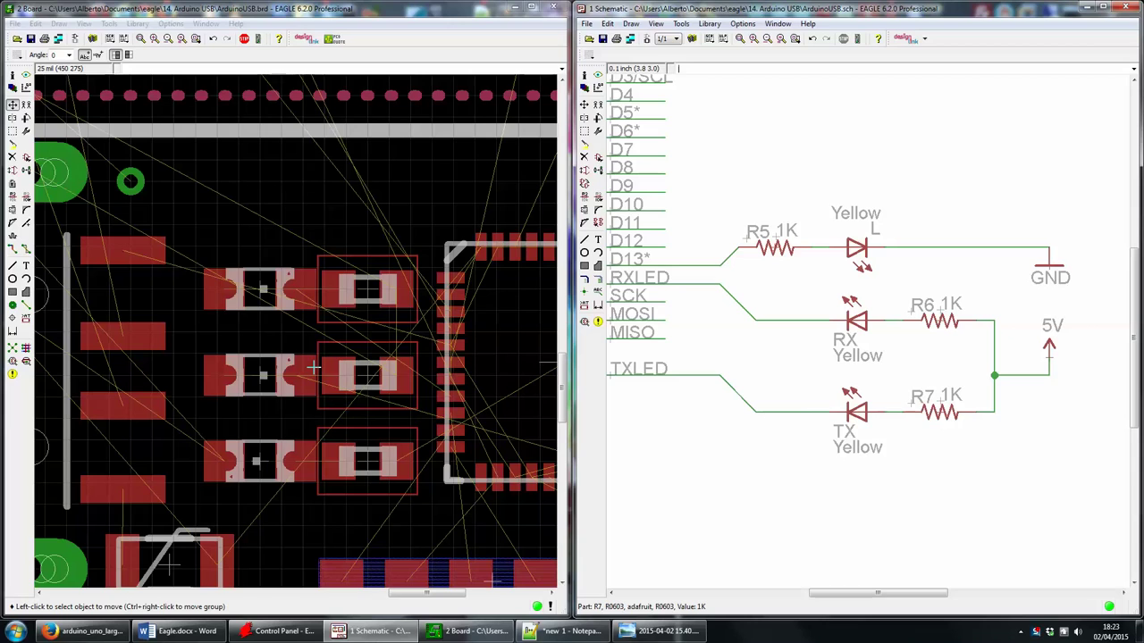
pyautogui.scroll(-3, 831, 212)
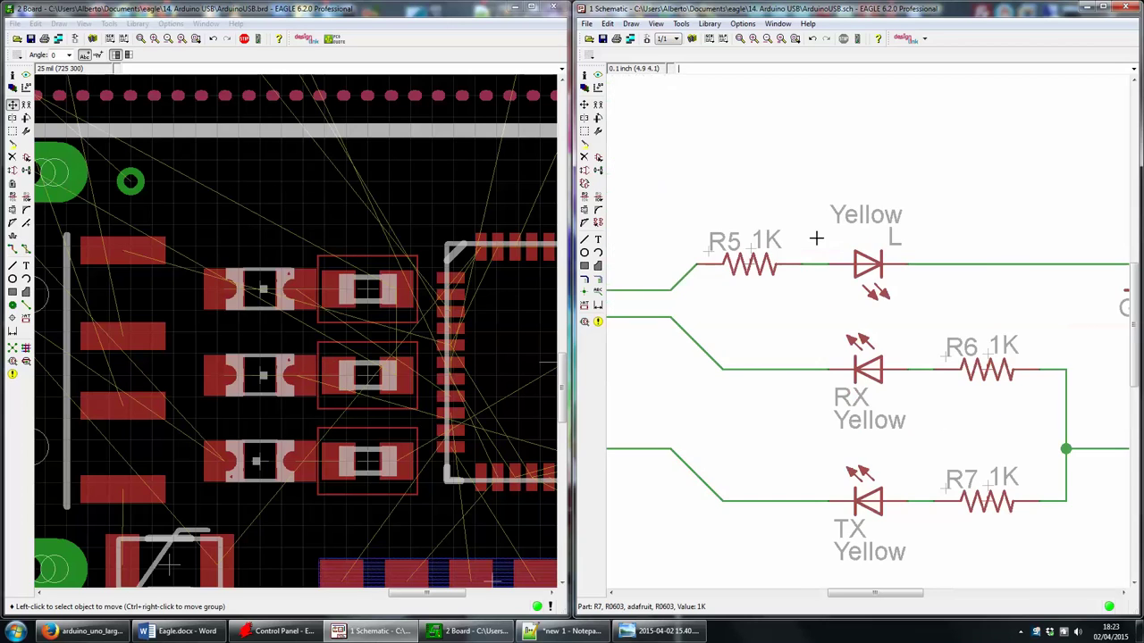
pyautogui.scroll(2, 943, 273)
pyautogui.scroll(1, 724, 205)
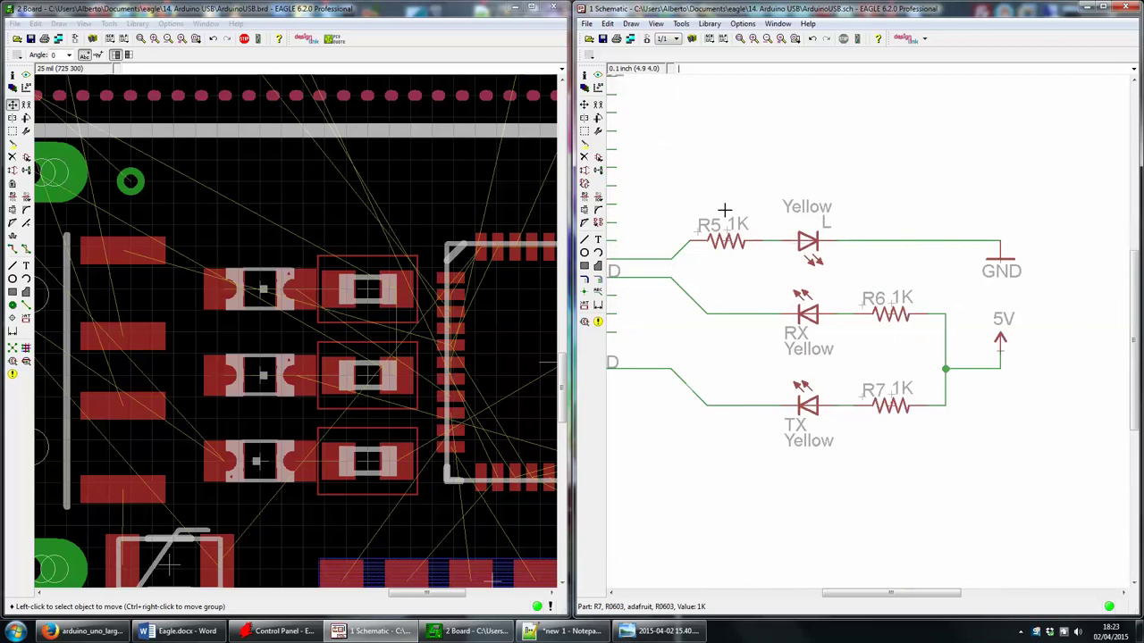
pyautogui.scroll(1, 686, 201)
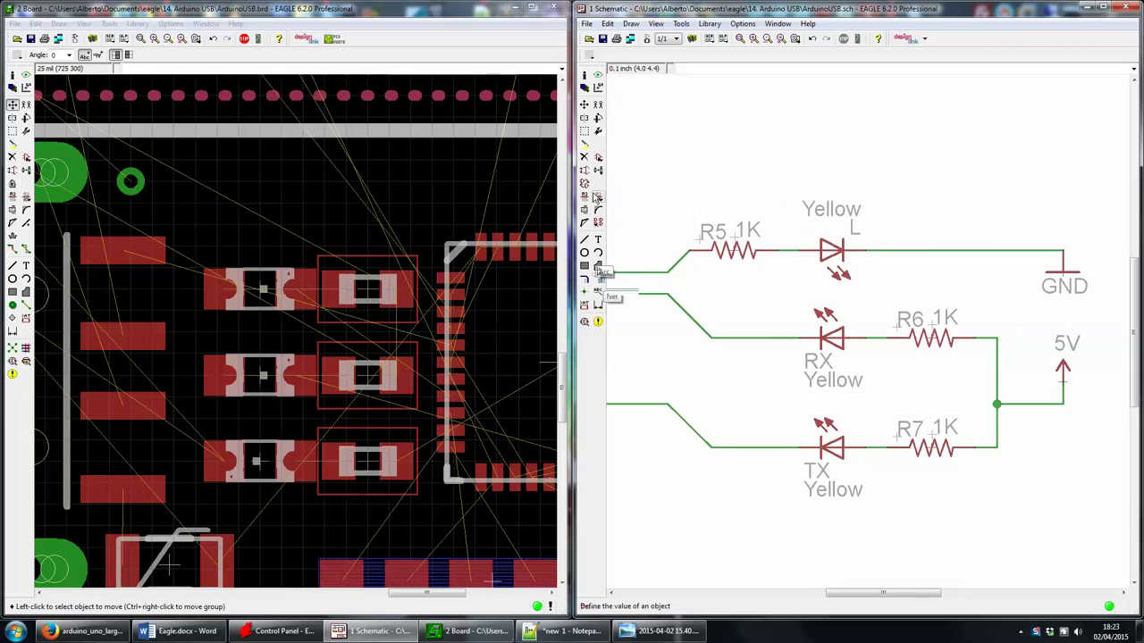
pyautogui.click(585, 157)
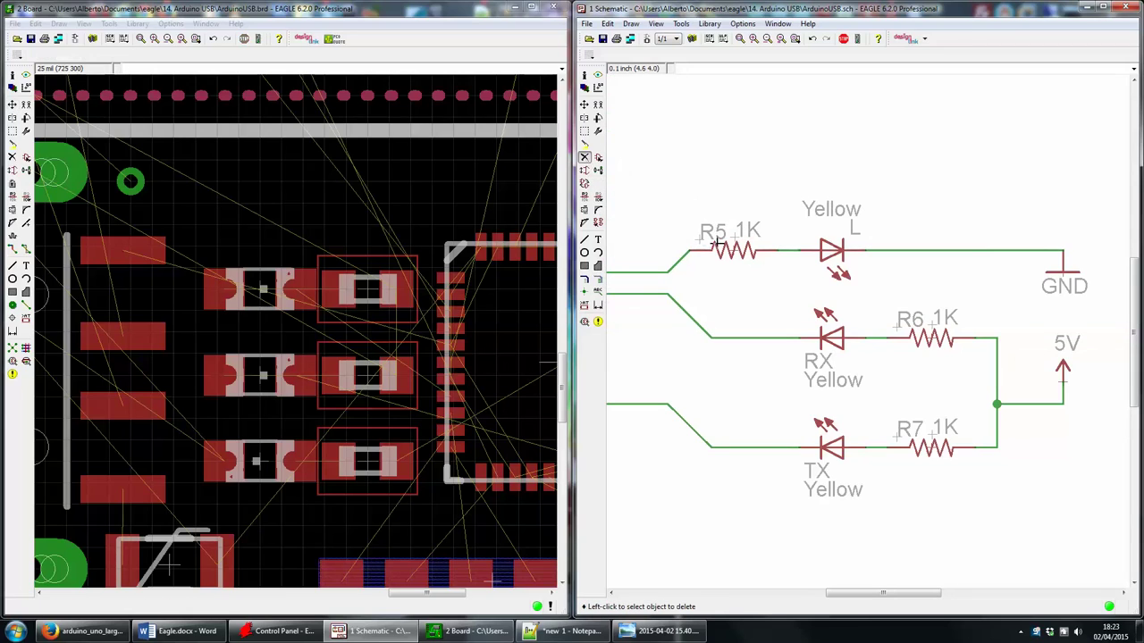
pyautogui.click(678, 261)
pyautogui.click(783, 250)
pyautogui.click(917, 251)
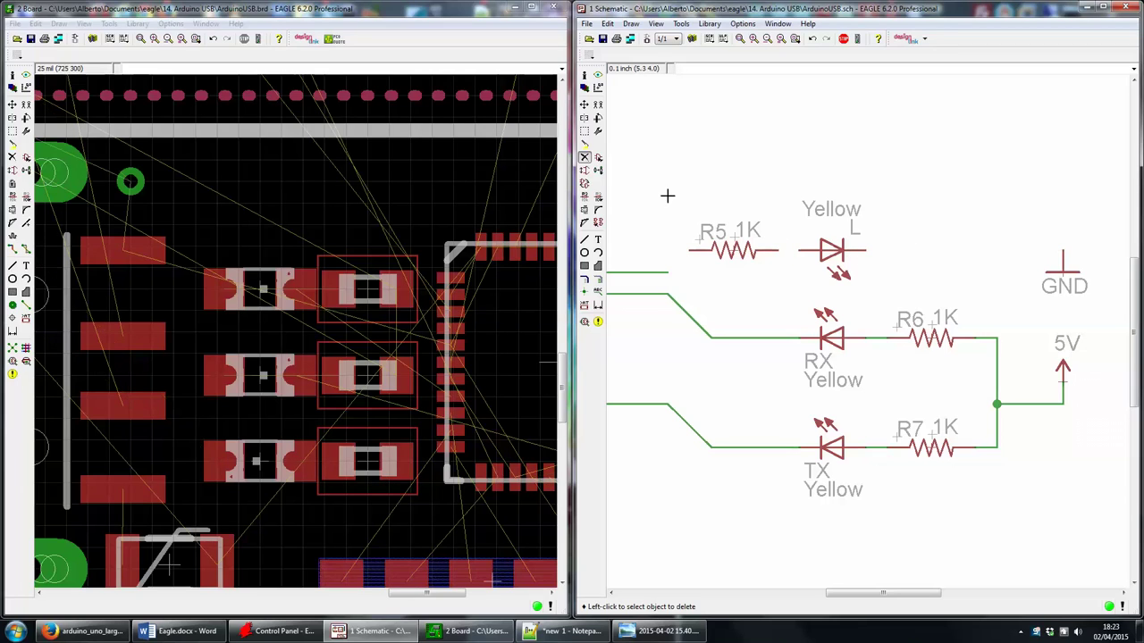
# Move R5 to the right of the L LED in the schematic
pyautogui.click(589, 105)
pyautogui.click(760, 254)
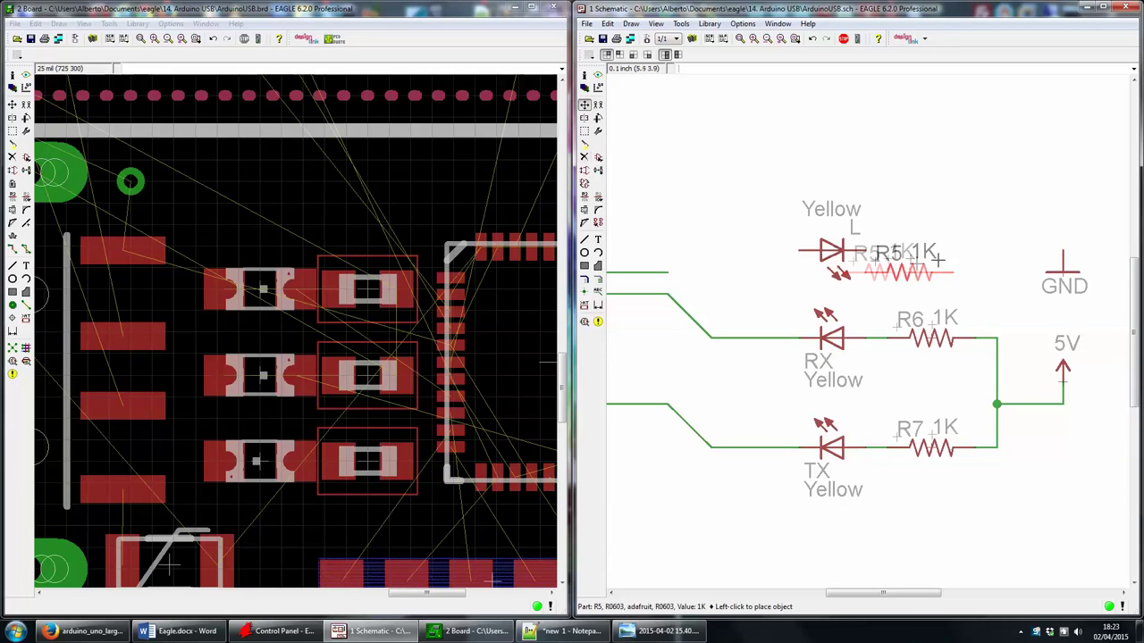
pyautogui.click(952, 255)
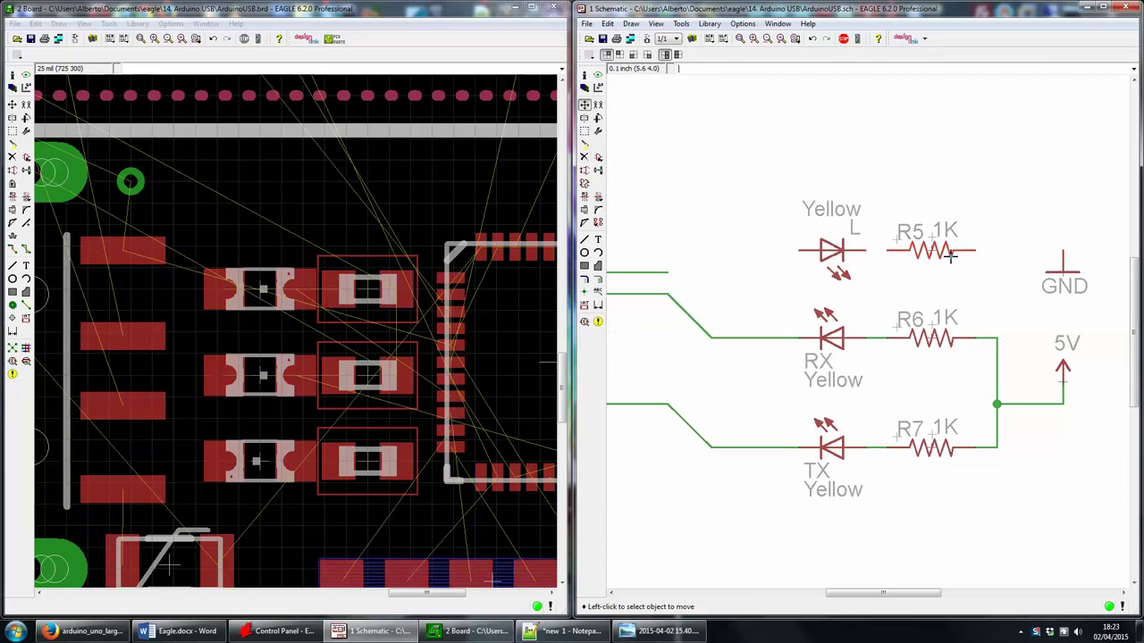
# Draw nets from GND to R5 and from D13 to the LED's left pin, then save
pyautogui.click(599, 280)
pyautogui.scroll(-1, 777, 283)
pyautogui.scroll(3, 944, 265)
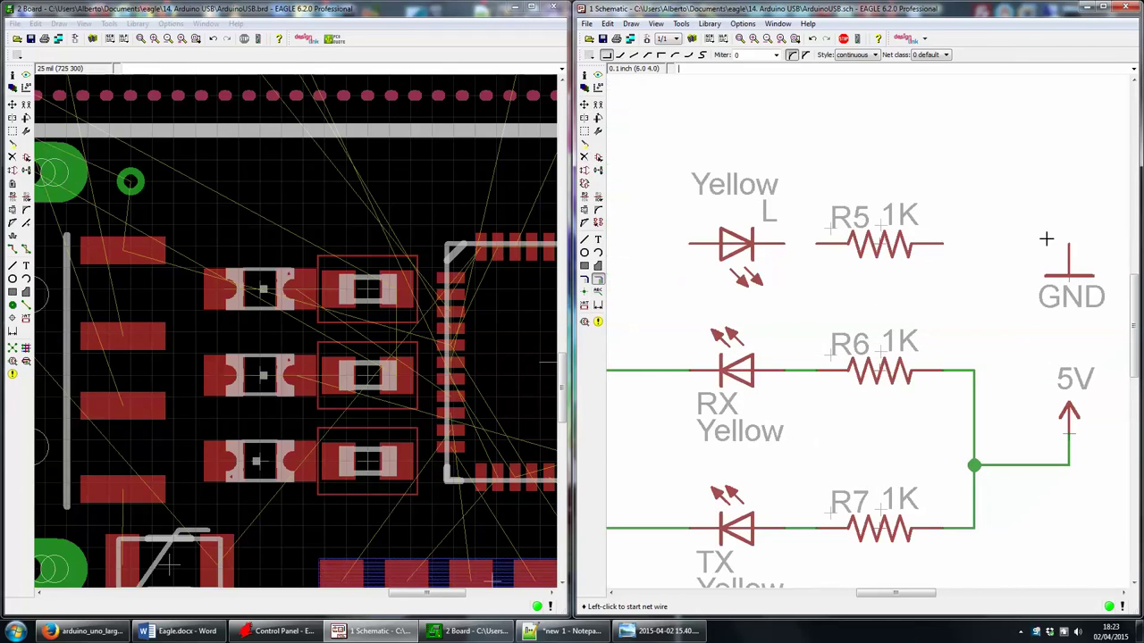
pyautogui.click(1070, 243)
pyautogui.click(945, 243)
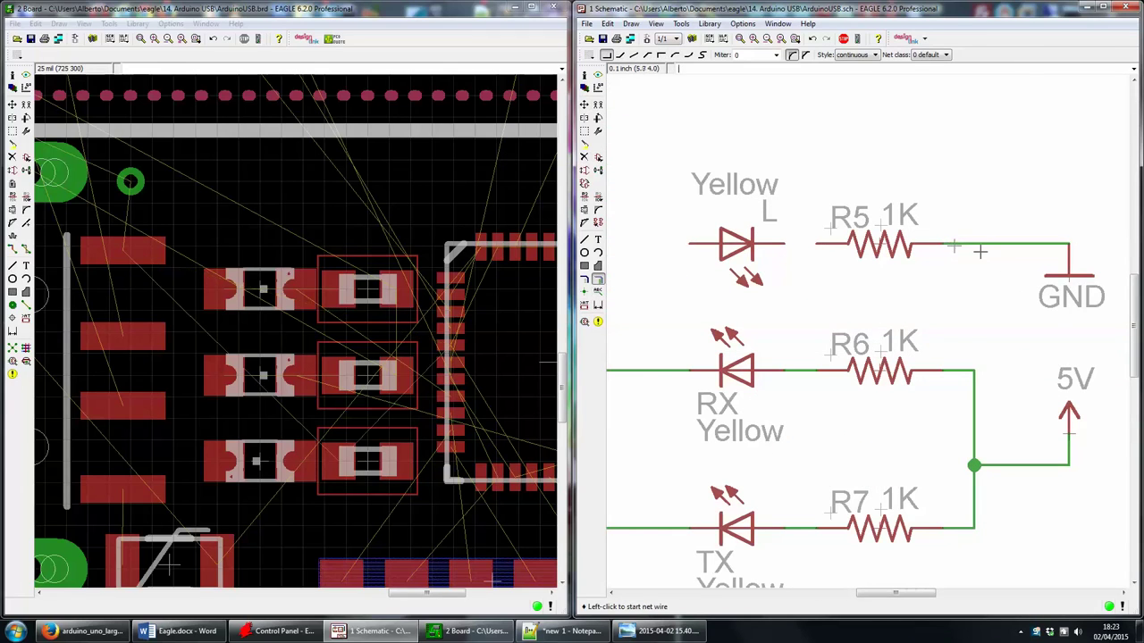
pyautogui.scroll(-1, 961, 254)
pyautogui.scroll(2, 855, 243)
pyautogui.scroll(-2, 825, 242)
pyautogui.scroll(2, 705, 253)
pyautogui.click(663, 270)
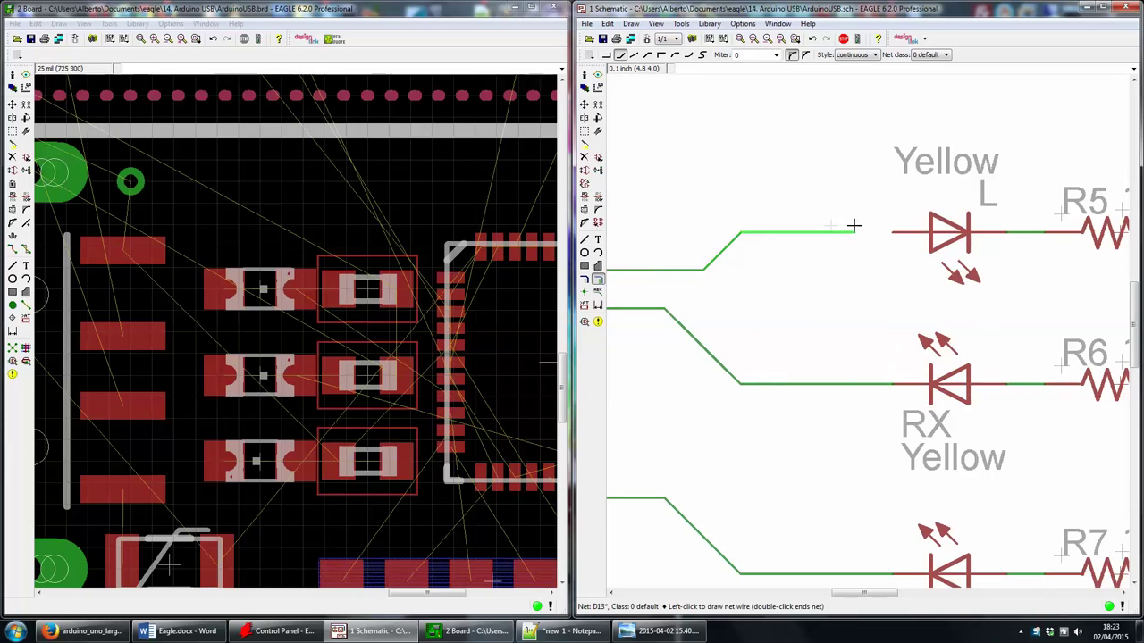
pyautogui.click(882, 231)
pyautogui.scroll(-2, 735, 265)
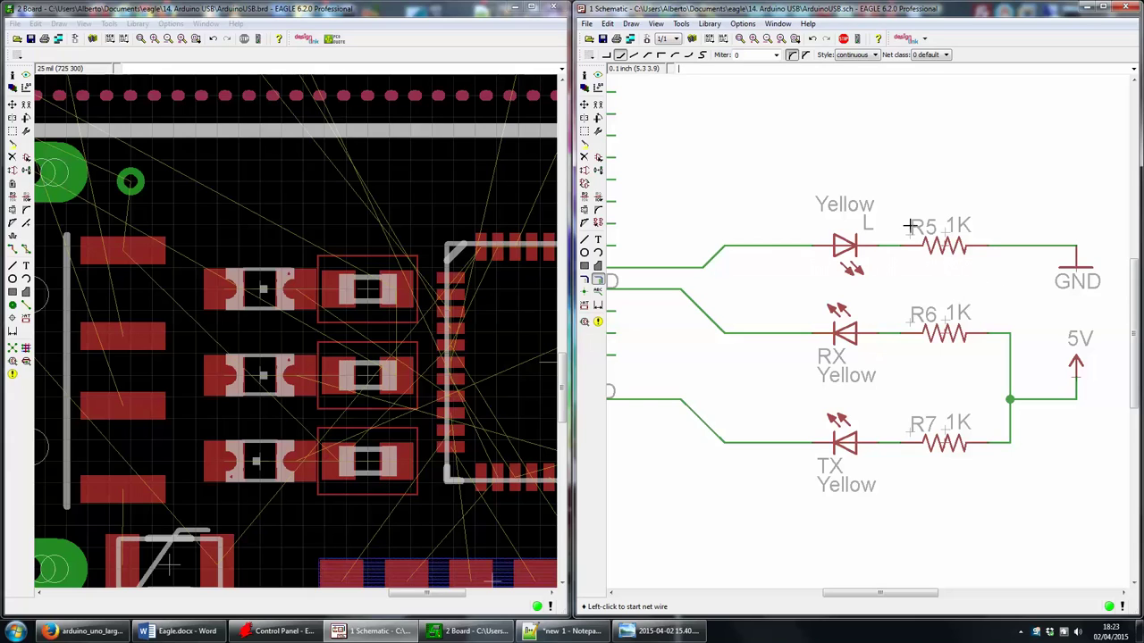
pyautogui.hotkey('ctrl', 's')
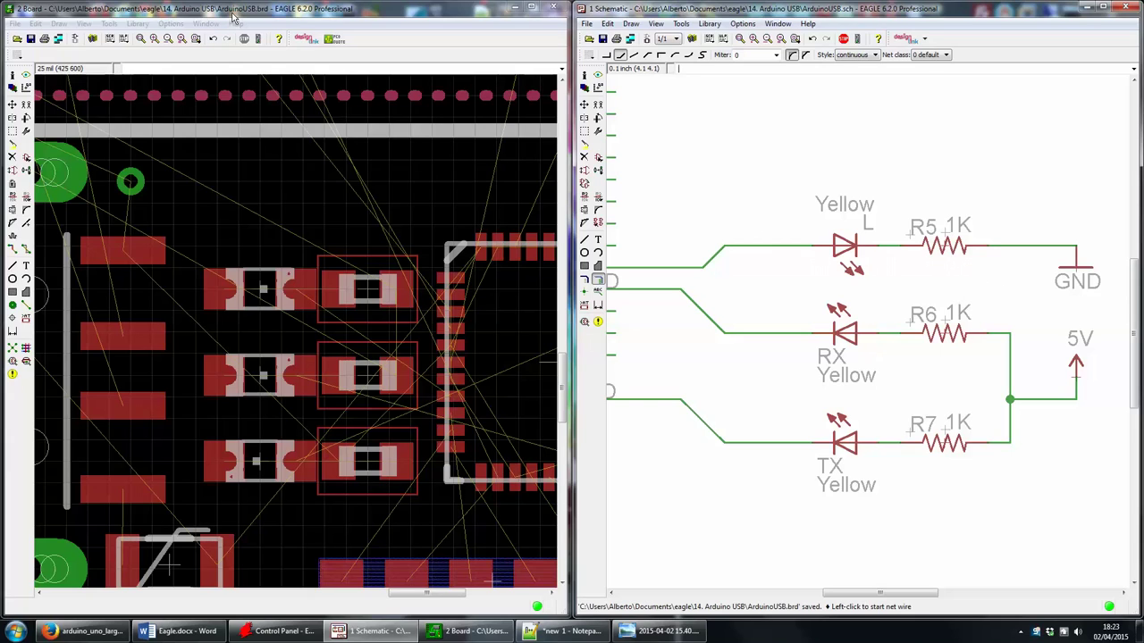
# Move the 5V supply symbol slightly higher in the schematic
pyautogui.click(230, 14)
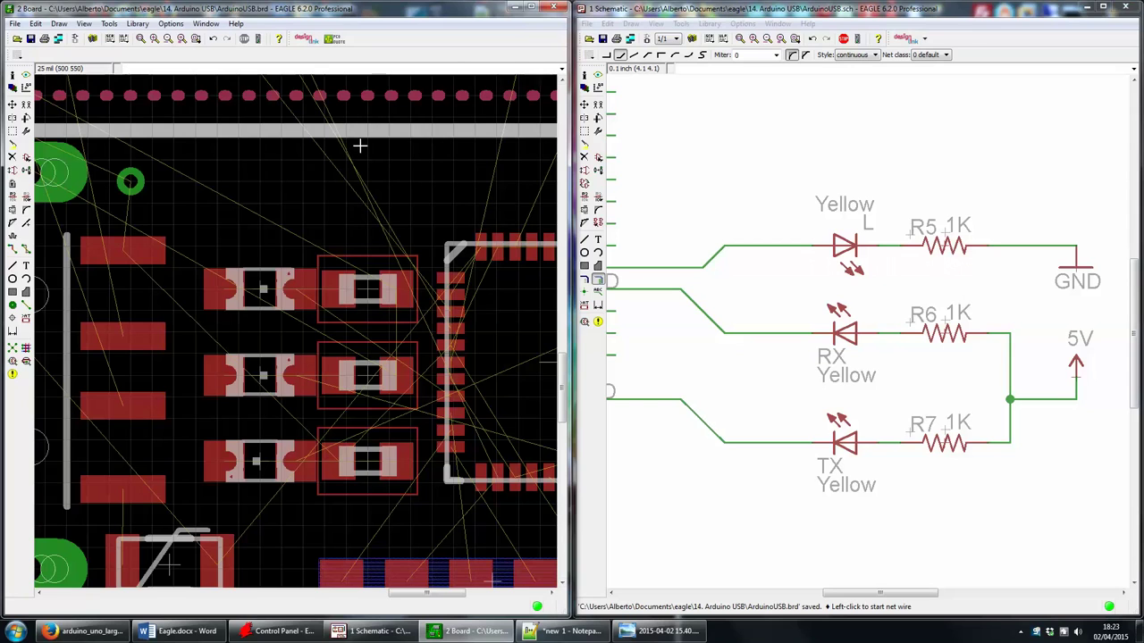
pyautogui.scroll(-1, 313, 203)
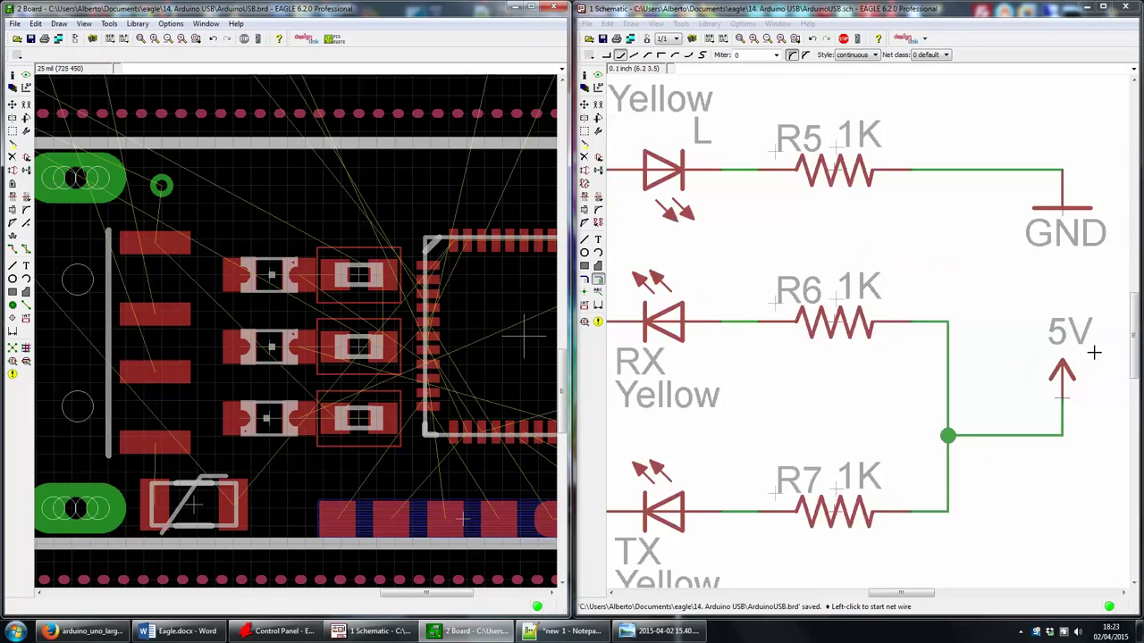
pyautogui.scroll(4, 1099, 347)
pyautogui.click(584, 104)
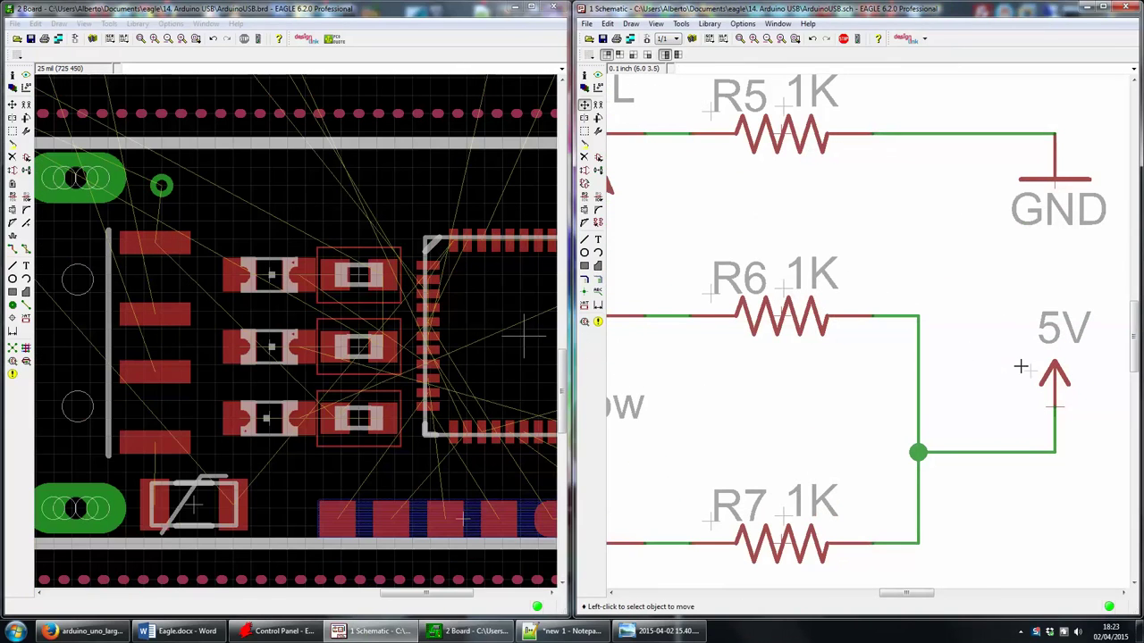
pyautogui.click(1049, 404)
pyautogui.click(1055, 406)
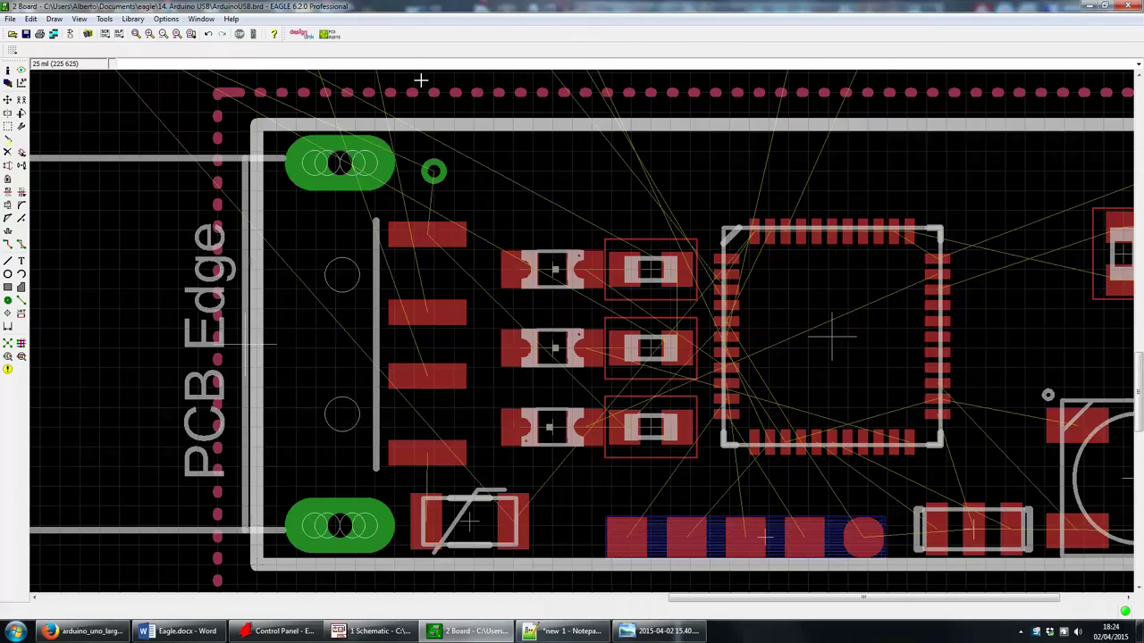
# Lift the L LED off the bottom row, keep it horizontal, and park it inside the chip outline
pyautogui.scroll(-3, 419, 268)
pyautogui.scroll(3, 419, 268)
pyautogui.press('F7')
pyautogui.click(348, 323)
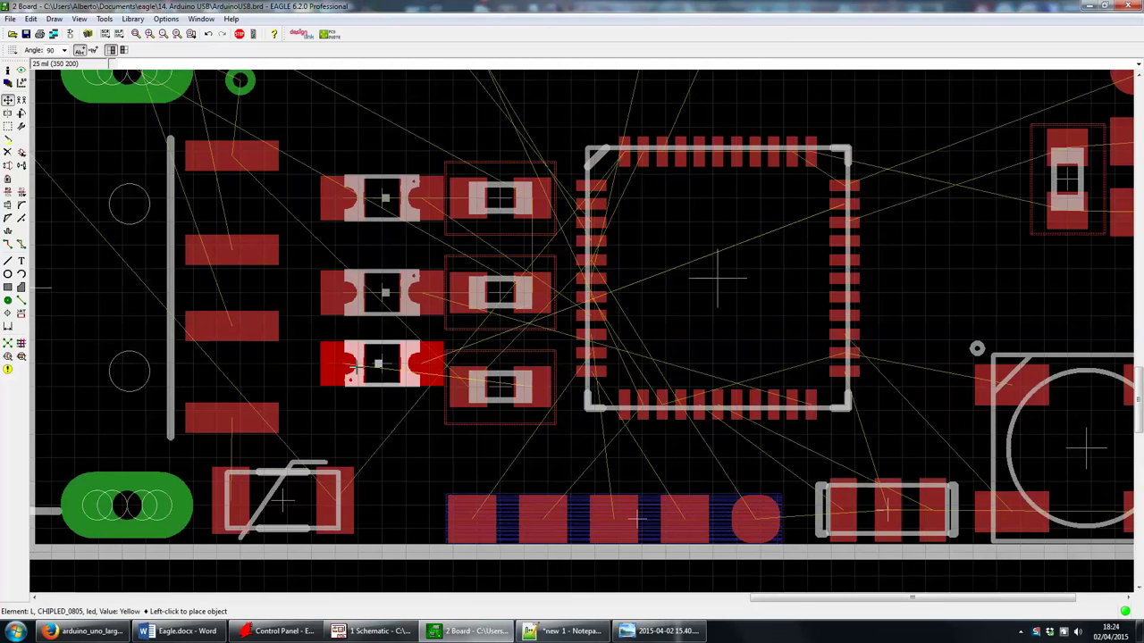
pyautogui.rightClick(355, 340)
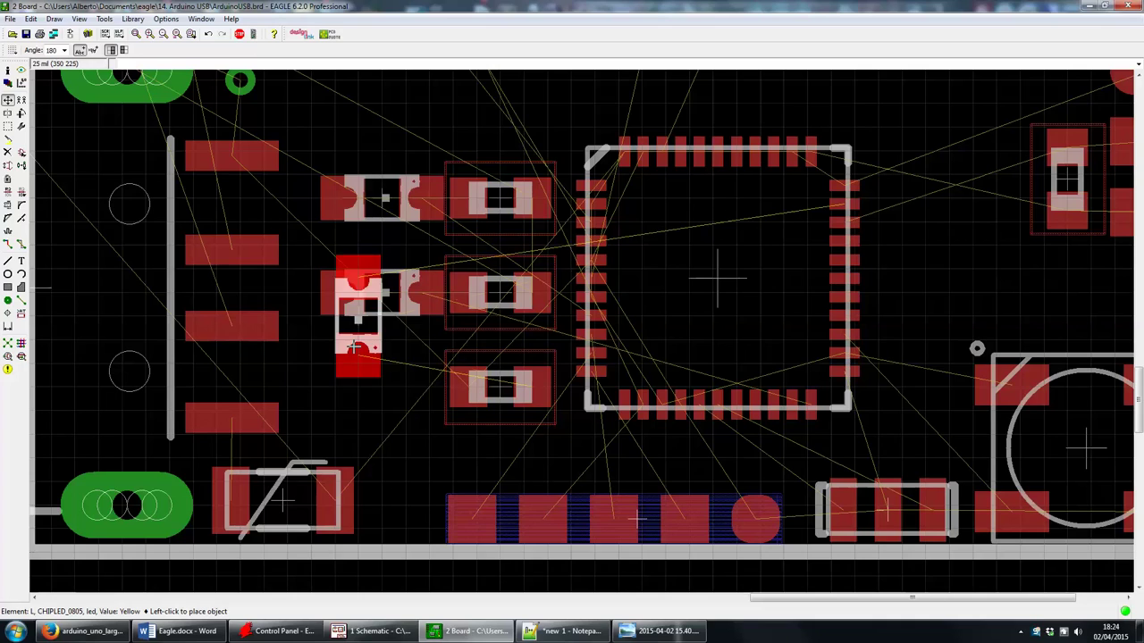
pyautogui.rightClick(362, 367)
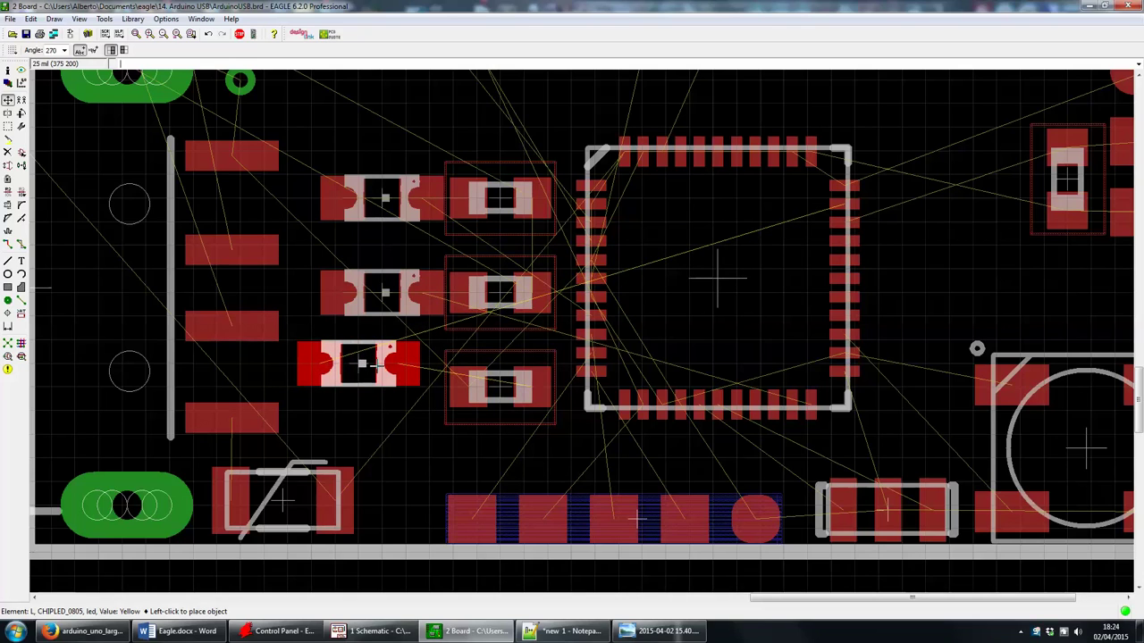
pyautogui.rightClick(371, 364)
pyautogui.rightClick(376, 364)
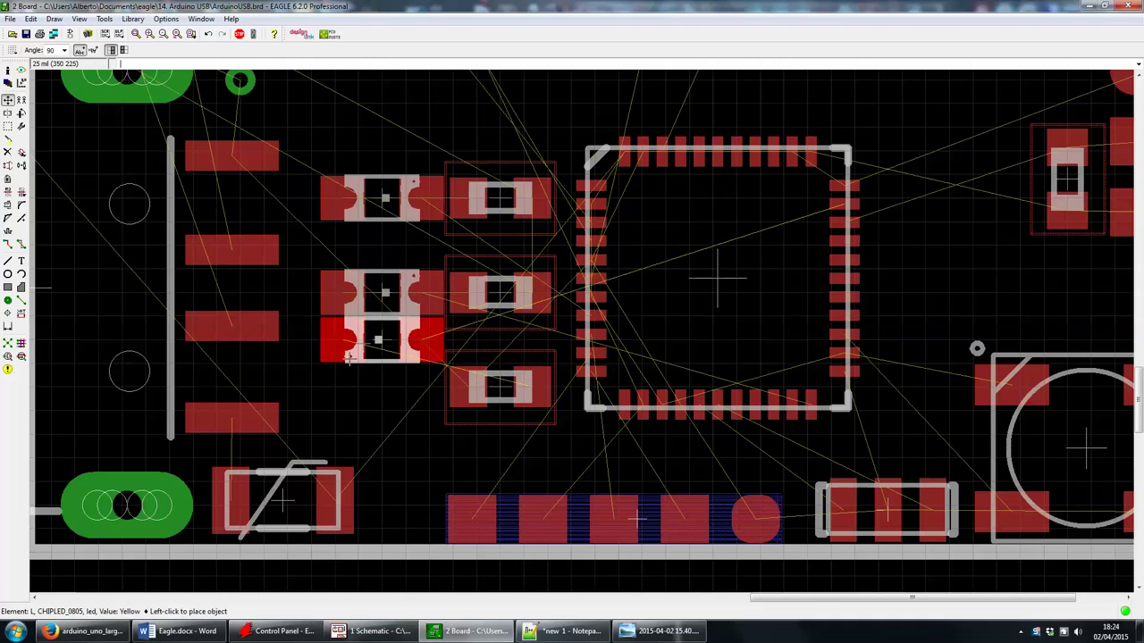
pyautogui.click(682, 311)
# Place R5 at the left end of the bottom row with the L LED to its right
pyautogui.click(478, 404)
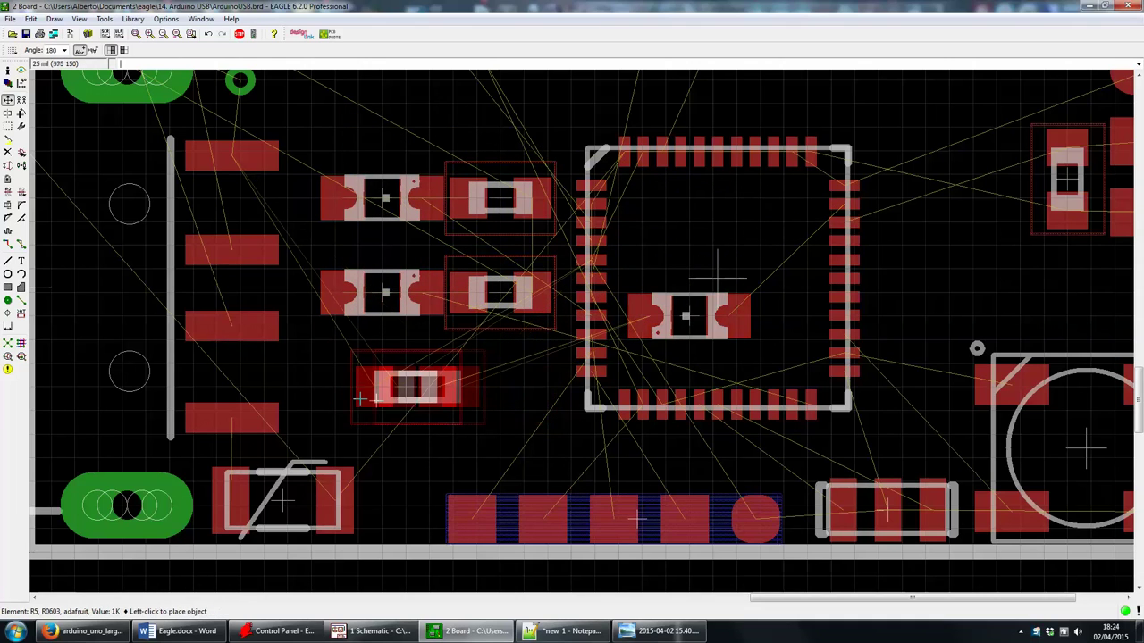
pyautogui.click(333, 408)
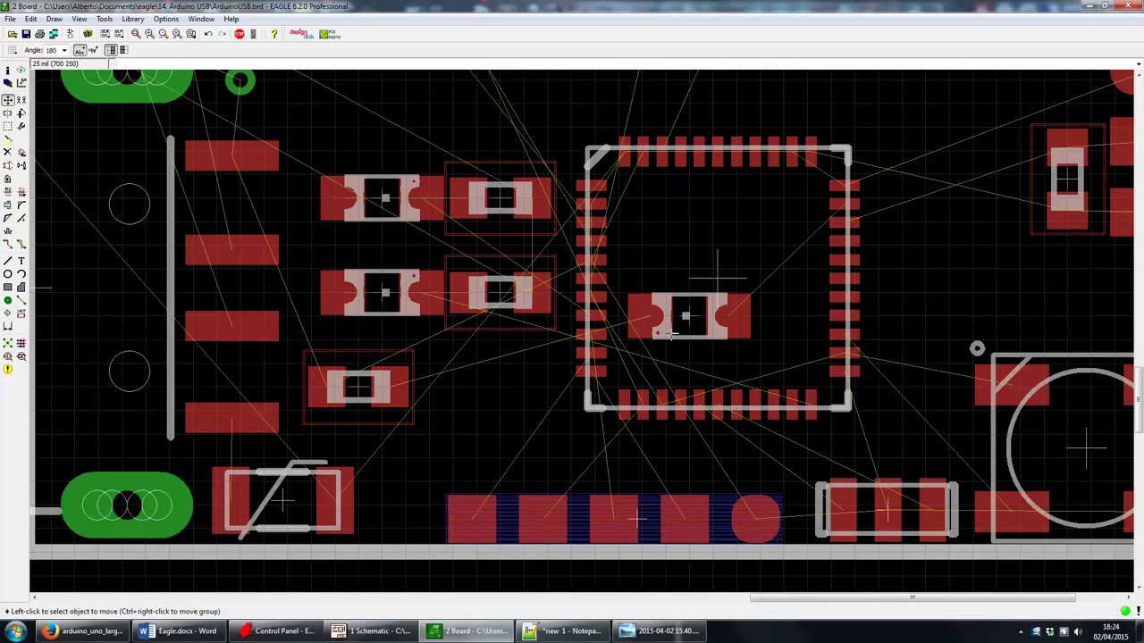
pyautogui.click(685, 320)
pyautogui.click(495, 393)
# Reposition resistor R7 and rotate the TX LED back into its row
pyautogui.scroll(-2, 306, 352)
pyautogui.scroll(2, 491, 291)
pyautogui.click(357, 314)
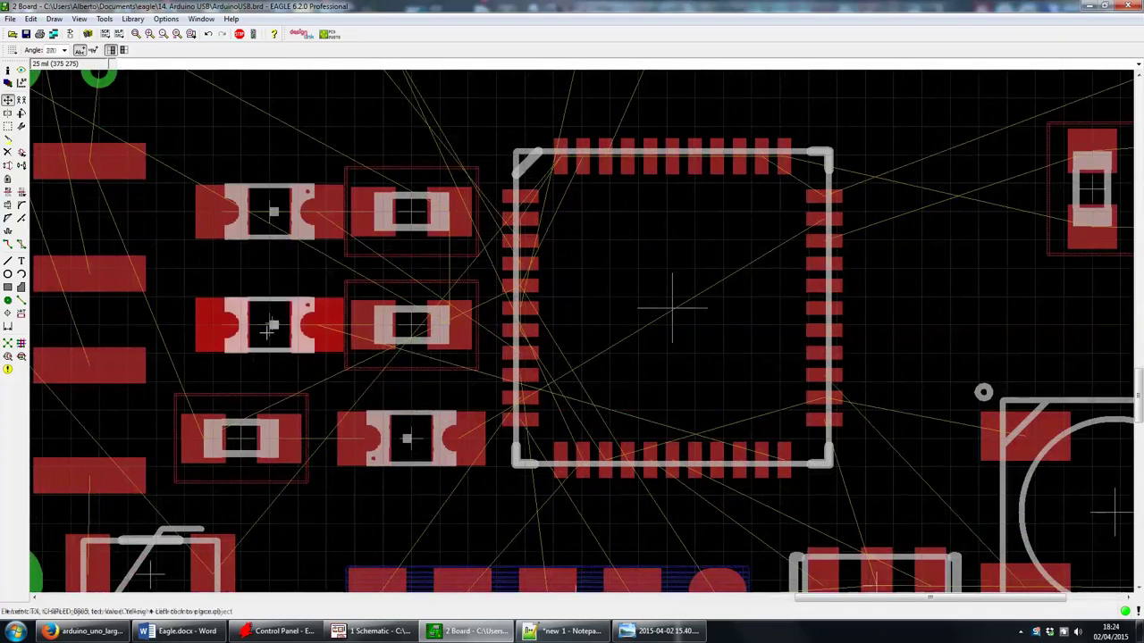
pyautogui.click(612, 313)
pyautogui.click(400, 331)
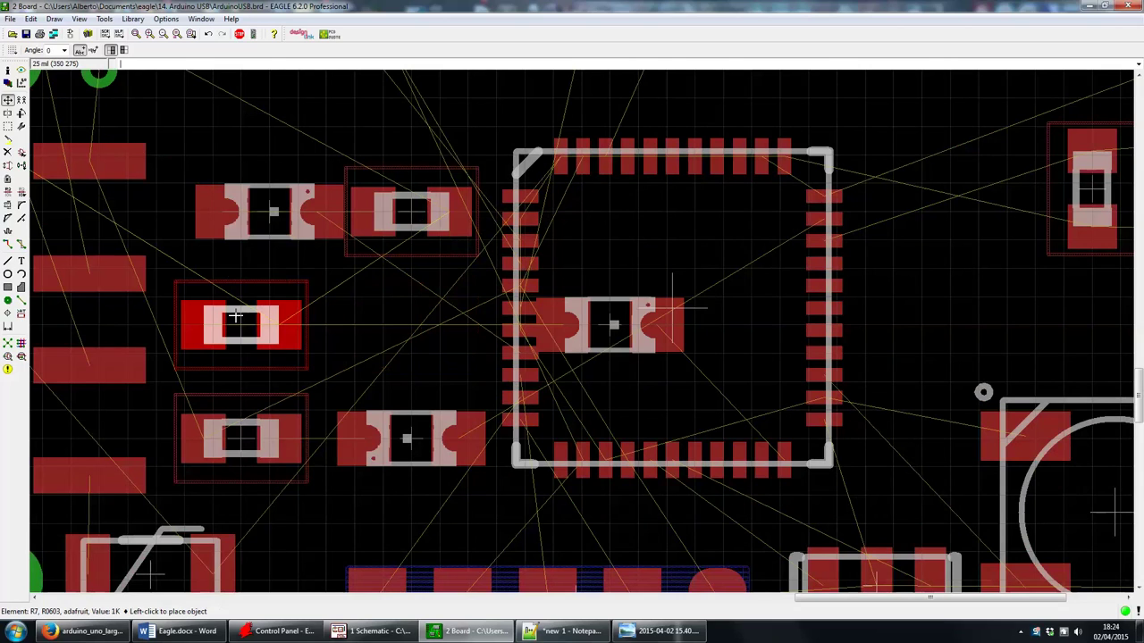
pyautogui.click(235, 316)
pyautogui.click(248, 327)
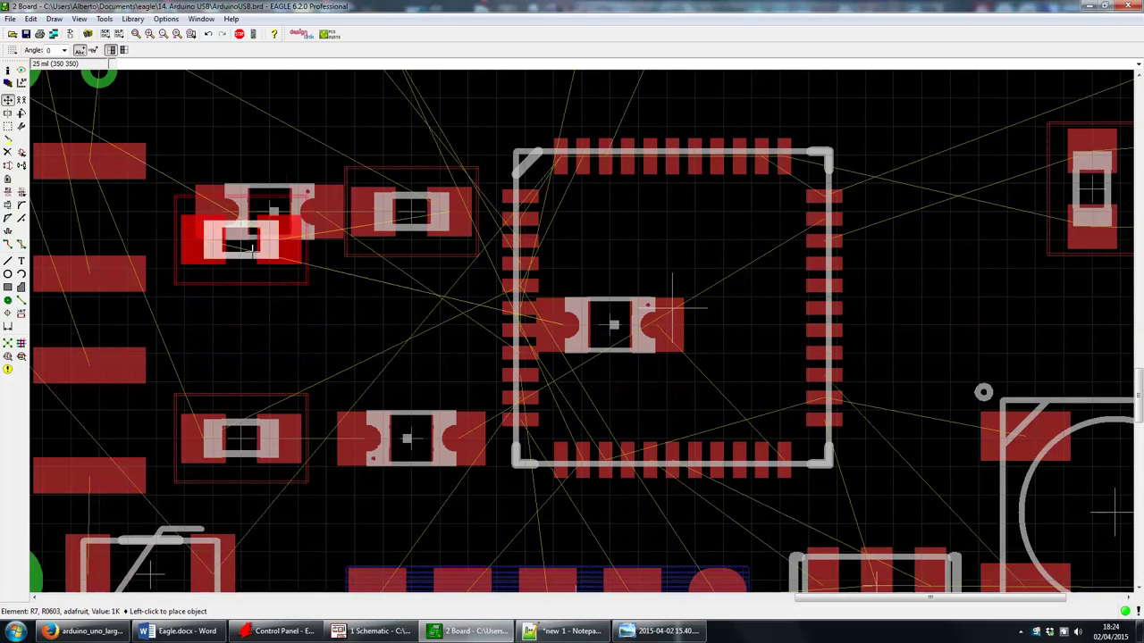
pyautogui.click(246, 320)
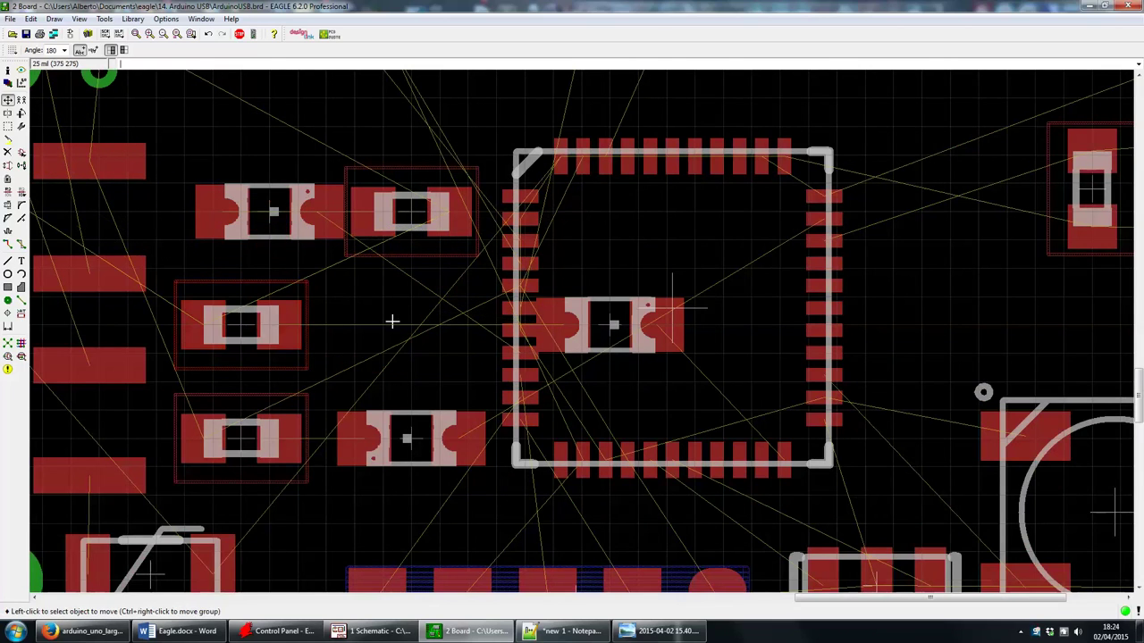
pyautogui.click(610, 321)
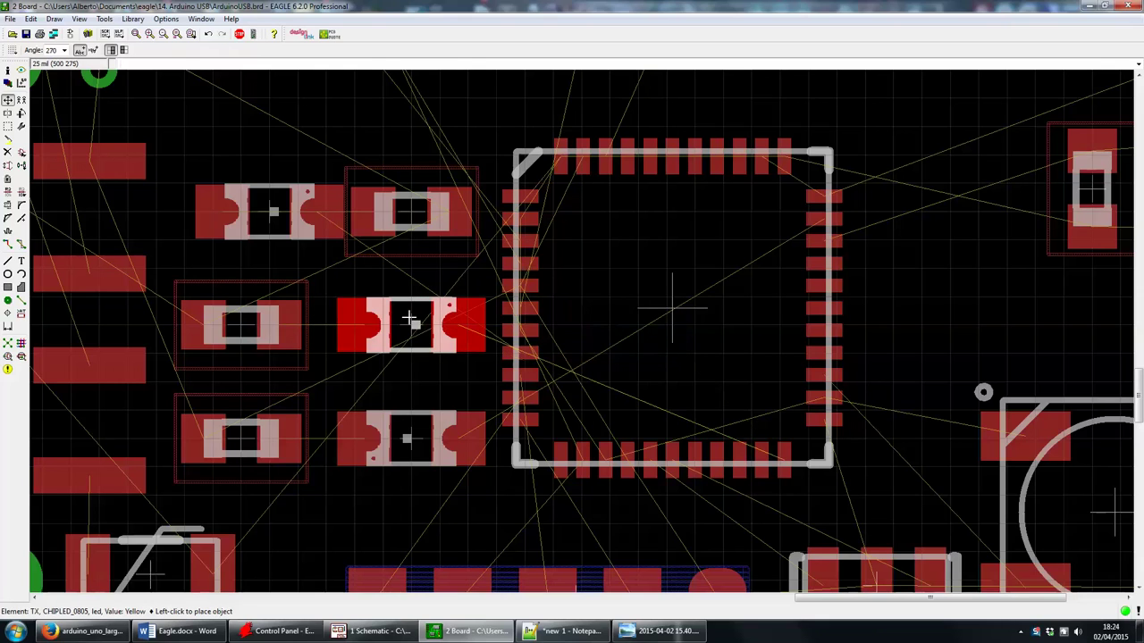
pyautogui.rightClick(409, 320)
pyautogui.rightClick(409, 320)
pyautogui.rightClick(410, 322)
pyautogui.click(411, 323)
# Move R6 into the spot left of the LEDs and turn the top LED a quarter turn
pyautogui.click(411, 212)
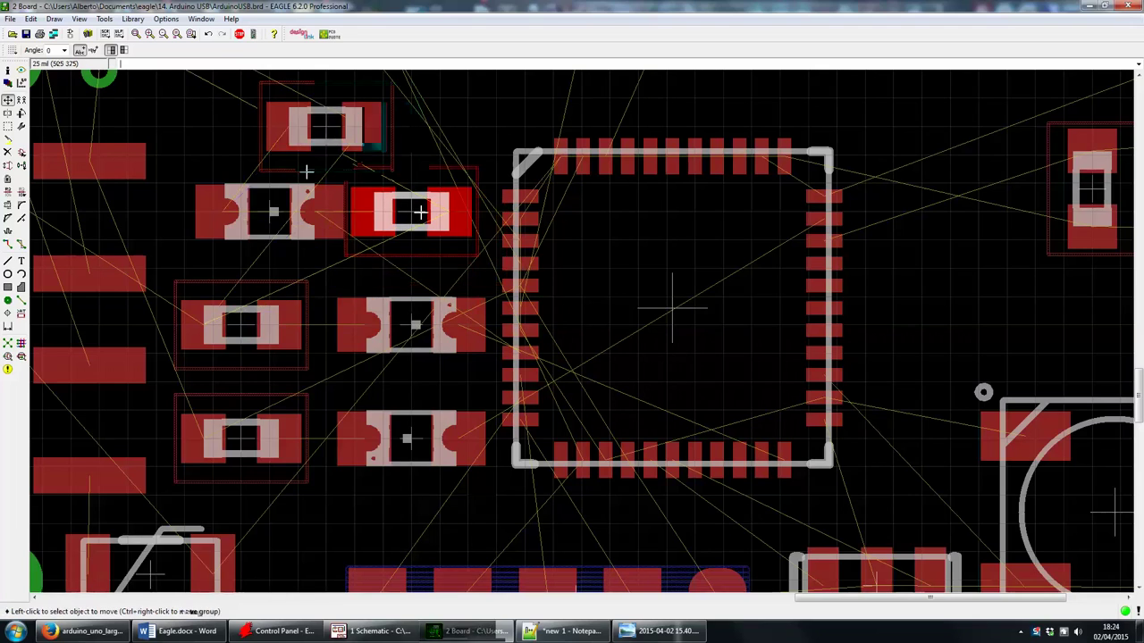
pyautogui.click(326, 125)
pyautogui.click(271, 212)
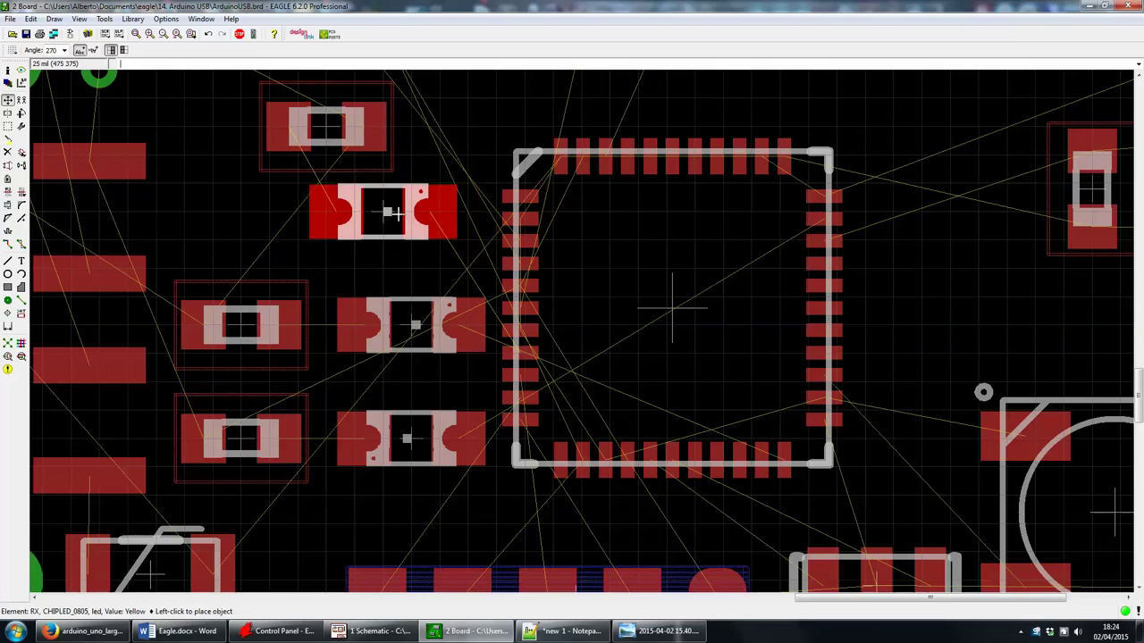
pyautogui.click(407, 215)
pyautogui.click(407, 215)
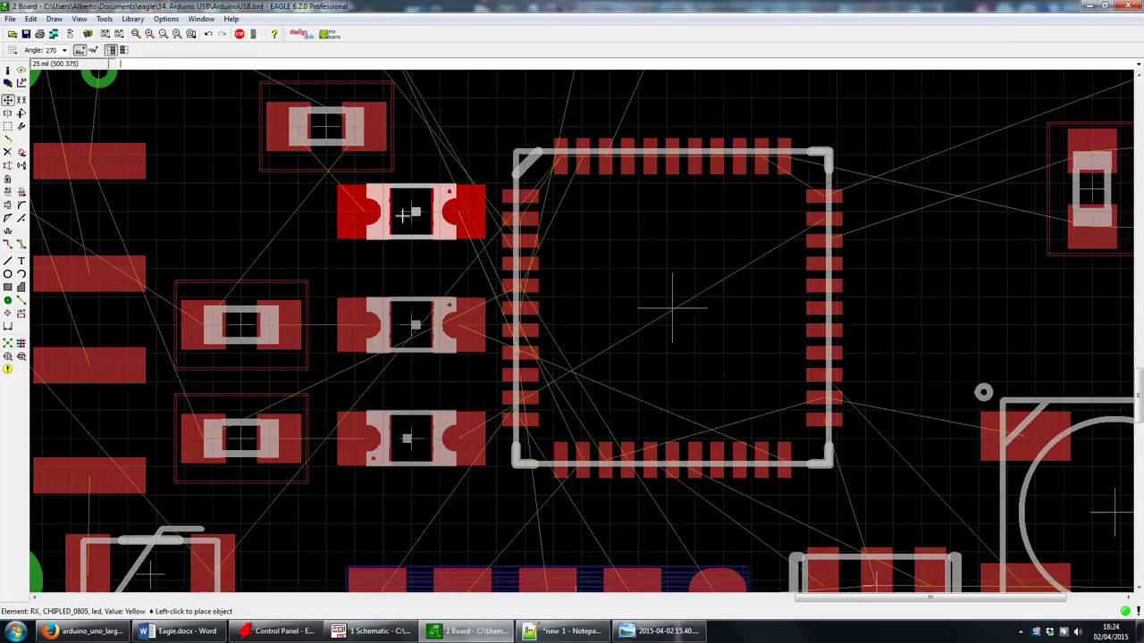
pyautogui.click(406, 215)
pyautogui.click(326, 132)
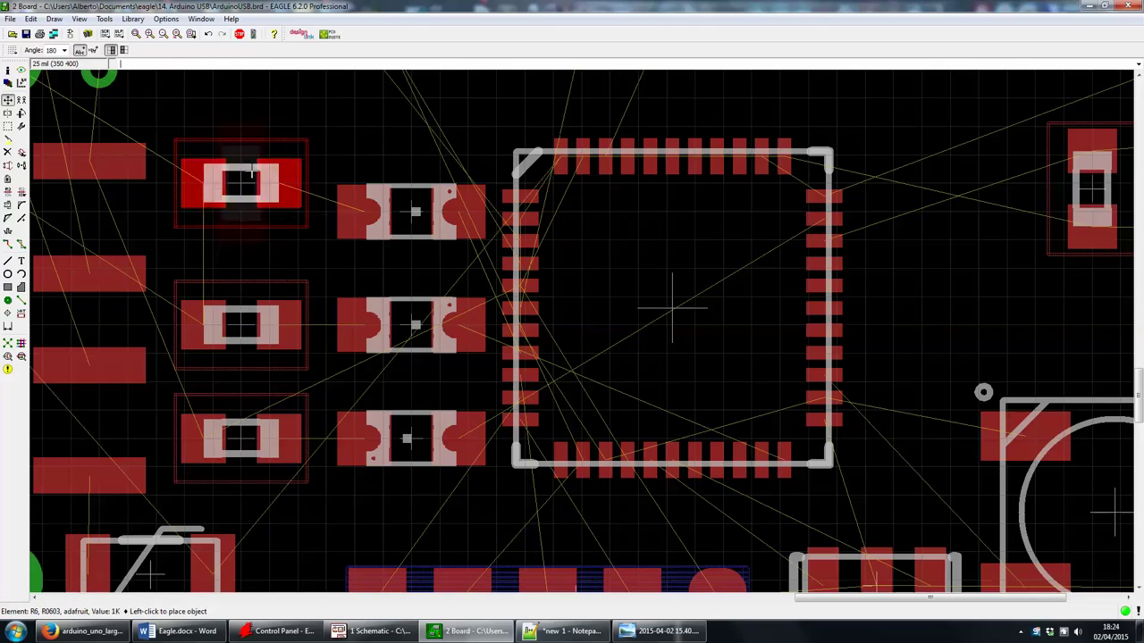
pyautogui.click(250, 212)
pyautogui.click(425, 215)
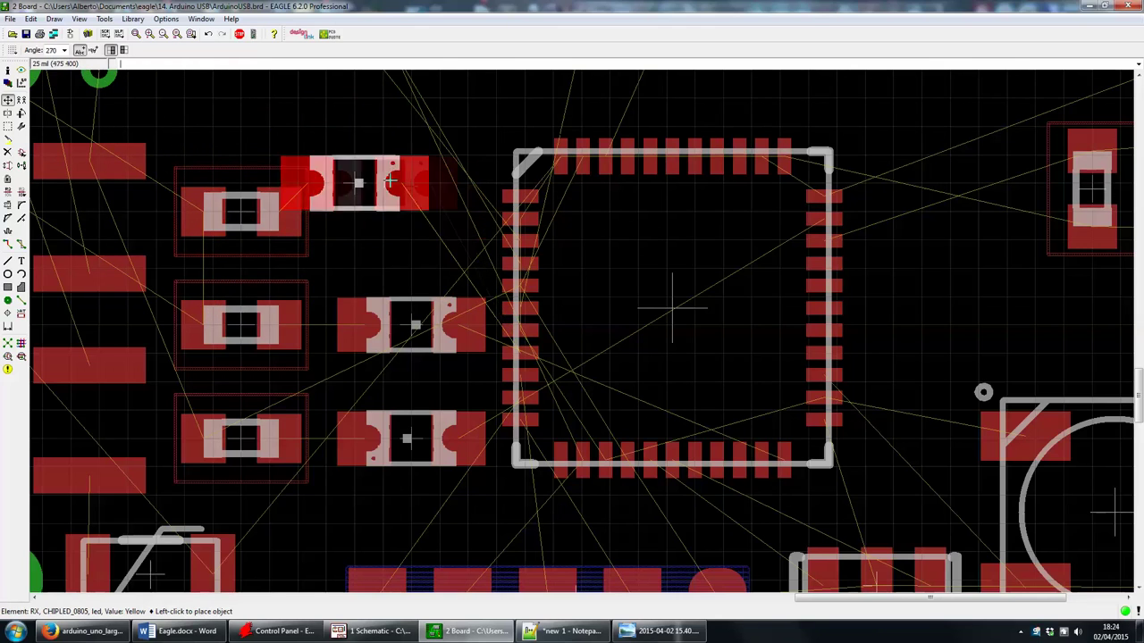
pyautogui.rightClick(397, 212)
pyautogui.click(398, 213)
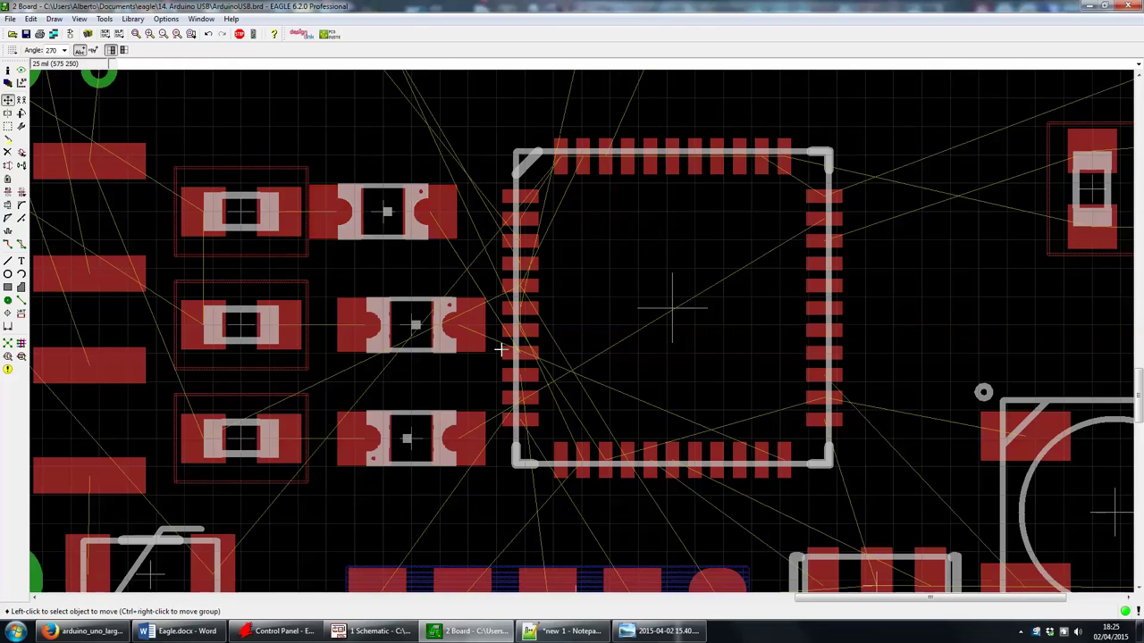
pyautogui.click(440, 346)
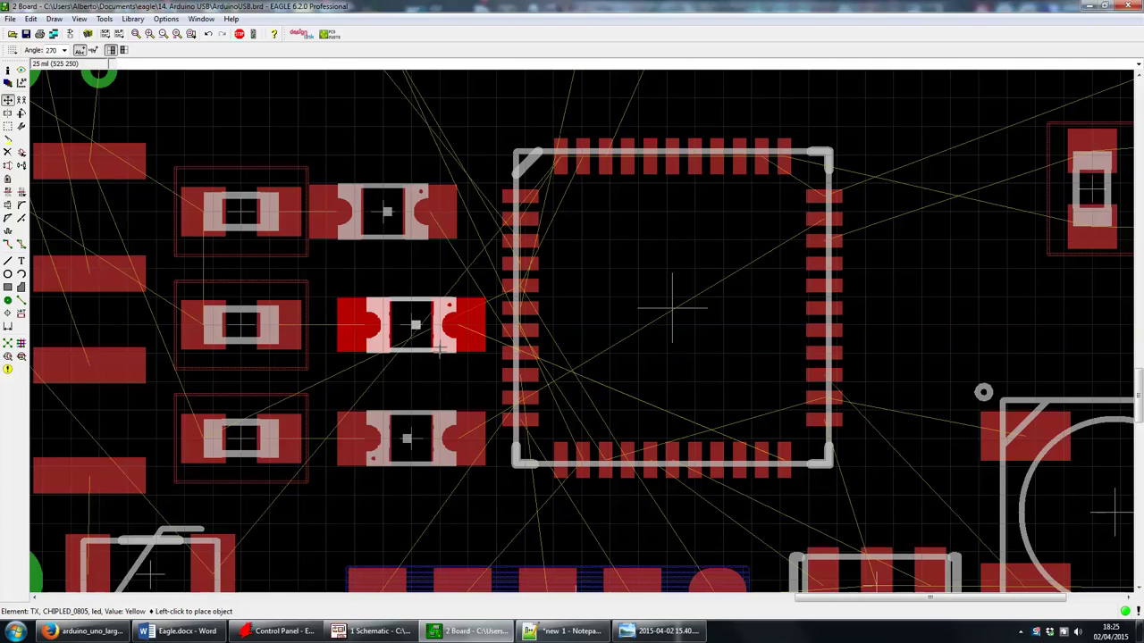
pyautogui.click(440, 353)
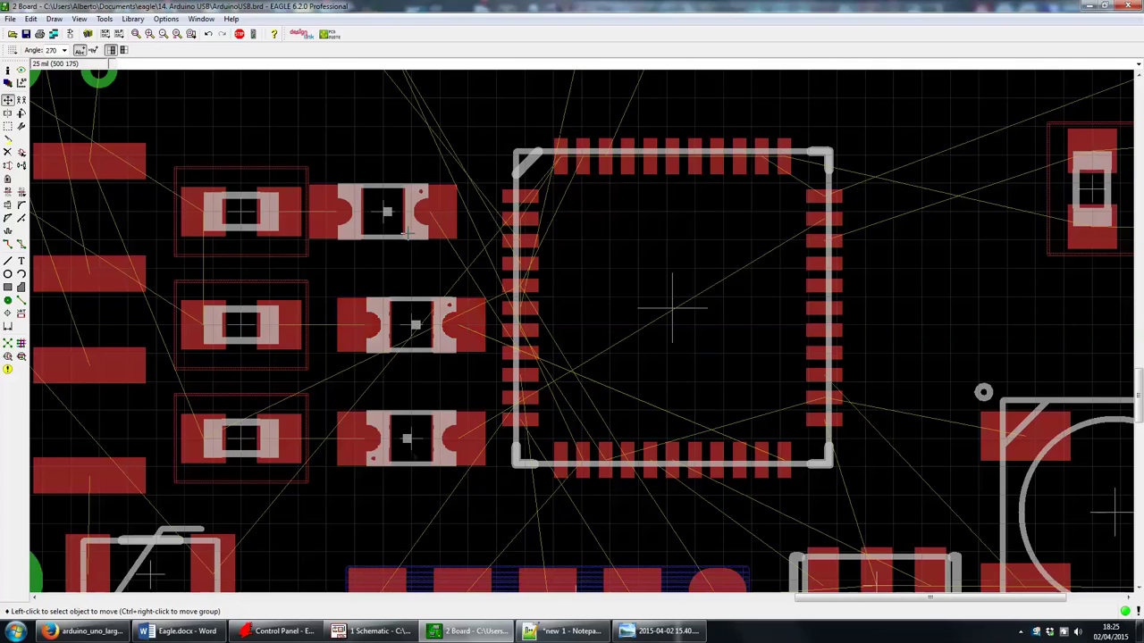
# Move the bottom LED and resistor to the top row and shift another pair lower
pyautogui.click(406, 437)
pyautogui.click(409, 127)
pyautogui.click(242, 438)
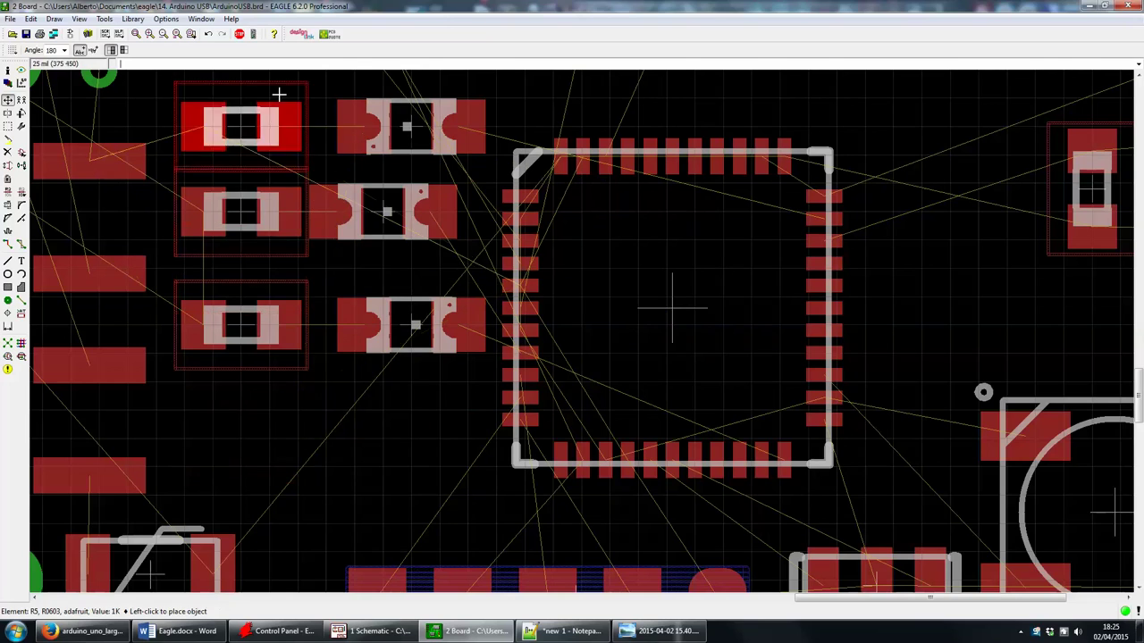
pyautogui.click(241, 98)
pyautogui.click(426, 332)
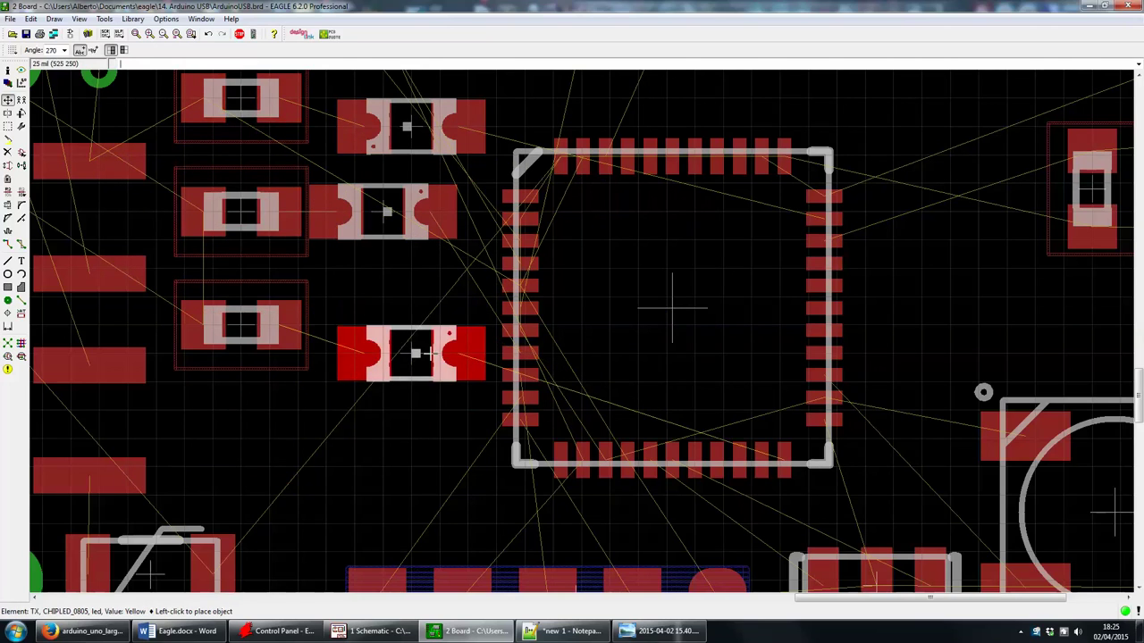
pyautogui.click(414, 410)
pyautogui.click(241, 324)
pyautogui.click(231, 389)
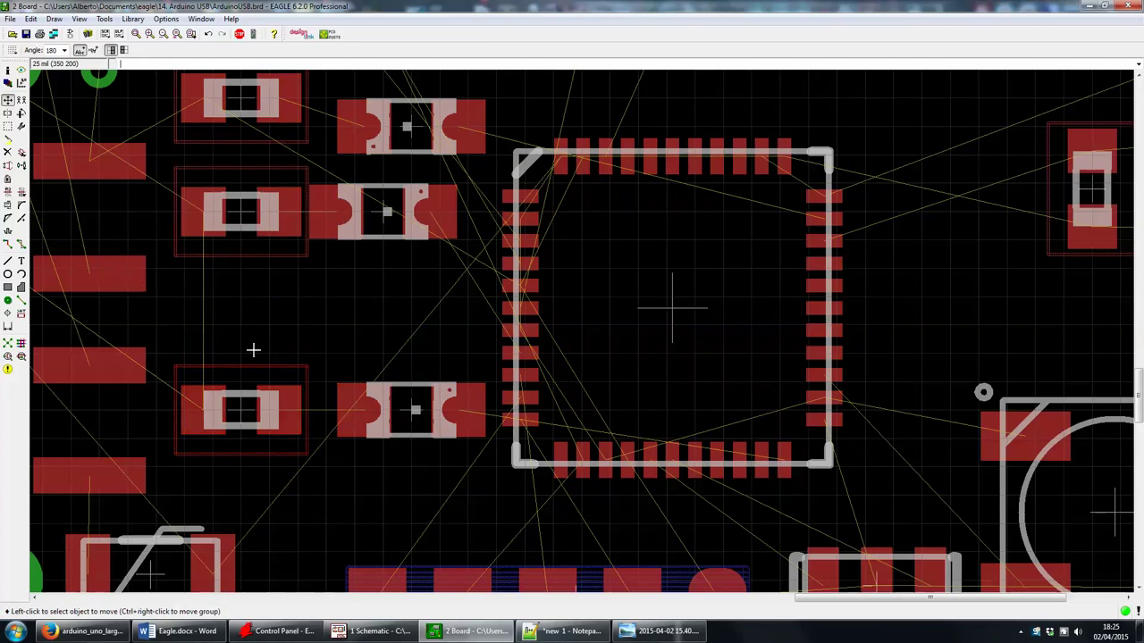
# Shift the remaining pairs down, setting R5 and the L LED into their row
pyautogui.click(377, 219)
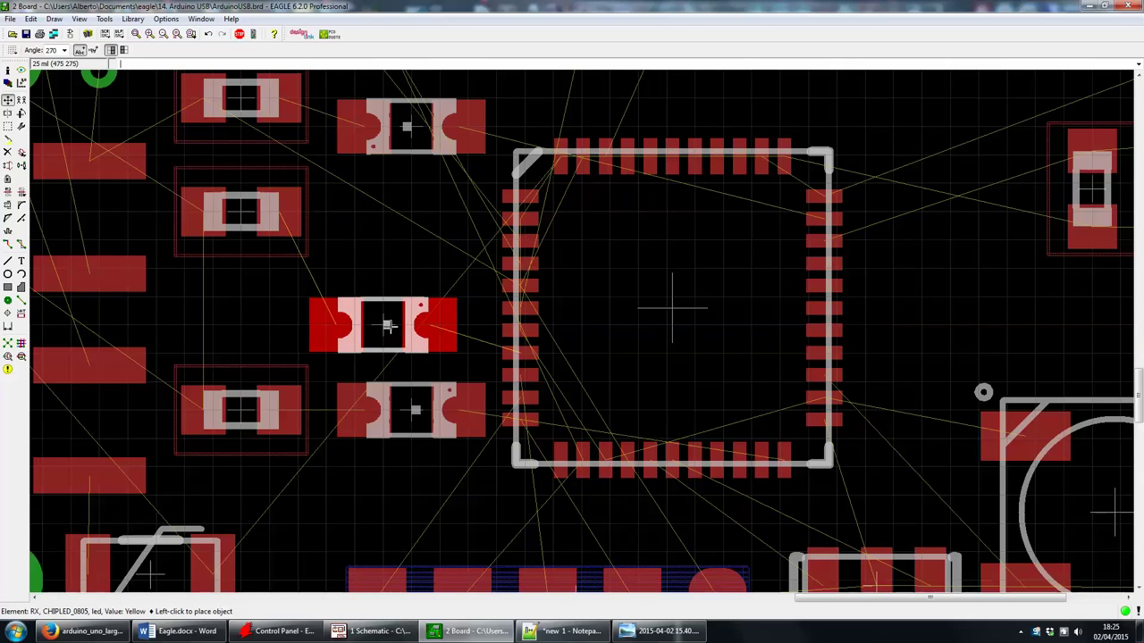
pyautogui.click(403, 335)
pyautogui.click(247, 222)
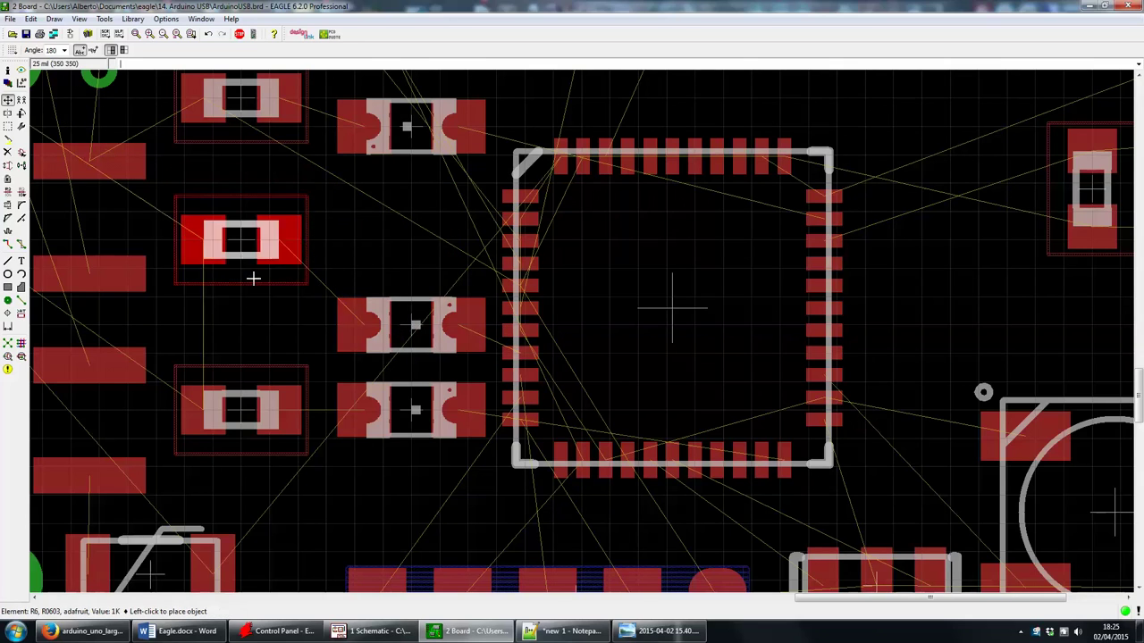
pyautogui.click(246, 307)
pyautogui.click(250, 119)
pyautogui.click(250, 203)
pyautogui.click(396, 126)
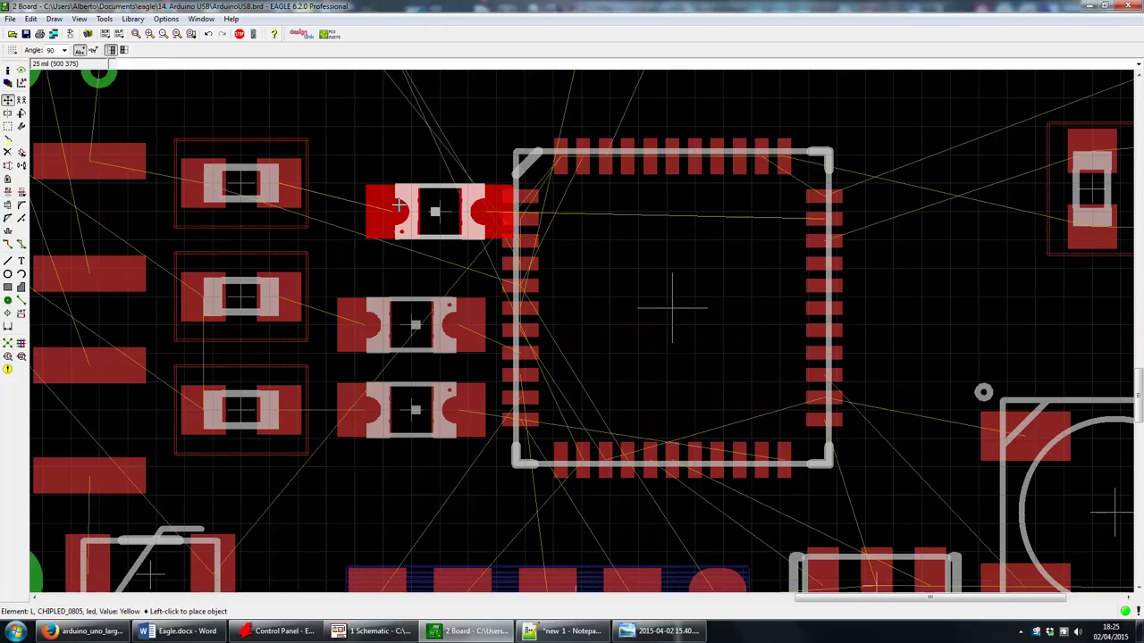
pyautogui.click(385, 206)
# Turn 1K resistor R7 180° in place in the bottom row and save the board
pyautogui.scroll(-2, 641, 208)
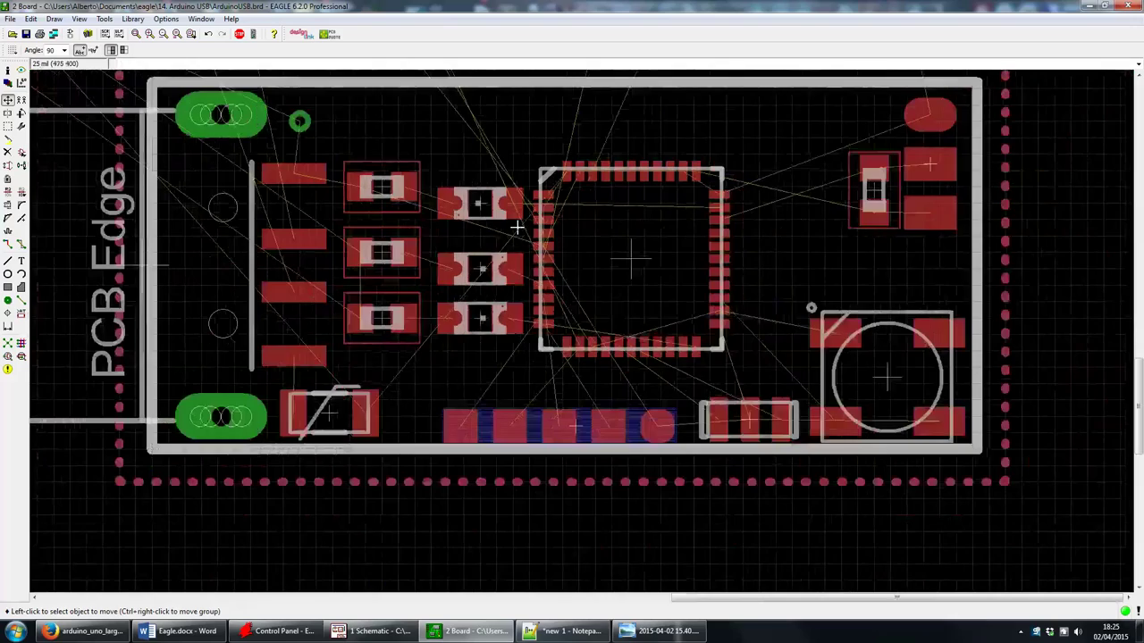
pyautogui.scroll(2, 650, 258)
pyautogui.scroll(-1, 643, 298)
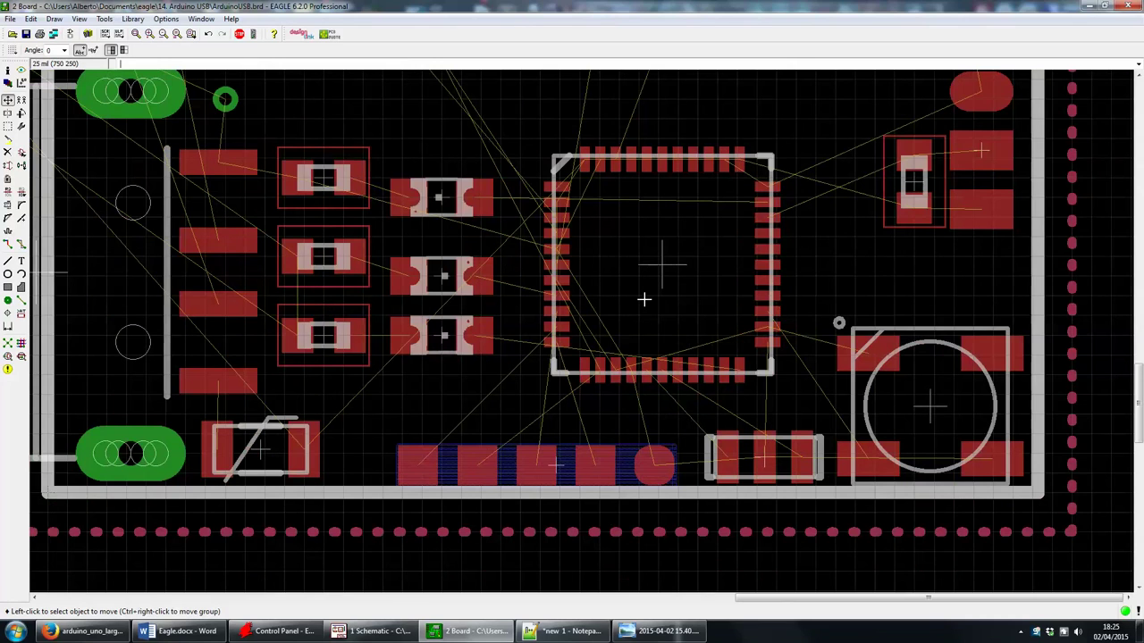
pyautogui.scroll(-1, 653, 300)
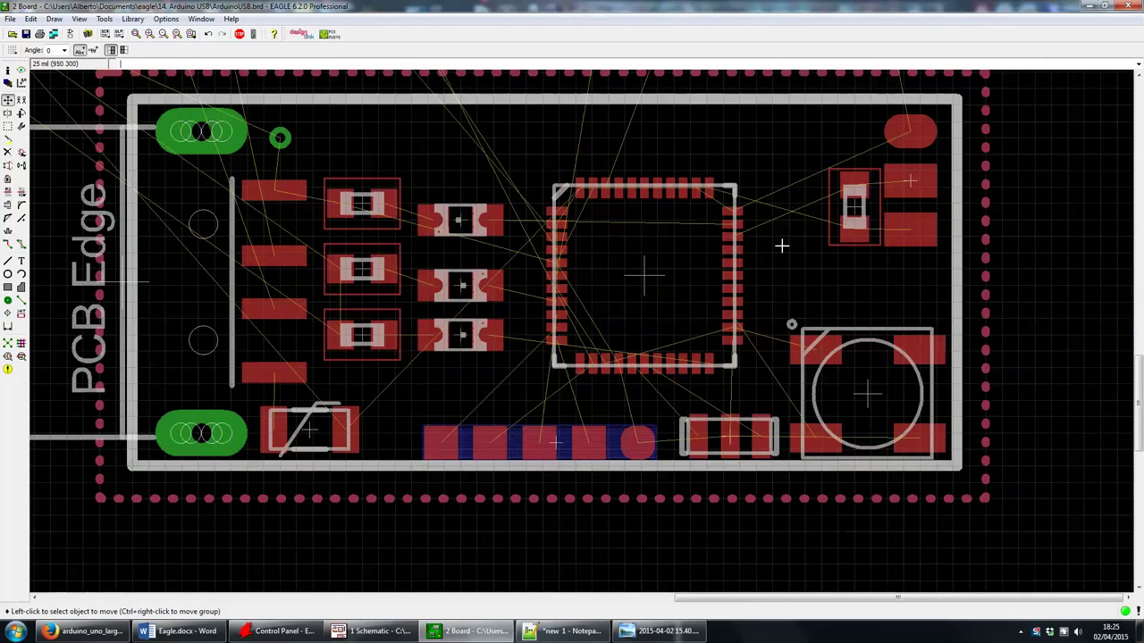
pyautogui.scroll(-3, 473, 358)
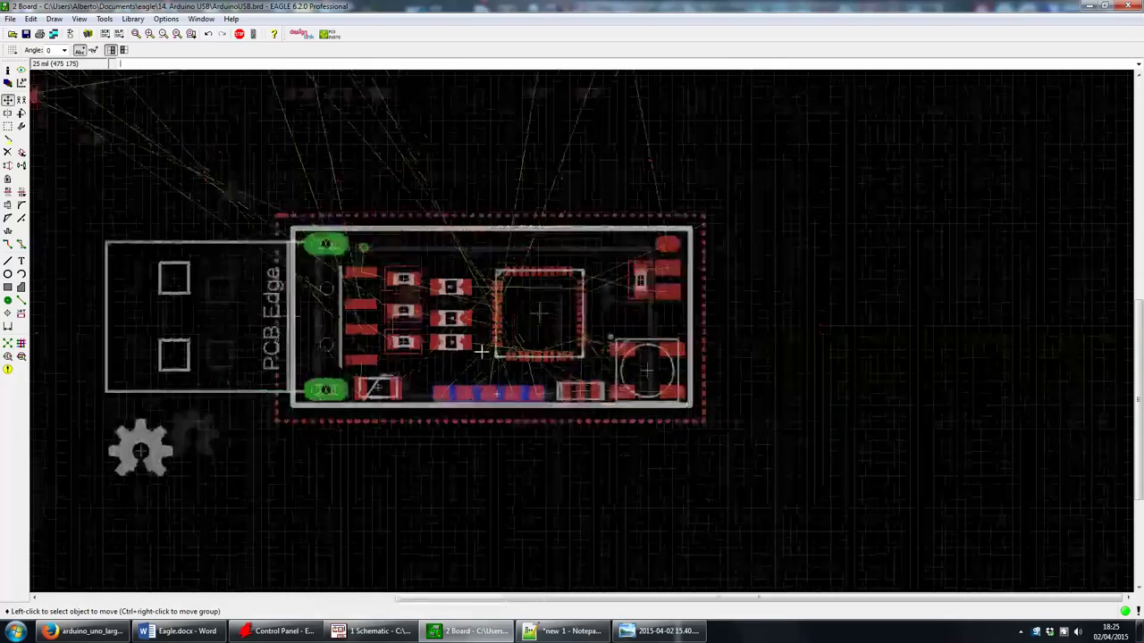
pyautogui.scroll(-1, 512, 369)
pyautogui.scroll(3, 460, 308)
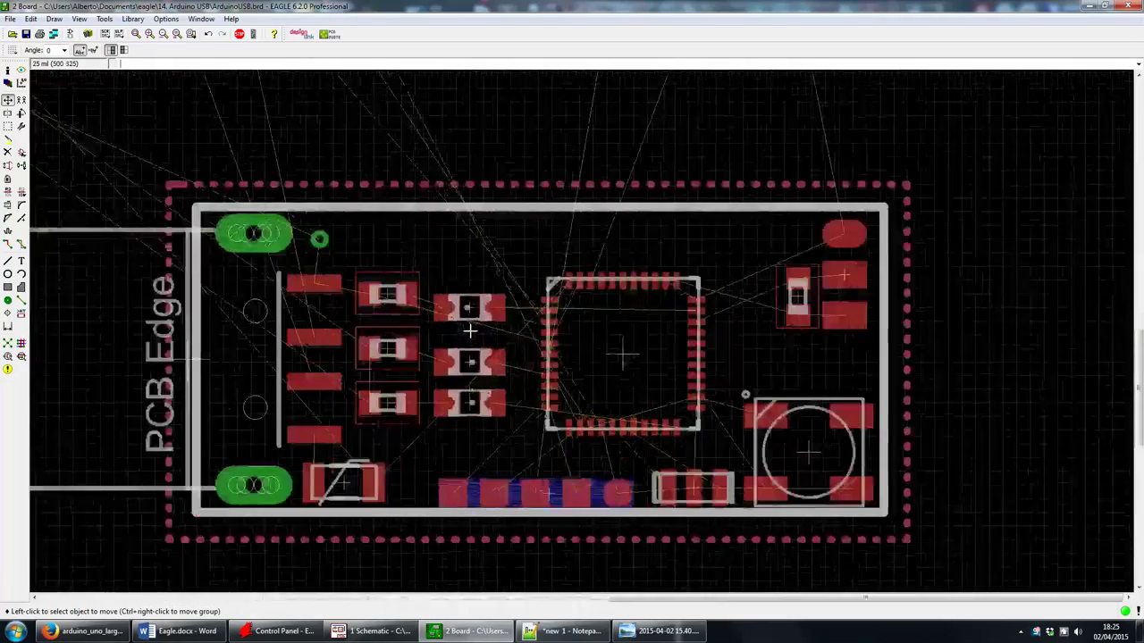
pyautogui.scroll(-1, 465, 317)
pyautogui.scroll(2, 513, 335)
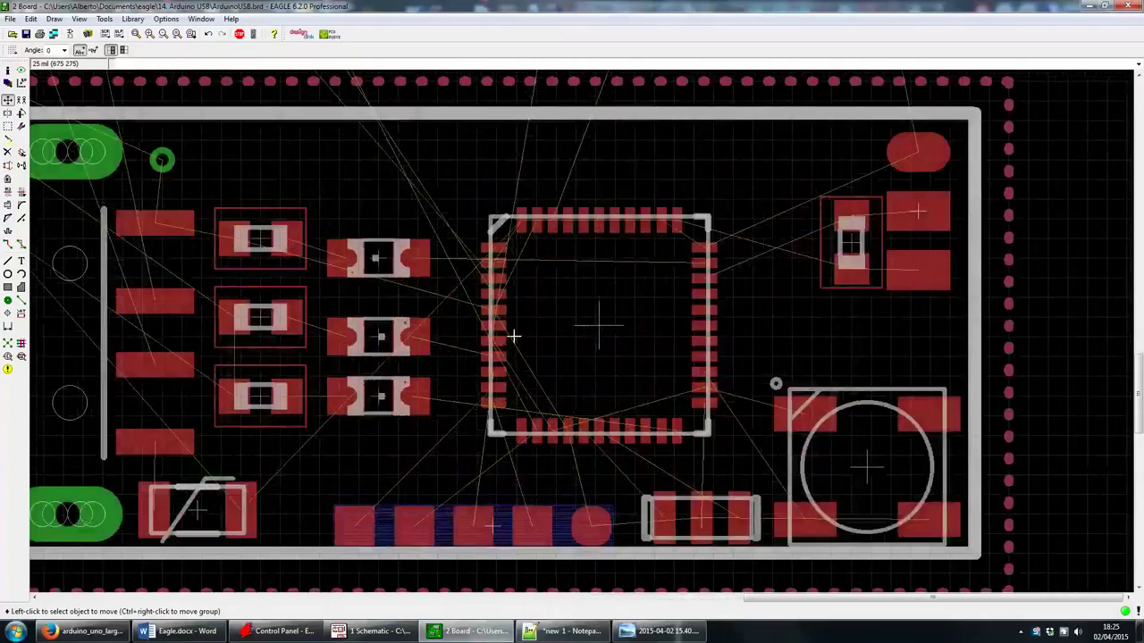
pyautogui.scroll(-1, 498, 322)
pyautogui.scroll(-1, 331, 353)
pyautogui.scroll(2, 340, 355)
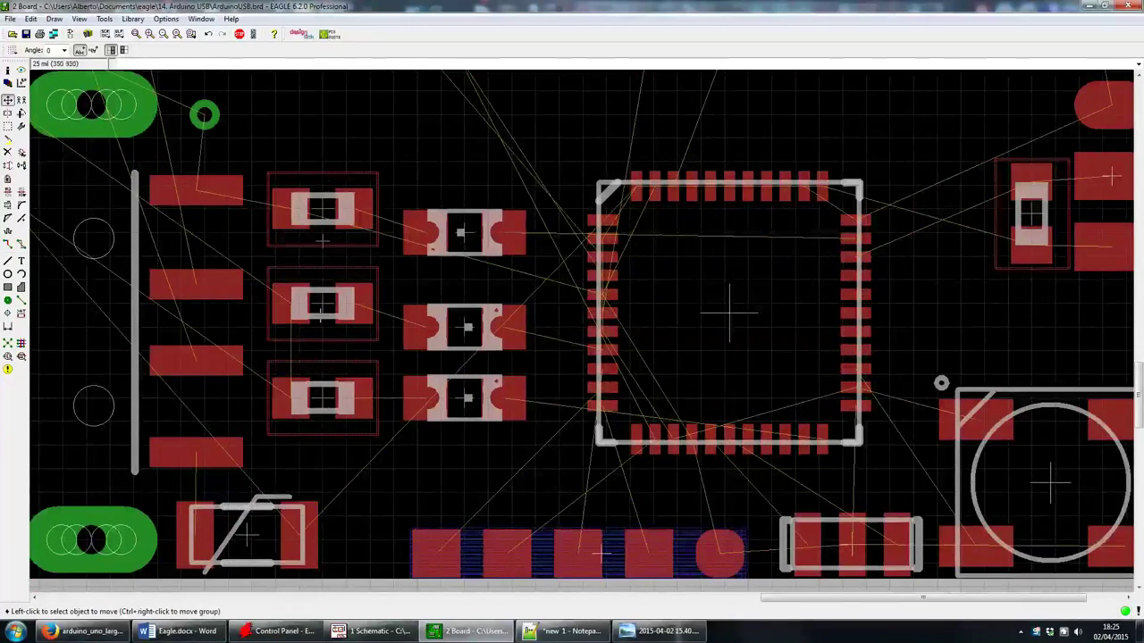
pyautogui.click(327, 398)
pyautogui.rightClick(326, 396)
pyautogui.rightClick(325, 394)
pyautogui.click(325, 391)
pyautogui.hotkey('ctrl', 's')
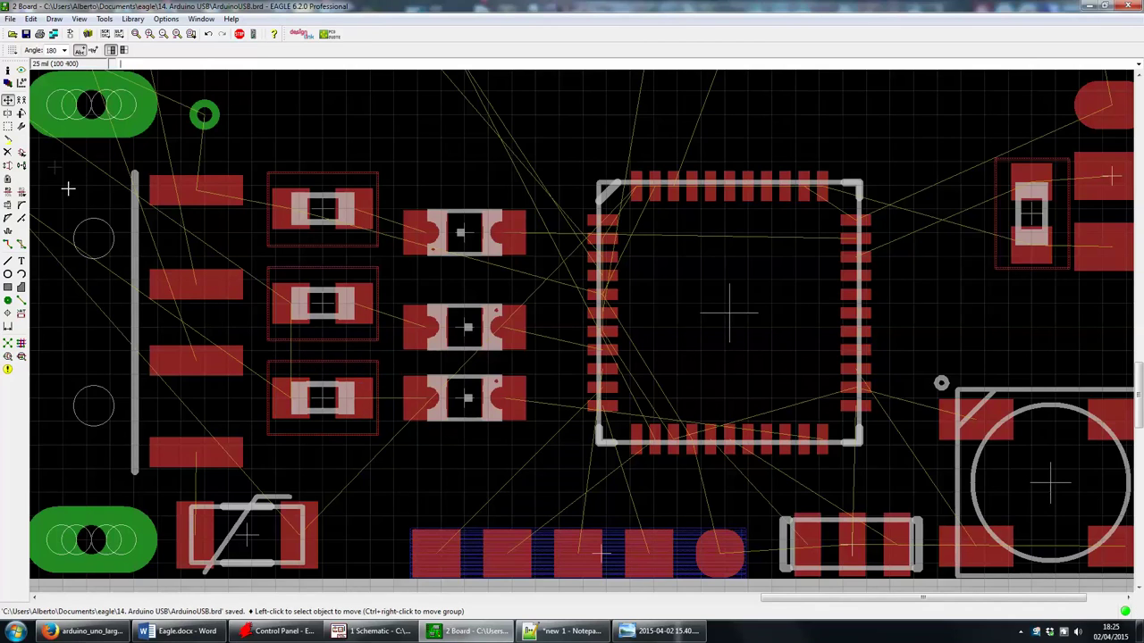
# Mirror resistors R7, R6 and R5 onto the bottom layer
pyautogui.click(9, 115)
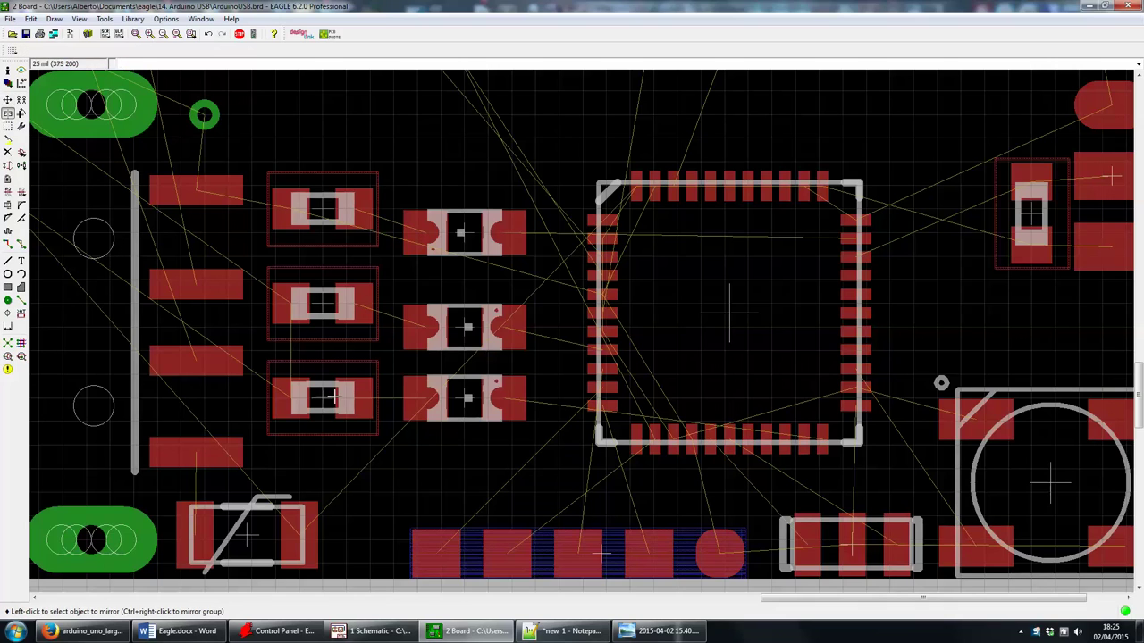
pyautogui.click(322, 397)
pyautogui.click(322, 303)
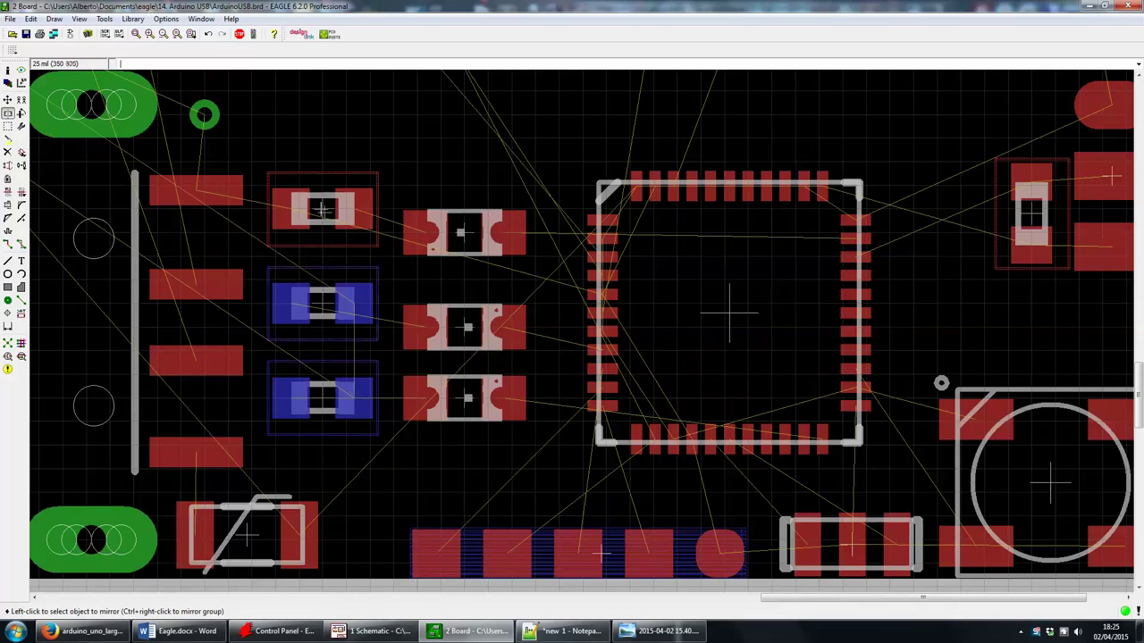
pyautogui.click(321, 223)
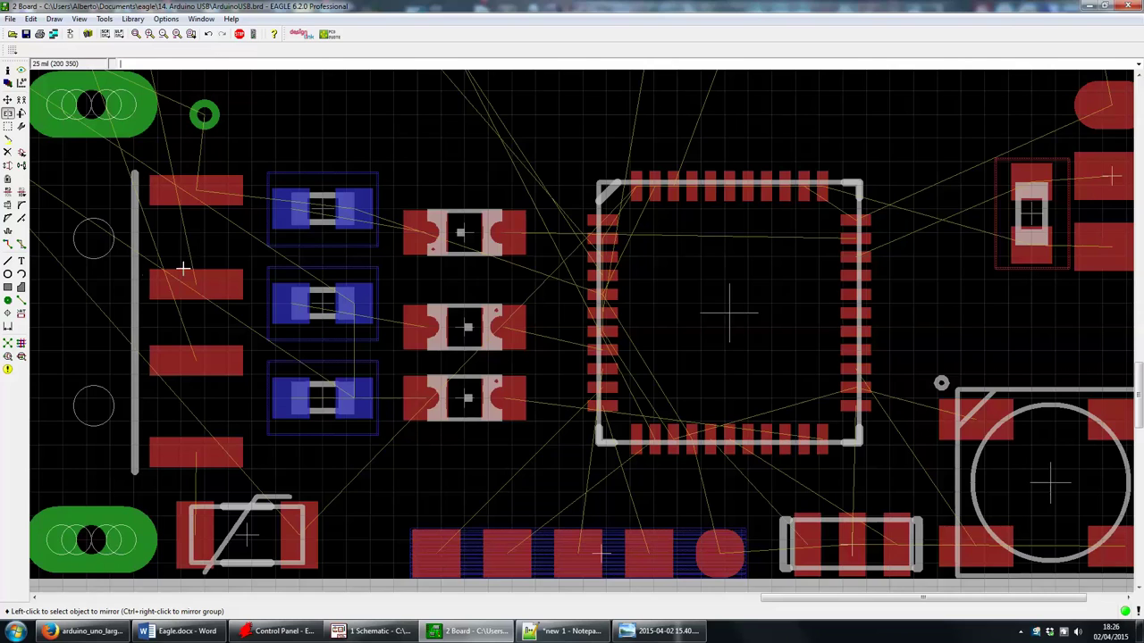
# Re-seat R7 horizontally in the lower slot with the Move tool (F7)
pyautogui.scroll(-1, 145, 279)
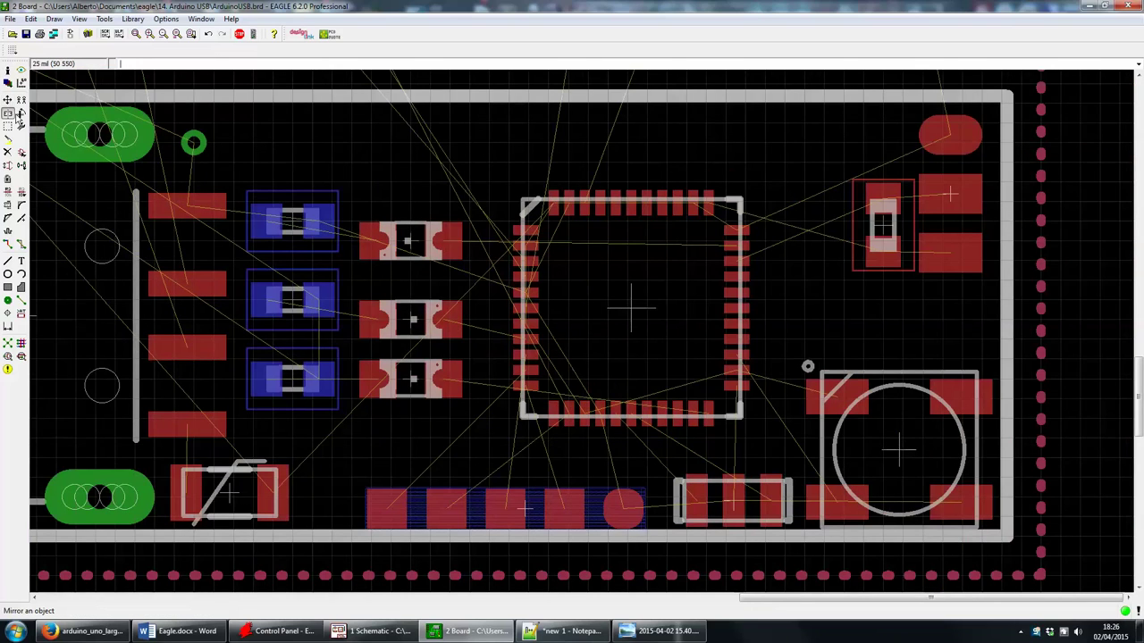
pyautogui.press('F7')
pyautogui.scroll(1, 308, 384)
pyautogui.click(292, 377)
pyautogui.rightClick(292, 377)
pyautogui.rightClick(288, 377)
pyautogui.click(287, 376)
# Re-seat R6 horizontally in the middle slot and turn R5 back to horizontal
pyautogui.click(280, 266)
pyautogui.rightClick(276, 274)
pyautogui.rightClick(276, 272)
pyautogui.click(278, 261)
pyautogui.click(277, 152)
pyautogui.rightClick(276, 153)
pyautogui.rightClick(276, 150)
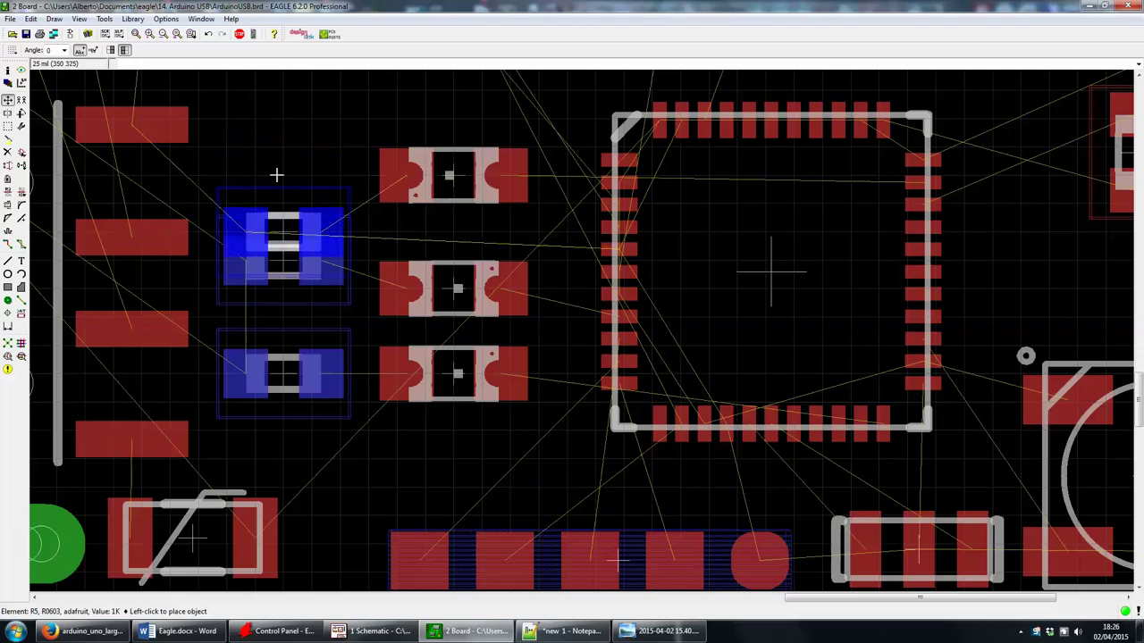
# Set resistor R5 down in the top slot
pyautogui.click(276, 147)
pyautogui.scroll(-3, 247, 309)
pyautogui.scroll(1, 325, 357)
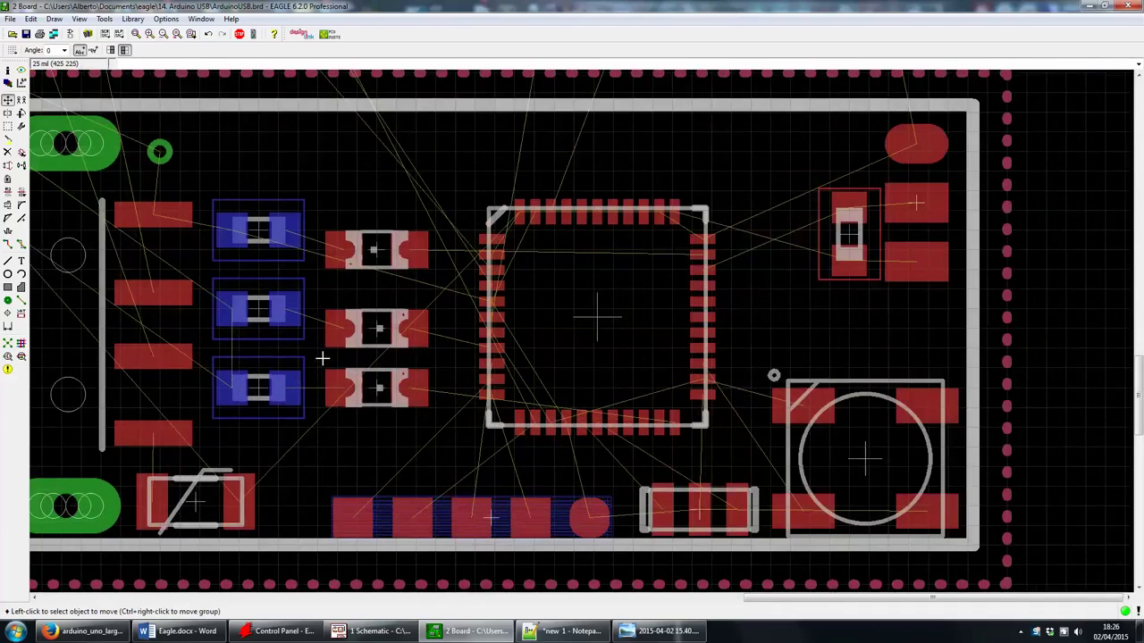
pyautogui.scroll(1, 353, 358)
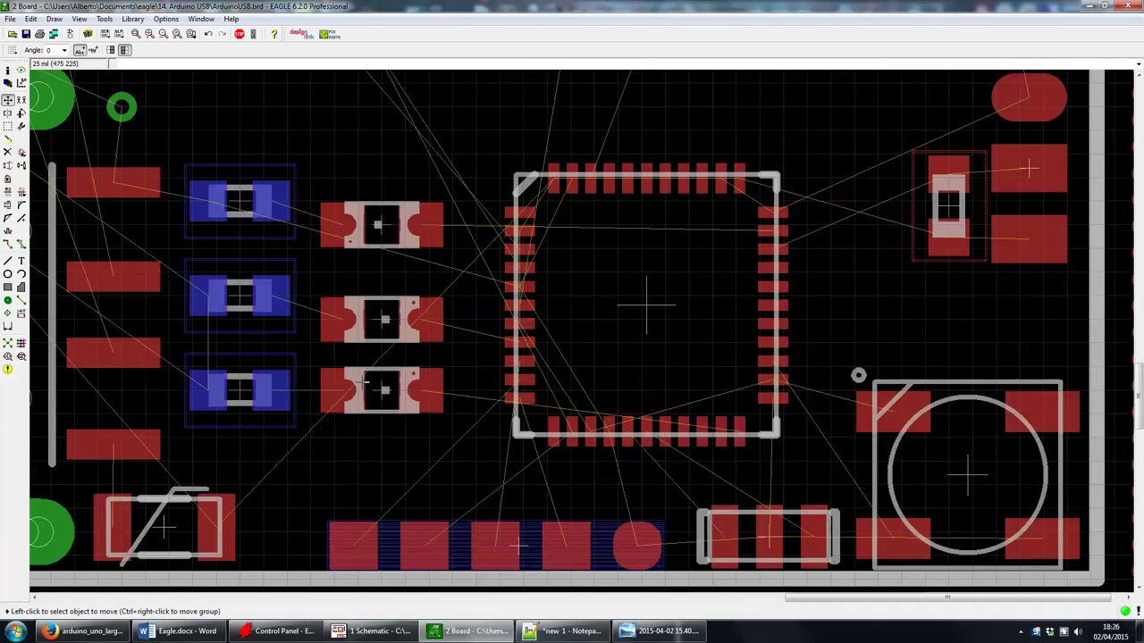
# Reposition R7 and the TX LED so the LED sits next to R7 in the bottom row
pyautogui.click(239, 395)
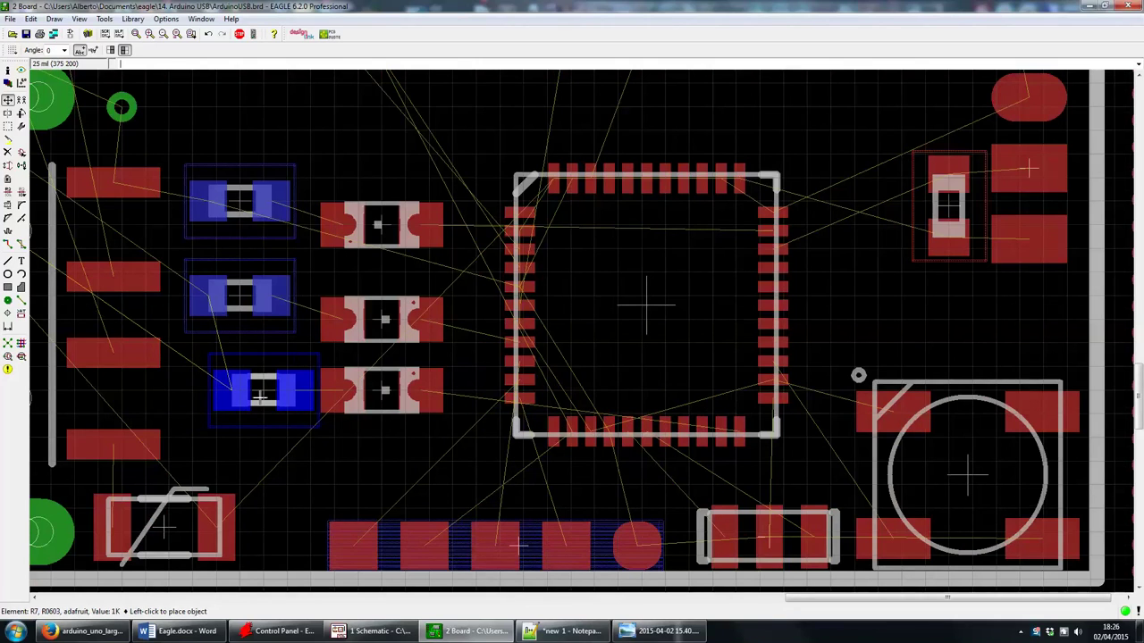
pyautogui.click(262, 395)
pyautogui.click(383, 391)
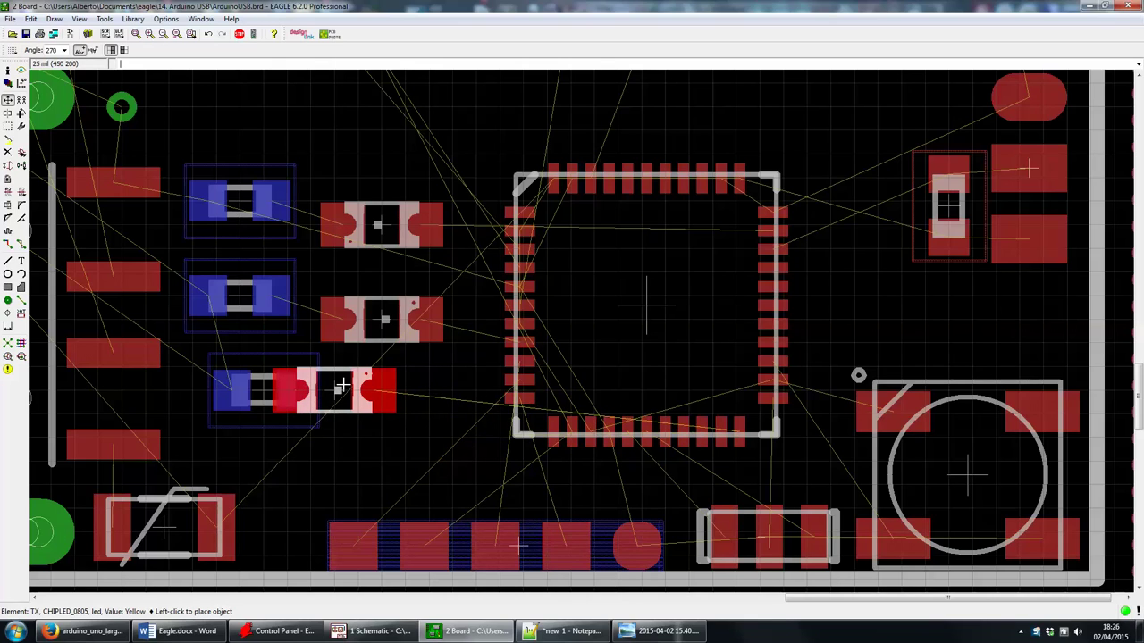
pyautogui.click(342, 386)
pyautogui.click(258, 393)
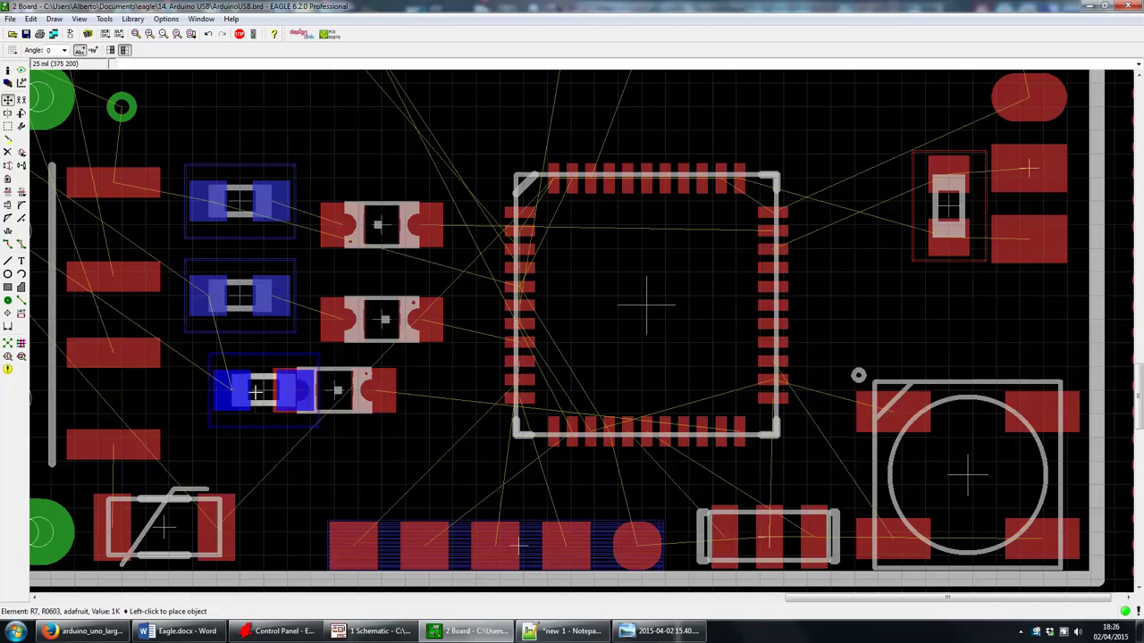
pyautogui.click(255, 416)
pyautogui.click(336, 390)
pyautogui.click(335, 412)
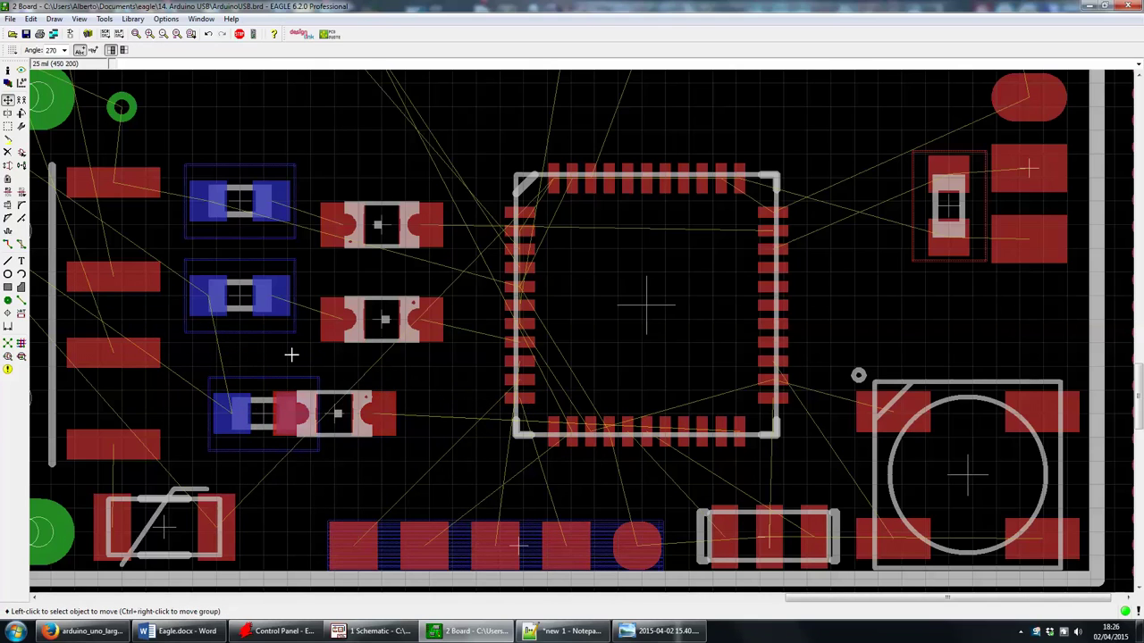
# Shift R6 right and down, set the RX LED beside it, and nudge the lowest LED right
pyautogui.click(253, 309)
pyautogui.click(286, 332)
pyautogui.click(380, 317)
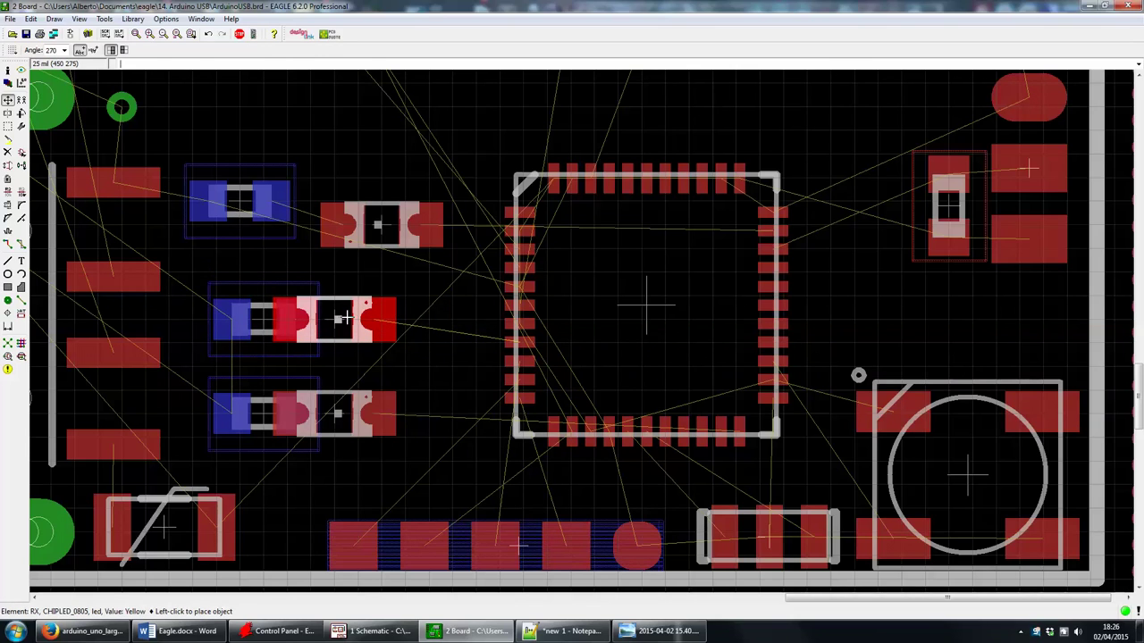
pyautogui.click(359, 319)
pyautogui.click(334, 413)
pyautogui.click(355, 414)
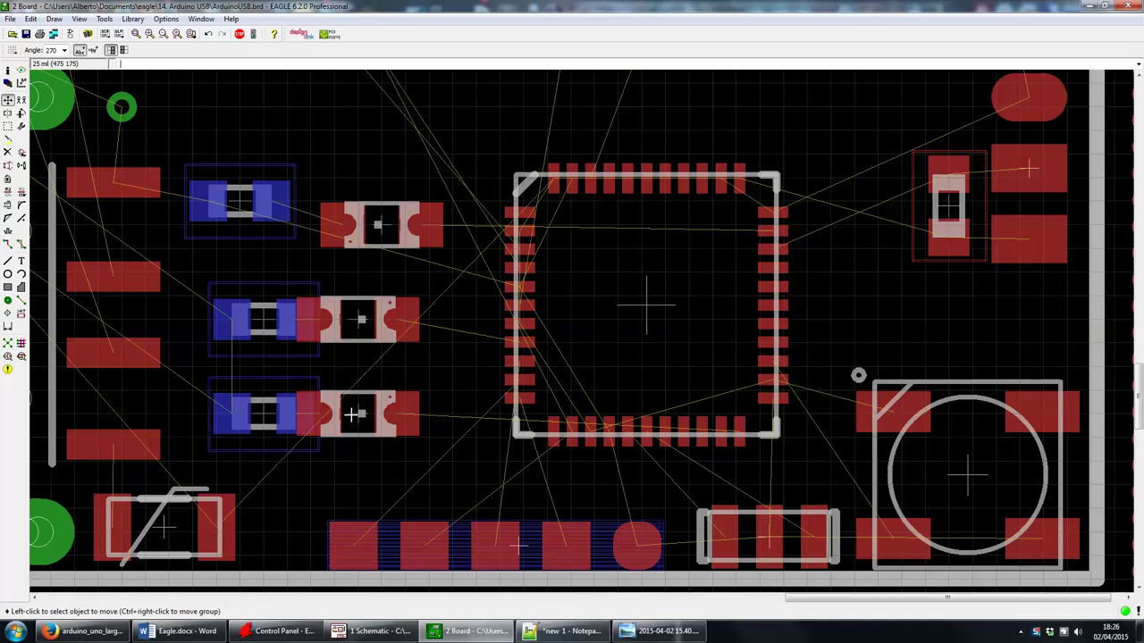
# Shift the top LED left and place R5 against it
pyautogui.click(372, 231)
pyautogui.click(347, 231)
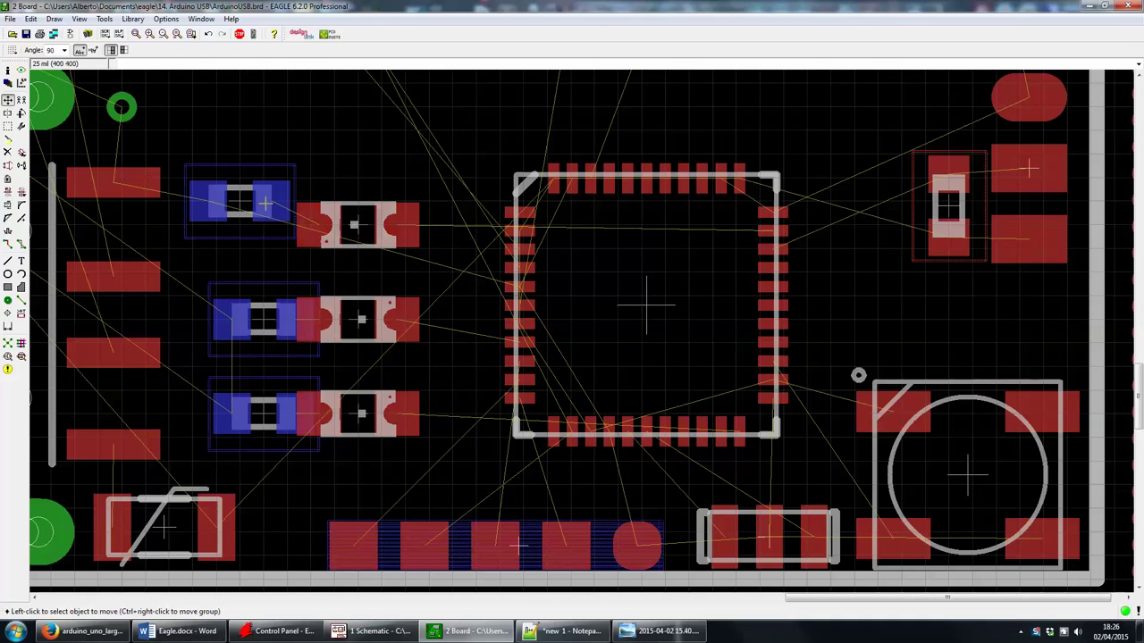
pyautogui.click(248, 200)
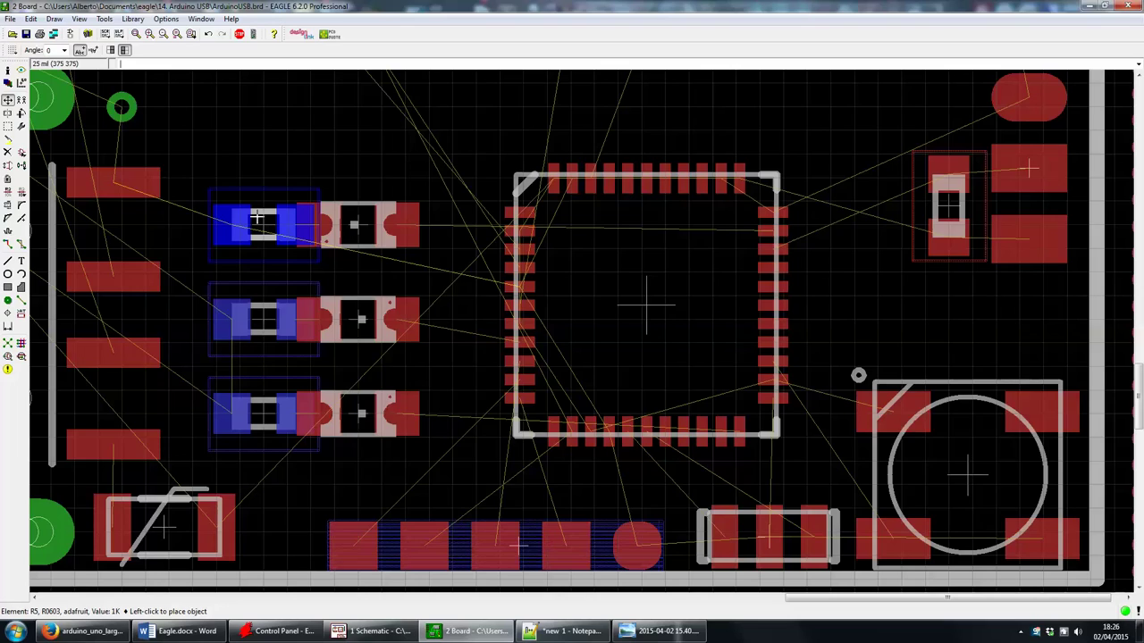
pyautogui.click(257, 218)
# Inspect the three LED–resistor rows up close and save ArduinoUSB.brd
pyautogui.scroll(2, 259, 220)
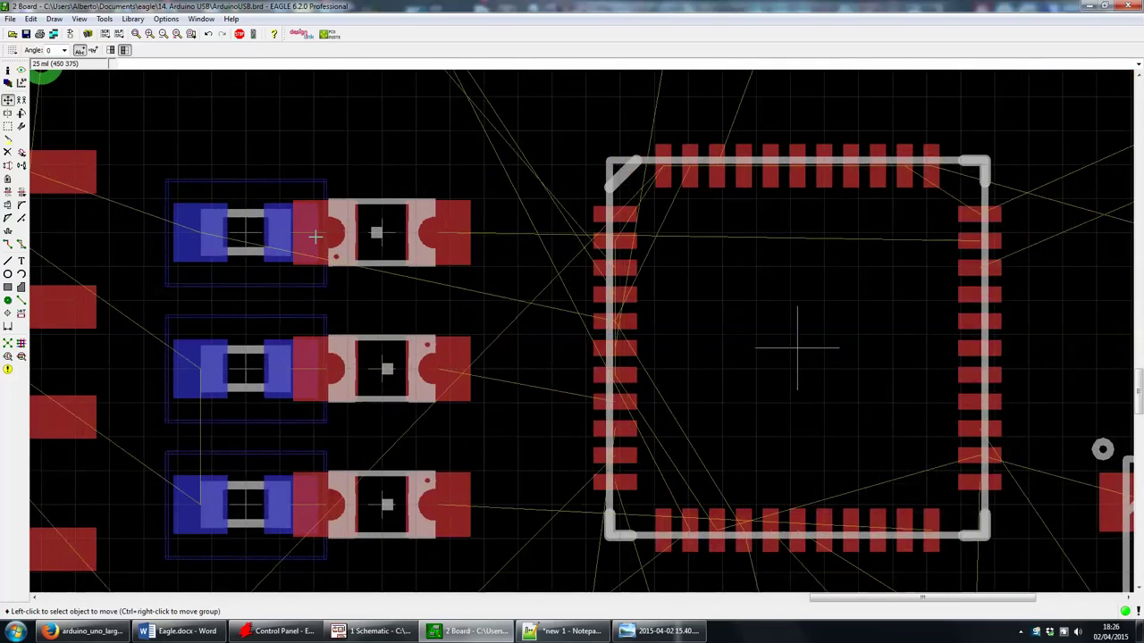
pyautogui.scroll(2, 314, 235)
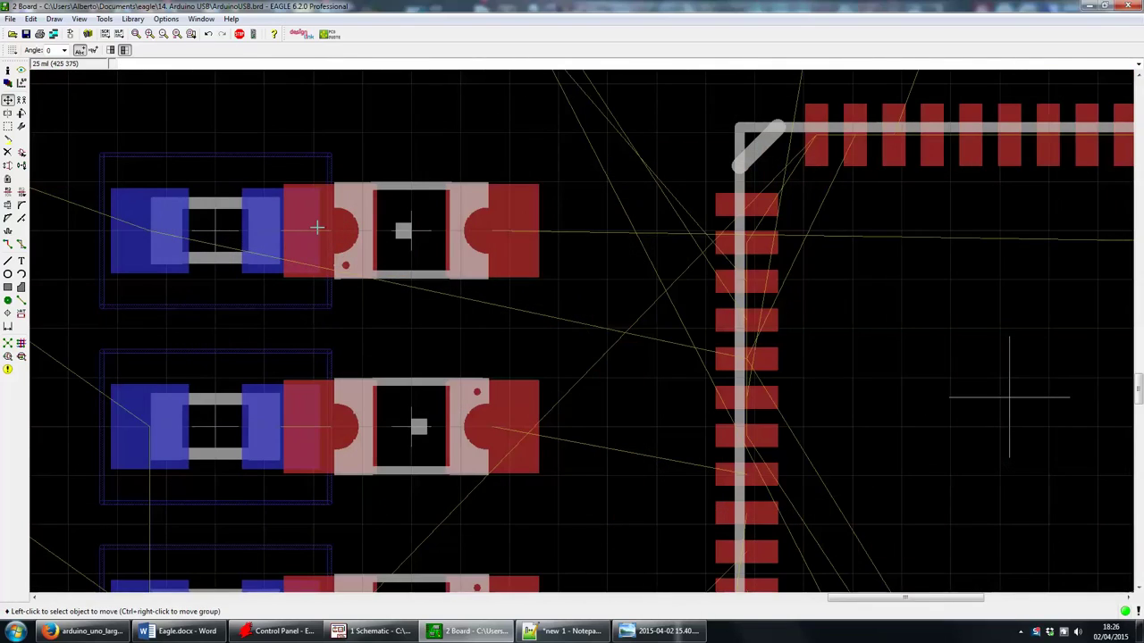
pyautogui.scroll(-2, 317, 228)
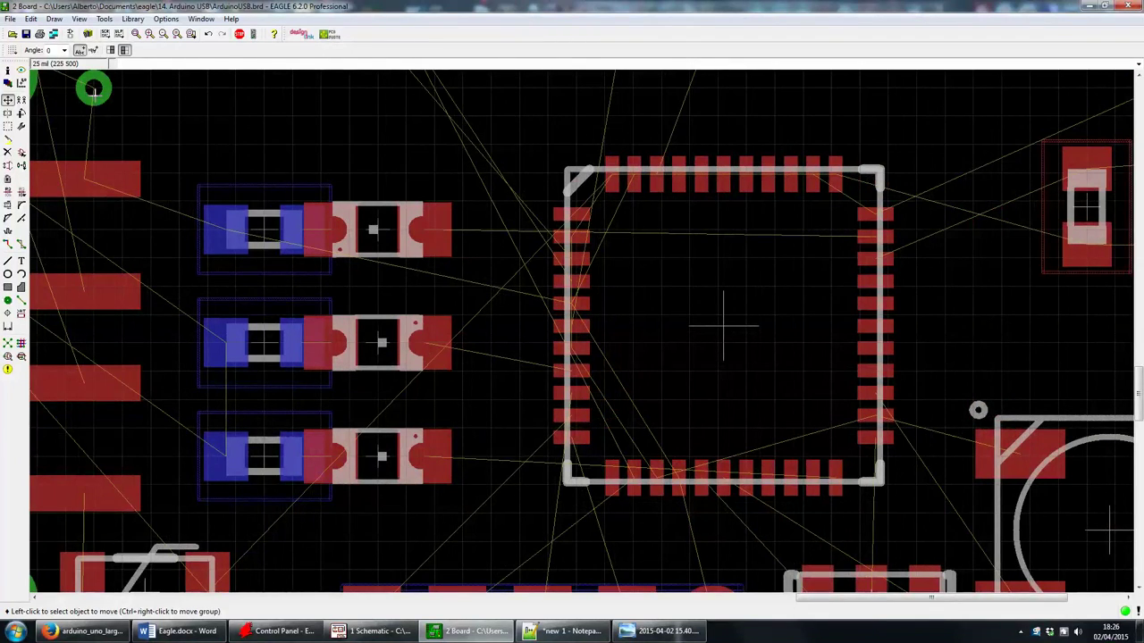
pyautogui.scroll(2, 299, 234)
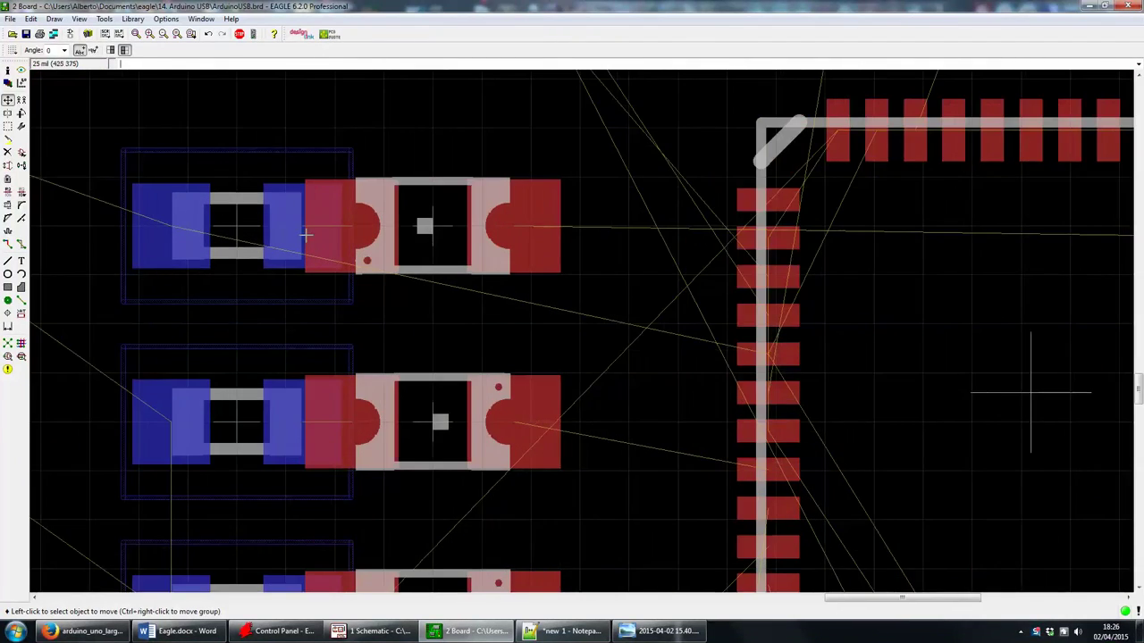
pyautogui.scroll(-2, 225, 277)
pyautogui.hotkey('ctrl', 's')
pyautogui.scroll(-2, 309, 380)
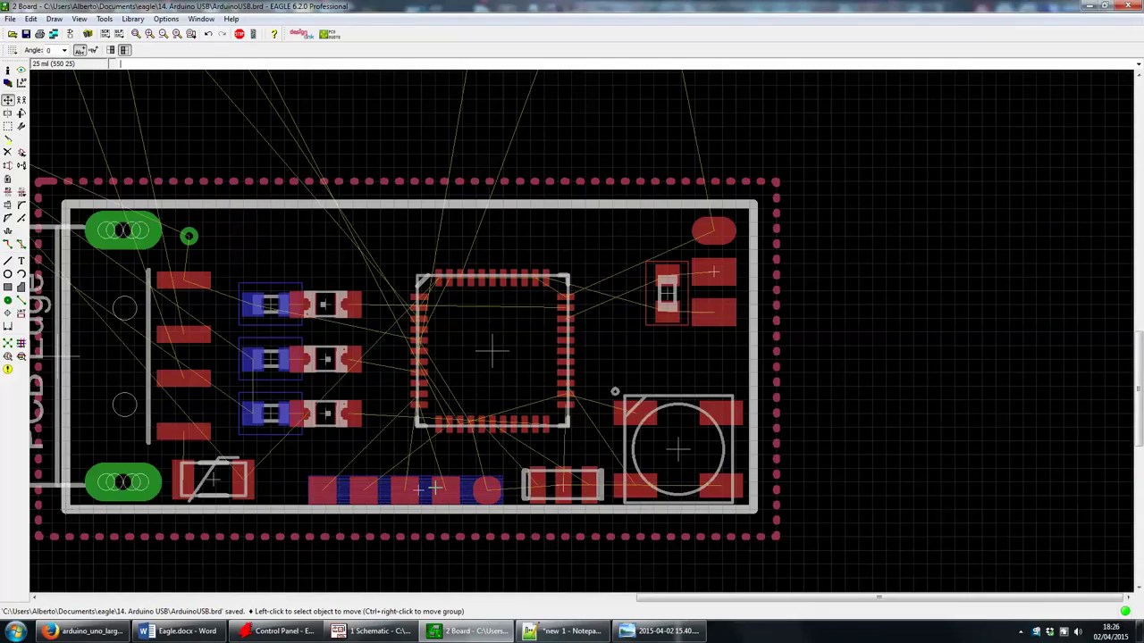
# Move the OSHW gear logo to the right of the board outline
pyautogui.scroll(-1, 484, 485)
pyautogui.scroll(-1, 416, 415)
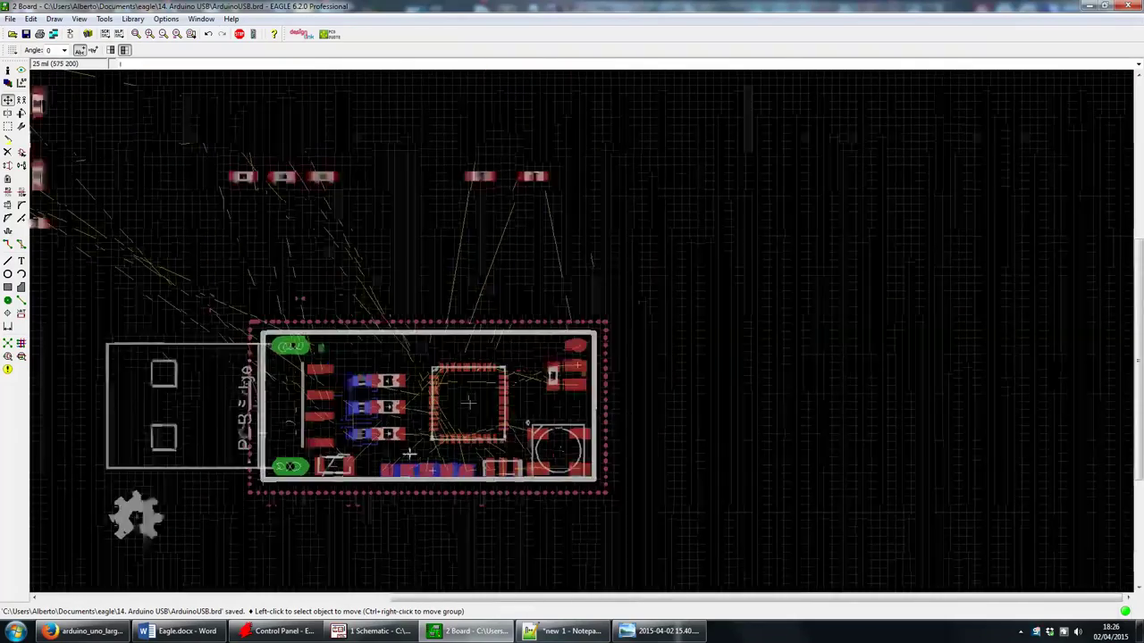
pyautogui.scroll(1, 457, 436)
pyautogui.scroll(-1, 451, 443)
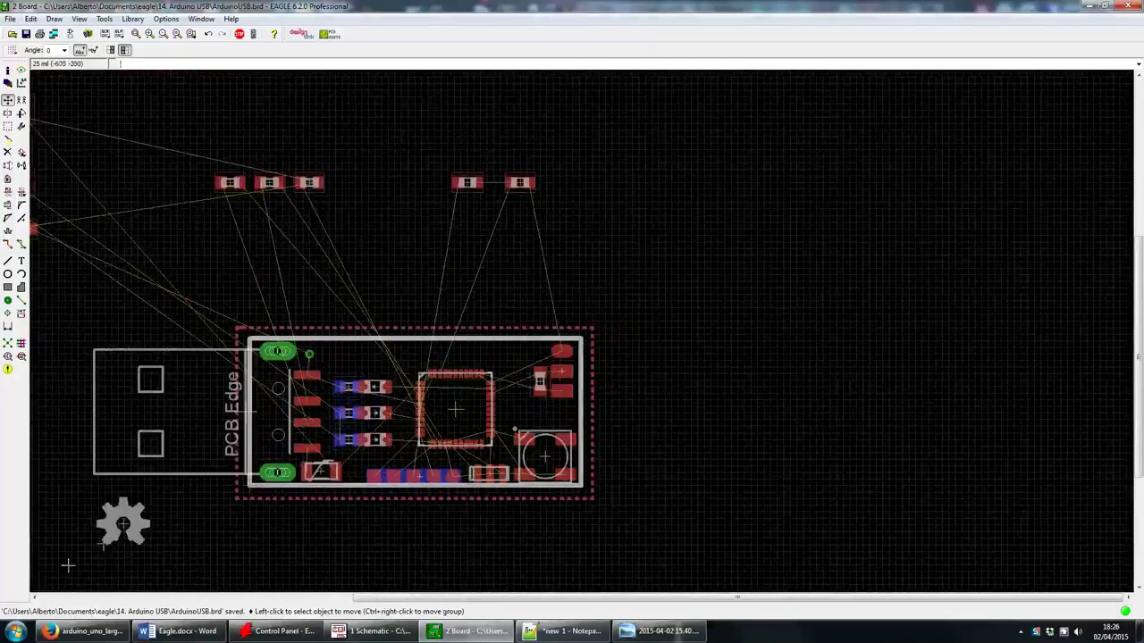
pyautogui.click(119, 536)
pyautogui.scroll(2, 572, 393)
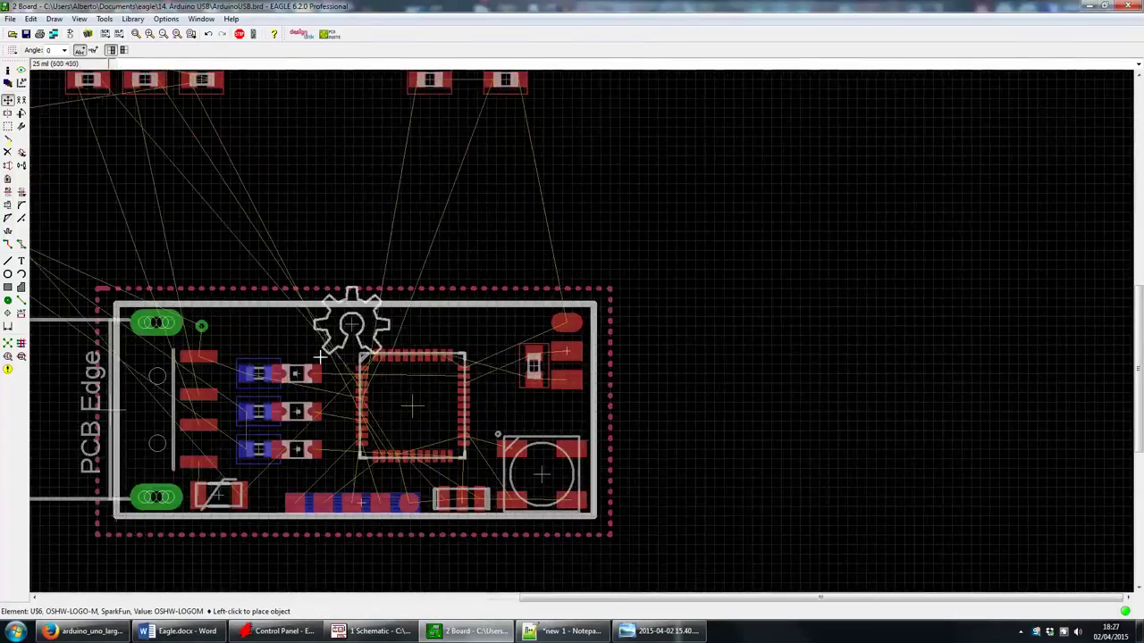
pyautogui.click(653, 373)
# Nudge the ATMEGA32U4 chip U1 slightly to the right
pyautogui.scroll(1, 416, 433)
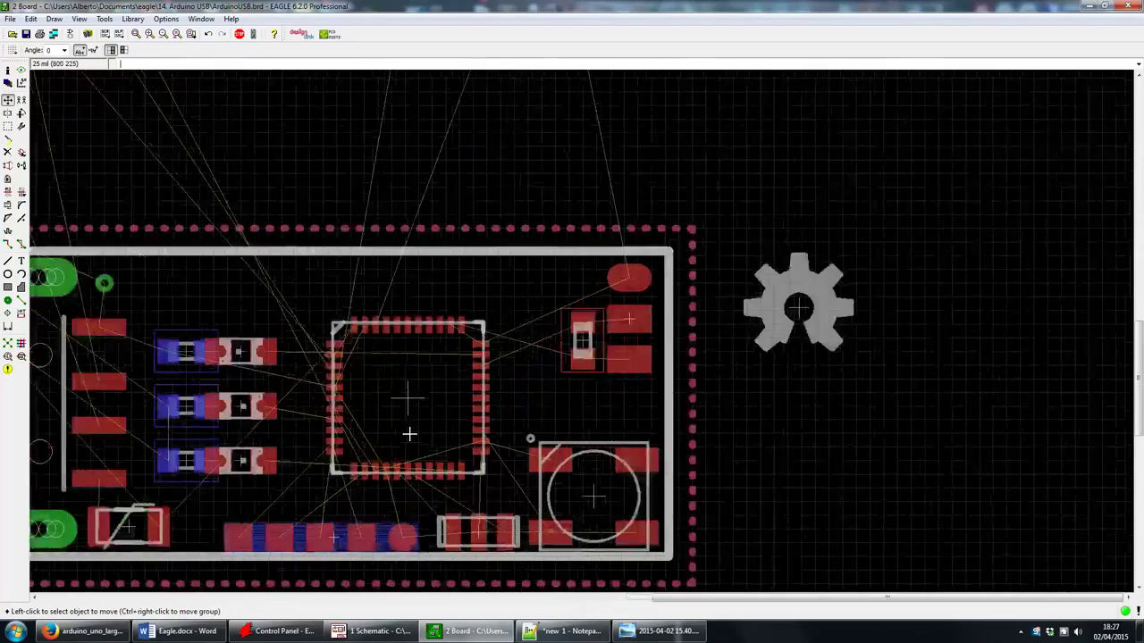
pyautogui.scroll(1, 409, 435)
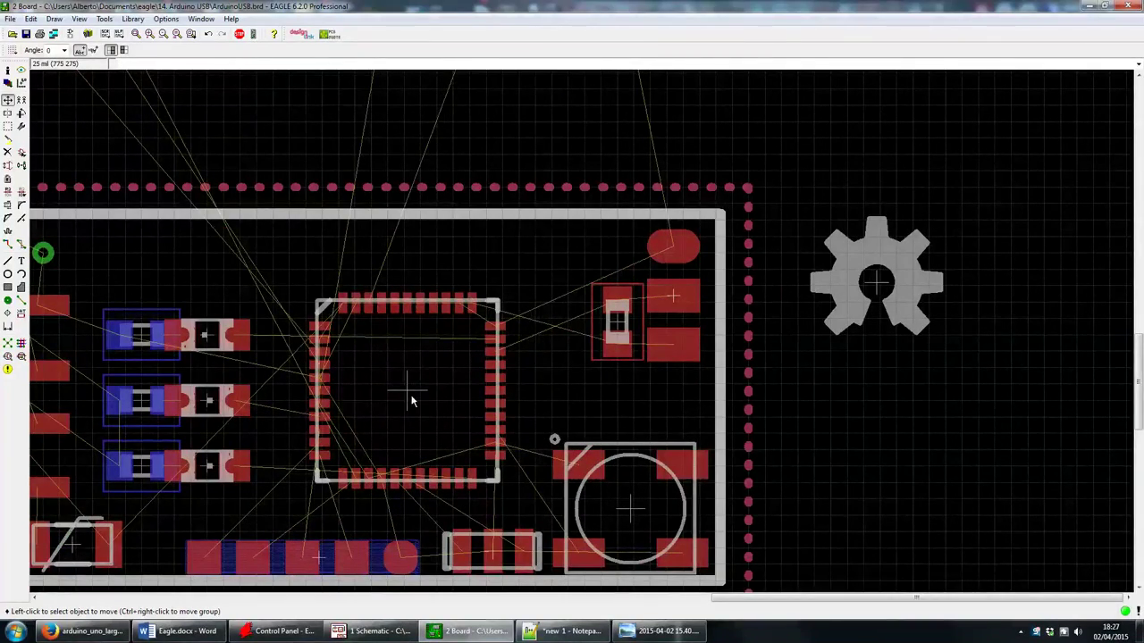
pyautogui.click(411, 401)
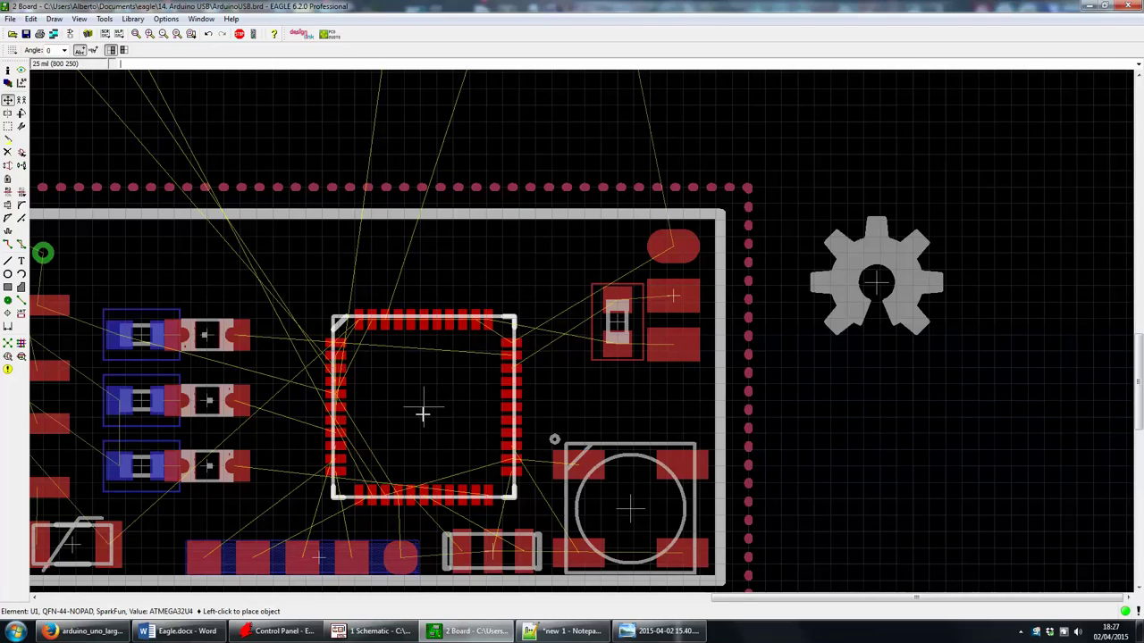
pyautogui.click(423, 412)
# Set the gear logo down again just right of the board edge
pyautogui.scroll(-1, 533, 387)
pyautogui.click(757, 286)
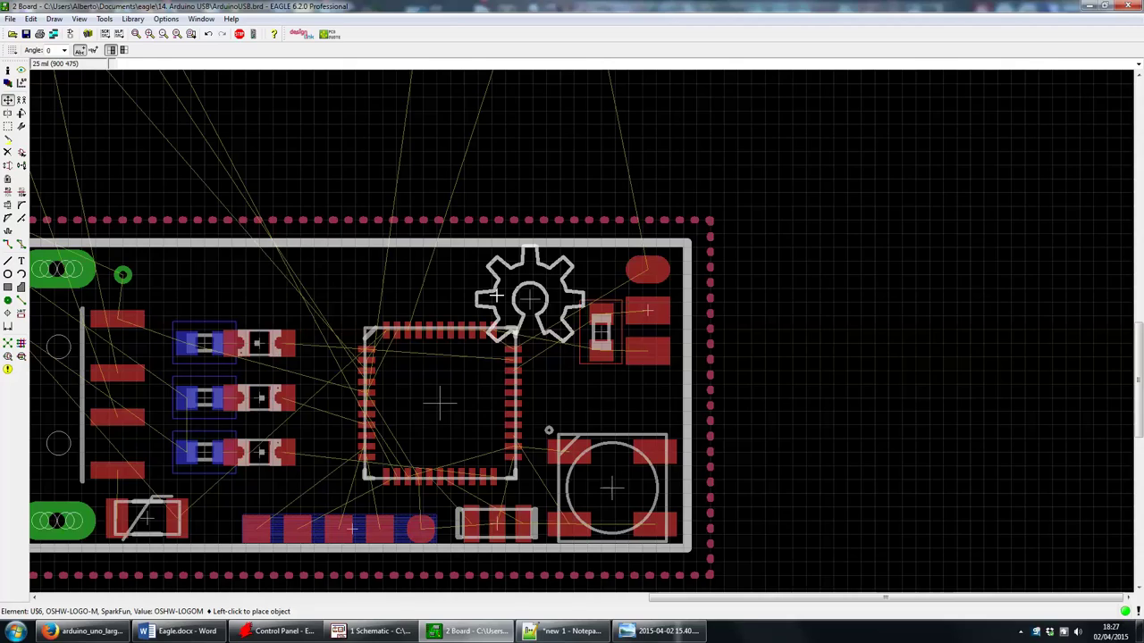
pyautogui.click(809, 322)
pyautogui.scroll(-1, 357, 344)
pyautogui.scroll(1, 302, 375)
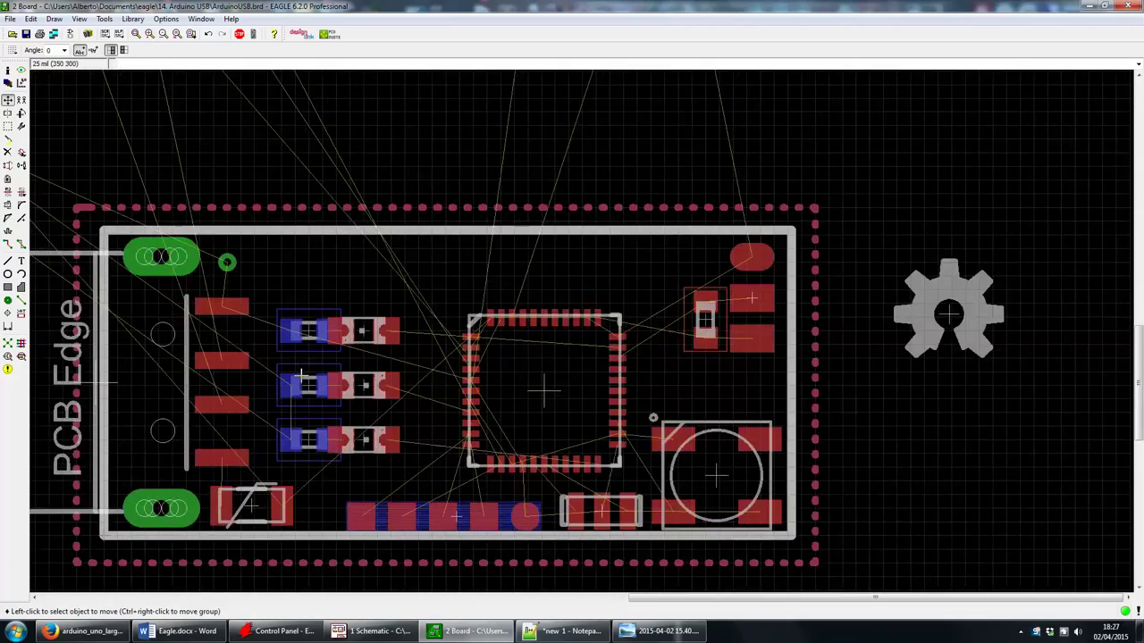
pyautogui.scroll(1, 309, 397)
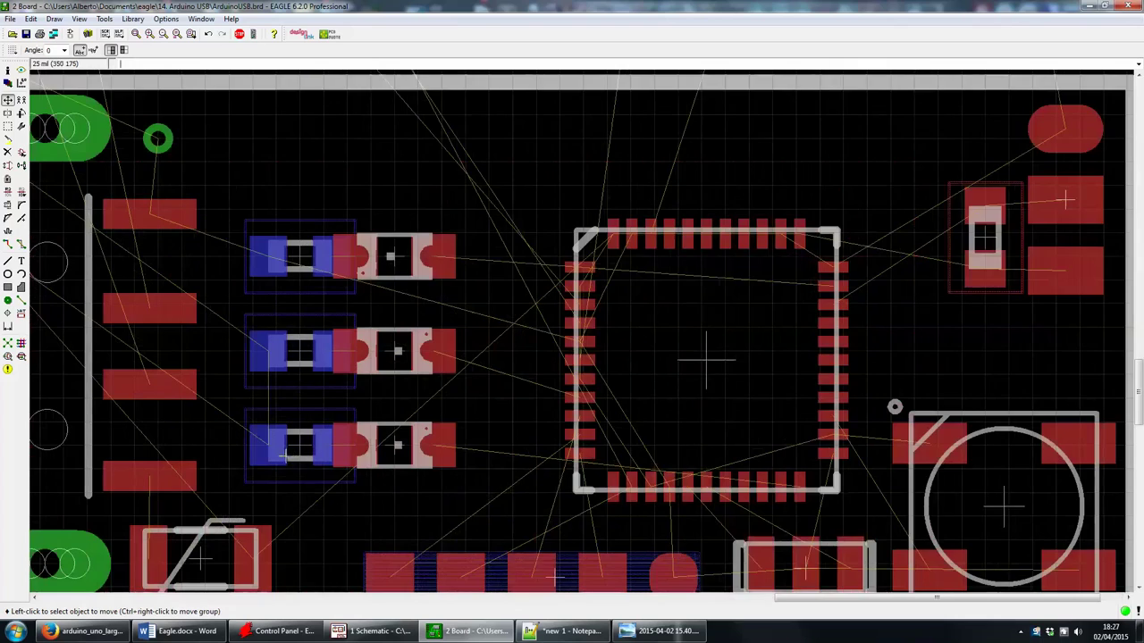
# Rotate R7 to 180° in the bottom slot and centre the TX LED over it
pyautogui.scroll(1, 288, 451)
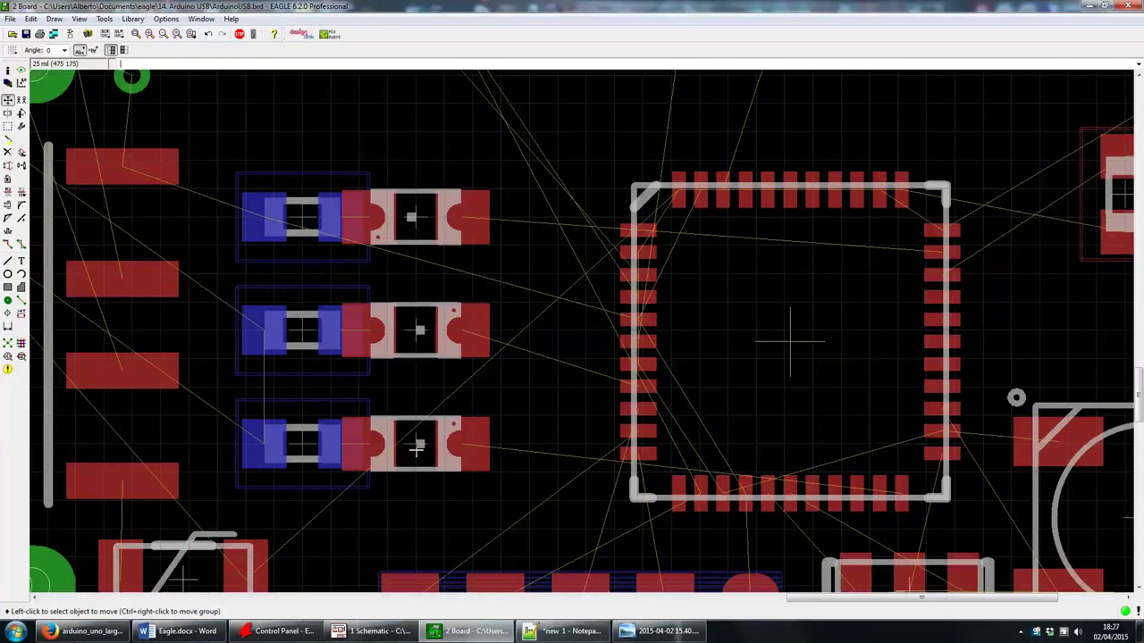
pyautogui.click(421, 450)
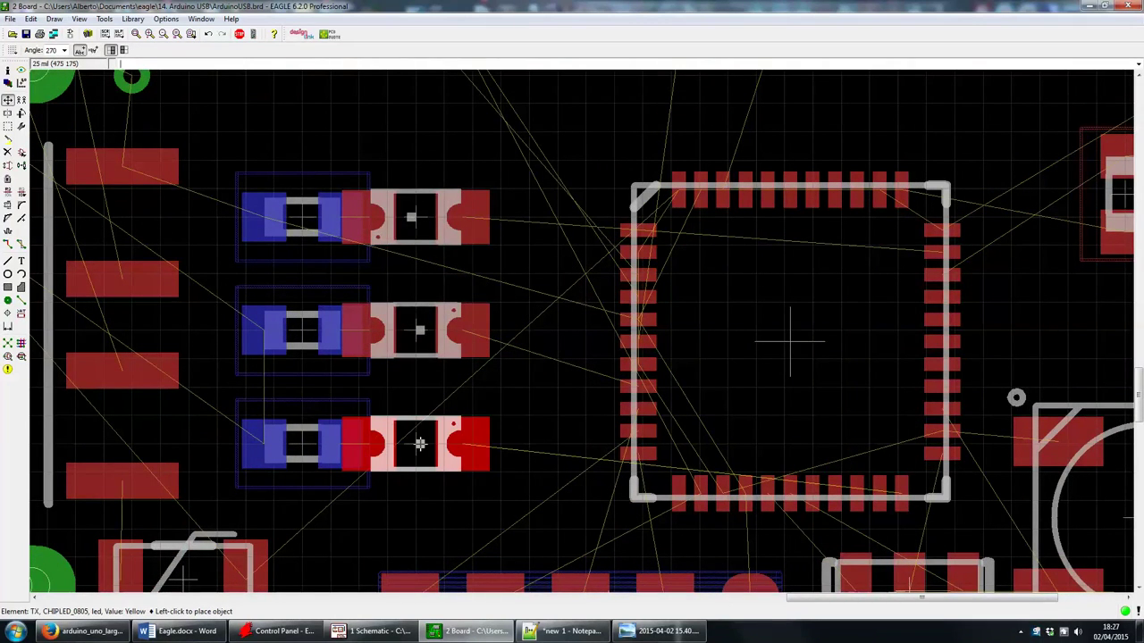
pyautogui.click(420, 444)
pyautogui.click(304, 442)
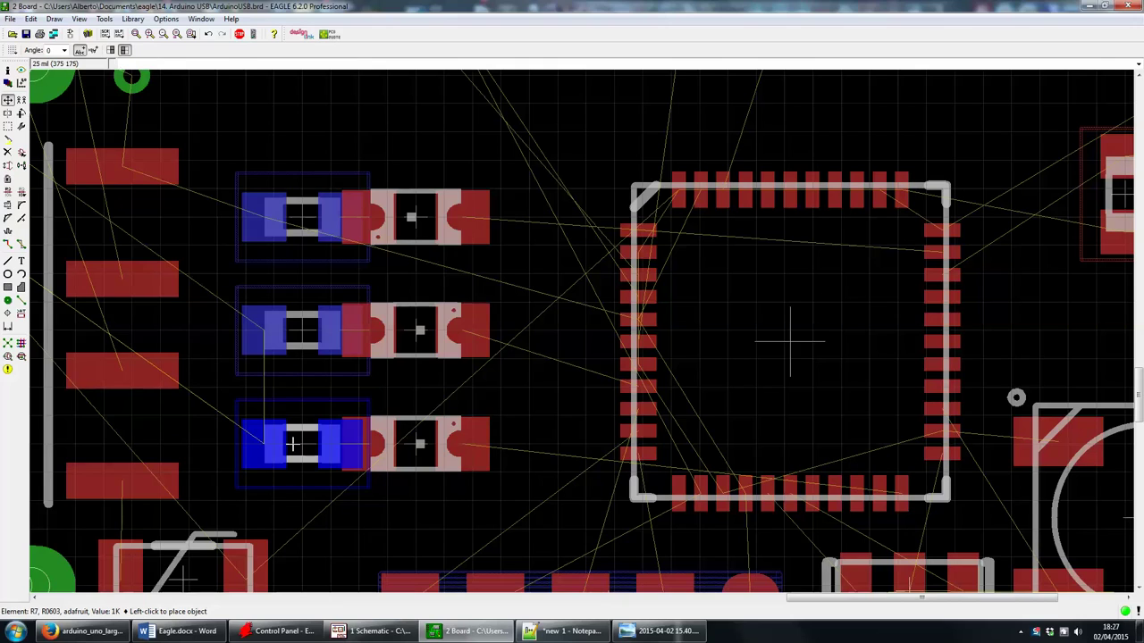
pyautogui.rightClick(293, 444)
pyautogui.rightClick(293, 445)
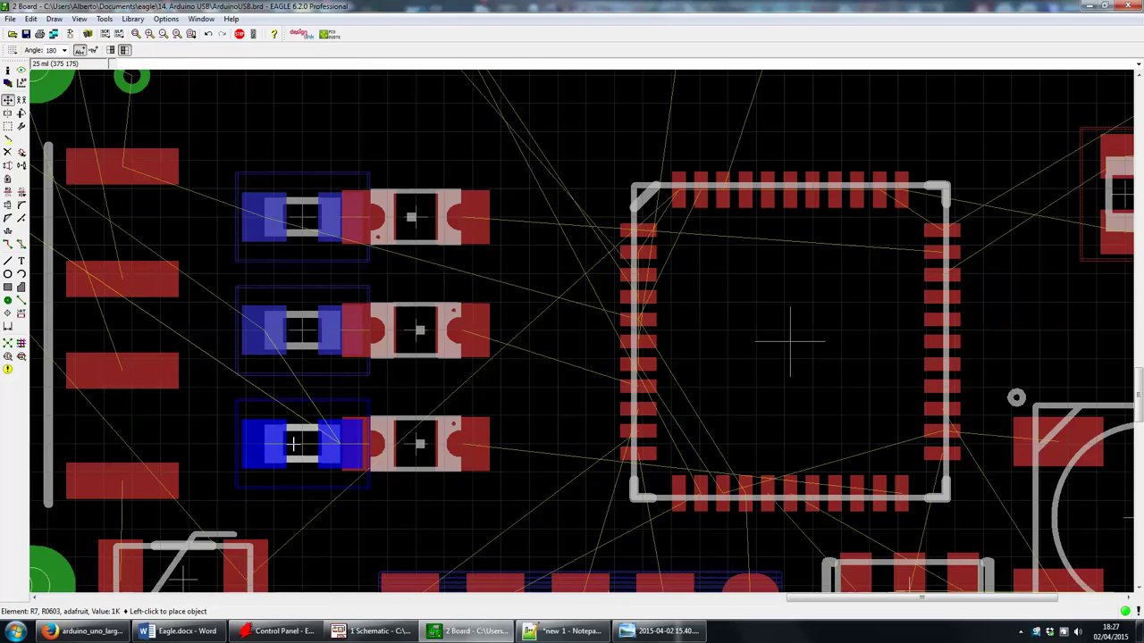
pyautogui.click(293, 445)
pyautogui.click(420, 444)
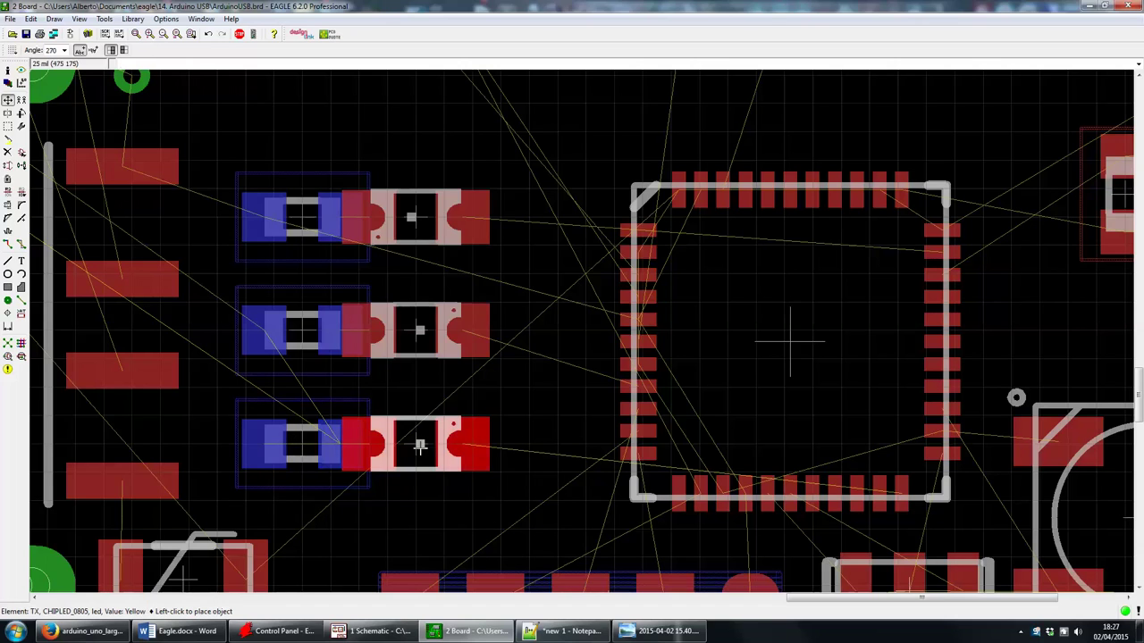
pyautogui.click(302, 444)
# Keep the middle resistor horizontal in place and stack the middle LED over it
pyautogui.click(295, 332)
pyautogui.rightClick(297, 328)
pyautogui.rightClick(297, 329)
pyautogui.click(296, 329)
pyautogui.click(399, 330)
pyautogui.click(292, 330)
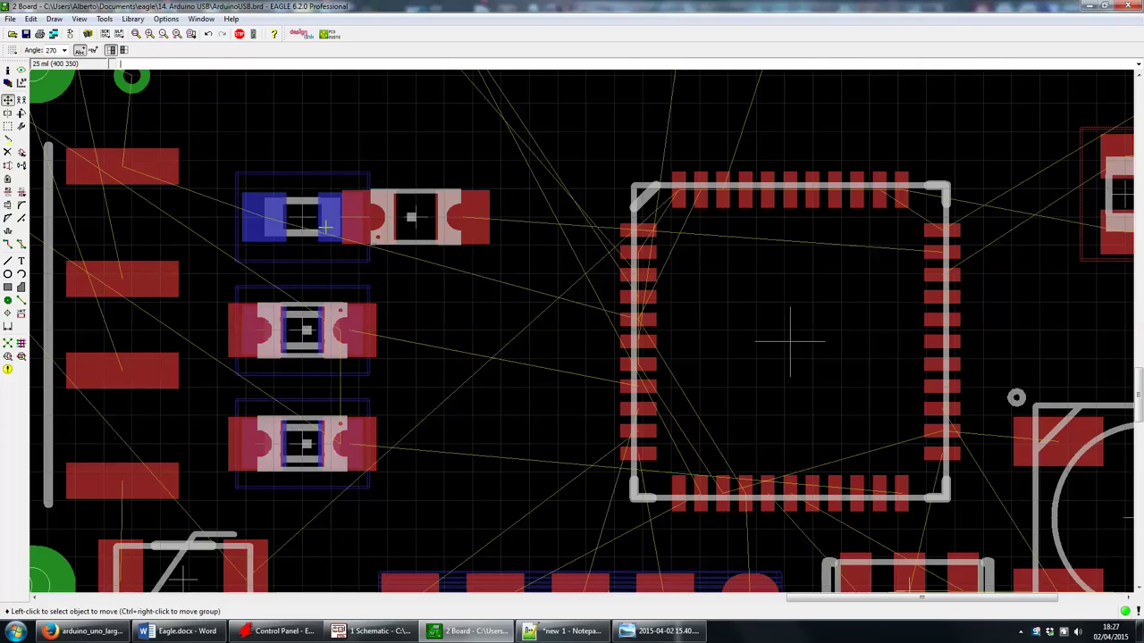
# Return R5 horizontal to the top slot and place the top LED, rotated 90°, over it
pyautogui.click(303, 212)
pyautogui.rightClick(303, 212)
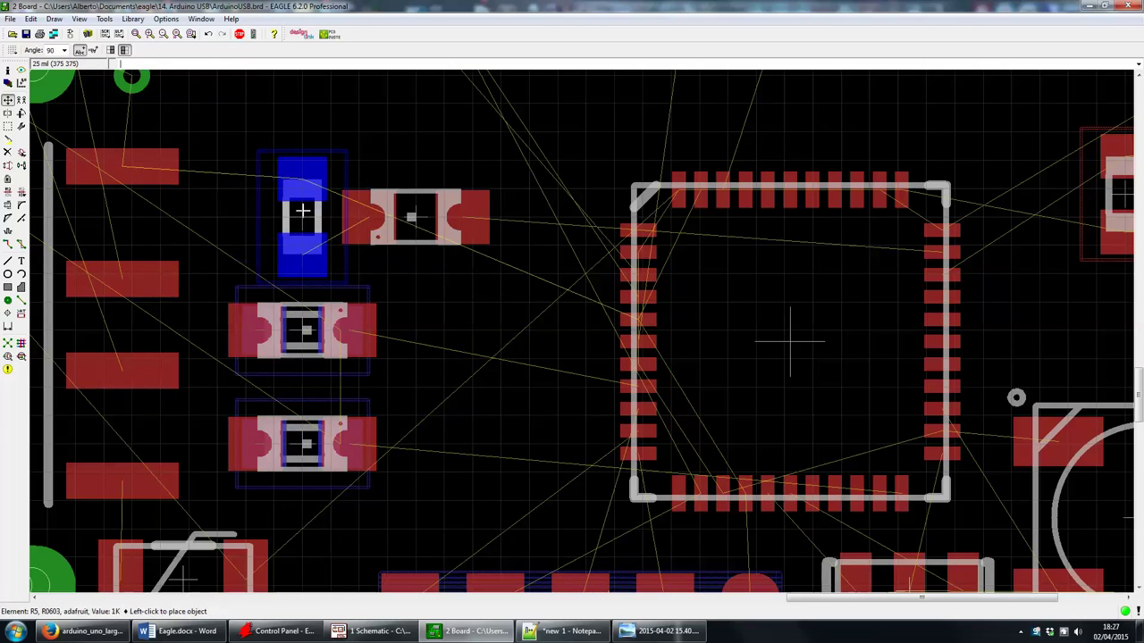
pyautogui.rightClick(303, 212)
pyautogui.rightClick(303, 211)
pyautogui.rightClick(303, 212)
pyautogui.click(303, 212)
pyautogui.click(303, 211)
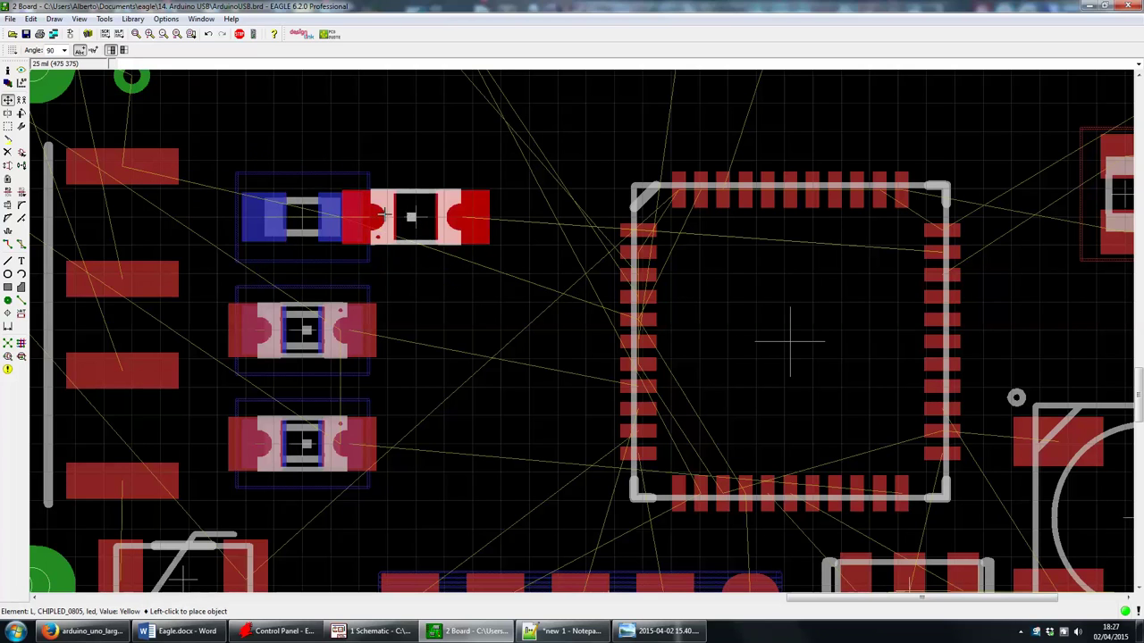
pyautogui.rightClick(303, 215)
pyautogui.click(302, 217)
pyautogui.scroll(-2, 241, 357)
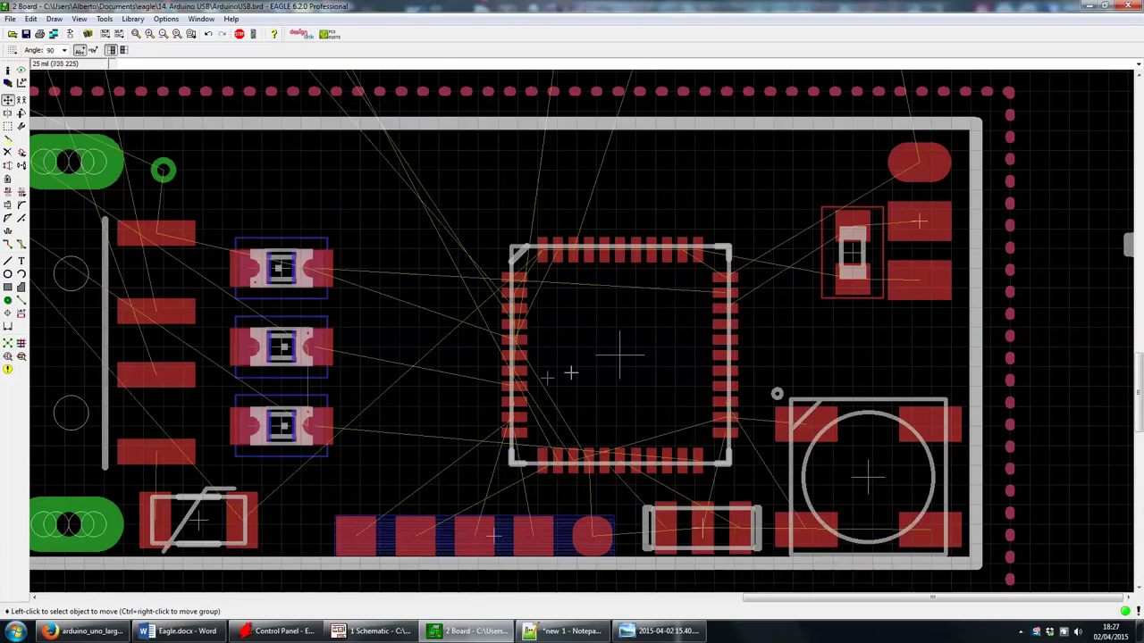
# Move the ATMEGA32U4 chip U1 to its new position
pyautogui.click(600, 350)
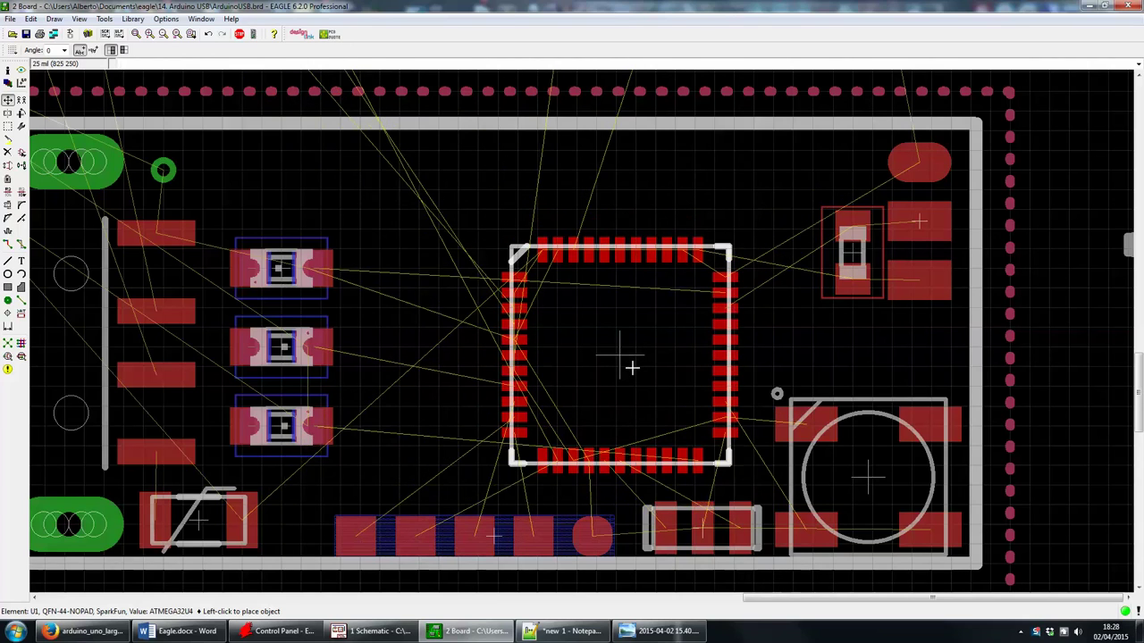
pyautogui.click(632, 367)
pyautogui.scroll(-3, 251, 304)
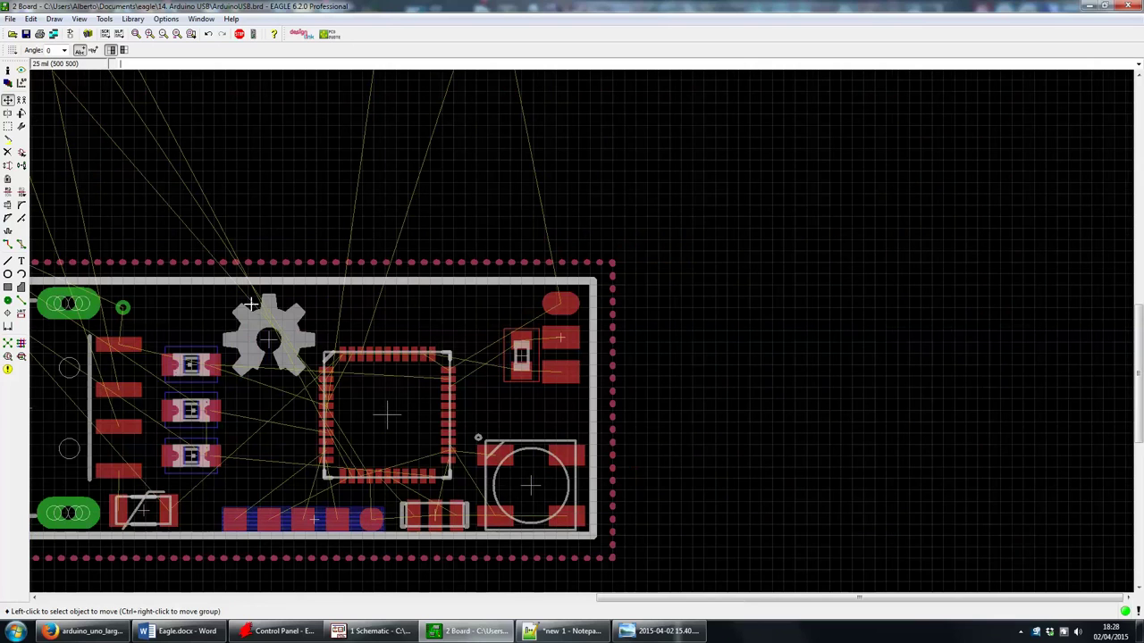
pyautogui.scroll(2, 251, 305)
# Place the OSHW gear logo between the LED column and the chip, then save the board
pyautogui.click(255, 309)
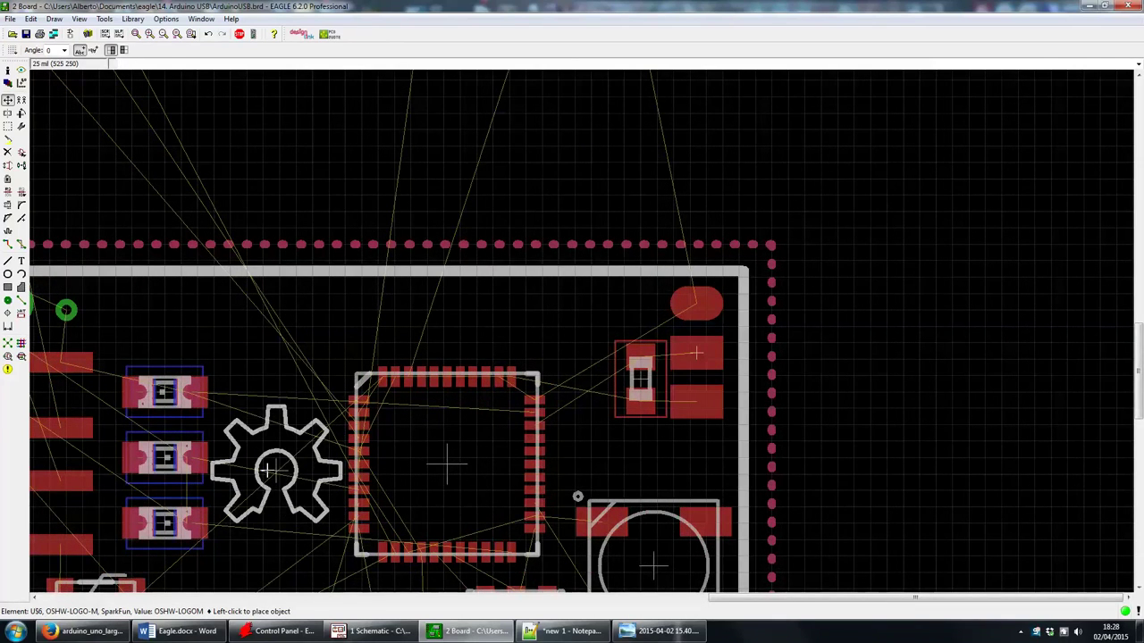
pyautogui.click(268, 471)
pyautogui.scroll(-2, 260, 316)
pyautogui.scroll(2, 200, 349)
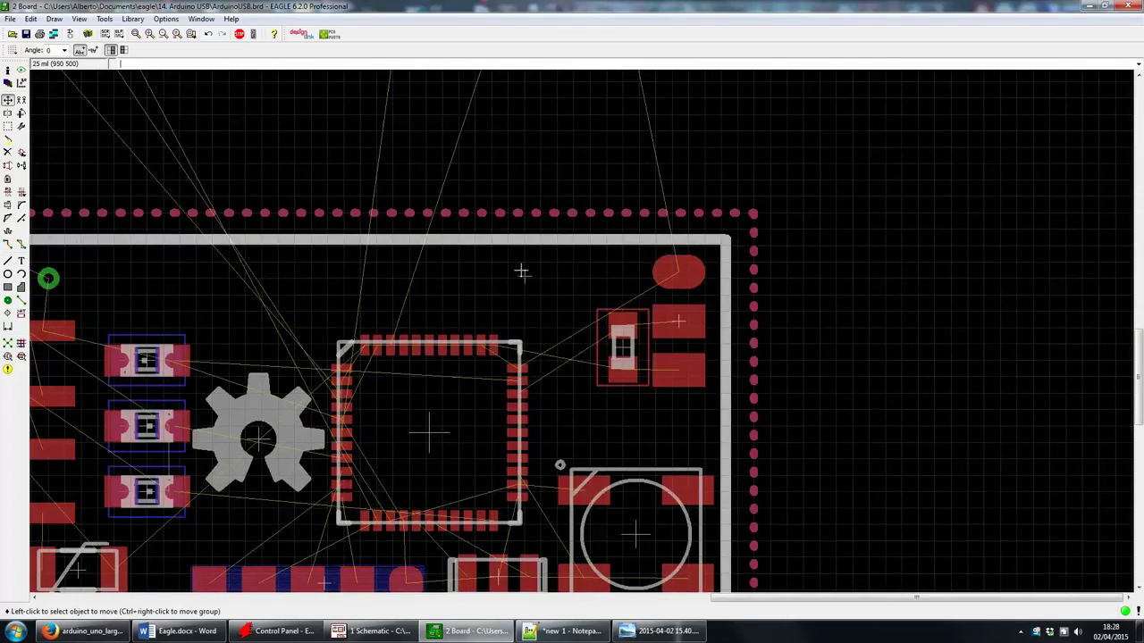
pyautogui.scroll(-3, 524, 268)
pyautogui.scroll(2, 494, 439)
pyautogui.hotkey('ctrl', 's')
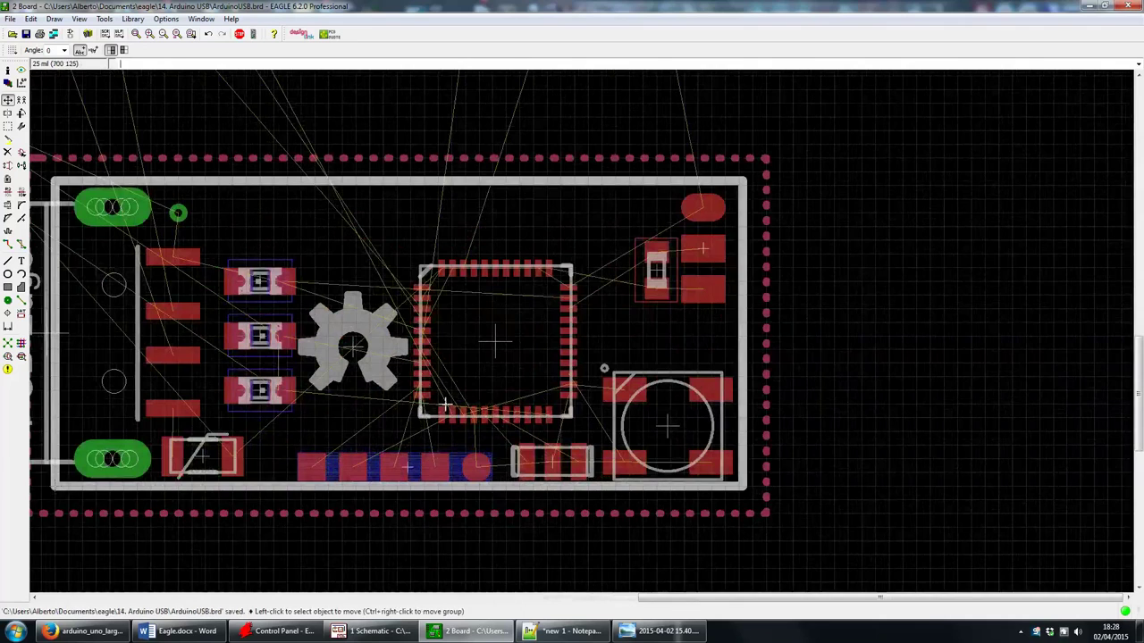
pyautogui.scroll(1, 351, 353)
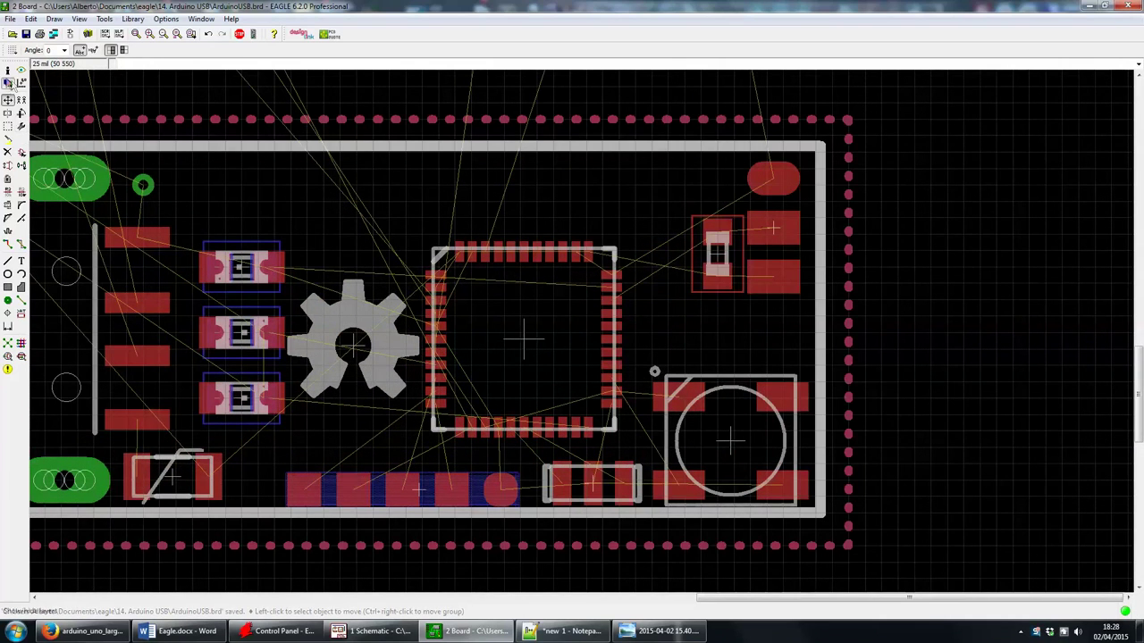
pyautogui.click(8, 82)
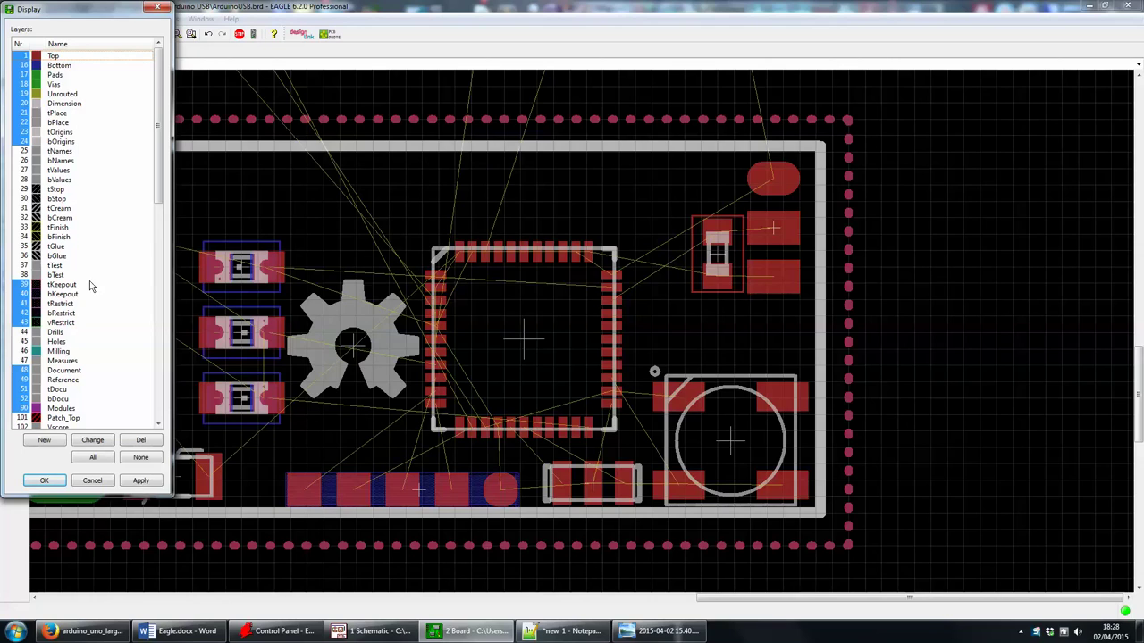
# Hide the tDocu, bDocu, tPlace, bPlace and Document layers
pyautogui.click(26, 390)
pyautogui.click(26, 399)
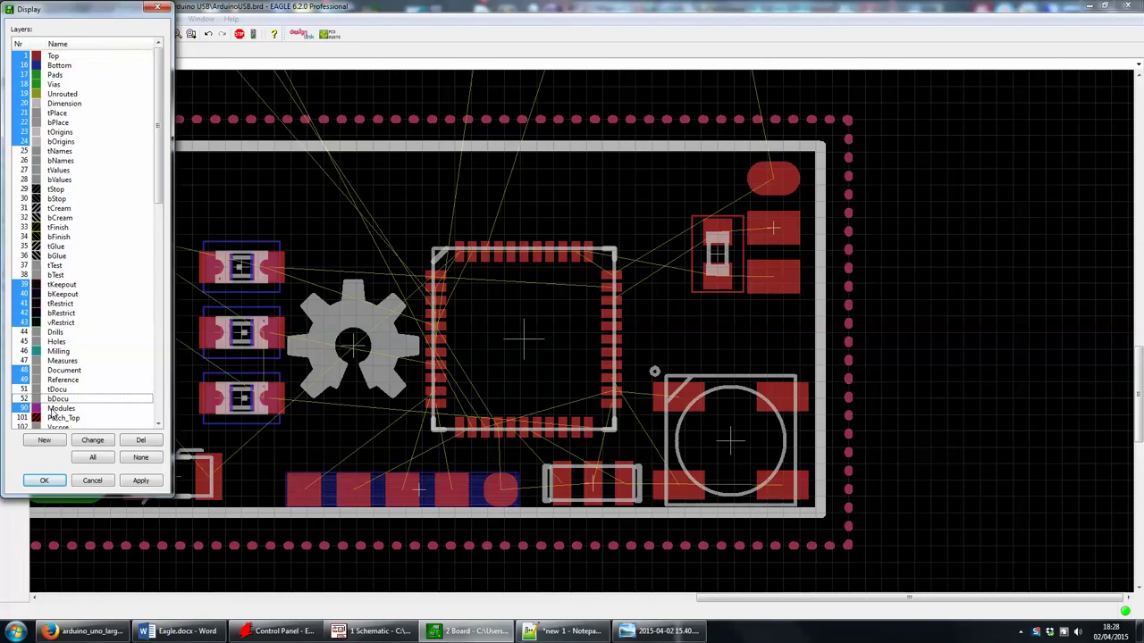
pyautogui.click(26, 113)
pyautogui.click(26, 123)
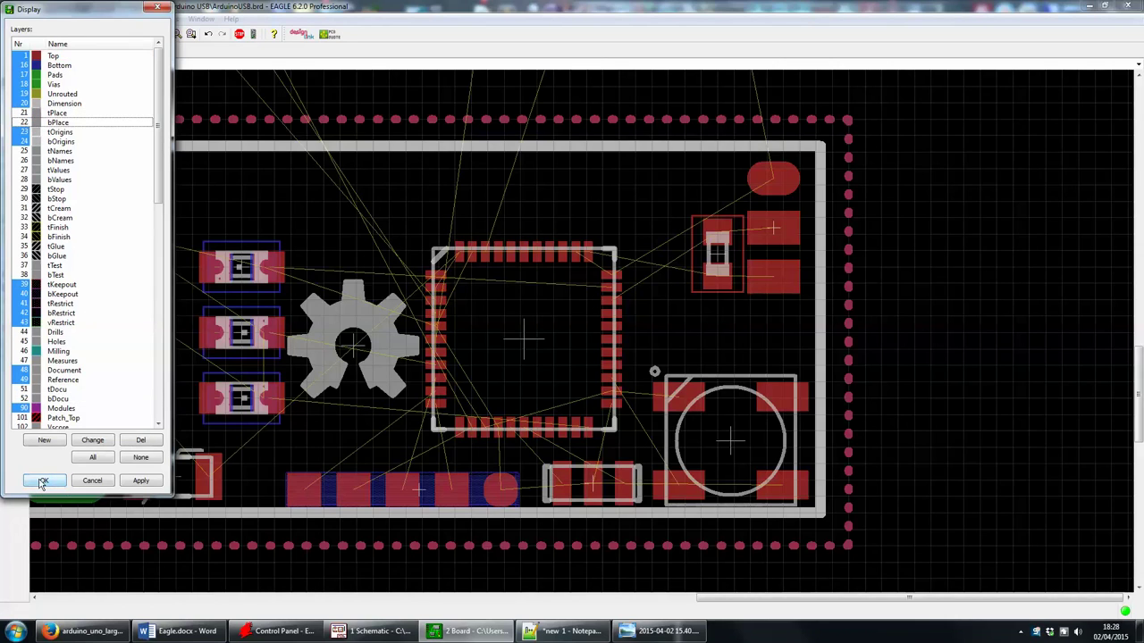
pyautogui.click(24, 370)
pyautogui.click(43, 480)
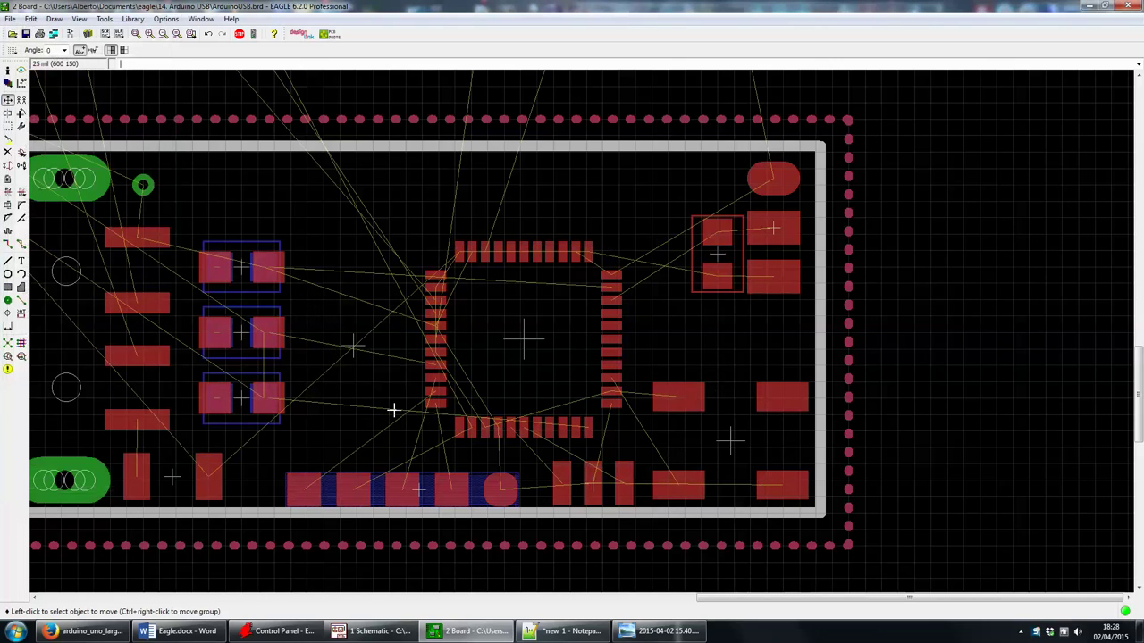
# Turn the Document and tPlace layers back on so silkscreen outlines reappear
pyautogui.click(8, 83)
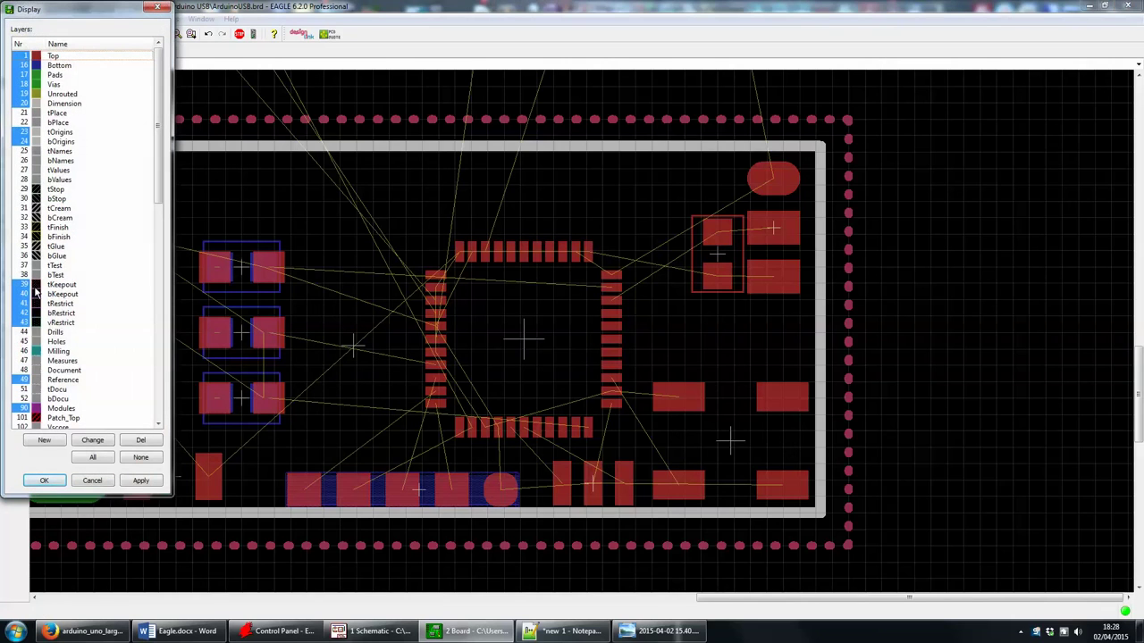
pyautogui.click(19, 371)
pyautogui.click(44, 481)
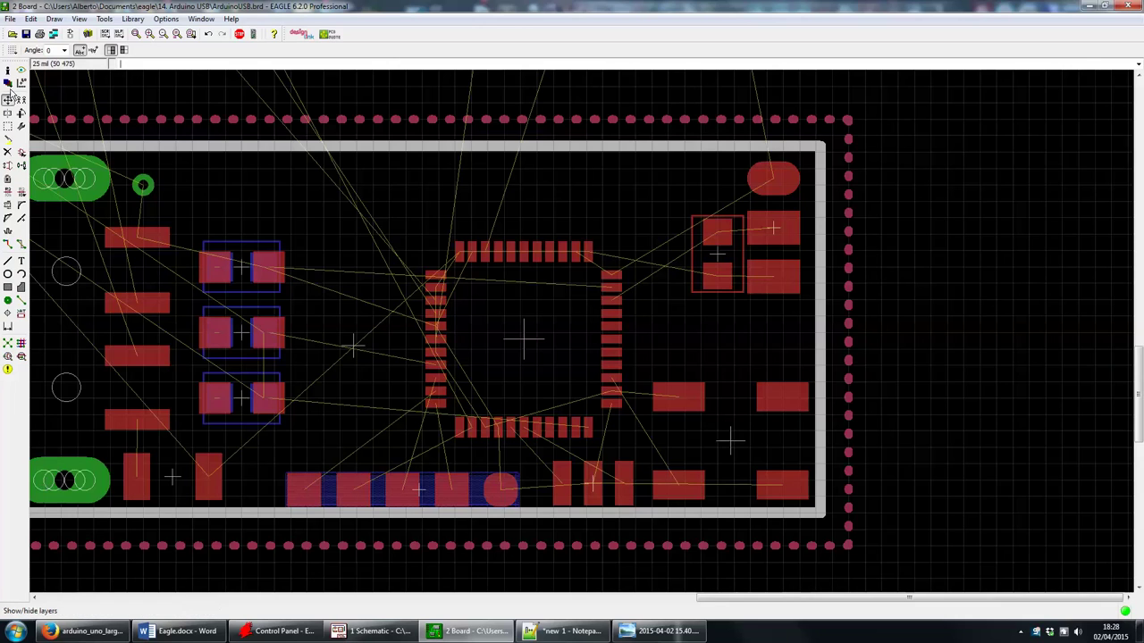
pyautogui.click(8, 84)
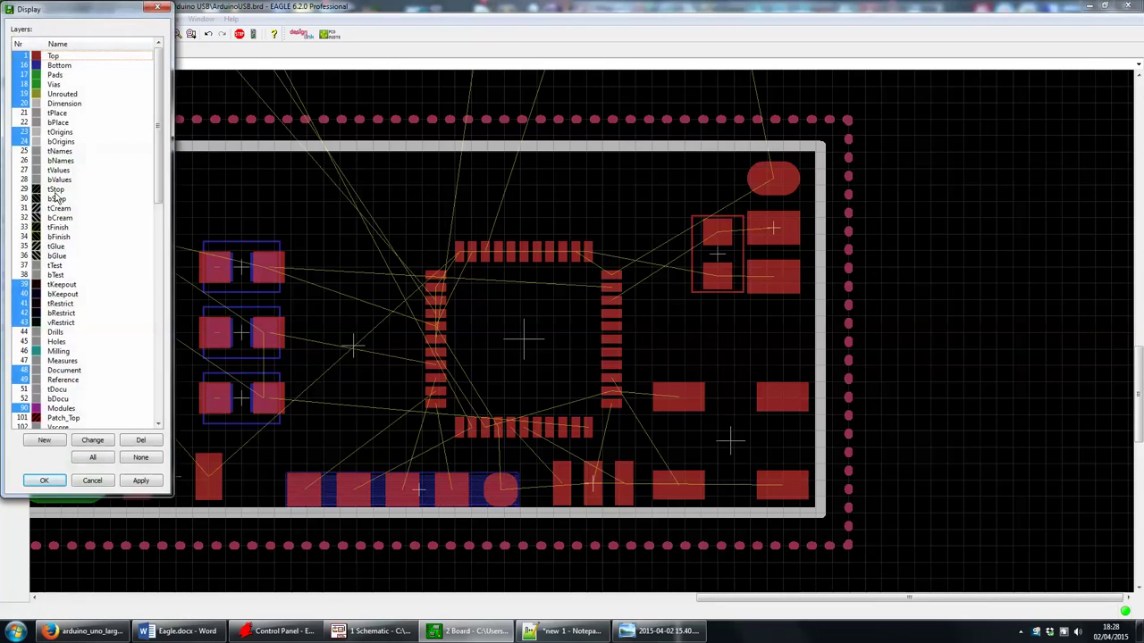
pyautogui.click(24, 114)
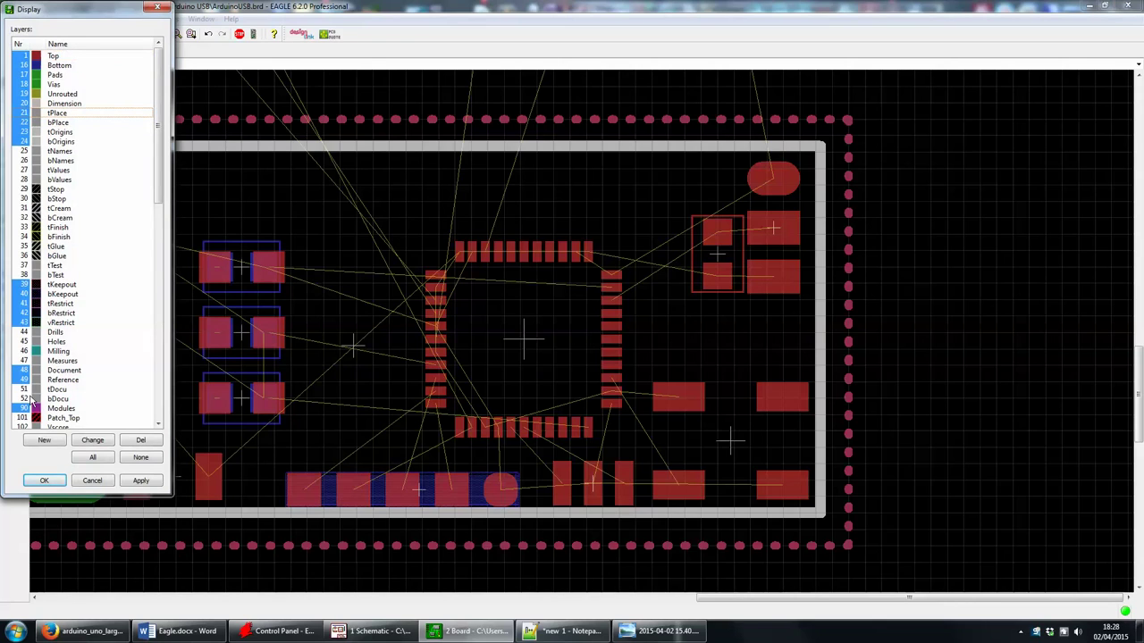
pyautogui.click(136, 482)
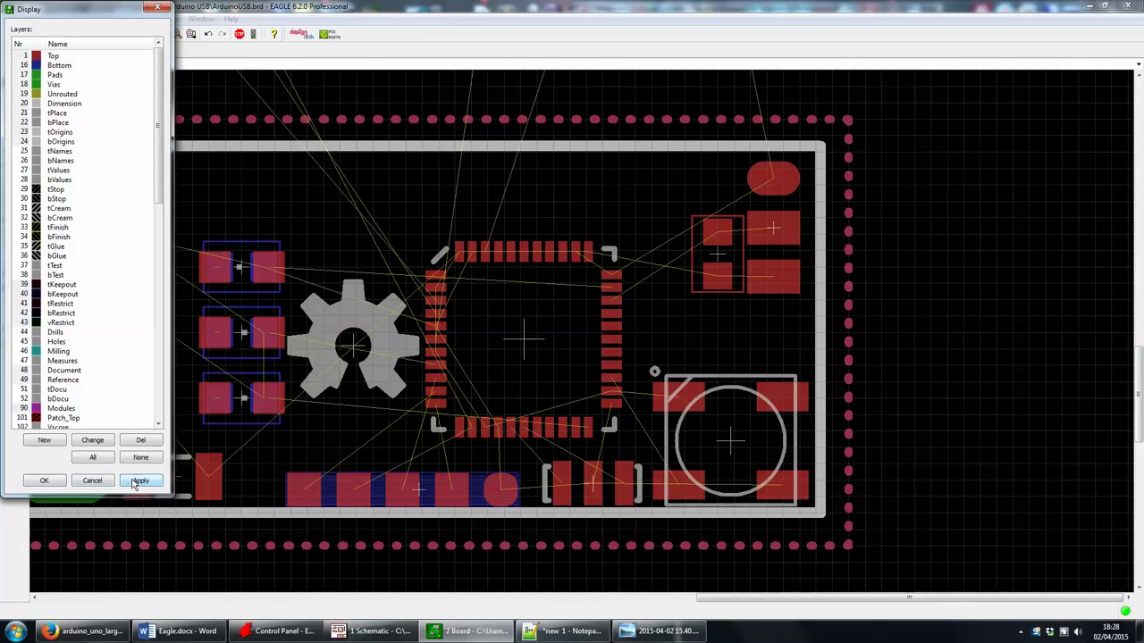
pyautogui.click(44, 480)
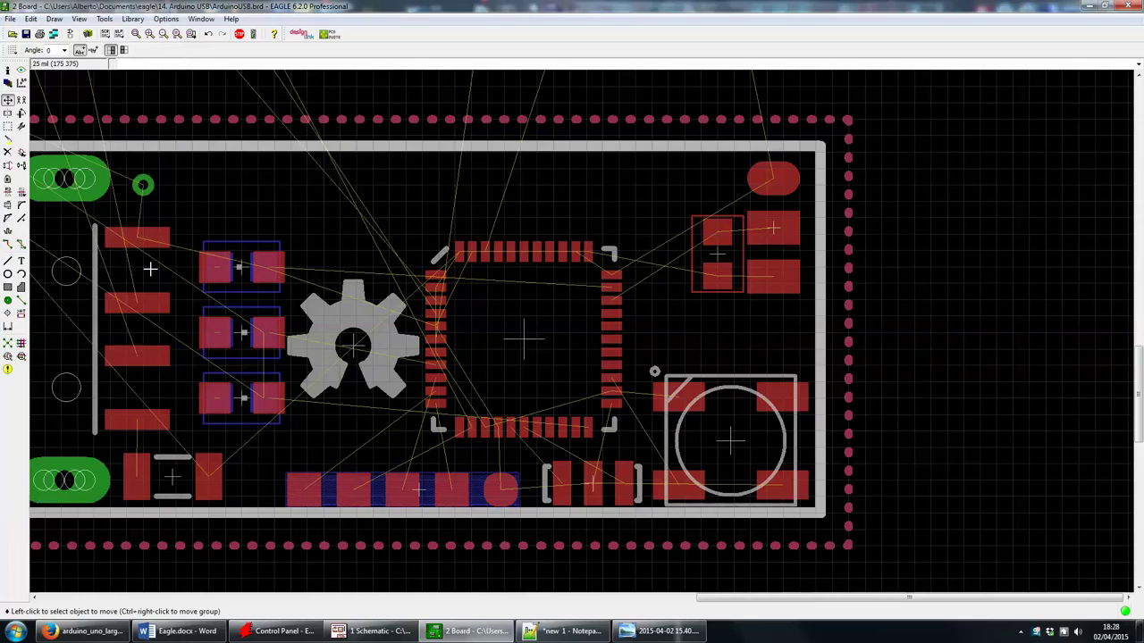
pyautogui.scroll(-4, 743, 409)
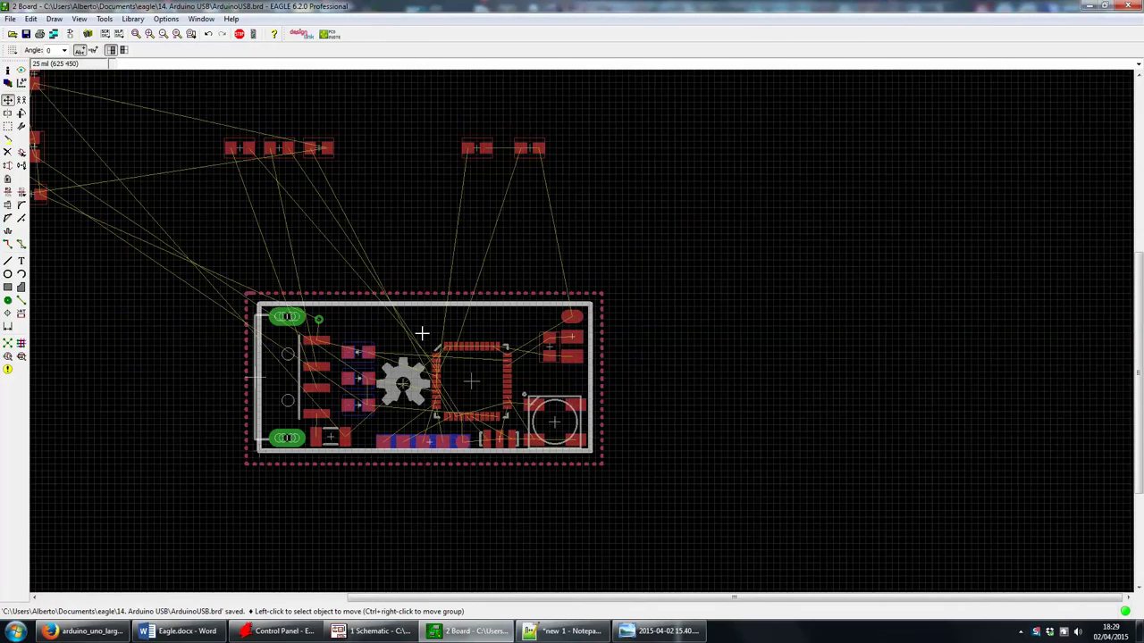
# Bring capacitor C8 from the unplaced parts, rotated horizontal, onto the board above the push button
pyautogui.scroll(-1, 422, 333)
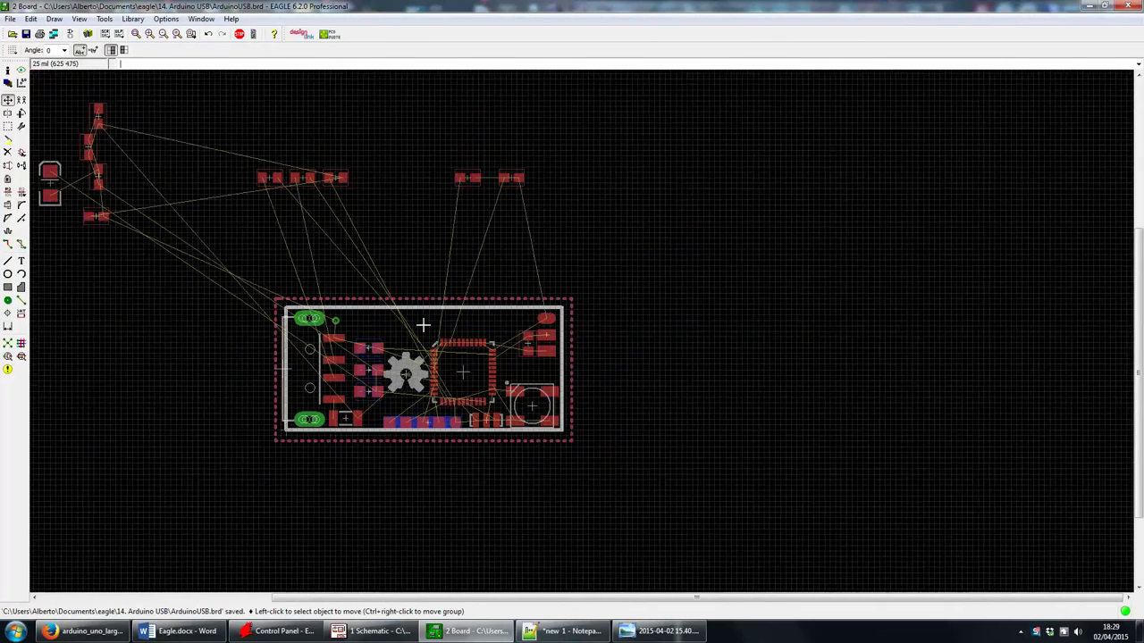
pyautogui.click(50, 183)
pyautogui.scroll(3, 582, 396)
pyautogui.rightClick(478, 353)
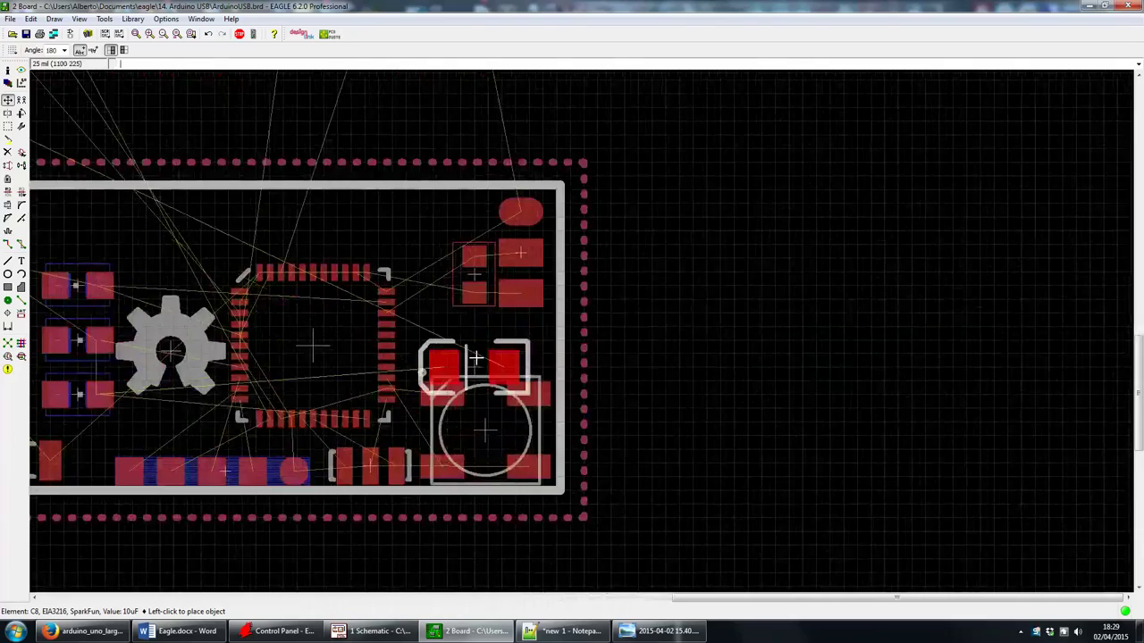
pyautogui.scroll(2, 482, 340)
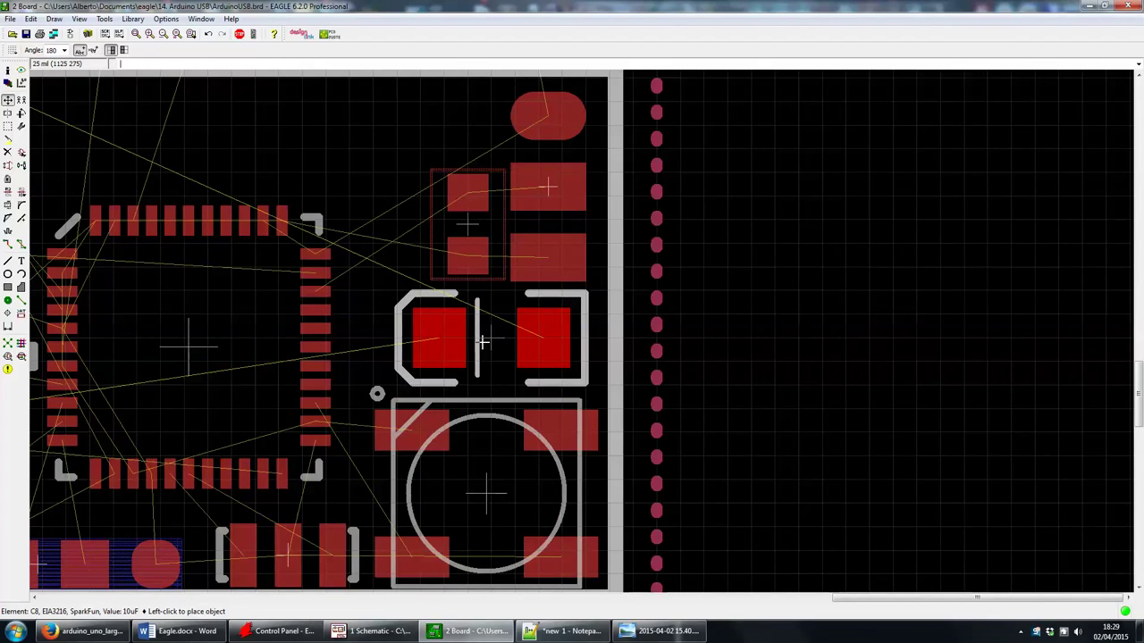
pyautogui.scroll(-3, 482, 340)
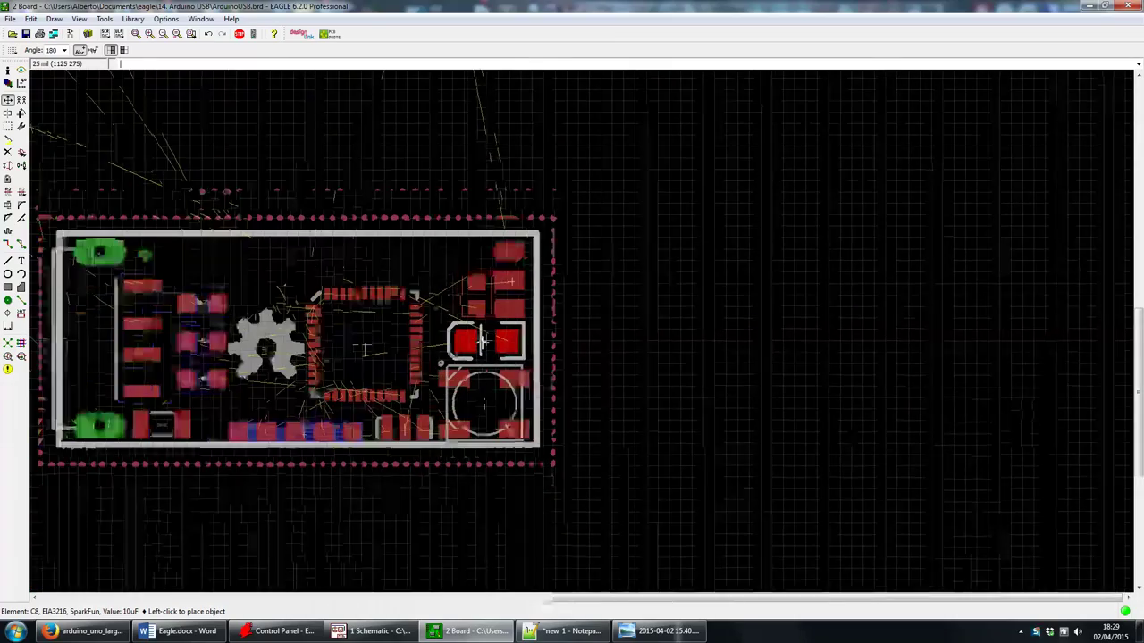
pyautogui.scroll(2, 482, 341)
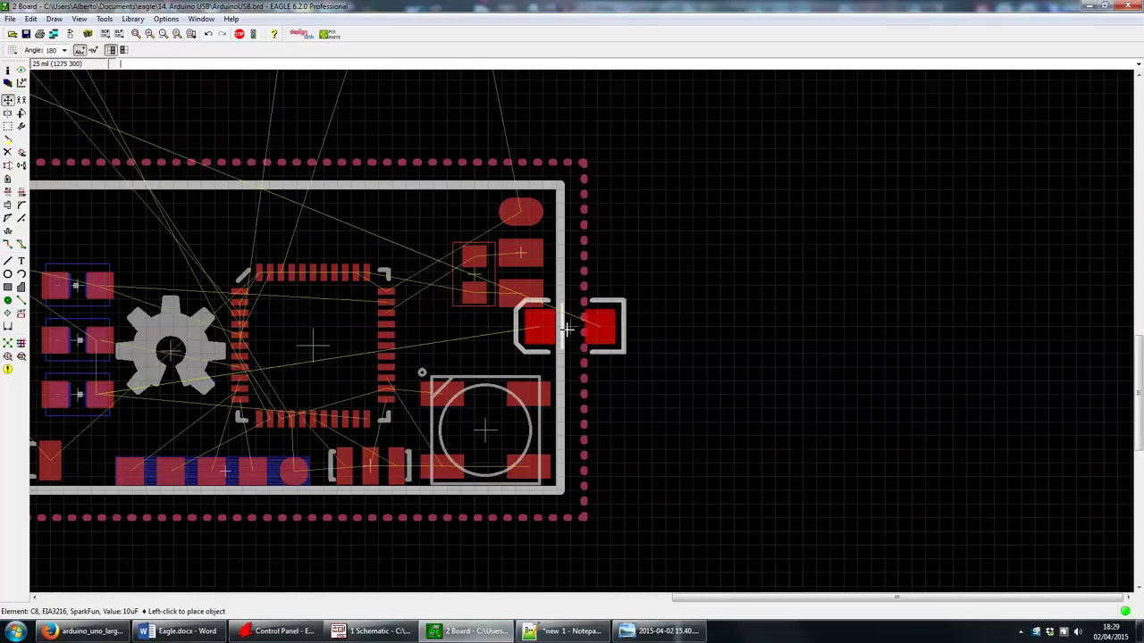
pyautogui.click(487, 340)
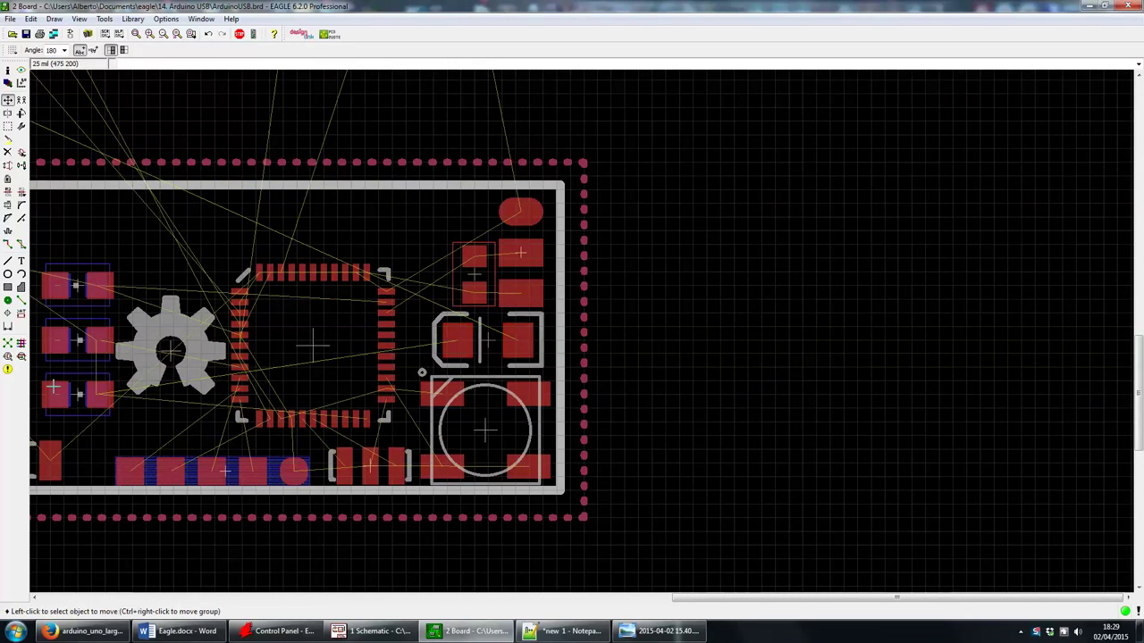
# Recalculate the ratsnest and drag a GND pour outline corner outward
pyautogui.click(7, 349)
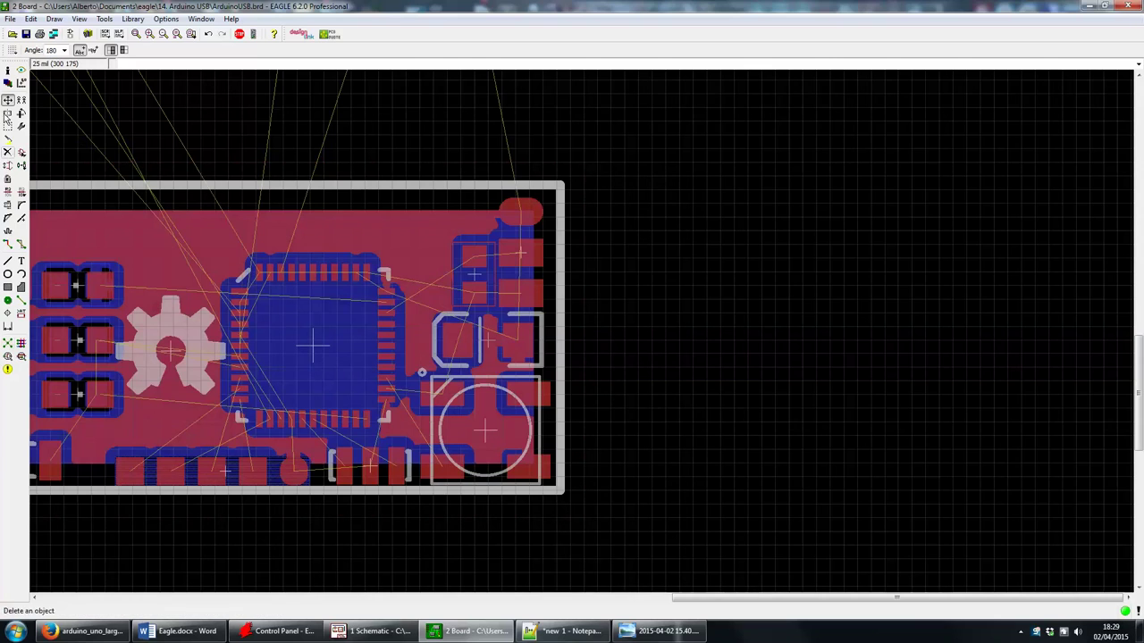
pyautogui.click(579, 507)
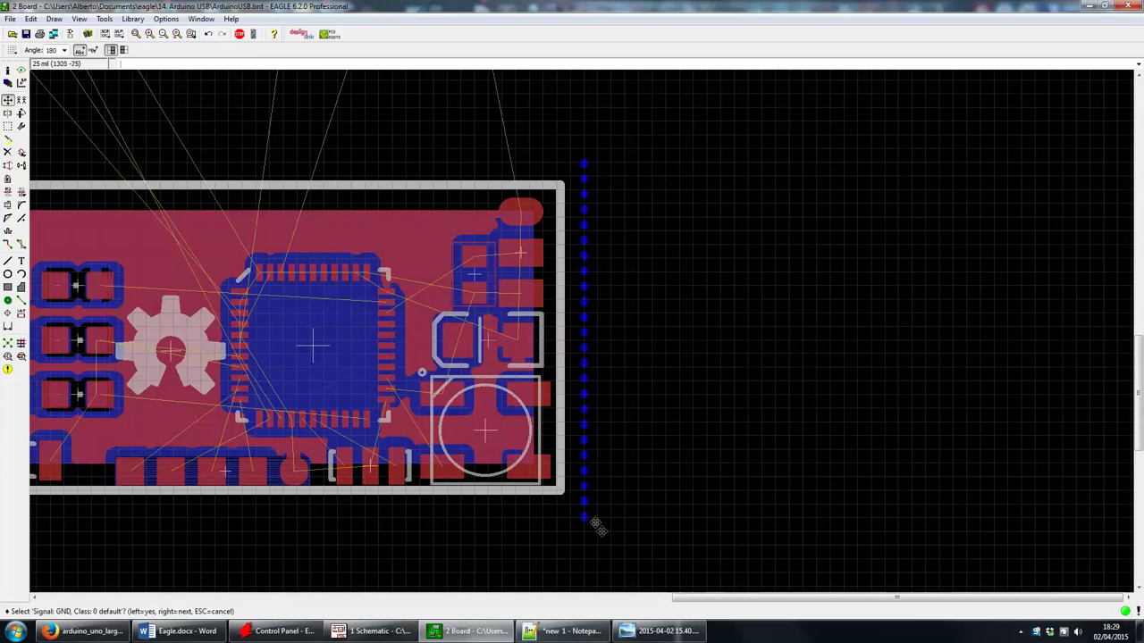
pyautogui.click(621, 524)
pyautogui.scroll(4, 532, 309)
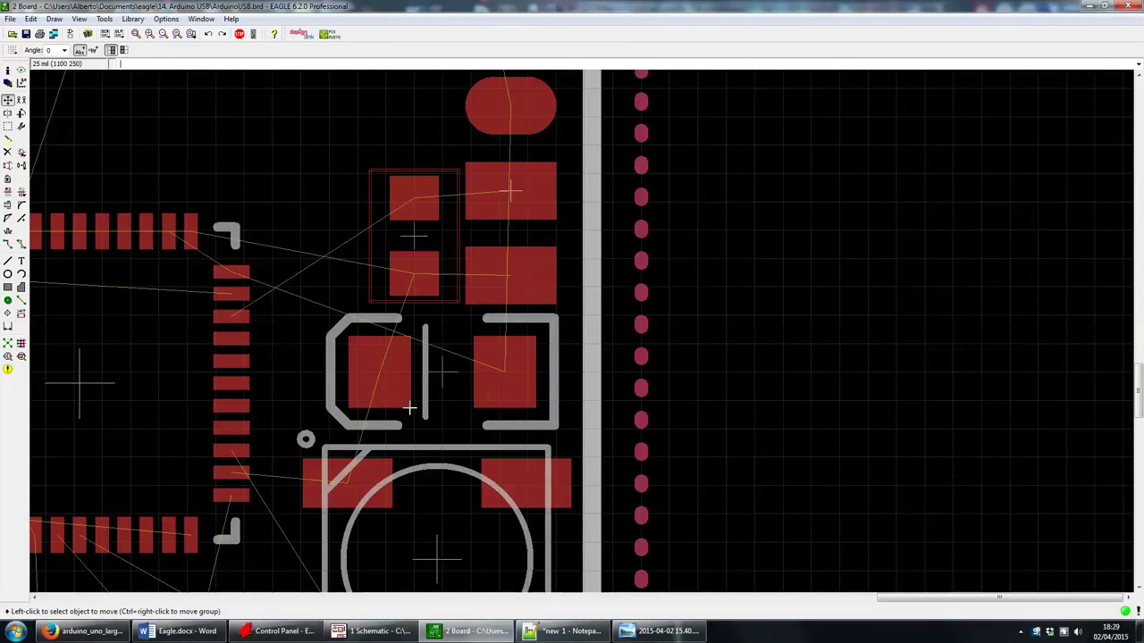
# Reposition capacitor C8 near the board's right edge
pyautogui.click(409, 408)
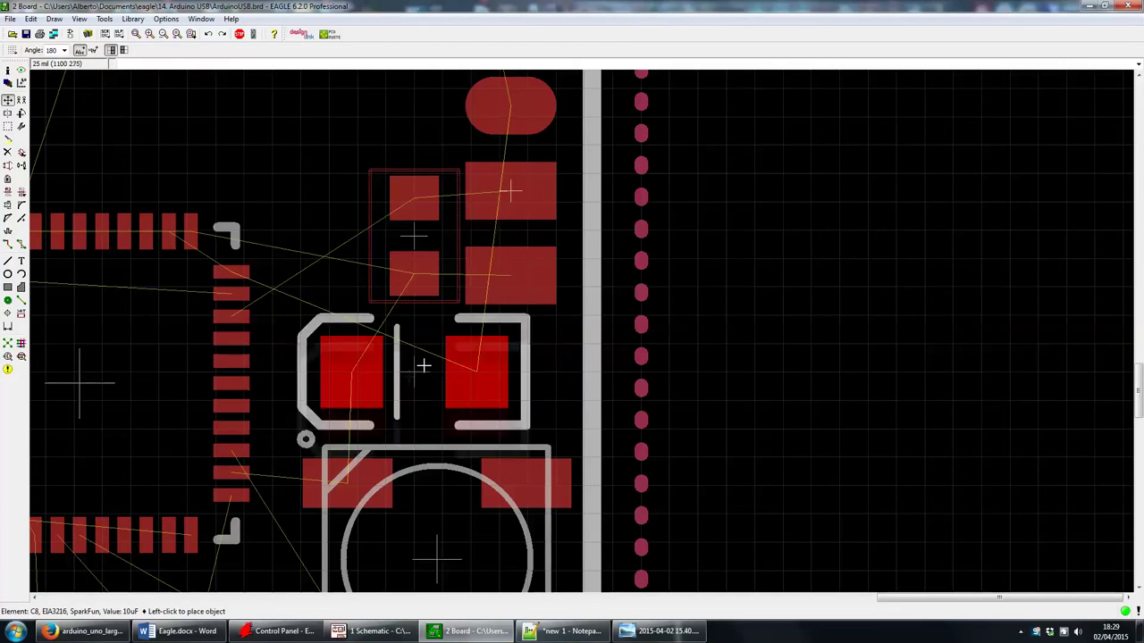
pyautogui.scroll(-2, 433, 357)
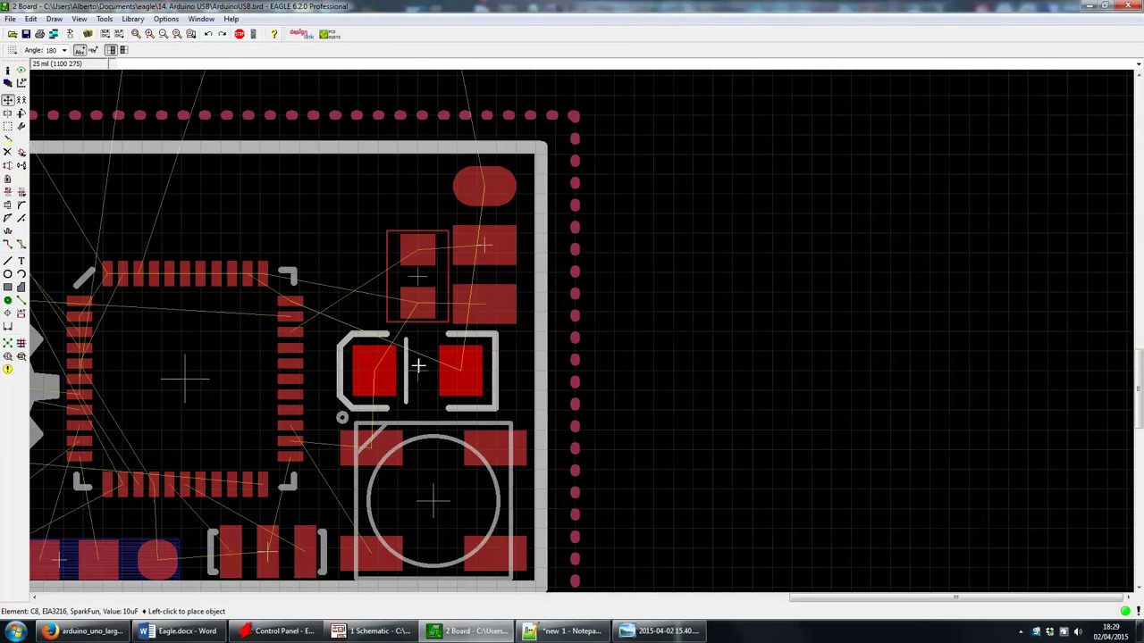
pyautogui.click(437, 365)
pyautogui.scroll(-2, 253, 357)
pyautogui.scroll(3, 384, 323)
# Rotate the three-pad part U$7 to 90° and place it beside the board edge
pyautogui.click(465, 257)
pyautogui.rightClick(487, 257)
pyautogui.rightClick(487, 257)
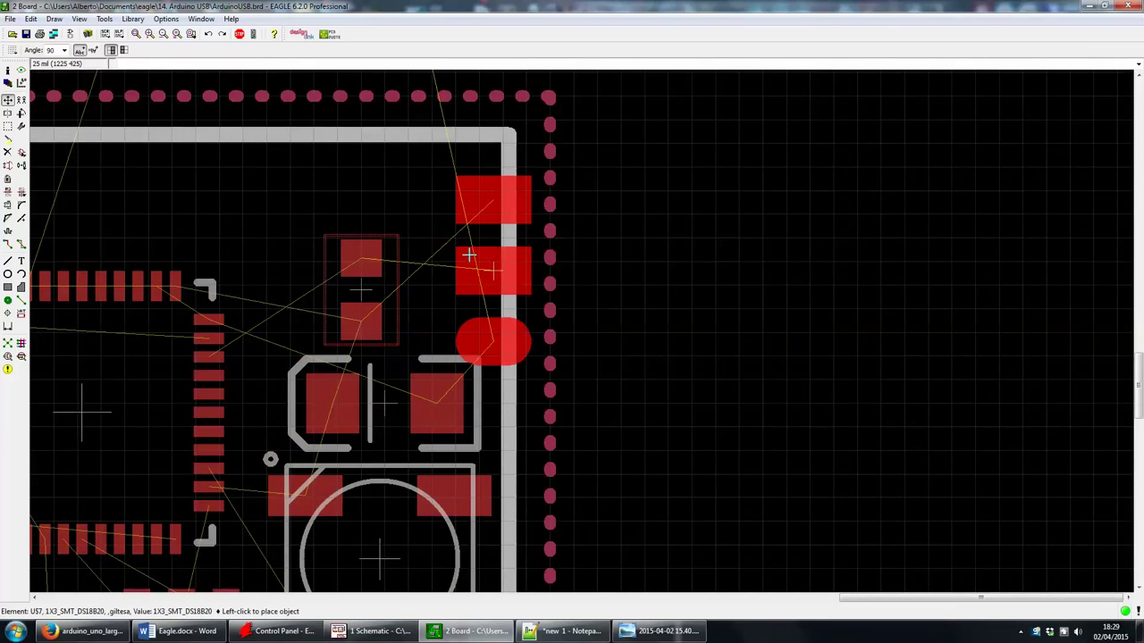
pyautogui.click(431, 241)
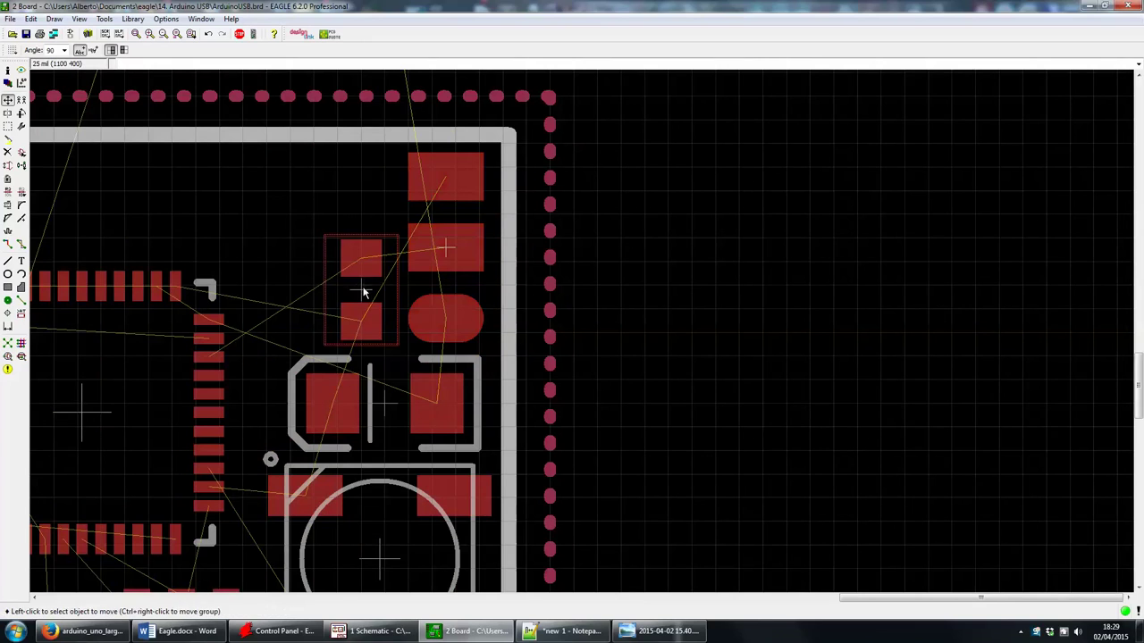
# Rotate resistor R4 to 270° and place it in the board's top-right corner
pyautogui.click(361, 289)
pyautogui.rightClick(335, 222)
pyautogui.rightClick(335, 222)
pyautogui.rightClick(335, 221)
pyautogui.rightClick(335, 222)
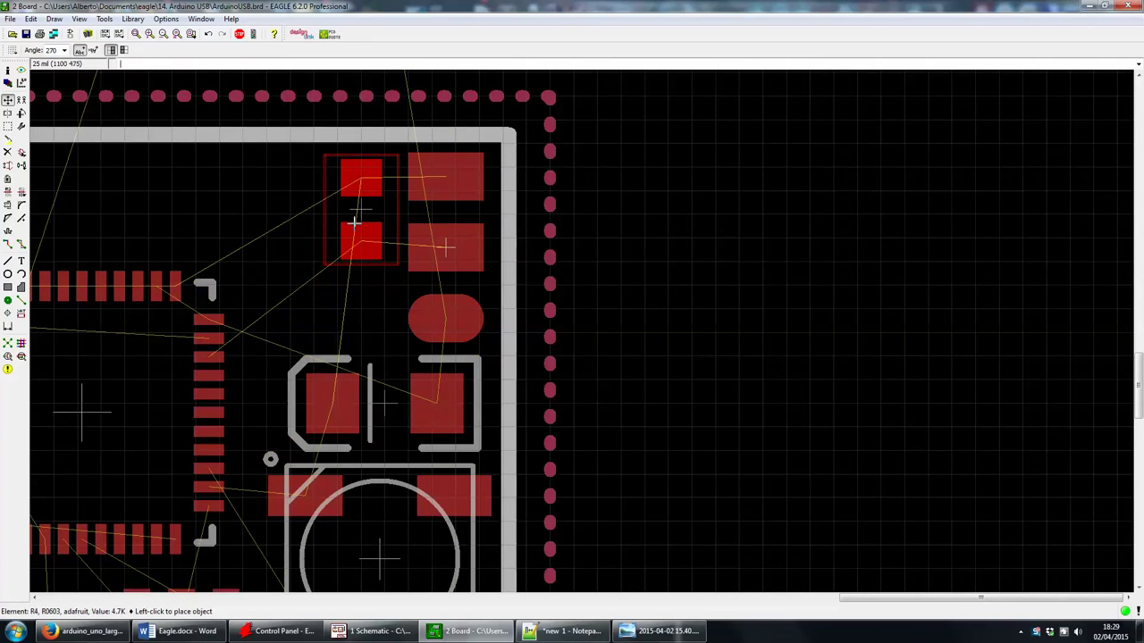
pyautogui.click(354, 221)
# Nudge capacitor C8 slightly further left
pyautogui.scroll(-1, 375, 415)
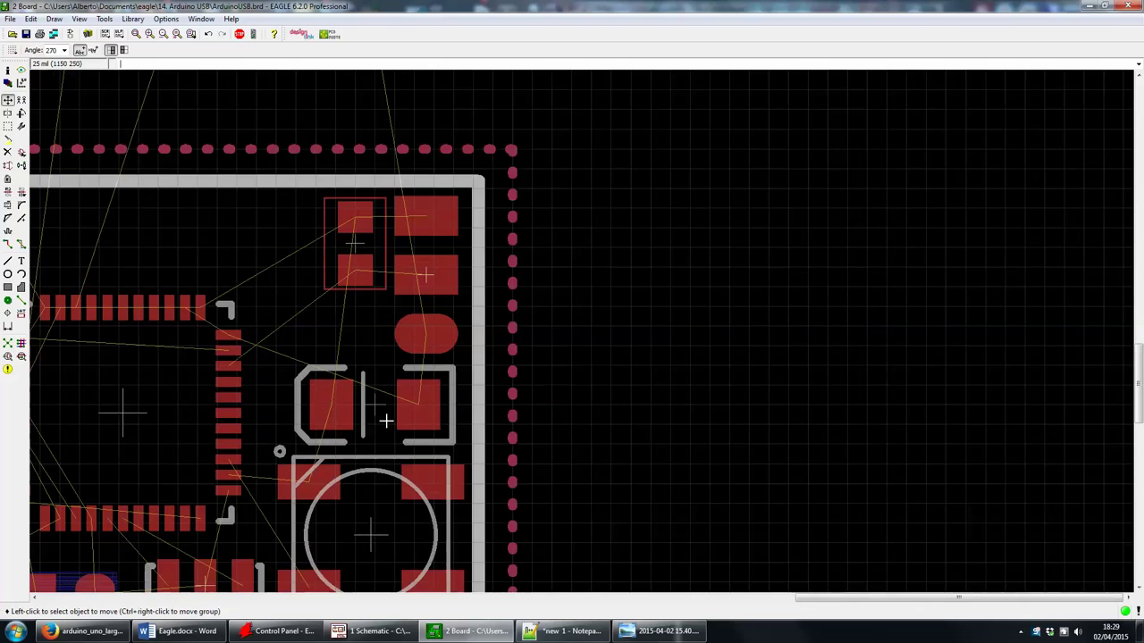
pyautogui.scroll(2, 362, 403)
pyautogui.click(362, 402)
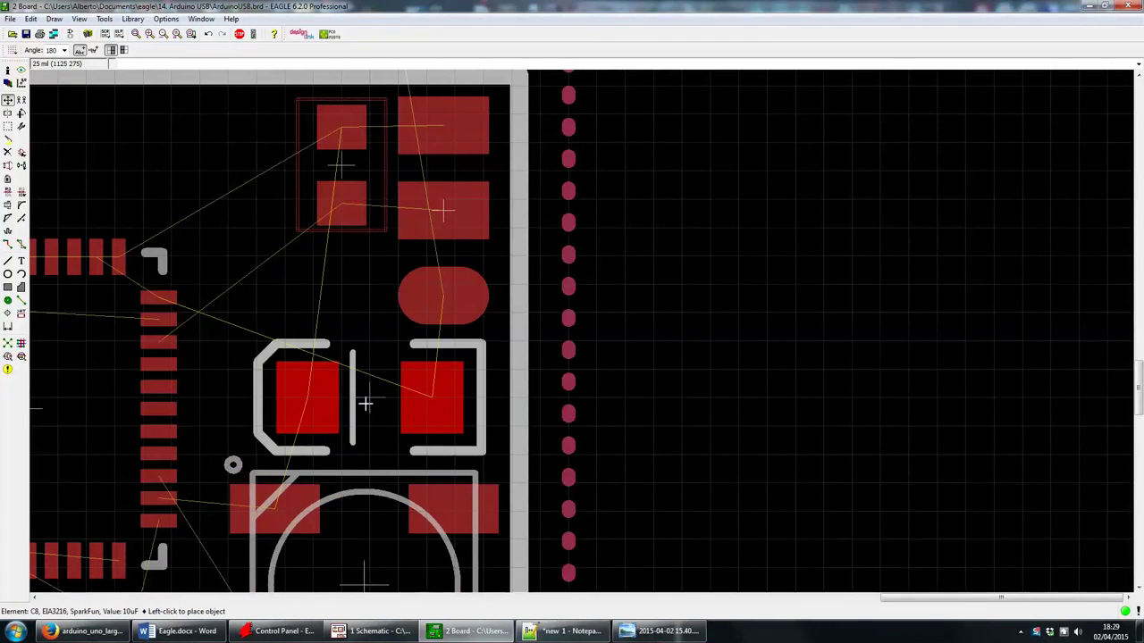
pyautogui.click(342, 402)
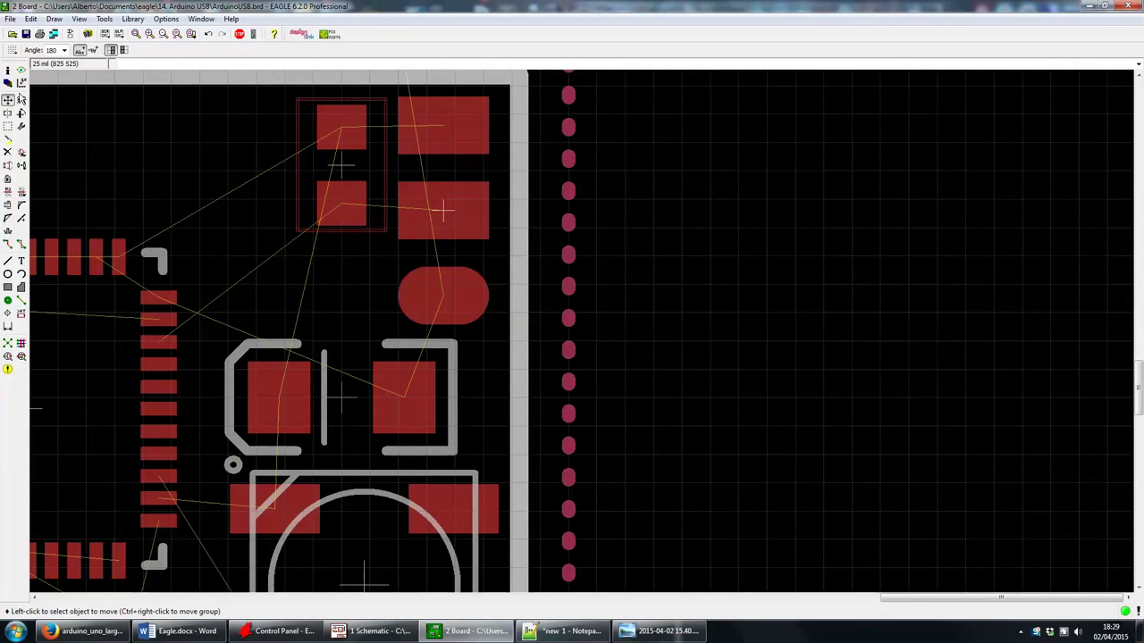
# Check the 5V and GND airwire properties, then recalculate the ratsnest and pours
pyautogui.click(9, 74)
pyautogui.click(310, 308)
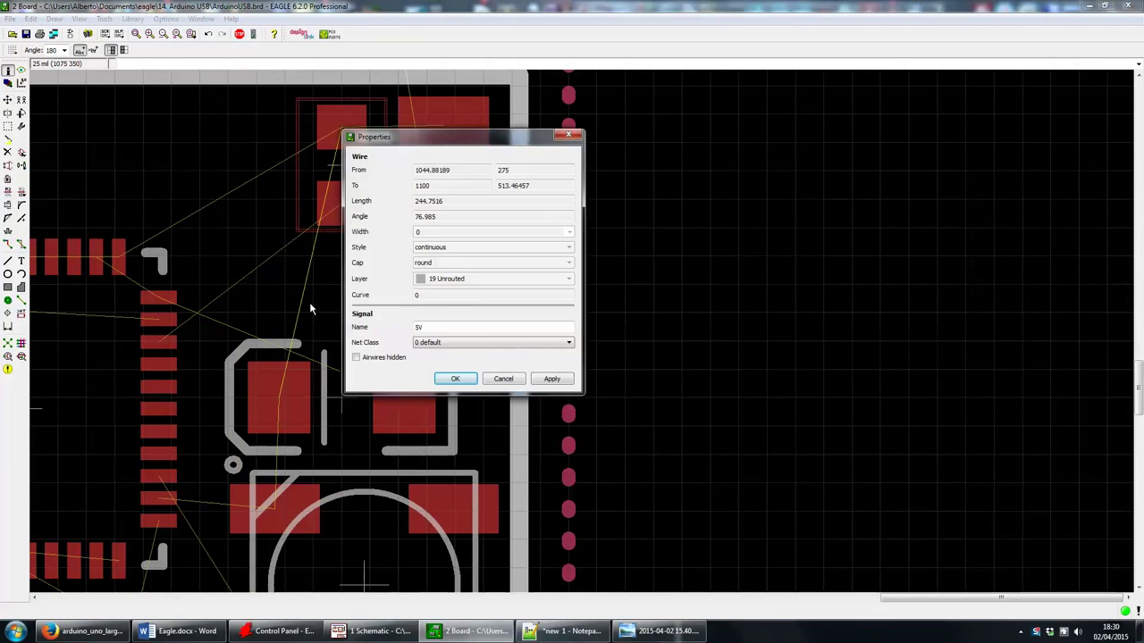
pyautogui.press('Escape')
pyautogui.click(435, 317)
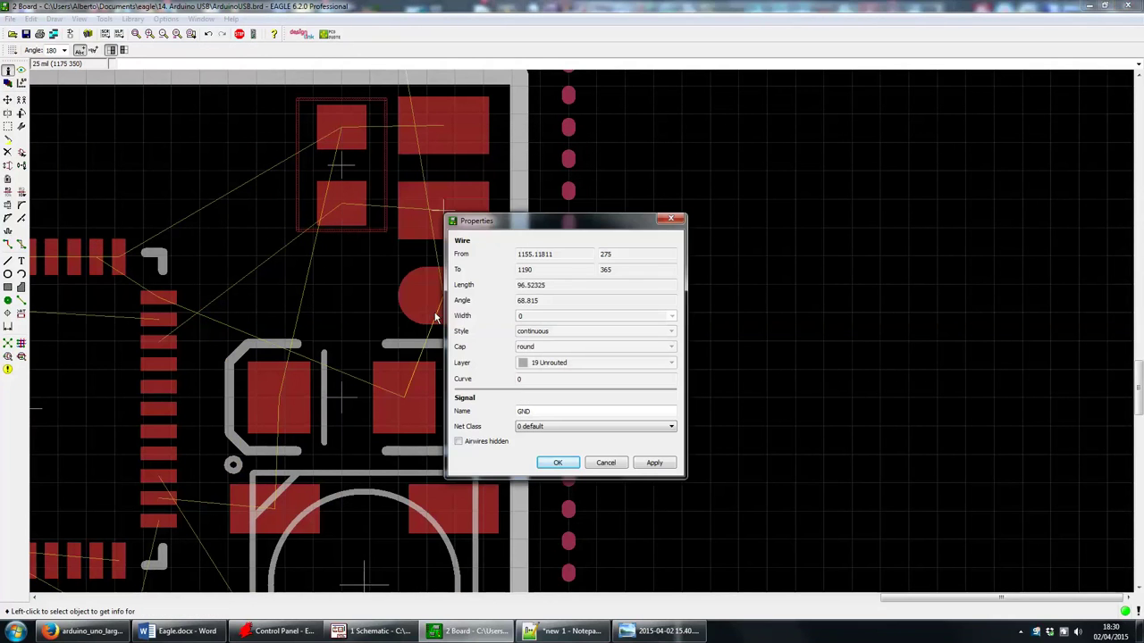
pyautogui.press('Escape')
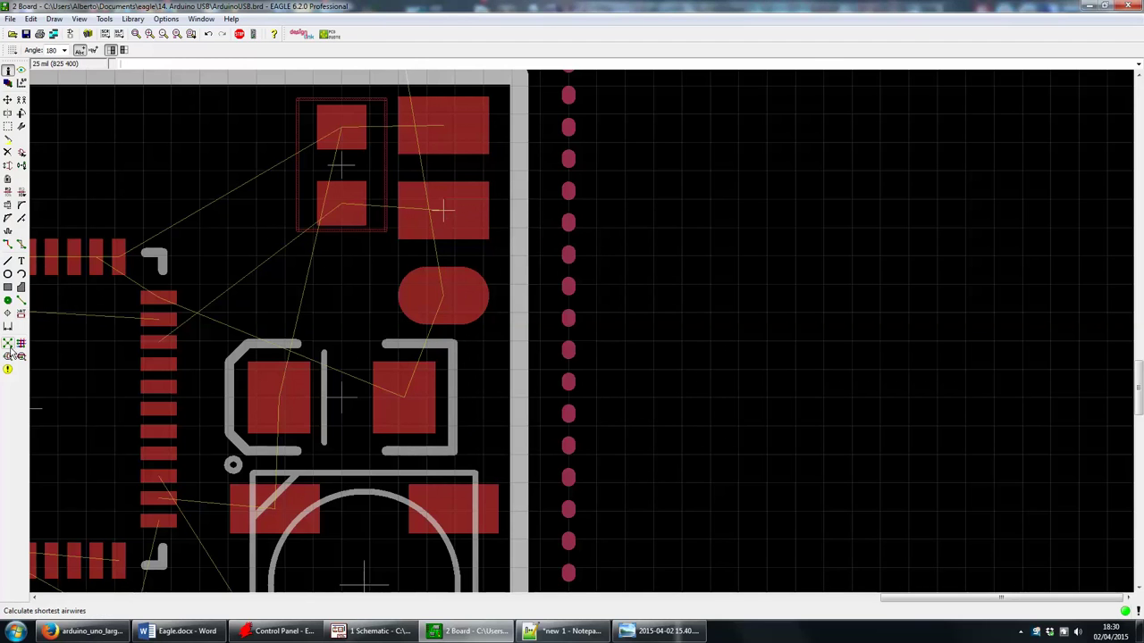
pyautogui.click(8, 344)
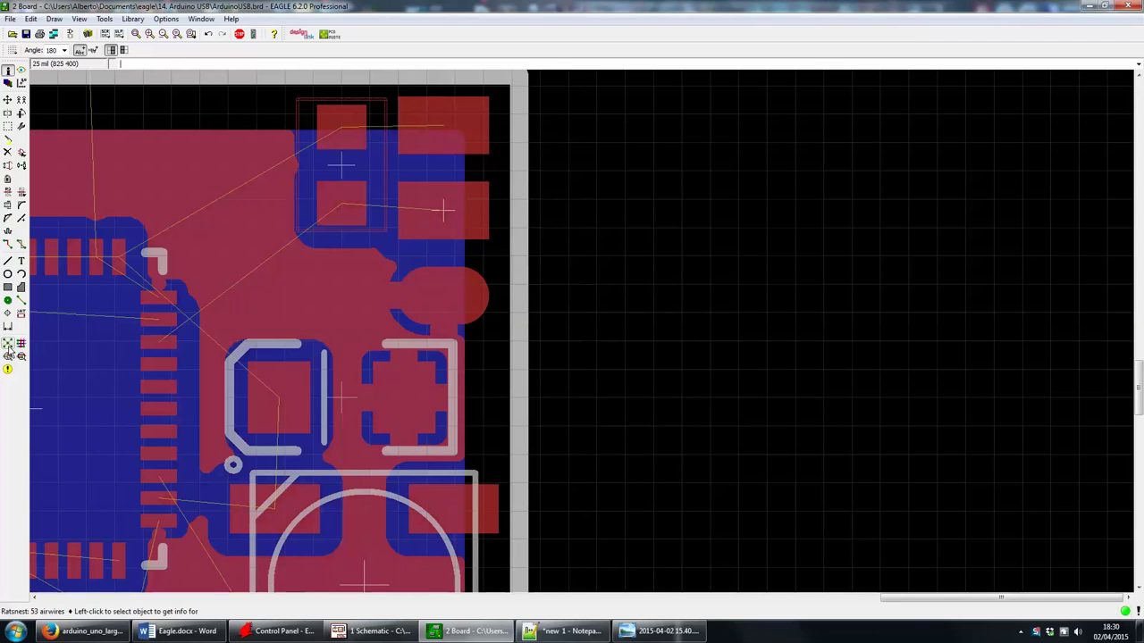
pyautogui.scroll(-2, 503, 285)
pyautogui.scroll(-1, 503, 285)
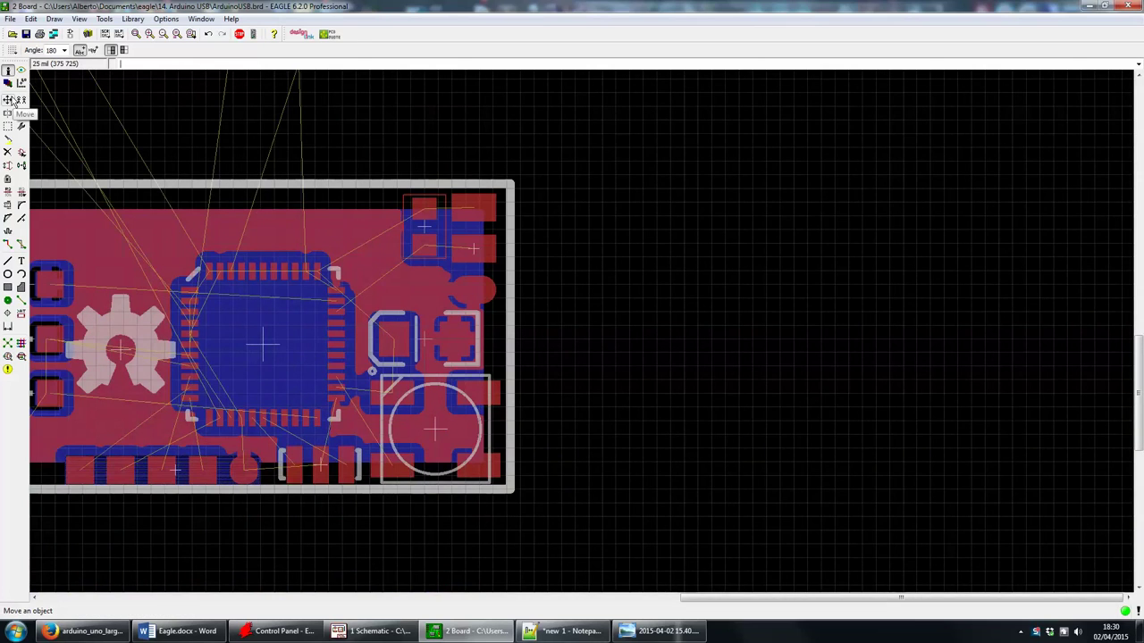
# Try shifting the bottom pour's top-right corner, undo it, and save ArduinoUSB.brd
pyautogui.click(8, 100)
pyautogui.click(538, 155)
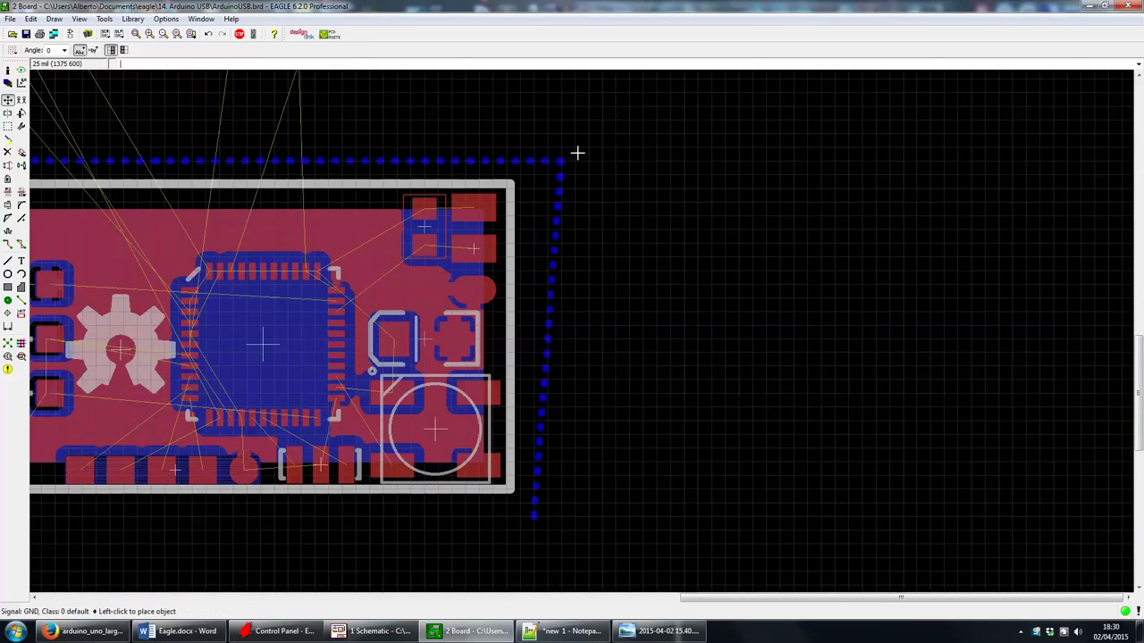
pyautogui.click(576, 152)
pyautogui.hotkey('ctrl', 'z')
pyautogui.hotkey('ctrl', 's')
pyautogui.scroll(-1, 542, 311)
pyautogui.scroll(3, 426, 311)
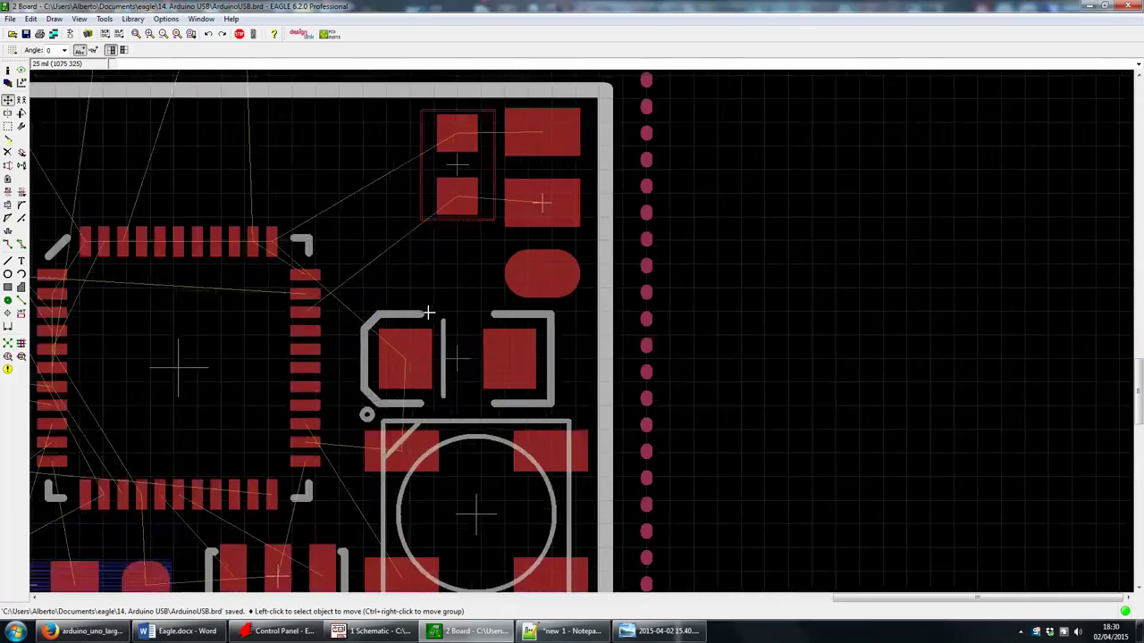
pyautogui.scroll(-5, 426, 311)
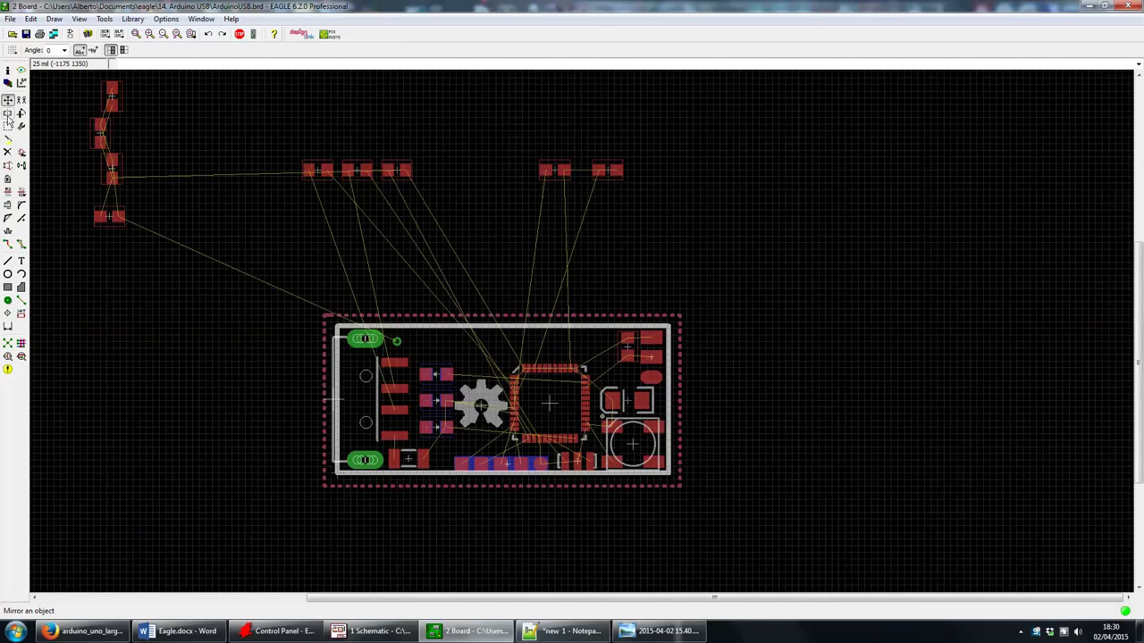
# Group the top row of off-board parts and move it slightly right
pyautogui.click(8, 126)
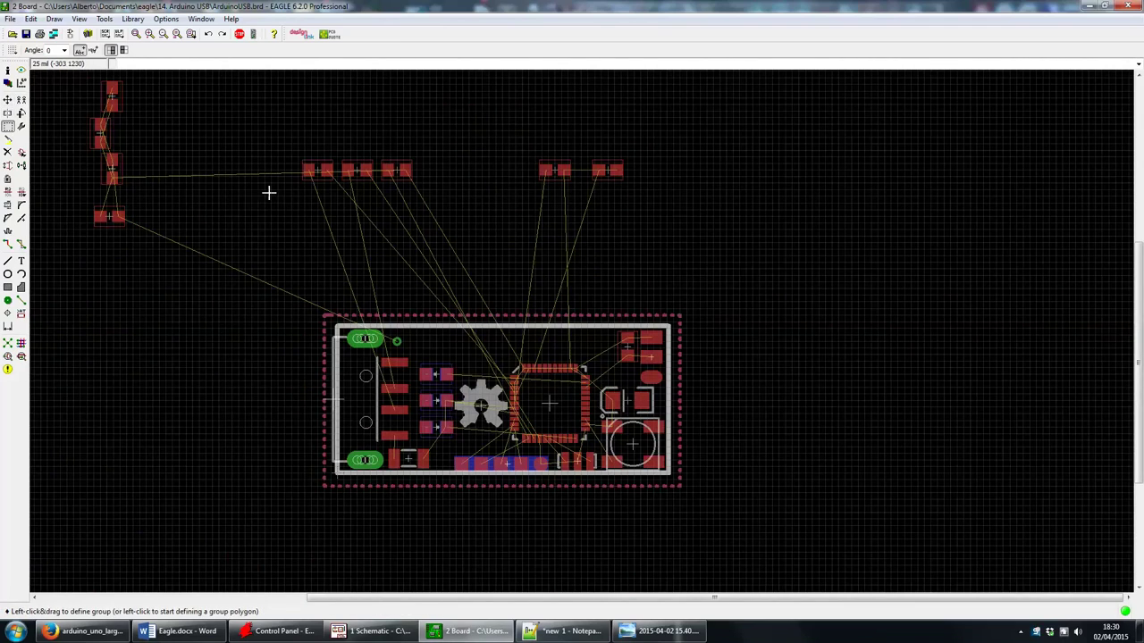
pyautogui.moveTo(258, 137); pyautogui.dragTo(635, 214)
pyautogui.click(8, 100)
pyautogui.rightClick(299, 172)
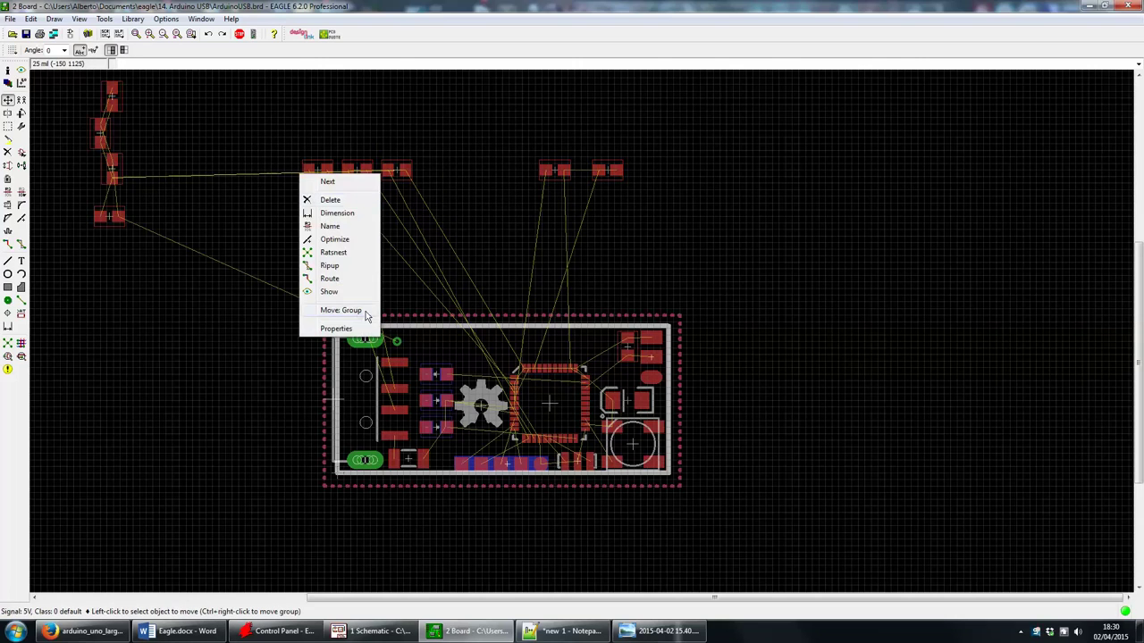
pyautogui.click(362, 312)
pyautogui.click(447, 257)
# Move capacitor C4 and the rightmost capacitor further left in the row
pyautogui.click(702, 257)
pyautogui.click(576, 245)
pyautogui.click(740, 256)
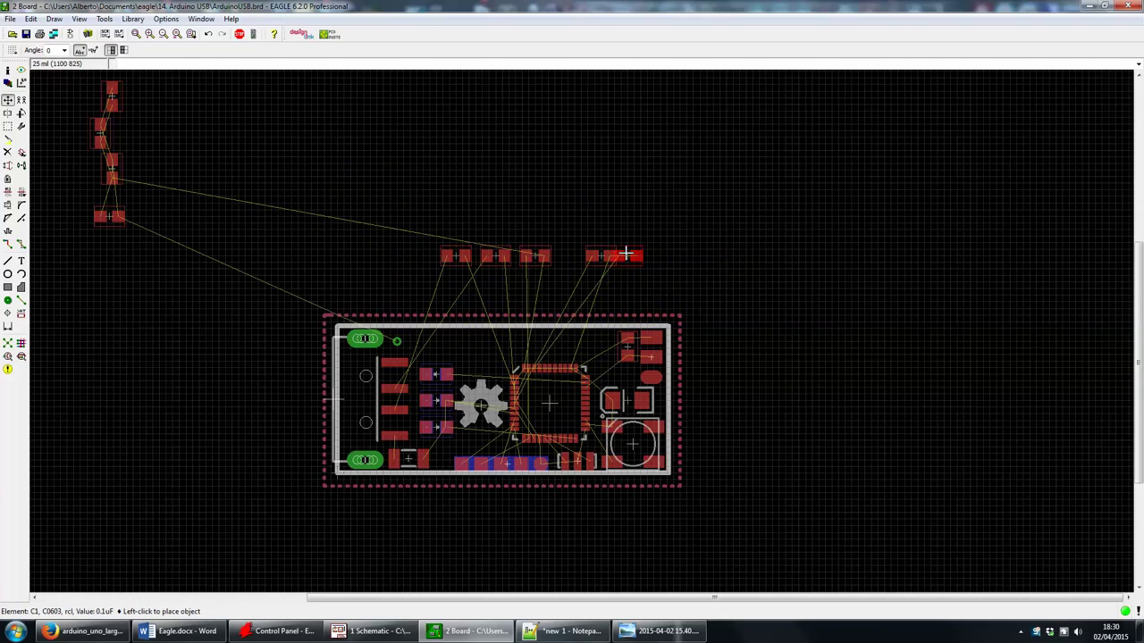
pyautogui.click(646, 256)
# Group the parts stacked at top left, rotate them to 270°, and place them beside the row
pyautogui.click(8, 126)
pyautogui.moveTo(66, 83); pyautogui.dragTo(154, 235)
pyautogui.press('F7')
pyautogui.scroll(-2, 153, 233)
pyautogui.scroll(3, 116, 192)
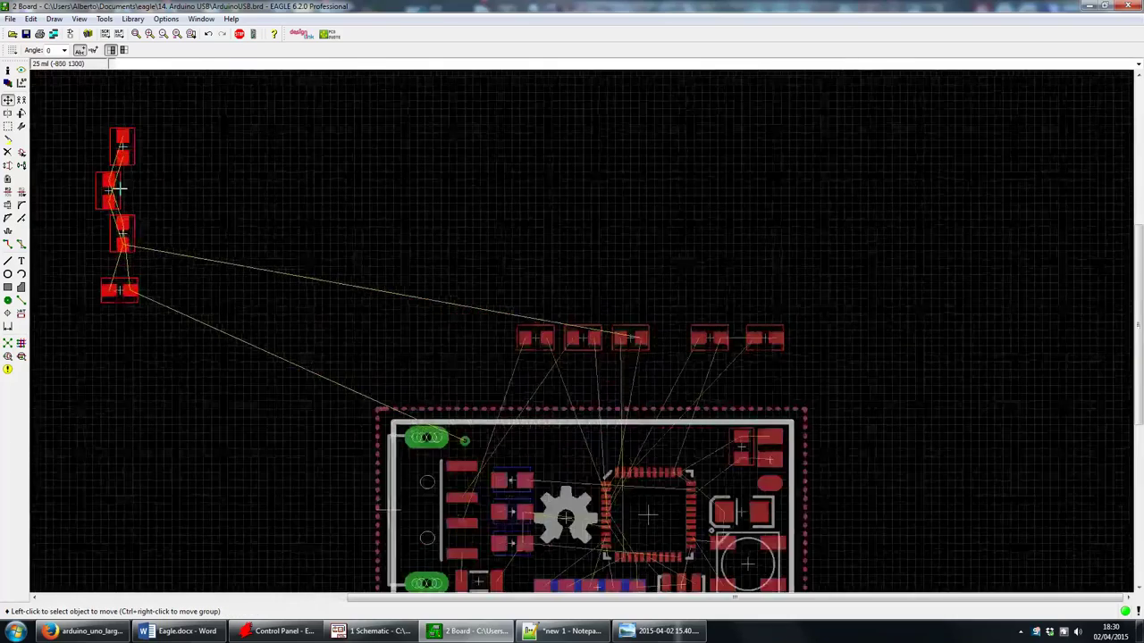
pyautogui.rightClick(113, 196)
pyautogui.click(155, 331)
pyautogui.rightClick(383, 296)
pyautogui.rightClick(366, 281)
pyautogui.rightClick(374, 301)
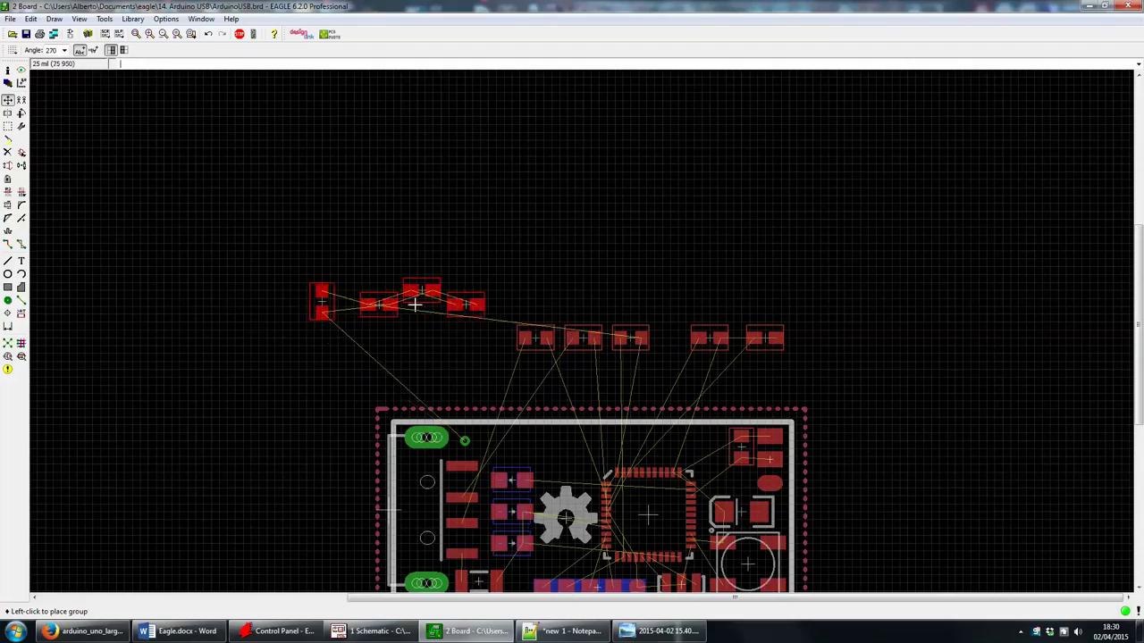
pyautogui.click(366, 329)
# Group the whole row of top components and mirror it onto the bottom side
pyautogui.scroll(-1, 358, 322)
pyautogui.scroll(1, 438, 402)
pyautogui.scroll(1, 438, 447)
pyautogui.scroll(-1, 438, 446)
pyautogui.click(8, 126)
pyautogui.moveTo(34, 159); pyautogui.dragTo(653, 286)
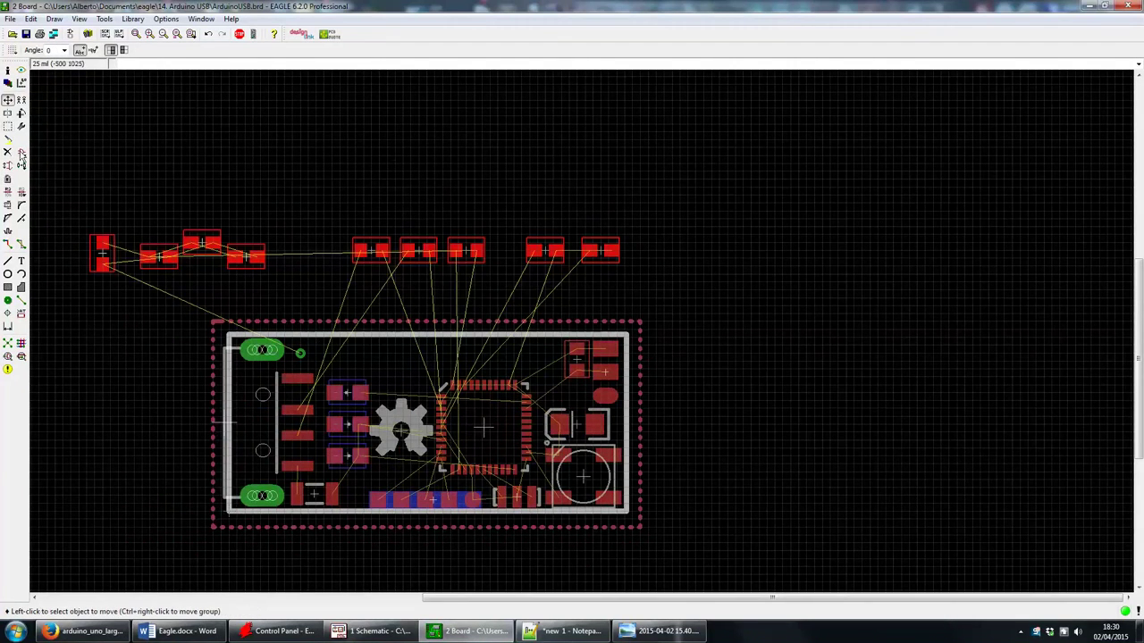
pyautogui.click(20, 120)
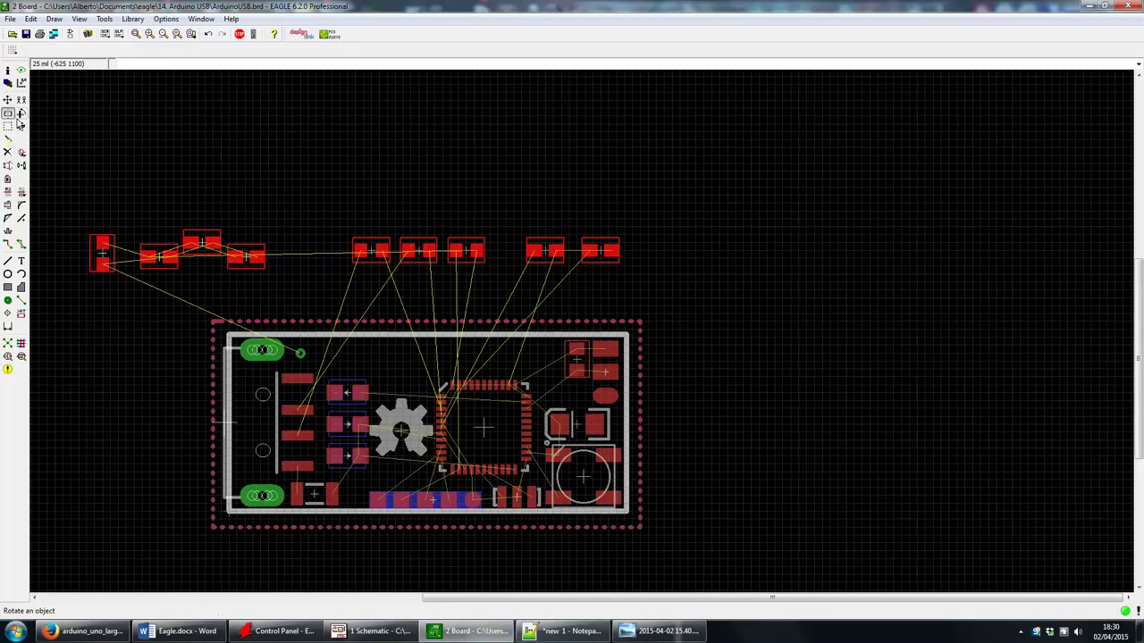
pyautogui.rightClick(195, 243)
pyautogui.click(236, 384)
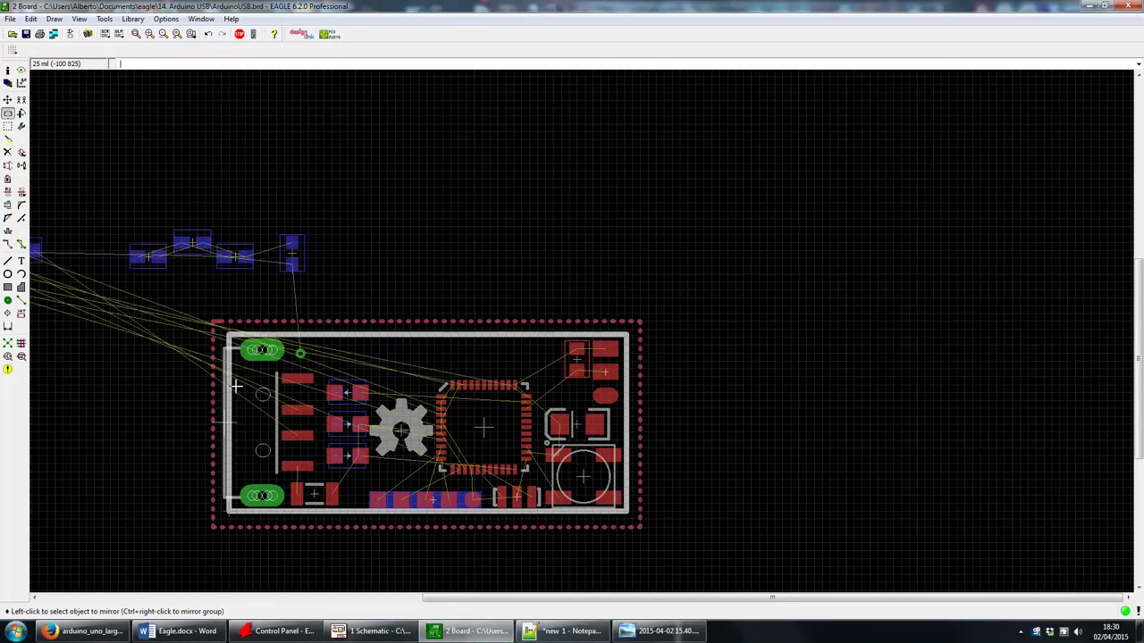
# Regroup the row of mirrored parts and zoom around to inspect the layout
pyautogui.click(8, 101)
pyautogui.click(279, 251)
pyautogui.press('Escape')
pyautogui.scroll(-1, 582, 256)
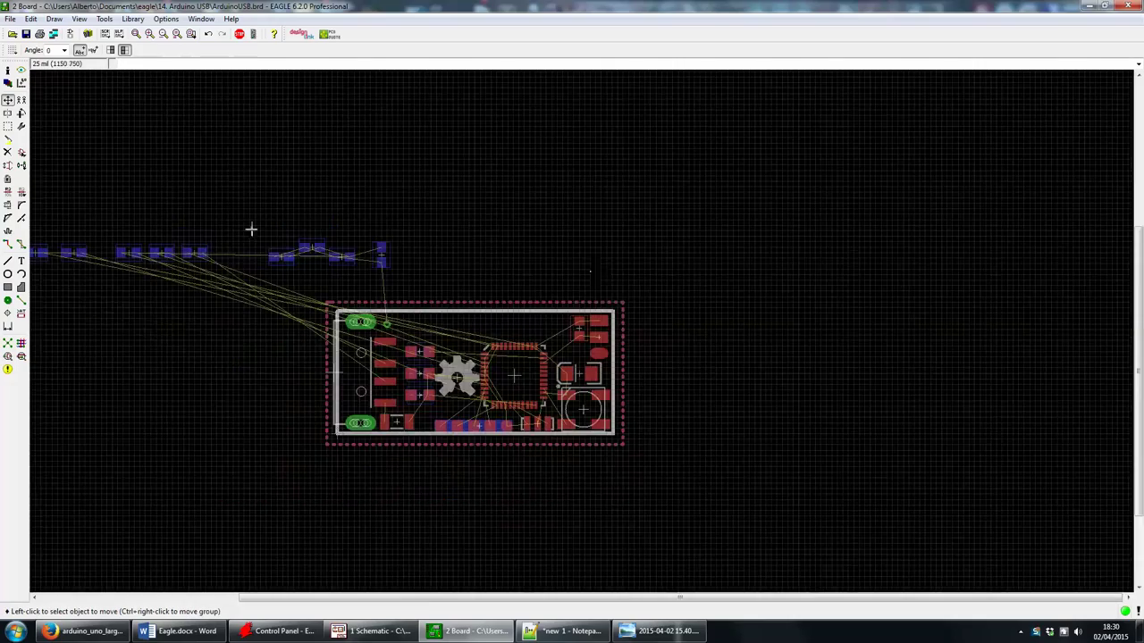
pyautogui.click(8, 126)
pyautogui.moveTo(81, 185); pyautogui.dragTo(464, 284)
pyautogui.click(8, 101)
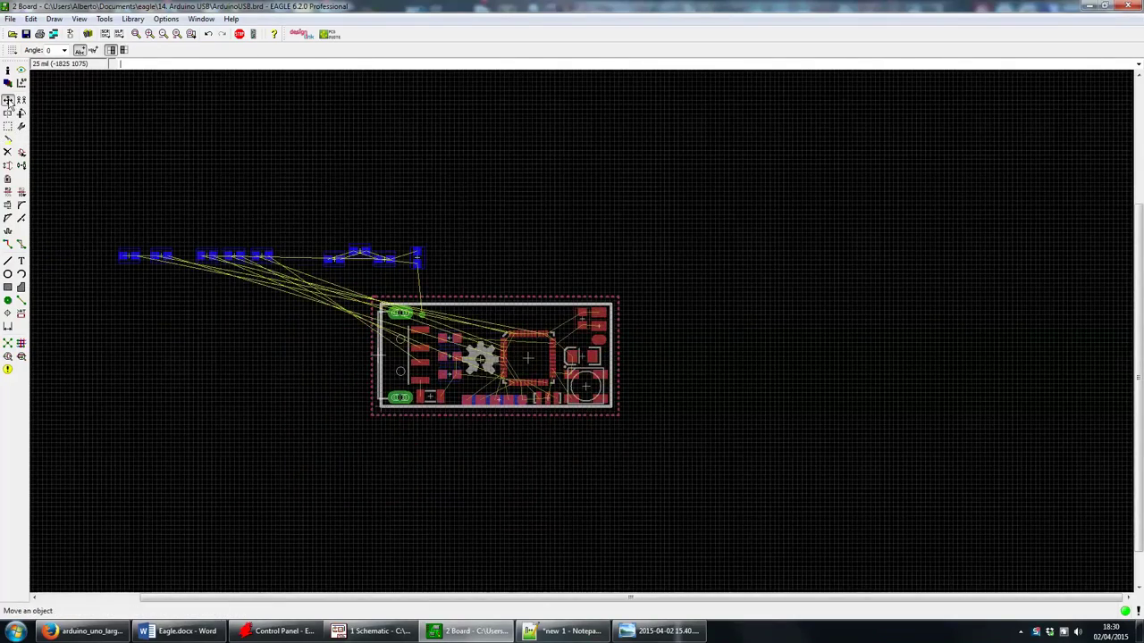
pyautogui.rightClick(139, 256)
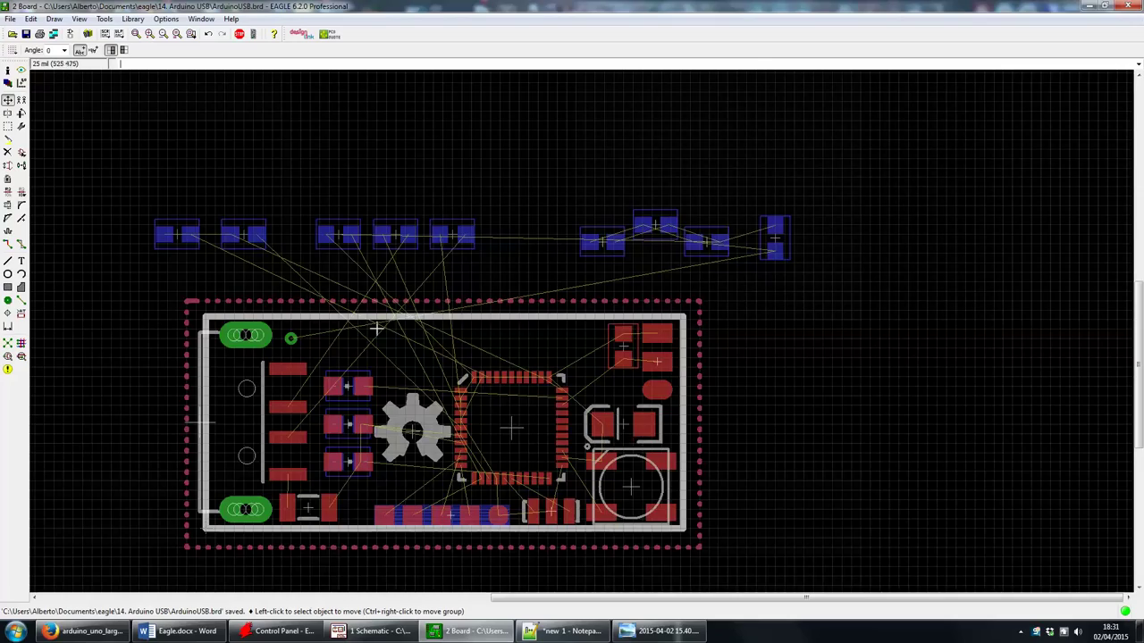
pyautogui.scroll(-1, 406, 324)
pyautogui.scroll(3, 554, 396)
pyautogui.scroll(-1, 699, 397)
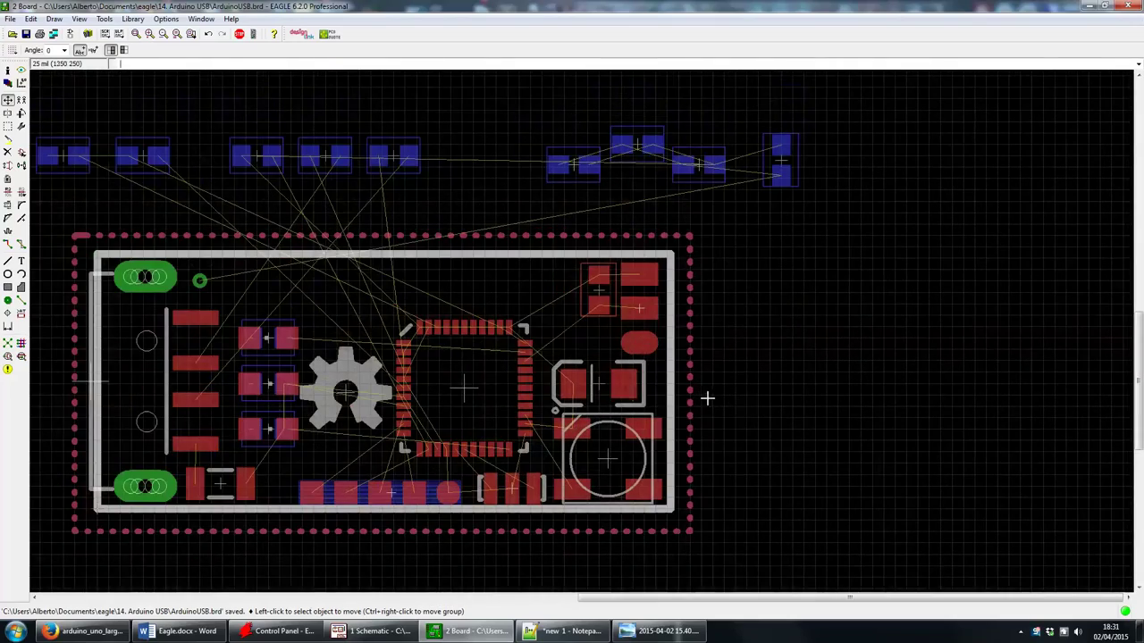
pyautogui.scroll(-1, 536, 308)
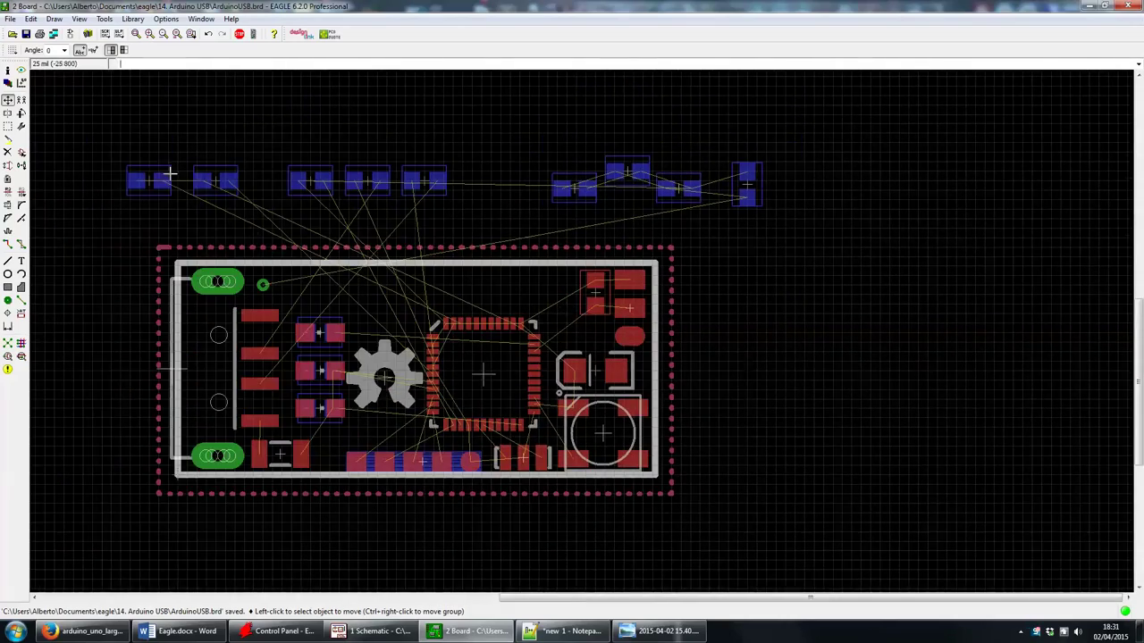
pyautogui.scroll(1, 164, 176)
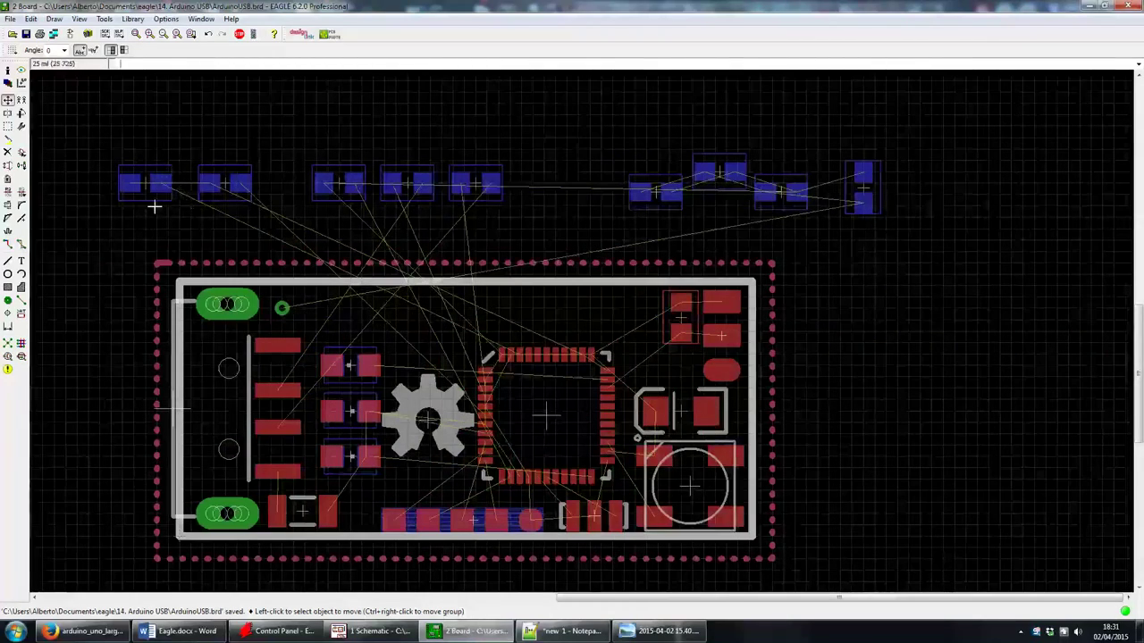
# Rotate capacitor C1 to stand vertically and set it slightly lower
pyautogui.click(118, 154)
pyautogui.scroll(1, 118, 153)
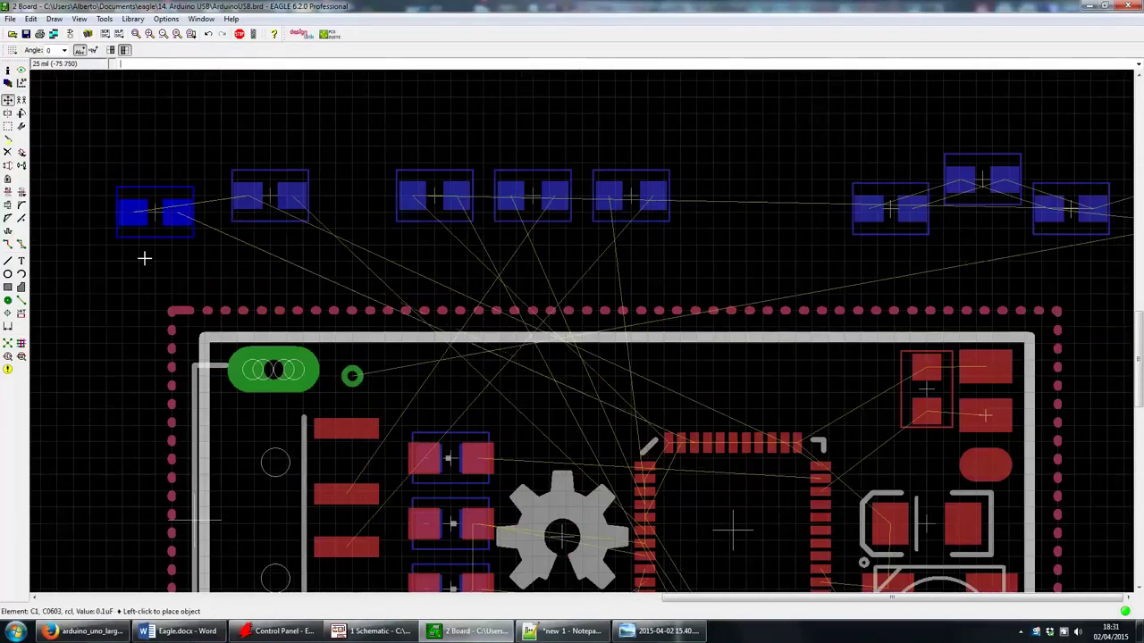
pyautogui.click(144, 259)
pyautogui.click(163, 201)
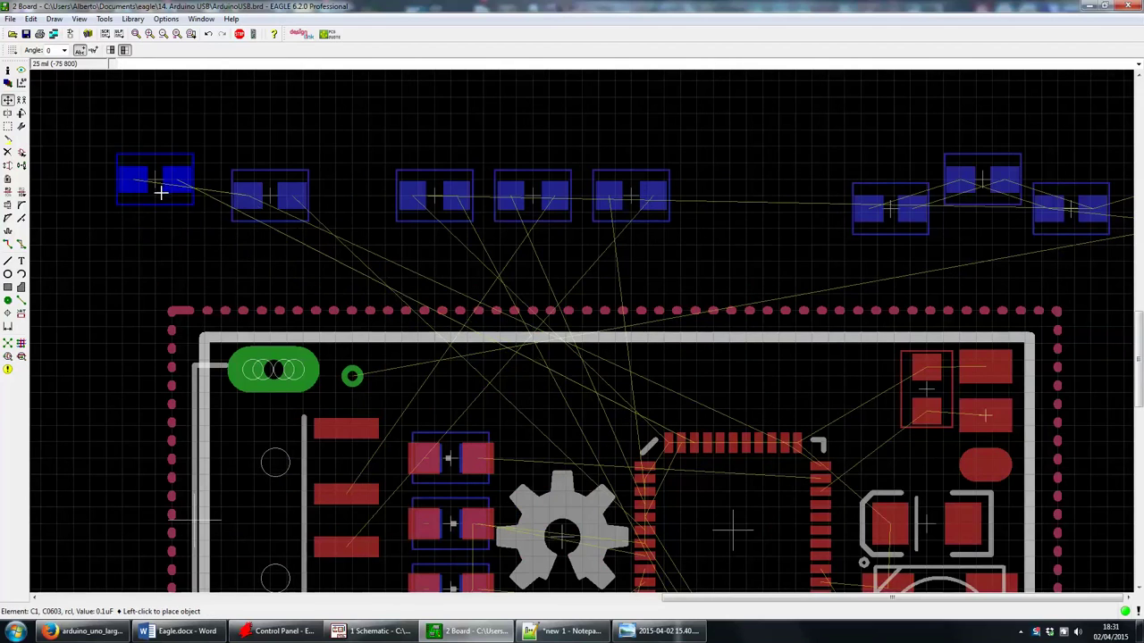
pyautogui.rightClick(168, 192)
pyautogui.click(167, 192)
# Inspect nearby airwires to confirm they carry GND and AREF
pyautogui.click(8, 69)
pyautogui.click(193, 210)
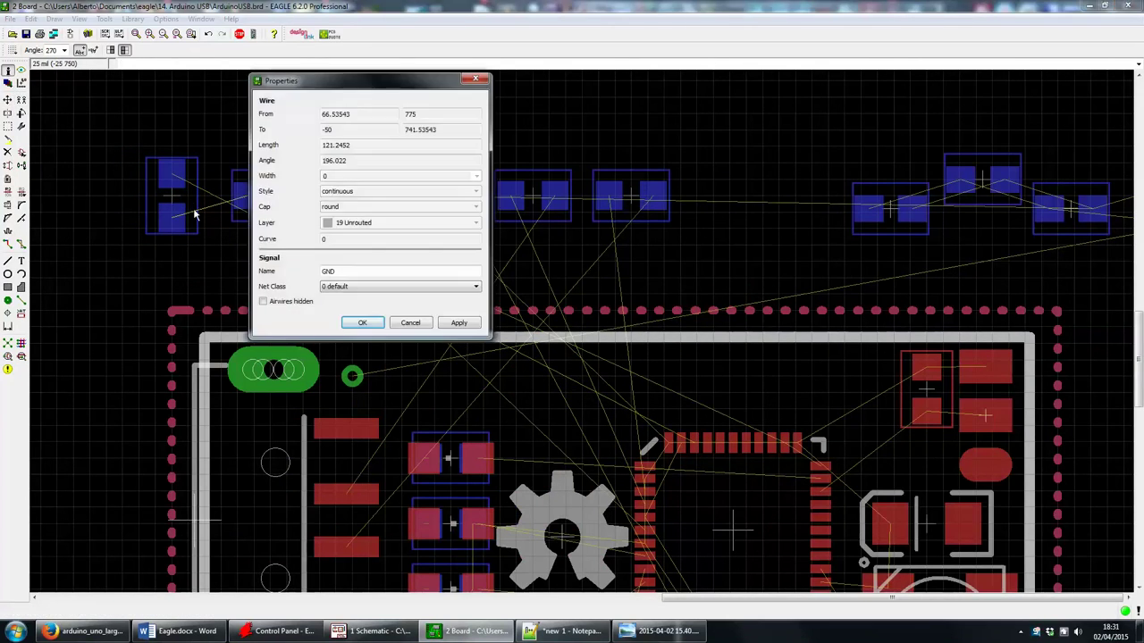
pyautogui.press('Escape')
pyautogui.click(201, 185)
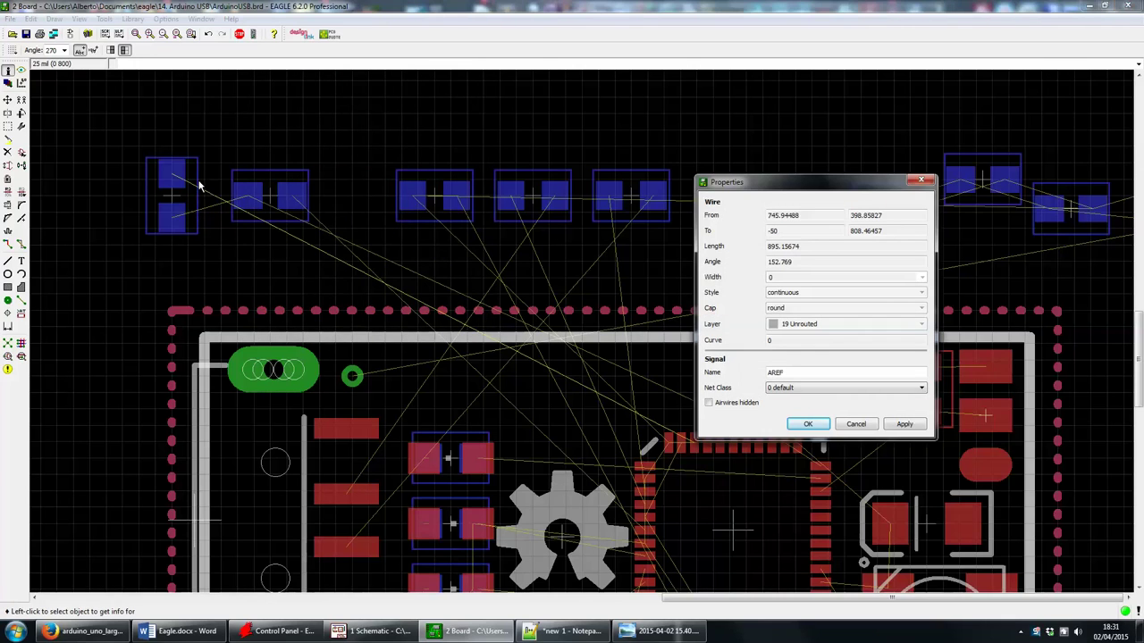
pyautogui.press('Escape')
# Move C1 to the board's top edge and turn C4 to 270° at the row's left end
pyautogui.press('F7')
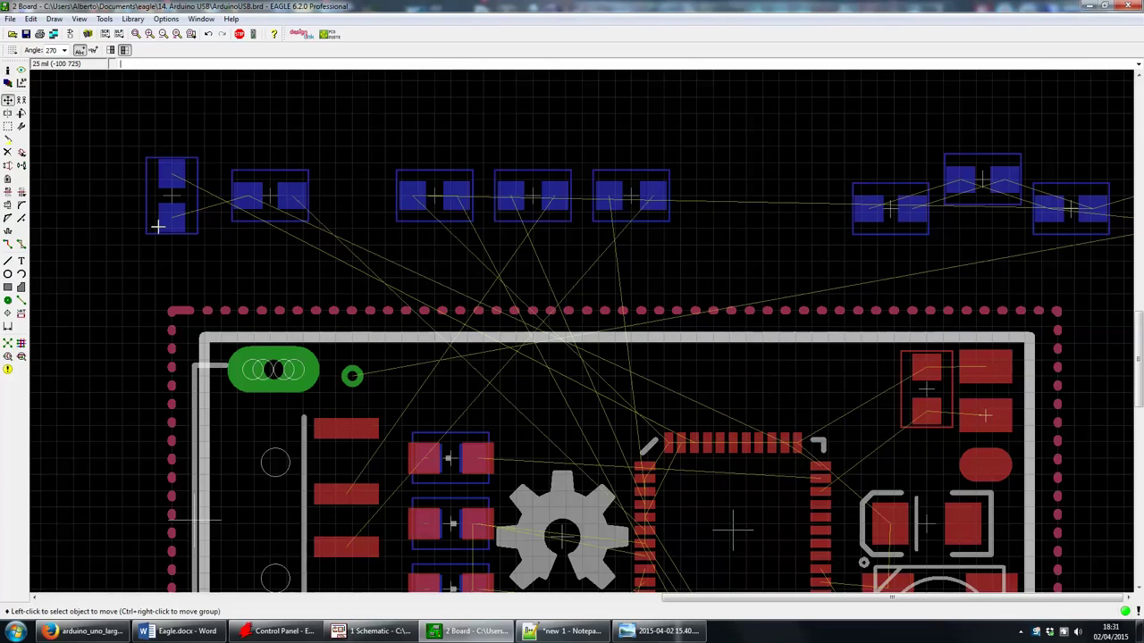
pyautogui.click(168, 201)
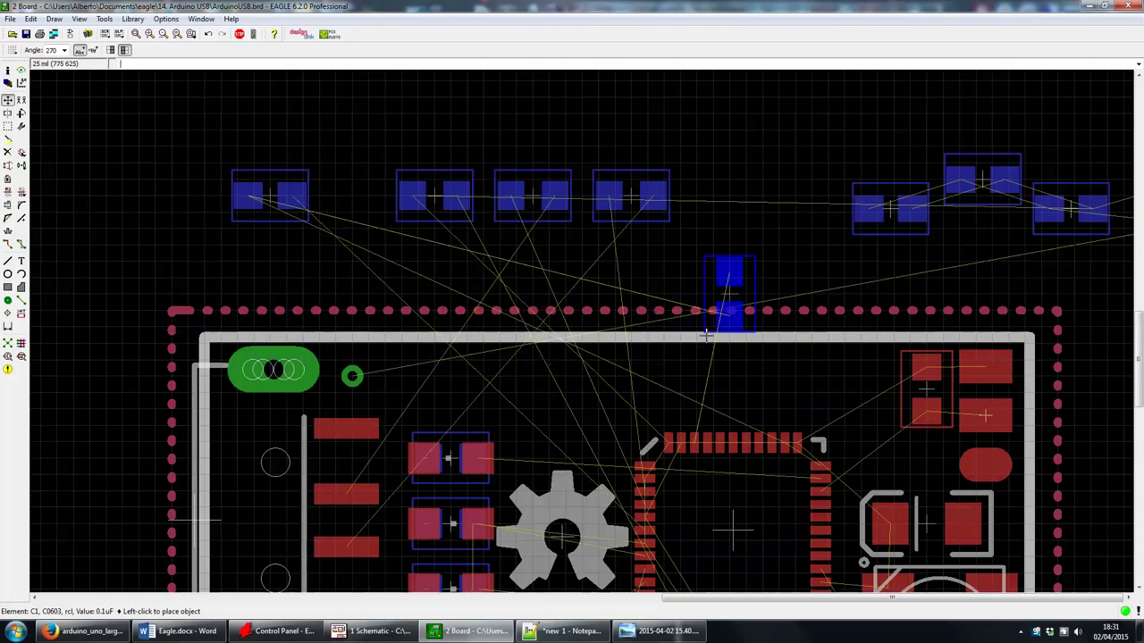
pyautogui.click(715, 344)
pyautogui.click(285, 214)
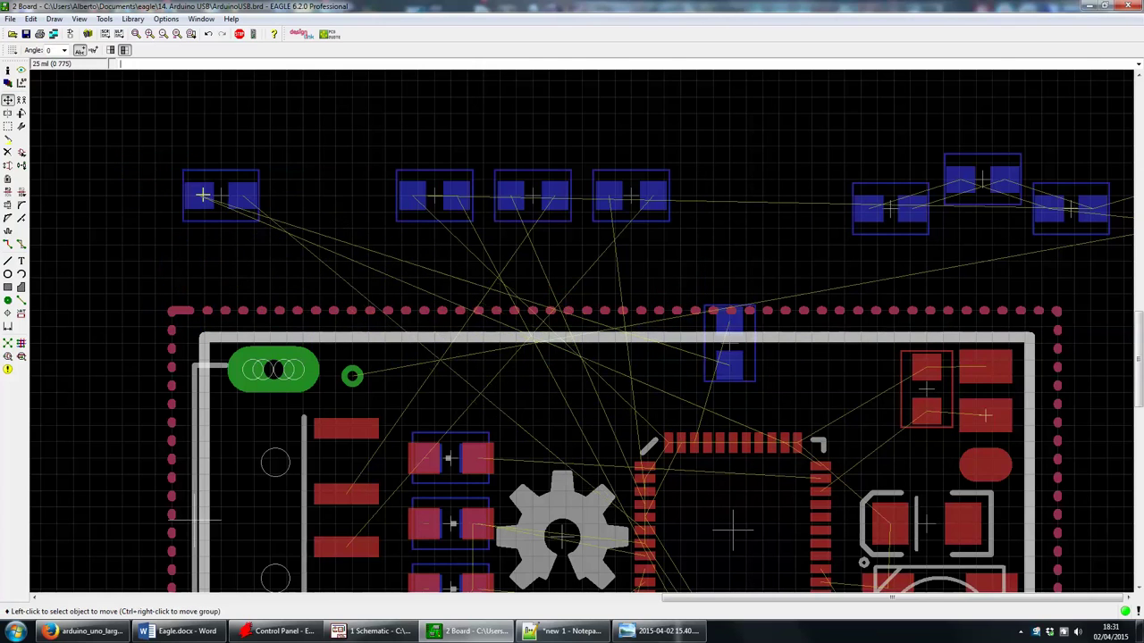
pyautogui.rightClick(216, 193)
pyautogui.rightClick(220, 193)
pyautogui.rightClick(221, 195)
pyautogui.click(222, 196)
# Inspect another airwire to confirm it carries the UCAP signal
pyautogui.click(7, 70)
pyautogui.click(257, 190)
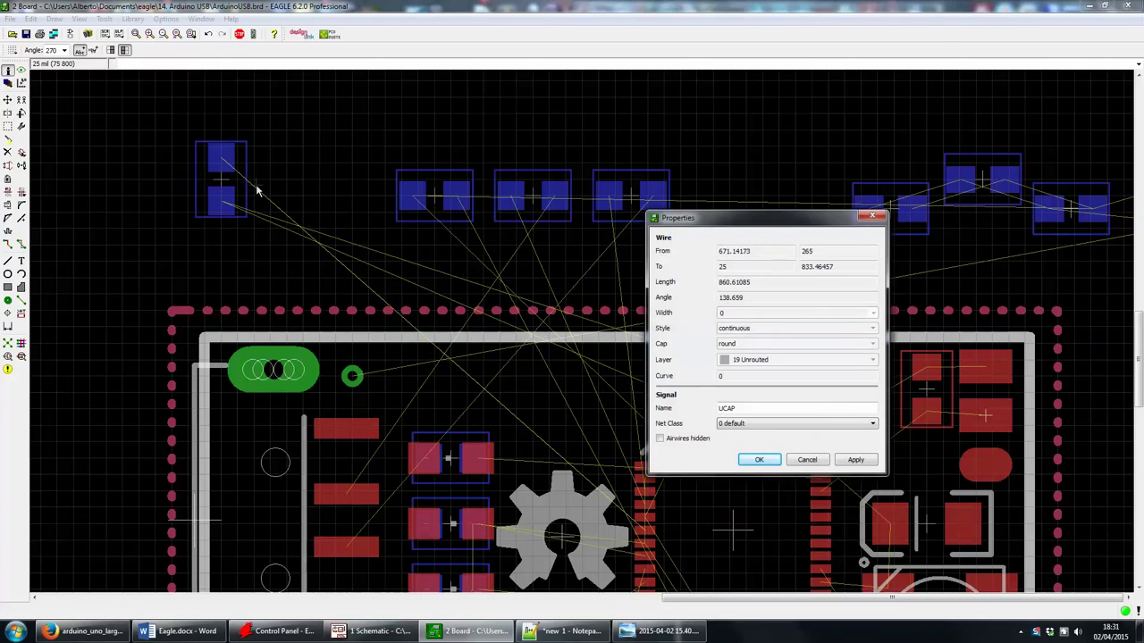
pyautogui.press('Escape')
pyautogui.scroll(-2, 230, 224)
pyautogui.click(8, 127)
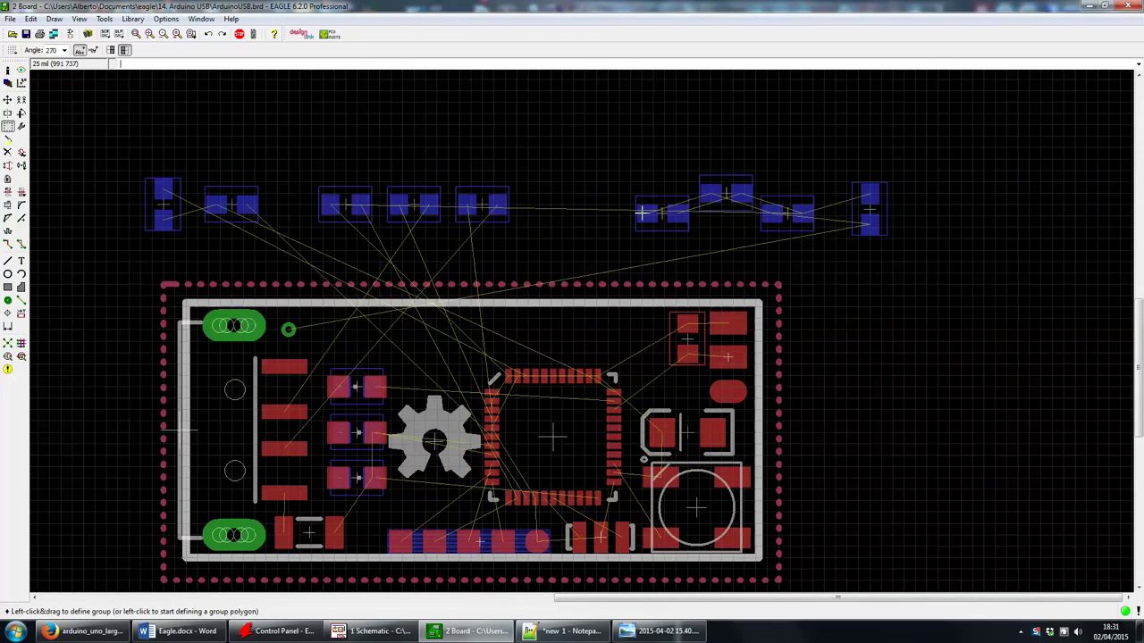
# Group the capacitors at the row's right end and move them to the upper left
pyautogui.moveTo(635, 161); pyautogui.dragTo(891, 248)
pyautogui.click(8, 99)
pyautogui.rightClick(734, 196)
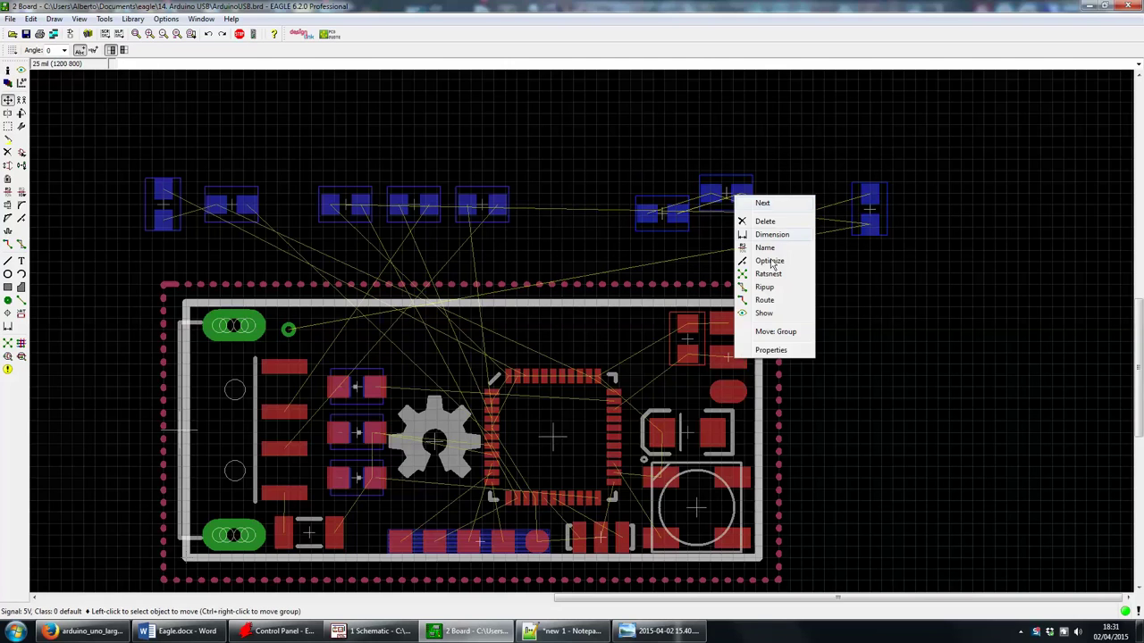
pyautogui.click(774, 332)
pyautogui.scroll(-3, 304, 250)
pyautogui.click(159, 219)
# Regroup the whole upper row of parts and drop it just above the board
pyautogui.click(8, 126)
pyautogui.moveTo(61, 134); pyautogui.dragTo(536, 265)
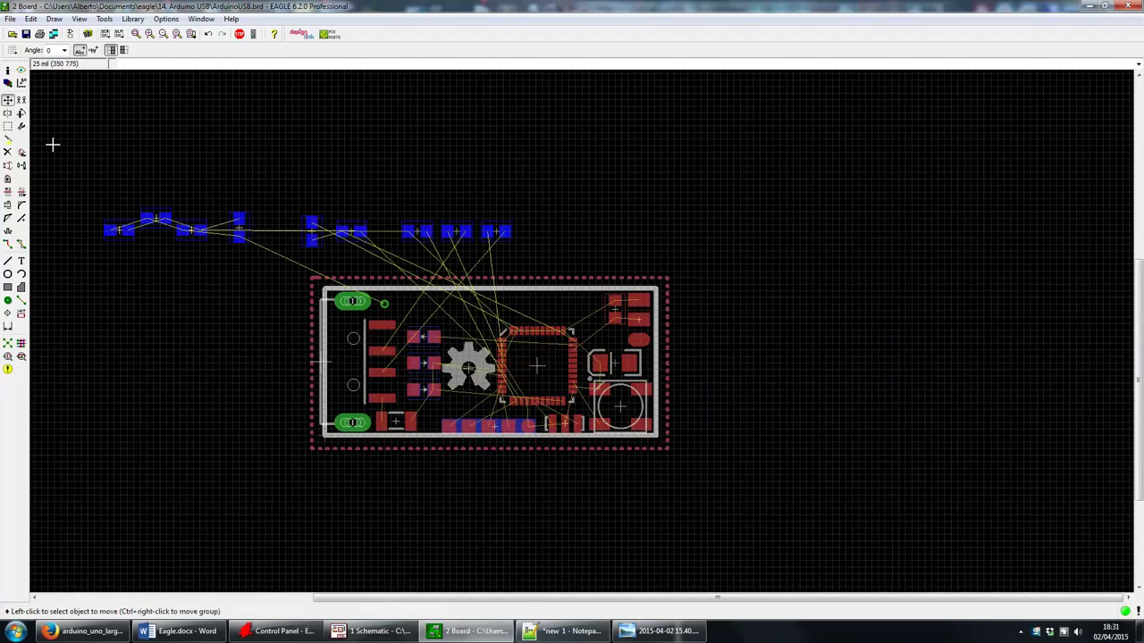
pyautogui.rightClick(134, 214)
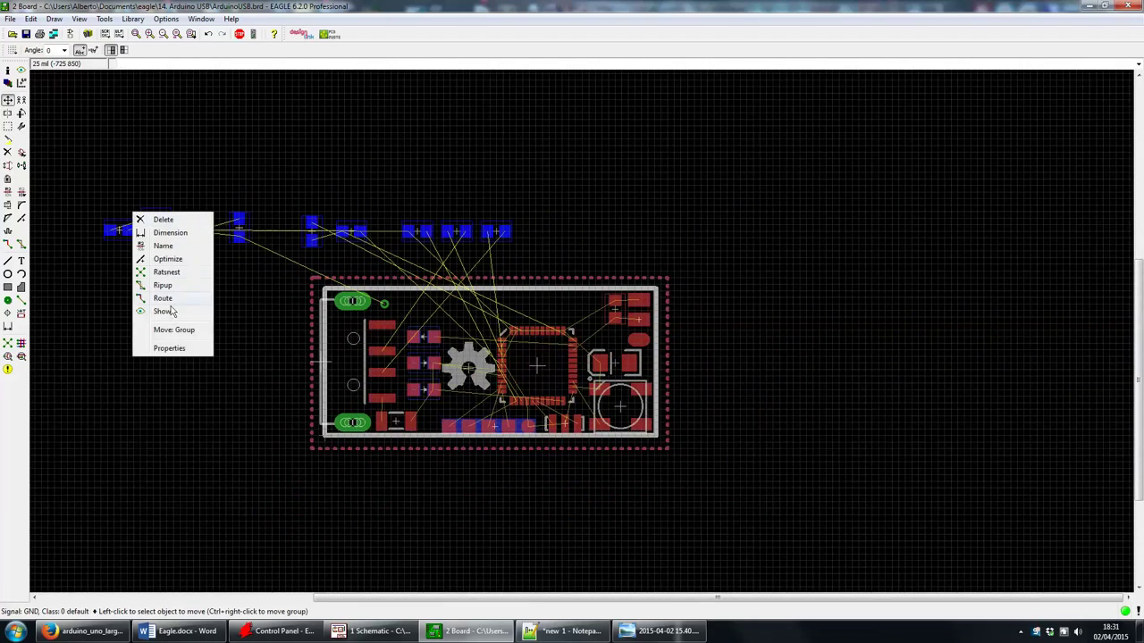
pyautogui.click(174, 331)
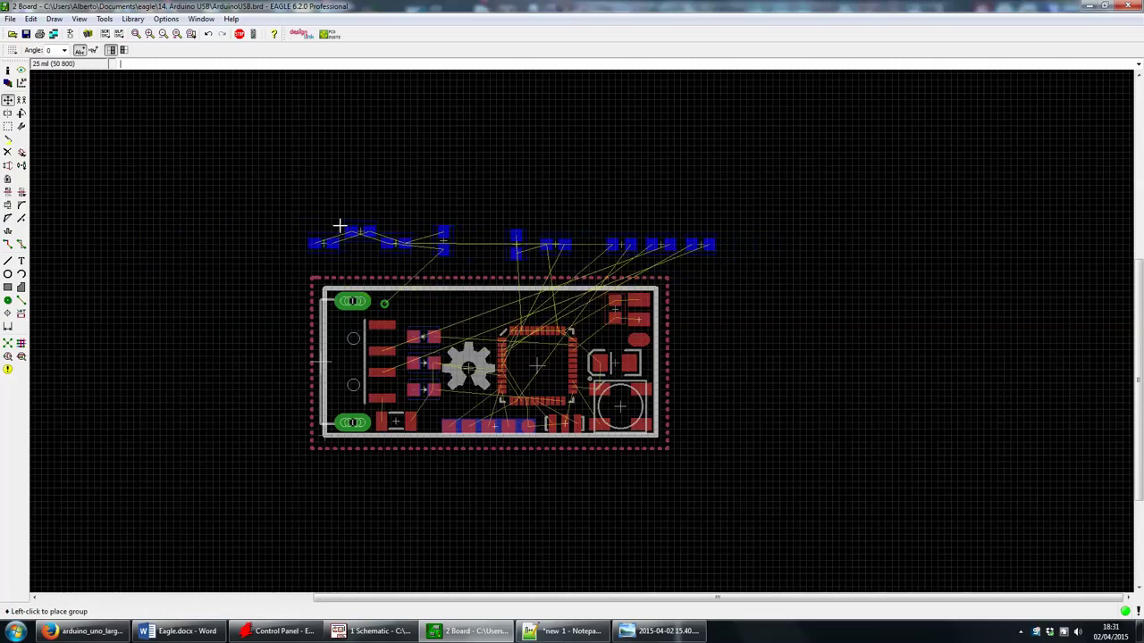
pyautogui.click(342, 227)
pyautogui.scroll(2, 374, 355)
pyautogui.scroll(1, 374, 355)
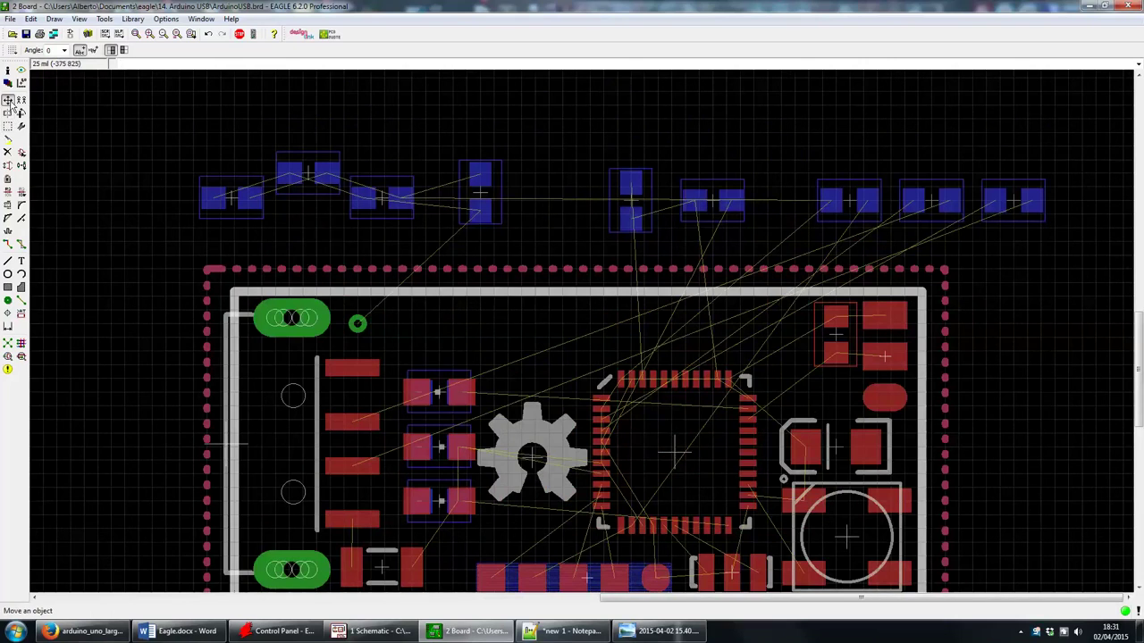
# Rotate C9 and C7 upright and place them side by side at the top left
pyautogui.click(255, 196)
pyautogui.rightClick(166, 205)
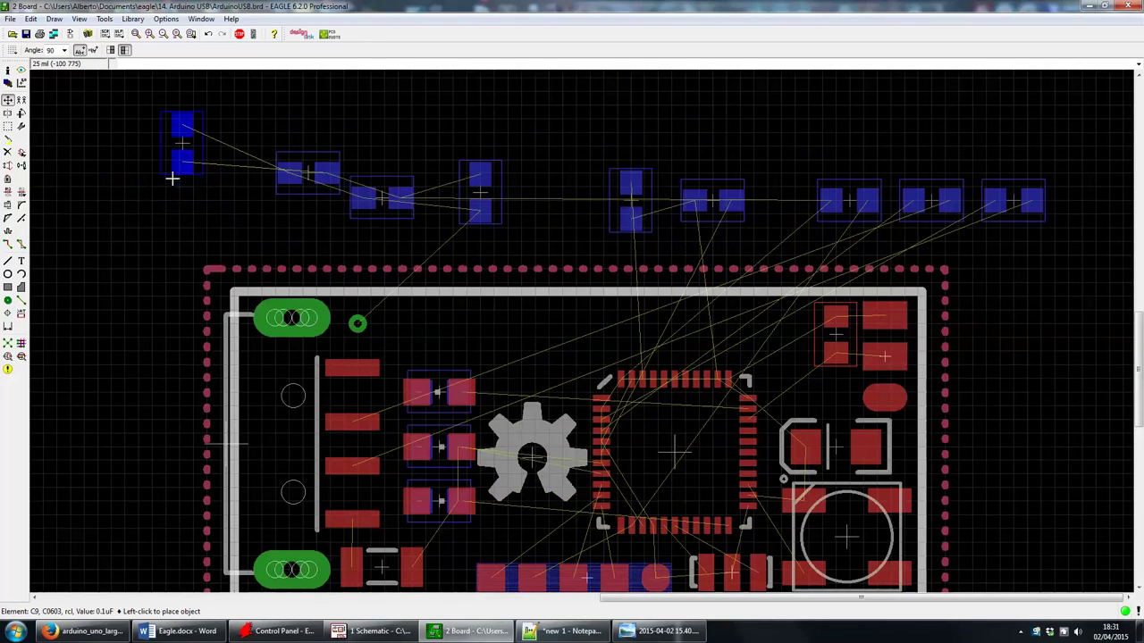
pyautogui.click(183, 205)
pyautogui.click(295, 176)
pyautogui.rightClick(257, 202)
pyautogui.rightClick(255, 199)
pyautogui.rightClick(234, 162)
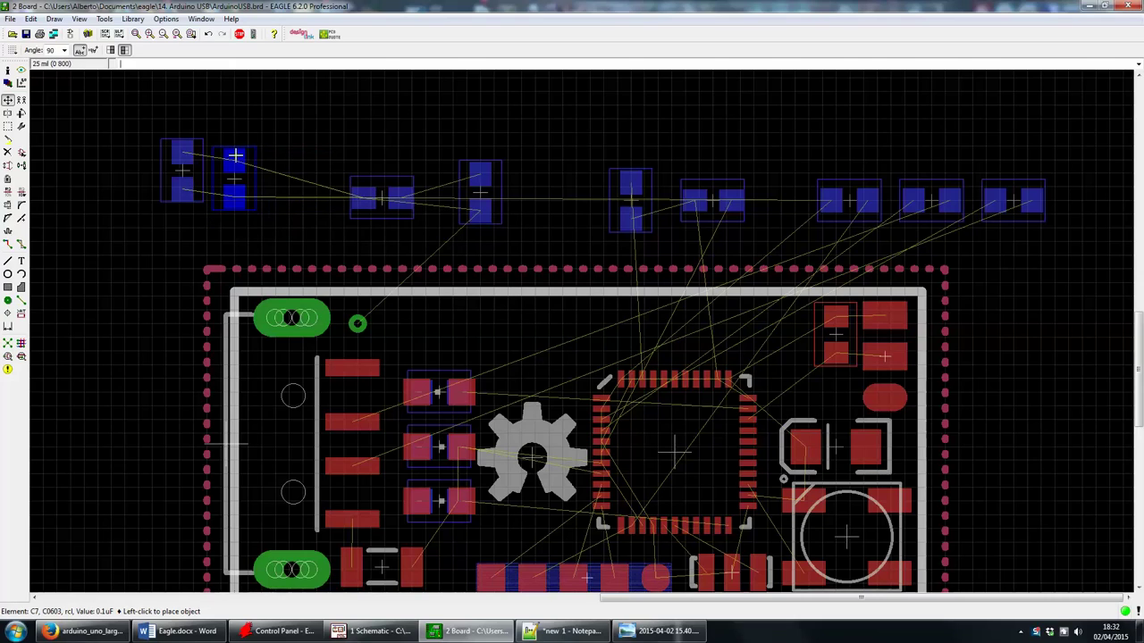
pyautogui.click(234, 157)
pyautogui.scroll(-1, 268, 179)
pyautogui.scroll(1, 338, 223)
# Rotate C6 and C2 upright and set them beside C7 in the row
pyautogui.click(338, 222)
pyautogui.rightClick(259, 204)
pyautogui.rightClick(262, 201)
pyautogui.rightClick(259, 204)
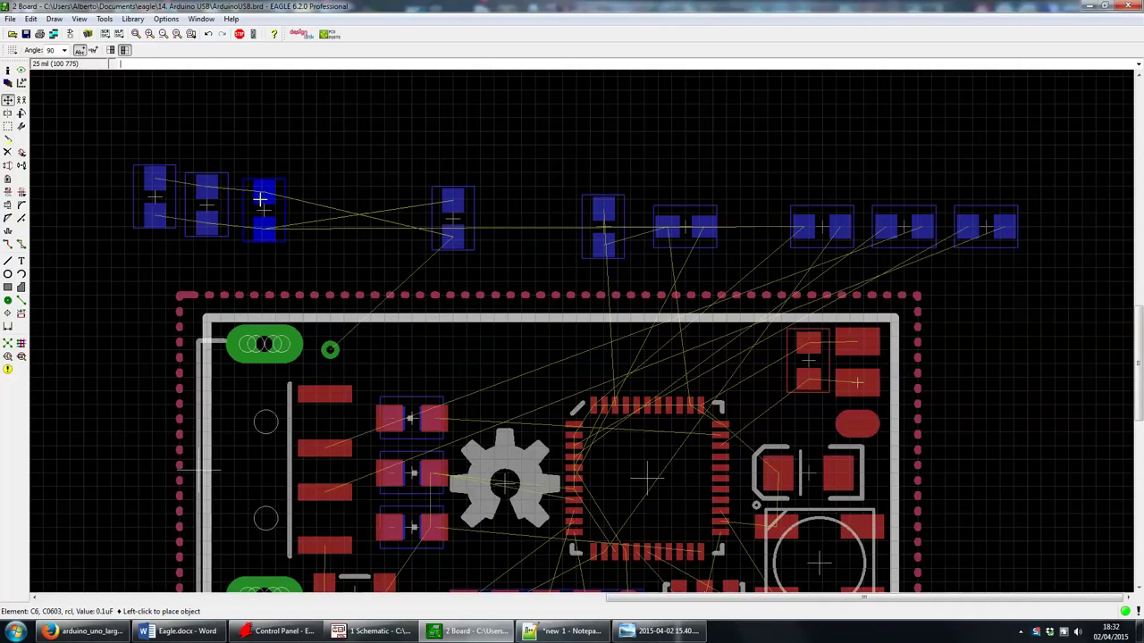
pyautogui.click(262, 201)
pyautogui.click(450, 224)
pyautogui.rightClick(344, 202)
pyautogui.rightClick(344, 202)
pyautogui.click(317, 204)
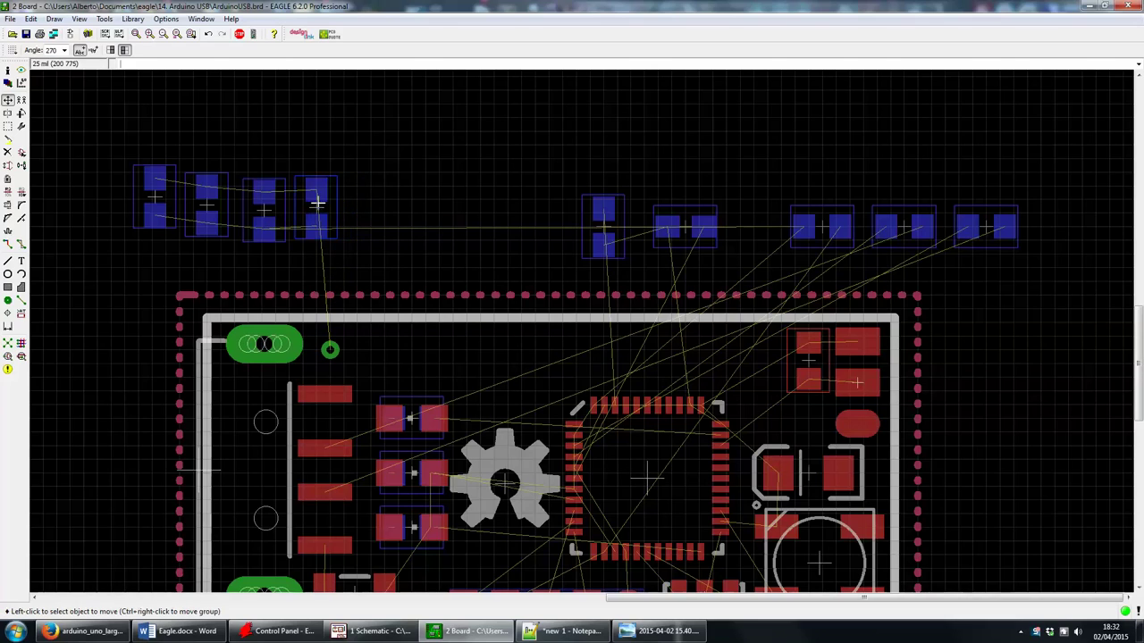
pyautogui.scroll(-3, 186, 319)
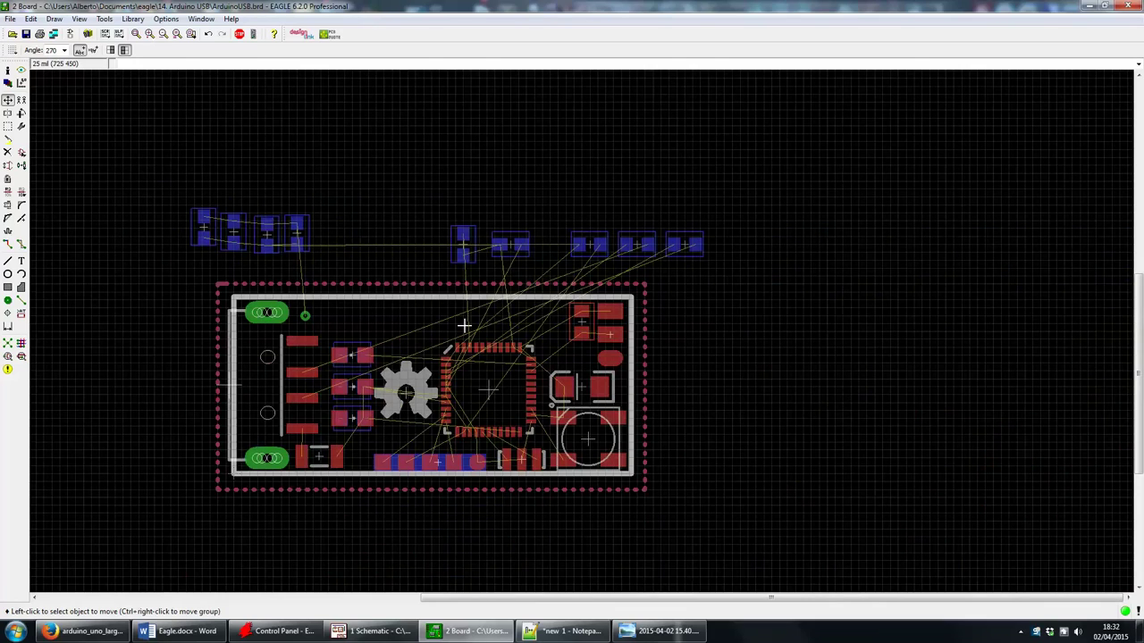
pyautogui.scroll(1, 464, 326)
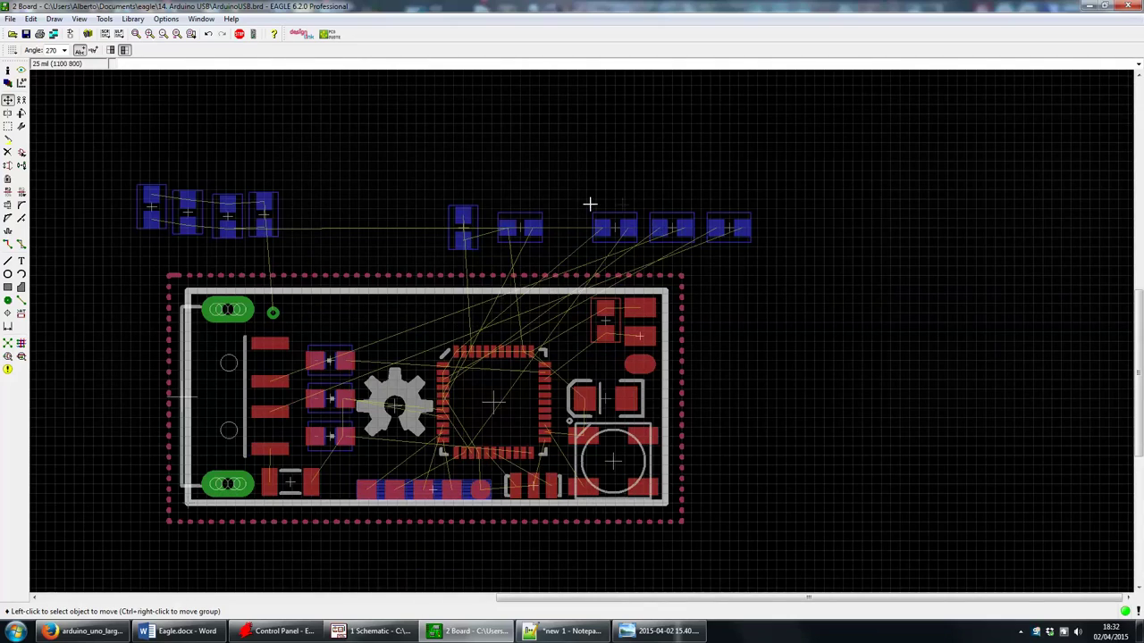
pyautogui.scroll(1, 625, 192)
pyautogui.scroll(-1, 625, 197)
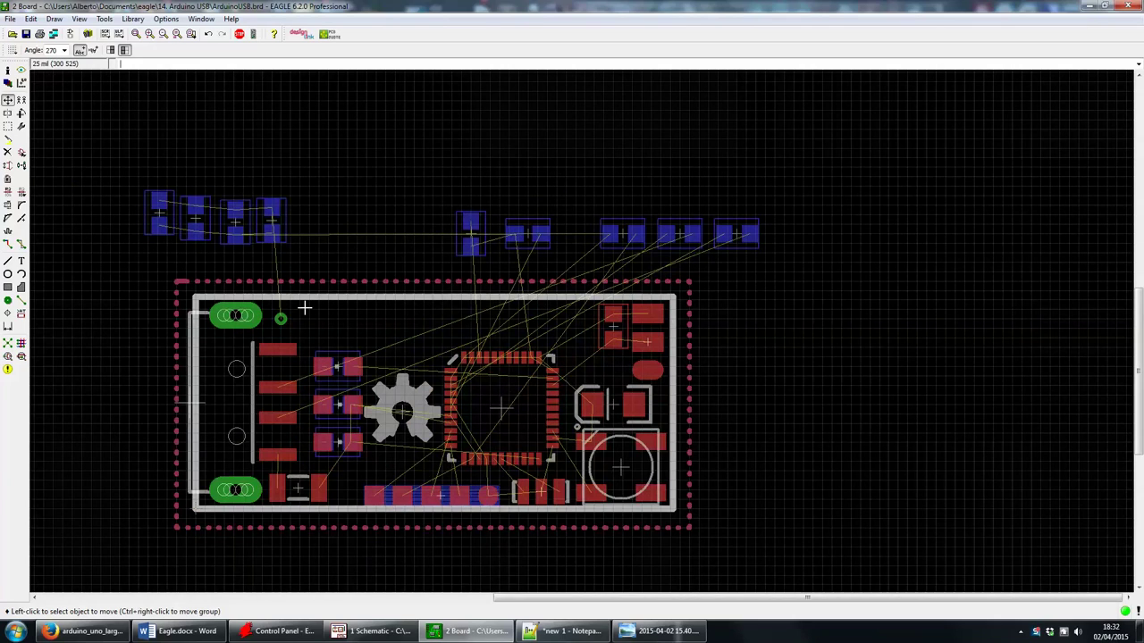
pyautogui.scroll(3, 336, 453)
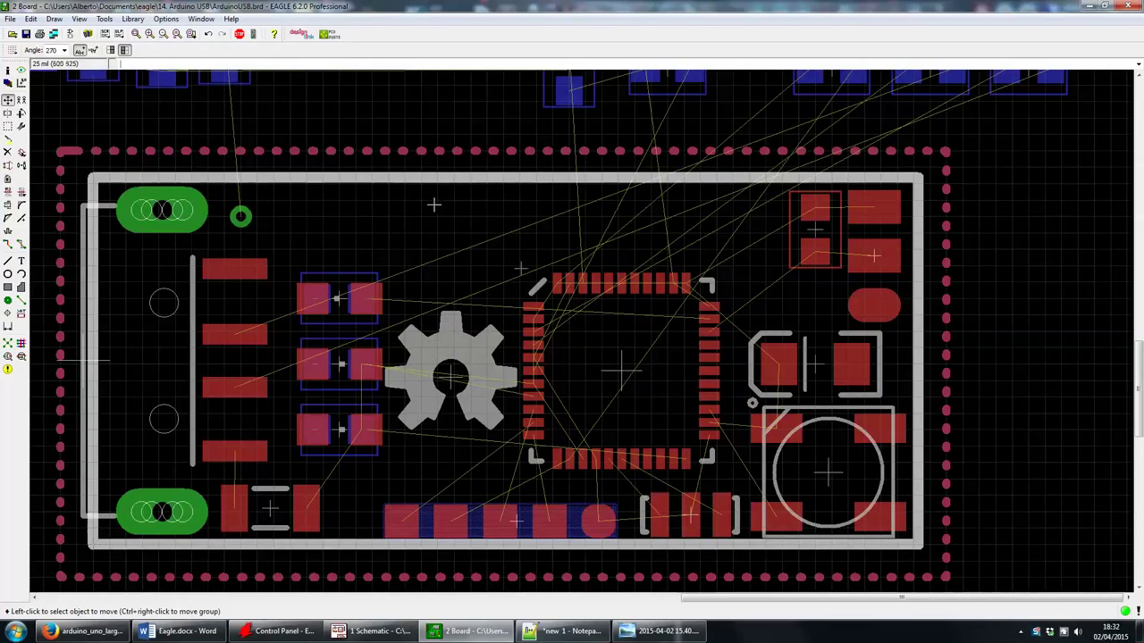
# Realign C7, C6, C2 and C9 level with each other in one row above the outline
pyautogui.scroll(-3, 250, 252)
pyautogui.scroll(5, 271, 291)
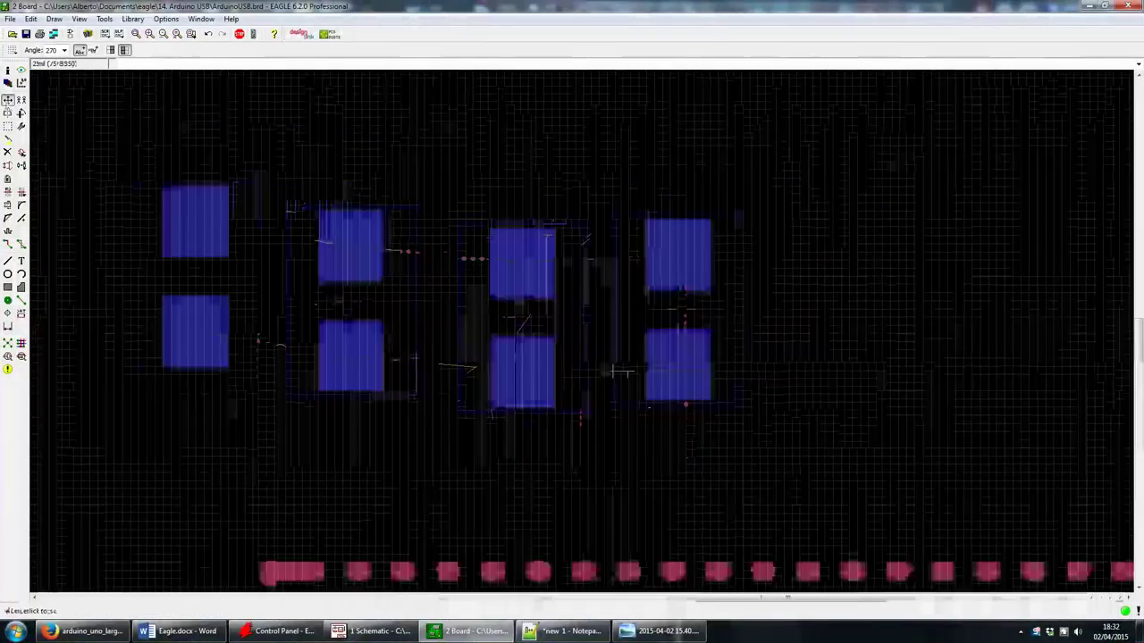
pyautogui.click(270, 290)
pyautogui.click(335, 279)
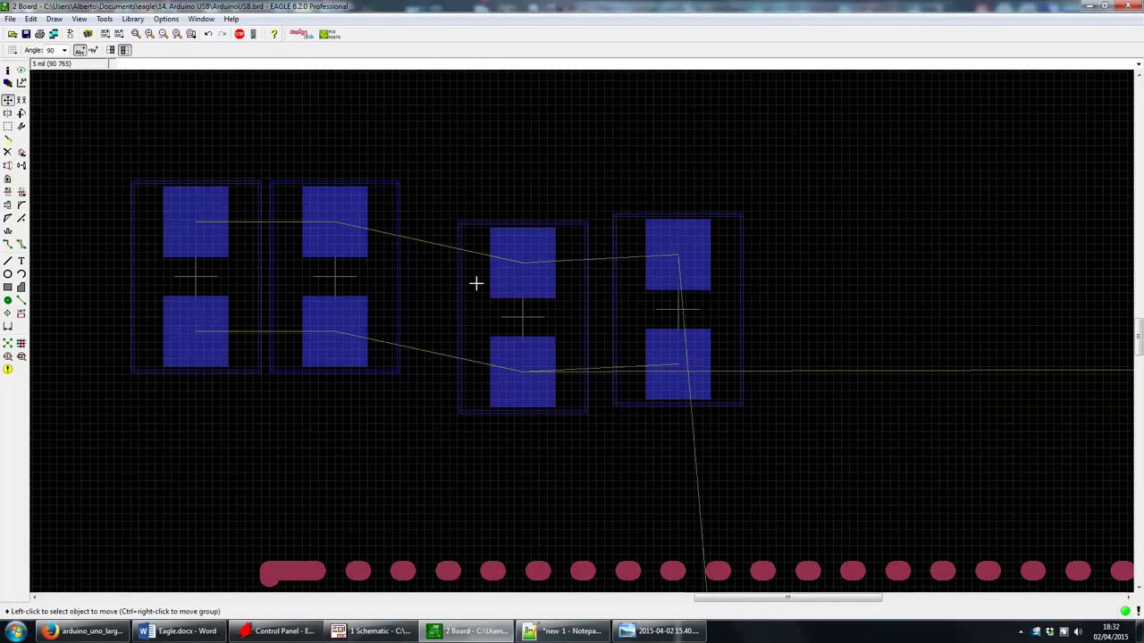
pyautogui.click(476, 283)
pyautogui.click(445, 260)
pyautogui.click(631, 281)
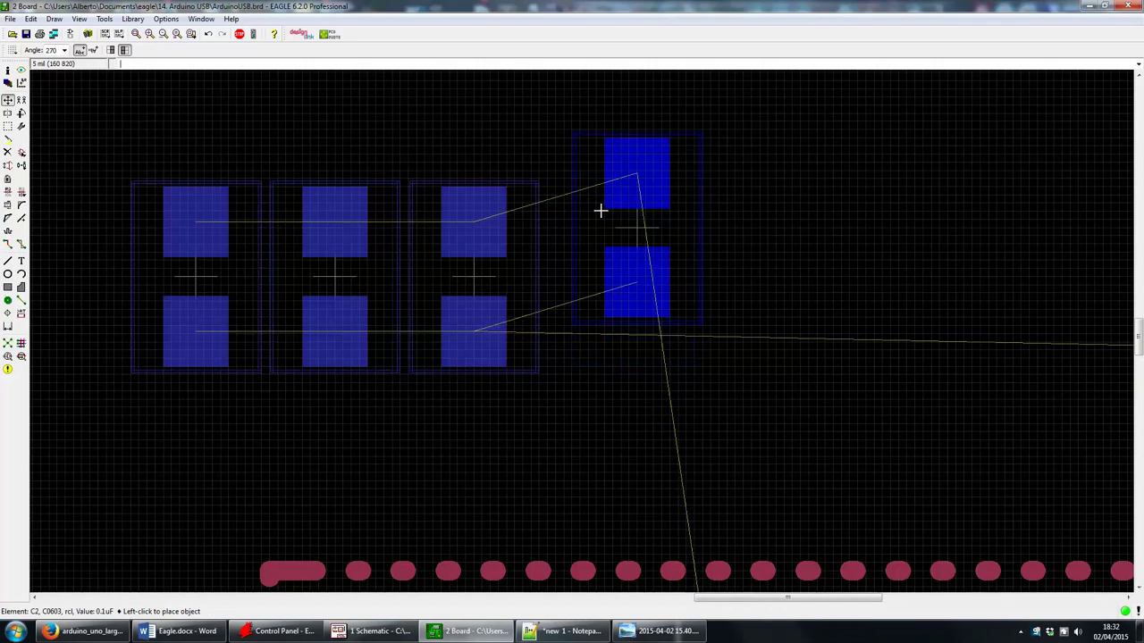
pyautogui.click(587, 259)
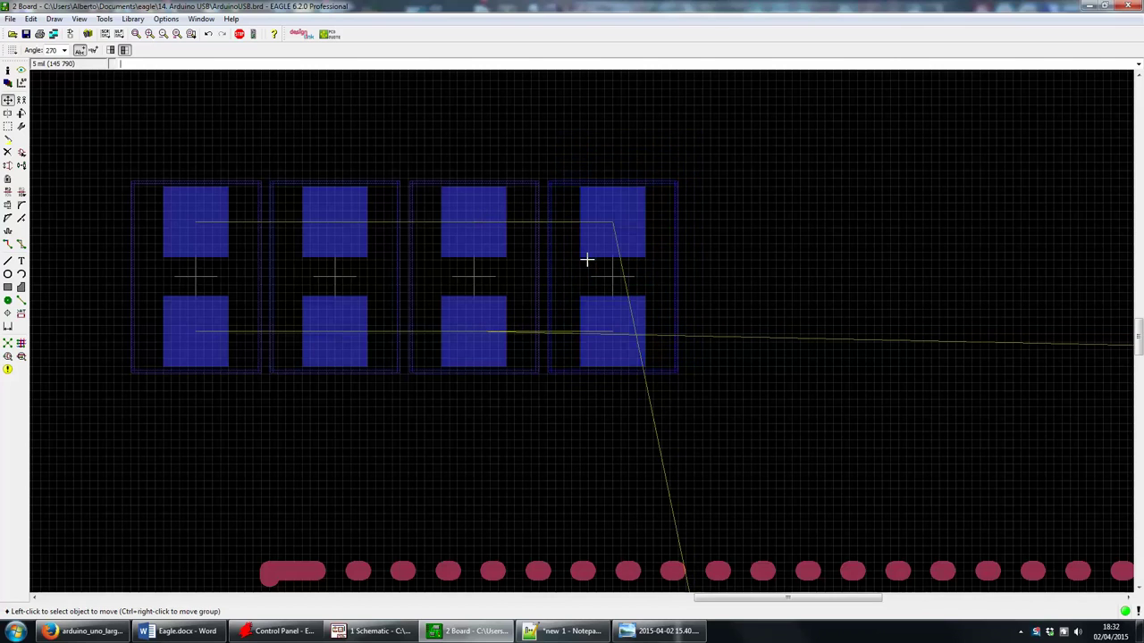
pyautogui.click(192, 280)
pyautogui.click(192, 256)
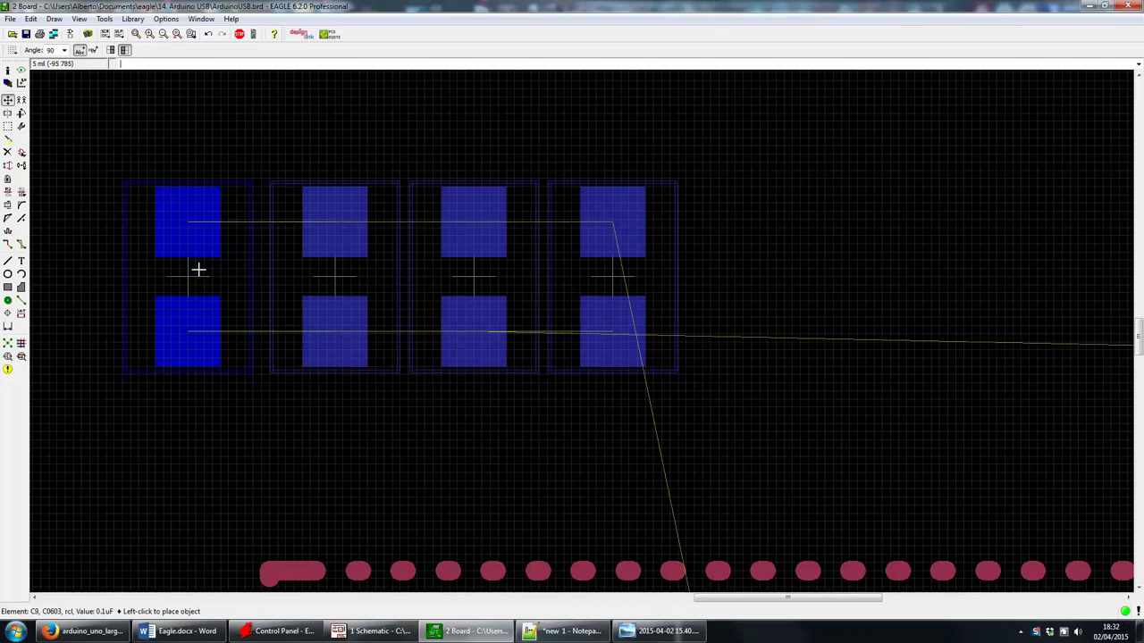
pyautogui.click(209, 269)
# Recompute the airwires and group the four upright capacitors
pyautogui.click(8, 342)
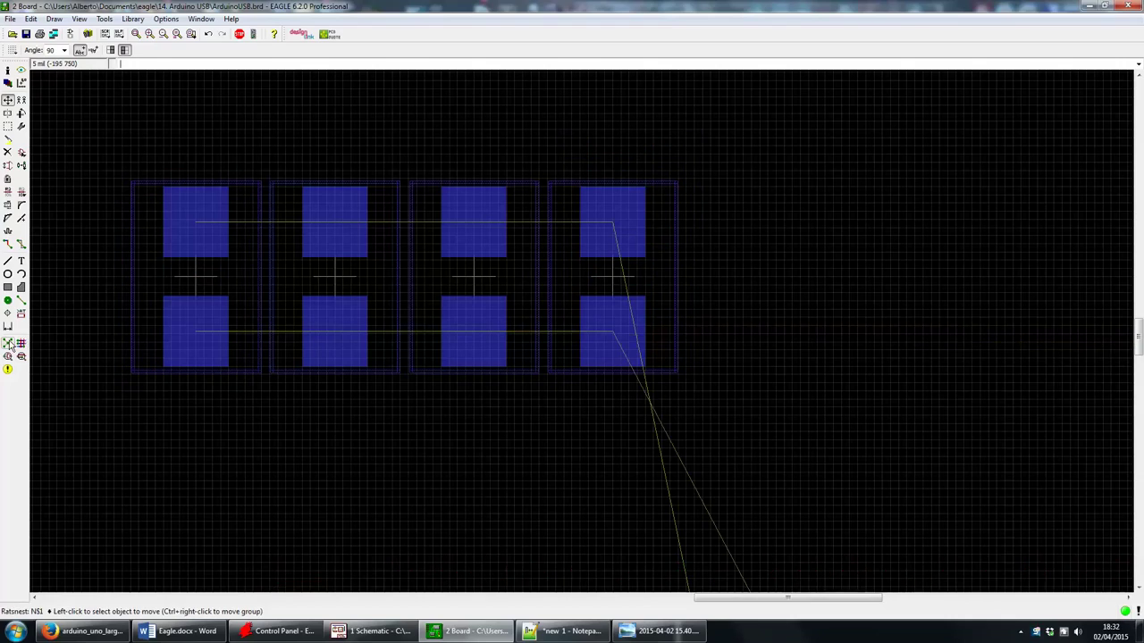
pyautogui.scroll(-1, 183, 277)
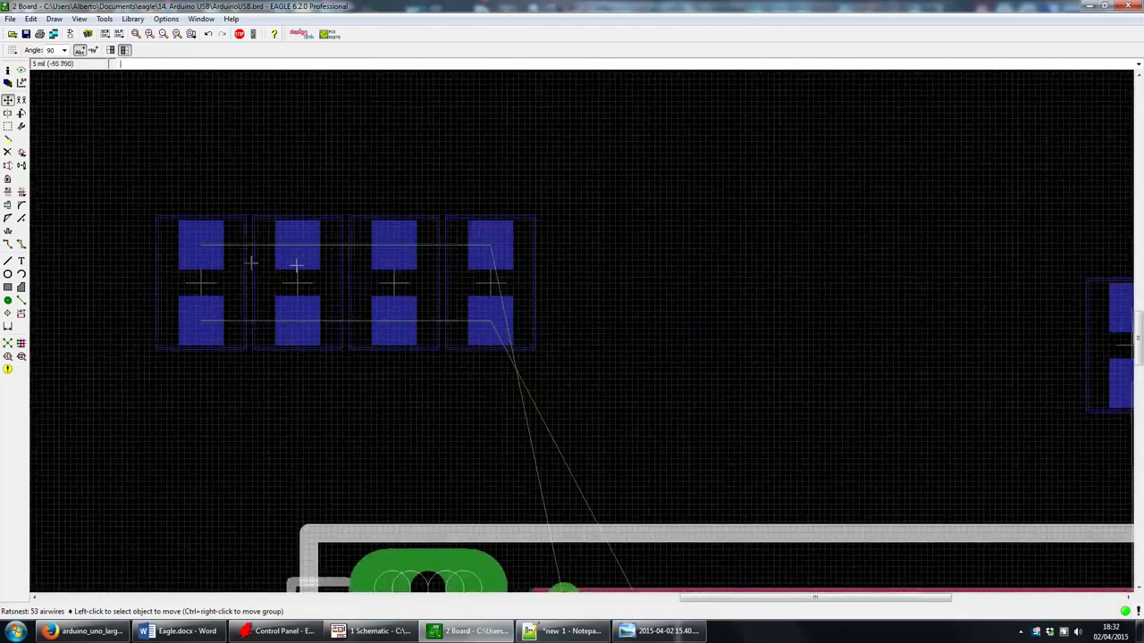
pyautogui.click(8, 126)
pyautogui.moveTo(74, 125); pyautogui.dragTo(564, 397)
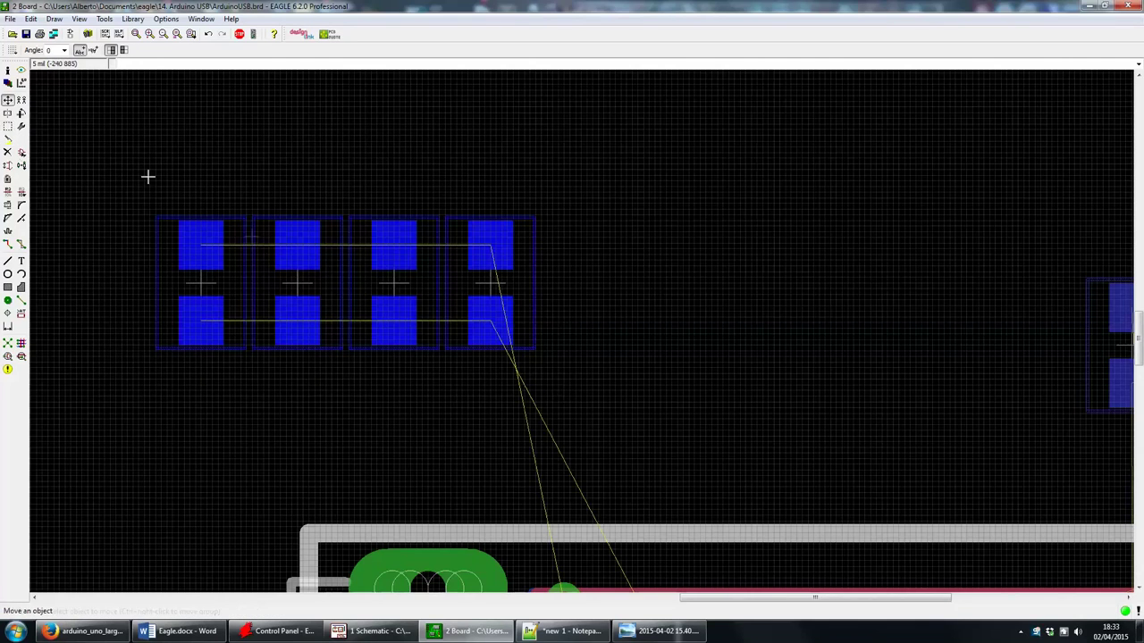
# Move the capacitor group as a whole into the board's top-left corner
pyautogui.rightClick(195, 280)
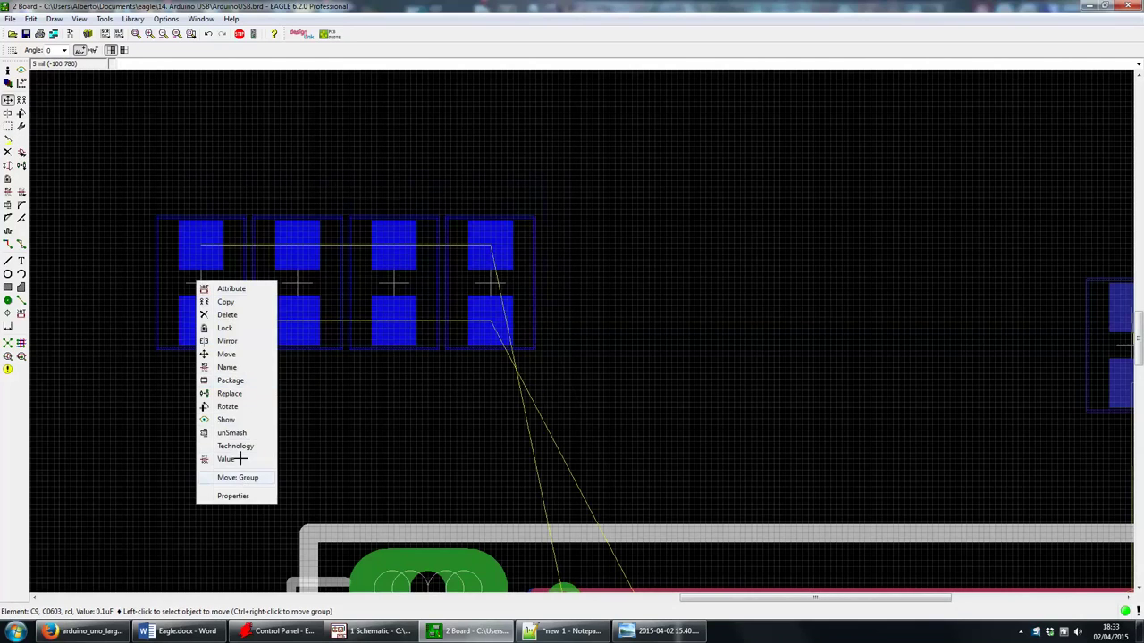
pyautogui.click(238, 477)
pyautogui.scroll(-3, 270, 187)
pyautogui.scroll(3, 479, 375)
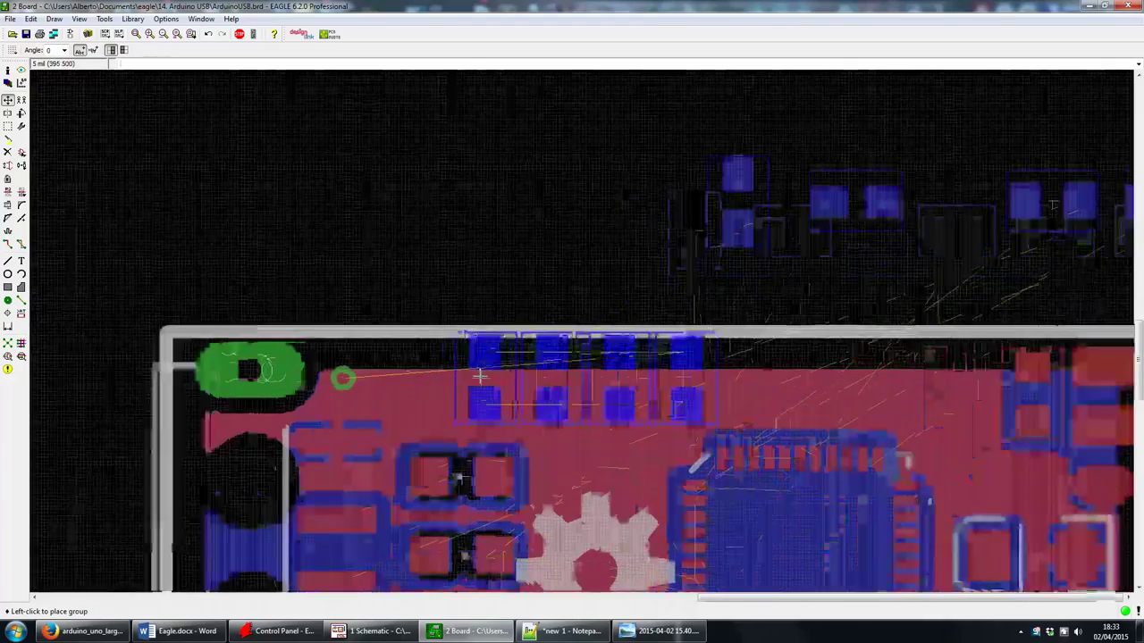
pyautogui.scroll(3, 480, 376)
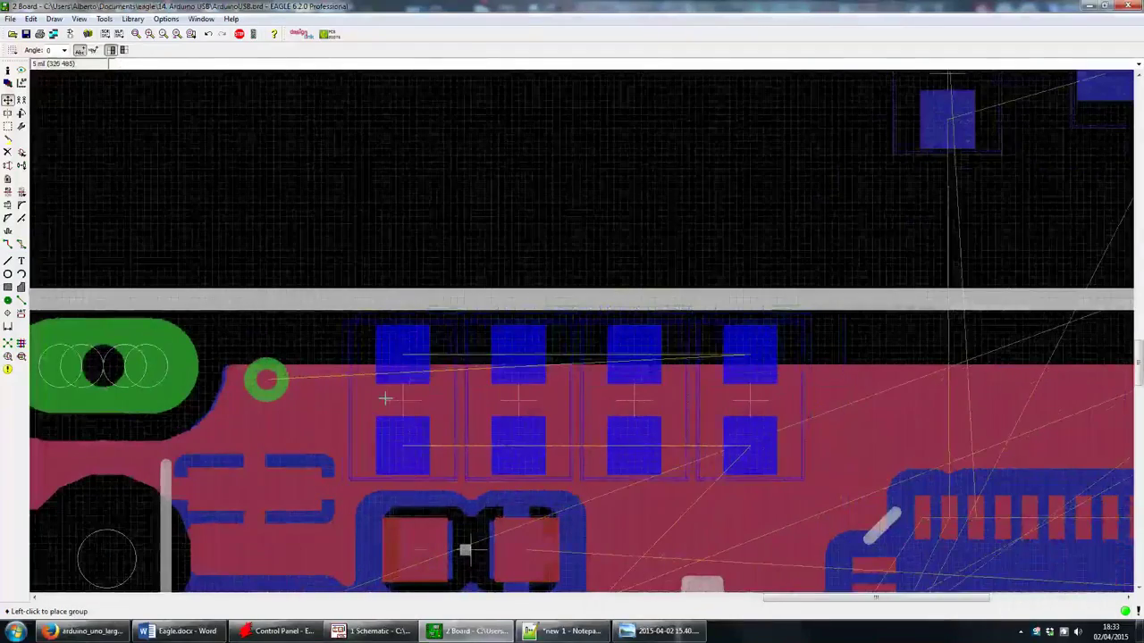
pyautogui.scroll(-2, 380, 402)
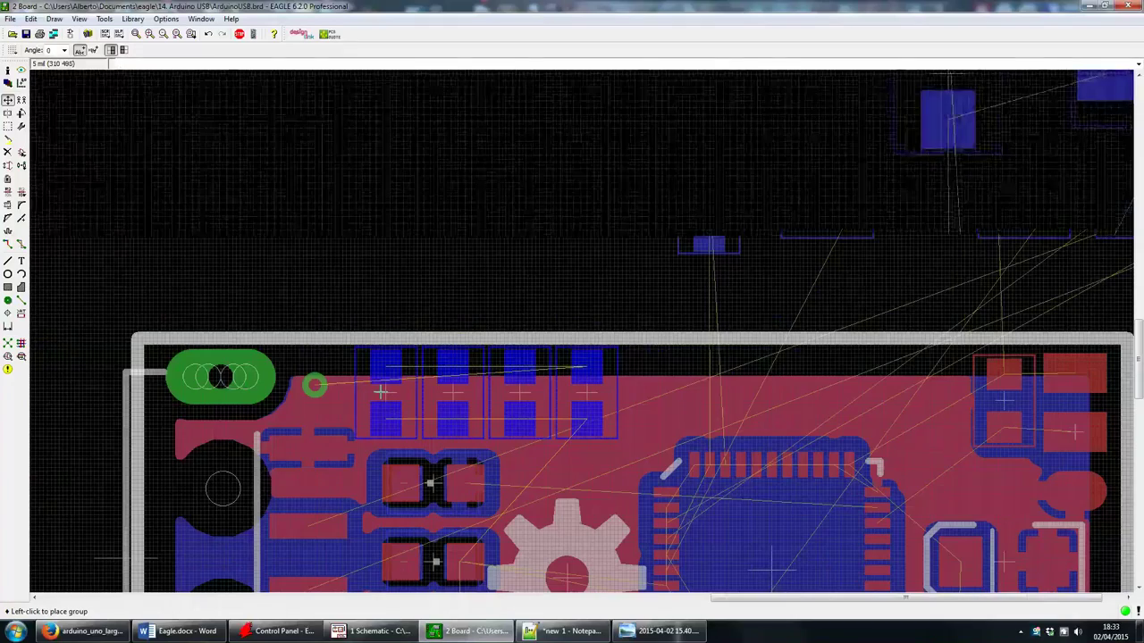
pyautogui.scroll(2, 380, 401)
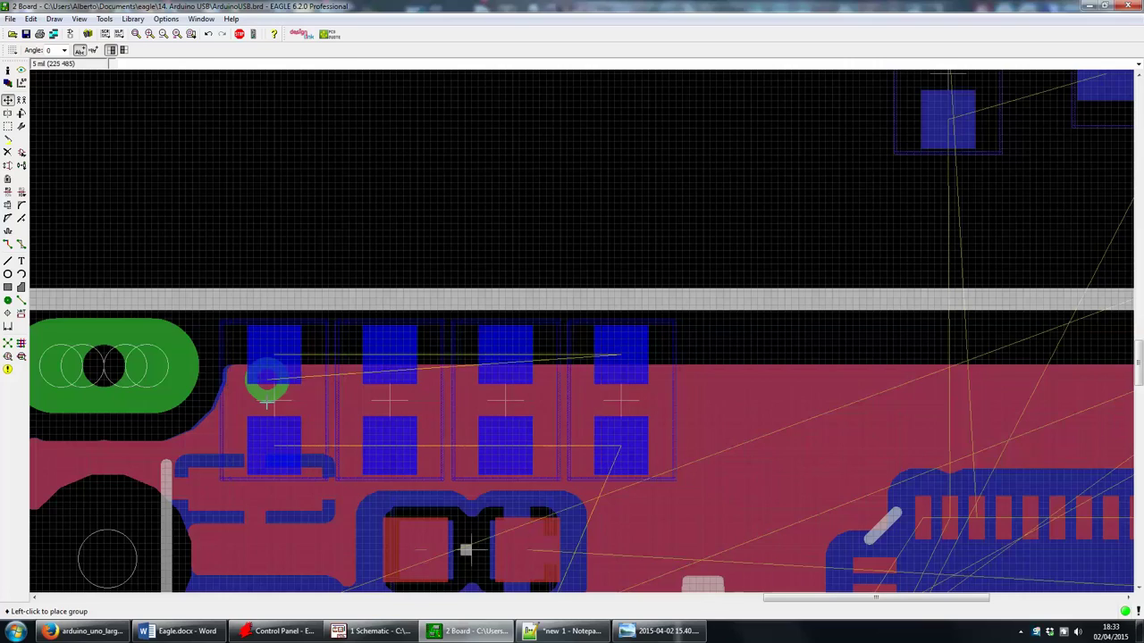
pyautogui.click(266, 404)
# Shift the GND via left near the edge and recalculate airwires, leaving 53
pyautogui.click(266, 381)
pyautogui.click(266, 380)
pyautogui.click(266, 380)
pyautogui.scroll(-1, 300, 320)
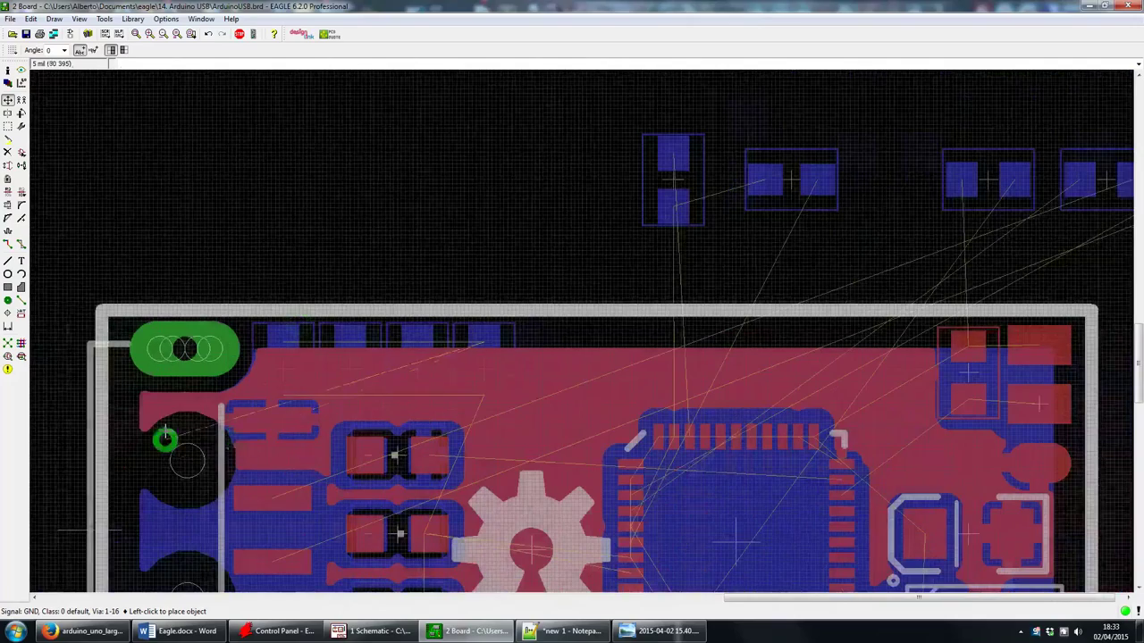
pyautogui.click(146, 403)
pyautogui.click(20, 314)
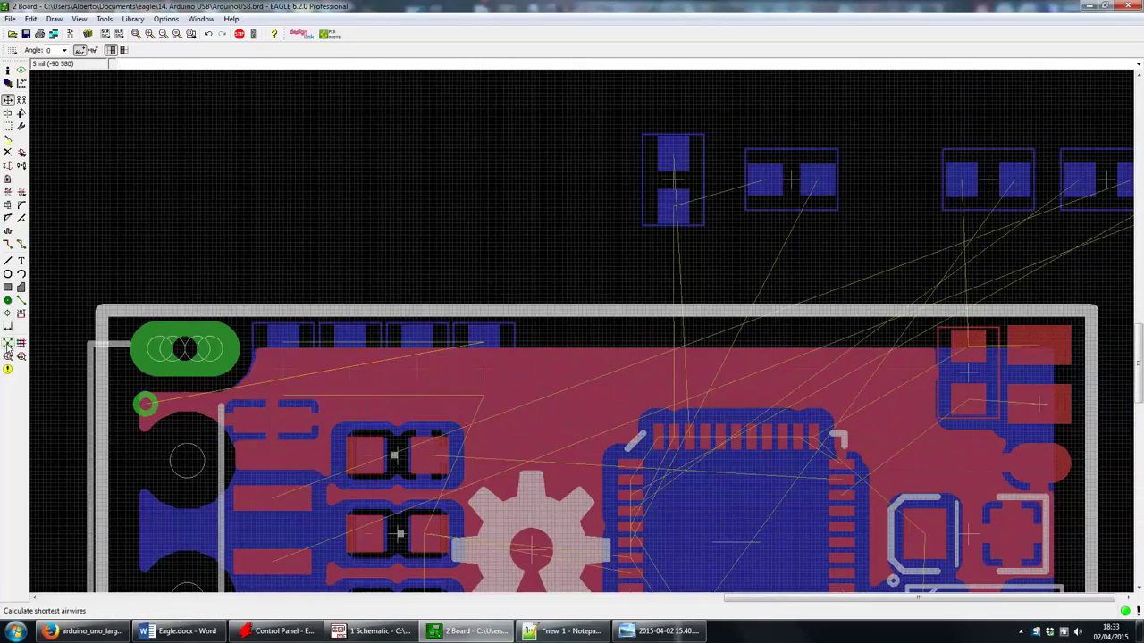
pyautogui.scroll(-1, 383, 366)
# Drag the GND polygon corner up so it extends outside the board edge
pyautogui.scroll(1, 380, 368)
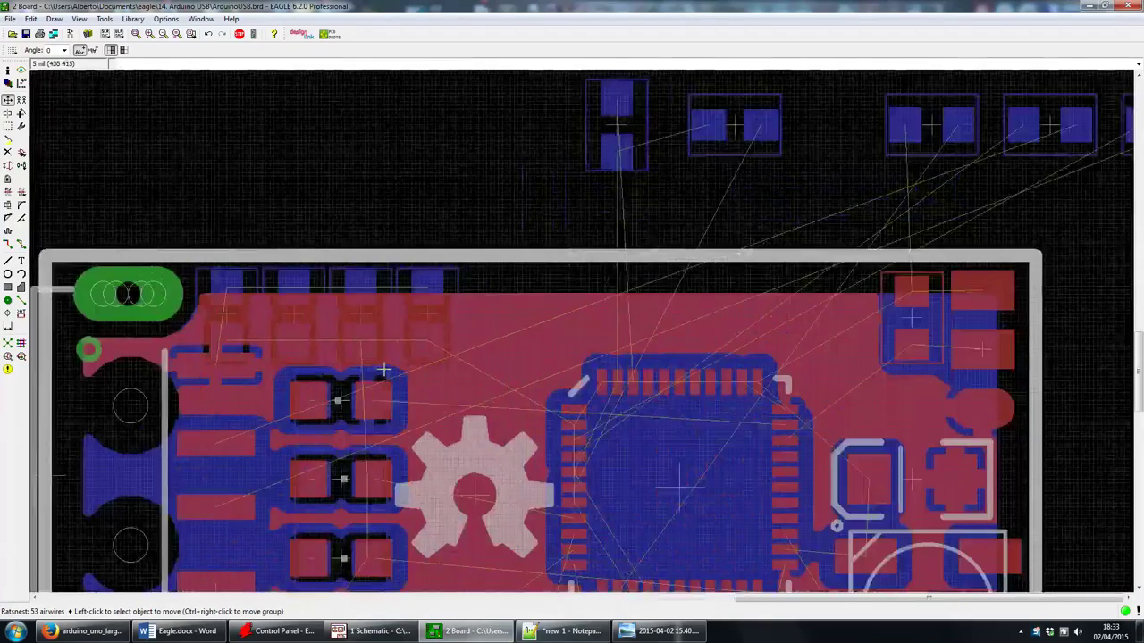
pyautogui.scroll(2, 294, 409)
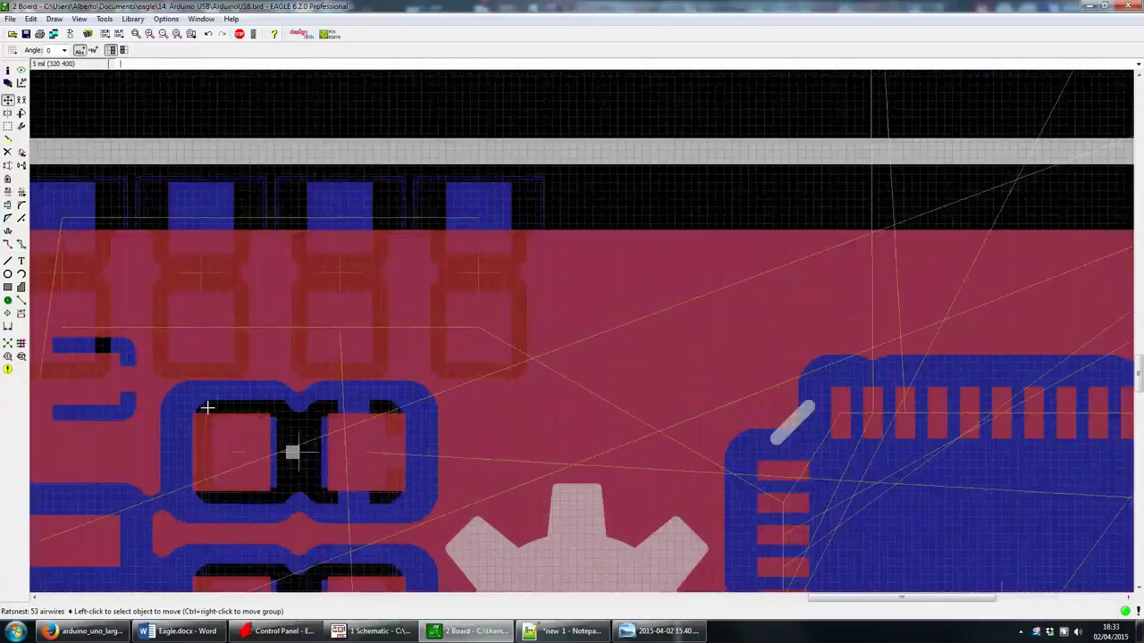
pyautogui.scroll(1, 206, 408)
pyautogui.scroll(-4, 225, 384)
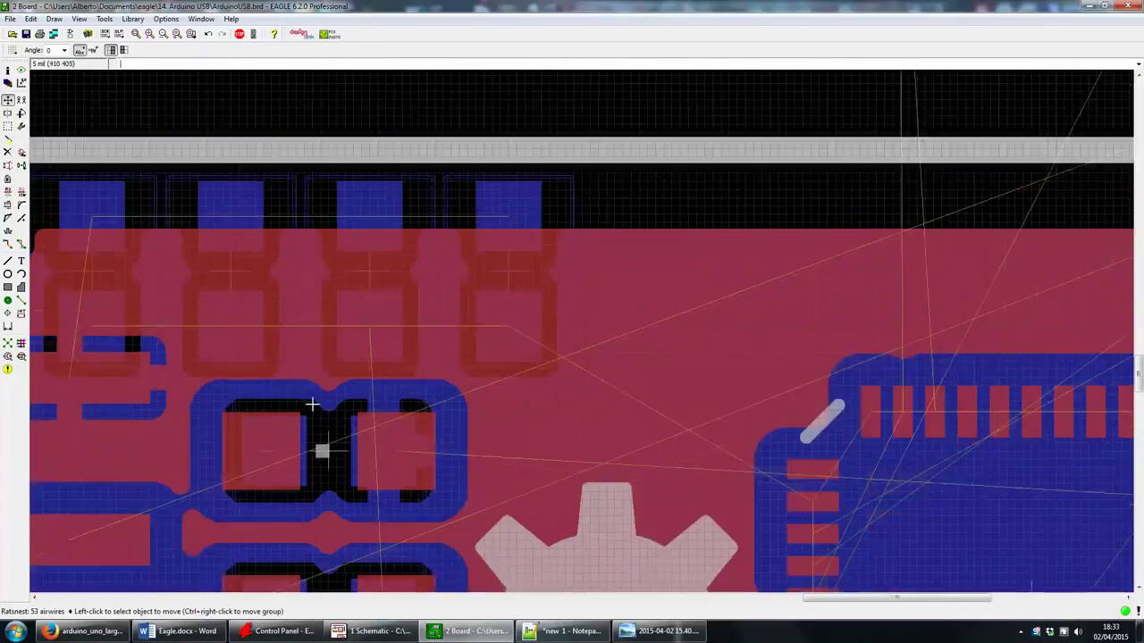
pyautogui.click(98, 260)
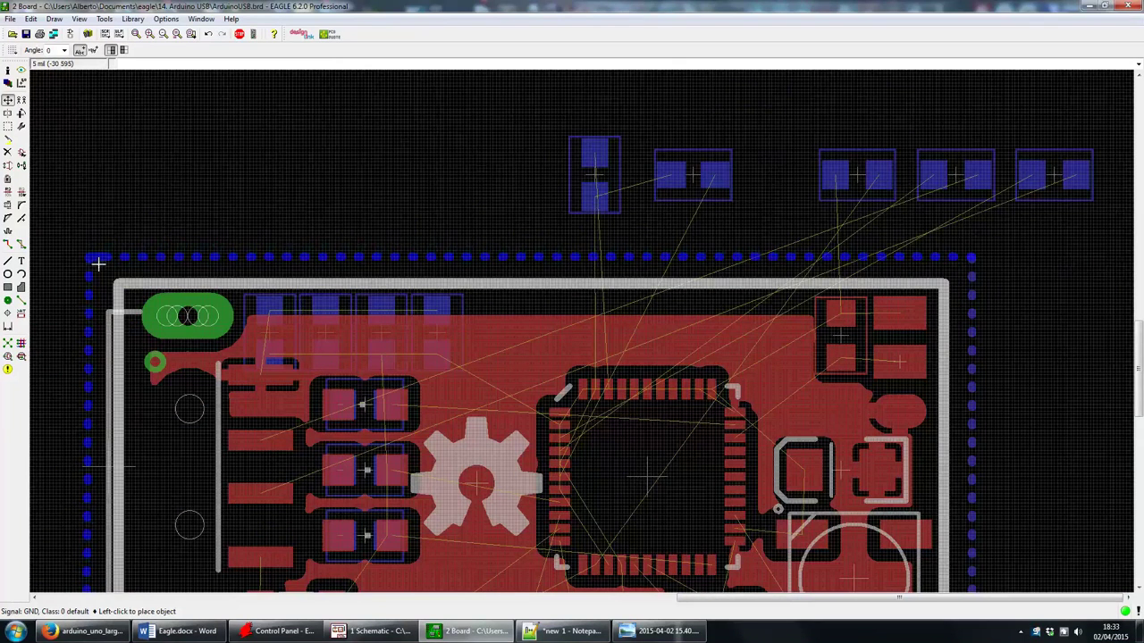
pyautogui.click(100, 237)
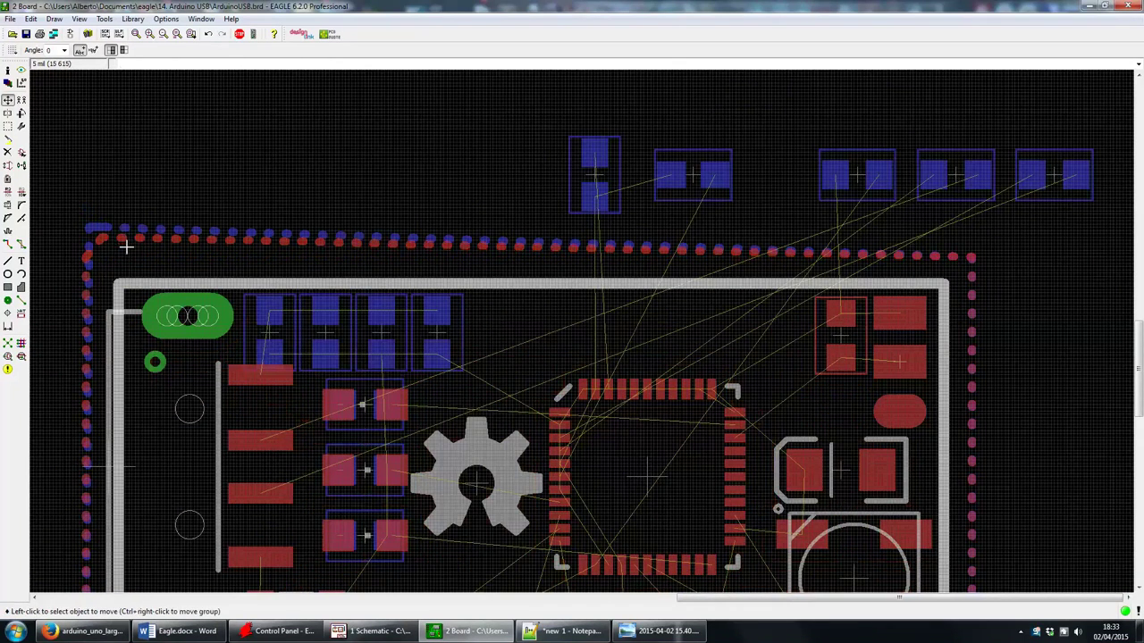
pyautogui.scroll(2, 385, 344)
pyautogui.scroll(3, 357, 447)
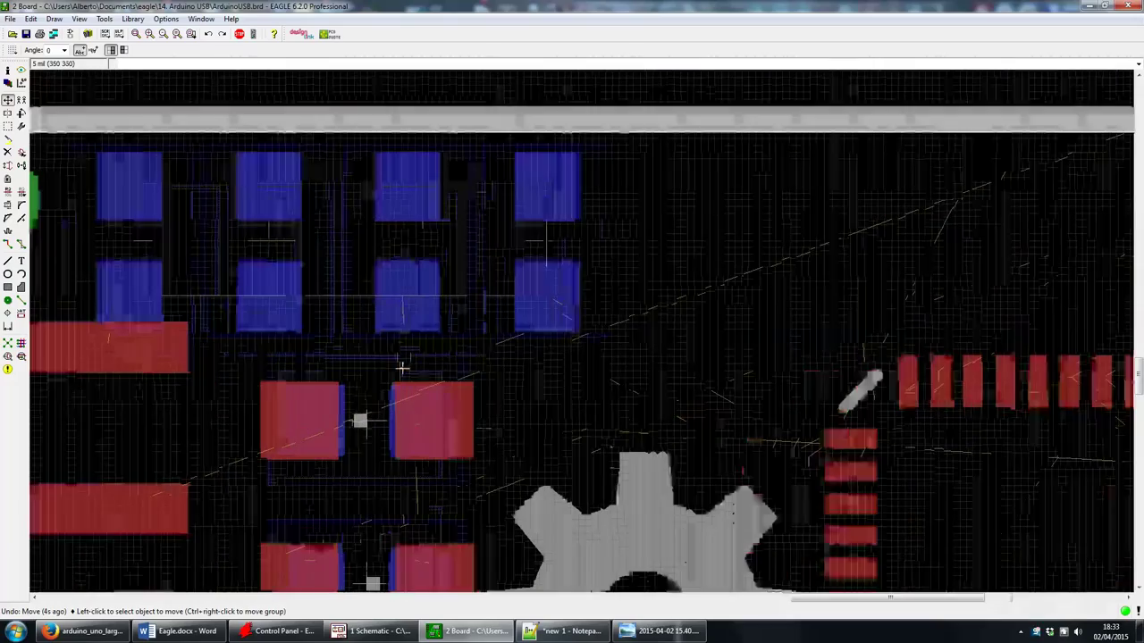
pyautogui.scroll(-3, 294, 288)
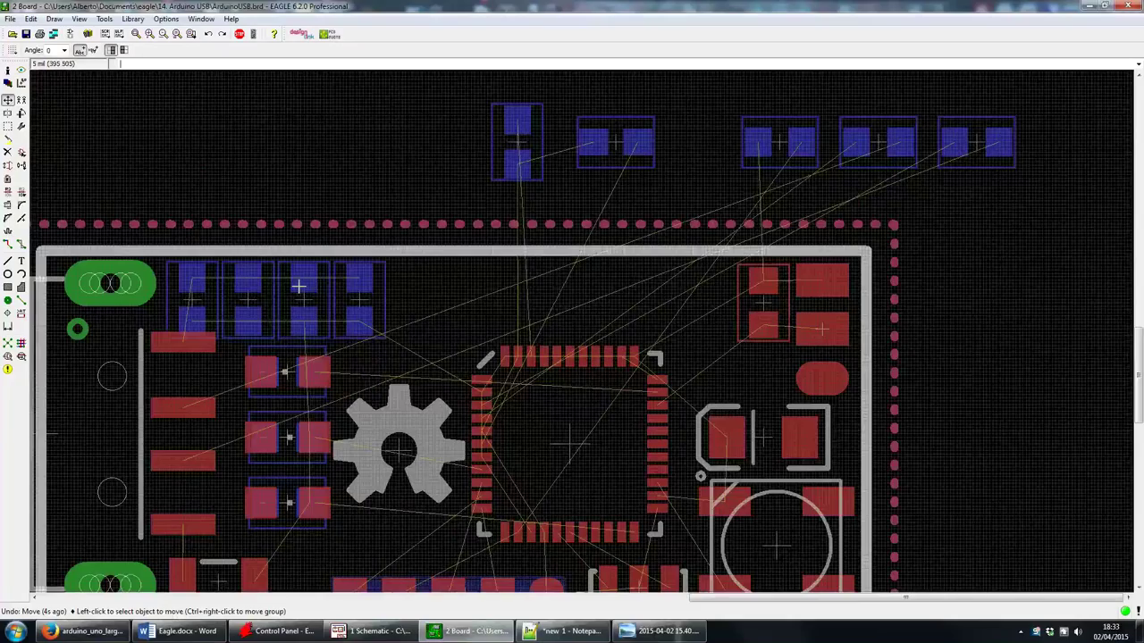
pyautogui.scroll(3, 299, 286)
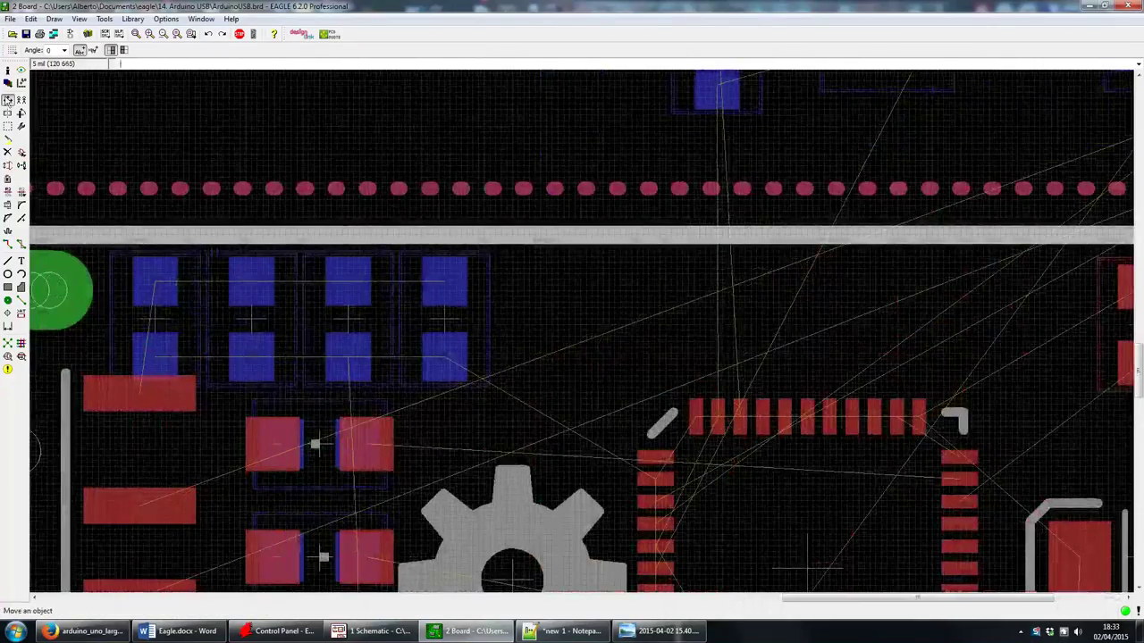
# Nudge C7, C6 and C2 right for even spacing, then save ArduinoUSB.brd
pyautogui.click(7, 100)
pyautogui.scroll(2, 274, 345)
pyautogui.click(232, 308)
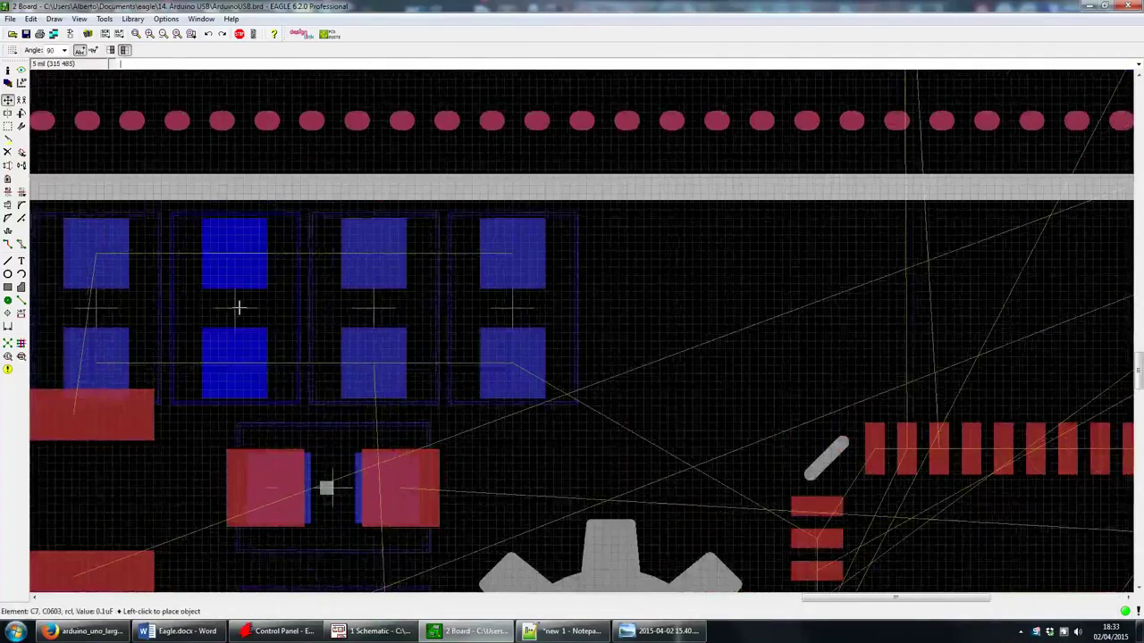
pyautogui.click(248, 308)
pyautogui.hotkey('ctrl', 'z')
pyautogui.click(230, 307)
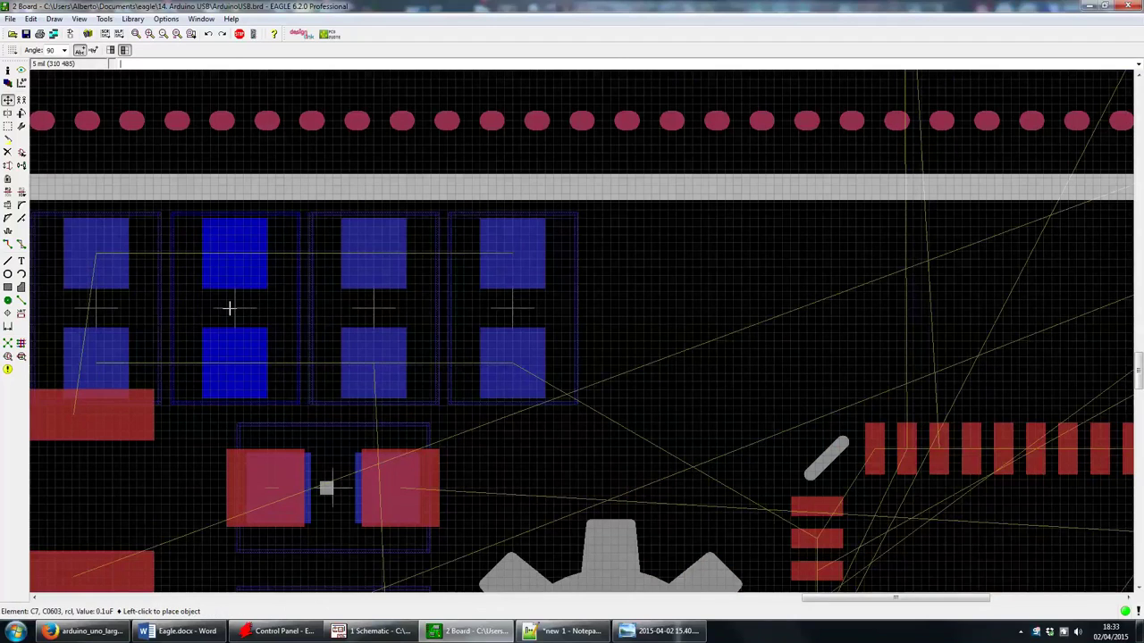
pyautogui.click(235, 309)
pyautogui.click(349, 325)
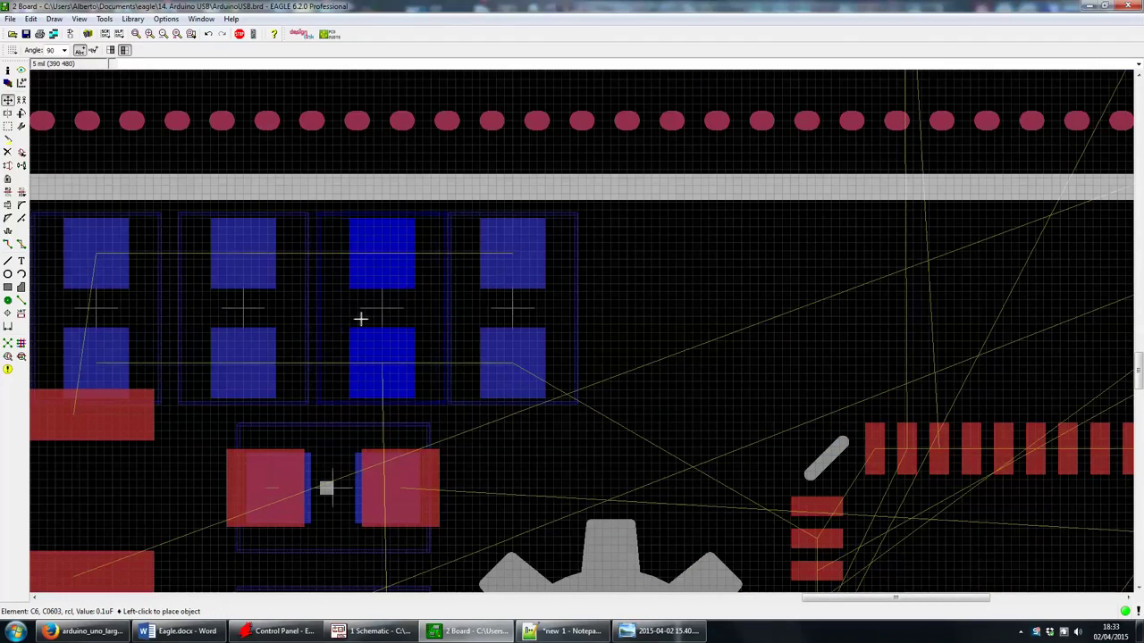
pyautogui.click(367, 319)
pyautogui.click(497, 316)
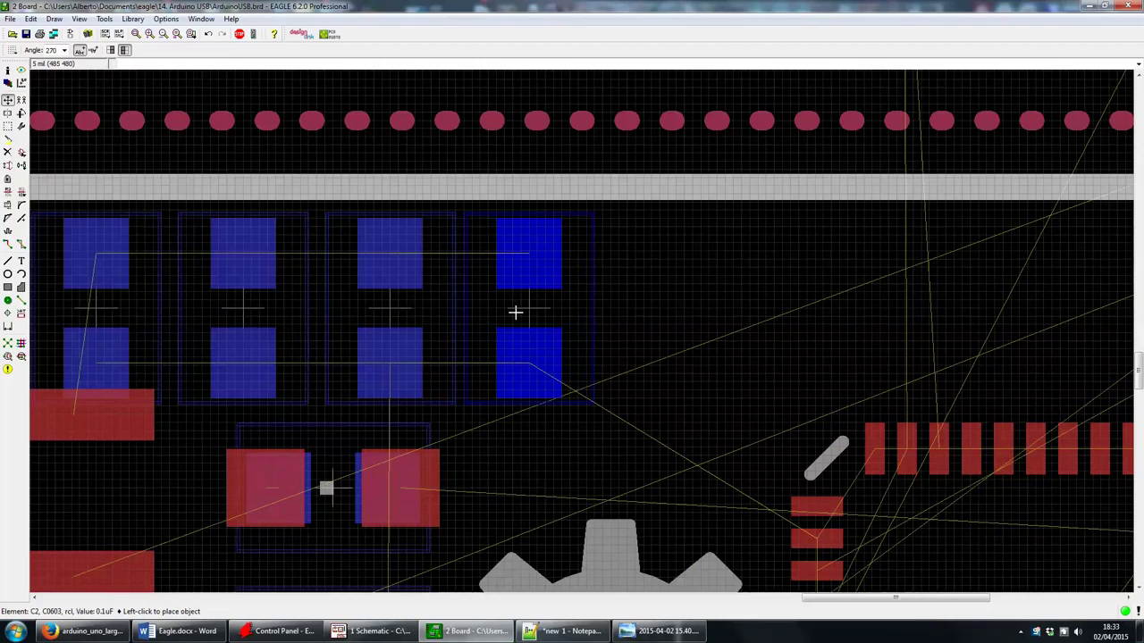
pyautogui.click(523, 312)
pyautogui.hotkey('ctrl', 's')
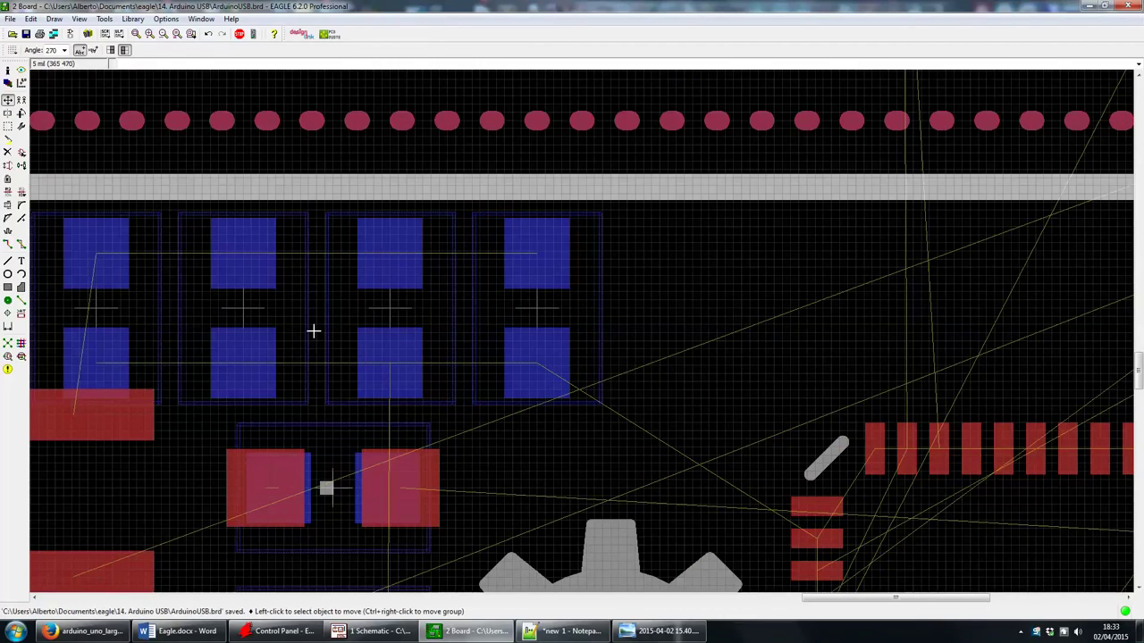
# Mirror 4.7K resistor R4 to the bottom layer and stack it beneath the top-right two-pad part
pyautogui.scroll(-3, 170, 327)
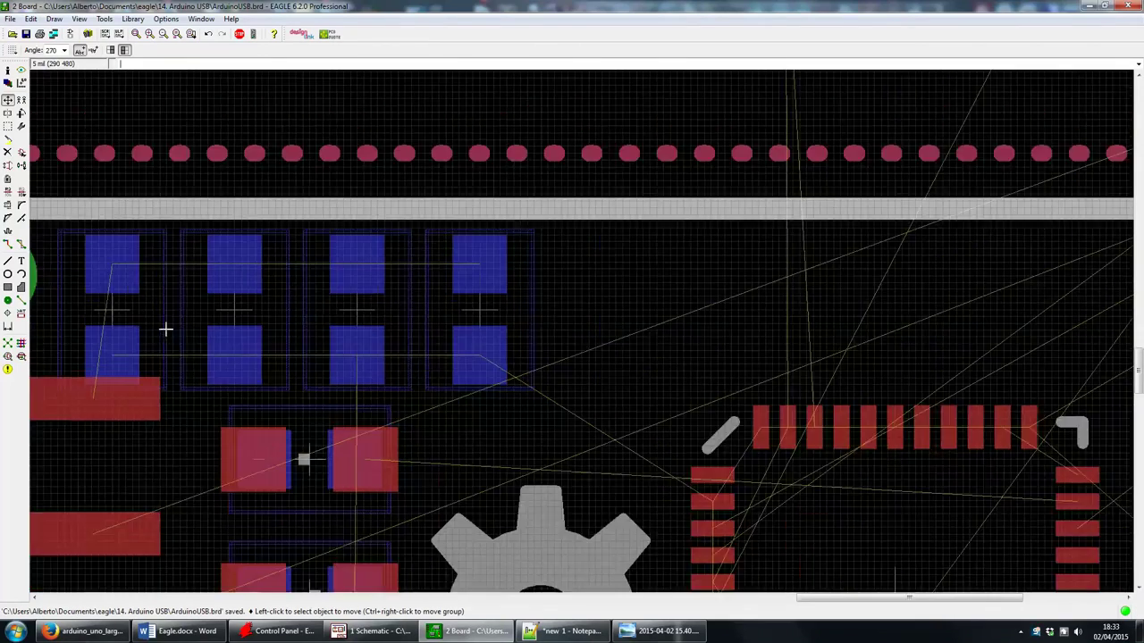
pyautogui.scroll(-4, 228, 288)
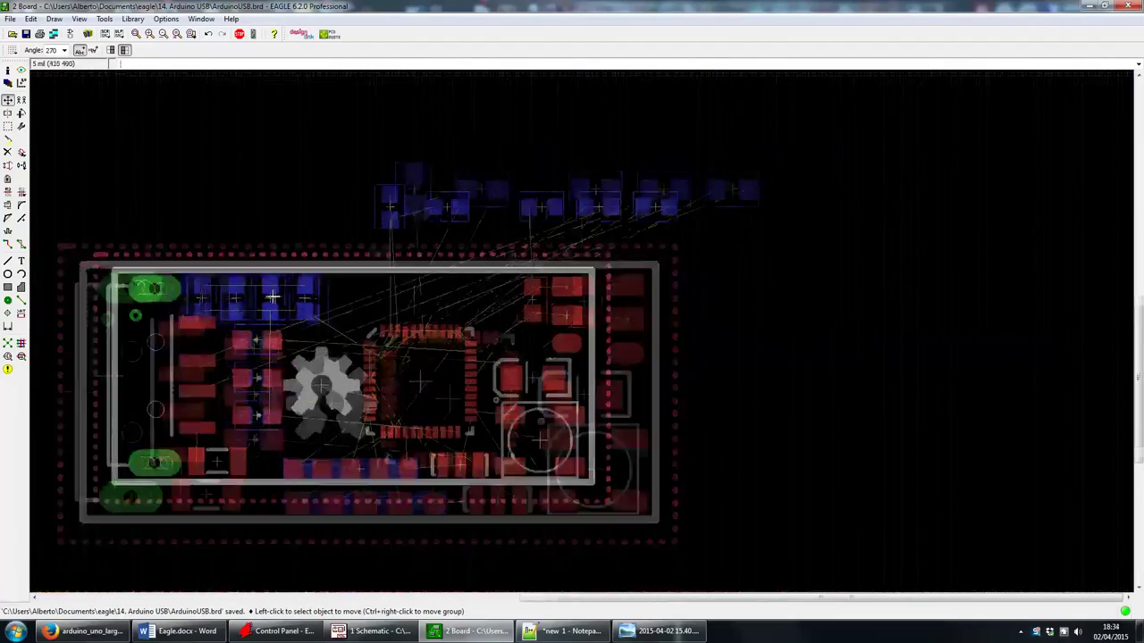
pyautogui.scroll(1, 456, 306)
pyautogui.scroll(1, 639, 191)
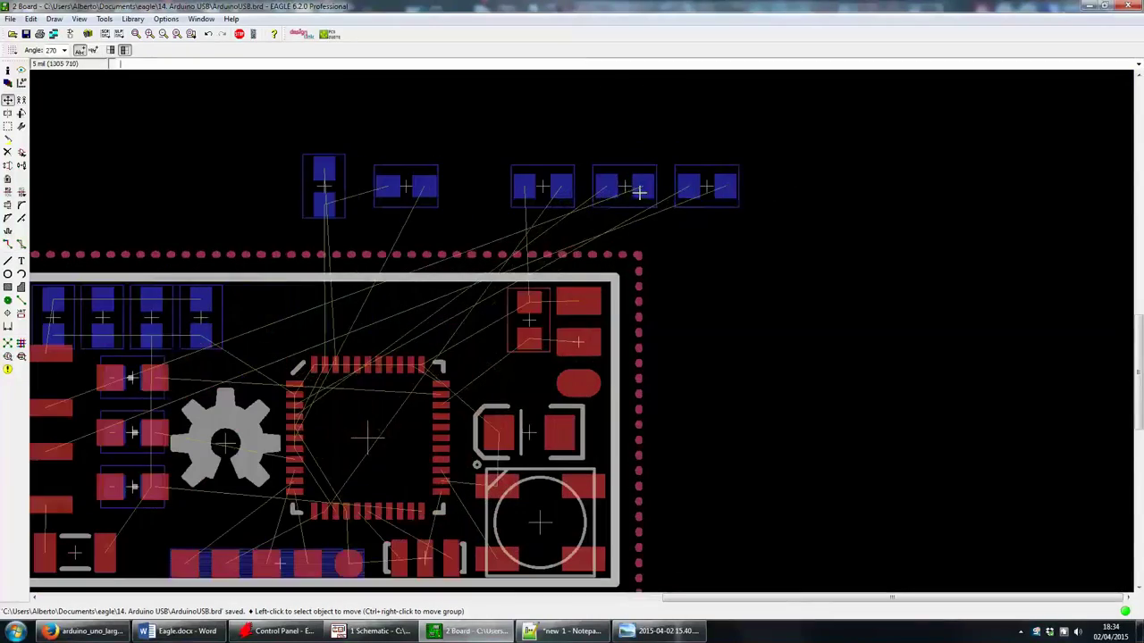
pyautogui.scroll(5, 646, 299)
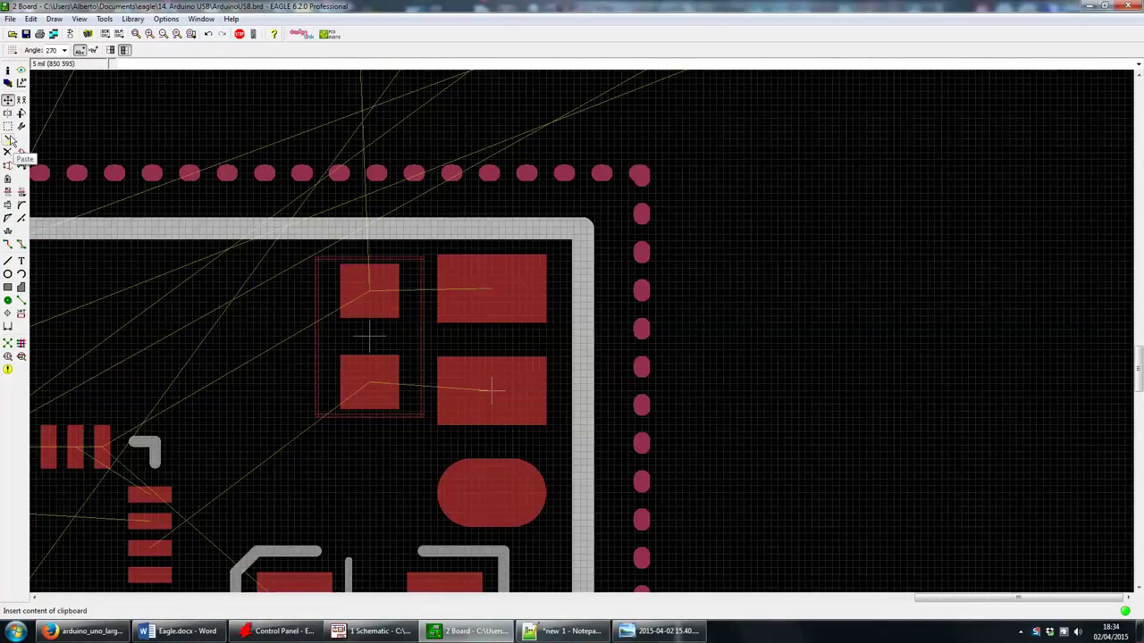
pyautogui.click(8, 113)
pyautogui.click(370, 336)
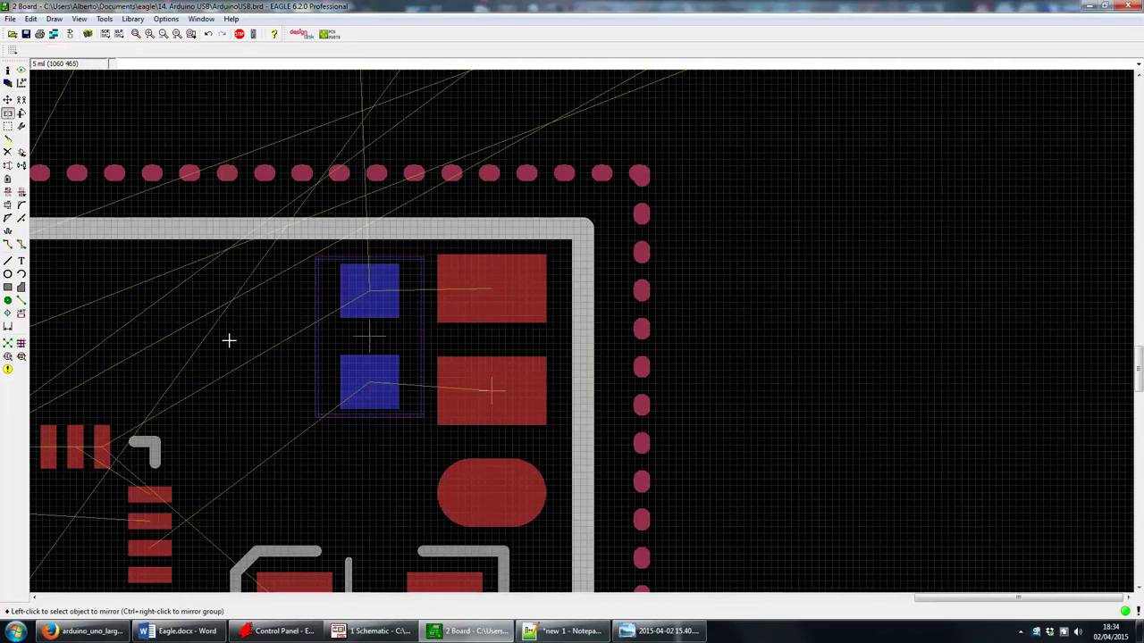
pyautogui.click(8, 100)
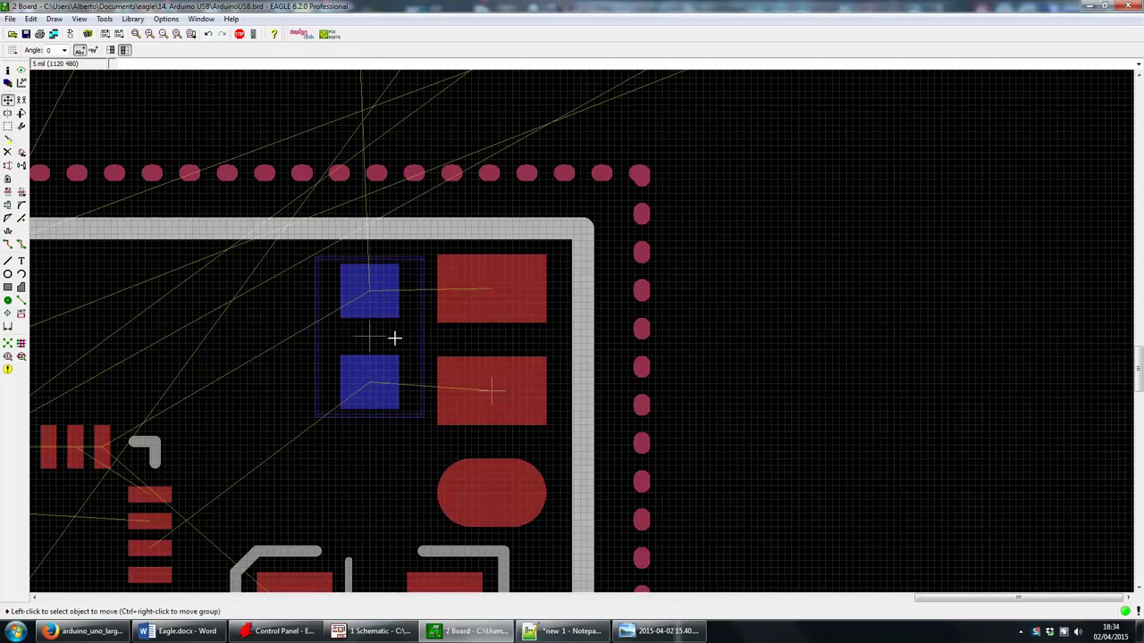
pyautogui.click(394, 338)
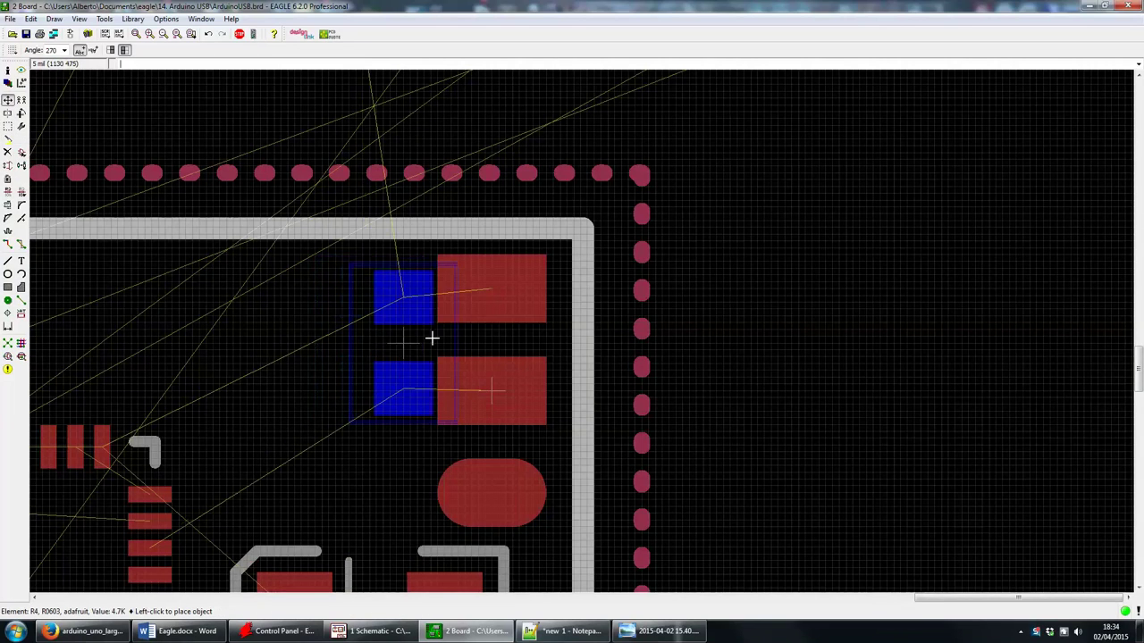
pyautogui.click(497, 336)
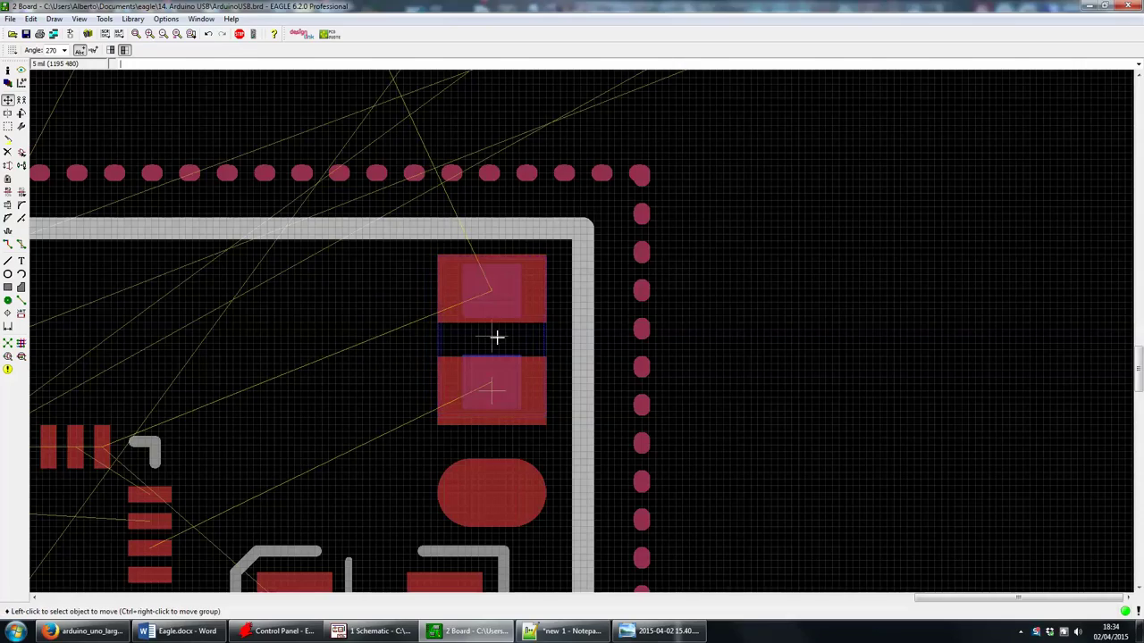
pyautogui.scroll(-3, 366, 408)
pyautogui.scroll(-3, 548, 340)
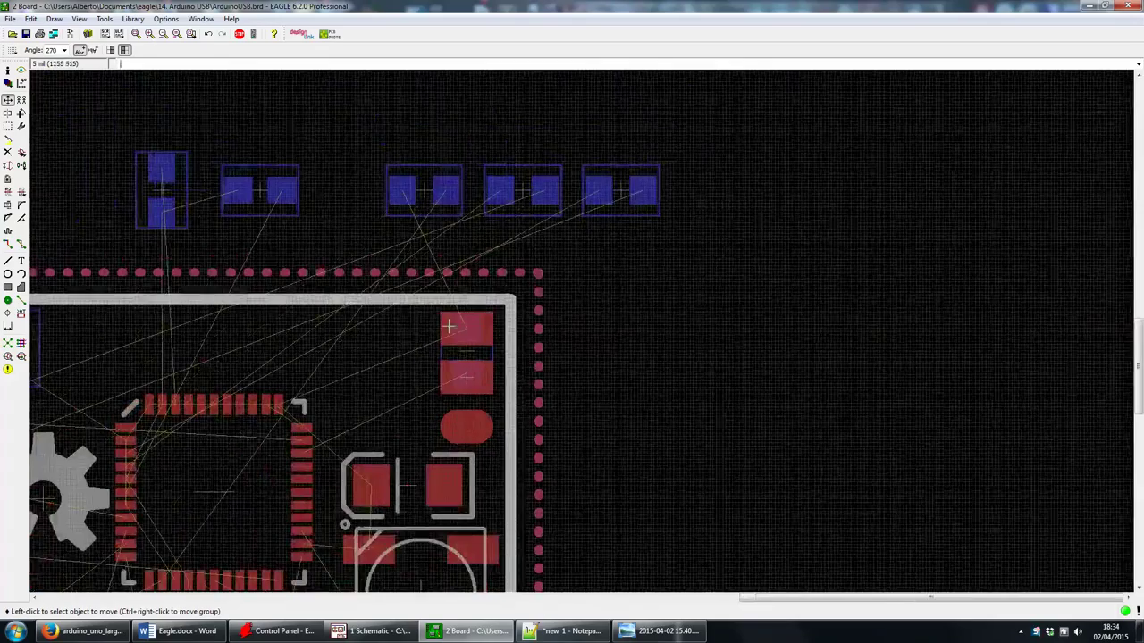
# Run Ratsnest to fill the copper pours, then shift the pour outline slightly lower-left
pyautogui.scroll(-2, 536, 339)
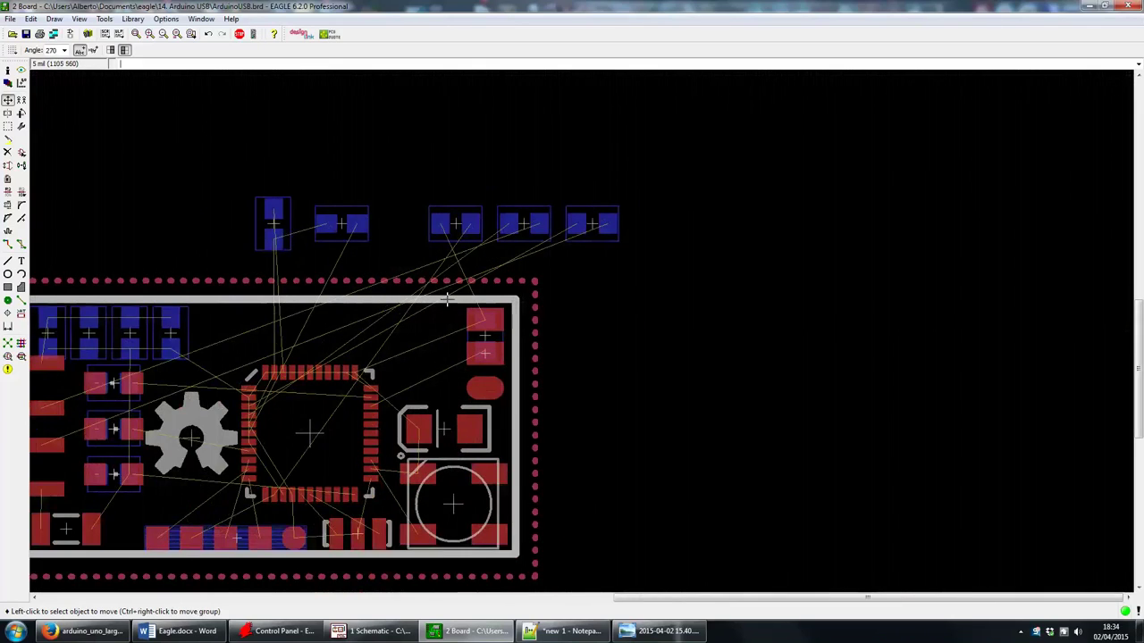
pyautogui.scroll(1, 447, 300)
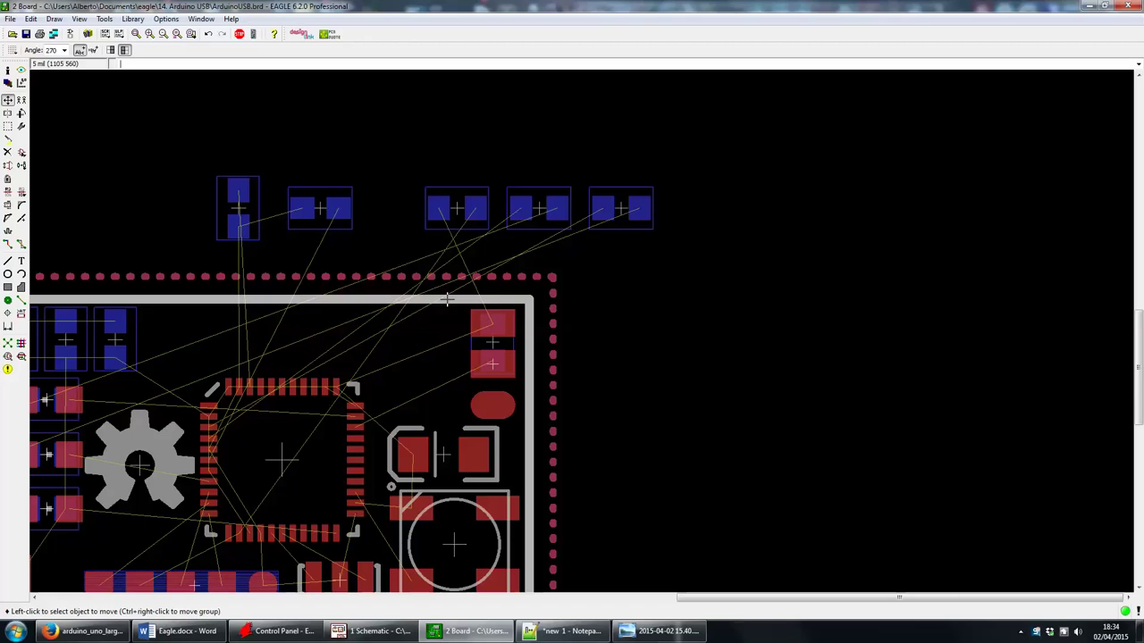
pyautogui.click(8, 344)
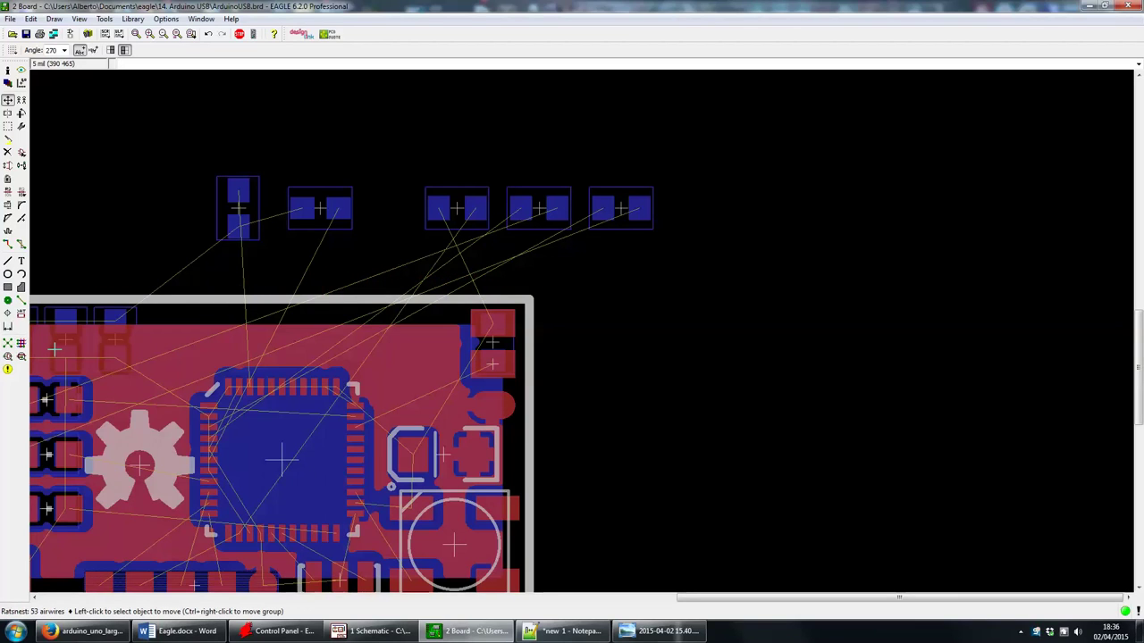
pyautogui.scroll(-2, 409, 224)
pyautogui.scroll(1, 181, 218)
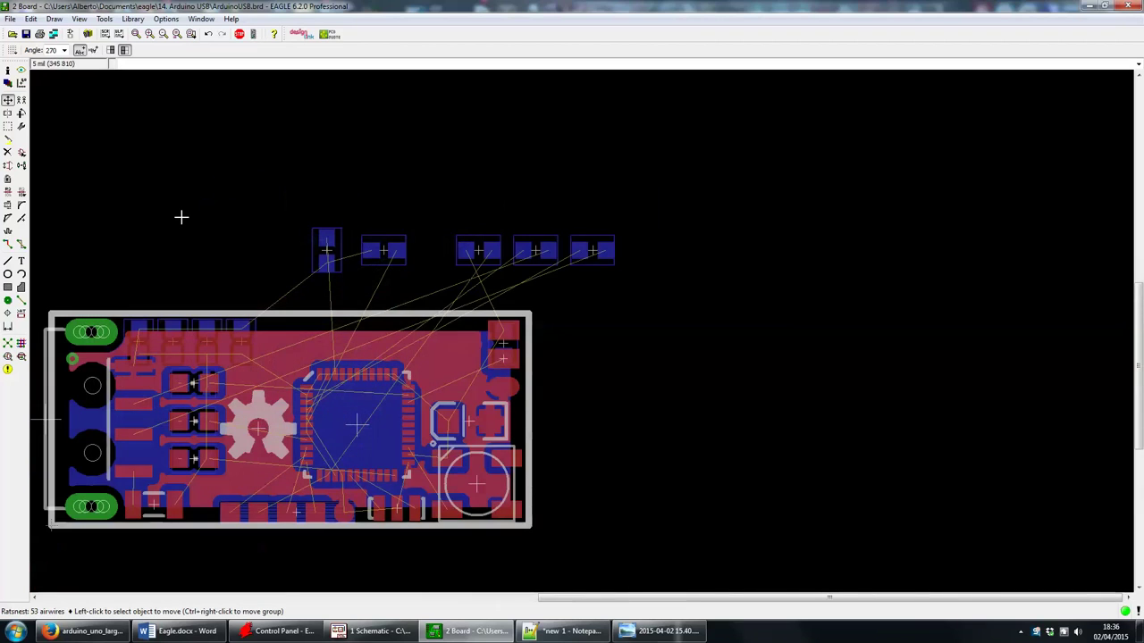
pyautogui.scroll(1, 407, 327)
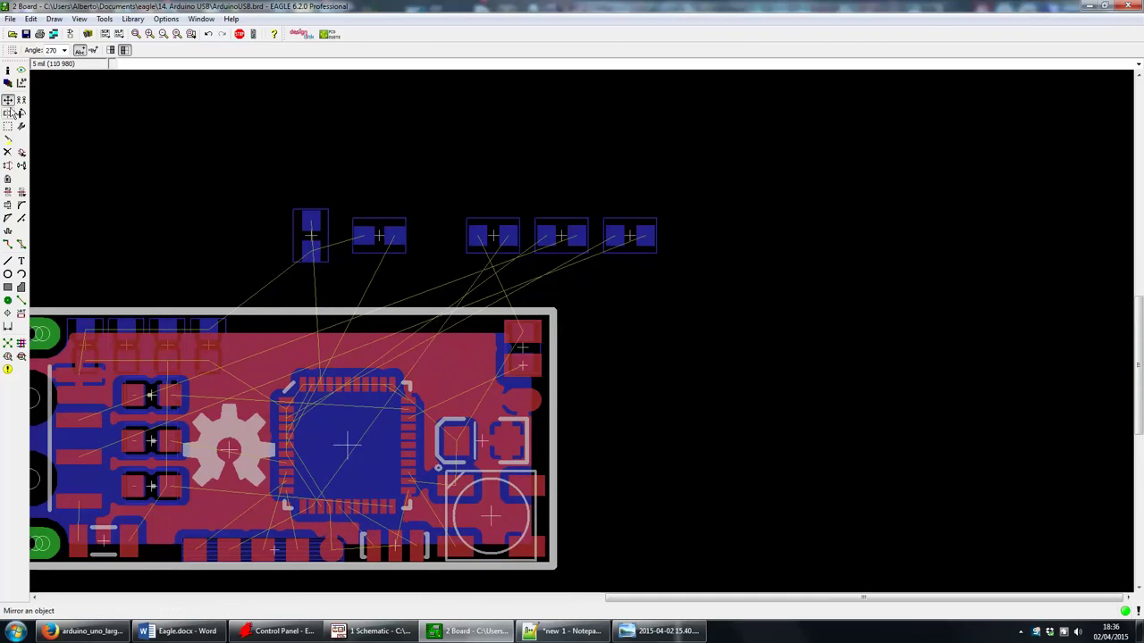
pyautogui.scroll(1, 500, 300)
pyautogui.click(593, 304)
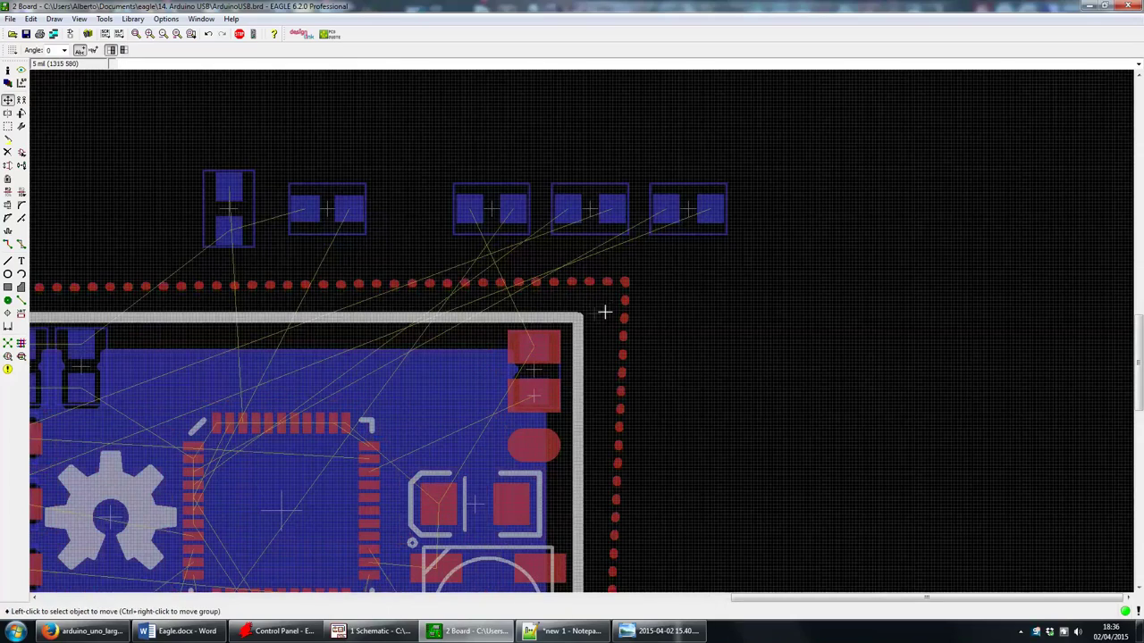
pyautogui.click(574, 322)
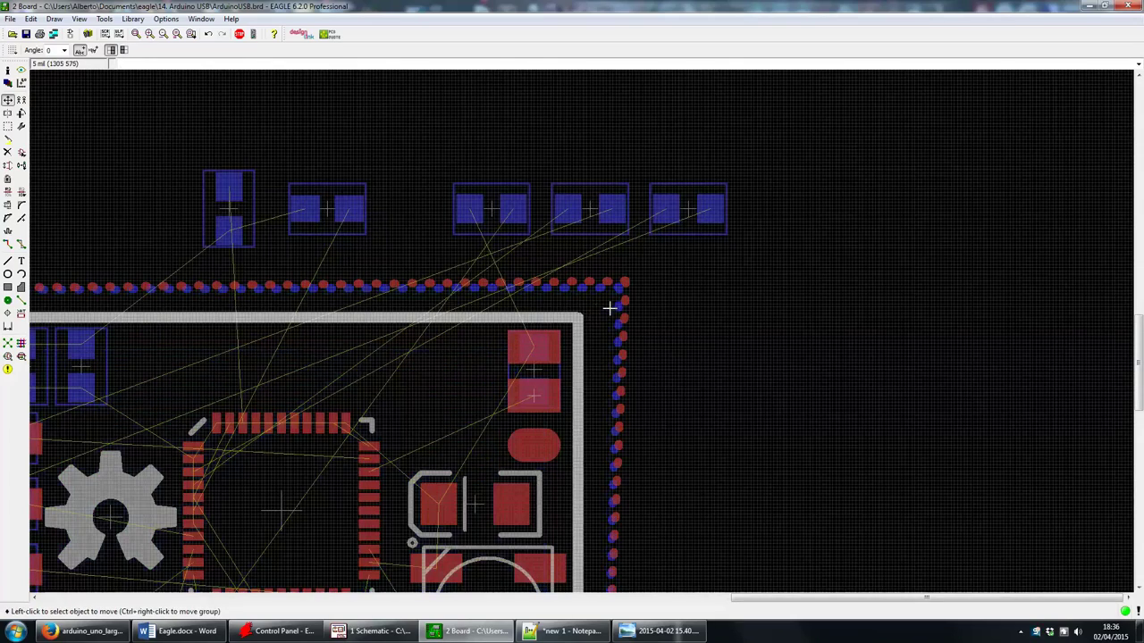
pyautogui.scroll(-3, 623, 307)
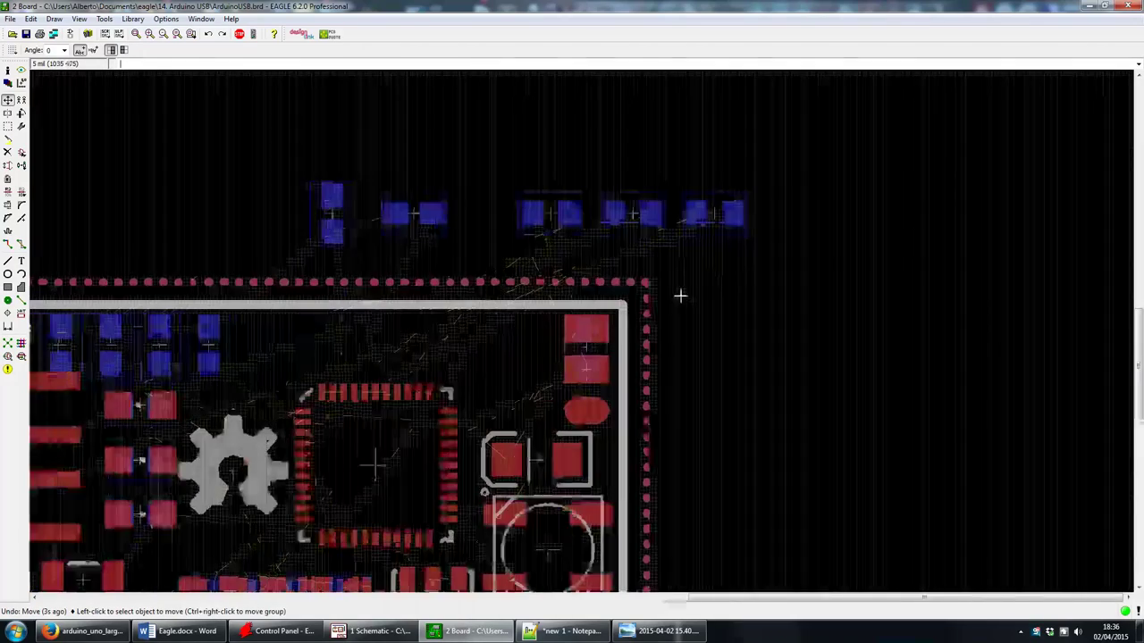
pyautogui.scroll(2, 380, 293)
pyautogui.scroll(1, 351, 210)
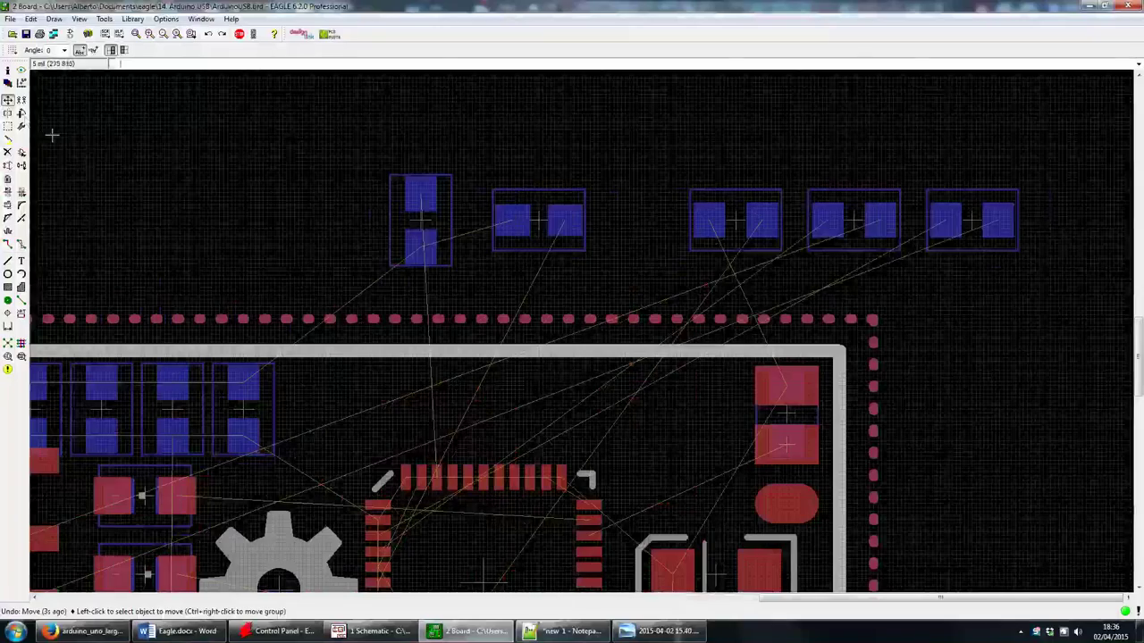
pyautogui.scroll(1, 351, 210)
# Place capacitor C1 upright near the board's top edge
pyautogui.click(352, 209)
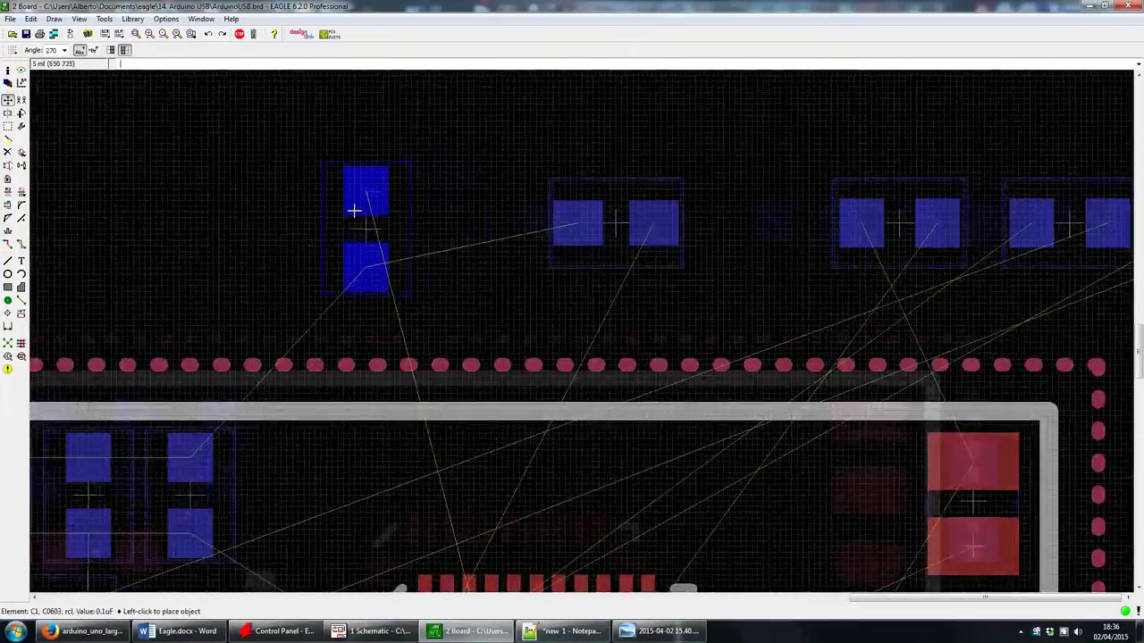
pyautogui.scroll(-2, 358, 224)
pyautogui.scroll(1, 424, 286)
pyautogui.rightClick(366, 219)
pyautogui.rightClick(359, 219)
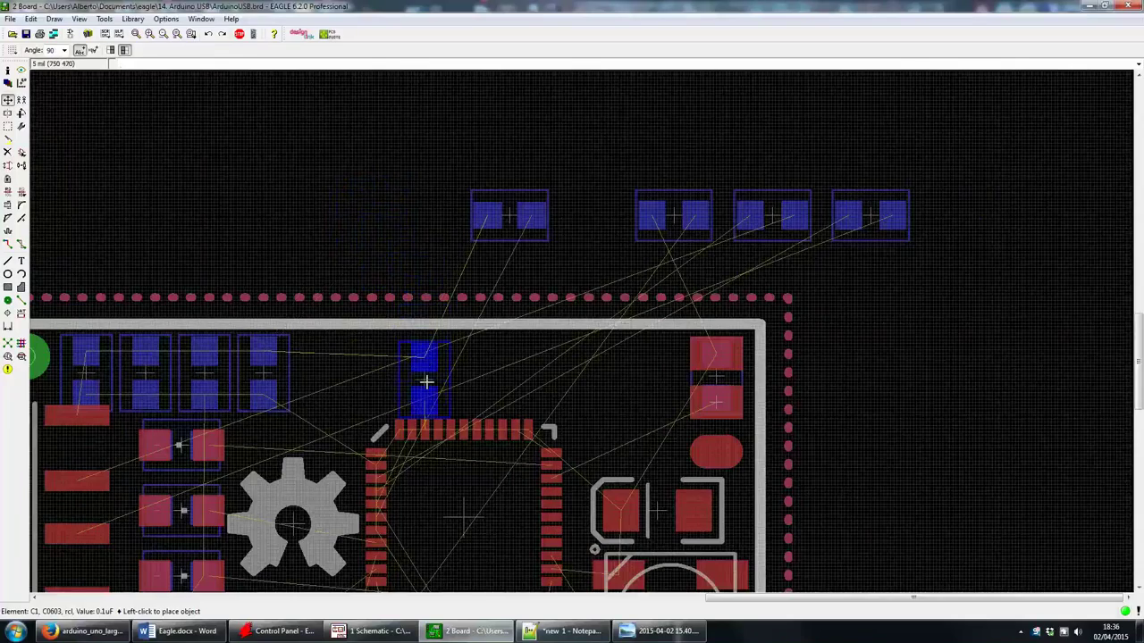
pyautogui.scroll(-2, 429, 366)
pyautogui.scroll(2, 433, 361)
pyautogui.click(429, 370)
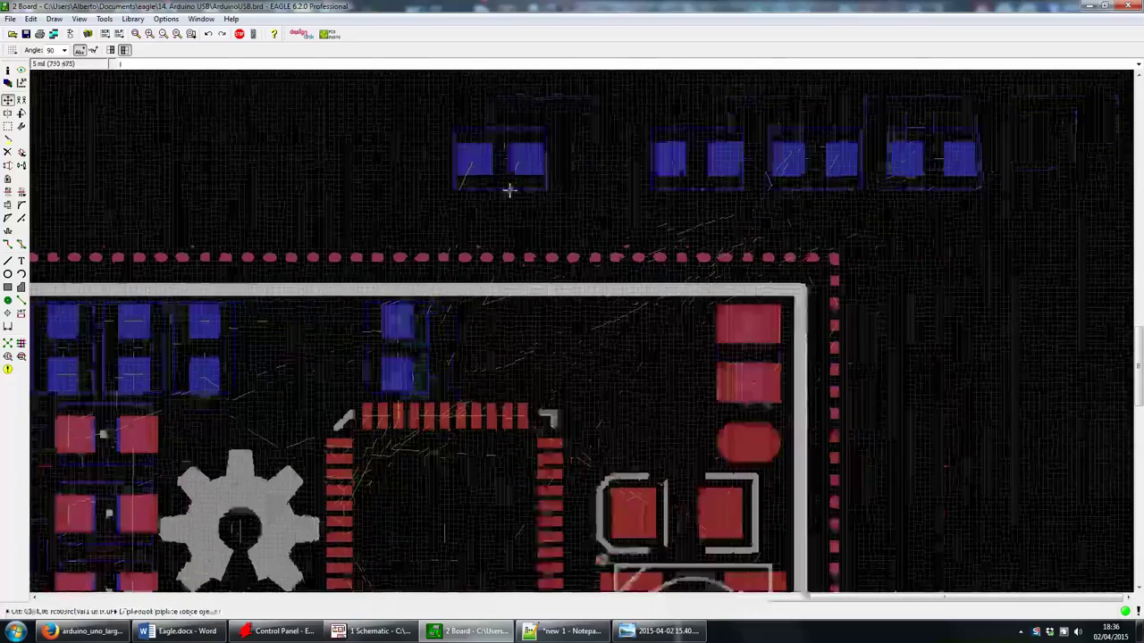
# Place 1uF capacitor C4 upright in the top-left capacitor row, one grid step right
pyautogui.click(486, 164)
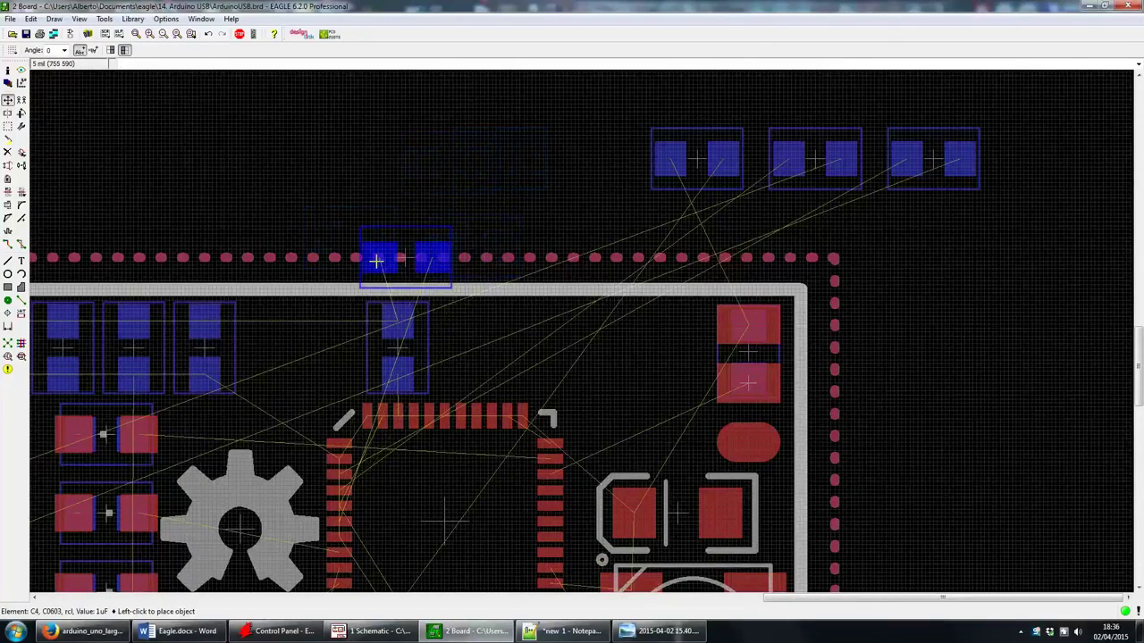
pyautogui.rightClick(302, 329)
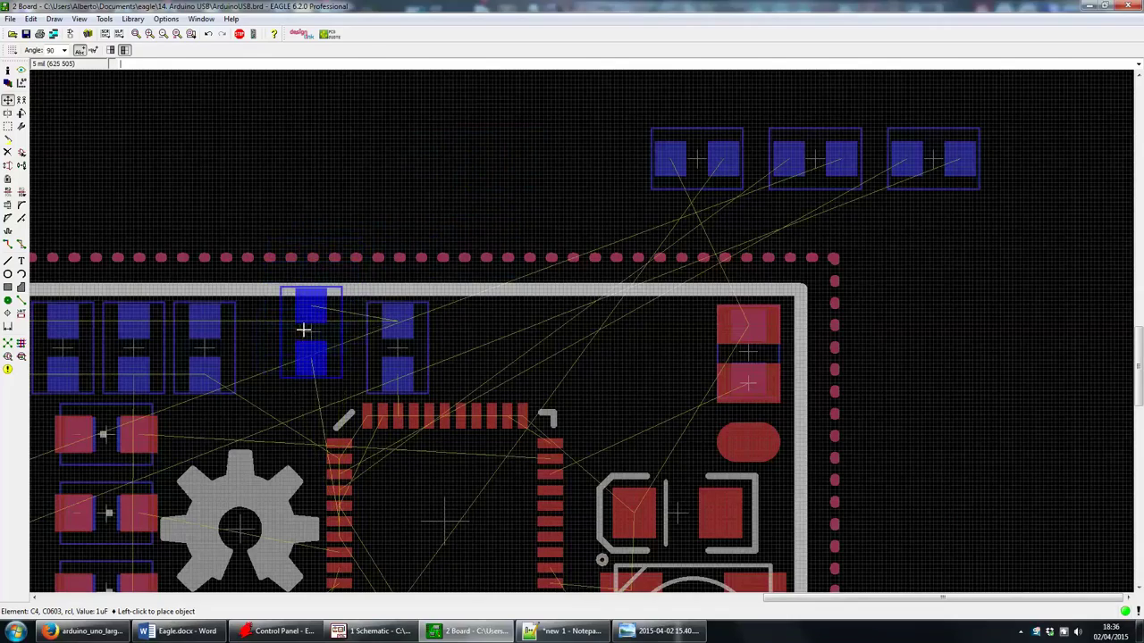
pyautogui.scroll(2, 300, 362)
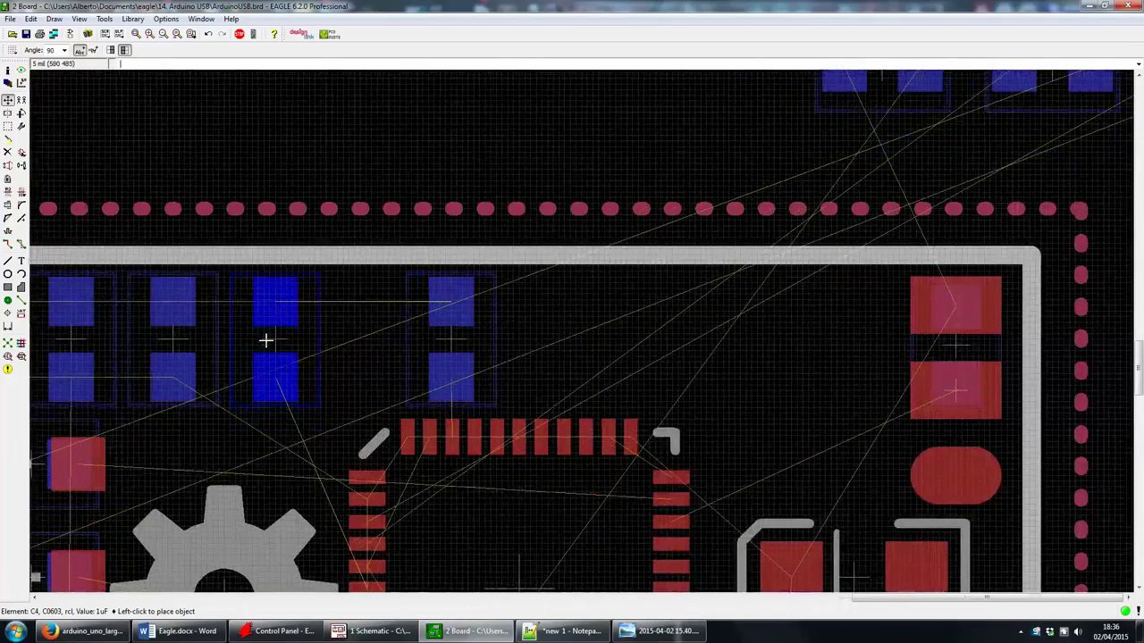
pyautogui.scroll(-3, 267, 341)
pyautogui.scroll(2, 324, 342)
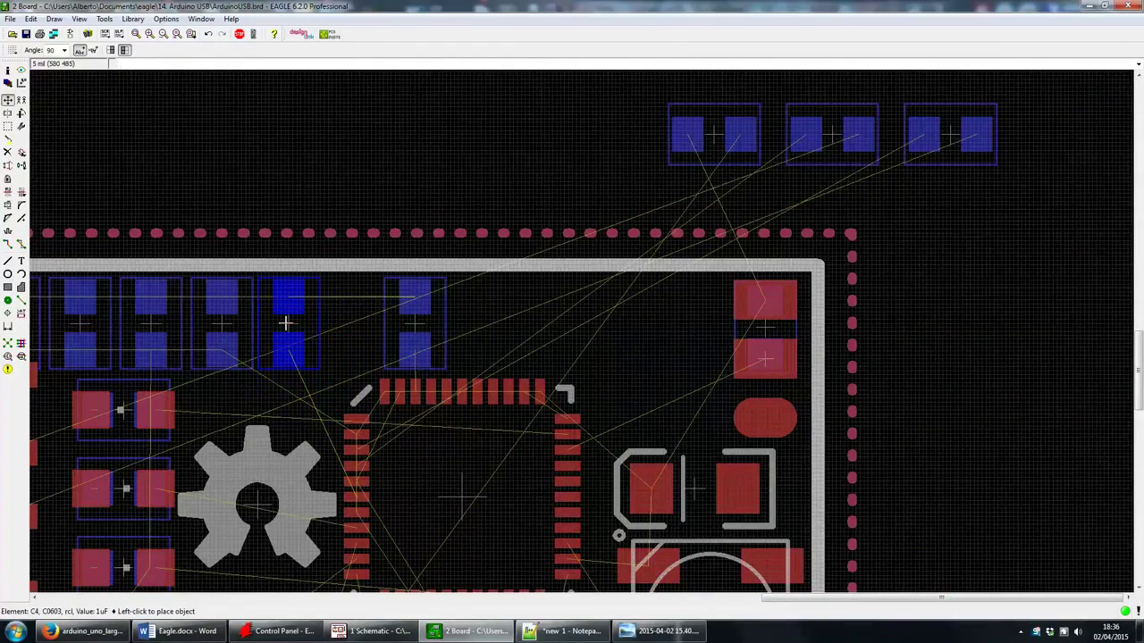
pyautogui.click(286, 323)
pyautogui.click(286, 324)
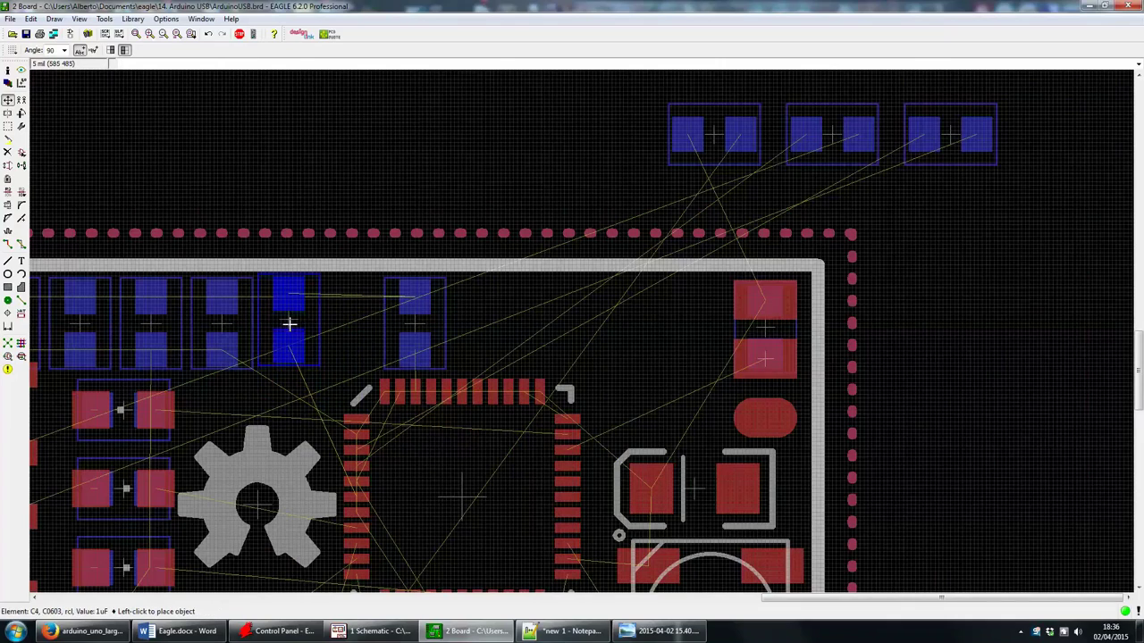
pyautogui.click(293, 324)
# Try resistor R1 over the middle of the chip, then set it back above the board
pyautogui.scroll(-1, 399, 230)
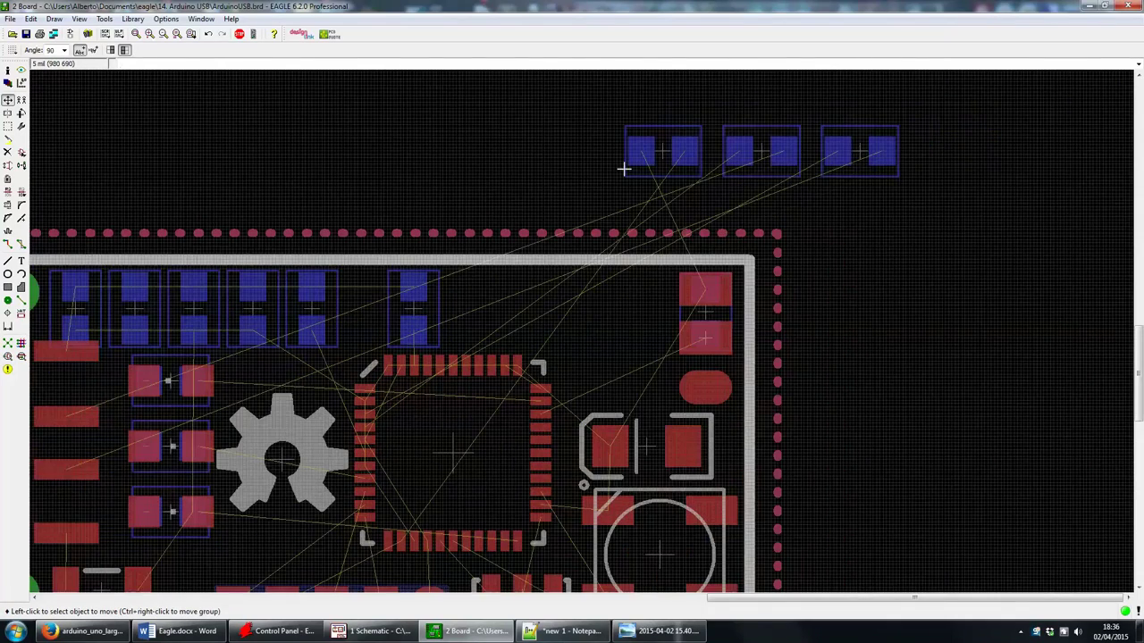
pyautogui.scroll(1, 625, 169)
pyautogui.click(658, 152)
pyautogui.scroll(-1, 503, 210)
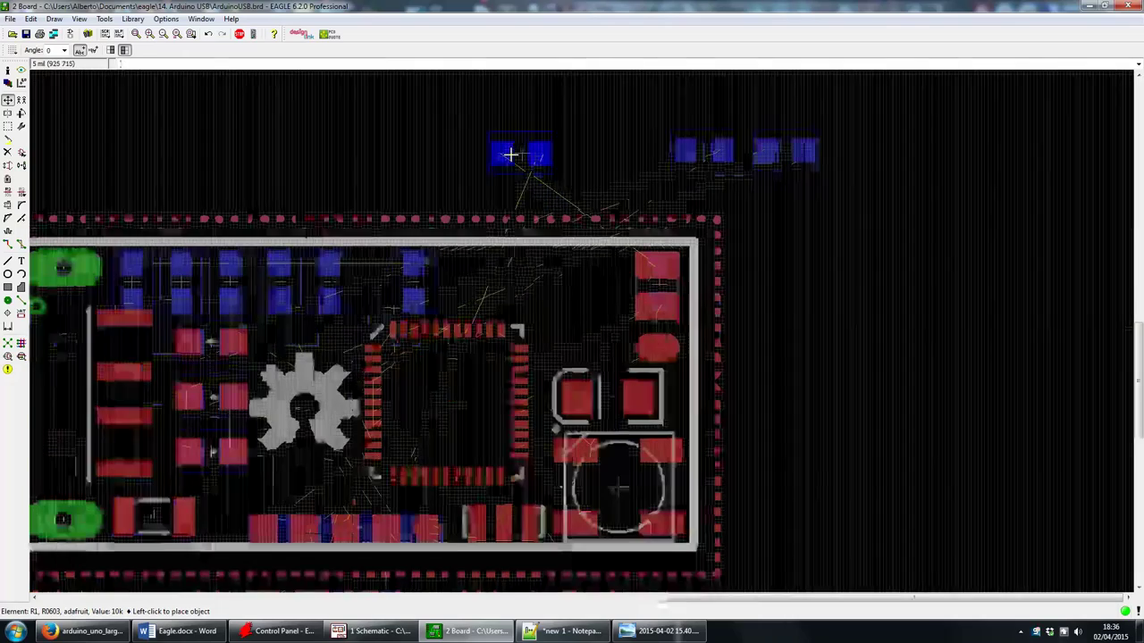
pyautogui.click(474, 366)
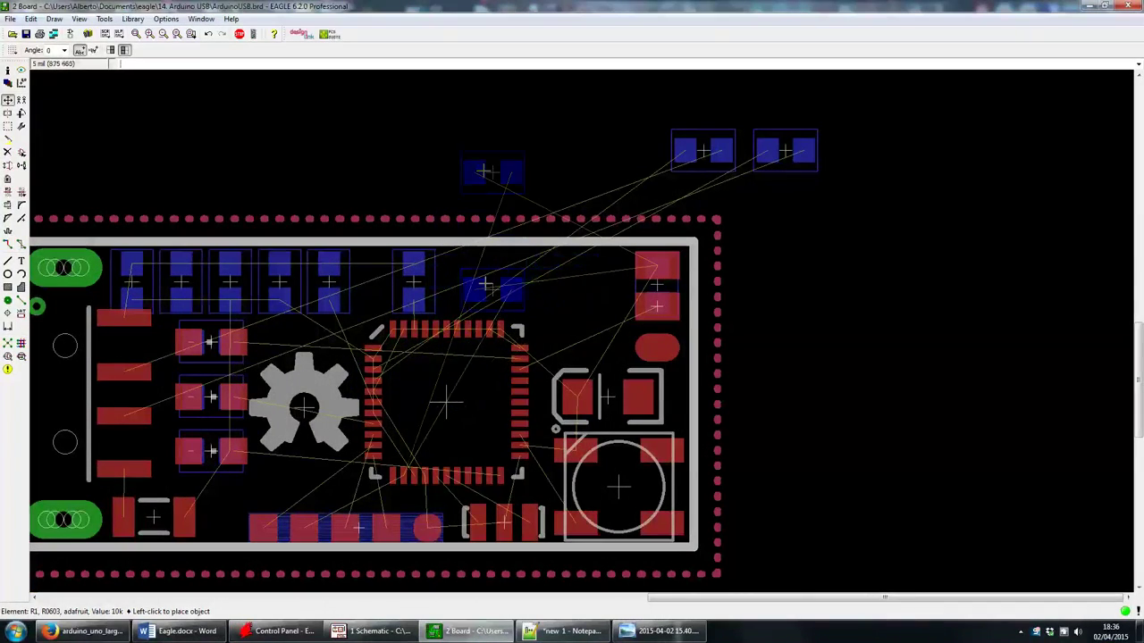
pyautogui.click(489, 164)
# Inspect R1's RST airwire with Info, then carry R1 toward the spot below the gear logo
pyautogui.click(8, 70)
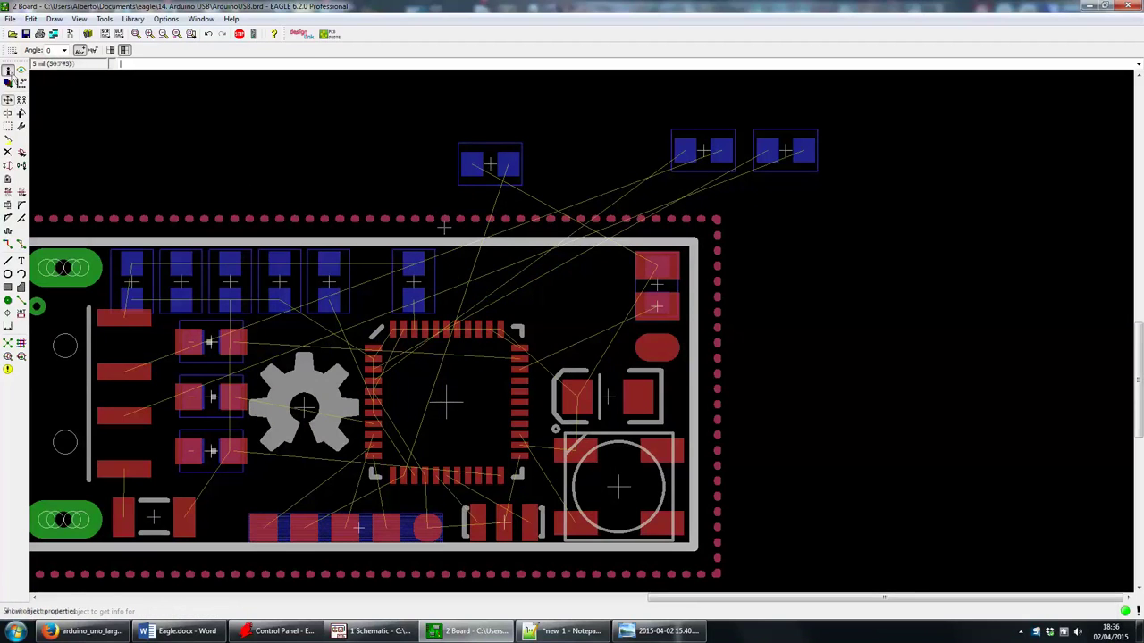
pyautogui.click(489, 205)
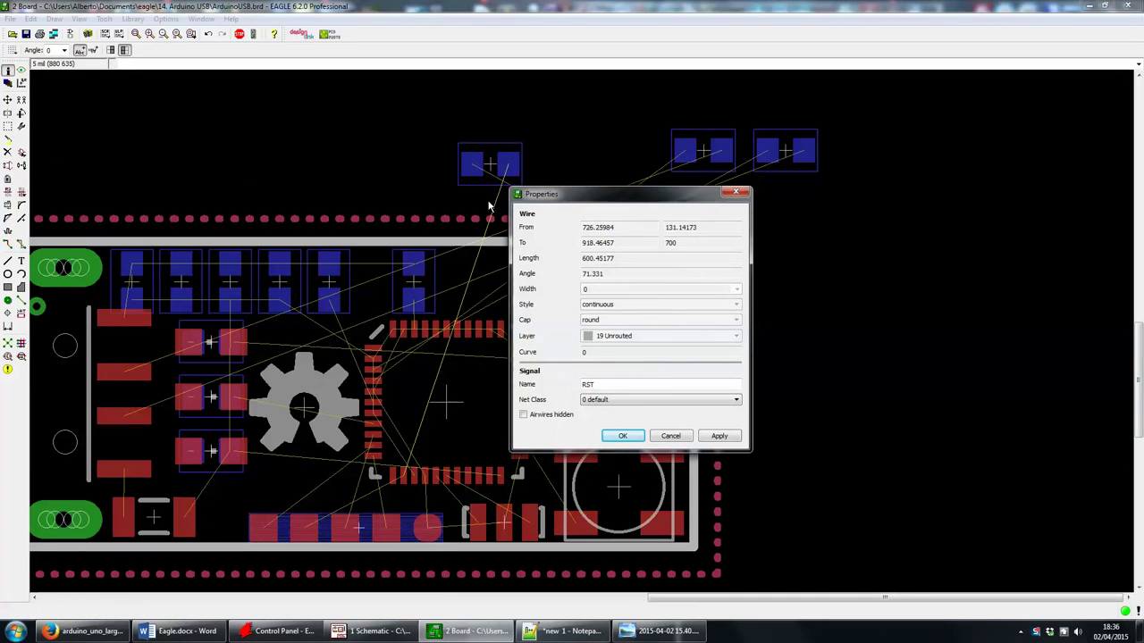
pyautogui.press('Escape')
pyautogui.click(8, 99)
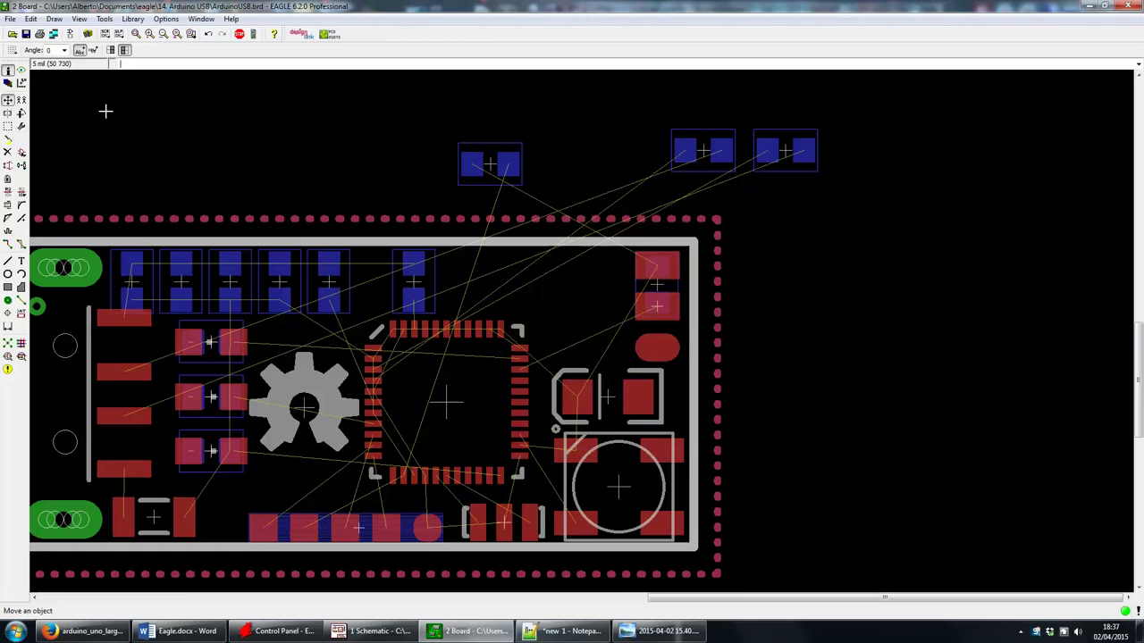
pyautogui.click(490, 159)
pyautogui.scroll(-2, 268, 232)
pyautogui.scroll(4, 304, 374)
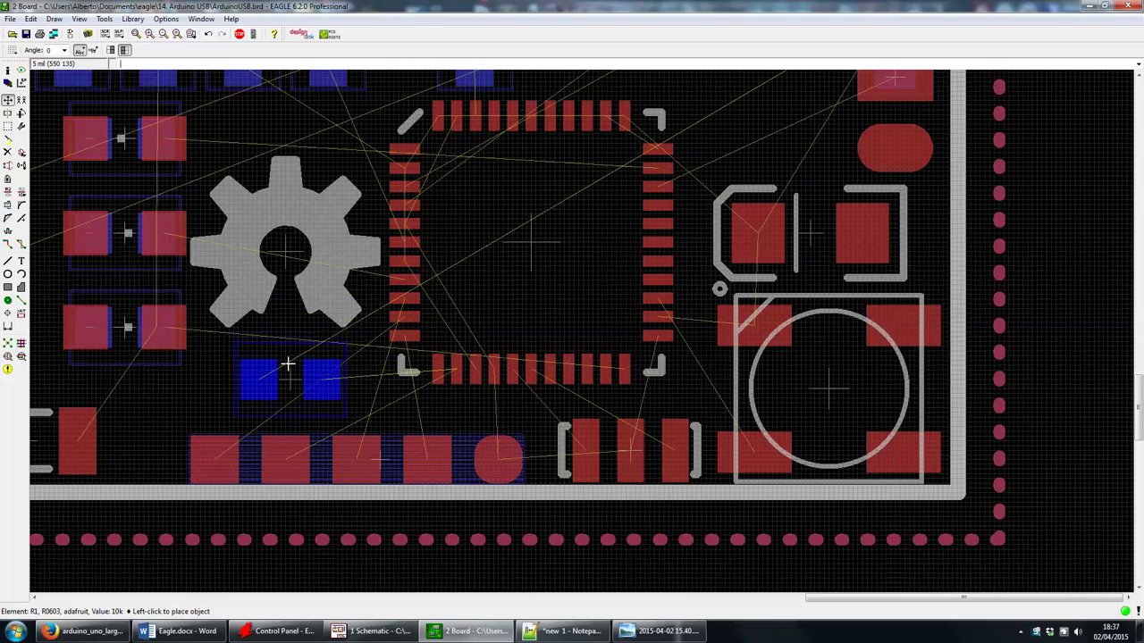
# Place R1 just below the gear logo and R2 on the board left of the chip
pyautogui.click(279, 367)
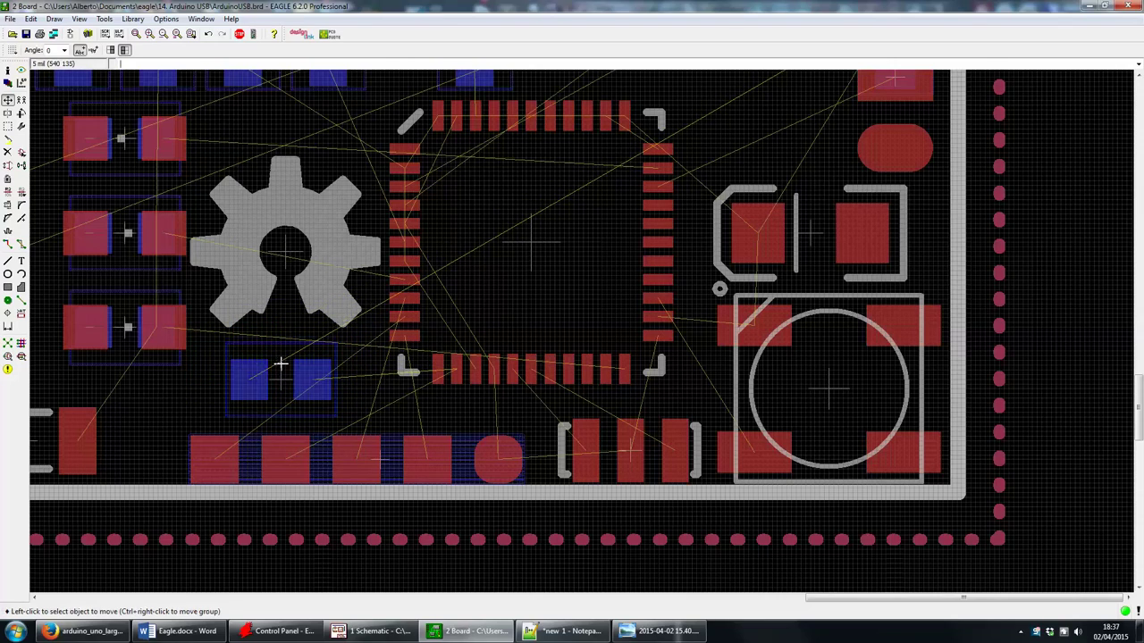
pyautogui.scroll(-2, 191, 365)
pyautogui.scroll(-1, 350, 338)
pyautogui.click(527, 143)
pyautogui.scroll(-1, 464, 184)
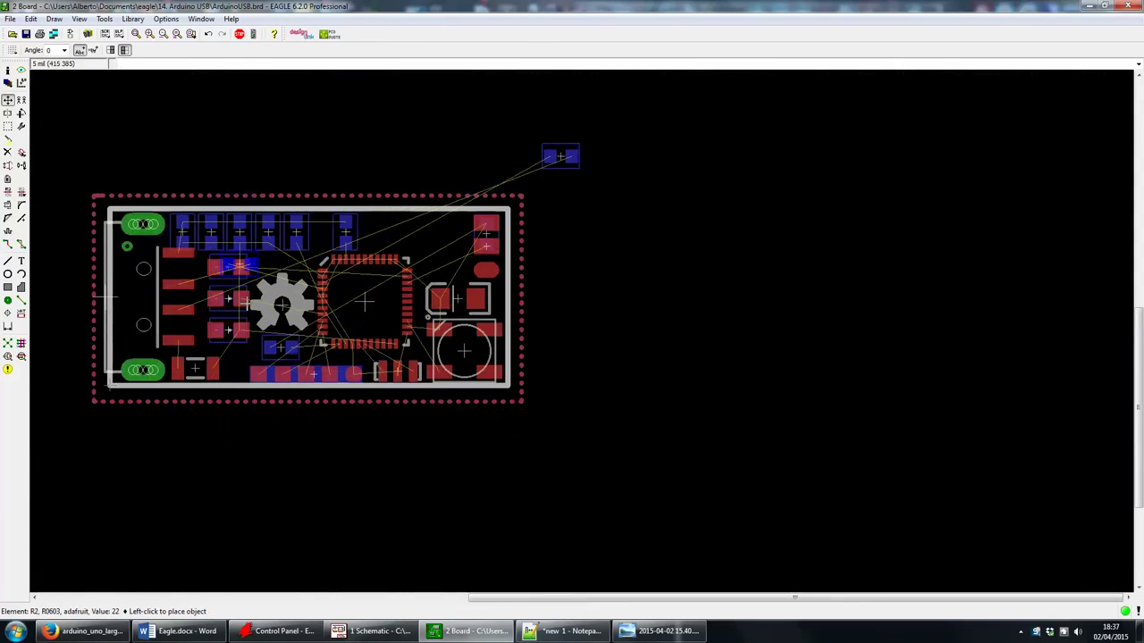
pyautogui.scroll(4, 282, 297)
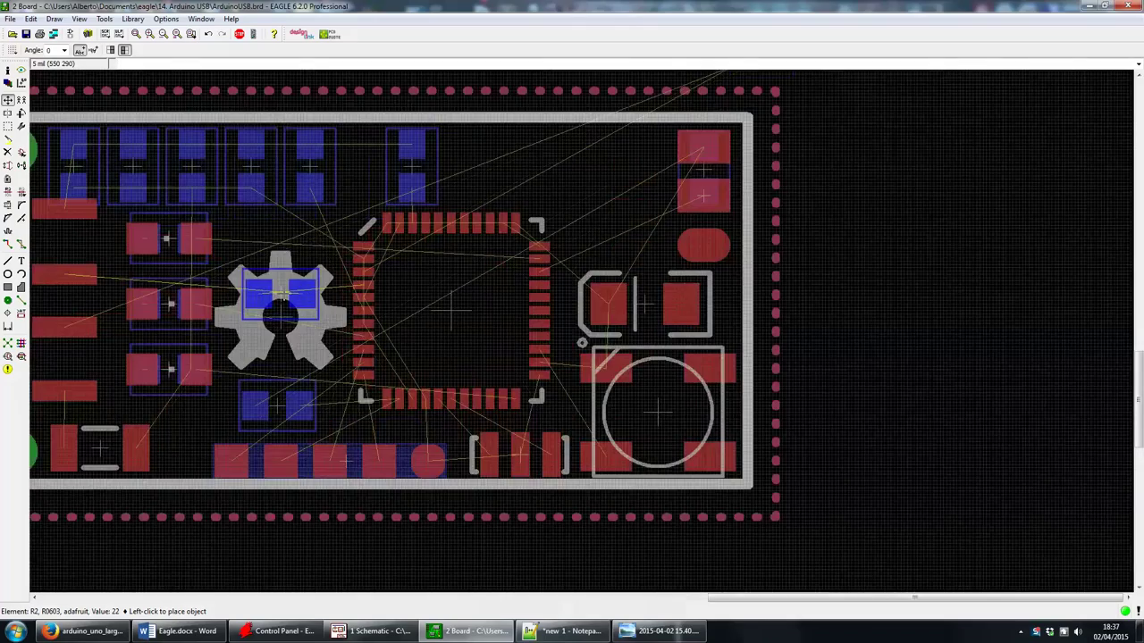
pyautogui.scroll(-2, 295, 299)
pyautogui.click(311, 295)
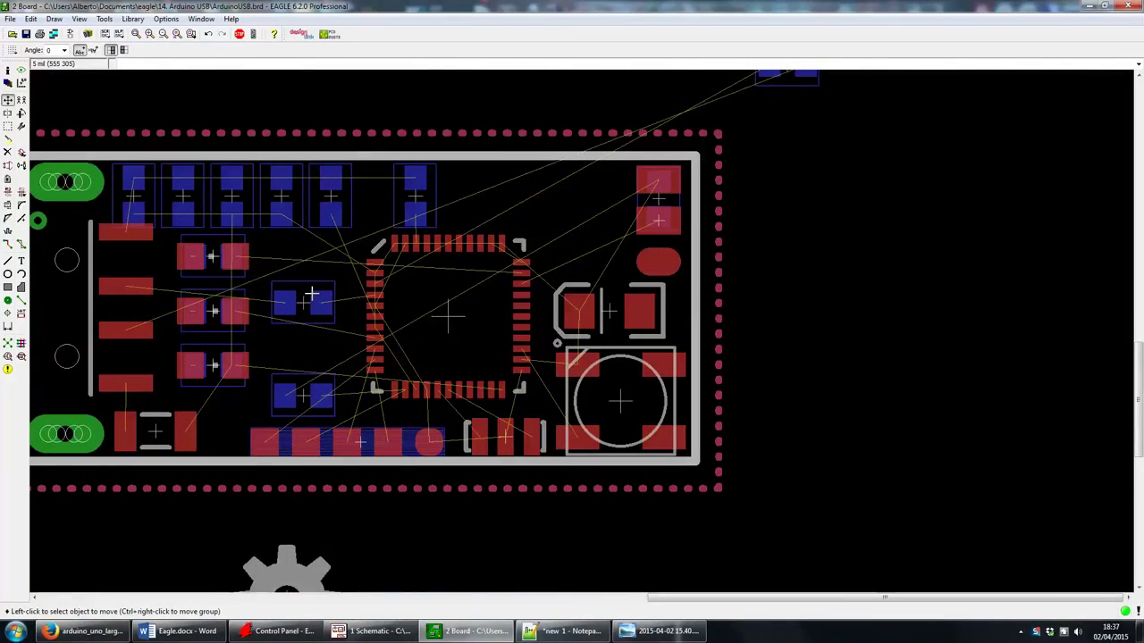
# Inspect the properties of the airwires next to R2, including the D+ airwire
pyautogui.scroll(3, 311, 295)
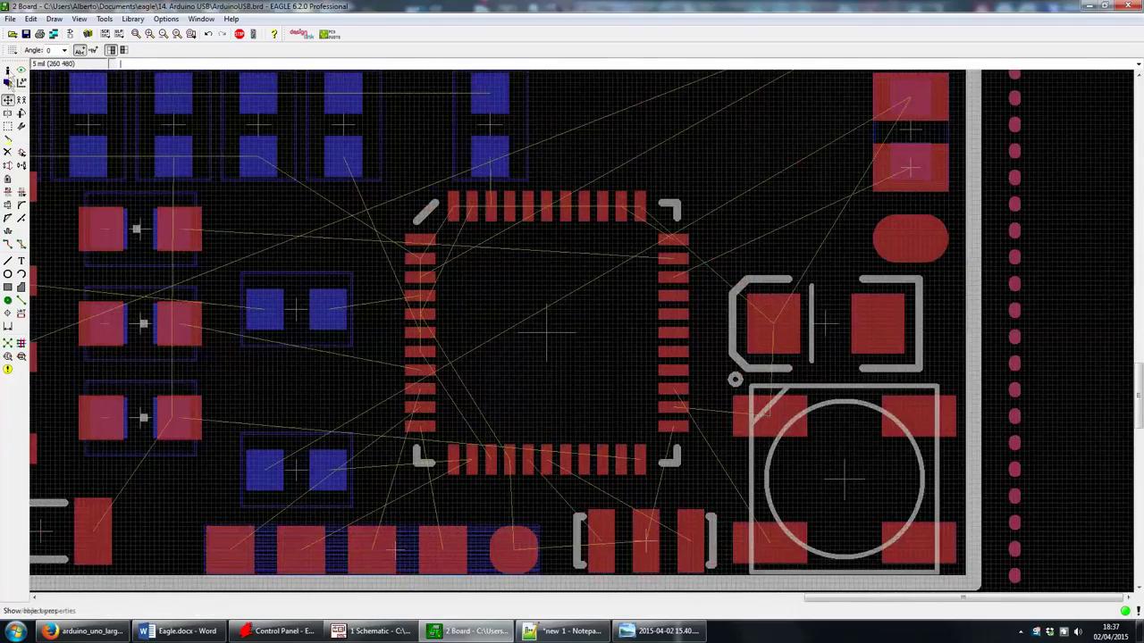
pyautogui.click(354, 304)
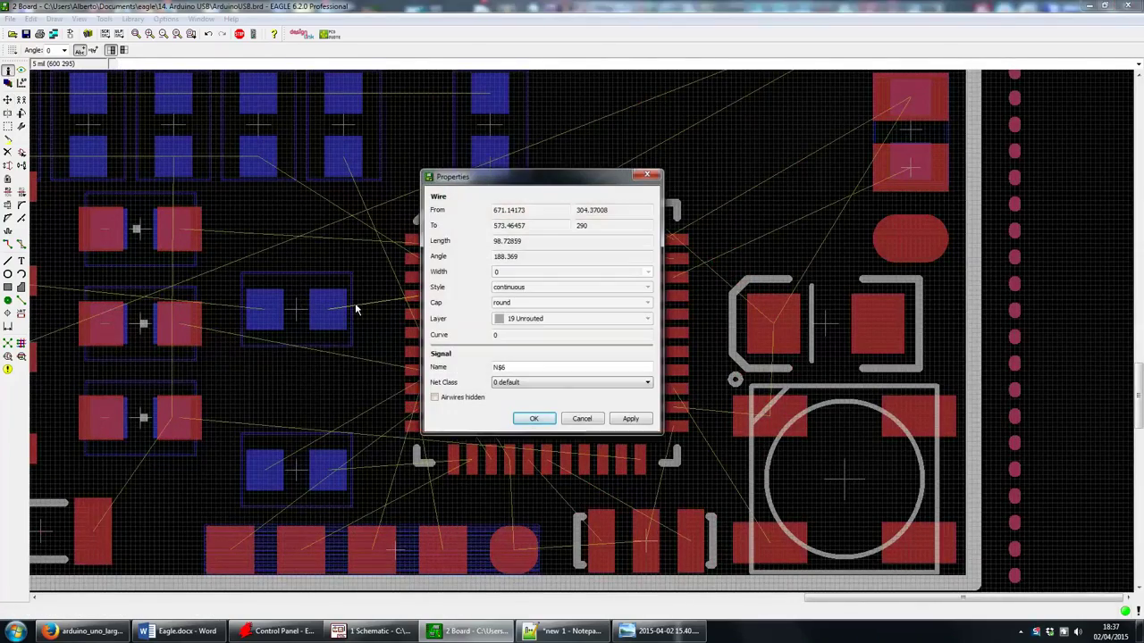
pyautogui.press('Escape')
pyautogui.click(240, 310)
pyautogui.press('Escape')
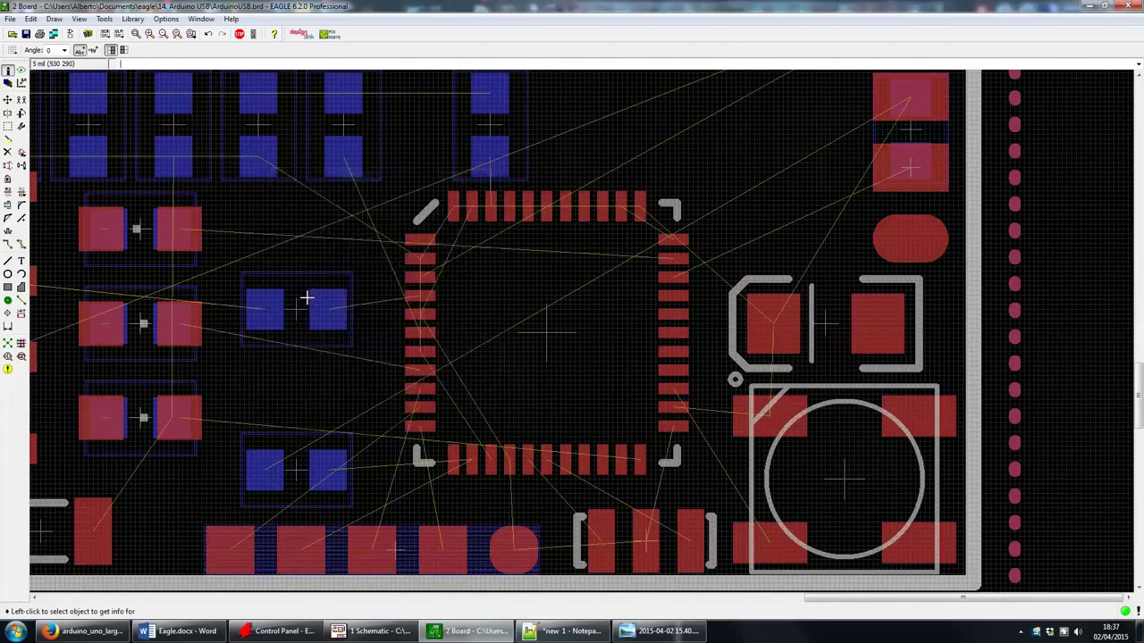
# Activate Move with F7 and pick up resistor R3 lying outside the board
pyautogui.scroll(-1, 307, 297)
pyautogui.scroll(-2, 617, 242)
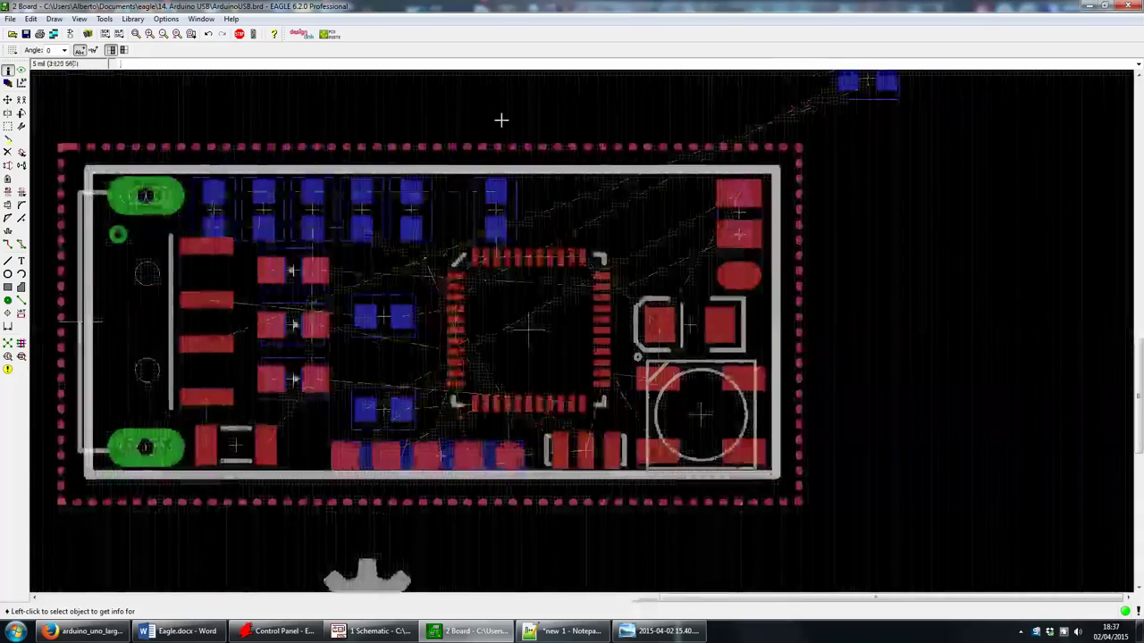
pyautogui.press('F7')
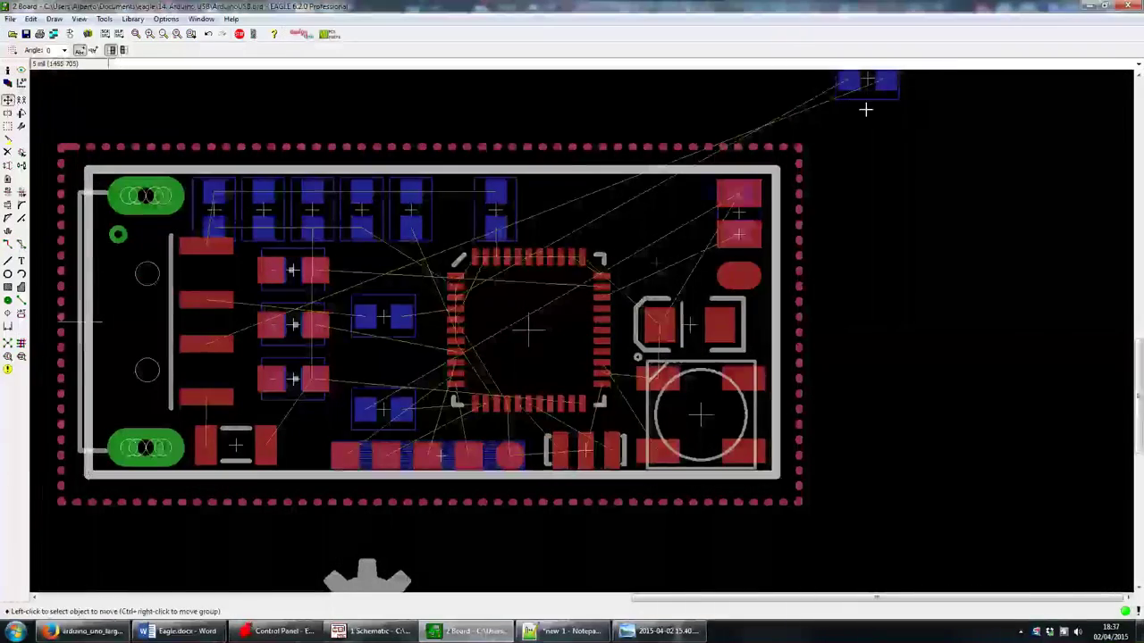
pyautogui.click(867, 83)
pyautogui.scroll(1, 394, 369)
pyautogui.scroll(2, 394, 369)
# Rotate R3 to 180° and set it atop the blue resistor column, nudging the resistor below lower
pyautogui.rightClick(396, 366)
pyautogui.rightClick(383, 365)
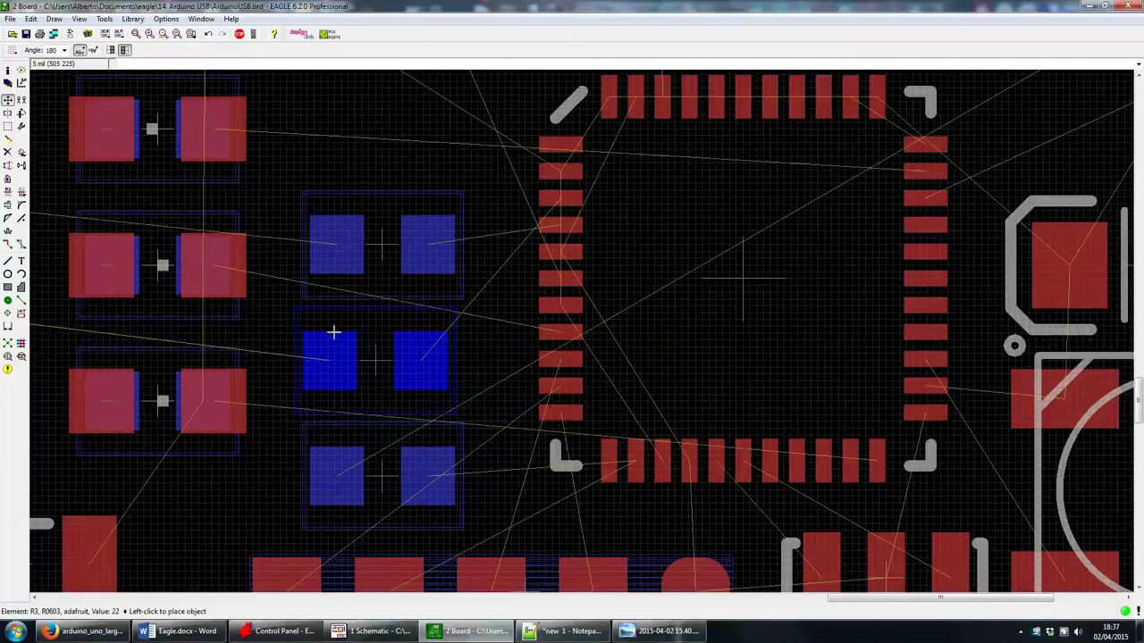
pyautogui.click(340, 124)
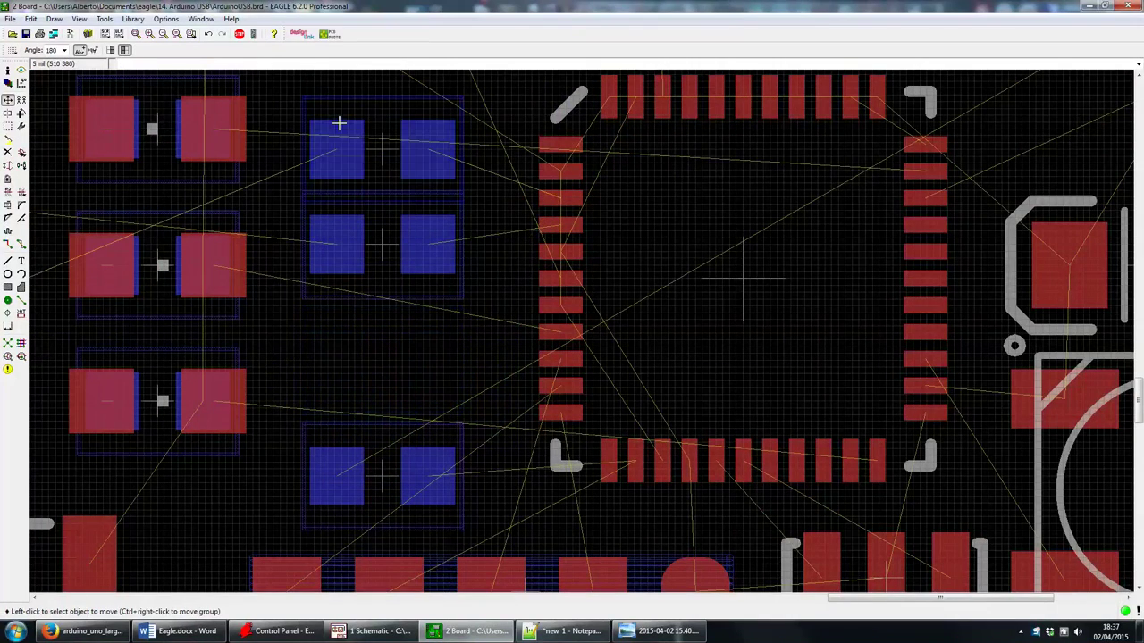
pyautogui.click(359, 239)
pyautogui.click(380, 284)
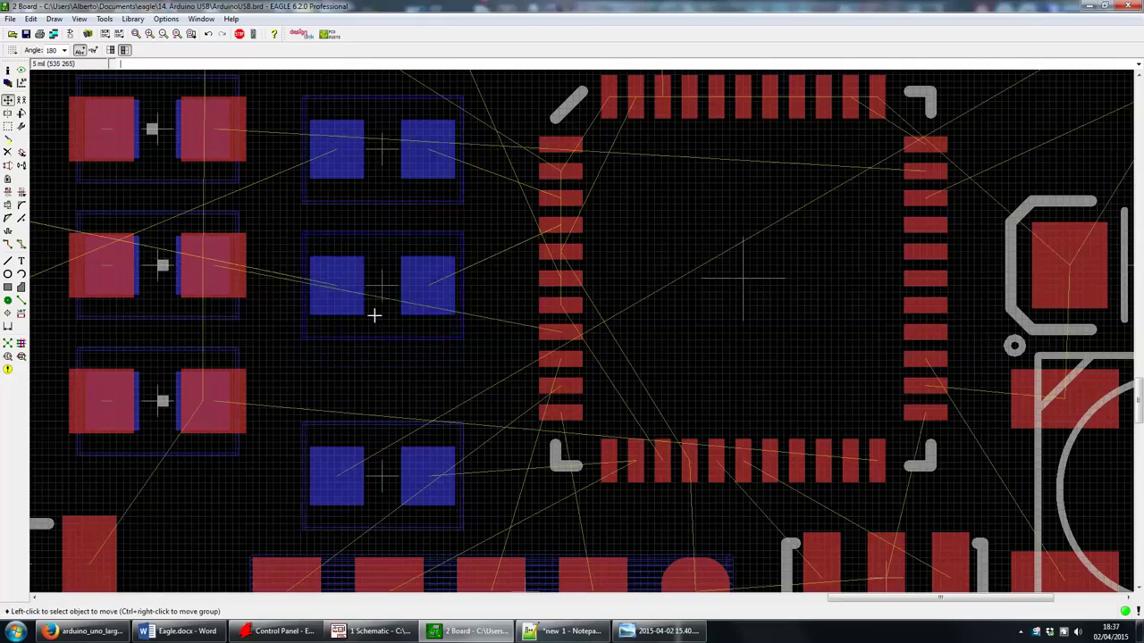
# Abandon moving R7 and change the grid size to 10 mil
pyautogui.scroll(-2, 378, 242)
pyautogui.scroll(2, 382, 254)
pyautogui.scroll(-1, 411, 268)
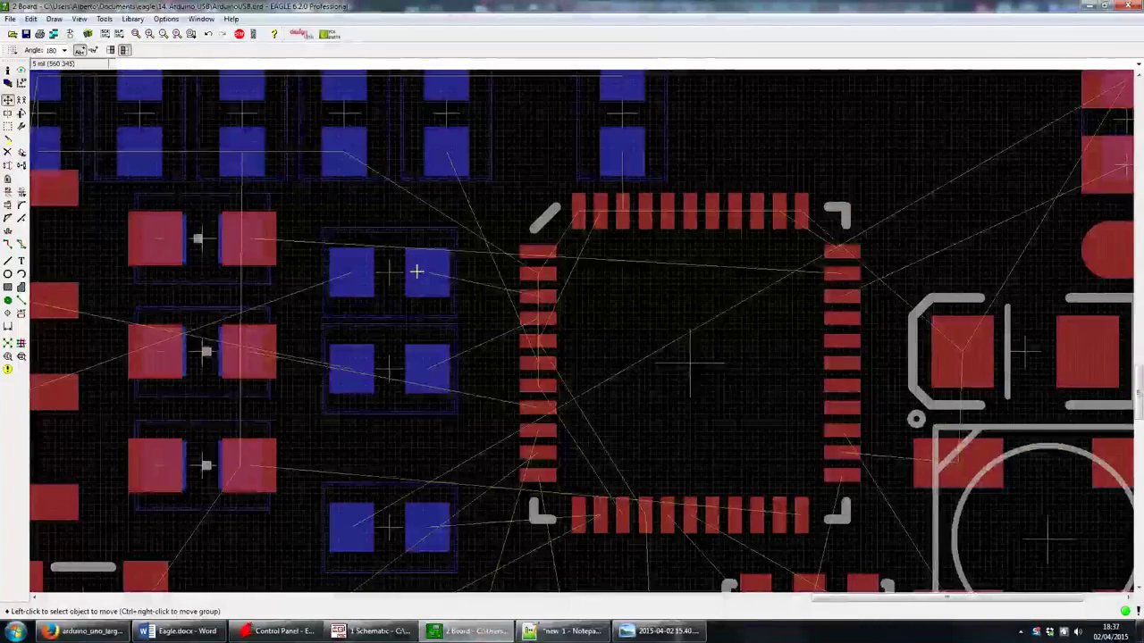
pyautogui.scroll(-4, 417, 270)
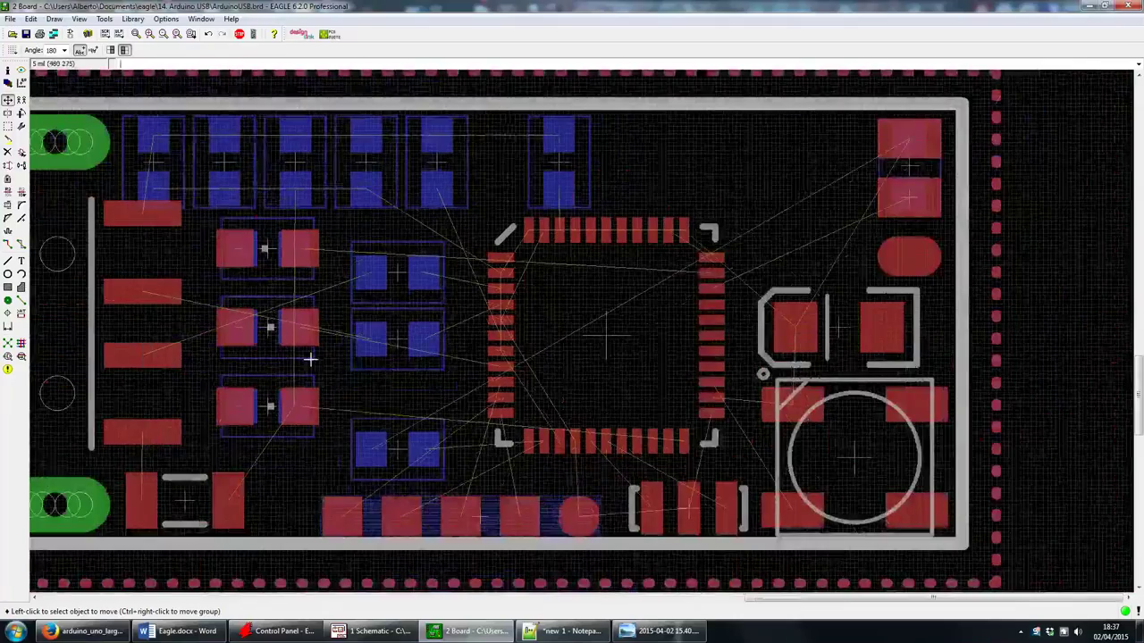
pyautogui.scroll(3, 263, 434)
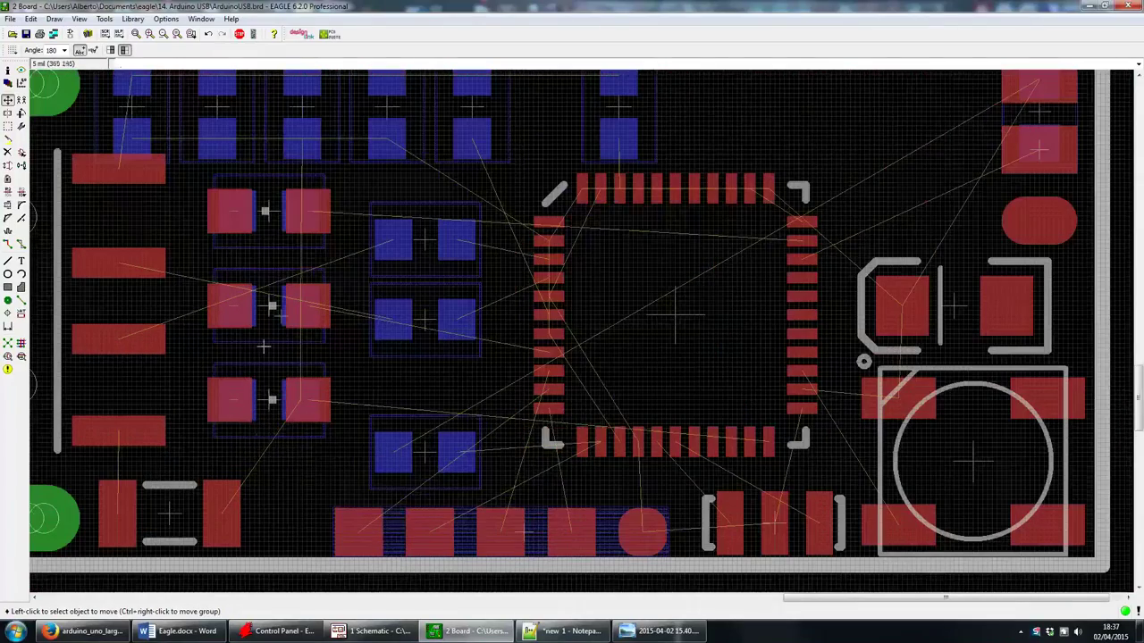
pyautogui.scroll(1, 268, 358)
pyautogui.scroll(1, 277, 411)
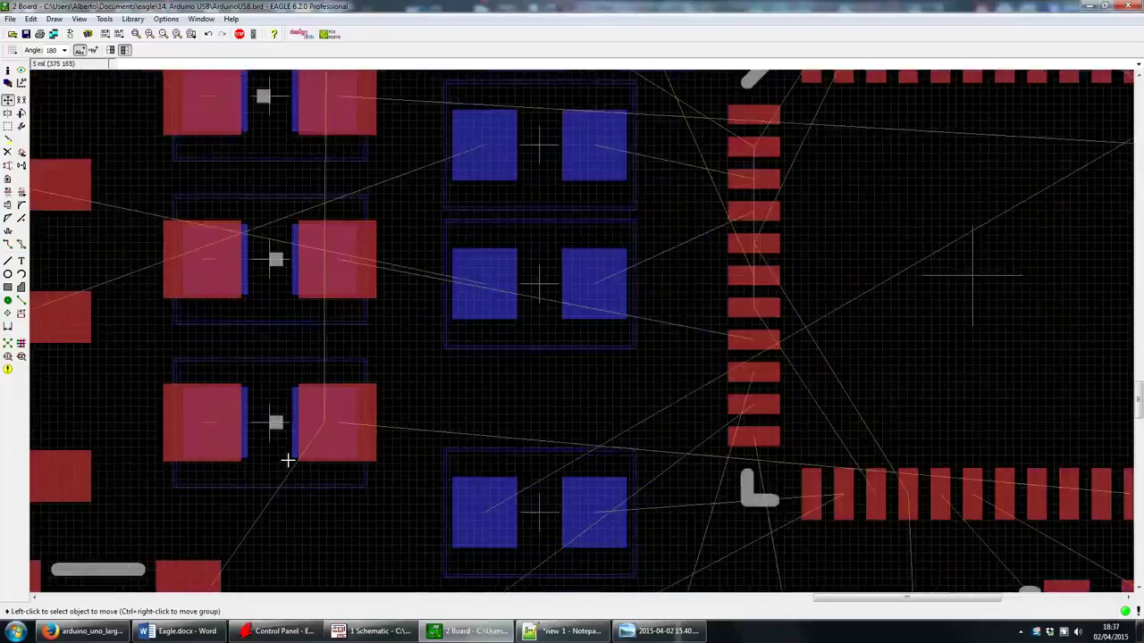
pyautogui.scroll(-1, 288, 460)
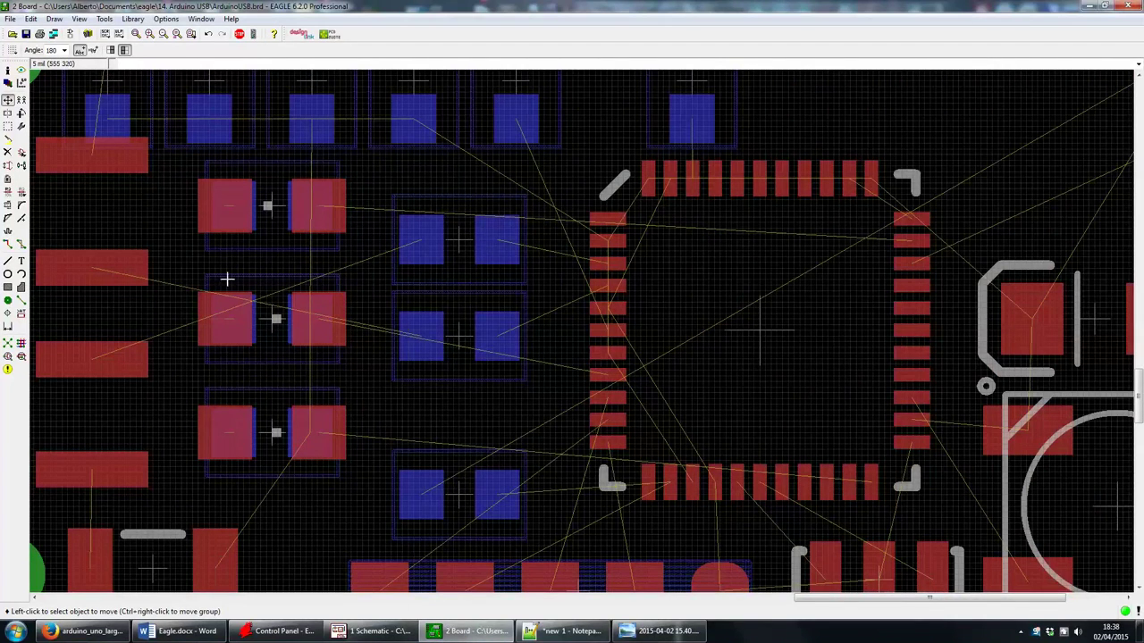
pyautogui.scroll(1, 244, 475)
pyautogui.click(288, 412)
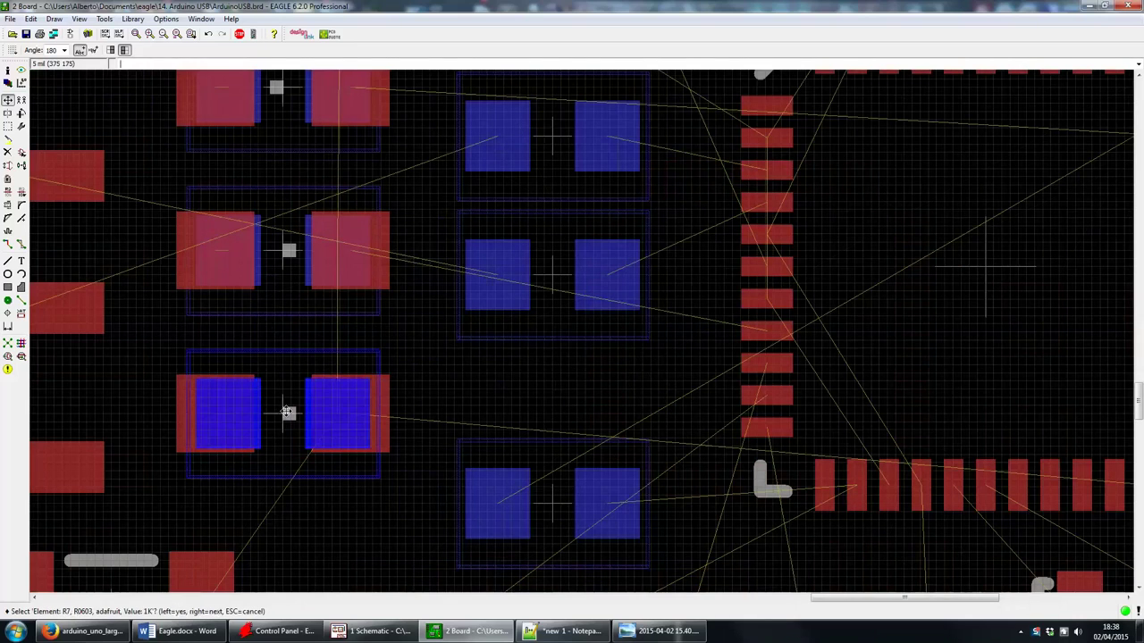
pyautogui.press('Escape')
pyautogui.click(14, 51)
pyautogui.write('180')
pyautogui.press('Return')
# Rotate the TX LED to 270° and place it beside R7
pyautogui.scroll(1, 274, 404)
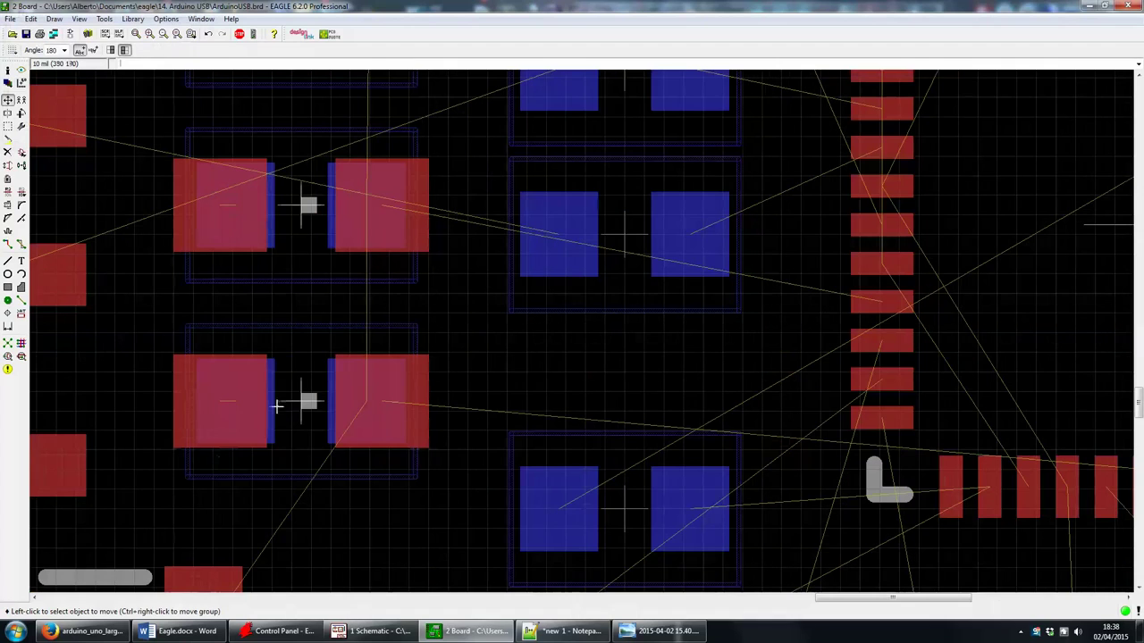
pyautogui.click(287, 412)
pyautogui.rightClick(285, 432)
pyautogui.click(287, 425)
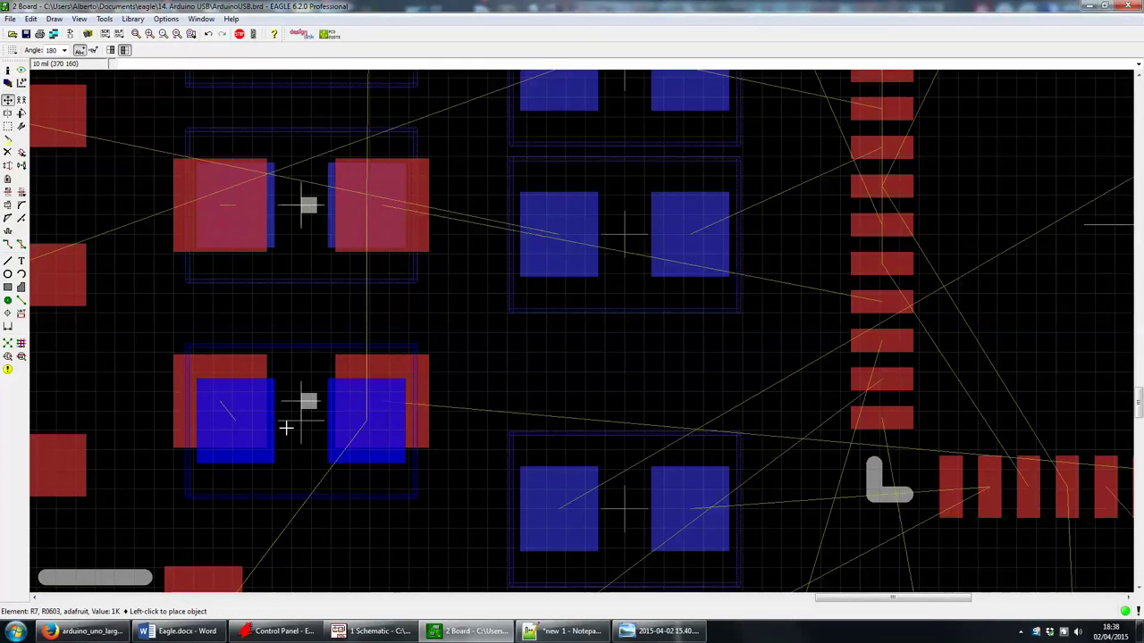
pyautogui.rightClick(295, 420)
pyautogui.click(297, 418)
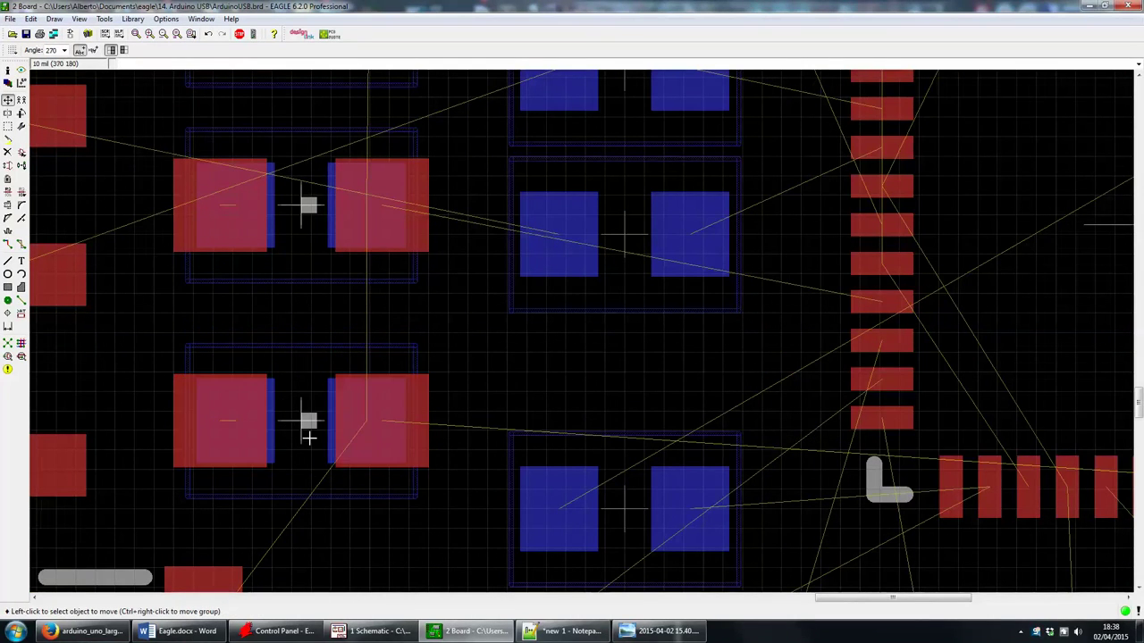
pyautogui.scroll(-1, 308, 437)
# Move resistor R7 slightly lower
pyautogui.click(304, 435)
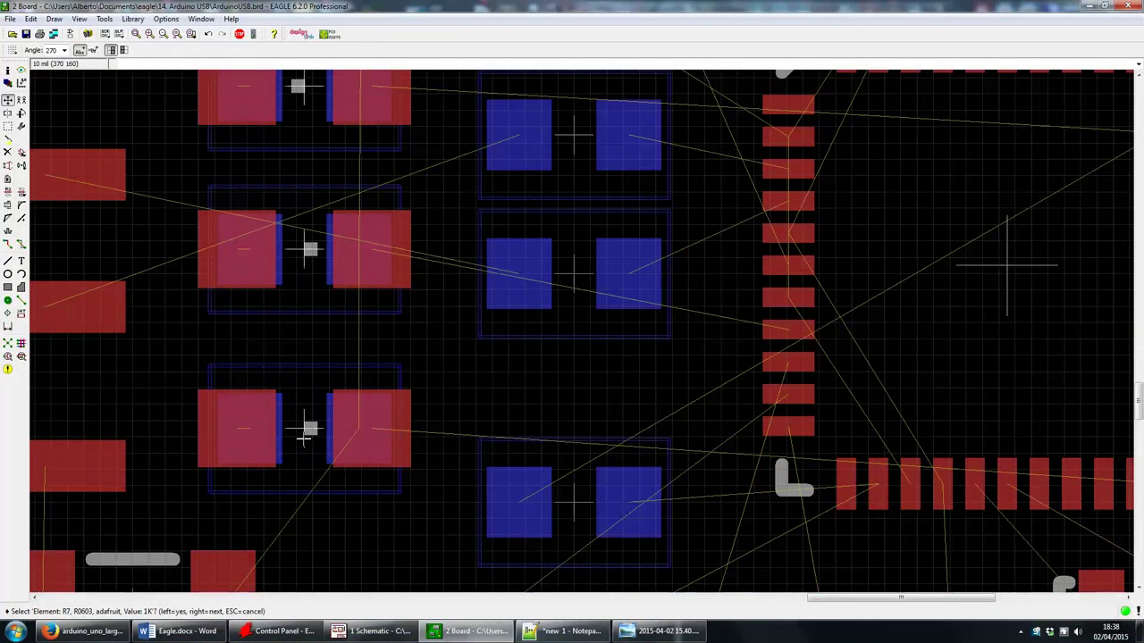
pyautogui.click(304, 435)
pyautogui.click(302, 451)
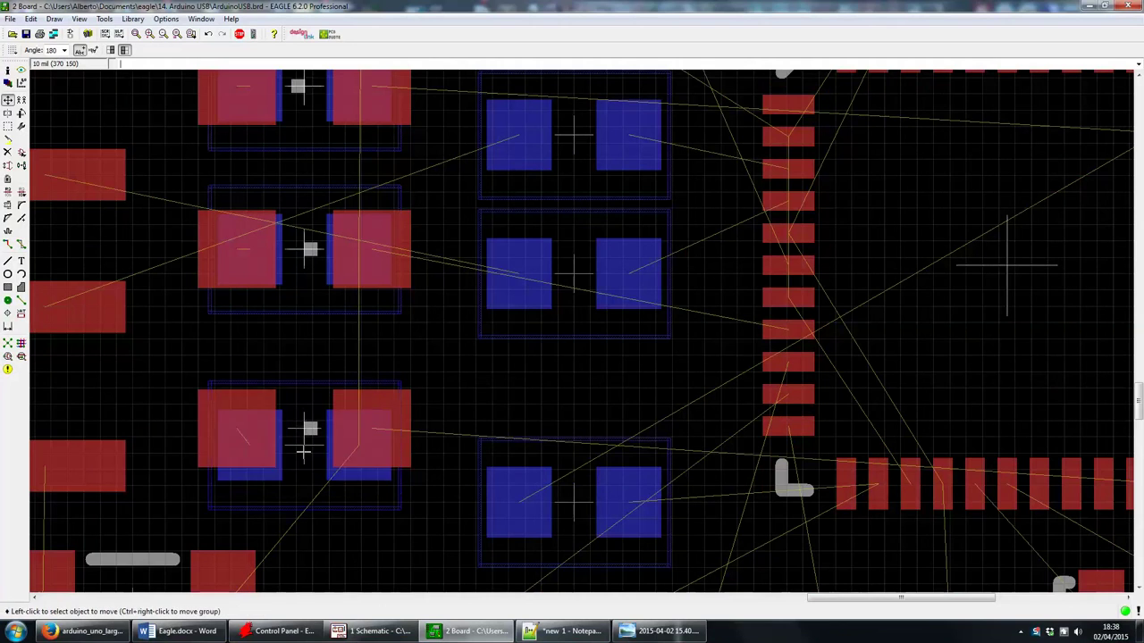
pyautogui.click(302, 450)
pyautogui.click(302, 450)
# Rotate the RX LED to 270° and place it in the column
pyautogui.click(308, 254)
pyautogui.click(304, 265)
pyautogui.rightClick(304, 266)
pyautogui.click(304, 266)
pyautogui.click(305, 266)
pyautogui.click(305, 266)
pyautogui.rightClick(305, 266)
pyautogui.click(305, 268)
pyautogui.scroll(-1, 199, 375)
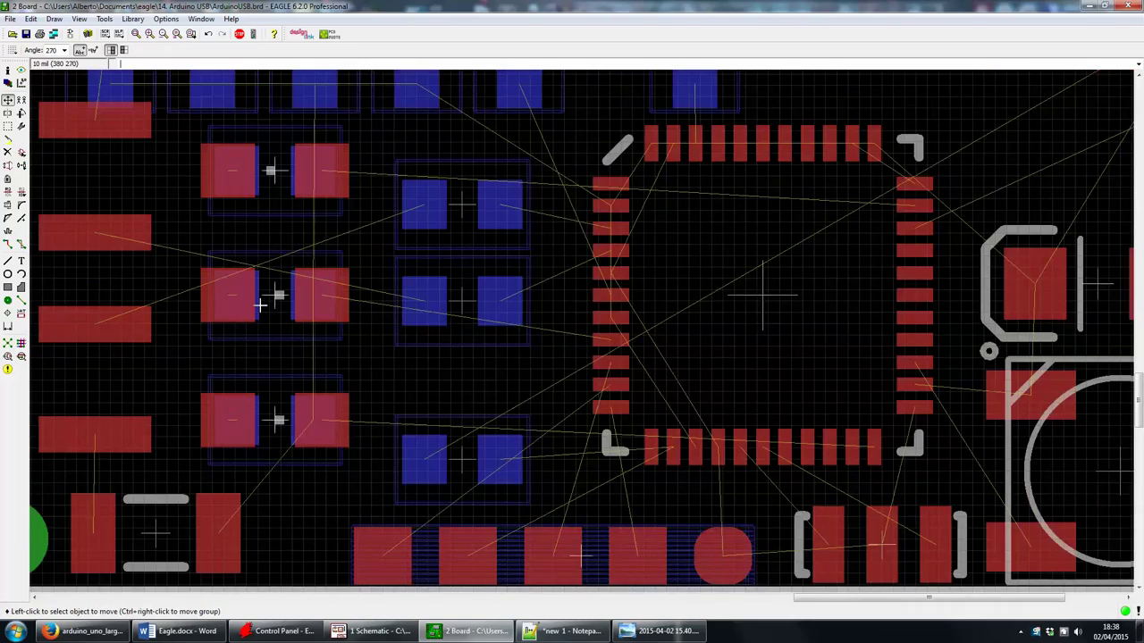
pyautogui.scroll(-2, 429, 278)
pyautogui.scroll(2, 482, 276)
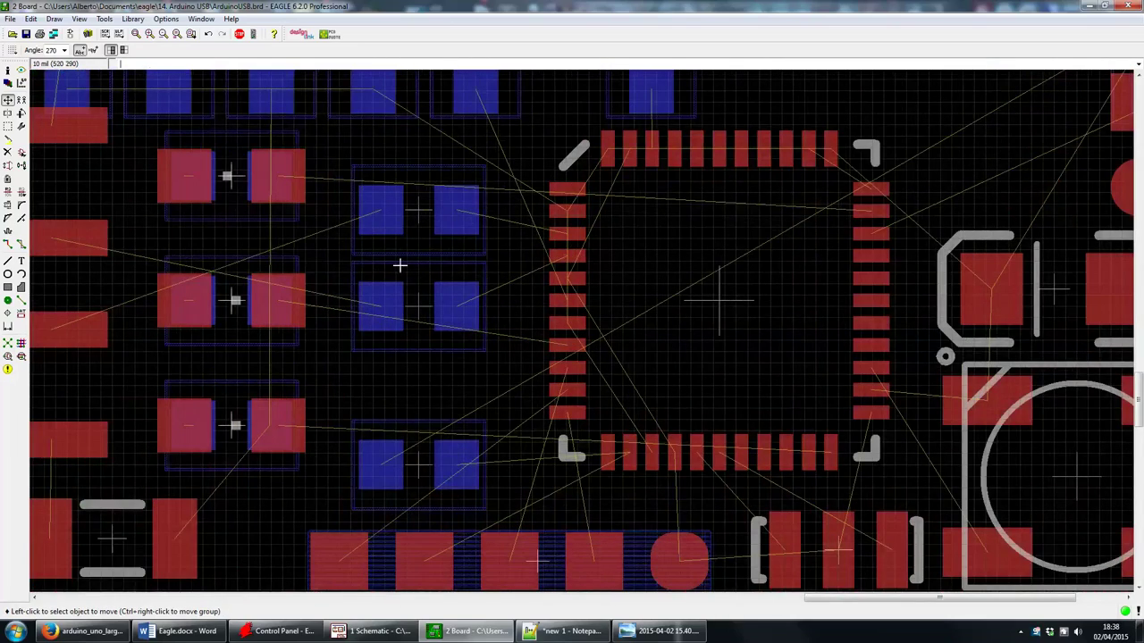
pyautogui.scroll(-1, 411, 407)
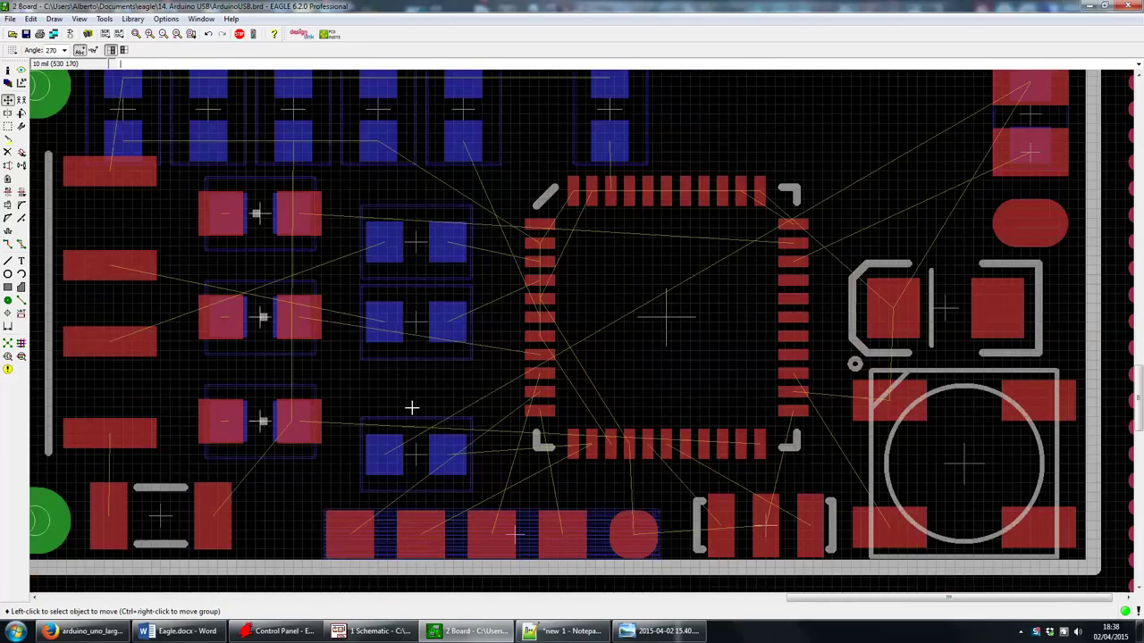
pyautogui.scroll(1, 436, 317)
# Realign R2, R3, the middle blue resistor and R1, each moved up a grid step
pyautogui.click(436, 318)
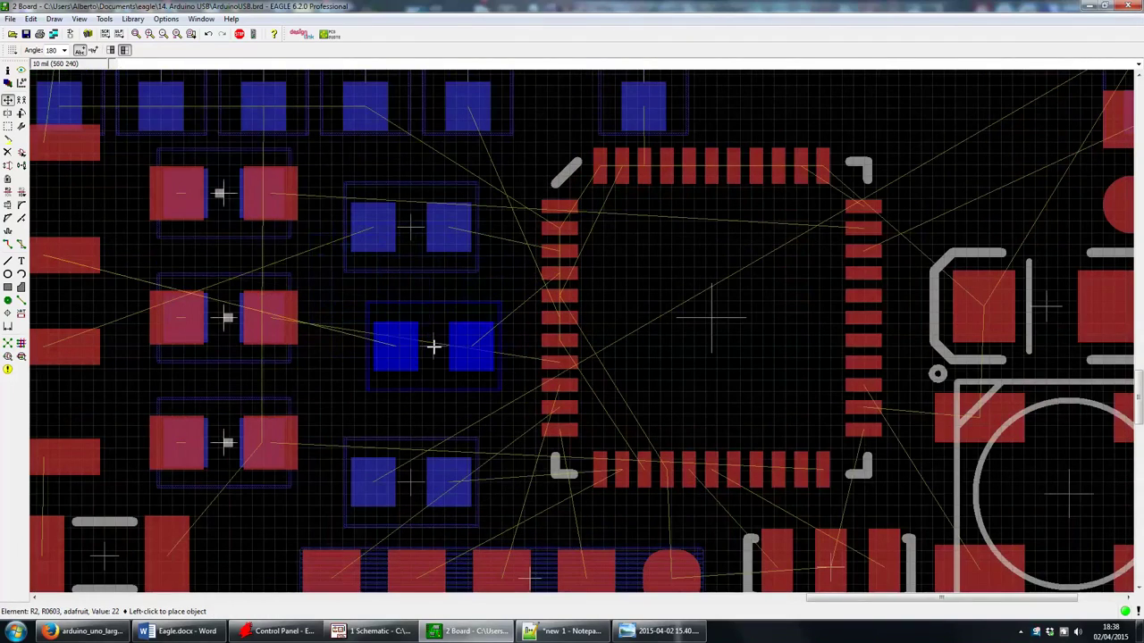
pyautogui.scroll(-1, 516, 359)
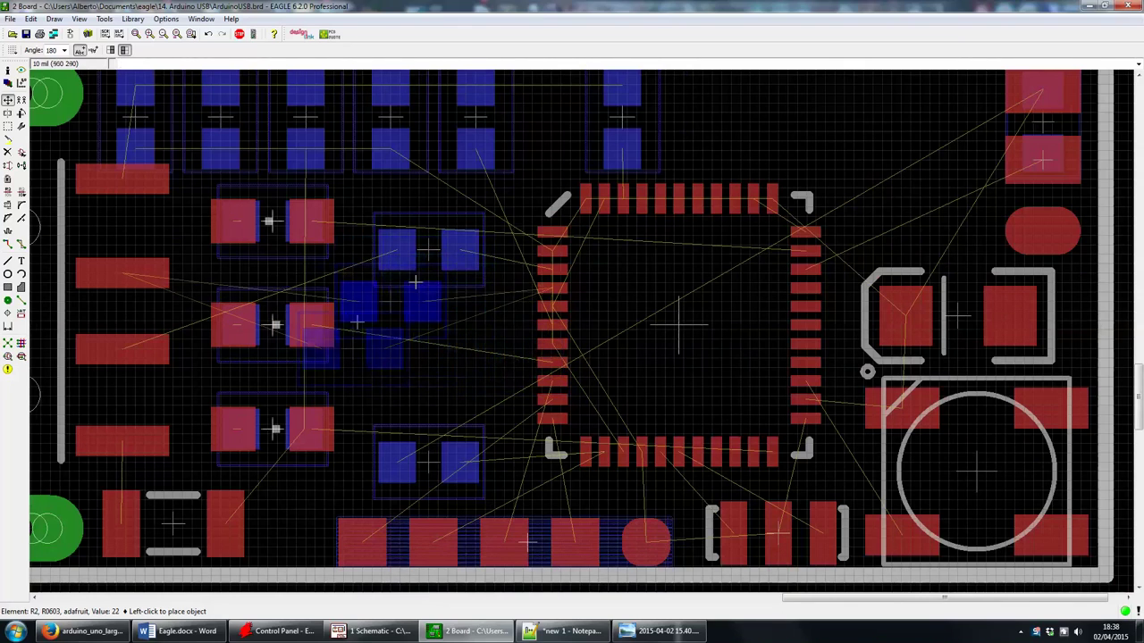
pyautogui.click(427, 194)
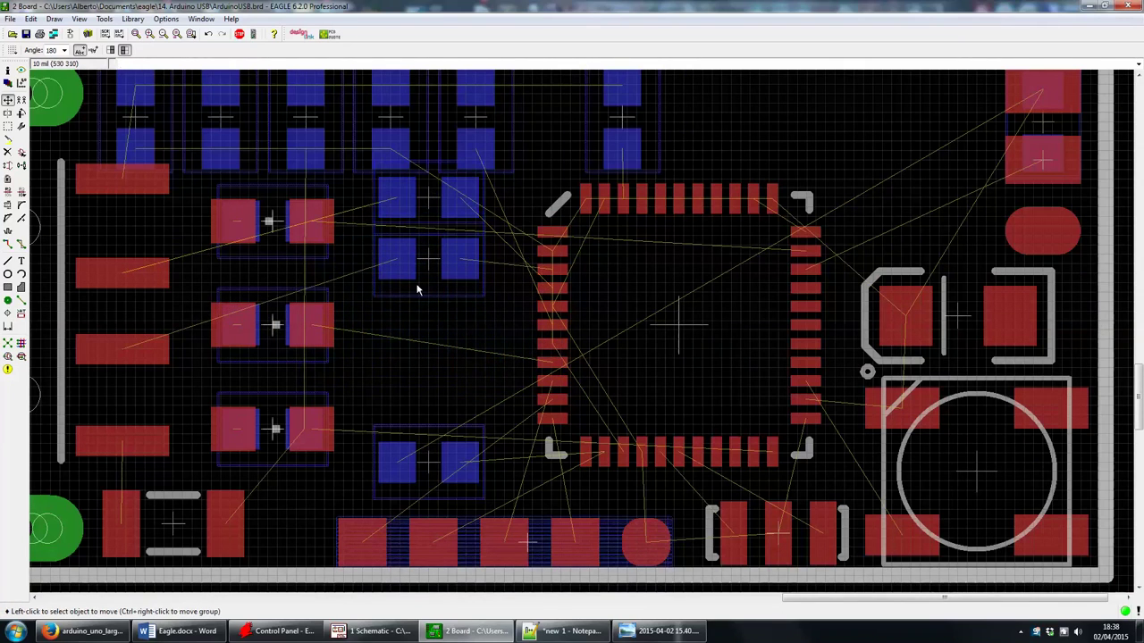
pyautogui.click(416, 288)
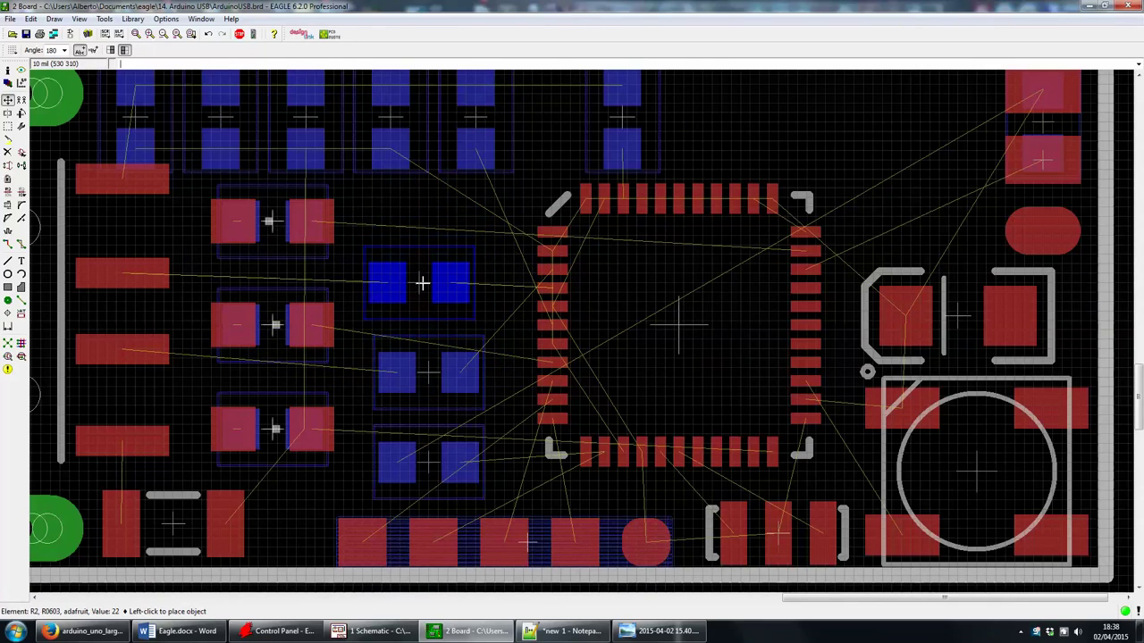
pyautogui.click(428, 282)
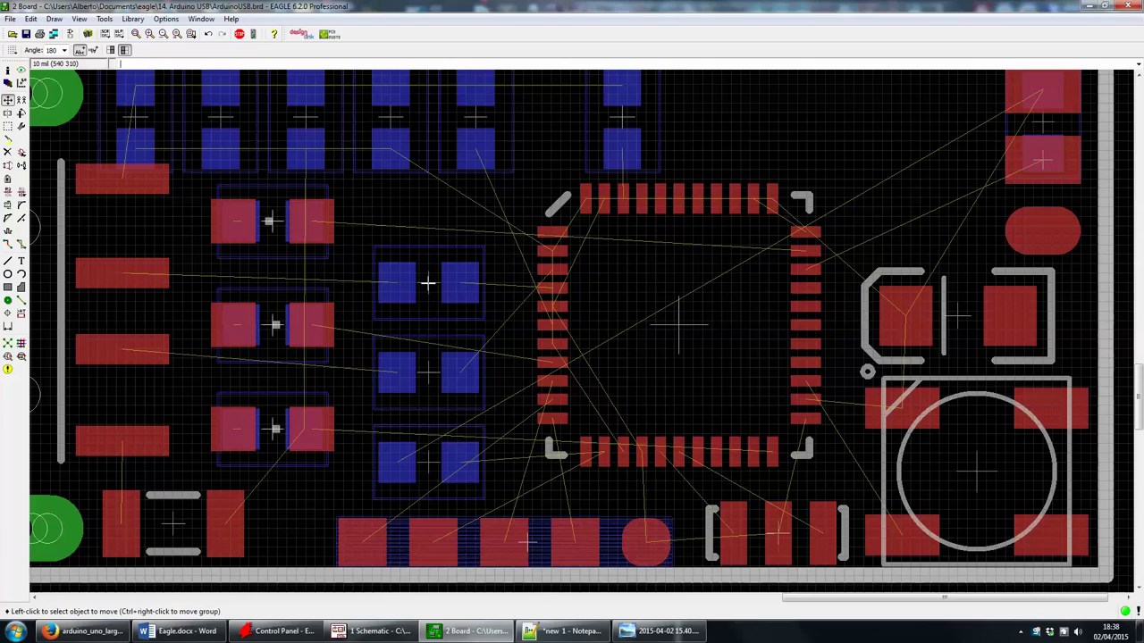
pyautogui.click(428, 282)
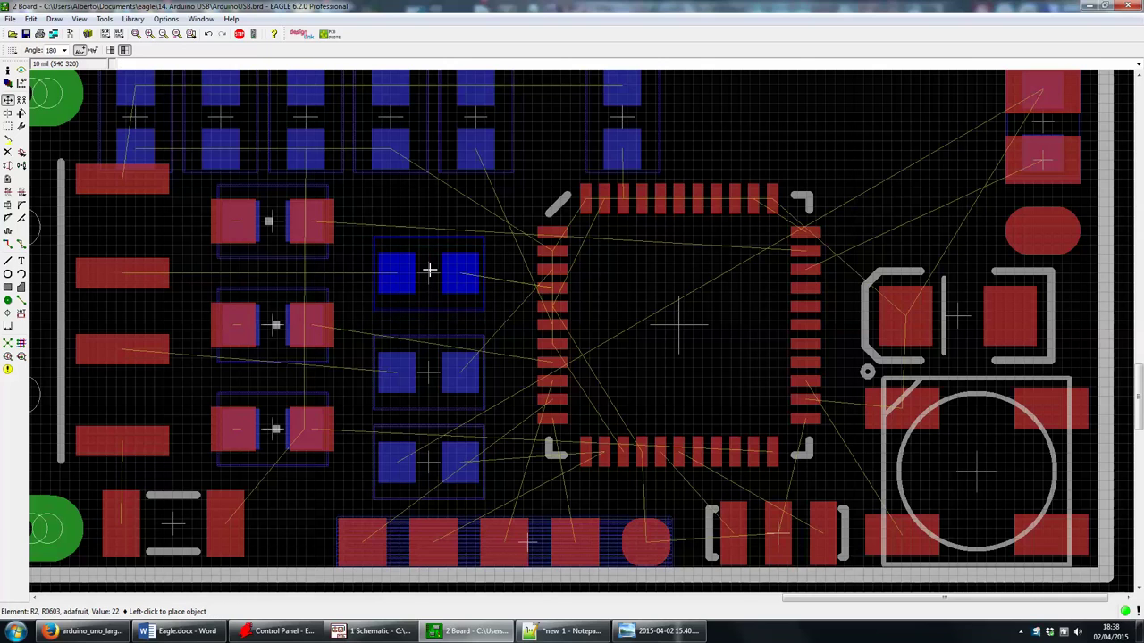
pyautogui.click(429, 265)
pyautogui.click(432, 369)
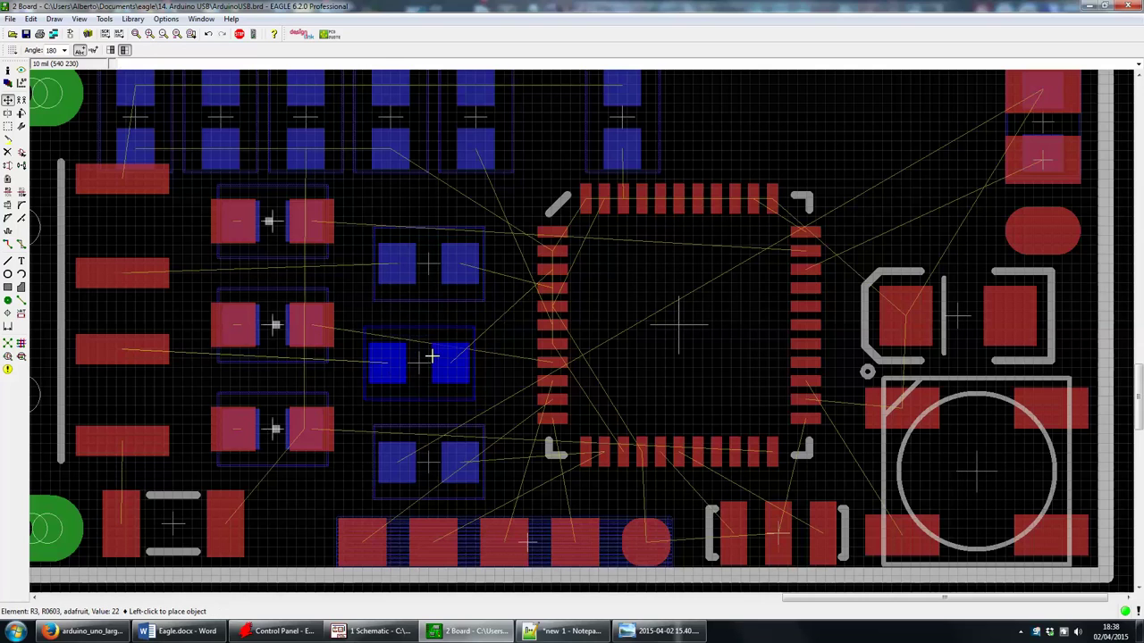
pyautogui.click(440, 353)
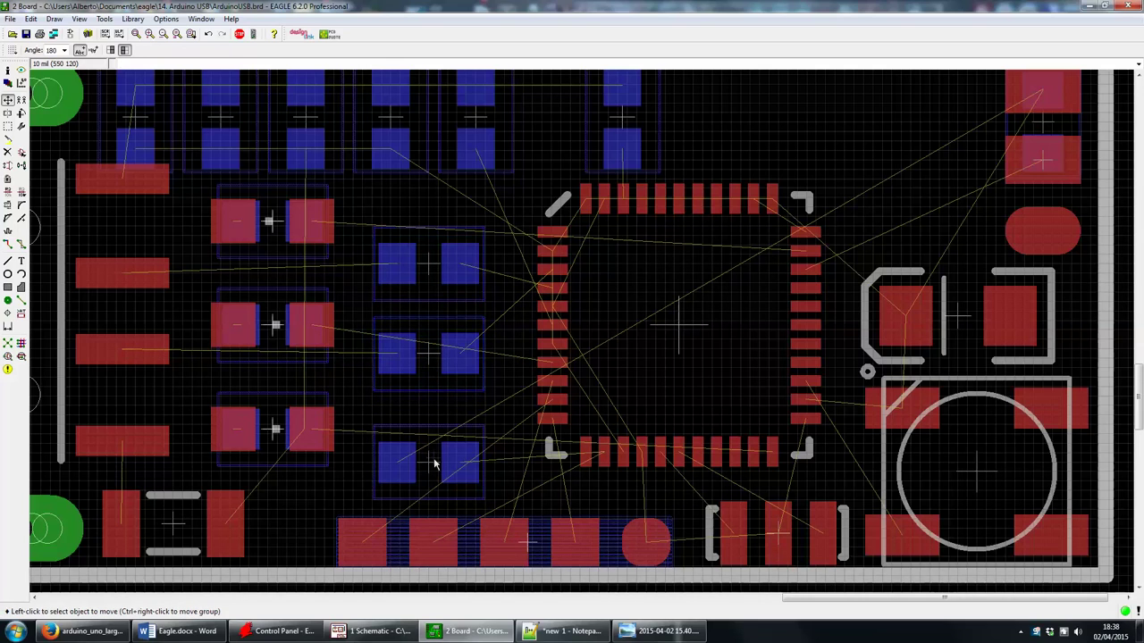
pyautogui.click(435, 464)
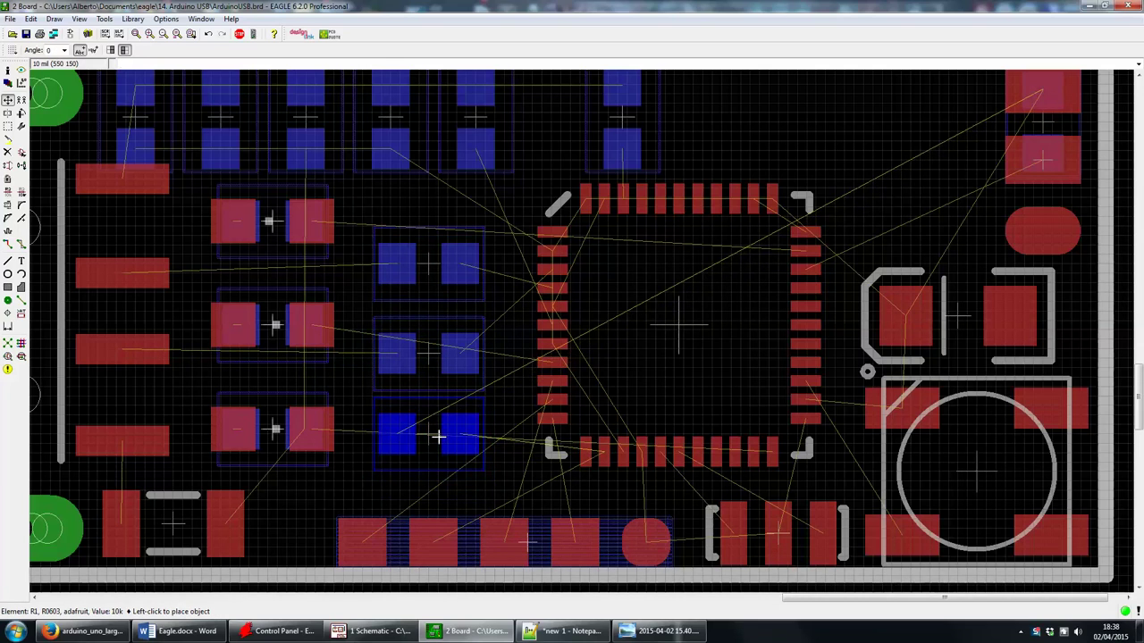
pyautogui.click(437, 437)
# Switch to a 5 mil grid and nudge R3 and R1 higher
pyautogui.click(13, 54)
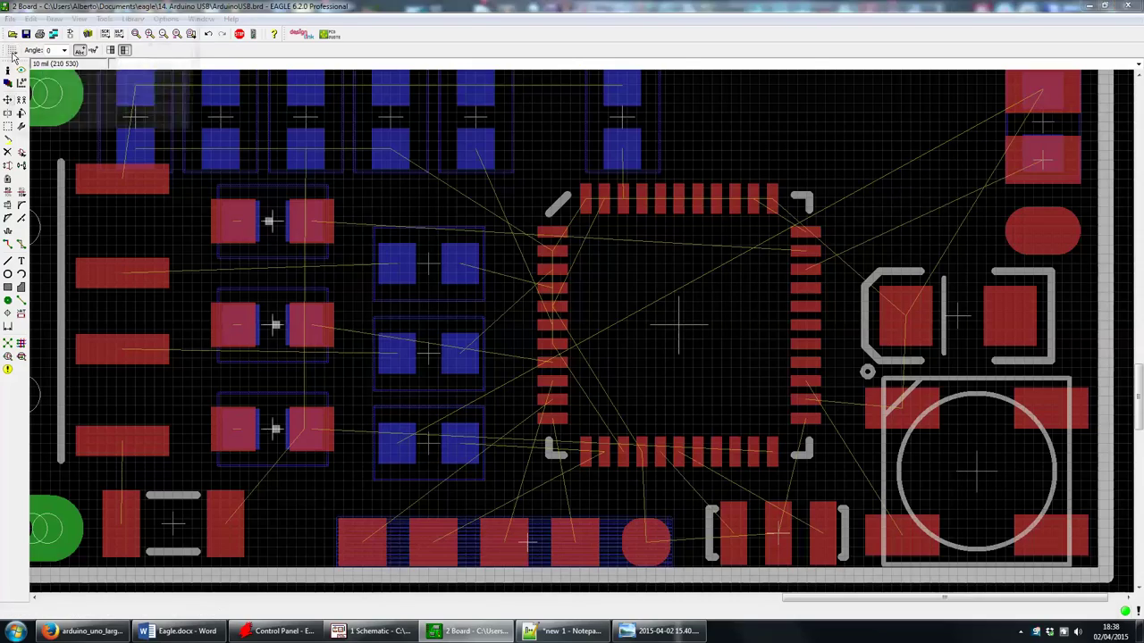
pyautogui.write('5')
pyautogui.press('Return')
pyautogui.scroll(6, 417, 384)
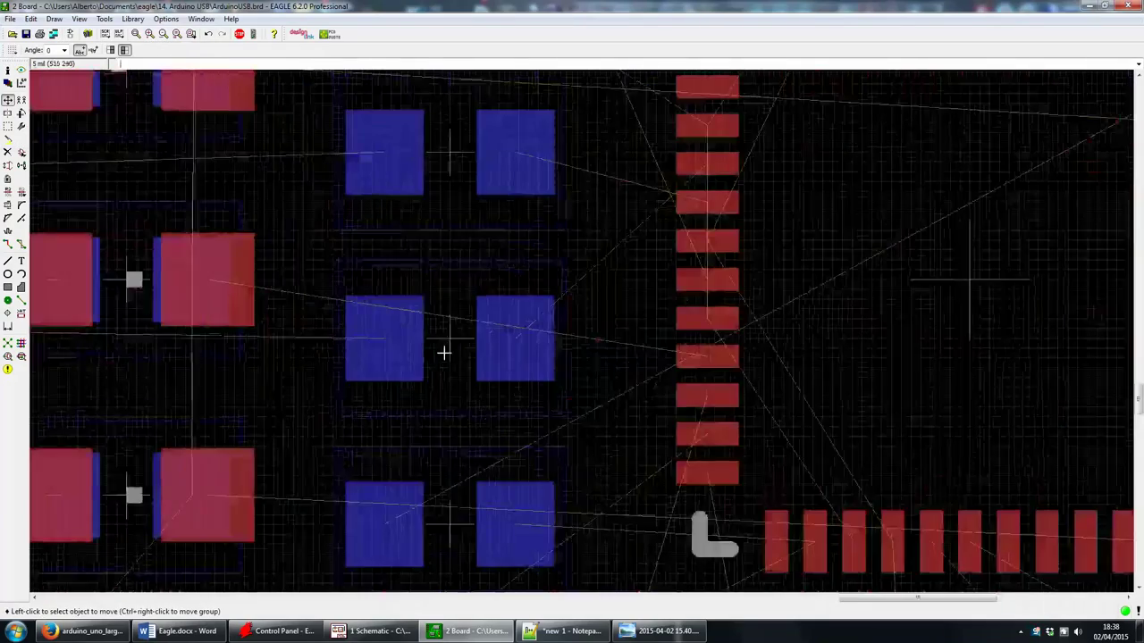
pyautogui.click(464, 354)
pyautogui.click(465, 342)
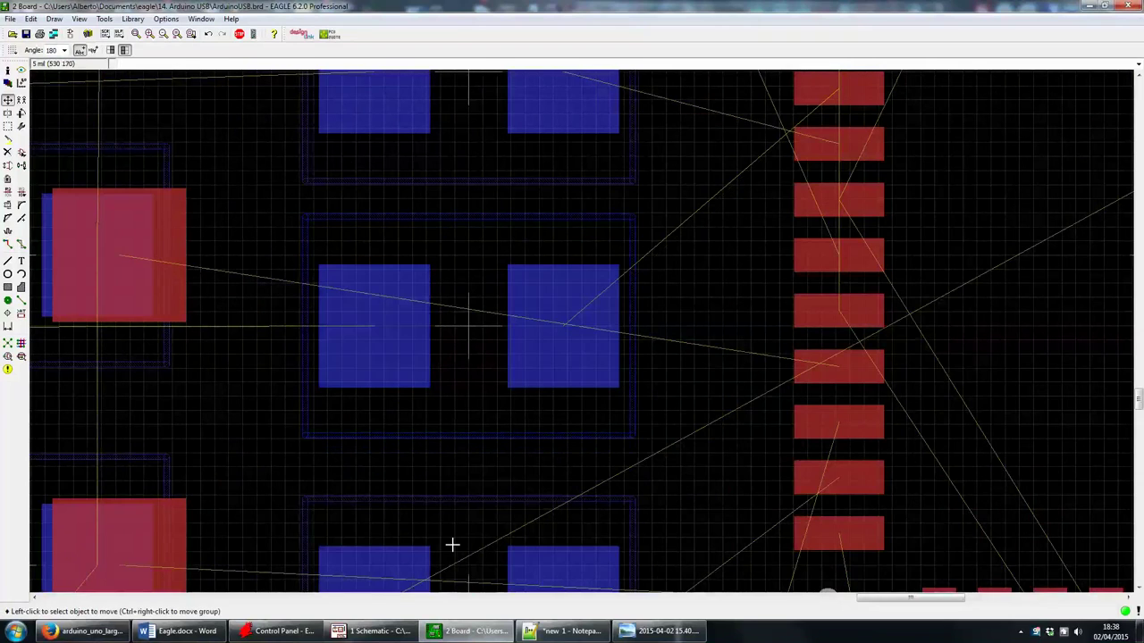
pyautogui.click(477, 557)
pyautogui.click(477, 540)
# Reposition resistor R2 in the column
pyautogui.scroll(-1, 339, 223)
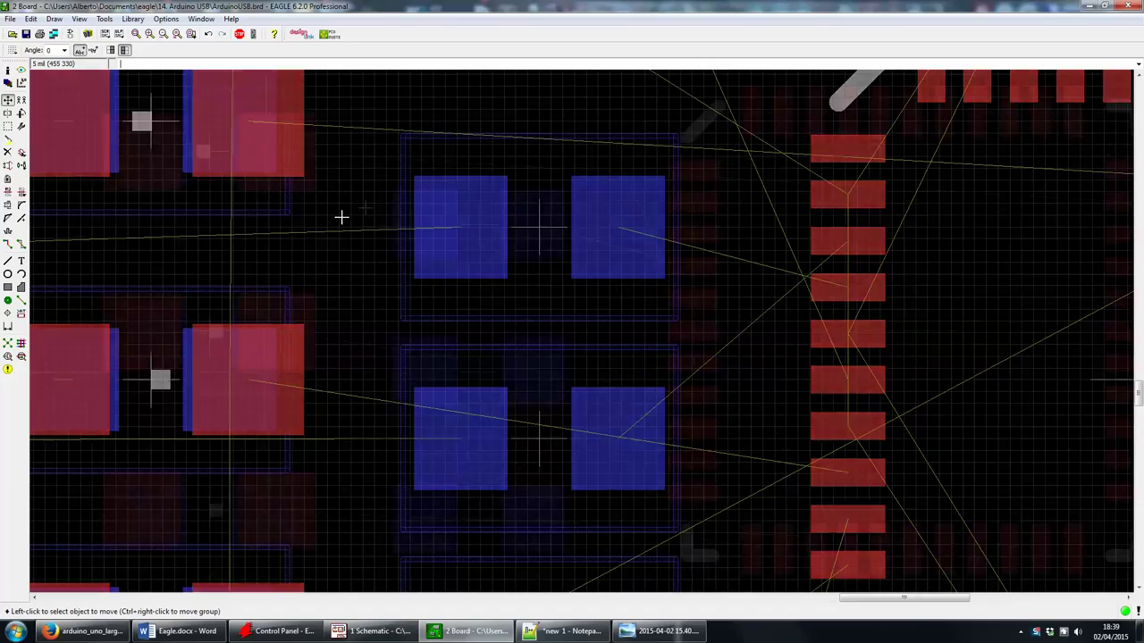
pyautogui.scroll(2, 500, 218)
pyautogui.click(500, 212)
pyautogui.click(501, 213)
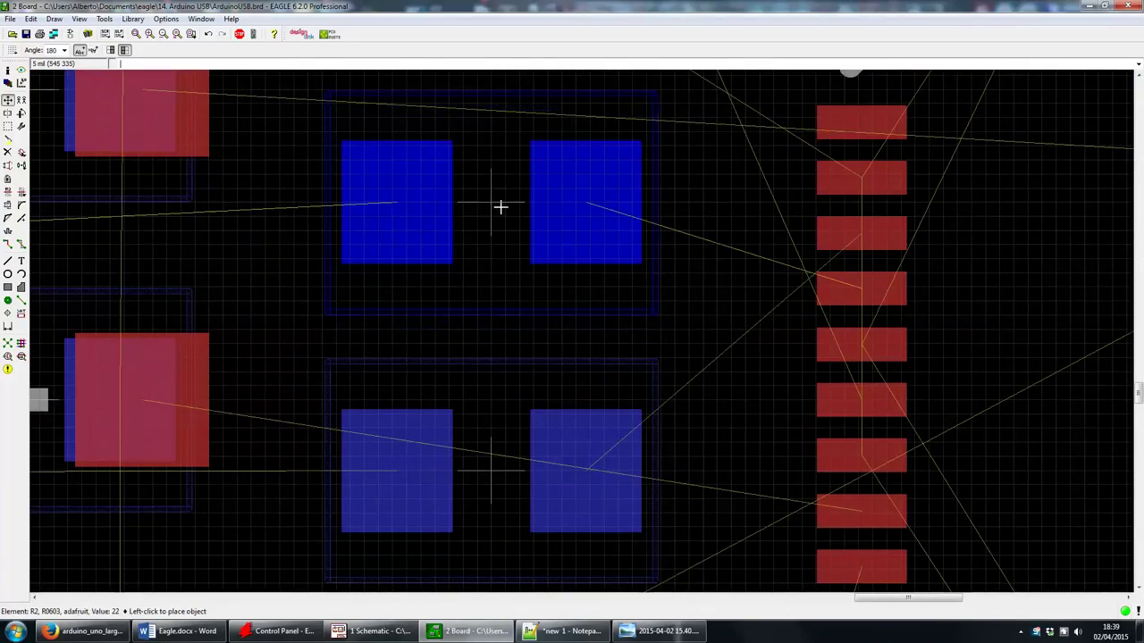
pyautogui.scroll(-3, 492, 197)
pyautogui.scroll(5, 485, 501)
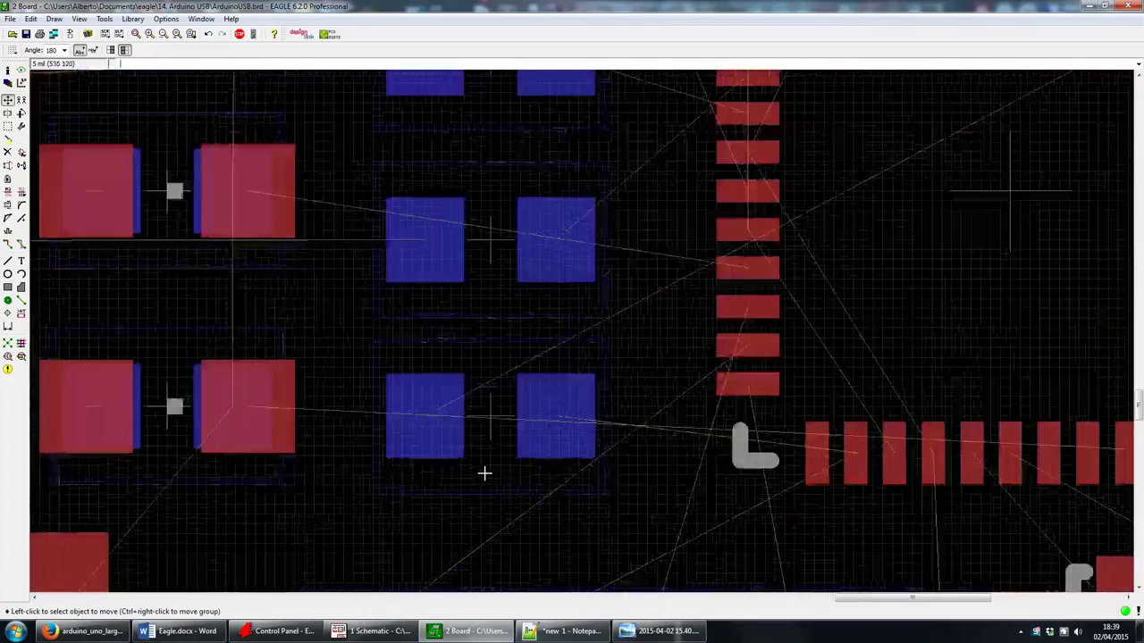
pyautogui.click(491, 424)
pyautogui.scroll(-3, 250, 447)
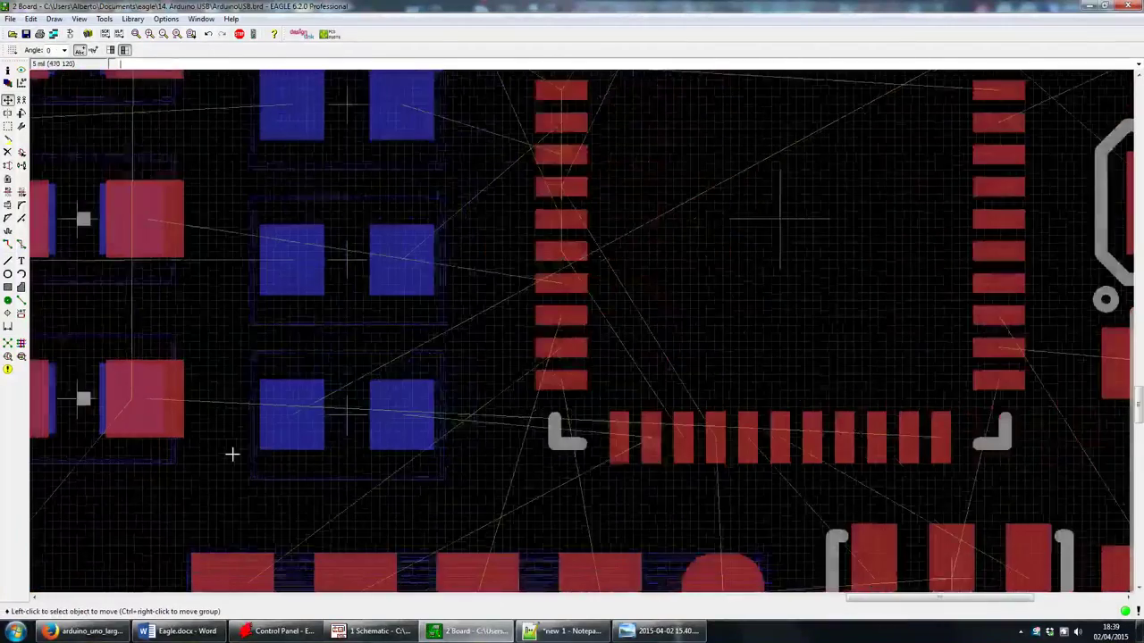
pyautogui.scroll(-5, 232, 454)
# Recalculate the airwires with Ratsnest and shift the GND polygon slightly left
pyautogui.click(7, 344)
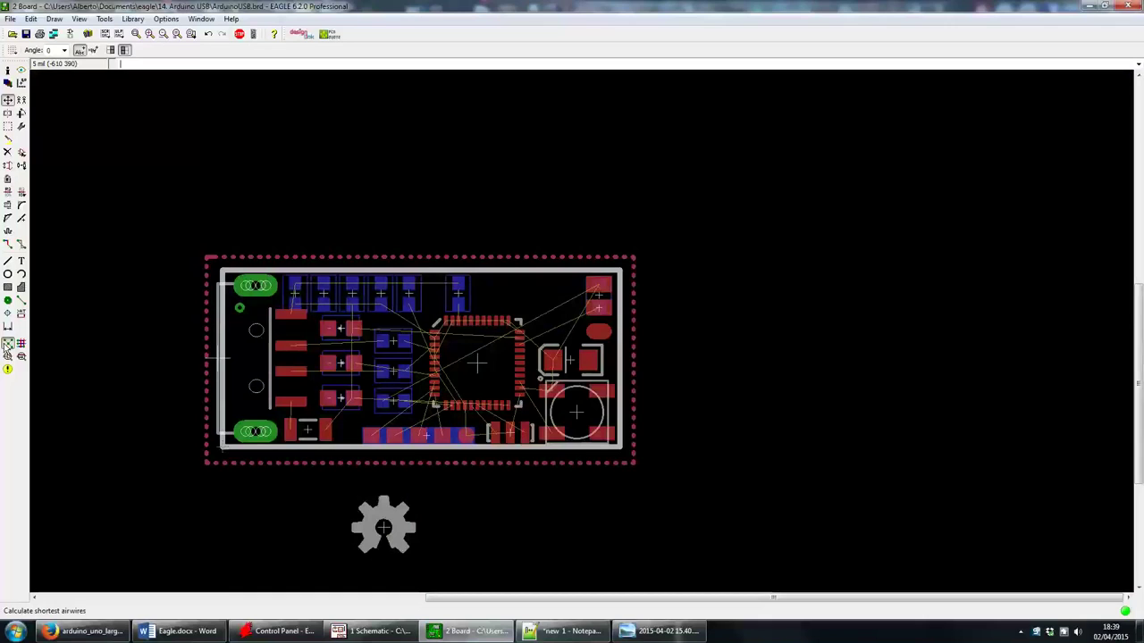
pyautogui.click(8, 100)
pyautogui.scroll(3, 536, 308)
pyautogui.click(704, 228)
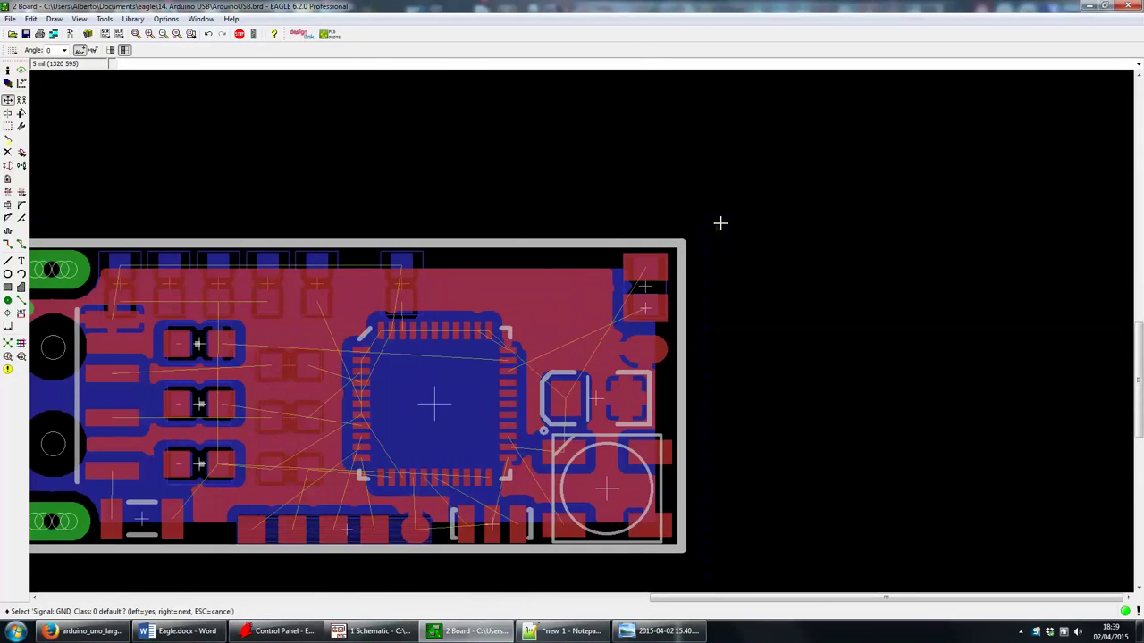
pyautogui.click(720, 223)
pyautogui.click(702, 228)
# Save ArduinoUSB.brd and recentre the whole board in the view
pyautogui.hotkey('ctrl', 's')
pyautogui.scroll(-2, 693, 246)
pyautogui.moveTo(756, 251); pyautogui.dragTo(809, 217, button='middle')
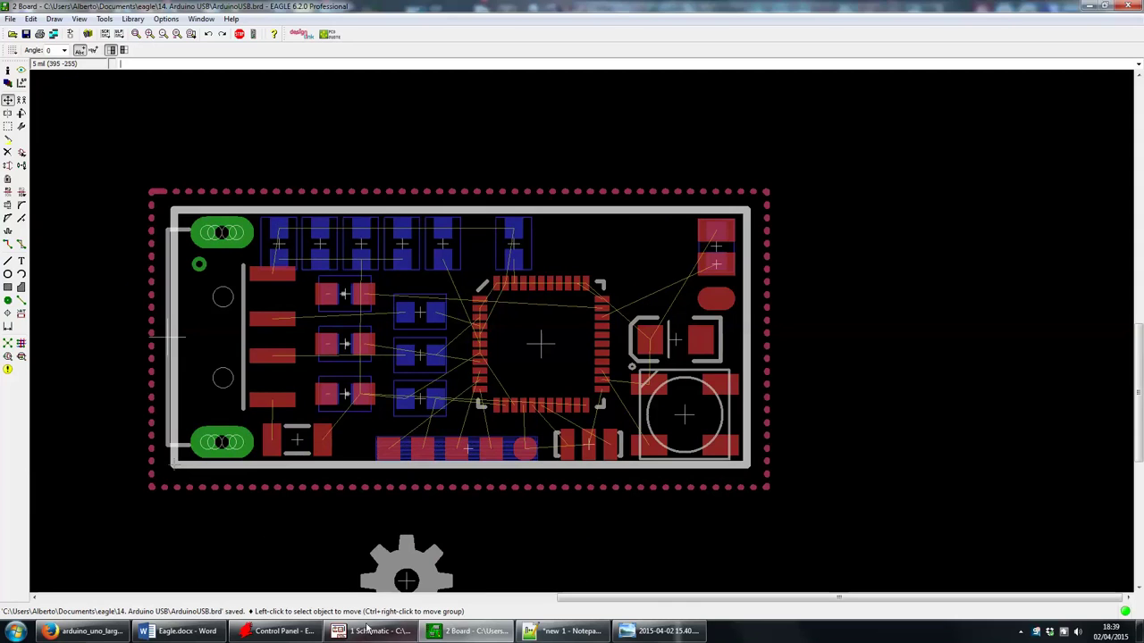
pyautogui.click(179, 630)
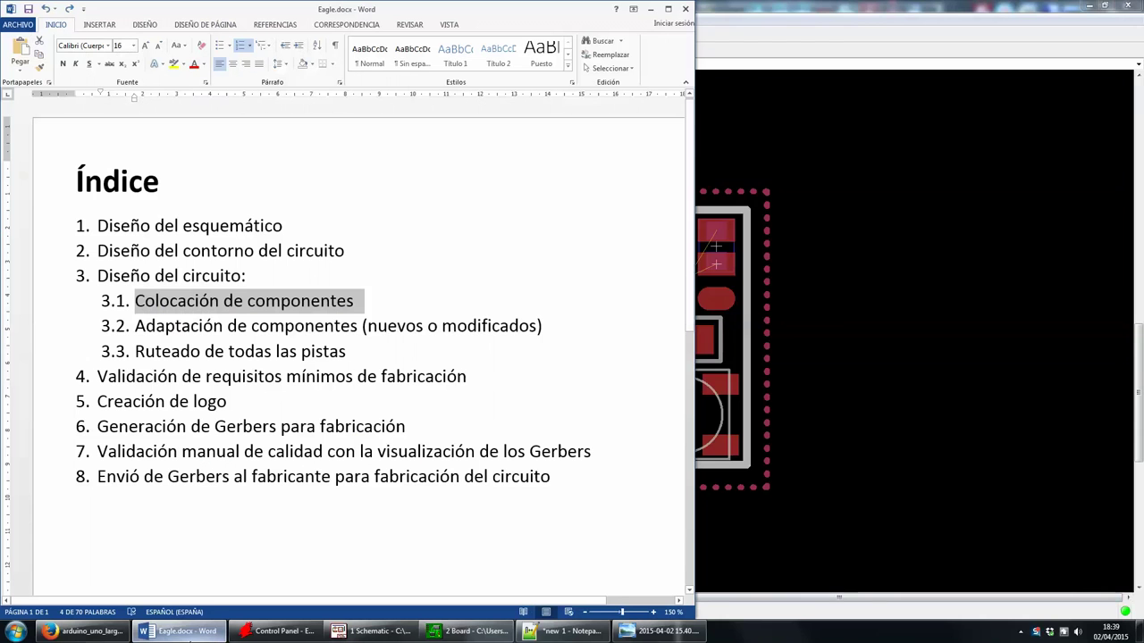
pyautogui.click(58, 328)
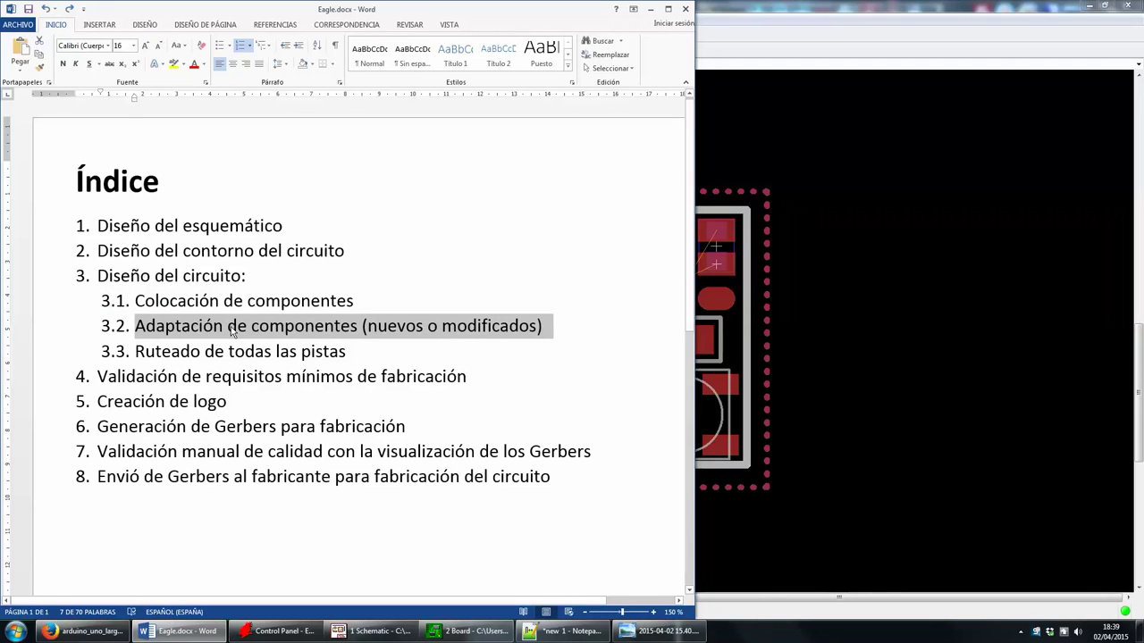
pyautogui.click(28, 357)
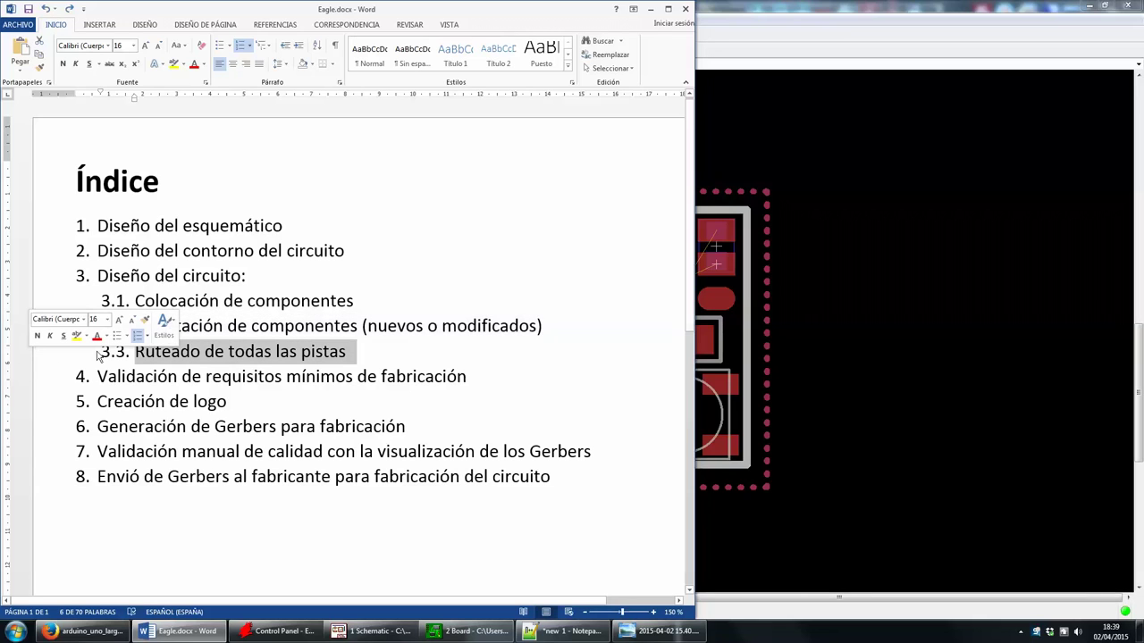
pyautogui.click(649, 9)
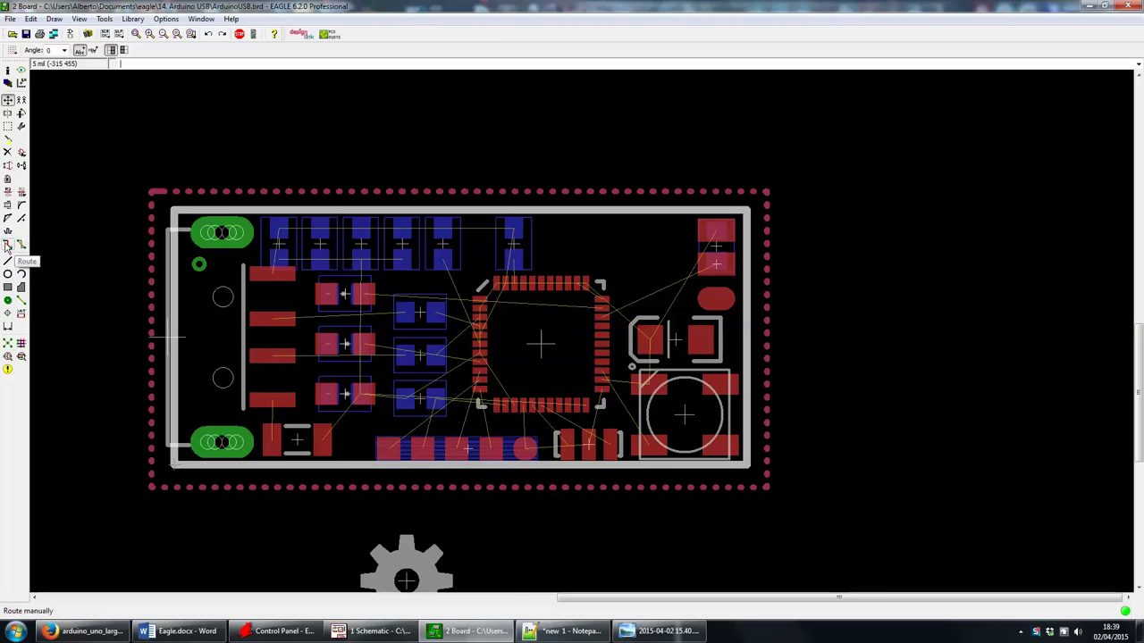
# Delete the stray bottom-layer track between the top pads with Ripup
pyautogui.click(7, 243)
pyautogui.click(512, 232)
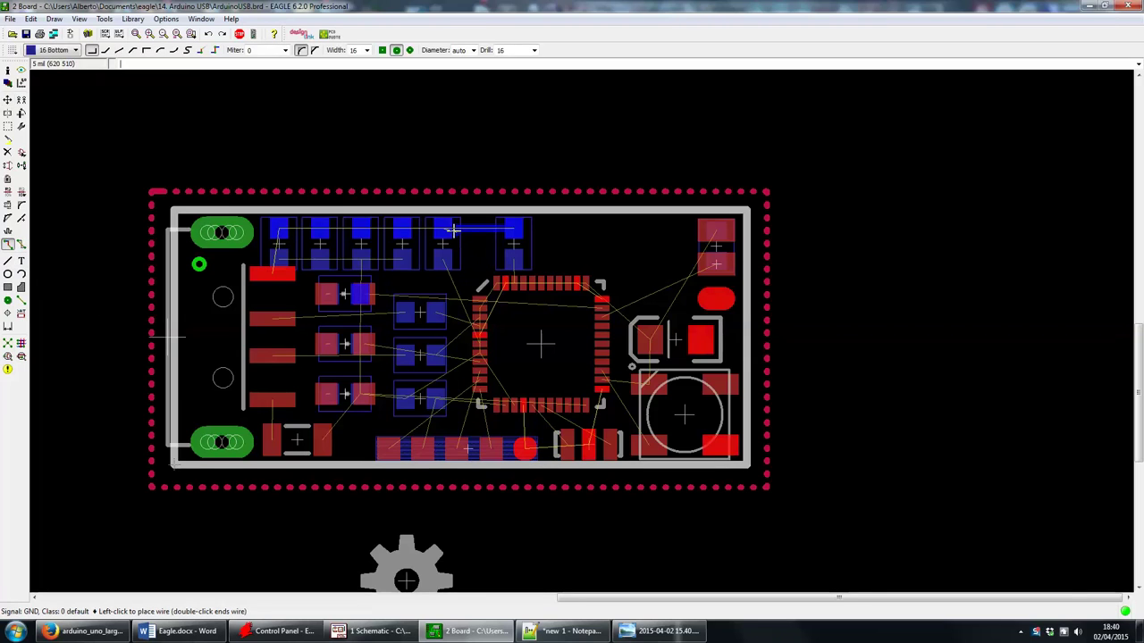
pyautogui.click(22, 244)
pyautogui.click(474, 229)
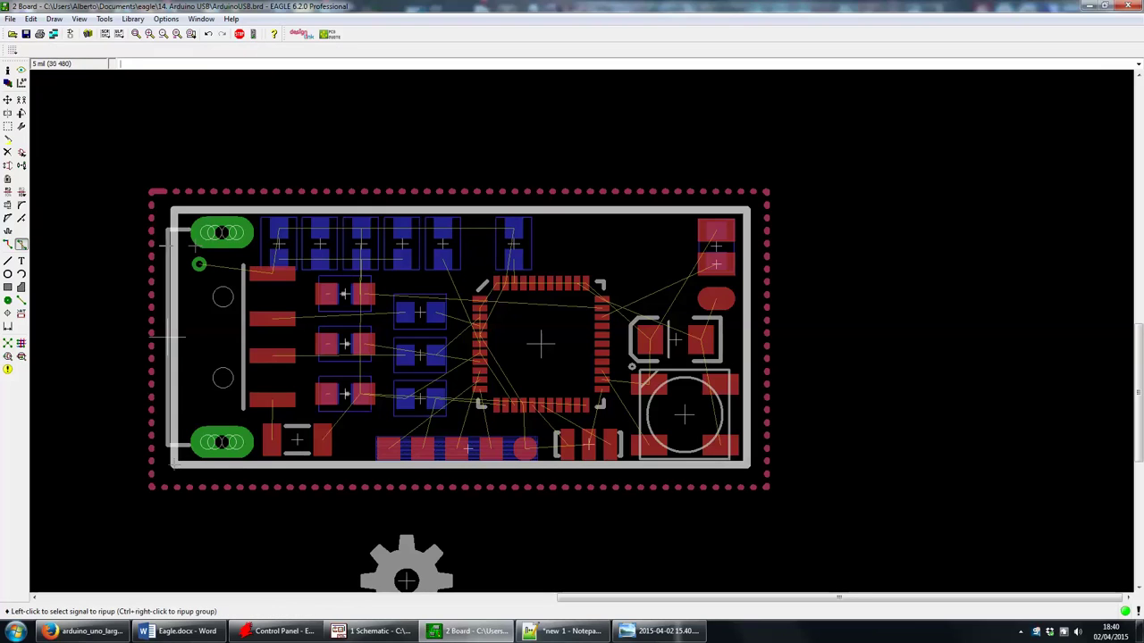
# Return to Route, confirm the grid settings and enter a trace width of 14
pyautogui.click(11, 247)
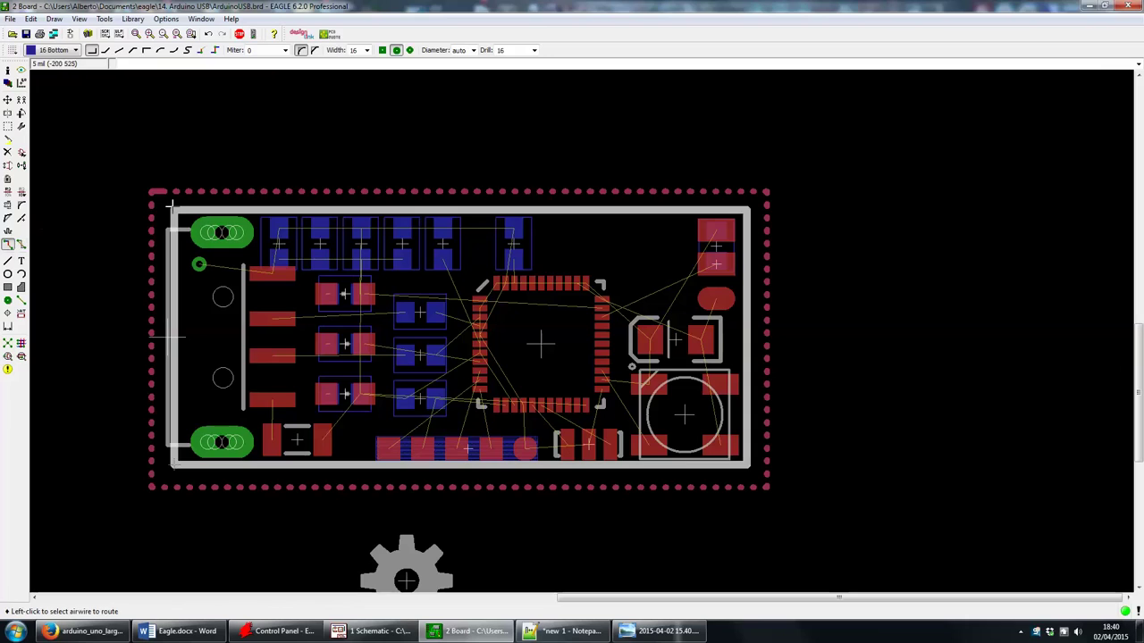
pyautogui.click(13, 52)
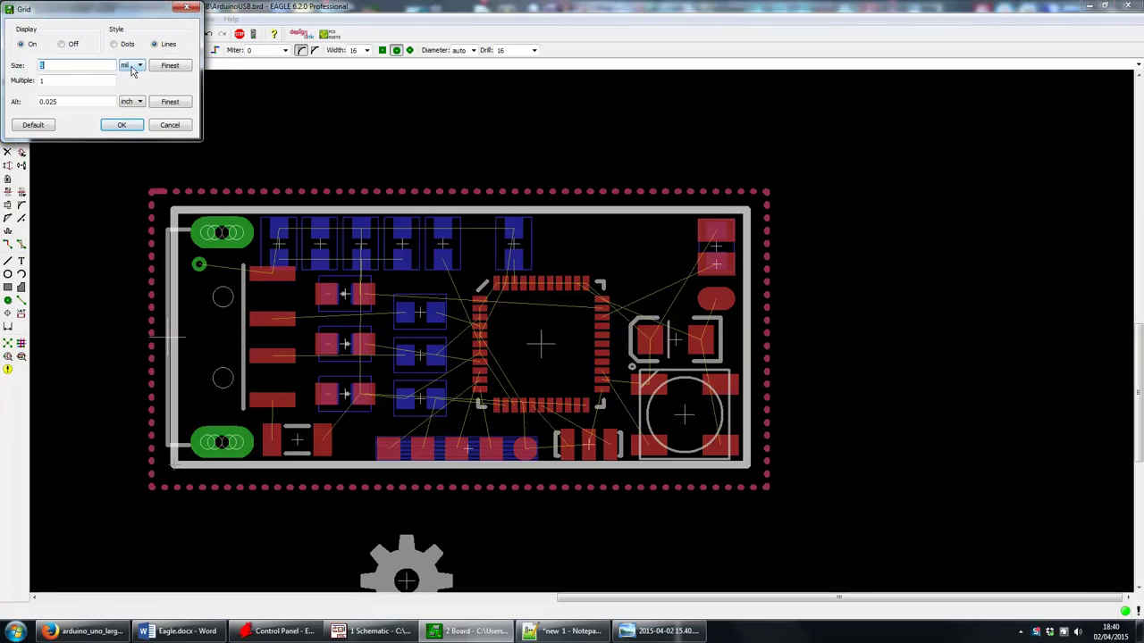
pyautogui.click(123, 124)
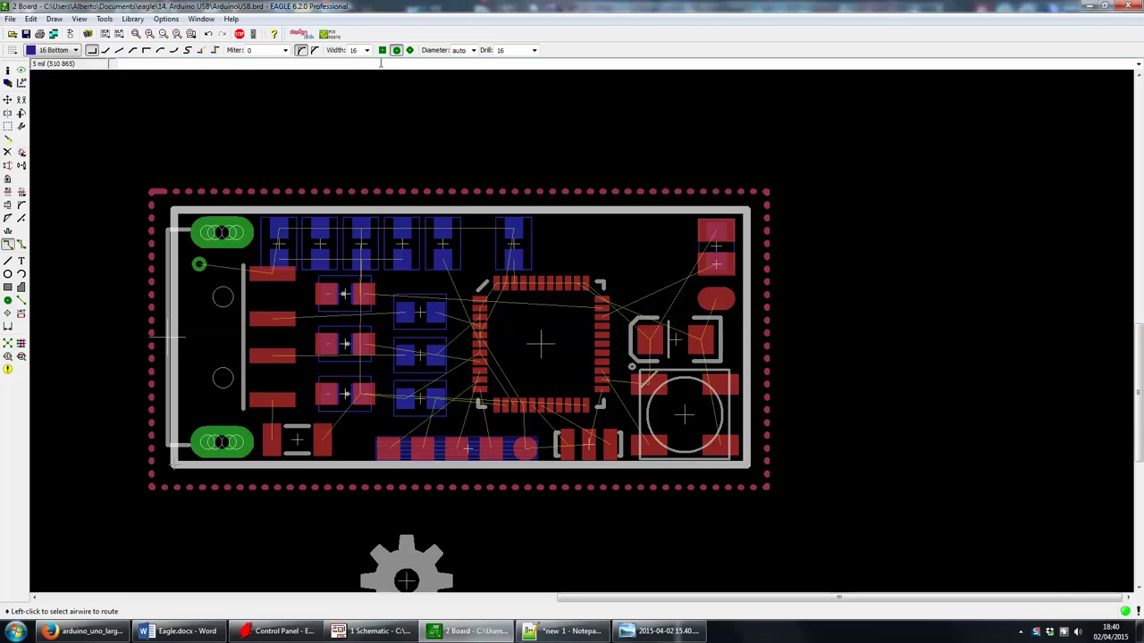
pyautogui.click(353, 50)
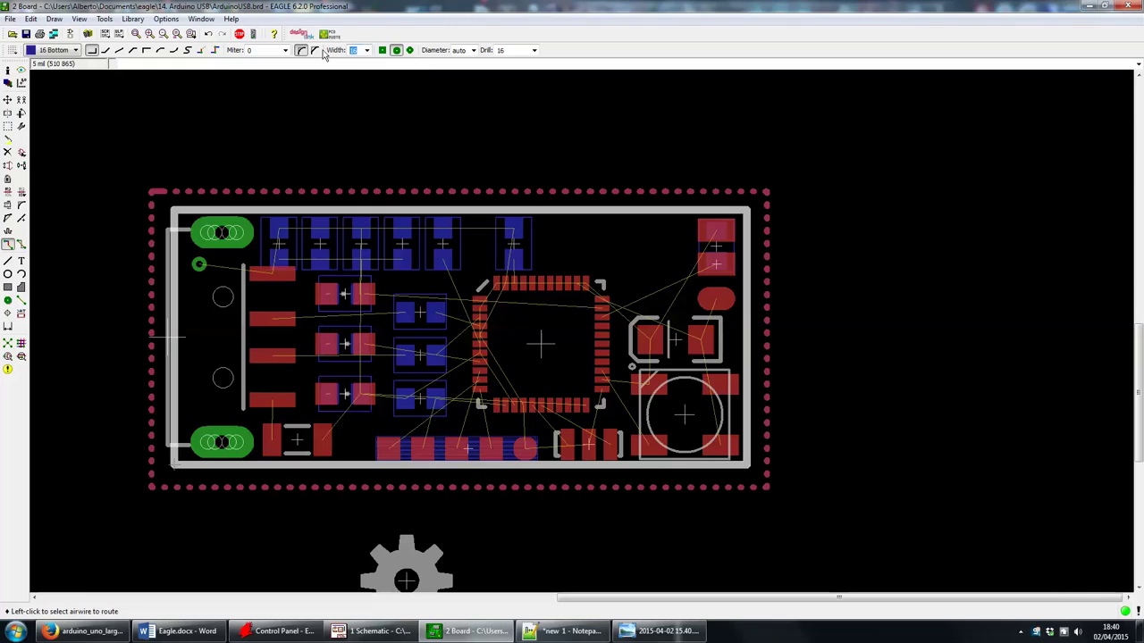
pyautogui.write('1')
pyautogui.scroll(3, 554, 264)
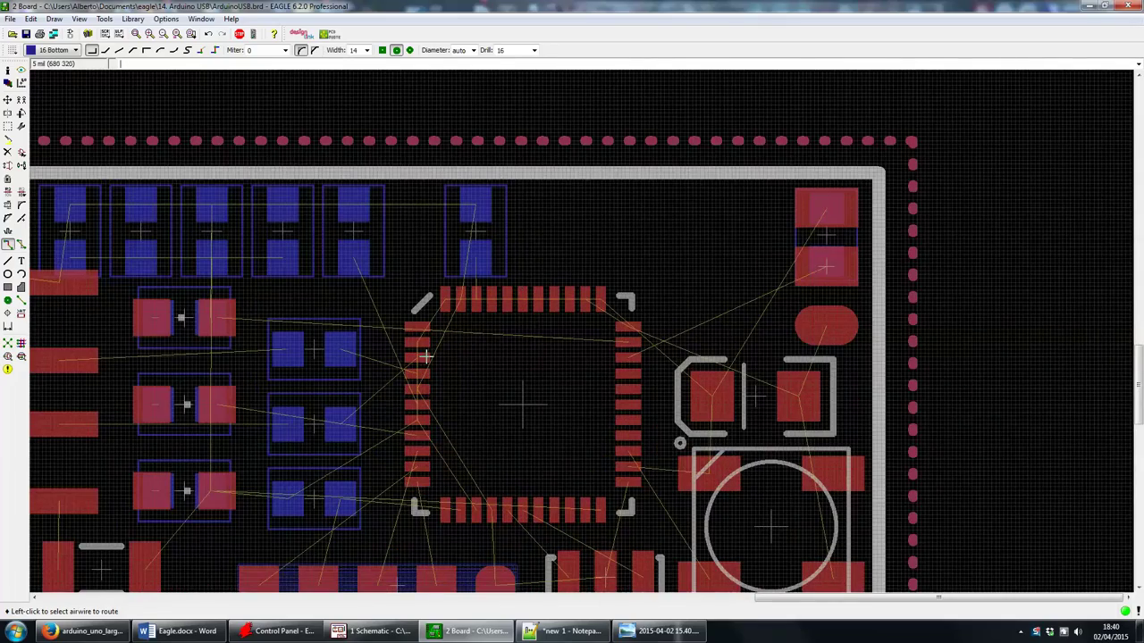
# Switch routing to the Top layer, discarding the trial AREF and GND wire stubs
pyautogui.scroll(2, 424, 361)
pyautogui.scroll(3, 521, 262)
pyautogui.click(478, 248)
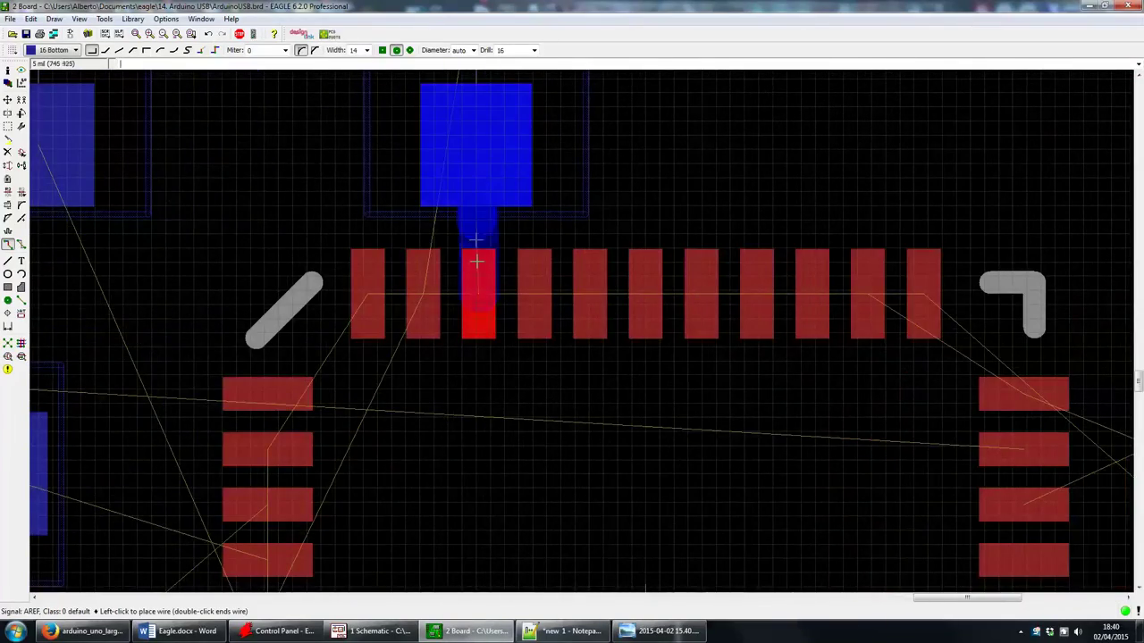
pyautogui.middleClick(476, 284)
pyautogui.scroll(2, 476, 284)
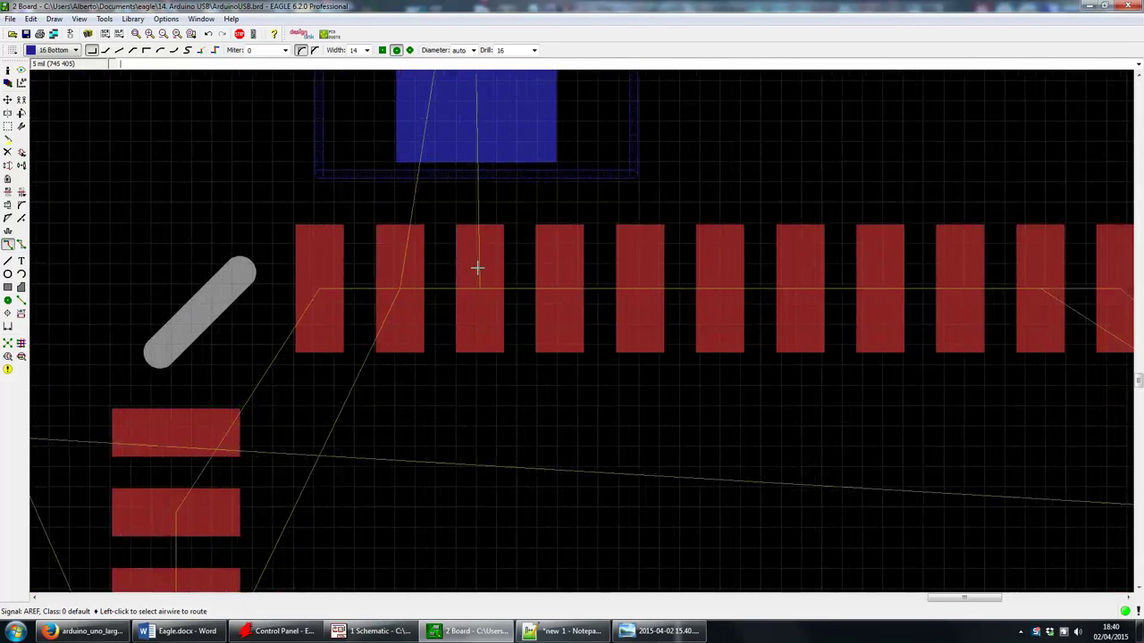
pyautogui.press('Escape')
pyautogui.click(480, 294)
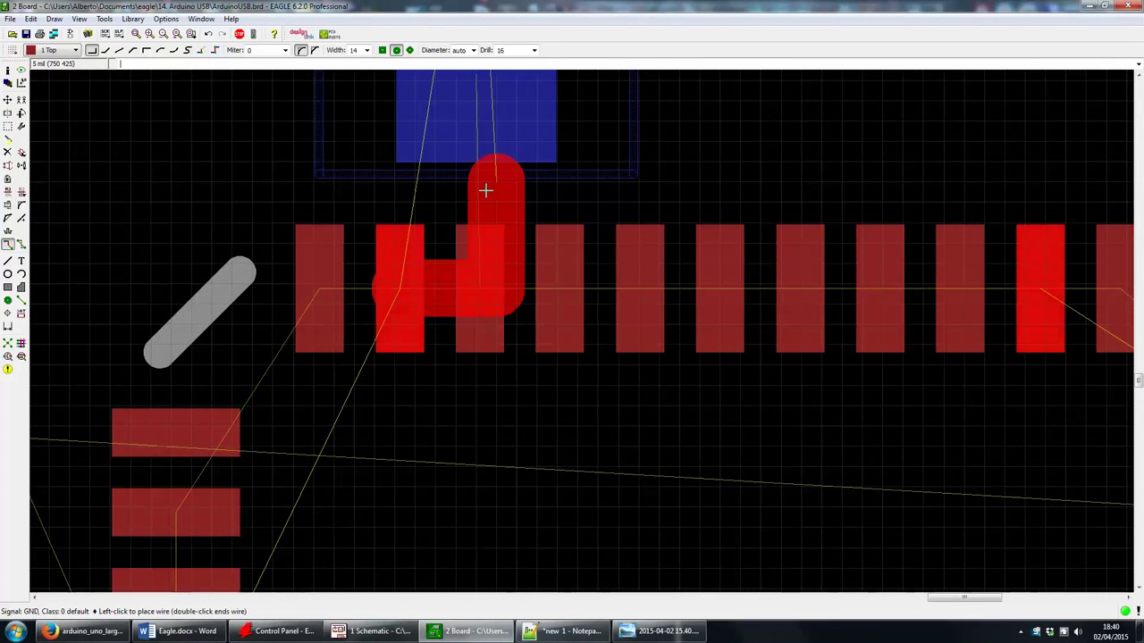
pyautogui.press('Escape')
pyautogui.click(480, 269)
pyautogui.scroll(-1, 480, 268)
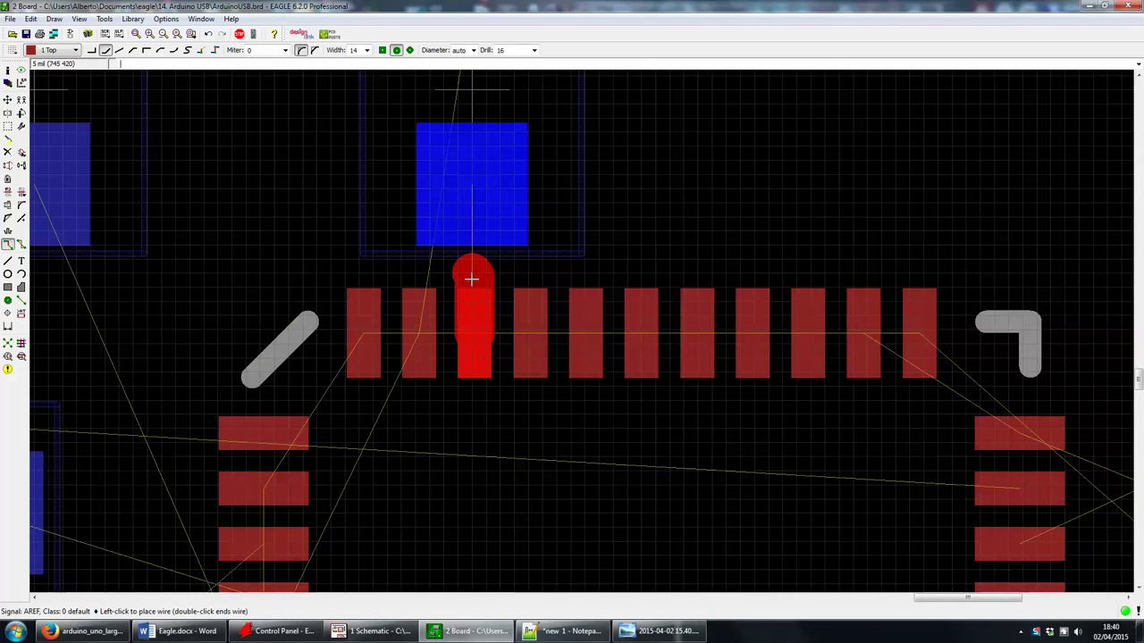
# Change the trace width to 12 and begin an N$3 trace from a chip bottom pin
pyautogui.doubleClick(361, 50)
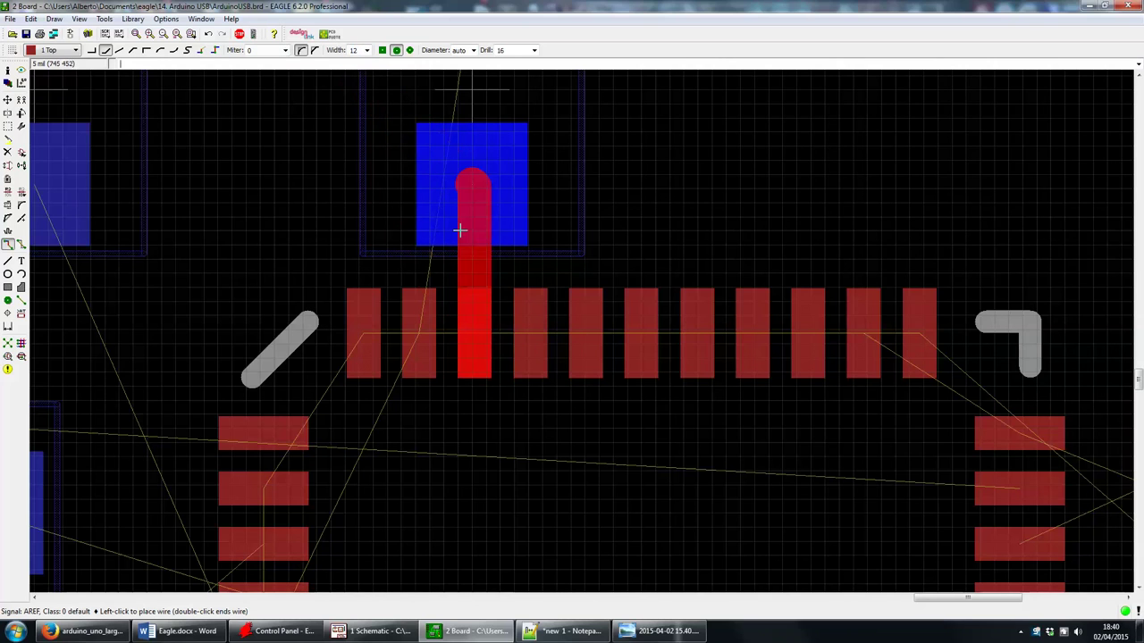
pyautogui.press('Escape')
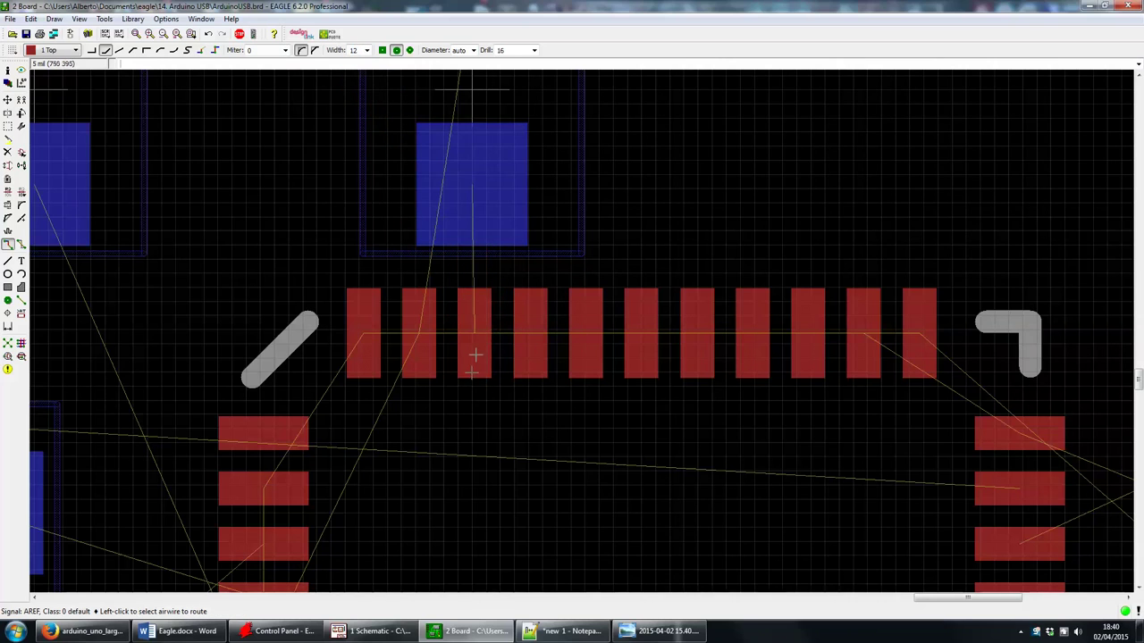
pyautogui.scroll(-1, 460, 386)
pyautogui.scroll(-3, 459, 386)
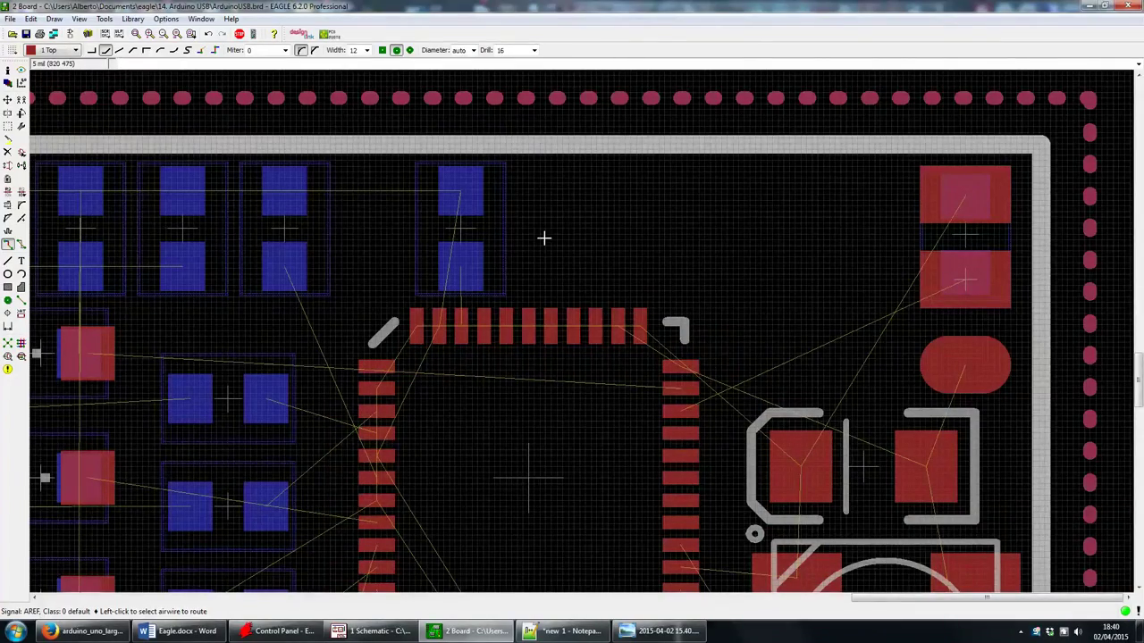
pyautogui.scroll(3, 510, 244)
pyautogui.scroll(-4, 428, 338)
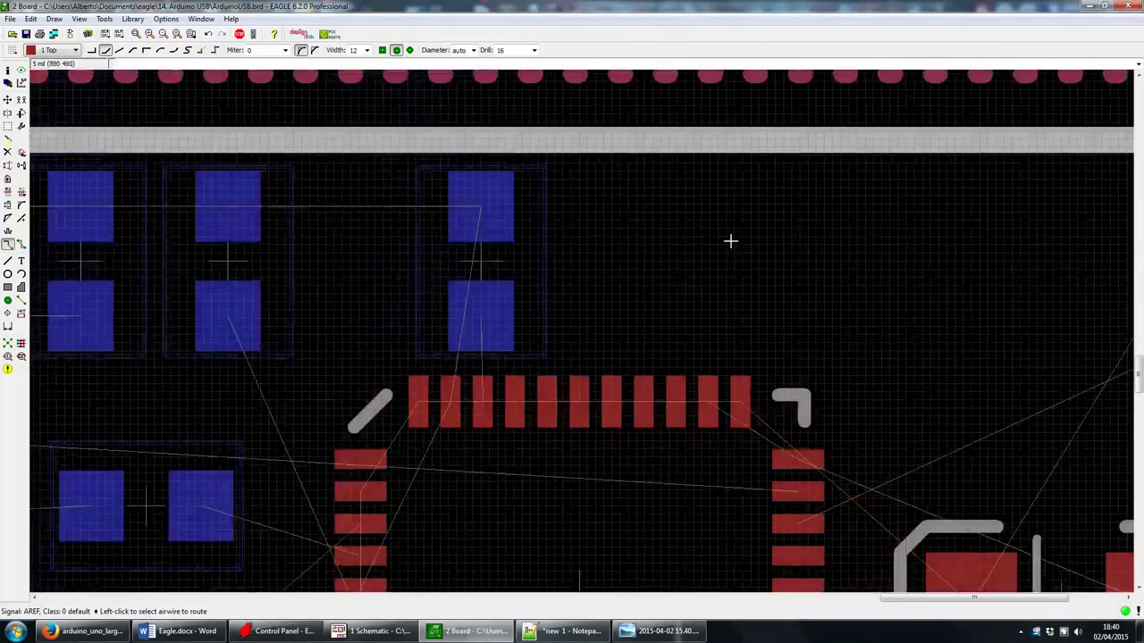
pyautogui.scroll(-1, 735, 236)
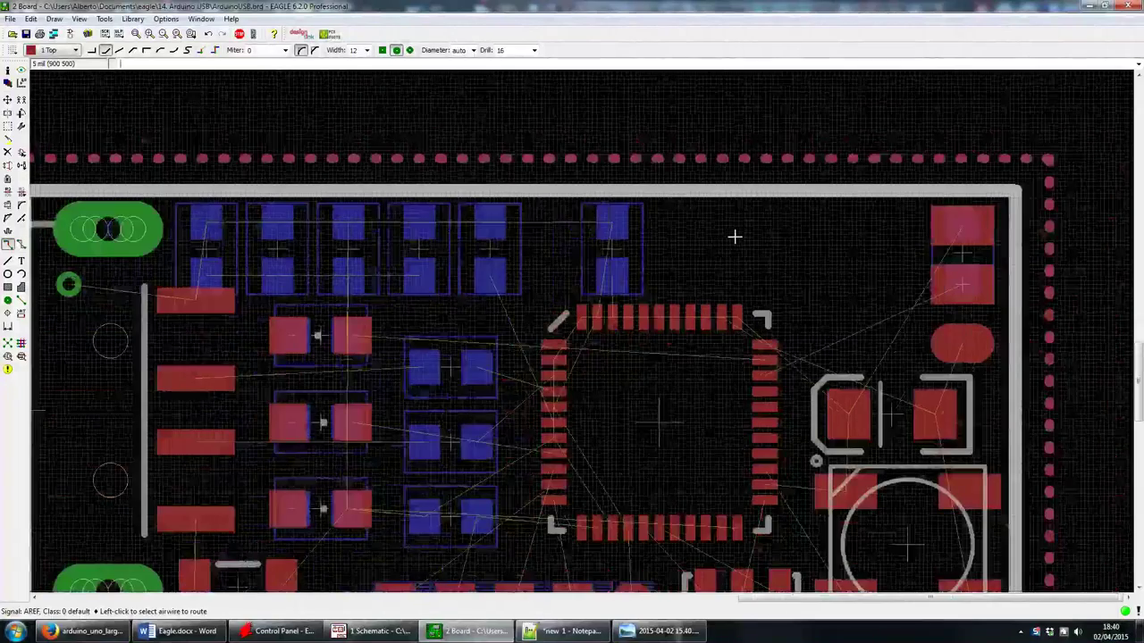
pyautogui.scroll(-1, 354, 235)
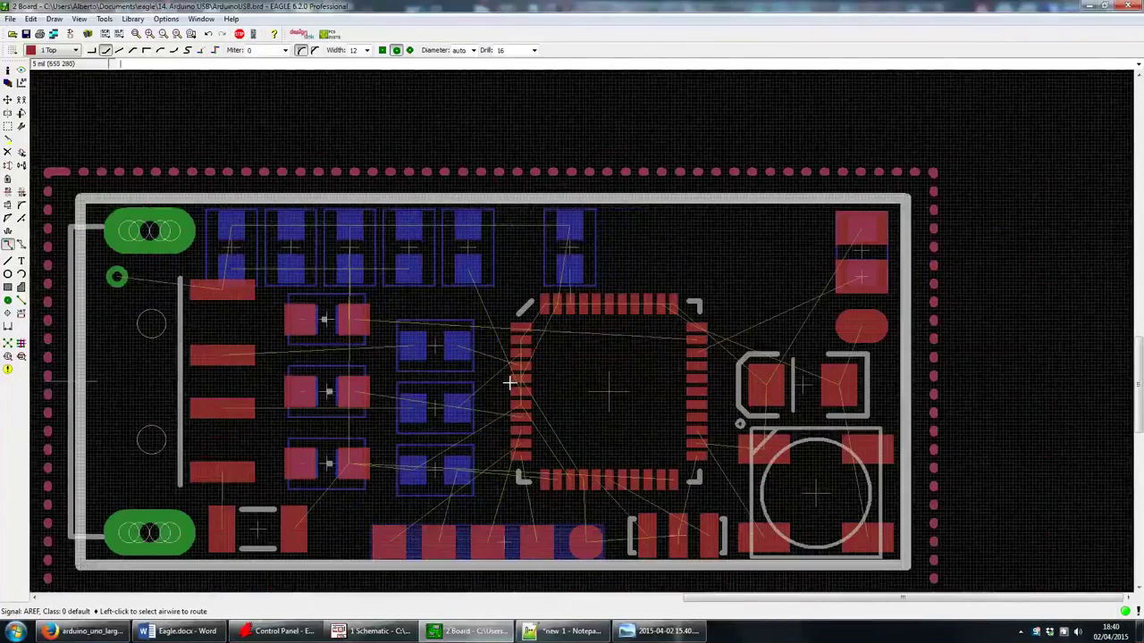
pyautogui.scroll(-1, 393, 333)
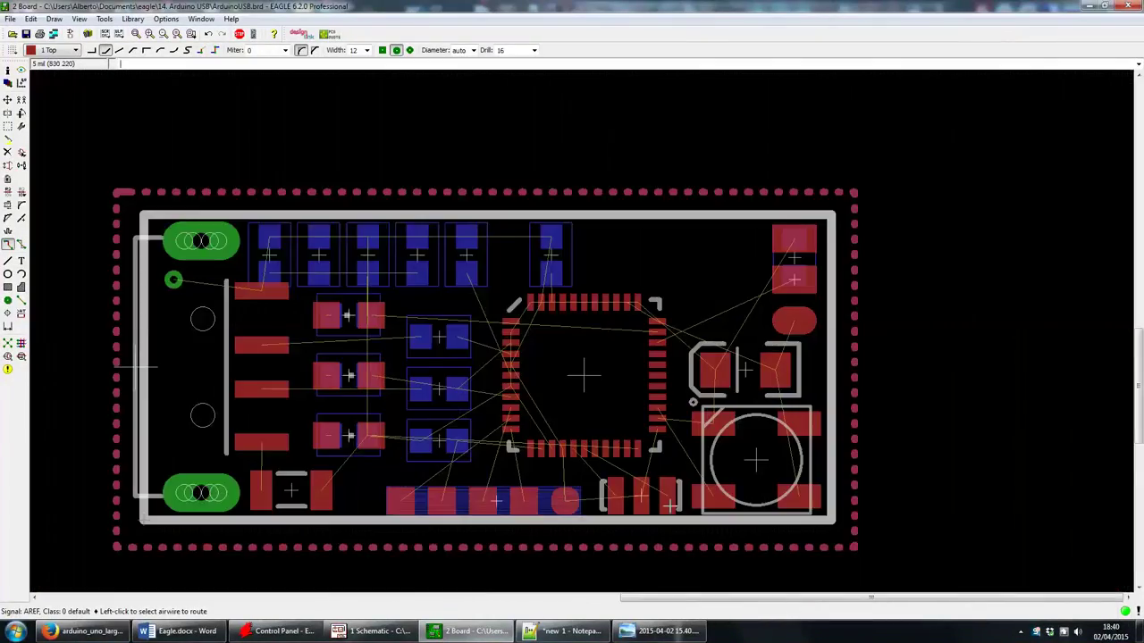
pyautogui.click(576, 478)
pyautogui.scroll(7, 611, 505)
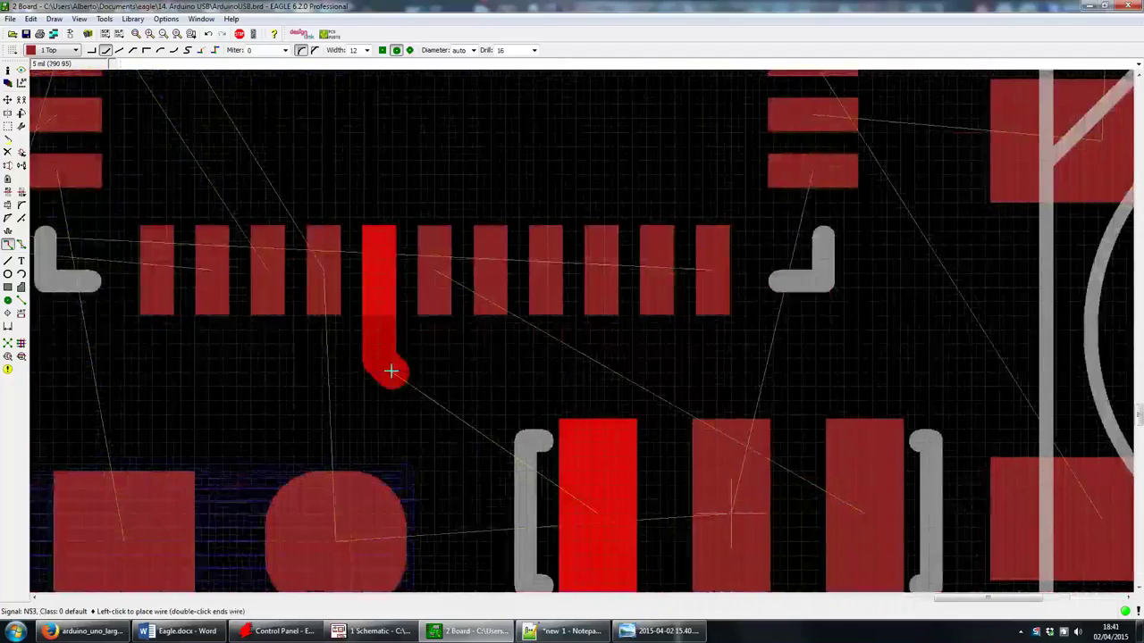
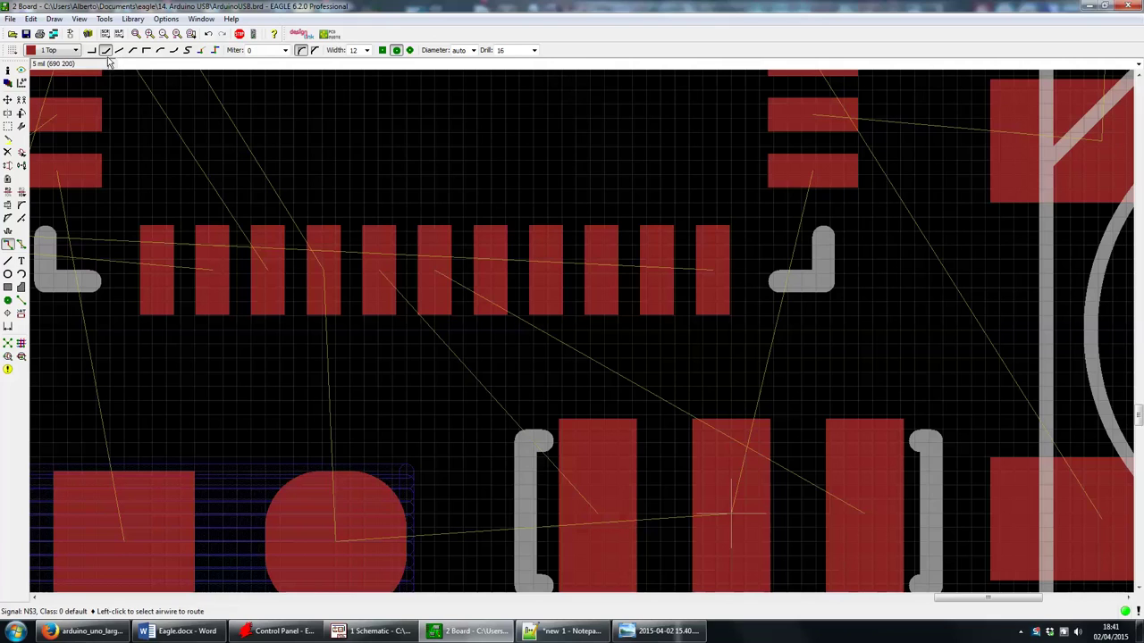
# Route the NS3 airwire from the header pin with a 90° bend, then undo it
pyautogui.click(383, 294)
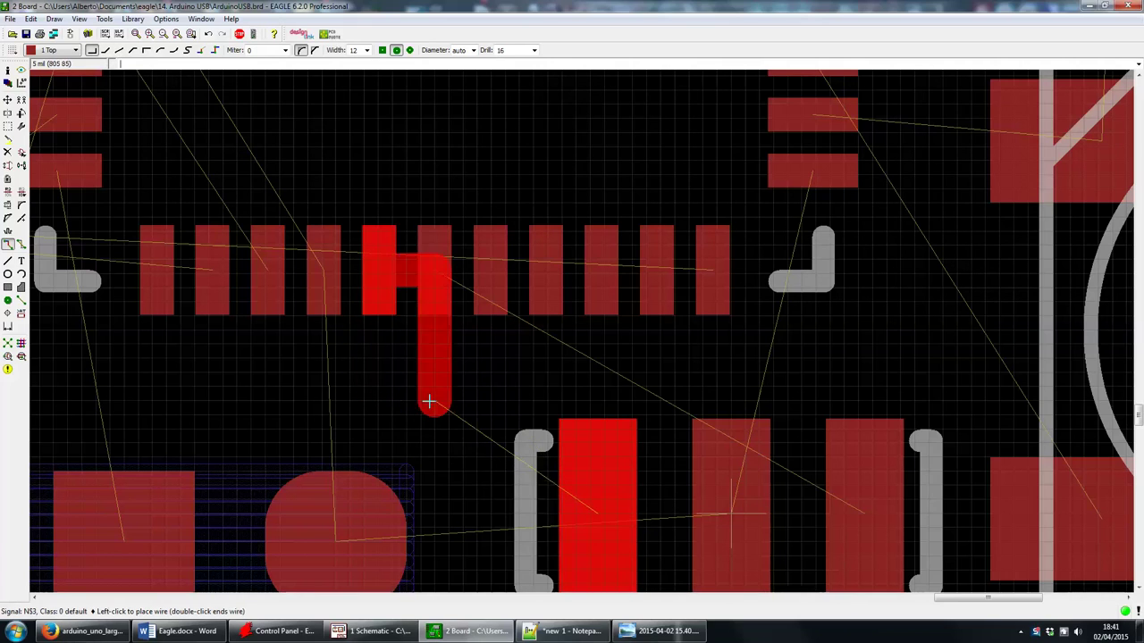
pyautogui.rightClick(492, 460)
pyautogui.rightClick(492, 455)
pyautogui.rightClick(494, 454)
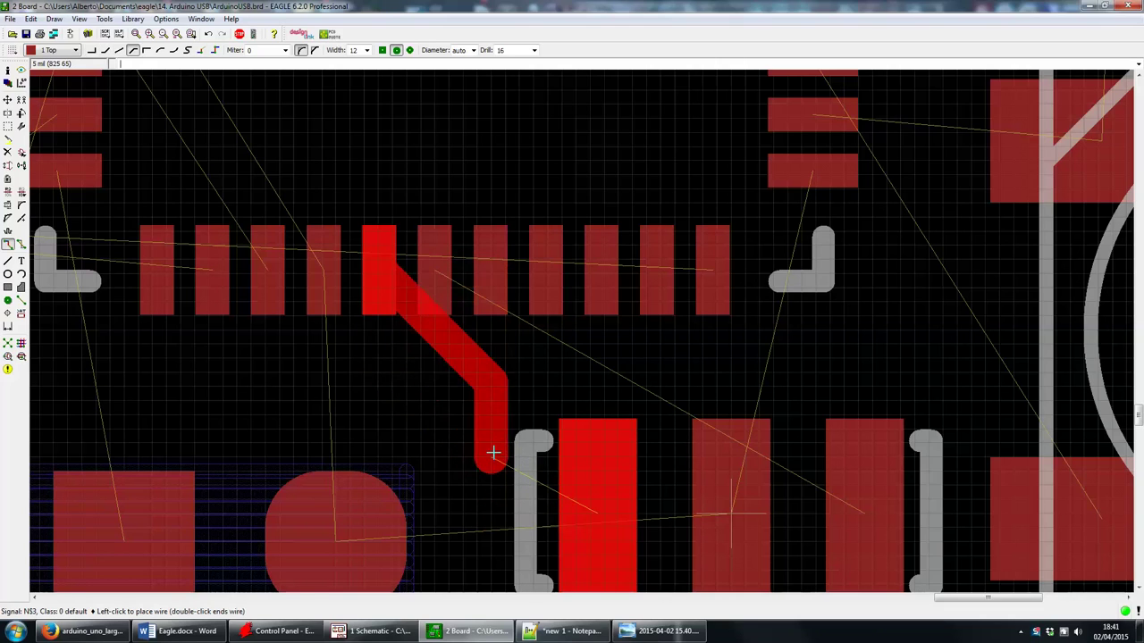
pyautogui.rightClick(494, 453)
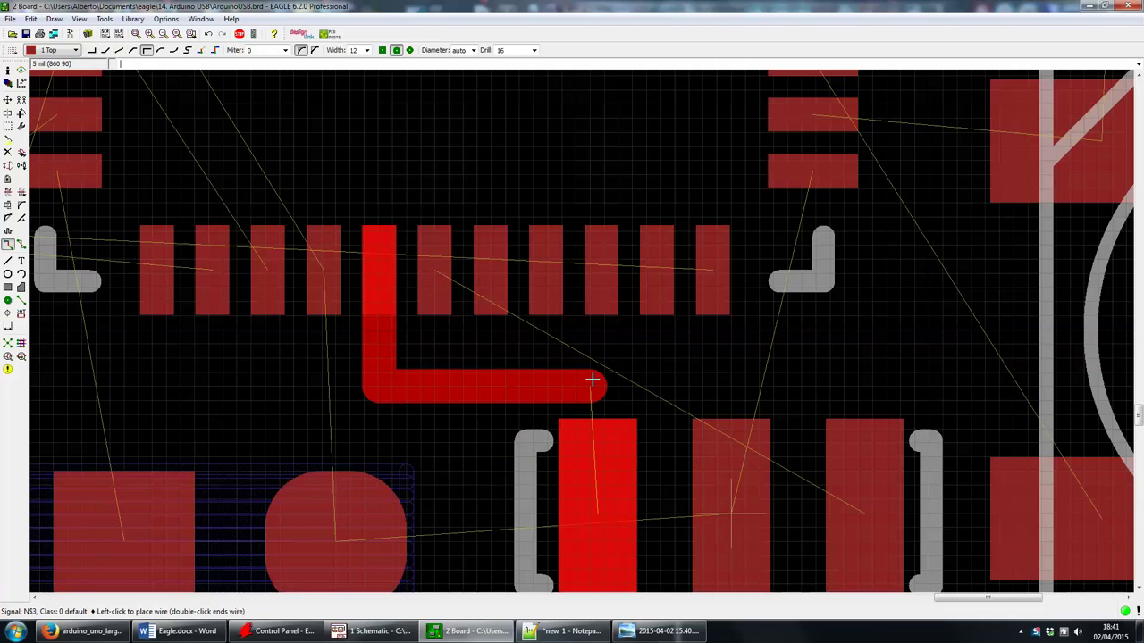
pyautogui.click(593, 384)
pyautogui.click(592, 471)
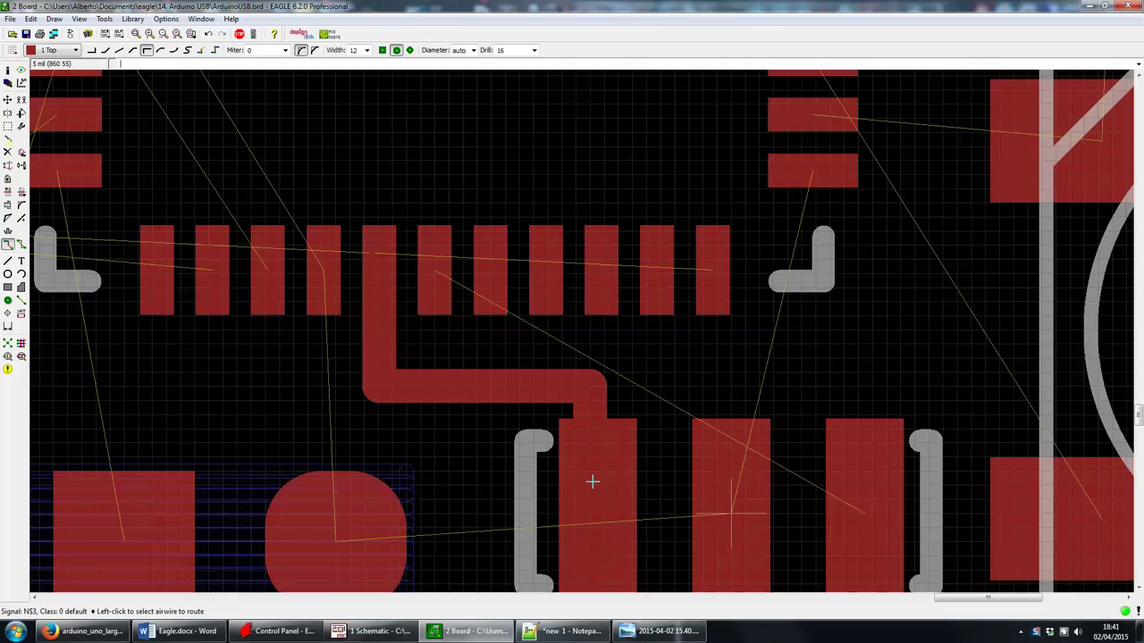
pyautogui.hotkey('ctrl', 'z')
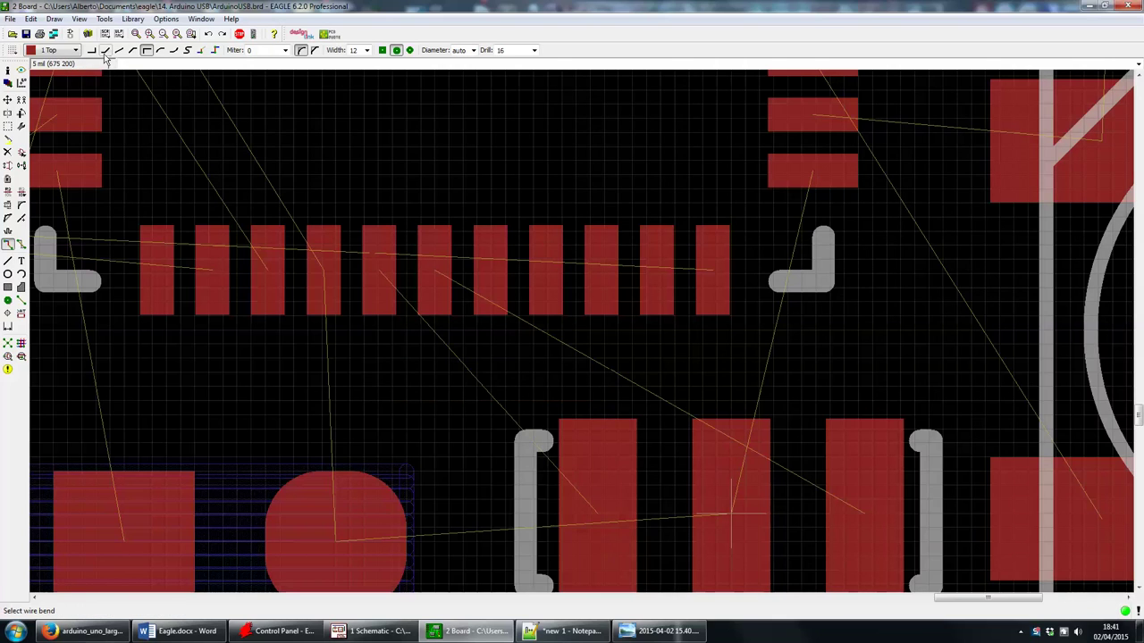
# Re-route the NS3 header pin trace with a 45° bend to the left pad
pyautogui.click(372, 271)
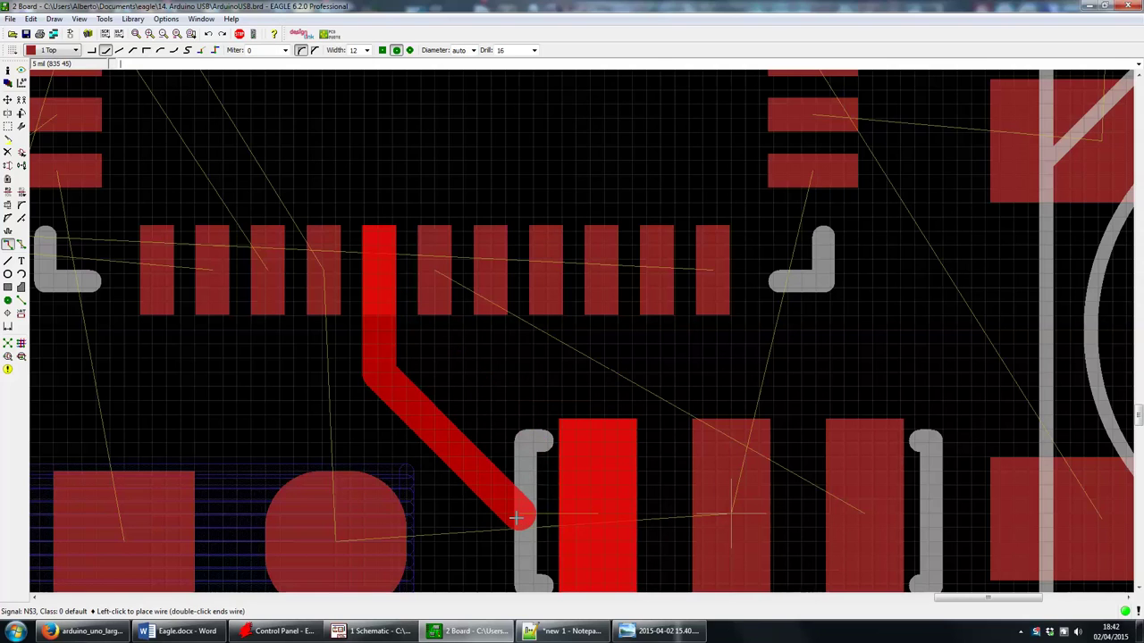
pyautogui.click(608, 520)
pyautogui.scroll(-3, 441, 324)
pyautogui.scroll(3, 467, 339)
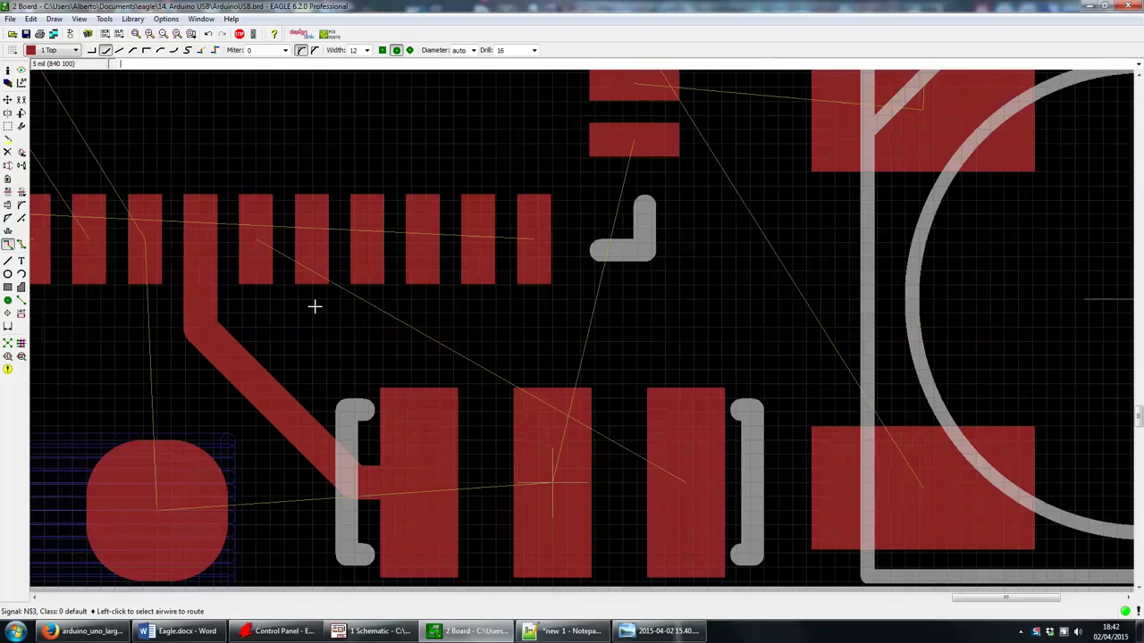
# Route the NS2 header pin trace with a bend below the header to the right pad
pyautogui.click(263, 258)
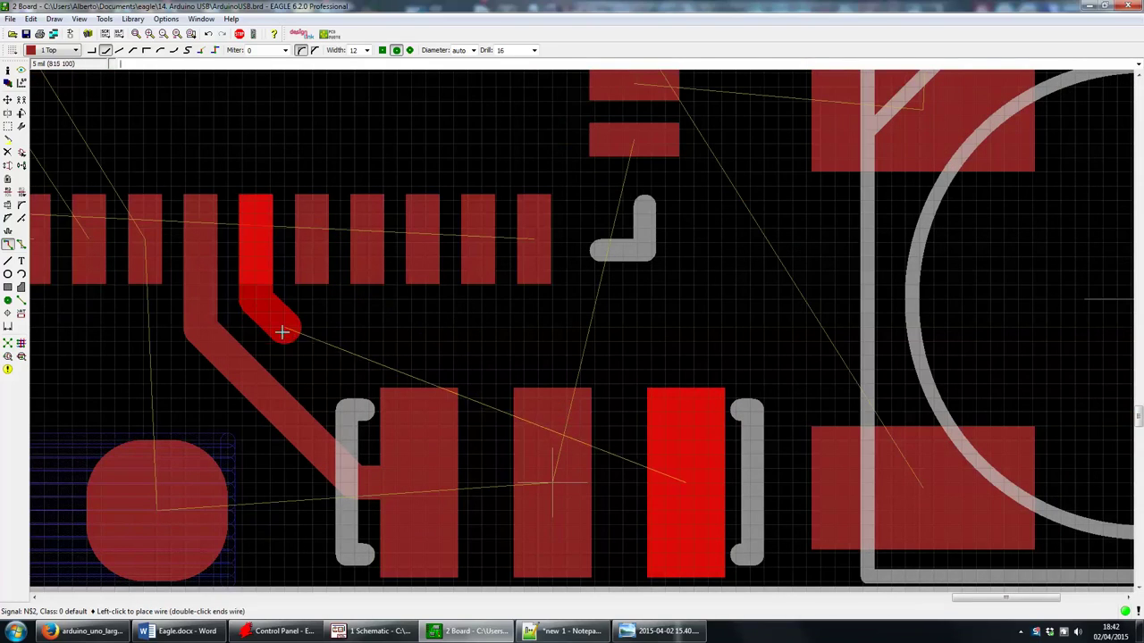
pyautogui.click(295, 343)
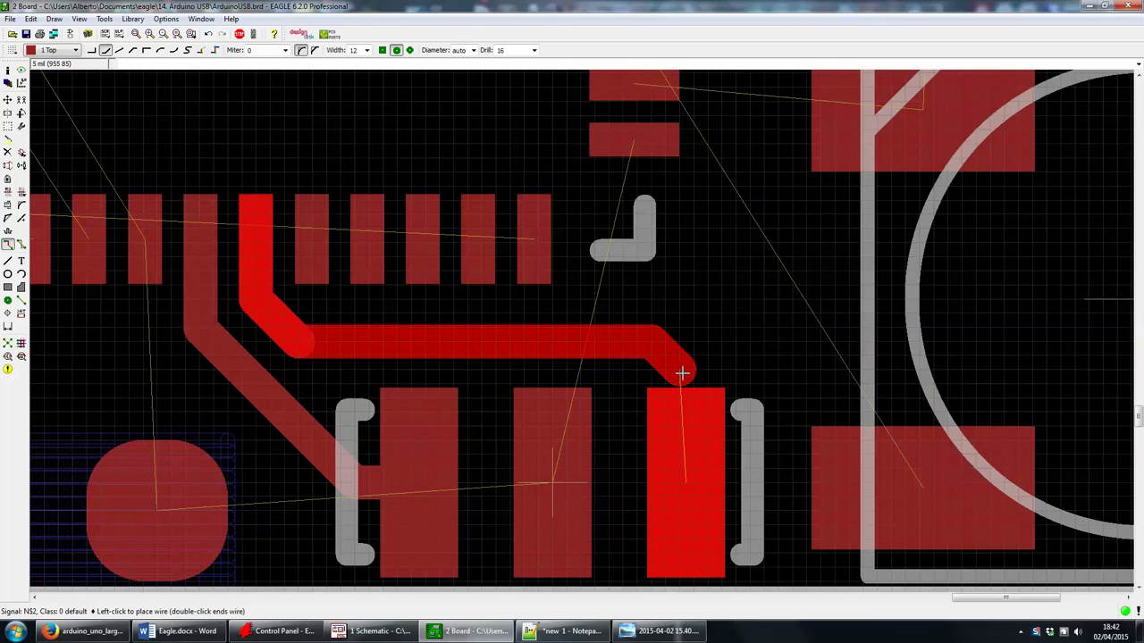
pyautogui.click(678, 384)
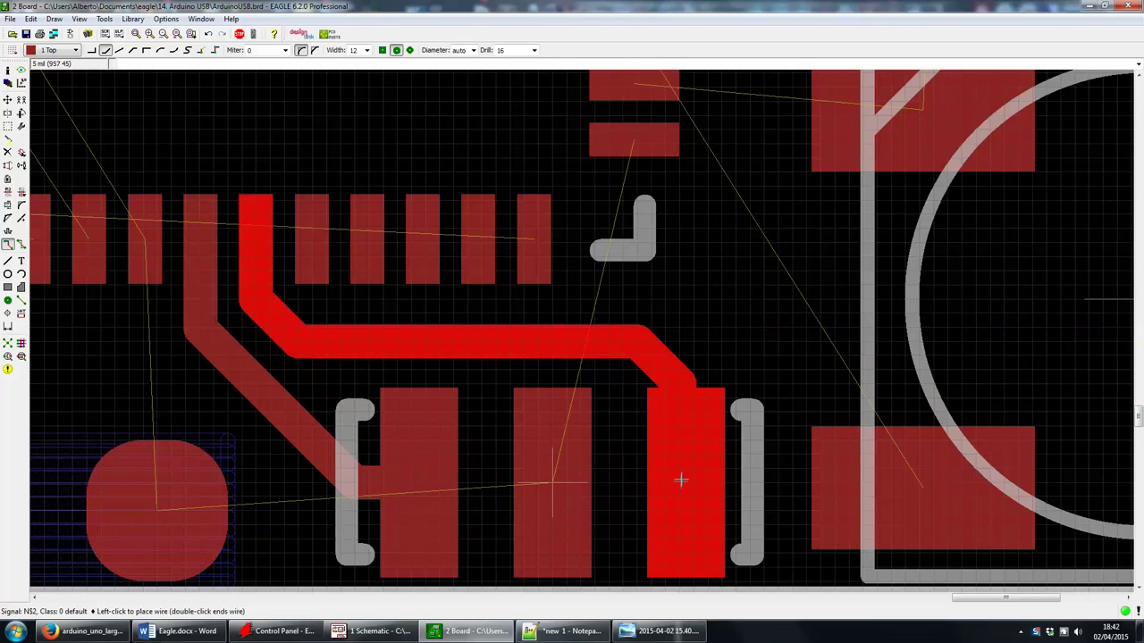
pyautogui.scroll(-1, 364, 397)
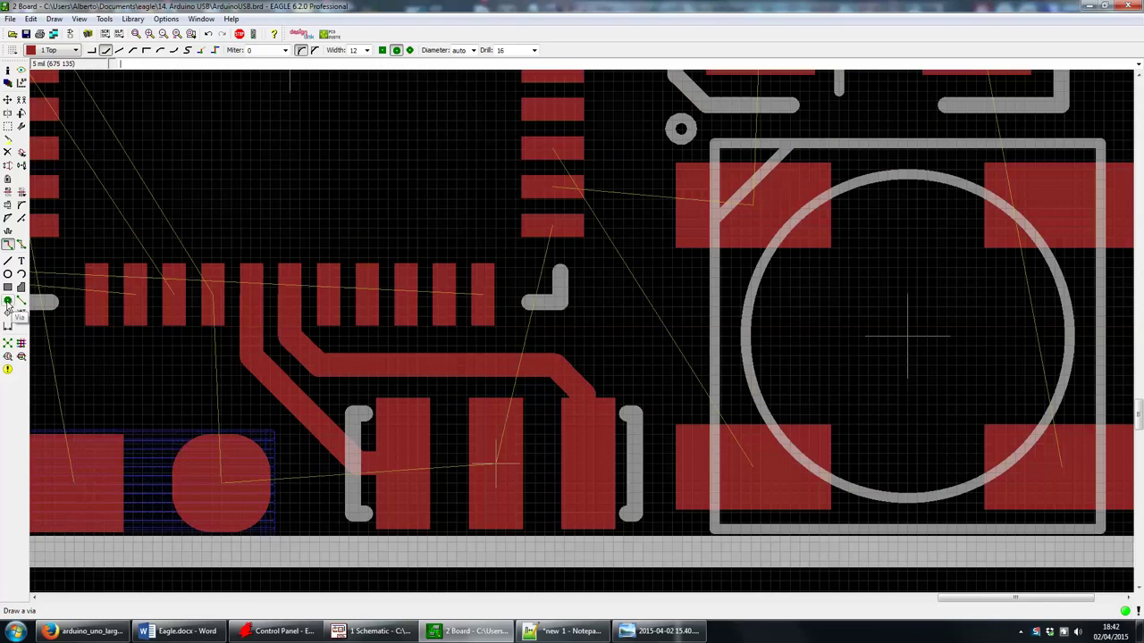
# Place a via with drill 14 on the middle pad of the three-pad part
pyautogui.click(8, 304)
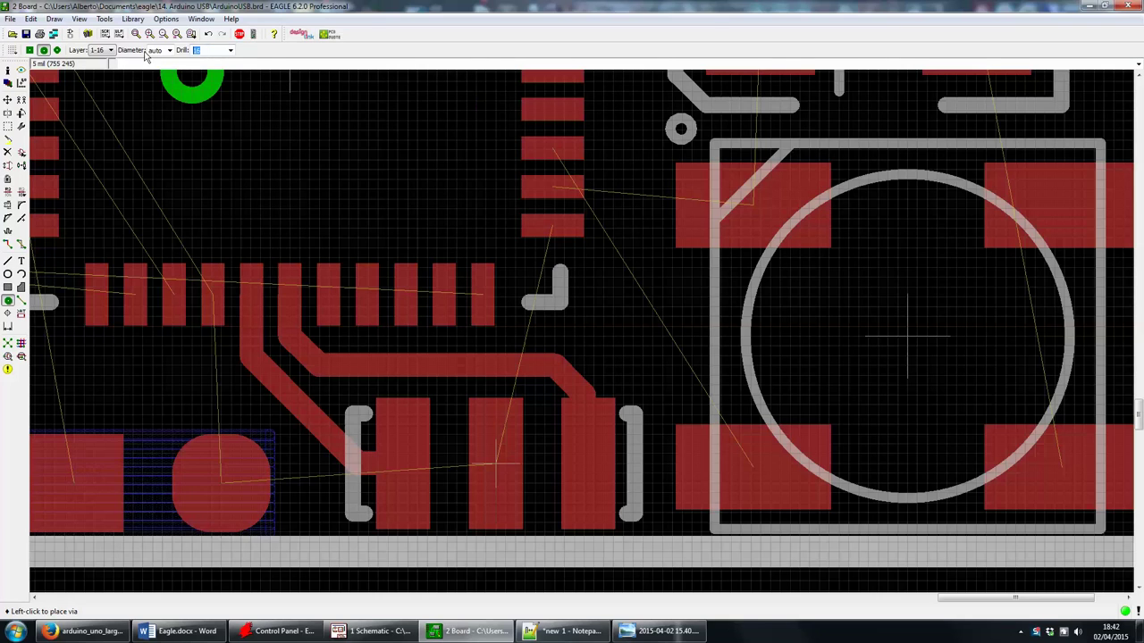
pyautogui.press('Return')
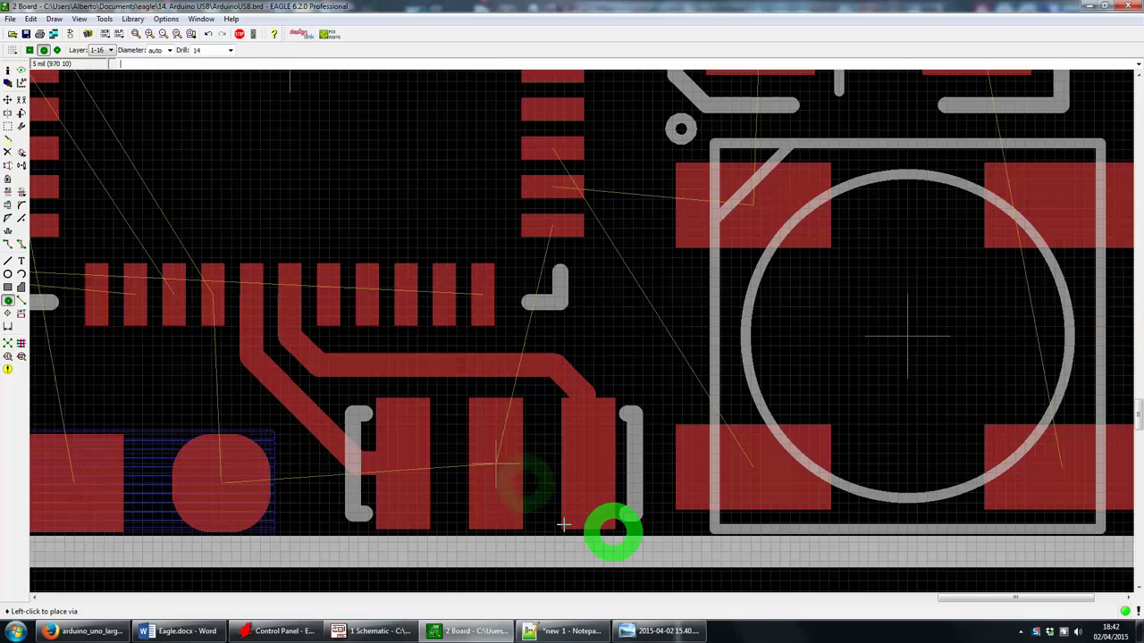
pyautogui.click(499, 466)
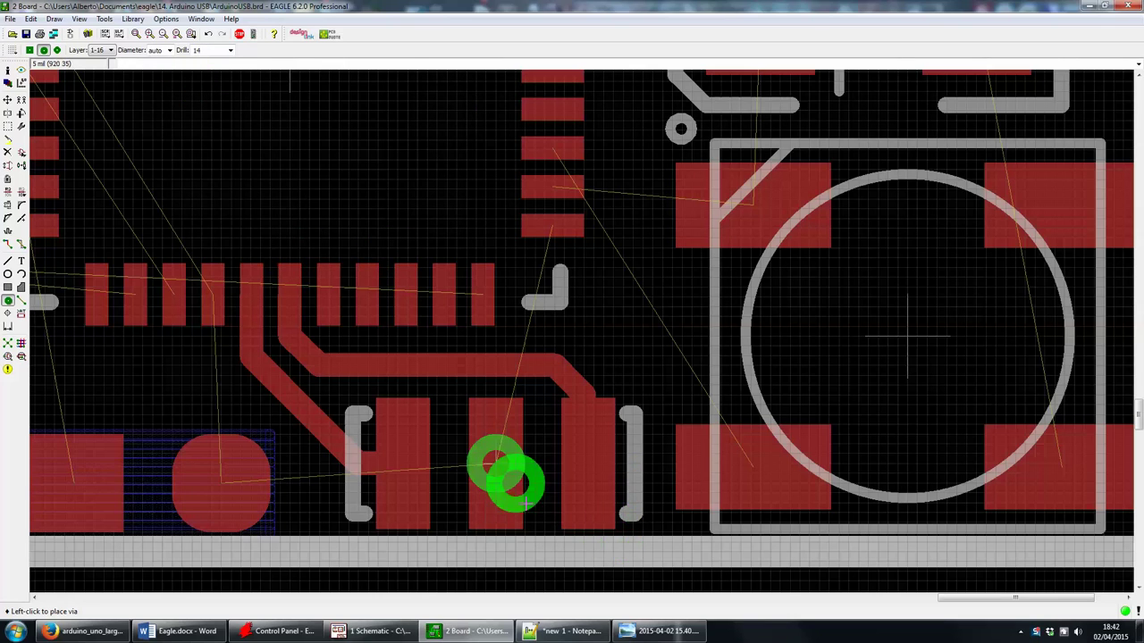
pyautogui.press('F8')
# Check the via's signal name with the Name tool and confirm it is GND
pyautogui.click(495, 463)
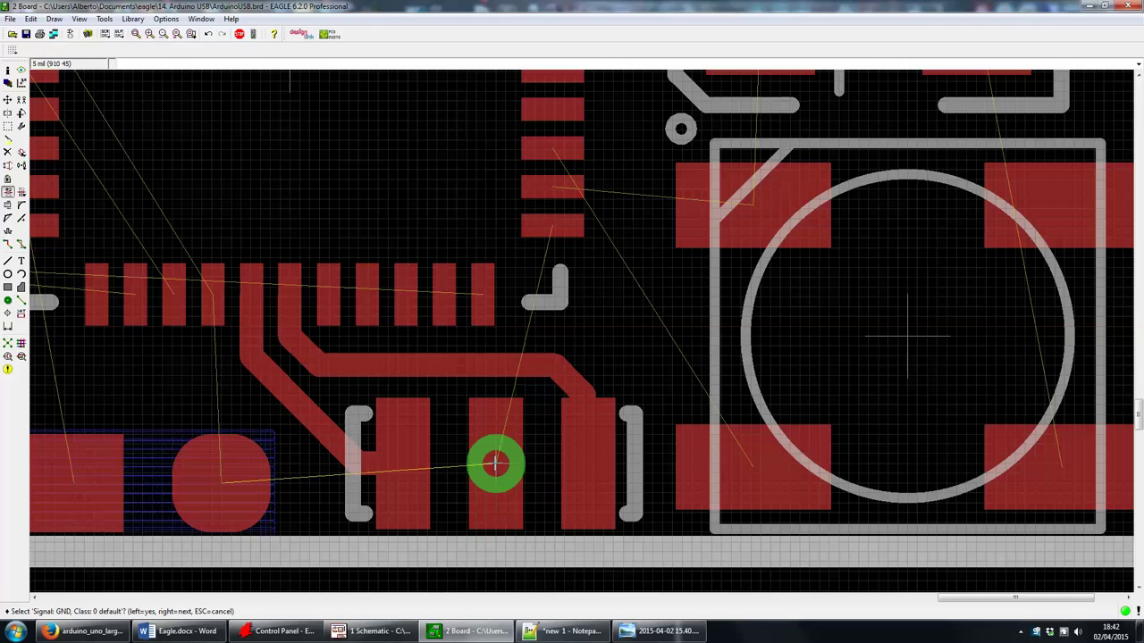
pyautogui.click(495, 463)
pyautogui.press('Escape')
pyautogui.click(497, 464)
pyautogui.click(499, 466)
pyautogui.press('Escape')
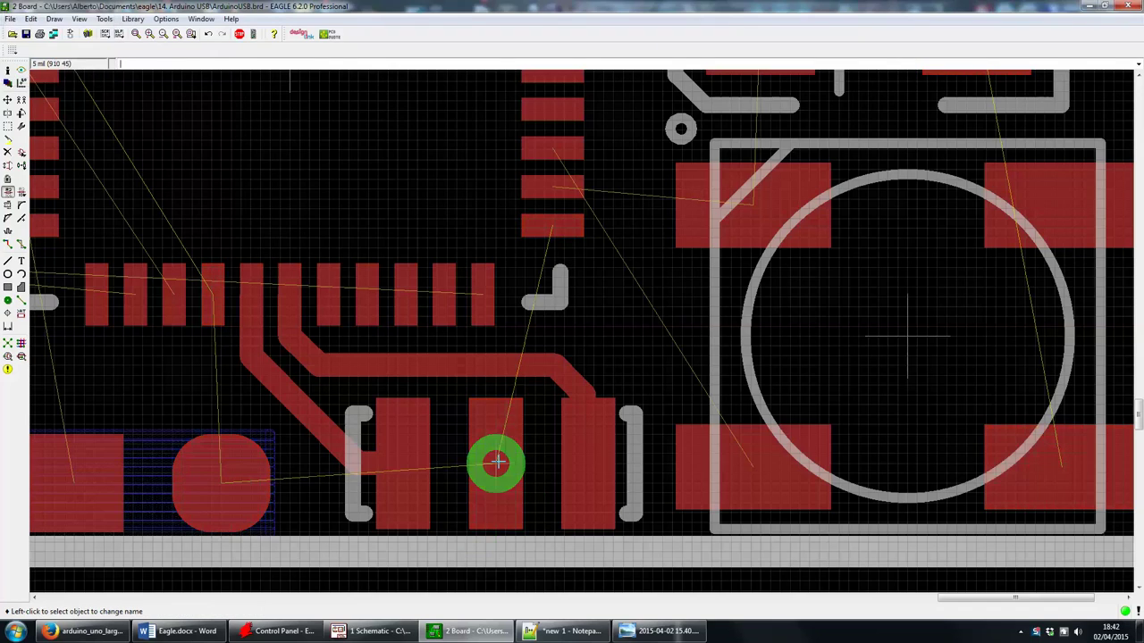
pyautogui.click(495, 463)
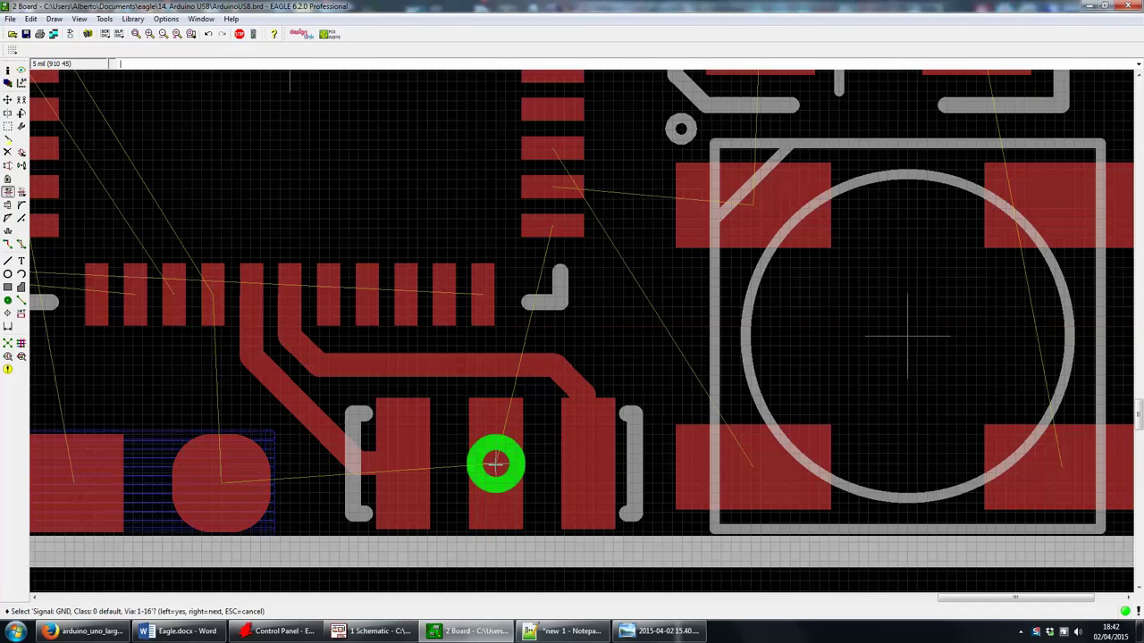
pyautogui.click(495, 463)
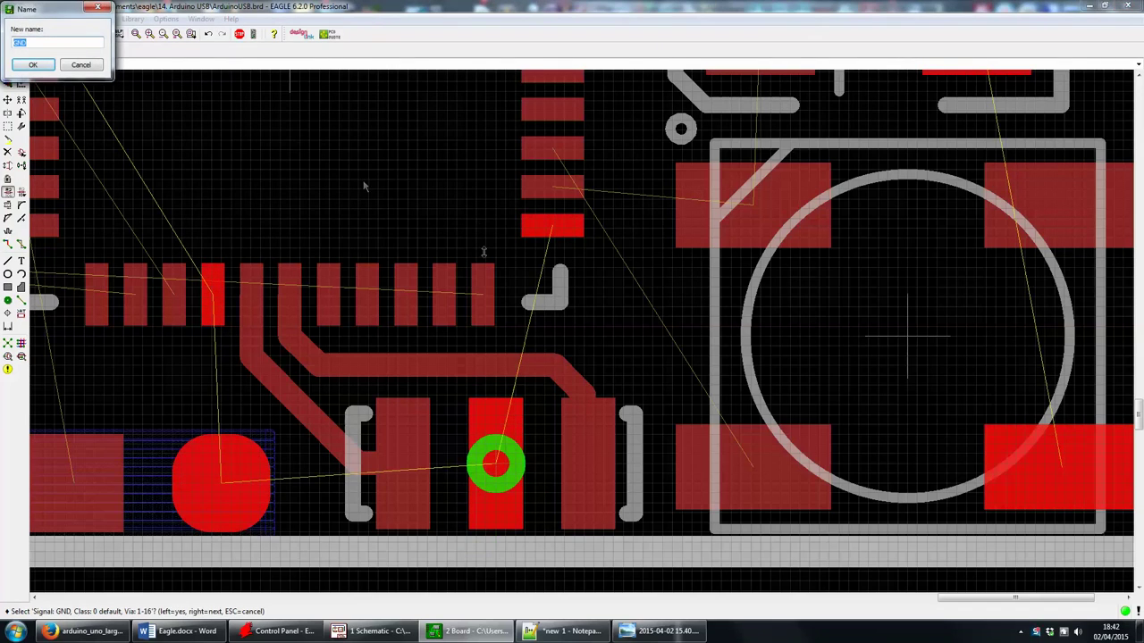
pyautogui.click(438, 324)
pyautogui.scroll(5, 512, 456)
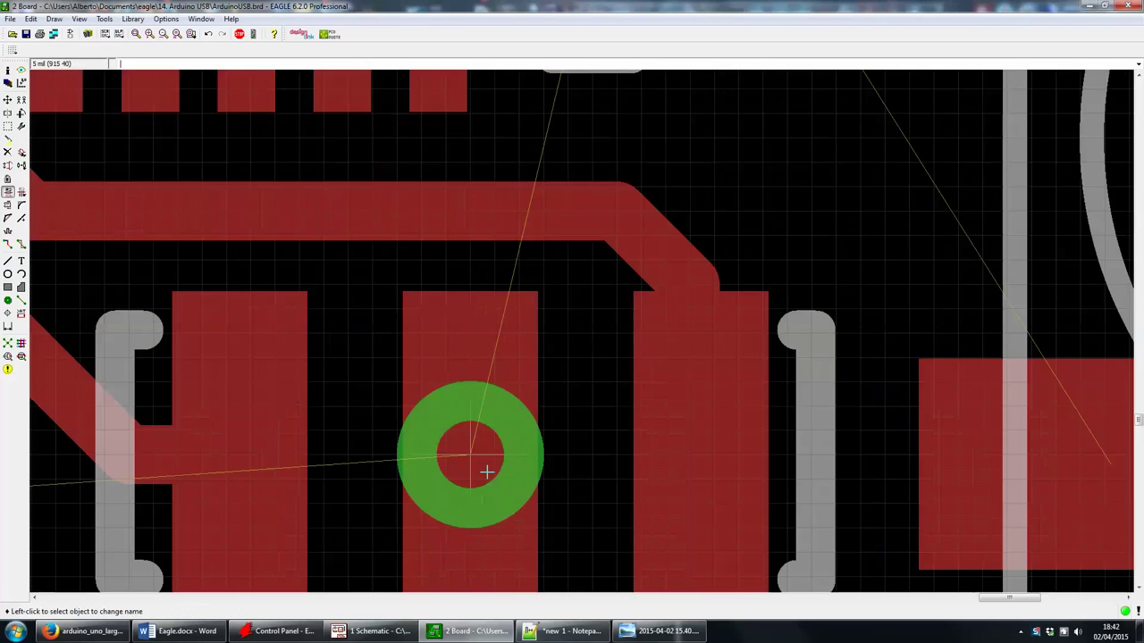
pyautogui.click(474, 458)
pyautogui.click(476, 459)
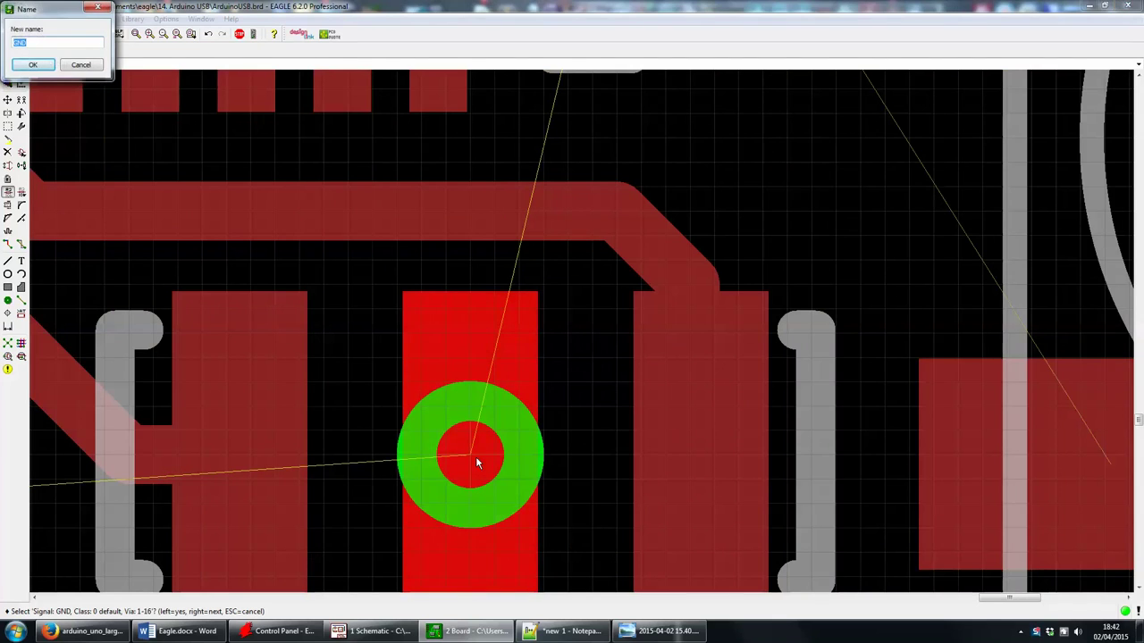
pyautogui.press('Escape')
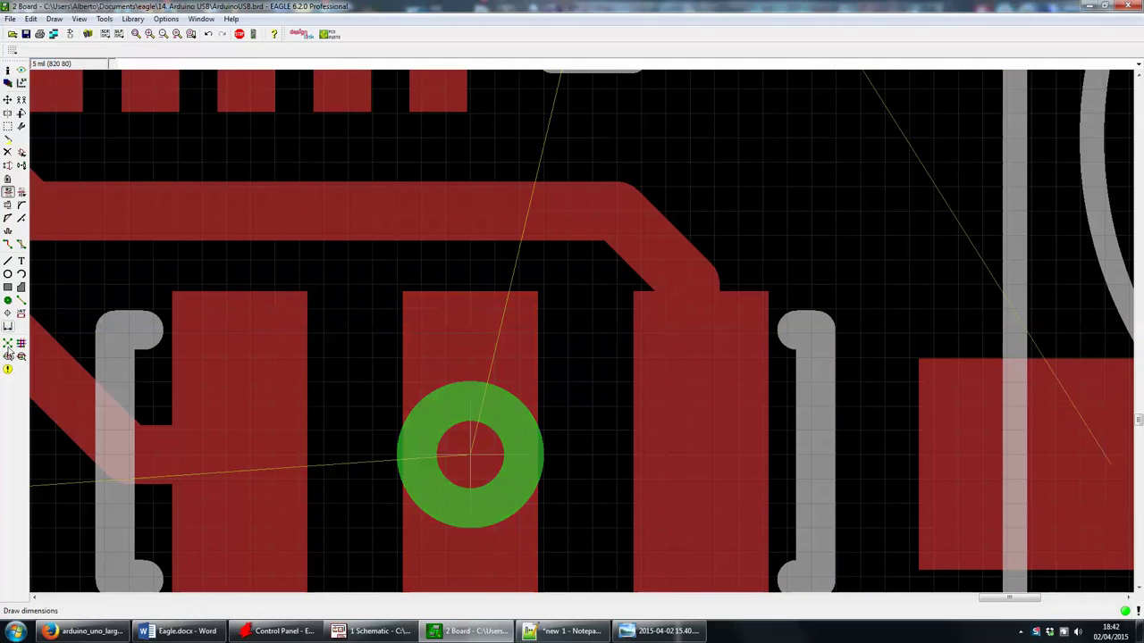
# Move the via above the middle pad and refresh the ground pour with Ratsnest
pyautogui.click(7, 344)
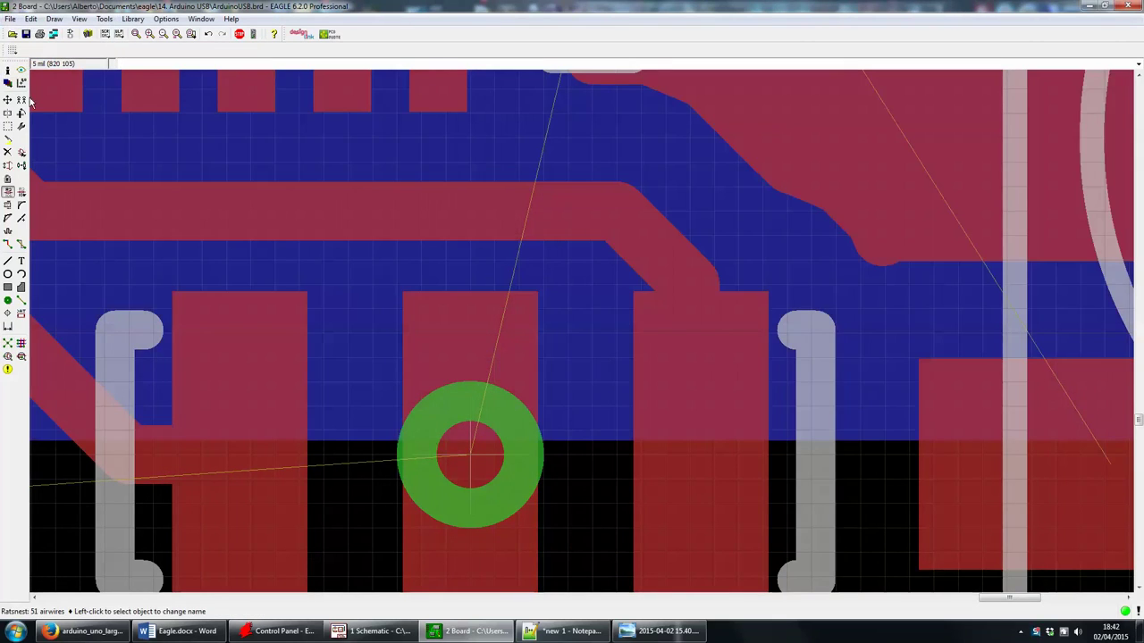
pyautogui.click(7, 100)
pyautogui.click(517, 460)
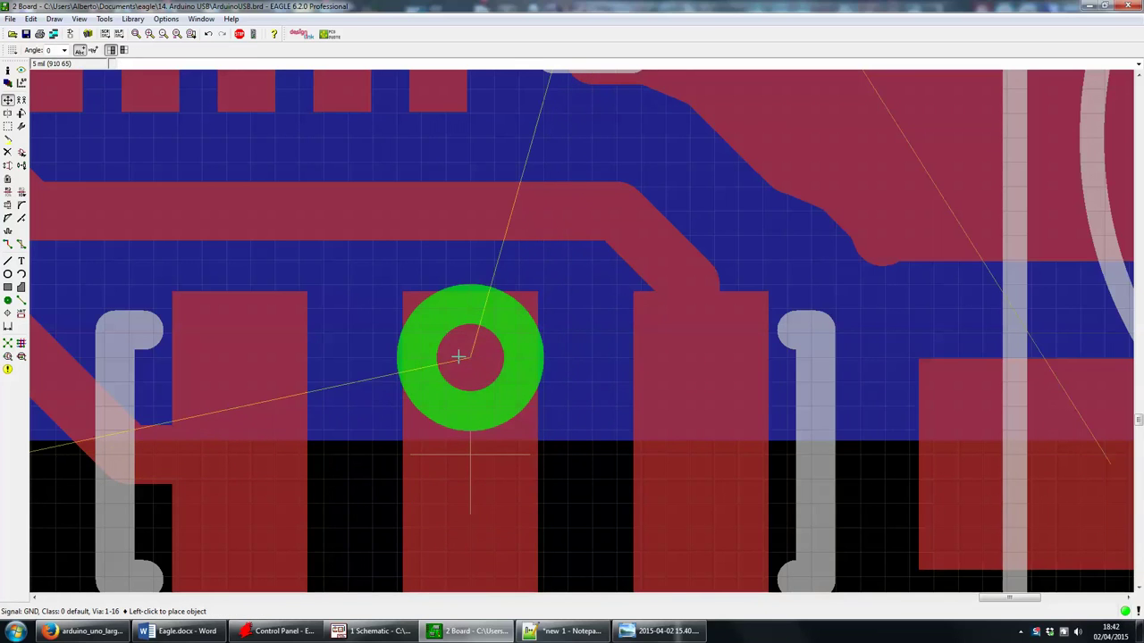
pyautogui.scroll(-3, 472, 357)
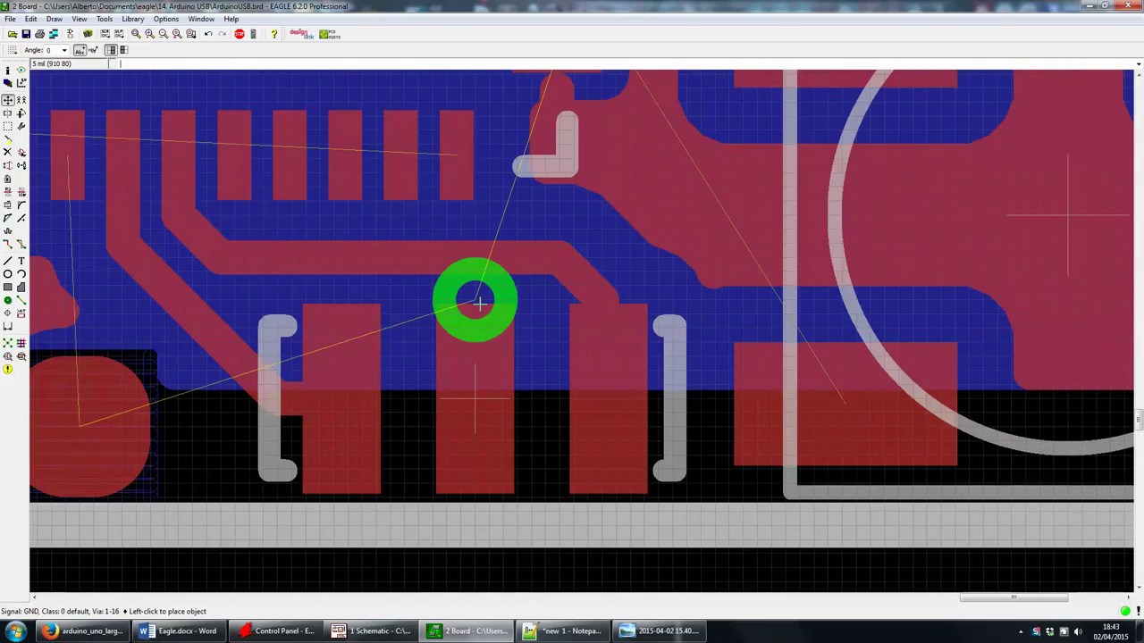
pyautogui.scroll(1, 482, 336)
pyautogui.click(474, 342)
pyautogui.click(8, 344)
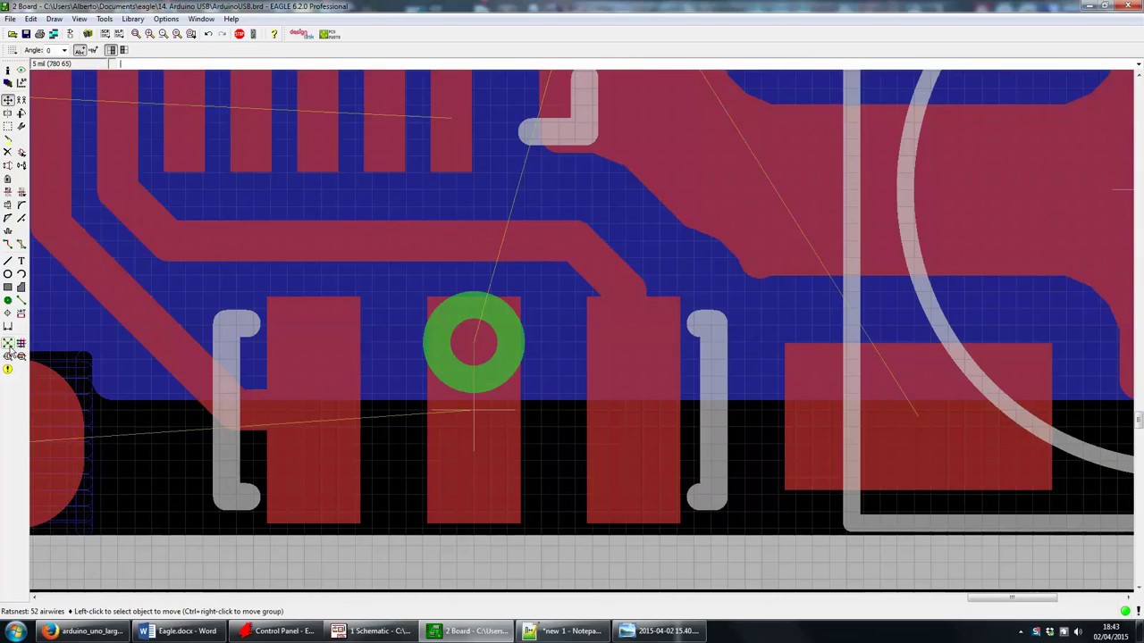
pyautogui.scroll(-3, 478, 397)
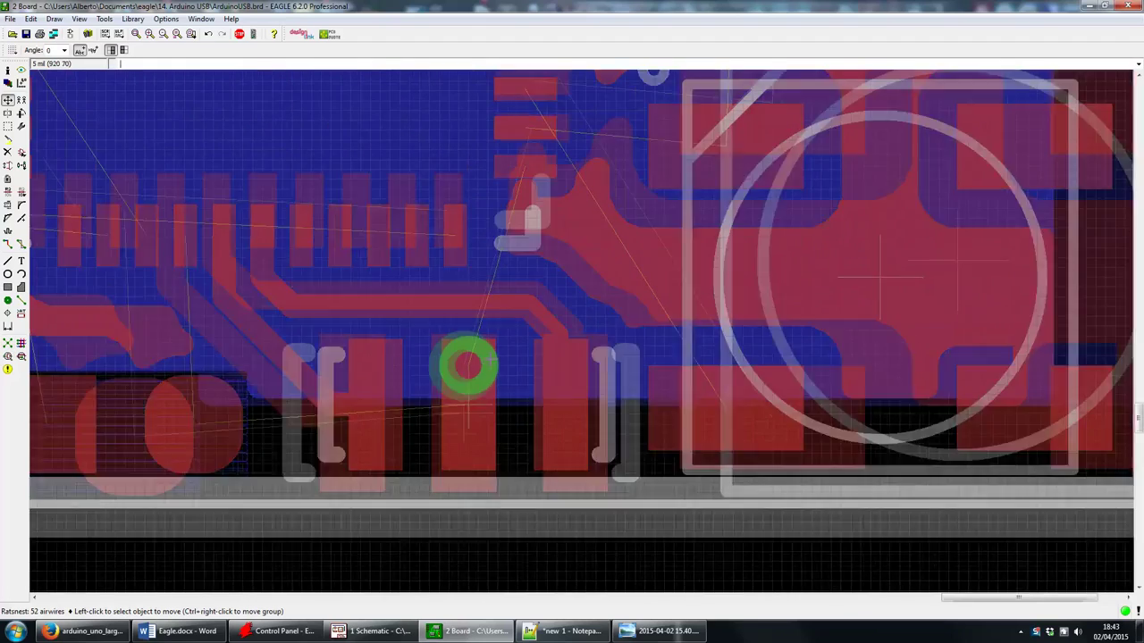
pyautogui.scroll(2, 472, 374)
# Reposition the via inside the ground pour, then below the USB pads
pyautogui.click(472, 374)
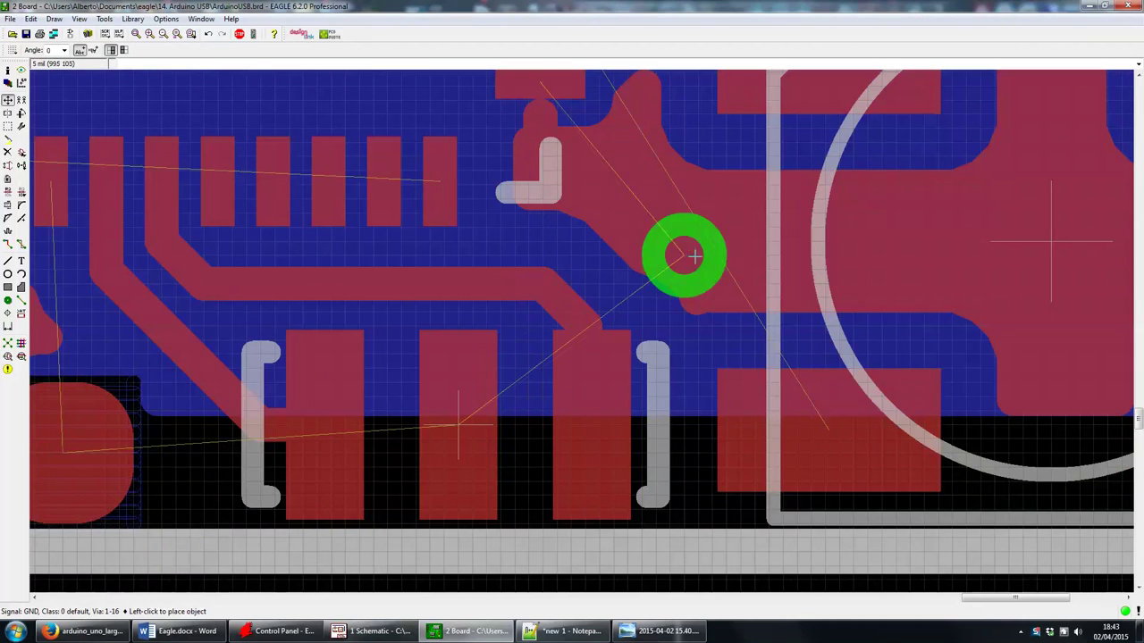
pyautogui.click(667, 255)
pyautogui.click(8, 343)
pyautogui.scroll(1, 668, 261)
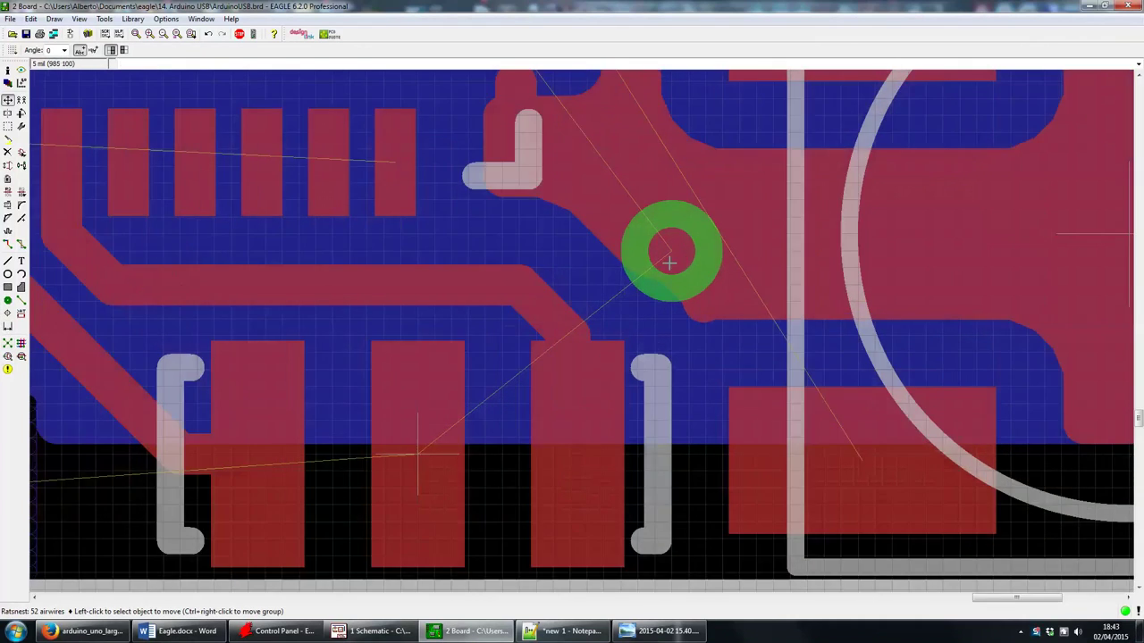
pyautogui.click(669, 259)
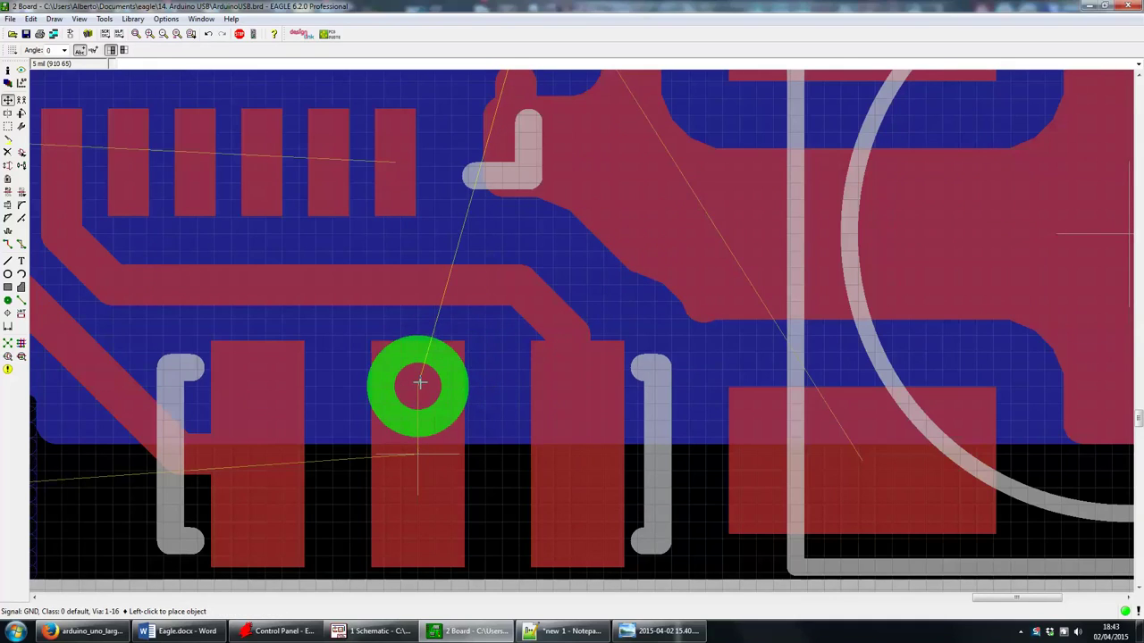
pyautogui.scroll(-4, 500, 259)
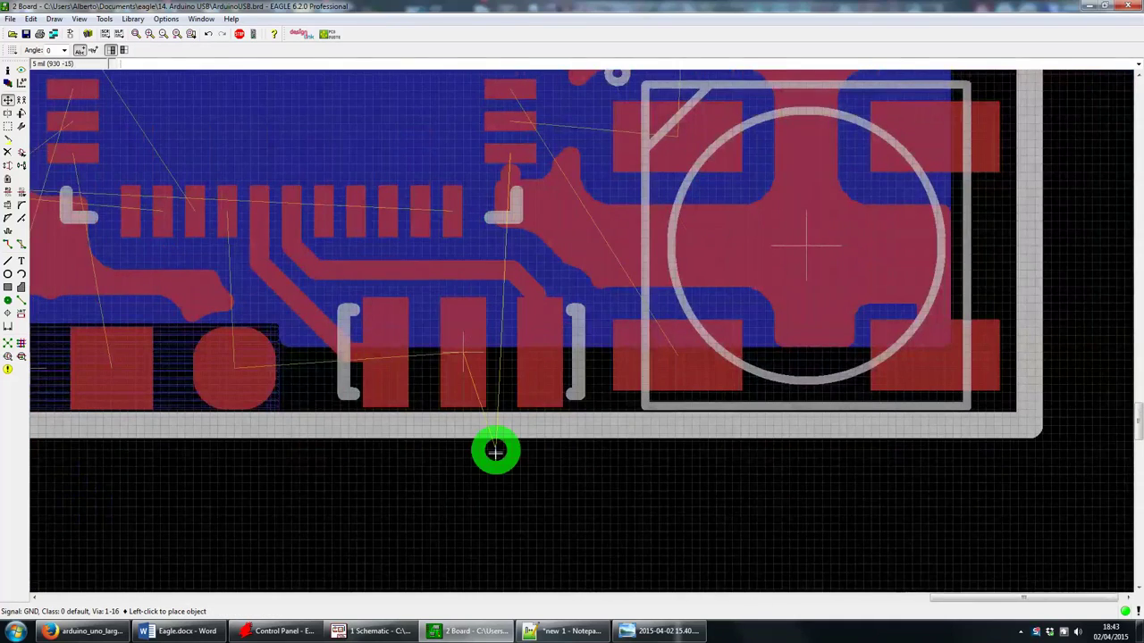
pyautogui.scroll(4, 533, 500)
pyautogui.click(533, 500)
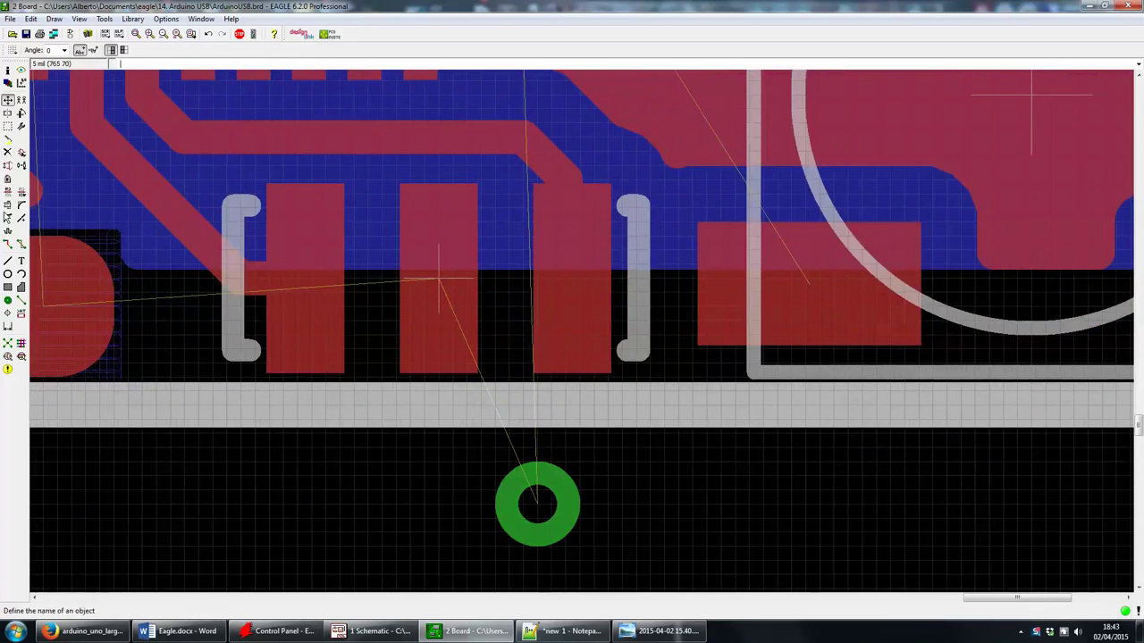
# Assign the via to the GND signal with the Name tool
pyautogui.click(8, 192)
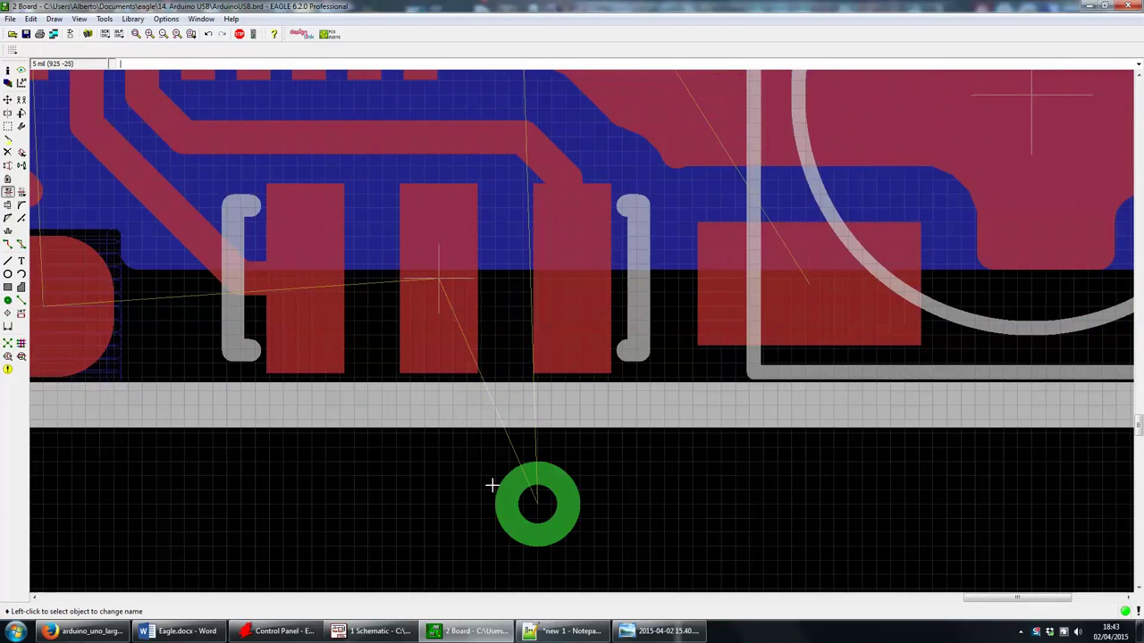
pyautogui.click(543, 506)
pyautogui.click(541, 507)
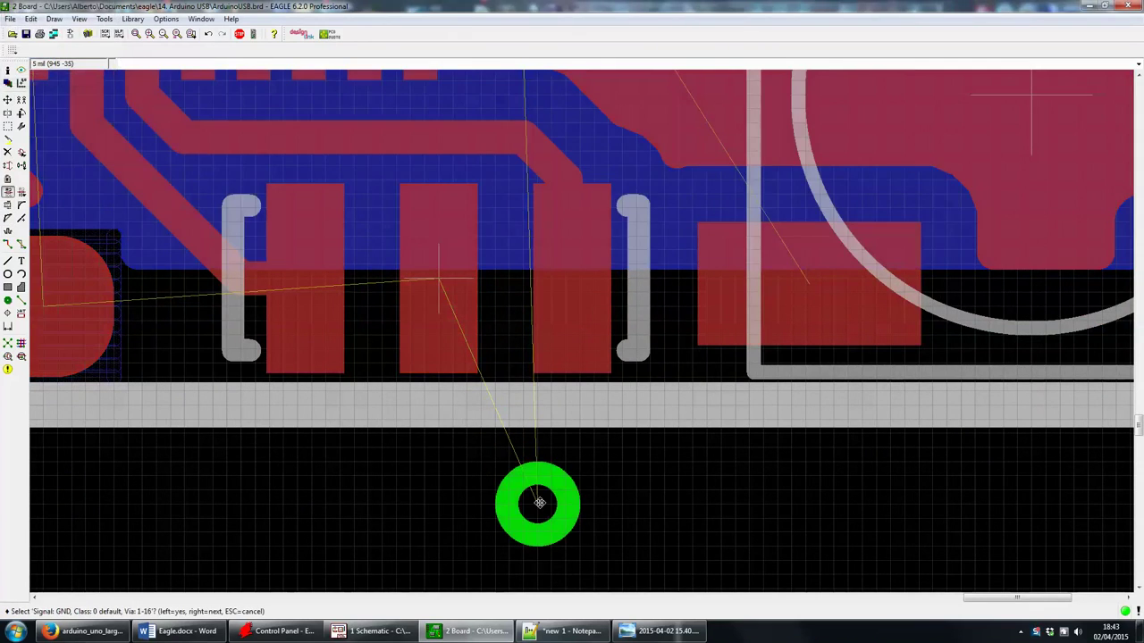
pyautogui.click(541, 508)
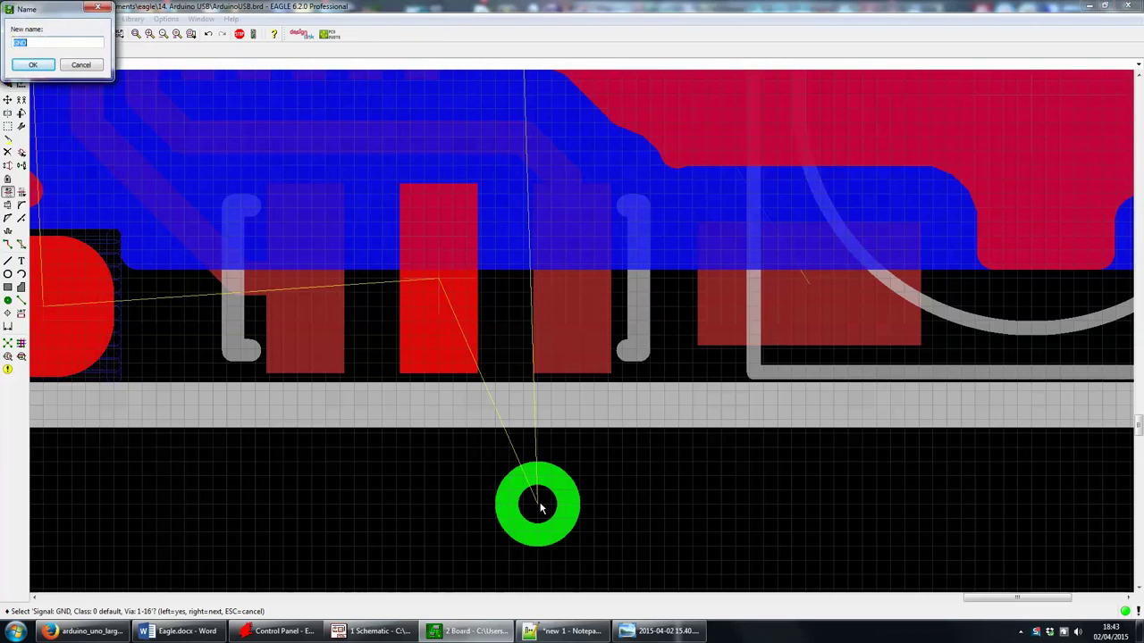
pyautogui.press('Return')
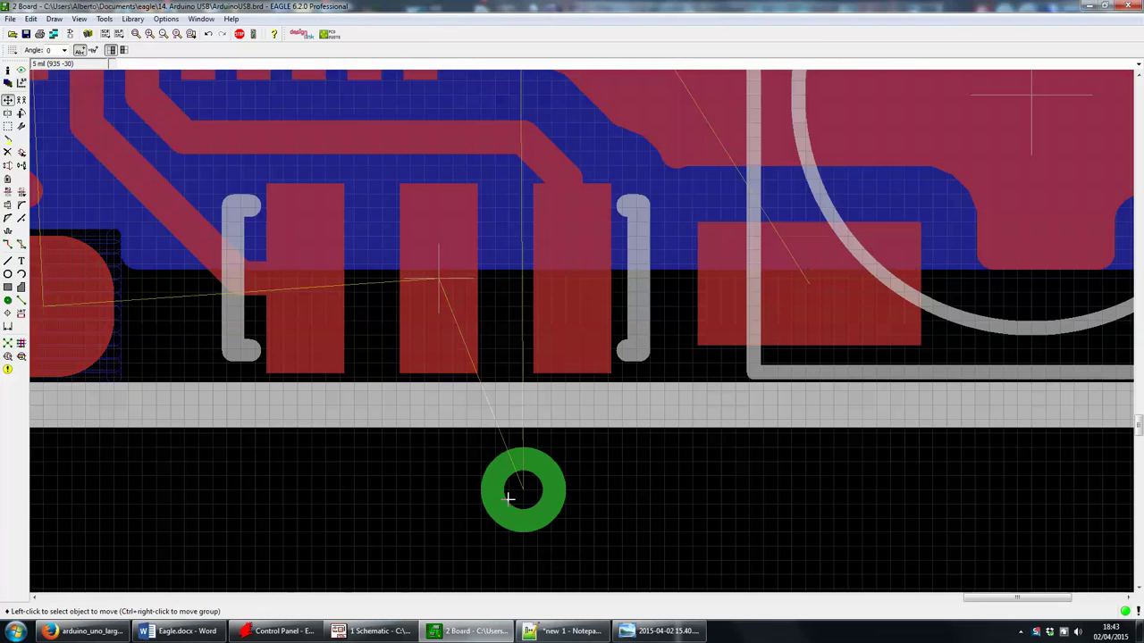
# Move the GND via onto the middle USB connector pad
pyautogui.click(519, 496)
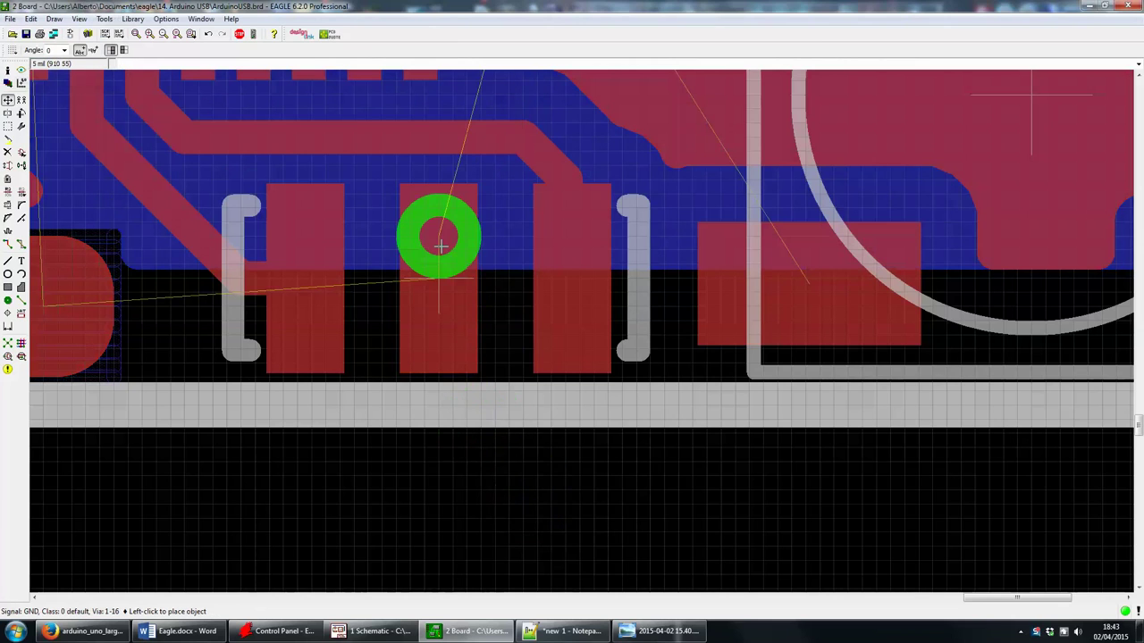
pyautogui.click(437, 234)
pyautogui.scroll(-4, 452, 240)
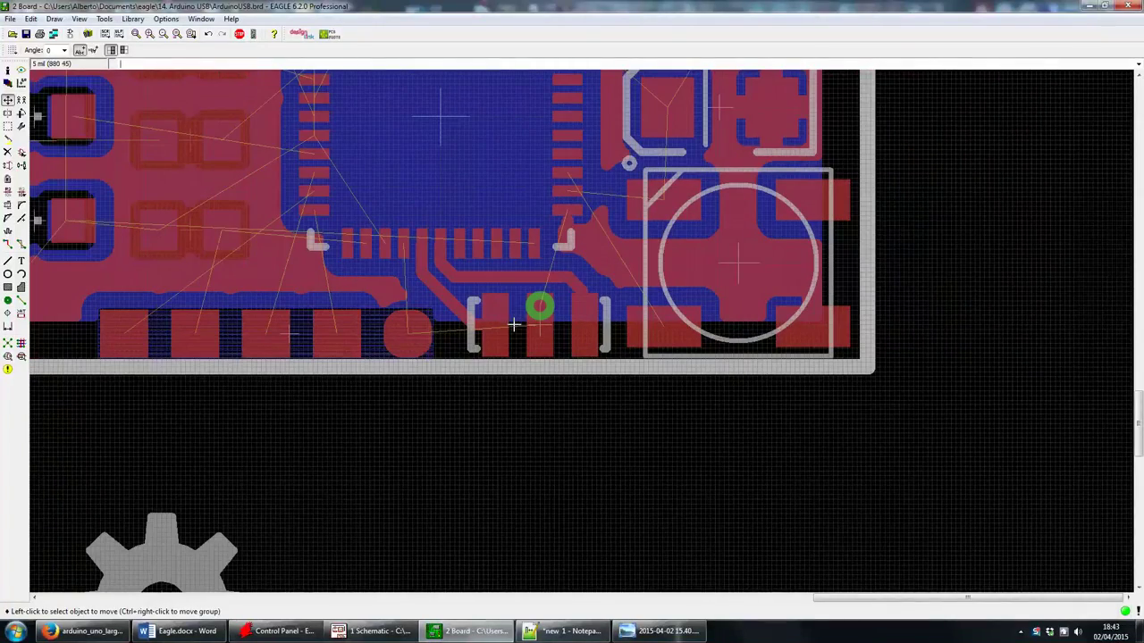
pyautogui.scroll(2, 501, 321)
pyautogui.scroll(4, 559, 319)
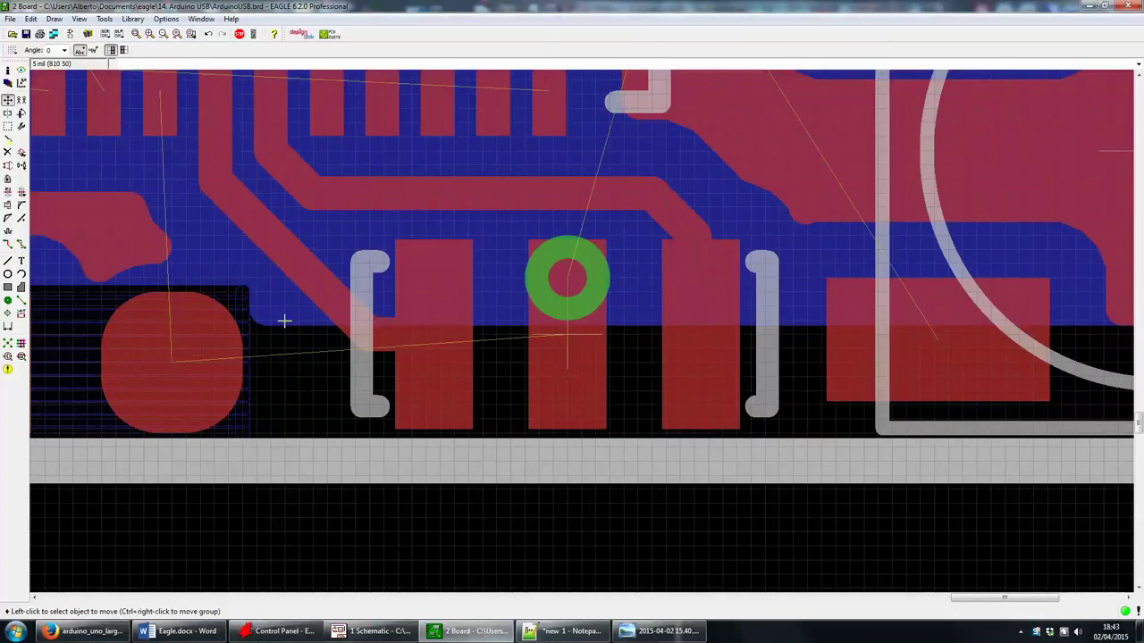
# Try grabbing an object near the USB pads and the board outline, cancelling both moves
pyautogui.click(284, 322)
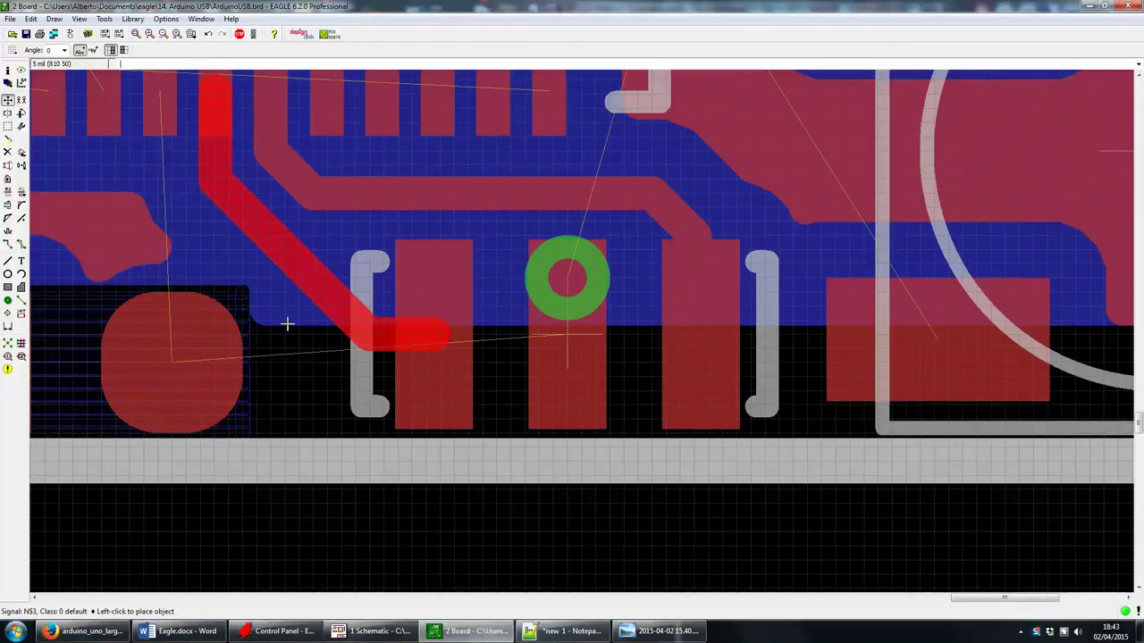
pyautogui.press('Escape')
pyautogui.click(391, 511)
pyautogui.press('Escape')
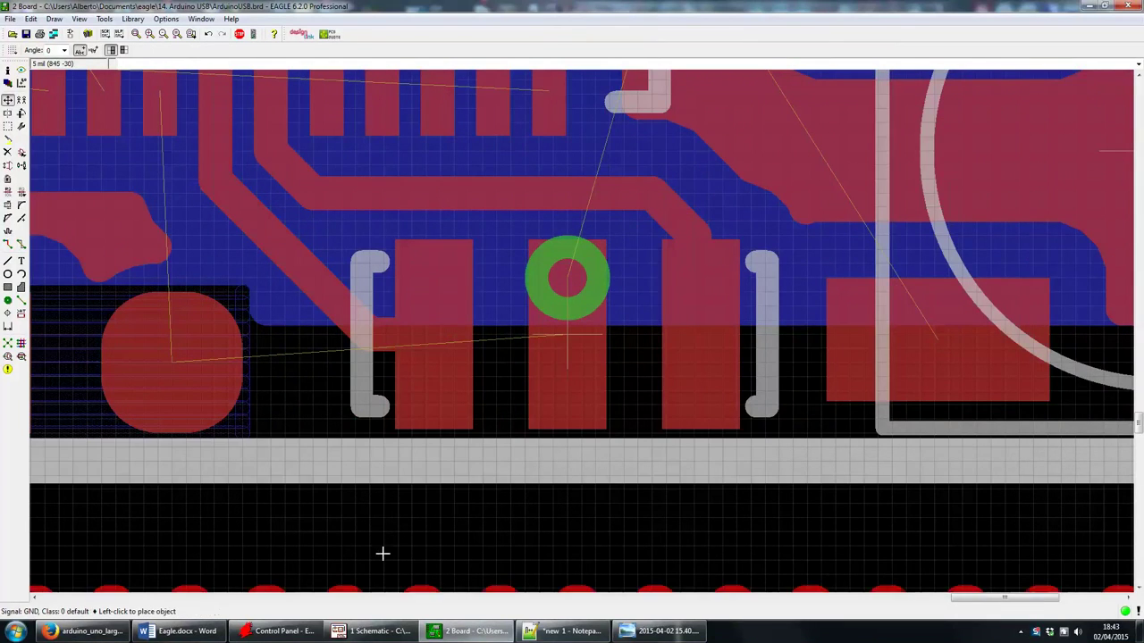
pyautogui.scroll(-4, 408, 382)
pyautogui.scroll(-6, 433, 358)
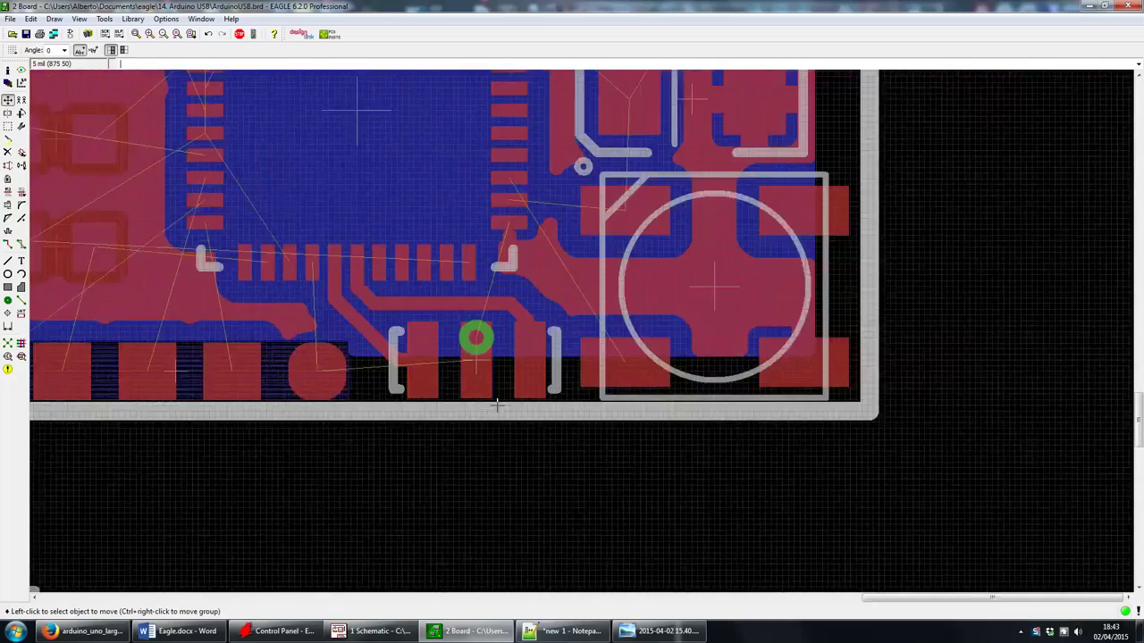
pyautogui.scroll(1, 623, 168)
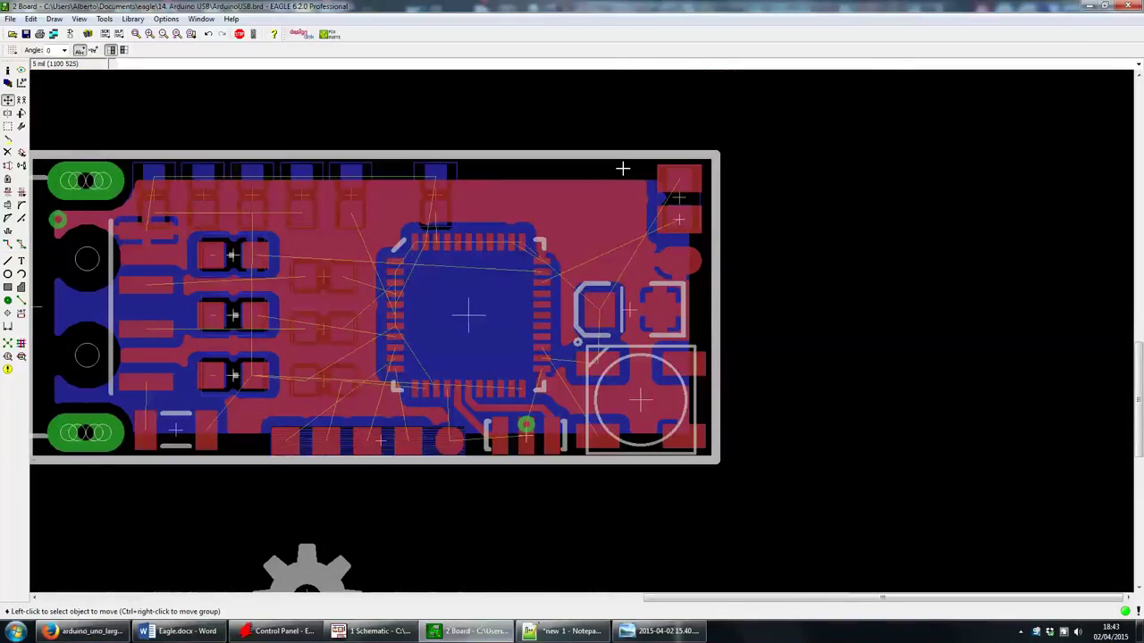
pyautogui.scroll(2, 483, 170)
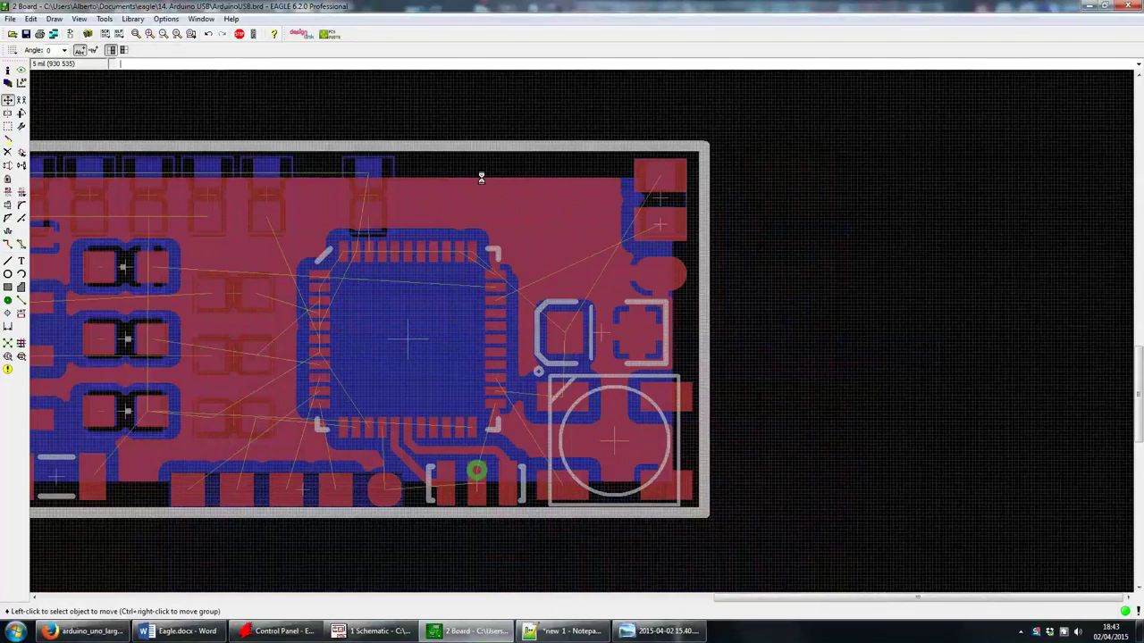
# Save ArduinoUSB.brd and nudge the GND polygon outline just outside the board edge
pyautogui.hotkey('ctrl', 's')
pyautogui.click(747, 233)
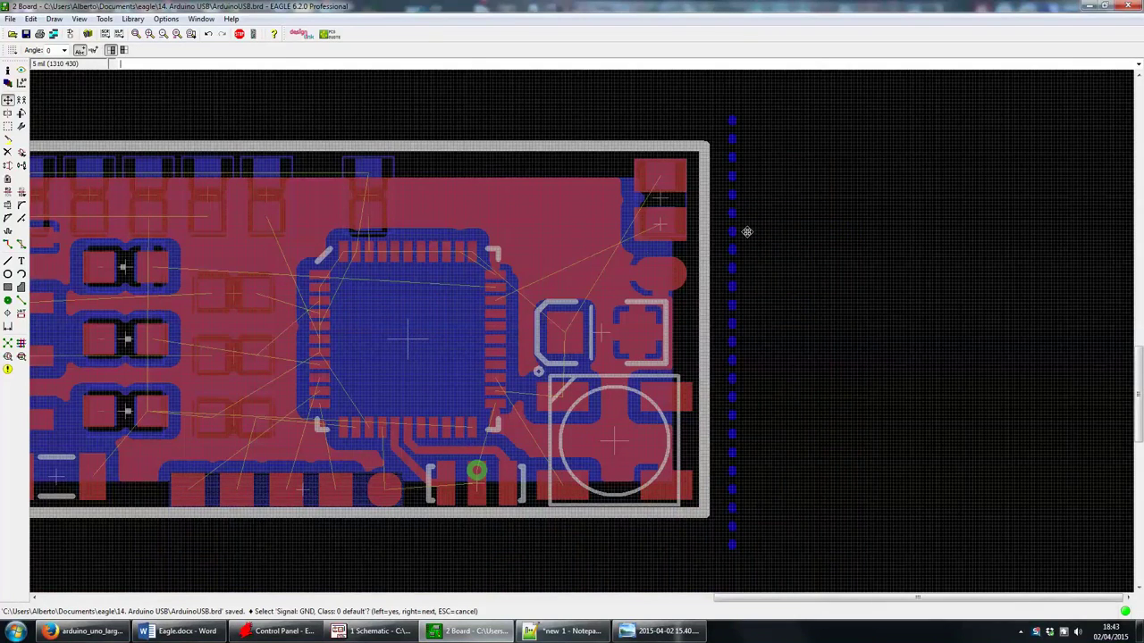
pyautogui.click(749, 230)
pyautogui.click(740, 232)
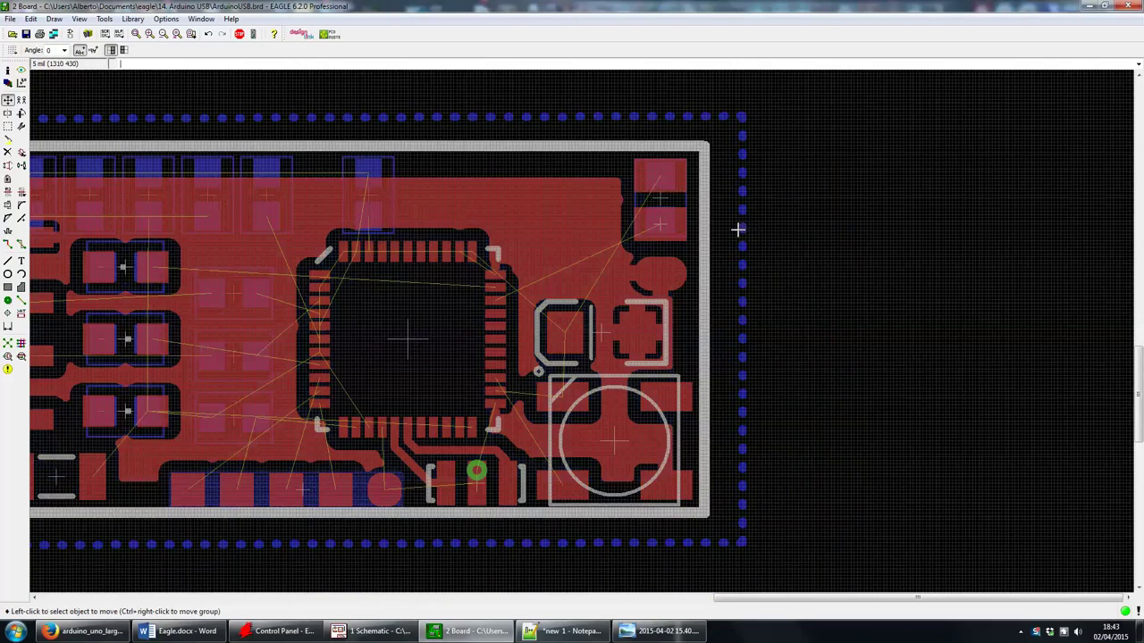
# Bring up the EAGLE Control Panel from the taskbar
pyautogui.click(289, 632)
pyautogui.click(289, 632)
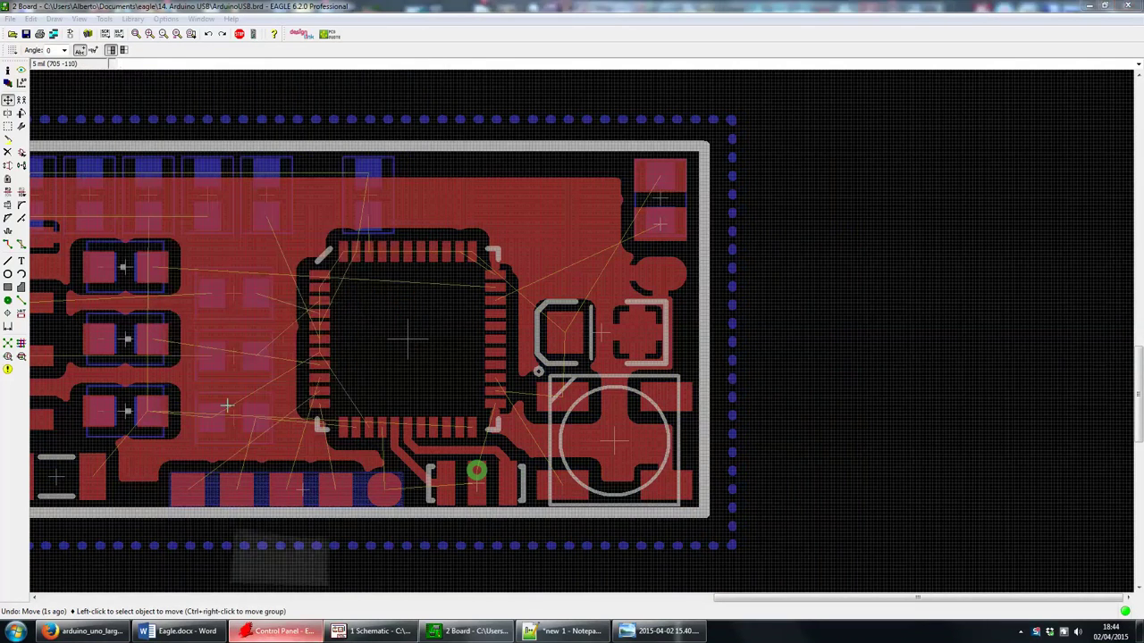
pyautogui.click(290, 632)
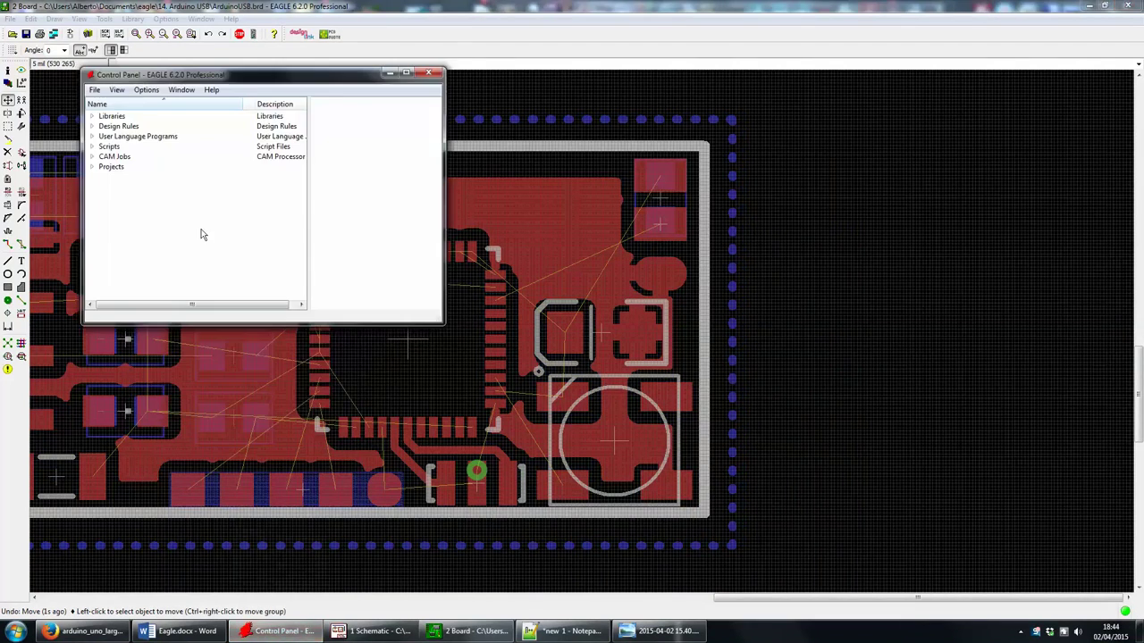
# Open moDuino Mega.brd from the 05. moDuino Mega project and dismiss the warning
pyautogui.click(93, 169)
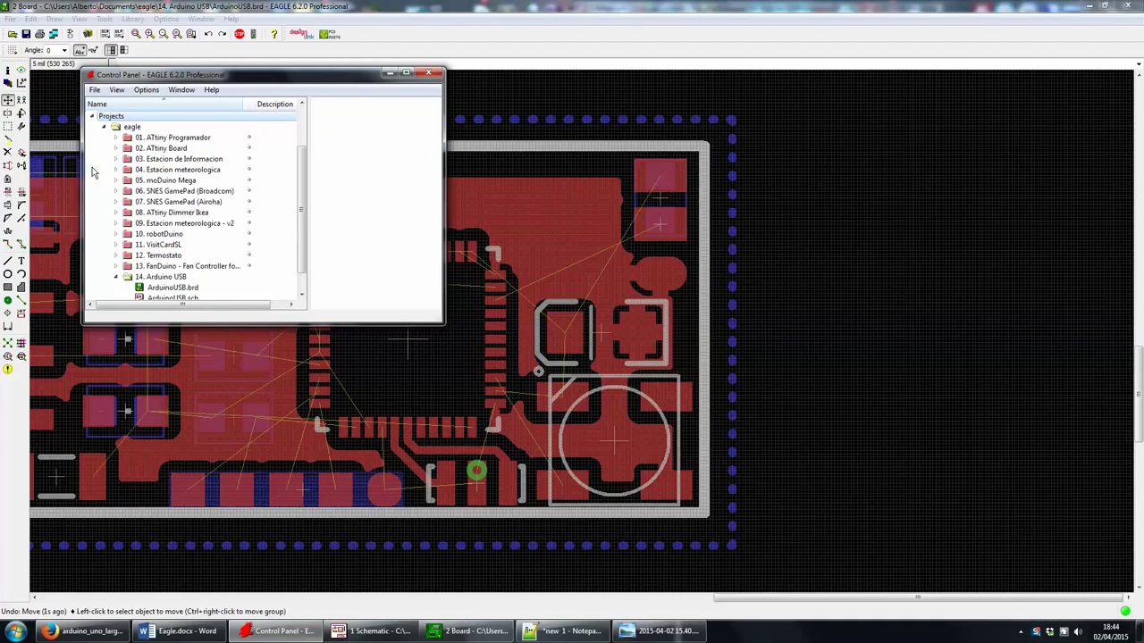
pyautogui.click(115, 277)
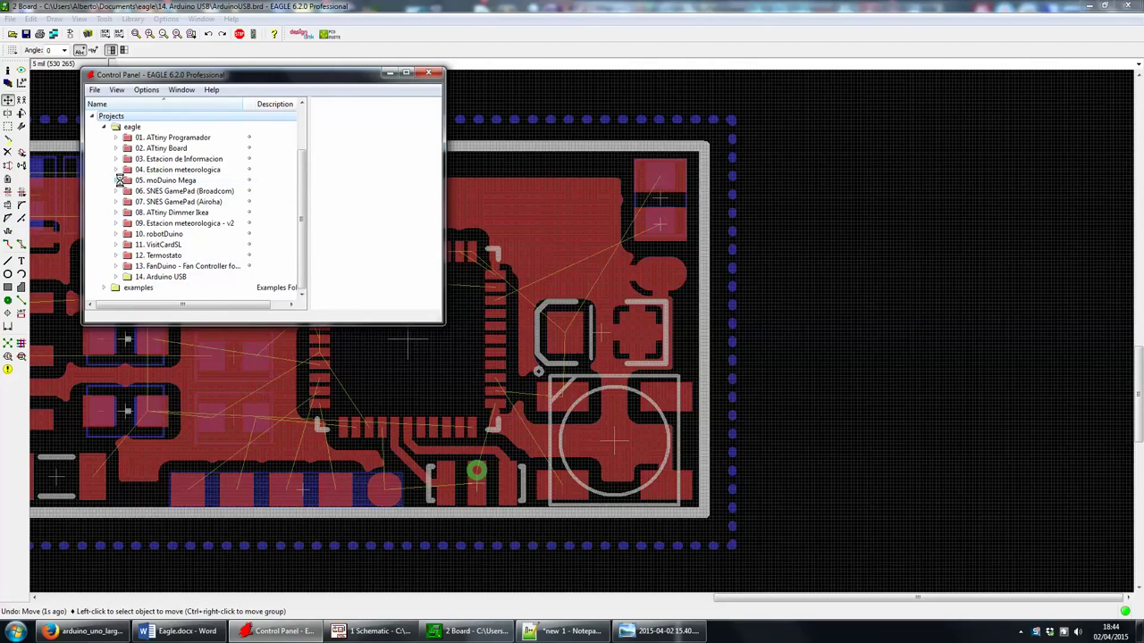
pyautogui.click(119, 179)
pyautogui.click(153, 202)
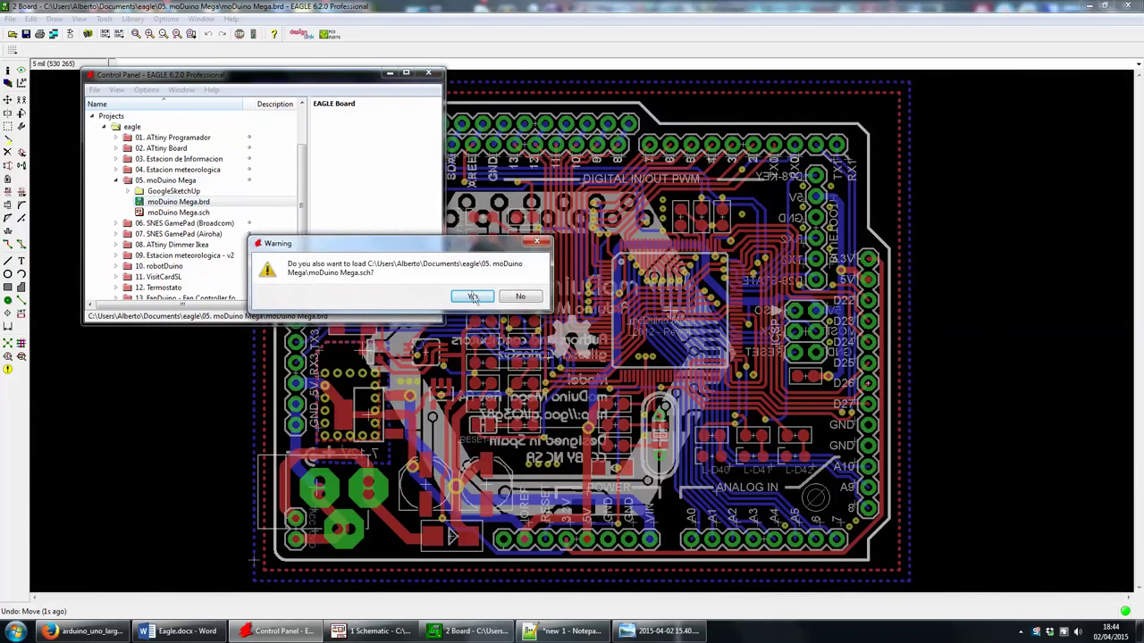
pyautogui.click(471, 296)
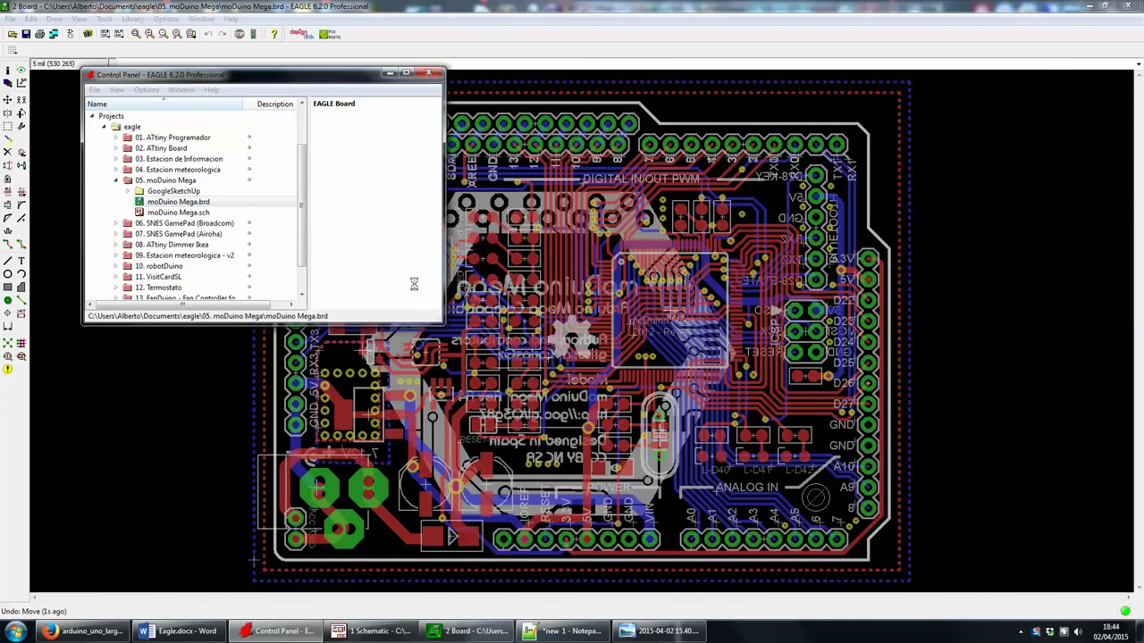
# Inspect the board's GND polygon properties and switch the grid units to mil
pyautogui.rightClick(249, 234)
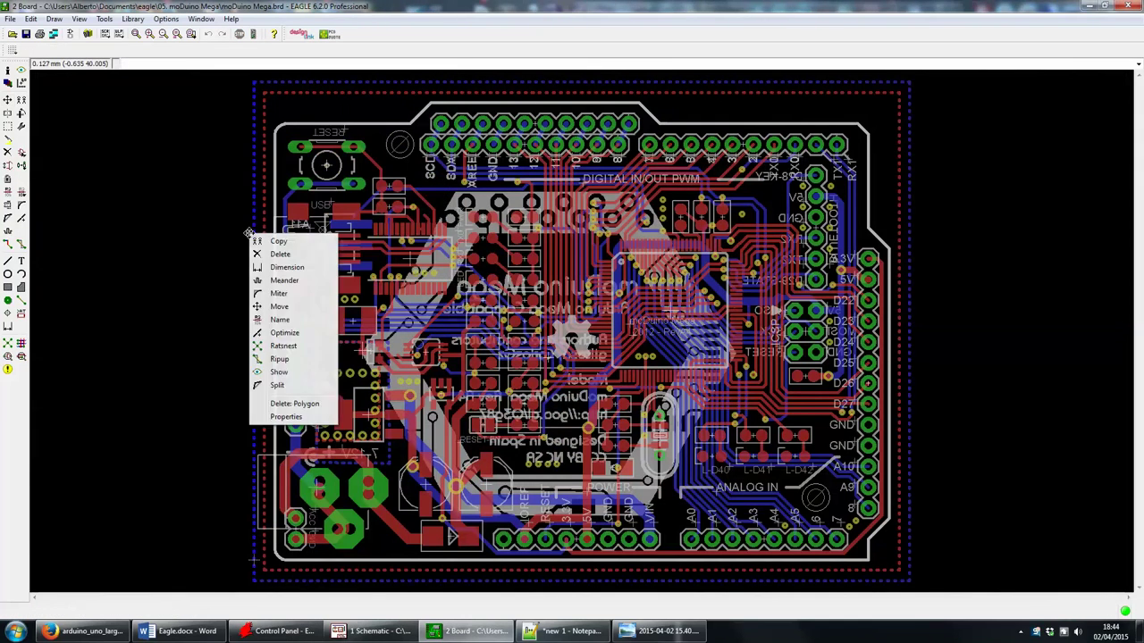
pyautogui.click(286, 417)
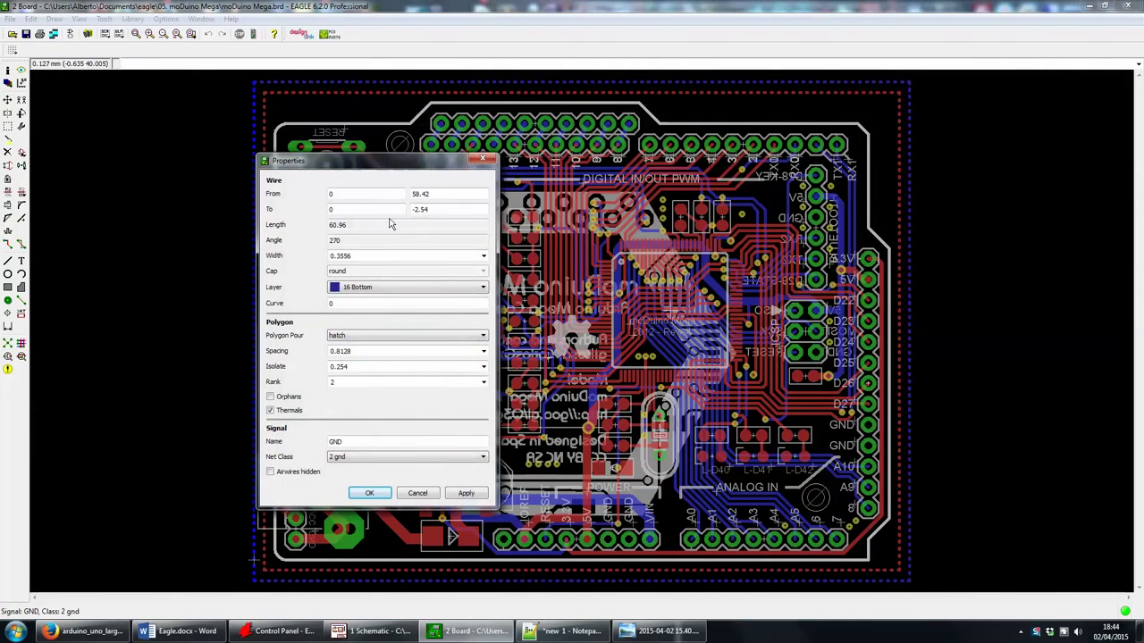
pyautogui.click(483, 160)
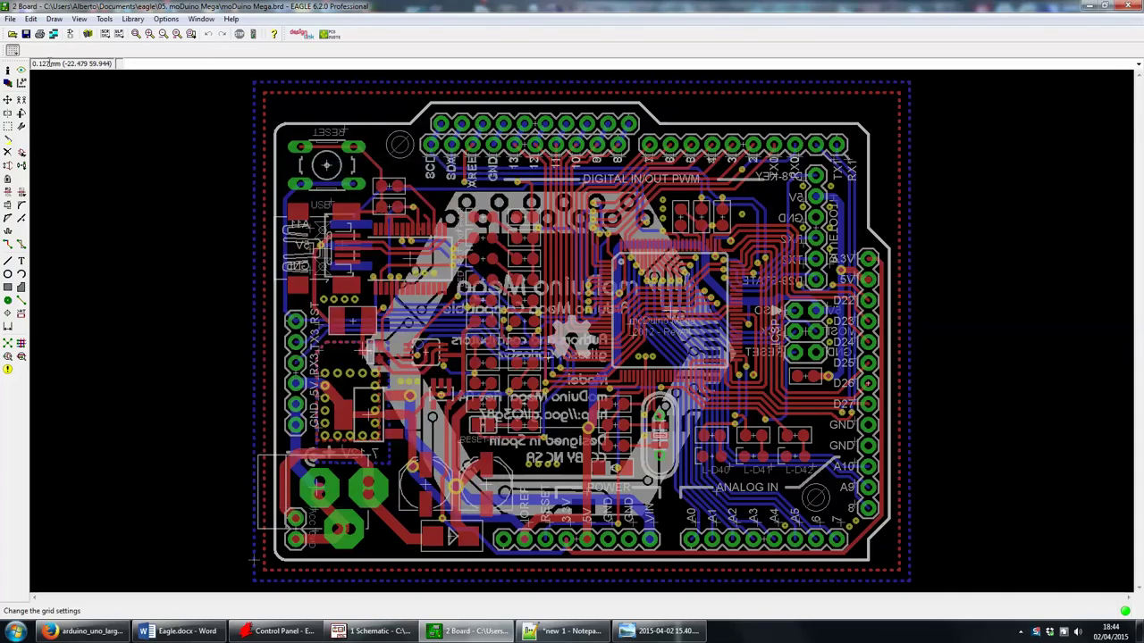
pyautogui.click(12, 50)
pyautogui.click(133, 66)
pyautogui.click(133, 90)
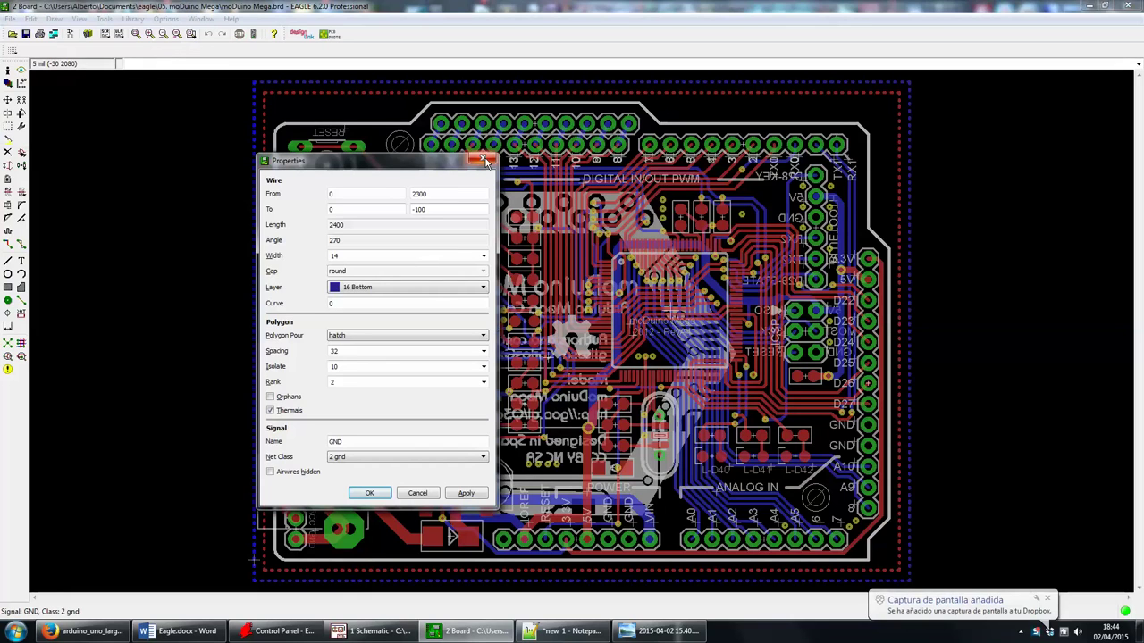
pyautogui.click(483, 160)
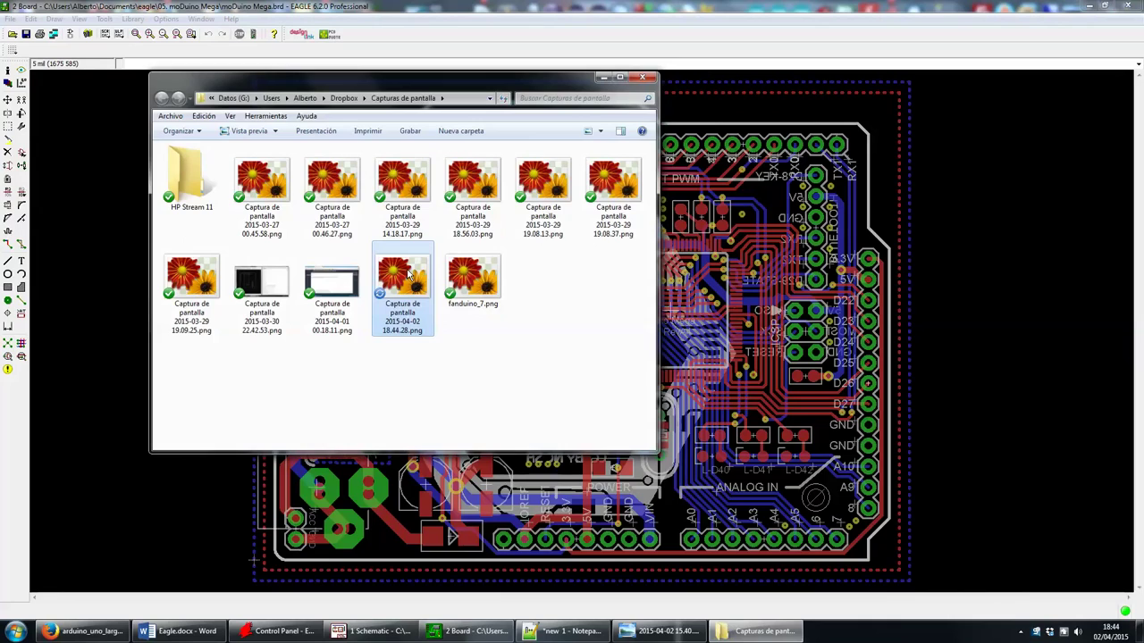
# Show the properties screenshot on the right half and open ArduinoUSB.brd with its schematic
pyautogui.doubleClick(410, 273)
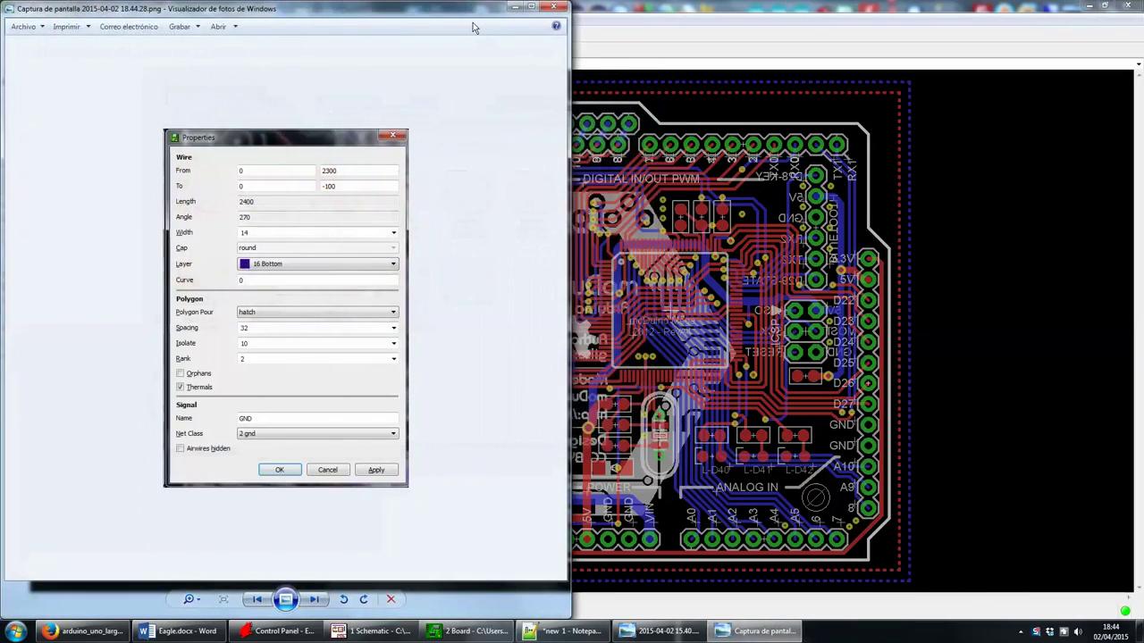
pyautogui.press('super+Right')
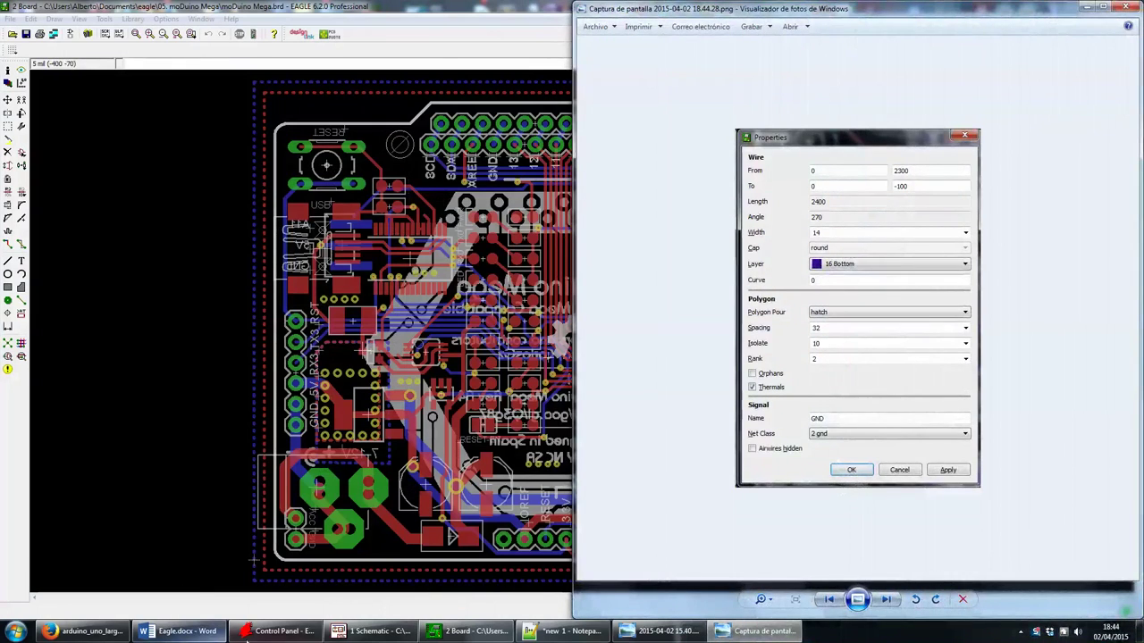
pyautogui.click(277, 631)
pyautogui.click(117, 181)
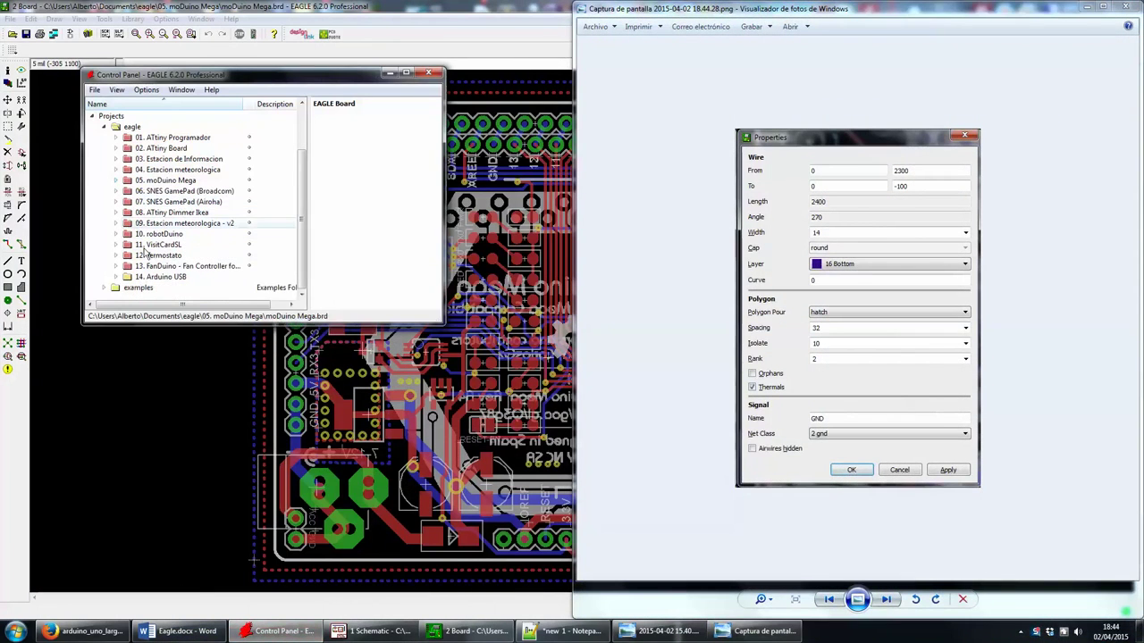
pyautogui.doubleClick(159, 278)
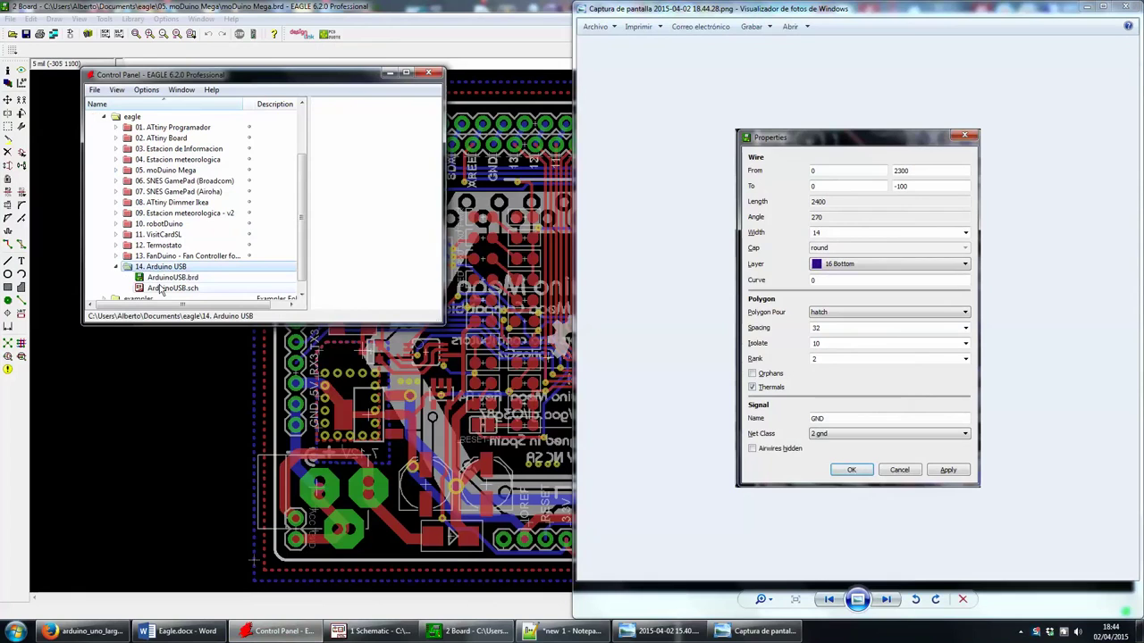
pyautogui.doubleClick(161, 279)
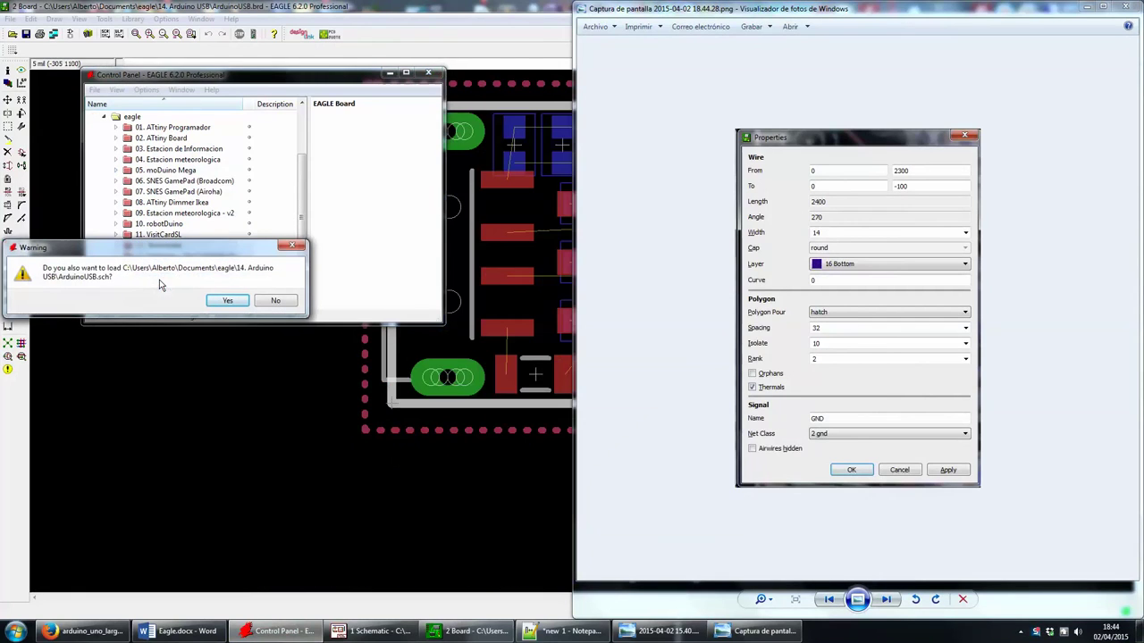
pyautogui.press('Return')
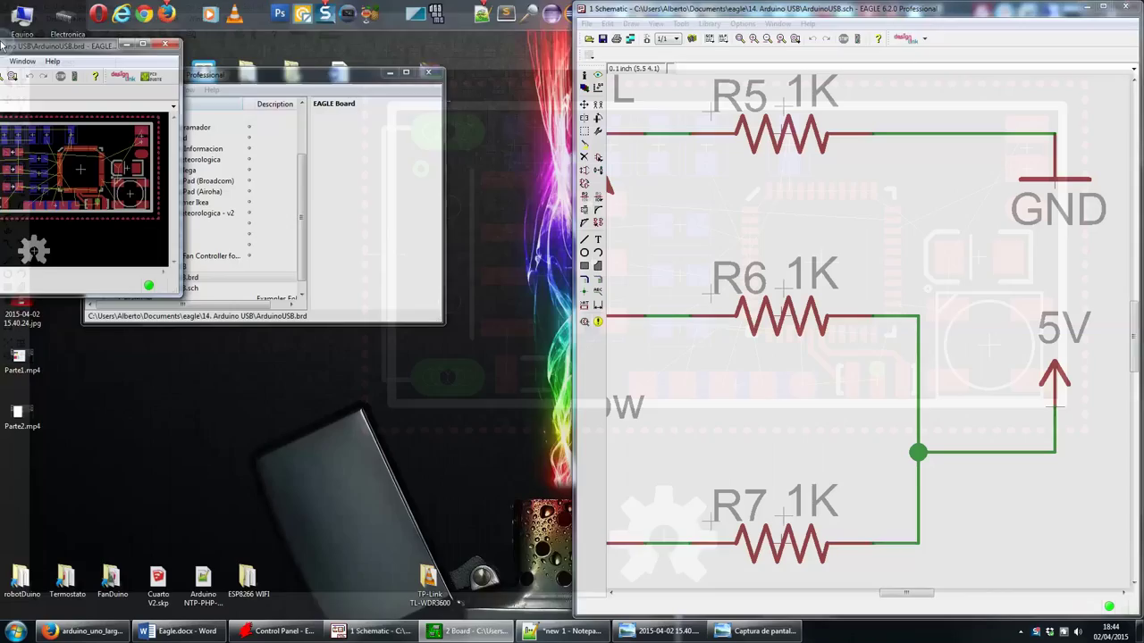
# Move the pin-header pad column to a new position
pyautogui.scroll(-2, 188, 186)
pyautogui.scroll(5, 370, 242)
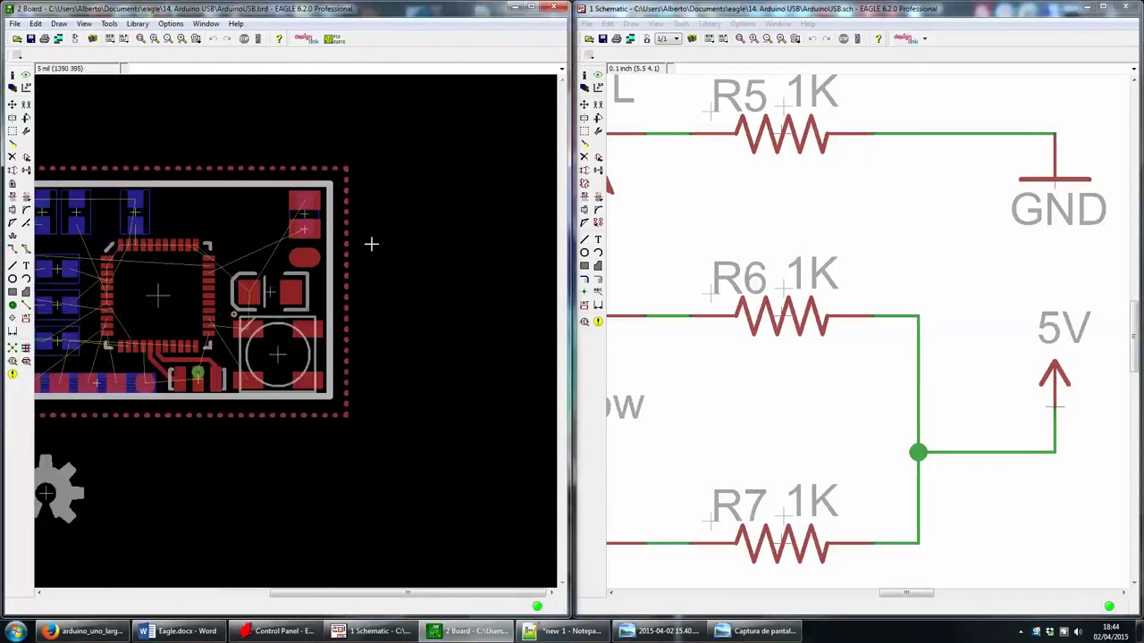
pyautogui.click(12, 104)
pyautogui.click(353, 327)
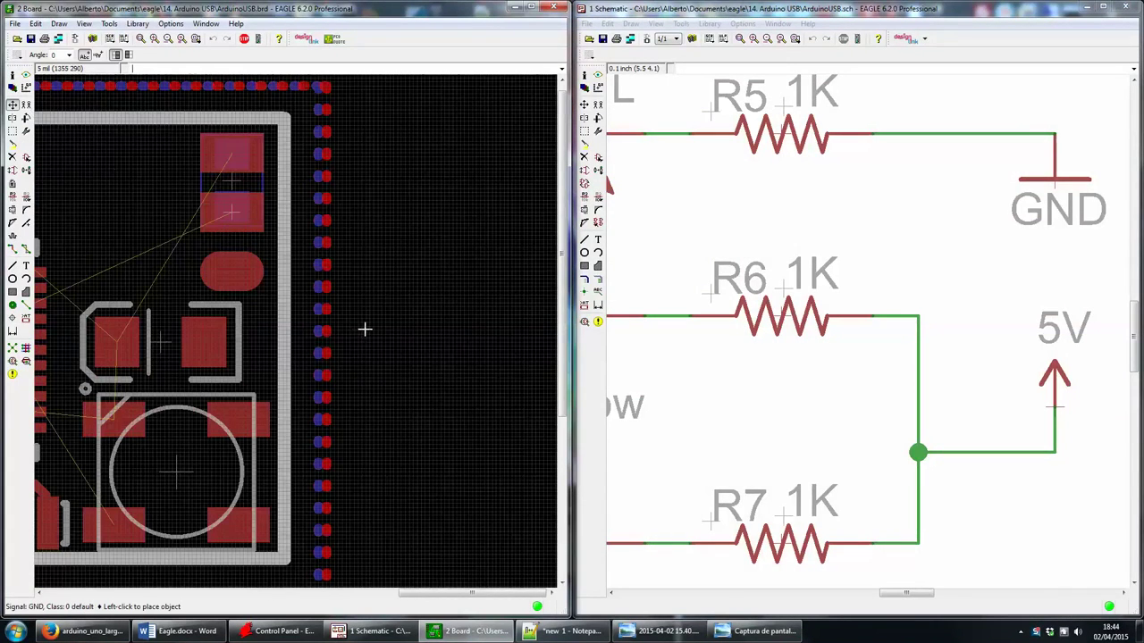
pyautogui.click(370, 330)
# Set the grid to 50 mil, shift the pin-header column one step right, and right-click the GND polygon
pyautogui.click(16, 55)
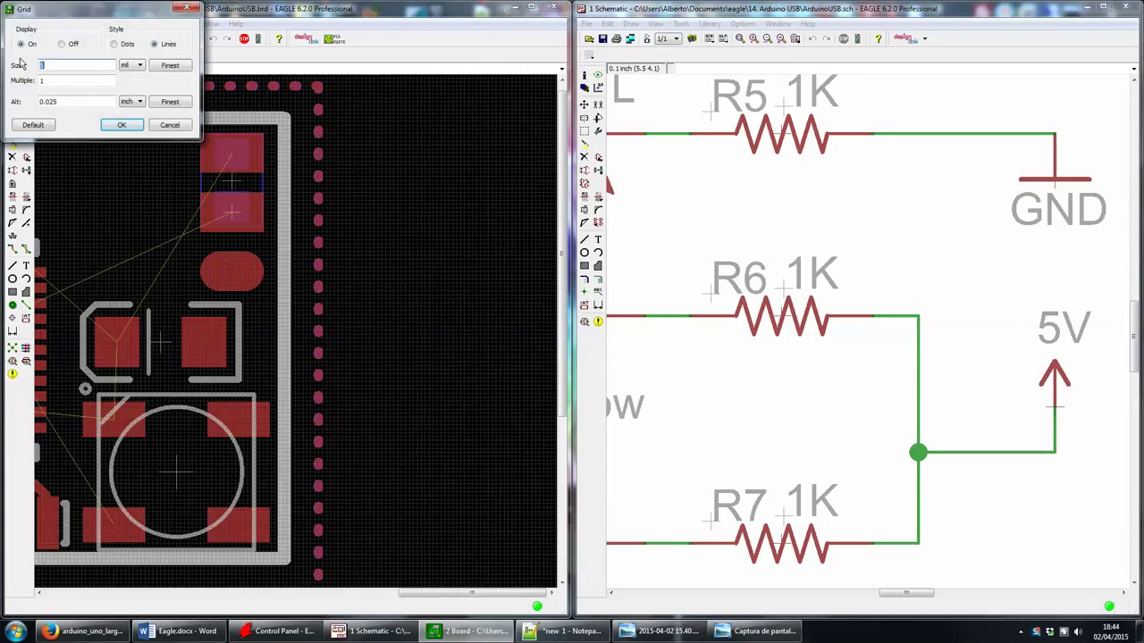
pyautogui.press('Return')
pyautogui.click(371, 375)
pyautogui.click(414, 373)
pyautogui.rightClick(344, 354)
# Give the GND polygon isolate 10, rank 2 and hatch pour, beside the reference screenshot
pyautogui.click(368, 554)
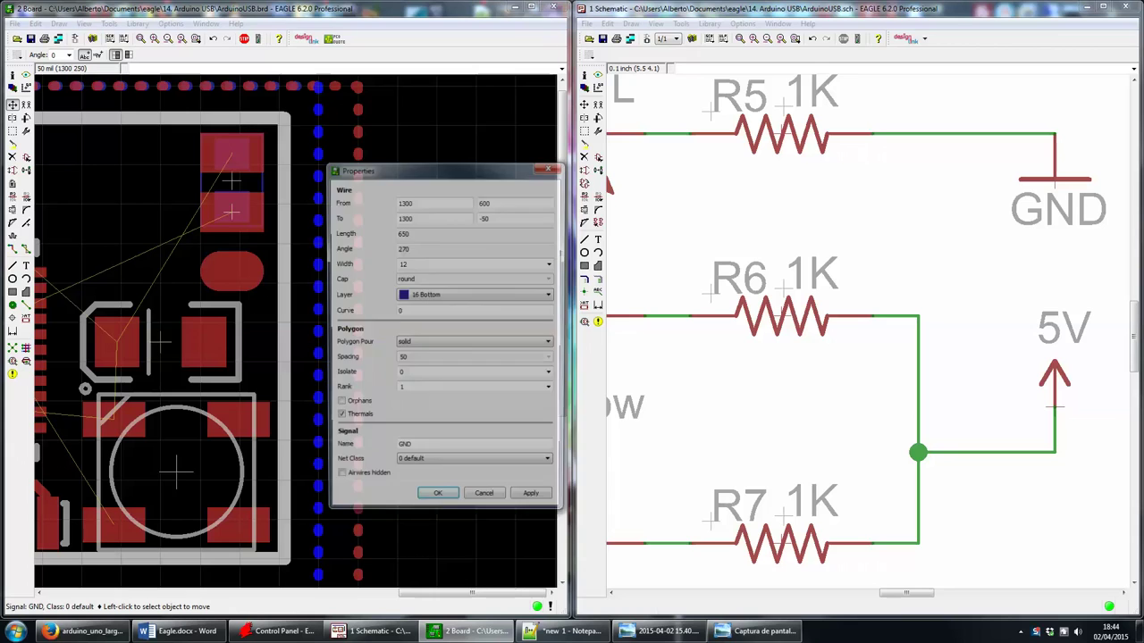
pyautogui.click(715, 631)
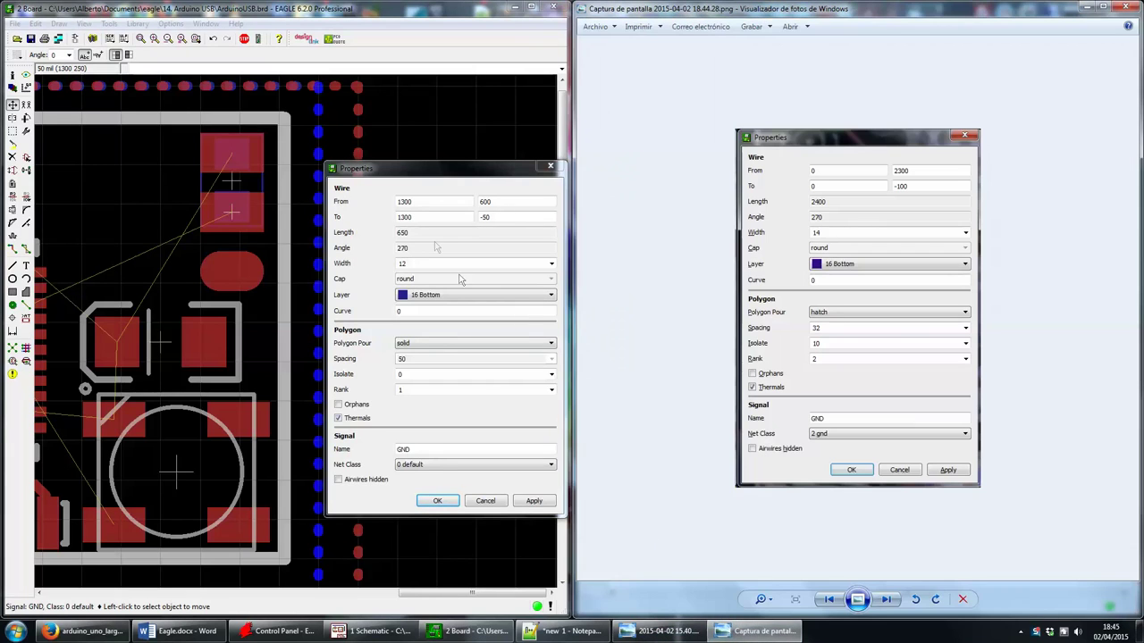
pyautogui.moveTo(438, 170); pyautogui.dragTo(366, 134)
pyautogui.hotkey('alt', 'i')
pyautogui.write('10')
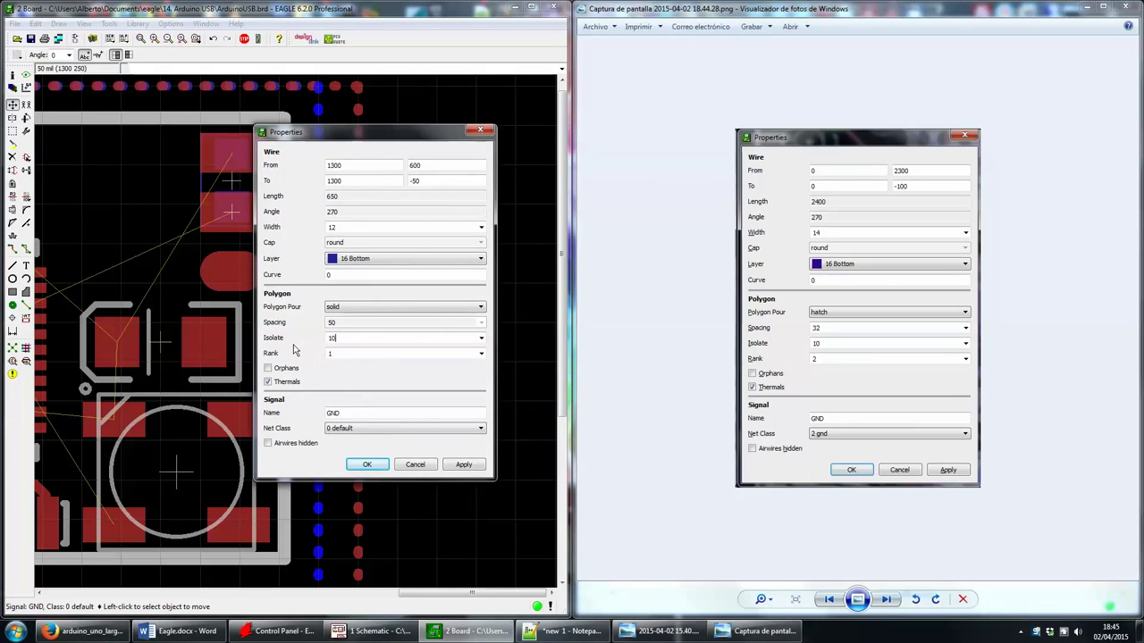
pyautogui.doubleClick(338, 356)
pyautogui.write('2')
pyautogui.click(356, 307)
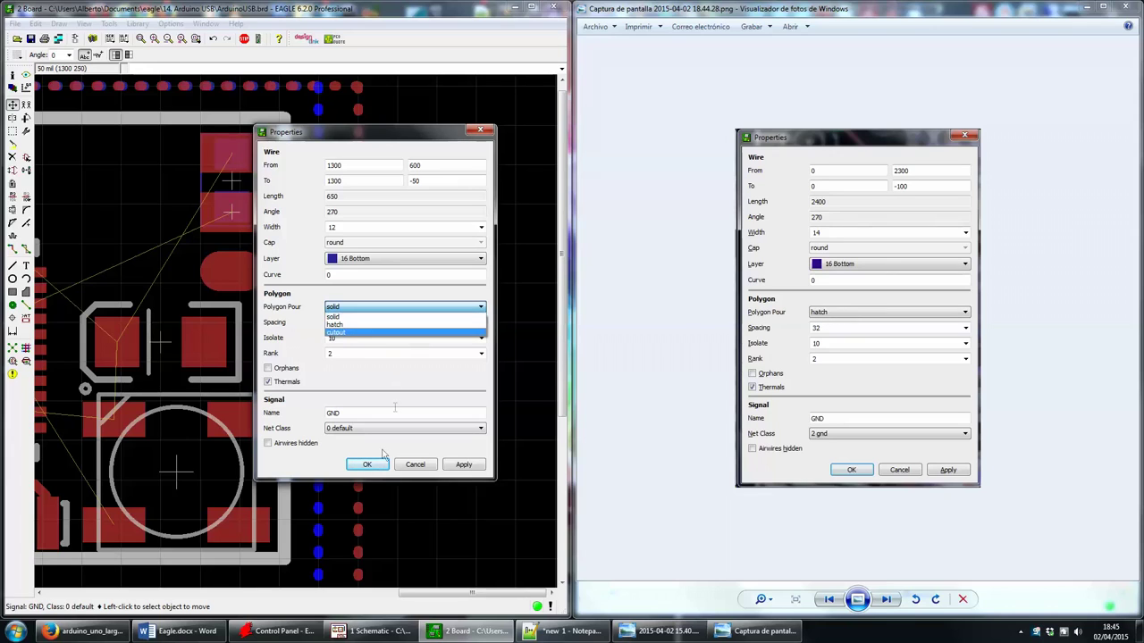
pyautogui.press('Up')
pyautogui.press('Return')
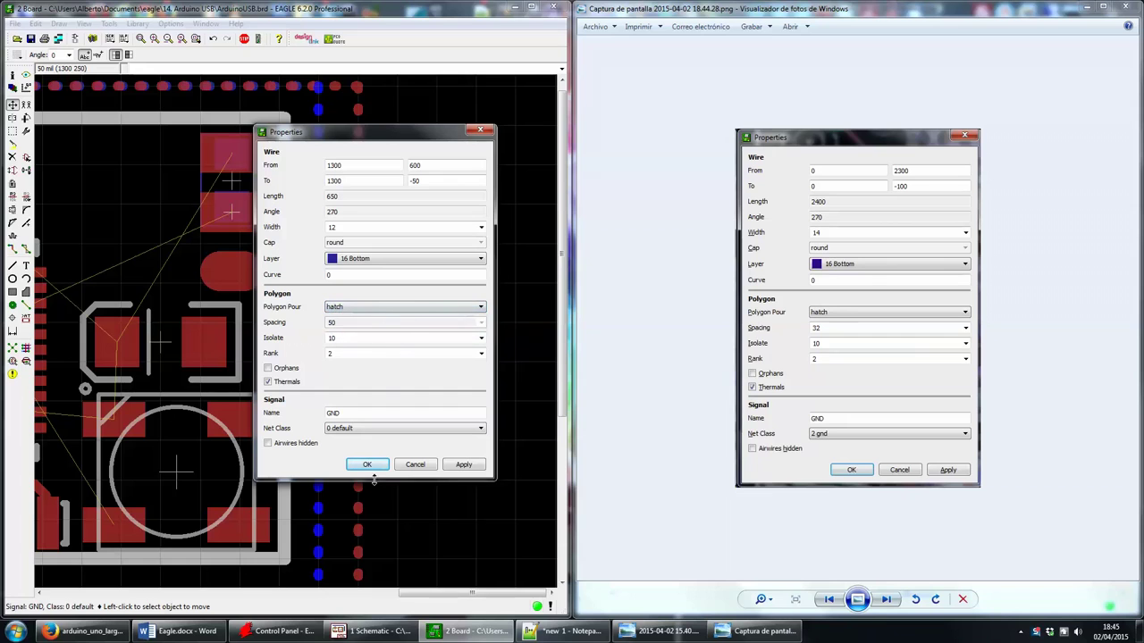
pyautogui.click(369, 465)
# Run Ratsnest to recalculate airwires and pour the GND polygon
pyautogui.scroll(-1, 439, 383)
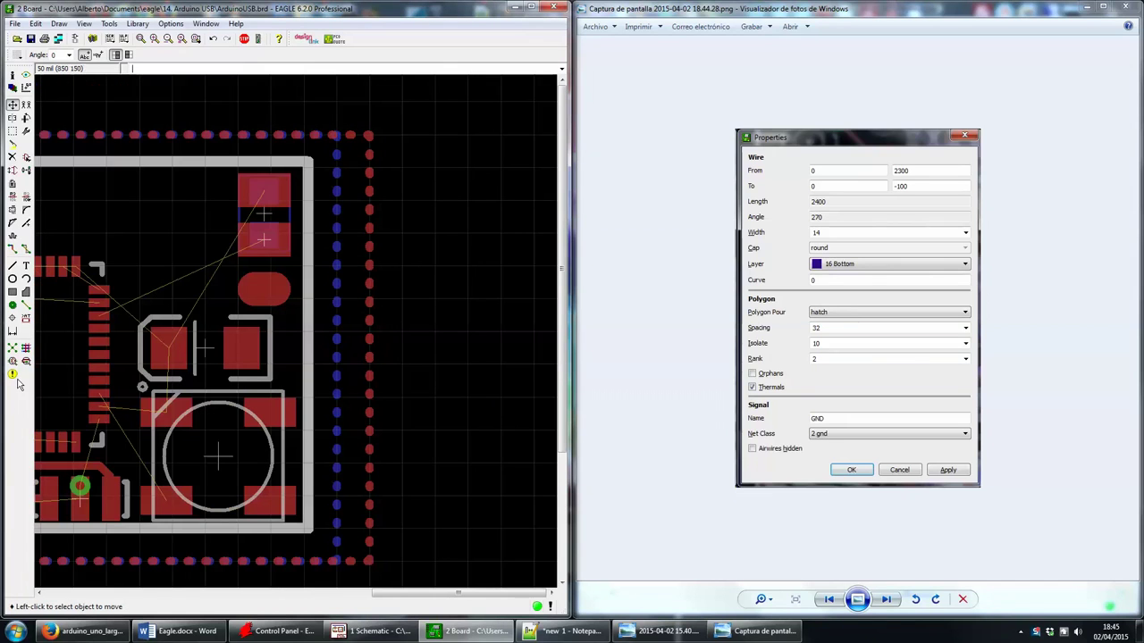
pyautogui.click(13, 348)
pyautogui.scroll(-2, 295, 330)
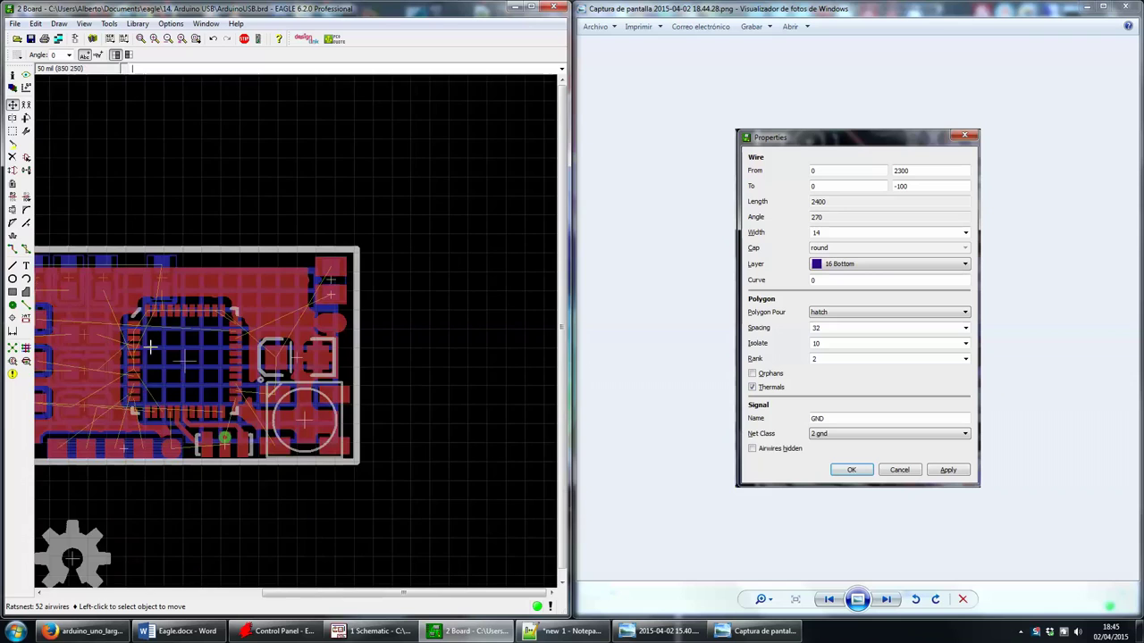
pyautogui.scroll(3, 295, 331)
pyautogui.scroll(-1, 213, 346)
pyautogui.scroll(2, 295, 407)
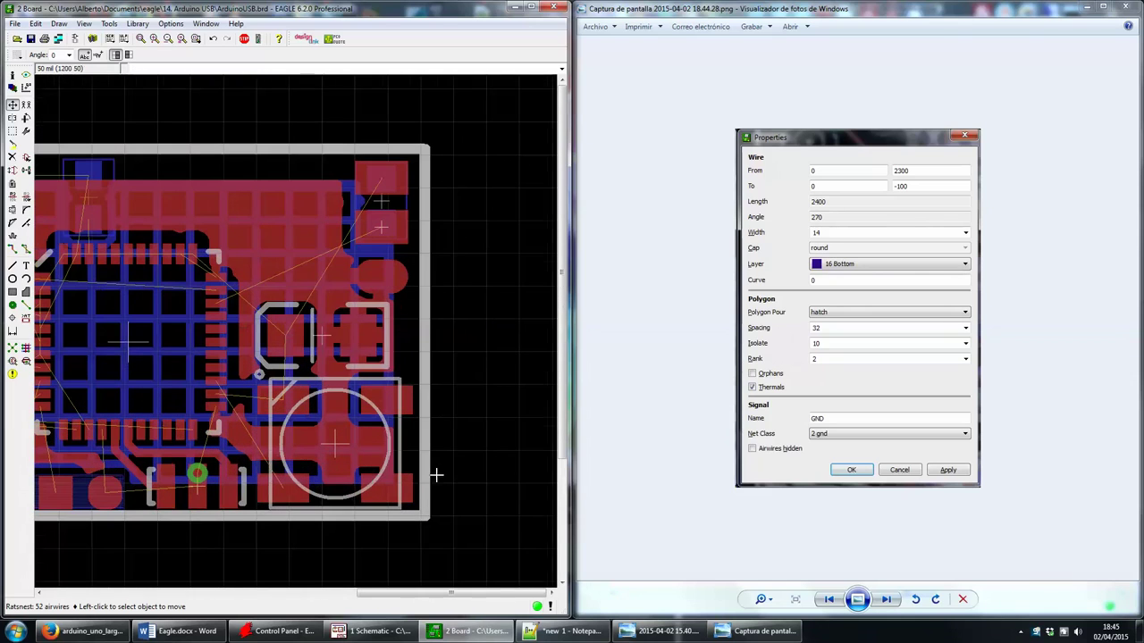
# Enter 32 in the bottom GND polygon's properties and switch its pour back to solid
pyautogui.rightClick(452, 293)
pyautogui.click(488, 496)
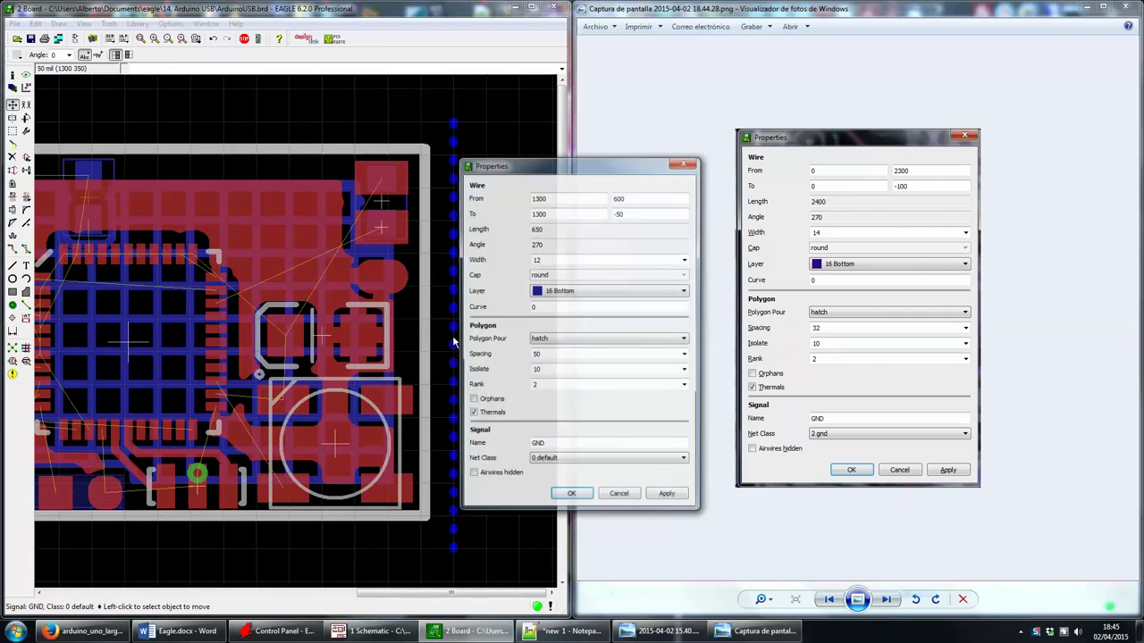
pyautogui.write('32')
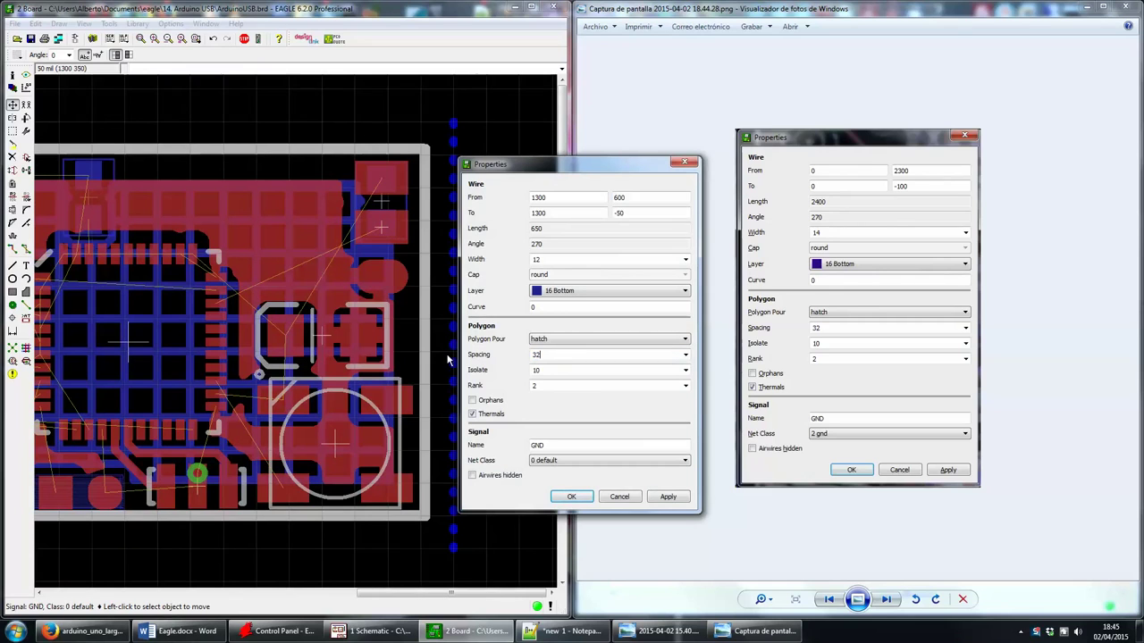
pyautogui.click(534, 345)
pyautogui.click(540, 350)
pyautogui.click(676, 499)
pyautogui.click(571, 497)
# Set the top-layer GND polygon's rank to 2 and apply to re-pour it
pyautogui.rightClick(453, 344)
pyautogui.rightClick(468, 332)
pyautogui.rightClick(474, 327)
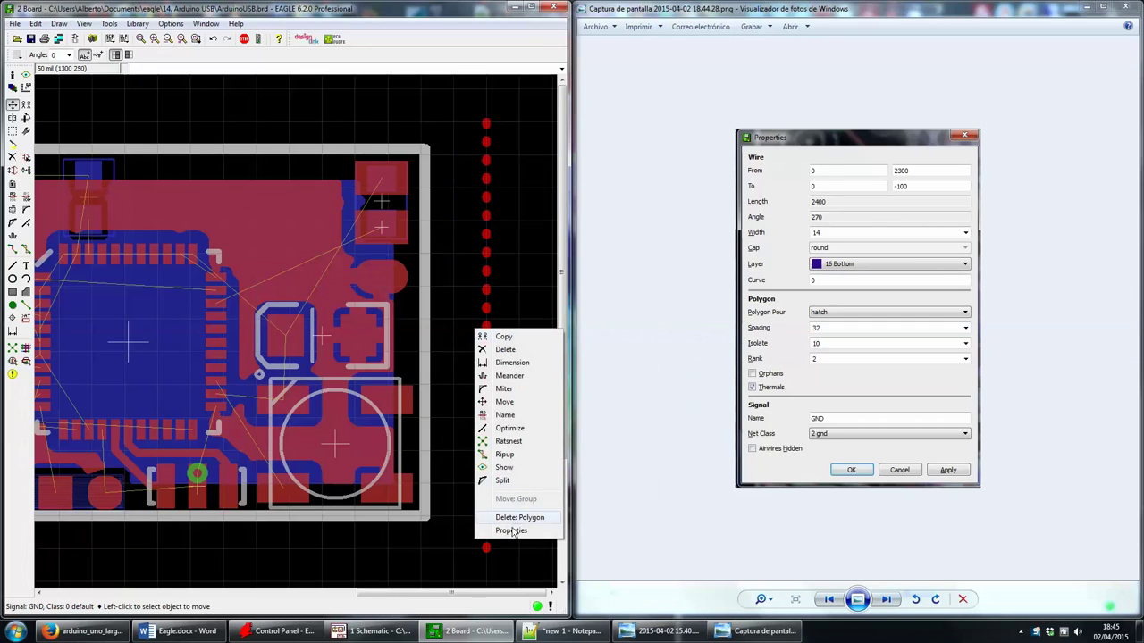
pyautogui.click(513, 532)
pyautogui.click(595, 342)
pyautogui.click(596, 342)
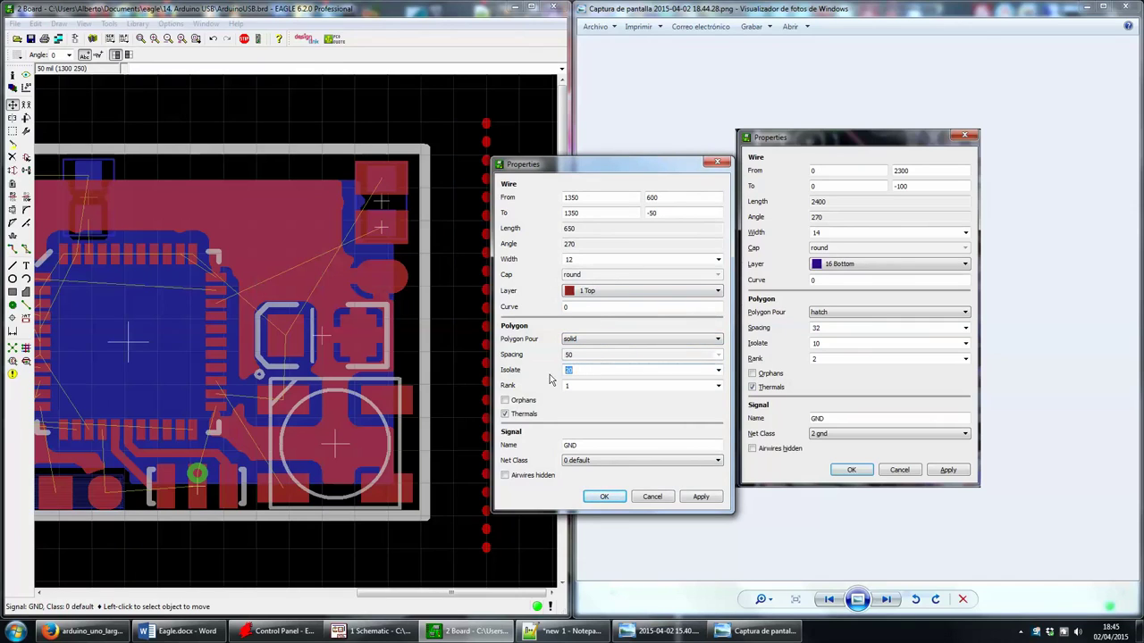
pyautogui.write('2')
pyautogui.click(700, 497)
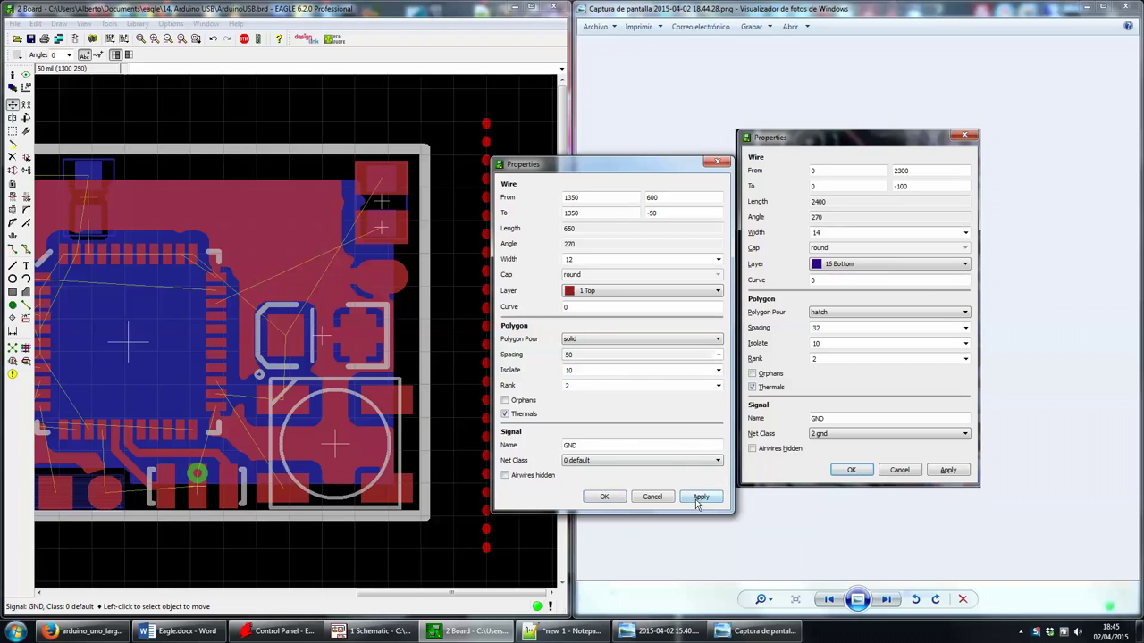
pyautogui.click(604, 497)
# Save ArduinoUSB.brd with the refilled pours
pyautogui.scroll(3, 396, 358)
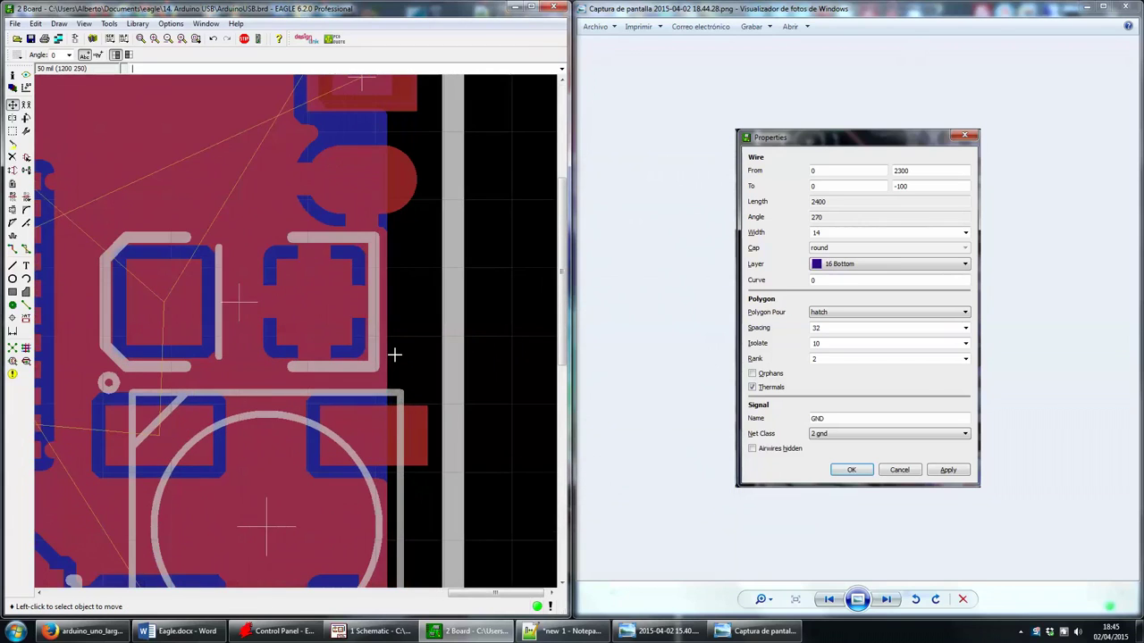
pyautogui.scroll(-5, 462, 319)
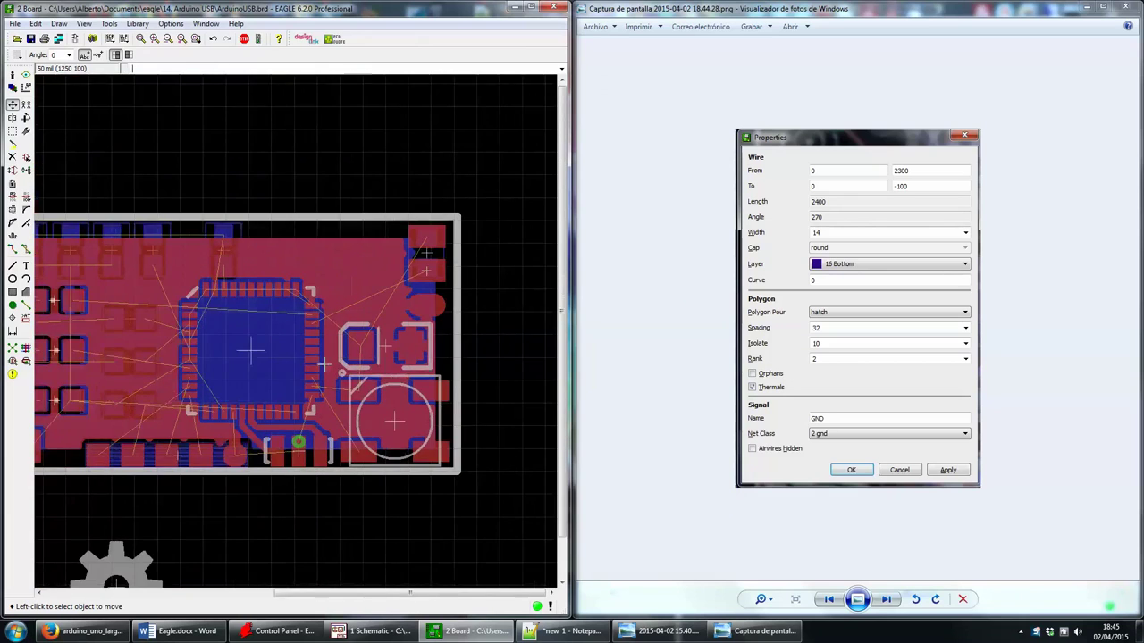
pyautogui.hotkey('ctrl', 's')
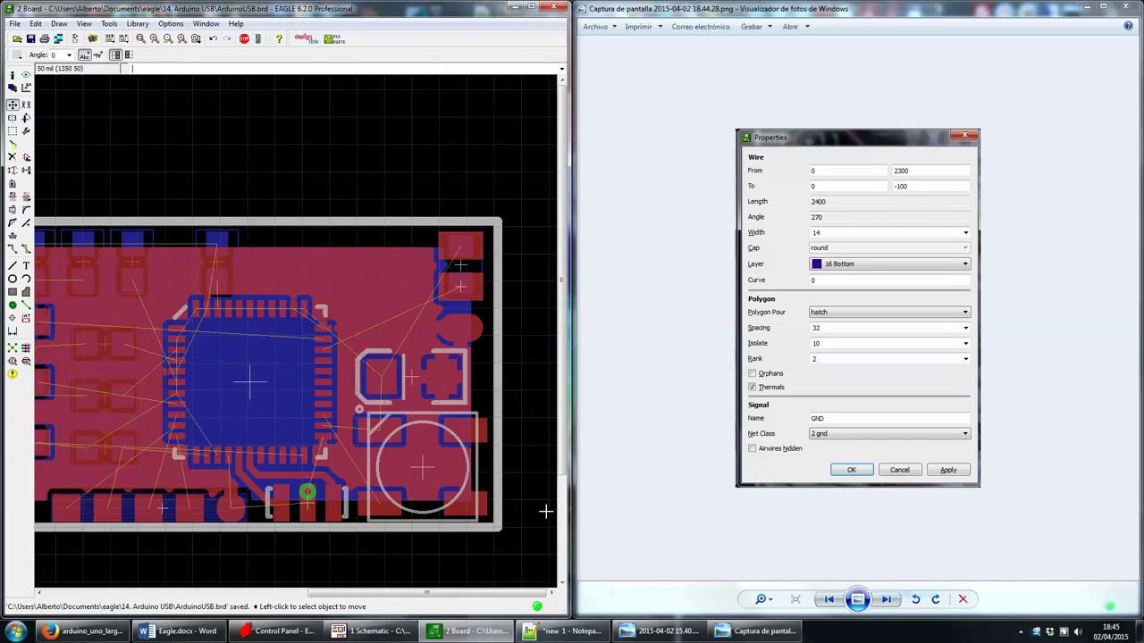
pyautogui.moveTo(363, 637)
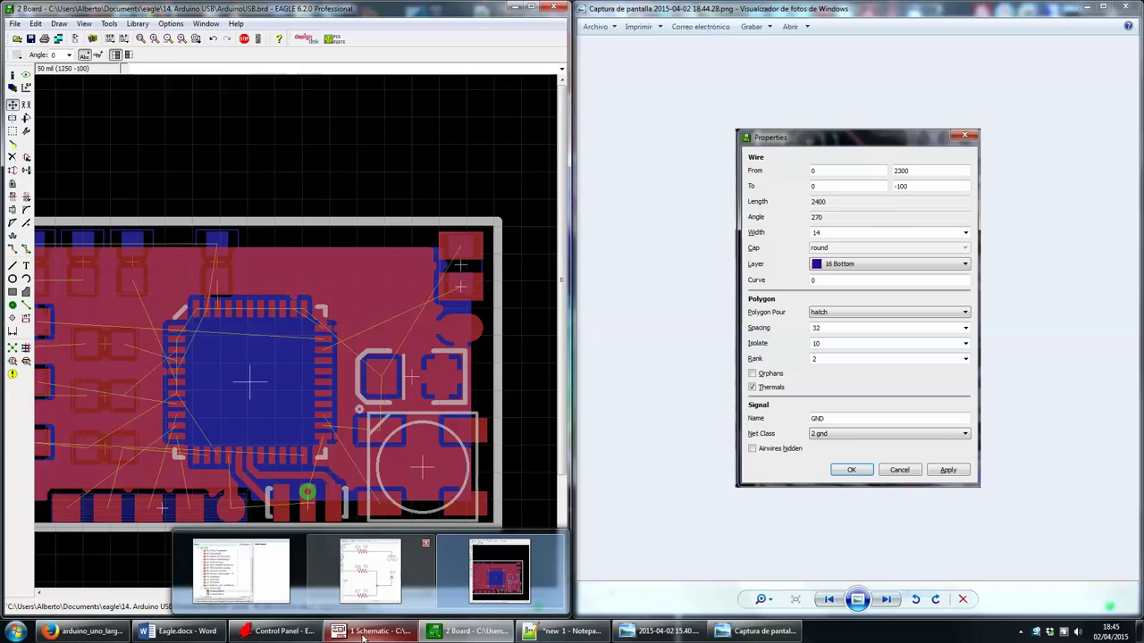
# Open termostato.brd from the 12. Termostato folder and recalculate its airwires with Ratsnest
pyautogui.click(241, 572)
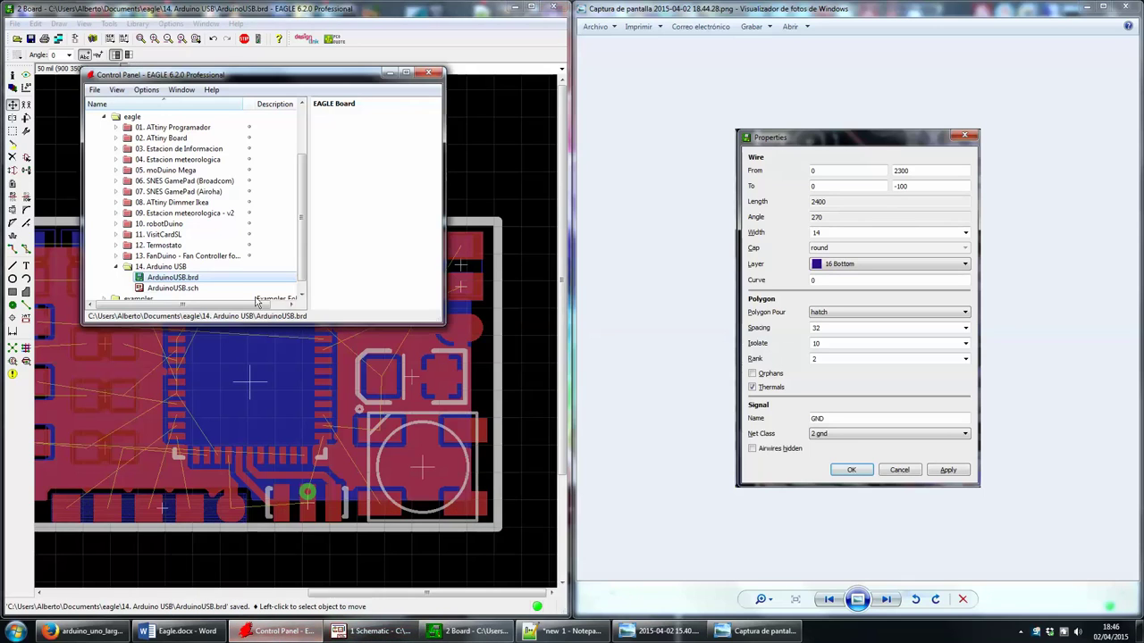
pyautogui.click(115, 246)
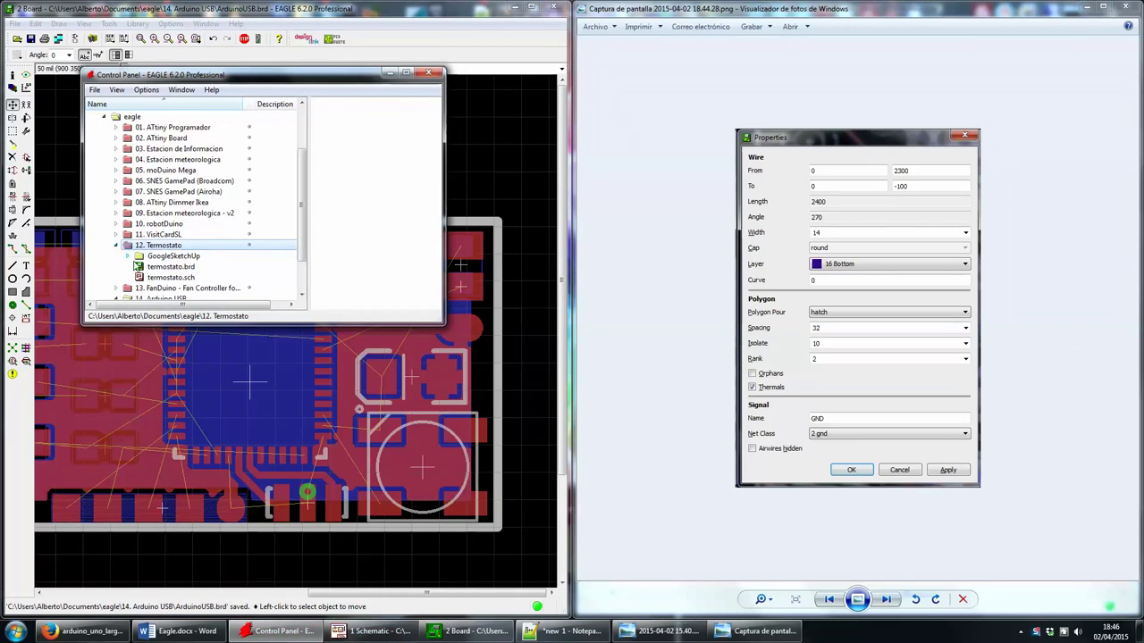
pyautogui.click(170, 266)
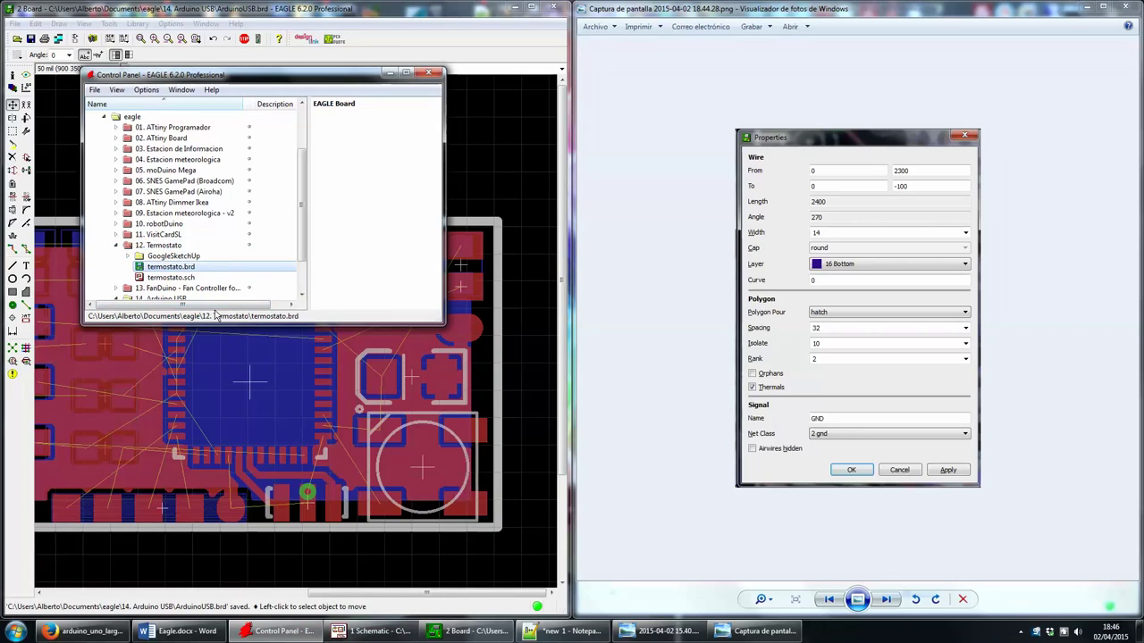
pyautogui.press('Return')
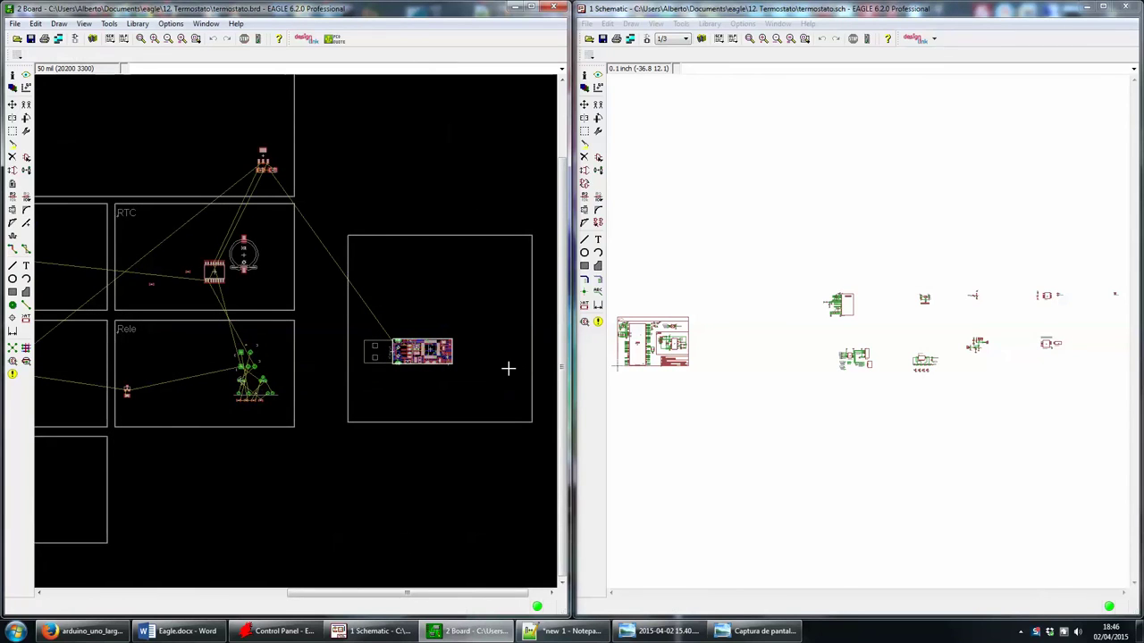
pyautogui.scroll(5, 507, 368)
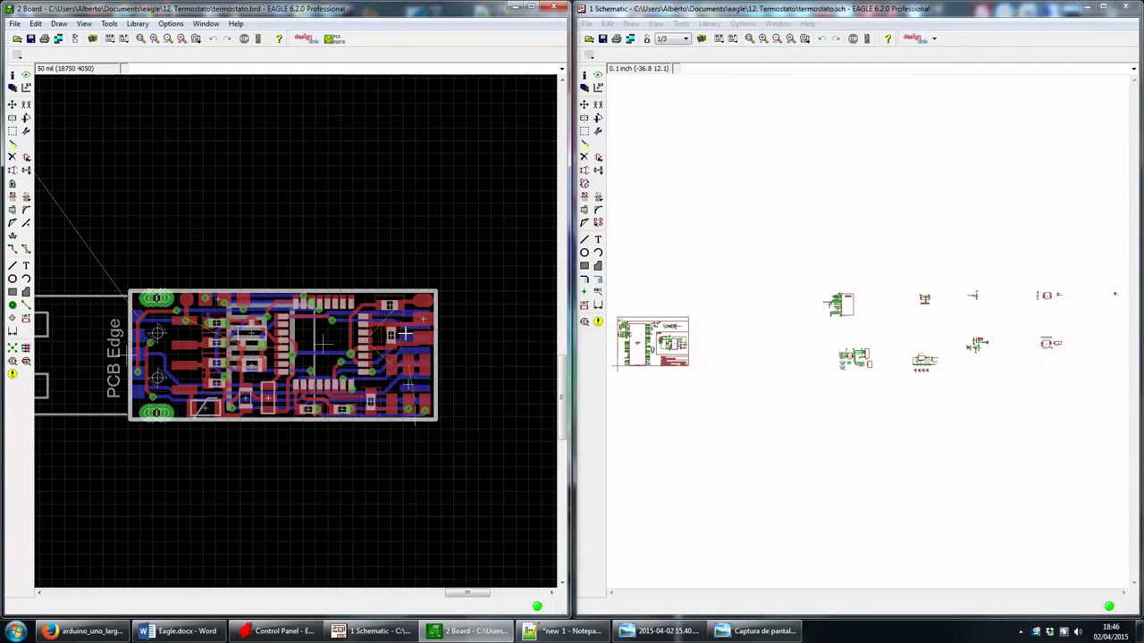
pyautogui.click(14, 348)
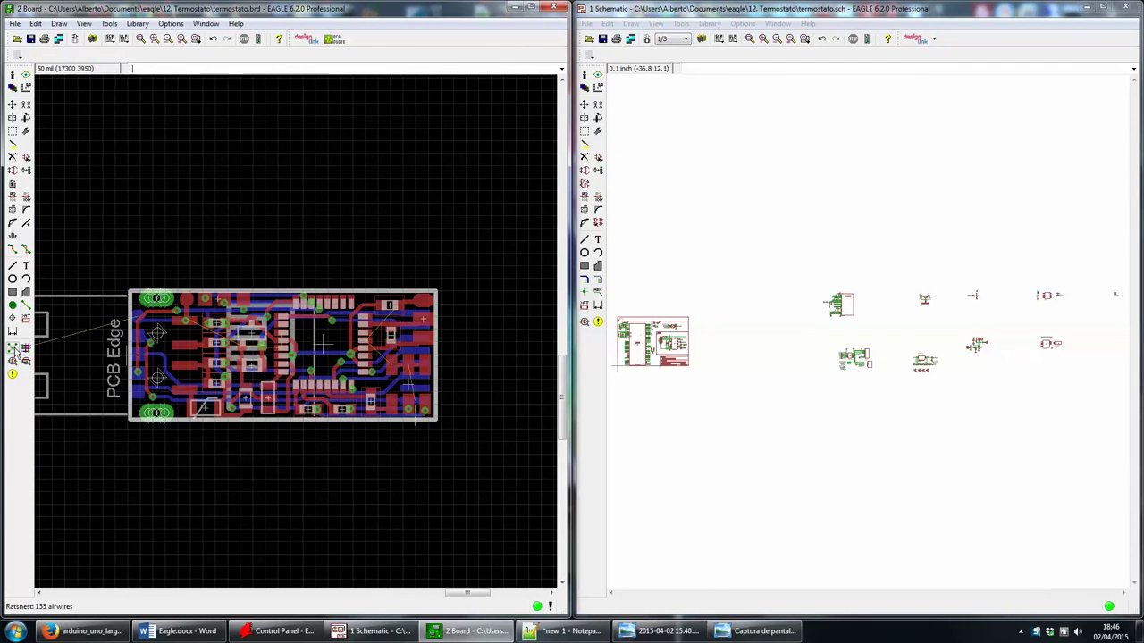
pyautogui.scroll(3, 165, 335)
pyautogui.scroll(-2, 164, 336)
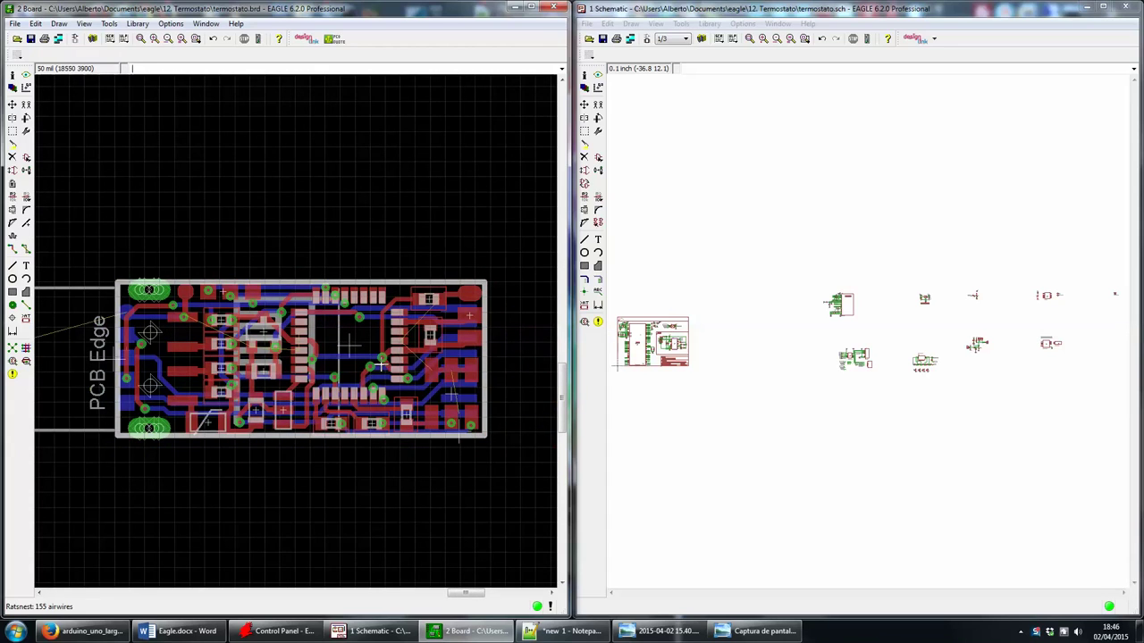
pyautogui.scroll(-1, 247, 377)
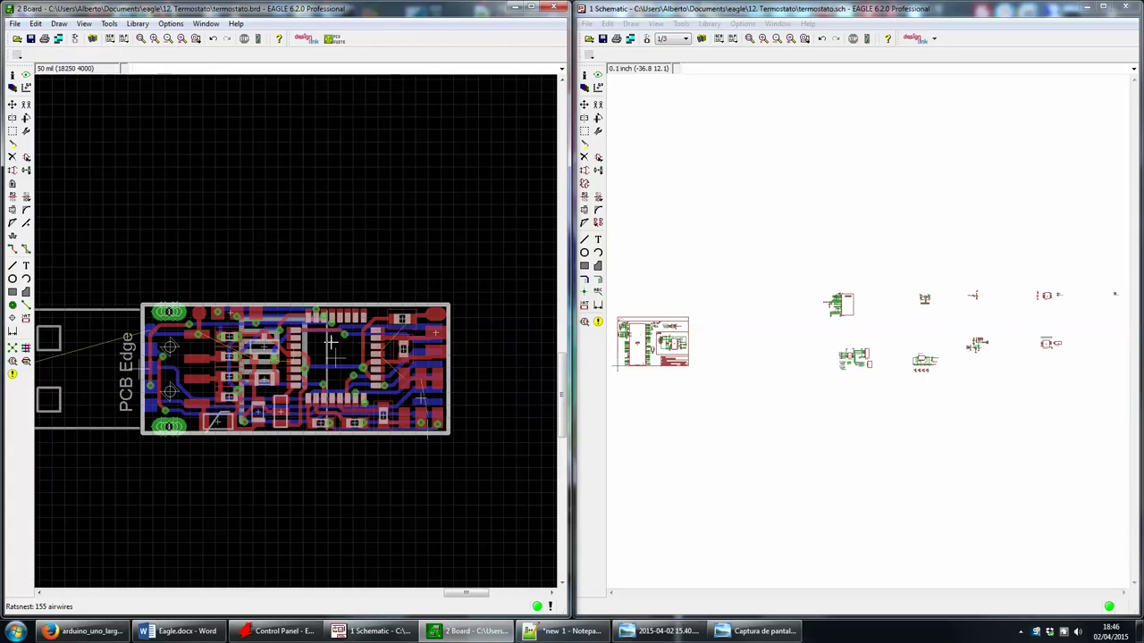
pyautogui.scroll(1, 330, 342)
# Check chip U3's Properties to confirm its ATMEGA328P value, then zoom around the board
pyautogui.rightClick(312, 357)
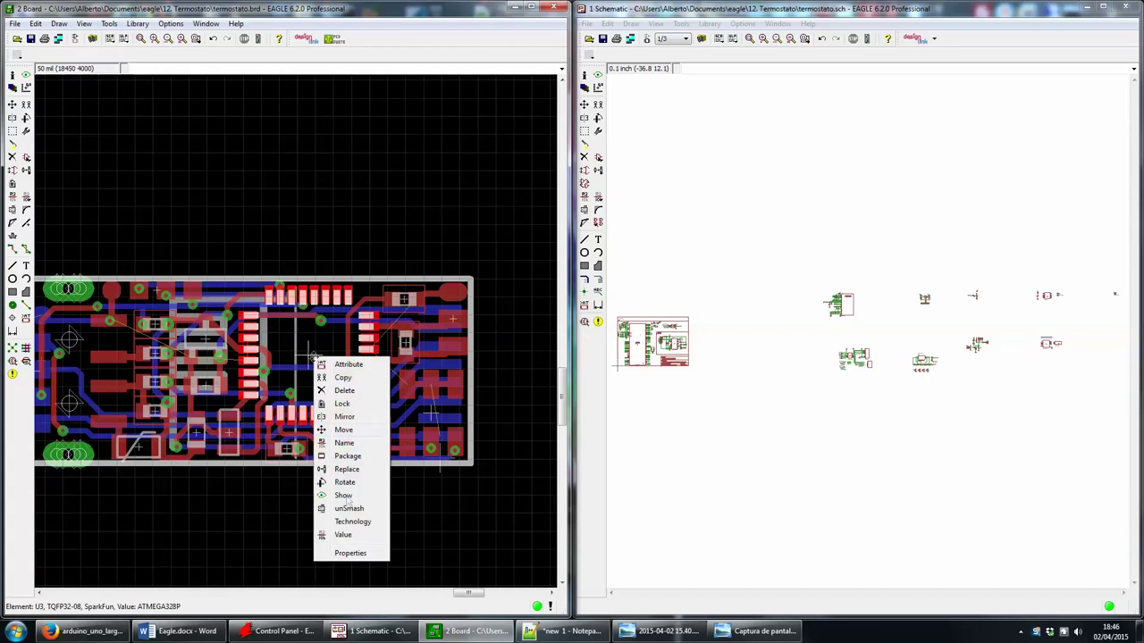
pyautogui.click(349, 553)
pyautogui.moveTo(486, 376); pyautogui.dragTo(423, 376)
pyautogui.click(523, 449)
pyautogui.scroll(-1, 285, 413)
pyautogui.scroll(1, 311, 407)
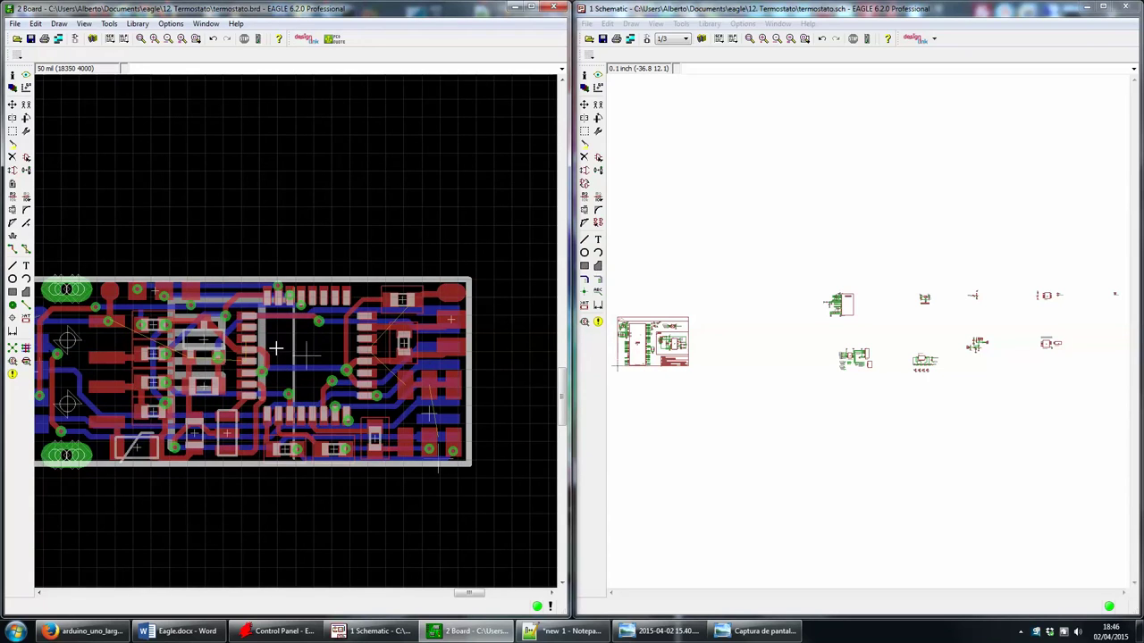
pyautogui.scroll(-2, 277, 347)
pyautogui.scroll(1, 228, 402)
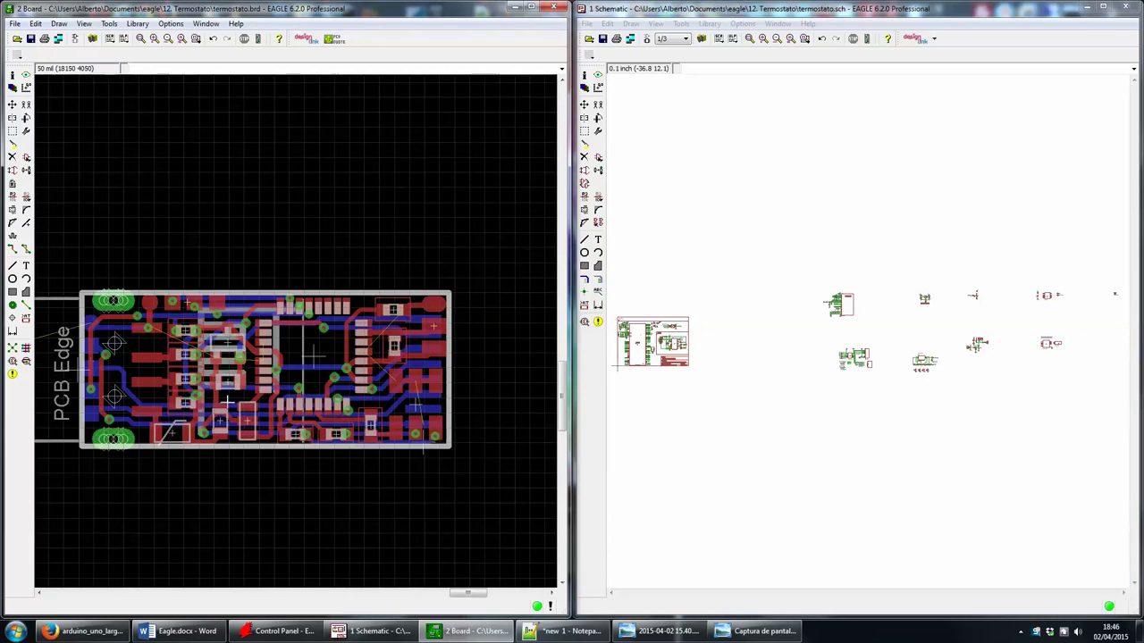
pyautogui.scroll(2, 409, 382)
pyautogui.scroll(-3, 409, 382)
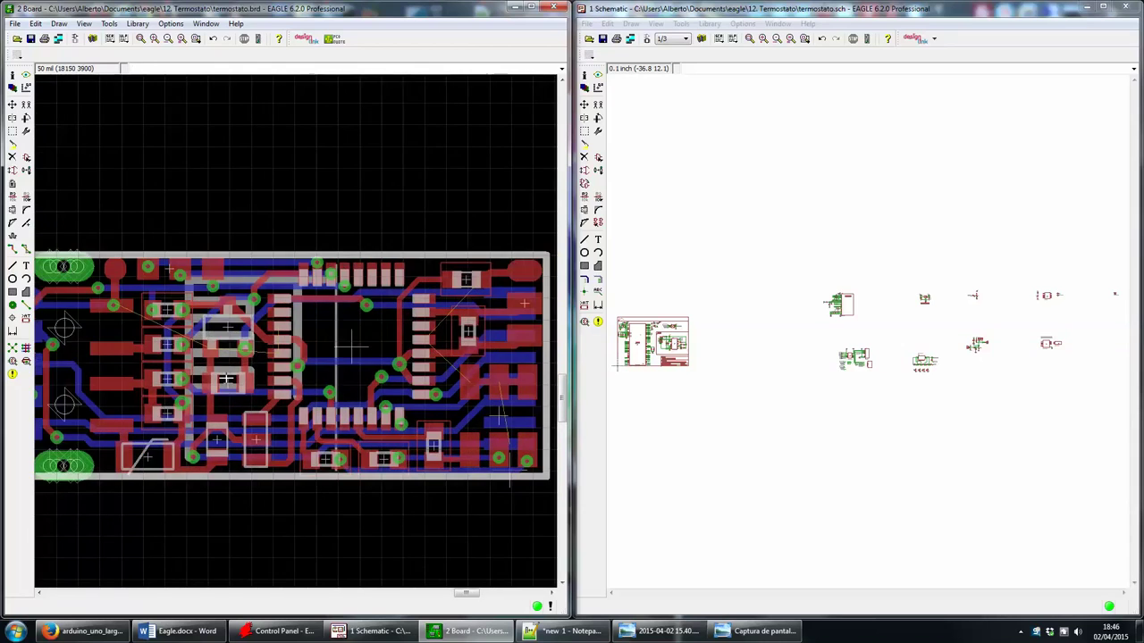
pyautogui.scroll(-3, 447, 382)
pyautogui.scroll(1, 447, 382)
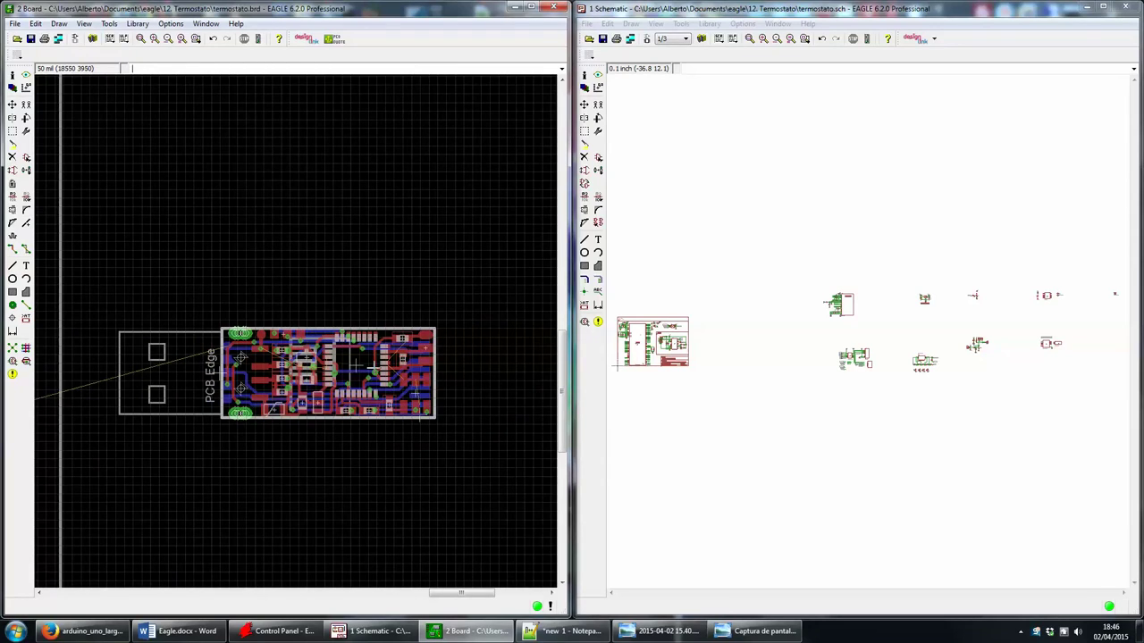
# Open weather_station_v2.brd from the 09. Estacion meteorologica - v2 folder together with its schematic
pyautogui.click(465, 631)
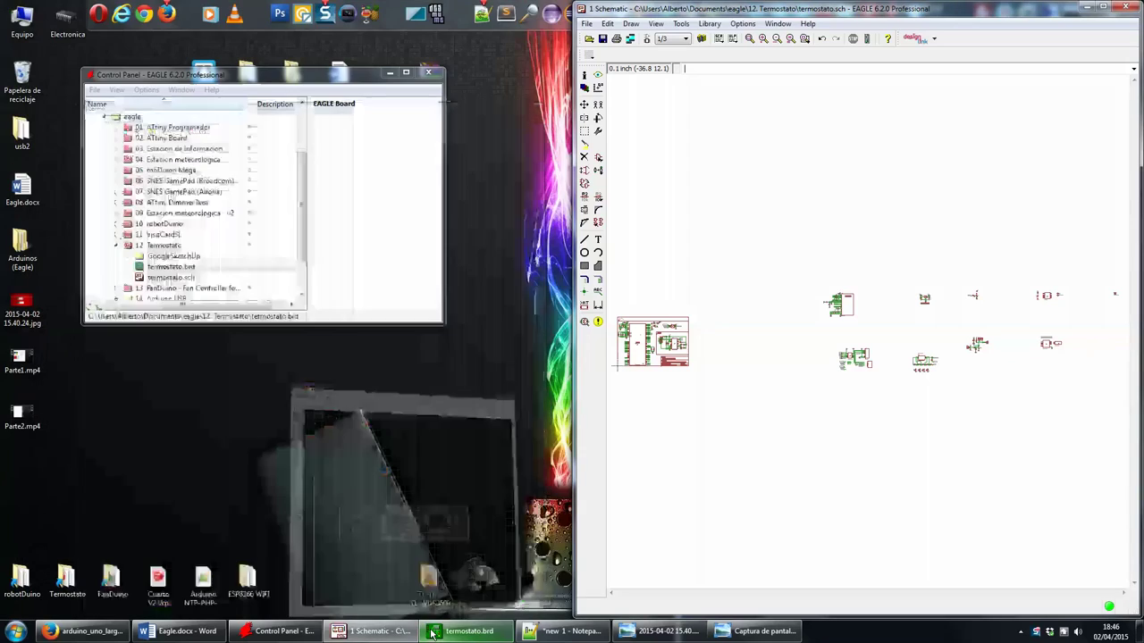
pyautogui.click(456, 630)
pyautogui.click(277, 630)
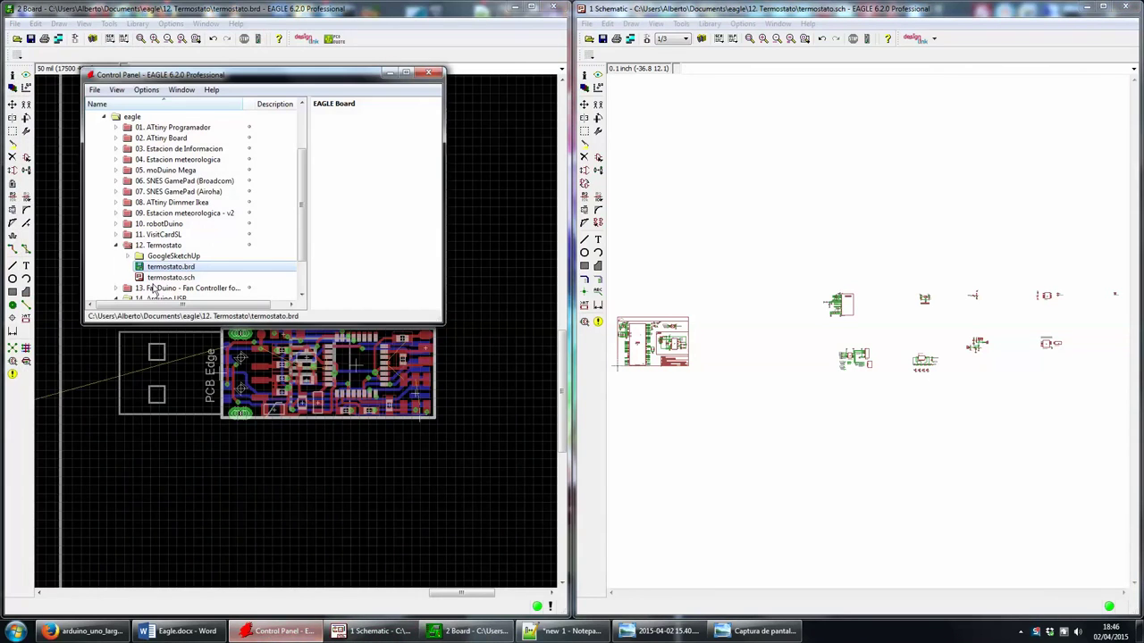
pyautogui.click(115, 246)
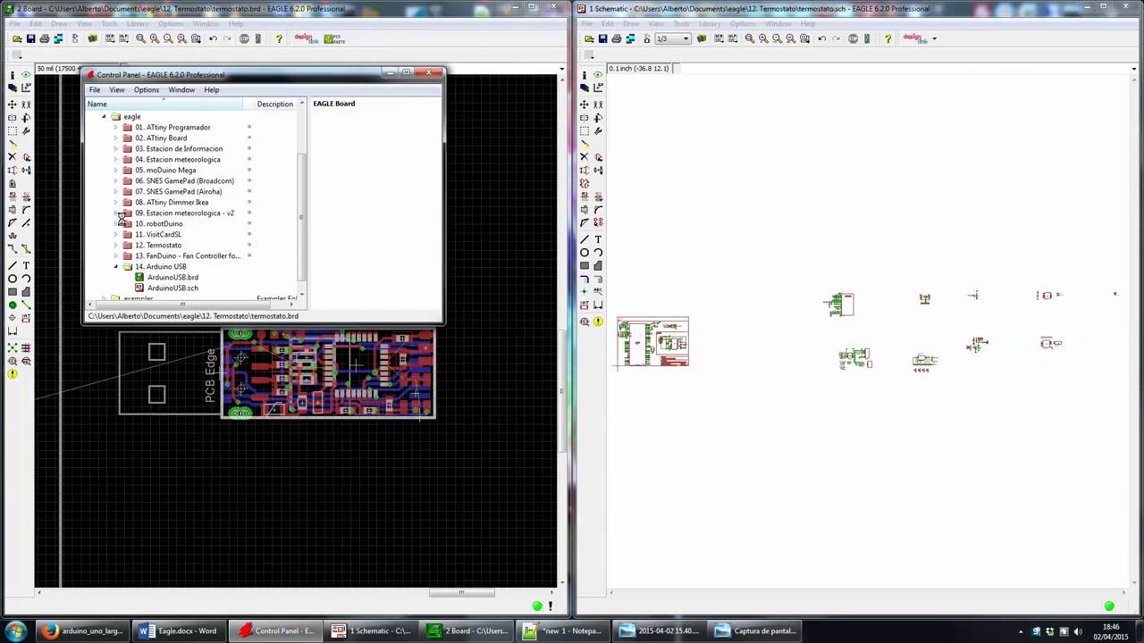
pyautogui.doubleClick(127, 215)
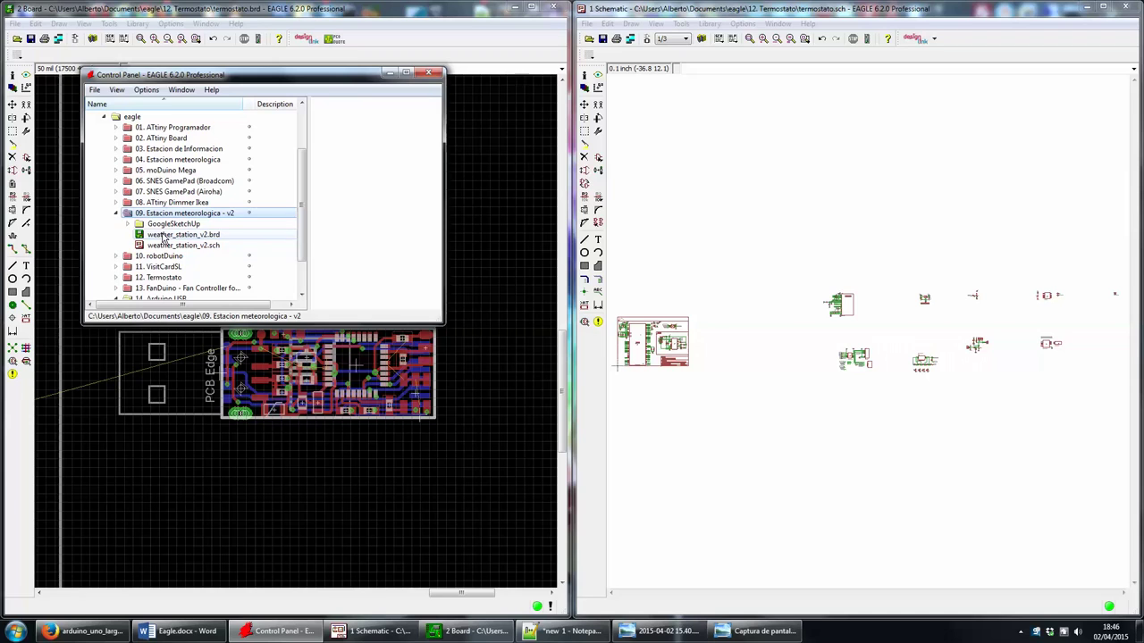
pyautogui.doubleClick(163, 236)
pyautogui.click(200, 292)
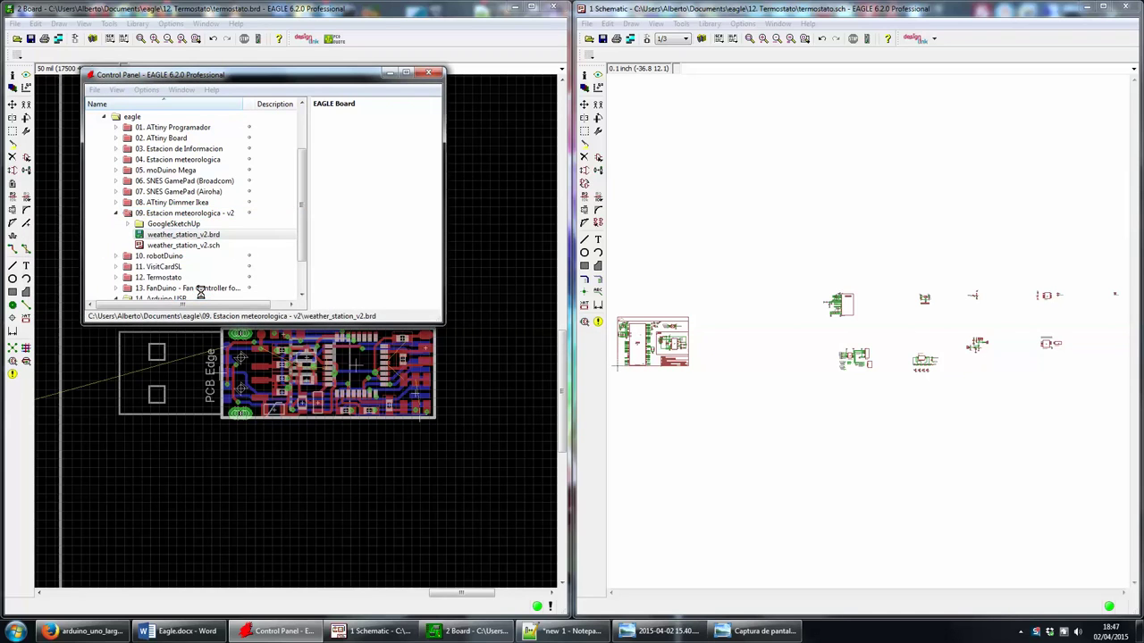
pyautogui.click(243, 283)
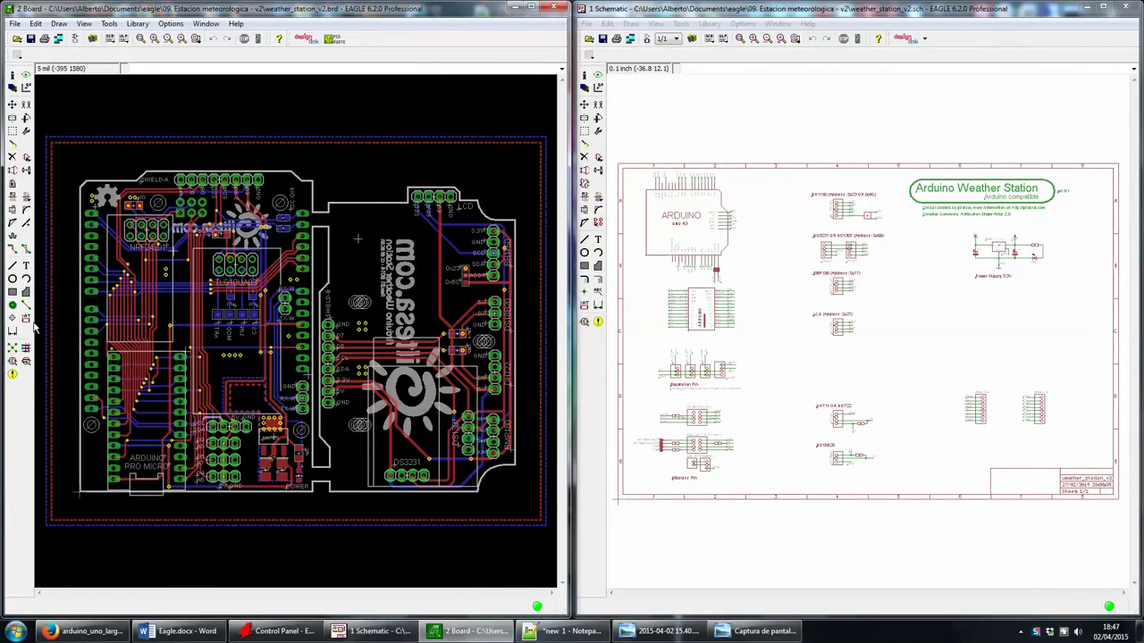
# Run Ratsnest and review the GND polygon's properties (hatch, isolate 20, rank 2) without changing them
pyautogui.click(14, 351)
pyautogui.scroll(3, 186, 96)
pyautogui.rightClick(186, 96)
pyautogui.press('Escape')
pyautogui.scroll(2, 171, 307)
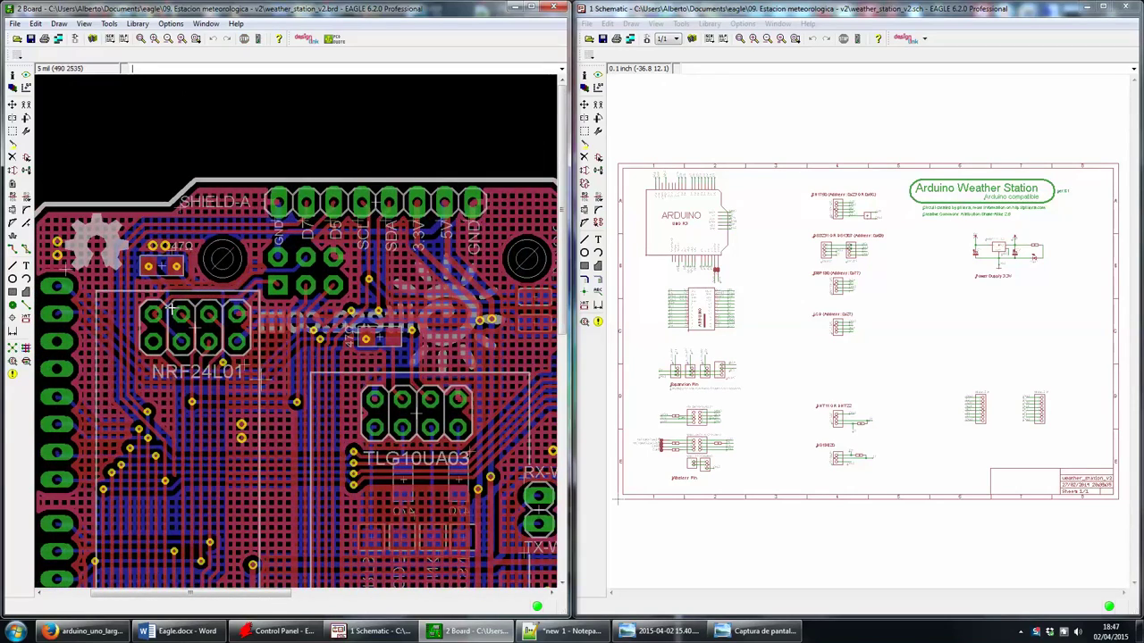
pyautogui.scroll(-1, 171, 307)
pyautogui.rightClick(205, 141)
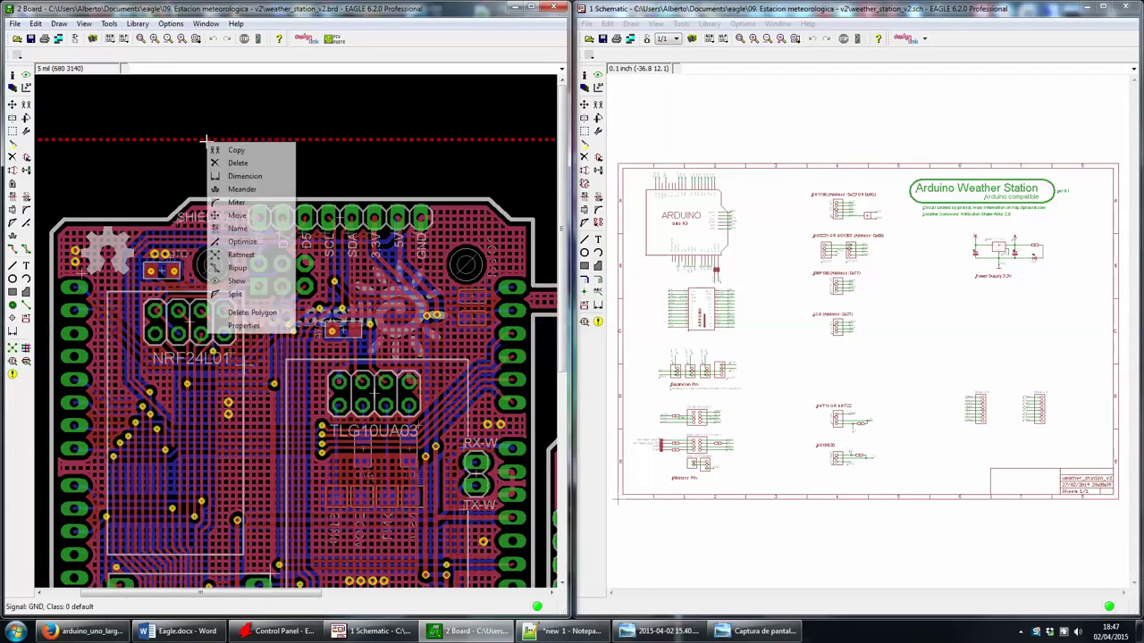
pyautogui.click(234, 329)
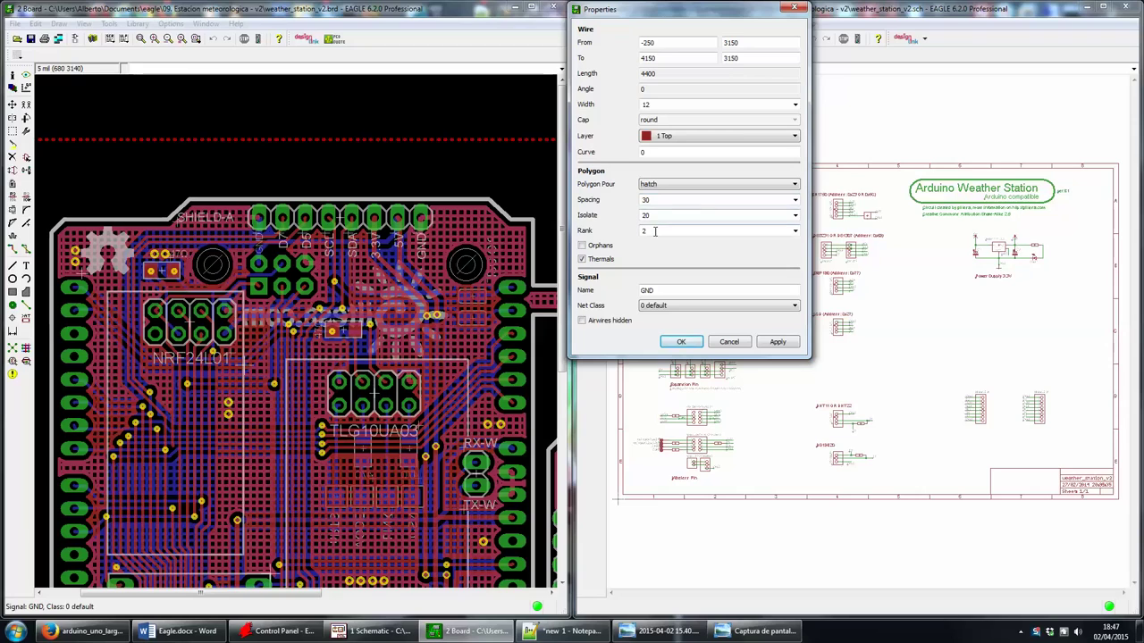
pyautogui.click(729, 342)
# Close the weather_station board and open ArduinoUSB.brd with its schematic, snapped to the left half
pyautogui.click(555, 9)
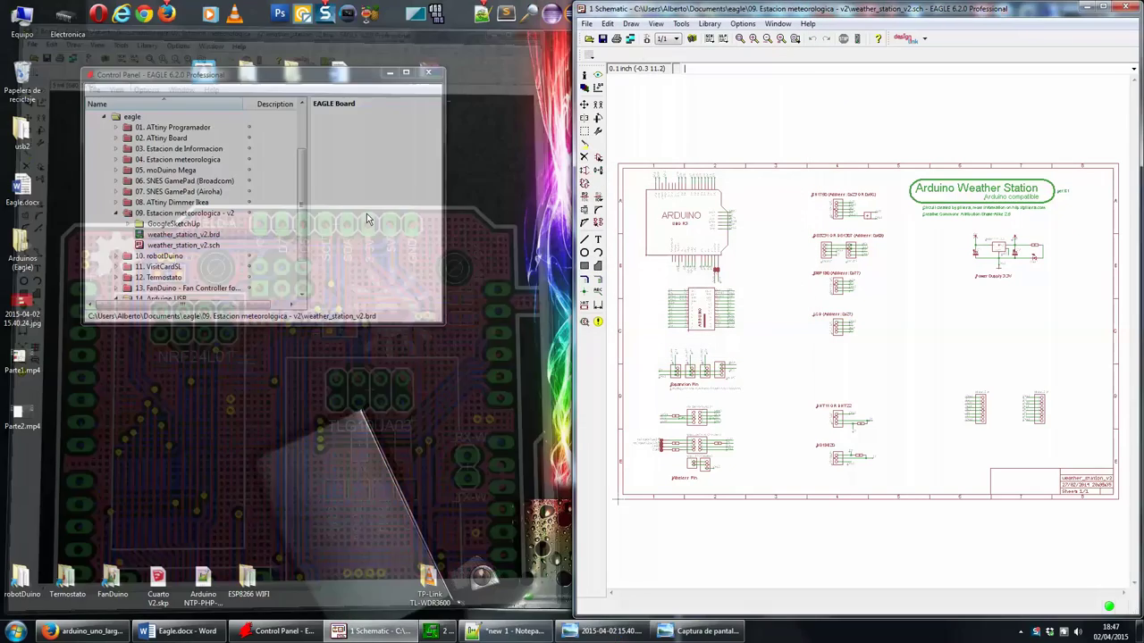
pyautogui.click(115, 213)
pyautogui.click(148, 278)
pyautogui.doubleClick(148, 280)
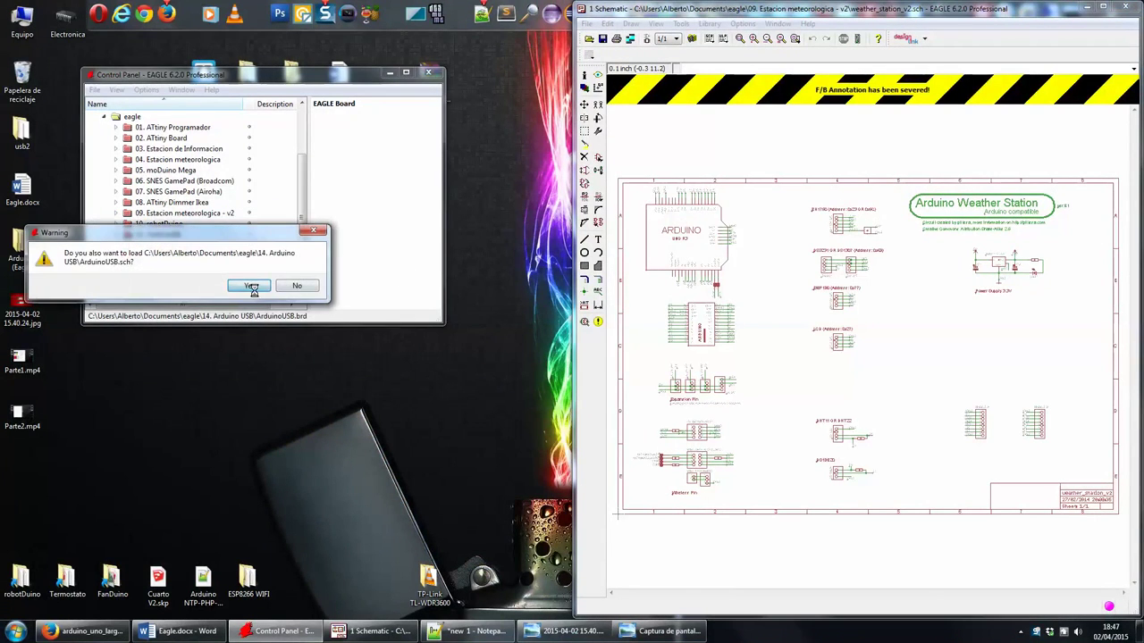
pyautogui.click(249, 286)
pyautogui.moveTo(340, 93); pyautogui.dragTo(2, 241)
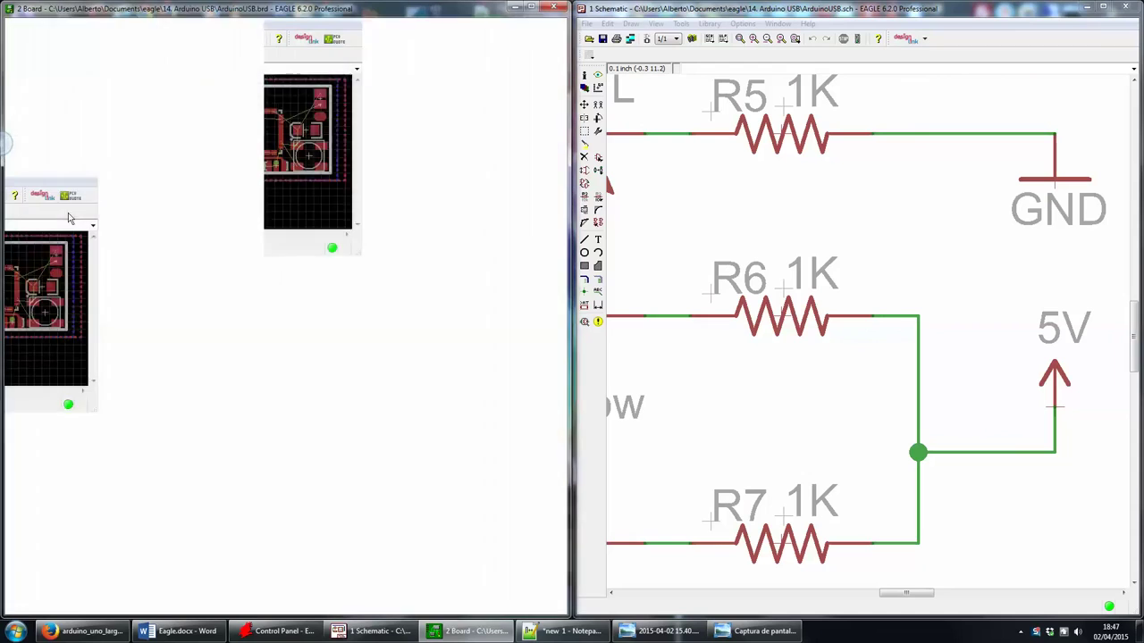
# Keep the GND polygon's pour solid, set Isolate to 16, and refill the pours with Ratsnest
pyautogui.scroll(-1, 126, 189)
pyautogui.scroll(4, 401, 250)
pyautogui.rightClick(353, 252)
pyautogui.click(389, 434)
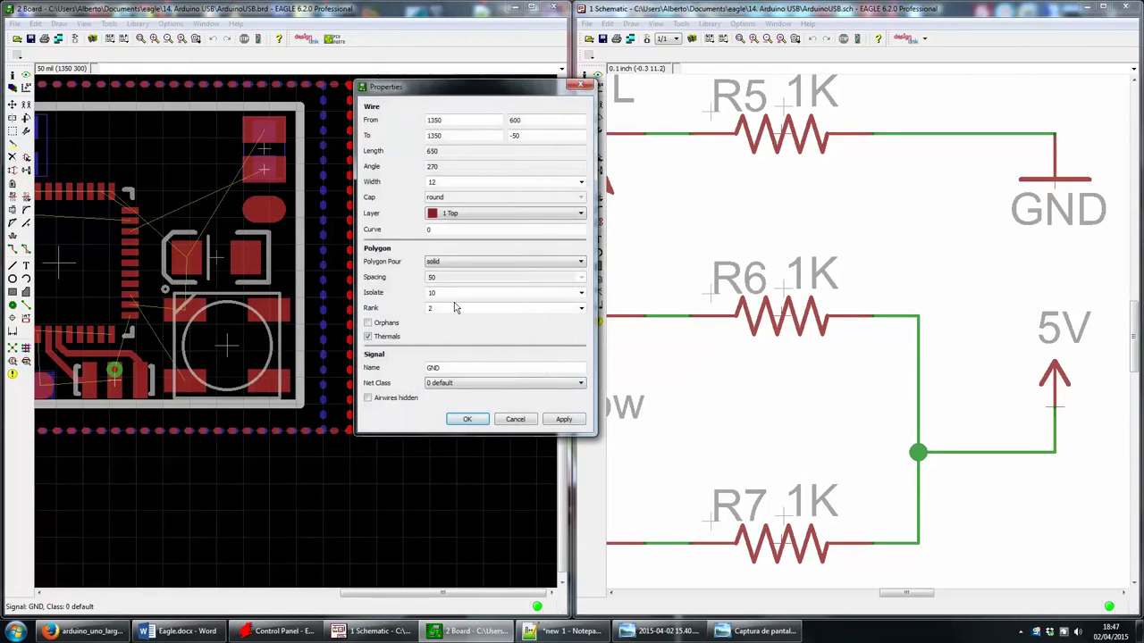
pyautogui.click(454, 262)
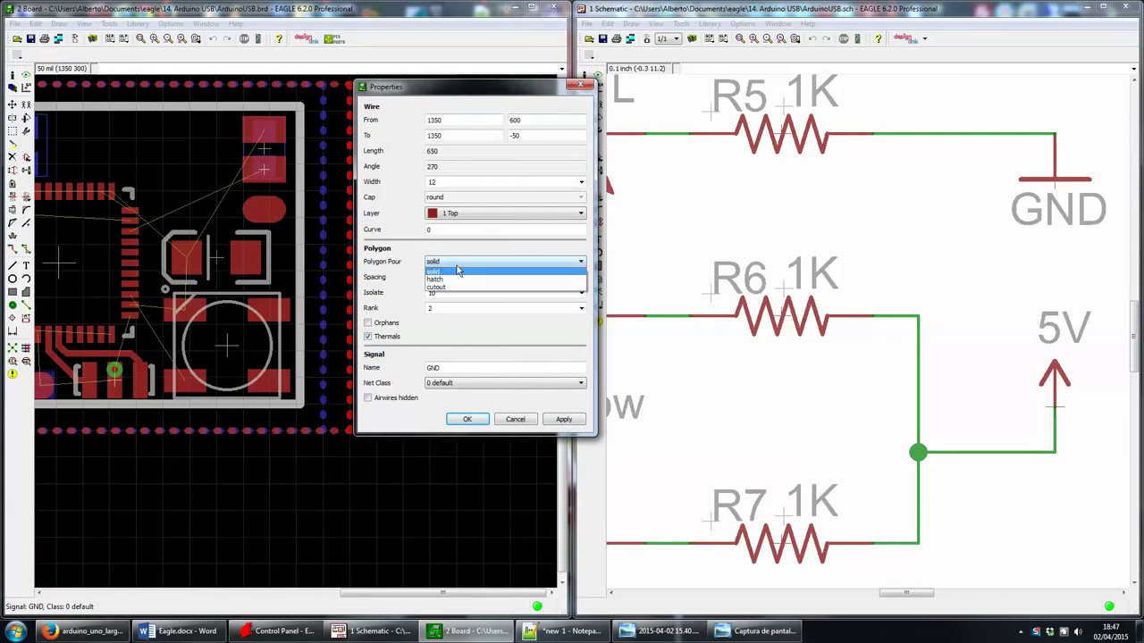
pyautogui.click(454, 264)
pyautogui.doubleClick(436, 293)
pyautogui.write('16')
pyautogui.press('Return')
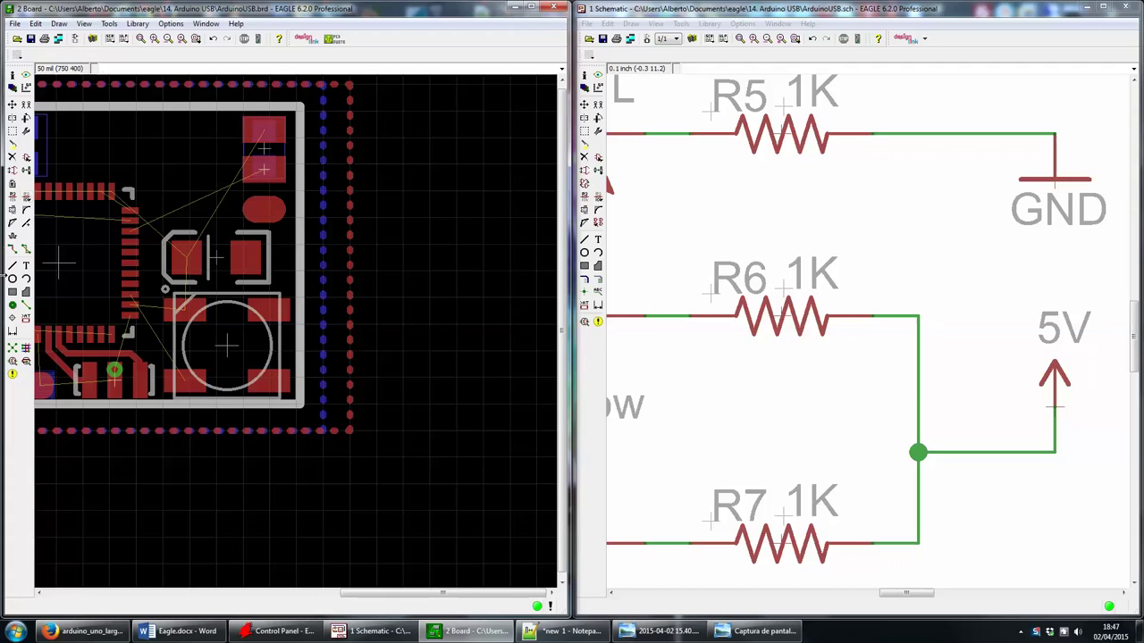
pyautogui.click(13, 347)
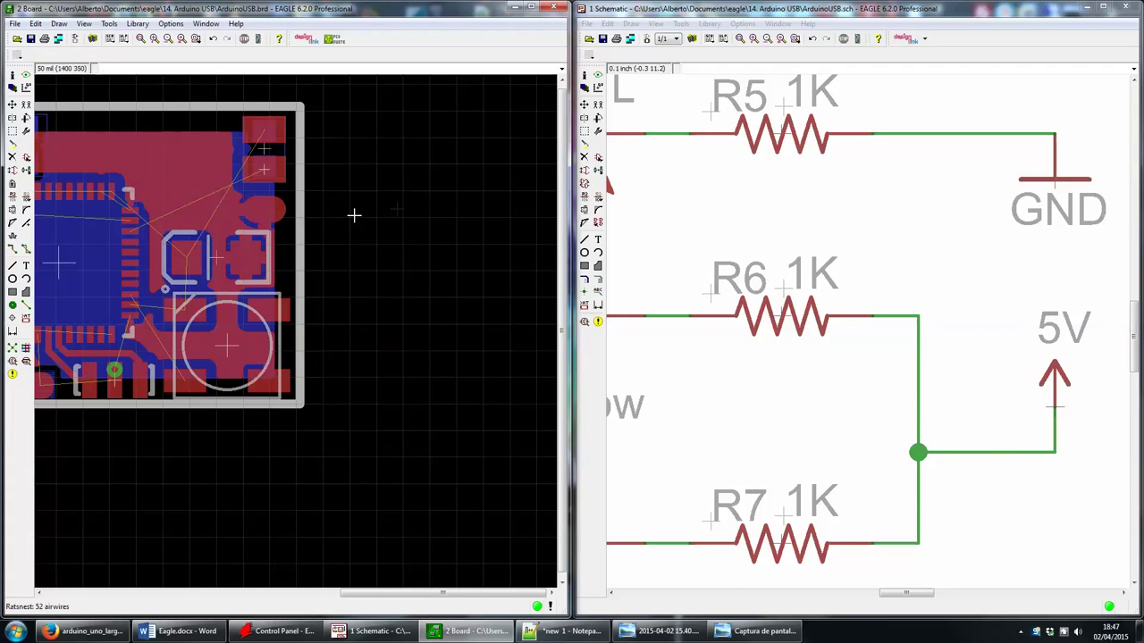
# Change the GND polygon's Isolate value to 0
pyautogui.rightClick(320, 245)
pyautogui.click(353, 431)
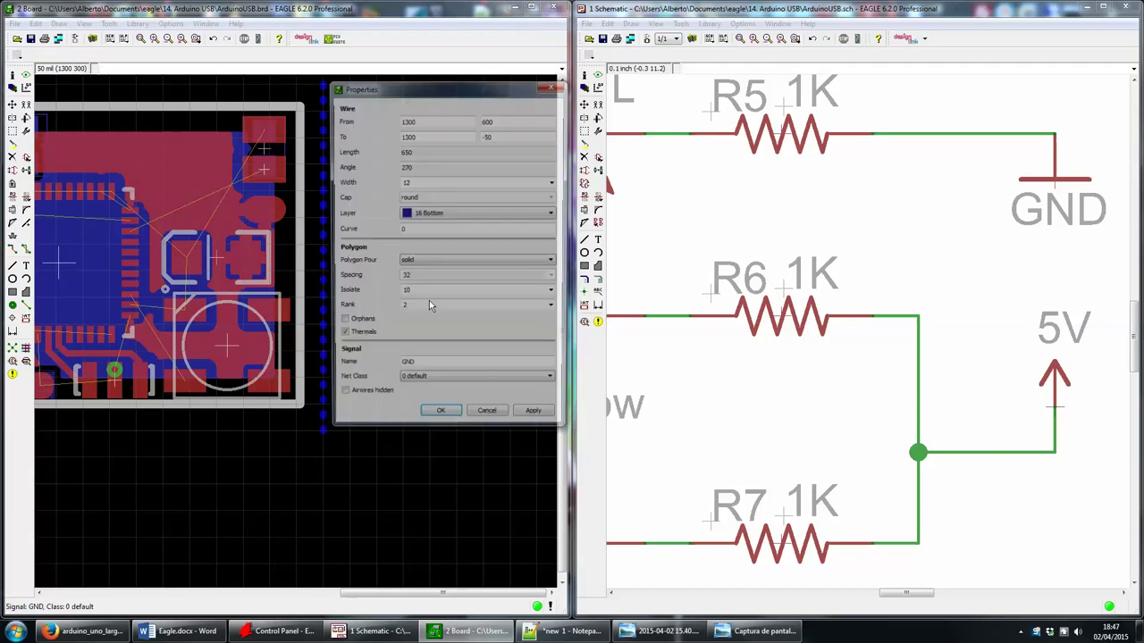
pyautogui.doubleClick(390, 292)
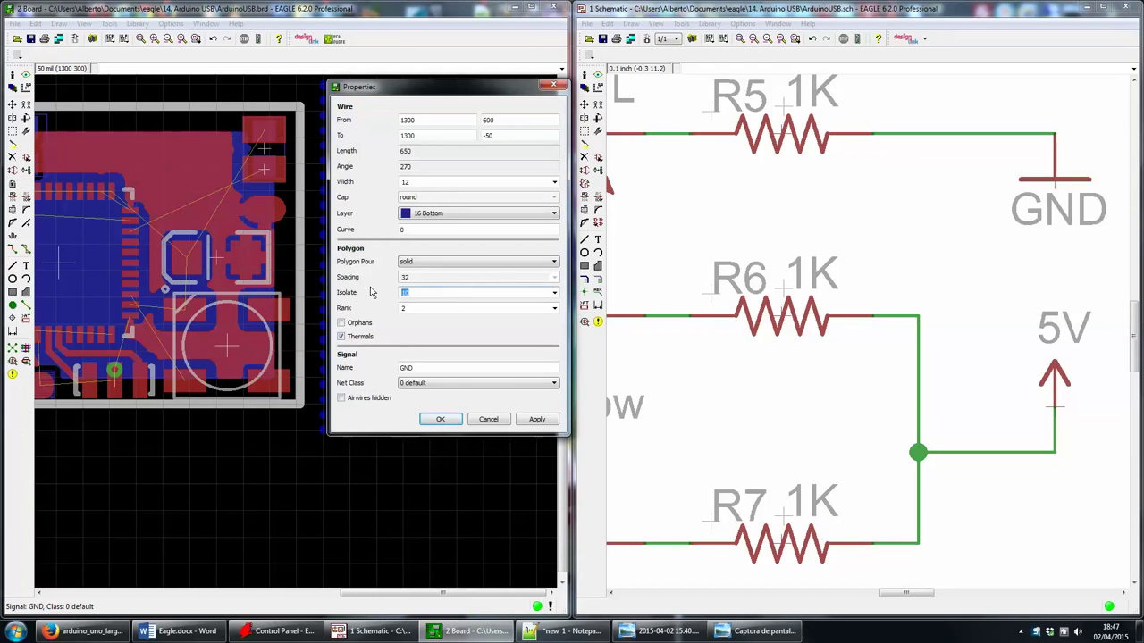
pyautogui.press('Return')
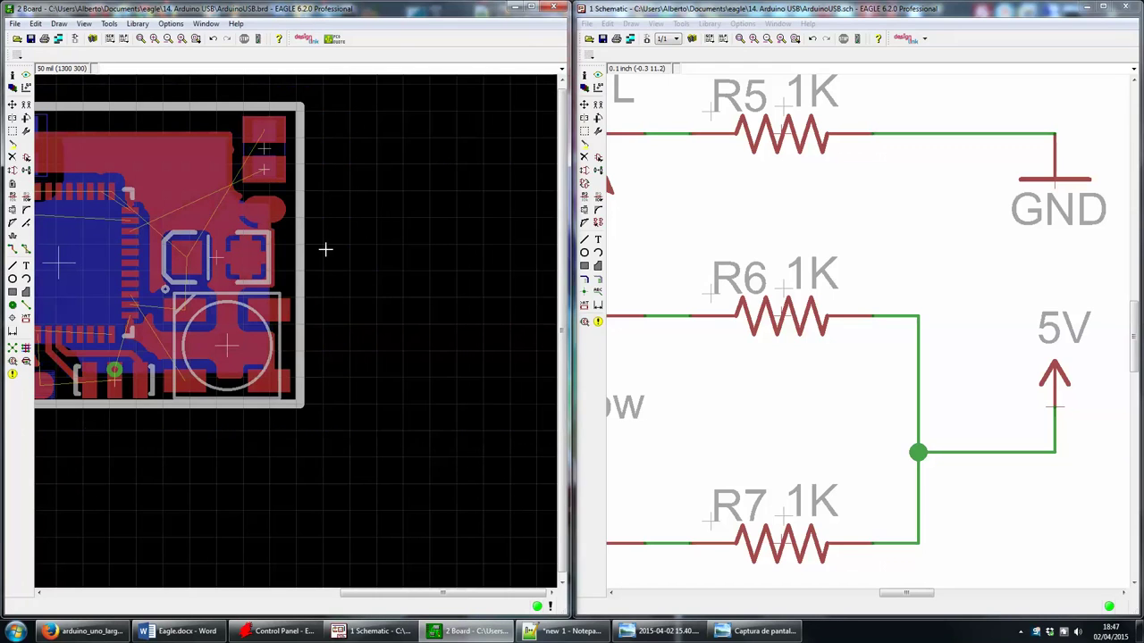
pyautogui.rightClick(325, 250)
pyautogui.rightClick(362, 239)
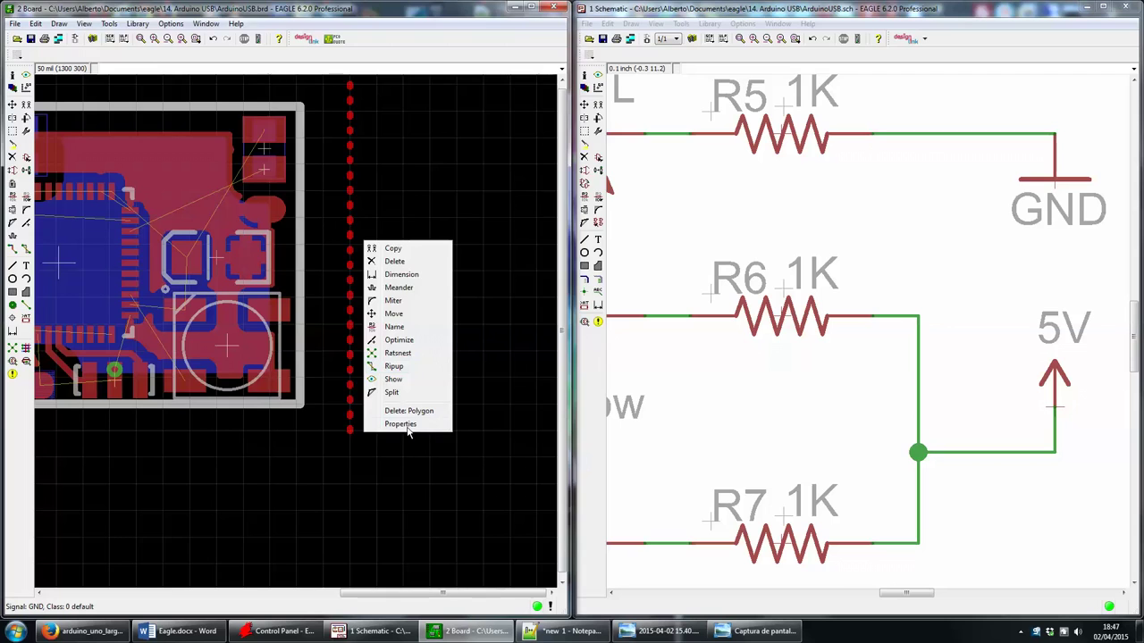
pyautogui.click(407, 425)
pyautogui.doubleClick(391, 292)
pyautogui.write('0')
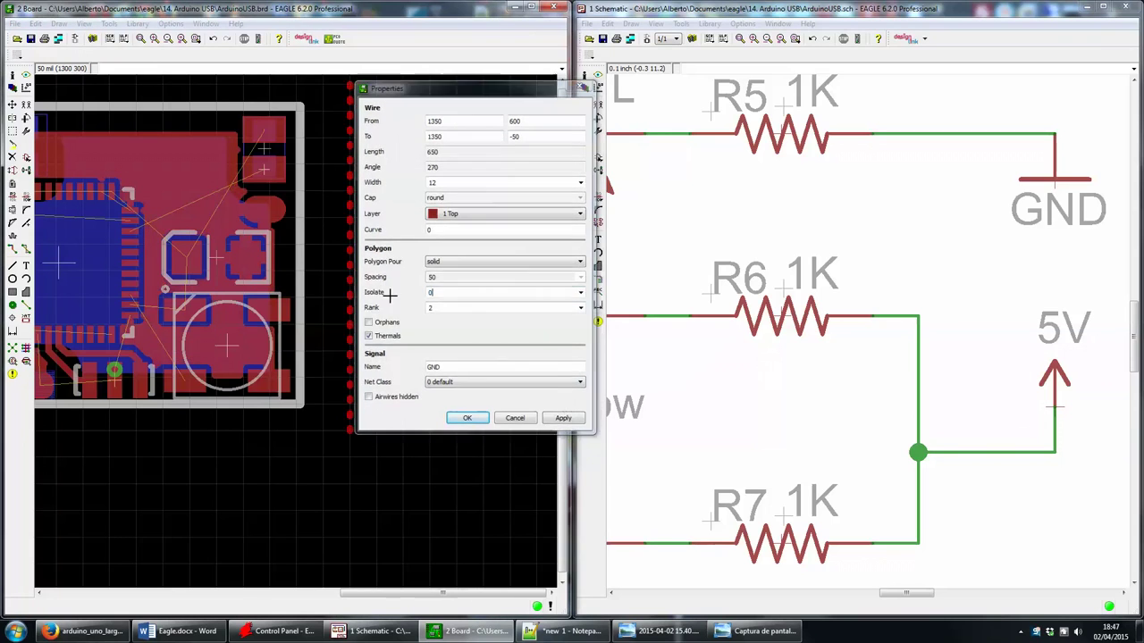
pyautogui.press('Return')
# Set the GND polygon to rank 1 and confirm its properties with OK
pyautogui.rightClick(355, 283)
pyautogui.click(407, 465)
pyautogui.press('Return')
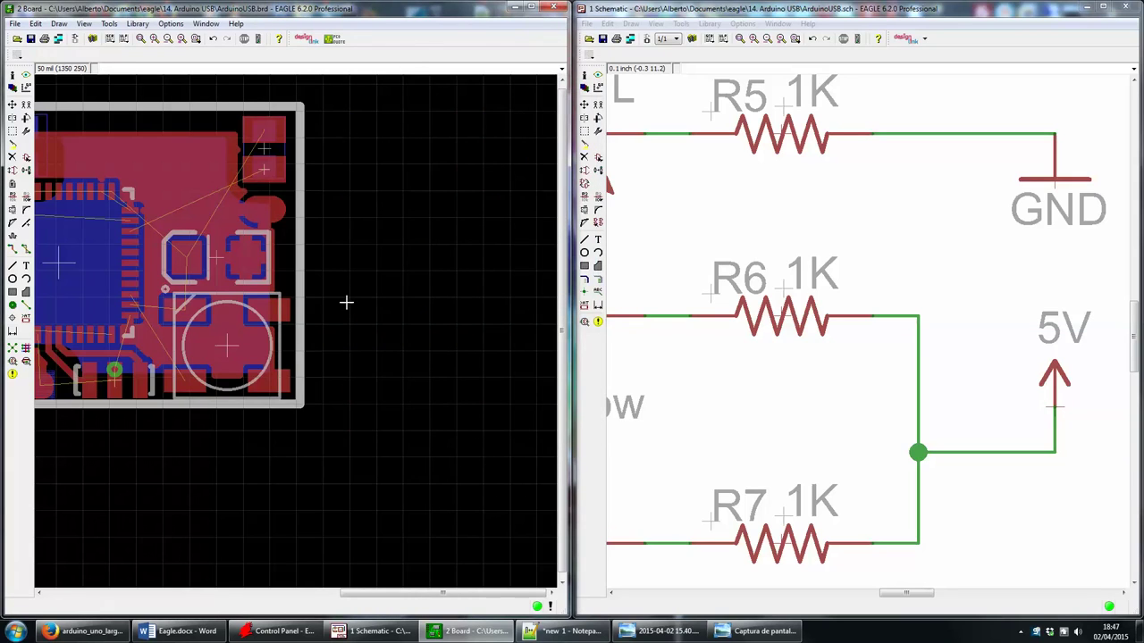
pyautogui.rightClick(335, 273)
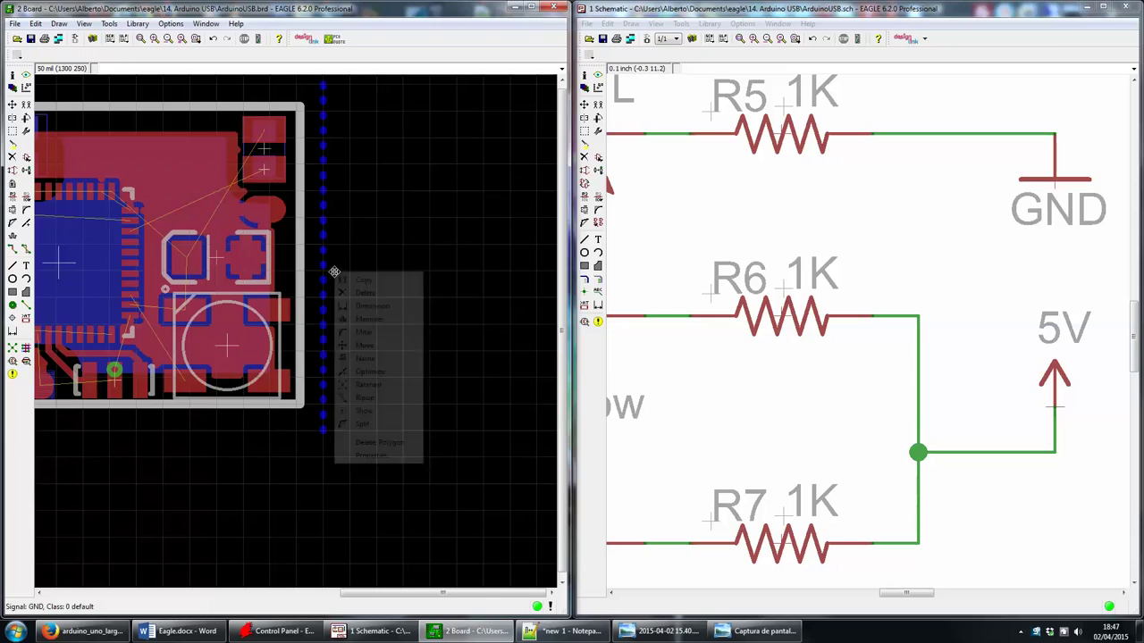
pyautogui.click(356, 276)
pyautogui.rightClick(362, 246)
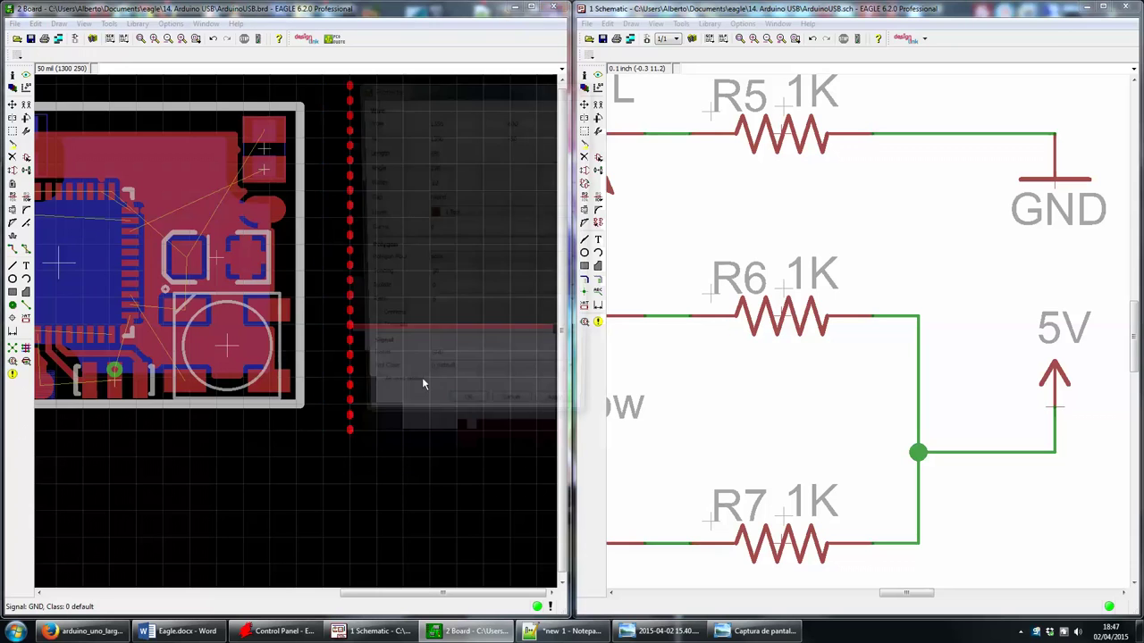
pyautogui.click(400, 430)
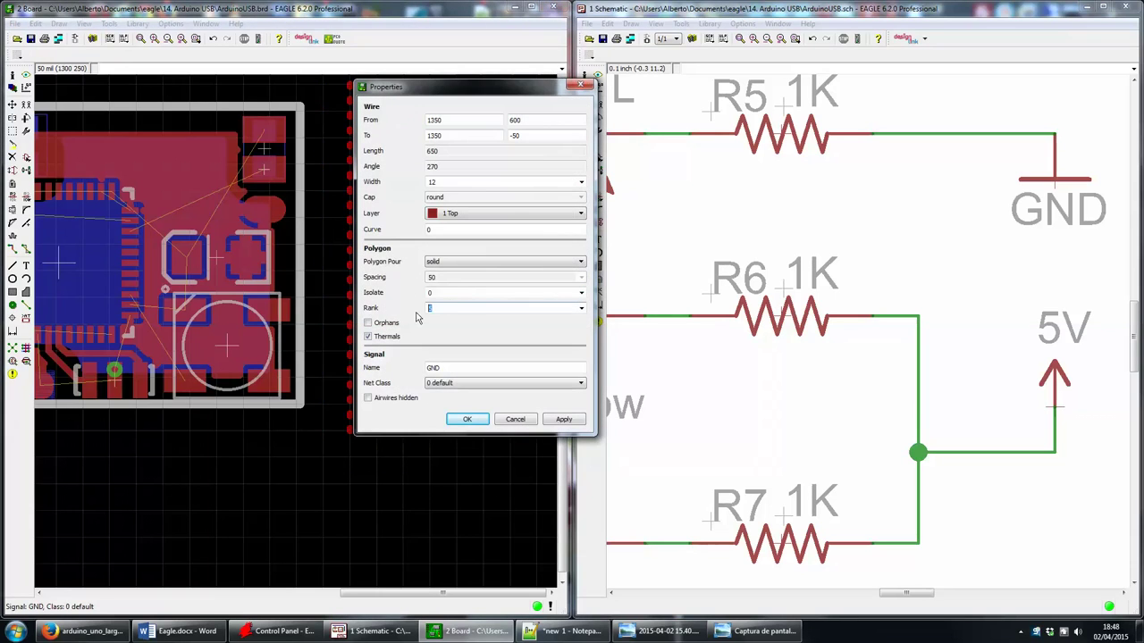
pyautogui.click(466, 419)
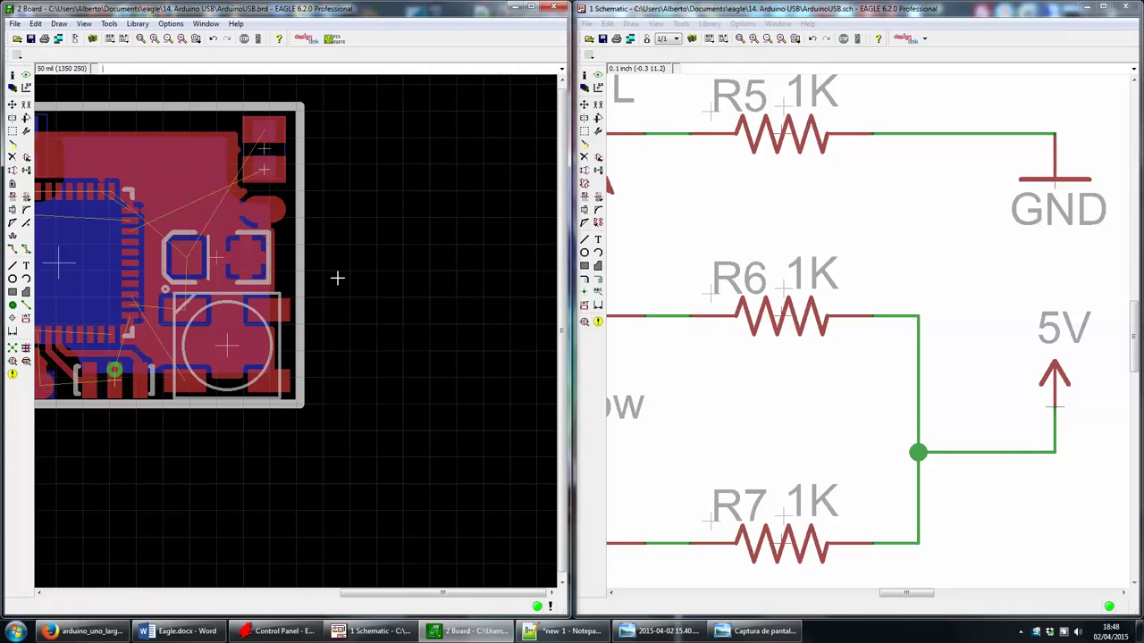
# Give the top GND polygon a solid pour with isolate 20 and rank 2
pyautogui.rightClick(338, 277)
pyautogui.click(385, 462)
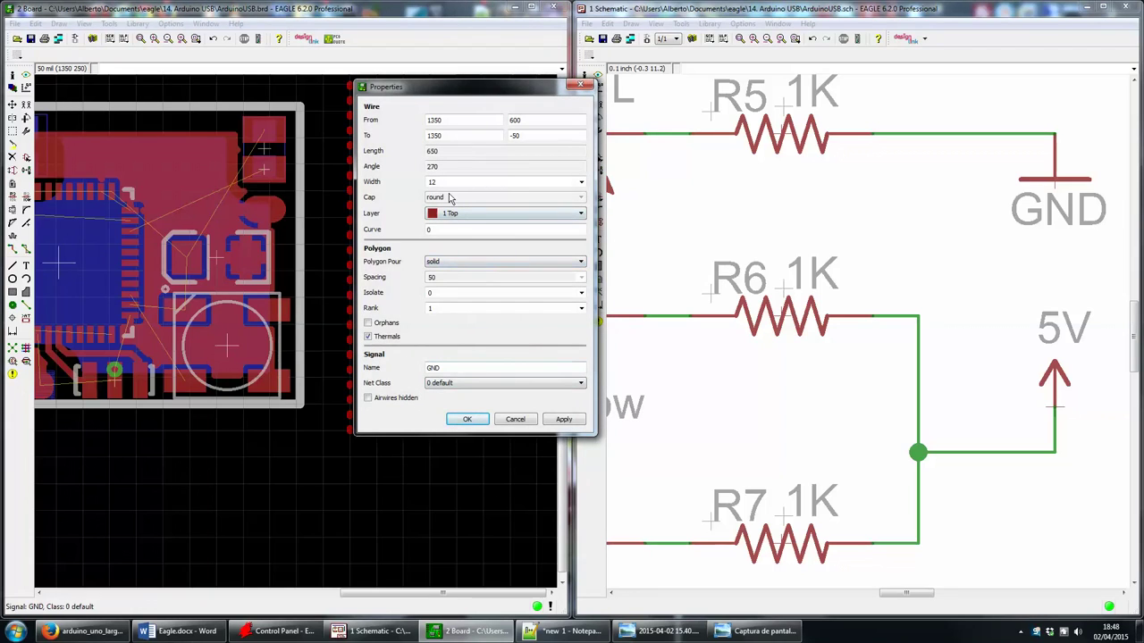
pyautogui.click(441, 262)
pyautogui.click(441, 270)
pyautogui.click(560, 420)
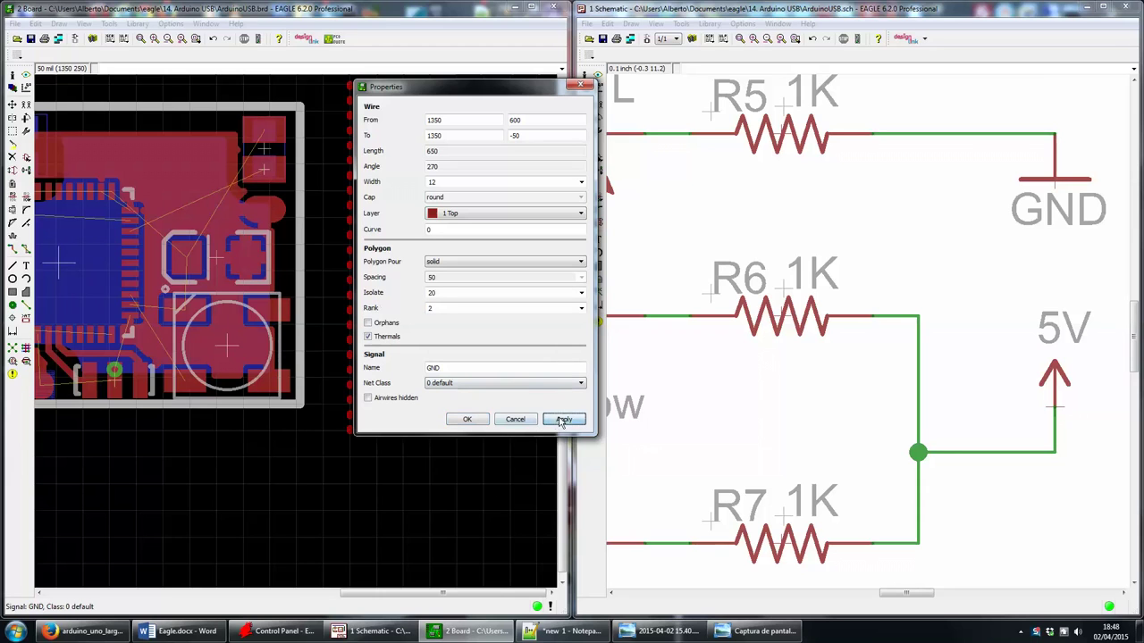
pyautogui.click(469, 420)
# Apply isolate 20 and rank 2 to the bottom GND polygon, then refill pours with Ratsnest
pyautogui.rightClick(327, 315)
pyautogui.click(366, 501)
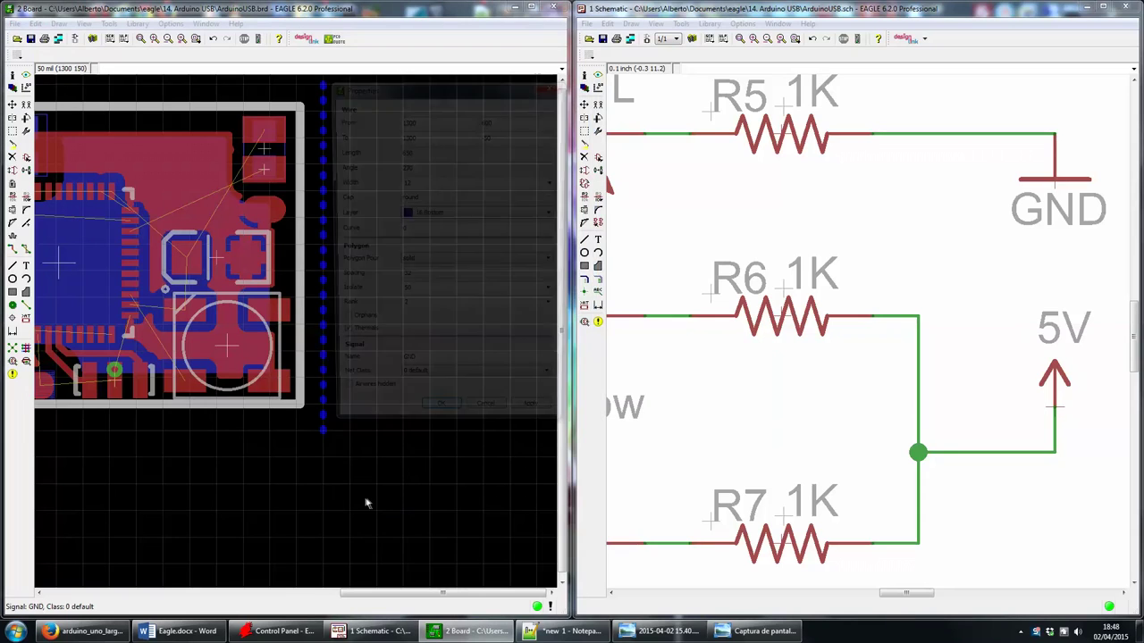
pyautogui.click(423, 292)
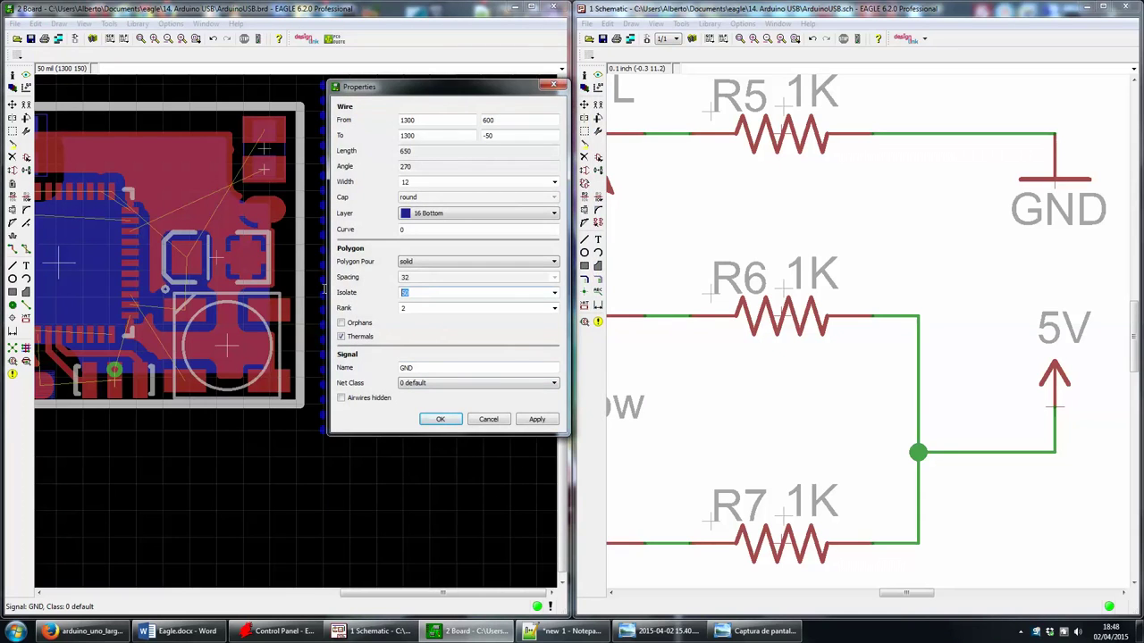
pyautogui.write('3')
pyautogui.click(529, 423)
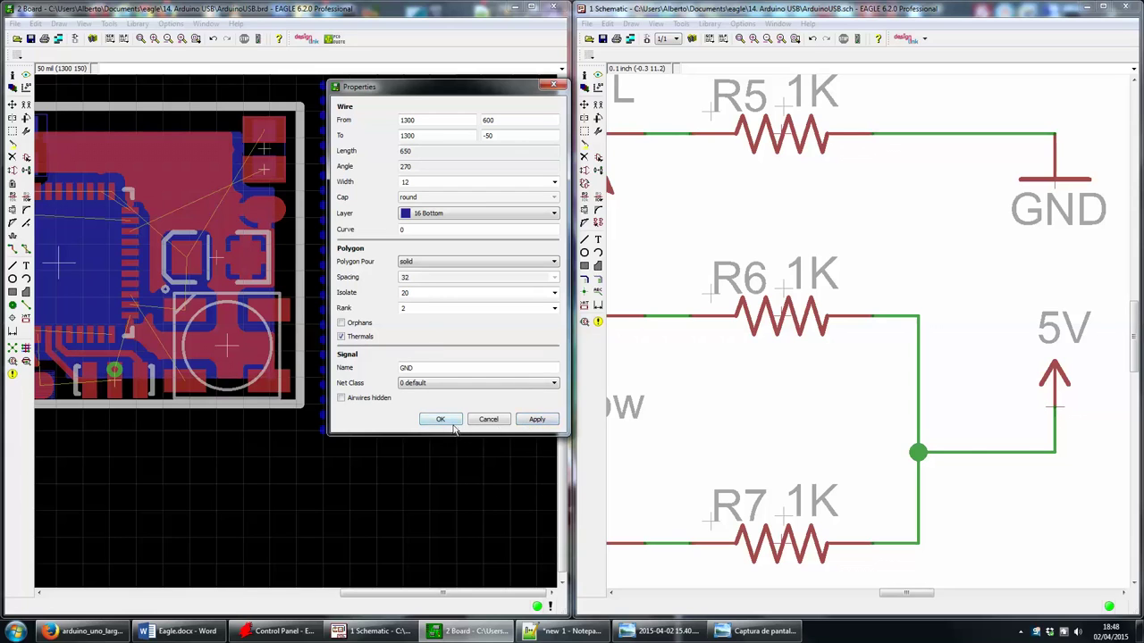
pyautogui.click(440, 419)
pyautogui.scroll(-2, 77, 497)
pyautogui.scroll(2, 54, 366)
pyautogui.click(12, 347)
# Move the top GND polygon outline upward and recompute the pours
pyautogui.scroll(2, 340, 376)
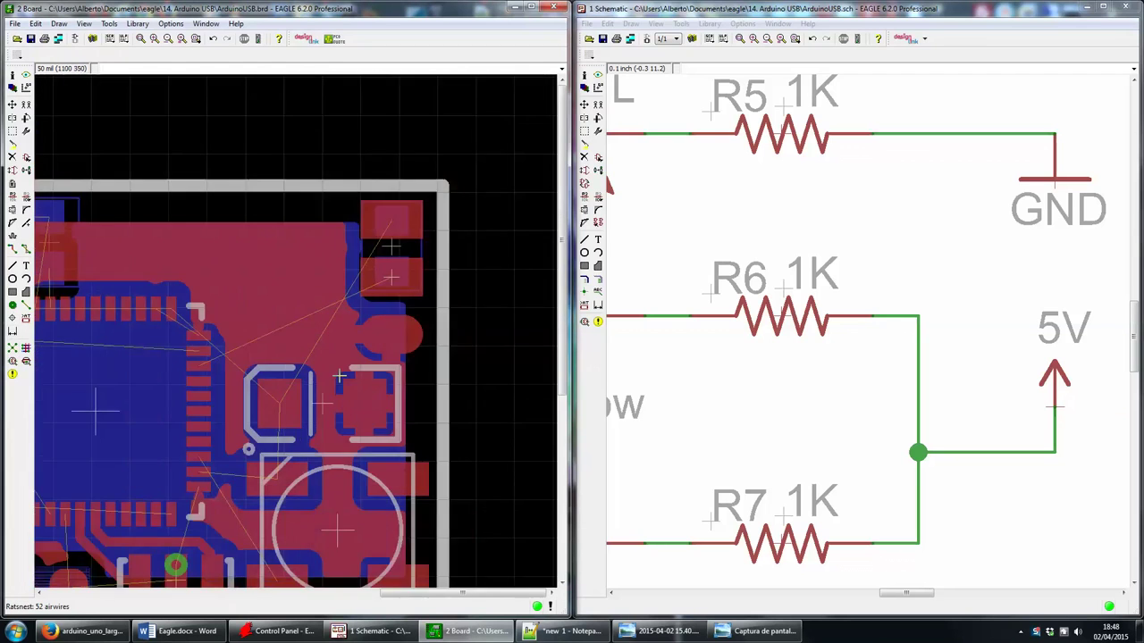
pyautogui.scroll(-4, 339, 376)
pyautogui.scroll(4, 106, 231)
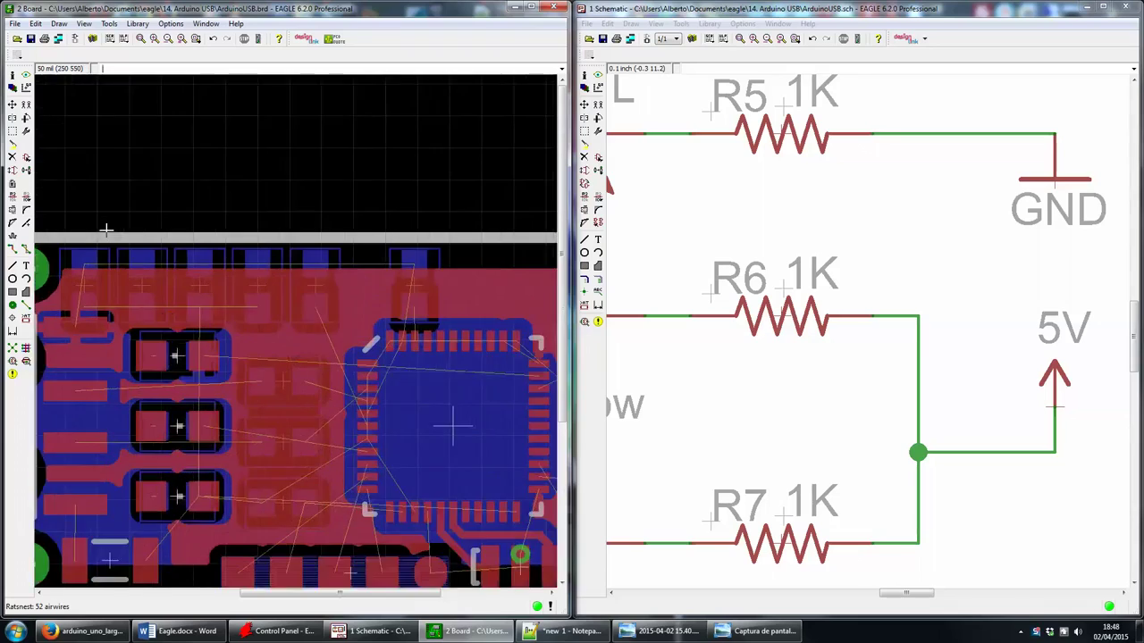
pyautogui.scroll(1, 106, 231)
pyautogui.scroll(-3, 106, 231)
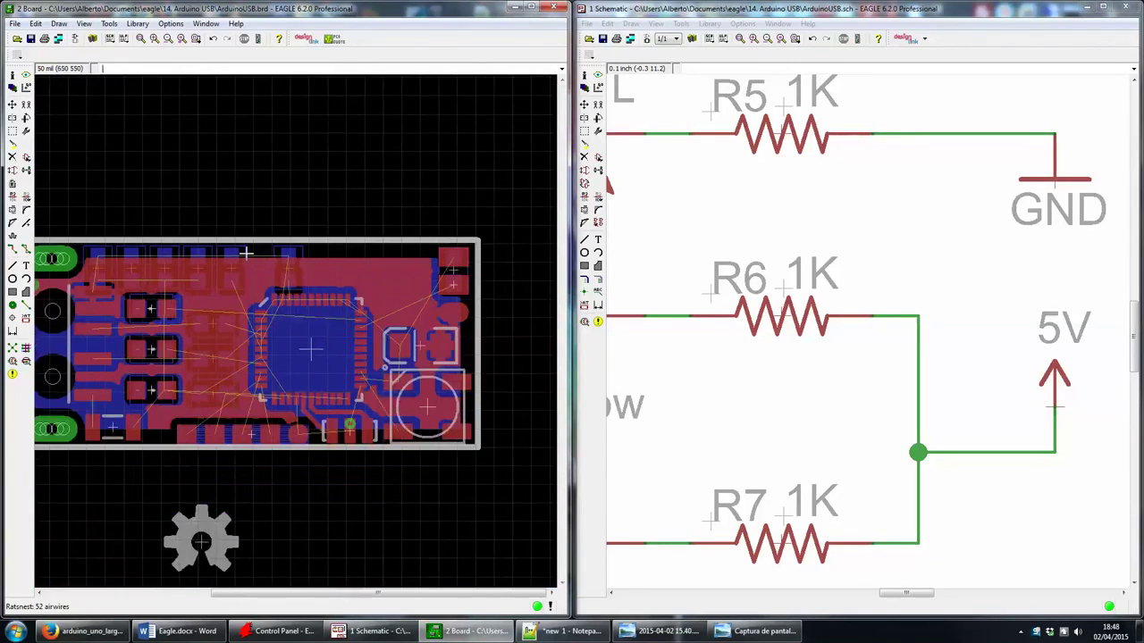
pyautogui.scroll(-2, 246, 254)
pyautogui.scroll(4, 479, 367)
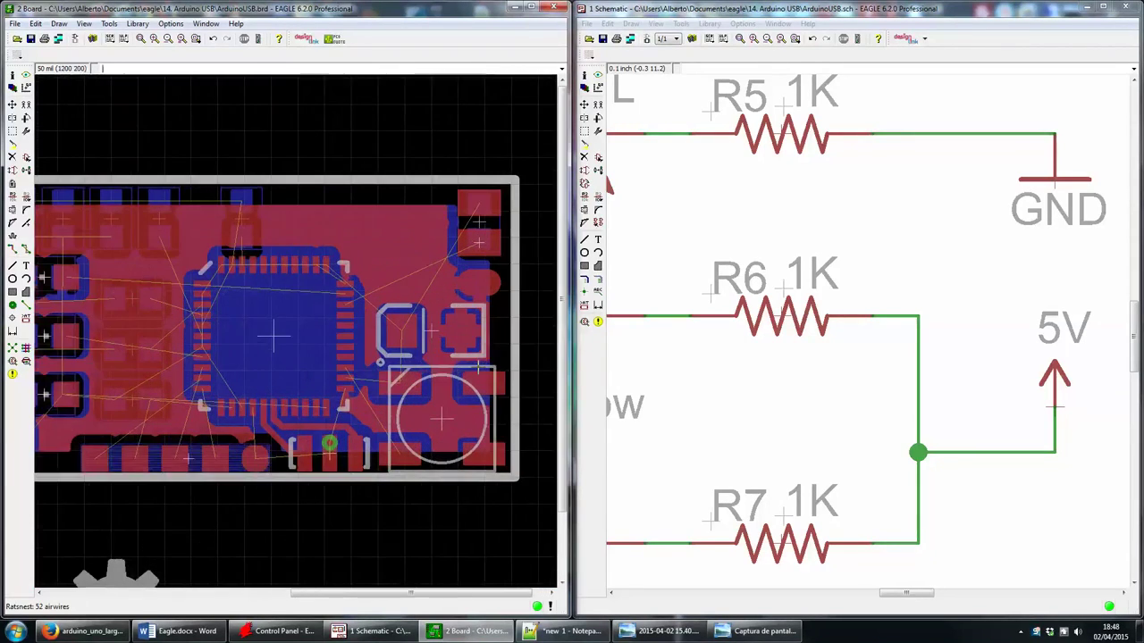
pyautogui.moveTo(497, 366); pyautogui.dragTo(261, 367, button='middle')
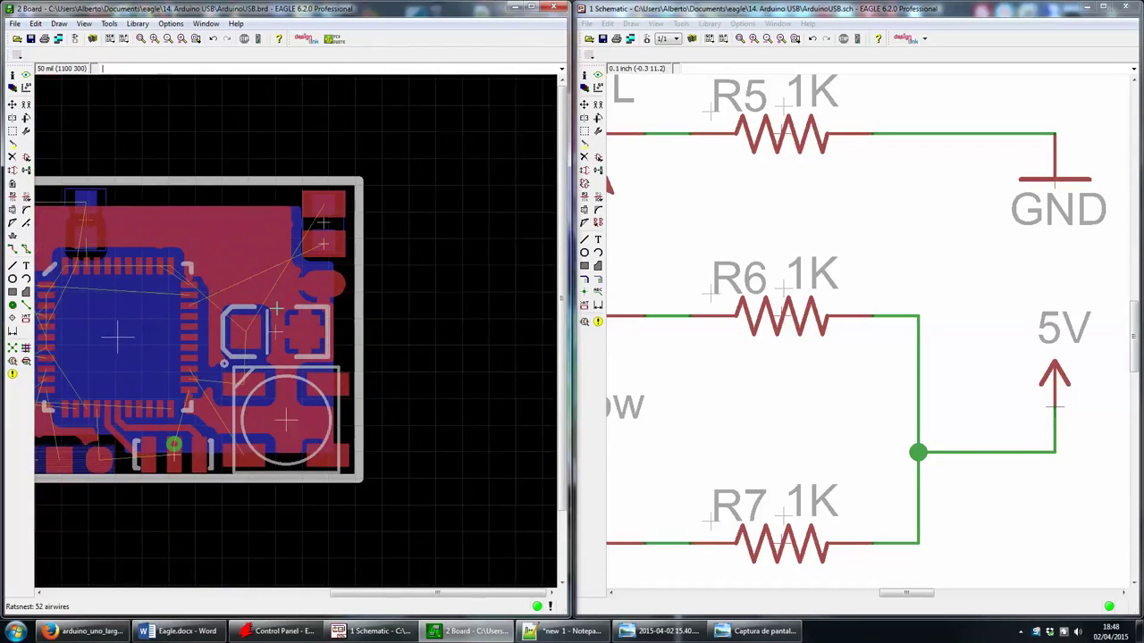
pyautogui.scroll(1, 285, 295)
pyautogui.scroll(-1, 375, 258)
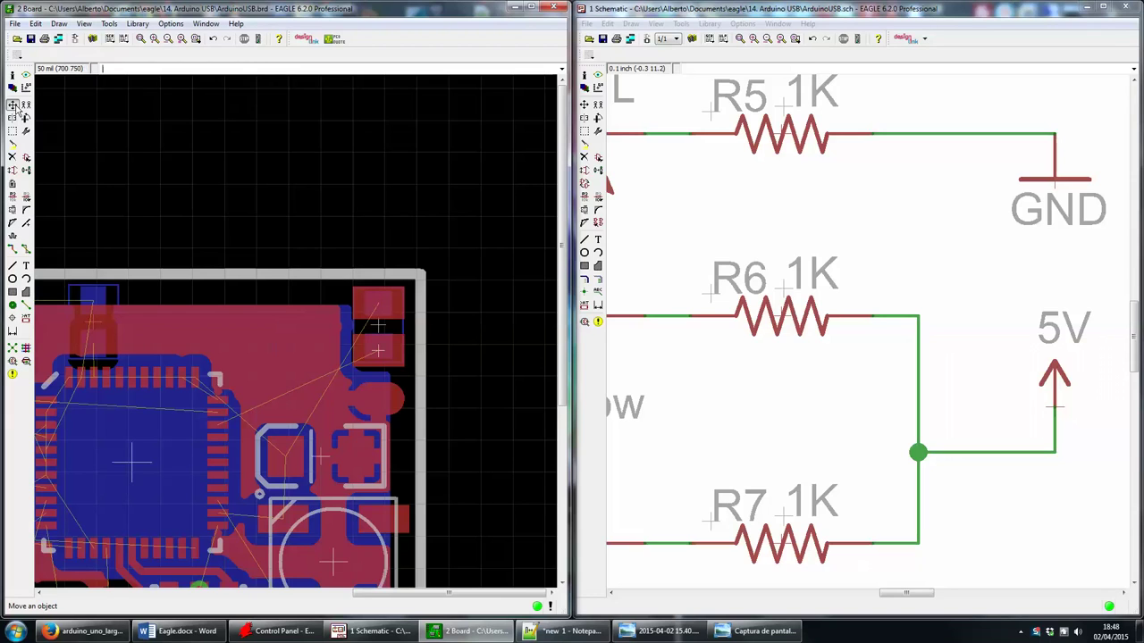
pyautogui.click(12, 104)
pyautogui.click(212, 223)
pyautogui.click(212, 201)
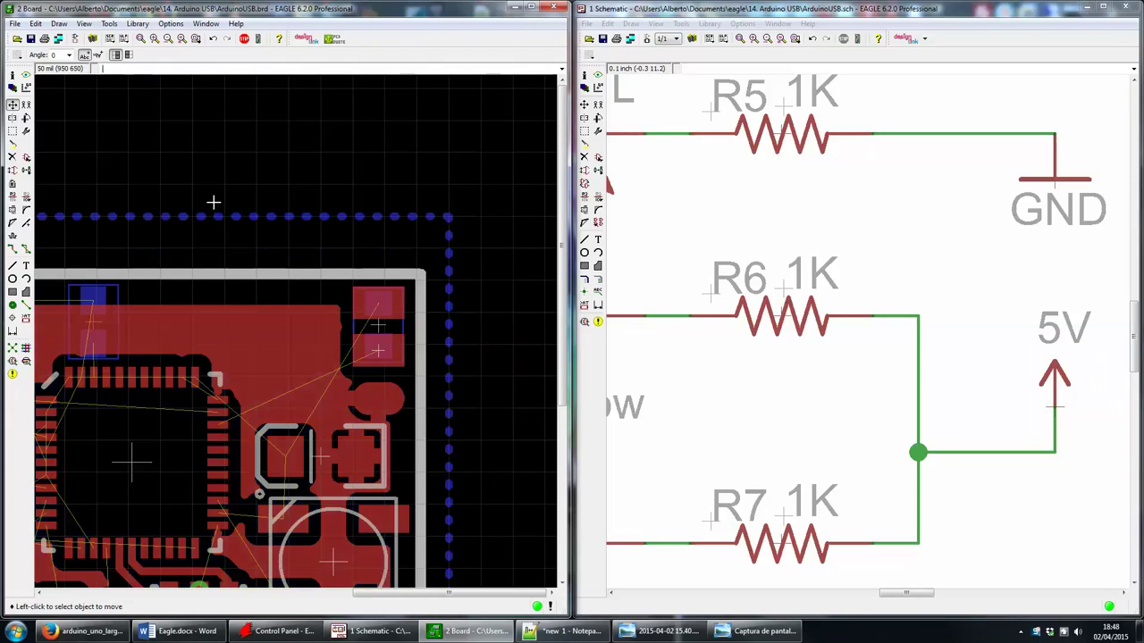
pyautogui.click(13, 348)
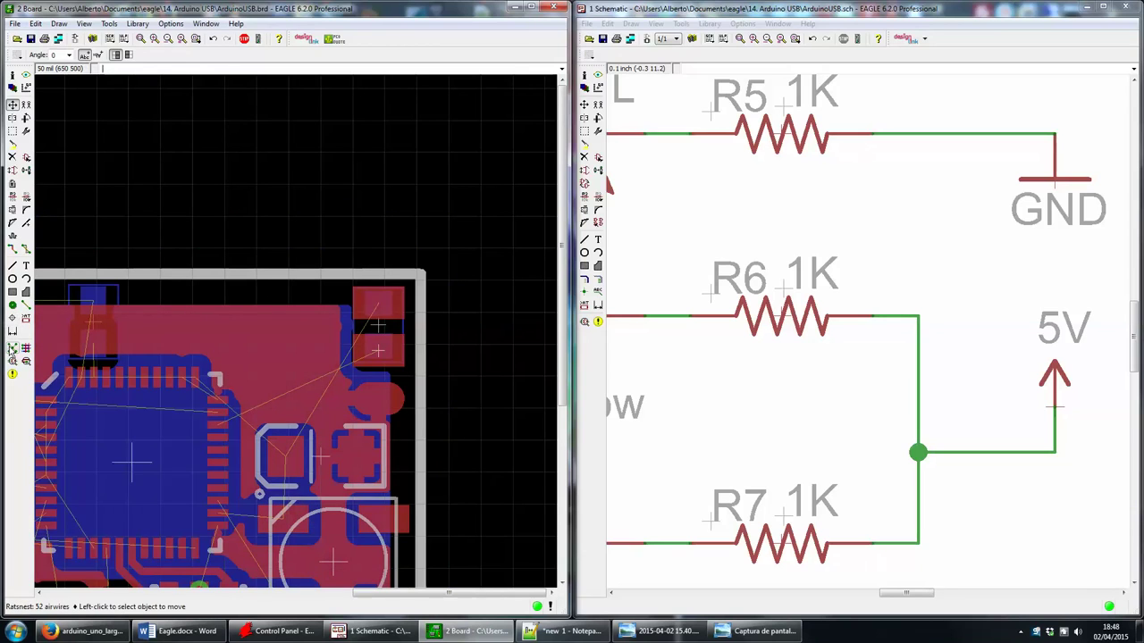
pyautogui.click(12, 347)
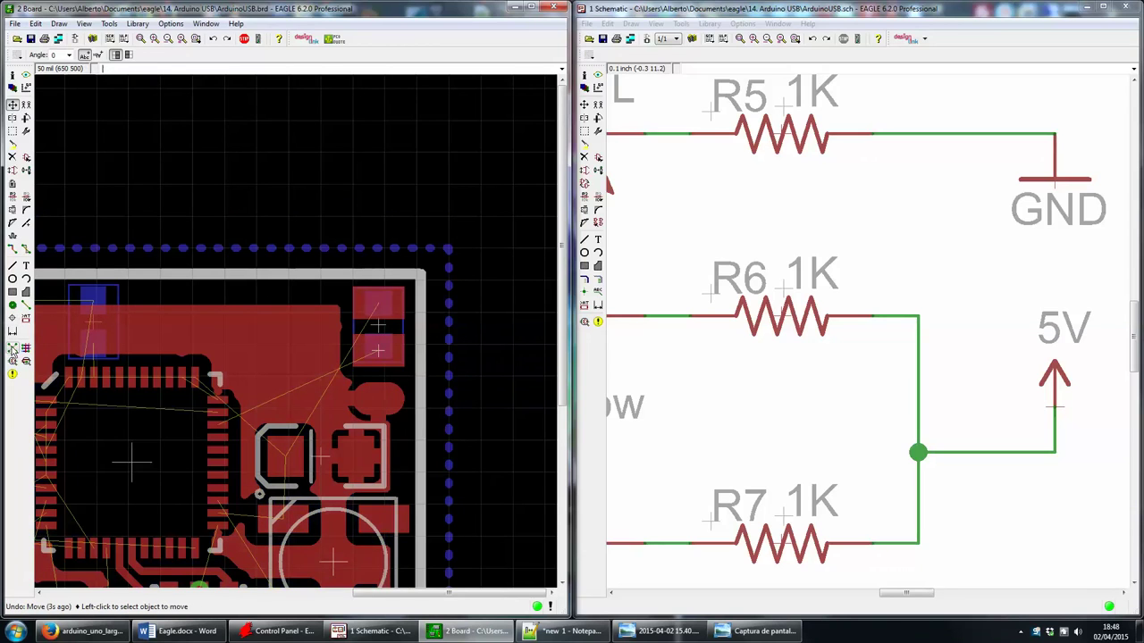
# Move the bottom GND polygon edge outside the board border and save ArduinoUSB.brd
pyautogui.click(459, 268)
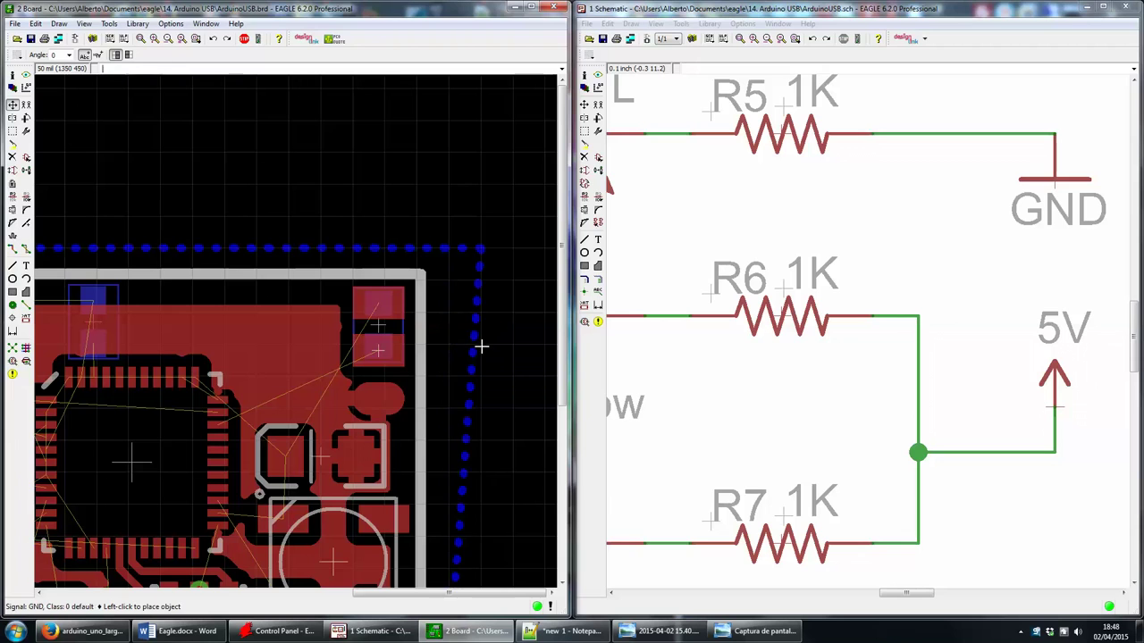
pyautogui.click(449, 387)
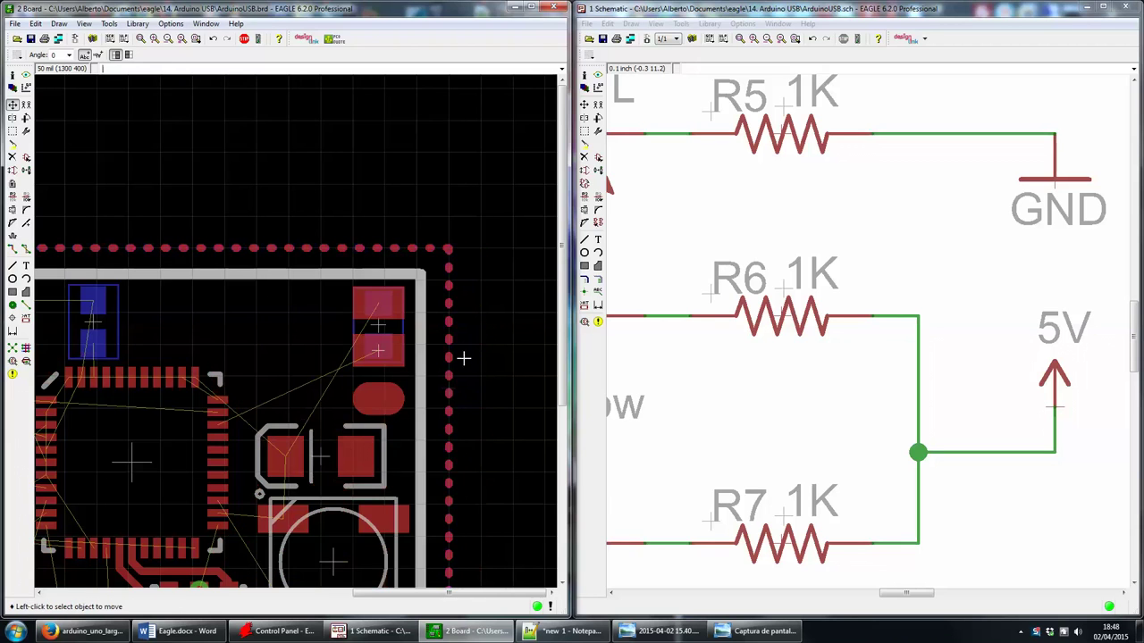
pyautogui.scroll(-3, 449, 387)
pyautogui.hotkey('ctrl', 's')
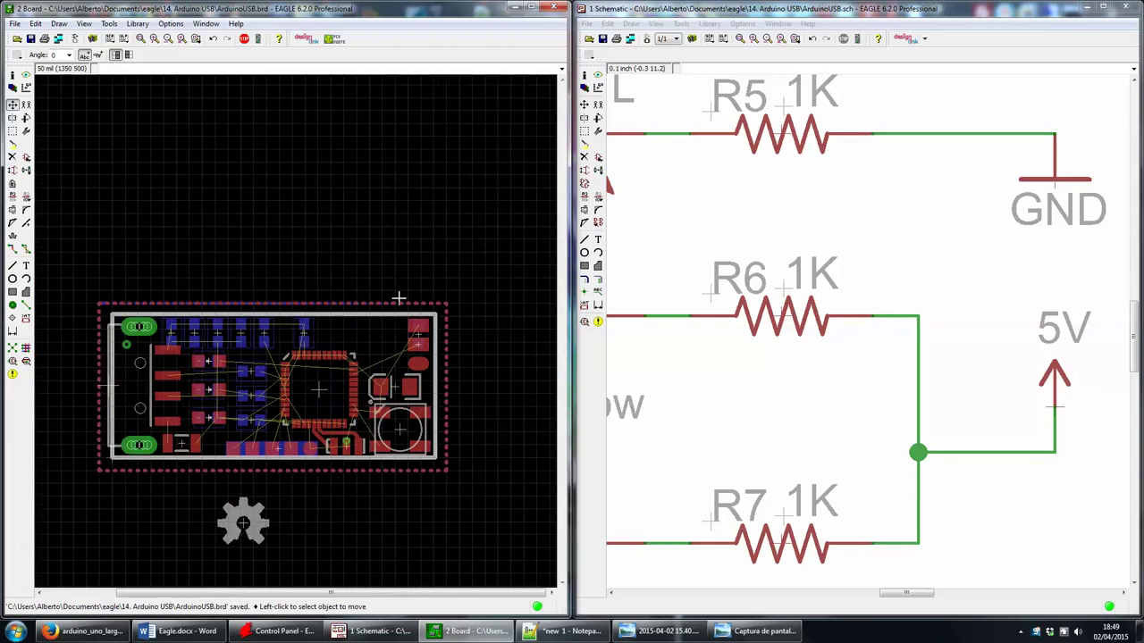
pyautogui.scroll(-1, 398, 298)
pyautogui.scroll(1, 375, 429)
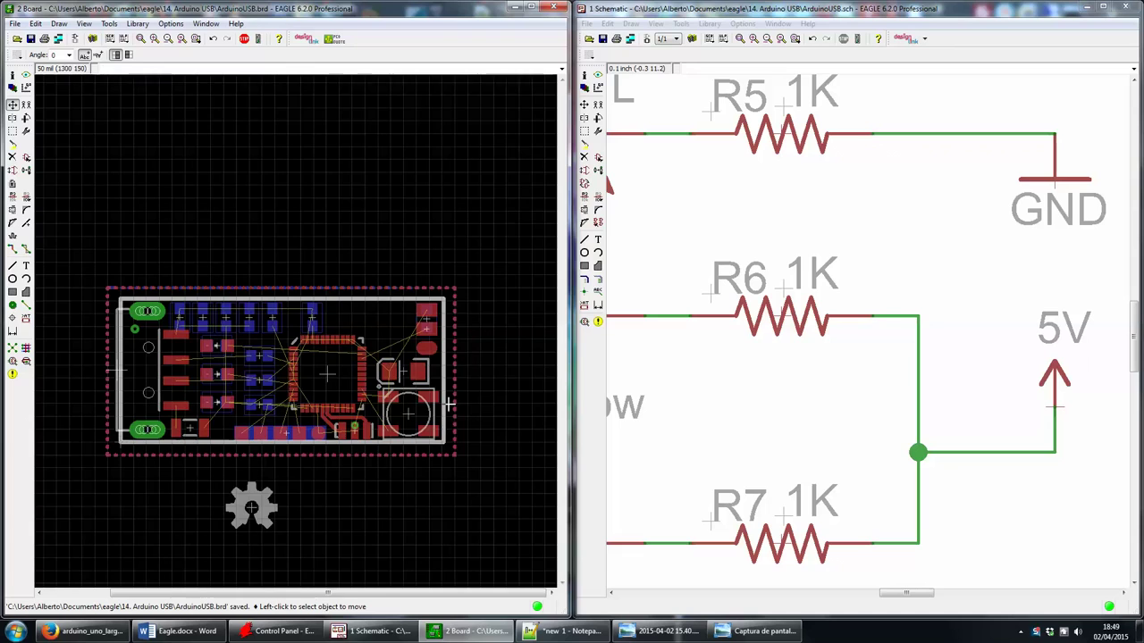
pyautogui.scroll(1, 449, 404)
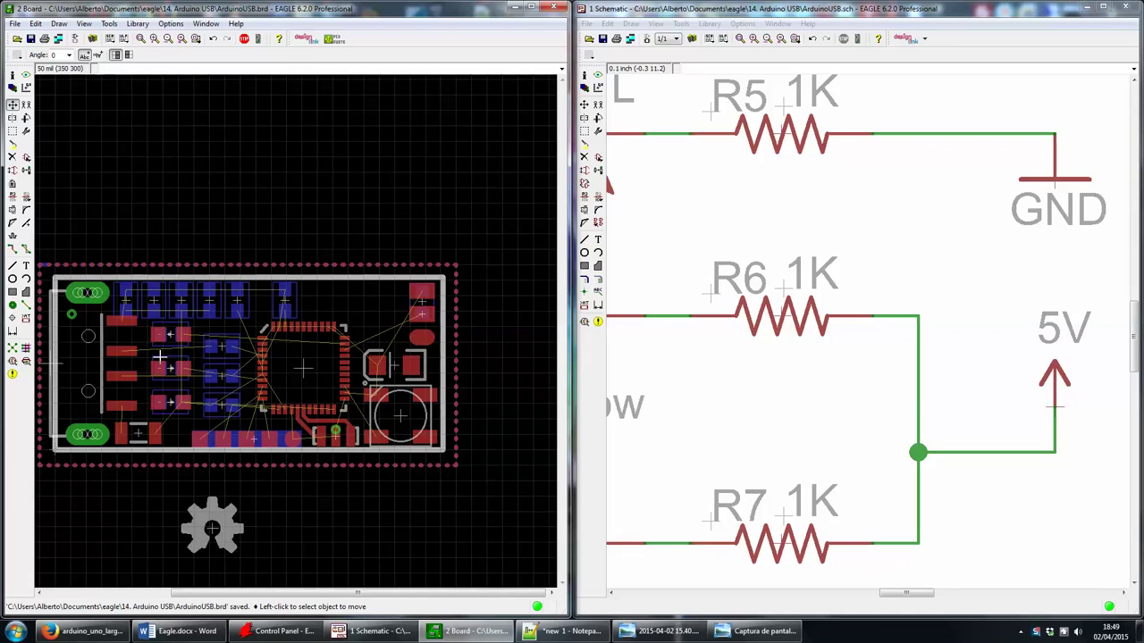
pyautogui.click(171, 24)
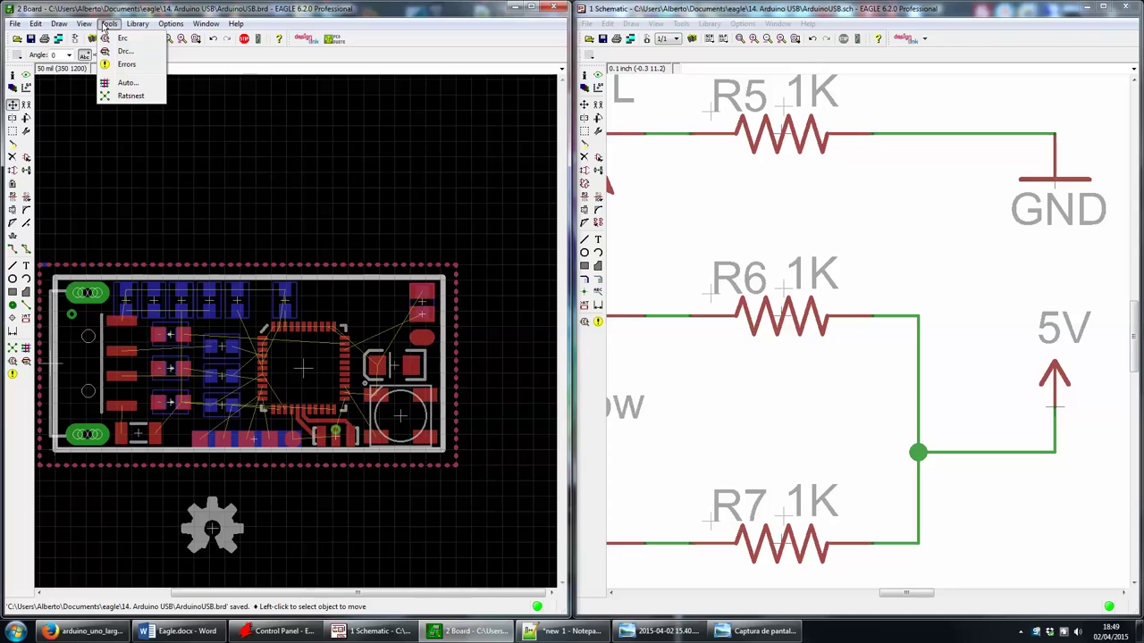
# Set the DRC Masks stop min and max to 2mil and limit to 25mil, matching the reference image, and apply
pyautogui.click(116, 51)
pyautogui.moveTo(134, 11); pyautogui.dragTo(224, 146)
pyautogui.click(394, 169)
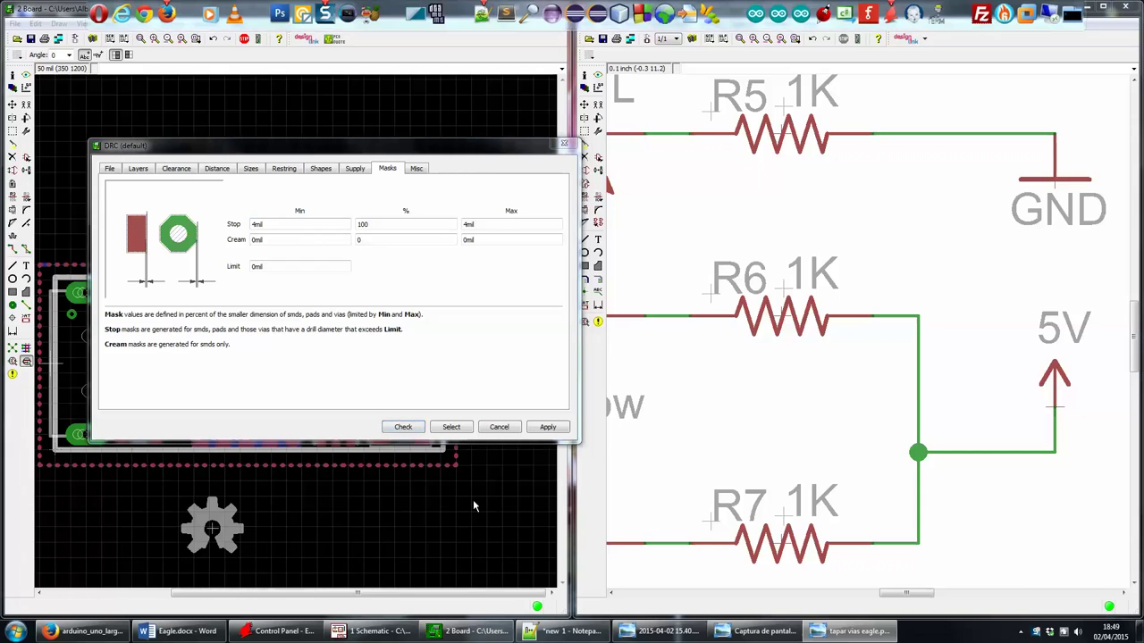
pyautogui.click(835, 631)
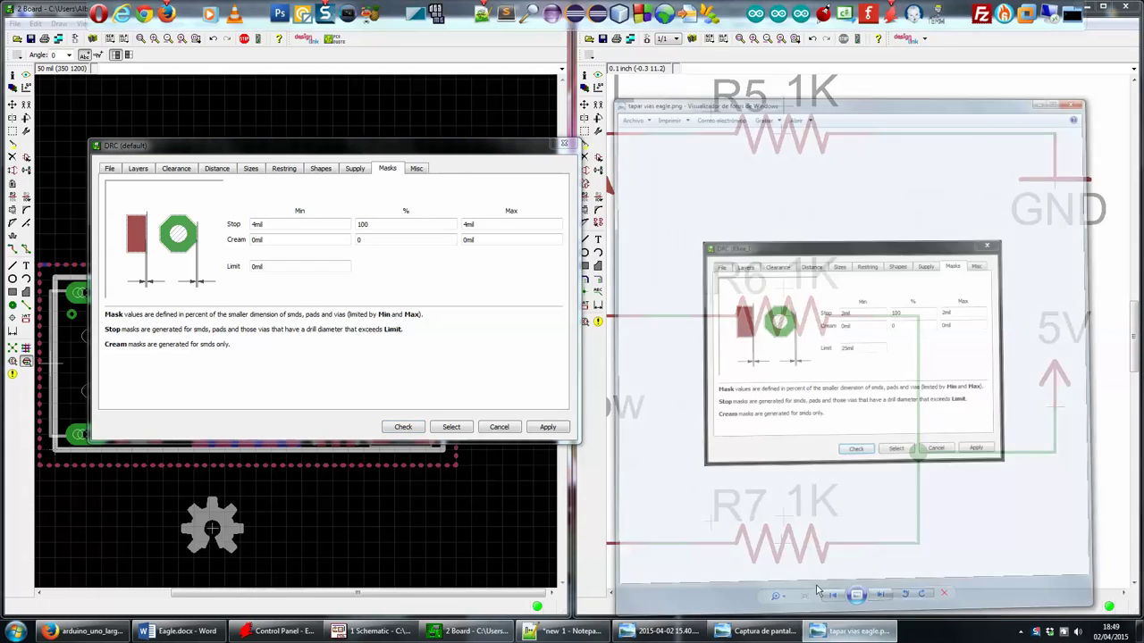
pyautogui.scroll(1, 851, 256)
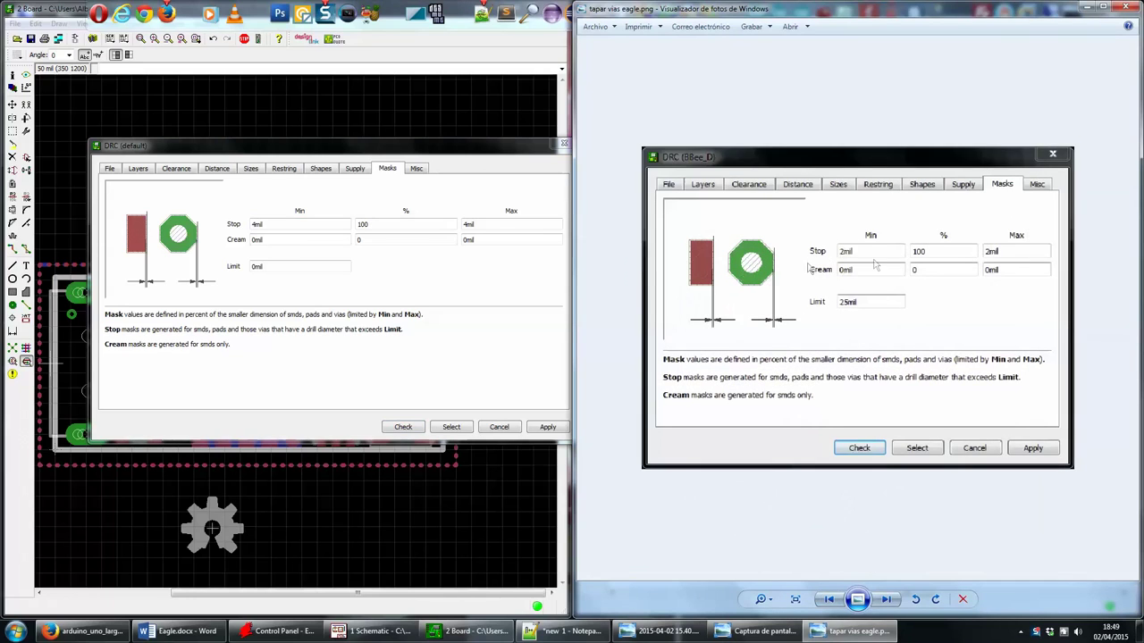
pyautogui.click(259, 226)
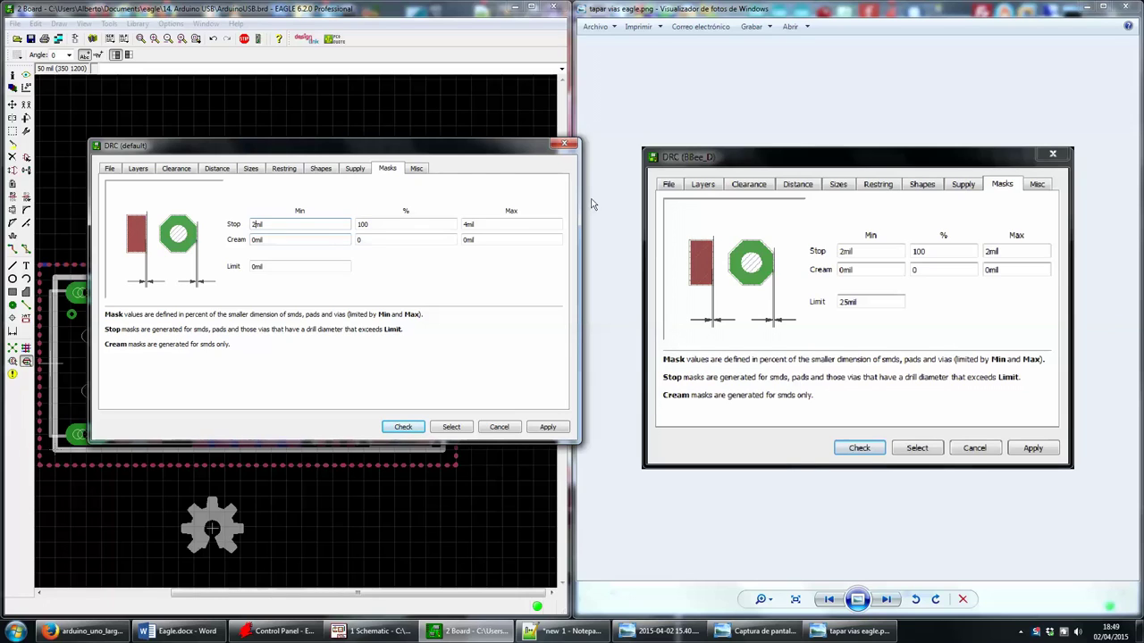
pyautogui.doubleClick(547, 223)
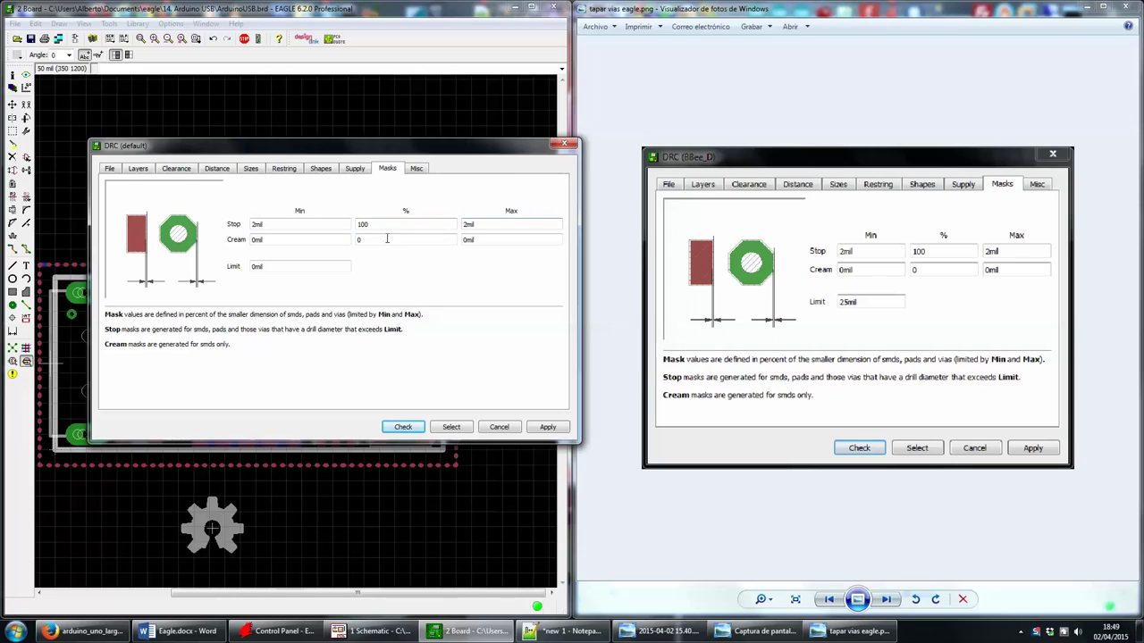
pyautogui.click(341, 266)
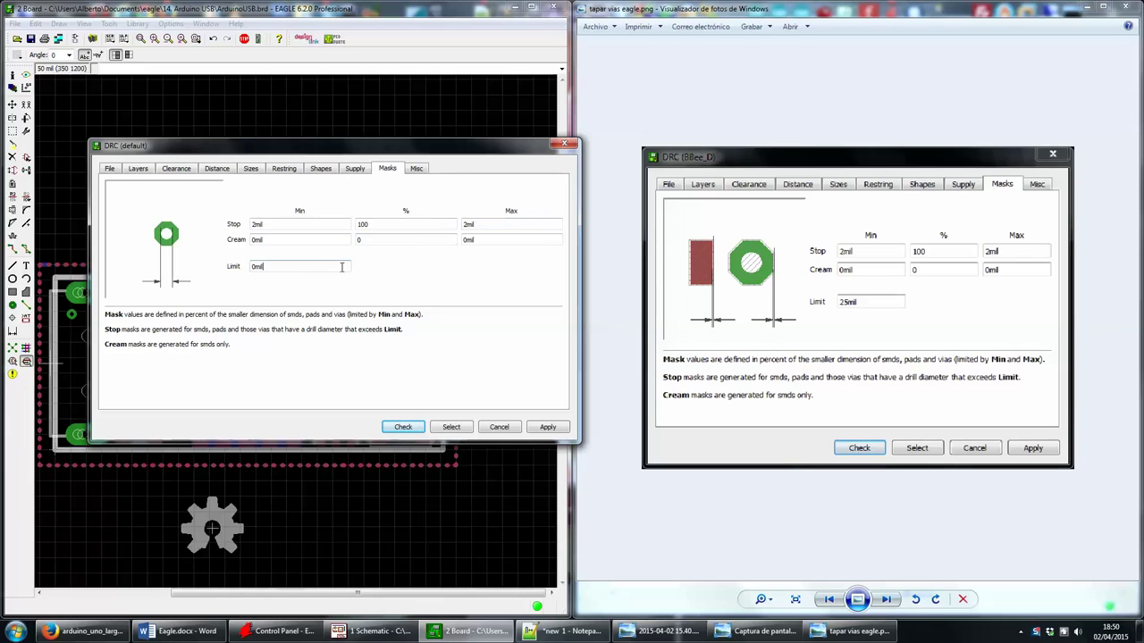
pyautogui.press('Home')
pyautogui.press('Delete')
pyautogui.click(546, 427)
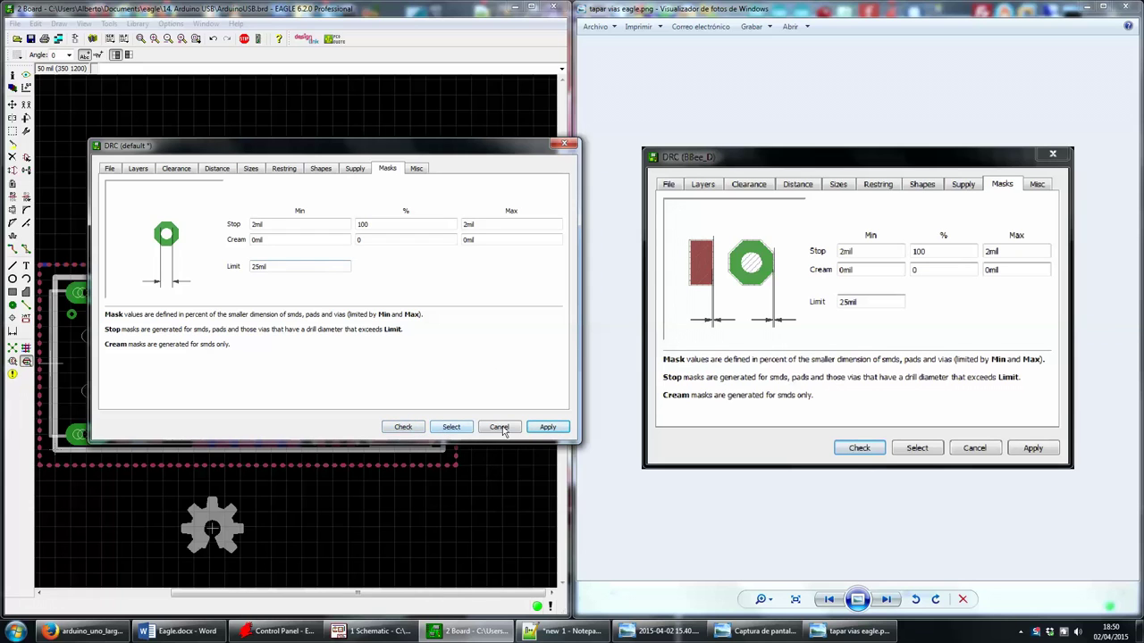
# Close the Design Rules and DRC windows and maximize the board window
pyautogui.click(564, 144)
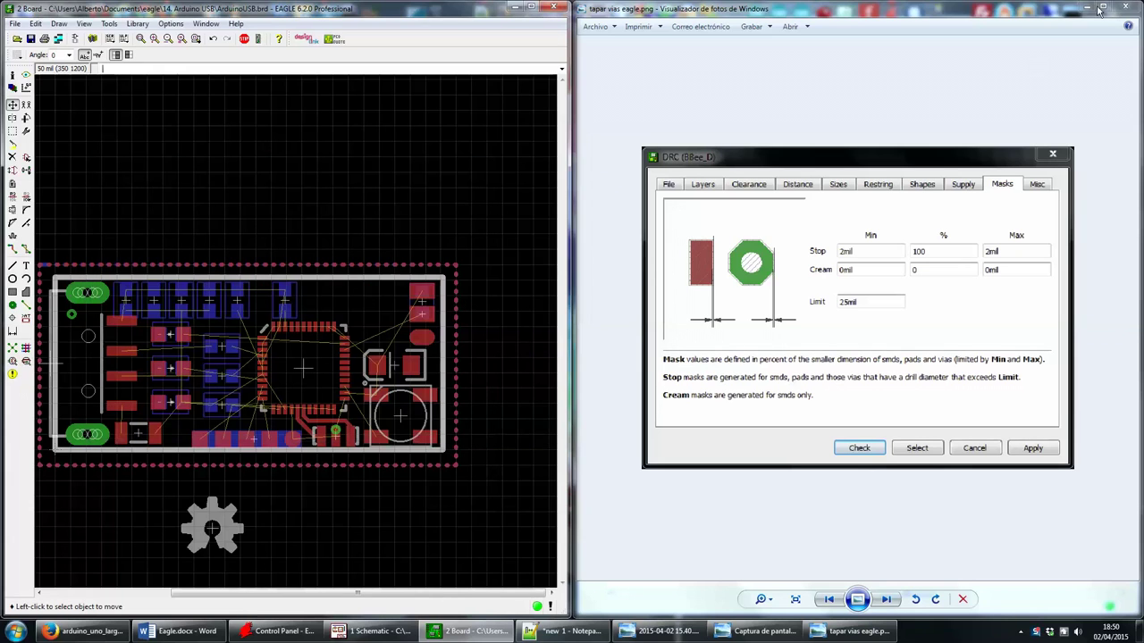
pyautogui.click(1124, 7)
pyautogui.scroll(-1, 487, 268)
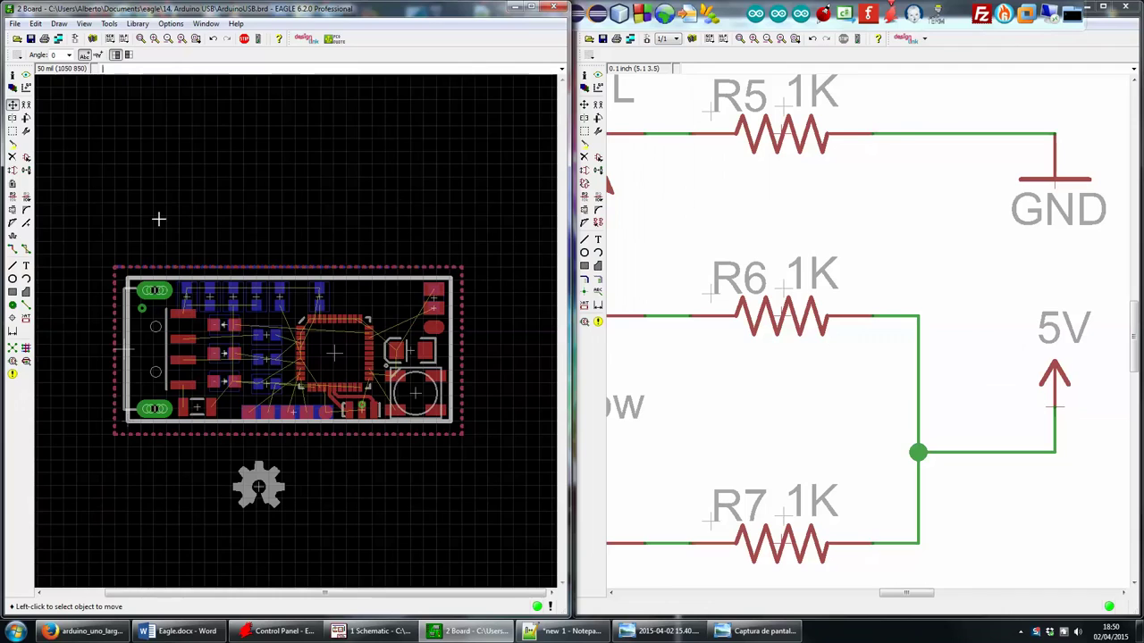
pyautogui.click(13, 252)
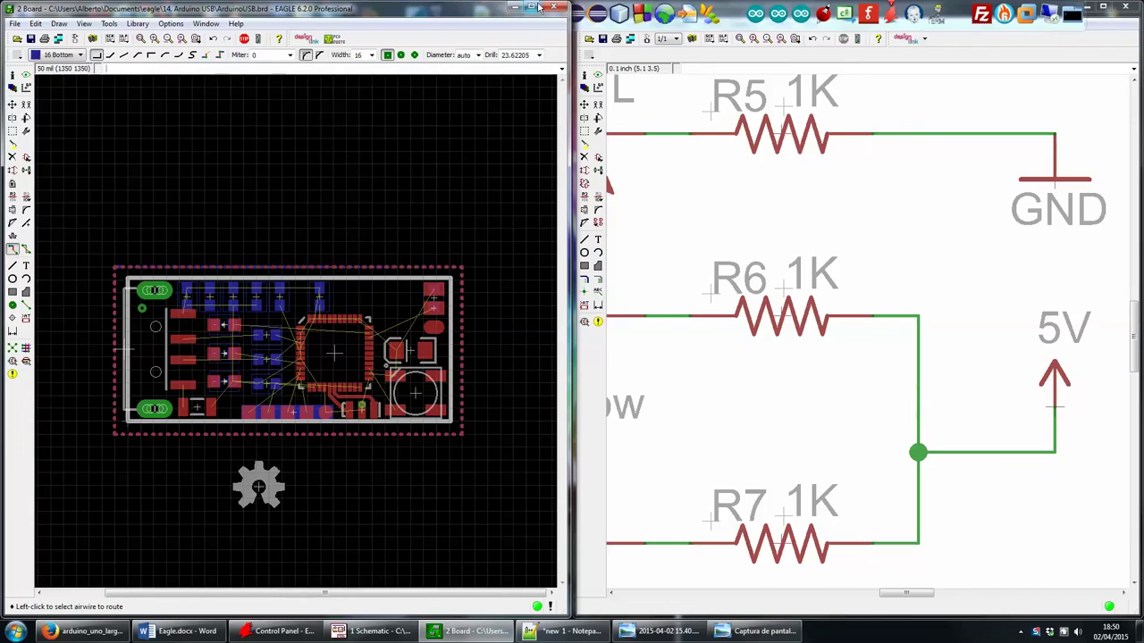
pyautogui.click(532, 7)
# Begin routing the GND airwire from the left pad
pyautogui.scroll(1, 614, 365)
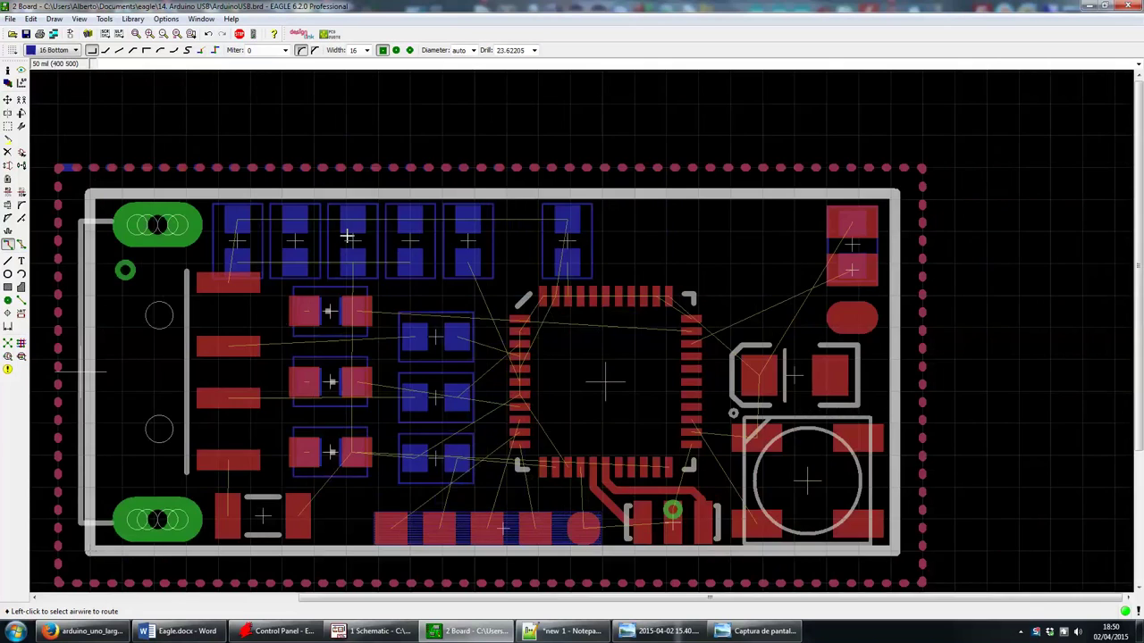
pyautogui.scroll(1, 348, 236)
pyautogui.click(192, 210)
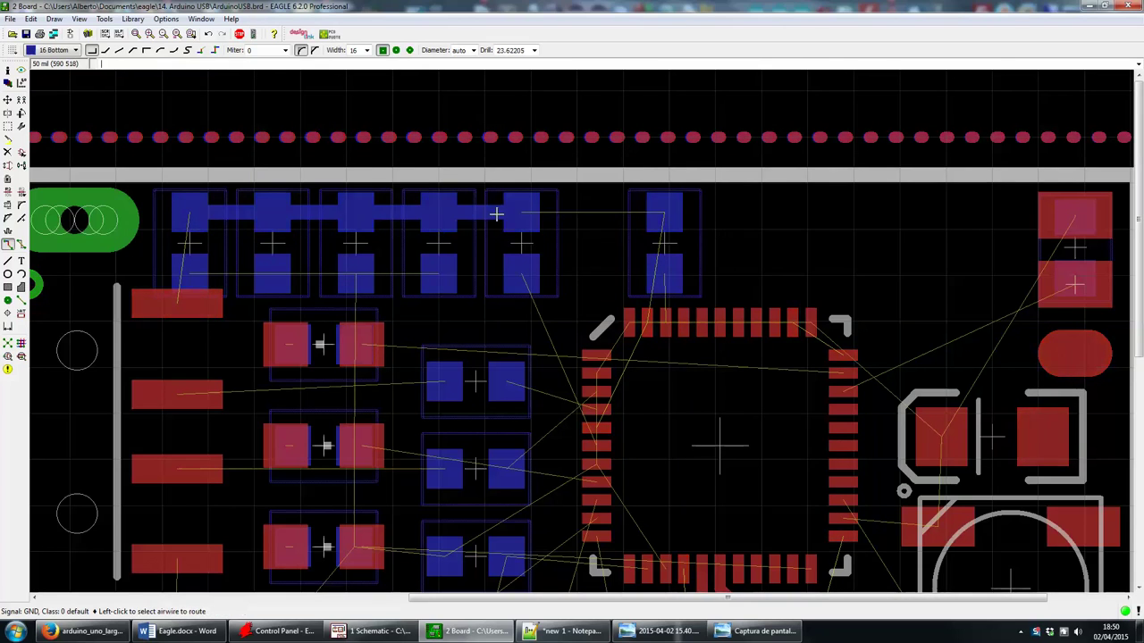
pyautogui.scroll(-2, 498, 214)
pyautogui.scroll(4, 566, 230)
# Change the board grid from 50 mil to a finer 5 mil
pyautogui.click(8, 99)
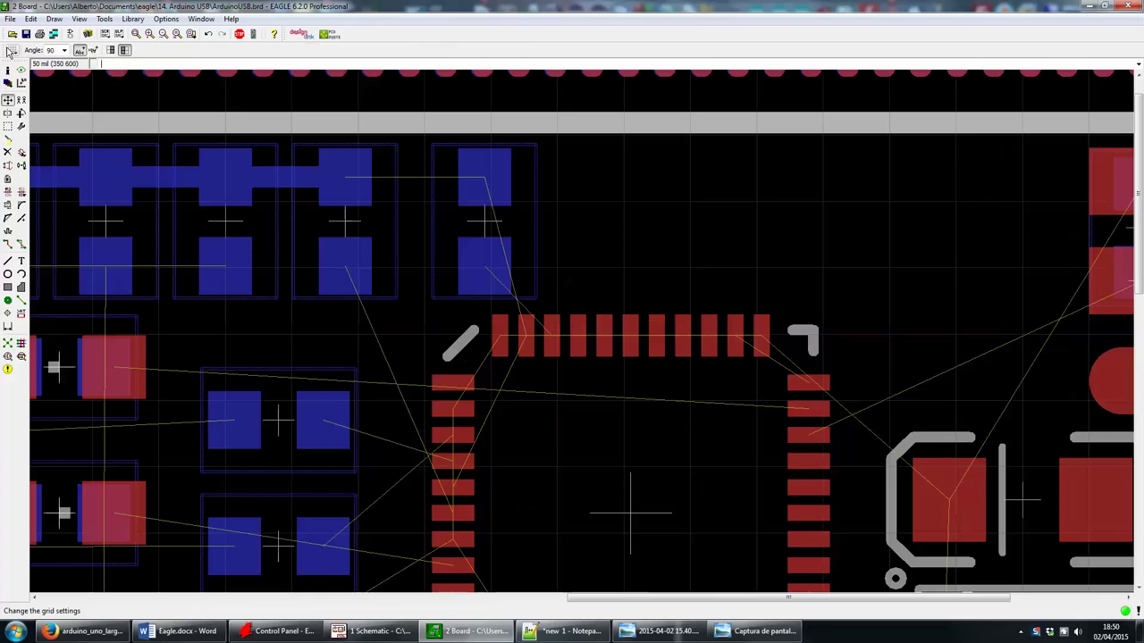
pyautogui.click(11, 51)
pyautogui.press('BackSpace')
pyautogui.press('Return')
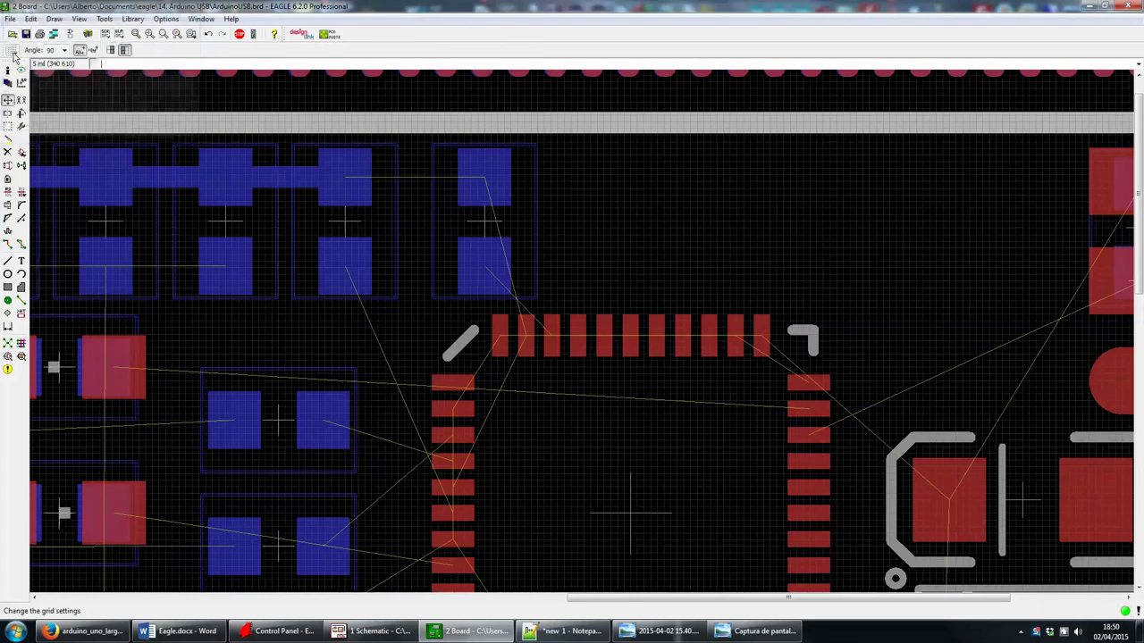
pyautogui.scroll(3, 535, 205)
# Nudge capacitor C1 slightly left, then start a GND wire from the bus end
pyautogui.click(535, 198)
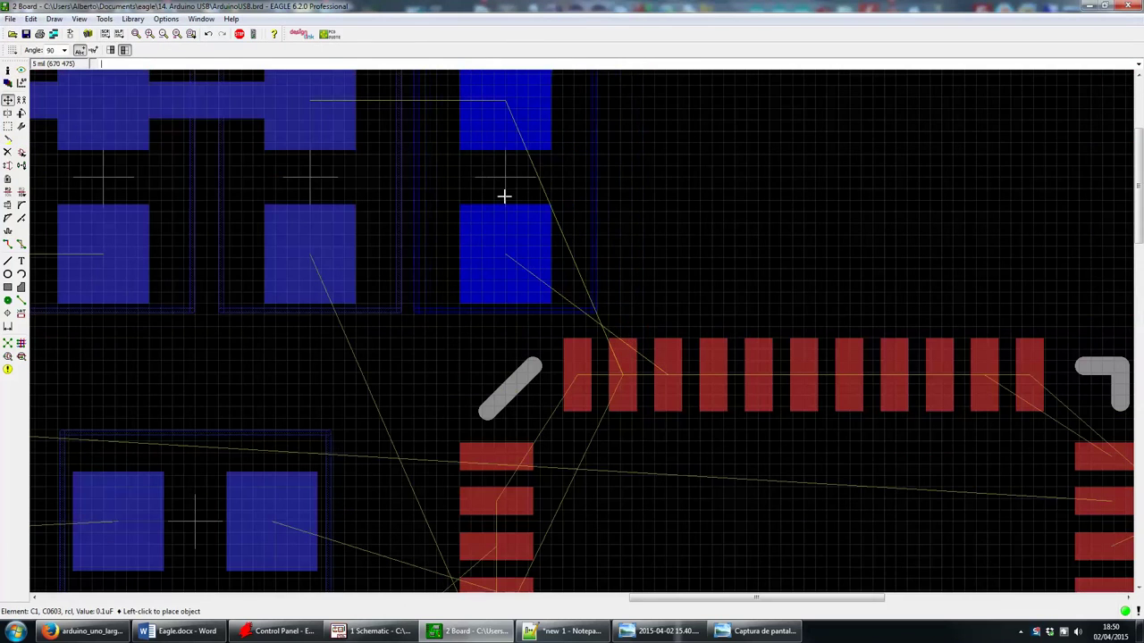
pyautogui.click(510, 194)
pyautogui.scroll(-2, 476, 309)
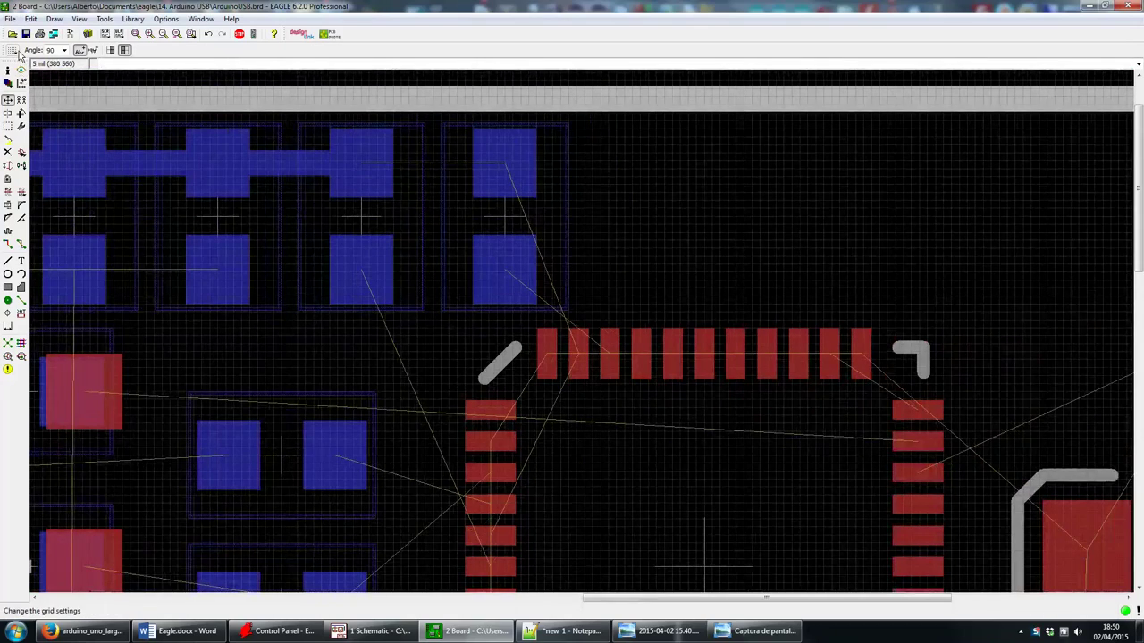
pyautogui.click(8, 243)
pyautogui.click(407, 157)
# Finish the GND bus wire on the fourth pad
pyautogui.click(505, 165)
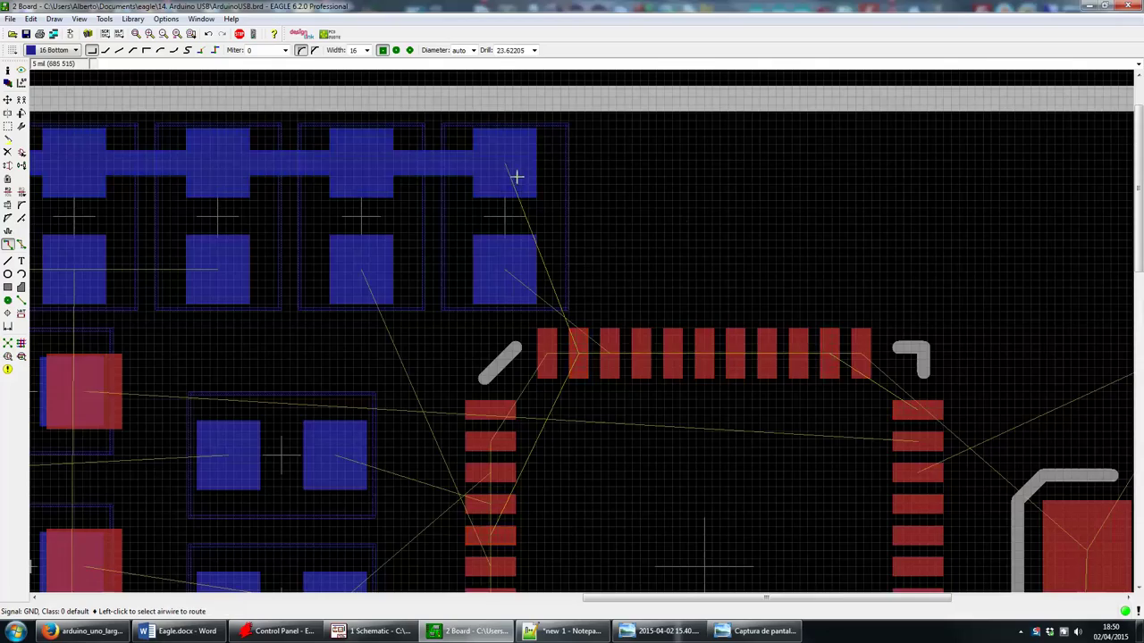
pyautogui.scroll(-3, 715, 268)
pyautogui.scroll(2, 127, 247)
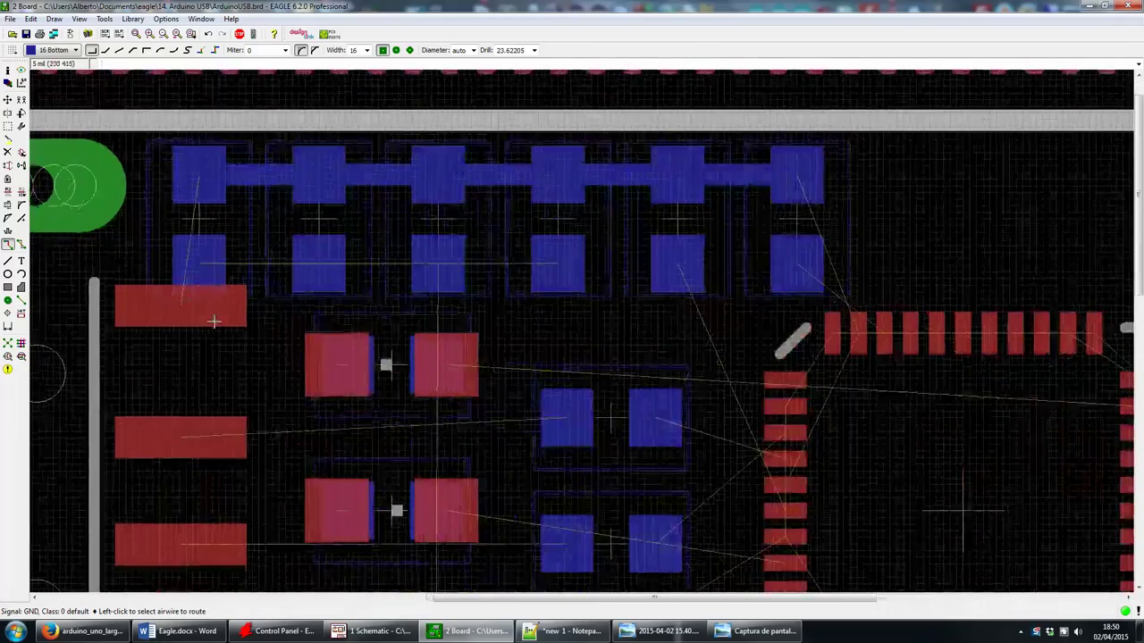
pyautogui.scroll(-3, 199, 327)
pyautogui.scroll(1, 198, 328)
pyautogui.scroll(2, 199, 327)
# Route GND from the red pad, switching to 16 Bottom, ending on the top-left blue pad
pyautogui.click(214, 316)
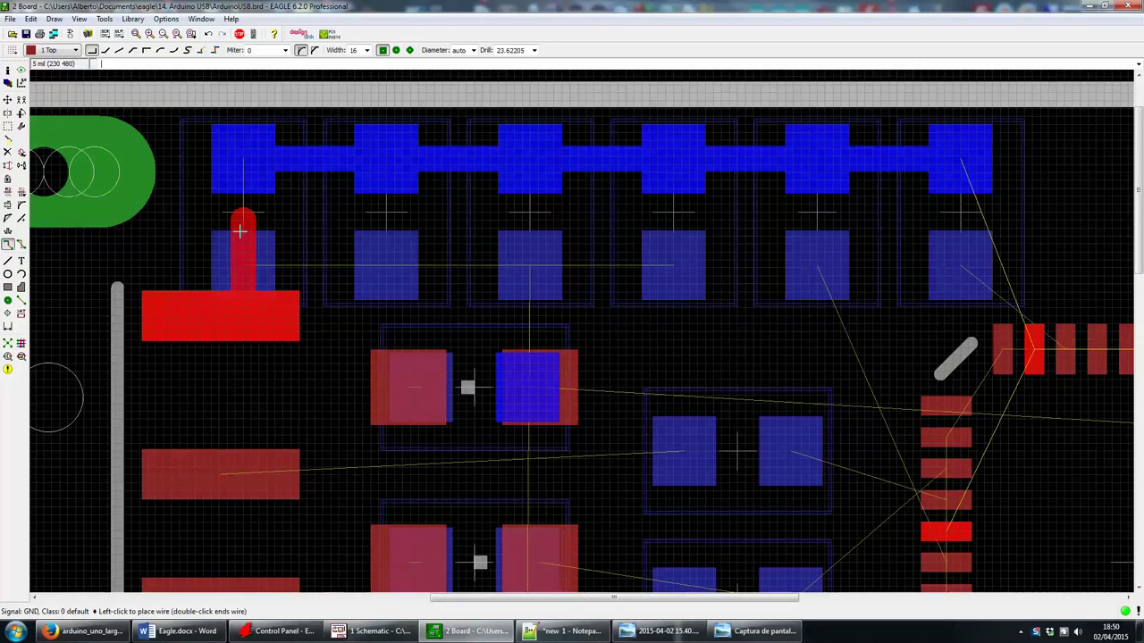
pyautogui.press('Escape')
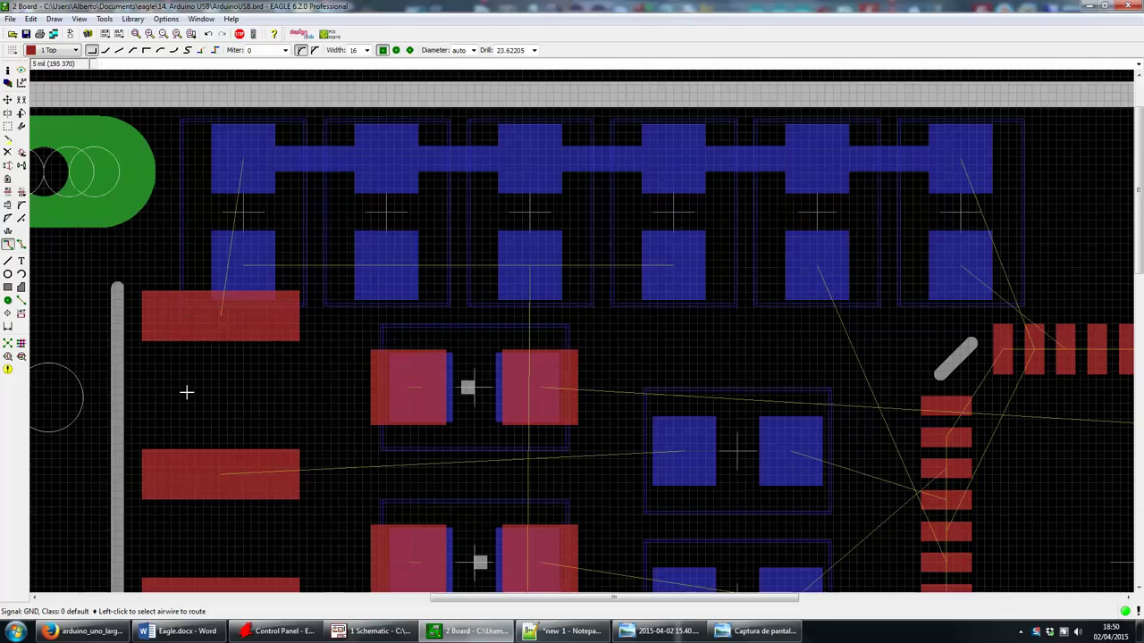
pyautogui.scroll(-2, 230, 345)
pyautogui.click(229, 345)
pyautogui.scroll(2, 223, 192)
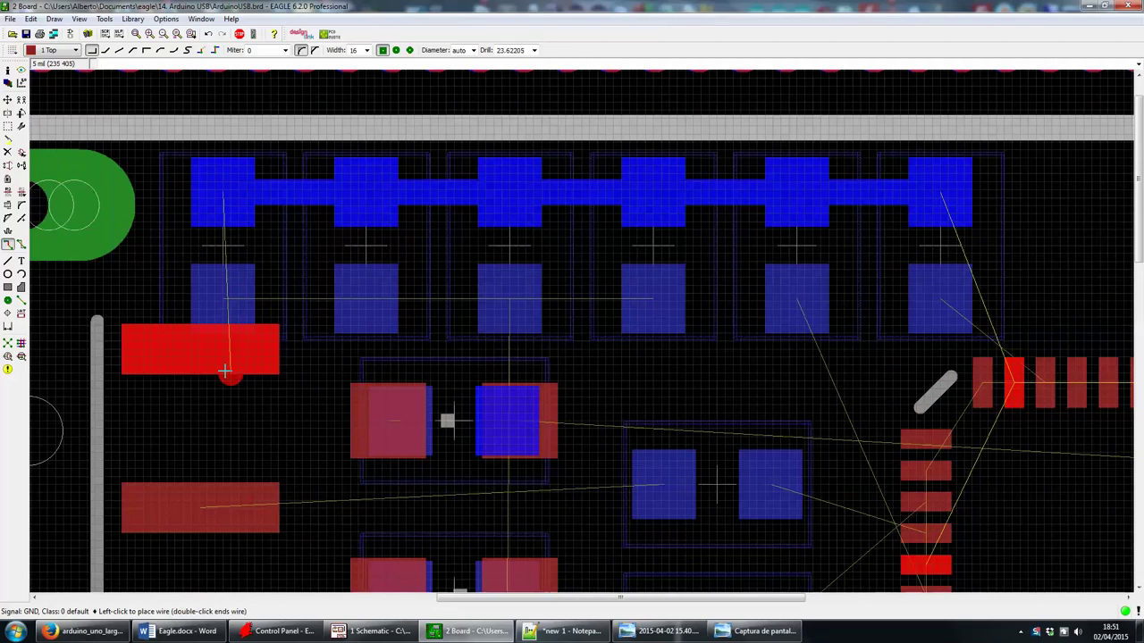
pyautogui.press('Escape')
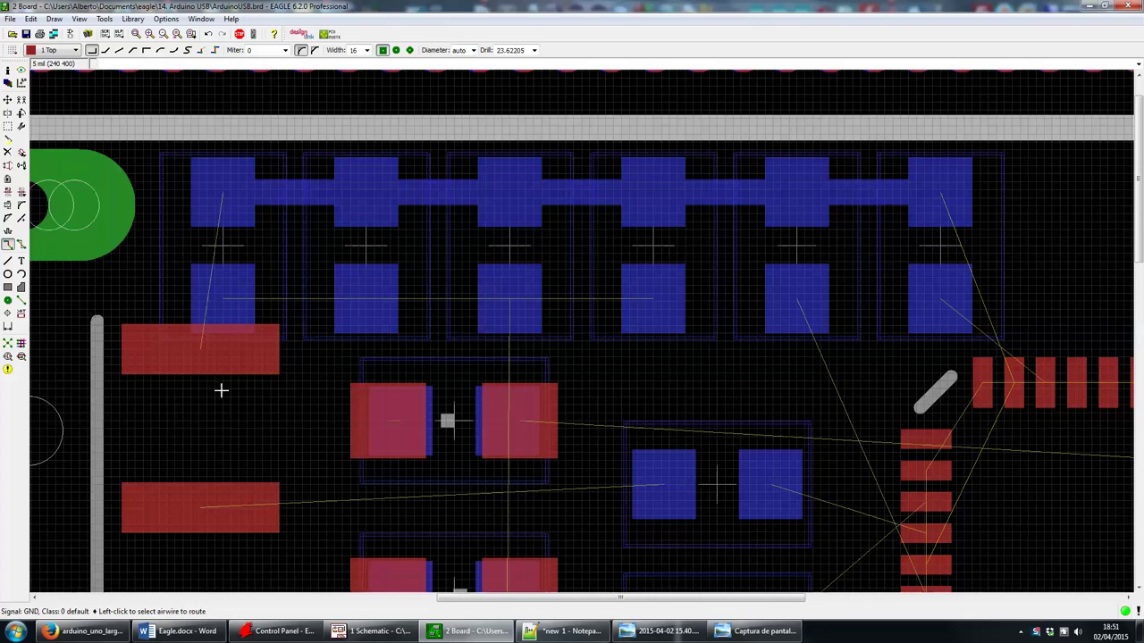
pyautogui.click(200, 342)
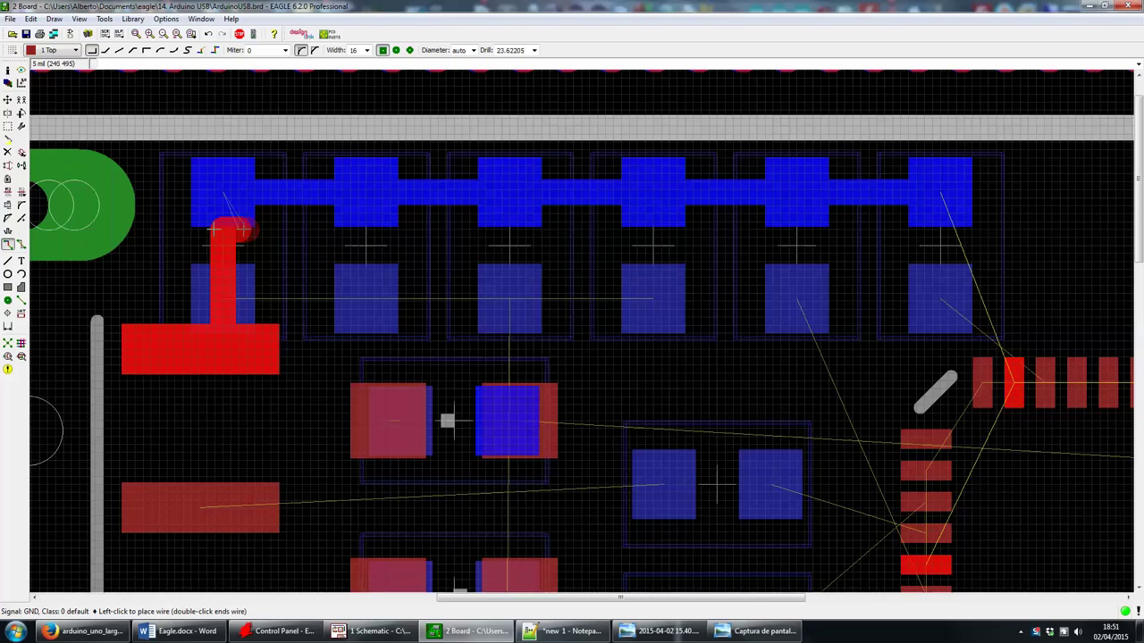
pyautogui.click(222, 231)
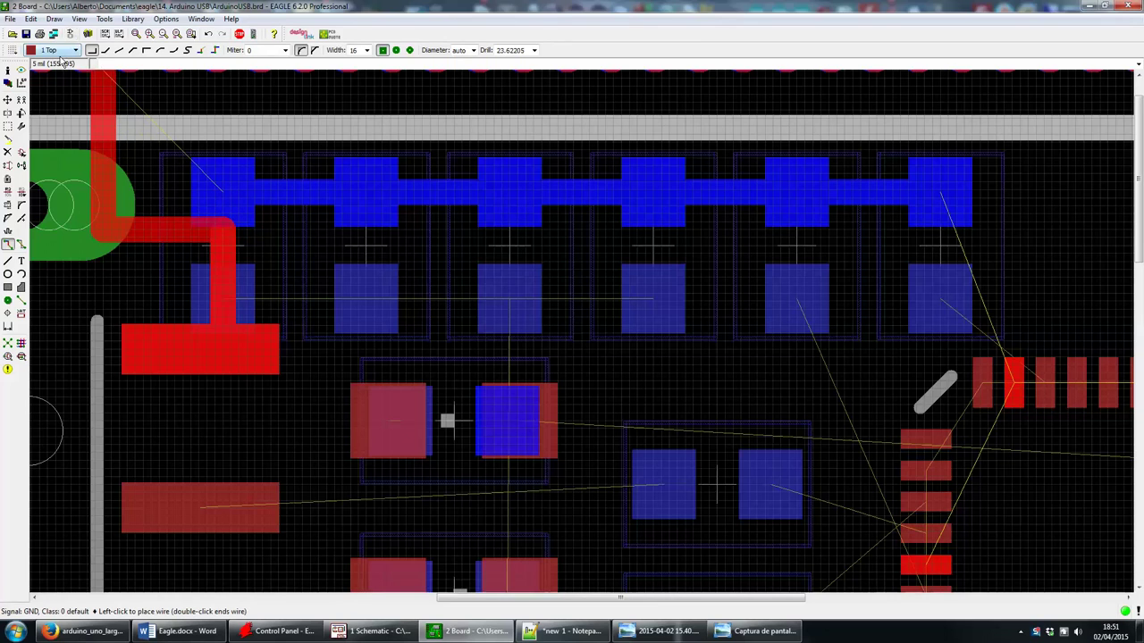
pyautogui.click(58, 51)
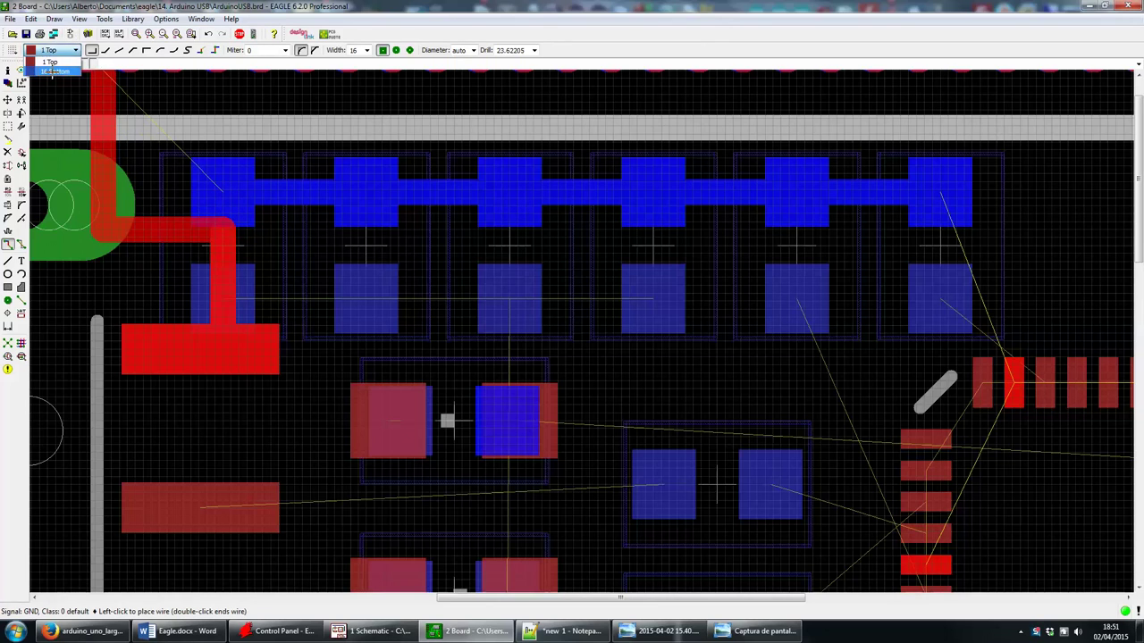
pyautogui.click(53, 71)
pyautogui.click(224, 186)
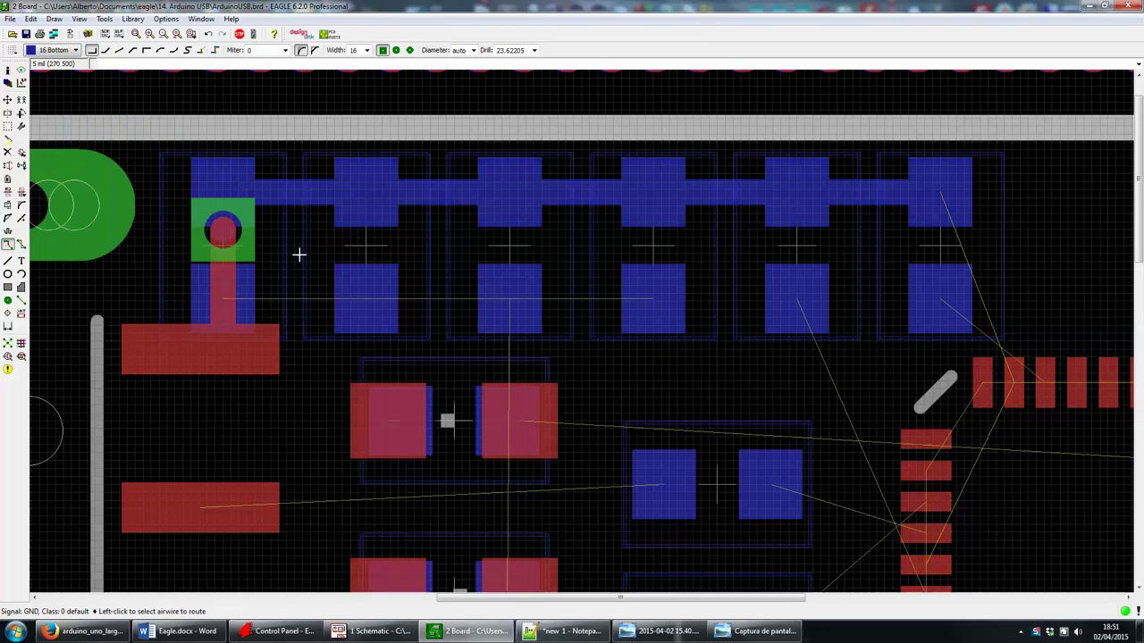
# Select the Move tool and zoom in on the new GND via
pyautogui.click(8, 99)
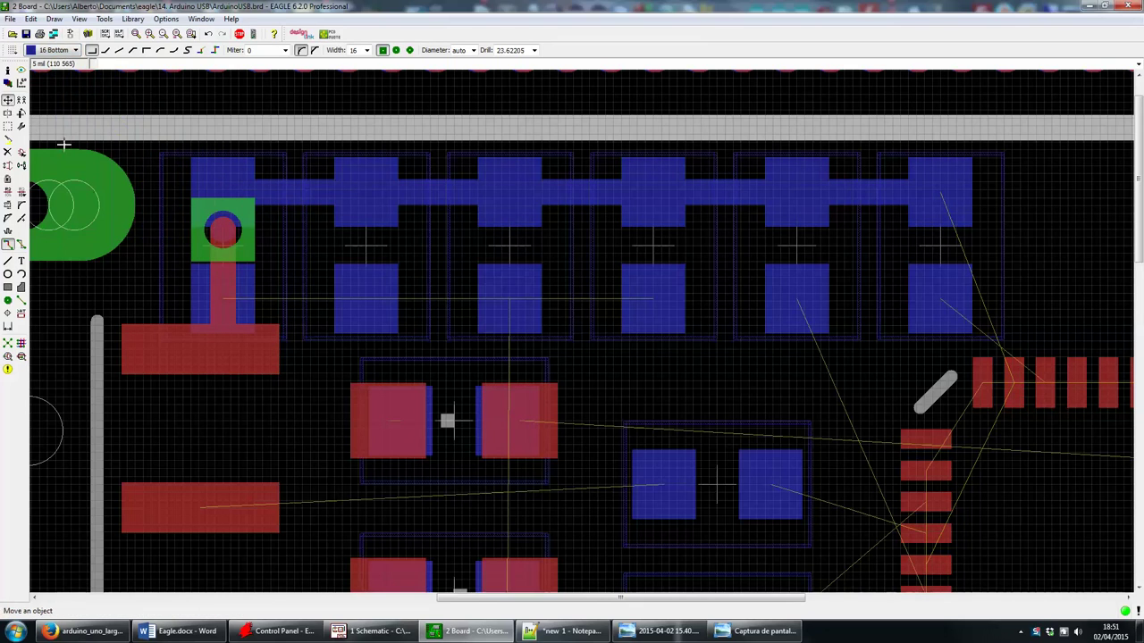
pyautogui.scroll(3, 219, 236)
pyautogui.scroll(-2, 214, 250)
pyautogui.scroll(1, 217, 260)
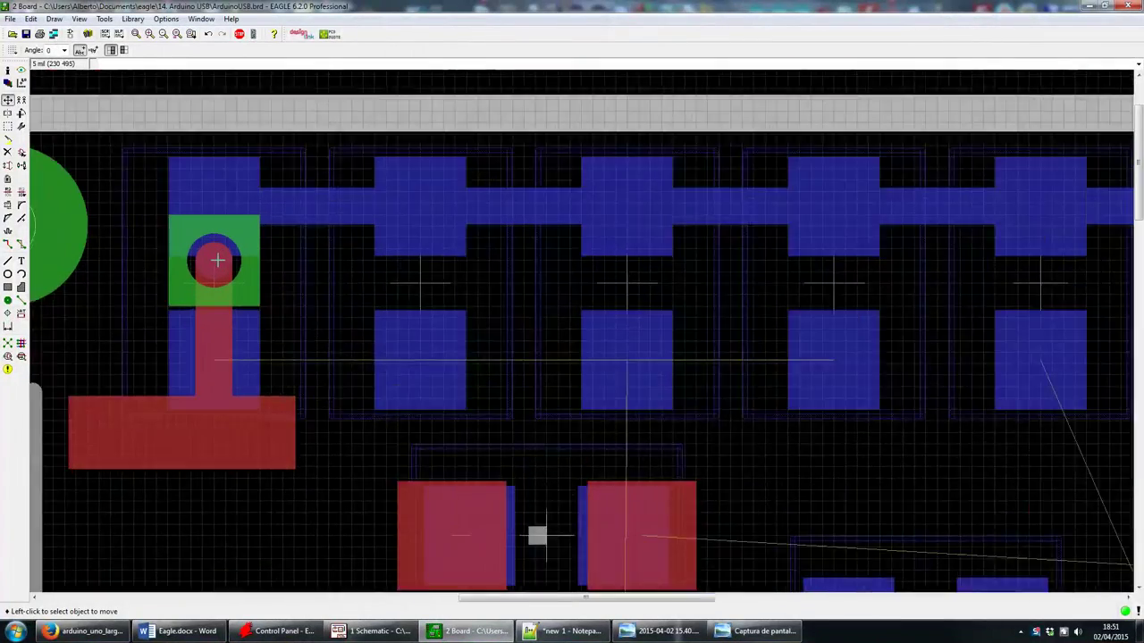
pyautogui.scroll(1, 217, 260)
# Give the GND via a round shape and a drill of 16
pyautogui.rightClick(207, 264)
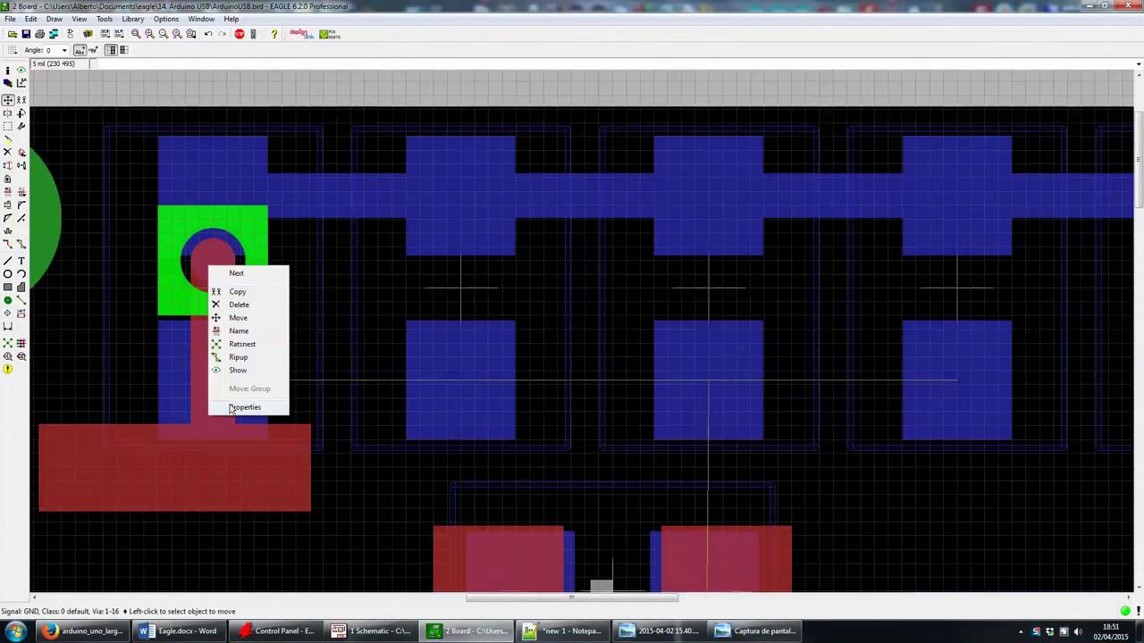
pyautogui.click(230, 408)
pyautogui.click(427, 237)
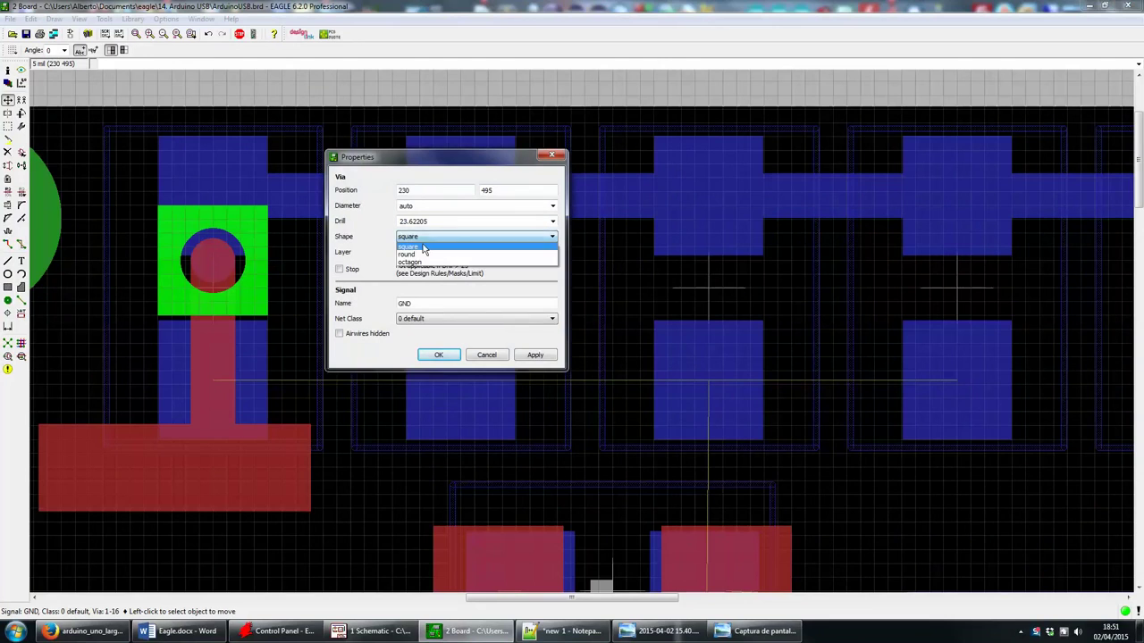
pyautogui.click(427, 254)
pyautogui.moveTo(436, 221); pyautogui.dragTo(378, 221)
pyautogui.write('16')
pyautogui.press('Return')
# Move the via up onto the top-left blue GND pad
pyautogui.click(8, 100)
pyautogui.click(212, 260)
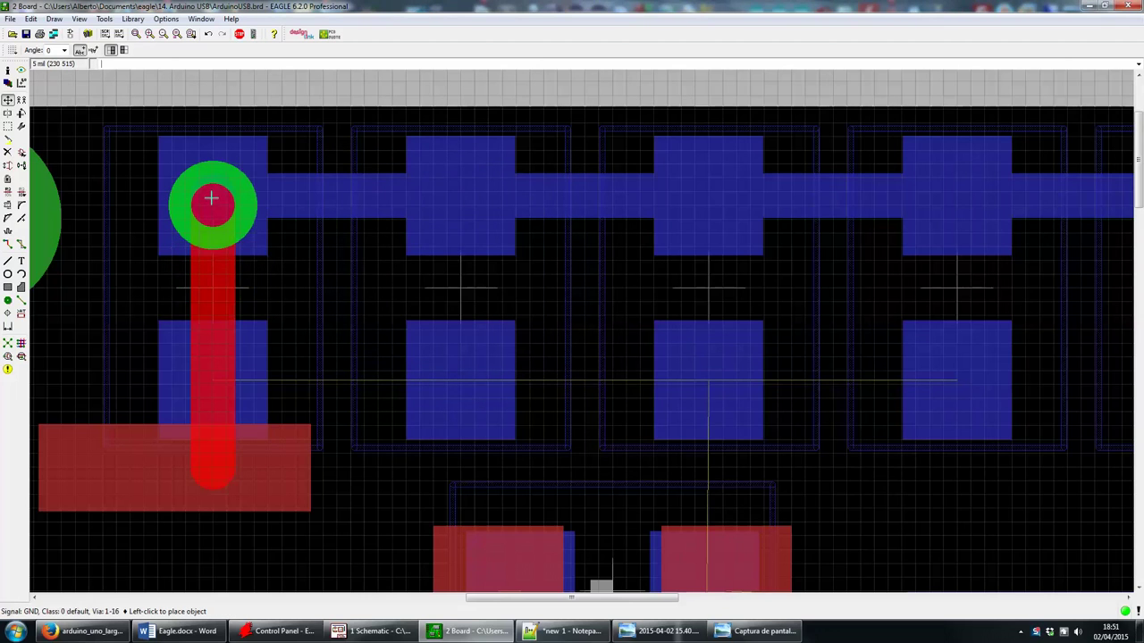
pyautogui.click(210, 197)
pyautogui.scroll(-4, 140, 258)
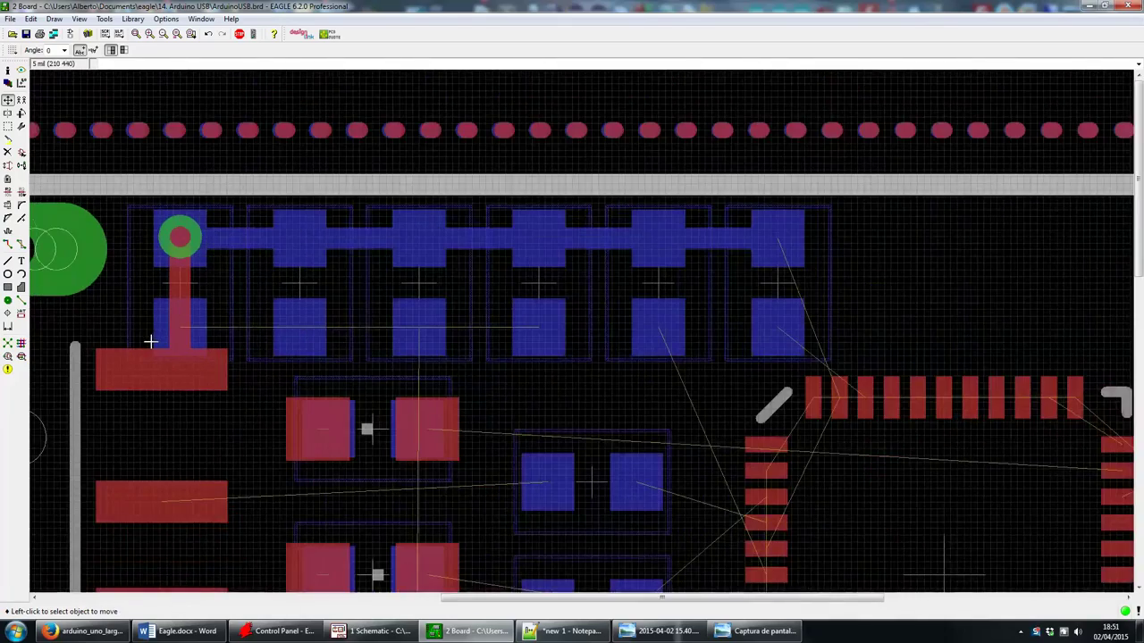
pyautogui.scroll(-1, 115, 319)
pyautogui.scroll(3, 800, 367)
pyautogui.click(8, 244)
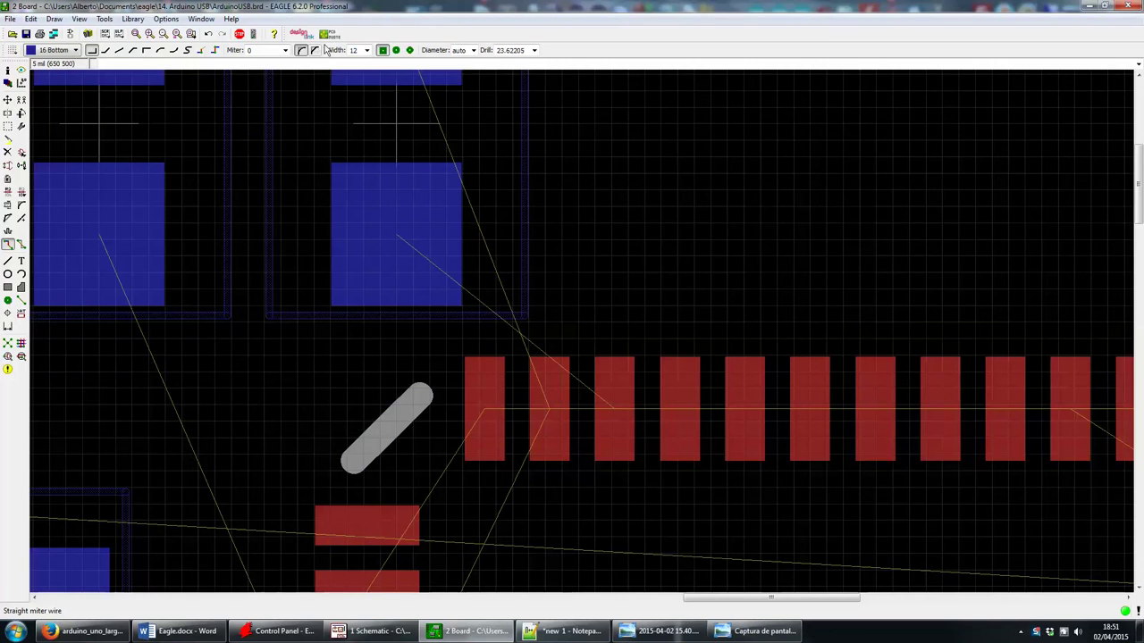
# Set new vias to round shape with drill 12
pyautogui.click(396, 51)
pyautogui.doubleClick(526, 50)
pyautogui.write('12')
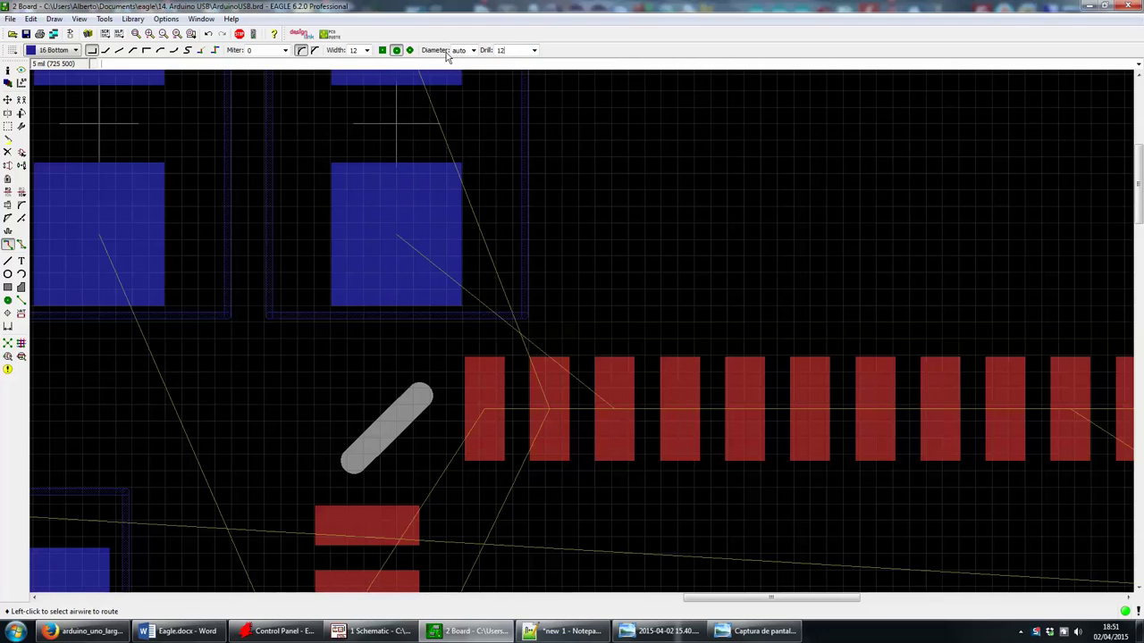
# Route the AREF wire to a bottom-layer pad via a via, then undo it
pyautogui.click(616, 401)
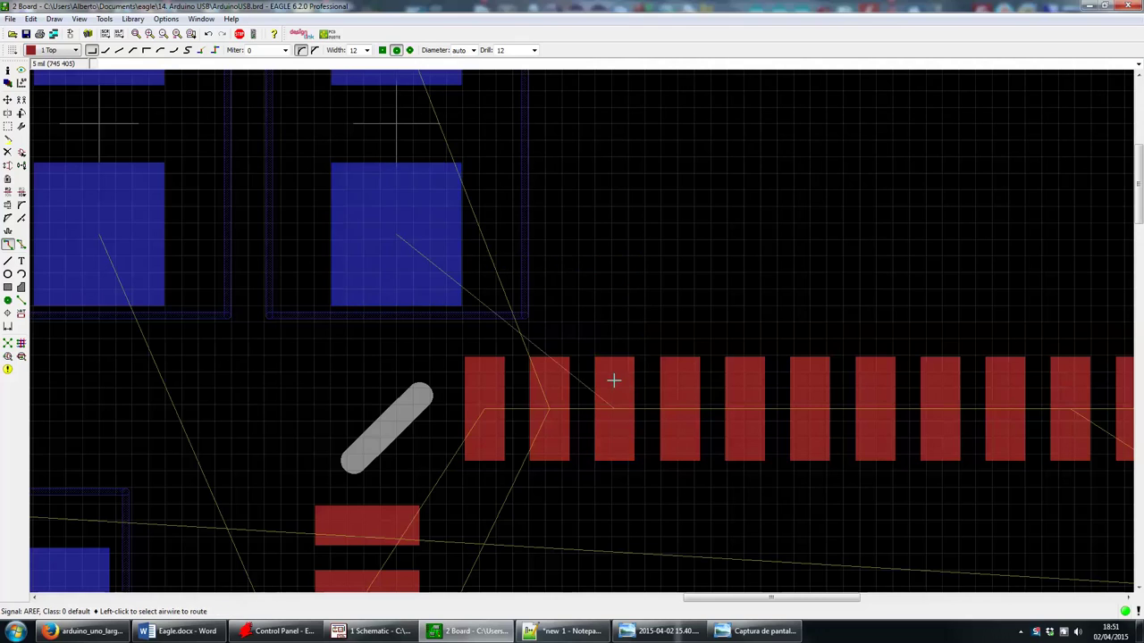
pyautogui.rightClick(611, 297)
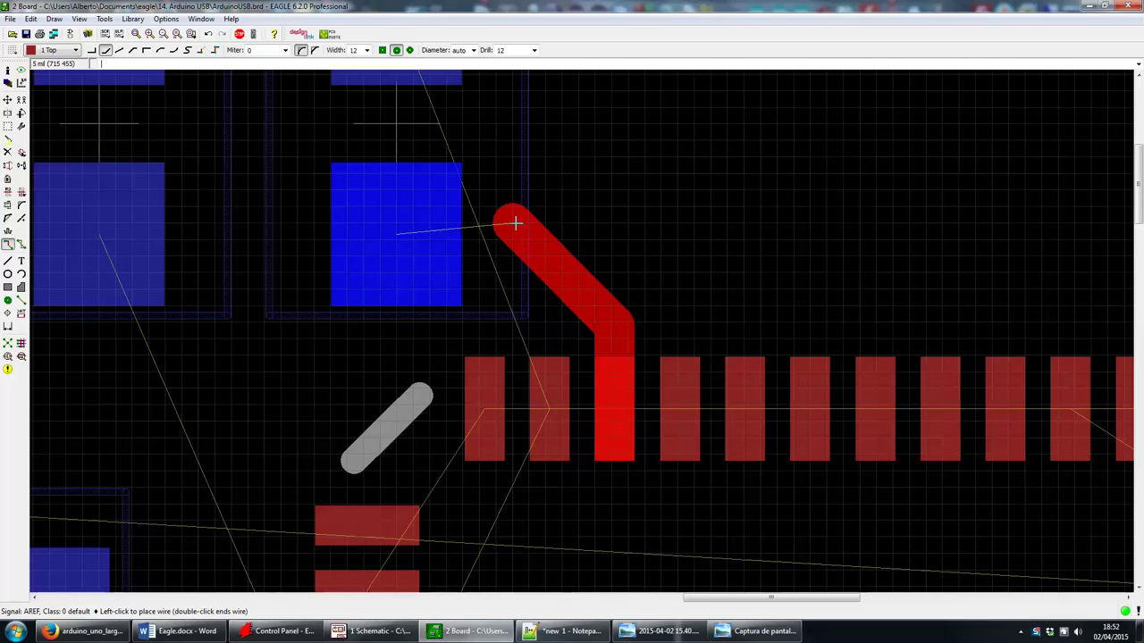
pyautogui.click(516, 223)
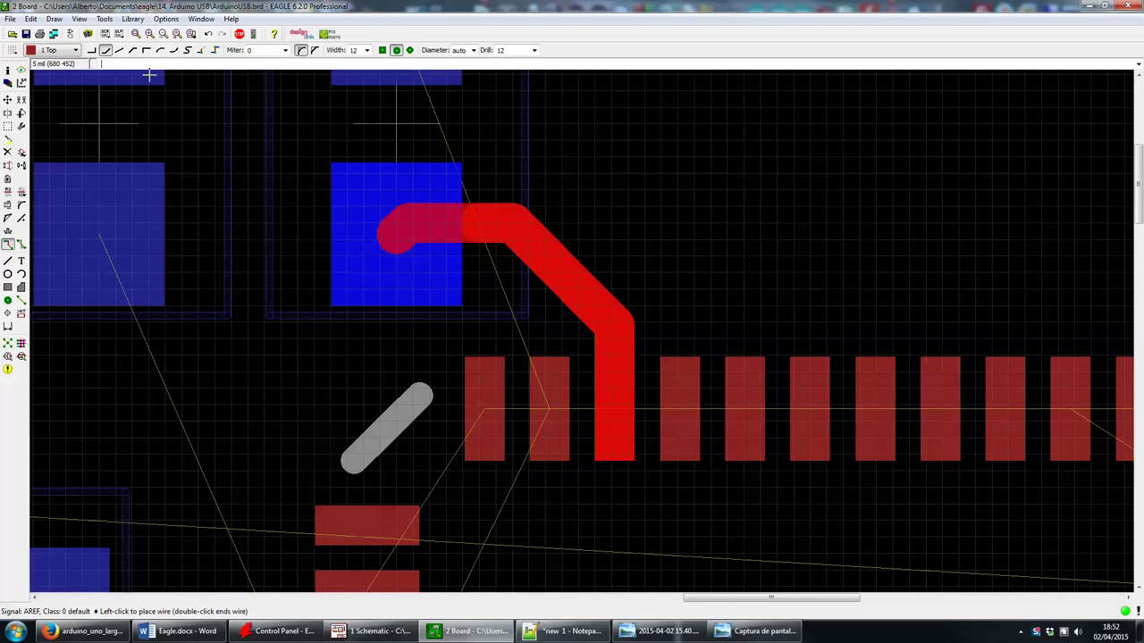
pyautogui.click(51, 52)
pyautogui.click(51, 70)
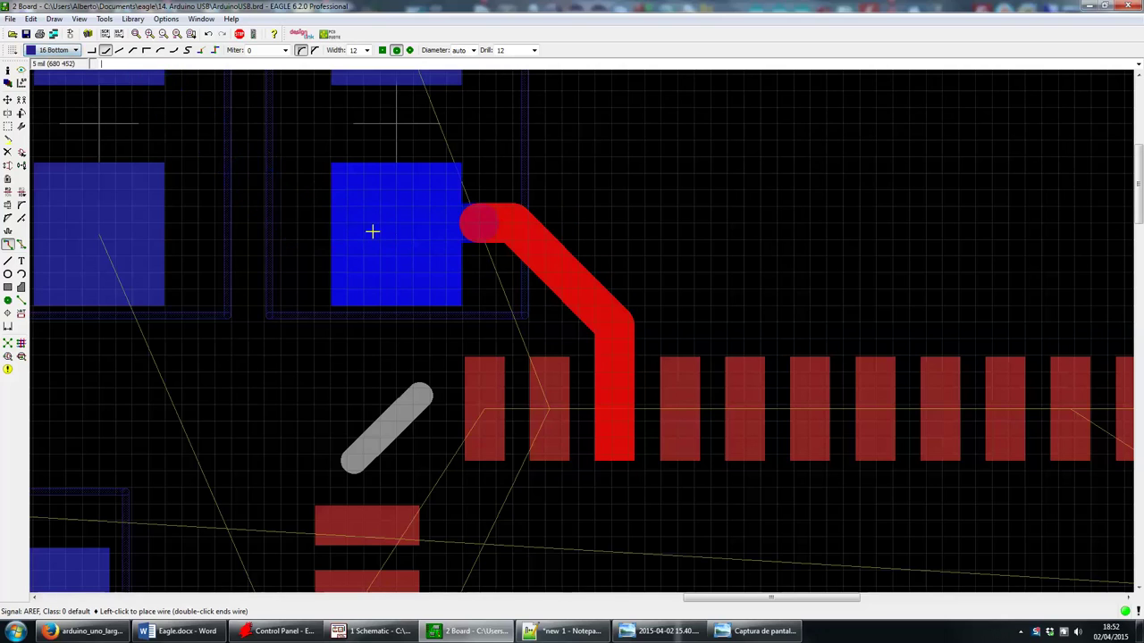
pyautogui.click(395, 230)
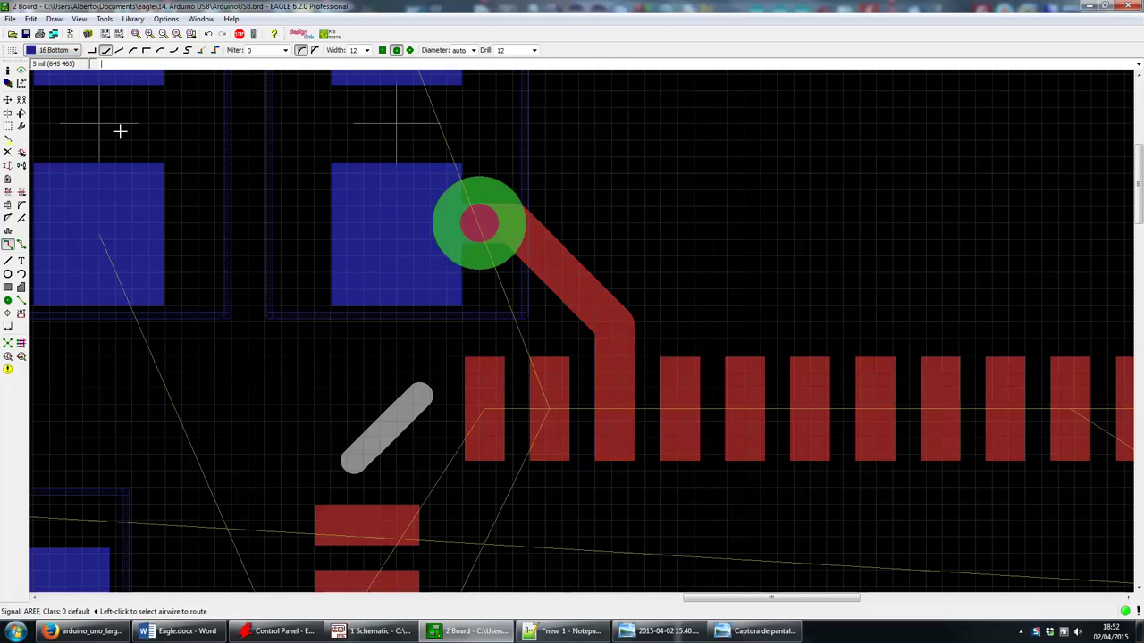
pyautogui.click(8, 101)
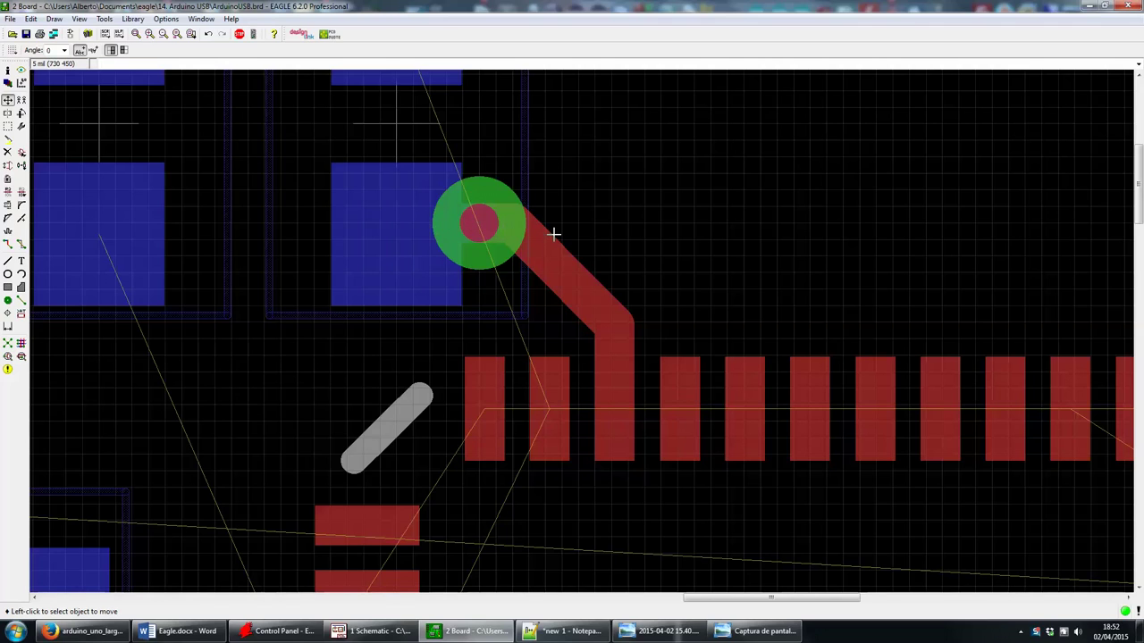
pyautogui.hotkey('ctrl', 'z')
pyautogui.hotkey('ctrl', 'z')
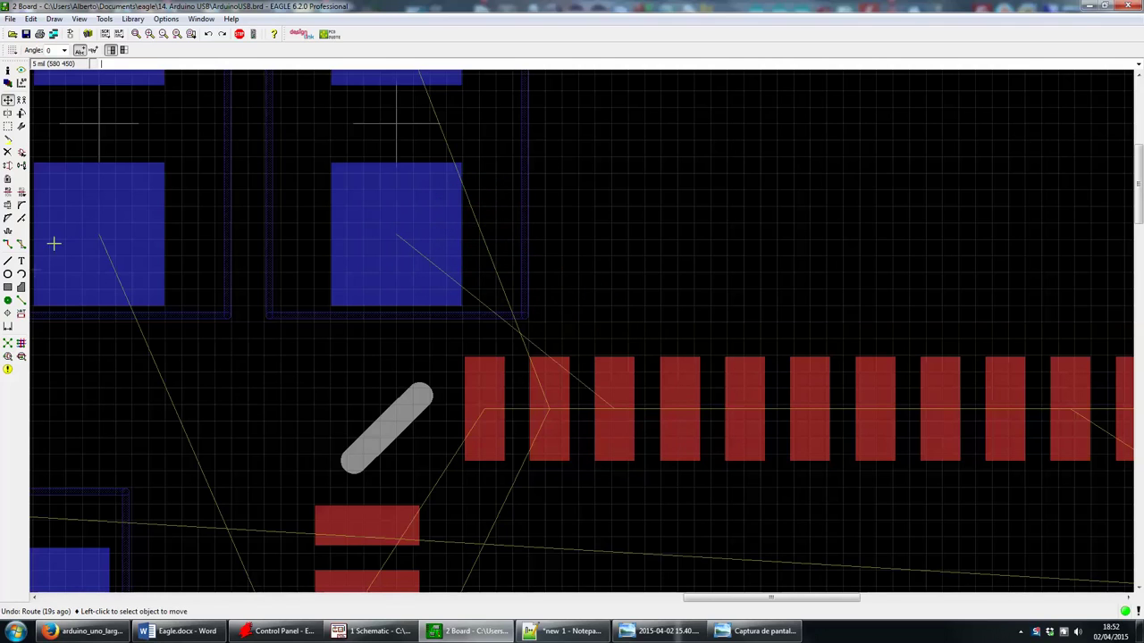
# Redraw the AREF trace from the chip pin to the blue pad, undoing the final leg
pyautogui.click(10, 245)
pyautogui.click(603, 390)
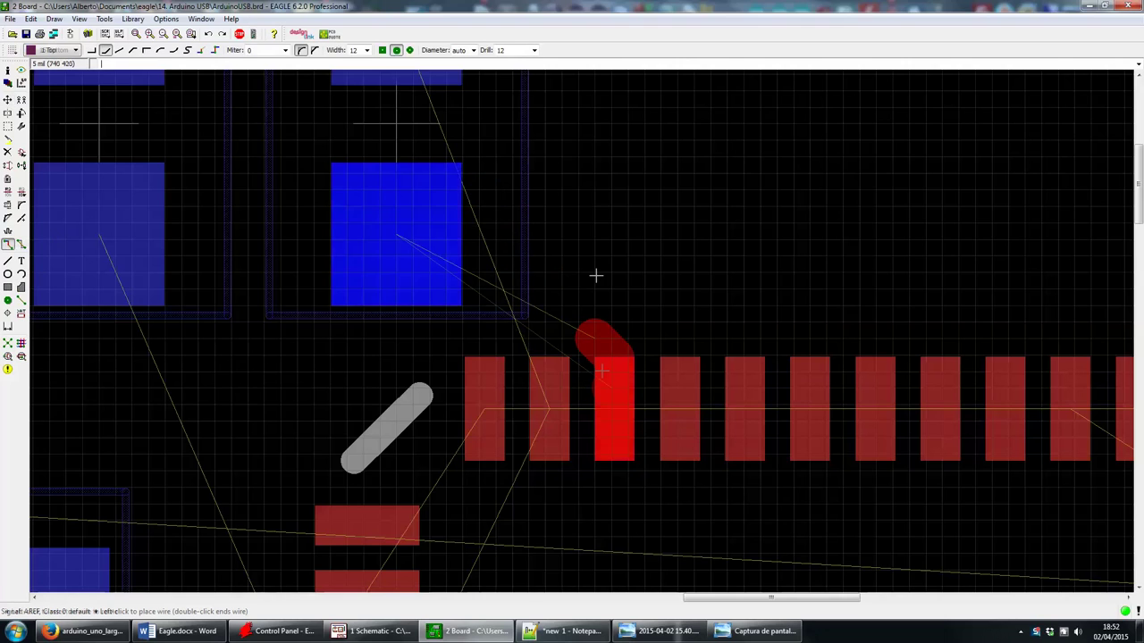
pyautogui.click(564, 238)
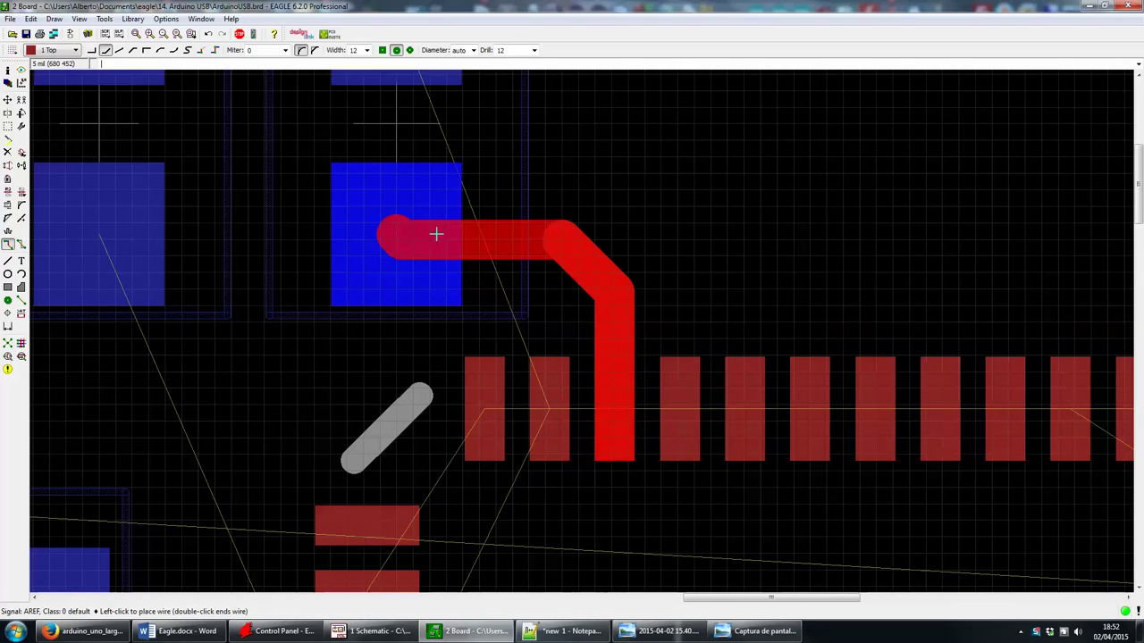
pyautogui.click(399, 237)
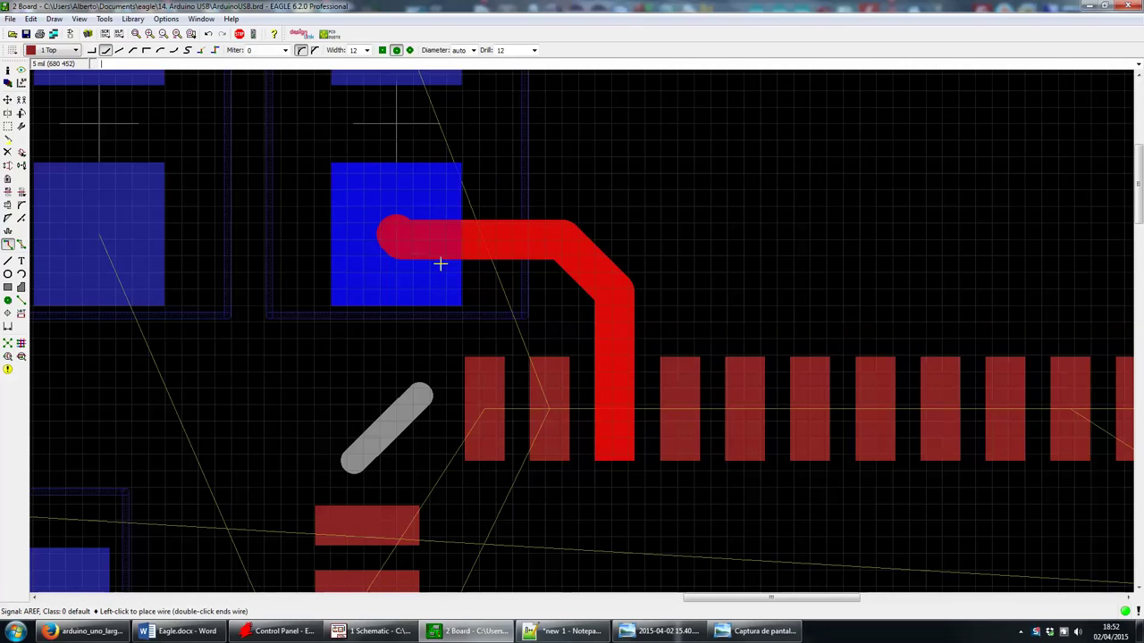
pyautogui.click(50, 52)
pyautogui.click(49, 70)
pyautogui.click(414, 212)
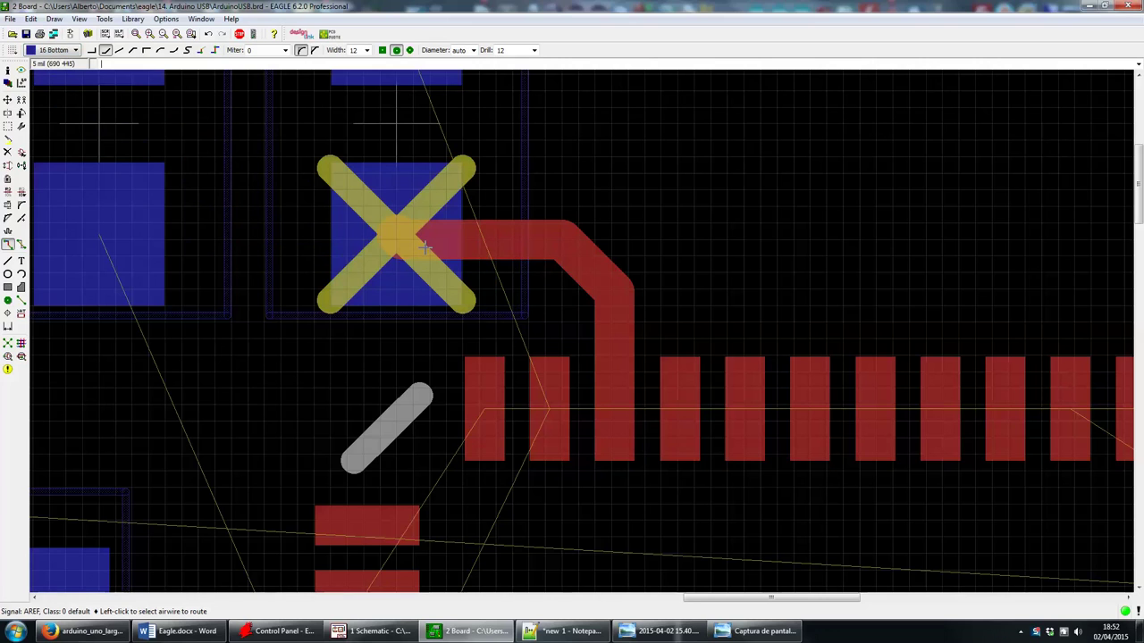
pyautogui.scroll(-1, 485, 255)
pyautogui.scroll(2, 485, 258)
pyautogui.hotkey('ctrl', 'z')
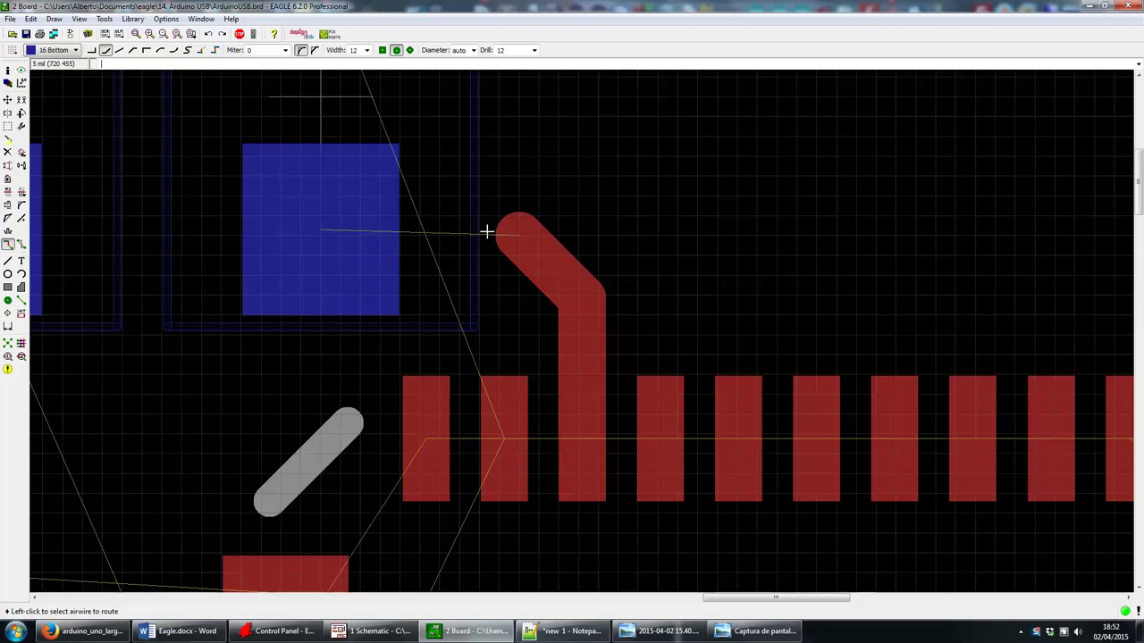
# Finish the AREF trace on 16 Bottom with a via centred on the blue pad
pyautogui.click(488, 230)
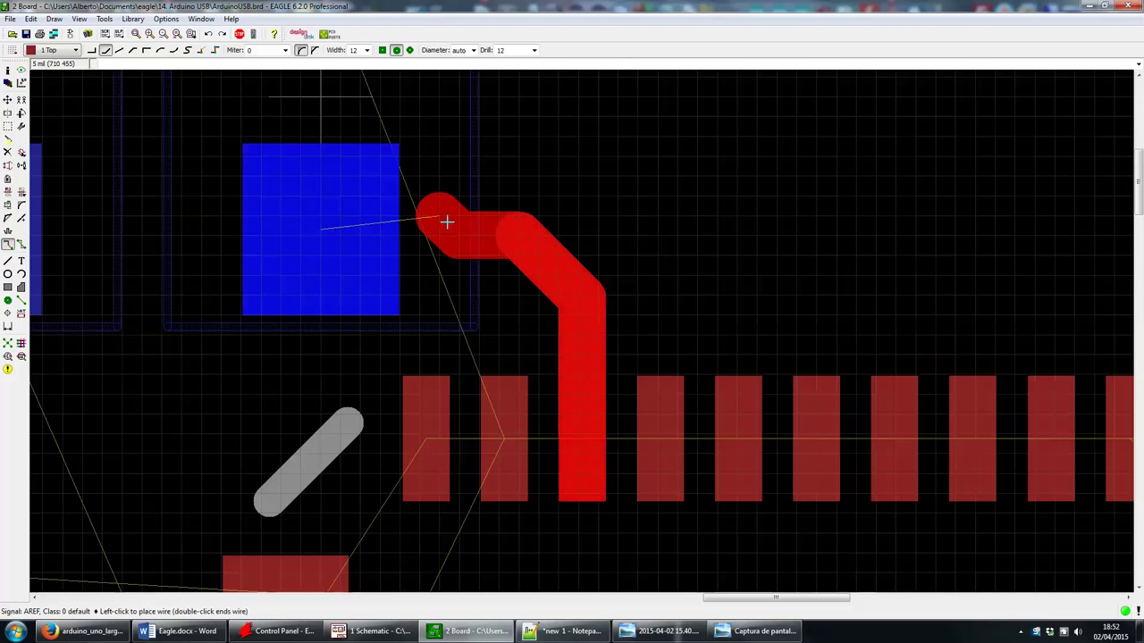
pyautogui.click(65, 51)
pyautogui.click(49, 72)
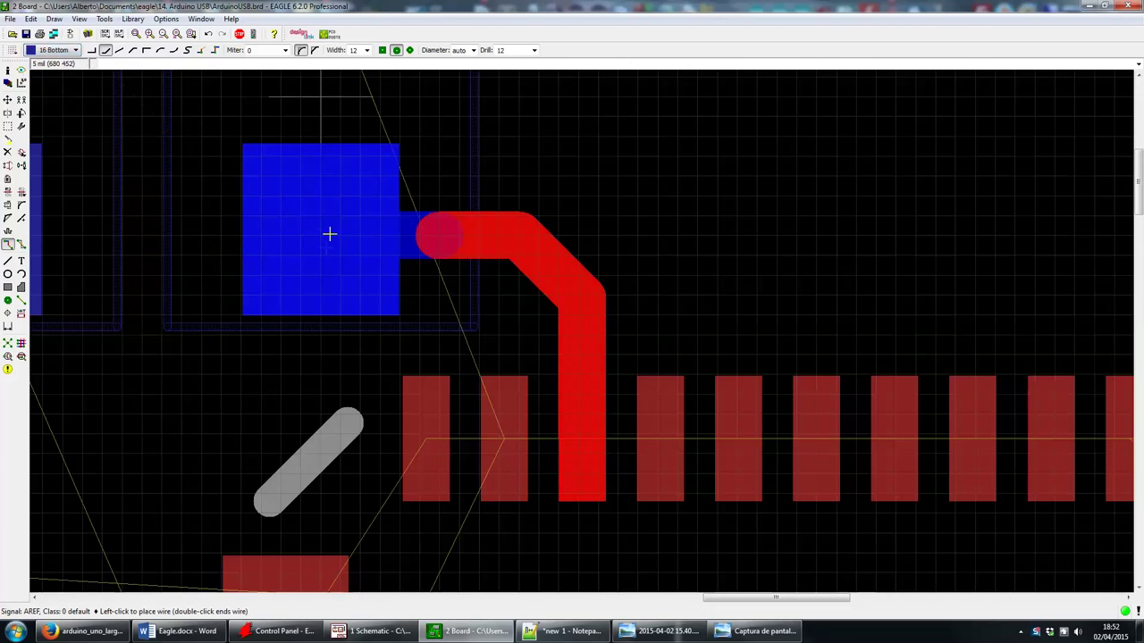
pyautogui.click(315, 228)
pyautogui.click(8, 100)
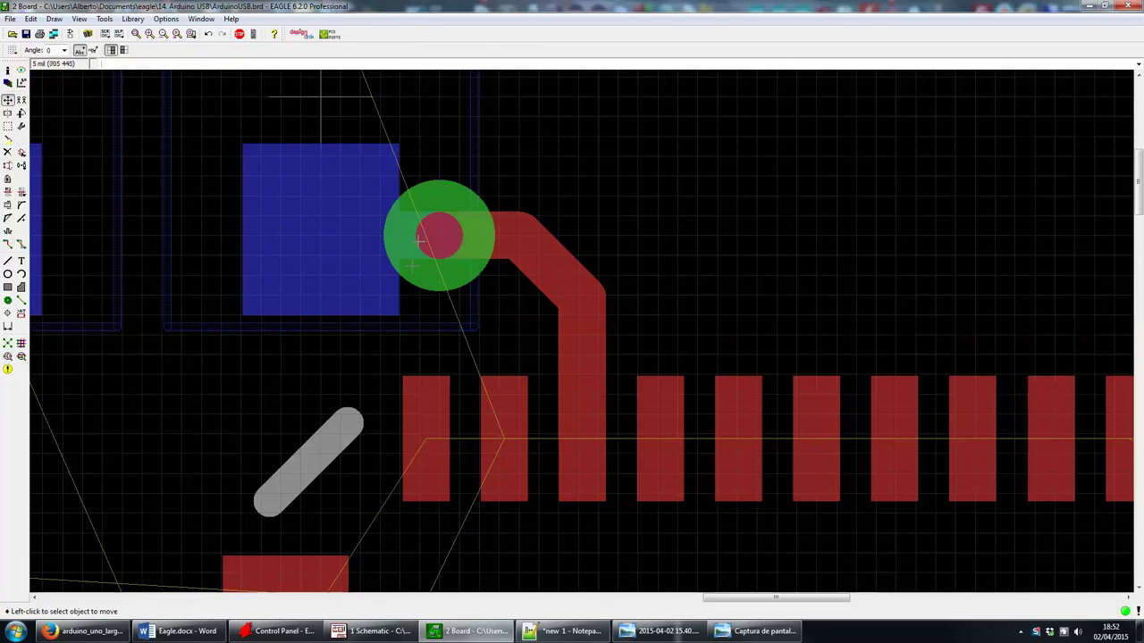
pyautogui.click(438, 235)
pyautogui.click(303, 234)
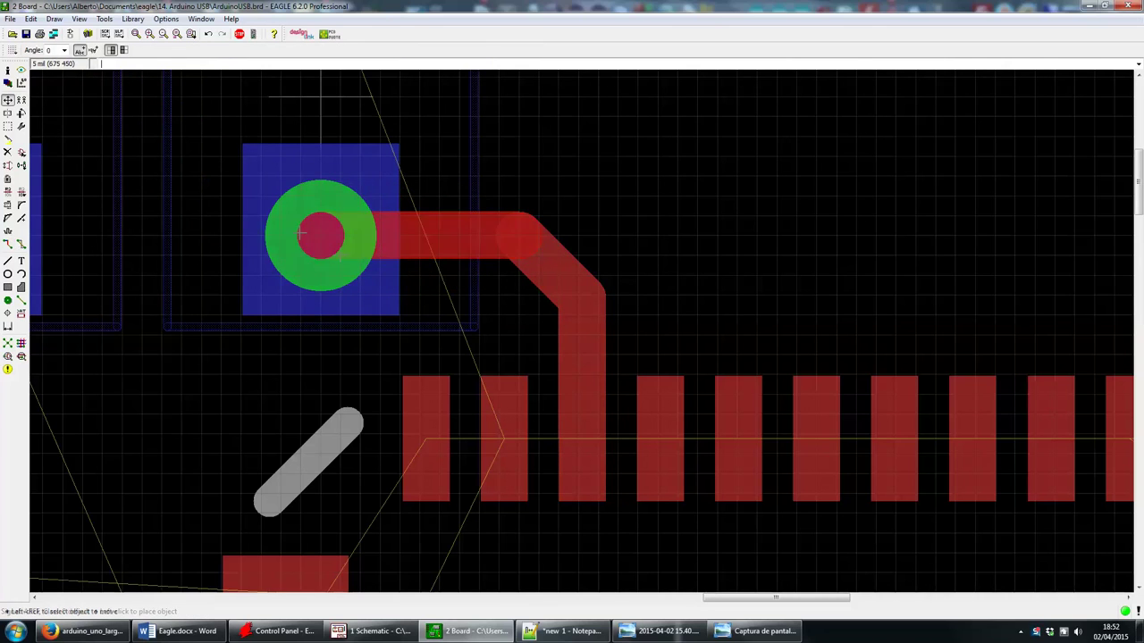
pyautogui.scroll(-5, 536, 313)
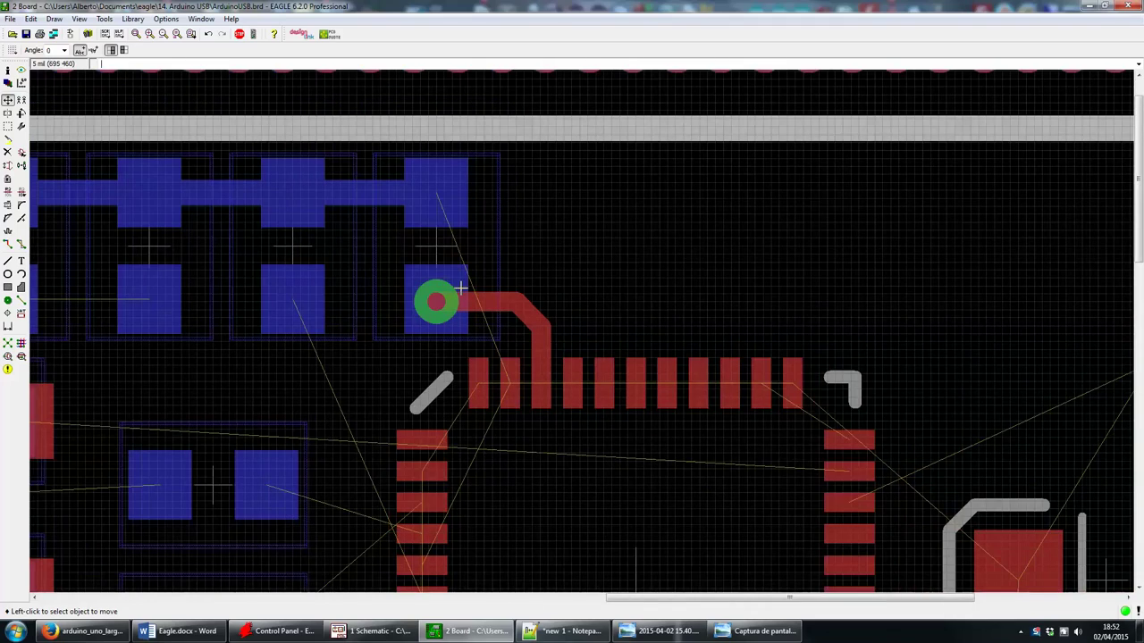
# Save ArduinoUSB.brd with Ctrl+S
pyautogui.hotkey('ctrl', 's')
pyautogui.scroll(2, 457, 230)
pyautogui.scroll(-3, 506, 234)
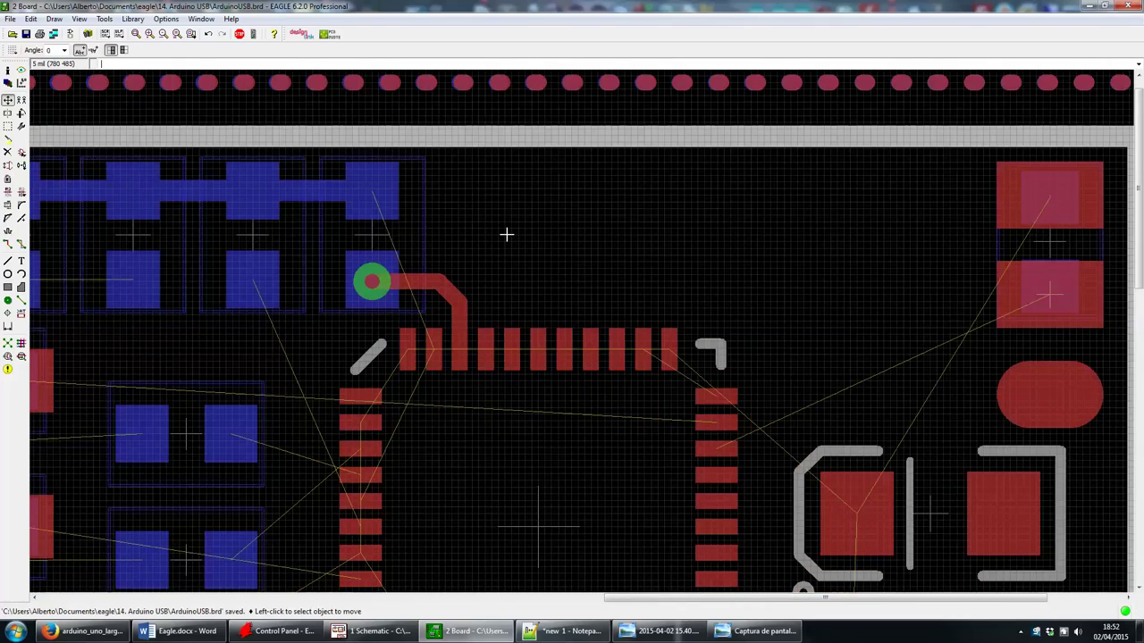
pyautogui.scroll(-3, 507, 235)
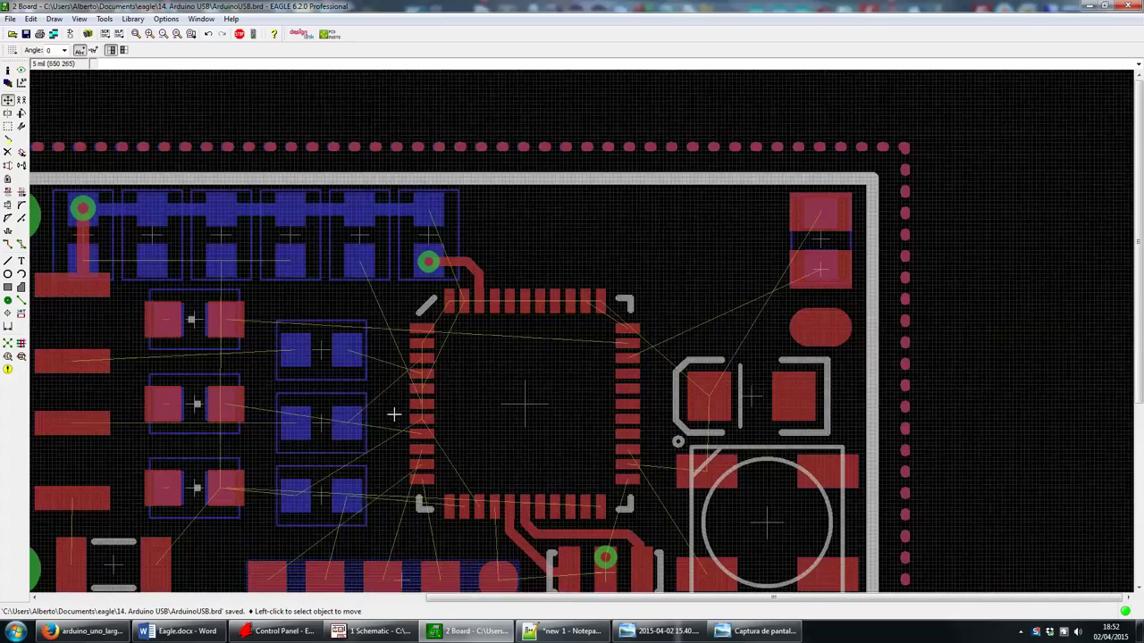
pyautogui.scroll(-1, 411, 413)
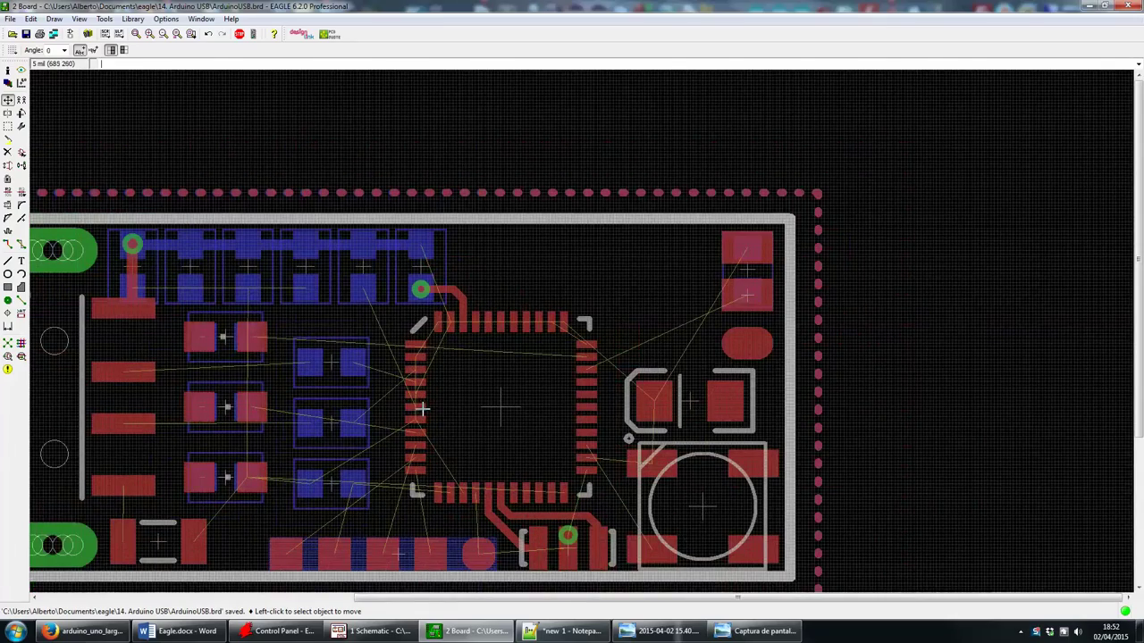
pyautogui.scroll(2, 809, 246)
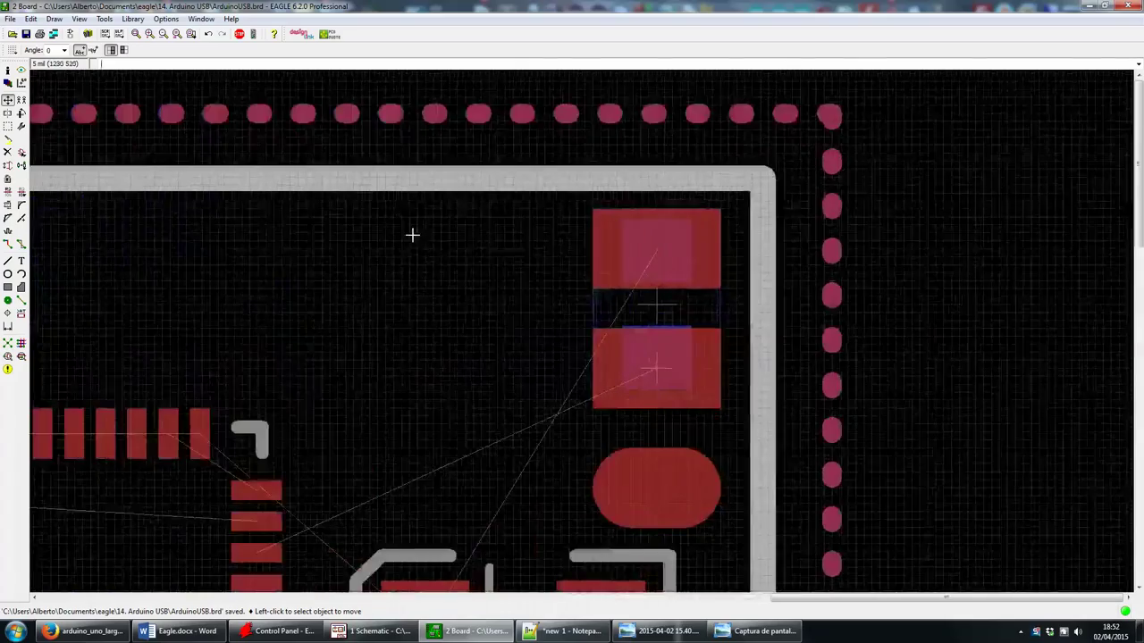
pyautogui.scroll(-1, 412, 234)
pyautogui.scroll(1, 366, 301)
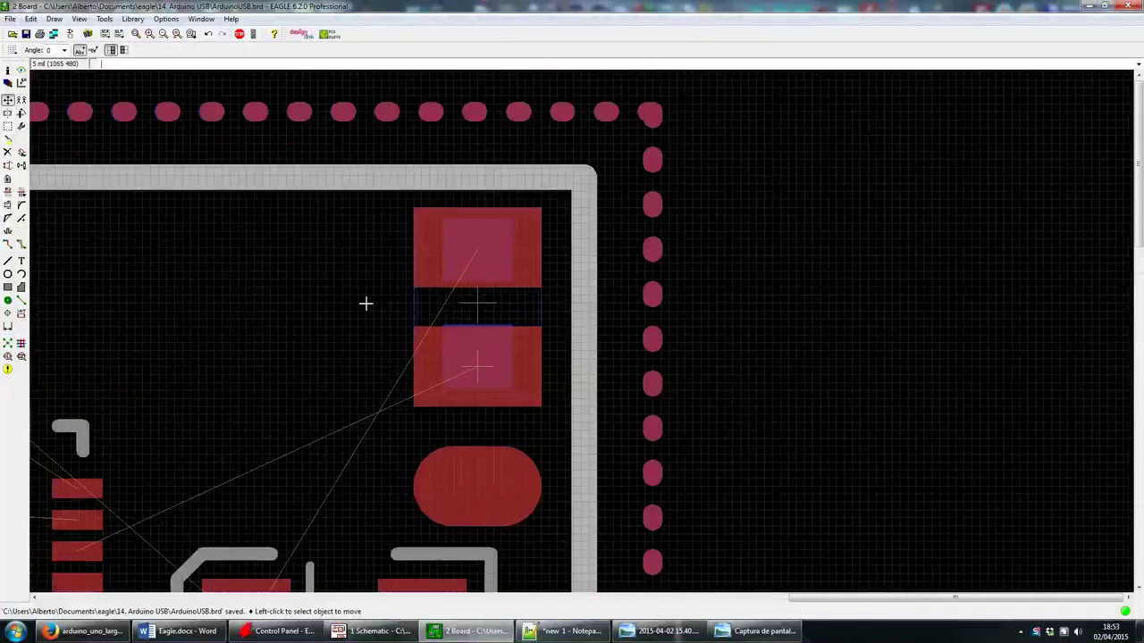
pyautogui.scroll(-1, 512, 296)
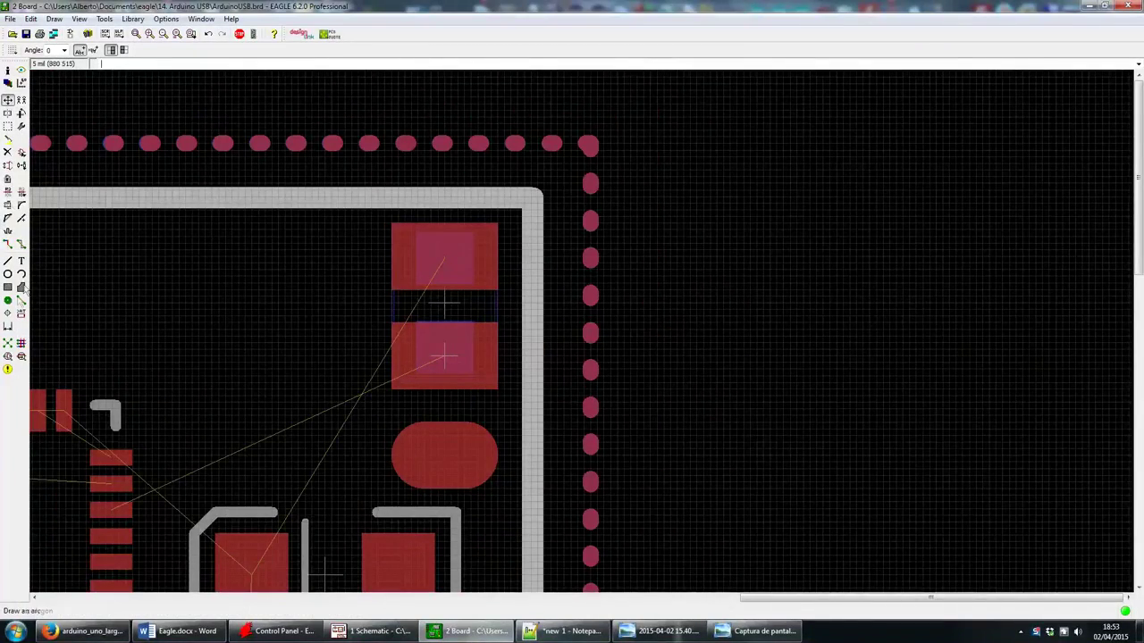
pyautogui.click(8, 243)
pyautogui.scroll(2, 415, 272)
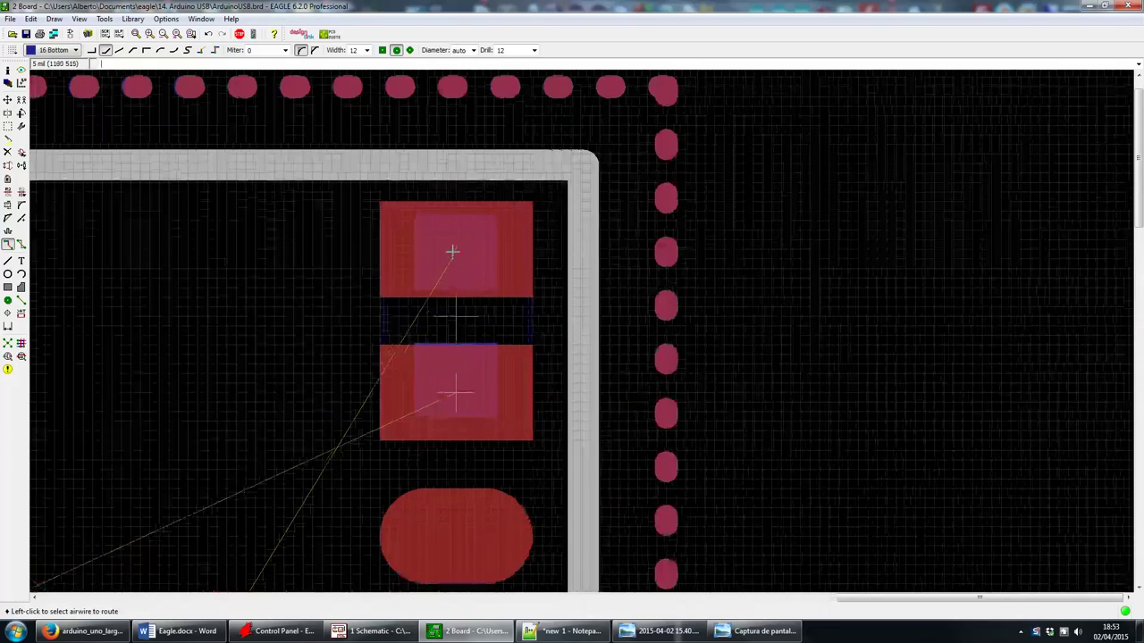
pyautogui.click(451, 252)
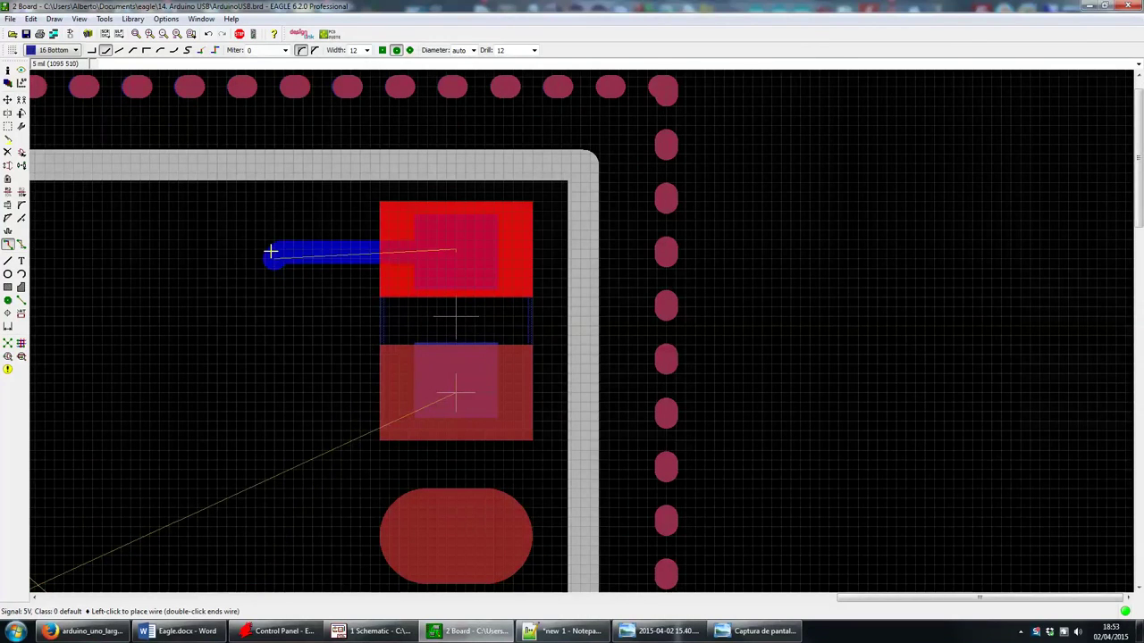
pyautogui.click(321, 250)
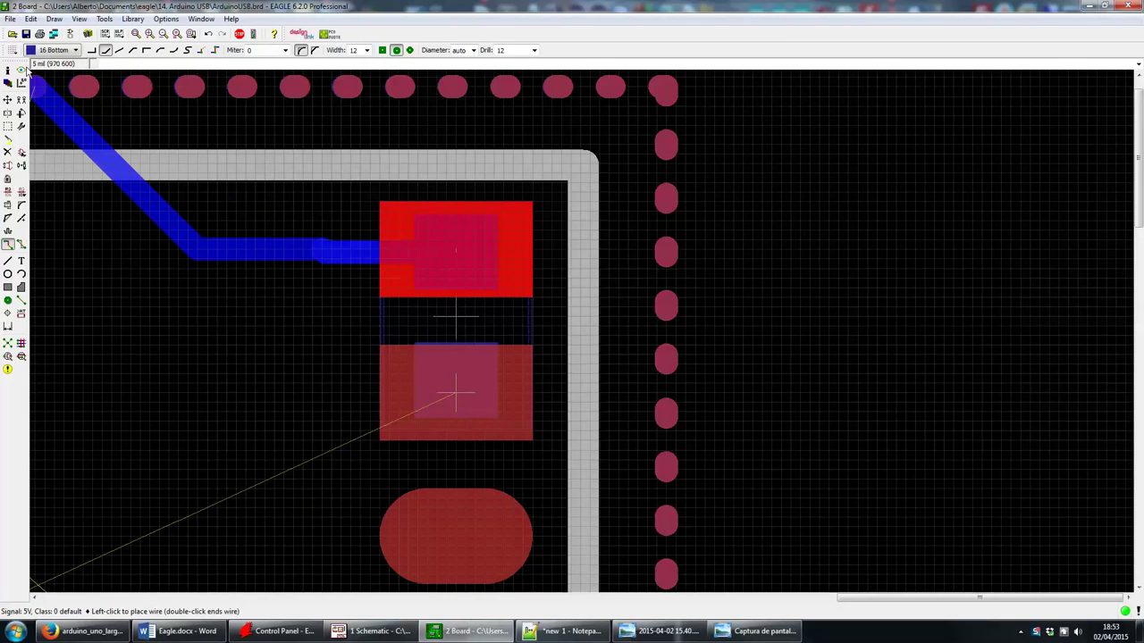
pyautogui.click(54, 50)
pyautogui.click(50, 62)
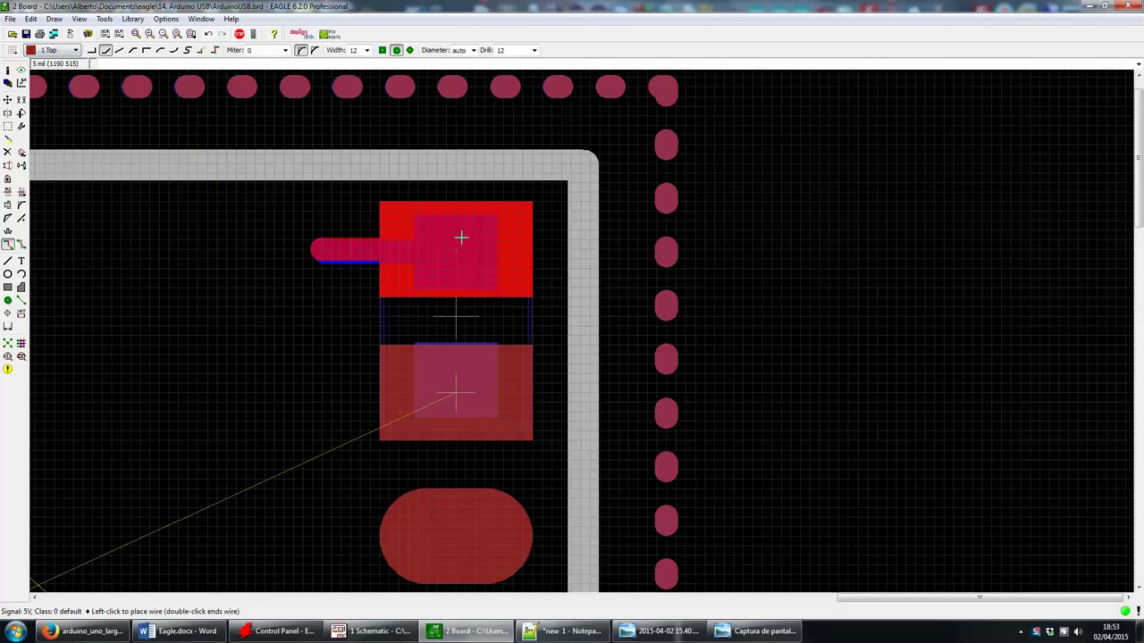
pyautogui.click(458, 249)
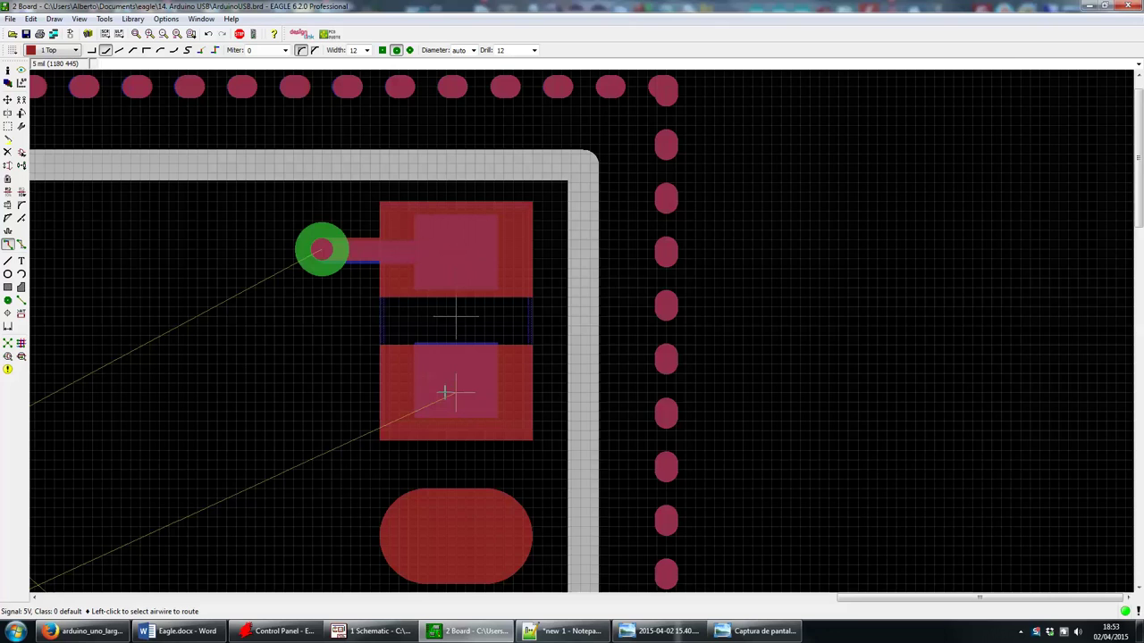
pyautogui.click(455, 395)
pyautogui.click(314, 393)
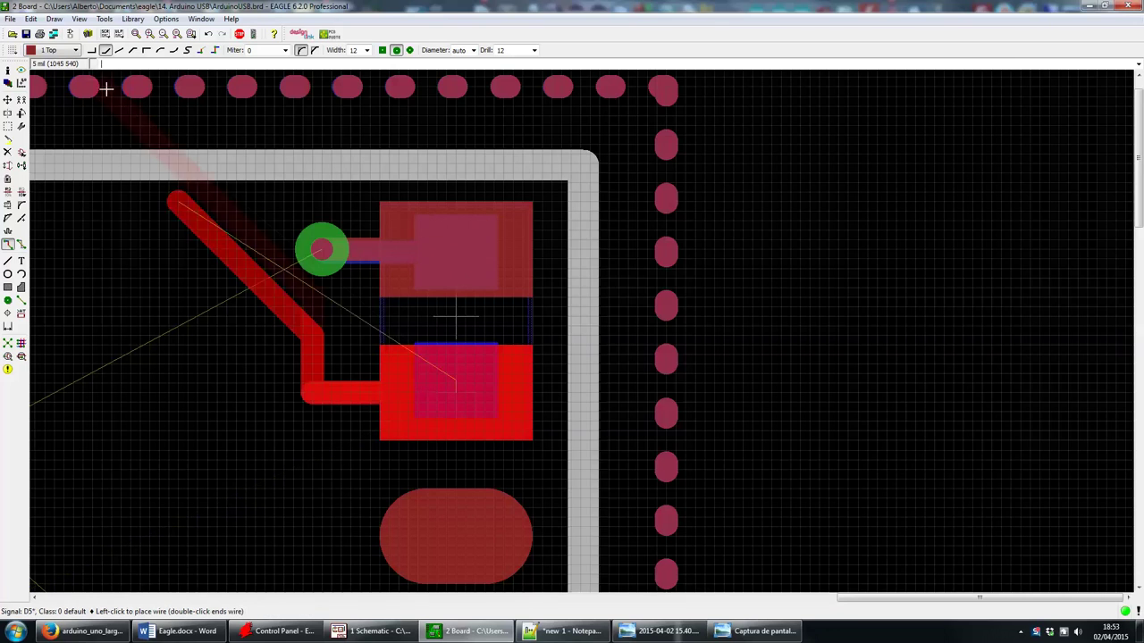
pyautogui.click(50, 50)
pyautogui.click(53, 72)
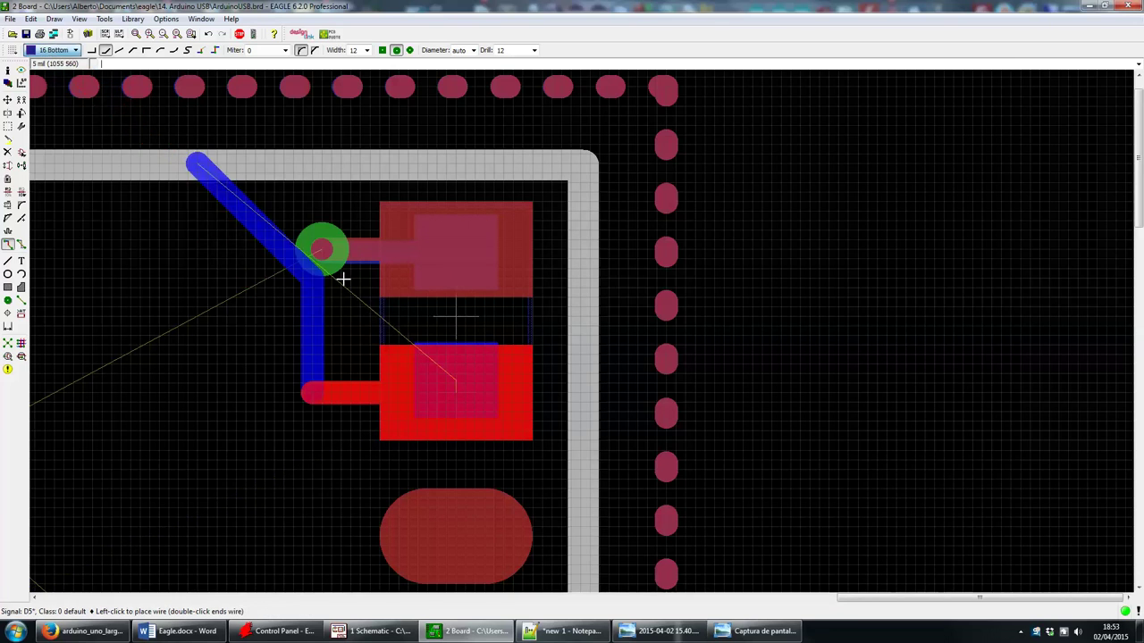
pyautogui.click(465, 385)
pyautogui.click(8, 99)
pyautogui.click(314, 390)
pyautogui.click(455, 384)
pyautogui.click(322, 250)
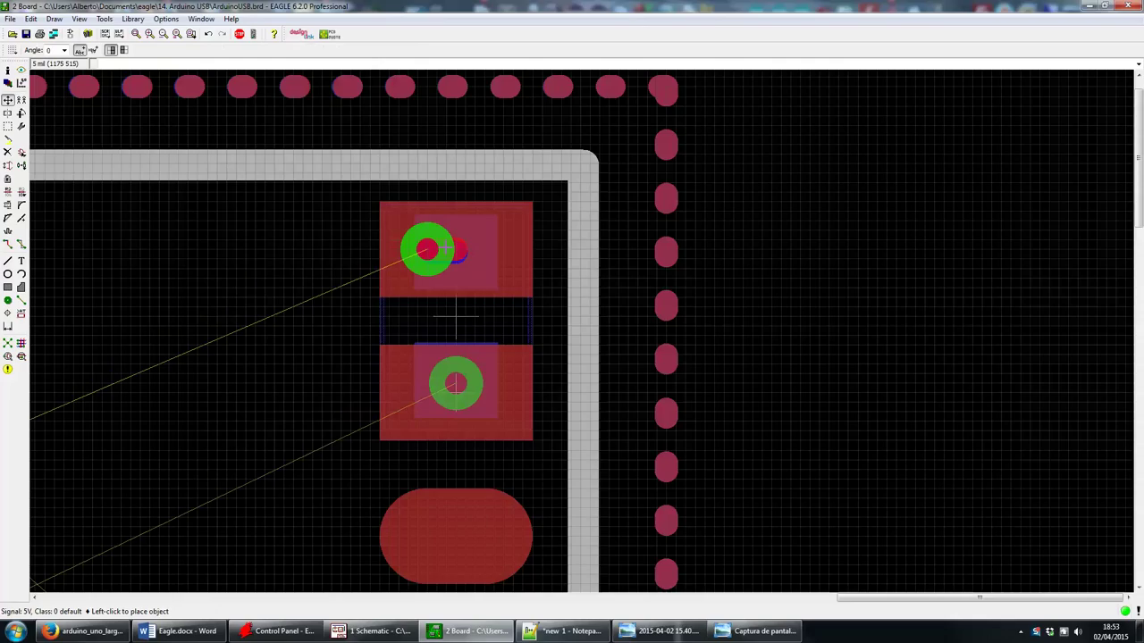
pyautogui.click(455, 249)
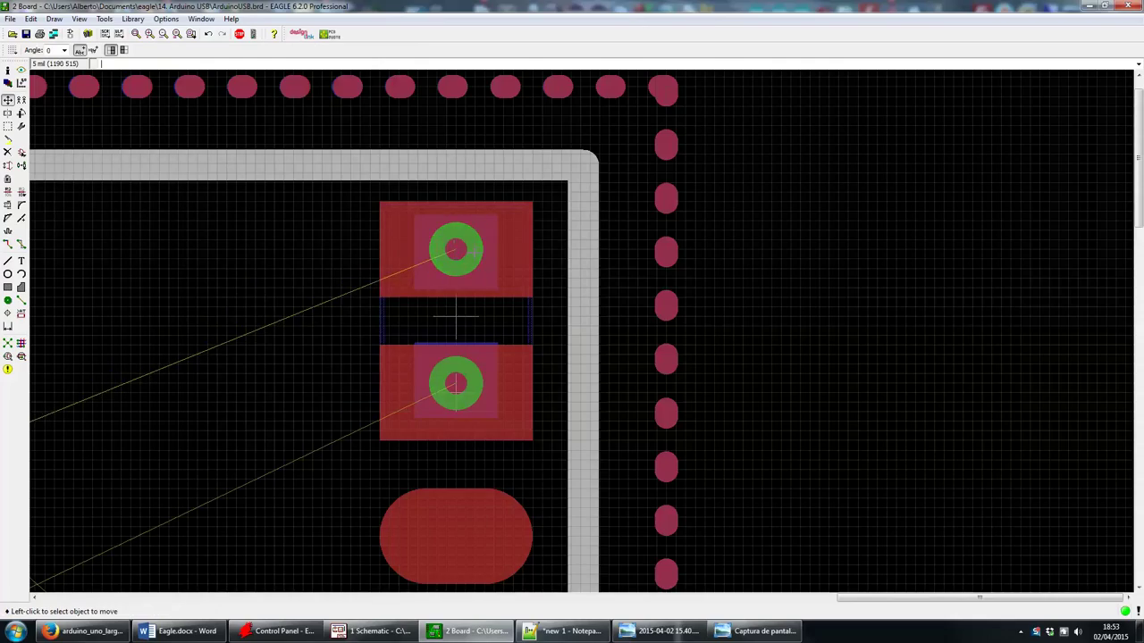
pyautogui.scroll(-2, 525, 264)
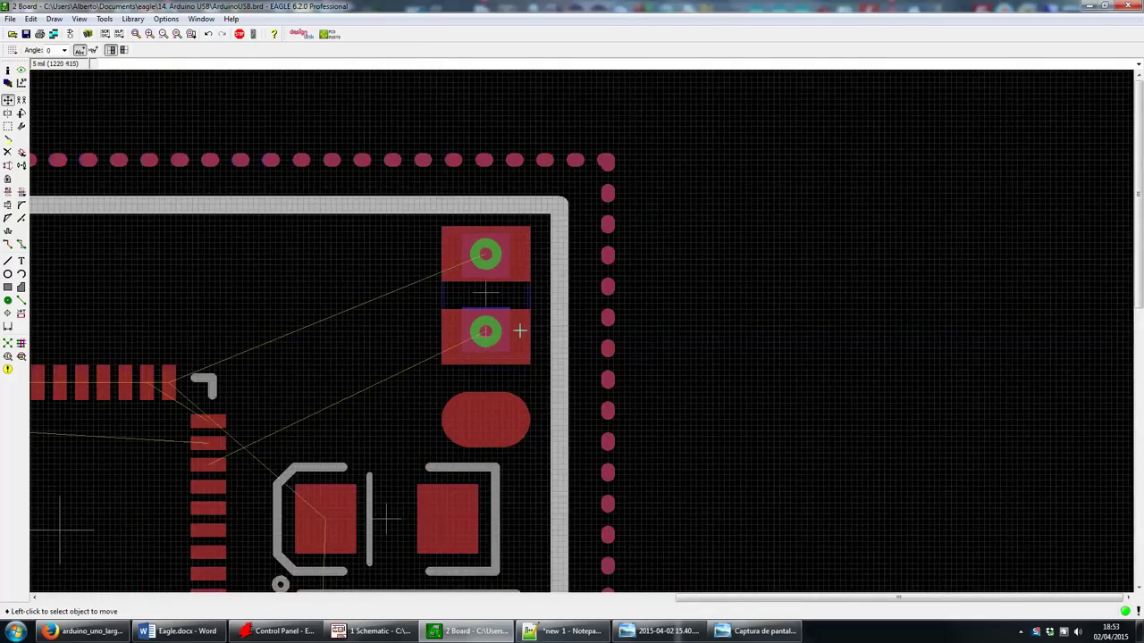
pyautogui.scroll(-2, 520, 331)
pyautogui.scroll(-1, 456, 483)
pyautogui.scroll(2, 470, 484)
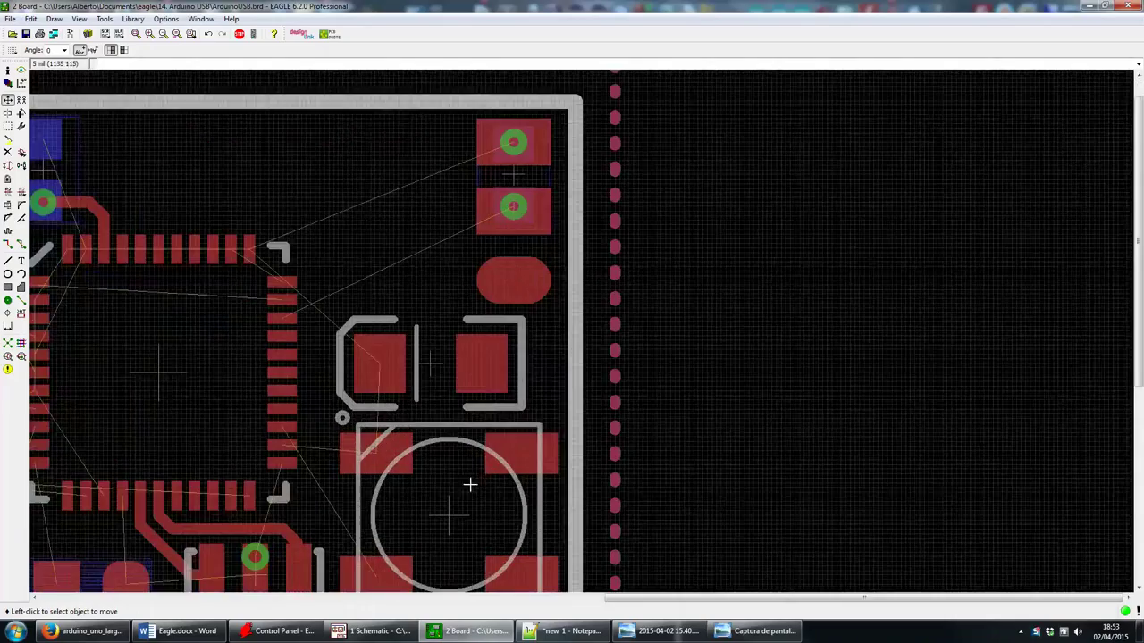
pyautogui.scroll(2, 321, 465)
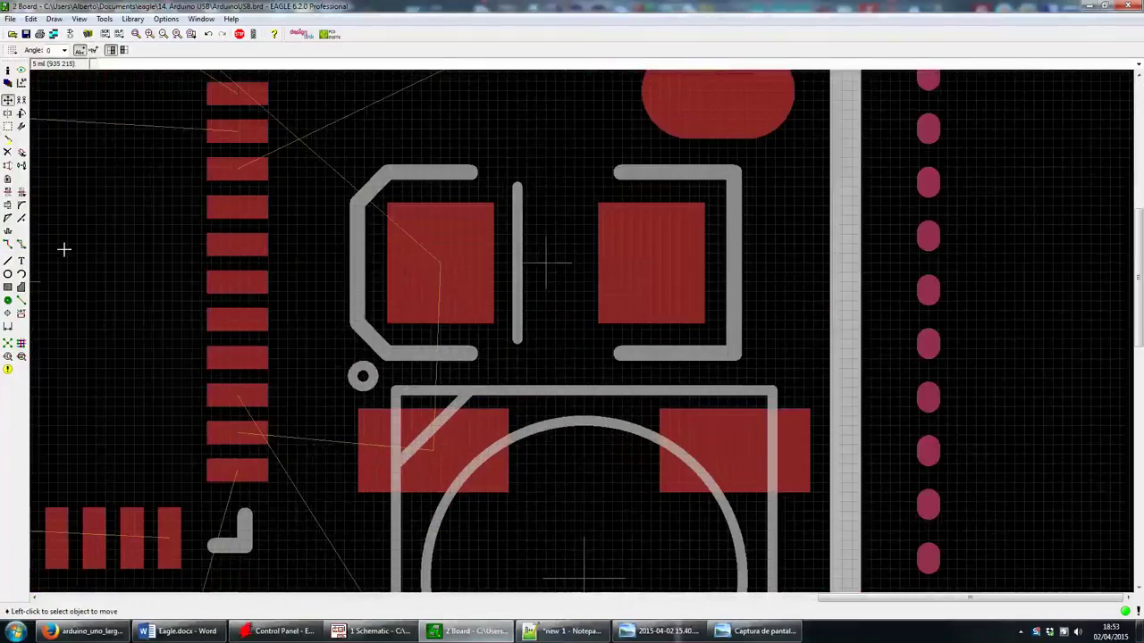
# Inspect the airwires near the crystal with Info, identifying signals 5V and D4
pyautogui.click(8, 69)
pyautogui.click(327, 450)
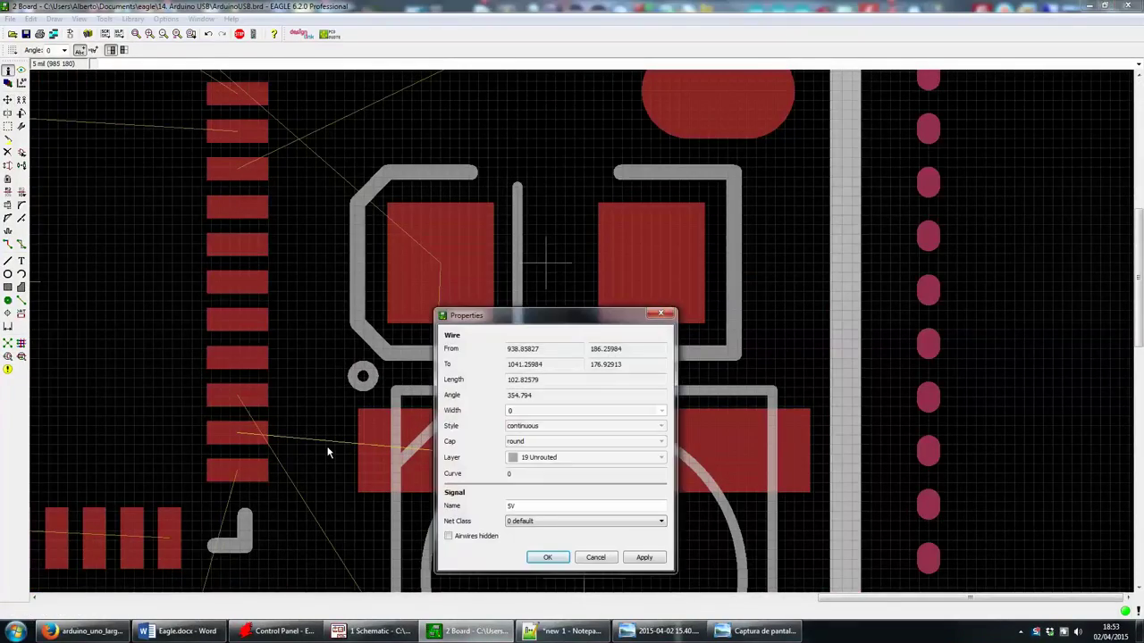
pyautogui.press('Escape')
pyautogui.scroll(-1, 375, 460)
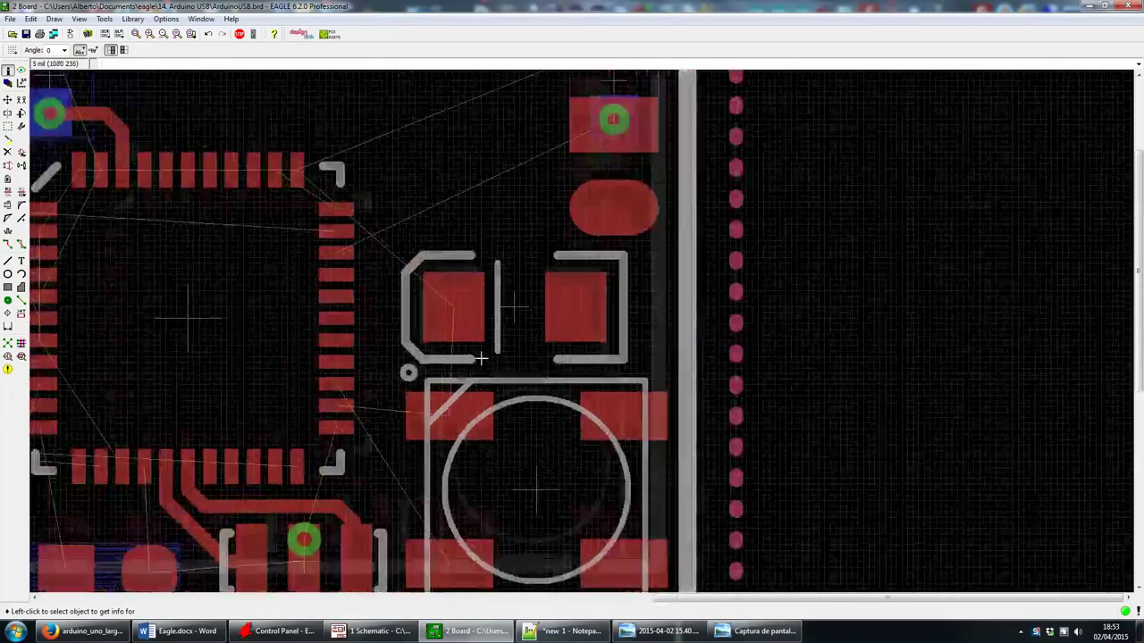
pyautogui.scroll(3, 429, 467)
pyautogui.click(435, 456)
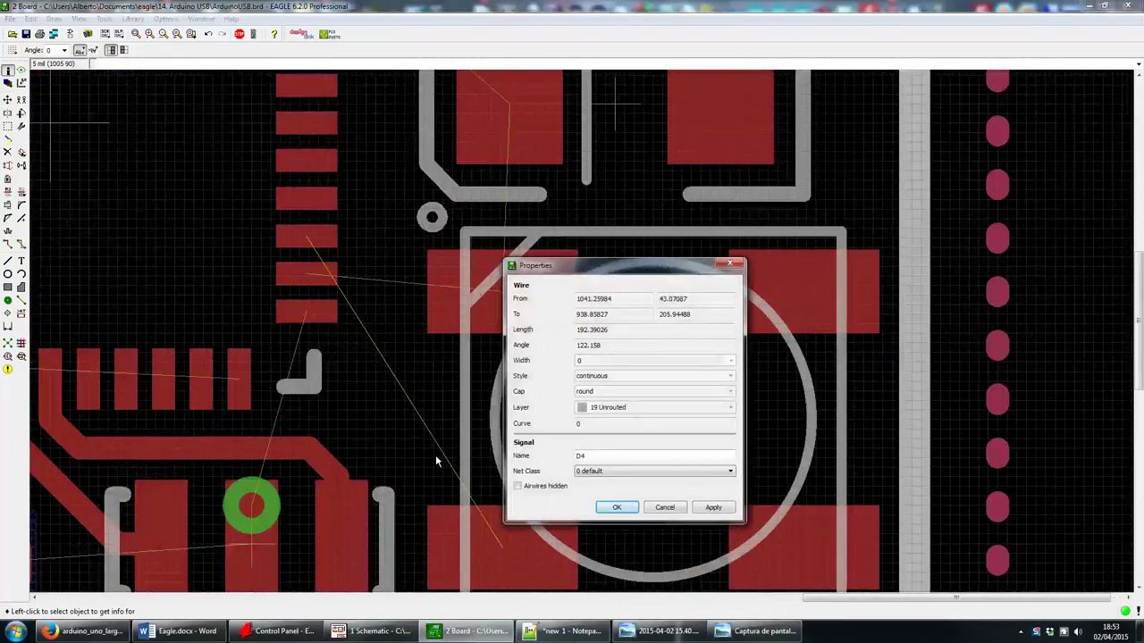
pyautogui.press('Escape')
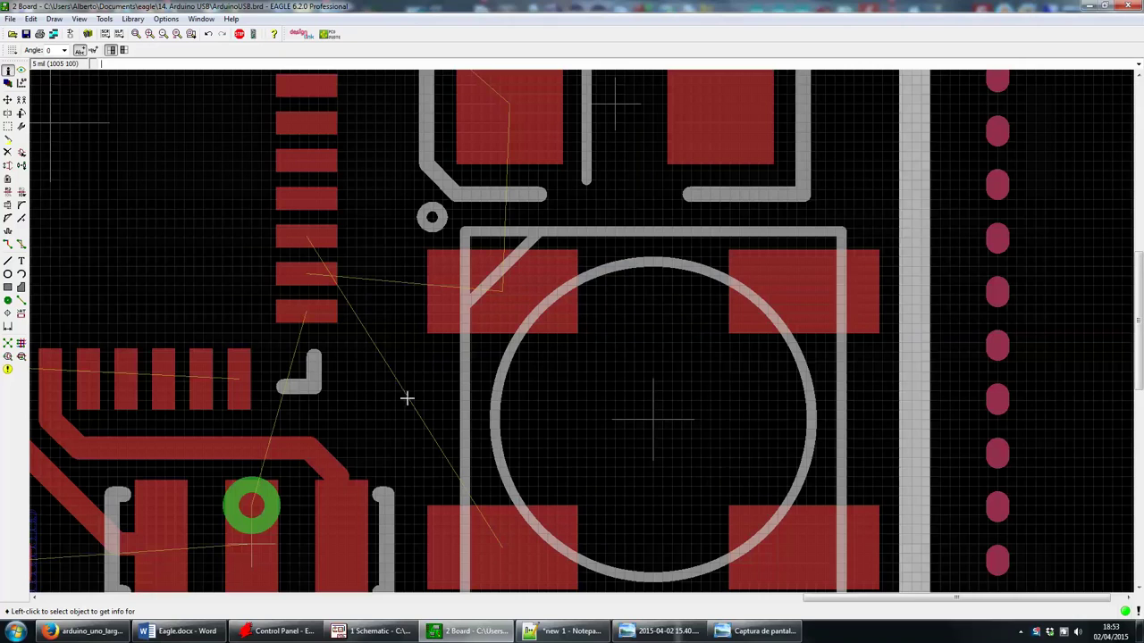
# Save ArduinoUSB.brd with Ctrl+S
pyautogui.scroll(-1, 321, 284)
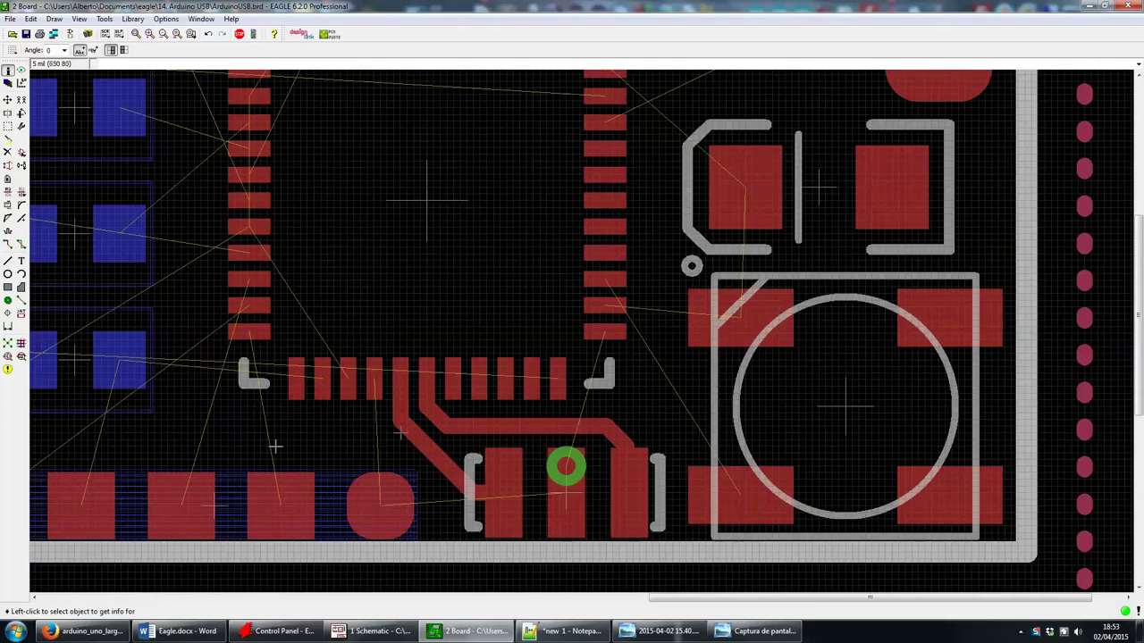
pyautogui.scroll(-1, 275, 445)
pyautogui.scroll(2, 202, 420)
pyautogui.hotkey('ctrl', 's')
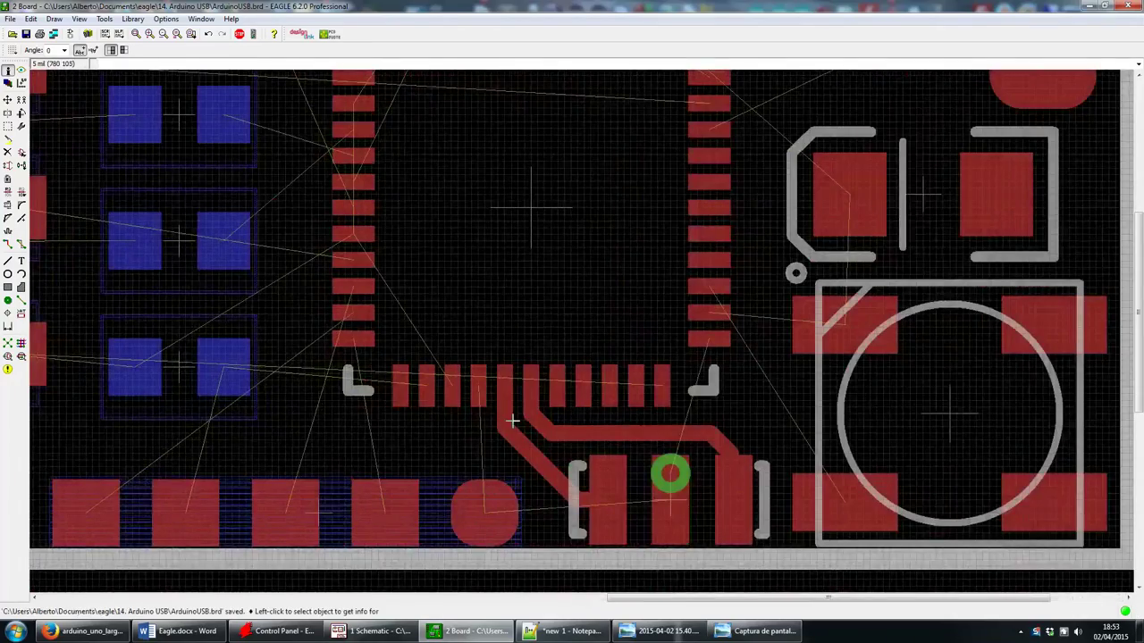
pyautogui.scroll(-1, 512, 420)
# Route the GND trace on the top layer from the chip pin to the round pad
pyautogui.click(7, 243)
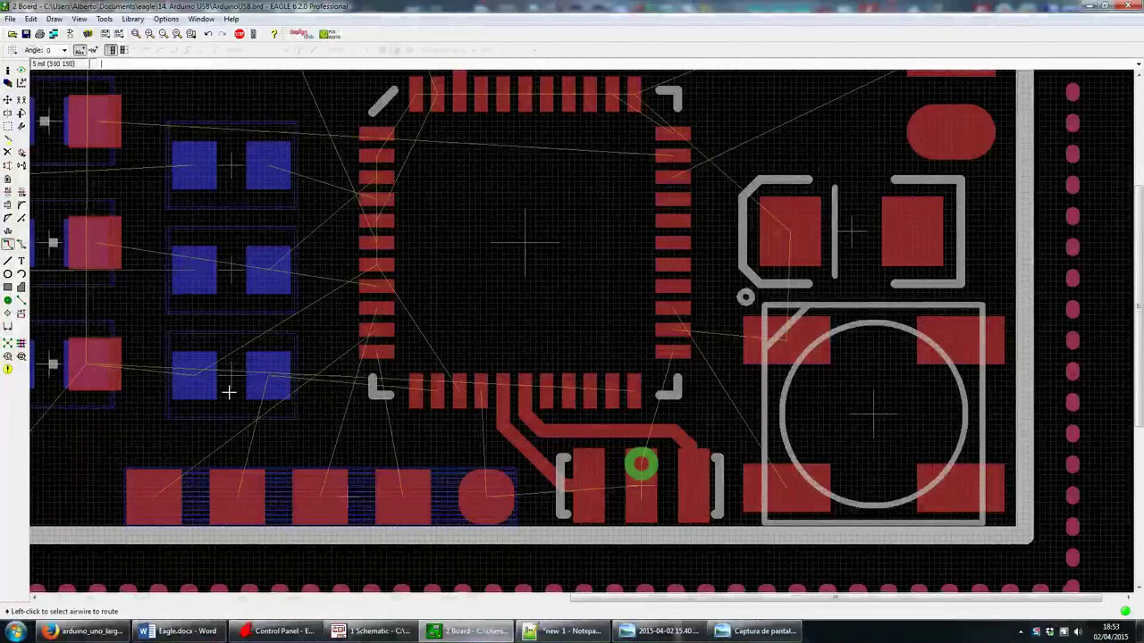
pyautogui.scroll(2, 485, 466)
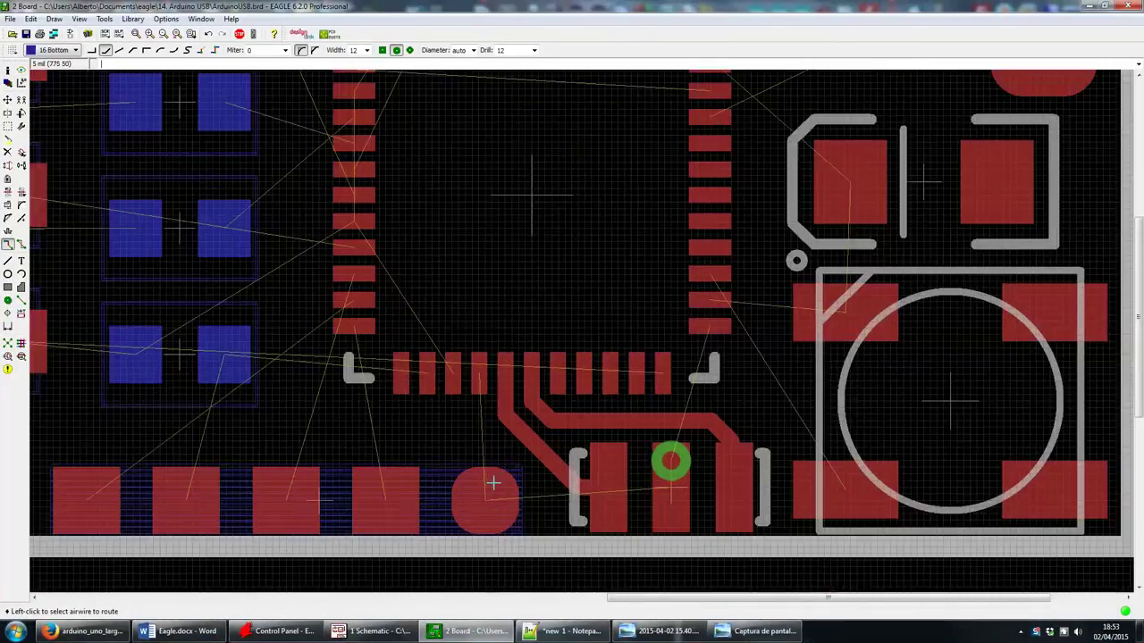
pyautogui.click(470, 332)
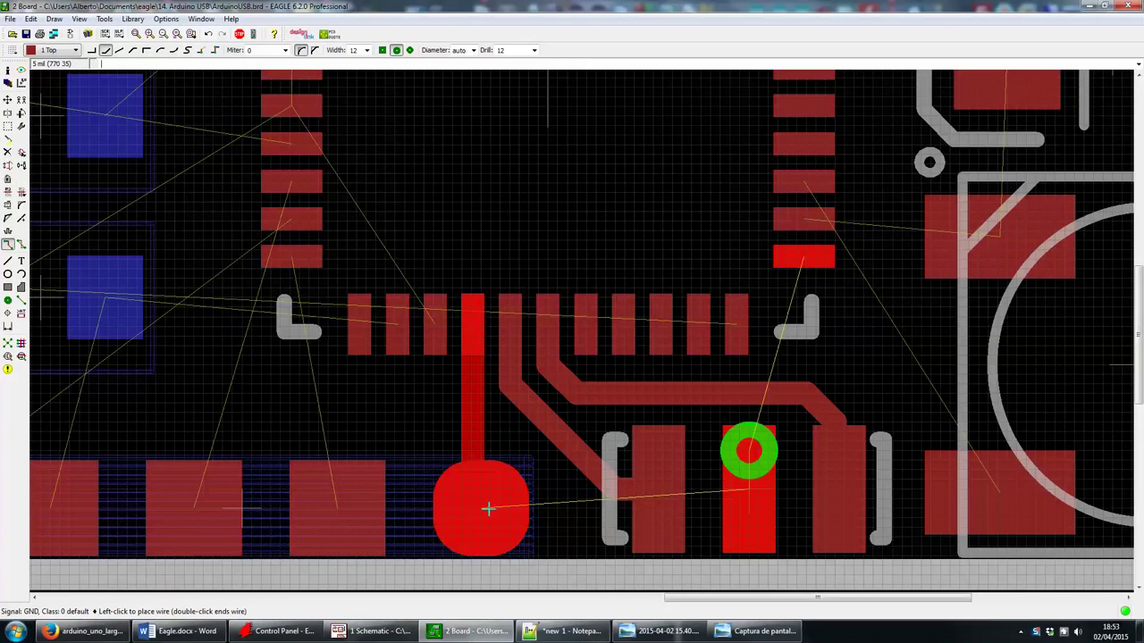
pyautogui.click(493, 510)
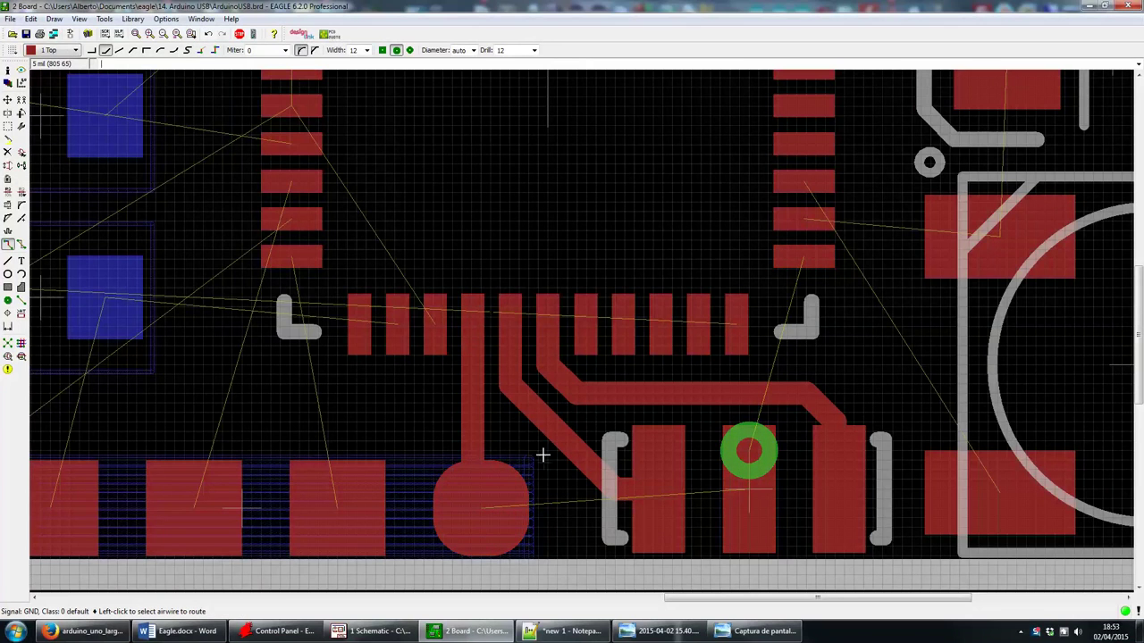
pyautogui.scroll(-1, 515, 517)
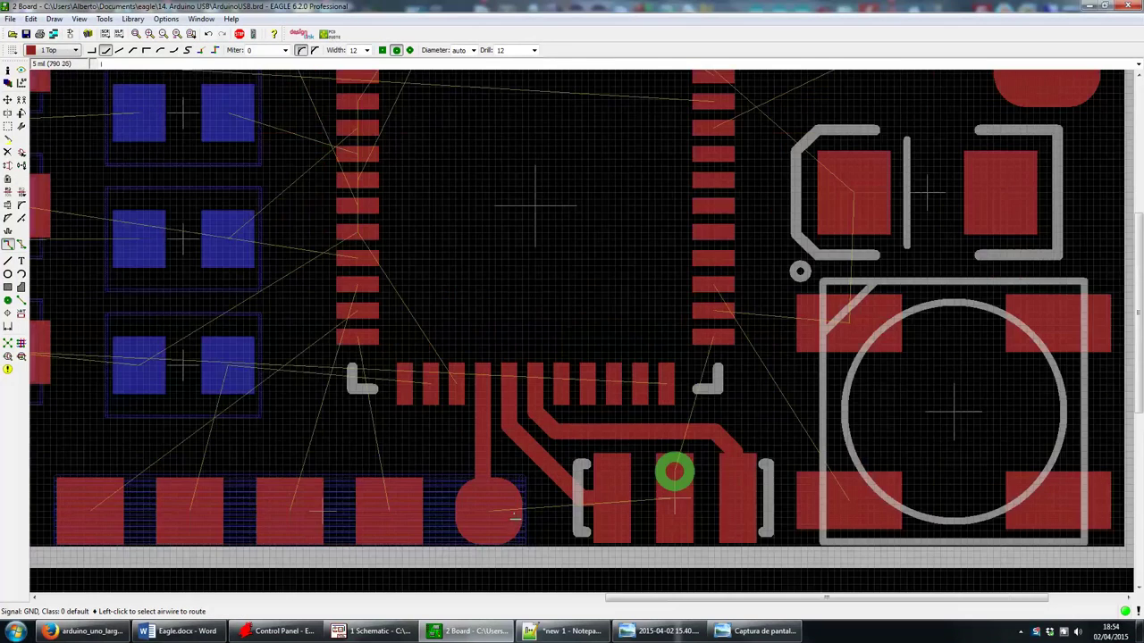
# Route the MISO trace from the chip pin to the lower pad
pyautogui.click(390, 498)
pyautogui.press('Escape')
pyautogui.click(361, 339)
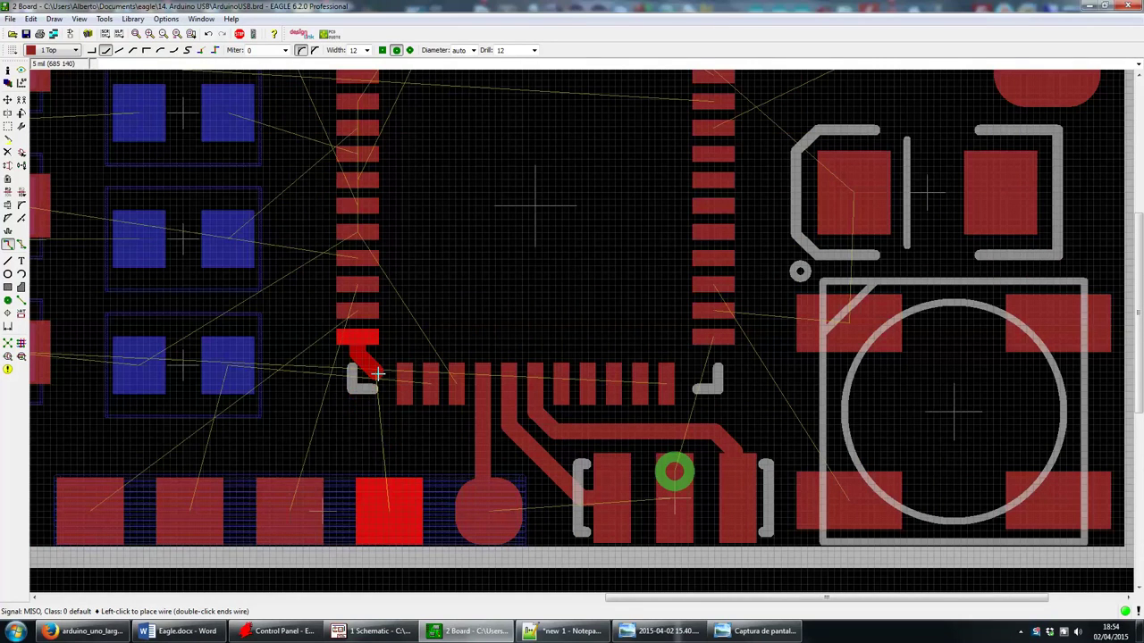
pyautogui.scroll(3, 368, 383)
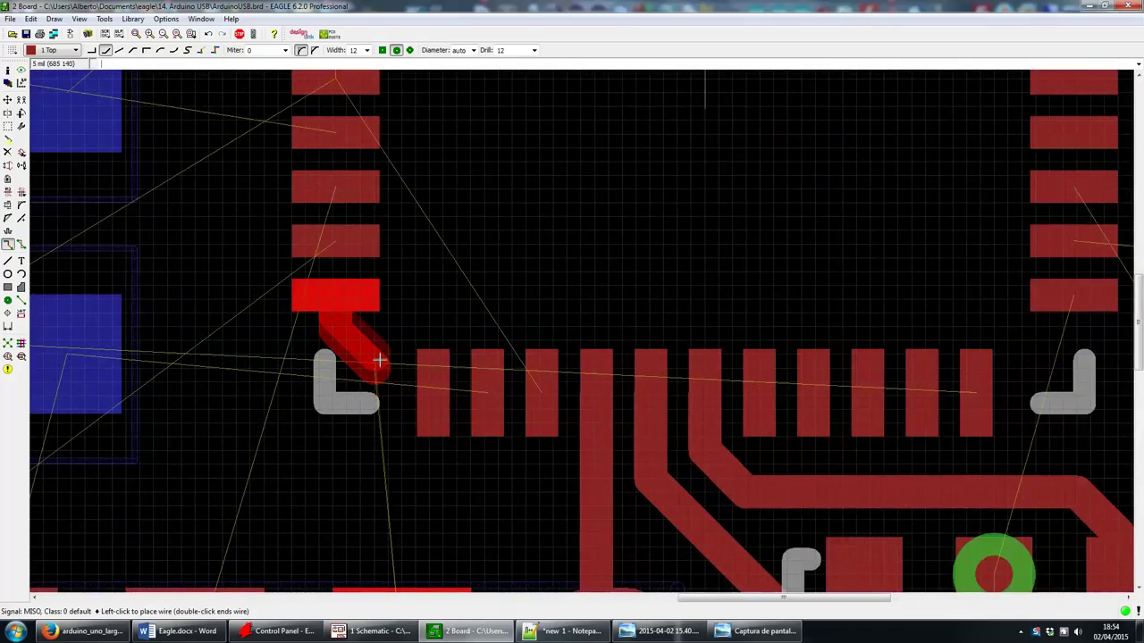
pyautogui.click(378, 585)
pyautogui.scroll(-2, 518, 231)
# Try the SCK and RST airwires, cancelling both and leaving them unrouted
pyautogui.click(279, 451)
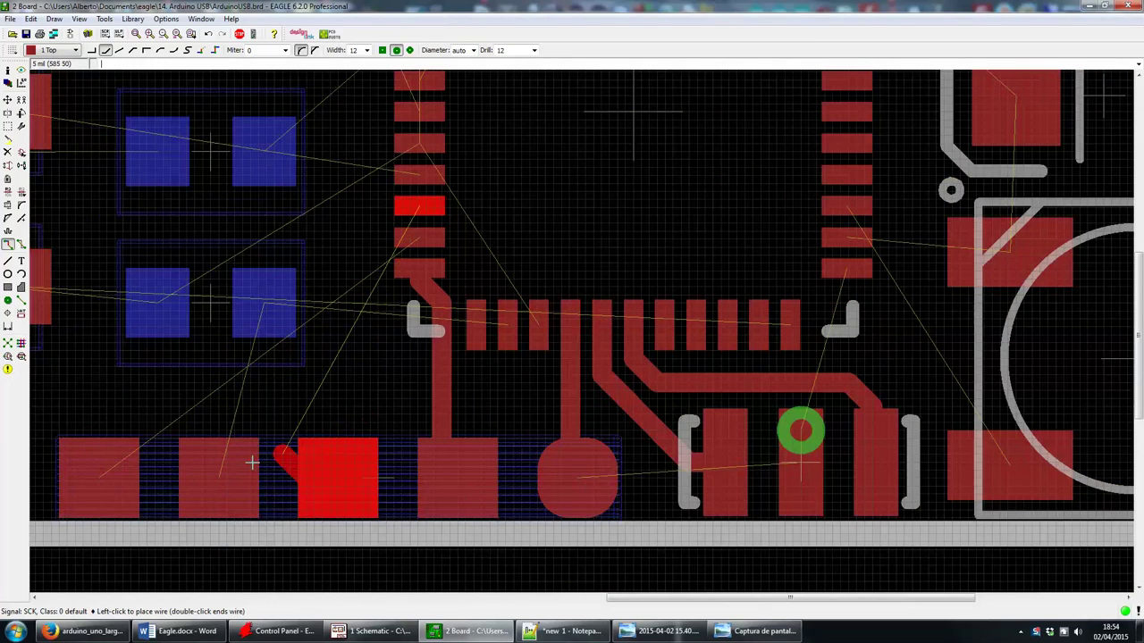
pyautogui.press('Escape')
pyautogui.click(235, 438)
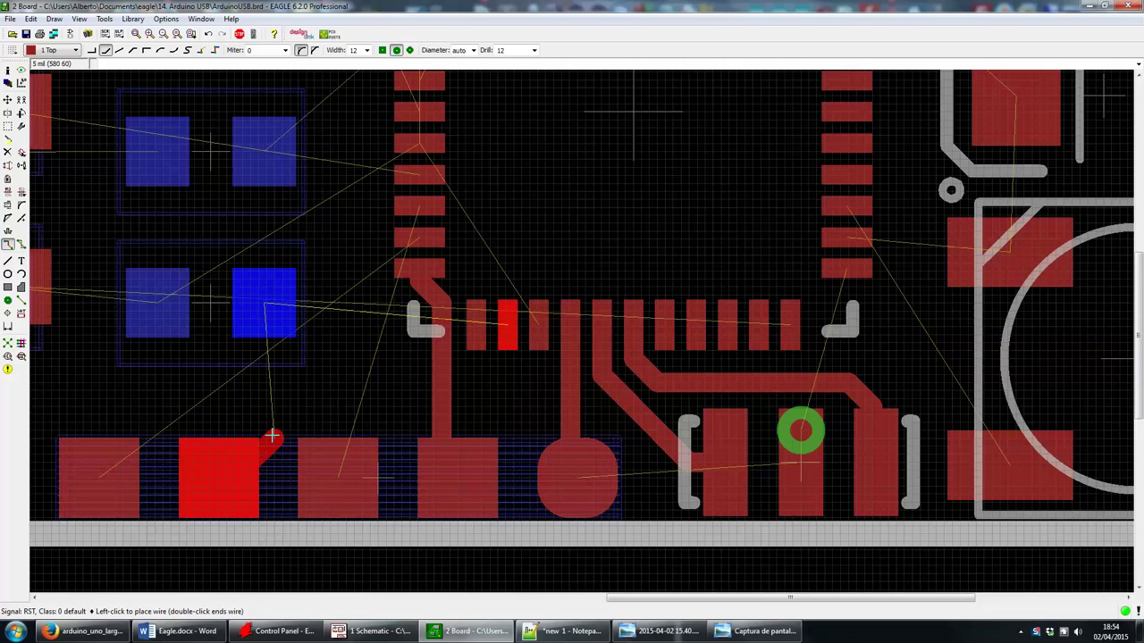
pyautogui.press('Escape')
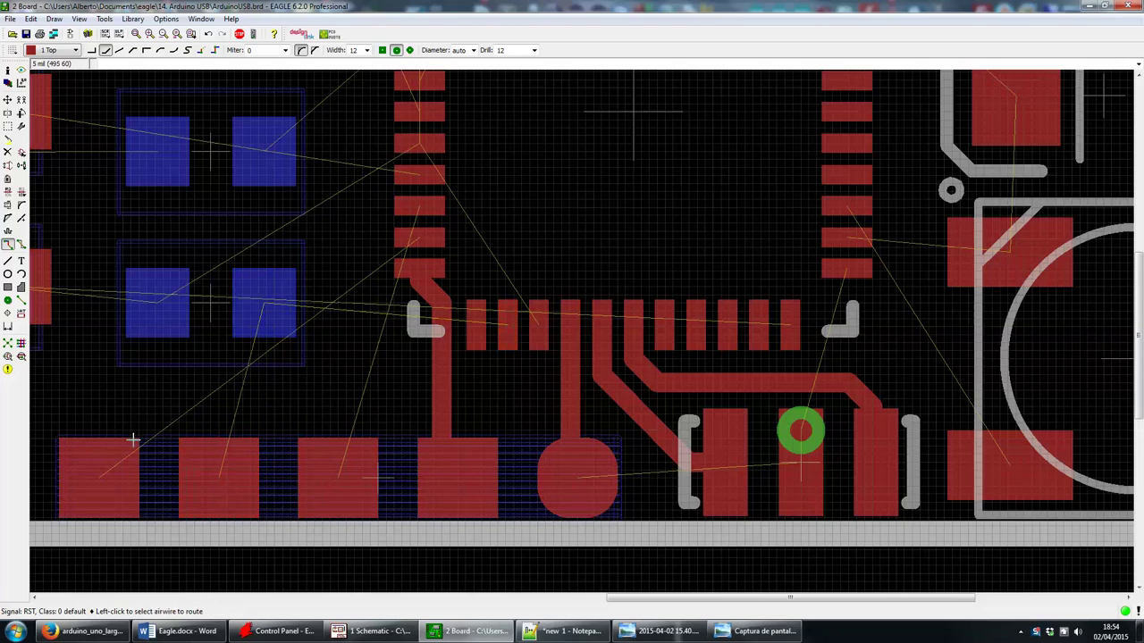
pyautogui.click(345, 459)
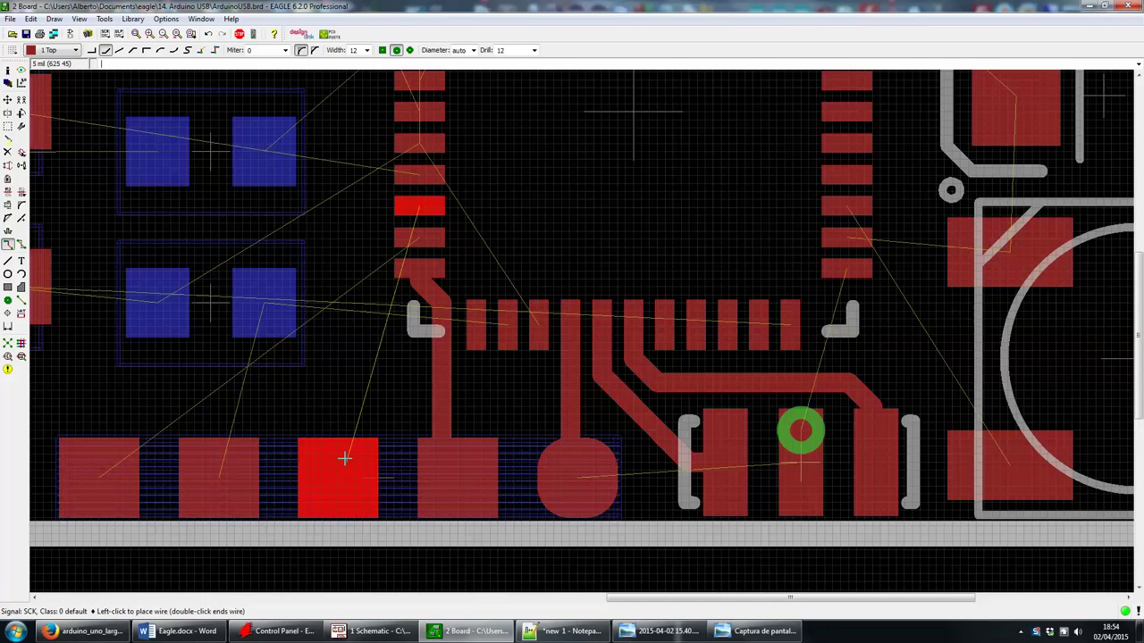
pyautogui.press('Escape')
pyautogui.scroll(-5, 577, 383)
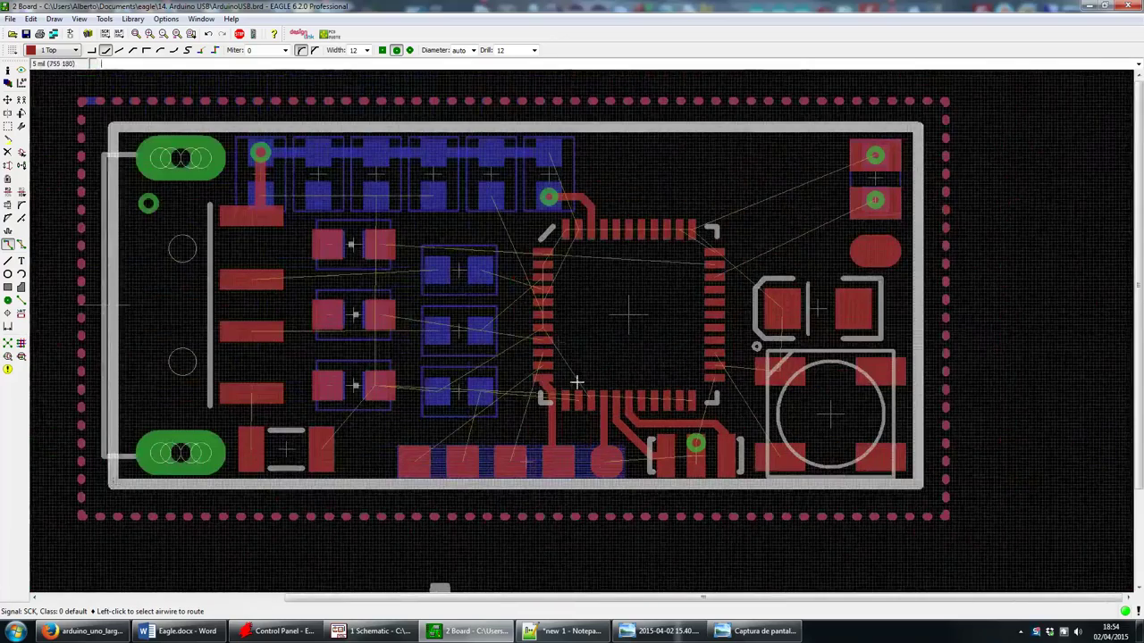
# Save the board and start the D+ trace from the left USB connector pad
pyautogui.hotkey('ctrl', 's')
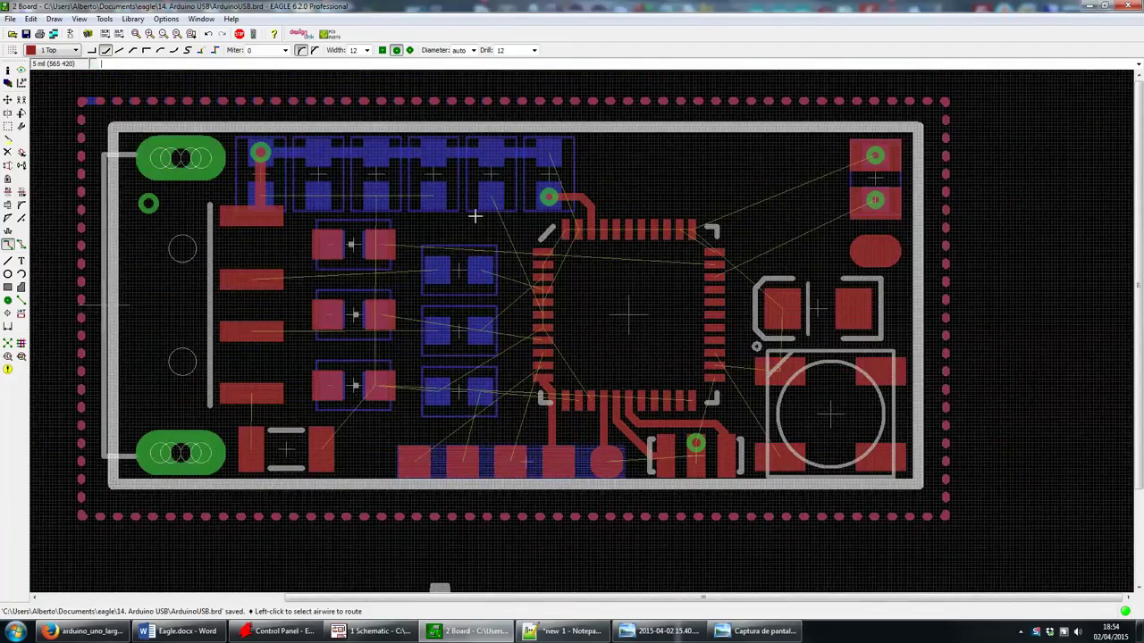
pyautogui.scroll(3, 370, 268)
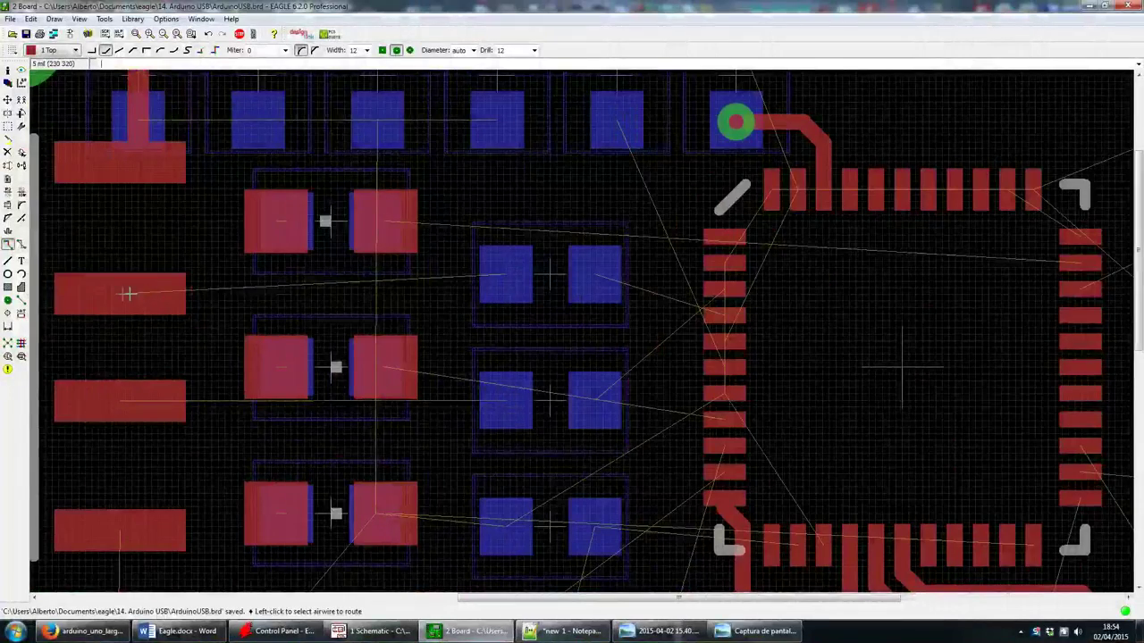
pyautogui.click(128, 294)
pyautogui.scroll(-1, 357, 320)
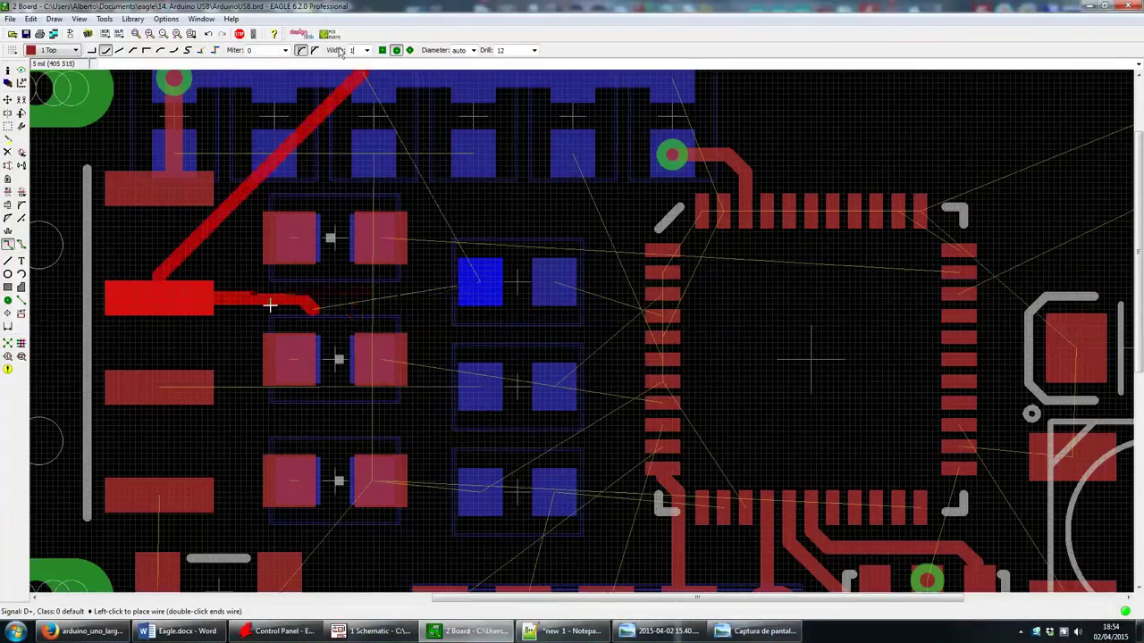
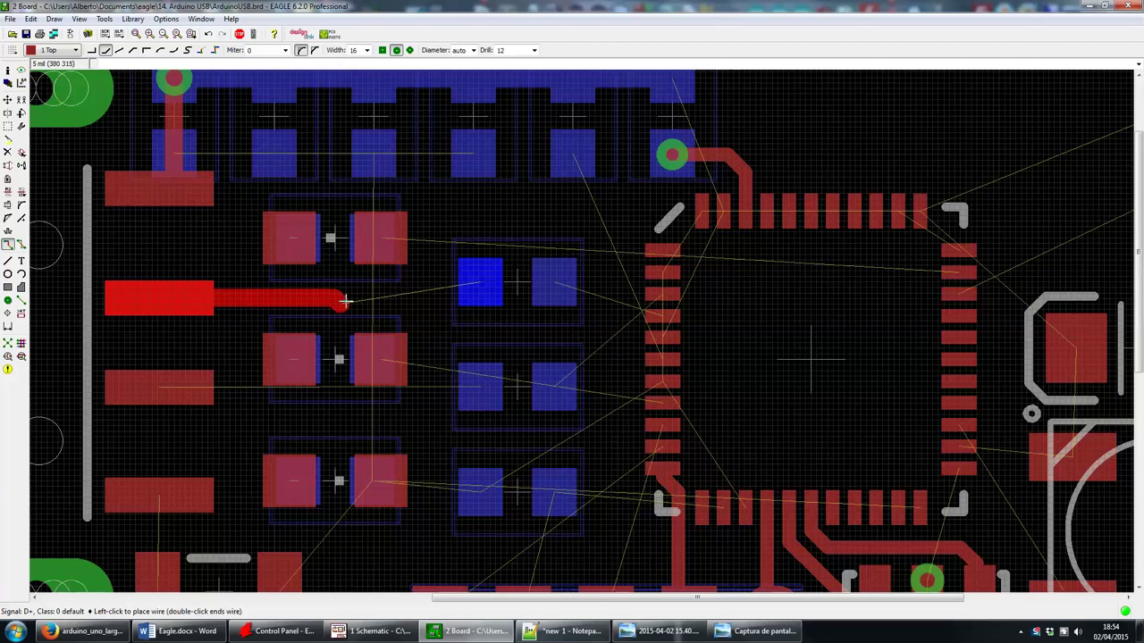
# Bring the D+ trace to the blue pad and end it with a via on layer 16 Bottom
pyautogui.scroll(2, 417, 295)
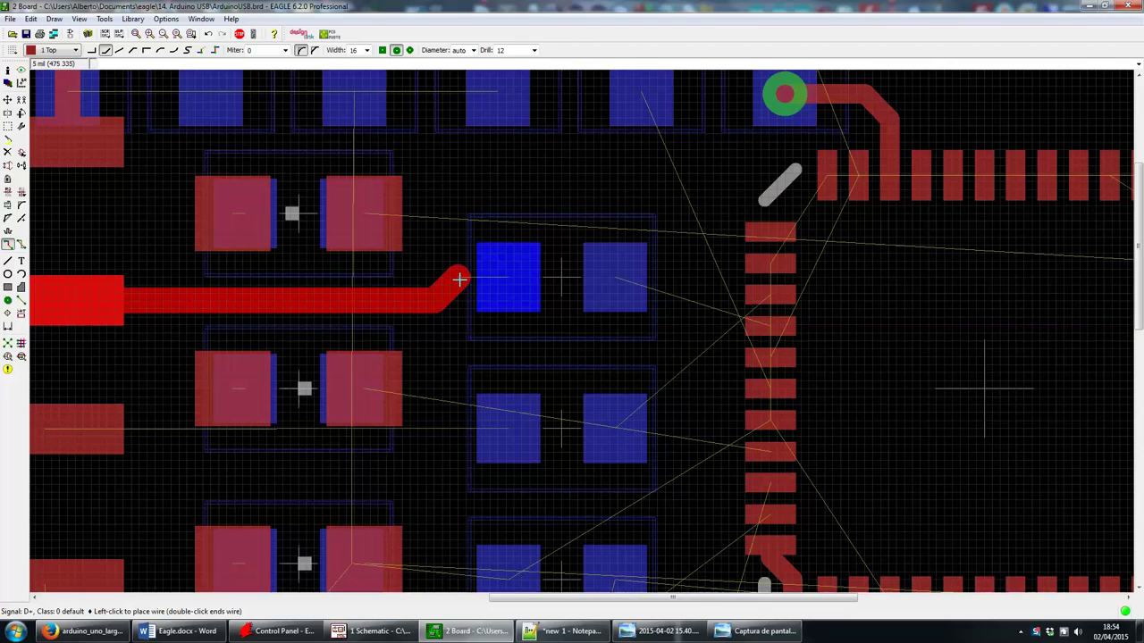
pyautogui.click(459, 279)
pyautogui.click(53, 50)
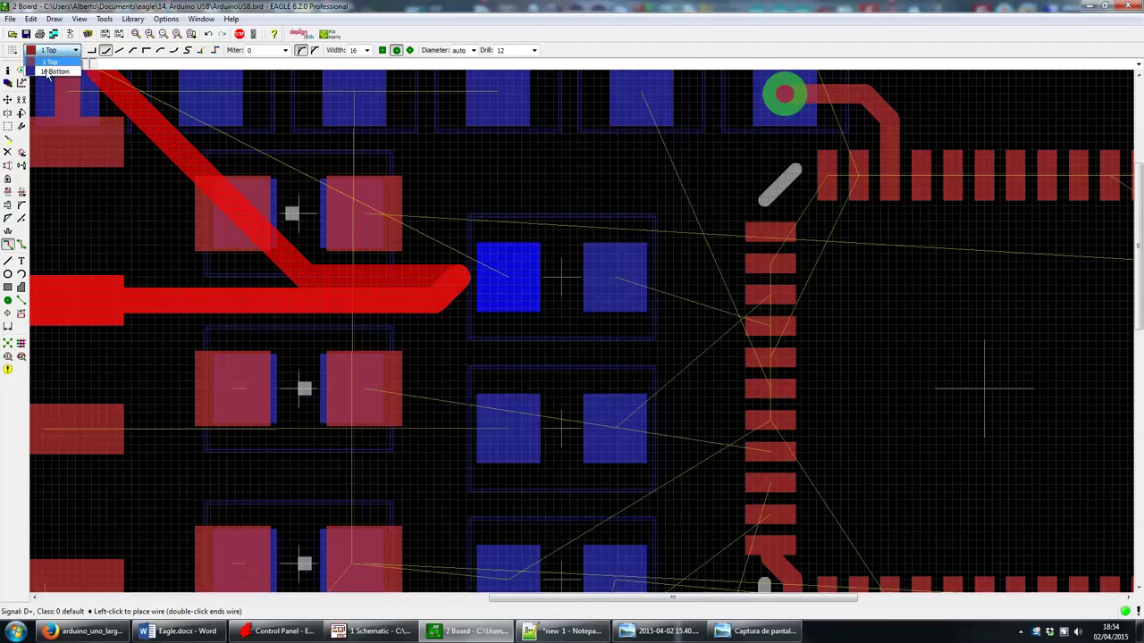
pyautogui.click(49, 72)
pyautogui.click(500, 284)
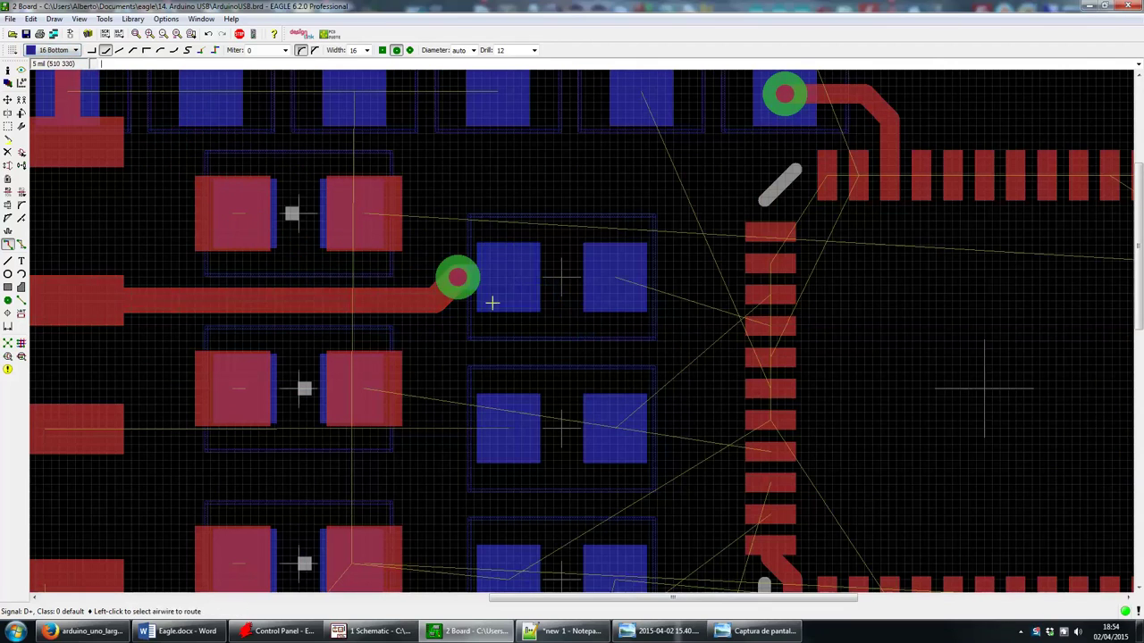
pyautogui.scroll(-1, 478, 286)
pyautogui.scroll(3, 447, 270)
# Open the new via's Properties dialog and confirm it
pyautogui.rightClick(449, 270)
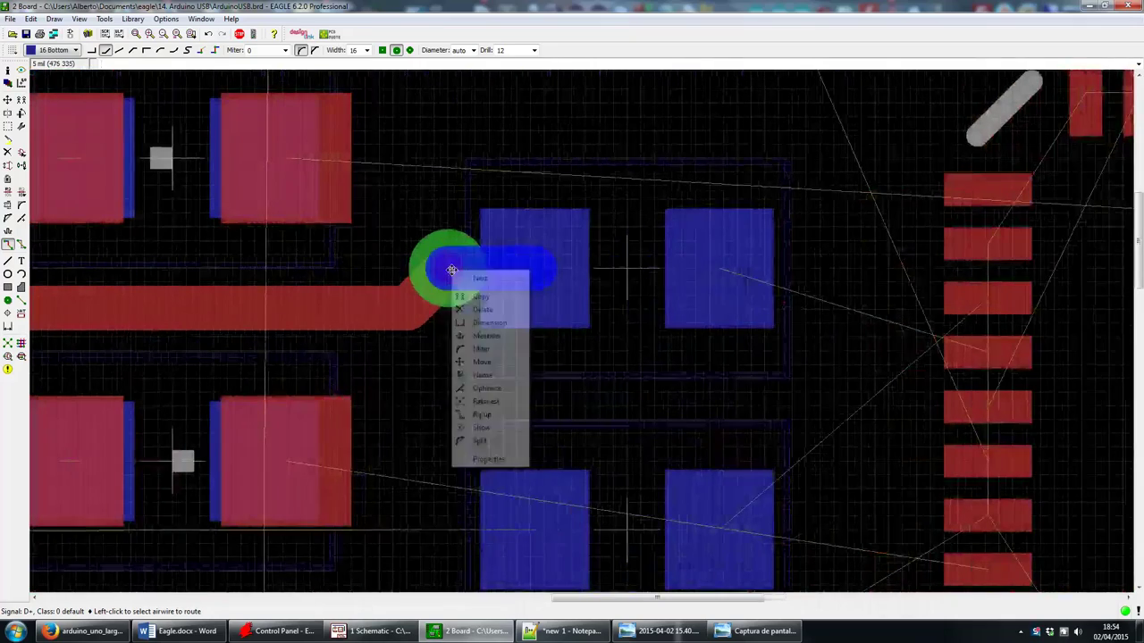
pyautogui.click(480, 278)
pyautogui.rightClick(449, 268)
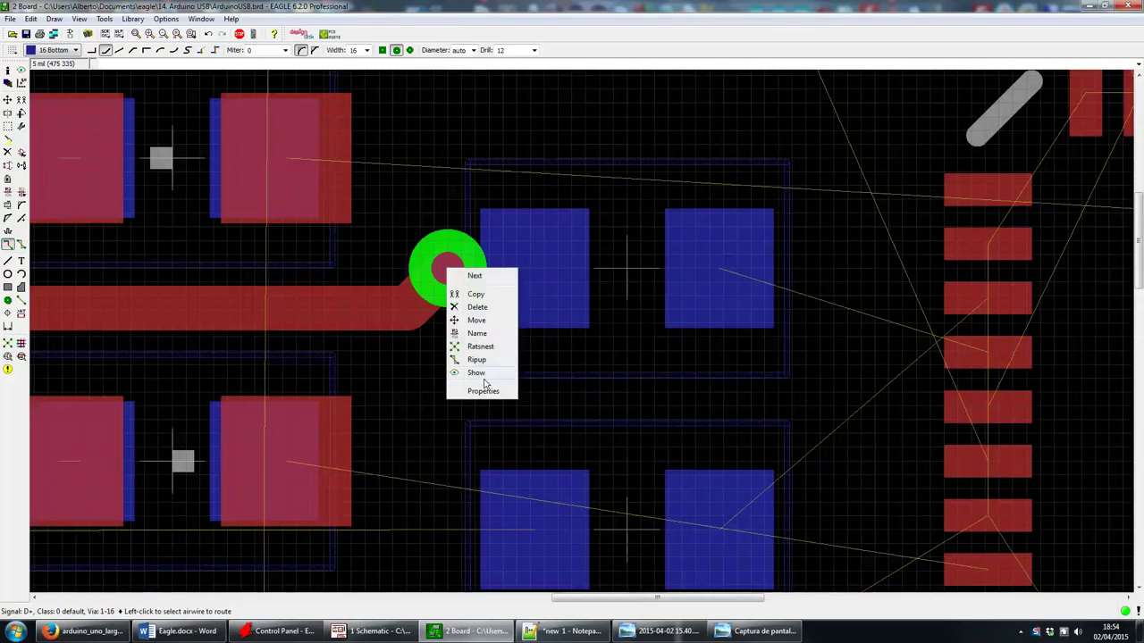
pyautogui.click(487, 390)
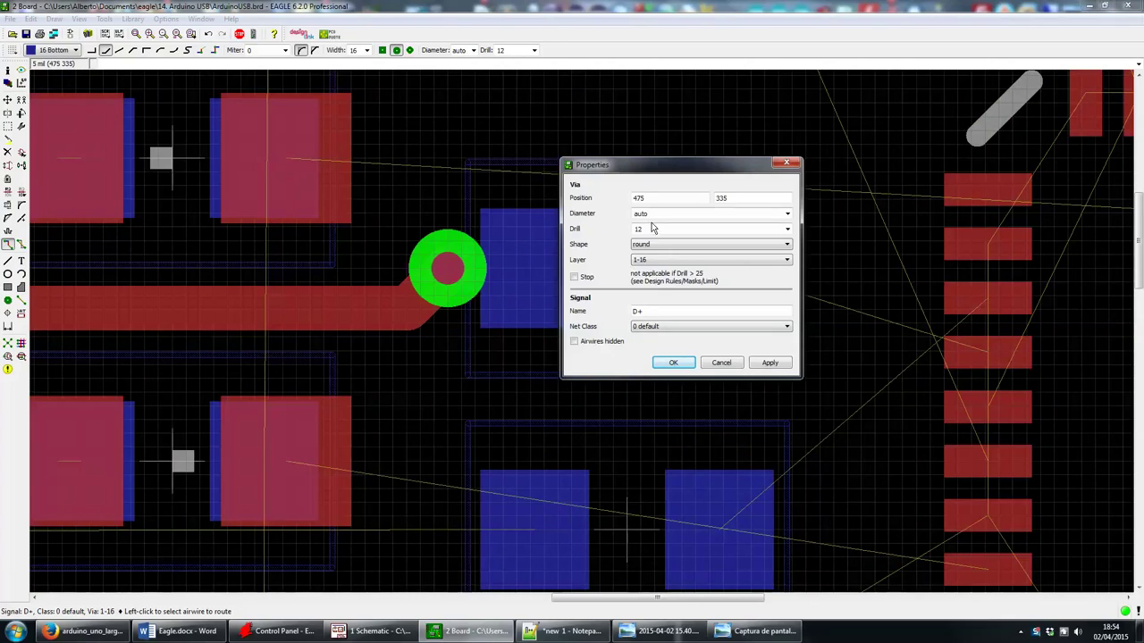
pyautogui.press('Return')
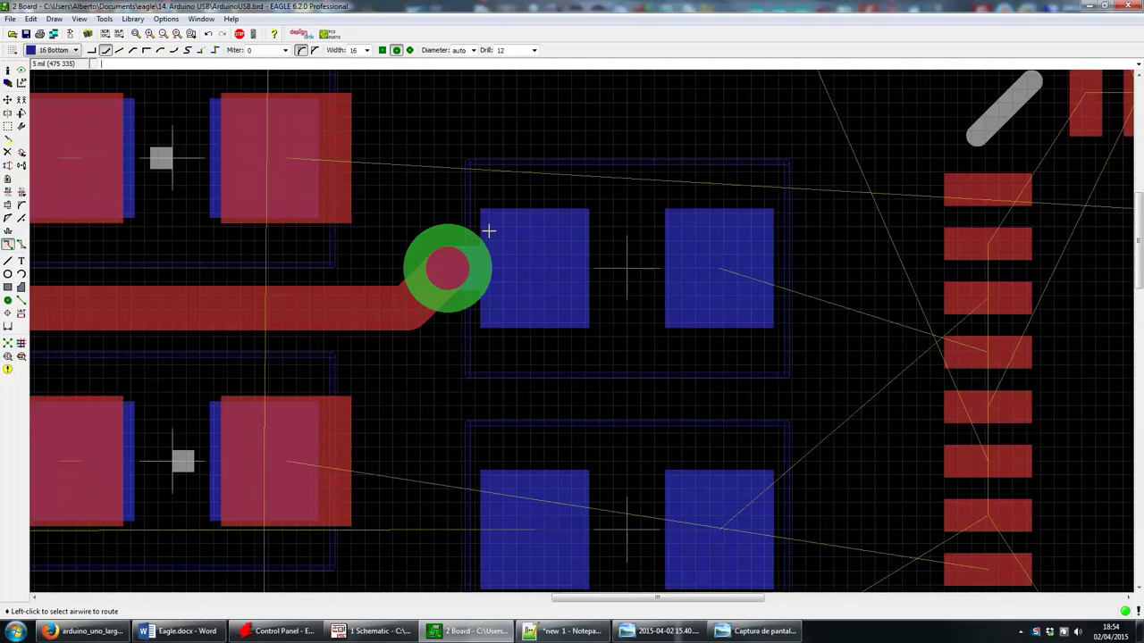
pyautogui.scroll(-2, 485, 229)
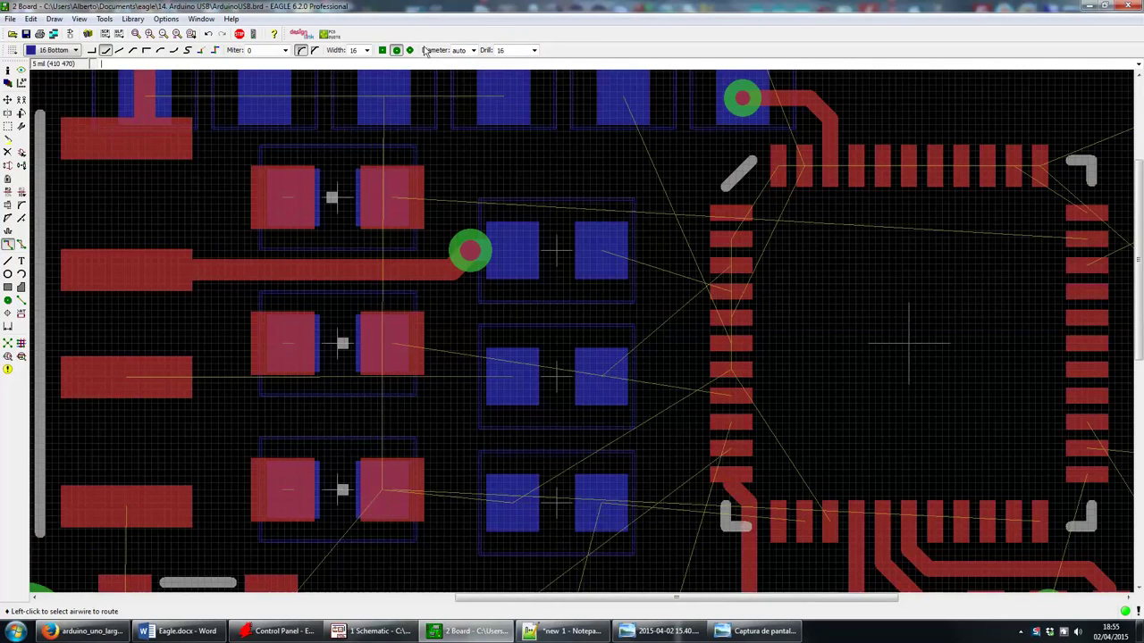
# Route D- diagonally from the connector pad to the second blue pad, ending in a bottom-layer via
pyautogui.click(136, 377)
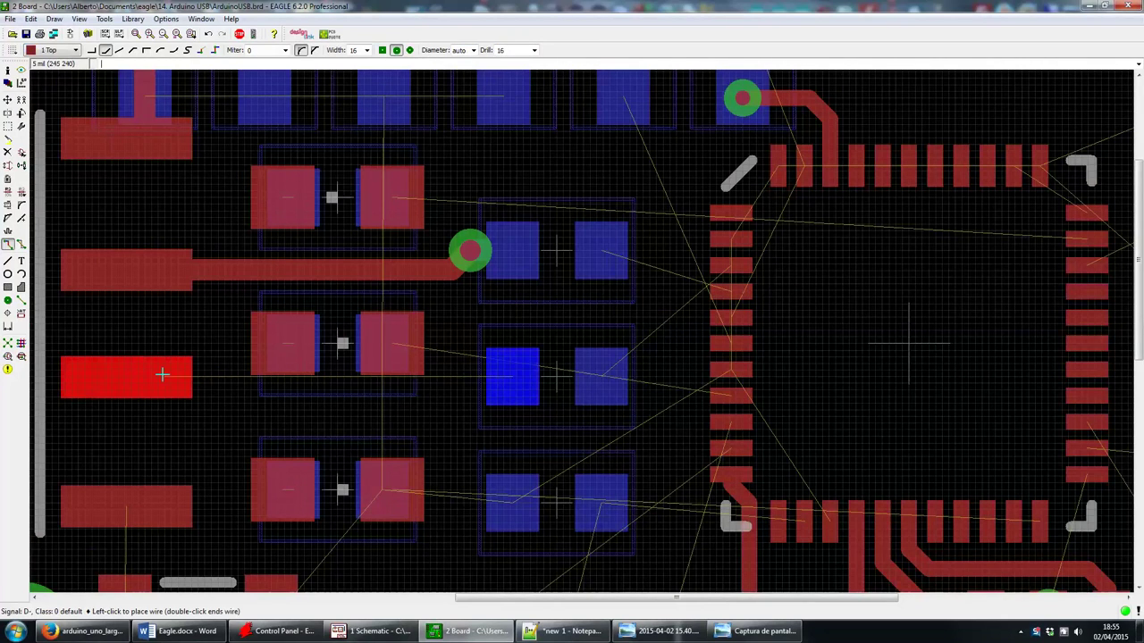
pyautogui.scroll(2, 162, 375)
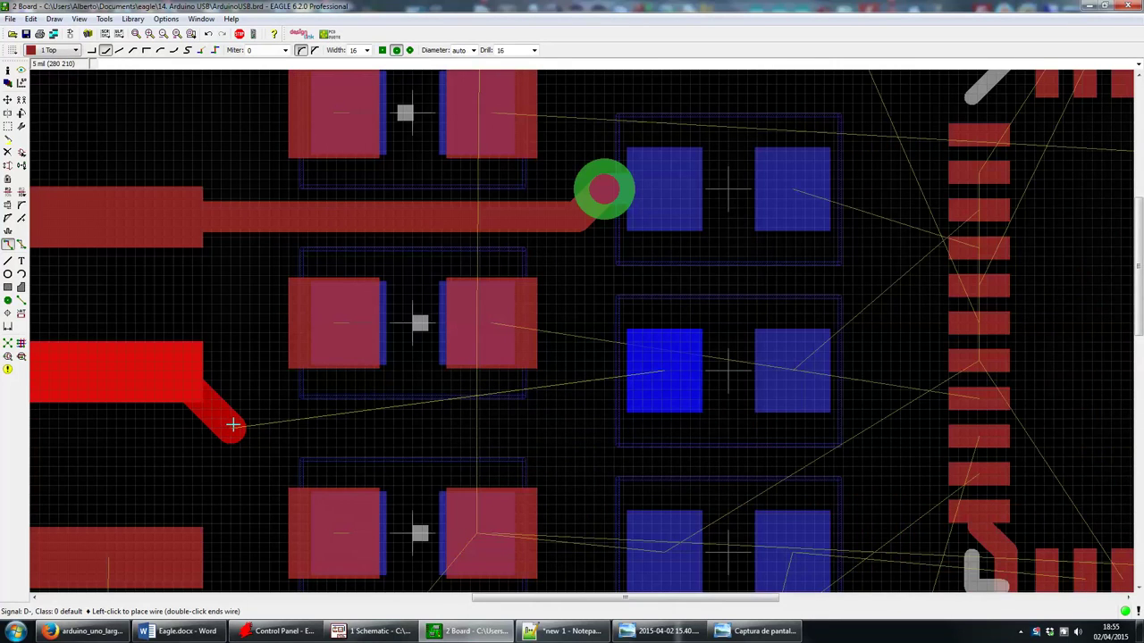
pyautogui.click(232, 425)
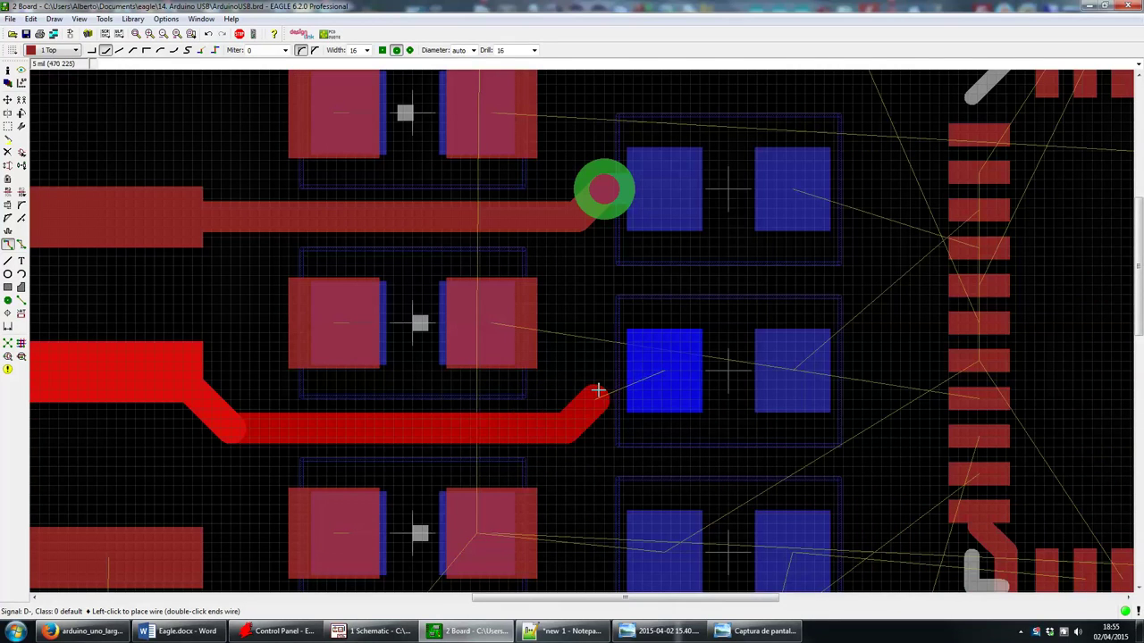
pyautogui.click(622, 372)
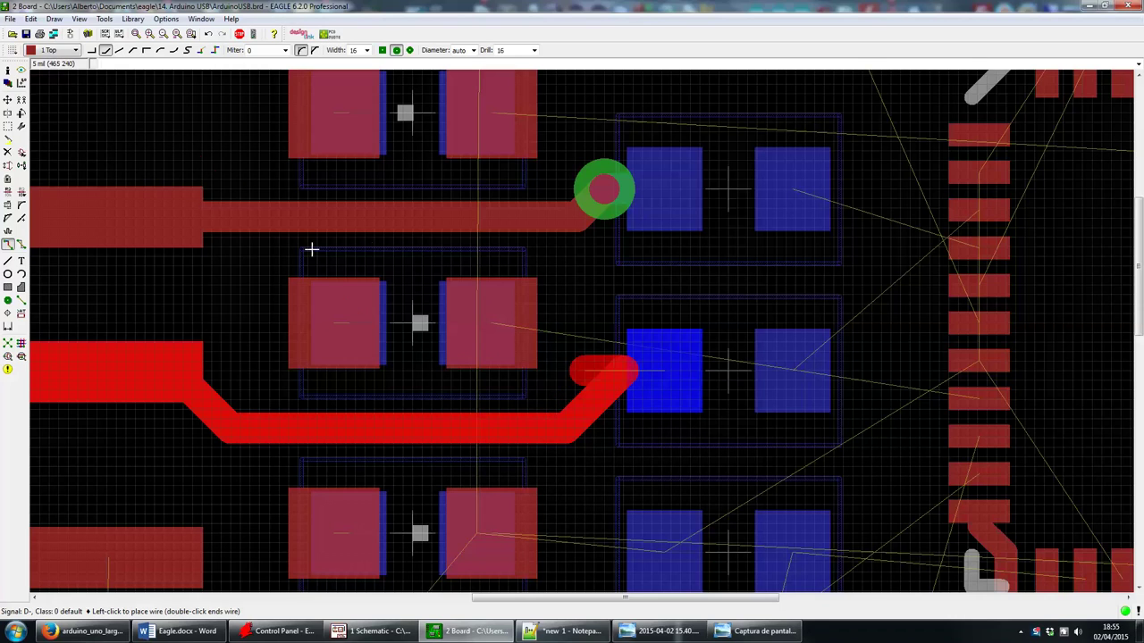
pyautogui.click(51, 50)
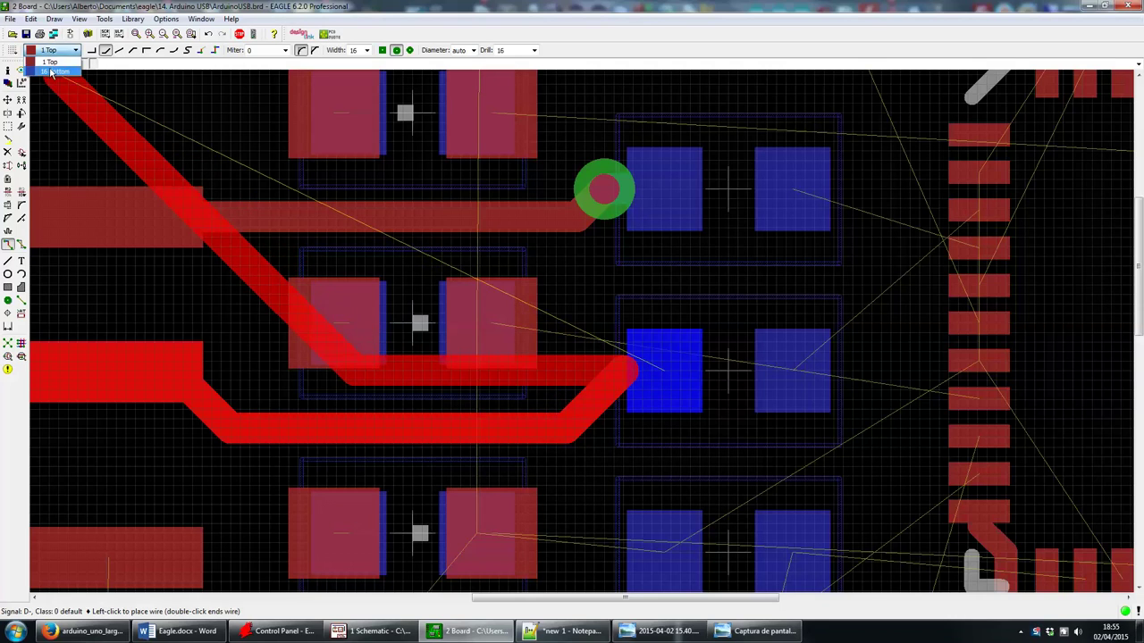
pyautogui.click(54, 72)
pyautogui.click(665, 370)
# Centre the D- via on its pad and move the trace's bend to a 45° angle
pyautogui.click(8, 99)
pyautogui.scroll(2, 628, 369)
pyautogui.click(629, 374)
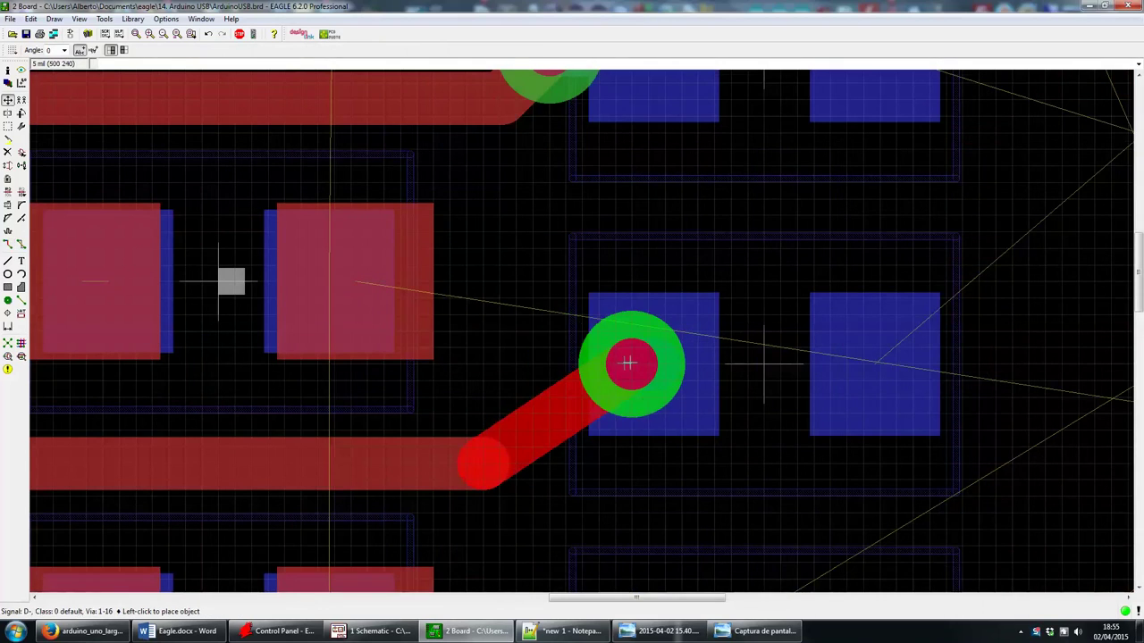
pyautogui.click(648, 360)
pyautogui.click(476, 465)
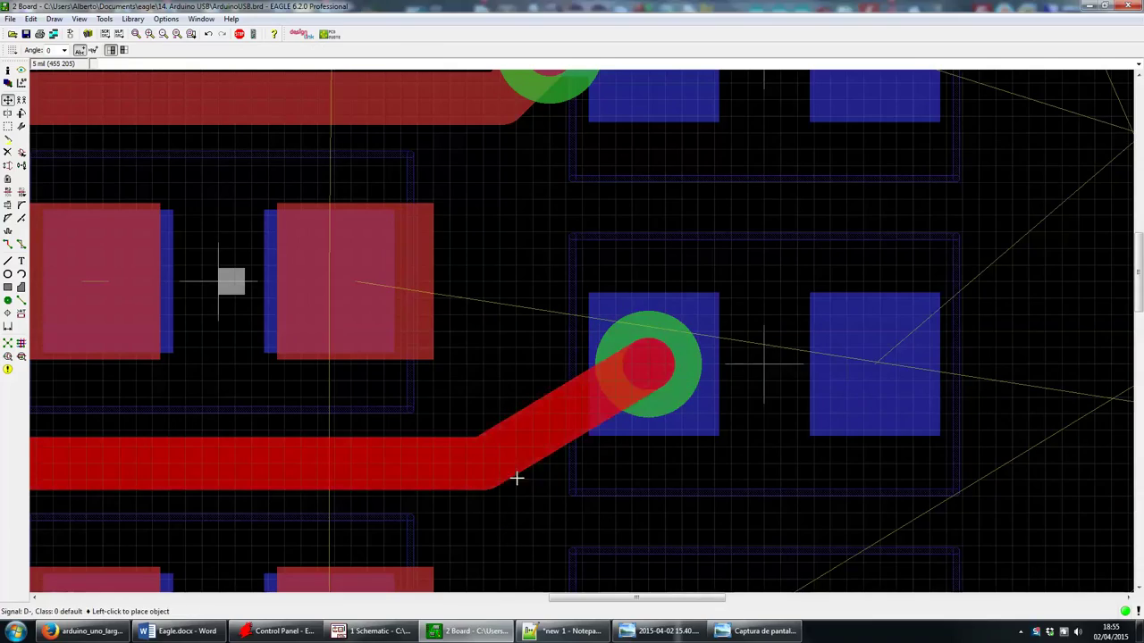
pyautogui.click(552, 477)
pyautogui.scroll(-3, 551, 478)
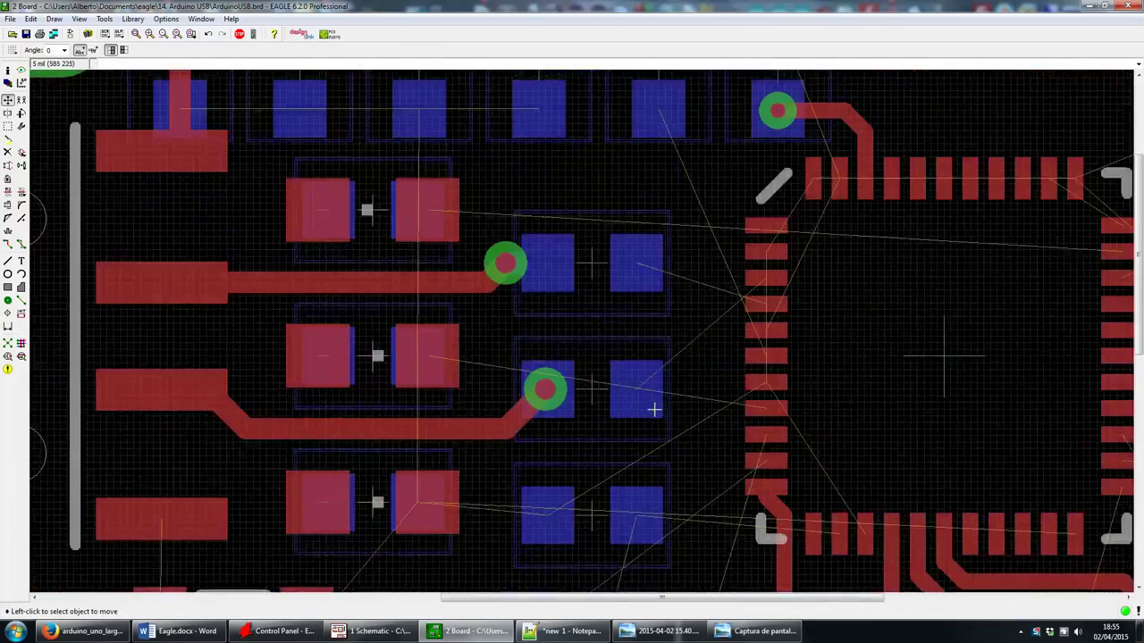
pyautogui.scroll(-1, 385, 435)
pyautogui.scroll(-2, 224, 255)
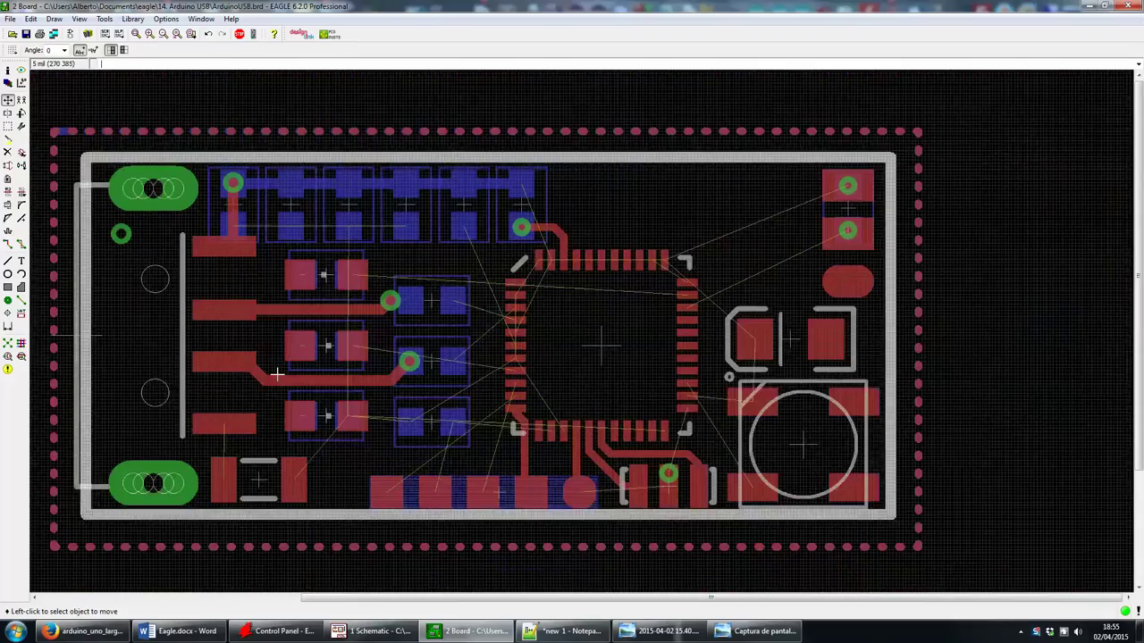
pyautogui.scroll(3, 222, 483)
# Try routing an N$4 wire between two pads, then undo it
pyautogui.click(8, 244)
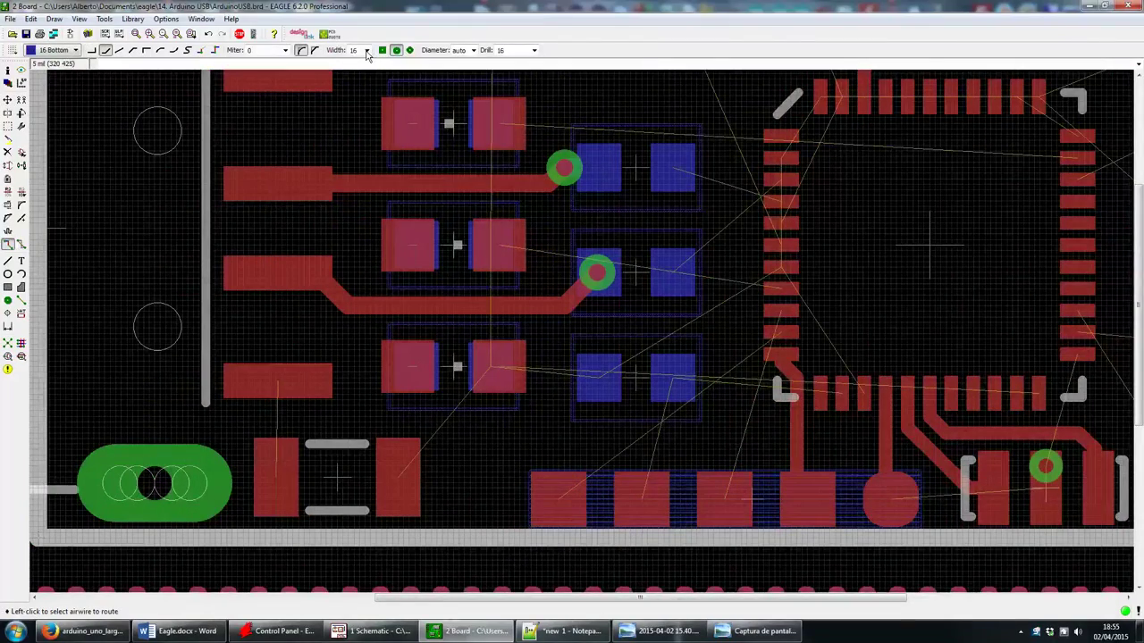
pyautogui.click(367, 51)
pyautogui.click(278, 386)
pyautogui.click(272, 482)
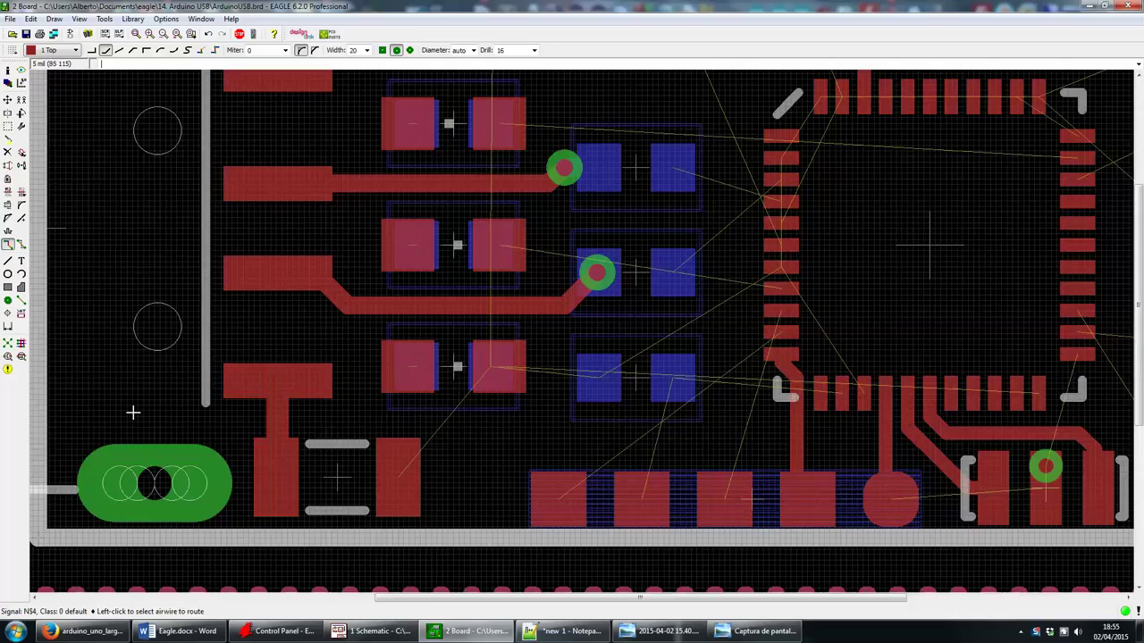
pyautogui.scroll(-2, 133, 411)
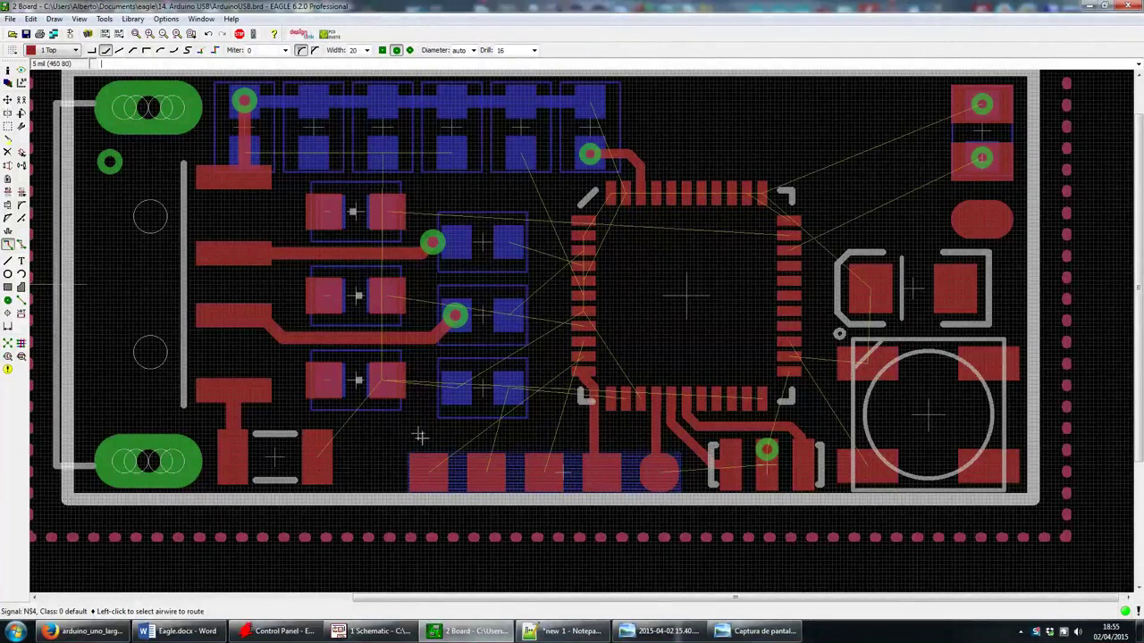
pyautogui.hotkey('ctrl', 'z')
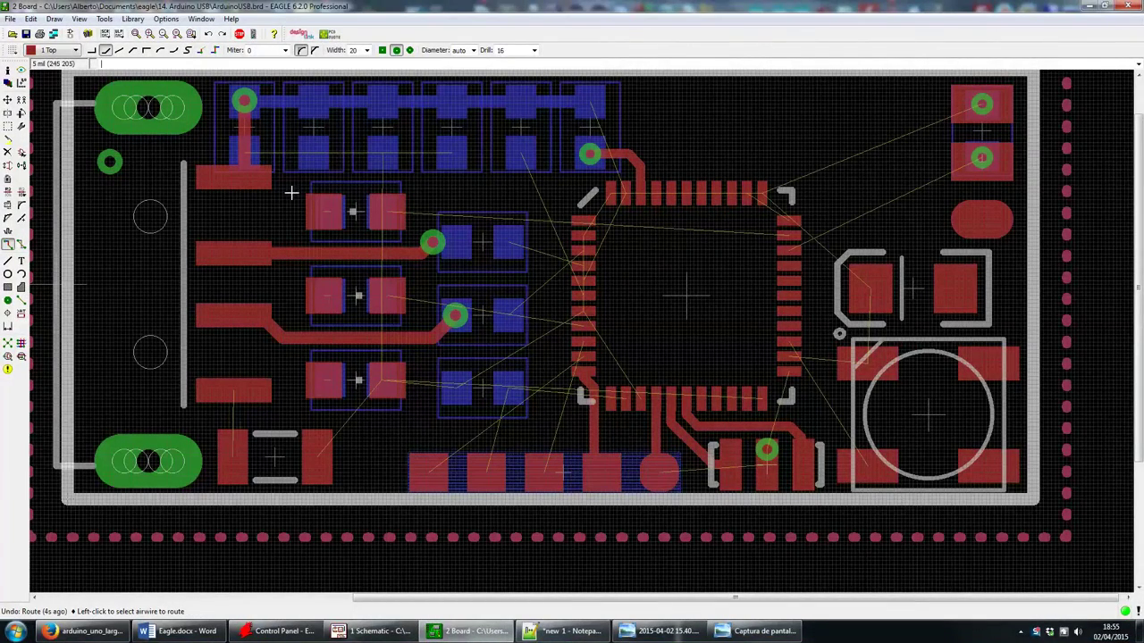
# Change the wire width and bend style, route the lower-left pad's wire, then undo it
pyautogui.doubleClick(353, 50)
pyautogui.click(299, 50)
pyautogui.scroll(3, 295, 465)
pyautogui.click(240, 404)
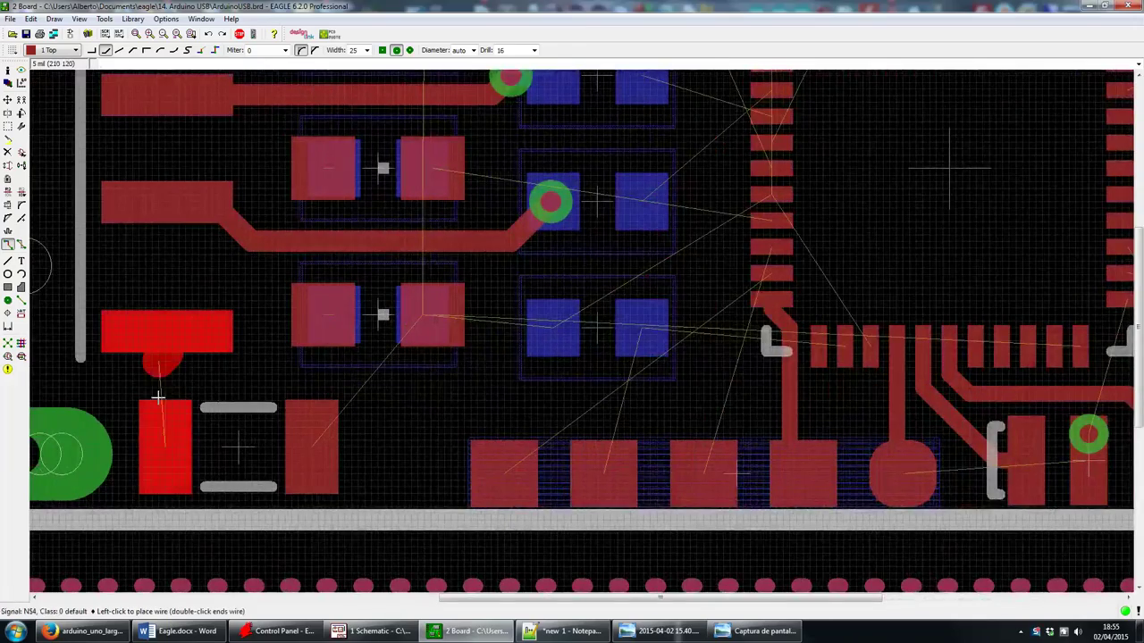
pyautogui.click(156, 455)
pyautogui.scroll(-2, 140, 429)
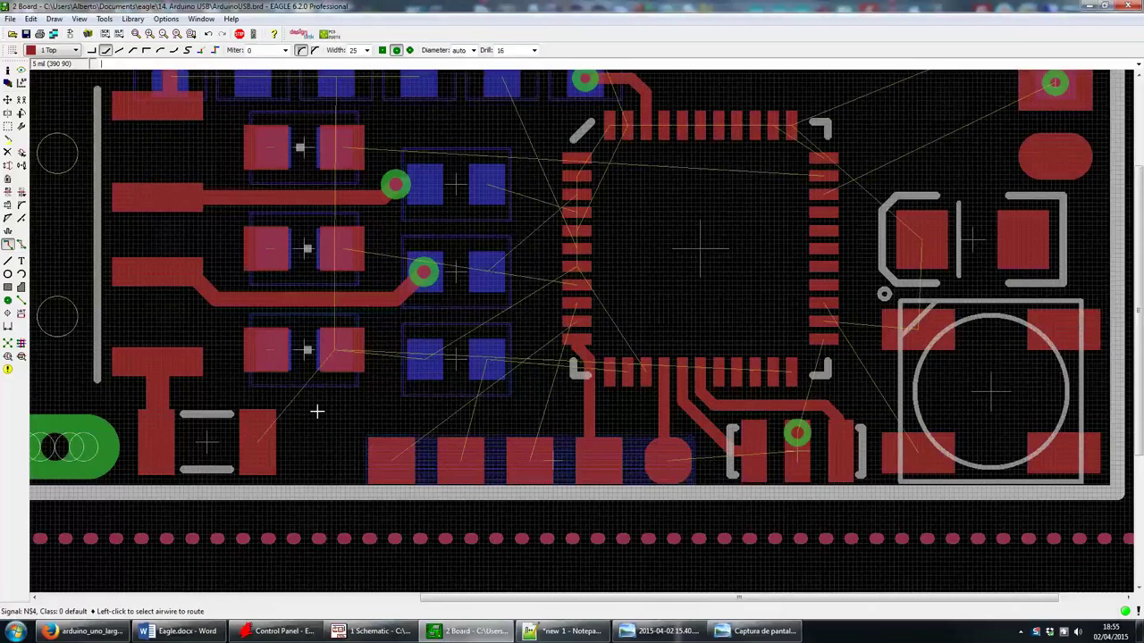
pyautogui.hotkey('ctrl', 'z')
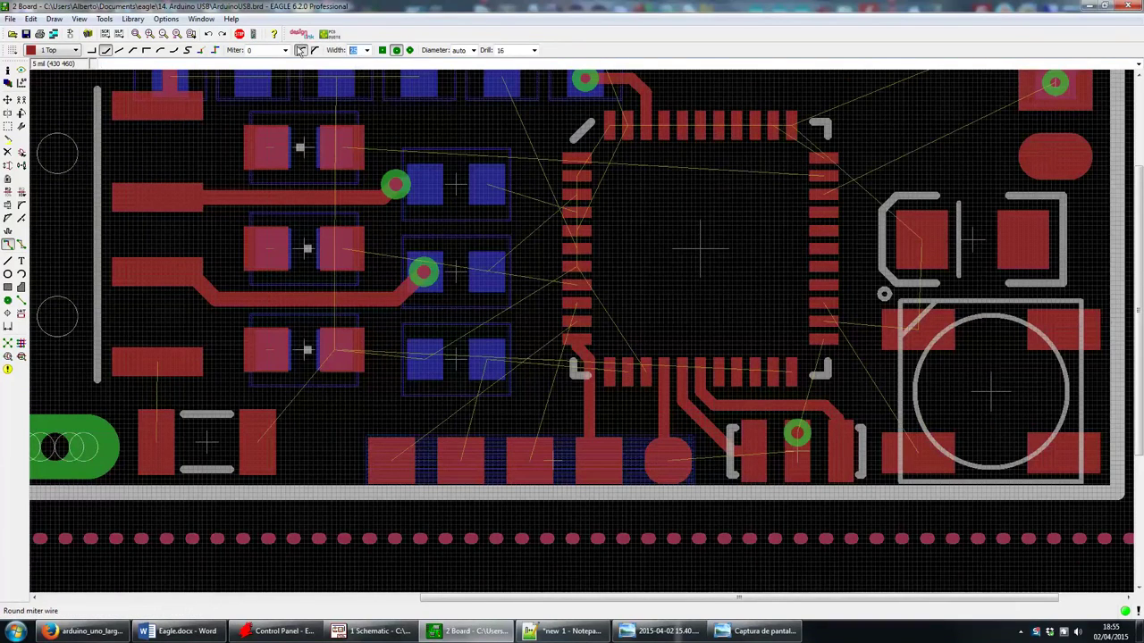
# Route the N$4 trace from the left pad down to the pad below
pyautogui.click(150, 374)
pyautogui.click(156, 450)
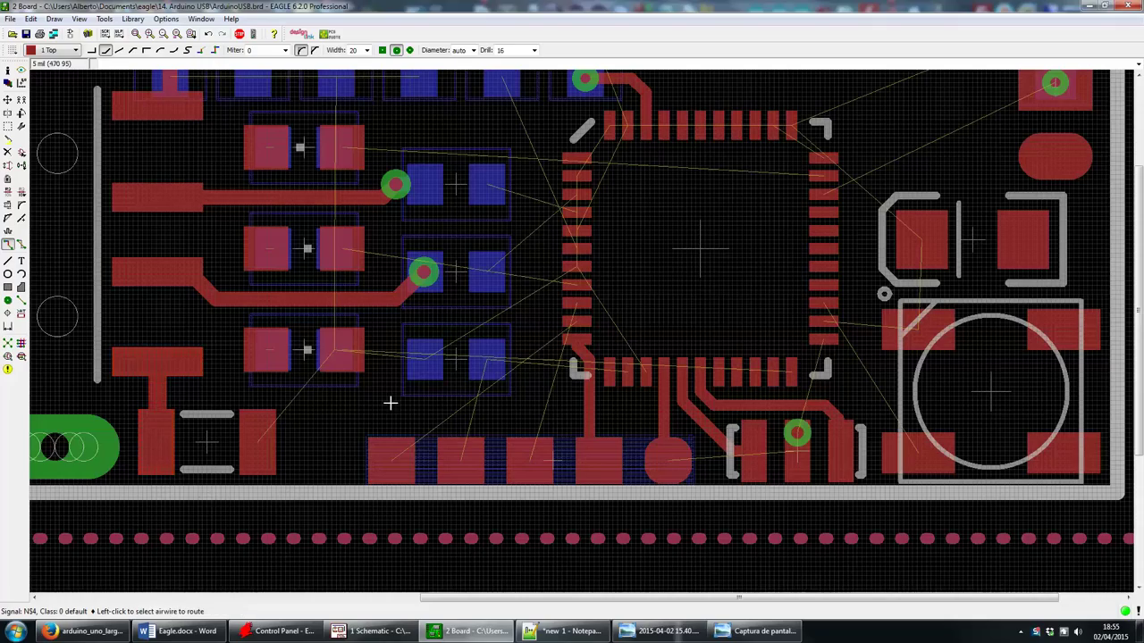
pyautogui.scroll(2, 448, 457)
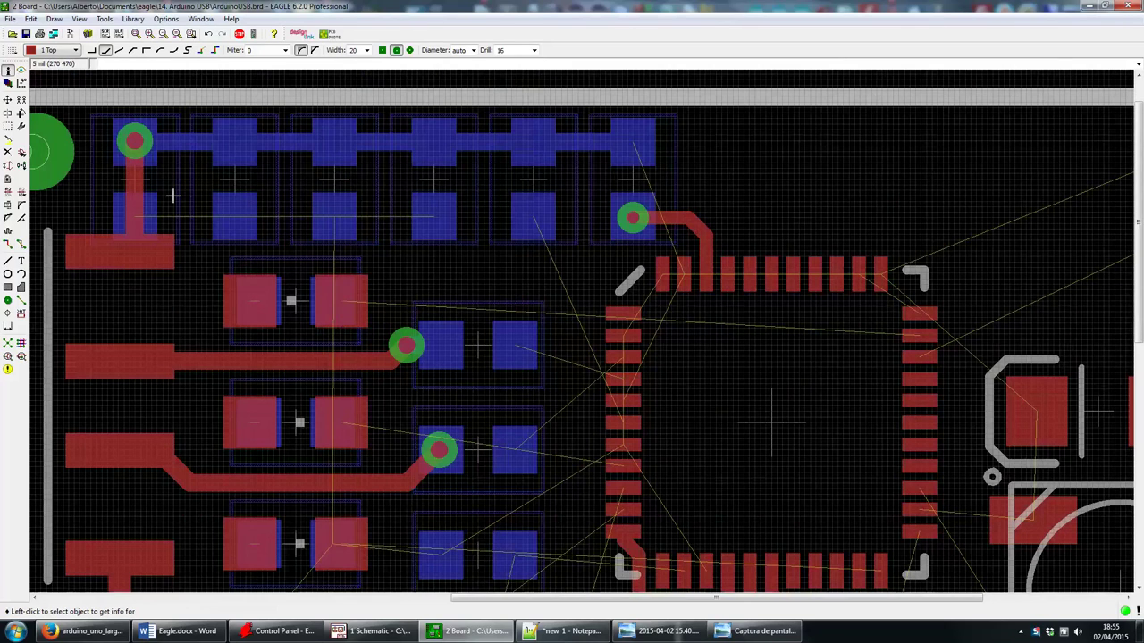
# Inspect the information for the trace by the left via and for the airwire
pyautogui.click(131, 181)
pyautogui.press('Escape')
pyautogui.click(191, 218)
pyautogui.press('Escape')
# Highlight every pad on the 5V signal, then clear the highlight
pyautogui.click(22, 71)
pyautogui.click(380, 216)
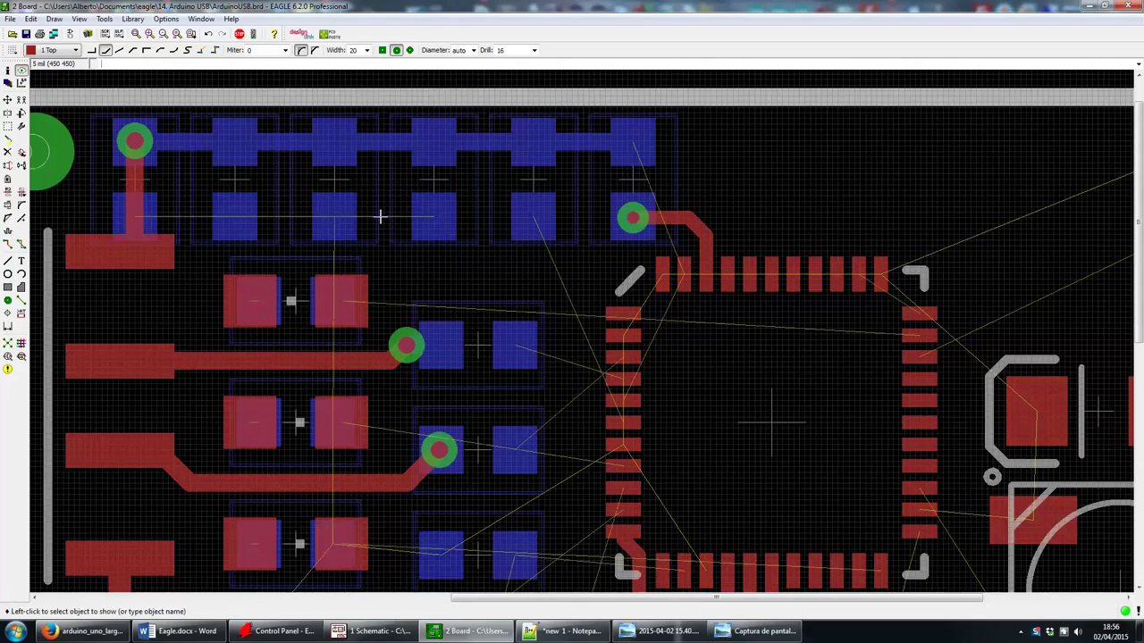
pyautogui.scroll(-2, 400, 187)
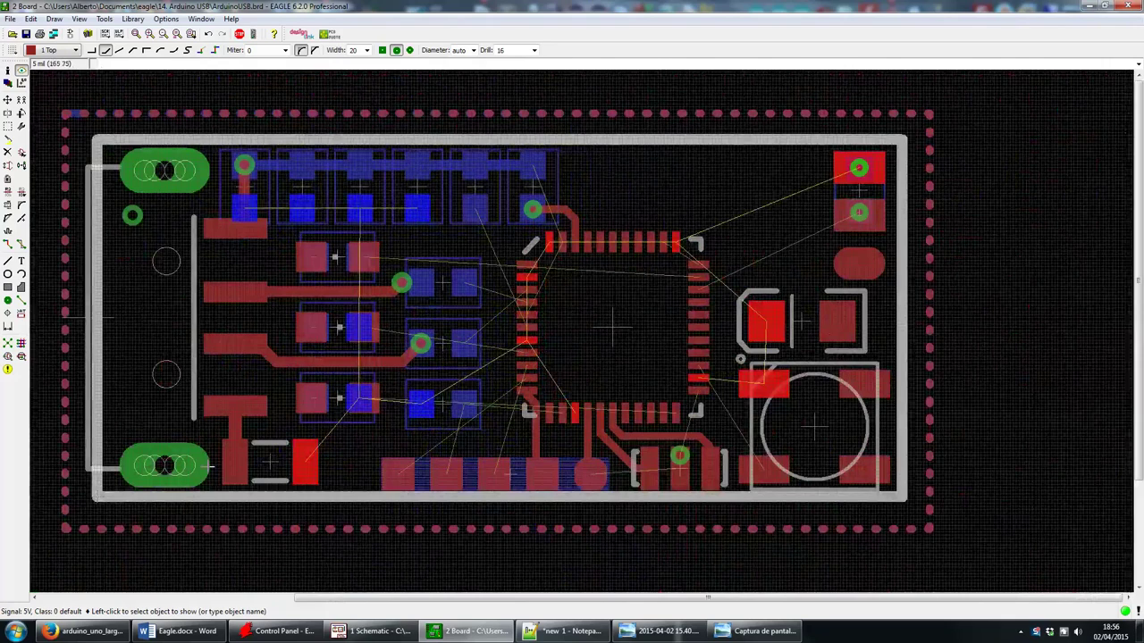
pyautogui.click(148, 406)
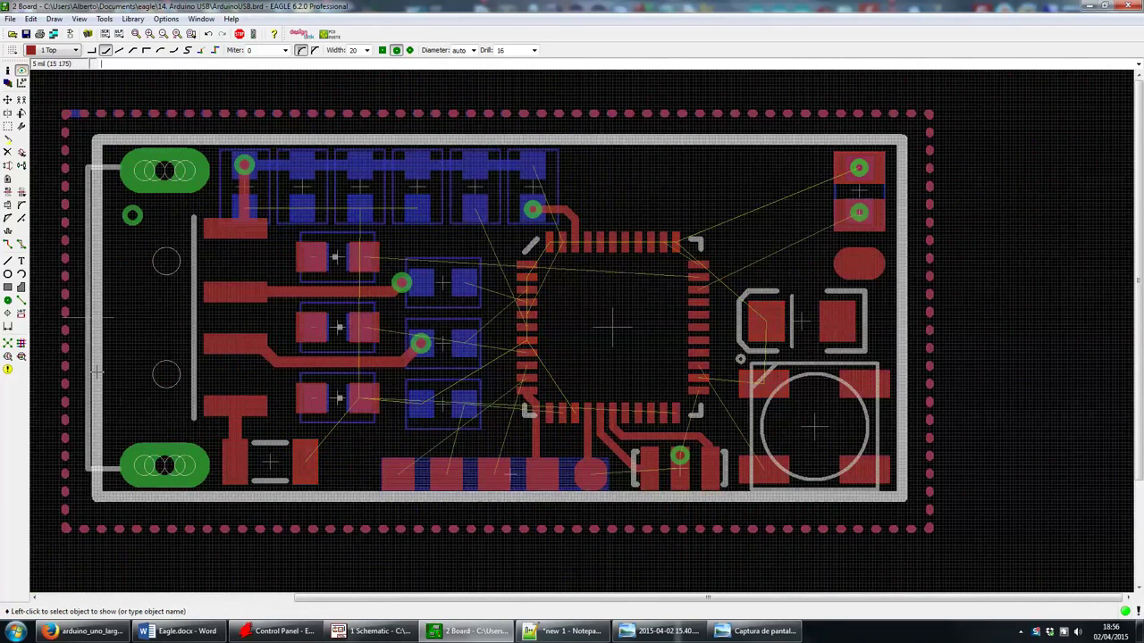
pyautogui.click(8, 244)
pyautogui.scroll(5, 331, 503)
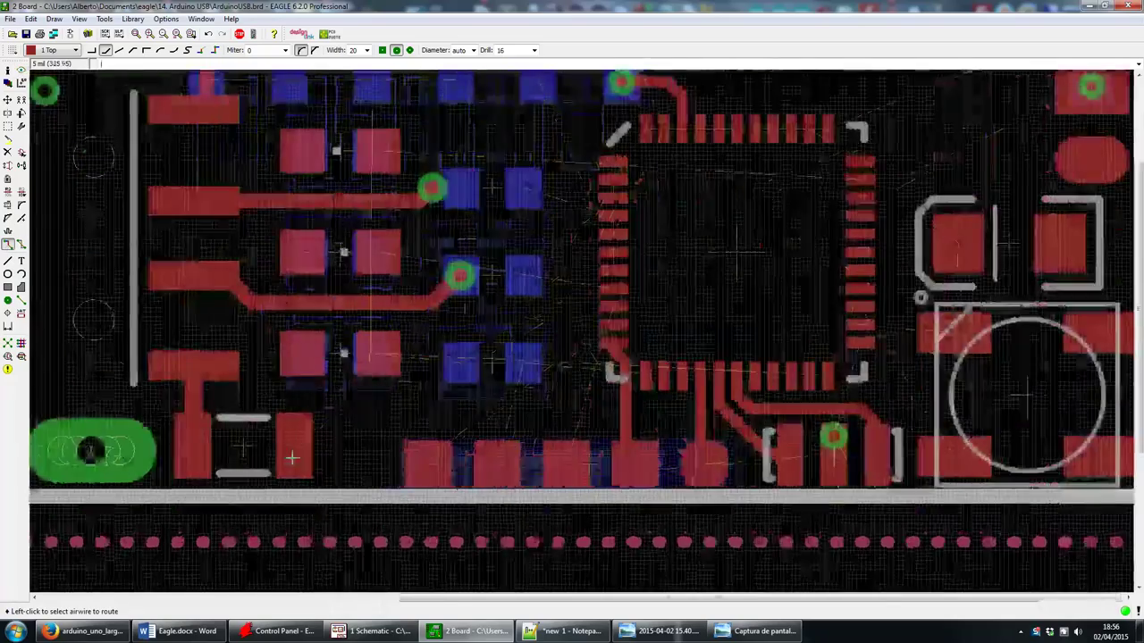
# Route the 5V net on the bottom layer from the connector-side pad up to a top-row pad
pyautogui.click(327, 461)
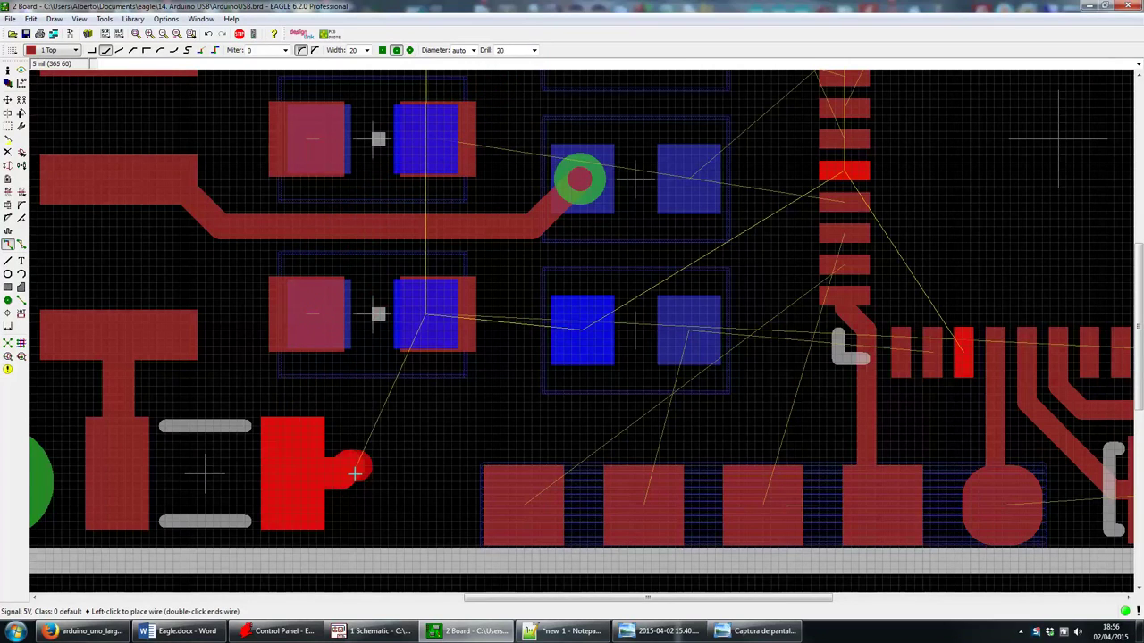
pyautogui.click(39, 55)
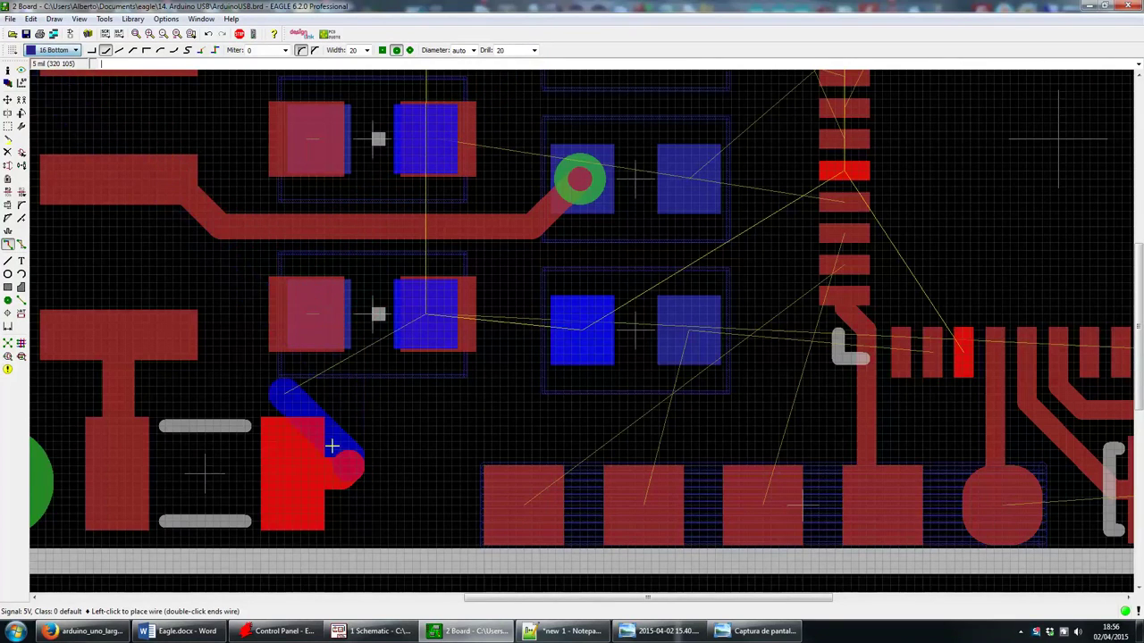
pyautogui.scroll(3, 447, 459)
pyautogui.scroll(-2, 321, 469)
pyautogui.scroll(-4, 398, 487)
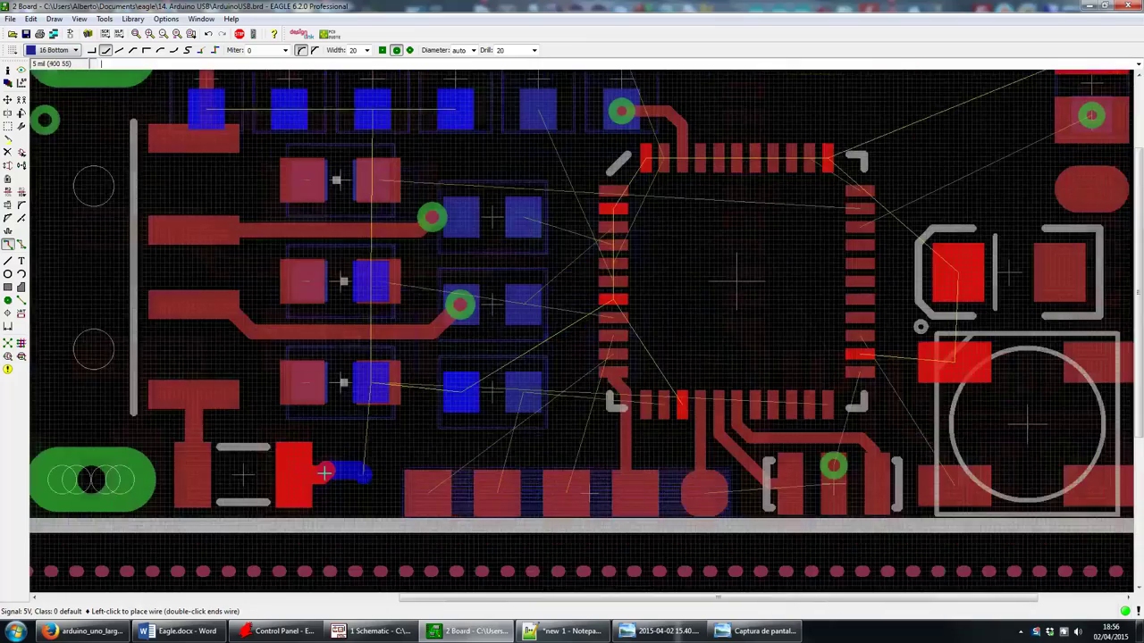
pyautogui.scroll(3, 195, 443)
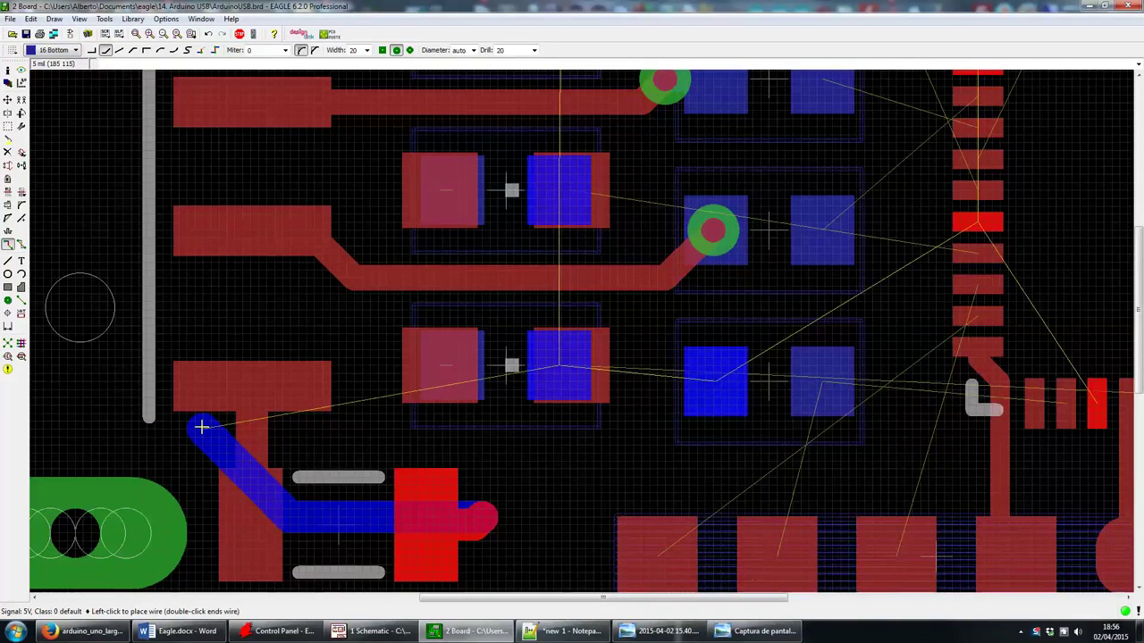
pyautogui.scroll(-2, 236, 443)
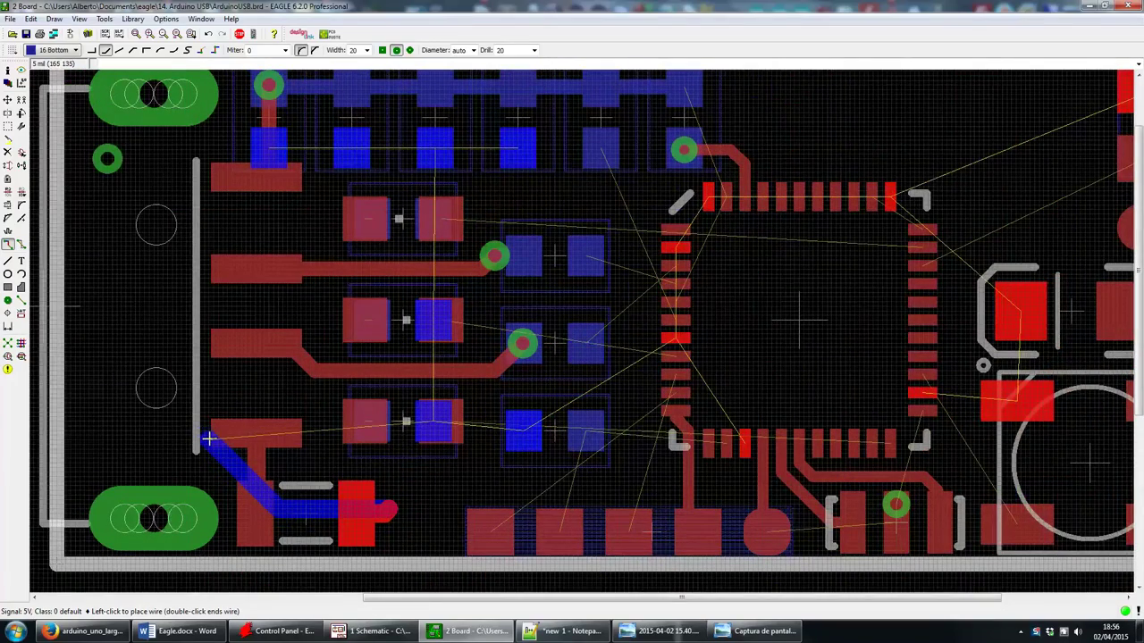
pyautogui.click(207, 438)
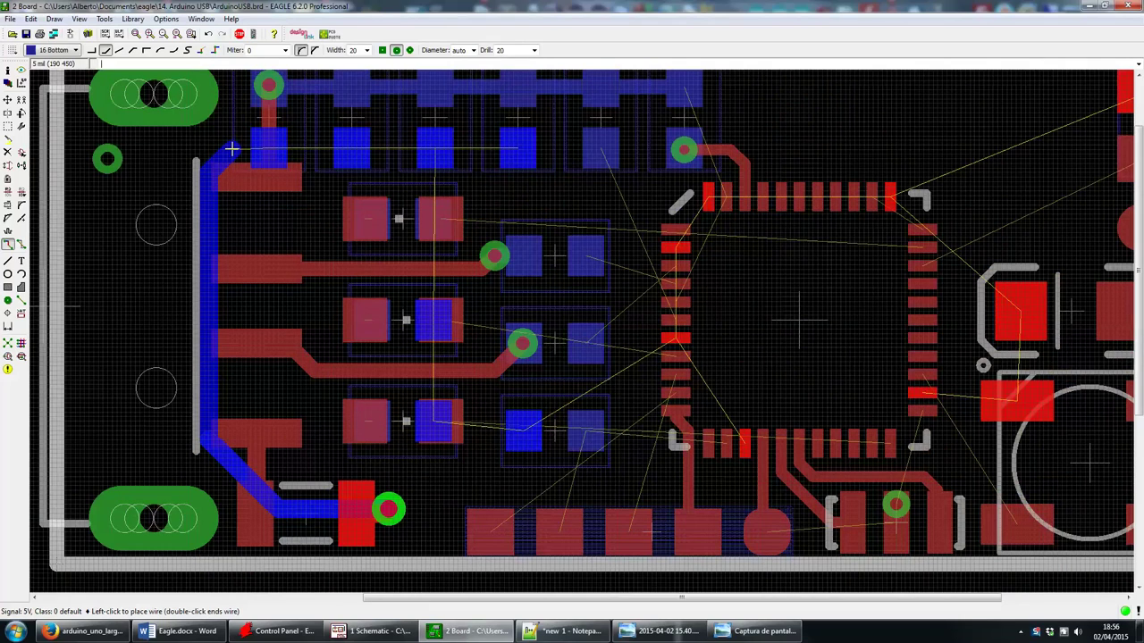
pyautogui.click(269, 148)
# Extend a 5V trace from that pad to the next top-row pad
pyautogui.click(269, 145)
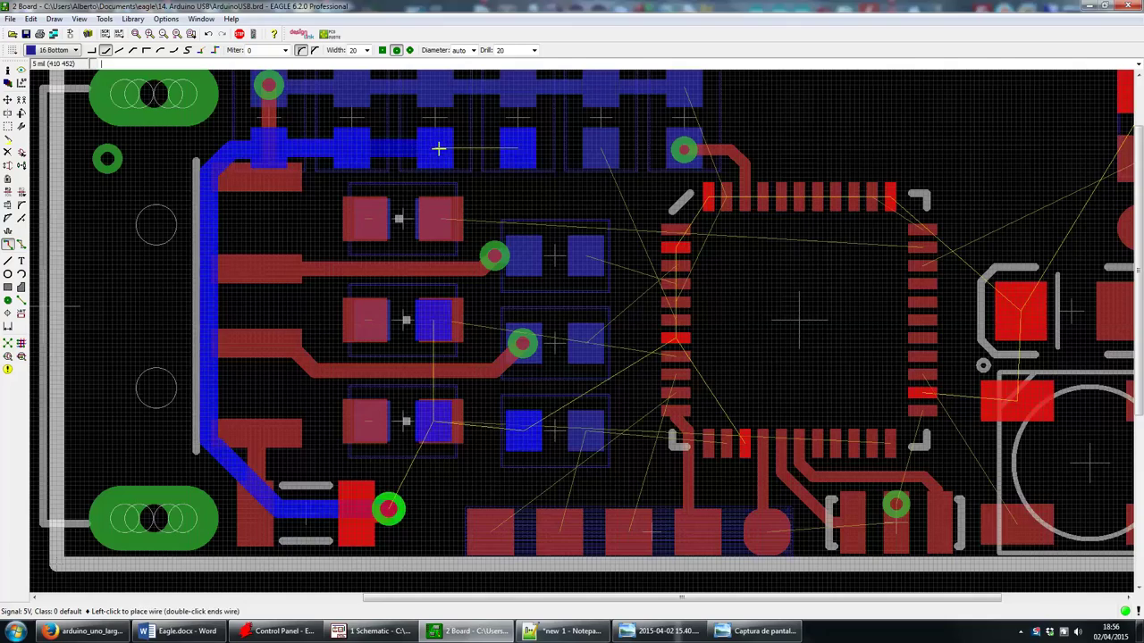
pyautogui.click(520, 148)
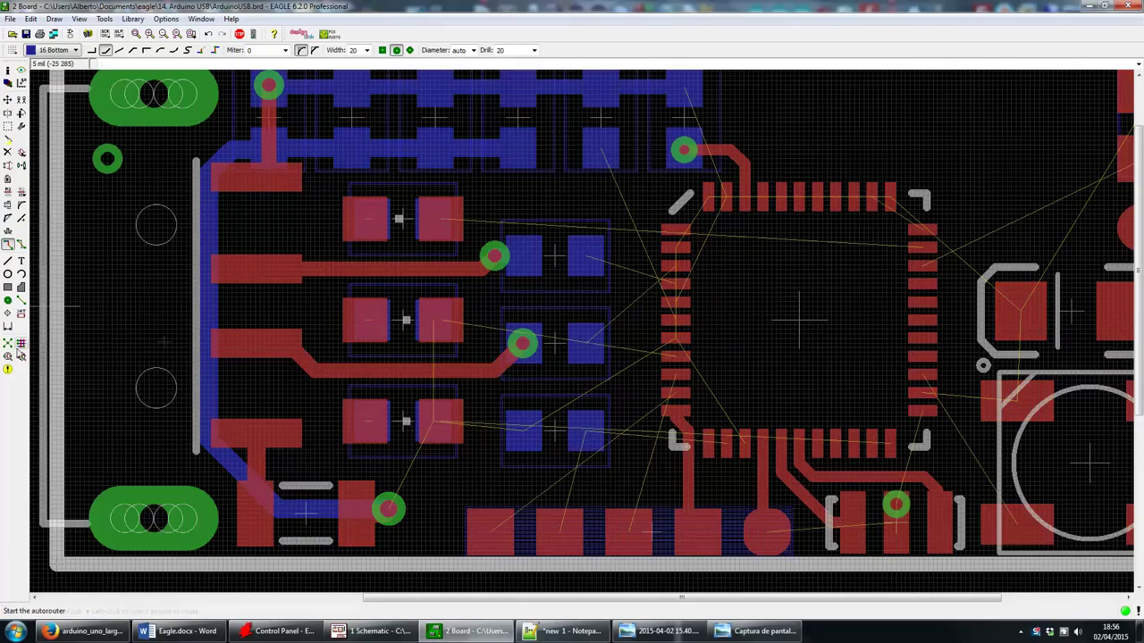
pyautogui.scroll(-3, 169, 330)
pyautogui.scroll(1, 391, 220)
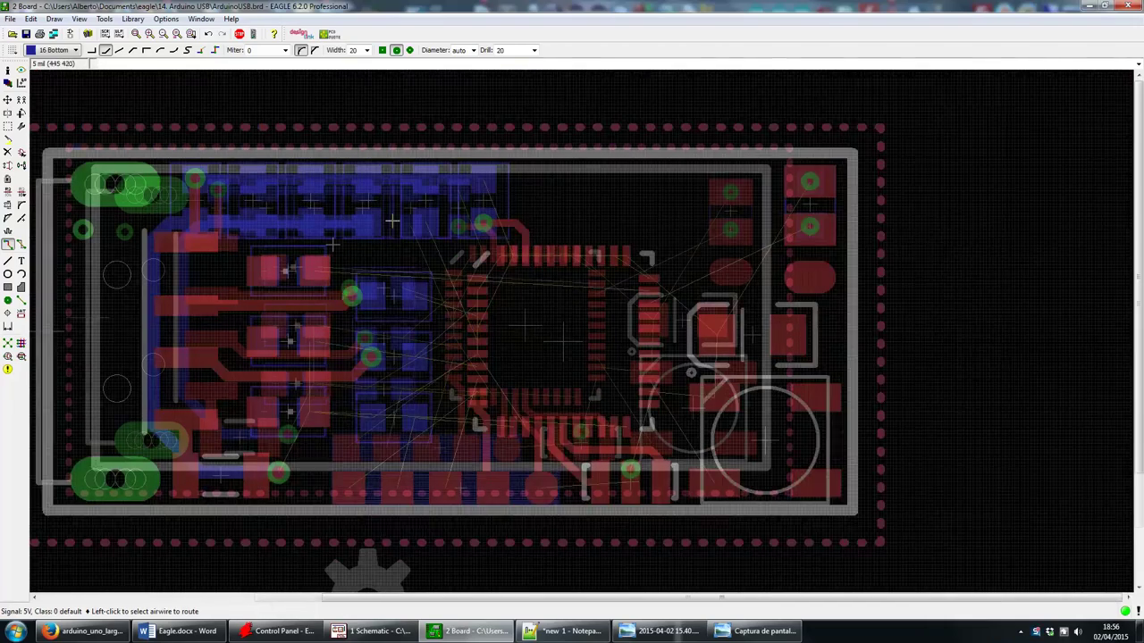
pyautogui.scroll(1, 393, 219)
pyautogui.scroll(-1, 318, 457)
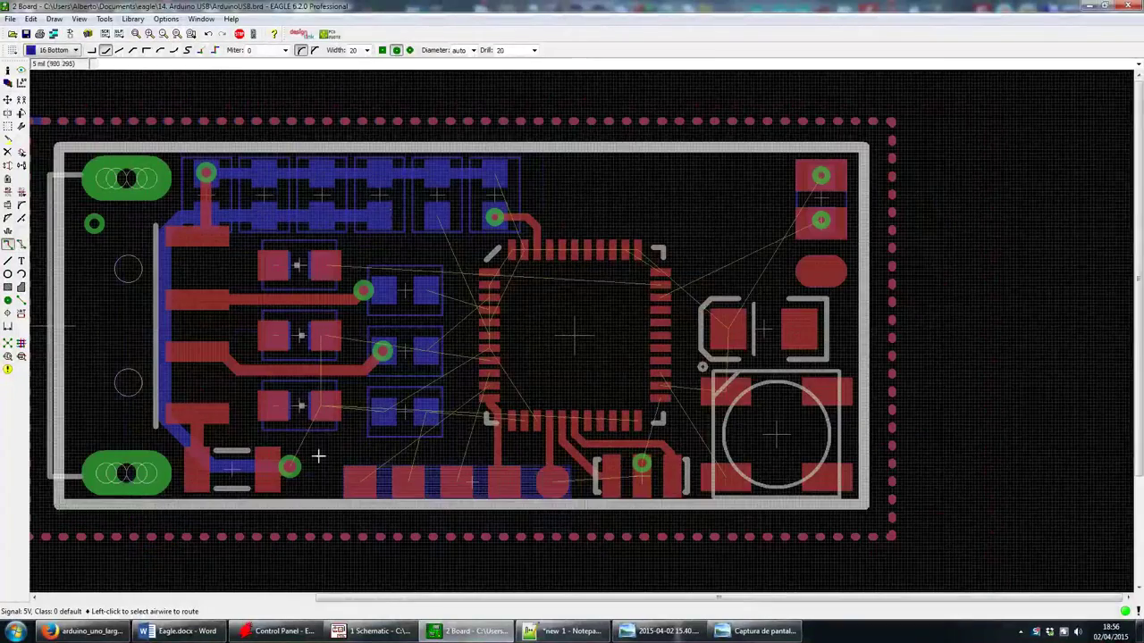
pyautogui.scroll(1, 318, 457)
pyautogui.scroll(3, 301, 450)
# Move the via near the USB connector into its new position
pyautogui.press('F7')
pyautogui.click(294, 427)
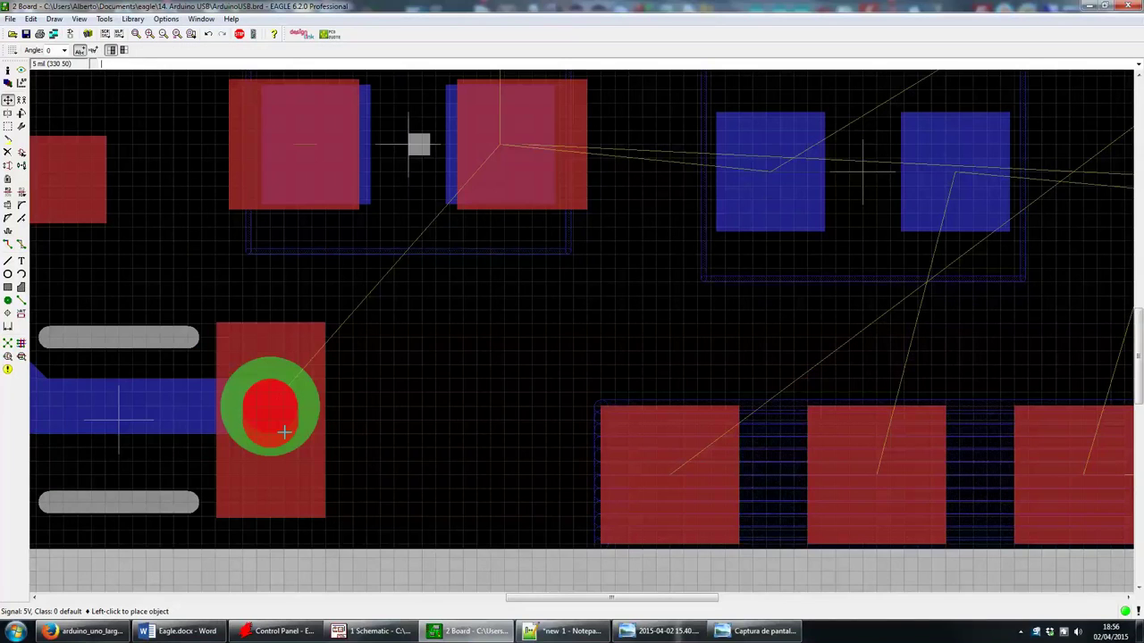
pyautogui.click(283, 419)
pyautogui.scroll(-2, 337, 470)
# Save ArduinoUSB.brd
pyautogui.hotkey('ctrl', 's')
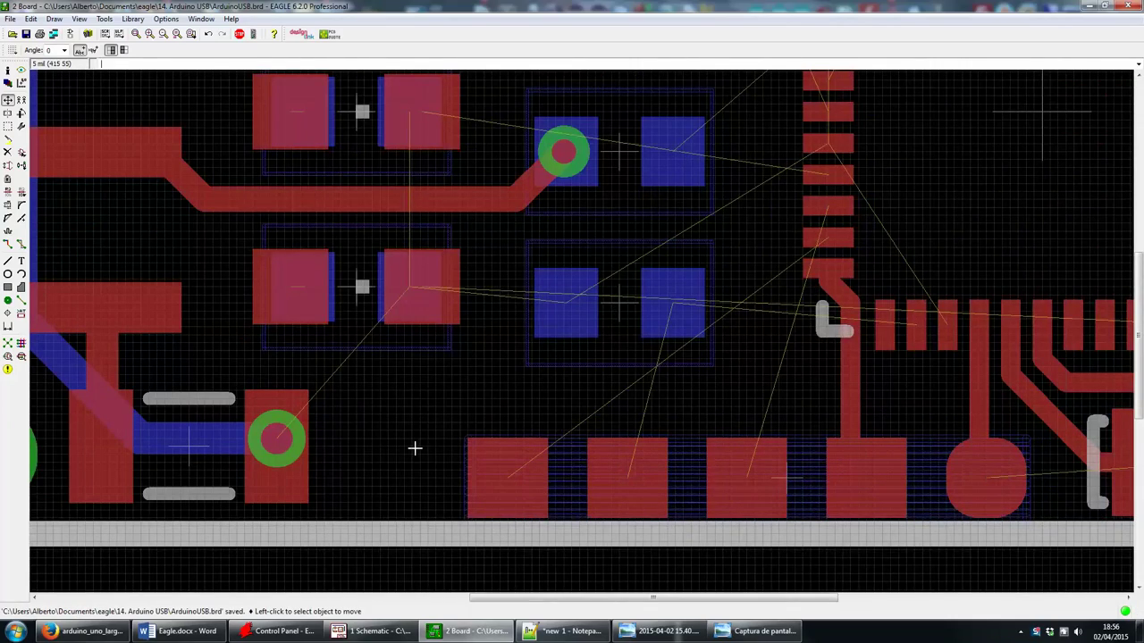
pyautogui.scroll(-1, 89, 277)
pyautogui.scroll(-3, 159, 300)
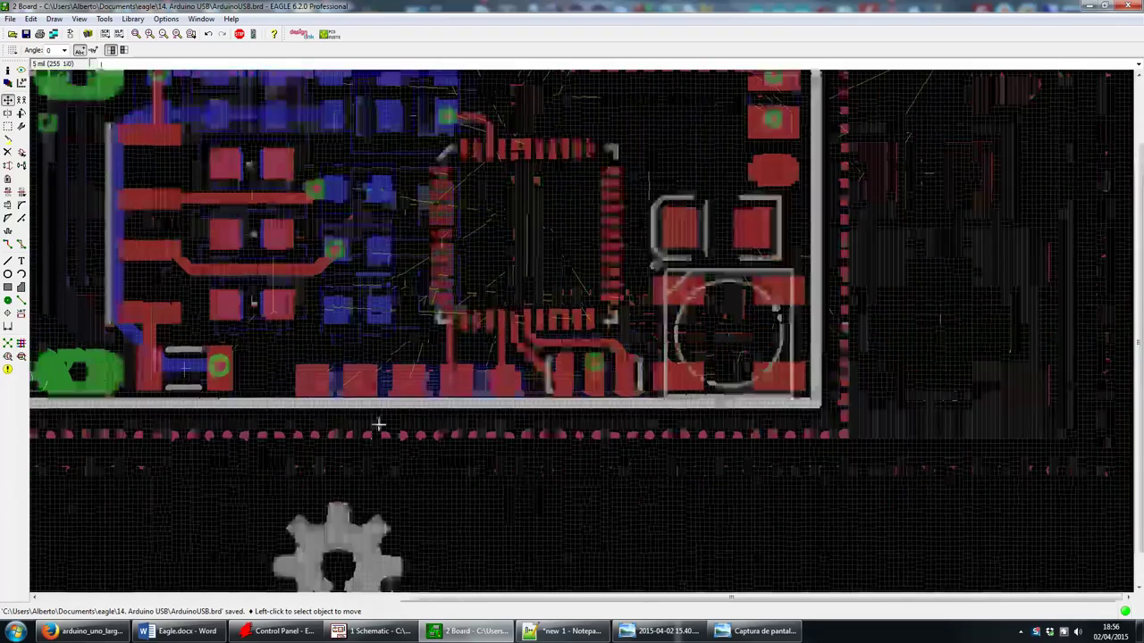
pyautogui.scroll(3, 222, 354)
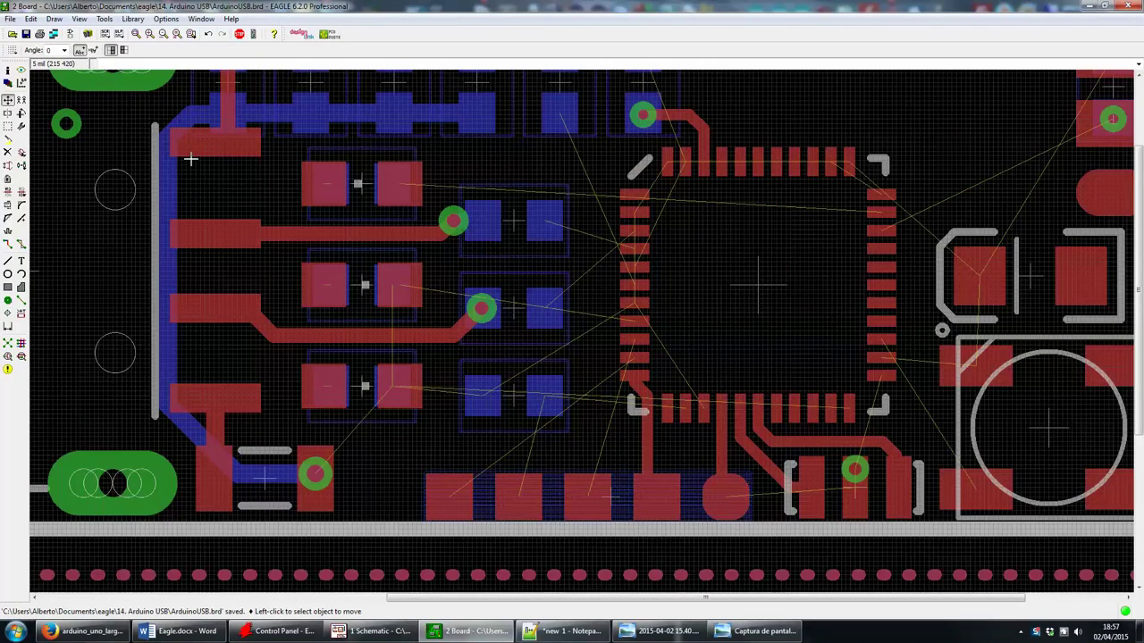
pyautogui.scroll(-3, 334, 315)
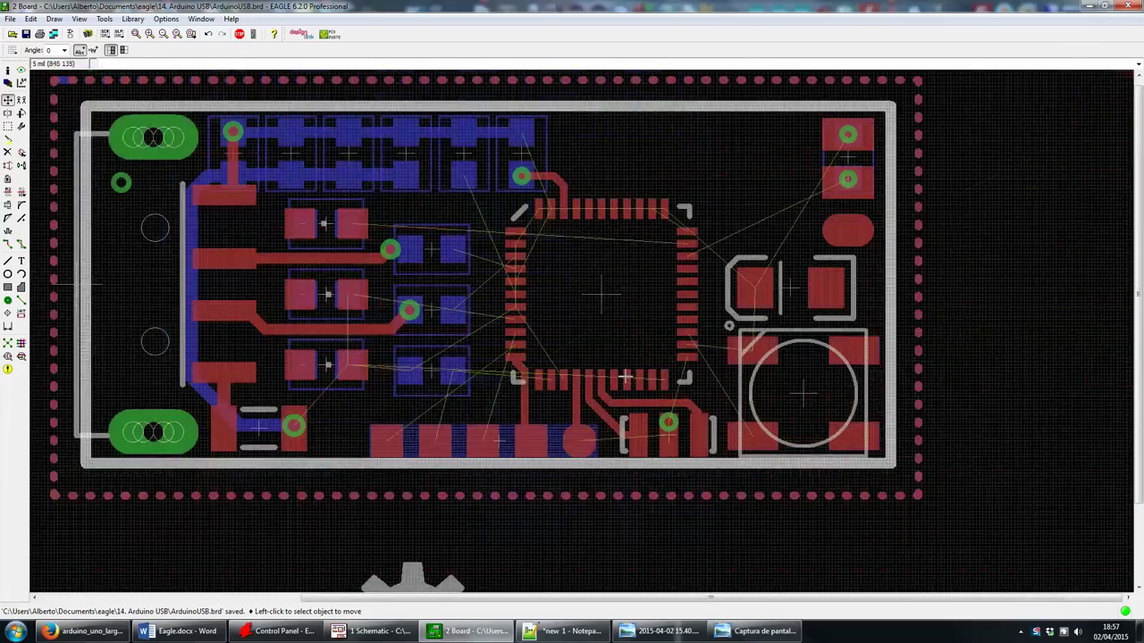
pyautogui.scroll(3, 624, 377)
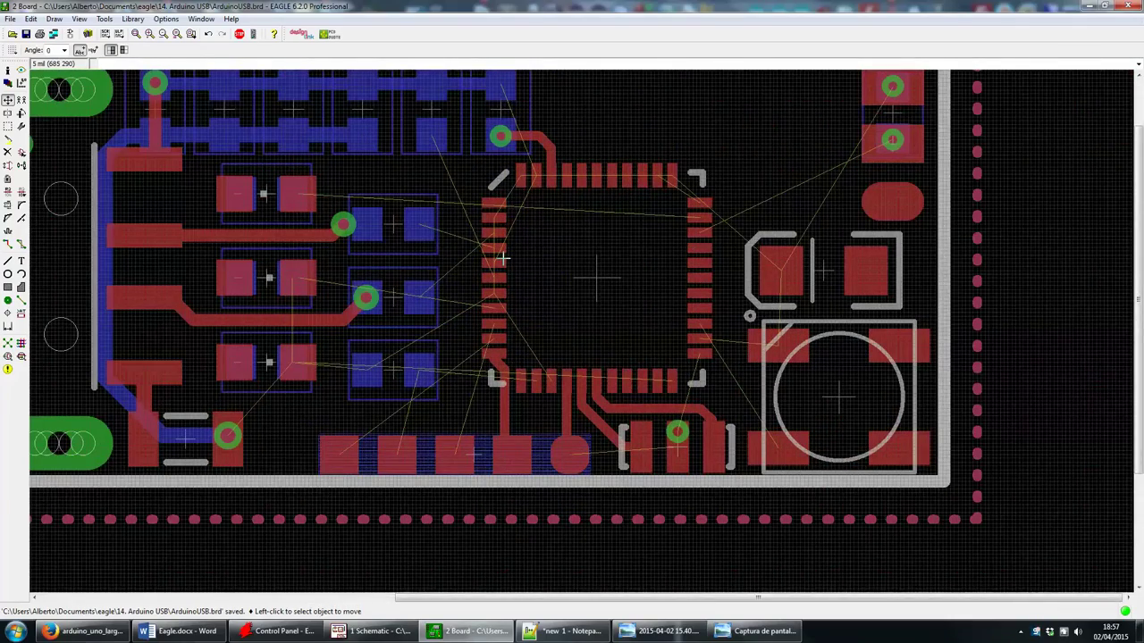
pyautogui.scroll(-3, 503, 258)
pyautogui.scroll(1, 536, 205)
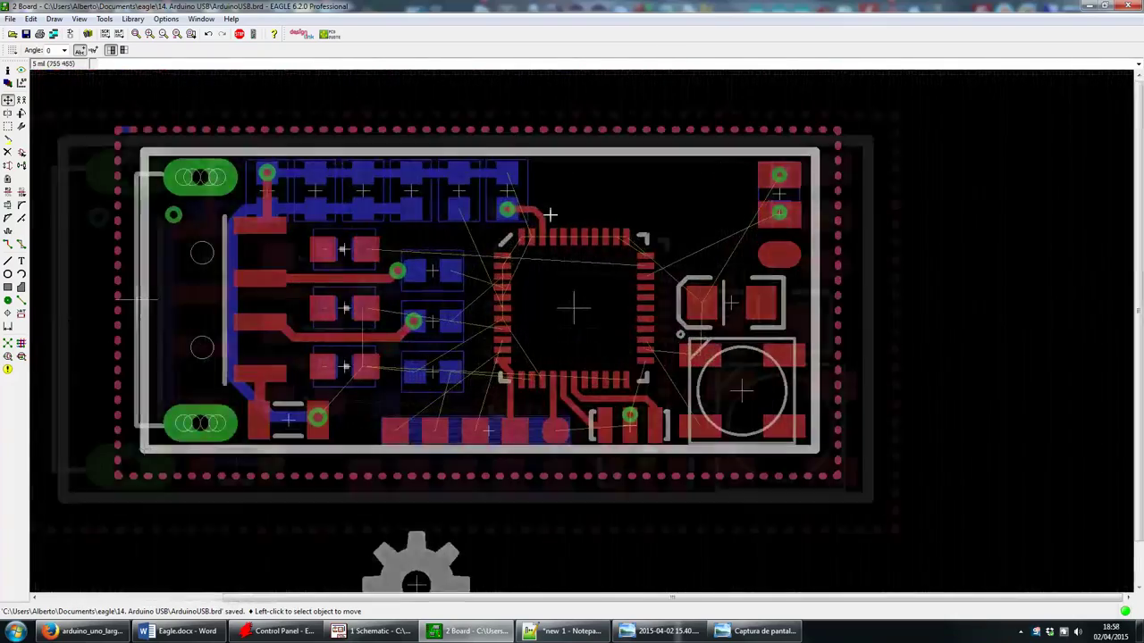
pyautogui.scroll(-1, 550, 215)
pyautogui.scroll(5, 367, 255)
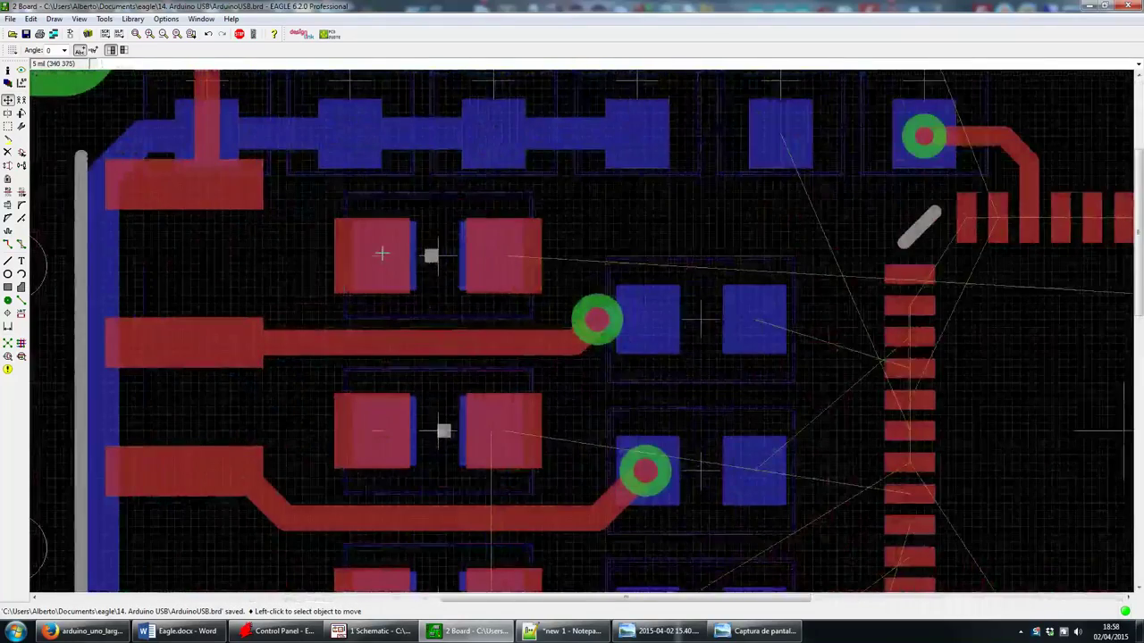
pyautogui.scroll(1, 375, 246)
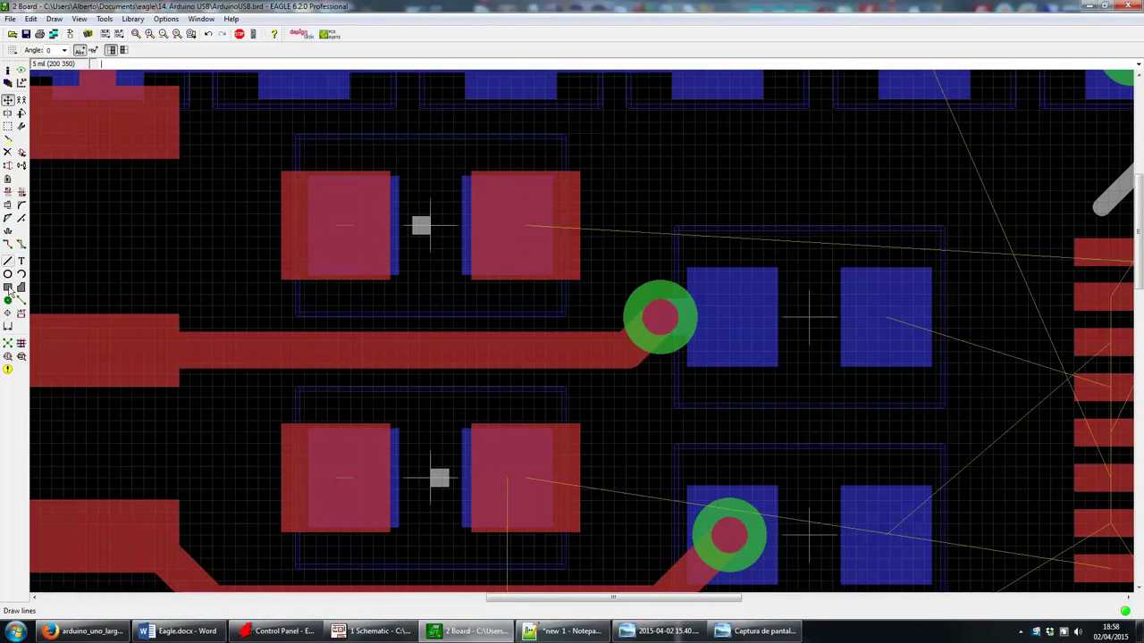
# With width 12, route from the upper resistor's left pad to a via beside it on 1 Top
pyautogui.click(8, 244)
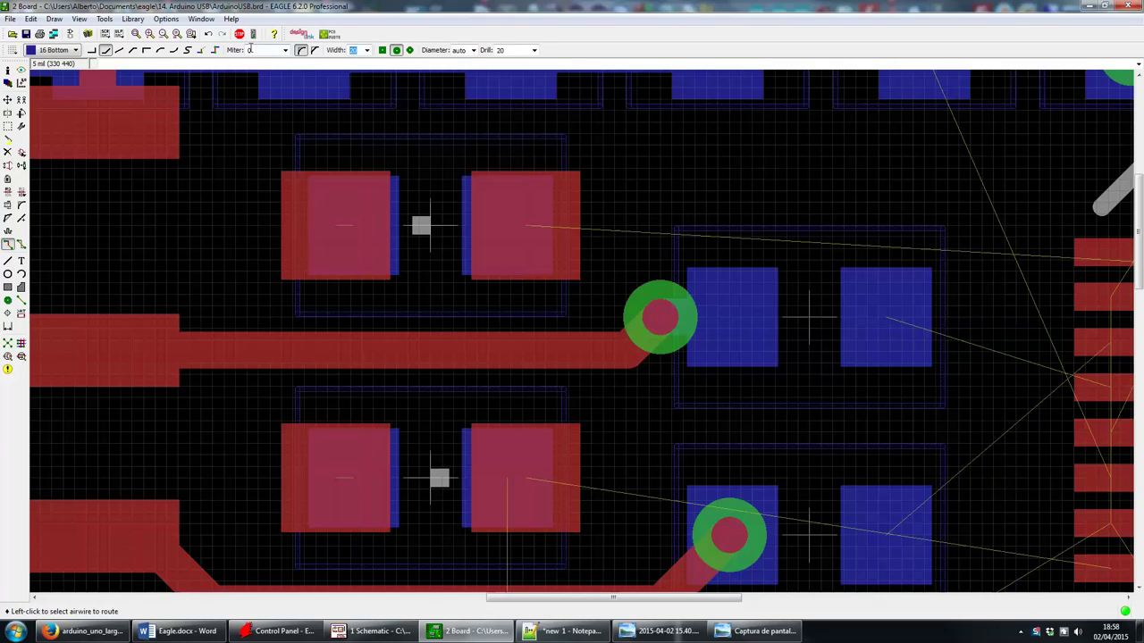
pyautogui.write('1')
pyautogui.write('20')
pyautogui.scroll(2, 348, 122)
pyautogui.click(346, 247)
pyautogui.click(158, 268)
pyautogui.click(75, 51)
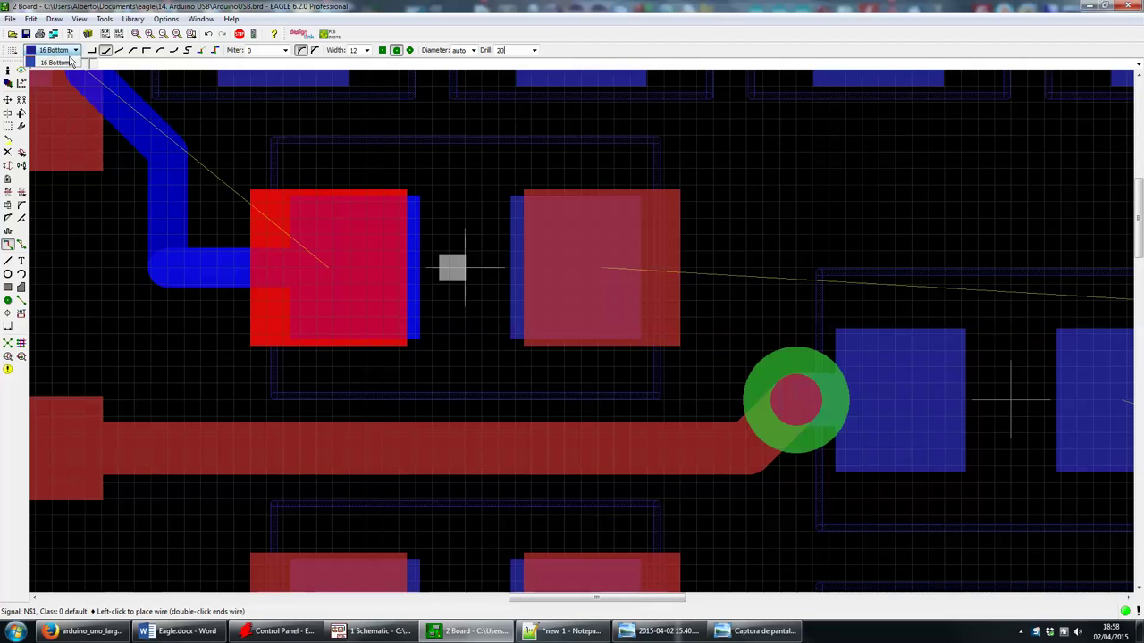
pyautogui.click(55, 64)
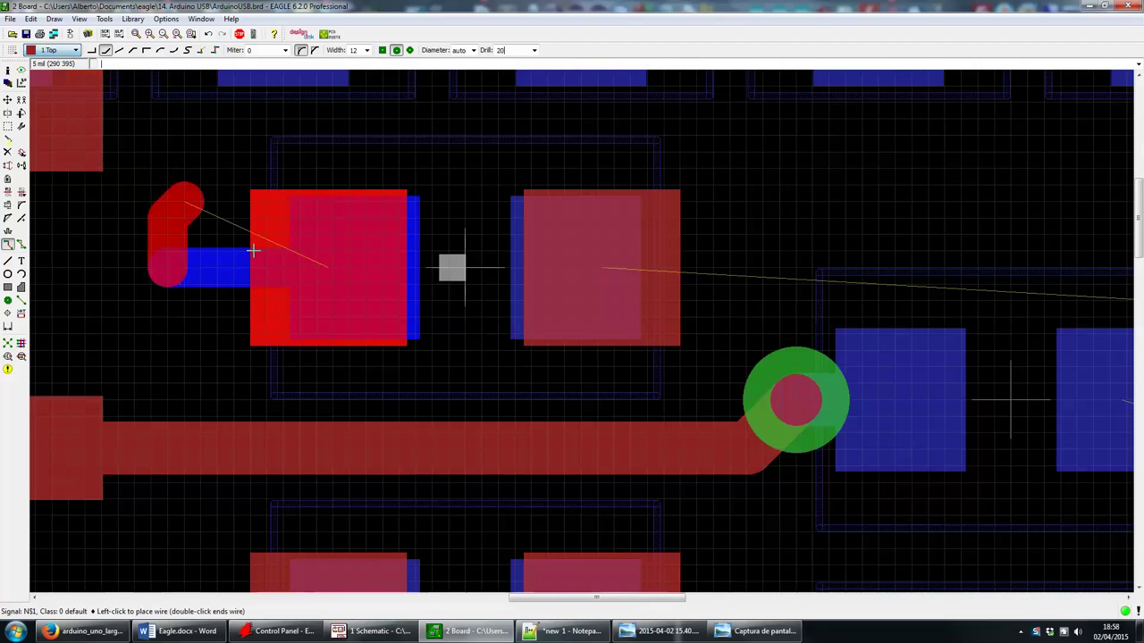
pyautogui.click(330, 266)
pyautogui.scroll(-2, 339, 280)
pyautogui.scroll(2, 254, 249)
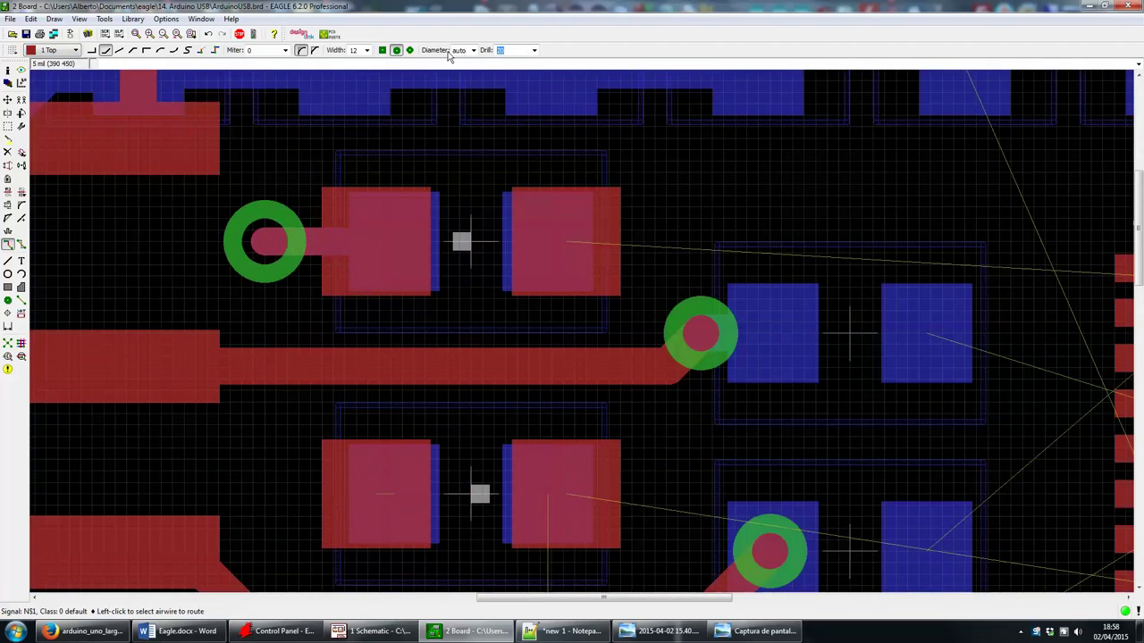
pyautogui.scroll(2, 350, 177)
# Reduce the new via's drill to 8 in its Properties
pyautogui.rightClick(225, 274)
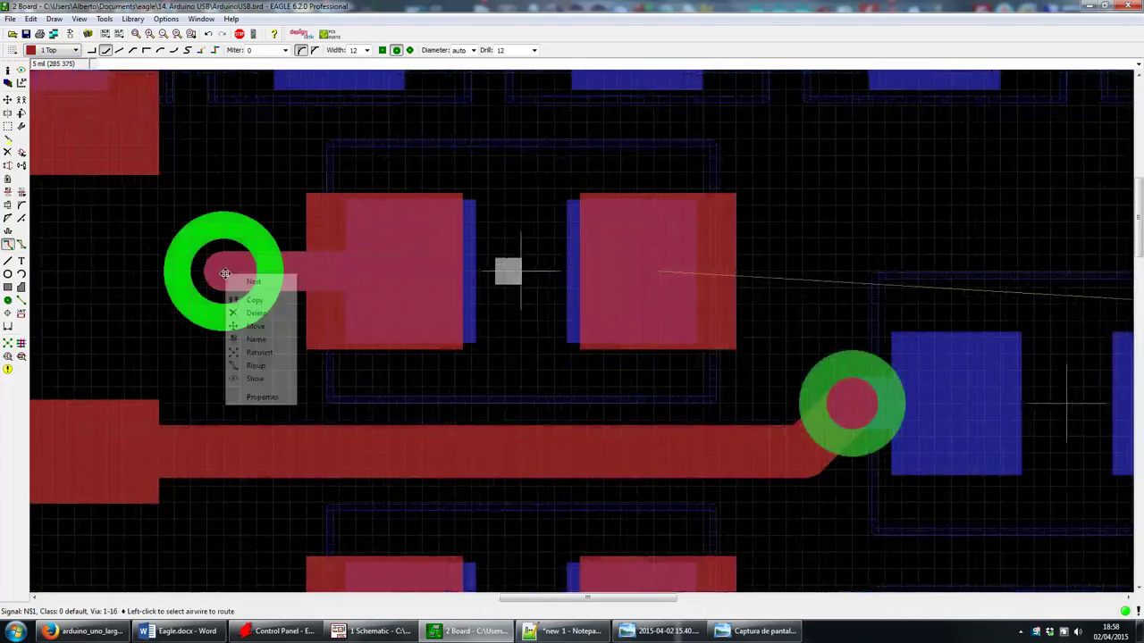
pyautogui.click(254, 397)
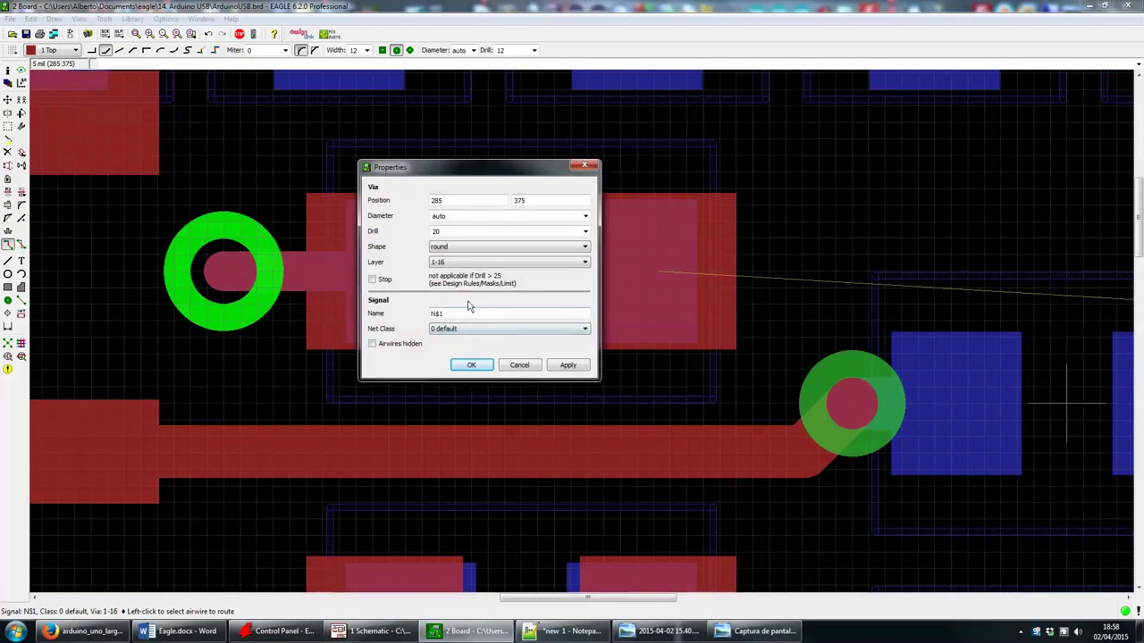
pyautogui.write('8')
pyautogui.press('Return')
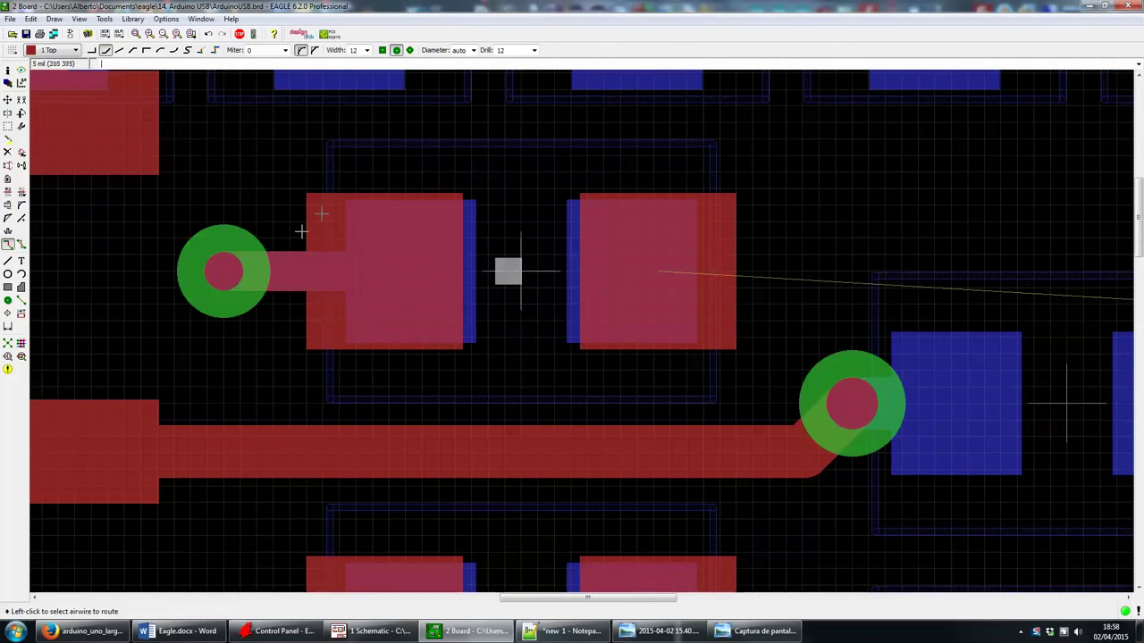
pyautogui.scroll(-2, 306, 231)
# Route a short trace from the lower resistor's pad, switching to the bottom layer before ending it
pyautogui.scroll(2, 379, 462)
pyautogui.scroll(1, 379, 461)
pyautogui.click(363, 446)
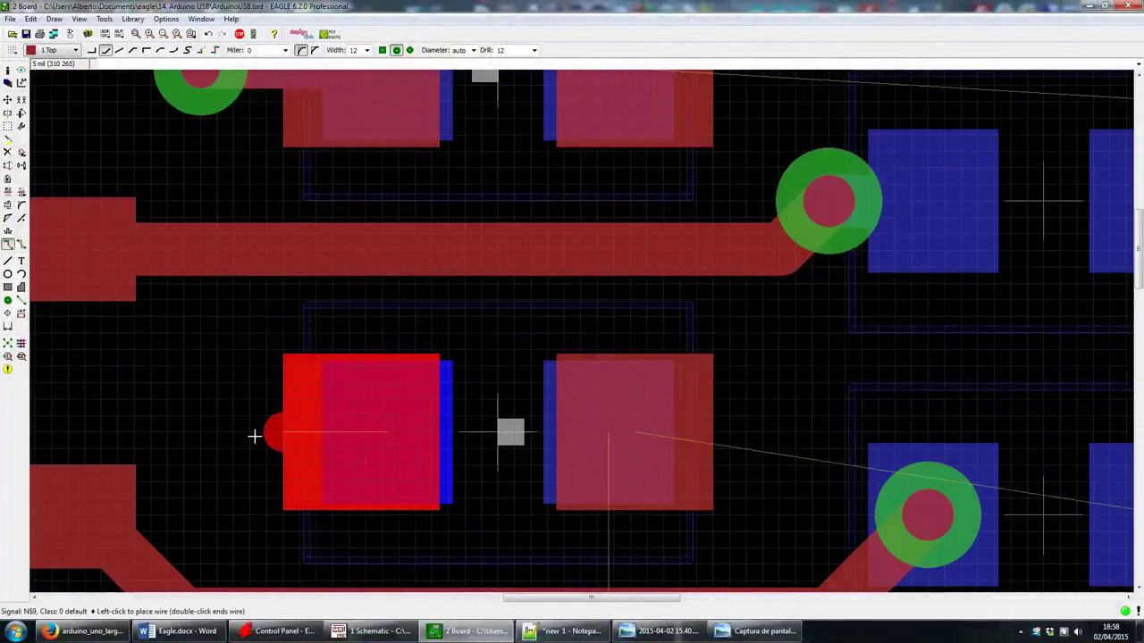
pyautogui.click(230, 433)
pyautogui.click(63, 53)
pyautogui.click(54, 76)
pyautogui.press('Escape')
pyautogui.scroll(-1, 378, 426)
pyautogui.scroll(-1, 385, 283)
pyautogui.scroll(3, 419, 365)
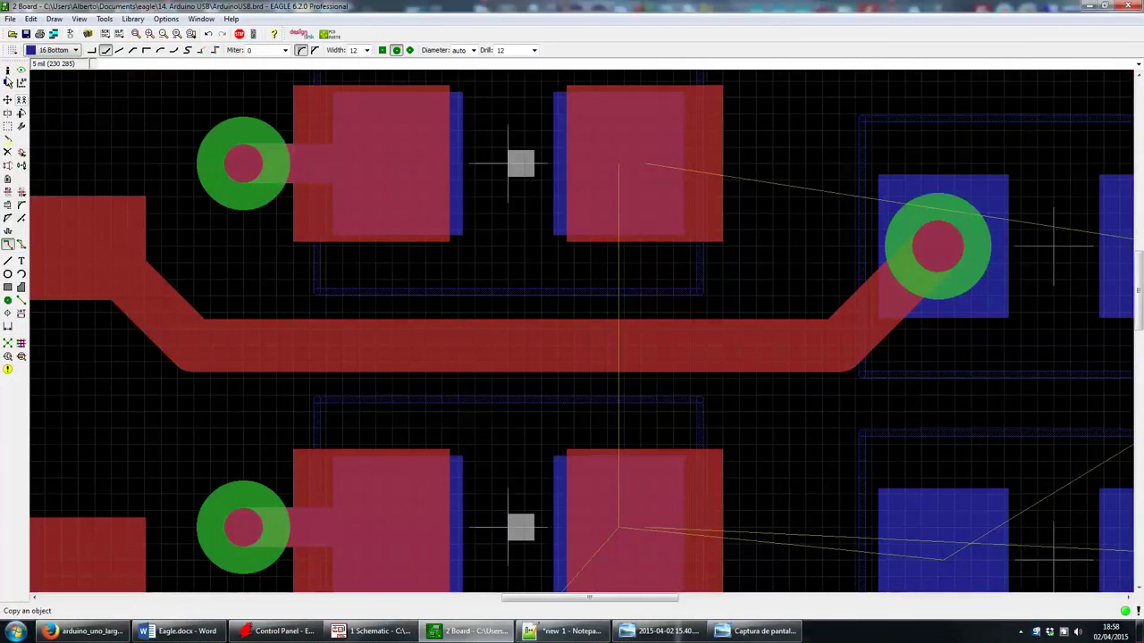
# Copy the via and its stub onto the lower resistor's pad
pyautogui.click(7, 99)
pyautogui.scroll(-2, 357, 339)
pyautogui.scroll(2, 268, 376)
pyautogui.click(254, 456)
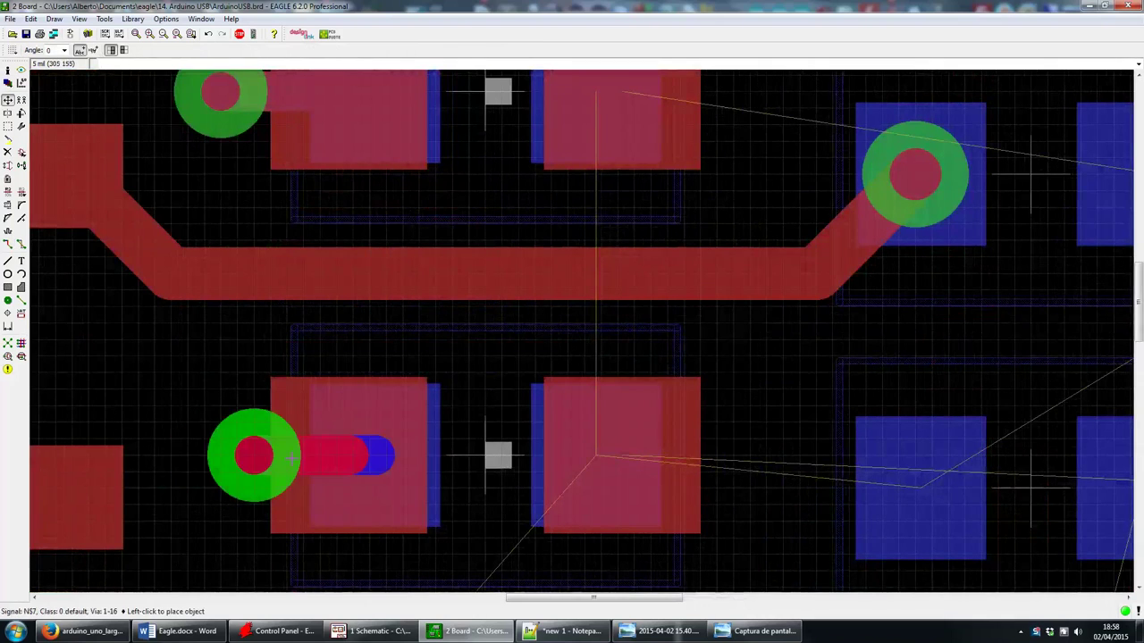
pyautogui.click(365, 455)
pyautogui.scroll(-2, 381, 526)
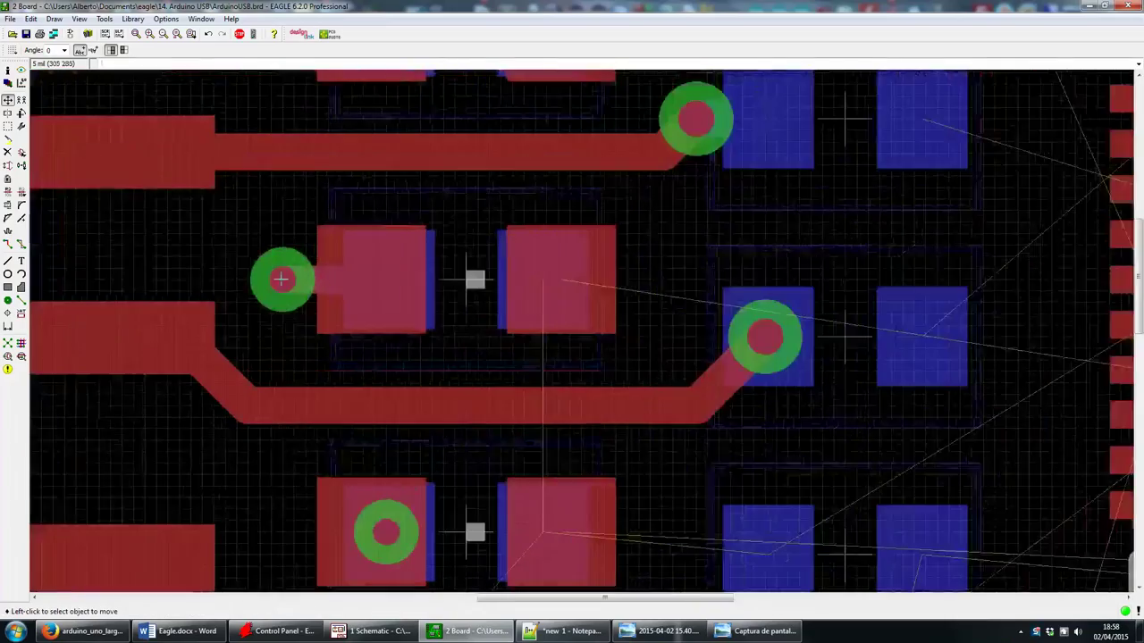
pyautogui.scroll(1, 281, 280)
# Recentre the other two vias on their resistors' left pads
pyautogui.click(281, 282)
pyautogui.click(399, 291)
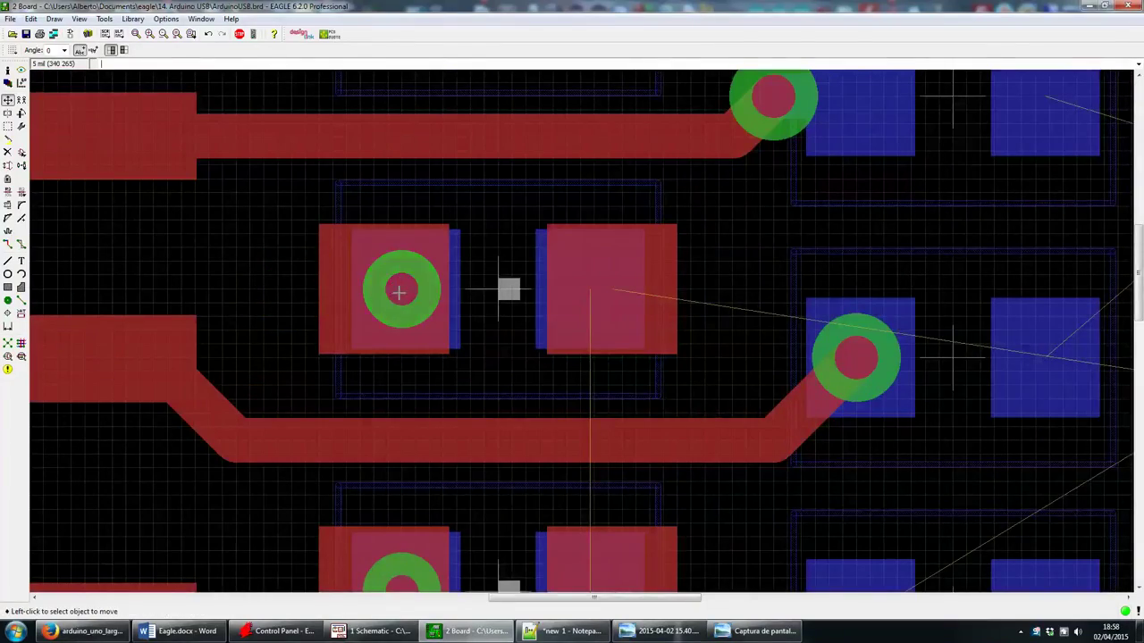
pyautogui.scroll(-2, 398, 292)
pyautogui.scroll(2, 356, 101)
pyautogui.click(276, 204)
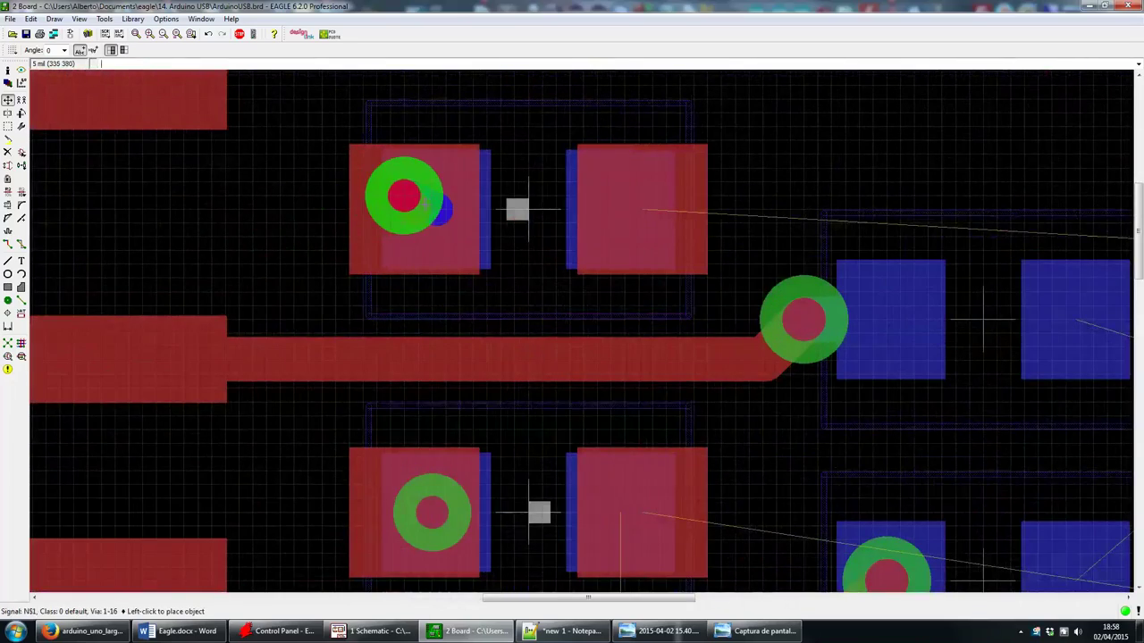
pyautogui.click(441, 211)
pyautogui.scroll(-3, 262, 158)
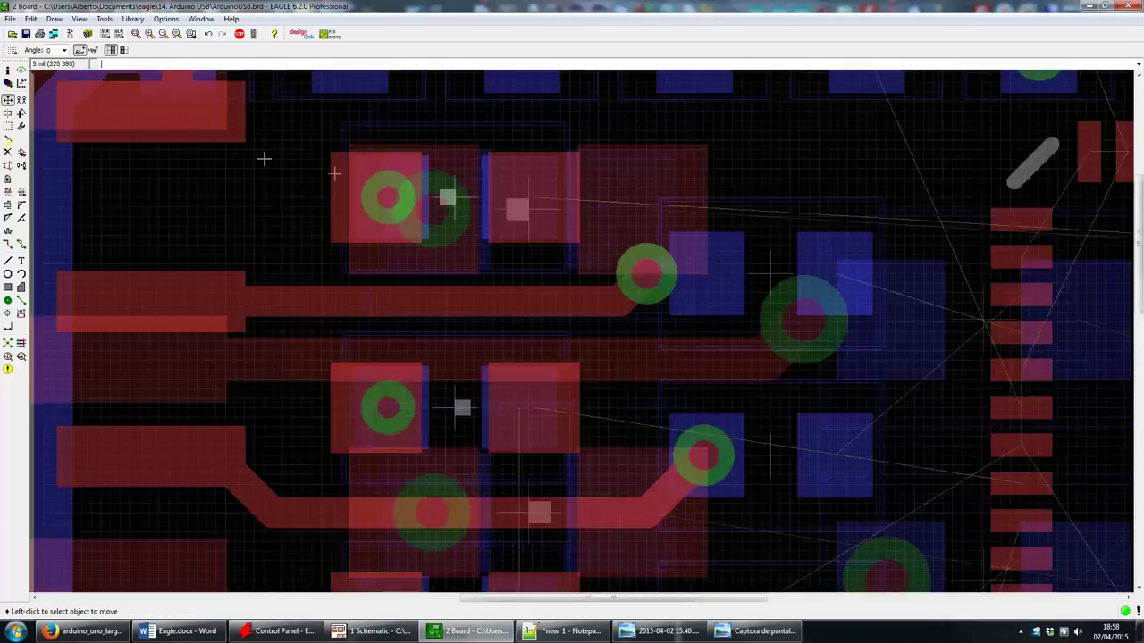
# Save the board
pyautogui.hotkey('ctrl', 's')
pyautogui.scroll(-1, 302, 349)
pyautogui.scroll(-1, 302, 349)
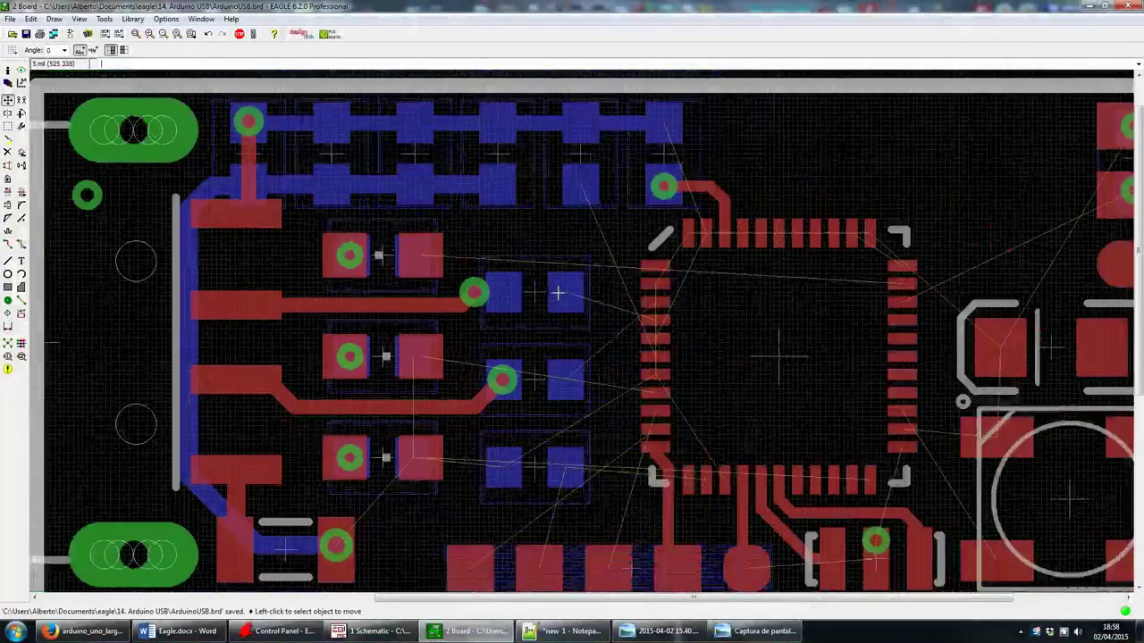
pyautogui.scroll(1, 389, 517)
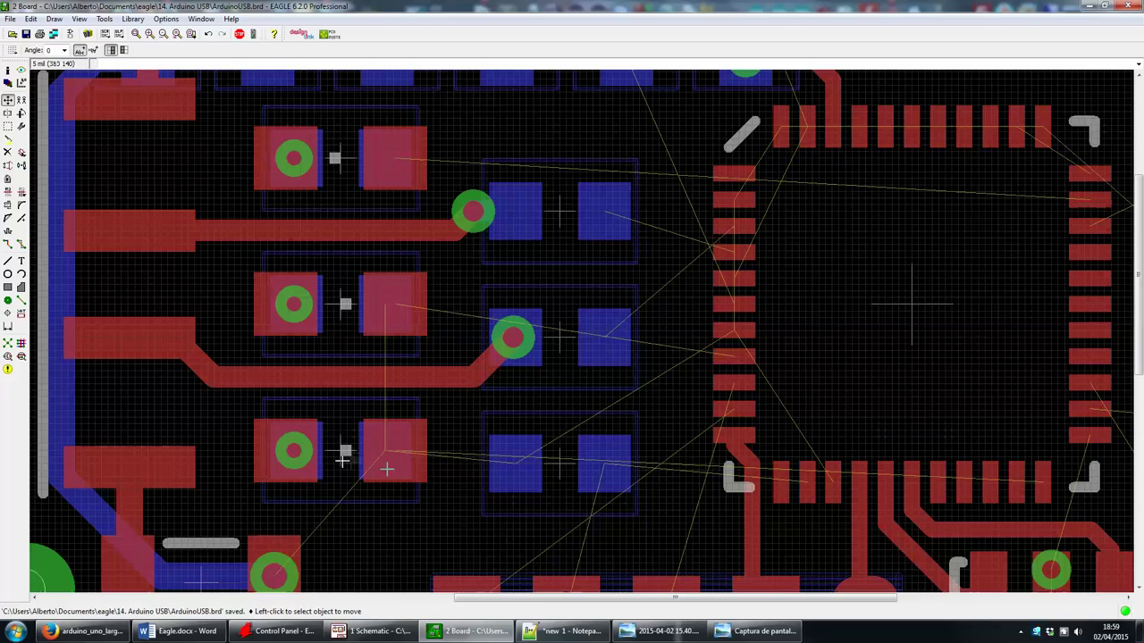
pyautogui.click(8, 69)
pyautogui.click(394, 408)
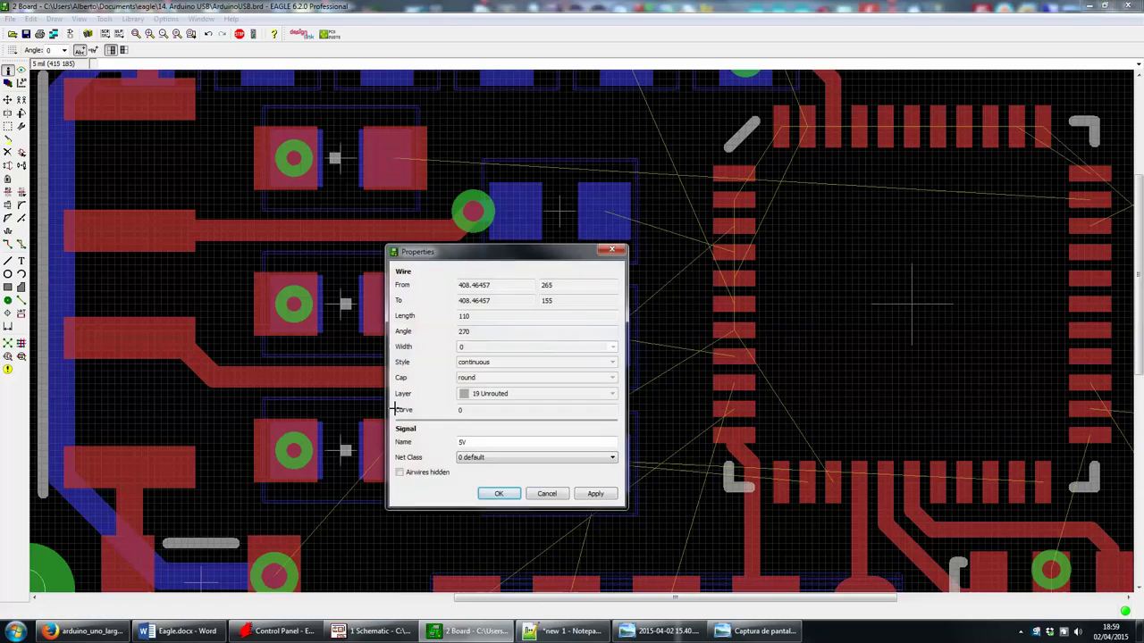
pyautogui.press('Escape')
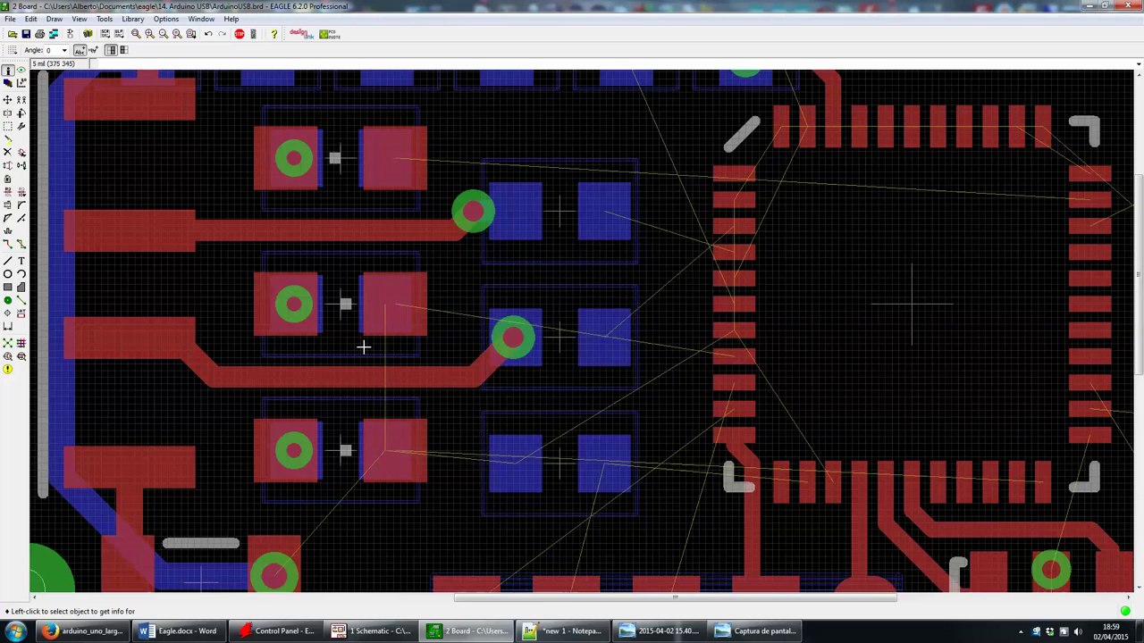
pyautogui.click(451, 172)
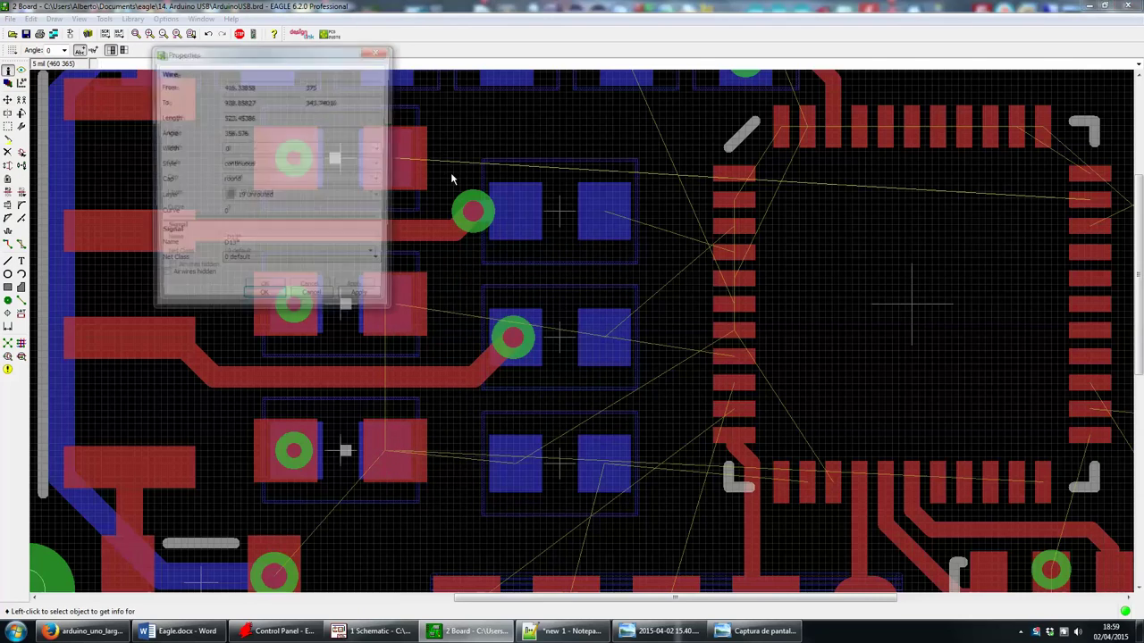
pyautogui.press('Escape')
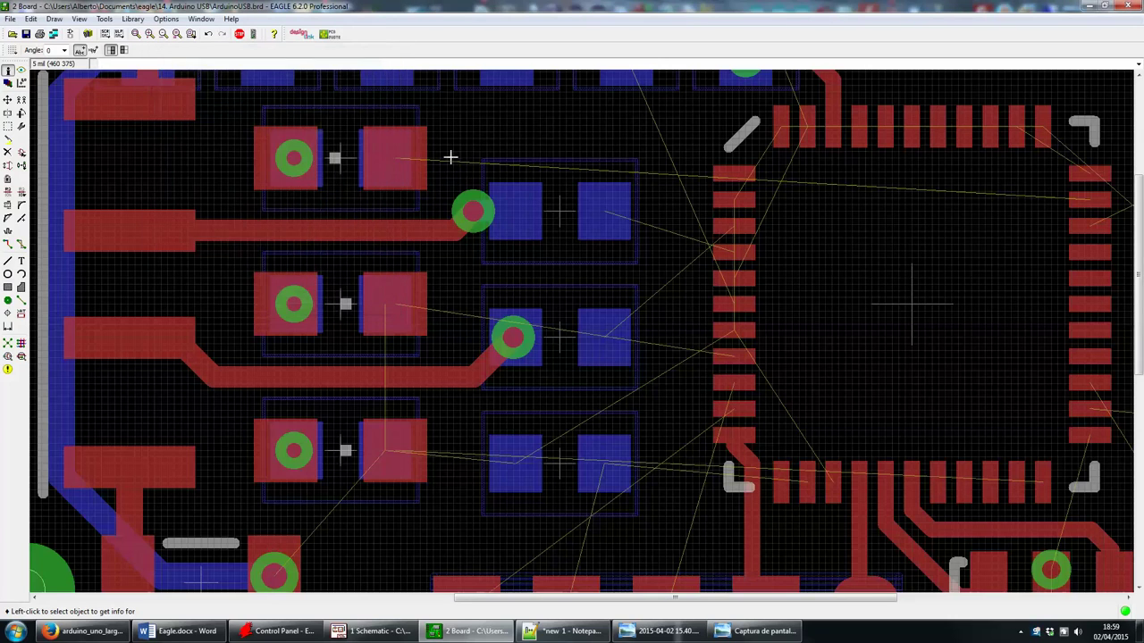
pyautogui.click(450, 161)
pyautogui.press('Escape')
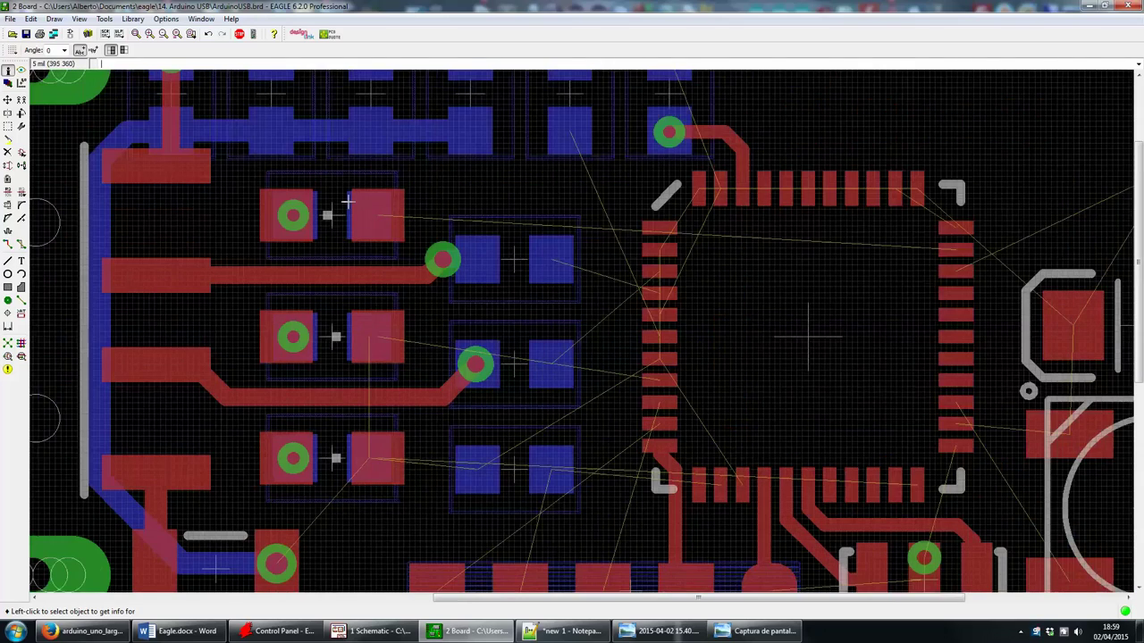
# Save ArduinoUSB.brd
pyautogui.scroll(2, 349, 229)
pyautogui.scroll(2, 307, 197)
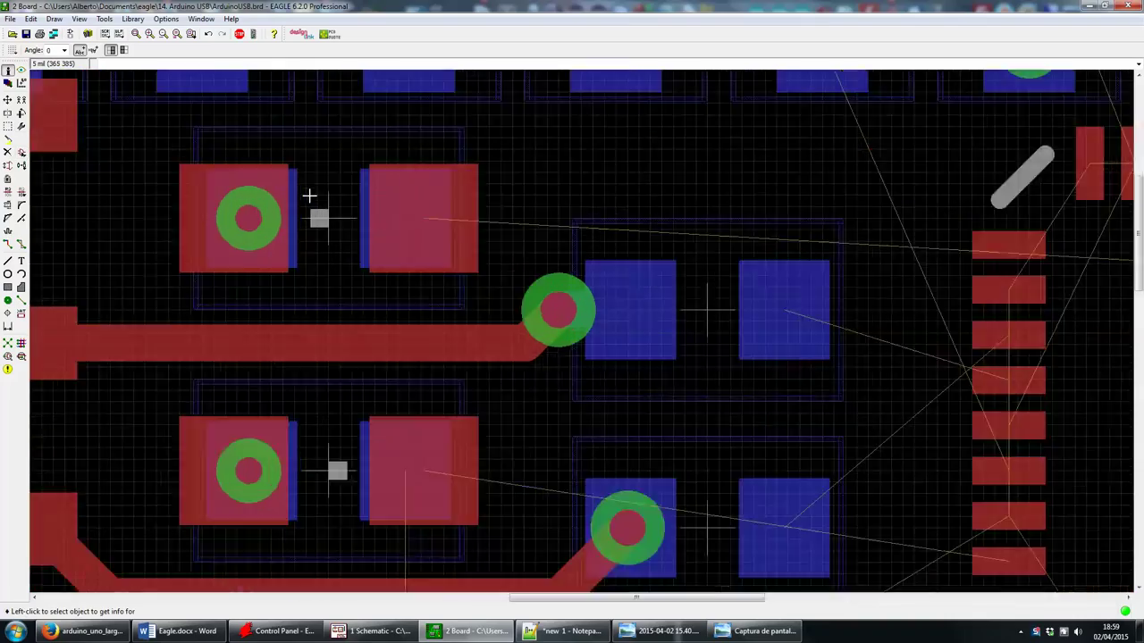
pyautogui.scroll(-3, 289, 253)
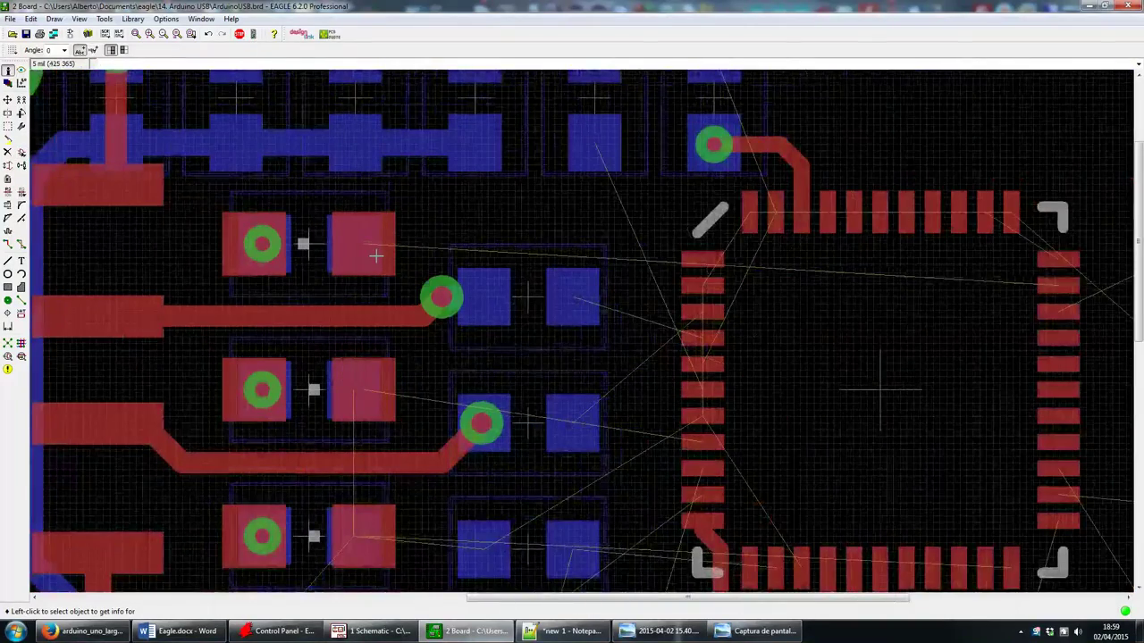
pyautogui.scroll(-1, 399, 223)
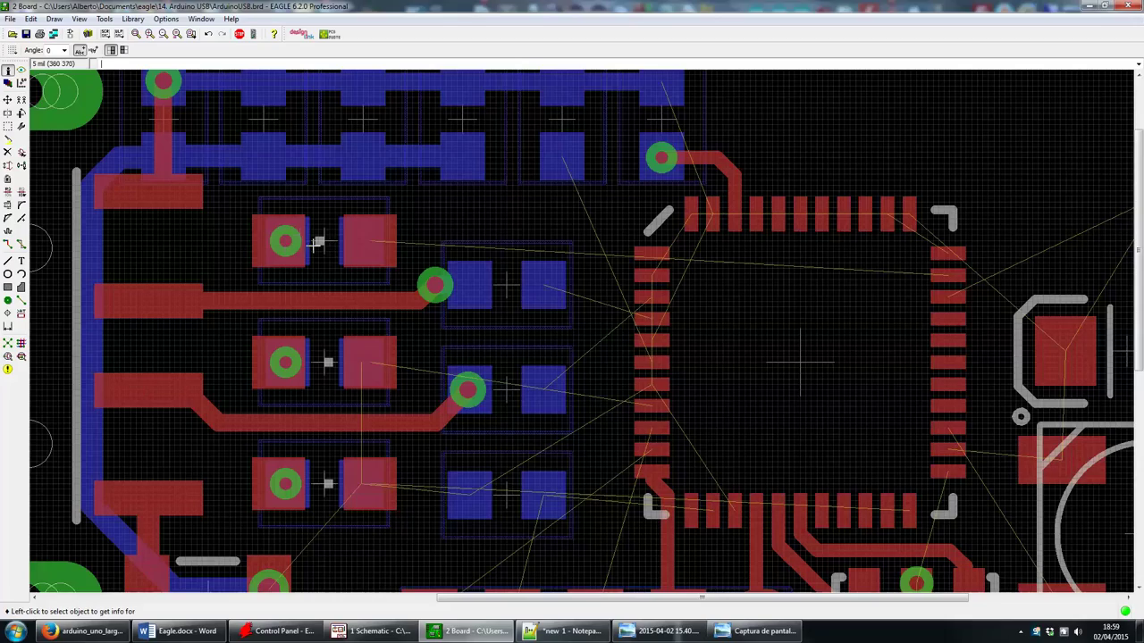
pyautogui.hotkey('ctrl', 's')
pyautogui.scroll(-1, 232, 237)
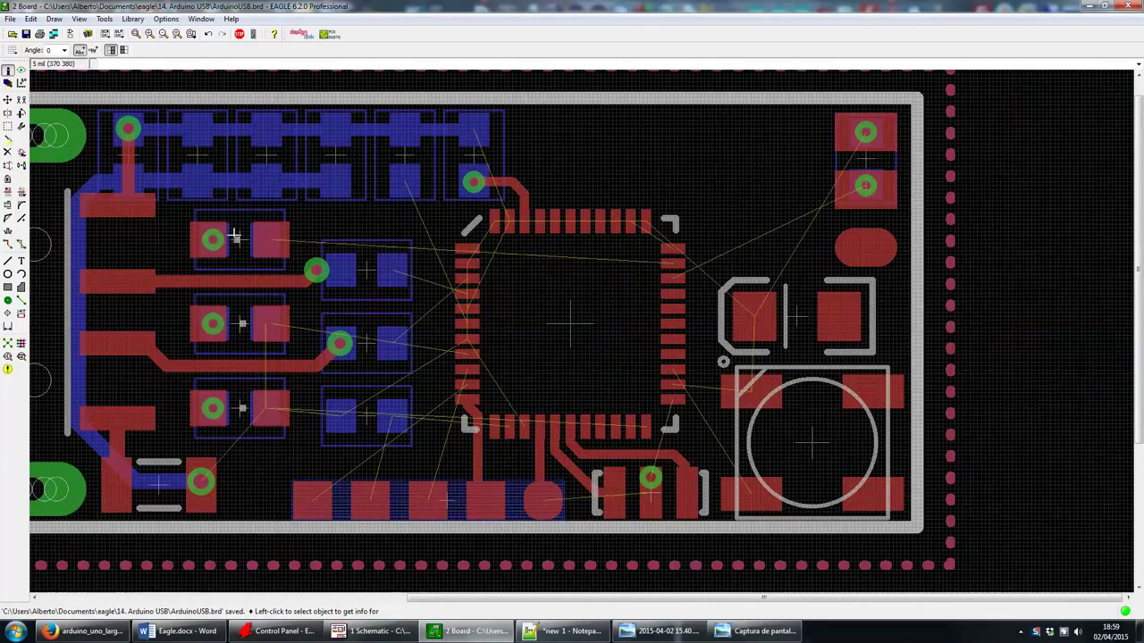
# Run Ratsnest to fill the copper pours and recalculate airwires, leaving 32 unrouted
pyautogui.scroll(1, 234, 235)
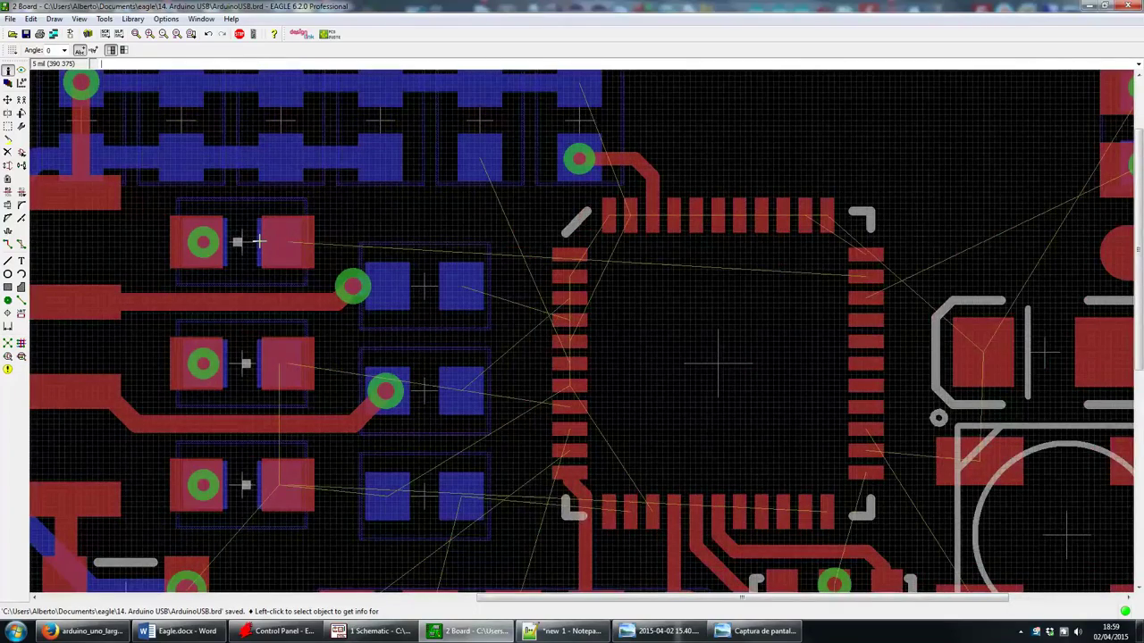
pyautogui.scroll(-2, 258, 239)
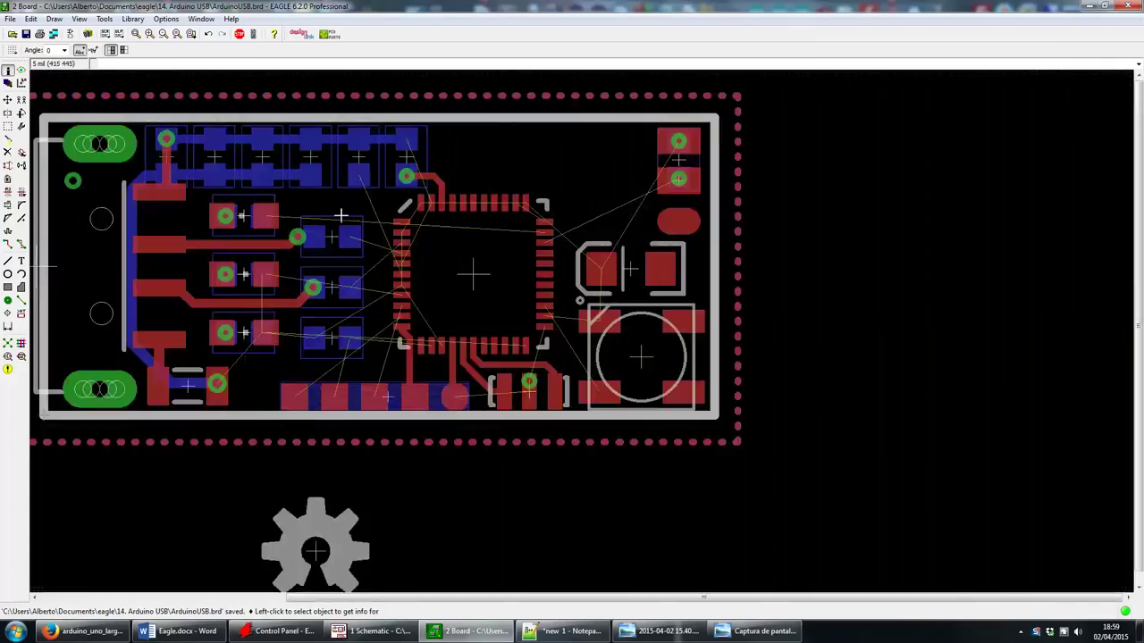
pyautogui.scroll(1, 335, 330)
pyautogui.scroll(1, 335, 331)
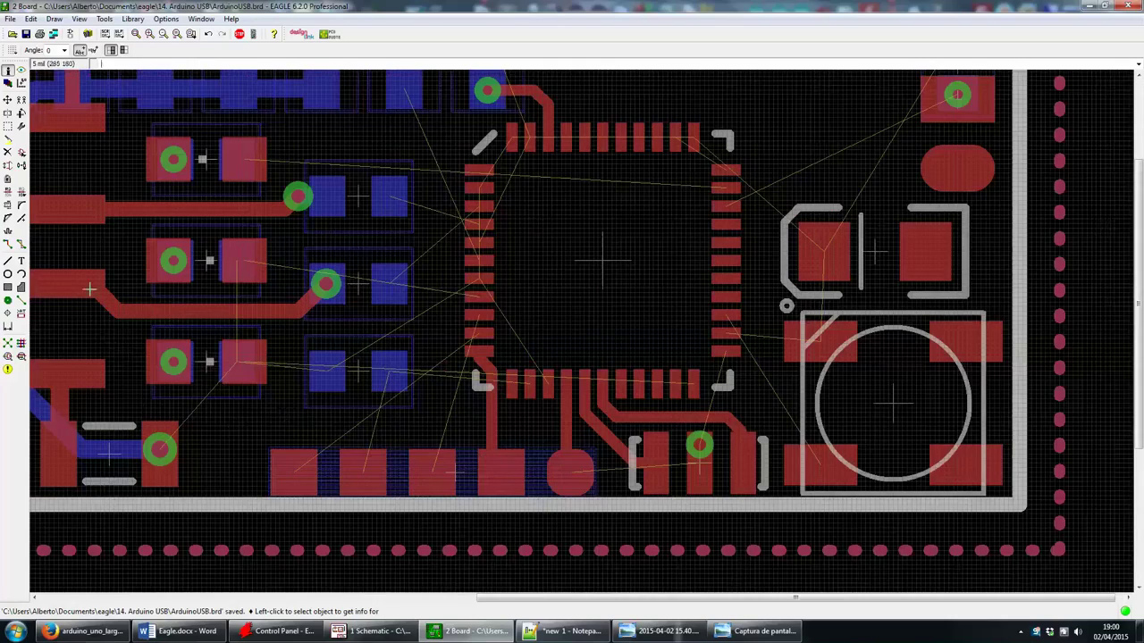
pyautogui.click(8, 344)
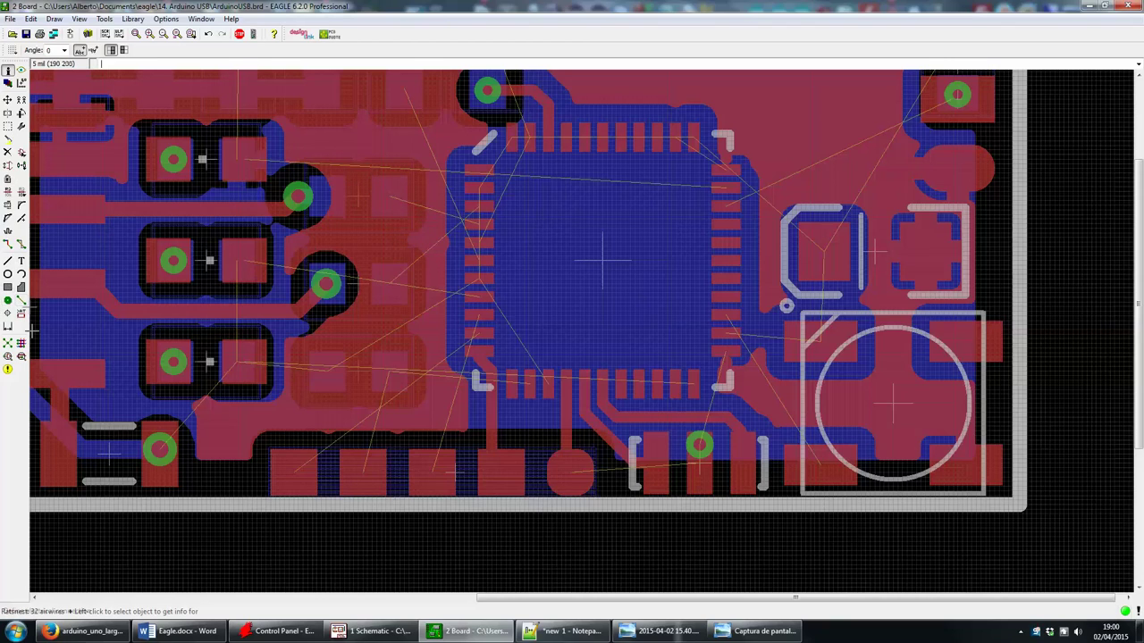
# Copy a GND via to the chip centre and the crystal area, undoing the misplaced copy
pyautogui.click(21, 99)
pyautogui.click(699, 444)
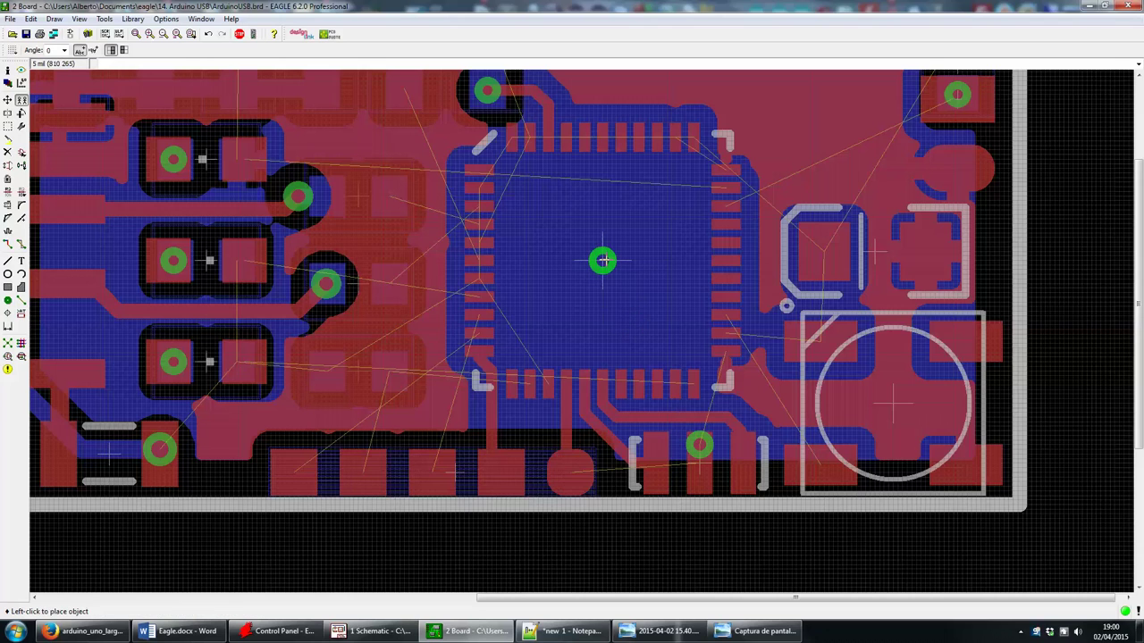
pyautogui.click(602, 260)
pyautogui.moveTo(1038, 480); pyautogui.dragTo(758, 353, button='middle')
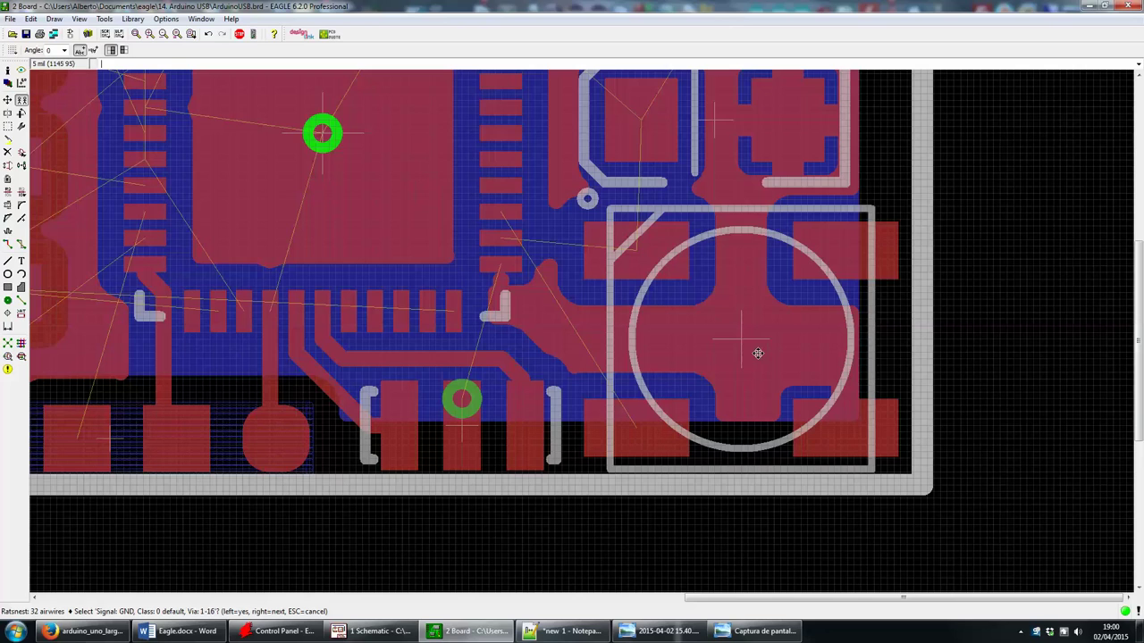
pyautogui.click(757, 353)
pyautogui.click(742, 339)
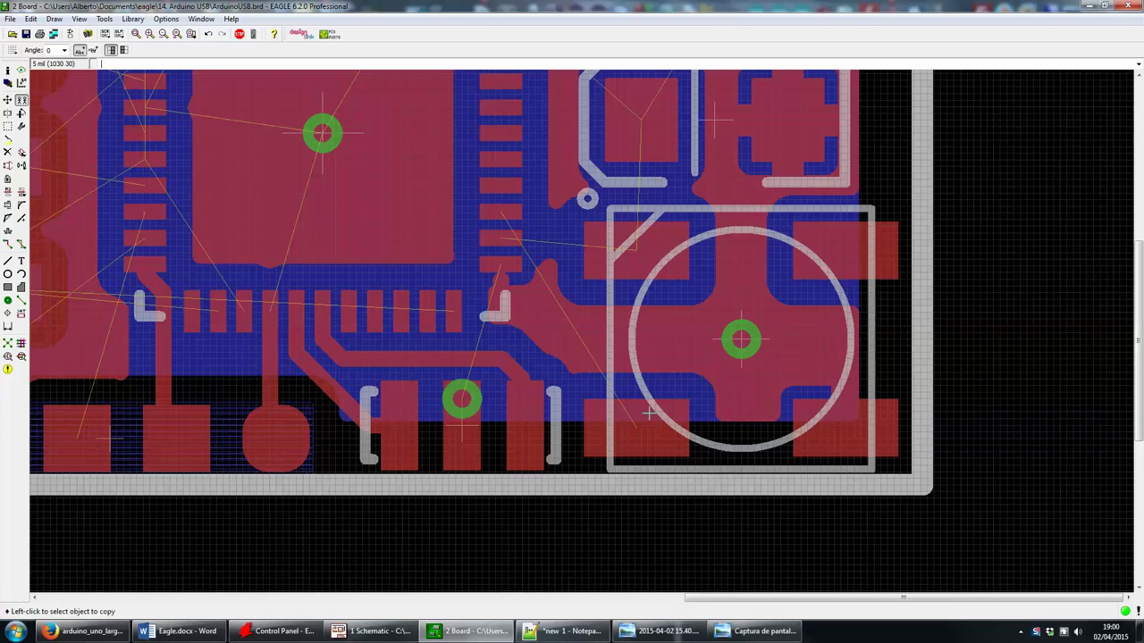
pyautogui.scroll(-1, 743, 344)
pyautogui.hotkey('ctrl', 'z')
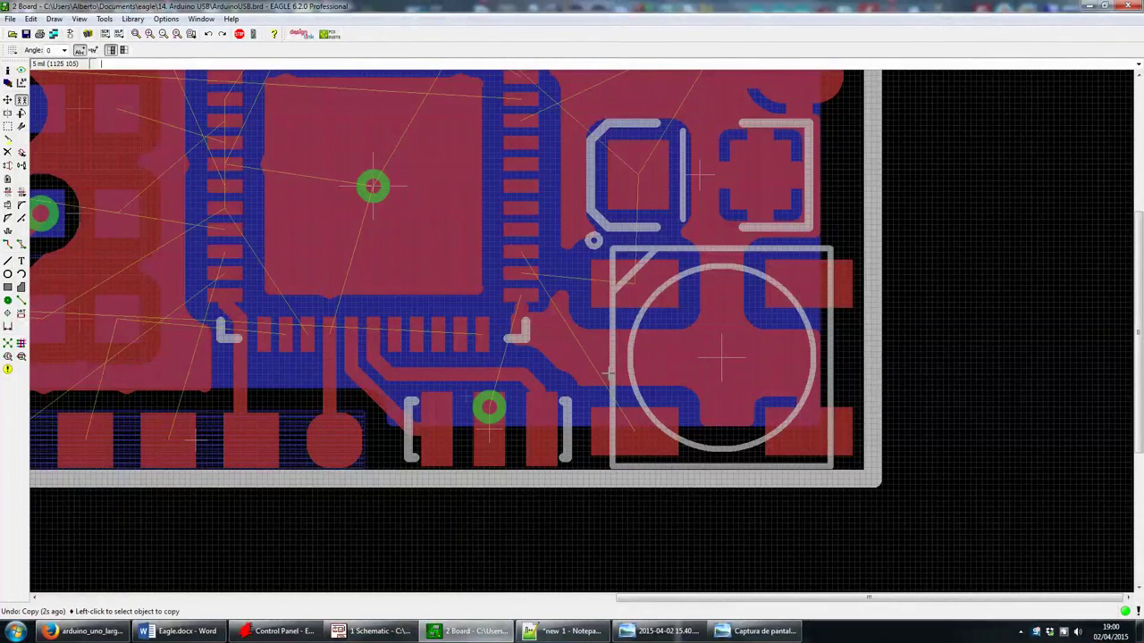
# Copy another GND via, adjust the grid, and place it beside the first via
pyautogui.click(487, 408)
pyautogui.click(736, 376)
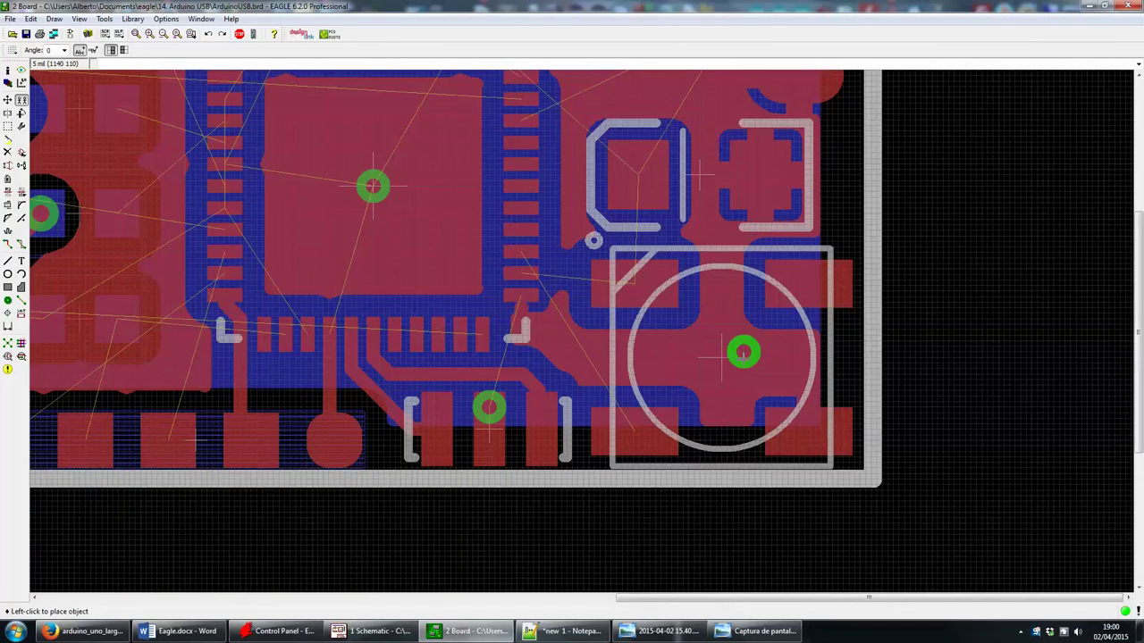
pyautogui.scroll(3, 743, 353)
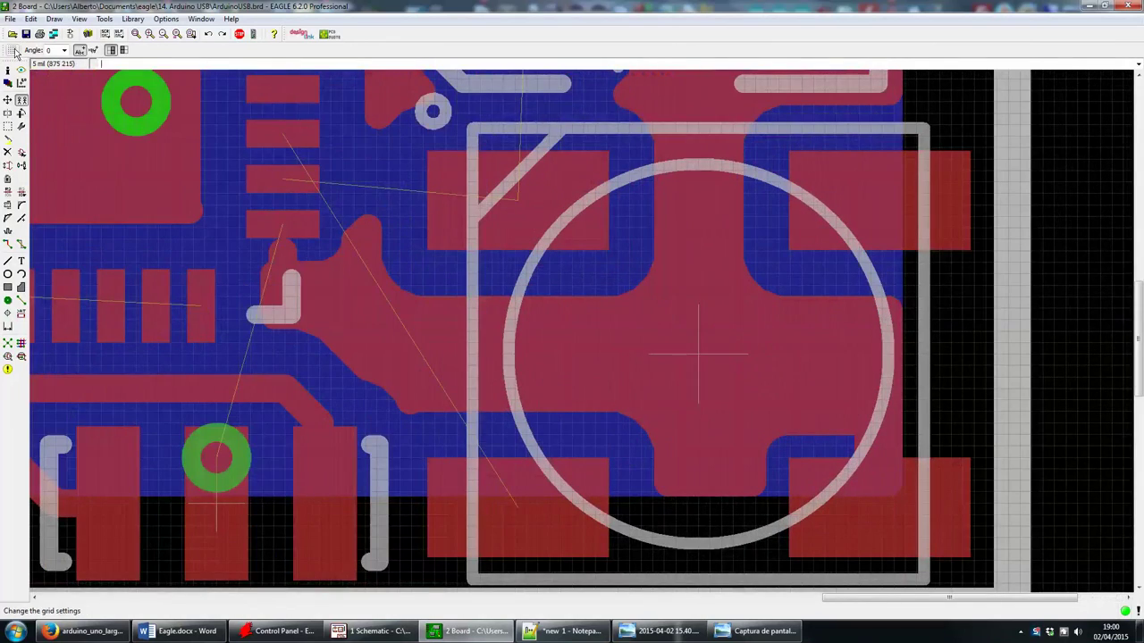
pyautogui.click(12, 50)
pyautogui.click(123, 126)
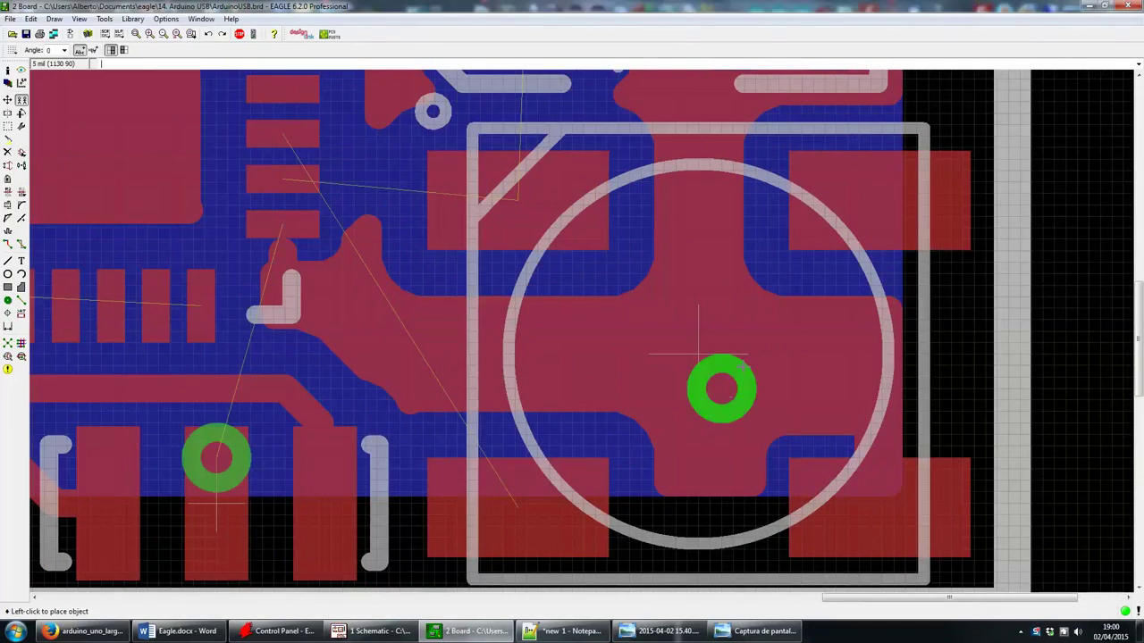
pyautogui.scroll(1, 698, 353)
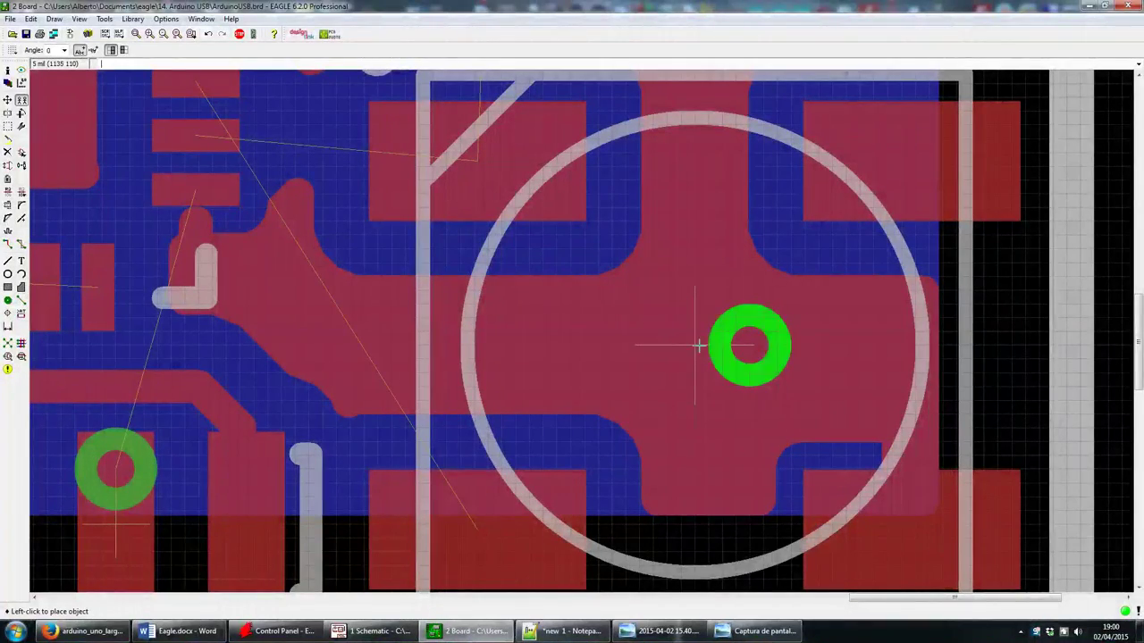
pyautogui.click(638, 341)
pyautogui.scroll(-2, 706, 487)
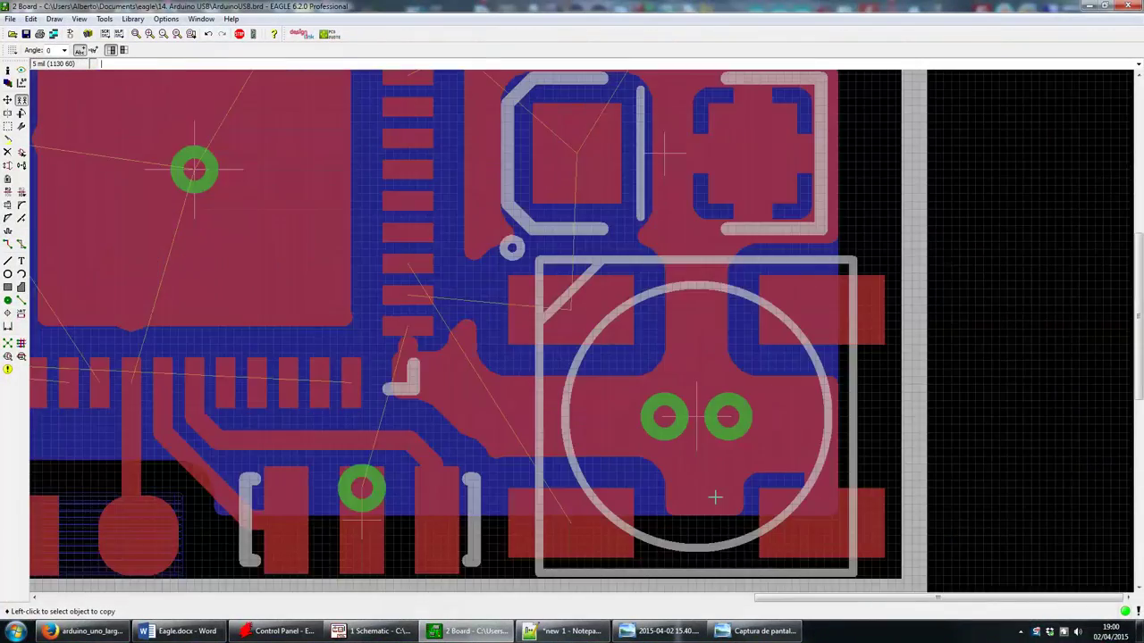
pyautogui.scroll(-2, 715, 497)
pyautogui.scroll(-2, 709, 482)
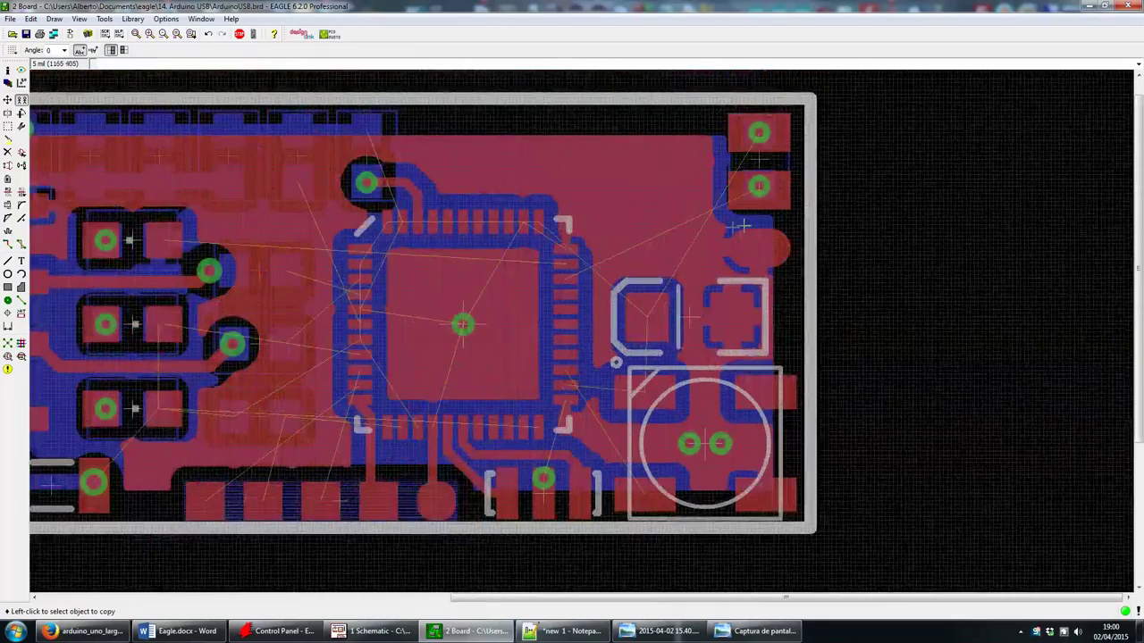
pyautogui.scroll(3, 768, 262)
# Run Ratsnest to refresh airwires and pours, then highlight the GND net at a via
pyautogui.click(768, 261)
pyautogui.scroll(-2, 745, 266)
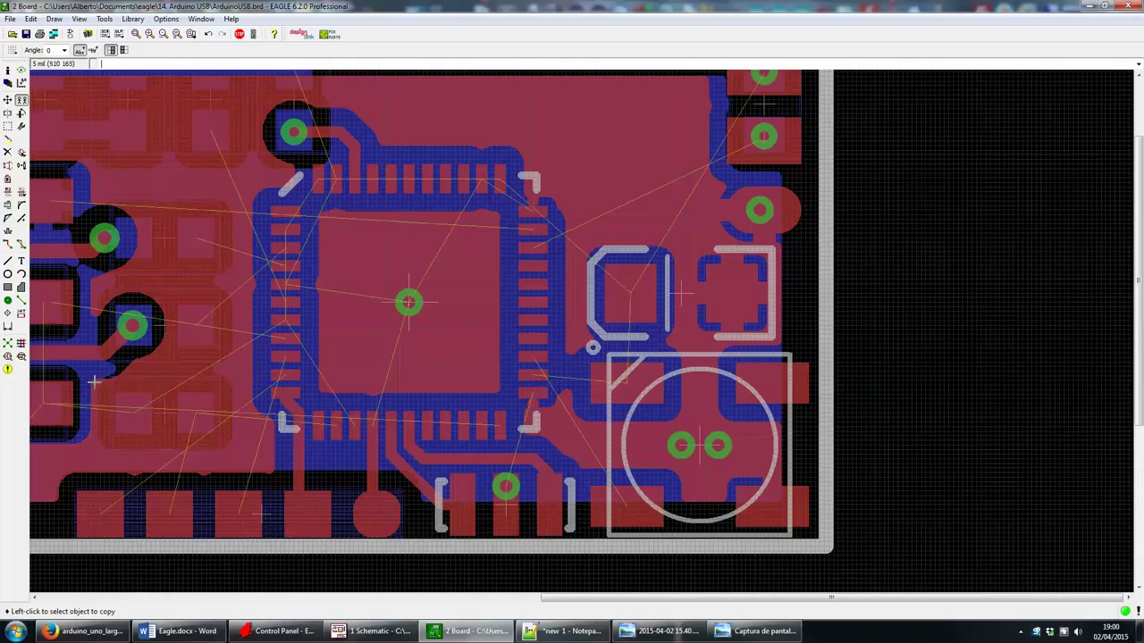
pyautogui.click(8, 343)
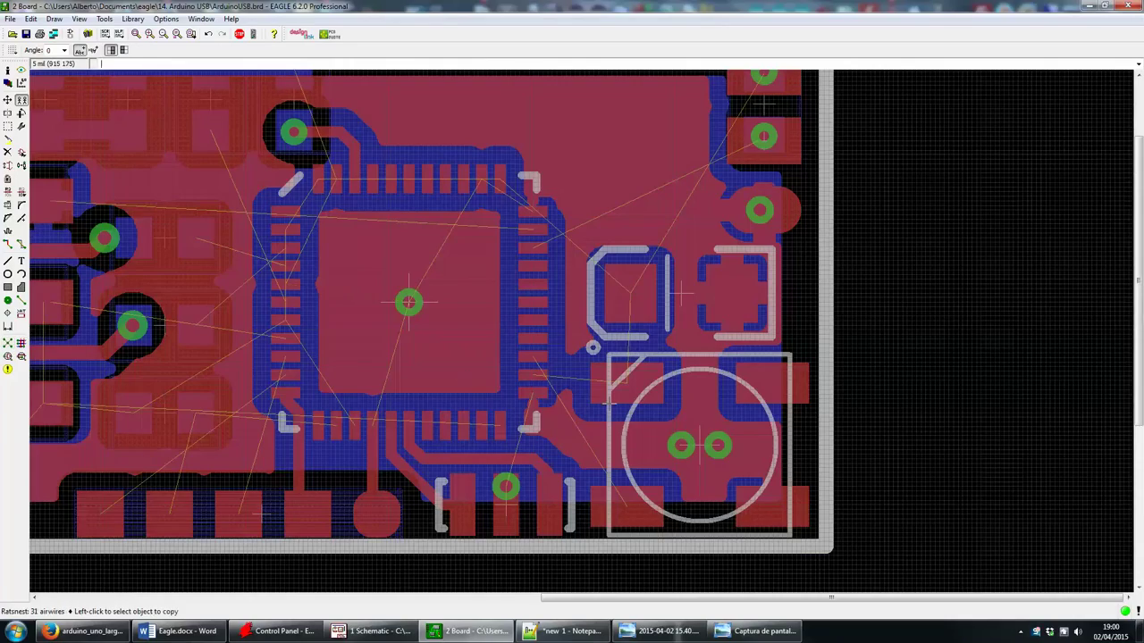
pyautogui.scroll(-3, 610, 402)
pyautogui.scroll(3, 556, 285)
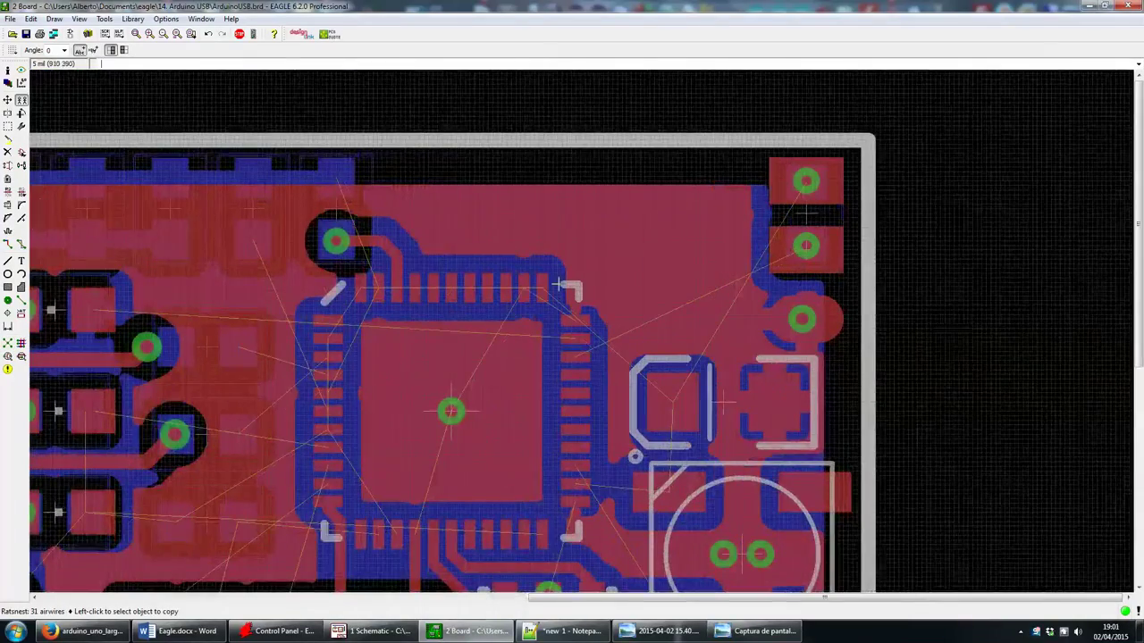
pyautogui.scroll(-1, 669, 216)
pyautogui.scroll(-1, 375, 253)
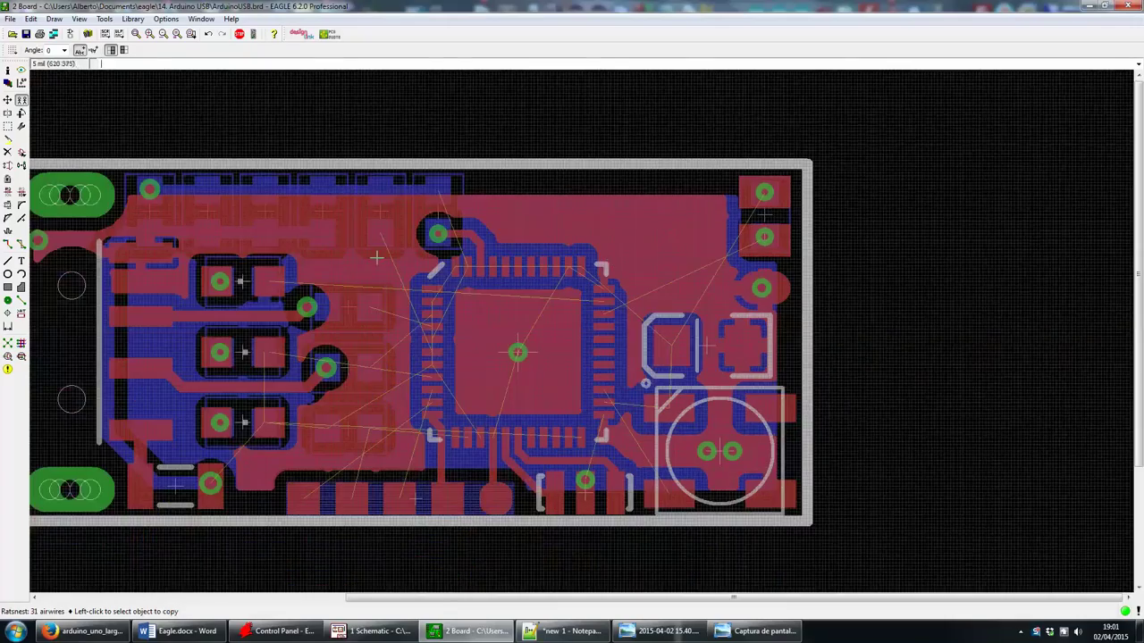
pyautogui.scroll(2, 372, 250)
pyautogui.click(21, 70)
pyautogui.click(935, 308)
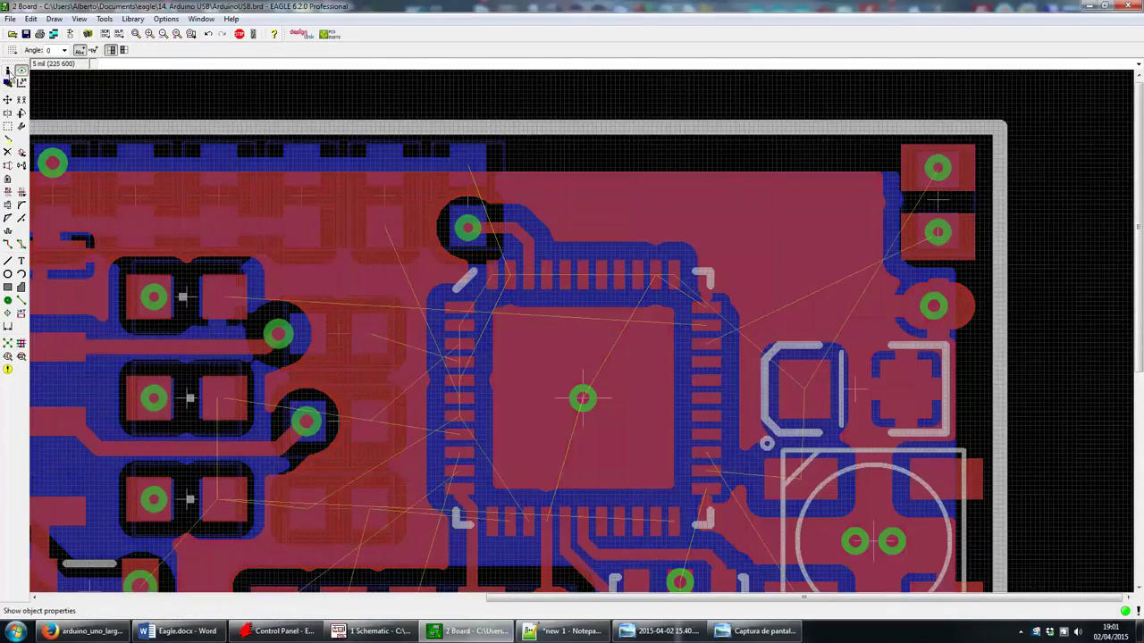
pyautogui.click(8, 72)
pyautogui.click(399, 264)
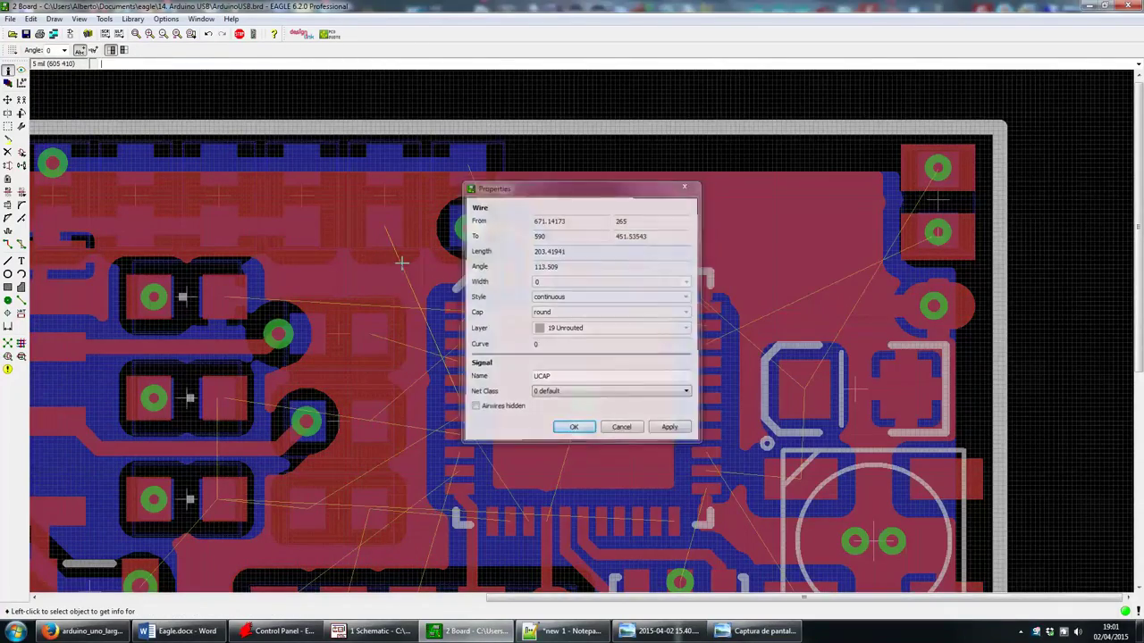
pyautogui.press('Escape')
pyautogui.scroll(-2, 401, 263)
pyautogui.scroll(1, 482, 324)
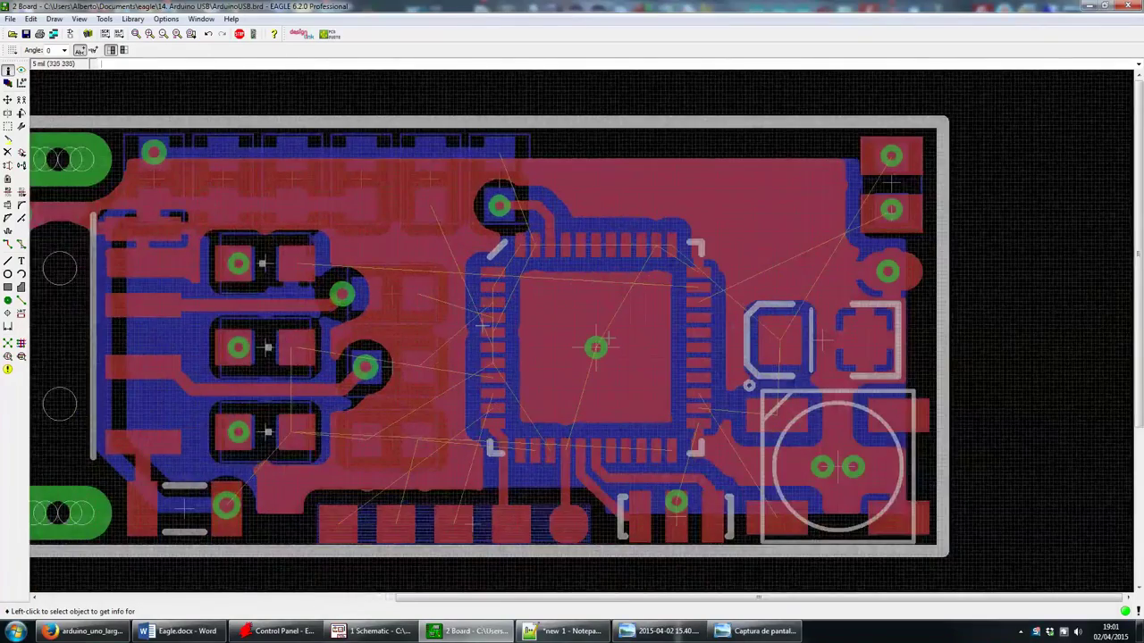
pyautogui.scroll(3, 393, 478)
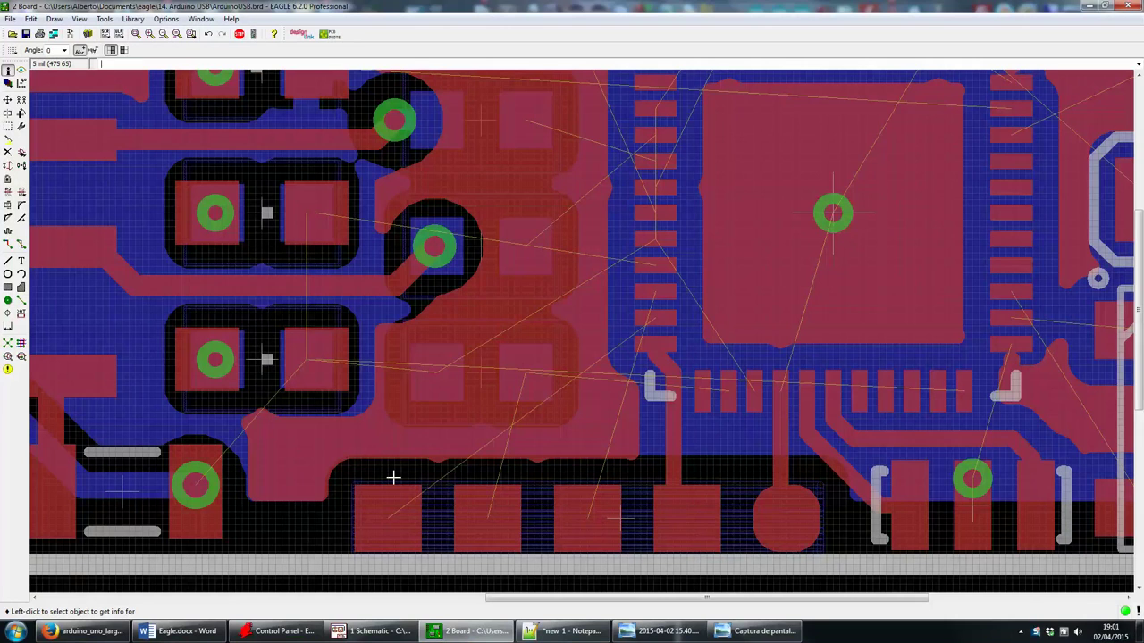
pyautogui.scroll(-1, 394, 483)
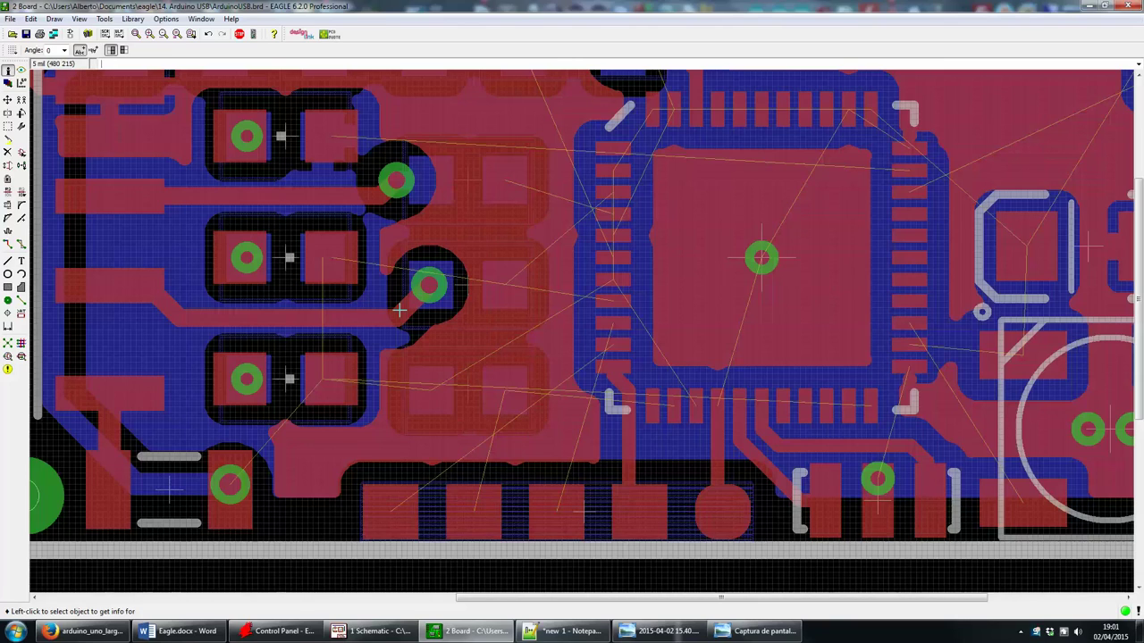
pyautogui.scroll(-2, 379, 204)
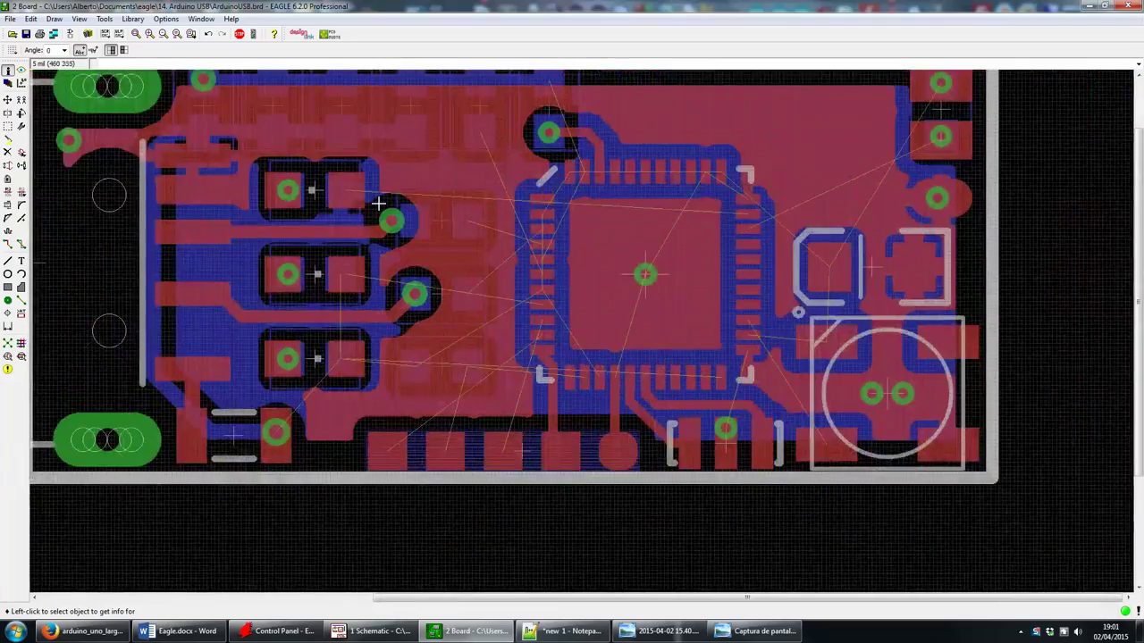
pyautogui.scroll(2, 379, 204)
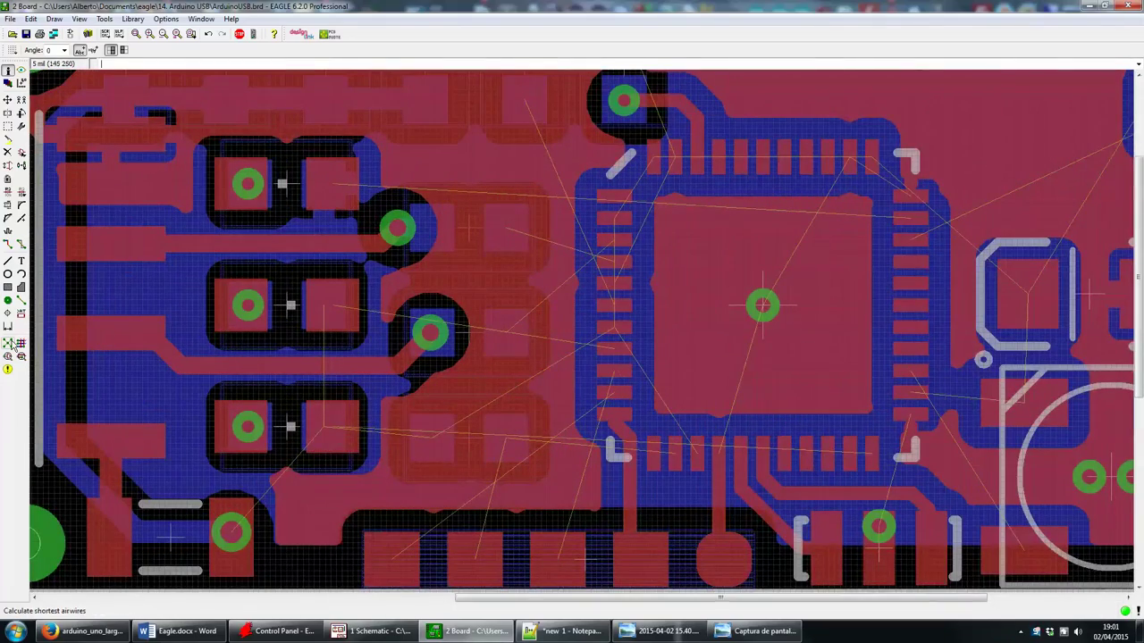
# Inspect the D+ trace's properties, then rip up the trace and its leftover via beside the pad
pyautogui.rightClick(203, 245)
pyautogui.click(229, 418)
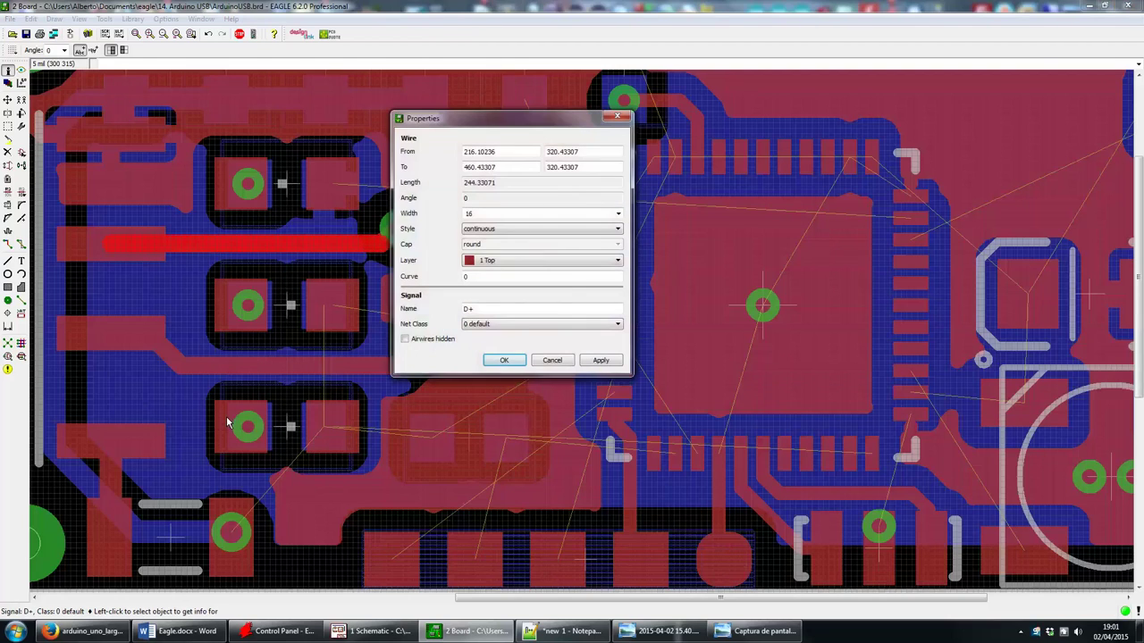
pyautogui.press('Escape')
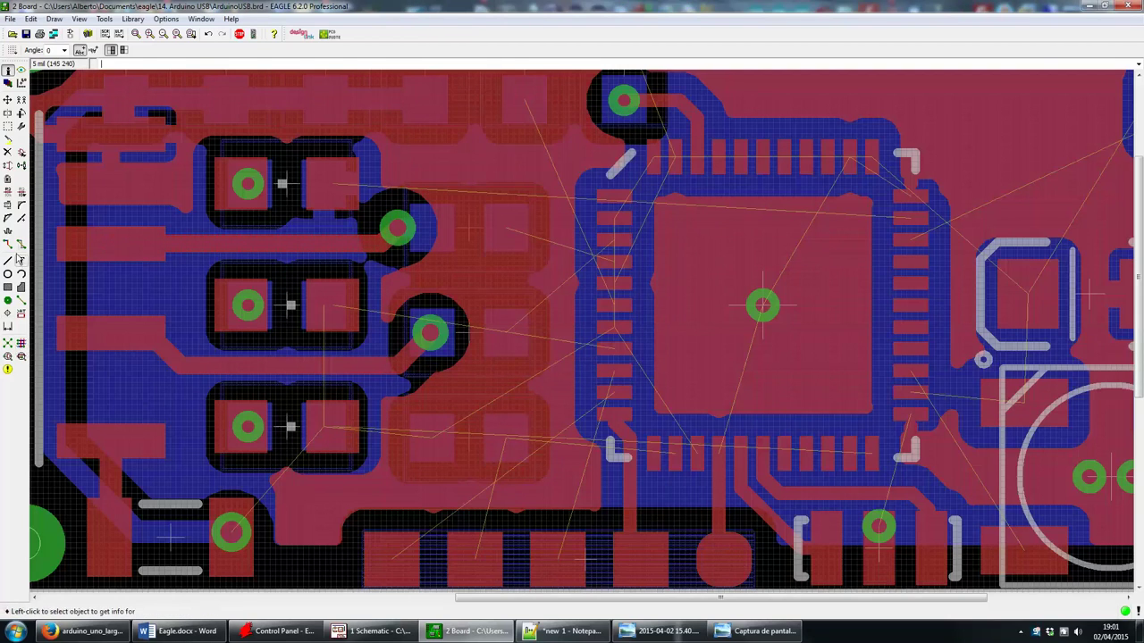
pyautogui.click(21, 243)
pyautogui.click(203, 247)
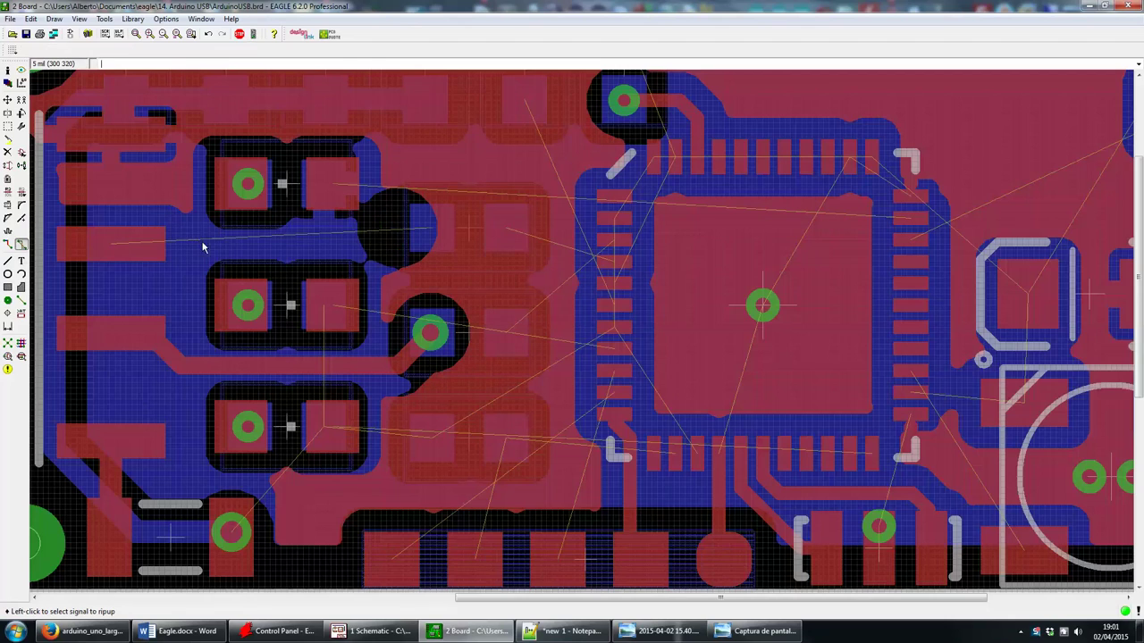
pyautogui.click(191, 354)
pyautogui.click(13, 249)
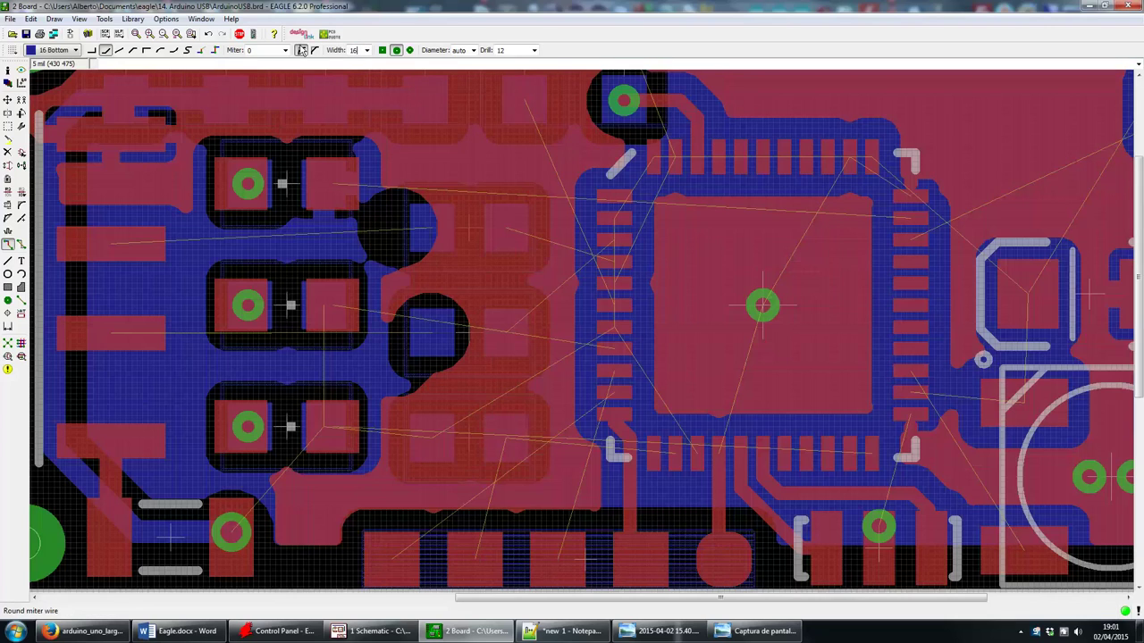
# With via drill 16, route the D+ airwire on the bottom layer and drop a via by switching to Top
pyautogui.doubleClick(516, 51)
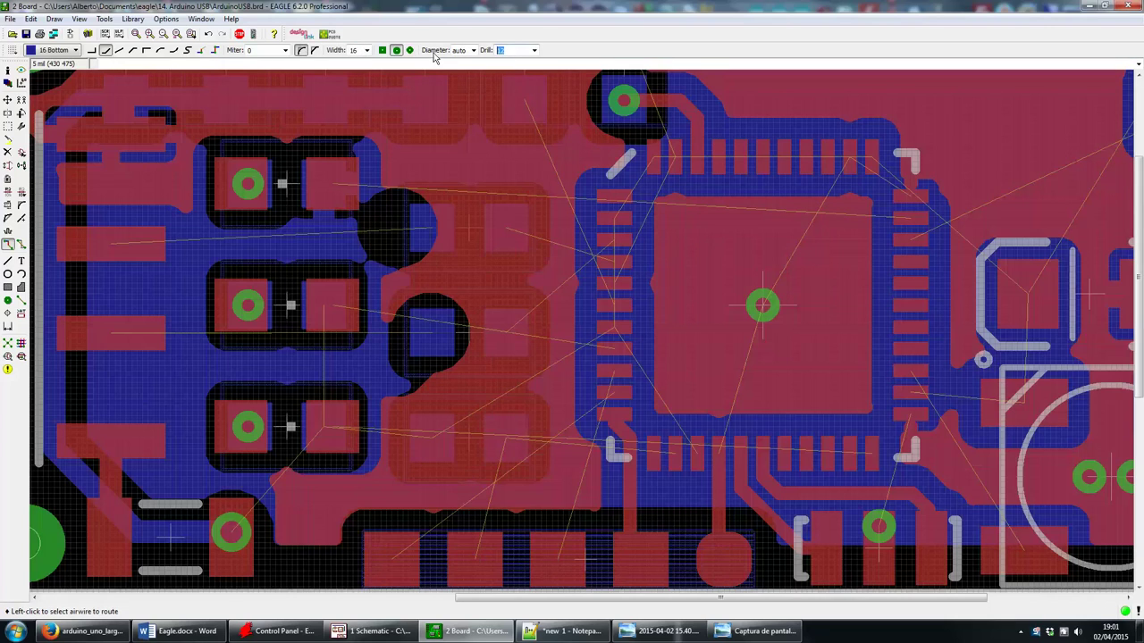
pyautogui.scroll(3, 501, 197)
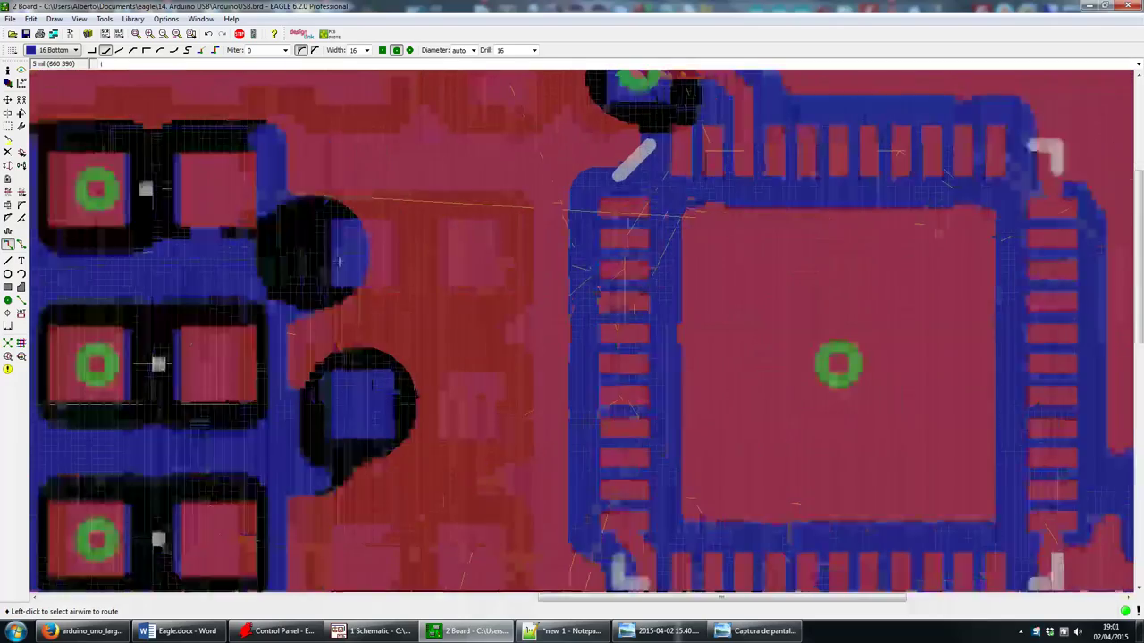
pyautogui.click(356, 256)
pyautogui.scroll(-3, 298, 274)
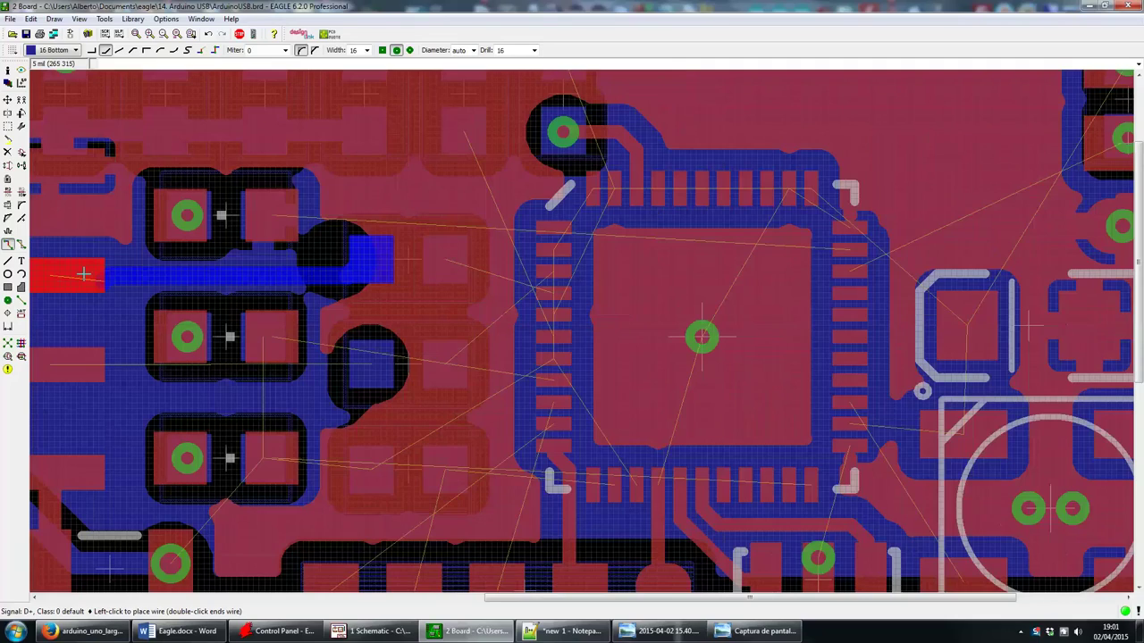
pyautogui.scroll(2, 83, 275)
pyautogui.scroll(-1, 215, 271)
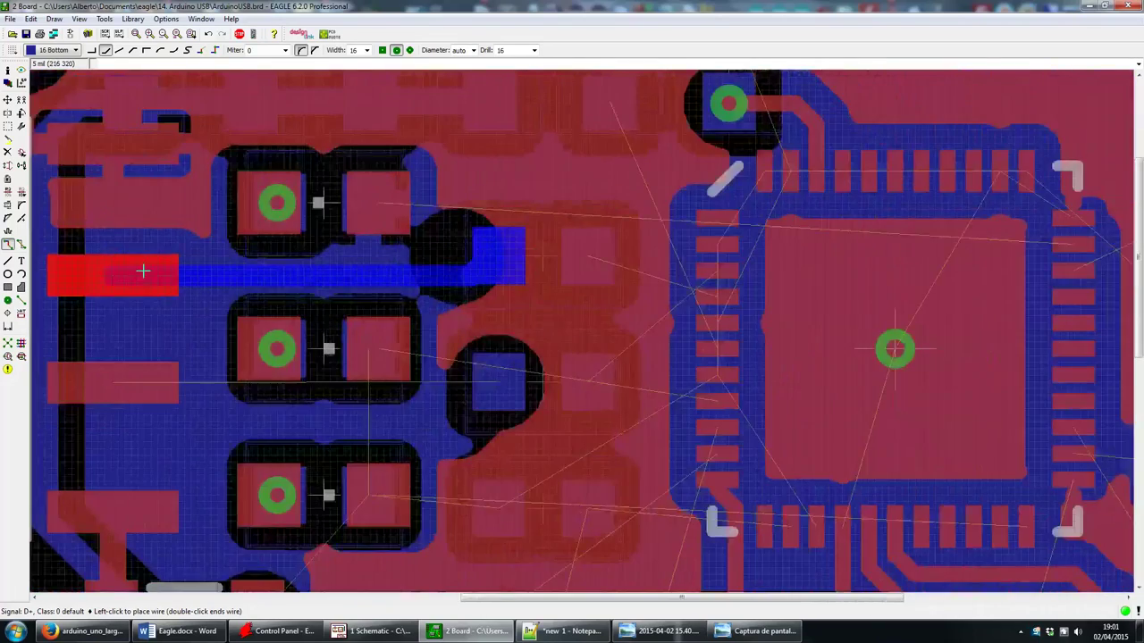
pyautogui.scroll(1, 146, 271)
pyautogui.click(193, 277)
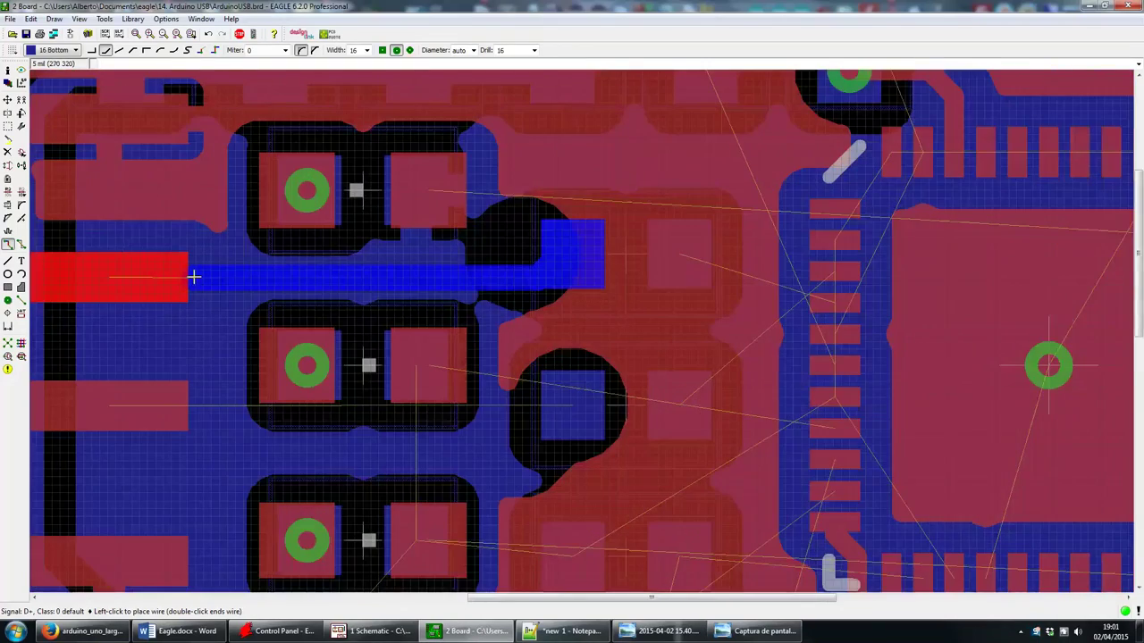
pyautogui.click(65, 51)
pyautogui.click(54, 60)
# Move the new D+ via further left beside the pad and recalculate the ratsnest
pyautogui.click(8, 100)
pyautogui.click(195, 278)
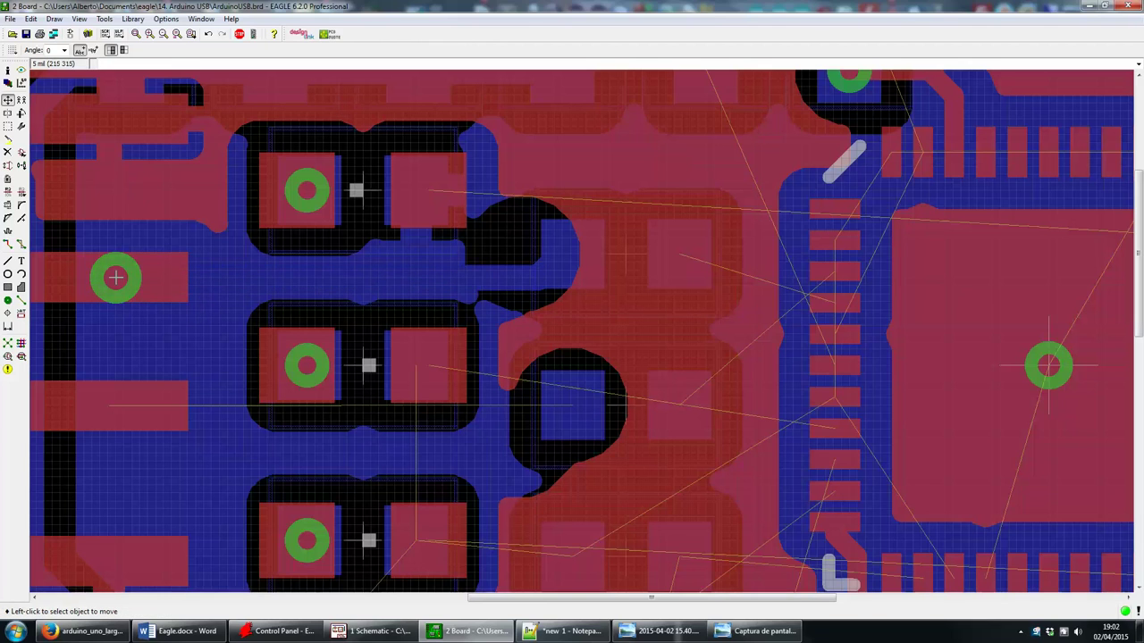
pyautogui.click(163, 277)
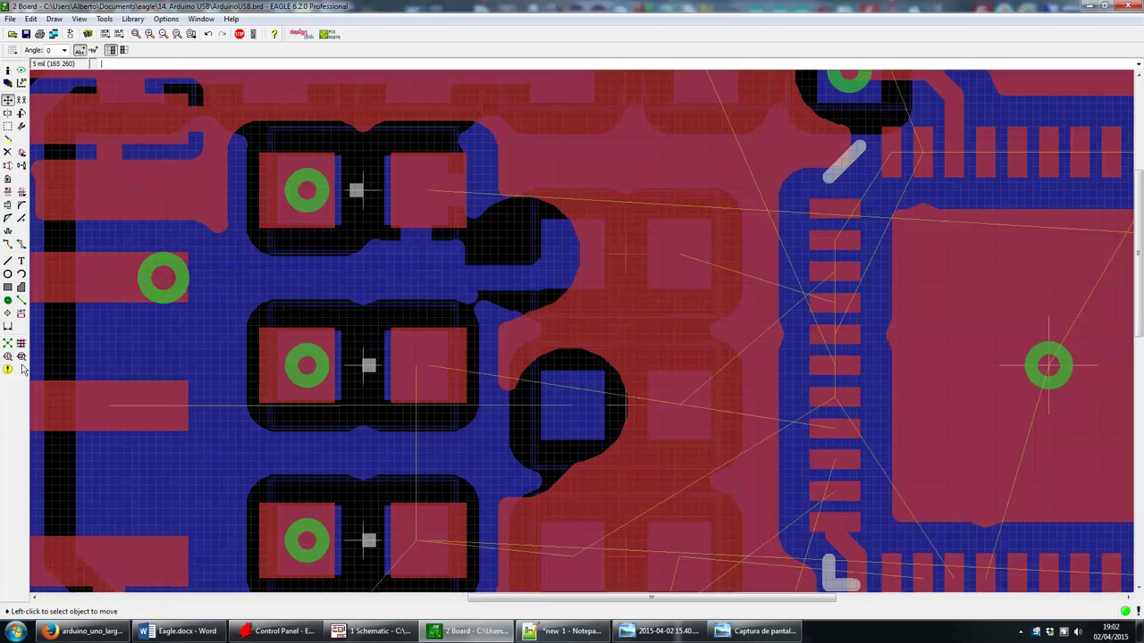
pyautogui.click(16, 353)
pyautogui.scroll(-3, 179, 232)
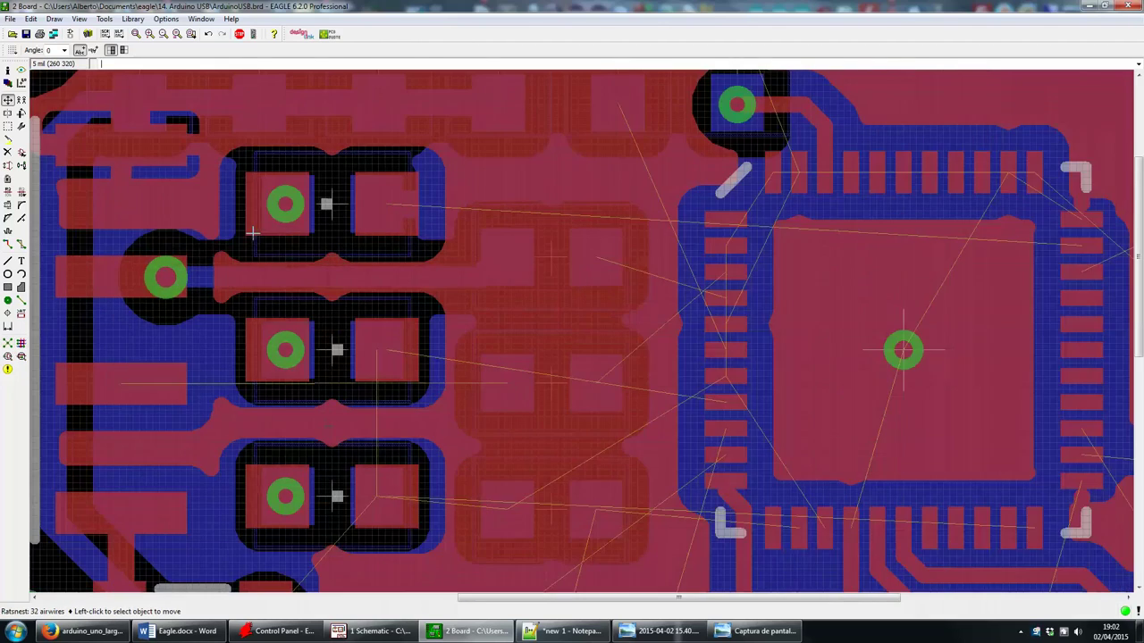
pyautogui.scroll(4, 409, 263)
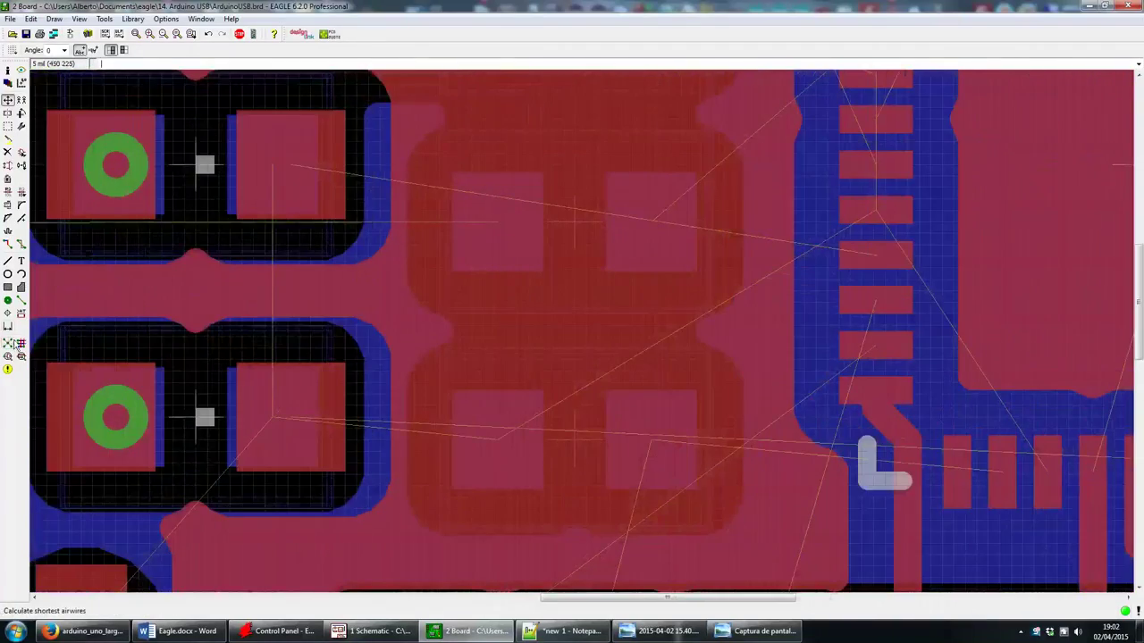
pyautogui.click(8, 243)
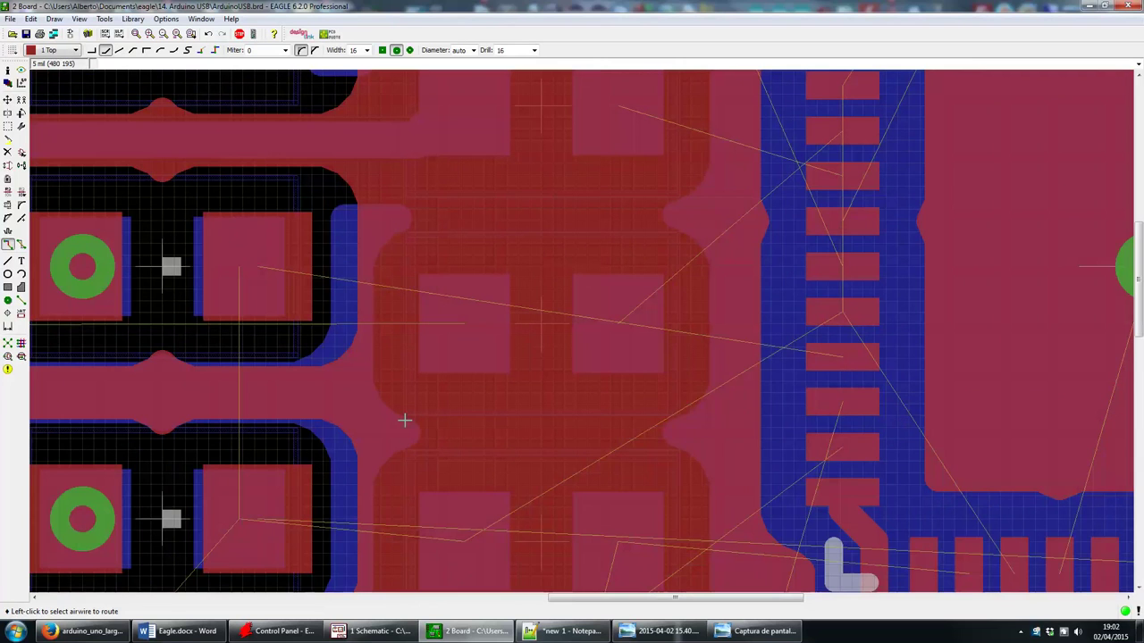
pyautogui.scroll(2, 404, 420)
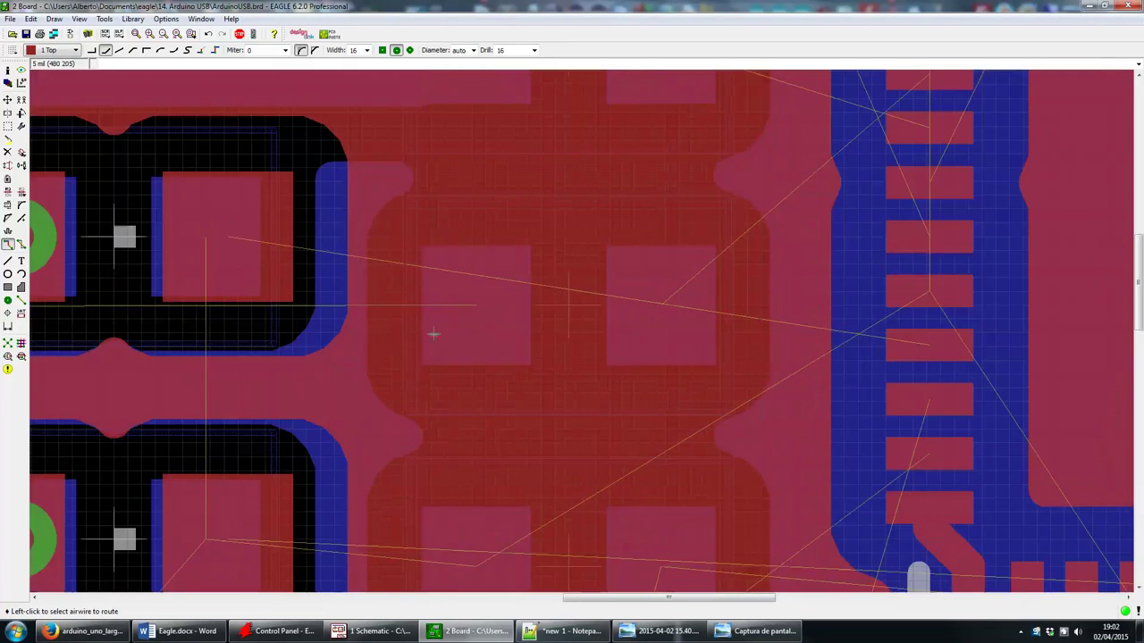
pyautogui.click(388, 372)
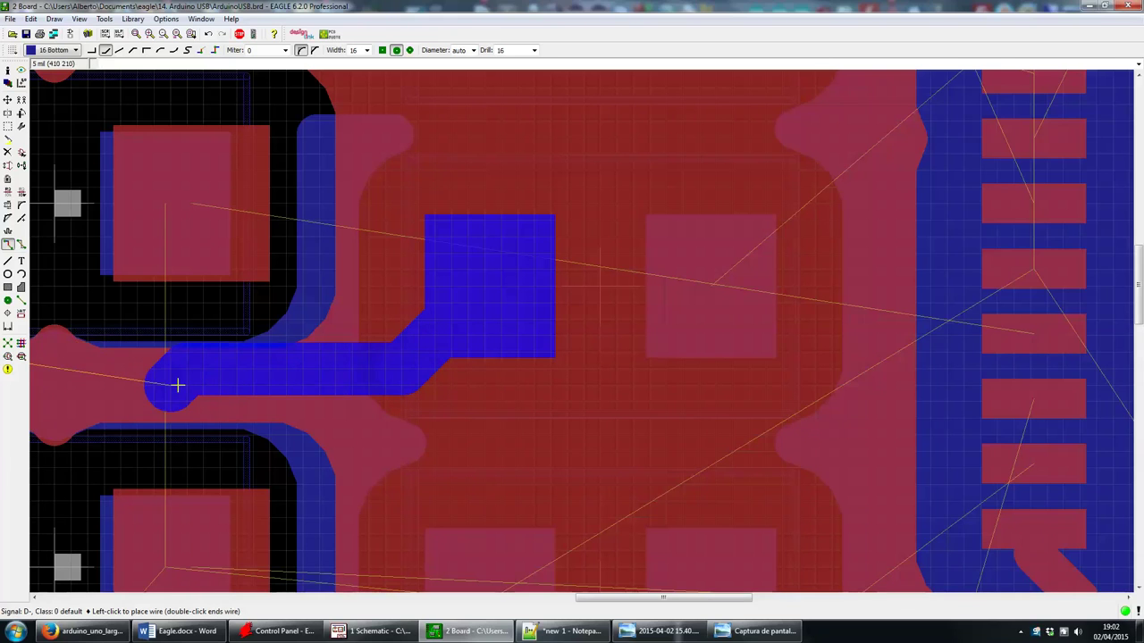
pyautogui.click(383, 380)
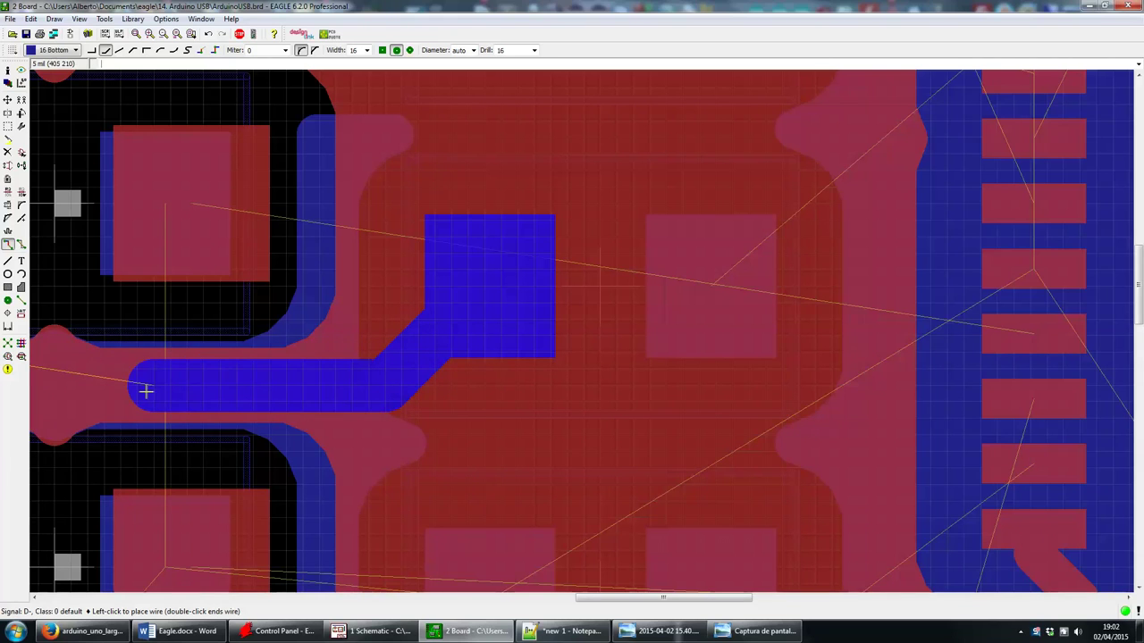
pyautogui.scroll(-5, 715, 402)
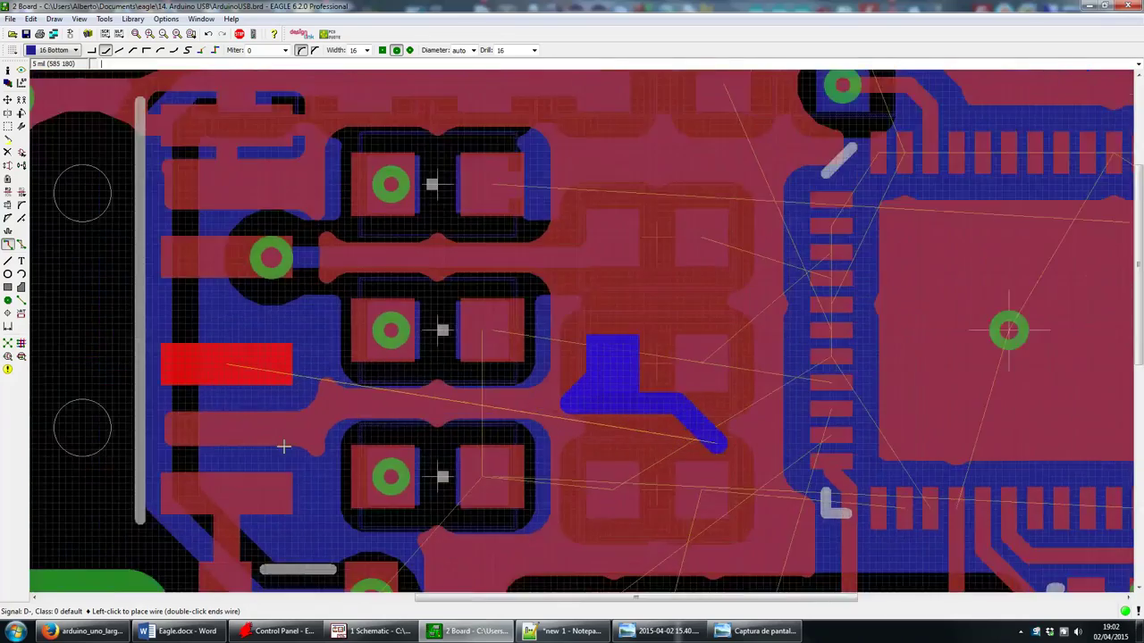
pyautogui.scroll(-1, 283, 446)
pyautogui.scroll(4, 401, 393)
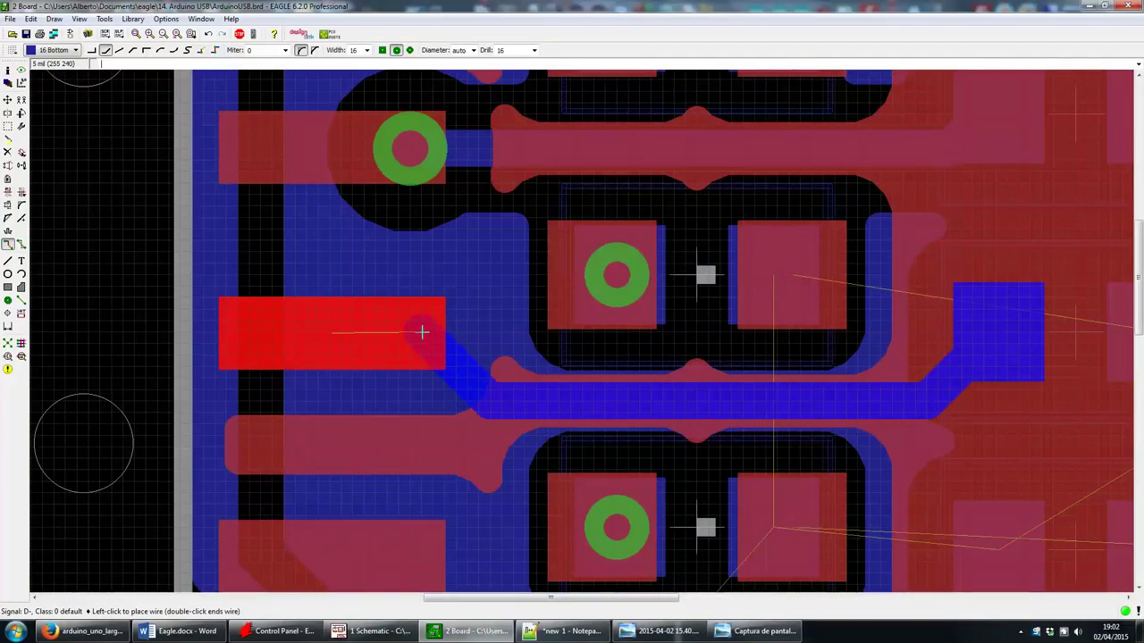
pyautogui.click(53, 50)
pyautogui.click(54, 61)
pyautogui.click(320, 339)
pyautogui.click(7, 99)
pyautogui.click(409, 328)
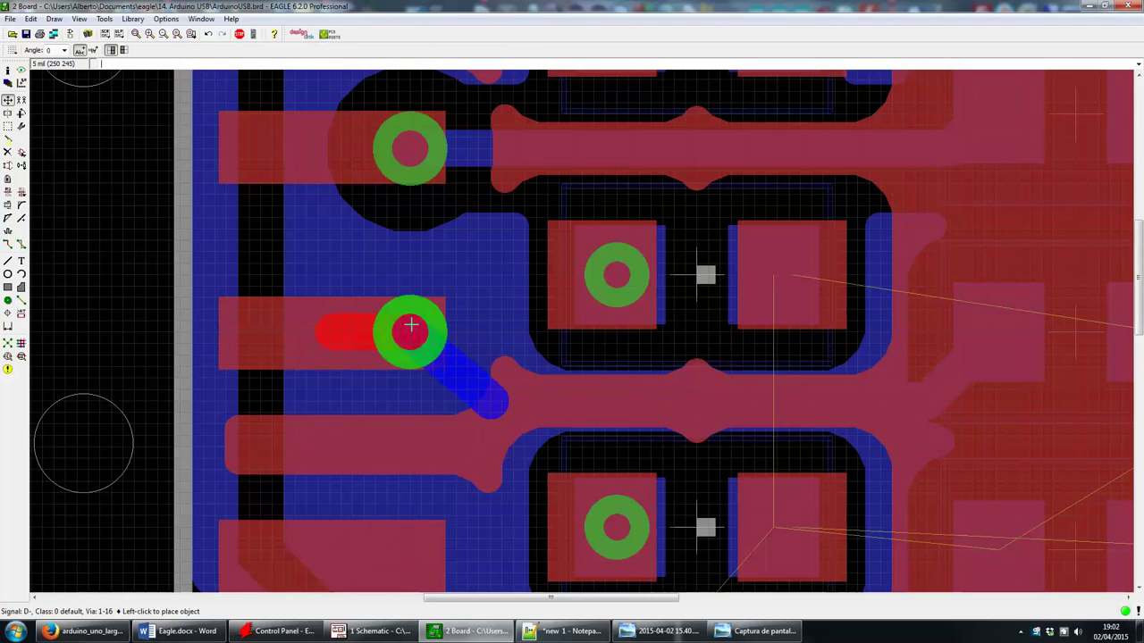
pyautogui.click(409, 330)
pyautogui.click(510, 402)
pyautogui.click(503, 400)
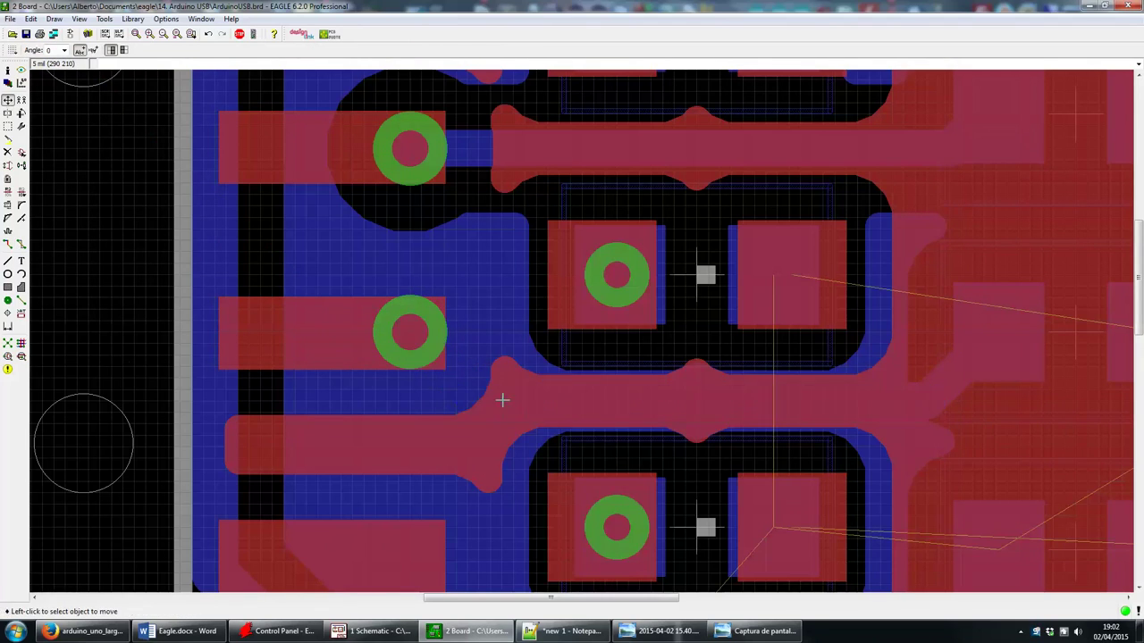
pyautogui.scroll(-3, 77, 417)
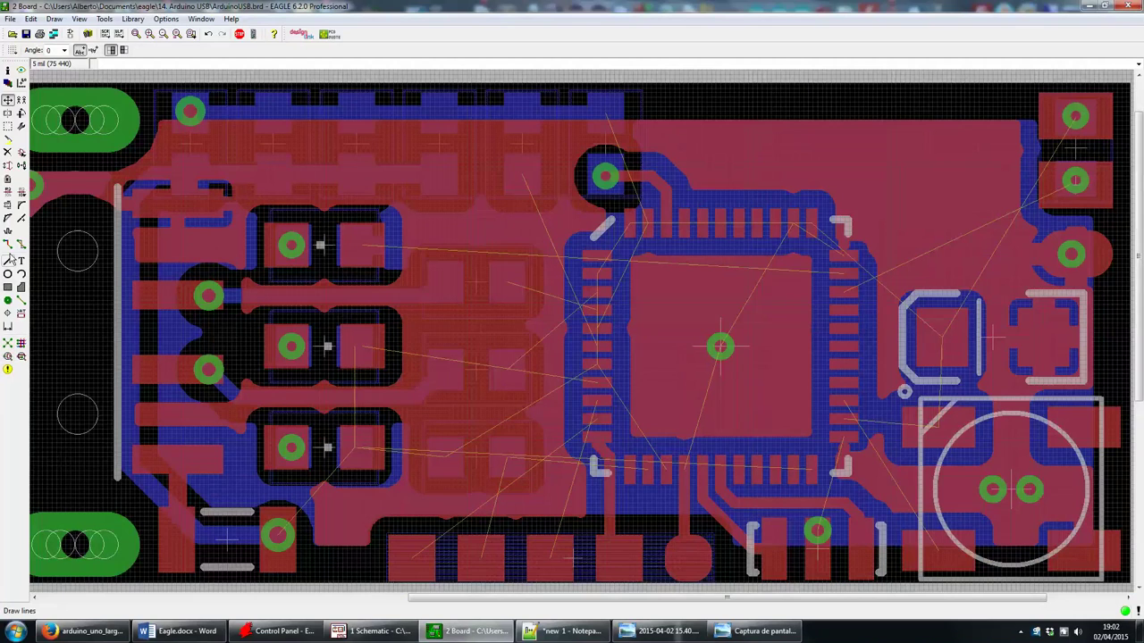
# Cancel a started 5V route, then recalculate the ratsnest down to 29 airwires
pyautogui.click(8, 243)
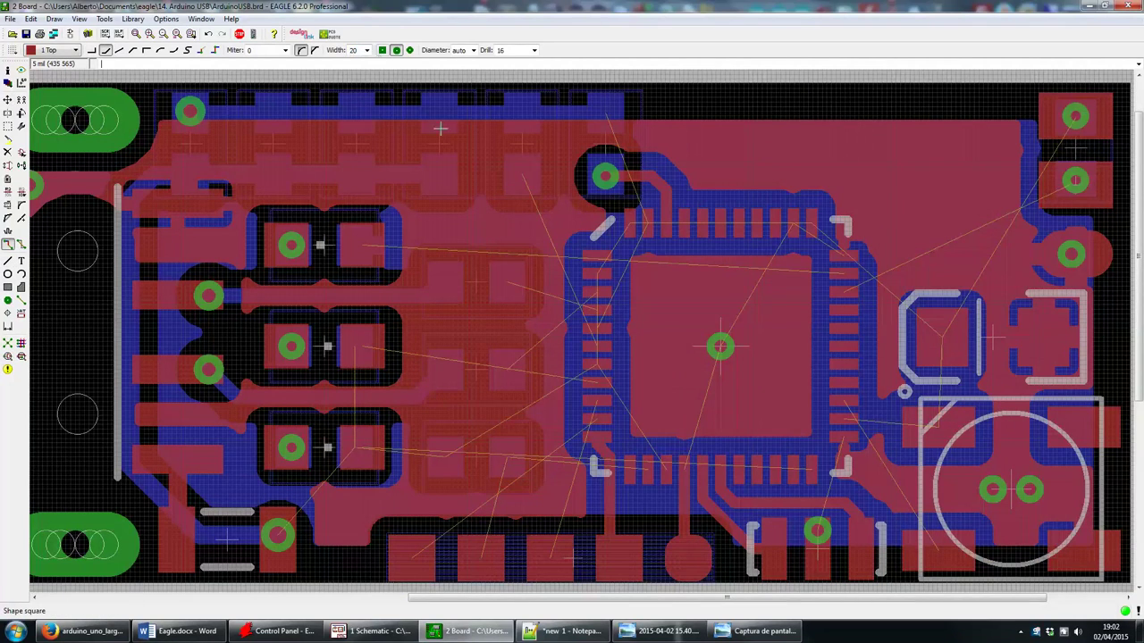
pyautogui.click(362, 449)
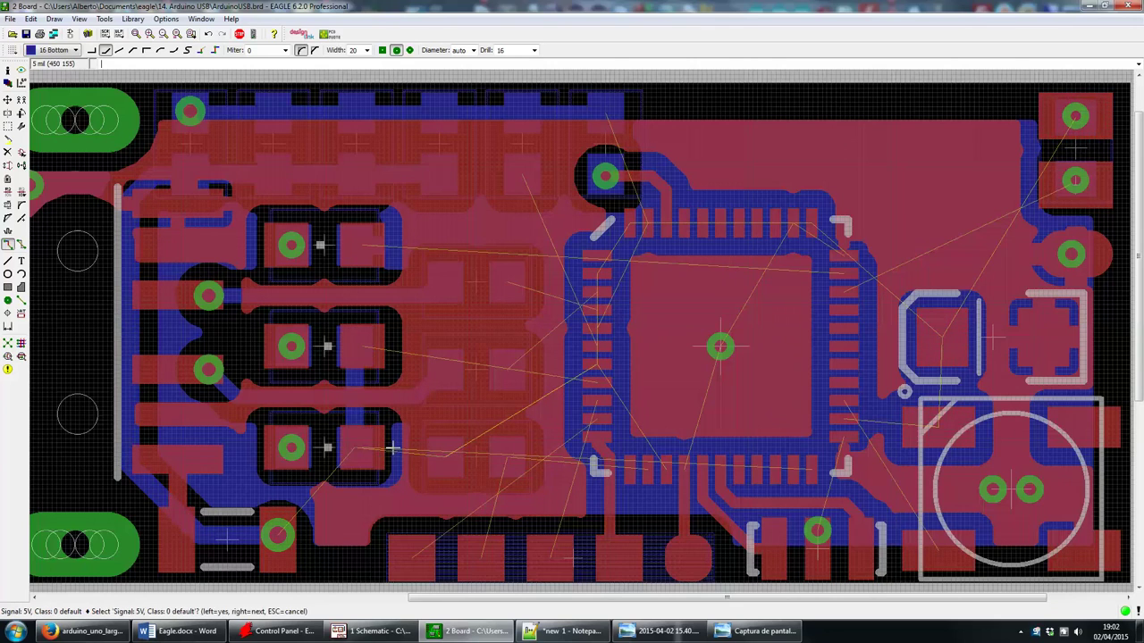
pyautogui.press('Escape')
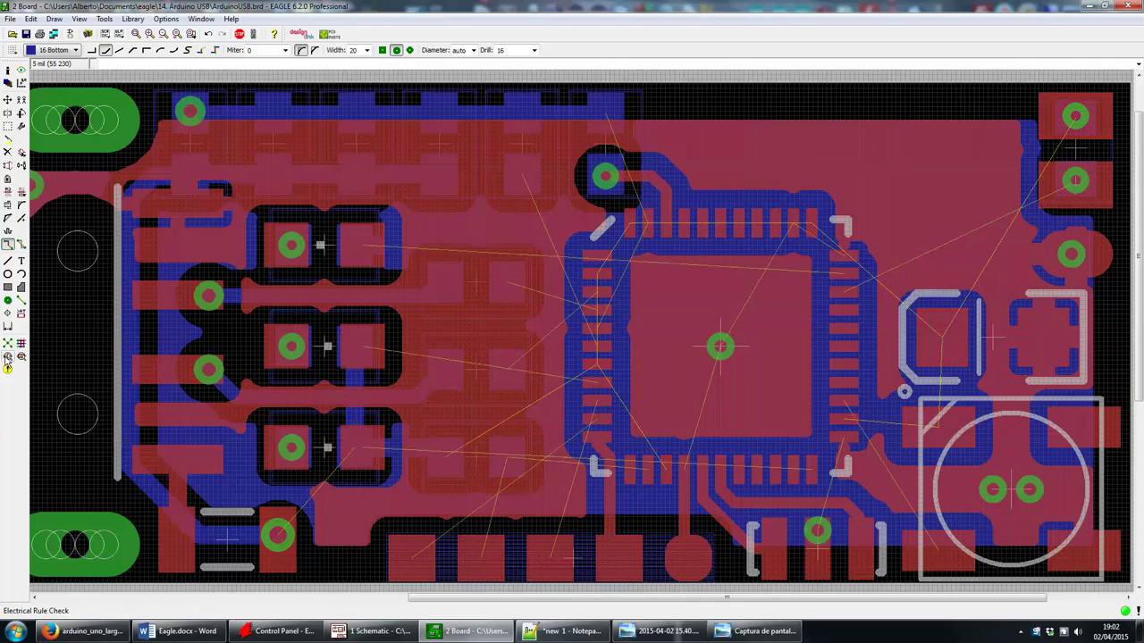
pyautogui.click(8, 343)
pyautogui.click(8, 99)
pyautogui.scroll(-3, 456, 327)
# Try dragging the GND pour's top-right corner further right, then undo it
pyautogui.click(823, 194)
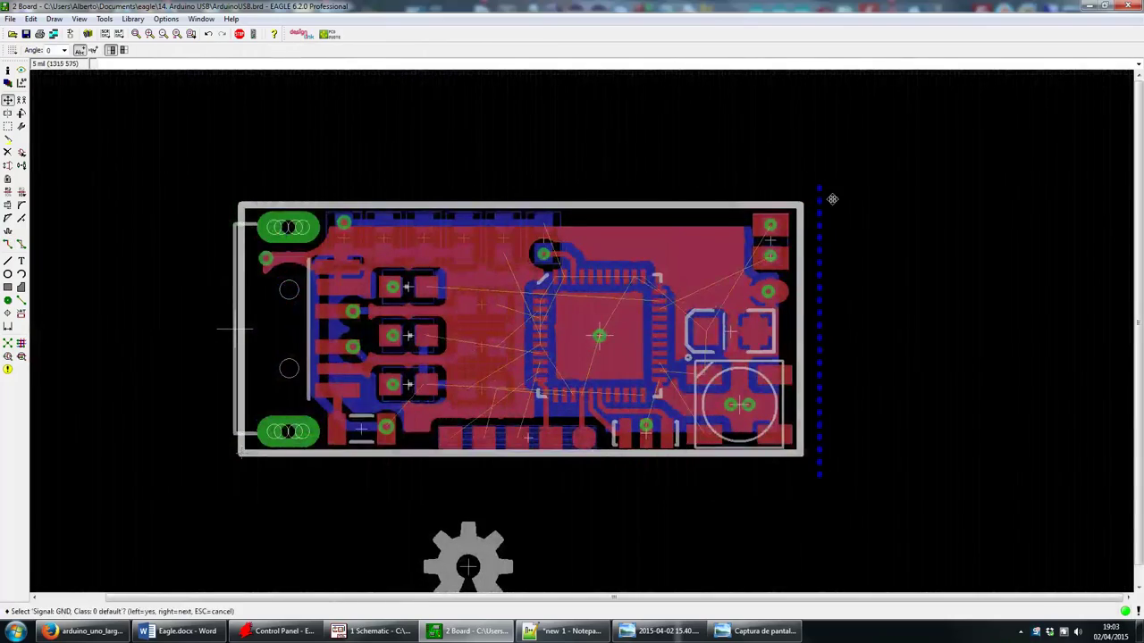
pyautogui.click(847, 193)
pyautogui.hotkey('ctrl', 'z')
pyautogui.scroll(3, 543, 334)
pyautogui.scroll(3, 543, 334)
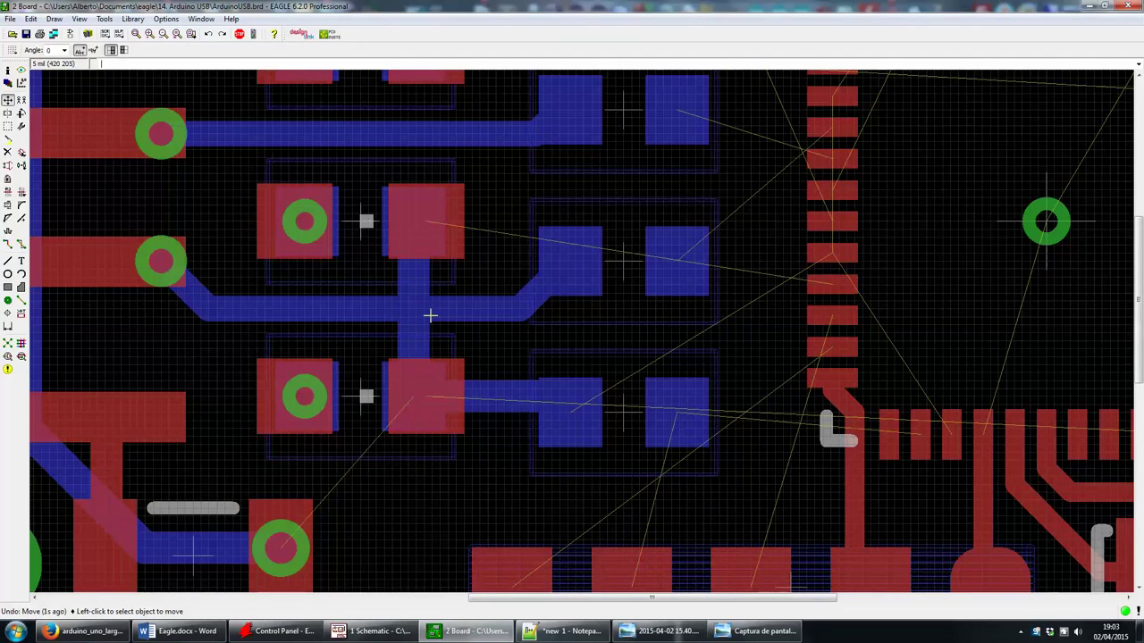
# Rip up the vertical trace between the two stacked pads and briefly highlight the 5V net
pyautogui.click(21, 244)
pyautogui.click(410, 334)
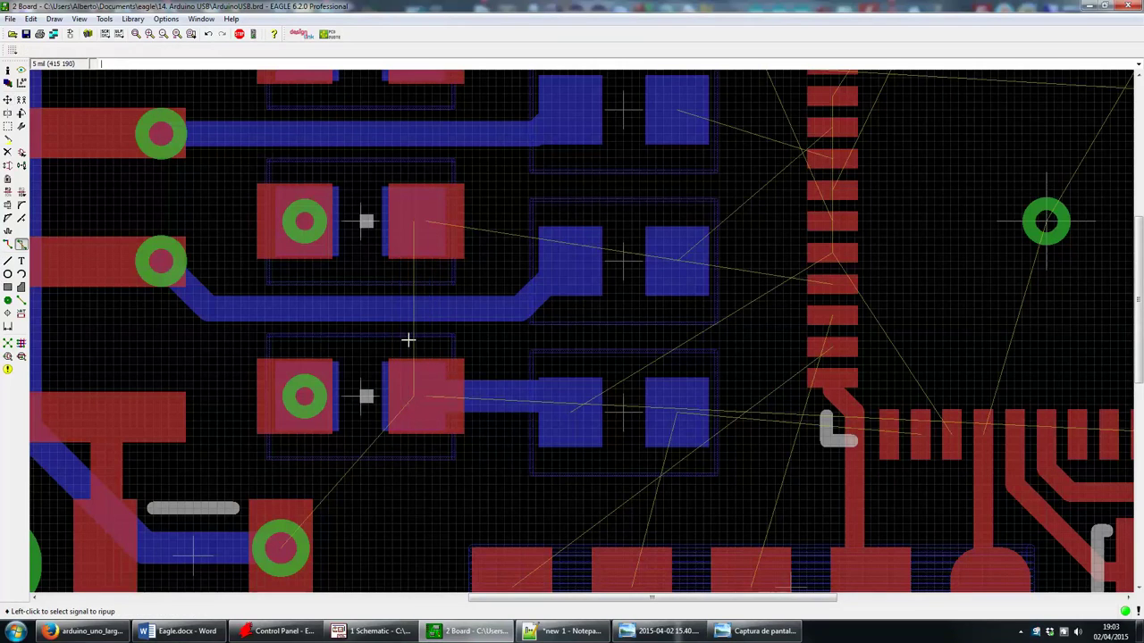
pyautogui.scroll(-1, 255, 331)
pyautogui.scroll(1, 402, 259)
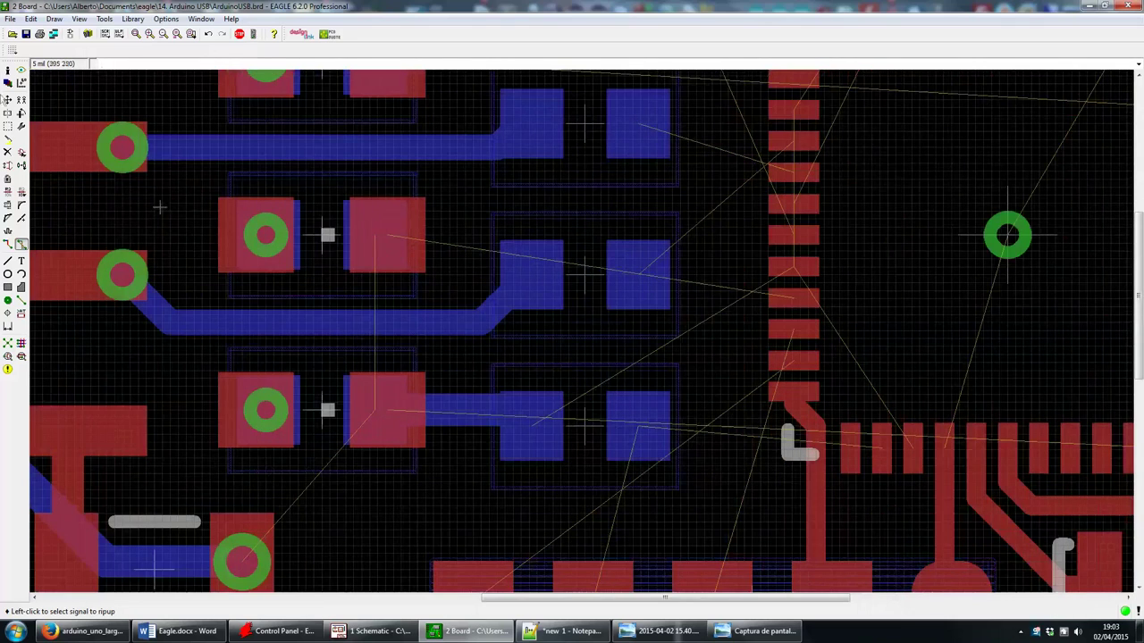
pyautogui.click(22, 70)
pyautogui.click(368, 300)
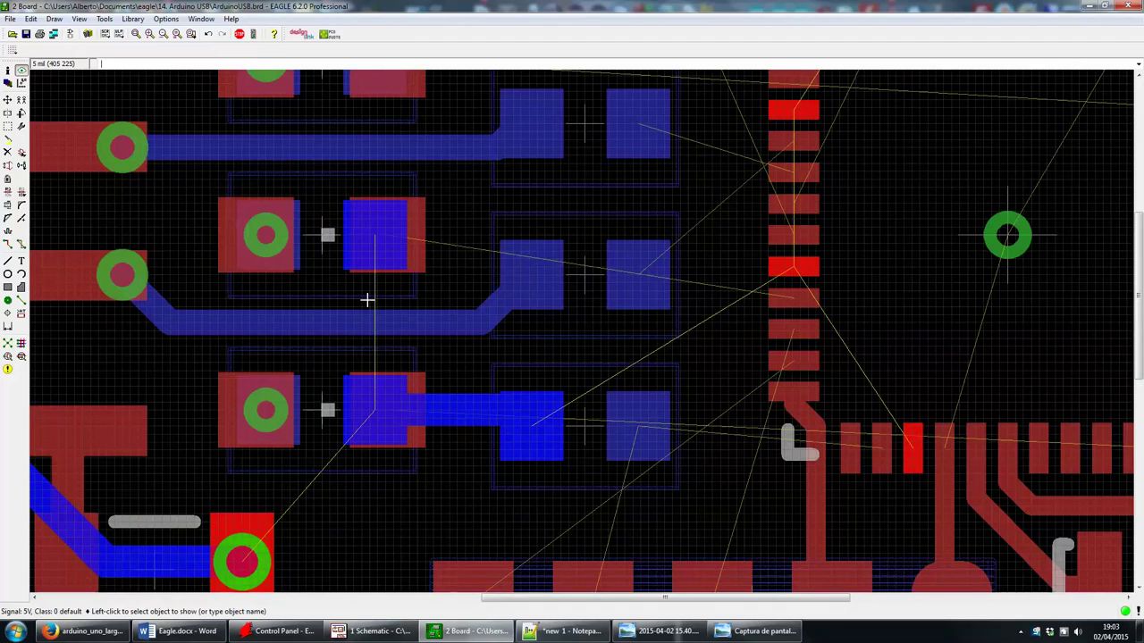
pyautogui.click(367, 300)
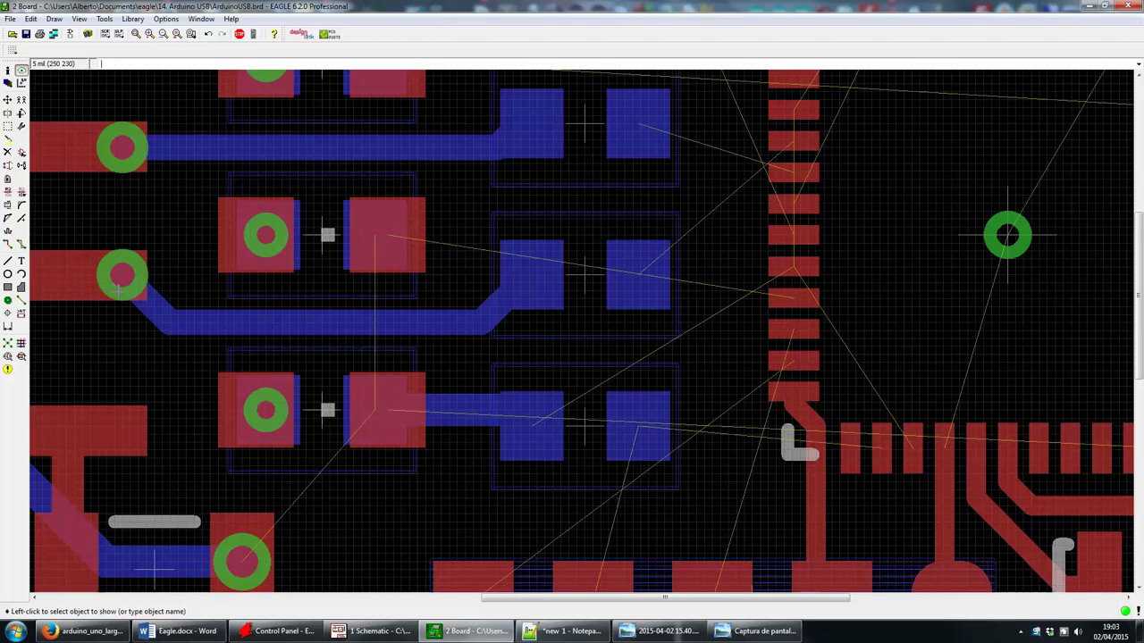
# Rip up the blue trace from the left pad, then undo back to the earlier top-layer routing
pyautogui.click(21, 243)
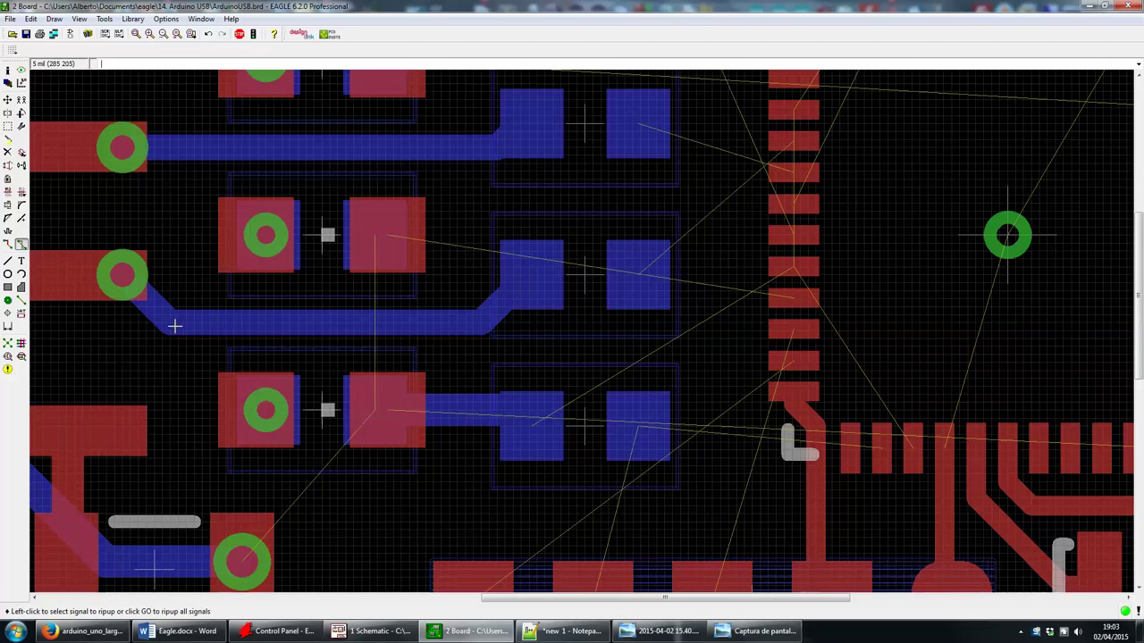
pyautogui.click(172, 321)
pyautogui.hotkey('ctrl', 'z')
pyautogui.hotkey('ctrl', 'z')
pyautogui.hotkey('ctrl', 'z')
pyautogui.hotkey('ctrl', 'z')
pyautogui.hotkey('ctrl', 'z')
pyautogui.hotkey('ctrl', 'z')
pyautogui.hotkey('ctrl', 'z')
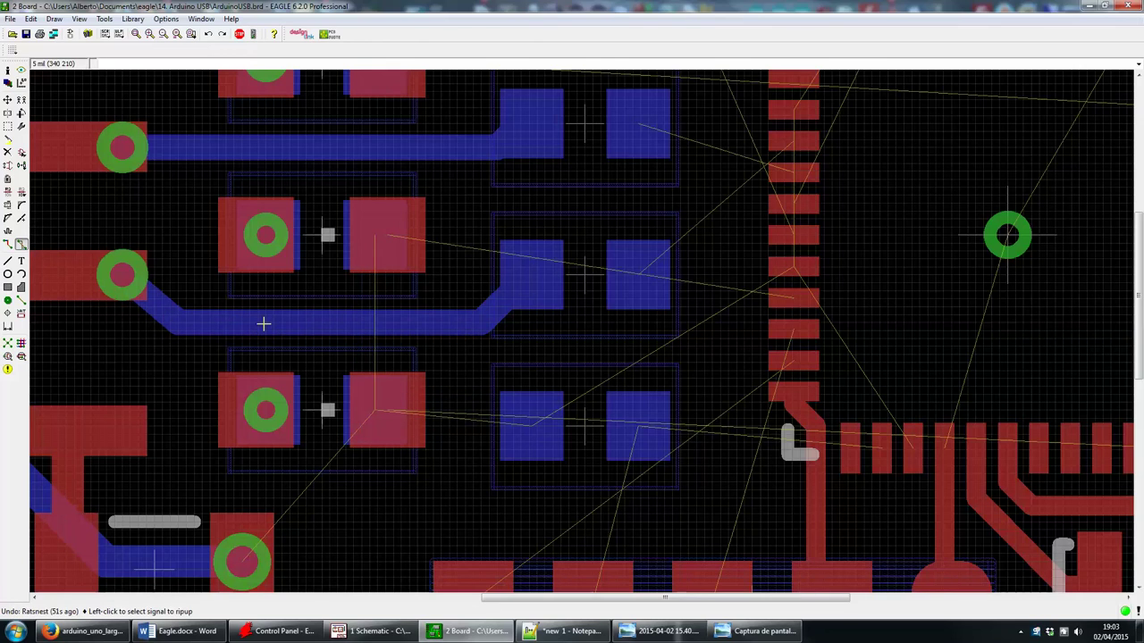
pyautogui.hotkey('ctrl', 'z')
pyautogui.hotkey('ctrl', 'z')
pyautogui.hotkey('ctrl', 'z')
pyautogui.hotkey('ctrl', 'z')
pyautogui.hotkey('ctrl', 'z')
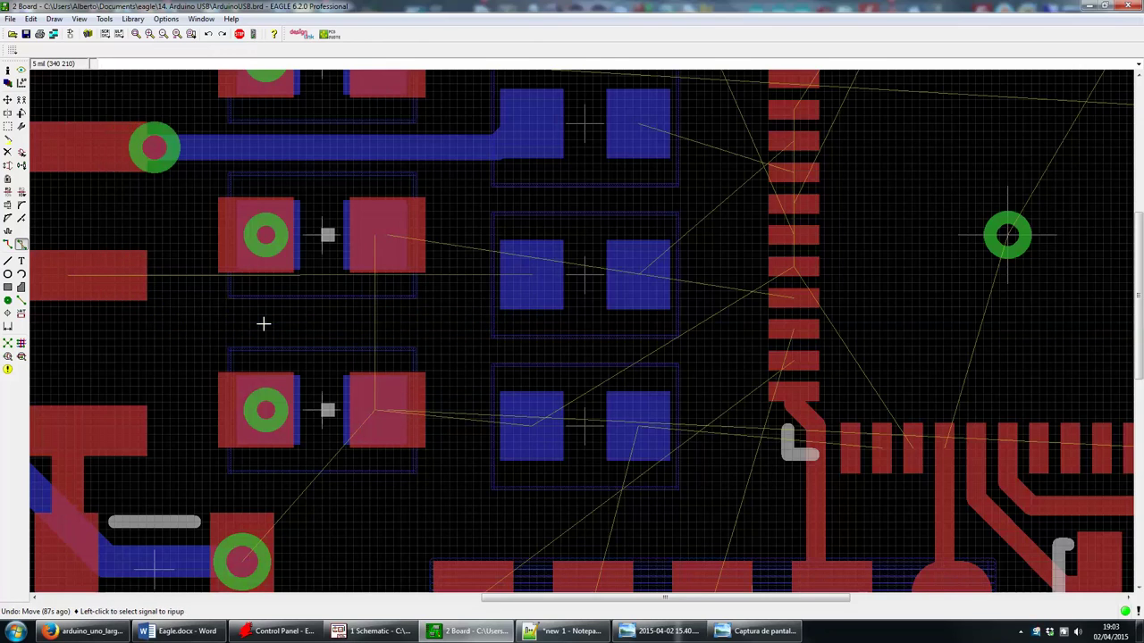
pyautogui.hotkey('ctrl', 'z')
pyautogui.hotkey('ctrl', 'z')
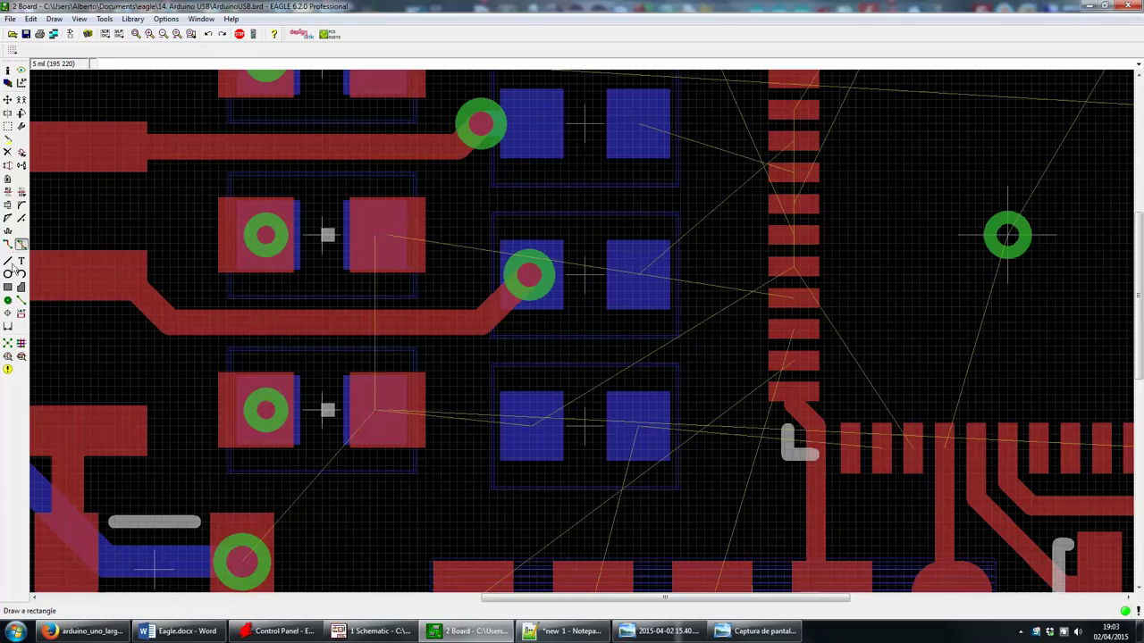
# Route the 5V bottom trace between the upper and lower pads and onto the lower via
pyautogui.click(8, 244)
pyautogui.click(373, 241)
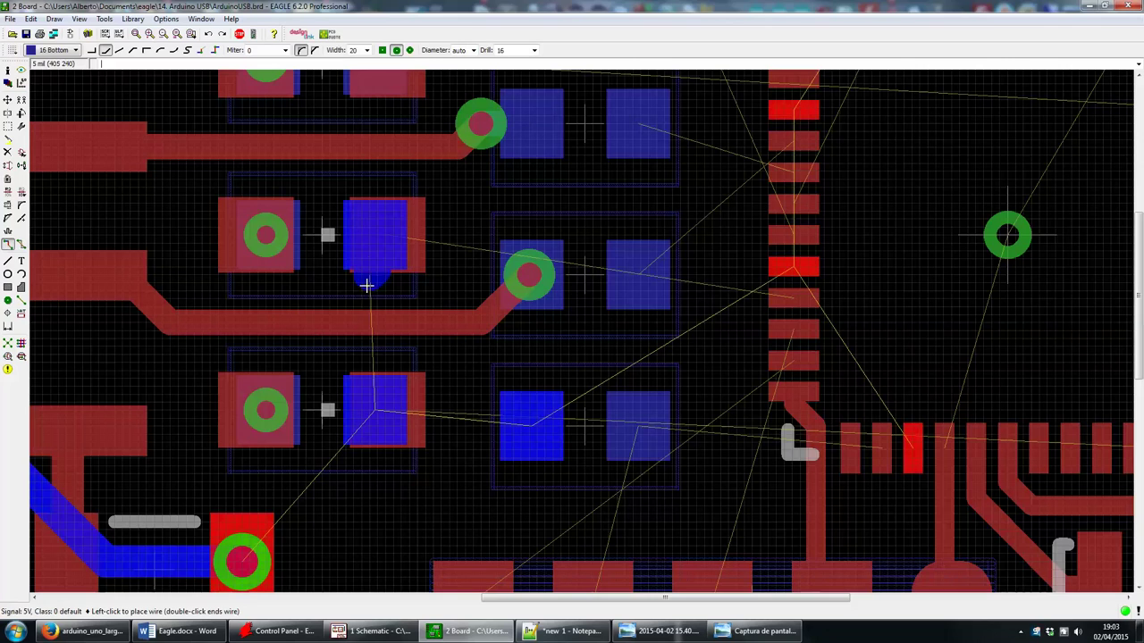
pyautogui.click(371, 411)
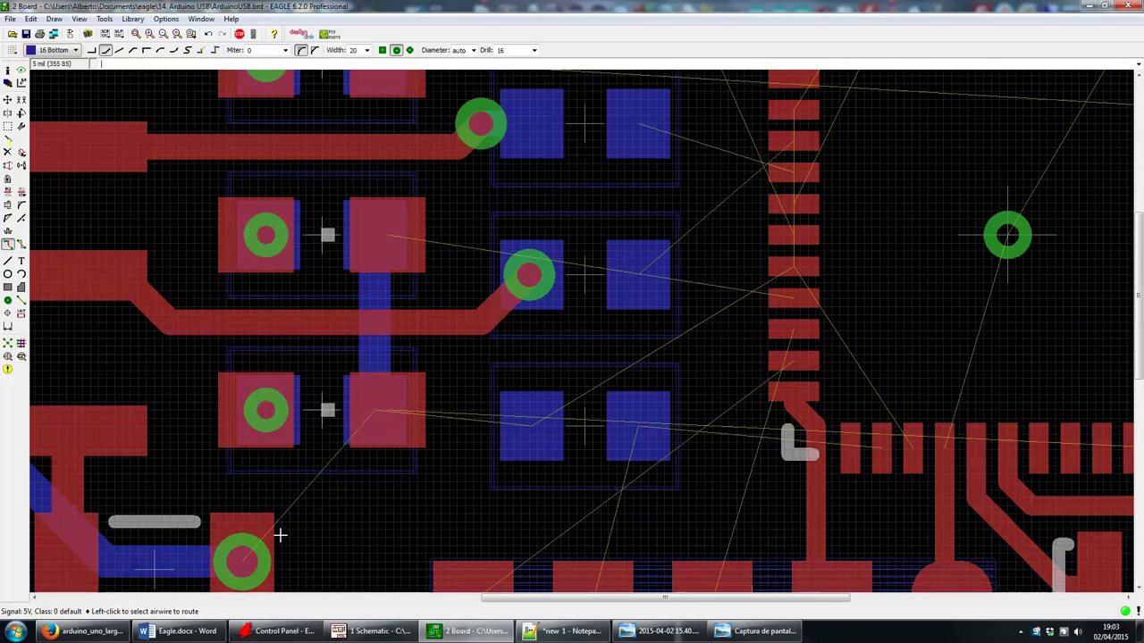
pyautogui.click(247, 554)
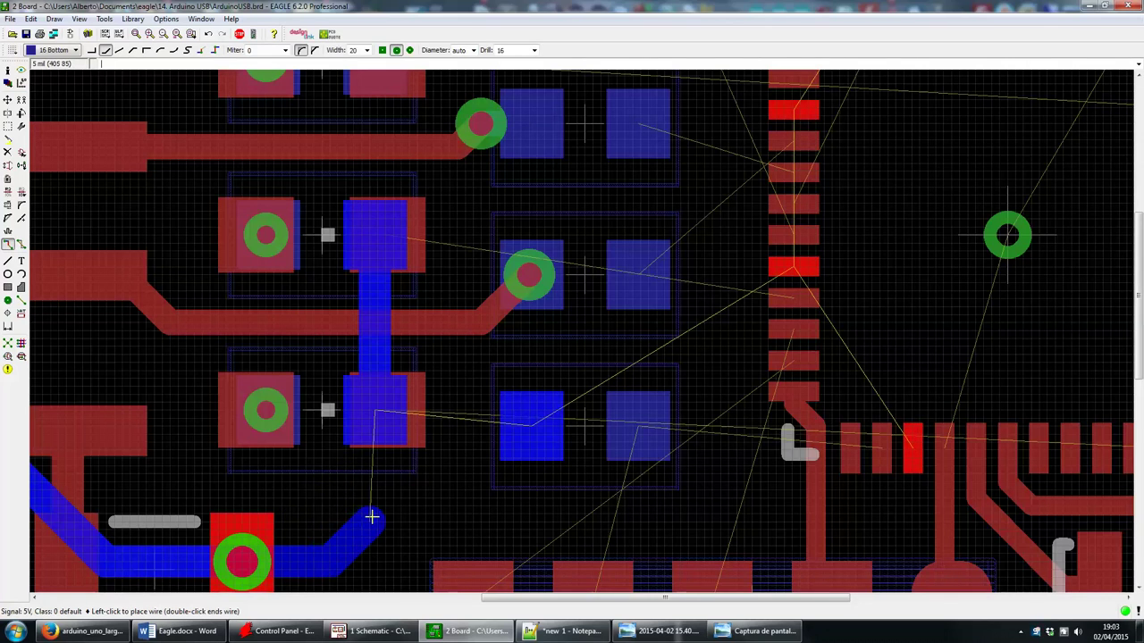
pyautogui.press('Escape')
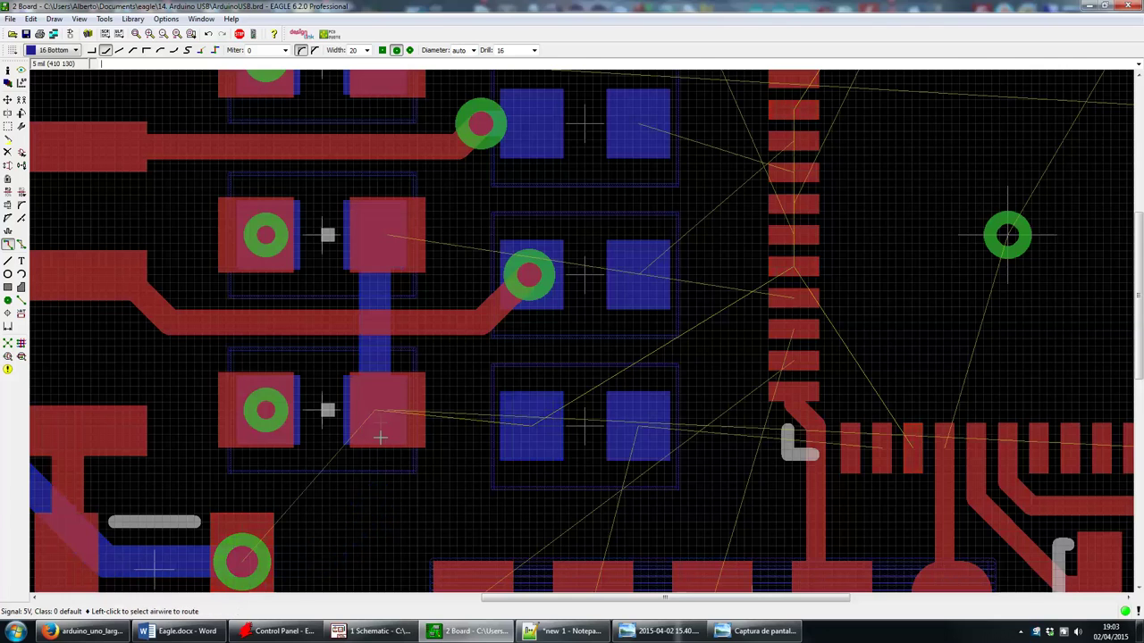
pyautogui.click(378, 468)
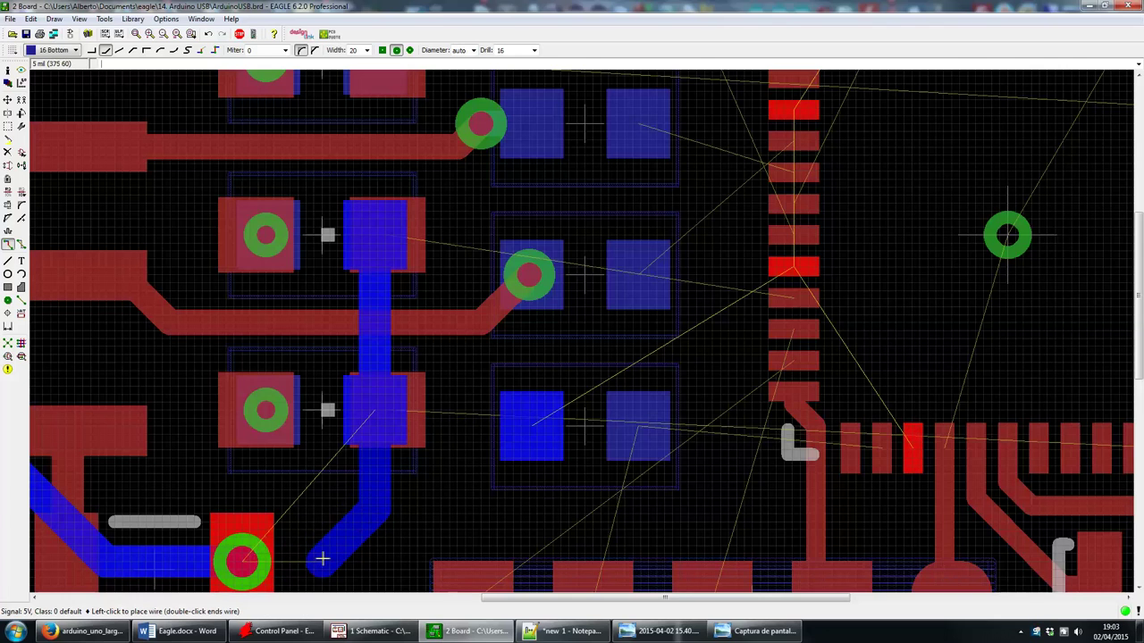
pyautogui.click(237, 561)
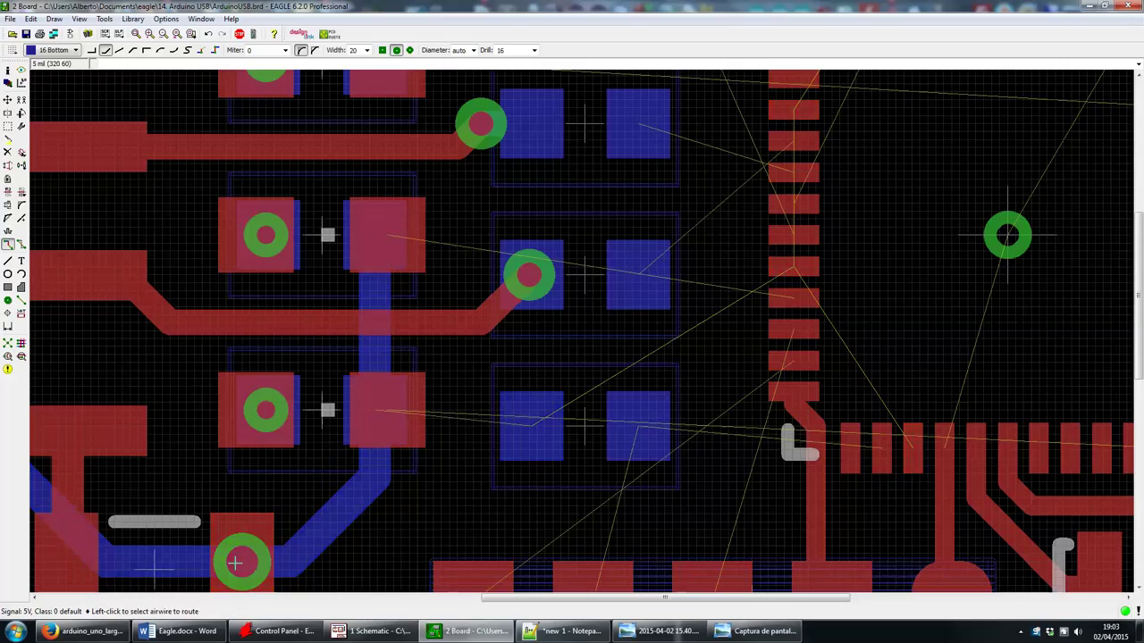
pyautogui.scroll(-3, 282, 331)
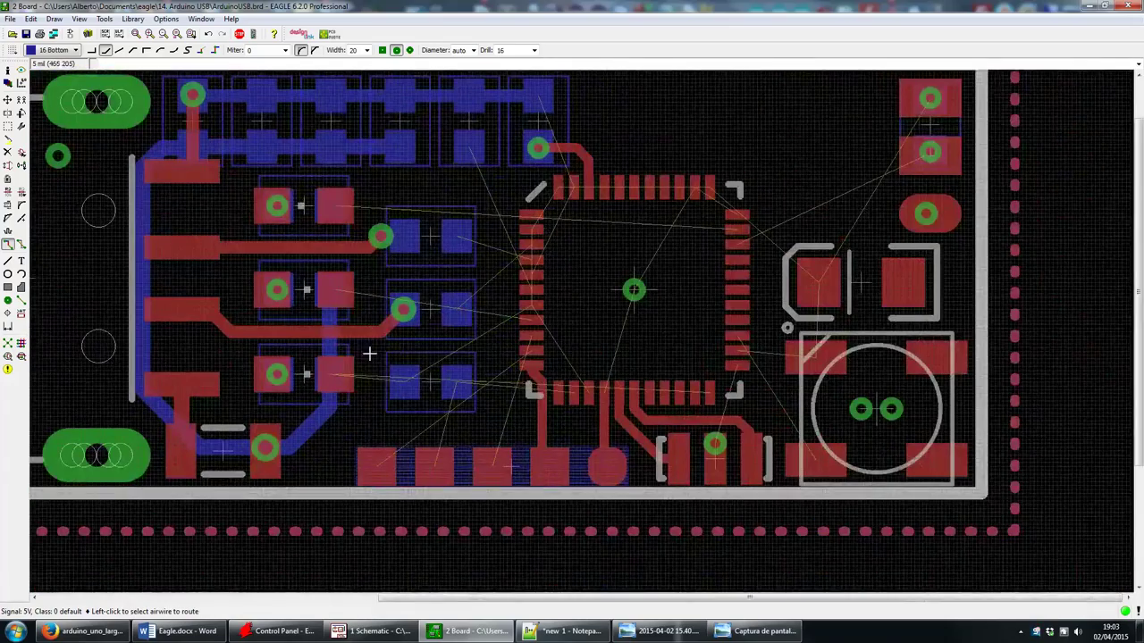
pyautogui.scroll(-1, 370, 357)
pyautogui.scroll(1, 359, 224)
pyautogui.scroll(2, 357, 225)
pyautogui.scroll(-2, 286, 376)
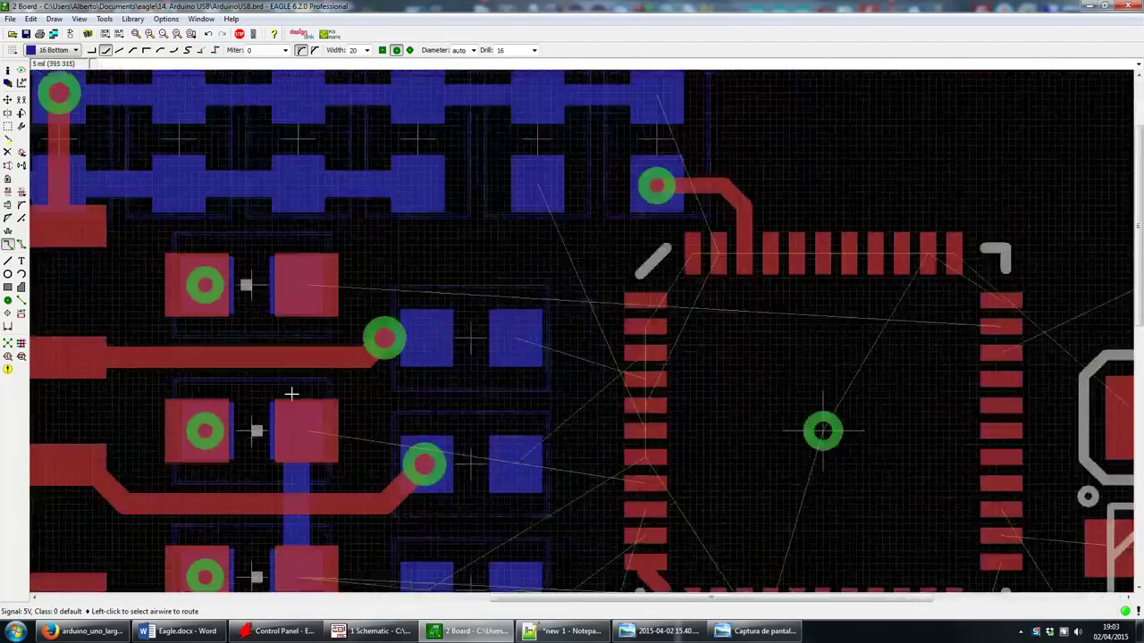
pyautogui.scroll(-1, 125, 266)
# Save the board file
pyautogui.hotkey('ctrl', 's')
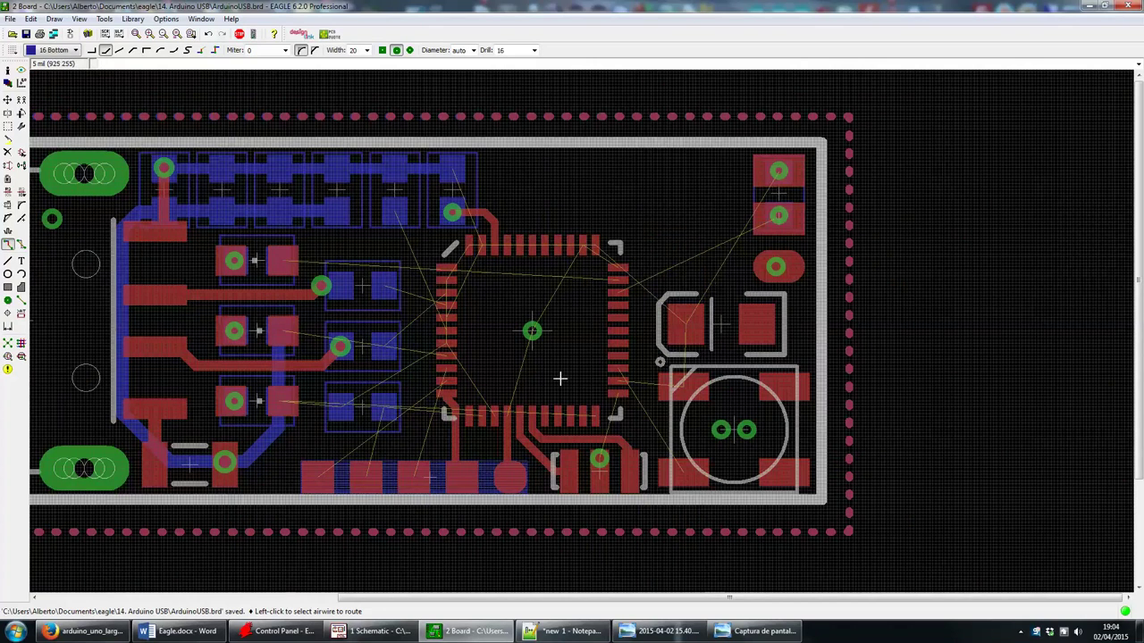
pyautogui.scroll(1, 559, 378)
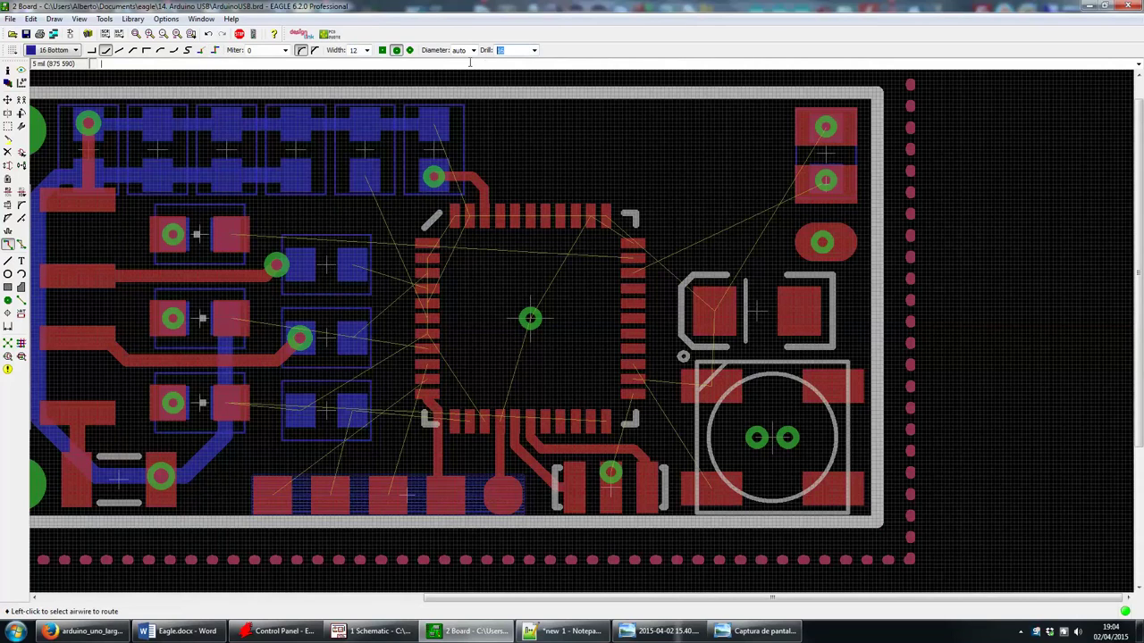
pyautogui.scroll(2, 421, 191)
pyautogui.scroll(-2, 460, 377)
pyautogui.scroll(3, 437, 521)
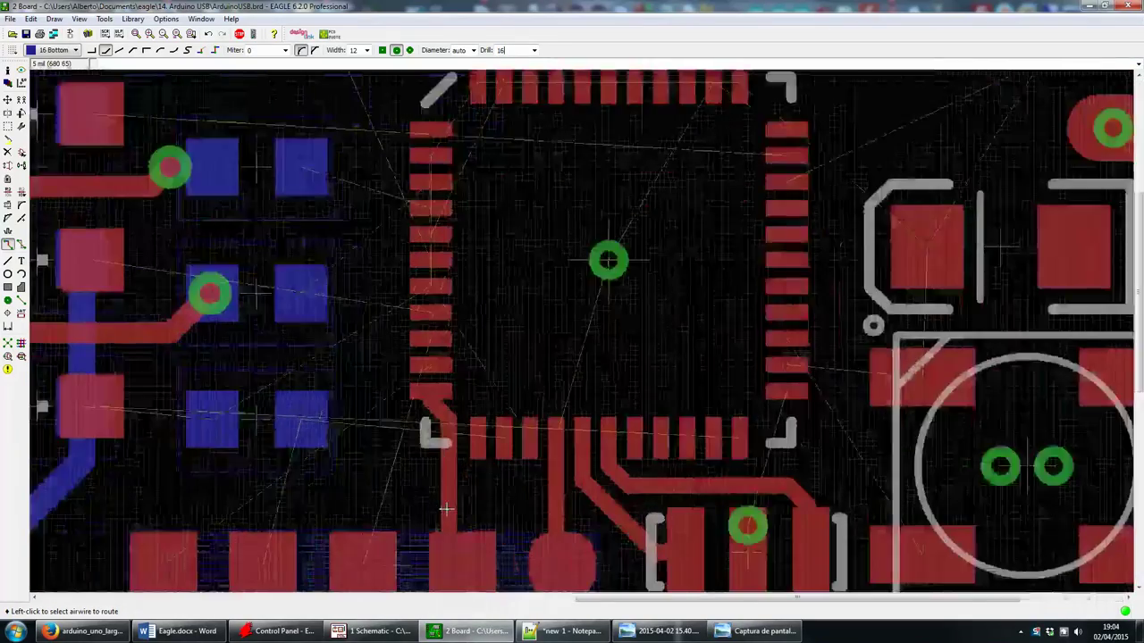
pyautogui.scroll(-1, 262, 478)
pyautogui.scroll(3, 179, 410)
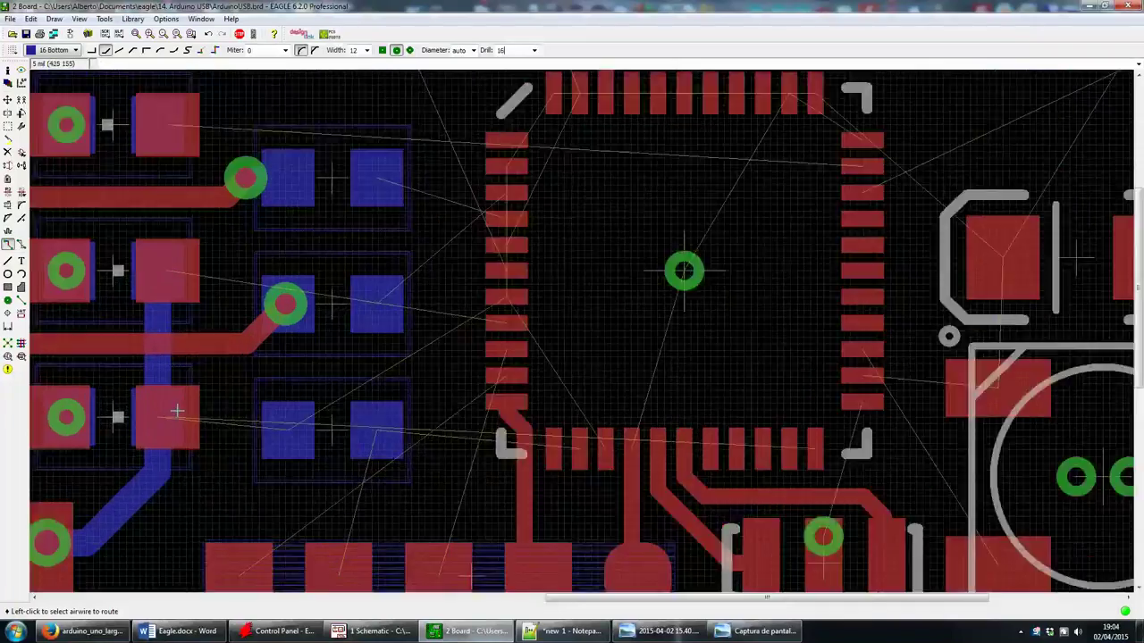
# Route another 5V wire from the pad across to the left pad
pyautogui.click(316, 447)
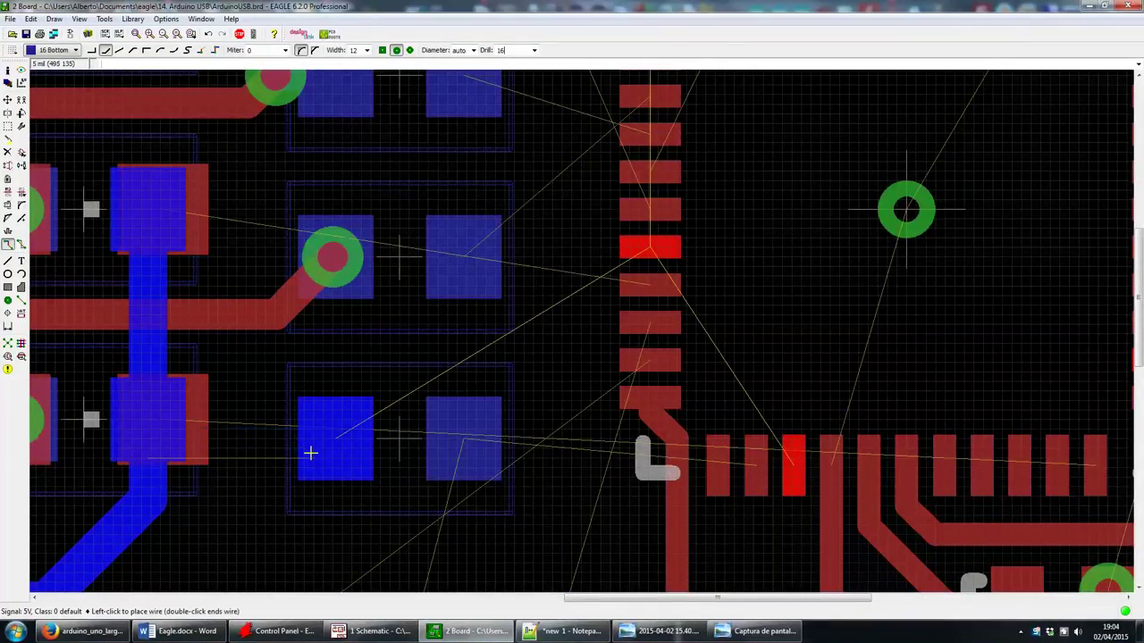
pyautogui.press('Escape')
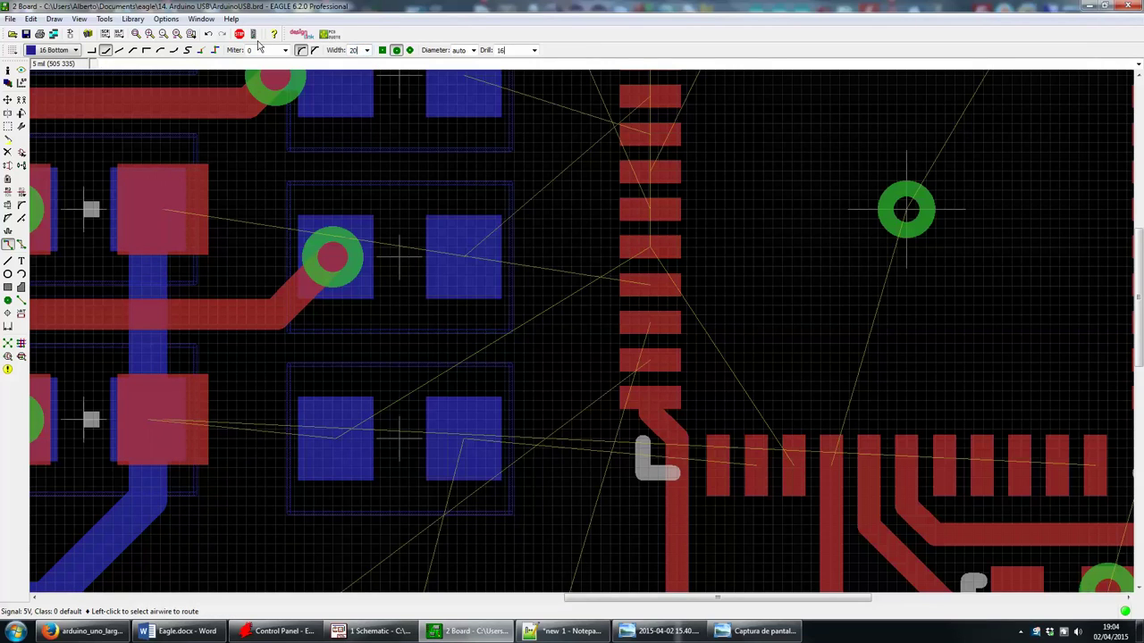
pyautogui.click(333, 441)
pyautogui.click(170, 429)
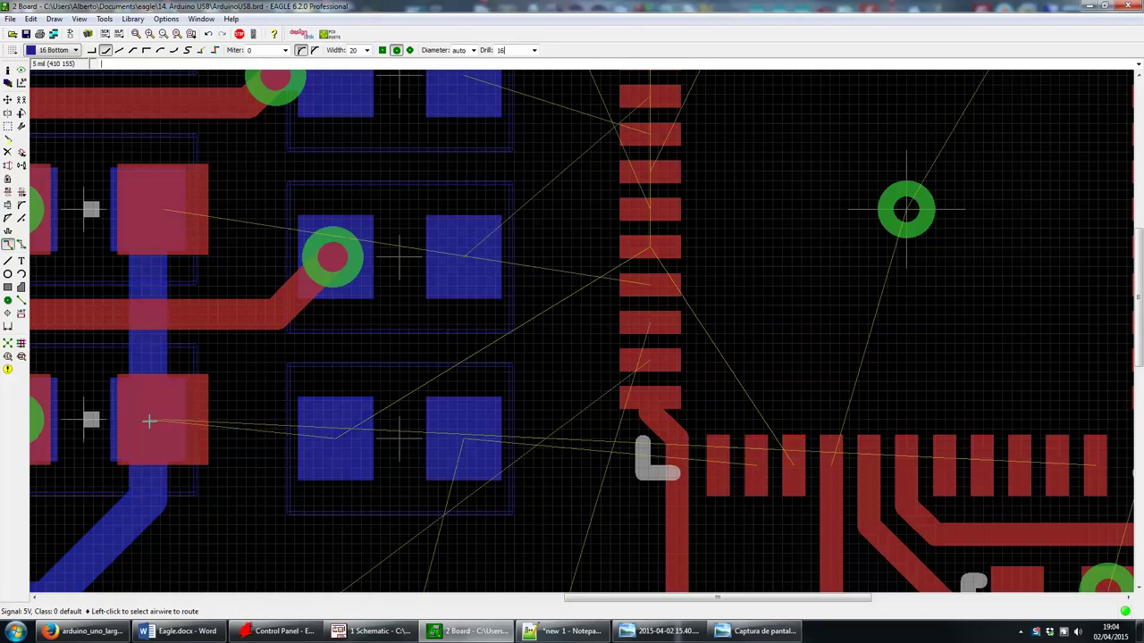
pyautogui.click(344, 438)
pyautogui.scroll(-2, 234, 431)
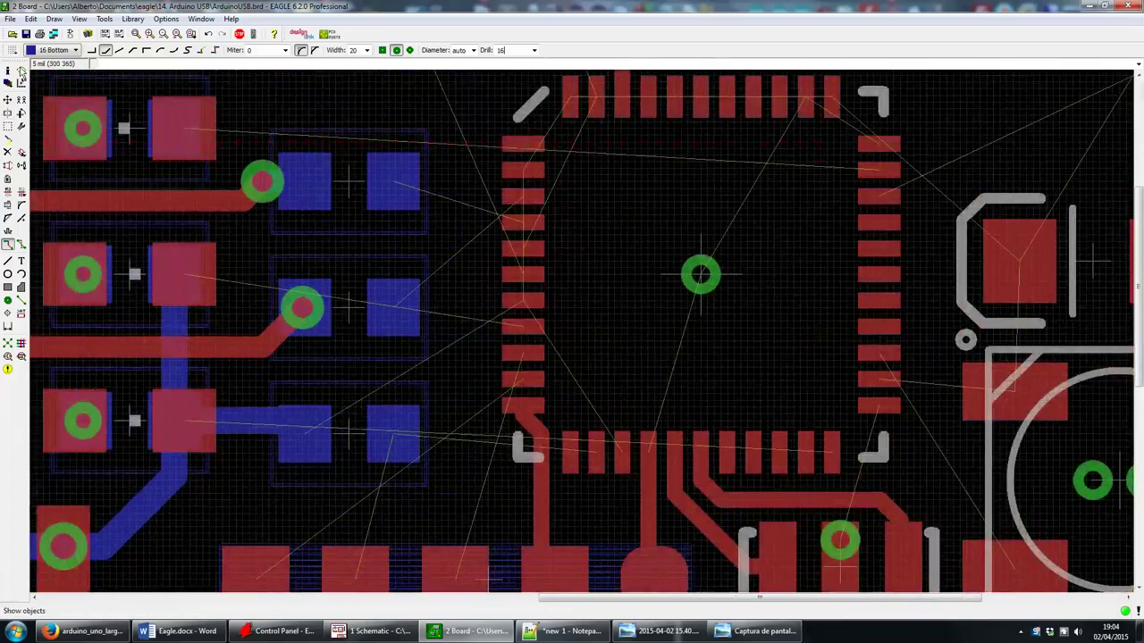
pyautogui.click(22, 72)
pyautogui.scroll(-2, 317, 437)
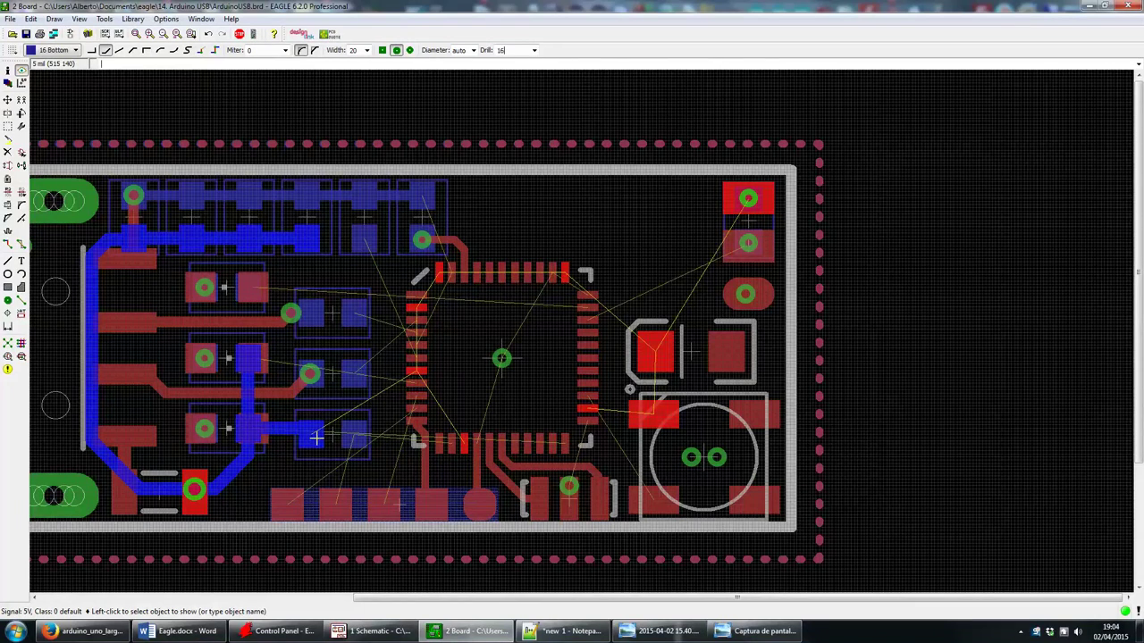
# Route a bottom-layer 5V trace from the top-right pad along the top edge down to the left pads
pyautogui.scroll(1, 318, 437)
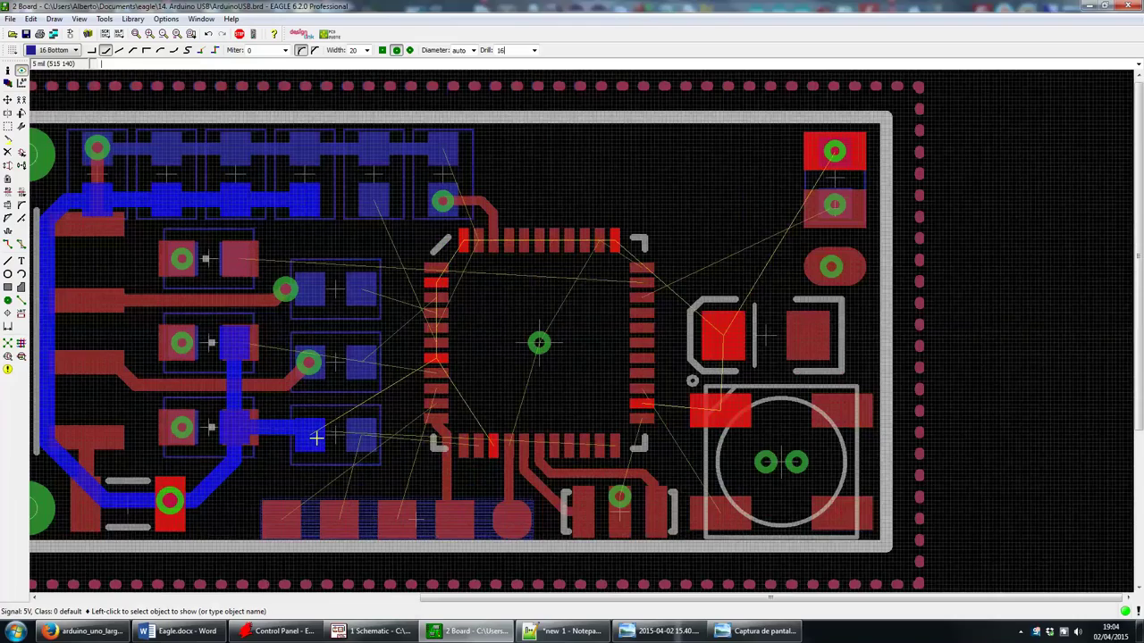
pyautogui.scroll(1, 317, 437)
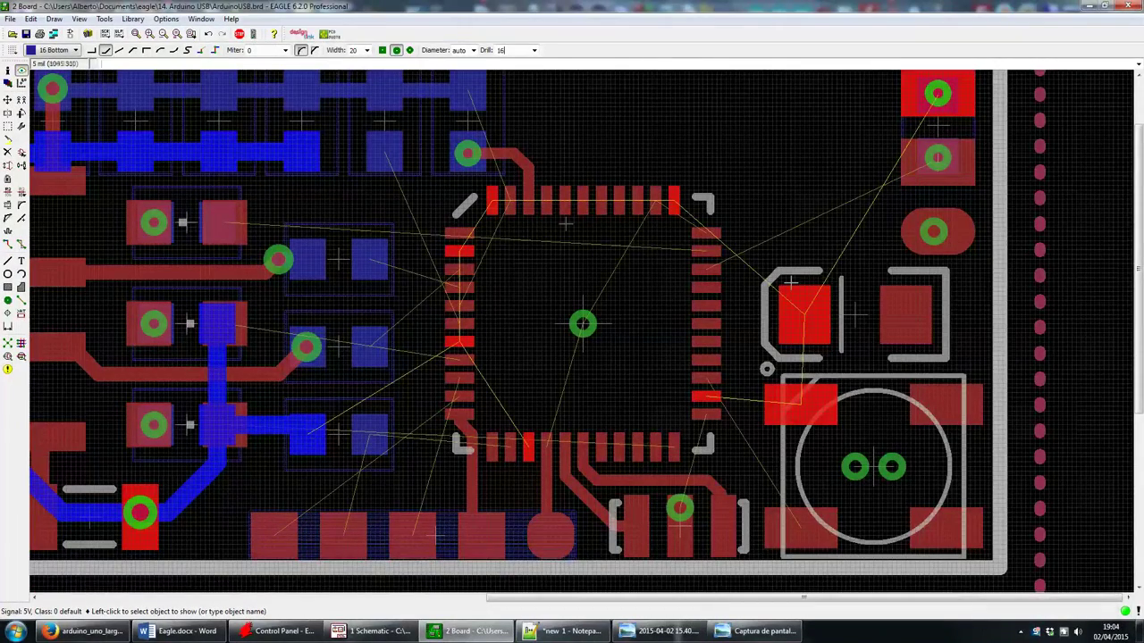
pyautogui.scroll(-1, 657, 236)
pyautogui.scroll(1, 442, 103)
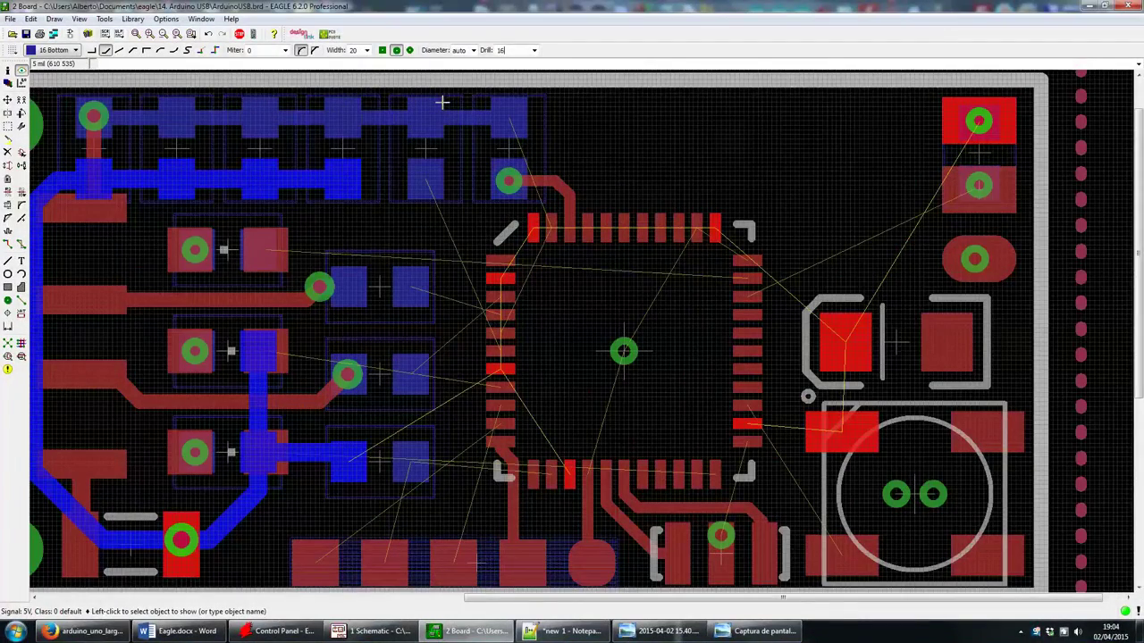
pyautogui.scroll(-1, 259, 209)
pyautogui.scroll(1, 414, 146)
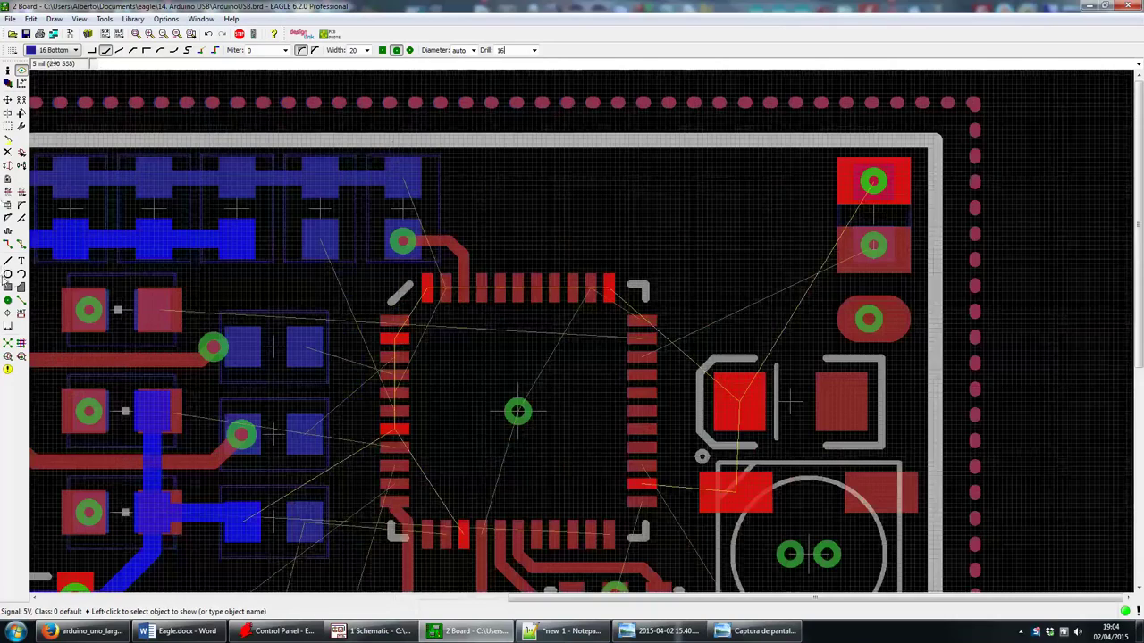
pyautogui.click(10, 244)
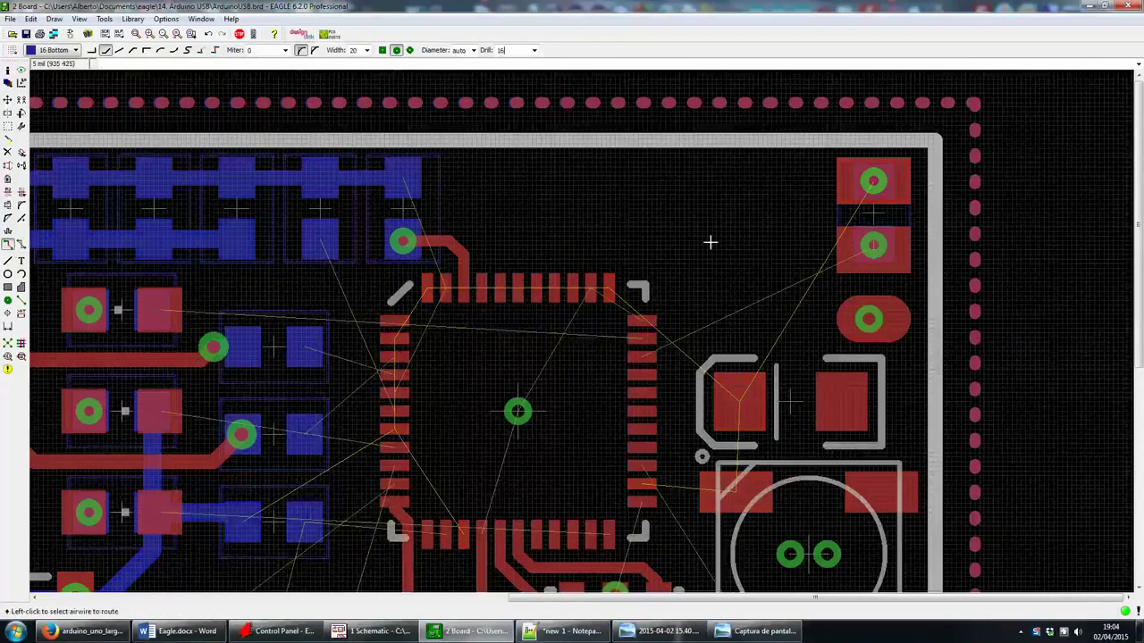
pyautogui.click(815, 236)
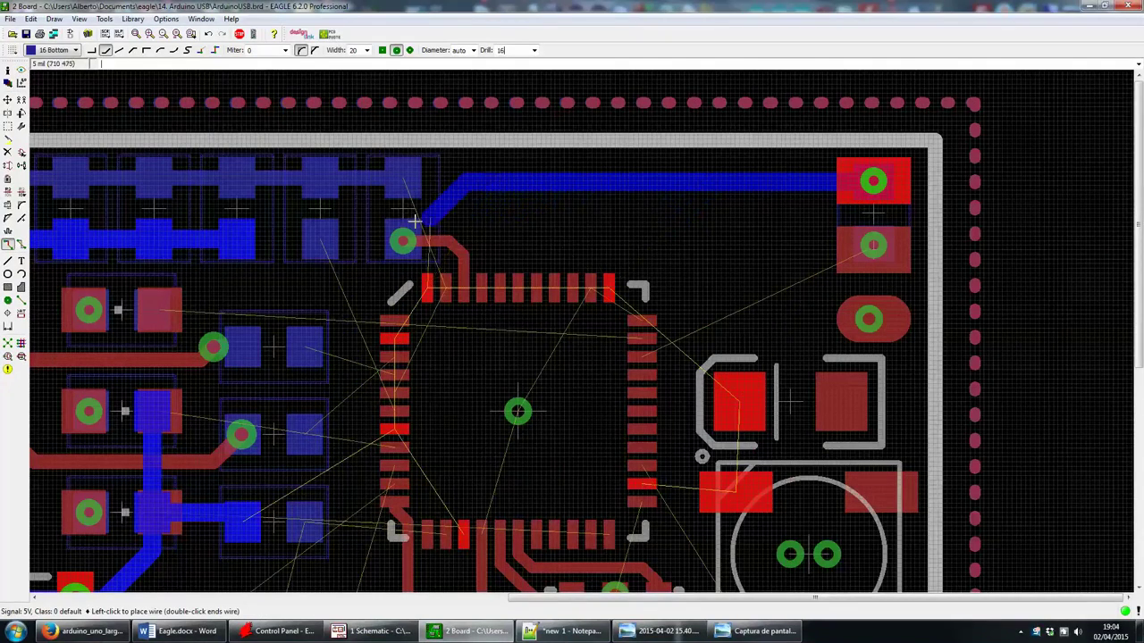
pyautogui.click(296, 291)
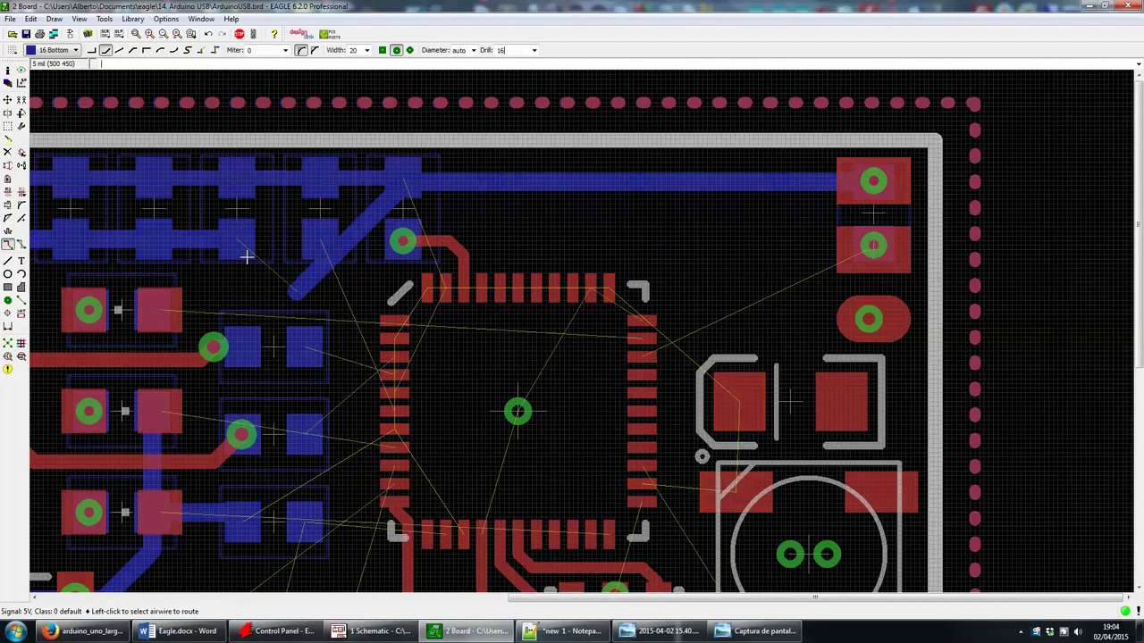
pyautogui.scroll(3, 244, 247)
pyautogui.click(57, 51)
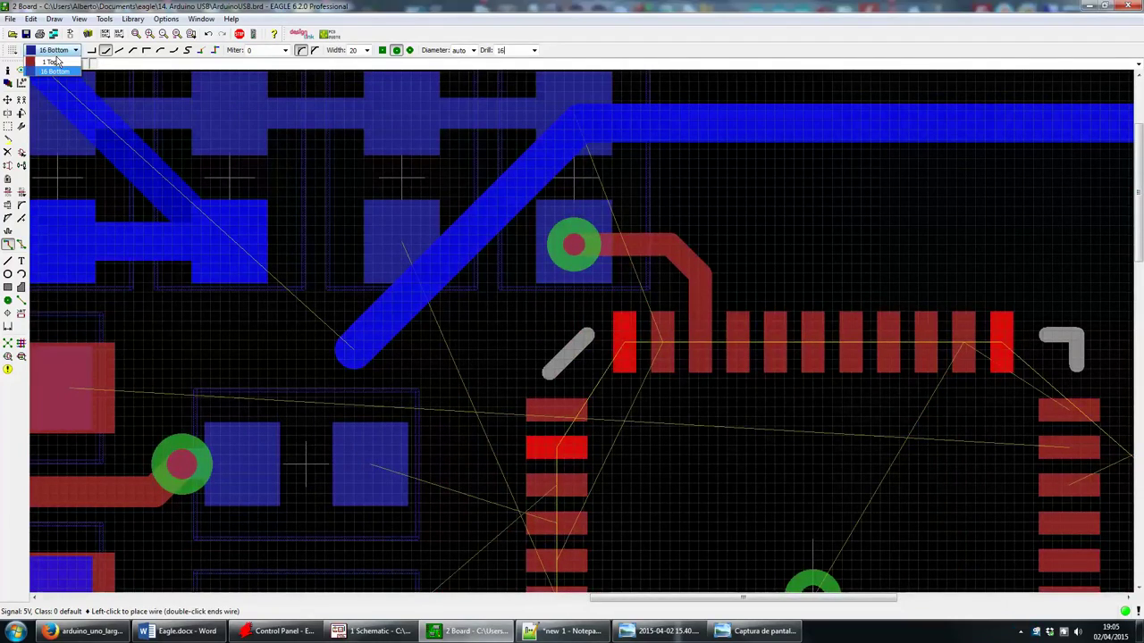
# Route a top-layer trace, with 20 entered, from the left pad to beside the top-right pad
pyautogui.click(56, 61)
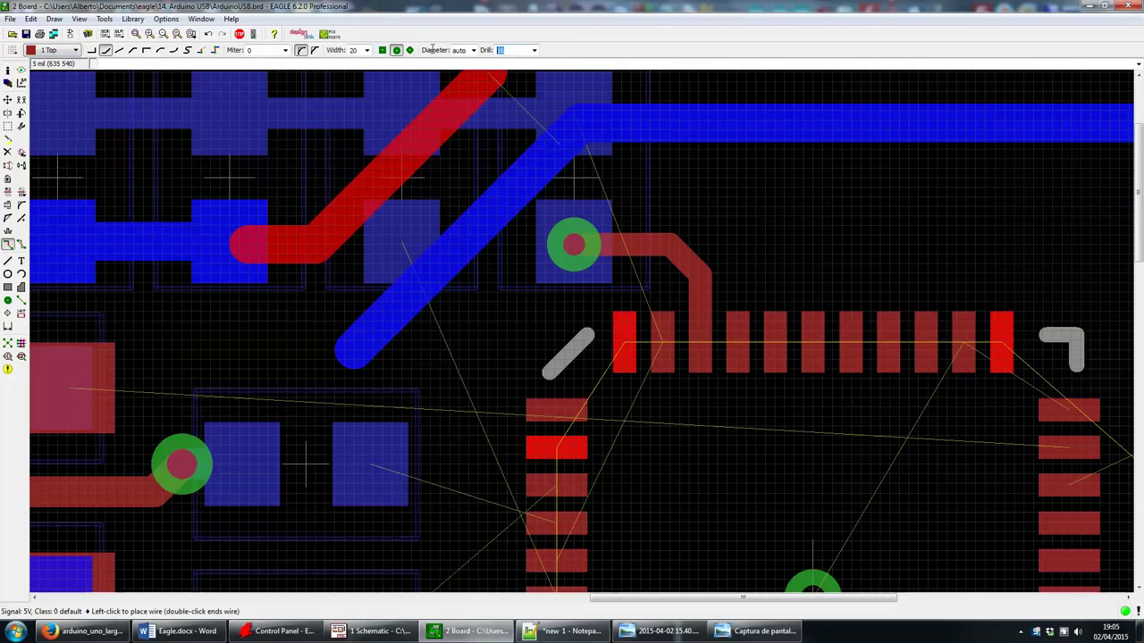
pyautogui.write('20')
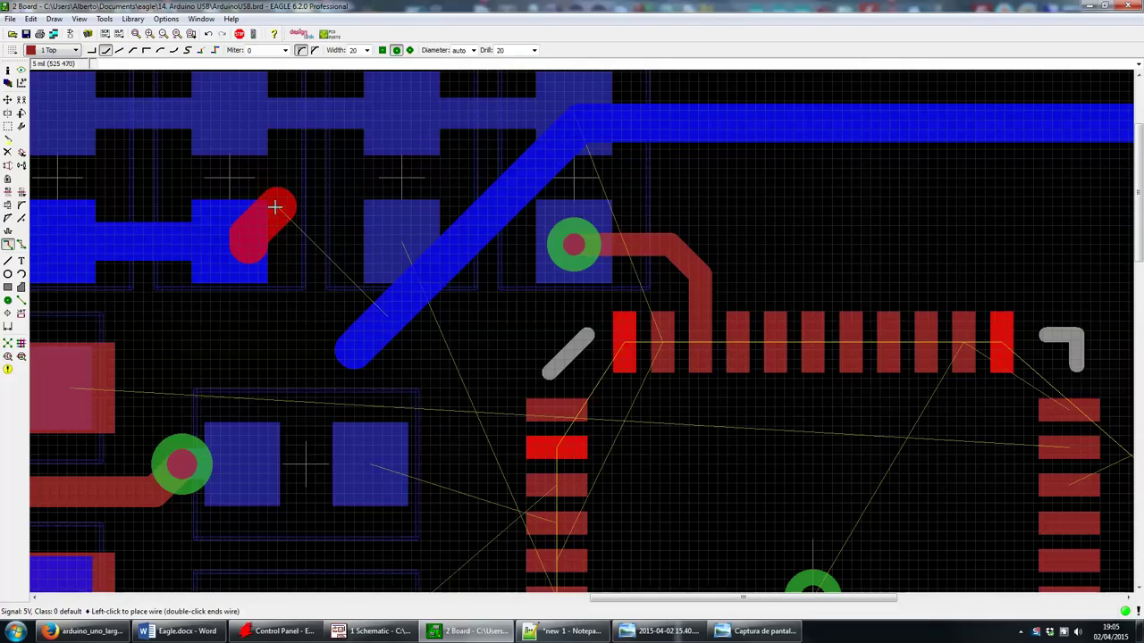
pyautogui.click(276, 205)
pyautogui.scroll(-3, 201, 295)
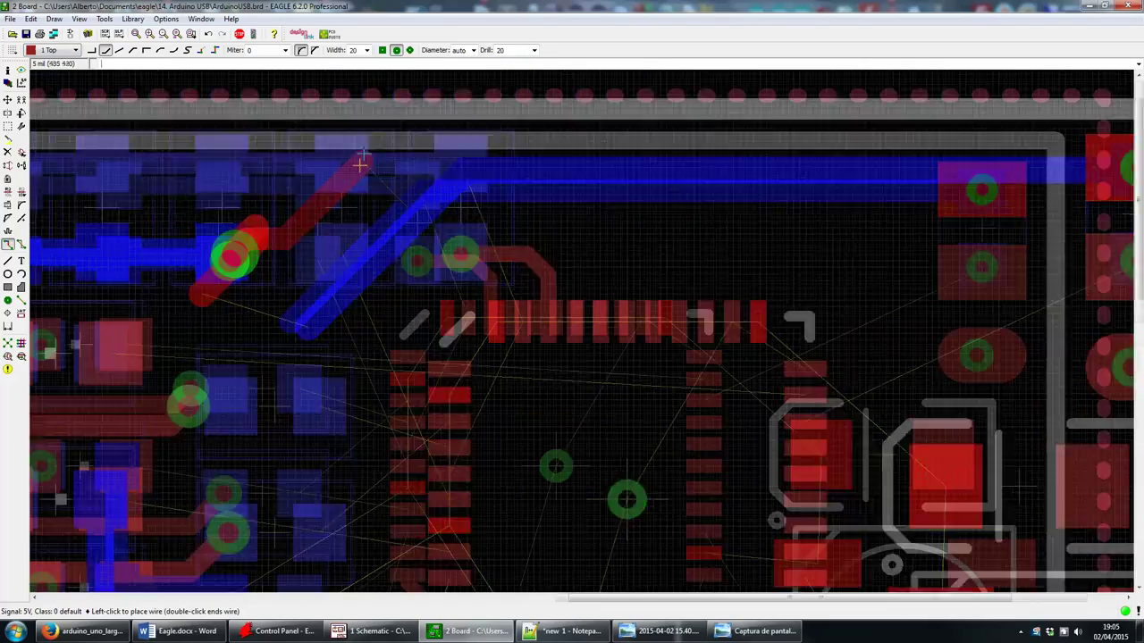
pyautogui.scroll(2, 358, 161)
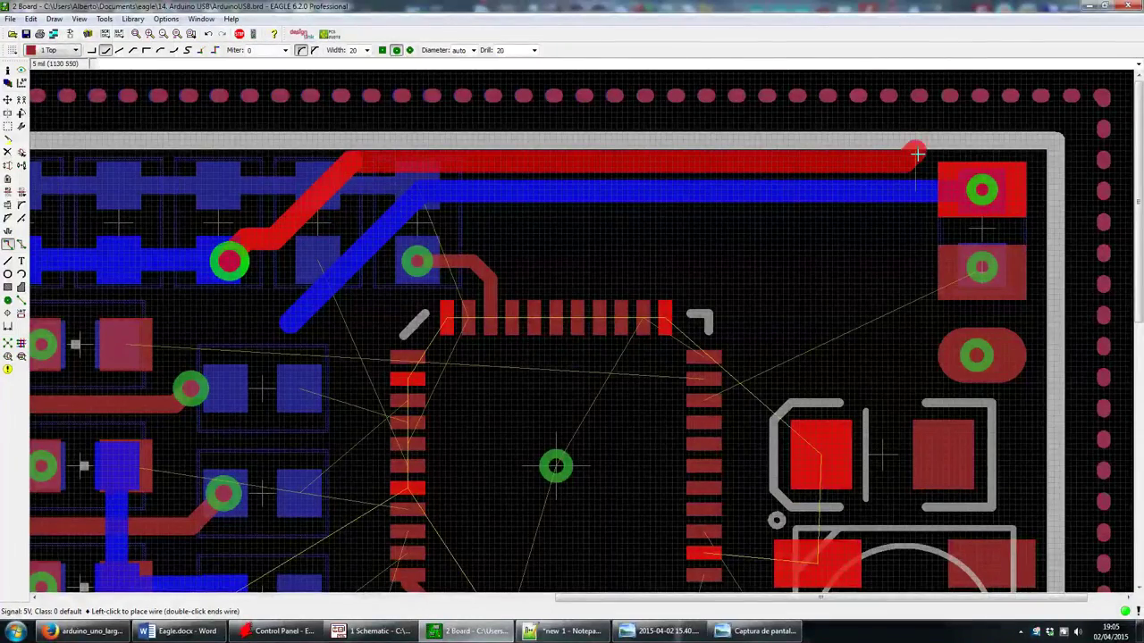
pyautogui.doubleClick(917, 160)
# Rip up the blue and red top-edge traces, the top-right stub and the diagonal 5V trace
pyautogui.click(22, 243)
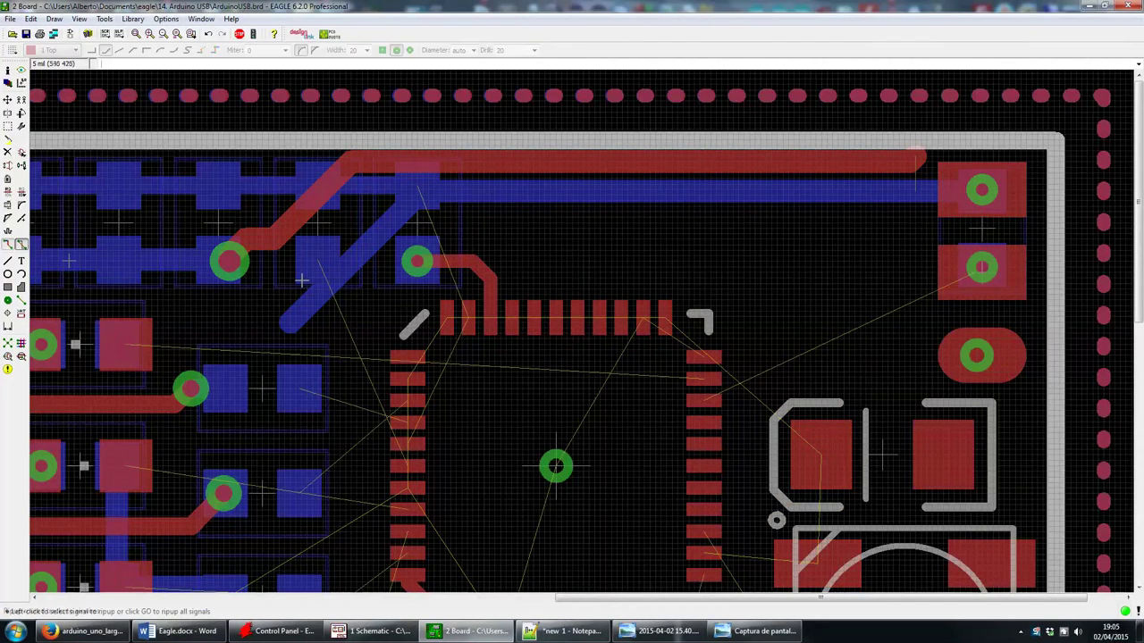
pyautogui.click(360, 259)
pyautogui.click(573, 207)
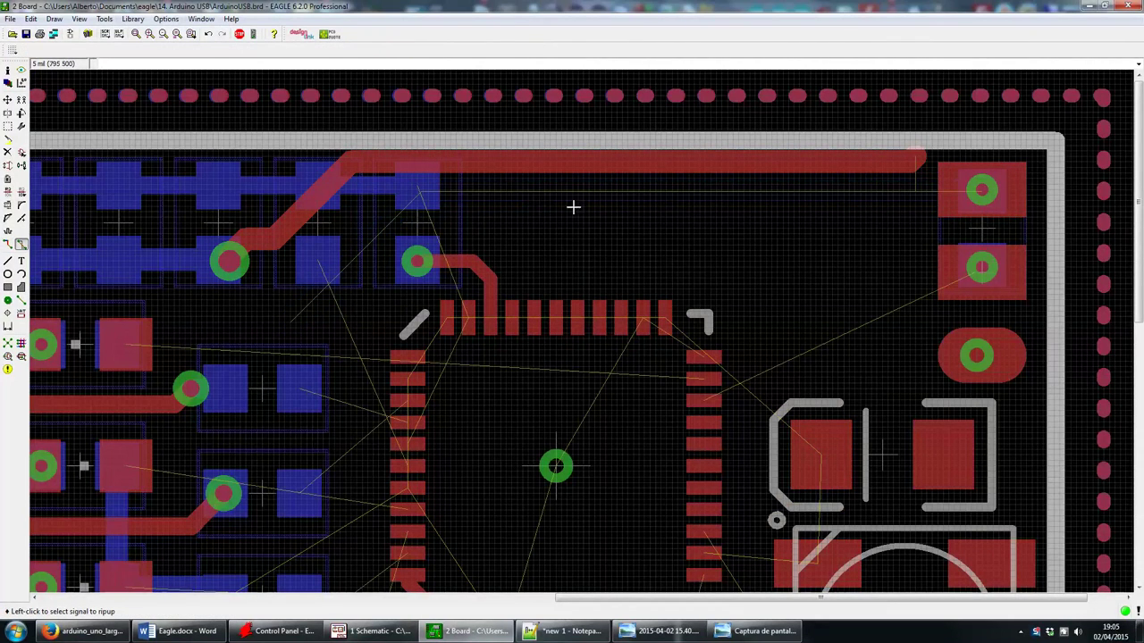
pyautogui.click(750, 166)
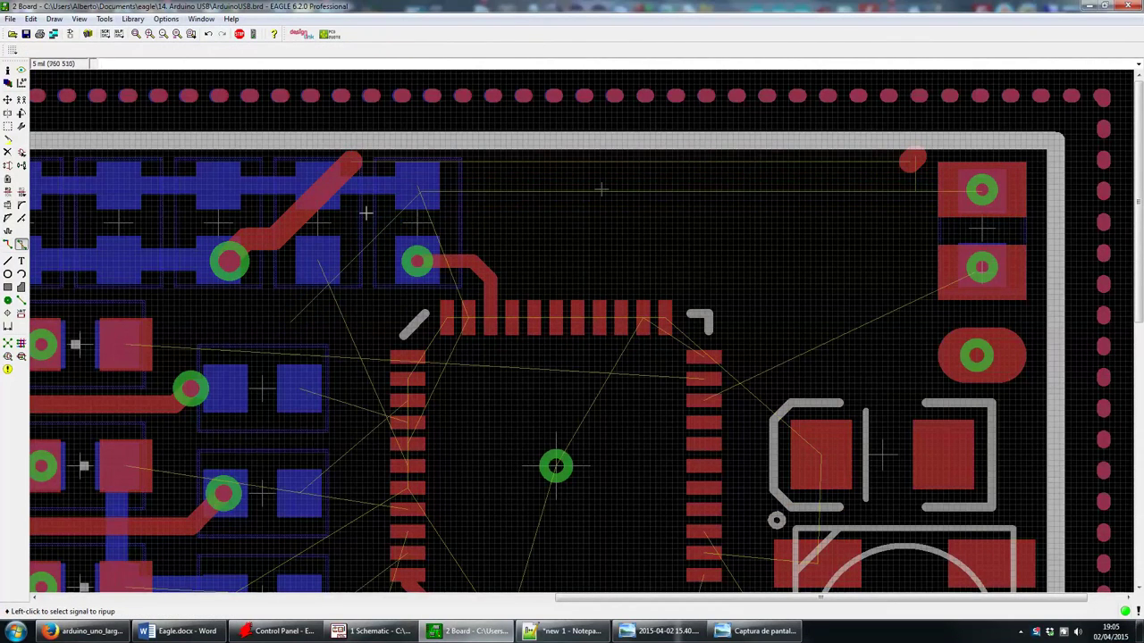
pyautogui.click(912, 161)
pyautogui.click(912, 161)
pyautogui.click(331, 189)
pyautogui.click(303, 218)
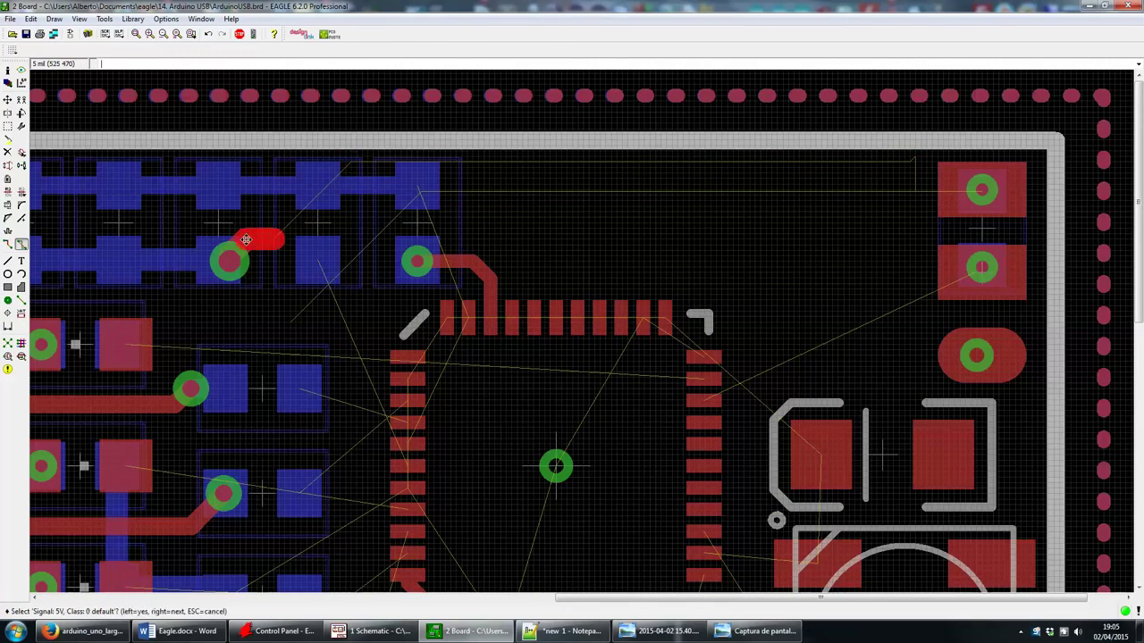
pyautogui.scroll(5, 229, 248)
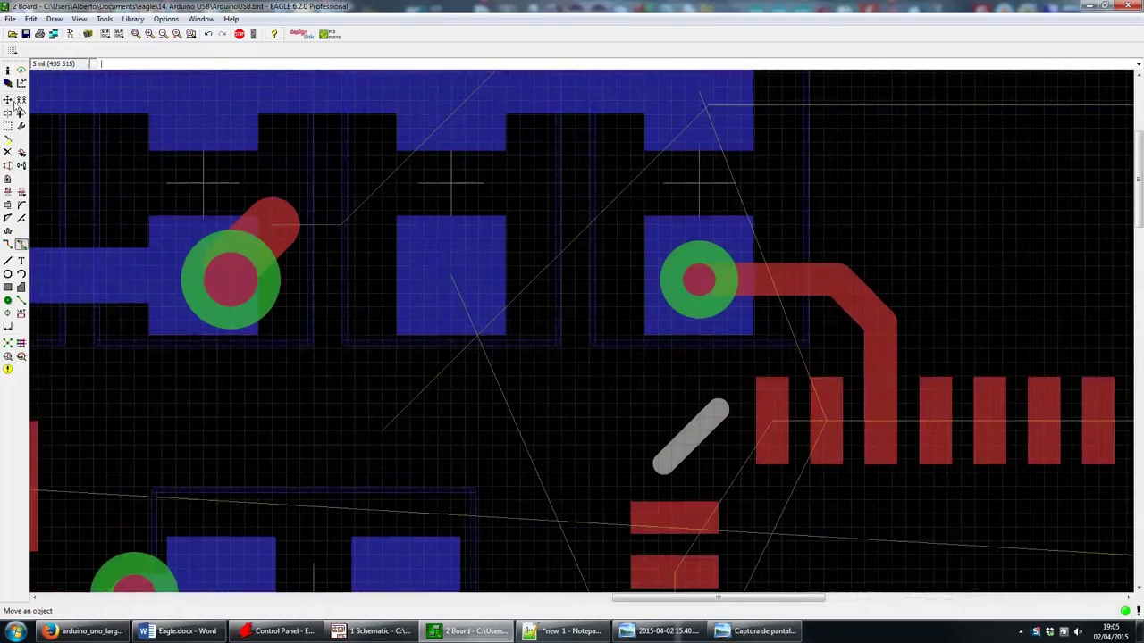
# Center the left via on its pad and remove its short red stub, keeping the via
pyautogui.click(8, 99)
pyautogui.click(239, 279)
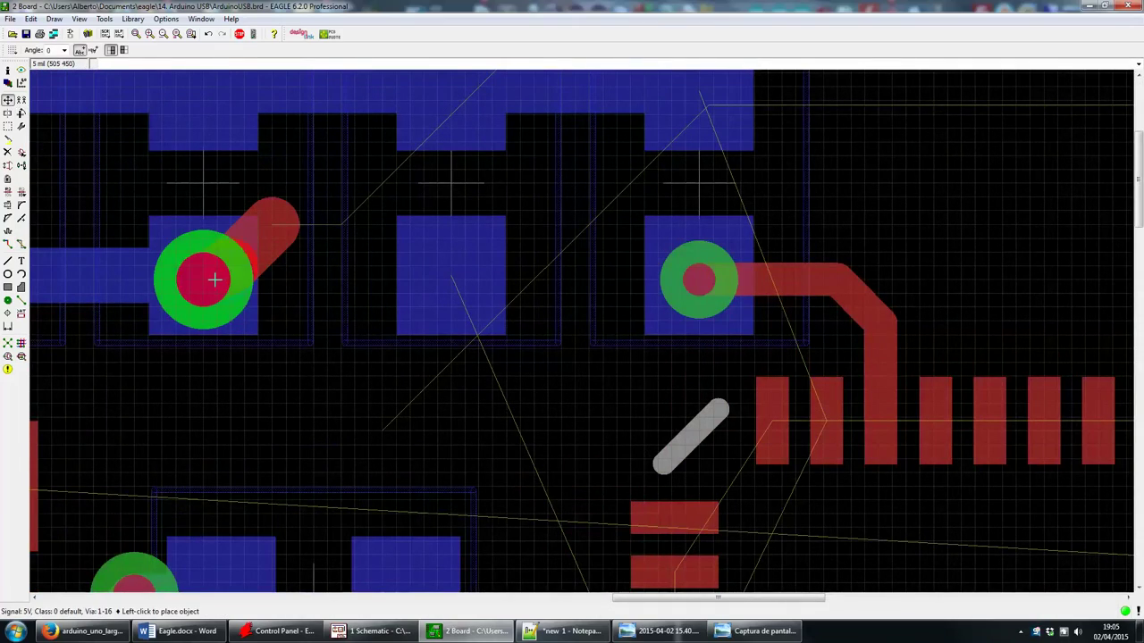
pyautogui.click(214, 280)
pyautogui.click(21, 244)
pyautogui.click(258, 243)
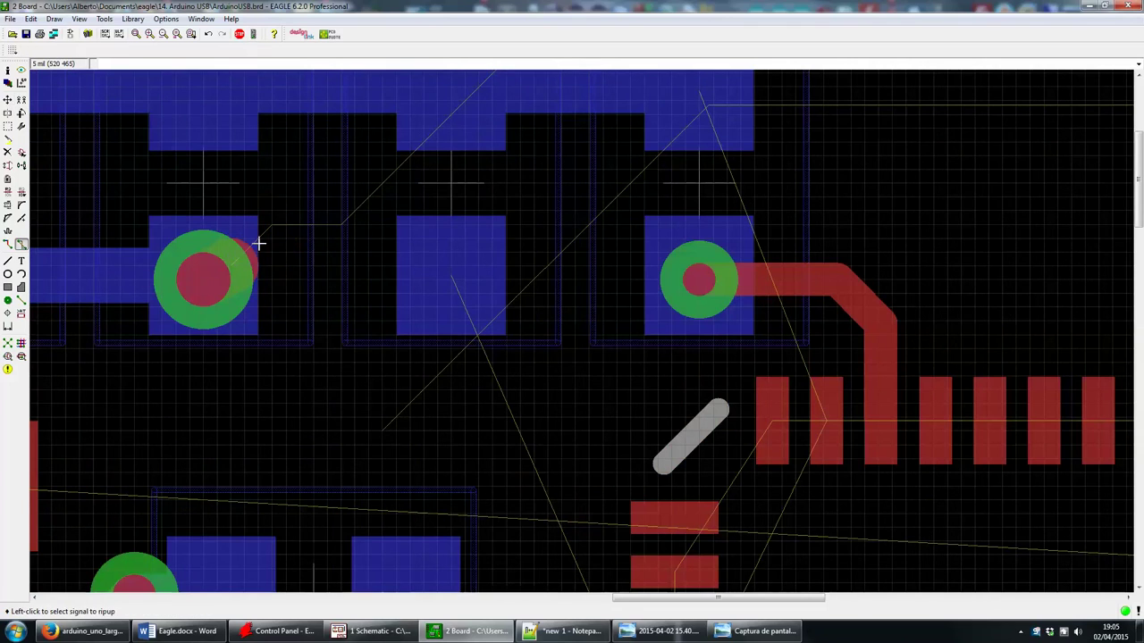
pyautogui.click(194, 274)
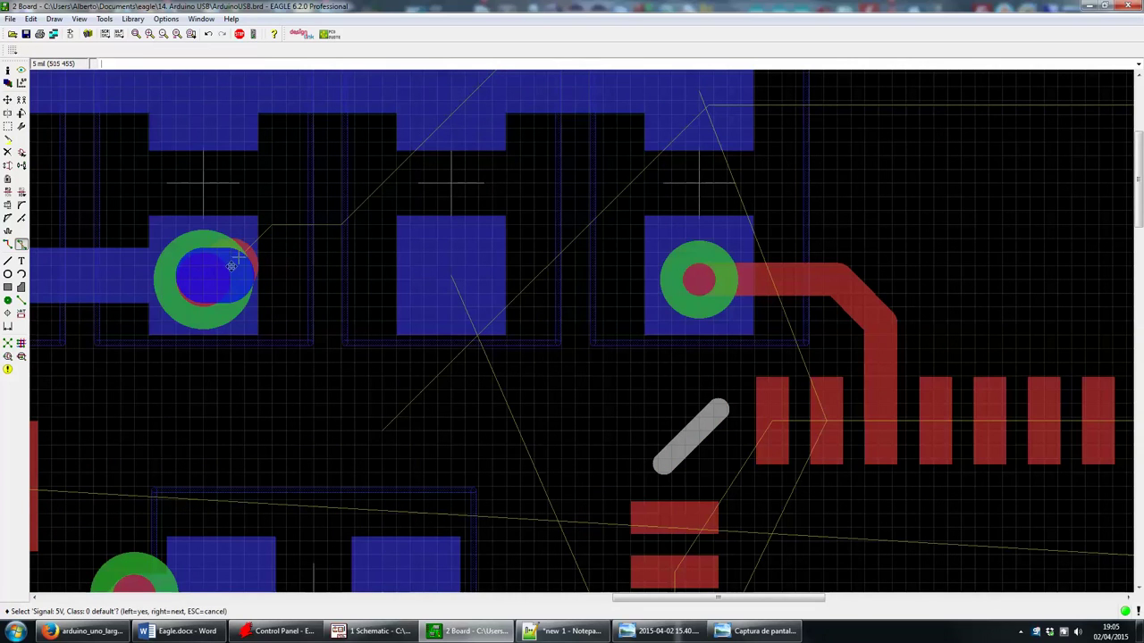
pyautogui.click(234, 258)
pyautogui.hotkey('ctrl', 'z')
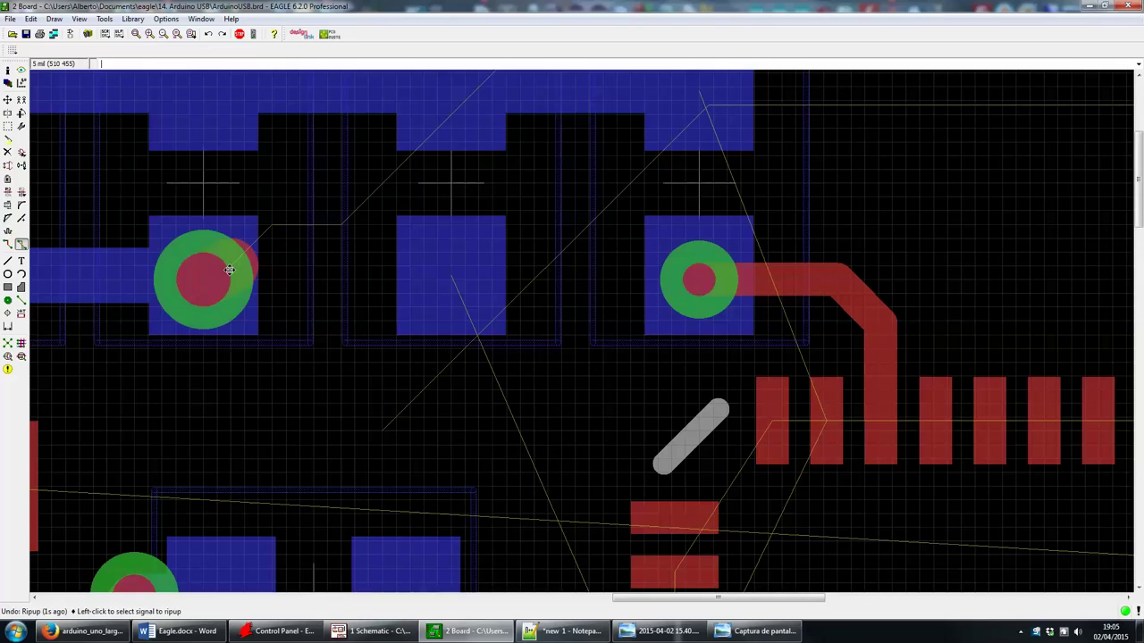
# Route a top-layer diagonal trace from the left via to the upper pad
pyautogui.click(8, 244)
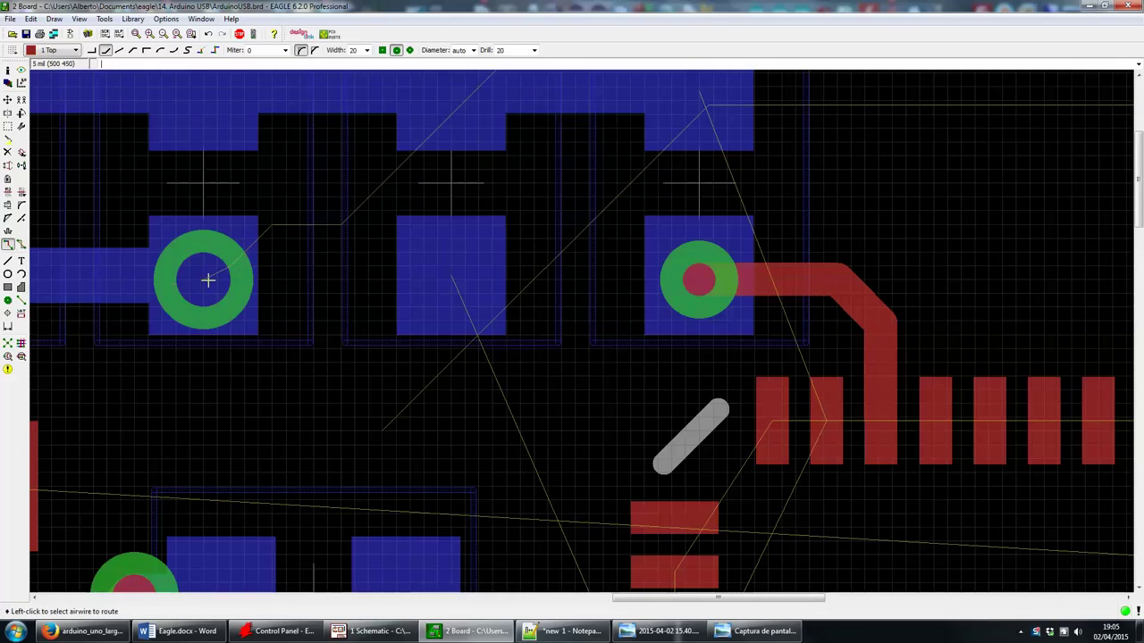
pyautogui.click(205, 277)
pyautogui.scroll(-3, 216, 297)
pyautogui.scroll(2, 256, 280)
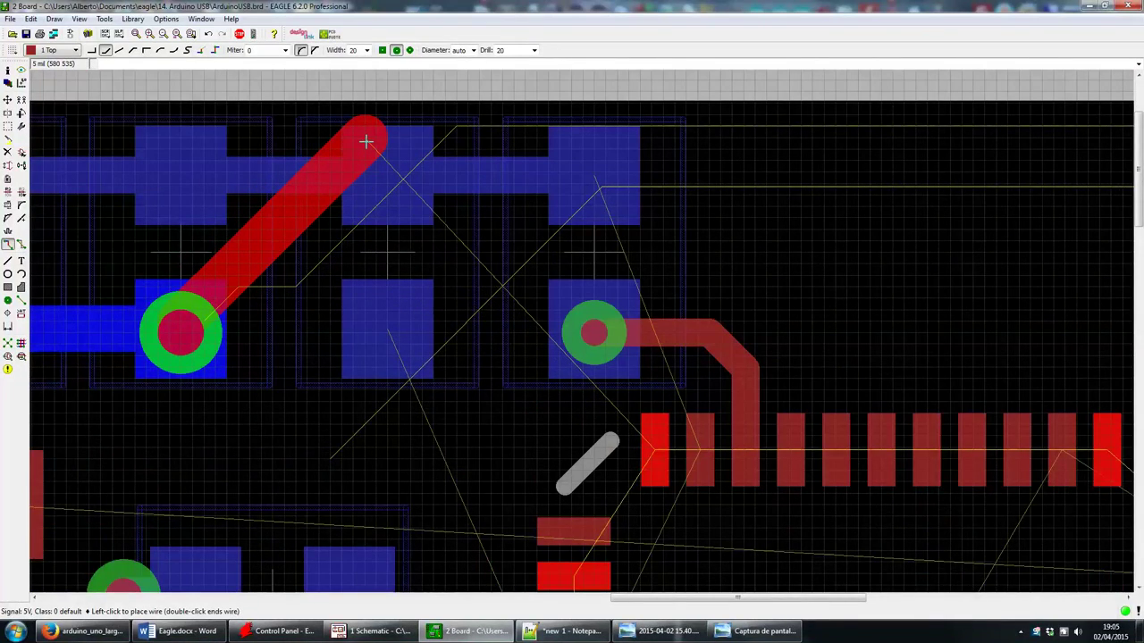
pyautogui.click(366, 141)
pyautogui.scroll(-3, 366, 141)
pyautogui.scroll(2, 595, 362)
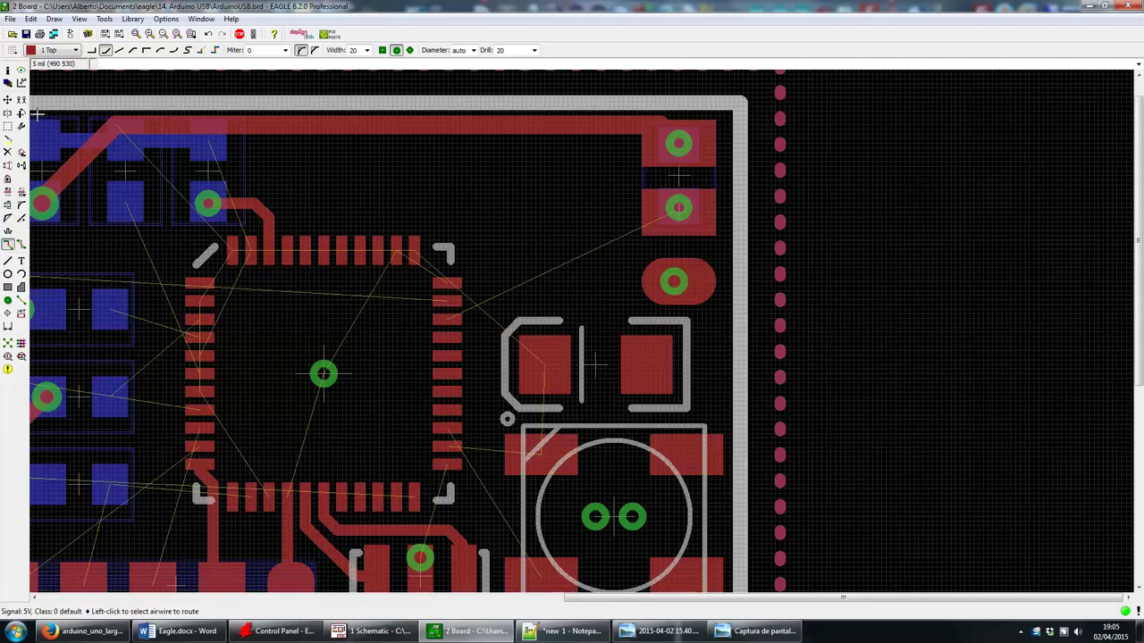
# Highlight the 5V net and run a vertical 5V trace down to the capacitor pad
pyautogui.click(21, 70)
pyautogui.click(598, 121)
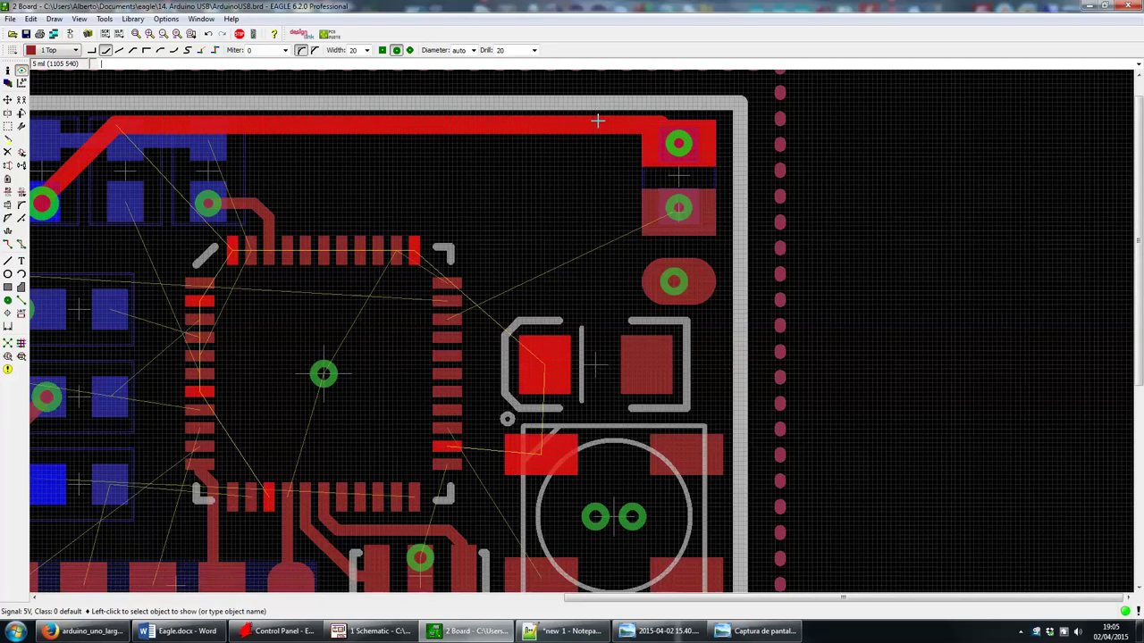
pyautogui.click(8, 243)
pyautogui.click(557, 360)
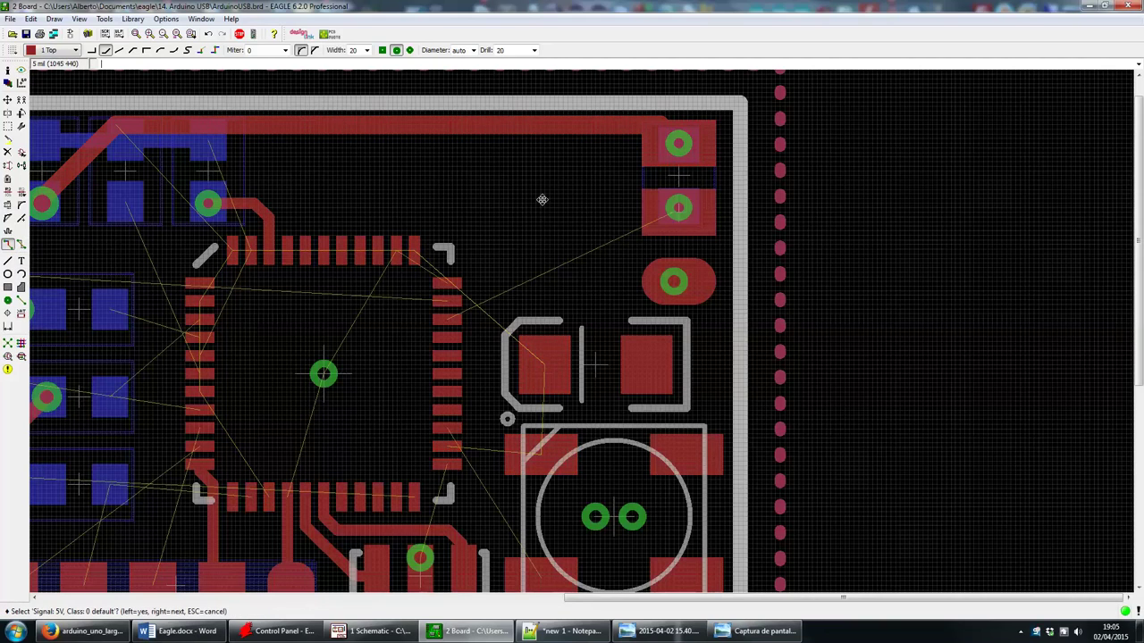
pyautogui.click(544, 158)
pyautogui.click(544, 373)
pyautogui.click(546, 437)
pyautogui.press('Escape')
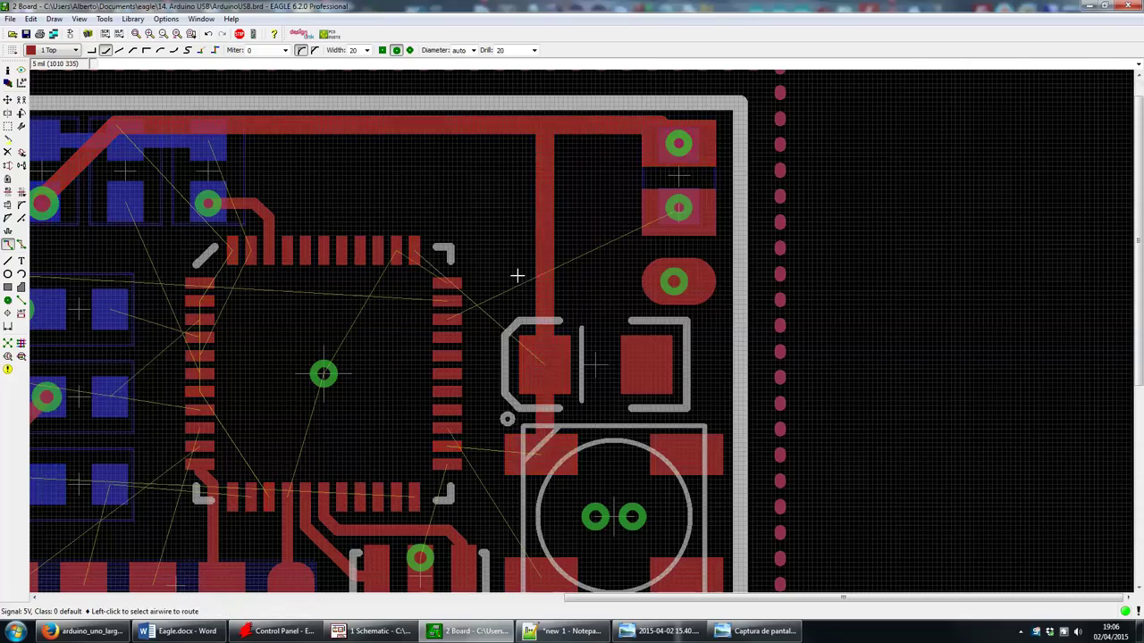
pyautogui.scroll(-2, 512, 402)
pyautogui.scroll(2, 512, 402)
pyautogui.scroll(1, 500, 375)
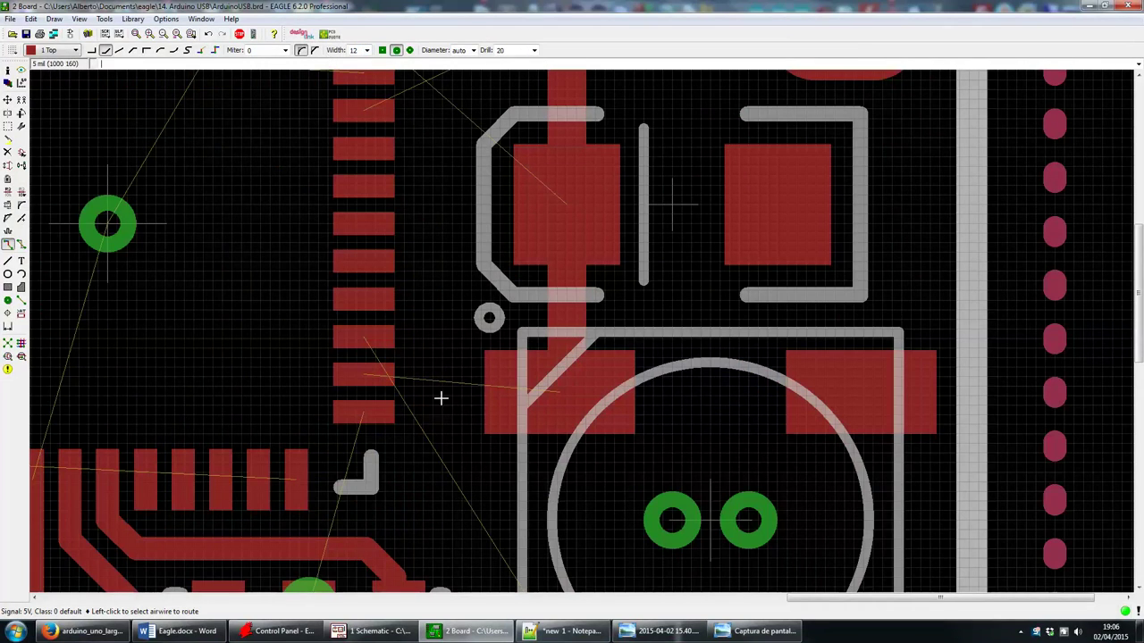
# Route the airwire between the two pads, ending at the large pad
pyautogui.click(372, 382)
pyautogui.click(554, 385)
pyautogui.scroll(-1, 617, 448)
pyautogui.scroll(-2, 490, 404)
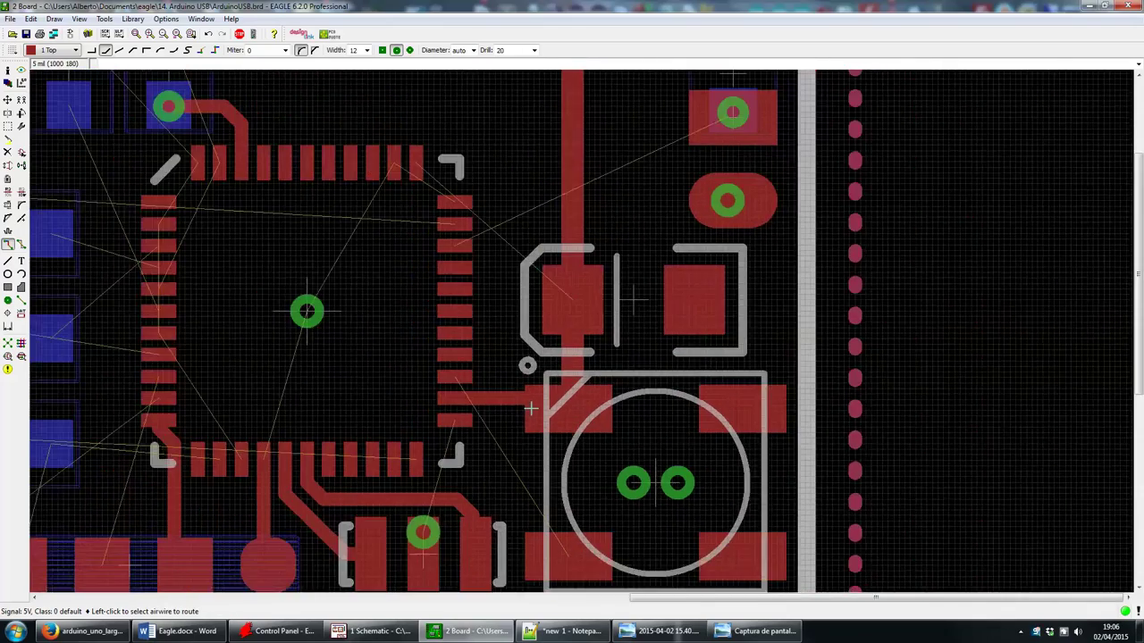
# Highlight all 5V traces and pads again, then pan toward the chip's top-left corner
pyautogui.click(22, 70)
pyautogui.click(507, 399)
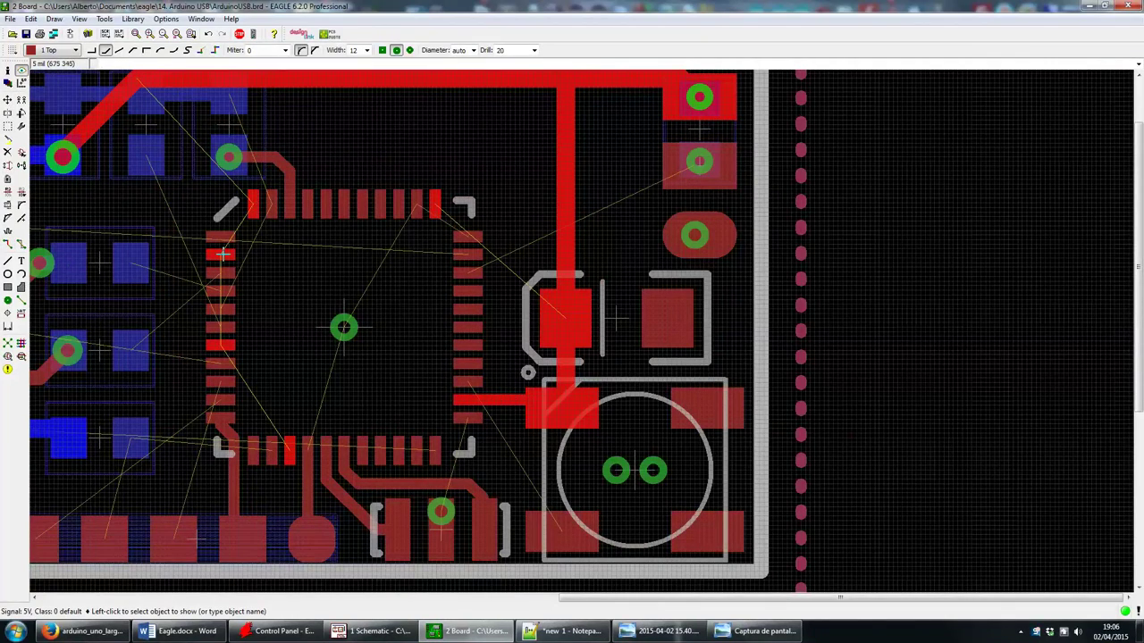
pyautogui.press('Escape')
pyautogui.moveTo(236, 348); pyautogui.dragTo(322, 438, button='middle')
pyautogui.scroll(2, 324, 276)
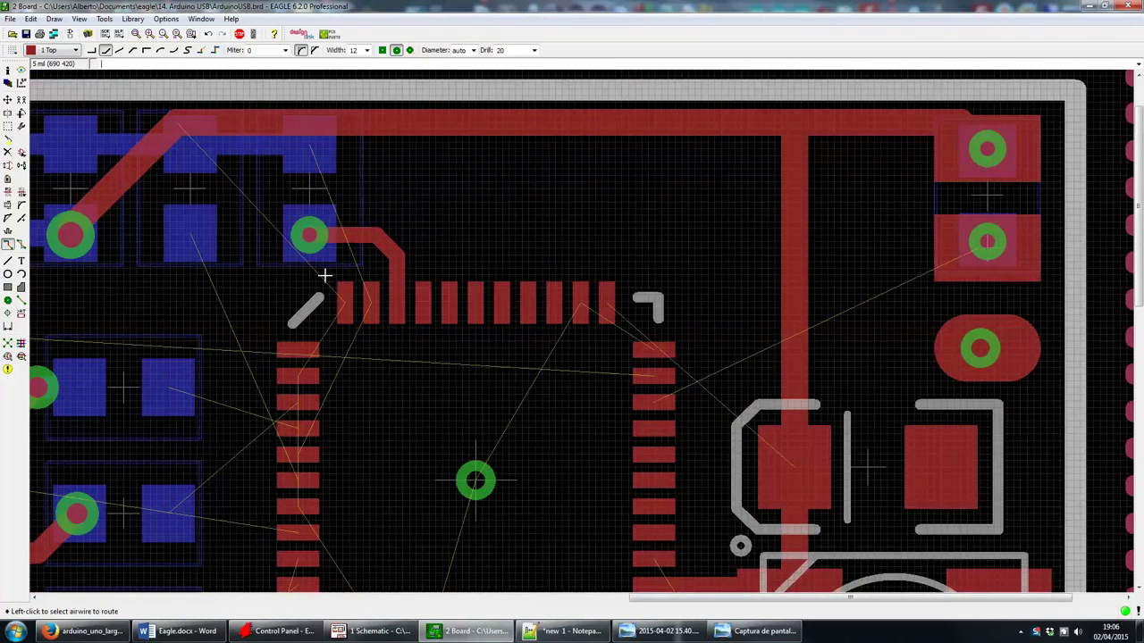
pyautogui.scroll(1, 325, 276)
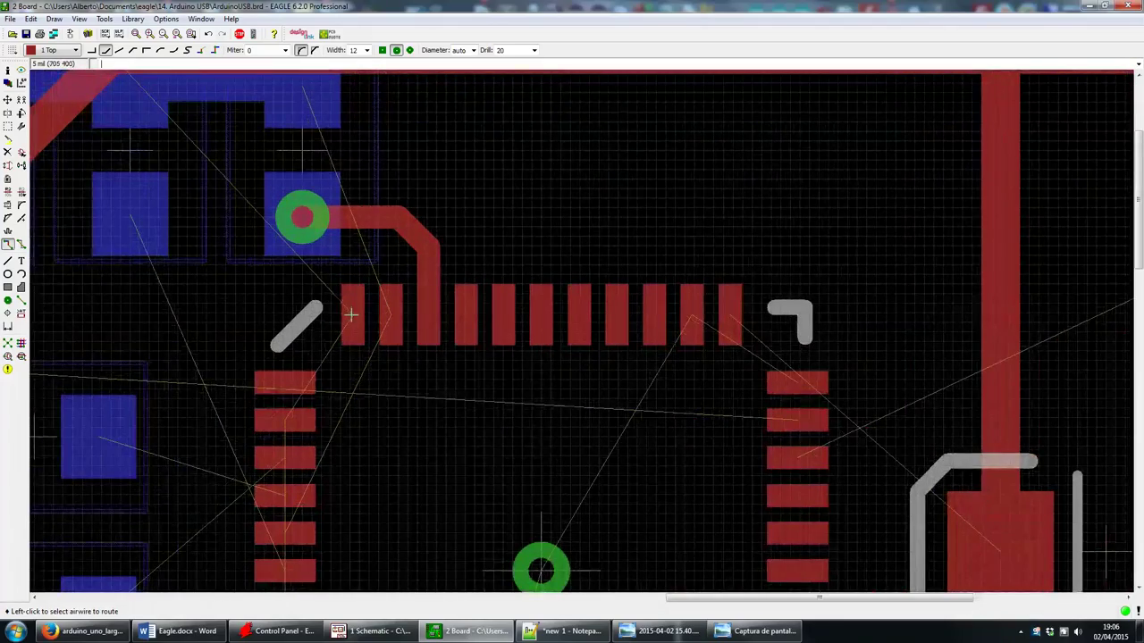
# Wire the chip's first top pin up to the top 5V trace, and a left-side pin to that pin
pyautogui.click(332, 302)
pyautogui.scroll(-1, 240, 289)
pyautogui.scroll(1, 236, 286)
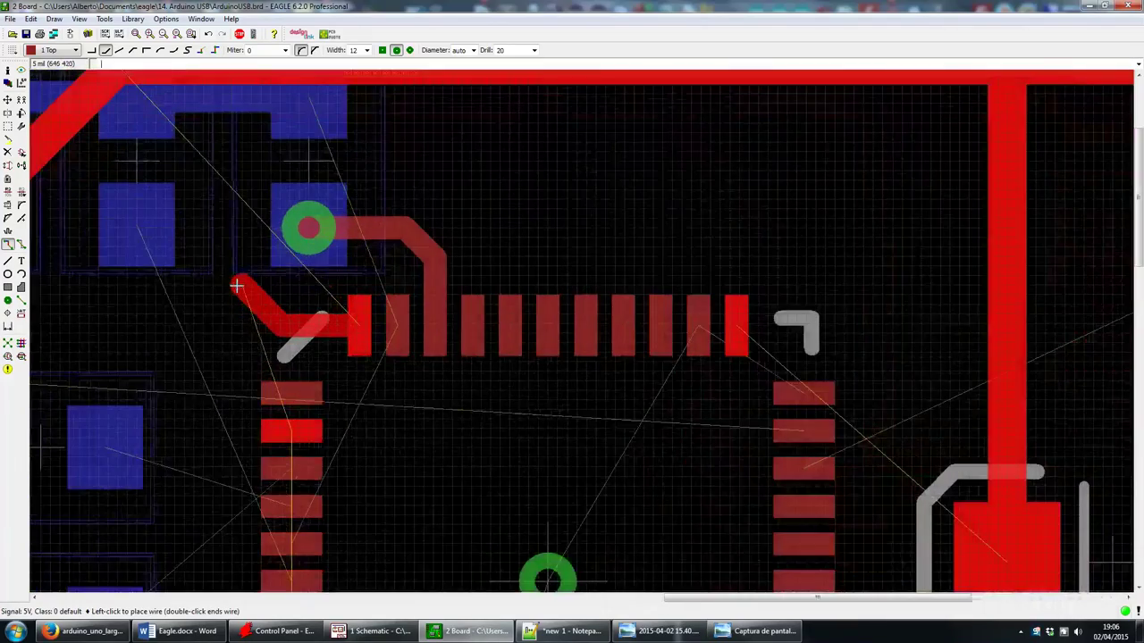
pyautogui.click(241, 81)
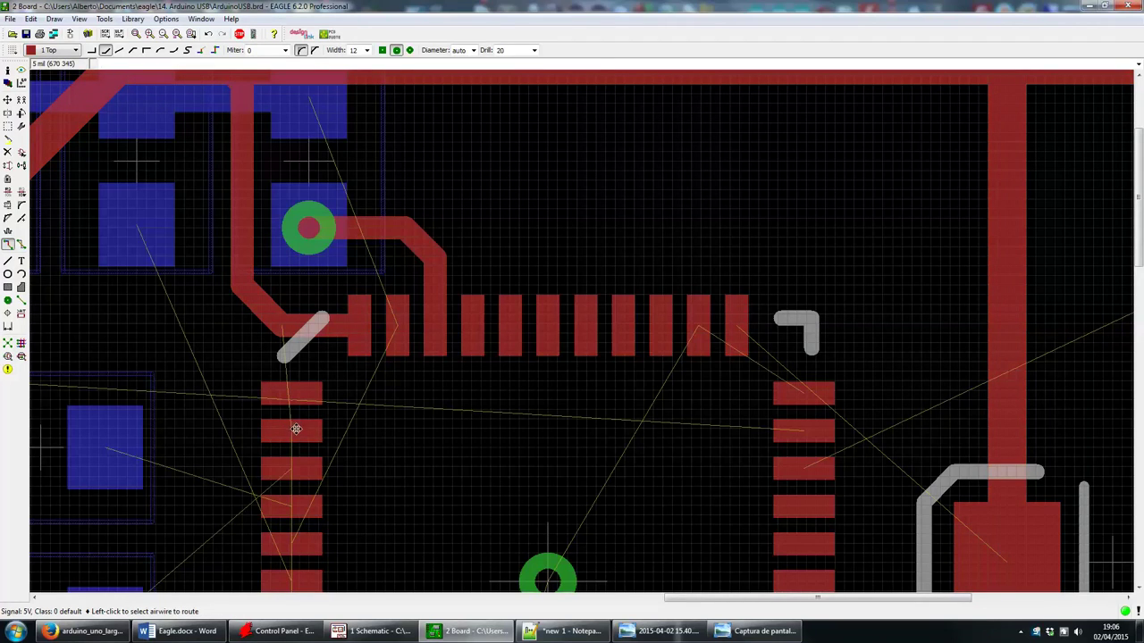
pyautogui.click(356, 425)
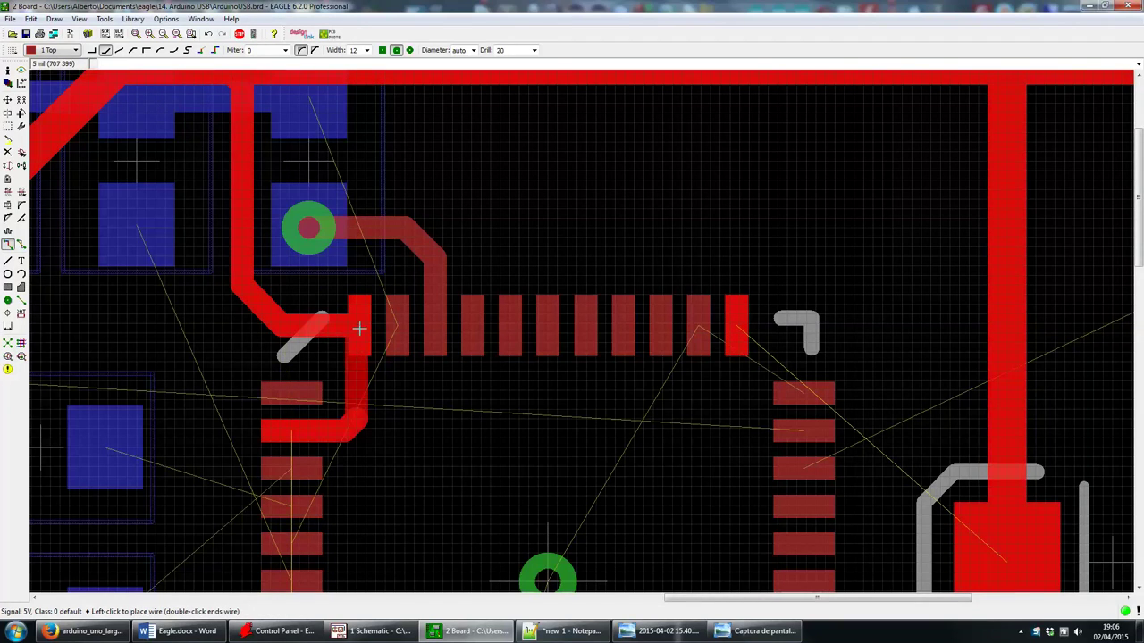
pyautogui.click(363, 370)
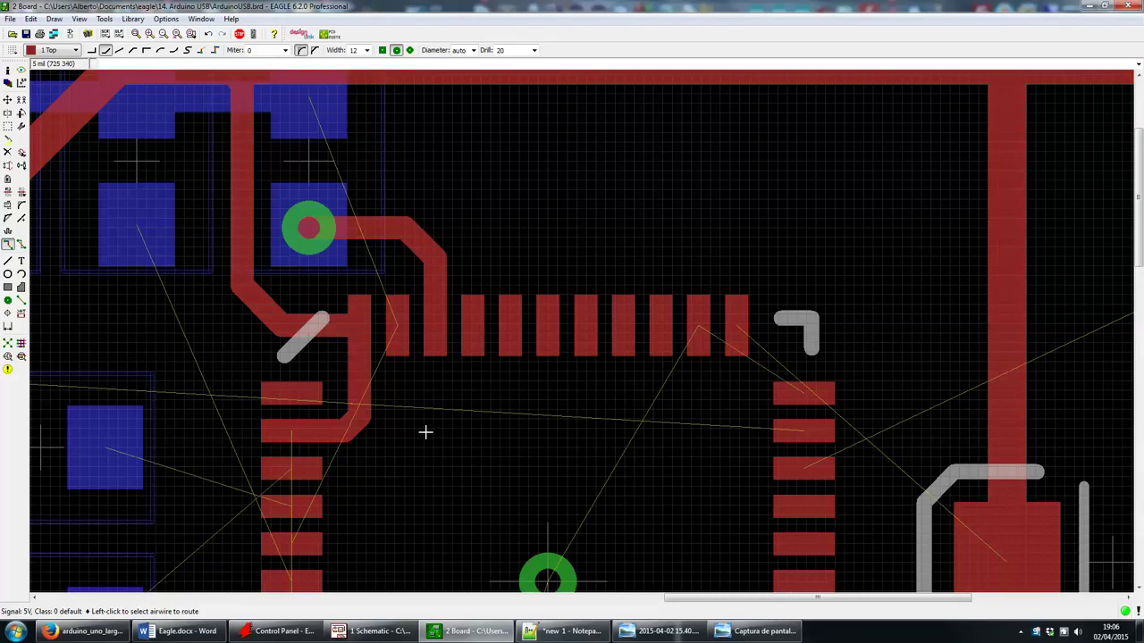
pyautogui.scroll(-1, 424, 432)
# Run Ratsnest to refill the pours and square the pour outline's top-right corner
pyautogui.click(8, 343)
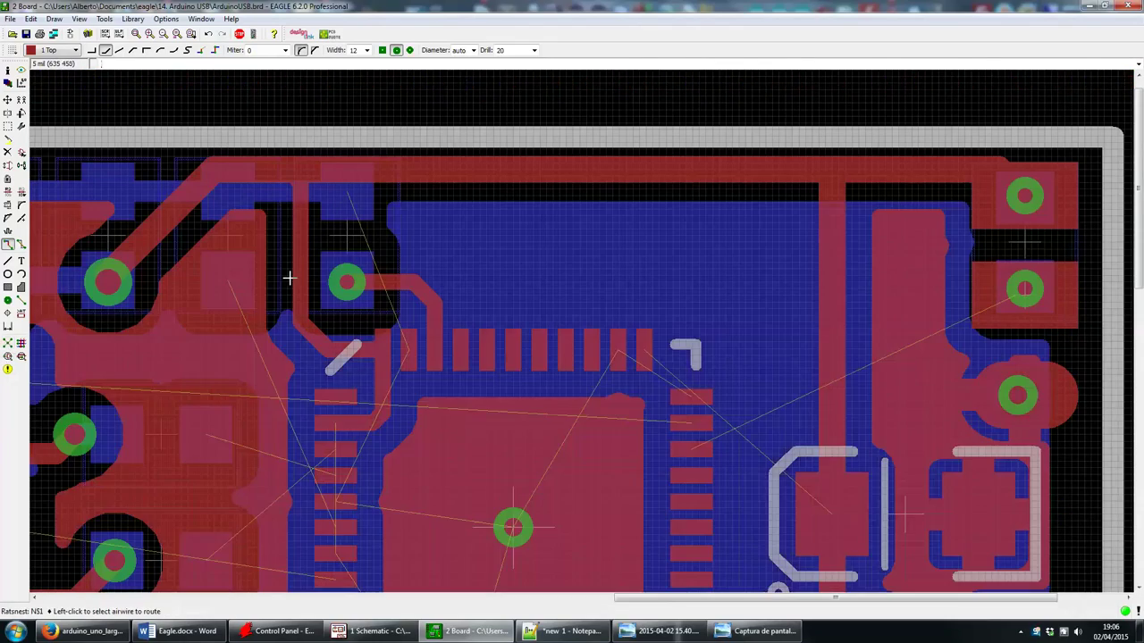
pyautogui.scroll(-1, 211, 270)
pyautogui.scroll(-1, 211, 270)
pyautogui.click(8, 99)
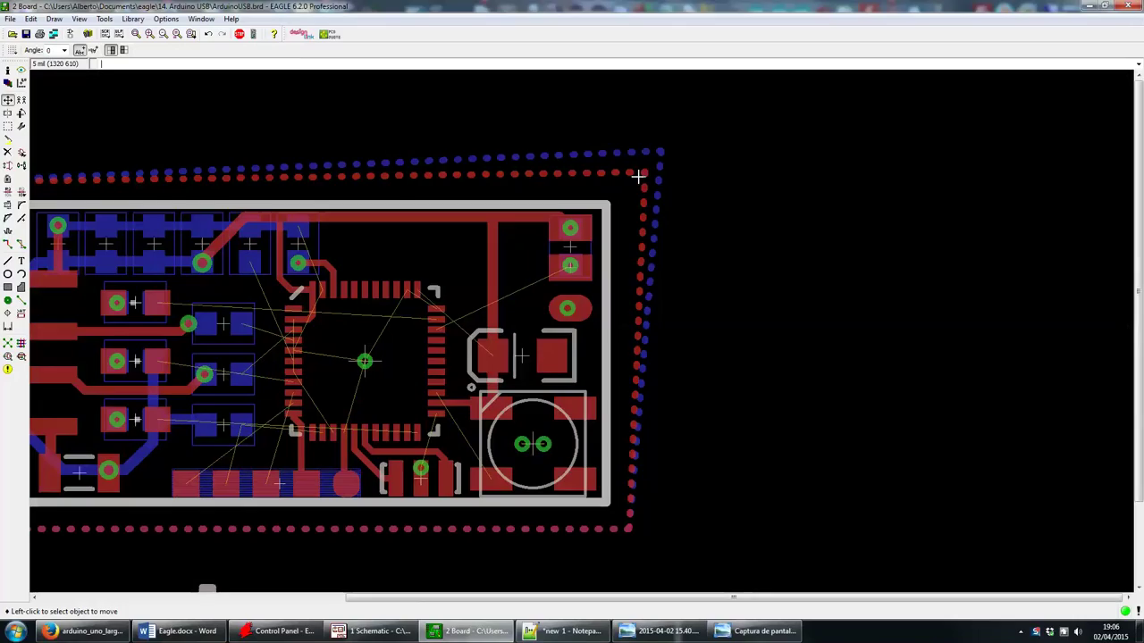
pyautogui.click(637, 177)
# Save ArduinoUSB.brd with Ctrl+S
pyautogui.hotkey('ctrl', 's')
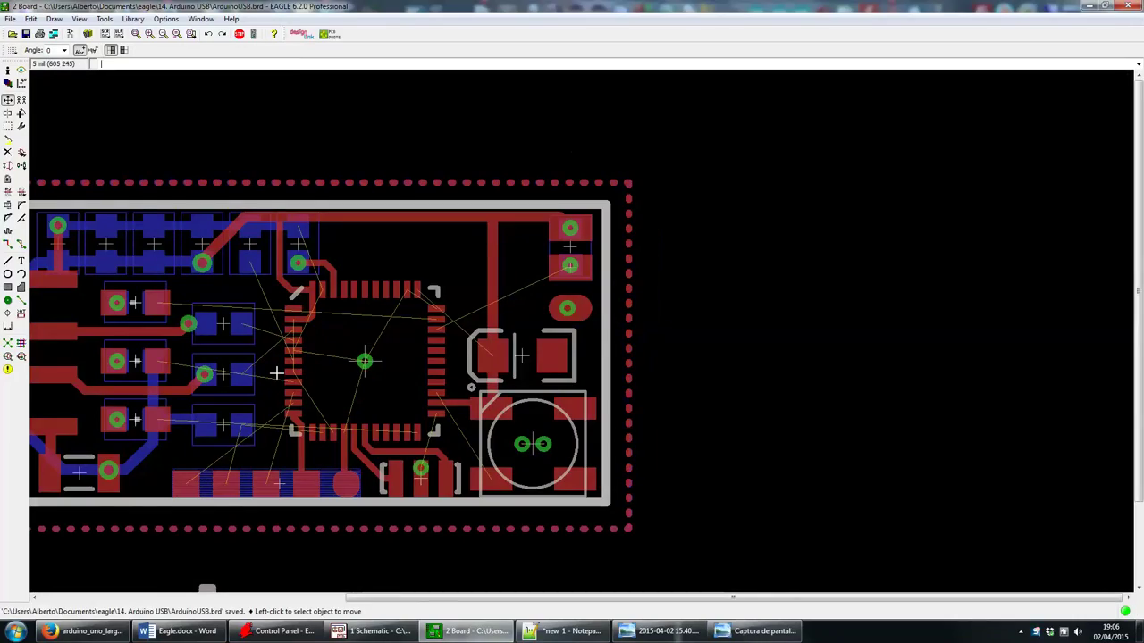
pyautogui.scroll(1, 272, 372)
pyautogui.scroll(2, 525, 453)
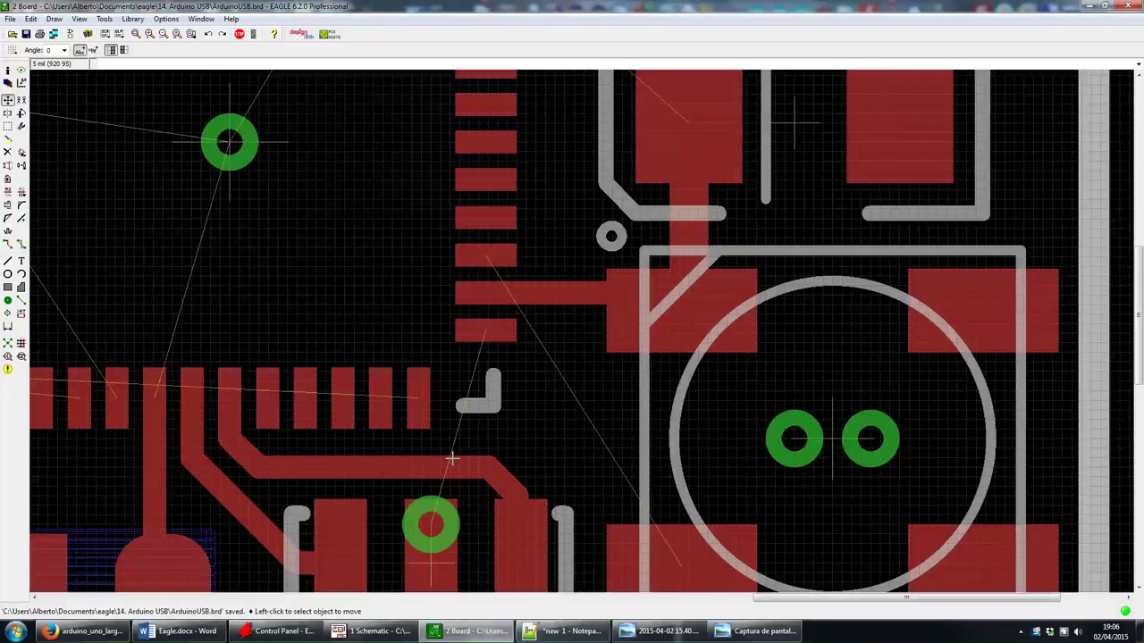
pyautogui.scroll(-1, 541, 448)
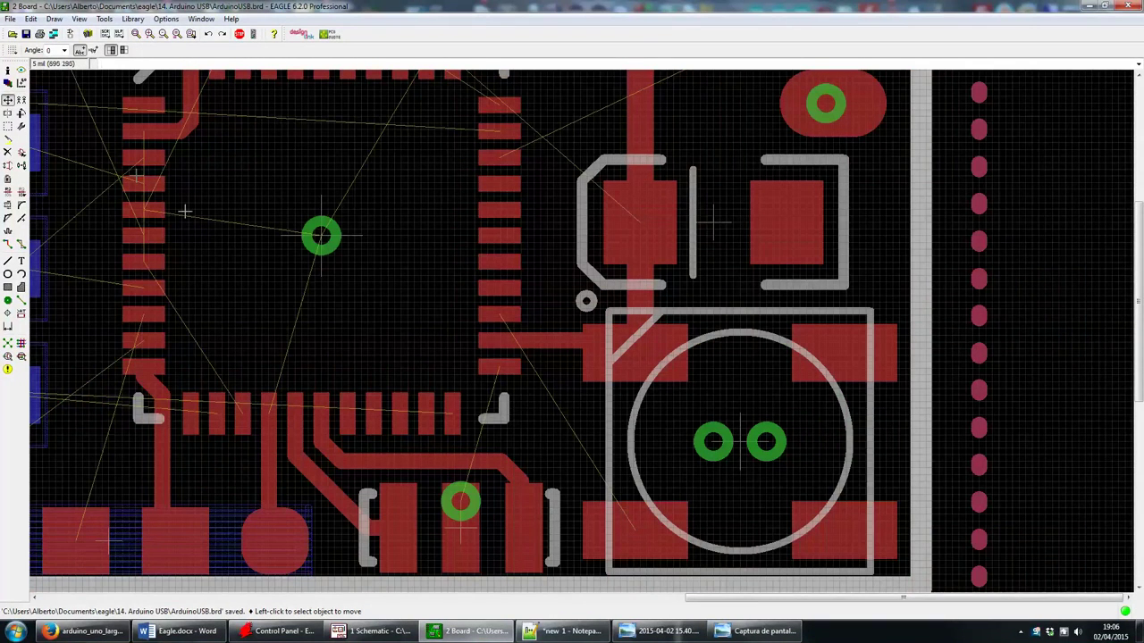
pyautogui.scroll(3, 690, 516)
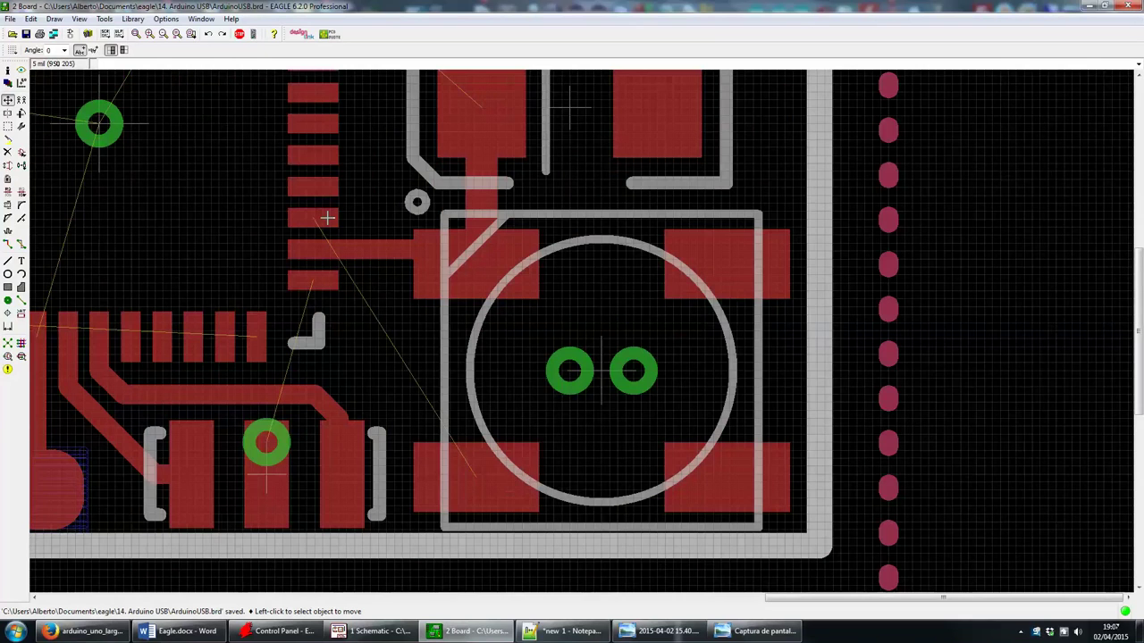
pyautogui.click(9, 244)
# Route D4 from the chip pin on layer 16 Bottom to the button pad, ending in a drill-12 via
pyautogui.click(318, 217)
pyautogui.doubleClick(515, 49)
pyautogui.write('12')
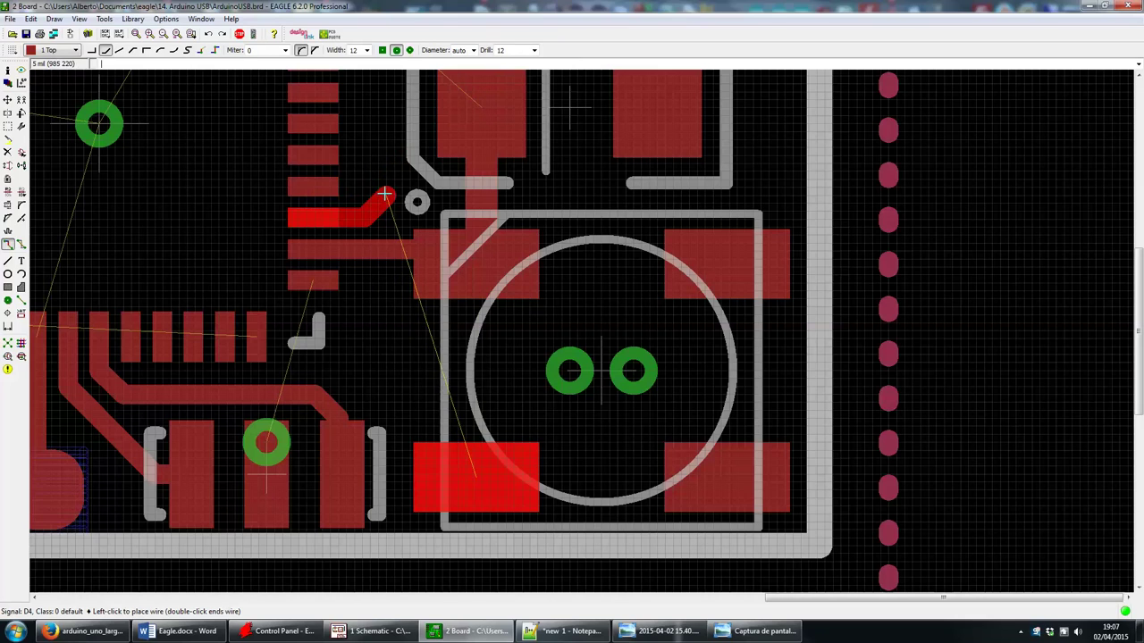
pyautogui.click(53, 49)
pyautogui.click(50, 72)
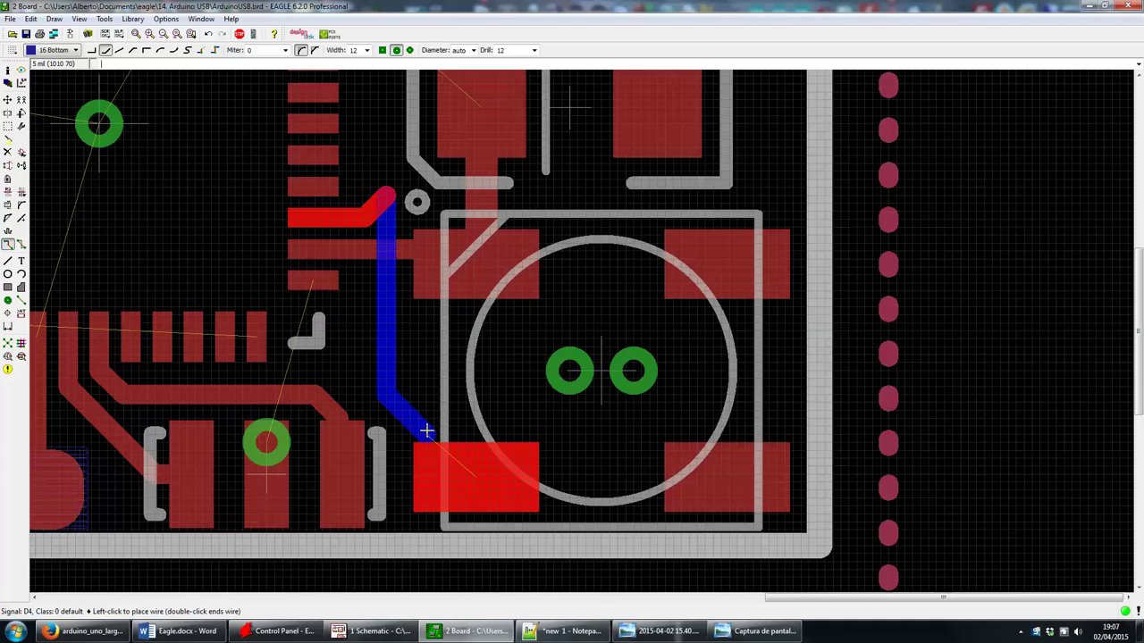
pyautogui.click(425, 477)
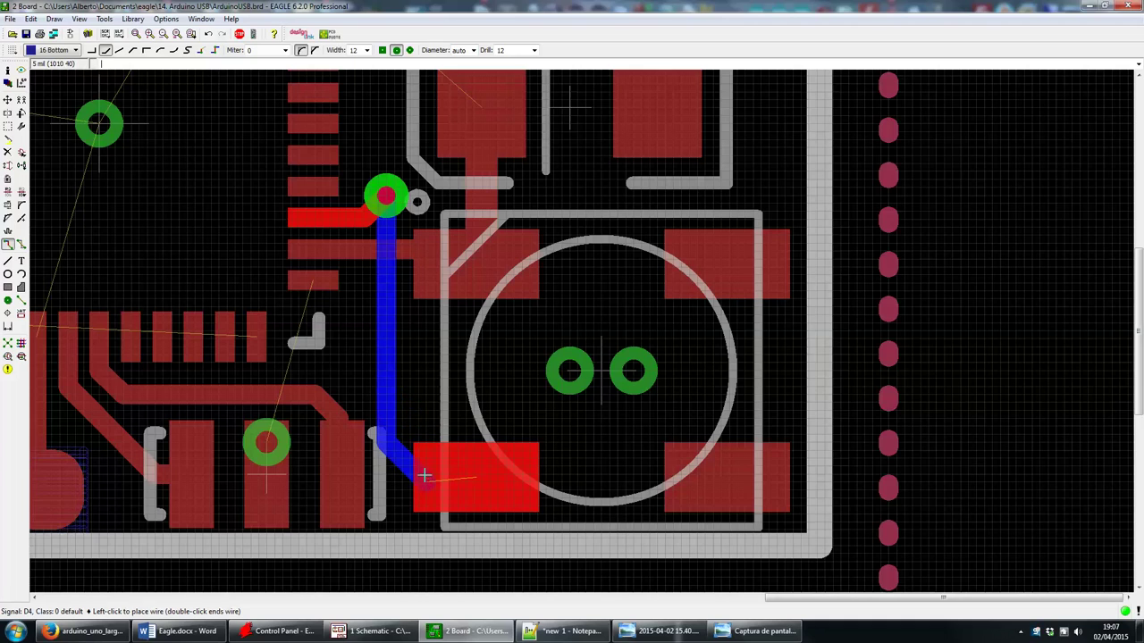
pyautogui.click(54, 49)
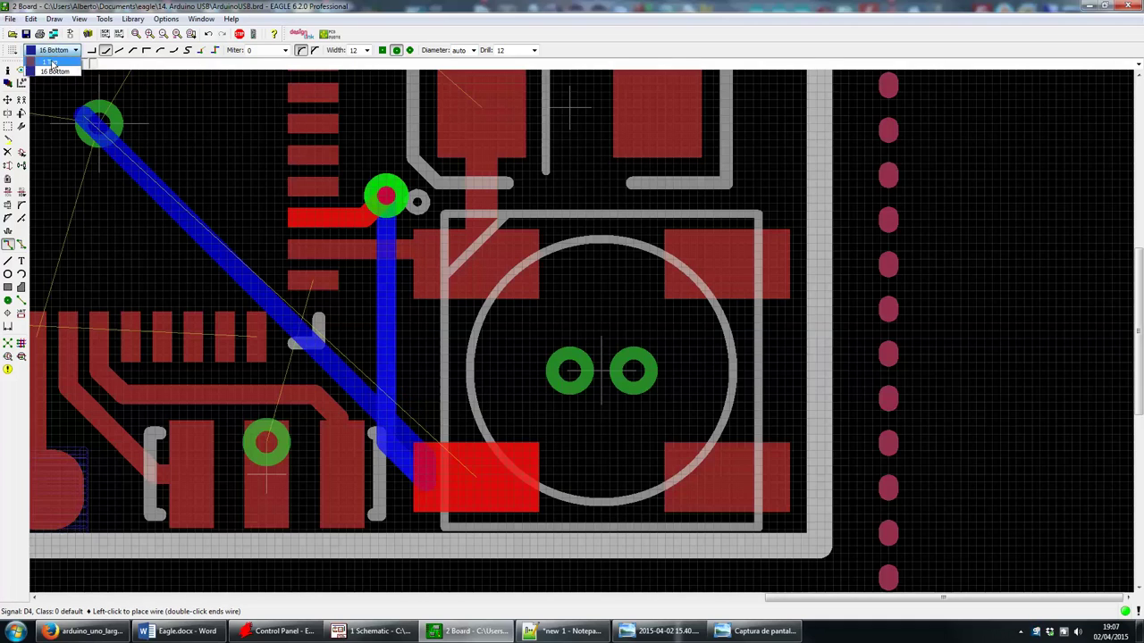
pyautogui.click(51, 63)
pyautogui.click(480, 479)
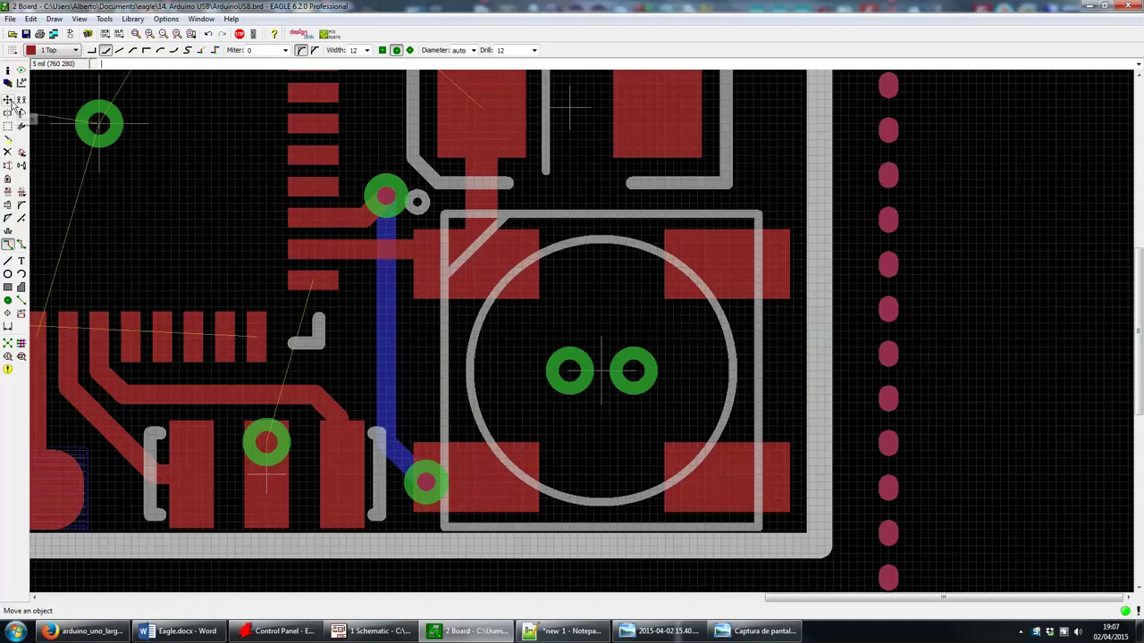
# Reposition the via and the bottom trace's corner above it, then save the board
pyautogui.click(8, 99)
pyautogui.scroll(2, 440, 471)
pyautogui.click(420, 492)
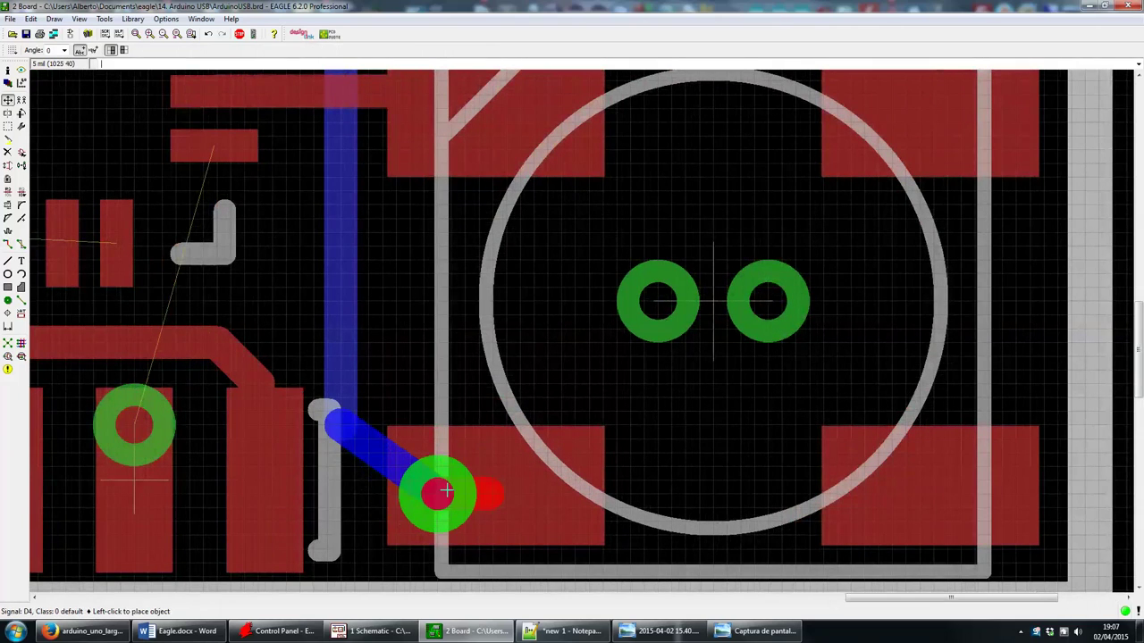
pyautogui.click(423, 492)
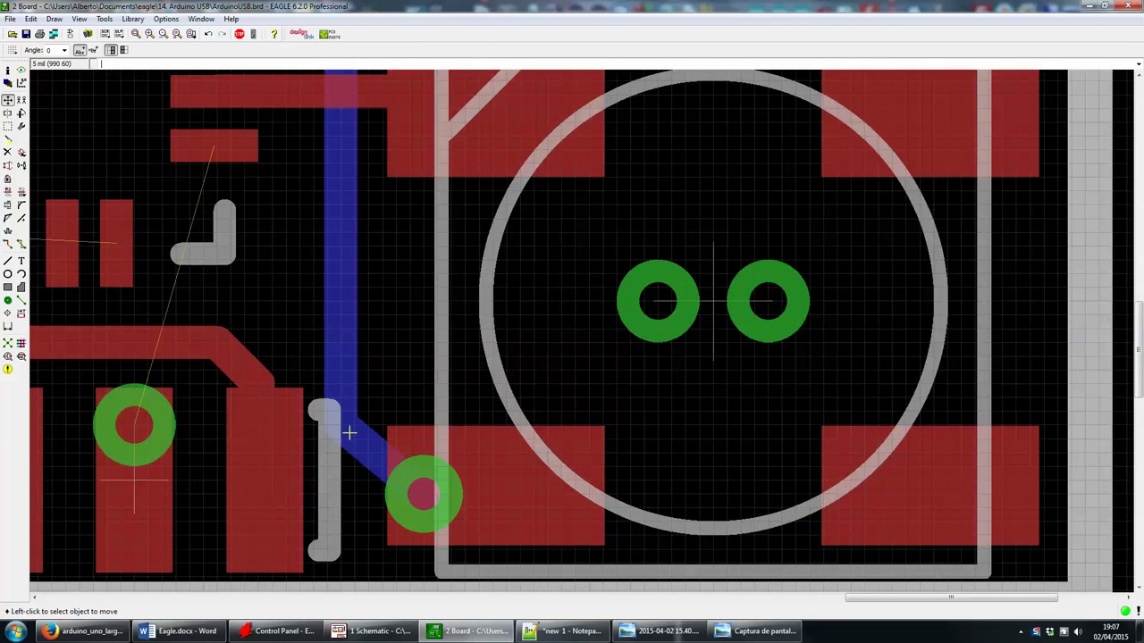
pyautogui.click(342, 420)
pyautogui.click(342, 404)
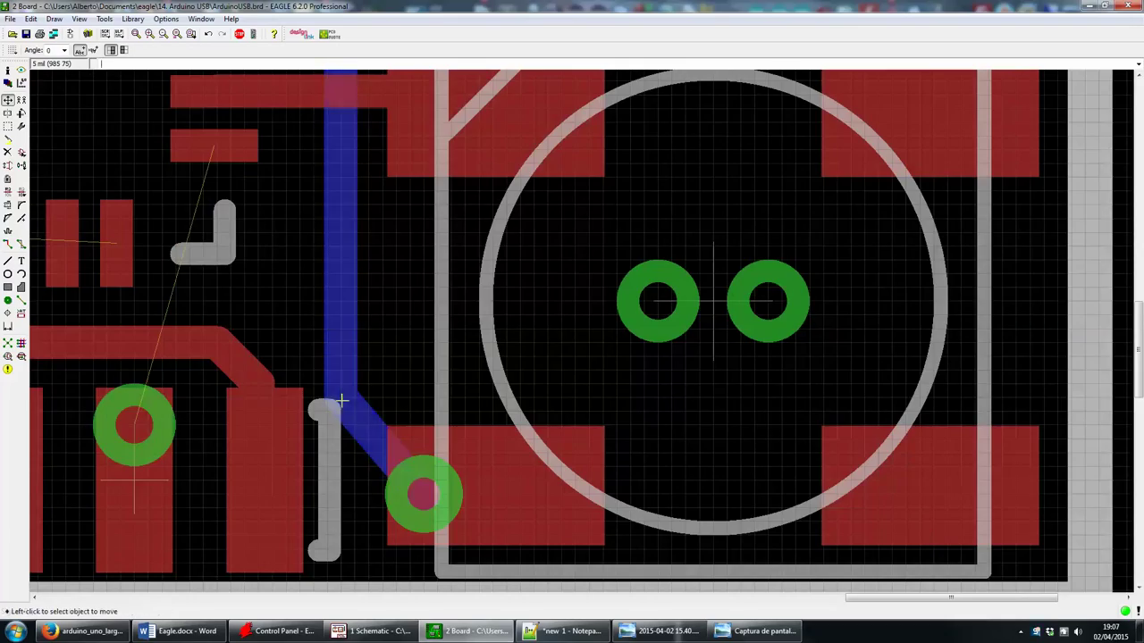
pyautogui.scroll(-3, 485, 506)
pyautogui.hotkey('ctrl', 's')
pyautogui.scroll(3, 475, 431)
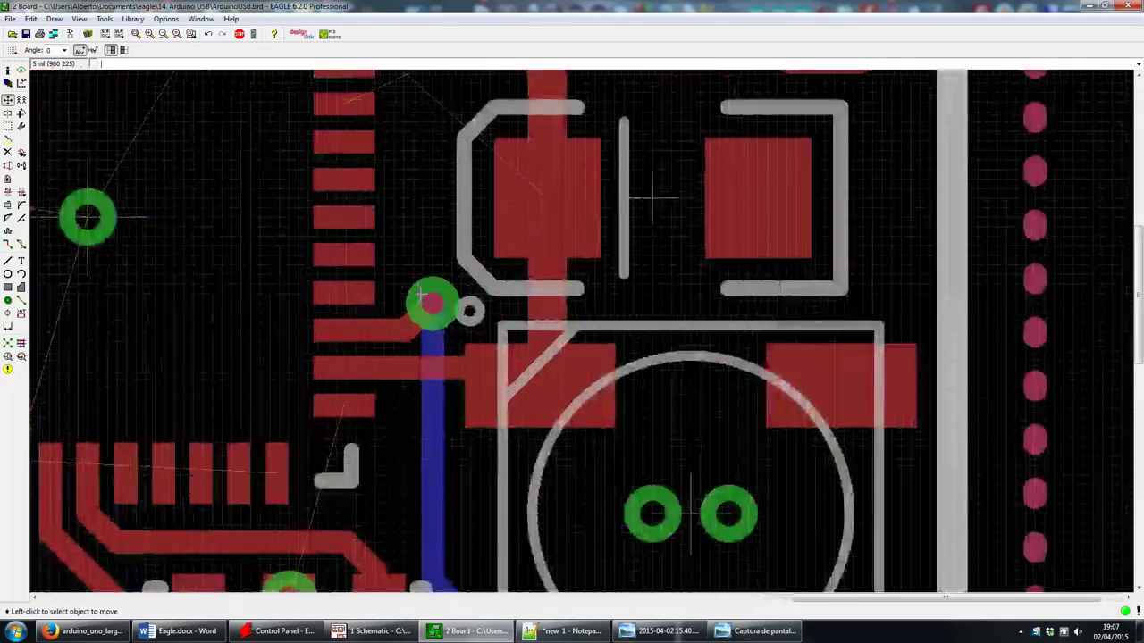
pyautogui.scroll(-2, 510, 377)
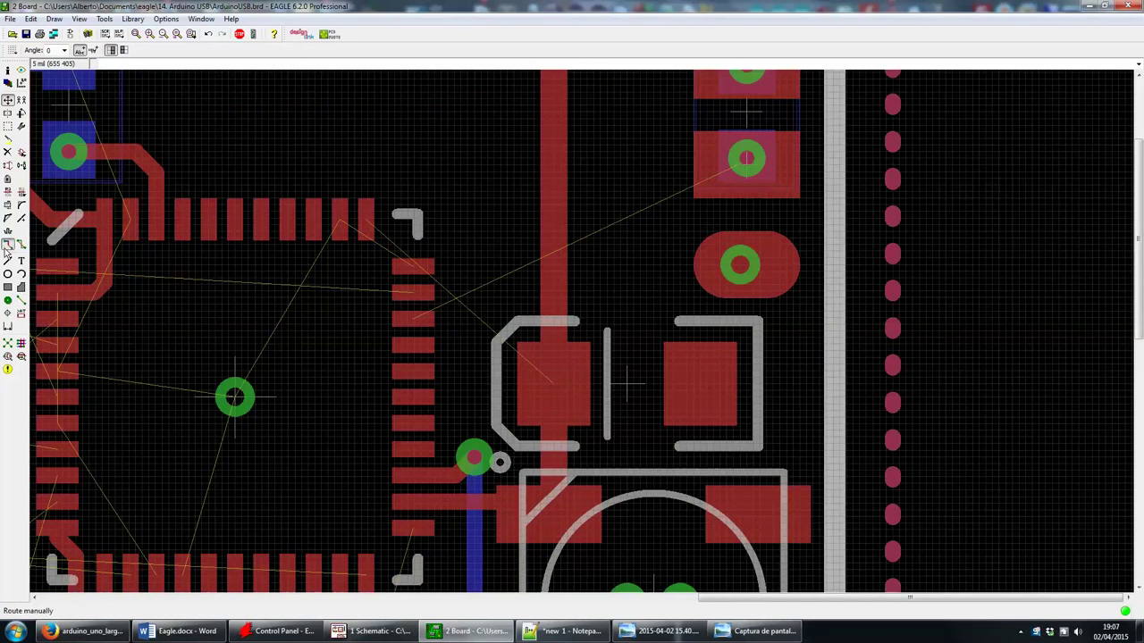
pyautogui.click(7, 244)
pyautogui.click(382, 216)
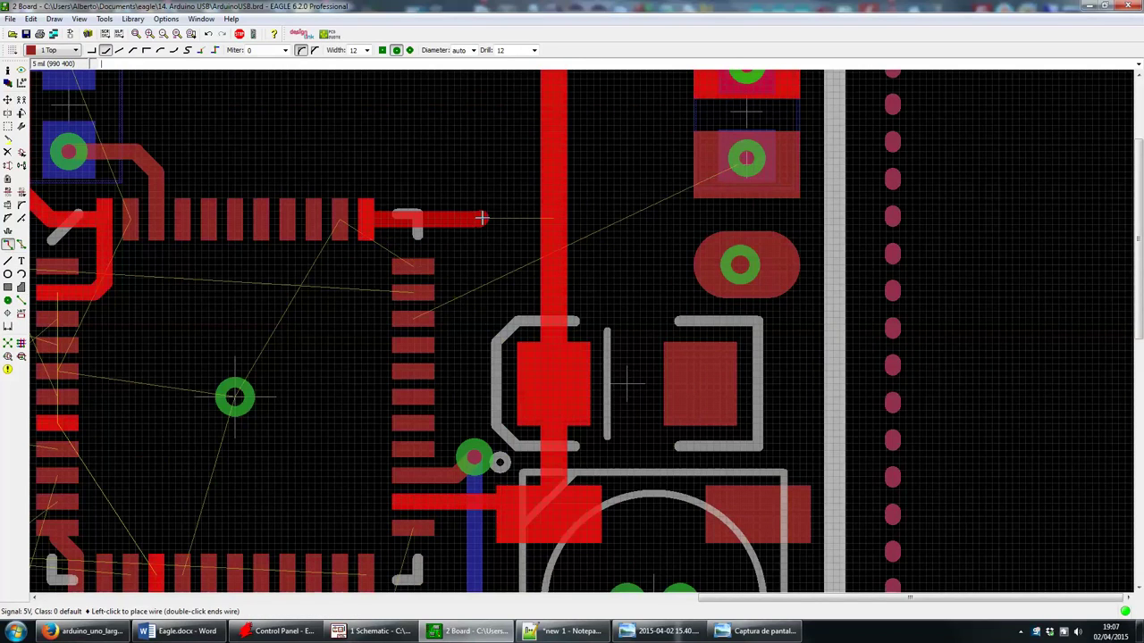
pyautogui.scroll(-3, 468, 218)
pyautogui.scroll(3, 460, 221)
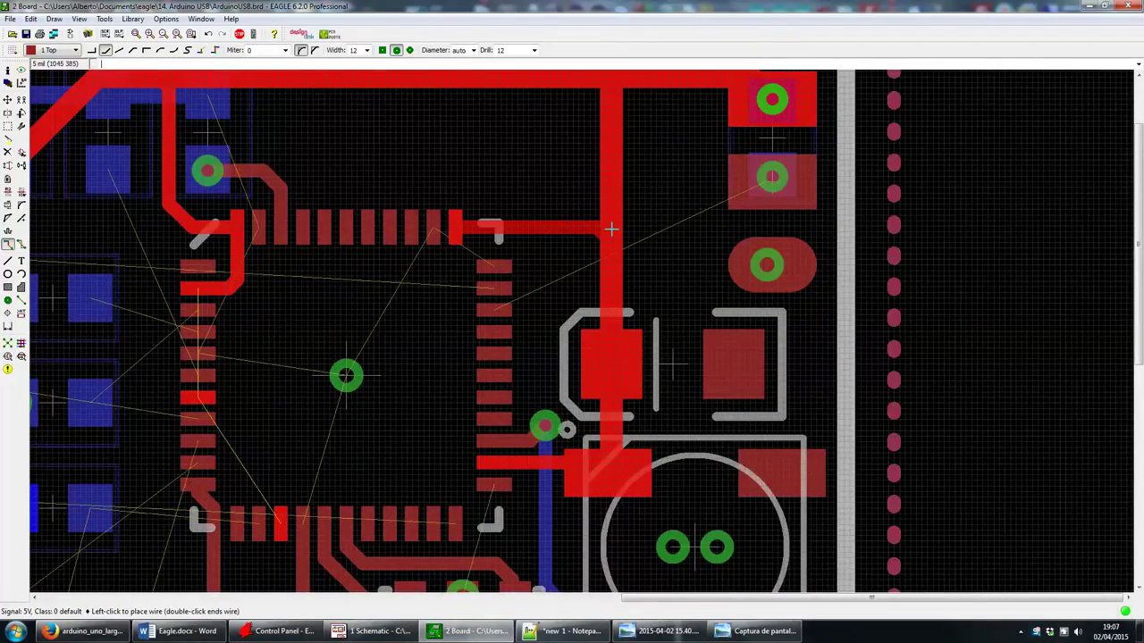
pyautogui.click(611, 230)
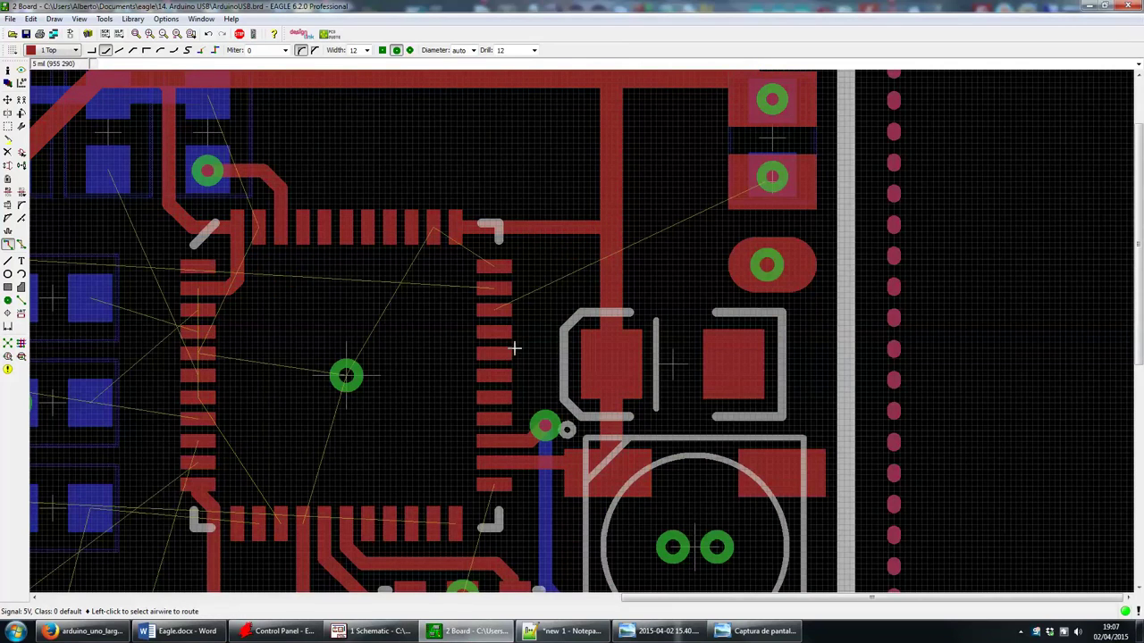
pyautogui.scroll(-1, 594, 374)
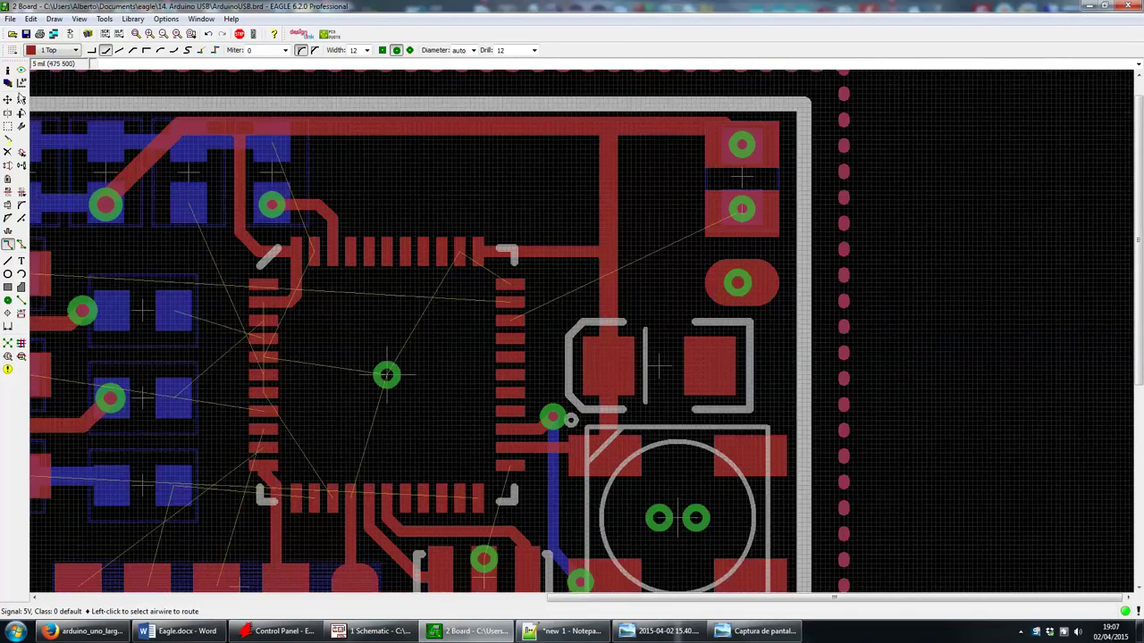
pyautogui.click(21, 69)
pyautogui.click(549, 259)
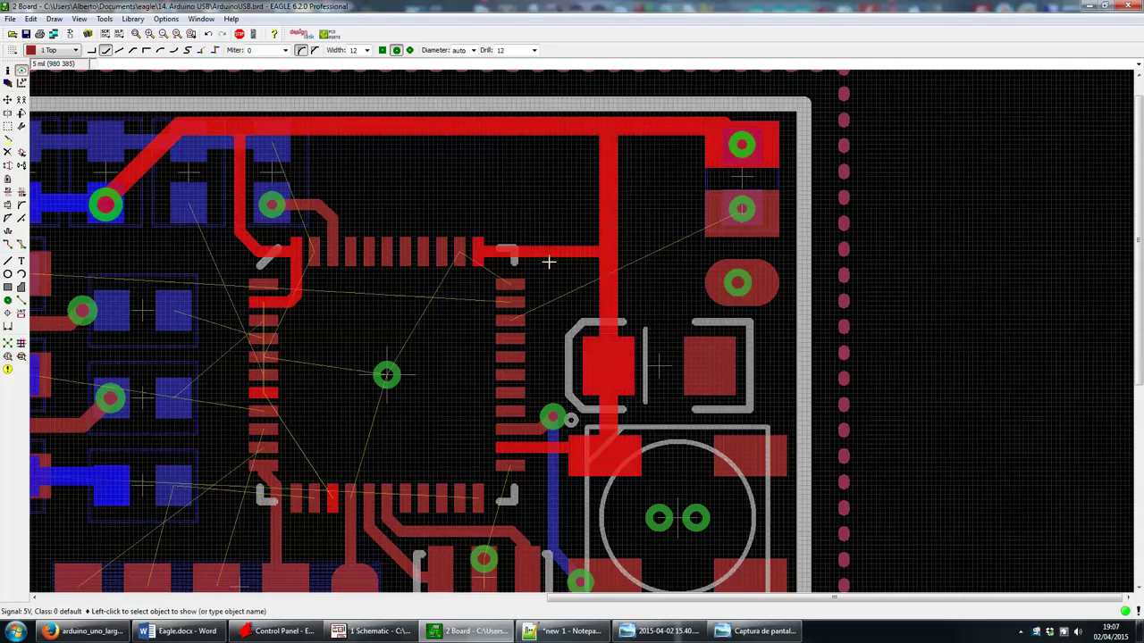
pyautogui.click(8, 243)
pyautogui.scroll(2, 234, 402)
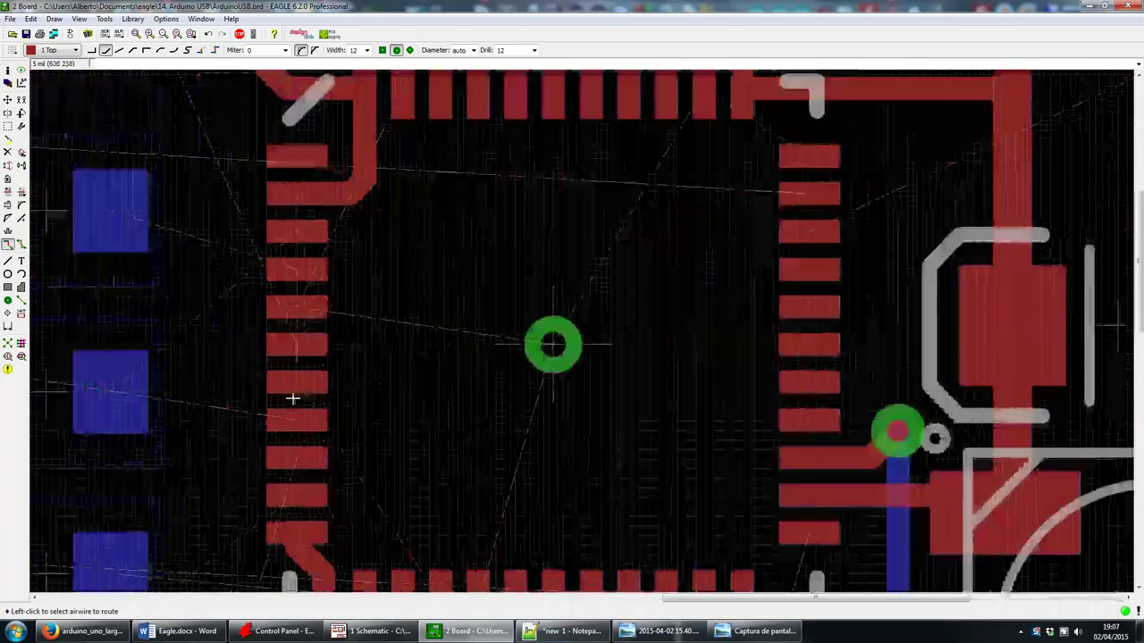
pyautogui.click(306, 383)
pyautogui.scroll(-3, 370, 388)
pyautogui.scroll(1, 413, 395)
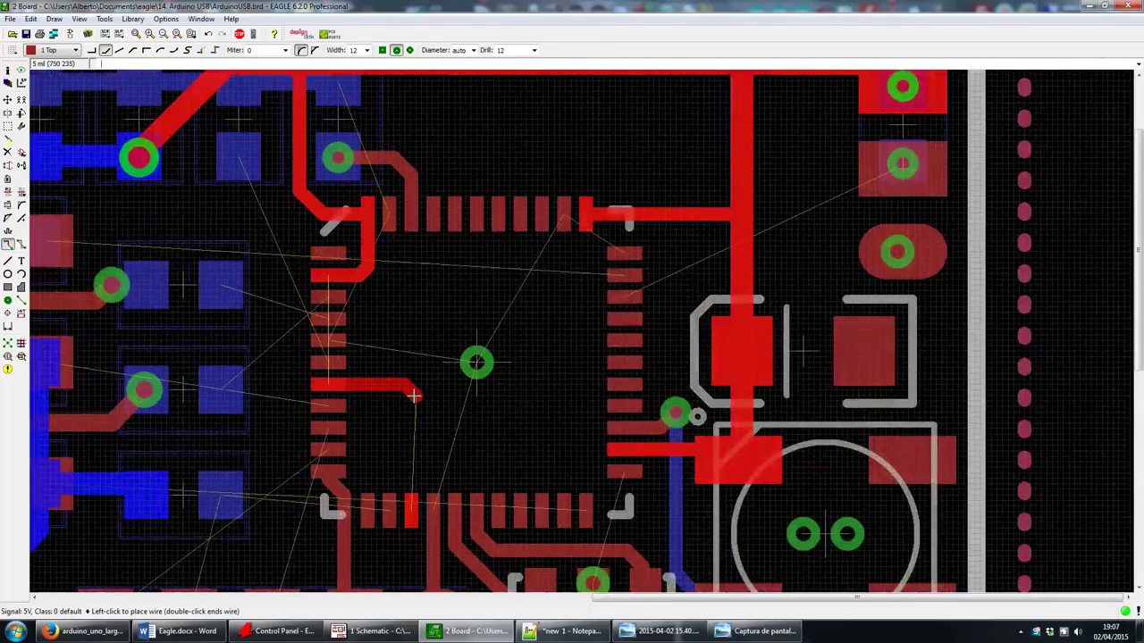
pyautogui.press('Escape')
pyautogui.scroll(-1, 442, 375)
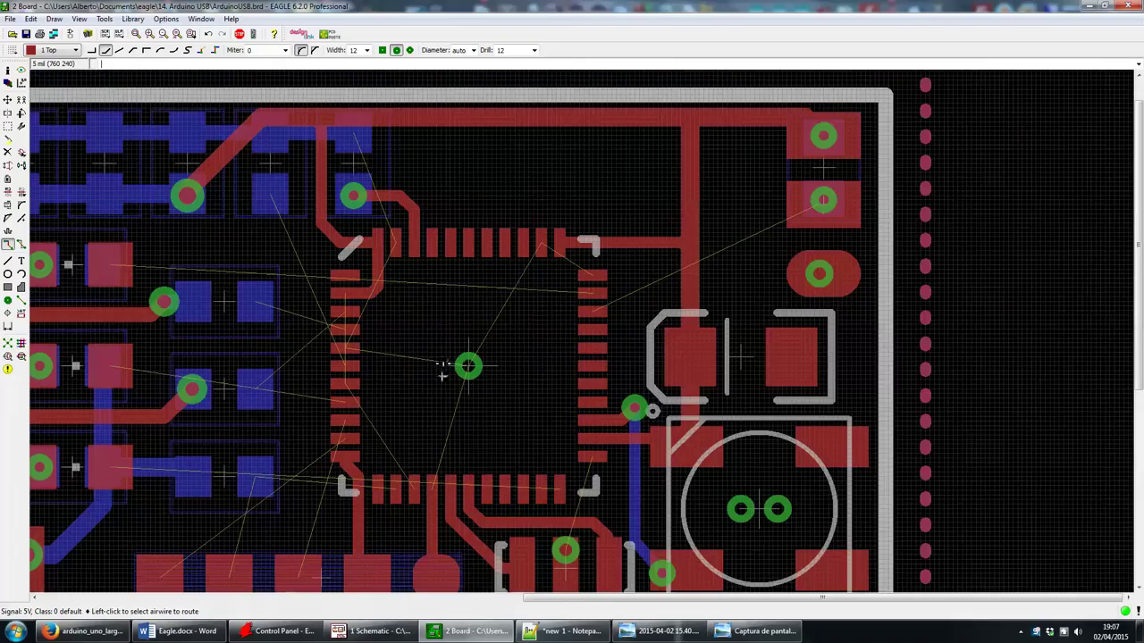
pyautogui.scroll(-3, 442, 376)
pyautogui.scroll(2, 493, 304)
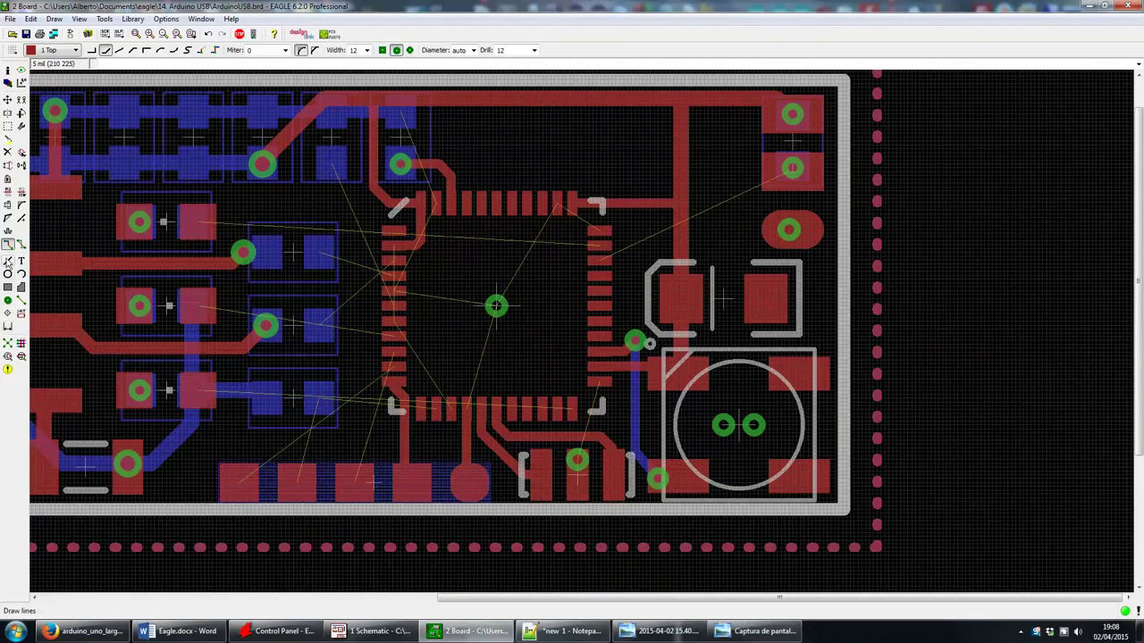
pyautogui.scroll(1, 378, 509)
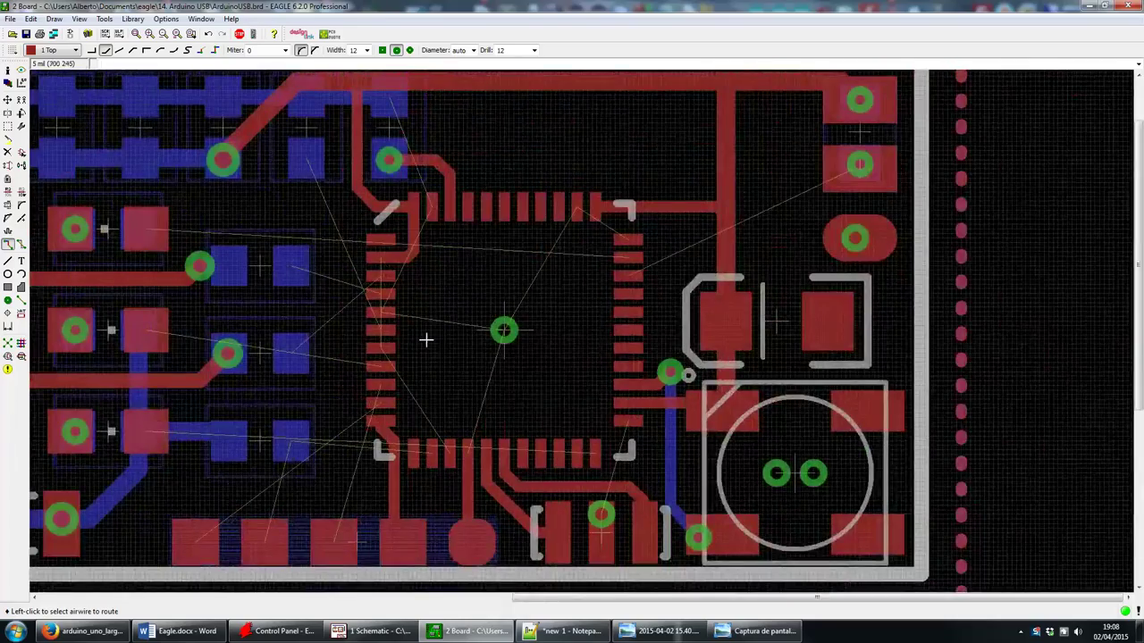
pyautogui.scroll(2, 379, 509)
# Route the SCK trace from its pad to the header pad, dropping an RST attempt
pyautogui.click(364, 372)
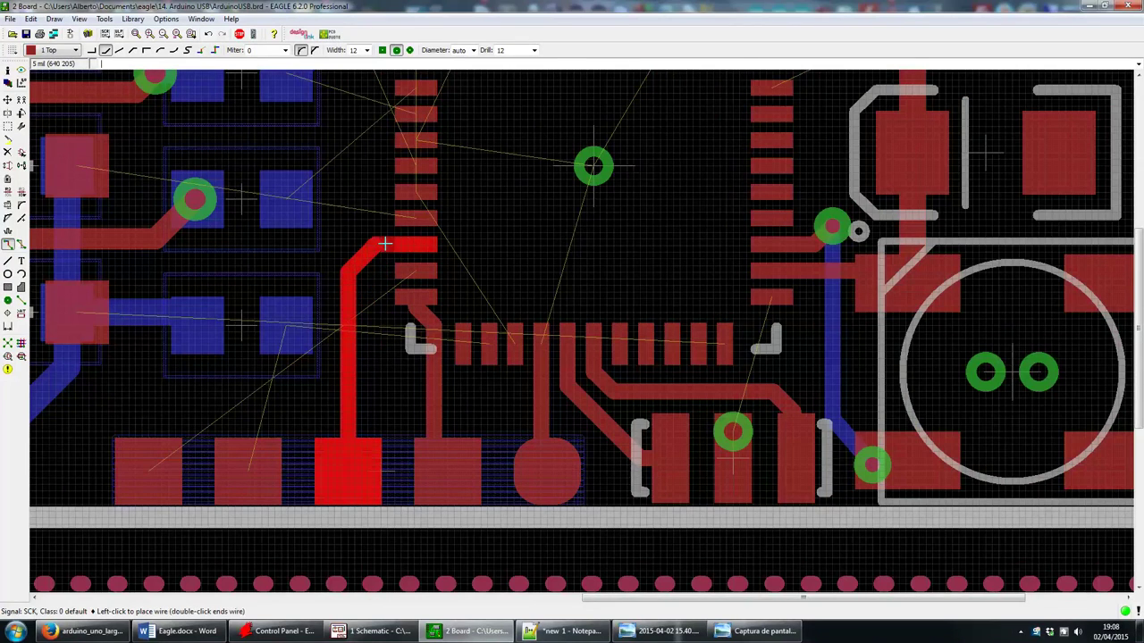
pyautogui.click(377, 241)
pyautogui.click(256, 454)
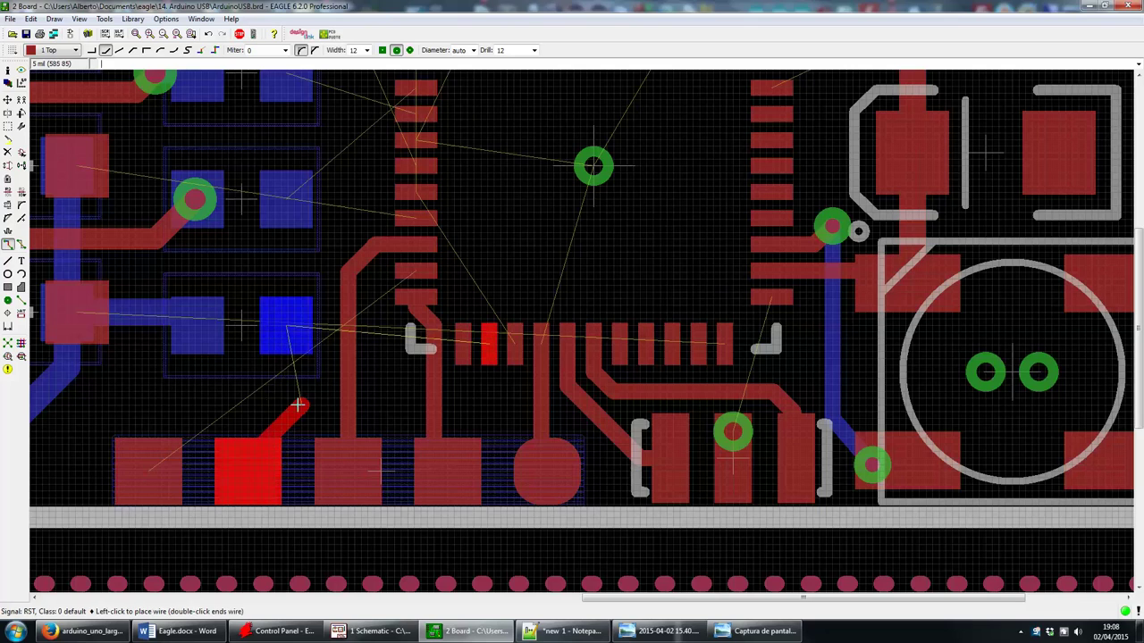
pyautogui.press('Escape')
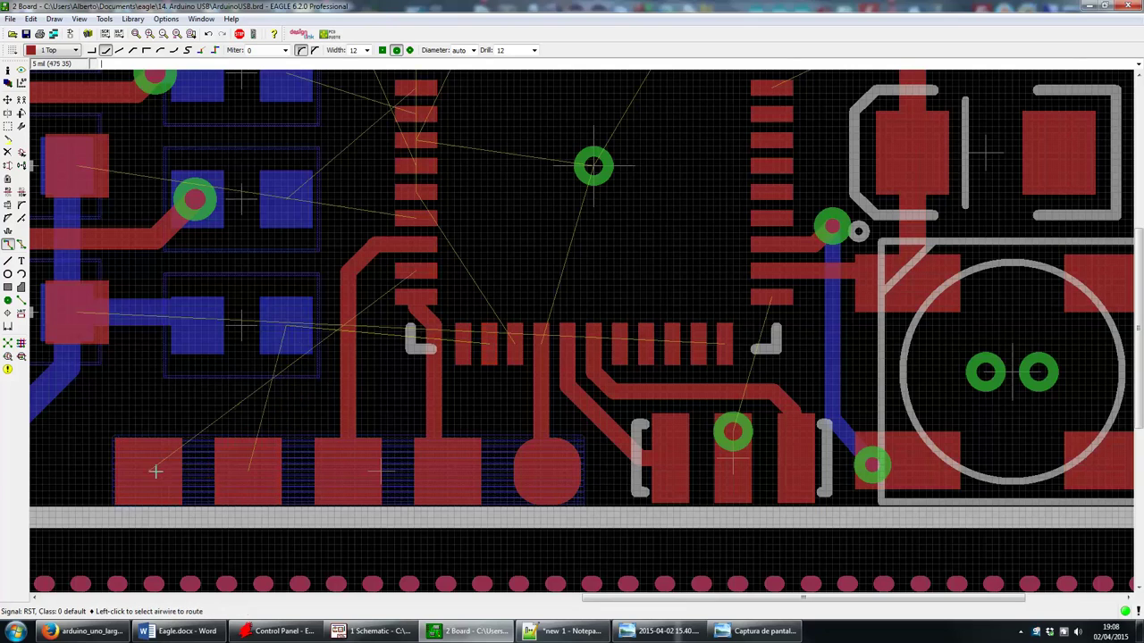
# Route MOSI on the top layer from the left pad to its microcontroller pin
pyautogui.click(149, 460)
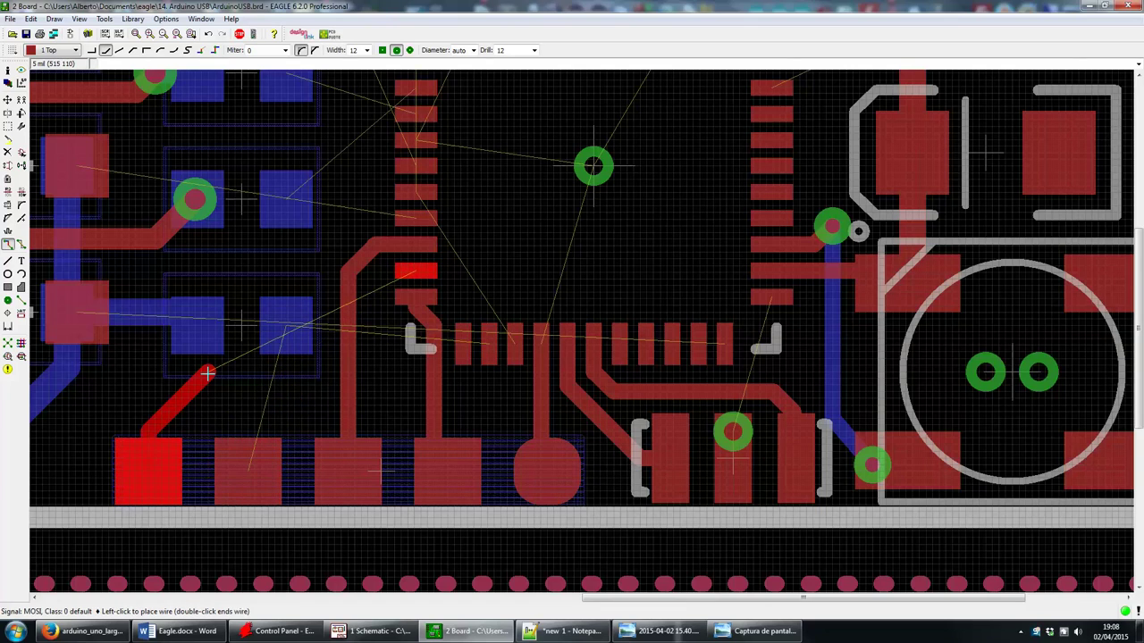
pyautogui.press('Escape')
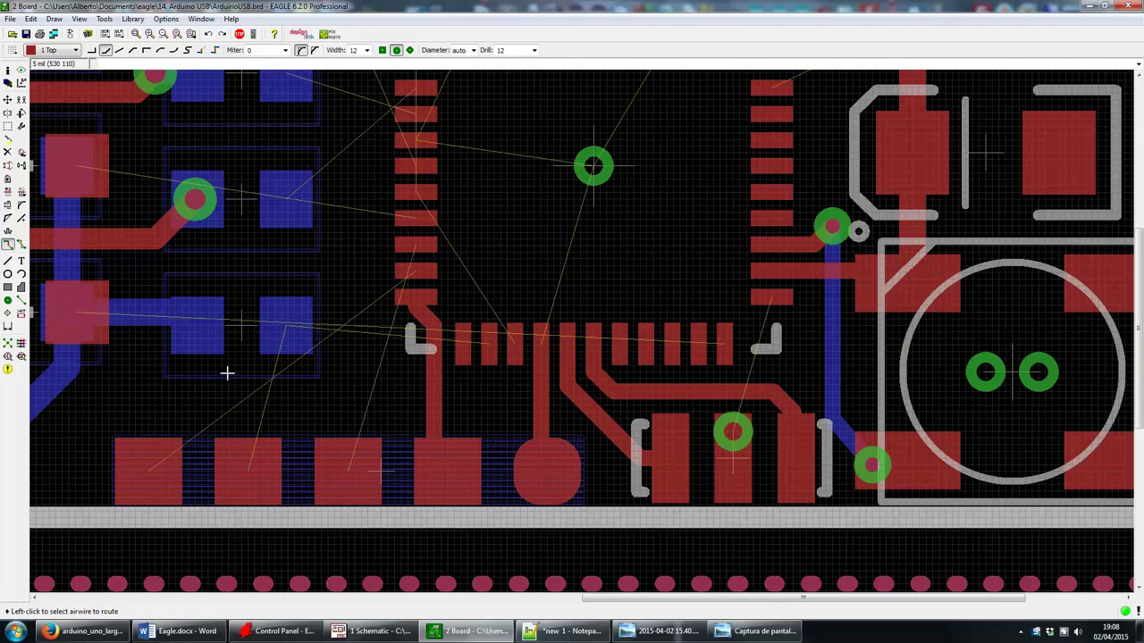
pyautogui.click(183, 375)
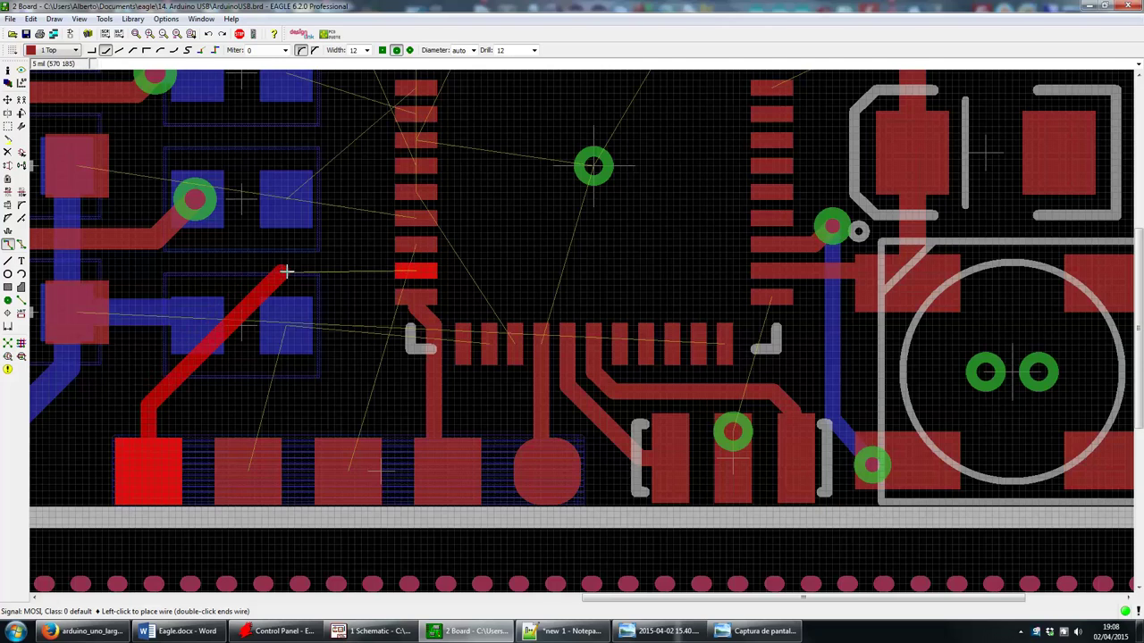
pyautogui.click(422, 272)
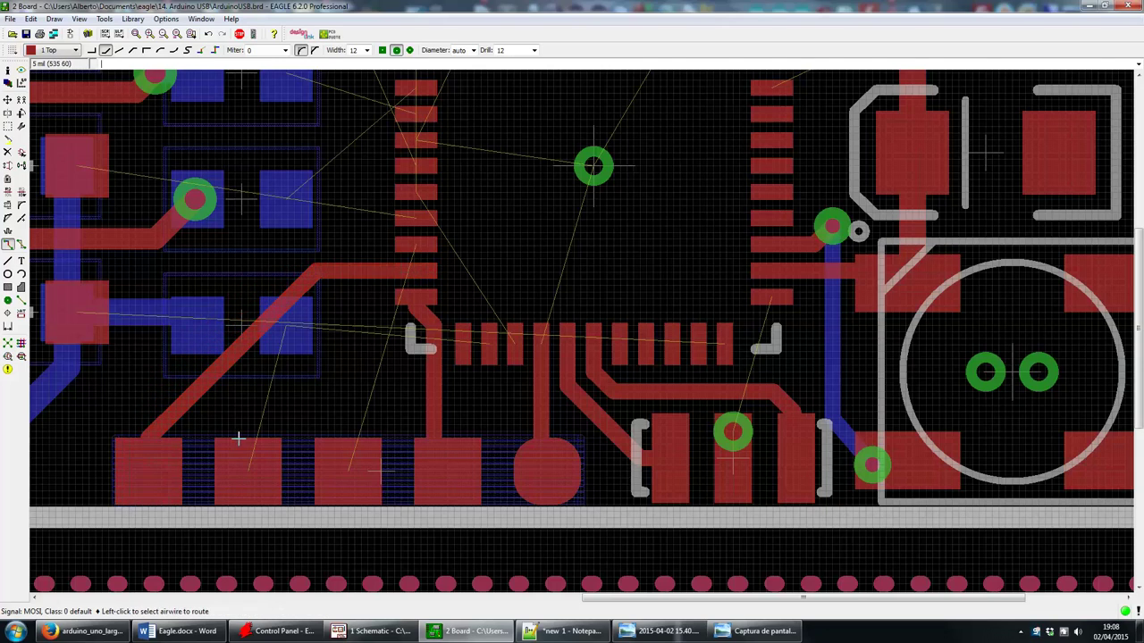
# Abandon the RST and SCK attempts and show the TXLED airwire's properties
pyautogui.click(257, 460)
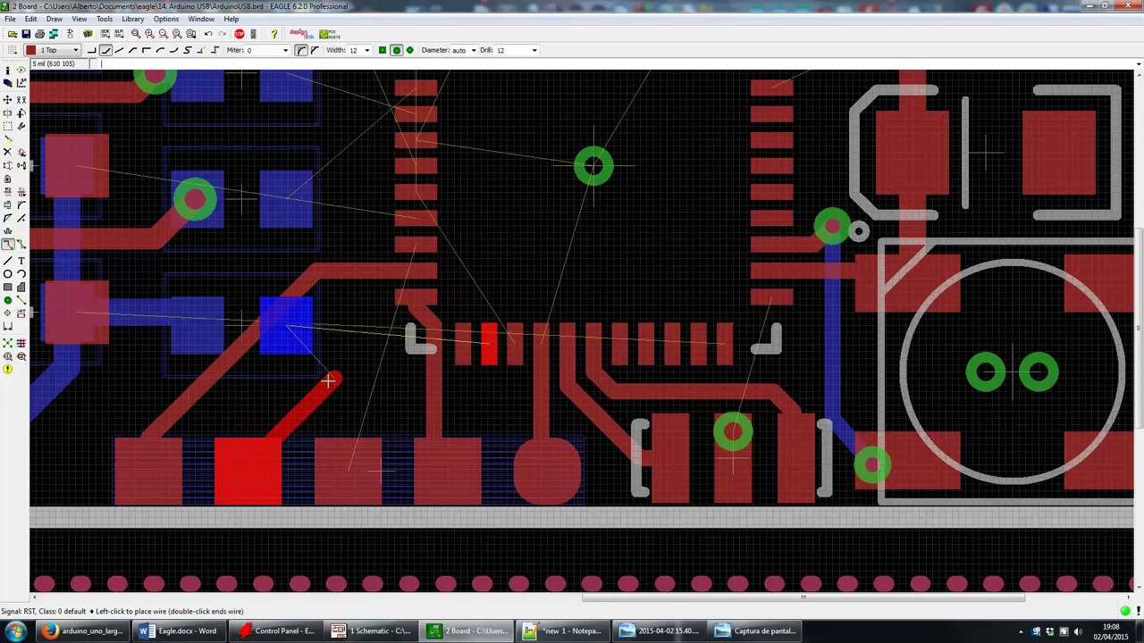
pyautogui.press('Escape')
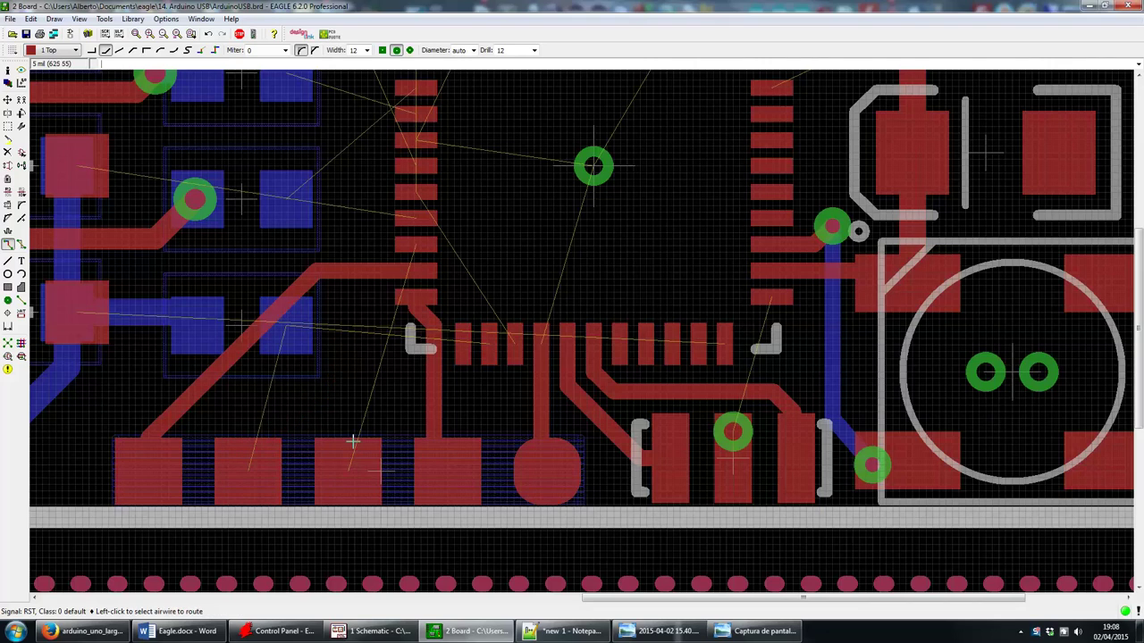
pyautogui.click(351, 427)
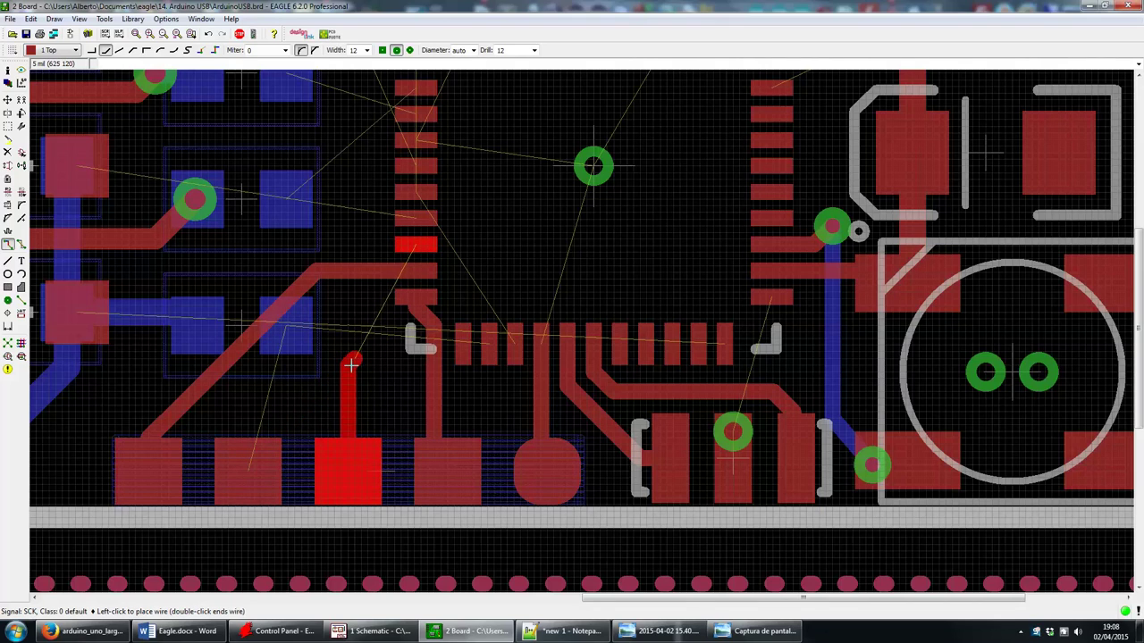
pyautogui.press('Escape')
pyautogui.press('Escape')
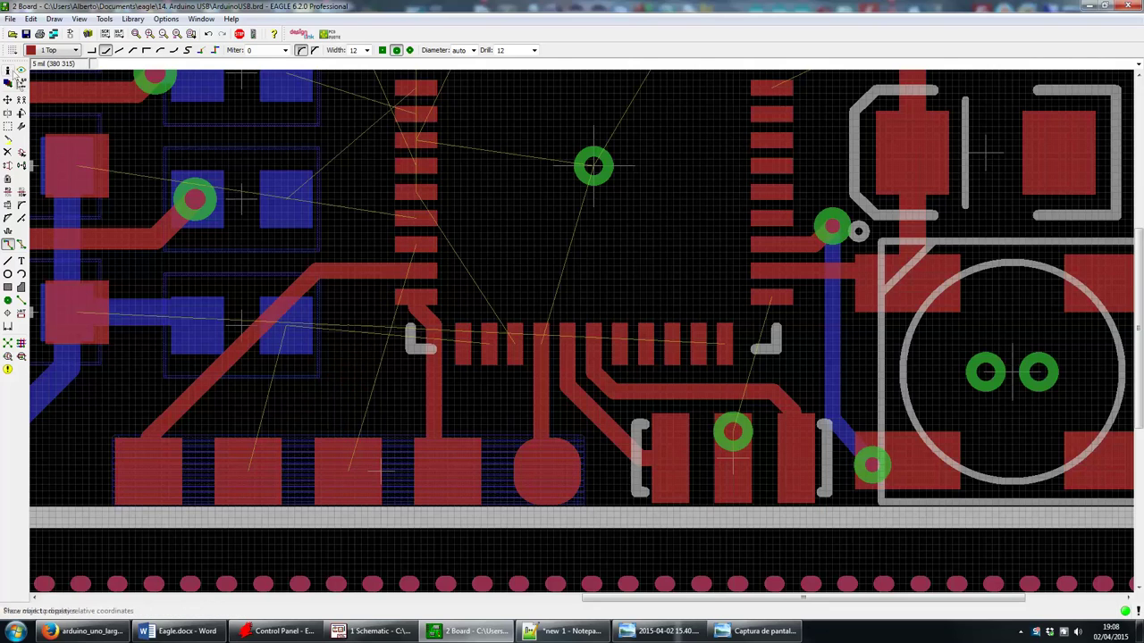
pyautogui.click(138, 323)
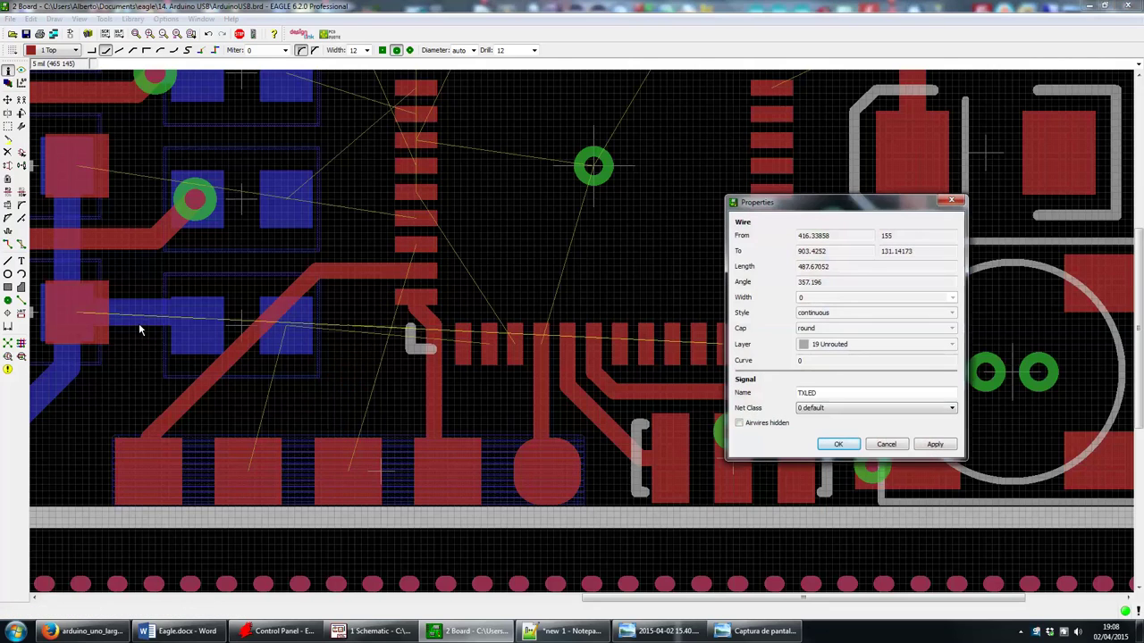
# Close the TXLED properties and abandon trial routes from the left pads, including TXLED
pyautogui.press('Escape')
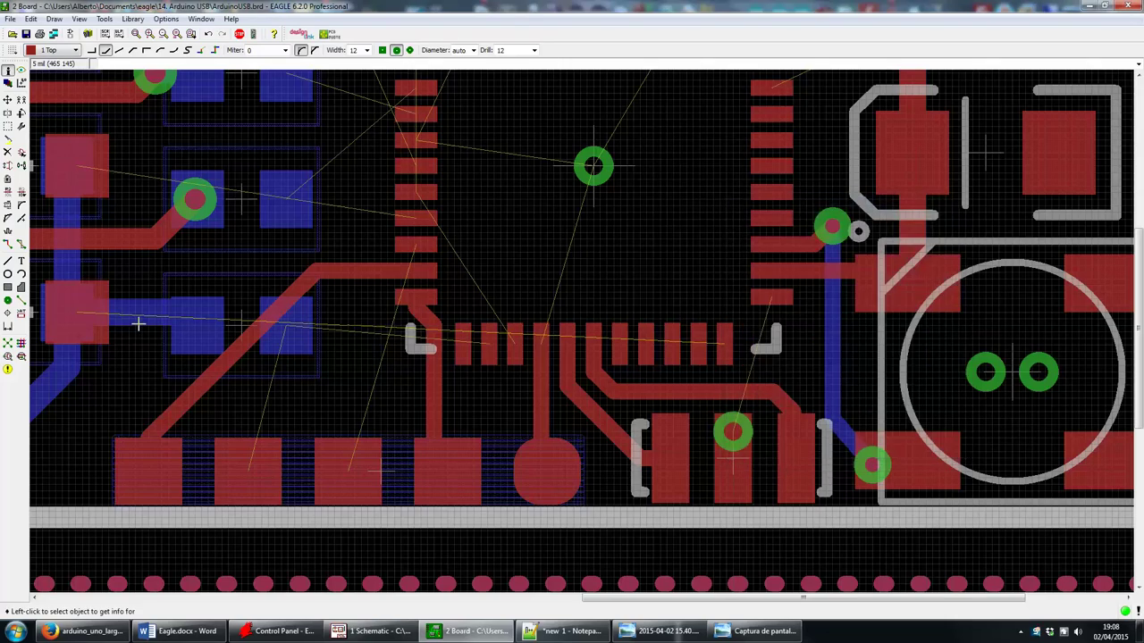
pyautogui.scroll(-1, 493, 422)
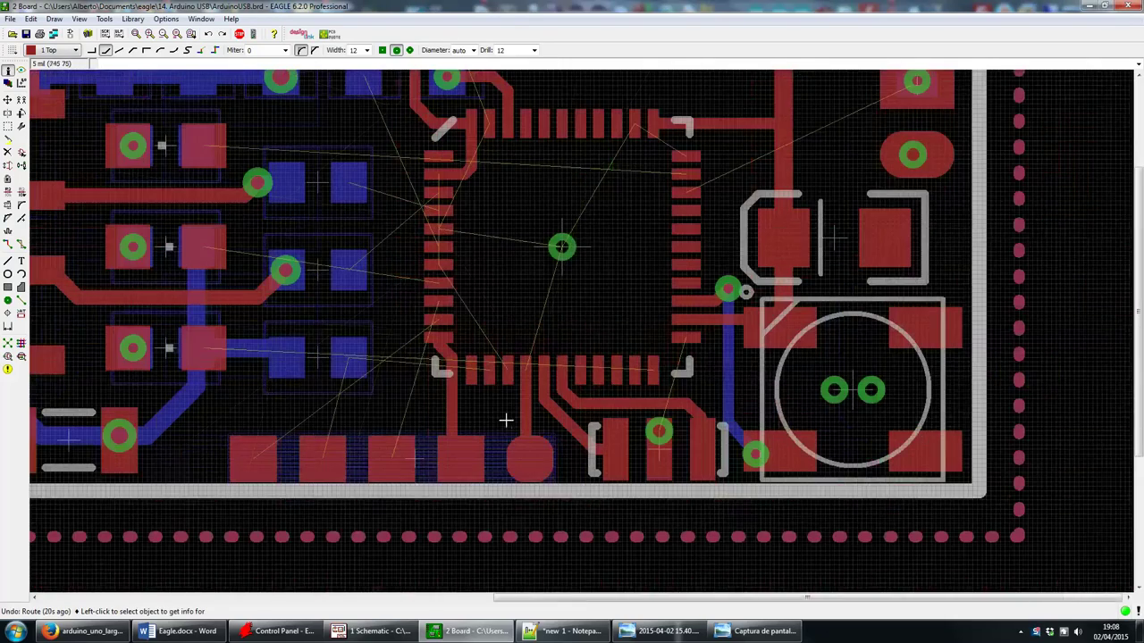
pyautogui.click(8, 217)
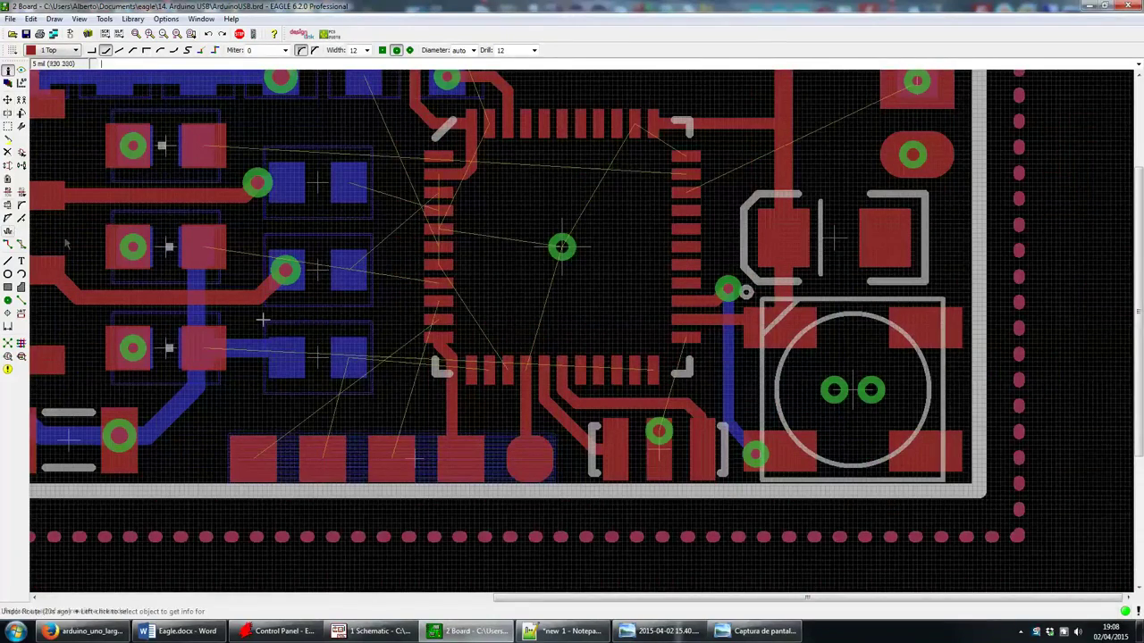
pyautogui.scroll(1, 263, 324)
pyautogui.click(288, 355)
pyautogui.press('Escape')
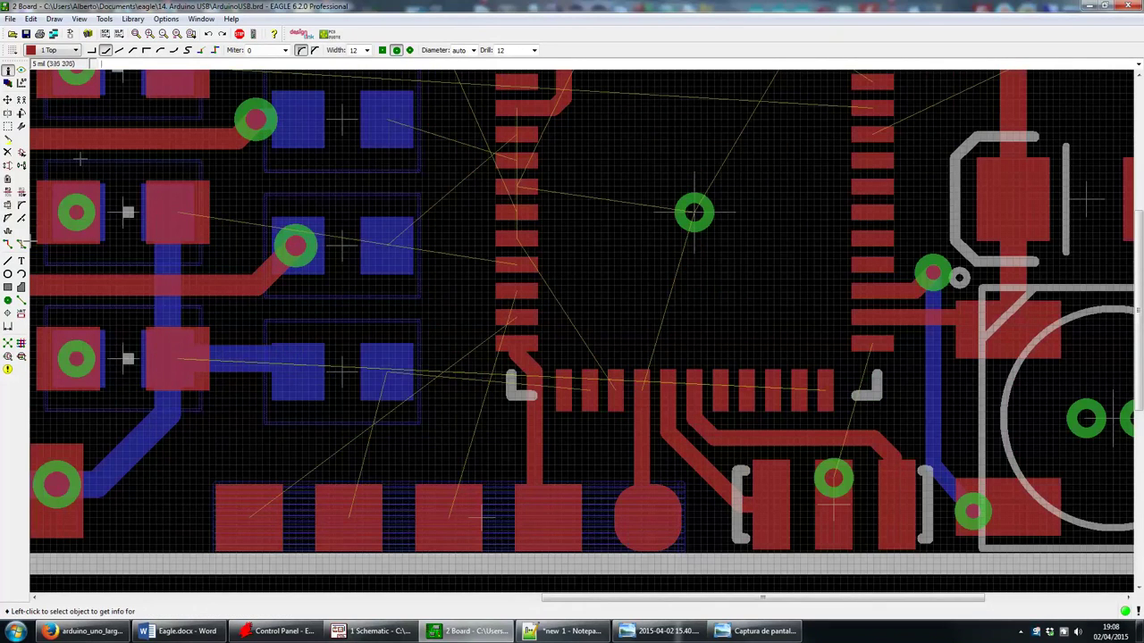
pyautogui.click(8, 243)
pyautogui.click(187, 360)
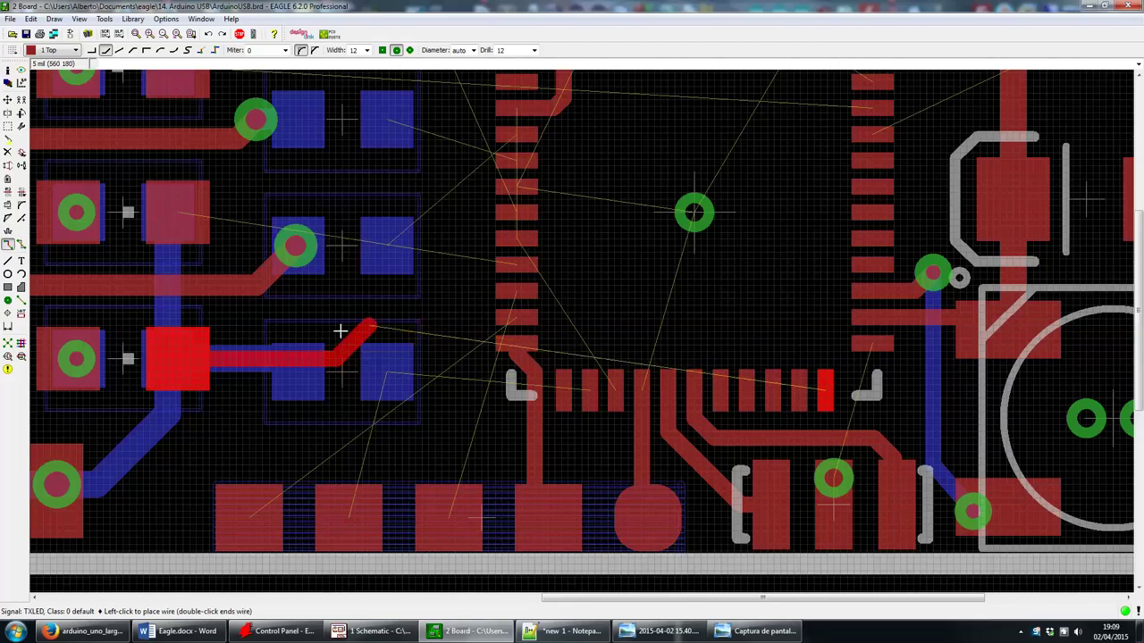
pyautogui.scroll(-2, 339, 330)
pyautogui.scroll(4, 340, 330)
pyautogui.press('Escape')
# Route RXLED from its pad, bending near the via, to the microcontroller pin
pyautogui.click(176, 211)
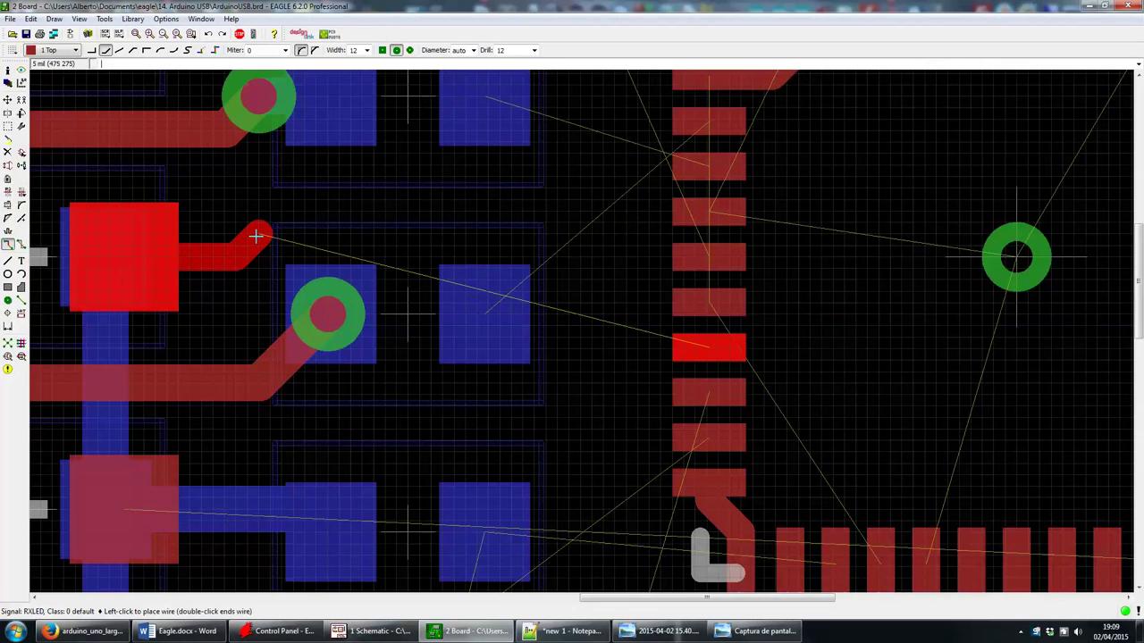
pyautogui.click(283, 234)
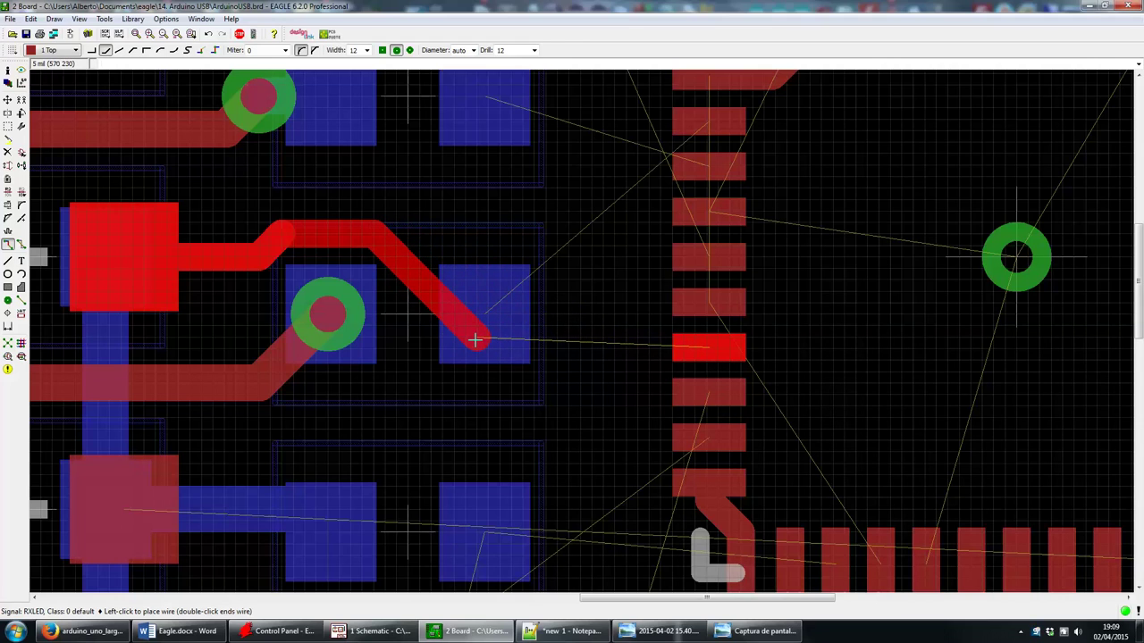
pyautogui.click(698, 347)
pyautogui.click(607, 349)
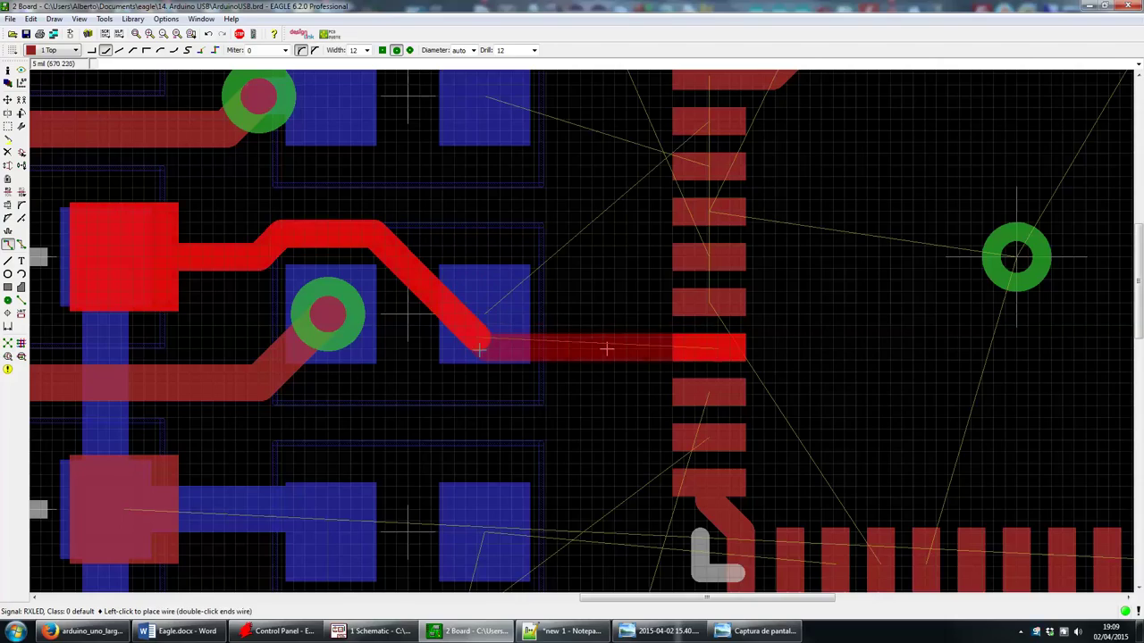
pyautogui.press('Escape')
# Begin a D13 trace from the LED resistor pad
pyautogui.scroll(-3, 455, 362)
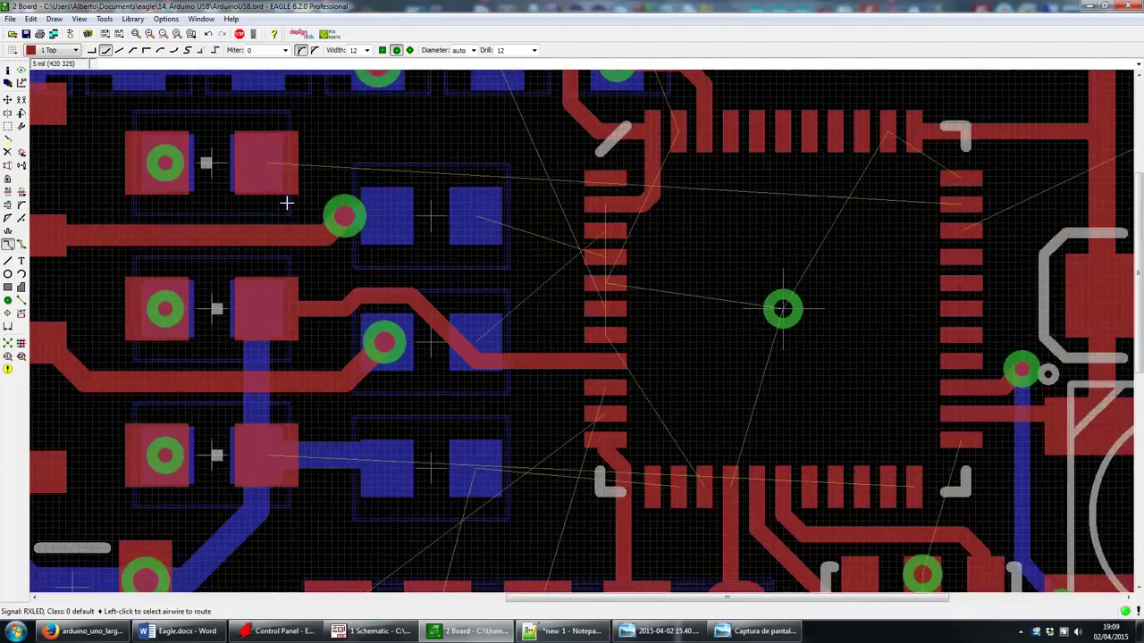
pyautogui.scroll(-1, 268, 162)
pyautogui.click(268, 161)
pyautogui.scroll(-2, 357, 170)
pyautogui.scroll(2, 389, 173)
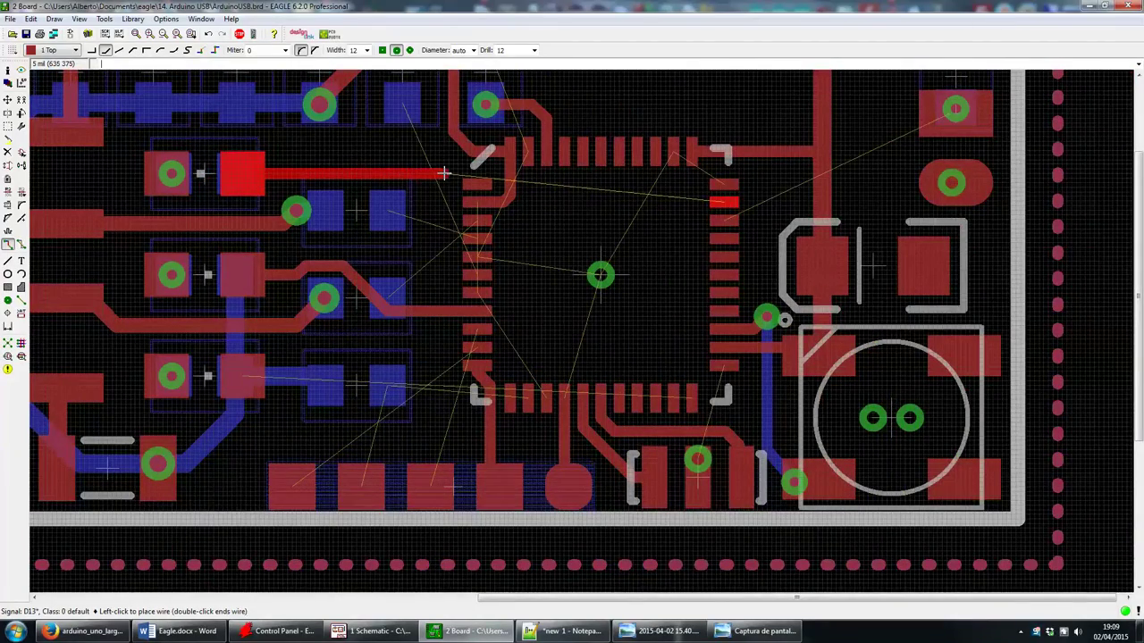
pyautogui.scroll(-4, 441, 172)
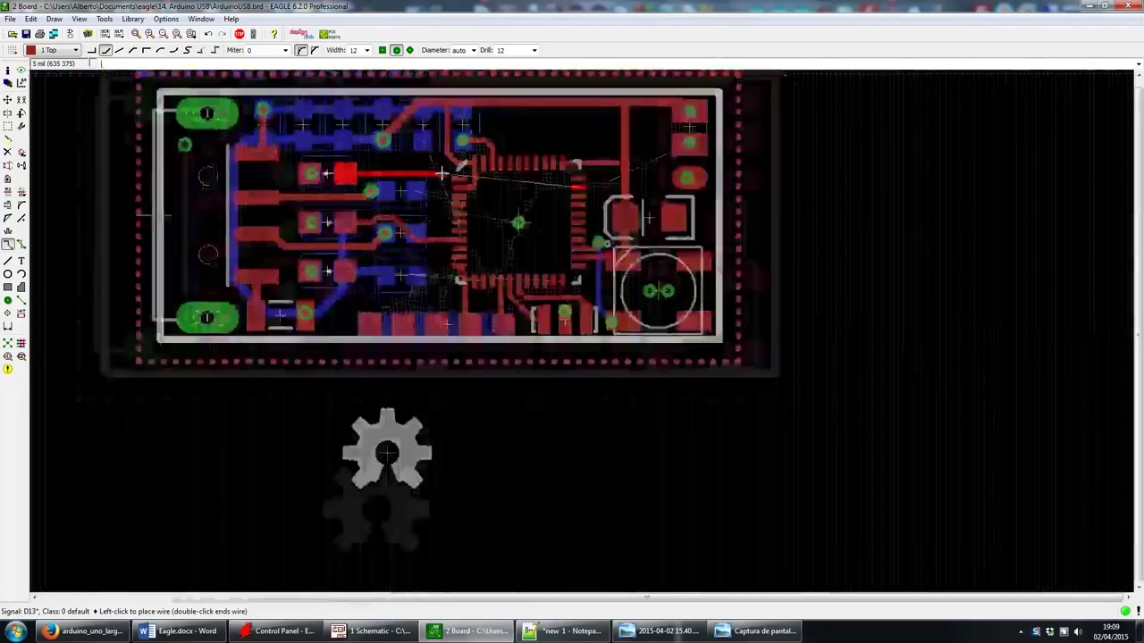
pyautogui.scroll(1, 441, 173)
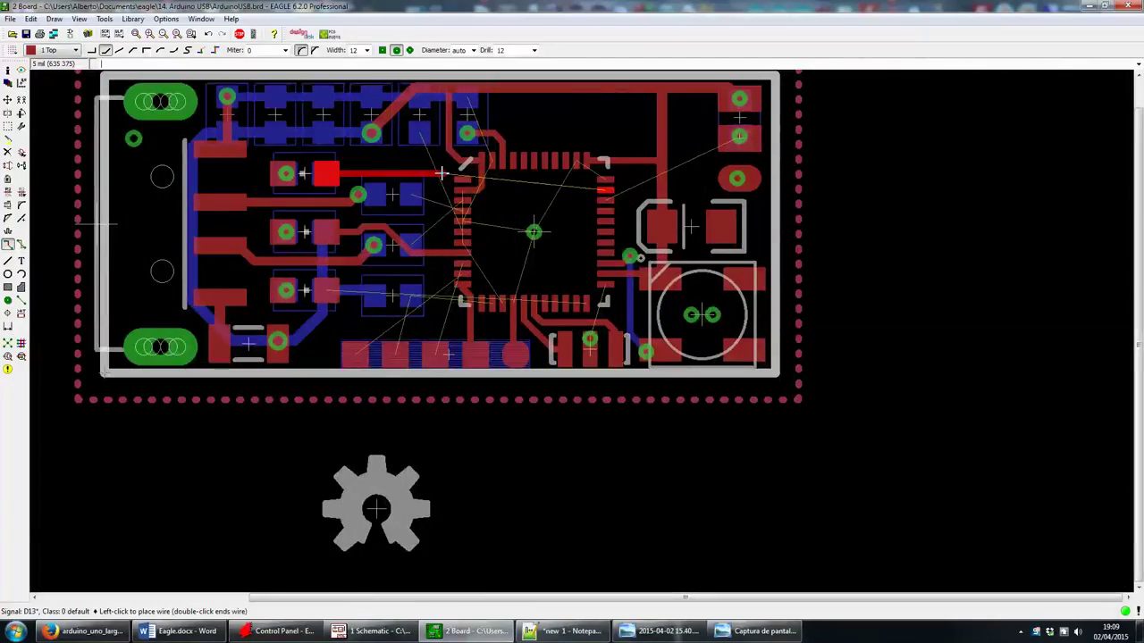
# Cancel the D13 trace and route a top-layer trace from the chip pin up toward the resistor pad, fixing its bends
pyautogui.press('Escape')
pyautogui.scroll(3, 441, 173)
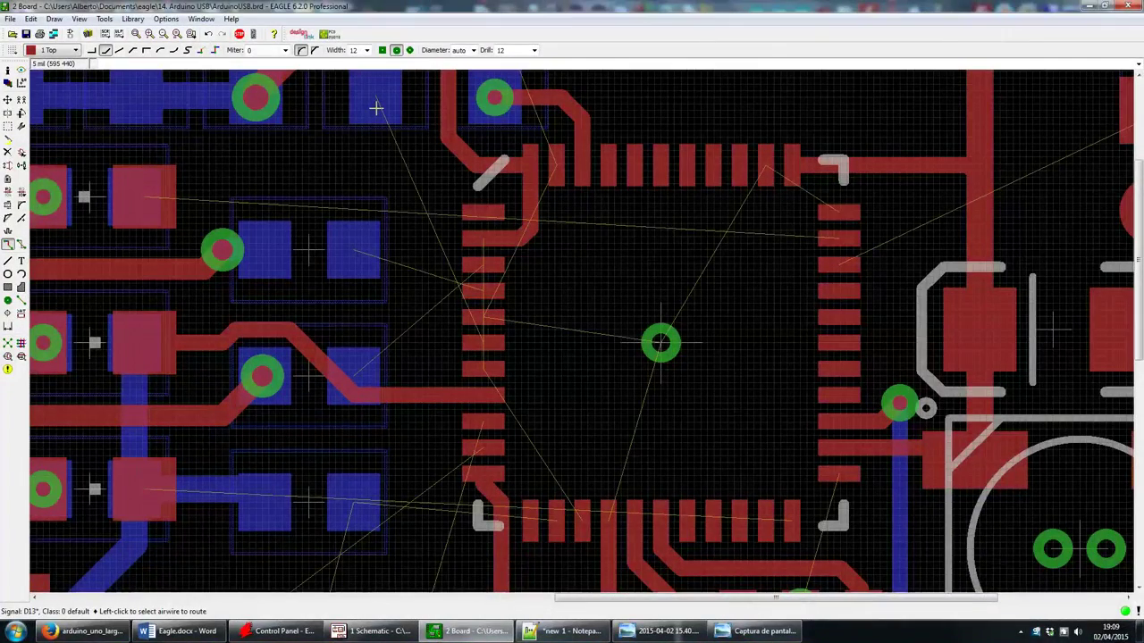
pyautogui.click(374, 105)
pyautogui.scroll(-3, 332, 229)
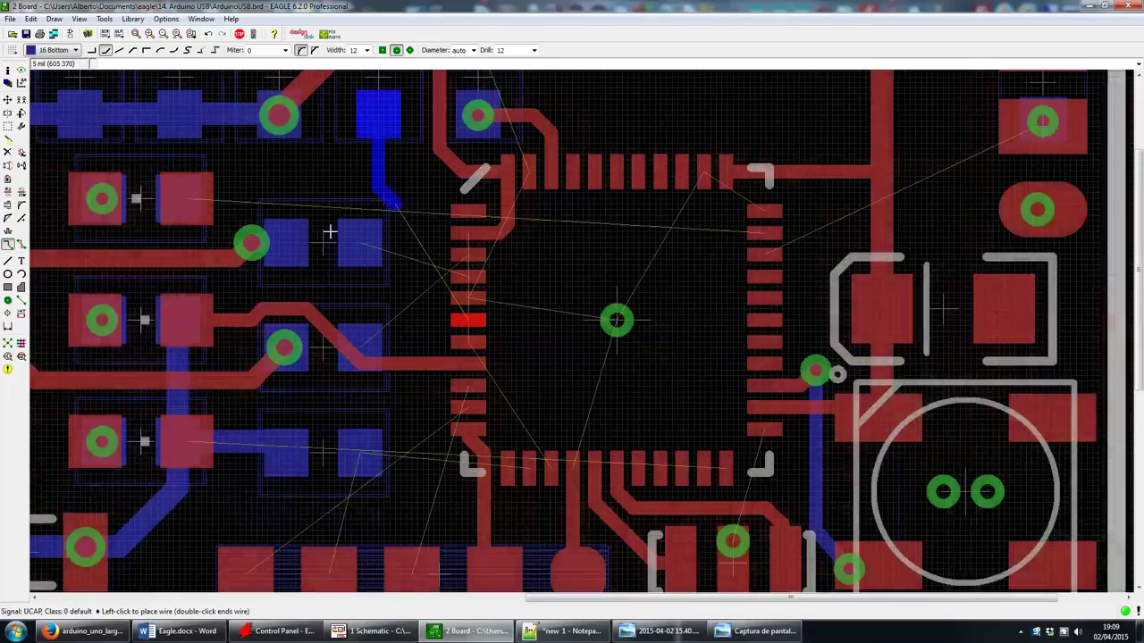
pyautogui.scroll(2, 429, 268)
pyautogui.scroll(3, 447, 322)
pyautogui.click(447, 320)
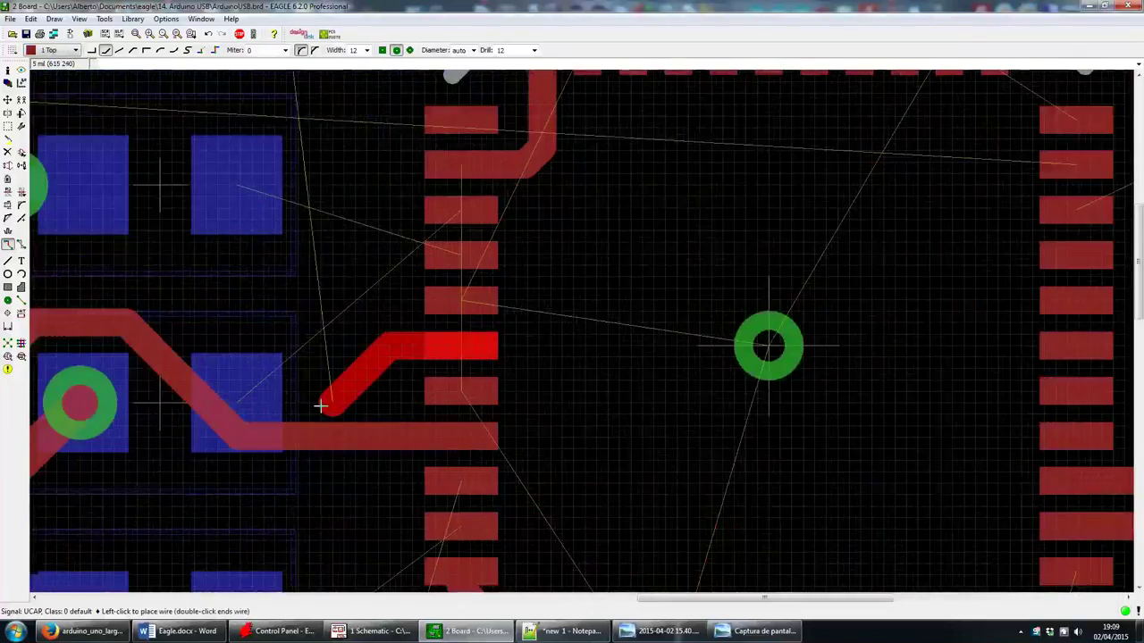
pyautogui.scroll(-2, 393, 324)
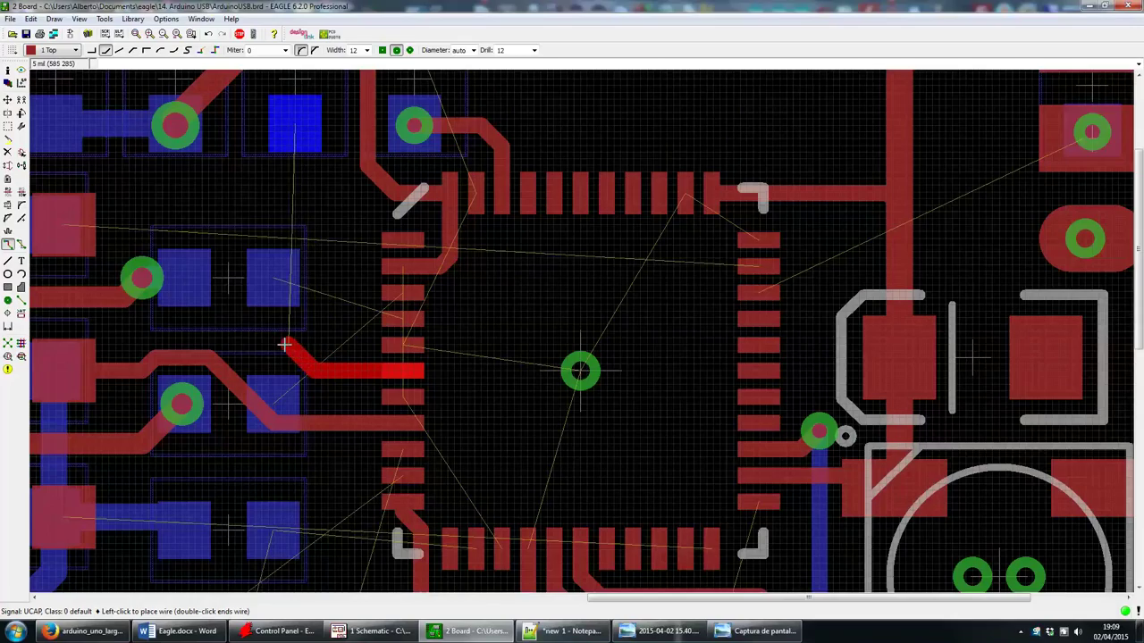
pyautogui.scroll(2, 235, 329)
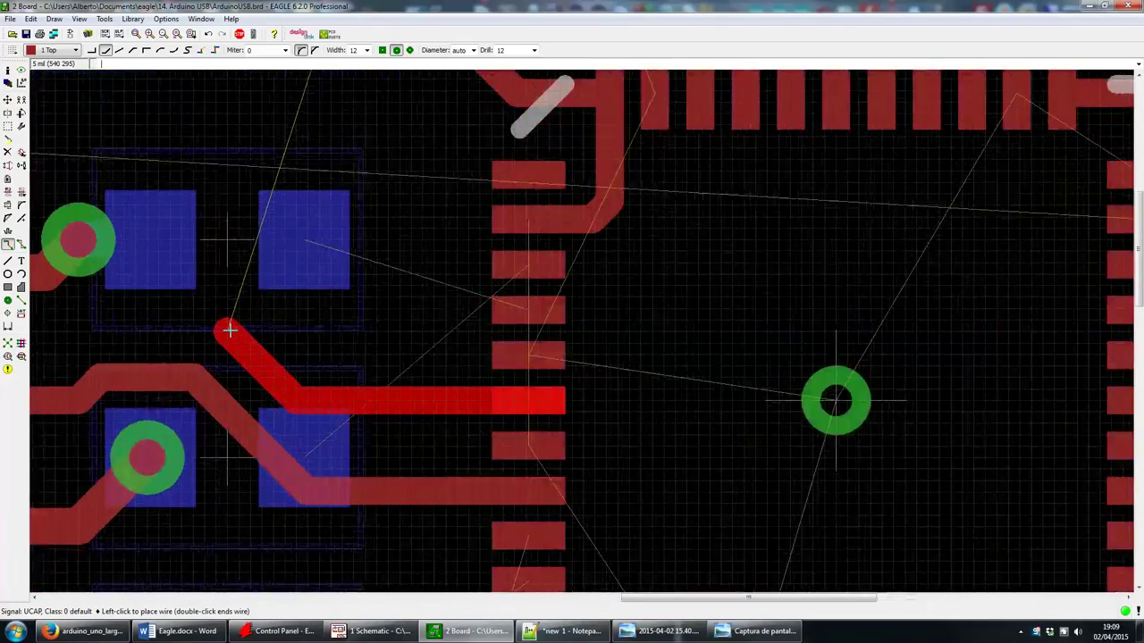
pyautogui.click(229, 330)
pyautogui.scroll(-3, 224, 358)
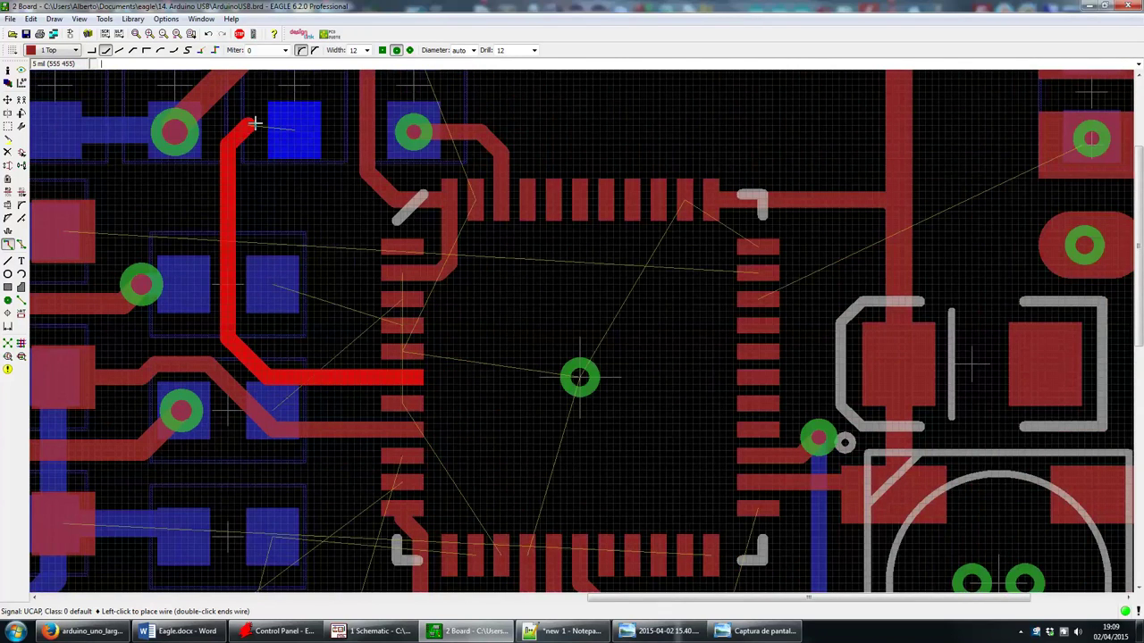
pyautogui.click(265, 122)
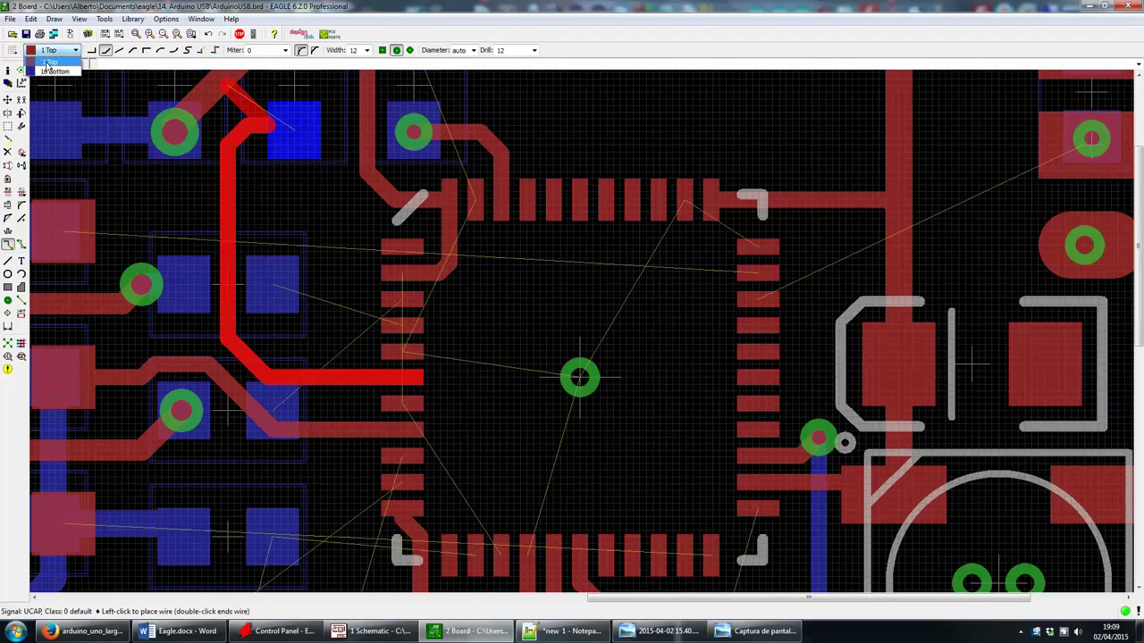
# End the trace with a via on 16 Bottom and move the via onto the pad centre
pyautogui.click(49, 57)
pyautogui.click(289, 140)
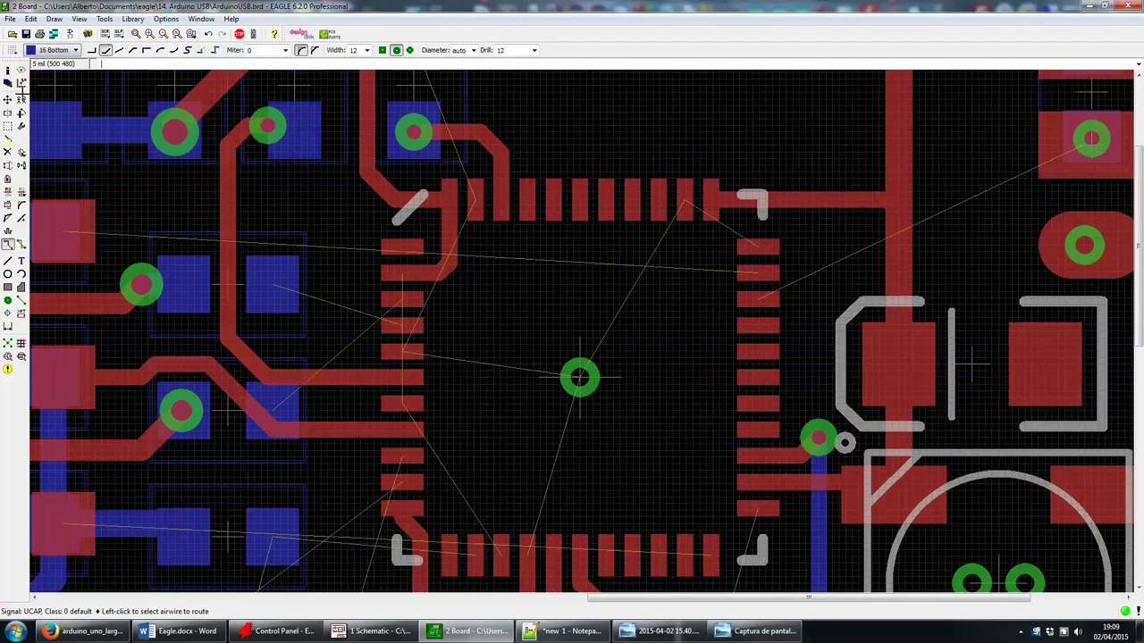
pyautogui.scroll(2, 111, 102)
pyautogui.click(8, 99)
pyautogui.scroll(2, 373, 131)
pyautogui.click(321, 145)
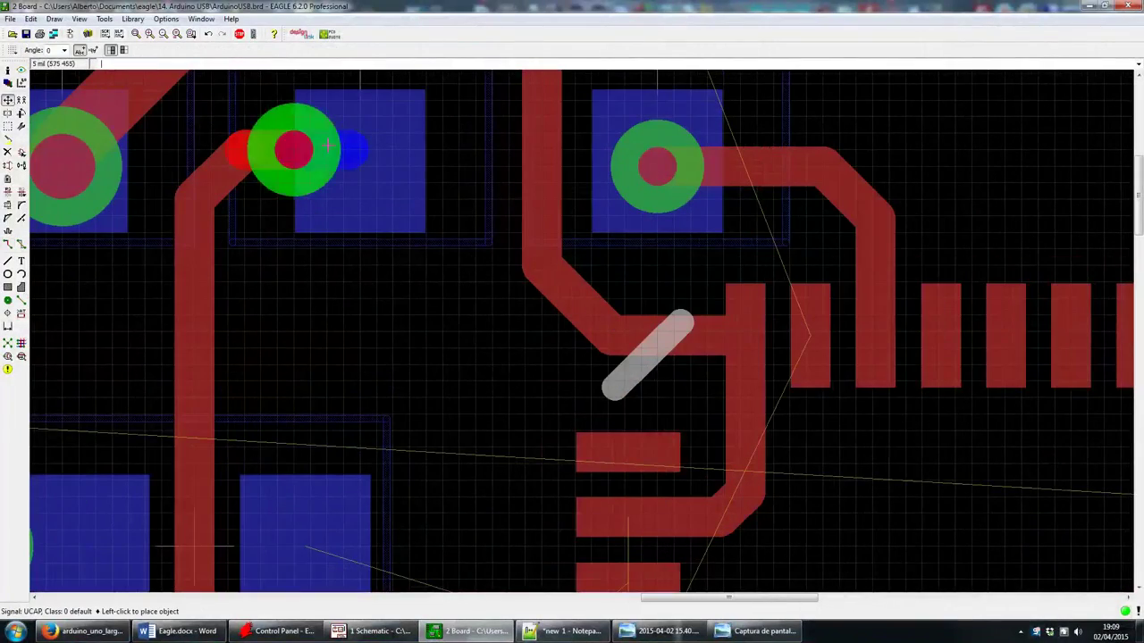
pyautogui.click(339, 145)
# Save the board, reposition resistor R2, and start a trace from the chip pin's airwire
pyautogui.hotkey('ctrl', 's')
pyautogui.scroll(-4, 335, 224)
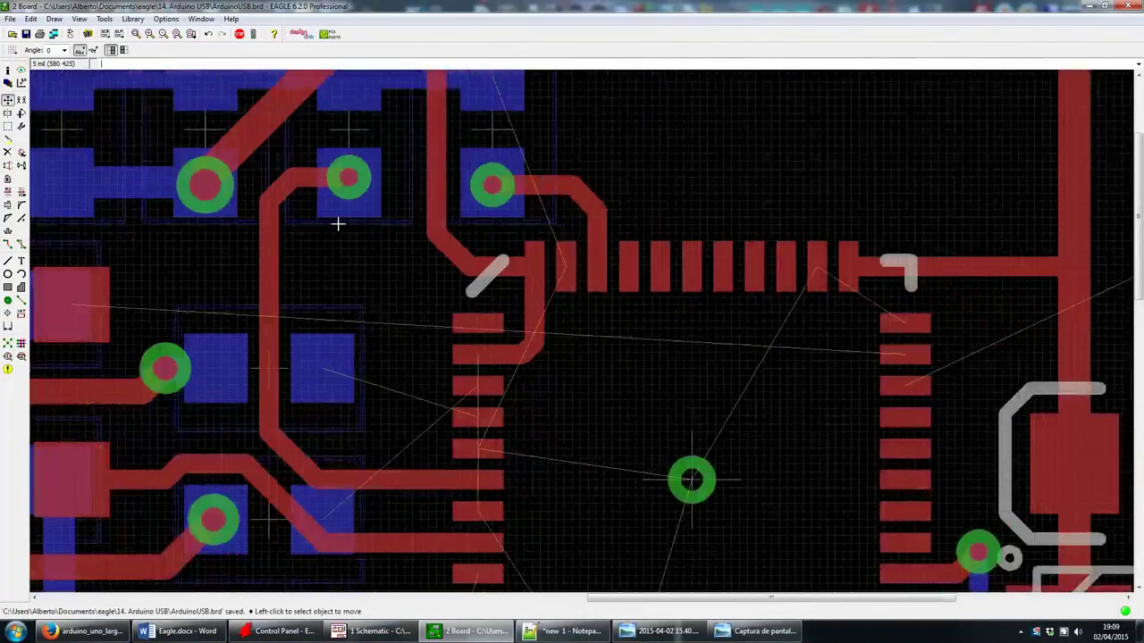
pyautogui.scroll(-5, 345, 271)
pyautogui.scroll(4, 357, 365)
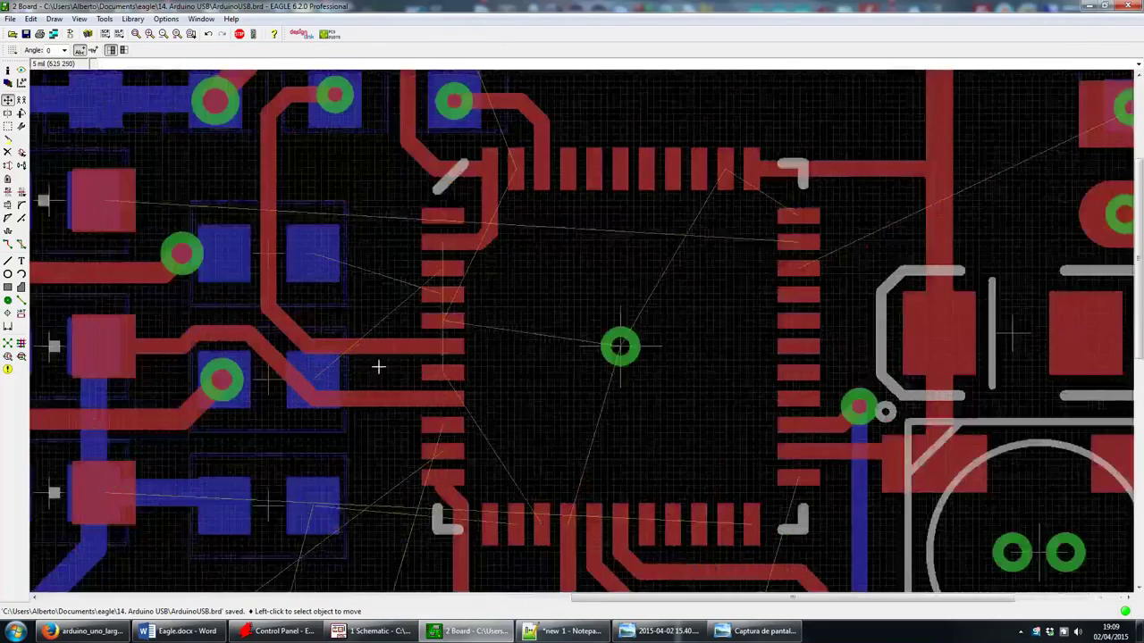
pyautogui.click(308, 268)
pyautogui.click(230, 271)
pyautogui.click(8, 243)
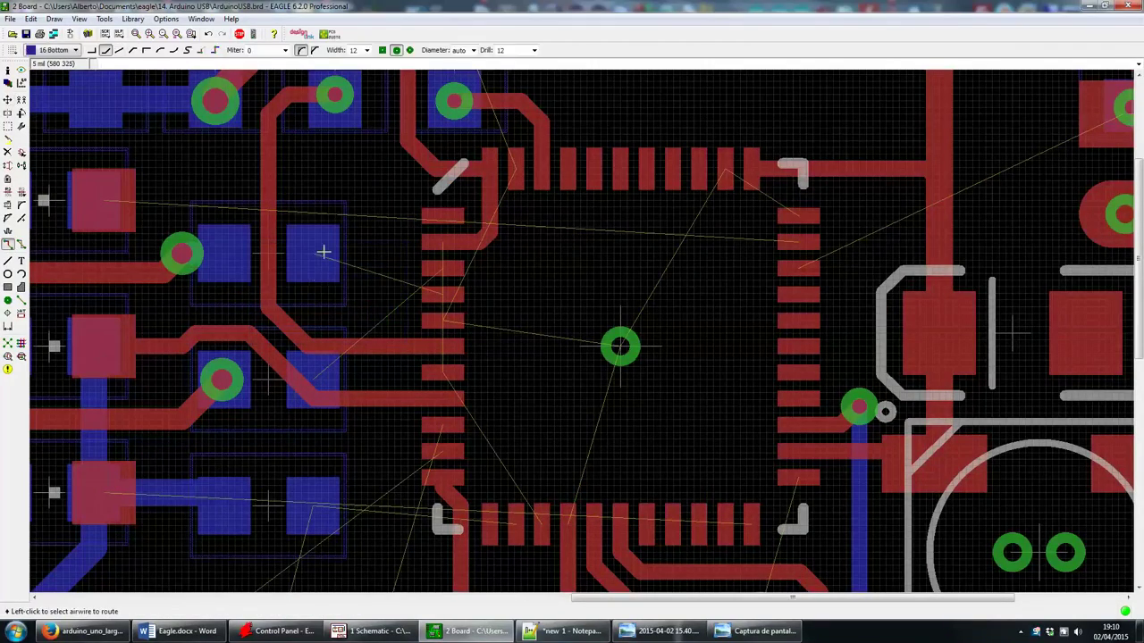
pyautogui.click(433, 297)
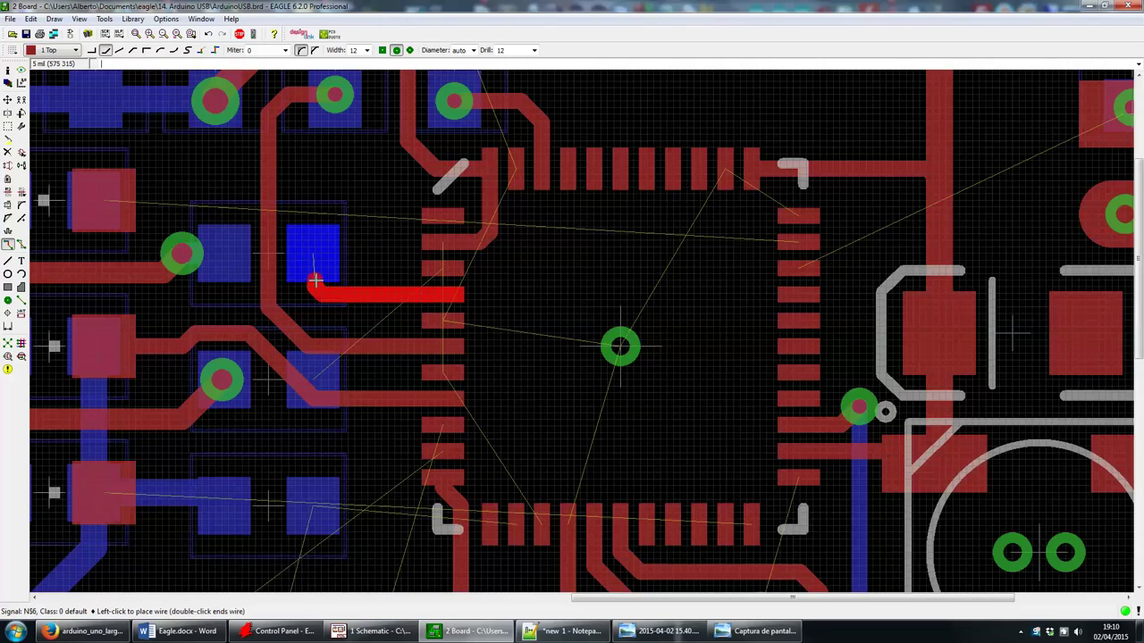
# Finish the trace with a via on the Bottom layer and move the via onto the pad centre
pyautogui.click(53, 64)
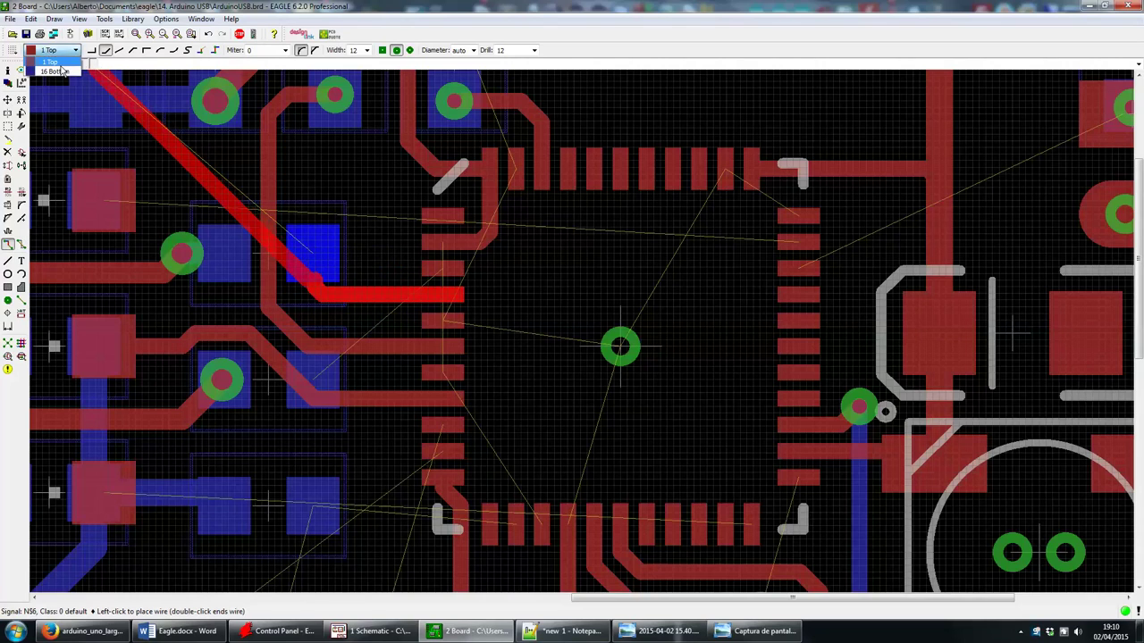
pyautogui.scroll(2, 326, 259)
pyautogui.click(333, 269)
pyautogui.click(7, 99)
pyautogui.scroll(2, 340, 286)
pyautogui.click(341, 278)
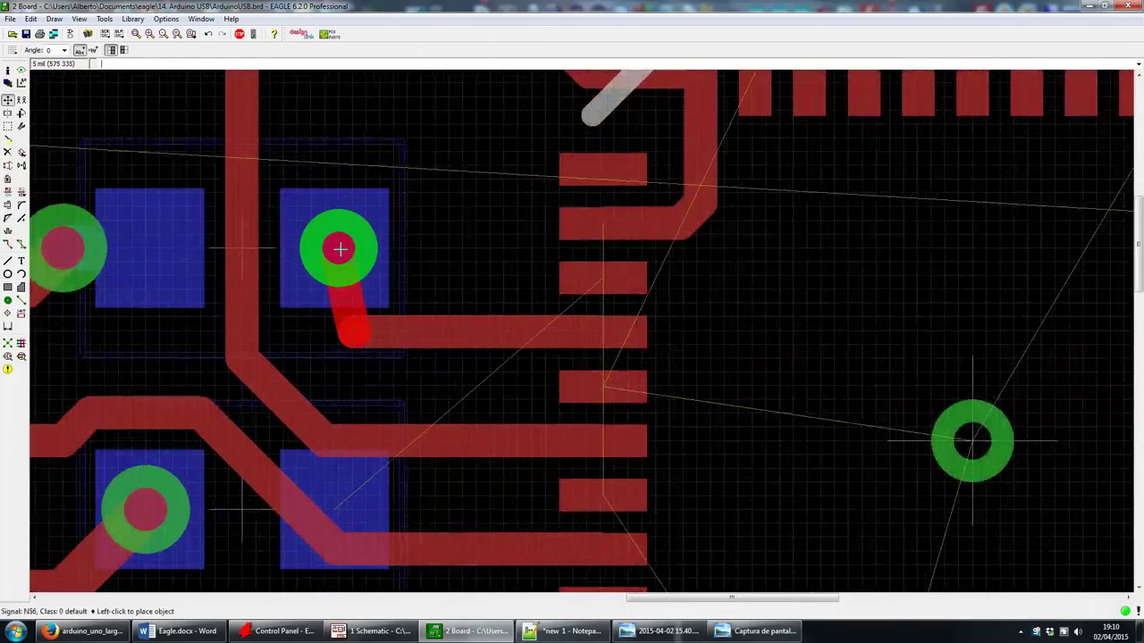
pyautogui.click(339, 249)
# Move the trace's corner, then try resuming routing from the trace end and cancel
pyautogui.click(351, 330)
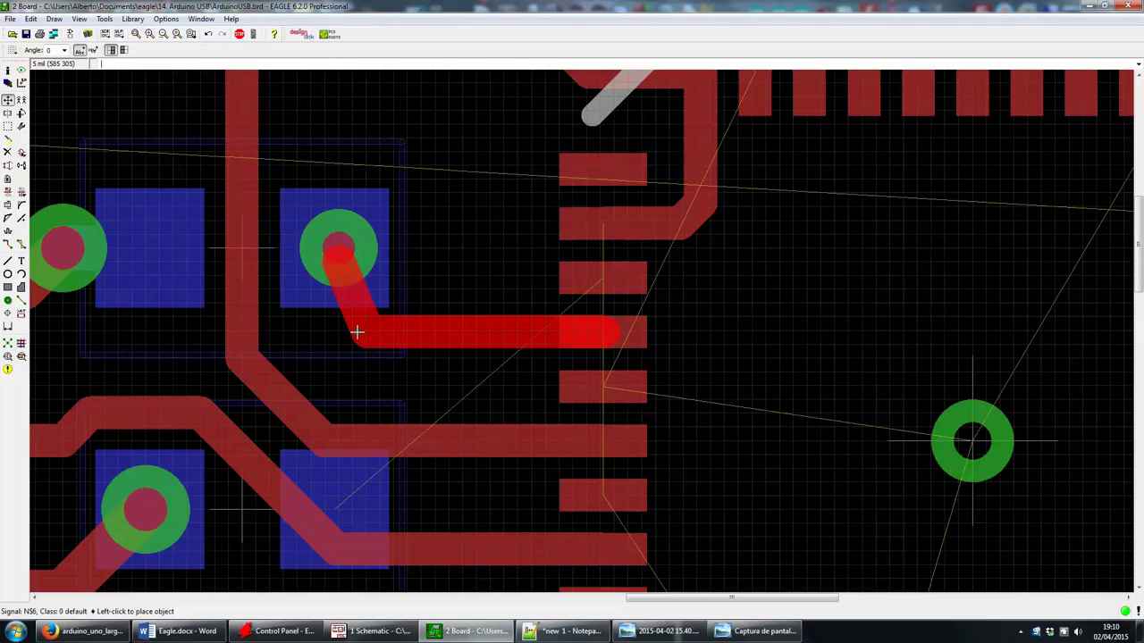
pyautogui.click(393, 329)
pyautogui.scroll(-2, 365, 334)
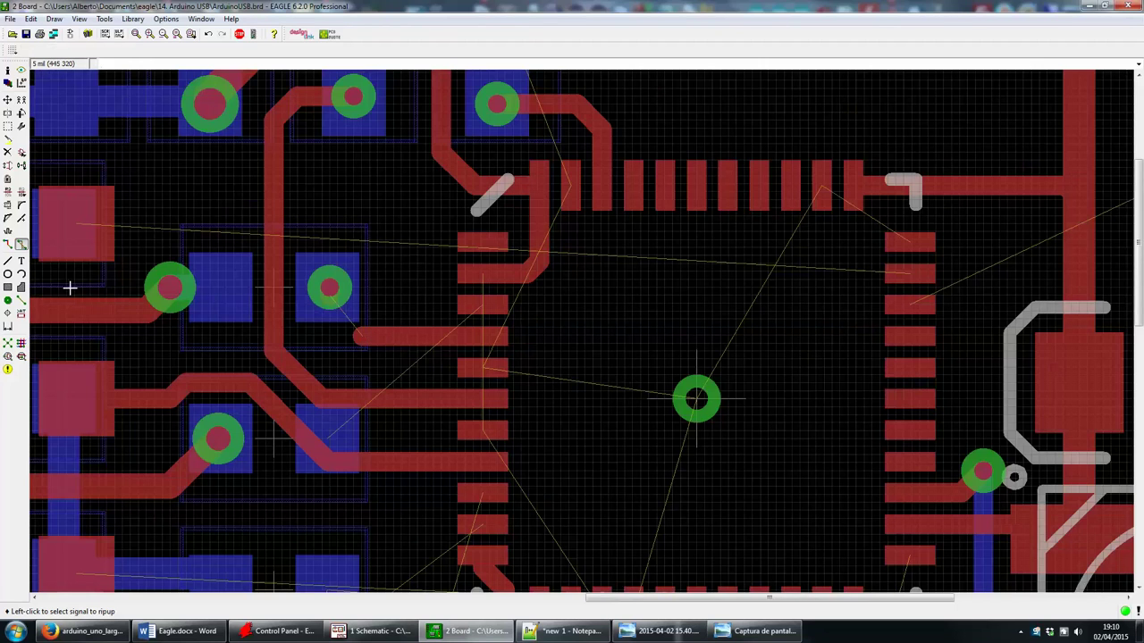
pyautogui.click(7, 244)
pyautogui.scroll(2, 396, 337)
pyautogui.click(339, 338)
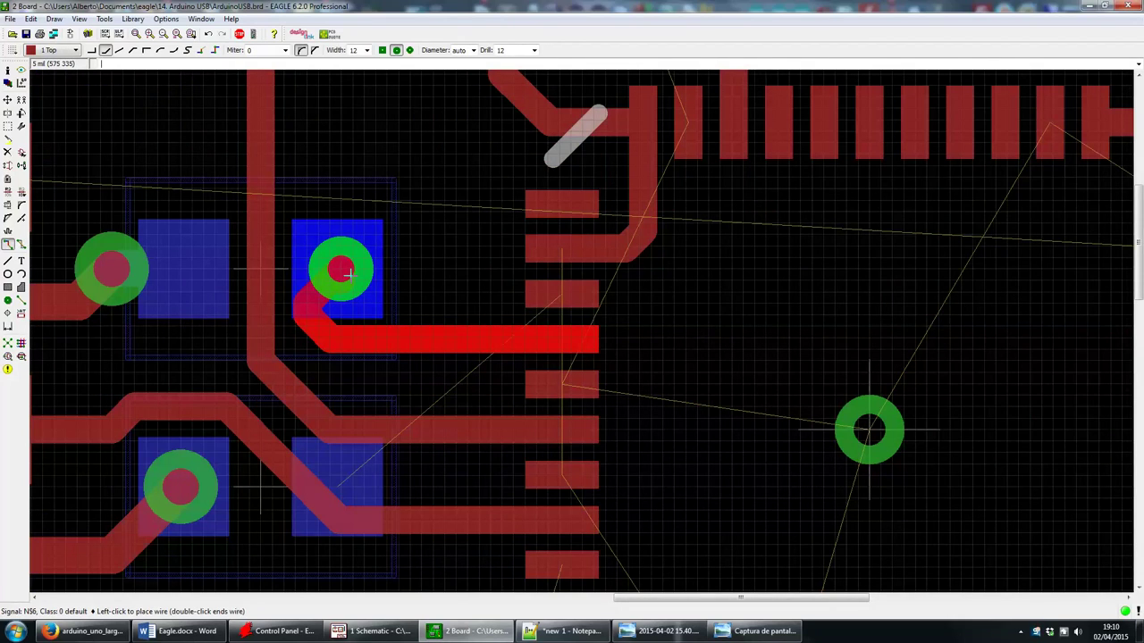
pyautogui.press('Escape')
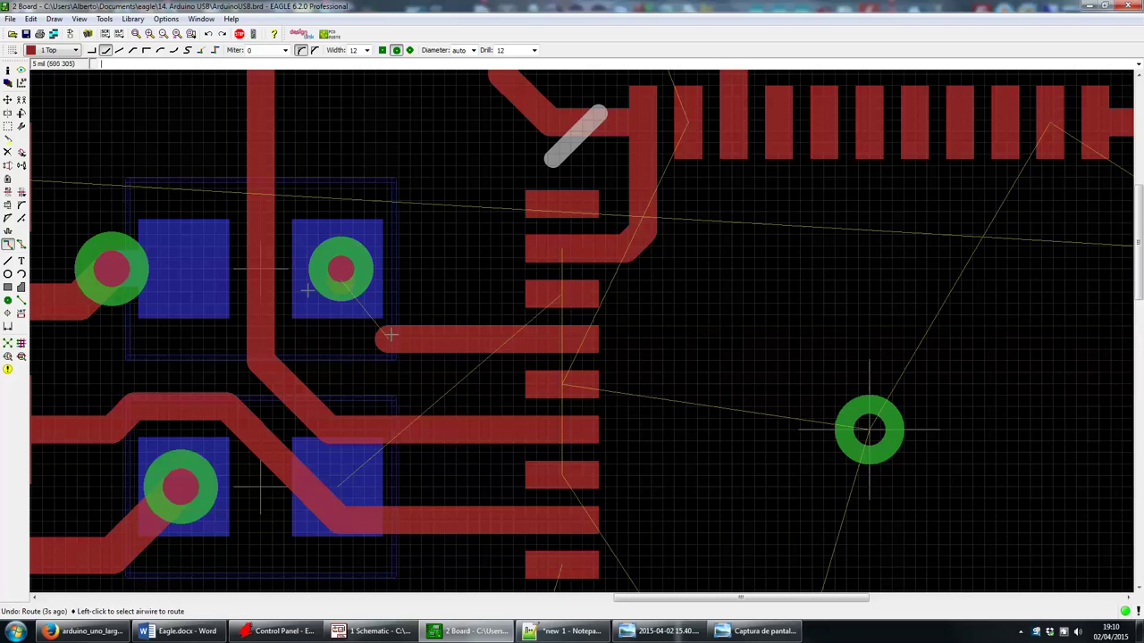
# Rip up the pad trace, re-route it from the resistor pad to the via, and save
pyautogui.click(22, 243)
pyautogui.click(450, 328)
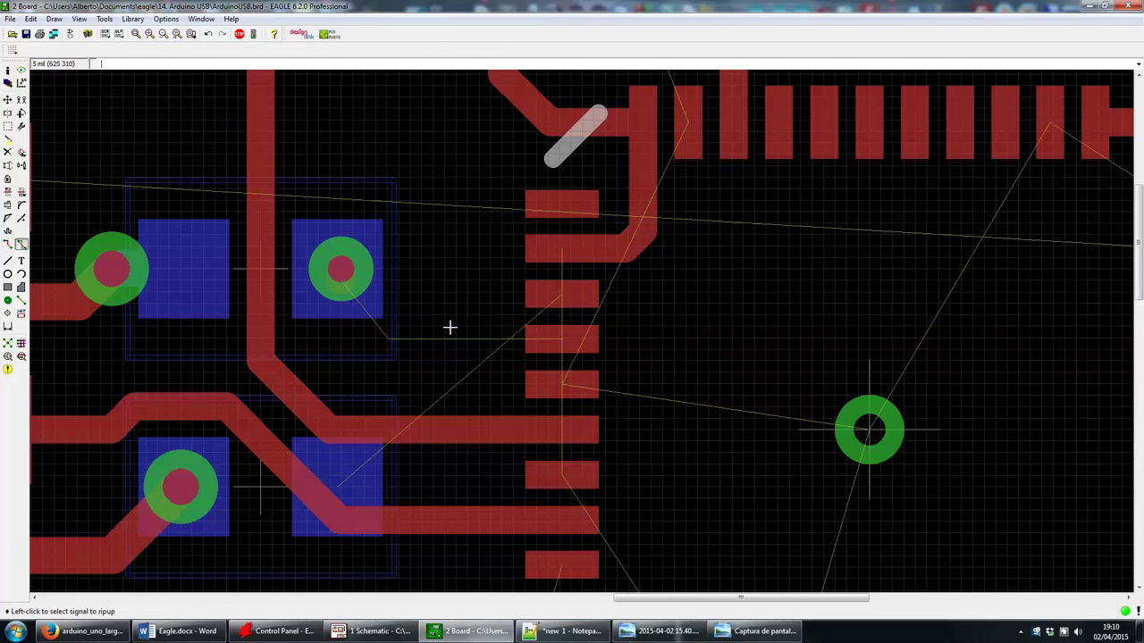
pyautogui.click(8, 244)
pyautogui.click(463, 332)
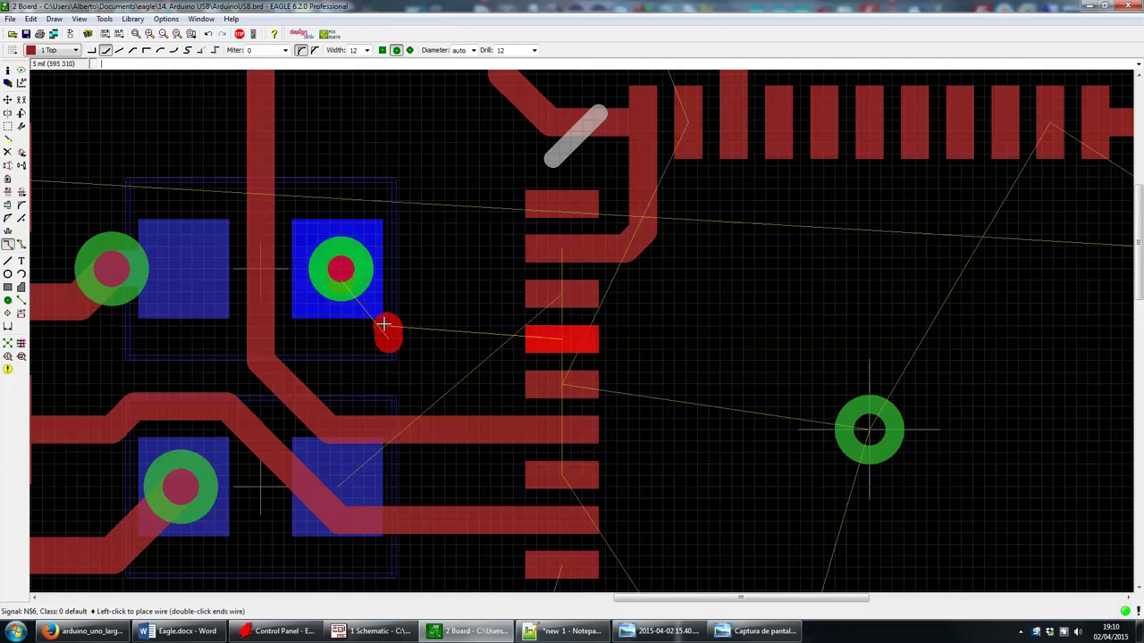
pyautogui.press('Escape')
pyautogui.click(537, 342)
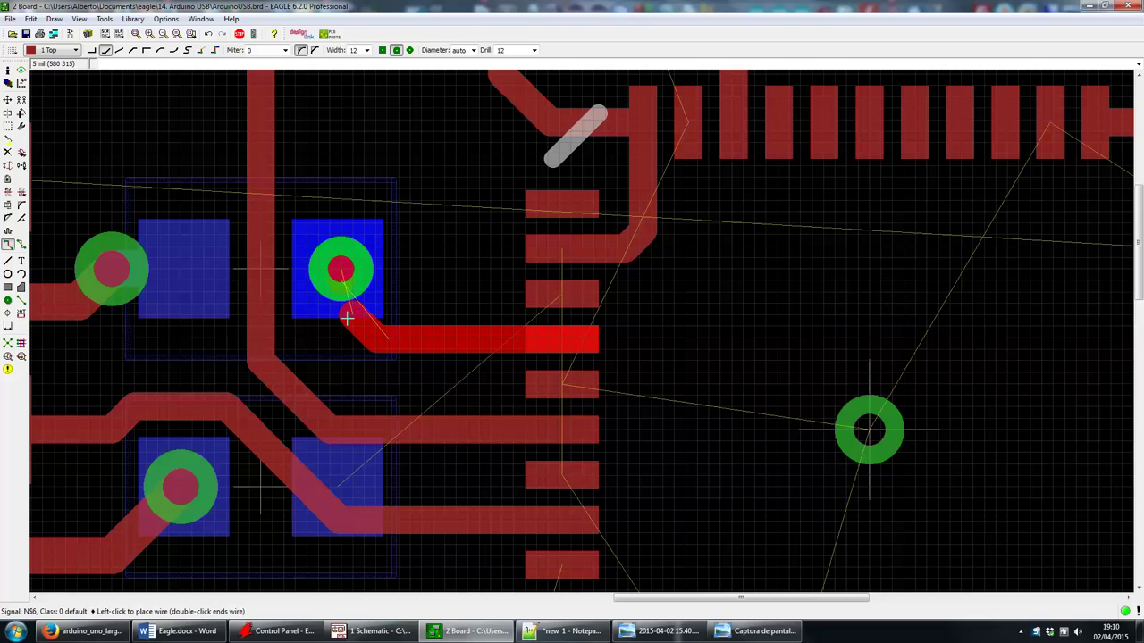
pyautogui.click(335, 272)
pyautogui.hotkey('ctrl', 's')
# Inspect the N$8 airwire with INFO and start a bottom-layer trace from the lower pad
pyautogui.scroll(-2, 295, 304)
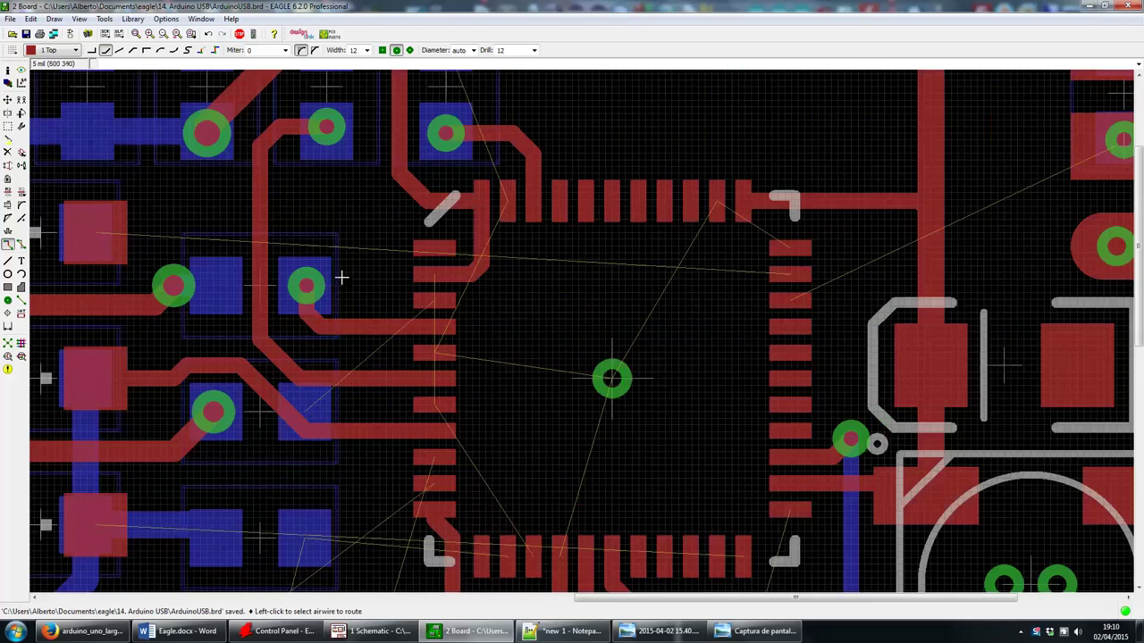
pyautogui.scroll(2, 401, 383)
pyautogui.click(325, 417)
pyautogui.press('Escape')
pyautogui.click(8, 70)
pyautogui.click(303, 415)
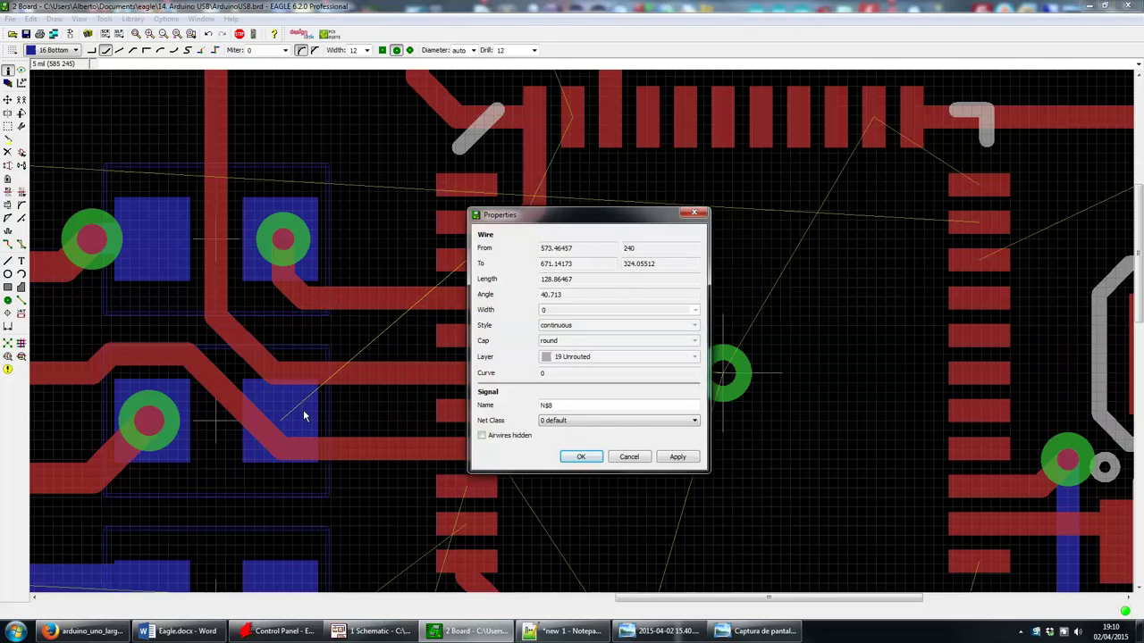
pyautogui.press('Escape')
pyautogui.click(8, 244)
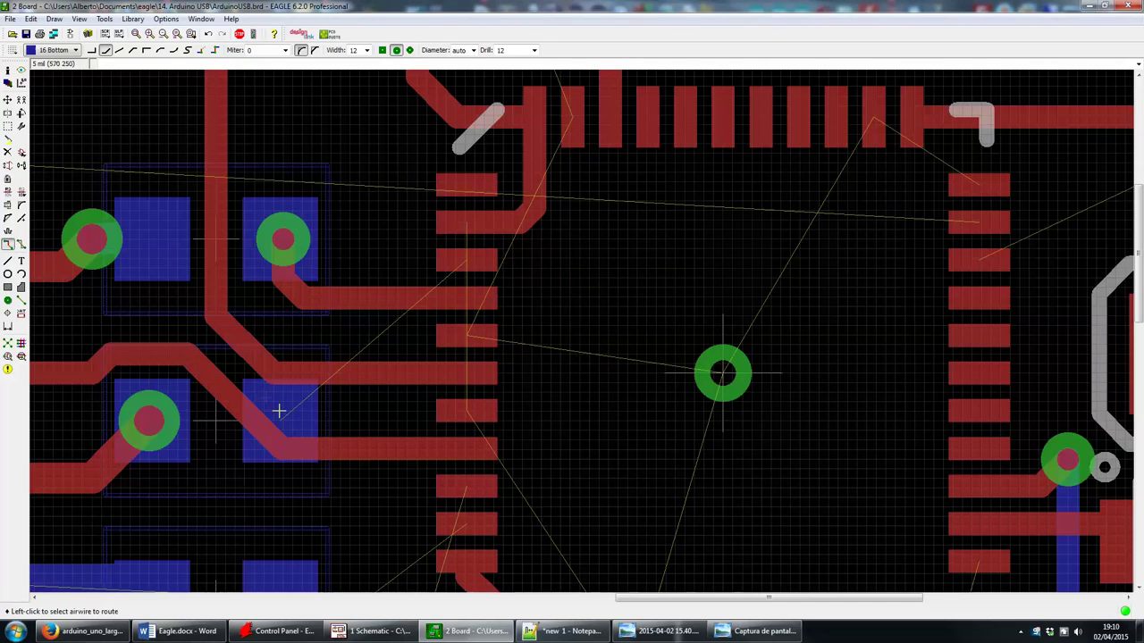
pyautogui.click(278, 411)
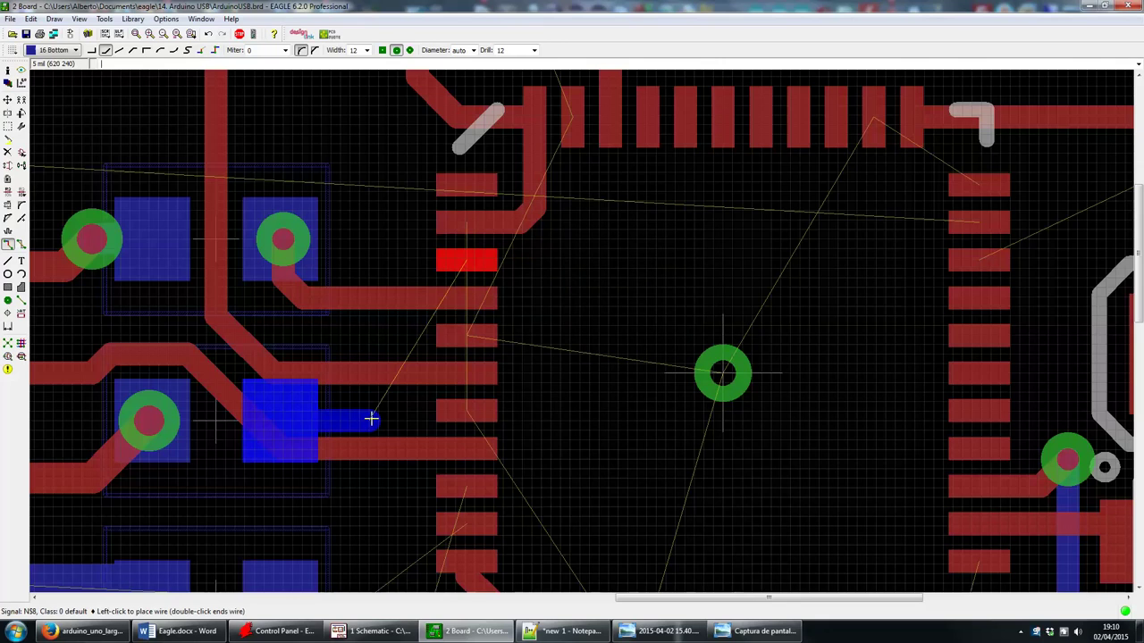
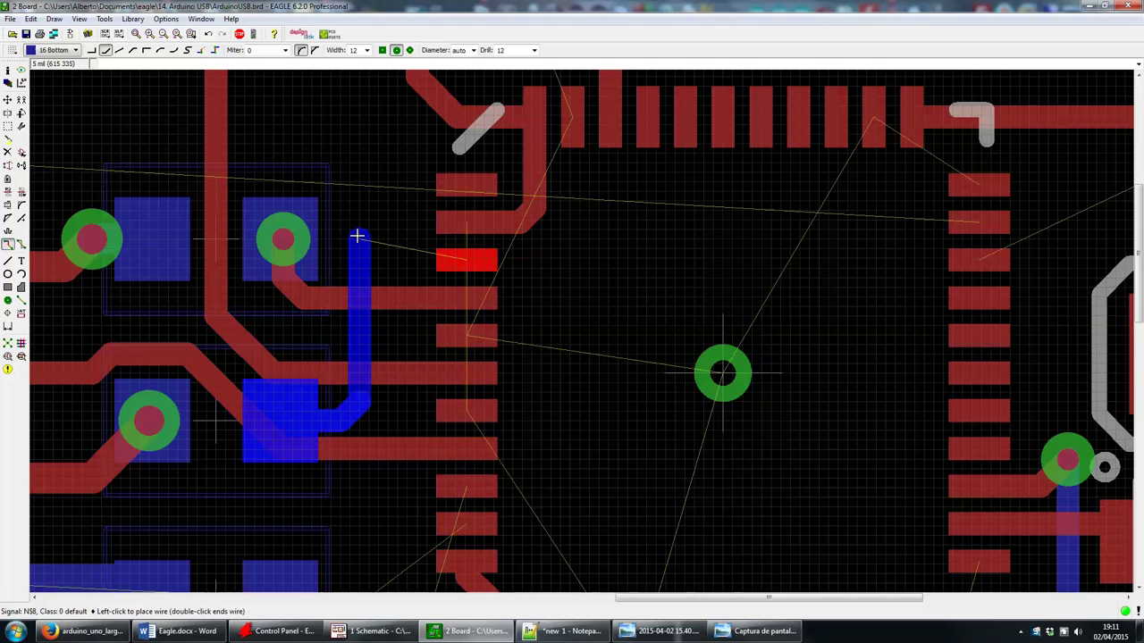
# Carry the 5V bottom-layer trace through a new via onto the top layer to the chip pad
pyautogui.click(357, 242)
pyautogui.click(54, 50)
pyautogui.click(64, 65)
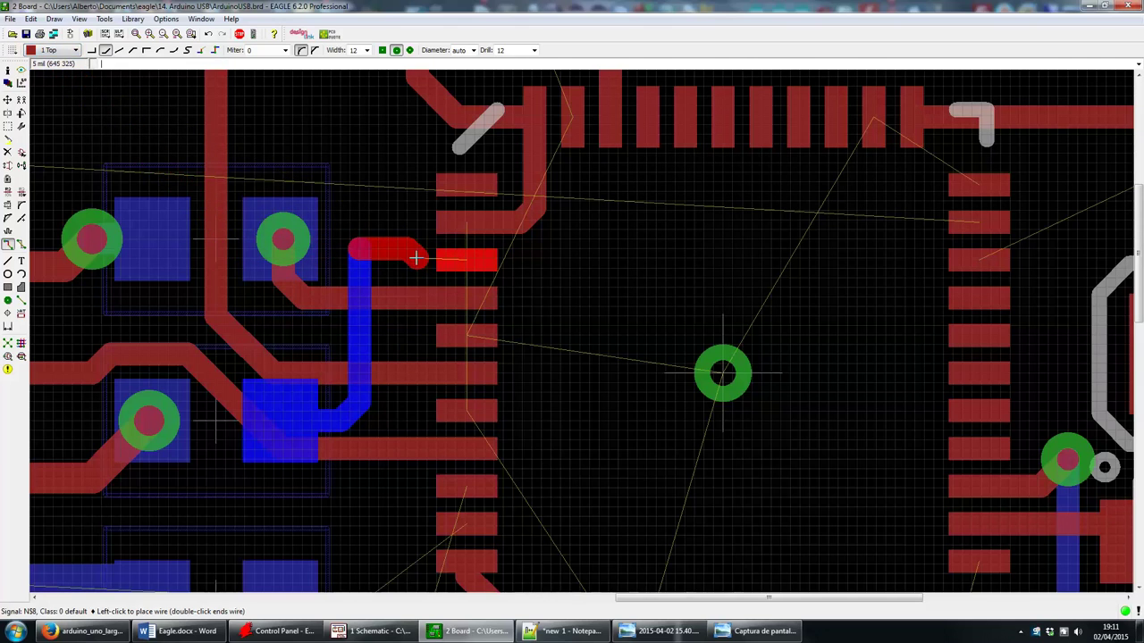
pyautogui.click(371, 259)
pyautogui.press('Escape')
pyautogui.click(386, 259)
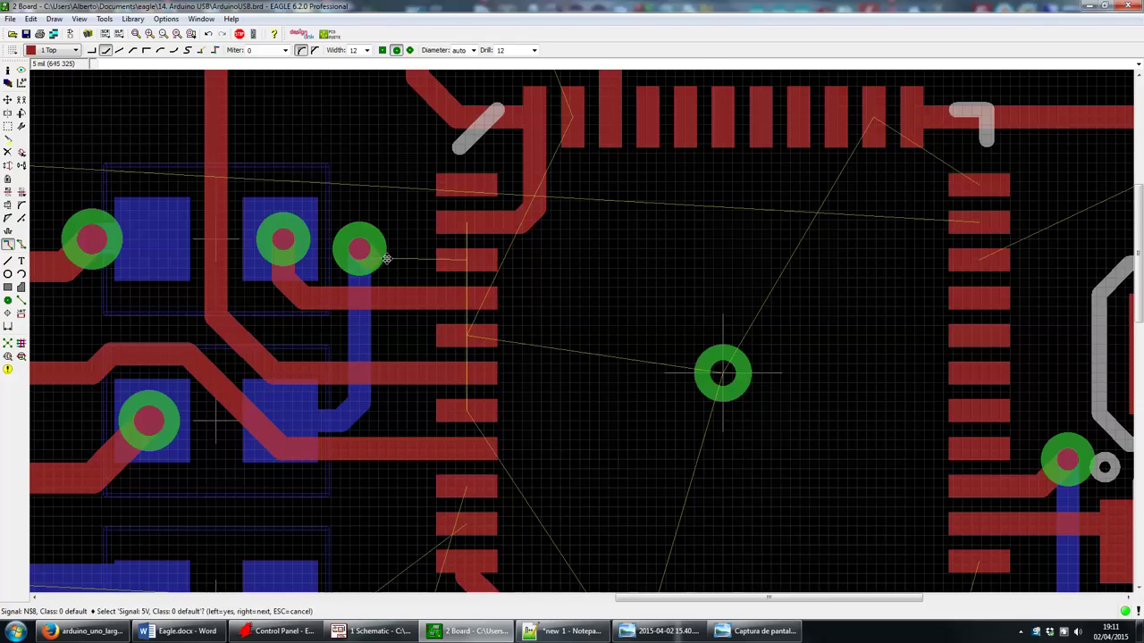
pyautogui.click(404, 258)
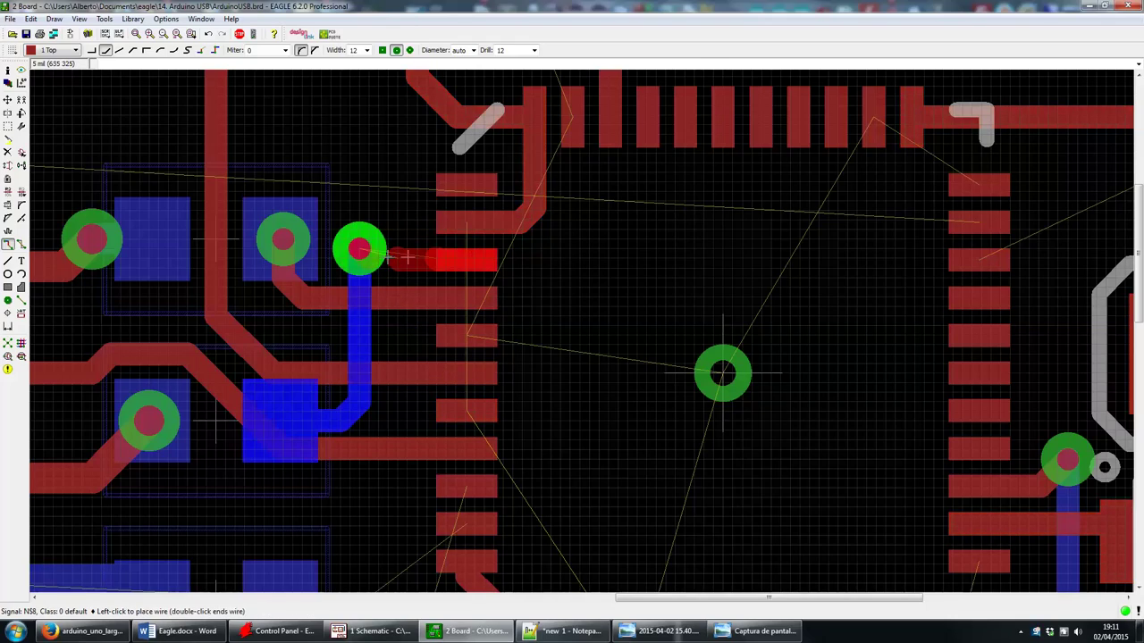
pyautogui.press('Escape')
pyautogui.scroll(-2, 339, 281)
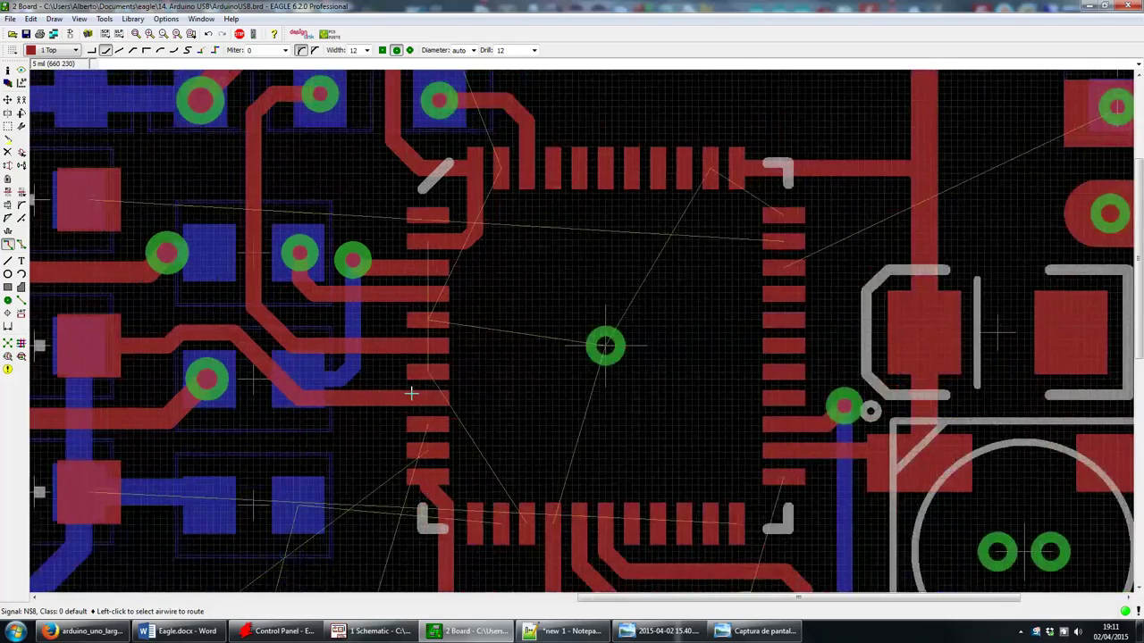
# Save the board as ArduinoUSB.brd
pyautogui.hotkey('ctrl', 's')
pyautogui.scroll(-2, 456, 271)
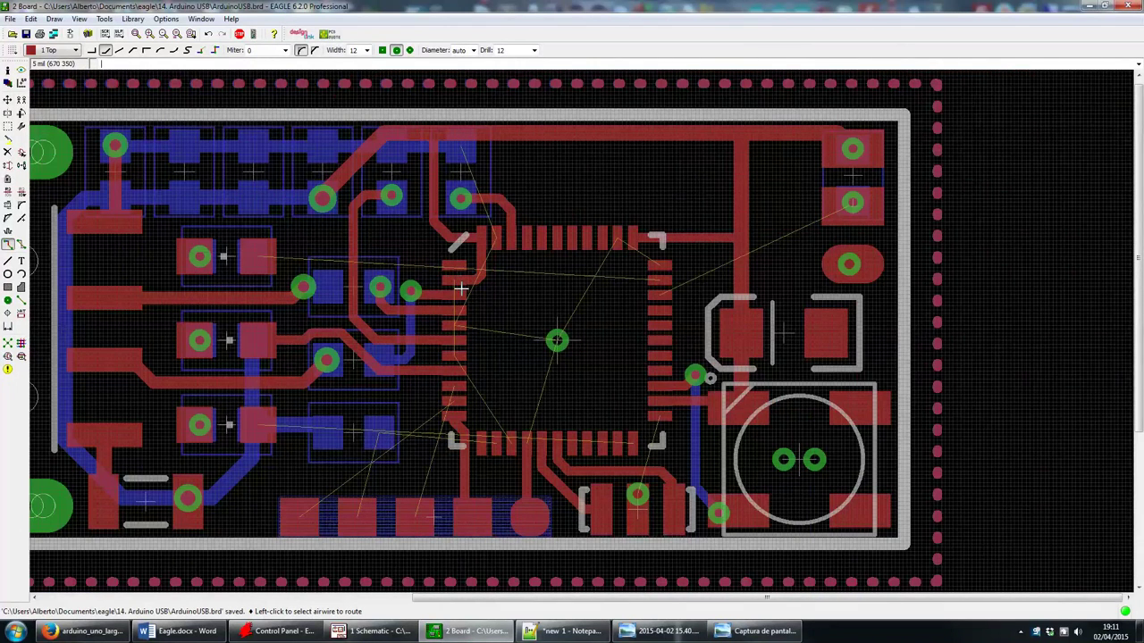
pyautogui.scroll(2, 424, 478)
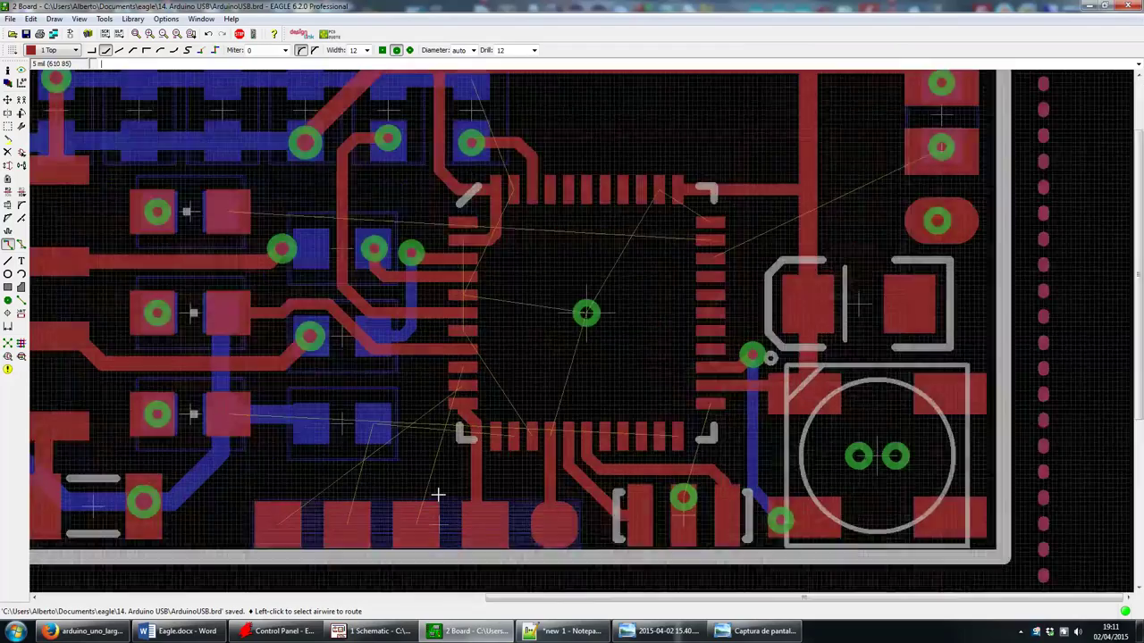
# Route the SCK airwire on the top layer and start the TXLED trace on 16 Bottom
pyautogui.click(470, 347)
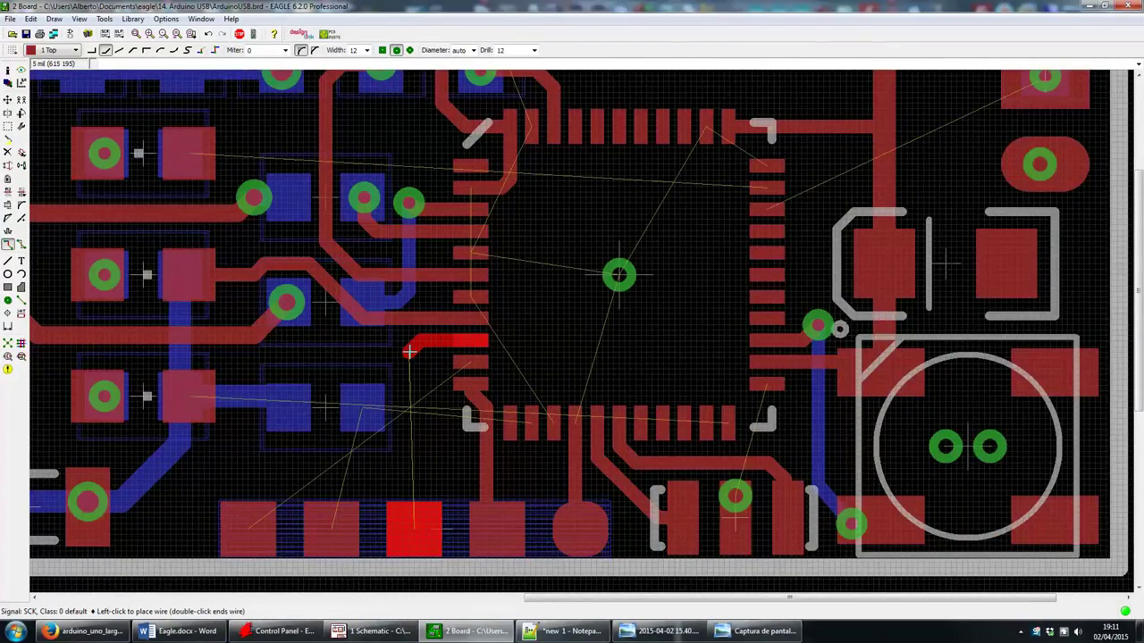
pyautogui.click(412, 541)
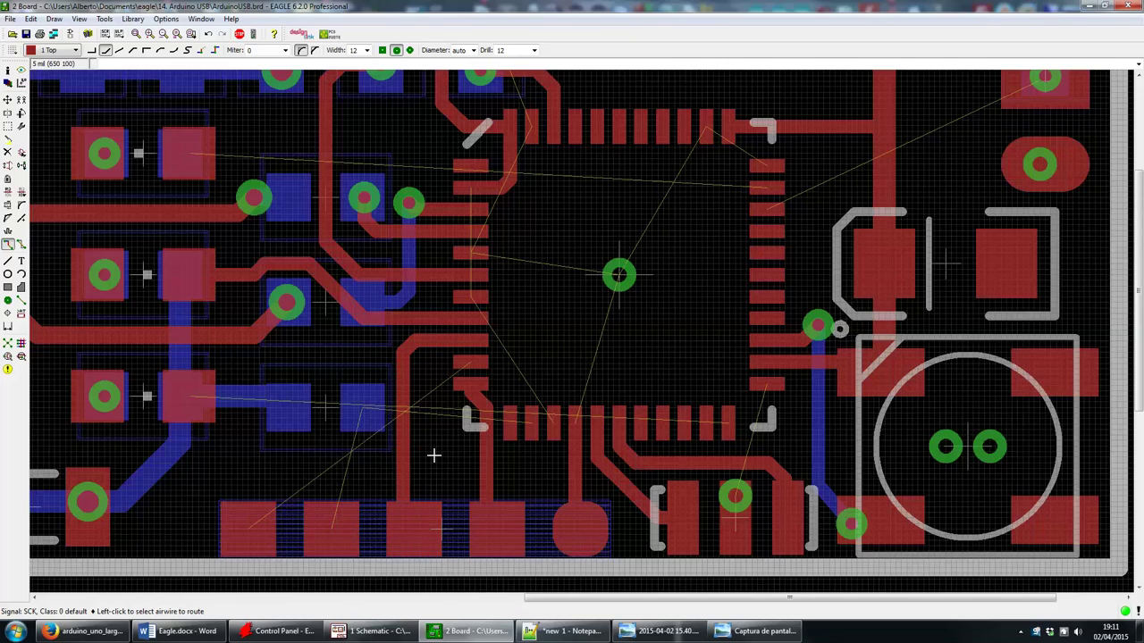
pyautogui.click(203, 398)
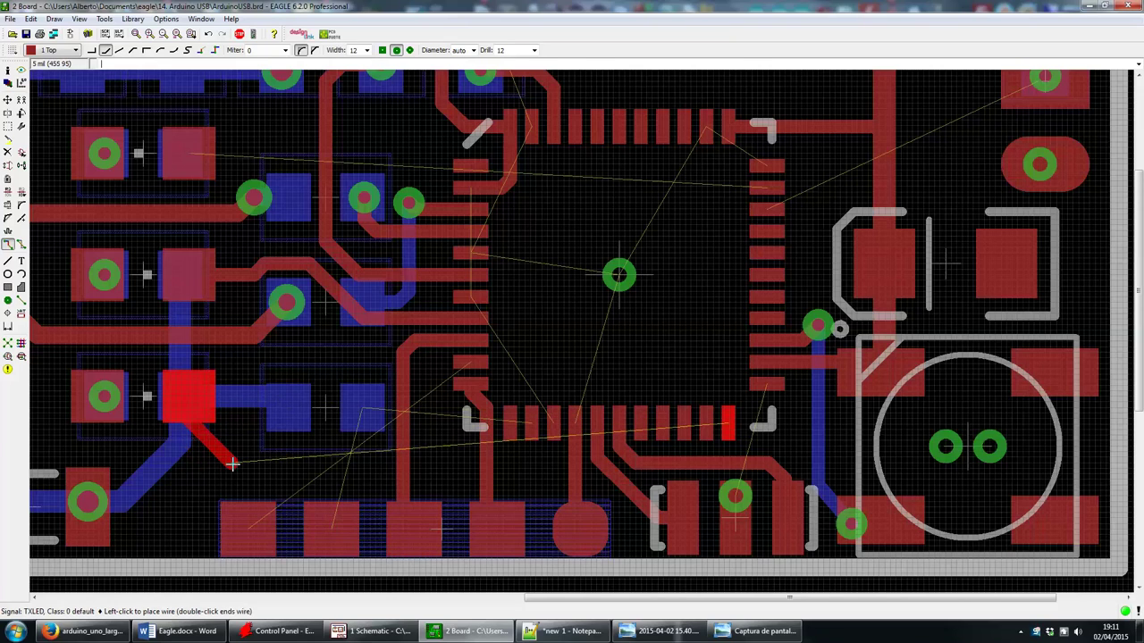
pyautogui.scroll(3, 232, 464)
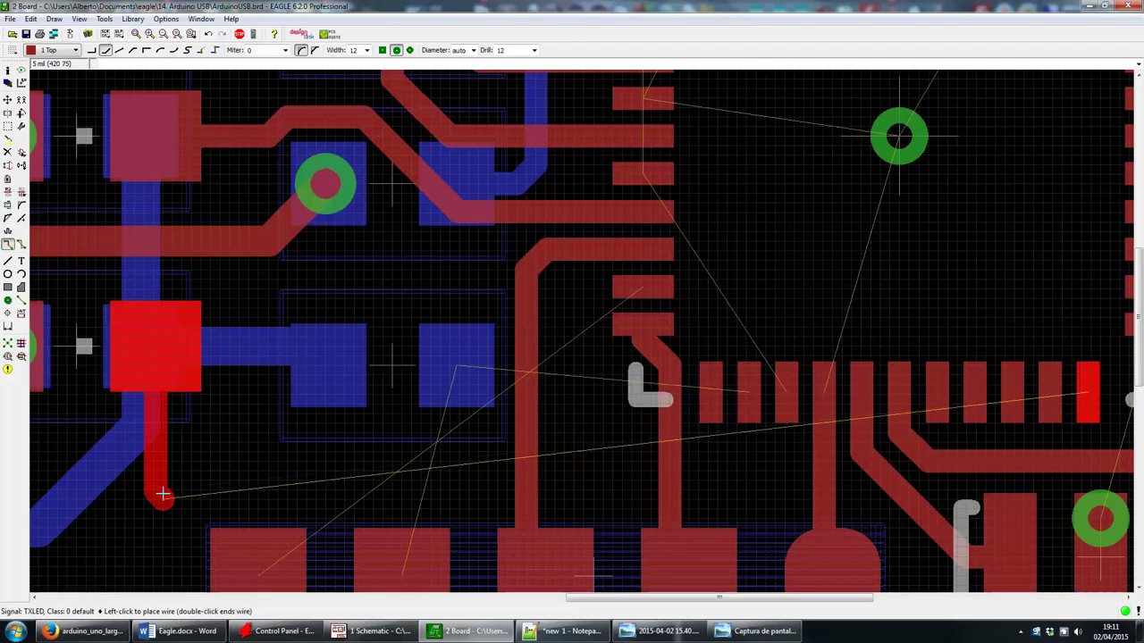
pyautogui.click(163, 494)
pyautogui.click(56, 51)
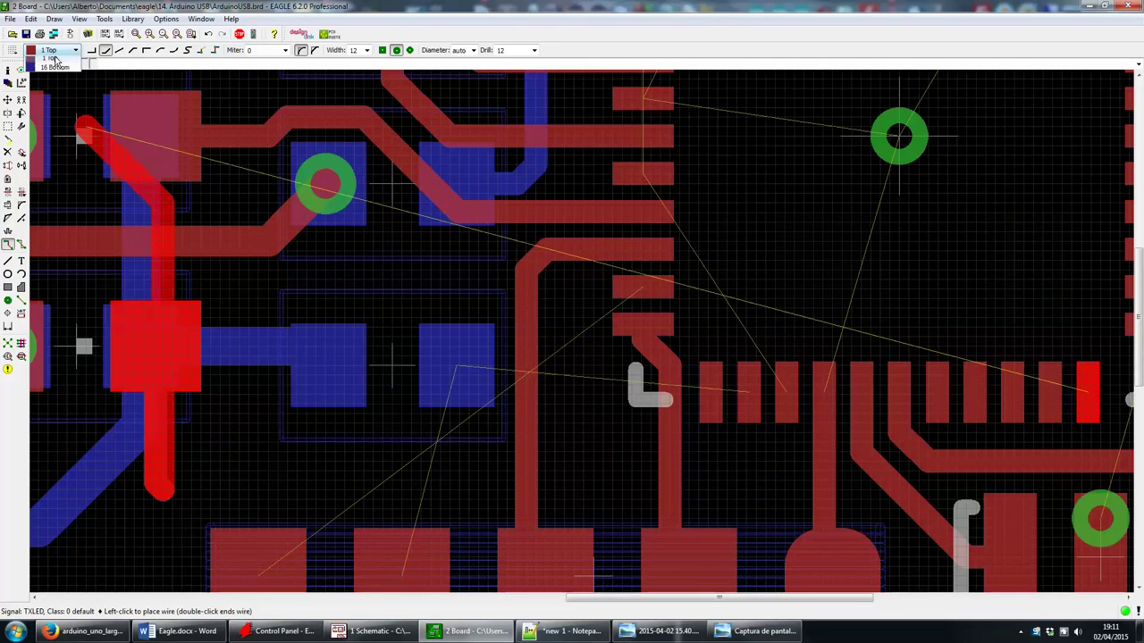
pyautogui.click(54, 66)
# Run TXLED across the board to a via, finishing on 1 Top at the chip pin
pyautogui.scroll(-2, 358, 536)
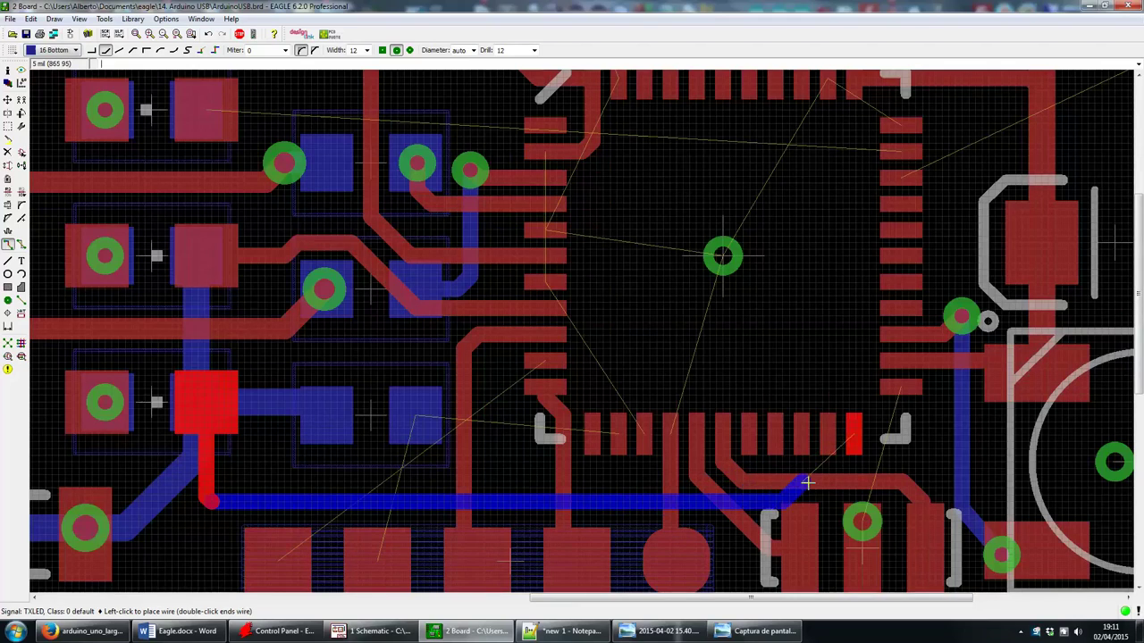
pyautogui.scroll(1, 834, 483)
pyautogui.scroll(2, 837, 488)
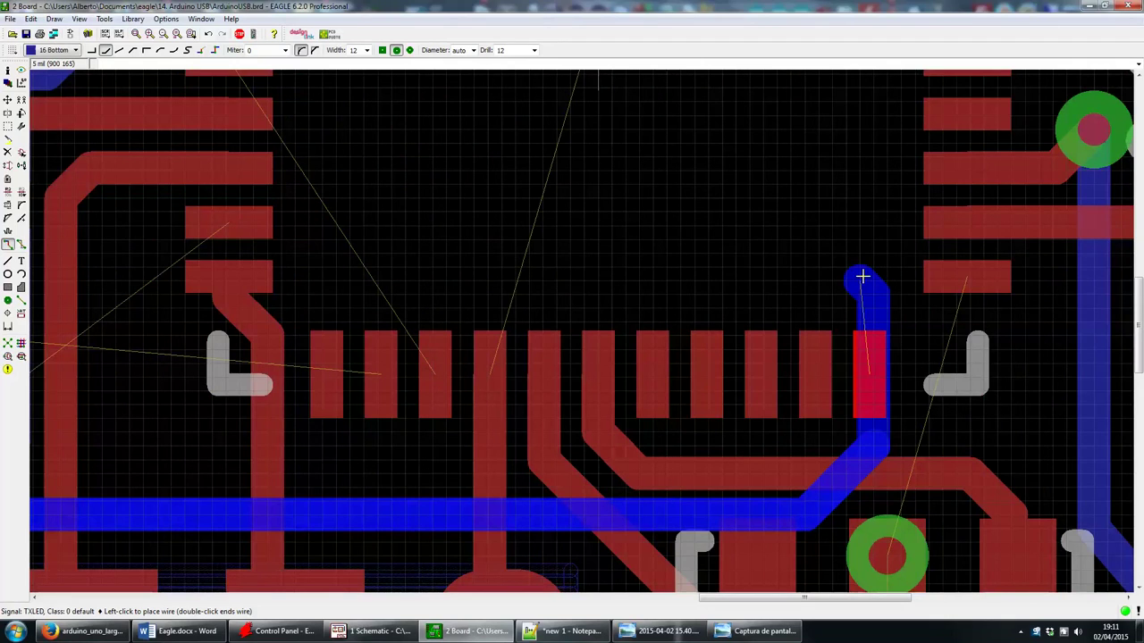
pyautogui.click(860, 270)
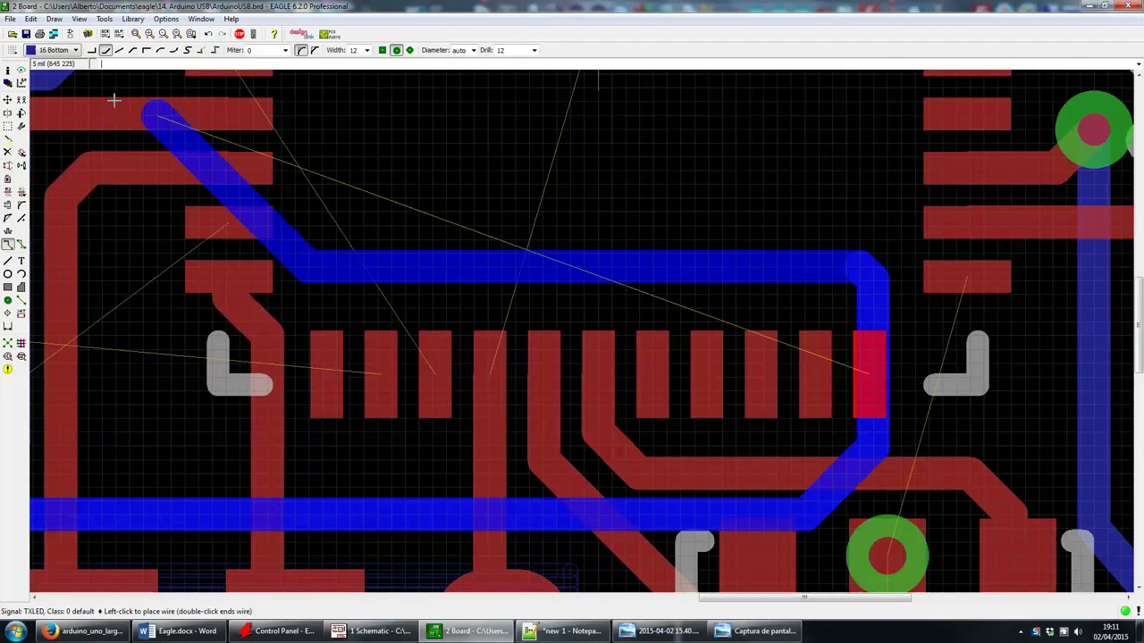
pyautogui.click(68, 51)
pyautogui.click(49, 64)
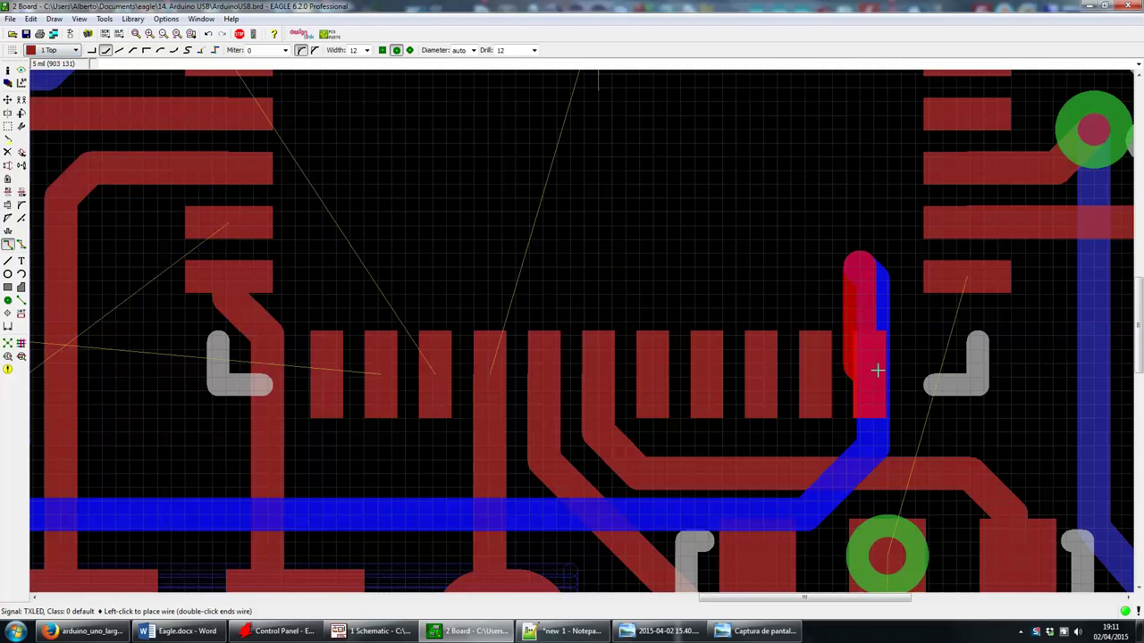
pyautogui.click(860, 268)
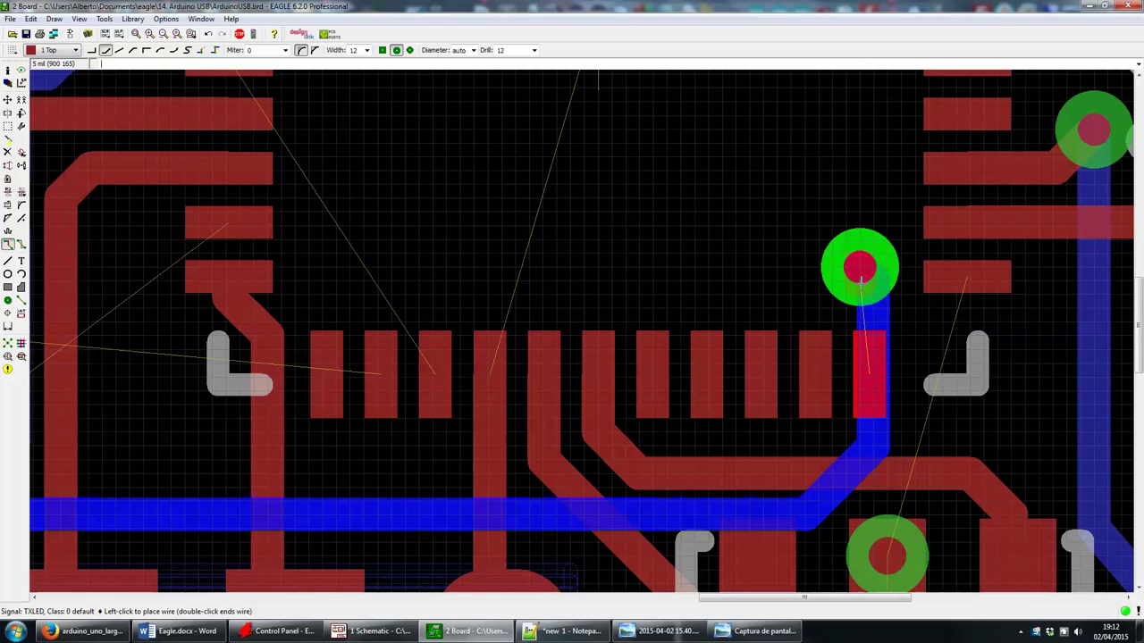
pyautogui.click(862, 272)
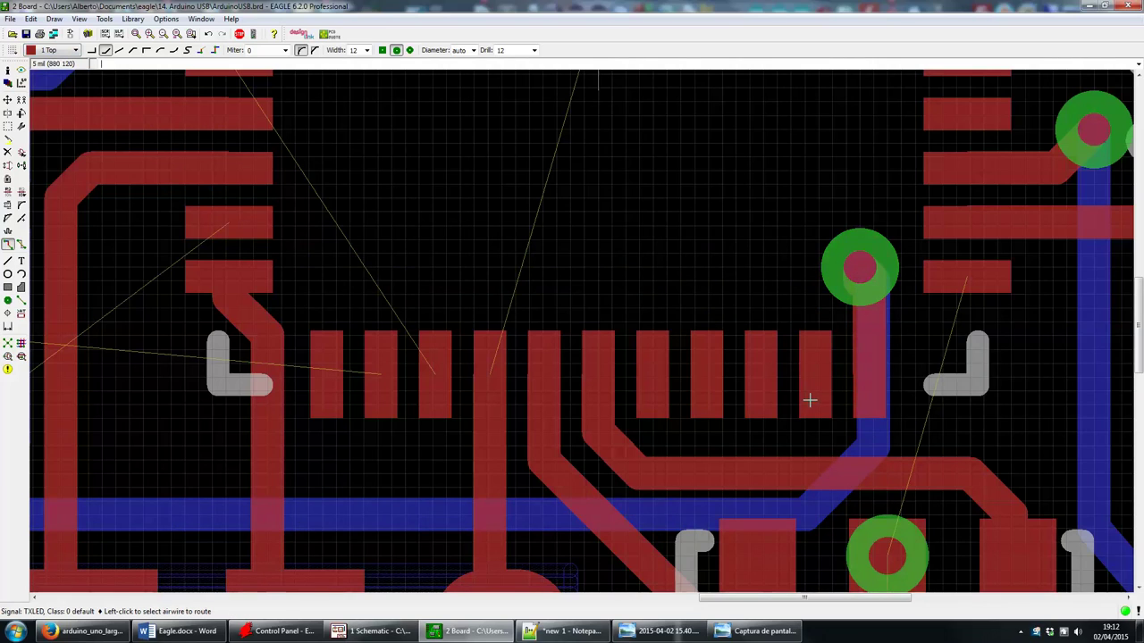
# Inspect the properties of a wire near the microcontroller
pyautogui.scroll(-3, 815, 402)
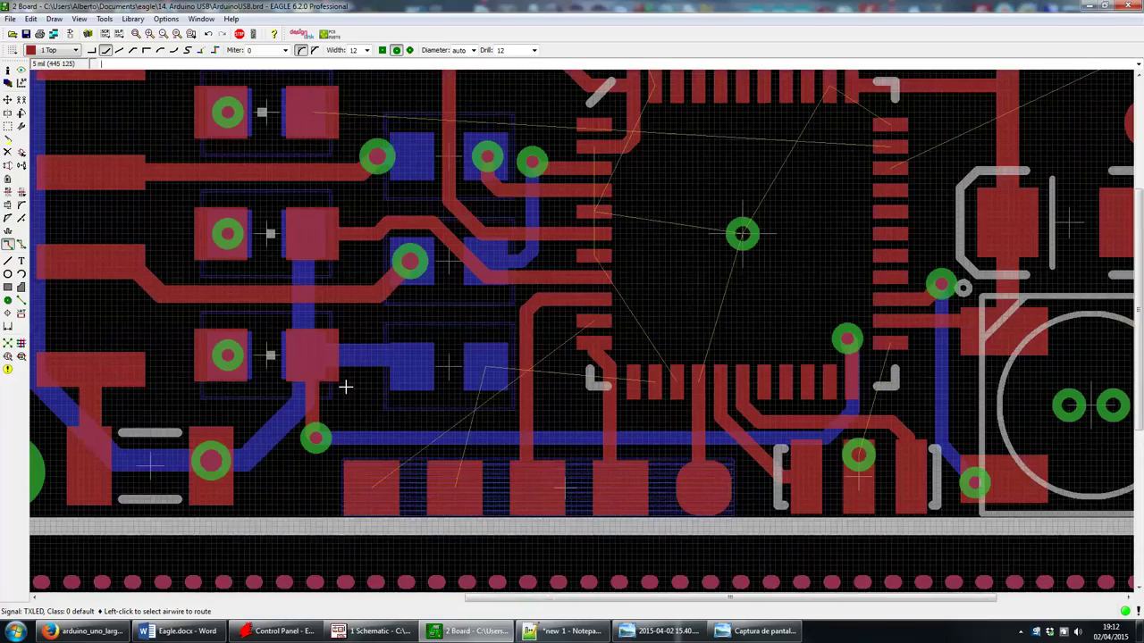
pyautogui.scroll(-1, 275, 468)
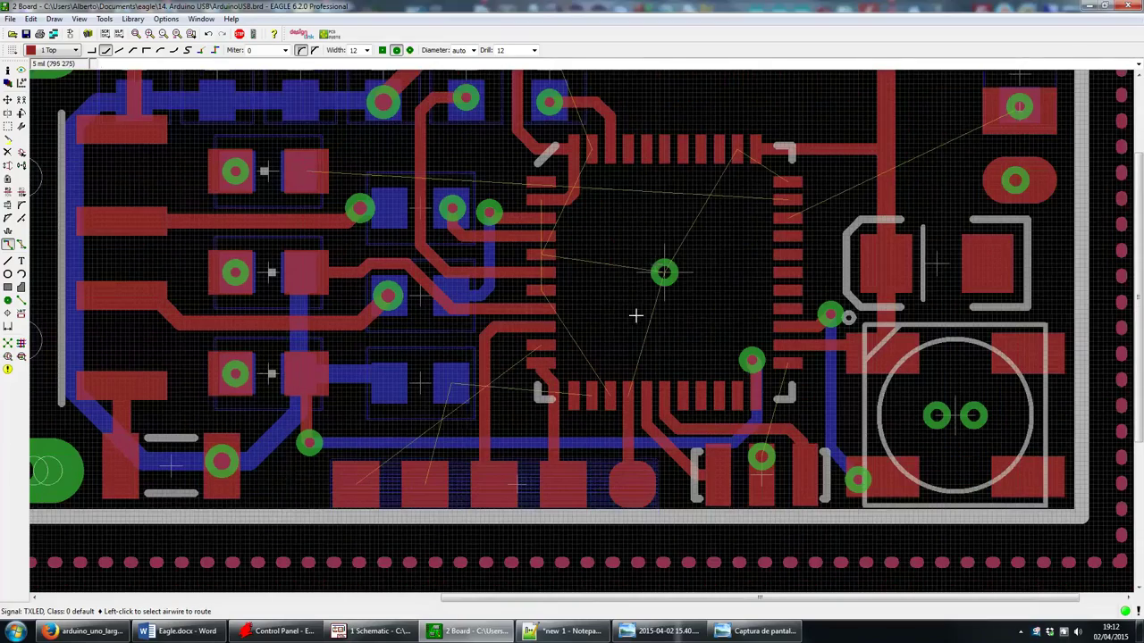
pyautogui.scroll(4, 818, 412)
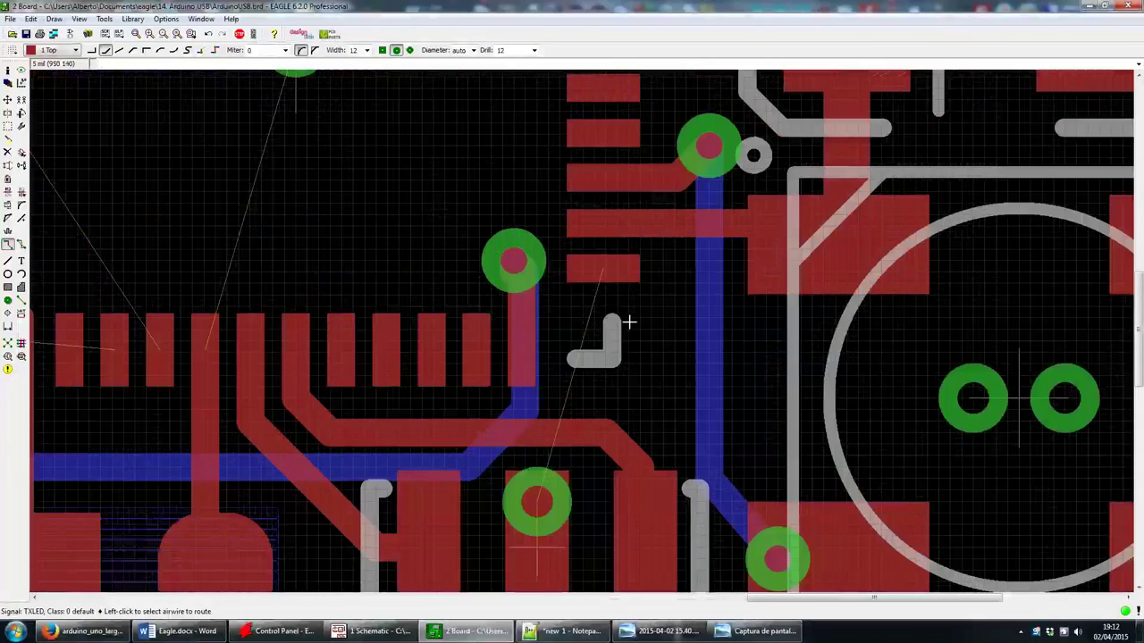
pyautogui.click(31, 83)
pyautogui.click(592, 264)
pyautogui.press('Escape')
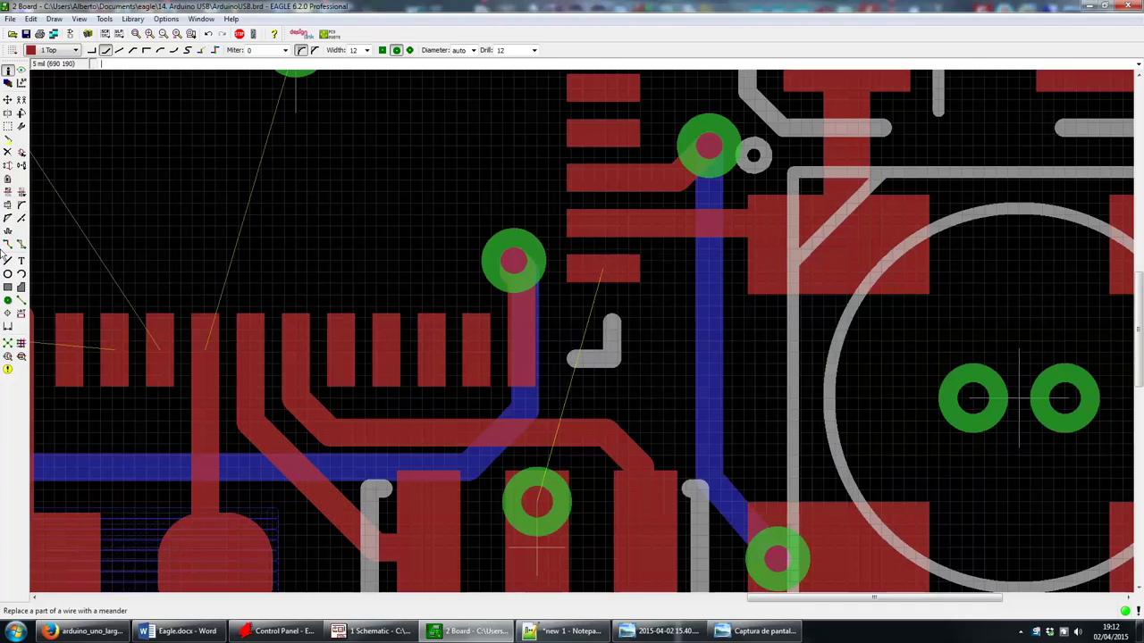
# Route the GND airwire from the chip pad down to its endpoint
pyautogui.click(8, 243)
pyautogui.click(603, 272)
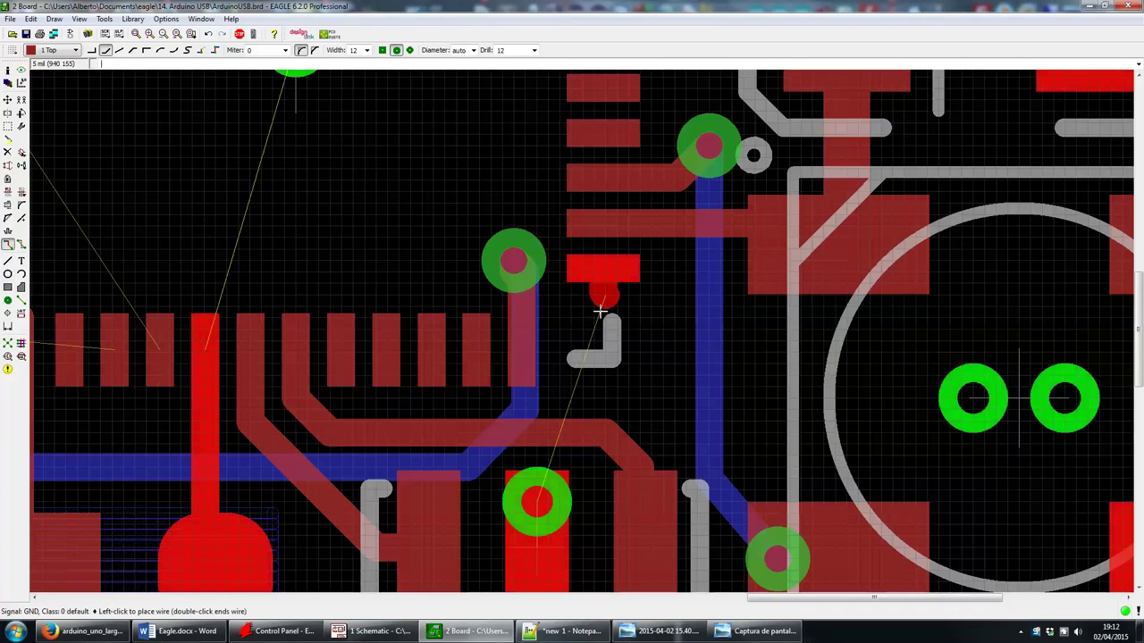
pyautogui.click(607, 323)
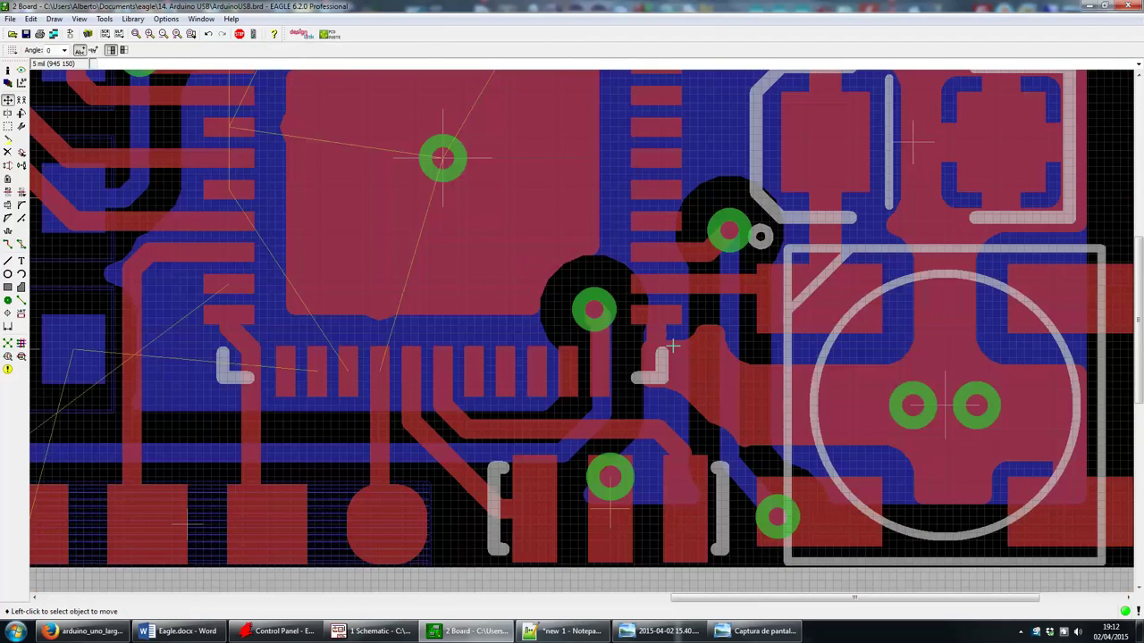
pyautogui.scroll(2, 684, 325)
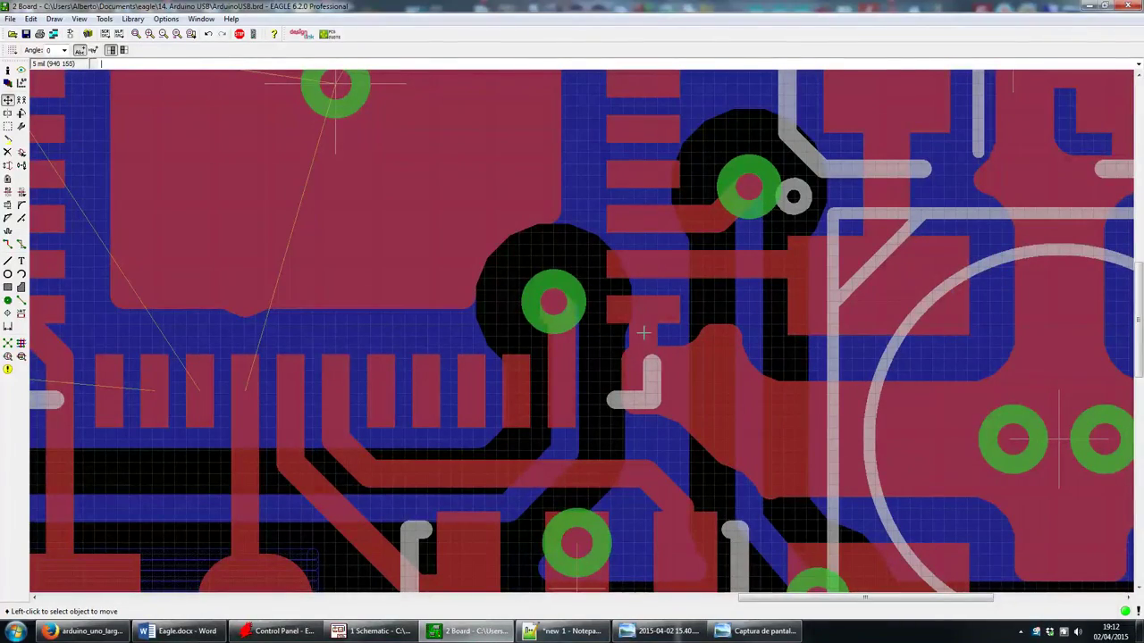
pyautogui.scroll(-2, 140, 348)
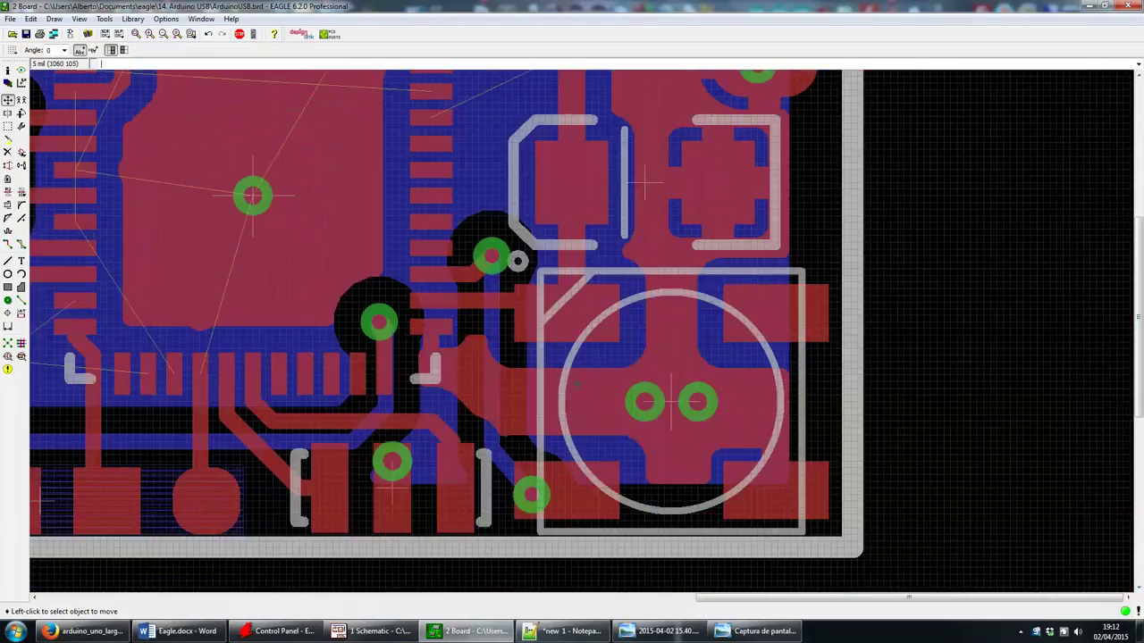
pyautogui.scroll(1, 459, 398)
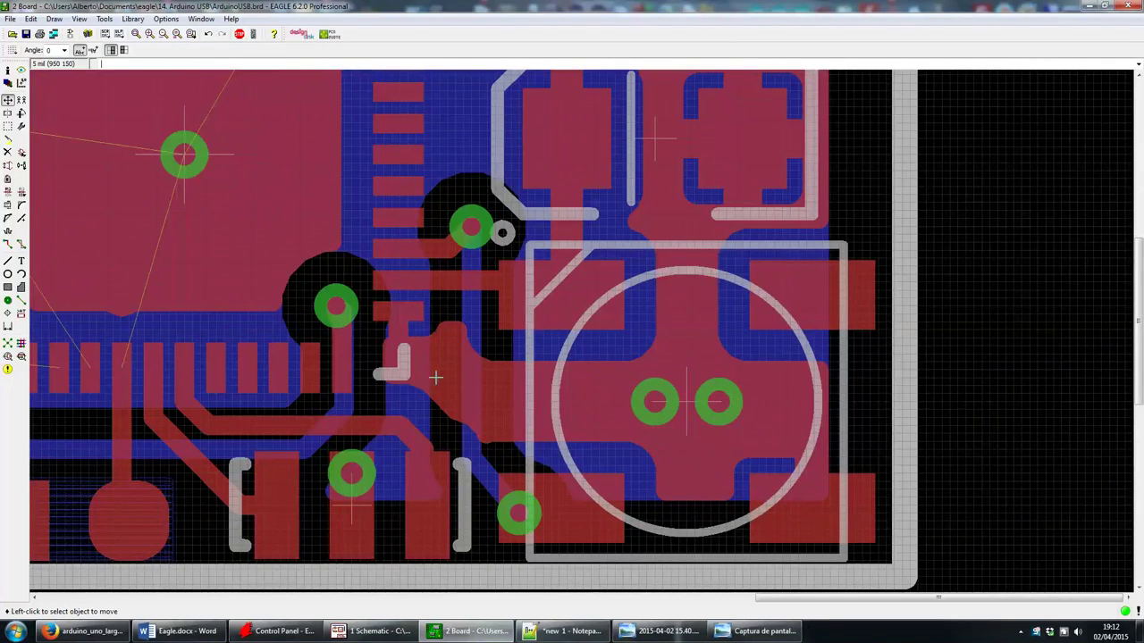
pyautogui.scroll(-1, 873, 293)
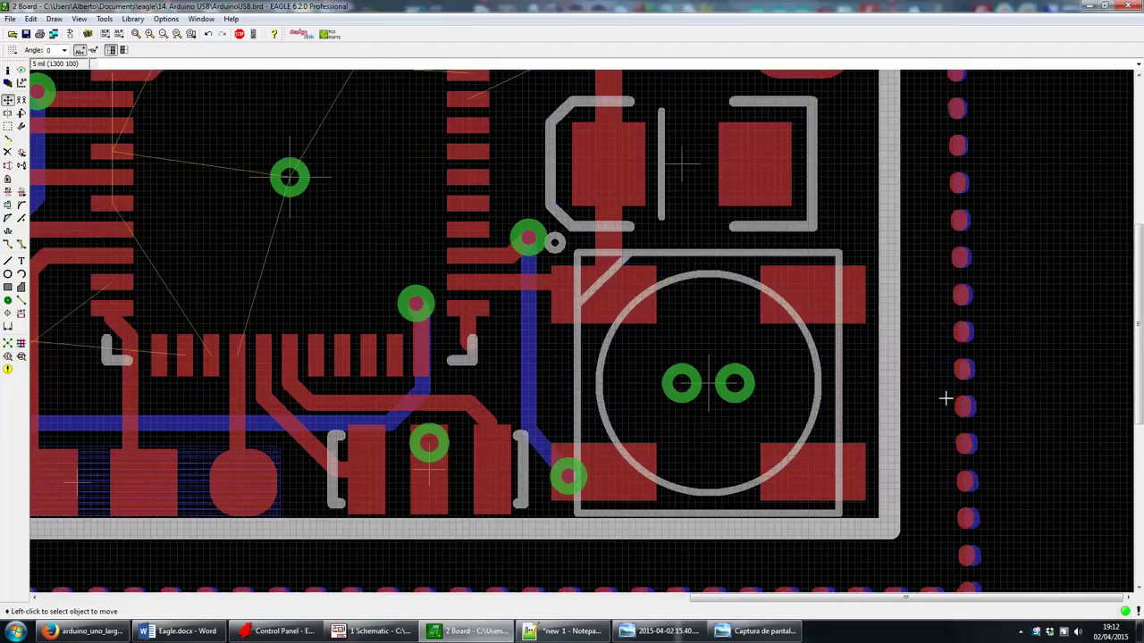
pyautogui.scroll(3, 447, 333)
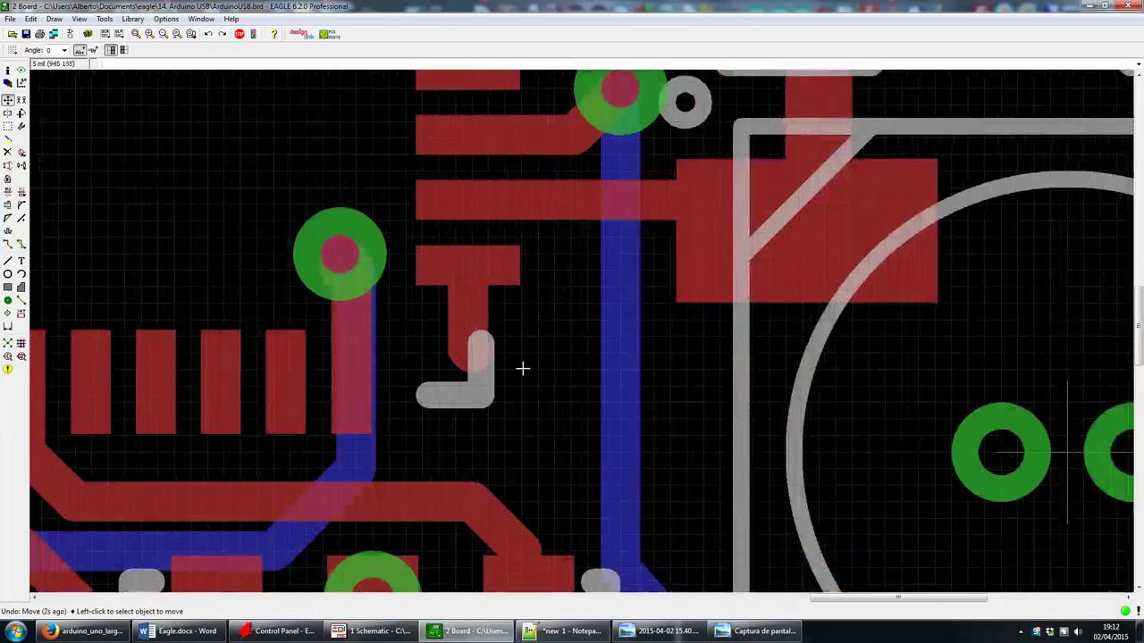
pyautogui.scroll(-1, 718, 429)
pyautogui.scroll(-5, 718, 429)
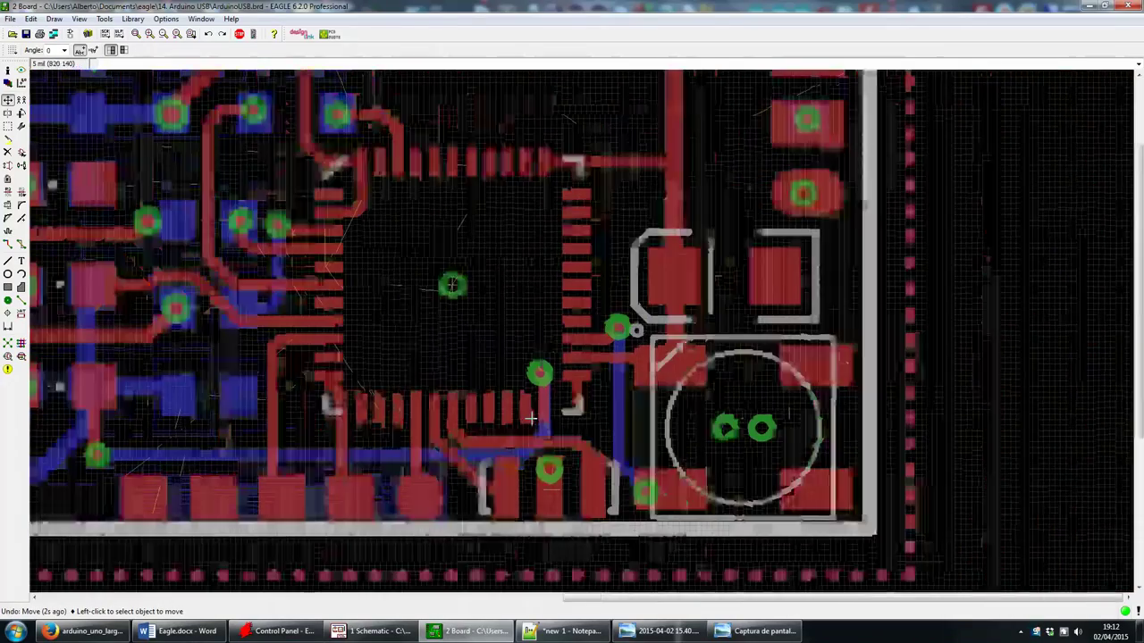
# Highlight the GND net and route short GND stubs from the chip pads
pyautogui.click(21, 70)
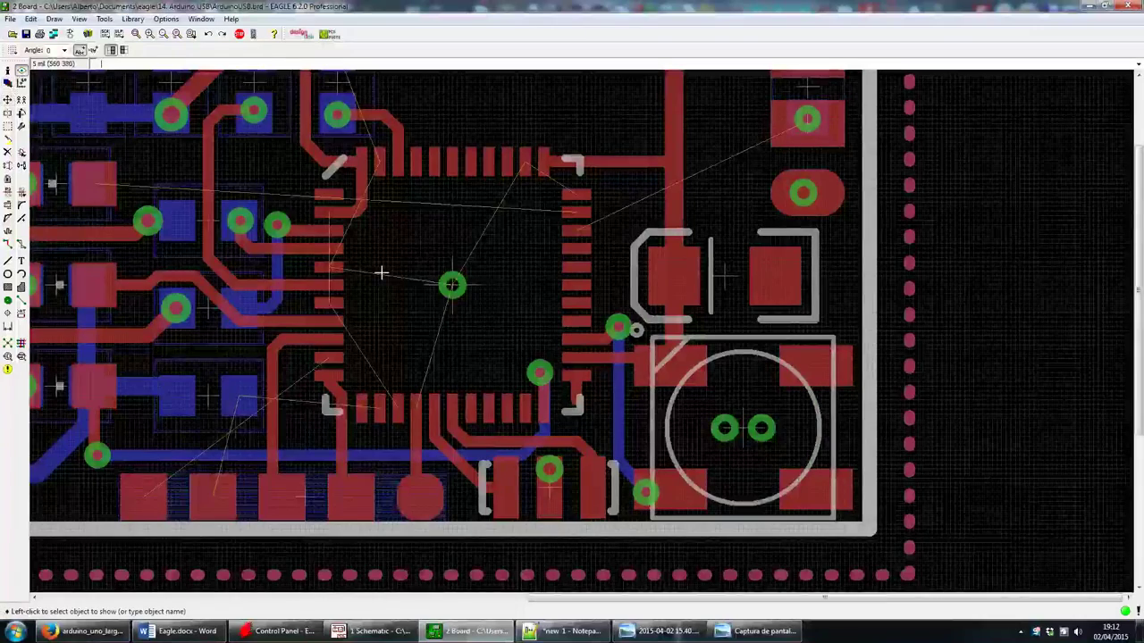
pyautogui.click(573, 386)
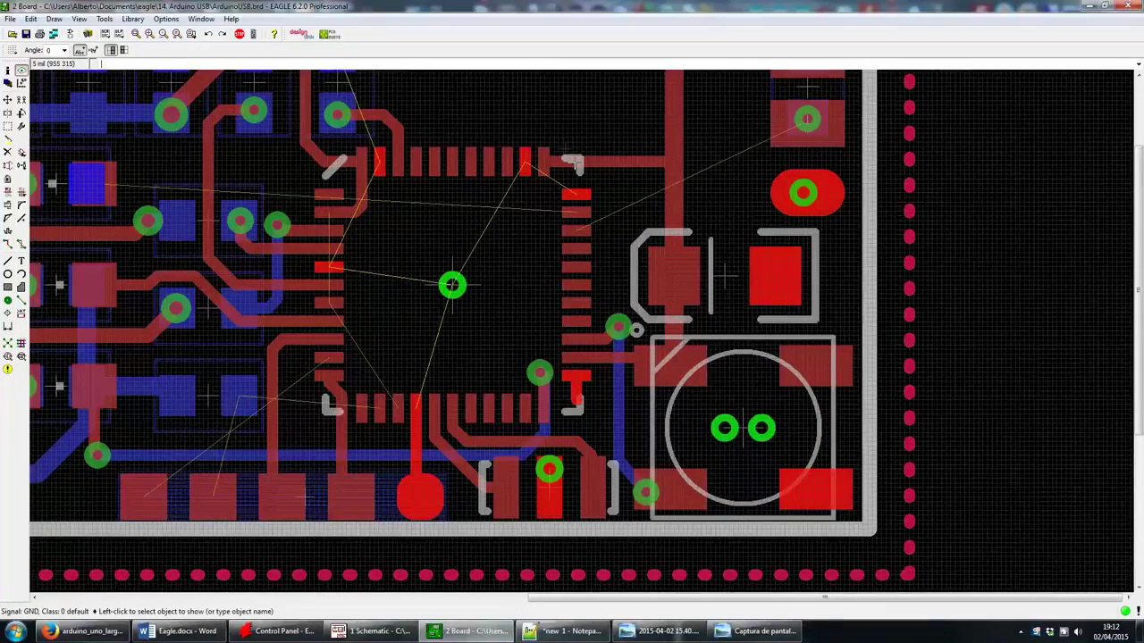
pyautogui.scroll(2, 581, 127)
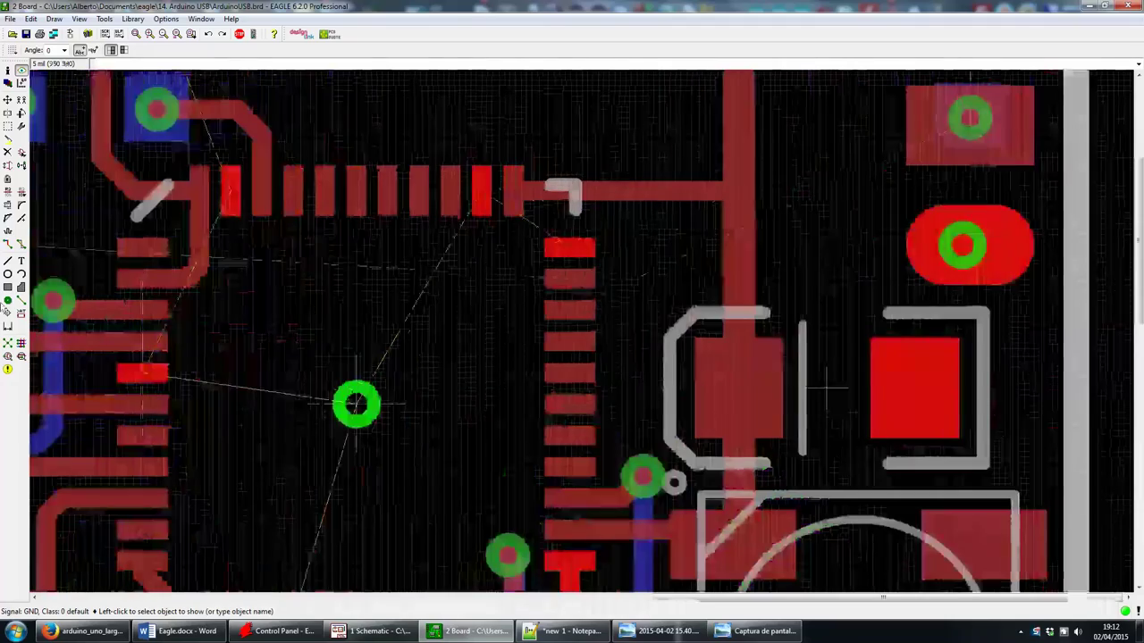
pyautogui.click(8, 243)
pyautogui.click(570, 263)
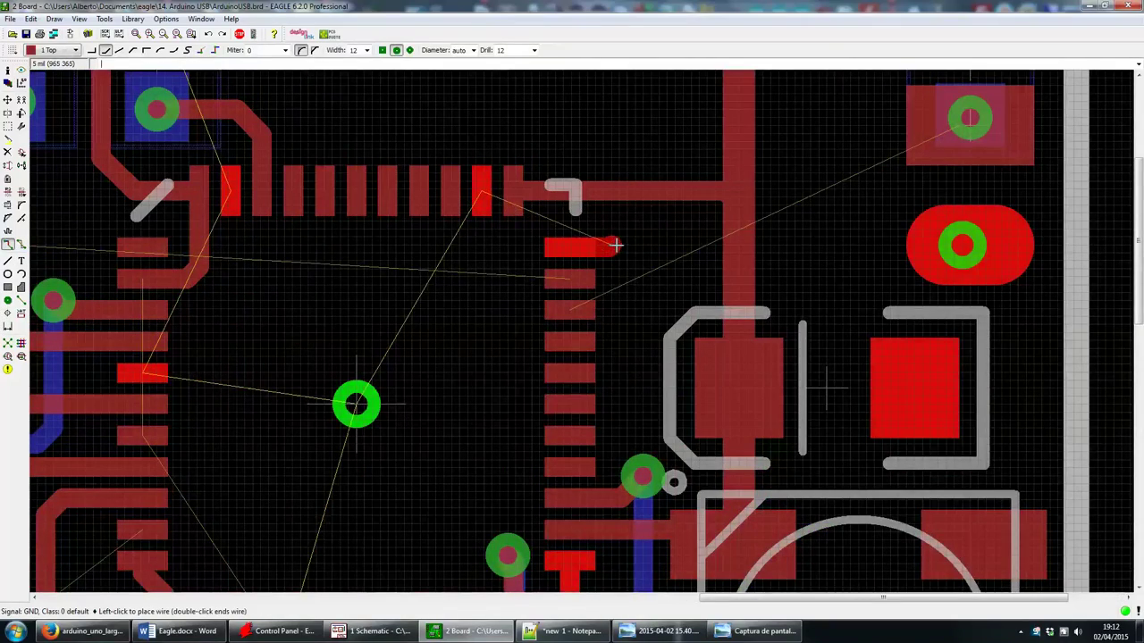
pyautogui.click(618, 246)
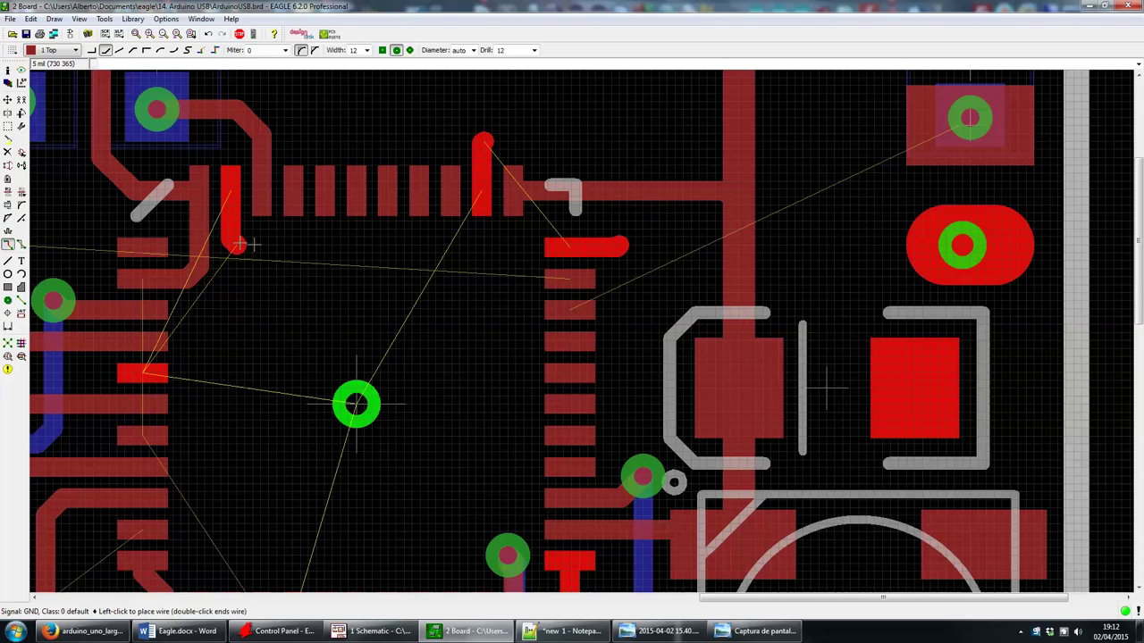
pyautogui.click(253, 244)
pyautogui.click(196, 381)
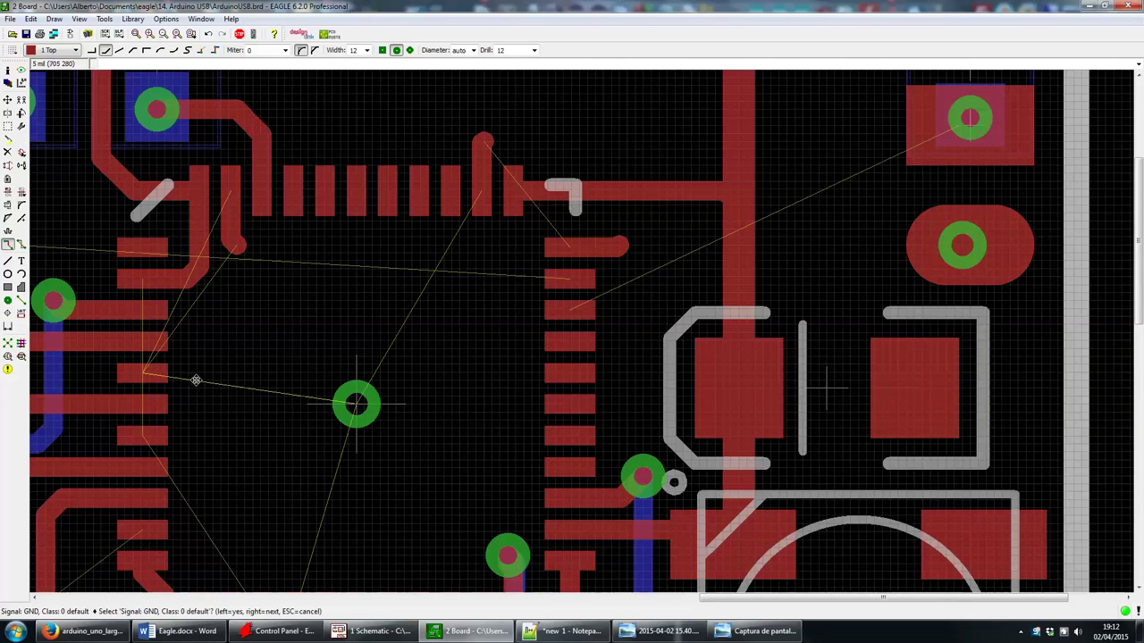
pyautogui.click(196, 381)
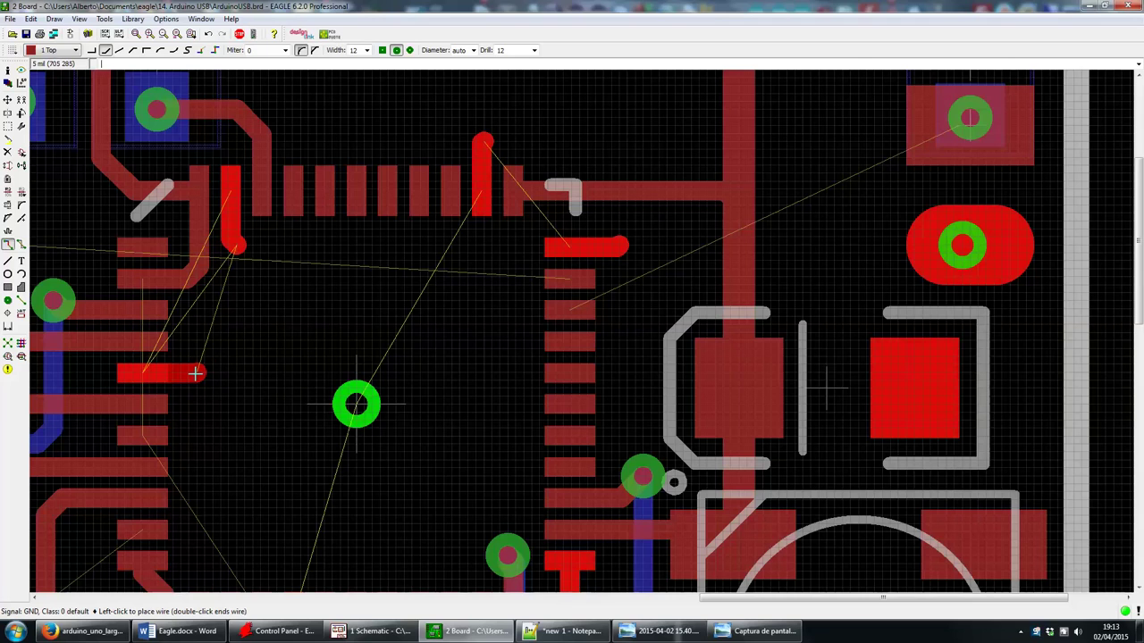
pyautogui.press('Escape')
pyautogui.scroll(-1, 513, 309)
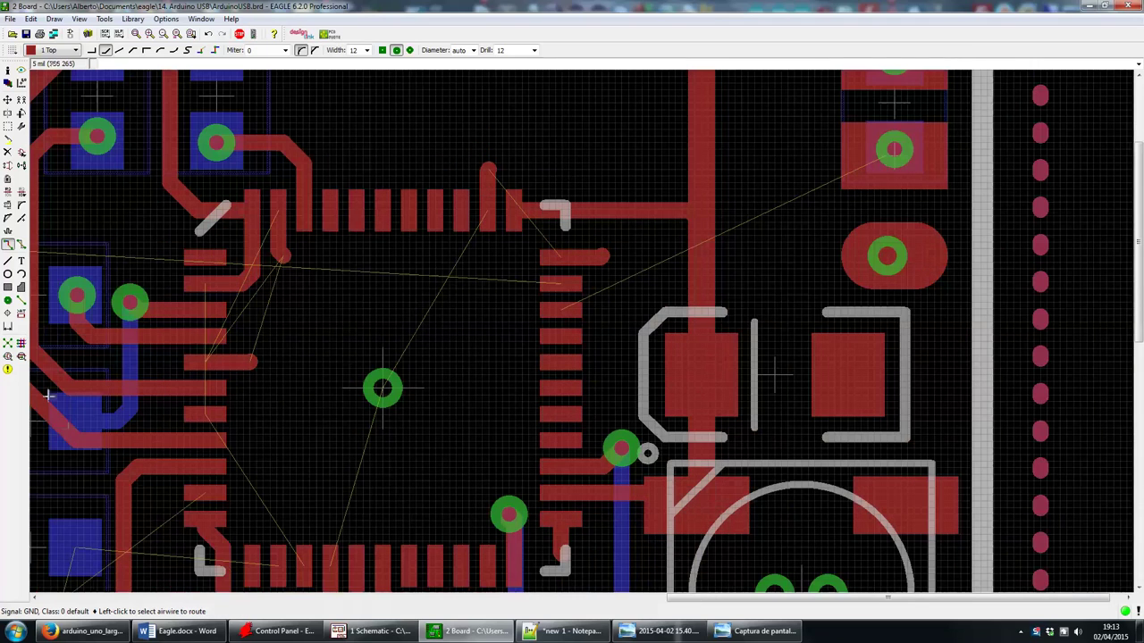
# Run Ratsnest to refill the pours and recheck a GND connection near the chip
pyautogui.click(8, 344)
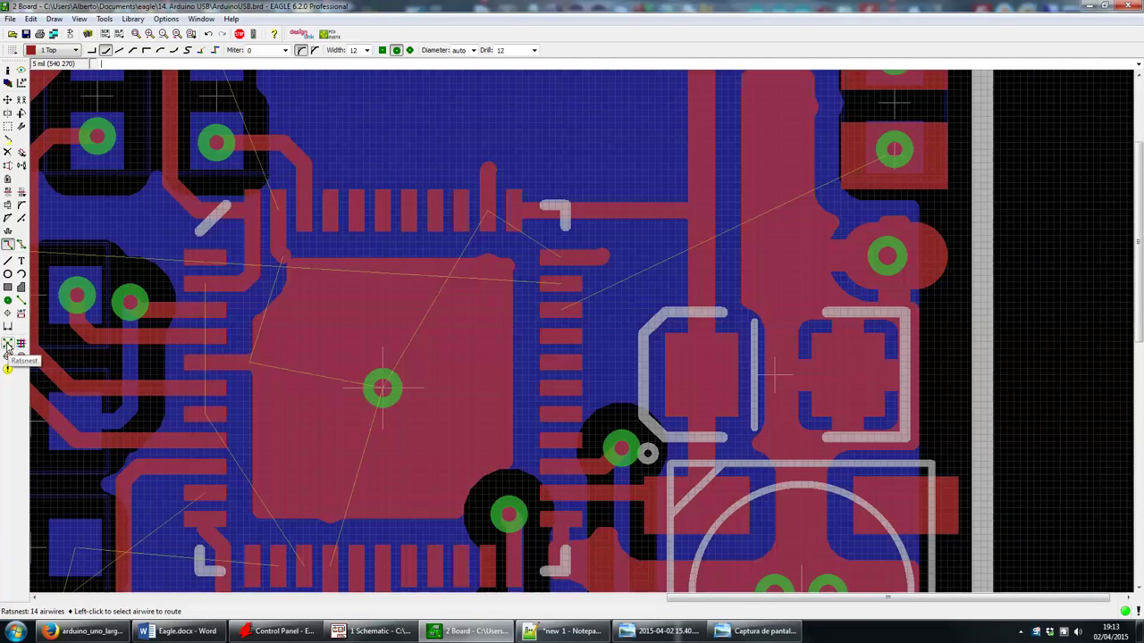
pyautogui.scroll(2, 283, 295)
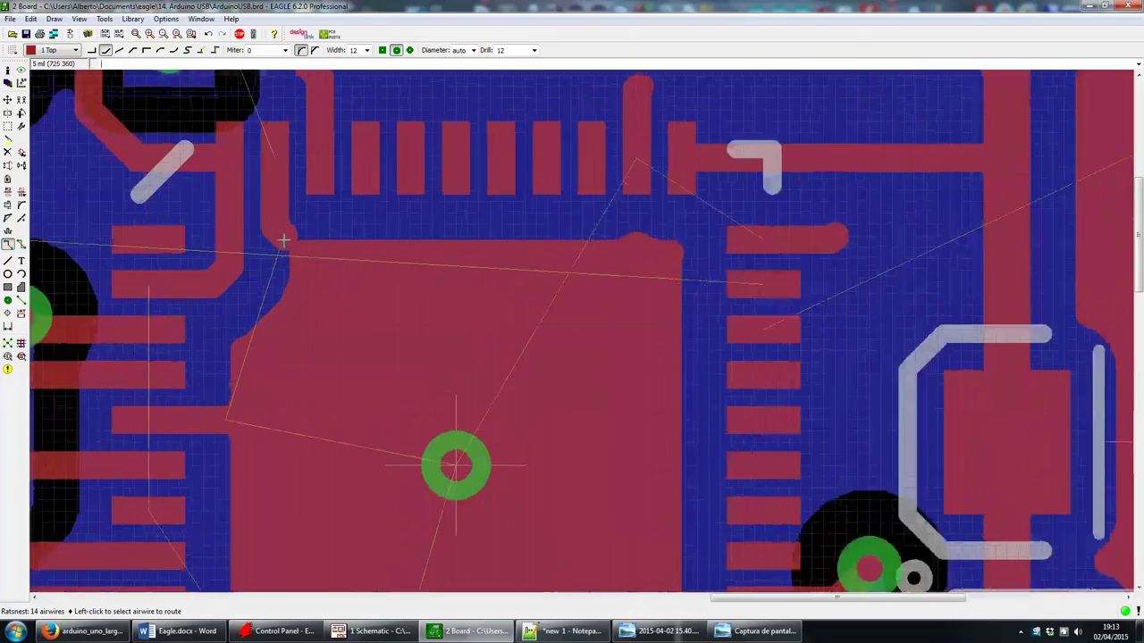
pyautogui.click(298, 243)
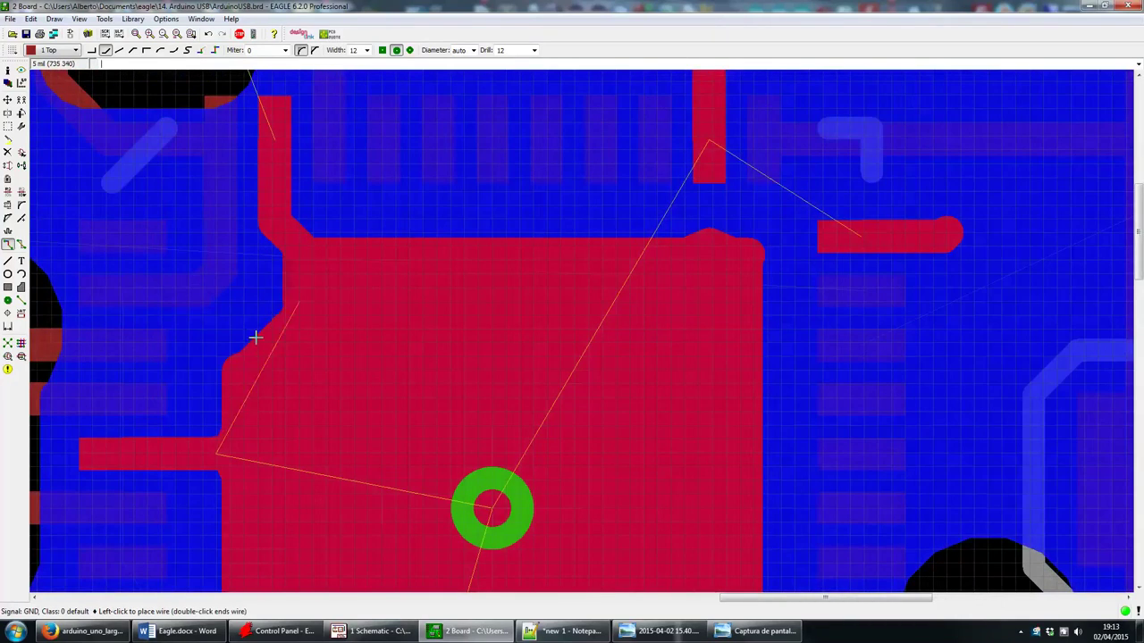
pyautogui.press('Escape')
pyautogui.click(7, 346)
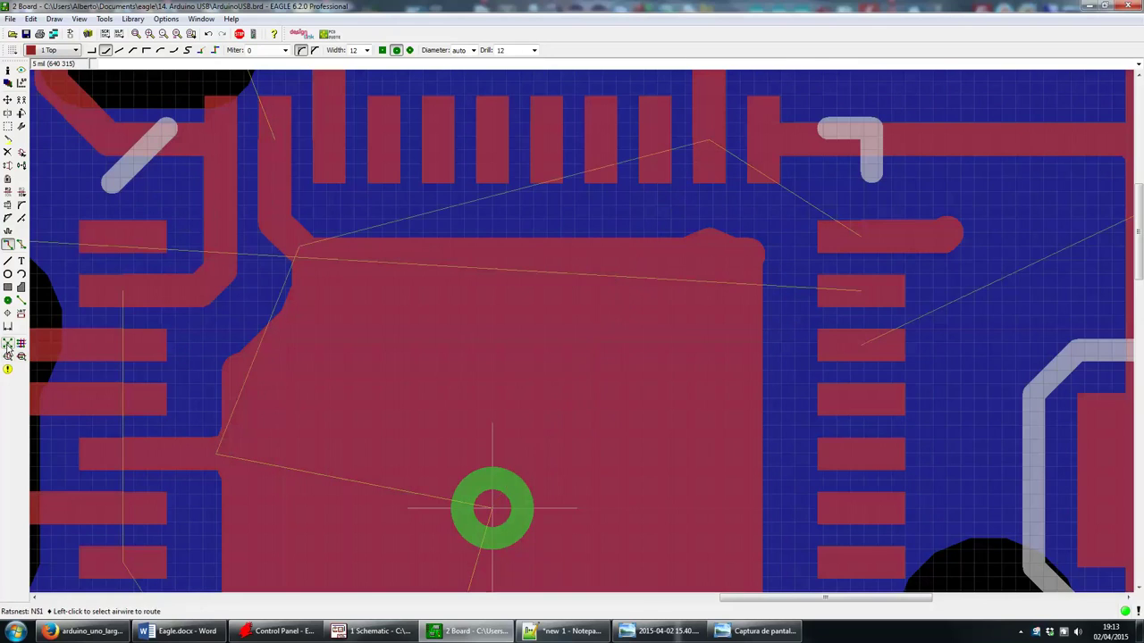
pyautogui.scroll(-3, 551, 258)
pyautogui.scroll(2, 567, 232)
pyautogui.scroll(1, 554, 229)
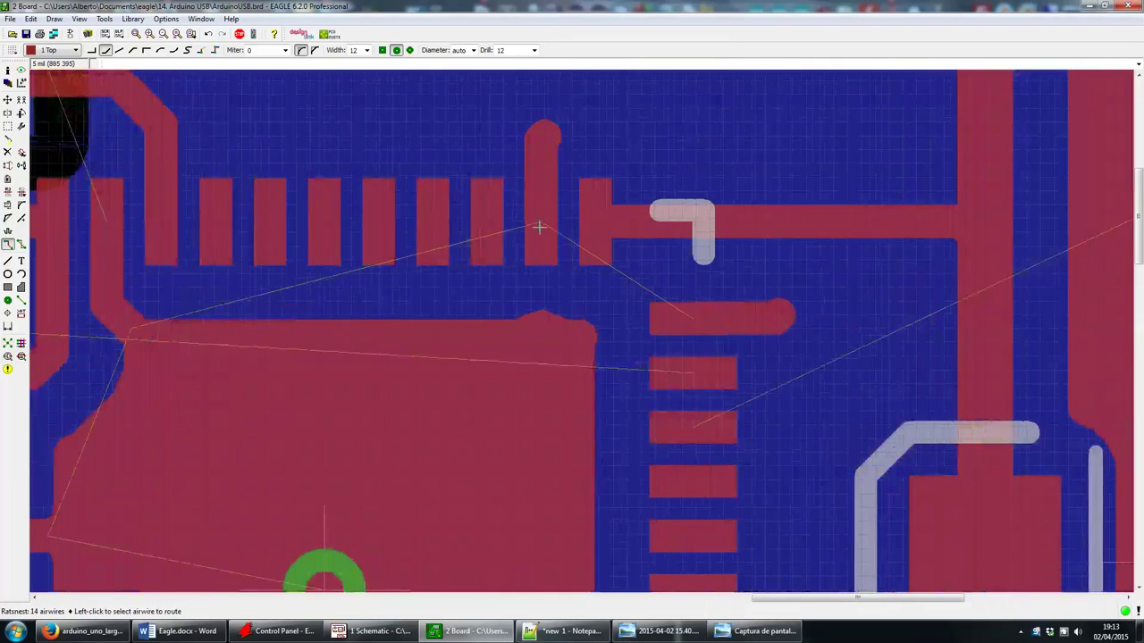
# Try the remaining GND connections near the top pad, then Ratsnest again, leaving 12 airwires
pyautogui.click(548, 307)
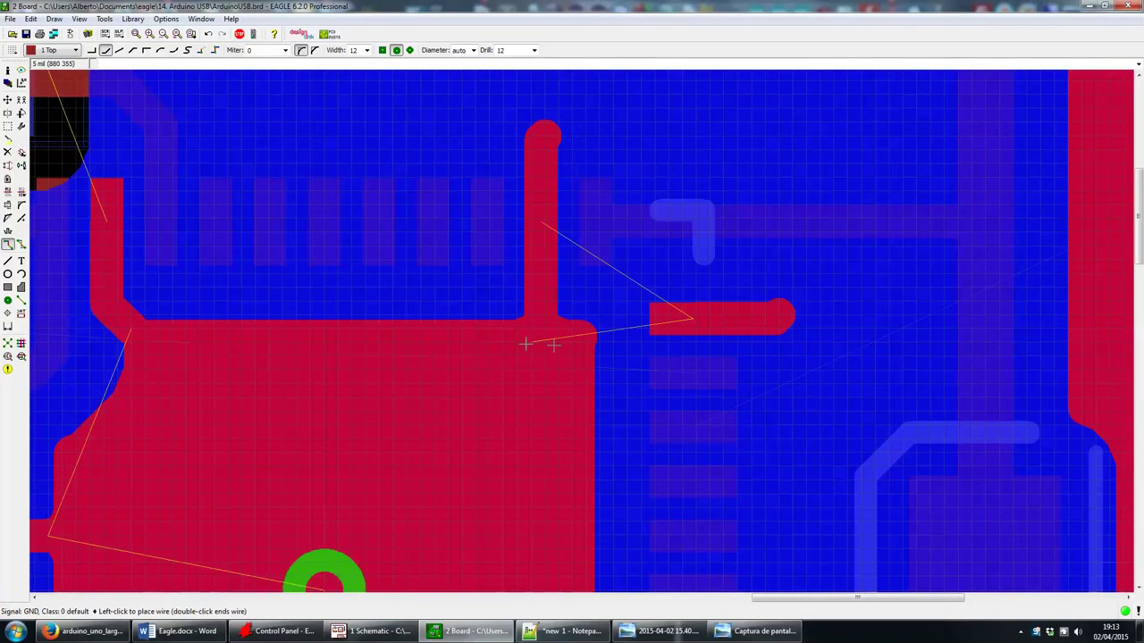
pyautogui.press('Escape')
pyautogui.click(564, 326)
pyautogui.press('Escape')
pyautogui.scroll(-2, 561, 328)
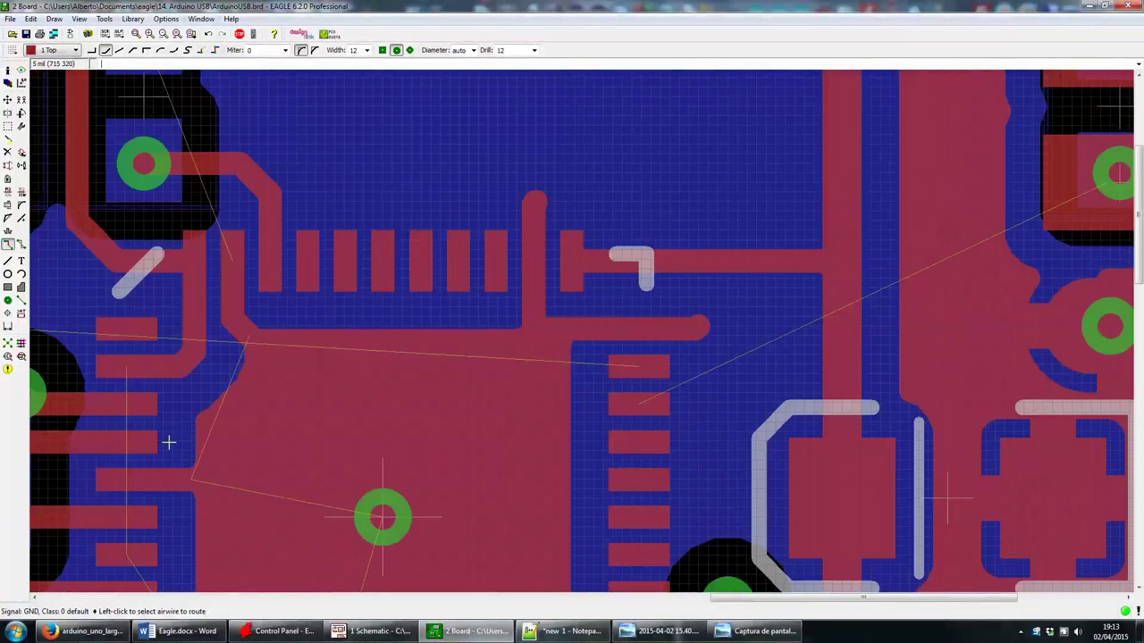
pyautogui.click(7, 354)
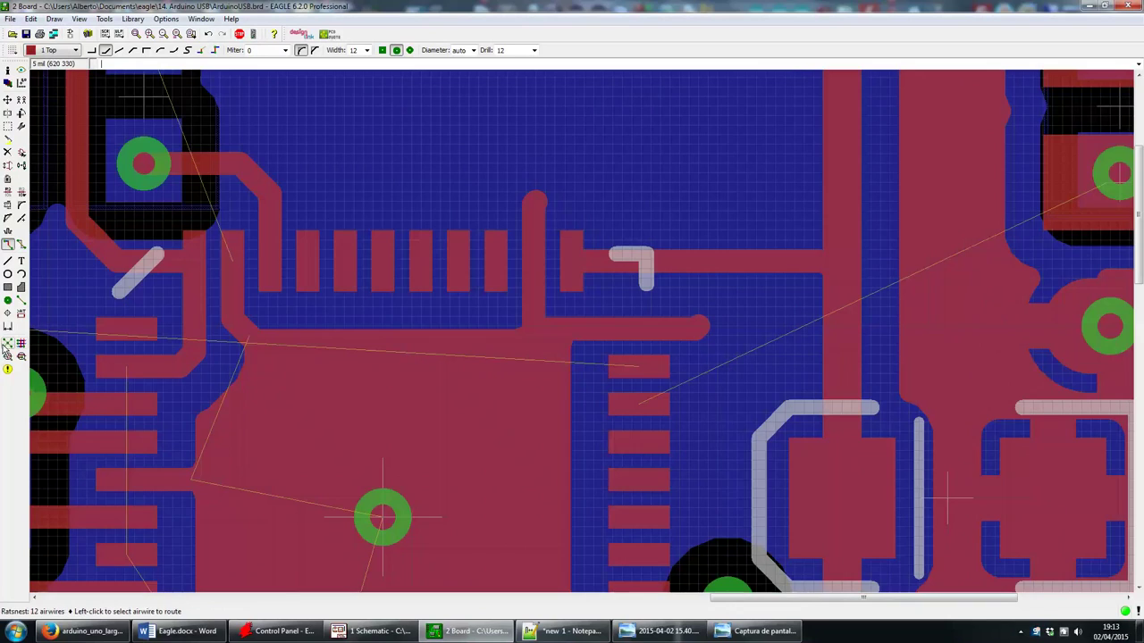
pyautogui.scroll(-1, 421, 296)
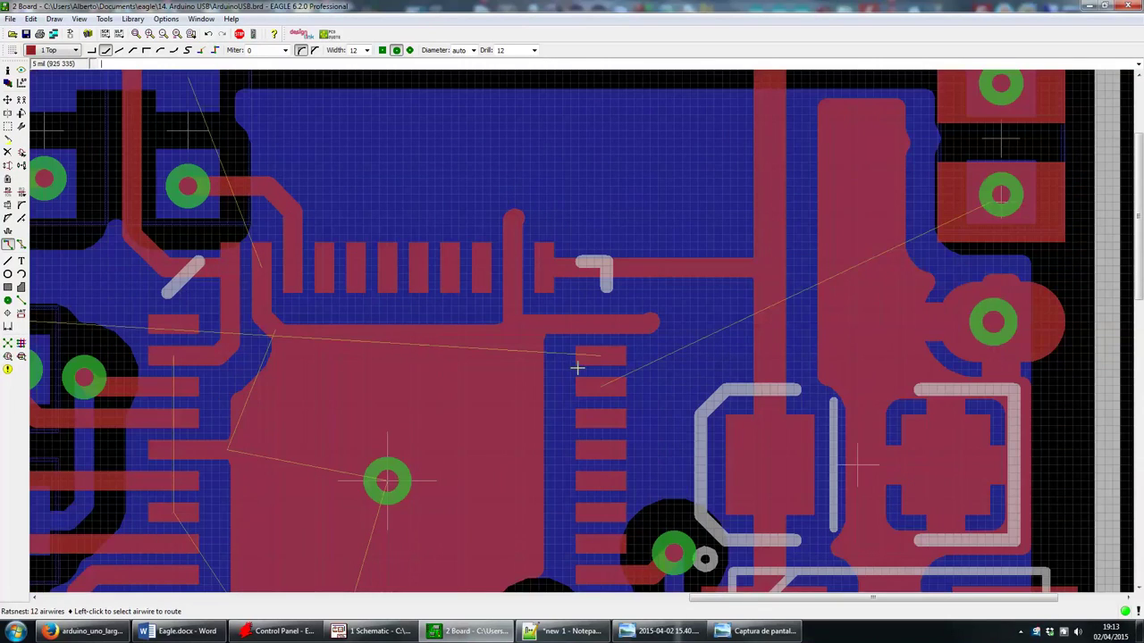
pyautogui.scroll(-2, 582, 365)
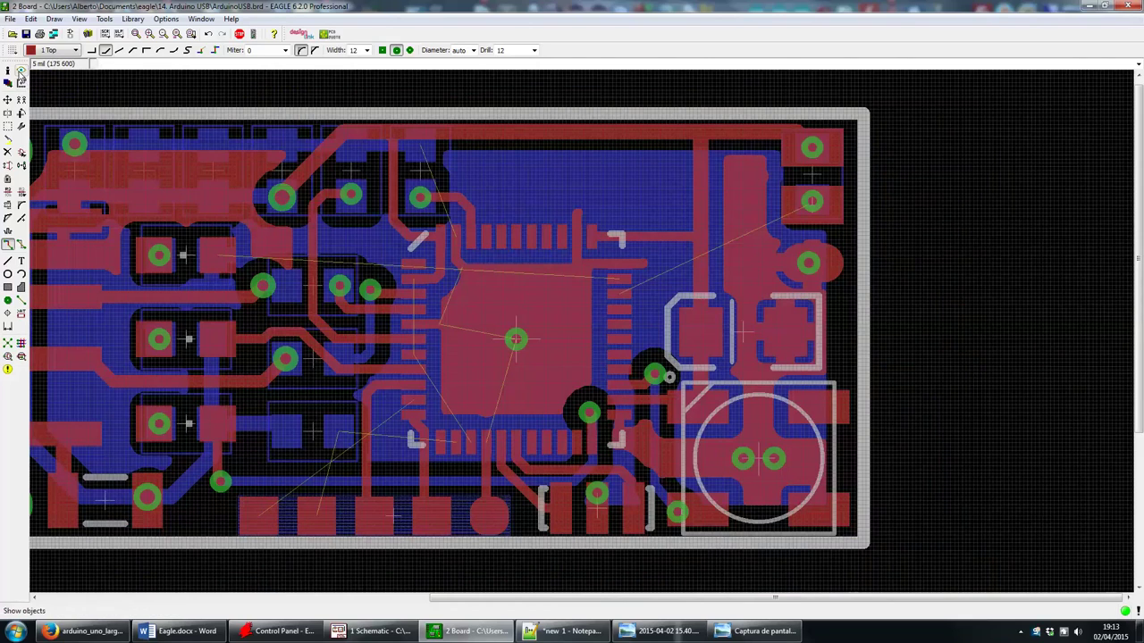
# Copy a GND via to a new spot above the chip and recalculate the pours
pyautogui.click(21, 99)
pyautogui.scroll(1, 733, 455)
pyautogui.scroll(1, 736, 456)
pyautogui.click(753, 466)
pyautogui.click(616, 187)
pyautogui.click(616, 187)
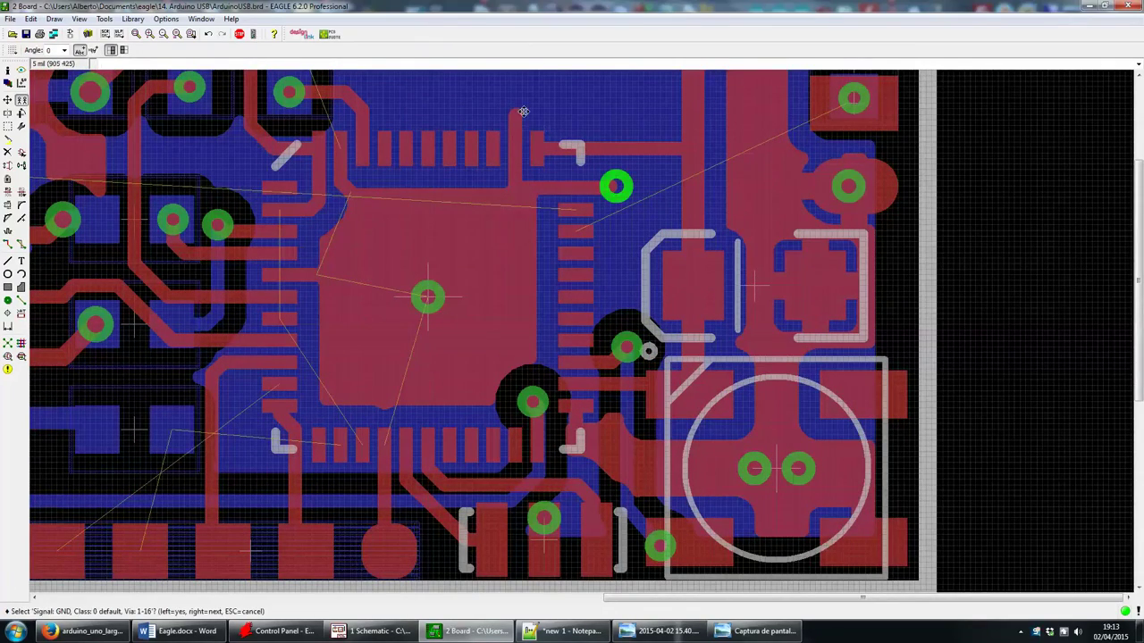
pyautogui.click(514, 98)
pyautogui.click(516, 105)
pyautogui.click(9, 344)
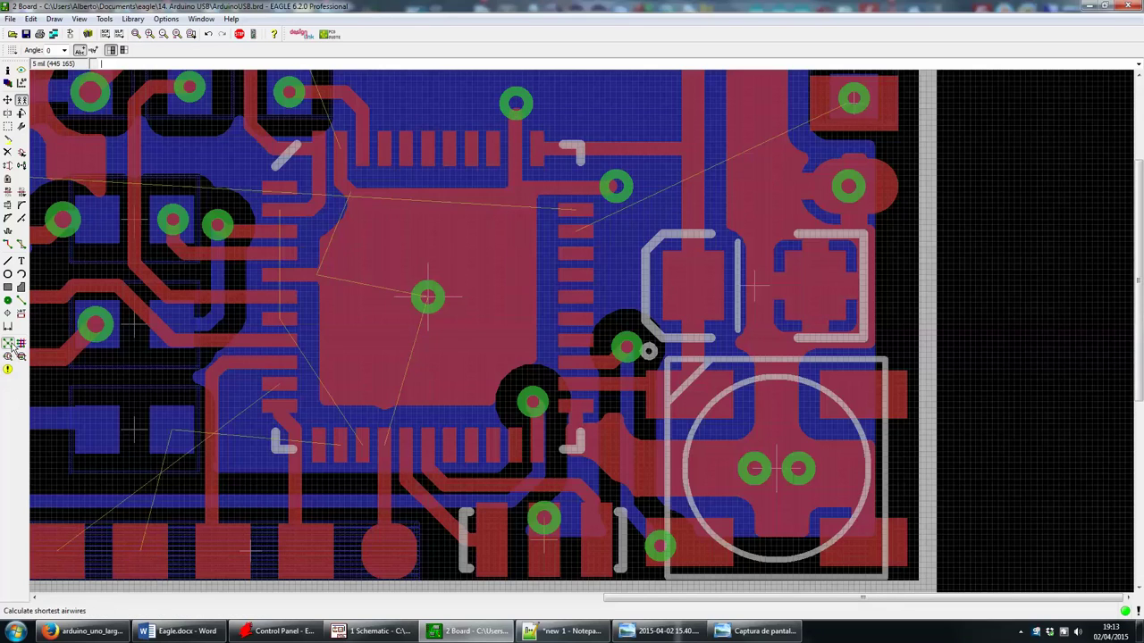
# Copy a via twice into the right-hand pour, run Ratsnest, then undo the last placement
pyautogui.scroll(-2, 342, 231)
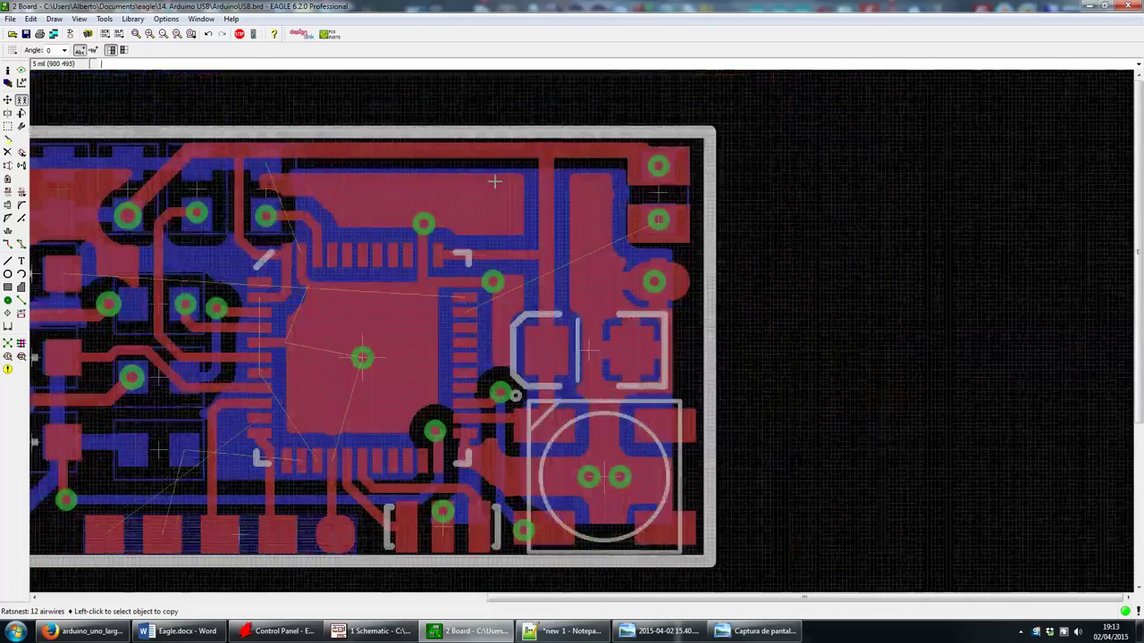
pyautogui.scroll(3, 343, 230)
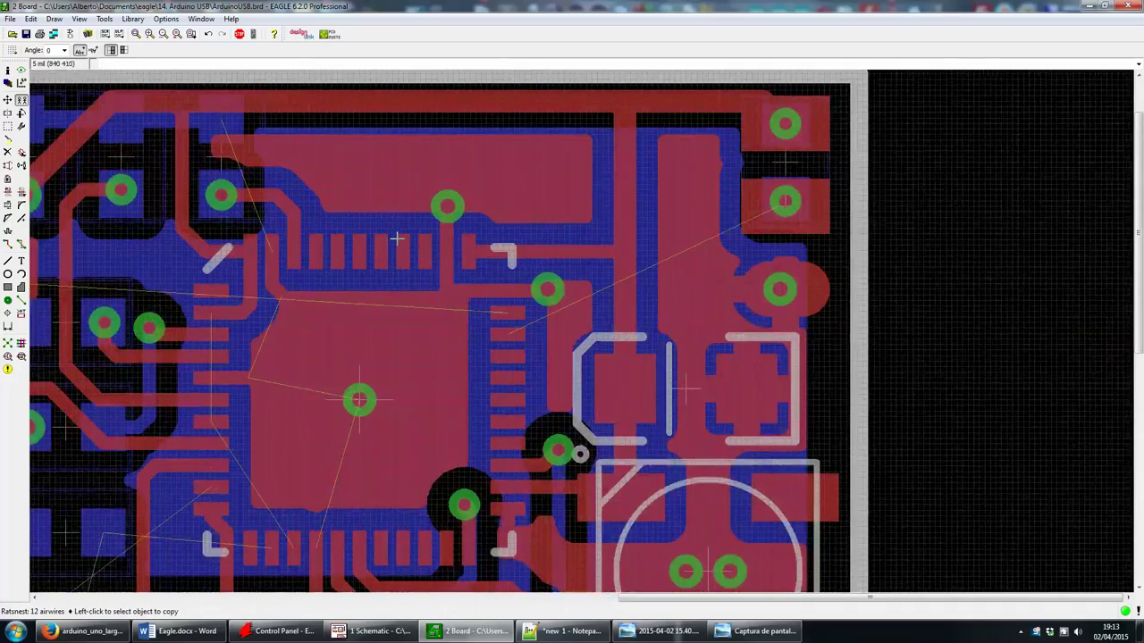
pyautogui.scroll(-1, 457, 267)
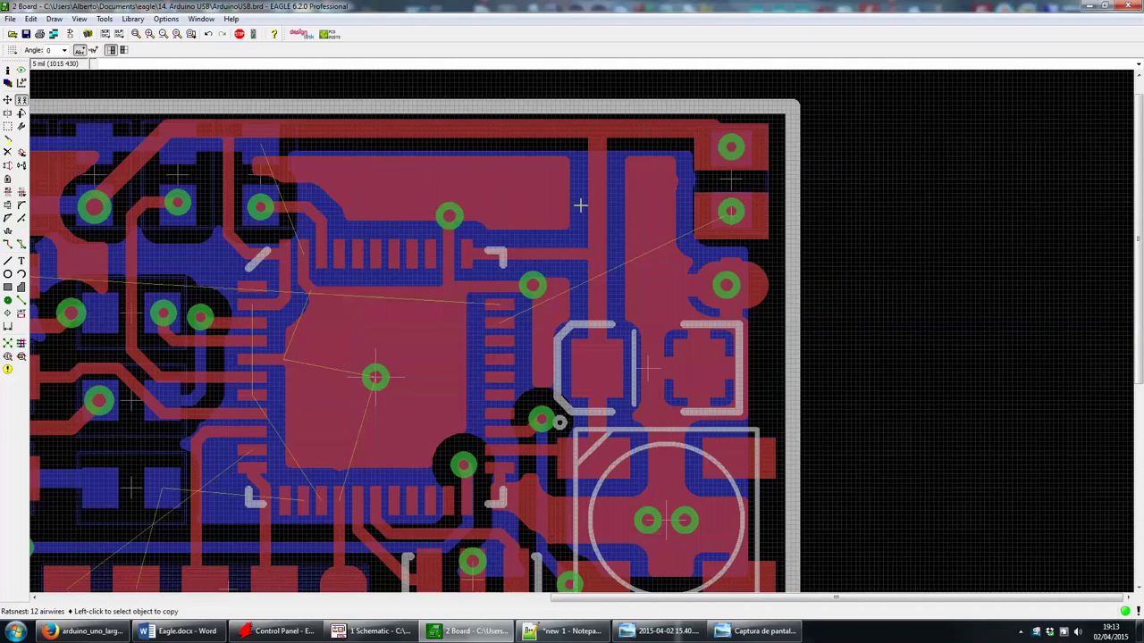
pyautogui.click(532, 285)
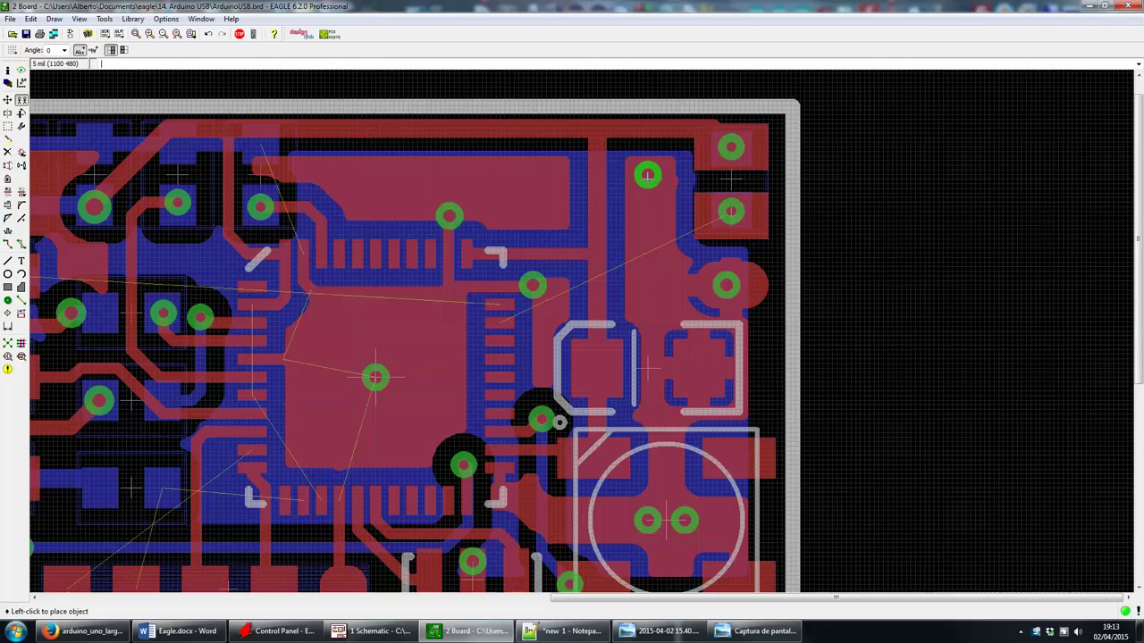
pyautogui.click(648, 175)
pyautogui.click(648, 211)
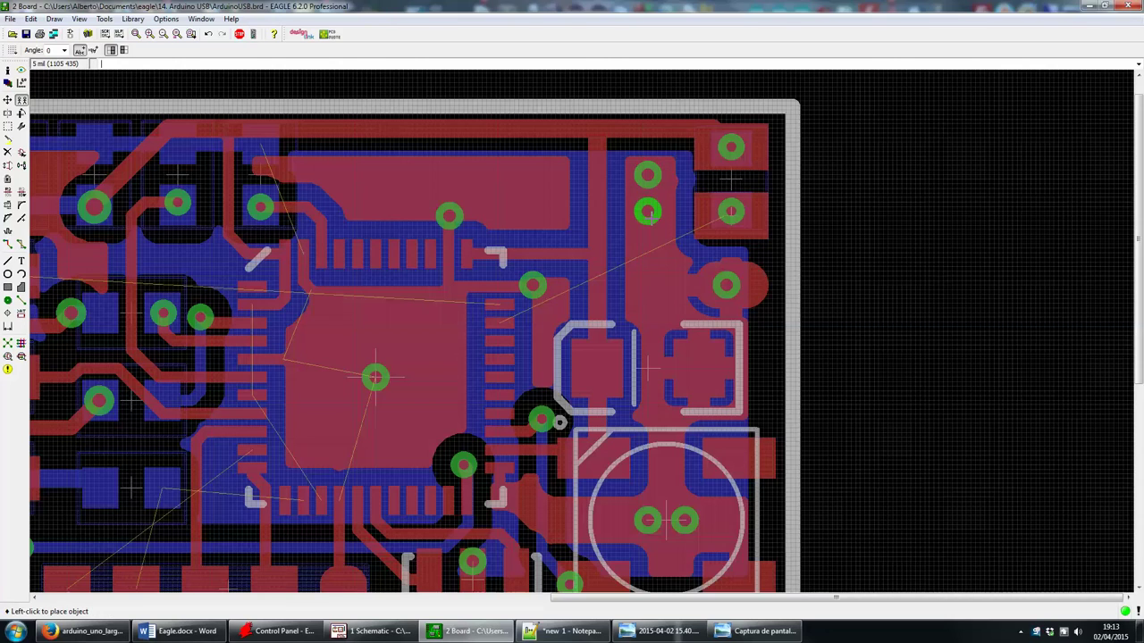
pyautogui.click(8, 344)
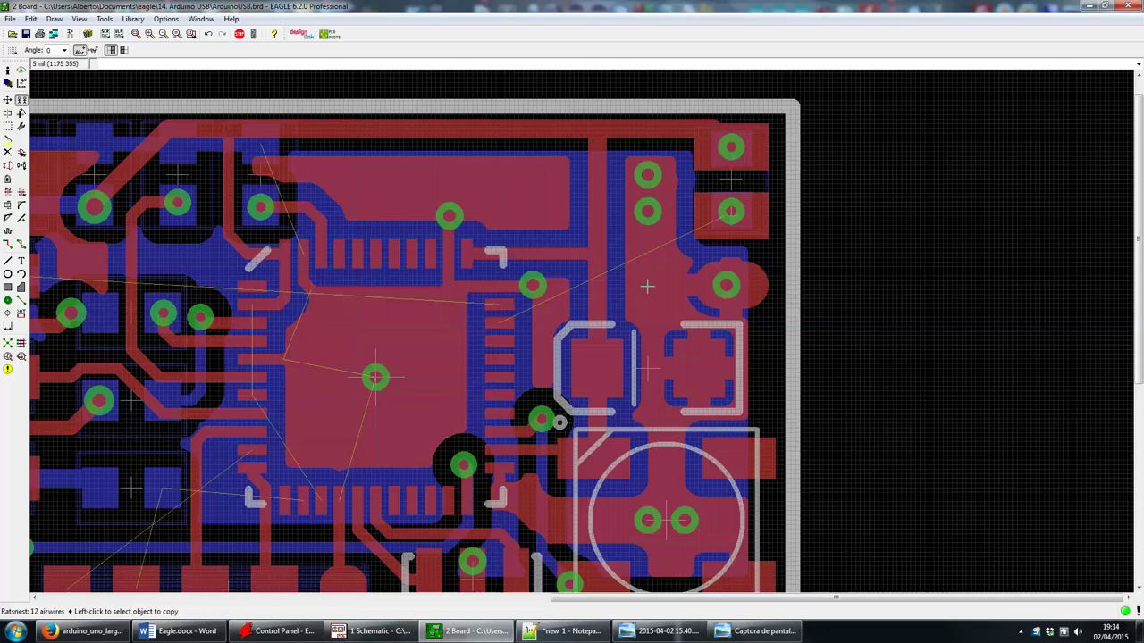
pyautogui.hotkey('ctrl', 'z')
pyautogui.hotkey('ctrl', 'z')
# Copy another via near the two-pad part and onto its right pad
pyautogui.click(653, 178)
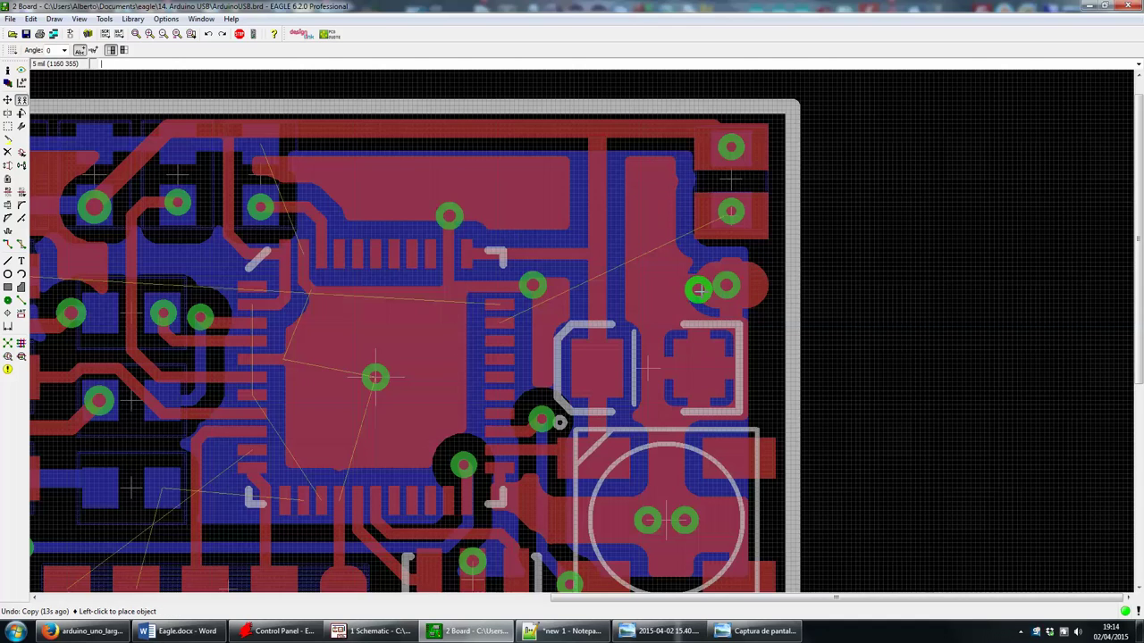
pyautogui.click(694, 285)
pyautogui.click(698, 373)
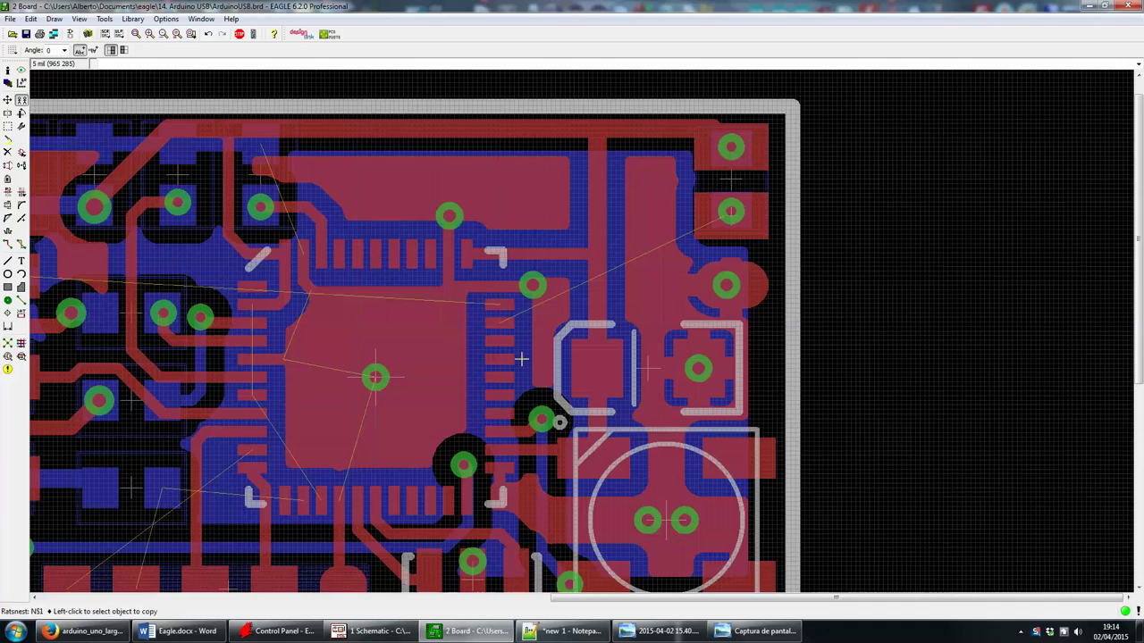
pyautogui.scroll(-1, 661, 359)
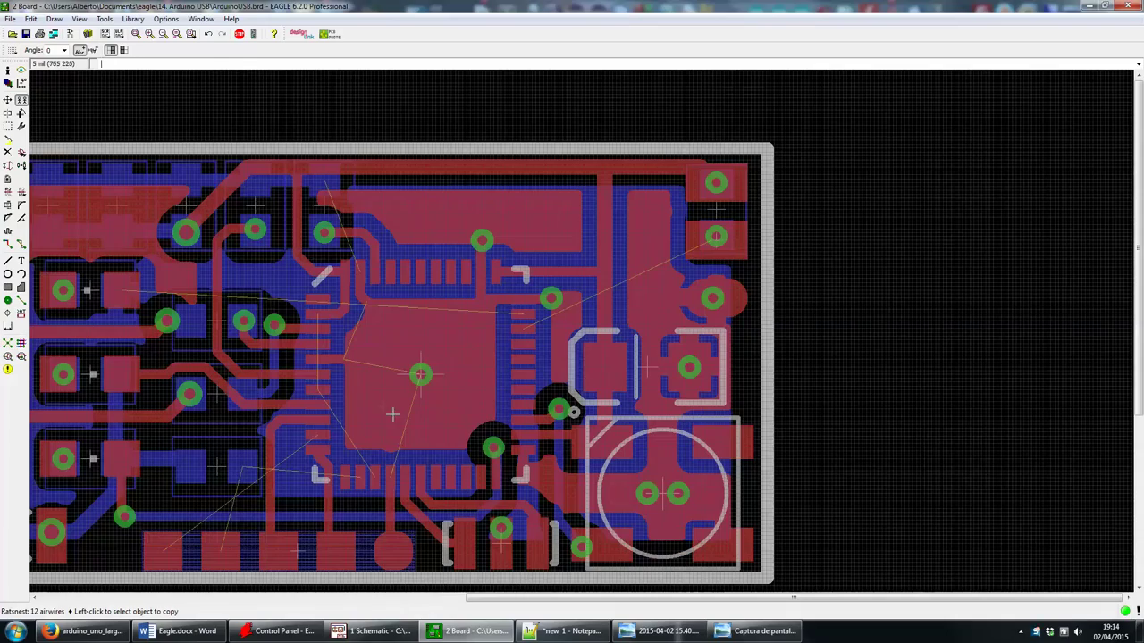
# Route the GND airwire into the chip's central ground pad
pyautogui.scroll(2, 399, 479)
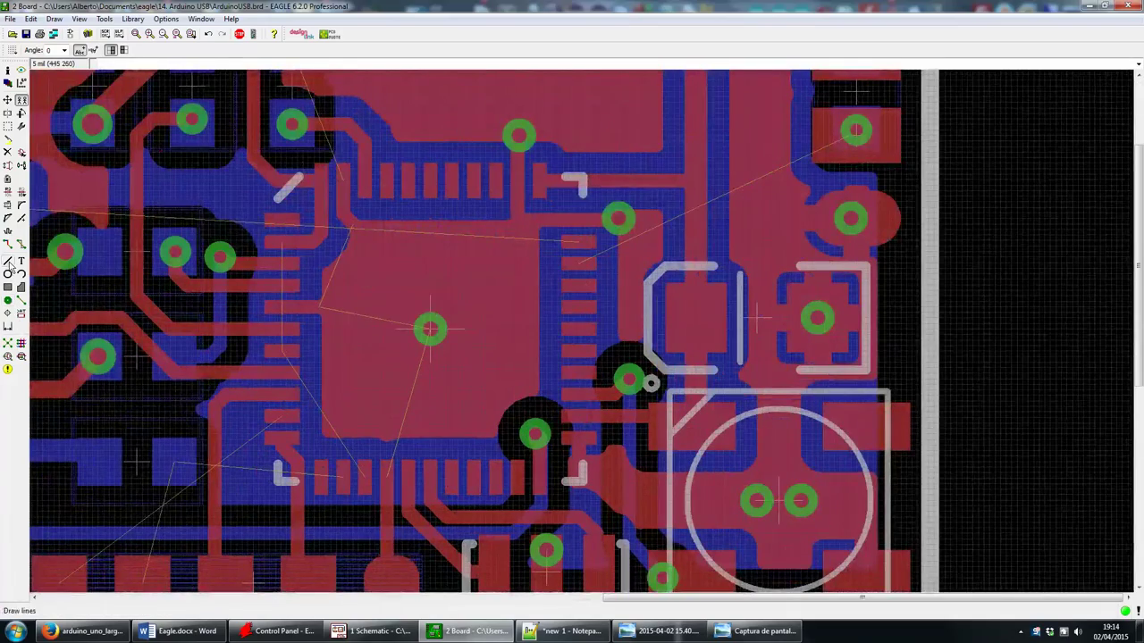
pyautogui.hotkey('ctrl', 'r')
pyautogui.click(389, 478)
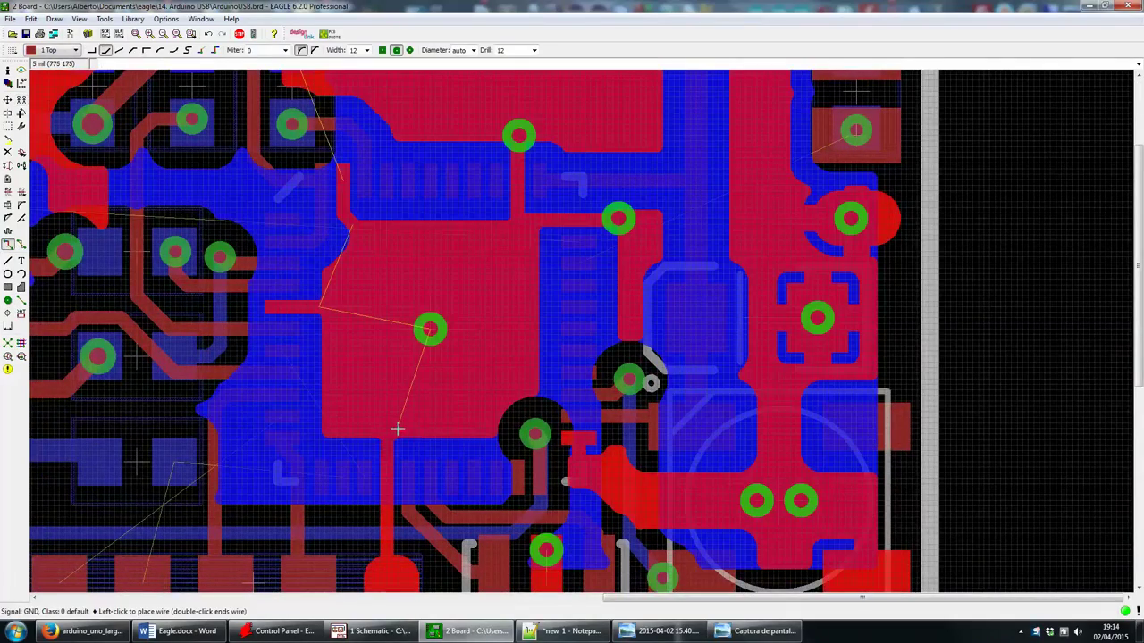
pyautogui.click(10, 344)
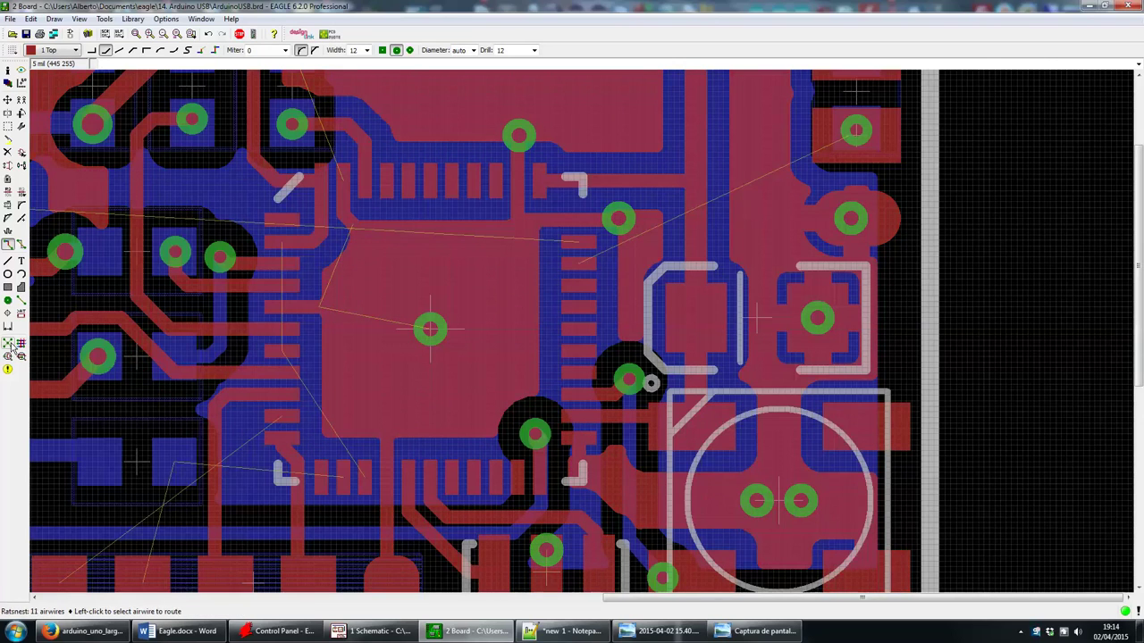
pyautogui.scroll(3, 331, 318)
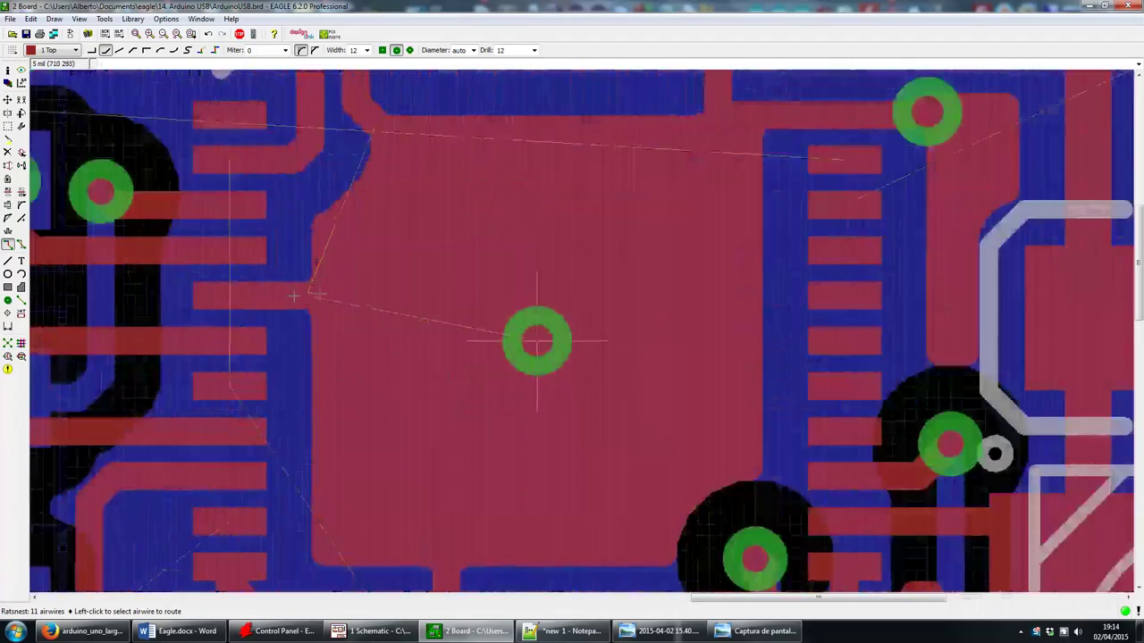
# Attempt the GND airwires left of the central pad, cancelling both tries
pyautogui.click(8, 243)
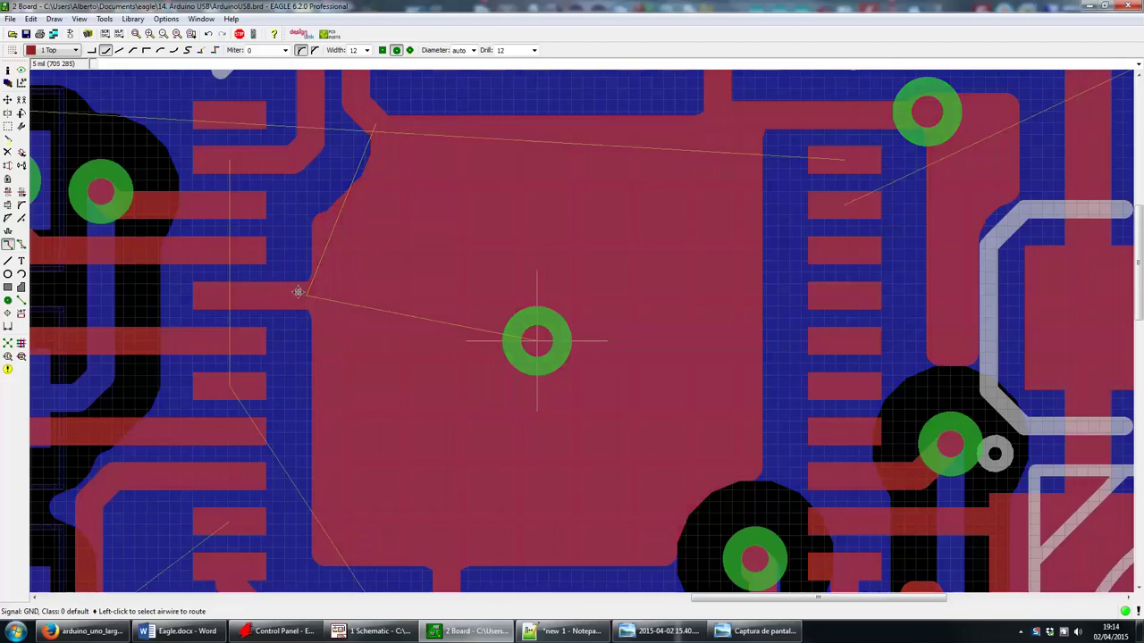
pyautogui.click(359, 289)
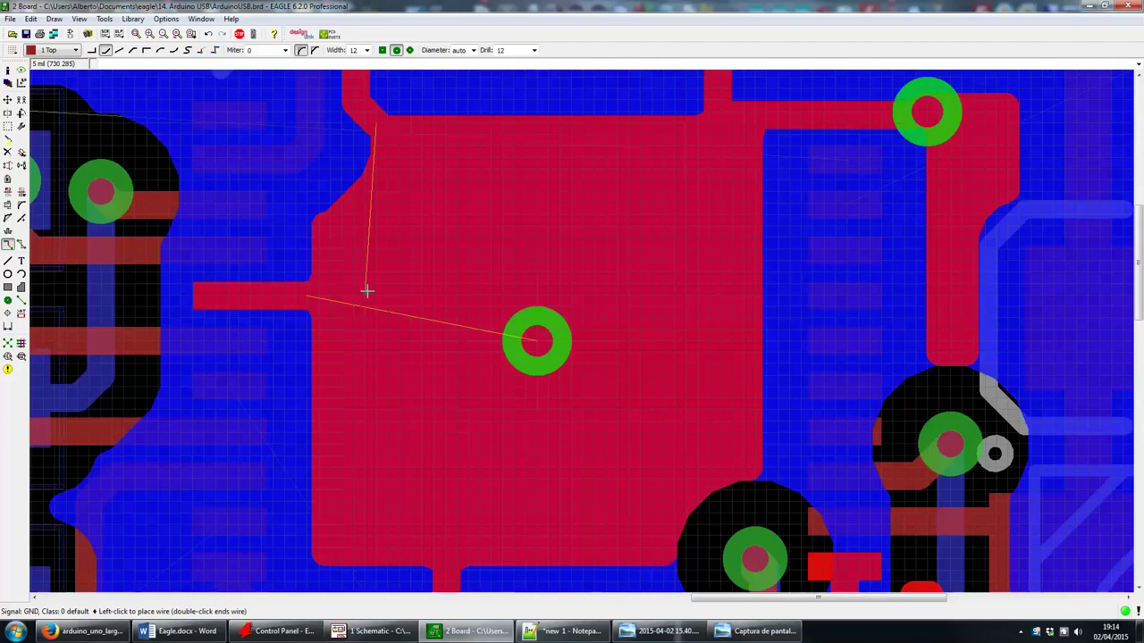
pyautogui.press('Escape')
pyautogui.click(340, 298)
pyautogui.press('Escape')
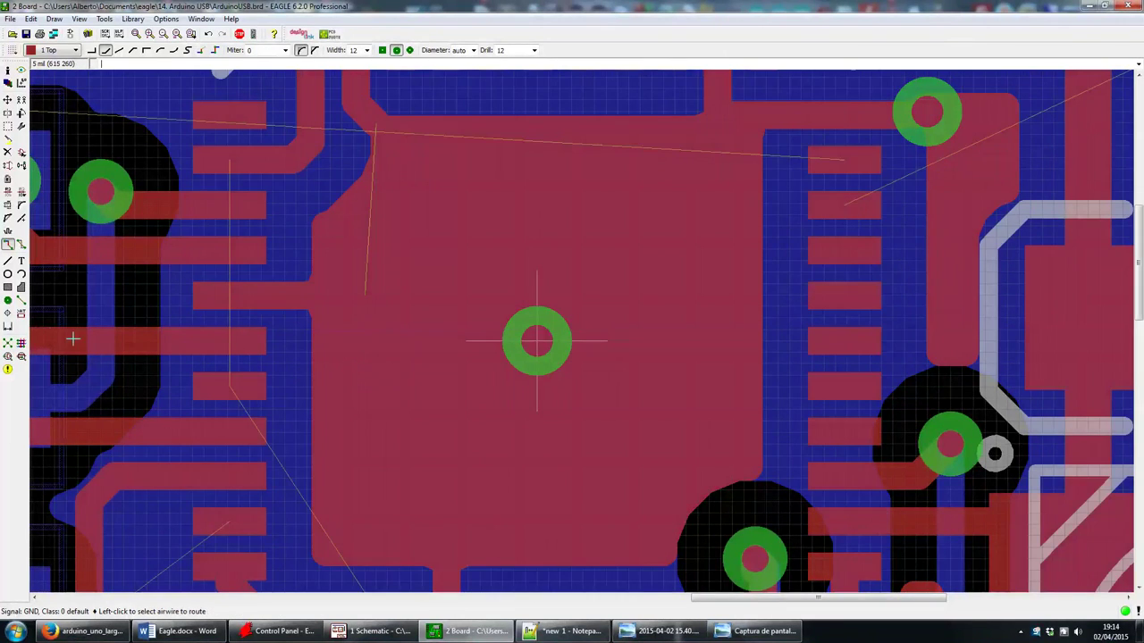
pyautogui.scroll(-1, 353, 351)
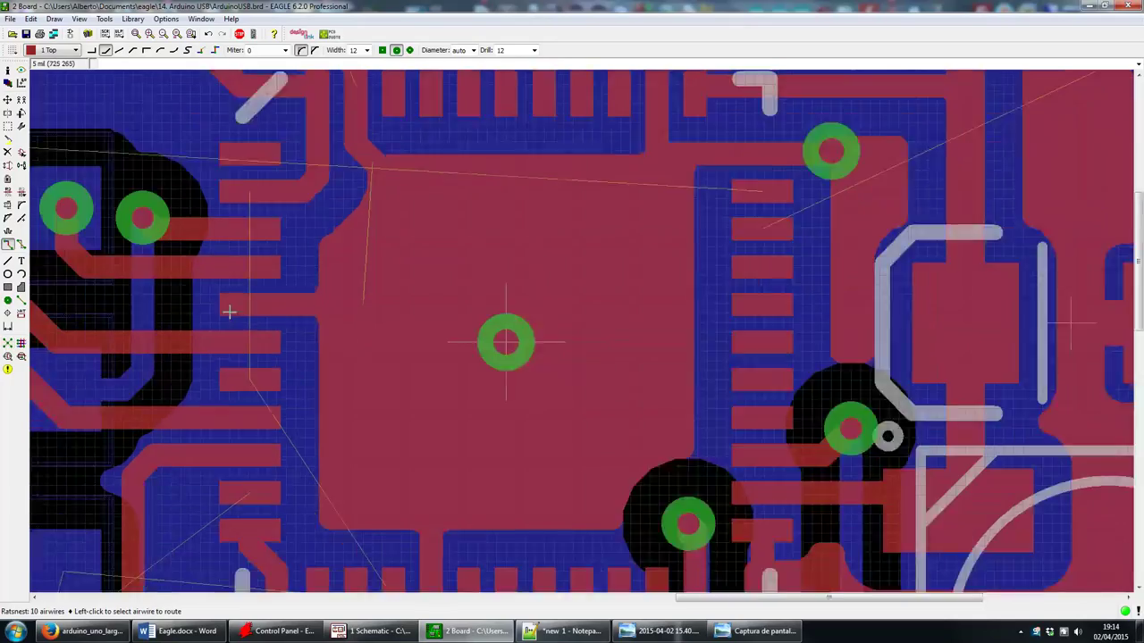
pyautogui.scroll(-1, 229, 311)
pyautogui.click(7, 99)
# Redo the move of the right-edge pad column
pyautogui.scroll(-3, 677, 270)
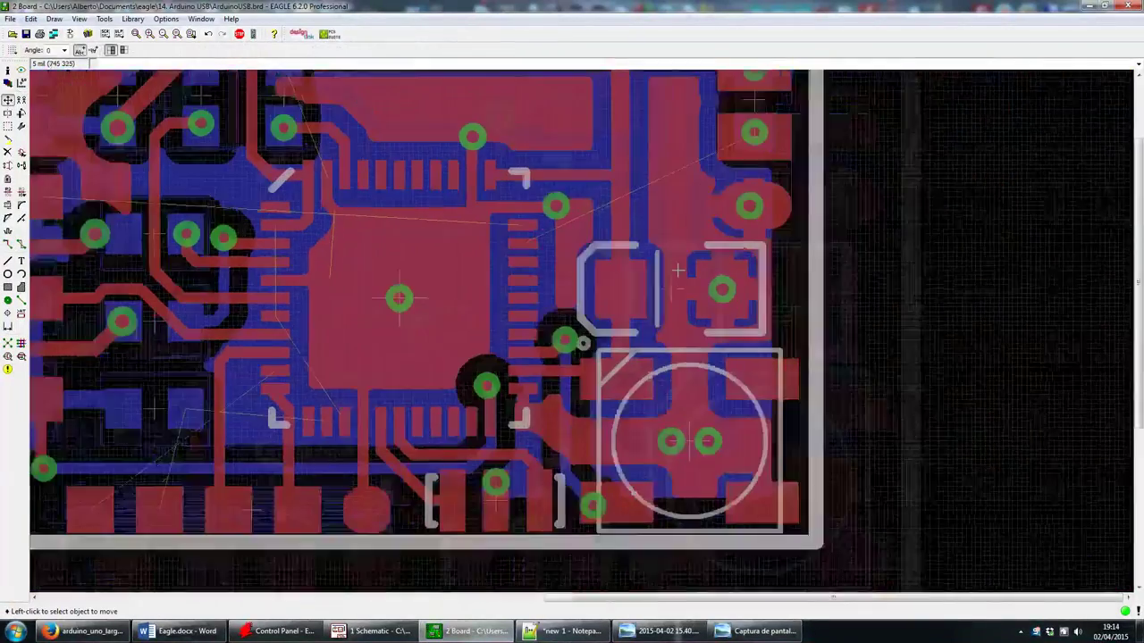
pyautogui.scroll(1, 348, 270)
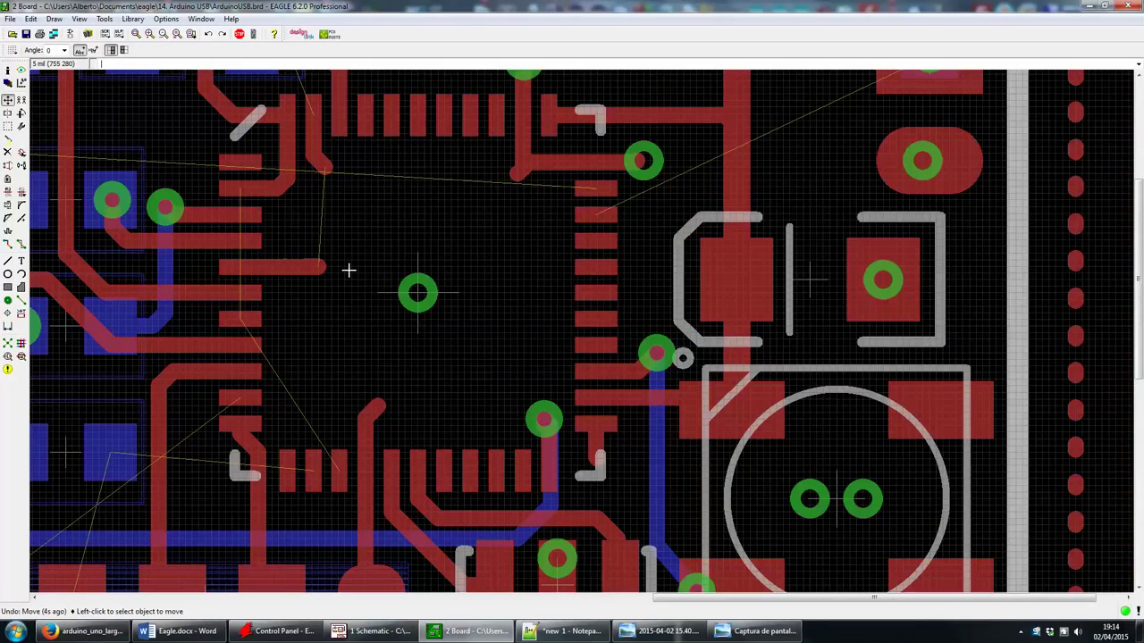
pyautogui.hotkey('ctrl', 'y')
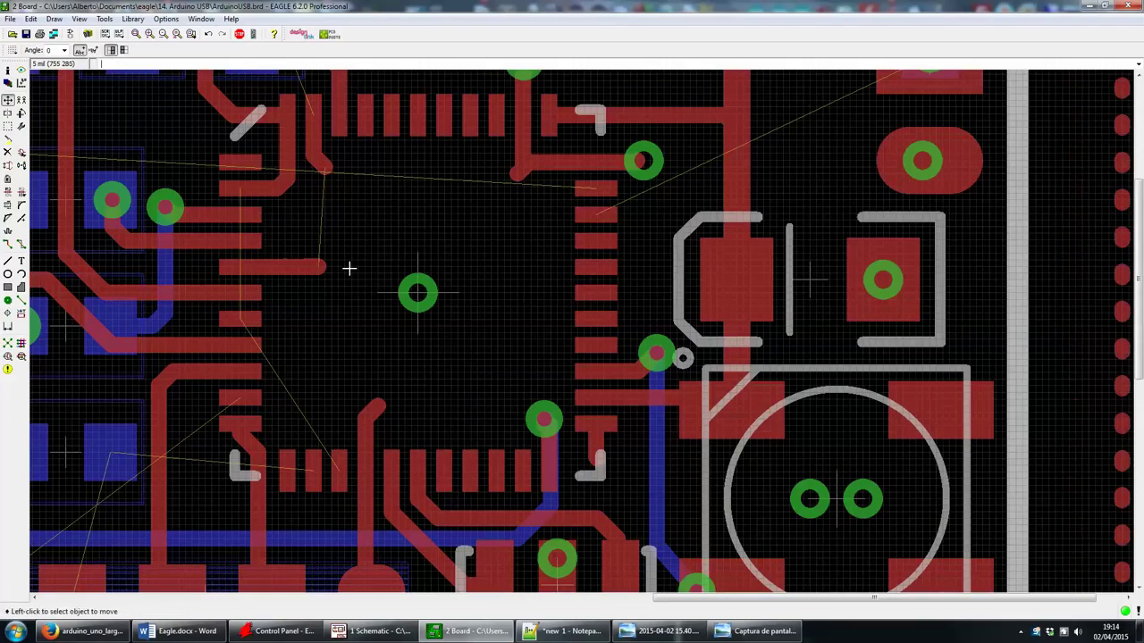
pyautogui.scroll(-2, 501, 420)
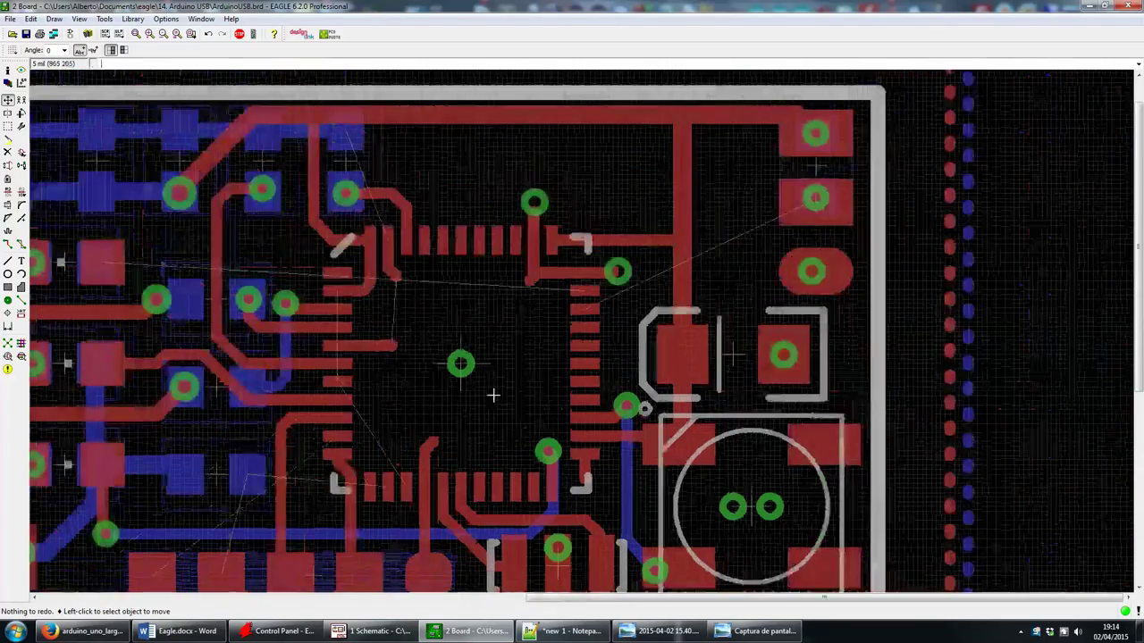
pyautogui.scroll(2, 381, 402)
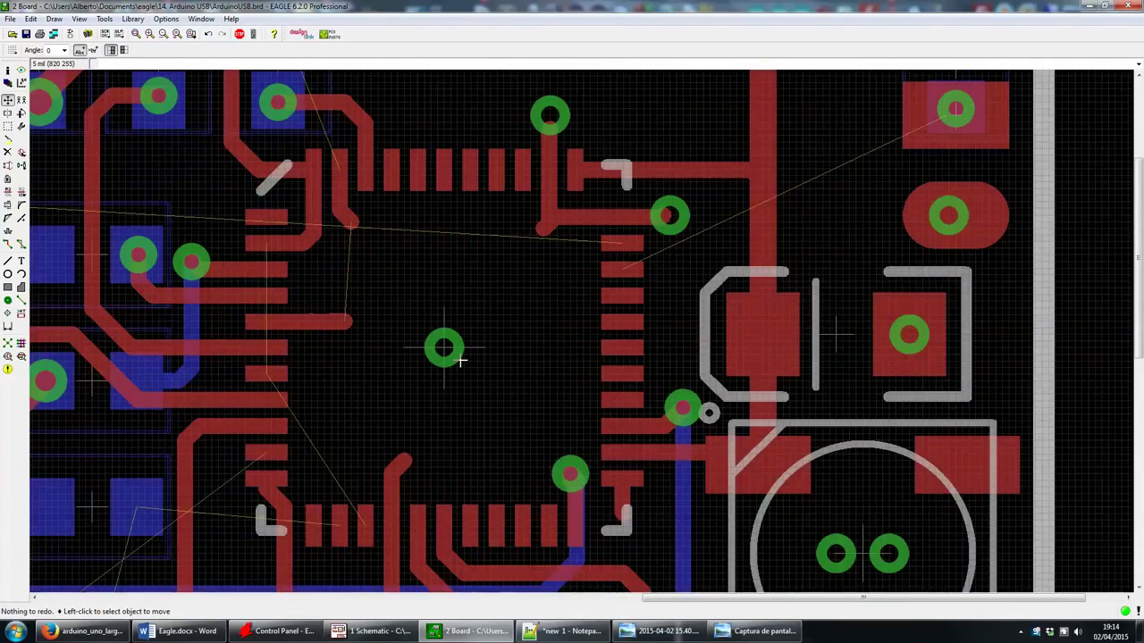
pyautogui.scroll(-4, 578, 416)
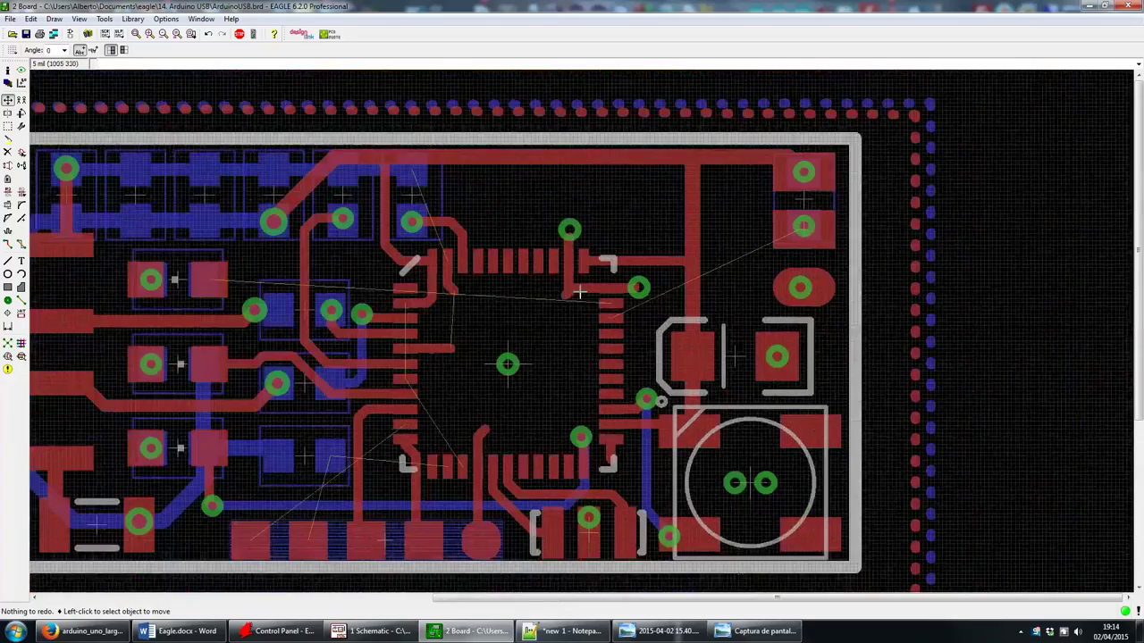
pyautogui.scroll(3, 467, 199)
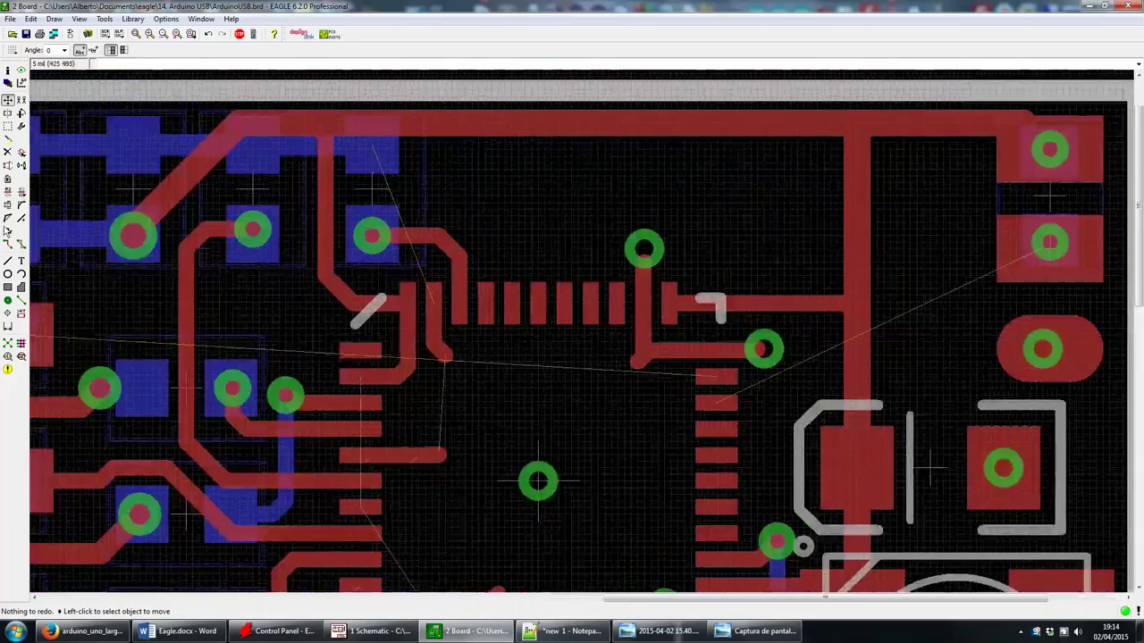
# Pick up a GND via near the chip to reposition it
pyautogui.click(8, 243)
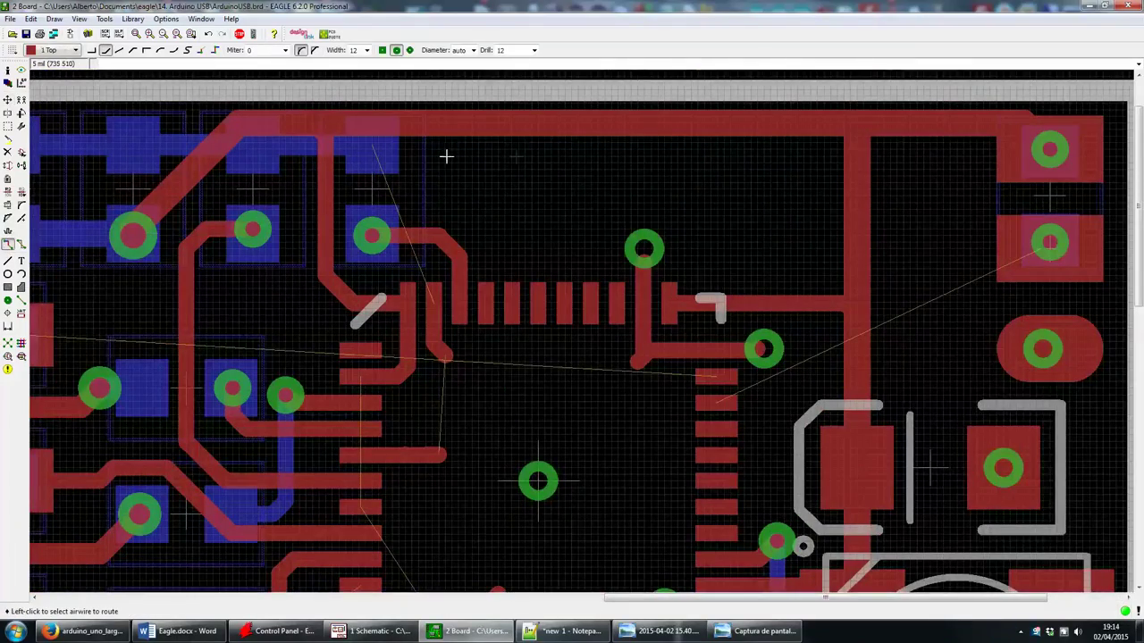
pyautogui.scroll(-1, 702, 176)
pyautogui.scroll(-1, 702, 176)
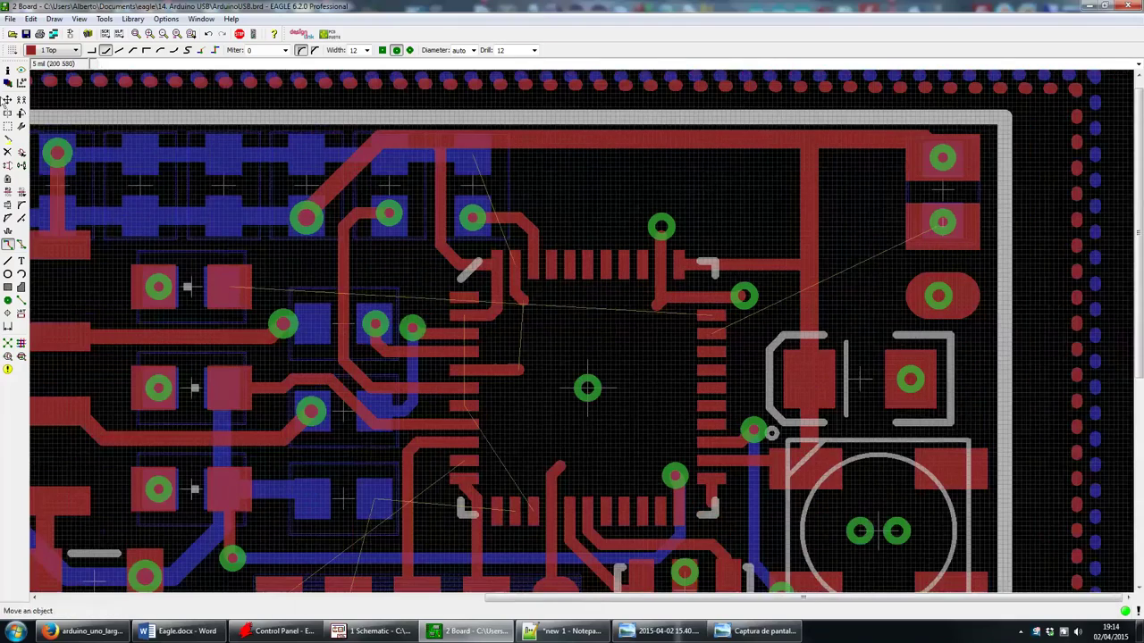
pyautogui.click(8, 100)
pyautogui.scroll(2, 647, 202)
pyautogui.click(666, 236)
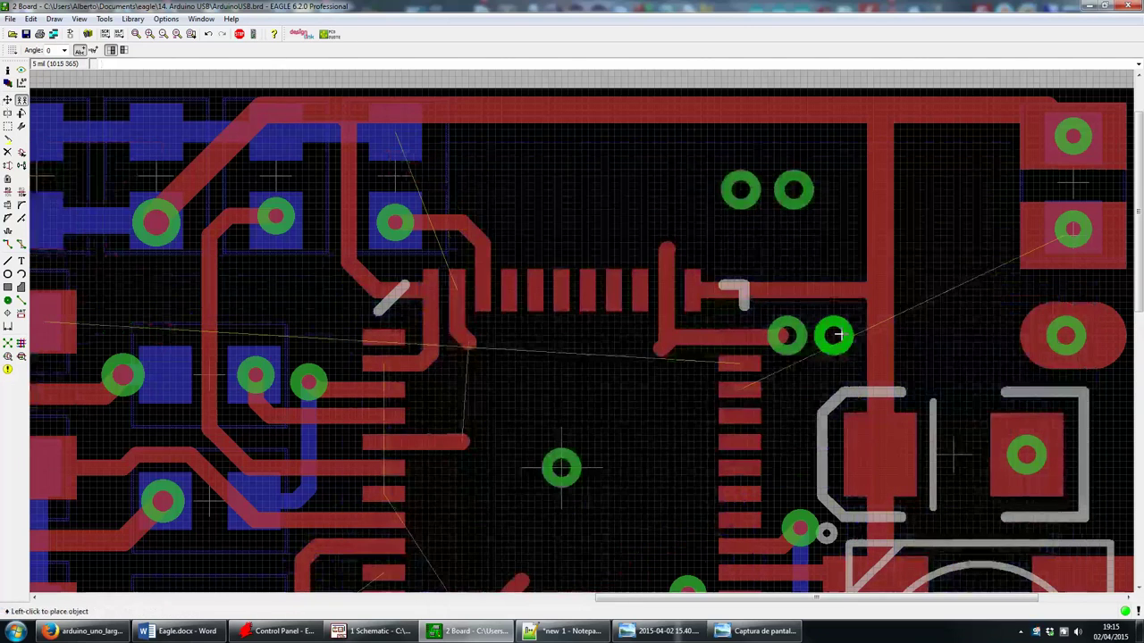
# Drop the GND via in its new position beside the chip
pyautogui.click(834, 335)
pyautogui.click(7, 101)
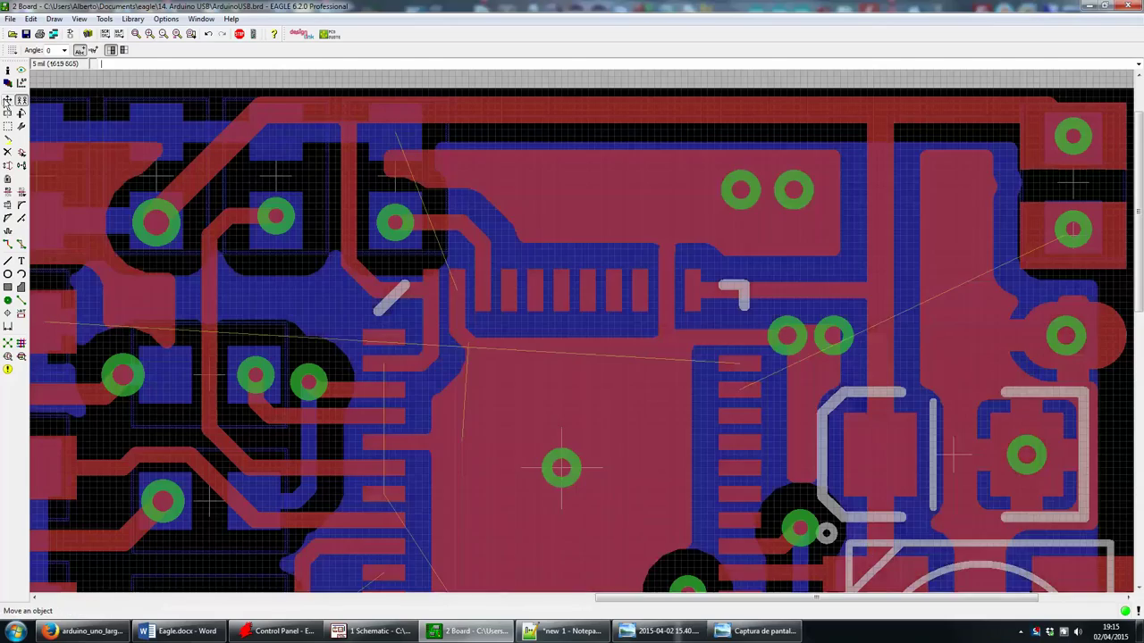
pyautogui.scroll(-2, 171, 251)
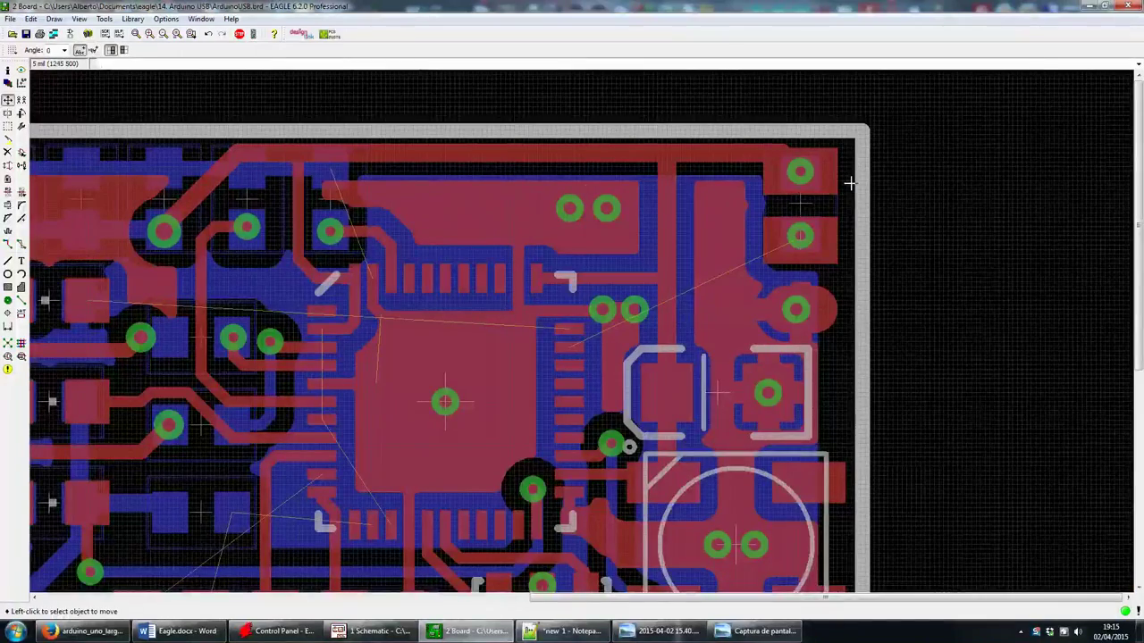
pyautogui.scroll(3, 336, 169)
# Highlight the GND pour's signal and try a bottom-layer GND route, then abandon it
pyautogui.click(21, 70)
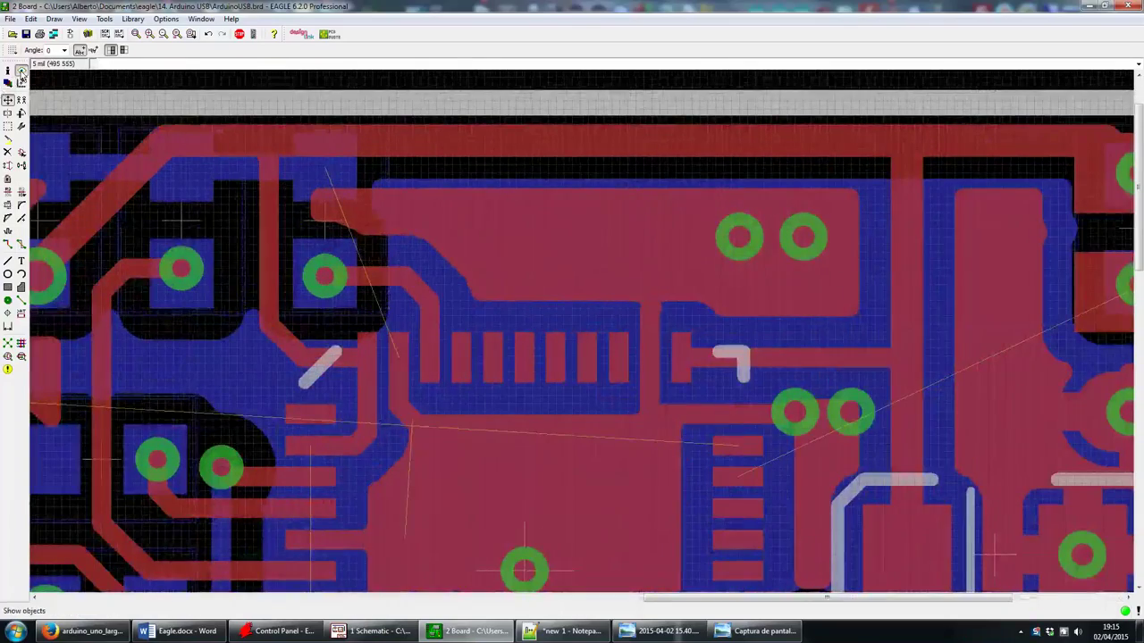
pyautogui.click(333, 173)
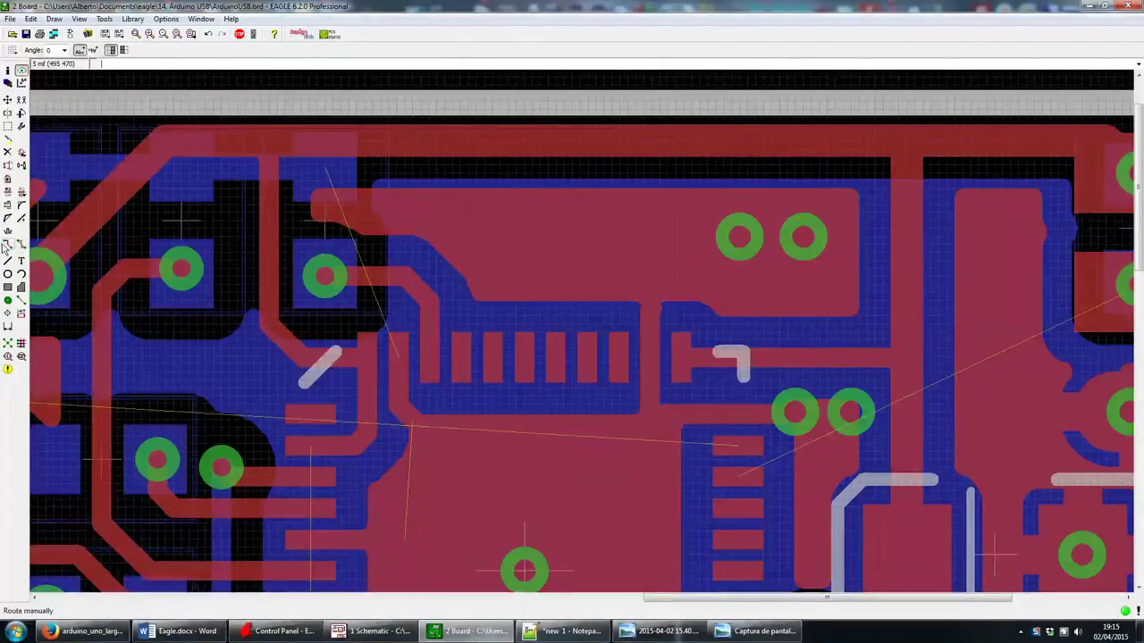
pyautogui.click(7, 243)
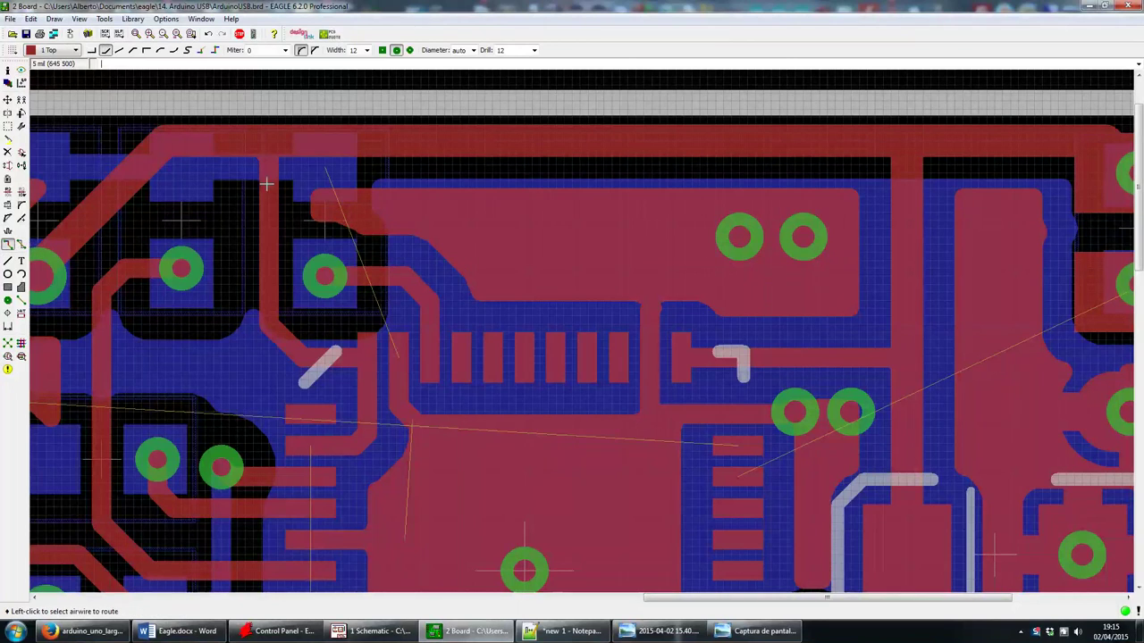
pyautogui.click(329, 166)
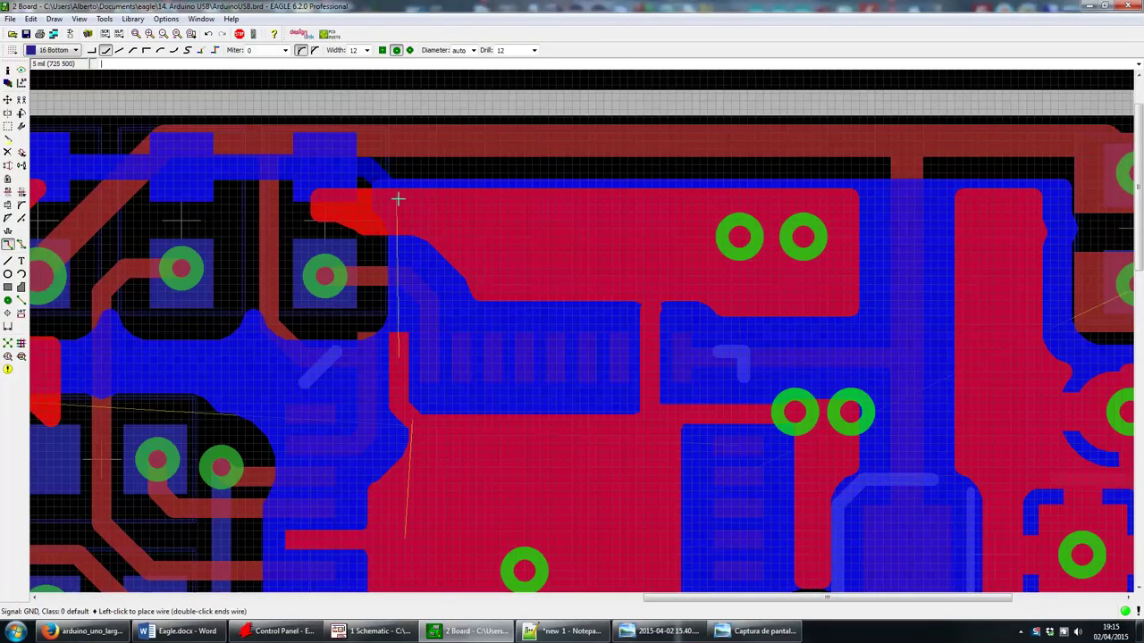
pyautogui.press('Escape')
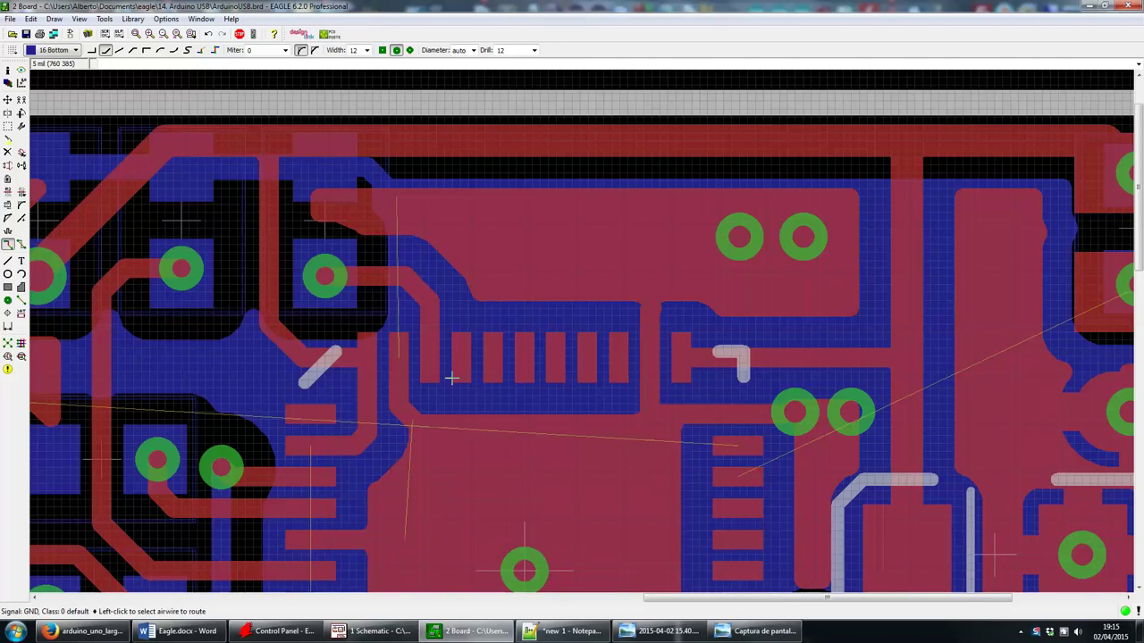
pyautogui.scroll(-2, 437, 345)
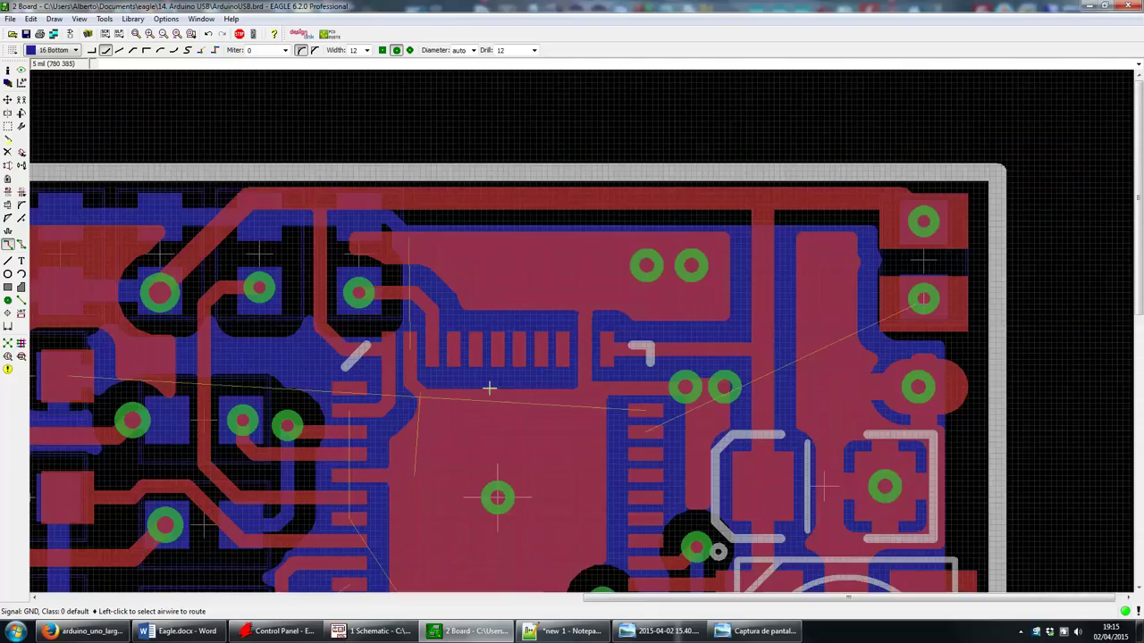
pyautogui.scroll(3, 487, 482)
# Check the GND via's properties, then pick up the GND pour outline to shift it right
pyautogui.rightClick(485, 507)
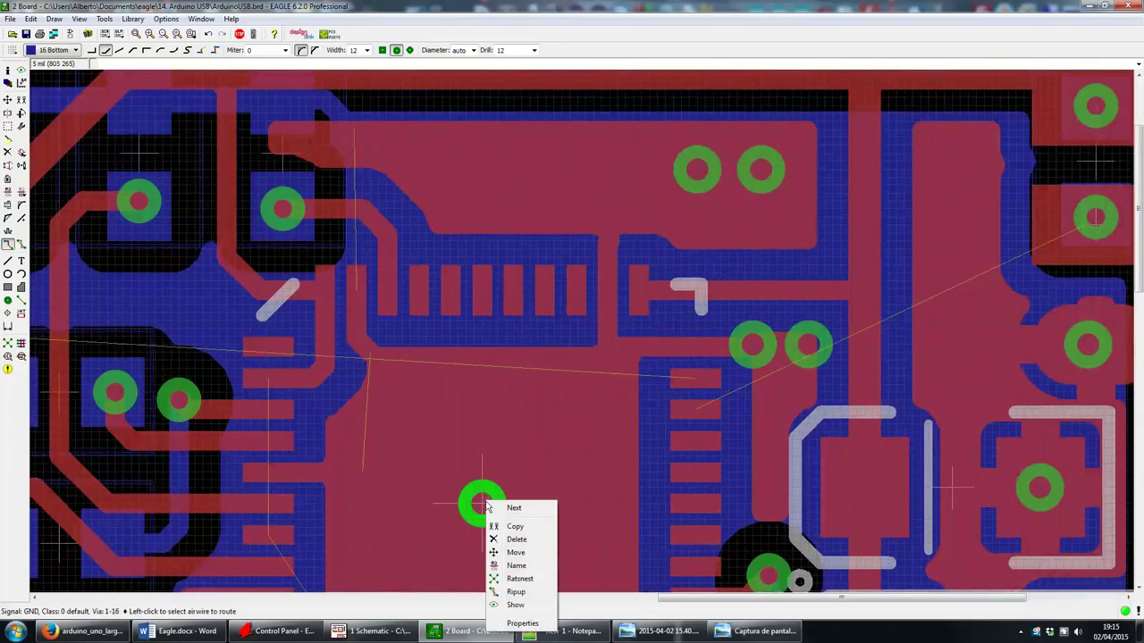
pyautogui.click(522, 623)
pyautogui.press('Escape')
pyautogui.scroll(-1, 407, 293)
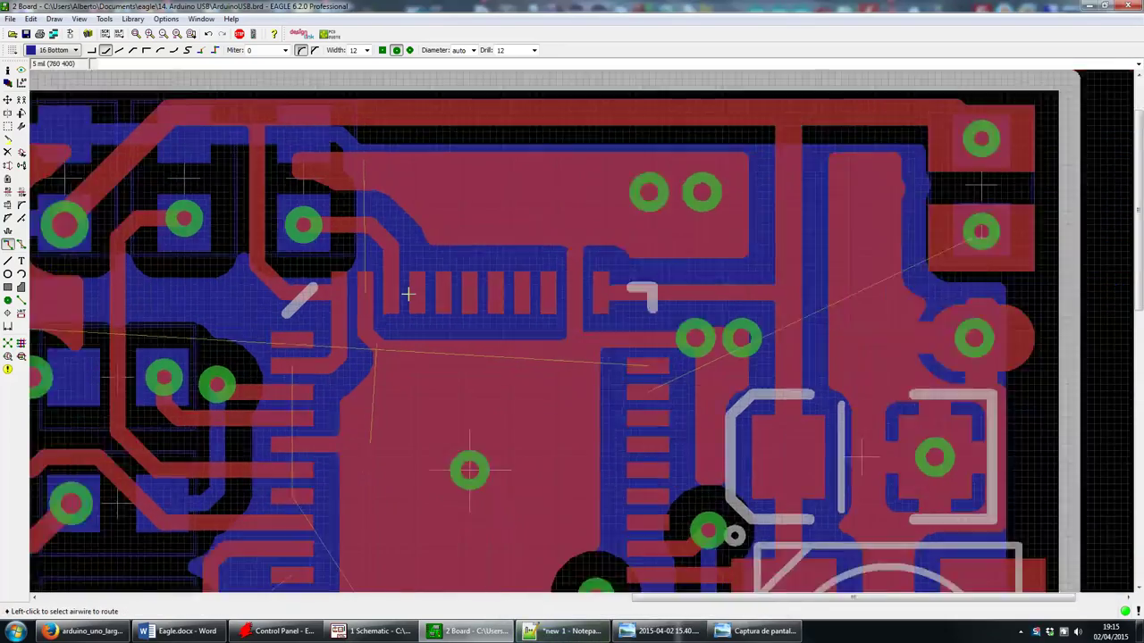
pyautogui.scroll(-1, 407, 294)
pyautogui.press('F7')
pyautogui.click(850, 204)
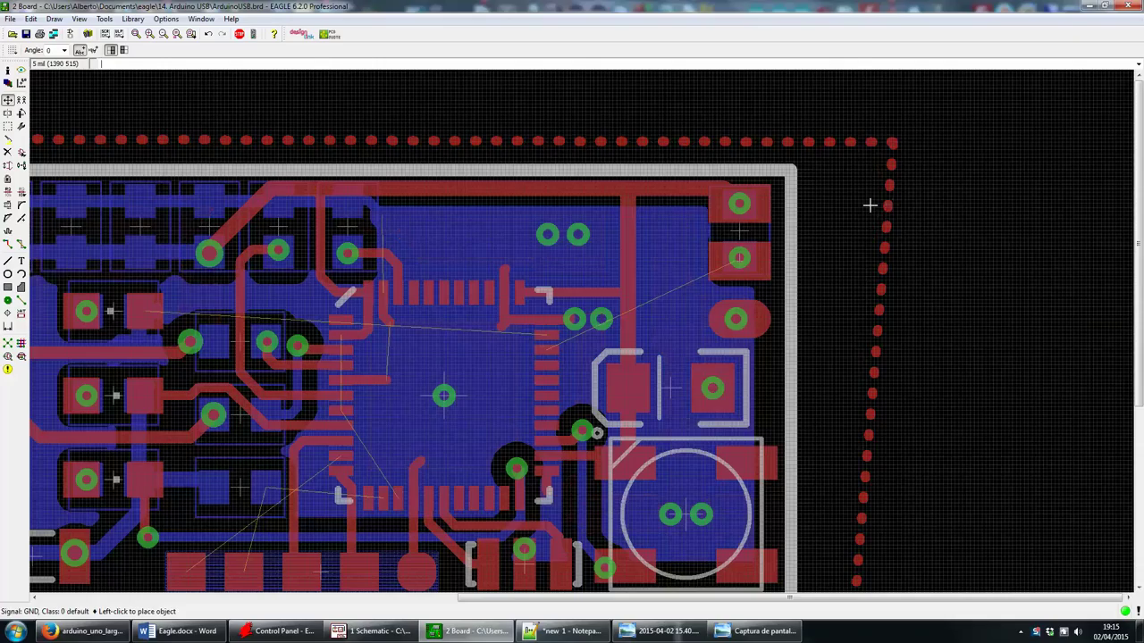
# Drop the GND pour outline at its new position
pyautogui.click(875, 204)
pyautogui.scroll(-1, 891, 193)
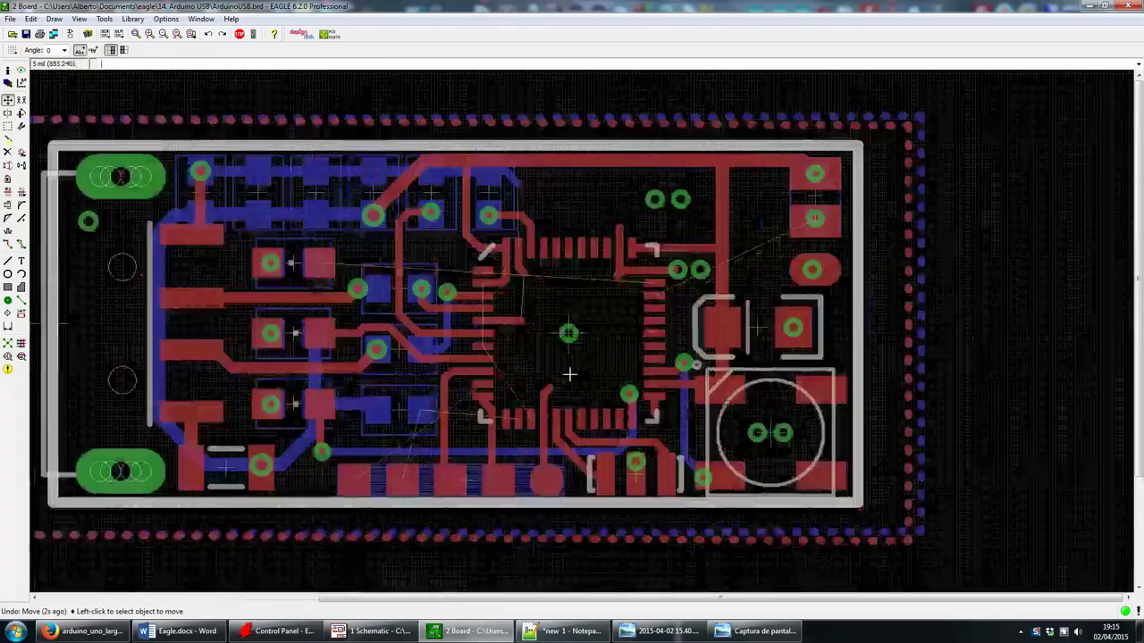
pyautogui.scroll(2, 401, 467)
pyautogui.scroll(-2, 462, 286)
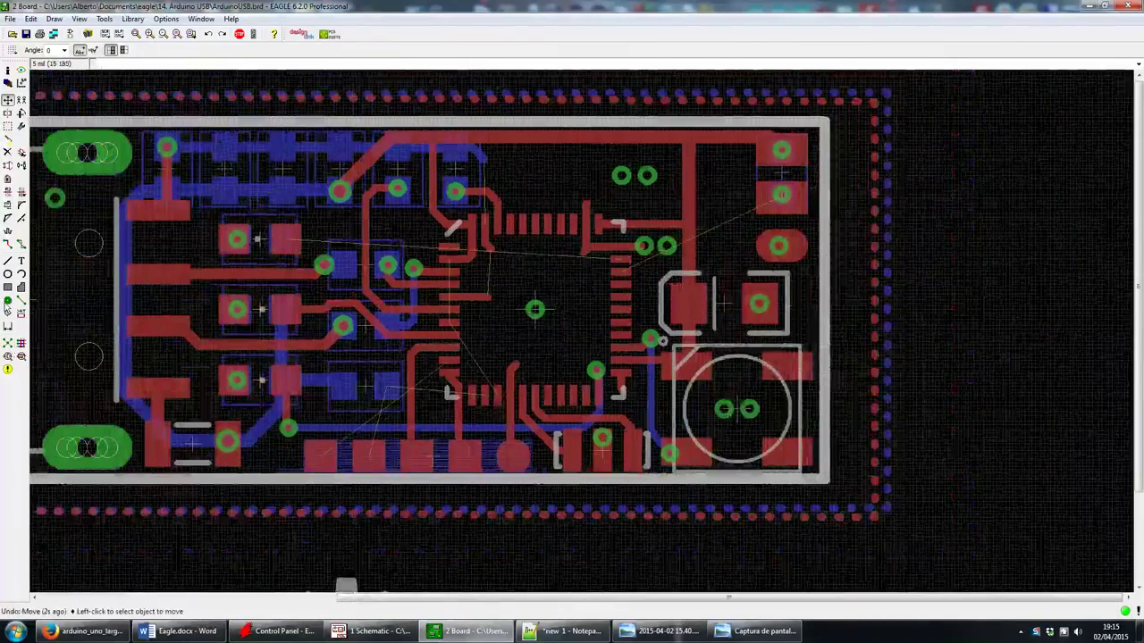
# Route the RST airwire on the top layer, with one bend, onto the blue pad
pyautogui.click(8, 244)
pyautogui.scroll(3, 340, 428)
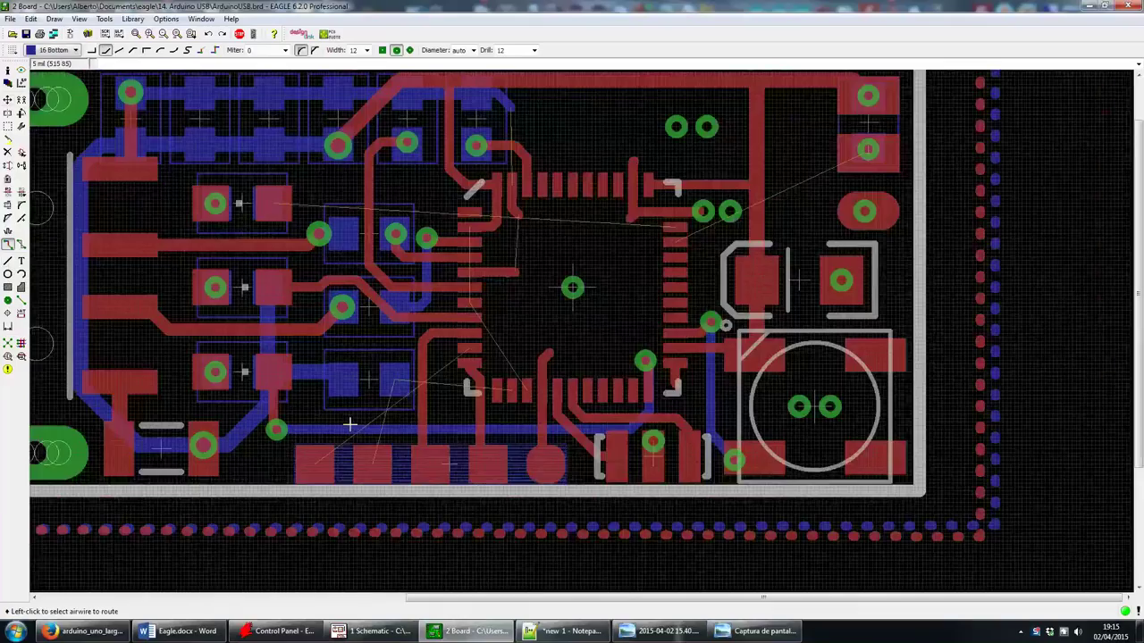
pyautogui.click(522, 321)
pyautogui.scroll(1, 268, 438)
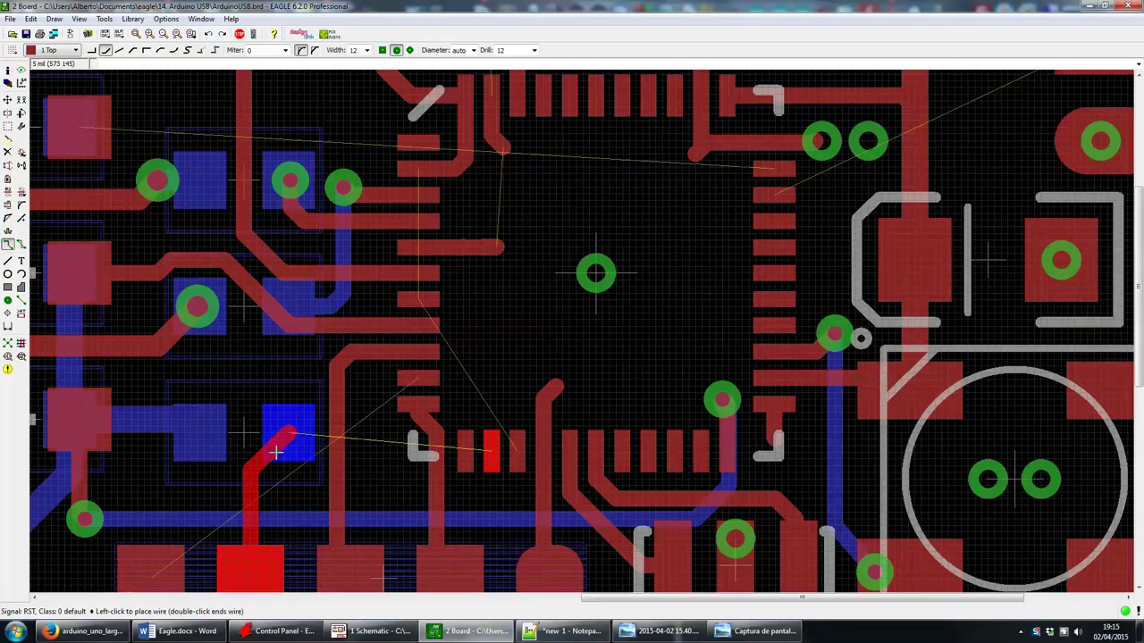
pyautogui.scroll(3, 282, 438)
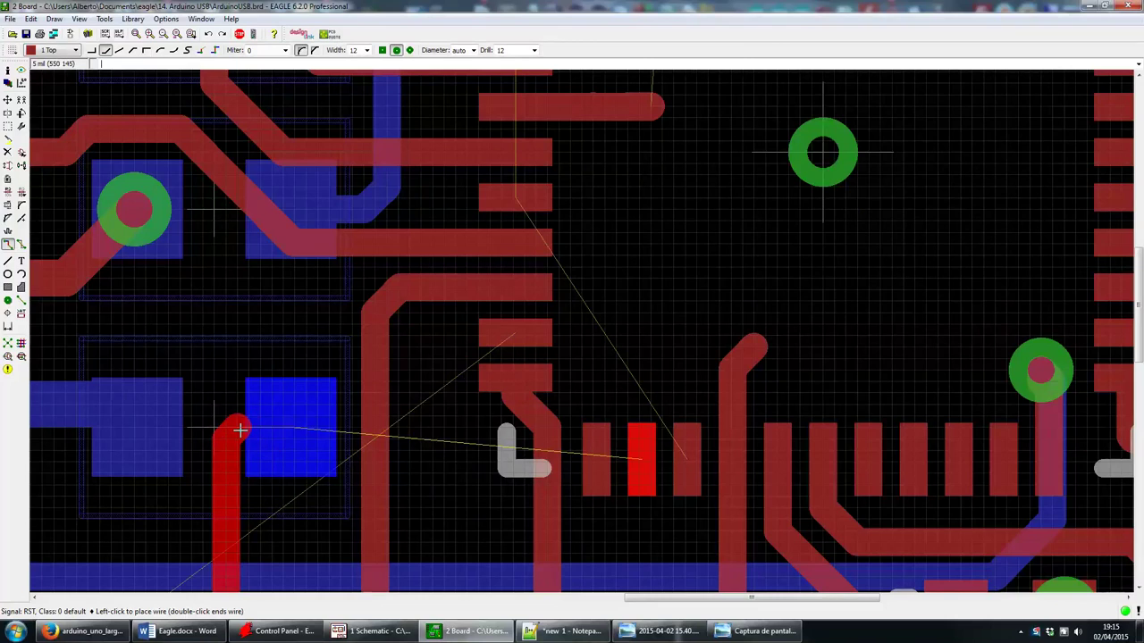
pyautogui.click(243, 433)
pyautogui.click(51, 53)
pyautogui.click(49, 65)
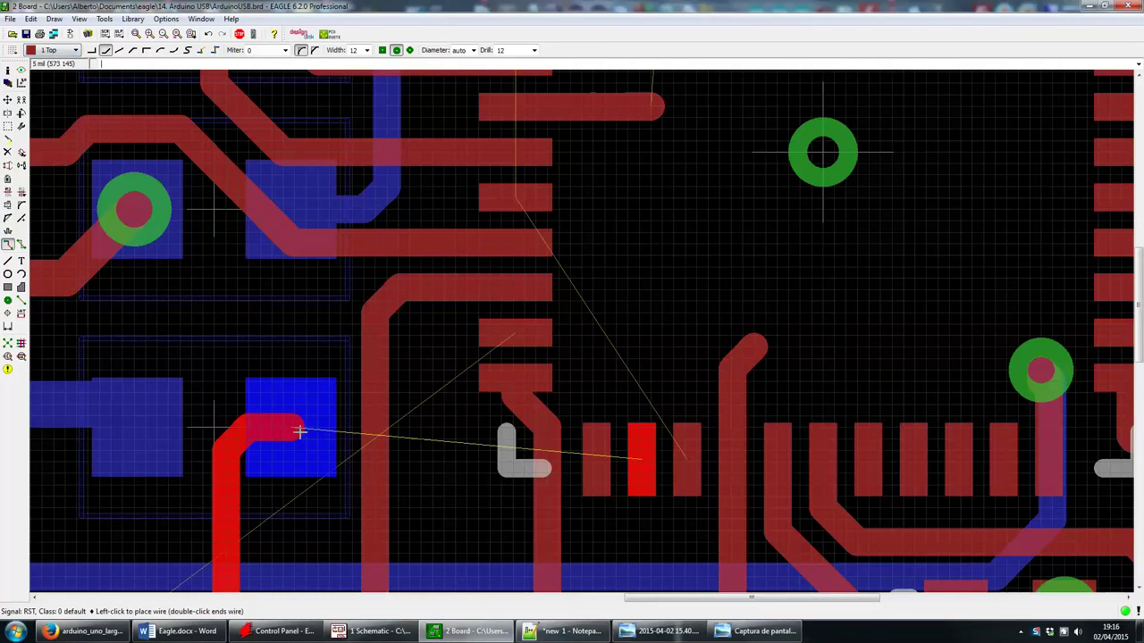
pyautogui.click(300, 432)
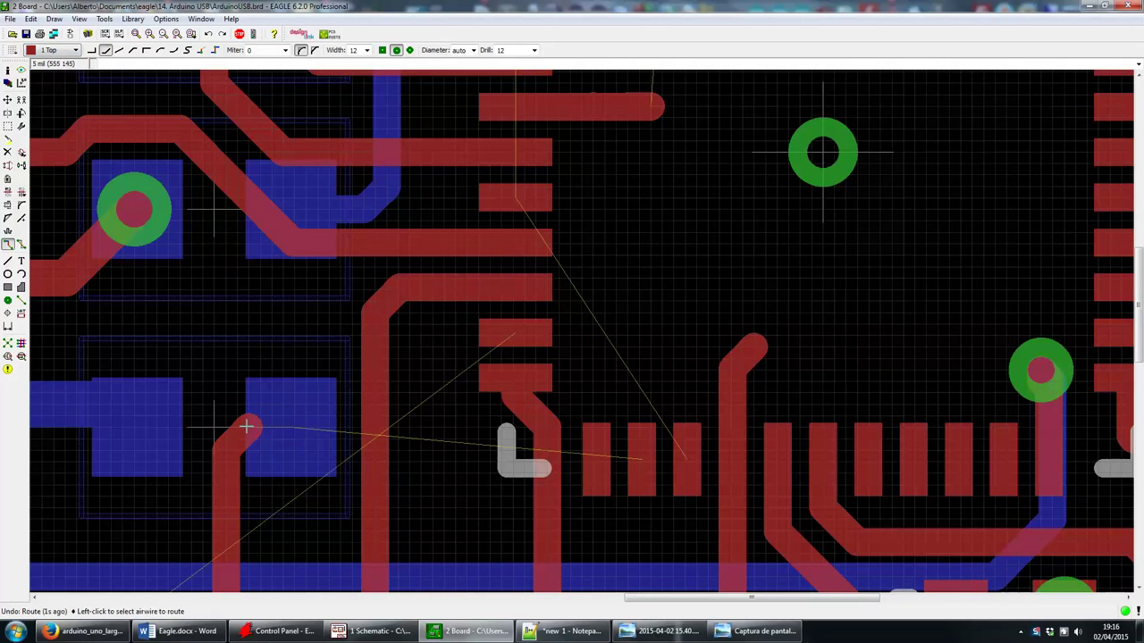
# Continue the RST route on the bottom layer, ending with a via at the pad
pyautogui.click(259, 420)
pyautogui.click(49, 52)
pyautogui.click(50, 76)
pyautogui.click(288, 433)
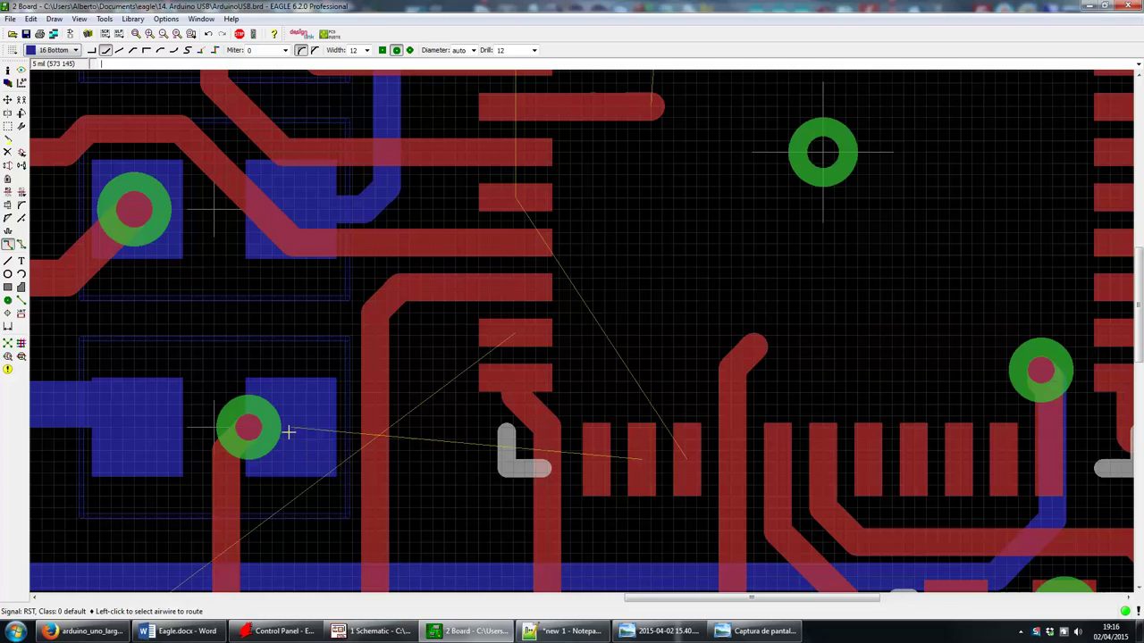
# Move the new via onto the blue pad and rip up the trace below it
pyautogui.click(8, 99)
pyautogui.click(269, 430)
pyautogui.click(295, 427)
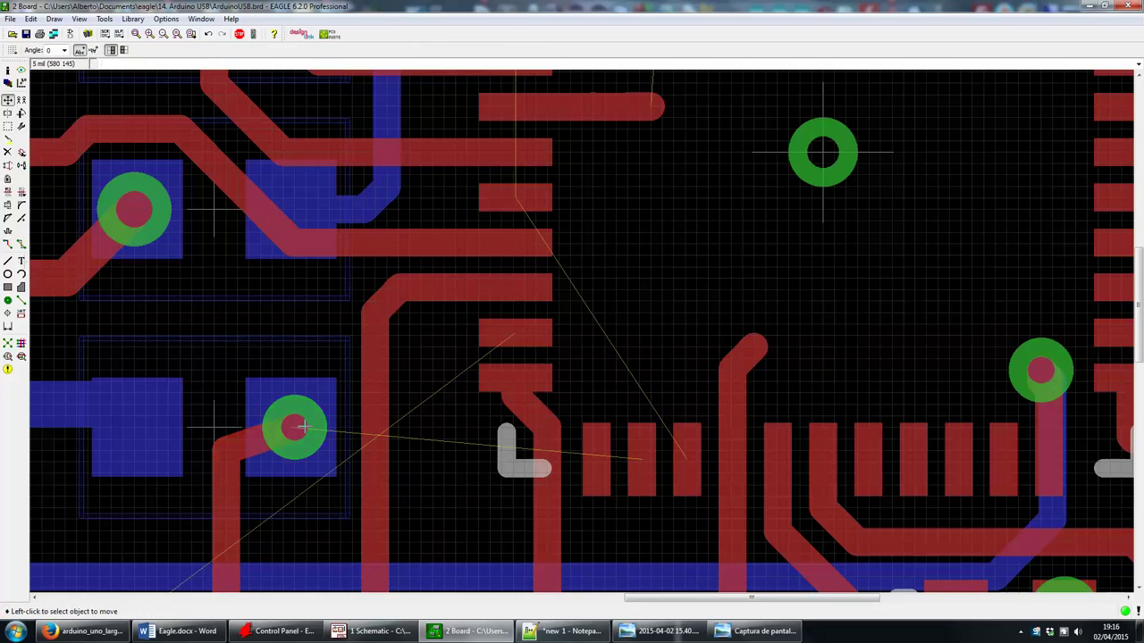
pyautogui.click(21, 243)
pyautogui.click(225, 456)
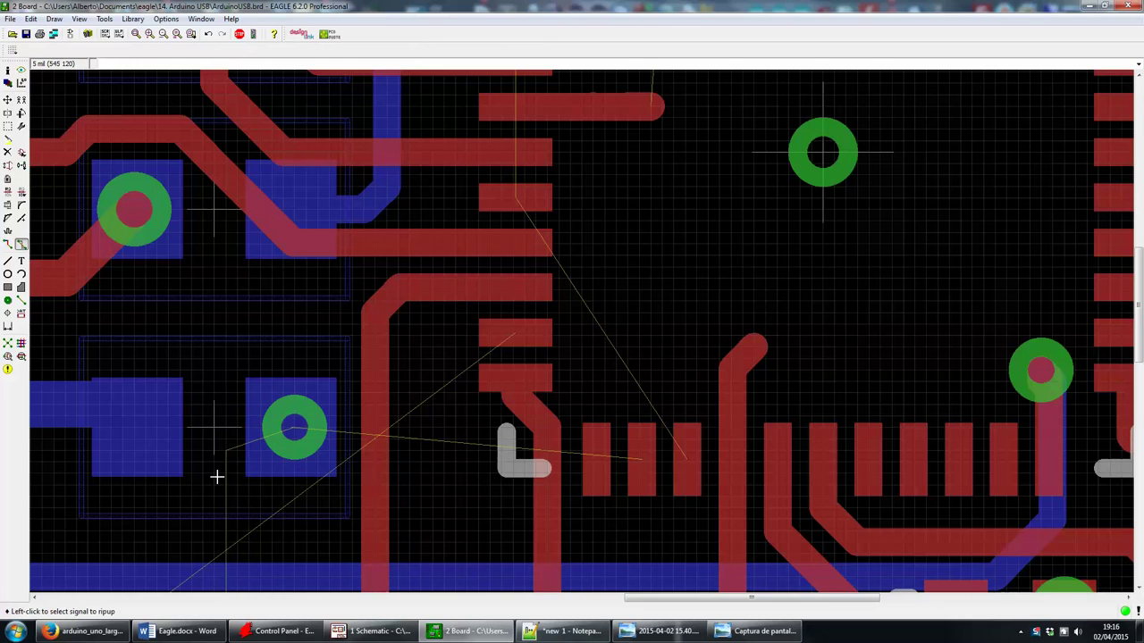
# Start a right-angle route from the via, then cancel it
pyautogui.click(8, 243)
pyautogui.scroll(-1, 179, 478)
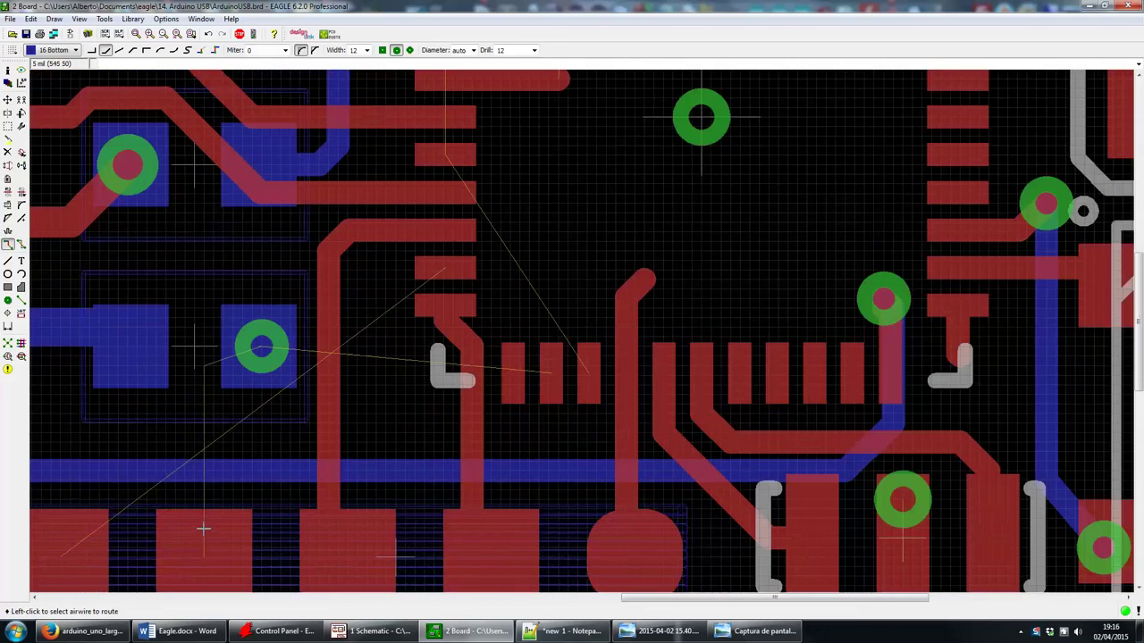
pyautogui.click(261, 347)
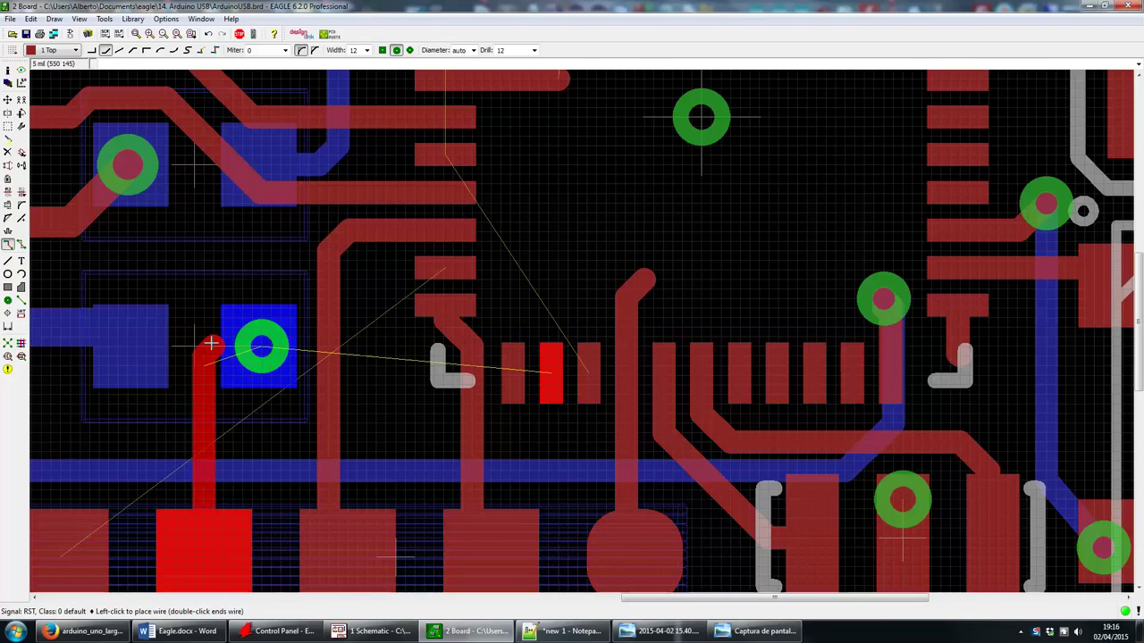
pyautogui.rightClick(258, 345)
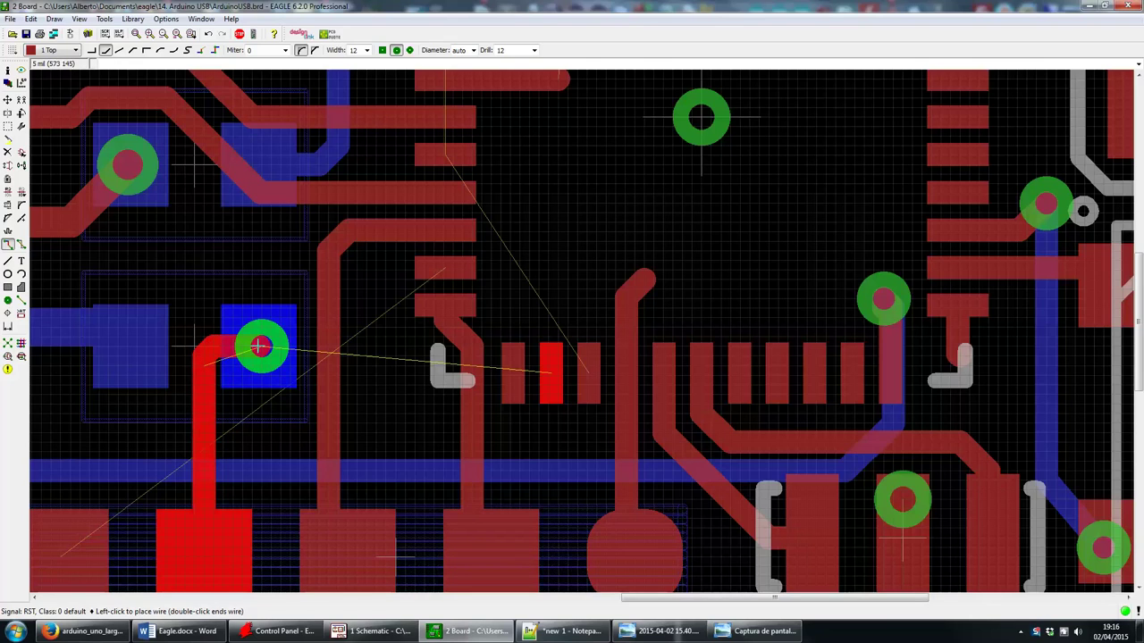
pyautogui.press('Escape')
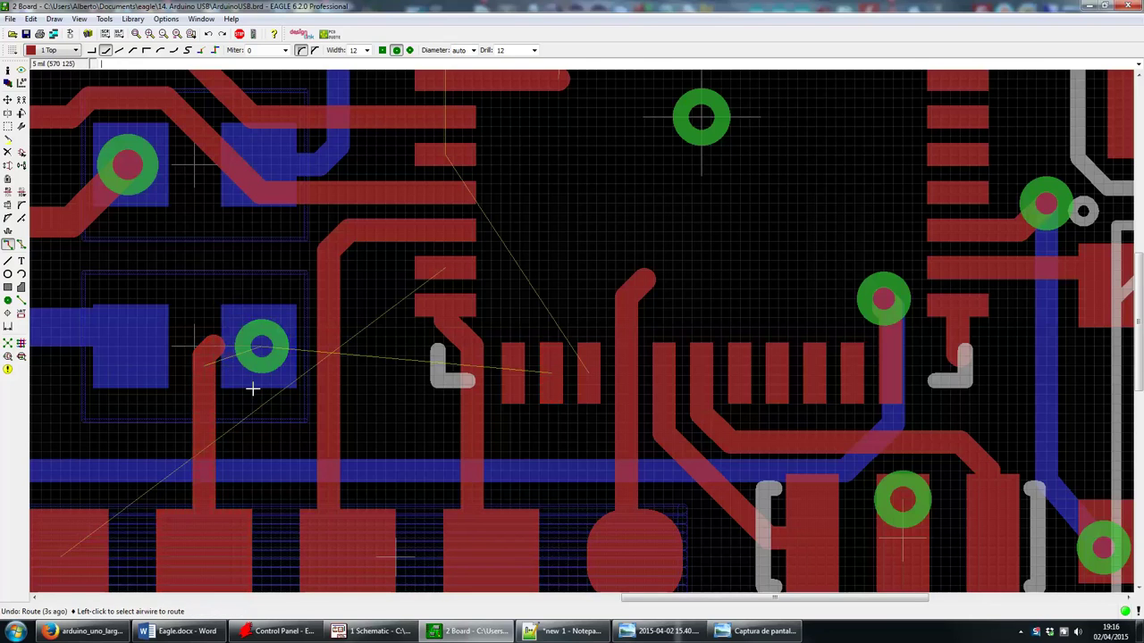
# Undo and restore the RST trace, then move its via to the left
pyautogui.click(8, 100)
pyautogui.scroll(2, 274, 353)
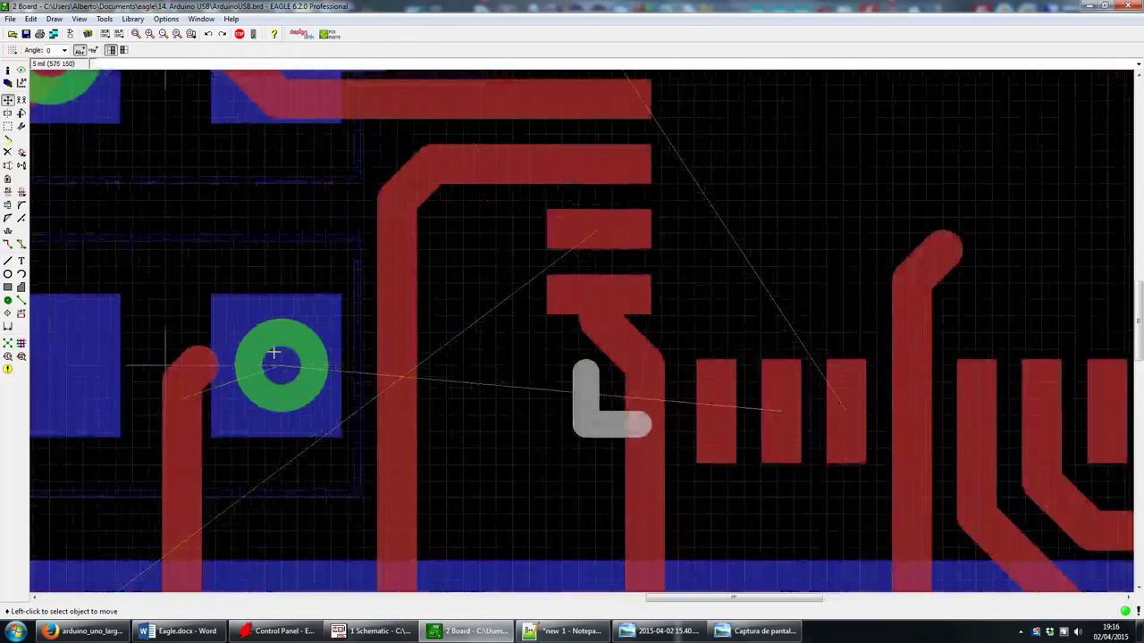
pyautogui.click(274, 354)
pyautogui.hotkey('ctrl', 'z')
pyautogui.hotkey('ctrl', 'y')
pyautogui.click(281, 366)
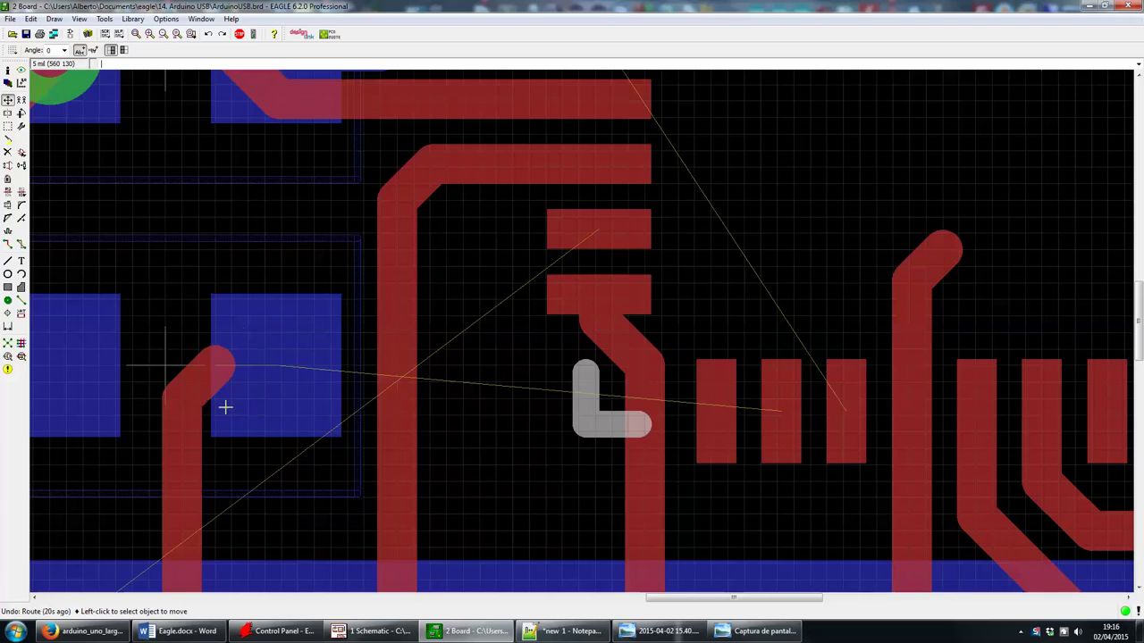
# Extend the RST trace to a new bottom-layer via, then shift that via right
pyautogui.click(8, 243)
pyautogui.click(223, 365)
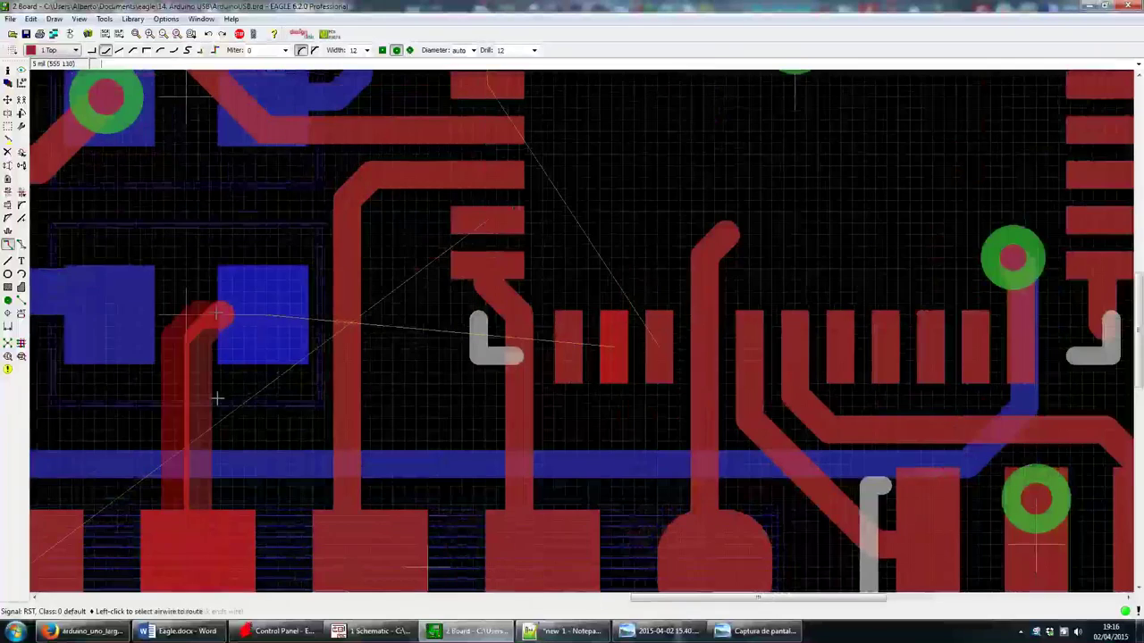
pyautogui.click(215, 311)
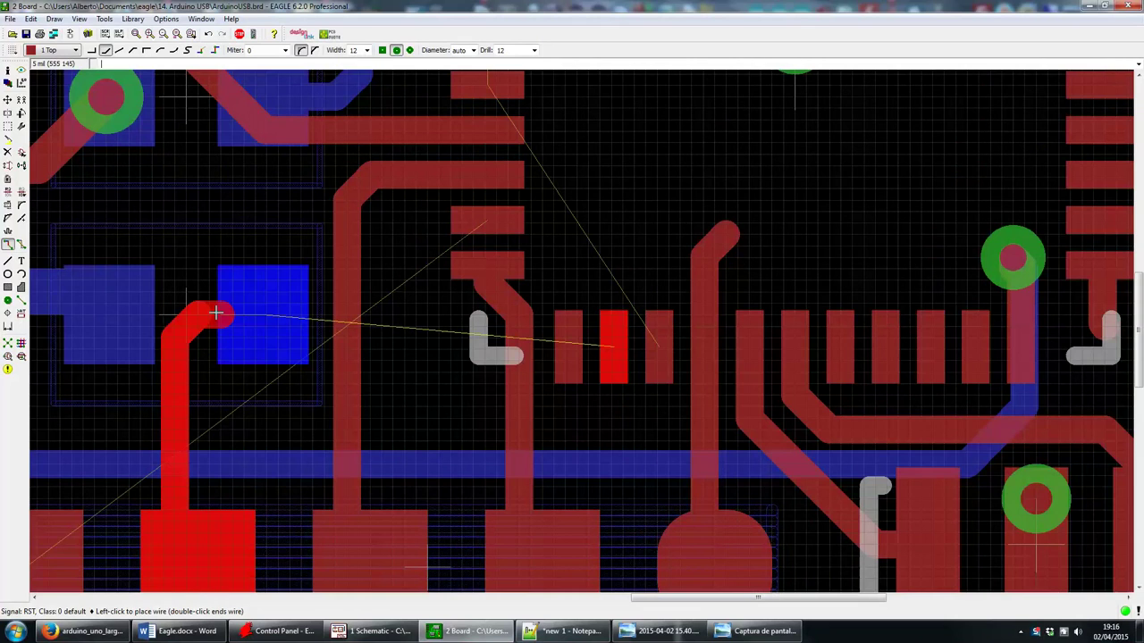
pyautogui.click(53, 50)
pyautogui.click(49, 72)
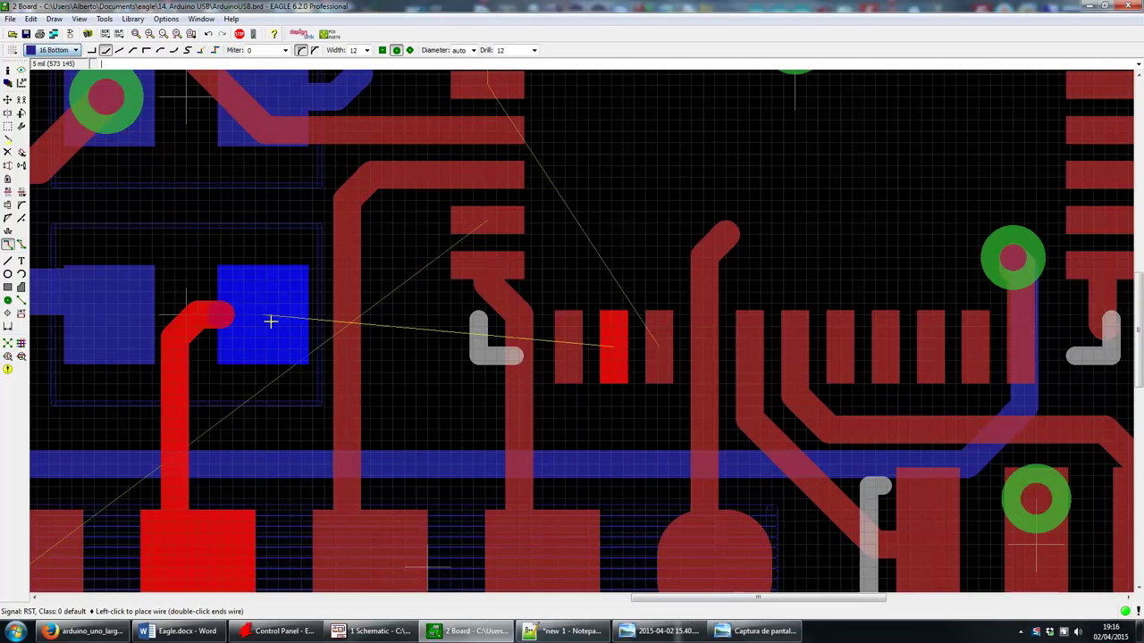
pyautogui.click(221, 315)
pyautogui.click(8, 100)
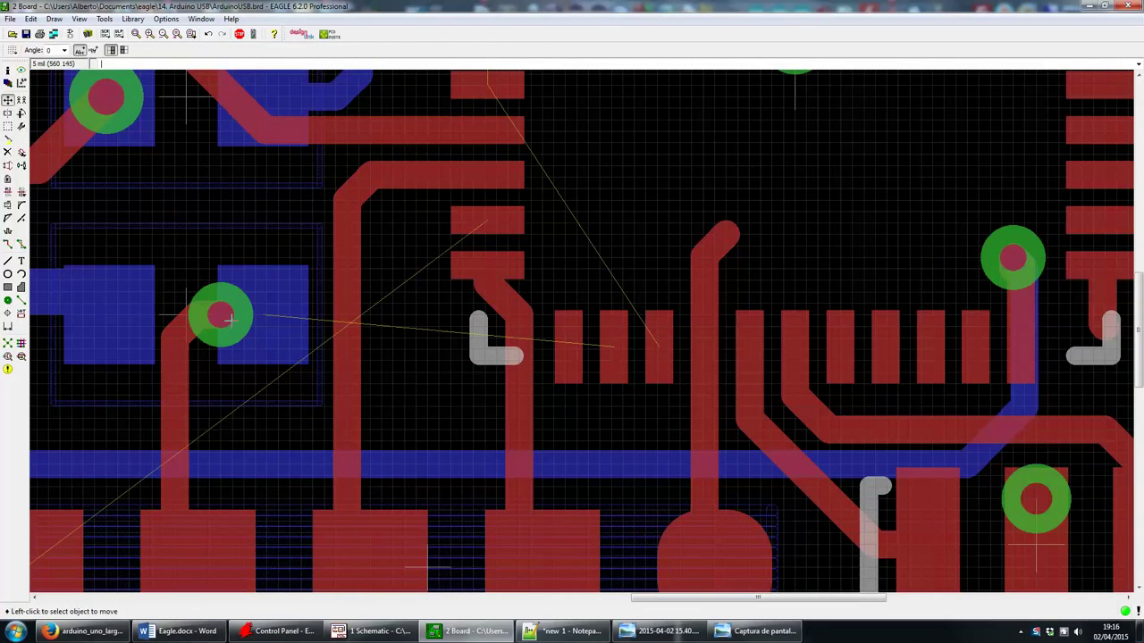
pyautogui.click(228, 318)
pyautogui.click(255, 314)
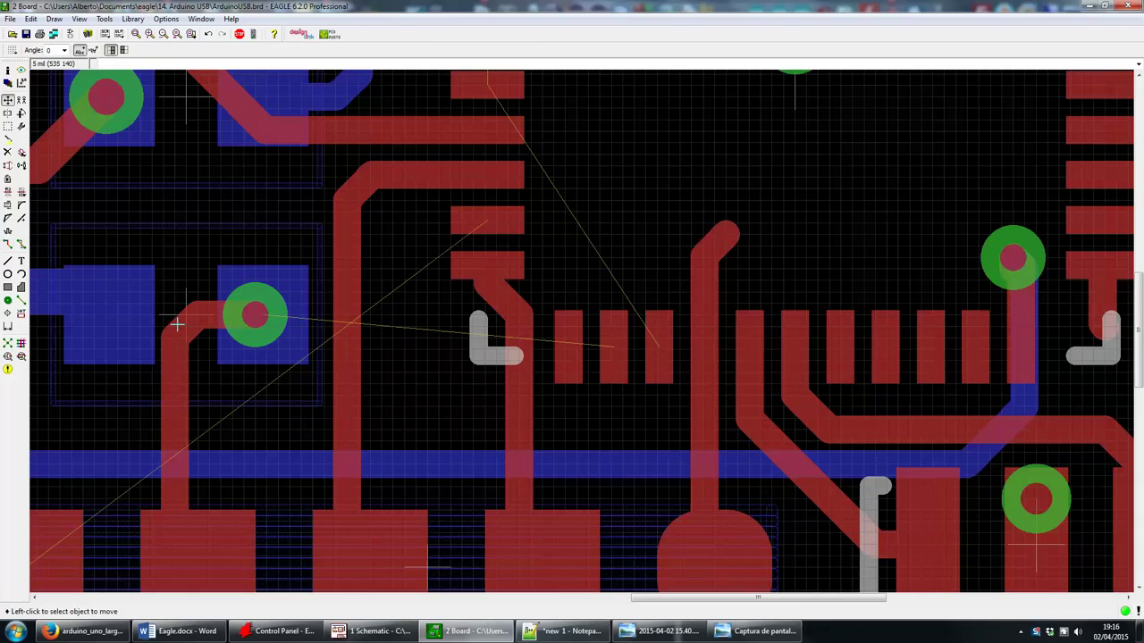
# Route RST from the chip pin down on top, then along the bottom to the via
pyautogui.click(7, 246)
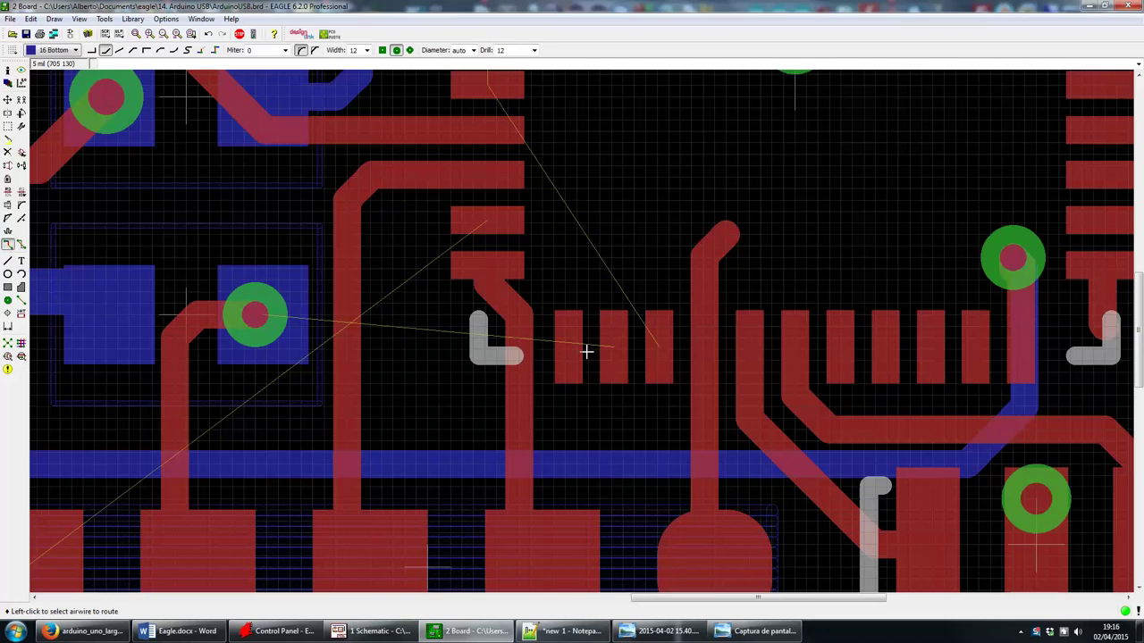
pyautogui.click(608, 349)
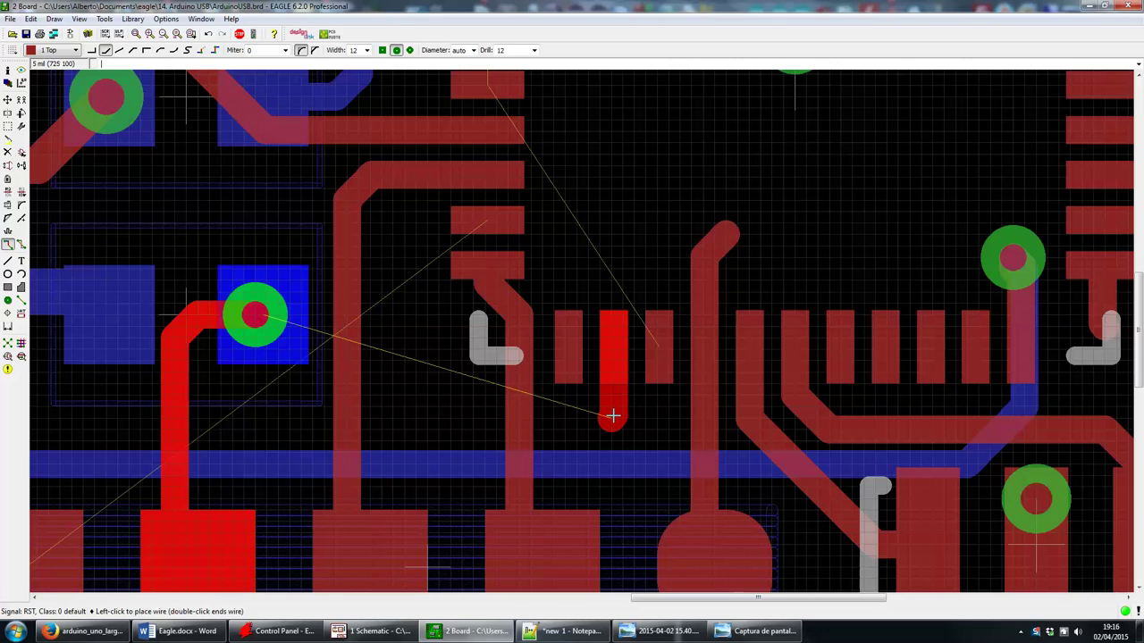
pyautogui.click(613, 415)
pyautogui.click(55, 50)
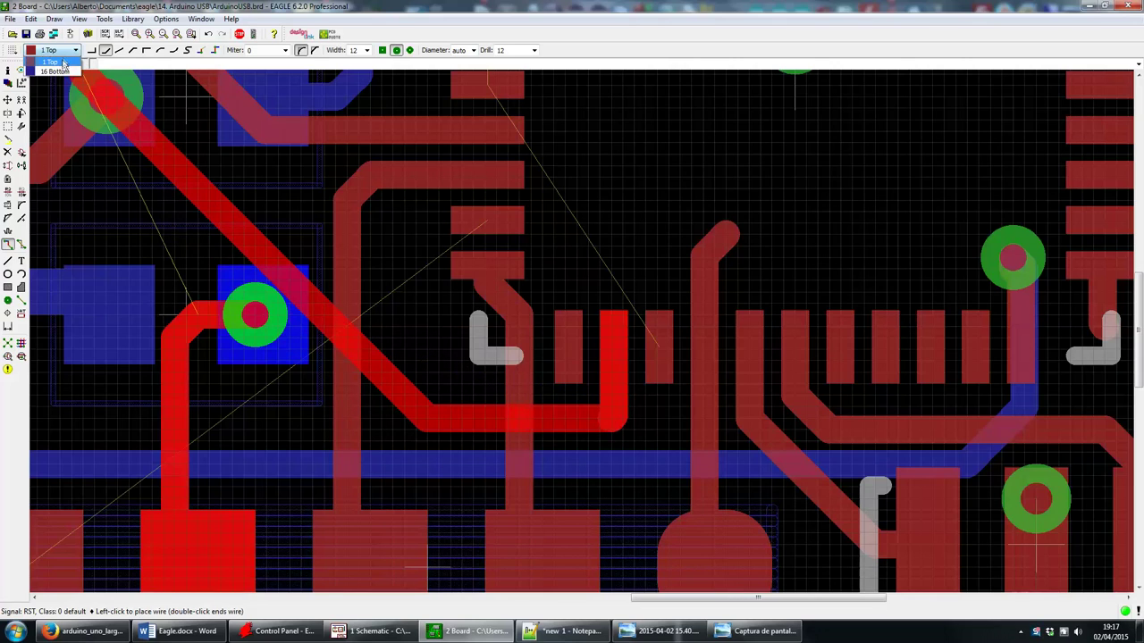
pyautogui.click(59, 71)
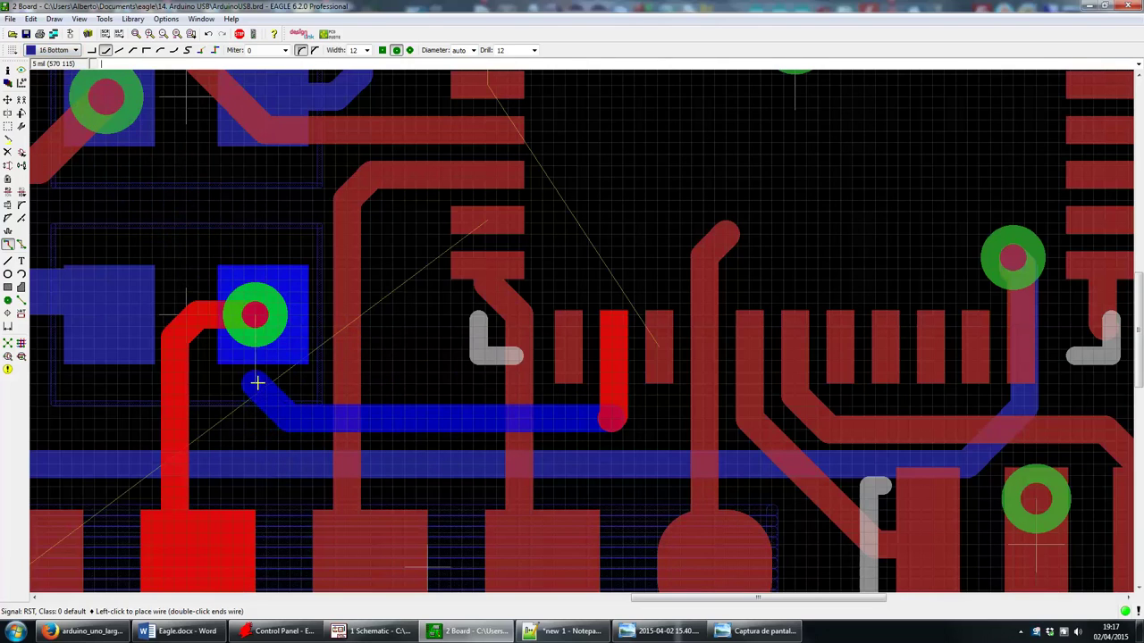
pyautogui.click(255, 388)
pyautogui.click(255, 331)
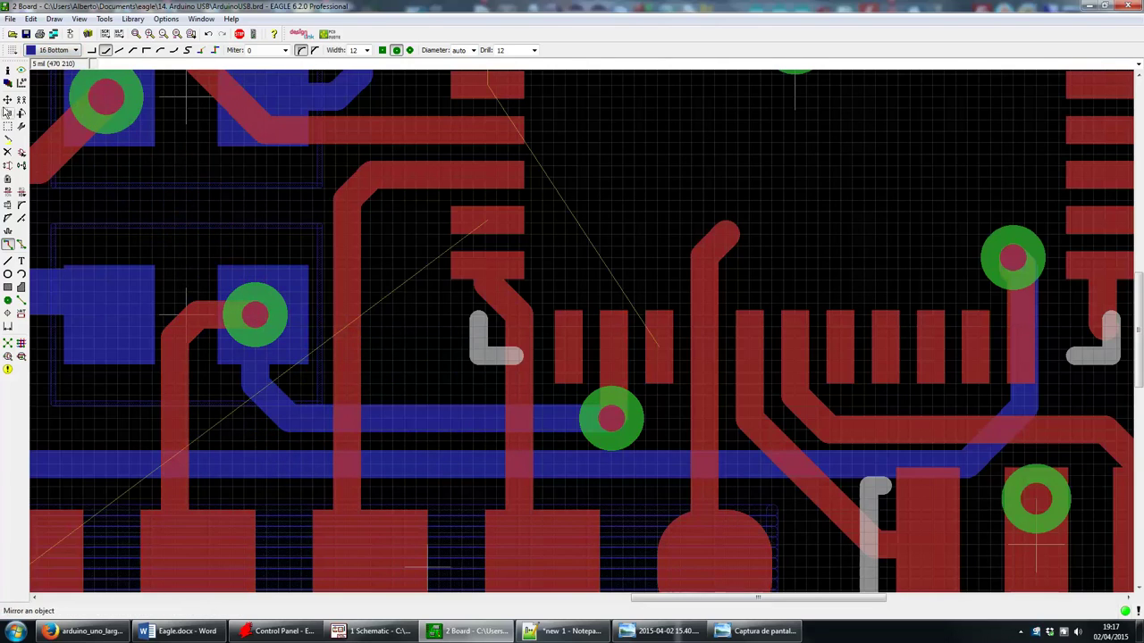
# Move the blue TXLED trace slightly lower
pyautogui.press('F7')
pyautogui.scroll(2, 424, 306)
pyautogui.scroll(-2, 689, 492)
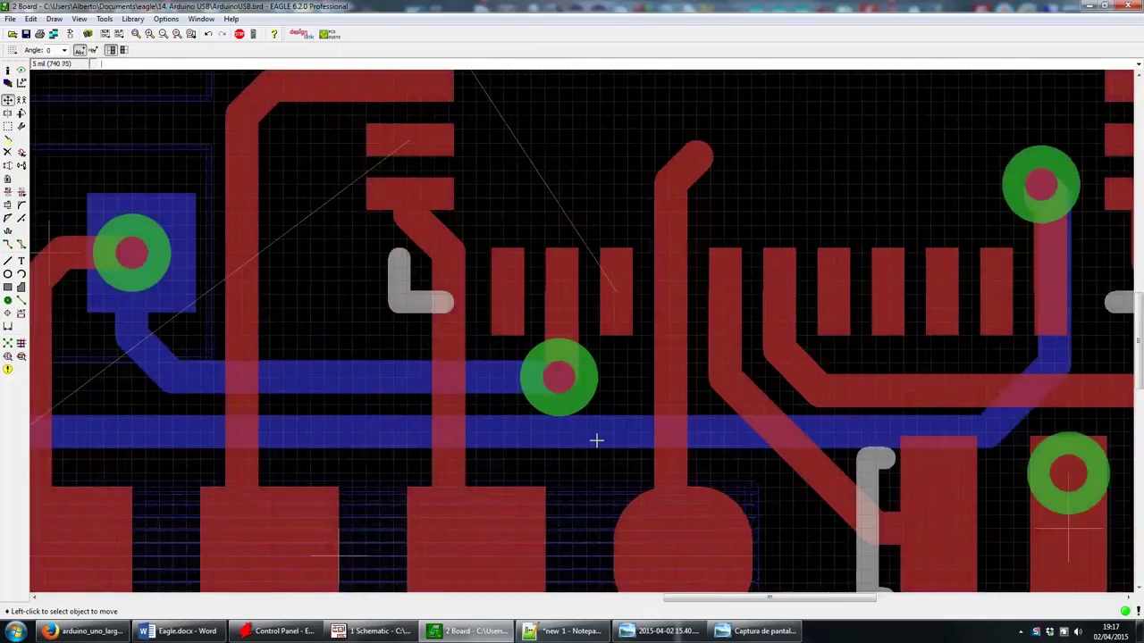
pyautogui.scroll(2, 921, 442)
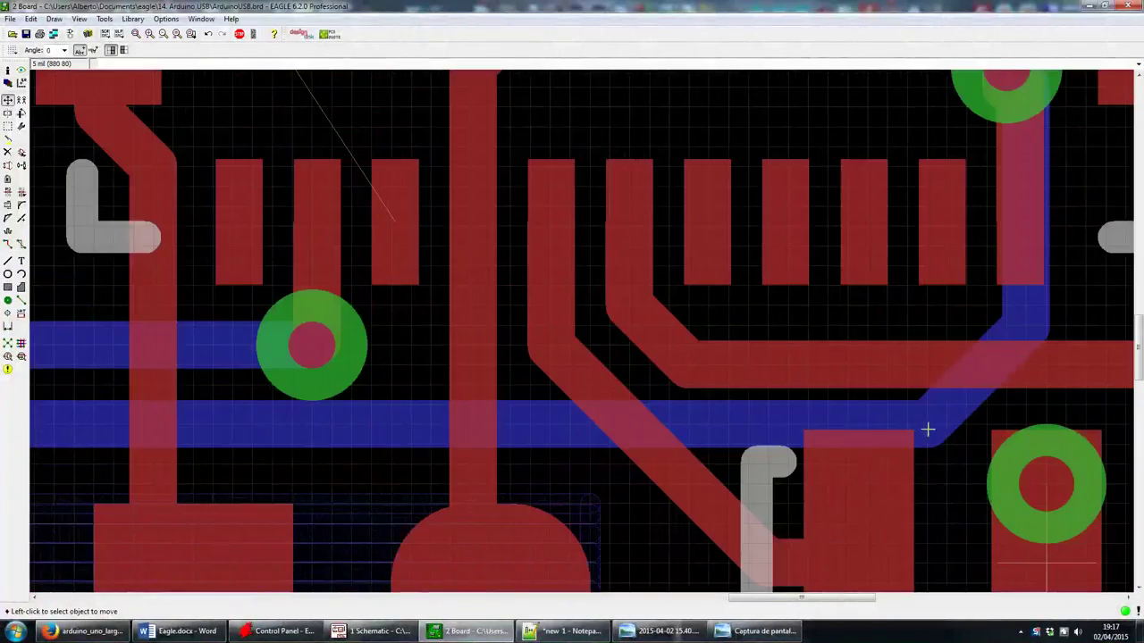
pyautogui.click(924, 430)
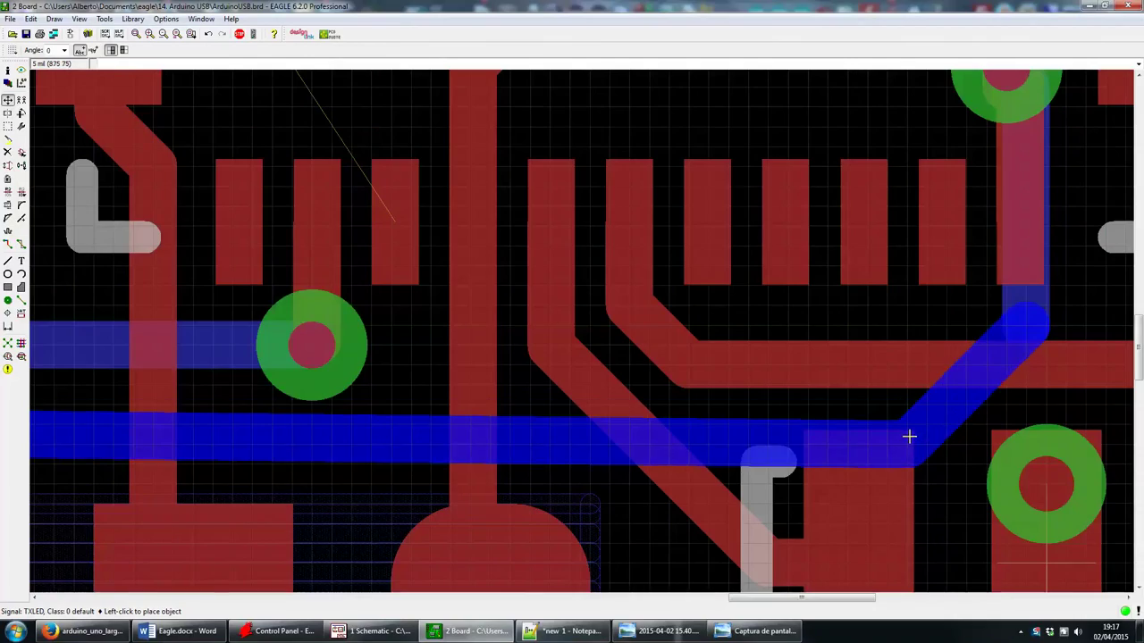
pyautogui.click(908, 437)
pyautogui.scroll(-1, 1020, 430)
pyautogui.scroll(-3, 766, 439)
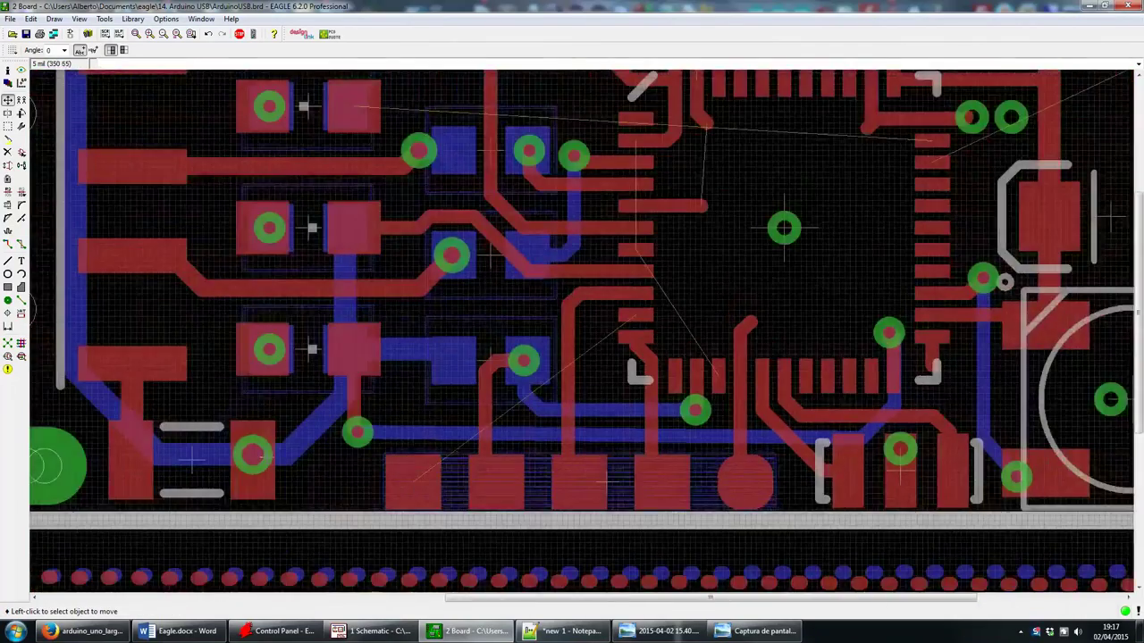
# On a 2 mil grid, align the RST via with its trace, then restore the 5 mil grid
pyautogui.scroll(4, 680, 362)
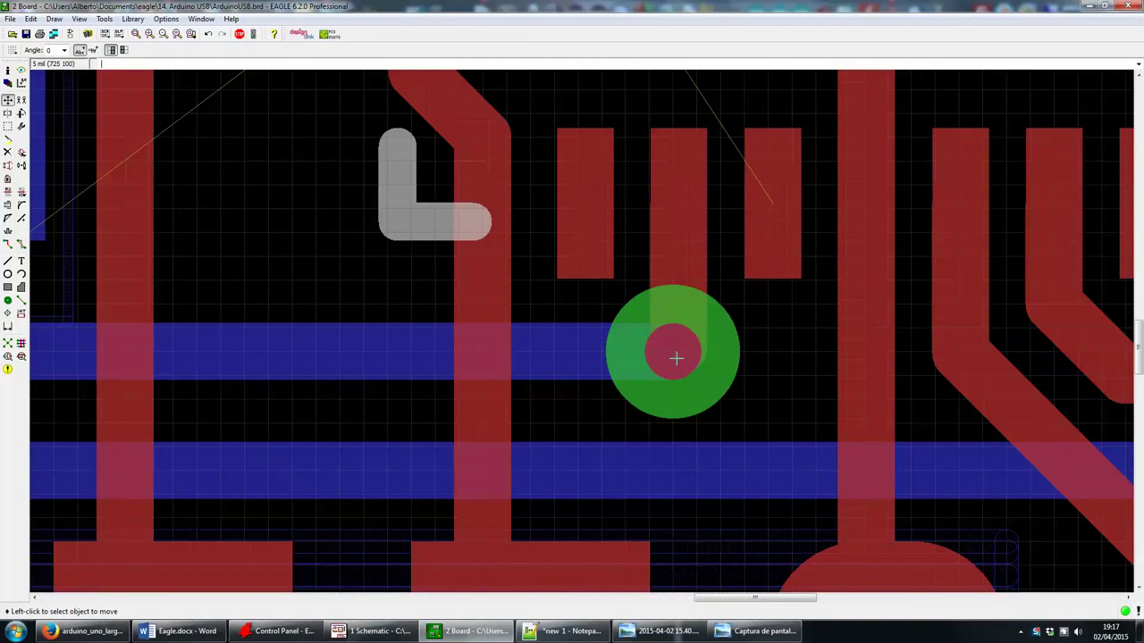
pyautogui.click(11, 50)
pyautogui.write('2')
pyautogui.click(113, 122)
pyautogui.scroll(3, 715, 347)
pyautogui.scroll(1, 616, 345)
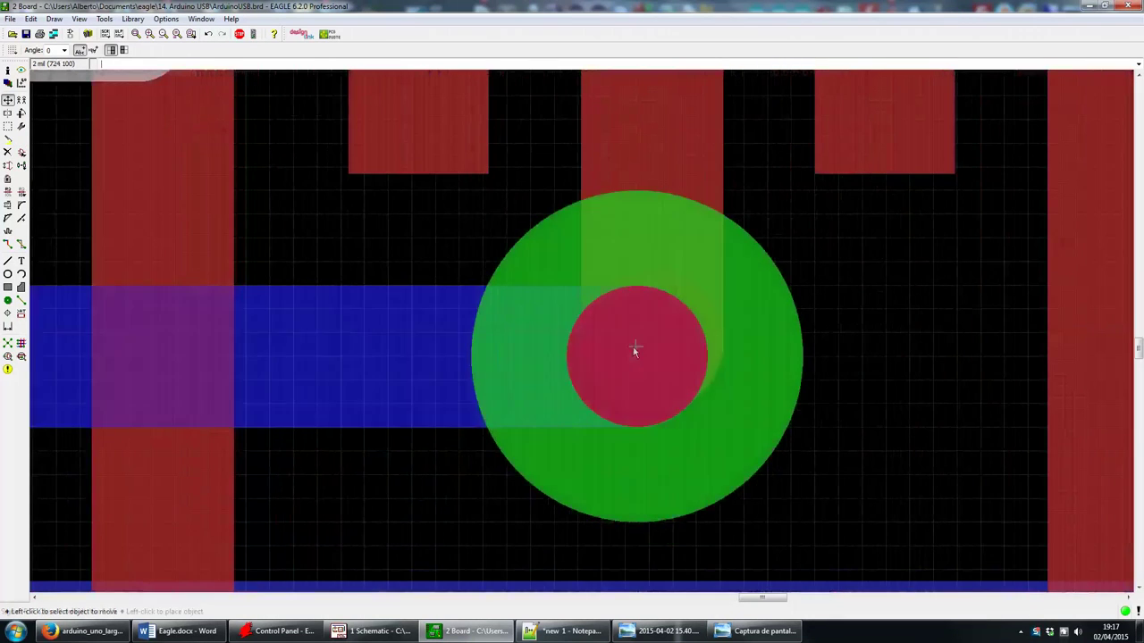
pyautogui.click(632, 347)
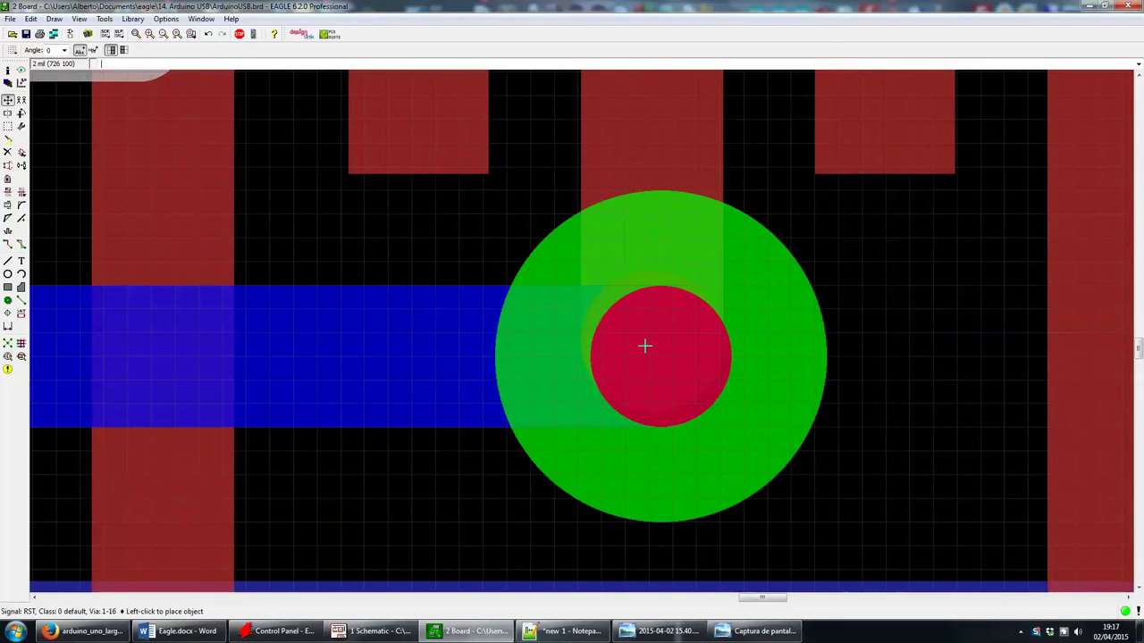
pyautogui.click(644, 346)
pyautogui.scroll(-1, 706, 340)
pyautogui.click(12, 50)
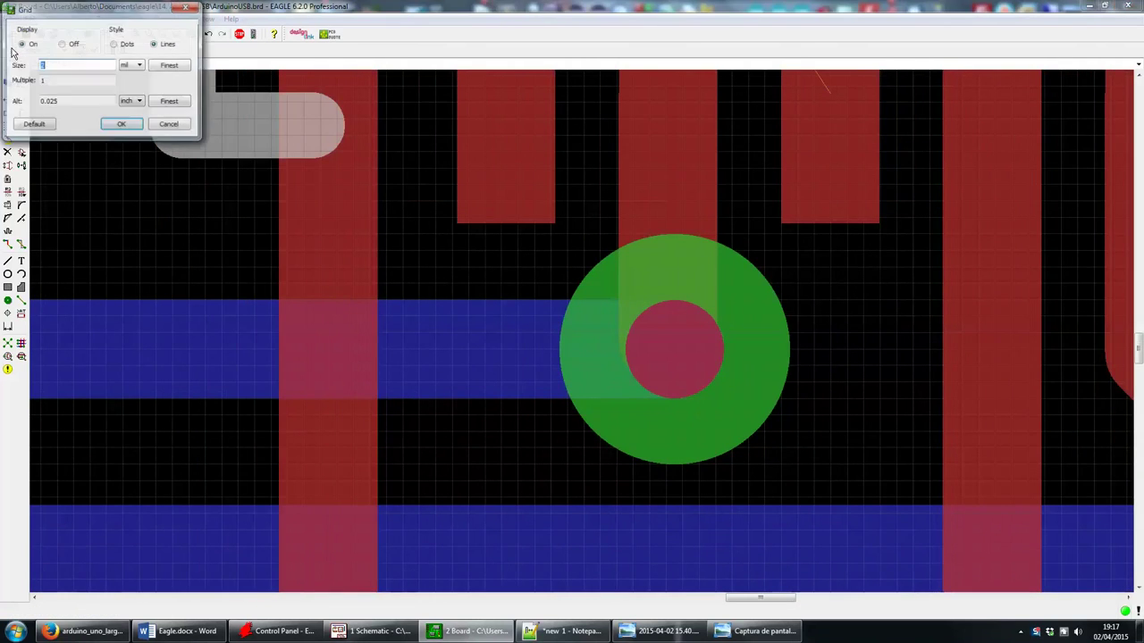
pyautogui.click(122, 123)
# Save ArduinoUSB.brd
pyautogui.scroll(-2, 666, 474)
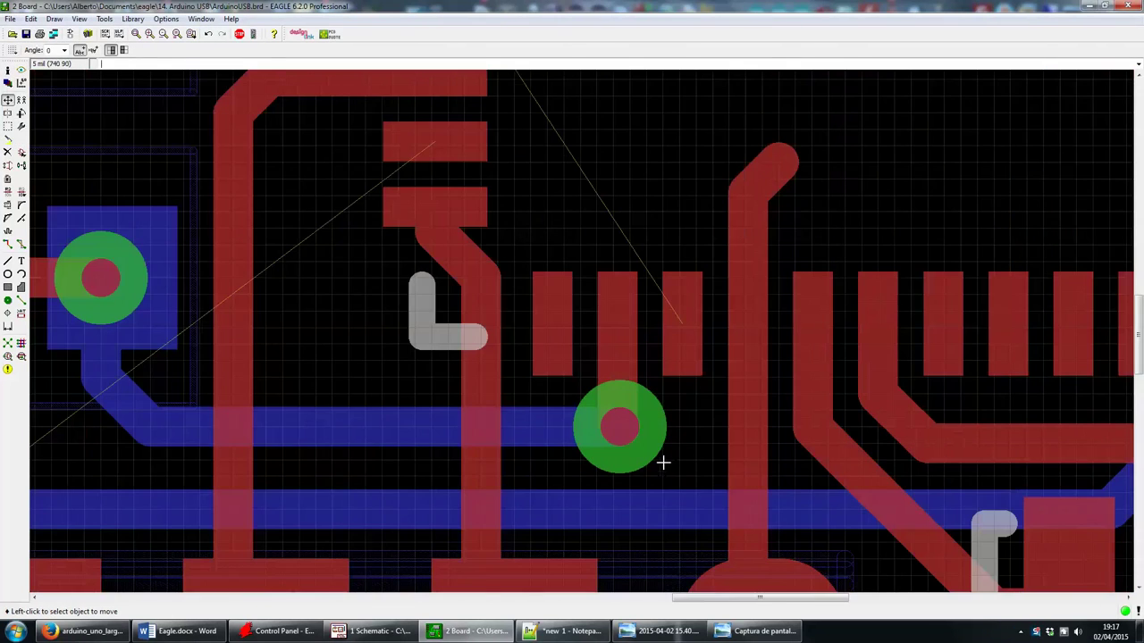
pyautogui.scroll(-1, 659, 467)
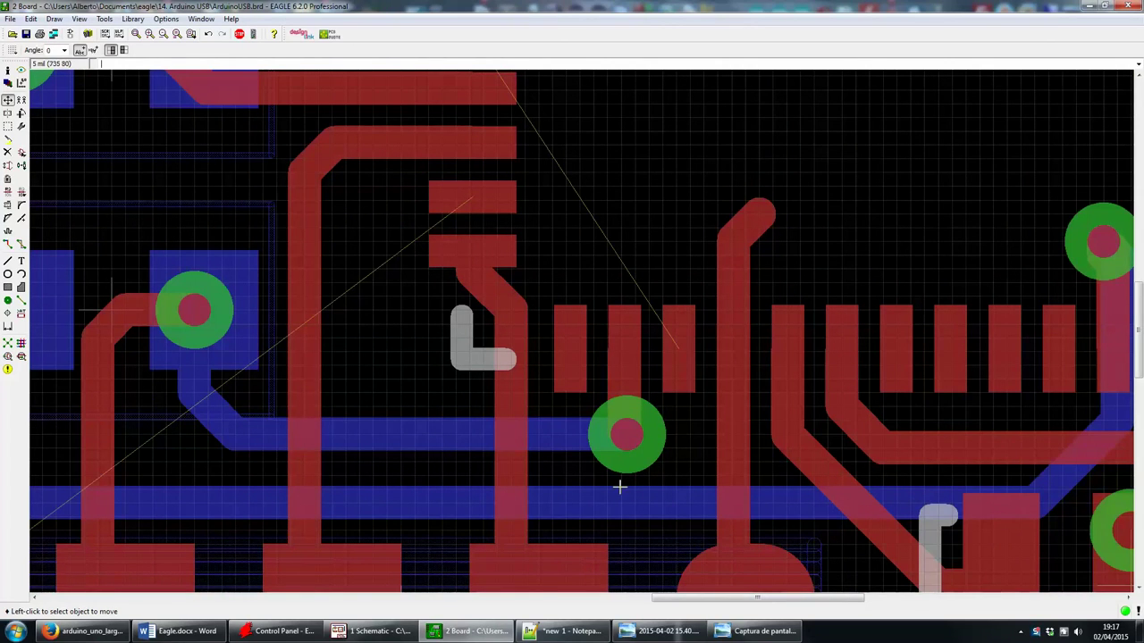
pyautogui.hotkey('ctrl', 's')
pyautogui.scroll(-2, 727, 485)
pyautogui.scroll(-1, 501, 450)
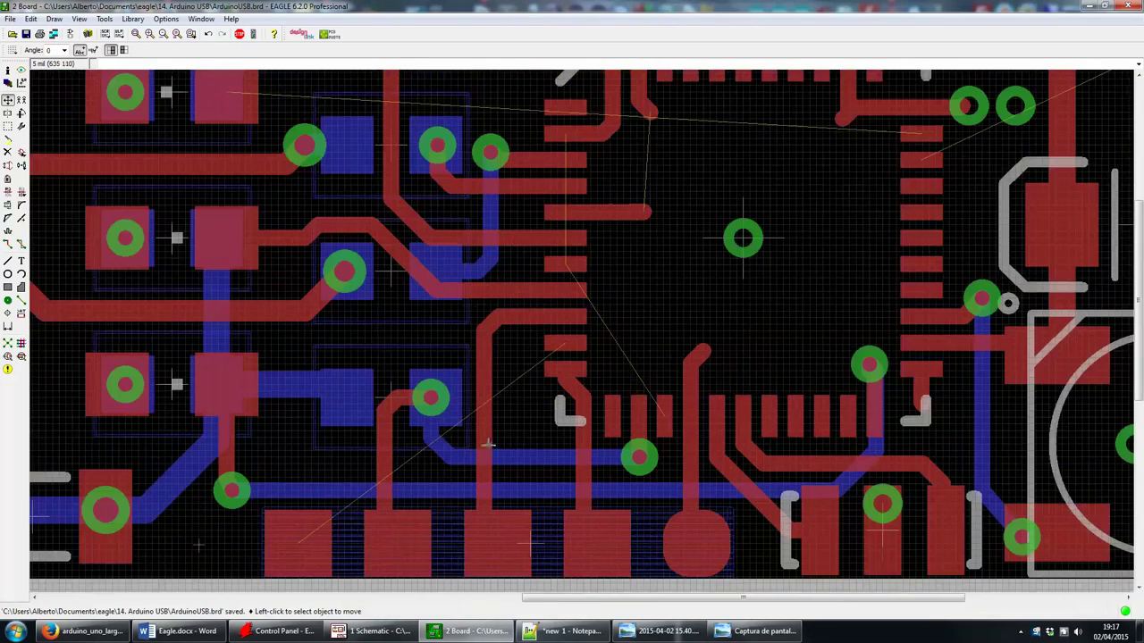
pyautogui.click(8, 243)
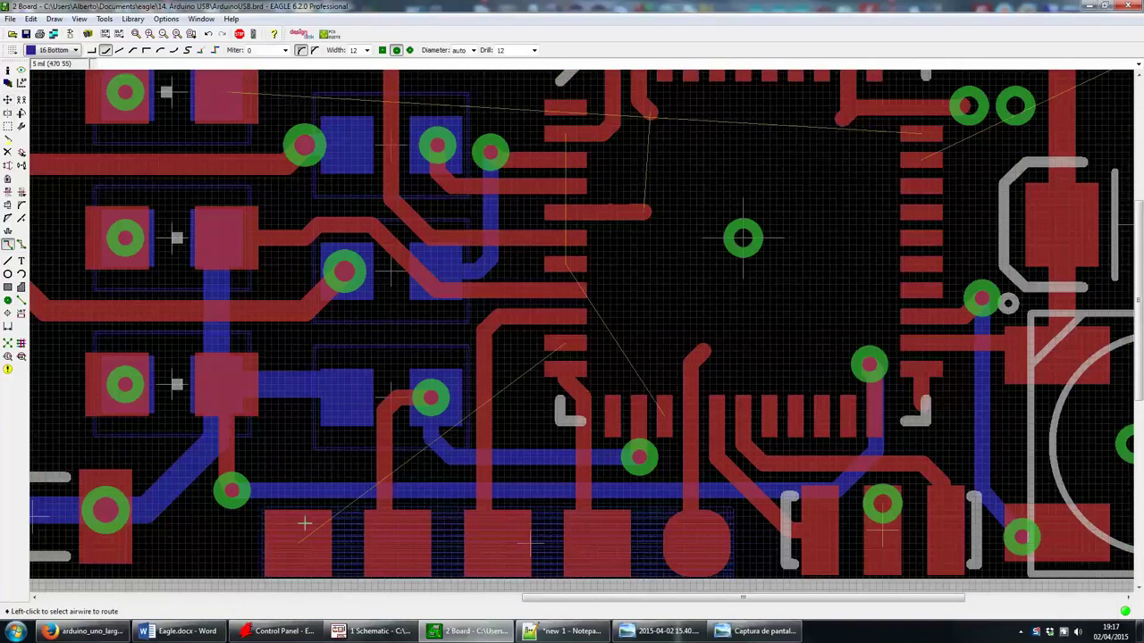
pyautogui.click(305, 524)
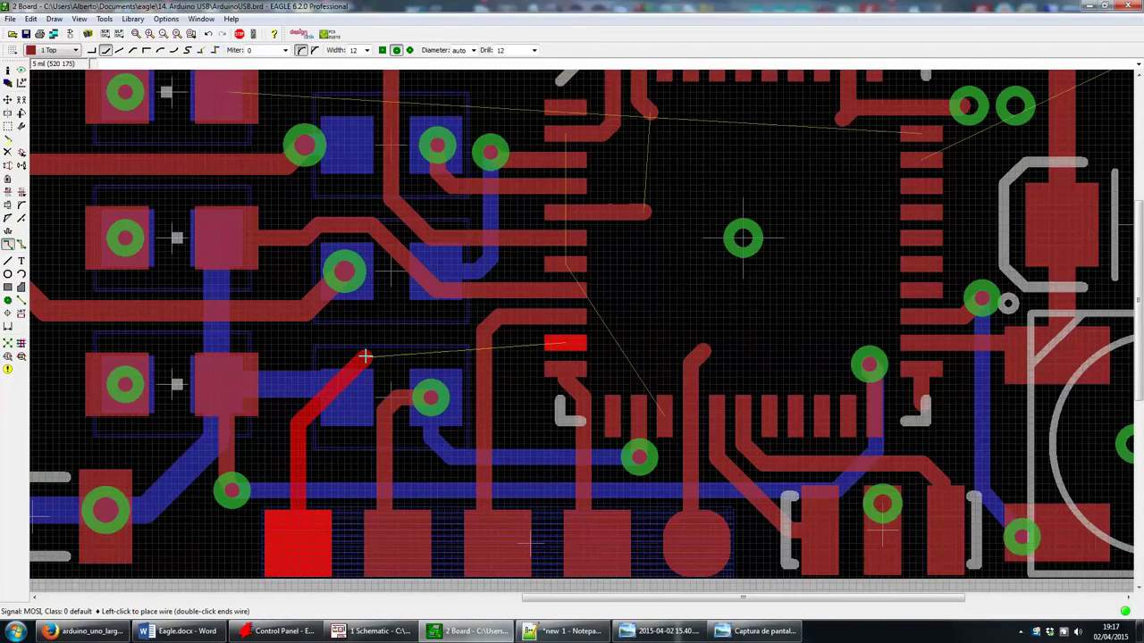
pyautogui.scroll(2, 413, 333)
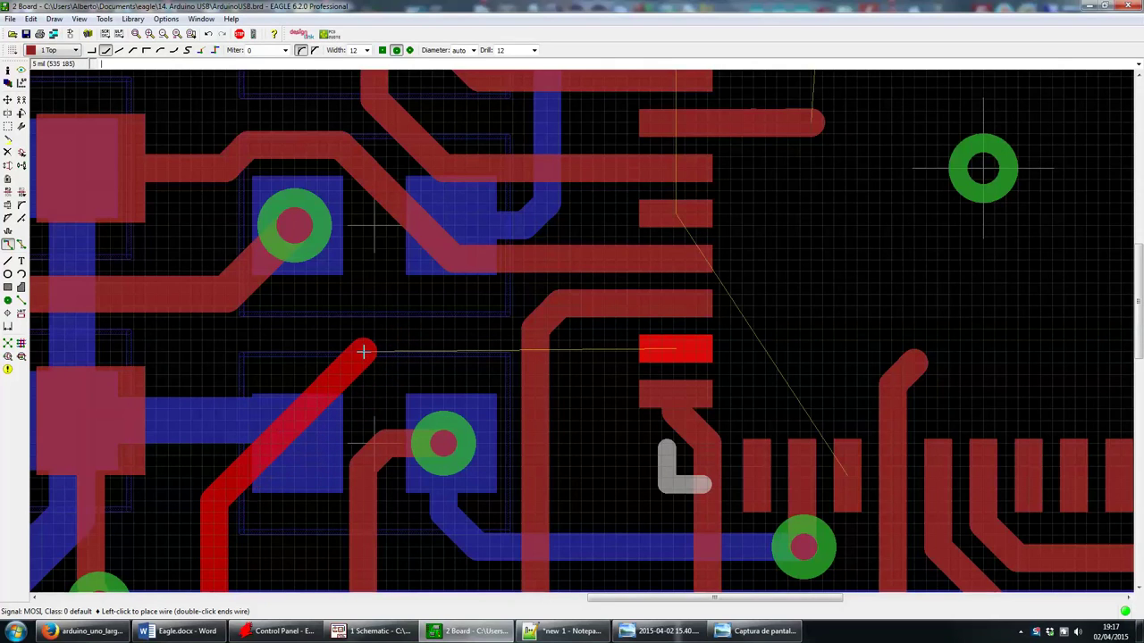
pyautogui.click(363, 351)
pyautogui.click(51, 51)
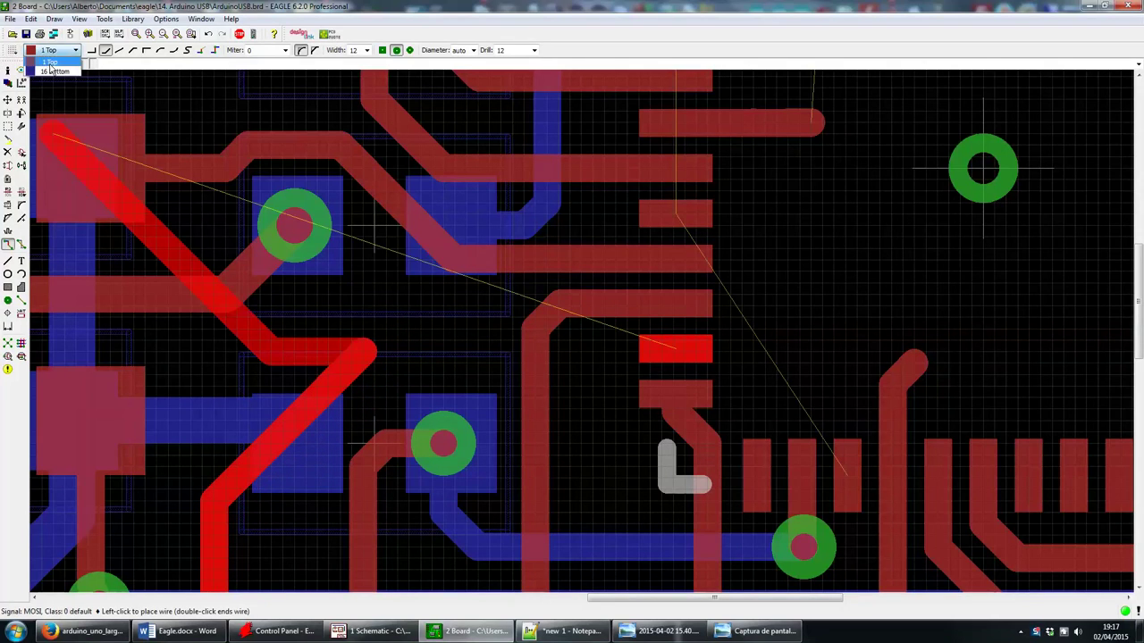
pyautogui.click(52, 71)
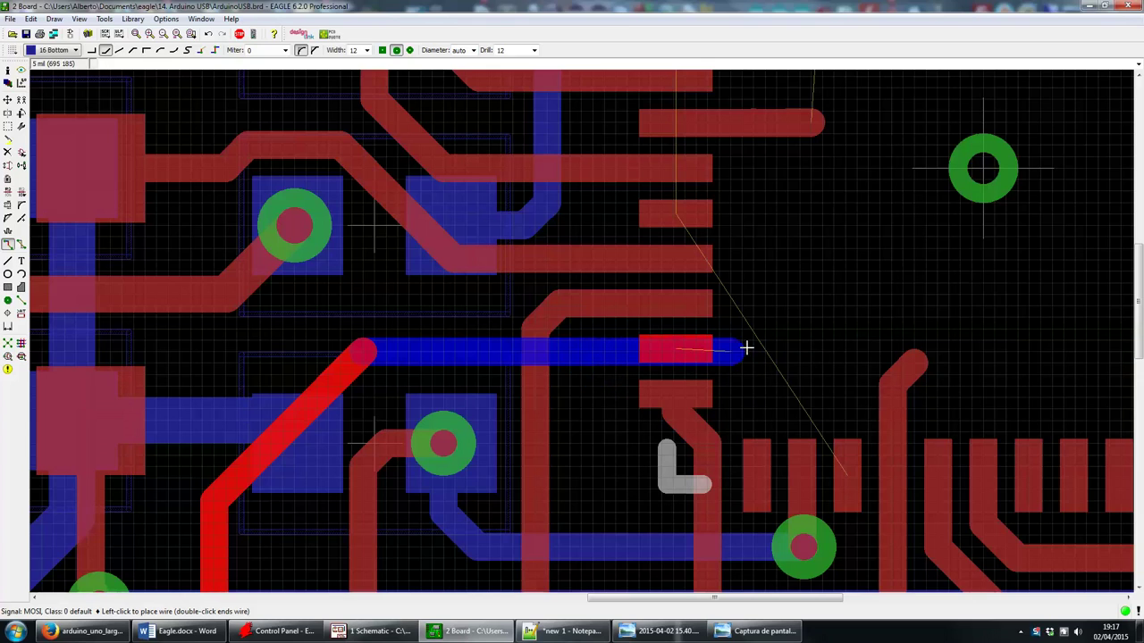
pyautogui.click(756, 346)
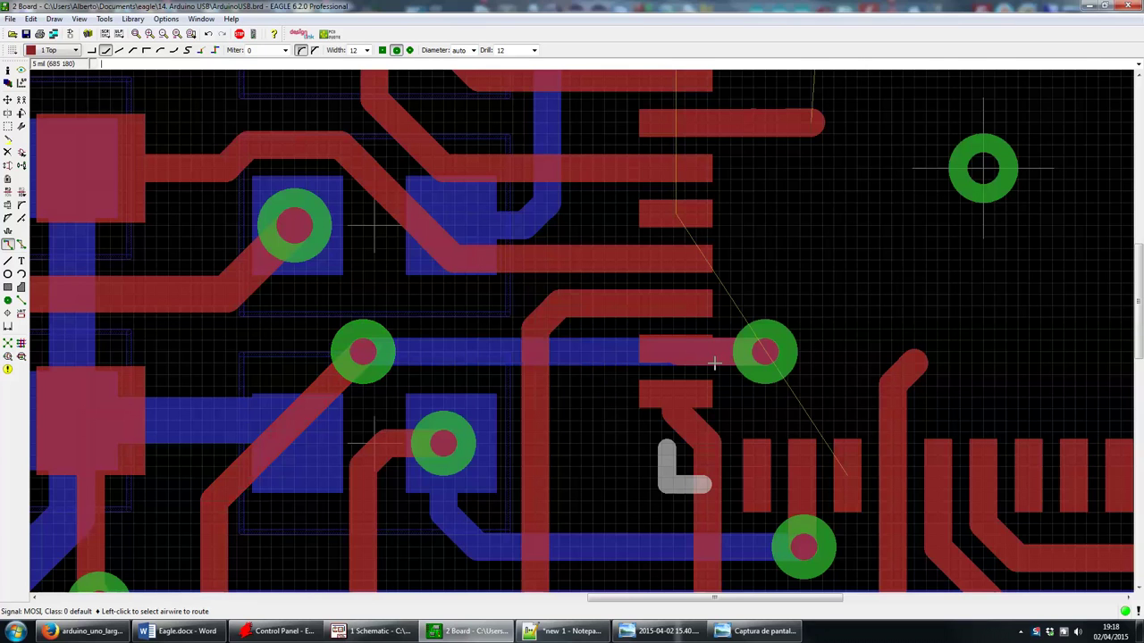
pyautogui.scroll(3, 842, 340)
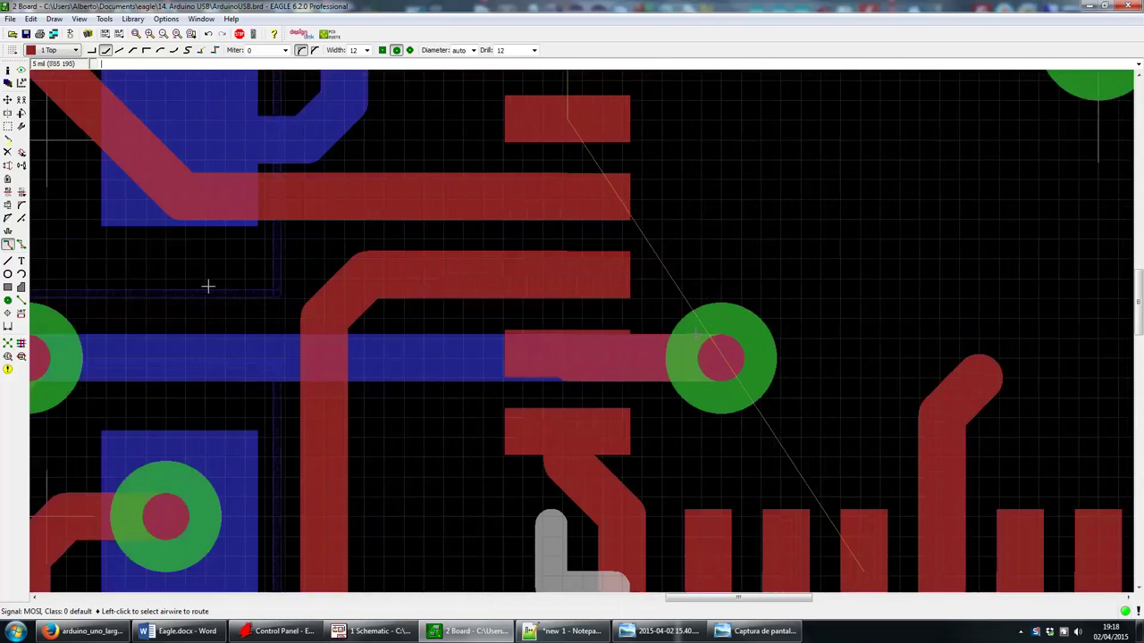
pyautogui.click(21, 243)
pyautogui.click(634, 358)
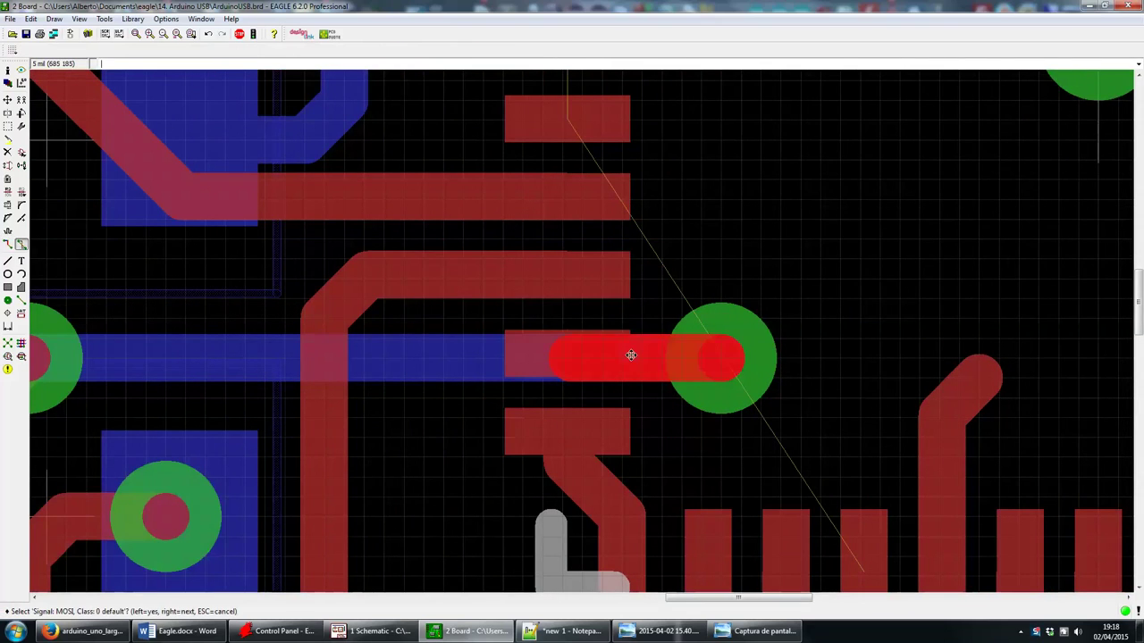
pyautogui.click(552, 360)
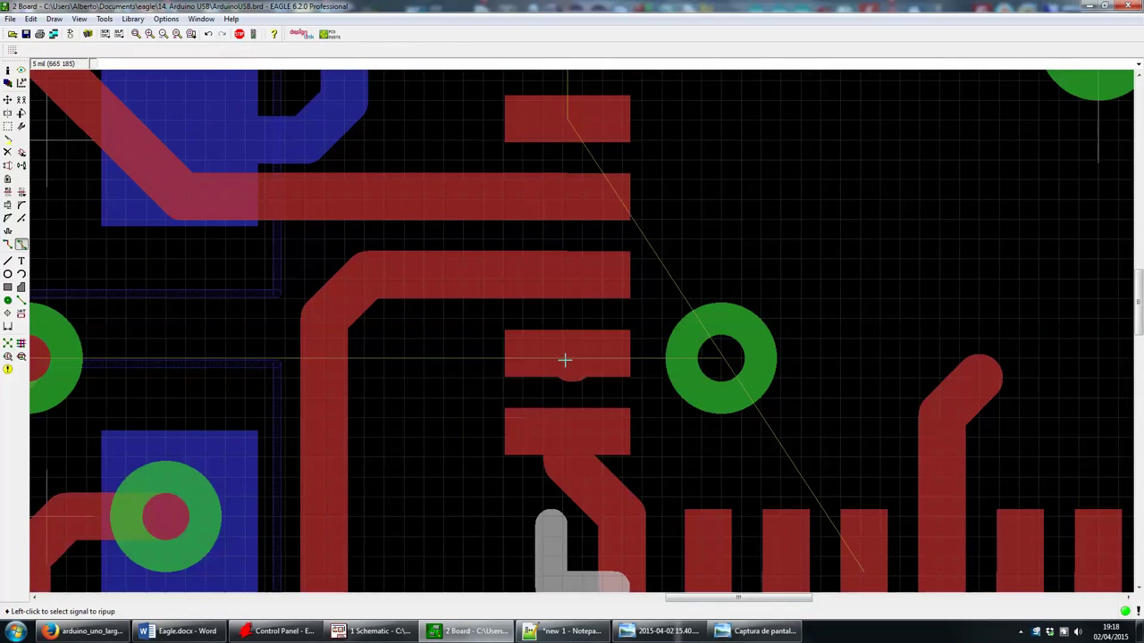
pyautogui.hotkey('ctrl', 'z')
pyautogui.click(575, 358)
pyautogui.hotkey('ctrl', 'z')
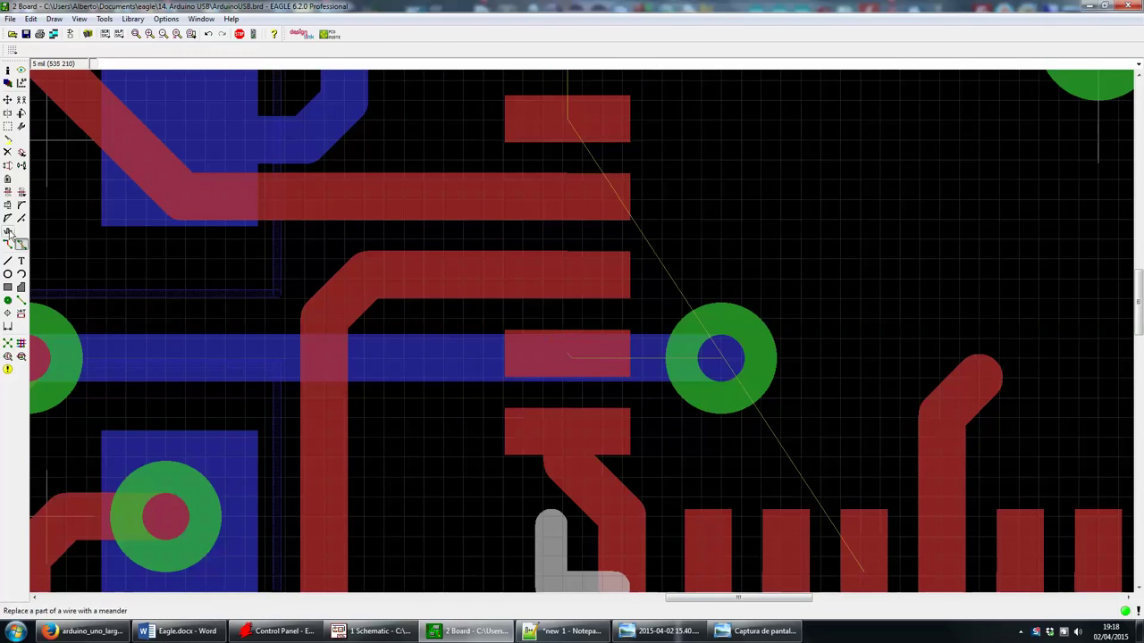
pyautogui.click(7, 243)
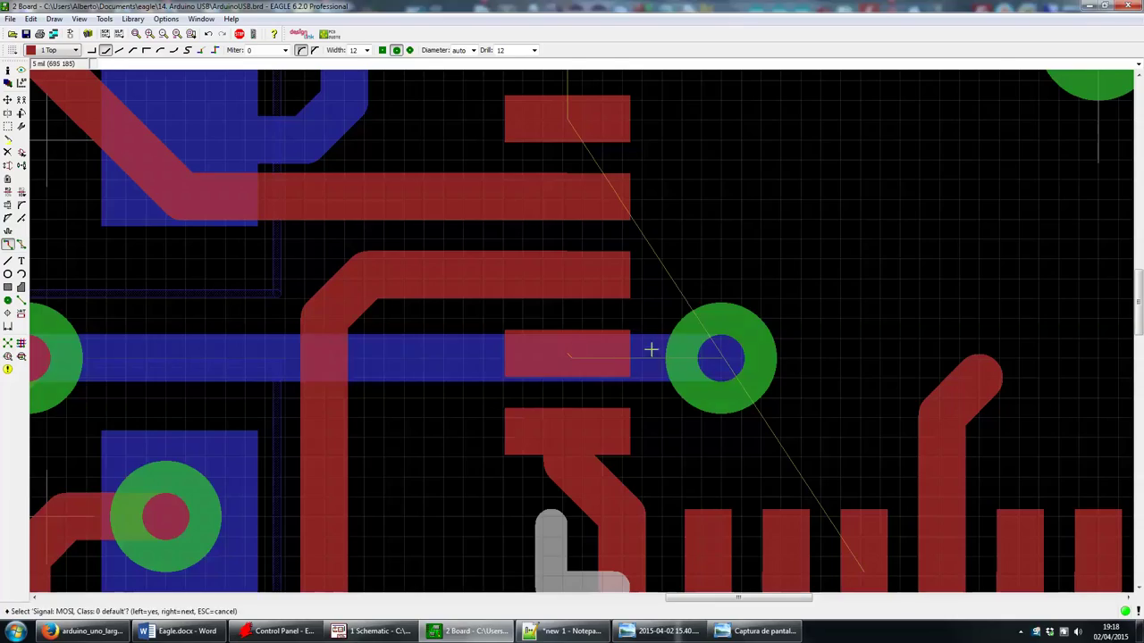
pyautogui.scroll(-3, 422, 387)
pyautogui.scroll(-1, 479, 387)
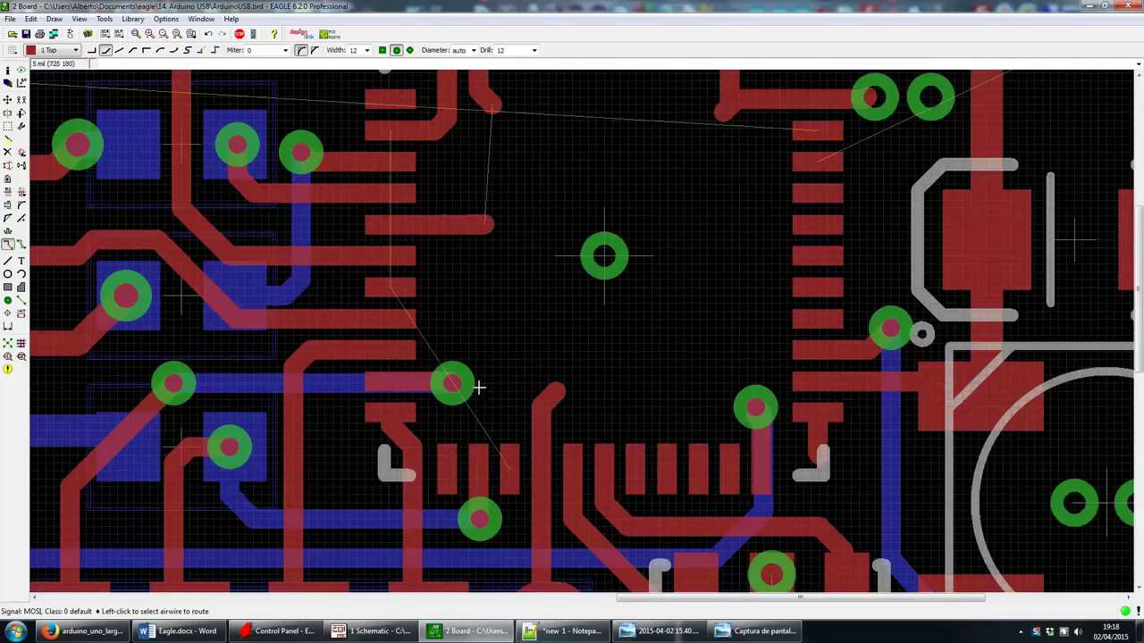
pyautogui.scroll(-3, 501, 344)
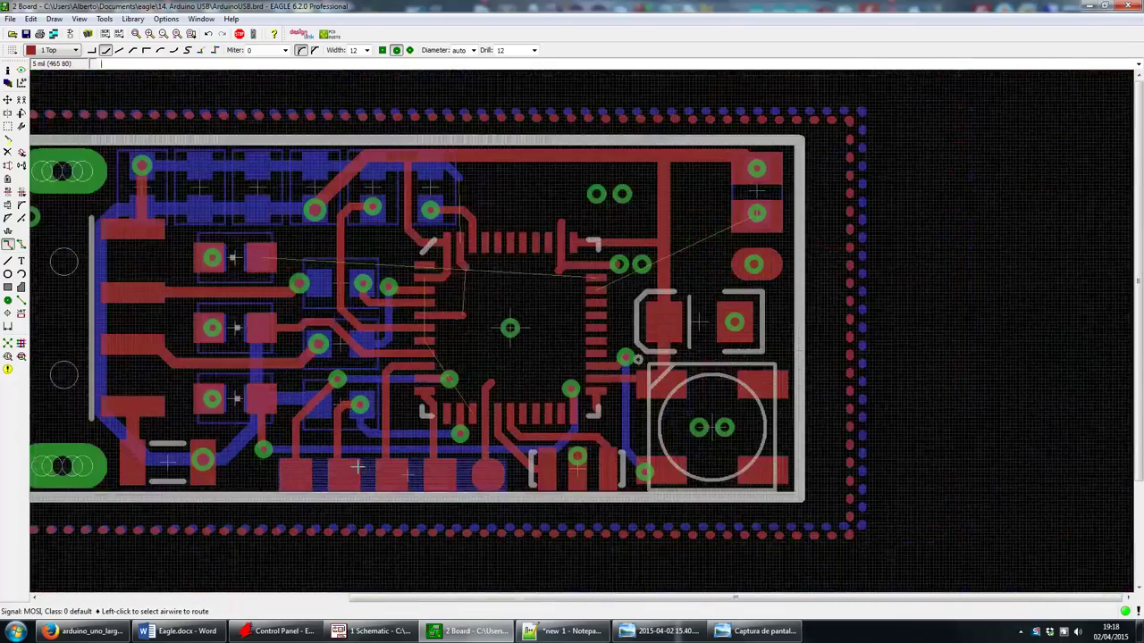
pyautogui.scroll(4, 431, 450)
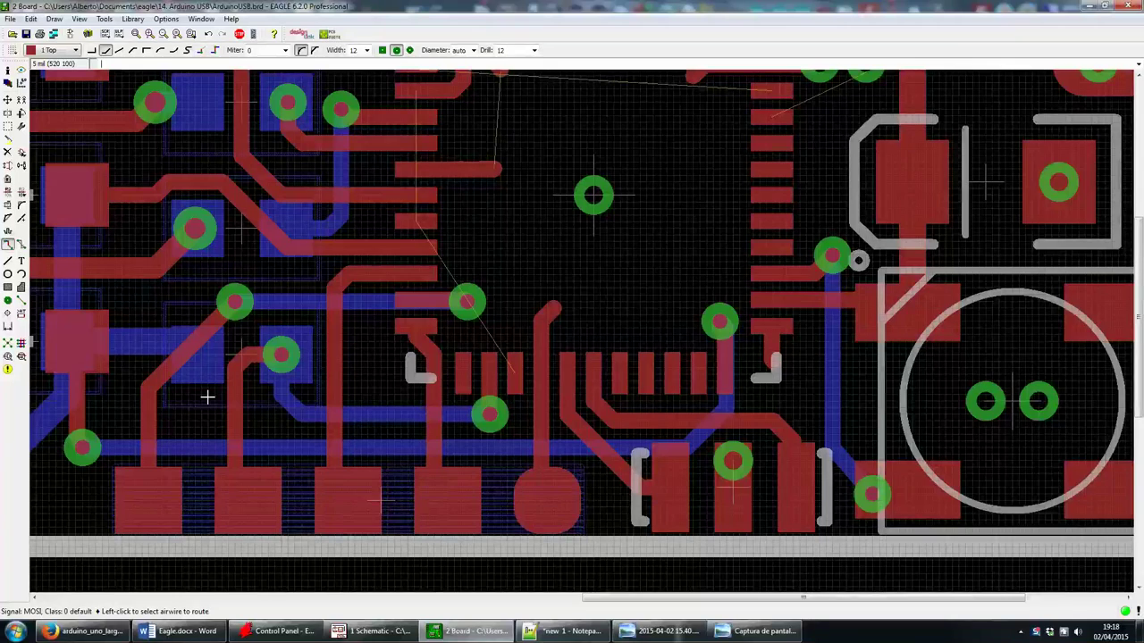
pyautogui.scroll(-1, 207, 396)
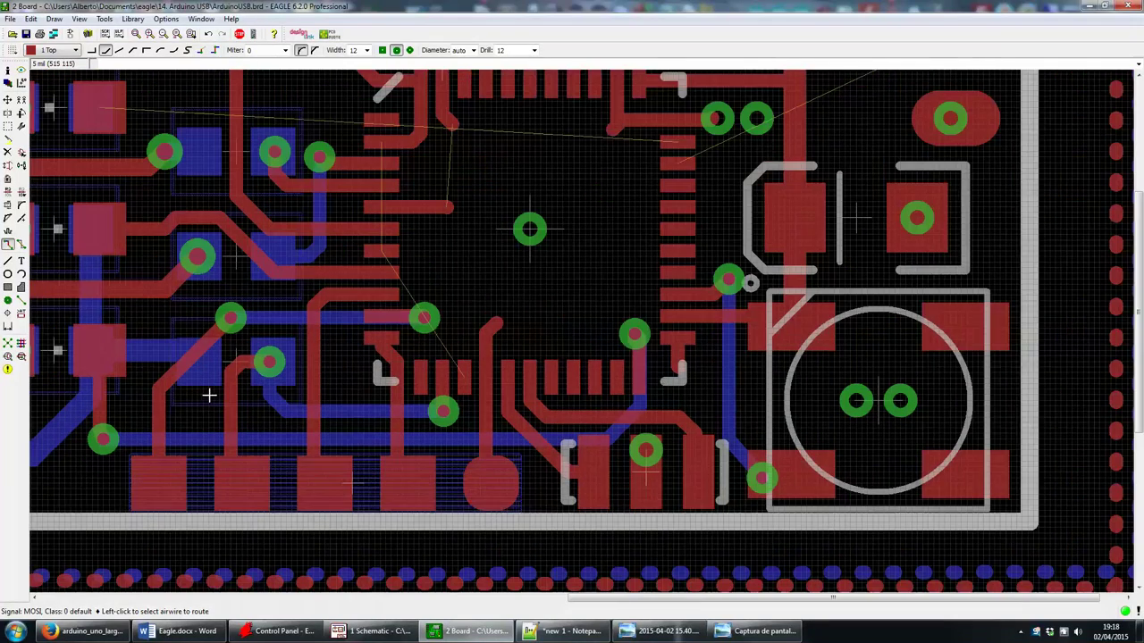
pyautogui.click(21, 243)
pyautogui.scroll(1, 250, 349)
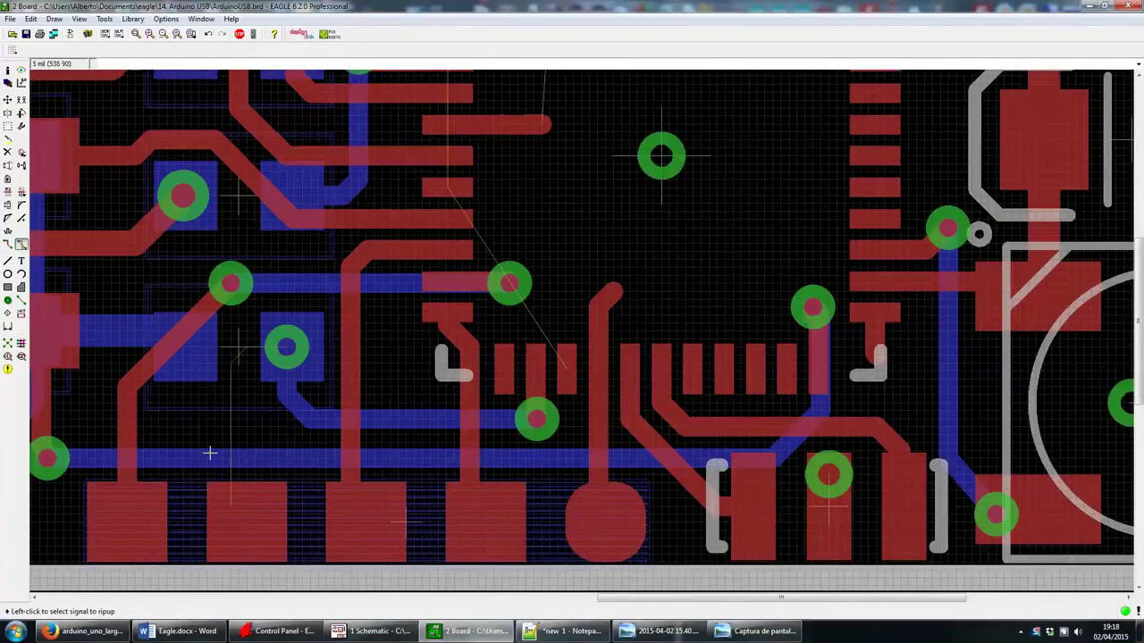
pyautogui.click(7, 243)
pyautogui.scroll(1, 286, 337)
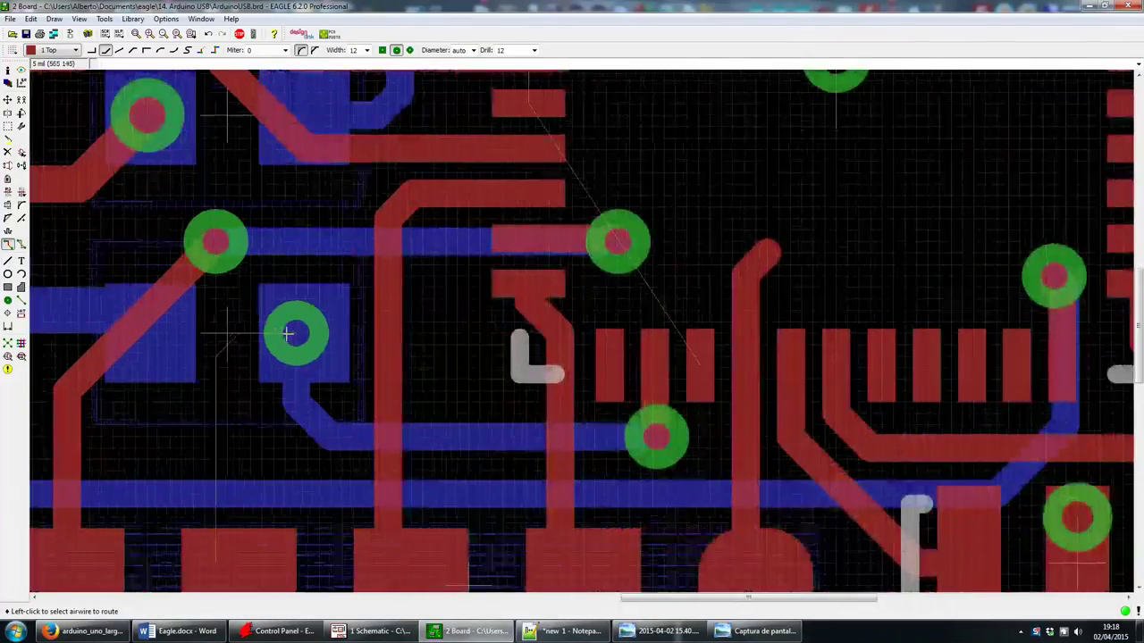
pyautogui.click(288, 336)
pyautogui.click(231, 585)
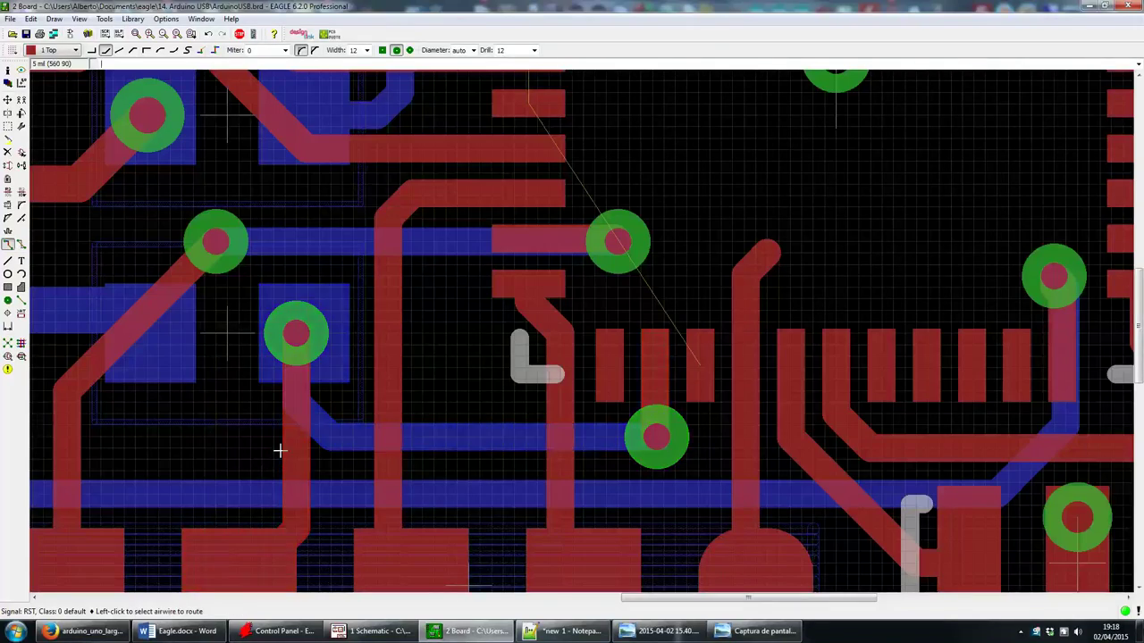
pyautogui.scroll(-1, 300, 373)
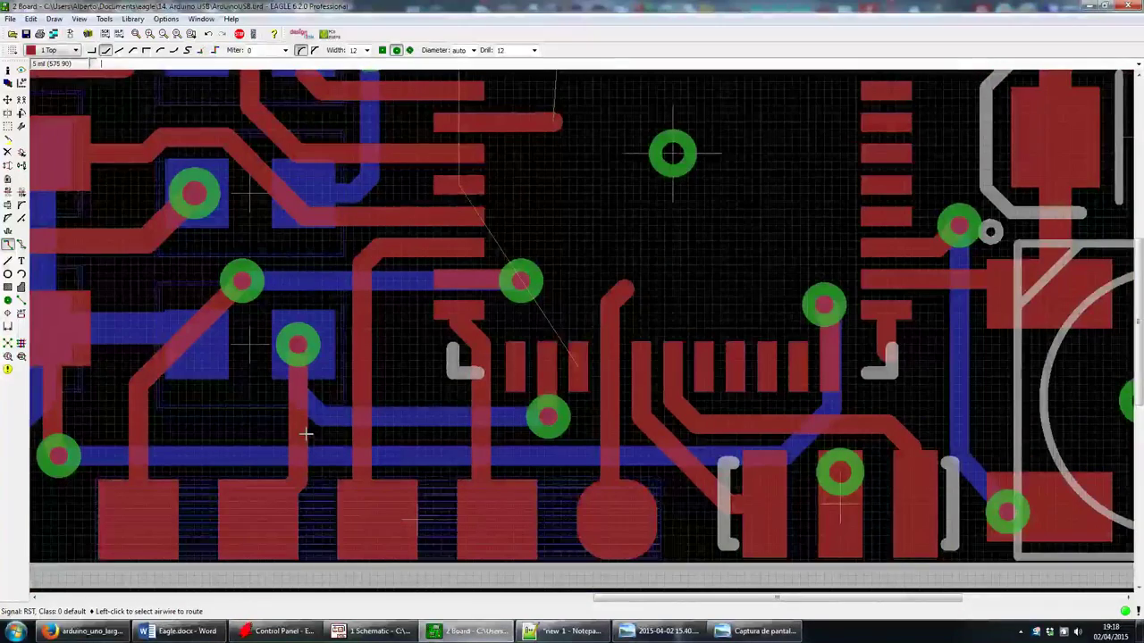
pyautogui.click(21, 243)
pyautogui.click(185, 338)
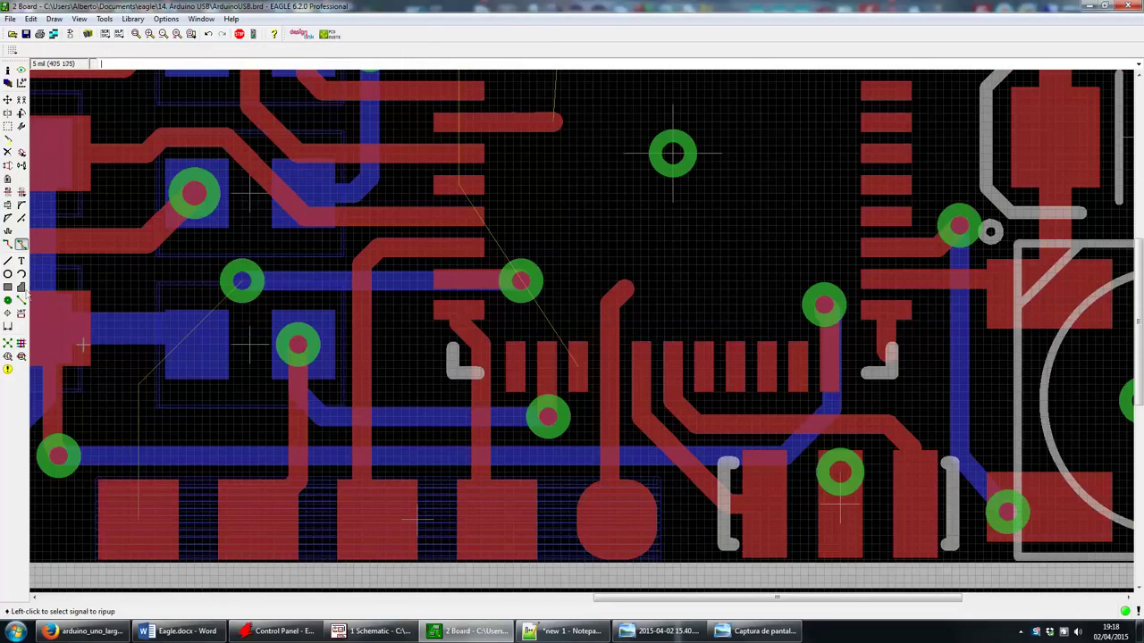
pyautogui.click(8, 243)
pyautogui.click(236, 293)
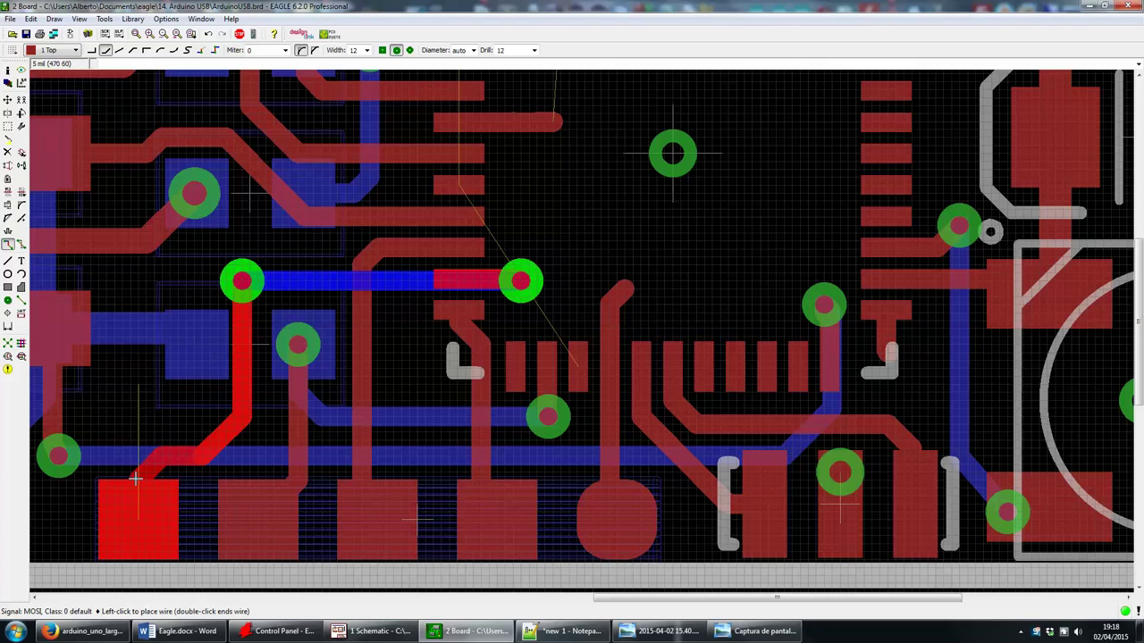
pyautogui.click(150, 538)
pyautogui.scroll(-2, 244, 489)
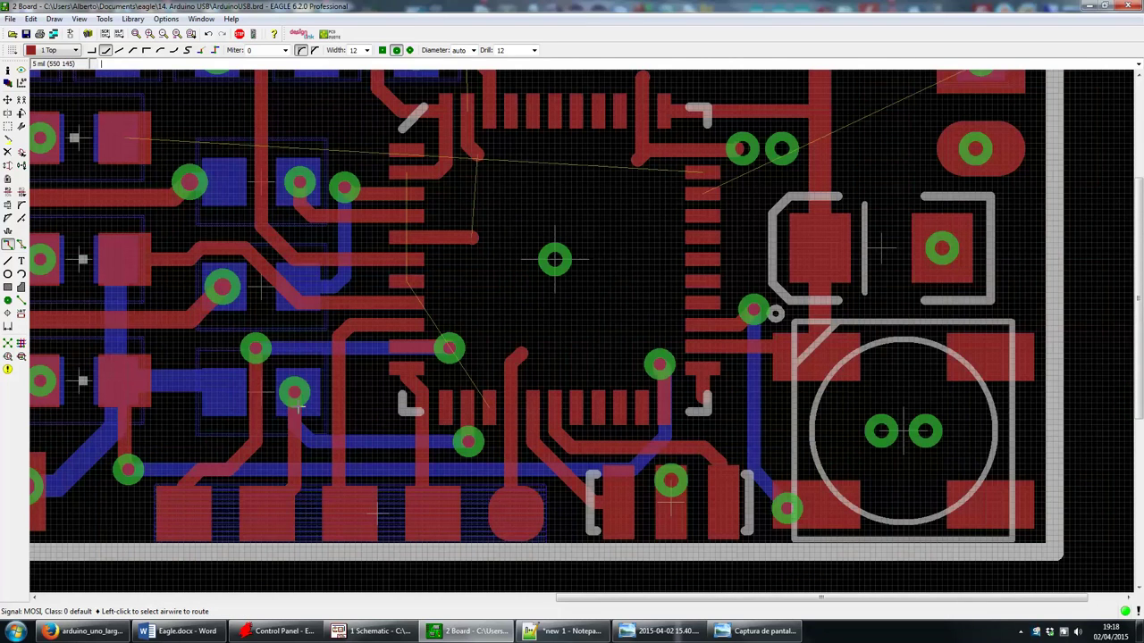
pyautogui.scroll(1, 300, 408)
pyautogui.scroll(-1, 368, 398)
pyautogui.scroll(1, 372, 442)
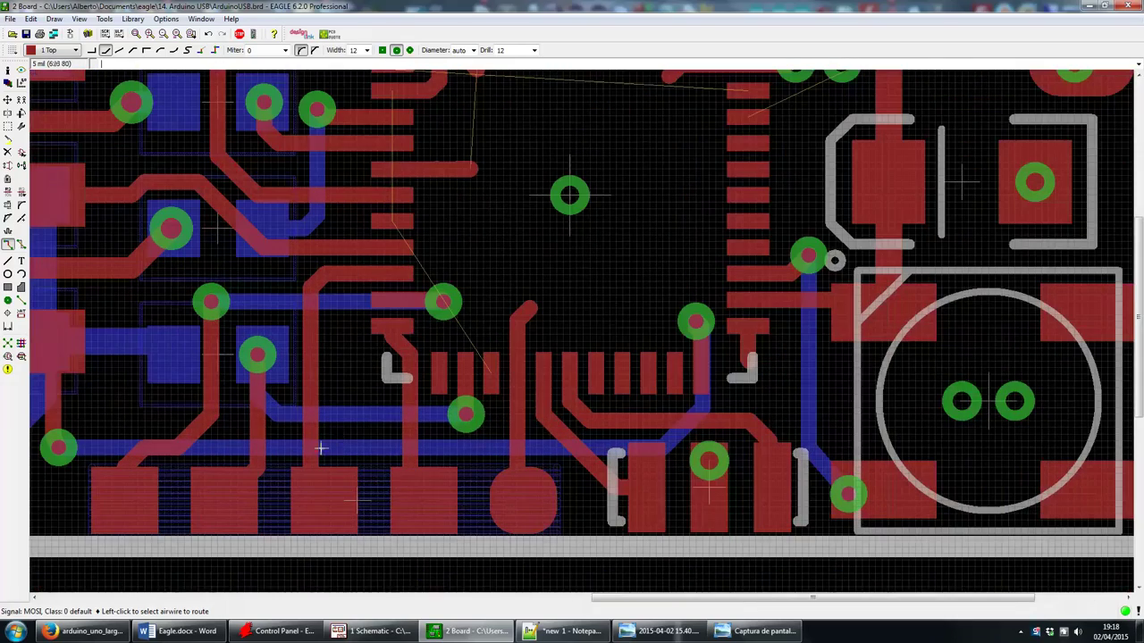
pyautogui.click(22, 243)
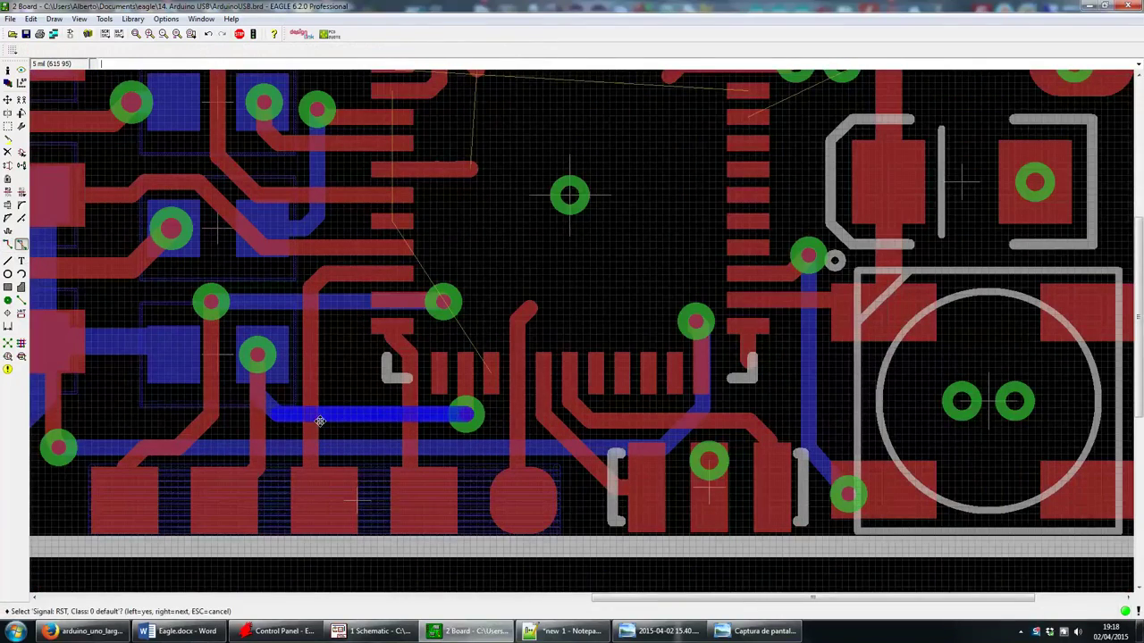
pyautogui.click(312, 367)
pyautogui.click(341, 276)
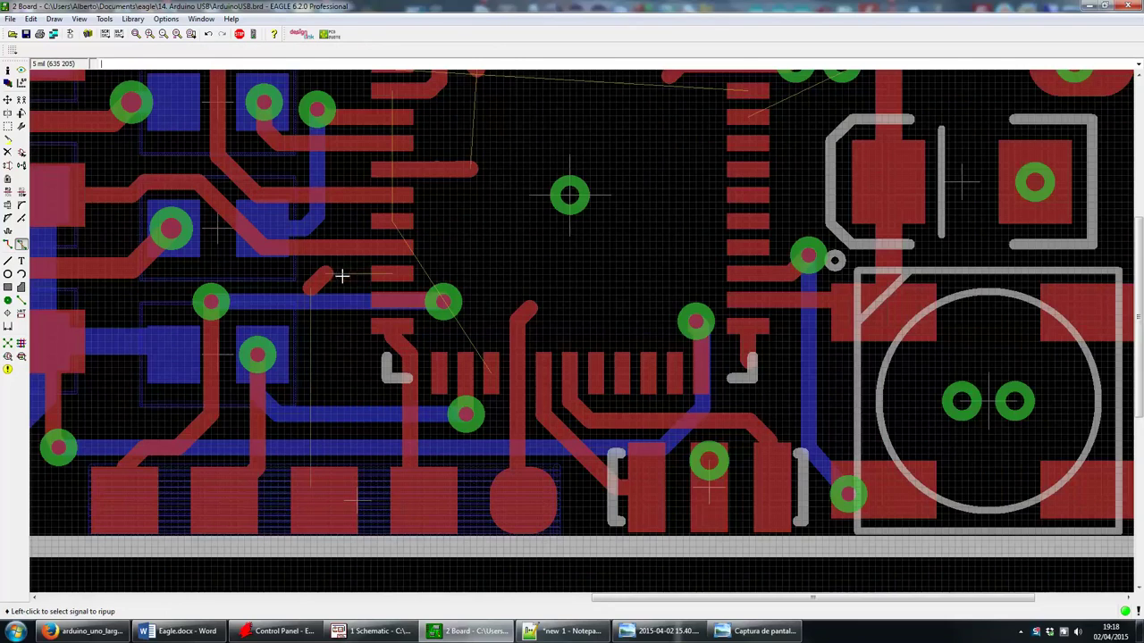
pyautogui.click(316, 277)
pyautogui.click(7, 243)
pyautogui.hotkey('ctrl', 'z')
pyautogui.hotkey('ctrl', 'z')
pyautogui.hotkey('ctrl', 'z')
pyautogui.scroll(2, 353, 356)
pyautogui.scroll(-3, 378, 401)
pyautogui.scroll(1, 377, 403)
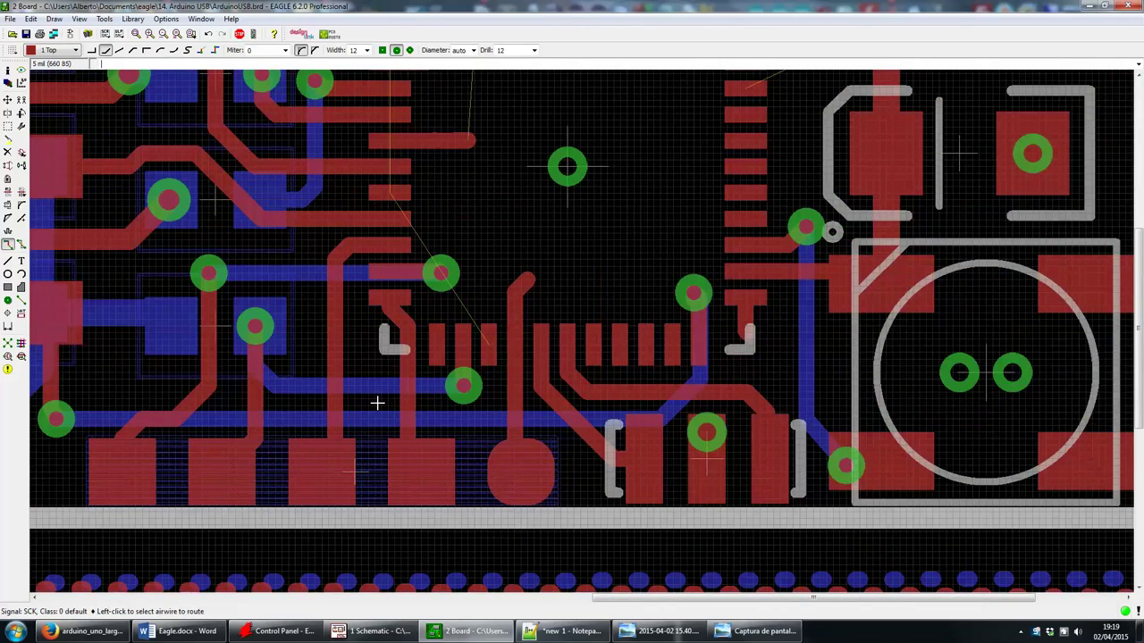
pyautogui.scroll(-1, 344, 454)
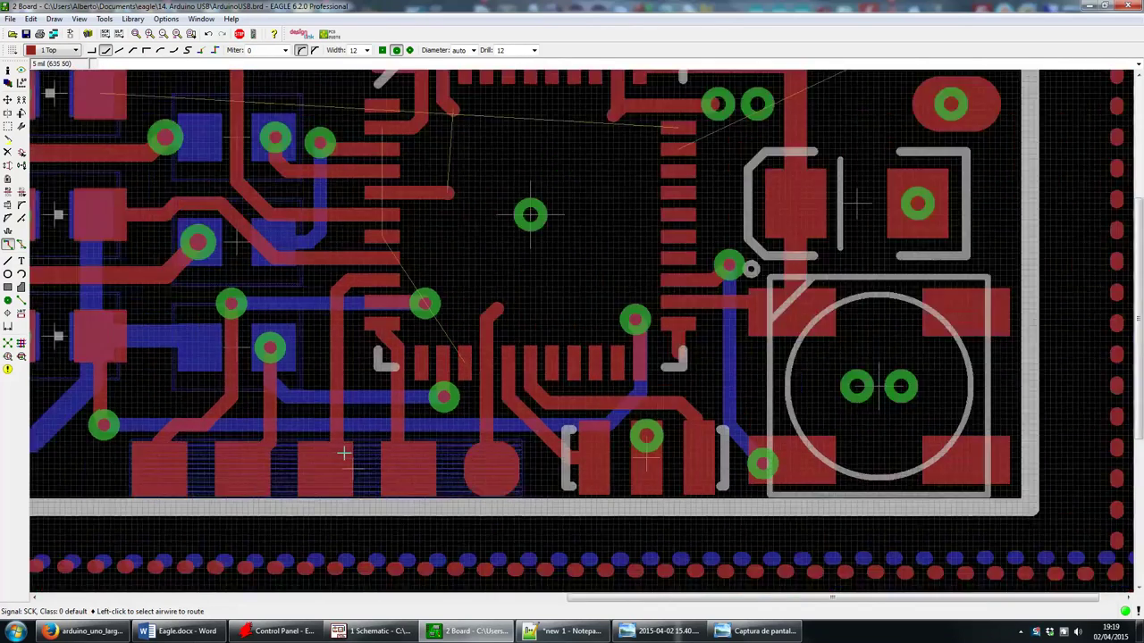
# Recalculate the ratsnest and shift the ground polygon's edge slightly
pyautogui.click(7, 344)
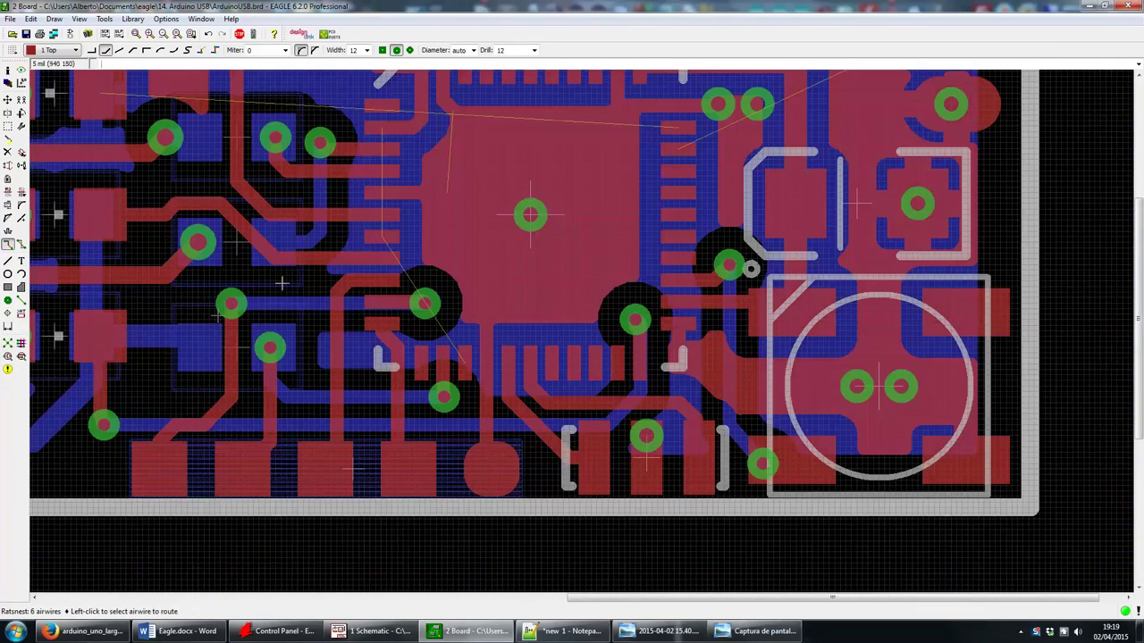
pyautogui.scroll(-2, 404, 397)
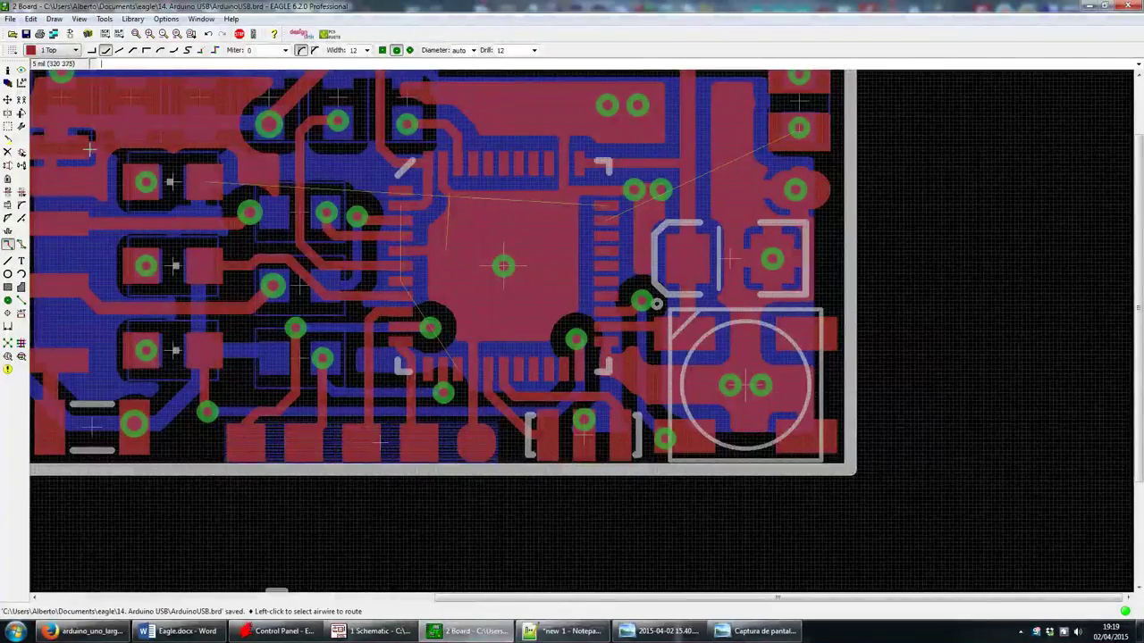
pyautogui.click(7, 100)
pyautogui.click(921, 416)
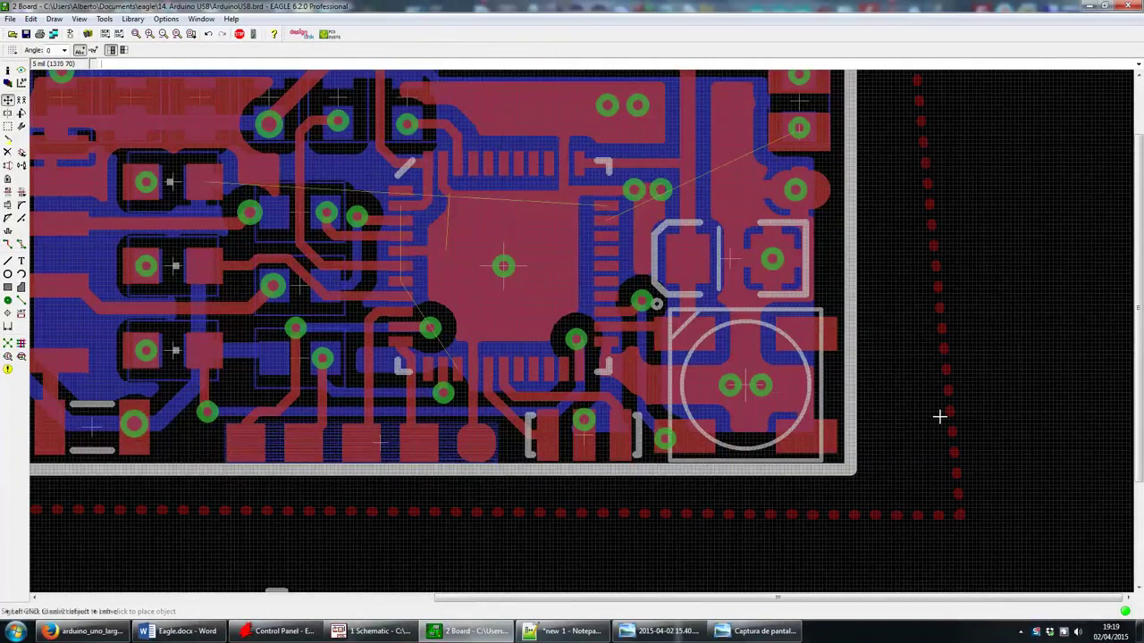
pyautogui.click(932, 417)
pyautogui.scroll(-3, 709, 490)
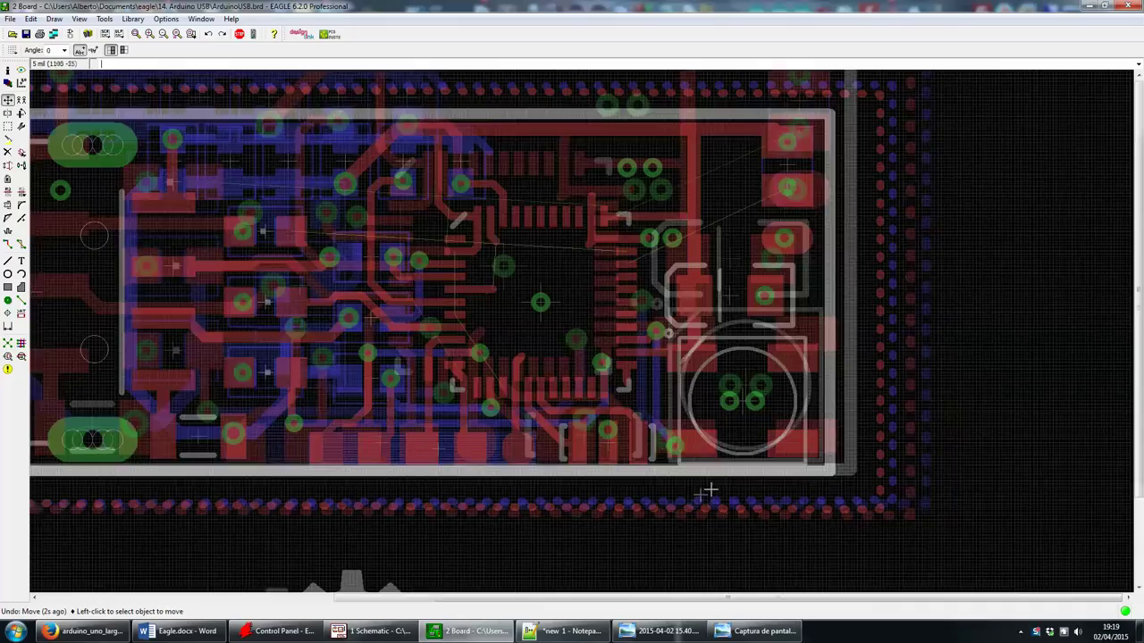
pyautogui.scroll(1, 853, 268)
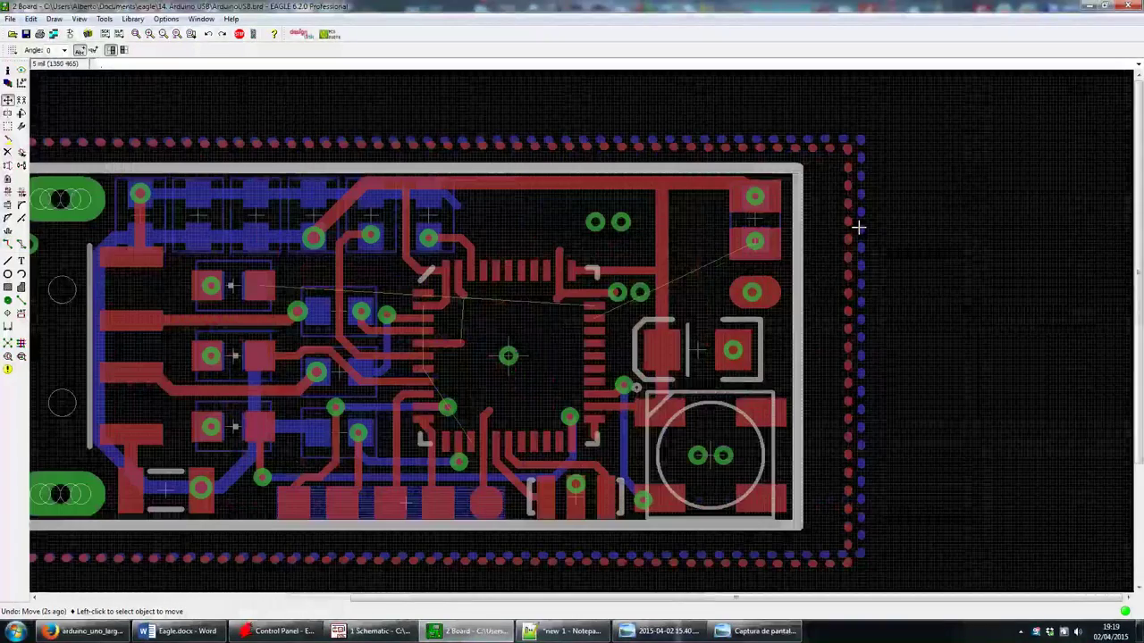
pyautogui.scroll(-1, 858, 228)
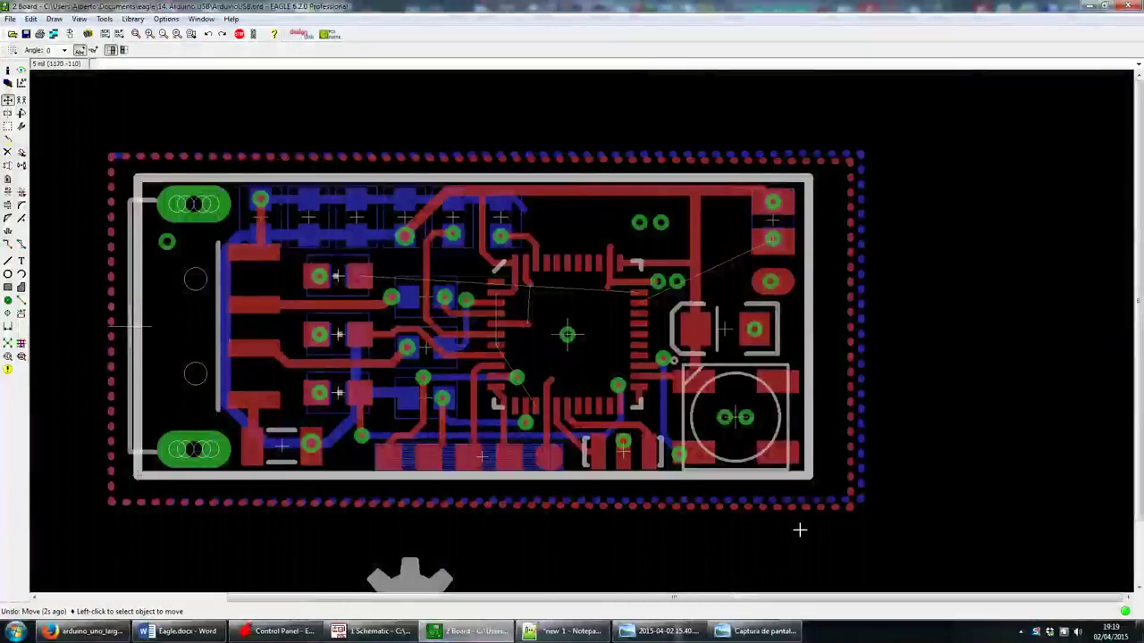
pyautogui.scroll(2, 804, 514)
pyautogui.scroll(-1, 858, 357)
pyautogui.scroll(1, 867, 148)
# Pull the top and bottom GND polygon edges left toward the board
pyautogui.click(865, 146)
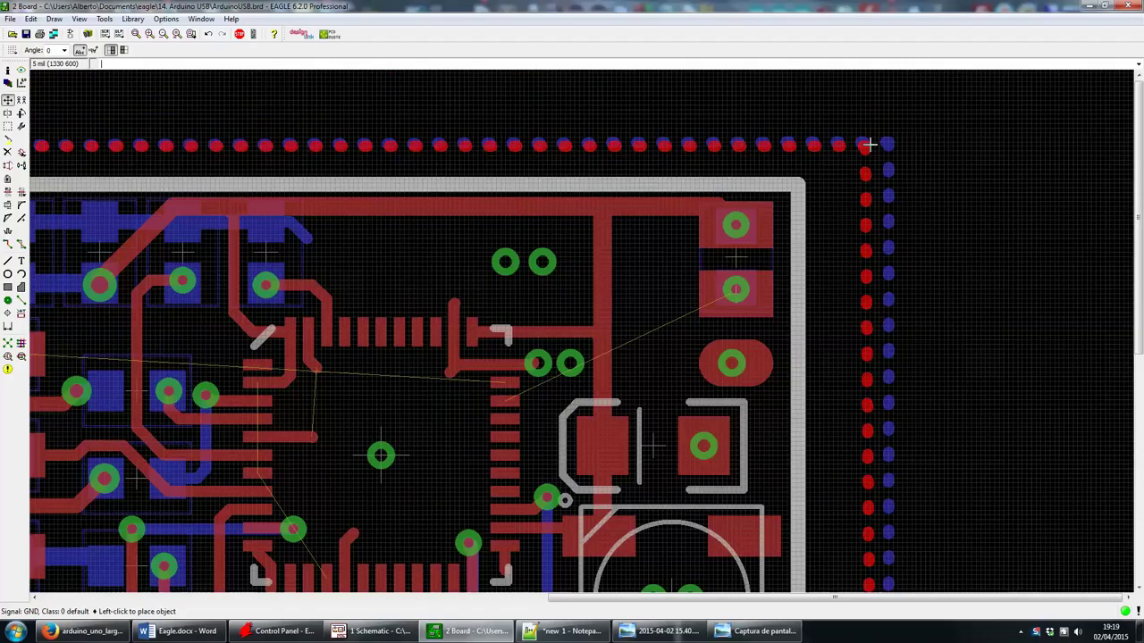
pyautogui.scroll(-2, 845, 242)
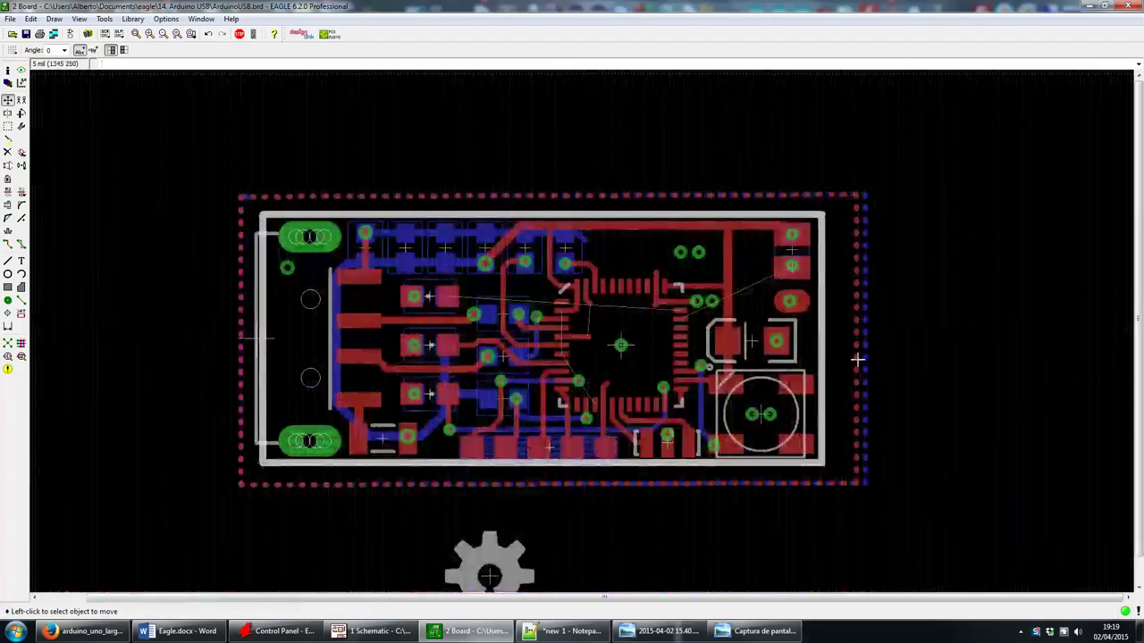
pyautogui.scroll(2, 836, 351)
pyautogui.click(824, 351)
pyautogui.click(872, 351)
pyautogui.click(842, 344)
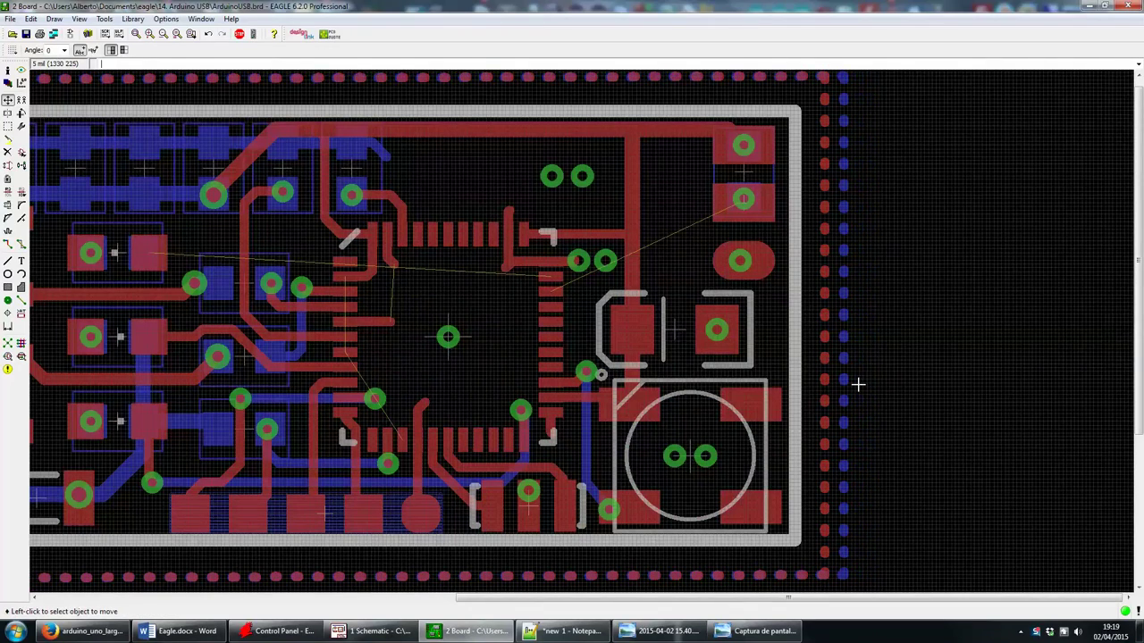
# Save ArduinoUSB.brd
pyautogui.hotkey('ctrl', 's')
pyautogui.scroll(-1, 501, 297)
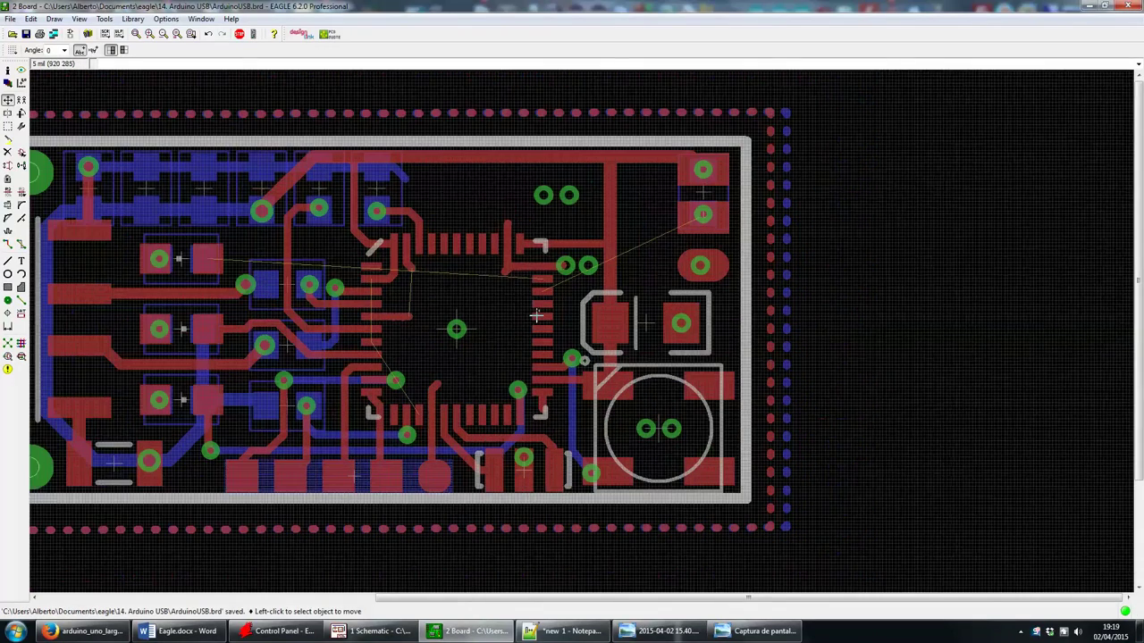
pyautogui.click(21, 72)
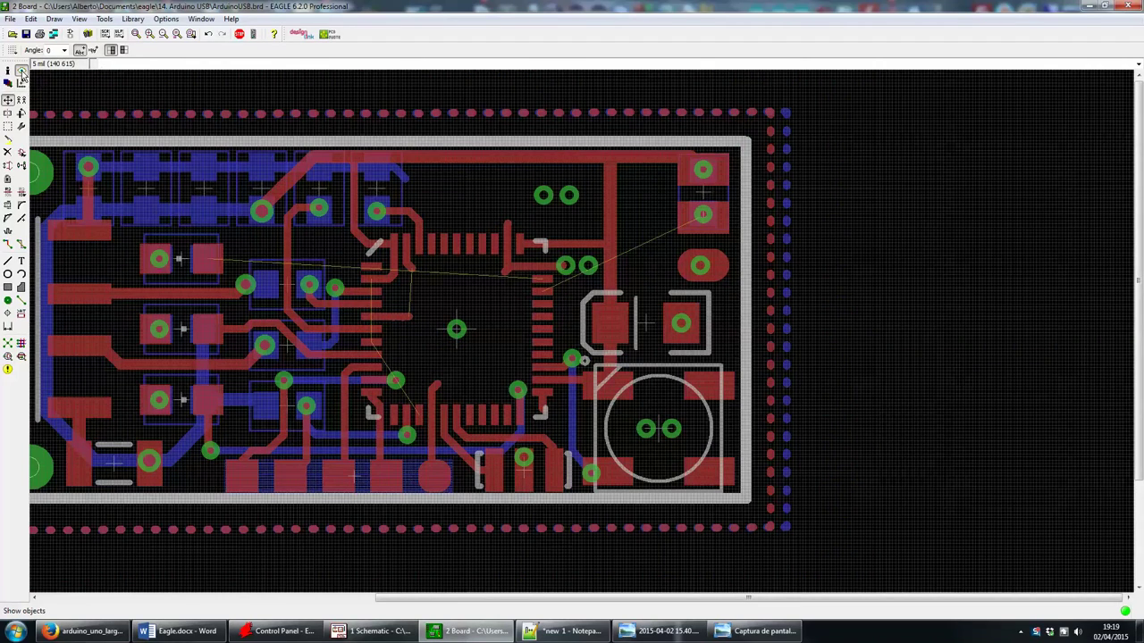
pyautogui.scroll(3, 142, 192)
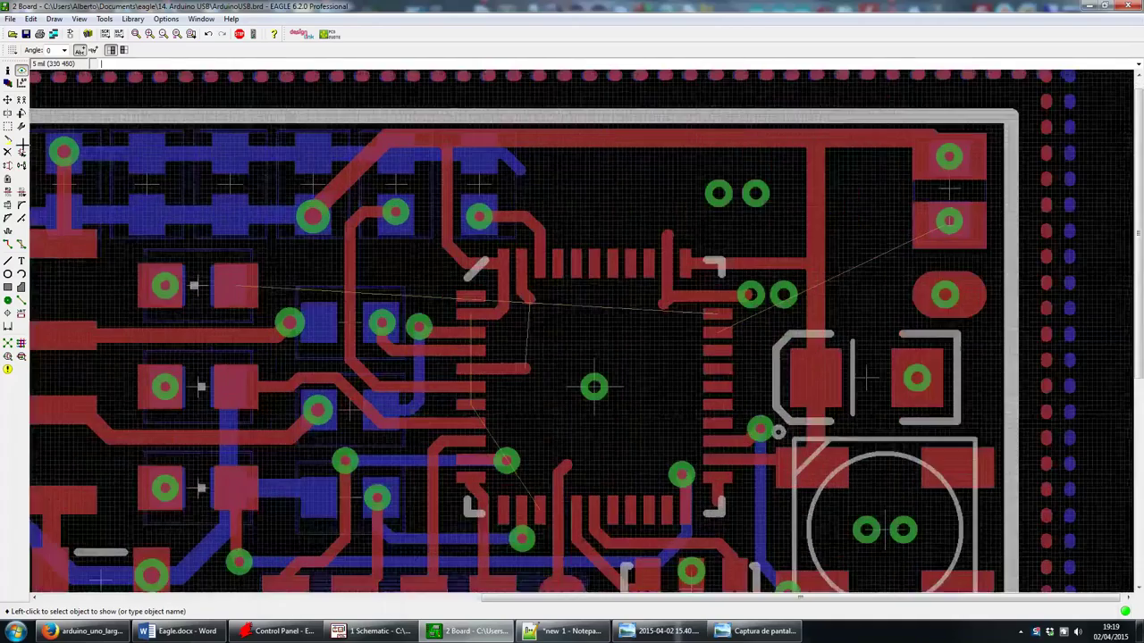
# Highlight D13 and route it from the left pad, continuing on the bottom layer
pyautogui.click(291, 296)
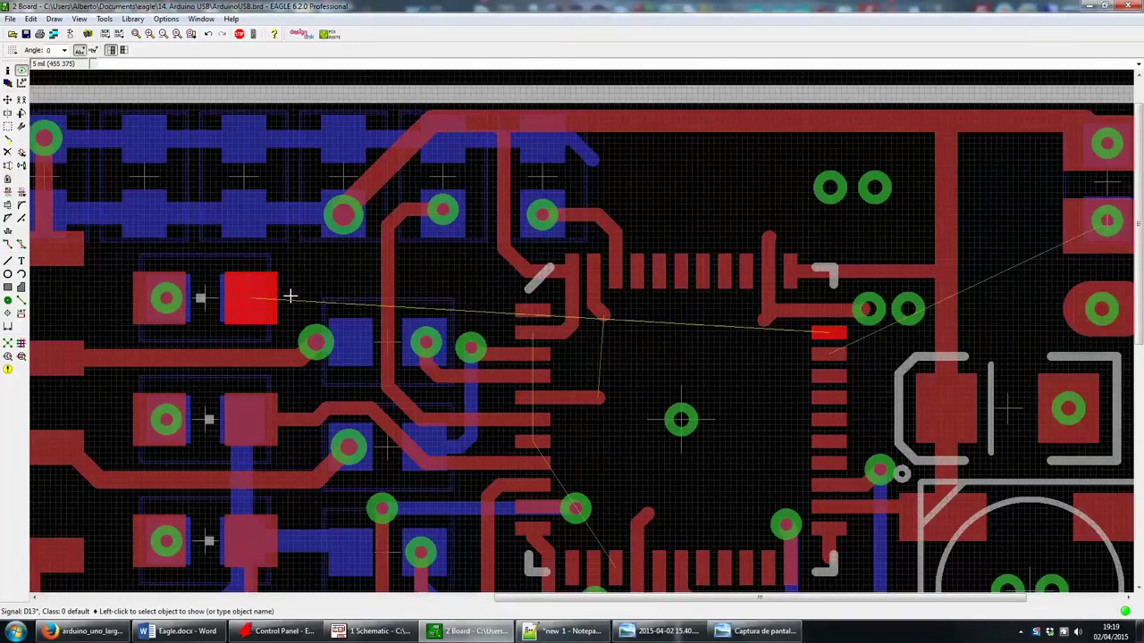
pyautogui.click(7, 243)
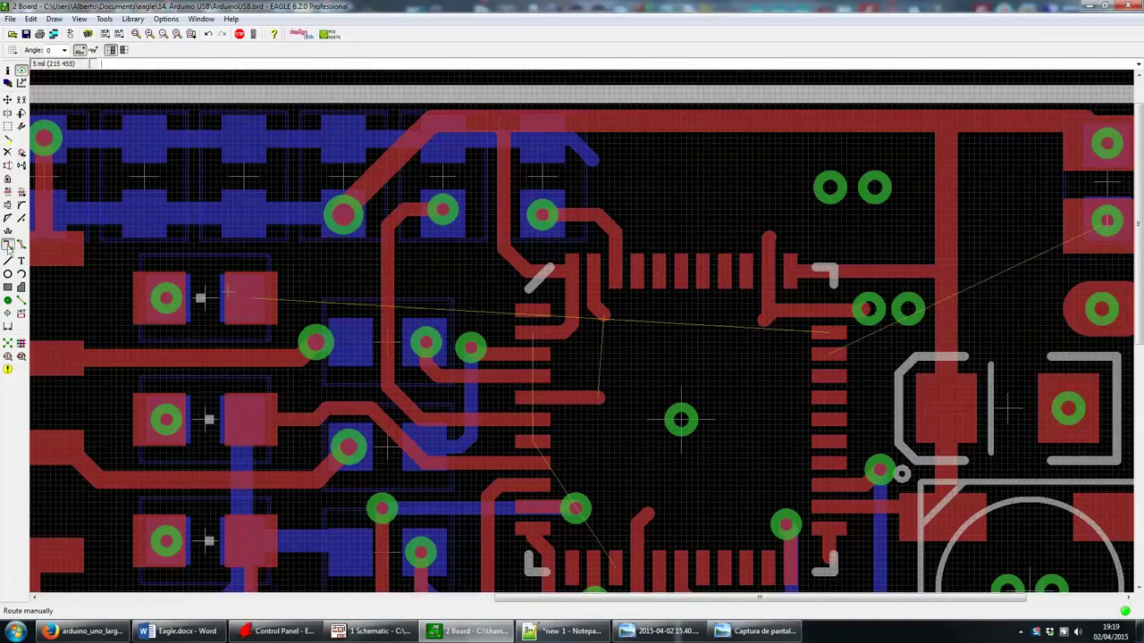
pyautogui.click(257, 300)
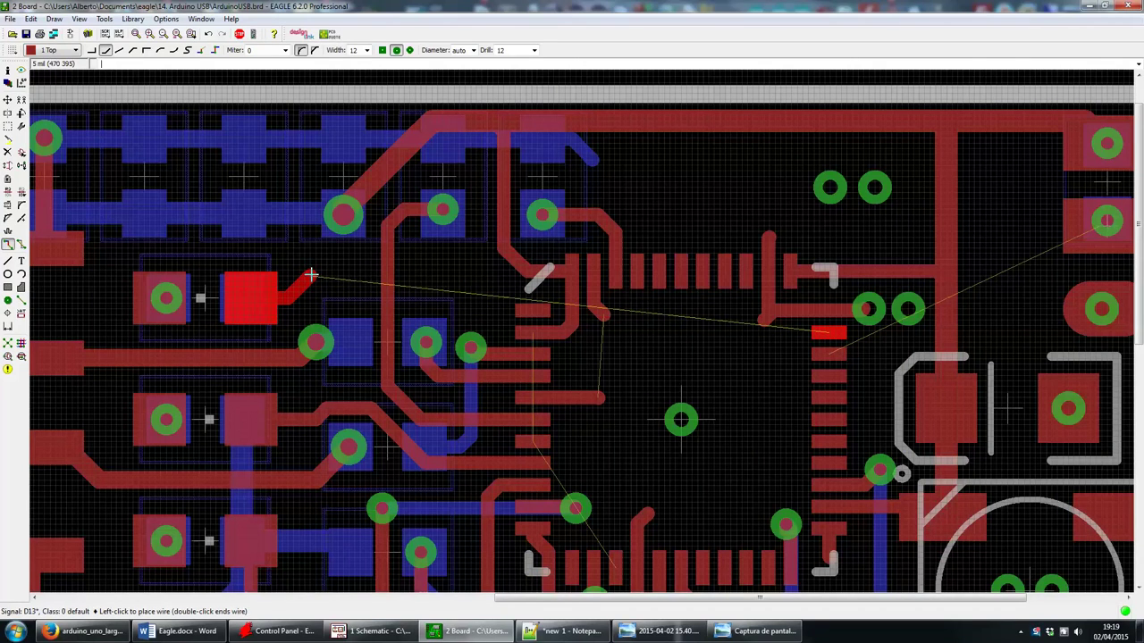
pyautogui.click(310, 274)
pyautogui.click(54, 50)
pyautogui.click(54, 71)
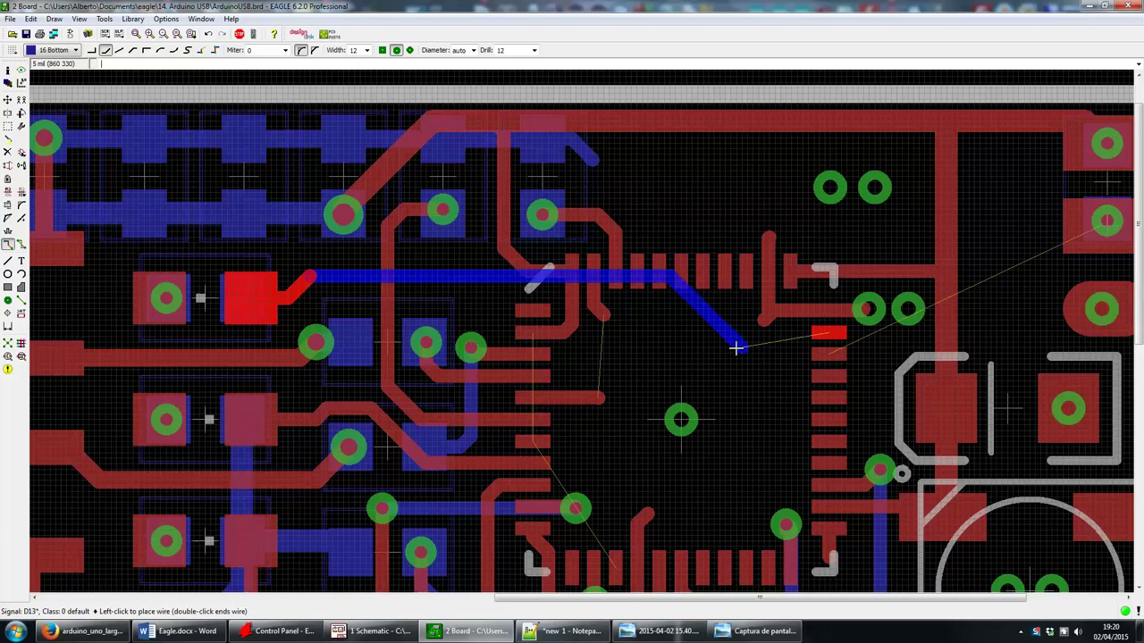
# Run the D13 trace near the chip and place a via switching to the top layer
pyautogui.click(724, 342)
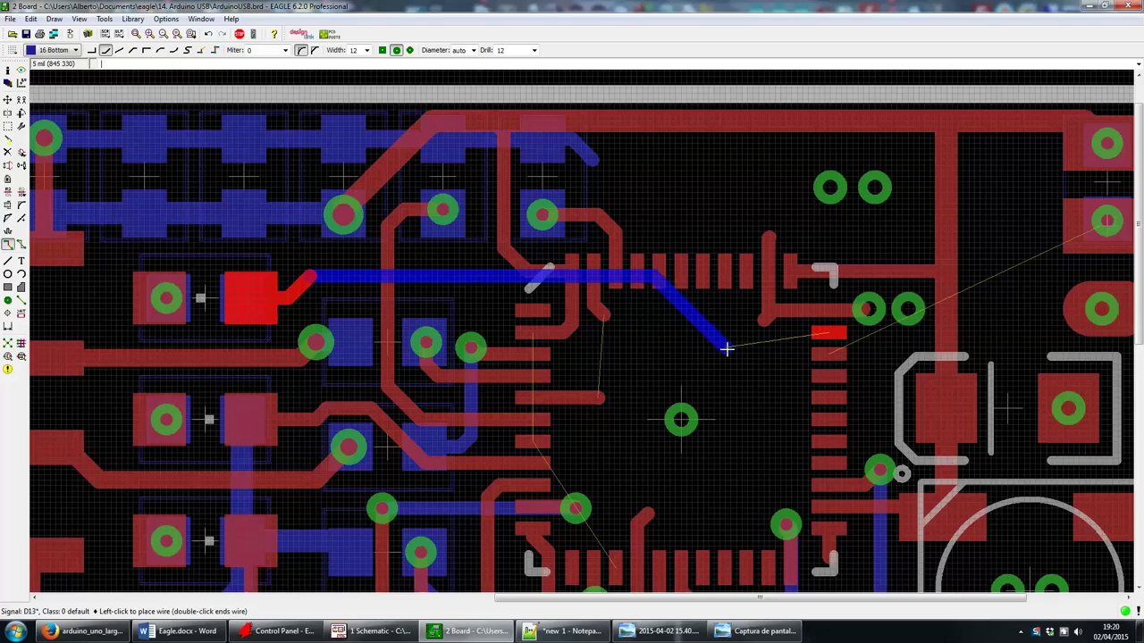
pyautogui.click(54, 51)
pyautogui.click(49, 62)
pyautogui.scroll(2, 829, 349)
pyautogui.scroll(1, 801, 353)
pyautogui.doubleClick(782, 330)
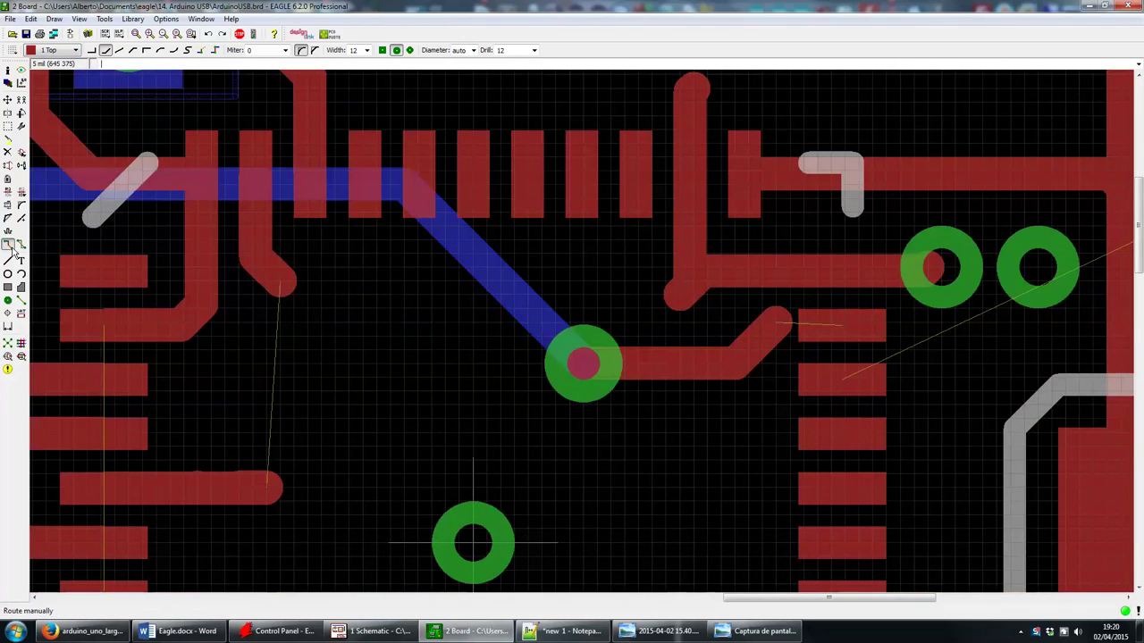
# Rip up the diagonal D13 segment and reroute it from the via onto the chip pin
pyautogui.click(21, 243)
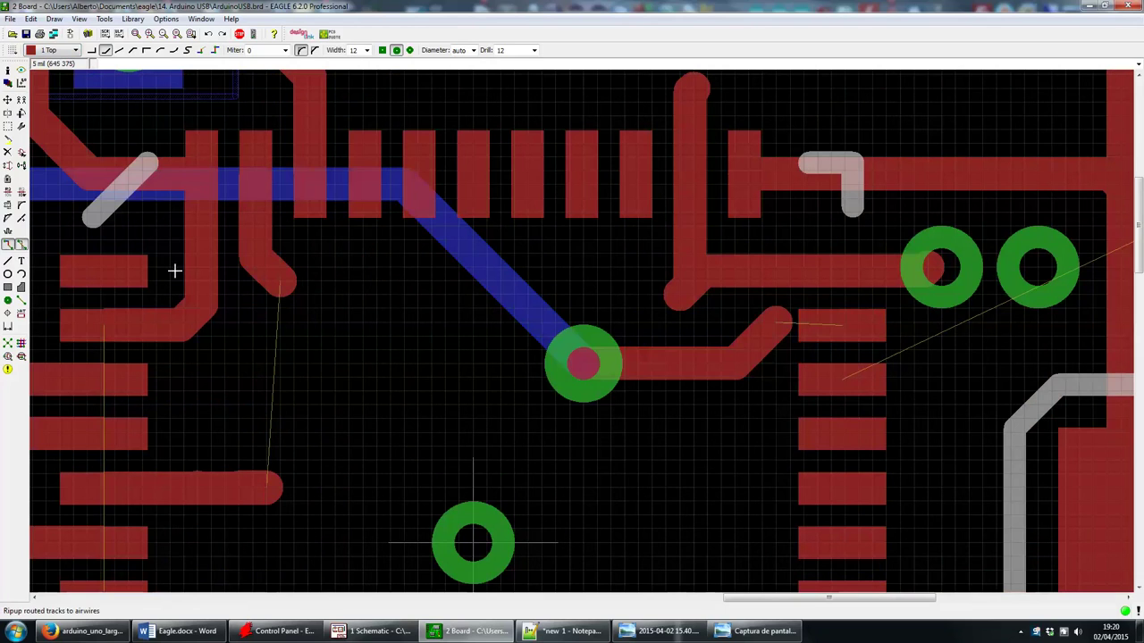
pyautogui.click(750, 347)
pyautogui.click(12, 244)
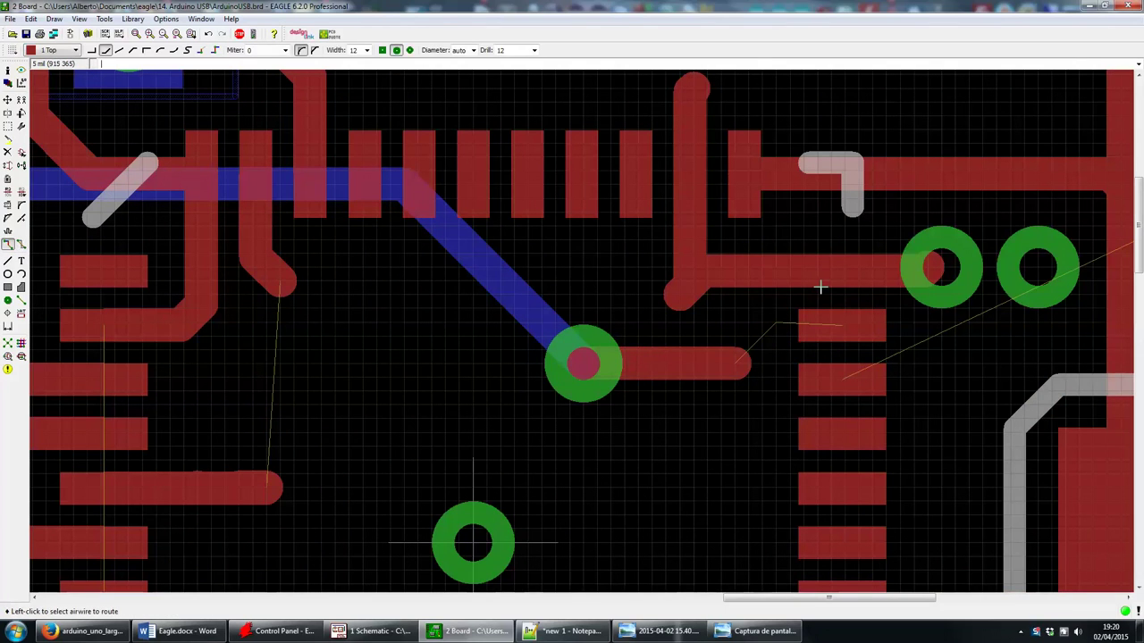
pyautogui.click(741, 343)
pyautogui.click(740, 343)
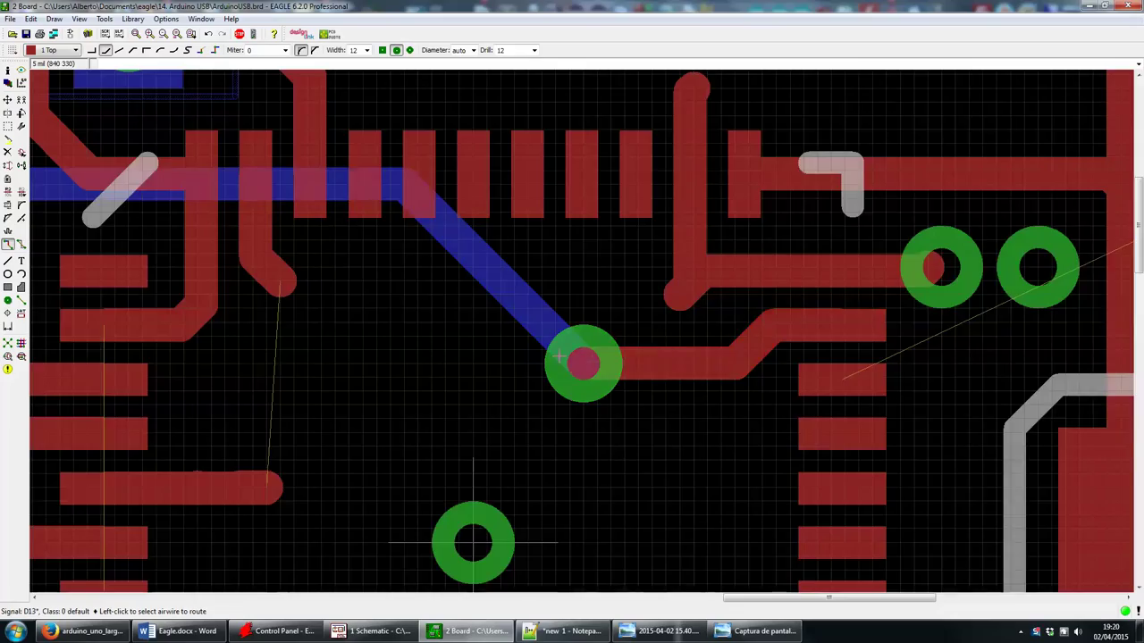
# Save the board
pyautogui.scroll(-3, 583, 339)
pyautogui.scroll(-2, 634, 210)
pyautogui.hotkey('ctrl', 's')
pyautogui.click(8, 70)
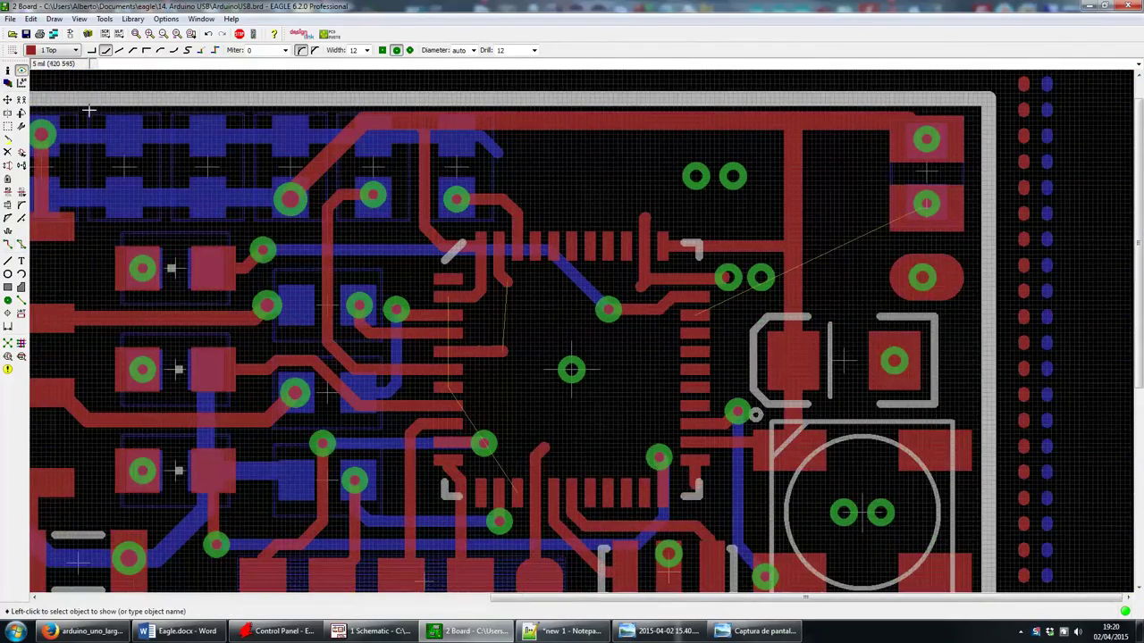
# Route the D5 airwire from the chip pad through a via on 16 Bottom to the header pad
pyautogui.click(797, 266)
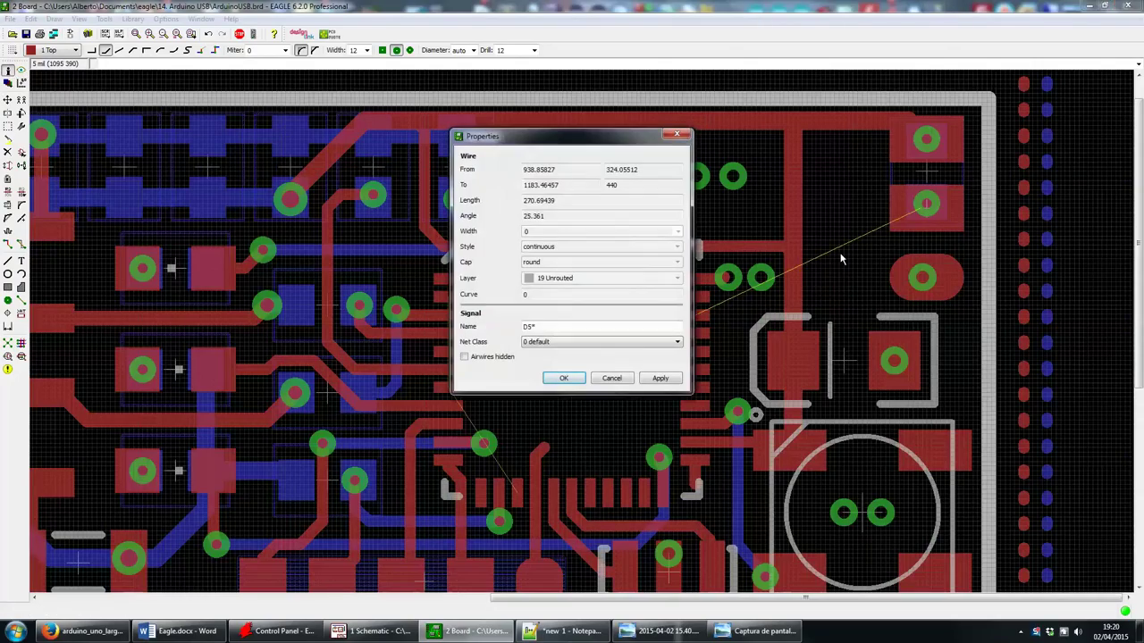
pyautogui.press('Escape')
pyautogui.scroll(3, 804, 234)
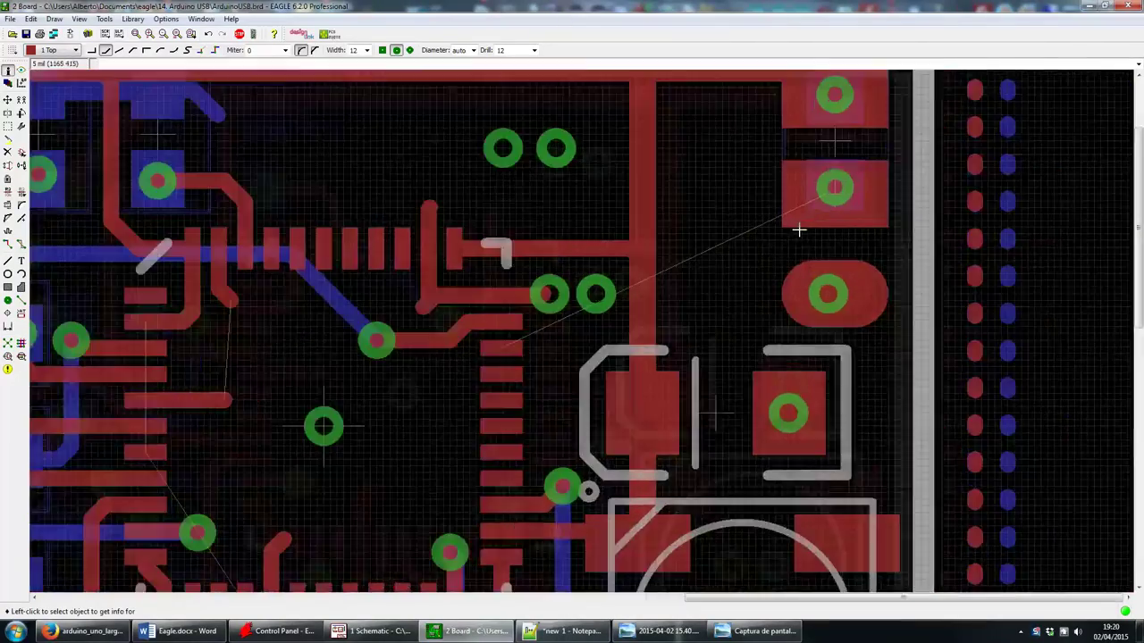
pyautogui.scroll(2, 798, 230)
pyautogui.click(8, 243)
pyautogui.scroll(1, 435, 400)
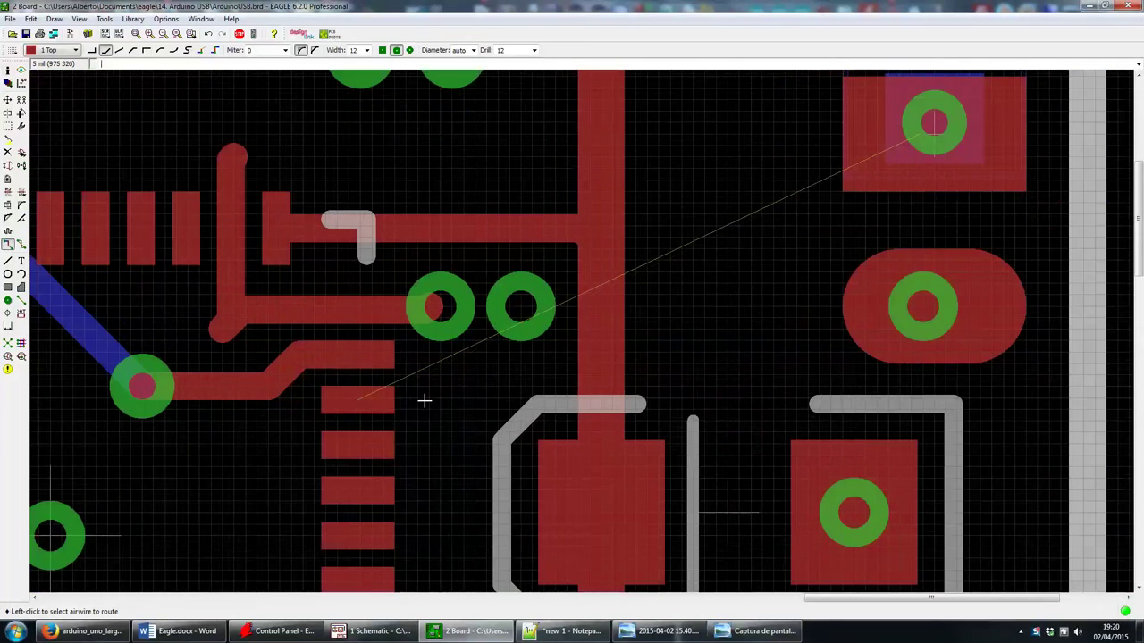
pyautogui.click(360, 394)
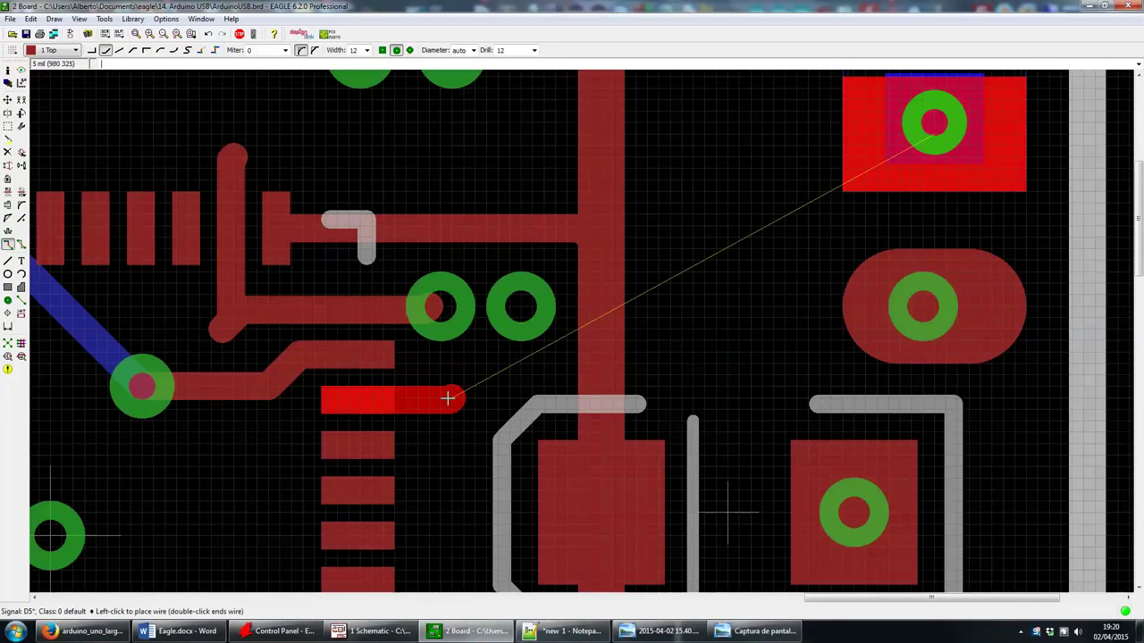
pyautogui.click(54, 50)
pyautogui.click(63, 71)
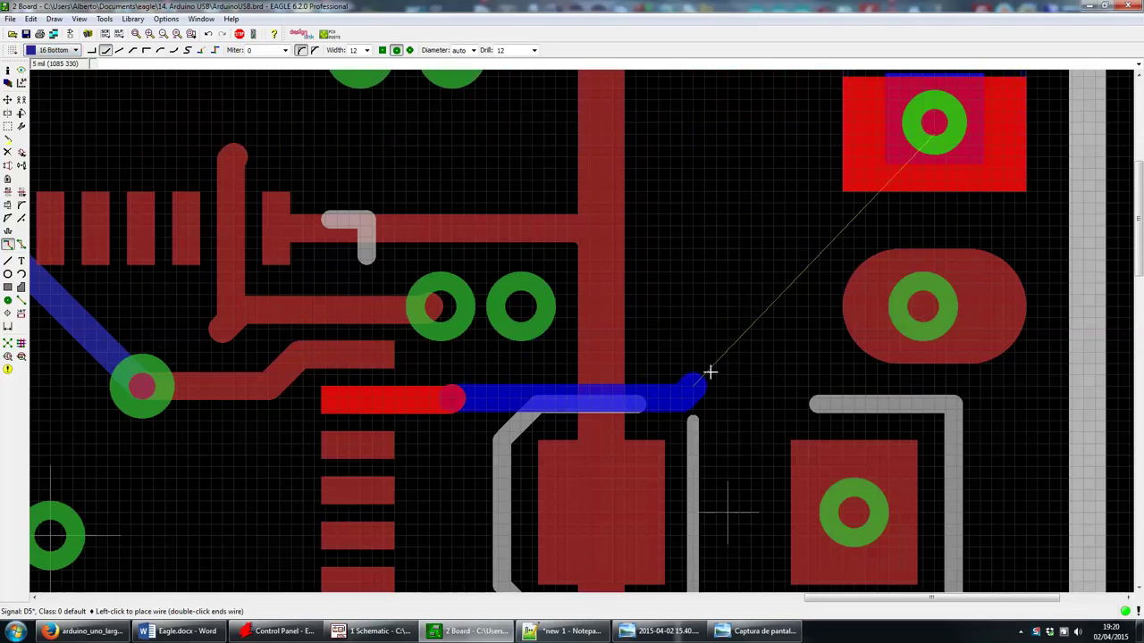
pyautogui.scroll(-1, 697, 304)
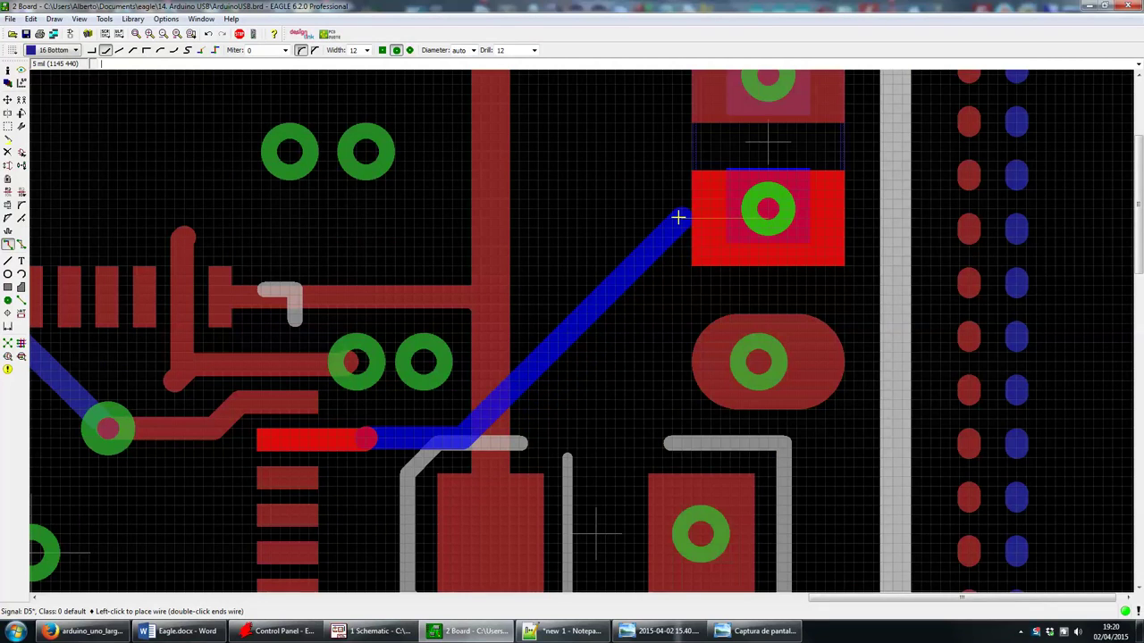
pyautogui.click(678, 217)
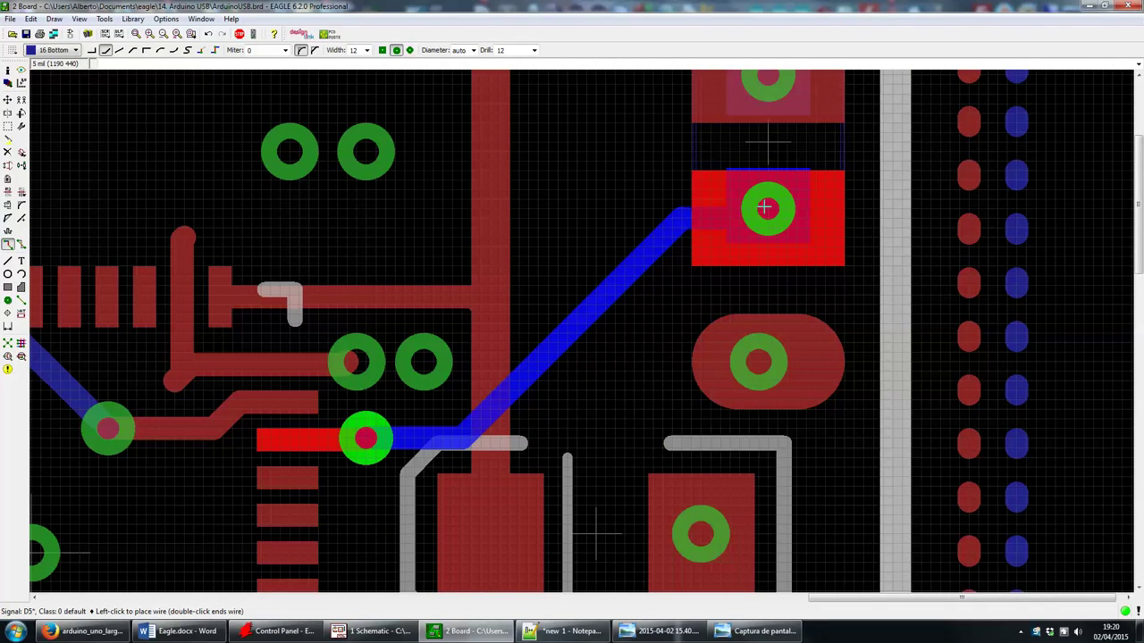
pyautogui.click(768, 208)
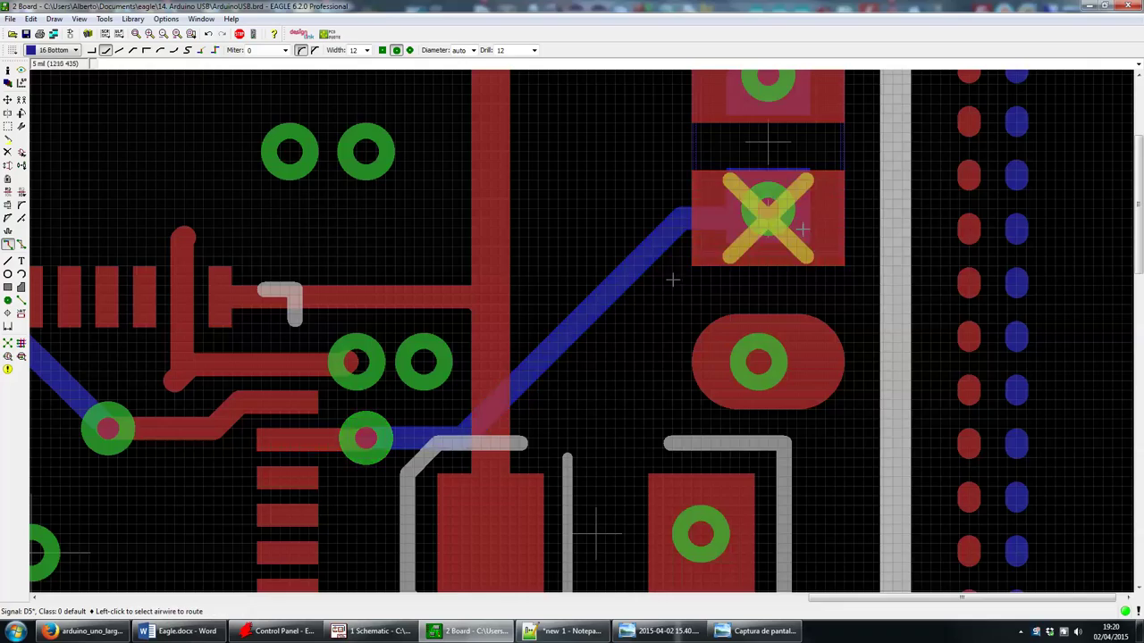
# Reposition the D5 via, trying a spot up-left of the pad before dropping it on the pad centre
pyautogui.scroll(-2, 764, 207)
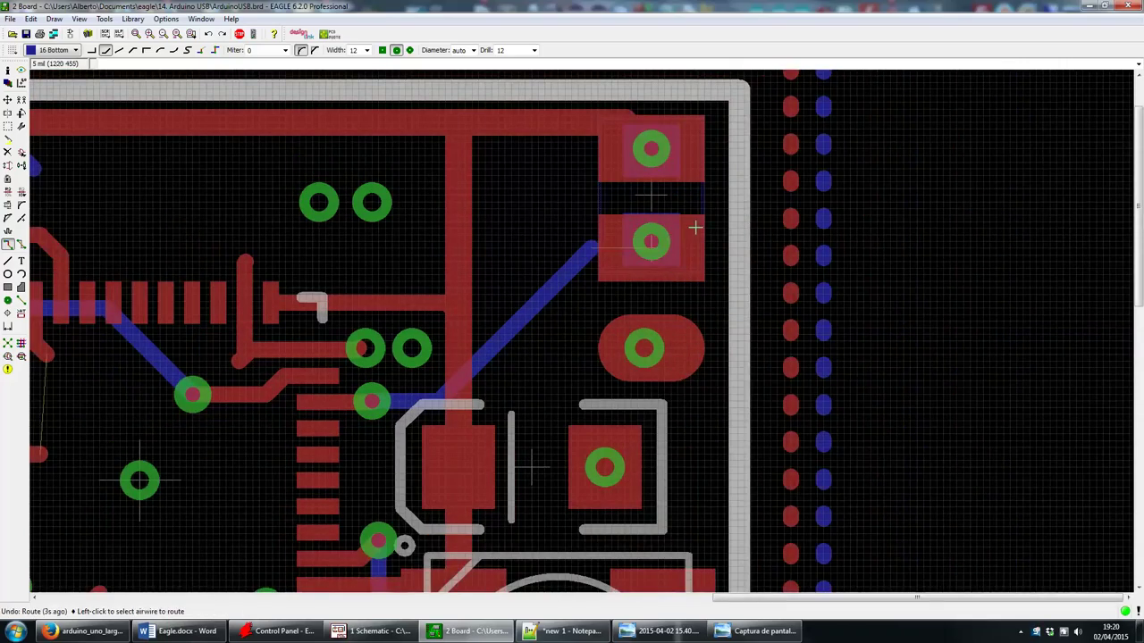
pyautogui.scroll(5, 662, 236)
pyautogui.click(9, 101)
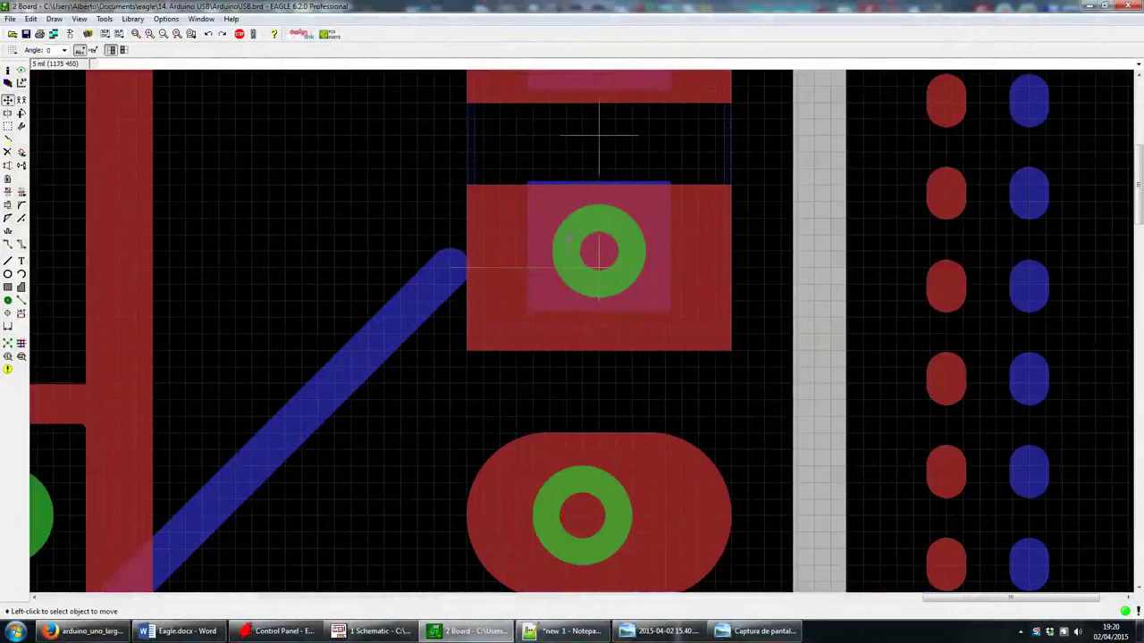
pyautogui.click(592, 255)
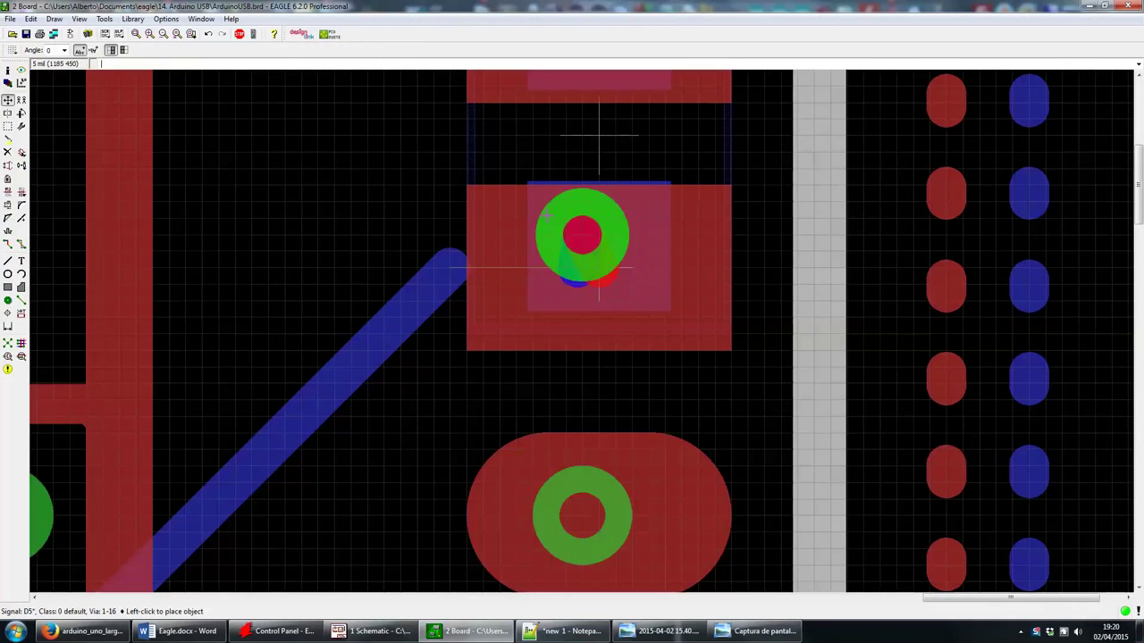
pyautogui.click(399, 163)
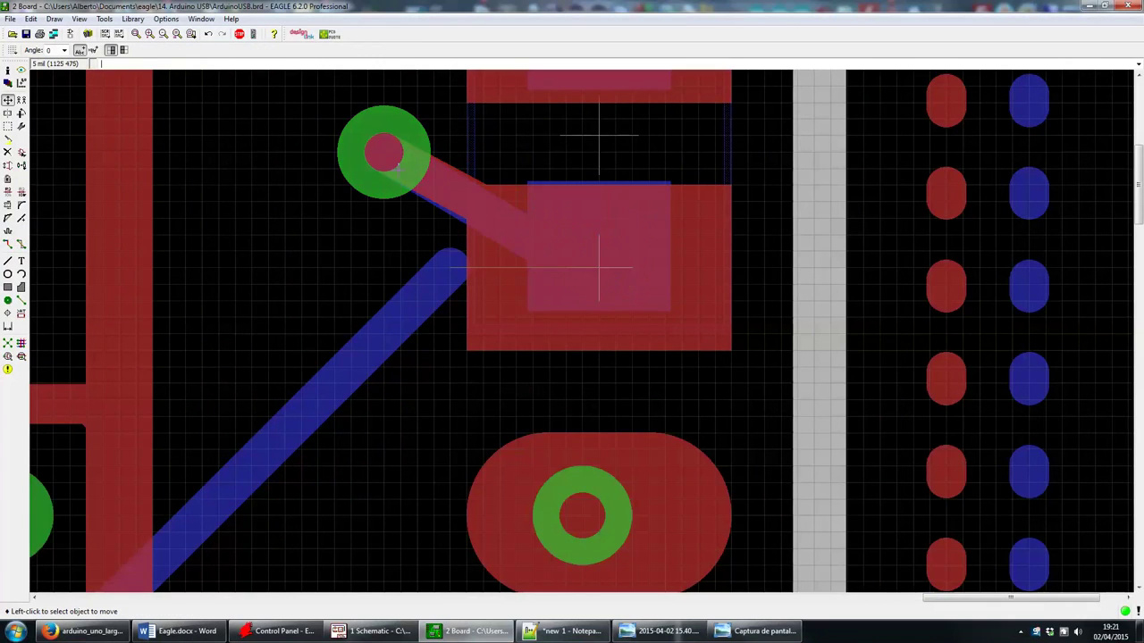
pyautogui.click(8, 244)
pyautogui.click(434, 247)
pyautogui.press('Escape')
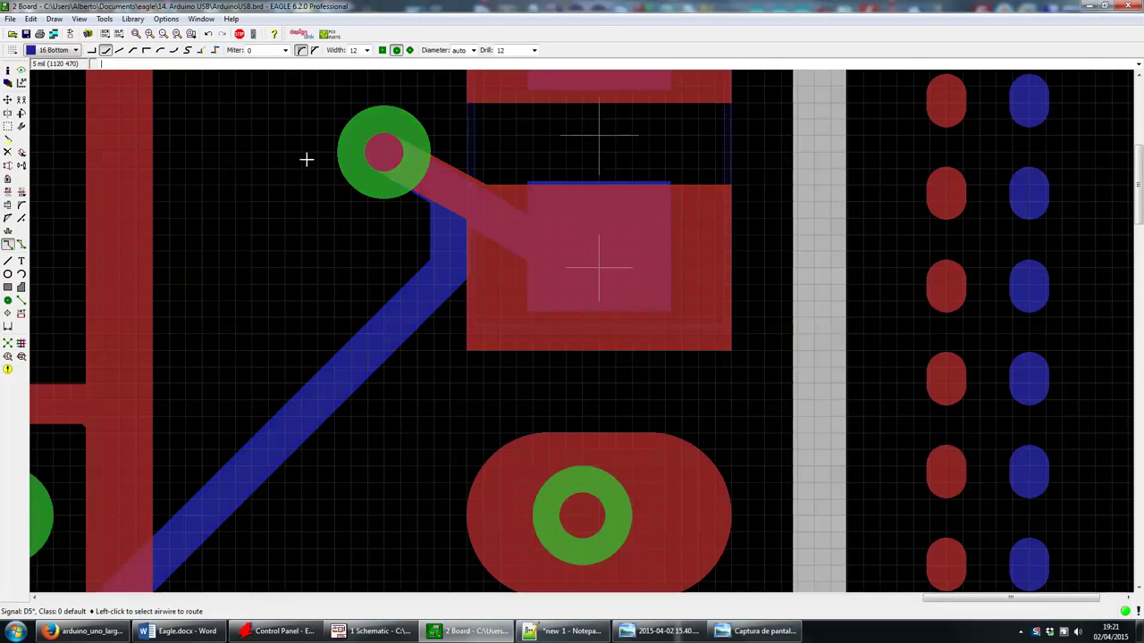
pyautogui.click(8, 101)
pyautogui.click(383, 152)
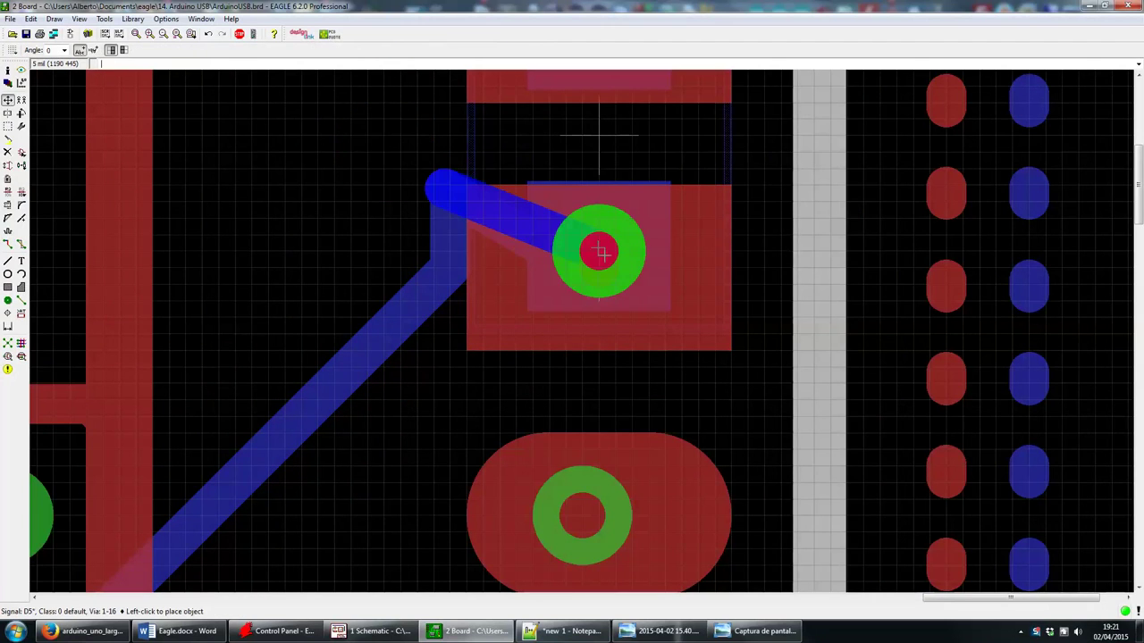
pyautogui.click(605, 255)
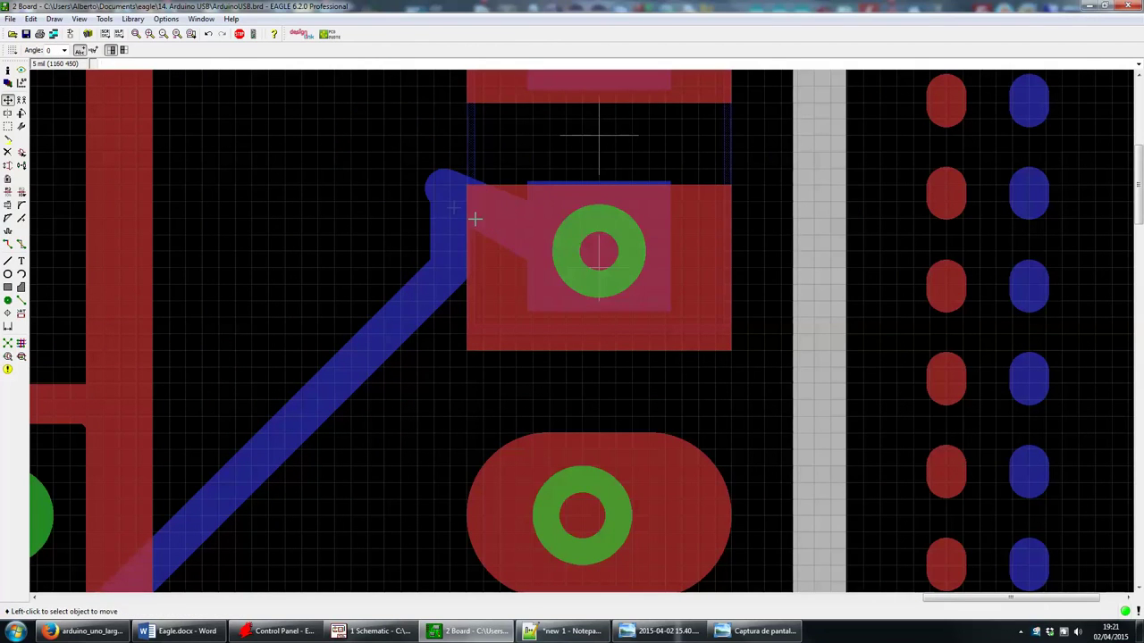
# Rip up the short D5 segment over the pad and reroute the trace end to the pad
pyautogui.click(433, 188)
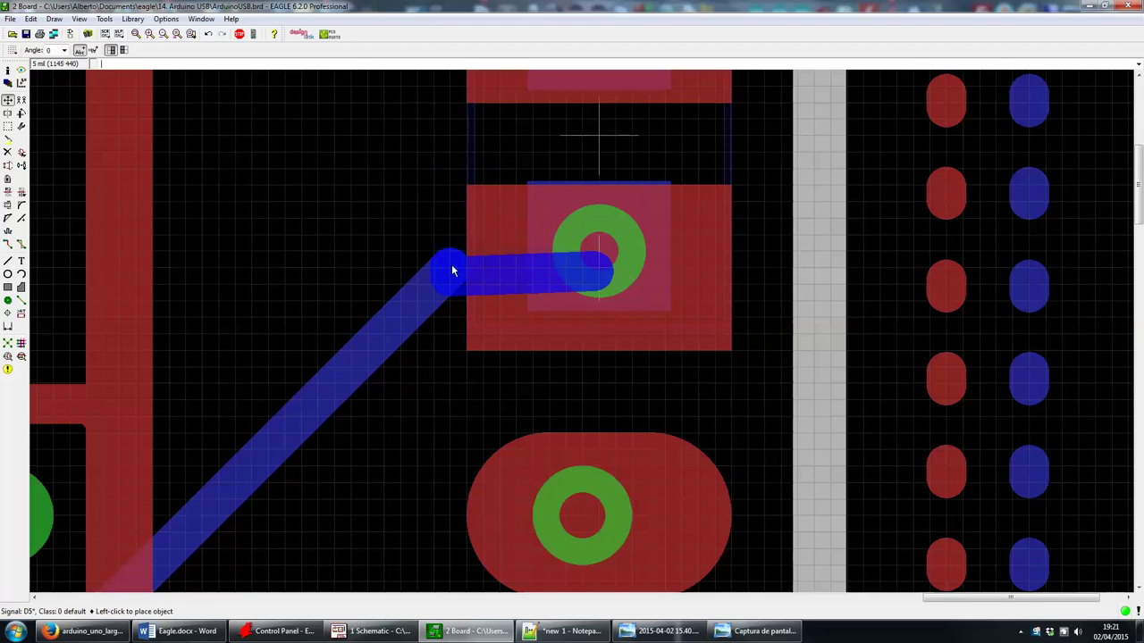
pyautogui.click(464, 260)
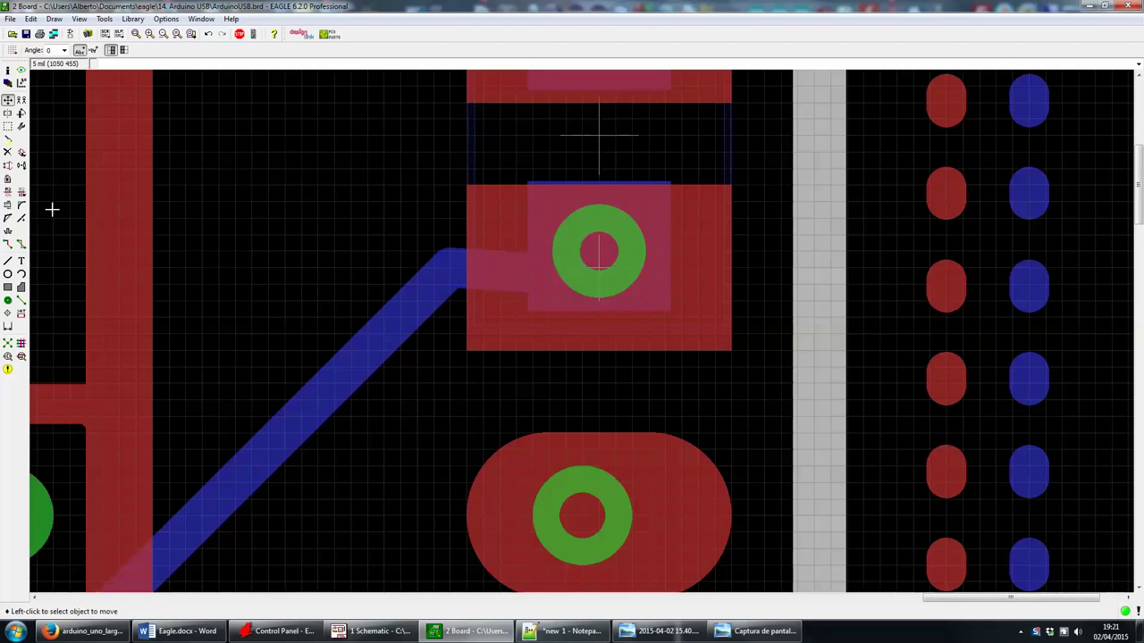
pyautogui.scroll(2, 477, 238)
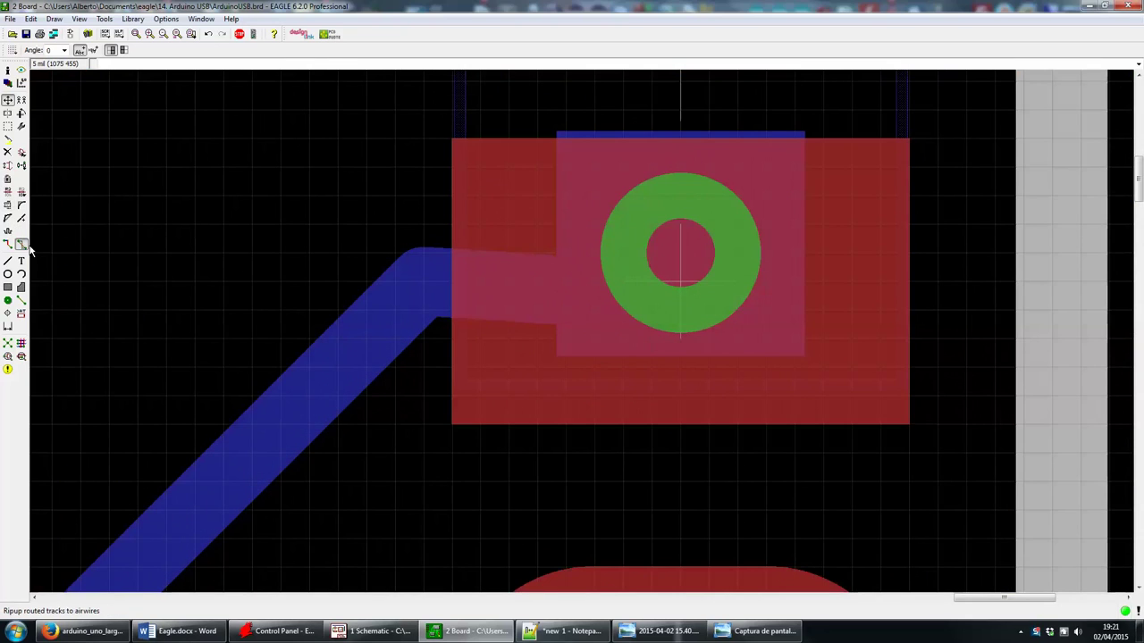
pyautogui.click(21, 244)
pyautogui.click(500, 283)
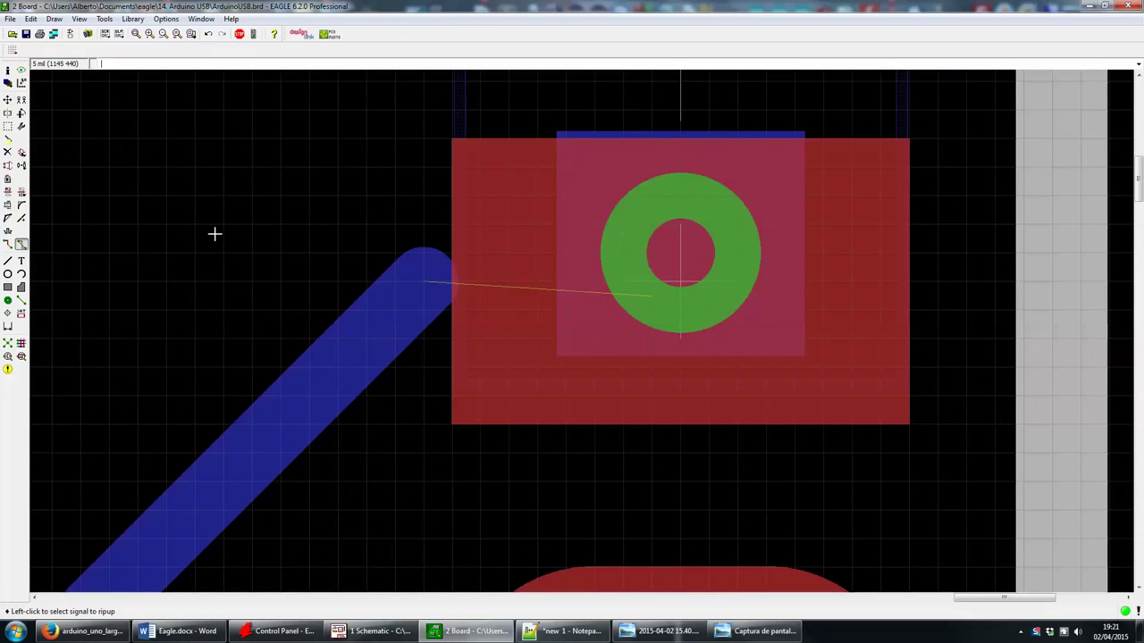
pyautogui.click(8, 245)
pyautogui.click(435, 276)
pyautogui.click(681, 256)
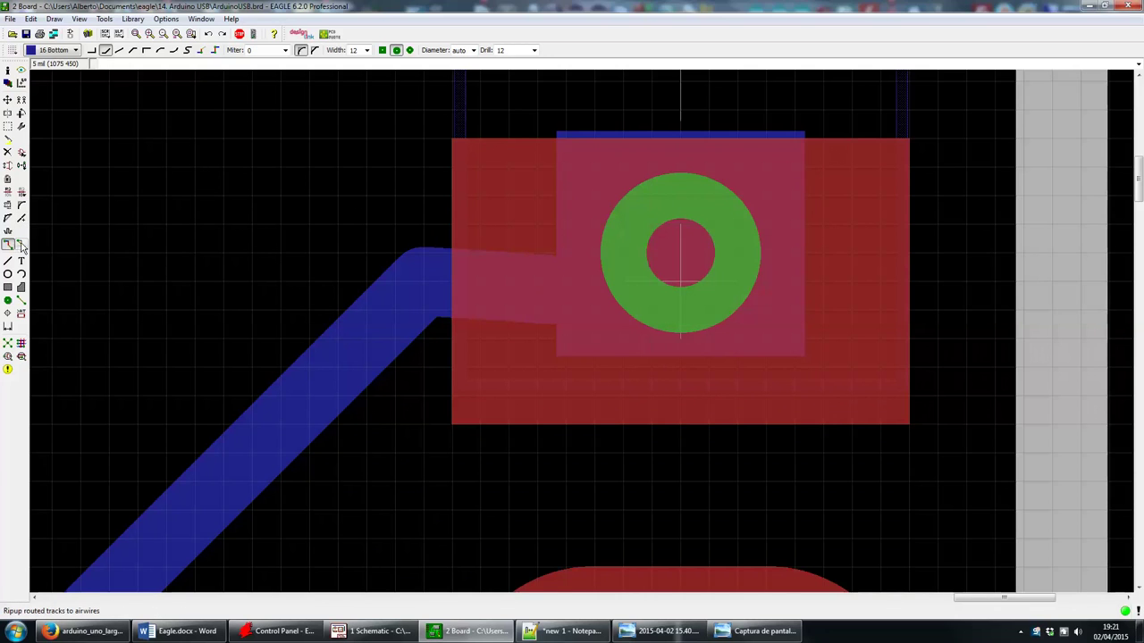
# Rip up the diagonal D5 track and its stub into the pad, restarting a bottom-layer route
pyautogui.click(21, 245)
pyautogui.click(408, 321)
pyautogui.click(498, 301)
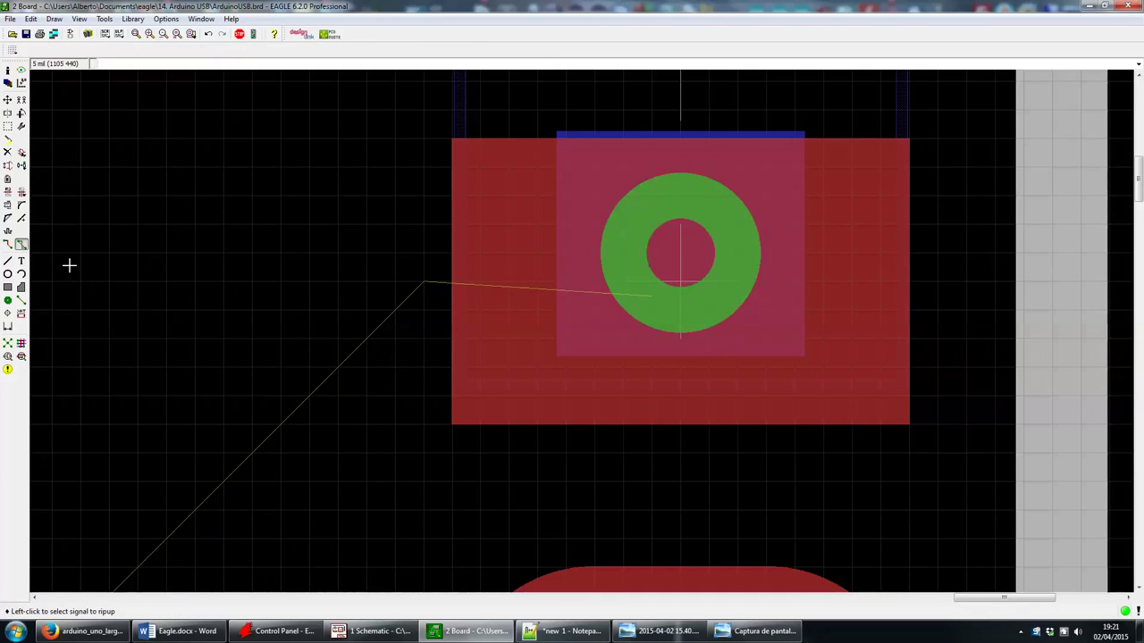
pyautogui.click(7, 243)
pyautogui.click(421, 286)
# Highlight the GND signal, then the 5V signal, to inspect their connections
pyautogui.scroll(-5, 420, 286)
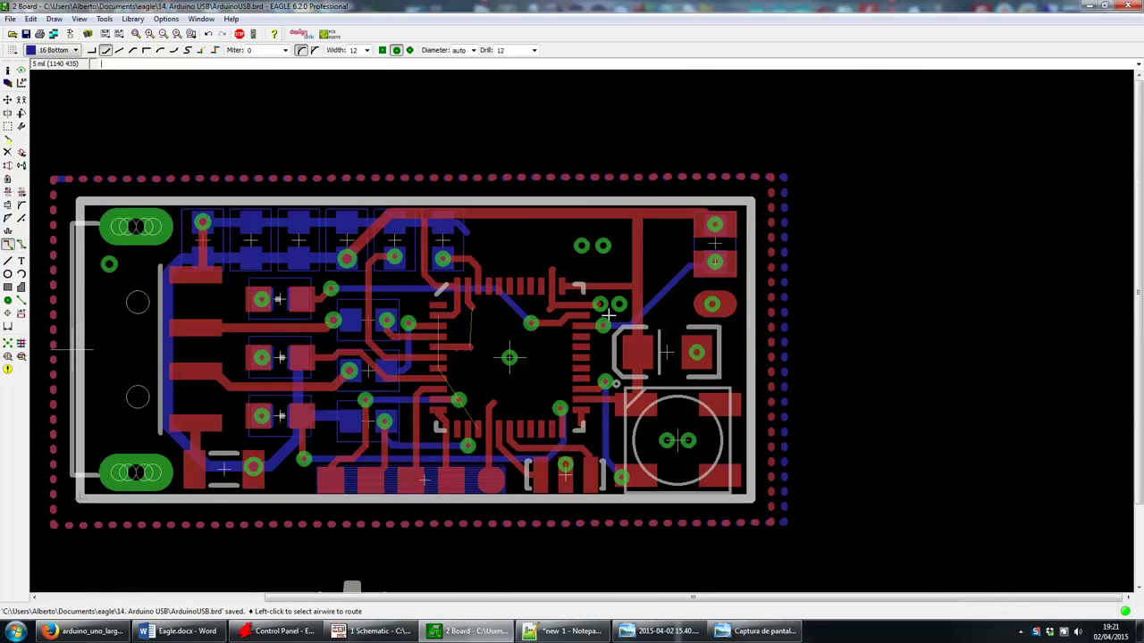
pyautogui.scroll(1, 326, 314)
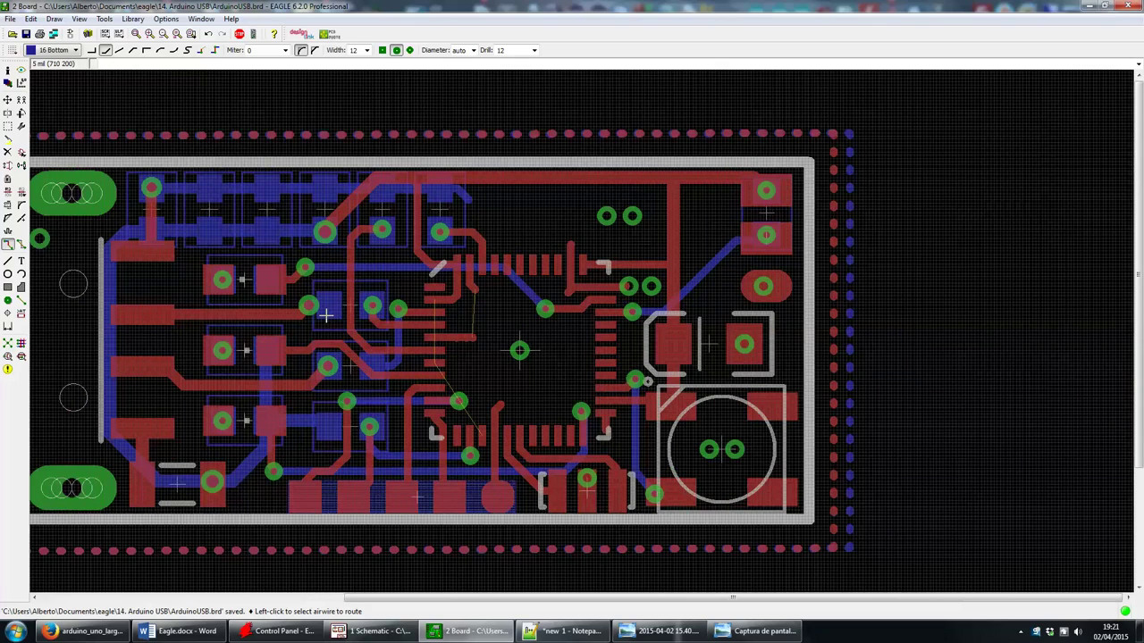
pyautogui.scroll(1, 454, 400)
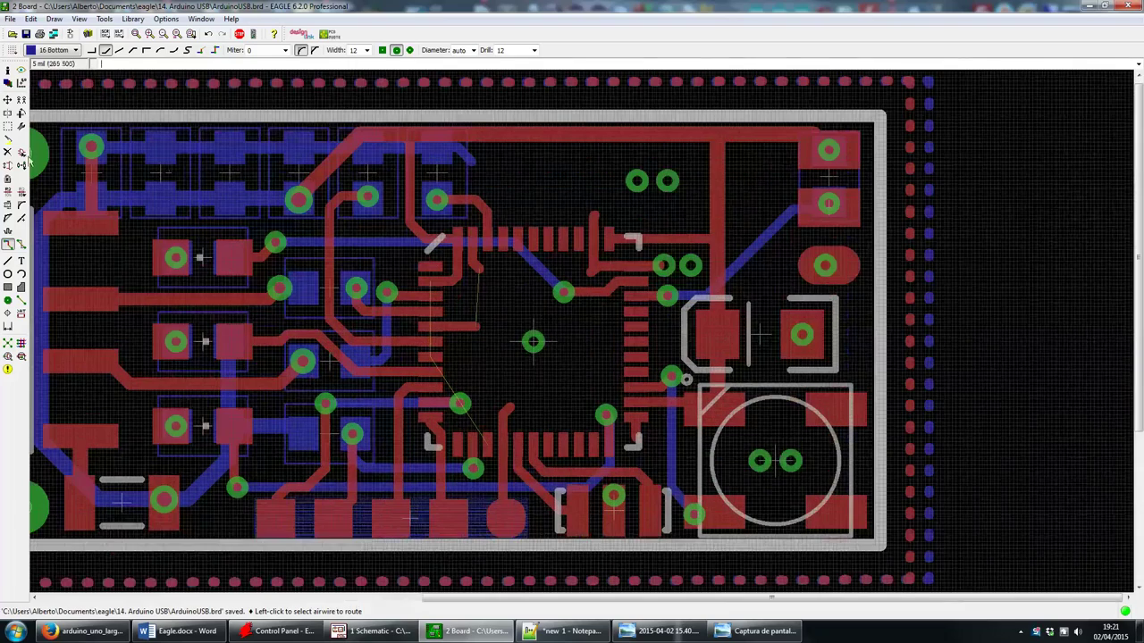
pyautogui.click(22, 70)
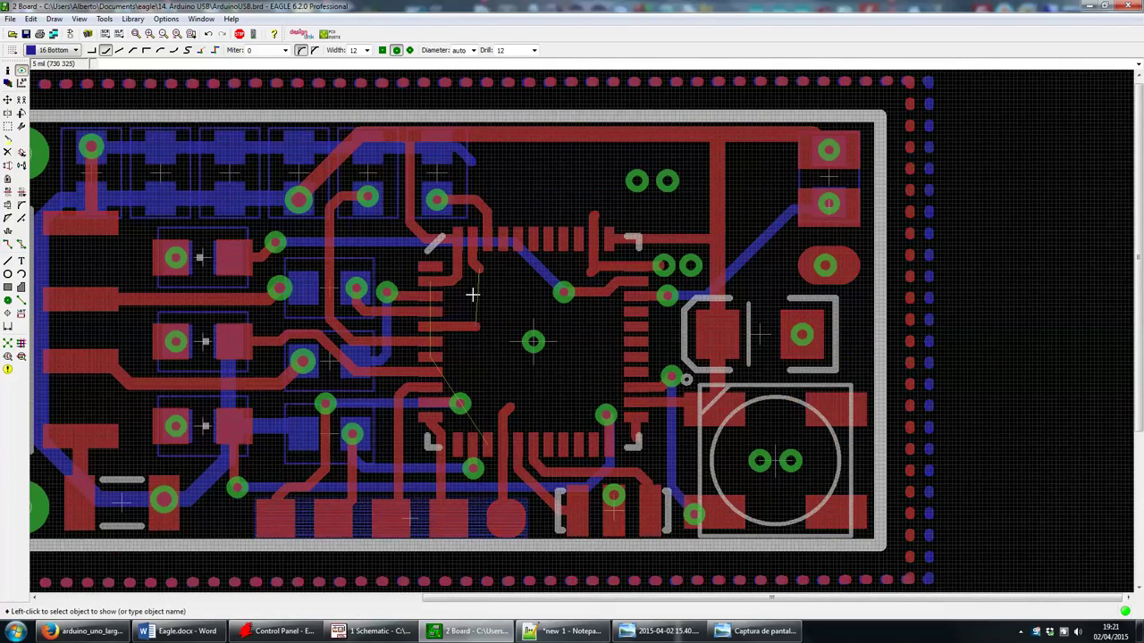
pyautogui.click(472, 295)
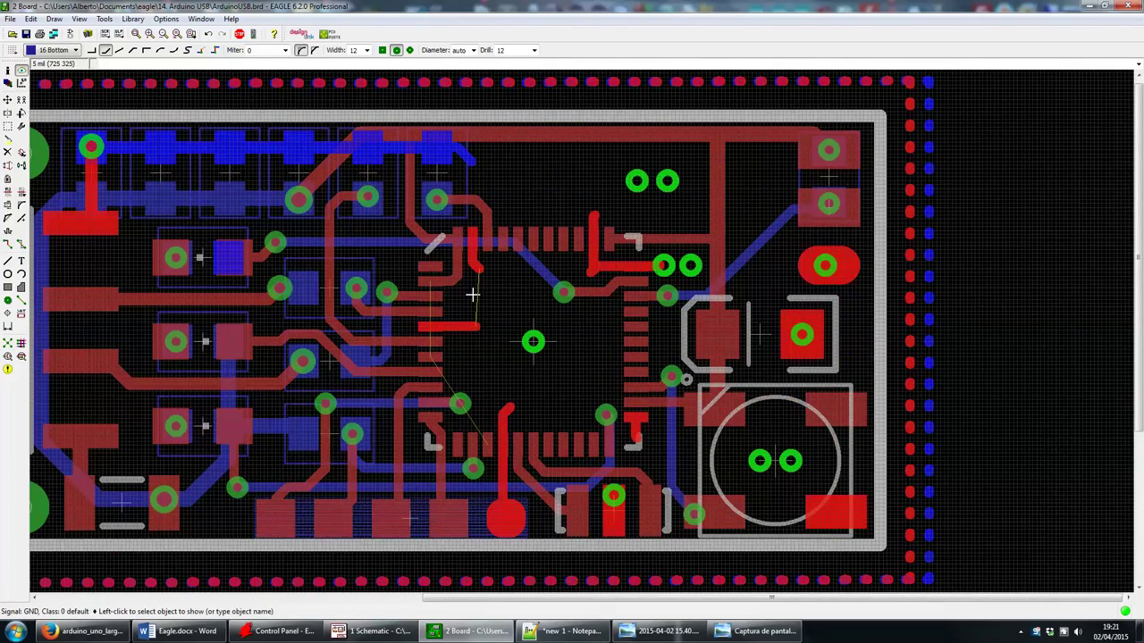
pyautogui.click(441, 380)
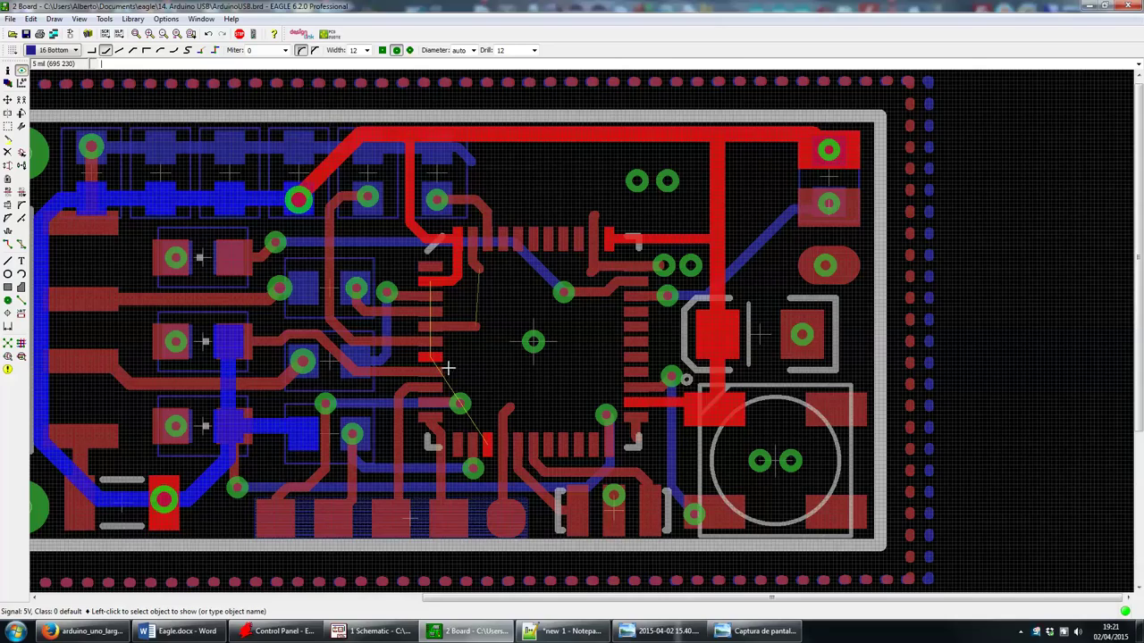
pyautogui.scroll(3, 485, 360)
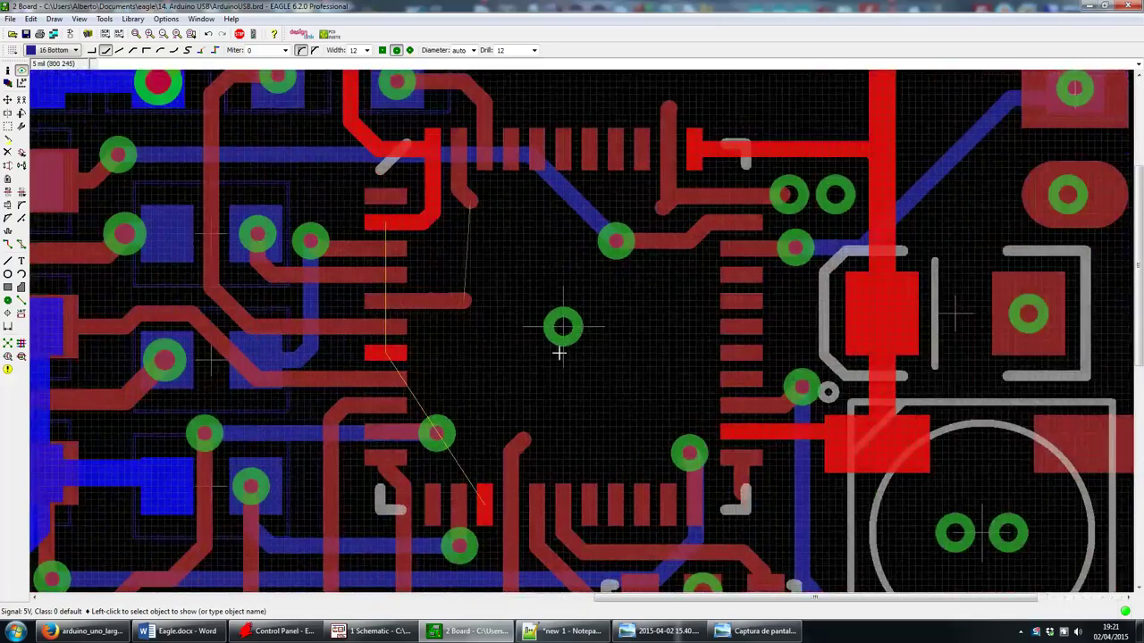
pyautogui.scroll(1, 558, 353)
pyautogui.scroll(-1, 559, 353)
pyautogui.scroll(1, 536, 349)
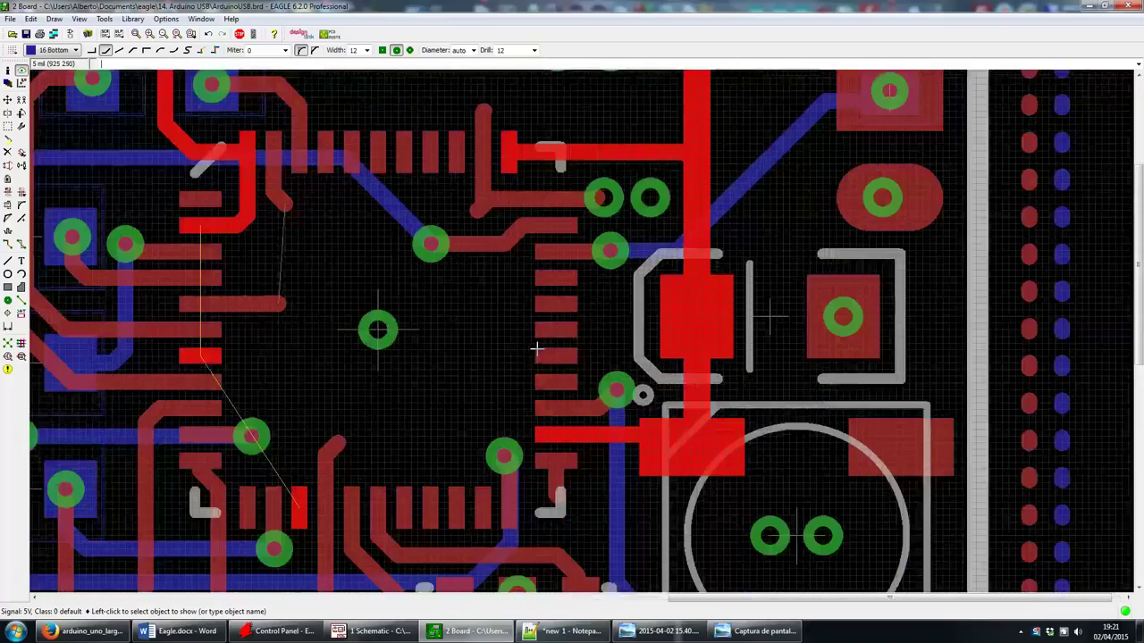
pyautogui.scroll(-1, 423, 345)
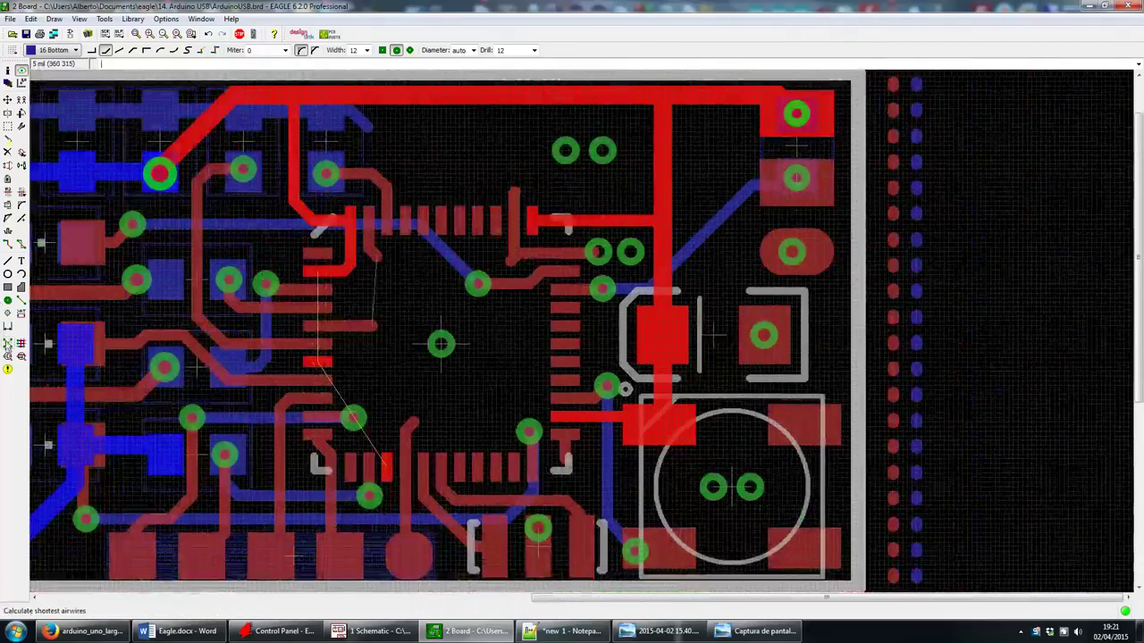
# Recalculate the ratsnest, then undo it to return the ground pours to unfilled outlines
pyautogui.click(8, 343)
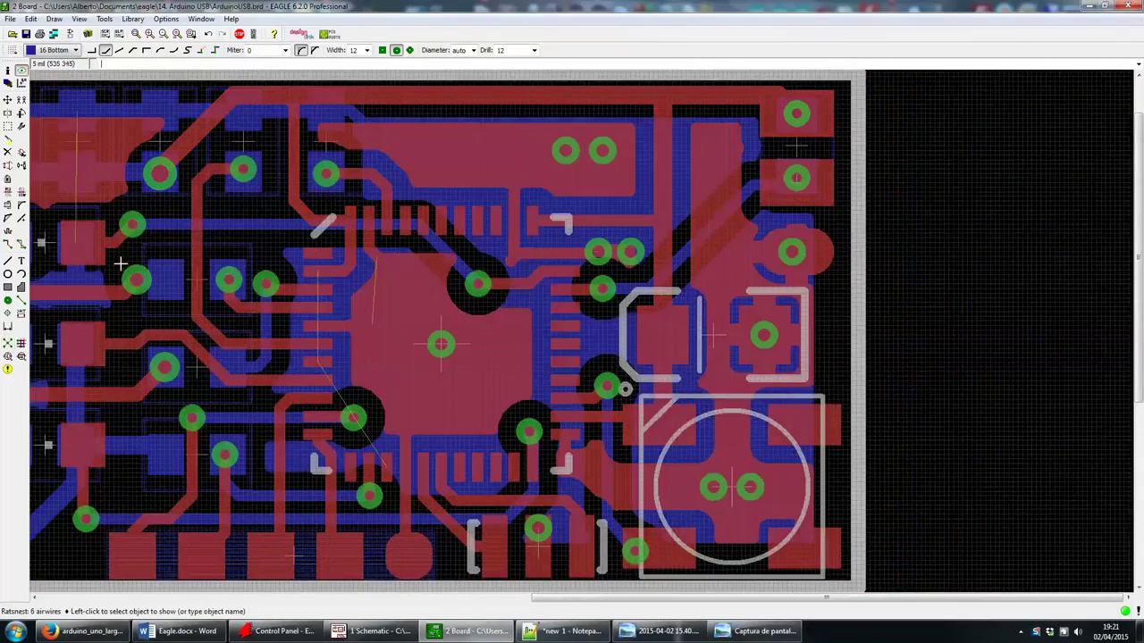
pyautogui.hotkey('ctrl', 'z')
pyautogui.press('F7')
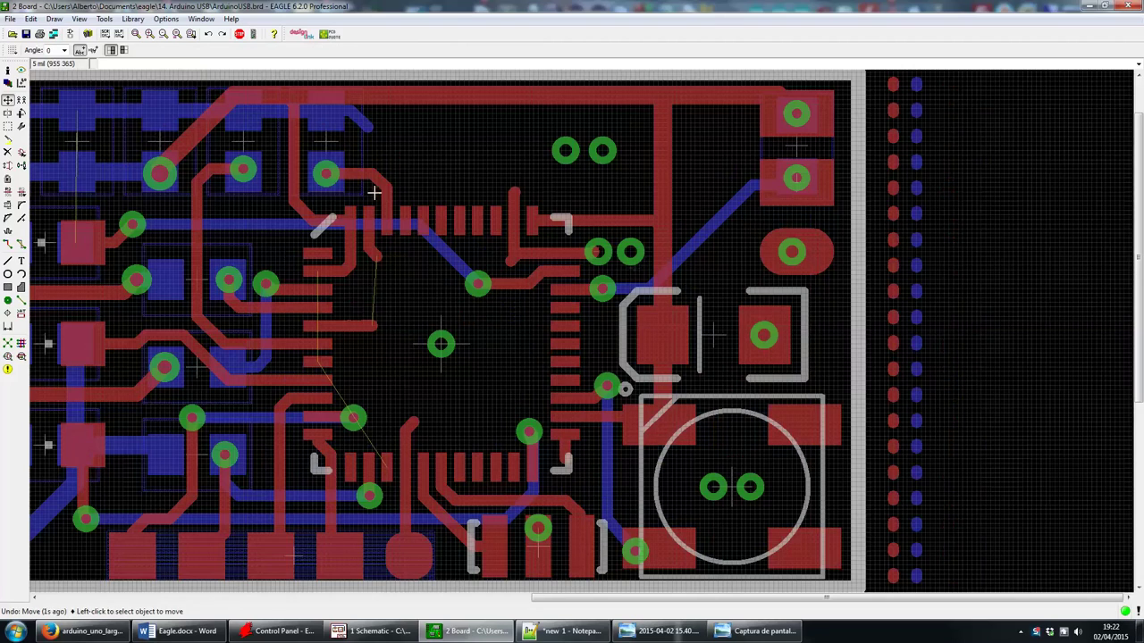
# Check the grid settings and rip up the signal's traces near the chip
pyautogui.click(11, 53)
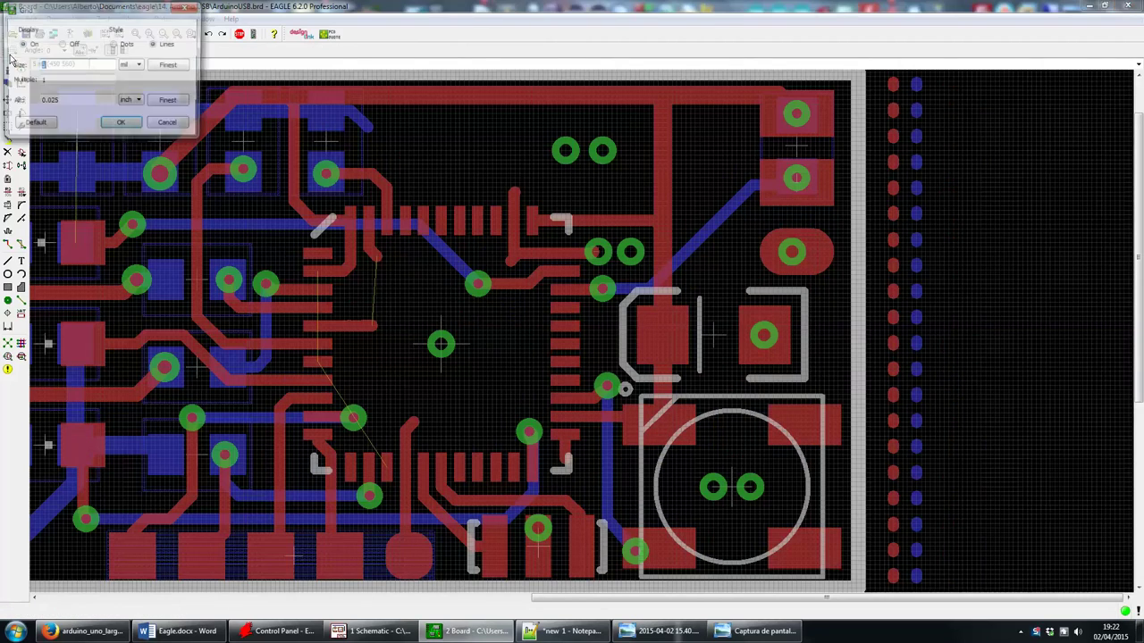
pyautogui.press('Return')
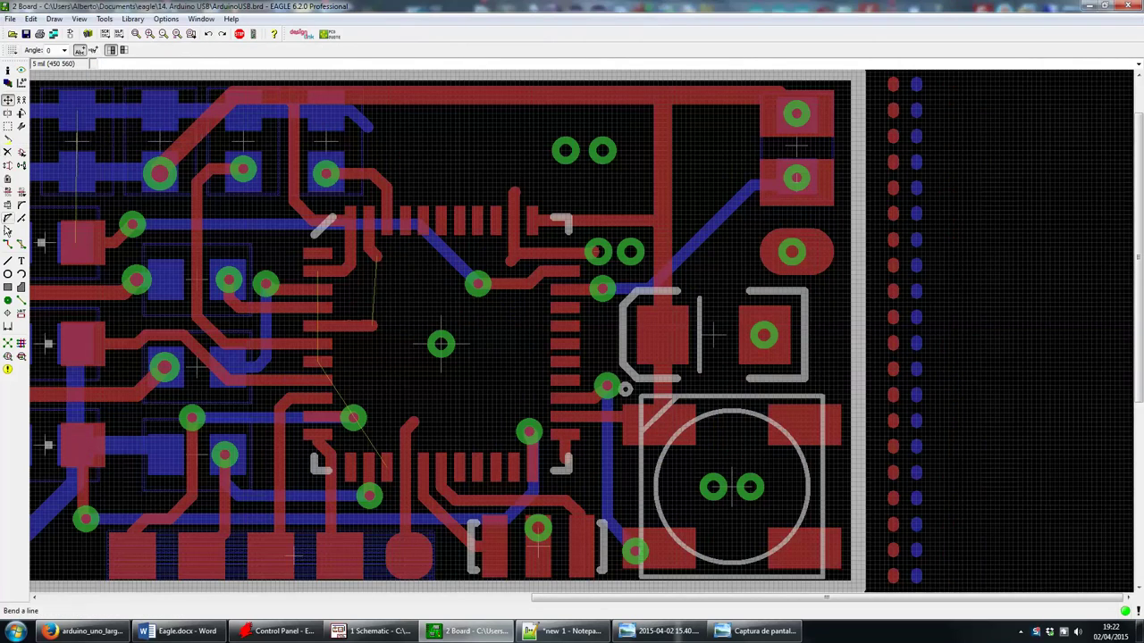
pyautogui.click(21, 243)
pyautogui.click(370, 247)
pyautogui.click(372, 241)
pyautogui.click(372, 239)
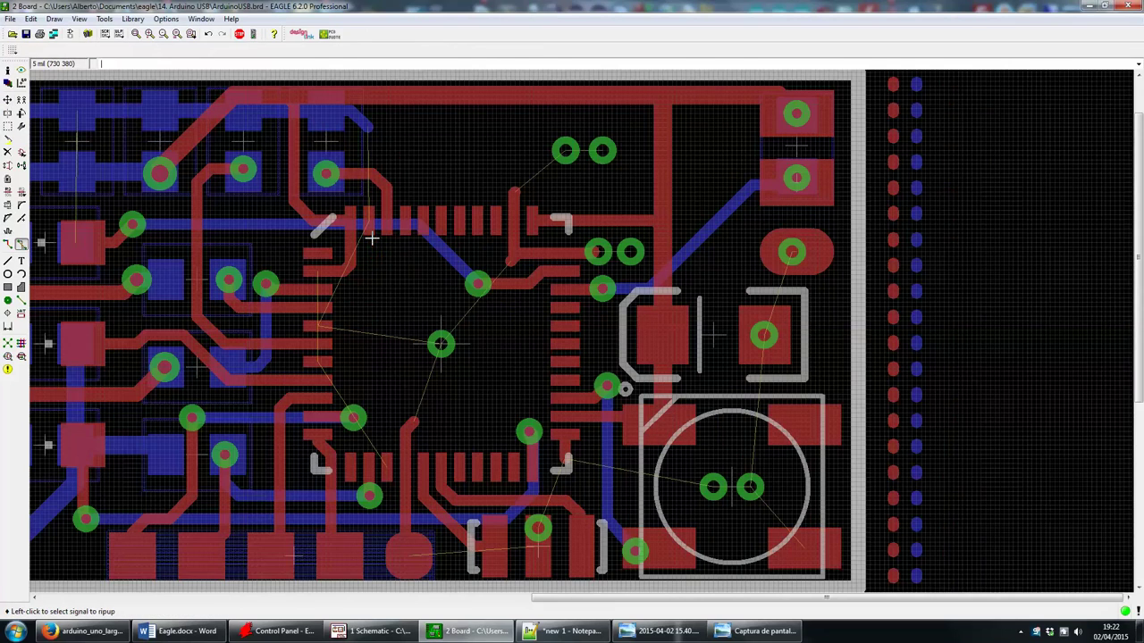
# Refill the ground pours with Ratsnest and save ArduinoUSB.brd
pyautogui.scroll(-1, 436, 271)
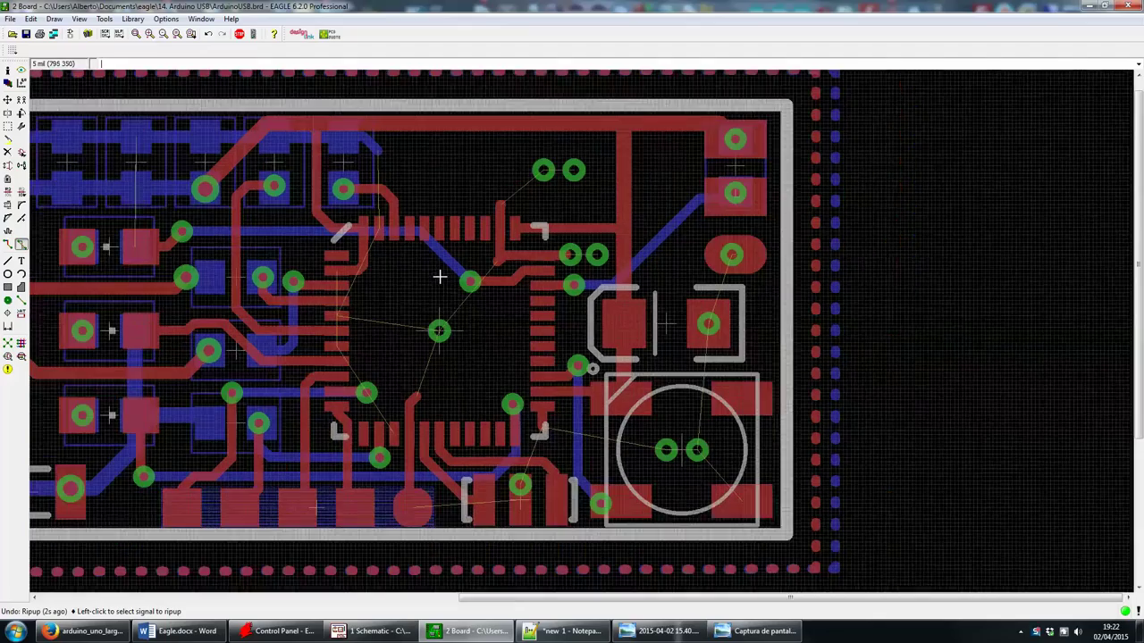
pyautogui.click(8, 343)
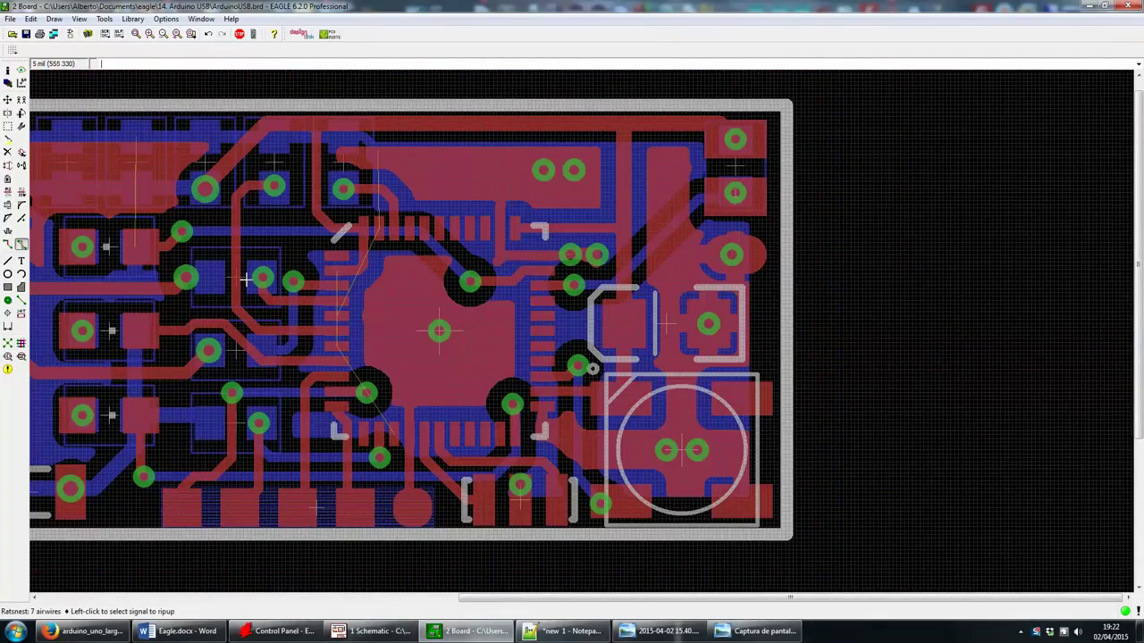
pyautogui.scroll(-1, 259, 282)
pyautogui.hotkey('ctrl', 's')
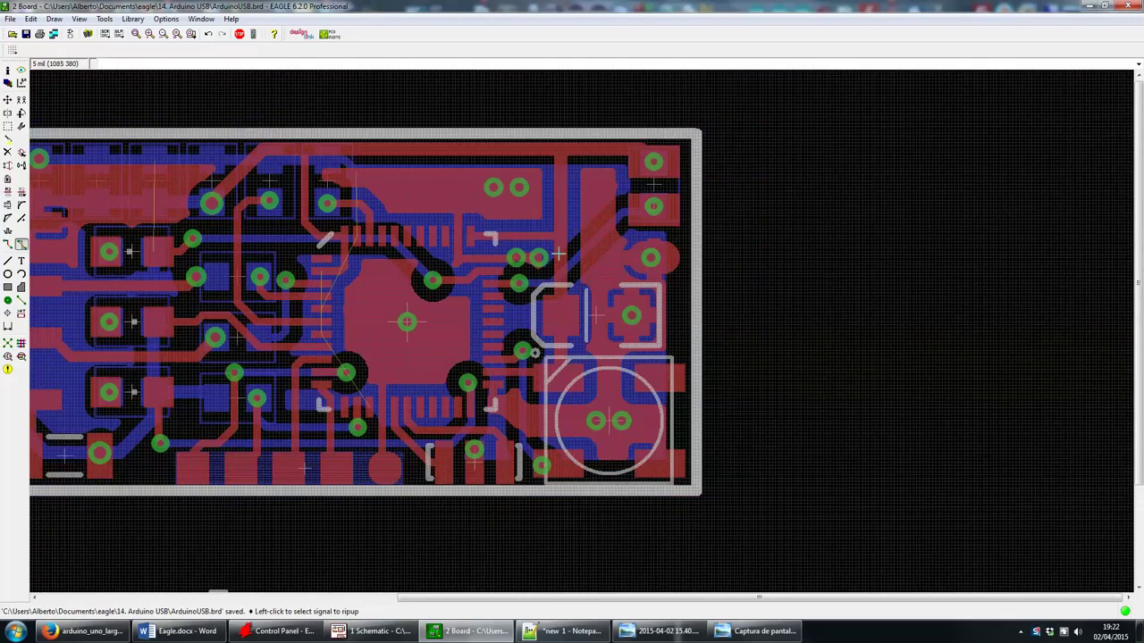
pyautogui.scroll(1, 394, 264)
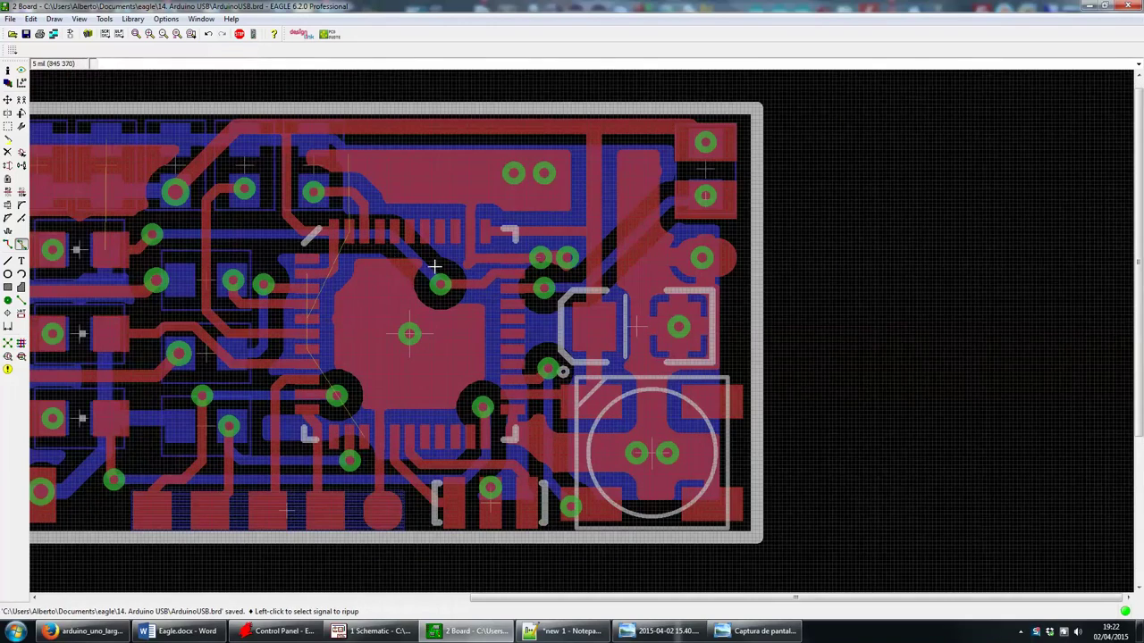
pyautogui.scroll(1, 434, 266)
pyautogui.scroll(-2, 327, 297)
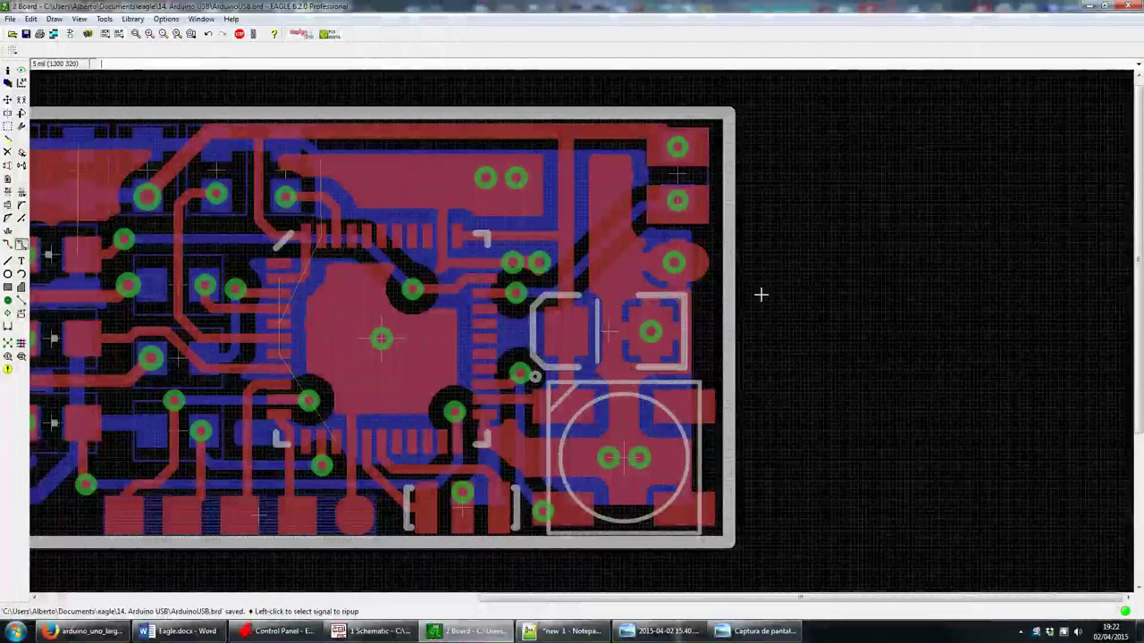
pyautogui.scroll(2, 804, 376)
pyautogui.scroll(-3, 294, 256)
pyautogui.scroll(2, 294, 255)
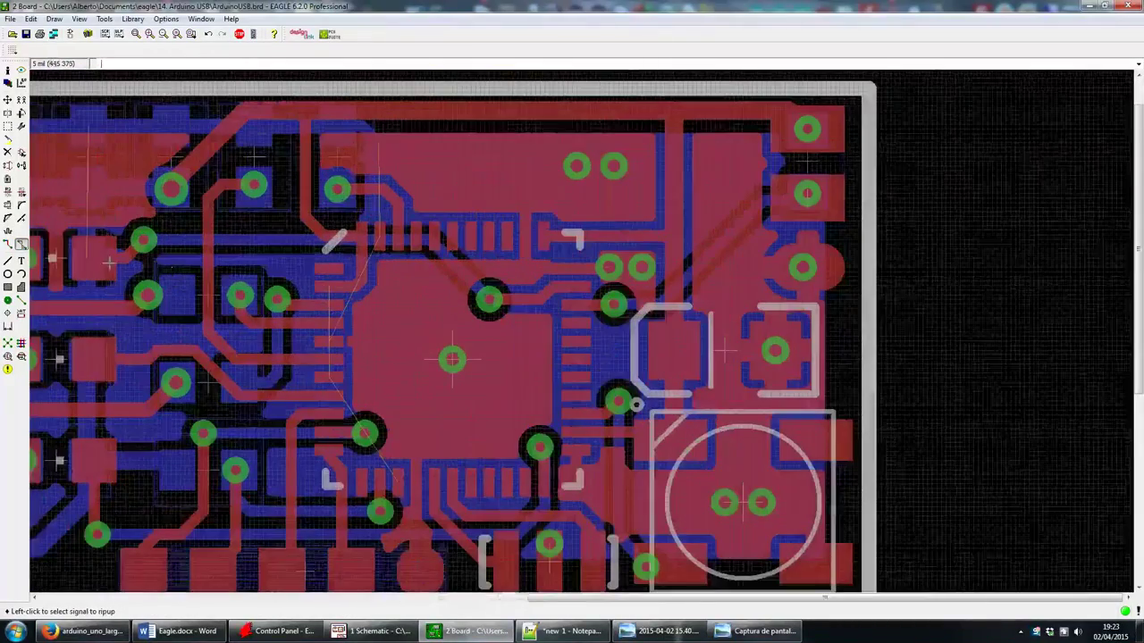
pyautogui.click(8, 244)
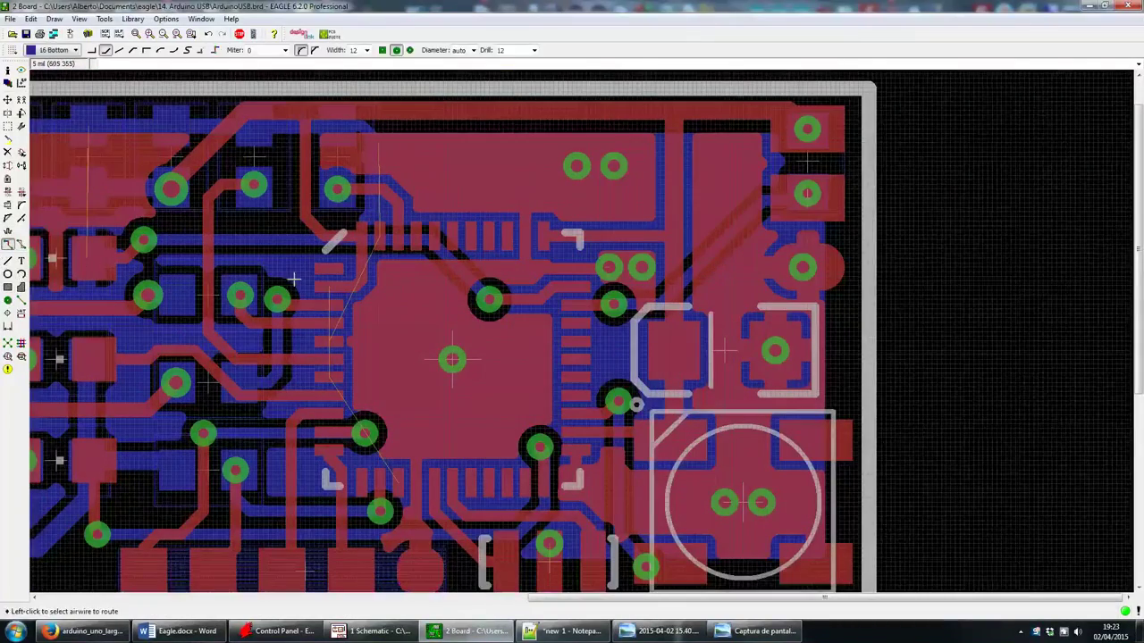
# Abandon a 5V route and rip up the stray GND trace segment near the chip
pyautogui.click(396, 470)
pyautogui.scroll(1, 409, 432)
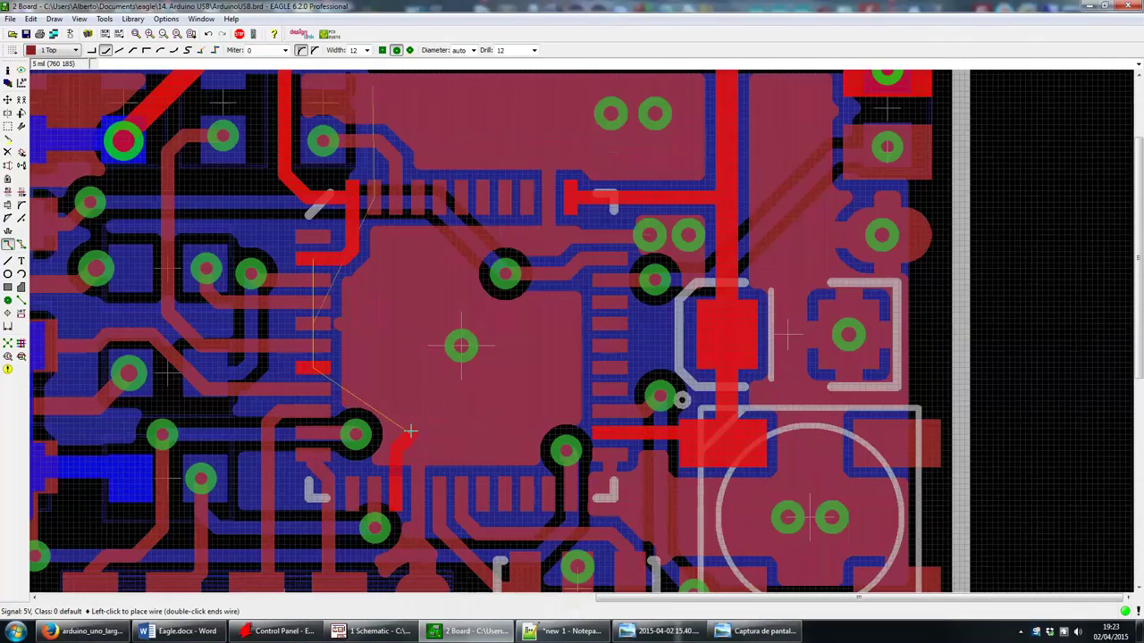
pyautogui.press('F7')
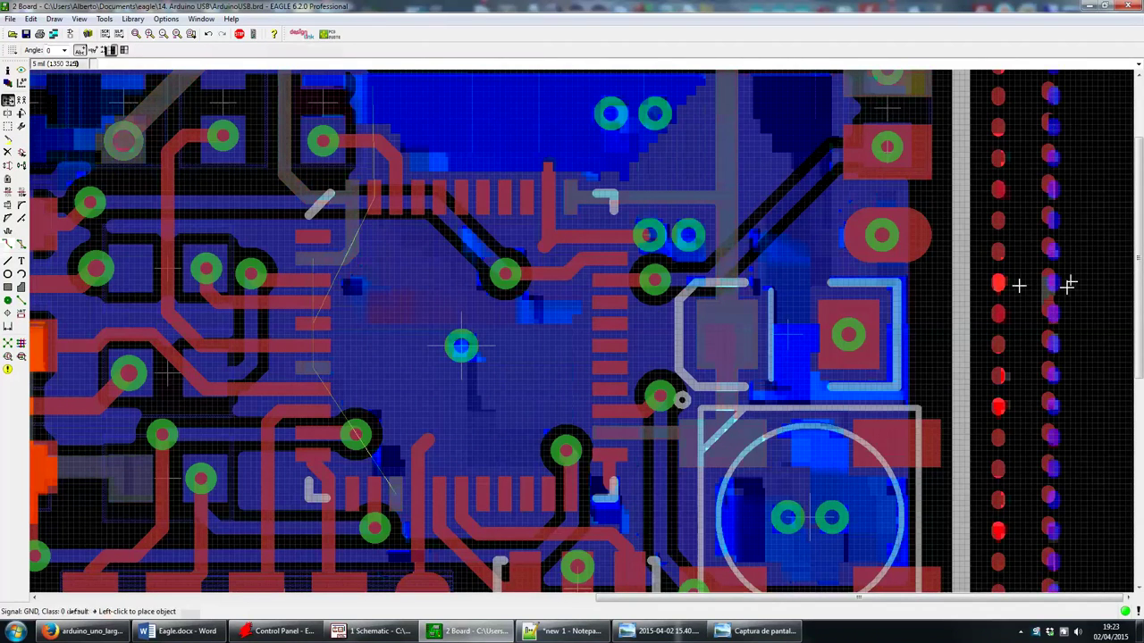
pyautogui.click(1067, 285)
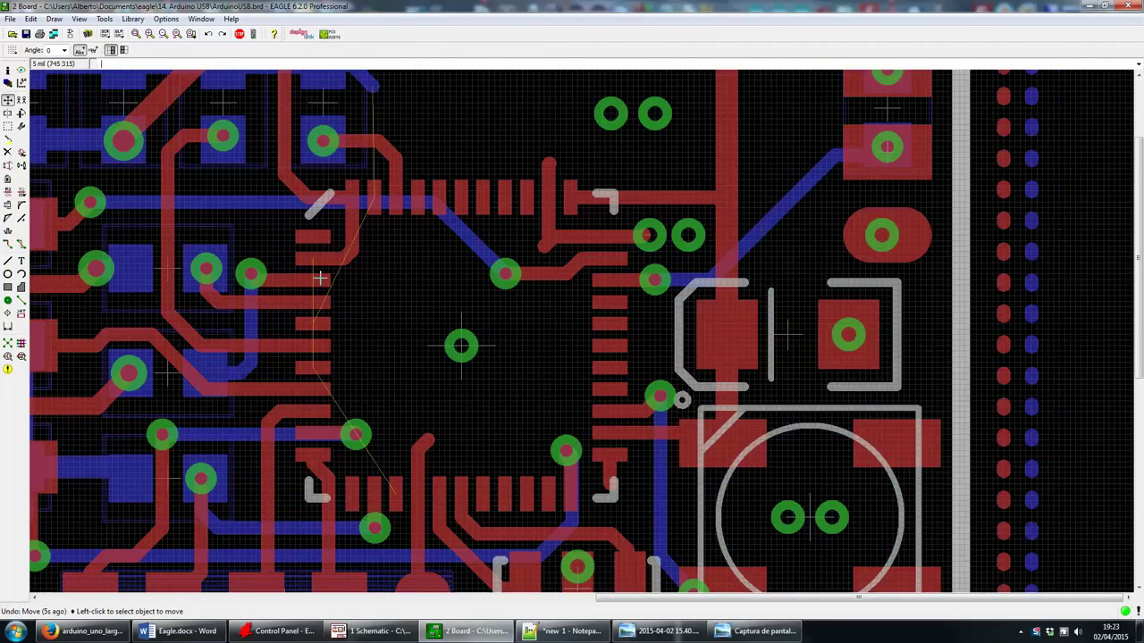
pyautogui.click(8, 247)
pyautogui.scroll(2, 358, 485)
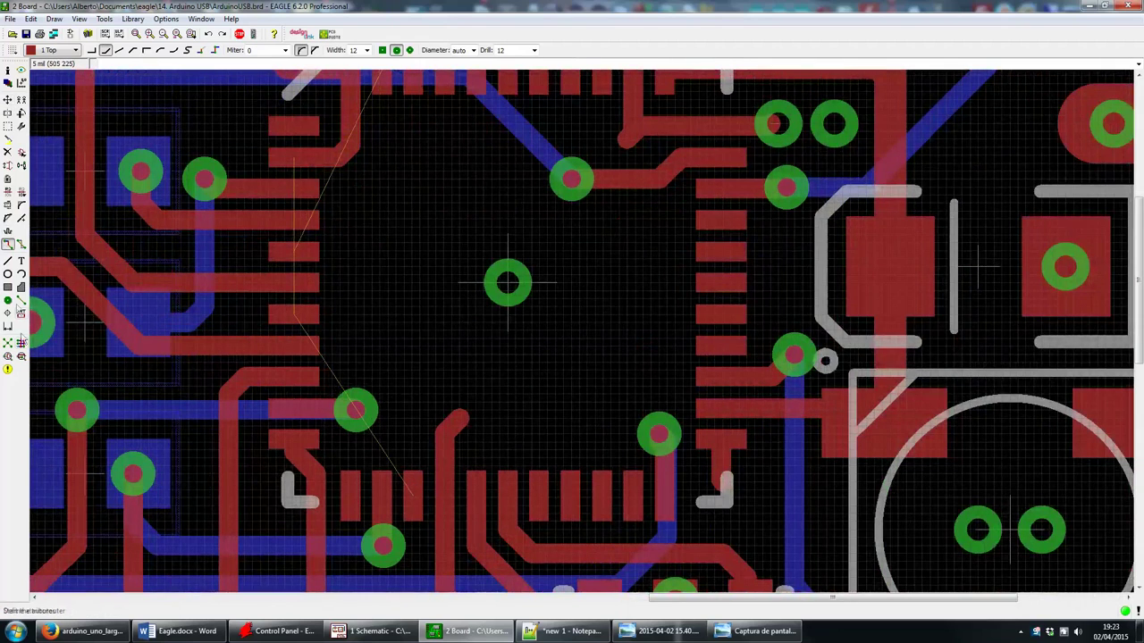
pyautogui.click(22, 244)
pyautogui.click(444, 424)
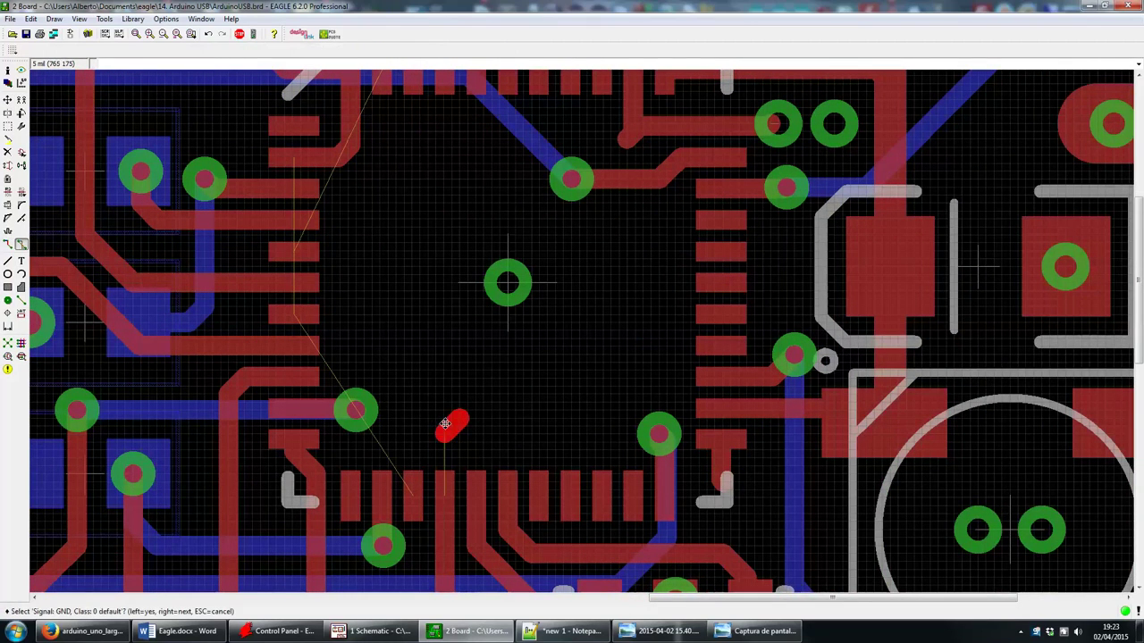
pyautogui.click(444, 423)
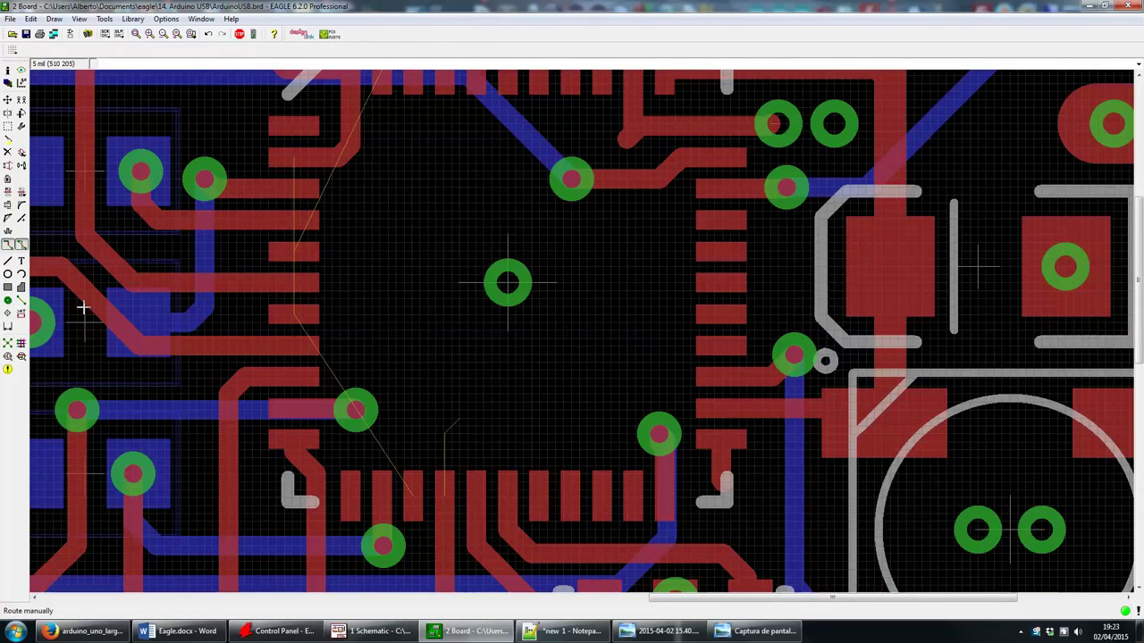
# Try a top-layer 5V wire from the chip pad, then cancel it
pyautogui.click(7, 245)
pyautogui.scroll(1, 351, 481)
pyautogui.click(421, 485)
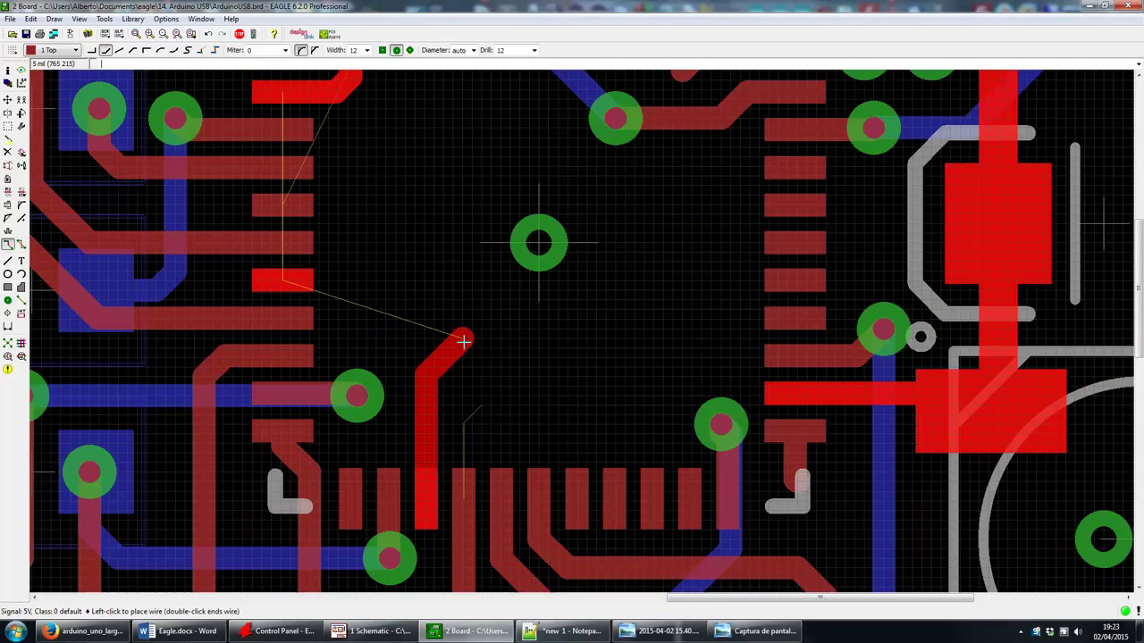
pyautogui.click(461, 340)
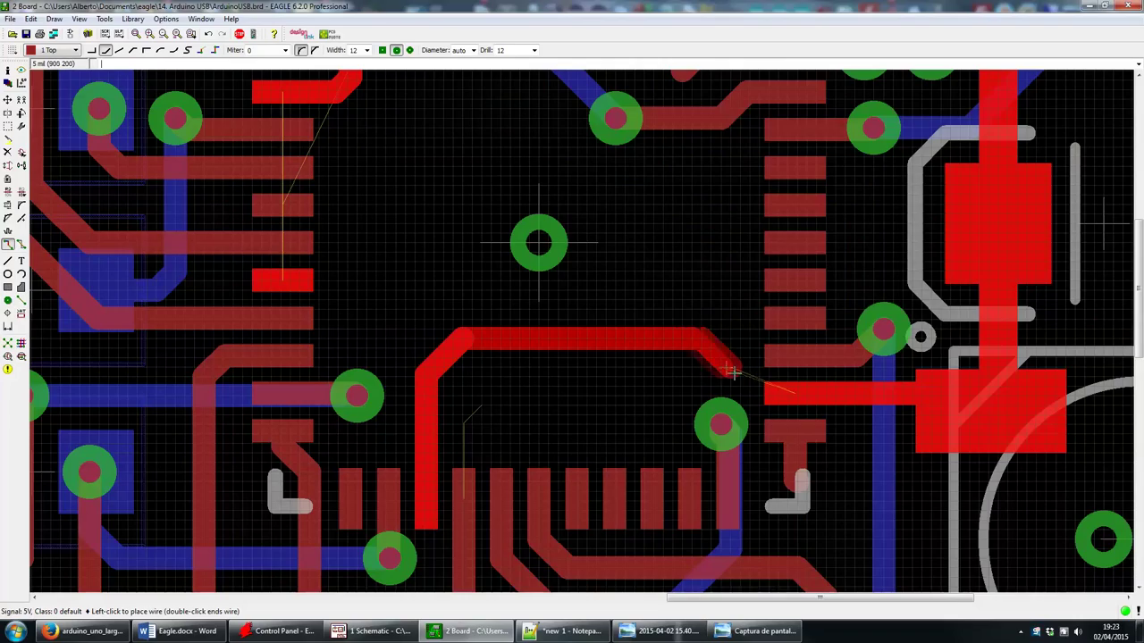
pyautogui.press('Escape')
pyautogui.scroll(-2, 303, 295)
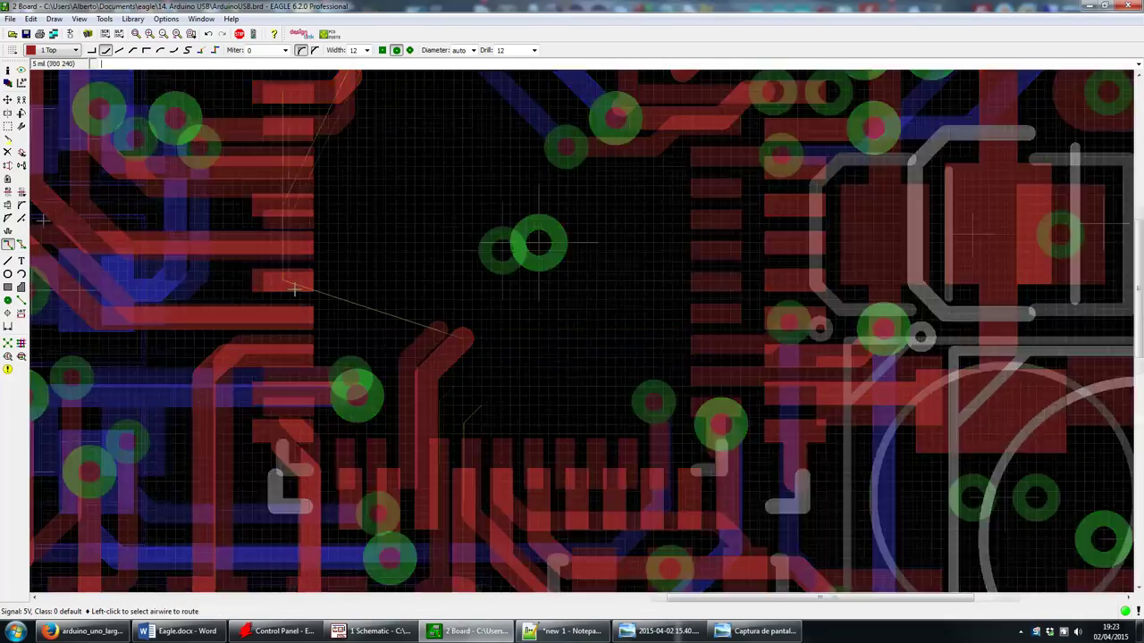
# Rip up the TXLED traces from the via to the chip pad and below the via
pyautogui.click(21, 243)
pyautogui.scroll(2, 373, 355)
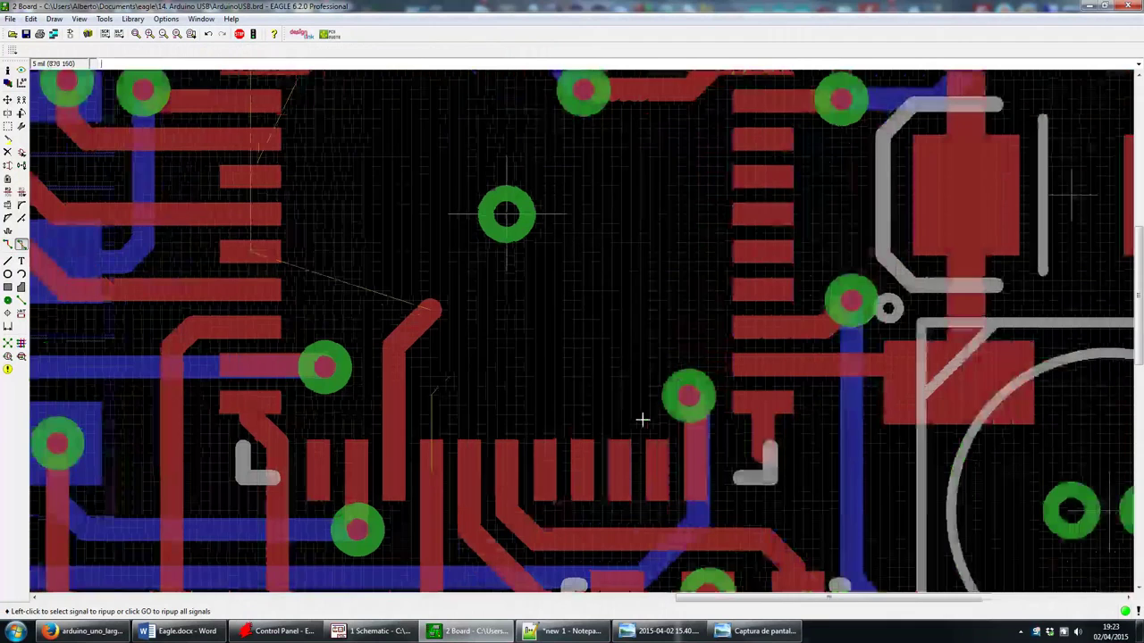
pyautogui.click(688, 444)
pyautogui.click(688, 396)
pyautogui.press('Escape')
pyautogui.click(695, 403)
pyautogui.click(695, 403)
# Rip up the TXLED via, undo that, and pick up the via to relocate it
pyautogui.click(690, 397)
pyautogui.press('Escape')
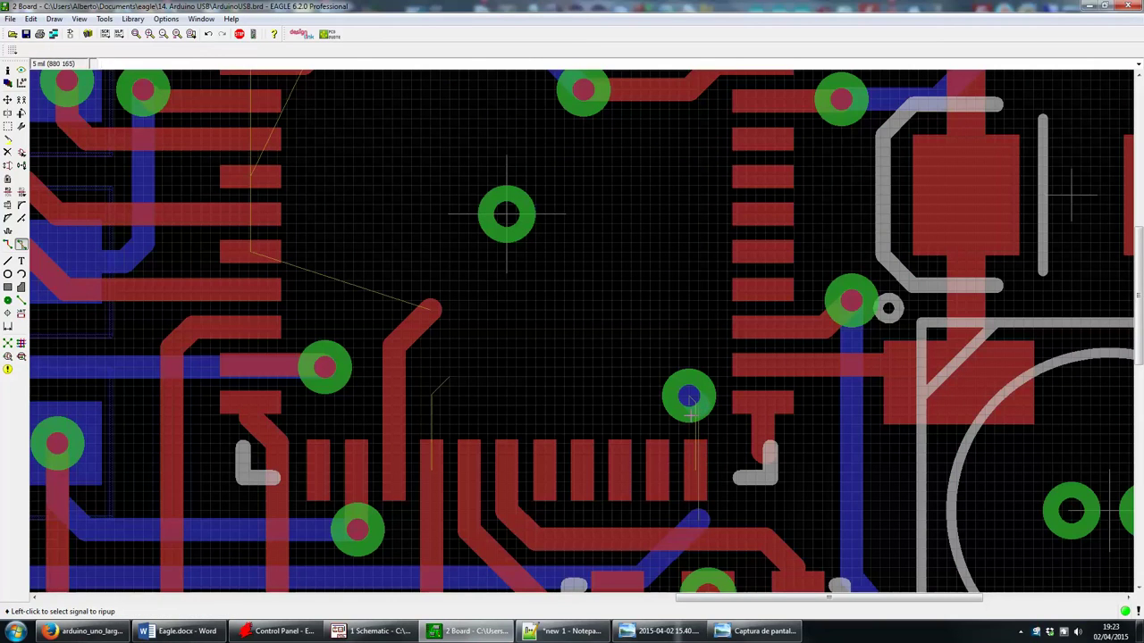
pyautogui.click(692, 396)
pyautogui.press('Escape')
pyautogui.click(693, 398)
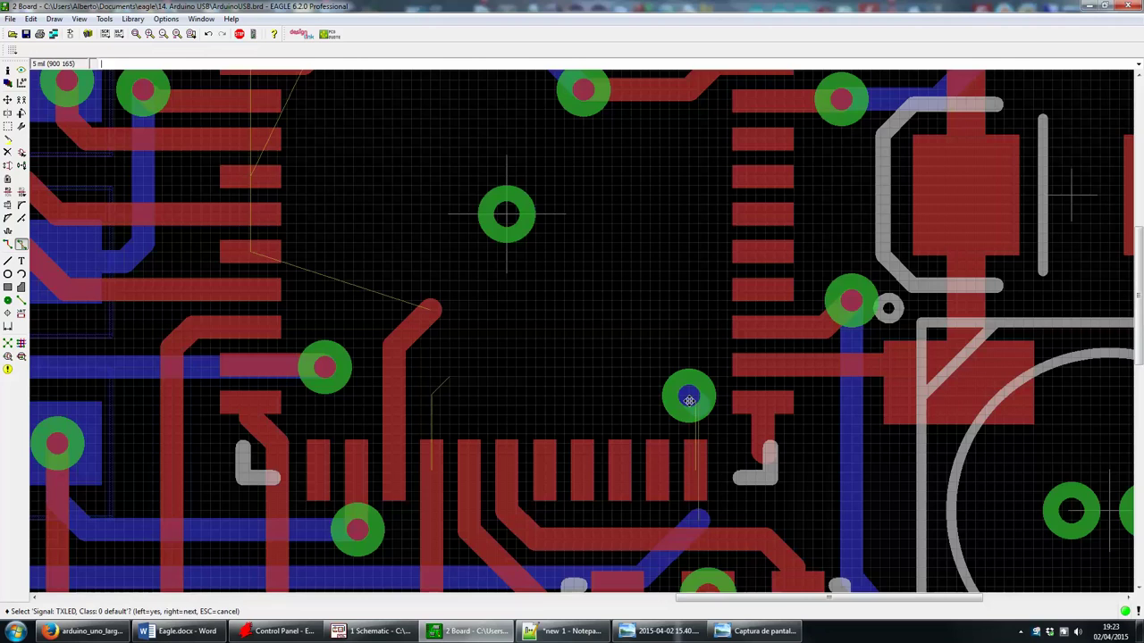
pyautogui.scroll(2, 715, 406)
pyautogui.scroll(1, 716, 406)
pyautogui.click(661, 391)
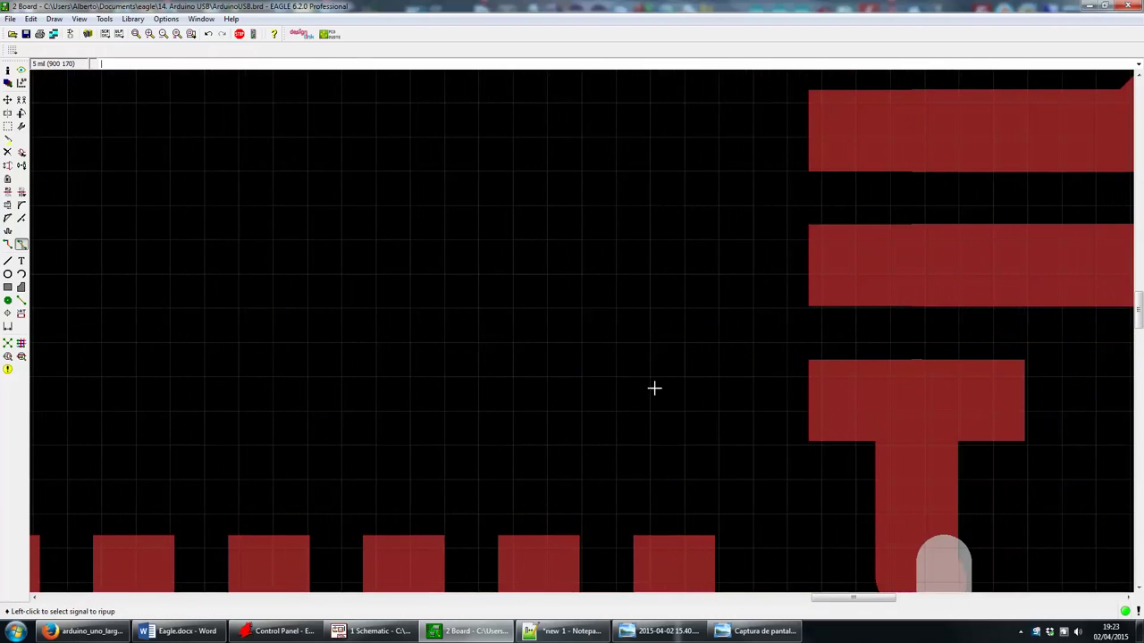
pyautogui.hotkey('ctrl', 'z')
pyautogui.press('F7')
pyautogui.click(642, 377)
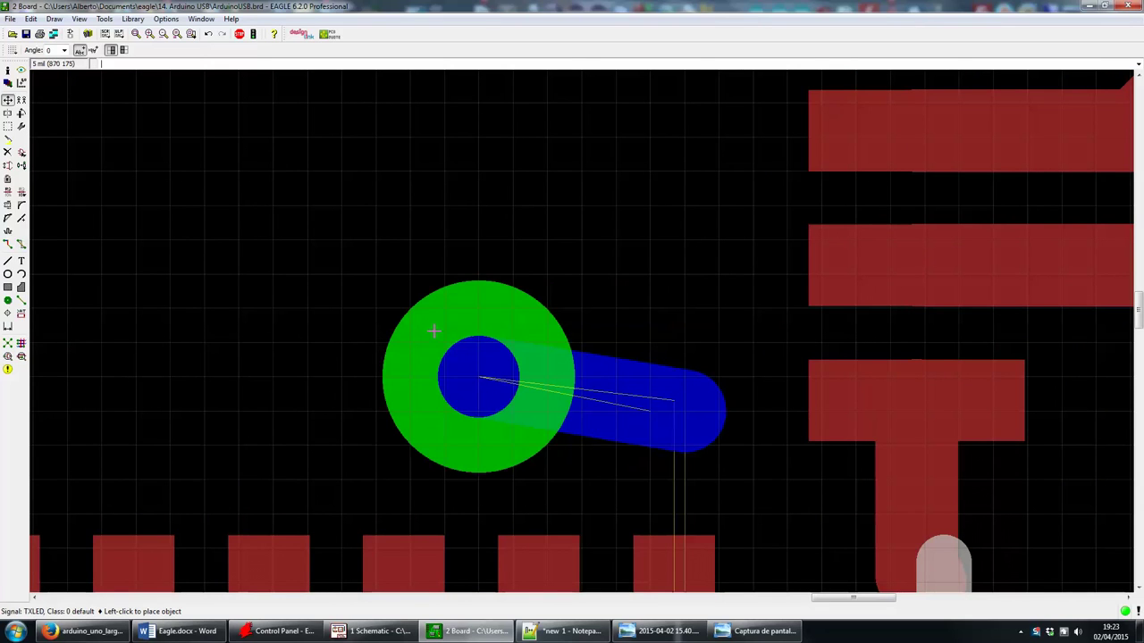
# Shift the via left, then rip up the TXLED trace between the via and its pad
pyautogui.click(366, 298)
pyautogui.click(22, 243)
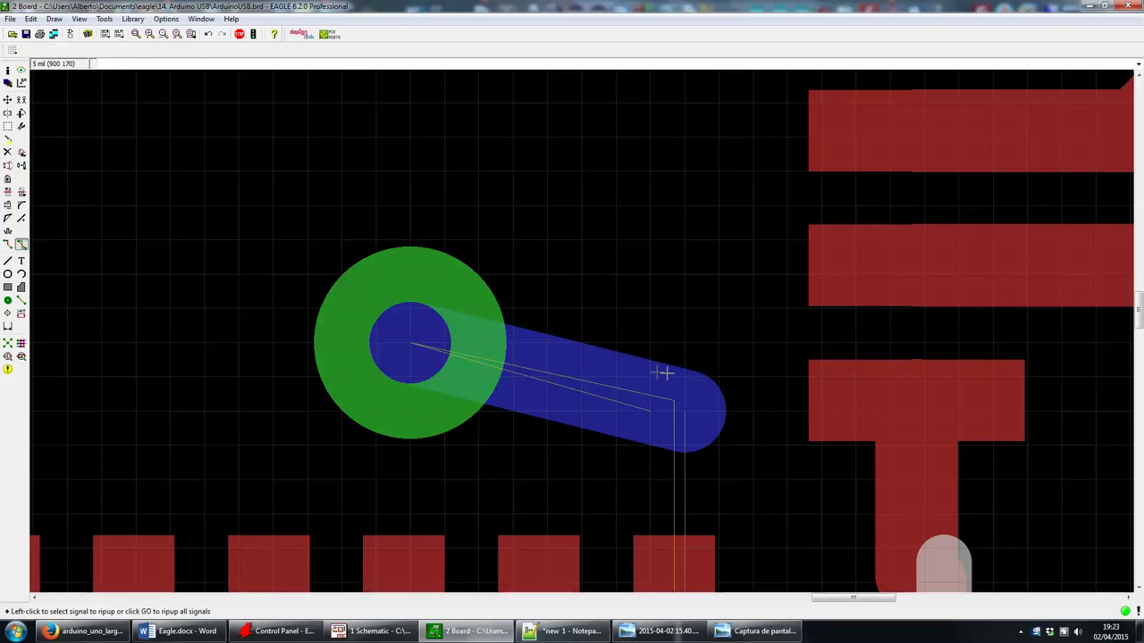
pyautogui.click(601, 366)
pyautogui.hotkey('ctrl', 'z')
pyautogui.click(566, 381)
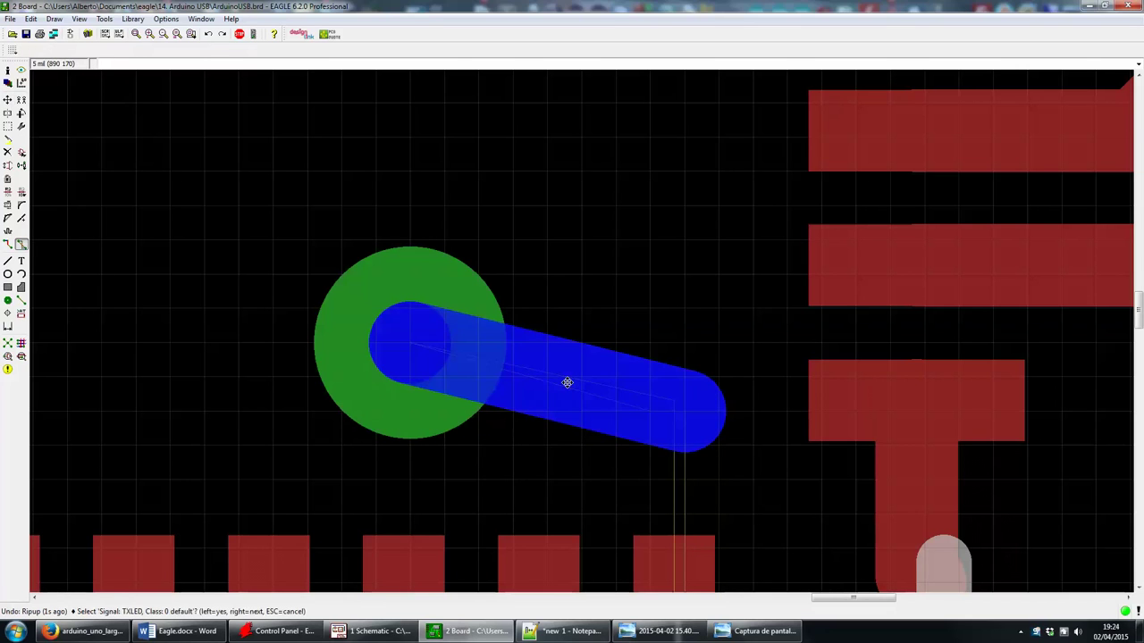
pyautogui.click(567, 381)
# Reroute TXLED on the Bottom layer to the pad, then on Top back to the via
pyautogui.scroll(-2, 194, 225)
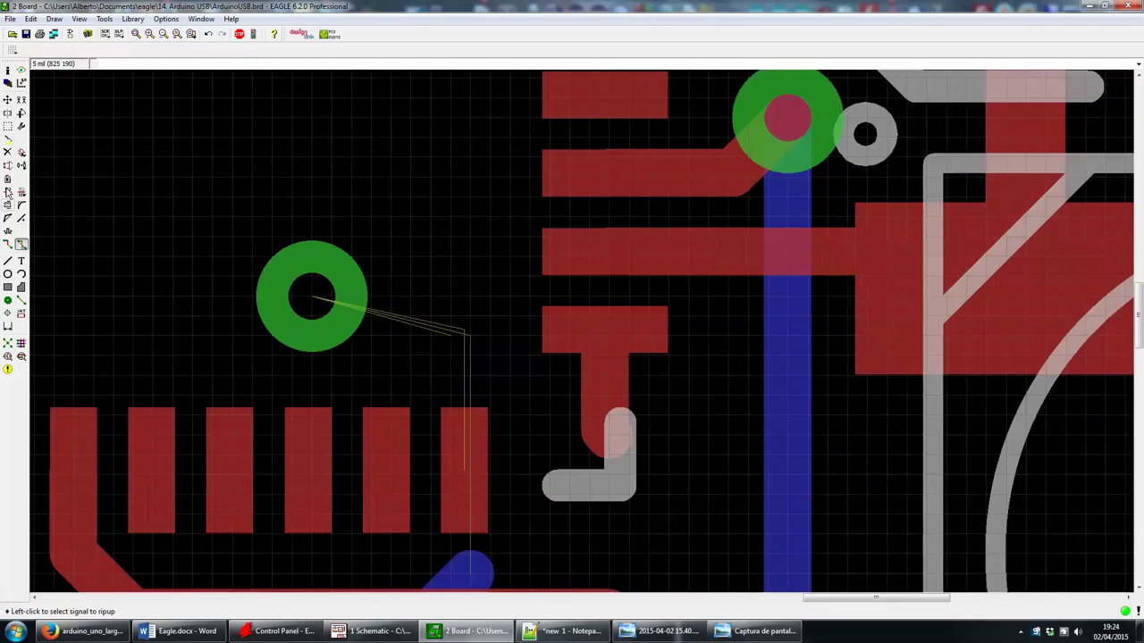
pyautogui.click(7, 243)
pyautogui.click(475, 575)
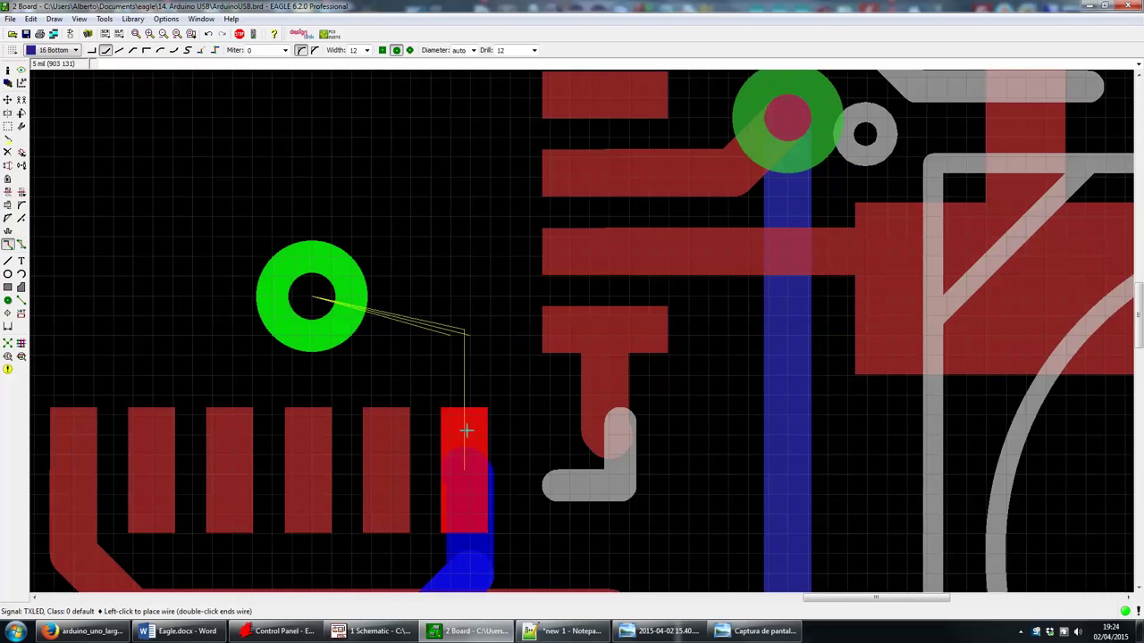
pyautogui.rightClick(388, 304)
pyautogui.rightClick(396, 304)
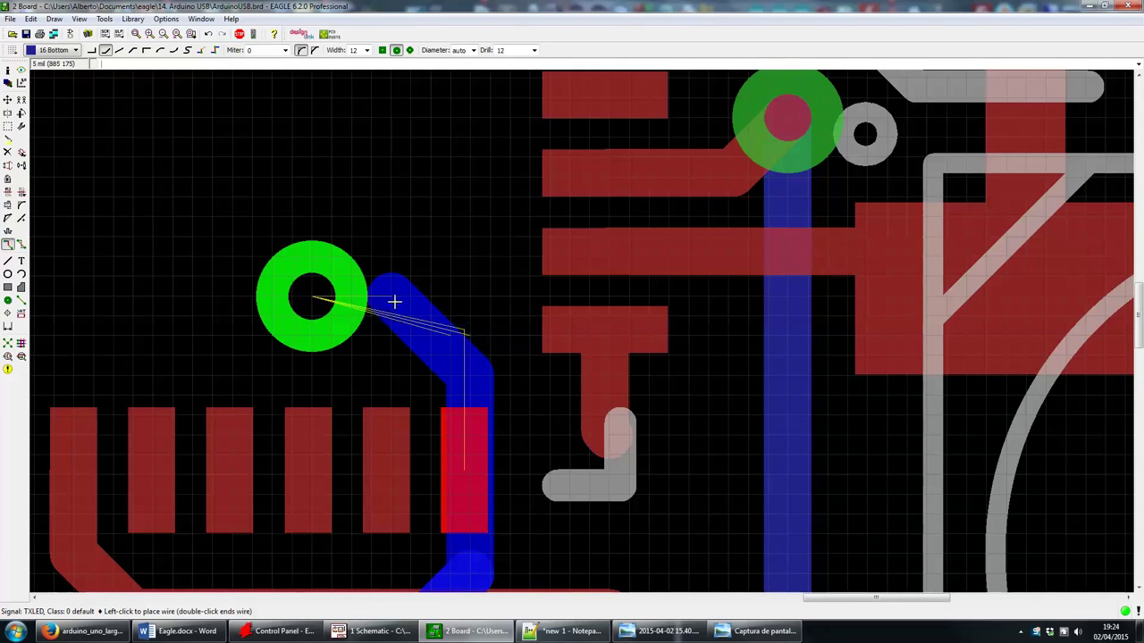
pyautogui.click(312, 296)
pyautogui.click(457, 439)
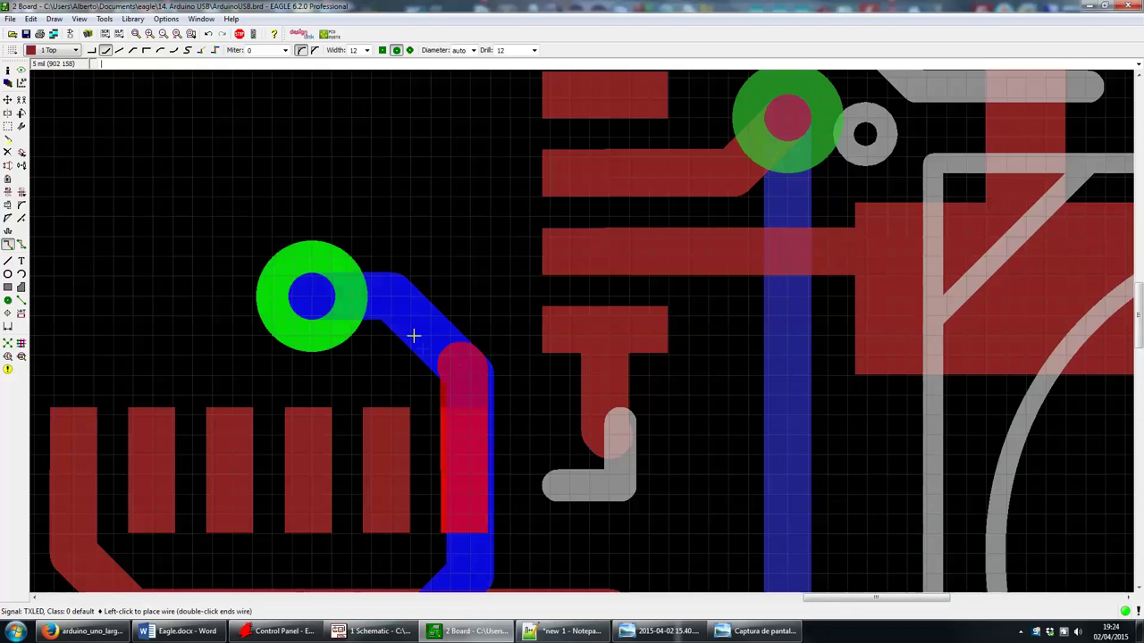
pyautogui.click(299, 296)
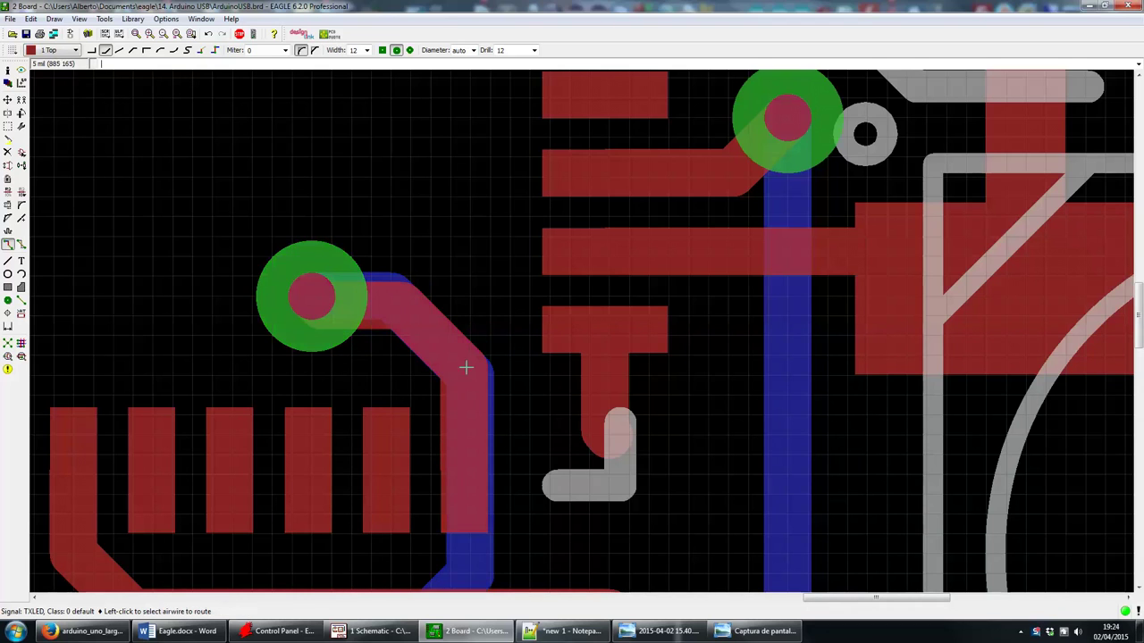
# Route the 5V trace from its loose end onto the pad
pyautogui.scroll(-3, 464, 364)
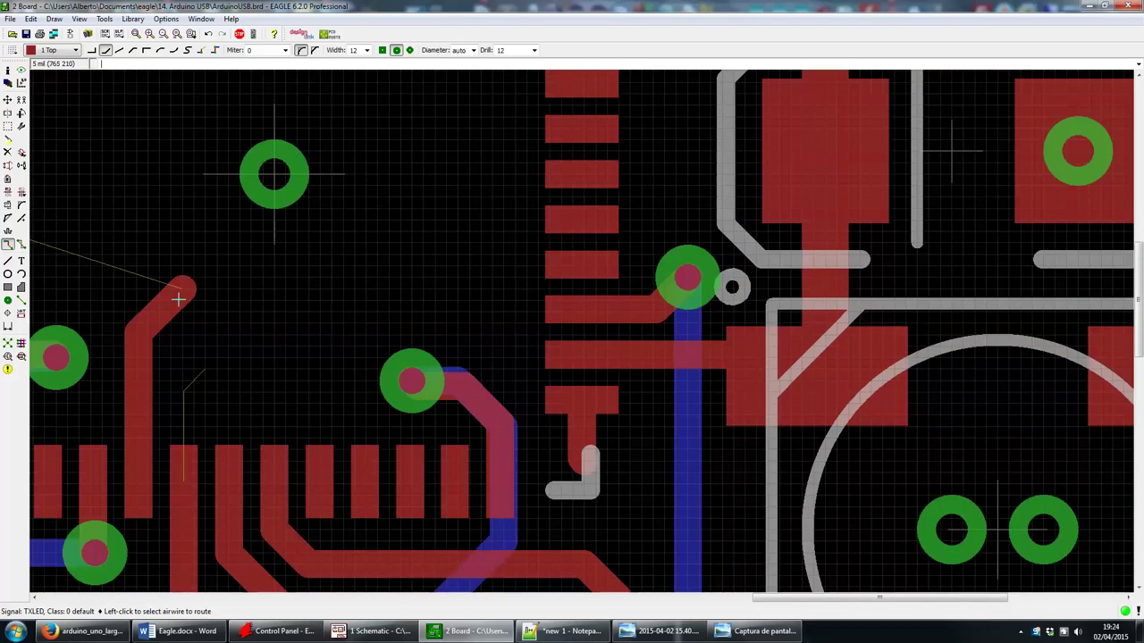
pyautogui.click(177, 297)
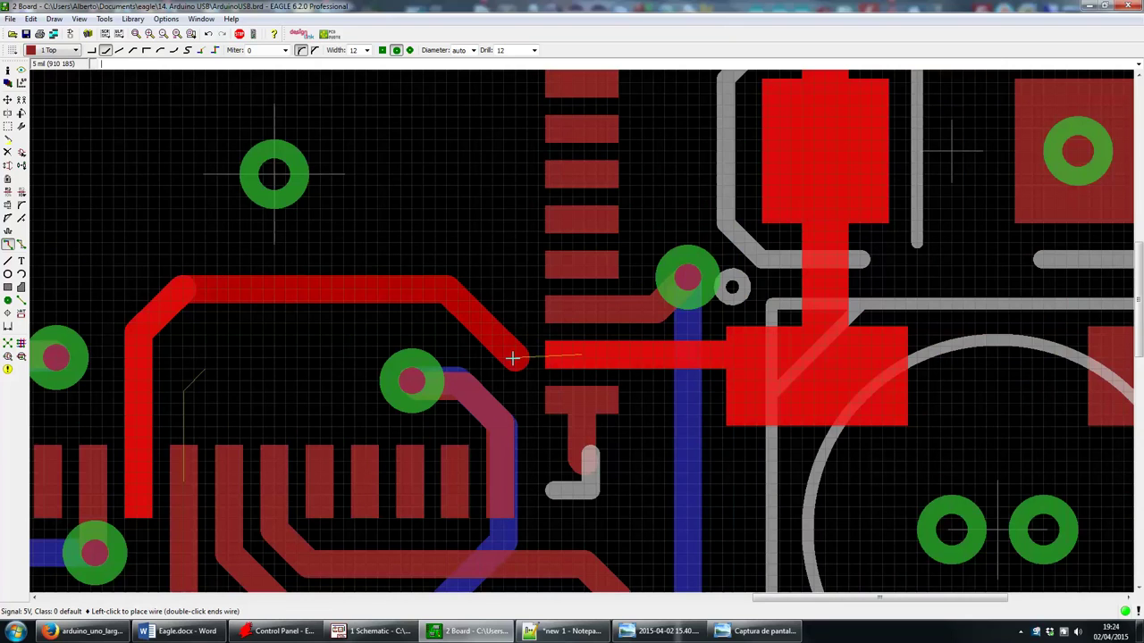
pyautogui.click(509, 355)
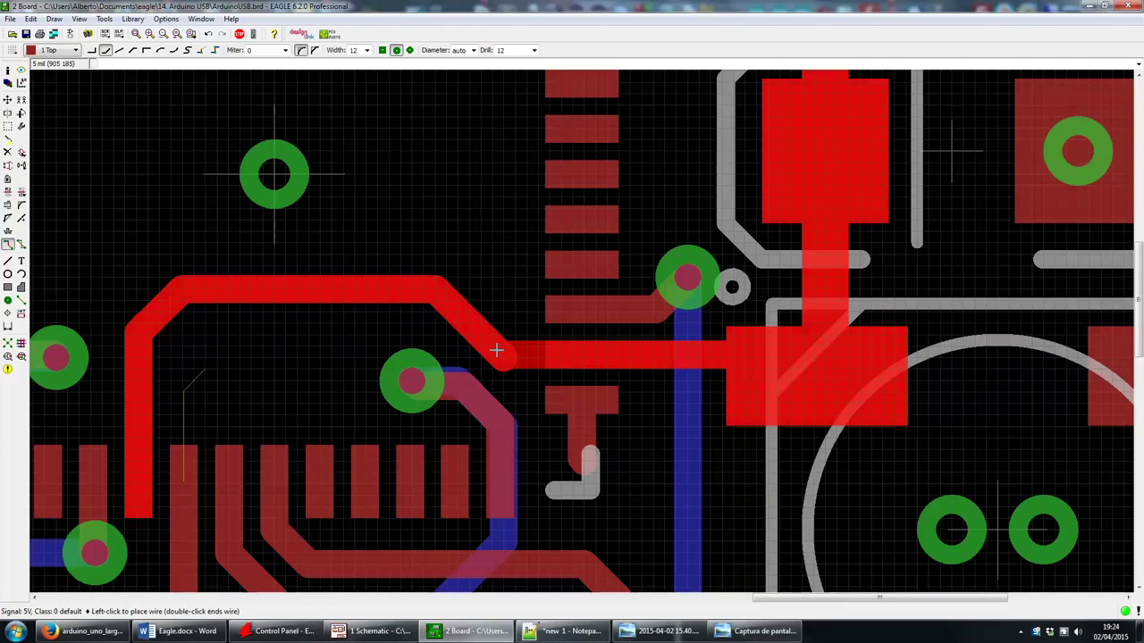
# Rip up the diagonal 5V segment and begin rerouting it straight from the pad
pyautogui.click(22, 243)
pyautogui.click(478, 327)
pyautogui.click(503, 358)
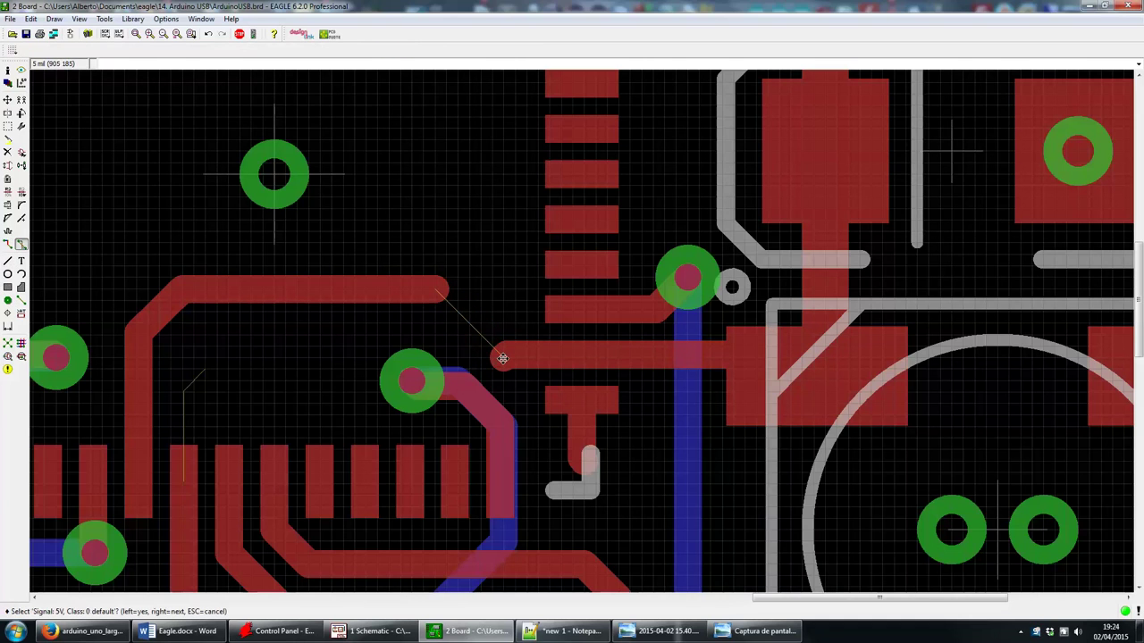
pyautogui.scroll(3, 504, 359)
pyautogui.click(504, 365)
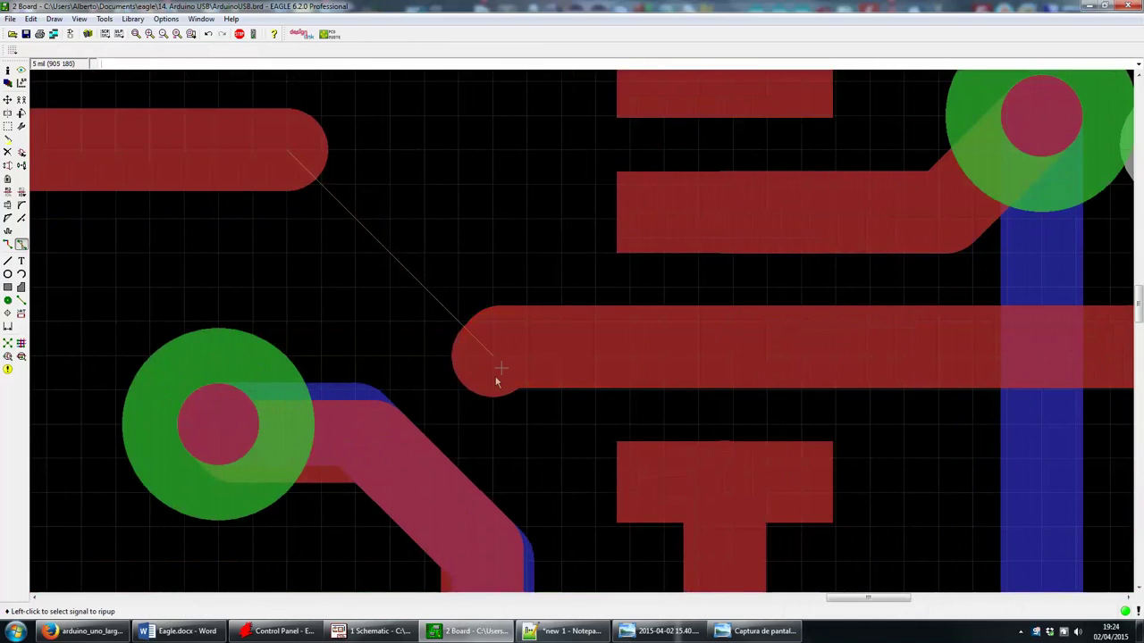
pyautogui.hotkey('ctrl', 'z')
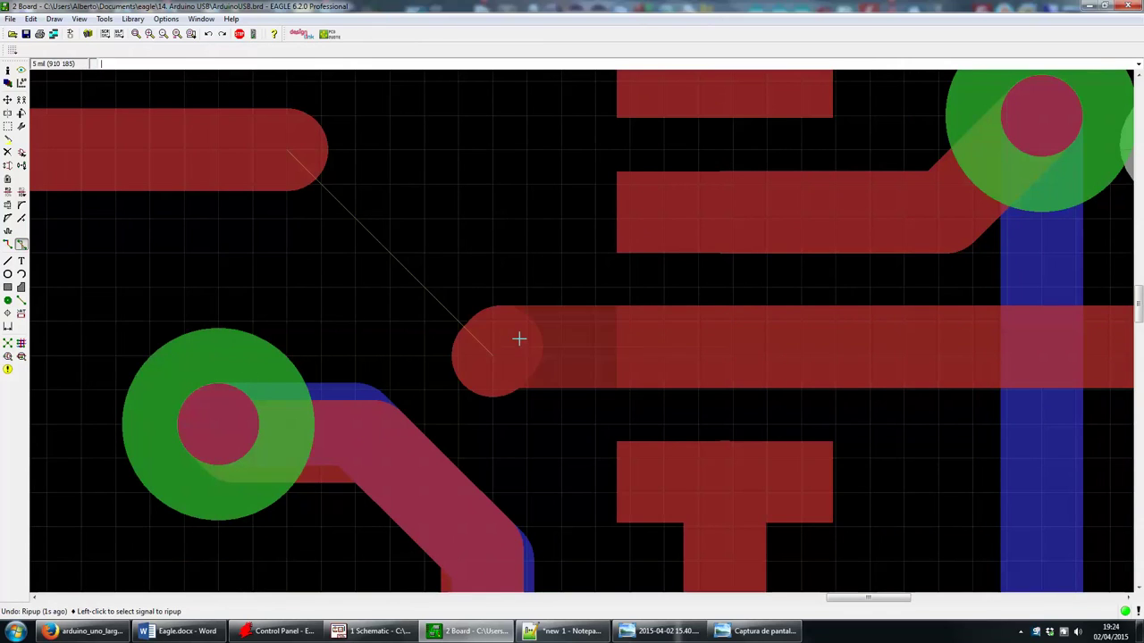
pyautogui.click(510, 338)
pyautogui.click(493, 345)
pyautogui.click(20, 247)
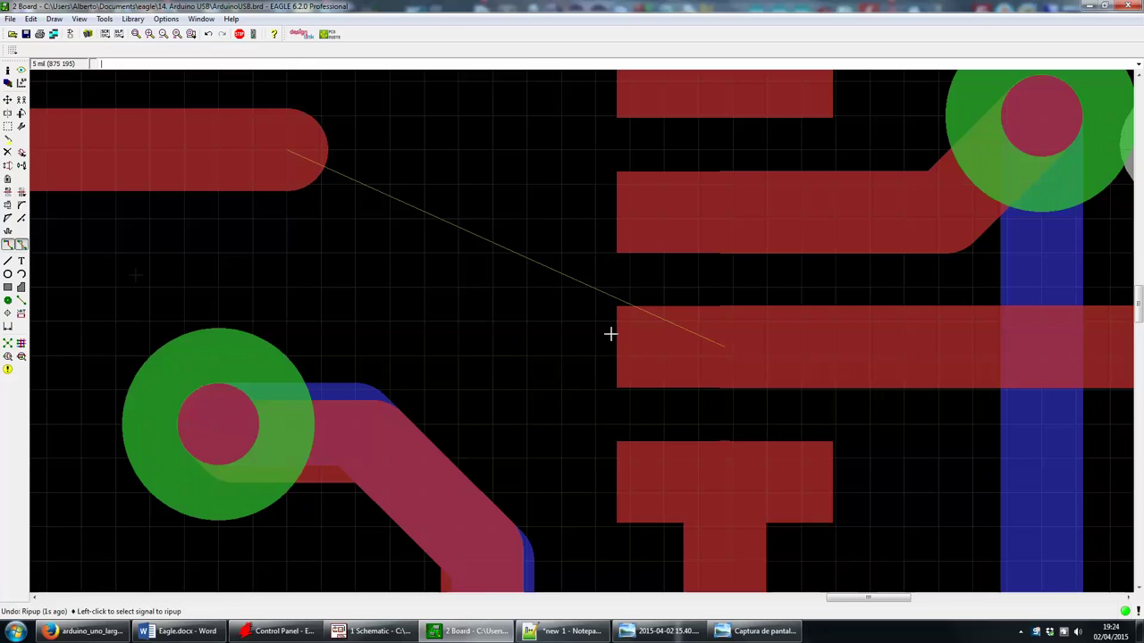
pyautogui.click(613, 332)
# Finish the straight 5V wire, then pick up the round four-pad component and leave it in place
pyautogui.click(294, 168)
pyautogui.scroll(-4, 763, 437)
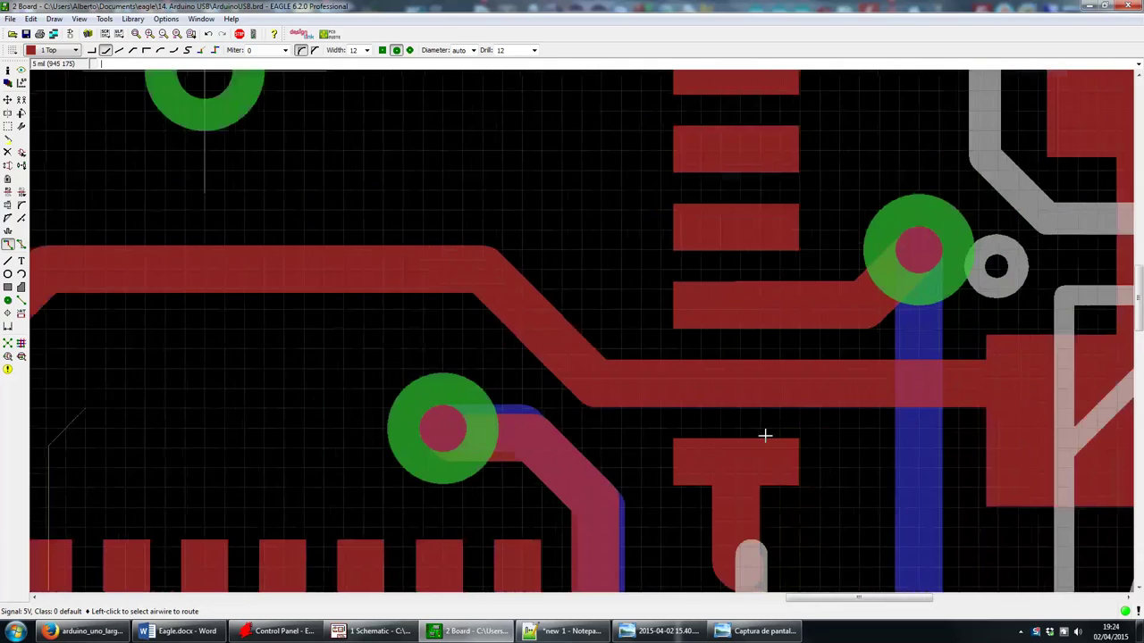
pyautogui.scroll(-1, 725, 432)
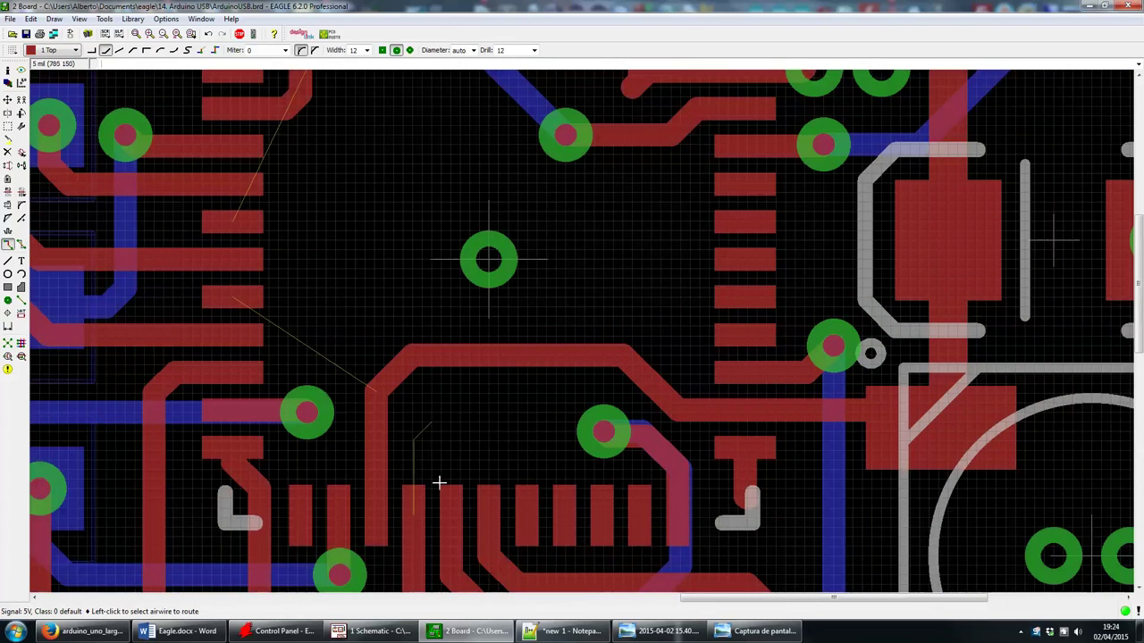
pyautogui.scroll(-2, 451, 265)
pyautogui.scroll(1, 474, 261)
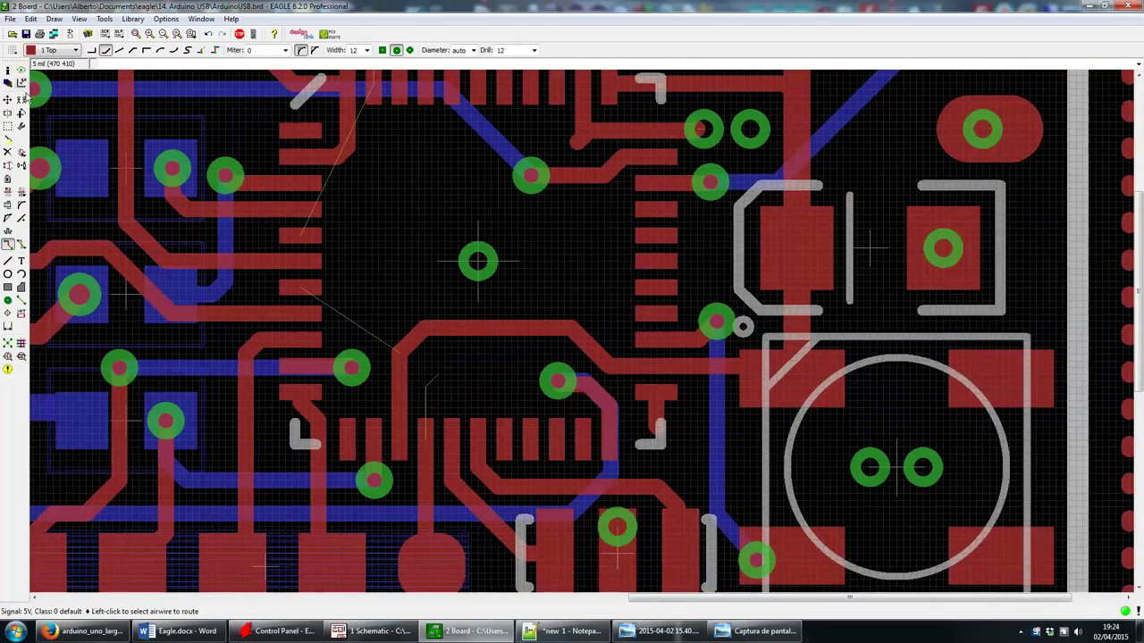
pyautogui.click(22, 99)
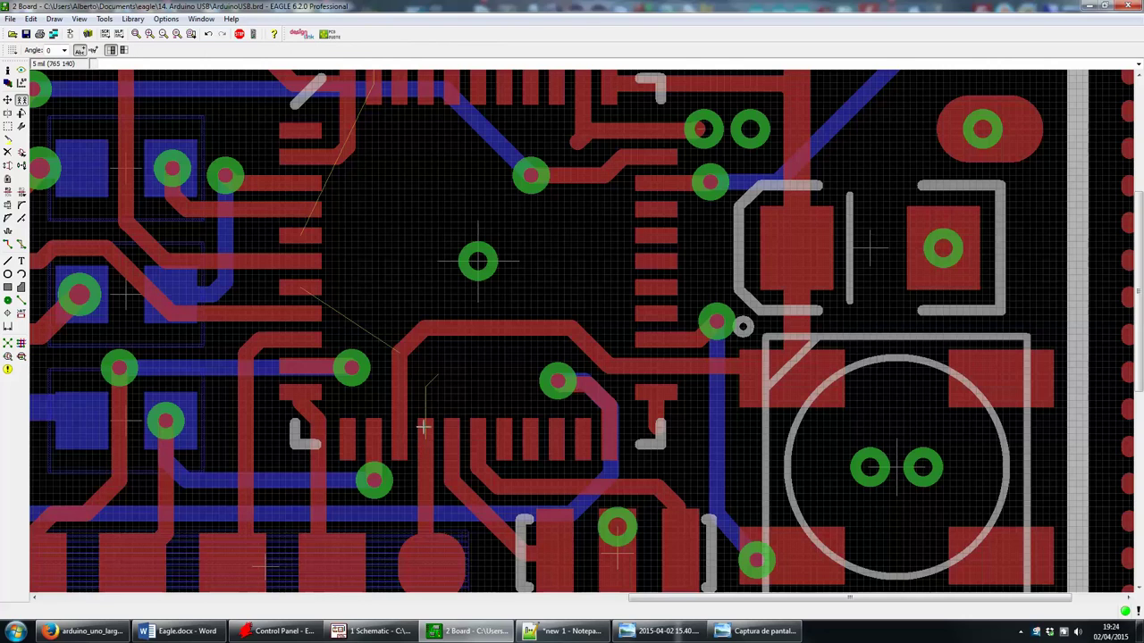
pyautogui.click(947, 460)
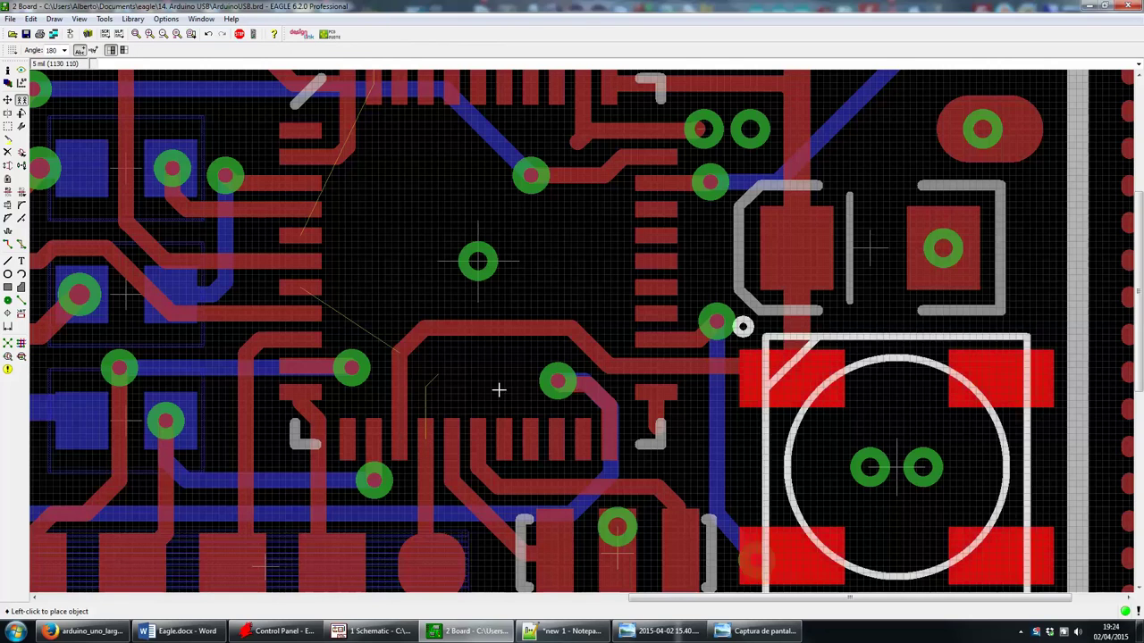
pyautogui.click(8, 243)
# Abandon a GND route from the via and join the chip's left 5V pad to the 5V trace
pyautogui.click(451, 373)
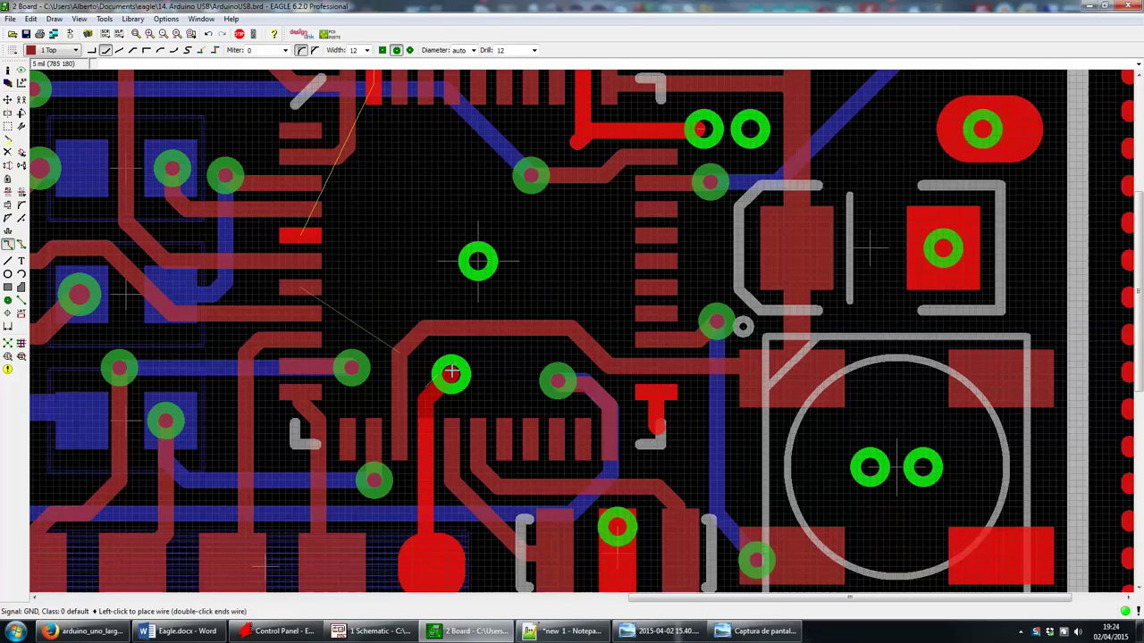
pyautogui.press('Escape')
pyautogui.scroll(-2, 497, 378)
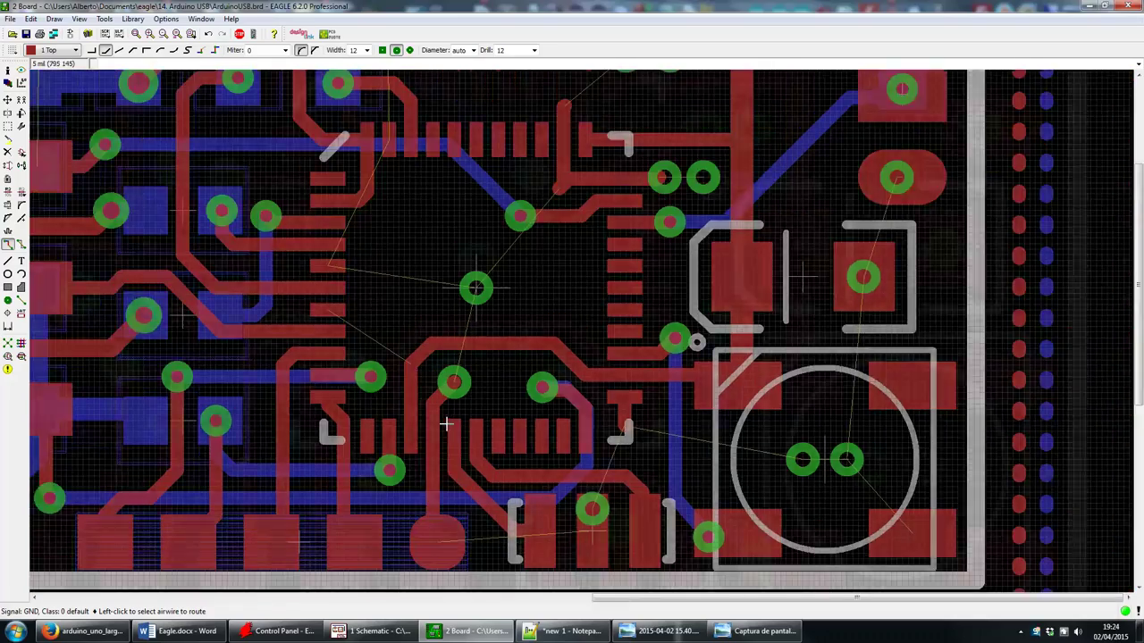
pyautogui.scroll(3, 384, 306)
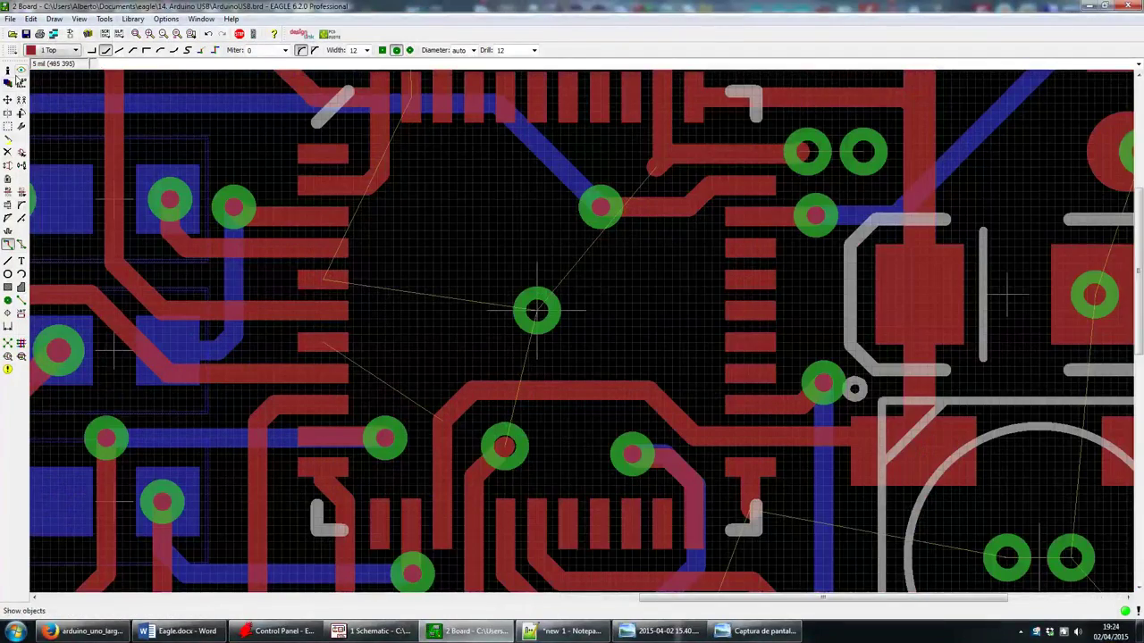
pyautogui.click(417, 352)
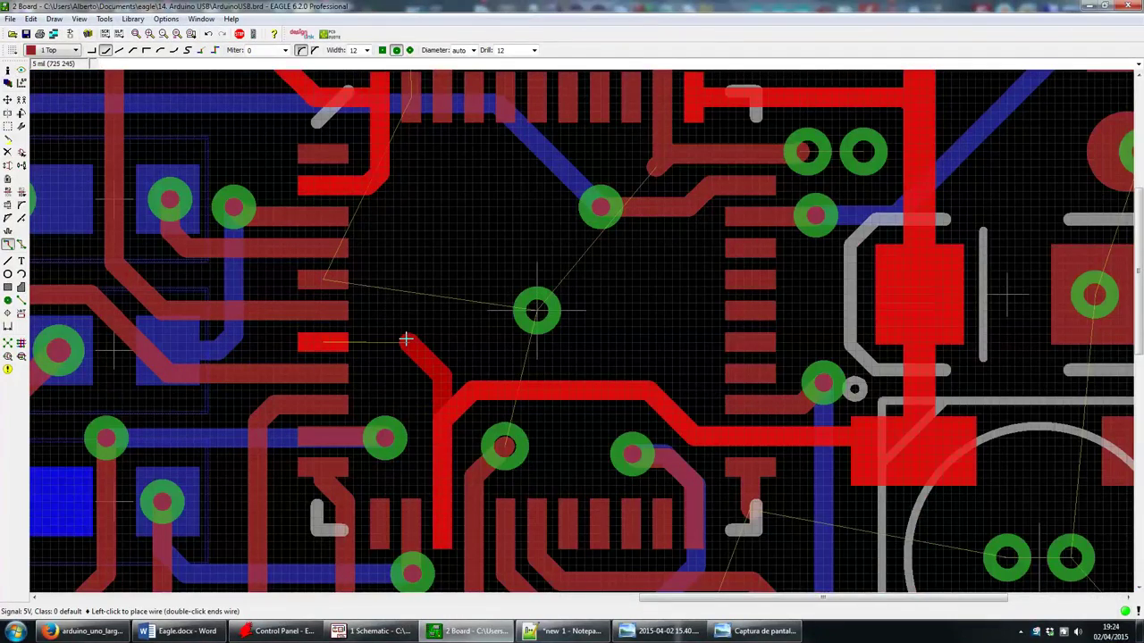
pyautogui.click(404, 340)
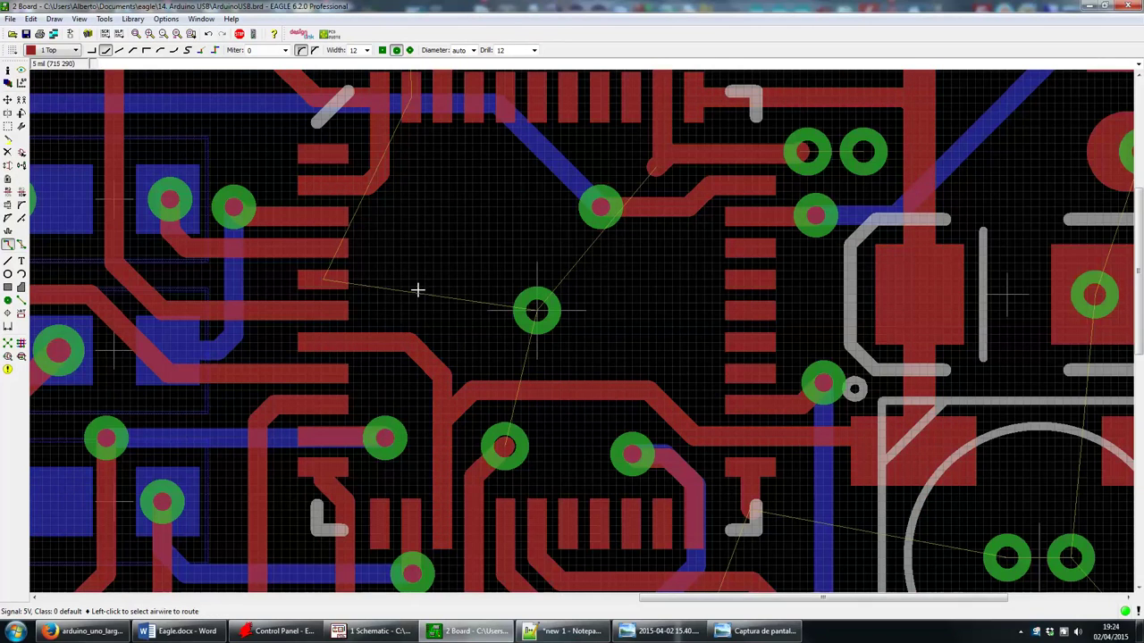
pyautogui.click(7, 344)
pyautogui.click(354, 276)
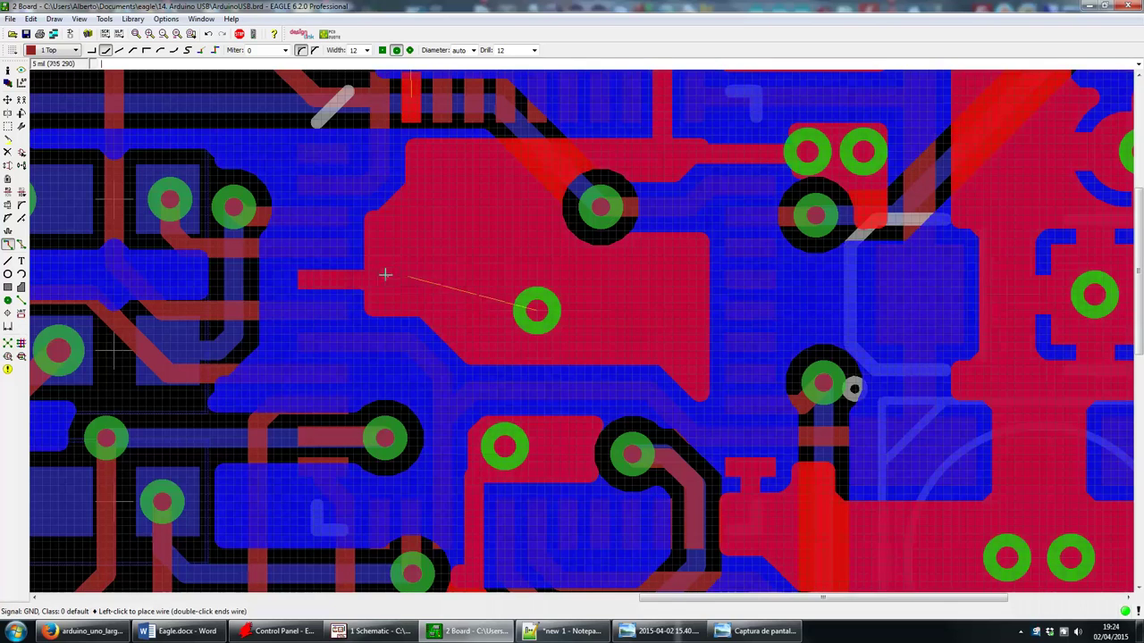
pyautogui.click(534, 309)
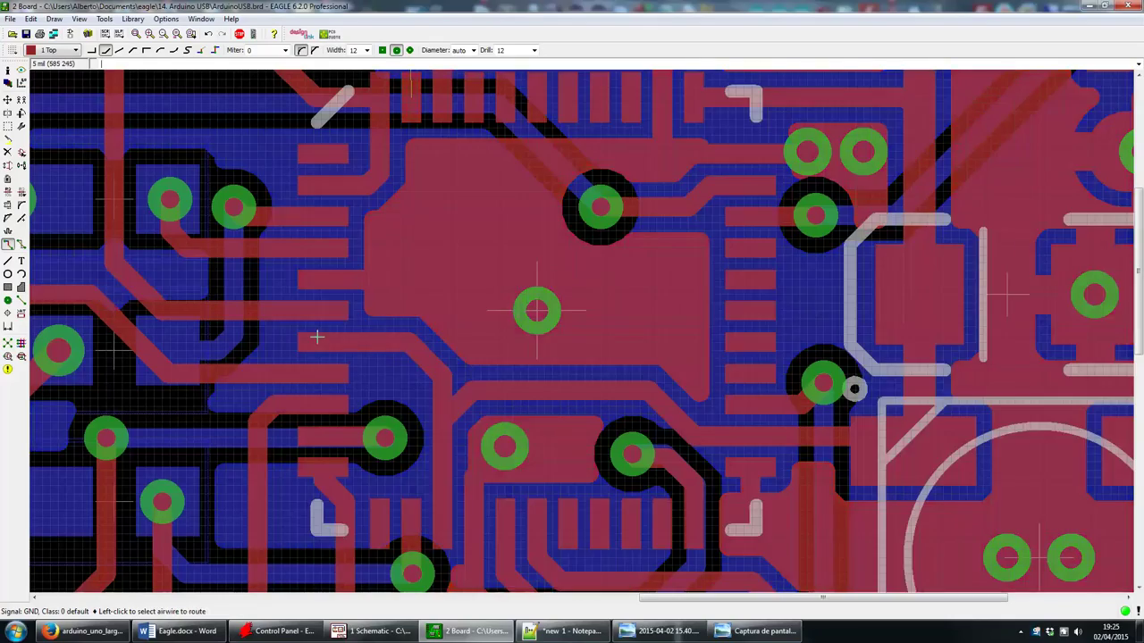
pyautogui.scroll(-4, 316, 337)
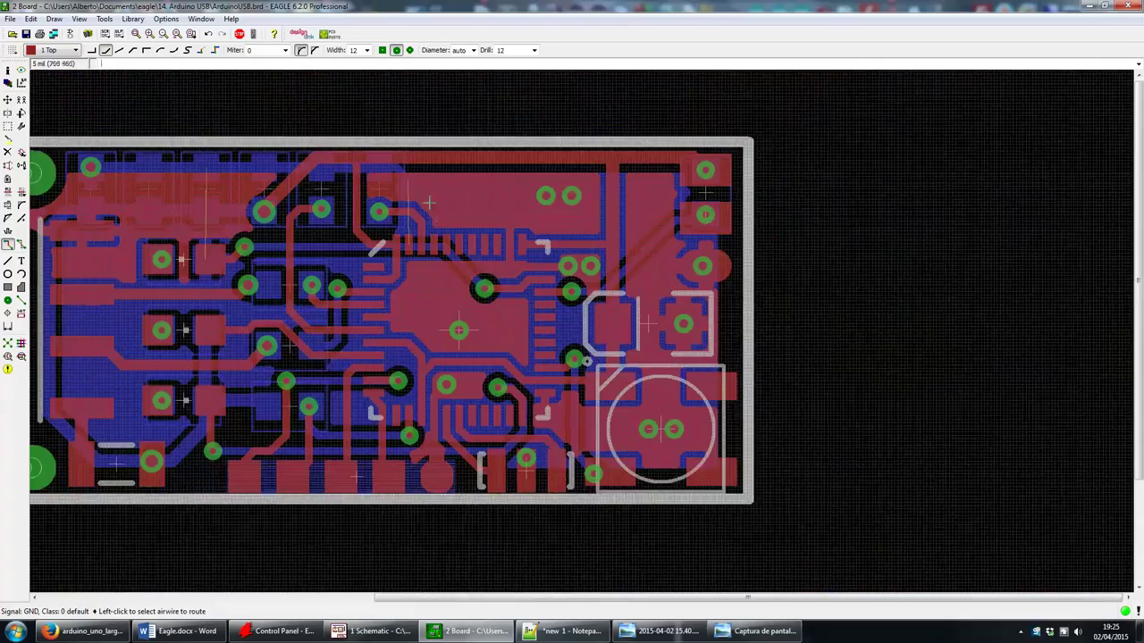
pyautogui.scroll(2, 429, 202)
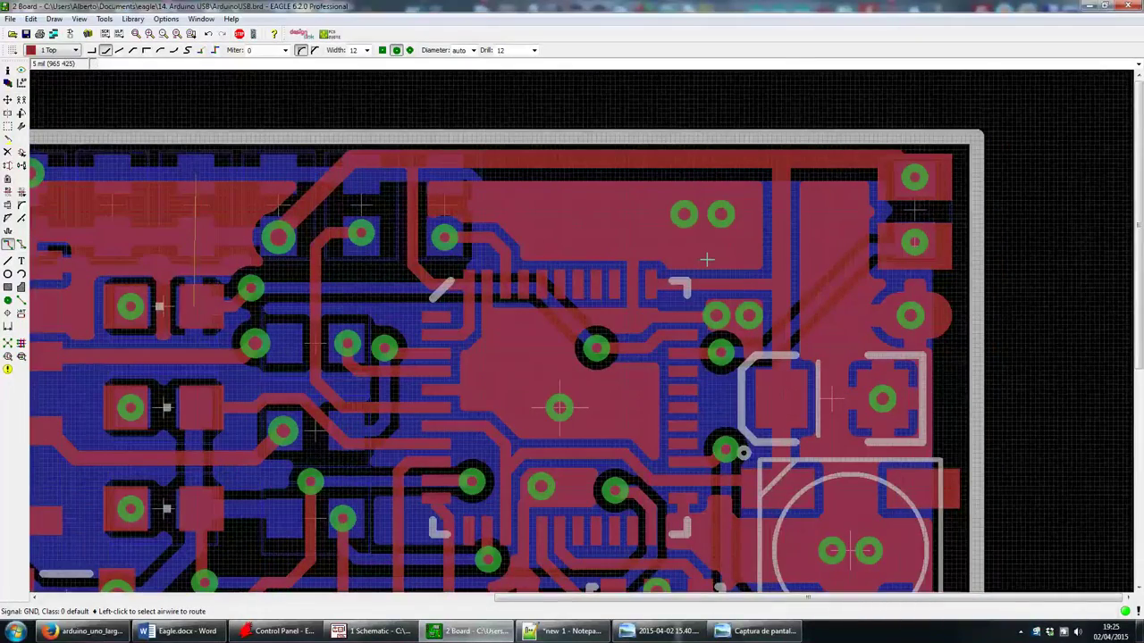
pyautogui.scroll(-1, 706, 259)
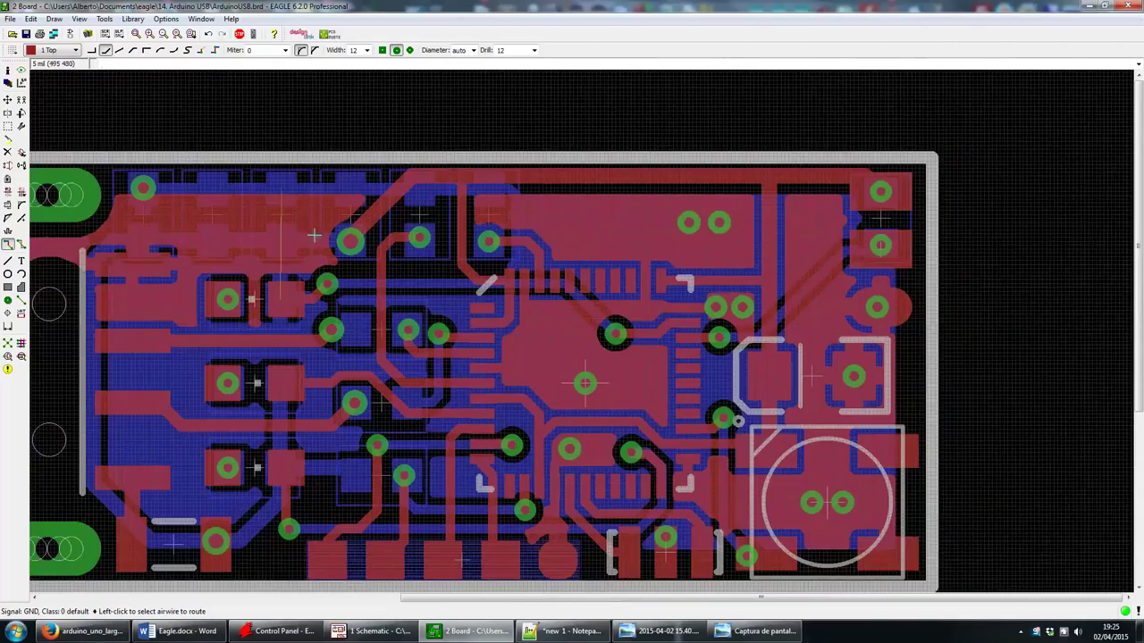
pyautogui.scroll(2, 314, 235)
pyautogui.click(262, 320)
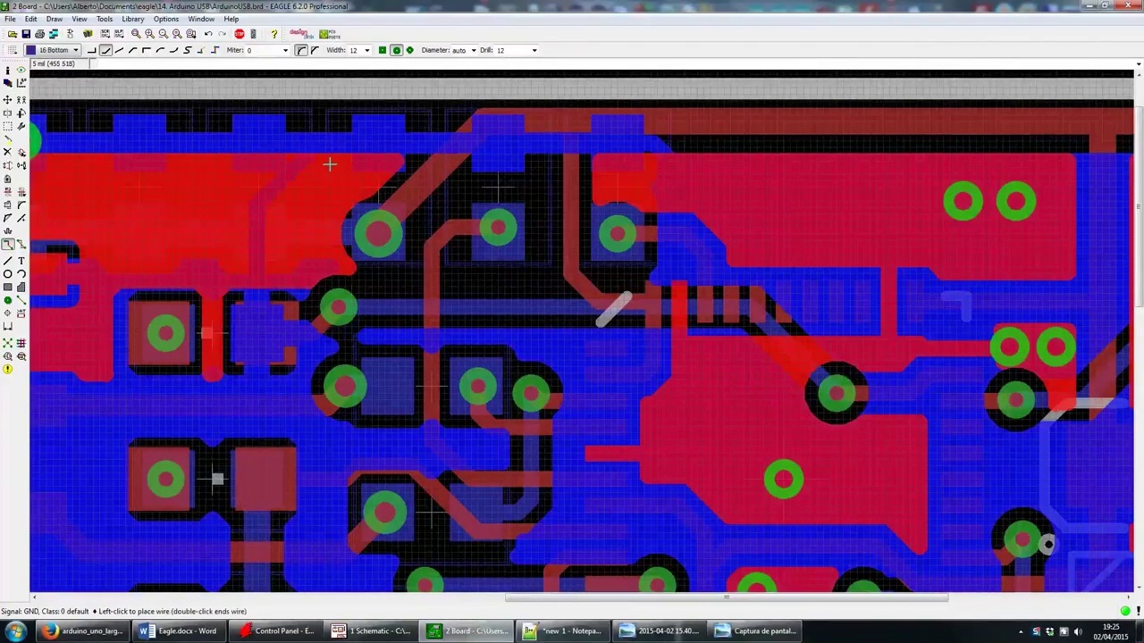
pyautogui.press('Escape')
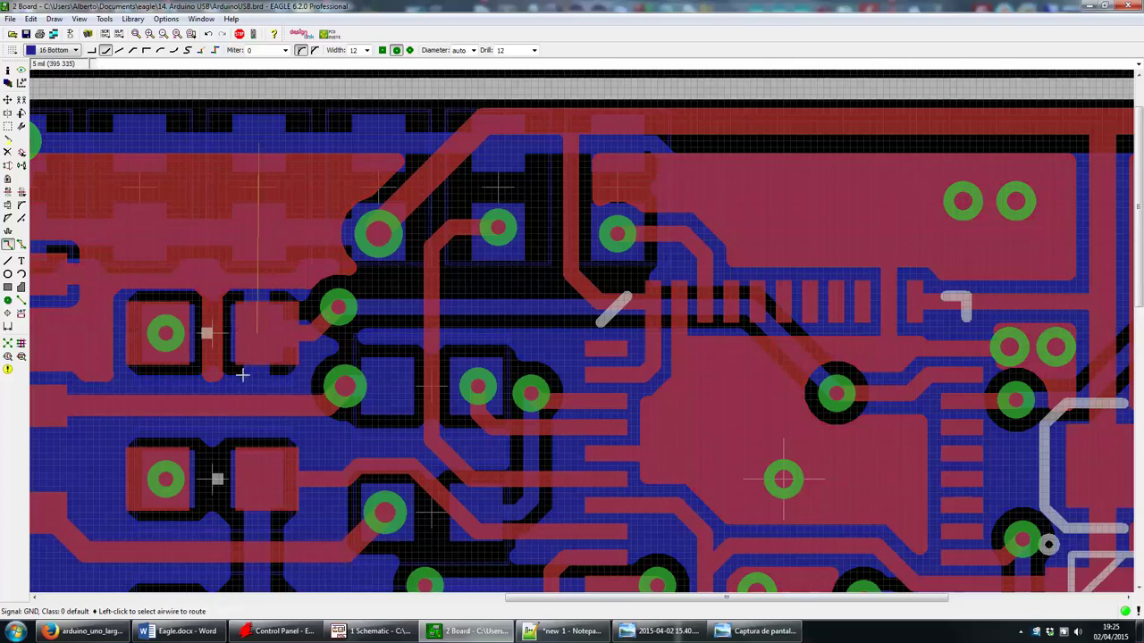
pyautogui.click(260, 322)
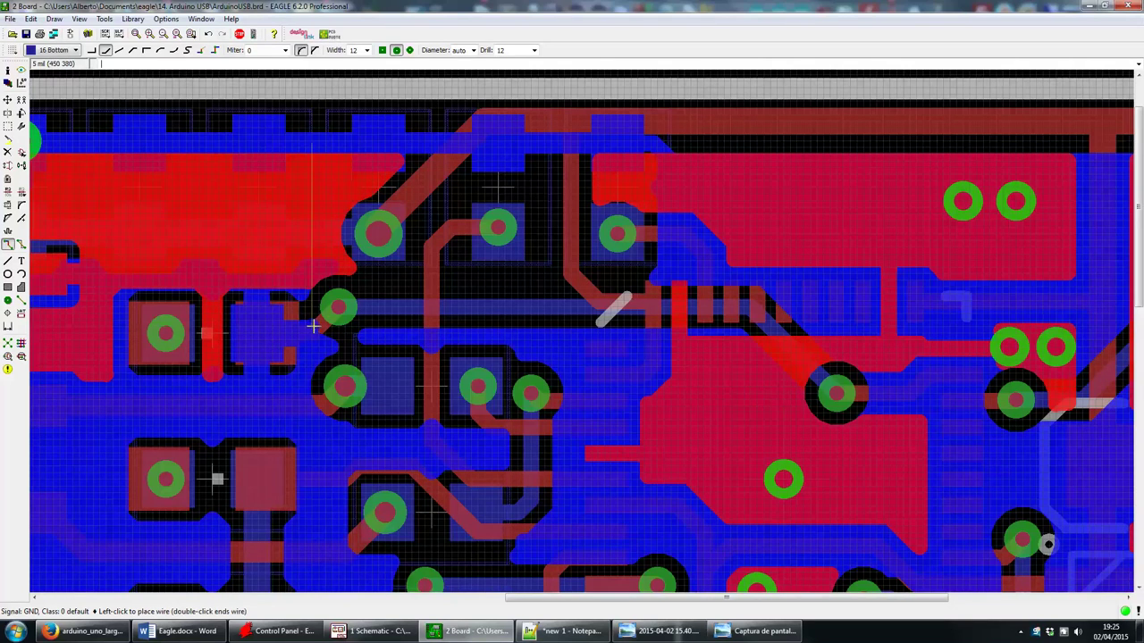
pyautogui.press('Escape')
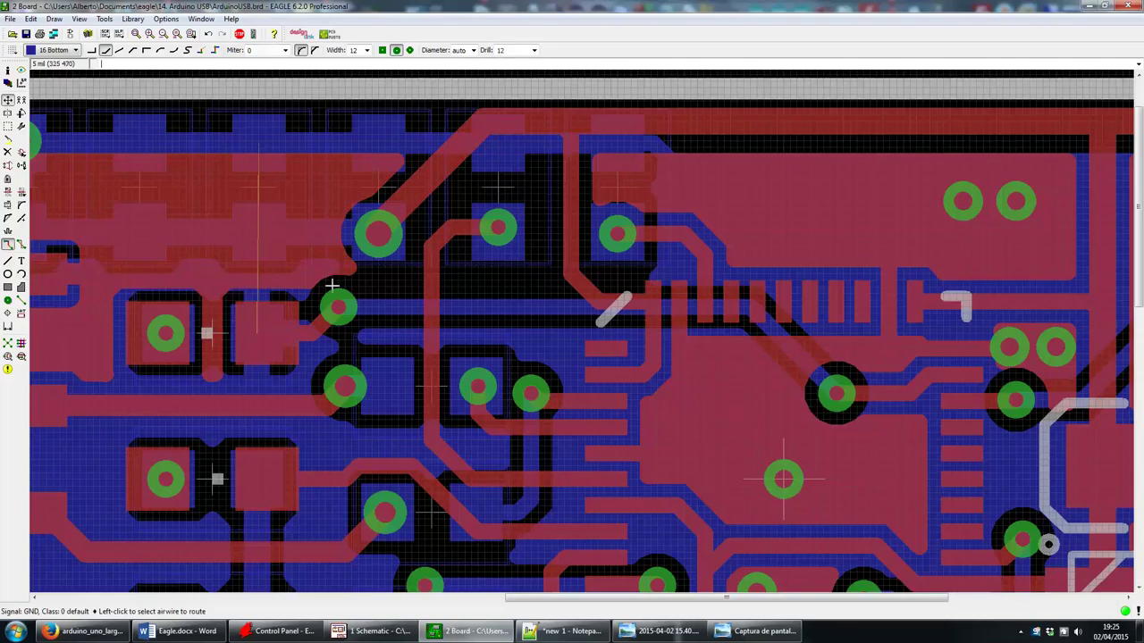
pyautogui.scroll(-3, 331, 286)
pyautogui.press('F7')
pyautogui.scroll(4, 332, 286)
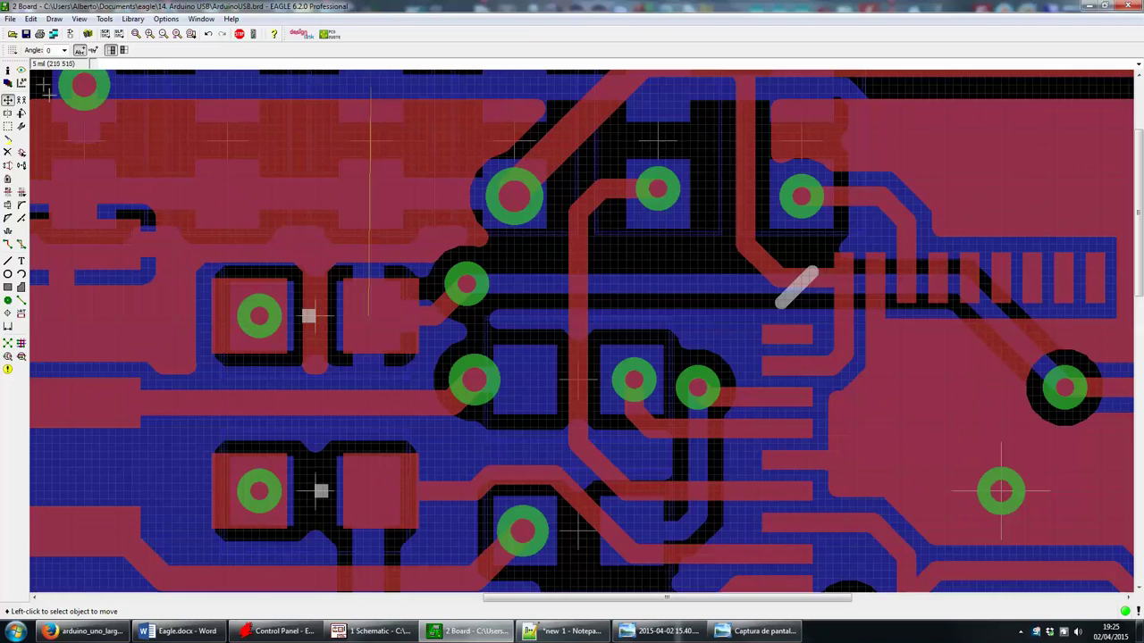
# Inspect the properties of the unrouted GND connection beside resistor R5
pyautogui.click(8, 70)
pyautogui.click(384, 315)
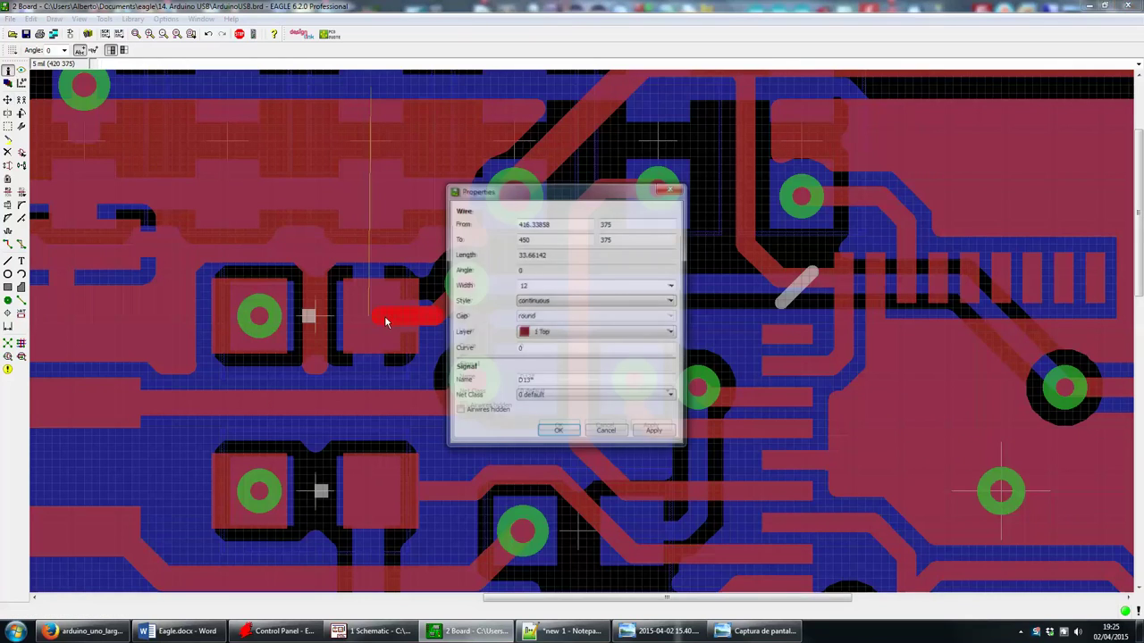
pyautogui.click(371, 311)
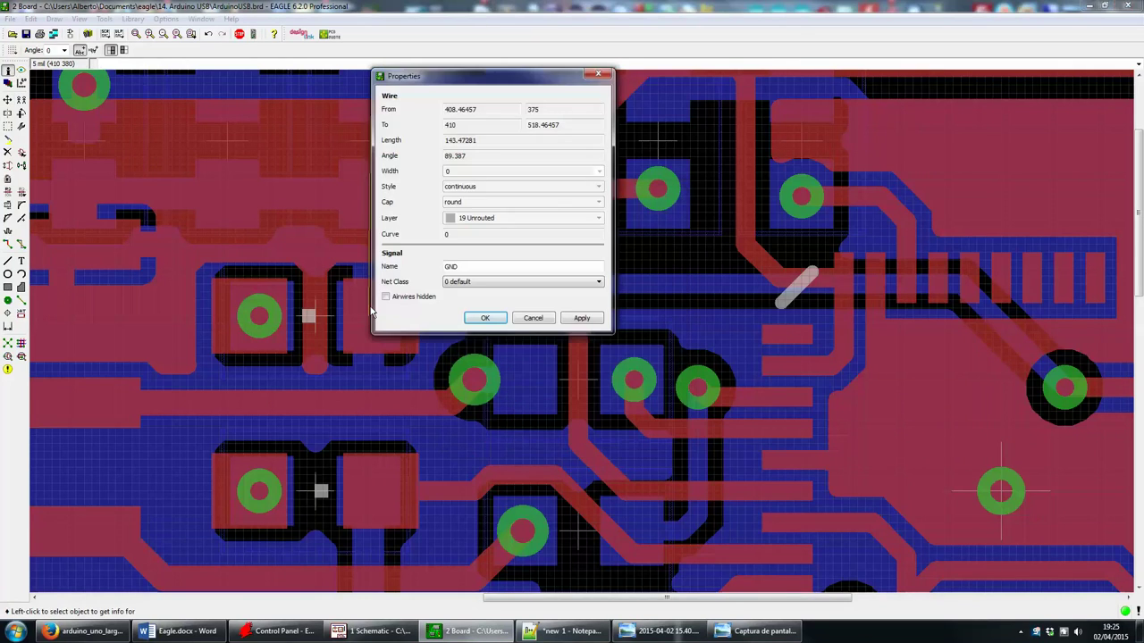
pyautogui.press('Escape')
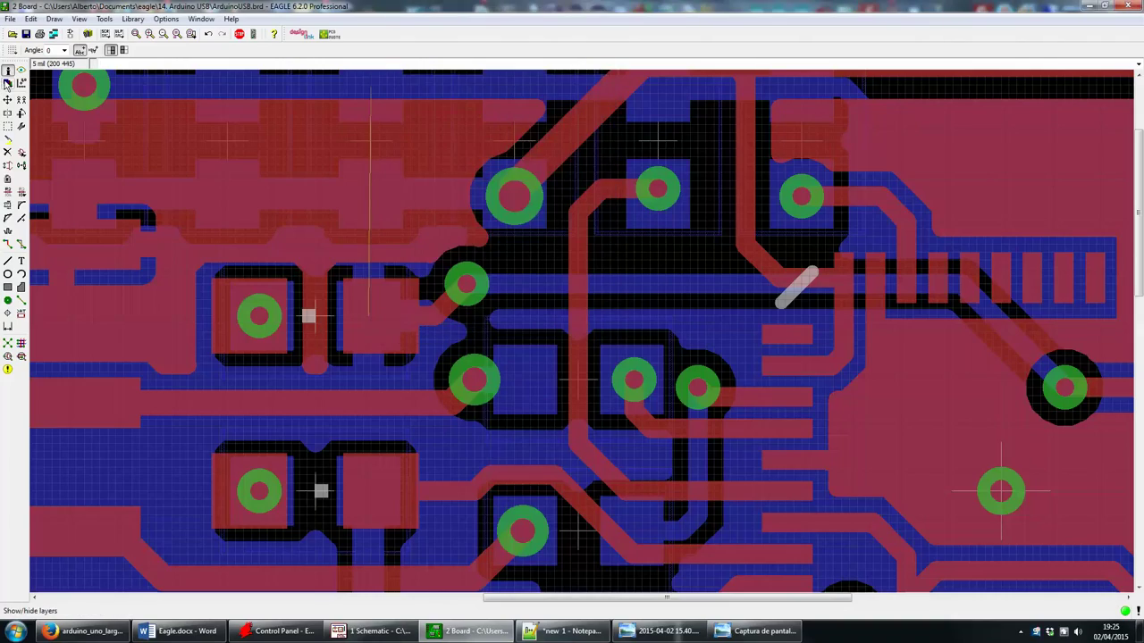
# Try moving resistor R5, then cancel so it stays in place
pyautogui.click(7, 99)
pyautogui.scroll(-3, 494, 397)
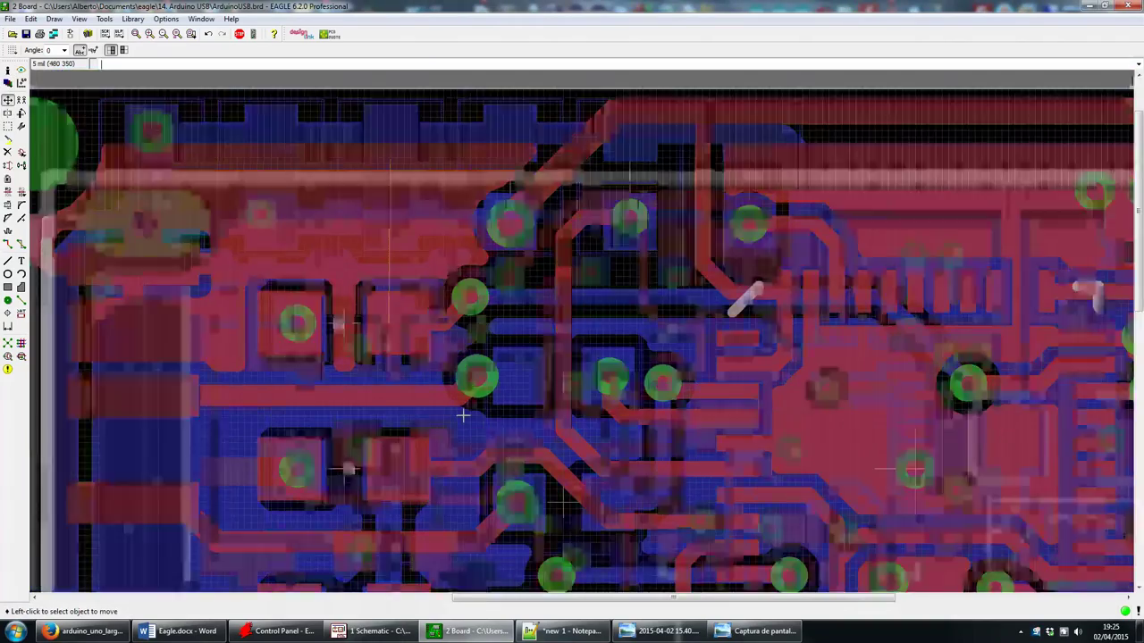
pyautogui.scroll(2, 394, 365)
pyautogui.click(409, 301)
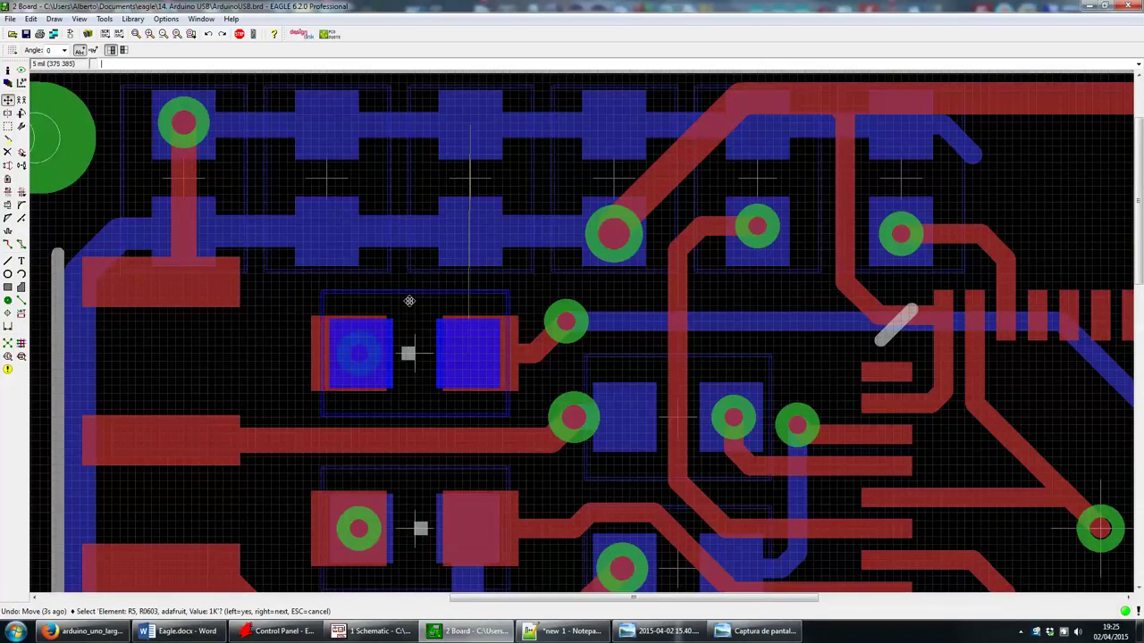
pyautogui.click(419, 280)
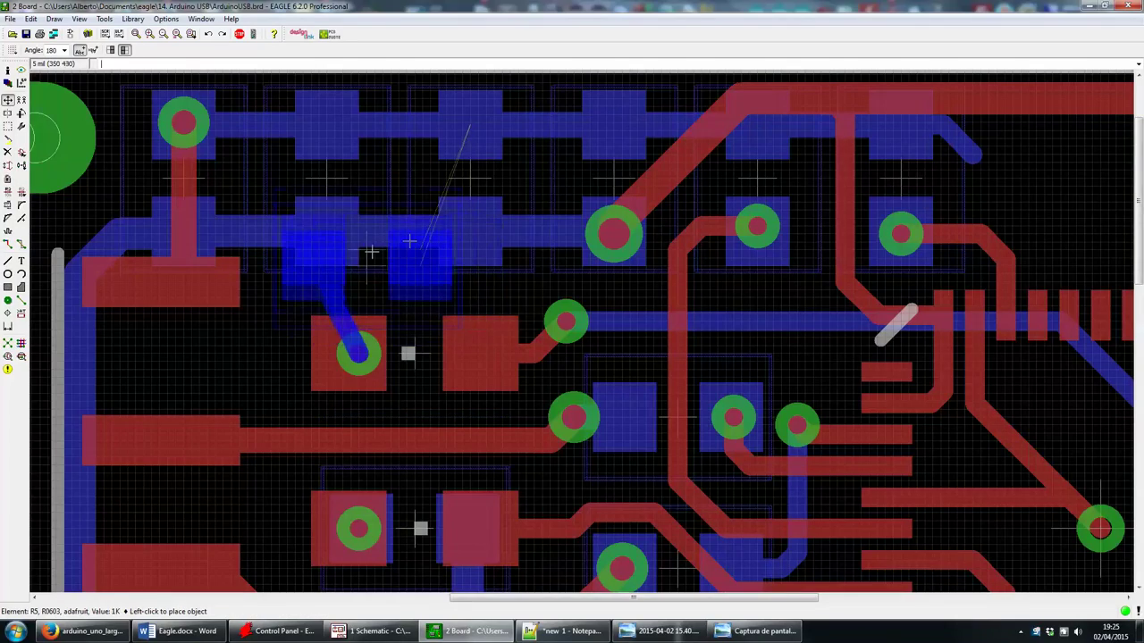
pyautogui.press('Escape')
pyautogui.scroll(-4, 436, 280)
pyautogui.scroll(4, 459, 337)
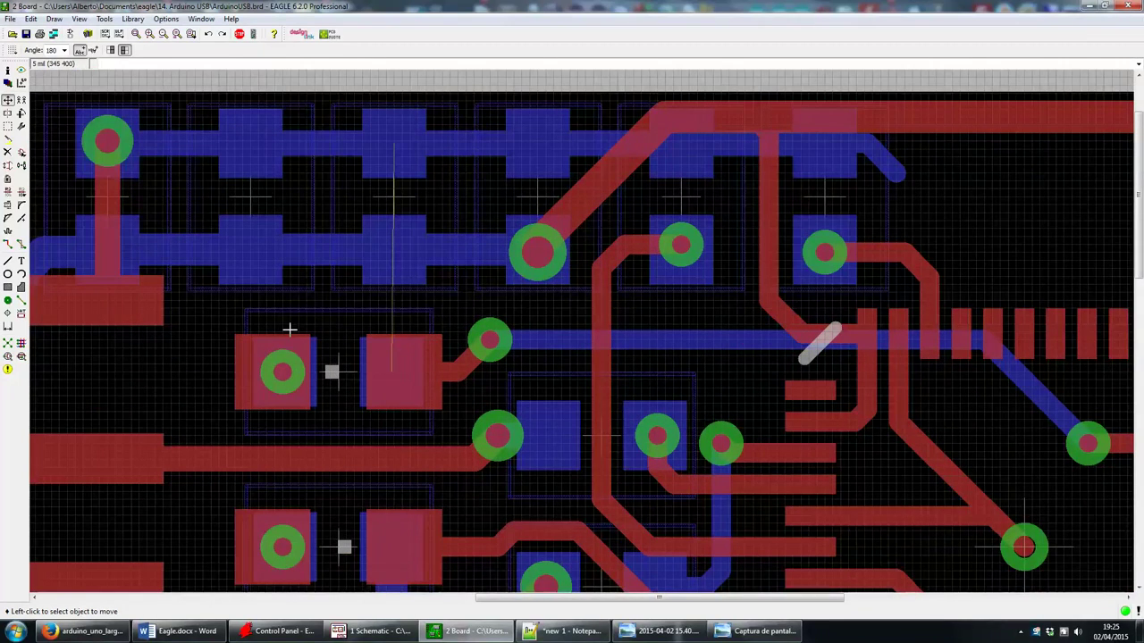
# Route the GND airwire on the Bottom layer to the left pad and recalculate the ratsnest
pyautogui.click(8, 244)
pyautogui.click(392, 371)
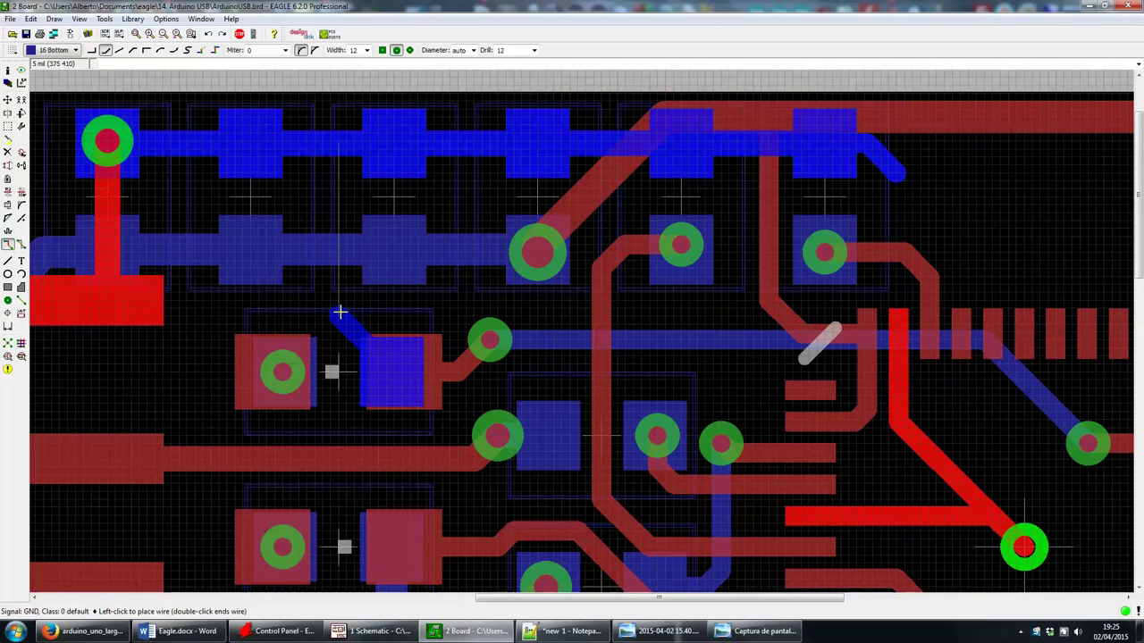
pyautogui.click(326, 309)
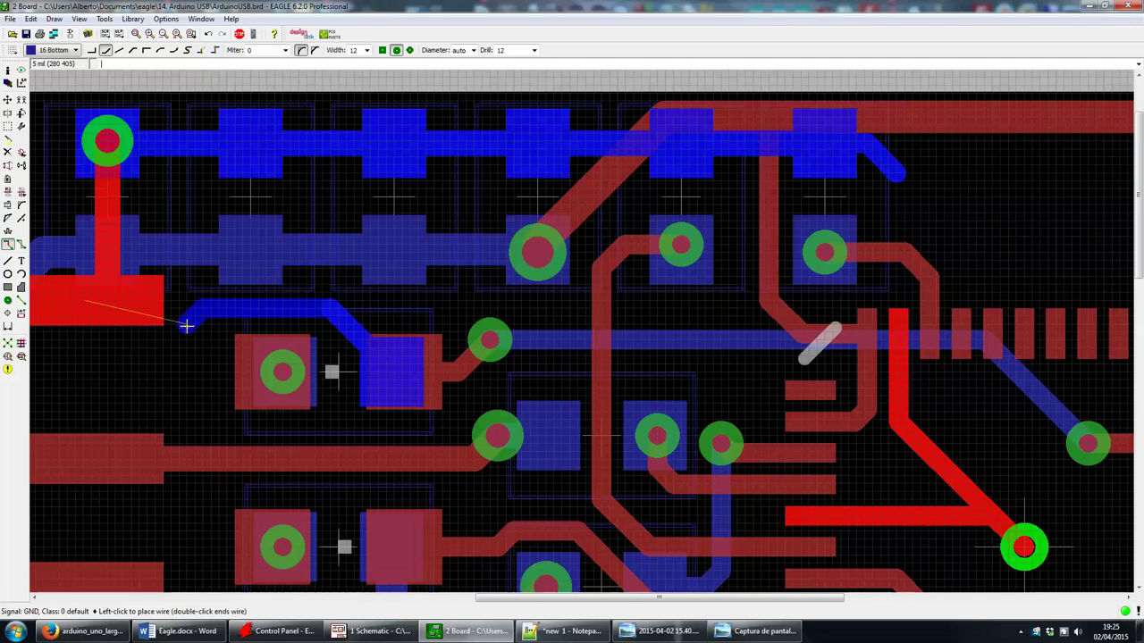
pyautogui.click(165, 355)
pyautogui.click(109, 356)
pyautogui.click(8, 343)
# Move the via at the board's left edge and rerun Ratsnest to count airwires
pyautogui.scroll(-3, 147, 358)
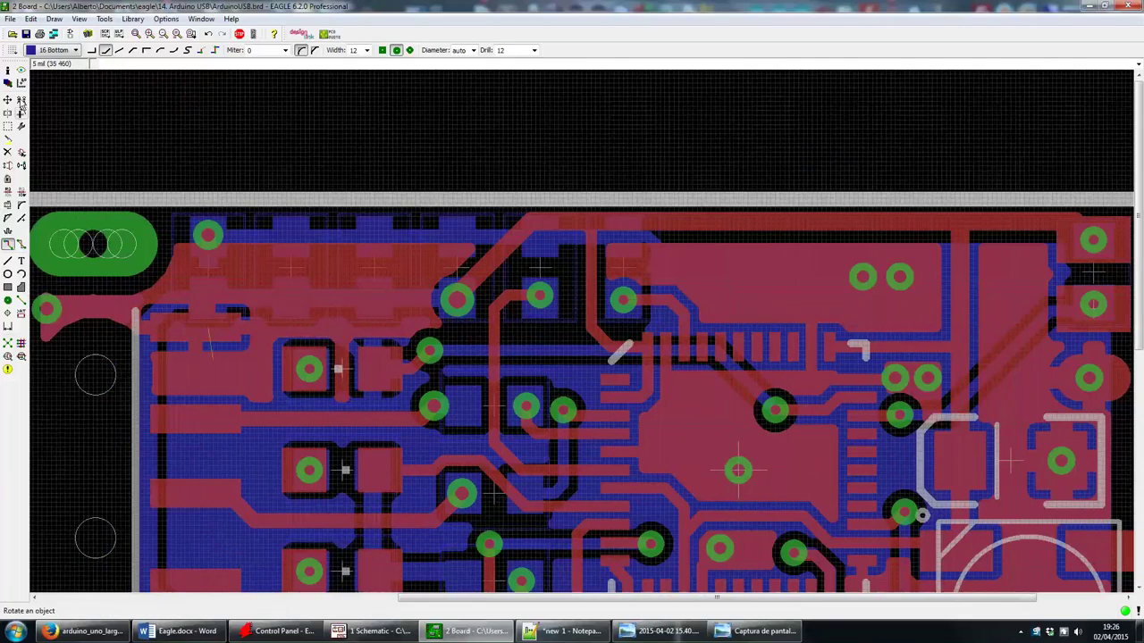
pyautogui.click(8, 99)
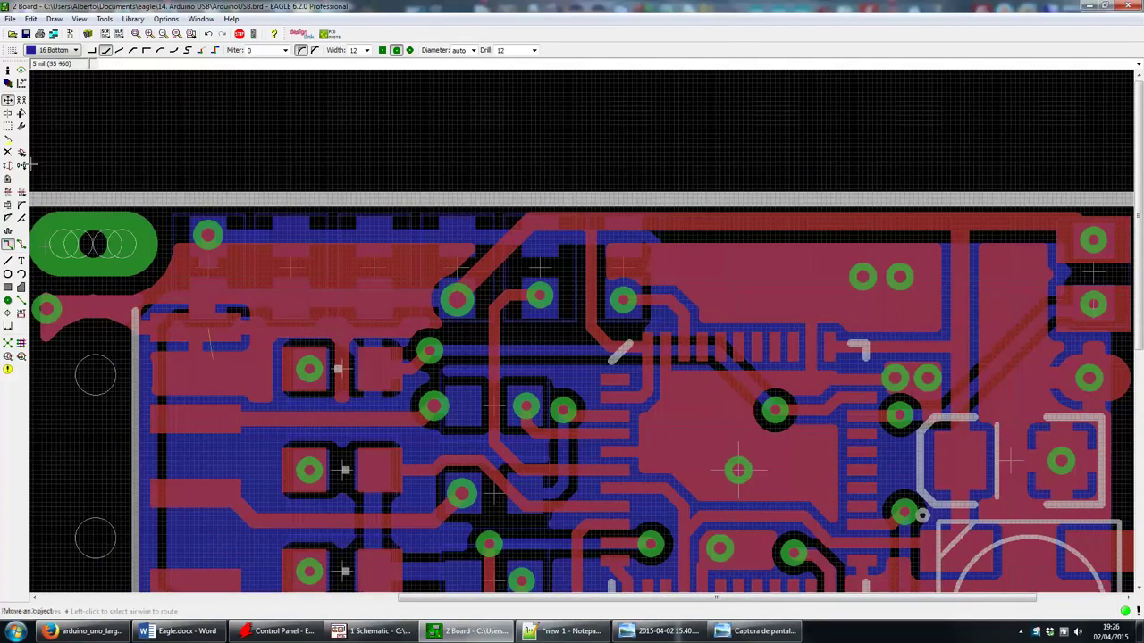
pyautogui.click(47, 308)
pyautogui.scroll(2, 235, 377)
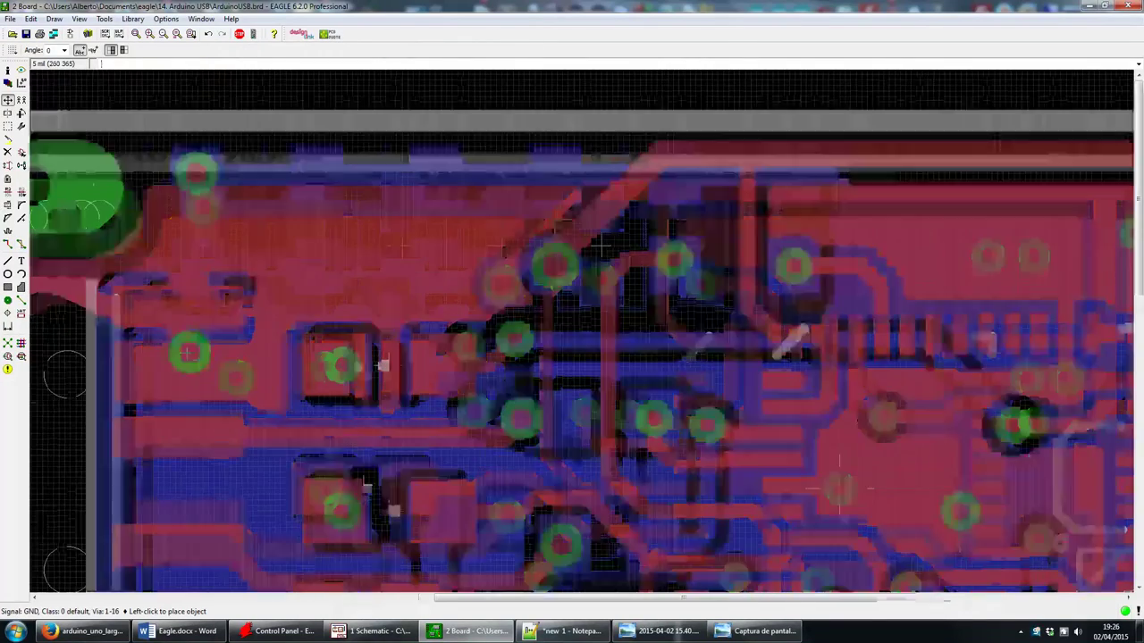
pyautogui.click(176, 337)
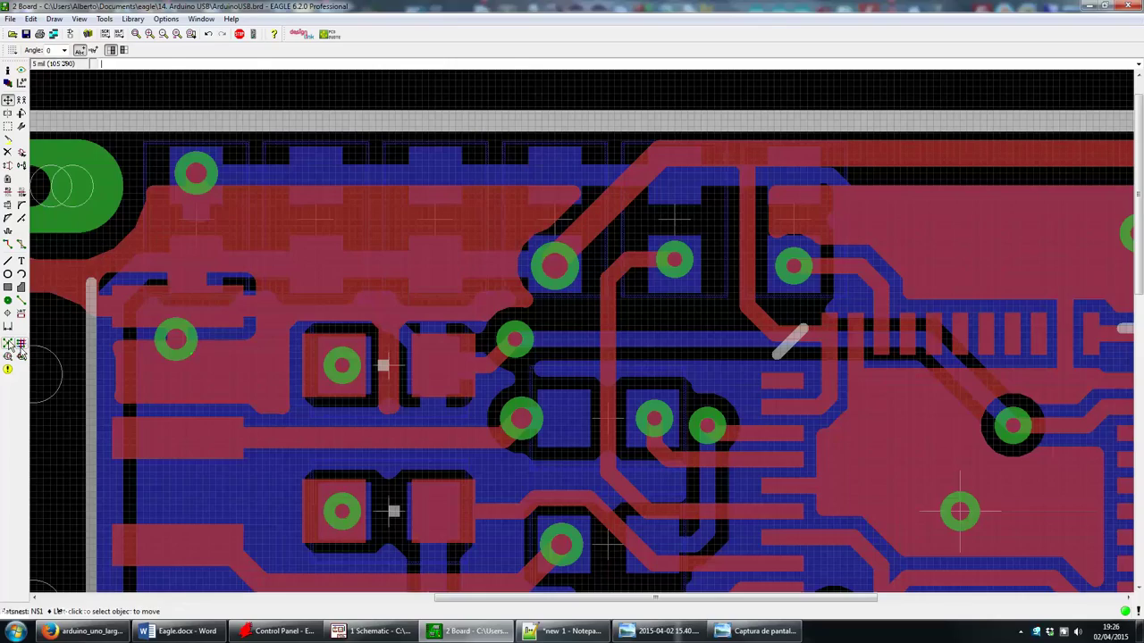
pyautogui.click(20, 345)
# Save ArduinoUSB.brd with one airwire remaining
pyautogui.scroll(-2, 235, 385)
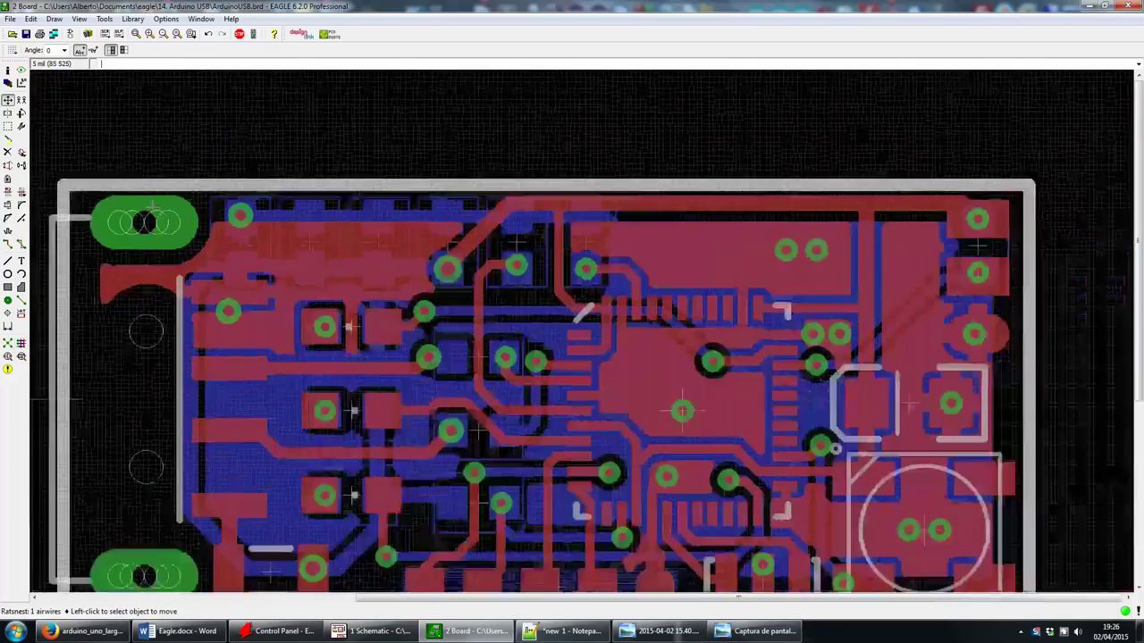
pyautogui.scroll(-1, 542, 325)
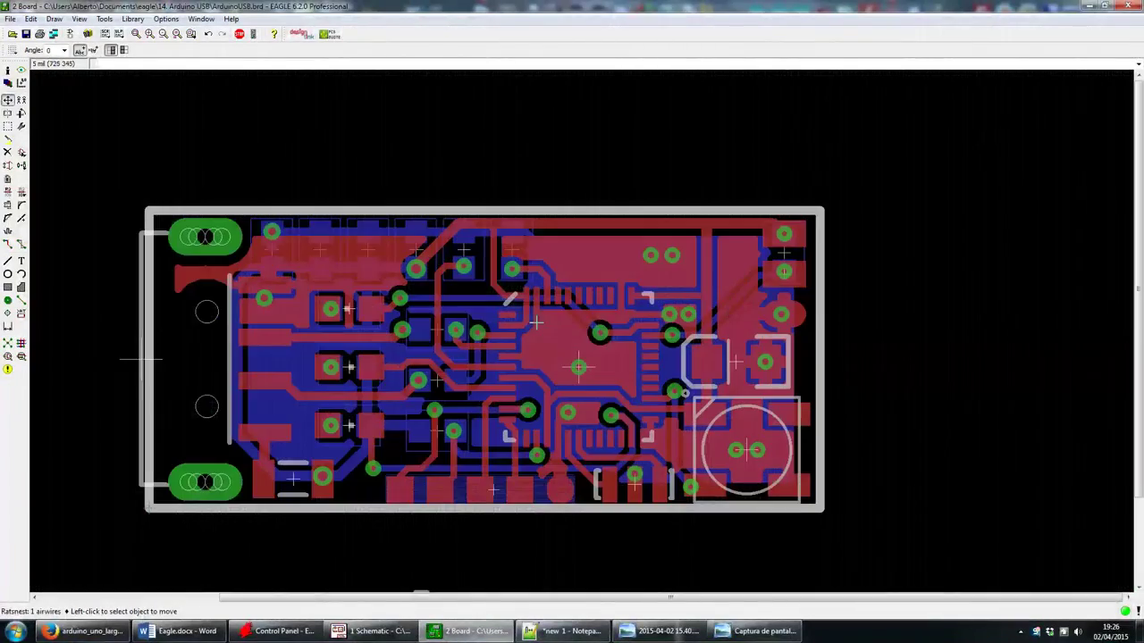
pyautogui.hotkey('ctrl', 's')
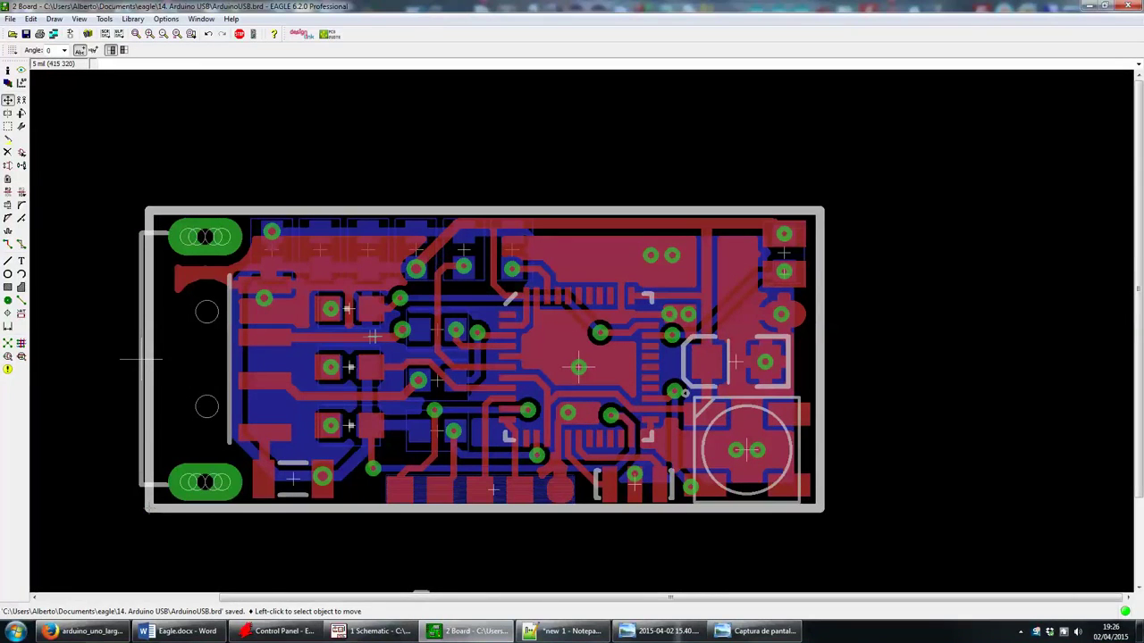
pyautogui.scroll(1, 373, 337)
pyautogui.scroll(1, 544, 349)
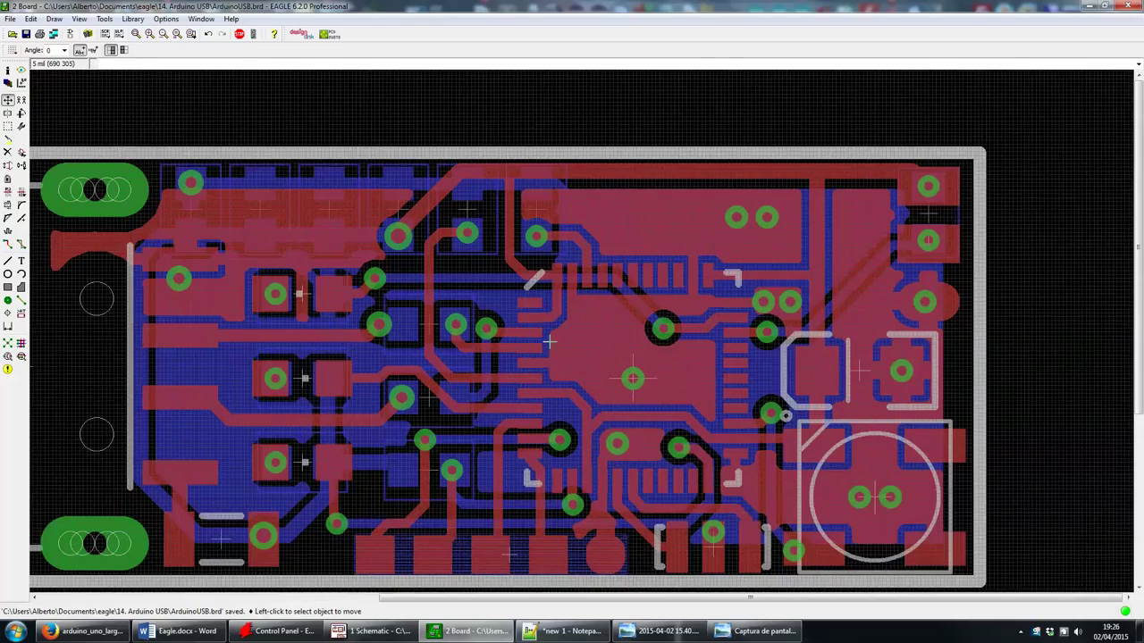
pyautogui.scroll(-1, 549, 296)
pyautogui.scroll(1, 331, 489)
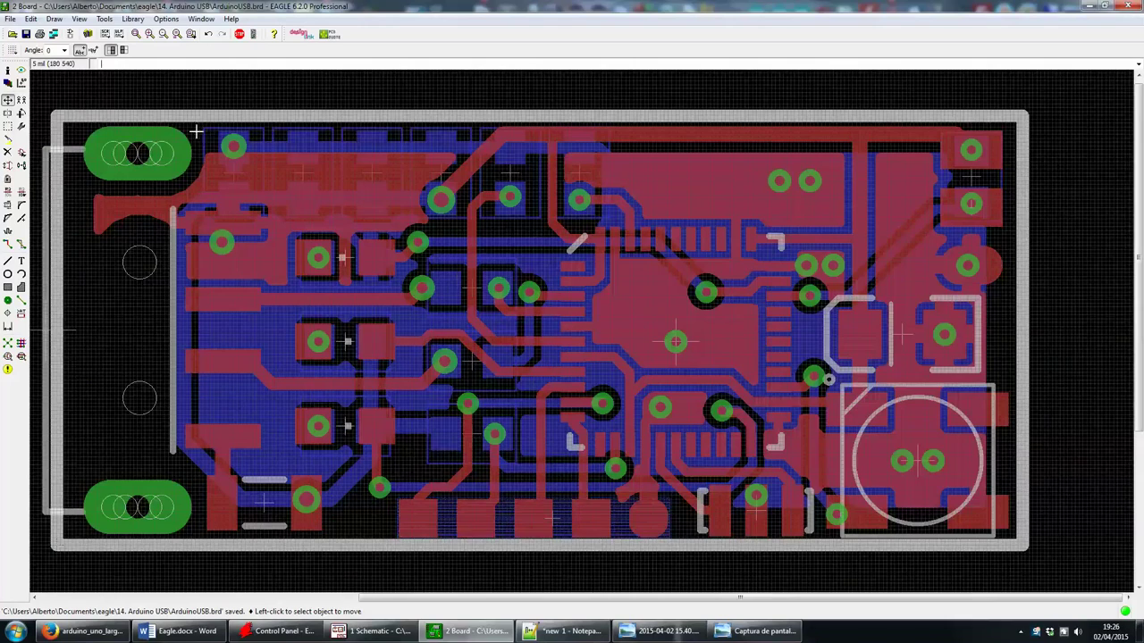
pyautogui.scroll(-1, 501, 228)
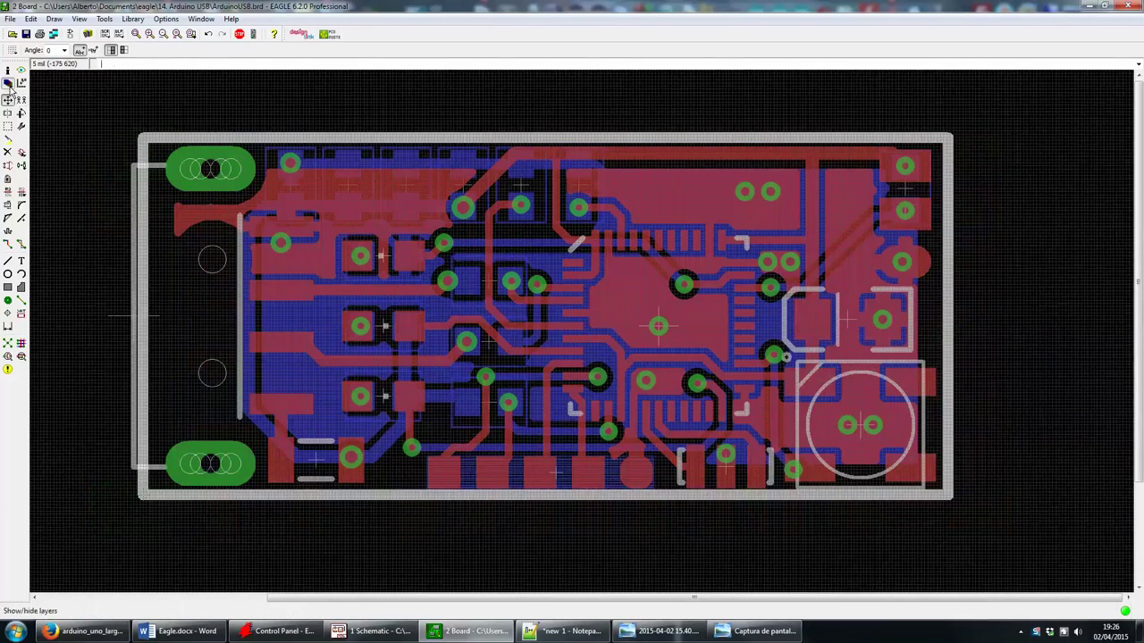
# Hide all layers except Unrouted to show only the remaining airwires
pyautogui.click(9, 83)
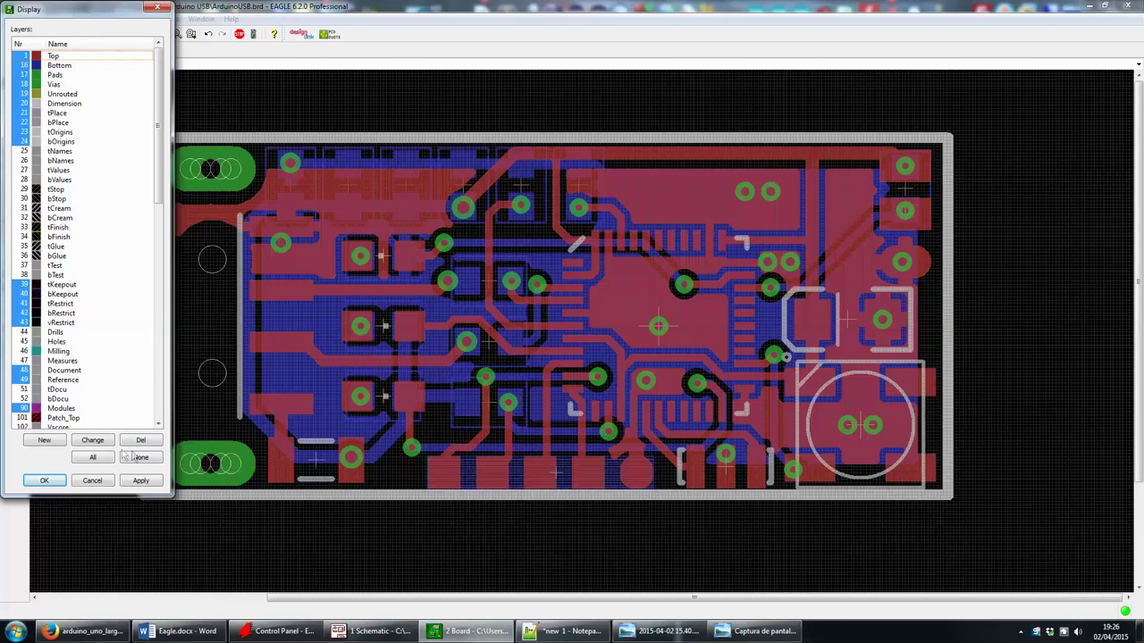
pyautogui.click(136, 459)
pyautogui.click(26, 94)
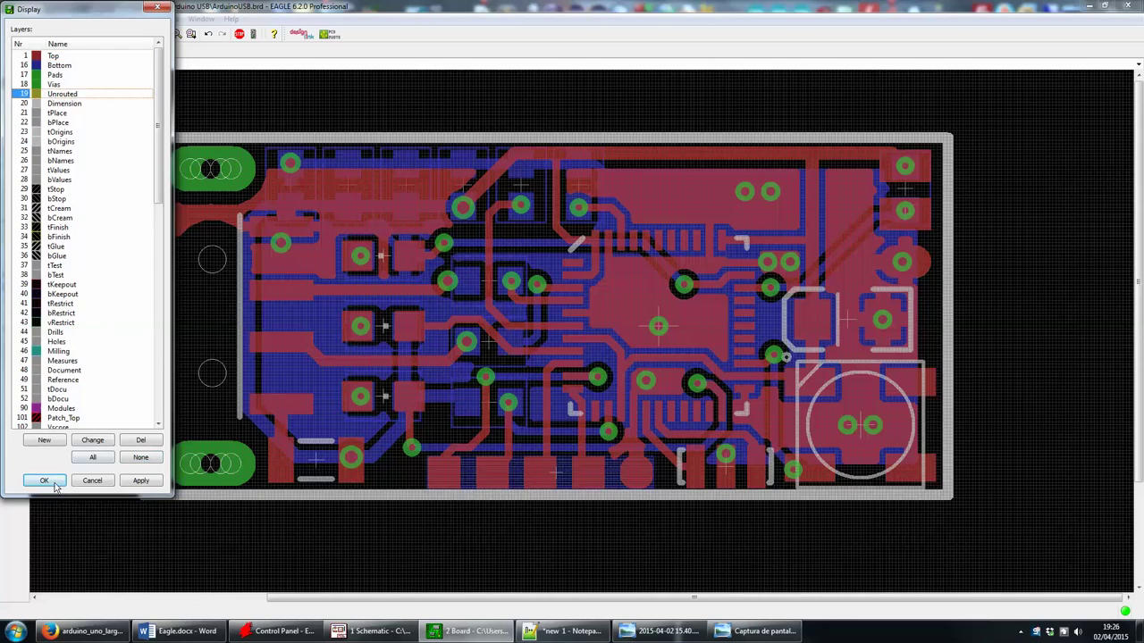
pyautogui.click(44, 481)
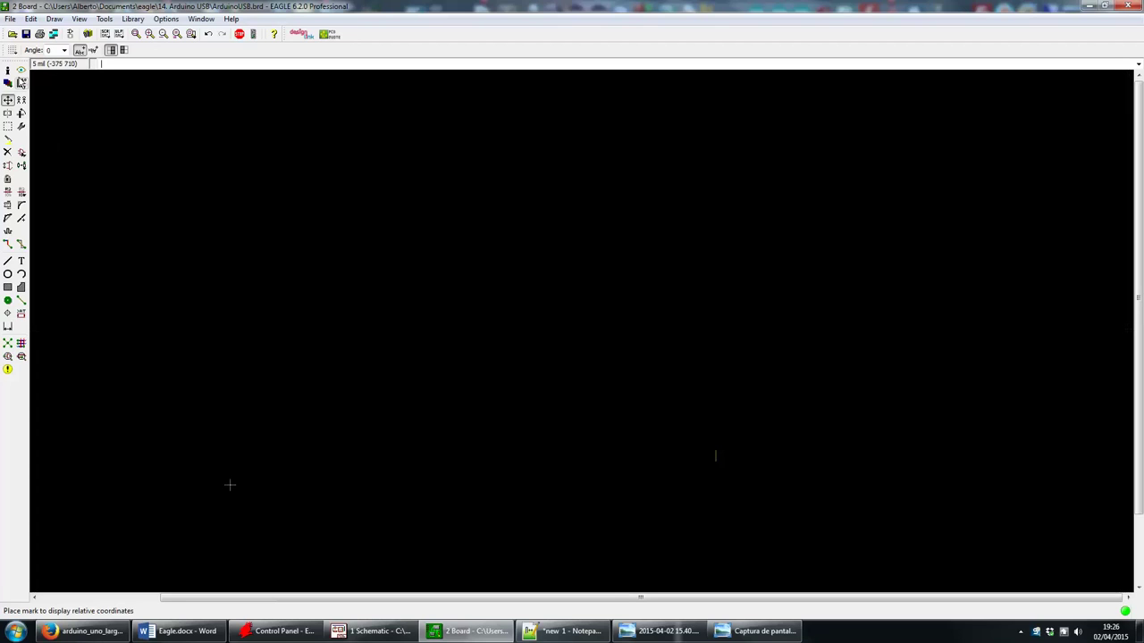
# Turn the Top, Bottom, Dimension, tOrigins and bOrigins layers back on
pyautogui.click(22, 83)
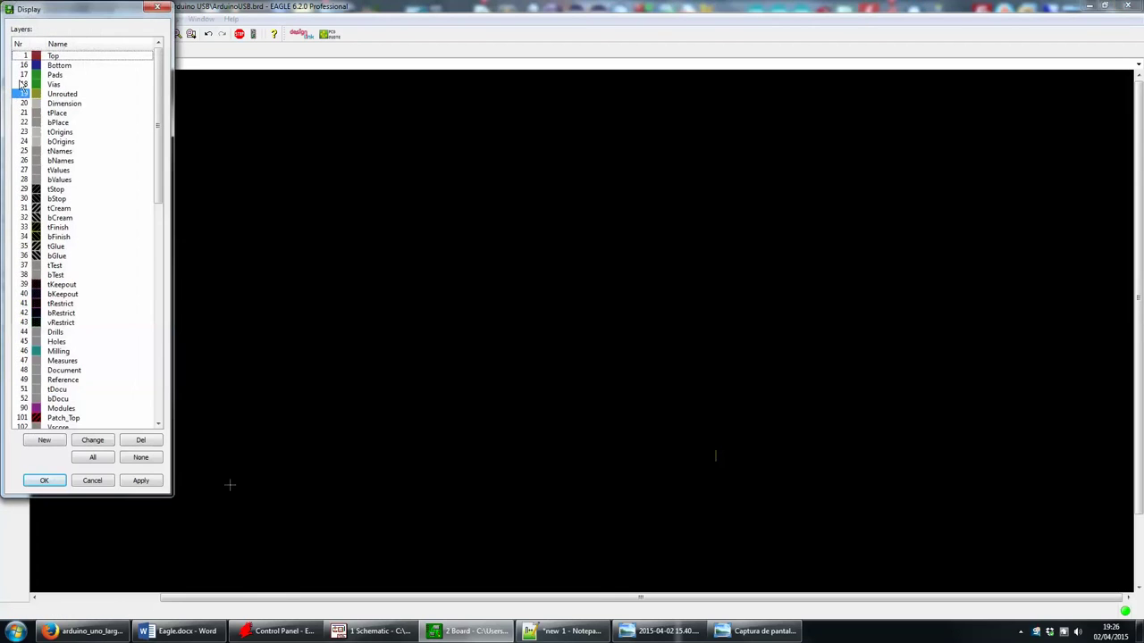
pyautogui.click(23, 55)
pyautogui.click(23, 65)
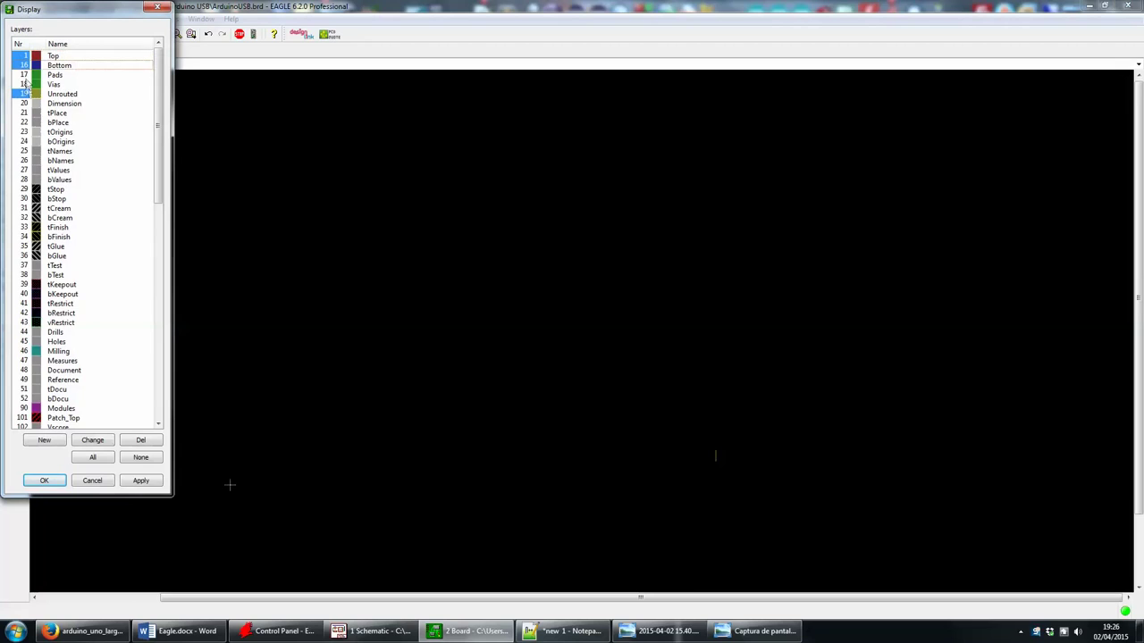
pyautogui.click(25, 104)
pyautogui.click(23, 132)
pyautogui.click(23, 142)
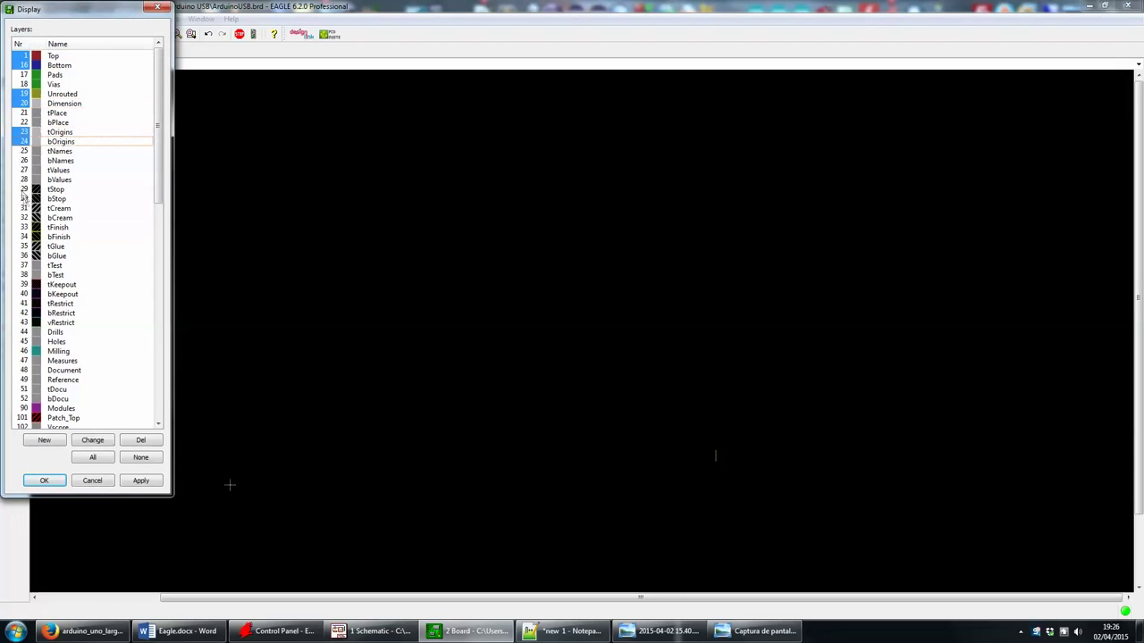
pyautogui.click(141, 480)
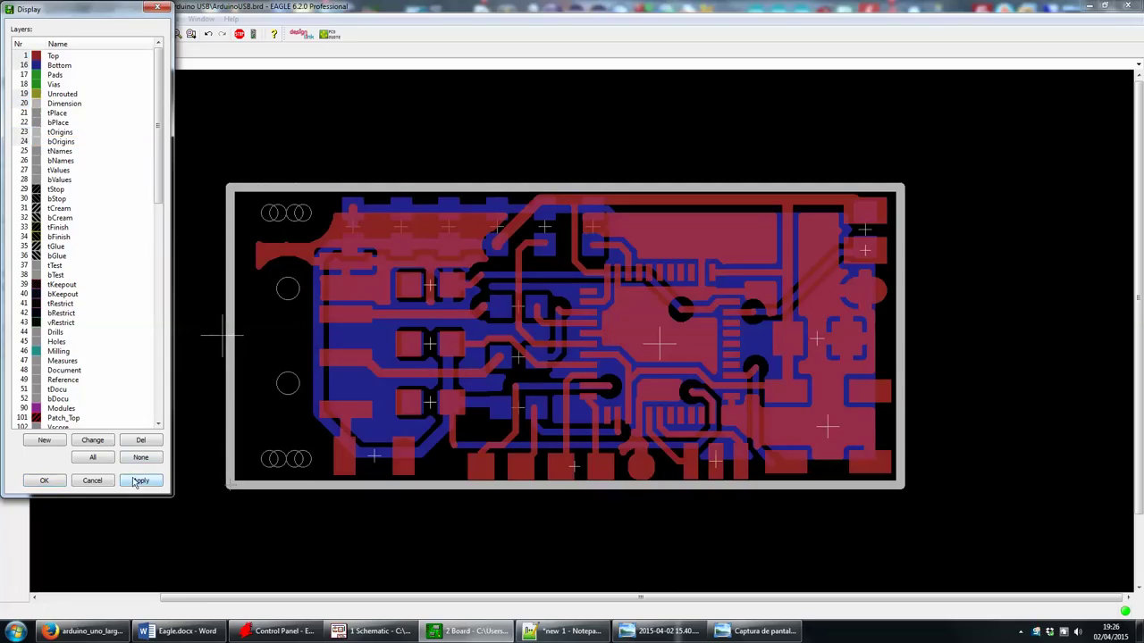
pyautogui.click(43, 481)
pyautogui.scroll(5, 715, 447)
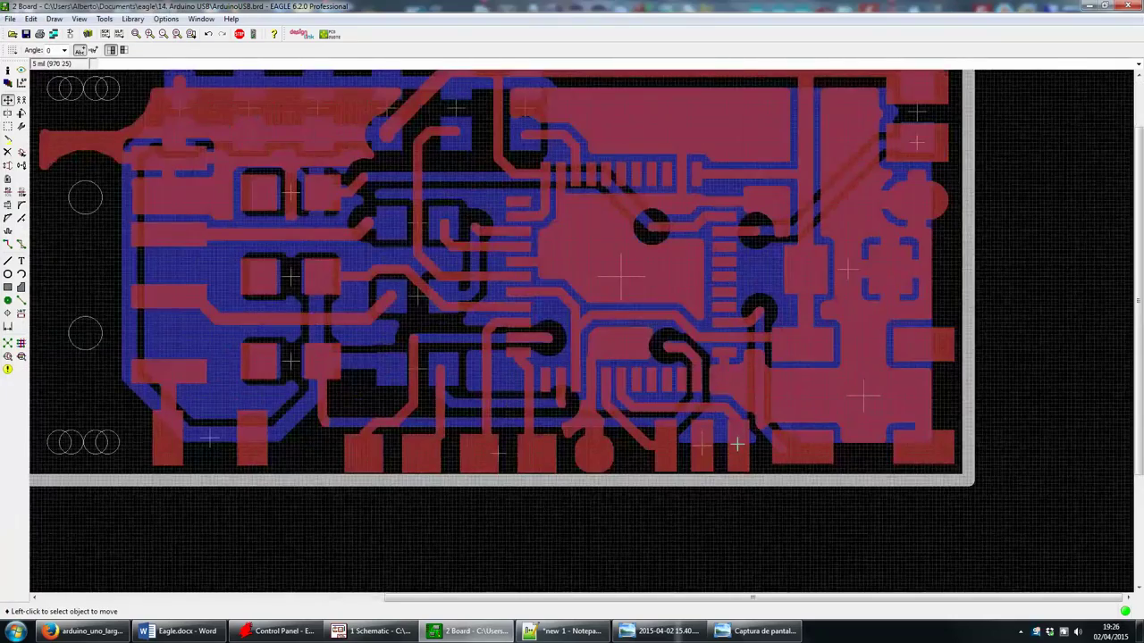
pyautogui.scroll(2, 717, 444)
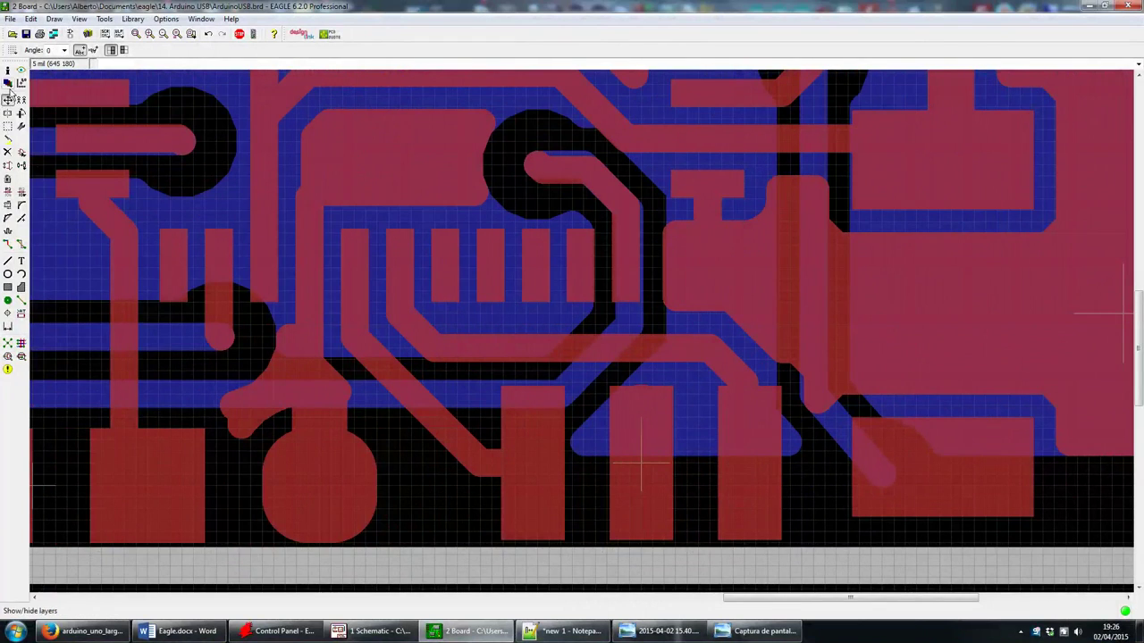
# Enable the Pads layer and zoom into the board
pyautogui.click(8, 83)
pyautogui.click(24, 76)
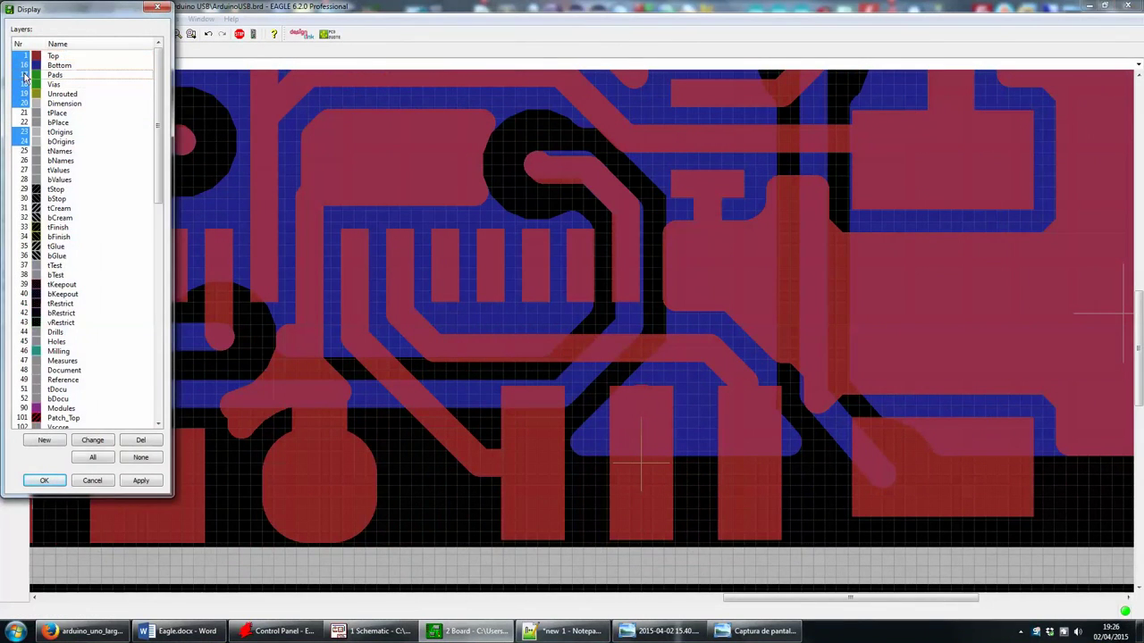
pyautogui.click(44, 481)
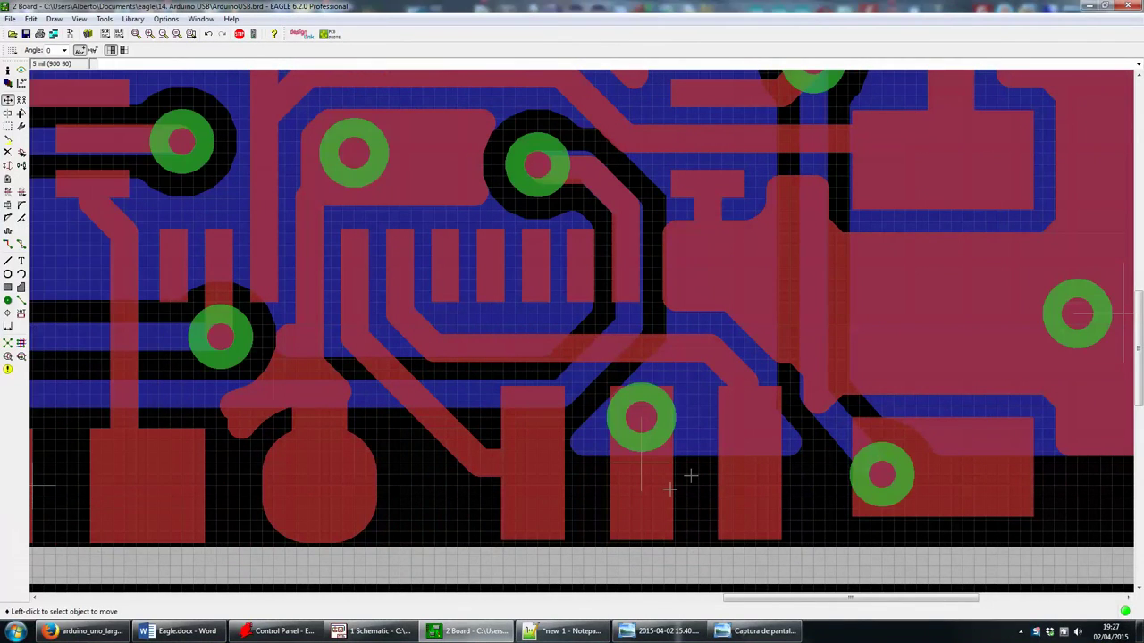
pyautogui.scroll(1, 688, 474)
pyautogui.scroll(1, 702, 469)
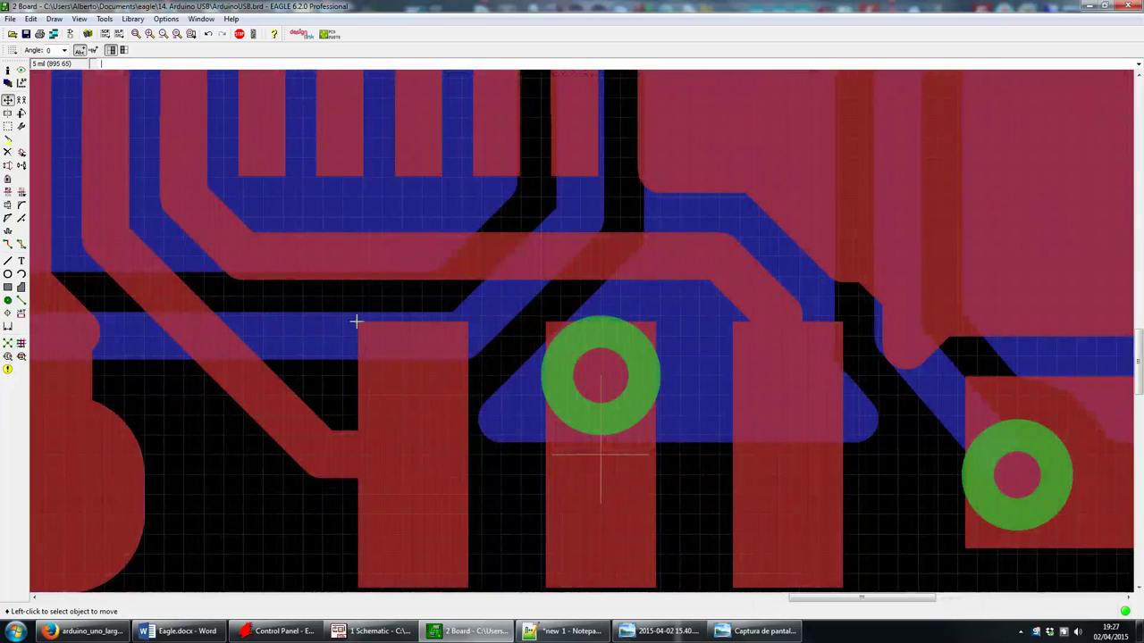
# Start two wires from the GND pad and cancel both without routing
pyautogui.click(8, 243)
pyautogui.click(594, 386)
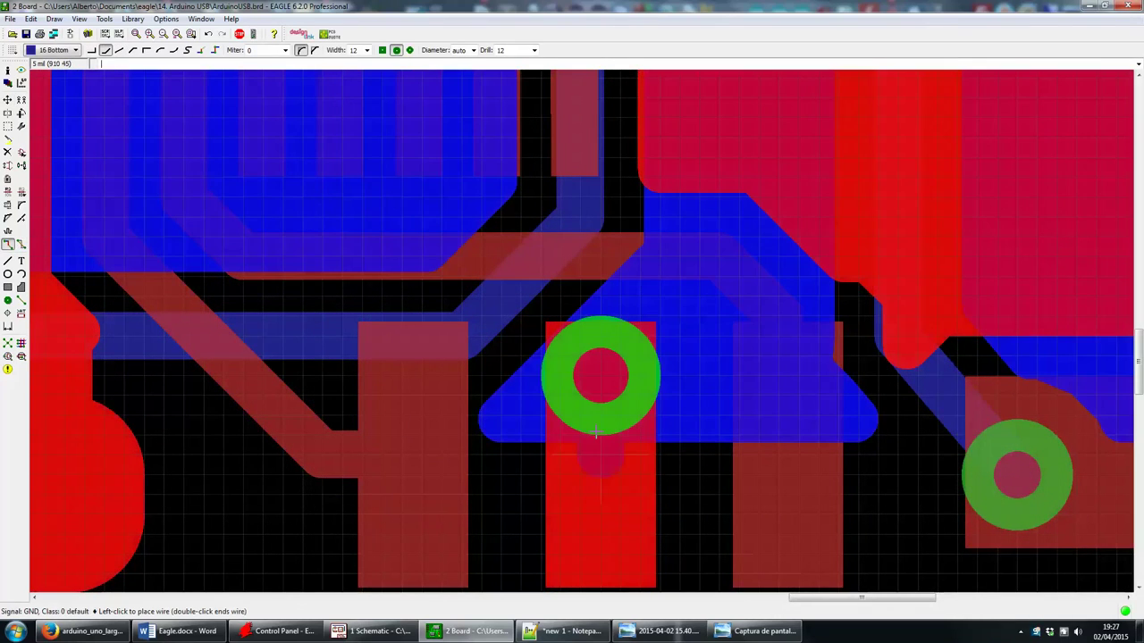
pyautogui.press('Escape')
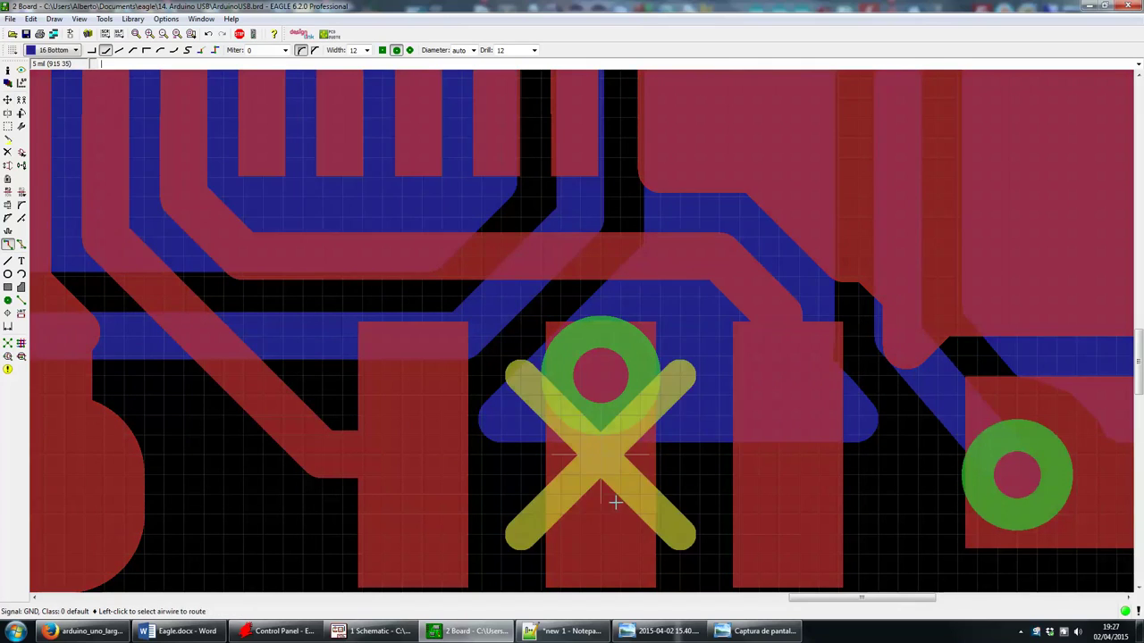
pyautogui.click(615, 503)
pyautogui.press('Escape')
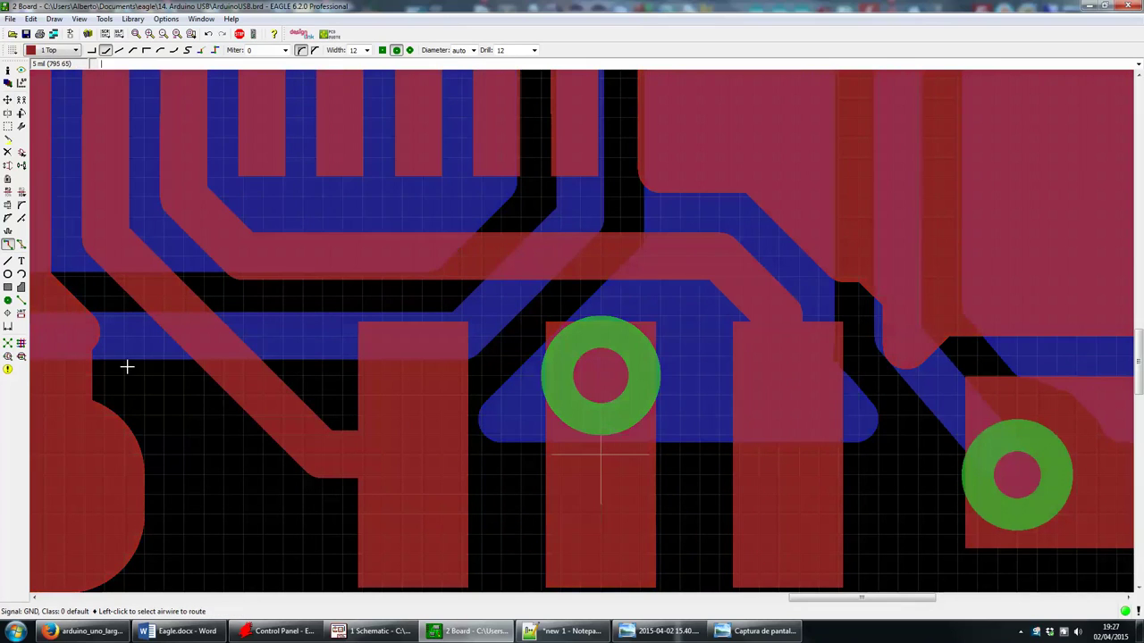
# Zoom out and save ArduinoUSB.brd again
pyautogui.scroll(-5, 735, 449)
pyautogui.scroll(1, 968, 327)
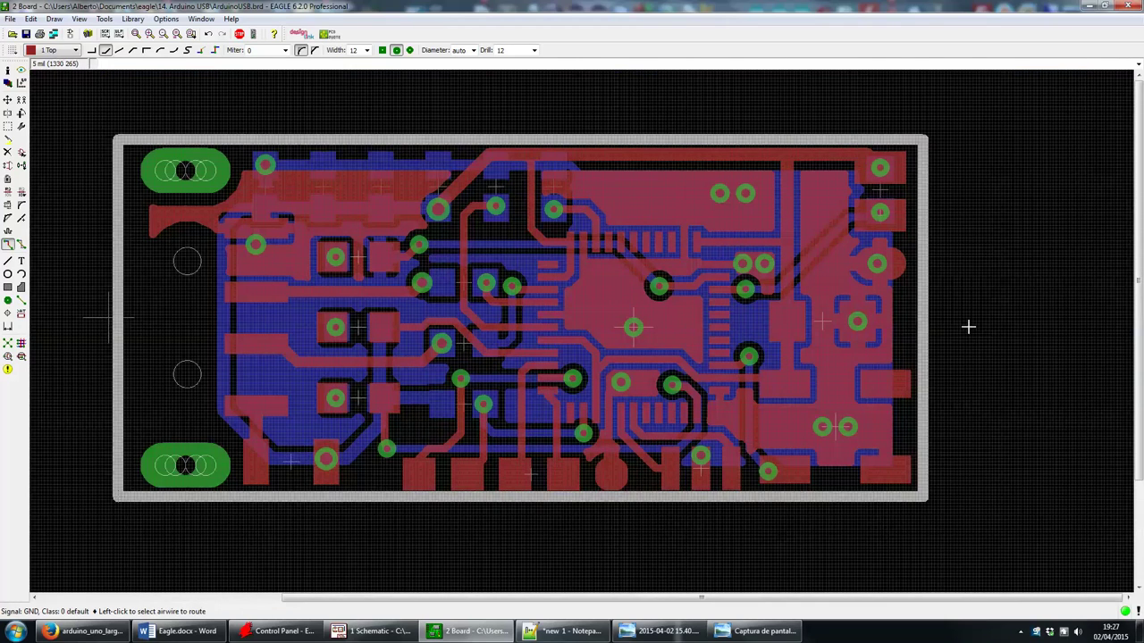
pyautogui.hotkey('ctrl', 's')
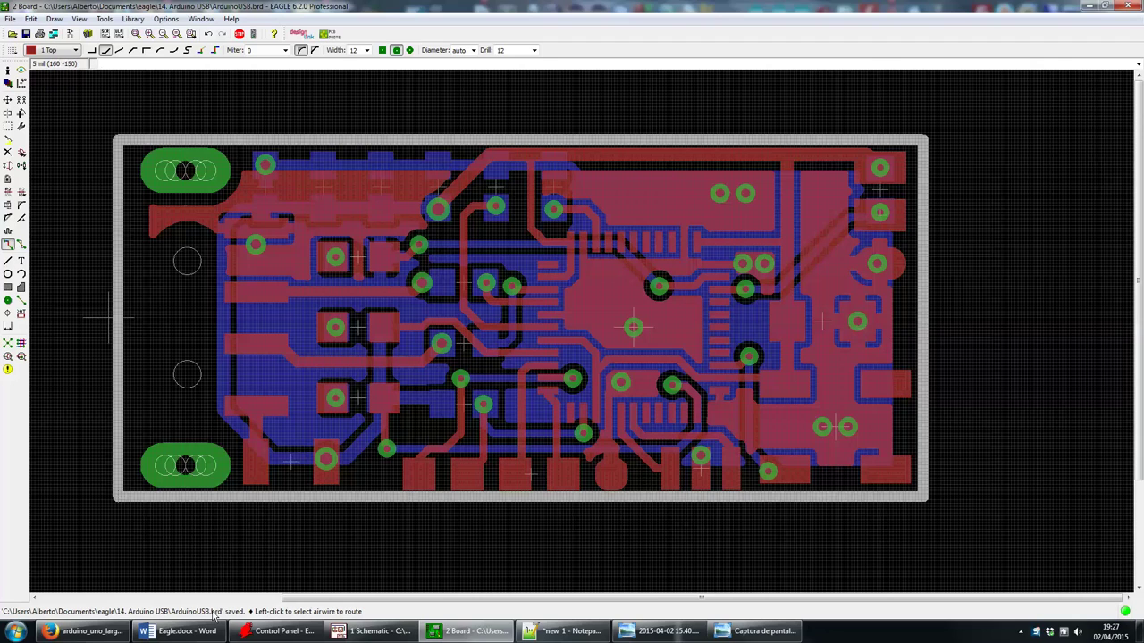
# Review step 4 of the outline in Eagle.docx, then show the desktop
pyautogui.moveTo(195, 636)
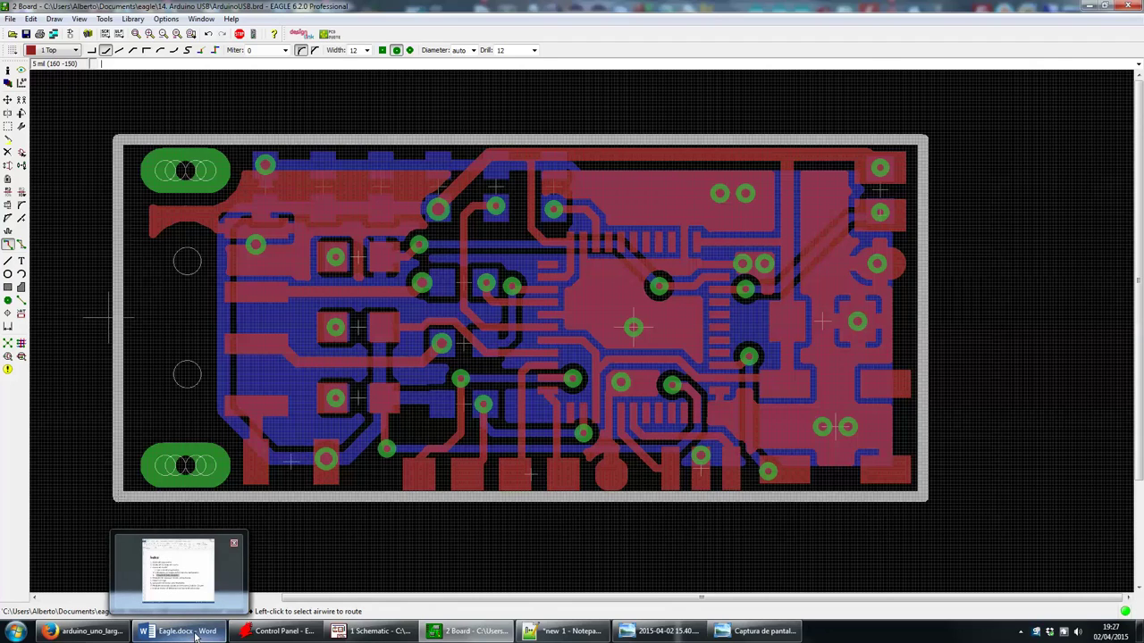
pyautogui.click(196, 636)
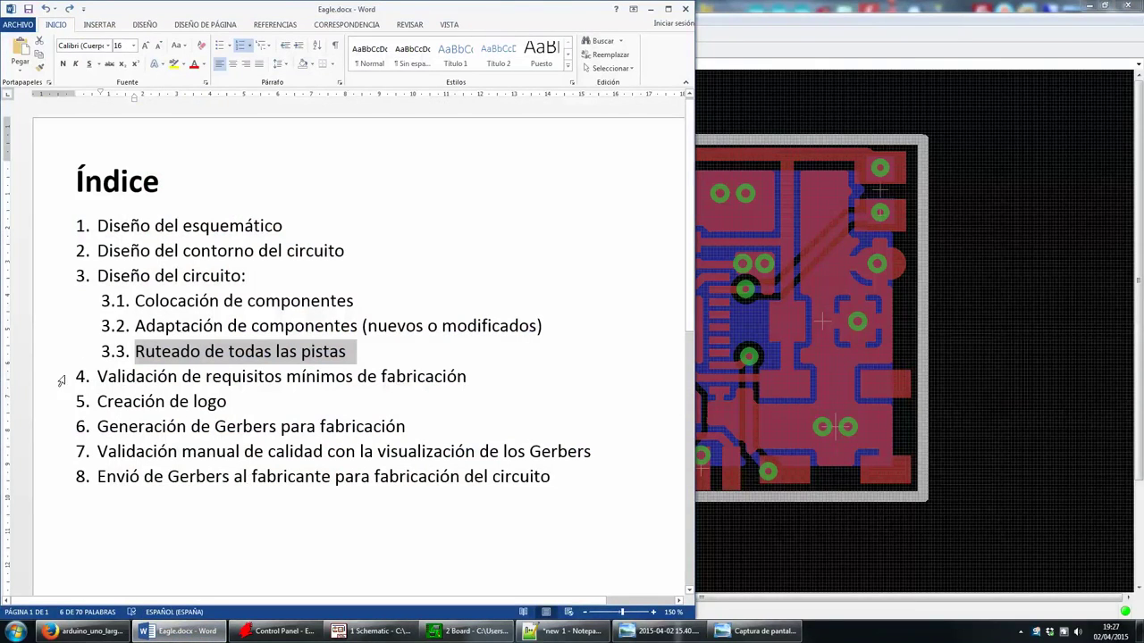
pyautogui.click(61, 382)
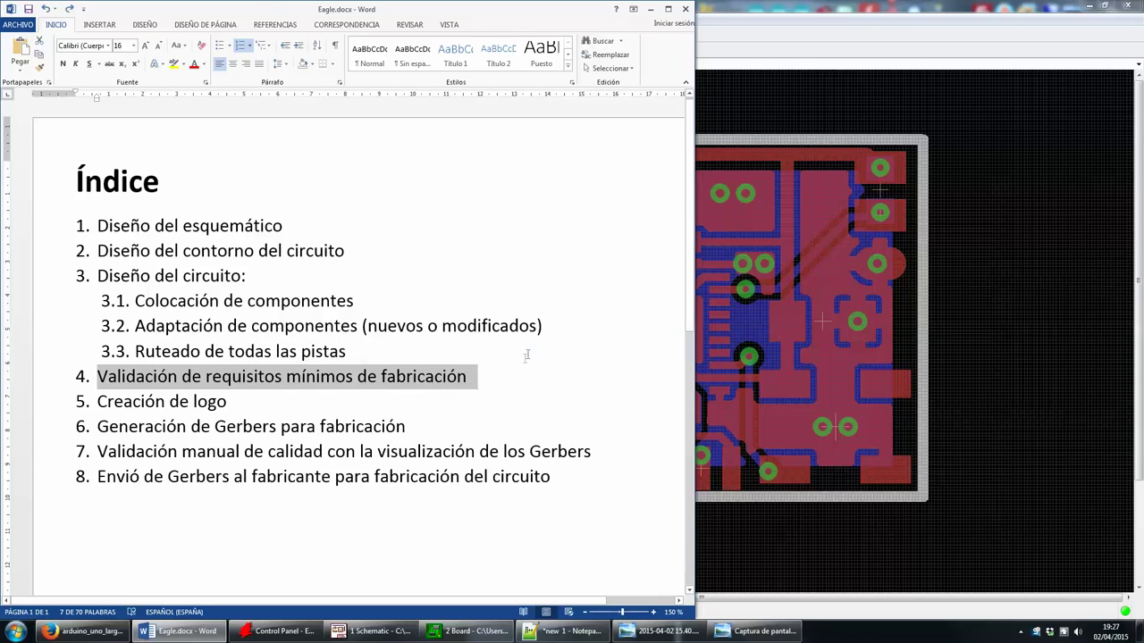
pyautogui.click(497, 379)
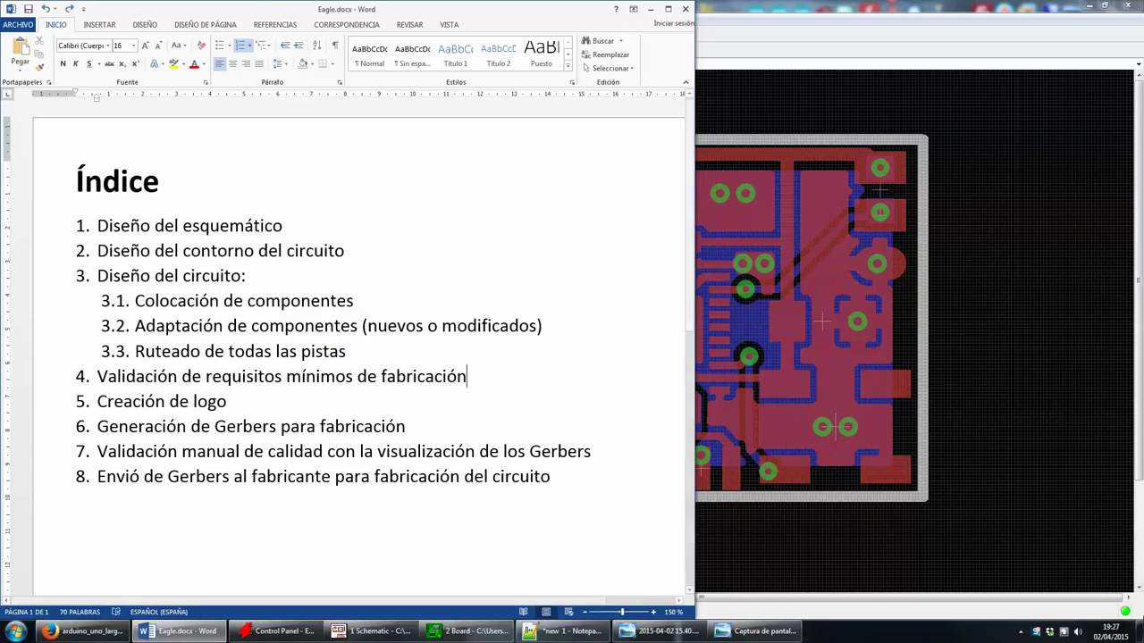
pyautogui.press('super+d')
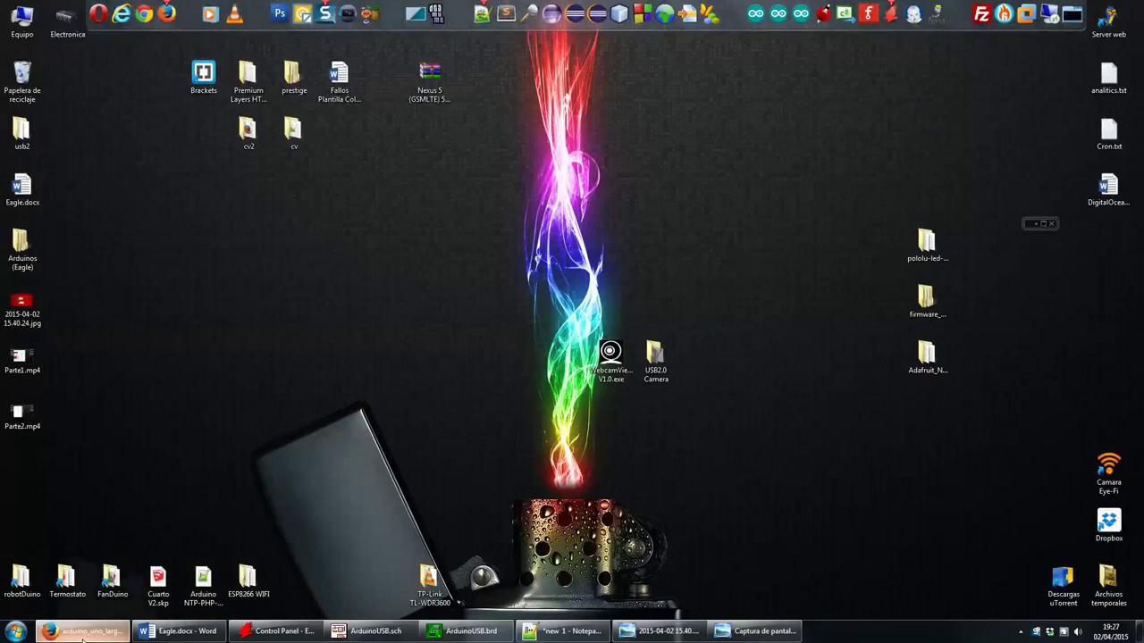
# Restore Firefox and close the Arduino UNO, Gmail, SparkFun ATMEGA32U4 and DS18B20 tabs
pyautogui.click(93, 628)
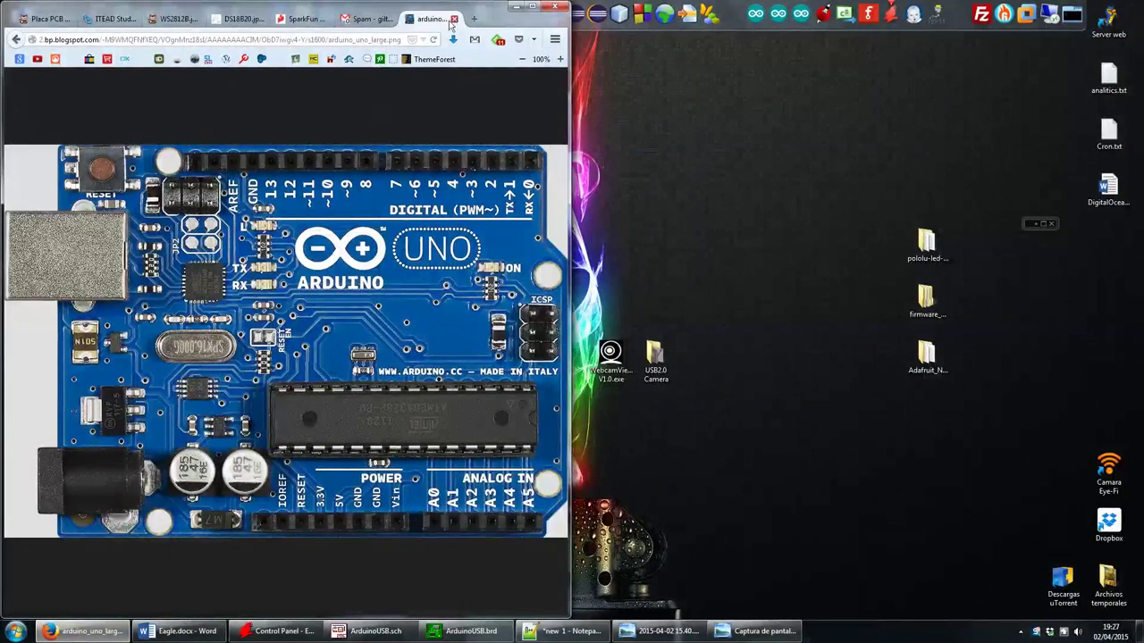
pyautogui.click(454, 18)
pyautogui.click(454, 18)
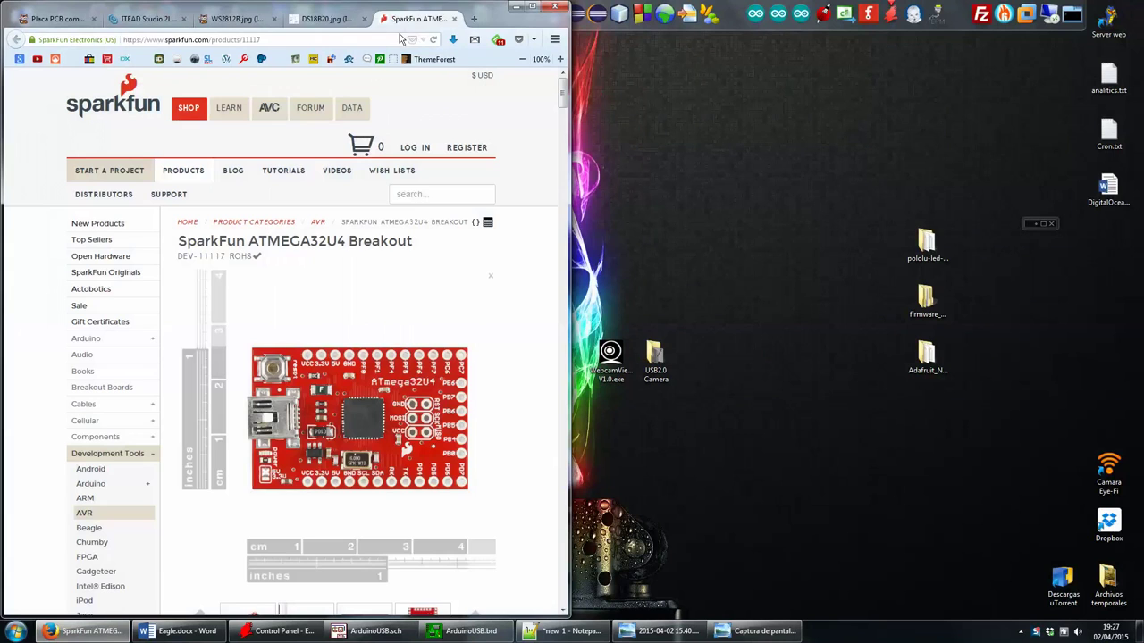
pyautogui.click(454, 18)
pyautogui.click(454, 18)
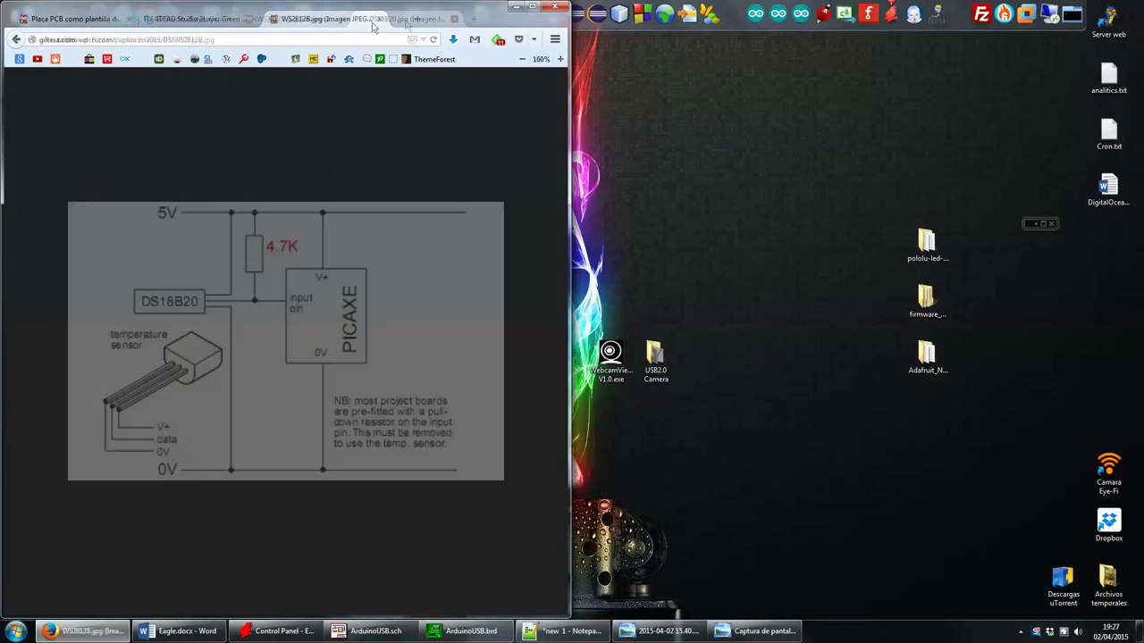
# Switch to the ITEAD Studio 2Layer Green PCB page and widen the window
pyautogui.click(228, 19)
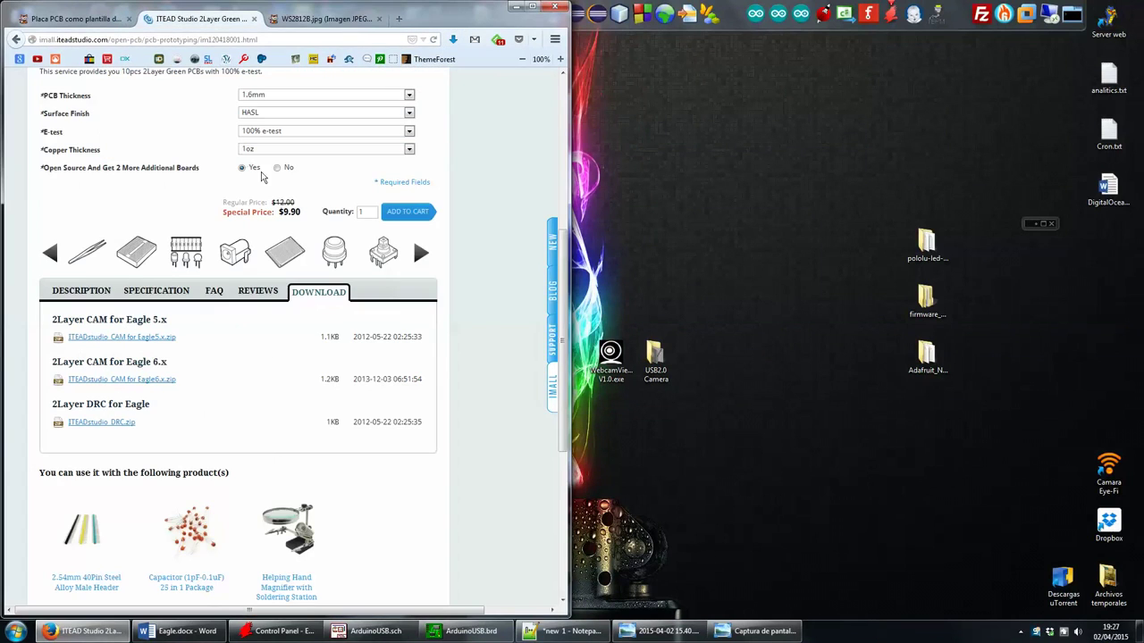
pyautogui.press('super+Right')
pyautogui.moveTo(264, 144)
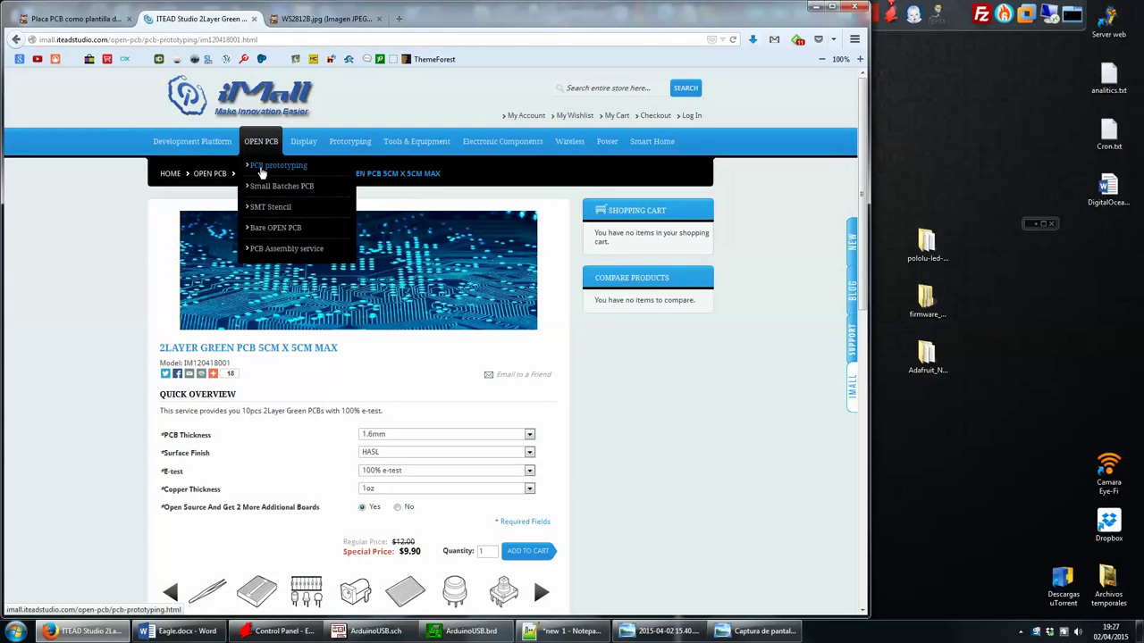
# Open the PCB prototyping listing and browse through its products
pyautogui.click(261, 168)
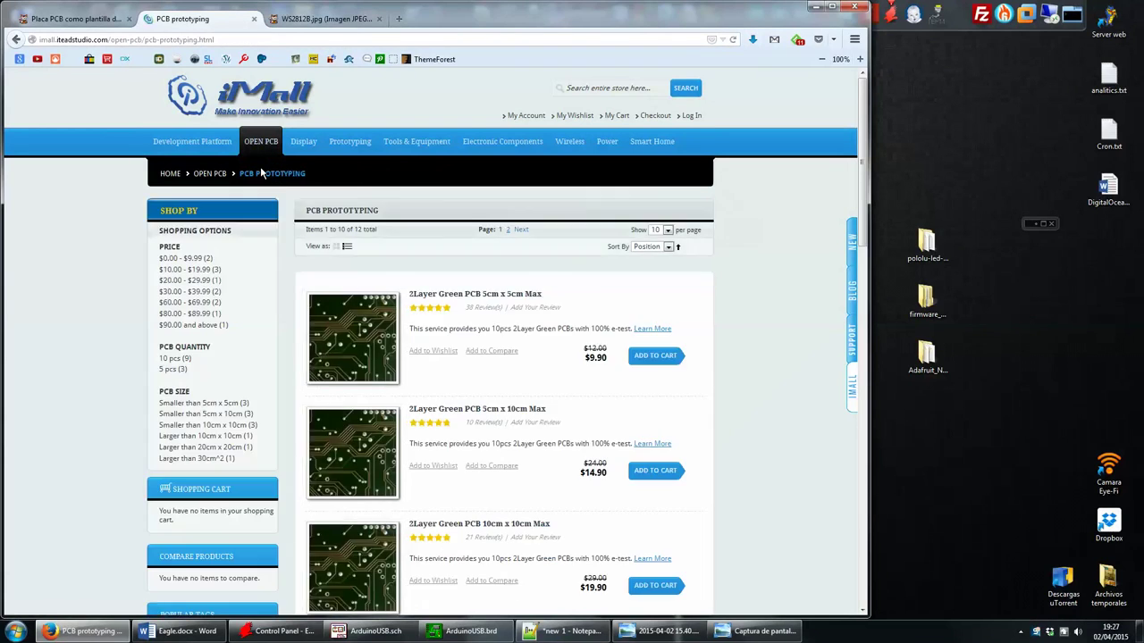
pyautogui.scroll(-3, 506, 304)
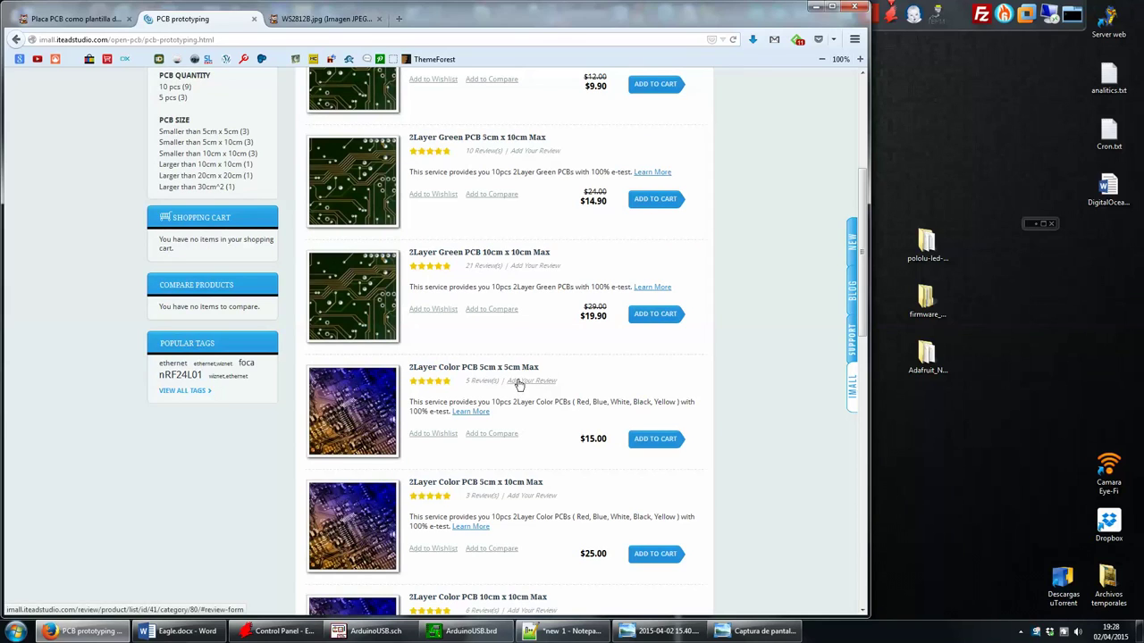
pyautogui.scroll(-3, 487, 230)
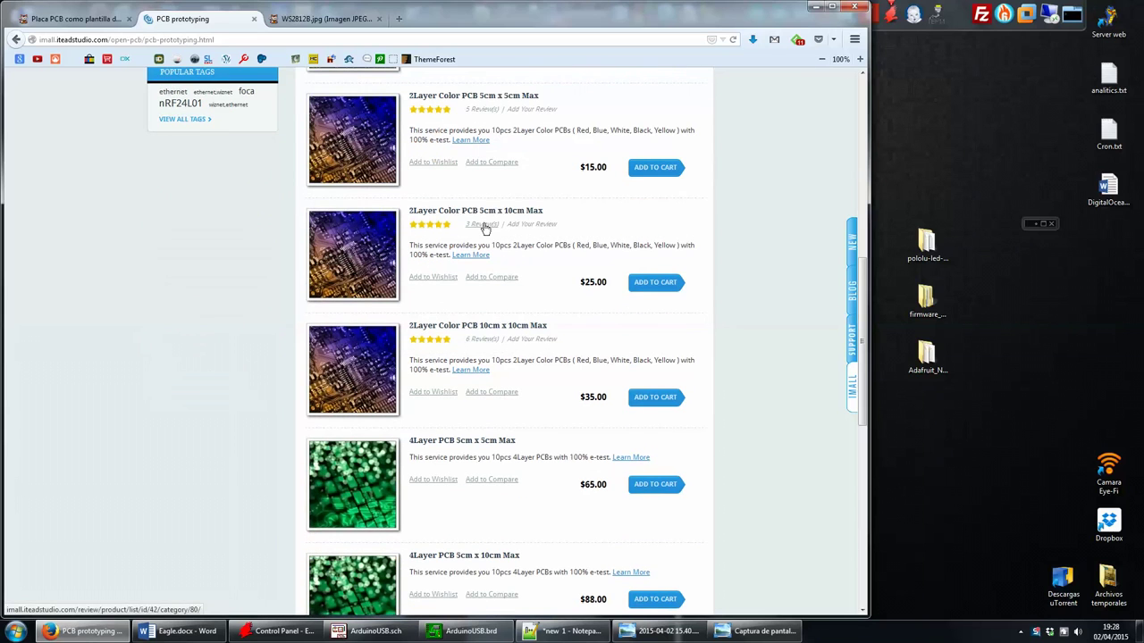
pyautogui.scroll(1, 473, 247)
pyautogui.scroll(3, 473, 247)
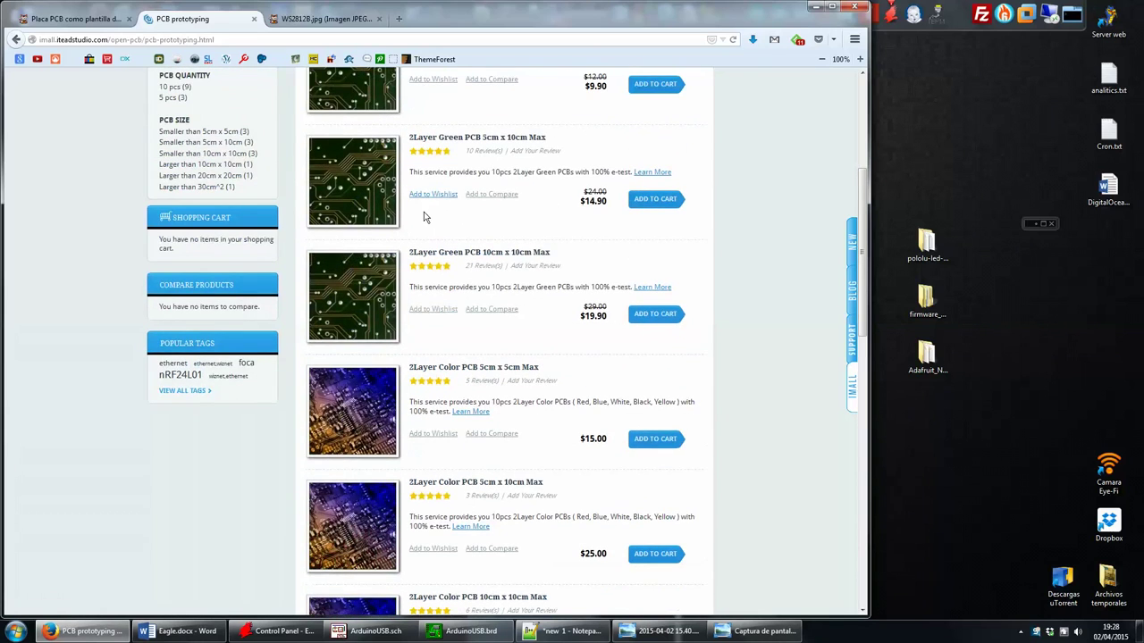
pyautogui.scroll(-2, 426, 217)
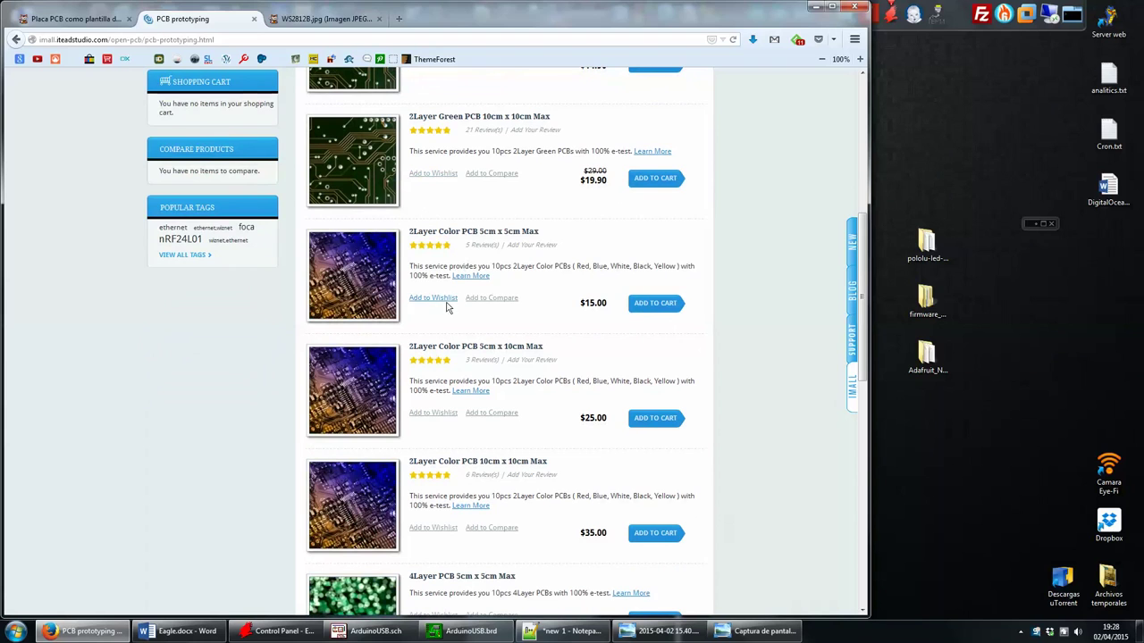
pyautogui.scroll(-3, 425, 339)
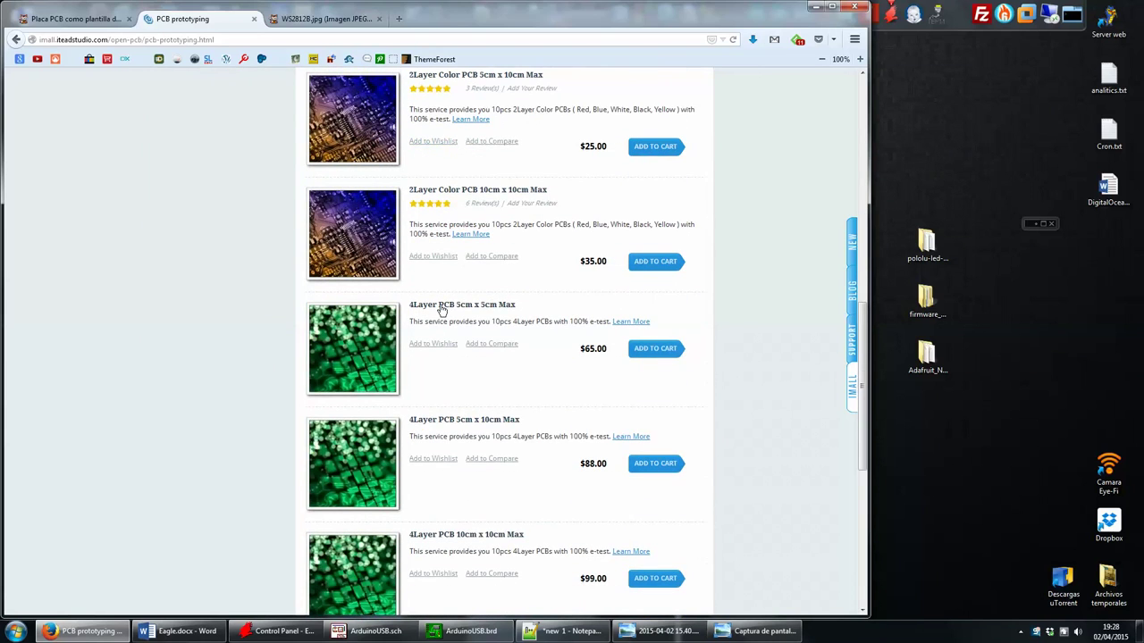
pyautogui.scroll(-3, 443, 310)
pyautogui.scroll(-1, 452, 358)
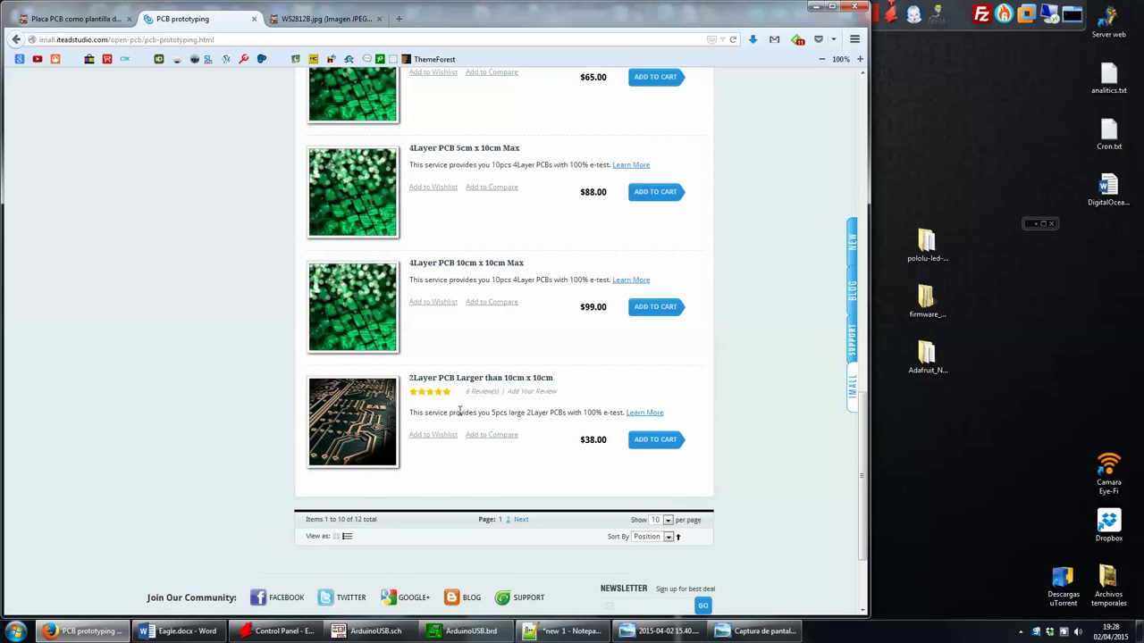
pyautogui.scroll(10, 460, 412)
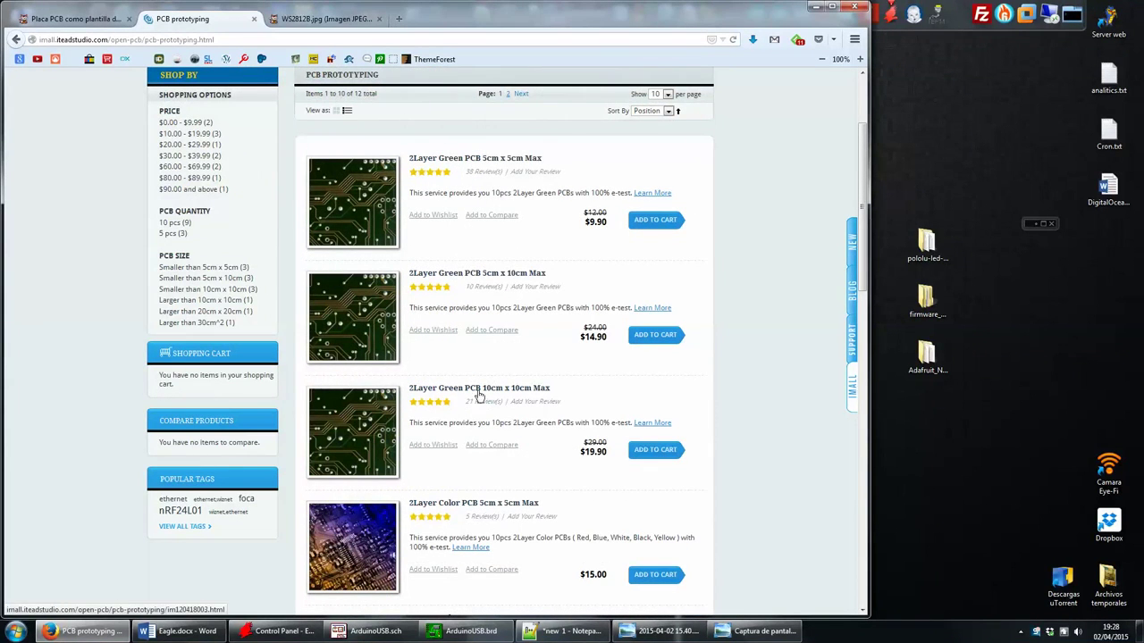
# View the 2Layer Green PCB 5cm x 5cm Max downloads, then minimise the browser
pyautogui.click(433, 161)
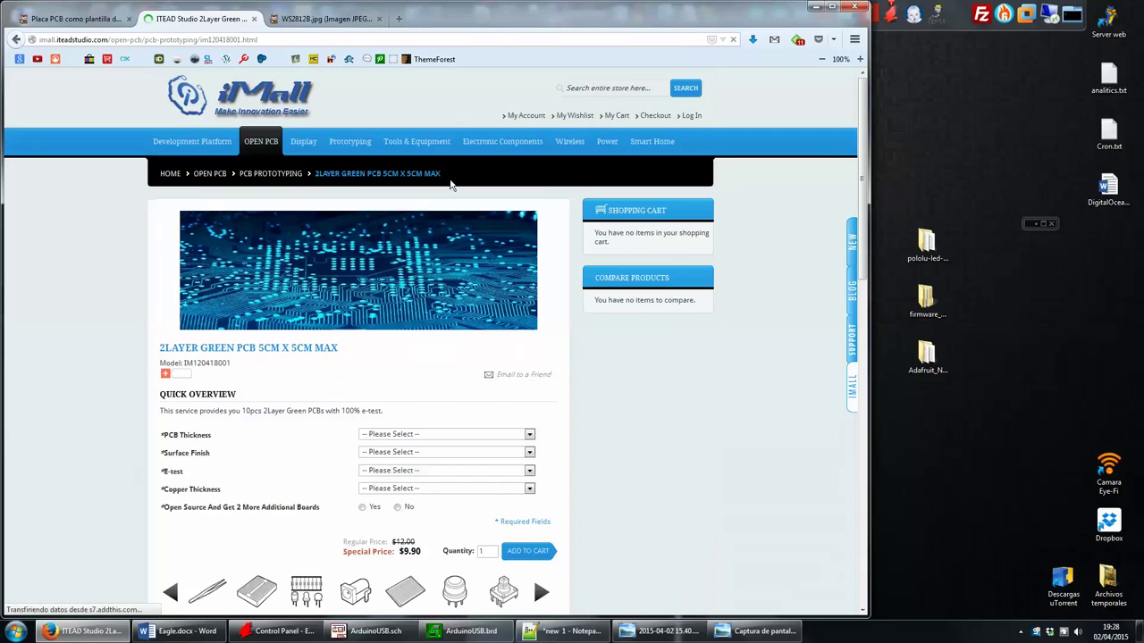
pyautogui.scroll(-3, 450, 184)
pyautogui.scroll(-3, 449, 183)
pyautogui.click(429, 360)
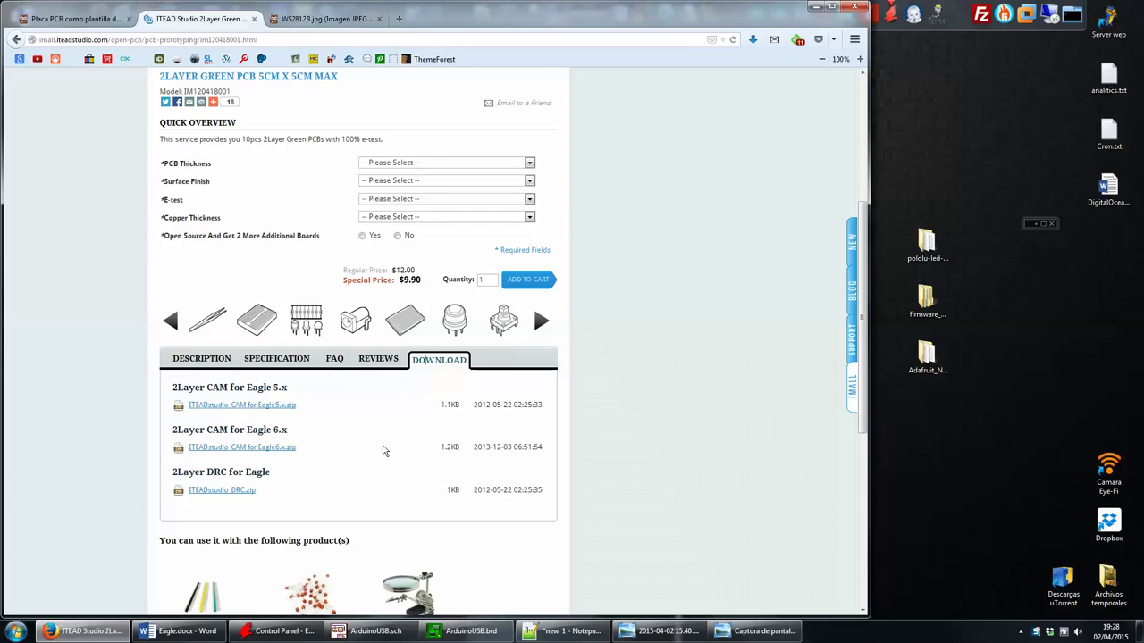
pyautogui.click(816, 8)
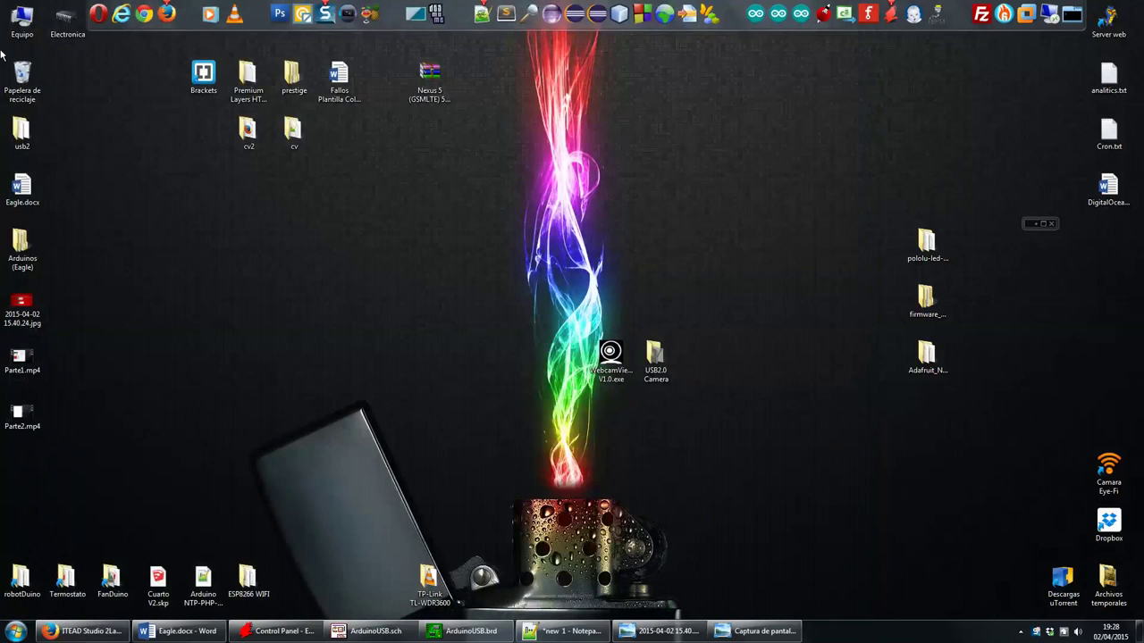
# Browse from Equipo through C: and Program Files to the EAGLE-6.2.0 folder
pyautogui.doubleClick(15, 23)
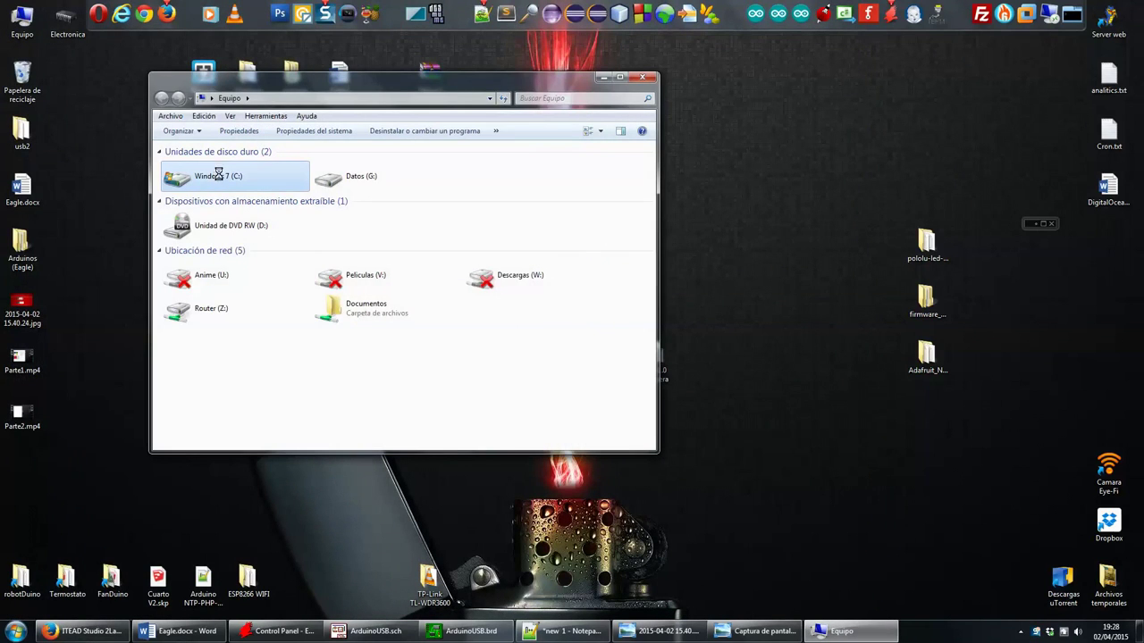
pyautogui.doubleClick(224, 178)
pyautogui.doubleClick(225, 178)
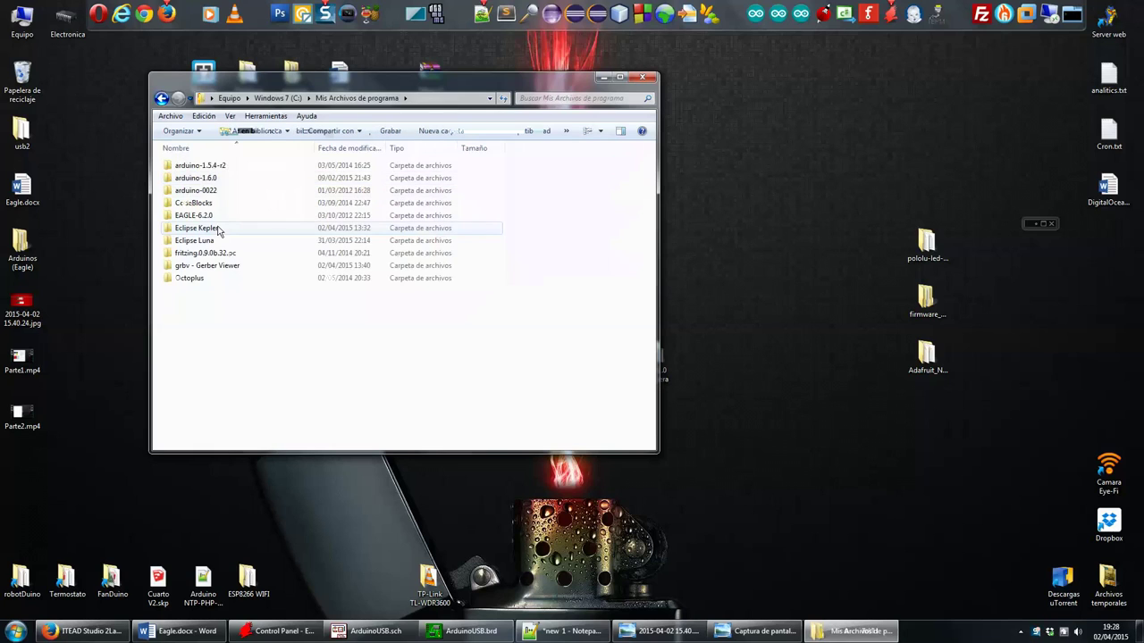
pyautogui.doubleClick(218, 229)
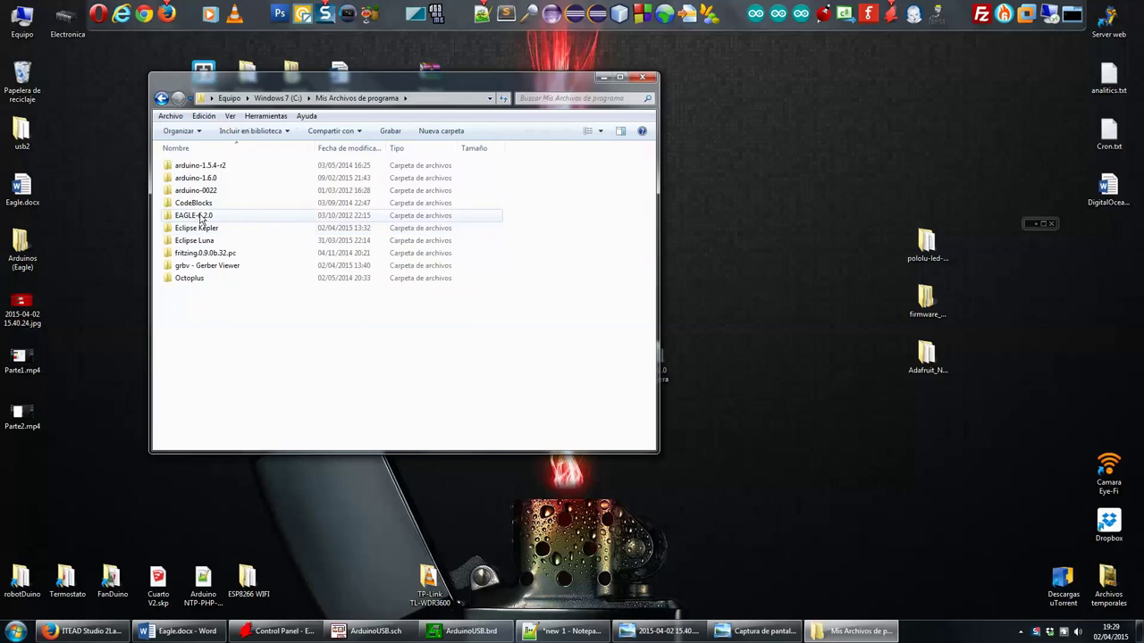
pyautogui.click(202, 220)
pyautogui.doubleClick(205, 218)
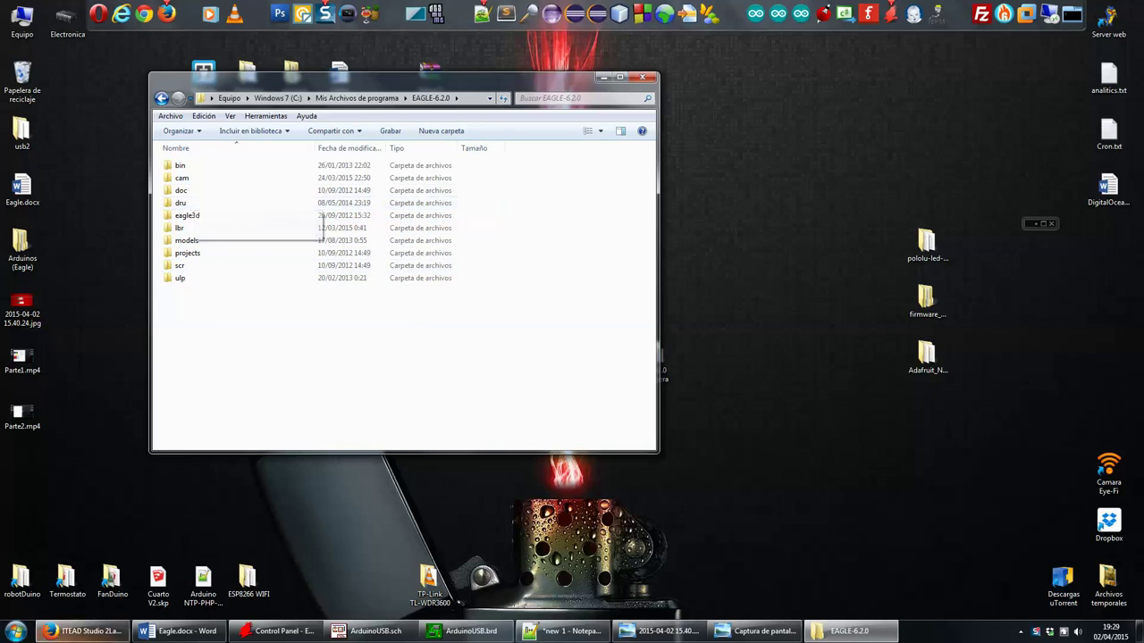
# Open EAGLE's dru folder and check it against the ITEADstudio_DRC.zip download on the ITEAD Studio page
pyautogui.click(70, 632)
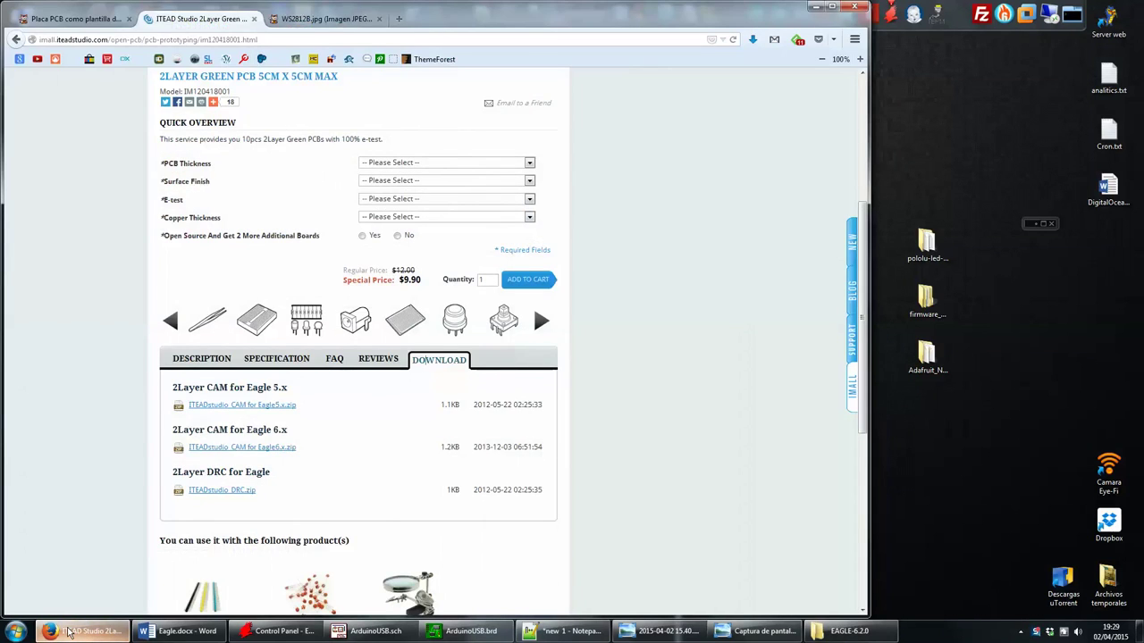
pyautogui.click(70, 632)
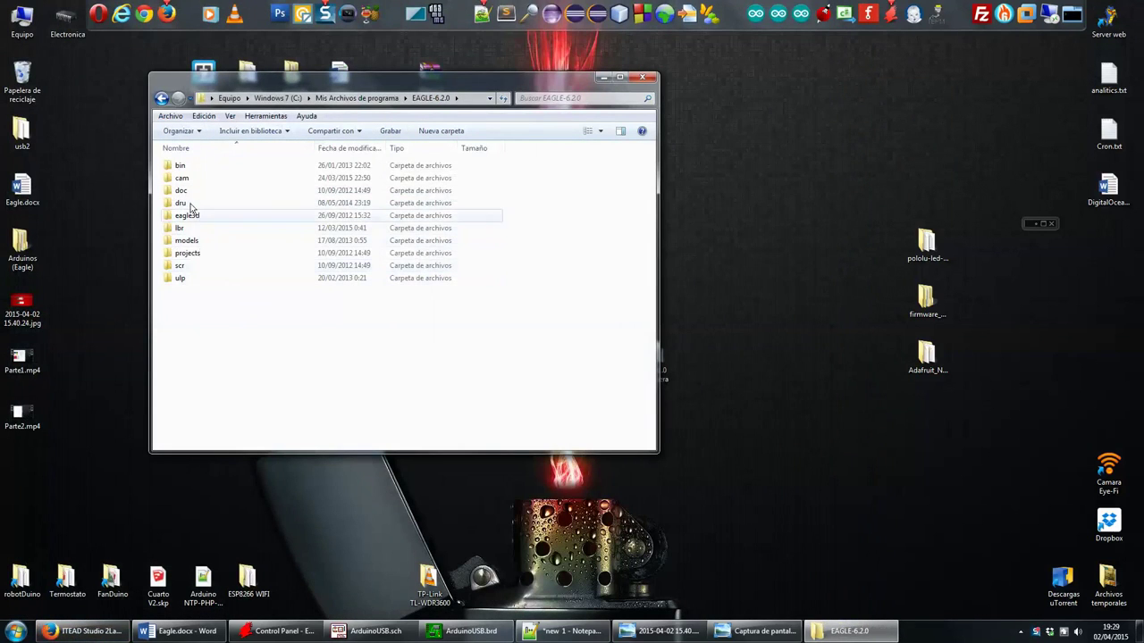
pyautogui.doubleClick(183, 204)
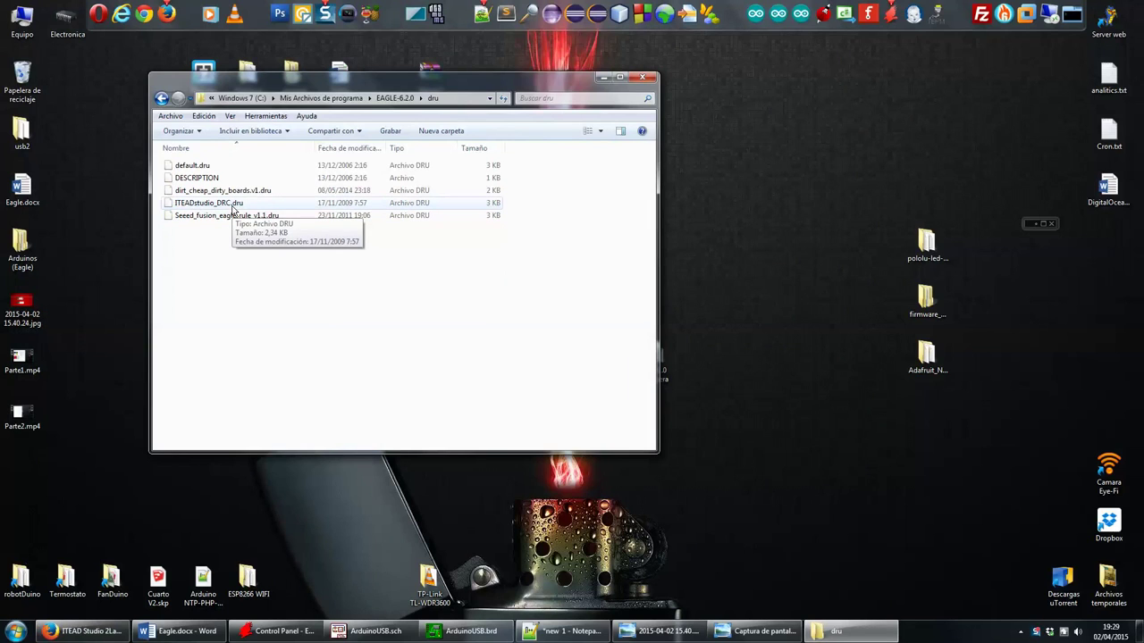
pyautogui.click(85, 630)
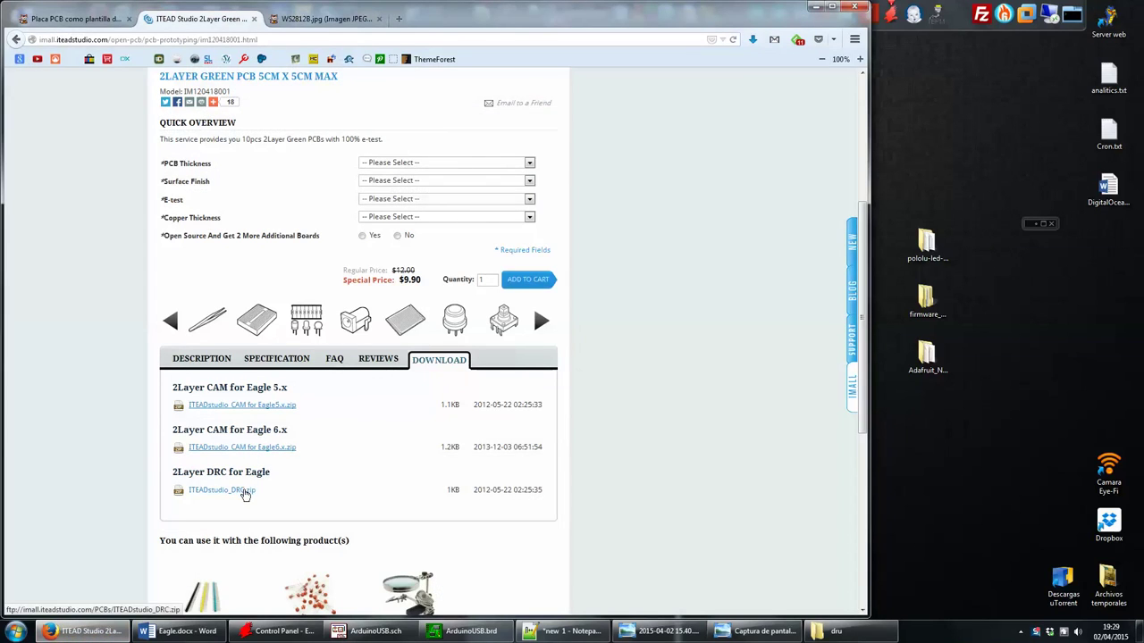
pyautogui.click(244, 492)
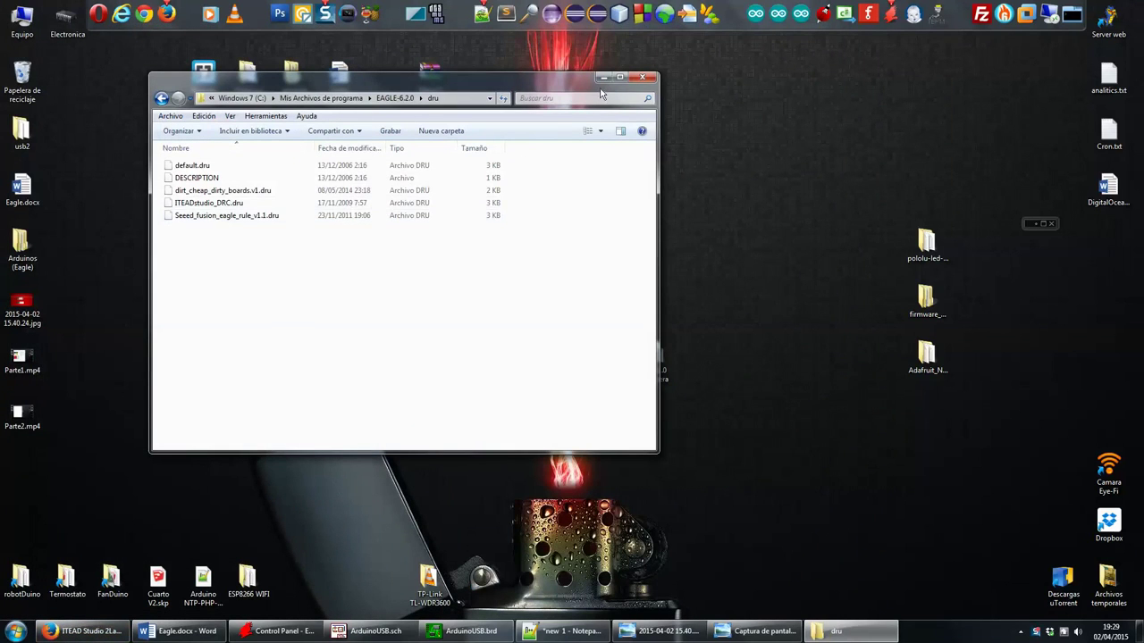
# Confirm the ITEADstudio_CAM for Eagle6.x.cam file in the cam folder, then minimize Explorer
pyautogui.press('BackSpace')
pyautogui.doubleClick(195, 181)
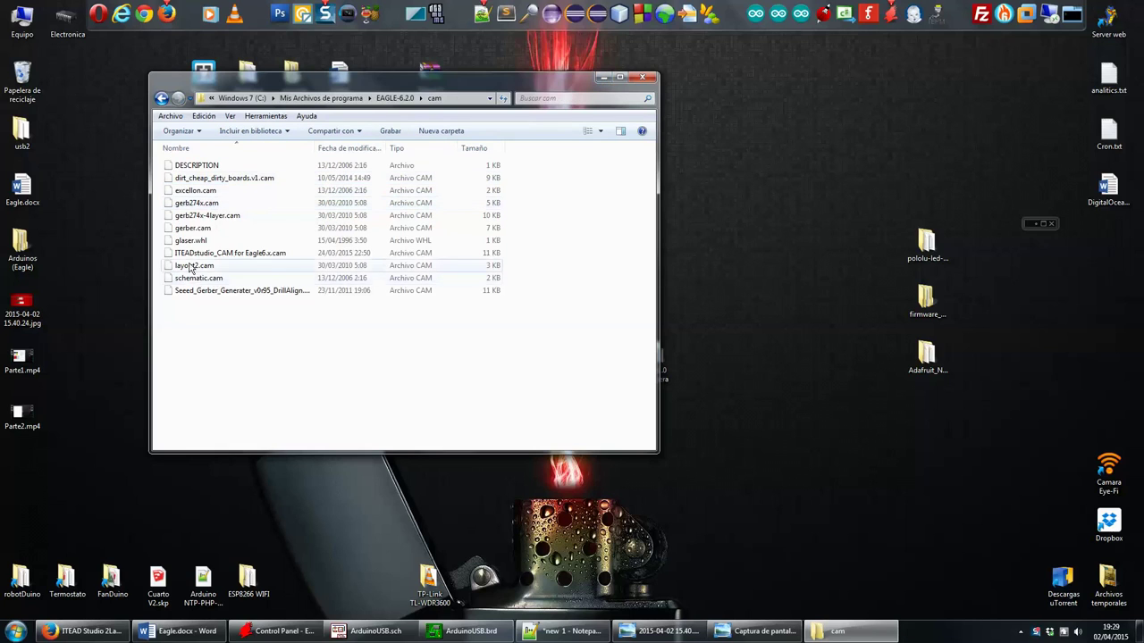
pyautogui.click(193, 253)
pyautogui.click(605, 79)
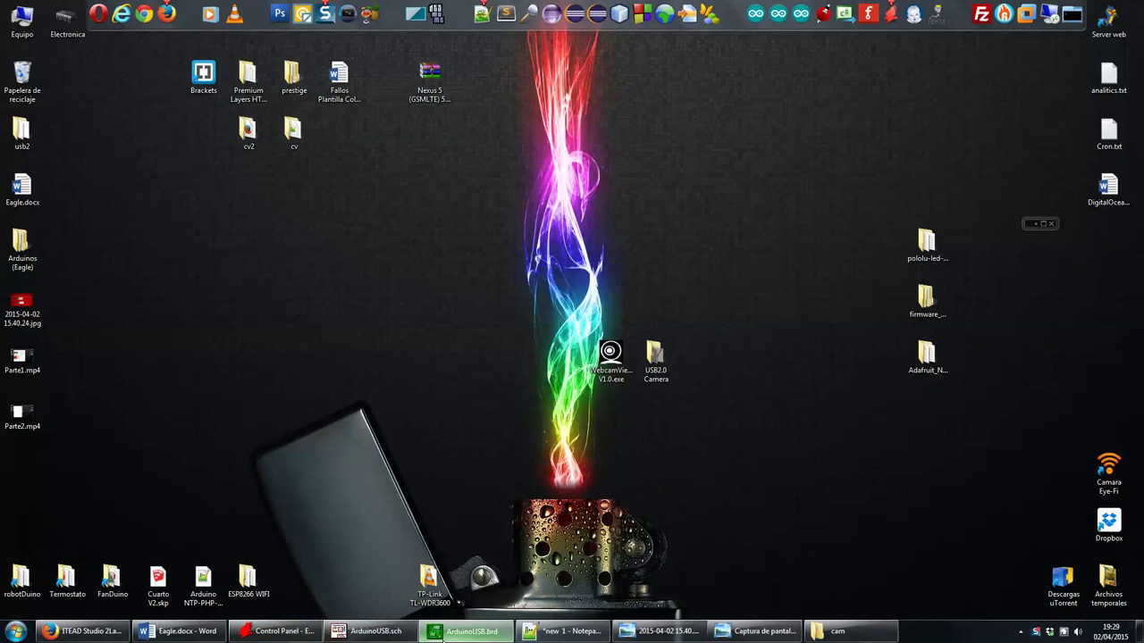
pyautogui.click(447, 636)
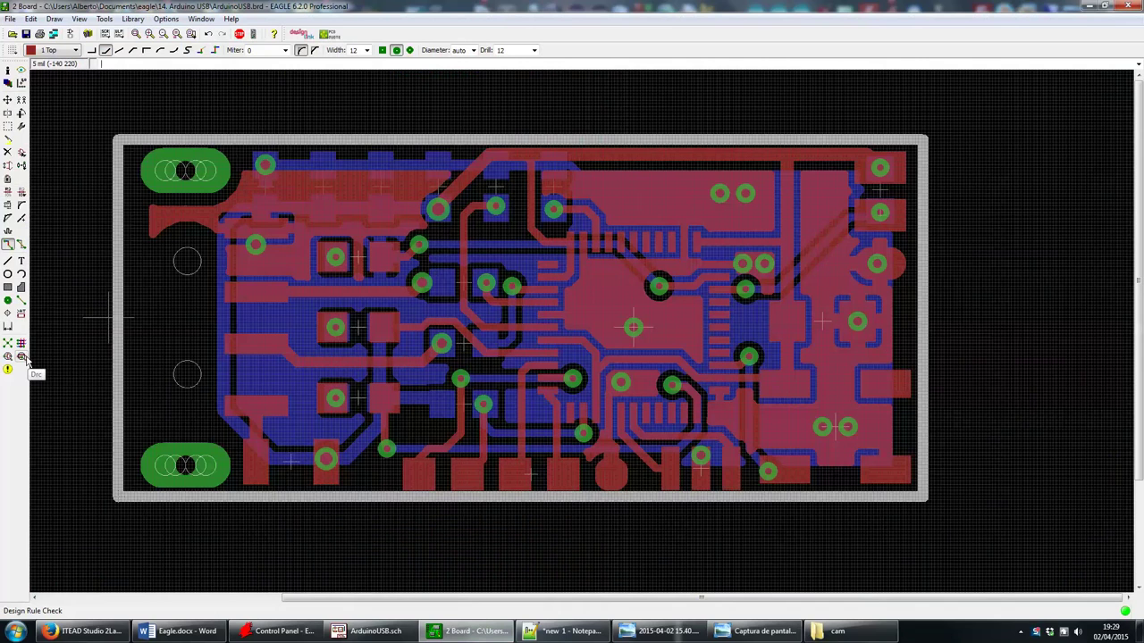
# Open the DRC dialog and review its Layers, Clearance, Distance, Sizes and Restring rules
pyautogui.click(24, 358)
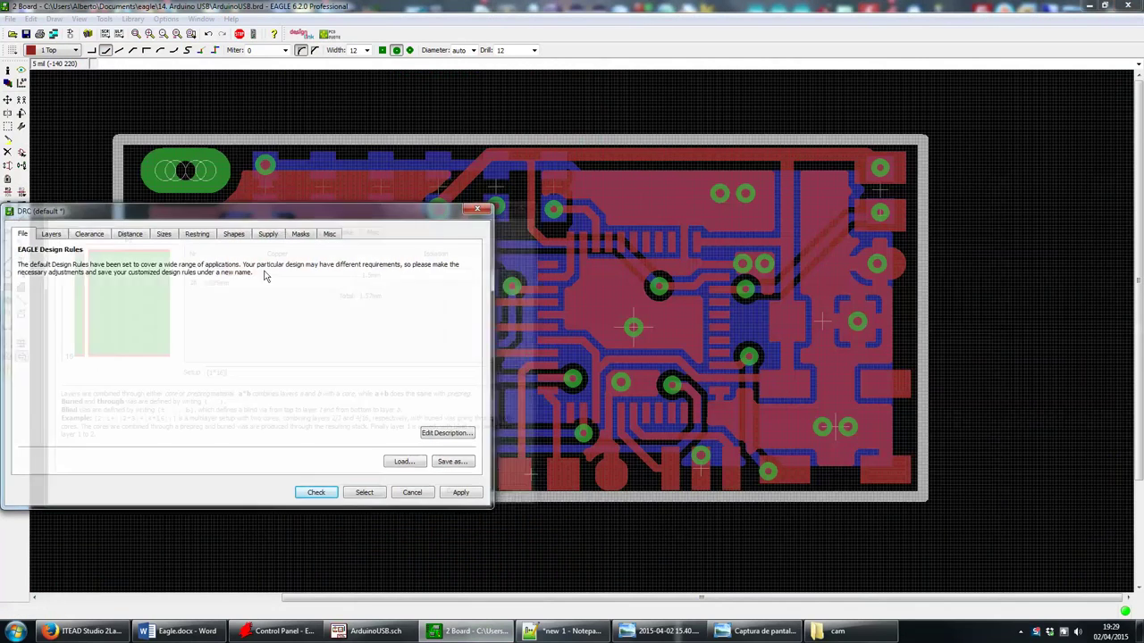
pyautogui.moveTo(179, 212); pyautogui.dragTo(224, 209)
pyautogui.click(93, 232)
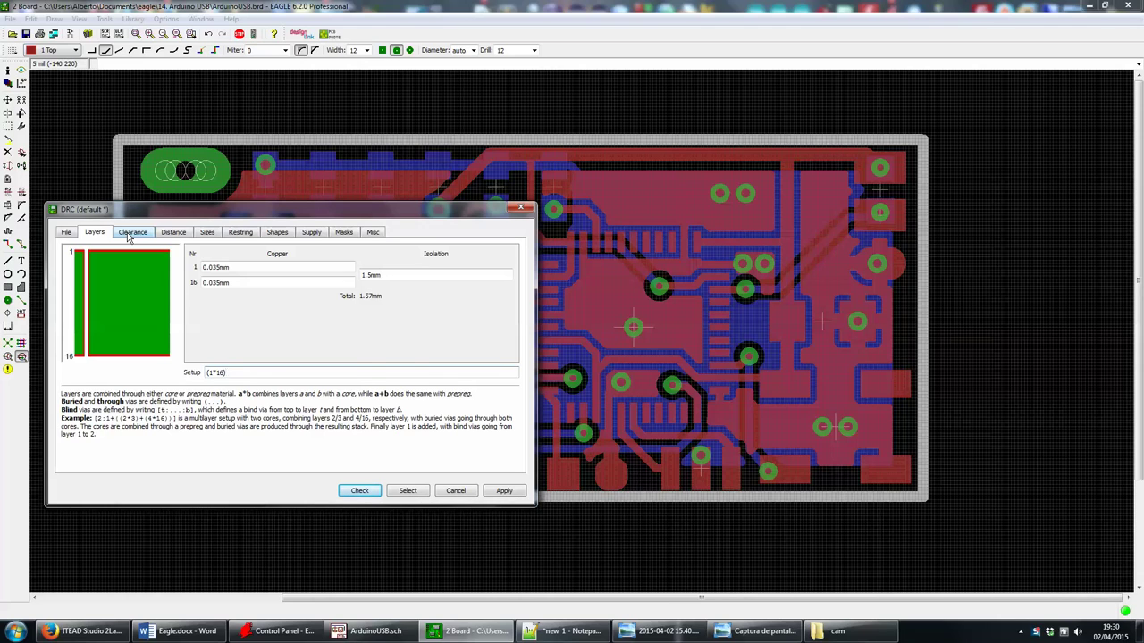
pyautogui.click(131, 234)
pyautogui.click(173, 233)
pyautogui.click(207, 233)
pyautogui.click(236, 233)
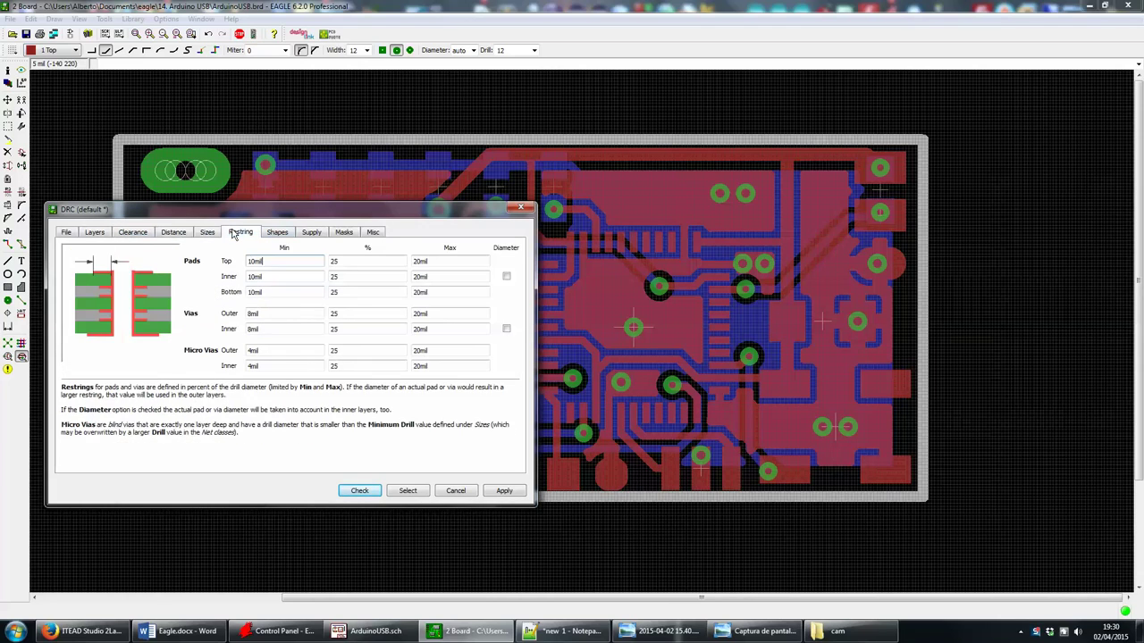
pyautogui.click(68, 236)
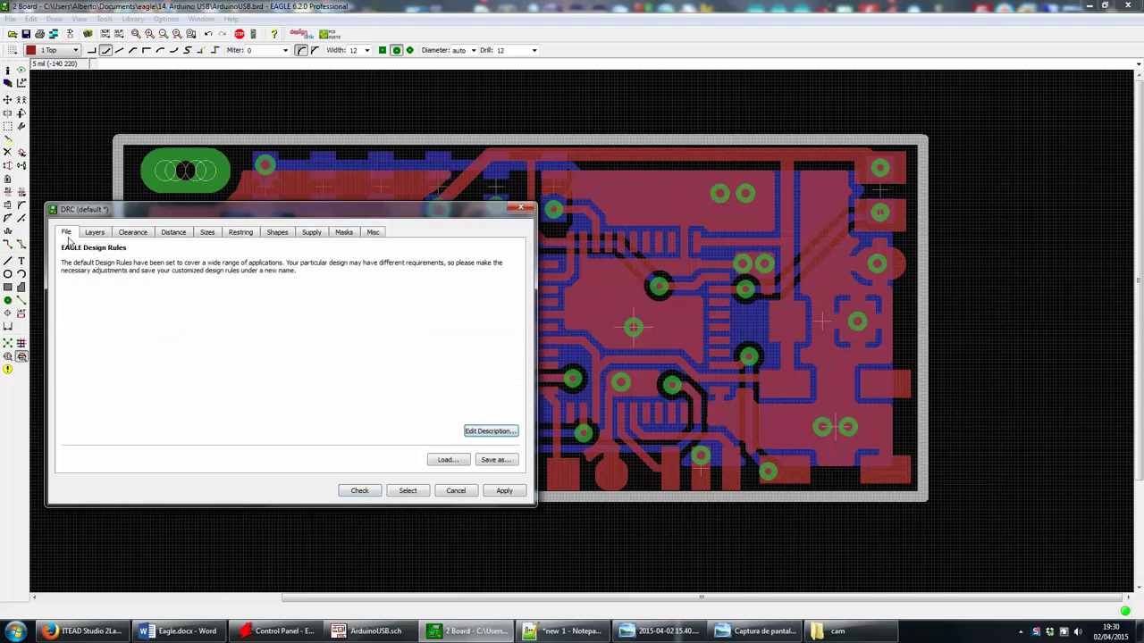
# Load ITEADstudio_DRC.dru, apply it and run the design rule check
pyautogui.click(446, 468)
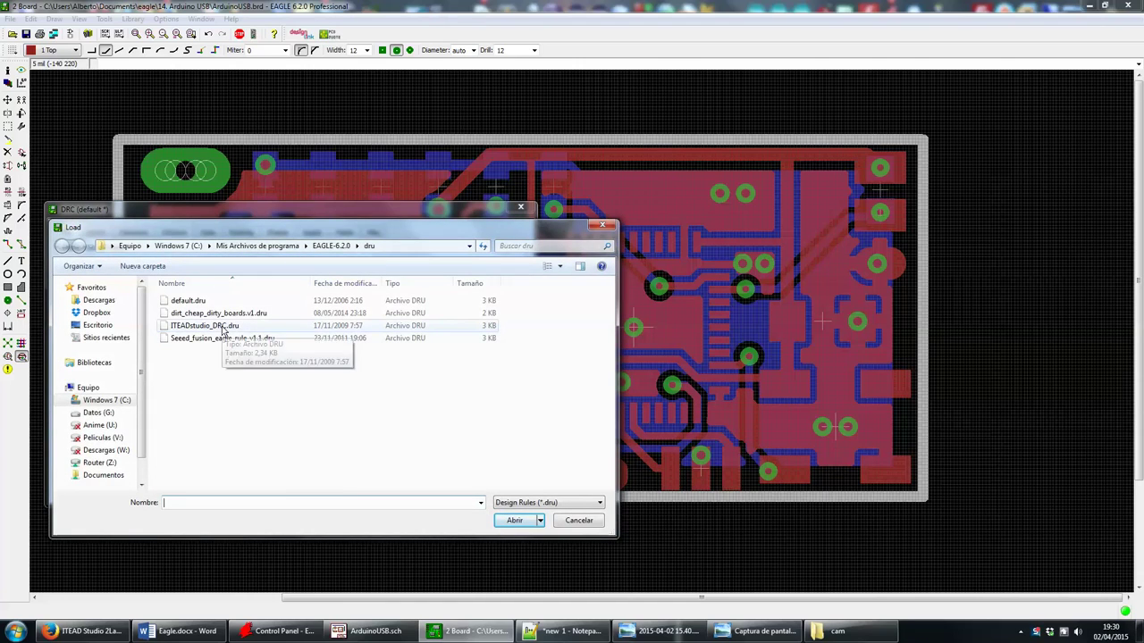
pyautogui.doubleClick(179, 327)
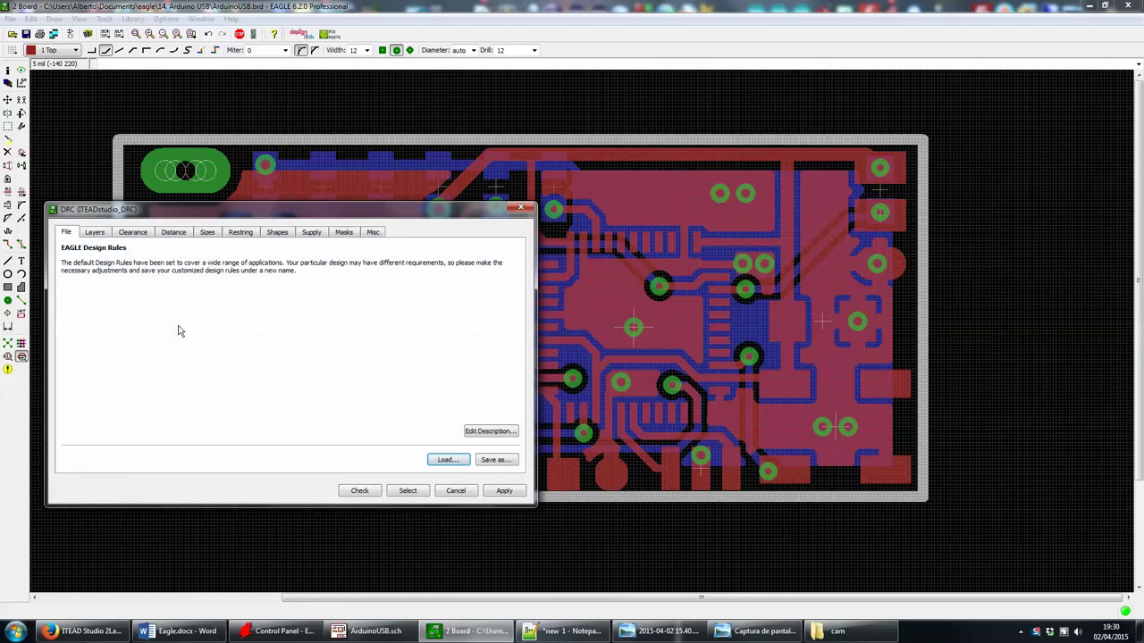
pyautogui.click(499, 492)
pyautogui.click(359, 491)
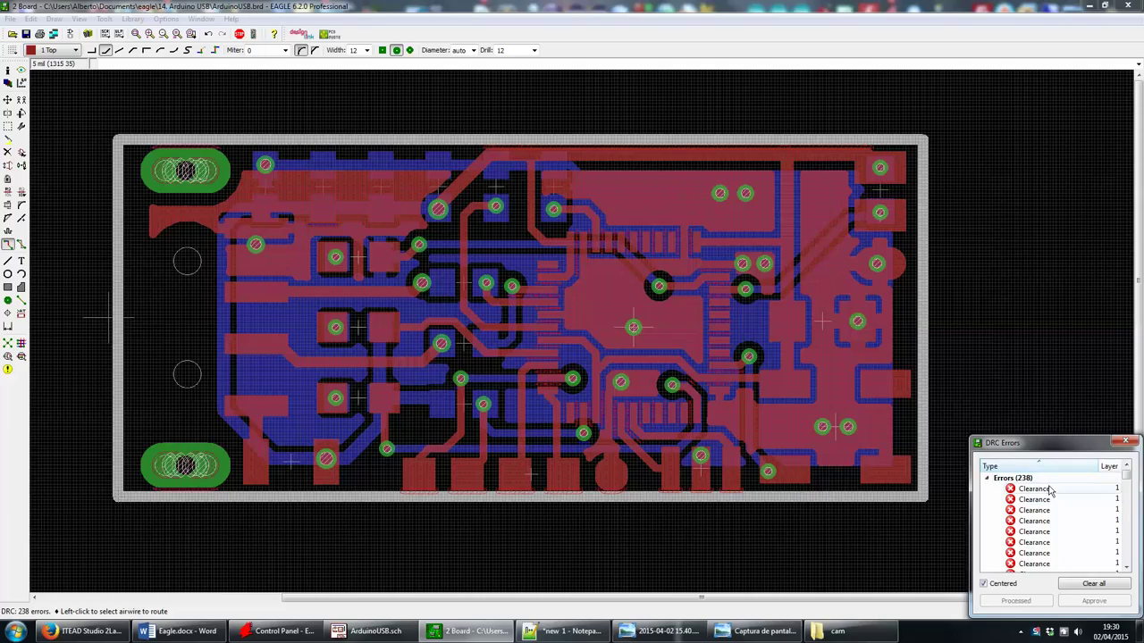
# Jump to a layer-1 Clearance error among the 238 and zoom around the board inspecting error markers
pyautogui.scroll(7, 572, 376)
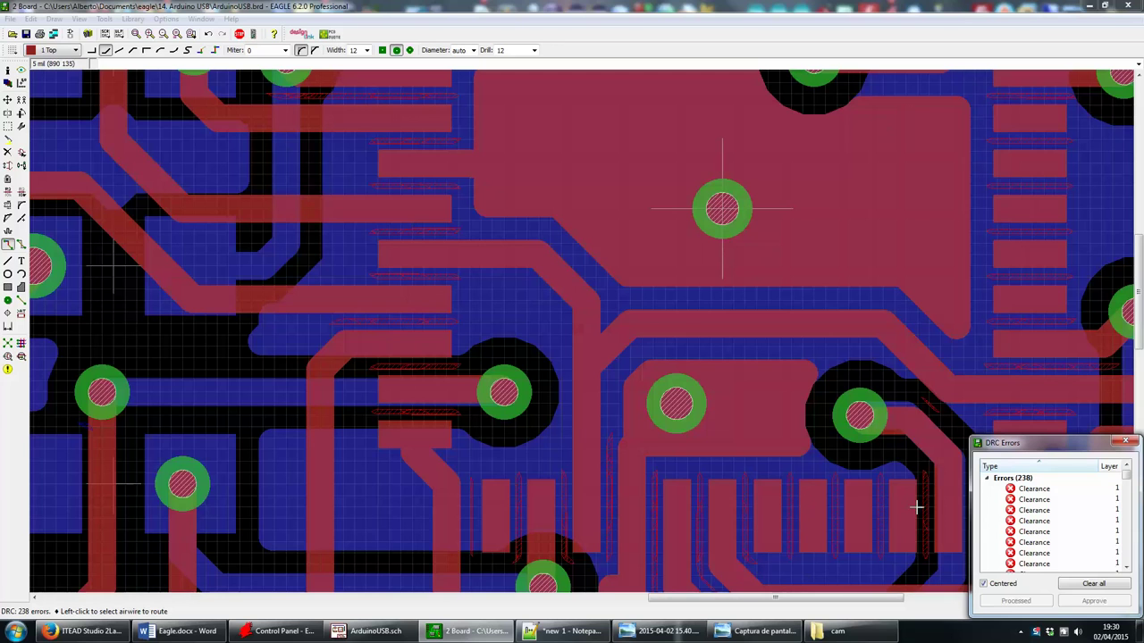
pyautogui.click(1036, 490)
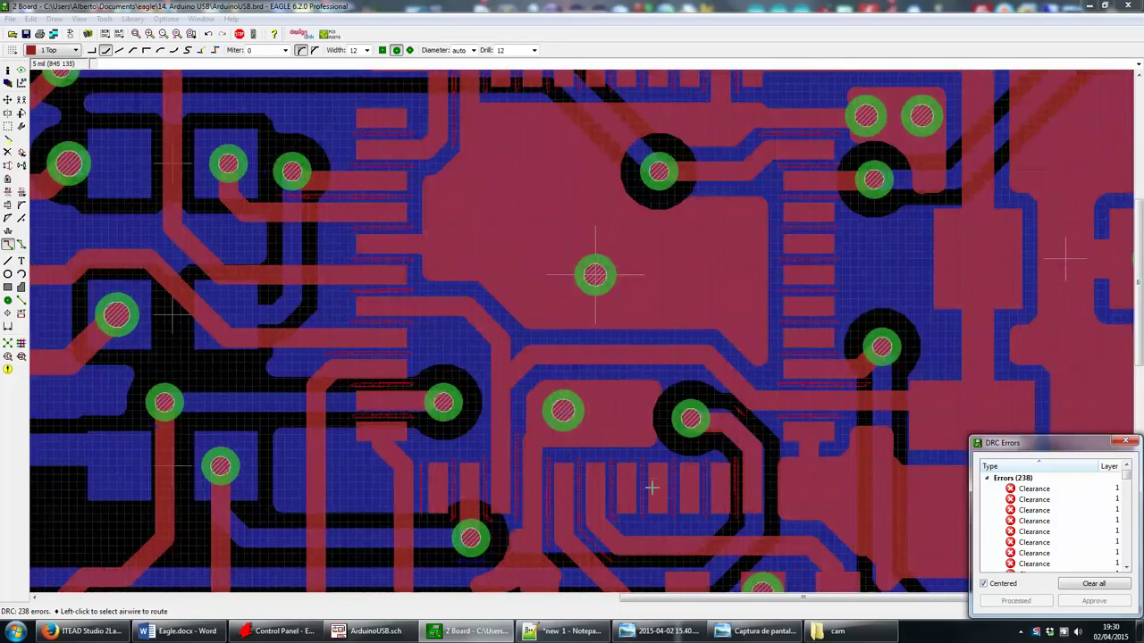
pyautogui.scroll(5, 652, 487)
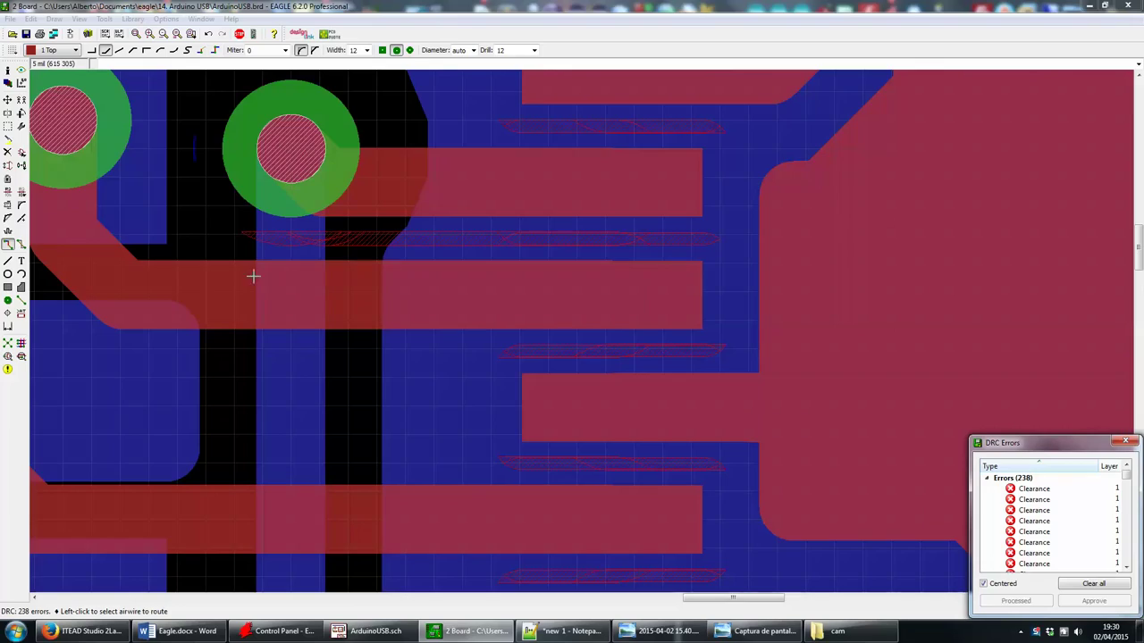
pyautogui.scroll(-3, 242, 319)
pyautogui.scroll(-1, 378, 310)
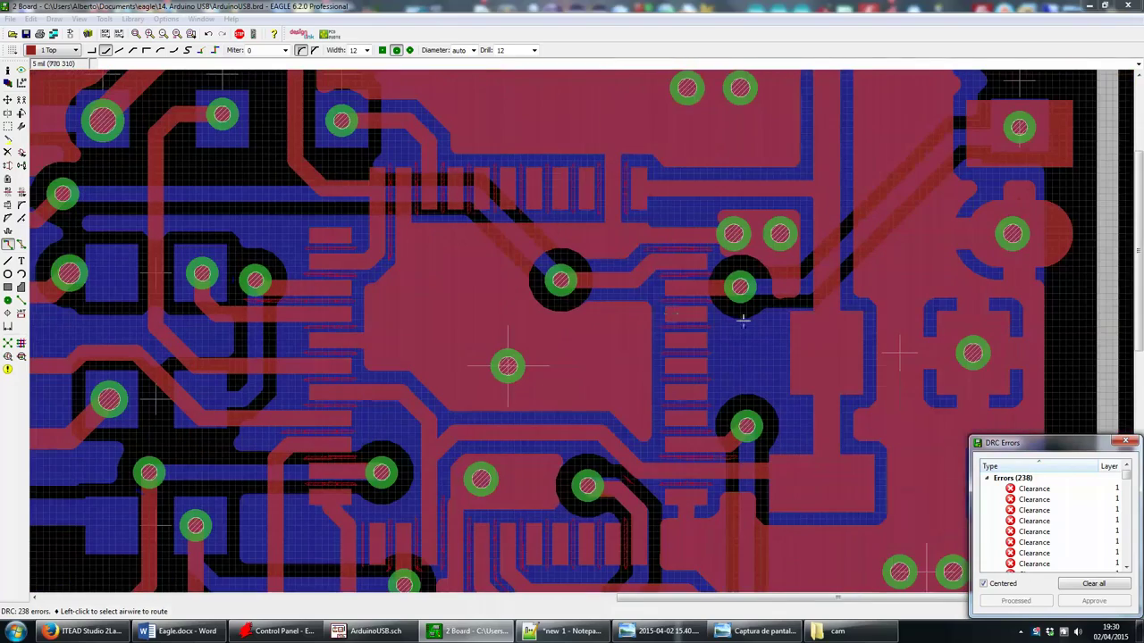
pyautogui.scroll(-2, 585, 250)
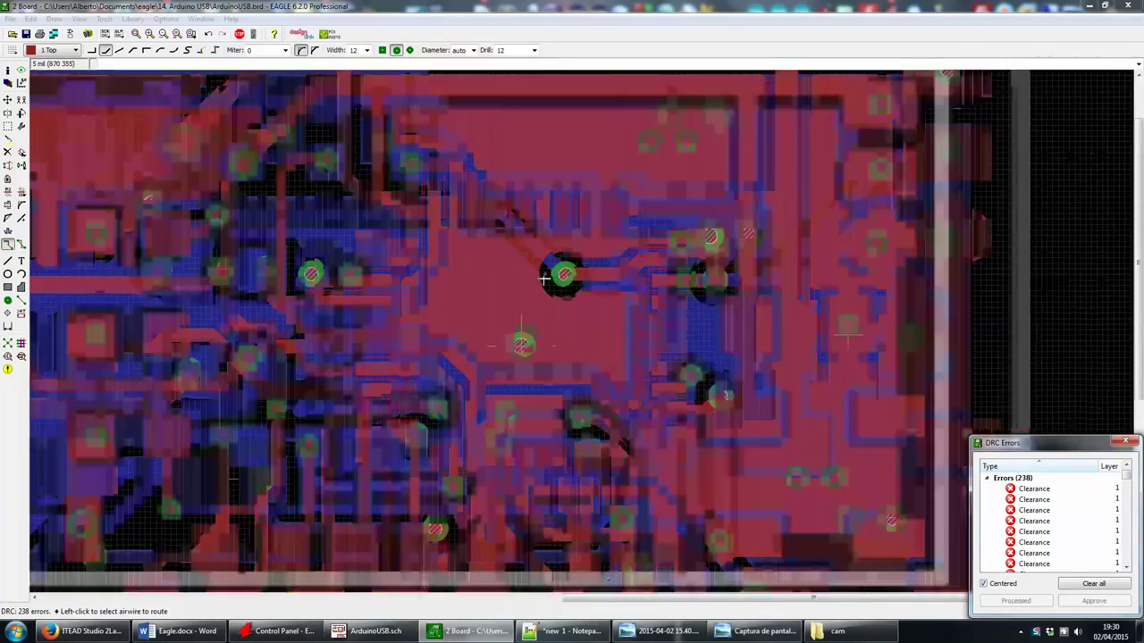
pyautogui.scroll(-1, 485, 588)
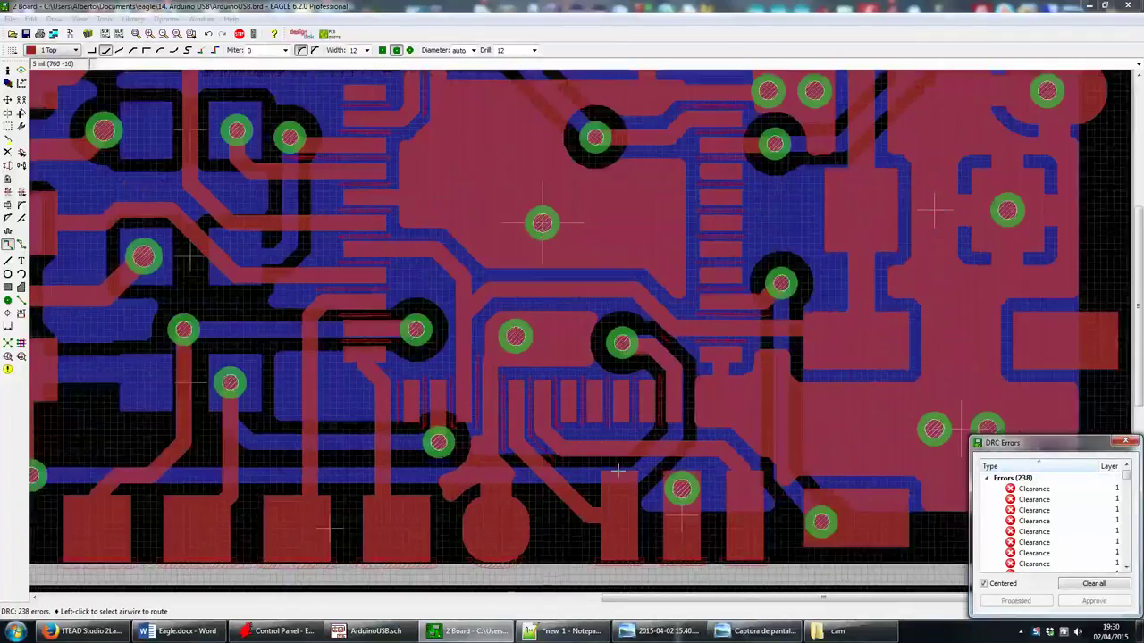
pyautogui.scroll(-1, 350, 556)
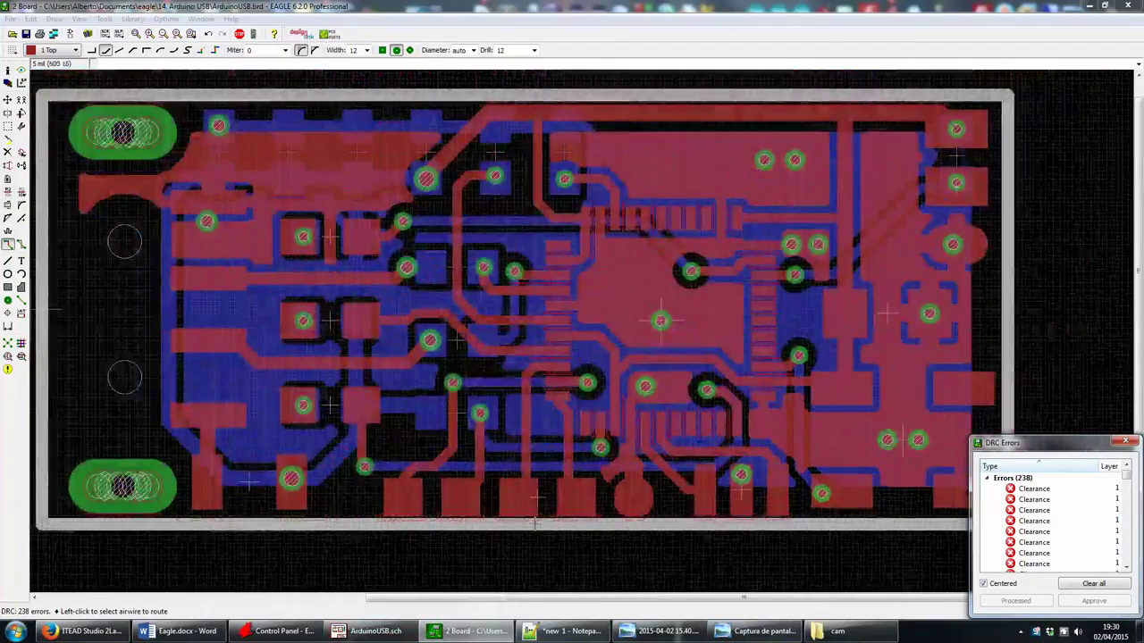
pyautogui.scroll(2, 431, 515)
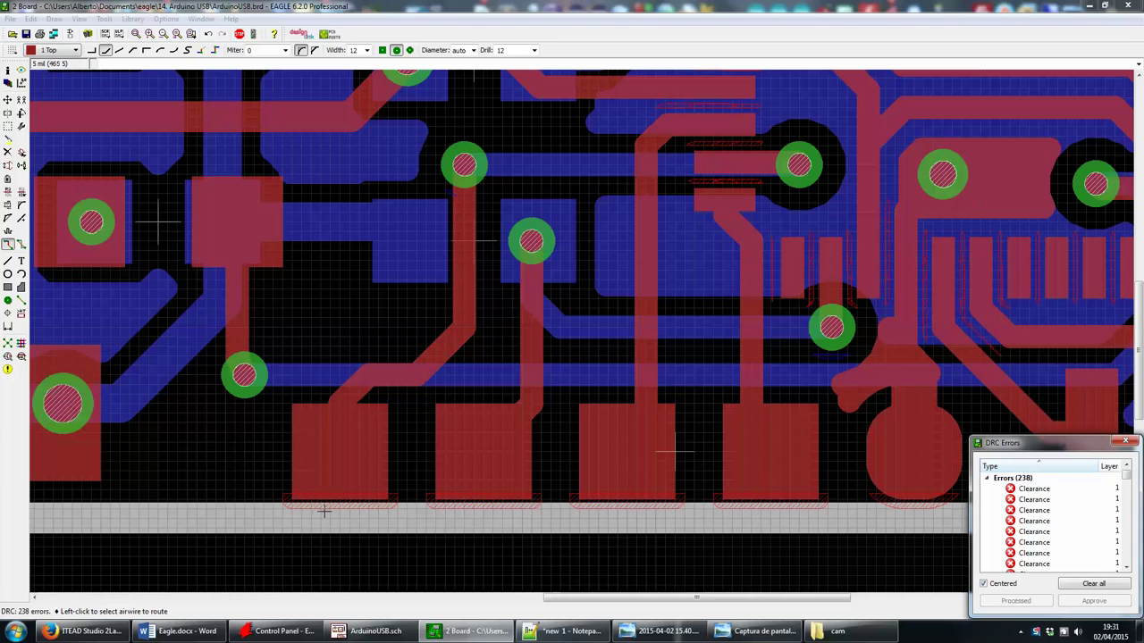
pyautogui.scroll(3, 305, 511)
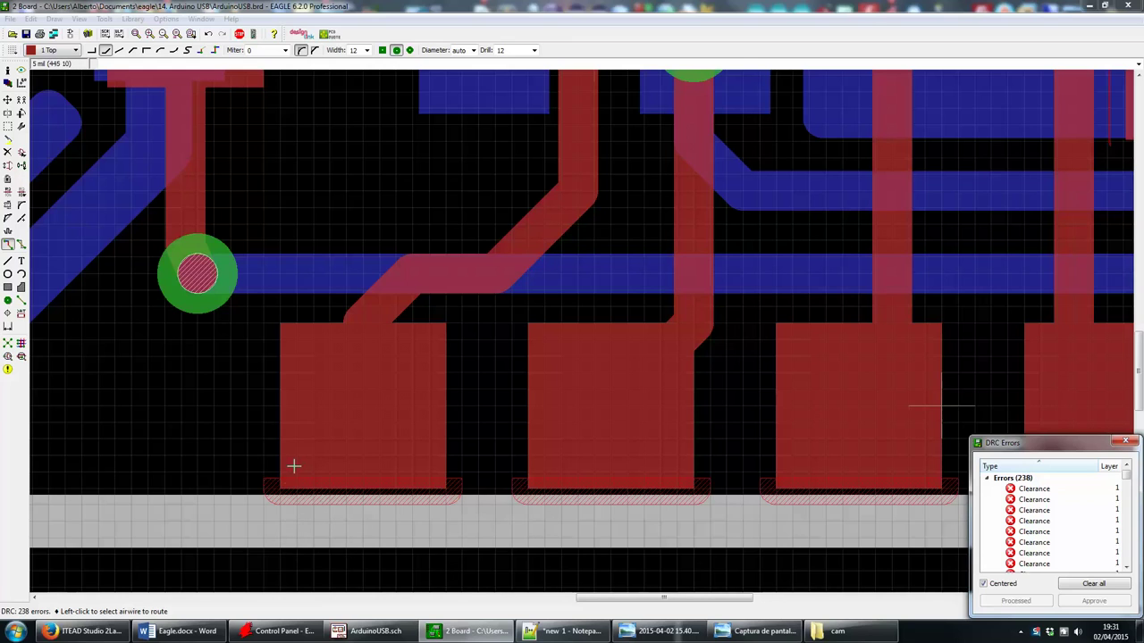
pyautogui.scroll(-5, 341, 469)
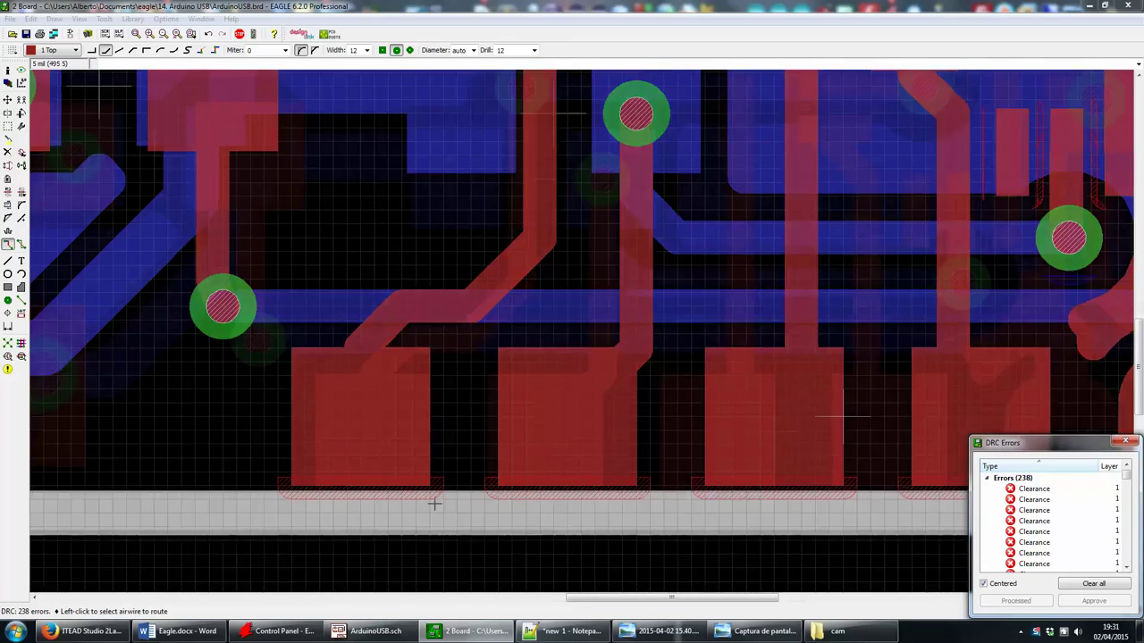
pyautogui.scroll(-5, 614, 431)
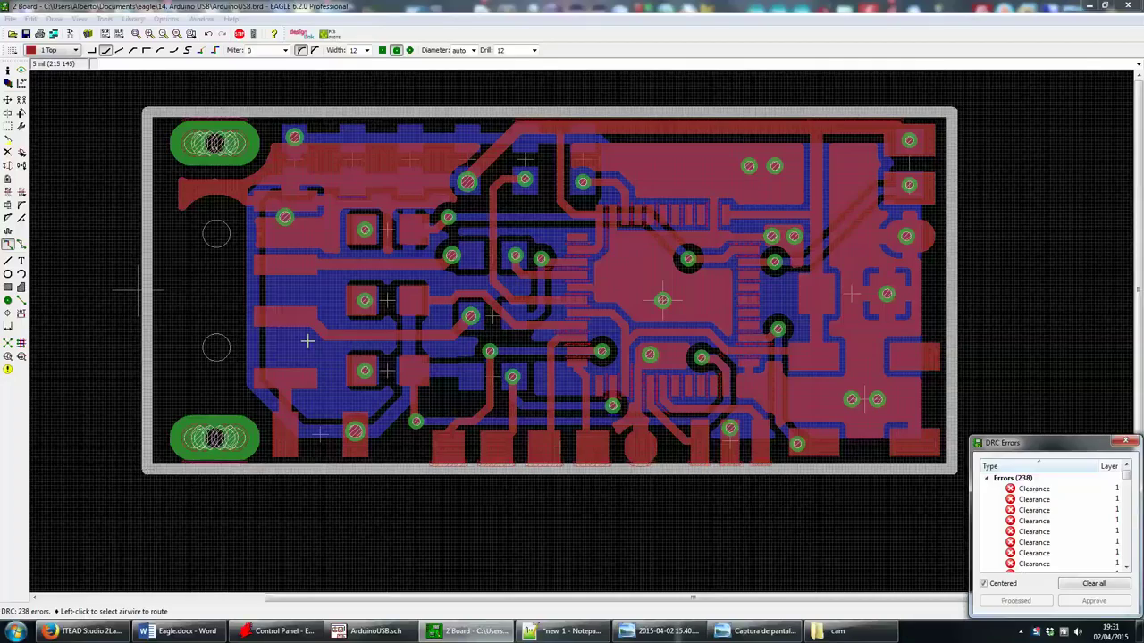
pyautogui.scroll(4, 656, 361)
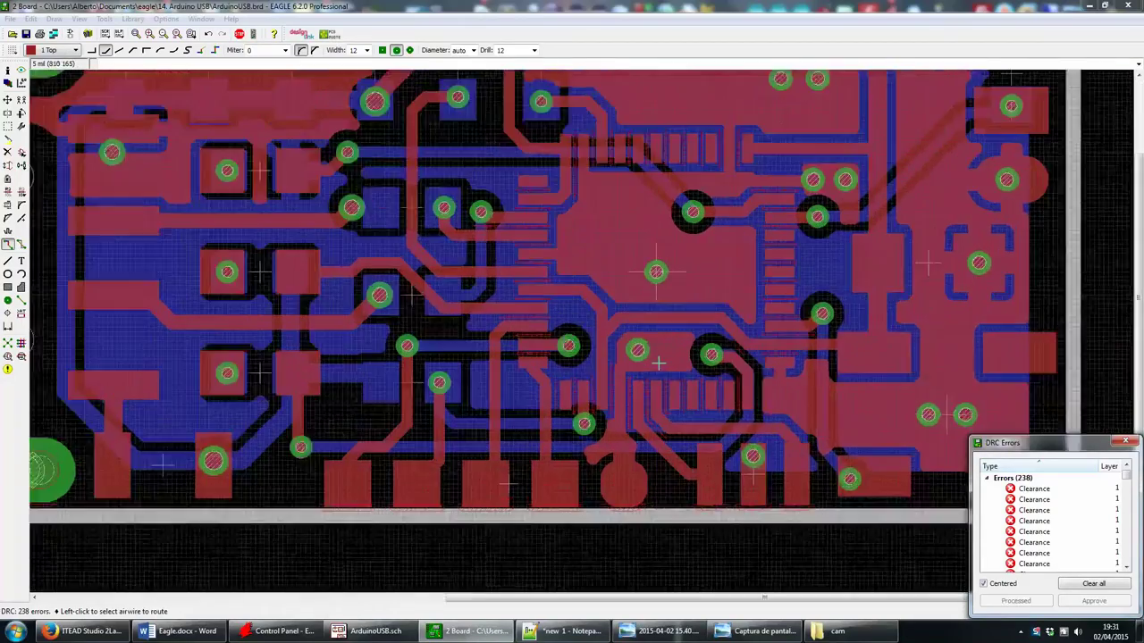
pyautogui.scroll(1, 596, 519)
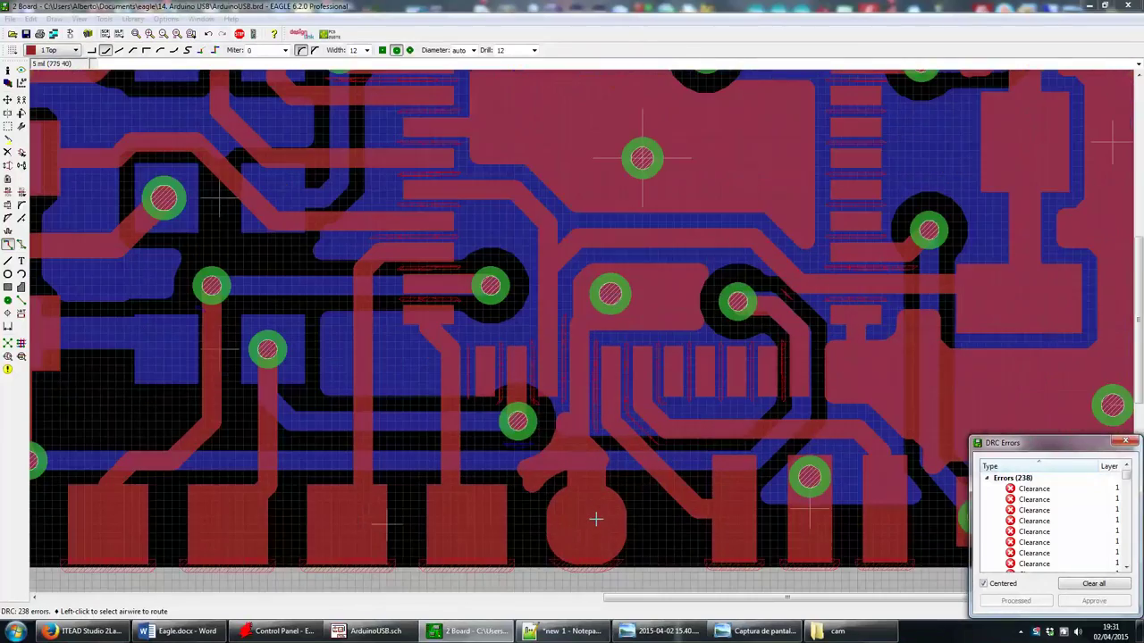
# Starting from the first clearance error, approve clearance errors one by one until about 157 remain
pyautogui.click(1036, 489)
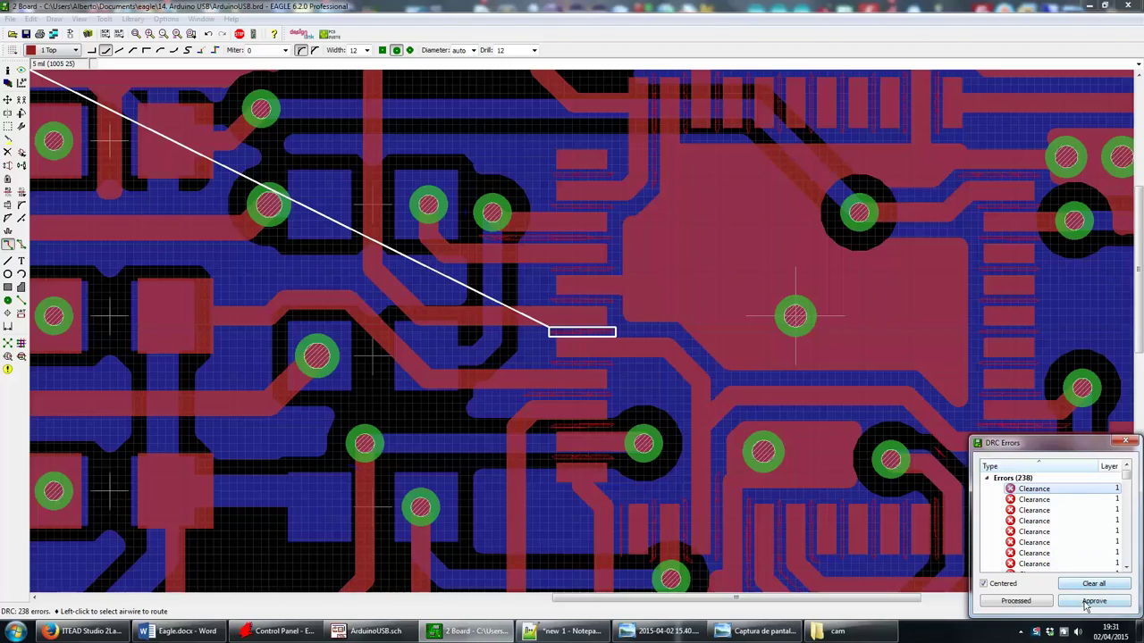
pyautogui.click(1085, 601)
pyautogui.click(1086, 602)
pyautogui.click(1085, 601)
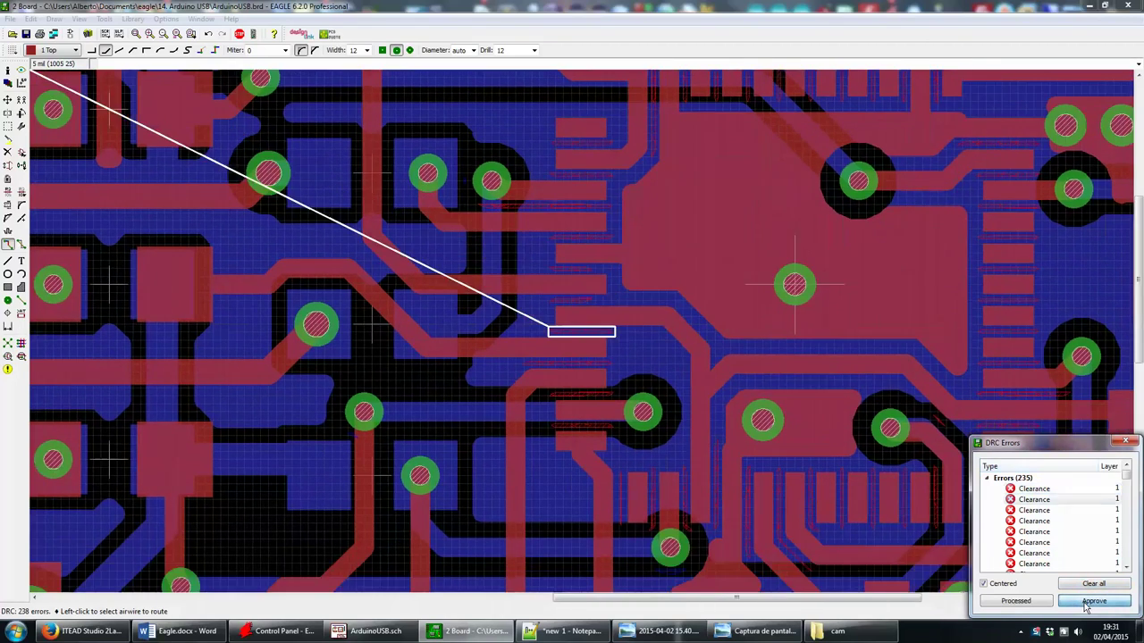
pyautogui.click(1085, 601)
pyautogui.click(1086, 601)
pyautogui.click(1085, 601)
pyautogui.click(1085, 602)
pyautogui.click(1086, 601)
pyautogui.click(1085, 602)
pyautogui.click(1086, 601)
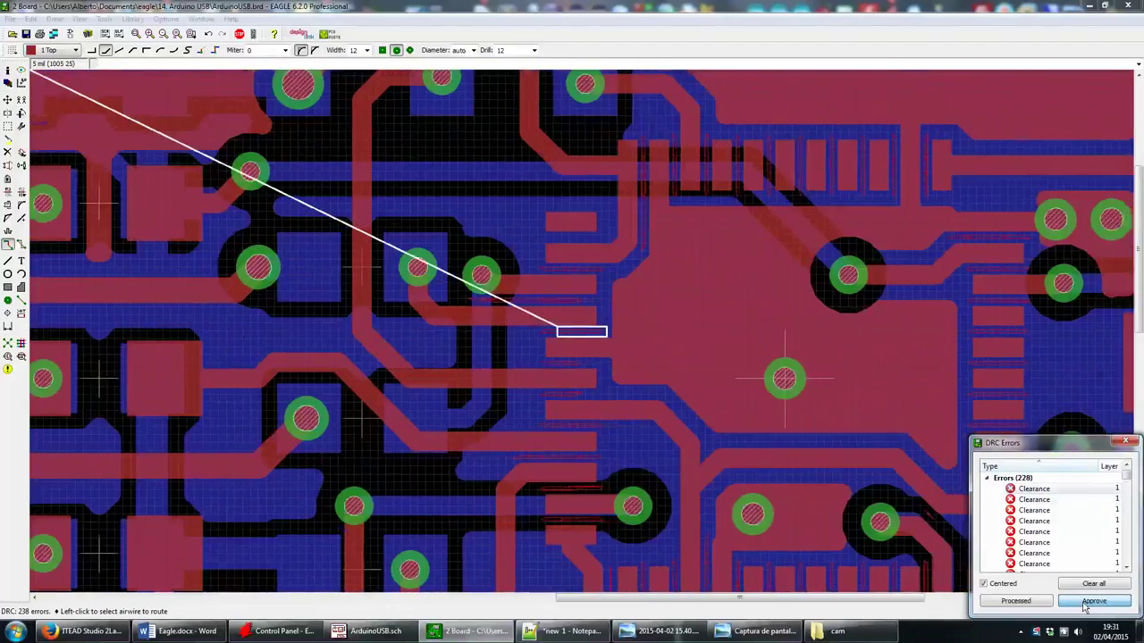
pyautogui.click(1086, 602)
pyautogui.click(1085, 601)
pyautogui.click(1085, 601)
pyautogui.click(1086, 601)
pyautogui.click(1085, 602)
pyautogui.click(1086, 602)
pyautogui.click(1085, 601)
pyautogui.click(1086, 601)
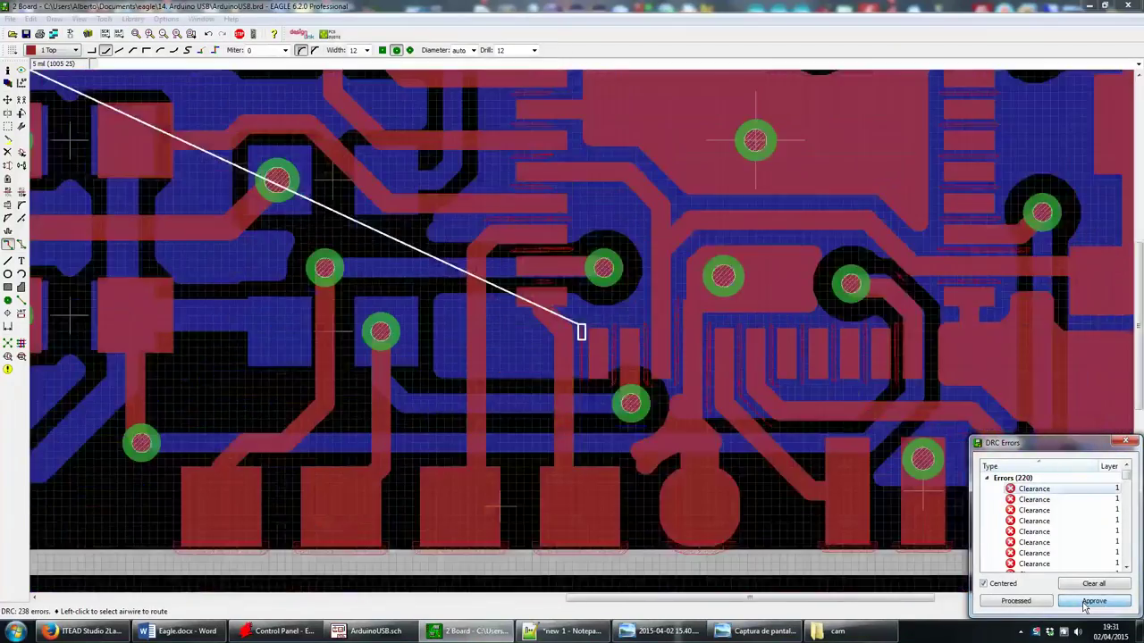
pyautogui.click(1085, 602)
pyautogui.click(1086, 601)
pyautogui.click(1086, 602)
pyautogui.click(1086, 601)
pyautogui.click(1085, 601)
pyautogui.click(1086, 602)
pyautogui.click(1085, 602)
pyautogui.click(1085, 601)
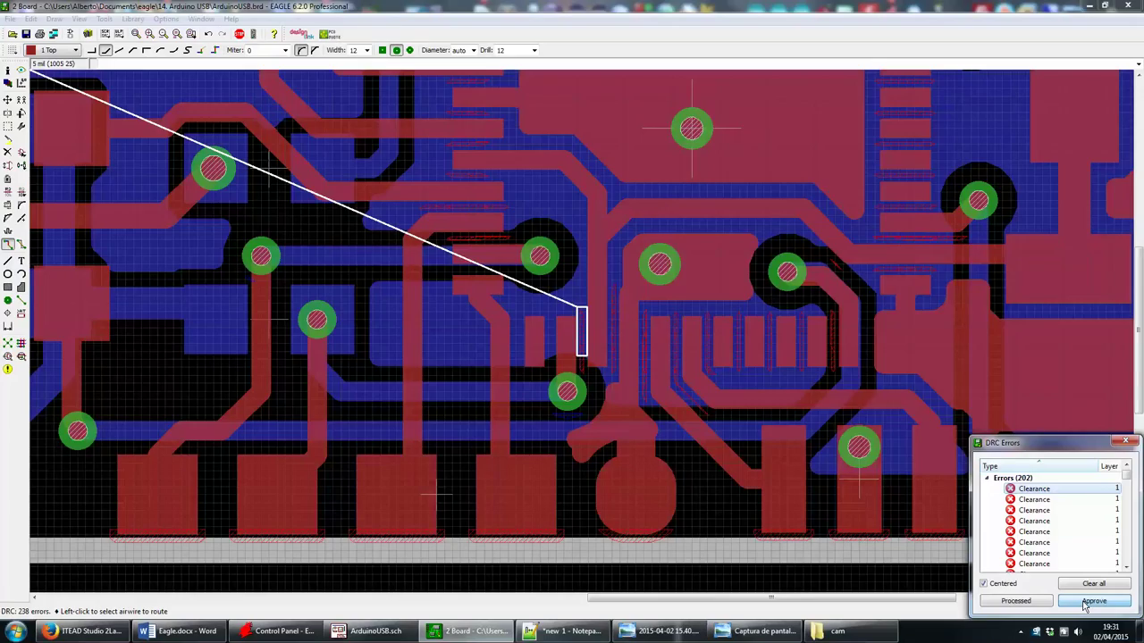
pyautogui.click(1085, 601)
pyautogui.click(1085, 602)
pyautogui.click(1086, 602)
pyautogui.click(1086, 602)
pyautogui.click(1086, 601)
pyautogui.click(1085, 601)
pyautogui.click(1085, 601)
pyautogui.click(1086, 601)
pyautogui.click(1085, 602)
pyautogui.click(1086, 602)
pyautogui.click(1086, 601)
pyautogui.click(1086, 602)
pyautogui.click(1085, 601)
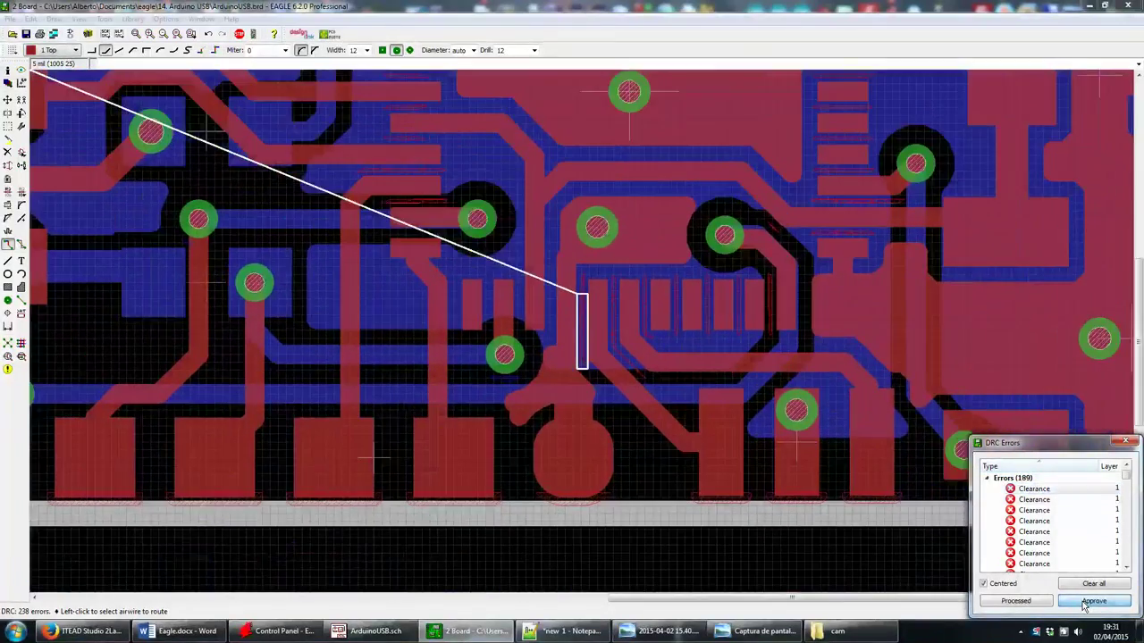
pyautogui.click(1086, 602)
pyautogui.click(1085, 601)
pyautogui.click(1085, 601)
pyautogui.click(1086, 601)
pyautogui.click(1085, 602)
pyautogui.click(1085, 602)
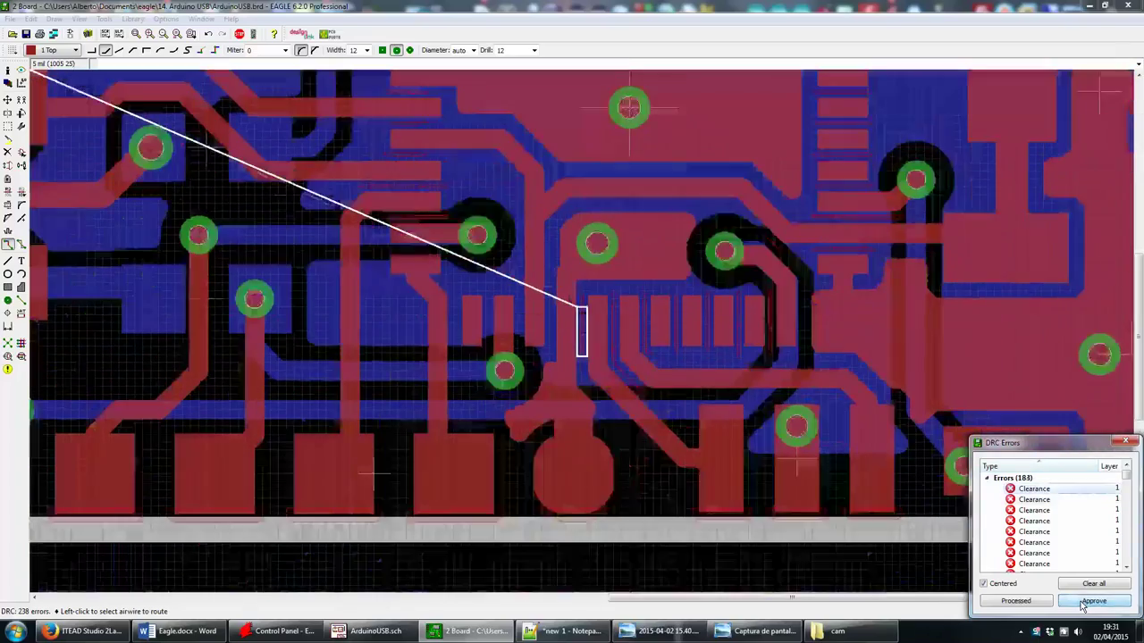
pyautogui.click(1086, 601)
pyautogui.click(1086, 602)
pyautogui.click(1086, 602)
pyautogui.click(1086, 601)
pyautogui.click(1085, 602)
pyautogui.click(1085, 602)
pyautogui.click(1086, 601)
pyautogui.click(1086, 601)
pyautogui.click(1086, 602)
pyautogui.click(1086, 601)
pyautogui.click(1086, 601)
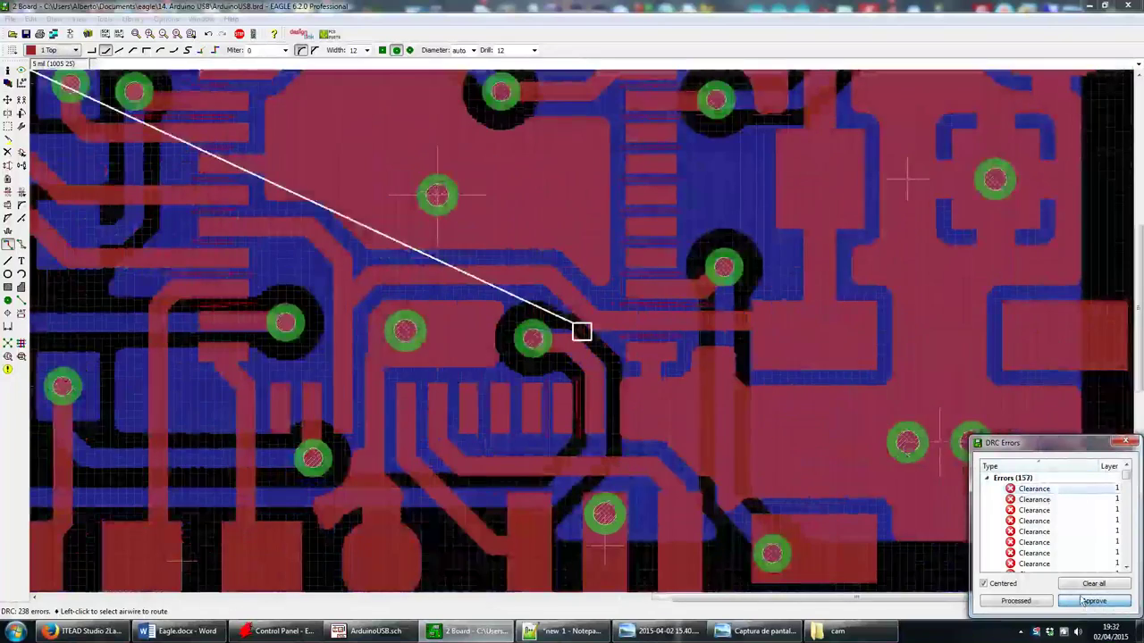
pyautogui.click(1086, 601)
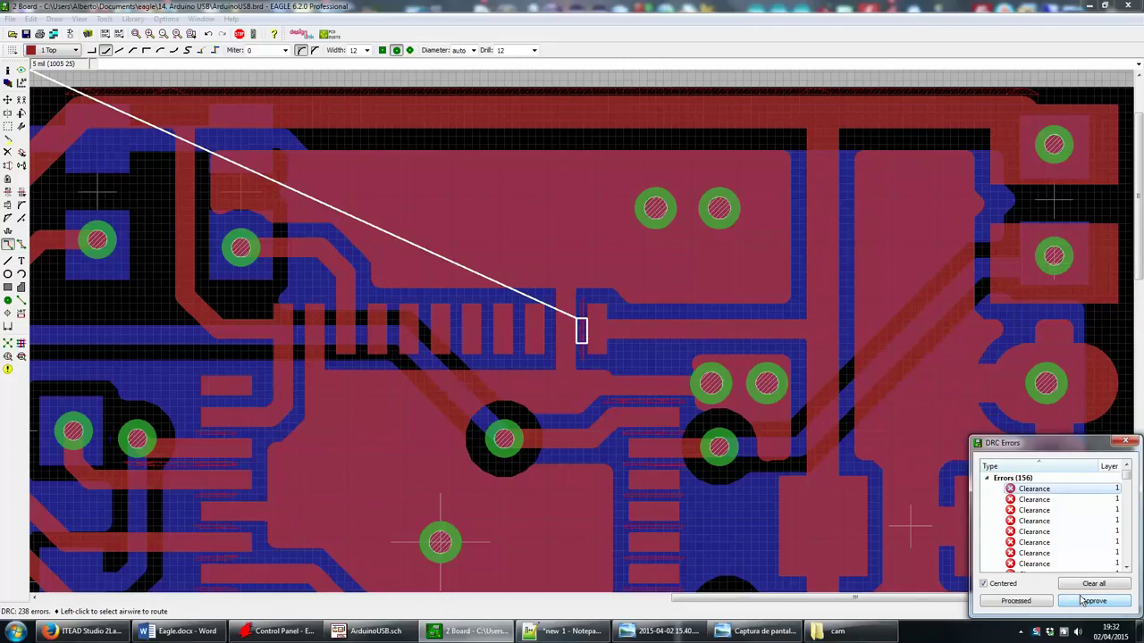
# Move the 5V trace to a new position and refill the copper pours with Ratsnest
pyautogui.scroll(-3, 589, 321)
pyautogui.scroll(5, 587, 514)
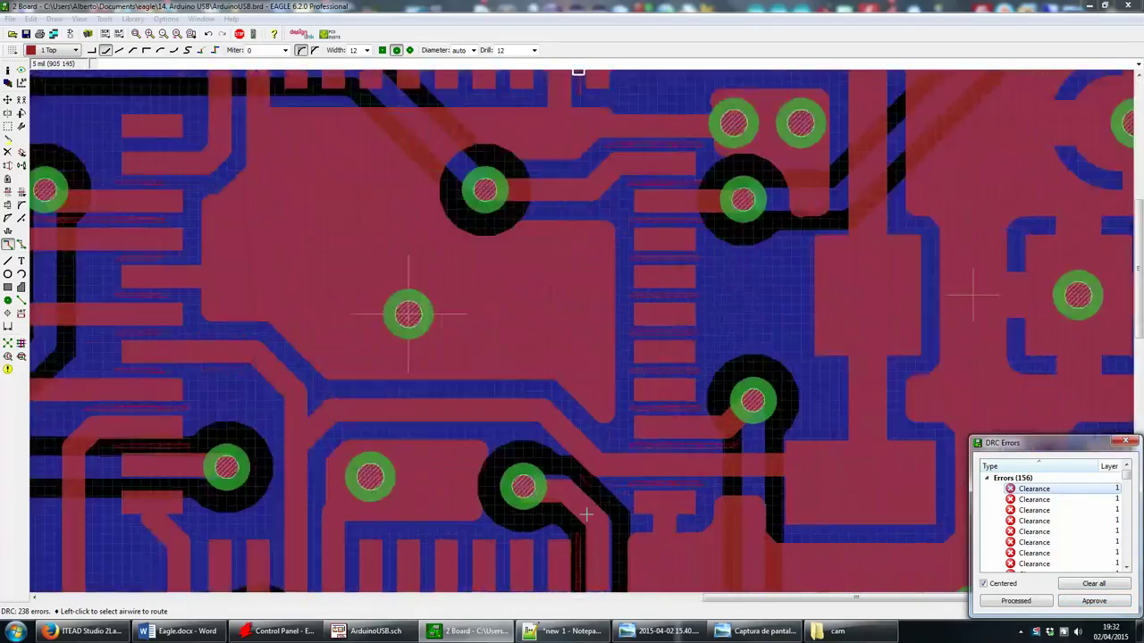
pyautogui.scroll(3, 582, 447)
pyautogui.scroll(2, 582, 455)
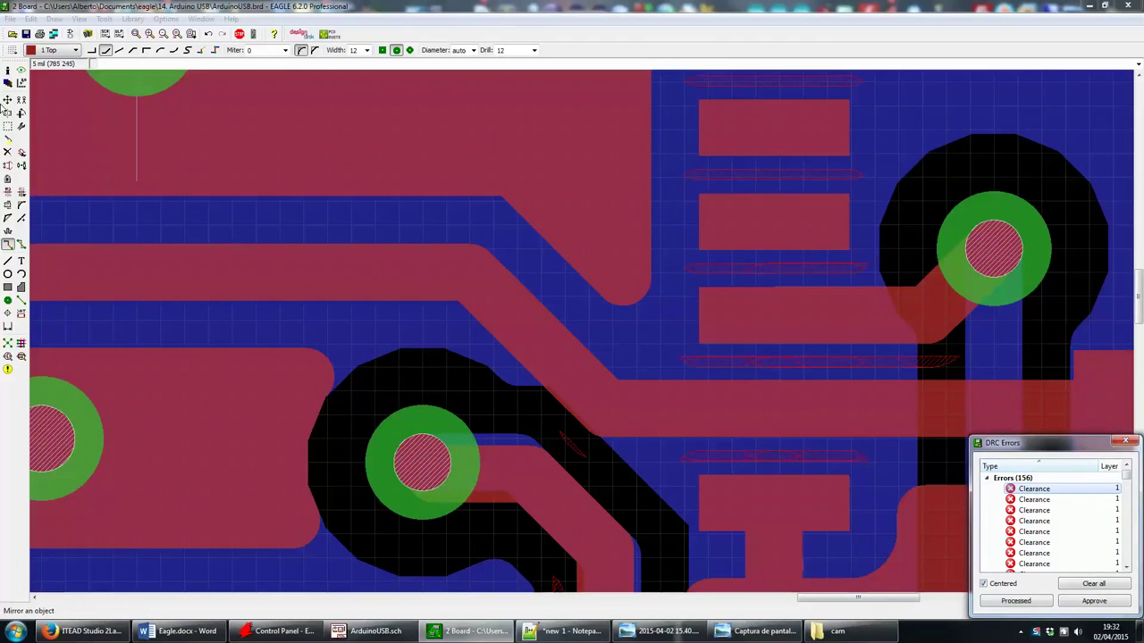
pyautogui.press('F7')
pyautogui.scroll(1, 527, 332)
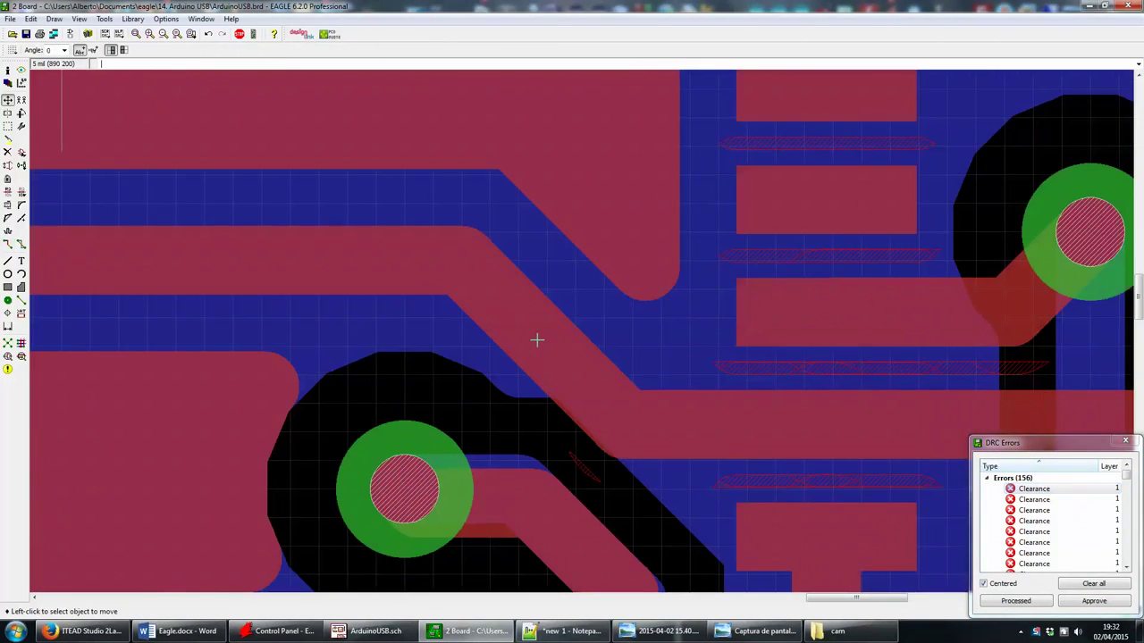
pyautogui.click(537, 340)
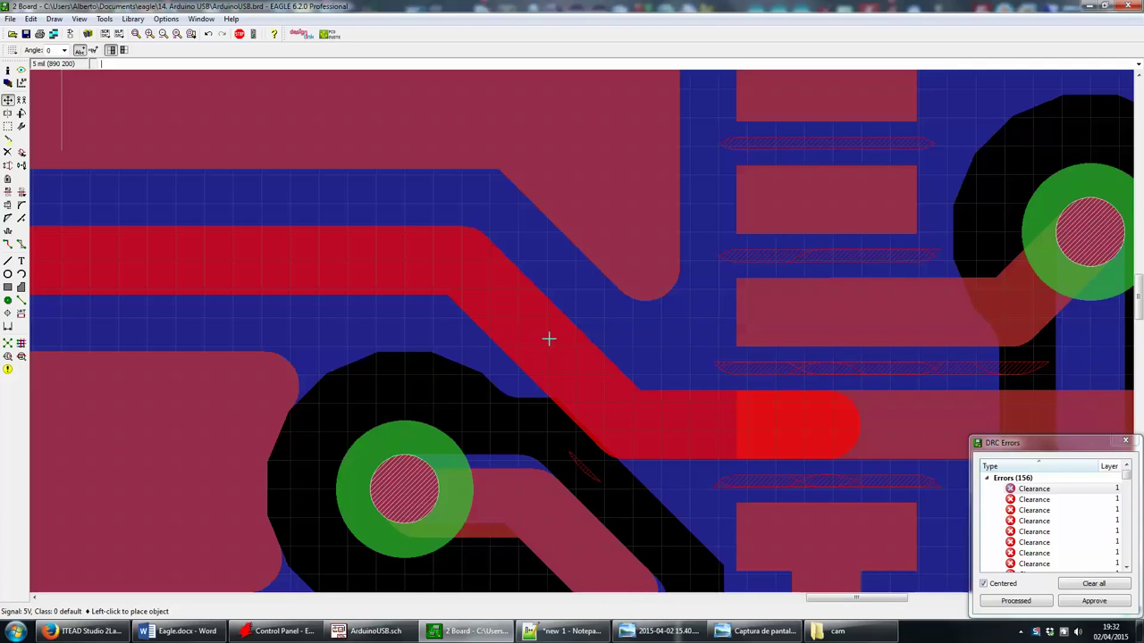
pyautogui.click(576, 334)
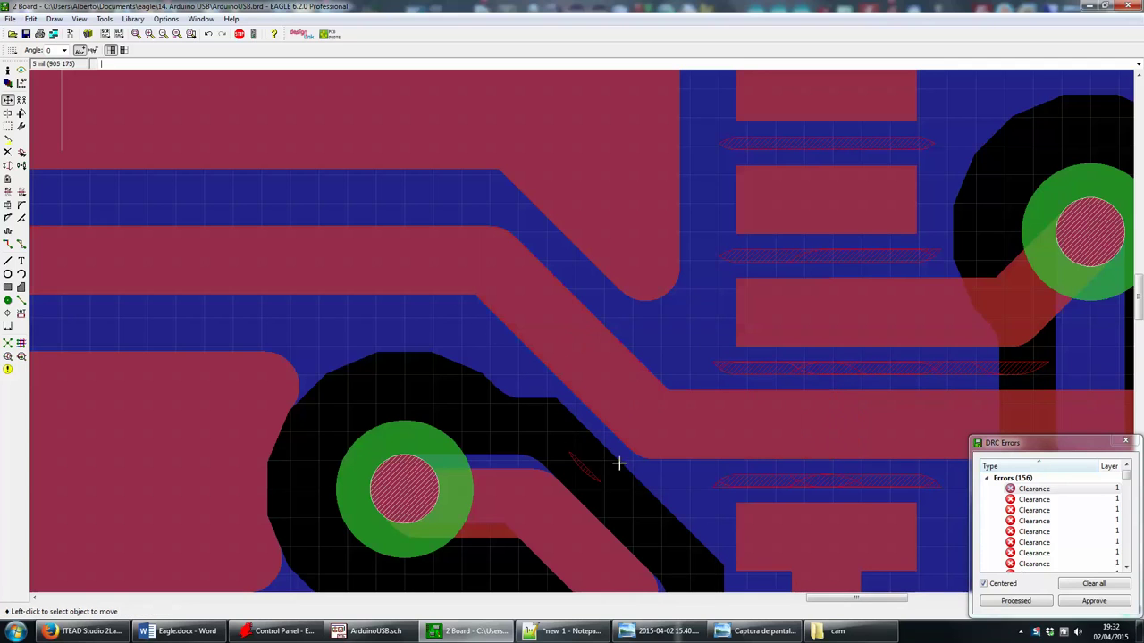
pyautogui.scroll(-2, 340, 262)
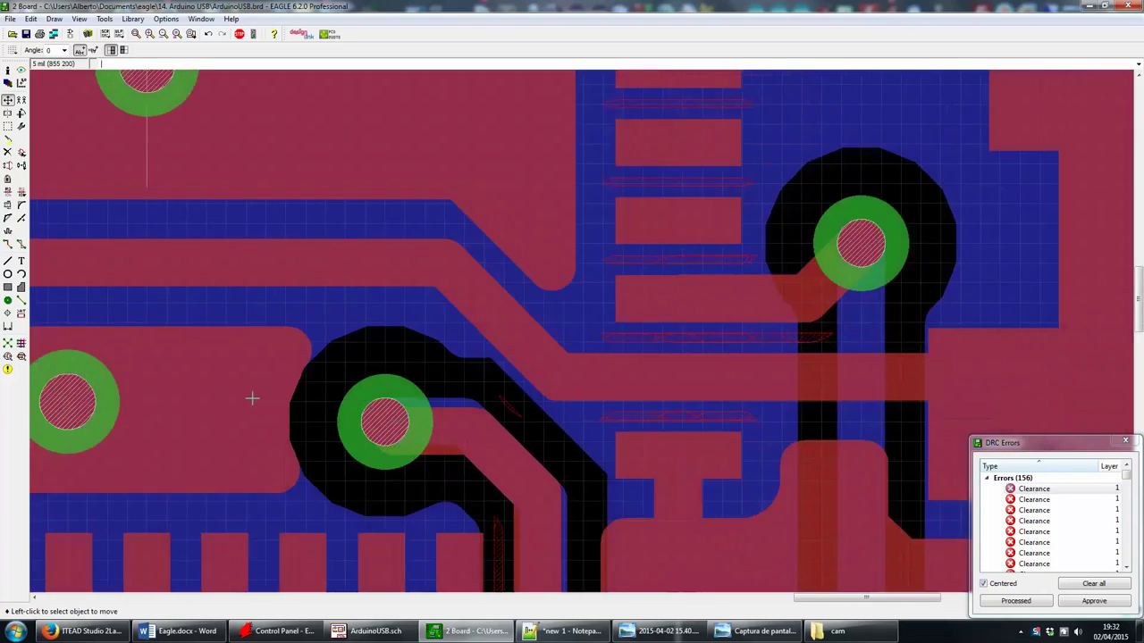
pyautogui.click(7, 345)
# Close the DRC Errors list and rerun the design rule check, now reporting 234 errors
pyautogui.scroll(-1, 526, 294)
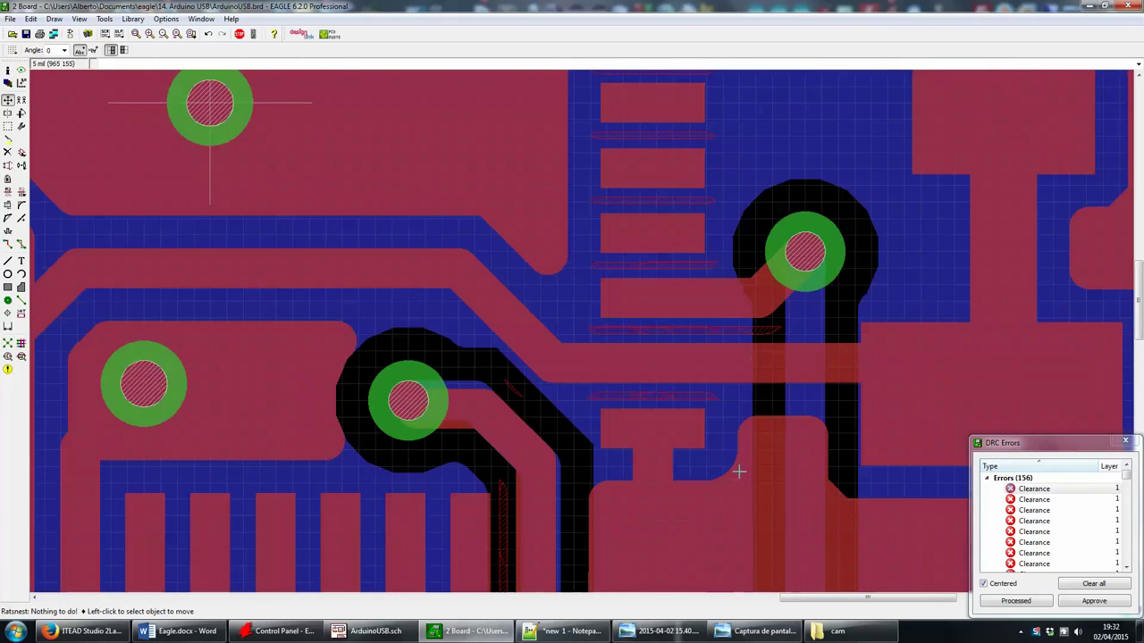
pyautogui.scroll(1, 592, 444)
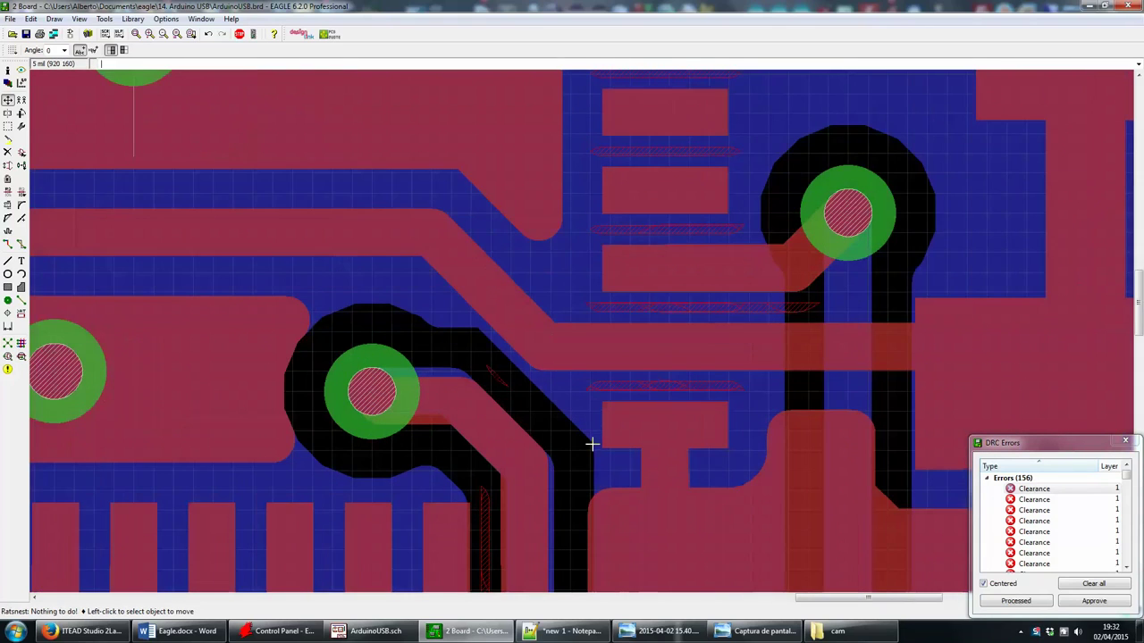
pyautogui.click(1125, 441)
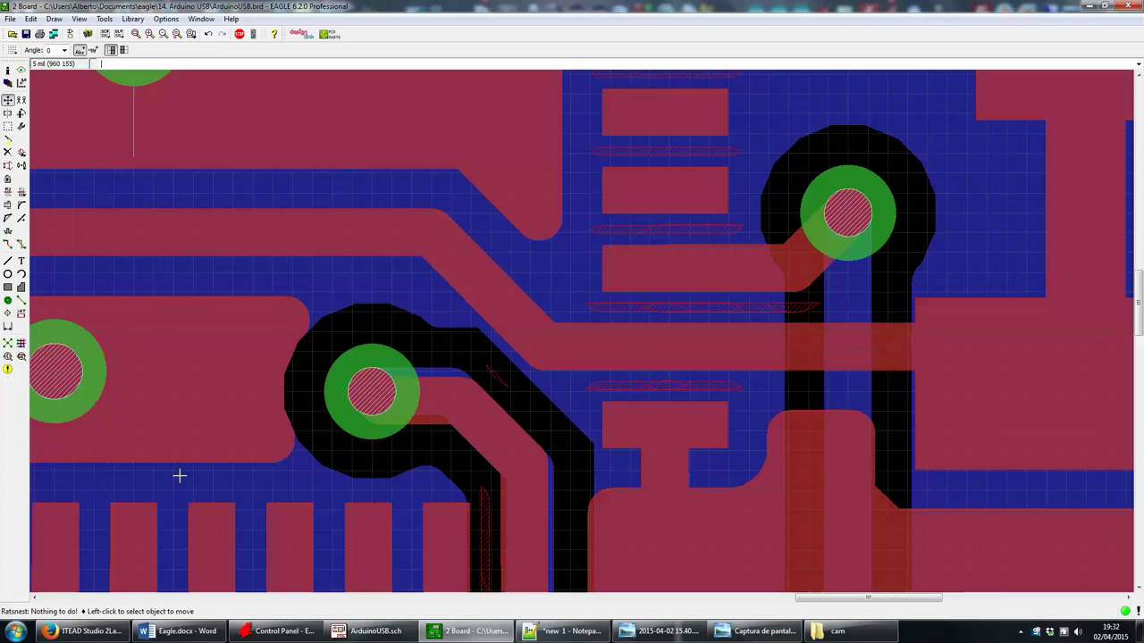
pyautogui.click(21, 355)
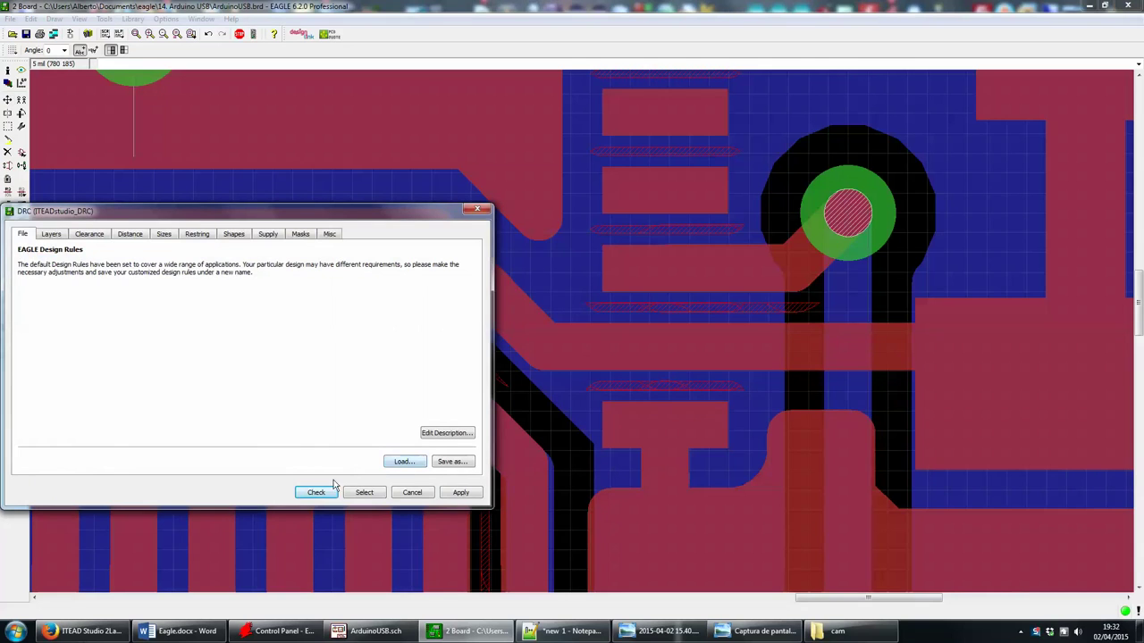
pyautogui.click(332, 488)
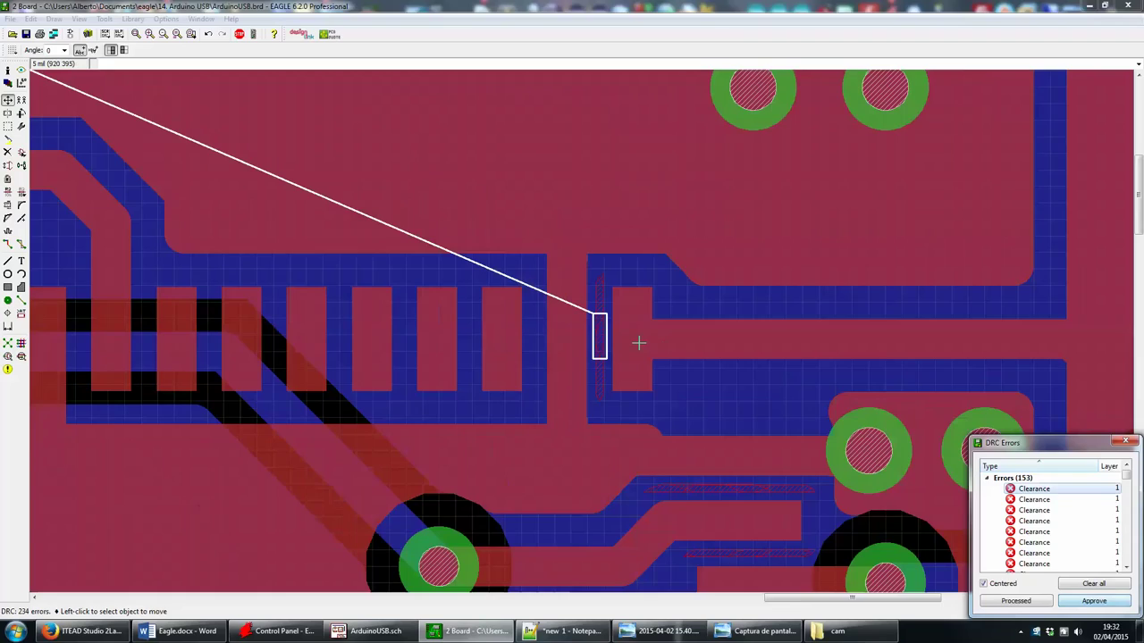
pyautogui.scroll(-2, 638, 342)
pyautogui.scroll(-3, 420, 335)
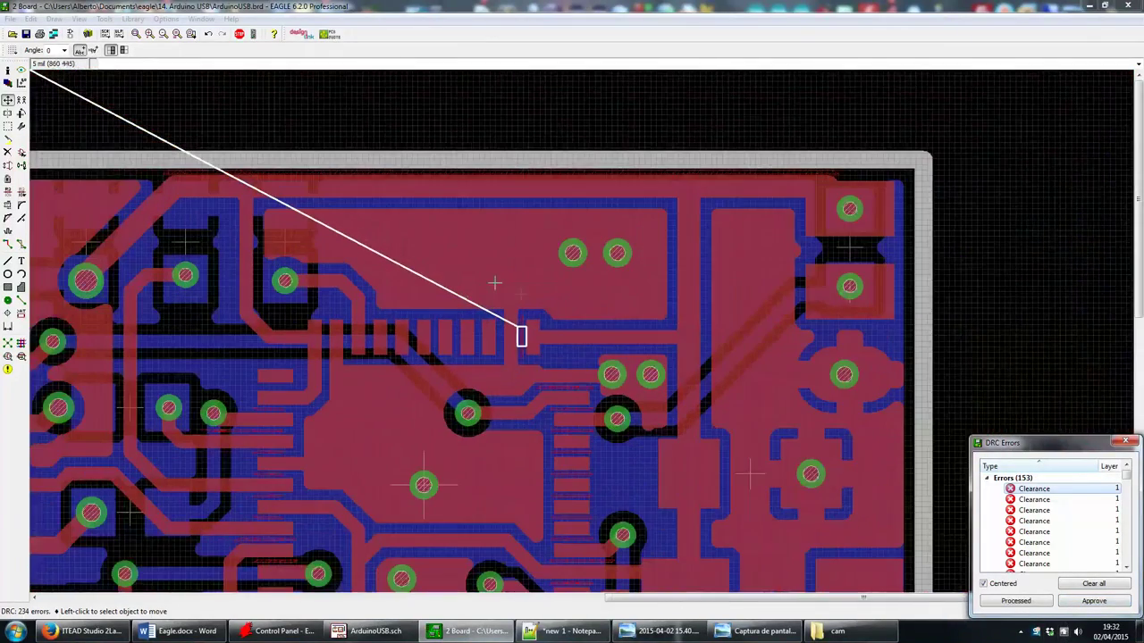
# Approve clearance errors in turn, passing 108 and stopping at 89 errors remaining
pyautogui.scroll(1, 588, 398)
pyautogui.click(1096, 601)
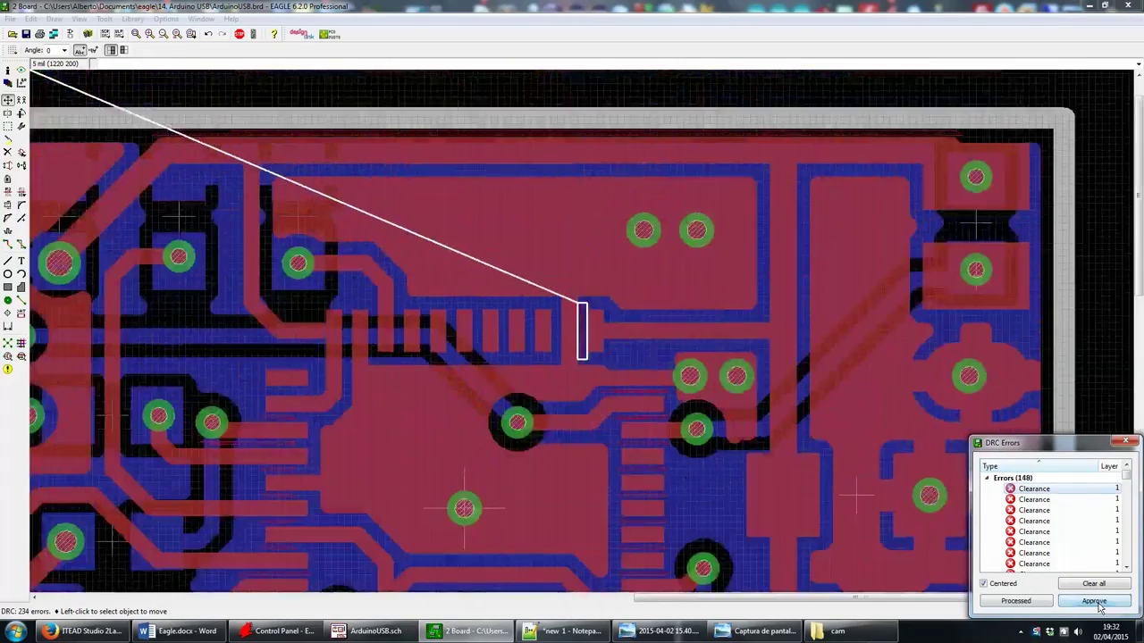
pyautogui.click(1095, 602)
pyautogui.click(1095, 602)
pyautogui.click(1096, 603)
pyautogui.click(1097, 603)
pyautogui.click(1099, 605)
pyautogui.click(1098, 604)
pyautogui.click(1098, 604)
pyautogui.click(1098, 604)
pyautogui.click(1098, 604)
pyautogui.click(1099, 604)
pyautogui.click(1098, 604)
pyautogui.click(1099, 605)
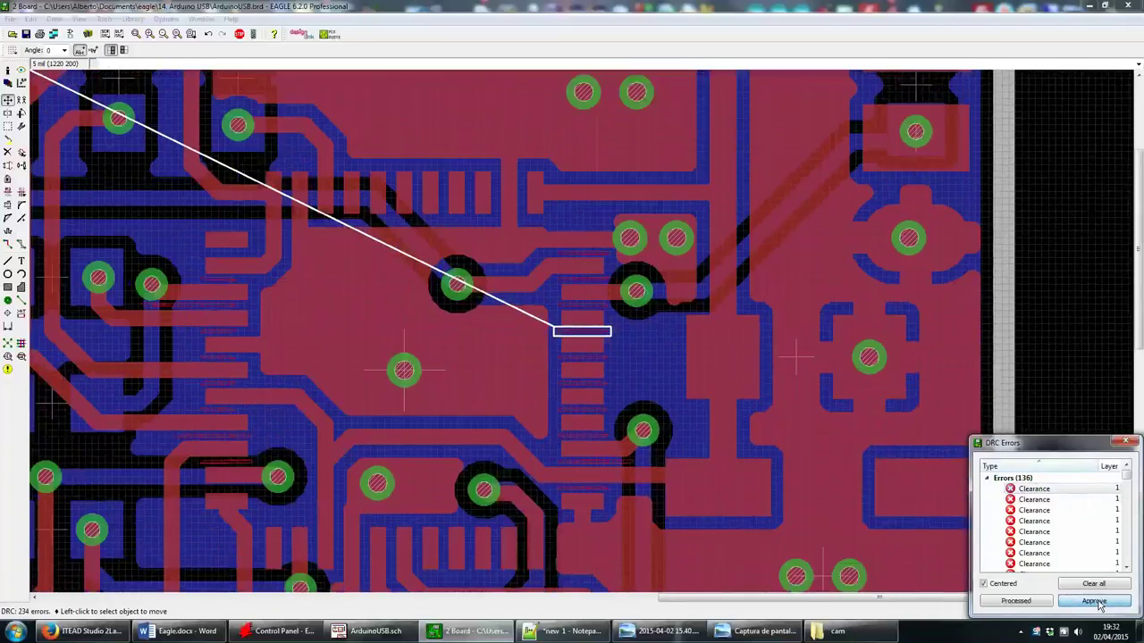
pyautogui.click(1099, 605)
pyautogui.click(1099, 605)
pyautogui.click(1099, 605)
pyautogui.click(1099, 605)
pyautogui.click(1099, 605)
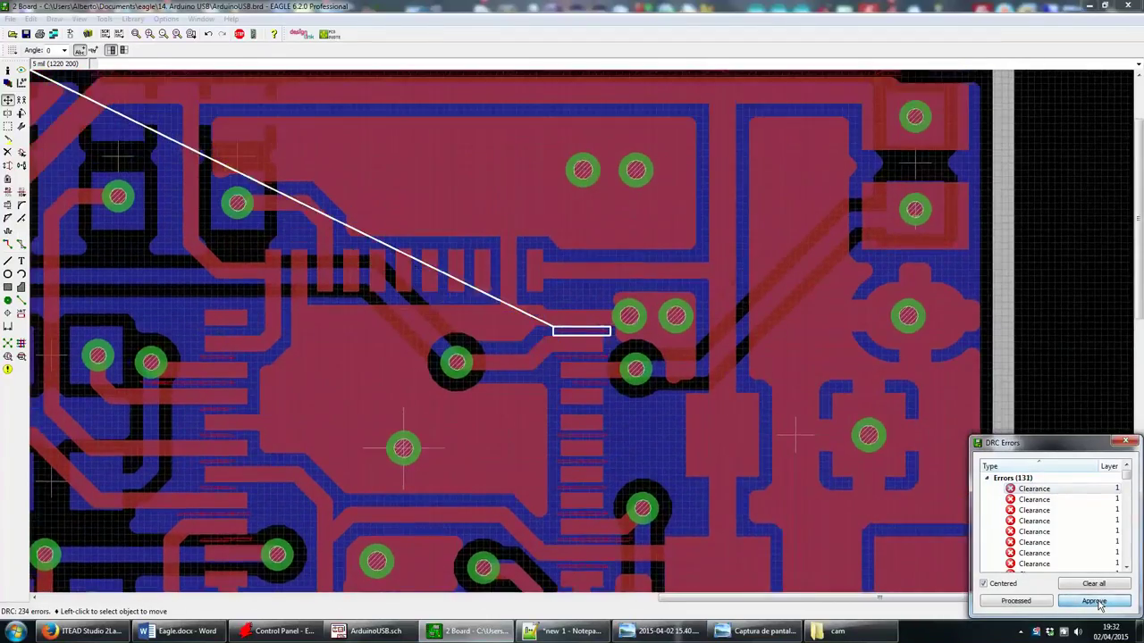
pyautogui.click(1099, 605)
pyautogui.click(1099, 605)
pyautogui.click(1099, 605)
pyautogui.click(1099, 605)
pyautogui.click(1099, 605)
pyautogui.click(1099, 604)
pyautogui.click(1098, 605)
pyautogui.click(1099, 605)
pyautogui.click(1098, 605)
pyautogui.click(1098, 605)
pyautogui.click(1098, 605)
pyautogui.click(1099, 605)
pyautogui.click(1098, 605)
pyautogui.click(1099, 605)
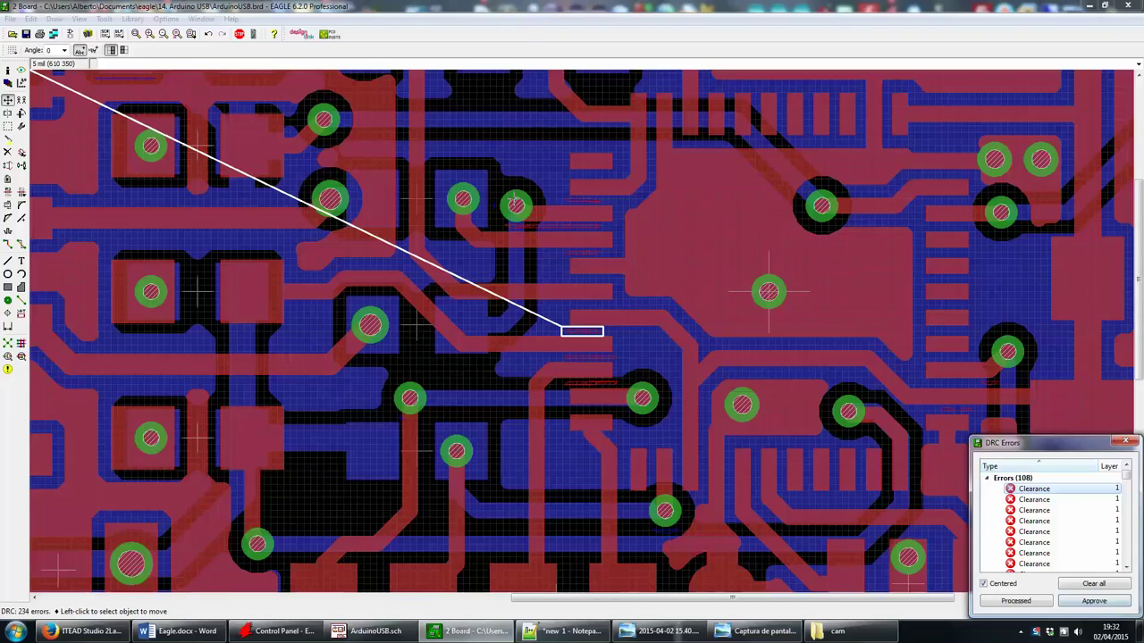
pyautogui.scroll(8, 519, 203)
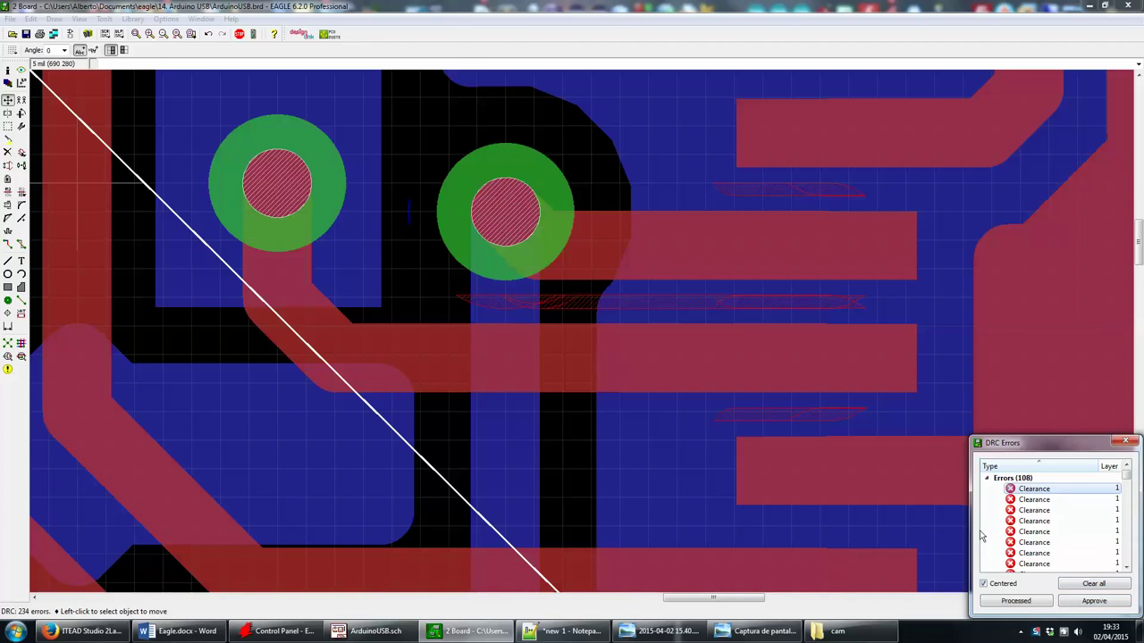
pyautogui.click(1094, 602)
pyautogui.click(1093, 603)
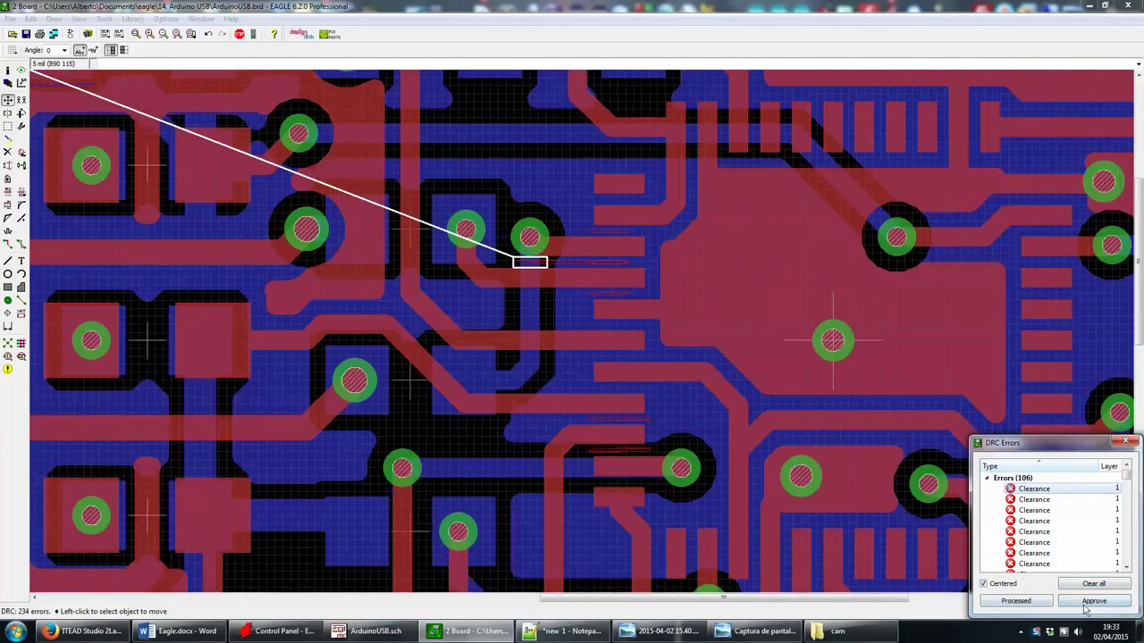
pyautogui.click(1086, 604)
pyautogui.click(1086, 604)
pyautogui.click(1086, 604)
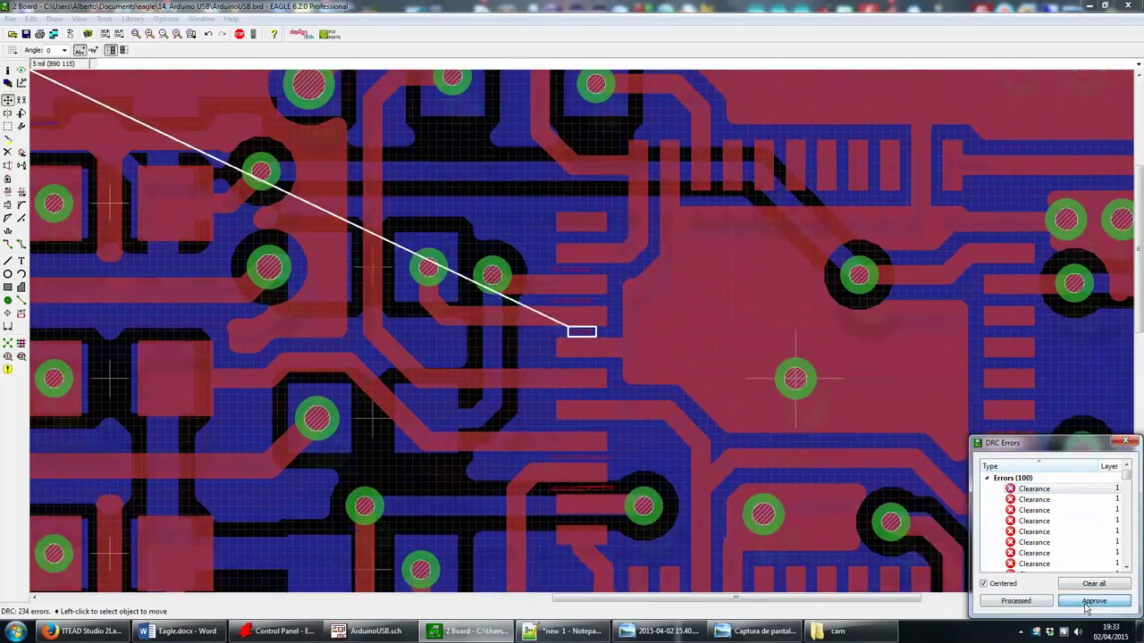
pyautogui.click(1087, 604)
pyautogui.click(1086, 604)
pyautogui.click(1087, 604)
pyautogui.click(1087, 604)
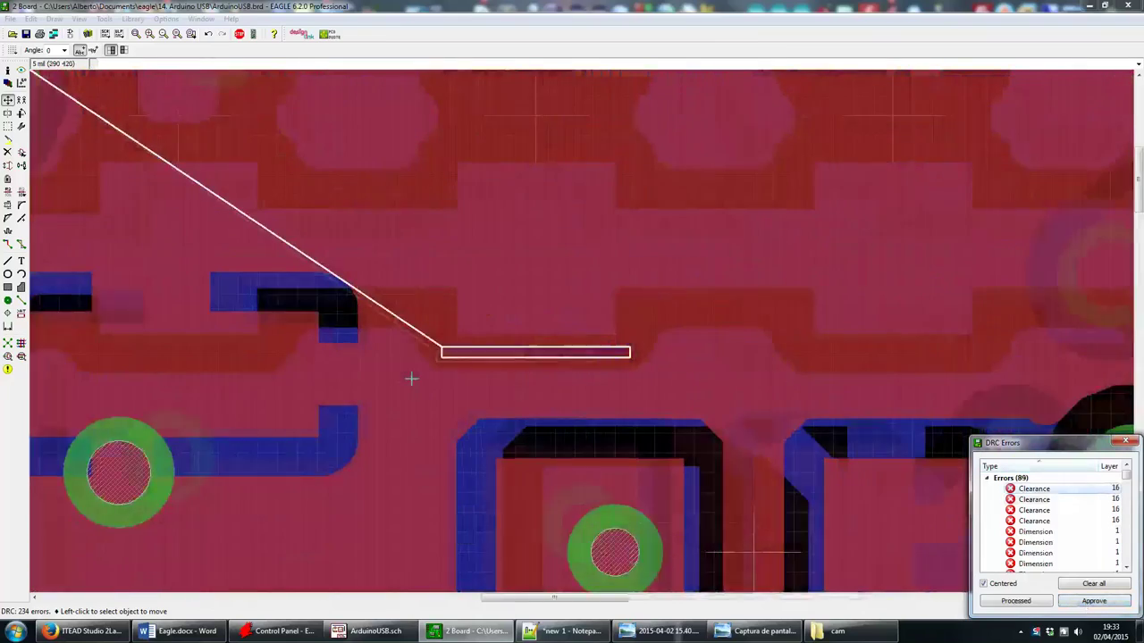
pyautogui.scroll(-2, 406, 381)
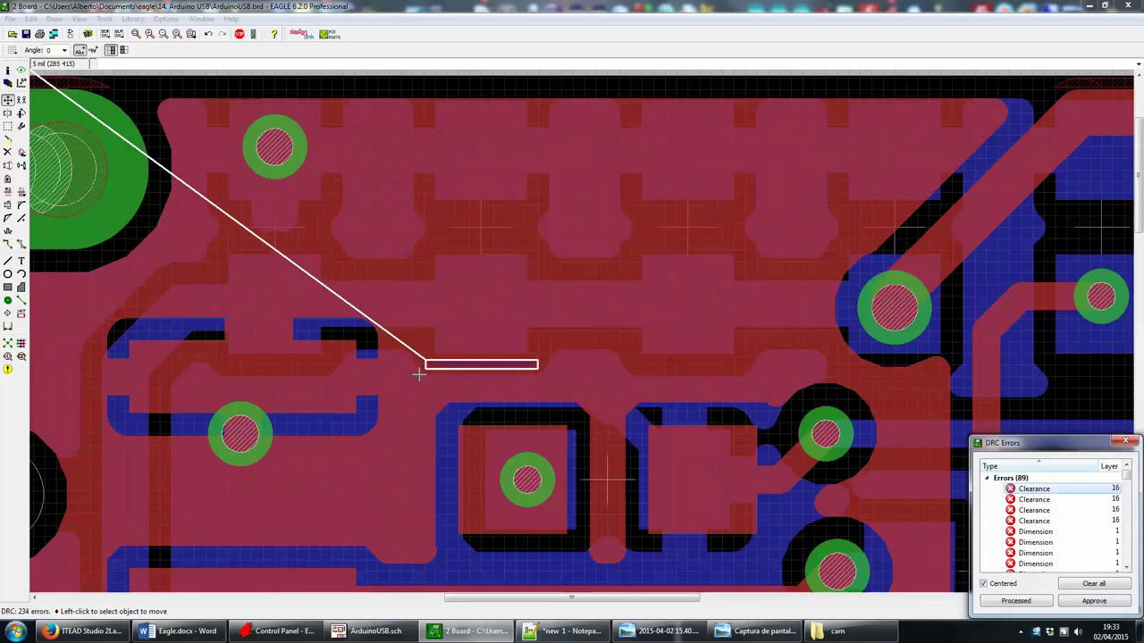
pyautogui.scroll(-2, 418, 375)
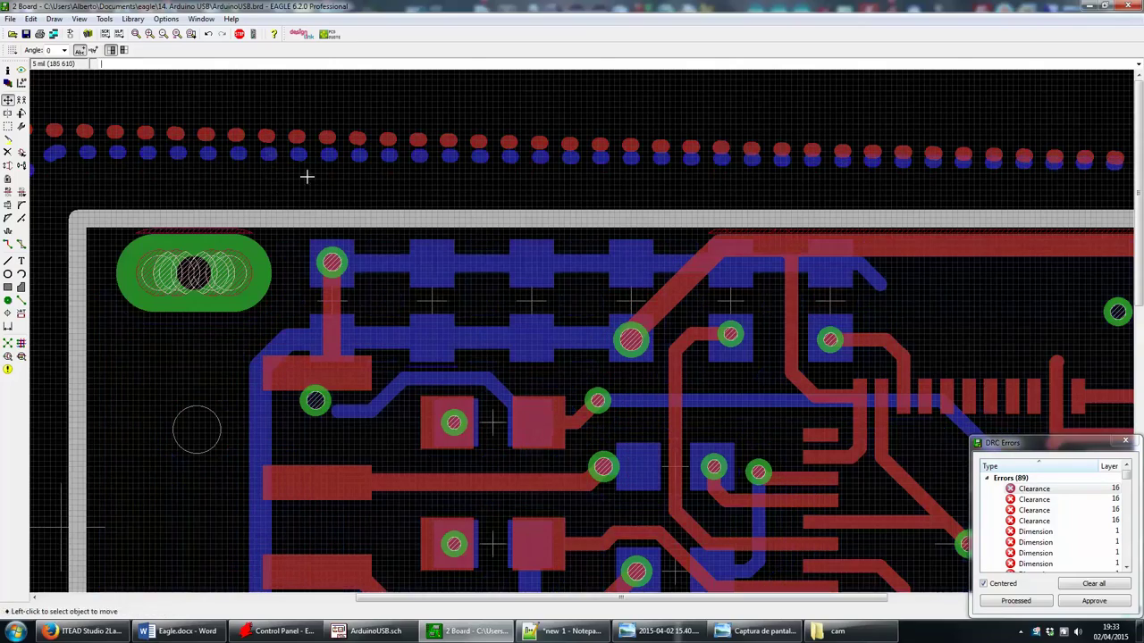
pyautogui.scroll(2, 440, 390)
pyautogui.scroll(1, 440, 389)
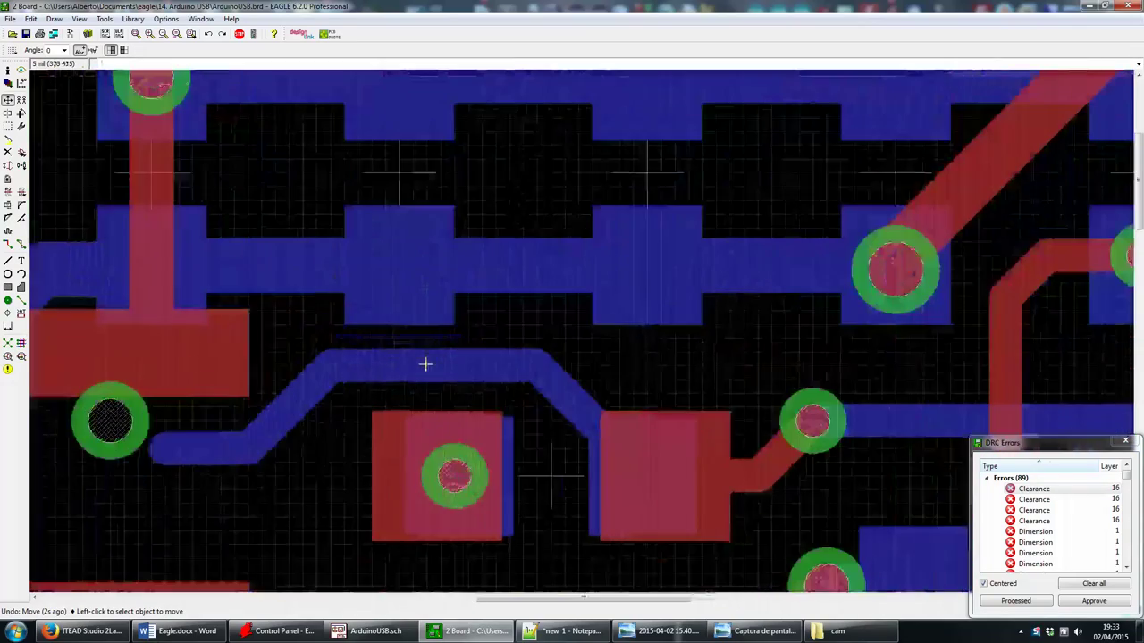
pyautogui.scroll(2, 423, 343)
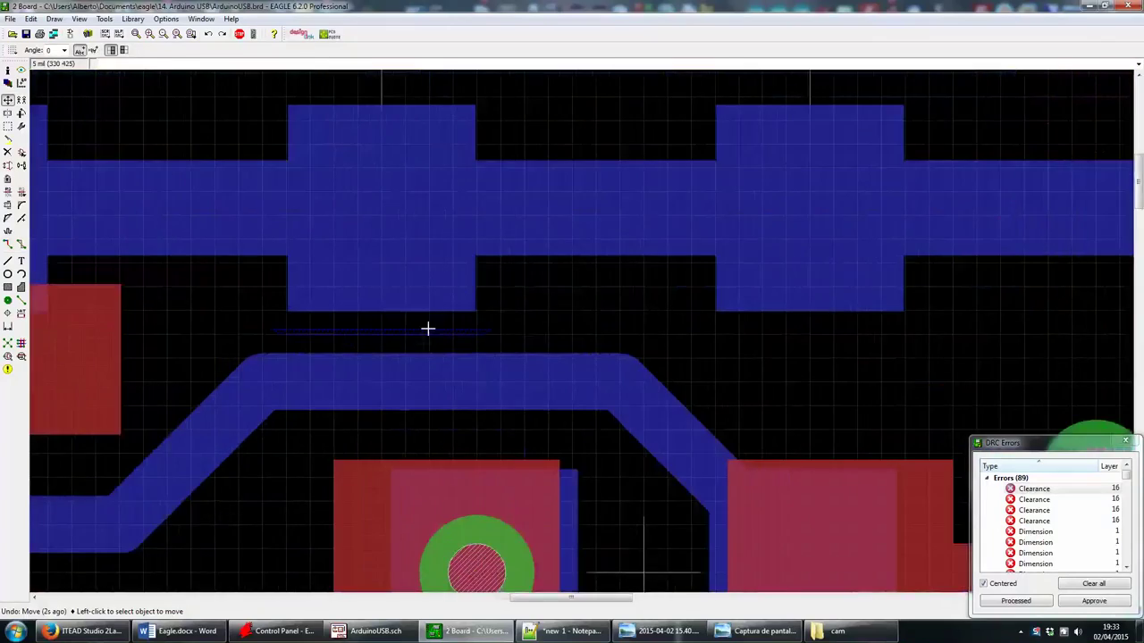
pyautogui.scroll(-3, 445, 296)
pyautogui.scroll(-1, 492, 289)
pyautogui.scroll(1, 575, 439)
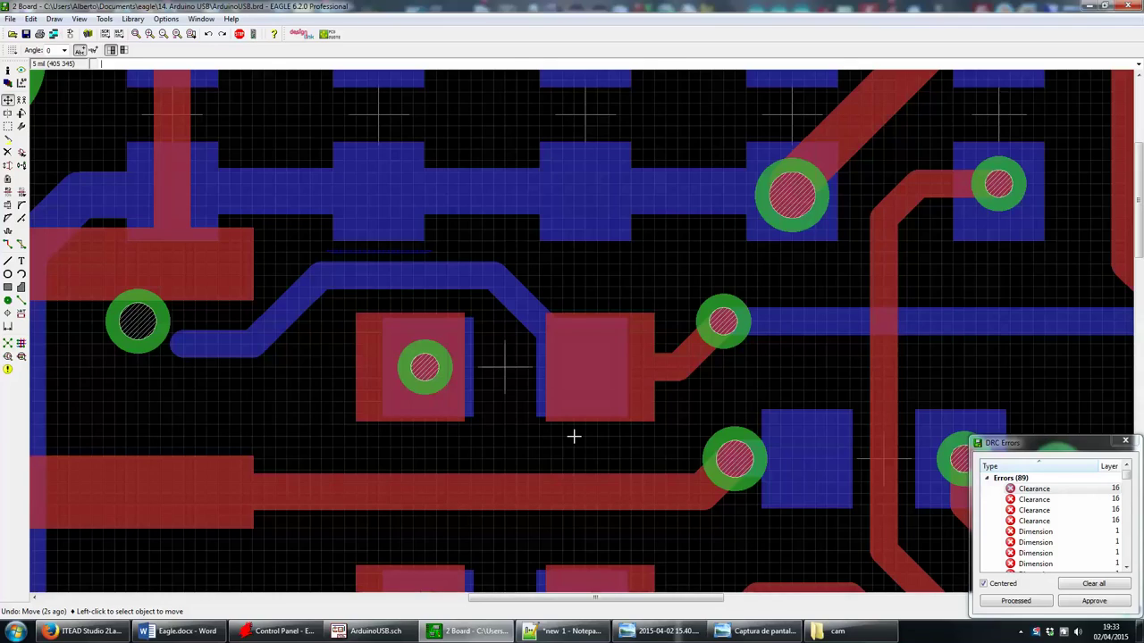
pyautogui.scroll(-1, 358, 272)
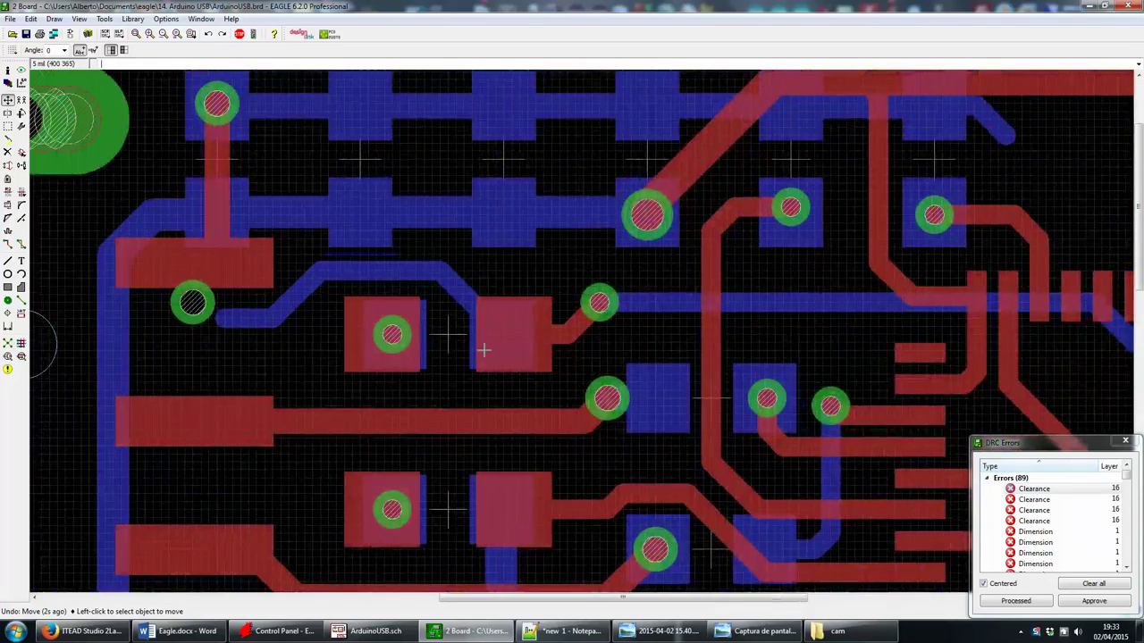
pyautogui.scroll(1, 421, 301)
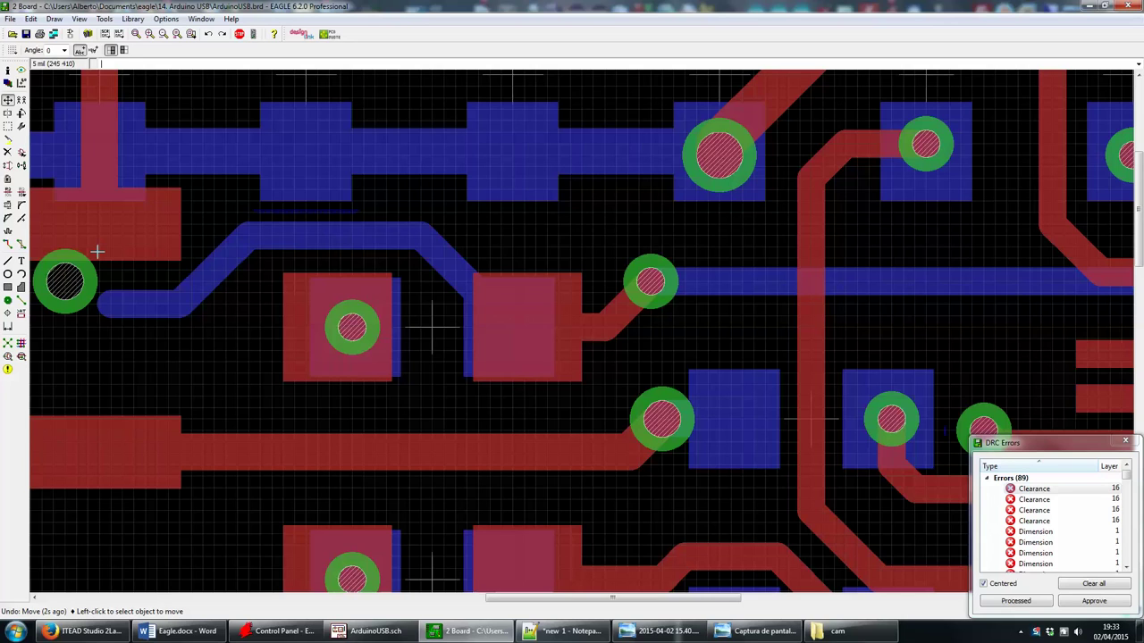
# Set the grid to 25 mil
pyautogui.click(21, 244)
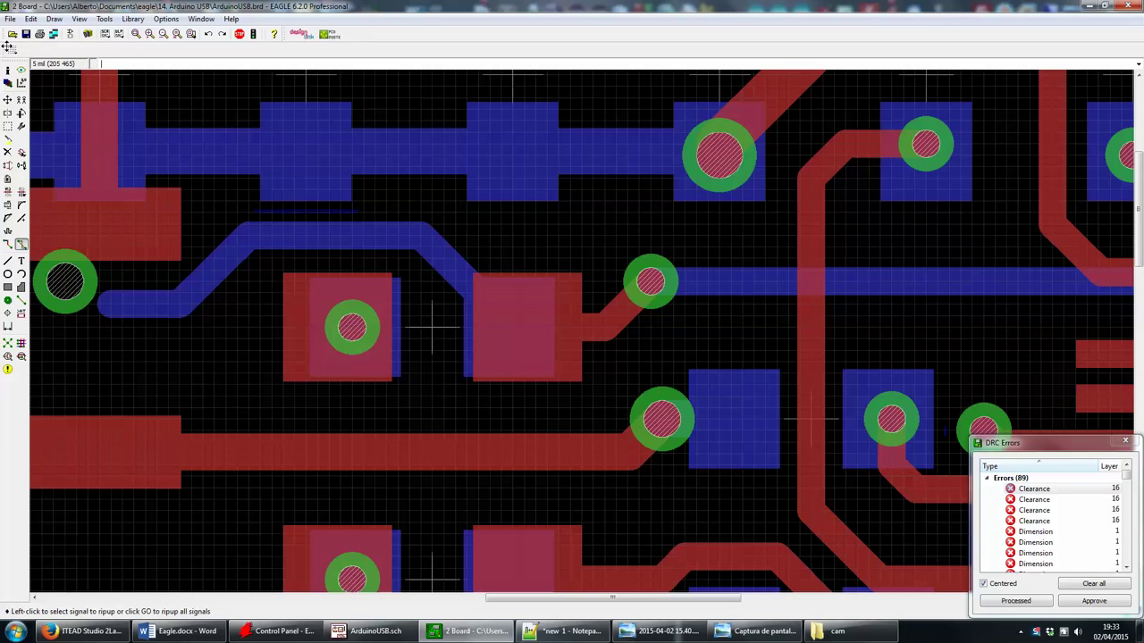
pyautogui.click(8, 47)
pyautogui.write('25')
pyautogui.click(57, 142)
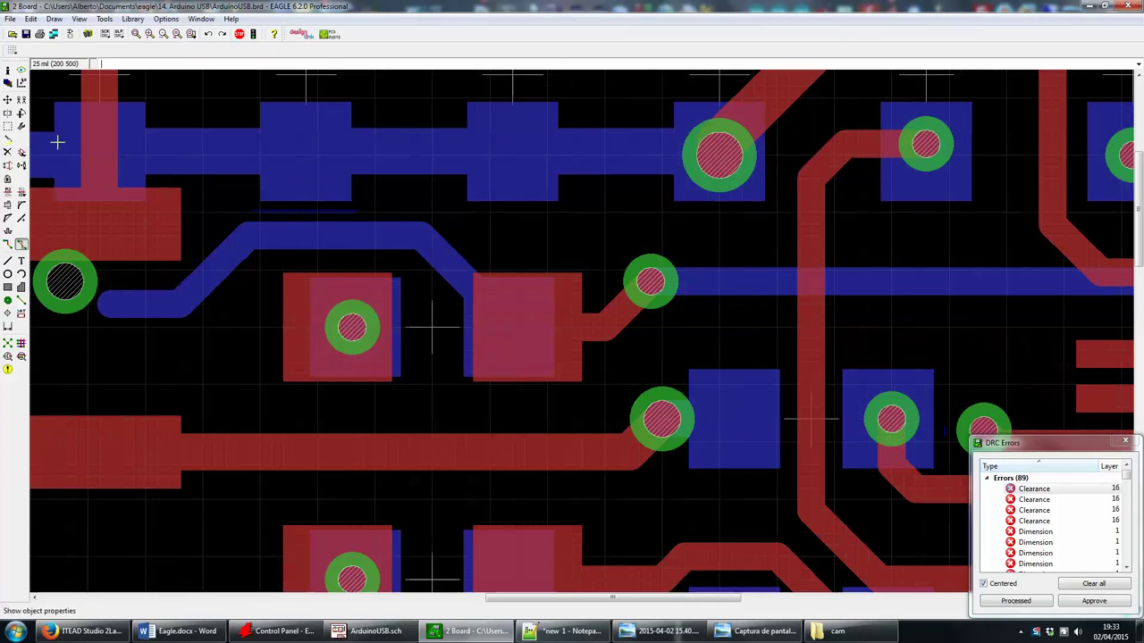
# Rip up the blue and red trace segments near the LED and remove the via on the pad
pyautogui.click(460, 273)
pyautogui.click(389, 236)
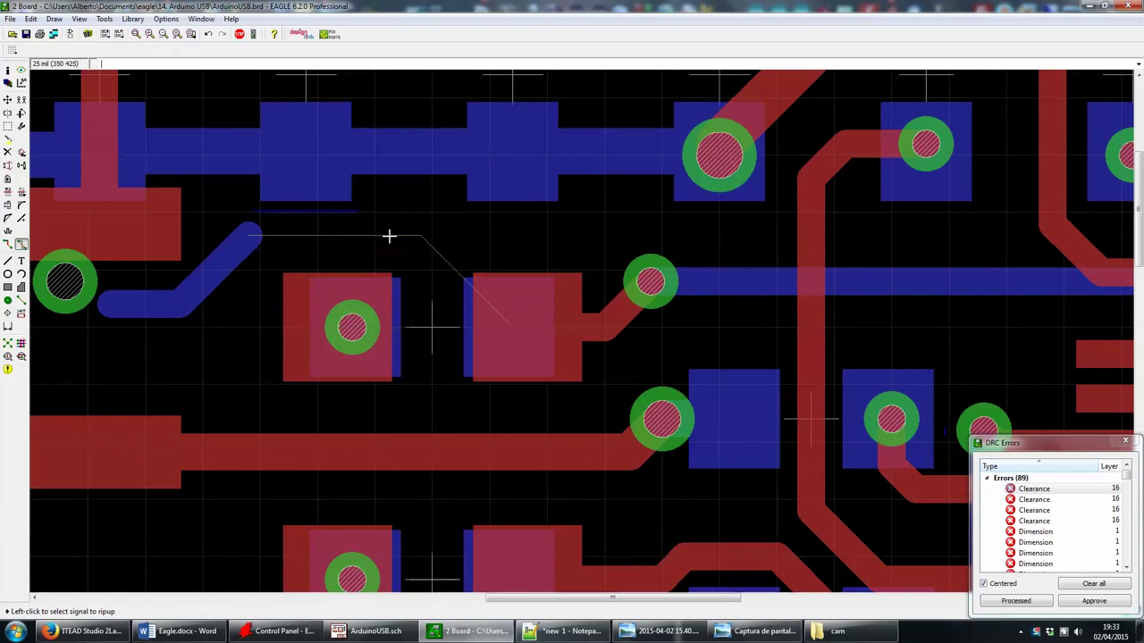
pyautogui.click(232, 258)
pyautogui.click(611, 307)
pyautogui.click(588, 322)
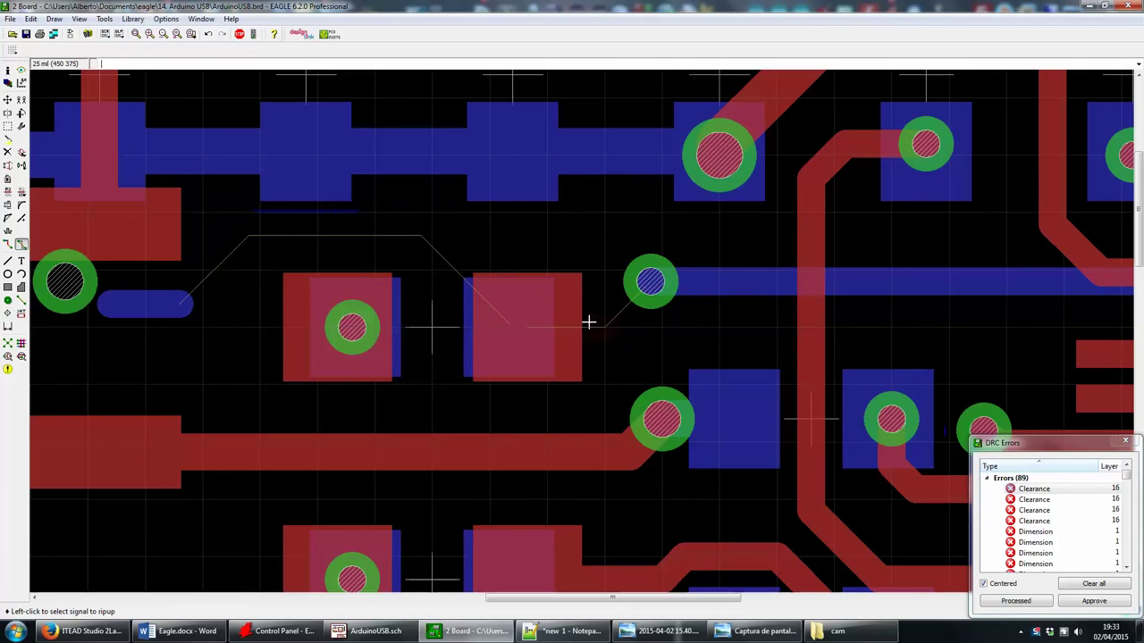
pyautogui.click(351, 330)
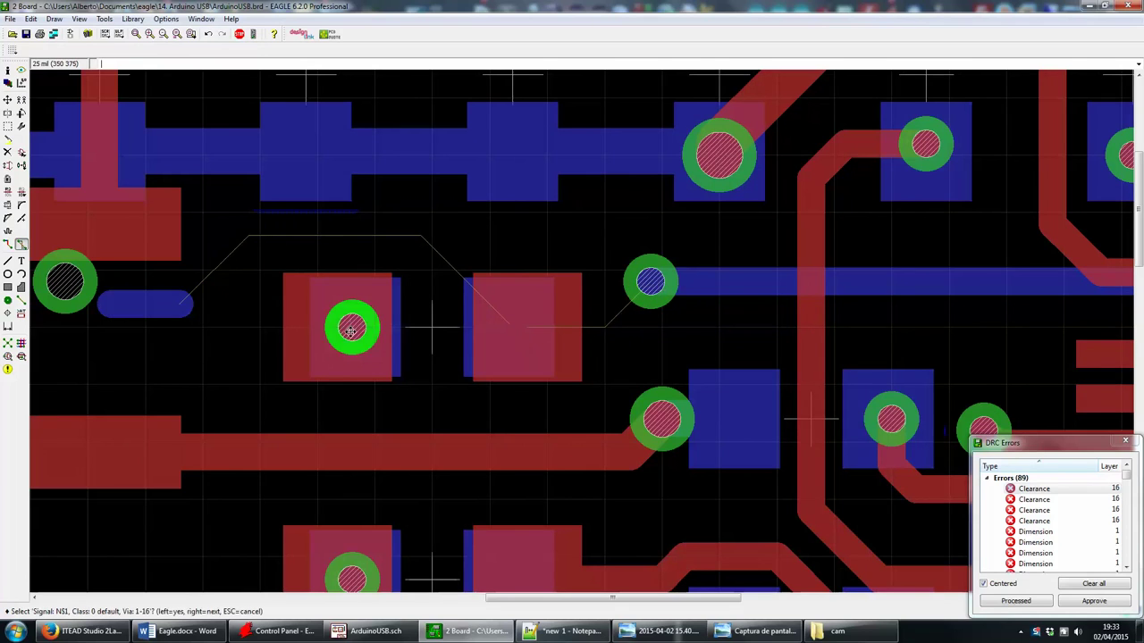
pyautogui.click(351, 329)
pyautogui.click(352, 330)
pyautogui.click(353, 330)
pyautogui.click(354, 330)
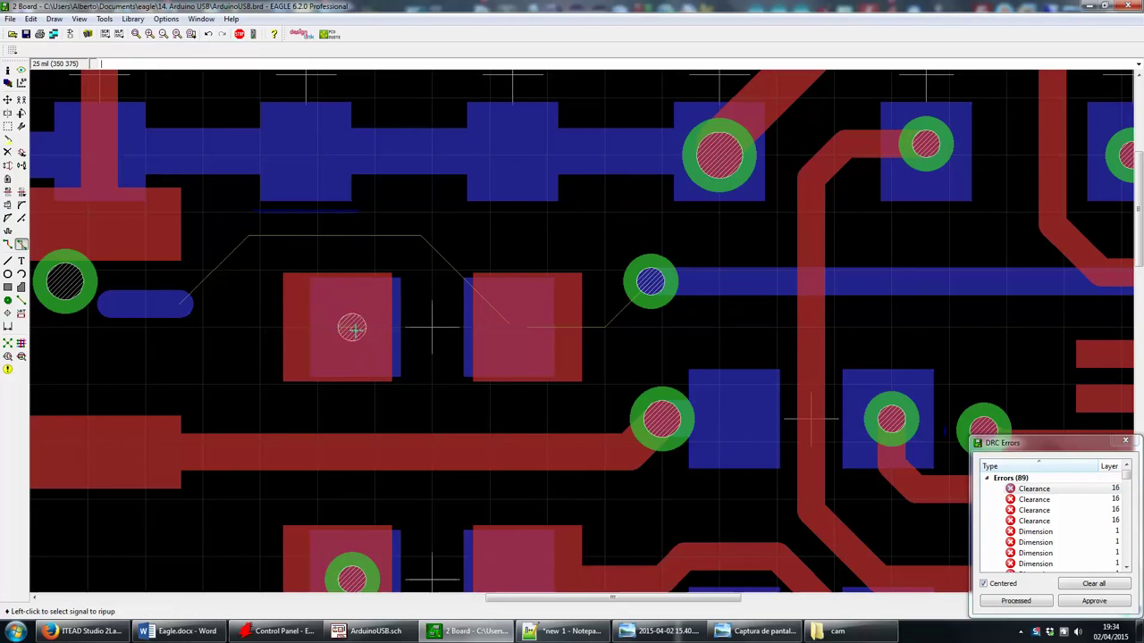
# Pick LED L out from under R5, rotate it and place it higher on the board
pyautogui.click(8, 100)
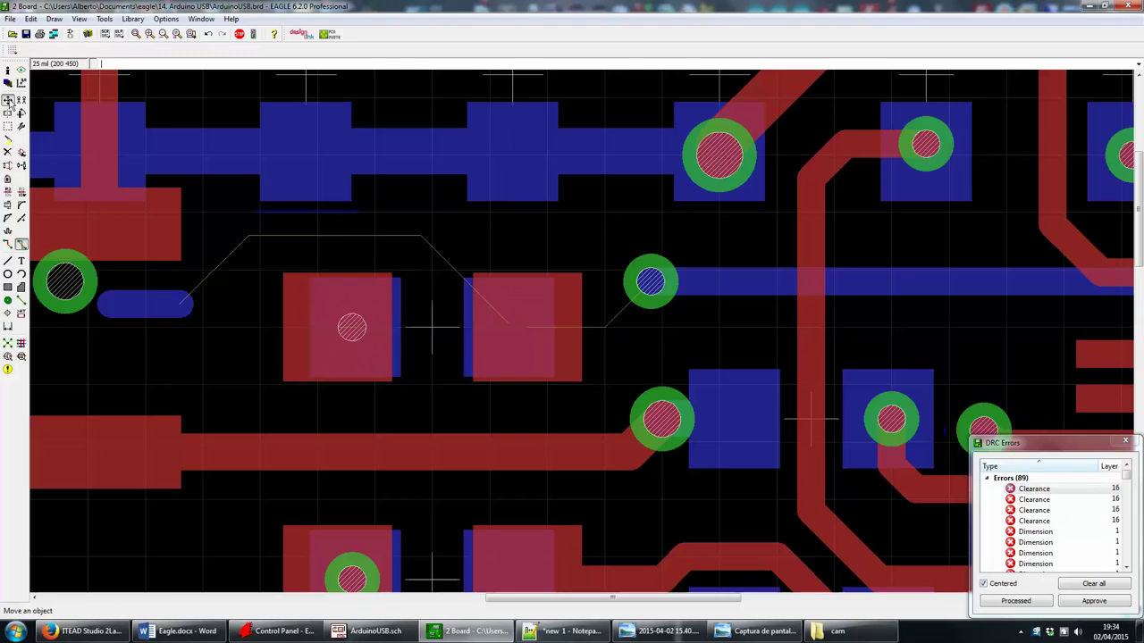
pyautogui.click(432, 309)
pyautogui.press('Escape')
pyautogui.click(427, 326)
pyautogui.rightClick(427, 258)
pyautogui.click(426, 258)
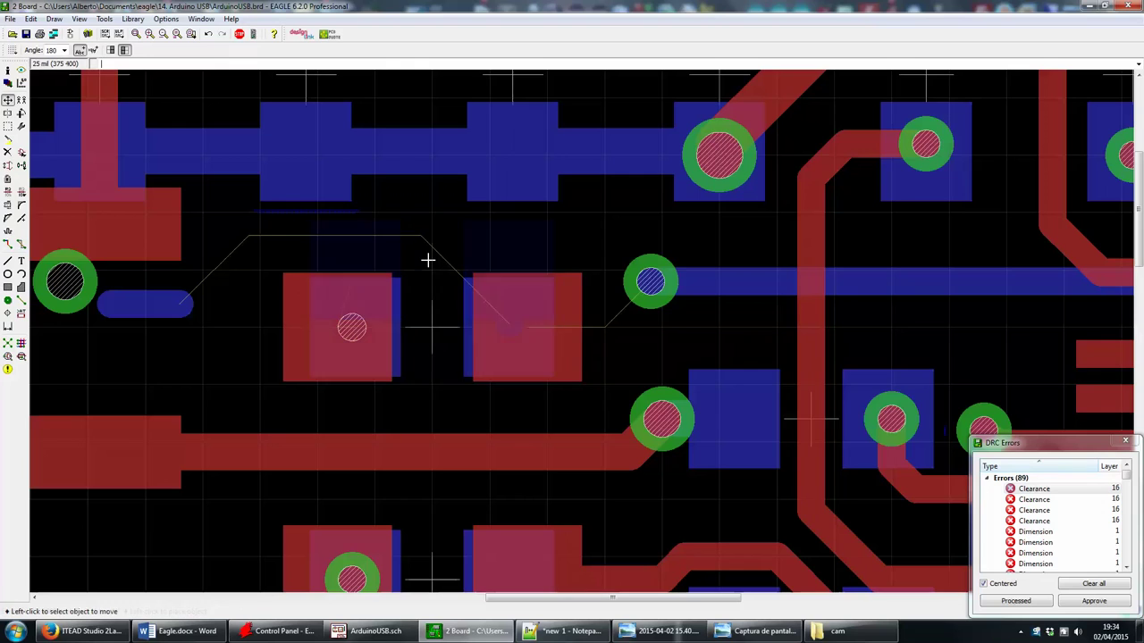
pyautogui.rightClick(417, 437)
pyautogui.rightClick(417, 437)
pyautogui.click(413, 385)
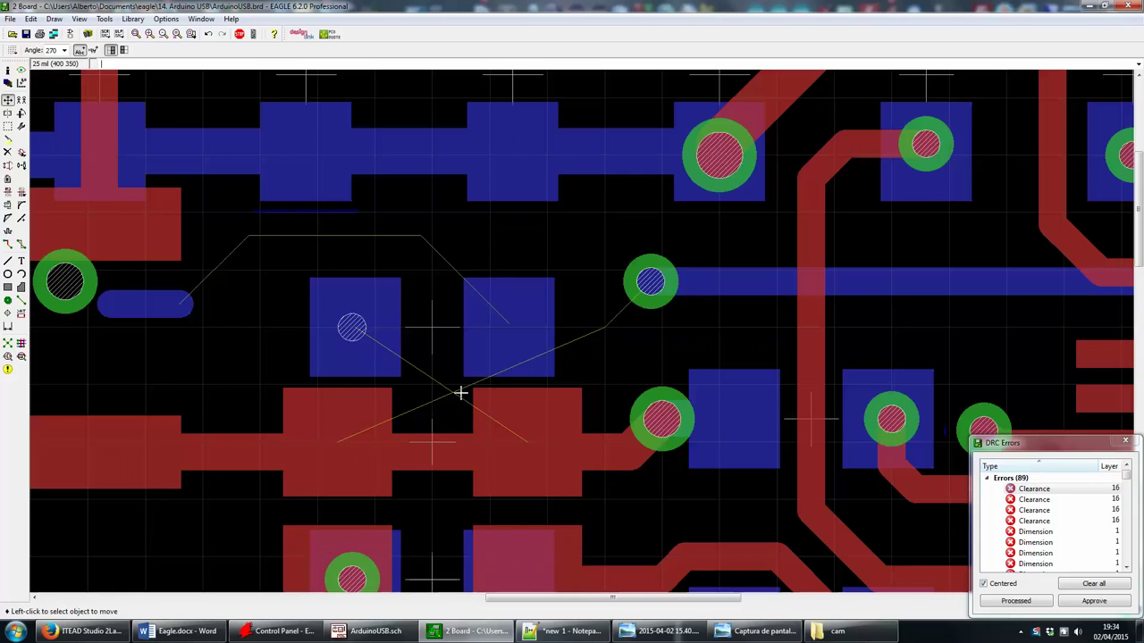
# Pick up LED L again and rotate it to 270°
pyautogui.click(432, 440)
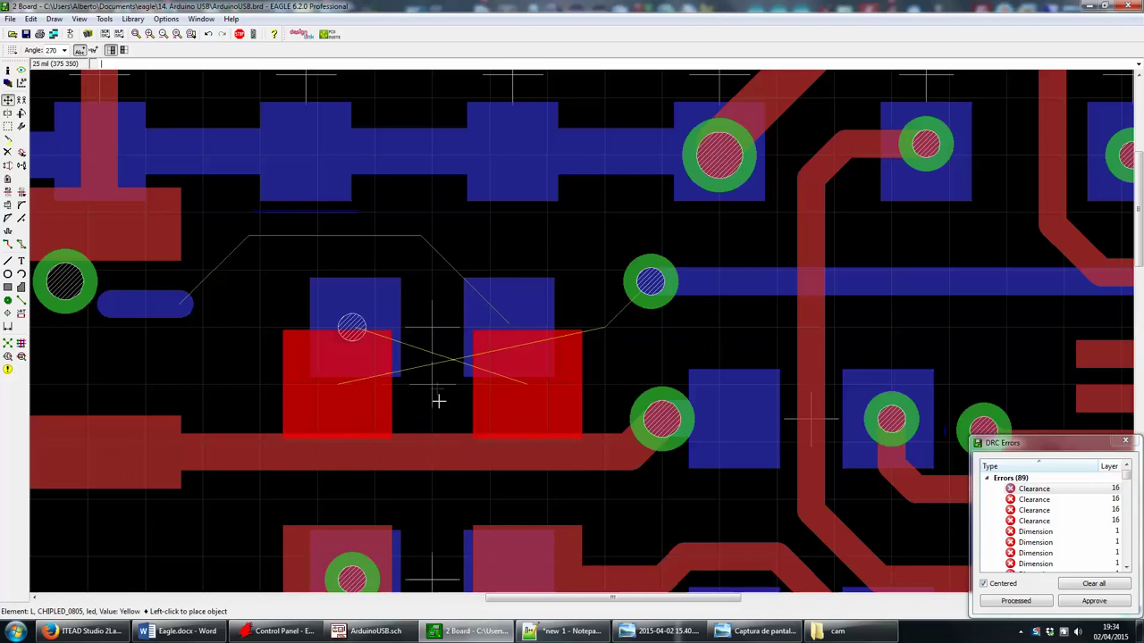
pyautogui.rightClick(435, 332)
pyautogui.rightClick(435, 332)
pyautogui.rightClick(435, 332)
pyautogui.rightClick(436, 332)
pyautogui.rightClick(437, 333)
pyautogui.rightClick(438, 331)
# Place LED L, rip up R5's stretched traces and settle R5 lower down
pyautogui.click(438, 365)
pyautogui.click(439, 311)
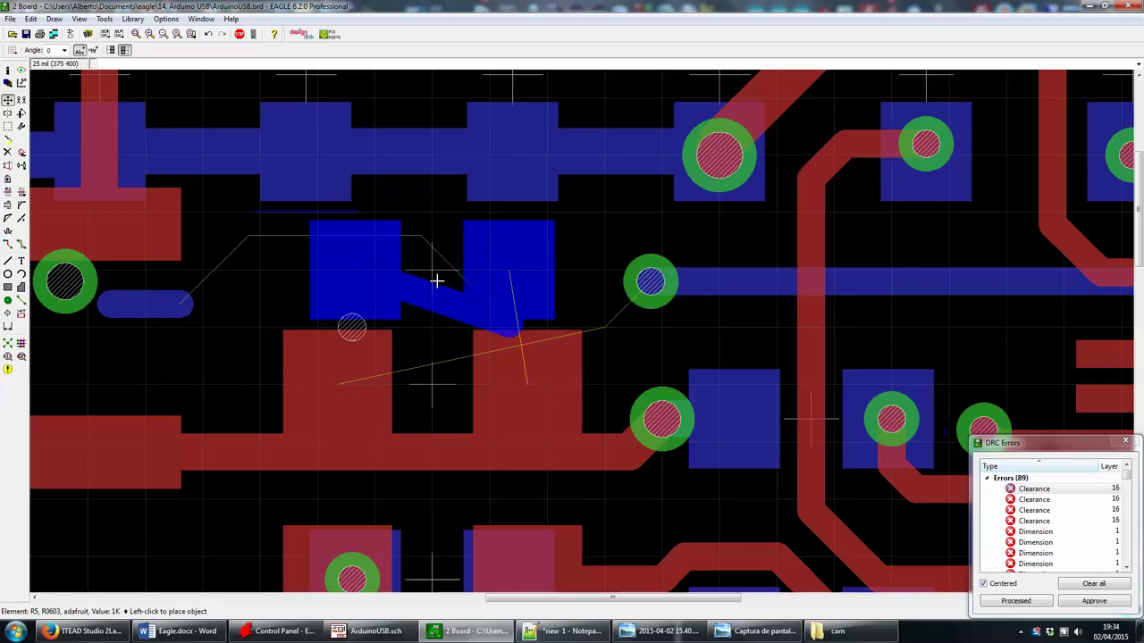
pyautogui.click(438, 280)
pyautogui.click(21, 243)
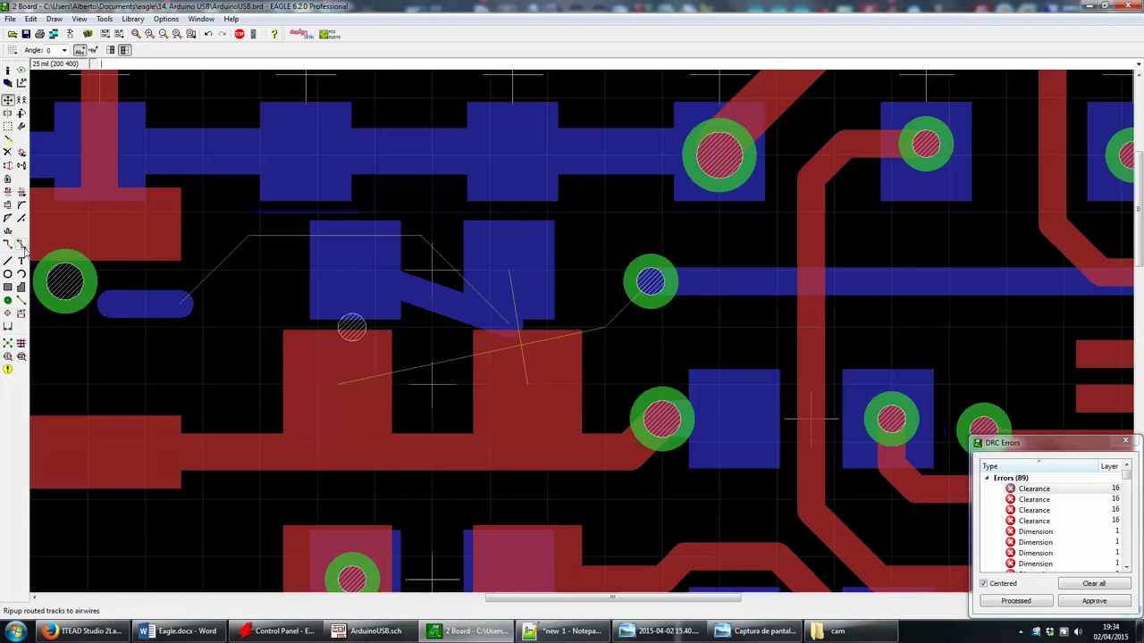
pyautogui.click(438, 292)
pyautogui.click(473, 304)
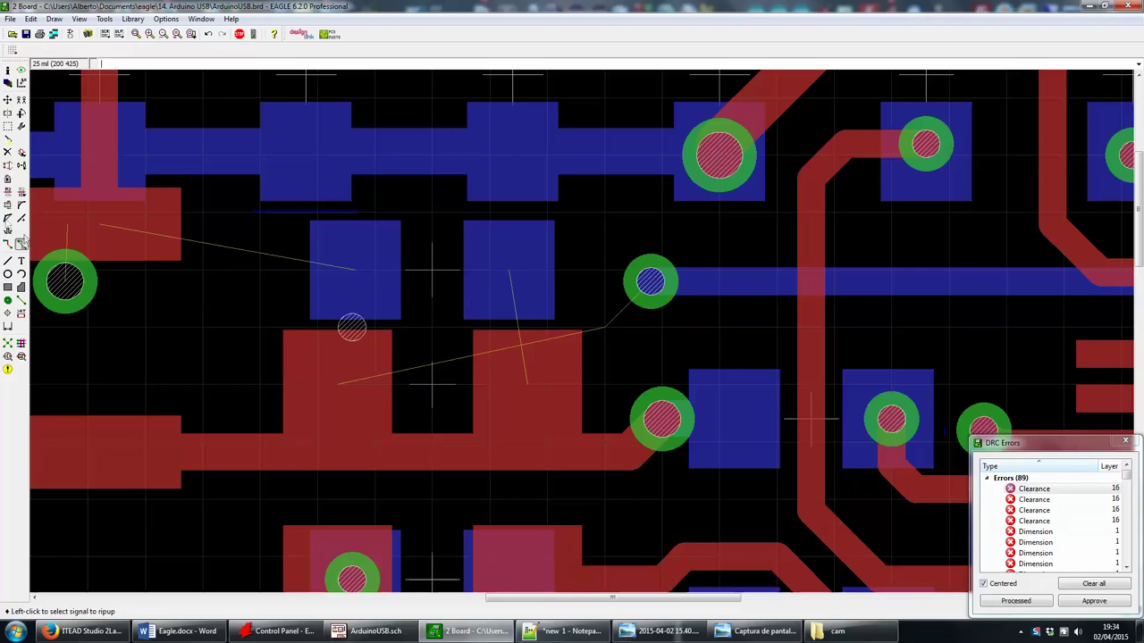
pyautogui.click(7, 100)
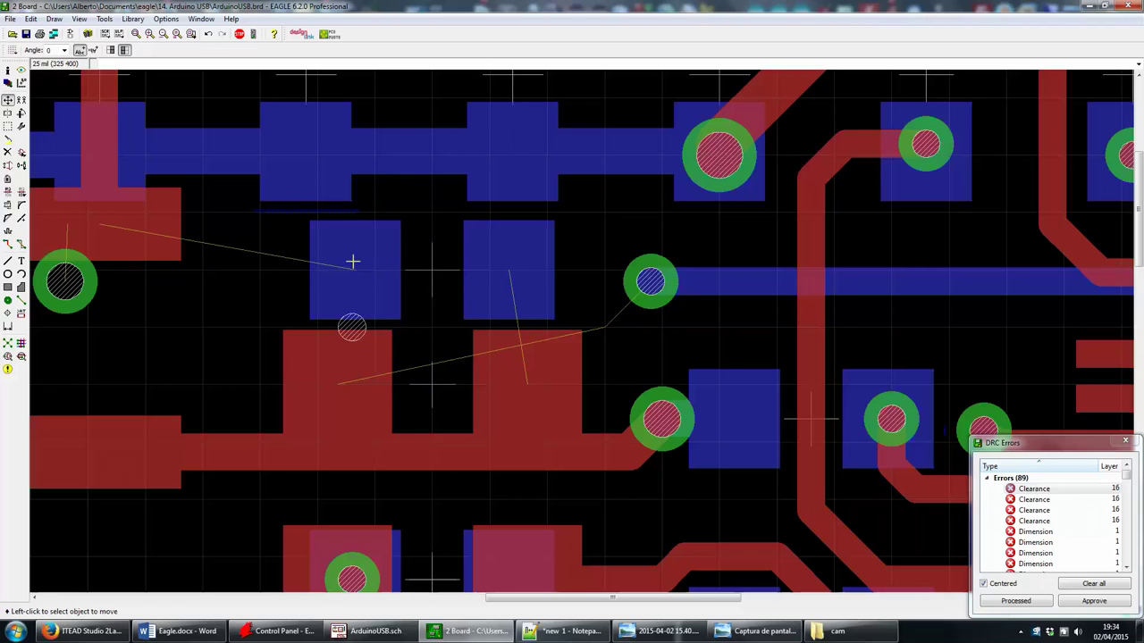
pyautogui.click(429, 268)
pyautogui.click(429, 308)
# Rip up the vertical track at the top left
pyautogui.click(8, 244)
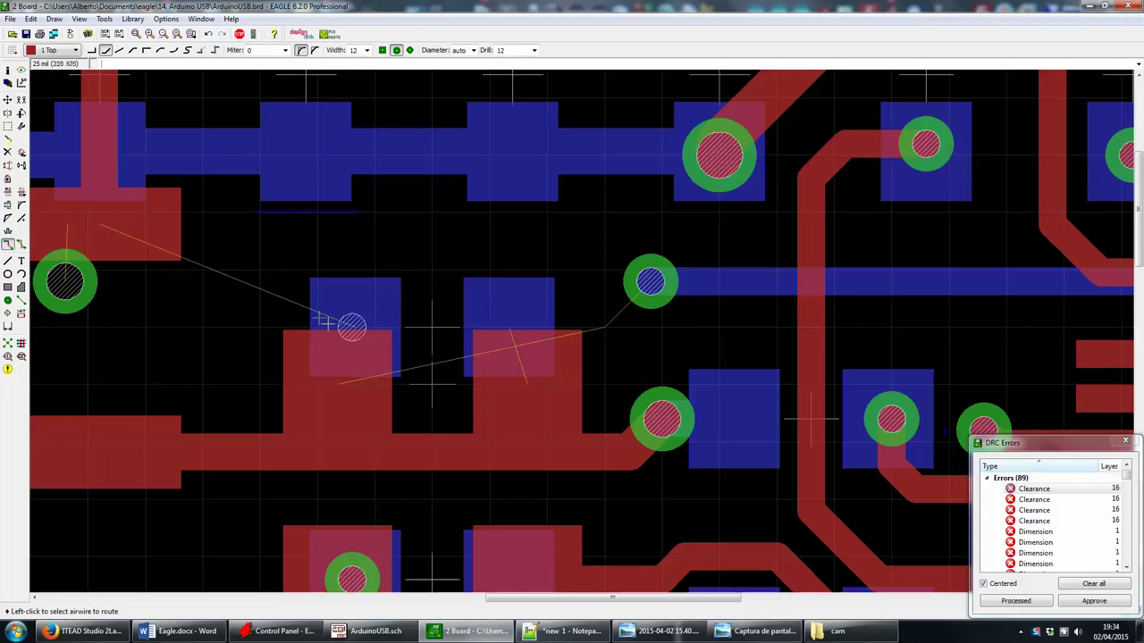
pyautogui.click(23, 246)
pyautogui.click(351, 326)
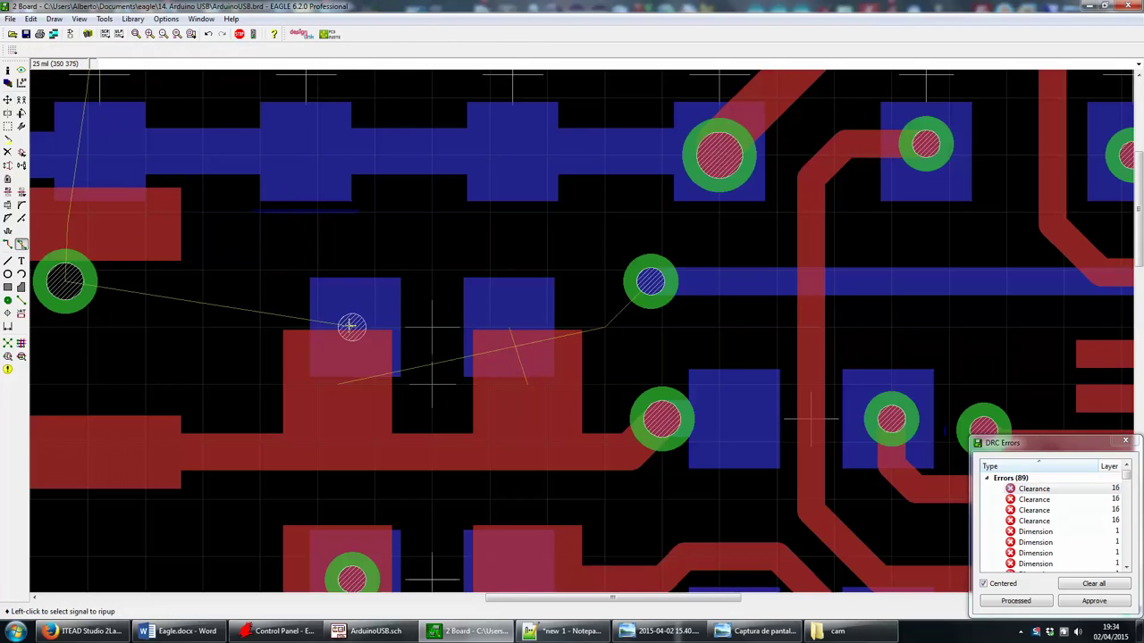
pyautogui.scroll(-1, 351, 327)
pyautogui.scroll(3, 351, 327)
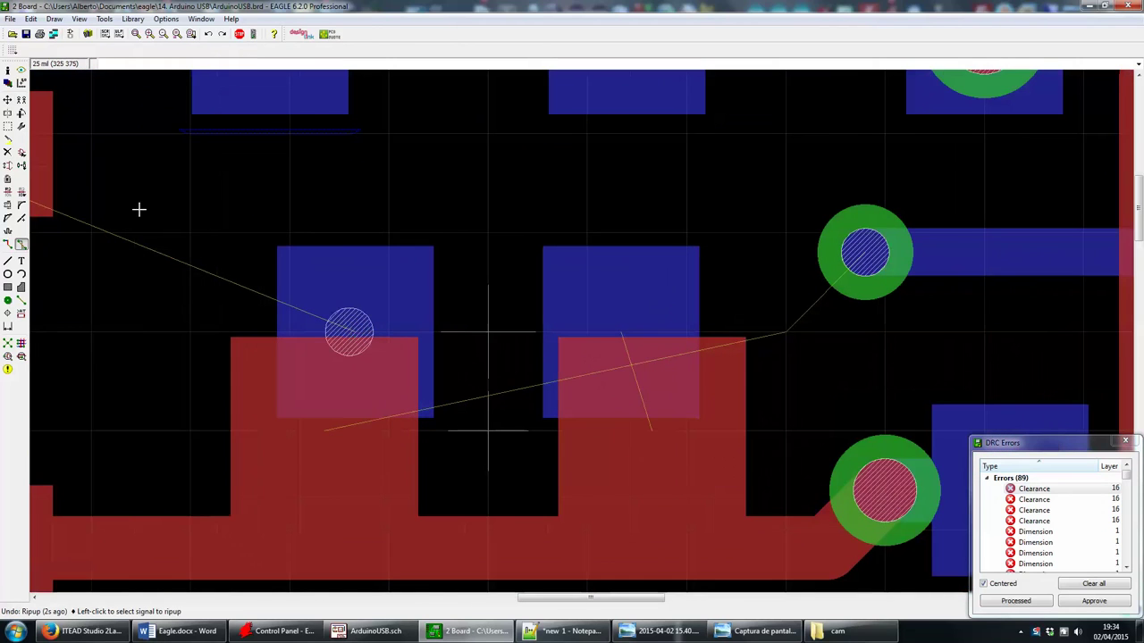
pyautogui.scroll(-2, 355, 314)
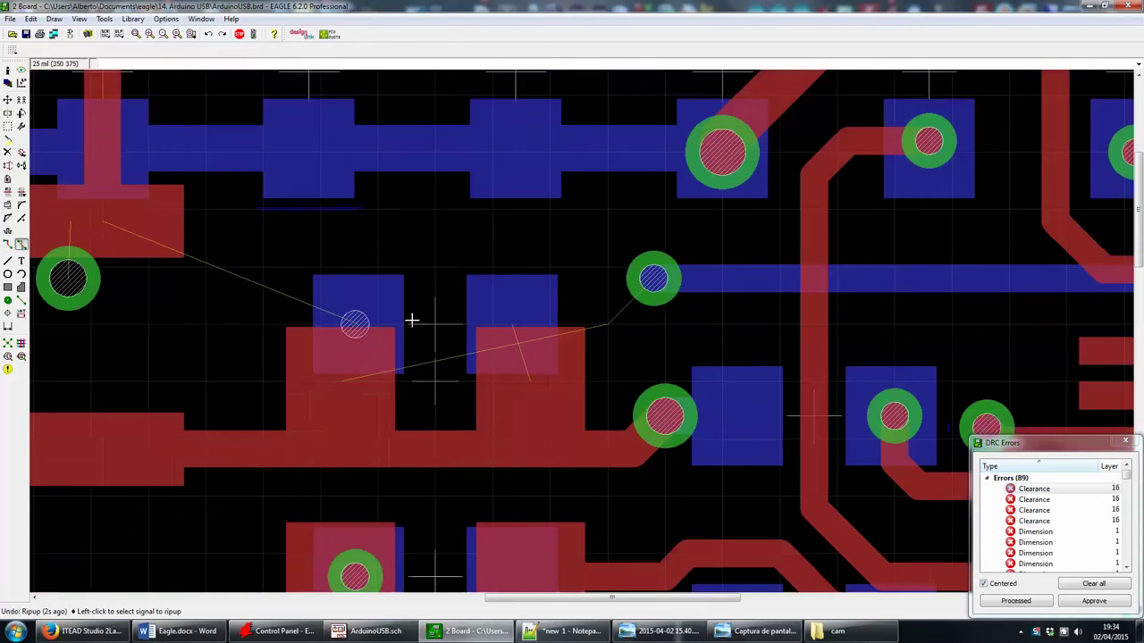
# Route R5's GND pad to the left via on the bottom layer and start routing N$1
pyautogui.click(8, 244)
pyautogui.click(298, 318)
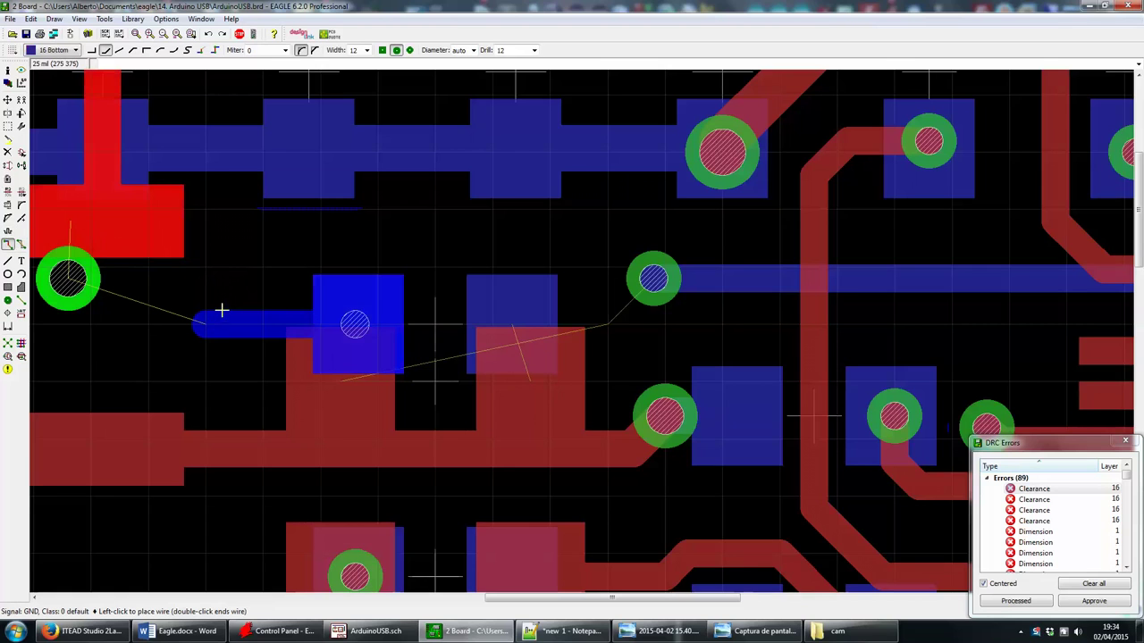
pyautogui.click(70, 279)
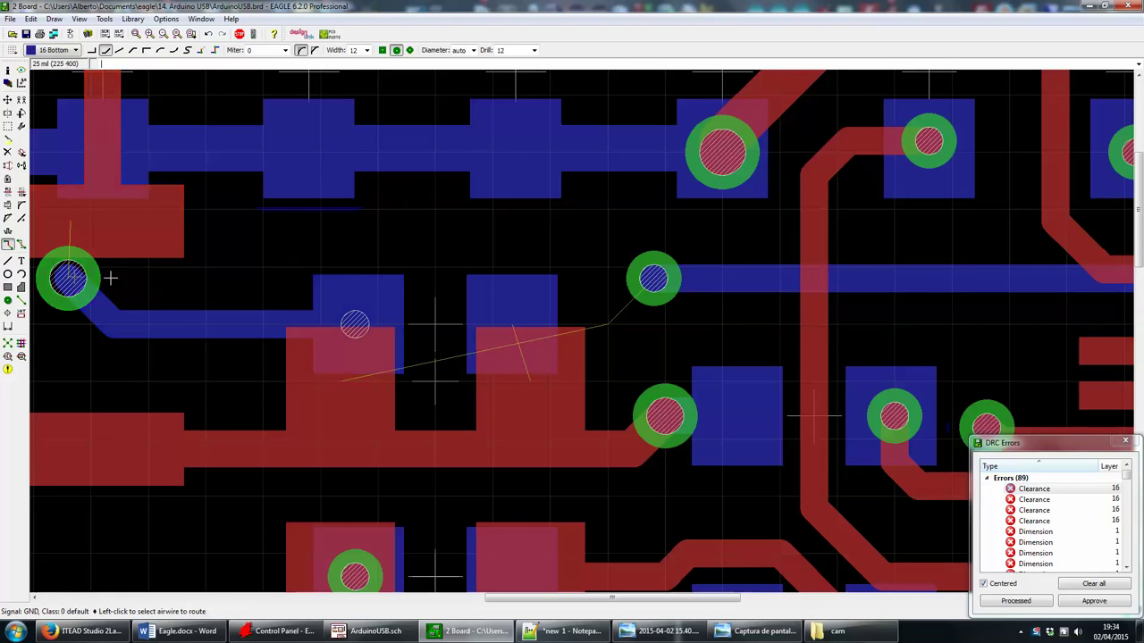
pyautogui.scroll(-1, 322, 228)
pyautogui.click(510, 318)
pyautogui.scroll(2, 510, 318)
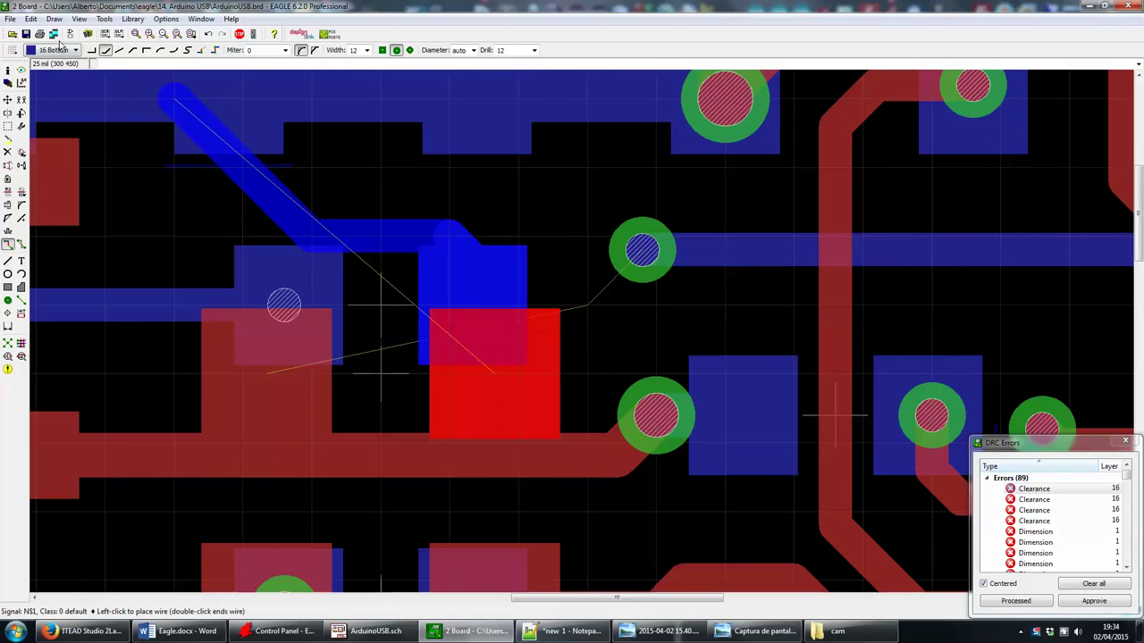
# Finish the N$1 trace on layer 1 Top, ending it with a via
pyautogui.click(55, 50)
pyautogui.click(54, 67)
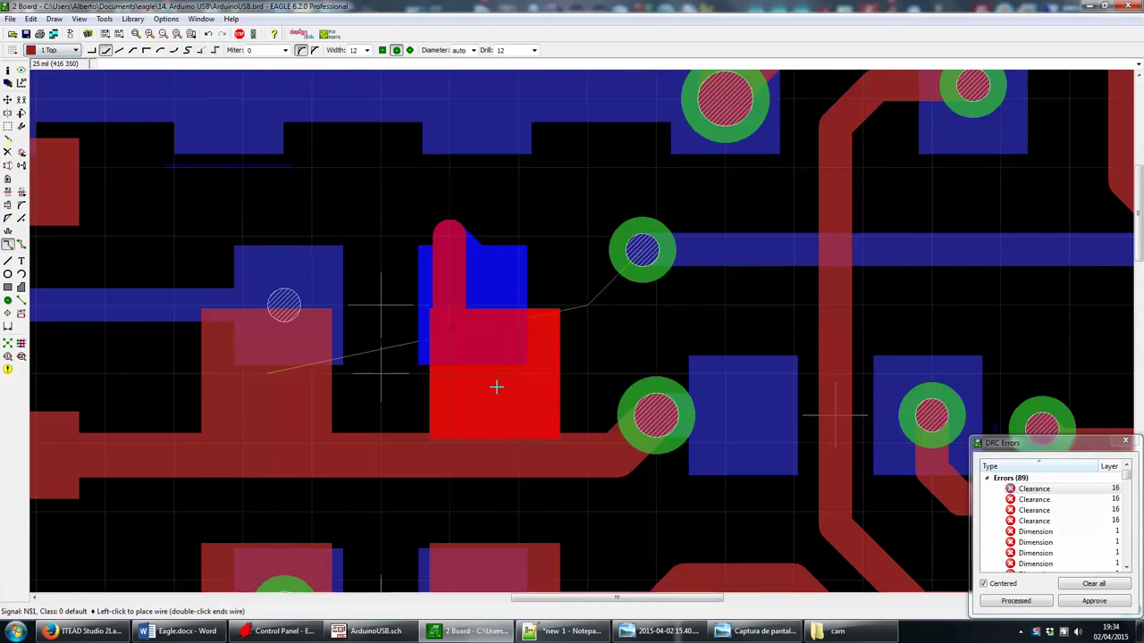
pyautogui.click(8, 99)
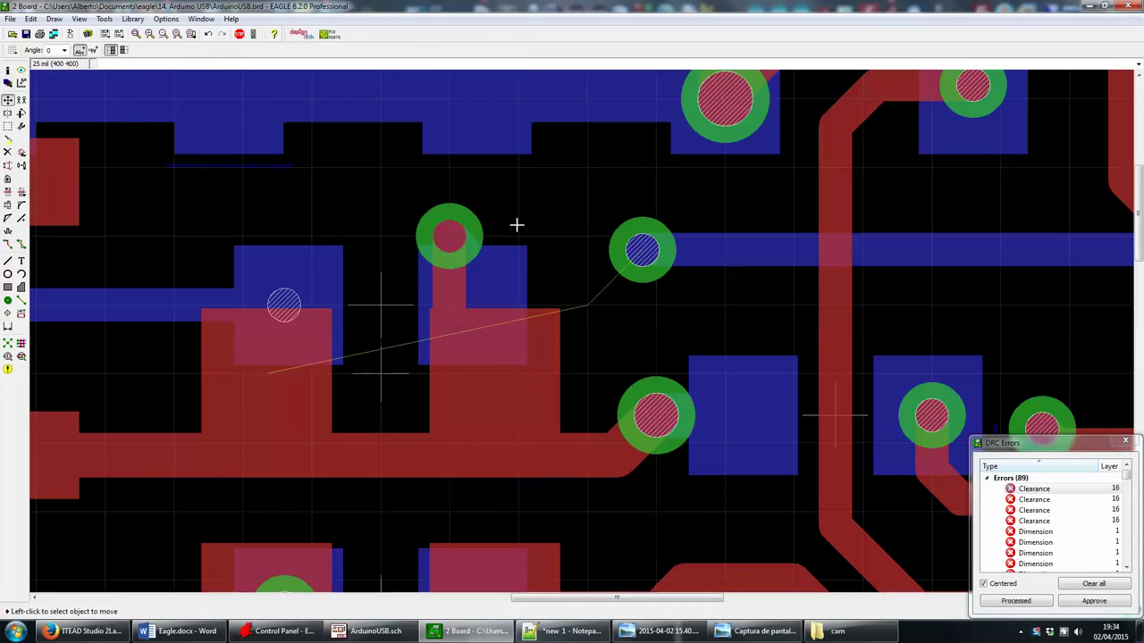
pyautogui.click(449, 237)
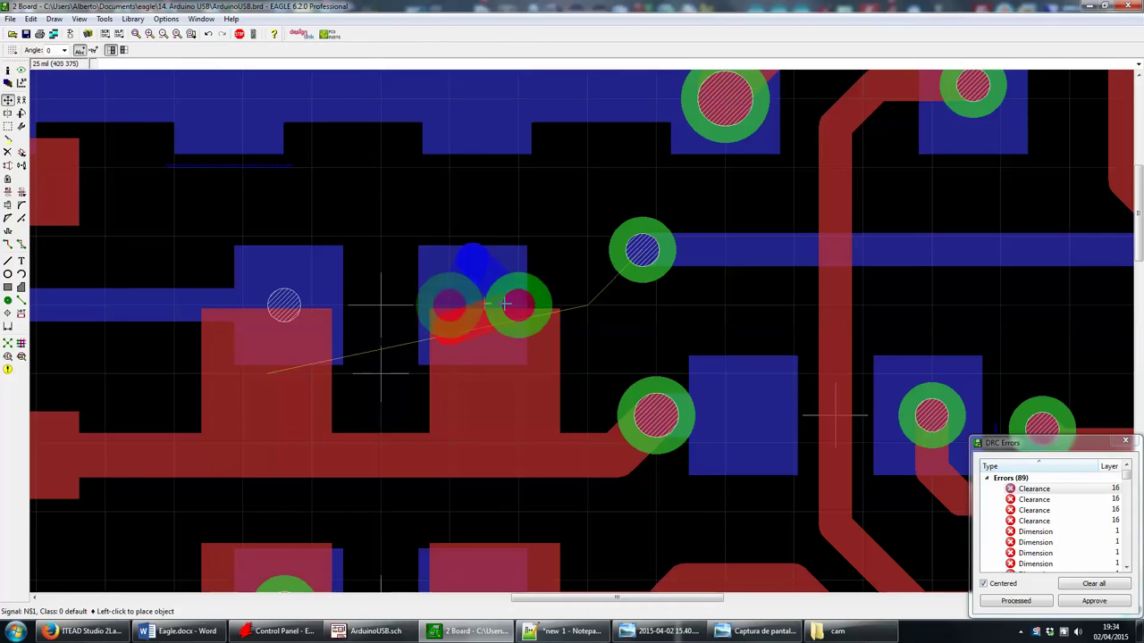
pyautogui.press('Escape')
# Set the grid to 10 mil and shift the via slightly
pyautogui.click(13, 50)
pyautogui.write('10')
pyautogui.press('Return')
pyautogui.click(487, 308)
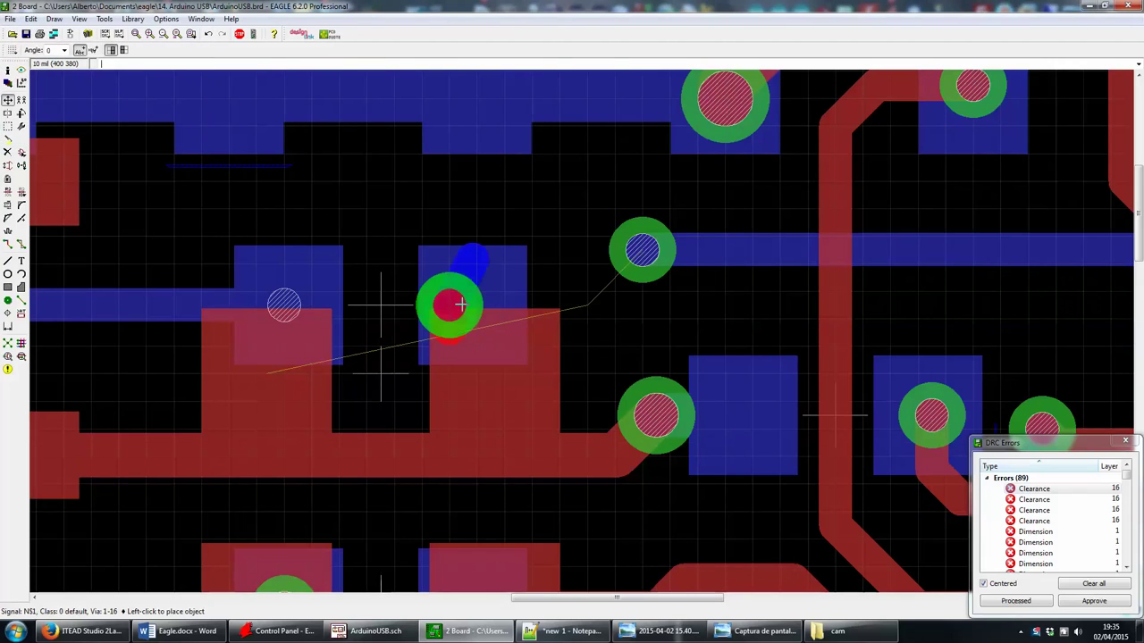
pyautogui.click(477, 306)
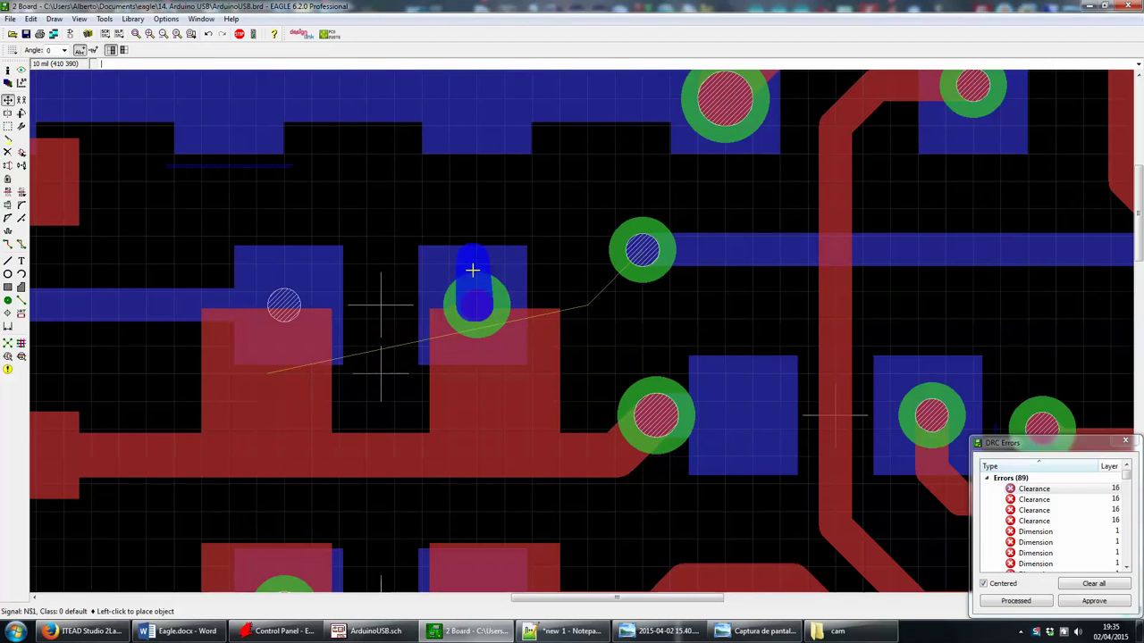
# Switch to a 5 mil grid and nudge LED L slightly higher
pyautogui.click(383, 375)
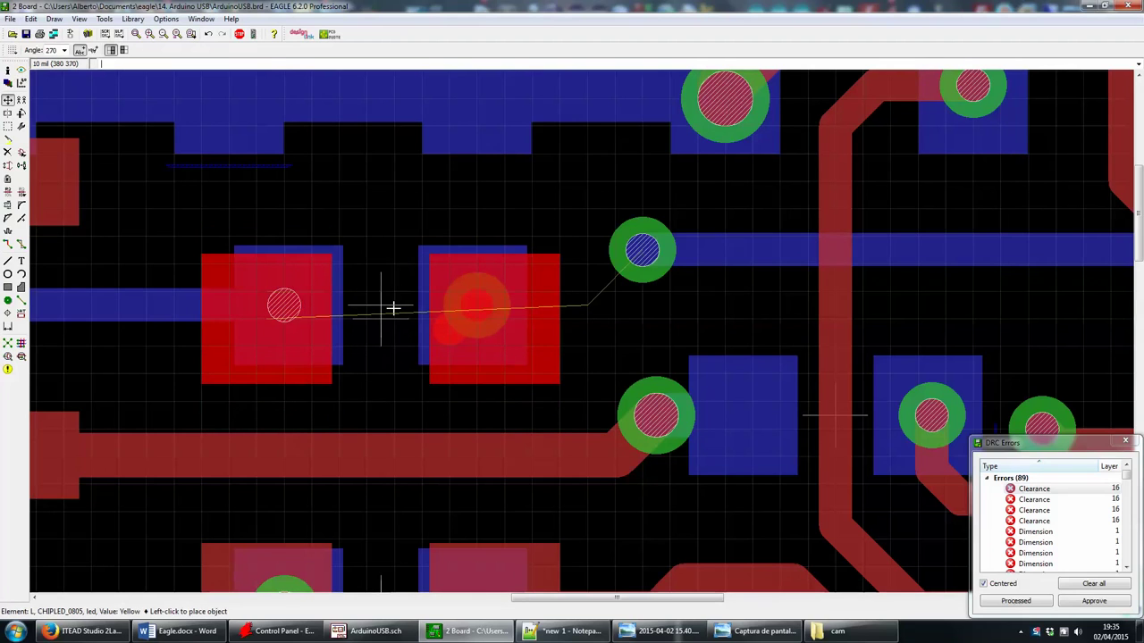
pyautogui.press('Escape')
pyautogui.click(12, 50)
pyautogui.click(107, 128)
pyautogui.click(386, 373)
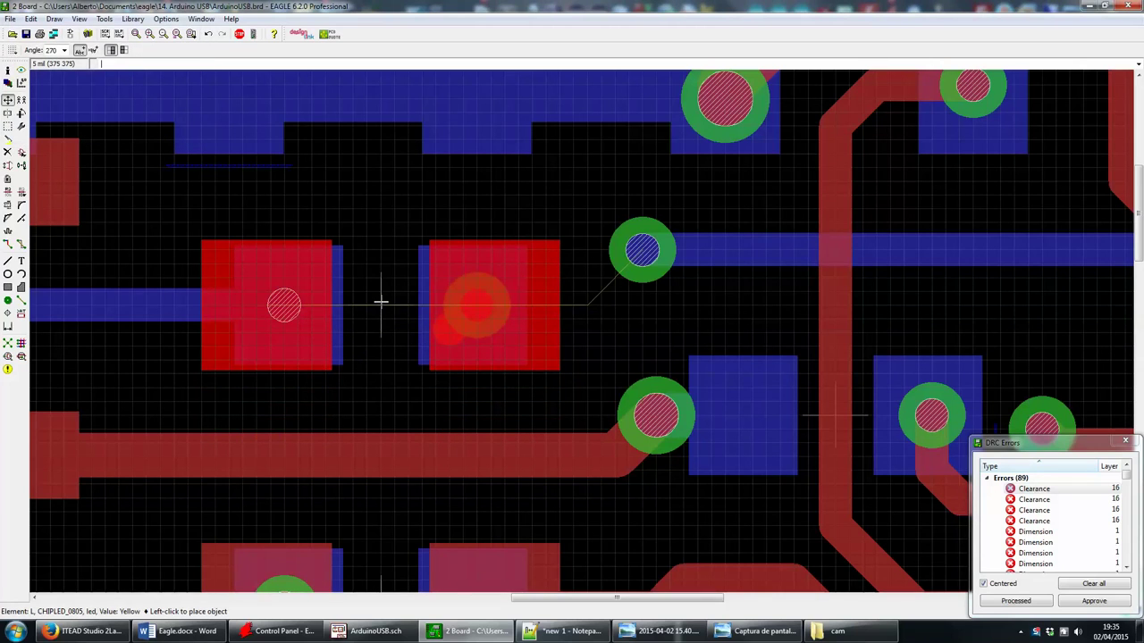
pyautogui.click(382, 304)
pyautogui.scroll(-3, 384, 376)
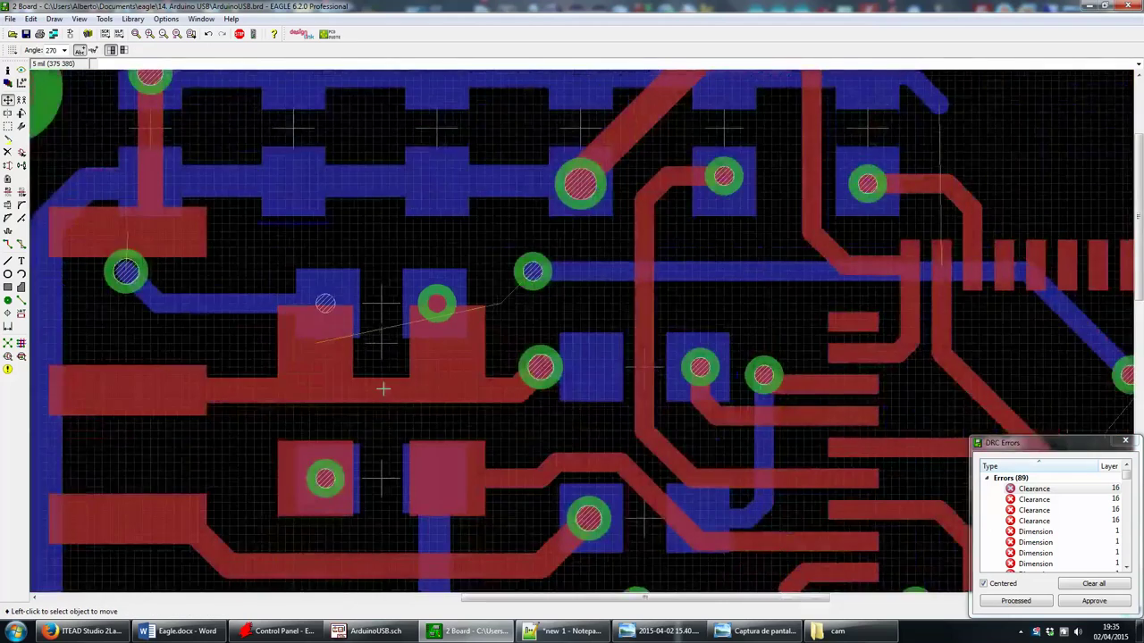
pyautogui.scroll(2, 393, 367)
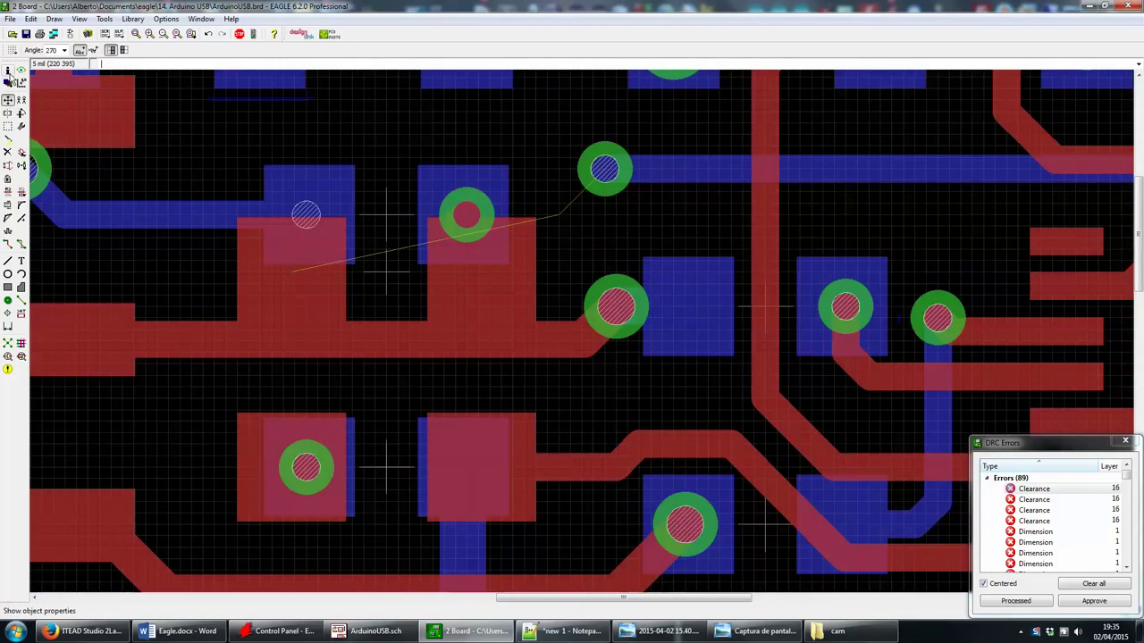
# Show layers tKeepout through vRestrict (39–43) in the Display dialog
pyautogui.click(8, 71)
pyautogui.click(8, 81)
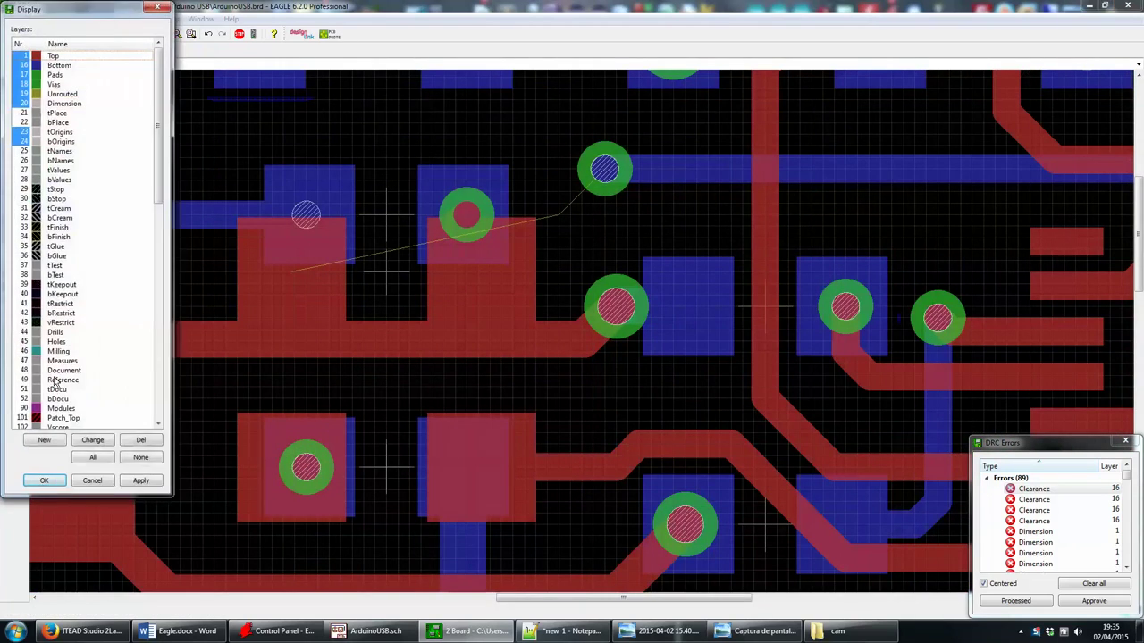
pyautogui.click(69, 285)
pyautogui.hotkey('shift', 'Down')
pyautogui.hotkey('shift', 'Down')
pyautogui.hotkey('shift', 'Down')
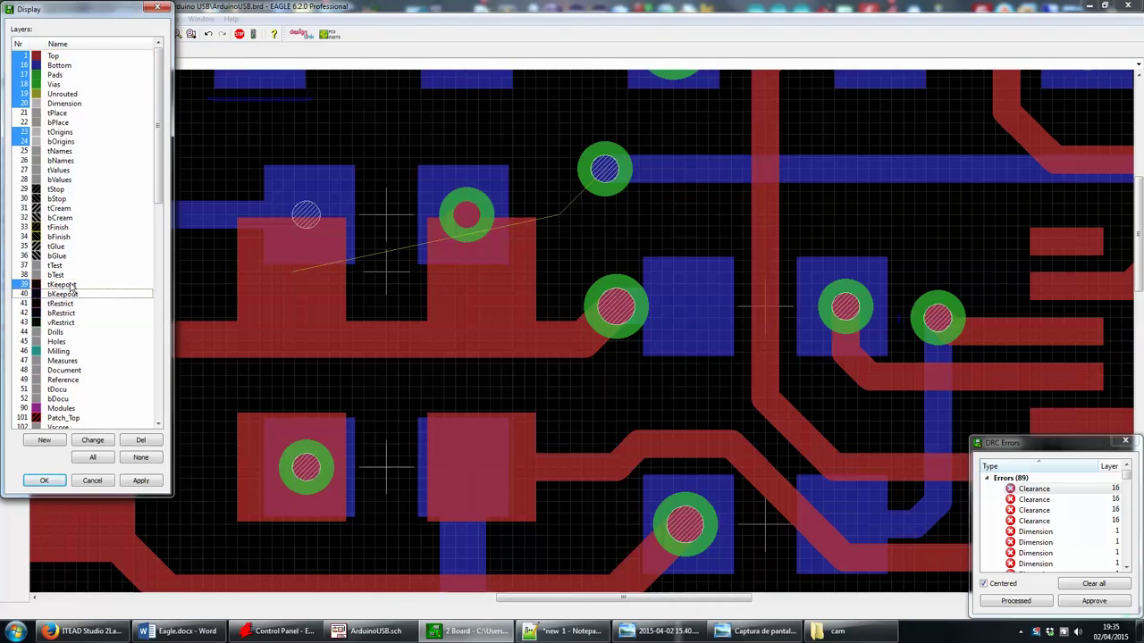
pyautogui.hotkey('shift', 'Down')
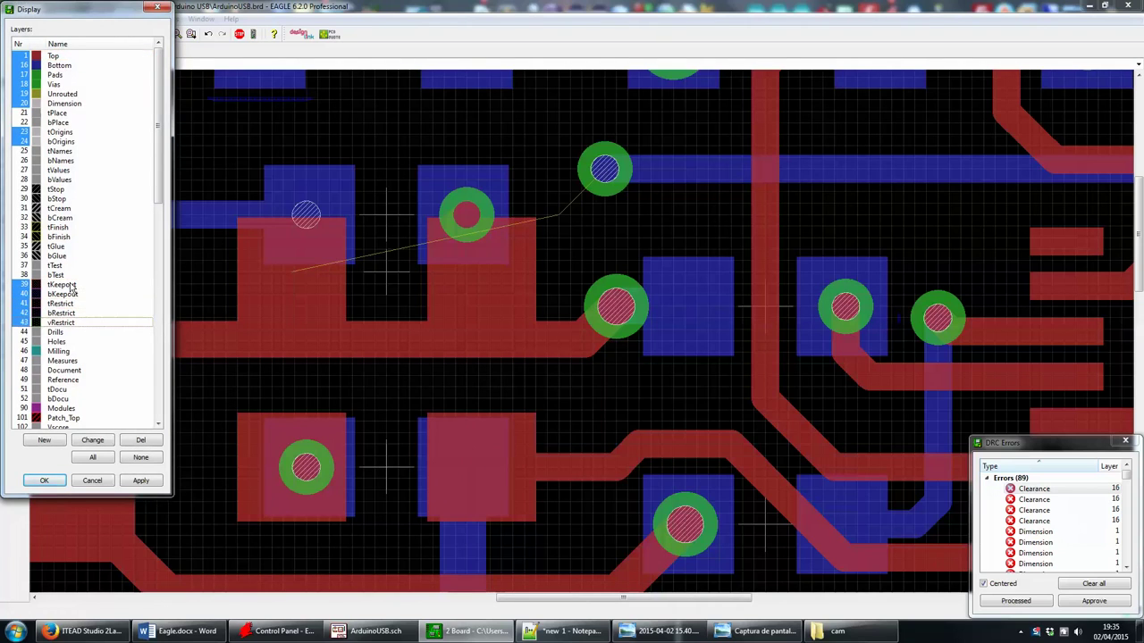
pyautogui.press('Return')
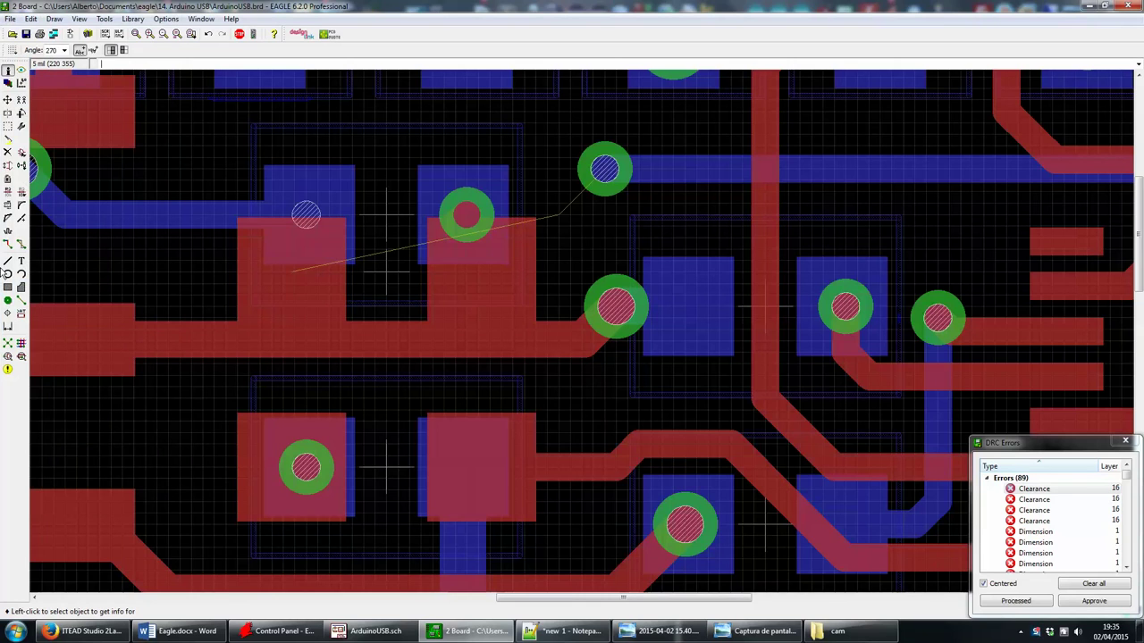
# Also show layers tStop through bGlue (29–36)
pyautogui.click(8, 82)
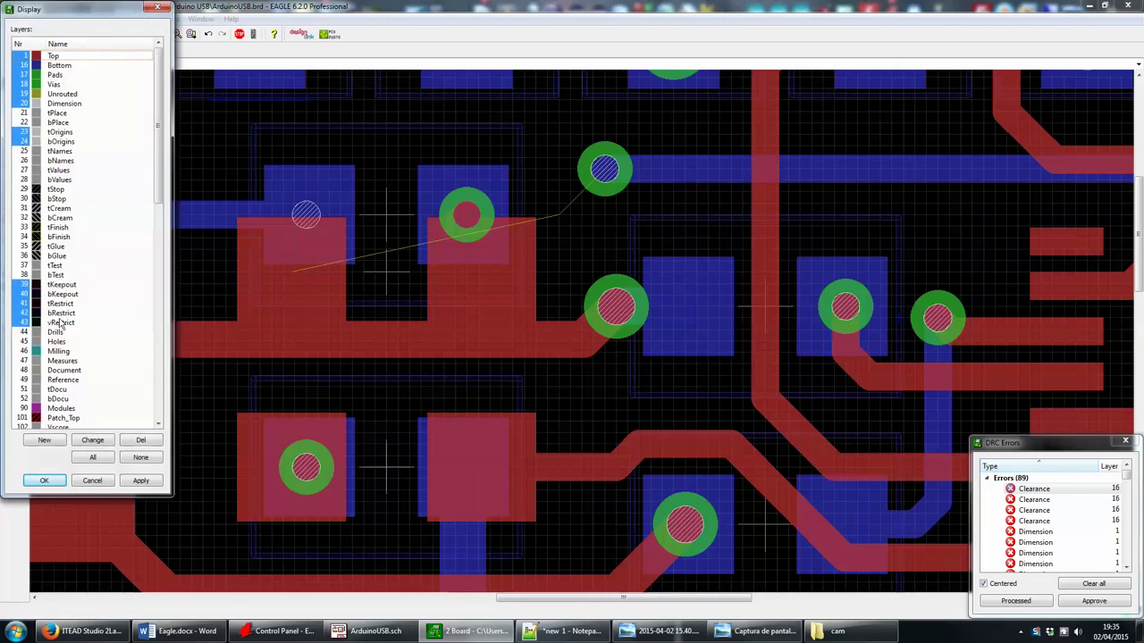
pyautogui.scroll(-3, 100, 272)
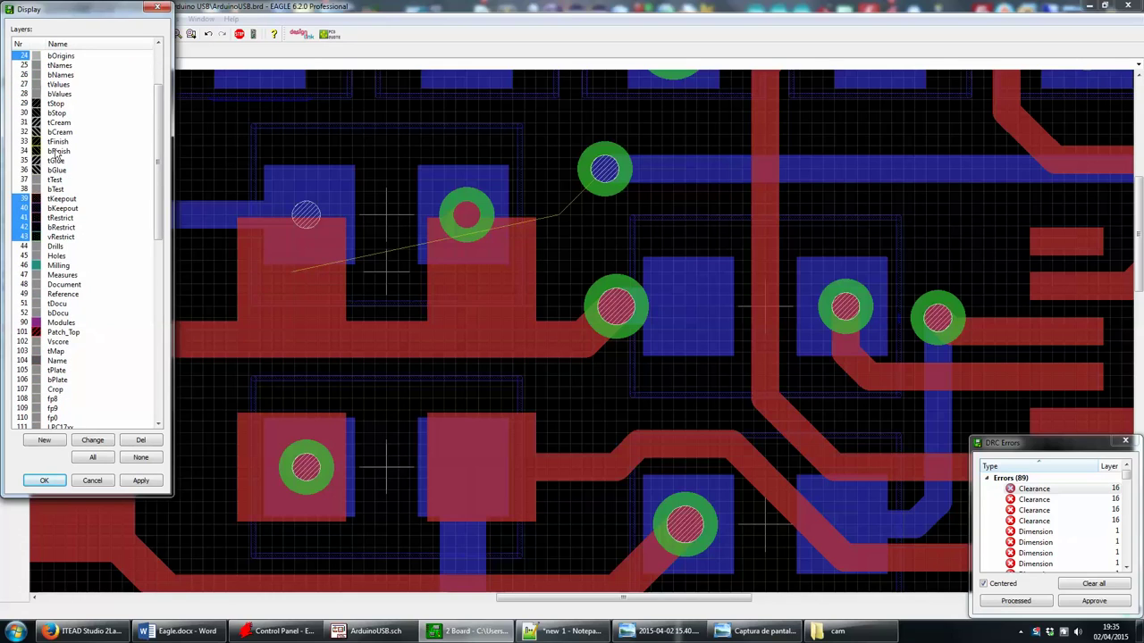
pyautogui.keyDown('ctrl'); pyautogui.click(70, 105); pyautogui.keyUp('ctrl')
pyautogui.hotkey('shift', 'Down')
pyautogui.hotkey('shift', 'Down')
pyautogui.hotkey('shift', 'Down')
pyautogui.hotkey('shift', 'Down')
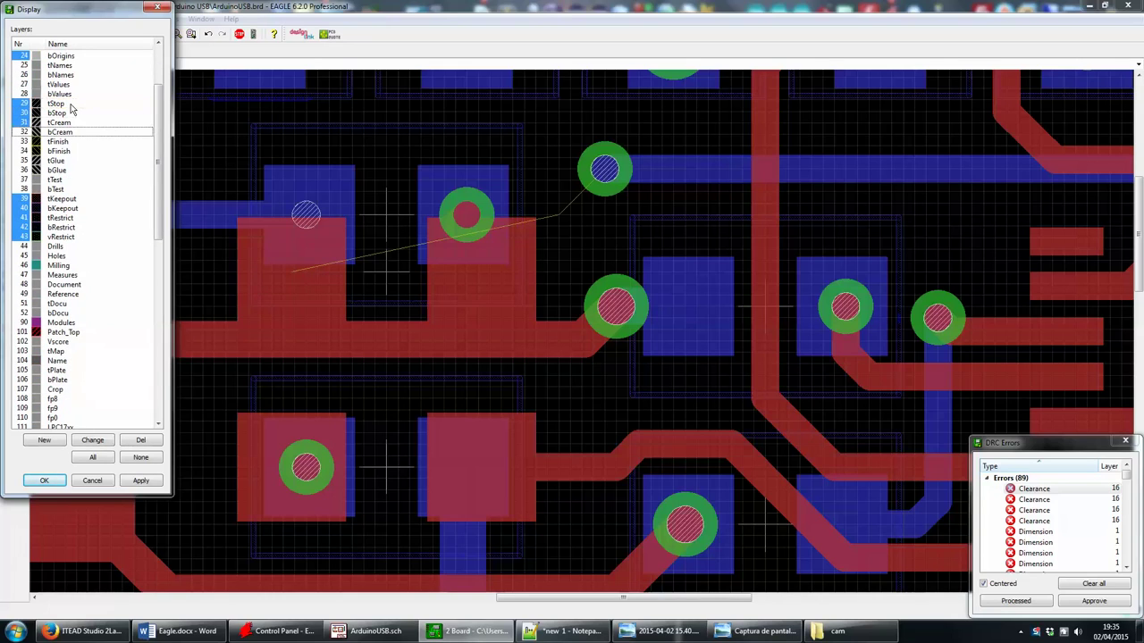
pyautogui.hotkey('shift', 'Down')
pyautogui.hotkey('shift', 'Down')
pyautogui.hotkey('shift', 'Down')
pyautogui.hotkey('ctrl', 'Down')
pyautogui.hotkey('ctrl', 'Down')
pyautogui.hotkey('ctrl', 'Down')
pyautogui.hotkey('ctrl', 'Down')
pyautogui.hotkey('ctrl', 'Down')
pyautogui.hotkey('ctrl', 'Down')
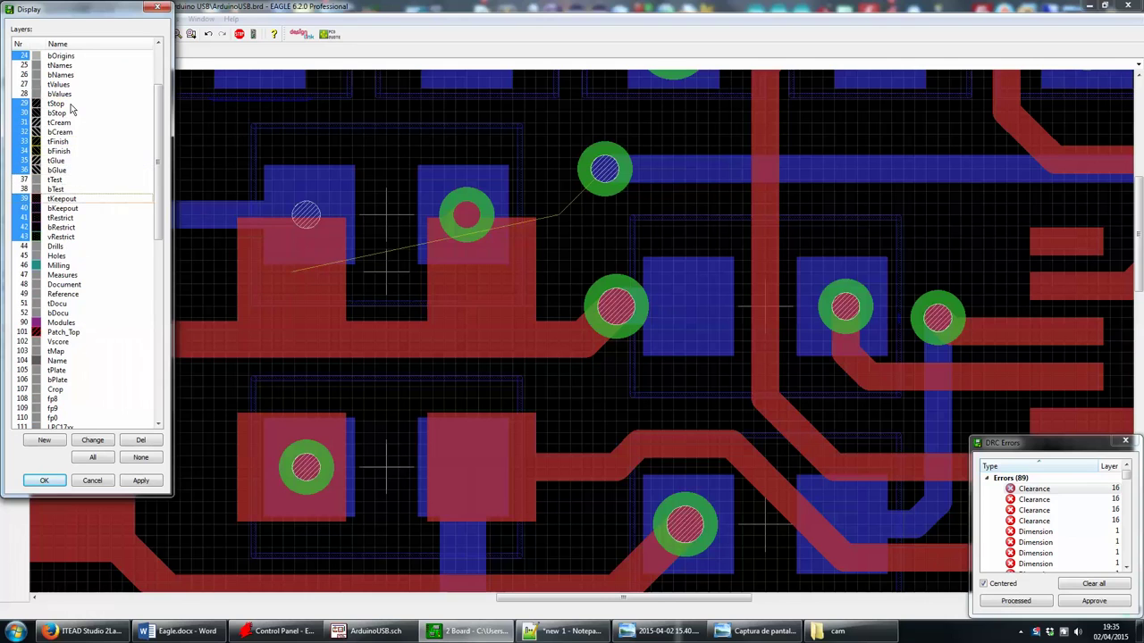
pyautogui.hotkey('ctrl', 'Down')
pyautogui.hotkey('ctrl', 'Down')
pyautogui.press('Return')
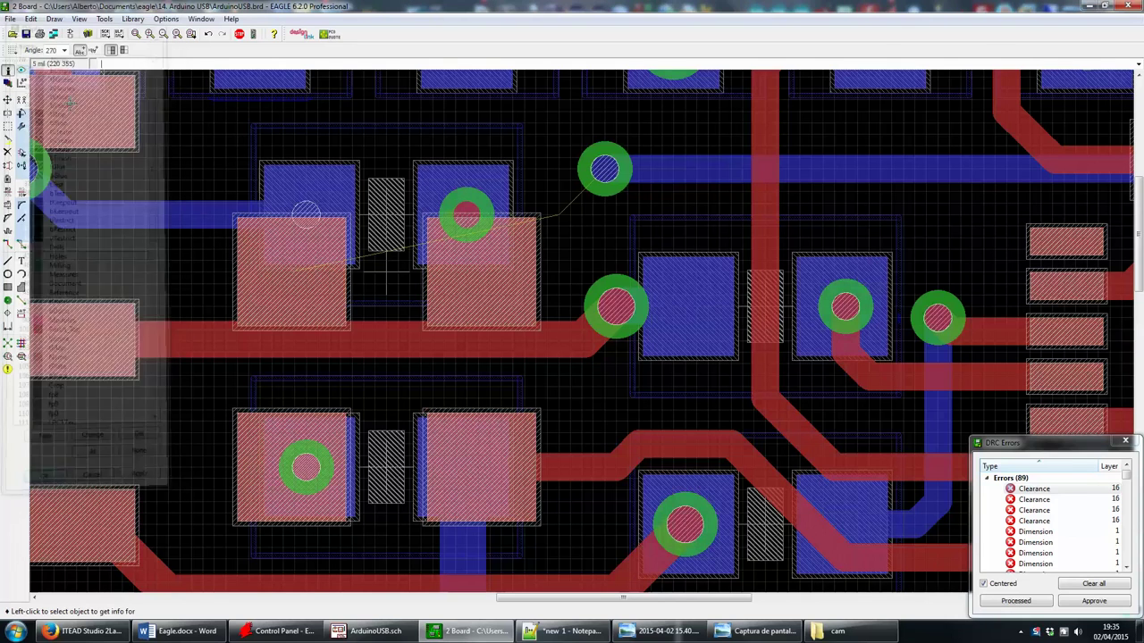
# Hide layers tStop through bGlue (29–36) again
pyautogui.click(8, 83)
pyautogui.click(61, 190)
pyautogui.hotkey('ctrl', 'space')
pyautogui.hotkey('ctrl', 'Down')
pyautogui.hotkey('ctrl', 'space')
pyautogui.hotkey('ctrl', 'Down')
pyautogui.hotkey('ctrl', 'space')
pyautogui.hotkey('ctrl', 'Down')
pyautogui.hotkey('ctrl', 'space')
pyautogui.hotkey('ctrl', 'Down')
pyautogui.hotkey('ctrl', 'space')
pyautogui.hotkey('ctrl', 'Down')
pyautogui.hotkey('ctrl', 'space')
pyautogui.hotkey('ctrl', 'Down')
pyautogui.hotkey('ctrl', 'space')
pyautogui.hotkey('ctrl', 'Down')
pyautogui.hotkey('ctrl', 'space')
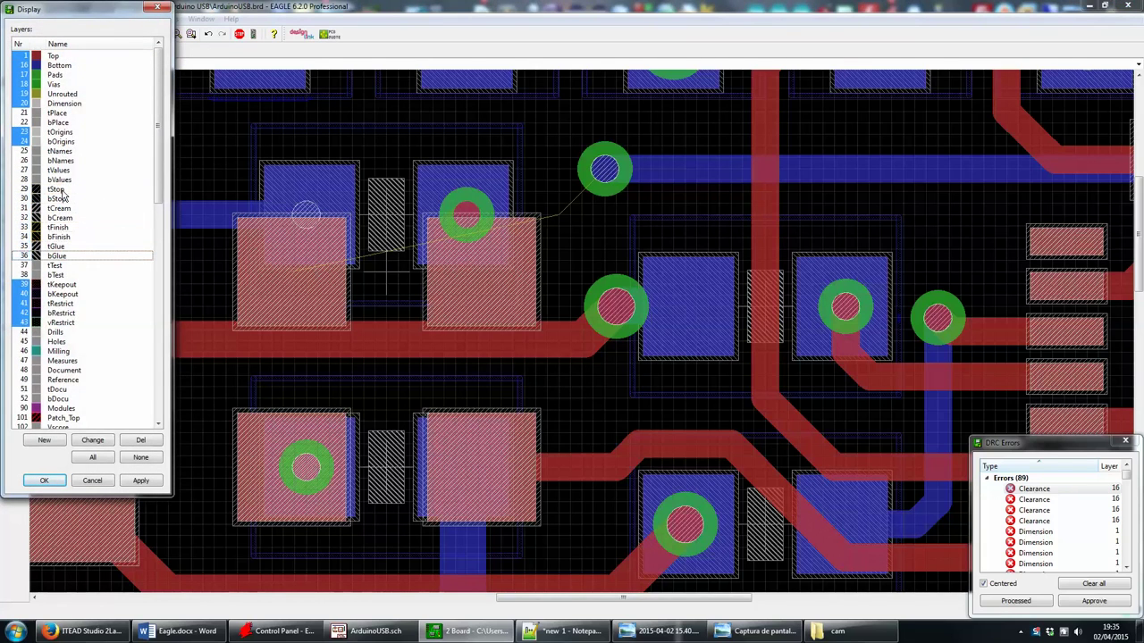
pyautogui.press('Return')
pyautogui.scroll(-2, 340, 103)
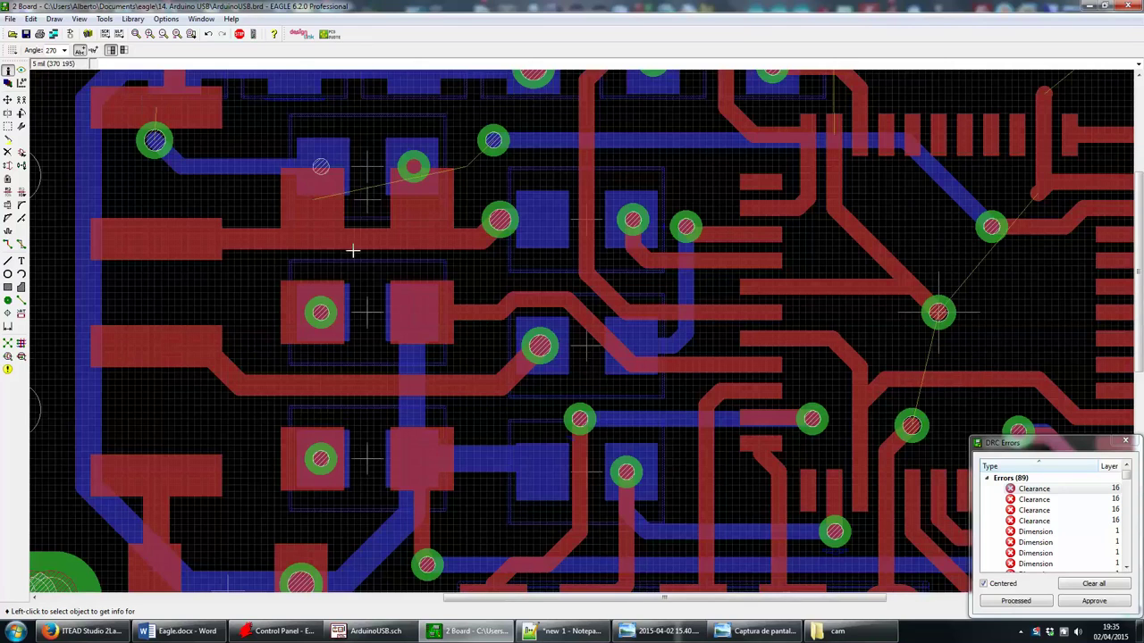
# Move resistor R5 into its new position
pyautogui.scroll(1, 368, 84)
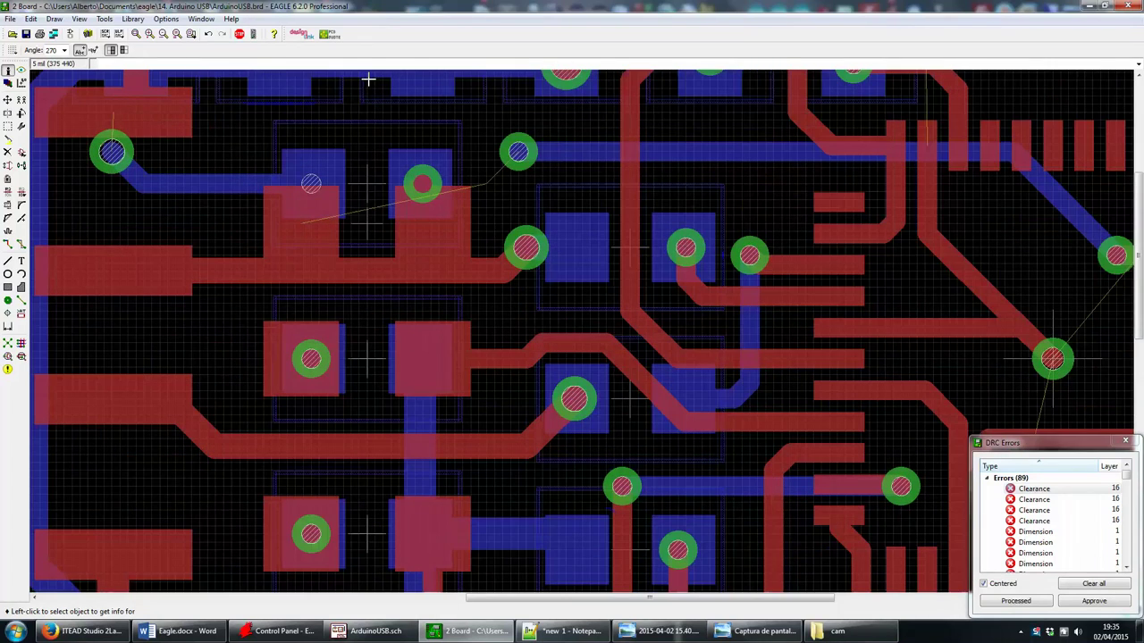
pyautogui.scroll(3, 368, 81)
pyautogui.press('F7')
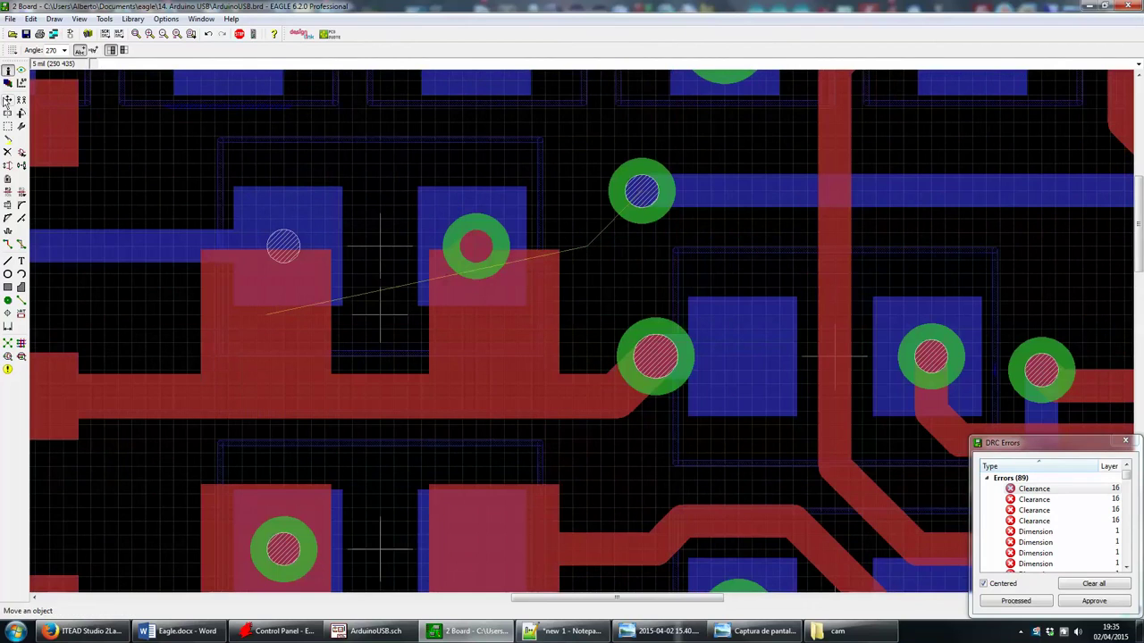
pyautogui.click(377, 259)
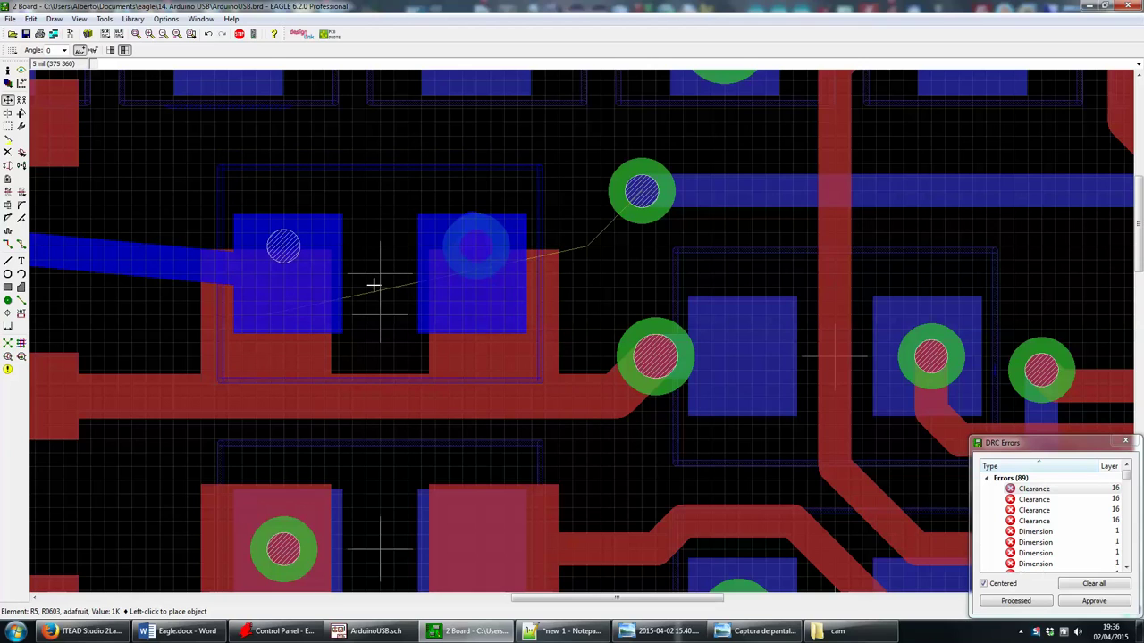
pyautogui.click(373, 285)
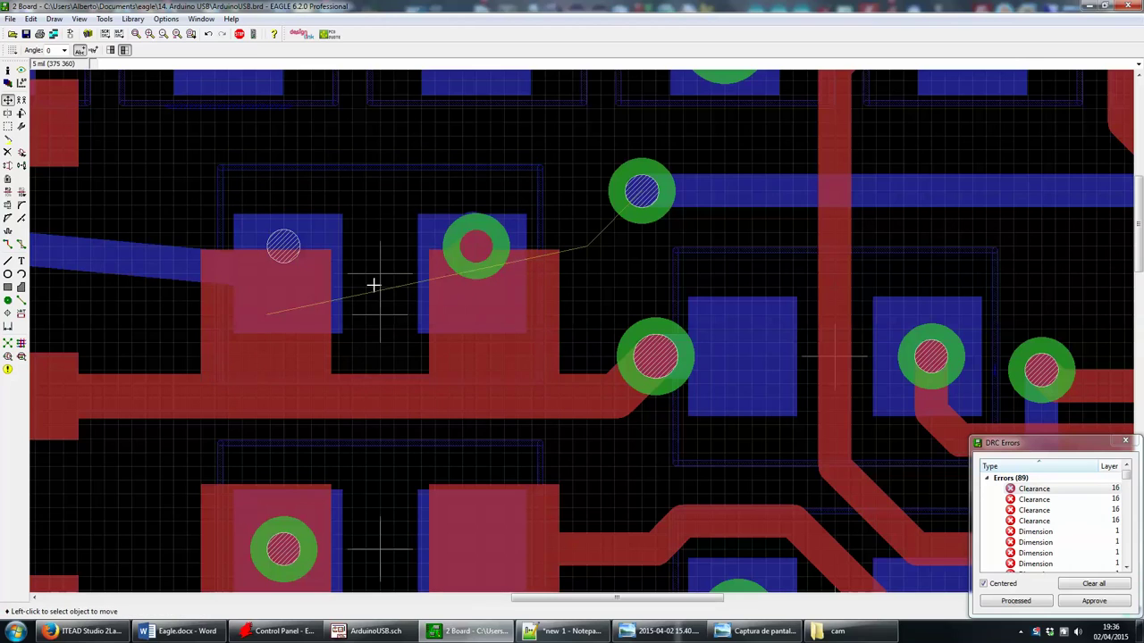
# Rip up the left bottom-layer trace and move LED L higher
pyautogui.click(22, 243)
pyautogui.click(128, 262)
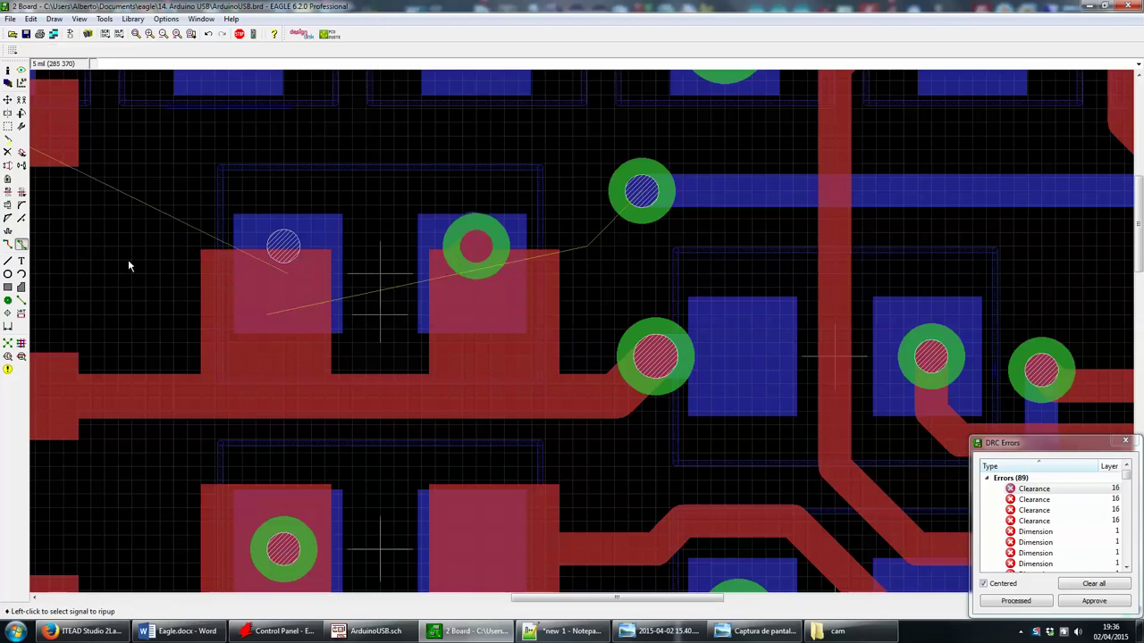
pyautogui.press('F7')
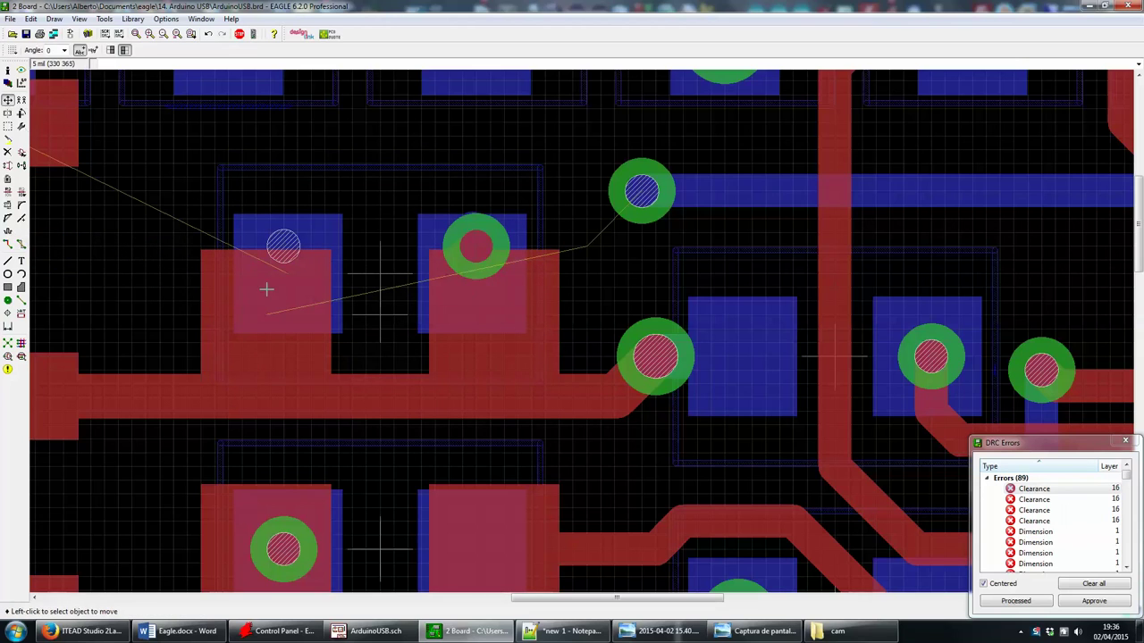
pyautogui.click(366, 329)
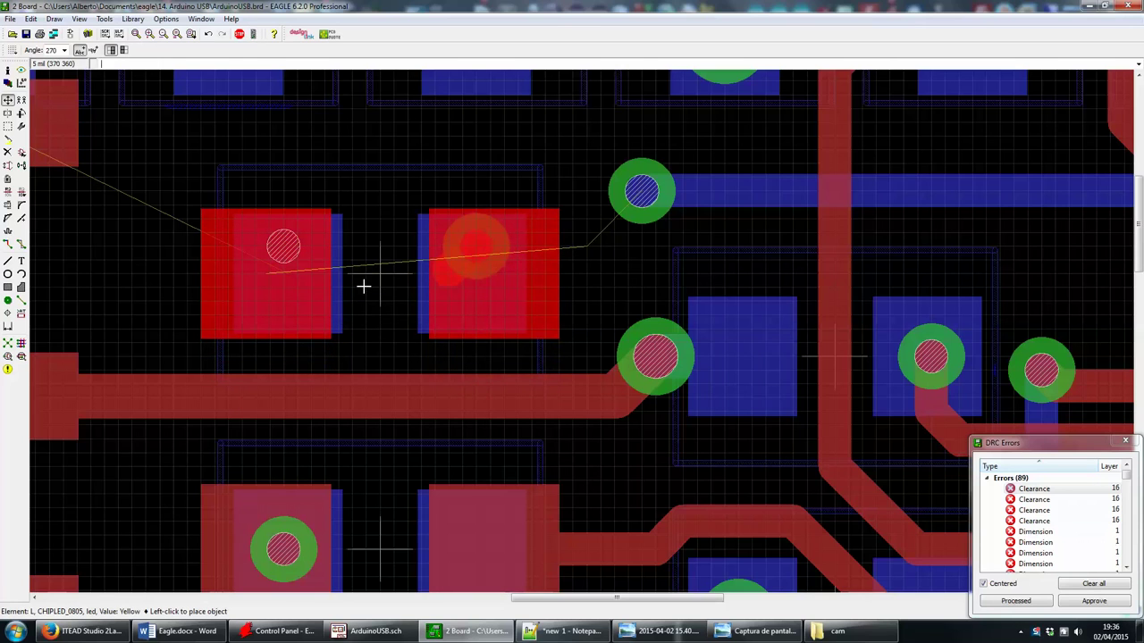
pyautogui.click(364, 285)
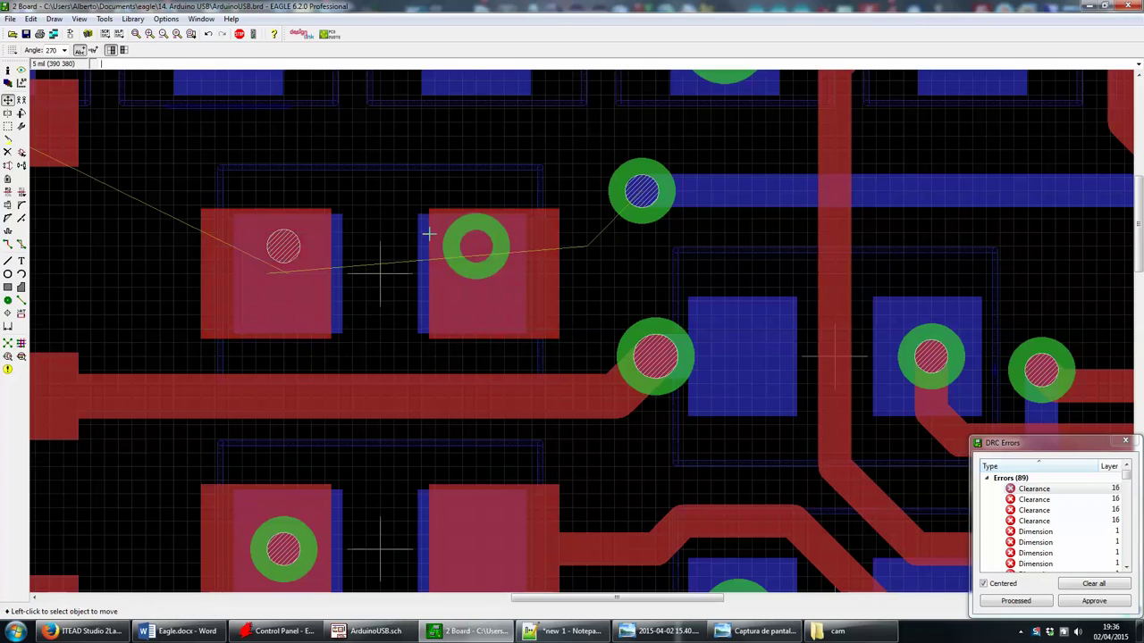
# Rip up the D+ top-layer track, leaving it as an airwire
pyautogui.scroll(-2, 422, 338)
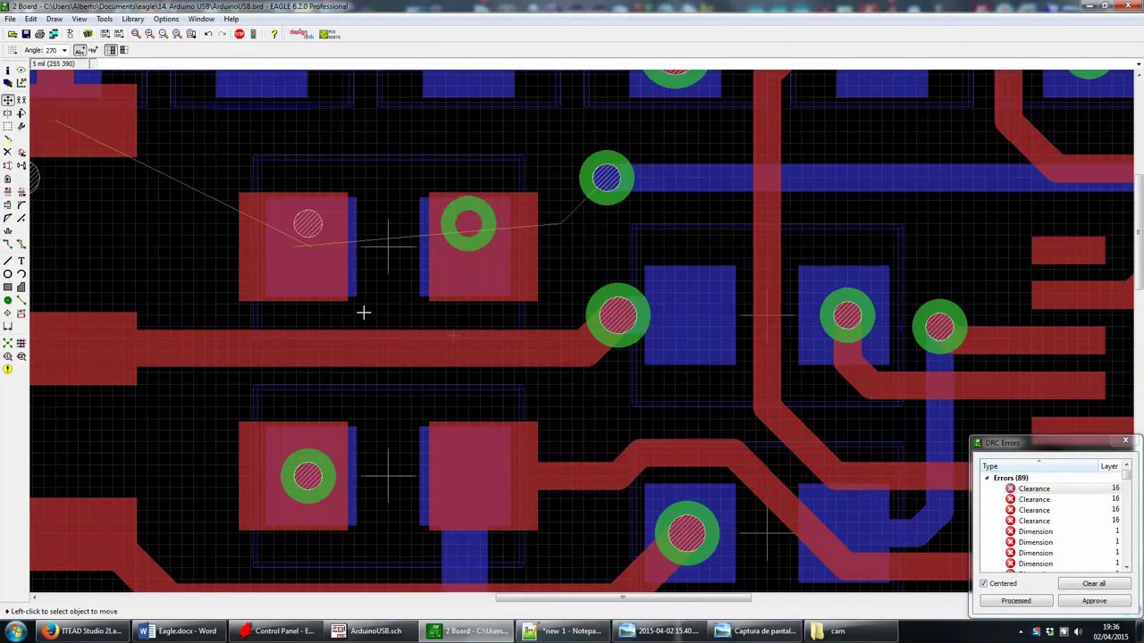
pyautogui.click(567, 353)
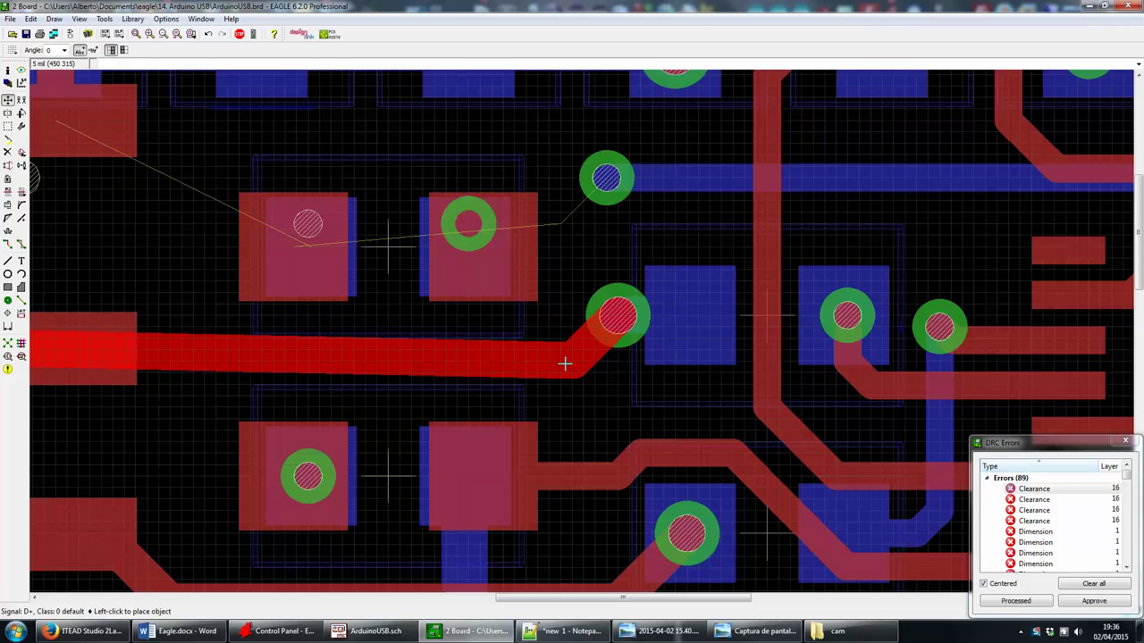
pyautogui.press('Escape')
pyautogui.click(22, 243)
pyautogui.click(240, 364)
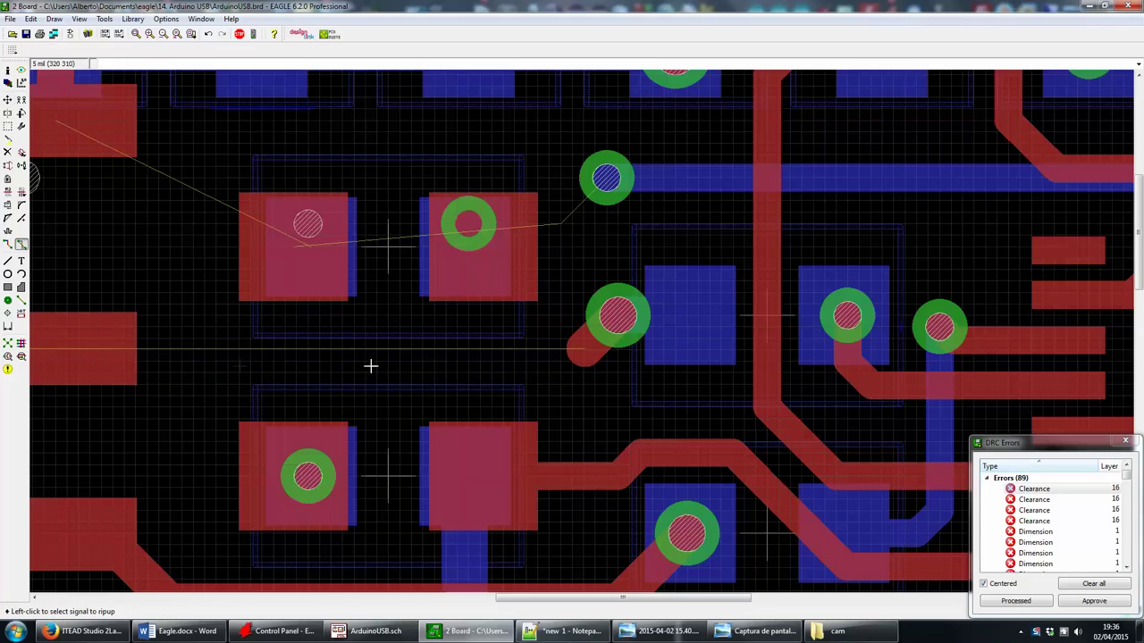
# Route the D+ wire from its stub to the left pad
pyautogui.click(8, 243)
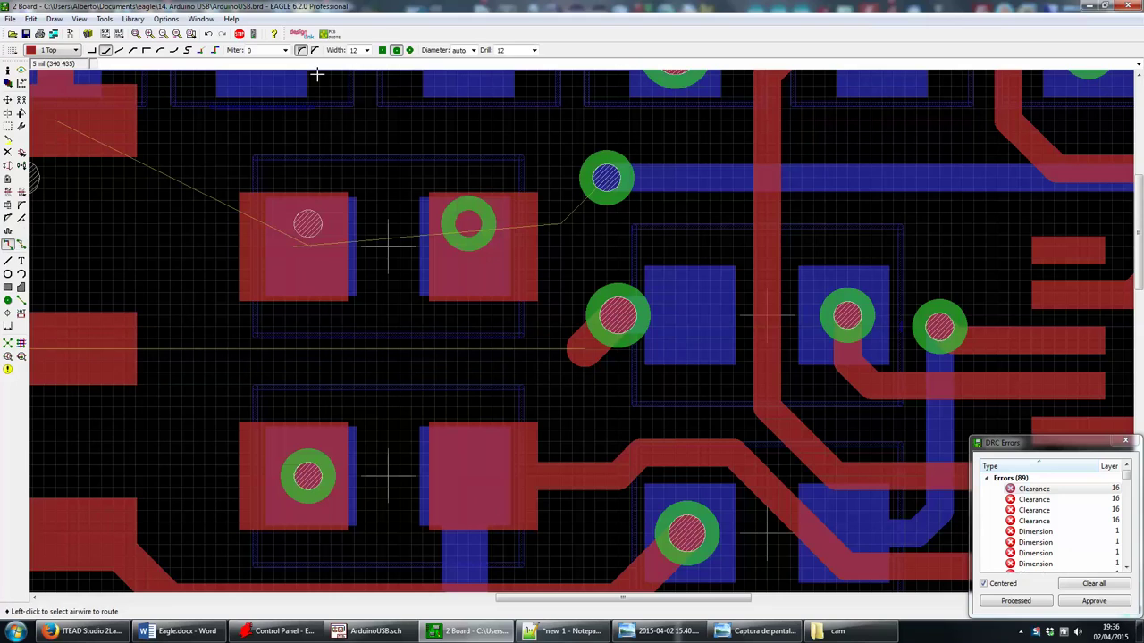
pyautogui.doubleClick(367, 50)
pyautogui.click(573, 354)
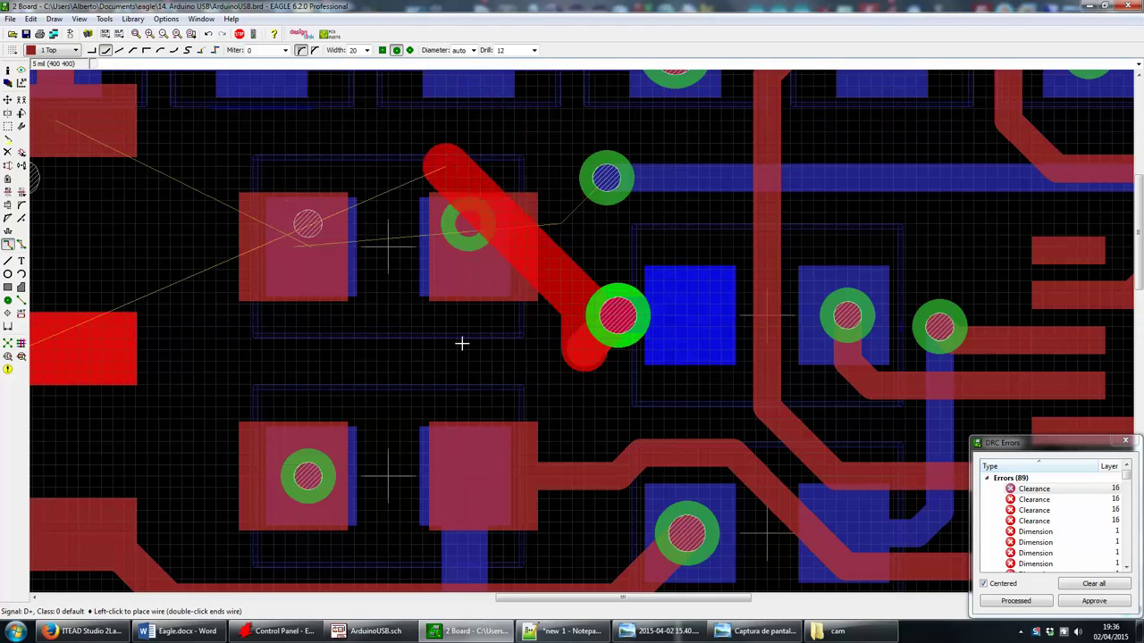
pyautogui.press('Escape')
pyautogui.rightClick(582, 348)
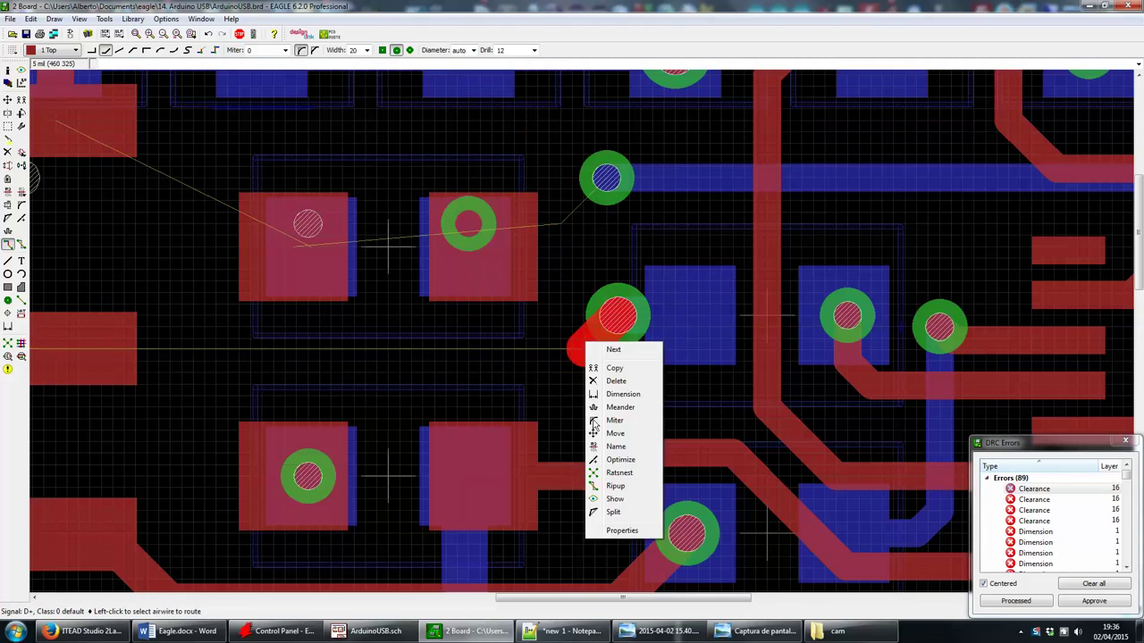
pyautogui.click(621, 531)
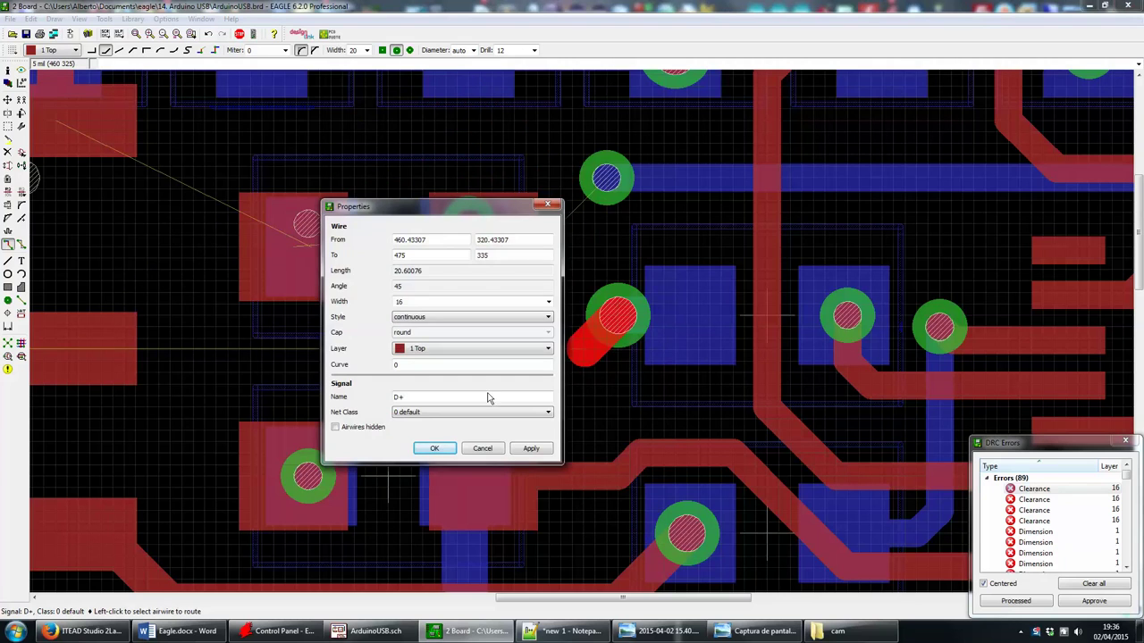
pyautogui.press('Escape')
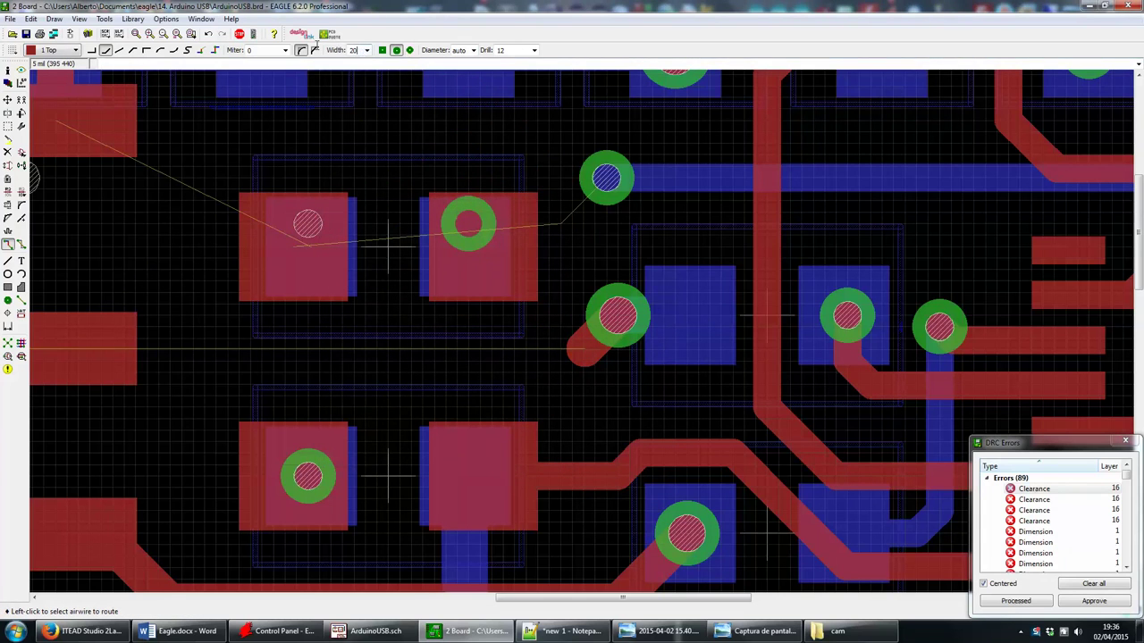
pyautogui.scroll(2, 657, 375)
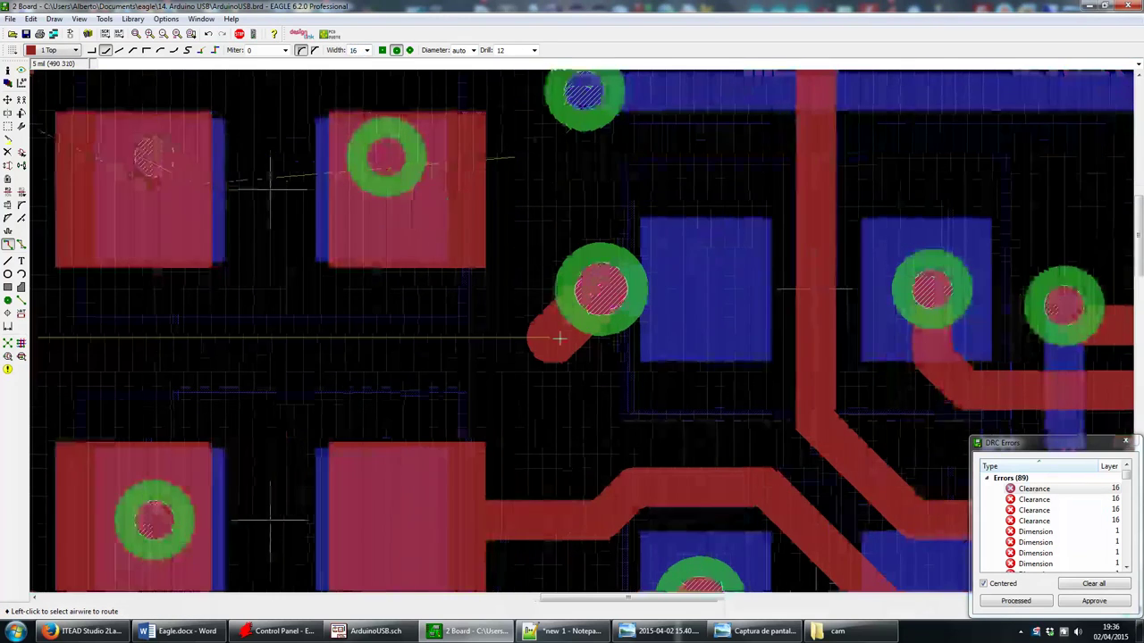
pyautogui.click(576, 355)
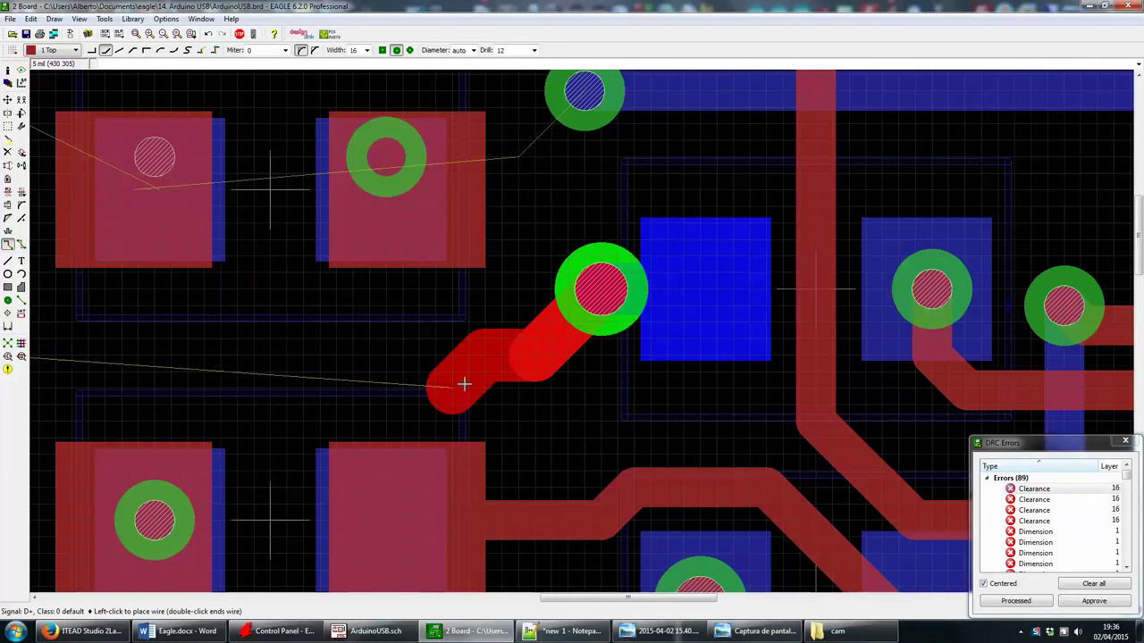
pyautogui.scroll(-2, 462, 383)
pyautogui.click(74, 361)
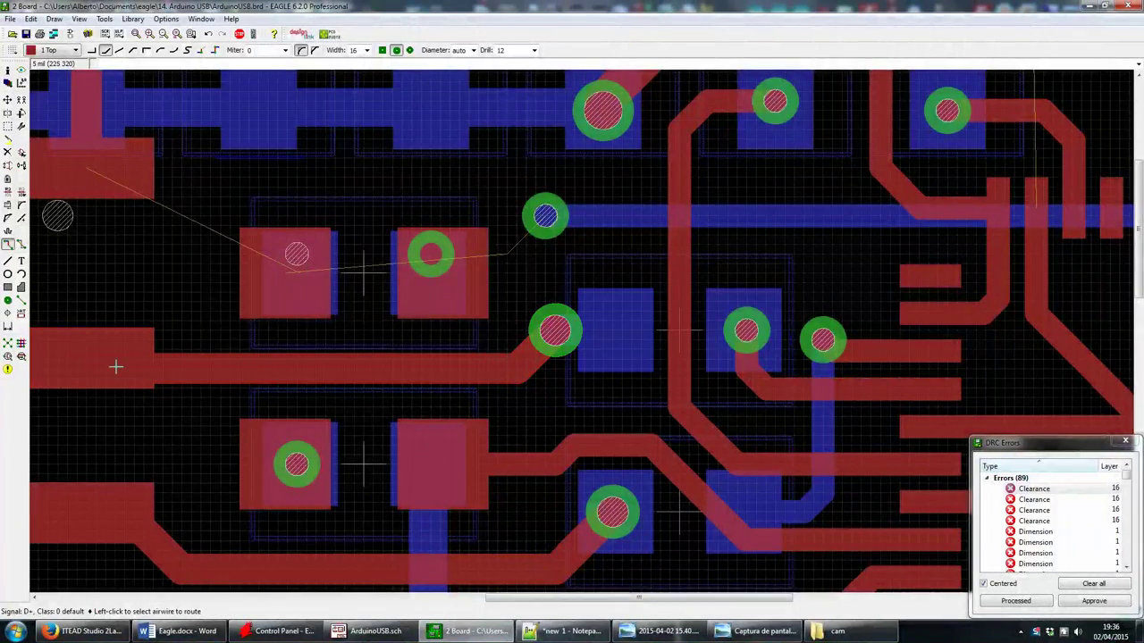
# Inspect the via's properties after abandoning a bottom-layer route from it
pyautogui.press('F8')
pyautogui.scroll(2, 499, 281)
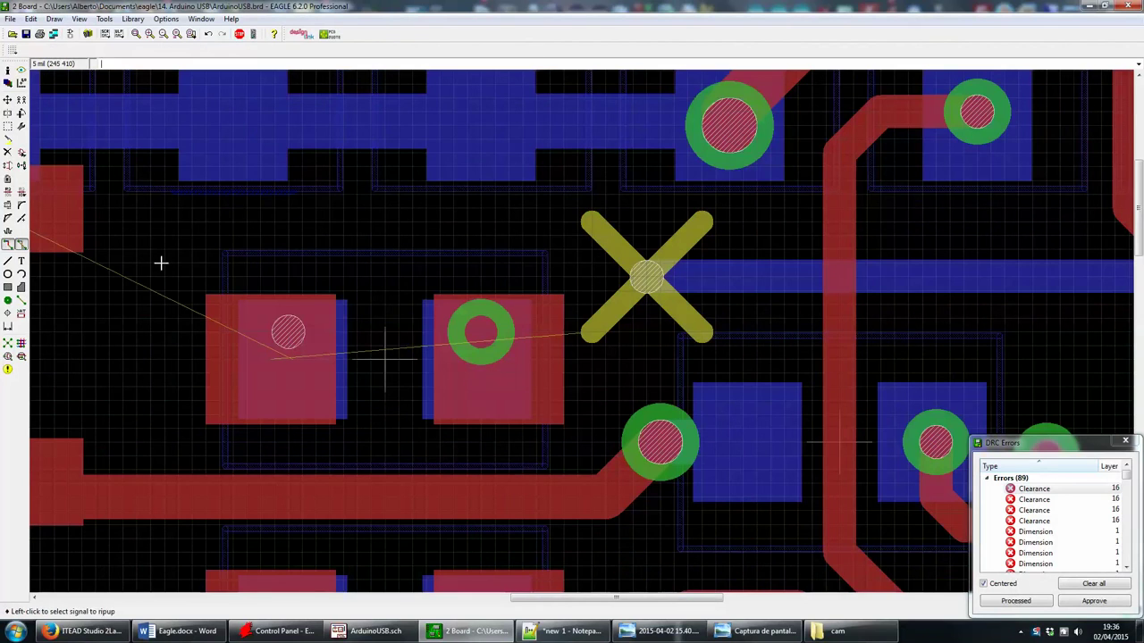
pyautogui.press('F9')
pyautogui.click(604, 271)
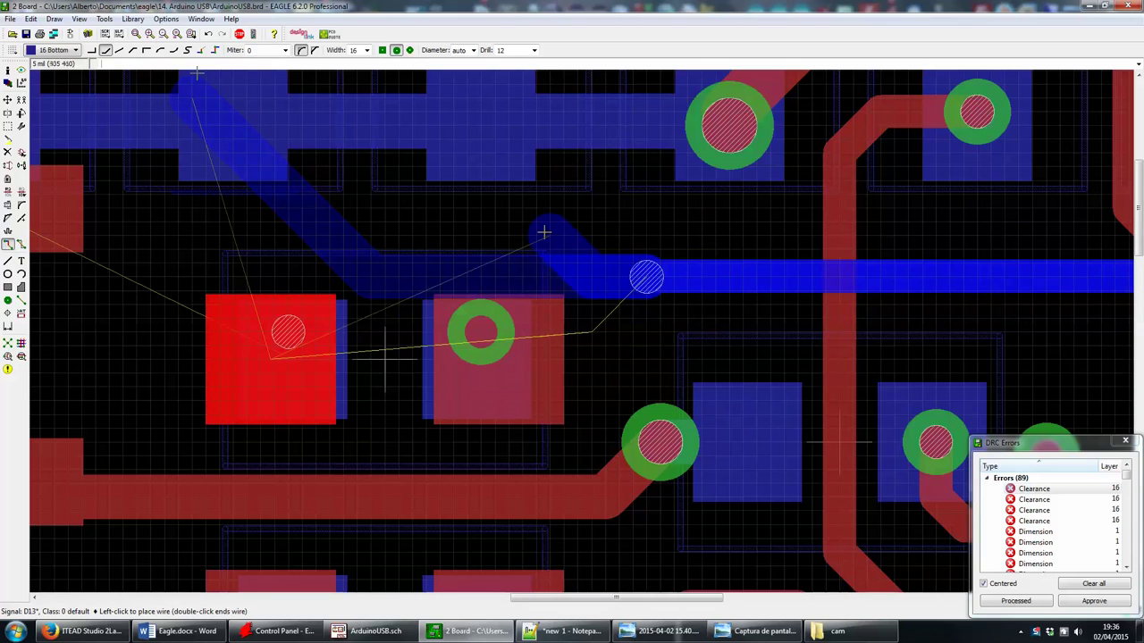
pyautogui.press('Escape')
pyautogui.rightClick(764, 275)
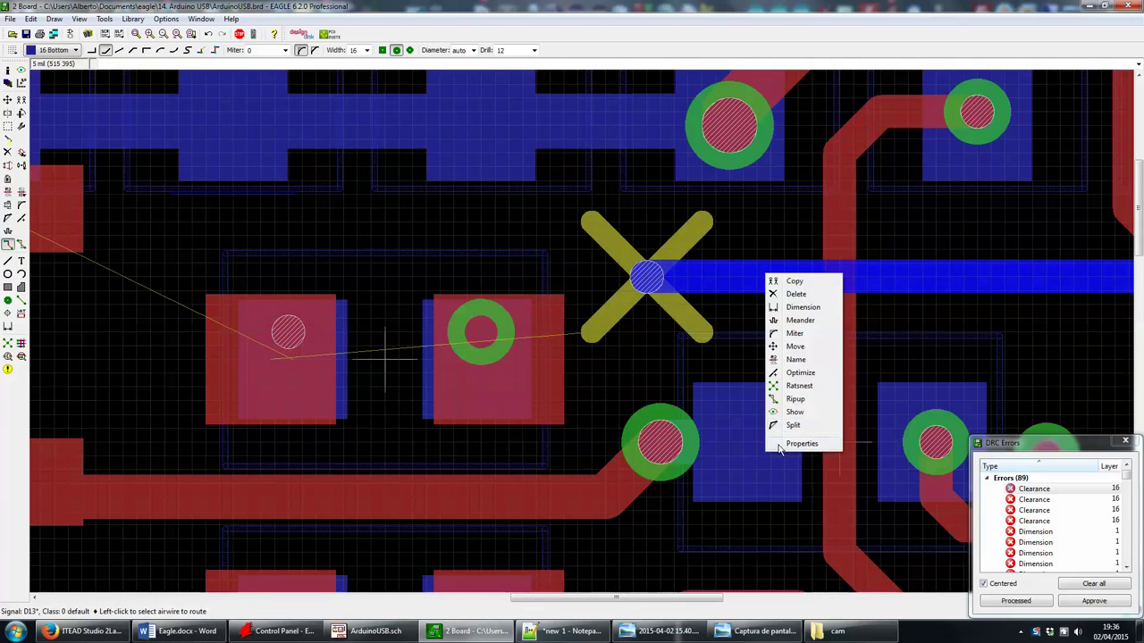
pyautogui.click(801, 444)
pyautogui.press('Escape')
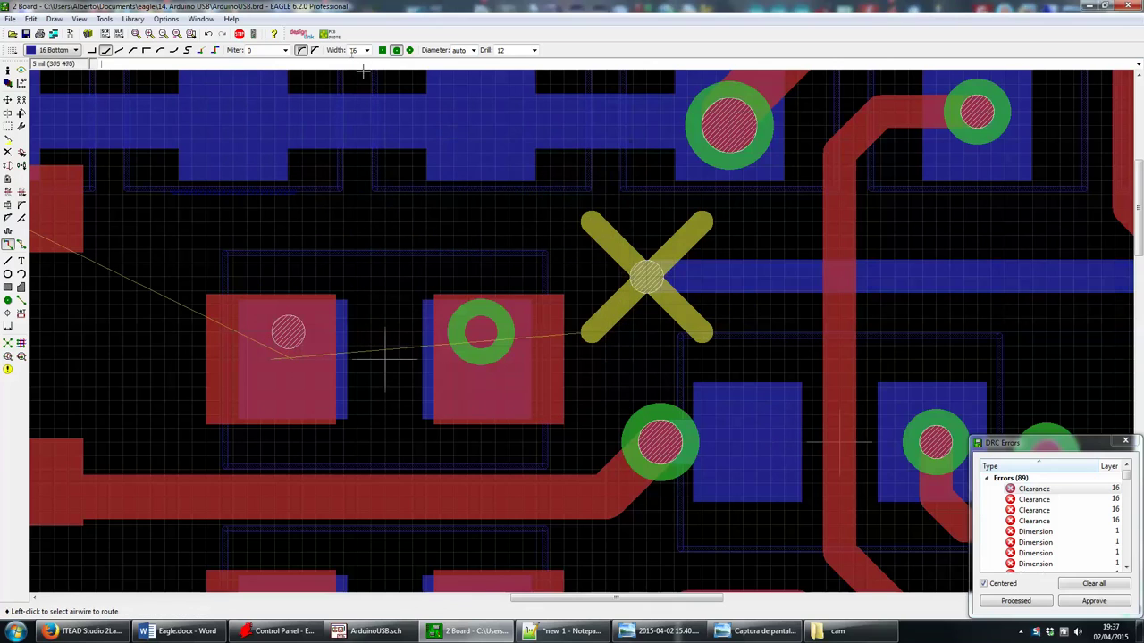
# Set track width 12 with round miter and route D13 from the pad
pyautogui.click(358, 50)
pyautogui.click(302, 50)
pyautogui.click(375, 349)
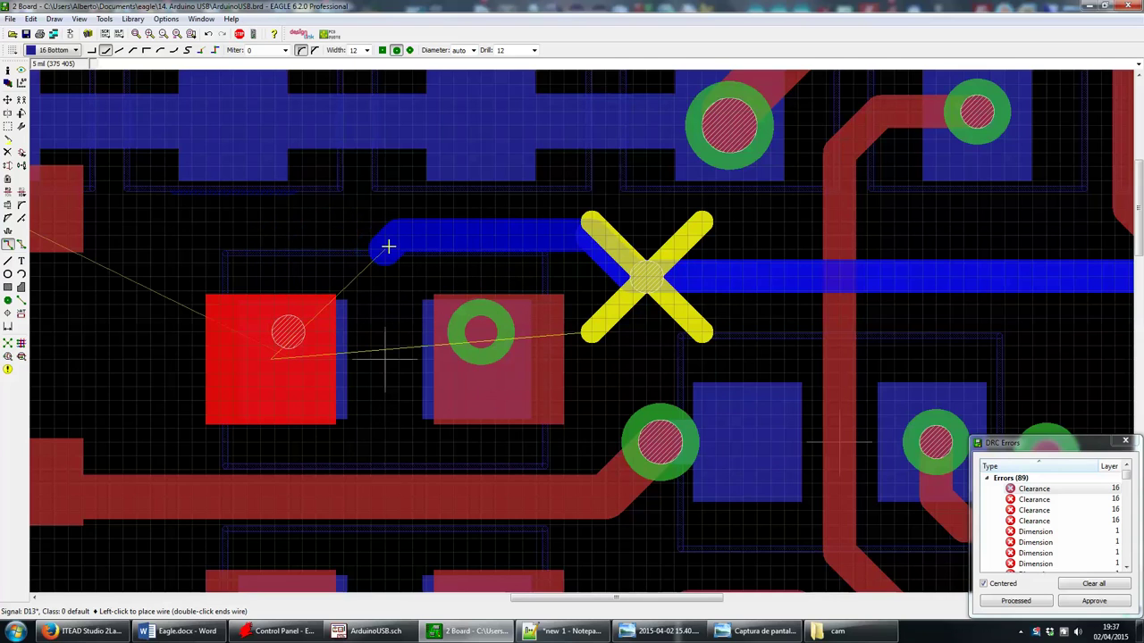
pyautogui.press('Escape')
pyautogui.click(324, 259)
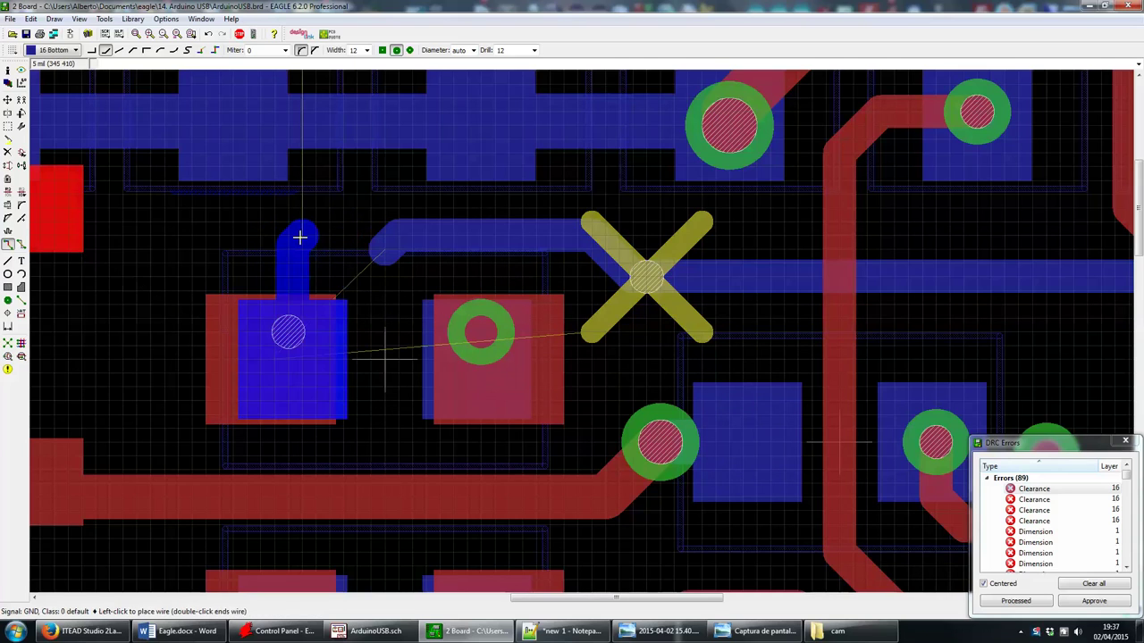
pyautogui.press('Escape')
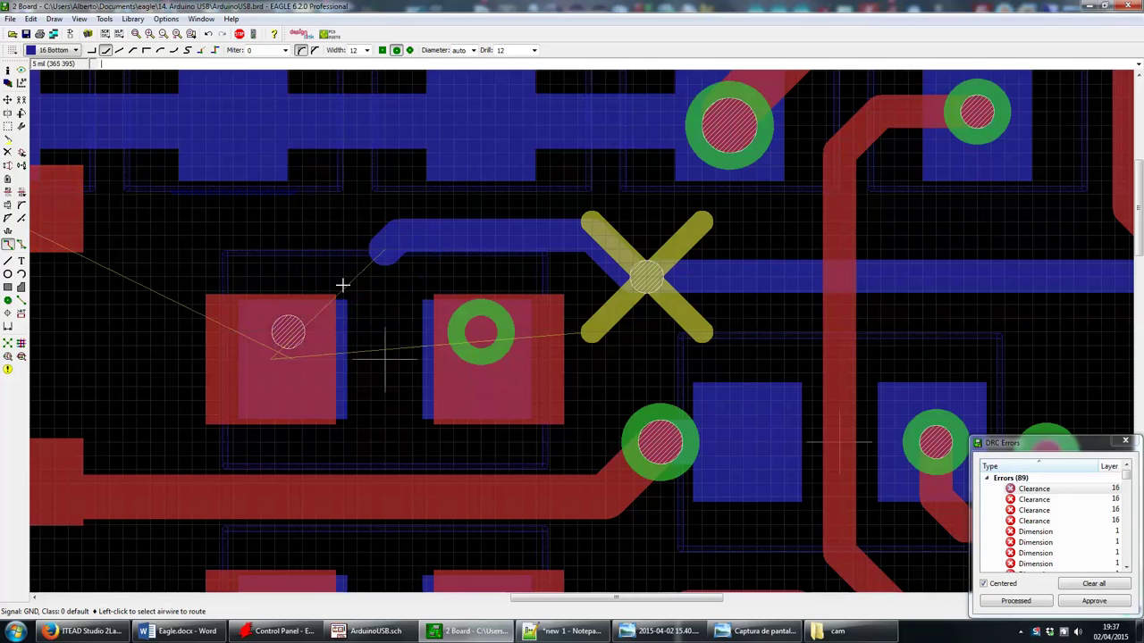
# Continue D13 on 1 Top to the left pad through a via, then run Ratsnest
pyautogui.click(393, 255)
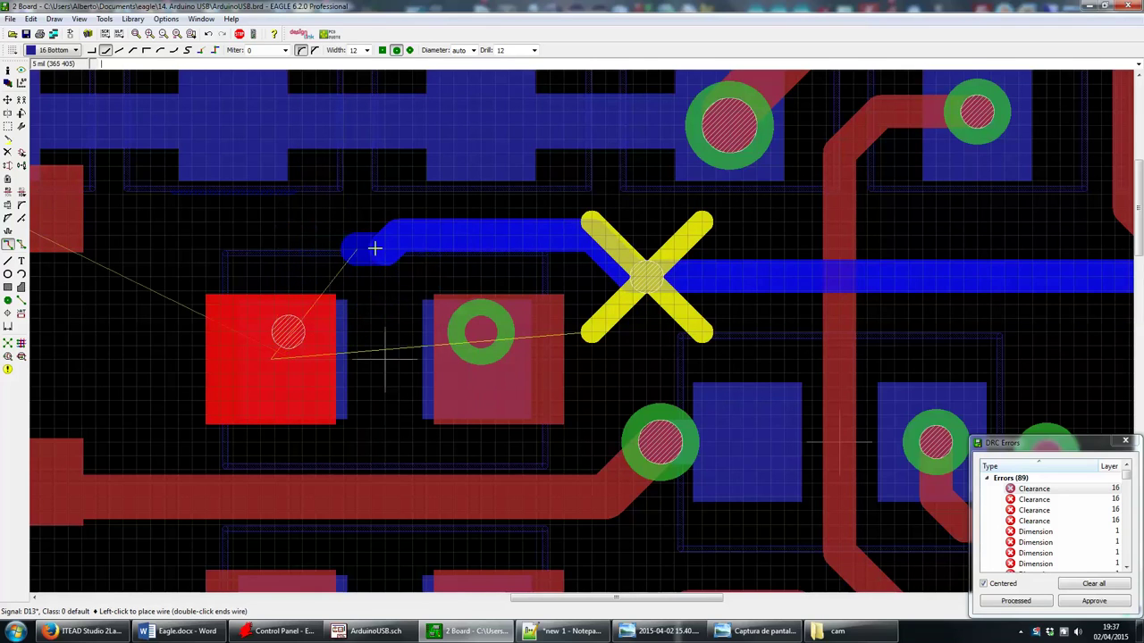
pyautogui.click(59, 51)
pyautogui.click(51, 64)
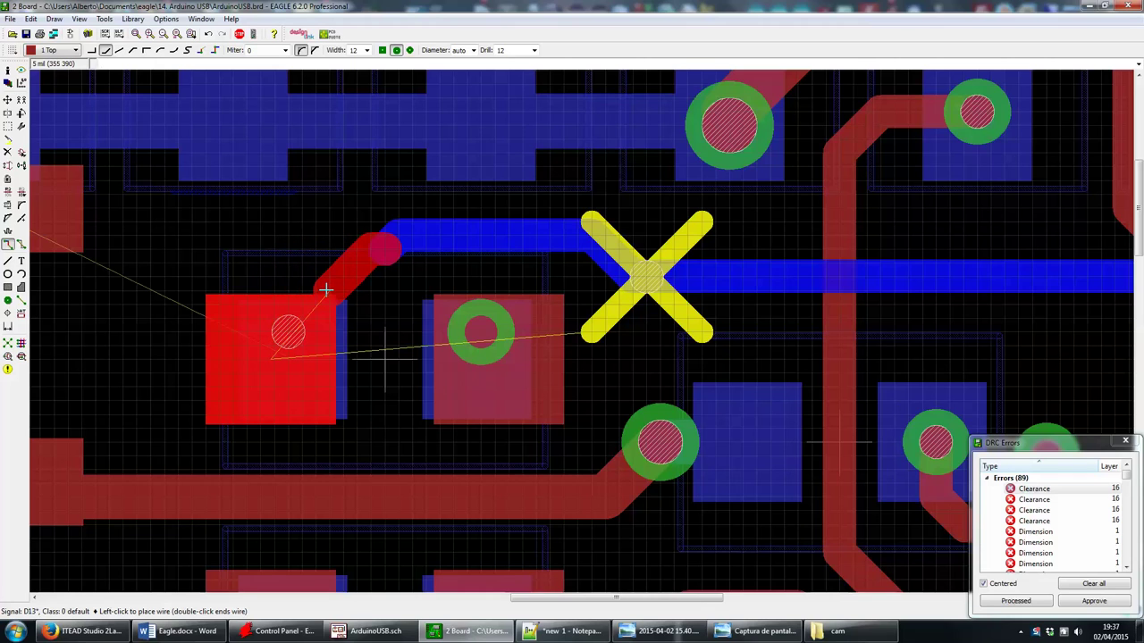
pyautogui.click(271, 295)
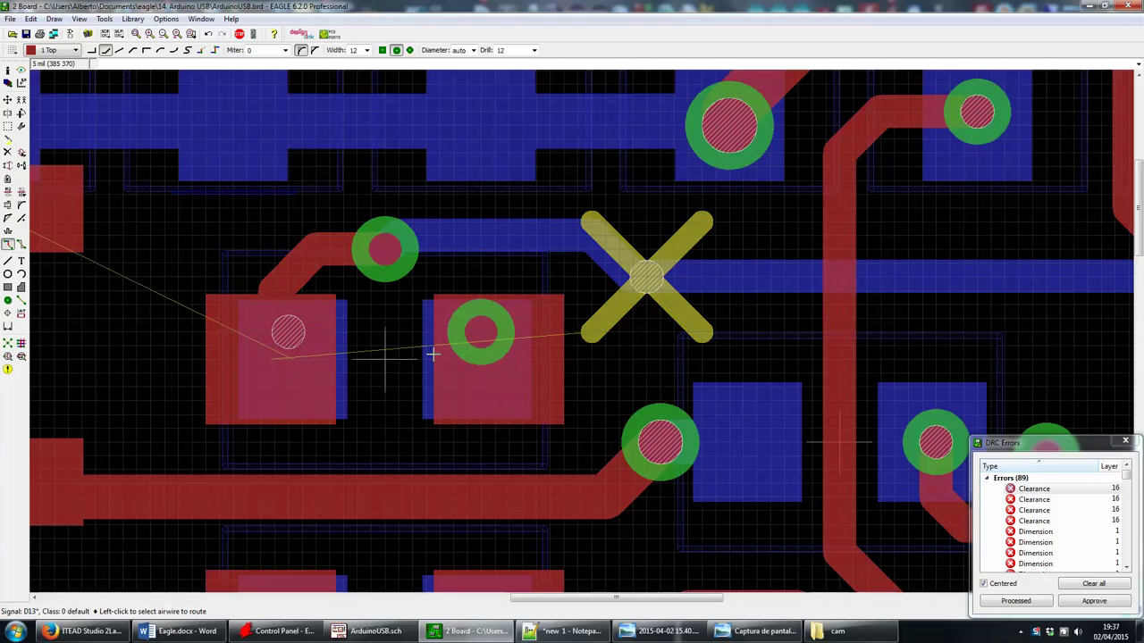
pyautogui.click(7, 368)
# Save the board and jump to the first Clearance error in the DRC list
pyautogui.scroll(-1, 278, 315)
pyautogui.scroll(2, 278, 314)
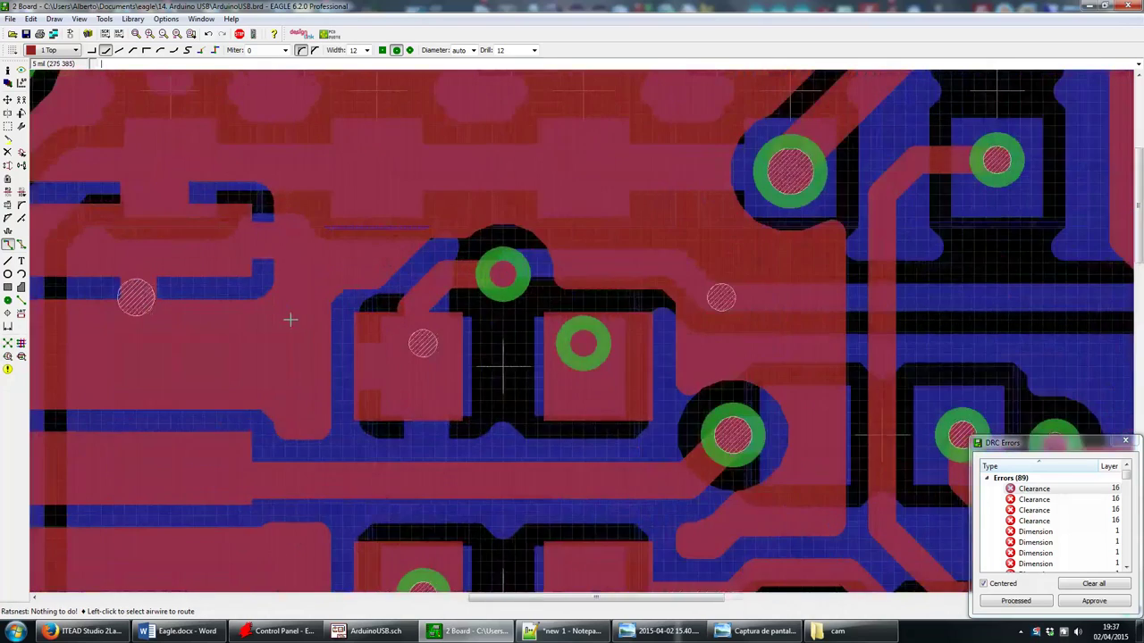
pyautogui.scroll(-3, 238, 312)
pyautogui.hotkey('ctrl', 's')
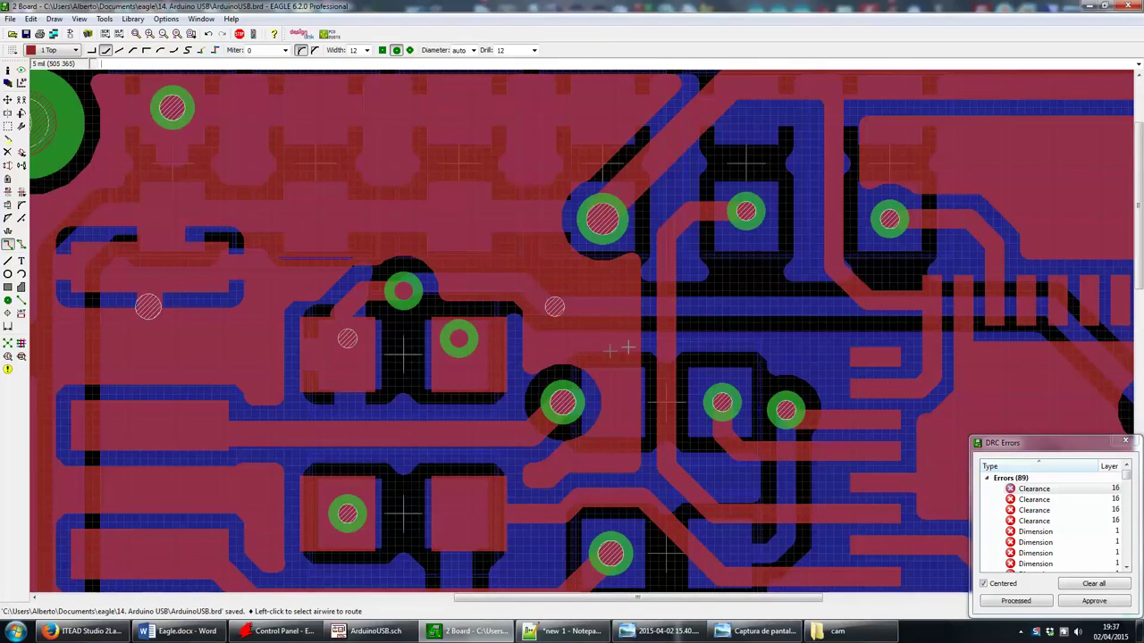
pyautogui.click(1034, 489)
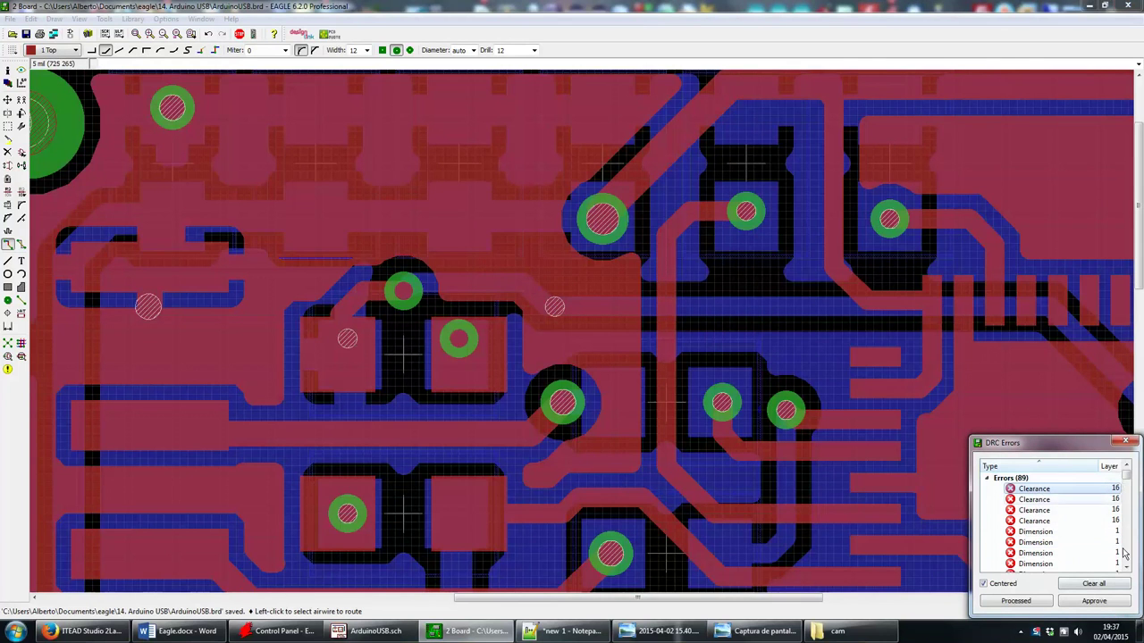
pyautogui.click(1126, 442)
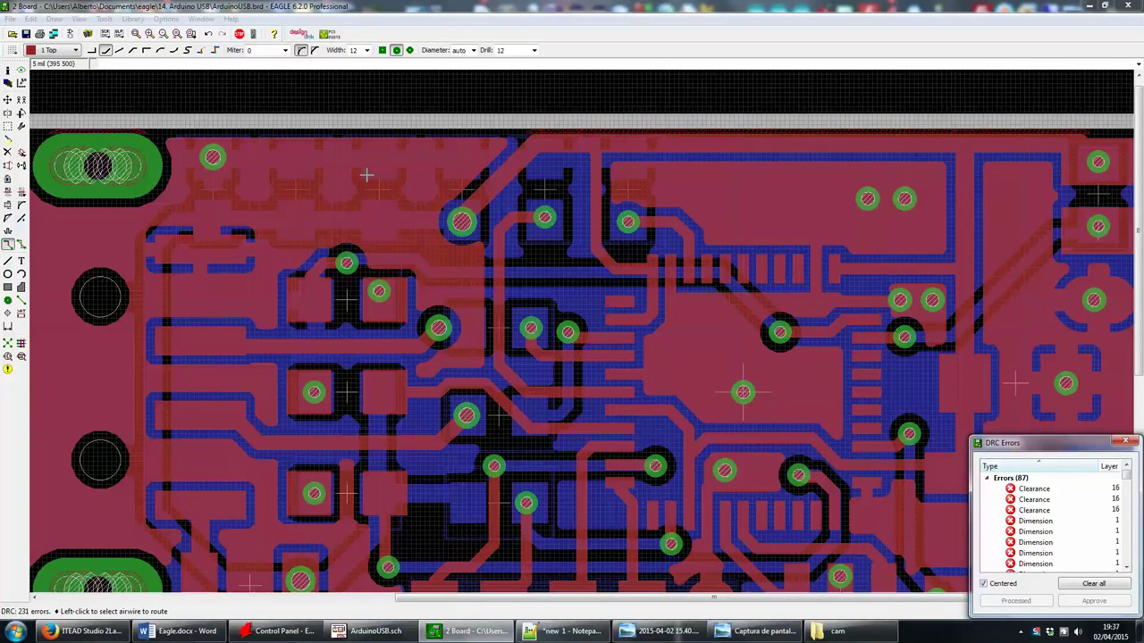
pyautogui.click(1034, 489)
# Set the board grid to 2 mil
pyautogui.scroll(5, 512, 353)
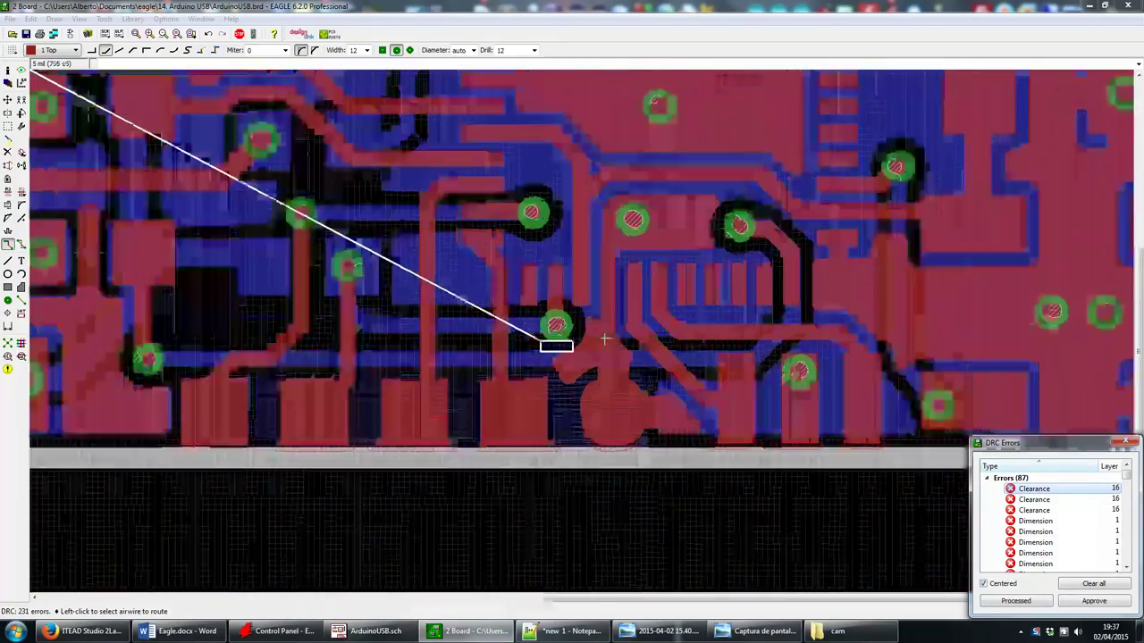
pyautogui.scroll(2, 544, 351)
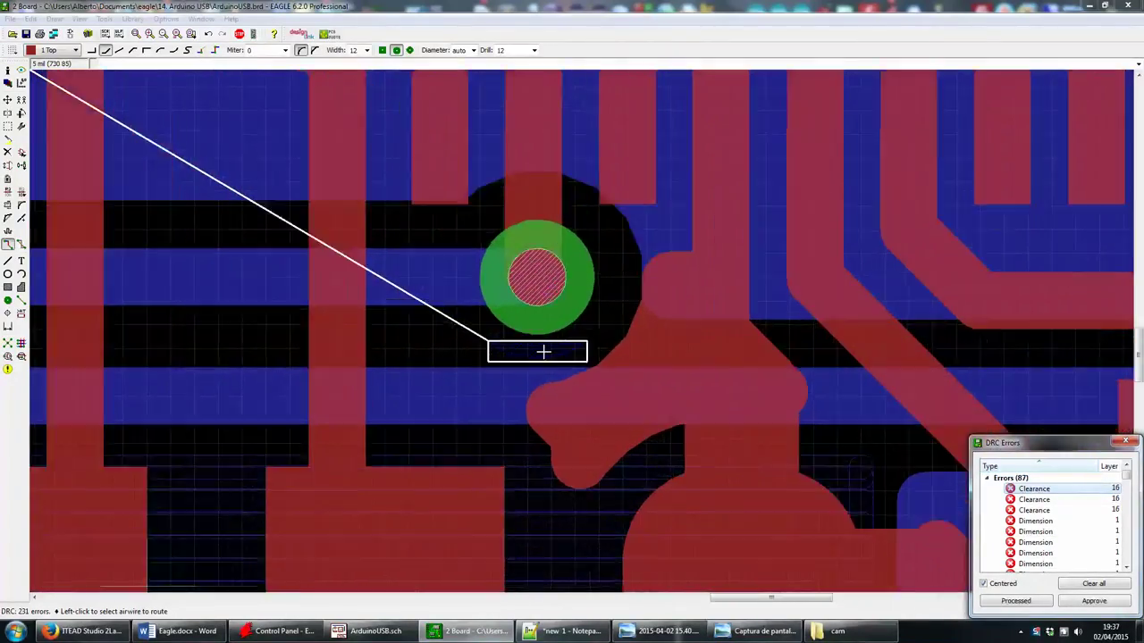
pyautogui.click(14, 70)
pyautogui.click(12, 50)
pyautogui.write('2')
pyautogui.press('Return')
# Nudge the RST via clear of the error and pick up the blue trace end
pyautogui.click(7, 100)
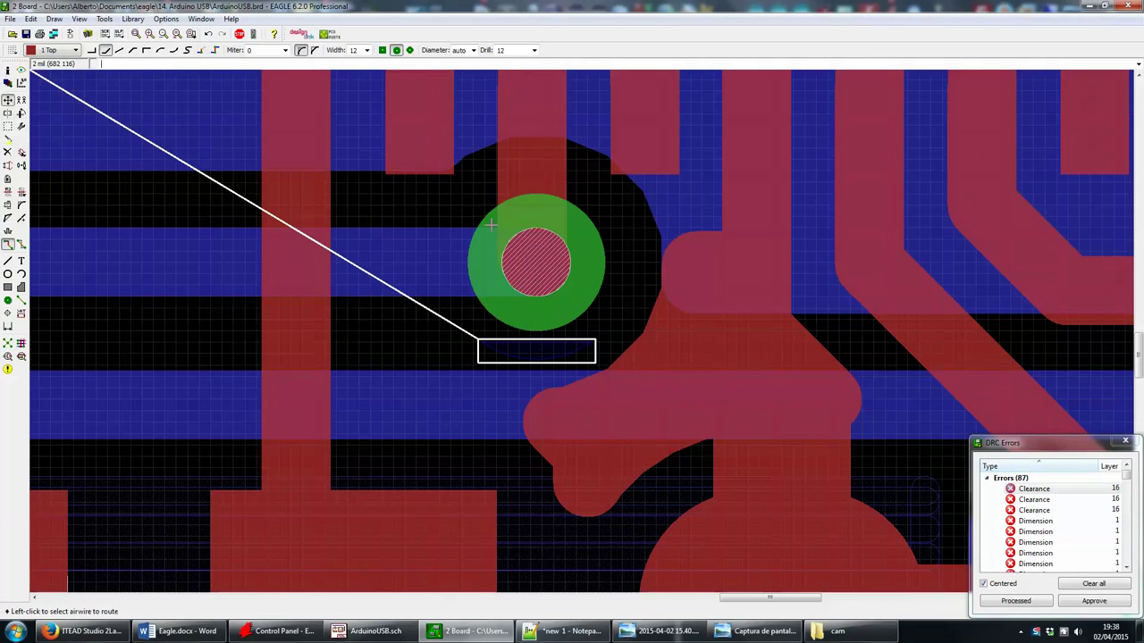
pyautogui.scroll(1, 496, 255)
pyautogui.click(500, 264)
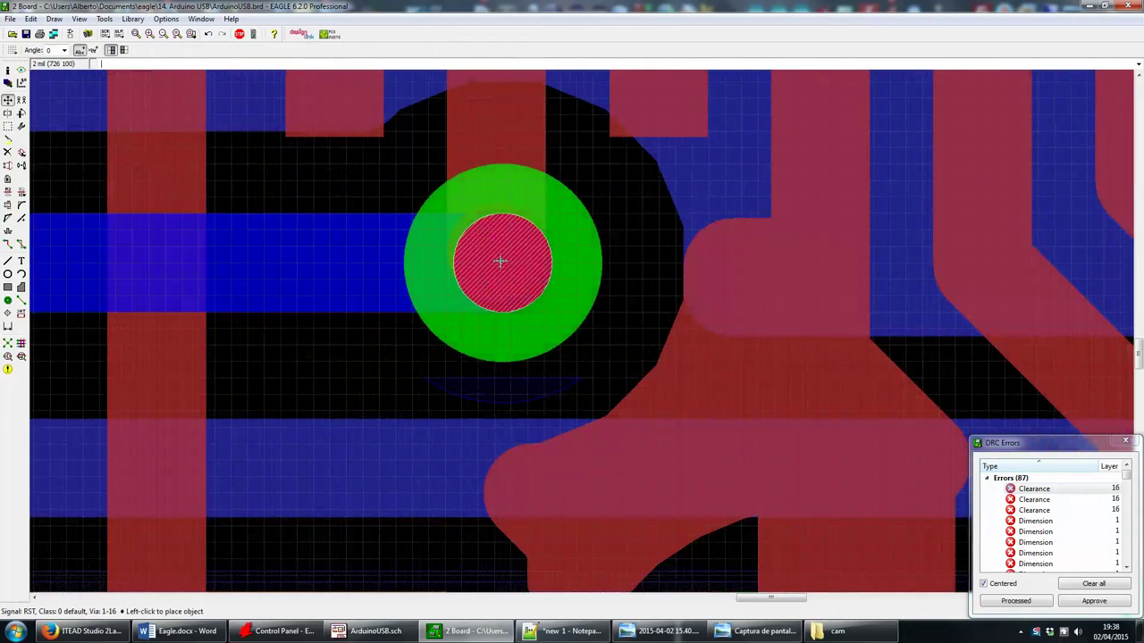
pyautogui.click(501, 249)
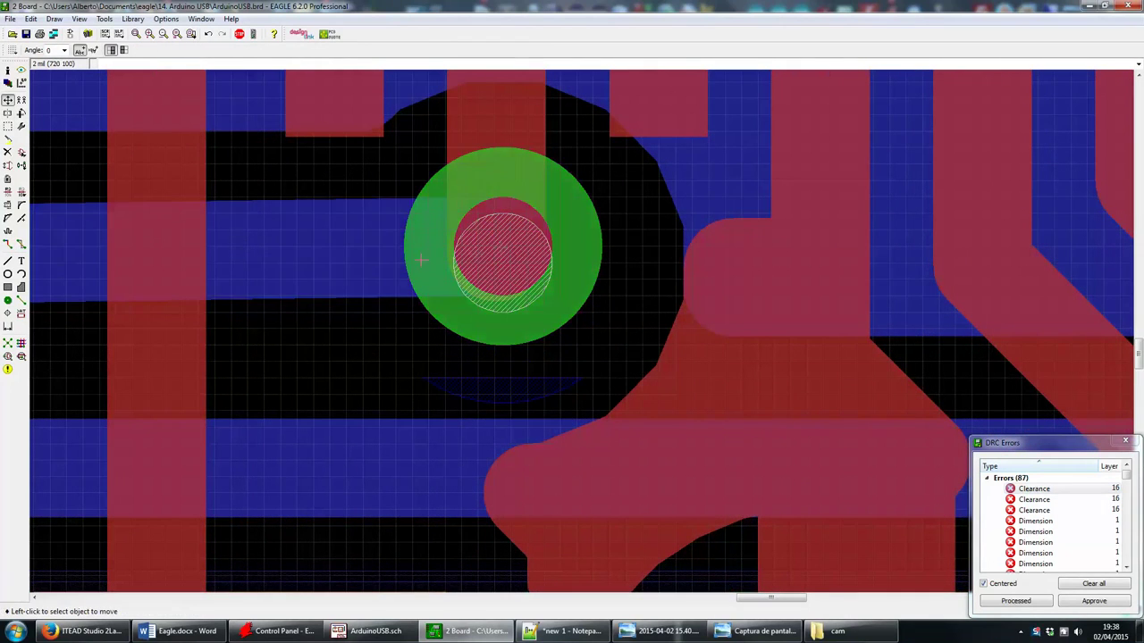
pyautogui.click(8, 222)
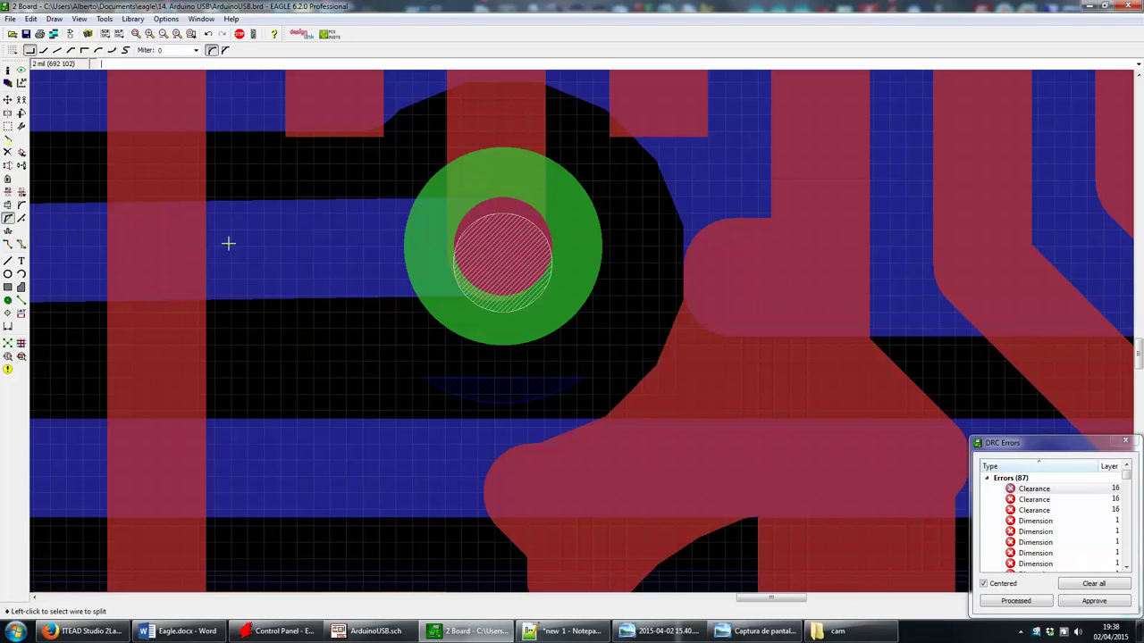
pyautogui.click(330, 239)
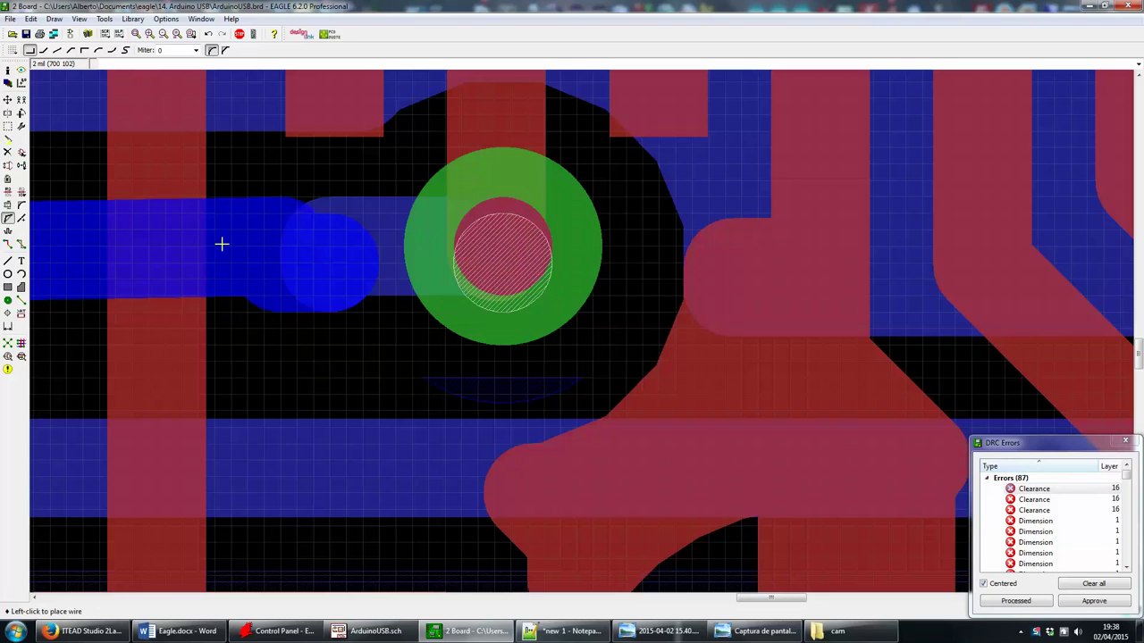
pyautogui.press('Escape')
pyautogui.click(8, 100)
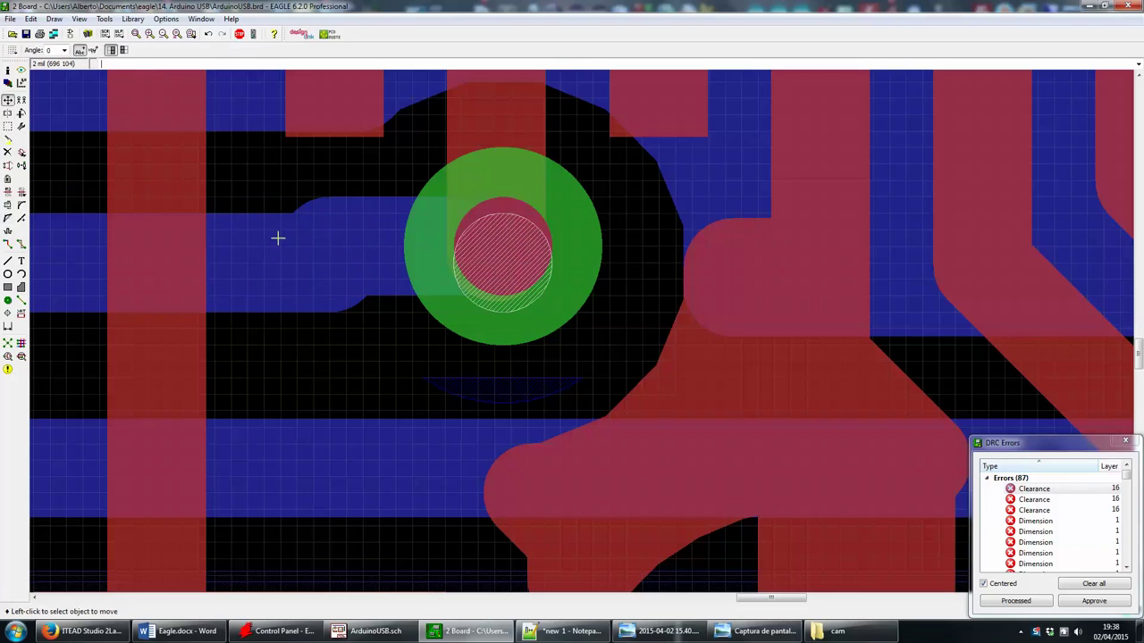
pyautogui.click(322, 248)
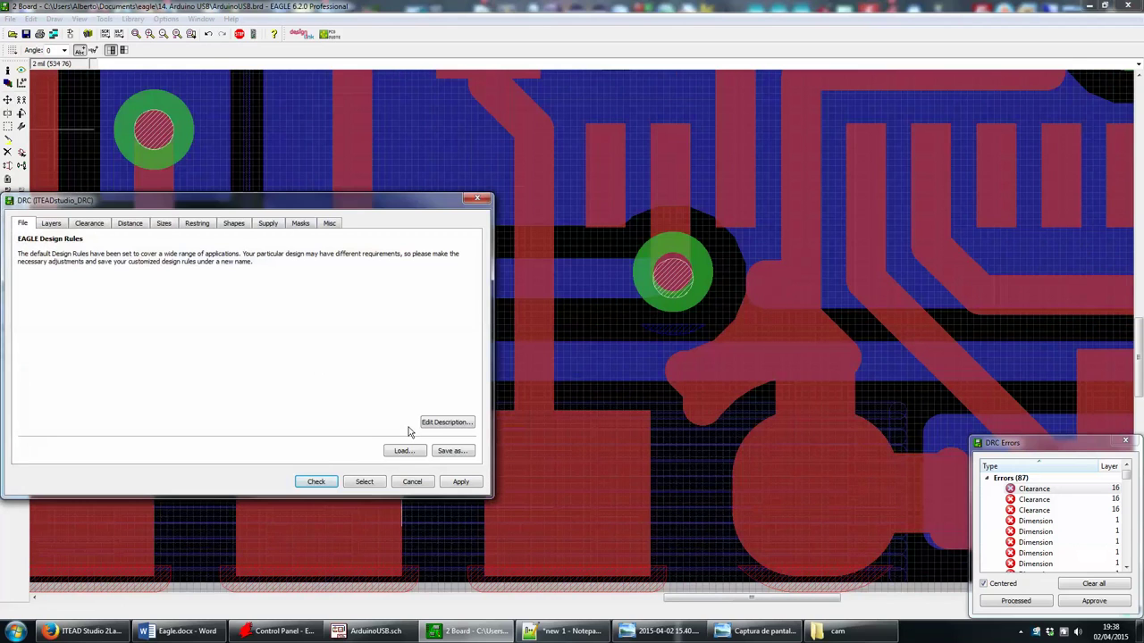
# Rerun the DRC and approve the four remaining clearance errors
pyautogui.click(316, 482)
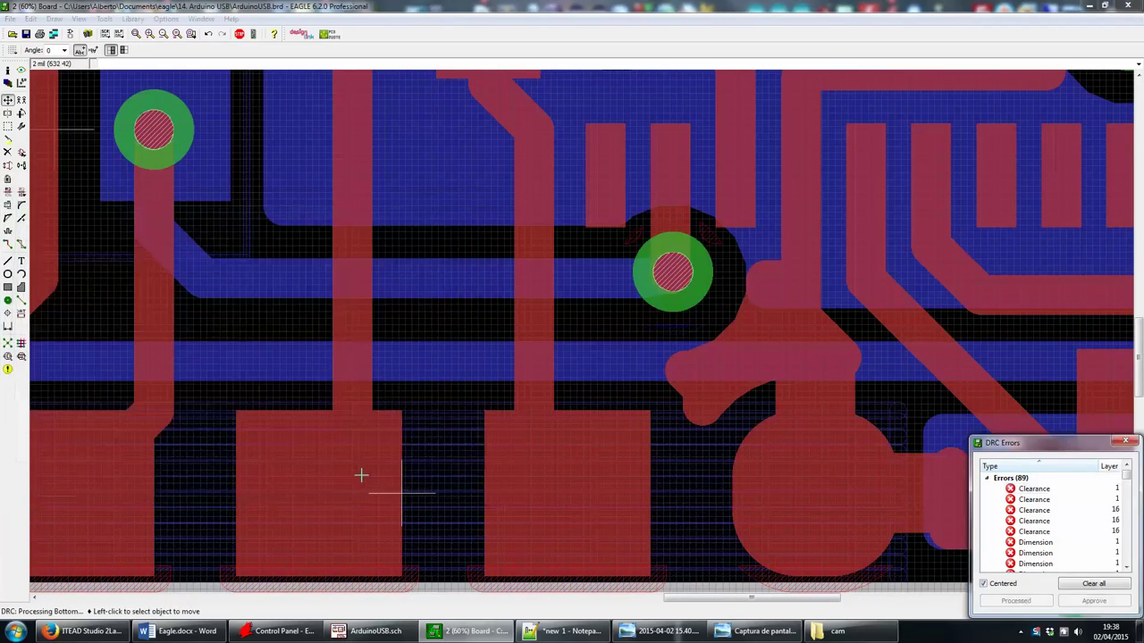
pyautogui.scroll(-3, 301, 250)
pyautogui.scroll(4, 625, 268)
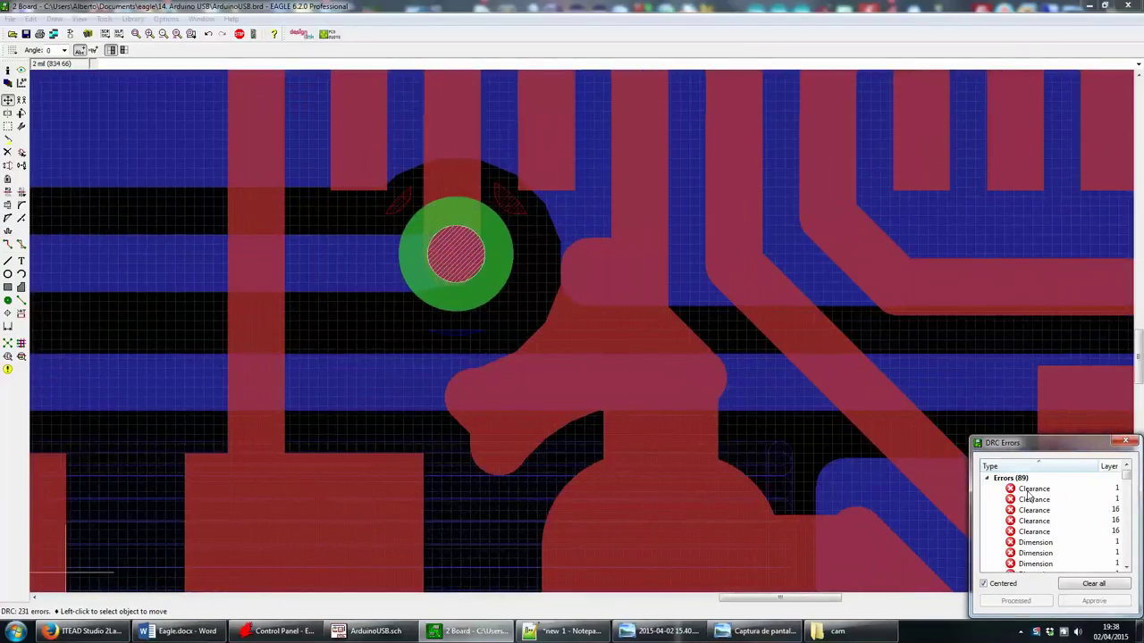
pyautogui.click(1050, 490)
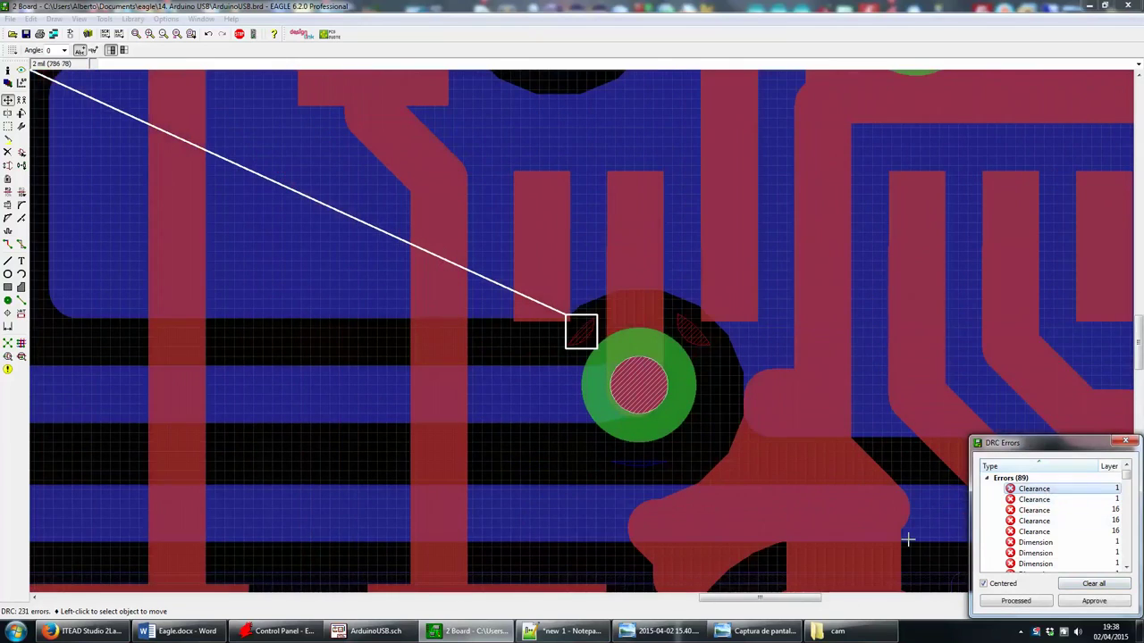
pyautogui.click(1094, 602)
pyautogui.click(1094, 601)
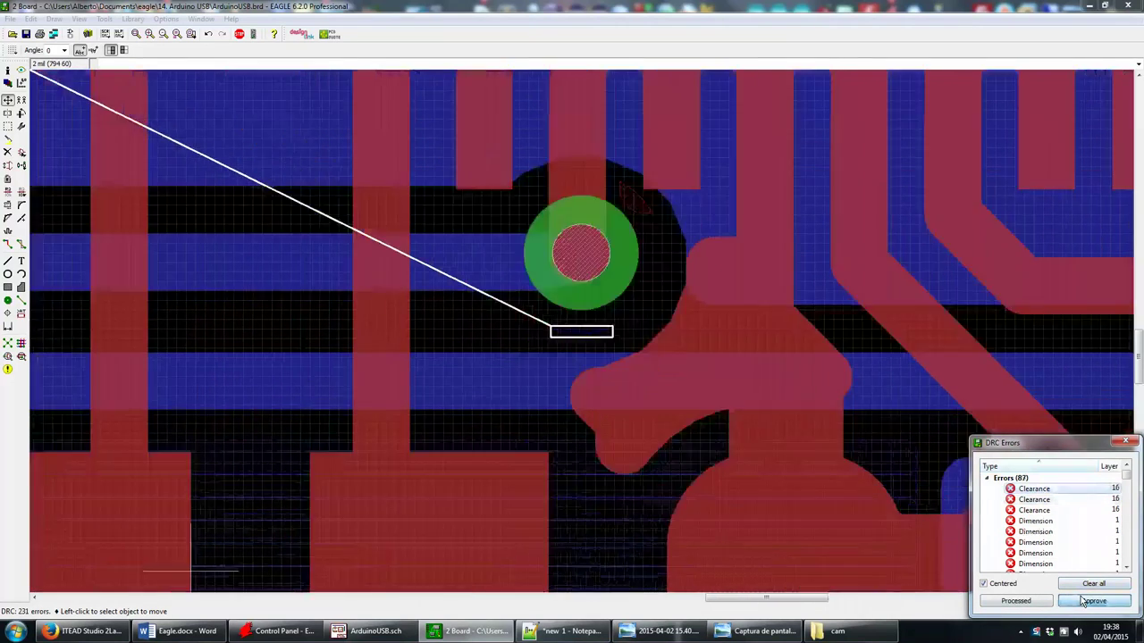
pyautogui.click(1094, 601)
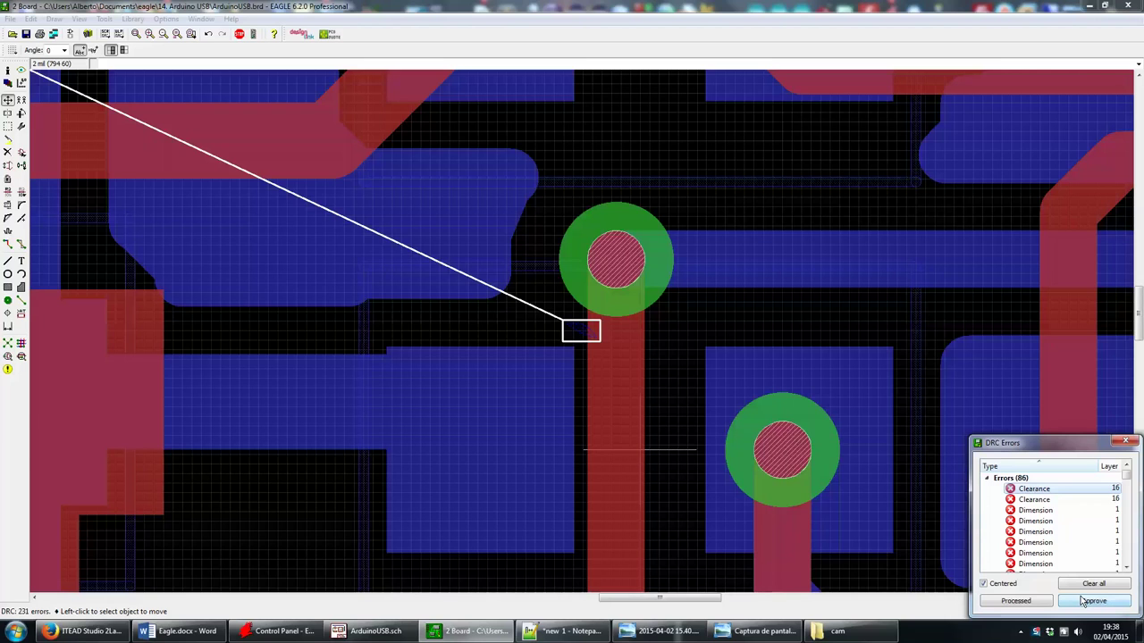
pyautogui.click(1083, 602)
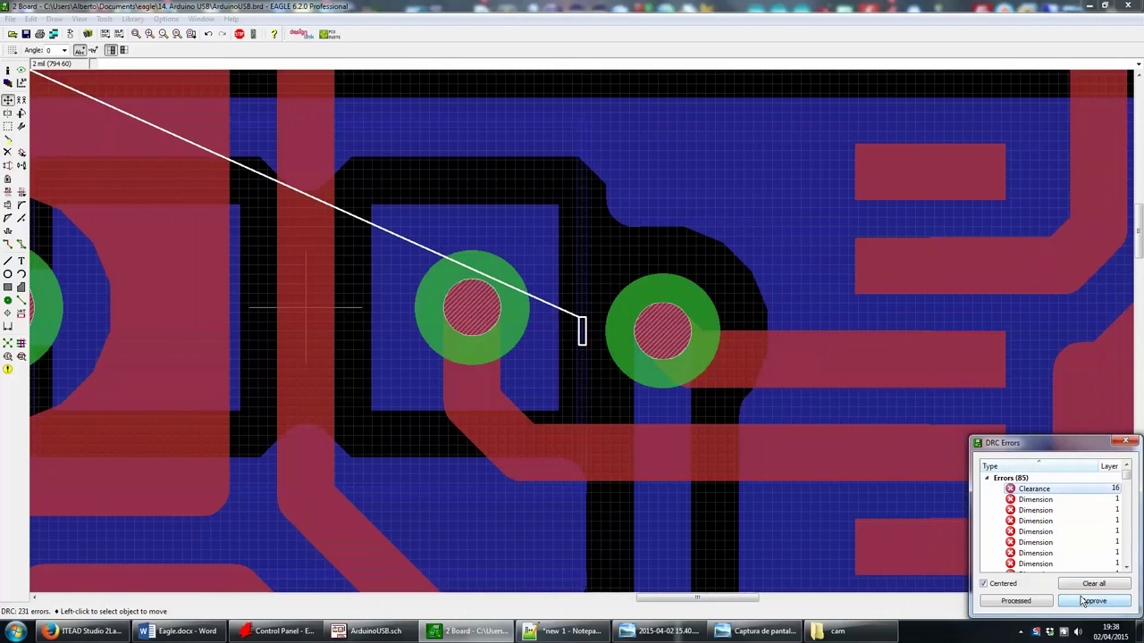
pyautogui.click(1083, 602)
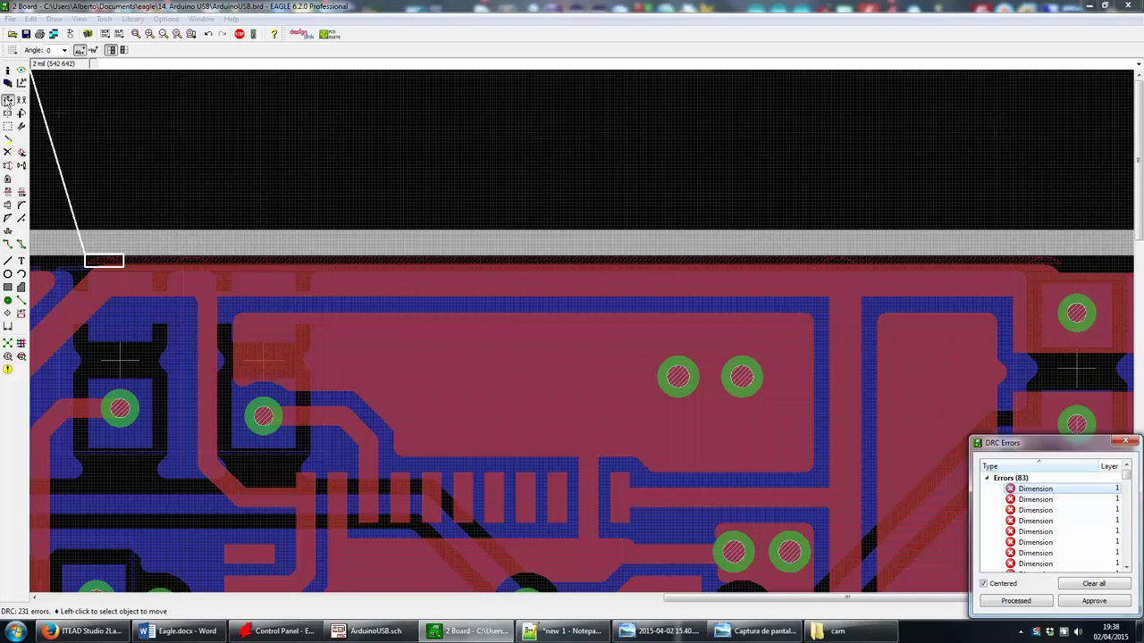
# Switch to a finer grid and move the 5V trace lower
pyautogui.scroll(2, 87, 285)
pyautogui.click(141, 291)
pyautogui.click(141, 290)
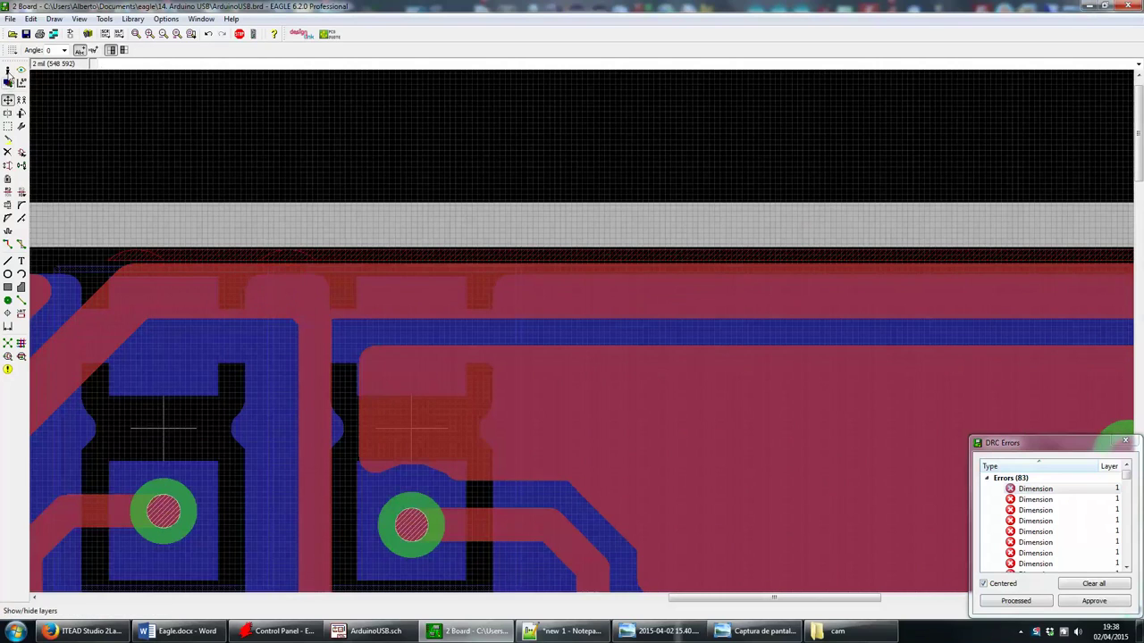
pyautogui.click(12, 52)
pyautogui.click(122, 123)
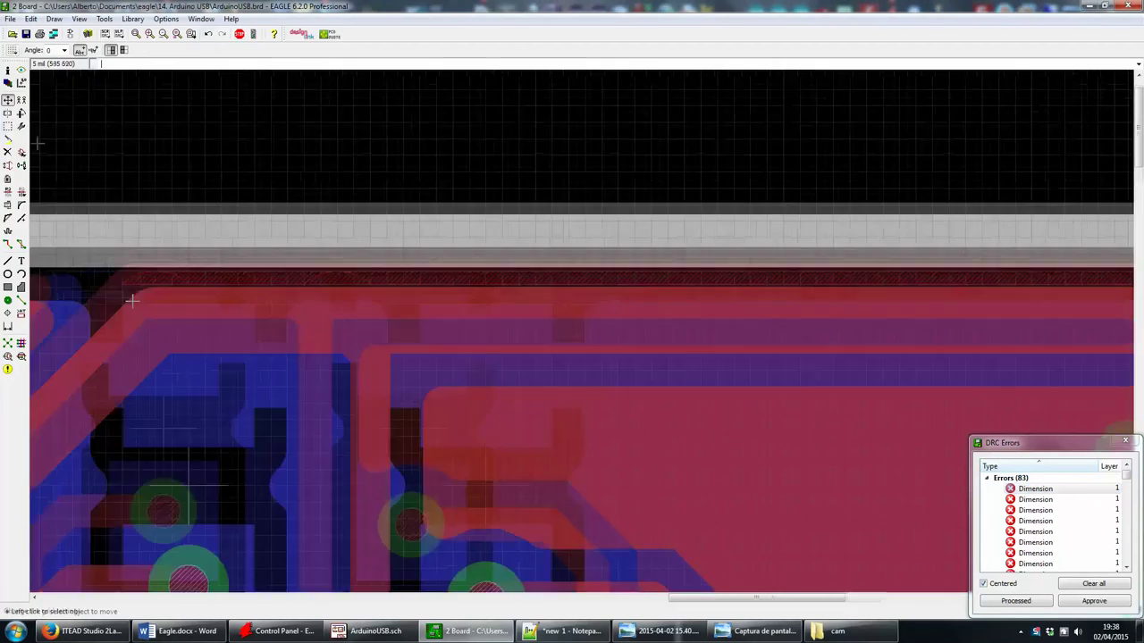
pyautogui.click(191, 340)
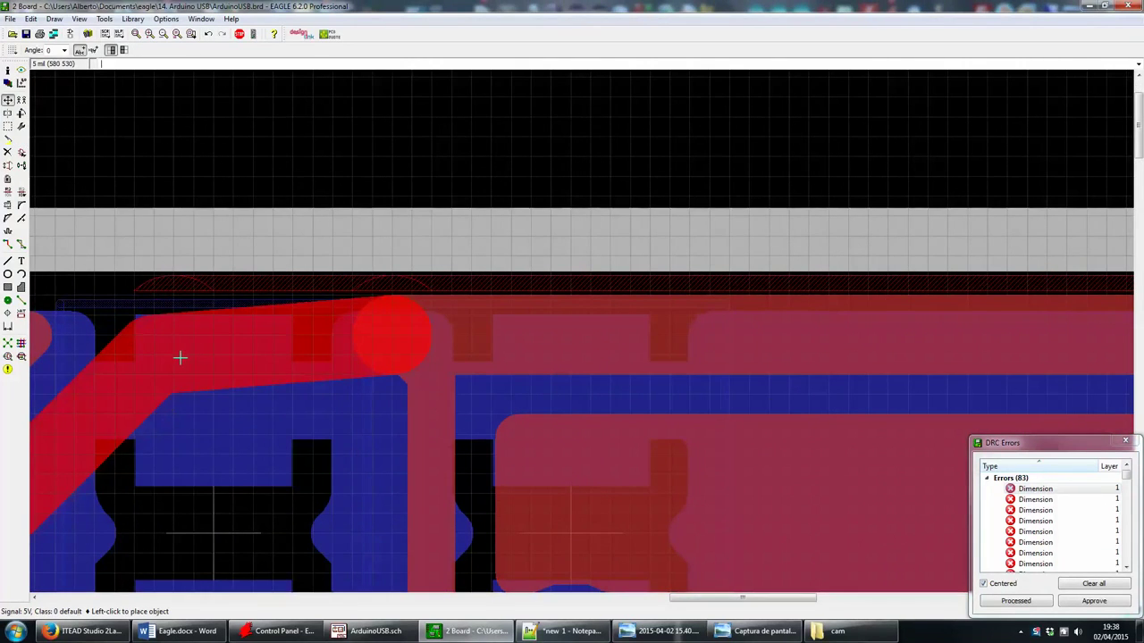
pyautogui.click(188, 359)
# Shift the long horizontal trace and the edge traces, then reopen the DRC settings
pyautogui.click(424, 325)
pyautogui.click(422, 338)
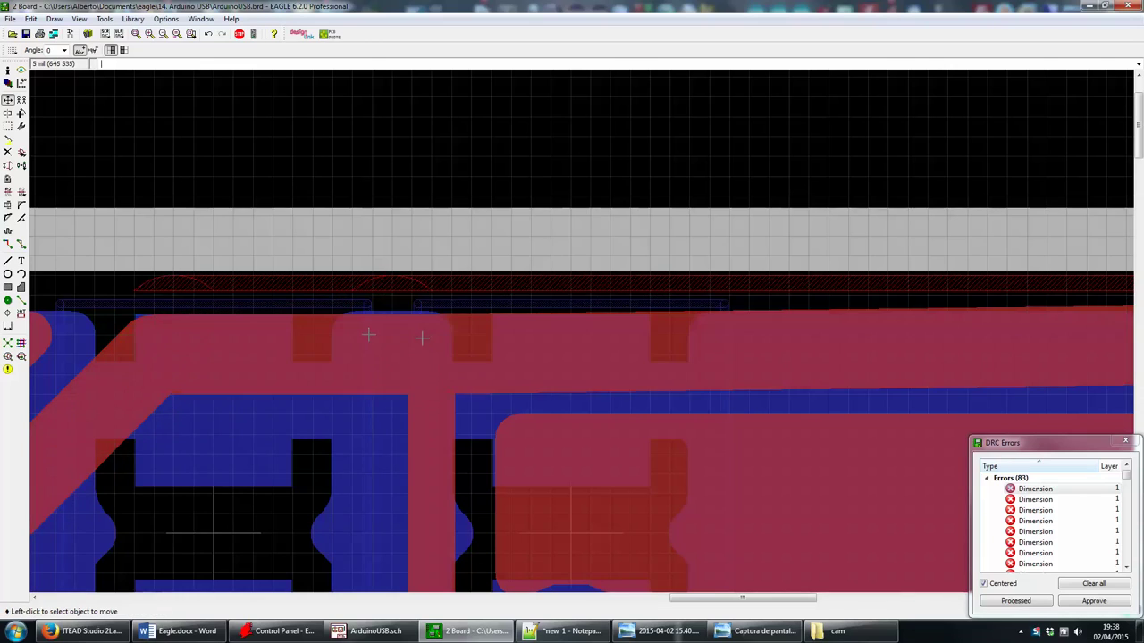
pyautogui.scroll(-2, 146, 332)
pyautogui.scroll(3, 813, 312)
pyautogui.click(781, 330)
pyautogui.click(781, 330)
pyautogui.scroll(-1, 746, 316)
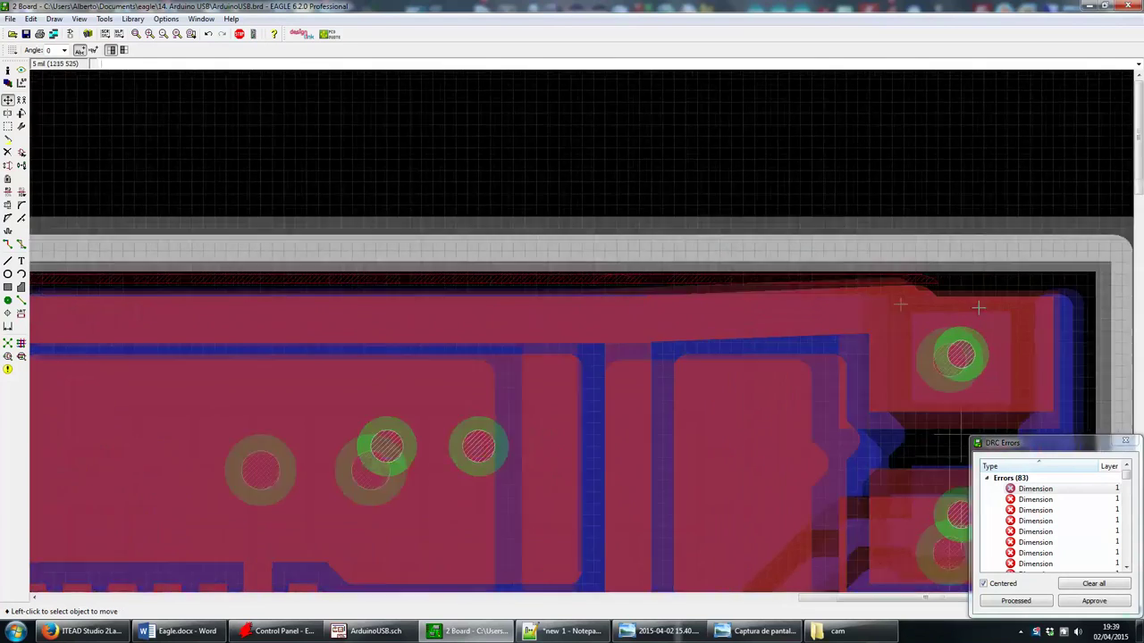
pyautogui.click(868, 307)
pyautogui.scroll(-2, 867, 307)
pyautogui.click(21, 356)
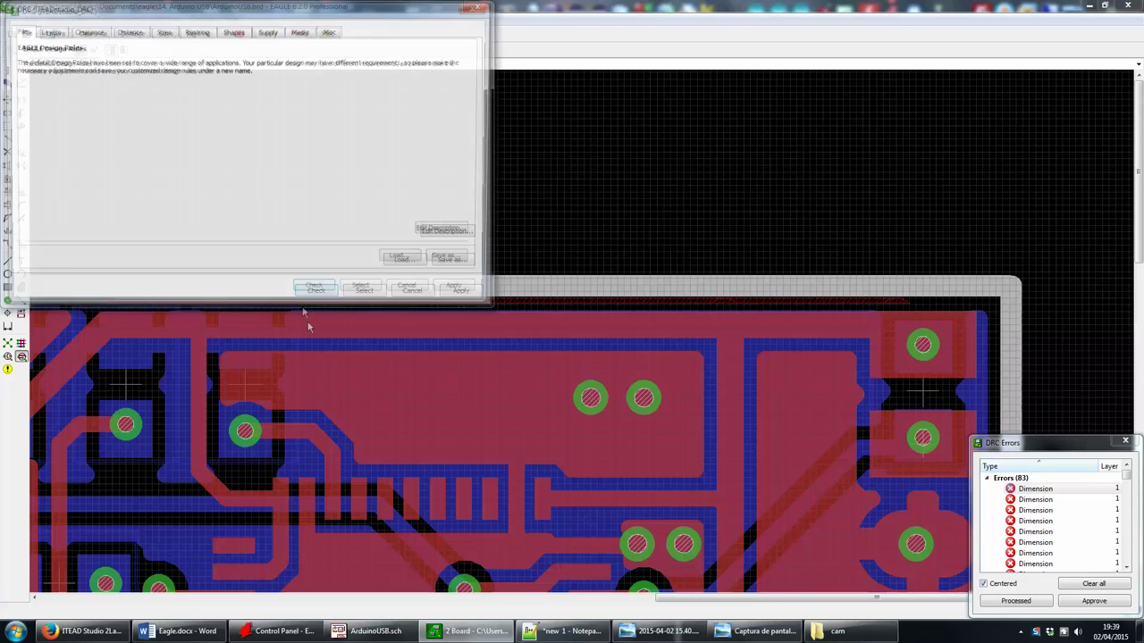
# Run the DRC check and approve every Dimension and Drill Distance error
pyautogui.click(315, 291)
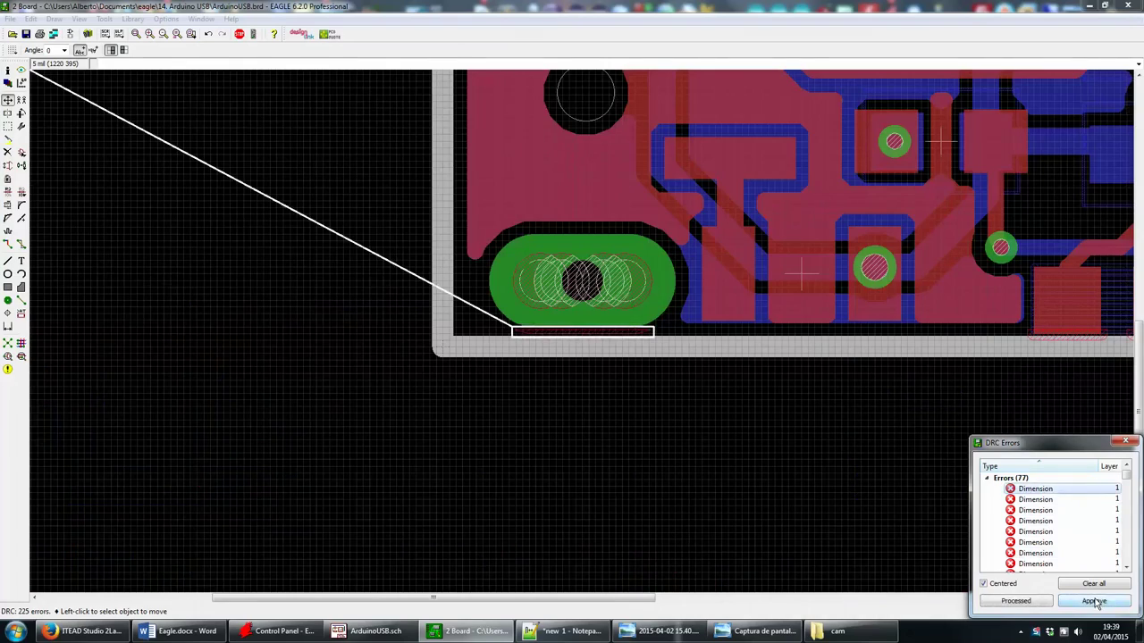
pyautogui.click(1094, 602)
pyautogui.click(1095, 602)
pyautogui.click(1095, 602)
pyautogui.click(1094, 601)
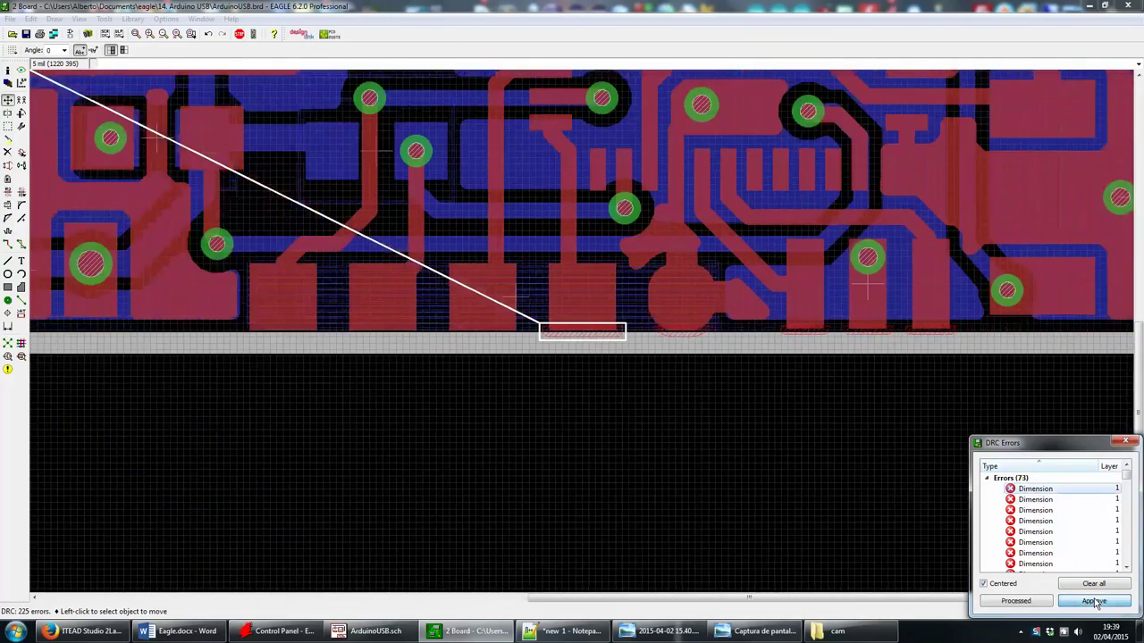
pyautogui.click(1094, 601)
pyautogui.click(1094, 602)
pyautogui.click(1095, 601)
pyautogui.click(1095, 601)
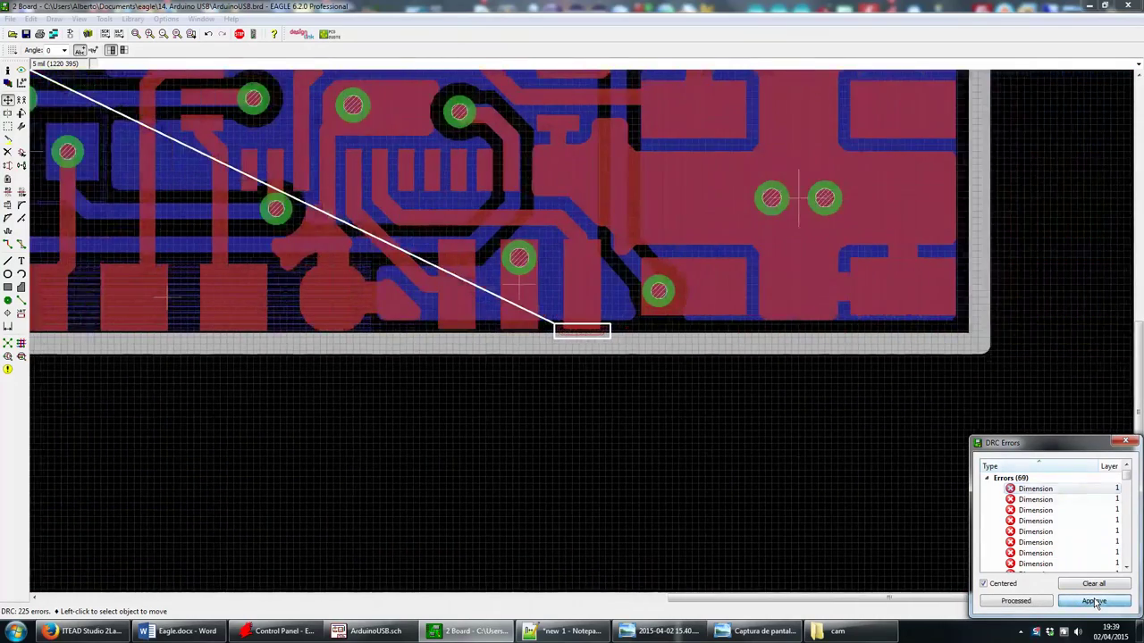
pyautogui.click(1095, 601)
pyautogui.click(1095, 601)
pyautogui.click(1095, 602)
pyautogui.click(1094, 601)
pyautogui.click(1094, 602)
pyautogui.click(1095, 602)
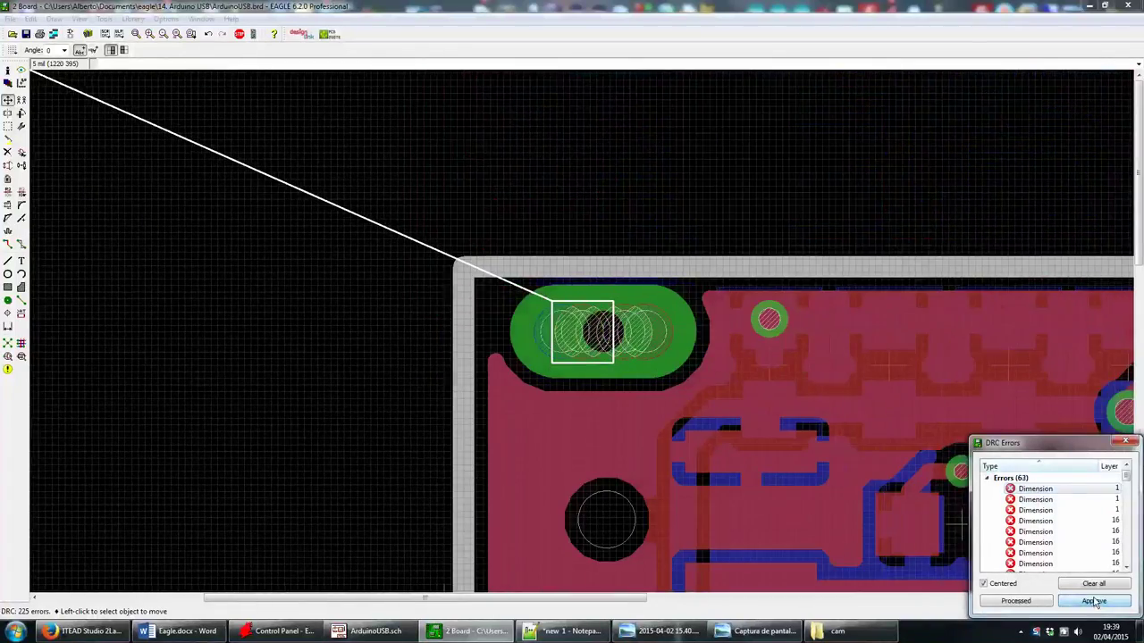
pyautogui.click(1094, 601)
pyautogui.click(1095, 601)
pyautogui.click(1095, 601)
pyautogui.click(1095, 601)
pyautogui.click(1094, 601)
pyautogui.click(1094, 601)
pyautogui.click(1094, 601)
pyautogui.click(1095, 601)
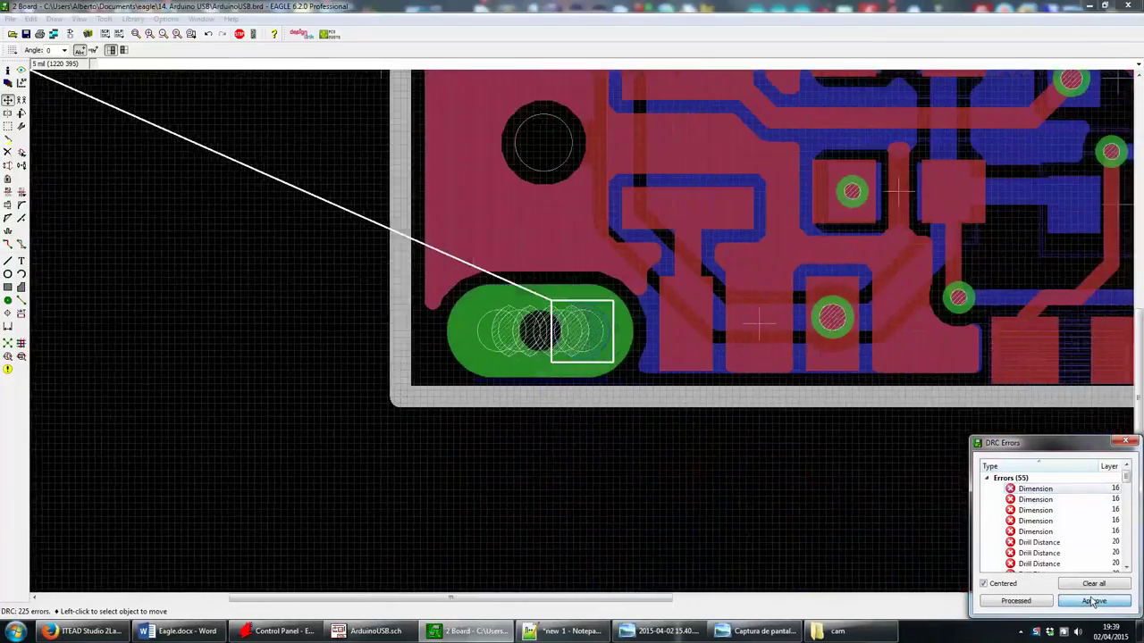
pyautogui.click(1094, 602)
pyautogui.click(1095, 602)
pyautogui.click(1095, 601)
pyautogui.click(1094, 601)
pyautogui.click(1095, 601)
pyautogui.click(1095, 602)
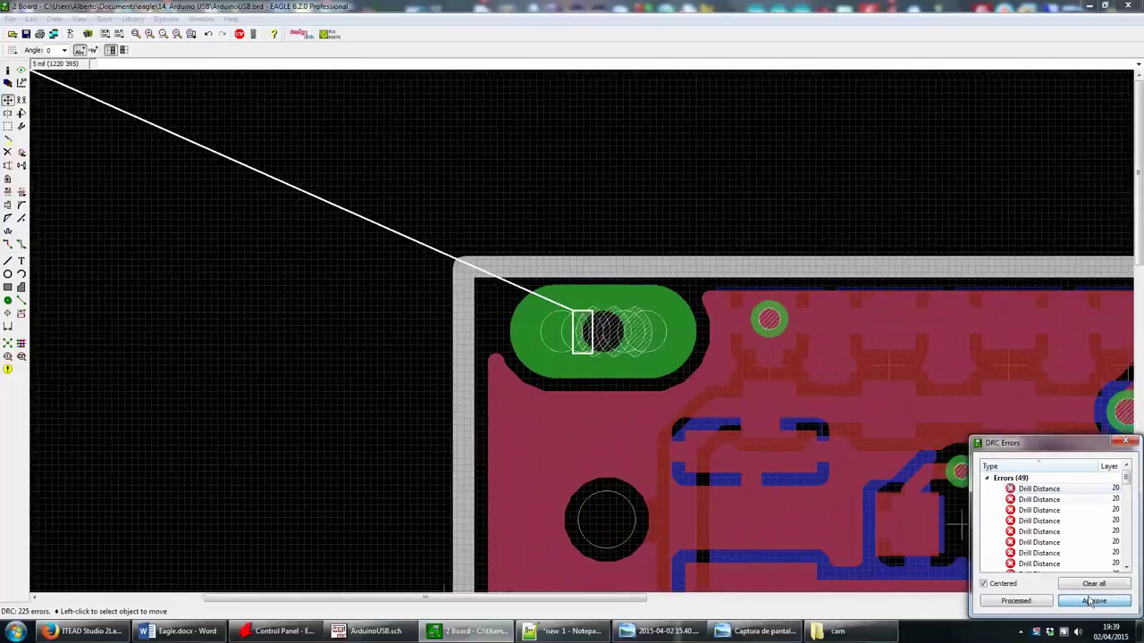
pyautogui.click(1095, 601)
pyautogui.click(1094, 602)
pyautogui.click(1094, 601)
pyautogui.click(1095, 602)
pyautogui.click(1095, 602)
pyautogui.click(1095, 602)
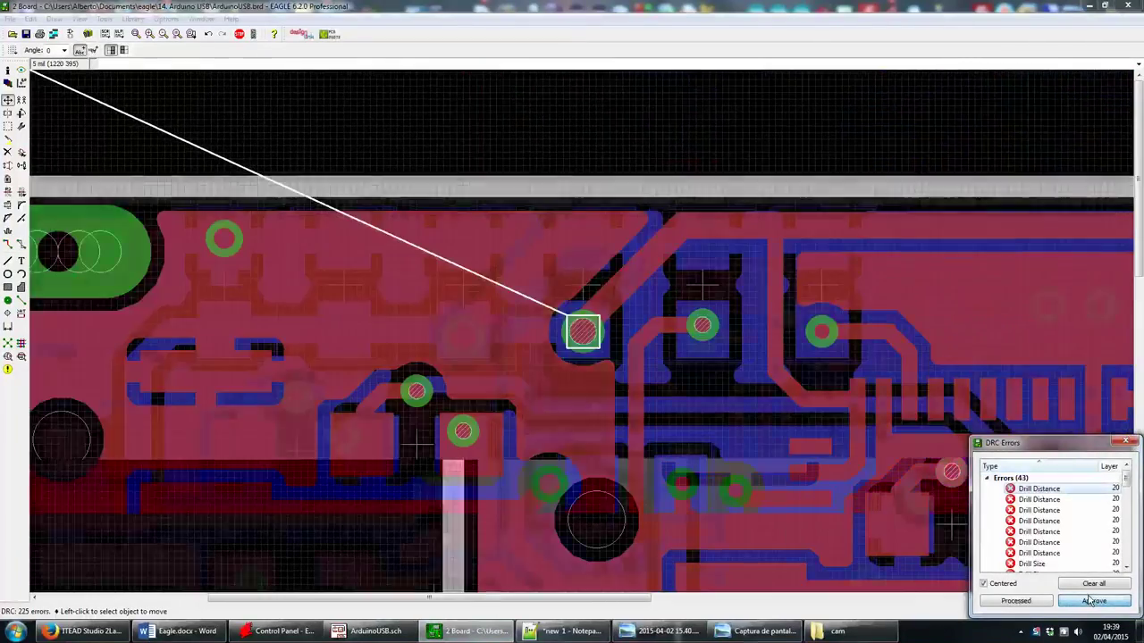
pyautogui.click(1095, 601)
pyautogui.click(1094, 601)
pyautogui.click(1094, 601)
pyautogui.click(1095, 602)
pyautogui.click(1095, 601)
pyautogui.click(1095, 601)
pyautogui.click(1095, 601)
pyautogui.click(1095, 602)
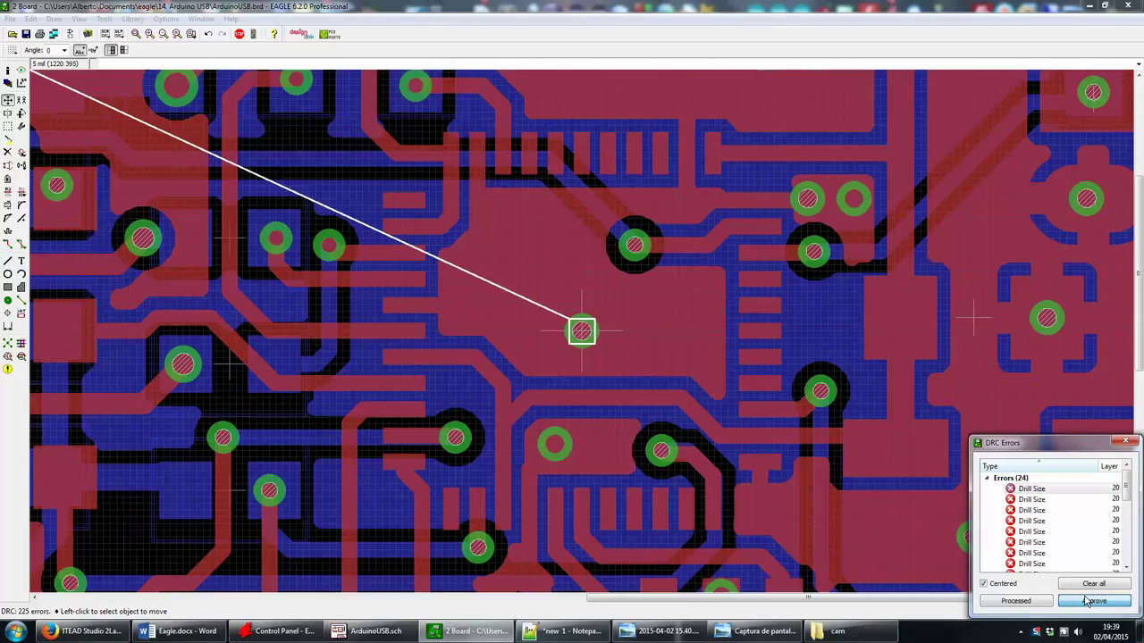
# Approve all remaining Drill Size errors, leaving 0 errors
pyautogui.click(1085, 598)
pyautogui.click(1085, 599)
pyautogui.click(1085, 599)
pyautogui.click(1085, 599)
pyautogui.click(1084, 598)
pyautogui.click(1085, 599)
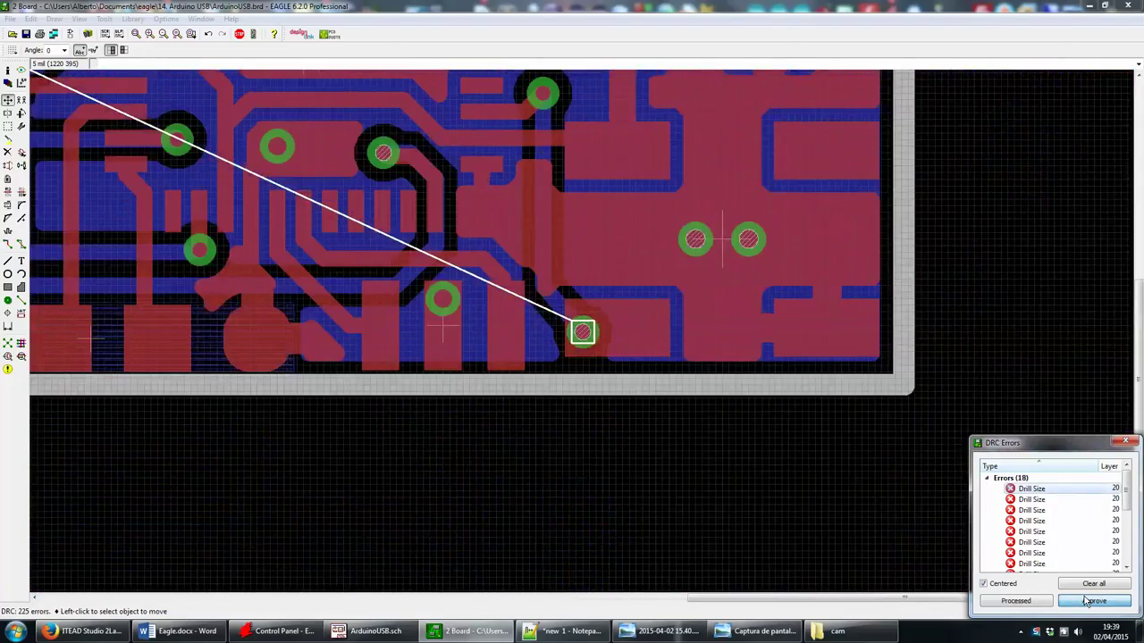
pyautogui.click(1085, 599)
pyautogui.click(1084, 599)
pyautogui.click(1085, 599)
pyautogui.click(1085, 599)
pyautogui.click(1084, 599)
pyautogui.click(1084, 599)
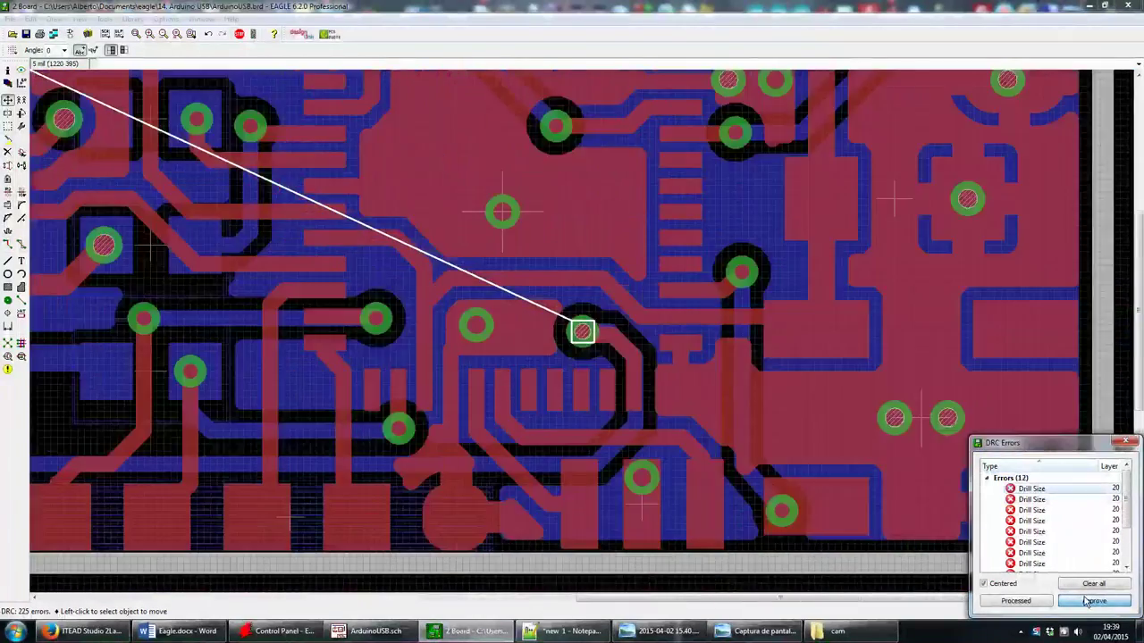
pyautogui.click(1085, 599)
pyautogui.click(1084, 598)
pyautogui.click(1085, 598)
pyautogui.click(1085, 599)
pyautogui.click(1084, 599)
pyautogui.click(1084, 598)
pyautogui.click(1085, 599)
pyautogui.click(1084, 598)
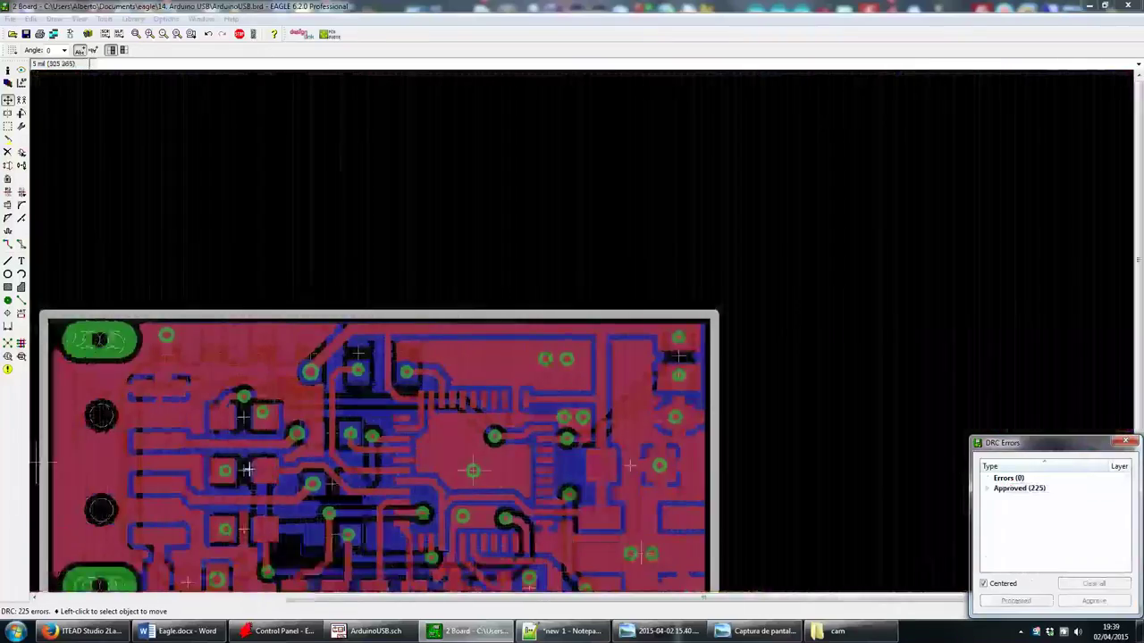
# Move the N$1 via onto its pad and recalculate the ratsnest and polygons
pyautogui.scroll(3, 250, 447)
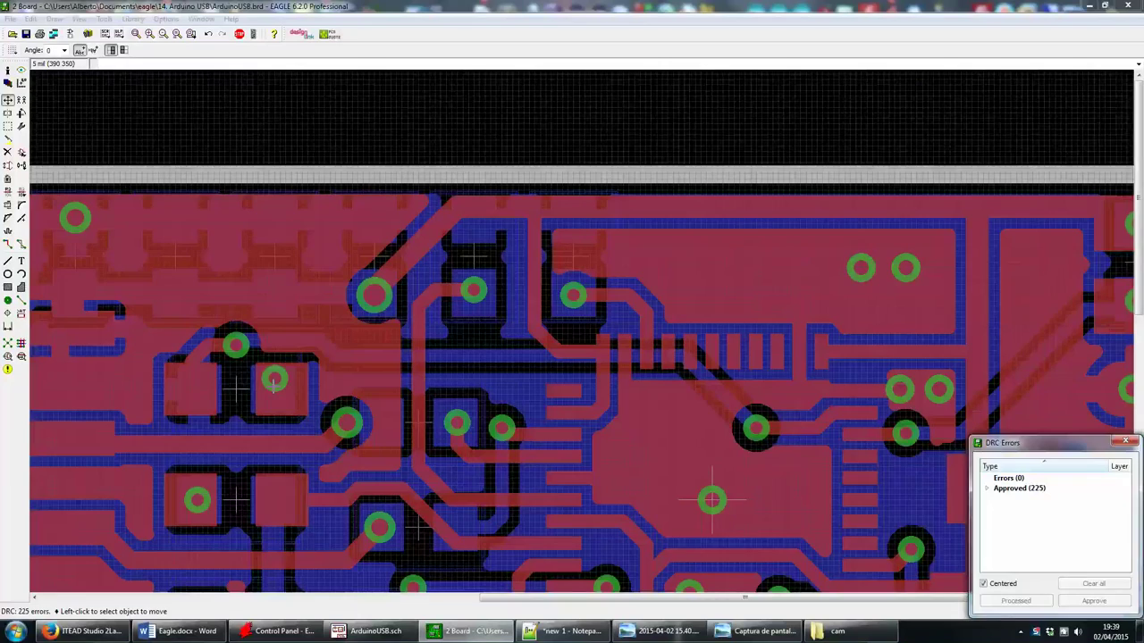
pyautogui.scroll(3, 274, 379)
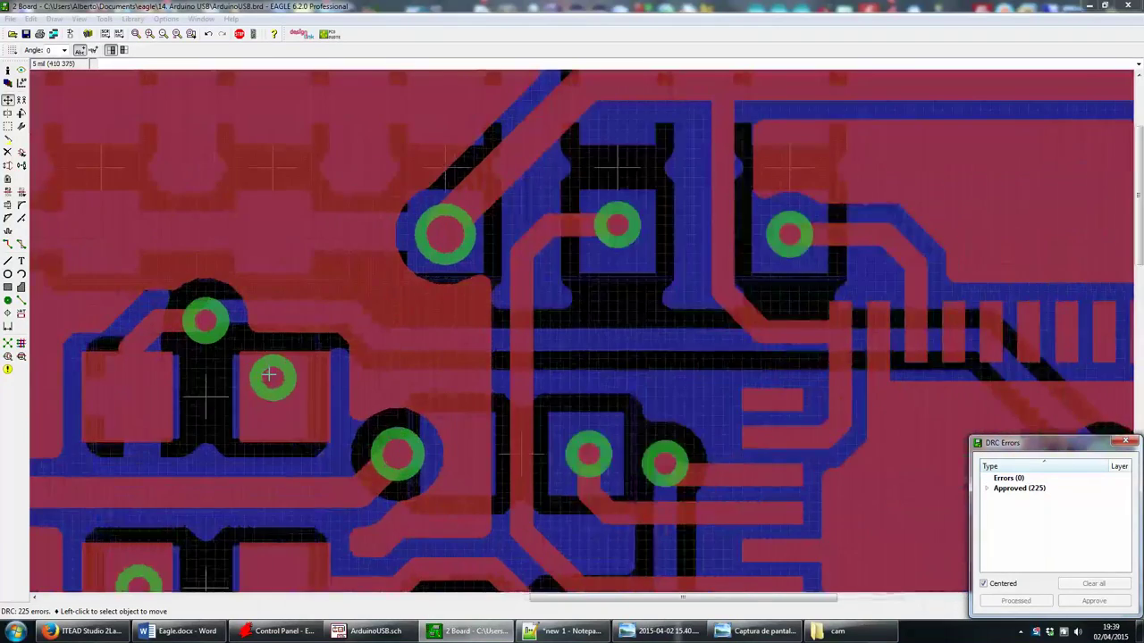
pyautogui.scroll(1, 224, 375)
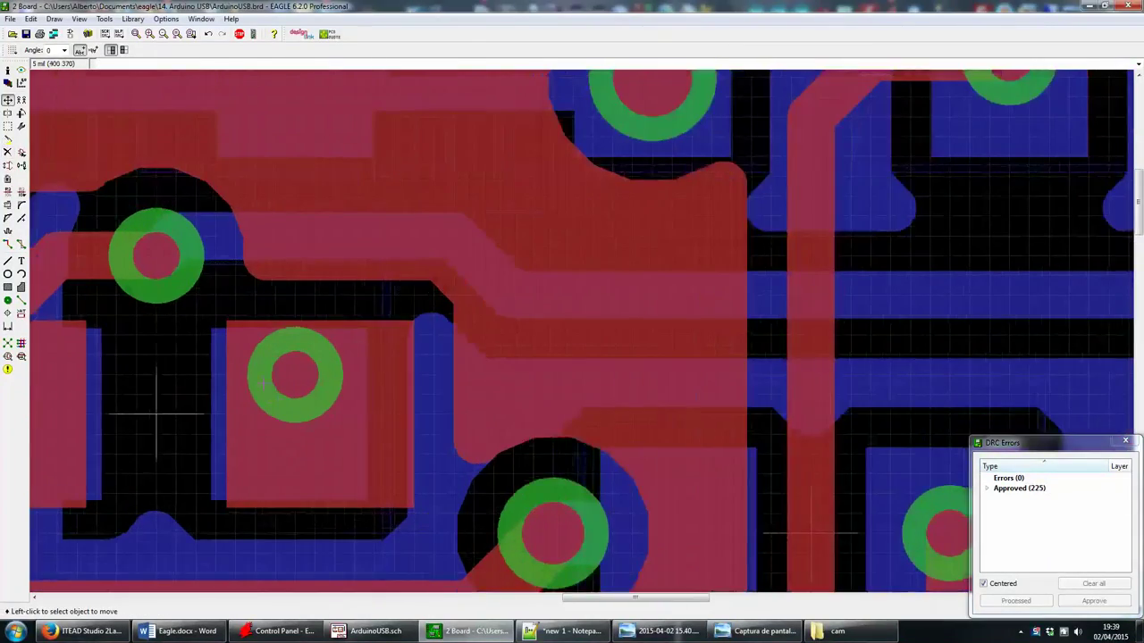
pyautogui.click(281, 382)
pyautogui.click(285, 391)
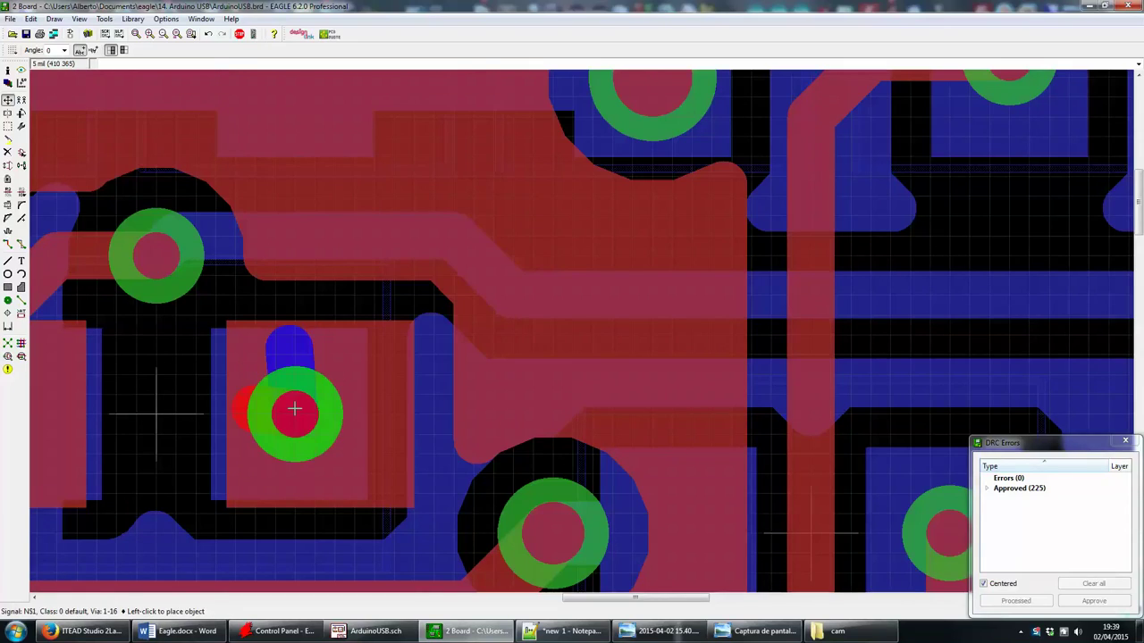
pyautogui.click(294, 409)
pyautogui.scroll(-2, 286, 402)
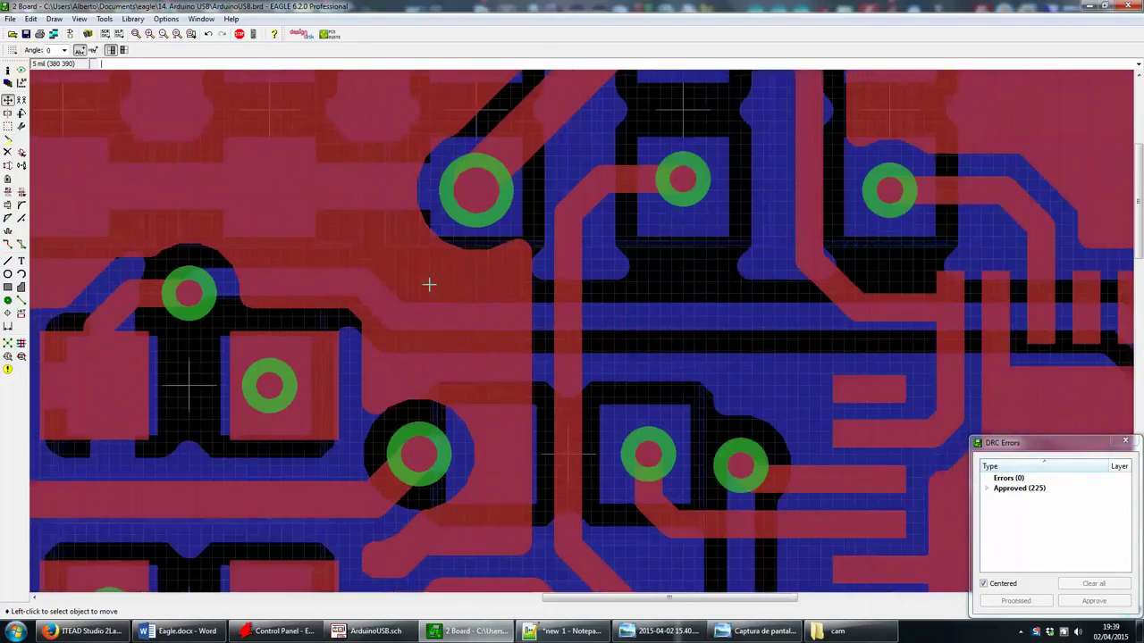
pyautogui.click(22, 355)
# Save ArduinoUSB.brd, close the DRC Errors panel, and glance at the Word outline
pyautogui.scroll(-1, 546, 332)
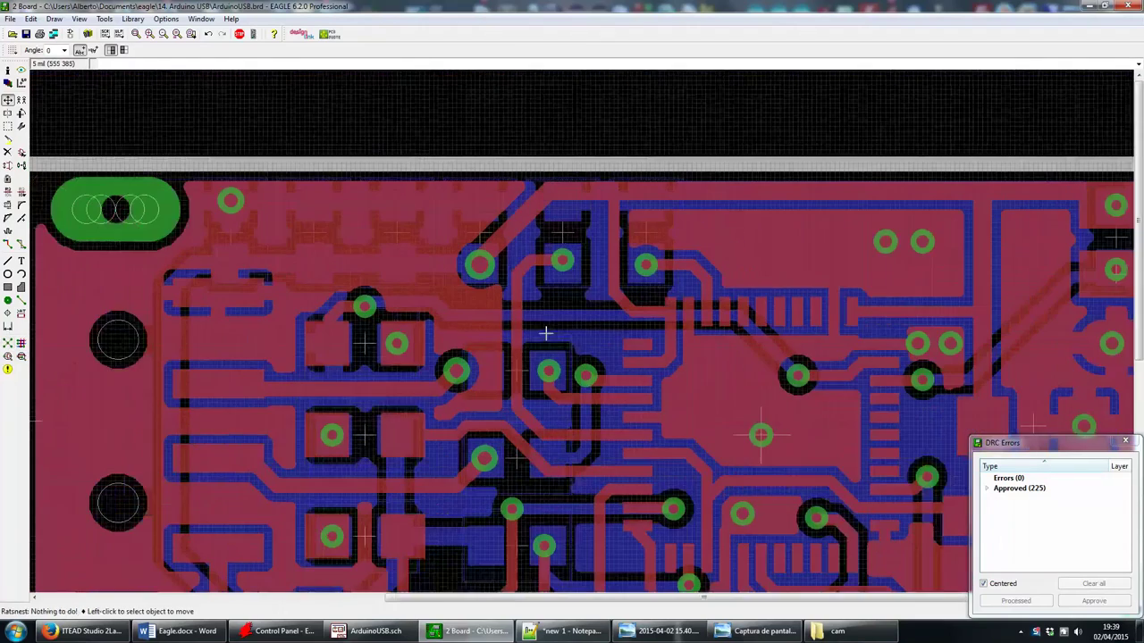
pyautogui.scroll(-1, 498, 262)
pyautogui.scroll(2, 358, 522)
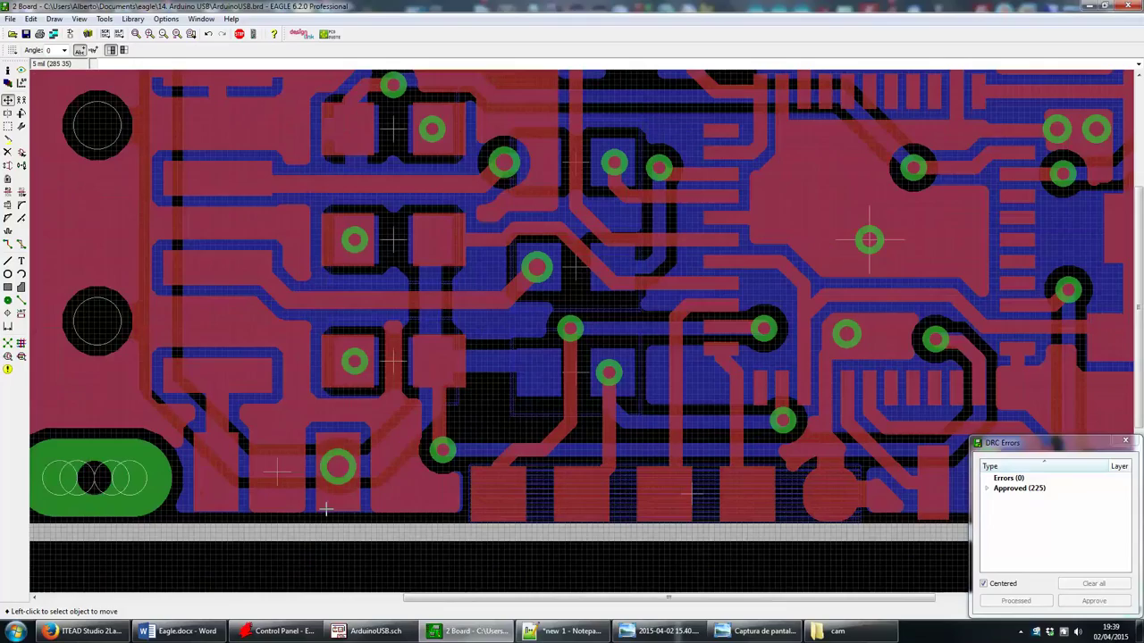
pyautogui.scroll(4, 317, 465)
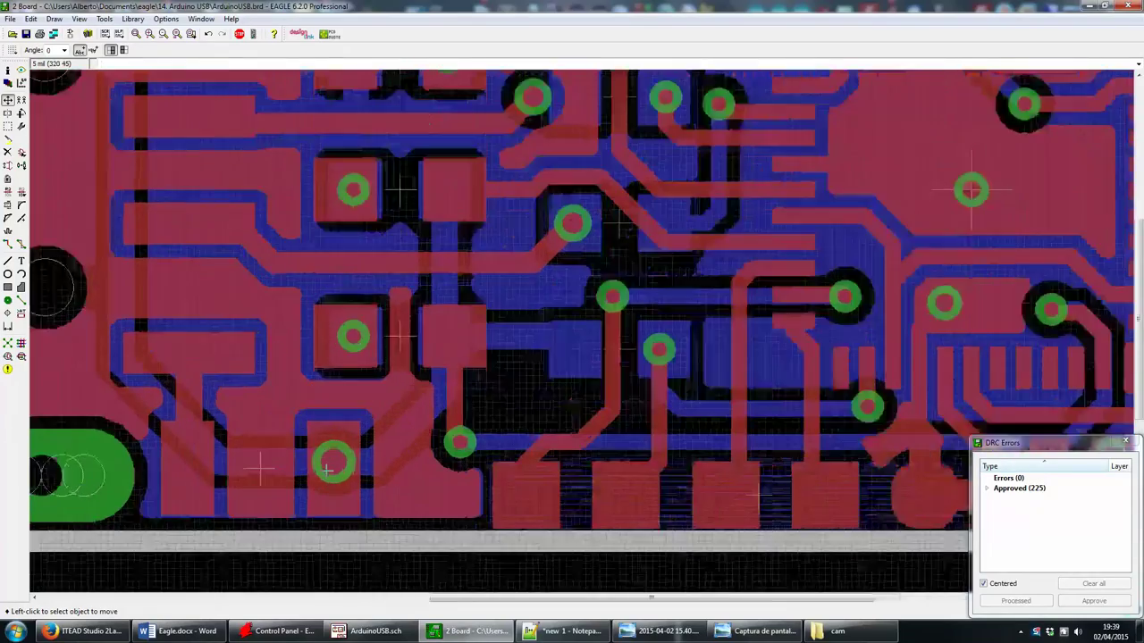
pyautogui.scroll(-4, 329, 471)
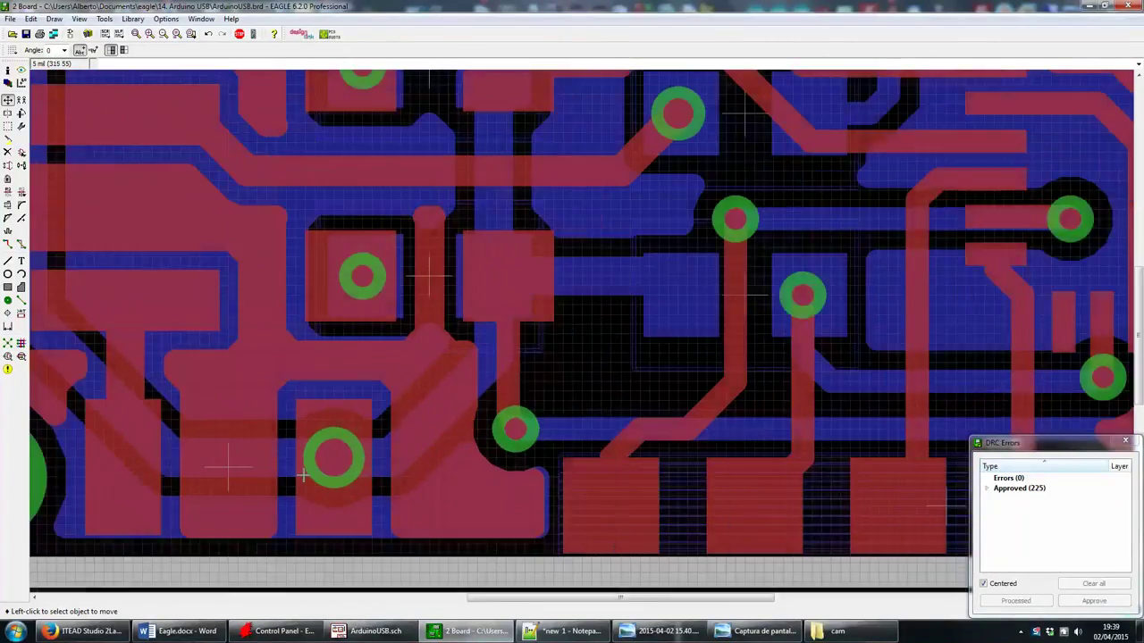
pyautogui.scroll(-1, 309, 423)
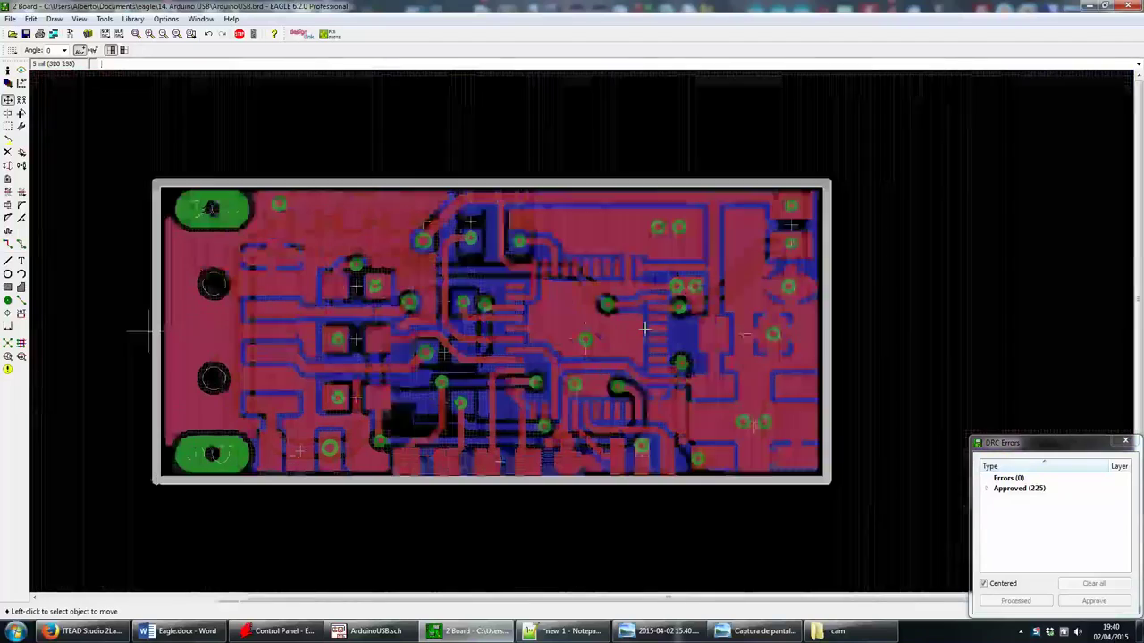
pyautogui.hotkey('ctrl', 's')
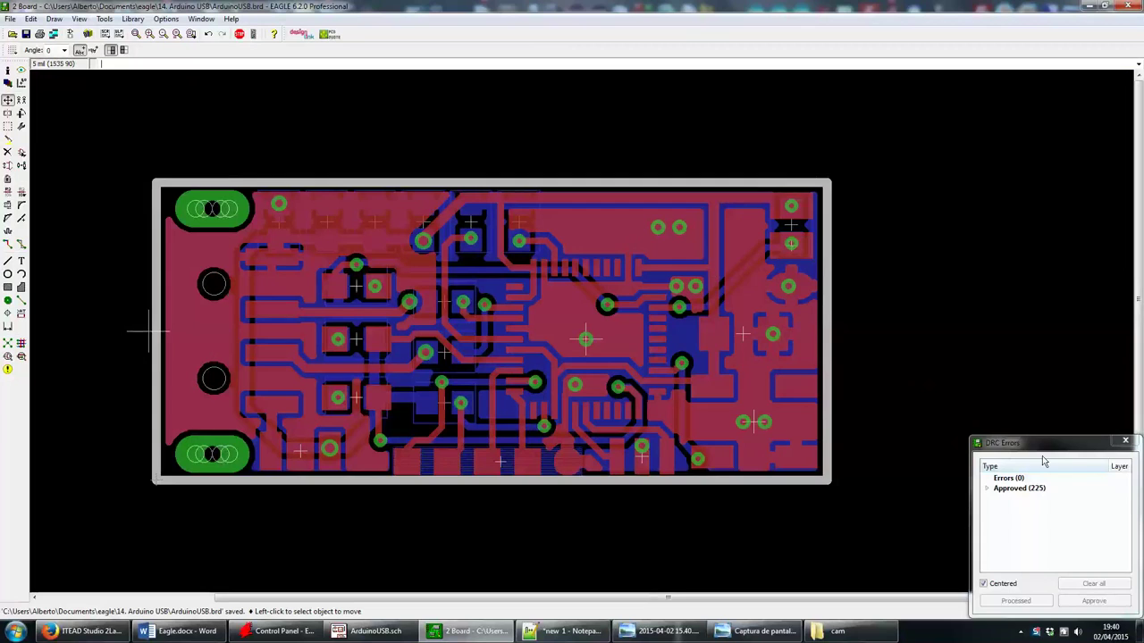
pyautogui.click(1126, 442)
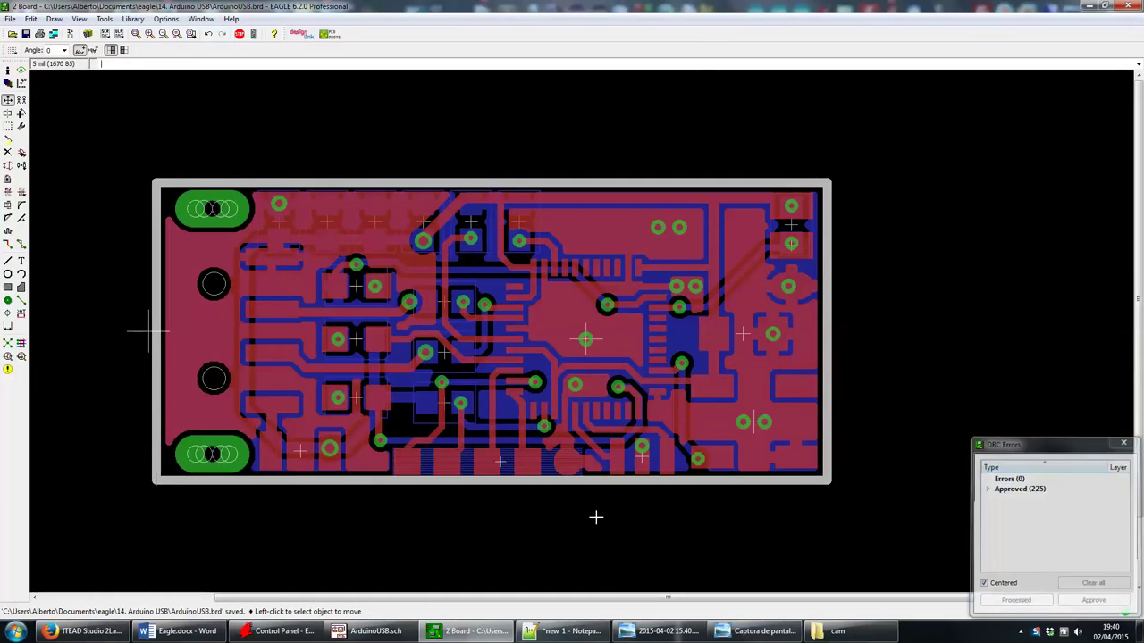
pyautogui.hotkey('alt', 'Tab')
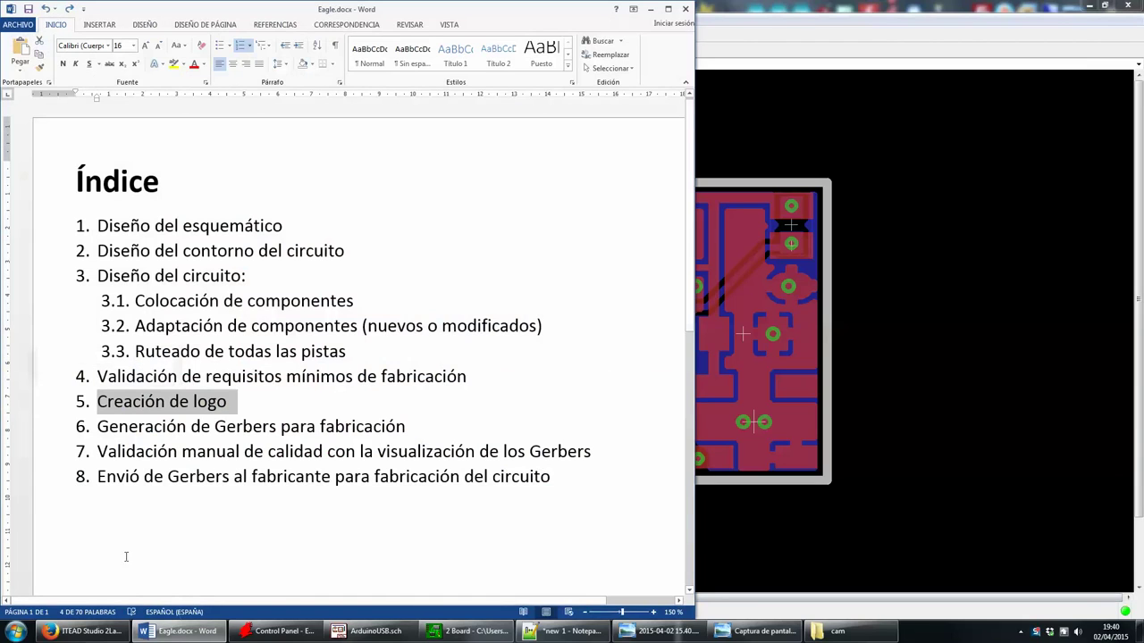
pyautogui.hotkey('alt', 'Tab')
pyautogui.scroll(-3, 223, 253)
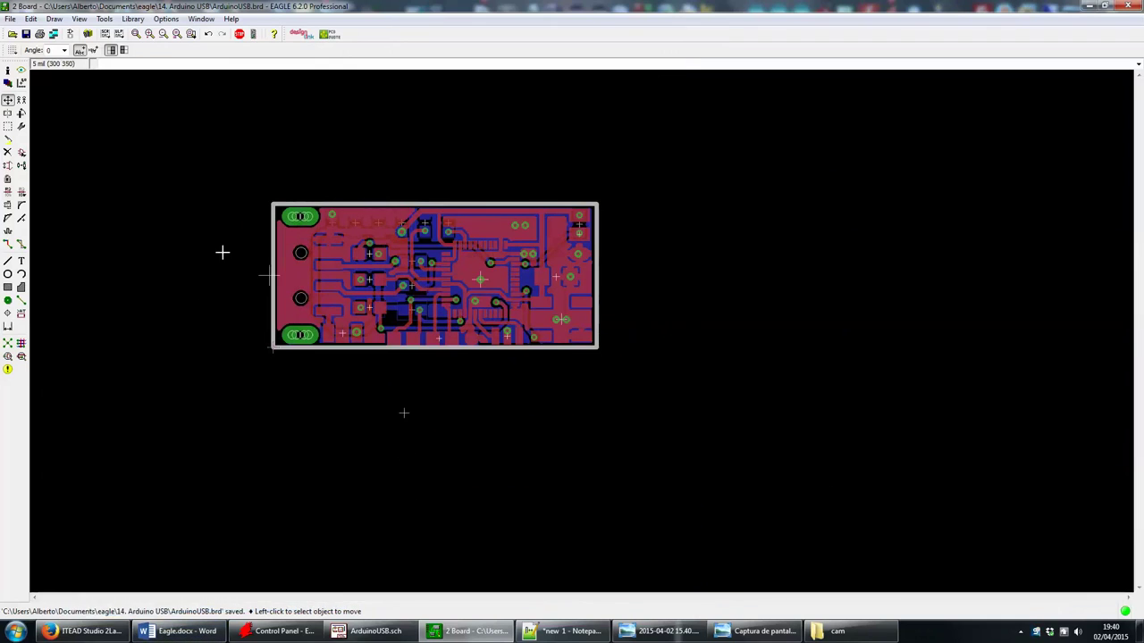
# Make layers 21 tPlace and 22 bPlace visible
pyautogui.click(8, 82)
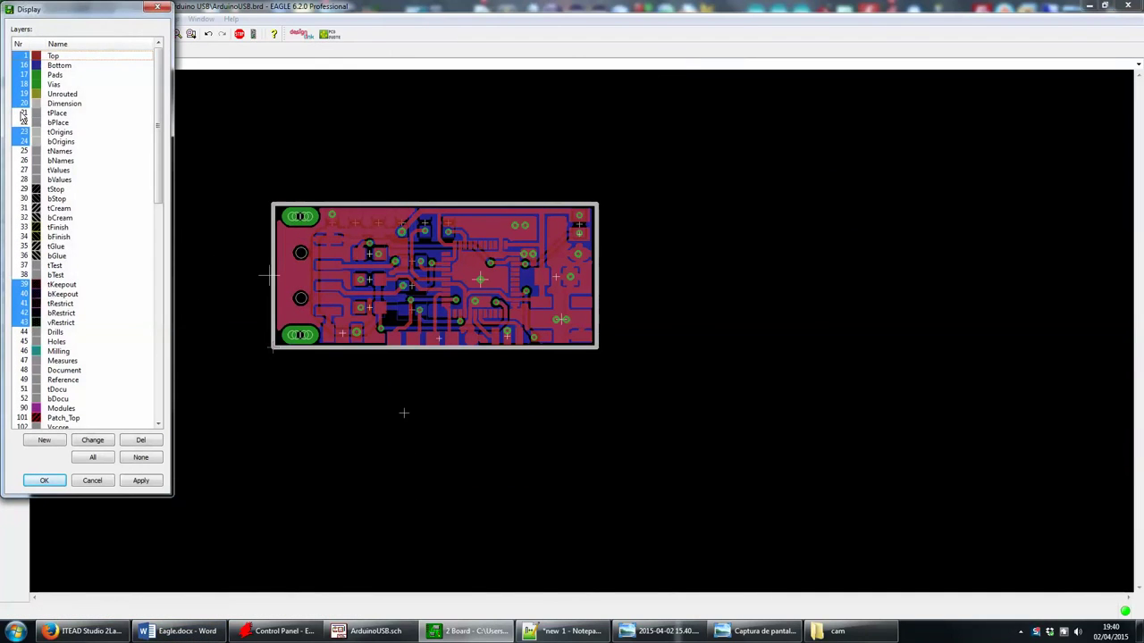
pyautogui.click(23, 113)
pyautogui.click(22, 122)
pyautogui.click(61, 480)
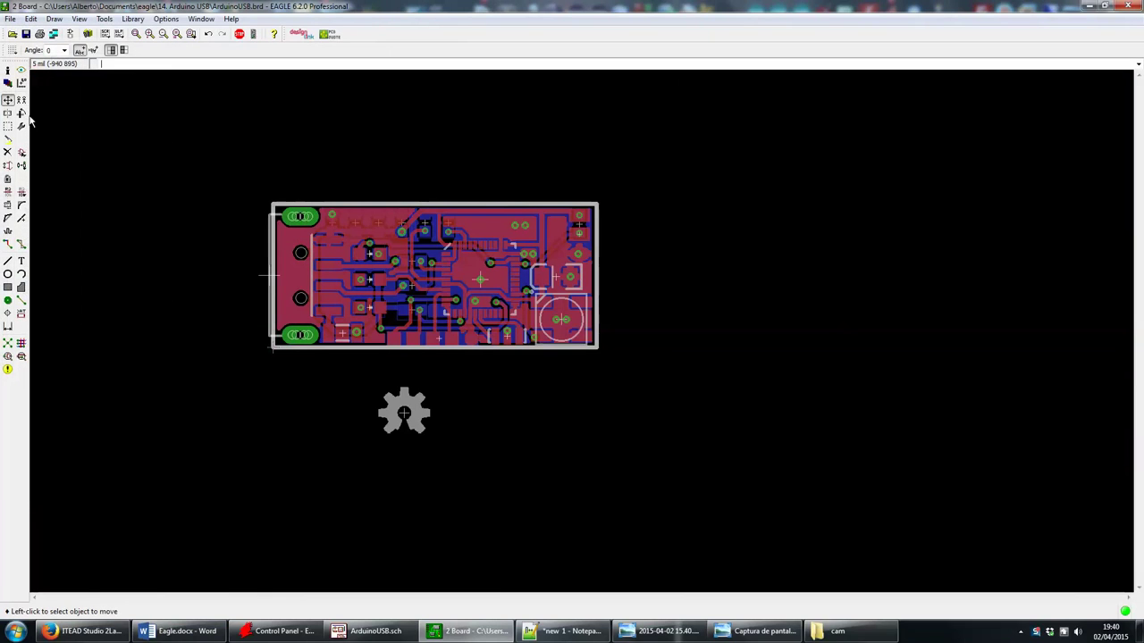
# Pick up the OSHW-LOGO-M open-hardware gear logo to position it on the board
pyautogui.click(404, 414)
pyautogui.scroll(1, 457, 246)
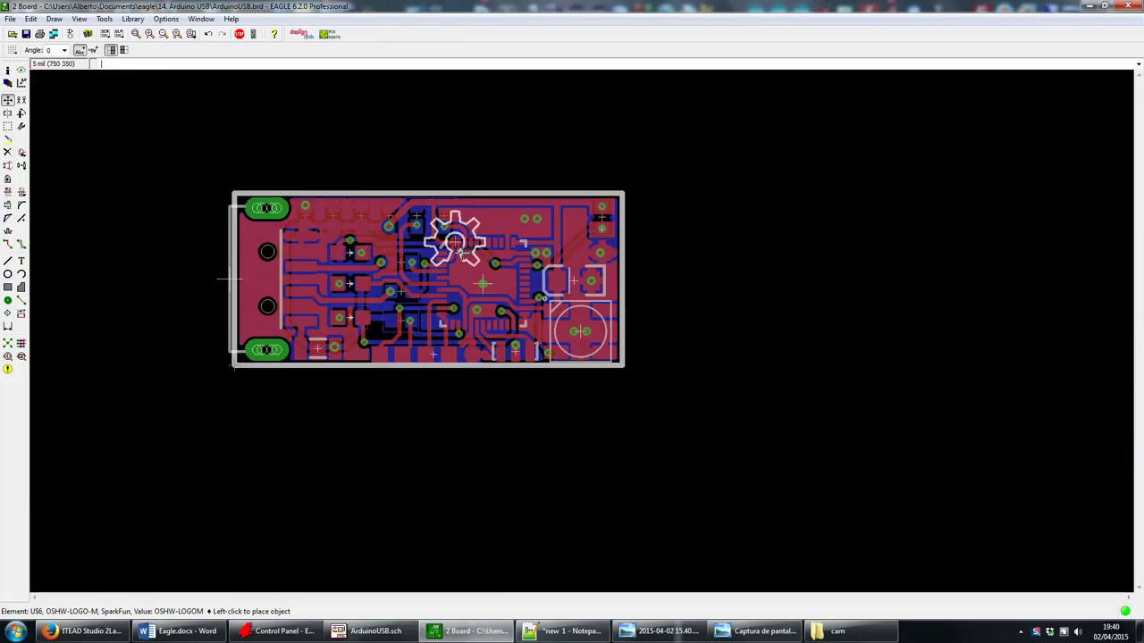
pyautogui.scroll(6, 462, 253)
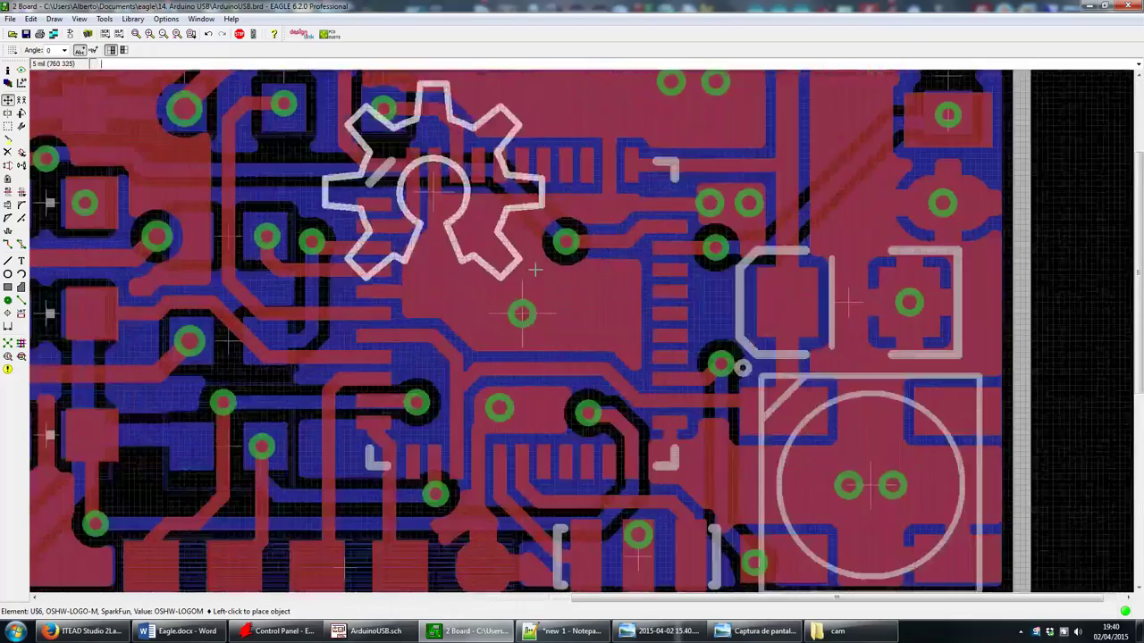
pyautogui.scroll(-2, 537, 270)
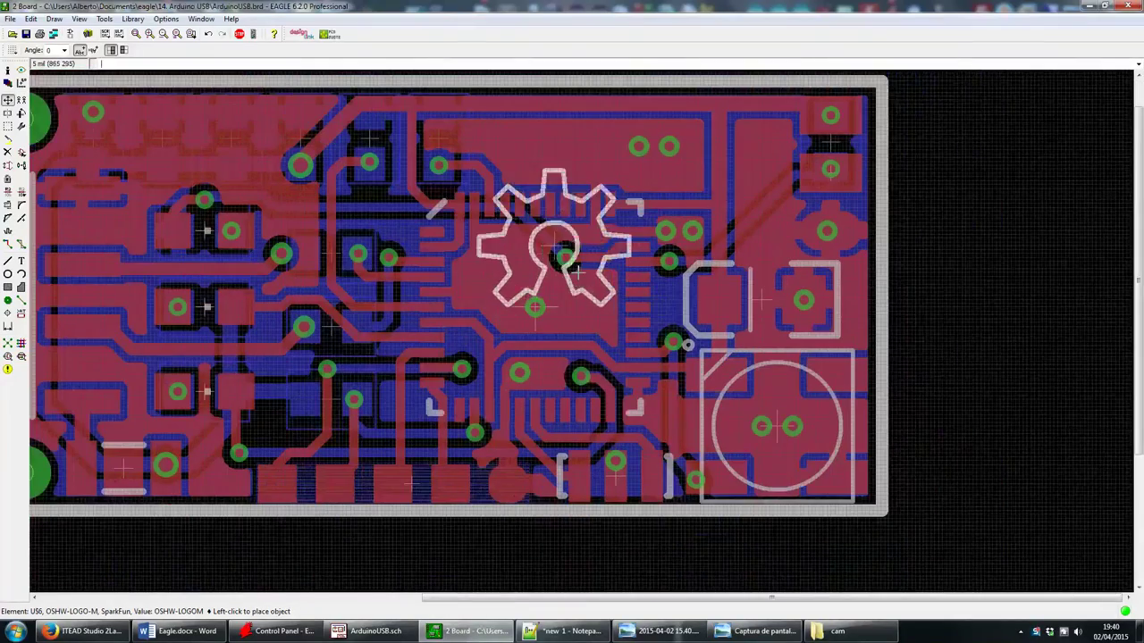
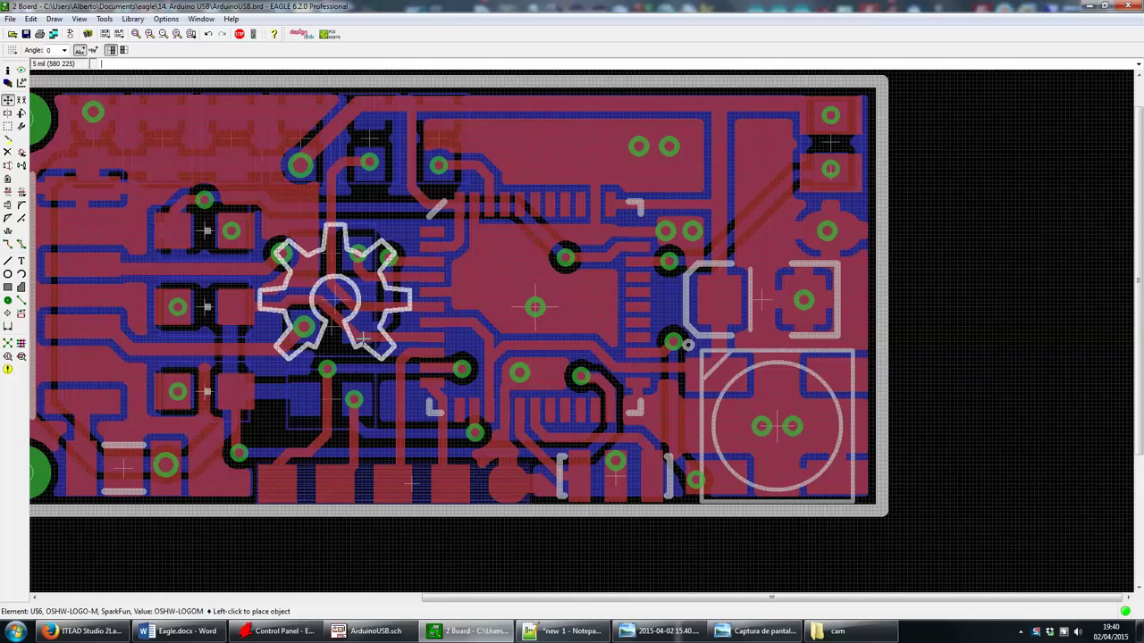
# Drop the OSHW gear logo left of centre, save ArduinoUSB.brd, and bring up the Eagle.docx notes
pyautogui.click(364, 337)
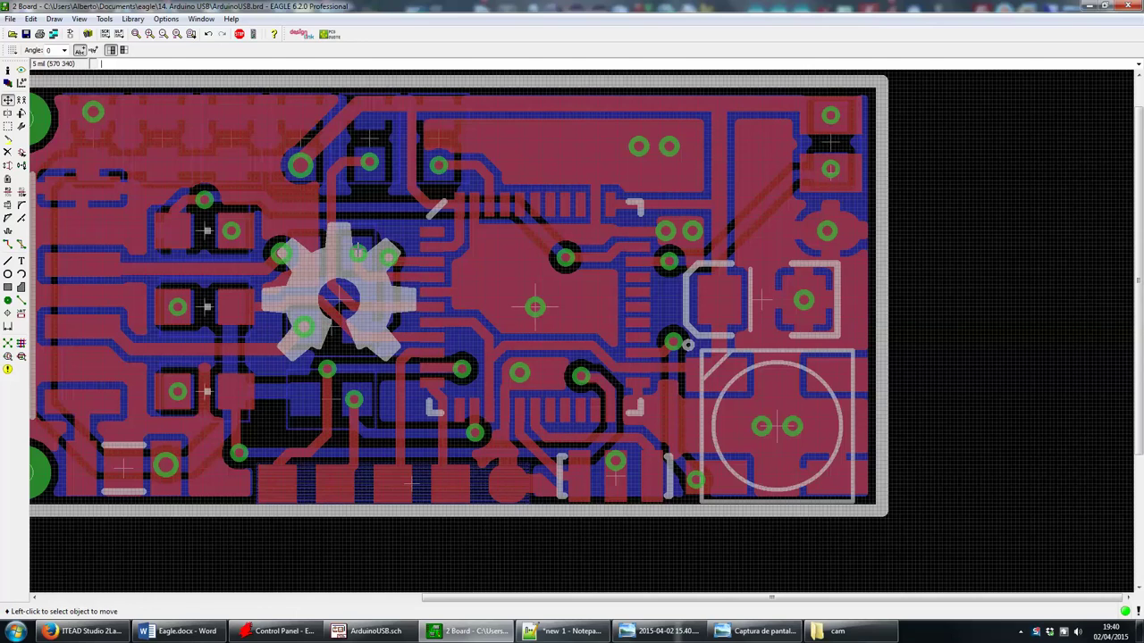
pyautogui.scroll(-2, 438, 292)
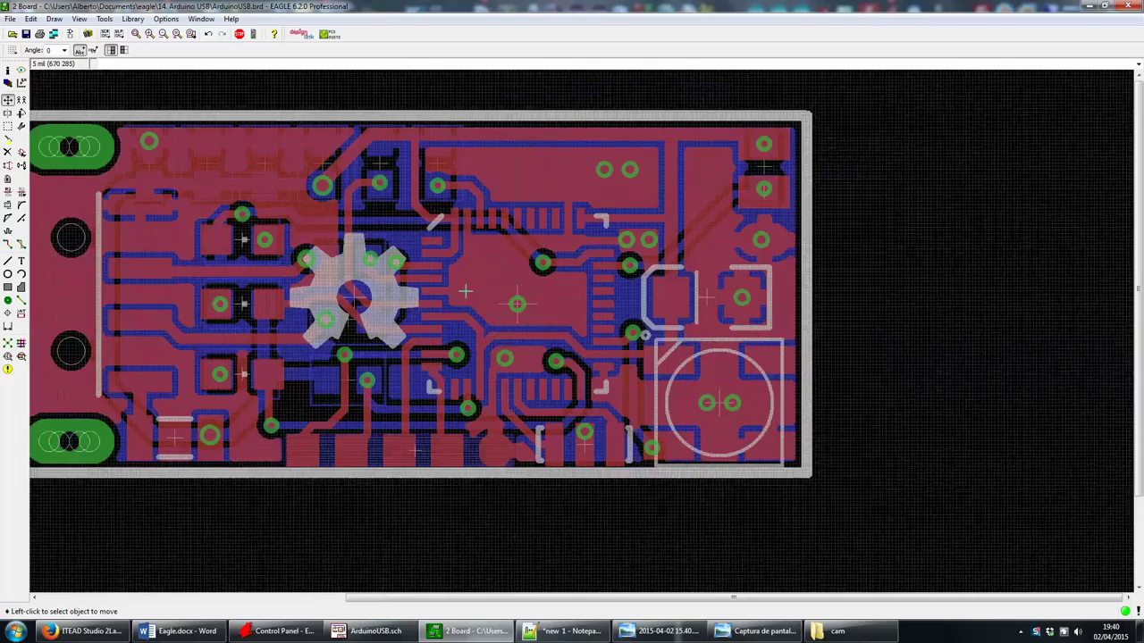
pyautogui.hotkey('ctrl', 's')
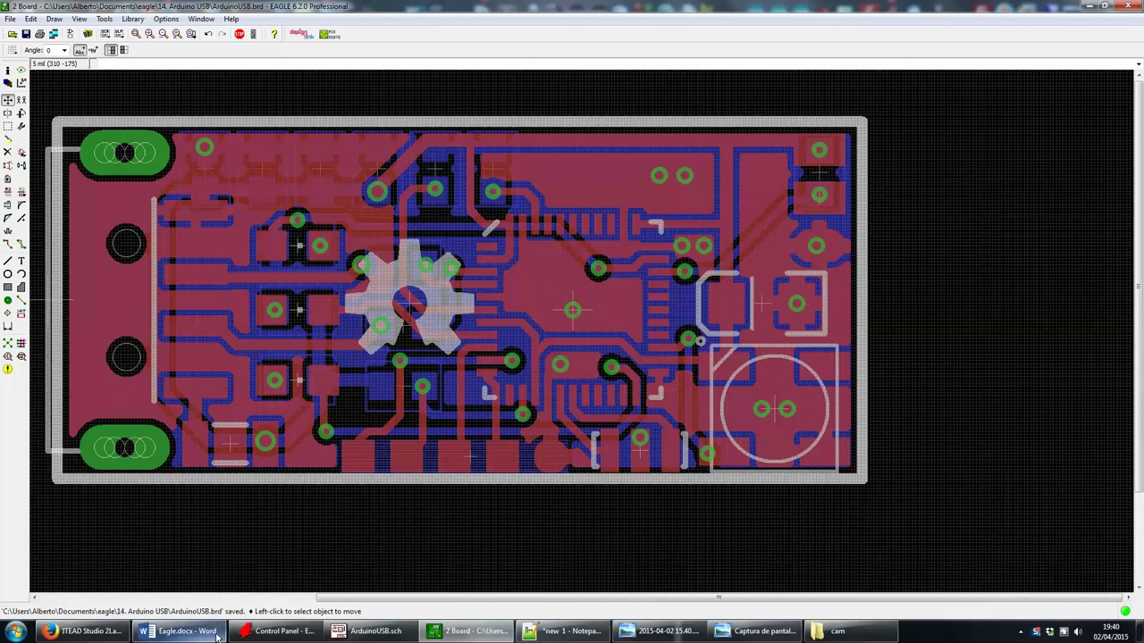
pyautogui.moveTo(230, 632)
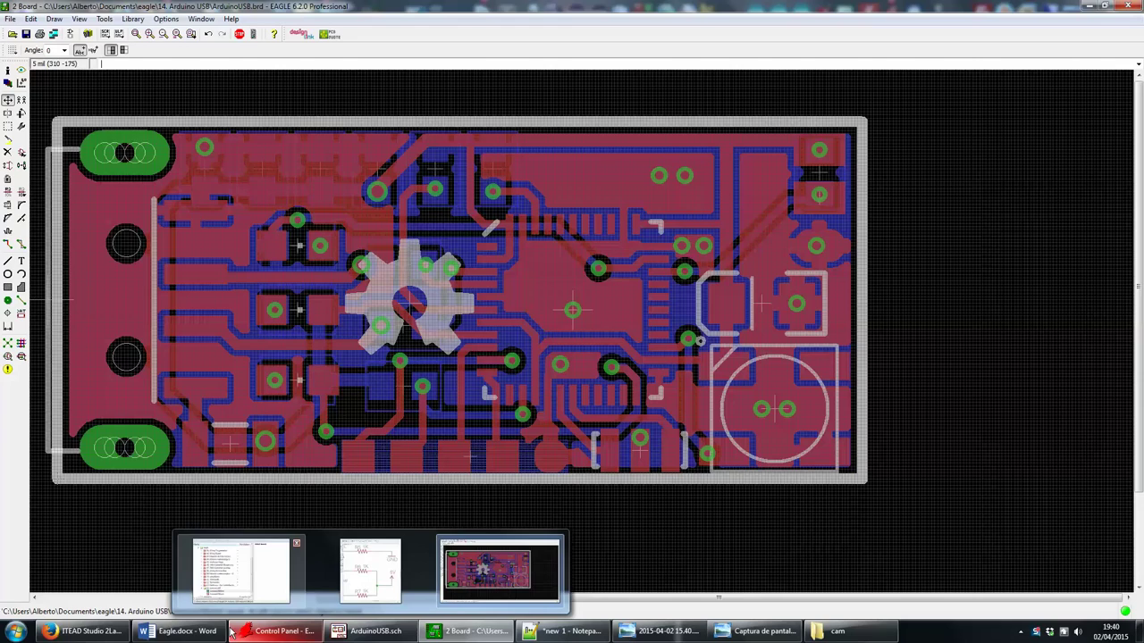
pyautogui.click(178, 631)
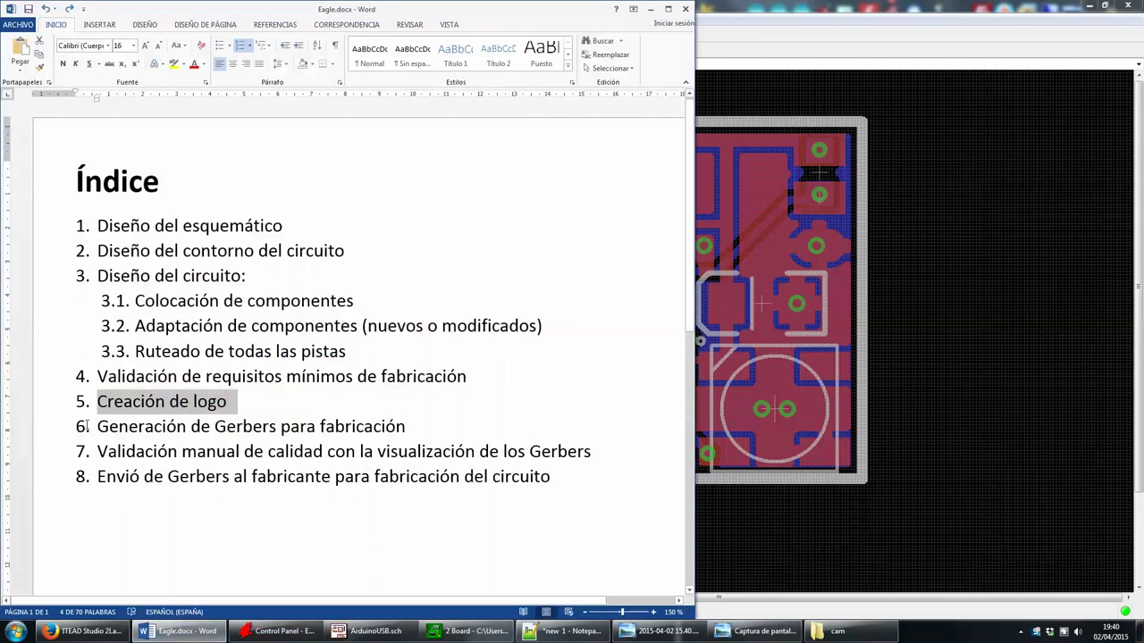
# Mark step 6, Generación de Gerbers para fabricación, in the Eagle.docx index, then minimize Word
pyautogui.click(58, 432)
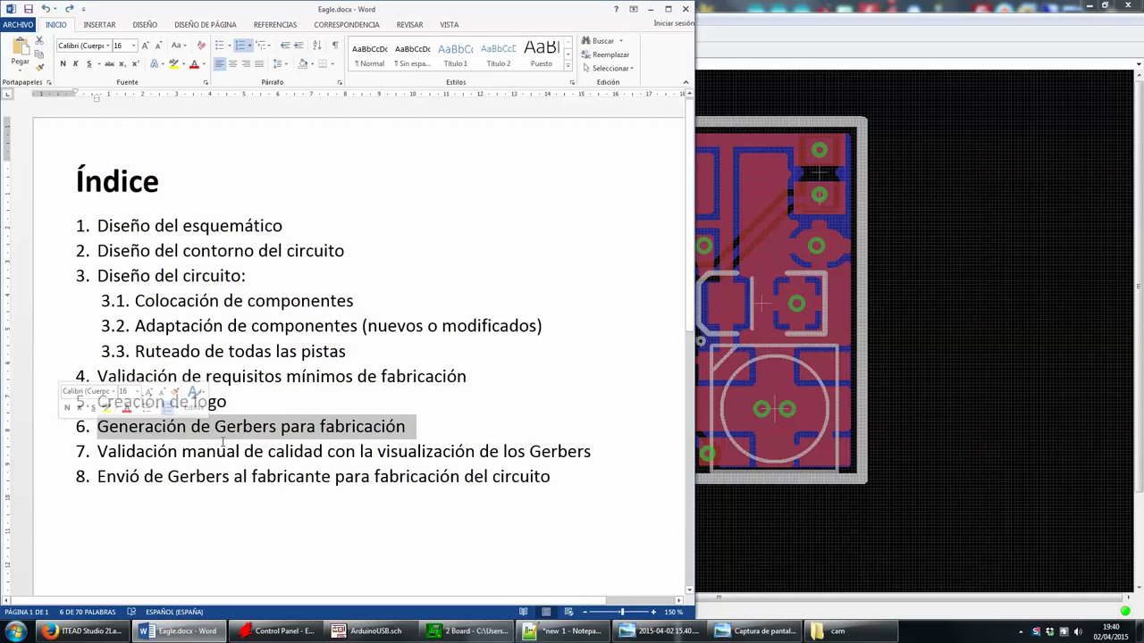
pyautogui.click(650, 11)
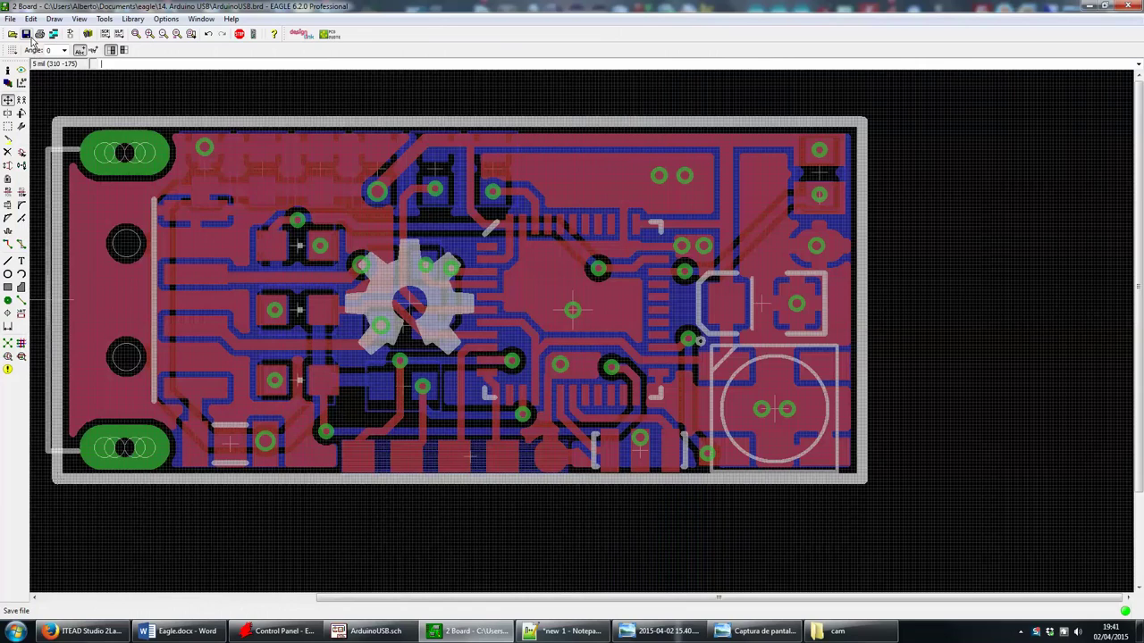
# Save the board and expand the CAM Jobs list in the EAGLE Control Panel
pyautogui.click(27, 35)
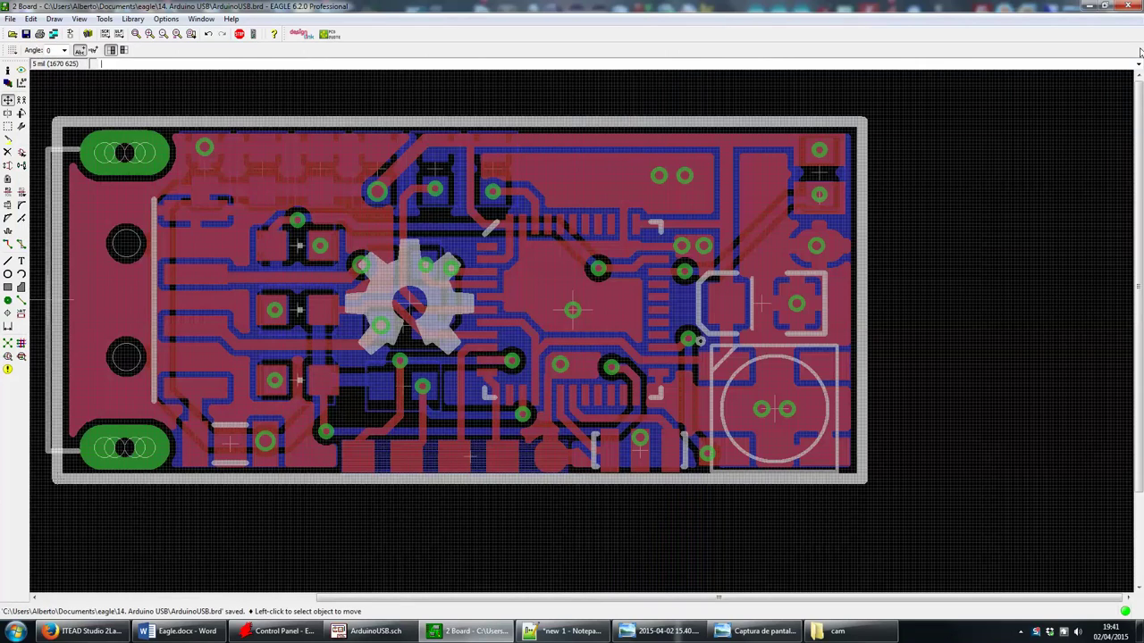
pyautogui.click(1139, 634)
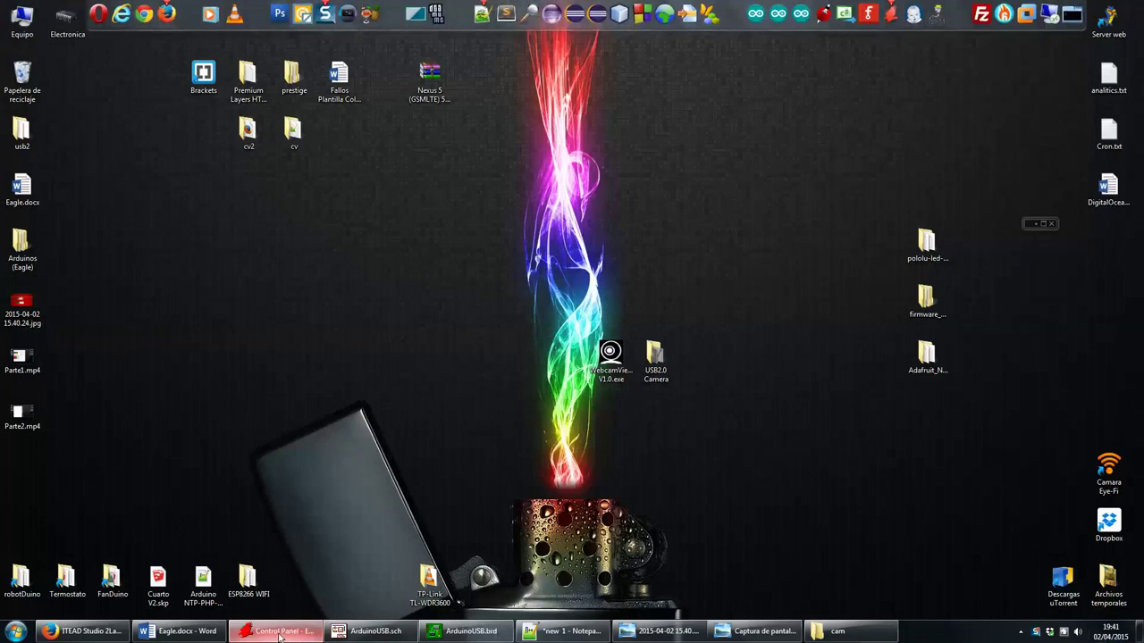
pyautogui.click(279, 636)
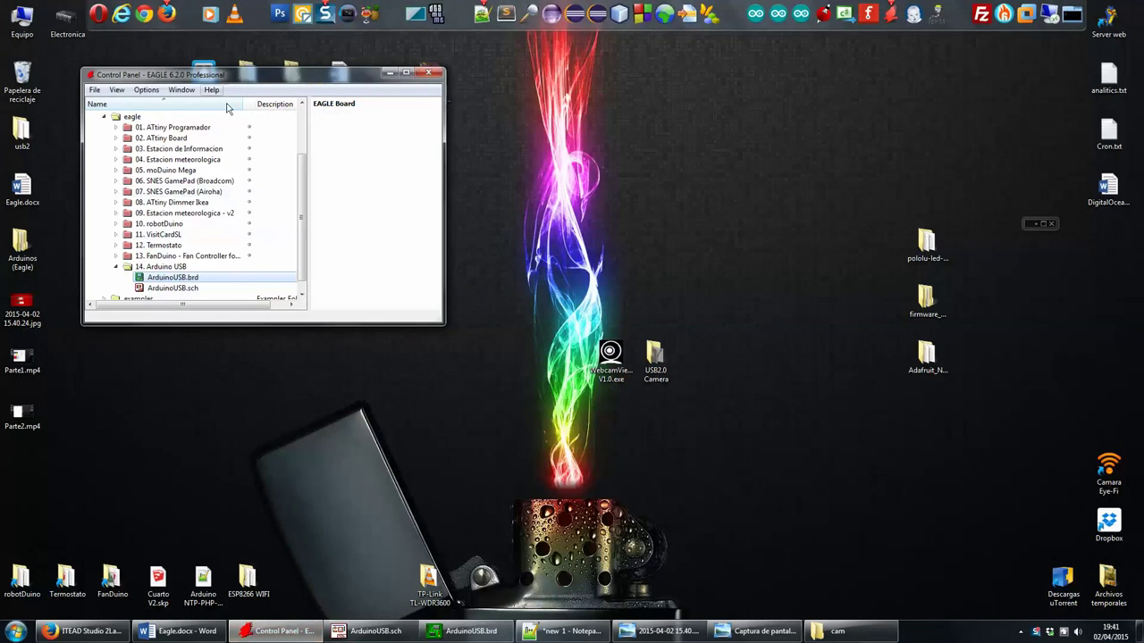
pyautogui.moveTo(195, 80); pyautogui.dragTo(202, 93)
pyautogui.scroll(3, 161, 206)
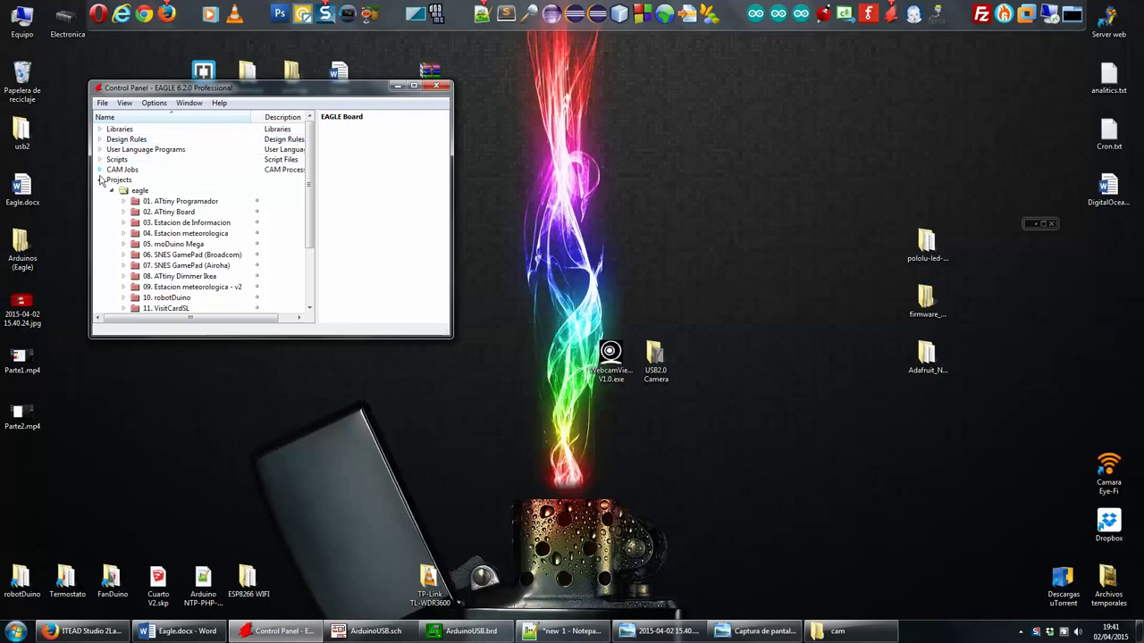
pyautogui.click(99, 181)
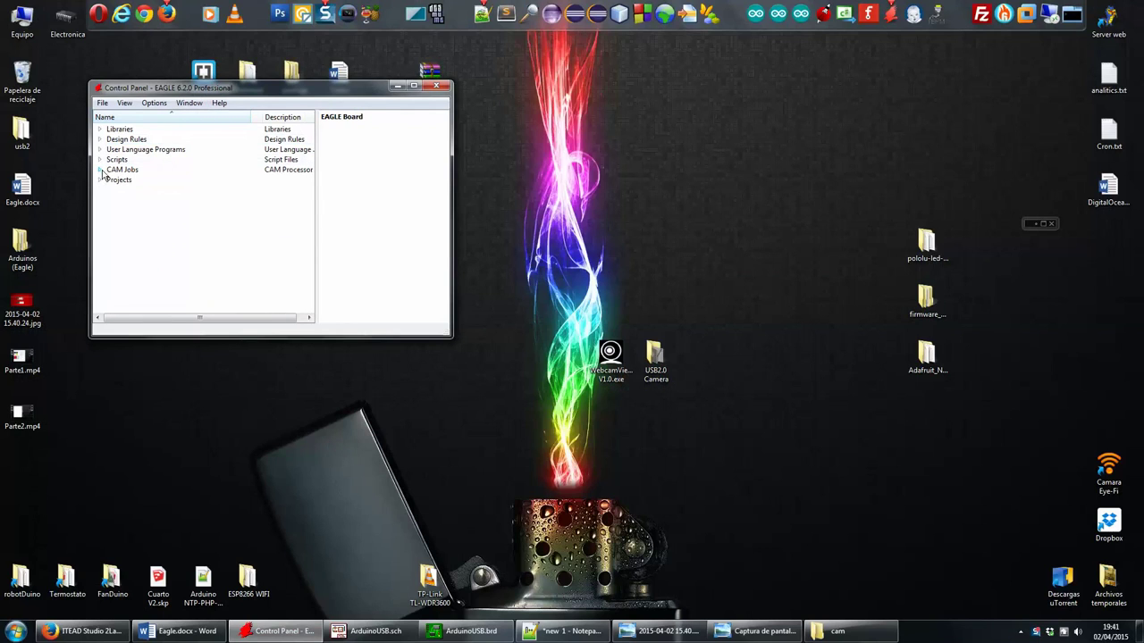
pyautogui.click(98, 172)
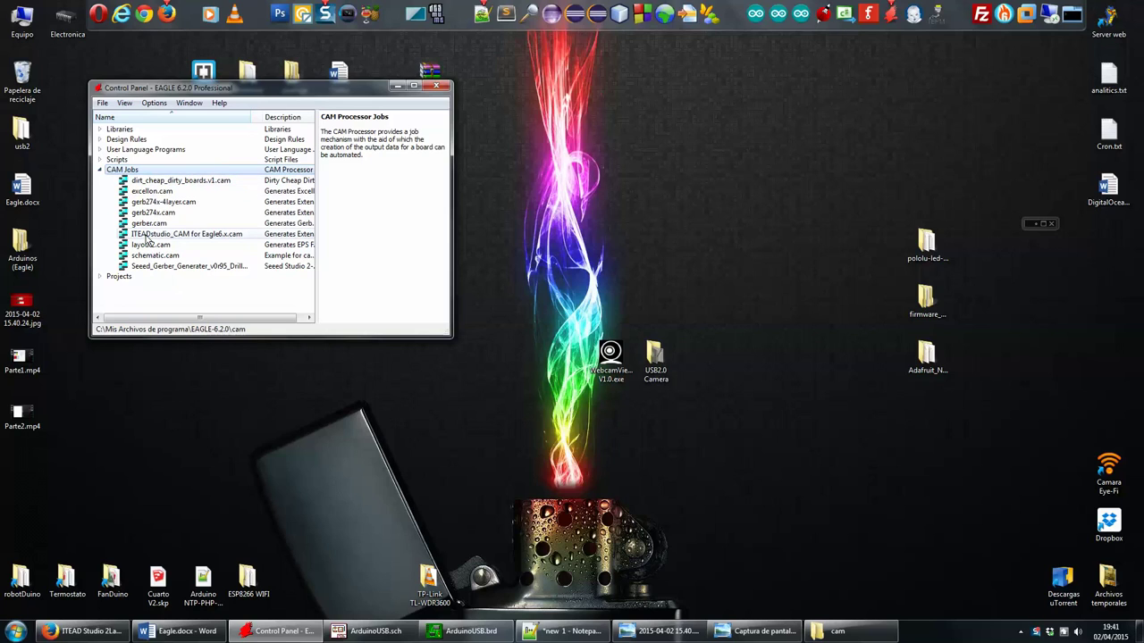
# Load the ITEADstudio_CAM for Eagle6.x.cam job into the CAM Processor and reposition its window
pyautogui.click(835, 630)
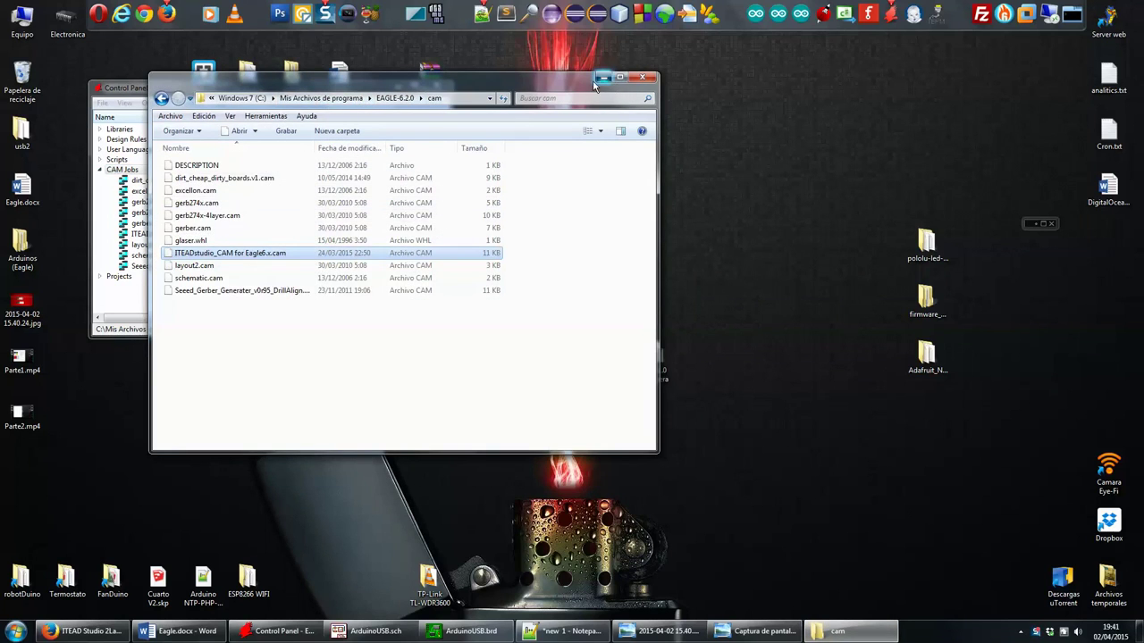
pyautogui.click(603, 77)
pyautogui.click(166, 236)
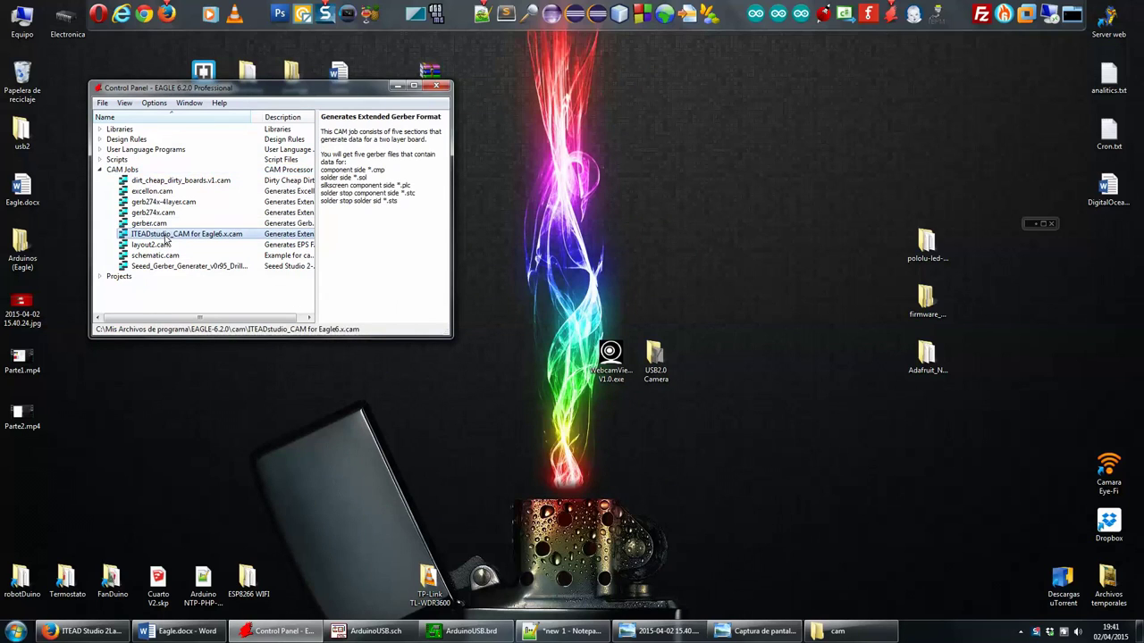
pyautogui.doubleClick(165, 236)
pyautogui.moveTo(207, 122); pyautogui.dragTo(193, 163)
pyautogui.click(150, 171)
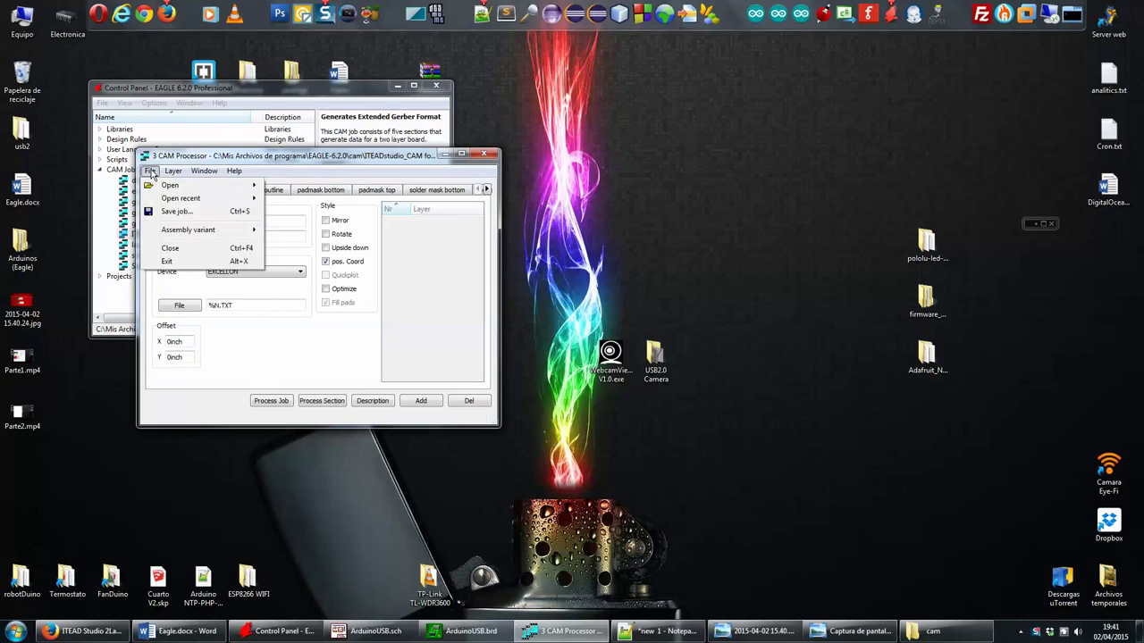
# Load ArduinoUSB.brd from Documentos > eagle > 14. Arduino USB into the CAM job
pyautogui.moveTo(178, 188)
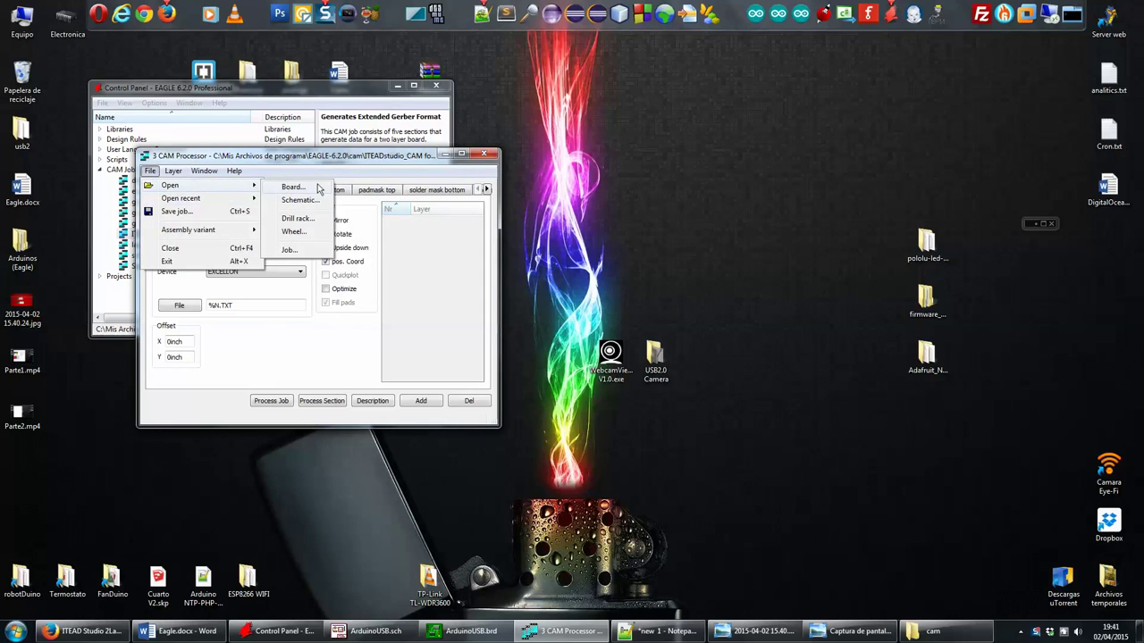
pyautogui.click(292, 187)
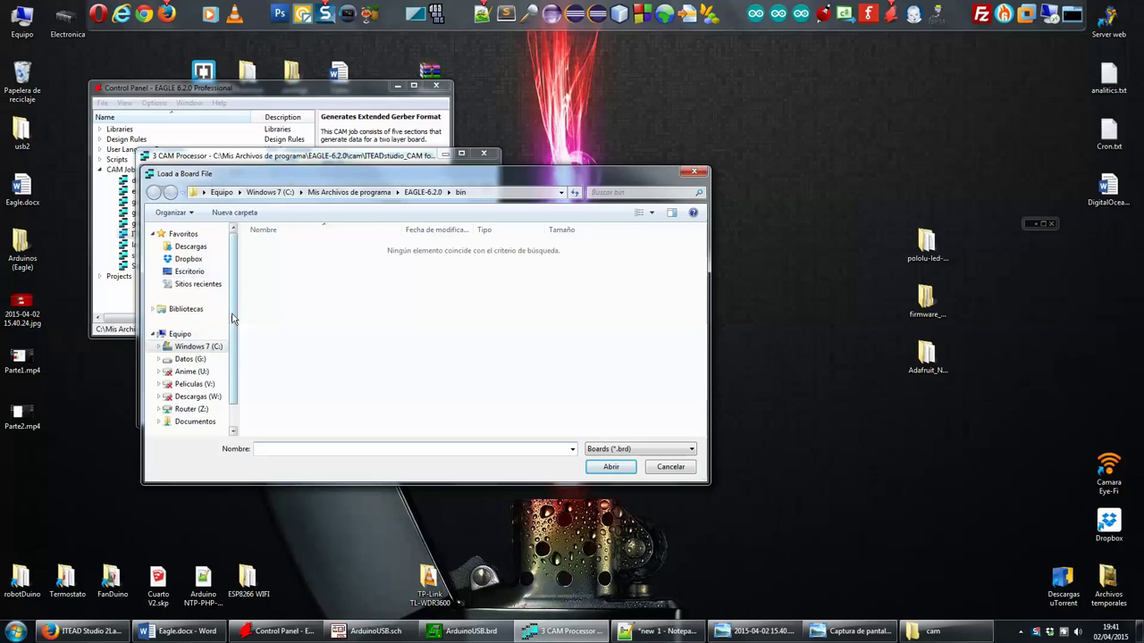
pyautogui.scroll(-1, 234, 322)
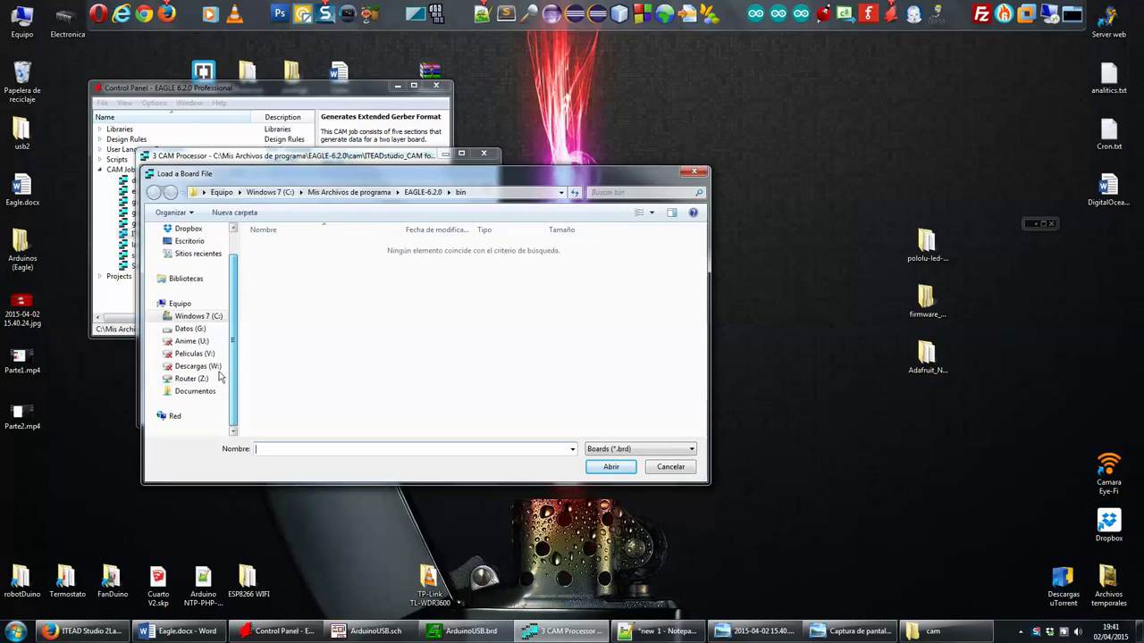
pyautogui.click(182, 277)
pyautogui.doubleClick(274, 283)
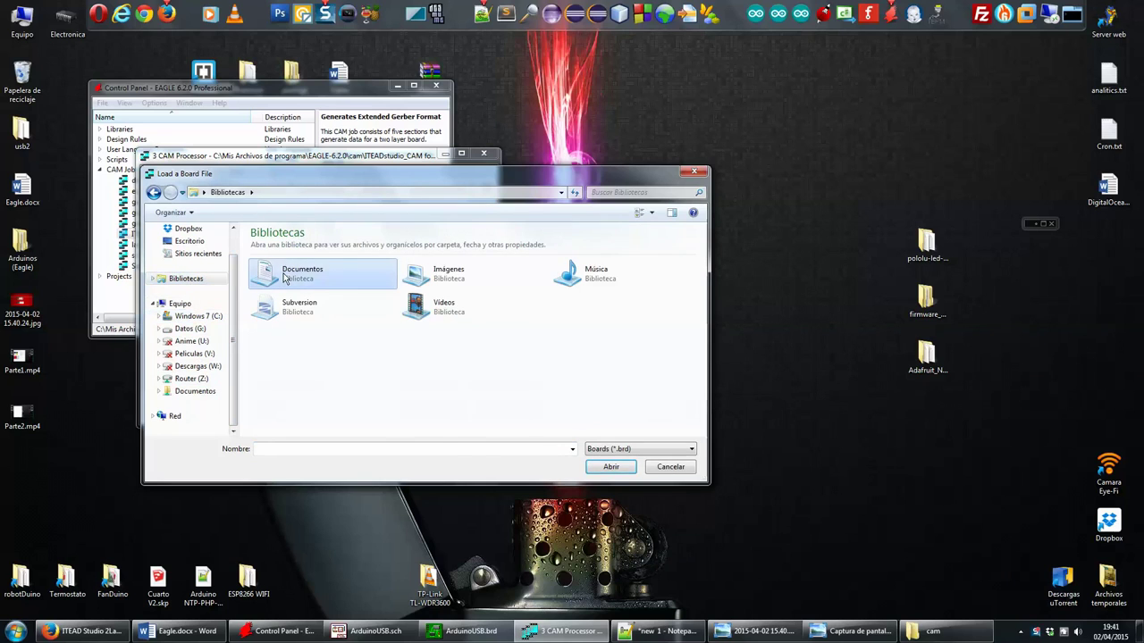
pyautogui.doubleClick(271, 418)
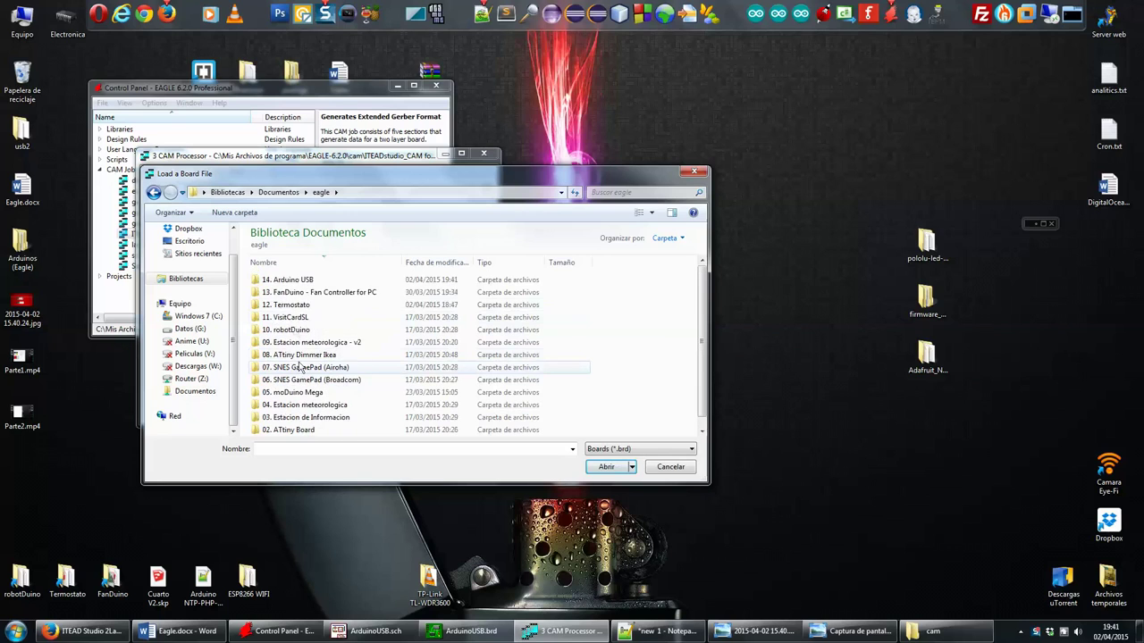
pyautogui.doubleClick(299, 281)
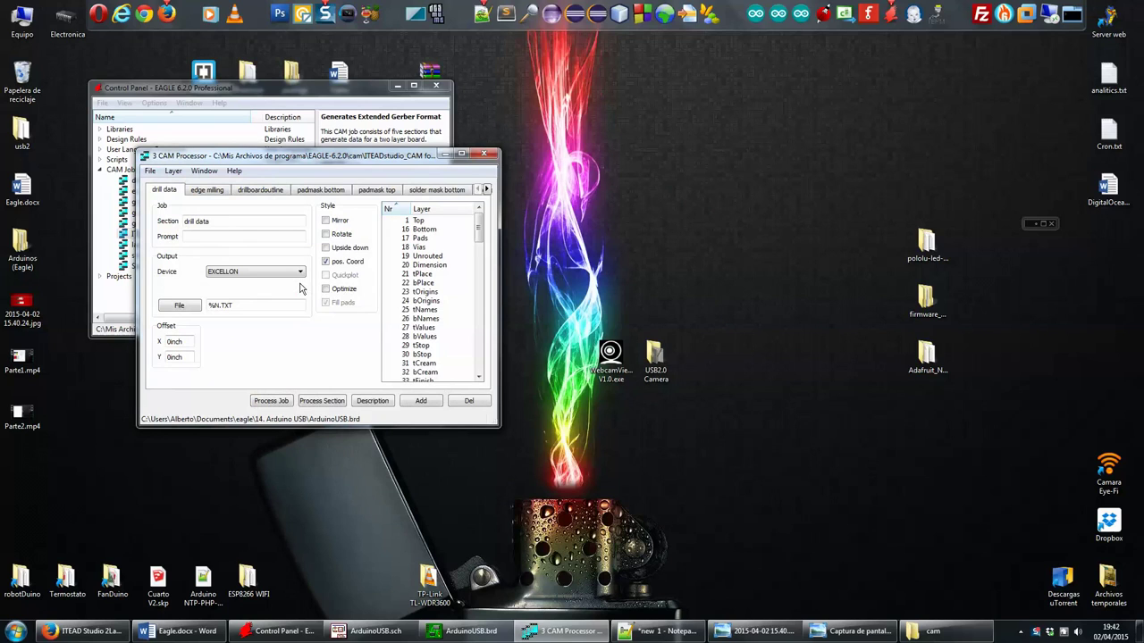
# Review the job sections: edge milling, drill outline, pad masks, solder mask and bottom copper
pyautogui.moveTo(480, 232); pyautogui.dragTo(481, 266)
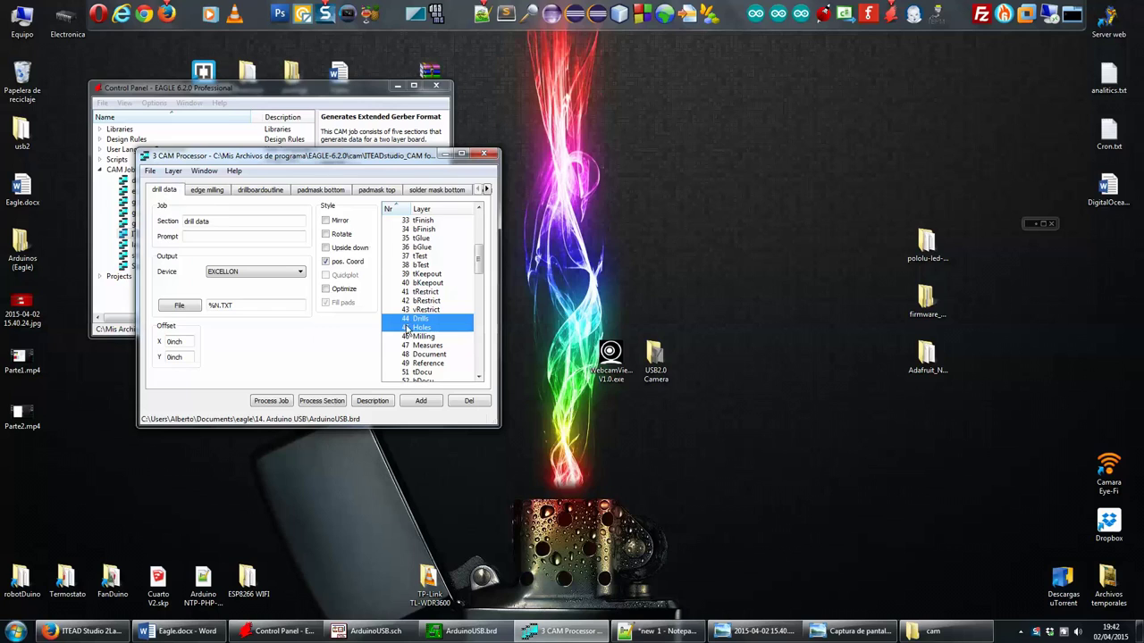
pyautogui.click(210, 190)
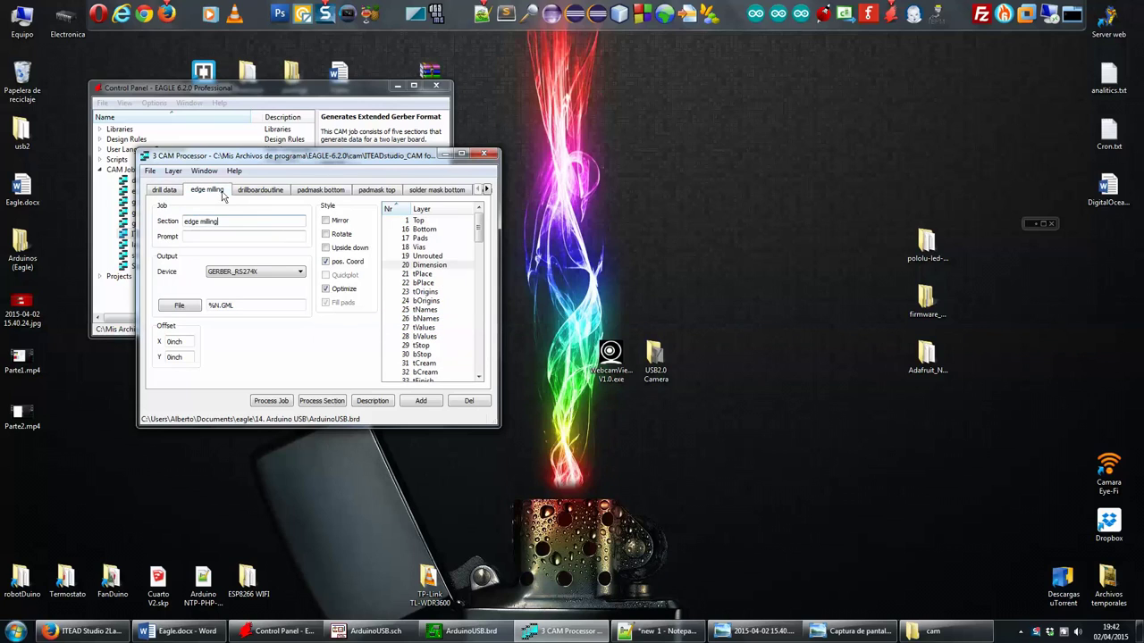
pyautogui.click(243, 192)
pyautogui.click(317, 193)
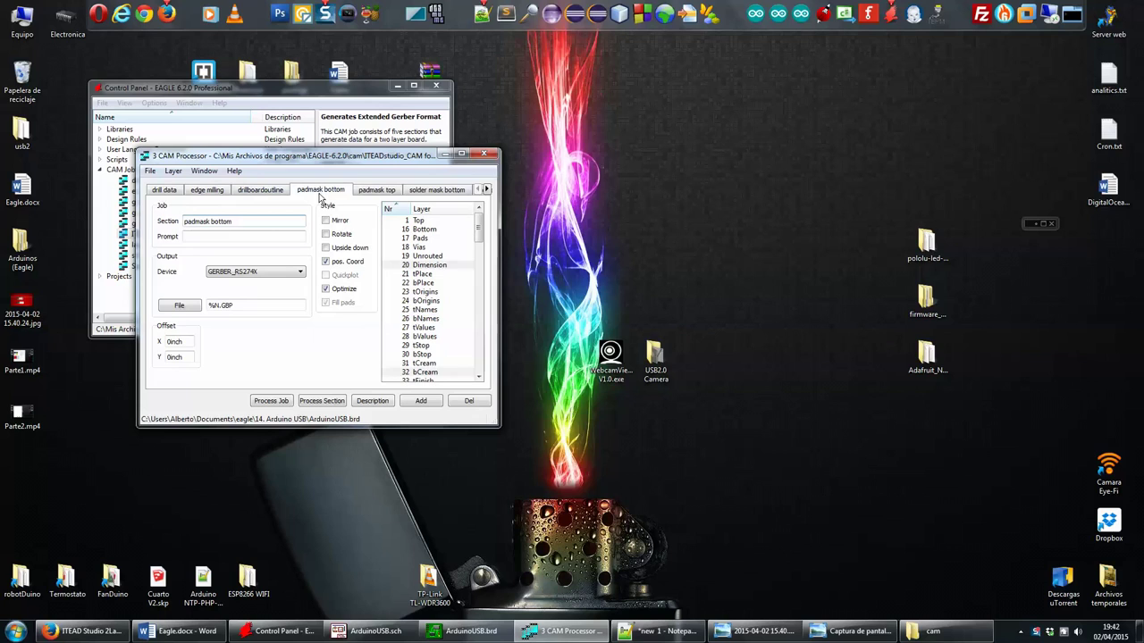
pyautogui.click(376, 192)
pyautogui.click(427, 191)
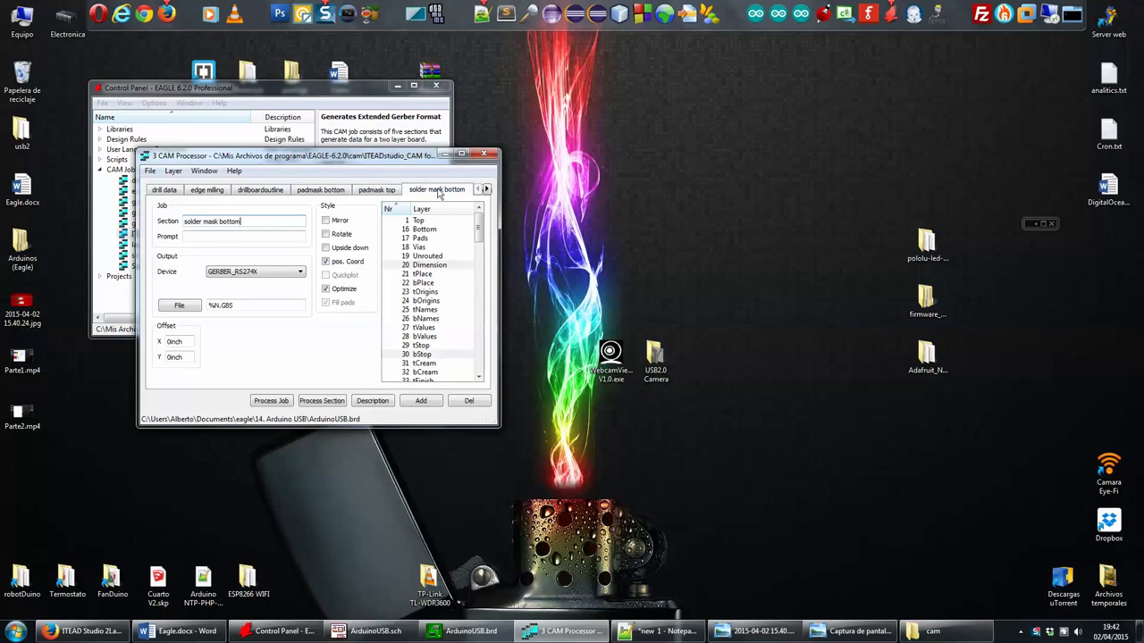
pyautogui.click(486, 190)
pyautogui.click(487, 190)
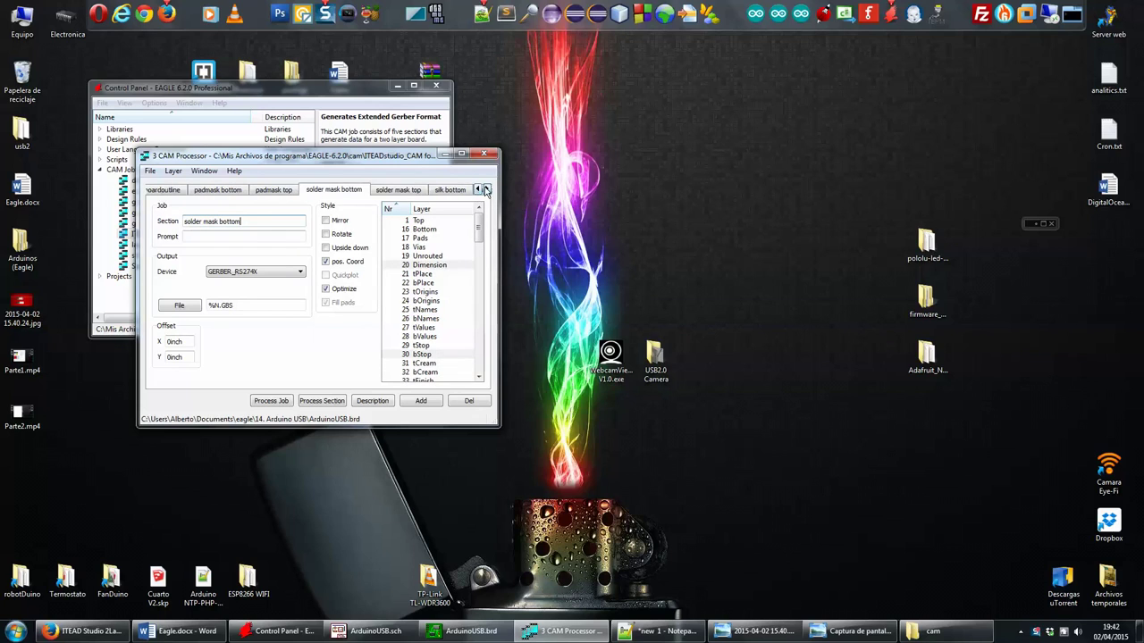
pyautogui.click(487, 190)
pyautogui.click(487, 190)
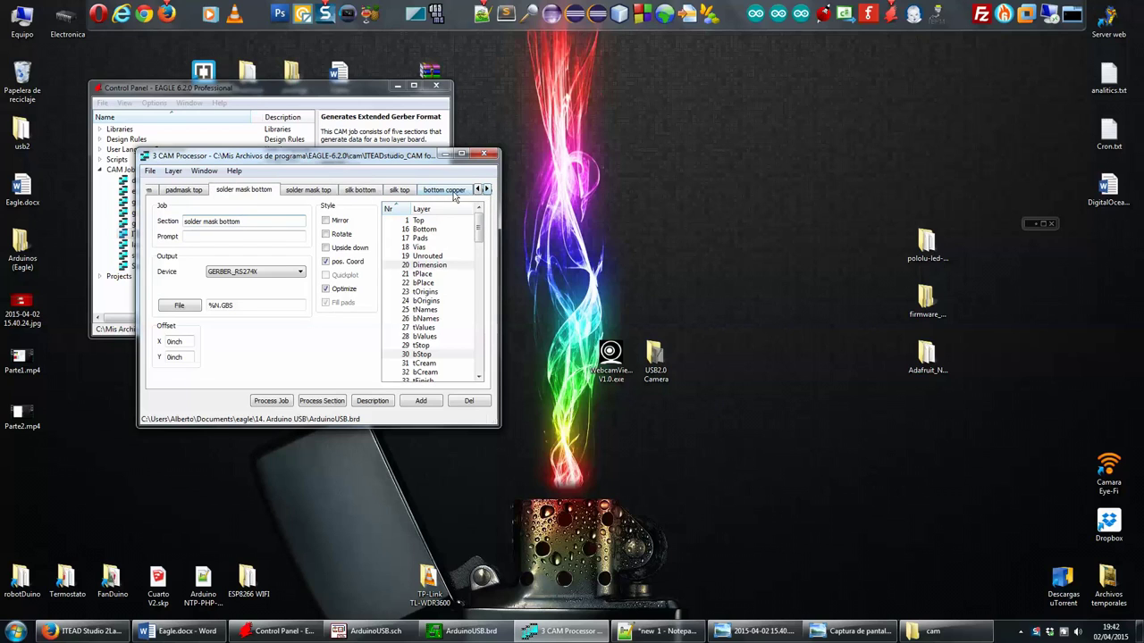
pyautogui.click(454, 192)
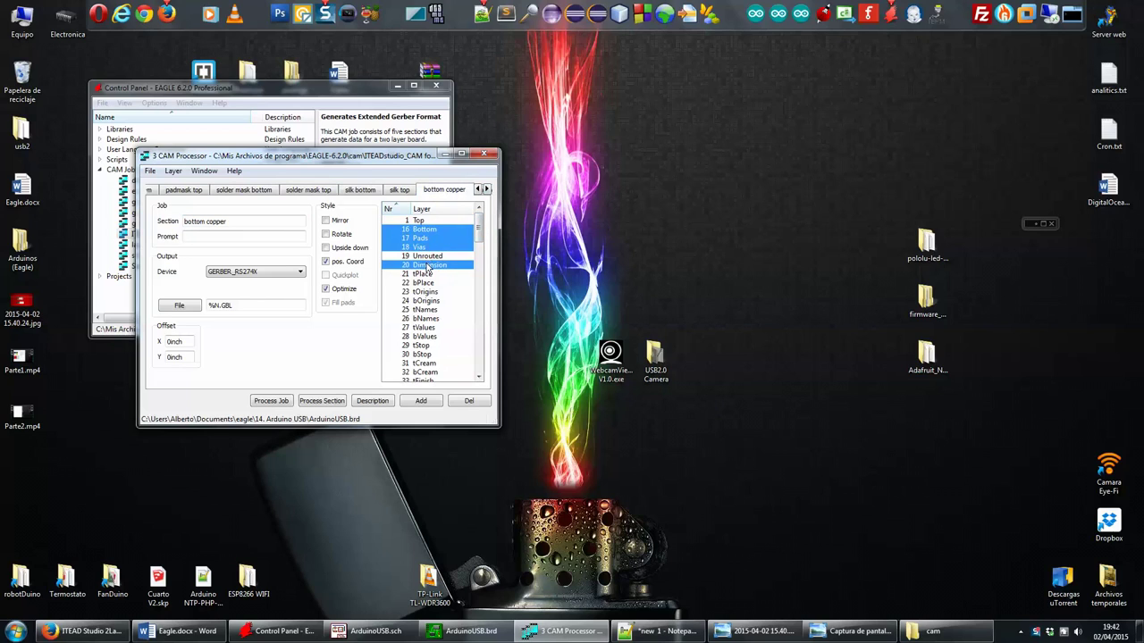
# Check the top copper section, then process the whole ITEADstudio job and minimize the CAM Processor
pyautogui.moveTo(479, 225)
pyautogui.mouseDown()
pyautogui.moveTo(479, 362)
pyautogui.moveTo(480, 228)
pyautogui.mouseUp()
pyautogui.click(487, 189)
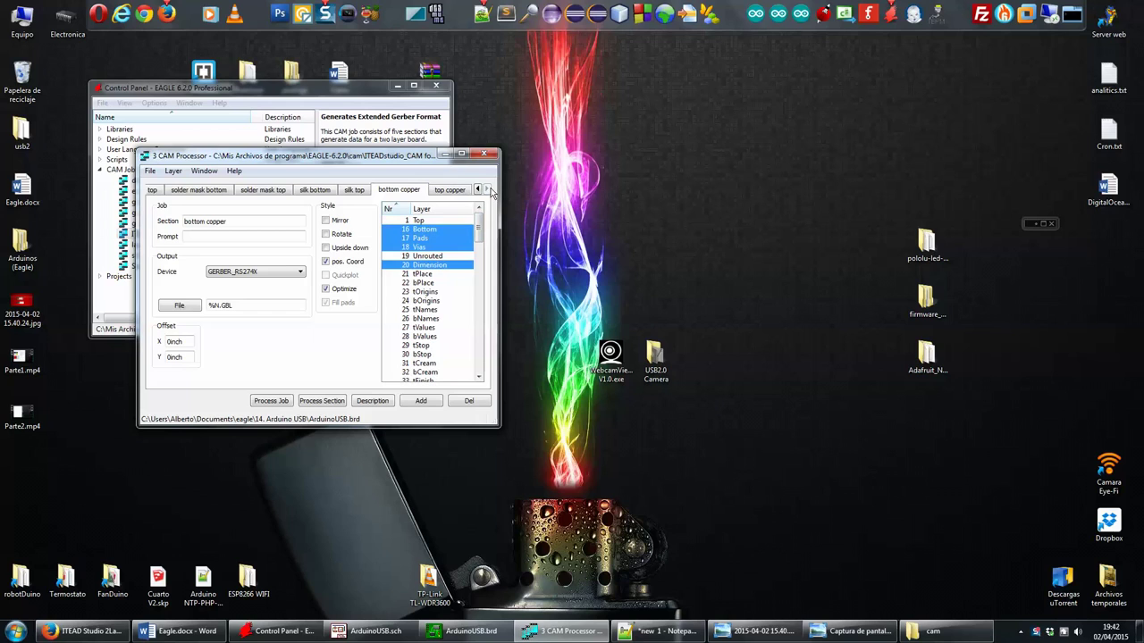
pyautogui.click(458, 192)
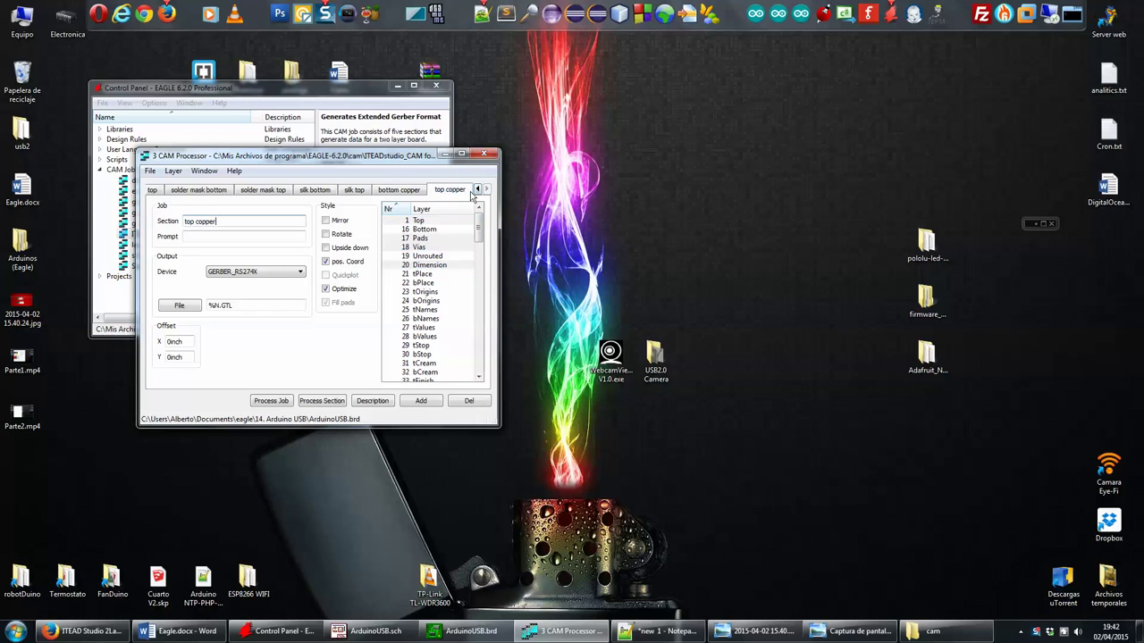
pyautogui.click(273, 401)
pyautogui.click(444, 154)
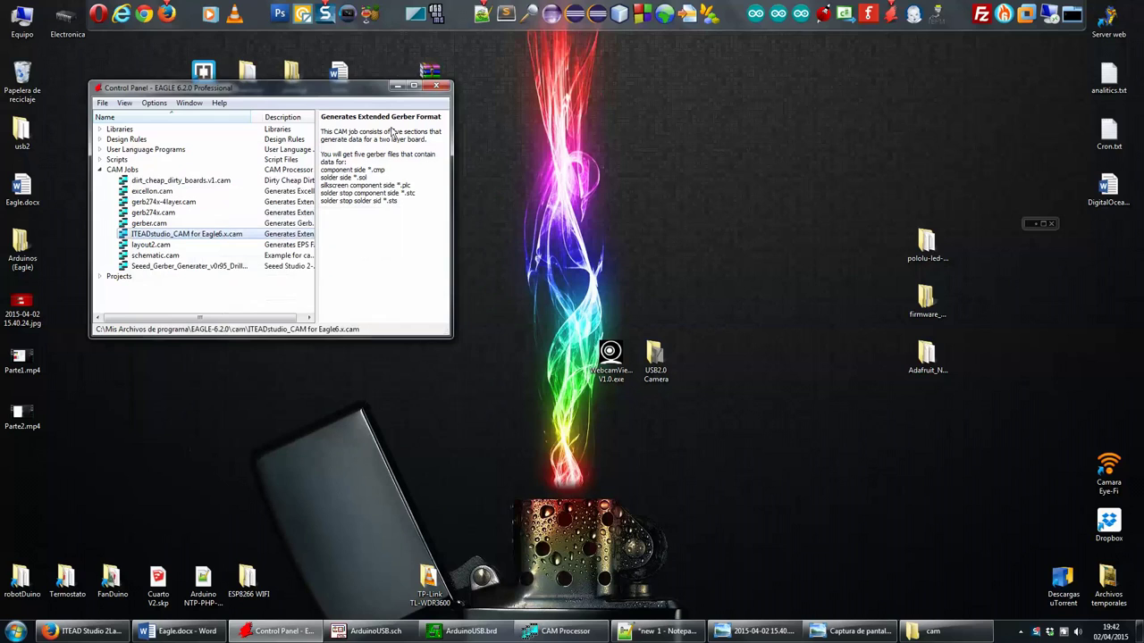
# Minimize the CAM Processor, Control Panel and board windows to clear the desktop, then bring up Start
pyautogui.click(568, 623)
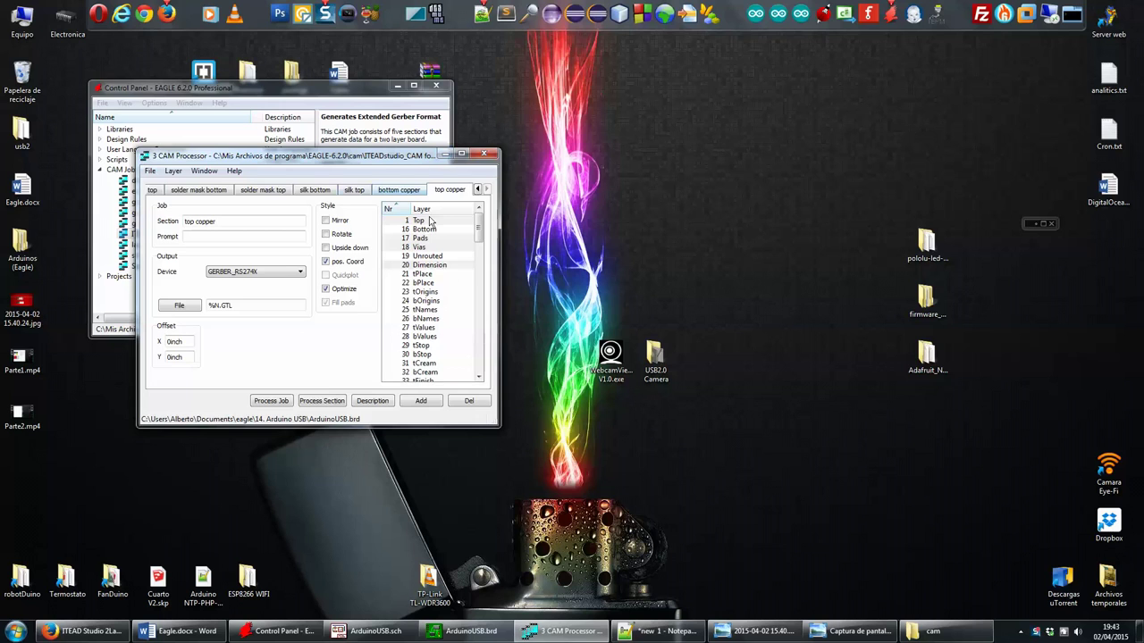
pyautogui.click(460, 154)
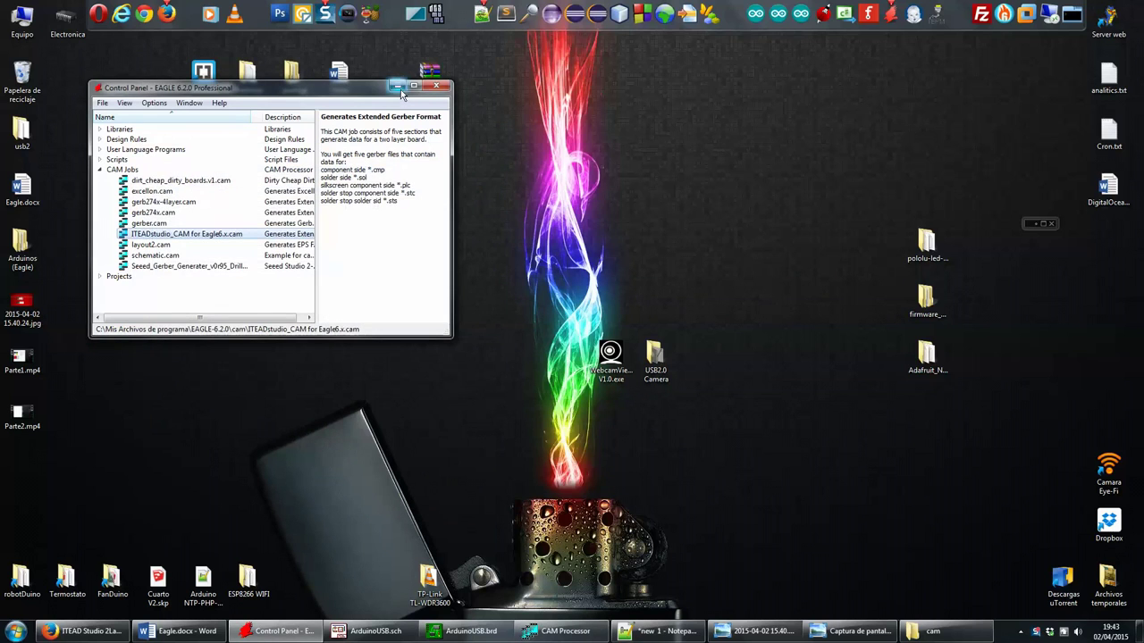
pyautogui.click(397, 86)
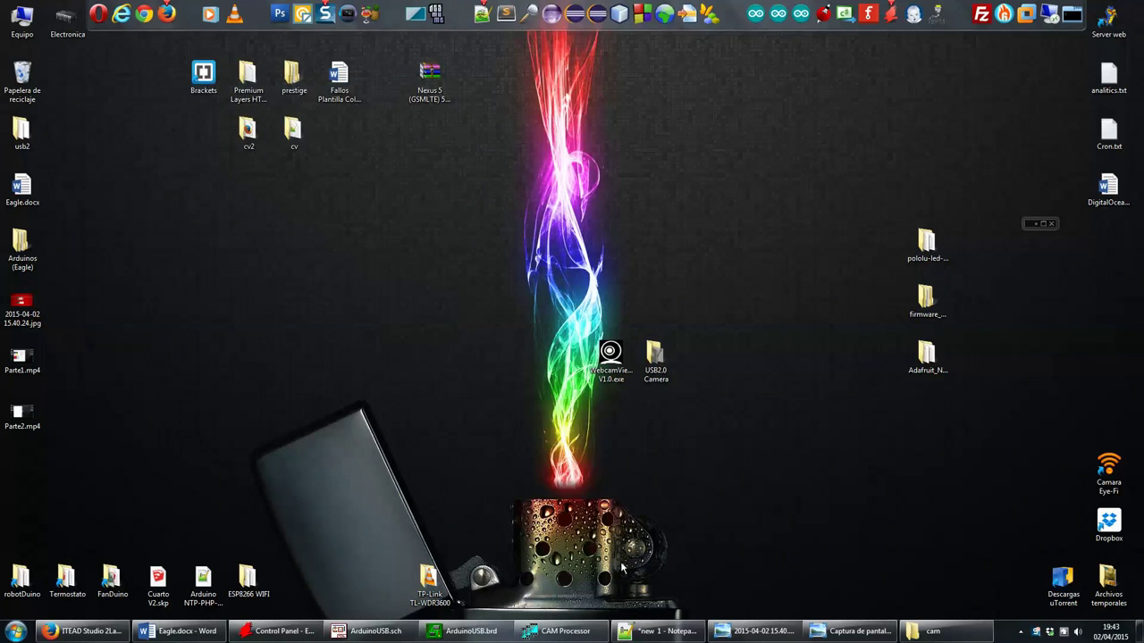
pyautogui.click(465, 631)
pyautogui.click(469, 631)
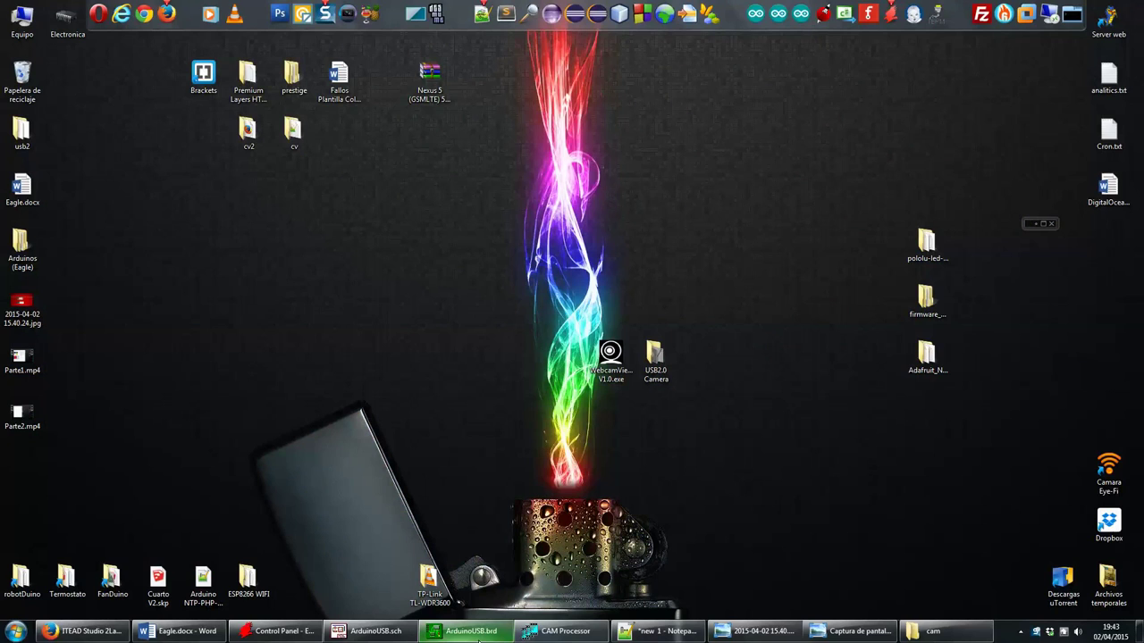
pyautogui.click(545, 633)
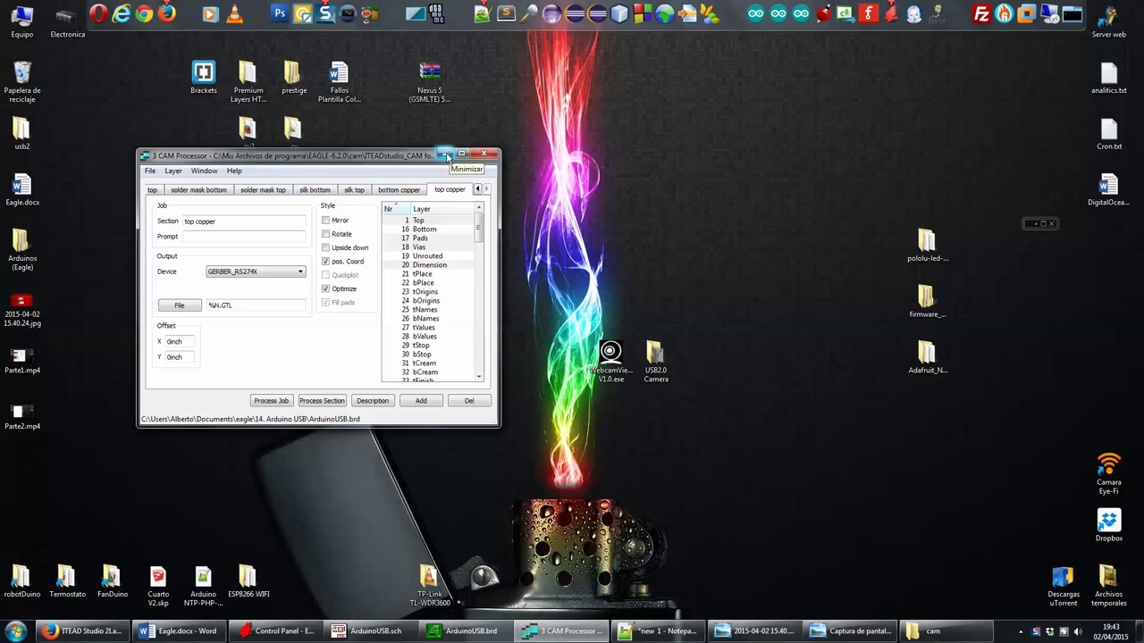
pyautogui.click(447, 155)
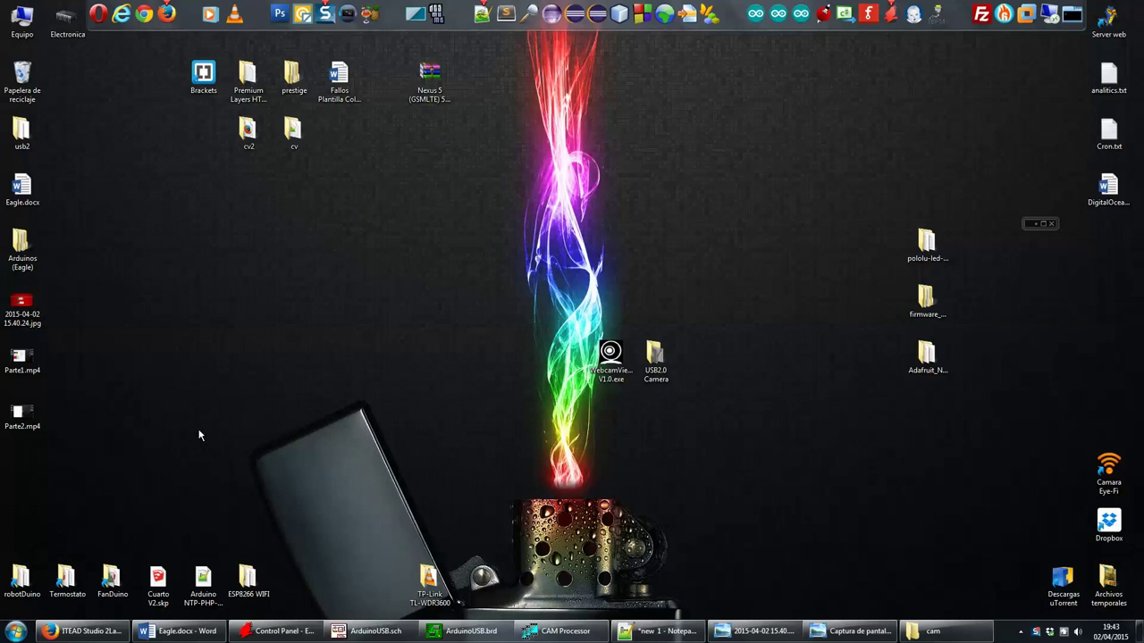
pyautogui.click(16, 631)
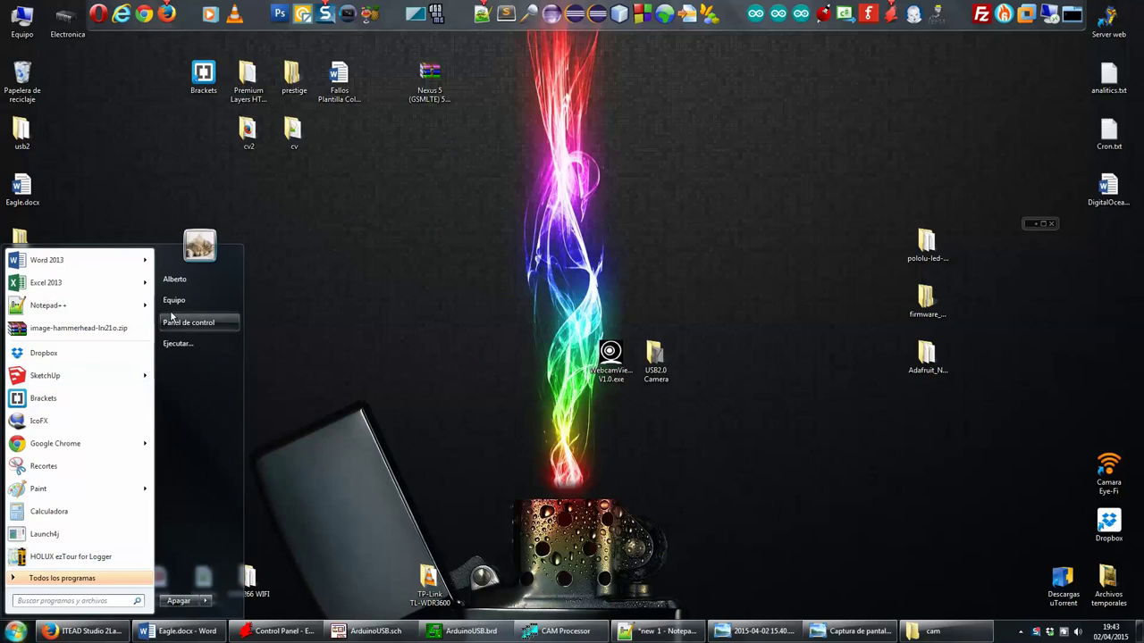
# Browse to the 14. Arduino USB project folder under Mis documentos > eagle
pyautogui.click(183, 284)
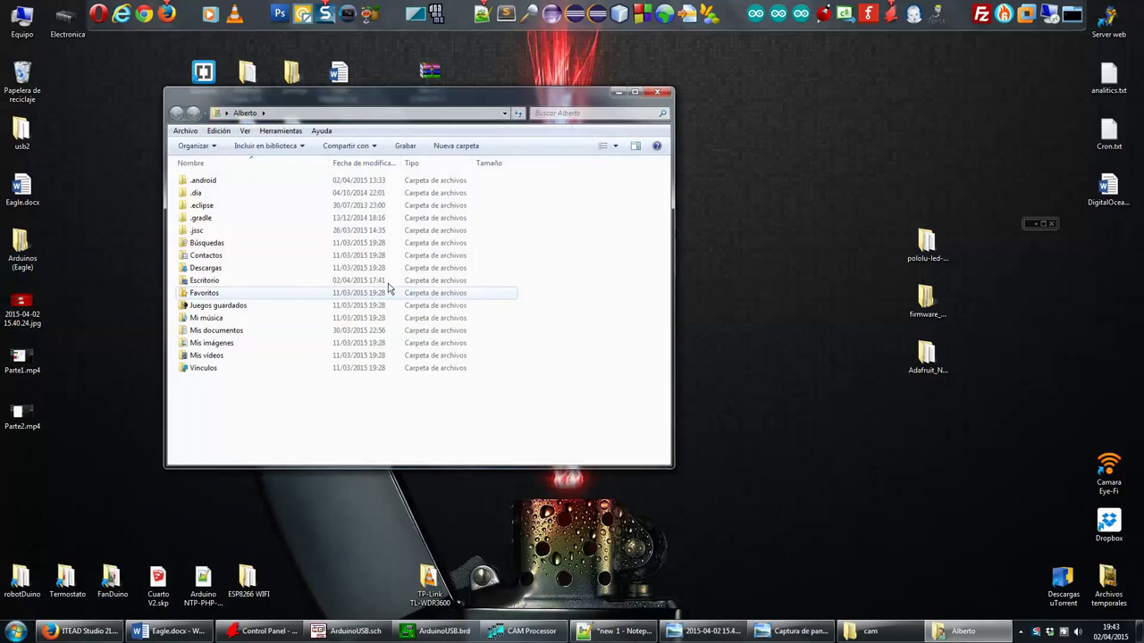
pyautogui.doubleClick(216, 330)
pyautogui.doubleClick(218, 195)
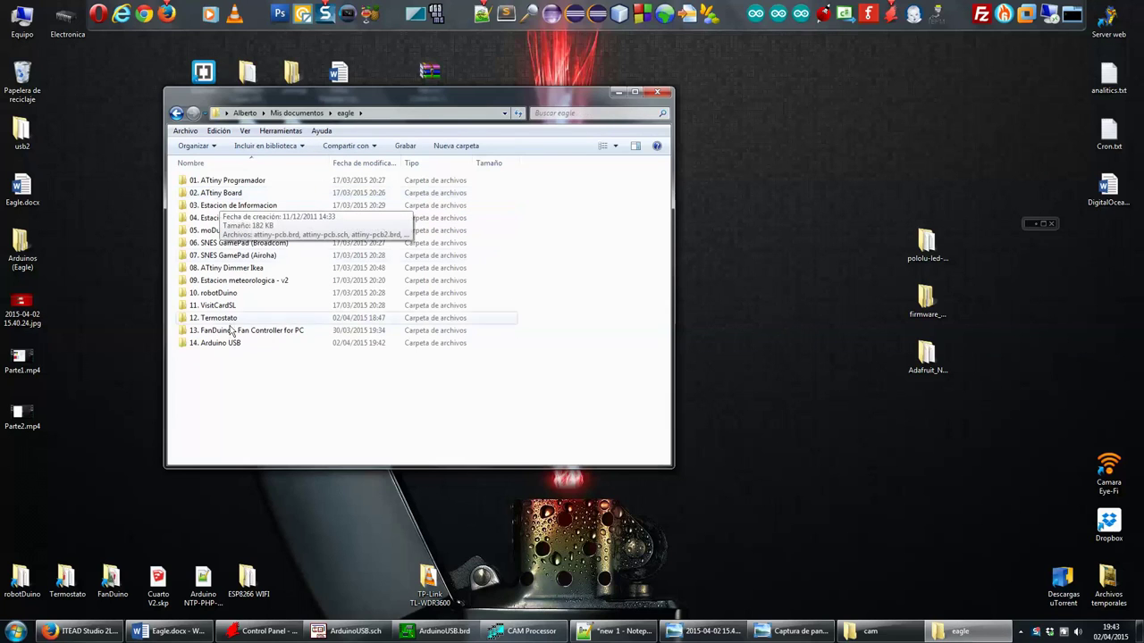
pyautogui.doubleClick(234, 342)
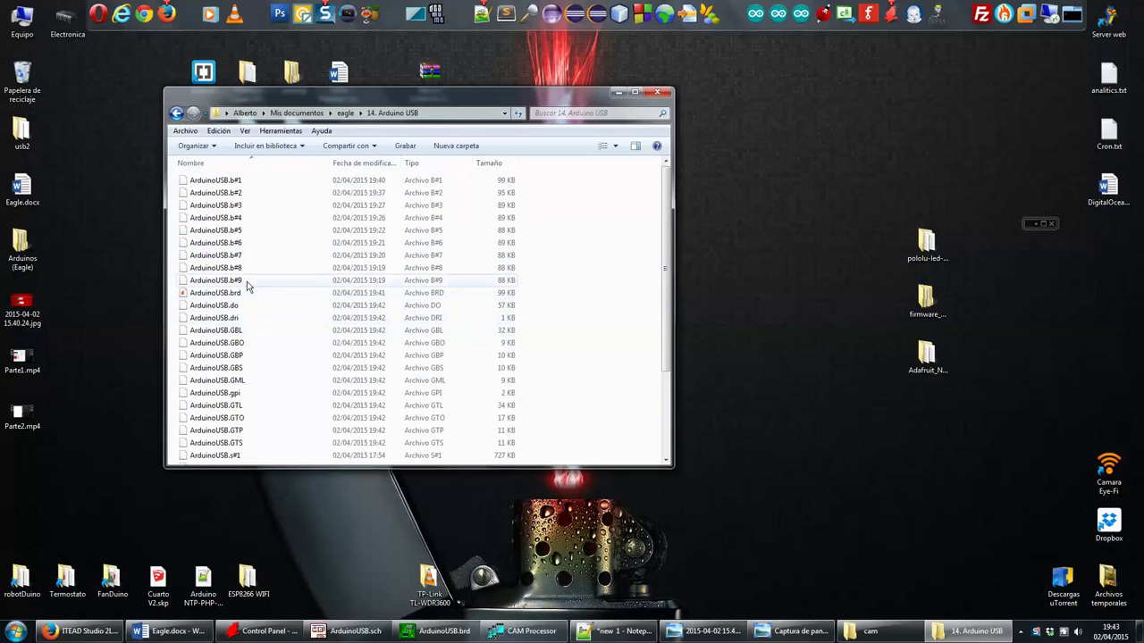
# Delete the board backups ArduinoUSB.b#1–b#9 and the schematic backups ArduinoUSB.s#1–s#9
pyautogui.click(247, 282)
pyautogui.hotkey('shift', 'Up')
pyautogui.hotkey('shift', 'Up')
pyautogui.hotkey('shift', 'Up')
pyautogui.hotkey('shift', 'Up')
pyautogui.hotkey('shift', 'Up')
pyautogui.hotkey('shift', 'Up')
pyautogui.hotkey('shift', 'Up')
pyautogui.hotkey('shift', 'Up')
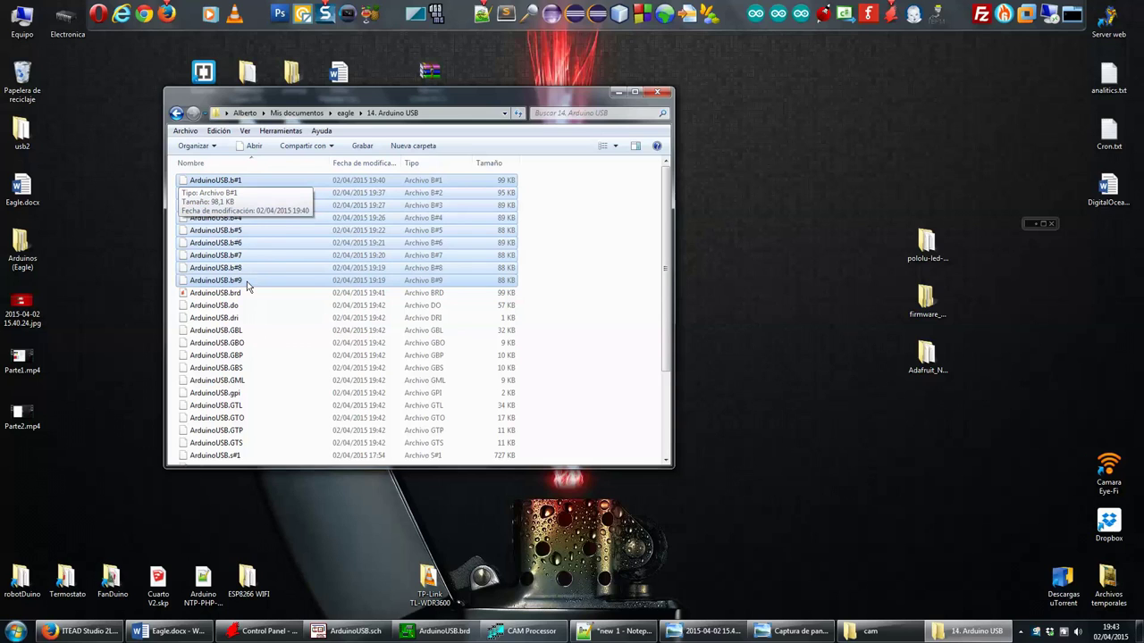
pyautogui.press('Delete')
pyautogui.press('Return')
pyautogui.press('Down')
pyautogui.press('Down')
pyautogui.press('Down')
pyautogui.press('Down')
pyautogui.press('Down')
pyautogui.press('Down')
pyautogui.press('Down')
pyautogui.press('Down')
pyautogui.press('Down')
pyautogui.press('Down')
pyautogui.press('Down')
pyautogui.press('Down')
pyautogui.press('Down')
pyautogui.hotkey('shift', 'Down')
pyautogui.hotkey('shift', 'Down')
pyautogui.hotkey('shift', 'Down')
pyautogui.hotkey('shift', 'Down')
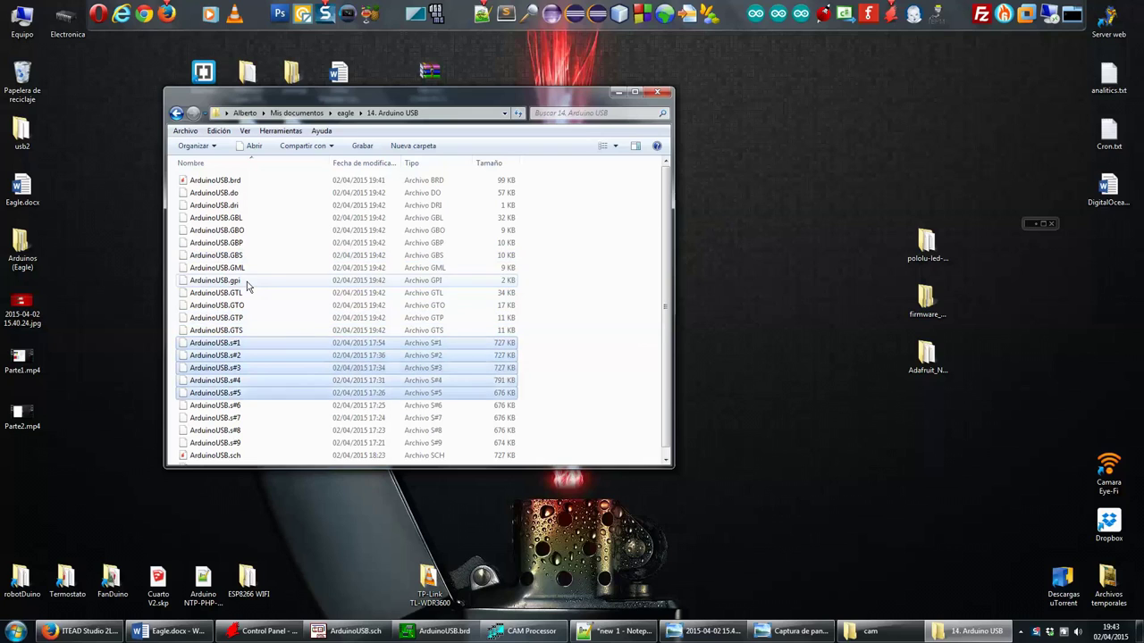
pyautogui.hotkey('shift', 'Down')
pyautogui.hotkey('shift', 'Down')
pyautogui.hotkey('shift', 'Down')
pyautogui.hotkey('shift', 'Down')
pyautogui.press('Delete')
pyautogui.press('Return')
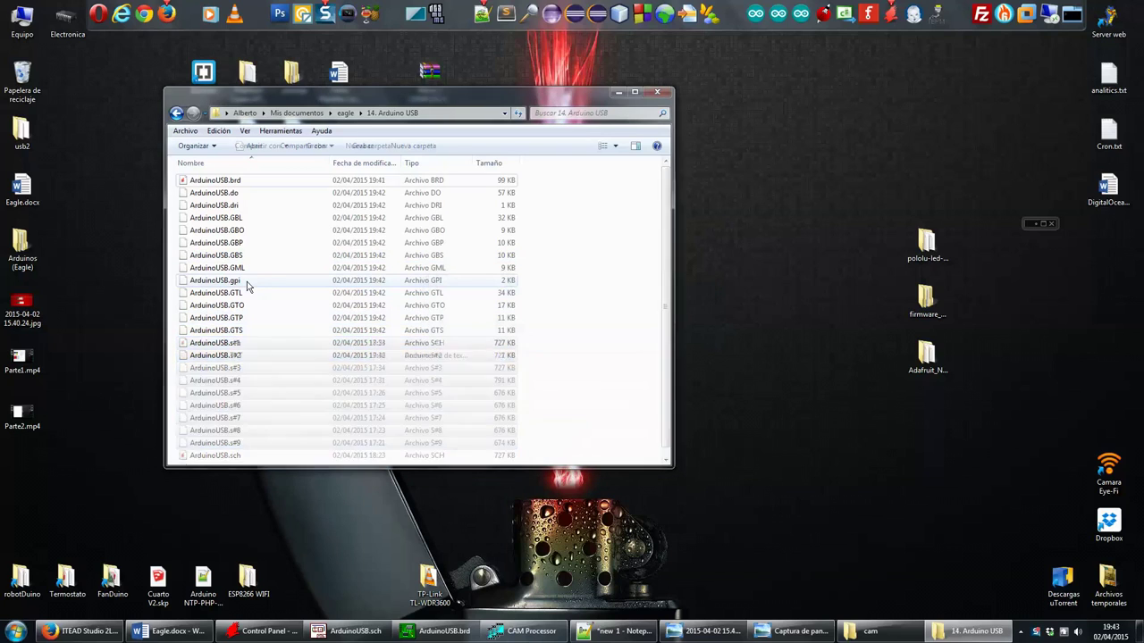
# Create a new folder named 'Gerbers' in the project folder
pyautogui.click(257, 375)
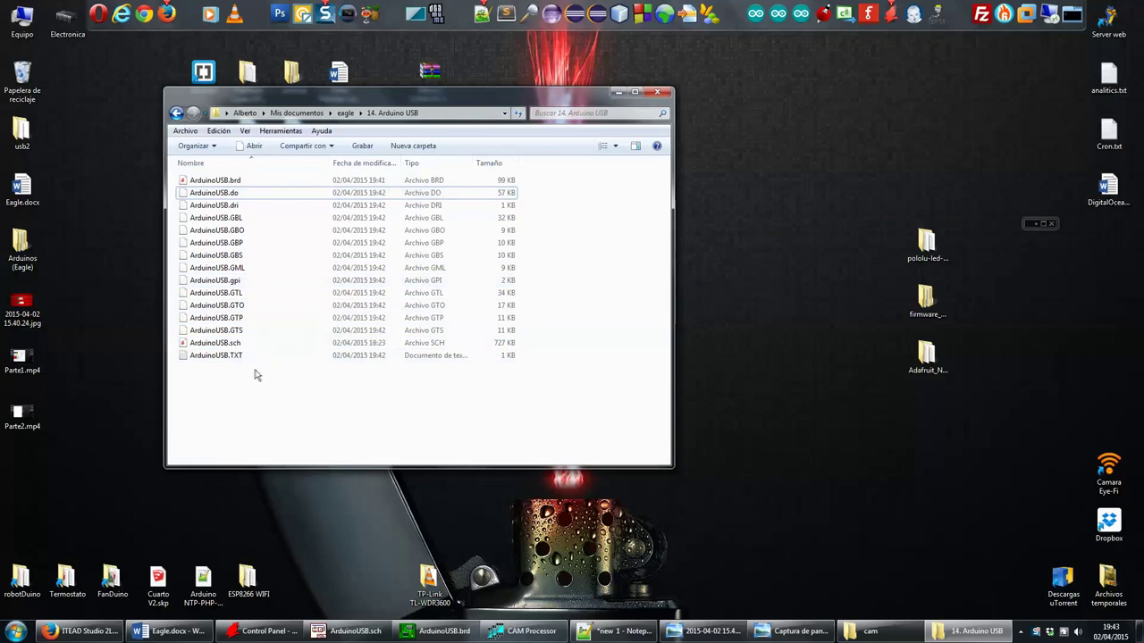
pyautogui.rightClick(255, 371)
pyautogui.moveTo(299, 561)
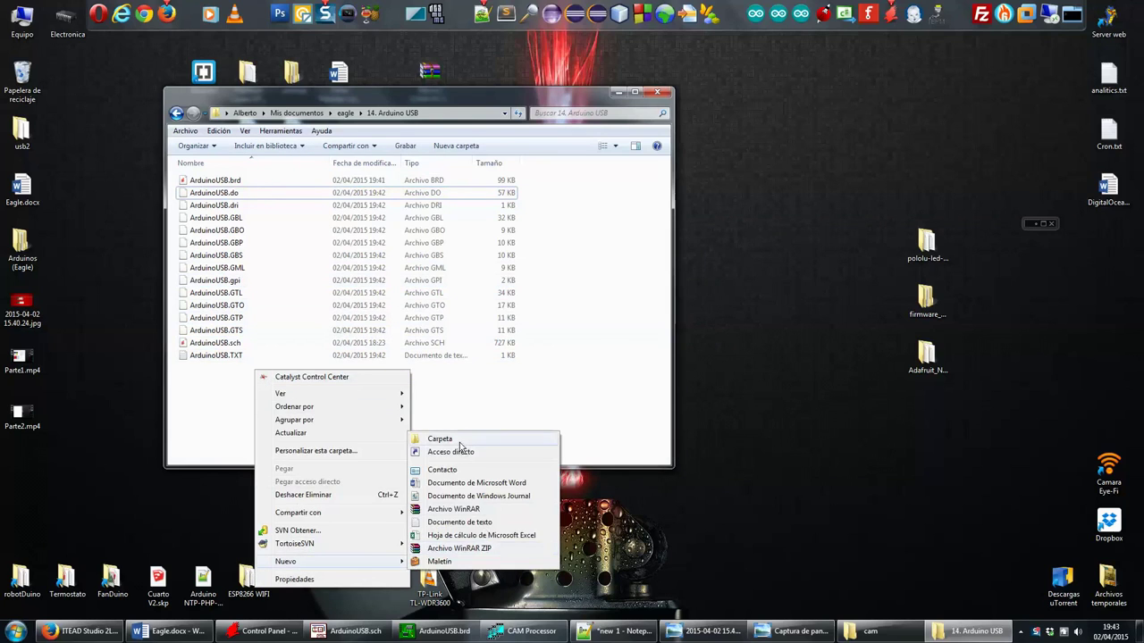
pyautogui.click(459, 441)
pyautogui.write('Gerbers')
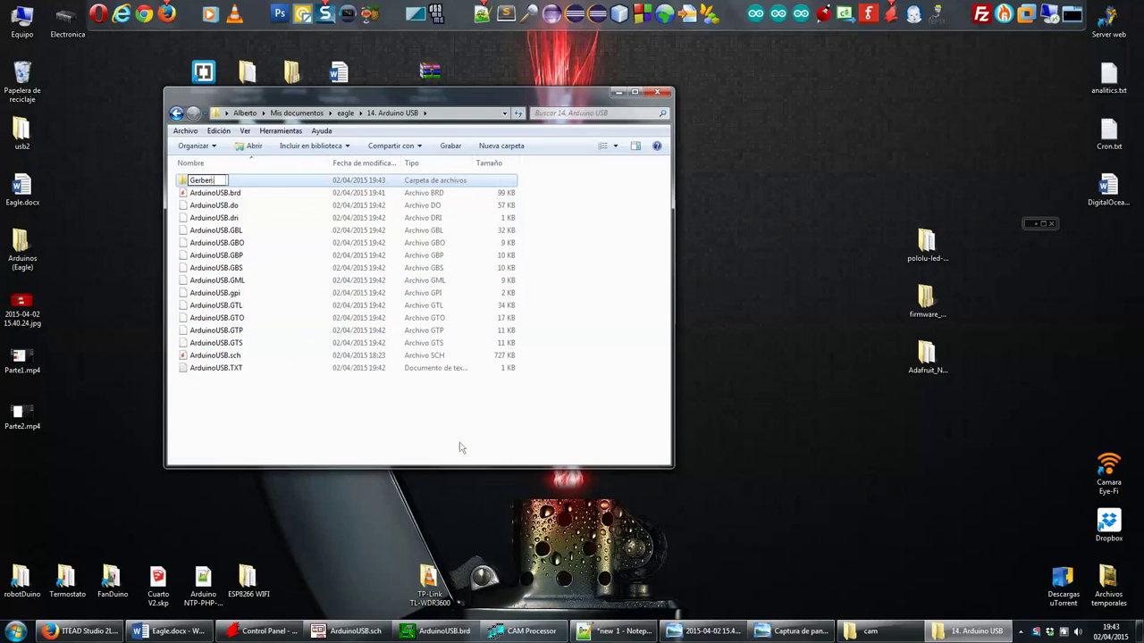
pyautogui.press('Return')
# Move the generated output files, excluding ArduinoUSB.brd, into the Gerbers folder and open it
pyautogui.moveTo(286, 408); pyautogui.dragTo(174, 173)
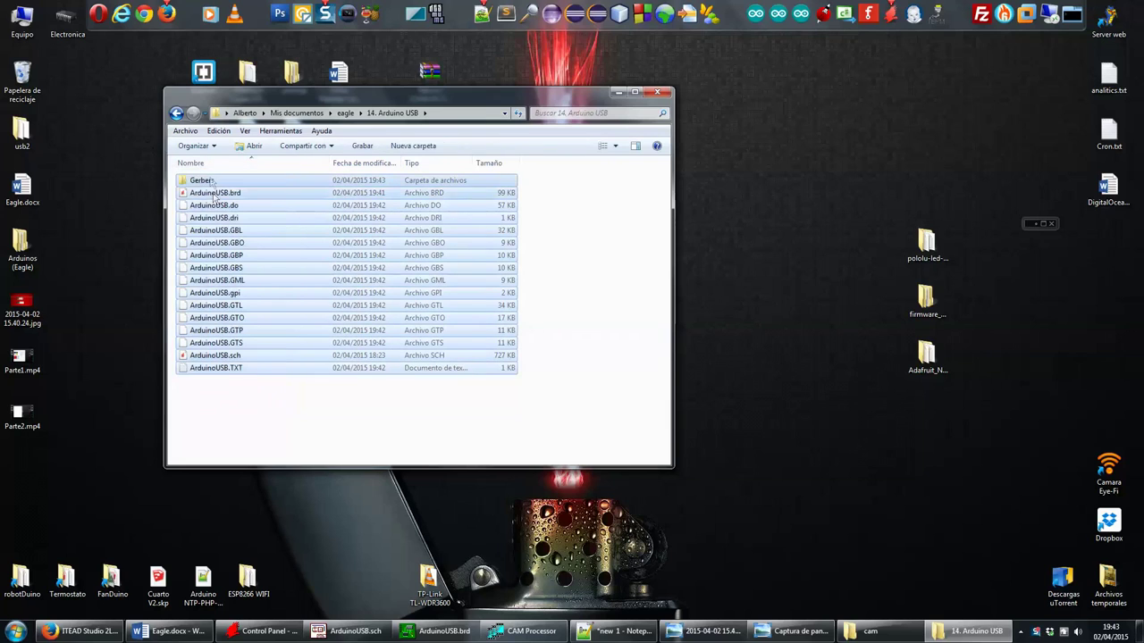
pyautogui.keyDown('ctrl'); pyautogui.click(202, 179); pyautogui.keyUp('ctrl')
pyautogui.keyDown('ctrl'); pyautogui.click(214, 193); pyautogui.keyUp('ctrl')
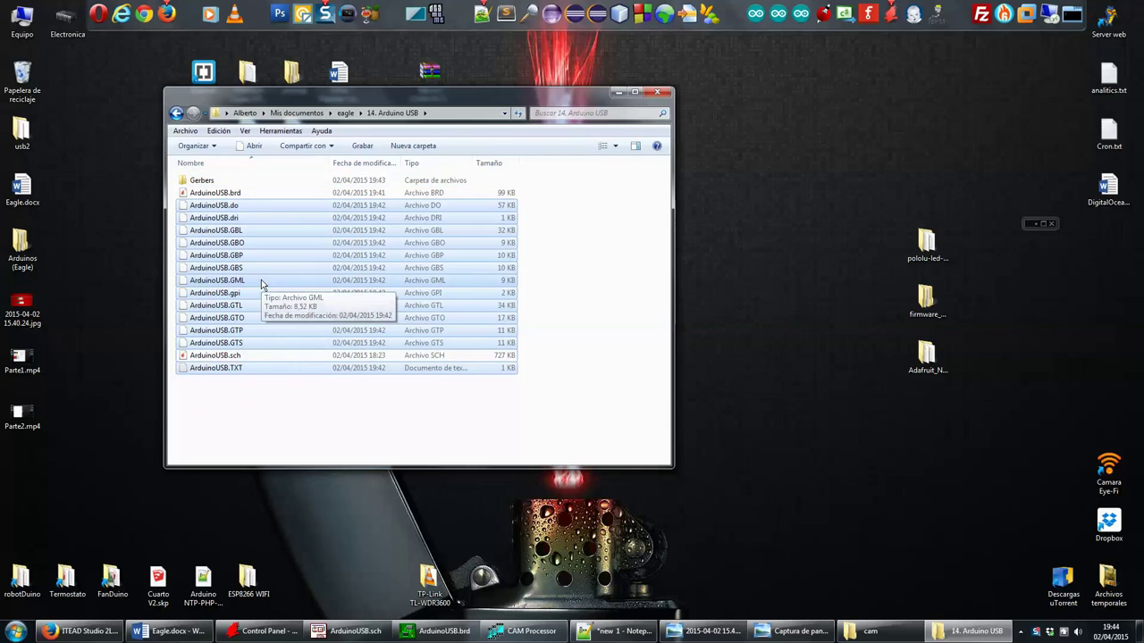
pyautogui.moveTo(262, 283); pyautogui.dragTo(215, 183)
pyautogui.doubleClick(207, 181)
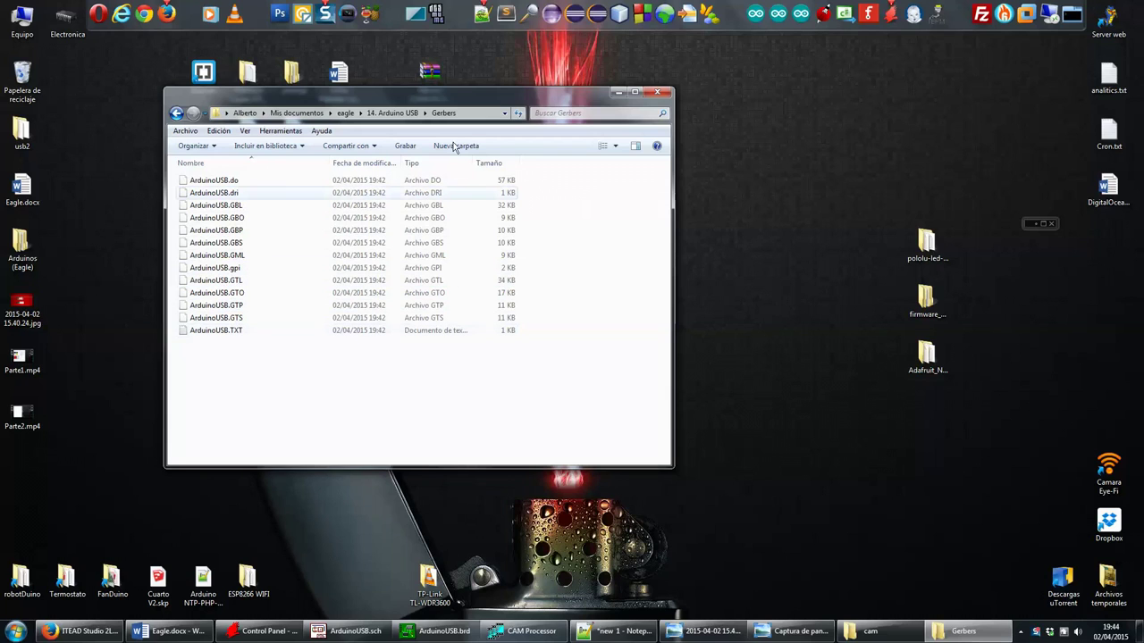
# Launch the Gerber viewer and place it on the right beside the Gerbers folder window
pyautogui.moveTo(447, 107); pyautogui.dragTo(451, 139)
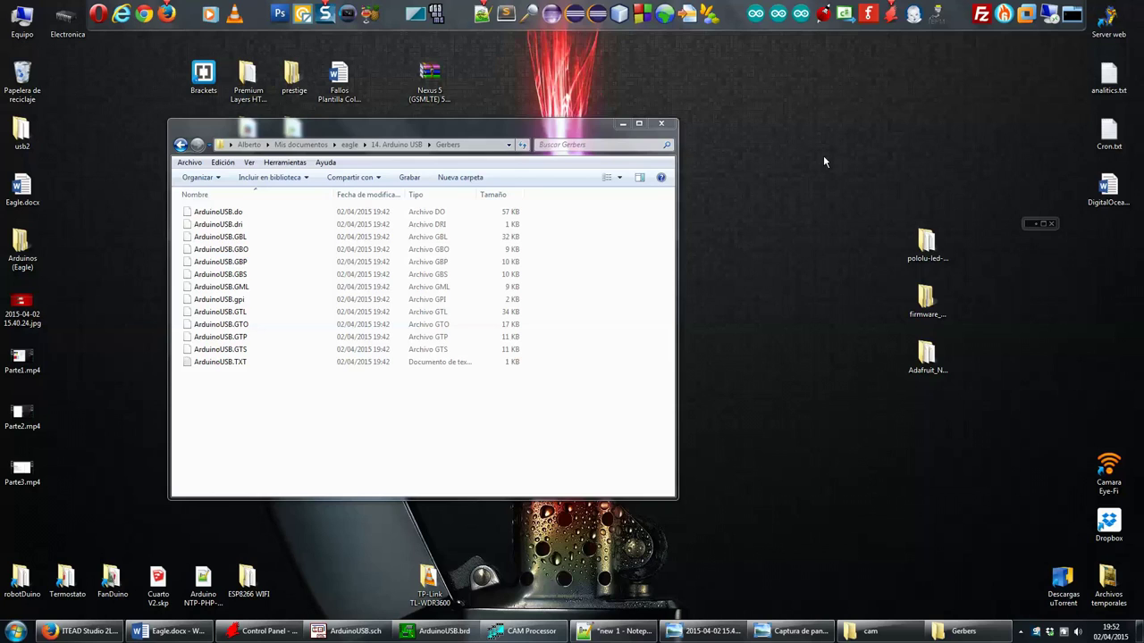
pyautogui.click(915, 15)
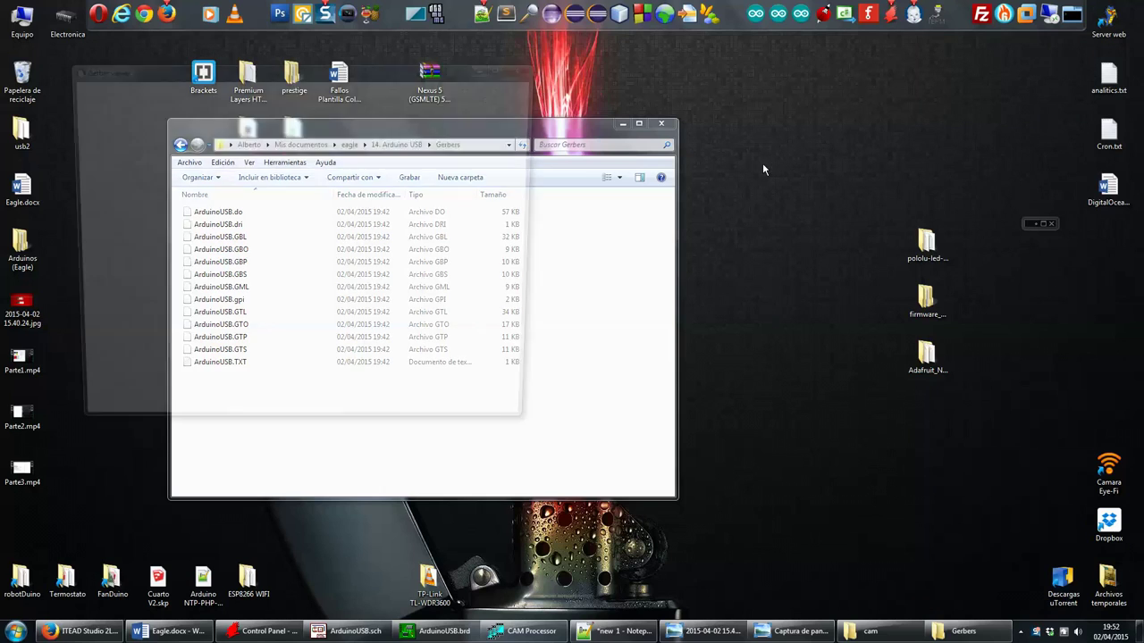
pyautogui.moveTo(392, 67); pyautogui.dragTo(940, 76)
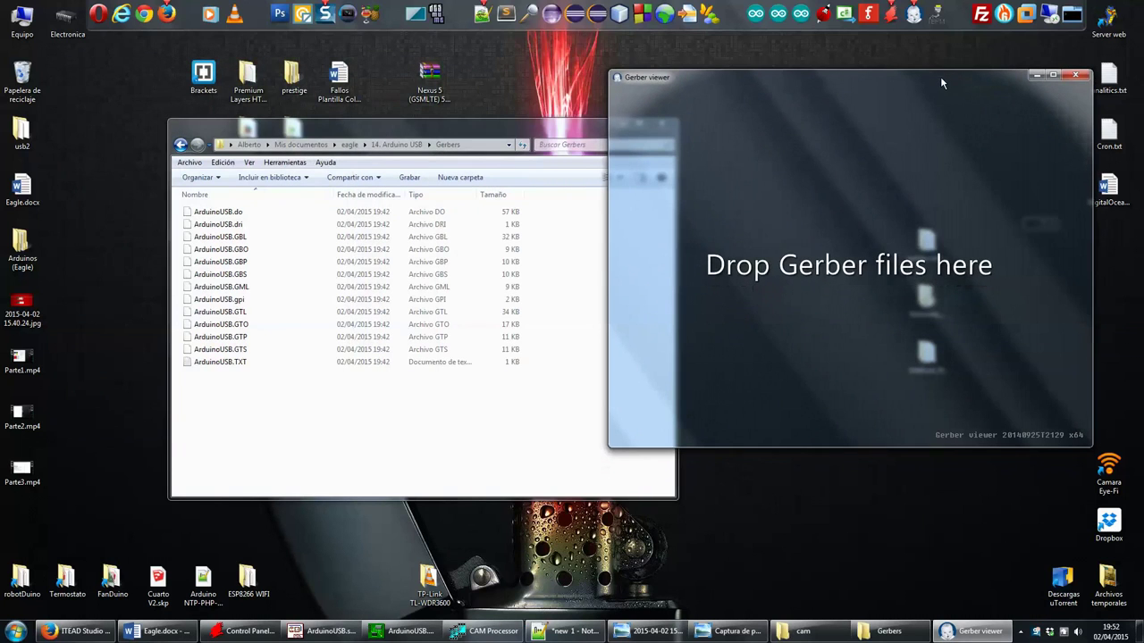
pyautogui.click(502, 149)
# Select all the Gerber files for the viewer and close the Gerbers folder window
pyautogui.moveTo(502, 149); pyautogui.dragTo(445, 159)
pyautogui.moveTo(264, 419); pyautogui.dragTo(159, 226)
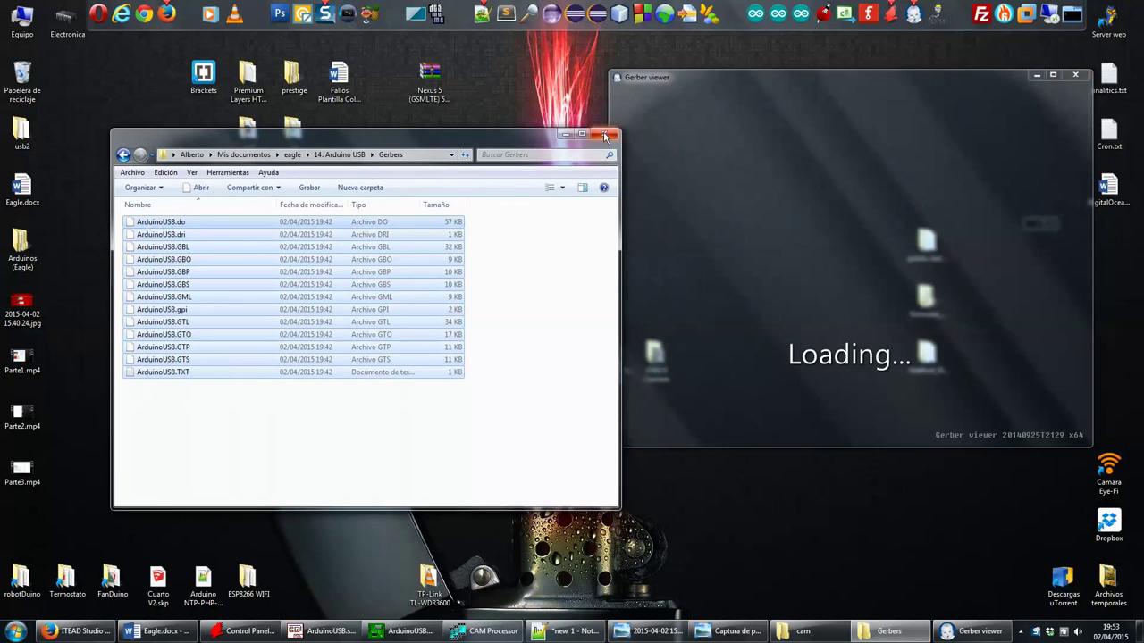
pyautogui.click(604, 135)
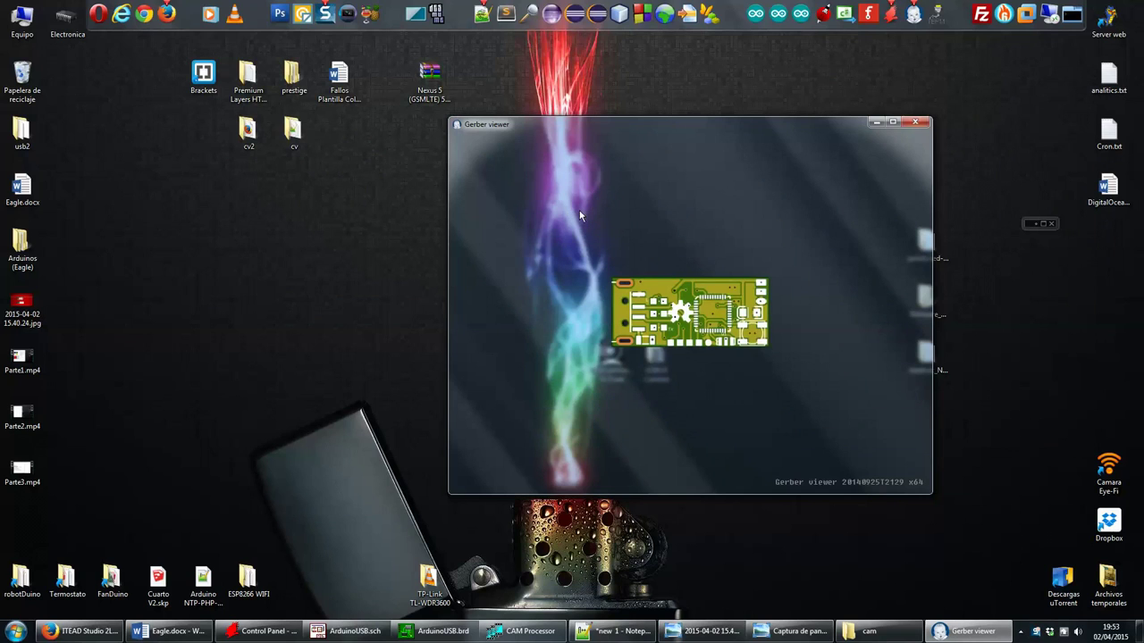
# Maximize the viewer, zoom into the 3D render, flip the board to its underside, then minimize
pyautogui.moveTo(687, 141); pyautogui.dragTo(497, 146)
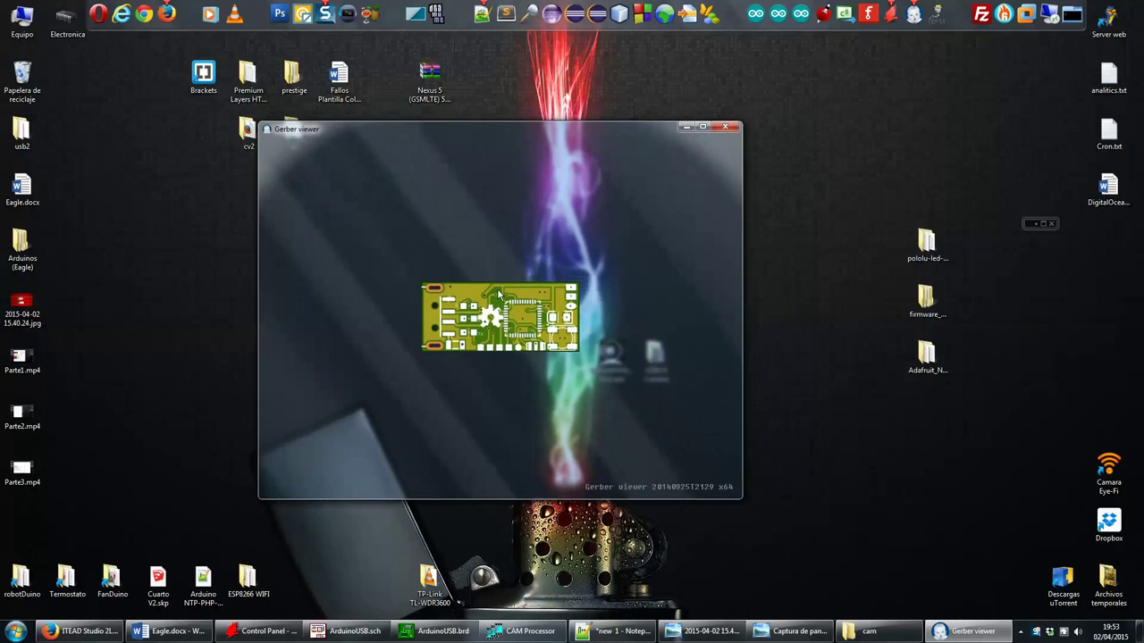
pyautogui.doubleClick(516, 132)
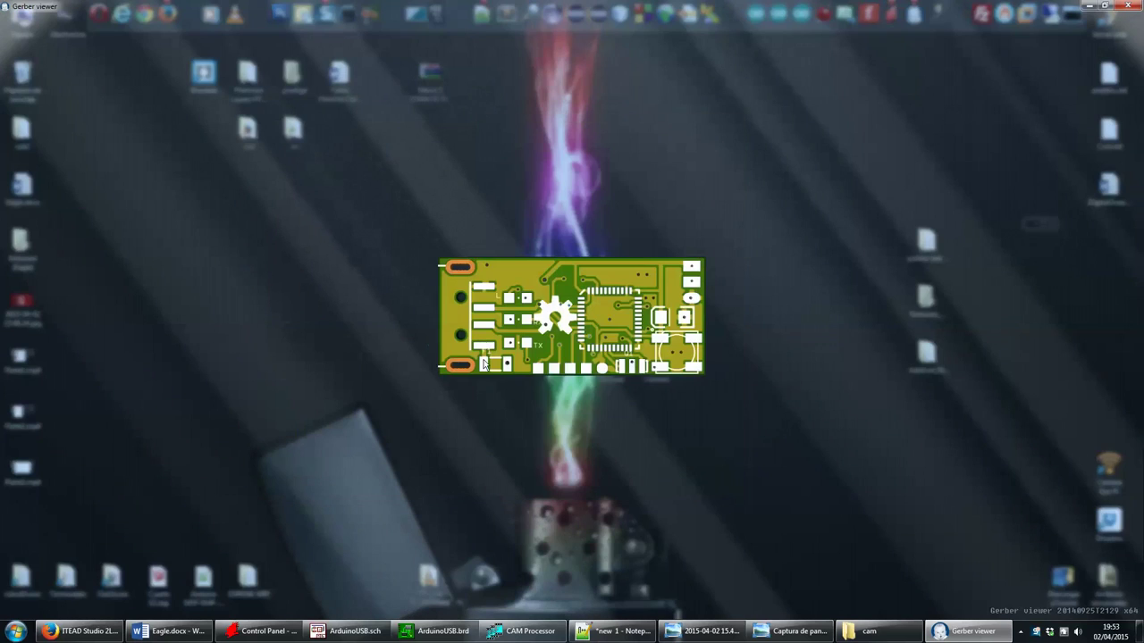
pyautogui.scroll(2, 585, 355)
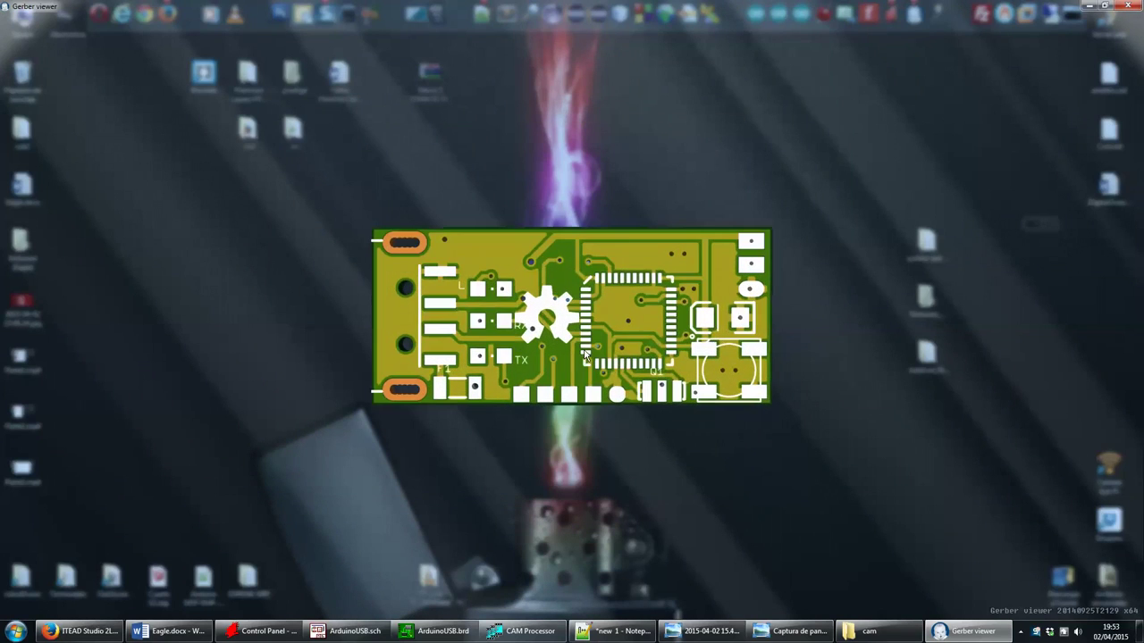
pyautogui.scroll(1, 554, 393)
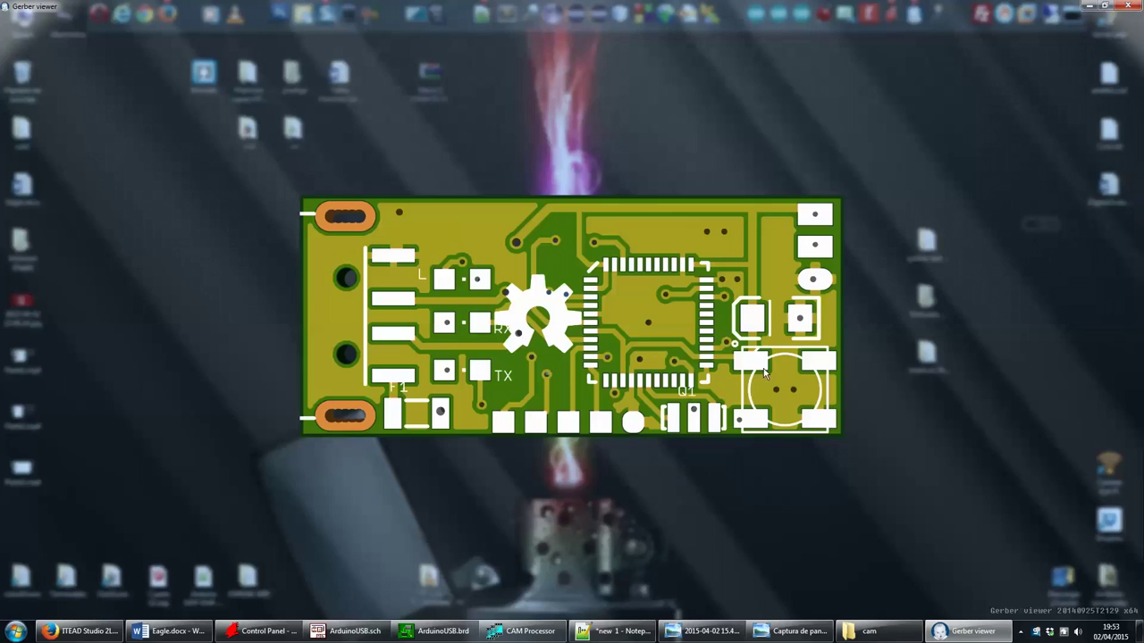
pyautogui.moveTo(576, 229); pyautogui.dragTo(576, 351)
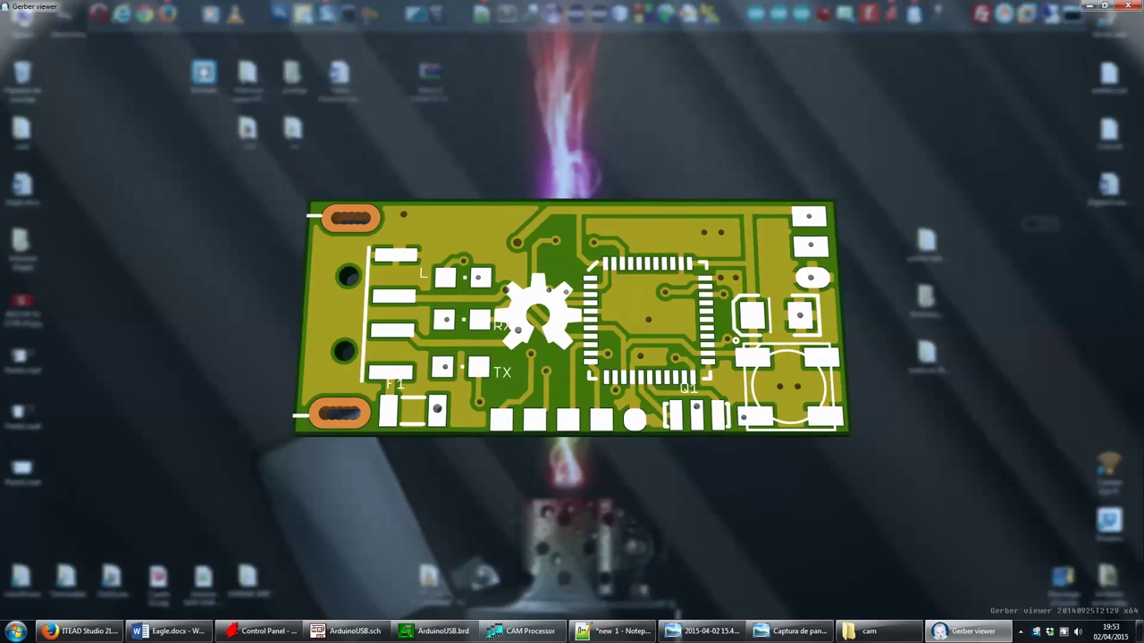
pyautogui.scroll(2, 525, 251)
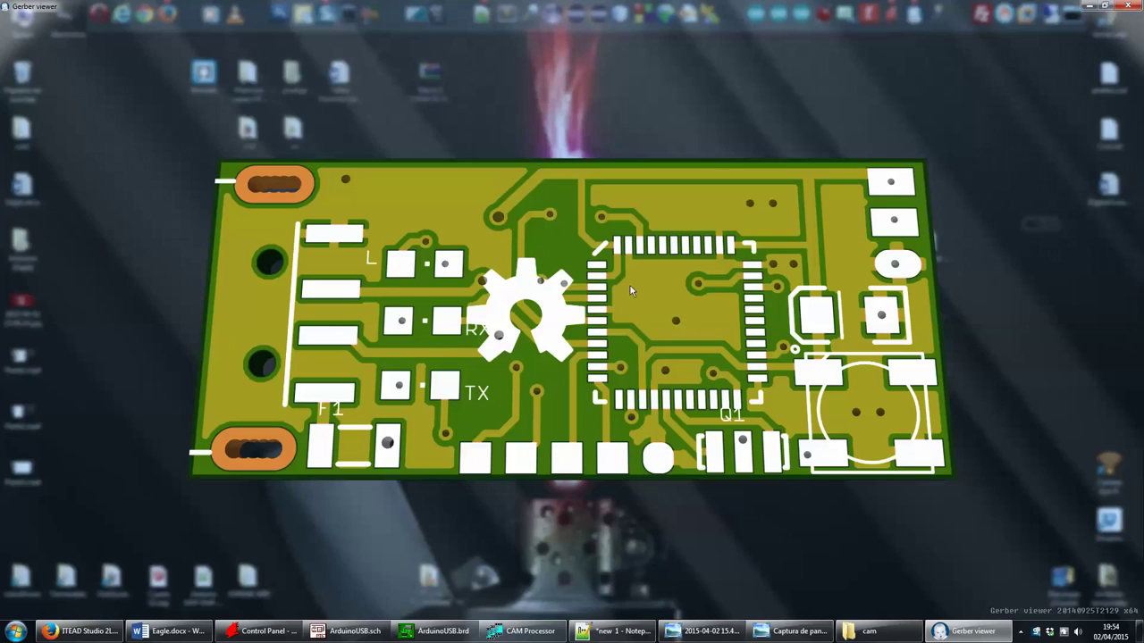
pyautogui.press('Escape')
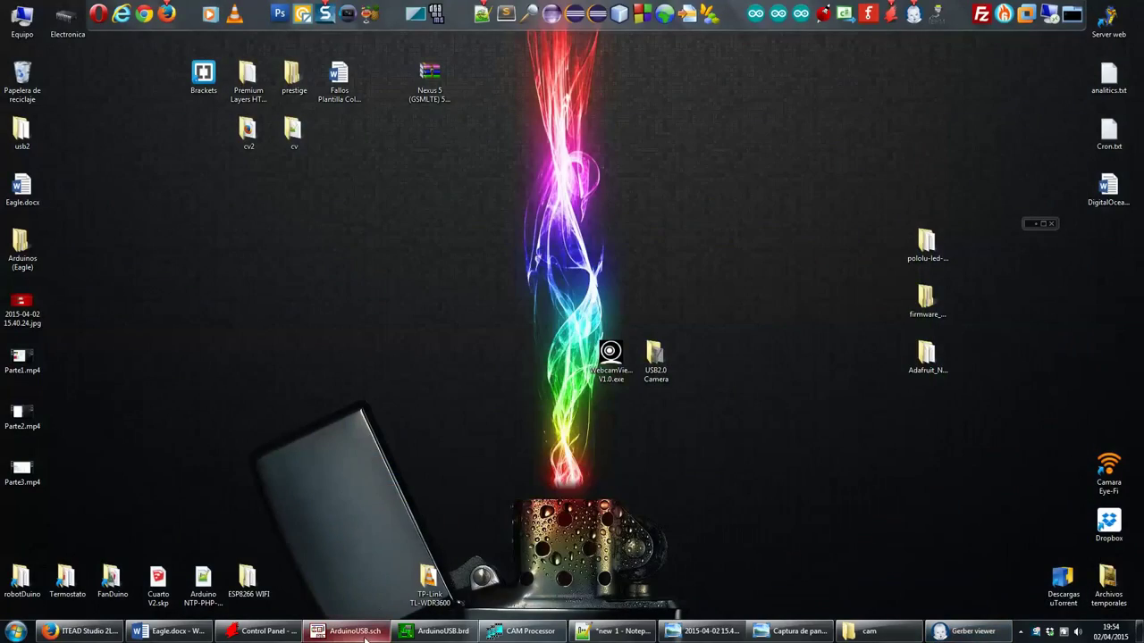
# Bring up ArduinoUSB.brd and rip up its copper pours back to outlines
pyautogui.click(438, 631)
pyautogui.scroll(-2, 539, 320)
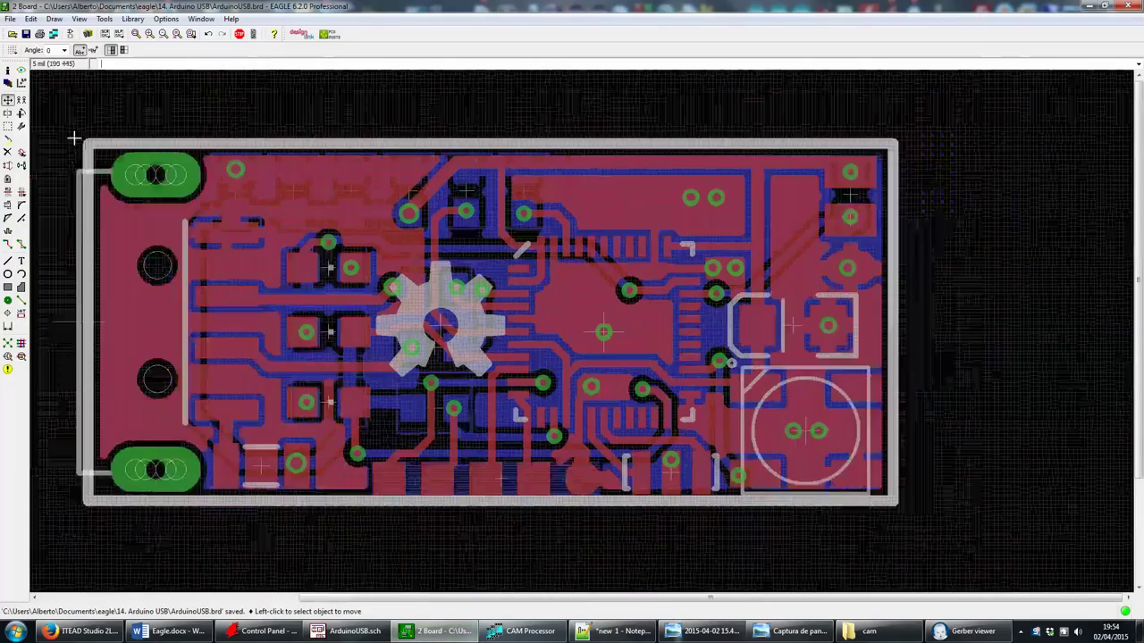
pyautogui.press('F12')
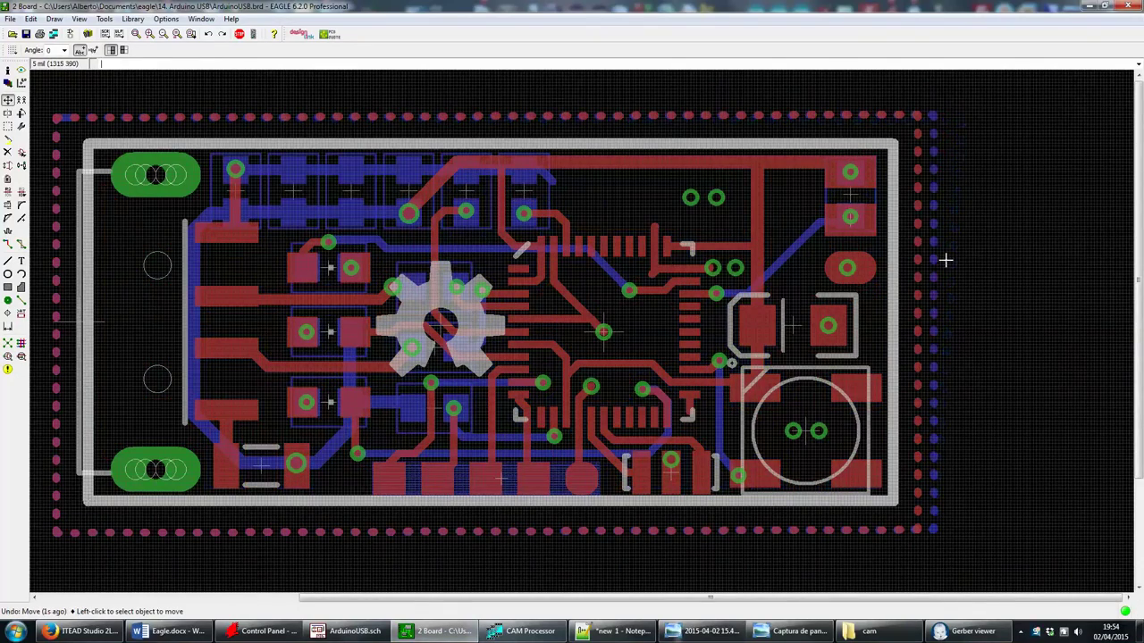
# Toggle the Gerber viewer's underside render to compare it against the board traces, including the 5V trace
pyautogui.click(965, 631)
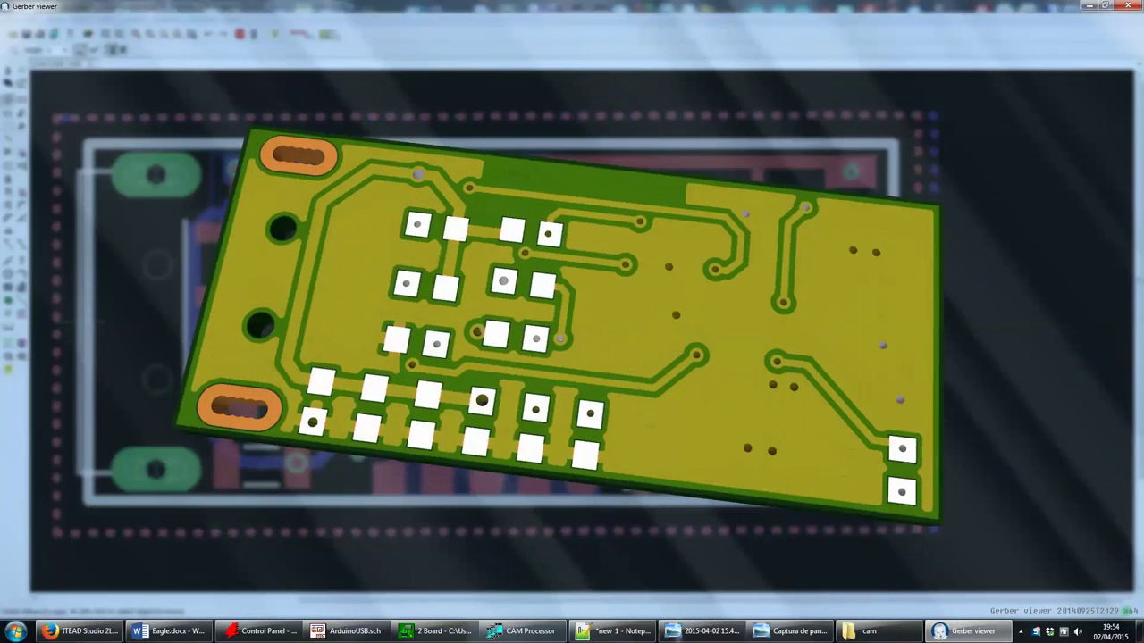
pyautogui.click(969, 631)
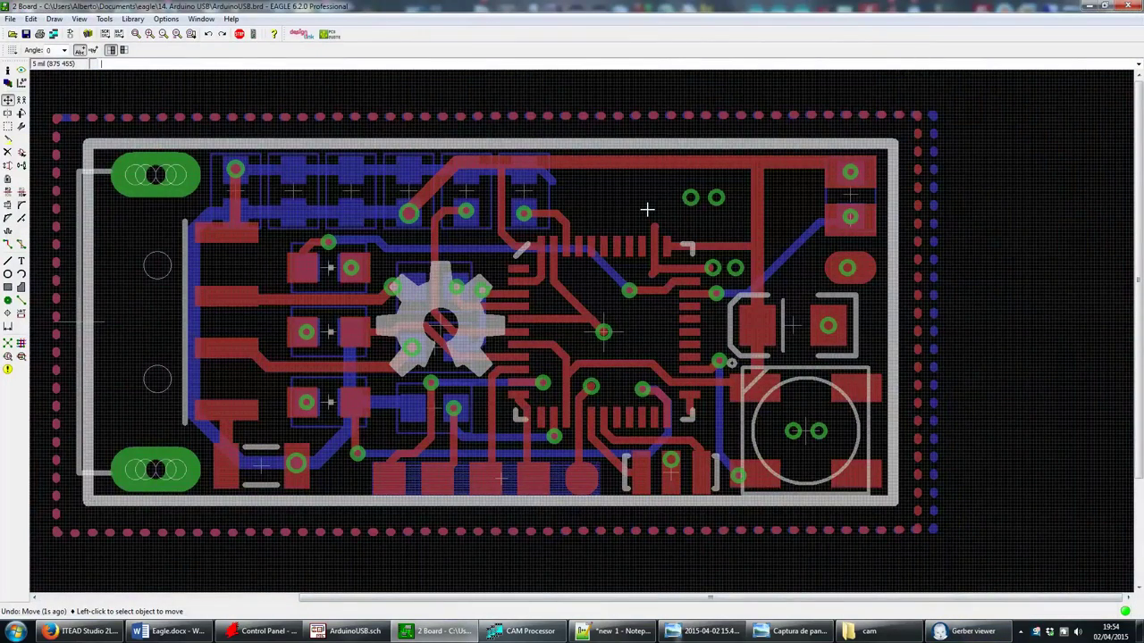
pyautogui.click(970, 631)
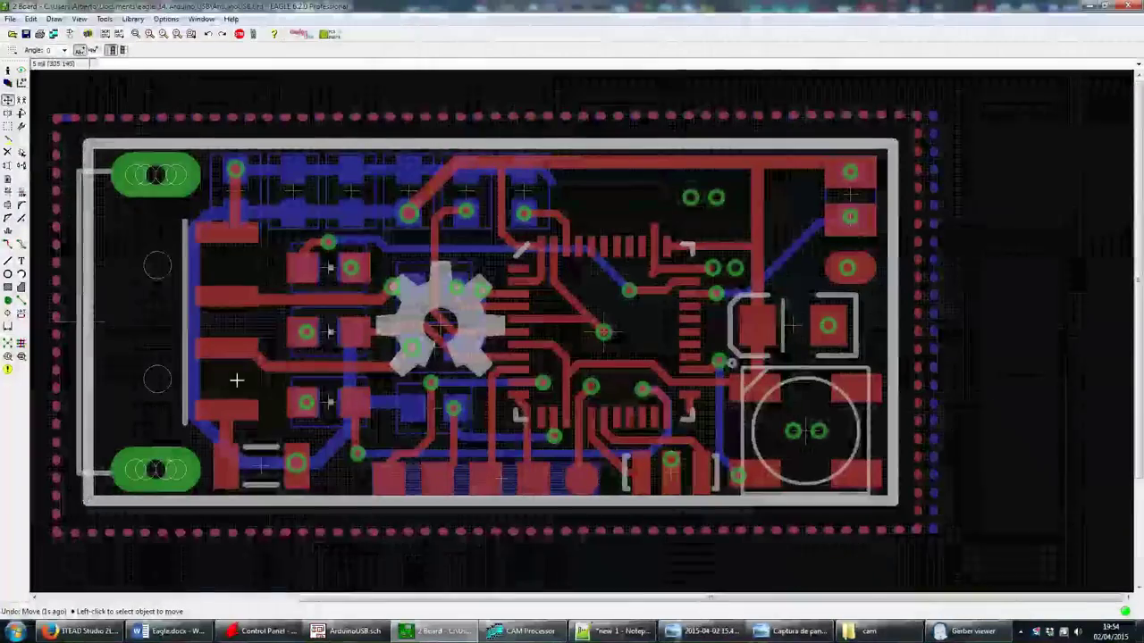
pyautogui.scroll(1, 210, 376)
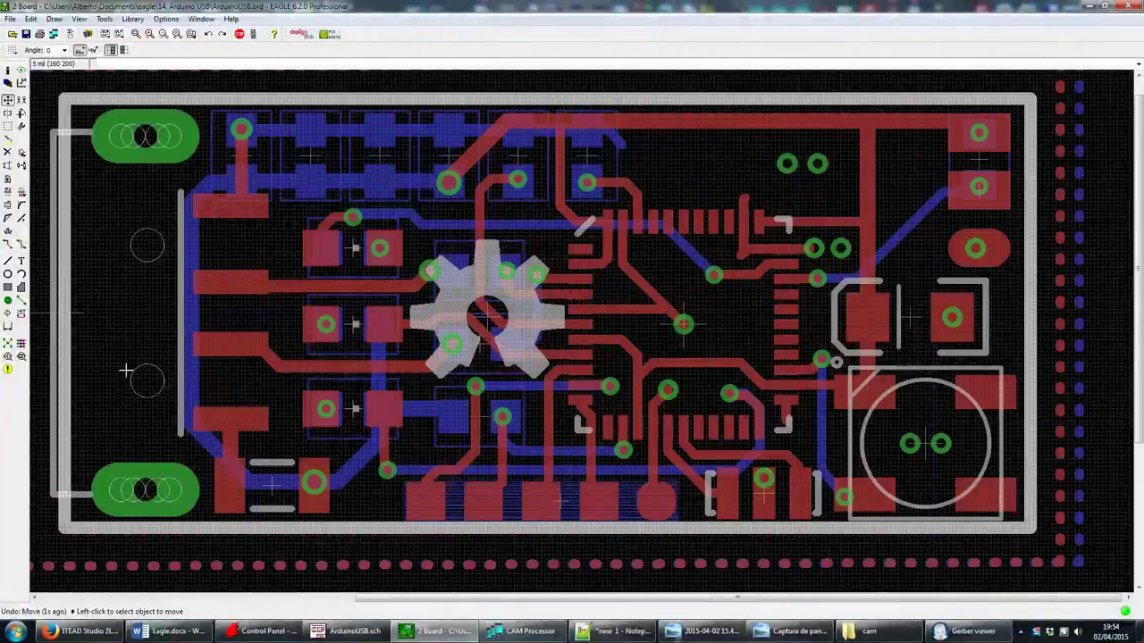
pyautogui.rightClick(199, 443)
# Check the 5V trace's properties, then rip up its four old wire segments
pyautogui.click(243, 632)
pyautogui.moveTo(249, 629)
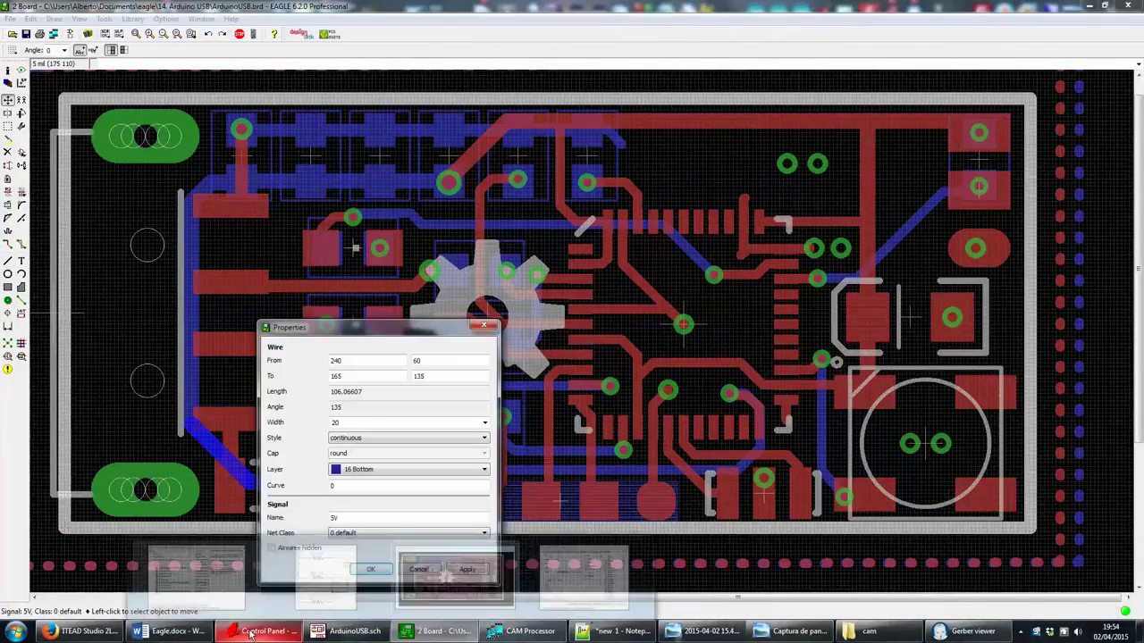
pyautogui.press('Escape')
pyautogui.click(22, 243)
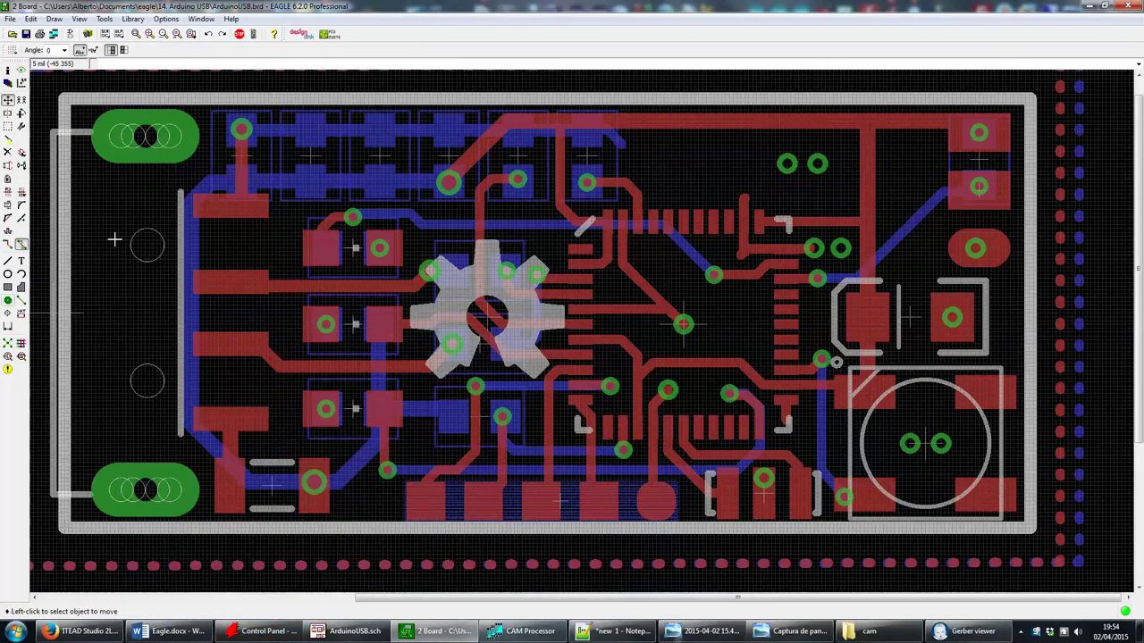
pyautogui.click(179, 230)
pyautogui.click(201, 185)
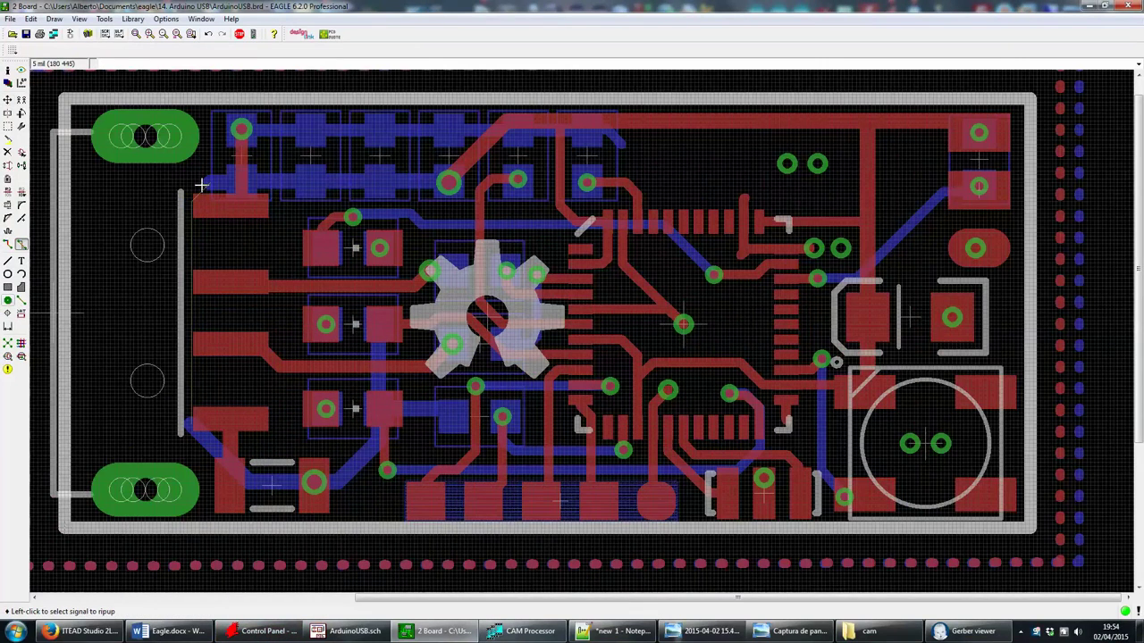
pyautogui.scroll(2, 255, 497)
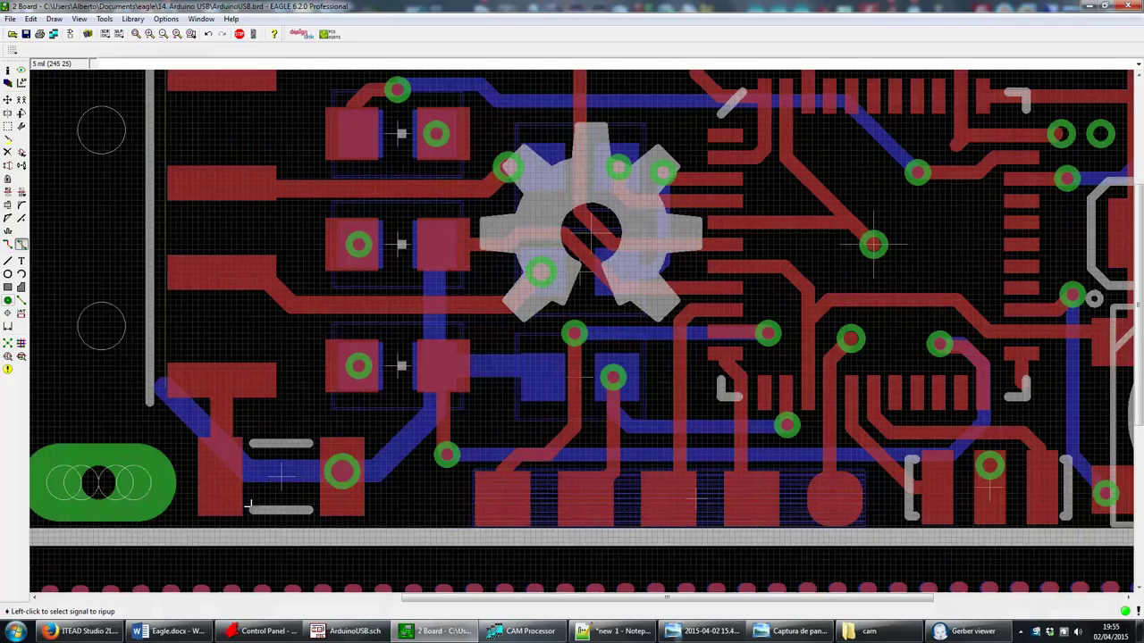
pyautogui.click(253, 470)
pyautogui.click(206, 431)
# Route the 5V airwire on layer 16 Bottom up the left edge to the top pad and repour
pyautogui.click(8, 243)
pyautogui.click(10, 246)
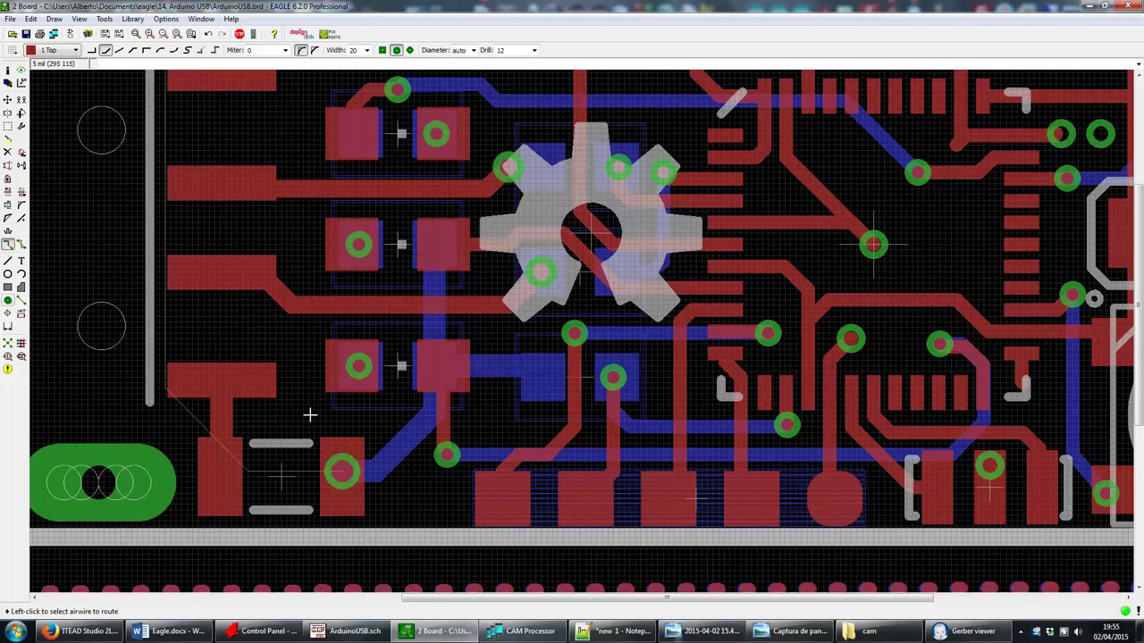
pyautogui.click(280, 466)
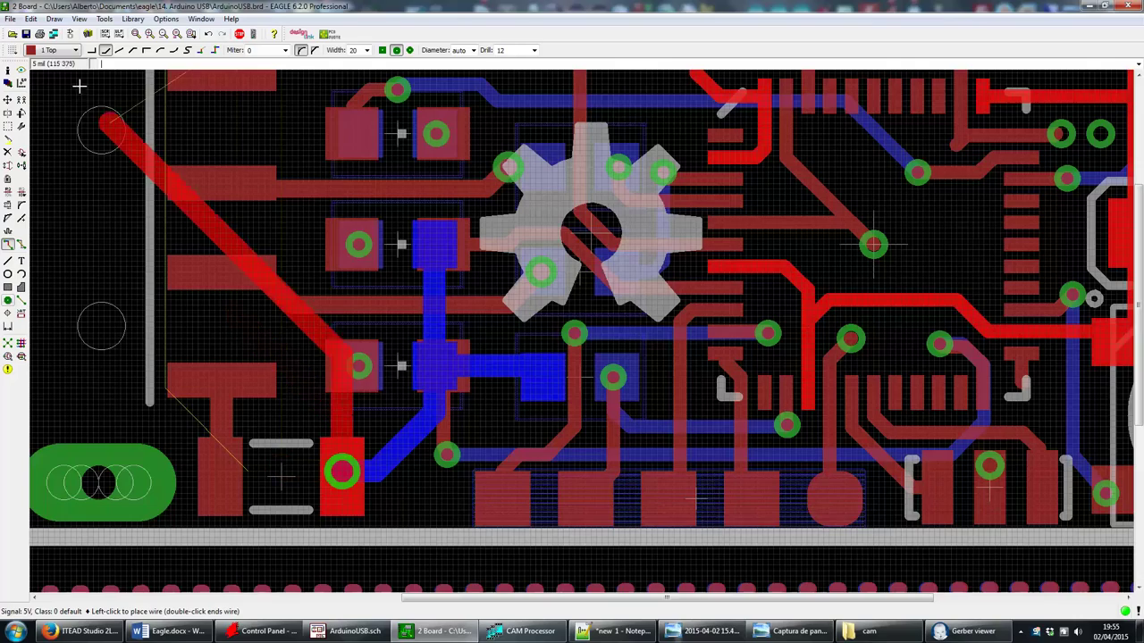
pyautogui.click(54, 50)
pyautogui.click(49, 73)
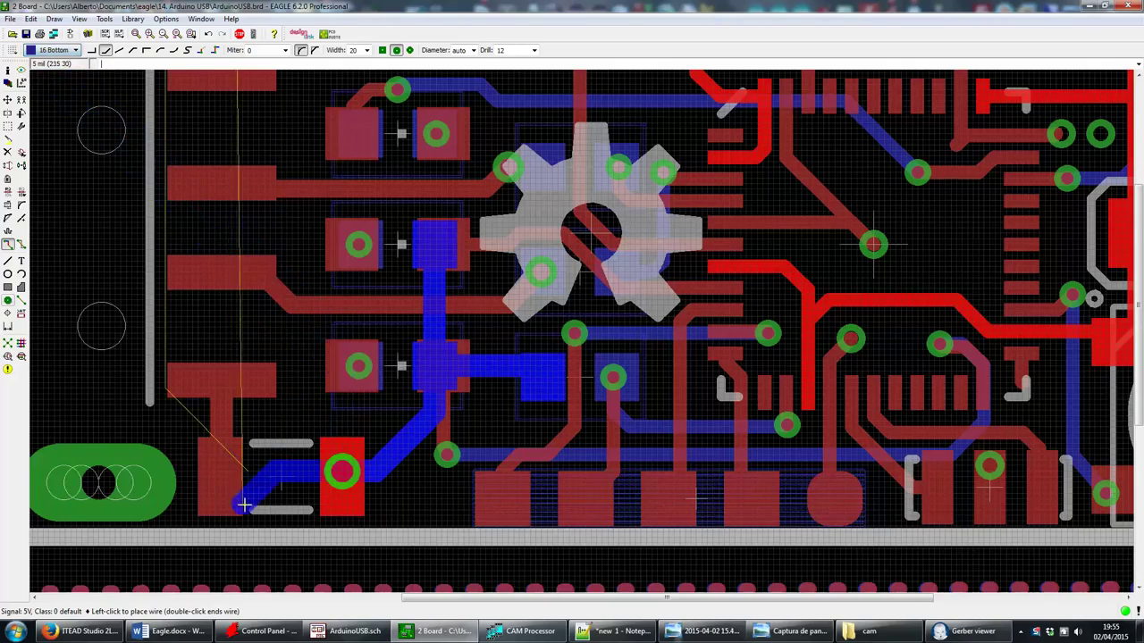
pyautogui.scroll(-4, 242, 503)
pyautogui.scroll(4, 290, 470)
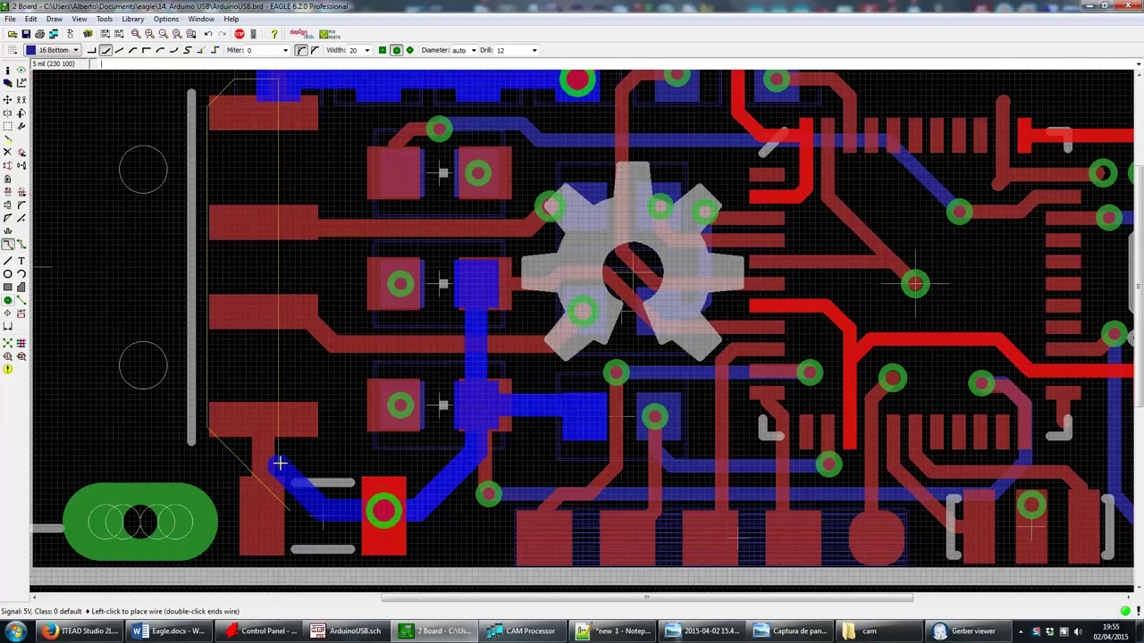
pyautogui.click(243, 299)
pyautogui.click(275, 91)
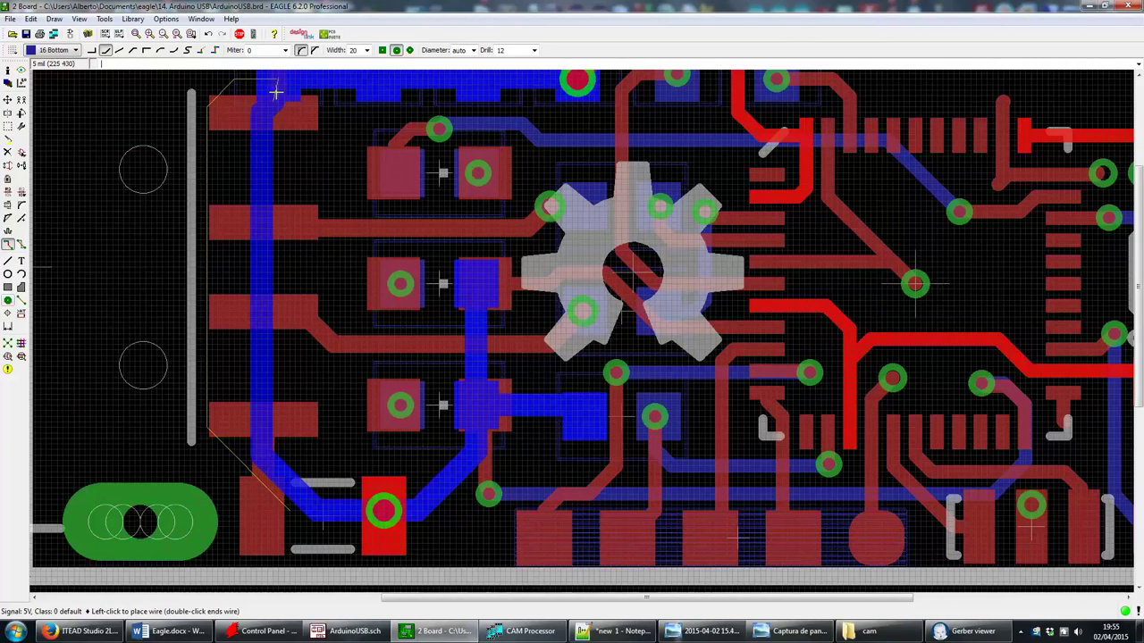
pyautogui.scroll(-4, 242, 338)
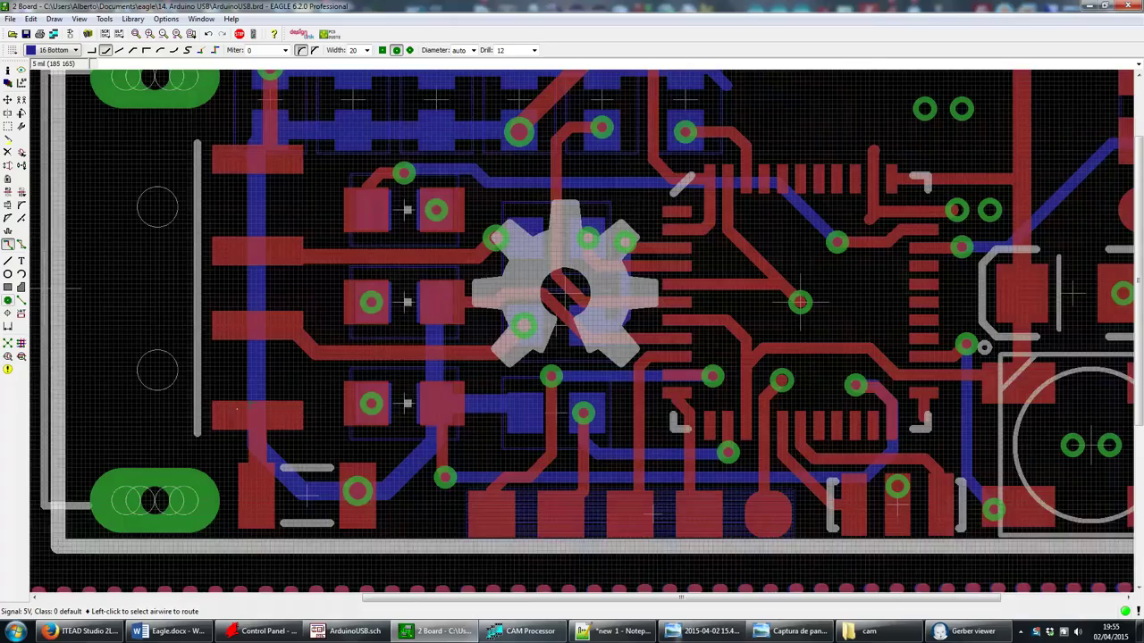
pyautogui.click(22, 343)
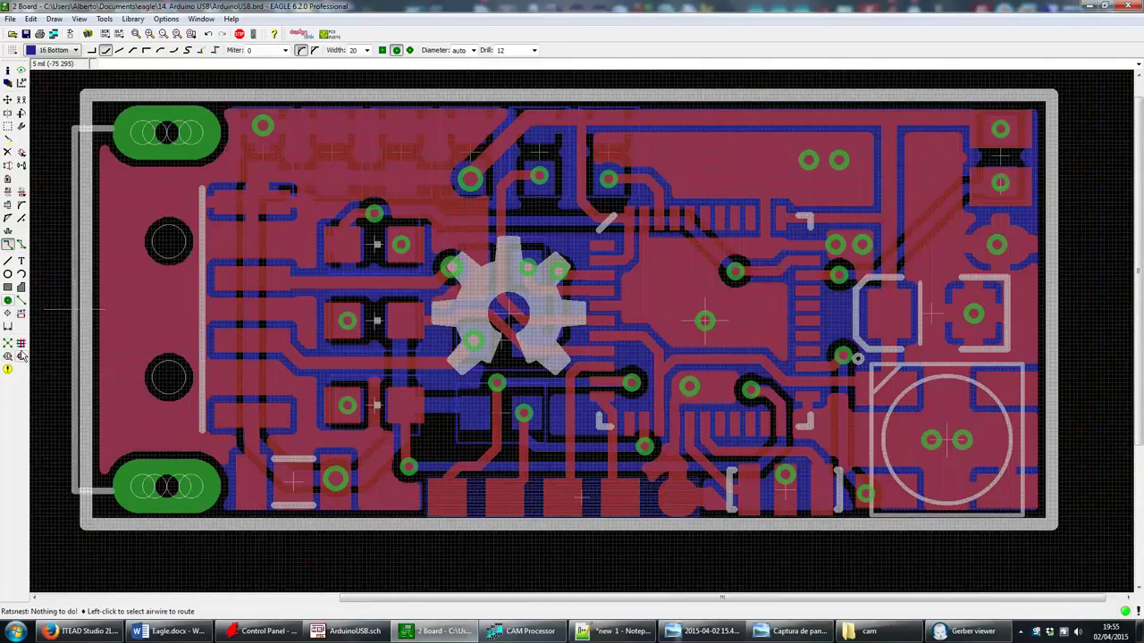
pyautogui.press('F7')
pyautogui.click(294, 336)
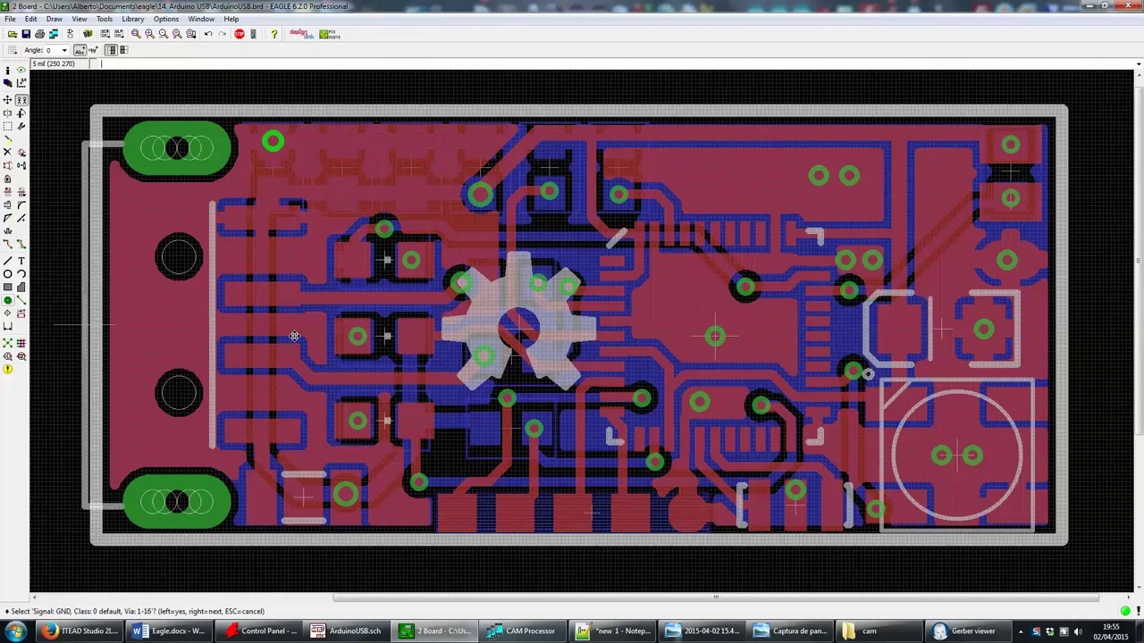
pyautogui.scroll(2, 294, 336)
pyautogui.click(298, 336)
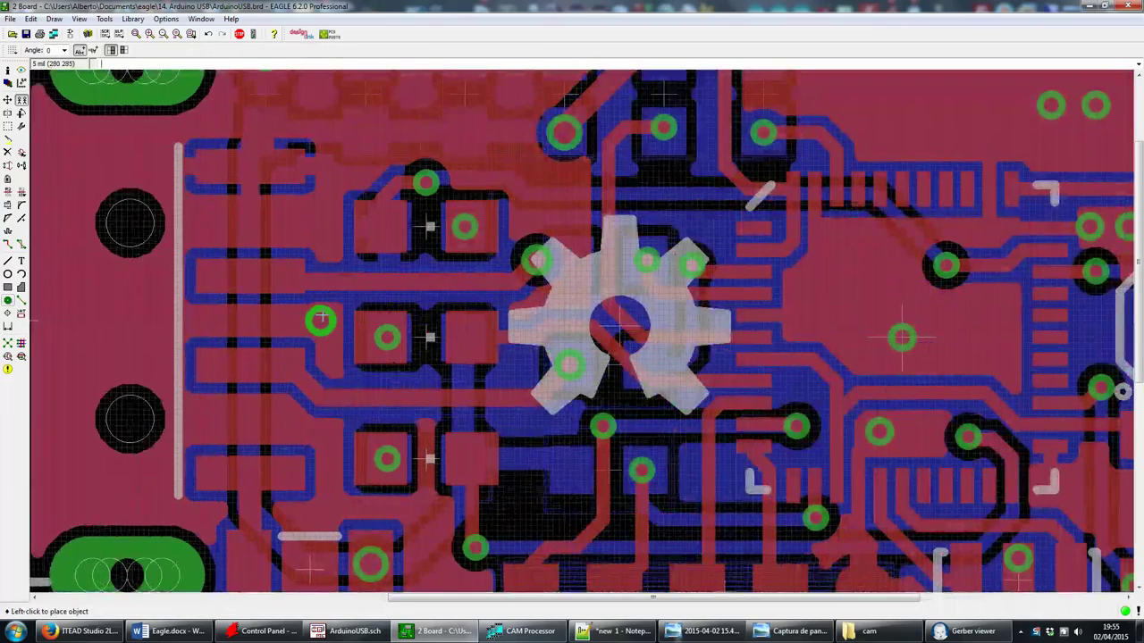
pyautogui.click(326, 320)
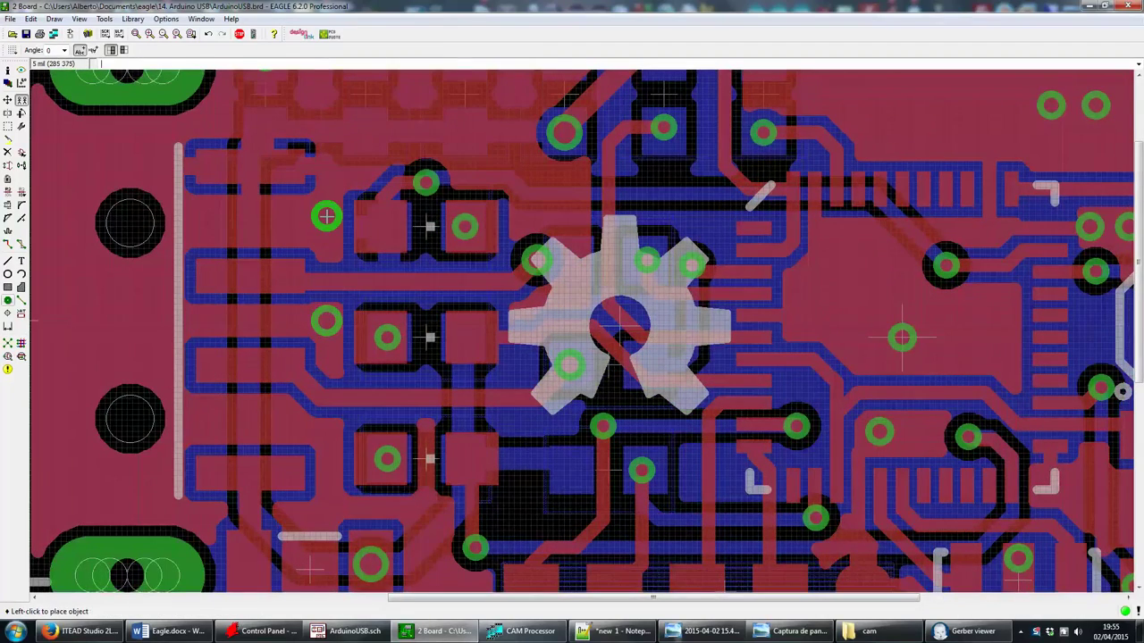
pyautogui.hotkey('ctrl', 'c')
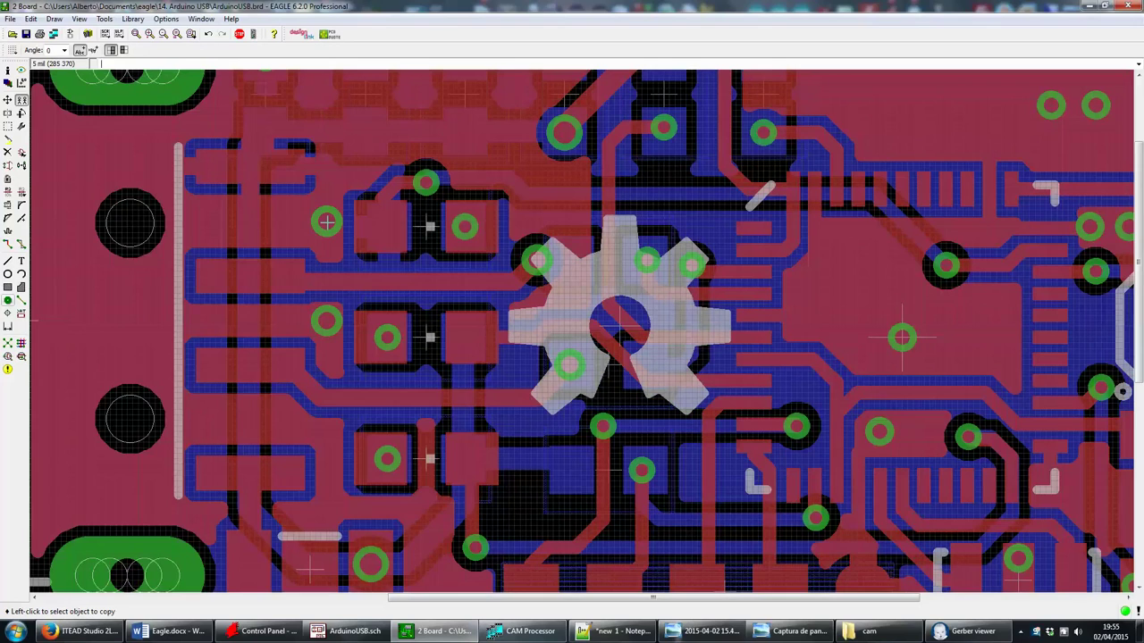
pyautogui.click(326, 222)
pyautogui.click(326, 432)
pyautogui.click(8, 344)
pyautogui.scroll(-1, 202, 309)
pyautogui.scroll(-1, 202, 309)
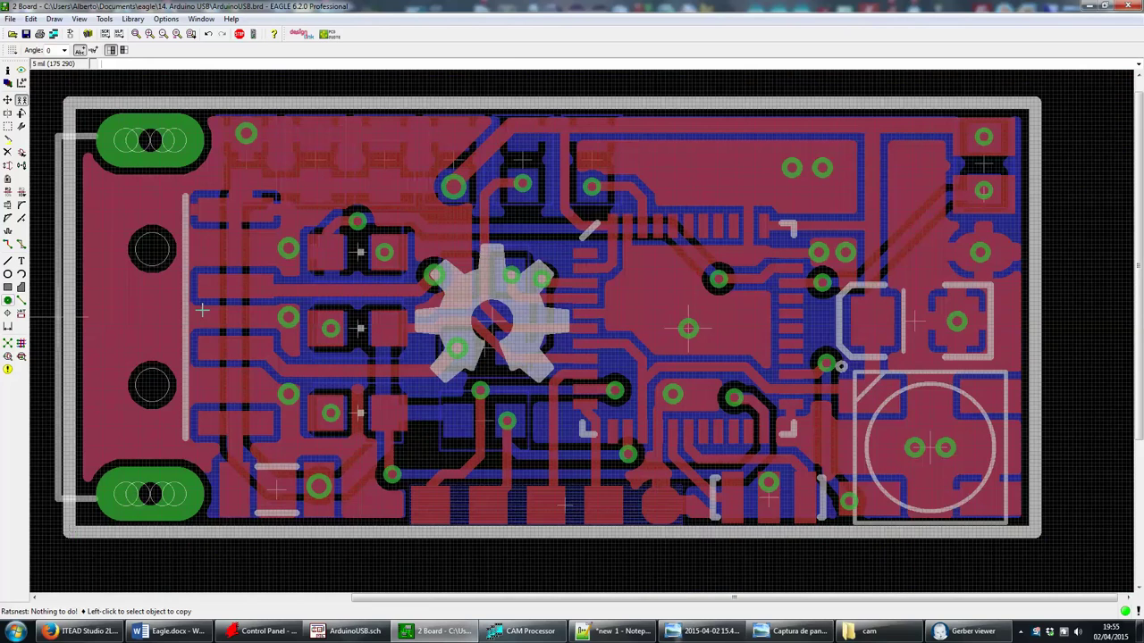
pyautogui.scroll(1, 492, 328)
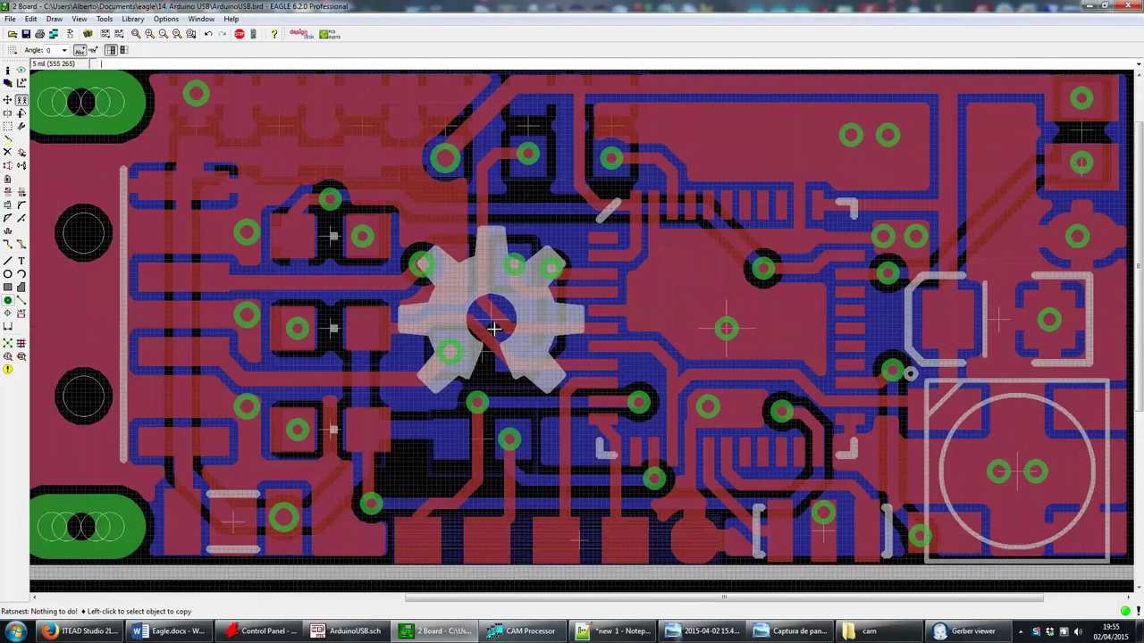
pyautogui.click(965, 632)
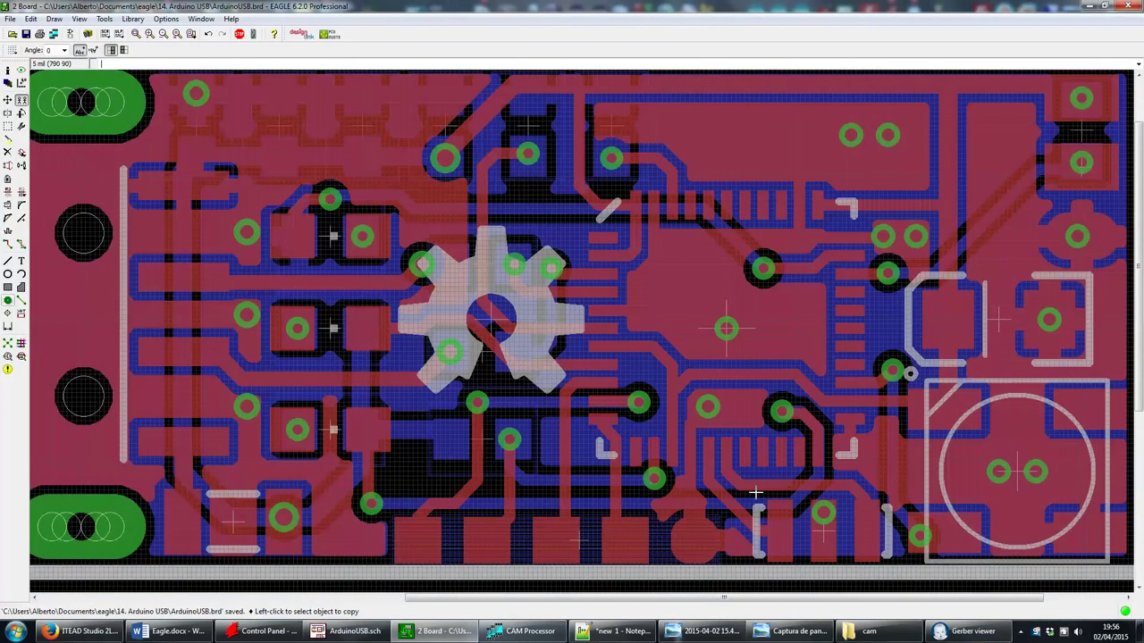
pyautogui.click(970, 631)
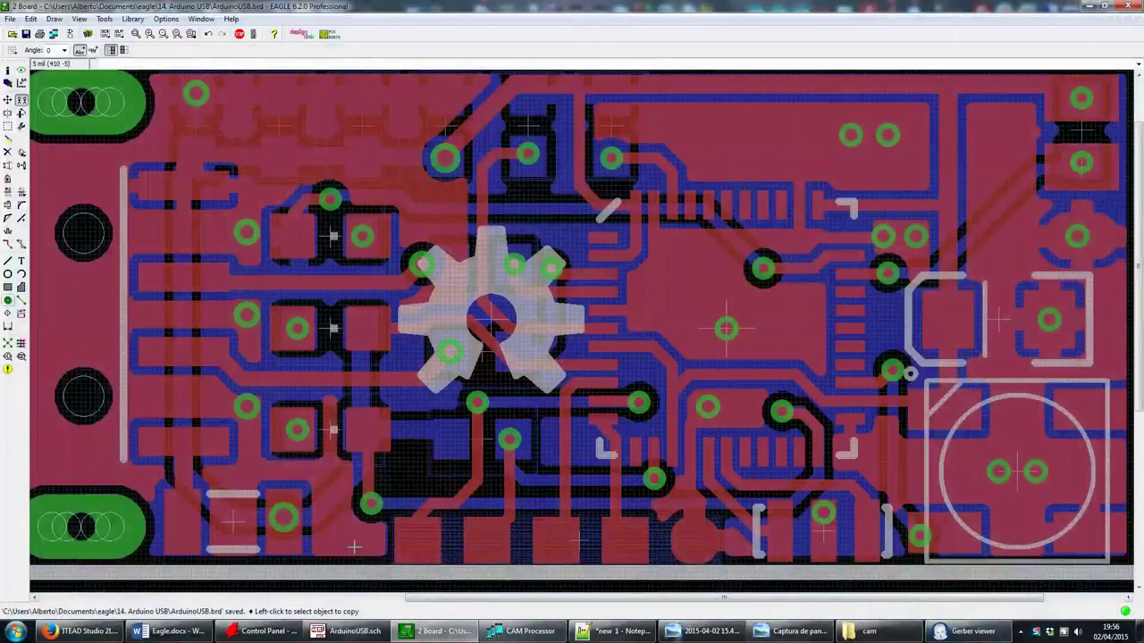
pyautogui.scroll(1, 310, 494)
pyautogui.scroll(1, 310, 494)
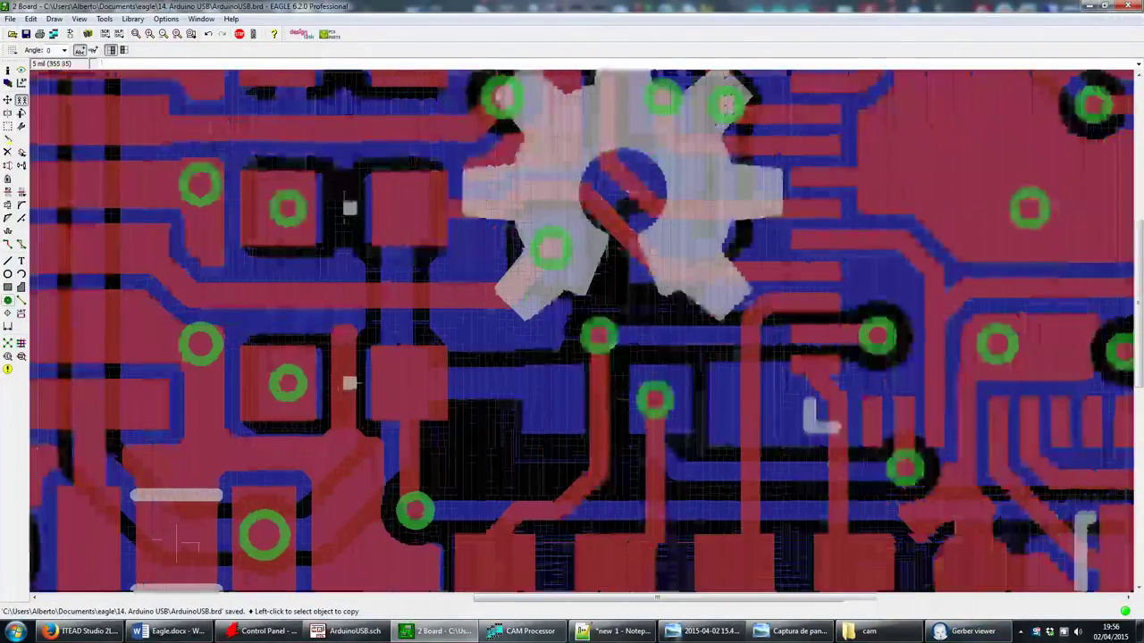
pyautogui.scroll(-1, 214, 429)
pyautogui.scroll(2, 390, 498)
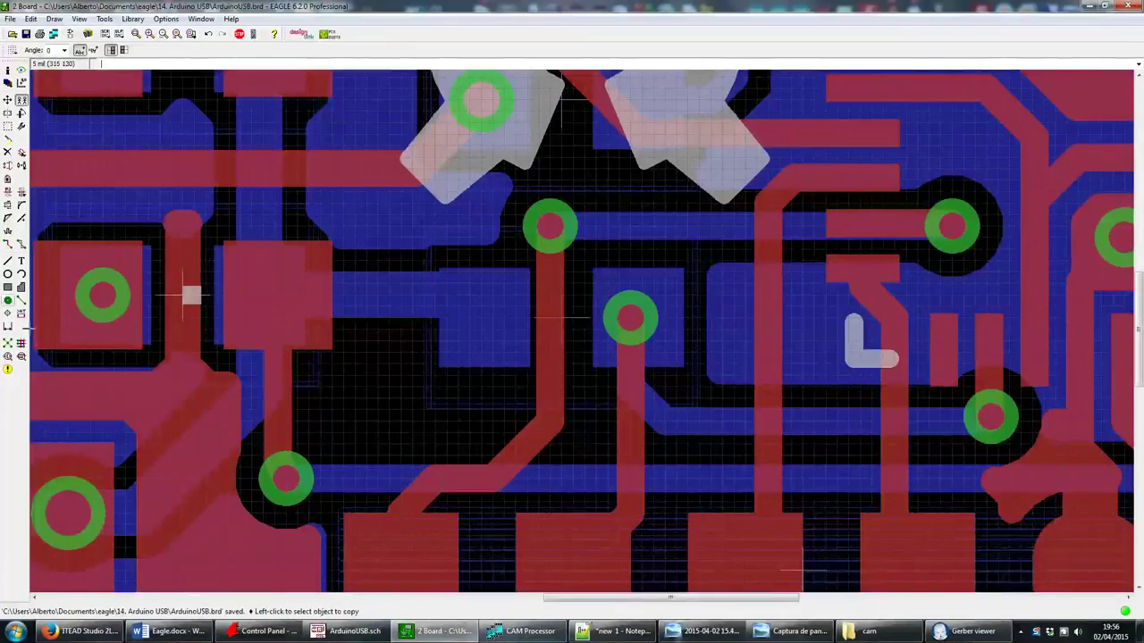
# Rip up the TXLED trace running to the via and its leftover stub
pyautogui.click(8, 243)
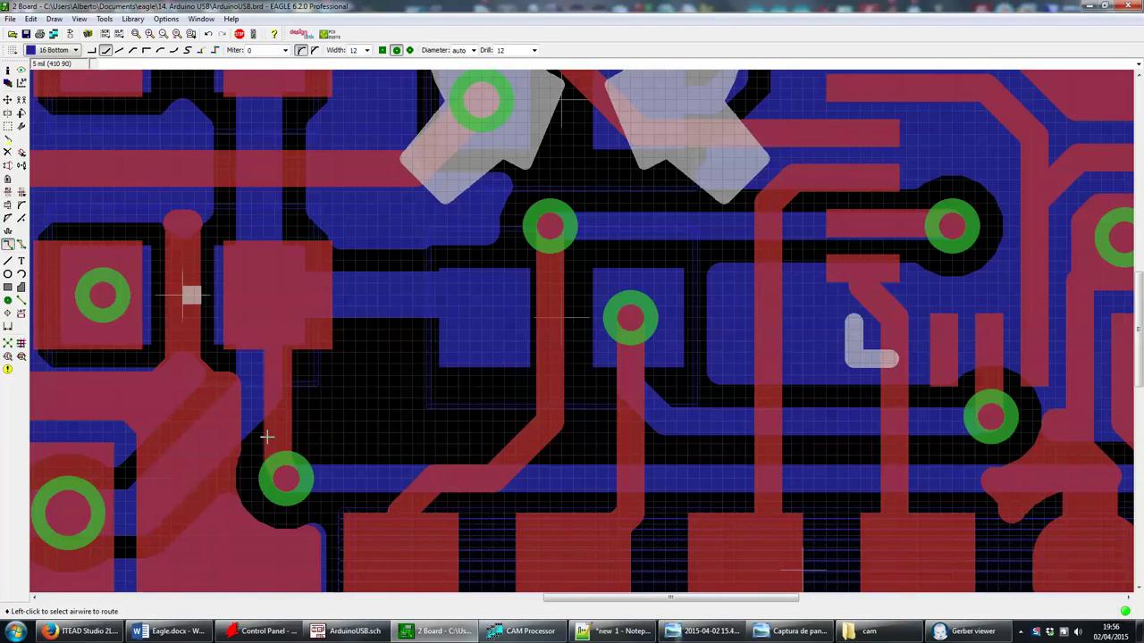
pyautogui.click(22, 243)
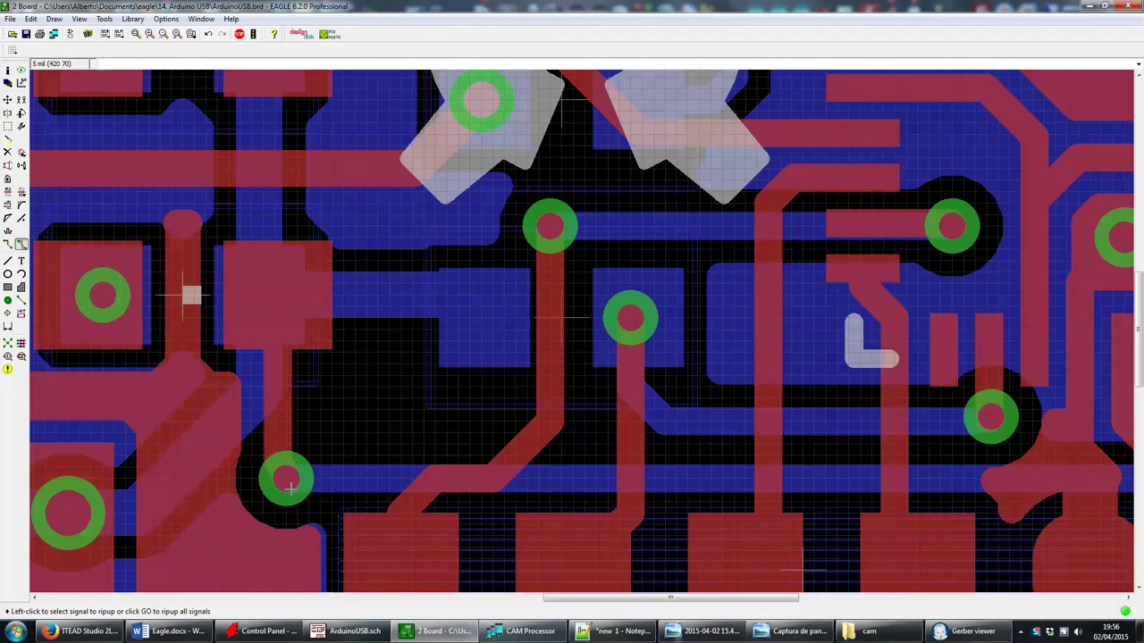
pyautogui.click(331, 480)
pyautogui.click(284, 474)
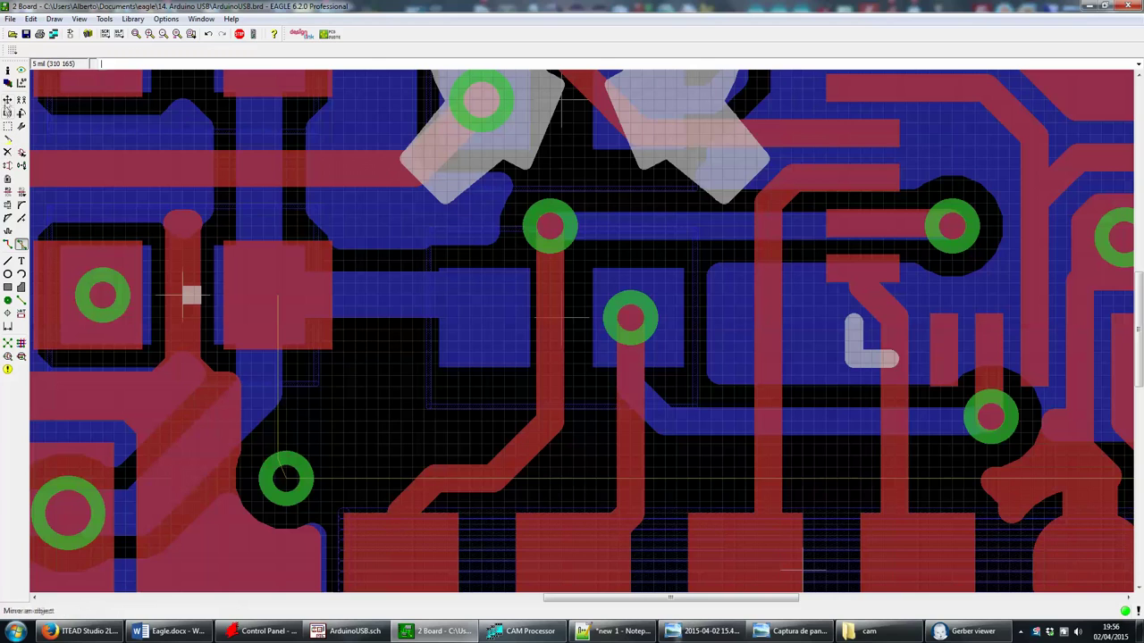
# Try routing TXLED to the via and from the square pad, then cancel and undo it
pyautogui.click(7, 100)
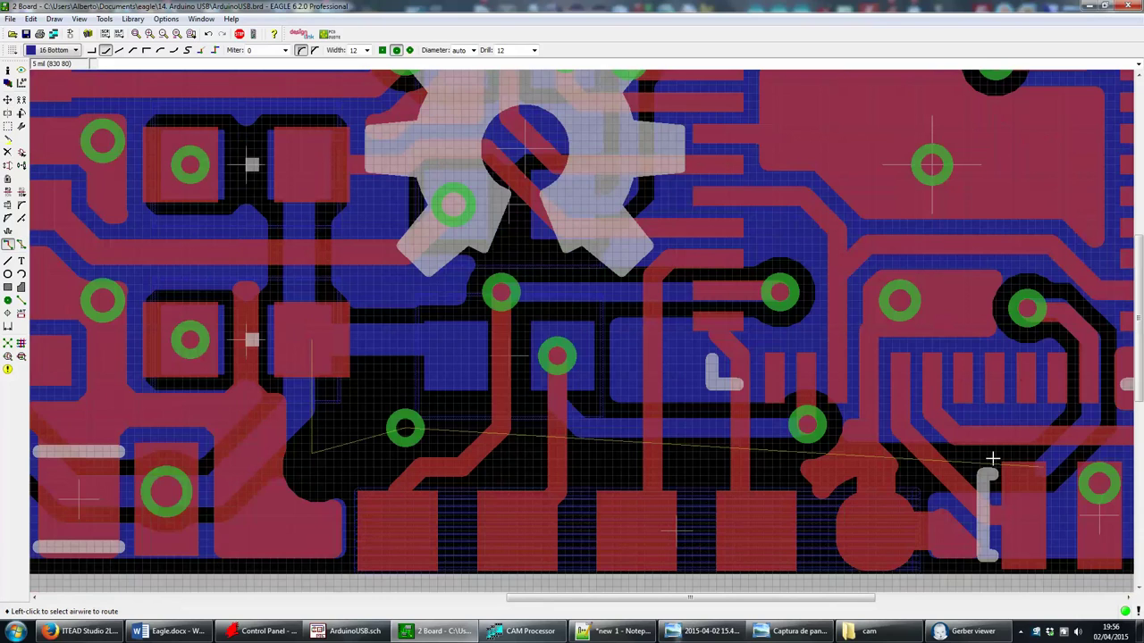
pyautogui.click(1013, 460)
pyautogui.scroll(3, 365, 417)
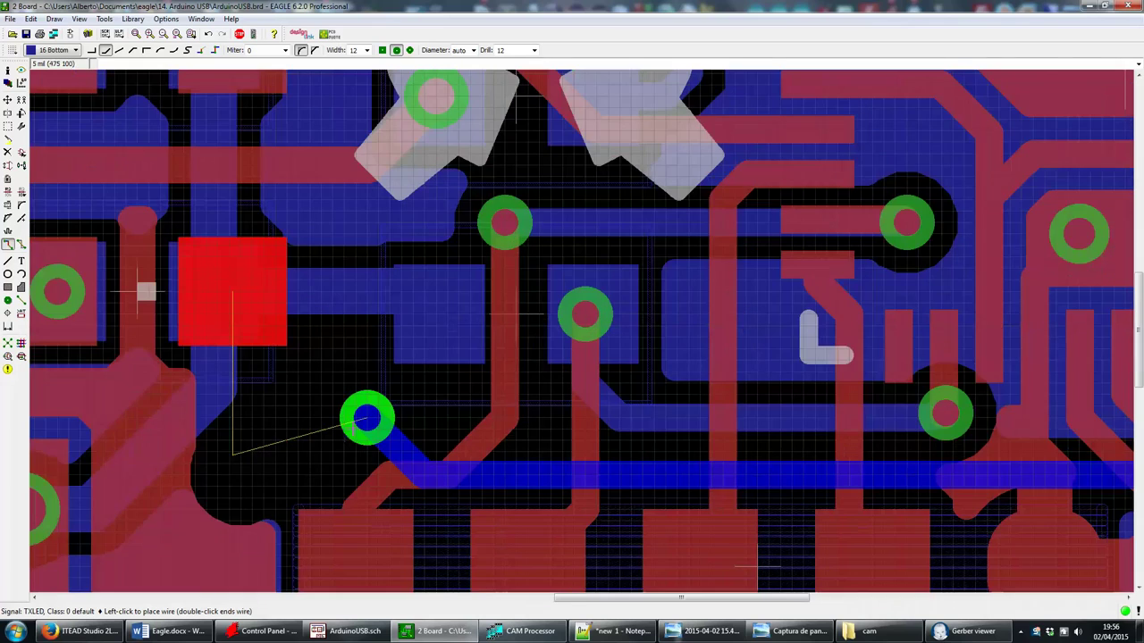
pyautogui.click(365, 416)
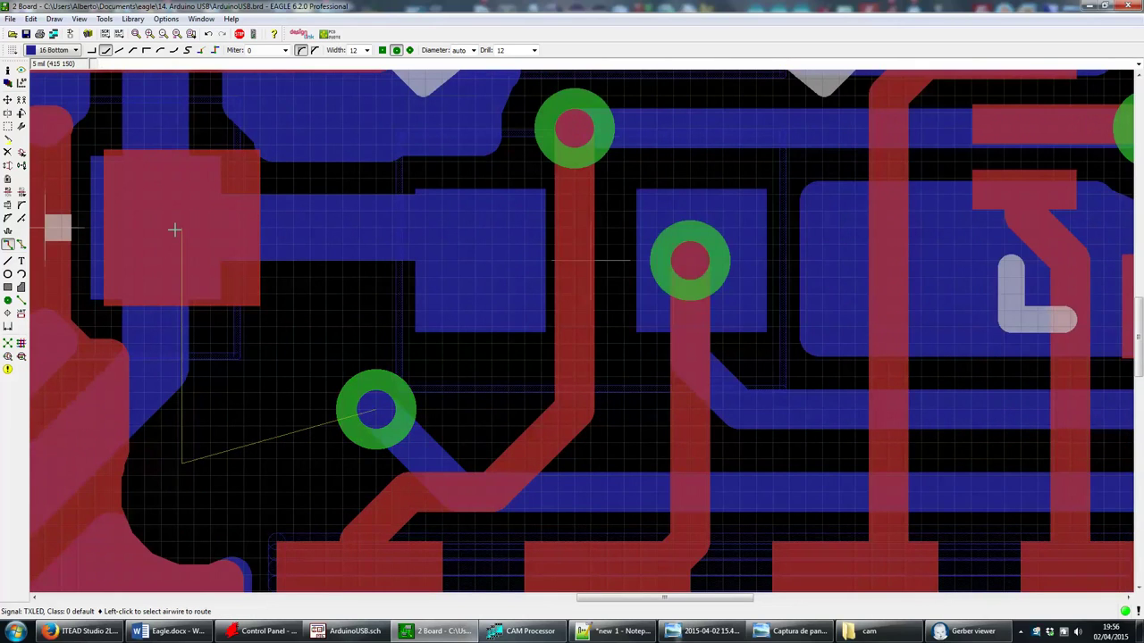
pyautogui.click(174, 230)
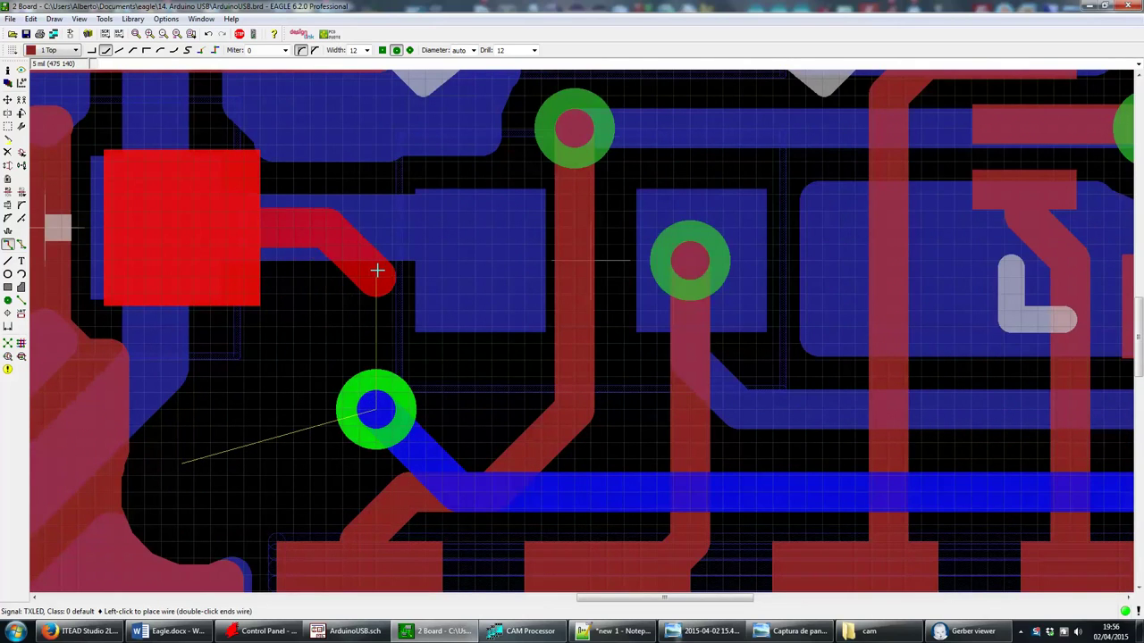
pyautogui.scroll(-2, 377, 274)
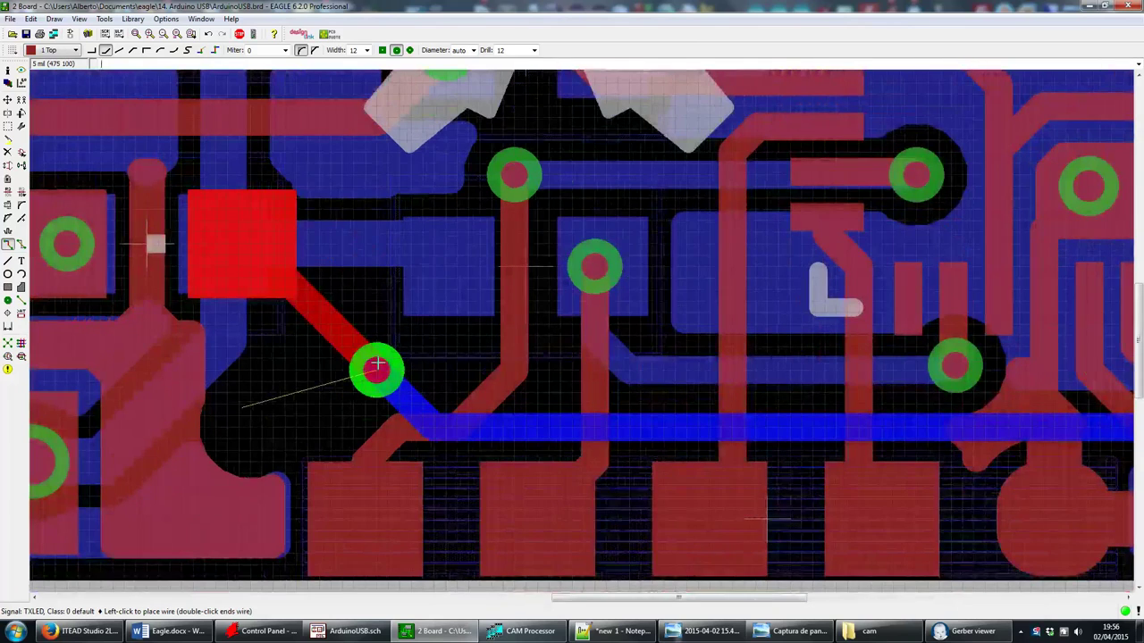
pyautogui.press('Escape')
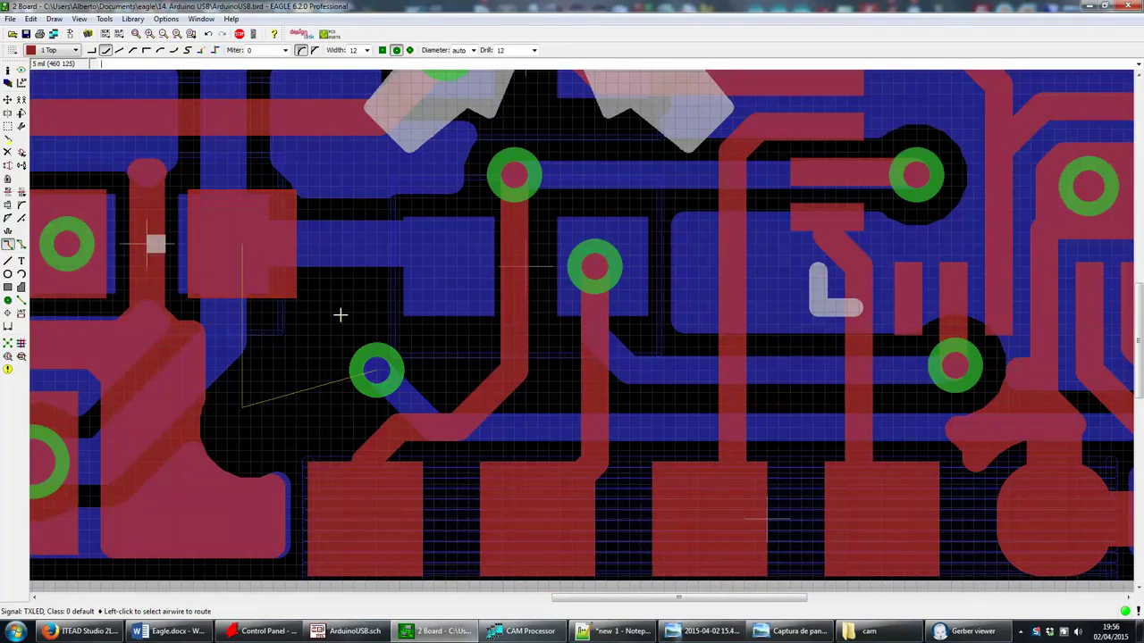
pyautogui.hotkey('ctrl', 'z')
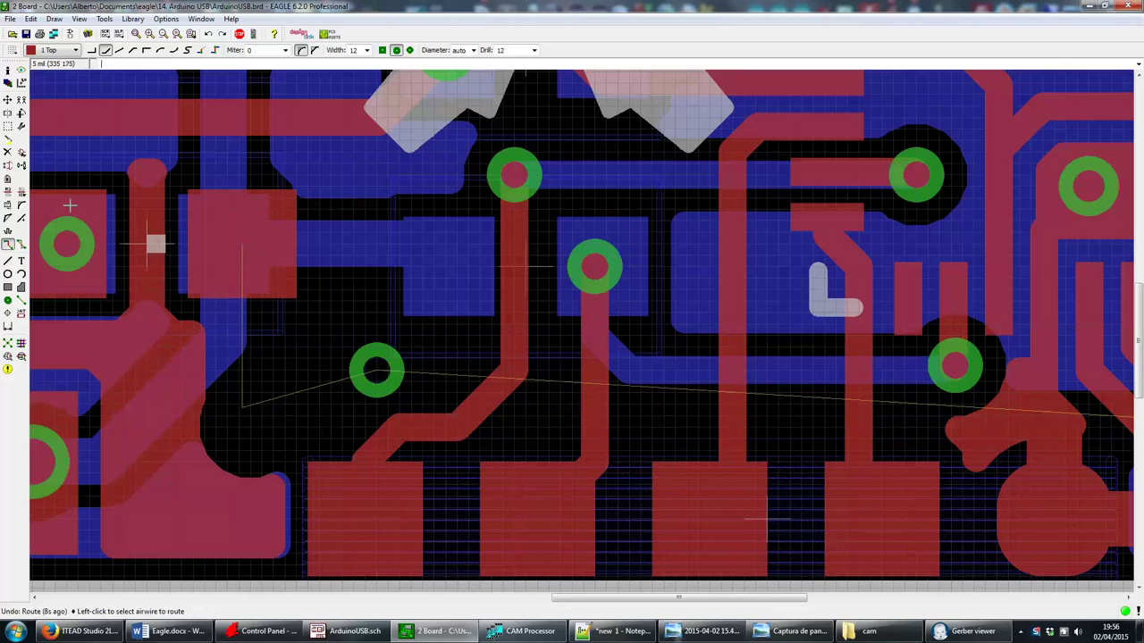
# Move the TXLED via closer to the square pad and start routing from it
pyautogui.click(7, 99)
pyautogui.click(377, 370)
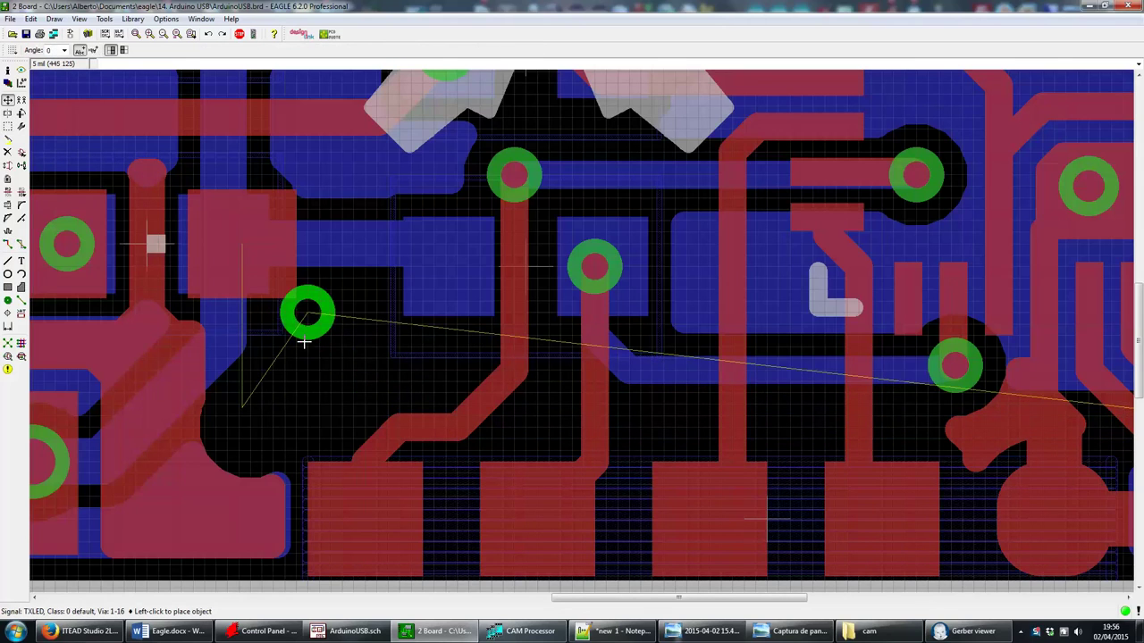
pyautogui.scroll(-1, 319, 413)
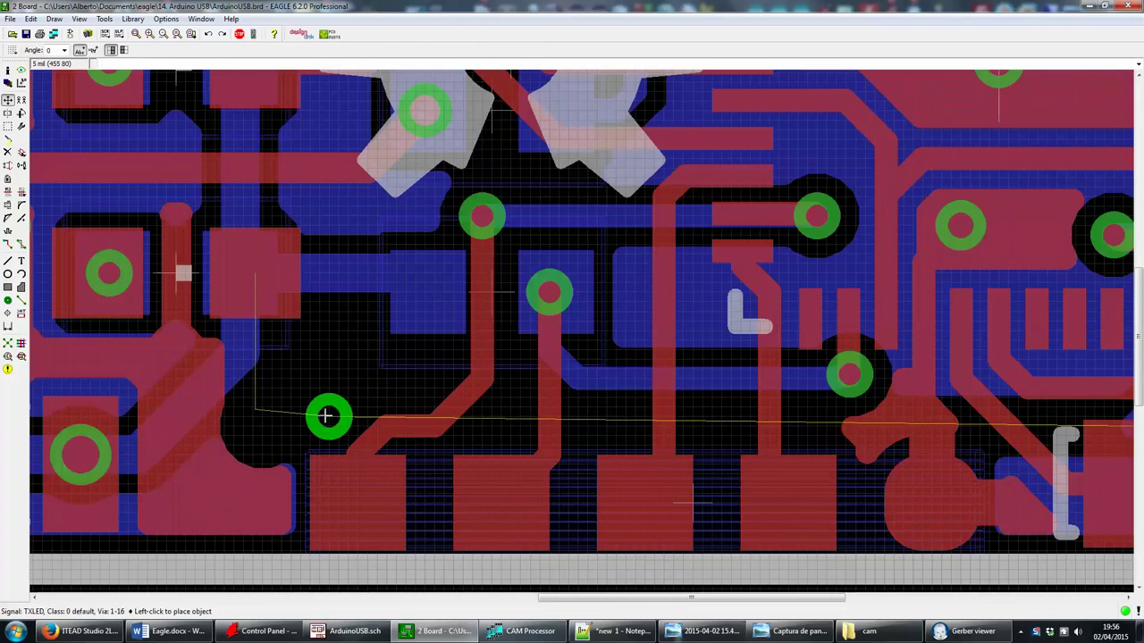
pyautogui.click(313, 332)
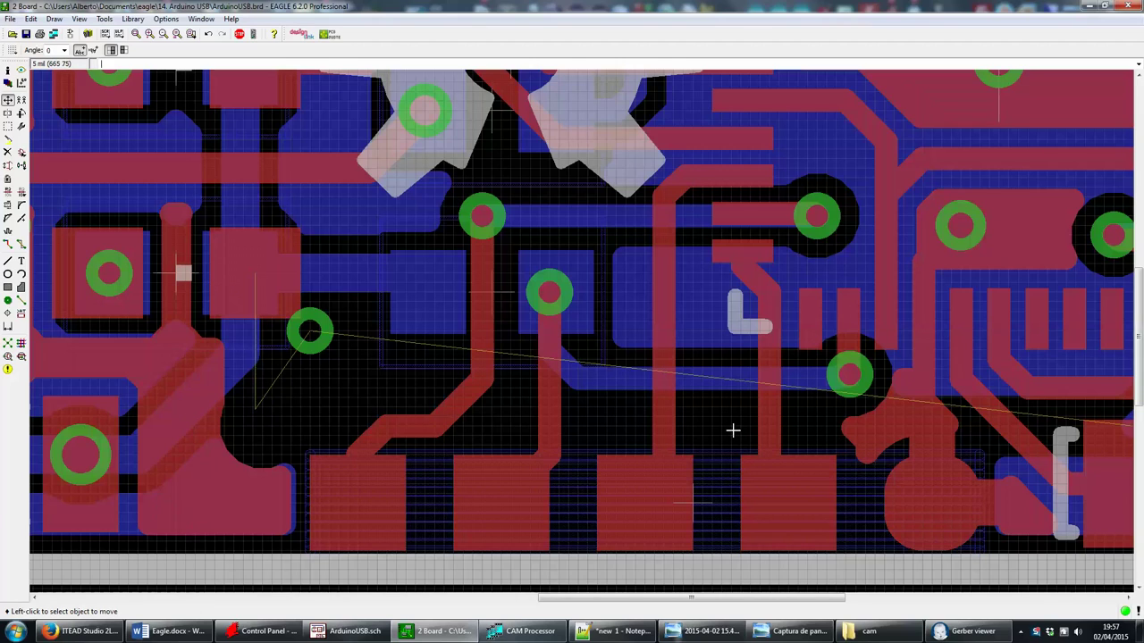
pyautogui.click(305, 335)
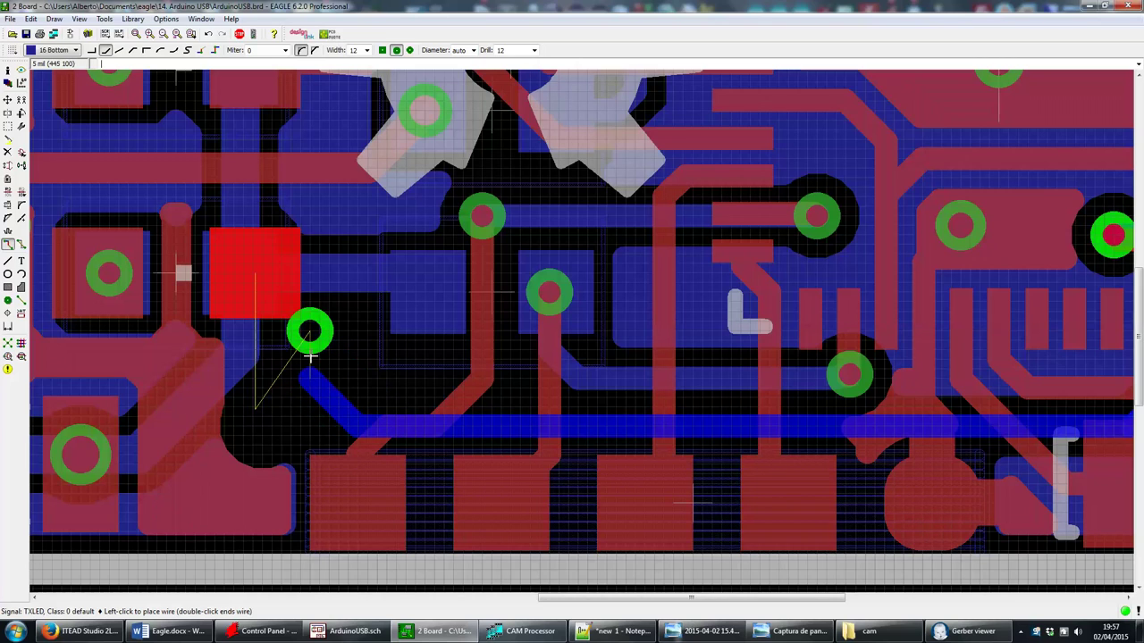
# Switch the route to the Top layer, dismiss Autorouter Setup, and run Ratsnest to refill the pour
pyautogui.middleClick(287, 313)
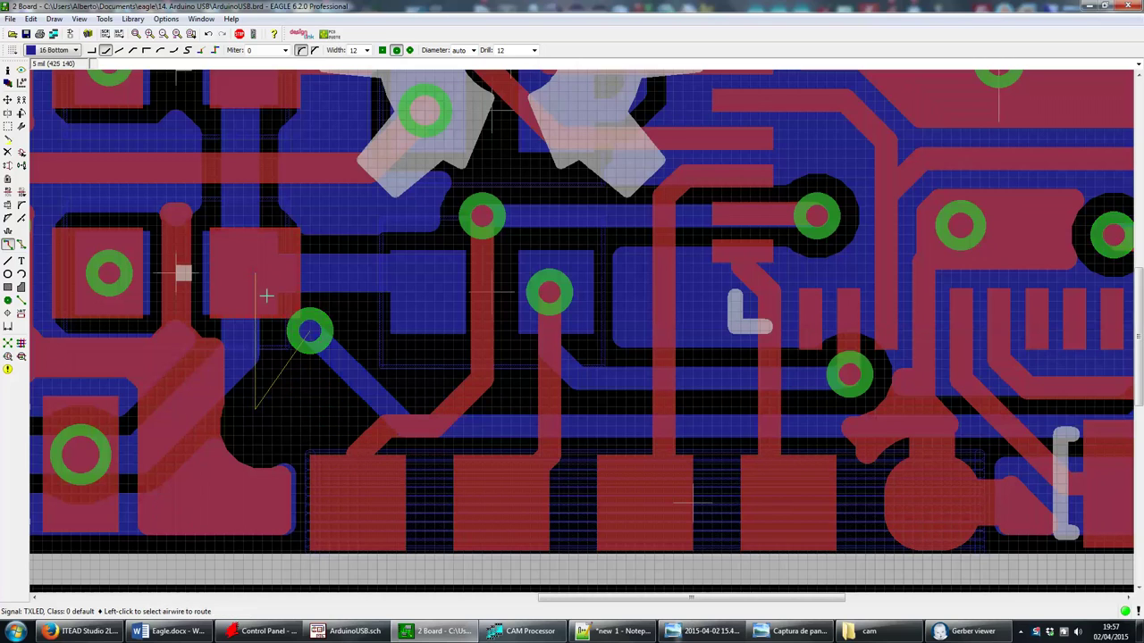
pyautogui.click(20, 345)
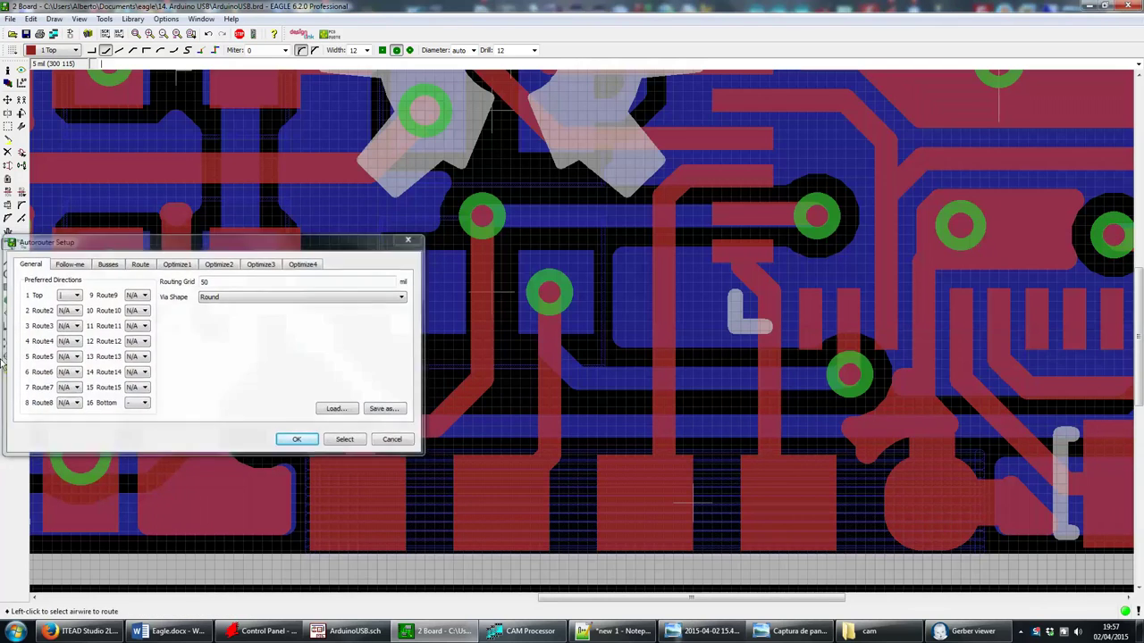
pyautogui.press('Escape')
pyautogui.click(8, 344)
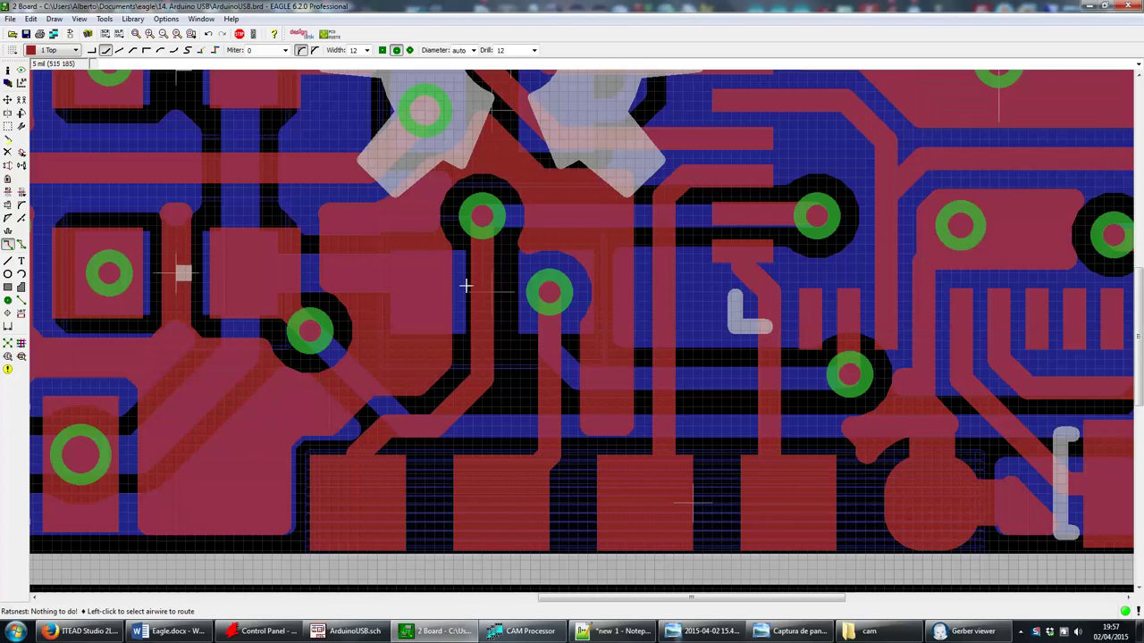
pyautogui.scroll(-1, 467, 286)
pyautogui.scroll(-1, 560, 273)
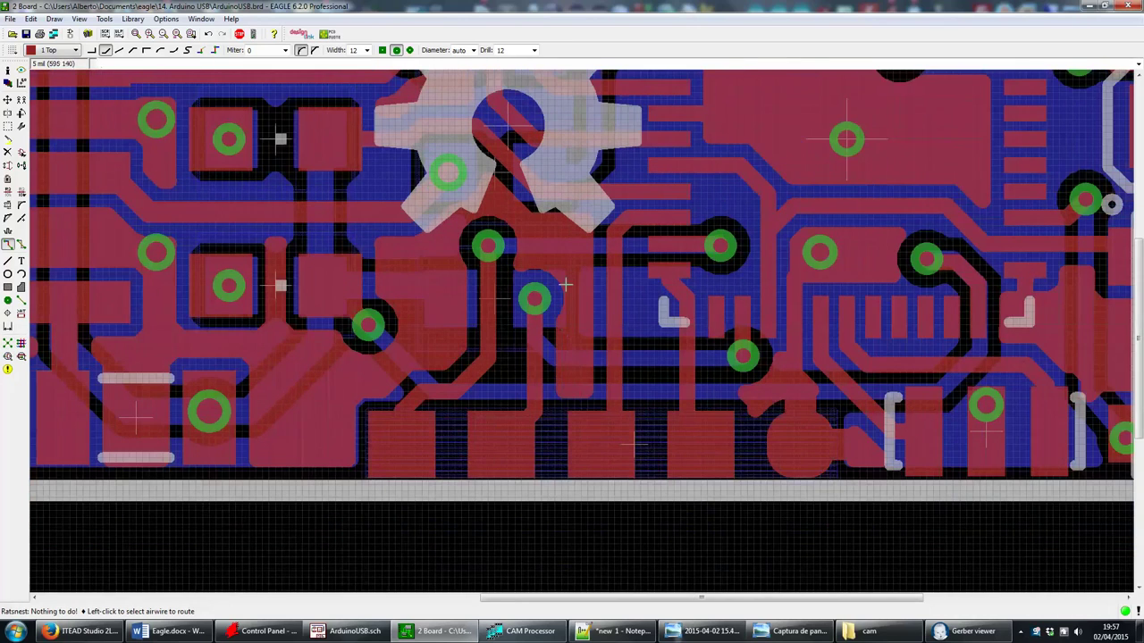
pyautogui.scroll(-1, 549, 368)
# Save ArduinoUSB.brd with Ctrl+S
pyautogui.hotkey('ctrl', 's')
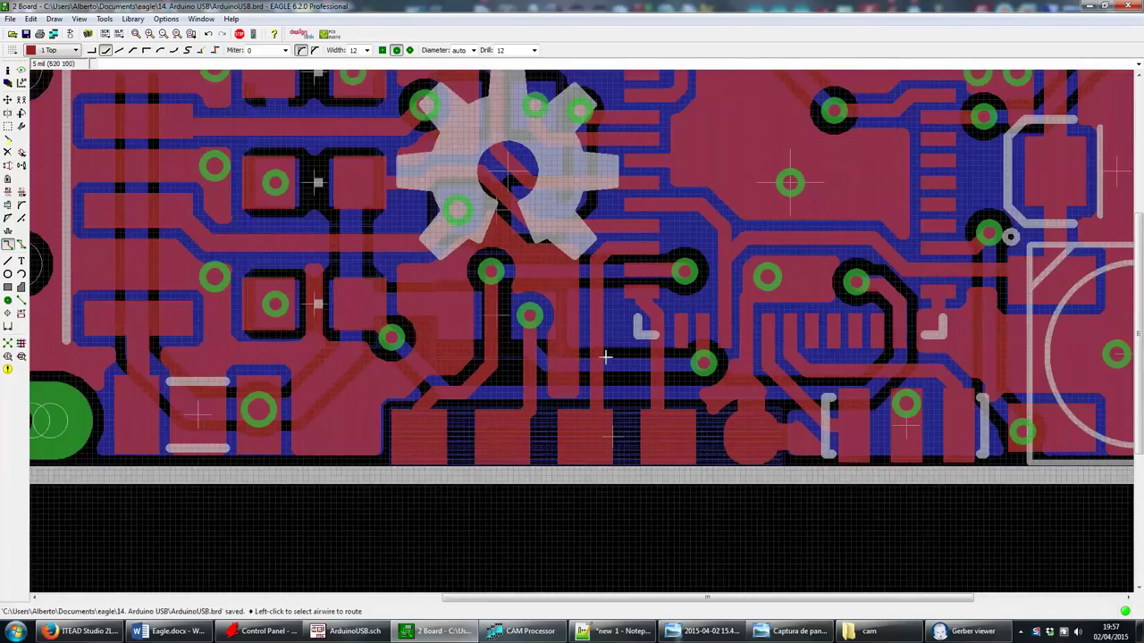
pyautogui.scroll(-1, 501, 399)
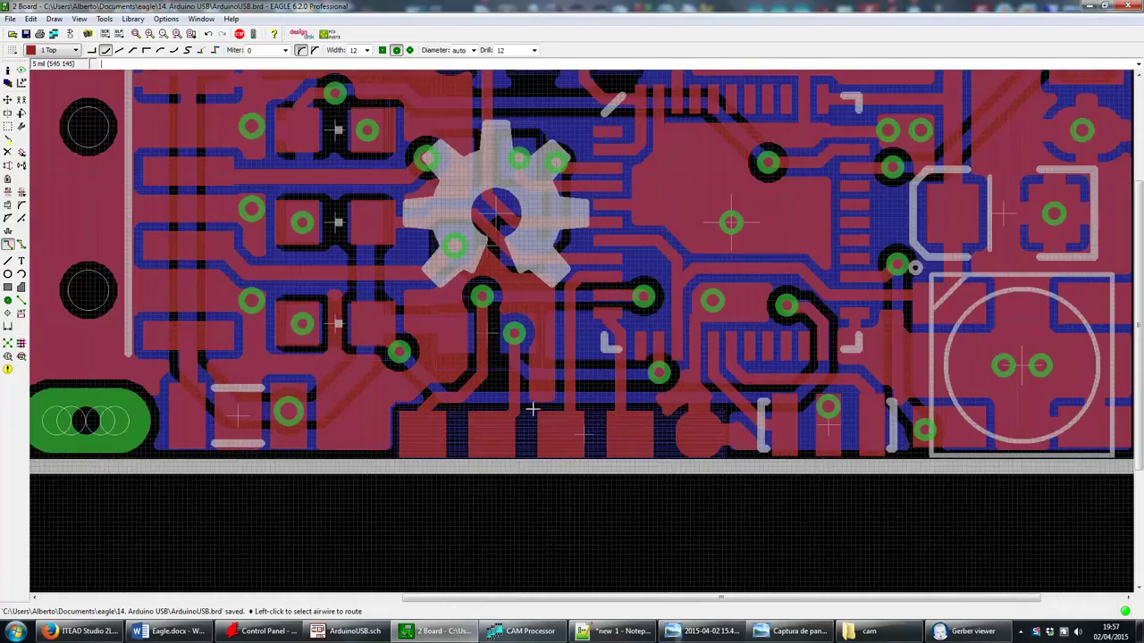
pyautogui.scroll(-2, 531, 409)
pyautogui.scroll(2, 487, 288)
pyautogui.scroll(3, 391, 290)
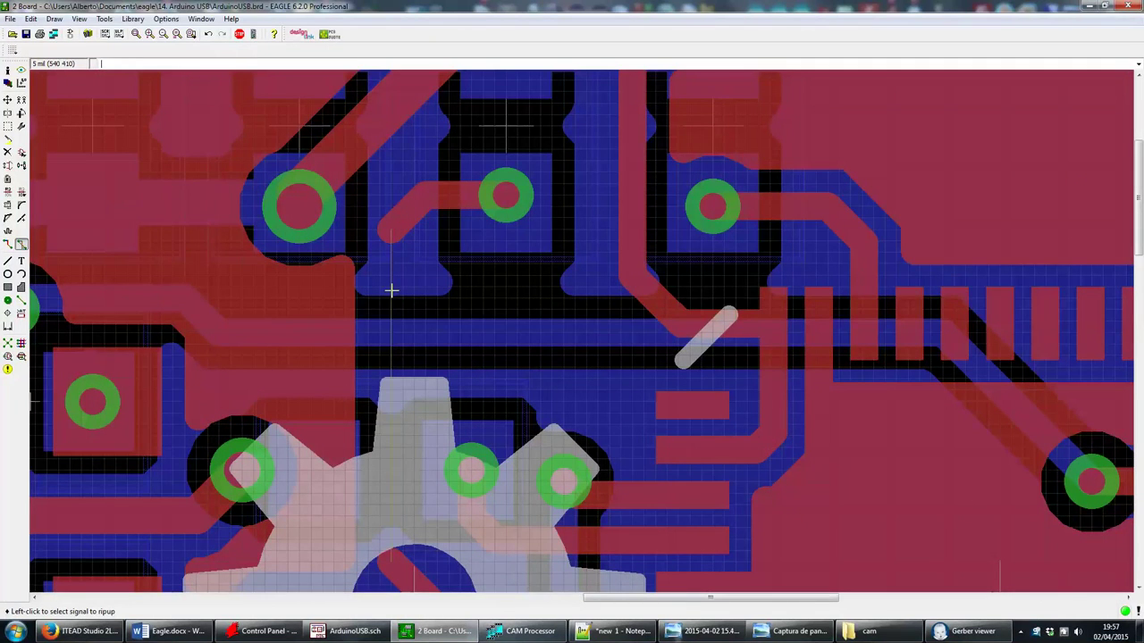
# Rip up the red trace leaving the via and move the via slightly lower
pyautogui.click(442, 191)
pyautogui.click(8, 100)
pyautogui.click(506, 200)
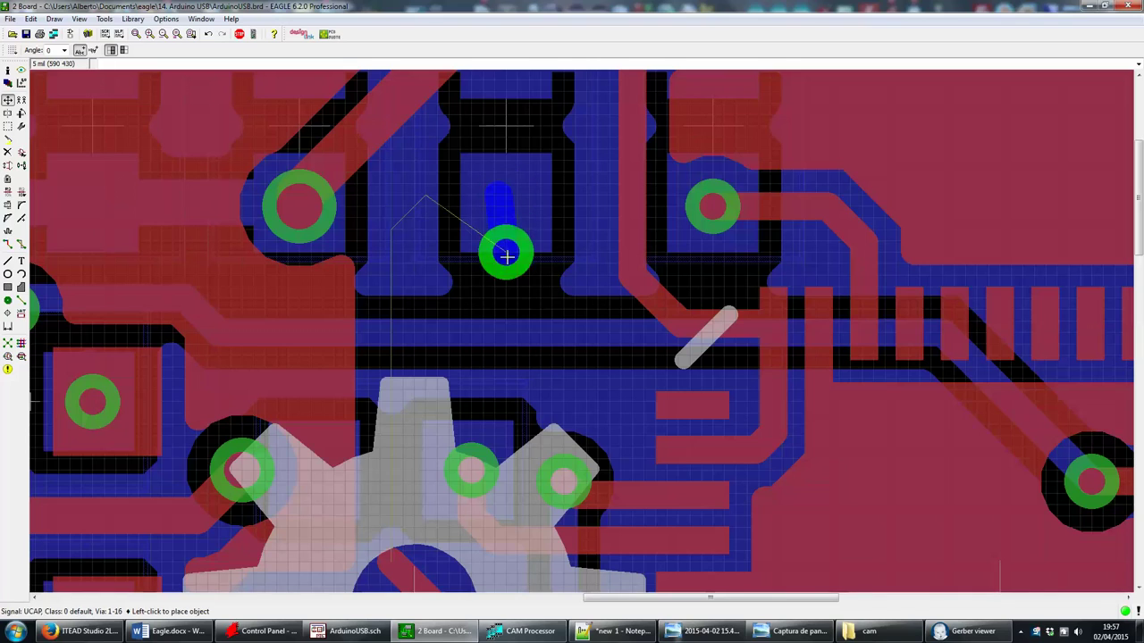
pyautogui.click(506, 239)
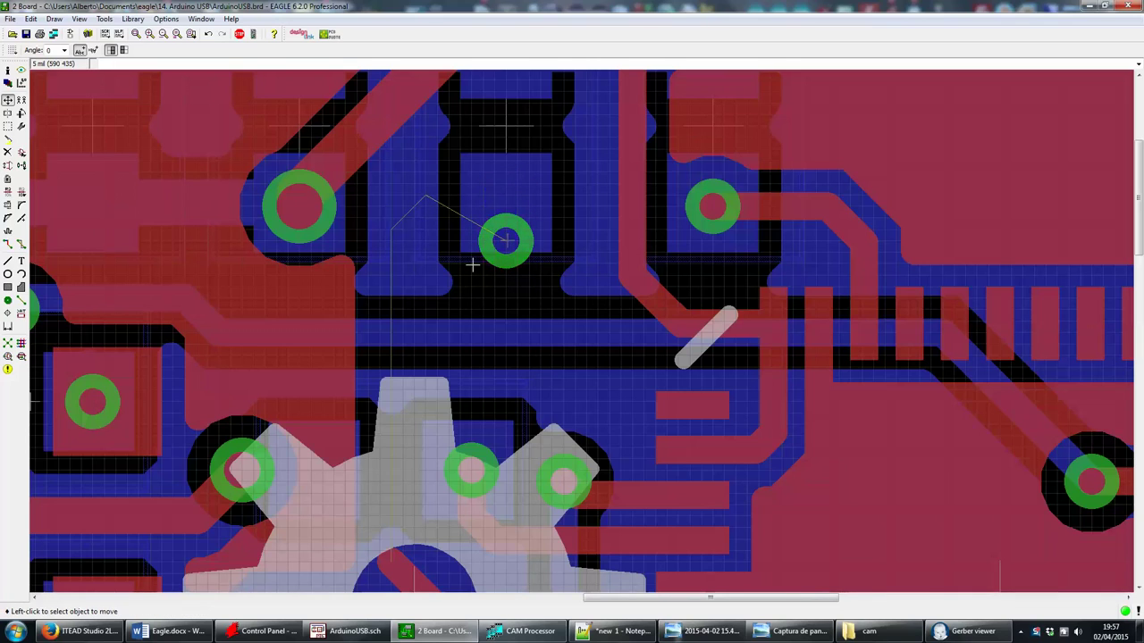
# Route a top-layer wire from the pad up to the moved via
pyautogui.click(8, 244)
pyautogui.scroll(-1, 410, 338)
pyautogui.scroll(2, 410, 338)
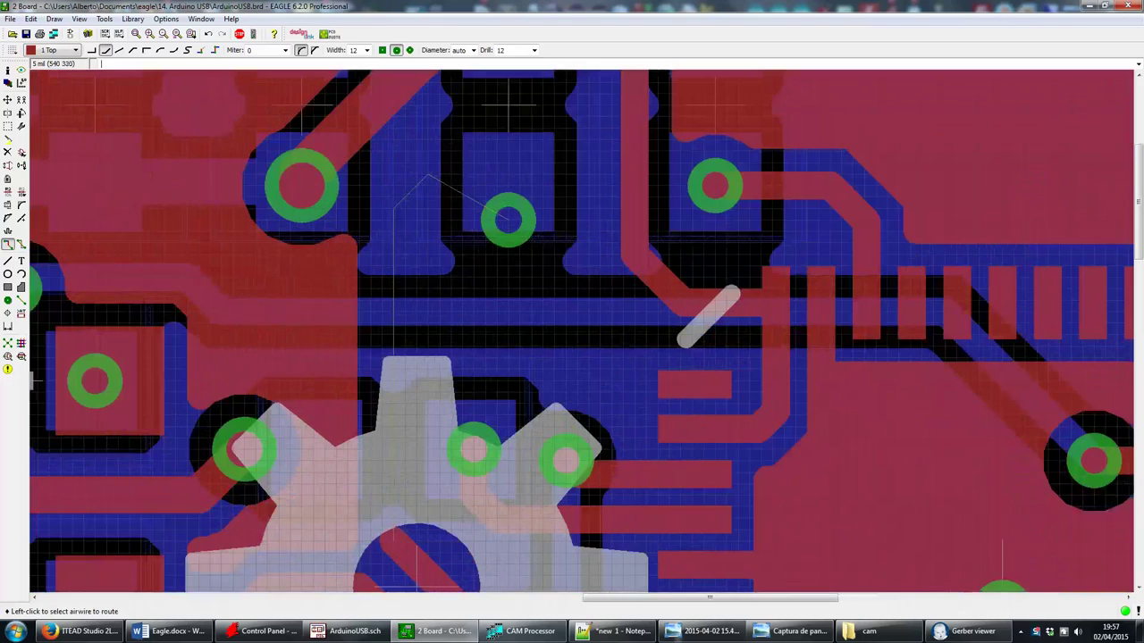
pyautogui.click(395, 511)
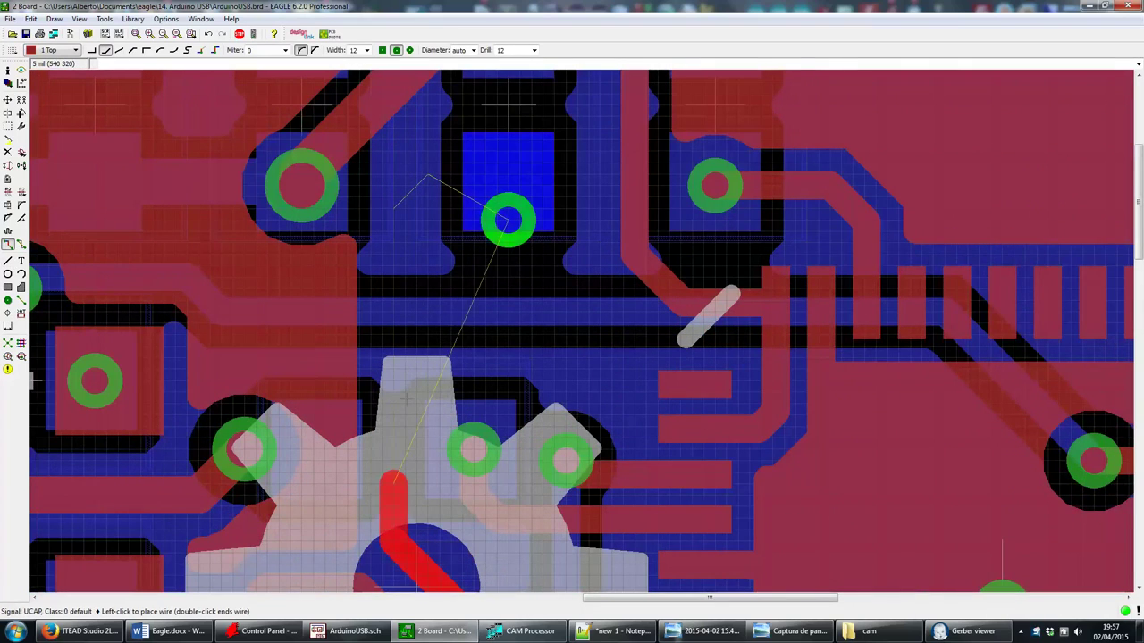
pyautogui.click(450, 359)
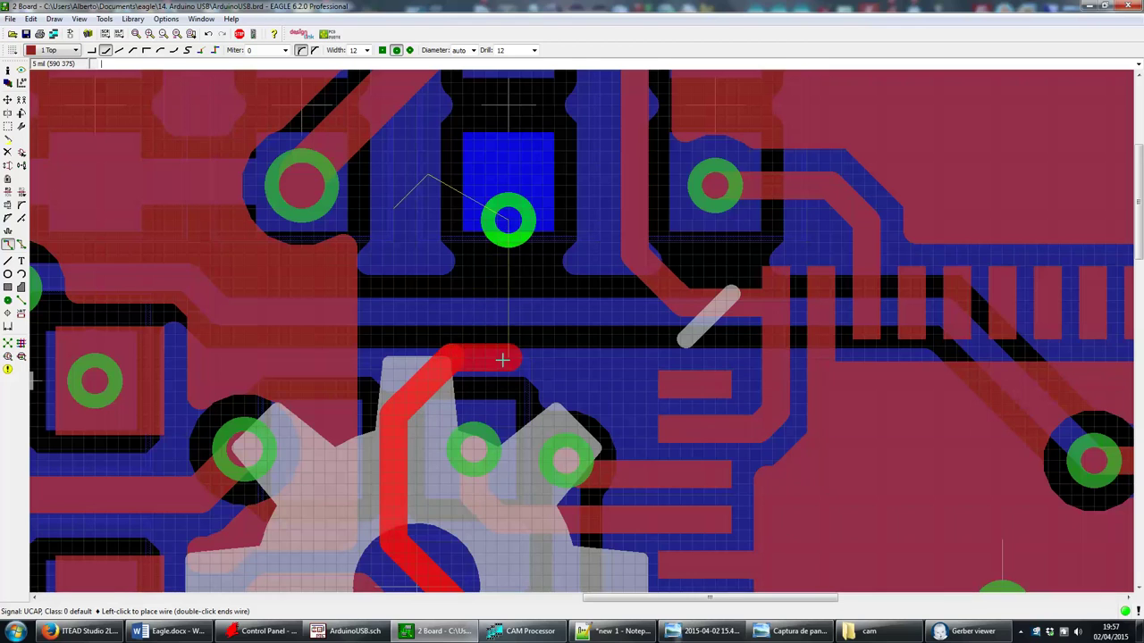
pyautogui.click(508, 221)
# Refill the copper pours with Ratsnest and save the board
pyautogui.click(8, 343)
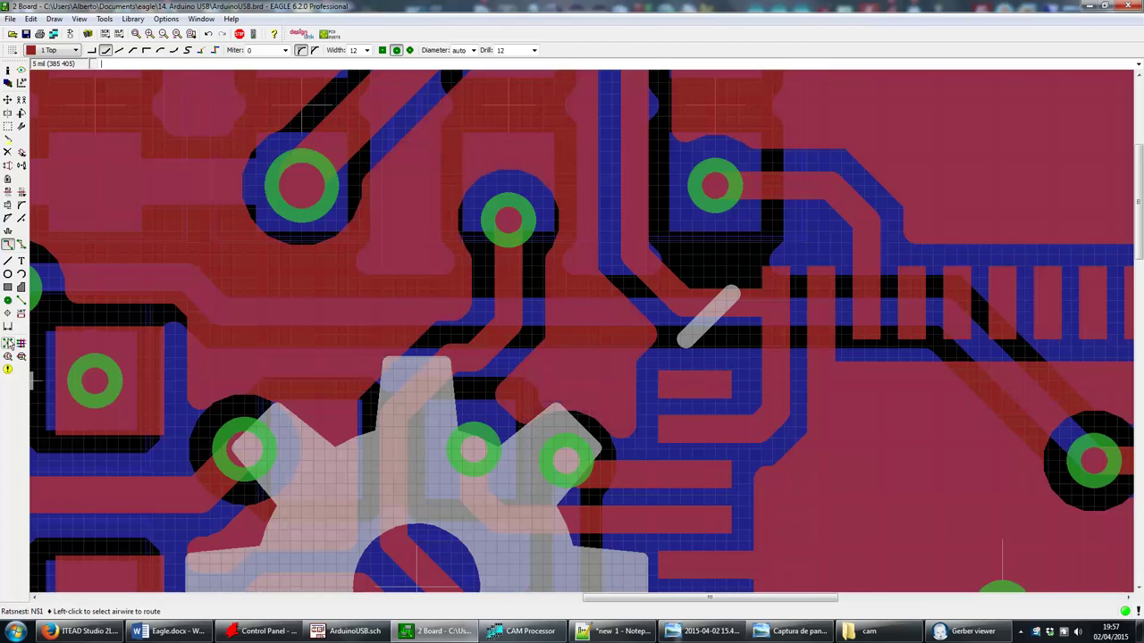
pyautogui.scroll(-2, 243, 342)
pyautogui.hotkey('ctrl', 's')
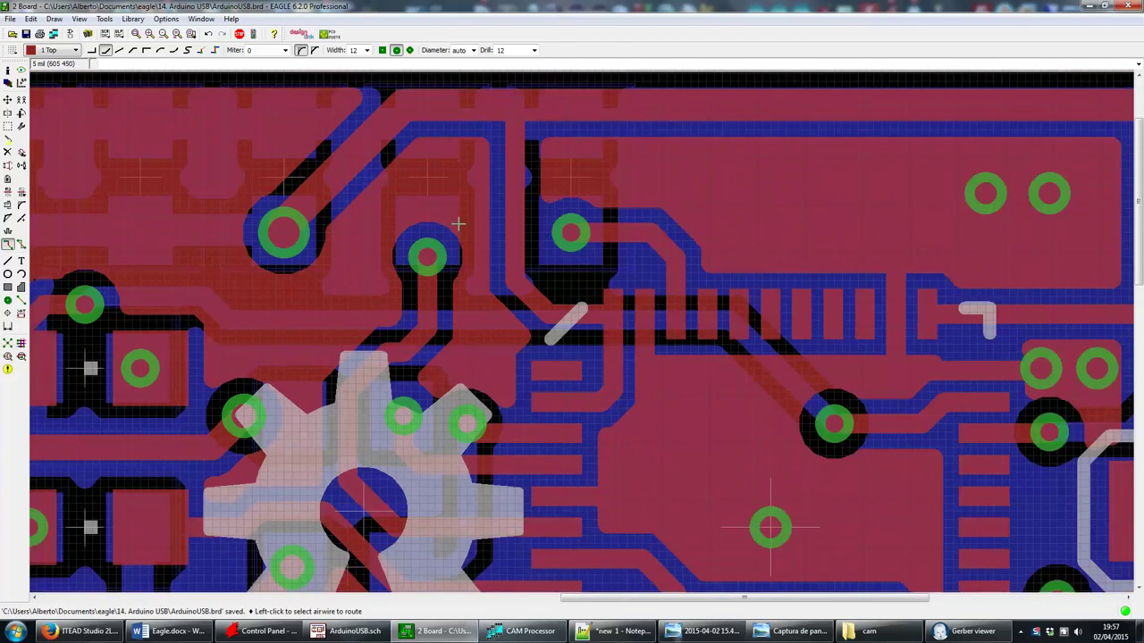
pyautogui.scroll(-4, 456, 224)
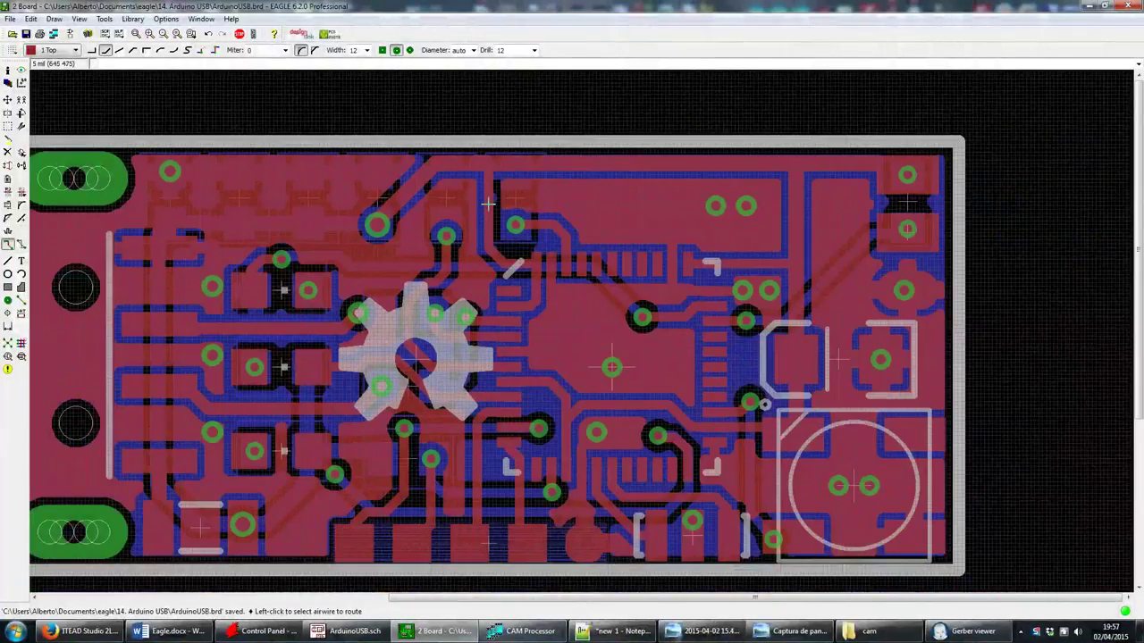
# Run the CAM job to regenerate Gerber and drill files for ArduinoUSB.brd, then minimize it
pyautogui.click(1111, 9)
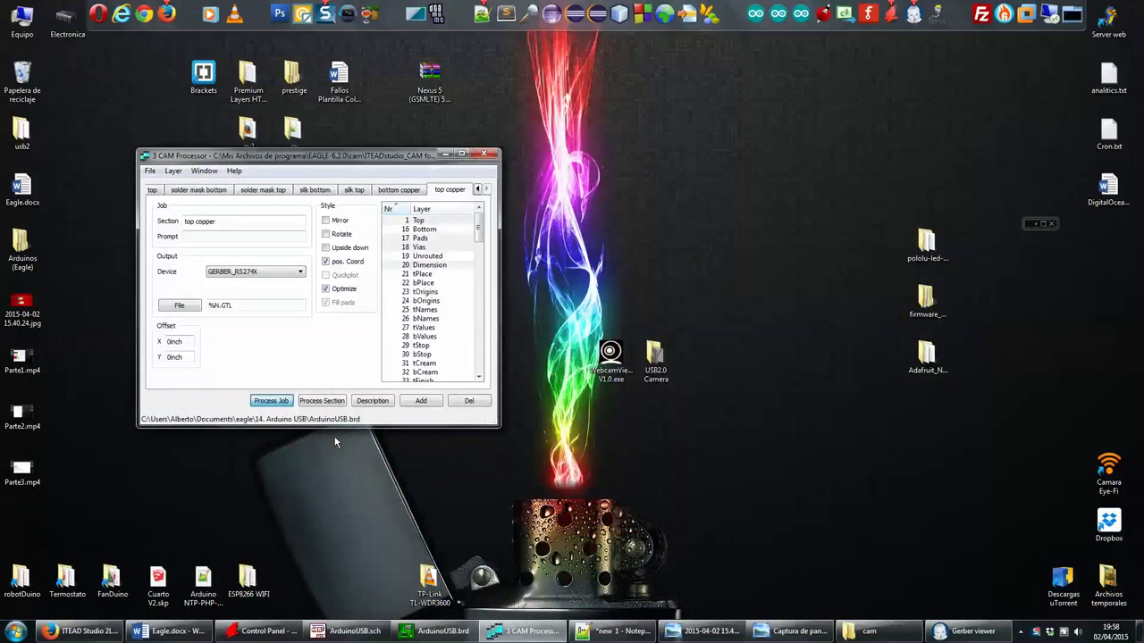
pyautogui.press('Return')
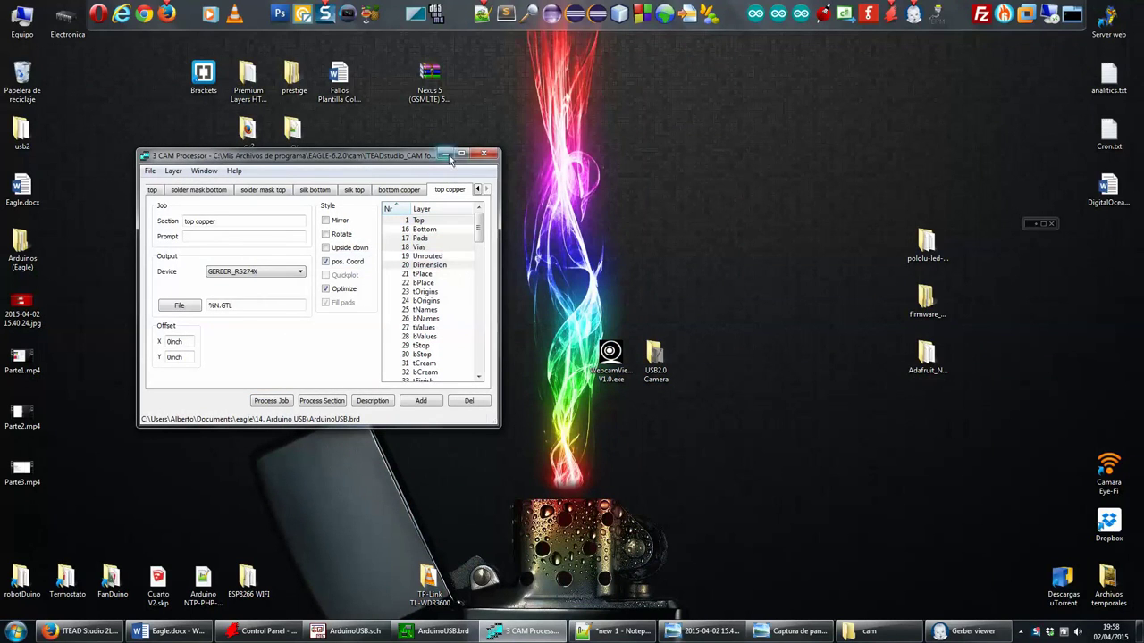
pyautogui.click(446, 155)
pyautogui.rightClick(856, 629)
# Close the cam folder window and browse to Mis documentos > eagle > 14. Arduino USB
pyautogui.click(831, 599)
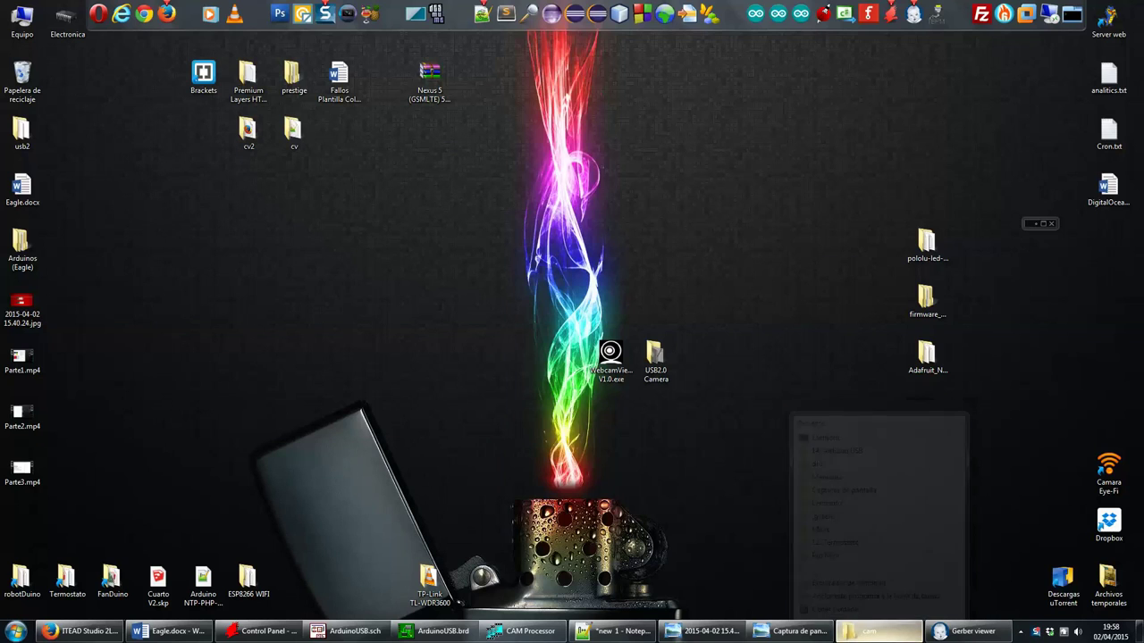
pyautogui.click(16, 630)
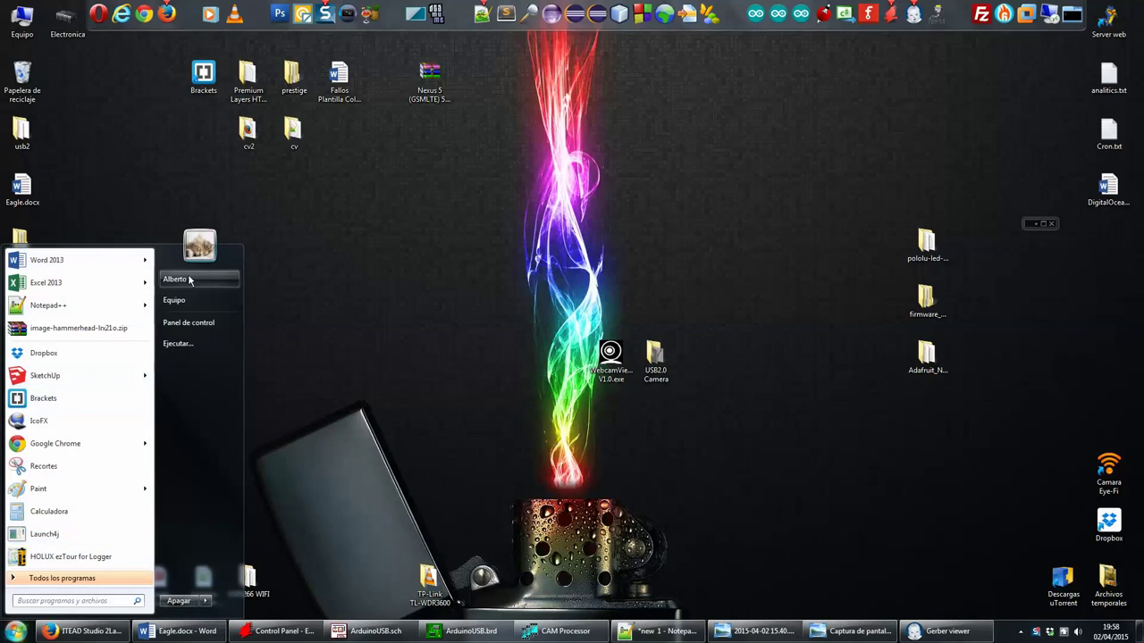
pyautogui.click(175, 279)
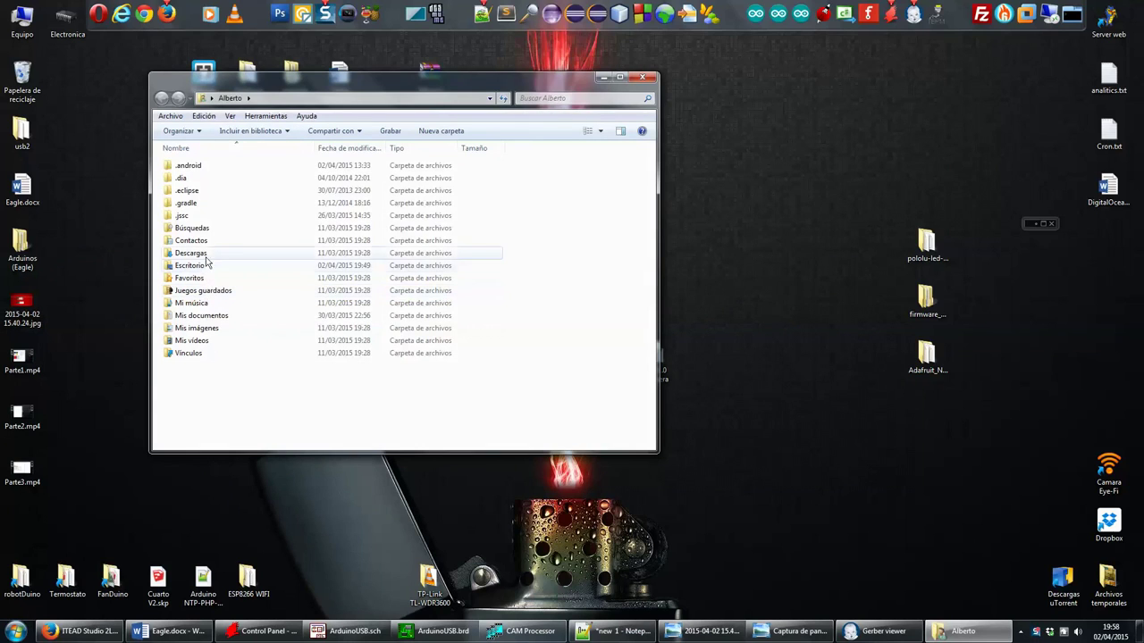
pyautogui.click(201, 318)
pyautogui.doubleClick(200, 318)
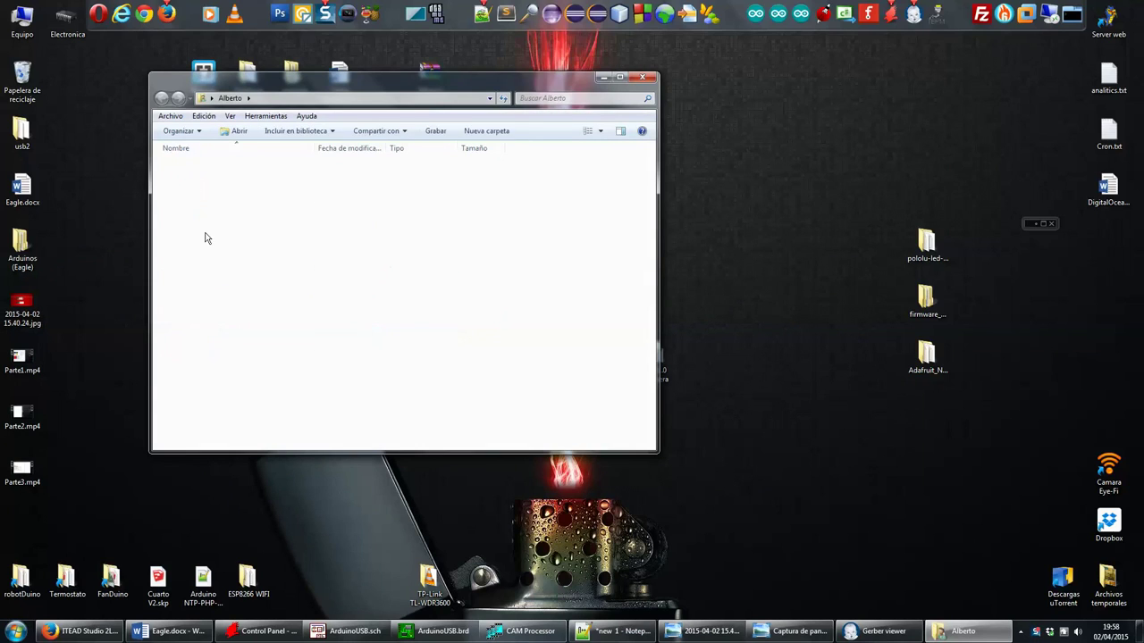
pyautogui.doubleClick(189, 180)
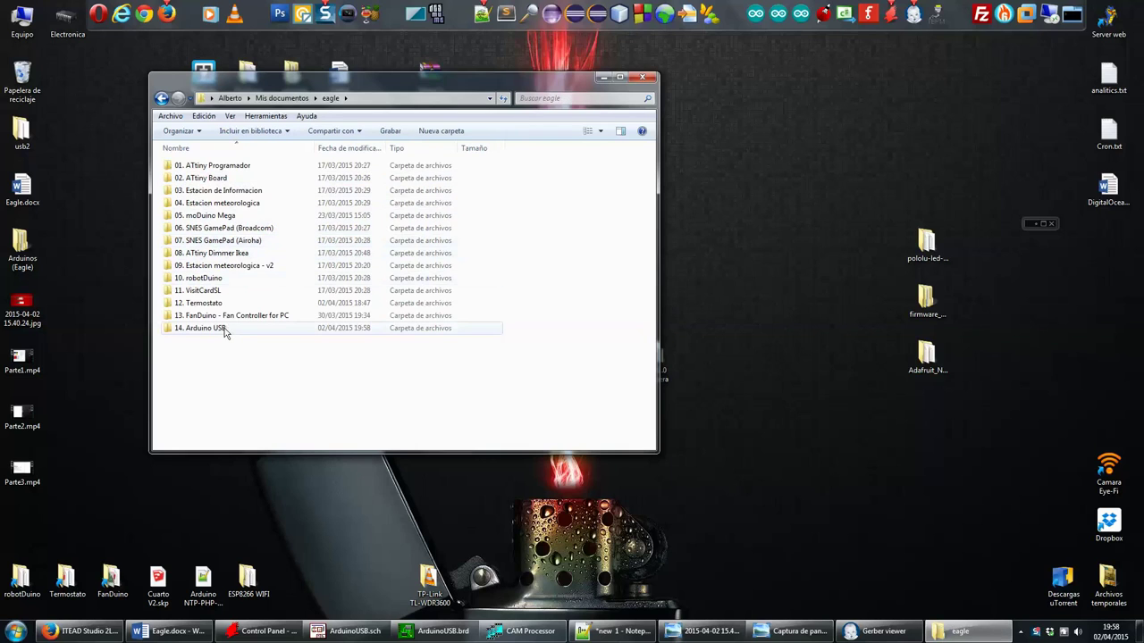
pyautogui.doubleClick(225, 331)
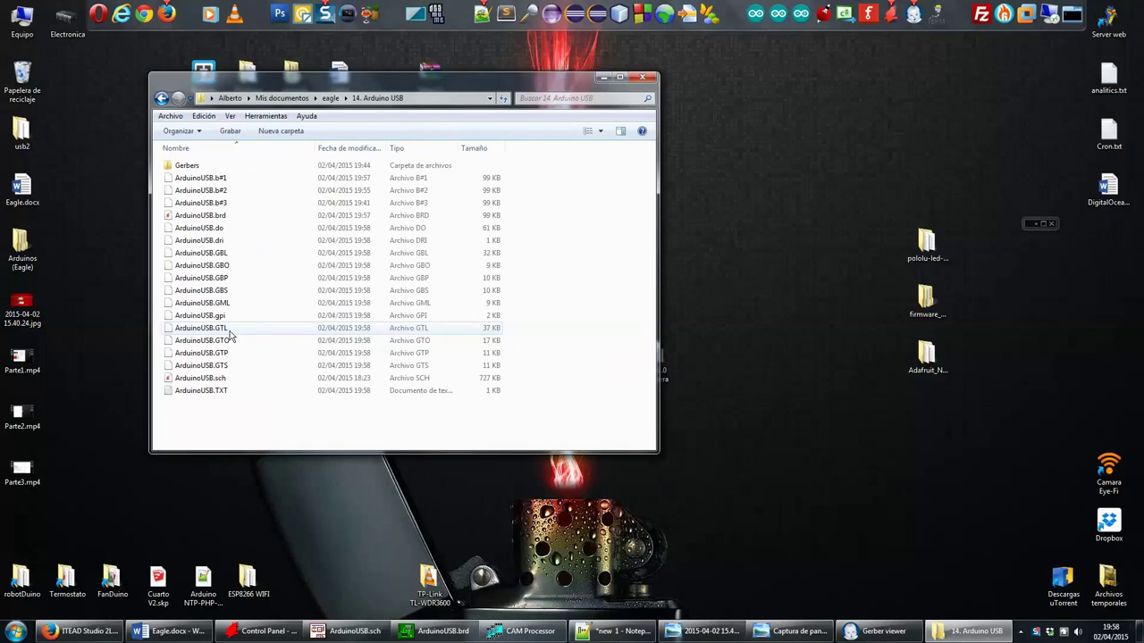
# Delete the three backup files ArduinoUSB.b#1 to .b#3
pyautogui.click(235, 178)
pyautogui.hotkey('shift', 'Down')
pyautogui.hotkey('shift', 'Down')
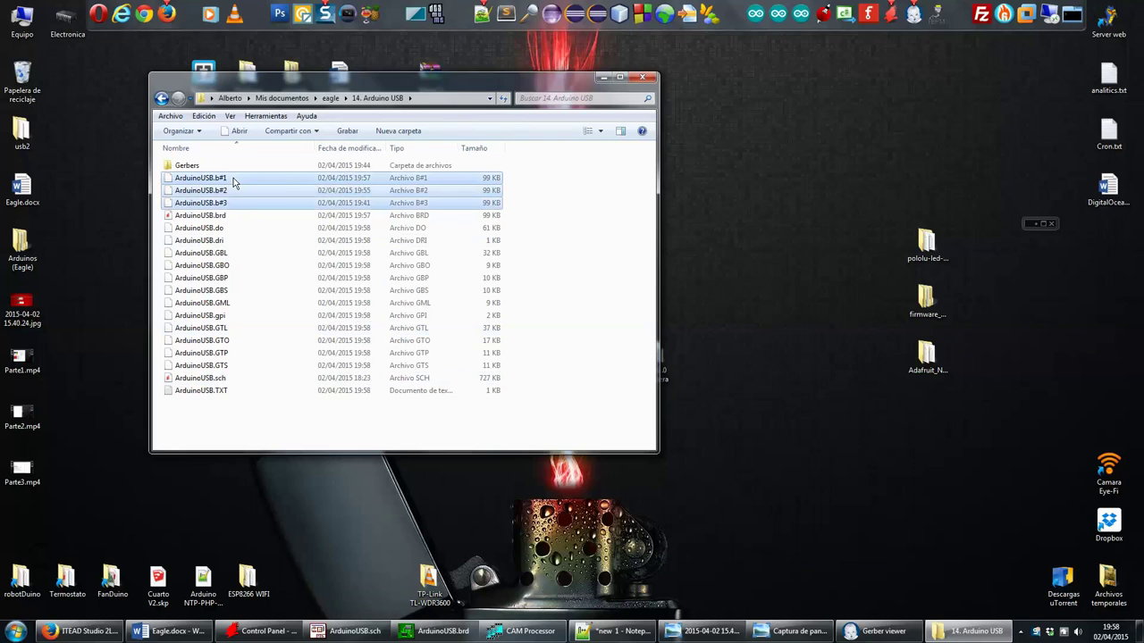
pyautogui.press('Delete')
pyautogui.press('Return')
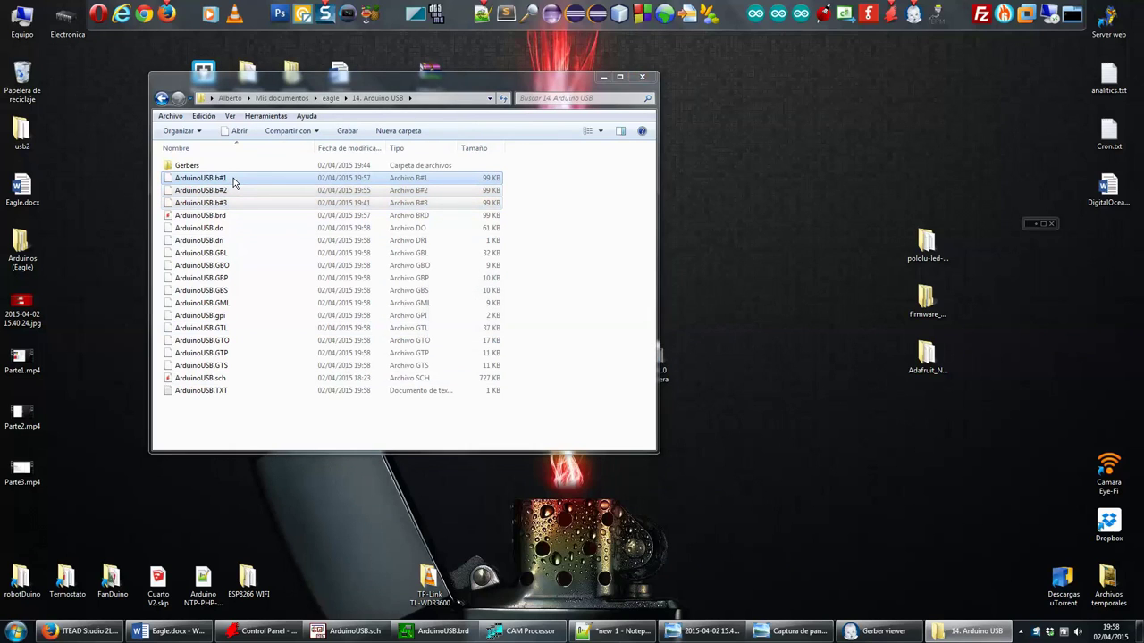
pyautogui.press('Down')
pyautogui.press('Down')
pyautogui.press('Down')
pyautogui.press('Down')
pyautogui.press('Down')
pyautogui.press('Down')
pyautogui.press('Down')
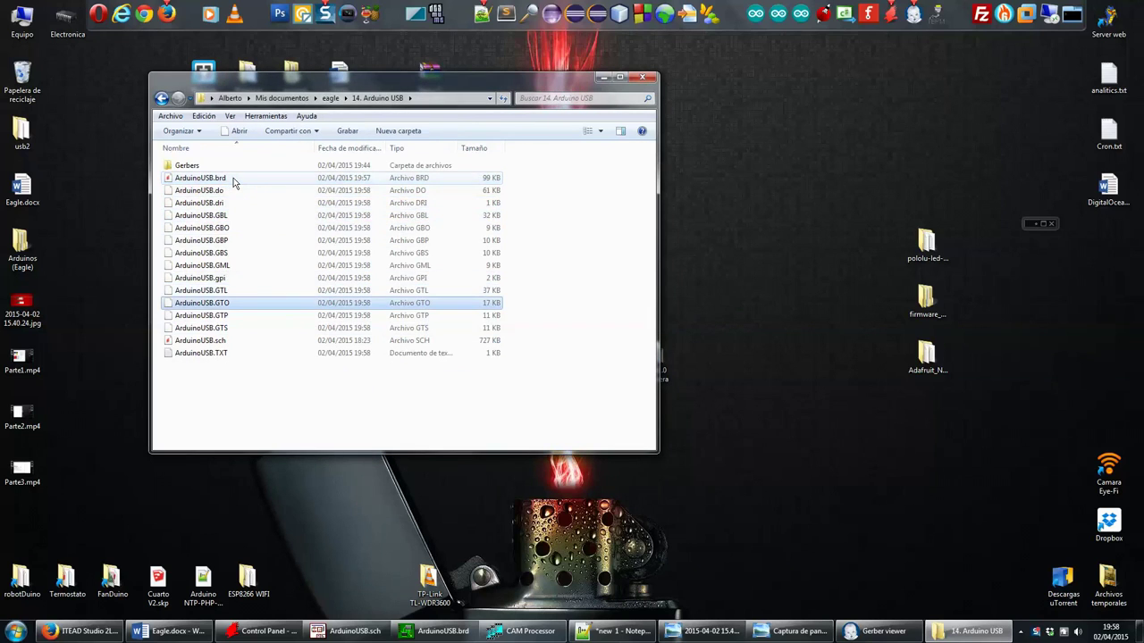
# Move the 15 new ArduinoUSB files into Gerbers, choosing Mover y reemplazar
pyautogui.hotkey('ctrl', 'a')
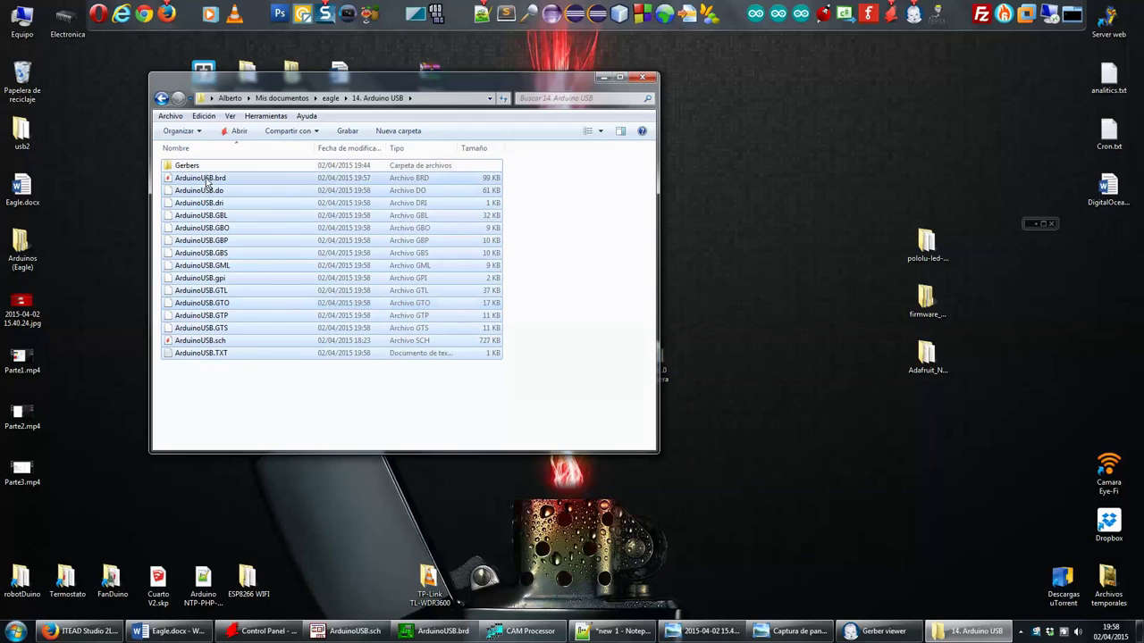
pyautogui.keyDown('ctrl'); pyautogui.click(205, 167); pyautogui.keyUp('ctrl')
pyautogui.moveTo(204, 319); pyautogui.dragTo(188, 166)
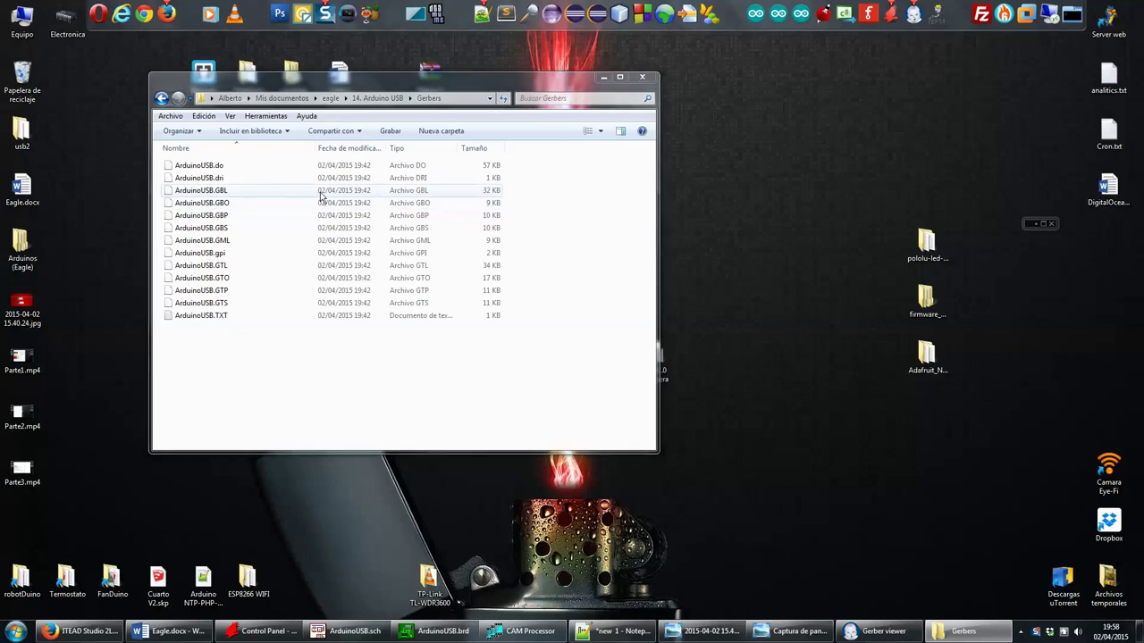
pyautogui.click(535, 222)
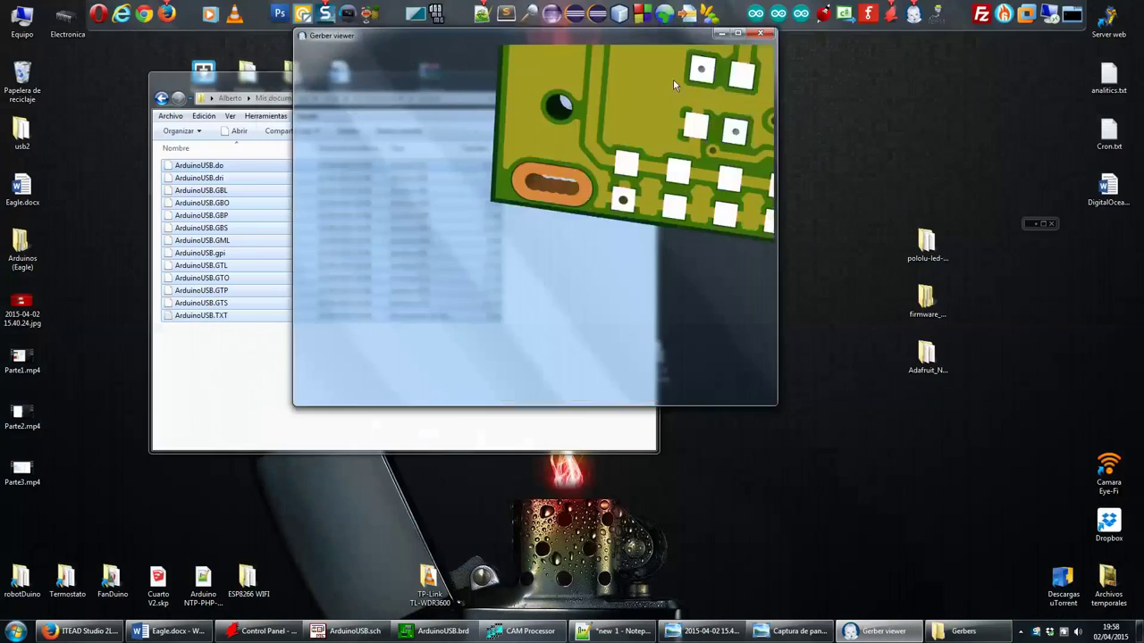
# Load all 13 Gerber files into the Gerber viewer, maximize it and zoom in on the board
pyautogui.moveTo(301, 375); pyautogui.dragTo(193, 163)
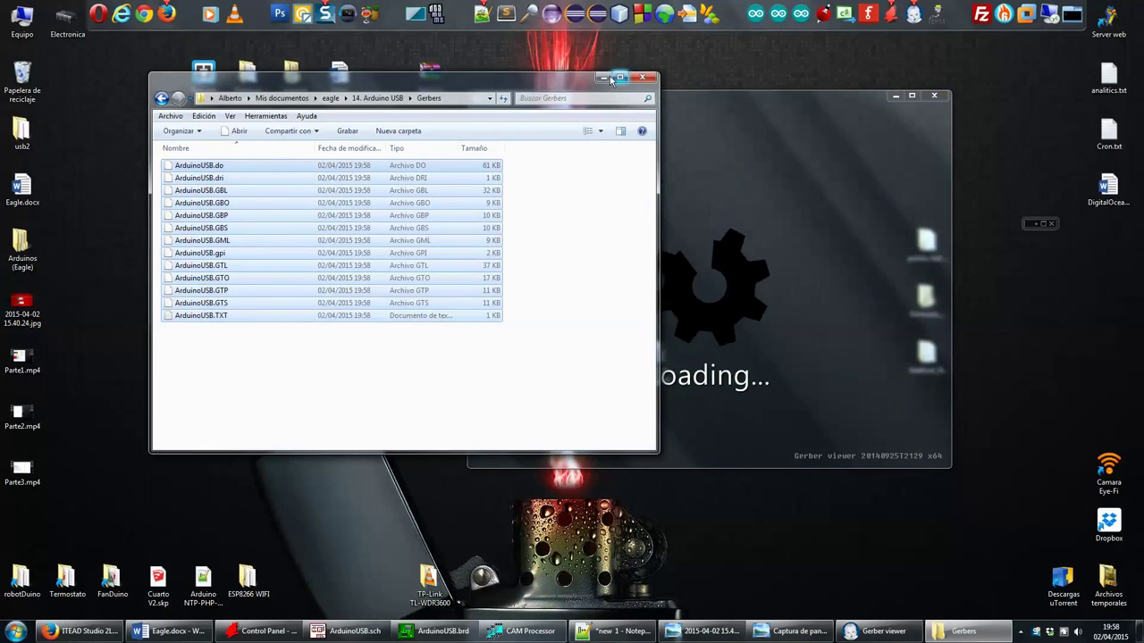
pyautogui.click(602, 77)
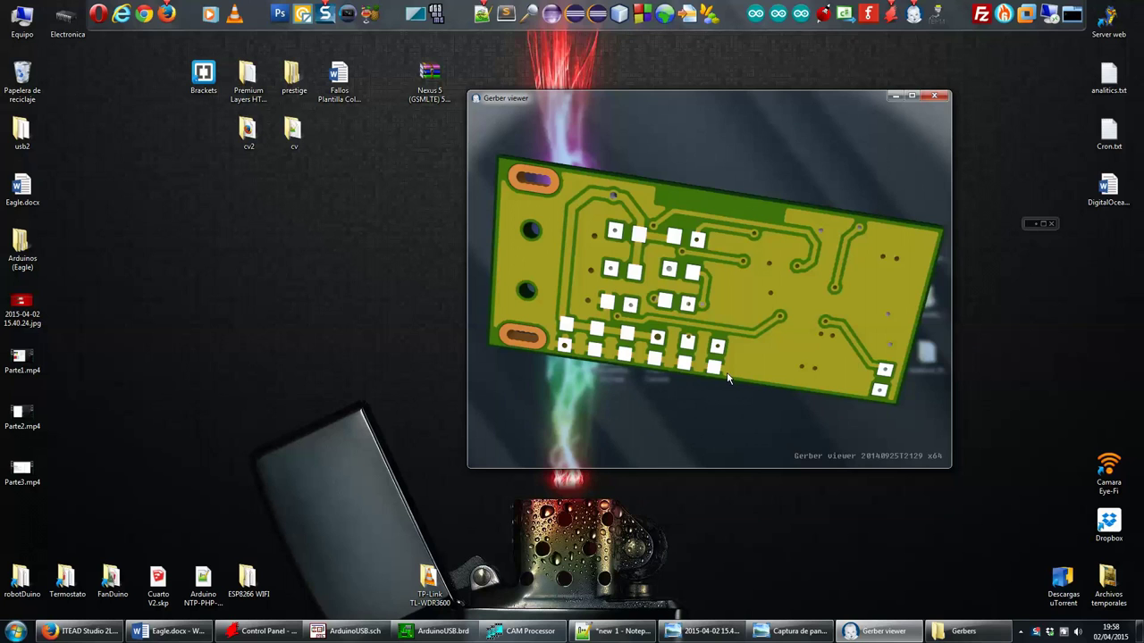
pyautogui.doubleClick(690, 94)
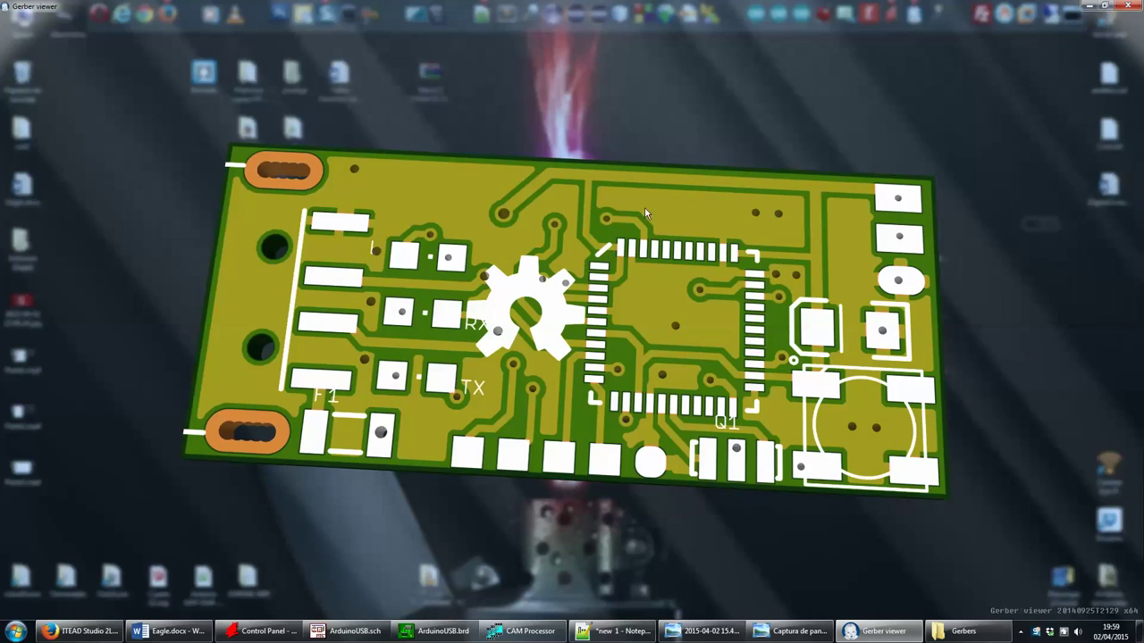
pyautogui.scroll(3, 642, 194)
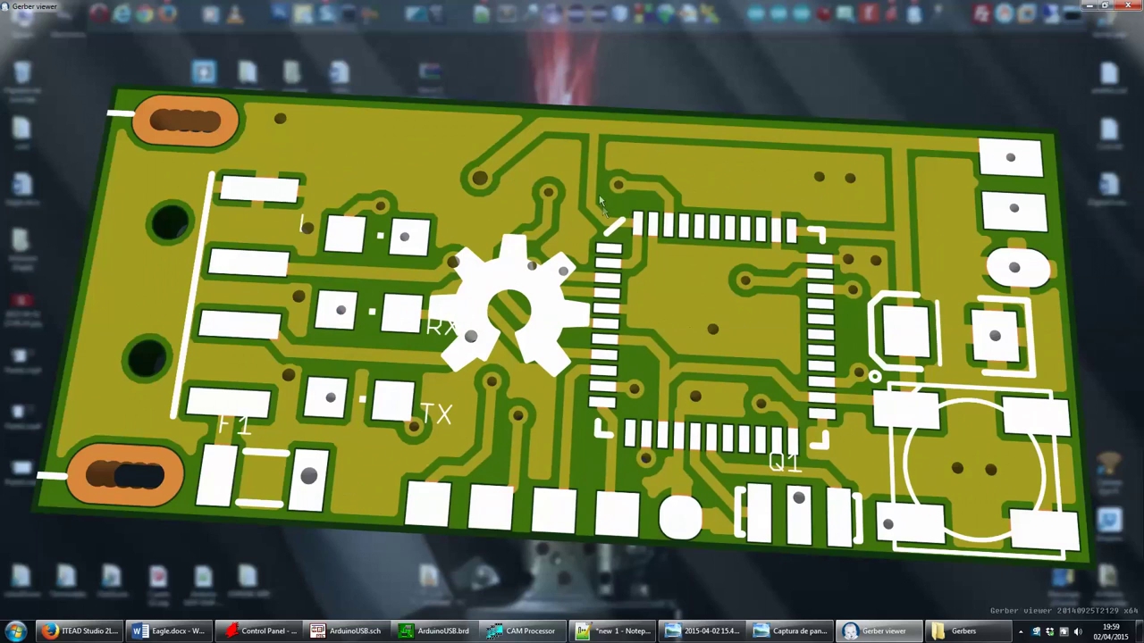
pyautogui.click(448, 632)
# Rip up the two trace segments beside the AREF via
pyautogui.scroll(2, 505, 253)
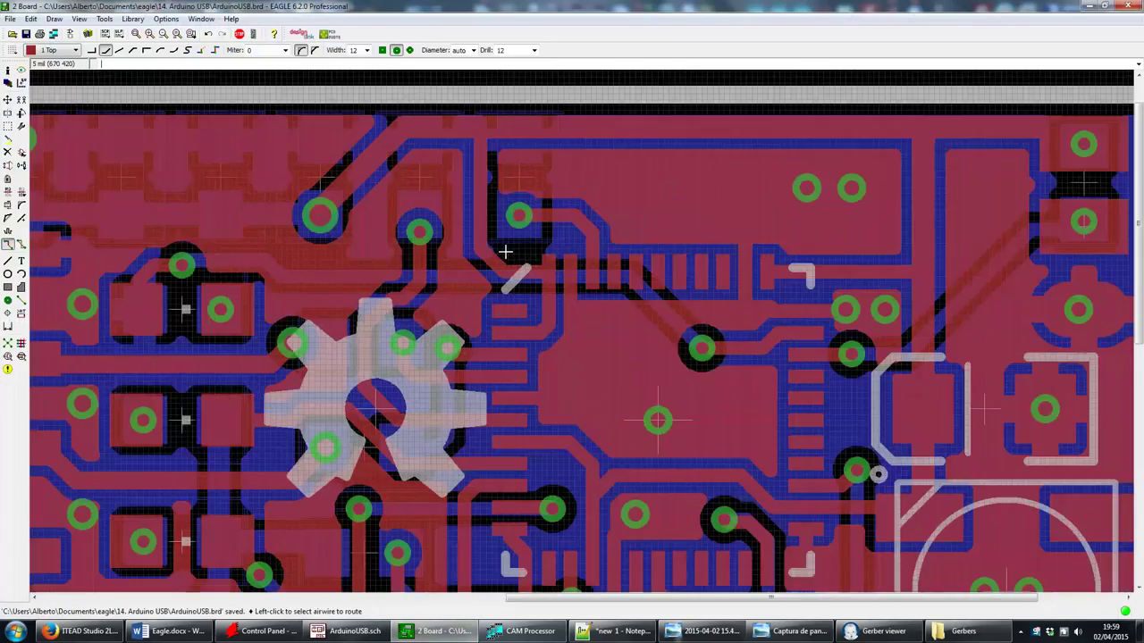
pyautogui.scroll(3, 505, 253)
pyautogui.press('F5')
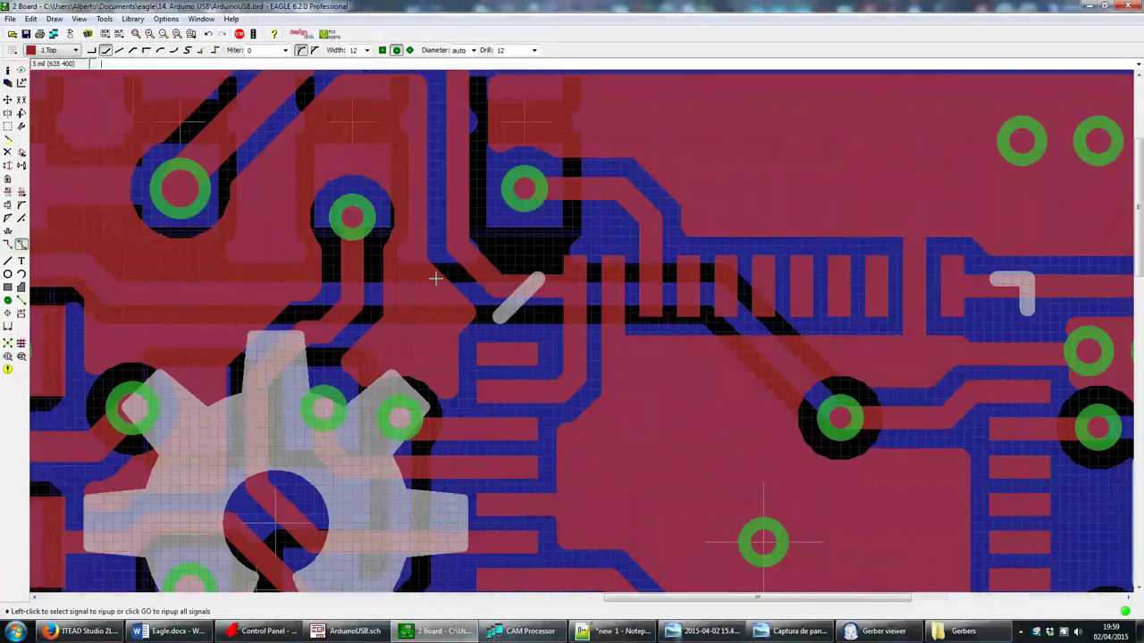
pyautogui.click(488, 262)
pyautogui.click(505, 270)
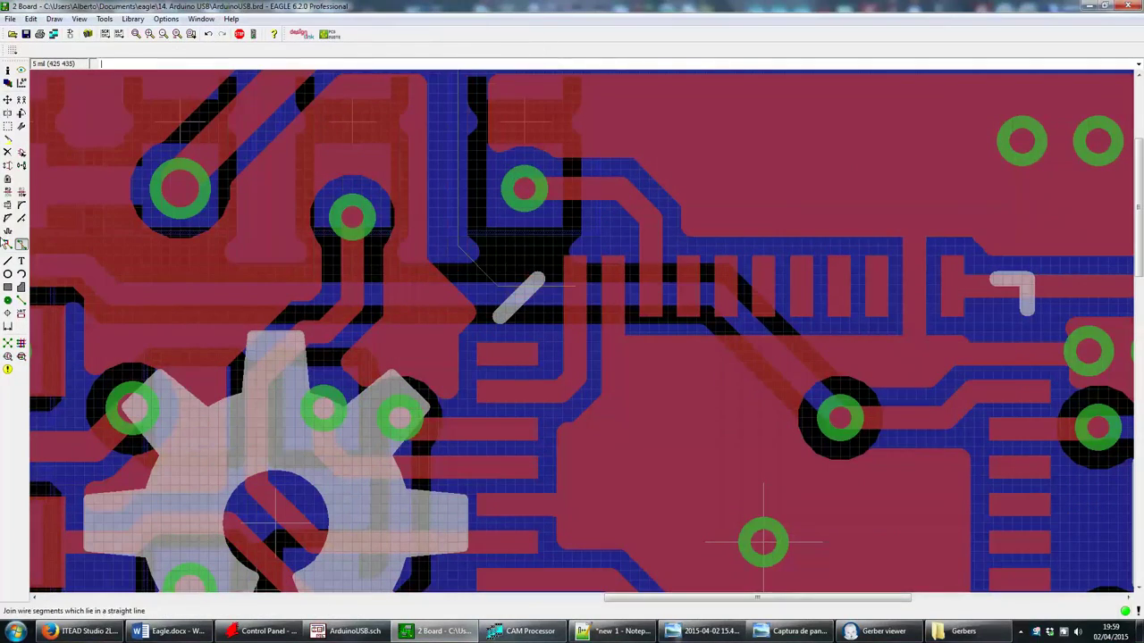
pyautogui.click(7, 244)
pyautogui.scroll(-2, 565, 145)
pyautogui.scroll(2, 555, 156)
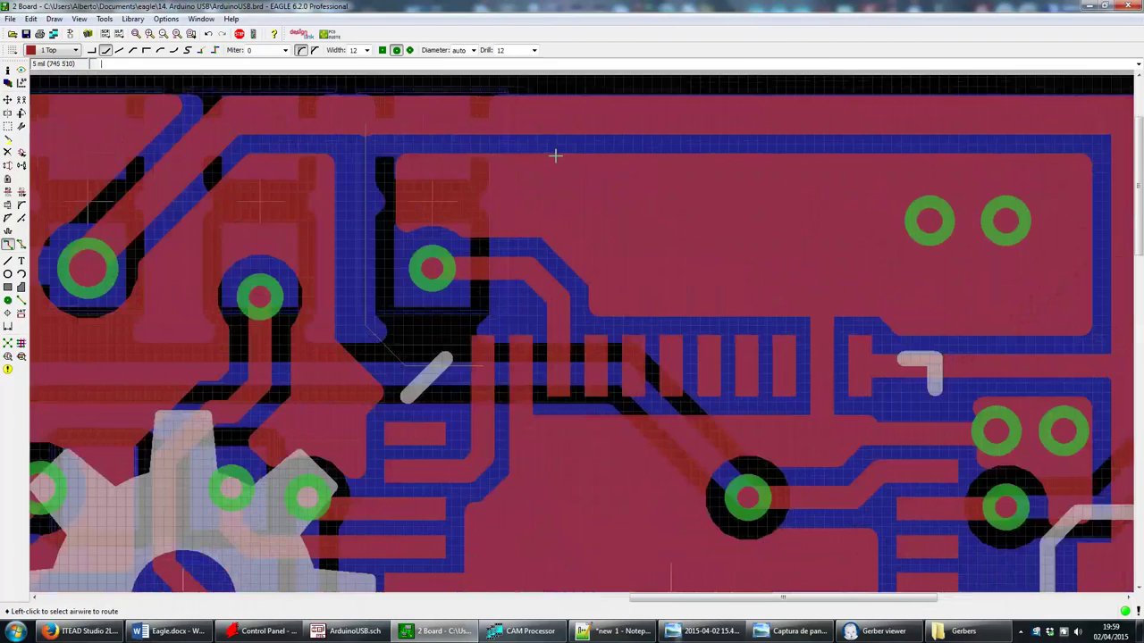
pyautogui.click(7, 99)
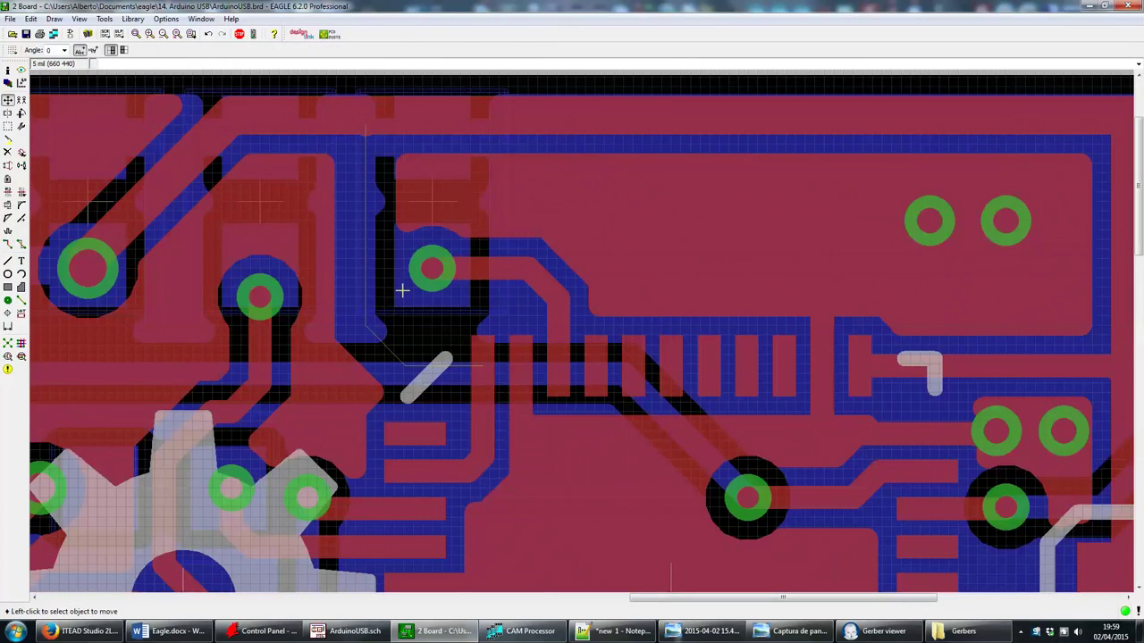
pyautogui.click(431, 269)
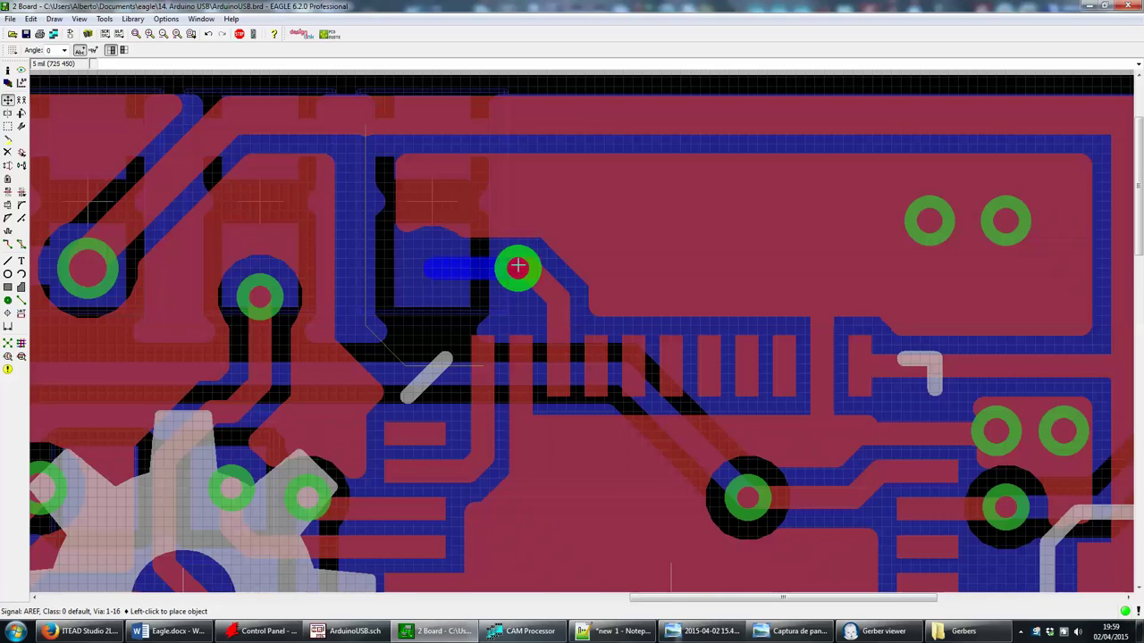
pyautogui.press('Escape')
# Check the AREF wire's properties and move its via to the right
pyautogui.click(27, 78)
pyautogui.click(473, 266)
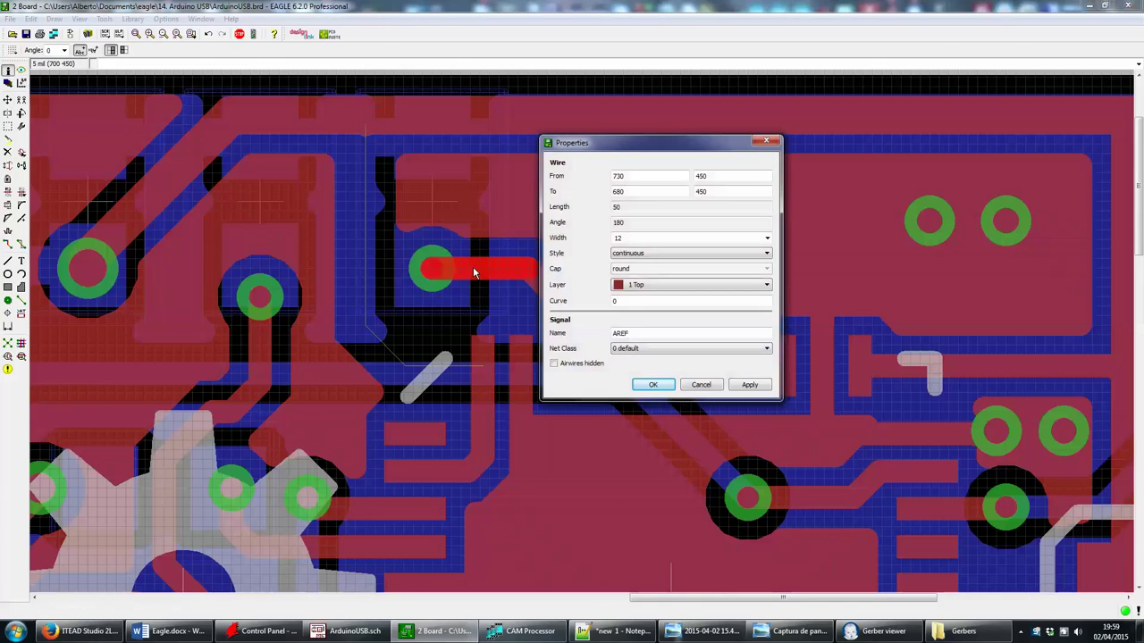
pyautogui.press('Escape')
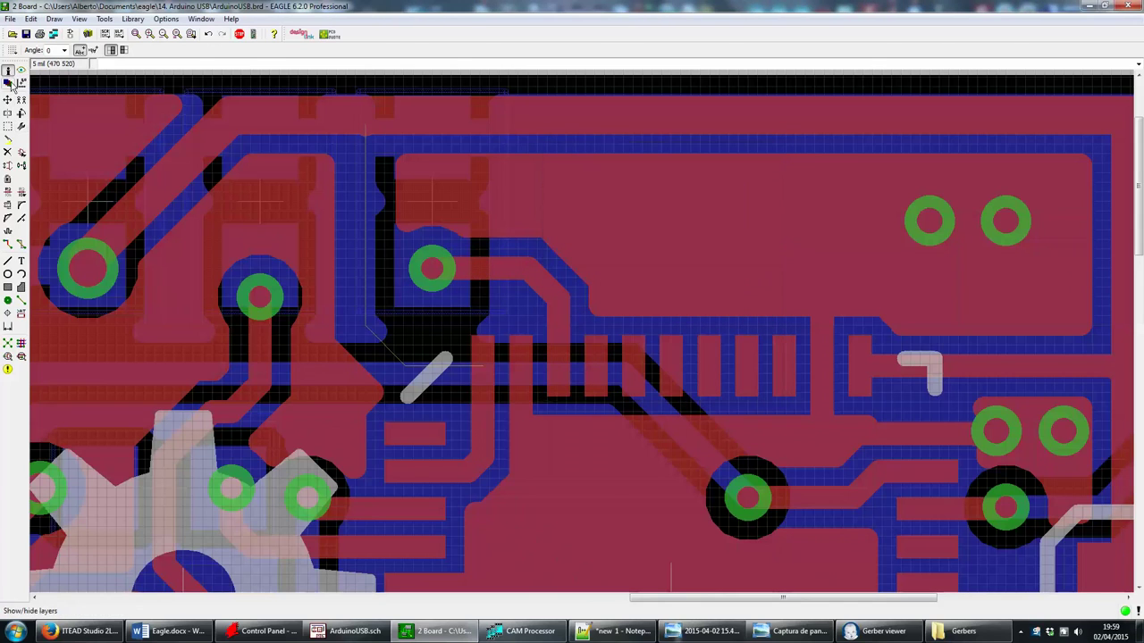
pyautogui.click(8, 100)
pyautogui.click(434, 267)
pyautogui.click(485, 266)
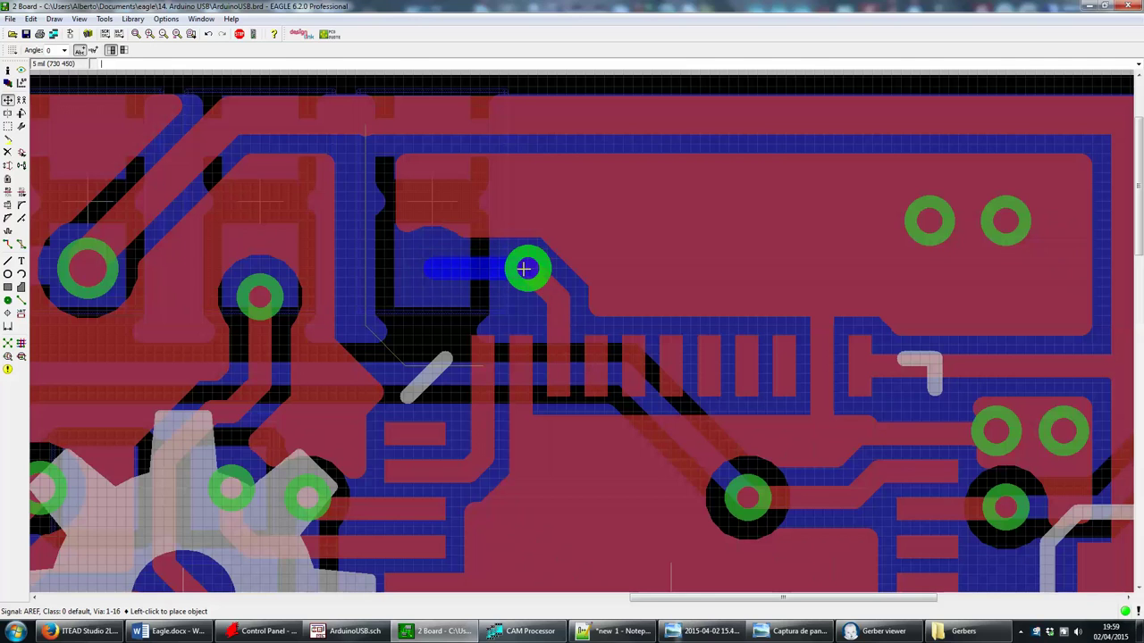
pyautogui.click(525, 268)
pyautogui.scroll(2, 511, 294)
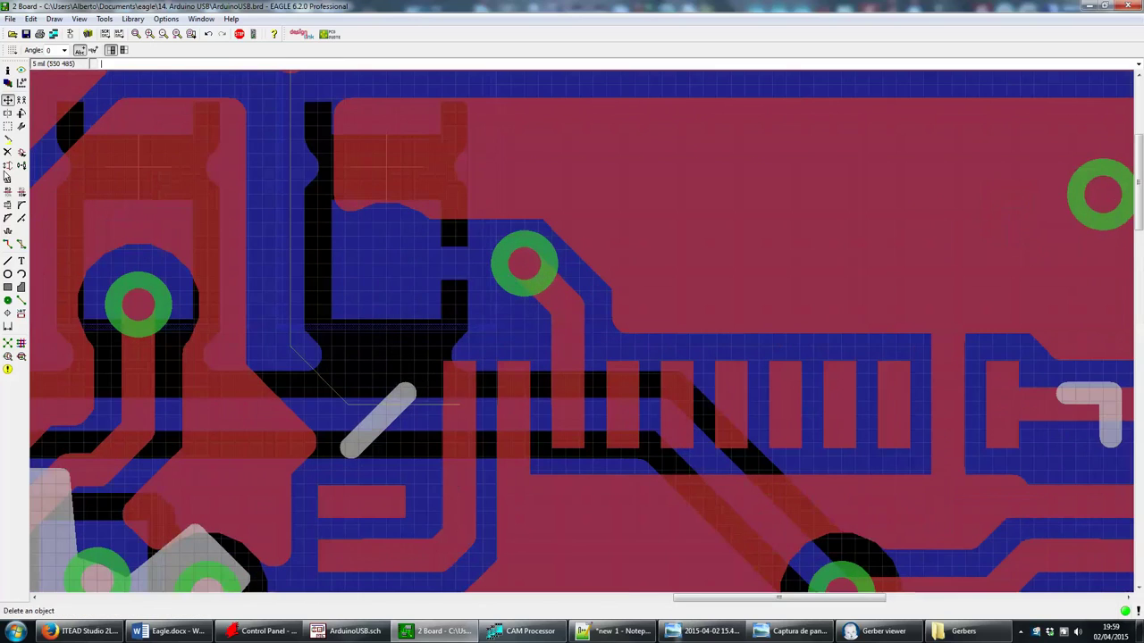
# Nudge the AREF via slightly further right, after abandoning a trial 5V route
pyautogui.click(8, 243)
pyautogui.scroll(-1, 258, 380)
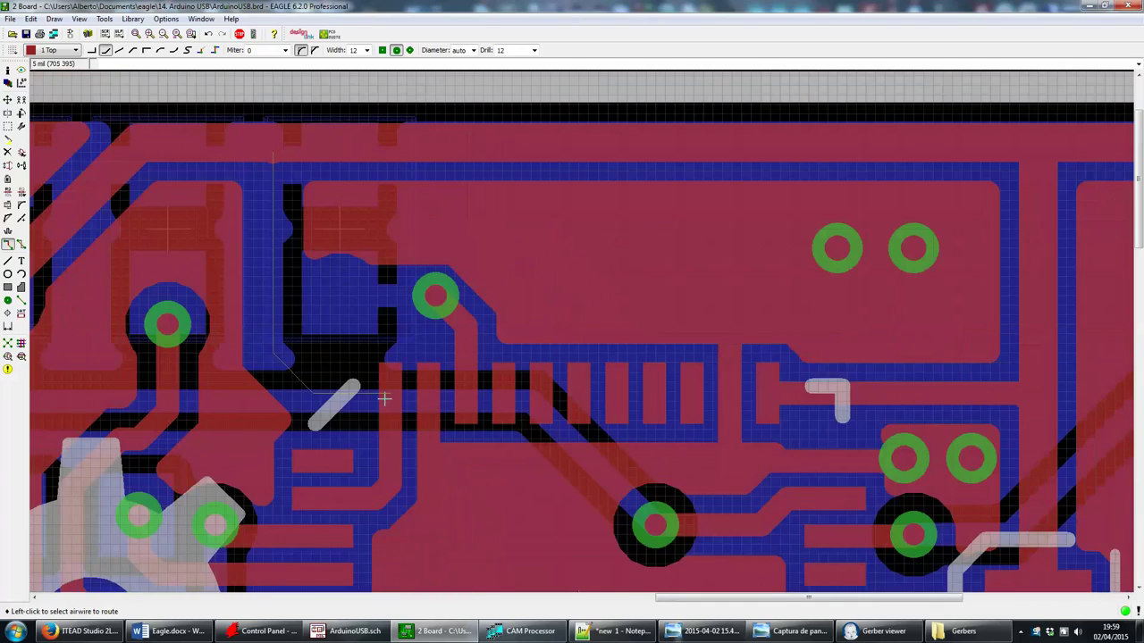
pyautogui.click(386, 398)
pyautogui.press('Escape')
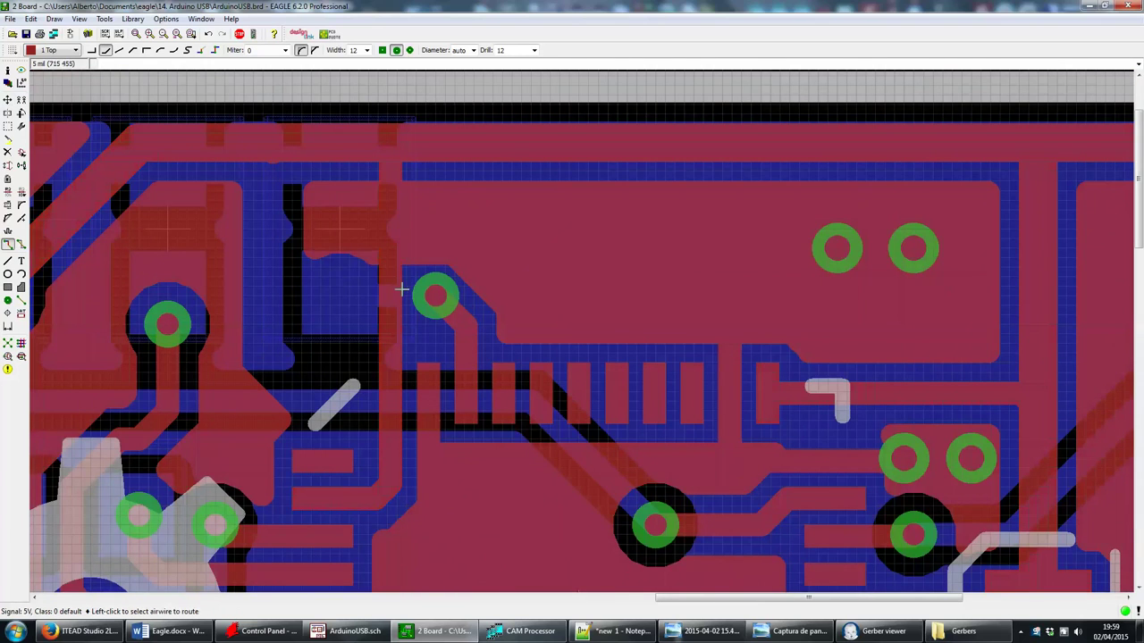
pyautogui.click(8, 100)
pyautogui.scroll(1, 436, 292)
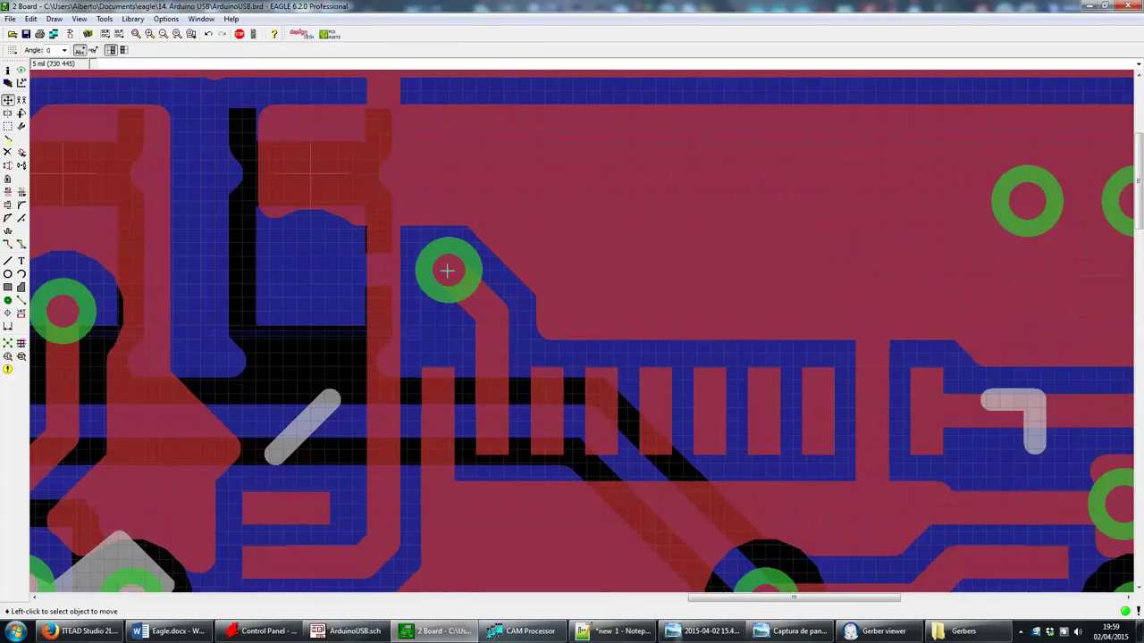
pyautogui.click(447, 270)
pyautogui.click(461, 271)
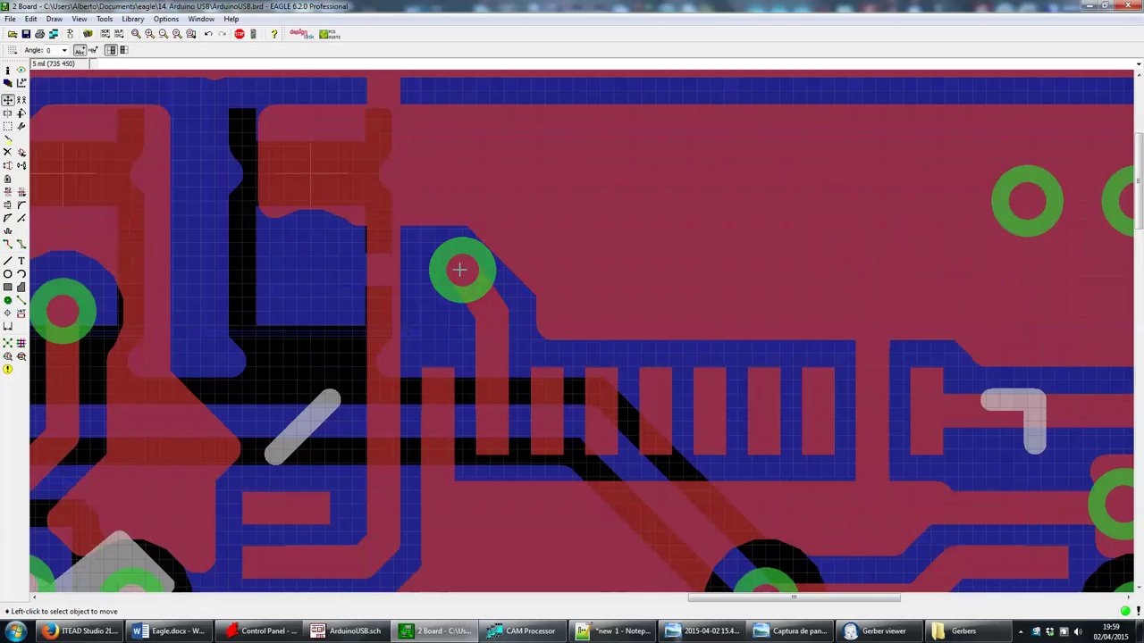
pyautogui.click(460, 270)
pyautogui.click(489, 269)
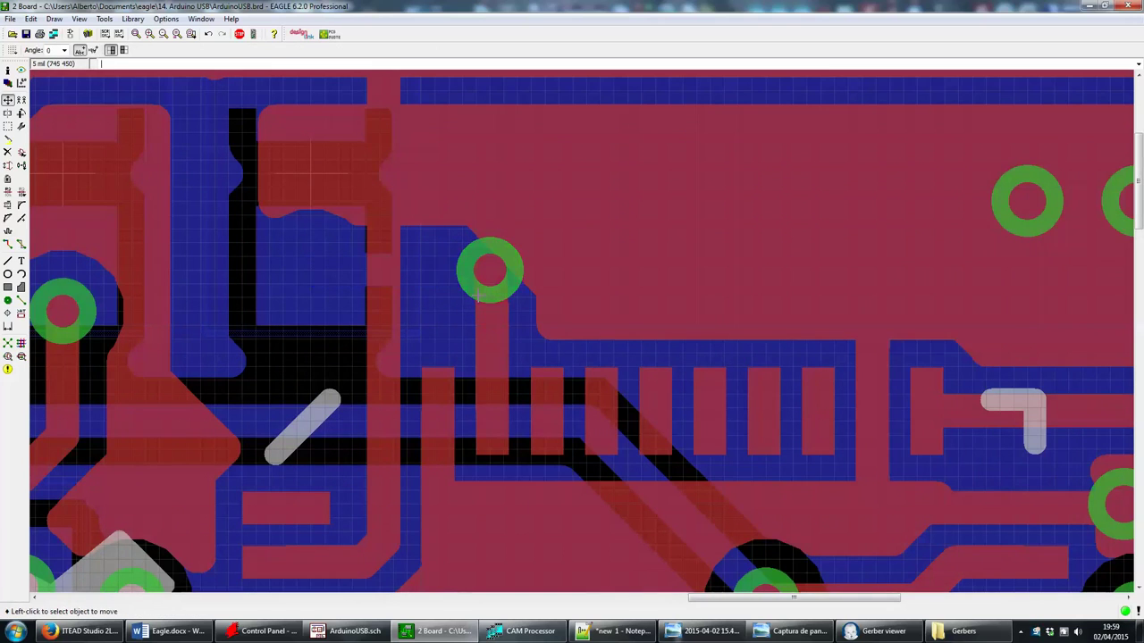
# Refill the copper pours around the moved via and save the board
pyautogui.click(7, 344)
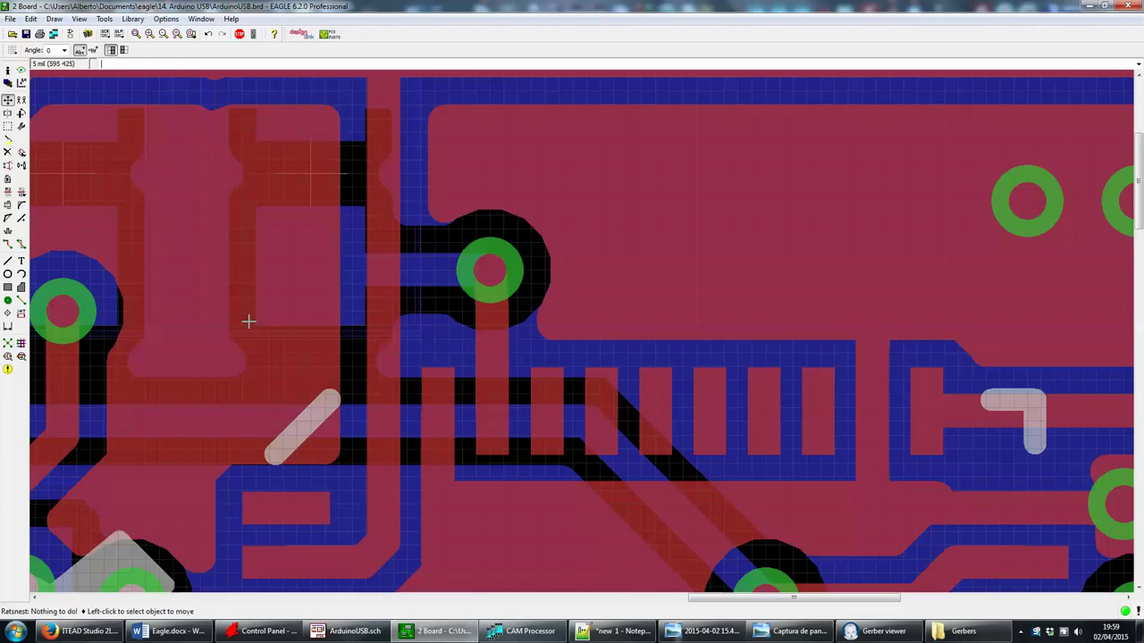
pyautogui.scroll(-3, 447, 336)
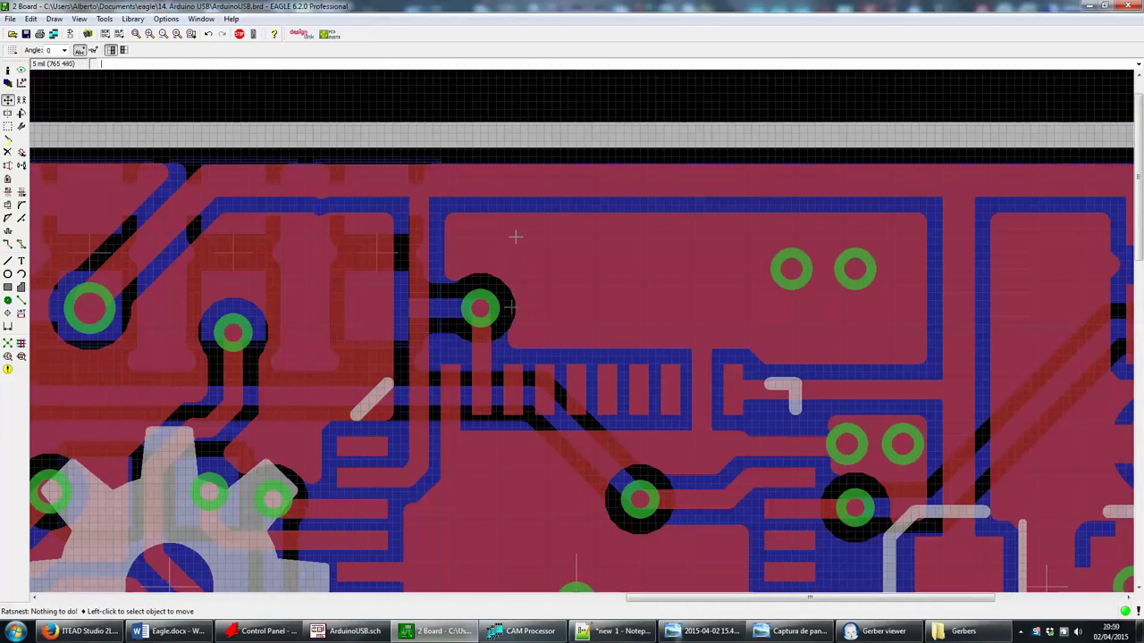
pyautogui.scroll(-1, 516, 236)
pyautogui.hotkey('ctrl', 's')
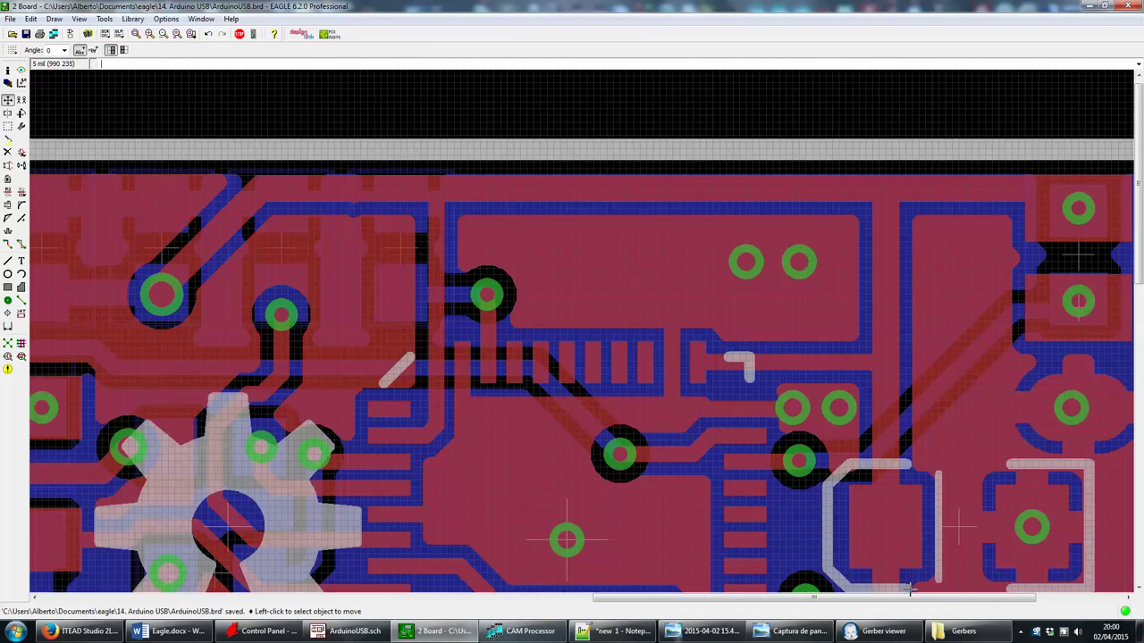
pyautogui.hotkey('alt', 'Tab')
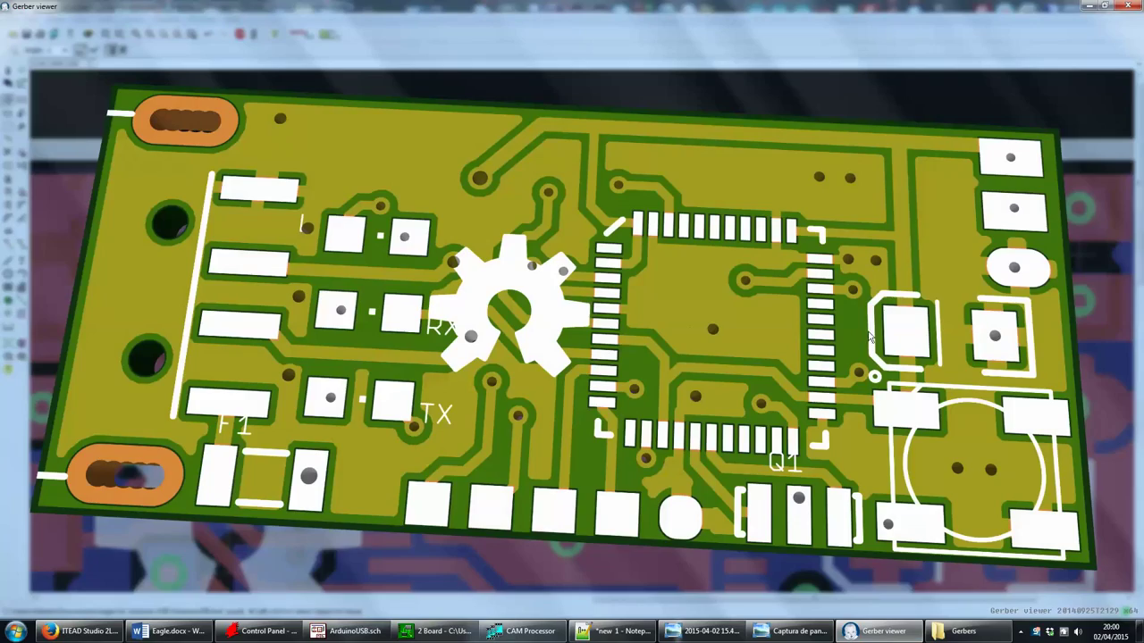
# Leave the Gerber preview and bring the EAGLE board layout back to the front
pyautogui.click(438, 631)
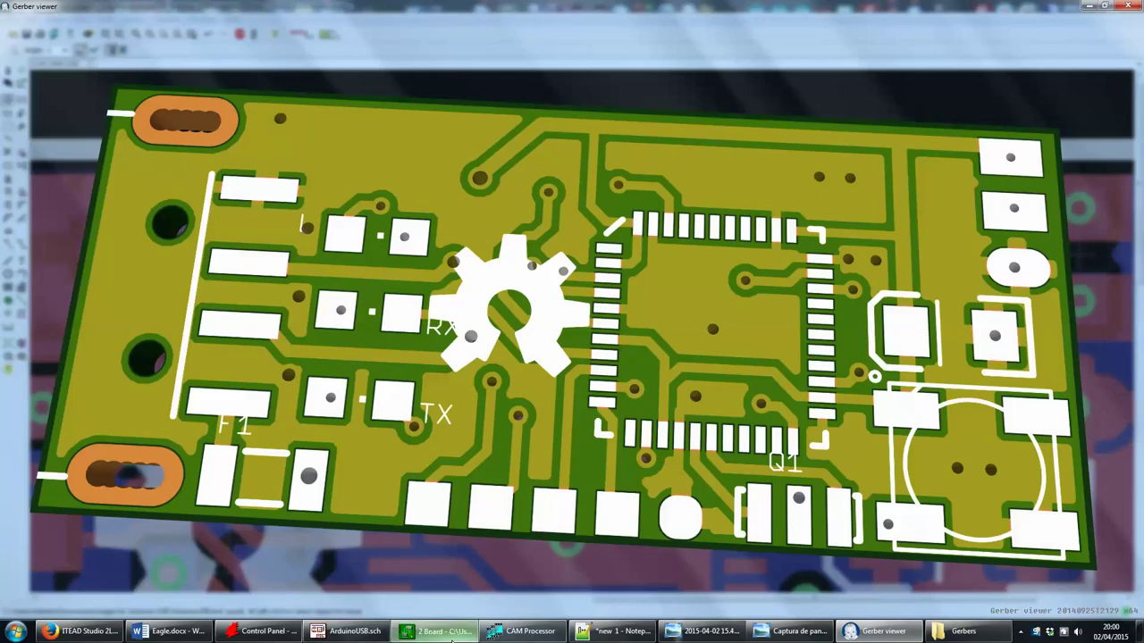
# Nudge capacitor C8 slightly right, using 10 mil and then 15 mil grids
pyautogui.scroll(3, 693, 402)
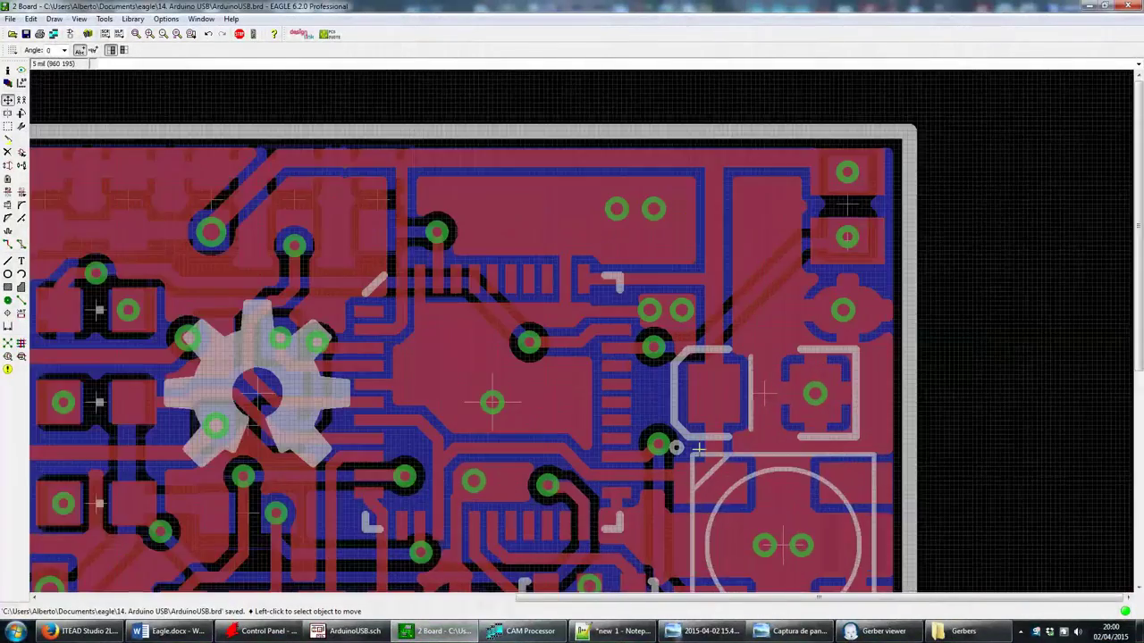
pyautogui.scroll(1, 700, 358)
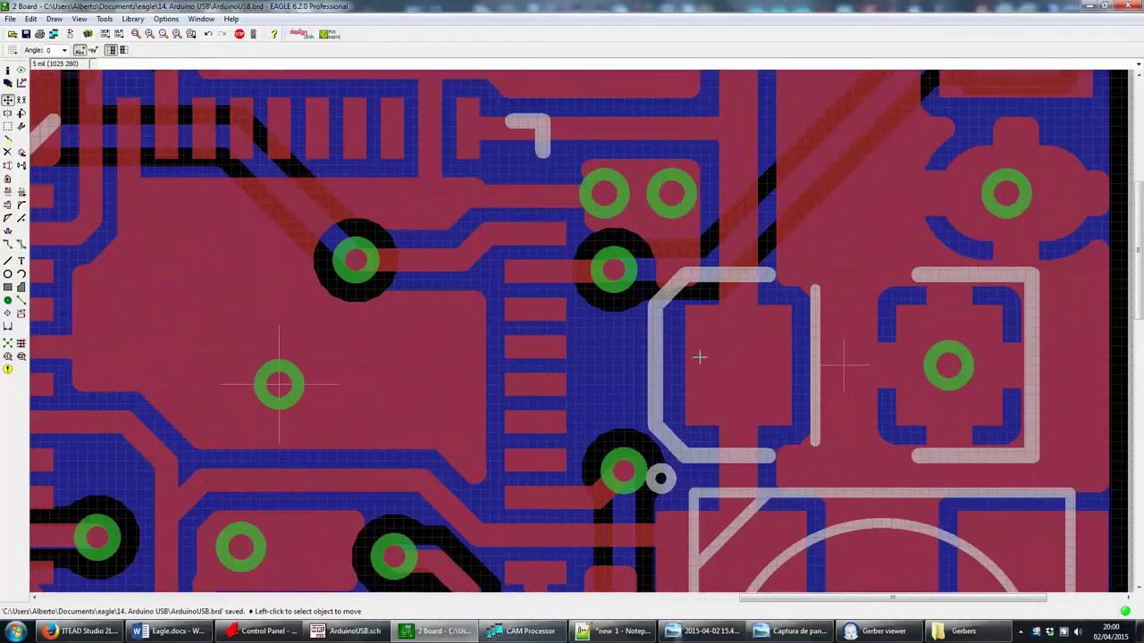
pyautogui.scroll(-1, 536, 317)
pyautogui.scroll(-1, 581, 335)
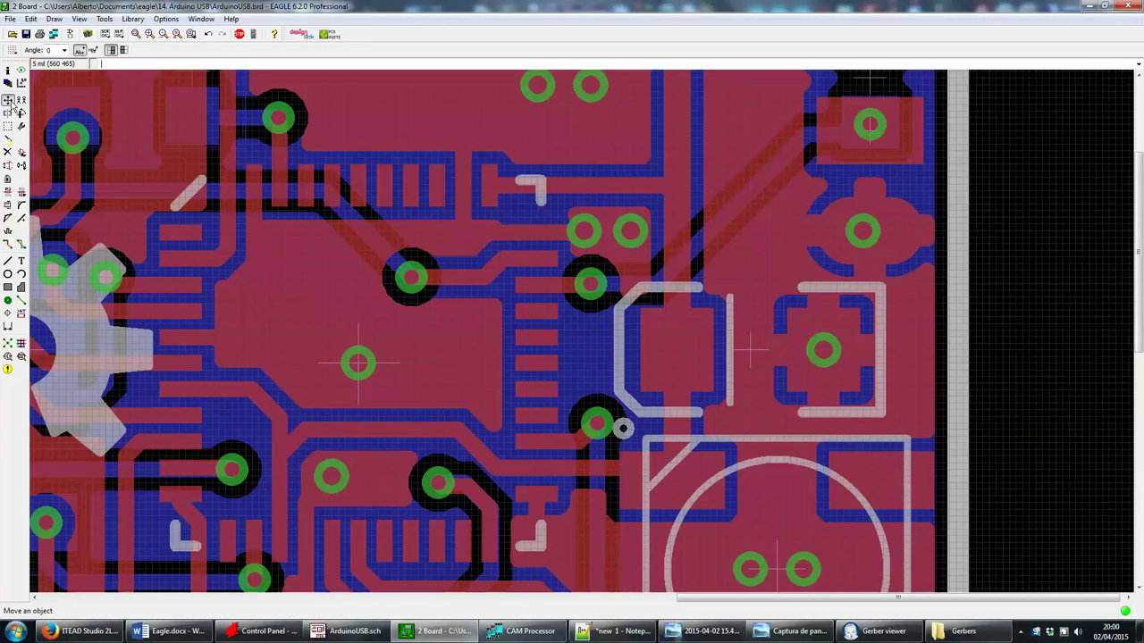
pyautogui.scroll(1, 768, 351)
pyautogui.click(760, 352)
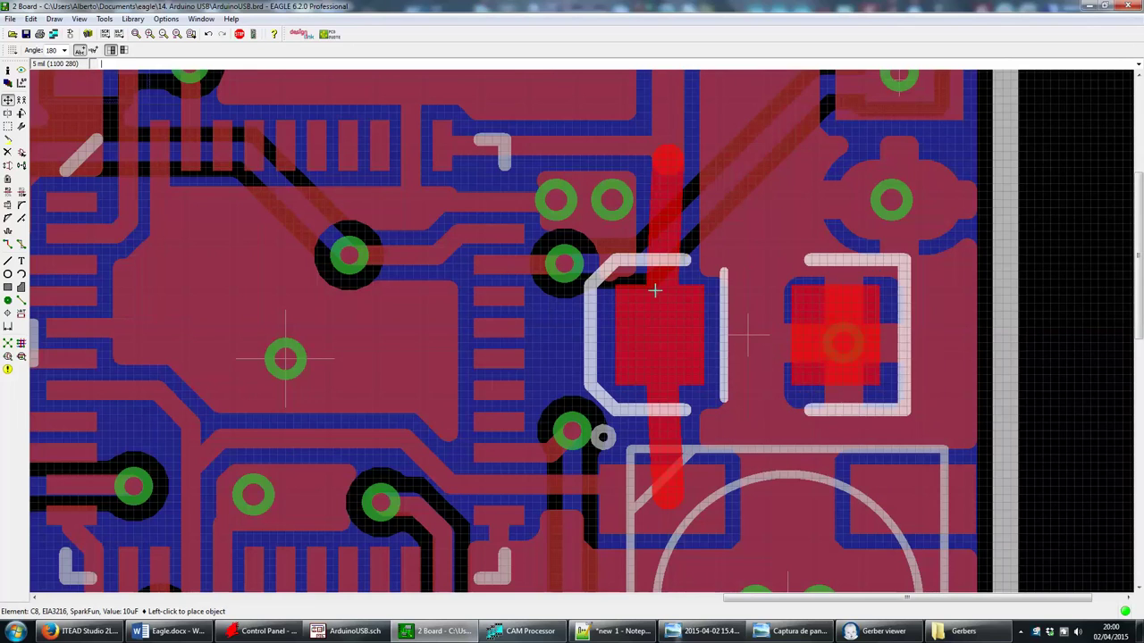
pyautogui.press('Escape')
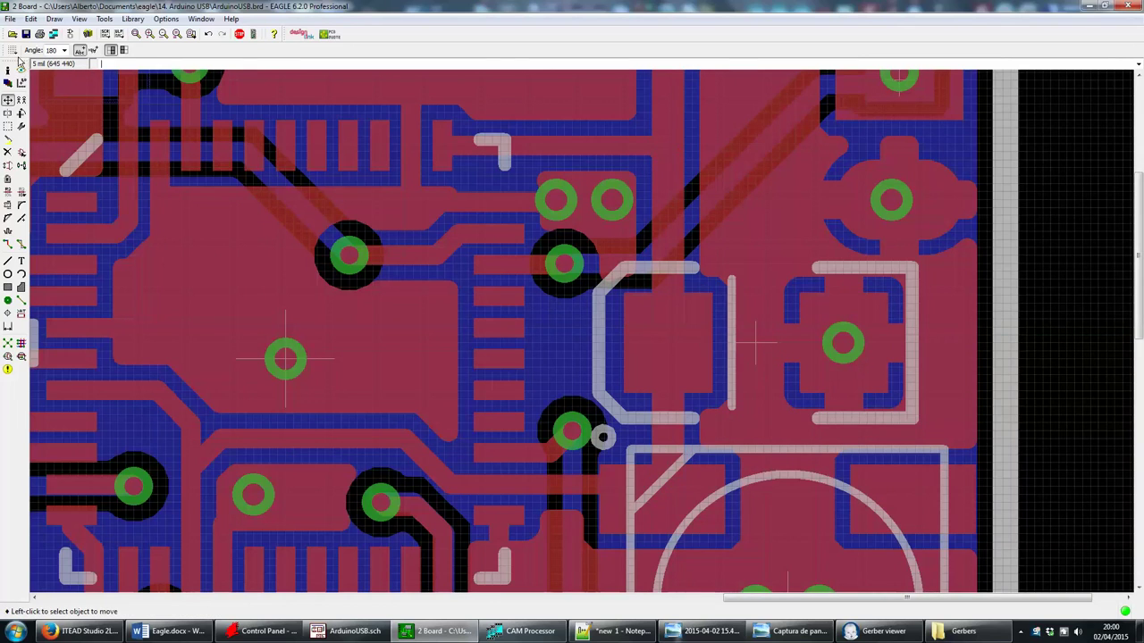
pyautogui.click(14, 50)
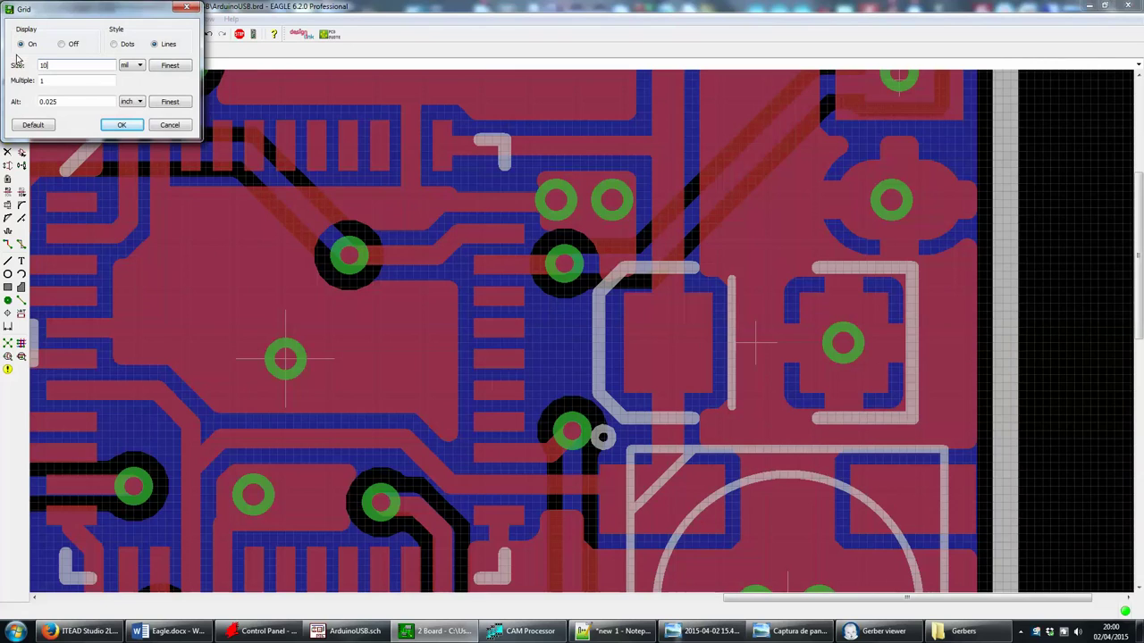
pyautogui.press('Return')
pyautogui.click(765, 346)
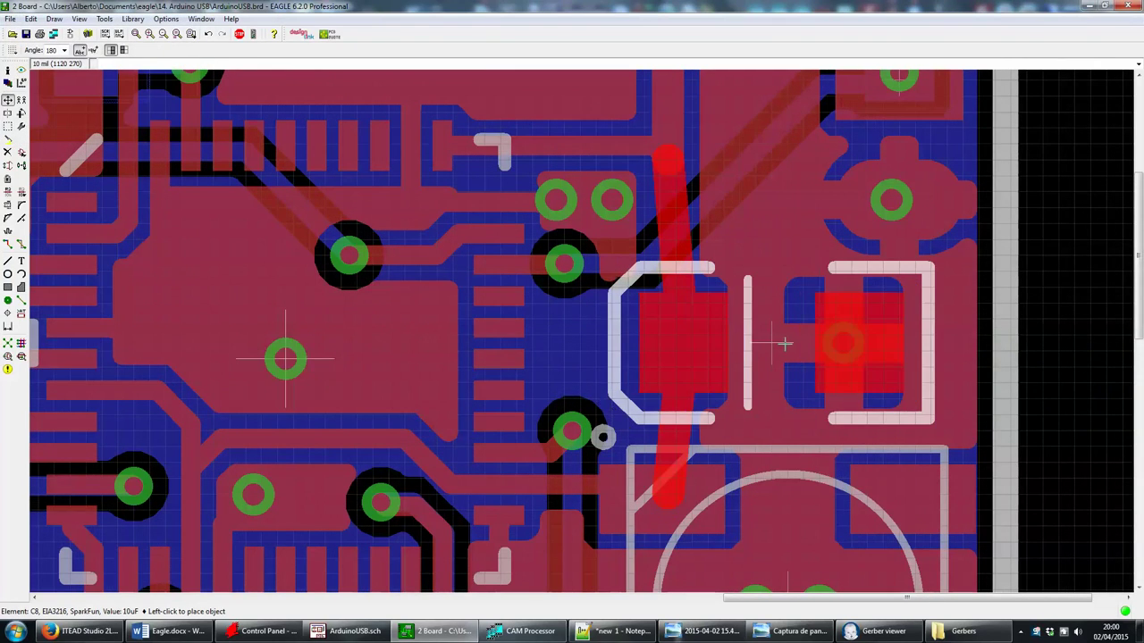
pyautogui.click(798, 343)
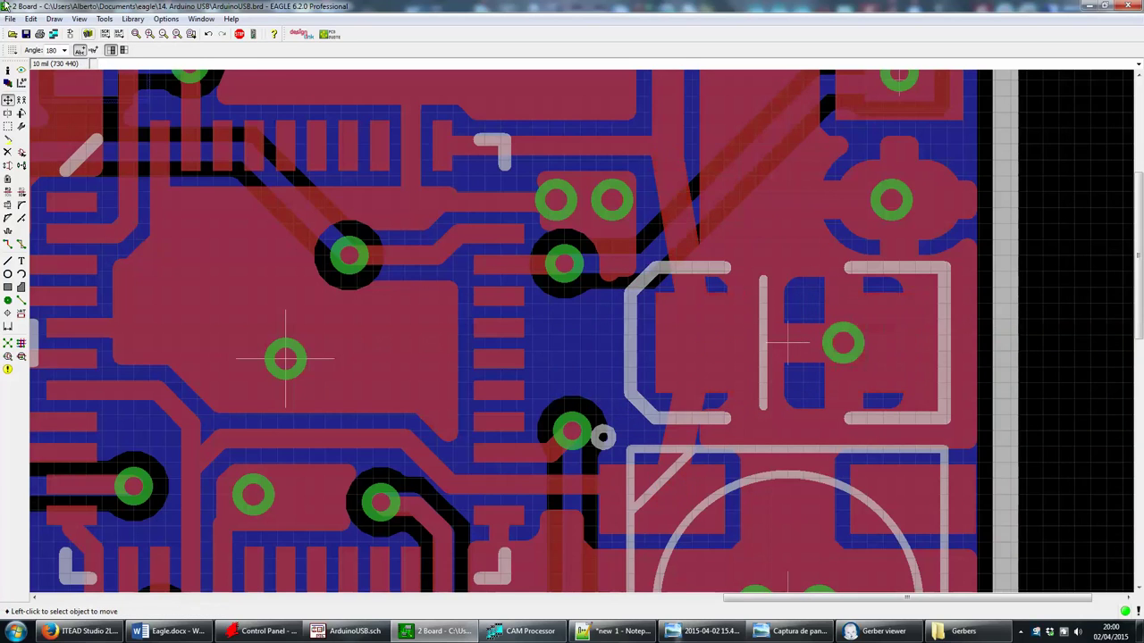
pyautogui.click(12, 59)
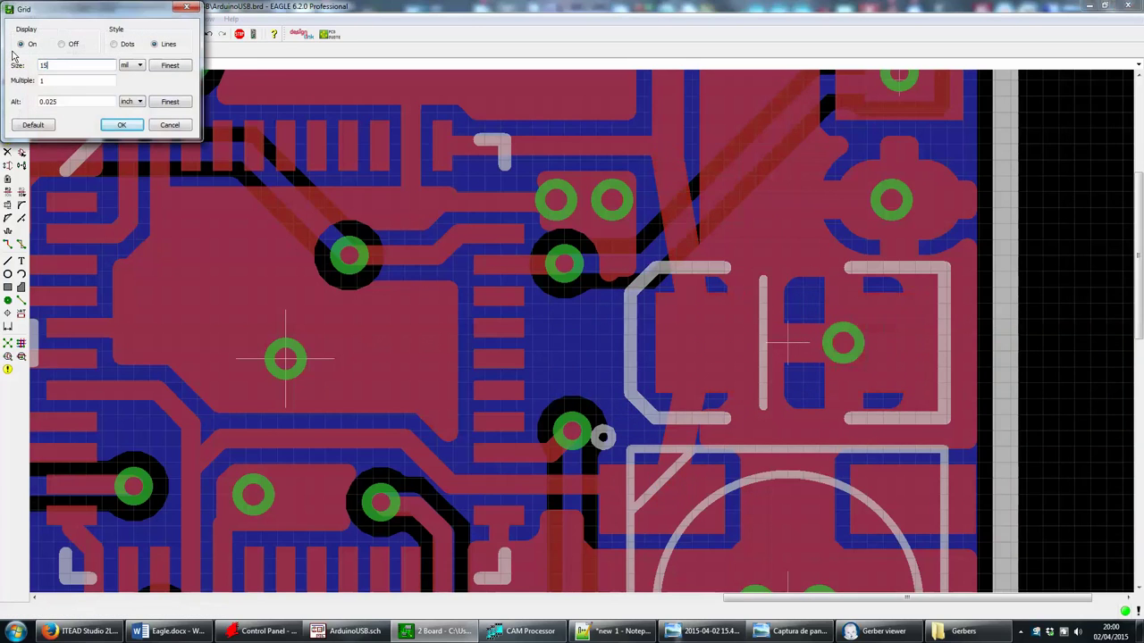
pyautogui.write('15')
pyautogui.press('Return')
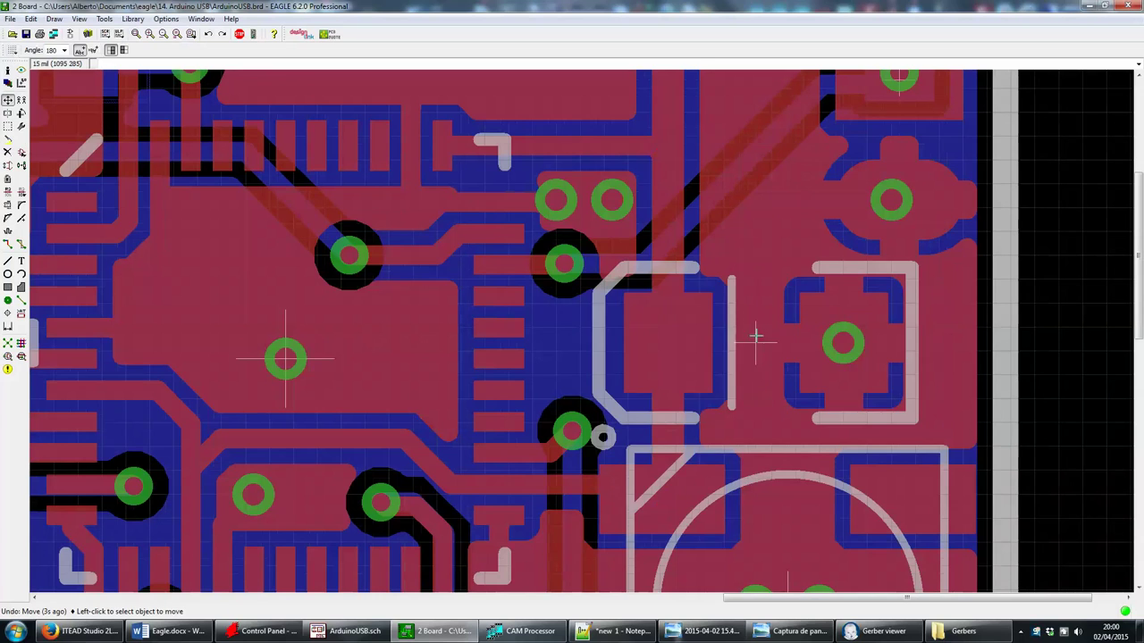
pyautogui.click(755, 336)
pyautogui.click(770, 338)
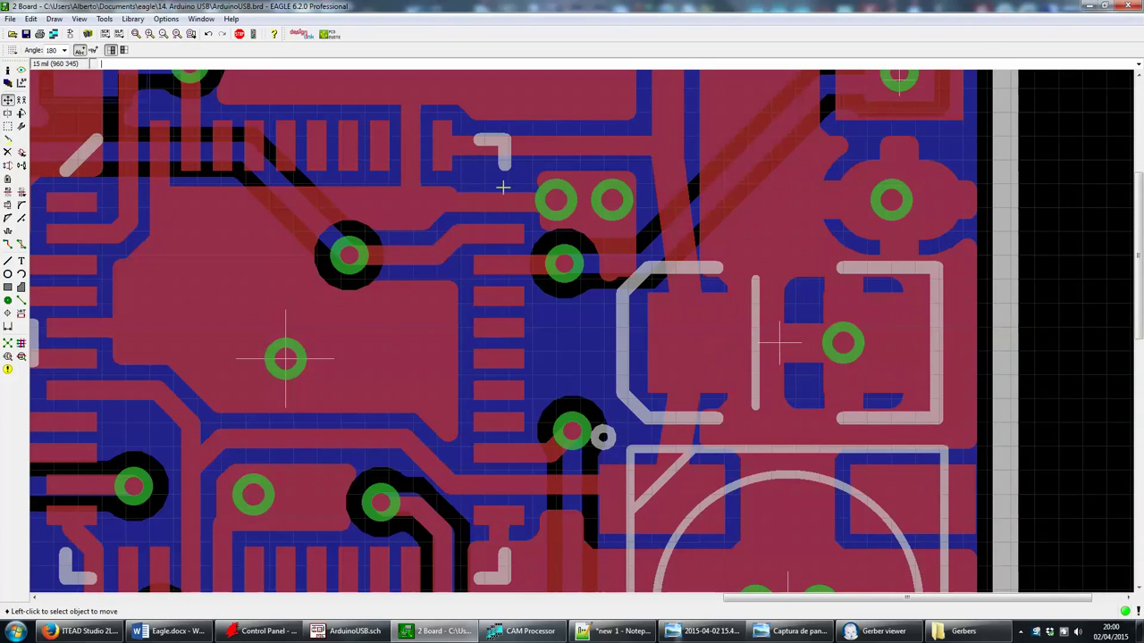
# Reposition the 5V trace segments above C8 and near the board's top edge
pyautogui.click(658, 157)
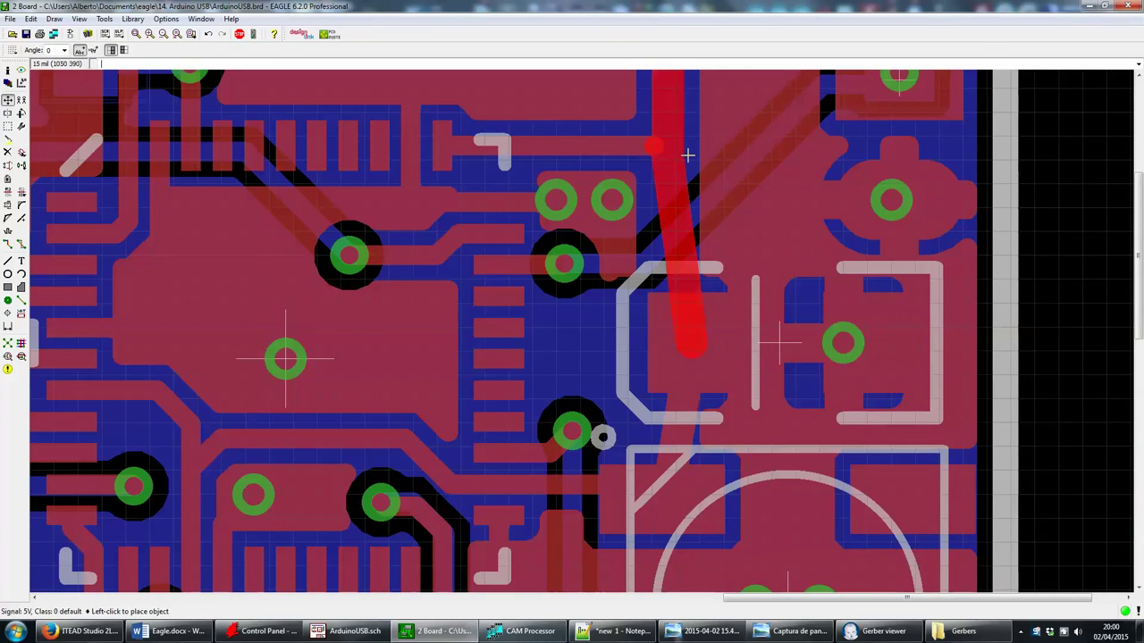
pyautogui.click(690, 155)
pyautogui.scroll(-1, 698, 439)
pyautogui.scroll(-1, 708, 503)
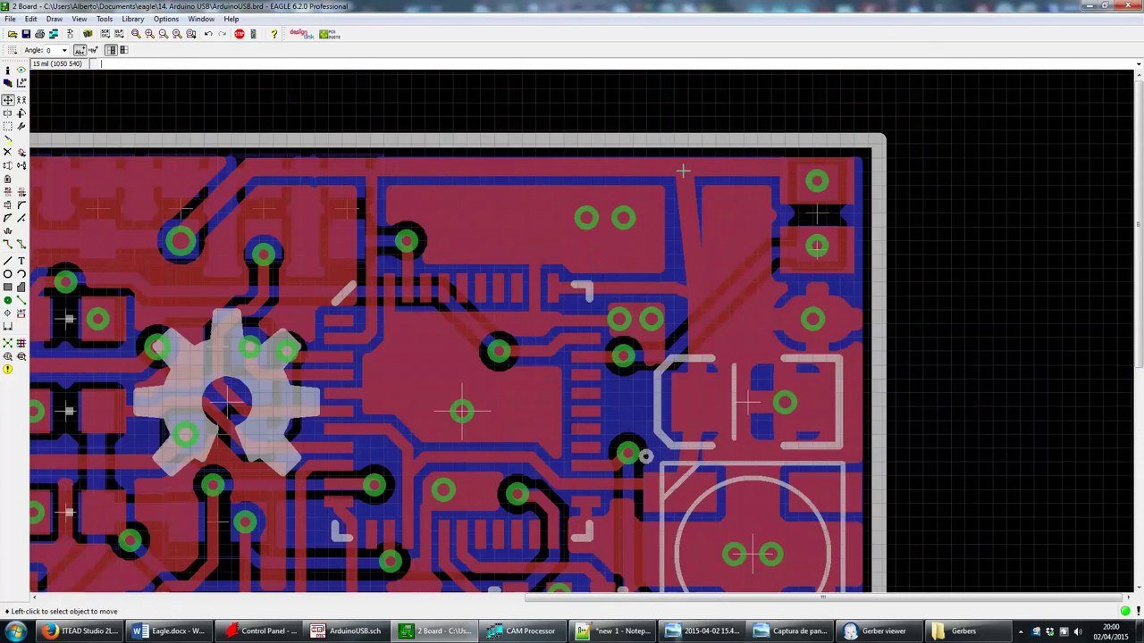
pyautogui.click(684, 168)
pyautogui.click(688, 165)
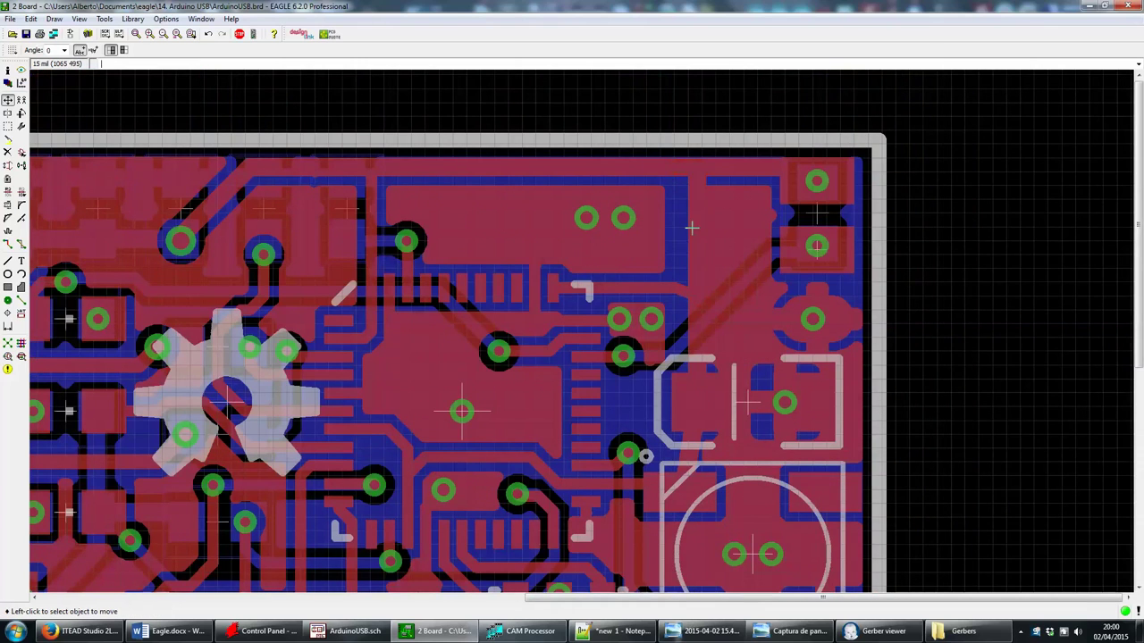
pyautogui.scroll(1, 692, 291)
pyautogui.scroll(2, 693, 291)
pyautogui.click(661, 277)
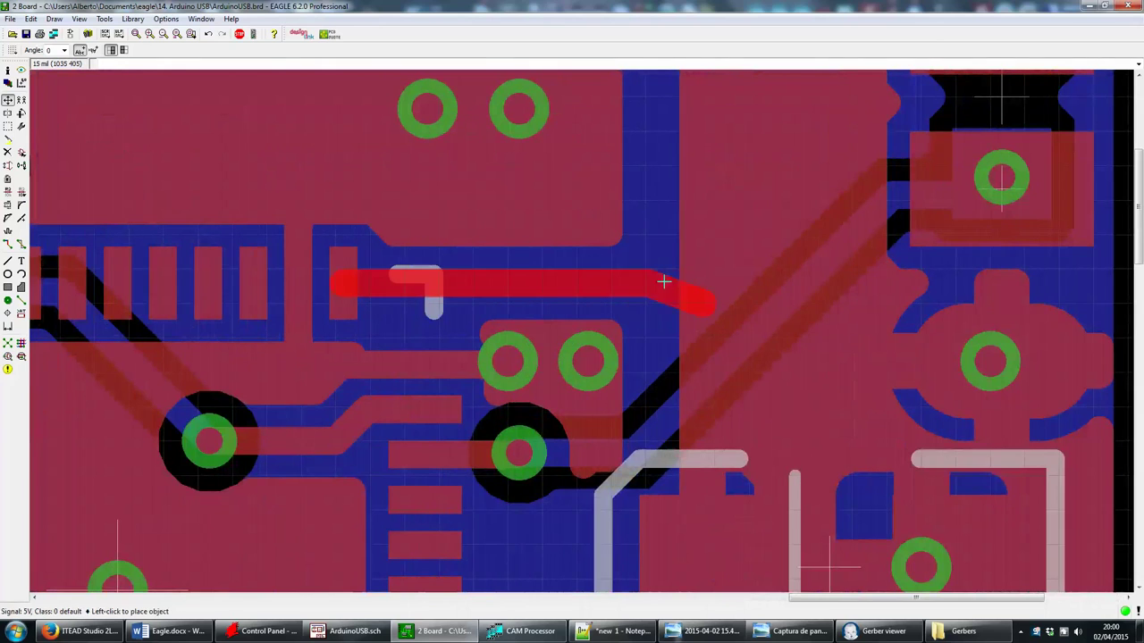
pyautogui.click(697, 277)
pyautogui.click(707, 278)
pyautogui.click(679, 277)
# Shift one more trace slightly right and refill the copper pours with Ratsnest
pyautogui.scroll(-1, 677, 251)
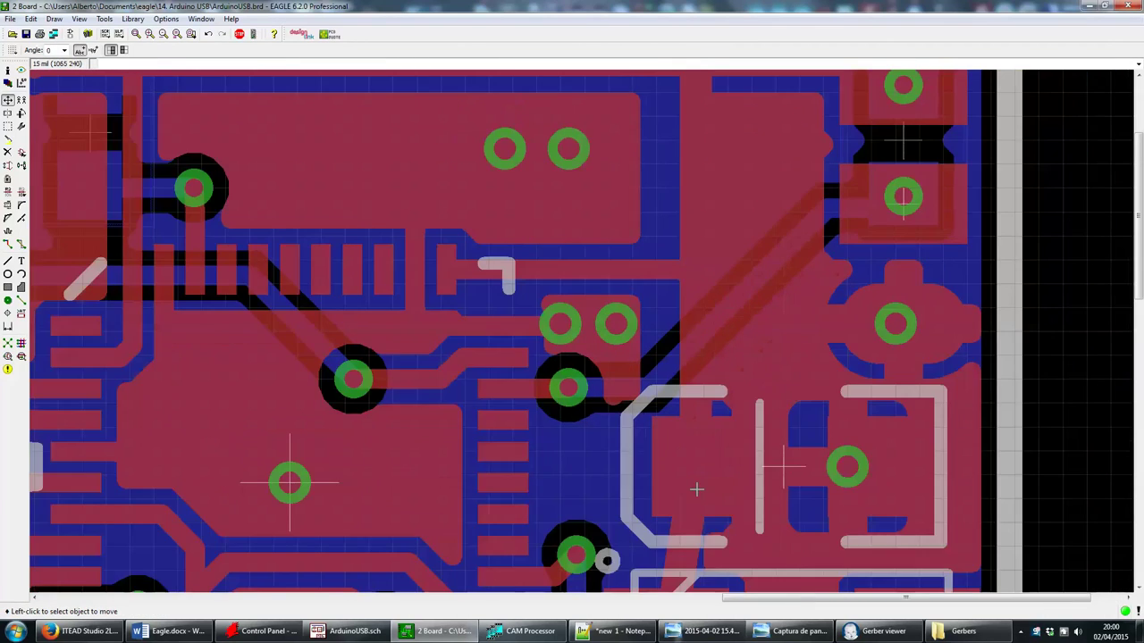
pyautogui.scroll(-1, 694, 486)
pyautogui.scroll(1, 675, 459)
pyautogui.scroll(2, 675, 458)
pyautogui.click(694, 439)
pyautogui.click(711, 435)
pyautogui.scroll(-1, 669, 507)
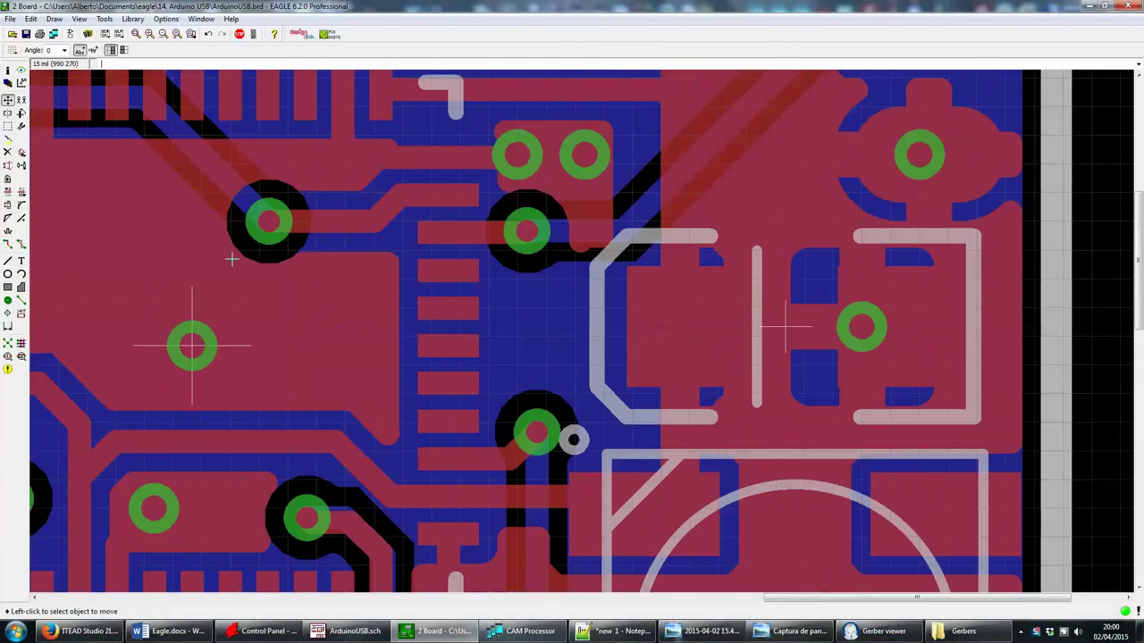
pyautogui.click(8, 345)
# Switch to a 5 mil grid and relocate two vias, moving the right one further left
pyautogui.scroll(-2, 545, 362)
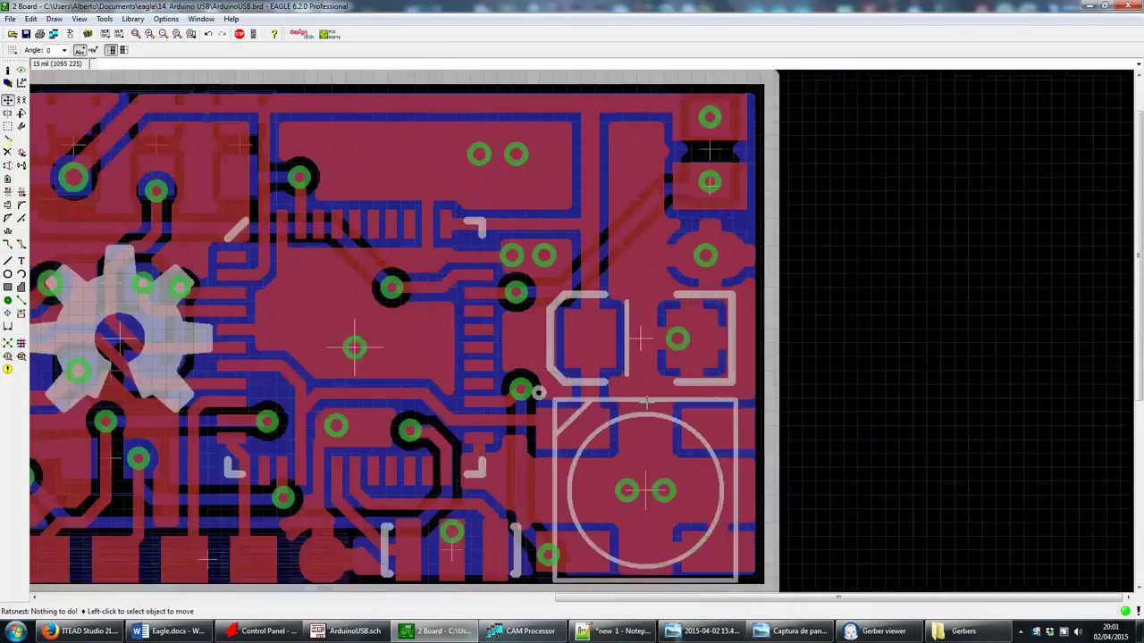
pyautogui.scroll(3, 573, 268)
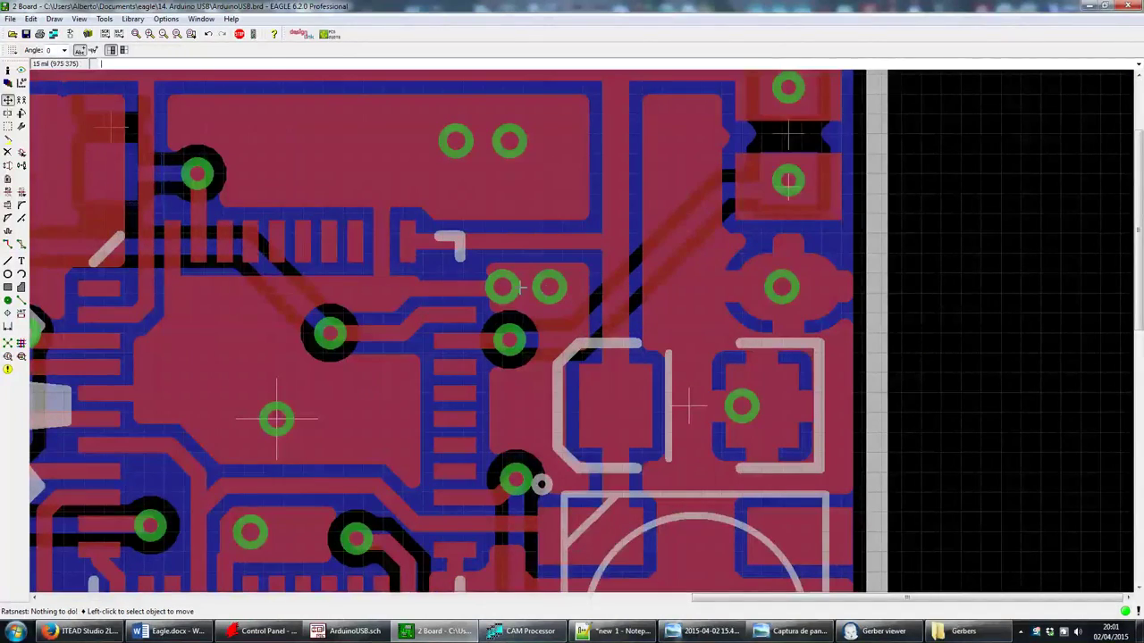
pyautogui.scroll(-1, 565, 279)
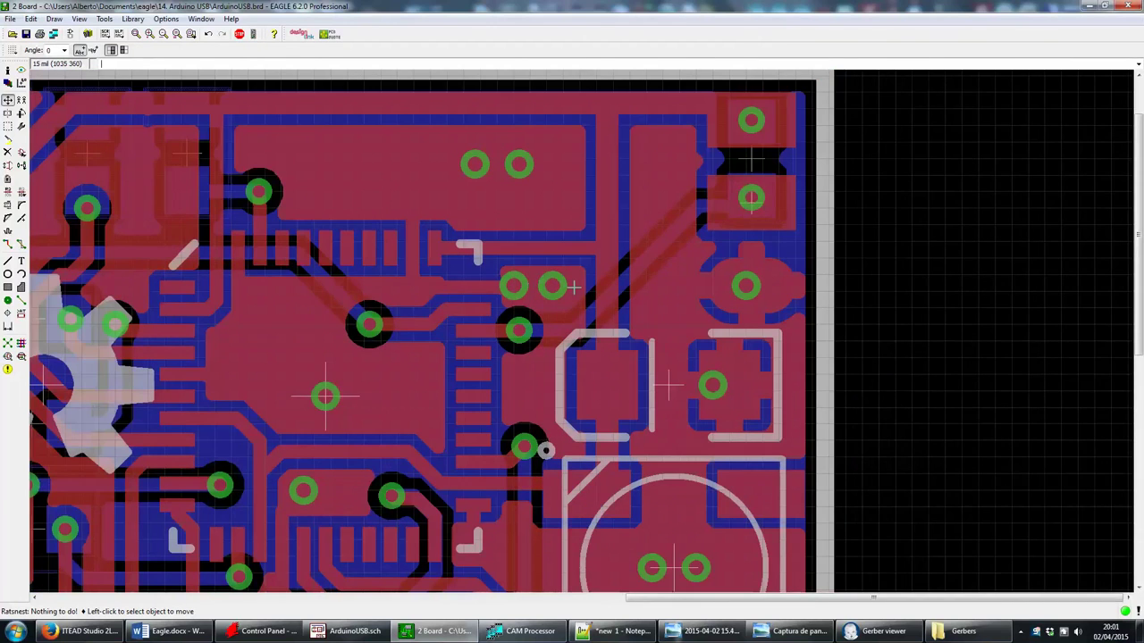
pyautogui.scroll(1, 511, 286)
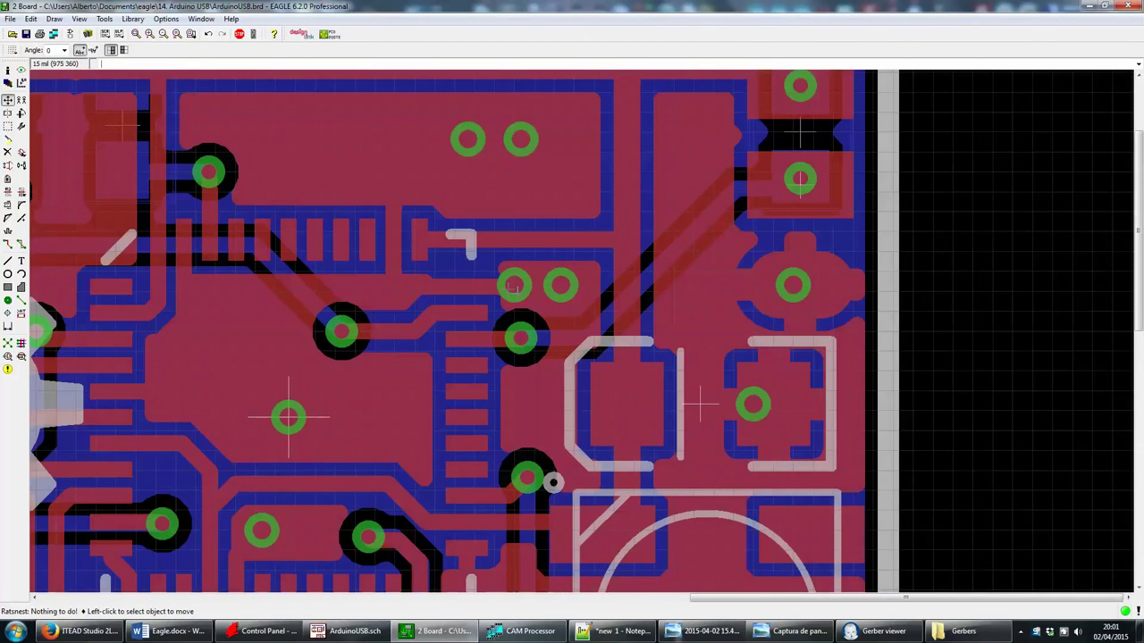
pyautogui.scroll(2, 512, 286)
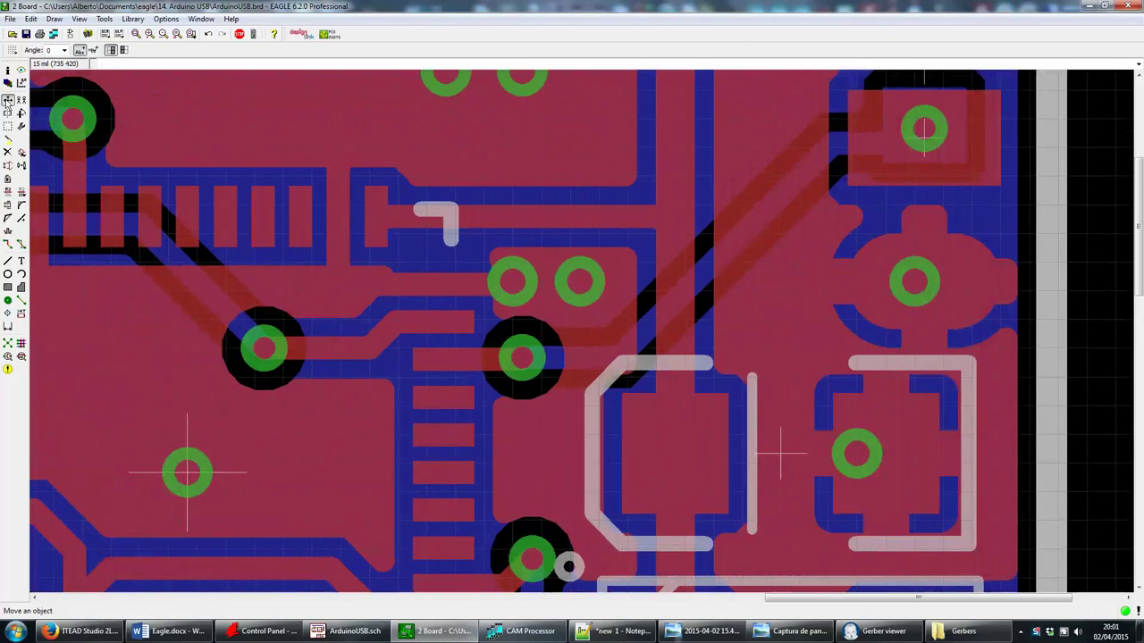
pyautogui.click(513, 280)
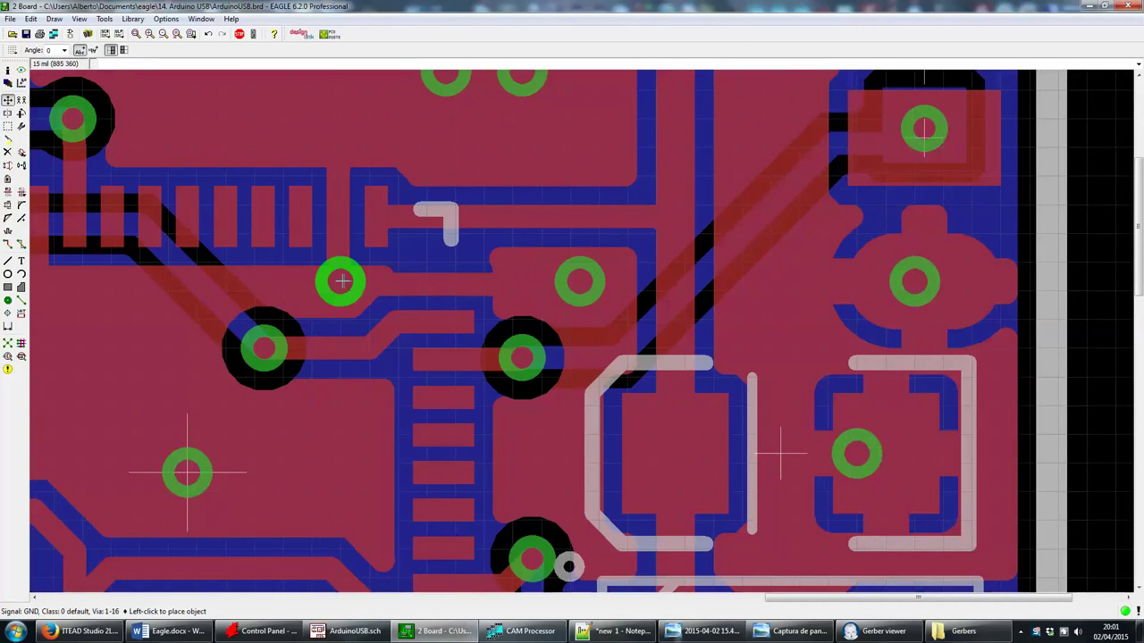
pyautogui.click(11, 50)
pyautogui.press('Return')
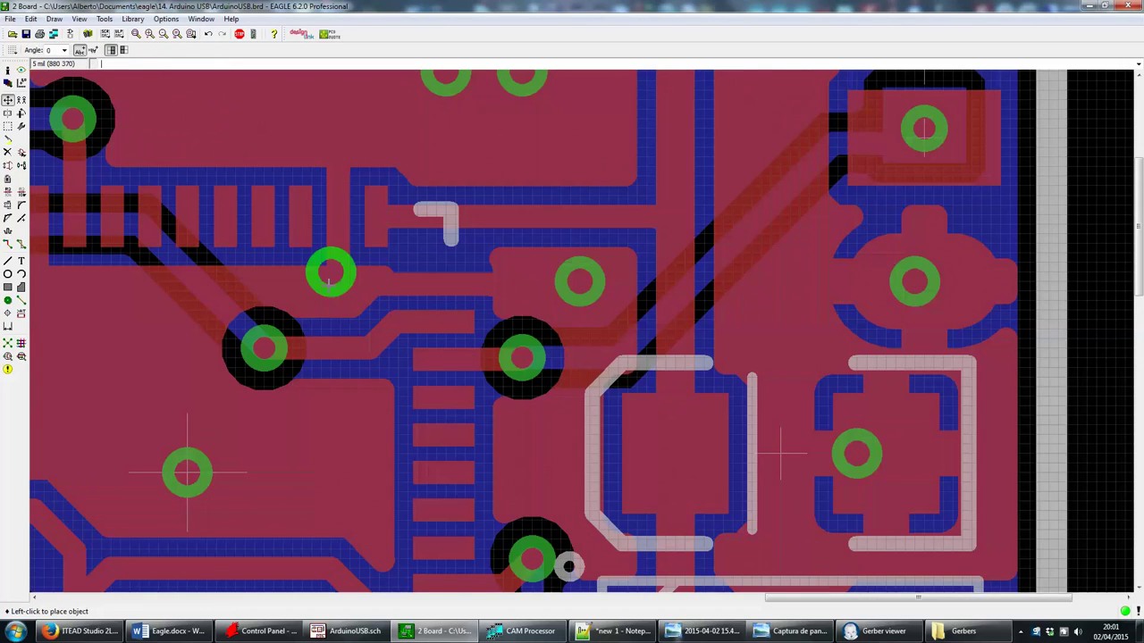
pyautogui.click(339, 290)
pyautogui.click(581, 281)
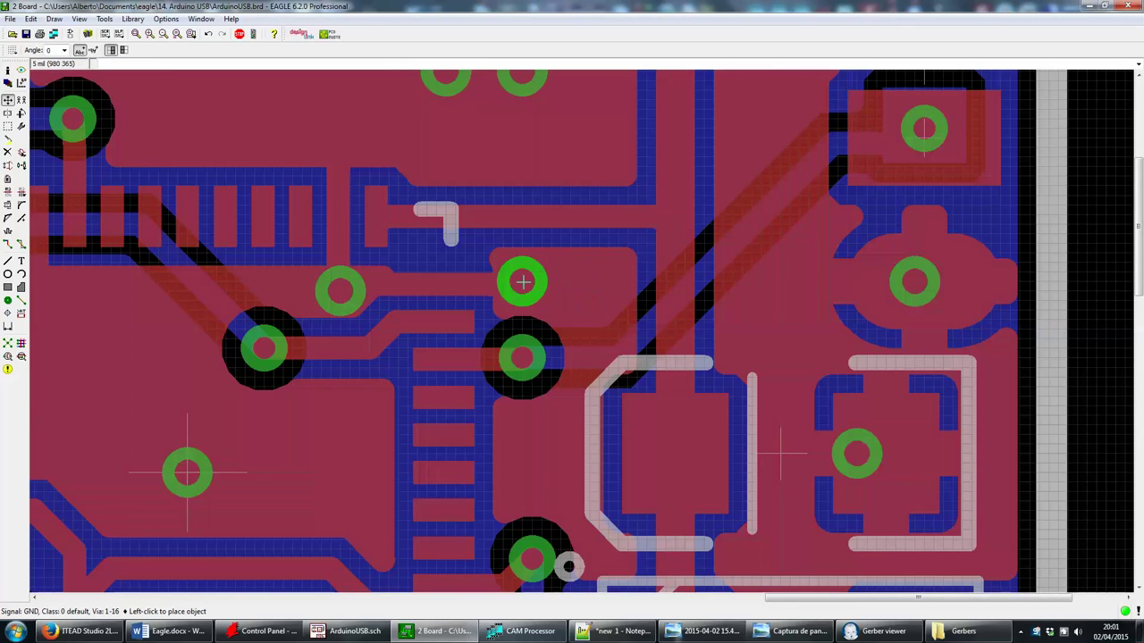
pyautogui.click(524, 286)
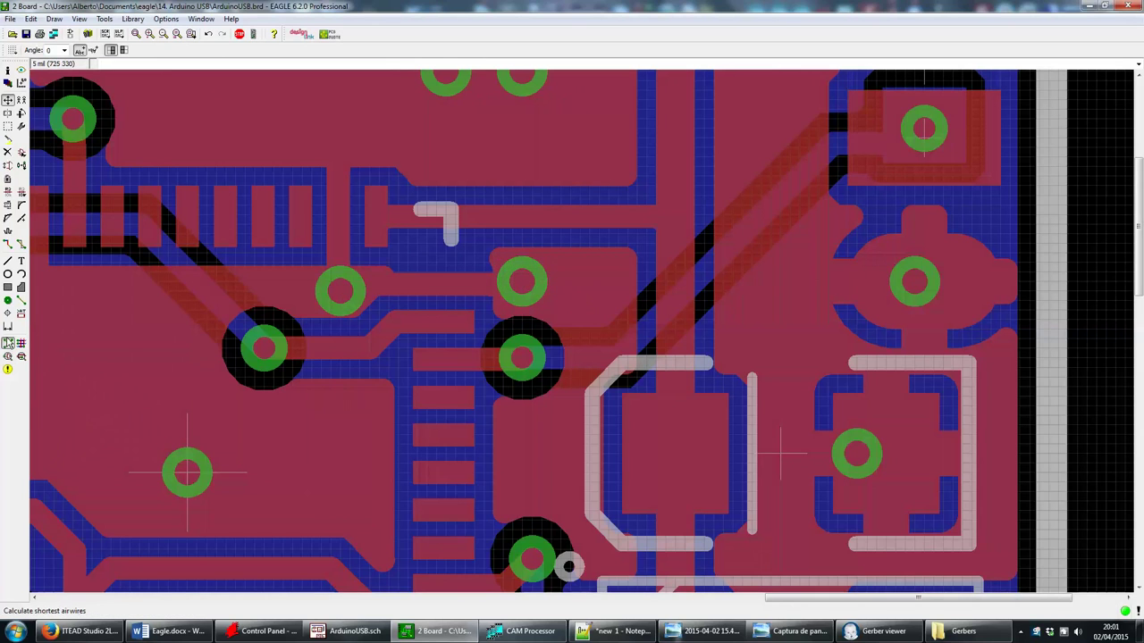
# Move the GND via next to the chip's centre via
pyautogui.scroll(-4, 487, 340)
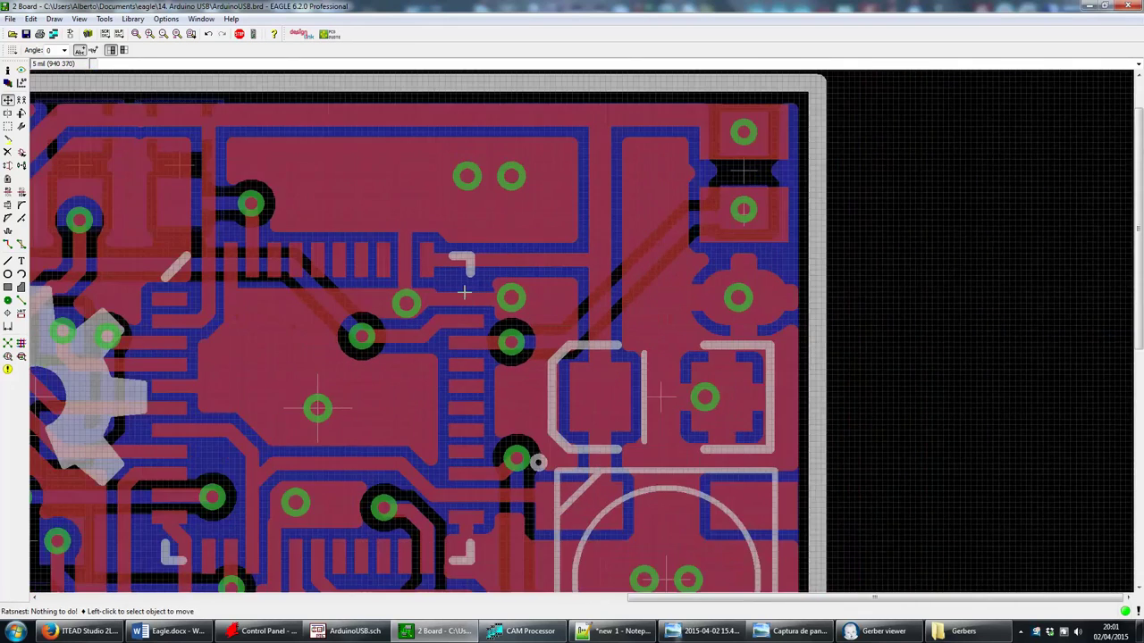
pyautogui.scroll(2, 400, 455)
pyautogui.scroll(1, 402, 455)
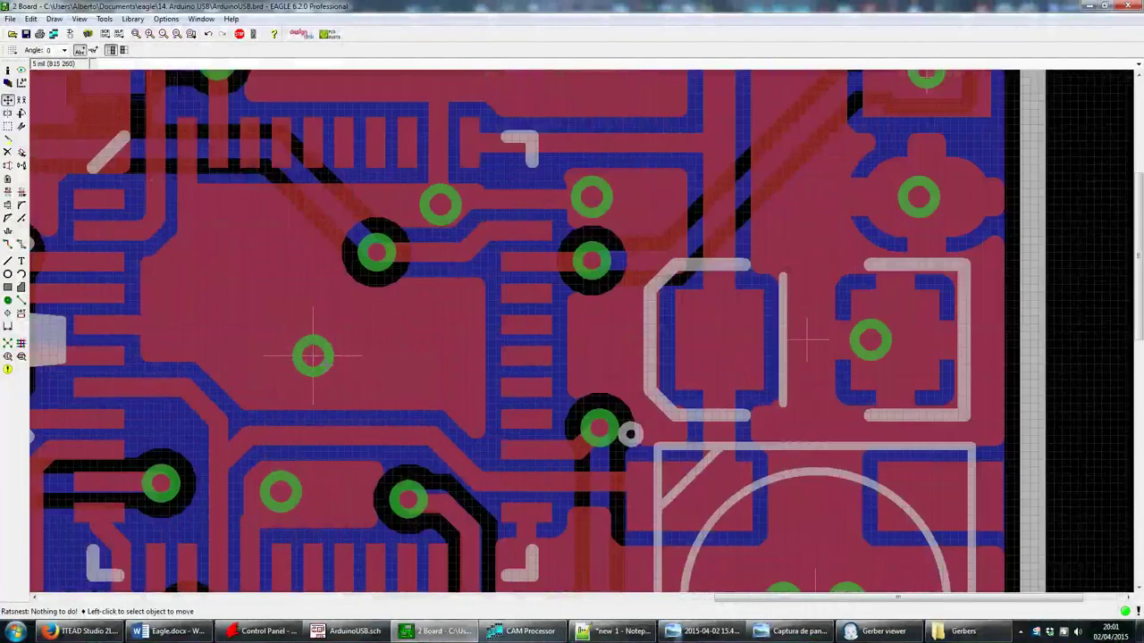
pyautogui.click(312, 355)
pyautogui.press('Escape')
pyautogui.click(370, 386)
pyautogui.press('Escape')
pyautogui.click(315, 356)
pyautogui.press('Escape')
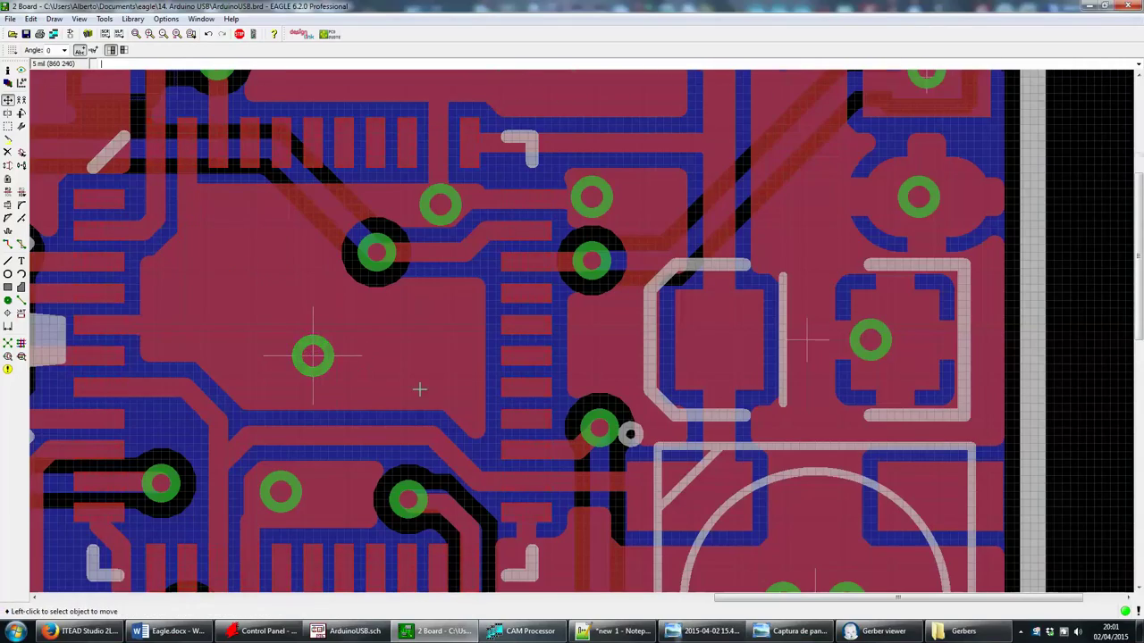
pyautogui.scroll(-3, 419, 389)
pyautogui.scroll(1, 435, 288)
pyautogui.click(436, 288)
pyautogui.click(377, 374)
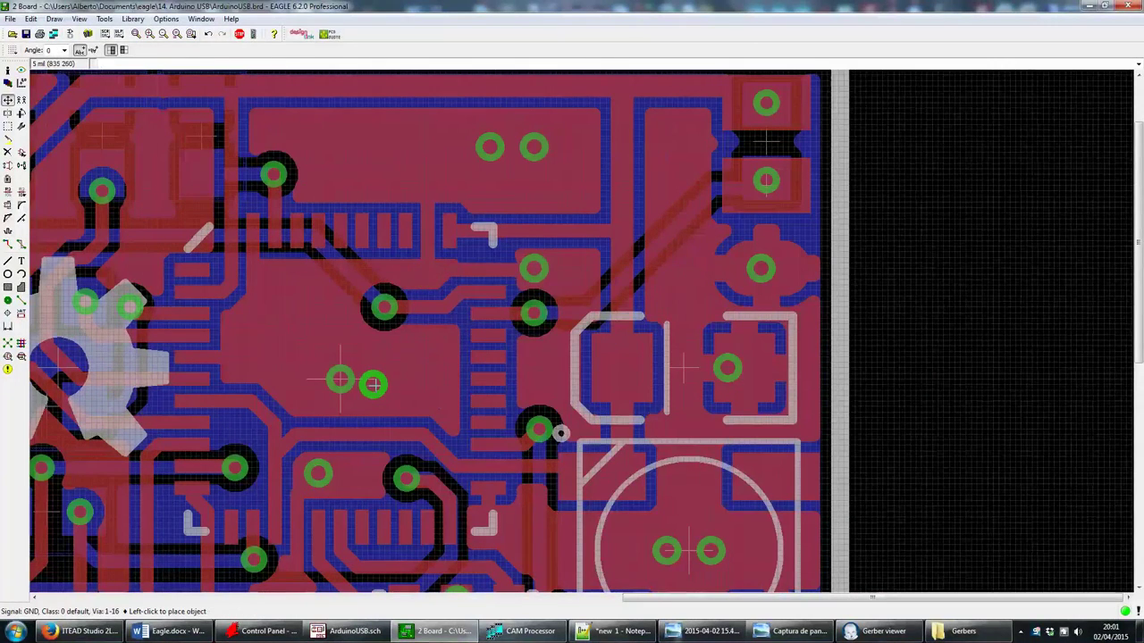
pyautogui.click(379, 379)
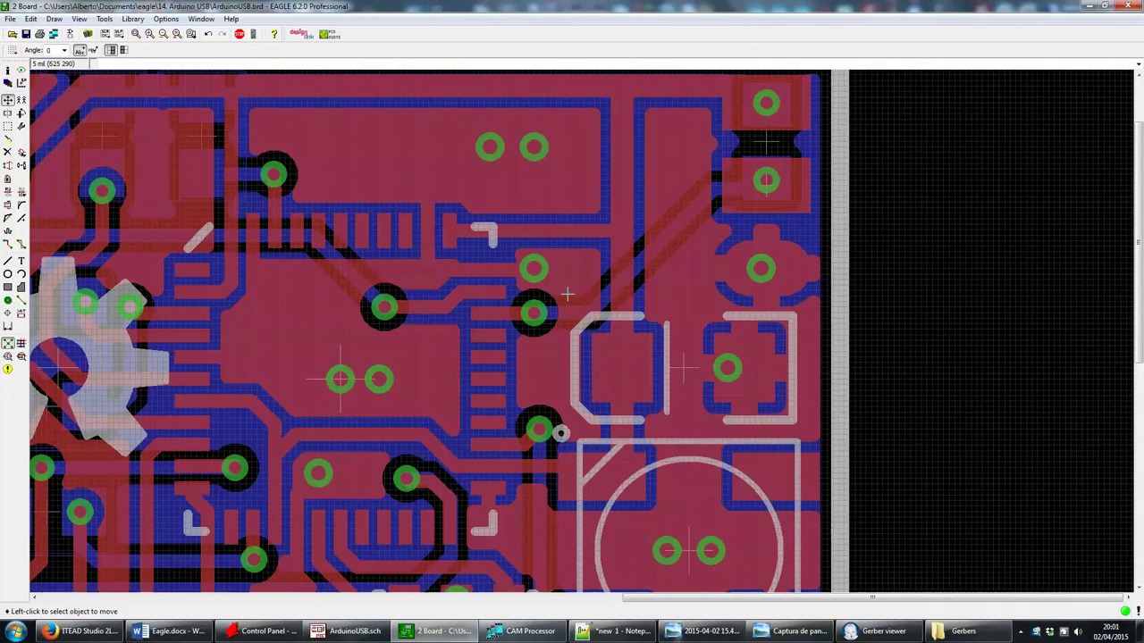
# Move two GND vias near the upper pads lower down, then recalculate the copper pours
pyautogui.scroll(-3, 566, 294)
pyautogui.scroll(3, 565, 145)
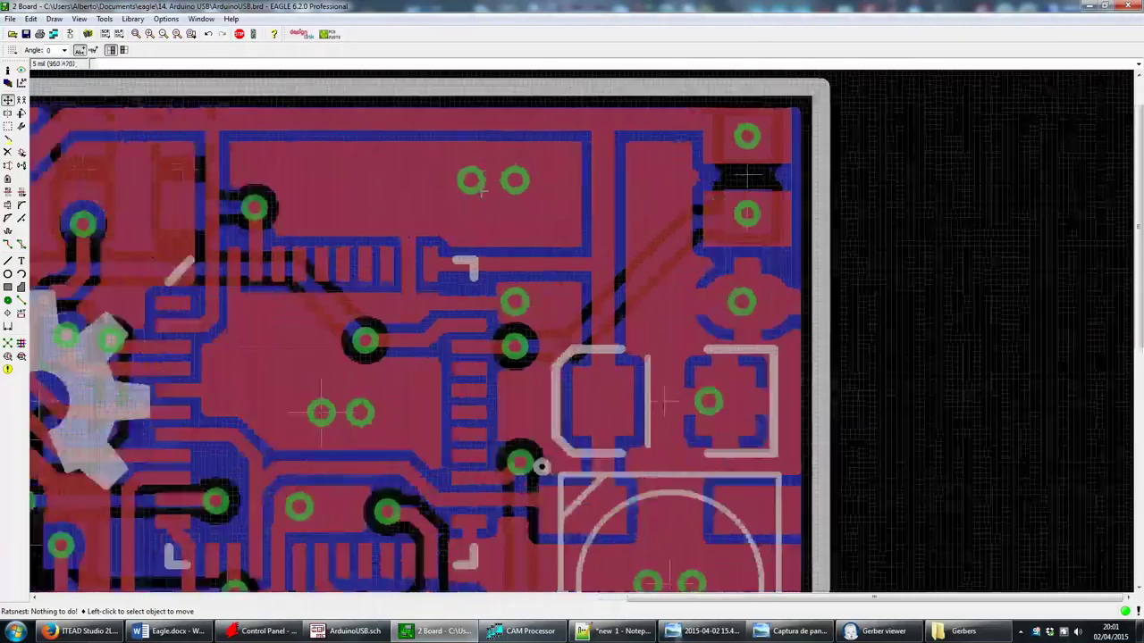
pyautogui.click(538, 164)
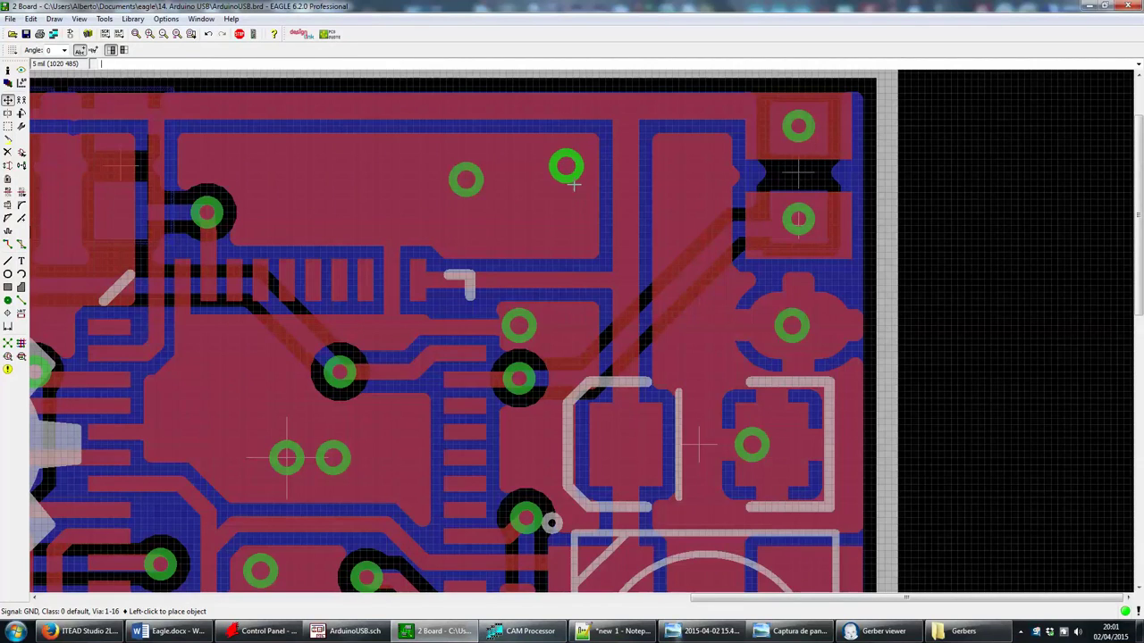
pyautogui.click(575, 240)
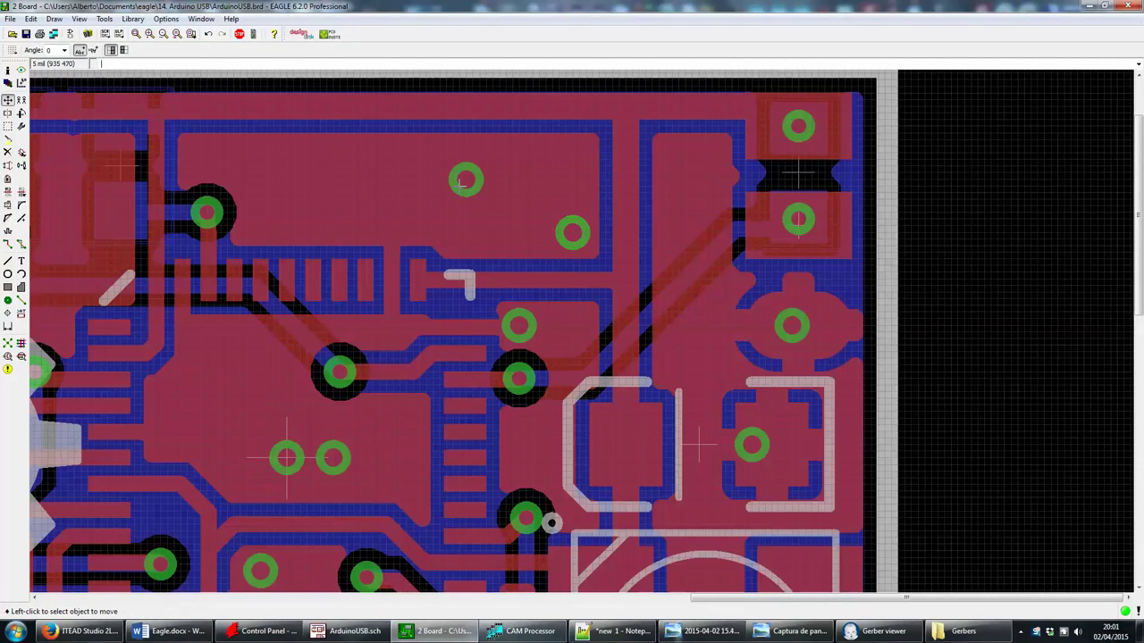
pyautogui.click(462, 182)
pyautogui.click(527, 232)
pyautogui.scroll(-1, 566, 240)
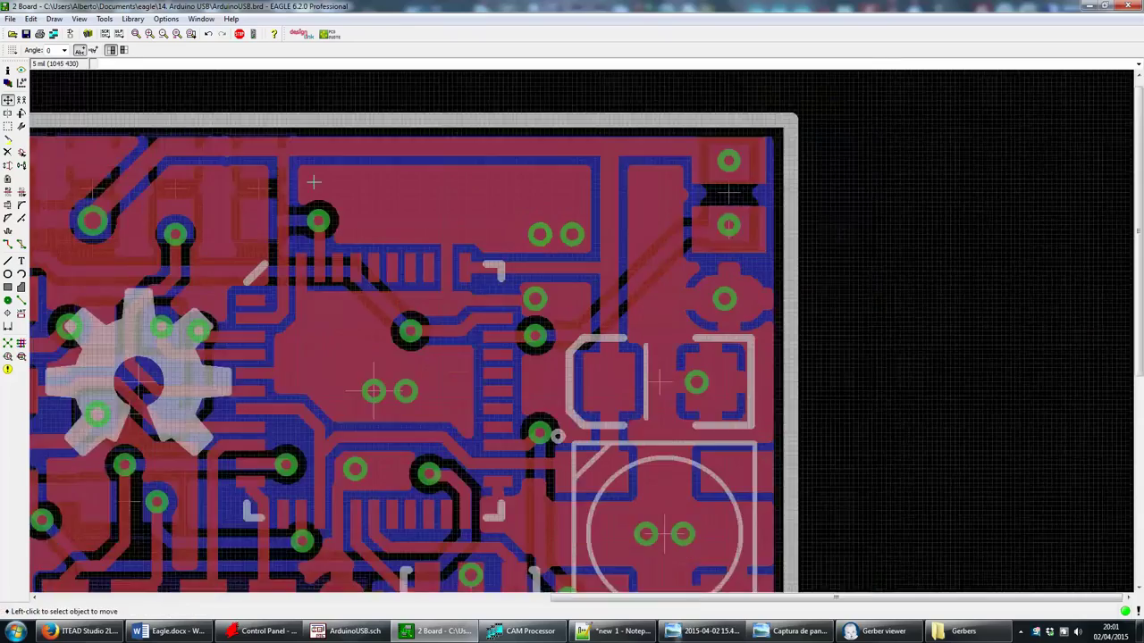
pyautogui.scroll(-1, 594, 236)
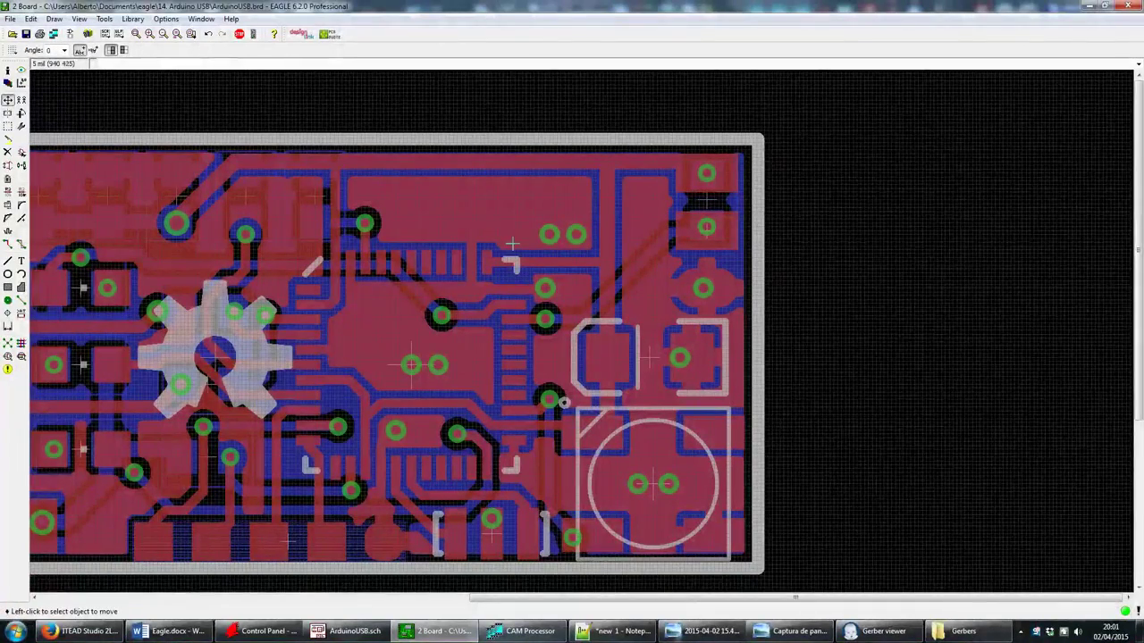
pyautogui.click(8, 342)
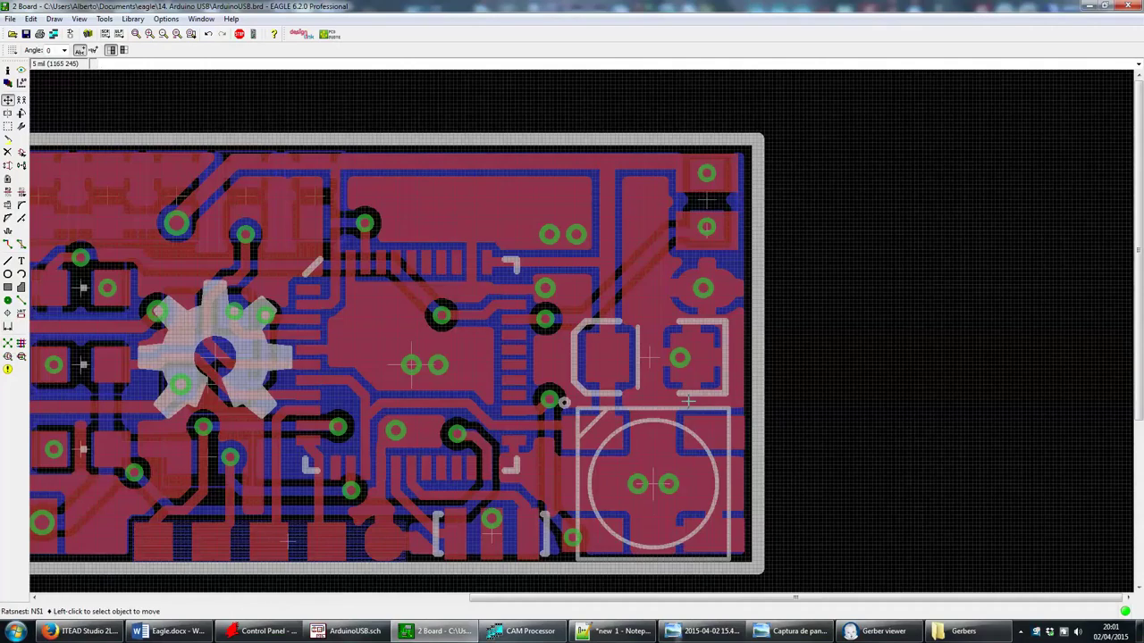
# Look over the board's underside 3D render, then minimize the Gerber viewer to return to ArduinoUSB.brd
pyautogui.scroll(-2, 516, 516)
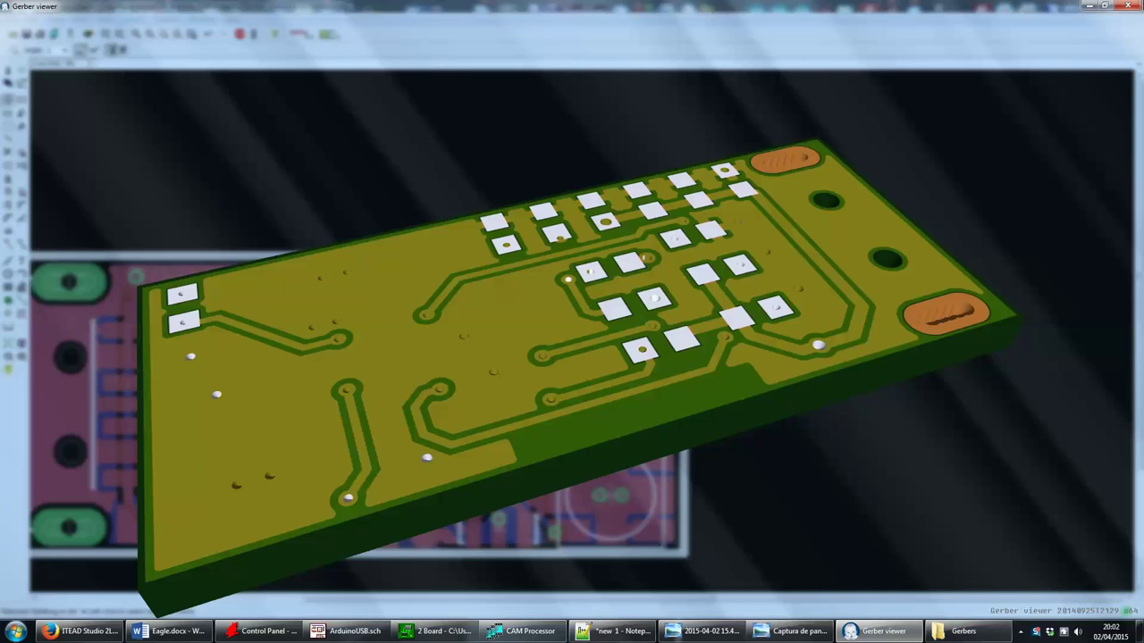
pyautogui.click(1087, 7)
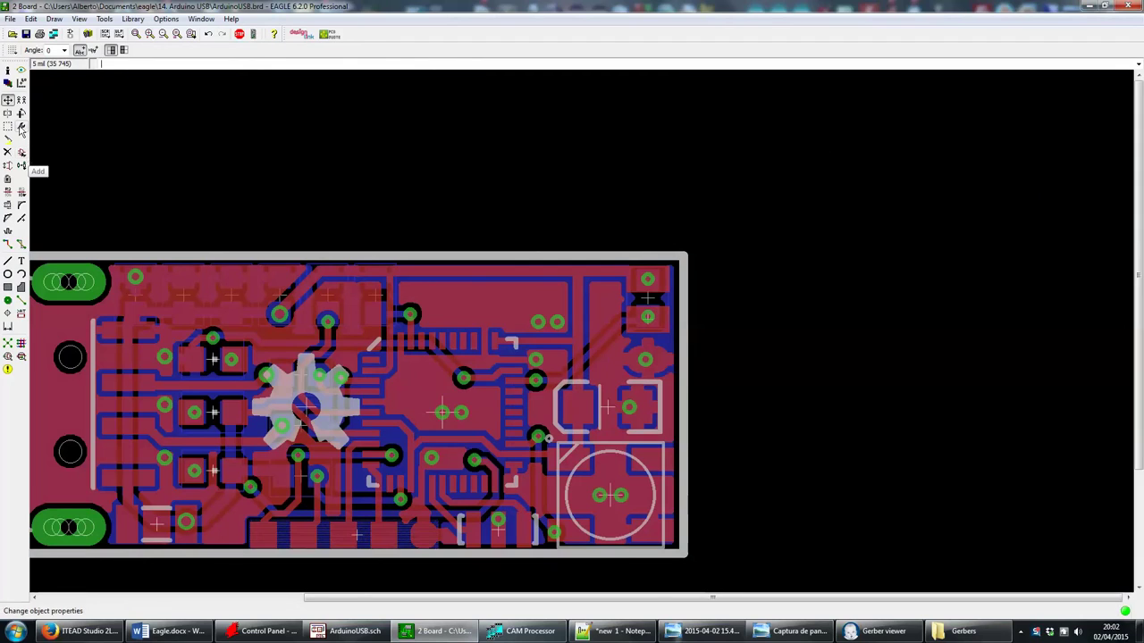
# Search the part library for rulers and pick the Gridrunner RULER part
pyautogui.click(21, 152)
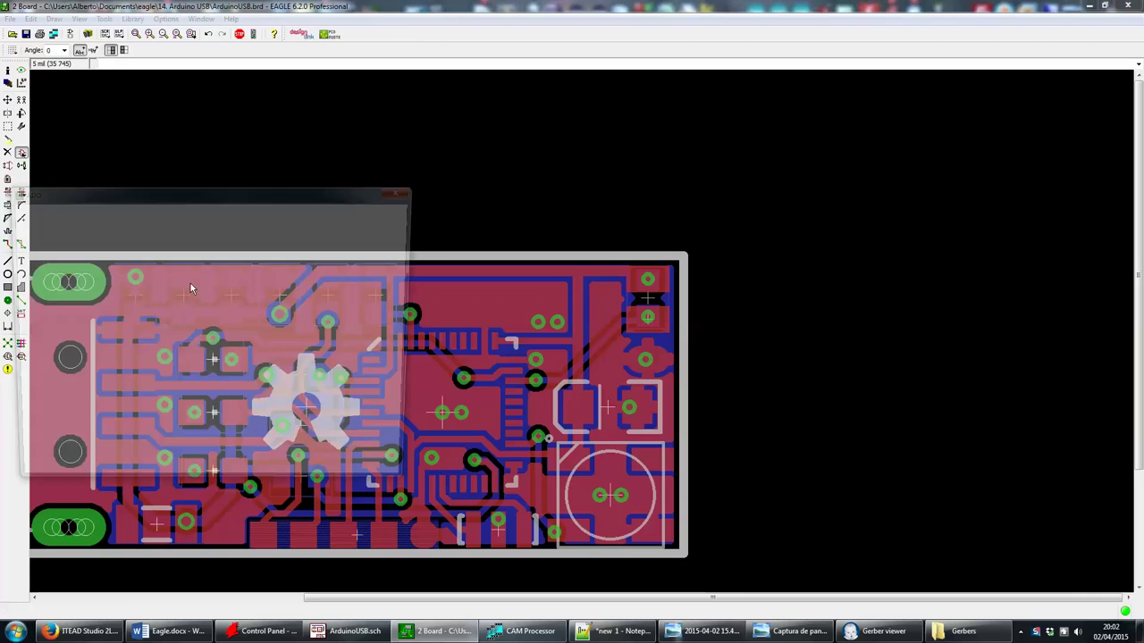
pyautogui.moveTo(52, 195); pyautogui.dragTo(97, 184)
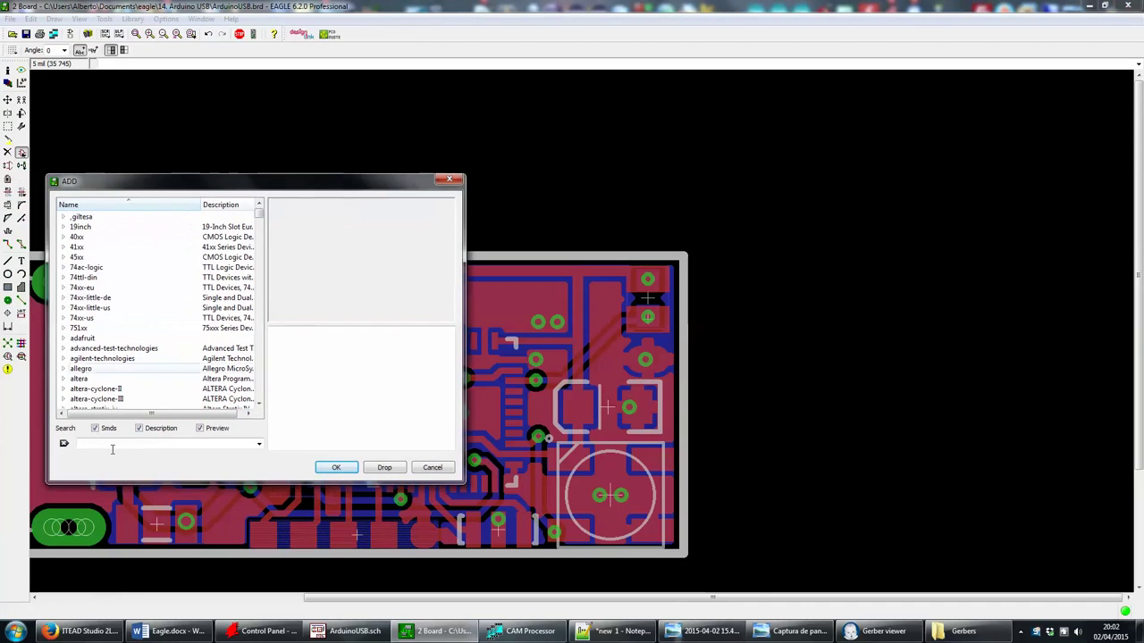
pyautogui.click(101, 441)
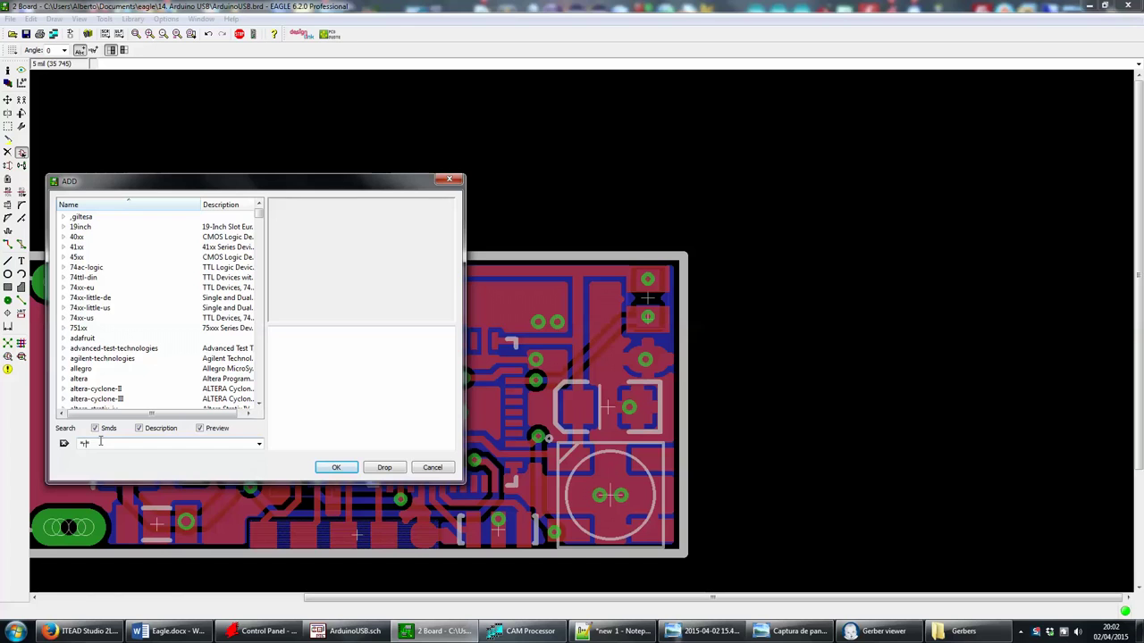
pyautogui.press('Return')
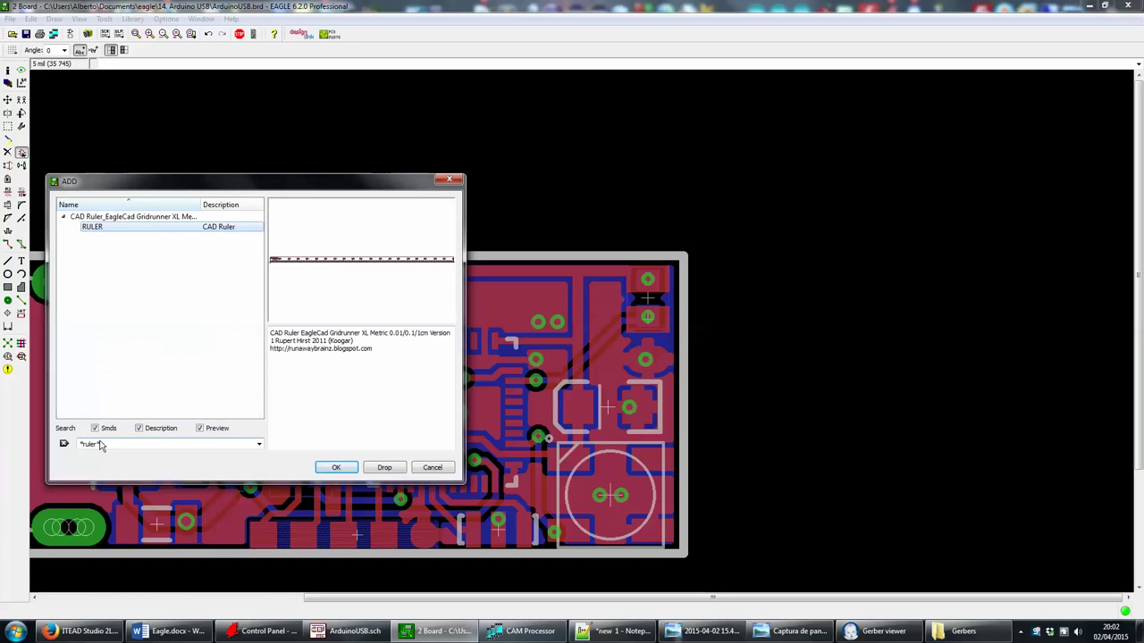
pyautogui.press('Return')
# Place the ruler along the board's top edge, anchored at the top-left corner
pyautogui.scroll(-3, 110, 431)
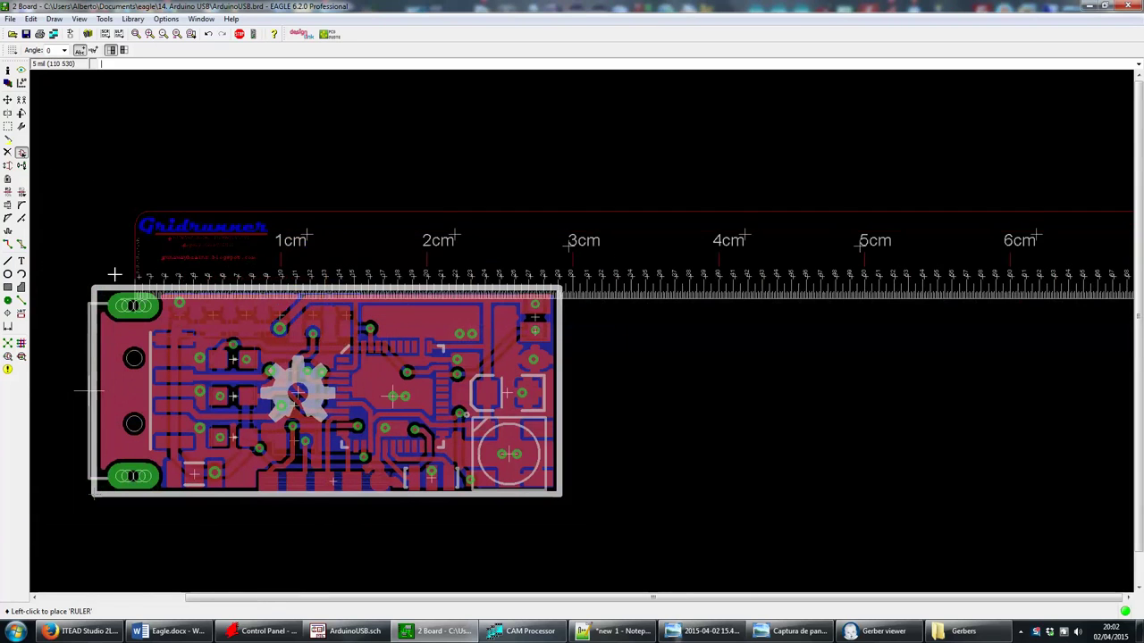
pyautogui.click(89, 269)
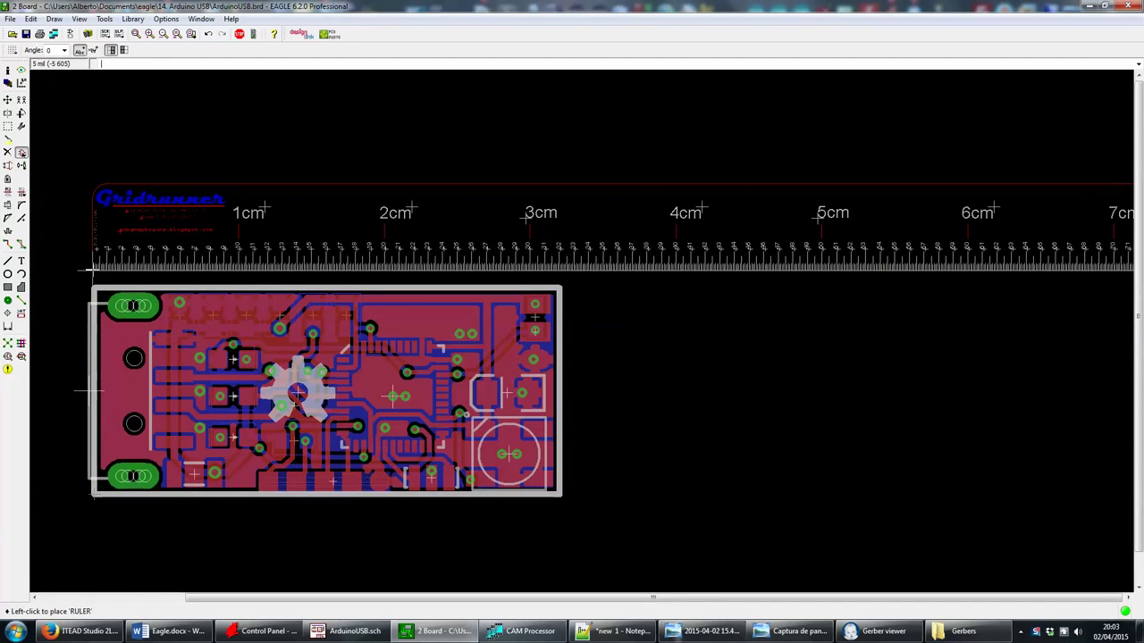
pyautogui.scroll(3, 90, 272)
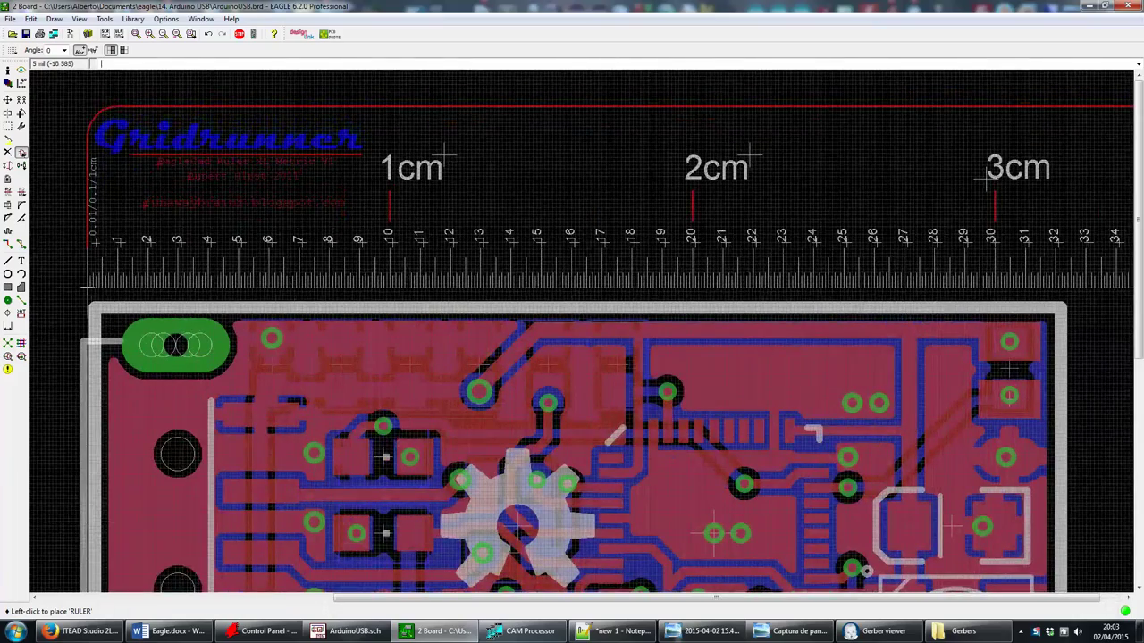
pyautogui.click(88, 289)
pyautogui.scroll(-3, 357, 268)
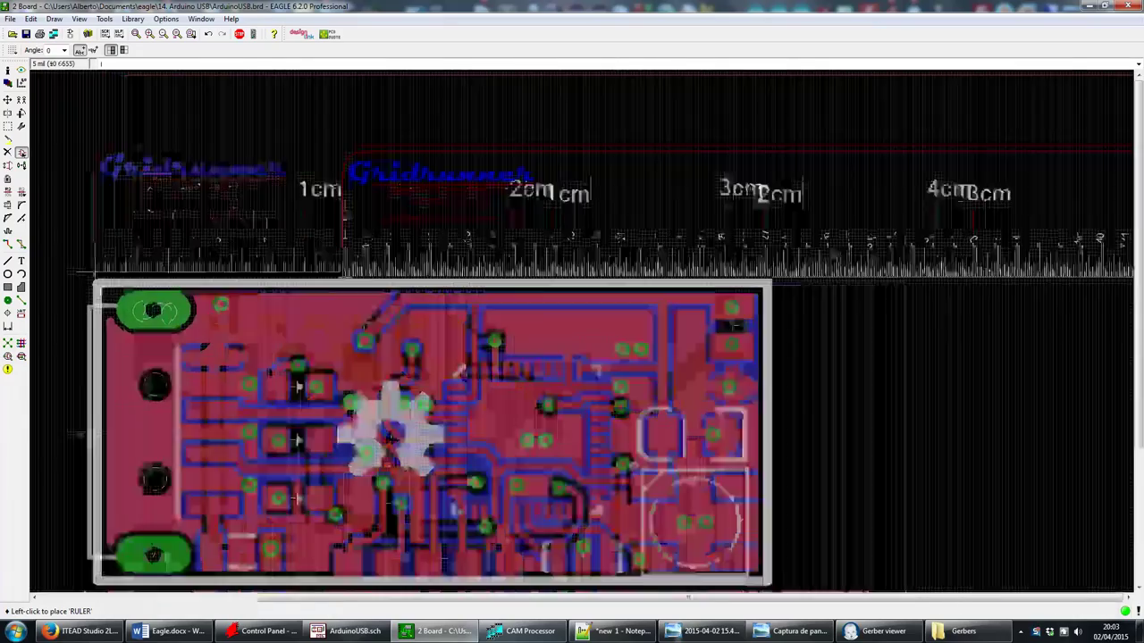
pyautogui.scroll(5, 494, 260)
pyautogui.press('Escape')
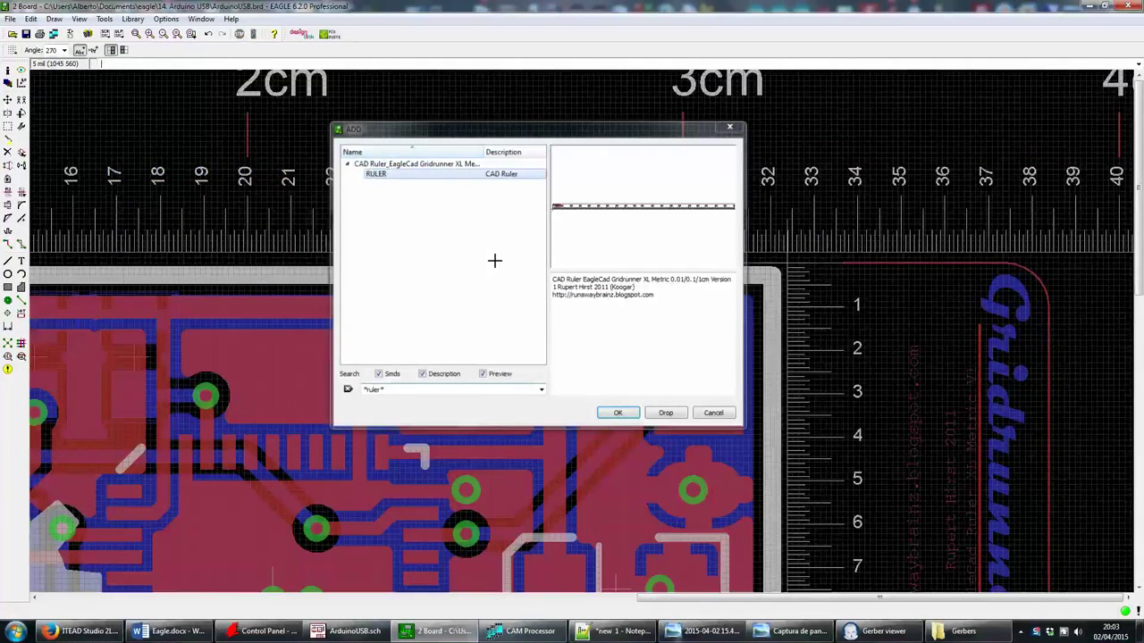
# Stop adding parts and zoom out over the board with the rulers gone
pyautogui.press('Escape')
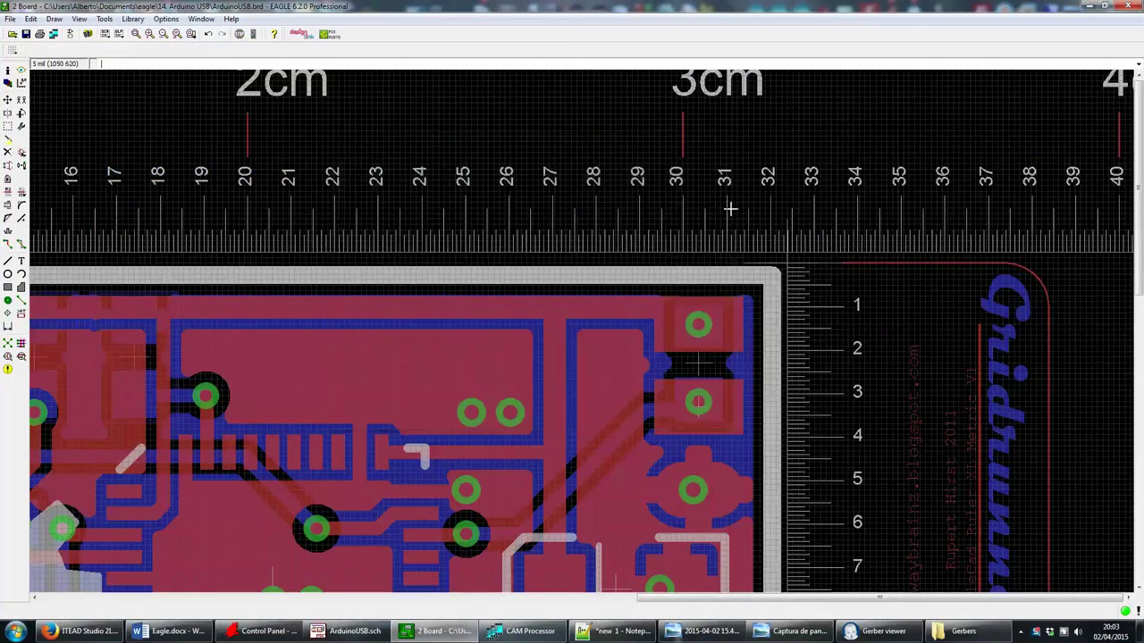
pyautogui.scroll(-5, 882, 305)
pyautogui.scroll(3, 858, 317)
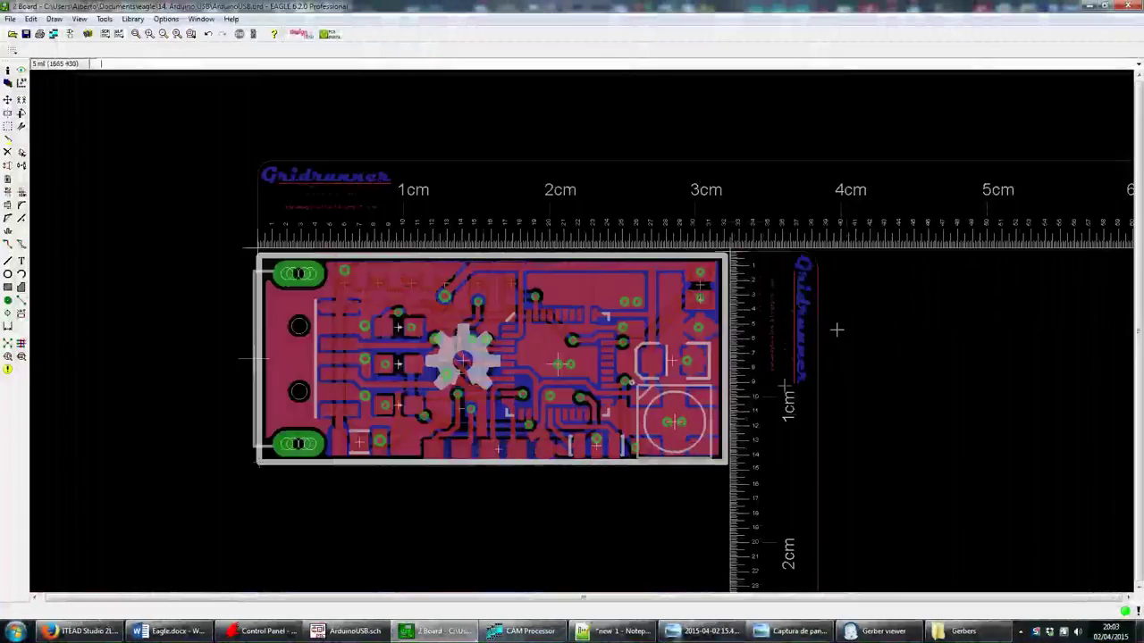
pyautogui.scroll(-1, 828, 486)
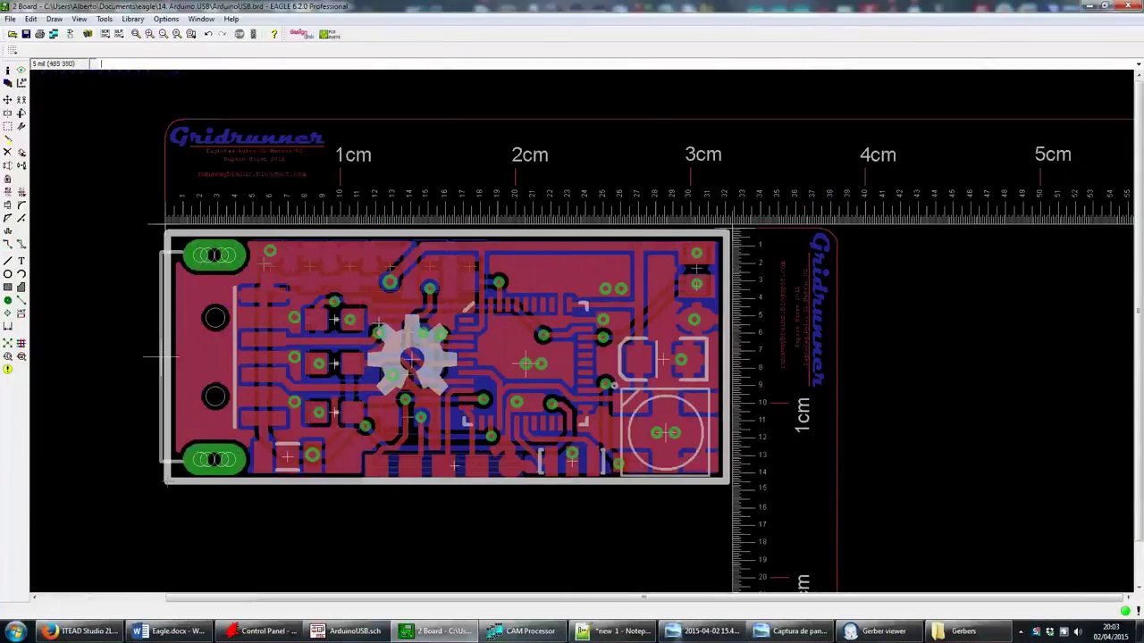
pyautogui.scroll(2, 726, 184)
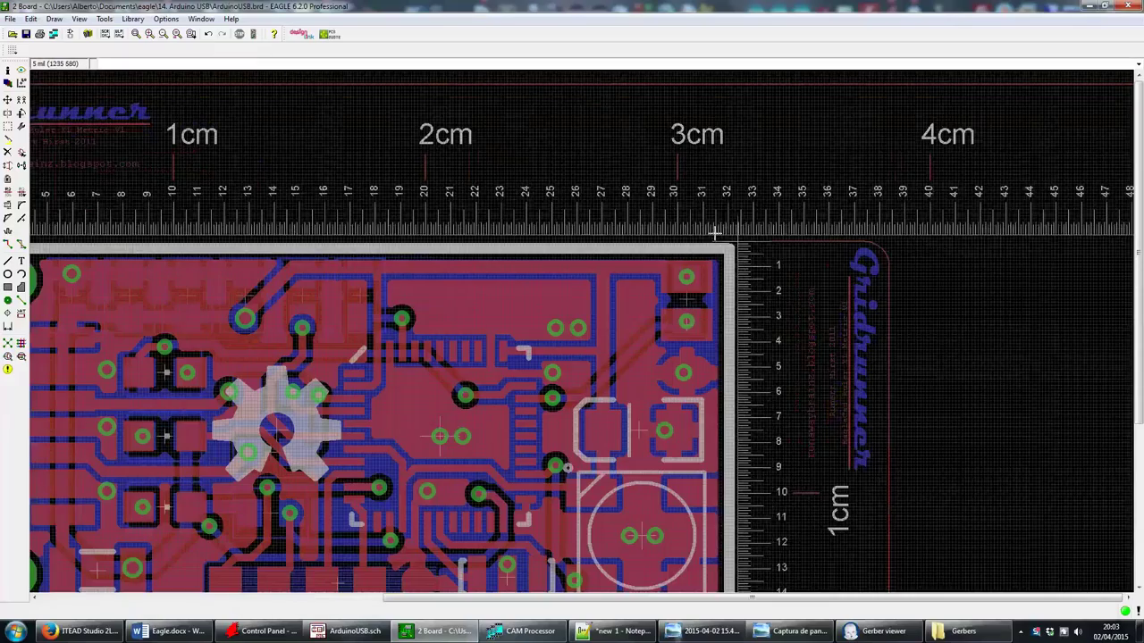
pyautogui.scroll(-2, 749, 268)
pyautogui.scroll(-1, 757, 277)
pyautogui.scroll(2, 759, 452)
pyautogui.scroll(-2, 728, 420)
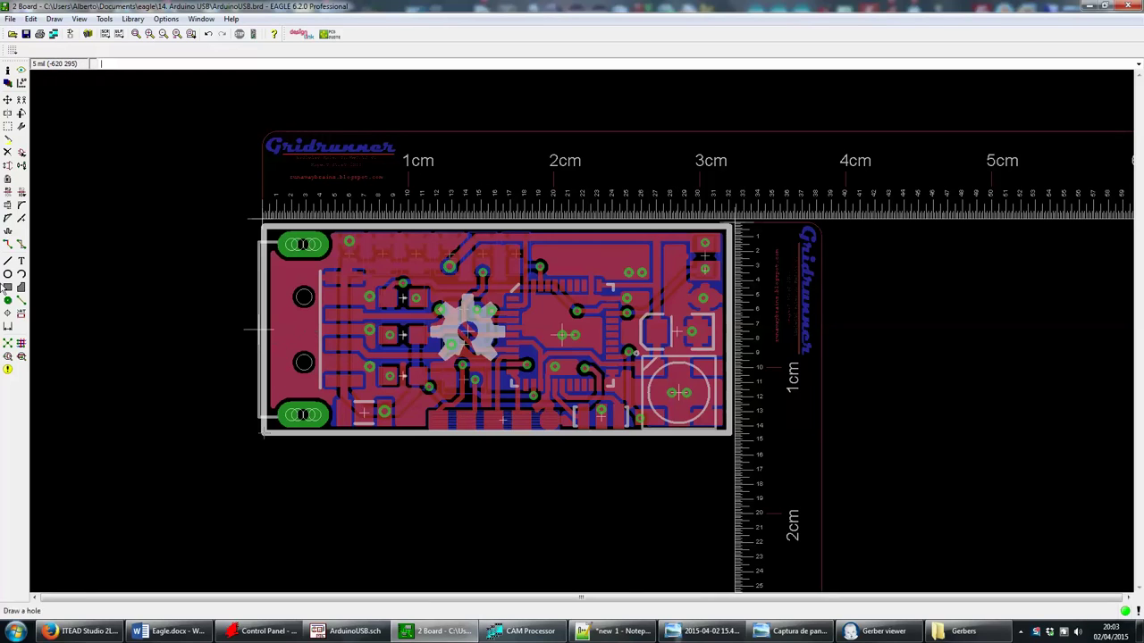
# Save ArduinoUSB.brd and check the Gerber preview before minimizing it
pyautogui.hotkey('ctrl', 's')
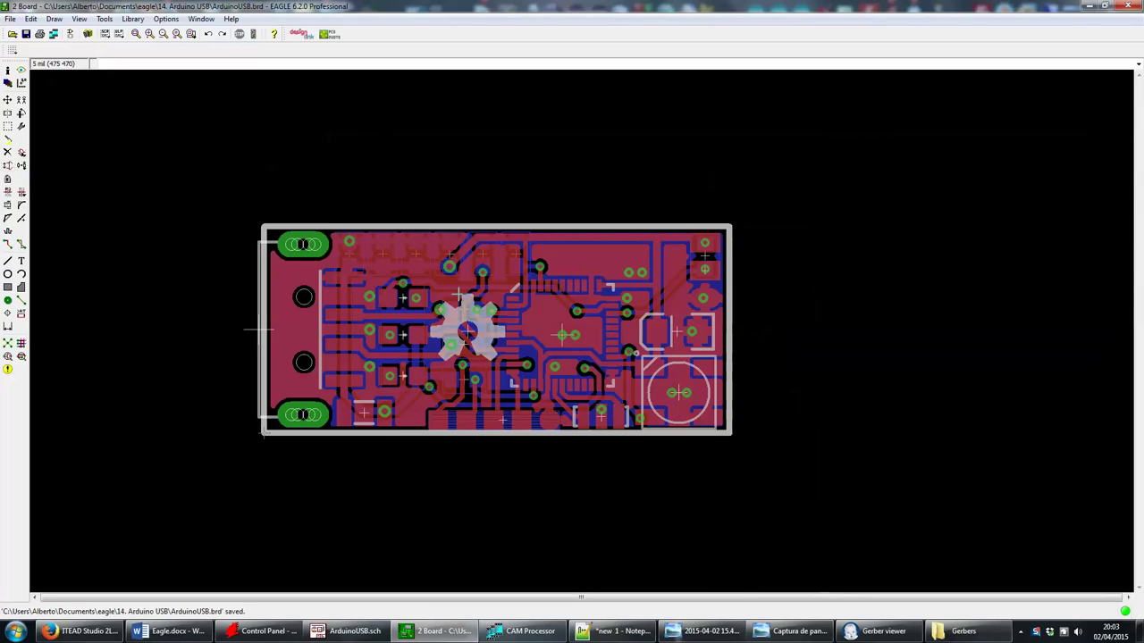
pyautogui.click(883, 631)
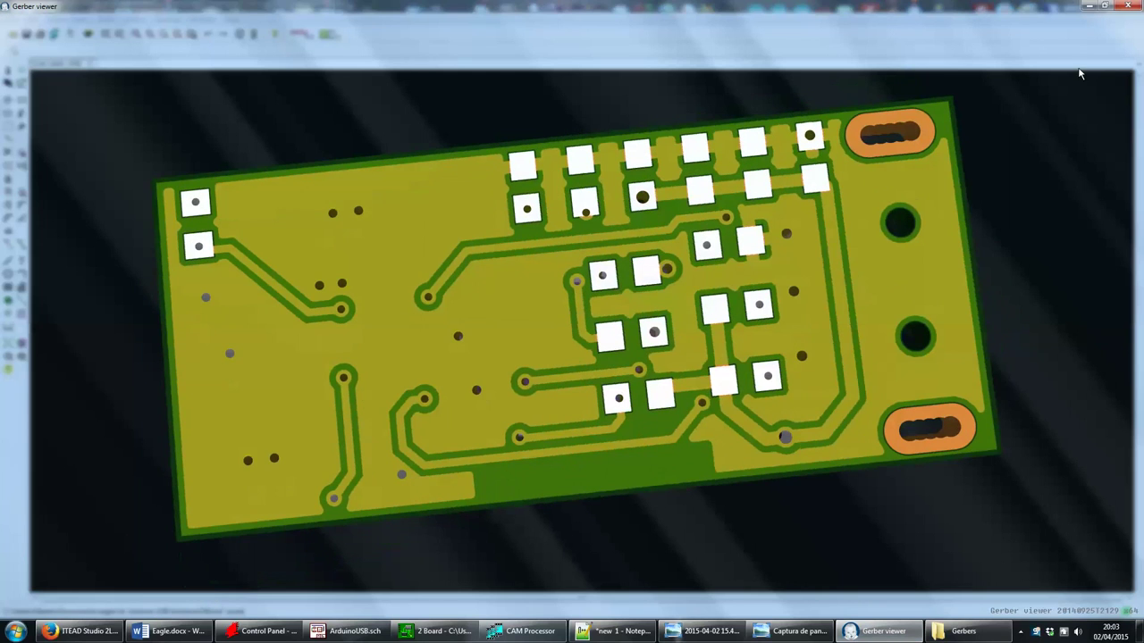
pyautogui.click(1089, 7)
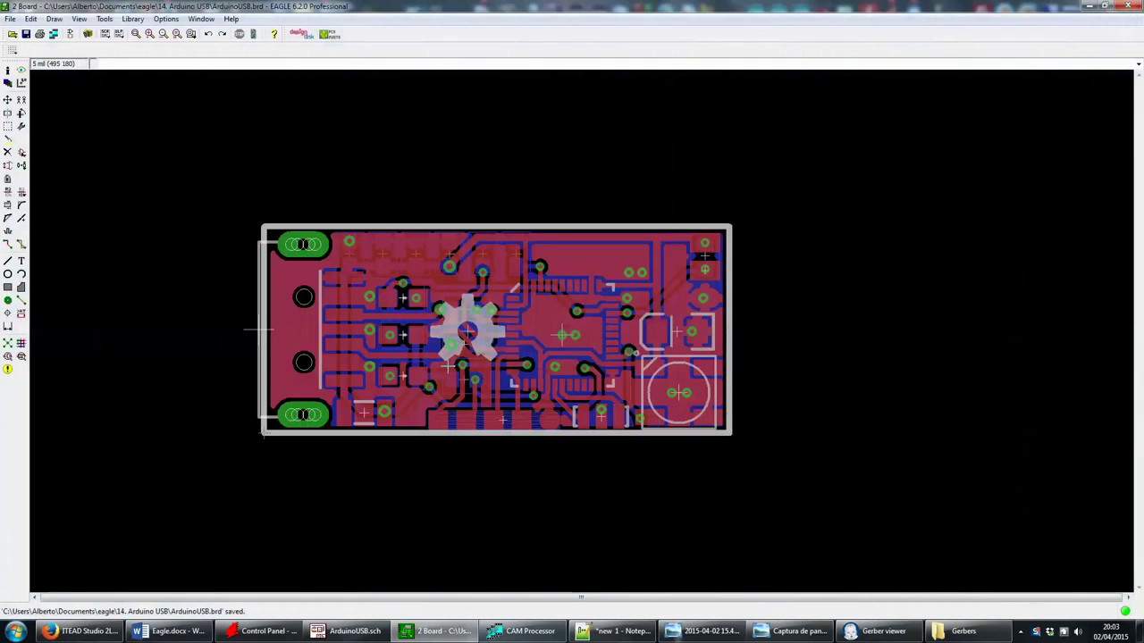
# Show only tPlace, bPlace, tDocu, bDocu, Document and the top/bottom Names and Values layers
pyautogui.click(8, 85)
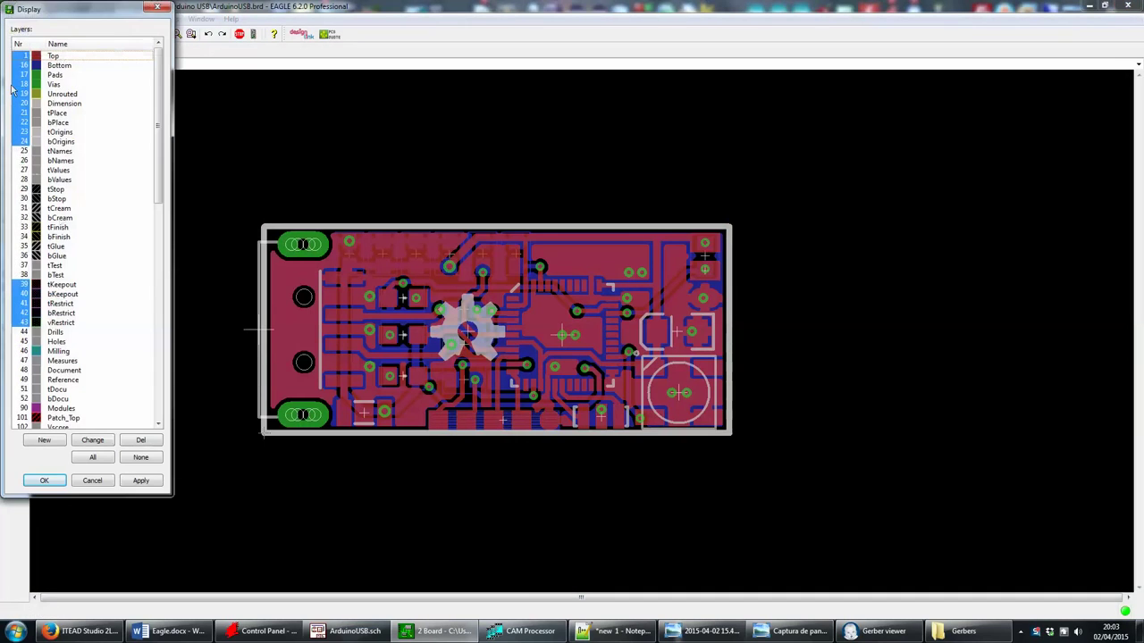
pyautogui.click(136, 459)
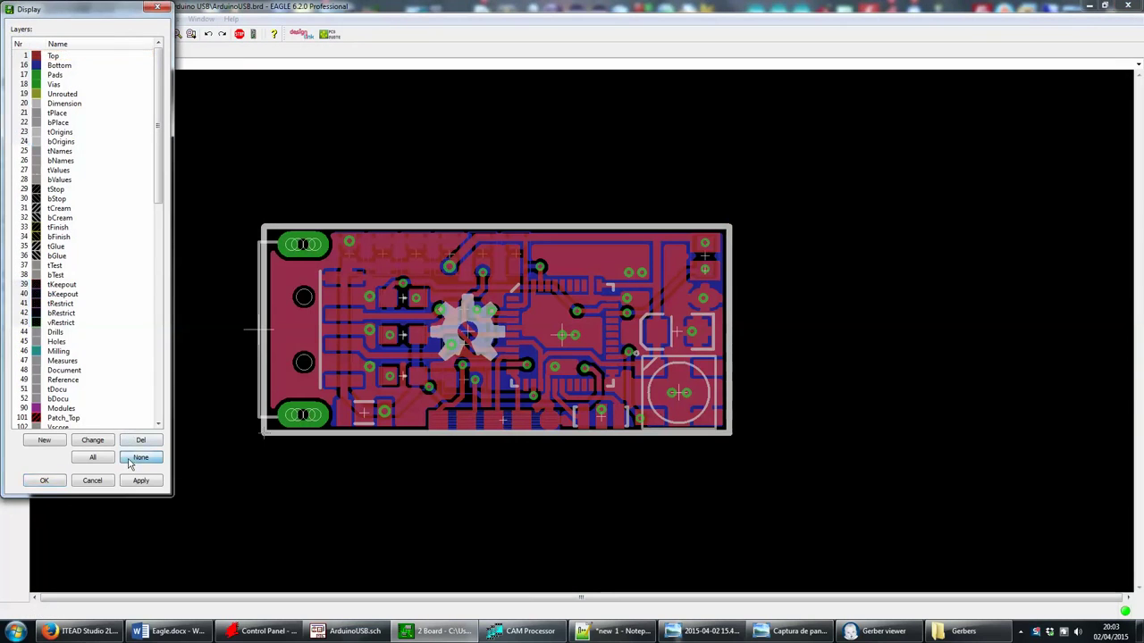
pyautogui.click(25, 113)
pyautogui.click(25, 122)
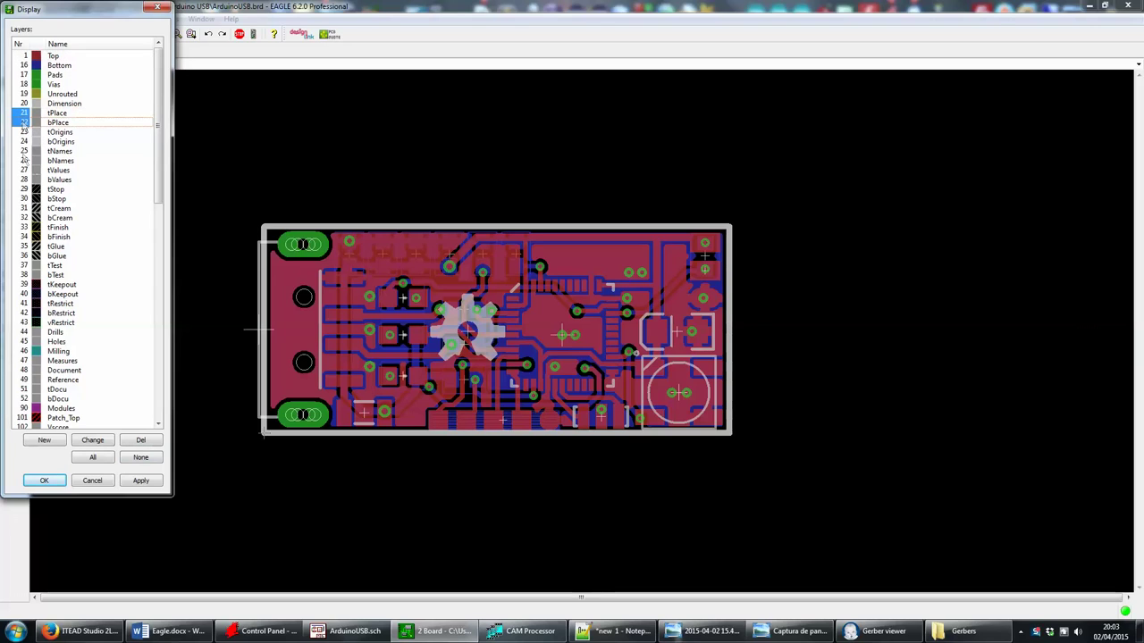
pyautogui.click(25, 390)
pyautogui.click(25, 399)
pyautogui.click(25, 370)
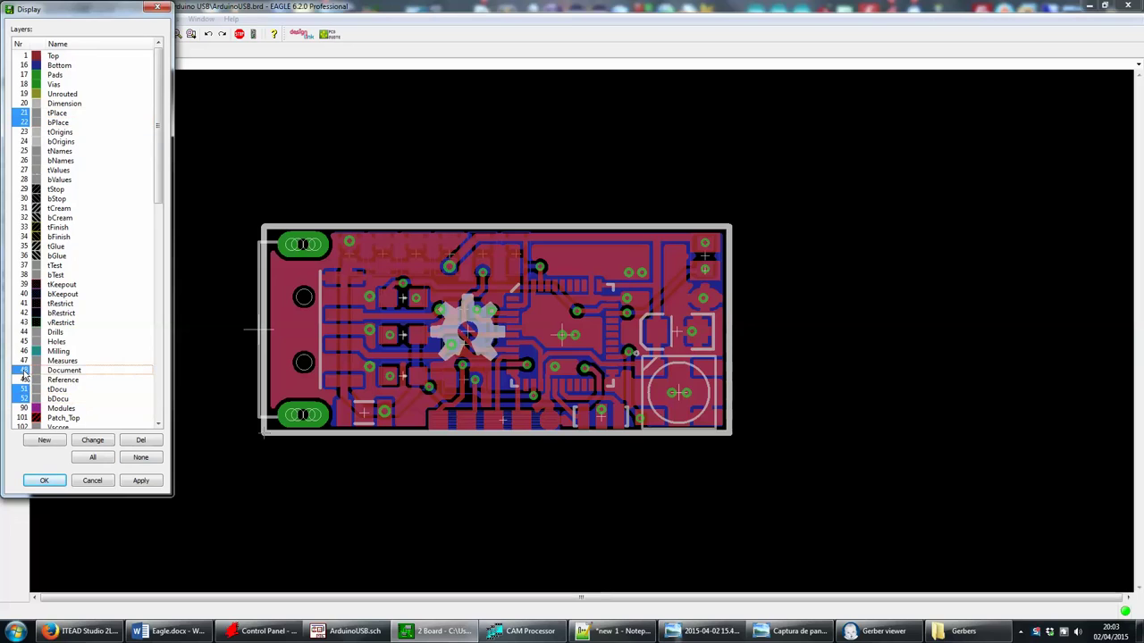
pyautogui.click(25, 180)
pyautogui.click(25, 170)
pyautogui.click(25, 151)
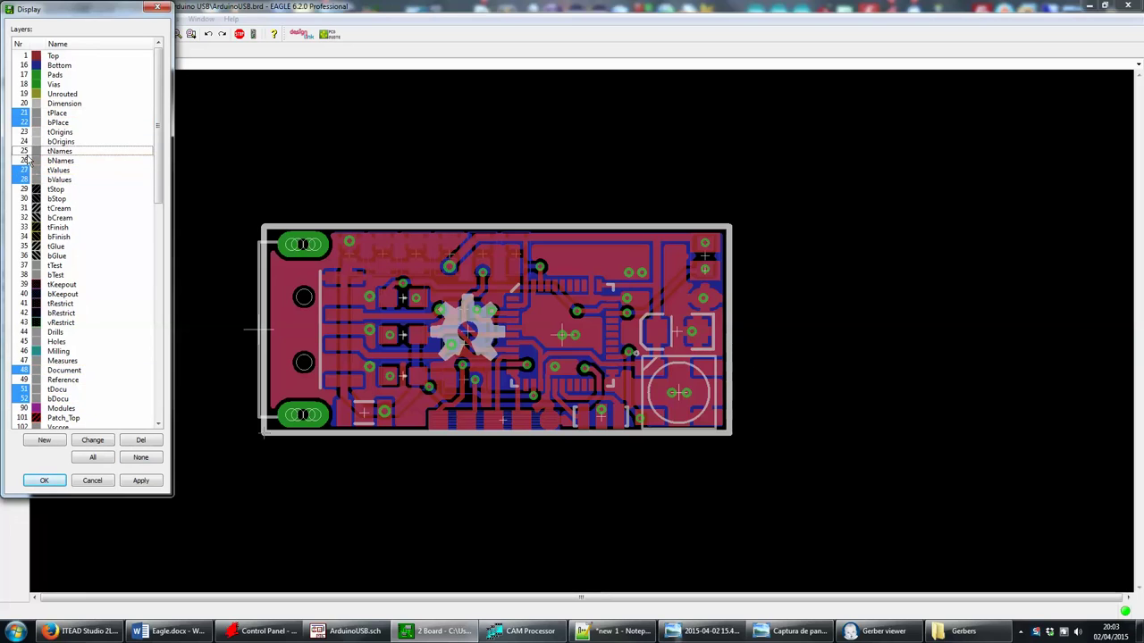
pyautogui.click(25, 160)
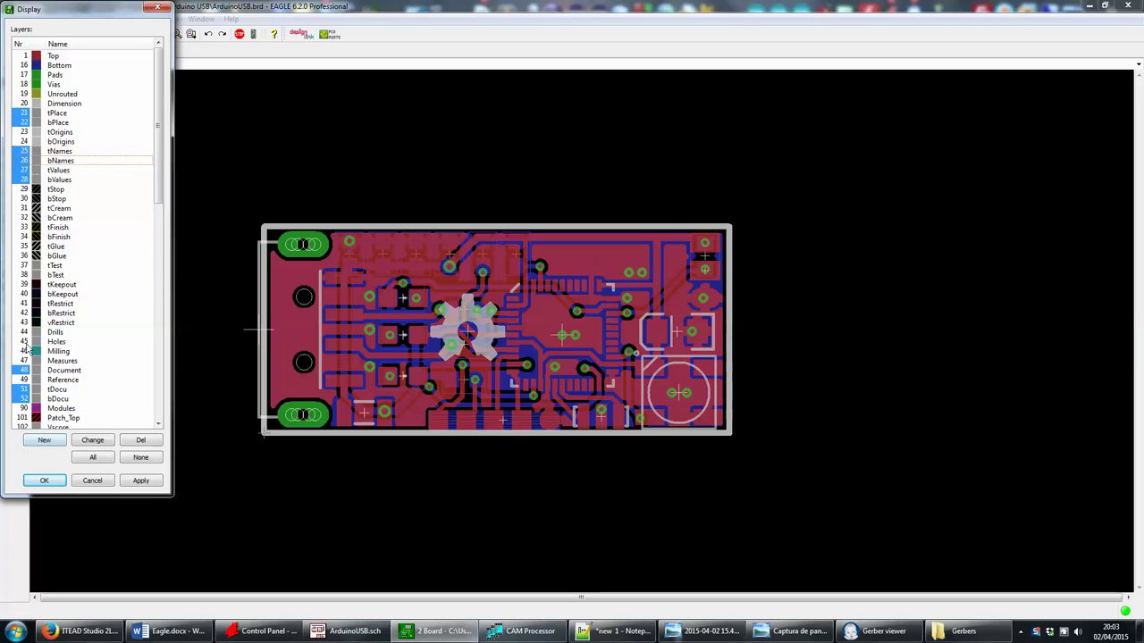
pyautogui.click(134, 481)
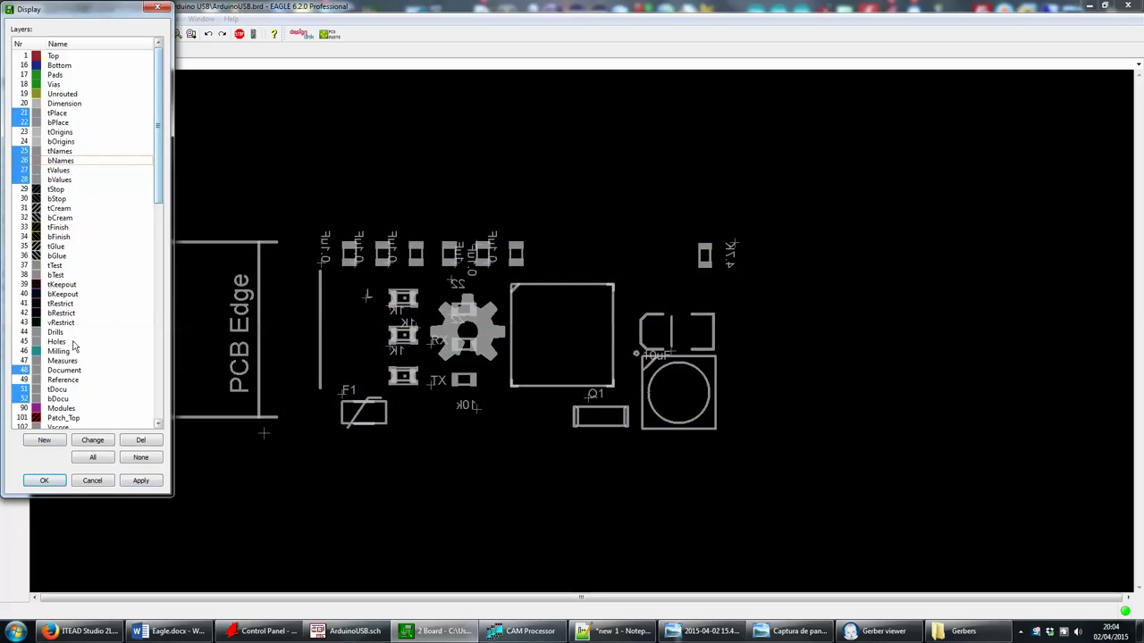
# Also hide tDocu, bDocu, Document, tPlace and bPlace, leaving just Names and Values
pyautogui.click(23, 391)
pyautogui.click(22, 400)
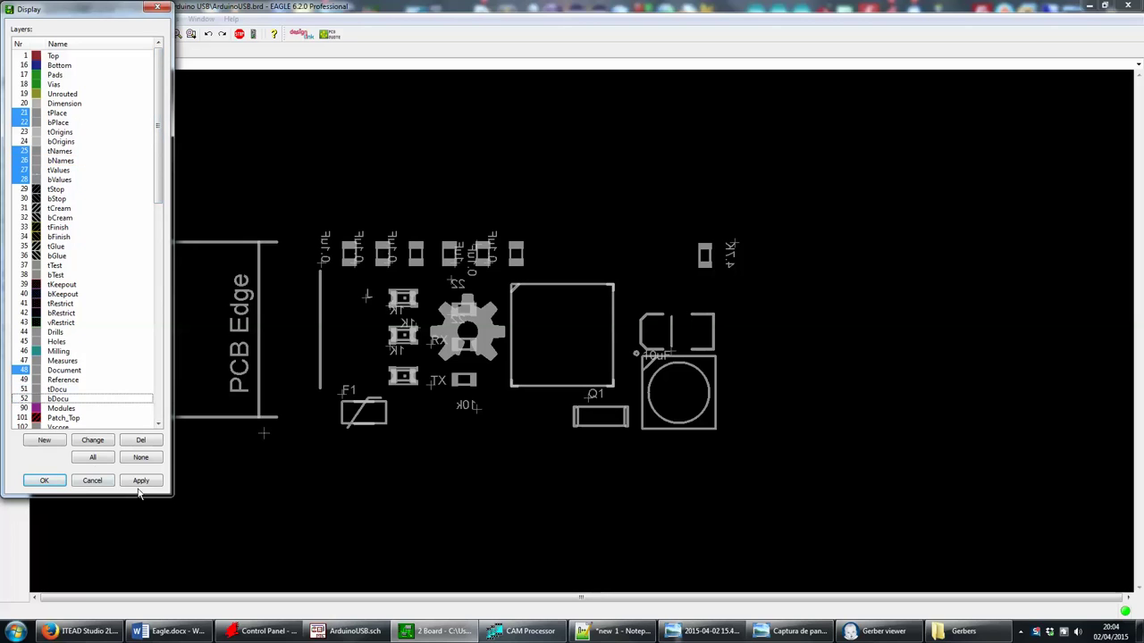
pyautogui.click(140, 480)
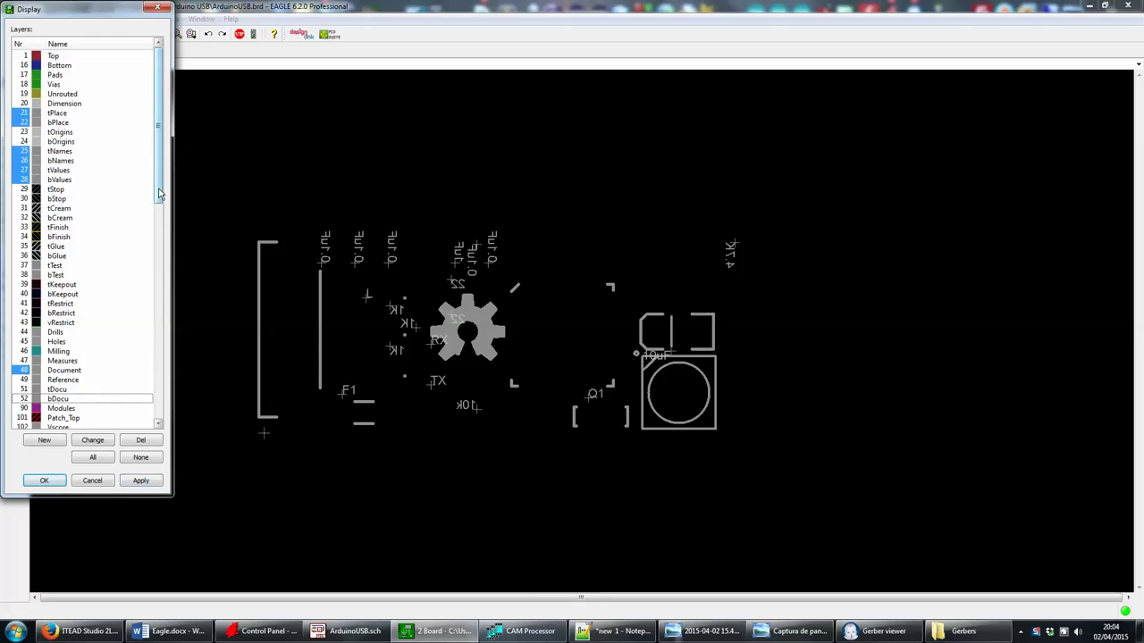
pyautogui.click(25, 369)
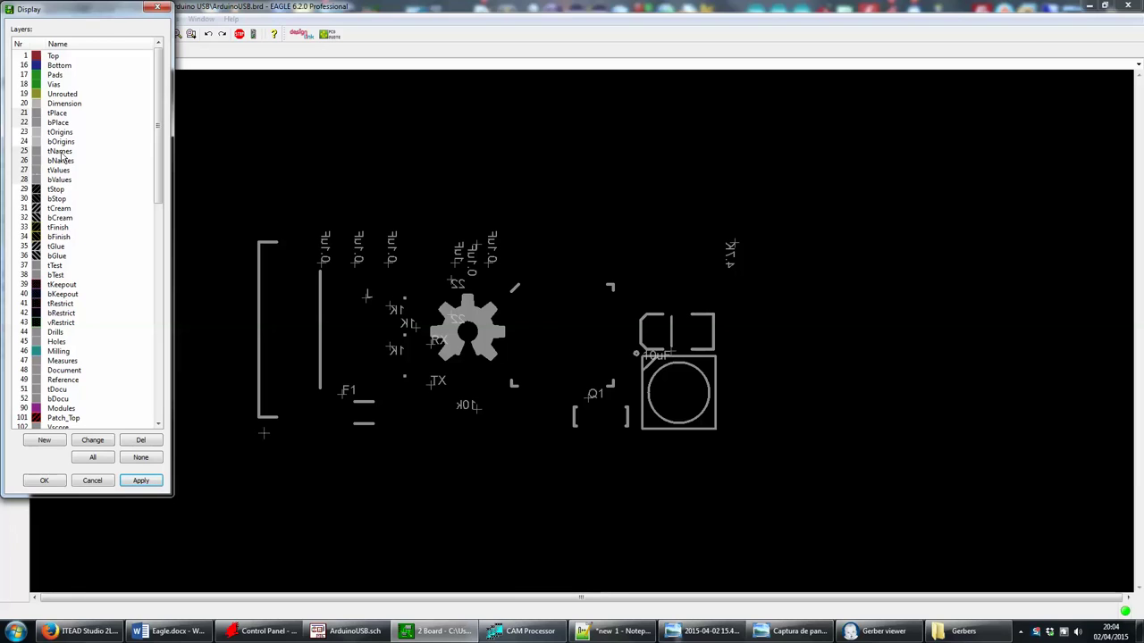
pyautogui.click(61, 122)
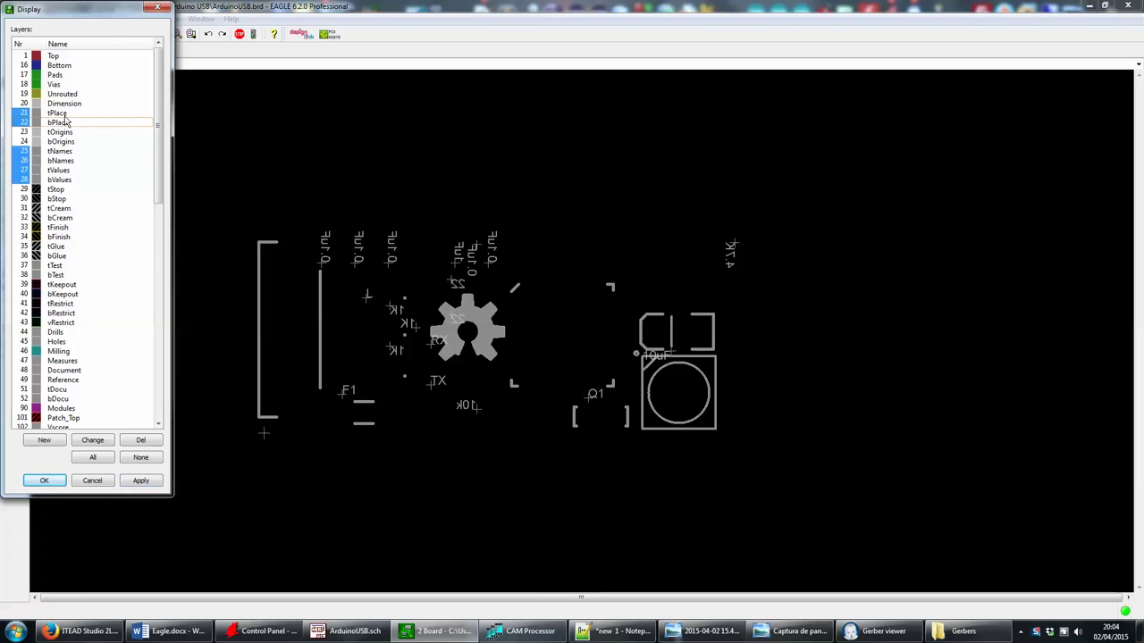
pyautogui.click(25, 119)
pyautogui.click(141, 482)
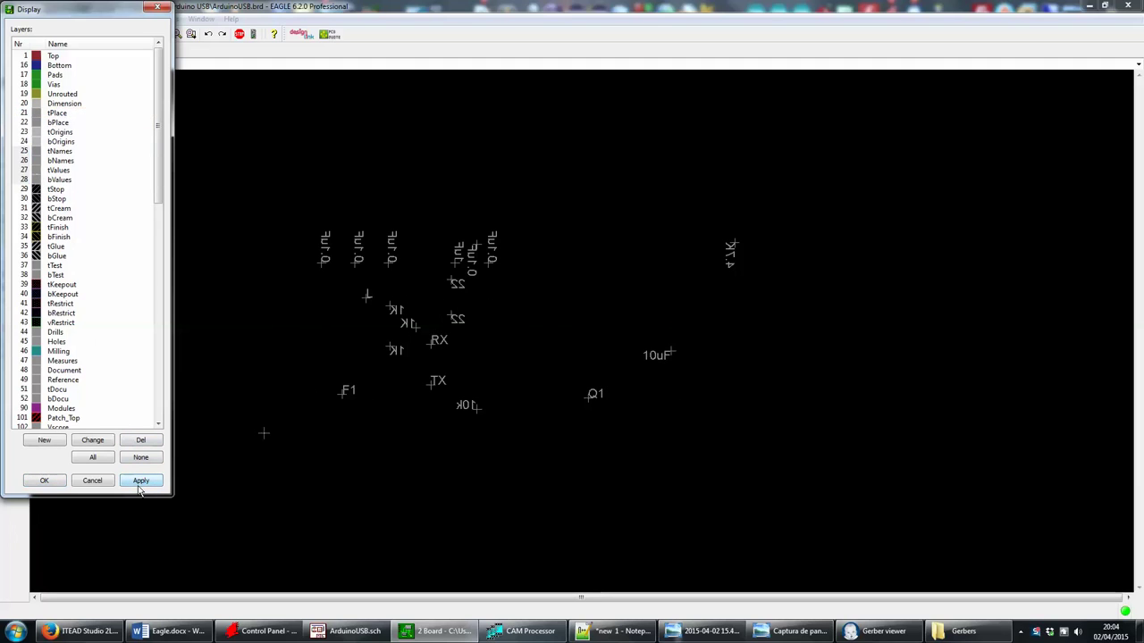
pyautogui.click(44, 482)
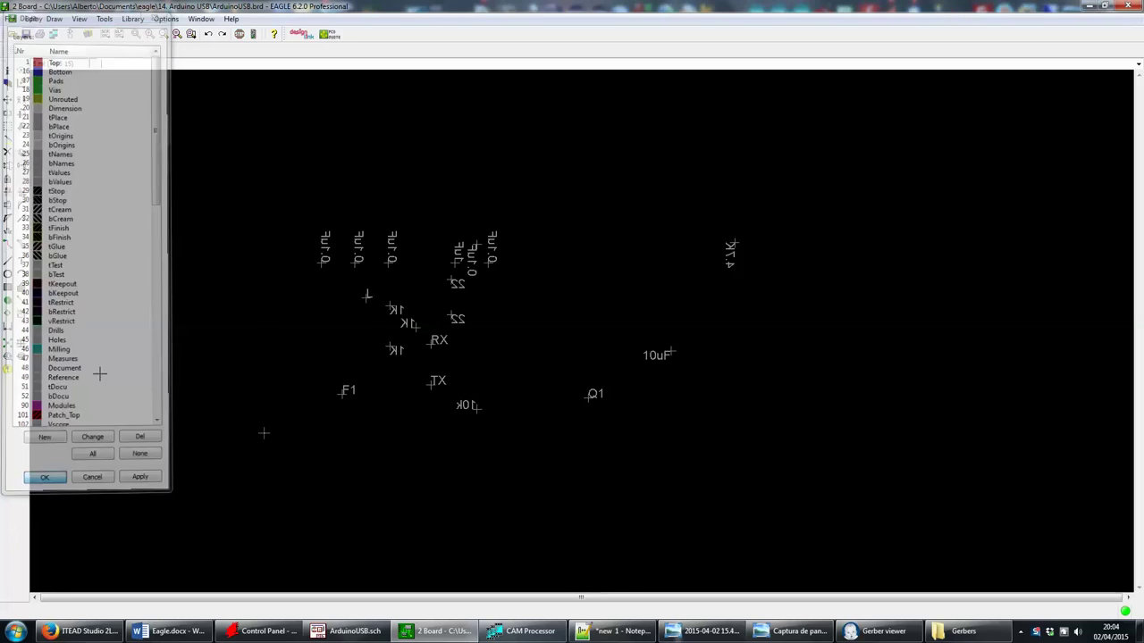
# Group all visible name and value labels and try changing their layer, then dismiss
pyautogui.click(8, 126)
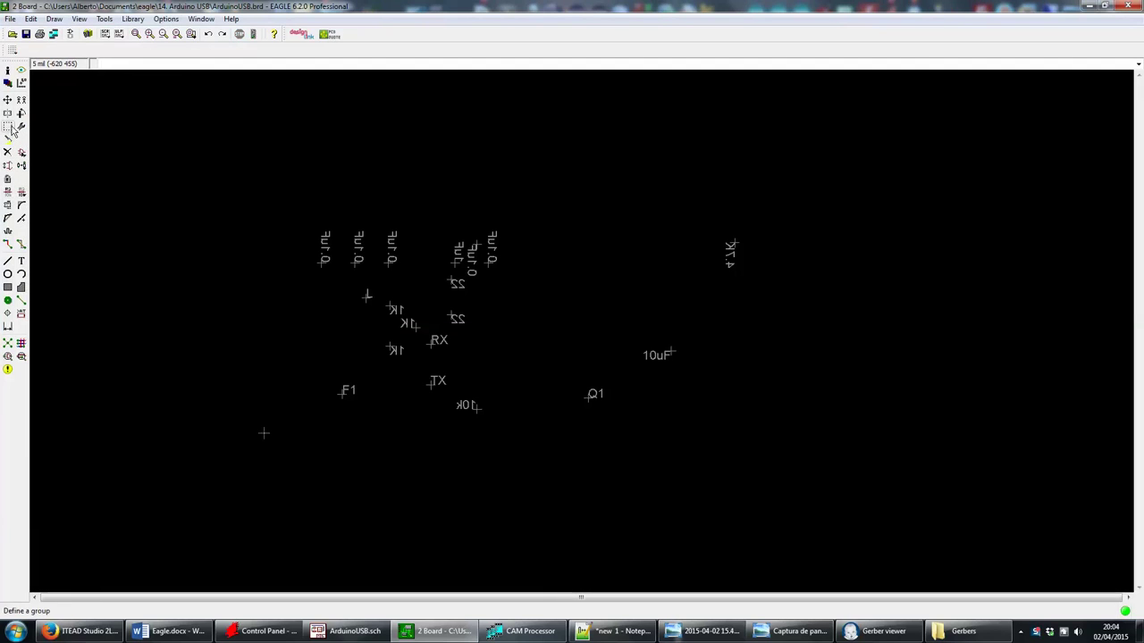
pyautogui.moveTo(200, 110); pyautogui.dragTo(836, 521)
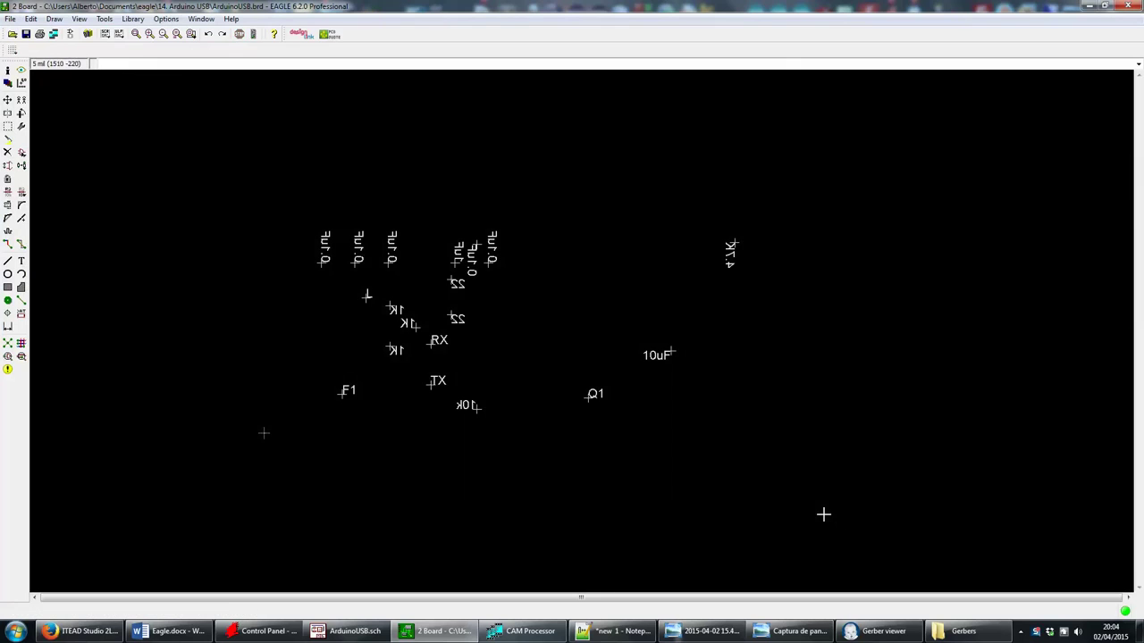
pyautogui.click(22, 127)
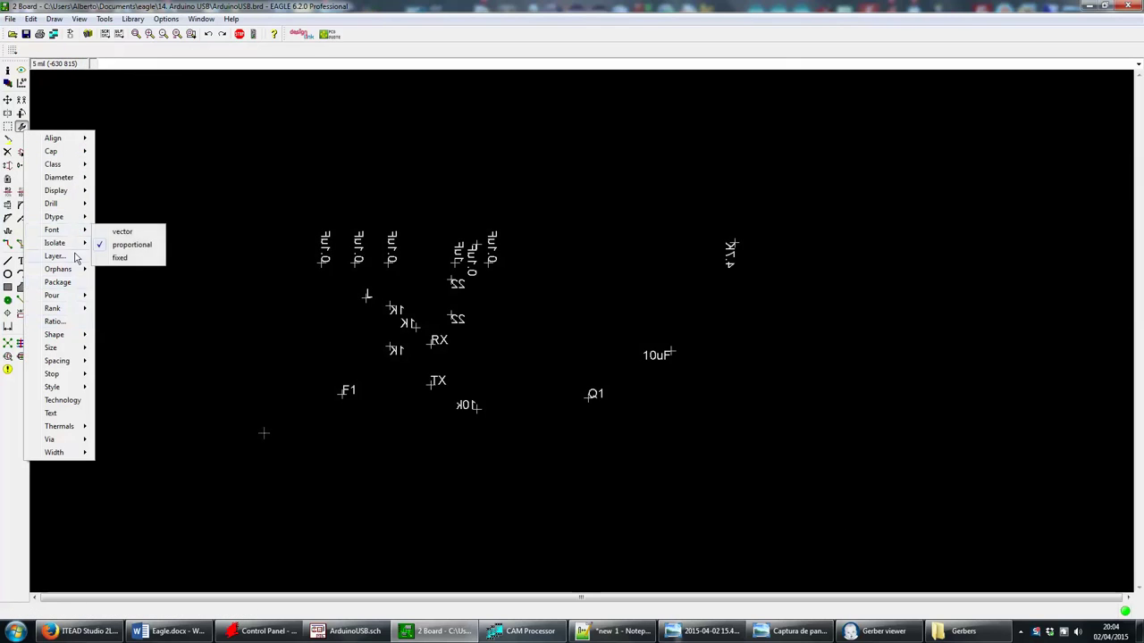
pyautogui.click(56, 257)
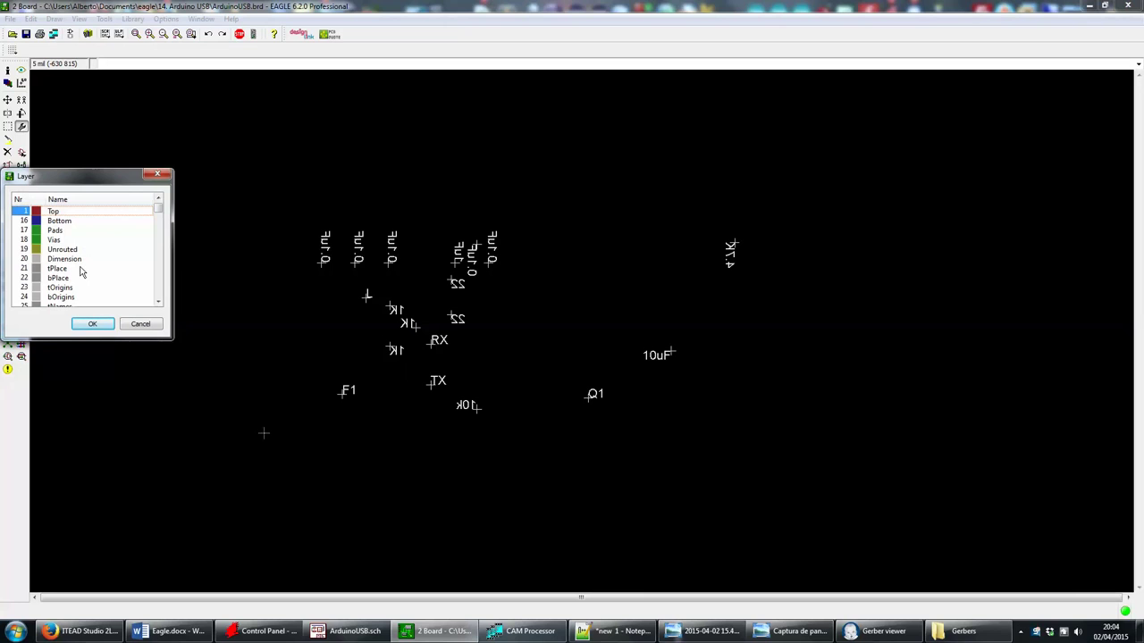
pyautogui.click(157, 173)
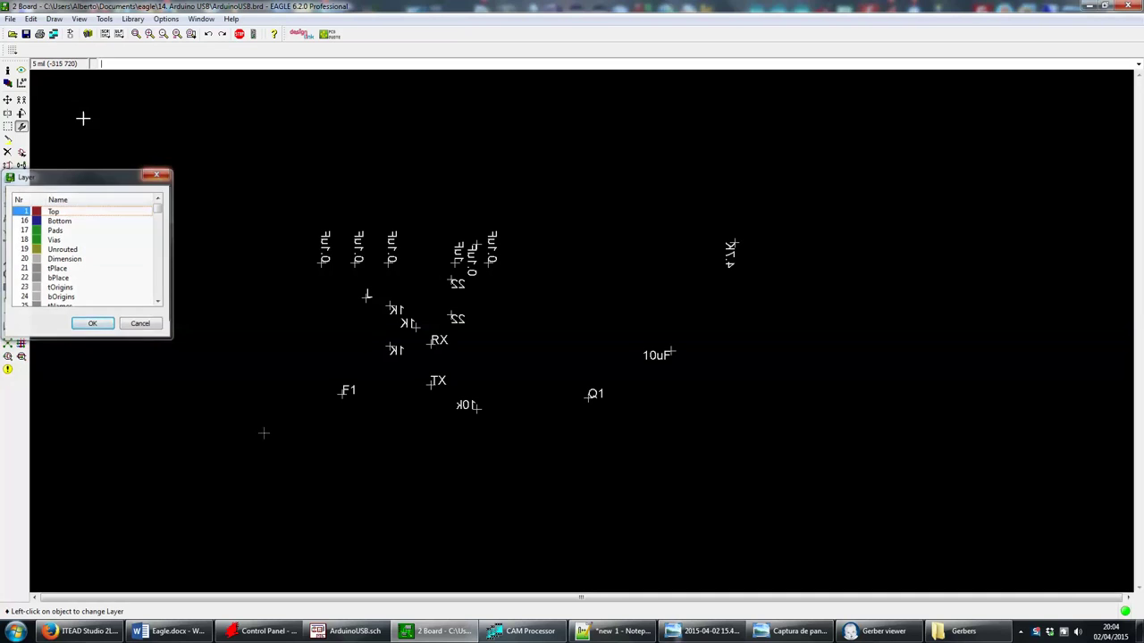
# Hide the bNames and bValues layers, then group the remaining top-side labels
pyautogui.click(7, 84)
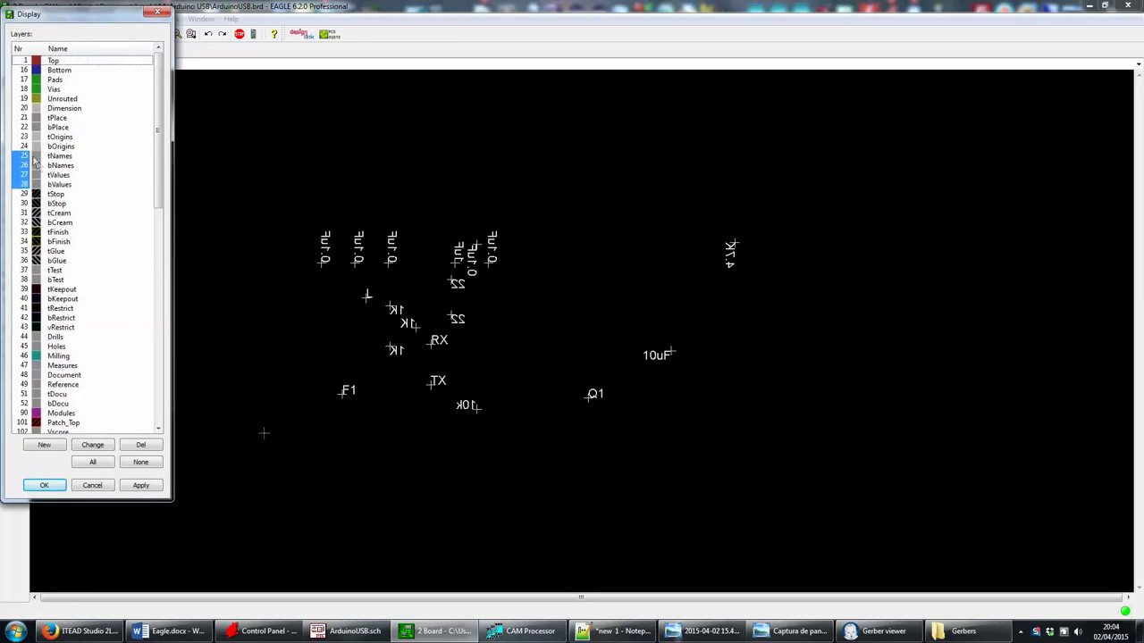
pyautogui.click(24, 166)
pyautogui.click(56, 184)
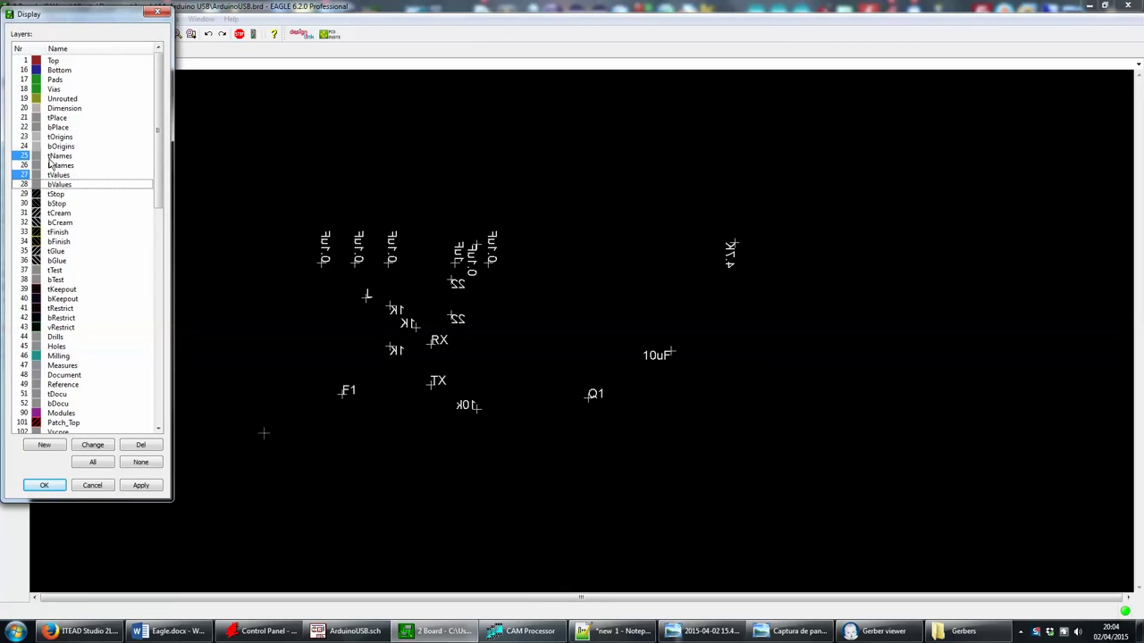
pyautogui.click(44, 486)
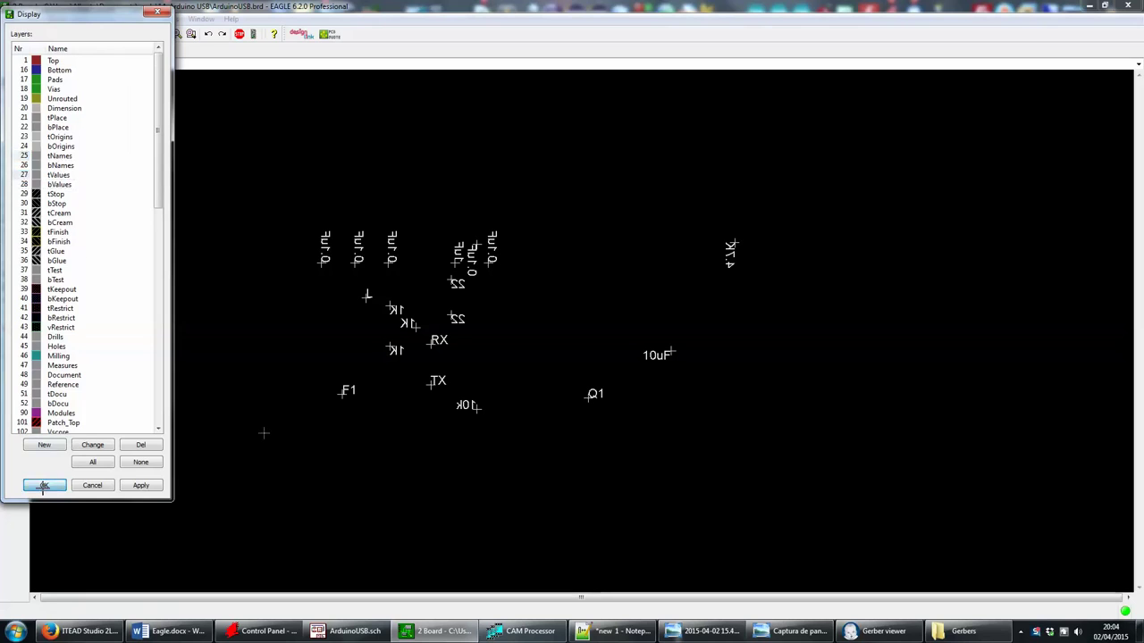
pyautogui.click(8, 127)
pyautogui.moveTo(152, 131); pyautogui.dragTo(128, 171)
pyautogui.click(22, 127)
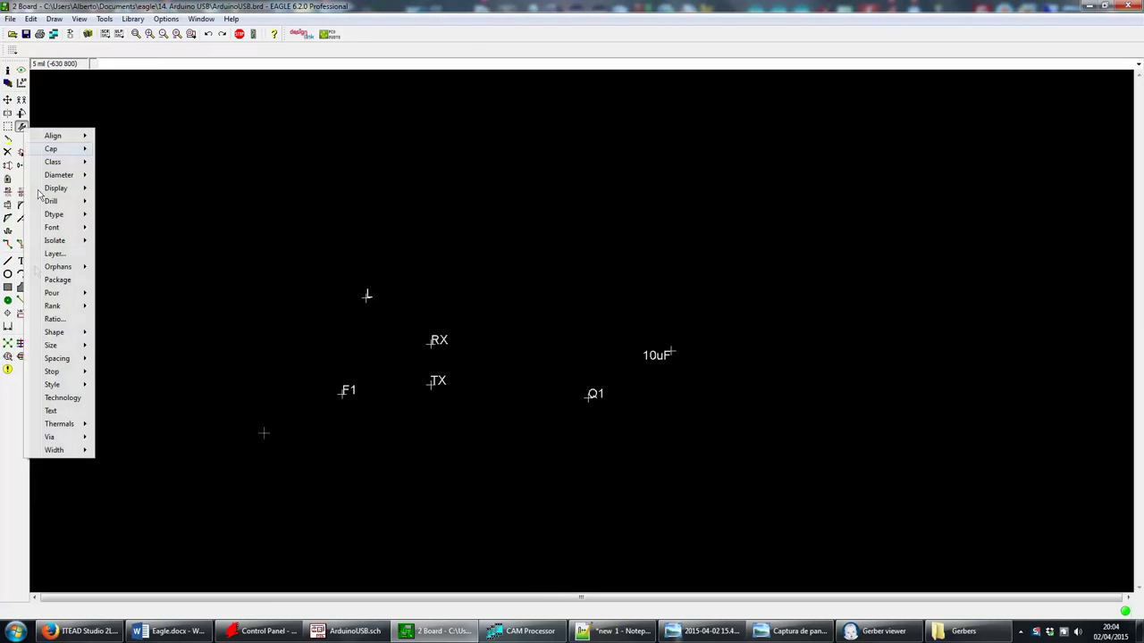
# Change the grouped top-side labels' layer to tPlace
pyautogui.click(56, 254)
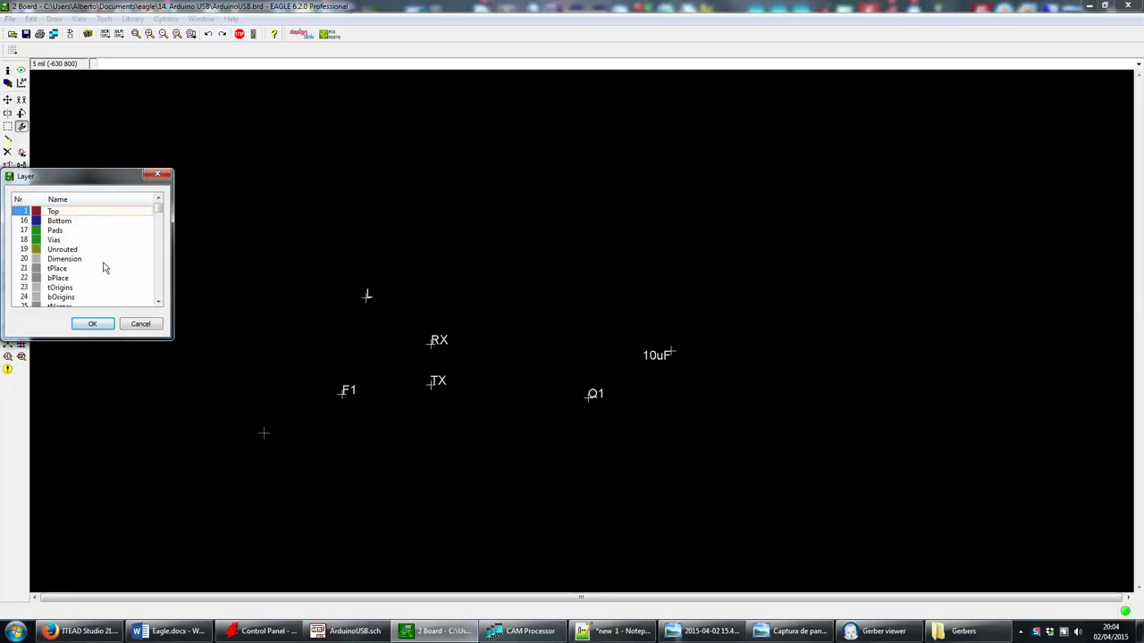
pyautogui.click(36, 268)
pyautogui.click(84, 324)
pyautogui.rightClick(367, 295)
pyautogui.click(412, 389)
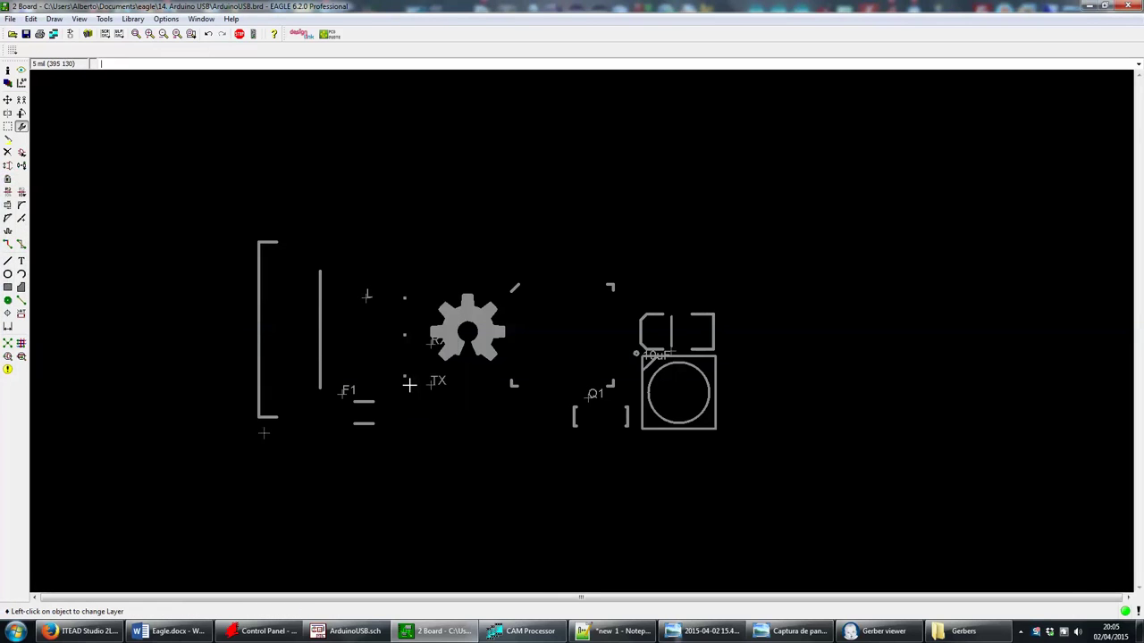
# Hide tPlace, tNames and tValues, show bNames and bValues, then group all the bottom-side labels
pyautogui.click(9, 84)
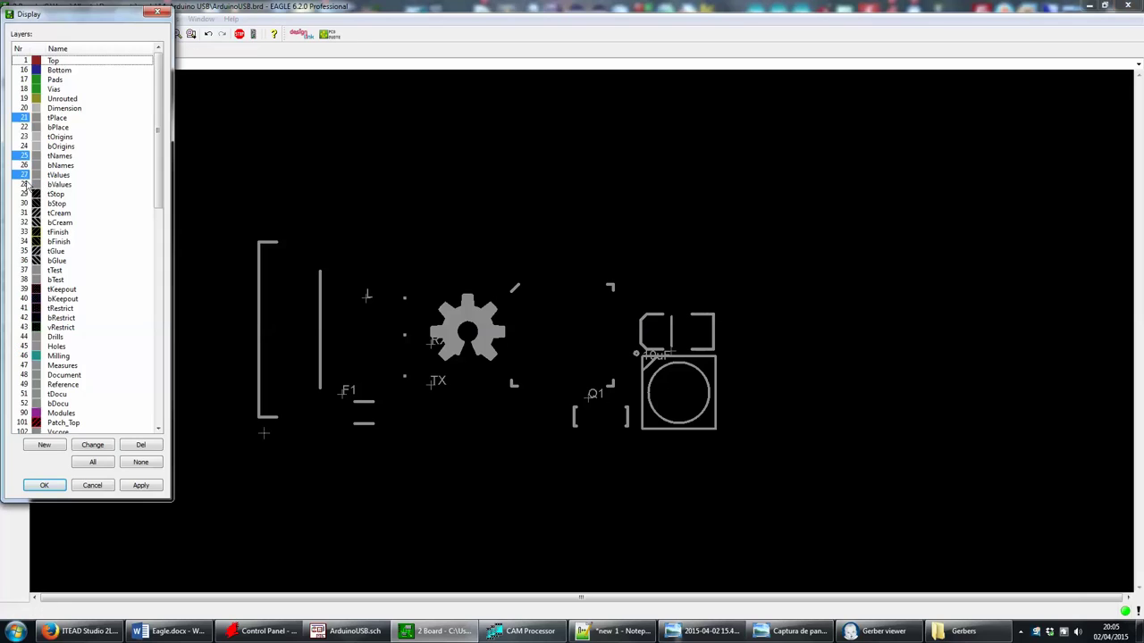
pyautogui.click(24, 118)
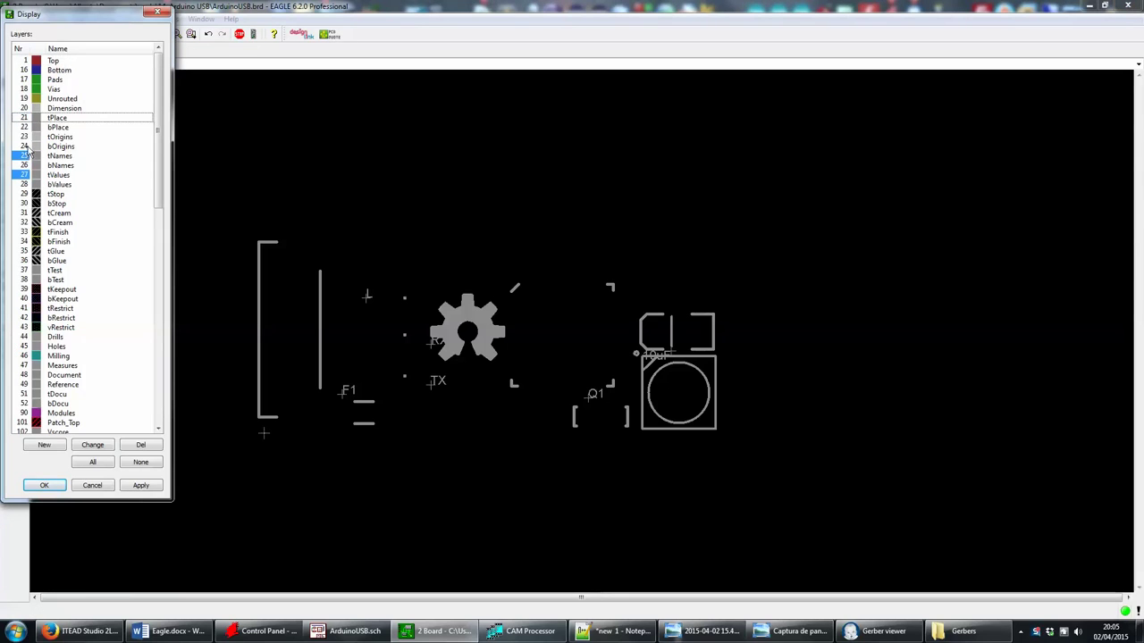
pyautogui.click(24, 166)
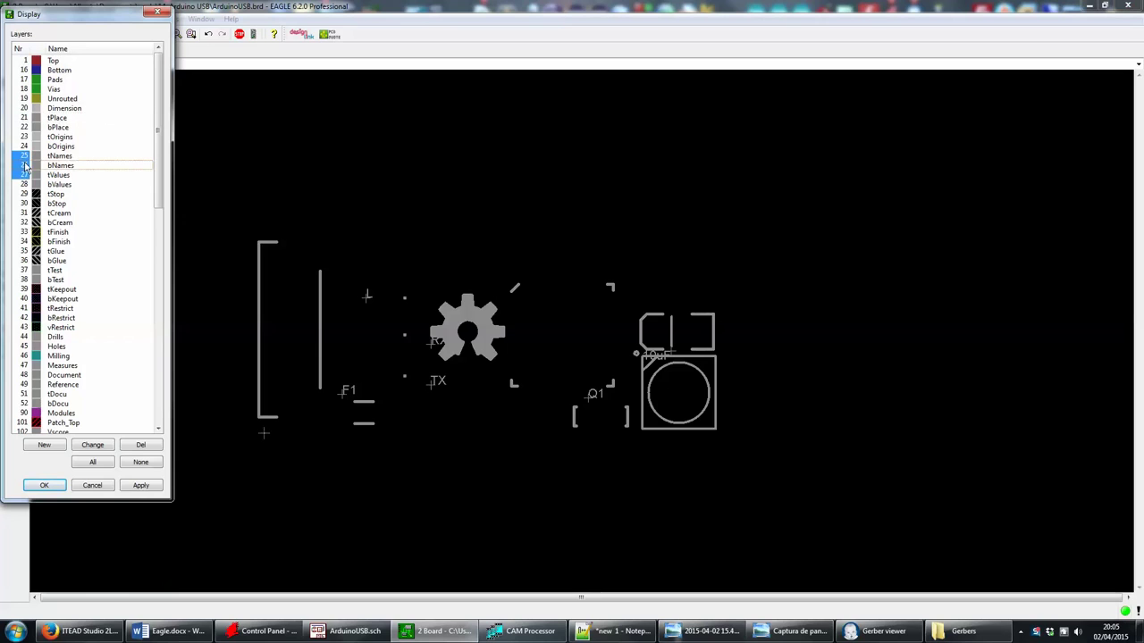
pyautogui.click(25, 175)
pyautogui.click(25, 184)
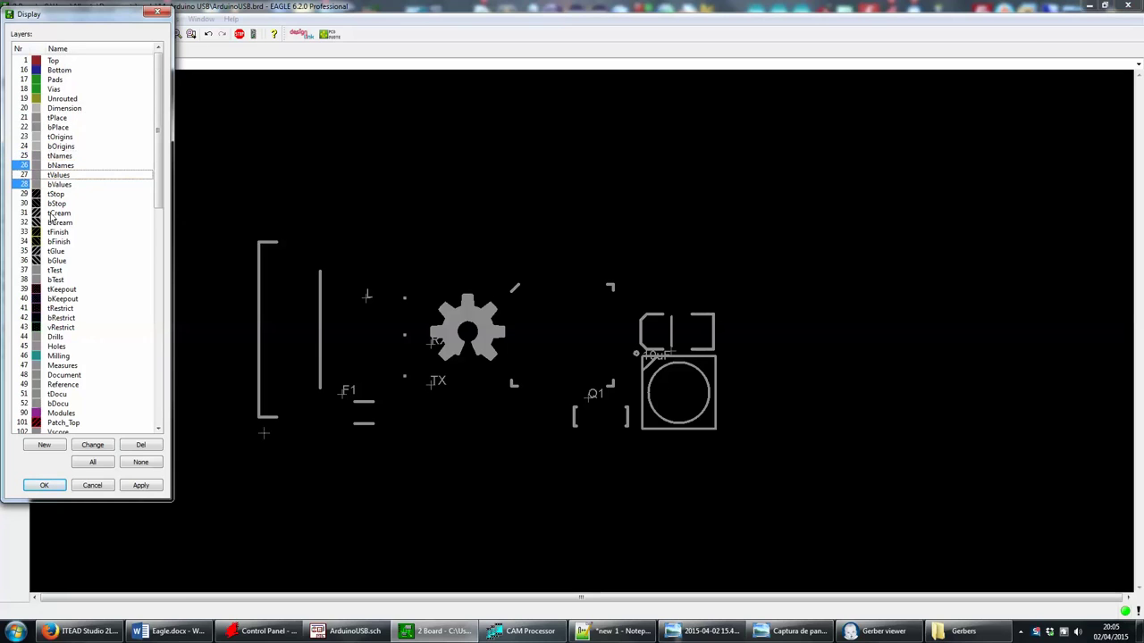
pyautogui.click(44, 485)
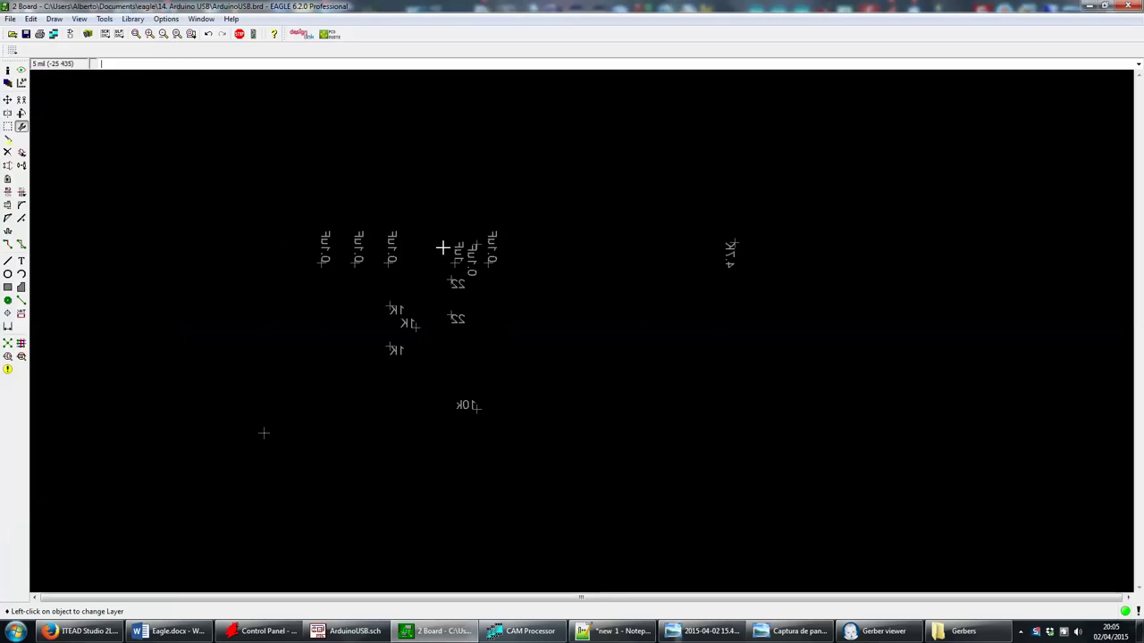
pyautogui.click(7, 126)
pyautogui.moveTo(143, 130); pyautogui.dragTo(816, 495)
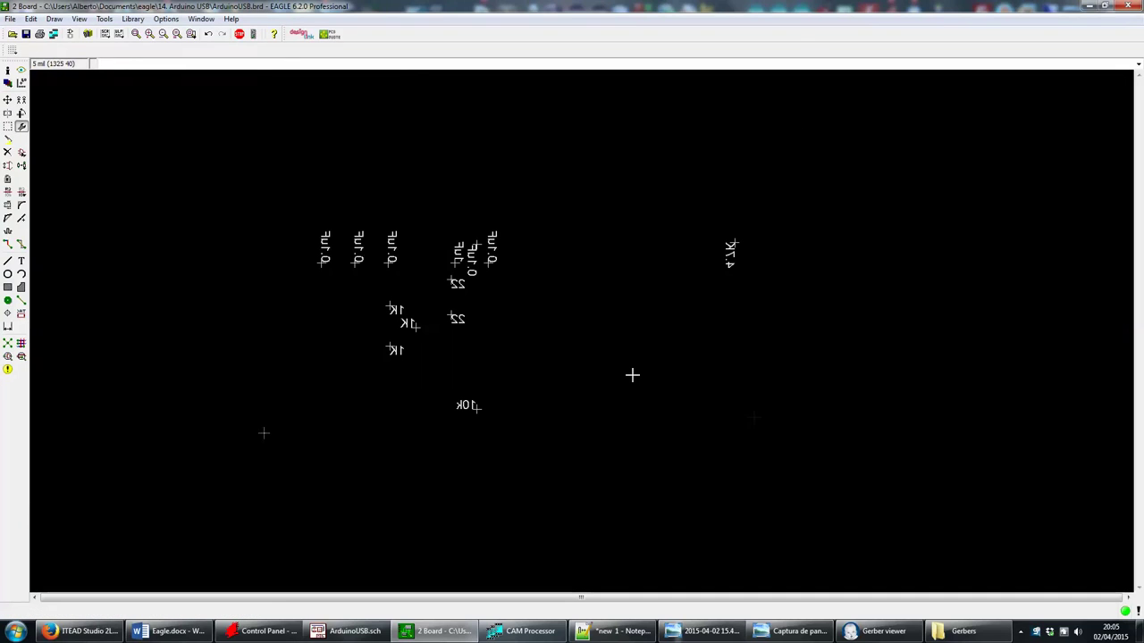
# Change the grouped bottom-side labels' layer to bPlace
pyautogui.click(22, 127)
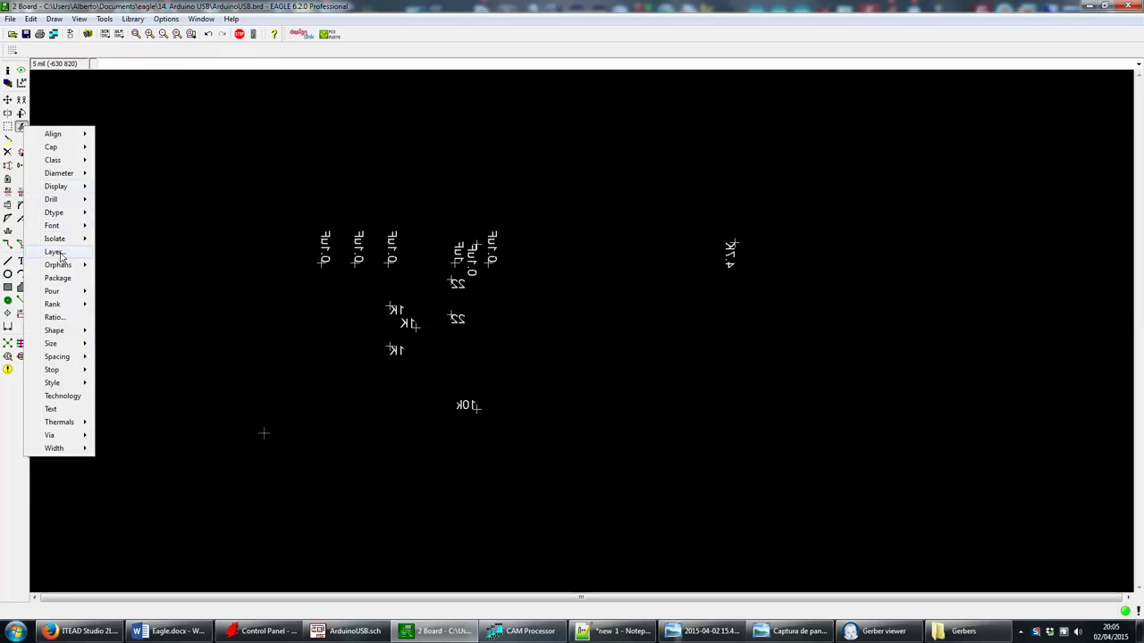
pyautogui.click(54, 251)
pyautogui.click(51, 278)
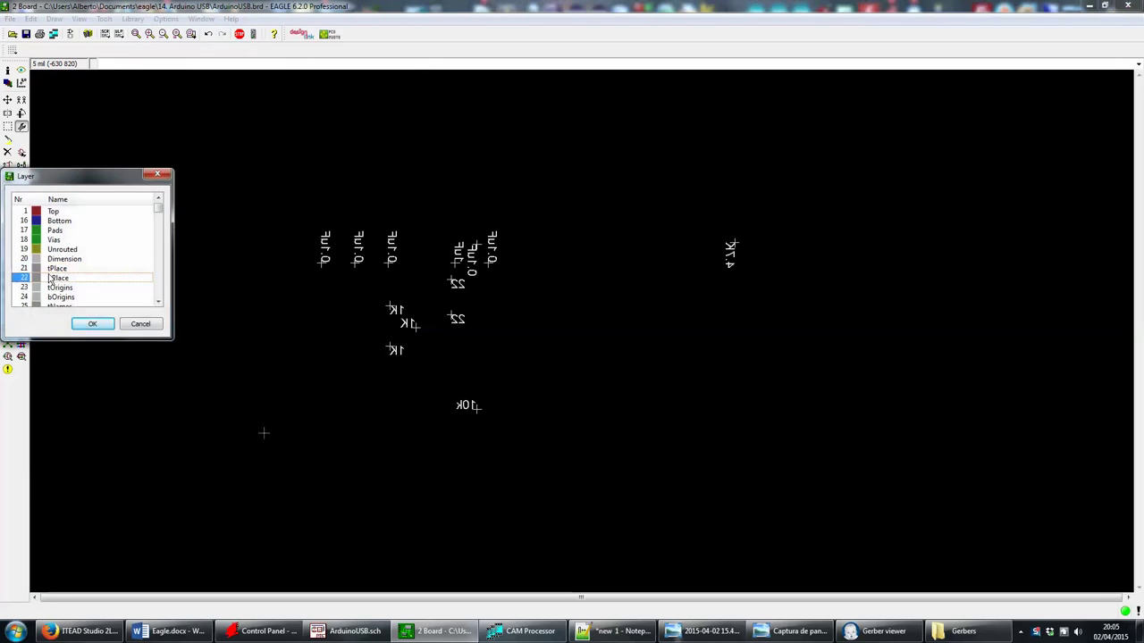
pyautogui.click(91, 327)
pyautogui.rightClick(325, 260)
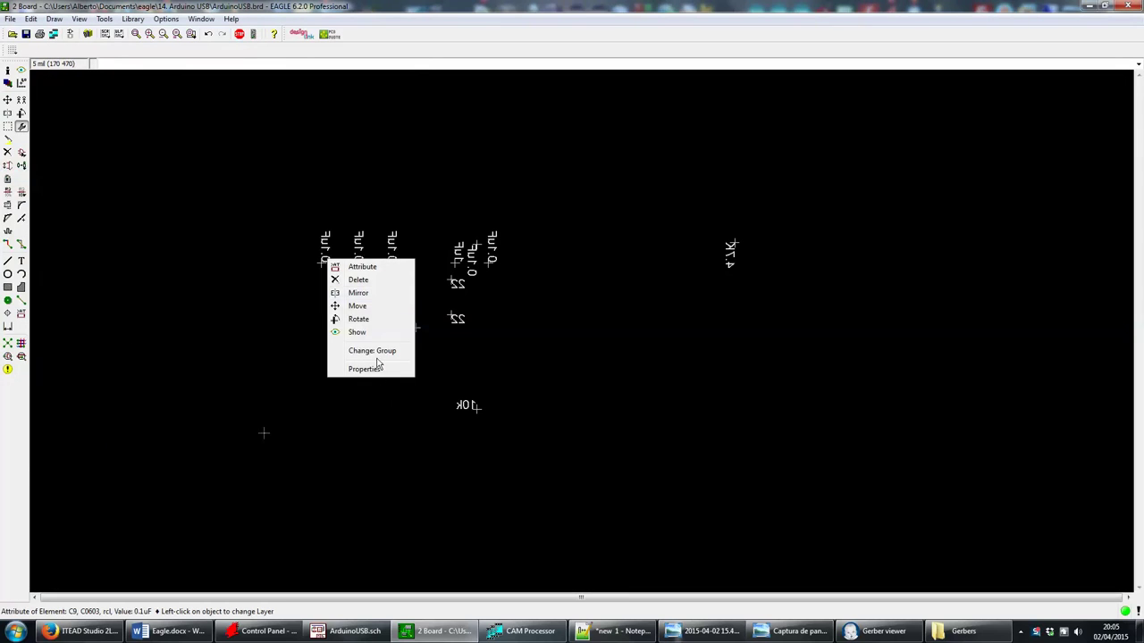
pyautogui.click(374, 350)
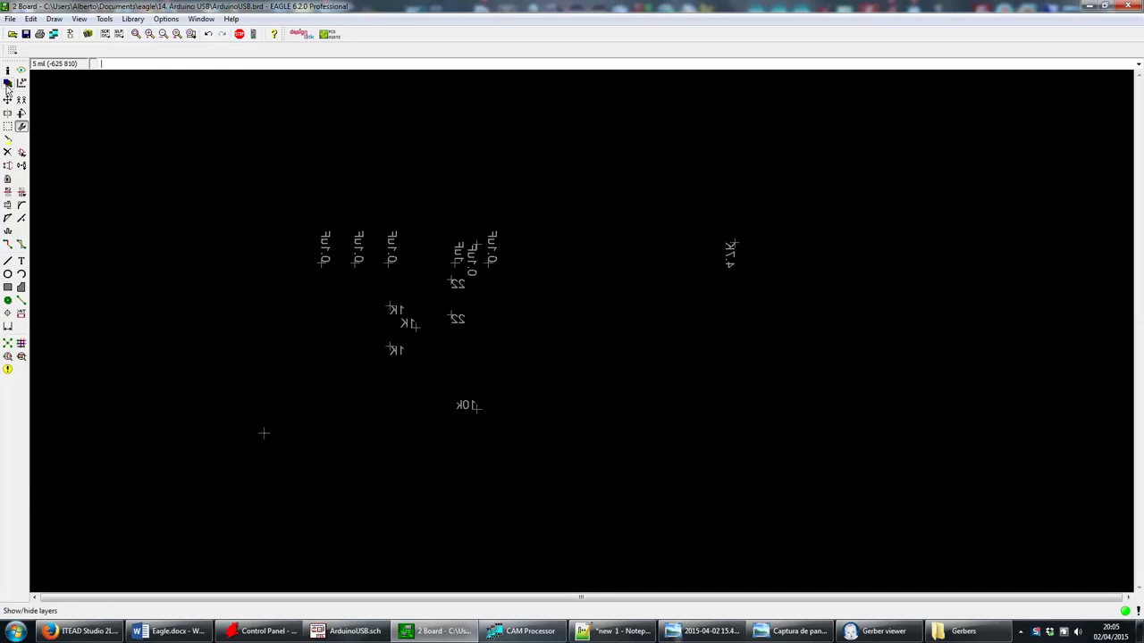
# Display the Top, Bottom, Pads, Vias, Dimension, place, names, values and Holes layers
pyautogui.click(21, 70)
pyautogui.click(22, 63)
pyautogui.hotkey('shift', 'Down')
pyautogui.hotkey('shift', 'Down')
pyautogui.hotkey('shift', 'Down')
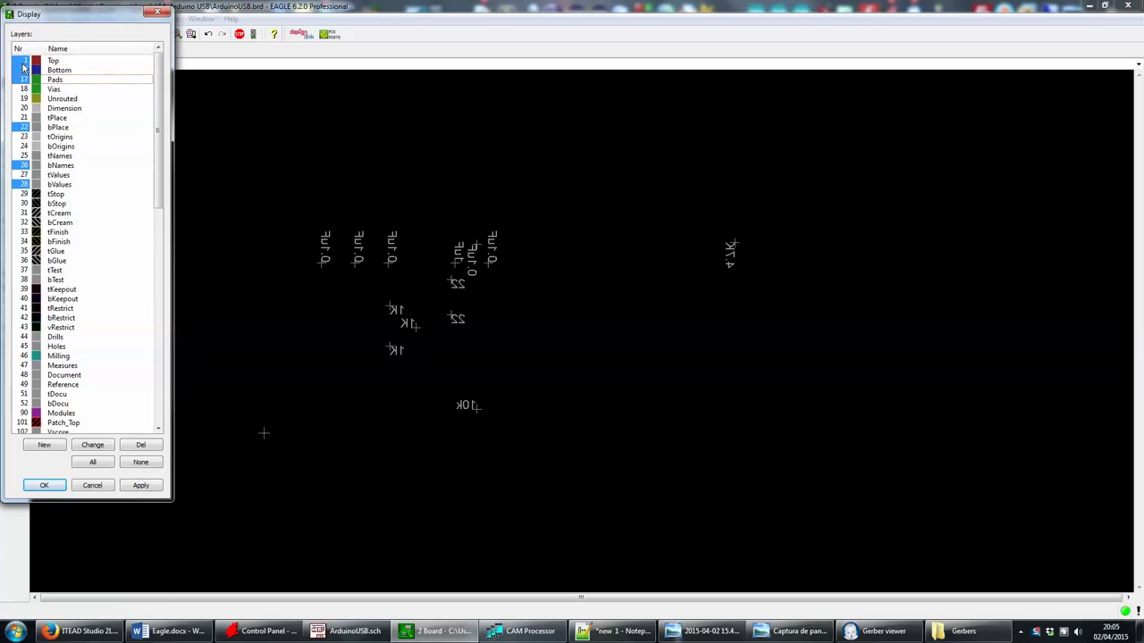
pyautogui.hotkey('shift', 'Down')
pyautogui.hotkey('shift', 'Down')
pyautogui.hotkey('shift', 'Down')
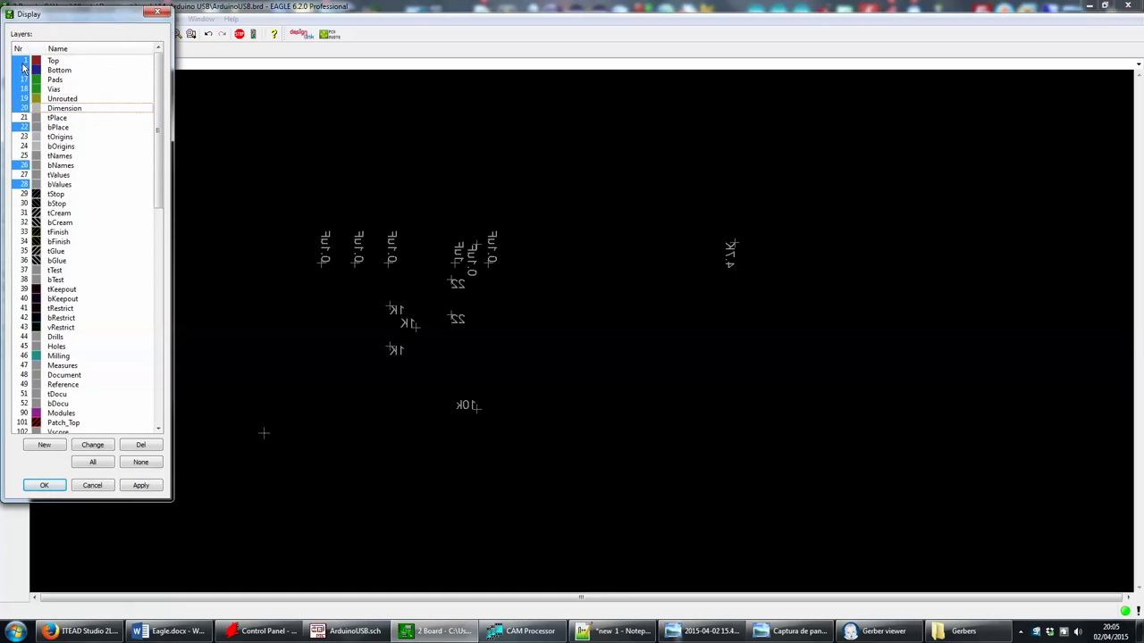
pyautogui.hotkey('shift', 'Down')
pyautogui.hotkey('shift', 'Down')
pyautogui.hotkey('shift', 'Down')
pyautogui.hotkey('shift', 'Down')
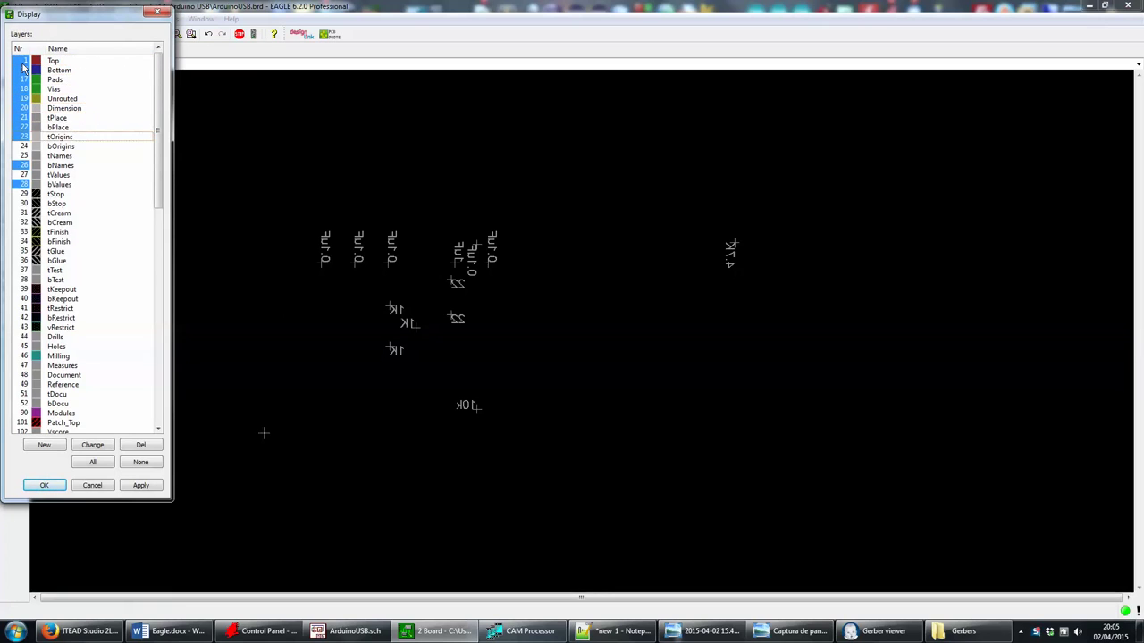
pyautogui.hotkey('shift', 'Down')
pyautogui.hotkey('shift', 'Down')
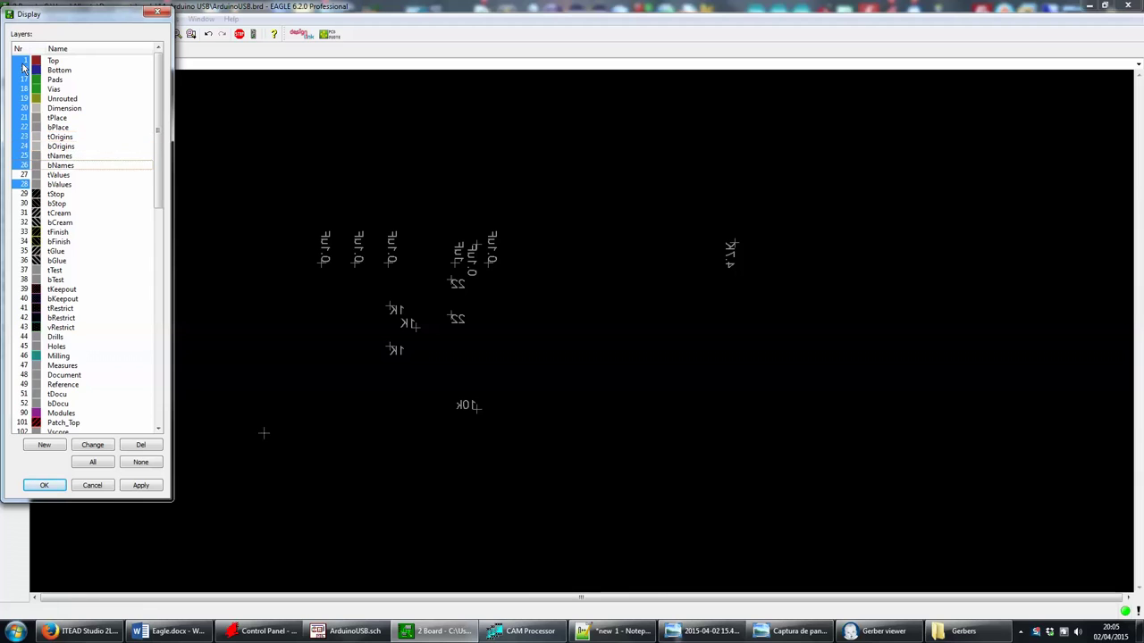
pyautogui.hotkey('shift', 'Down')
pyautogui.hotkey('shift', 'Down')
pyautogui.hotkey('ctrl', 'Down')
pyautogui.hotkey('ctrl', 'Down')
pyautogui.hotkey('ctrl', 'Down')
pyautogui.hotkey('ctrl', 'Down')
pyautogui.hotkey('ctrl', 'Down')
pyautogui.hotkey('ctrl', 'Down')
pyautogui.hotkey('ctrl', 'Down')
pyautogui.hotkey('ctrl', 'Down')
pyautogui.hotkey('ctrl', 'Down')
pyautogui.hotkey('ctrl', 'Down')
pyautogui.hotkey('ctrl', 'Down')
pyautogui.hotkey('ctrl', 'Down')
pyautogui.hotkey('ctrl', 'Down')
pyautogui.hotkey('ctrl', 'Down')
pyautogui.hotkey('ctrl', 'Down')
pyautogui.hotkey('ctrl', 'space')
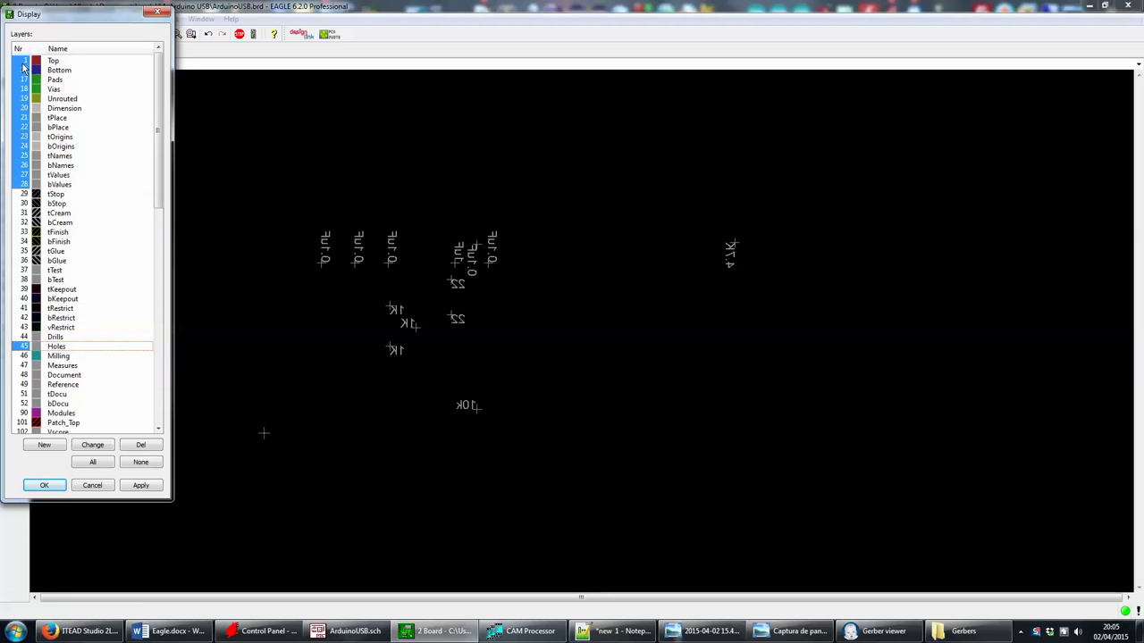
pyautogui.press('Return')
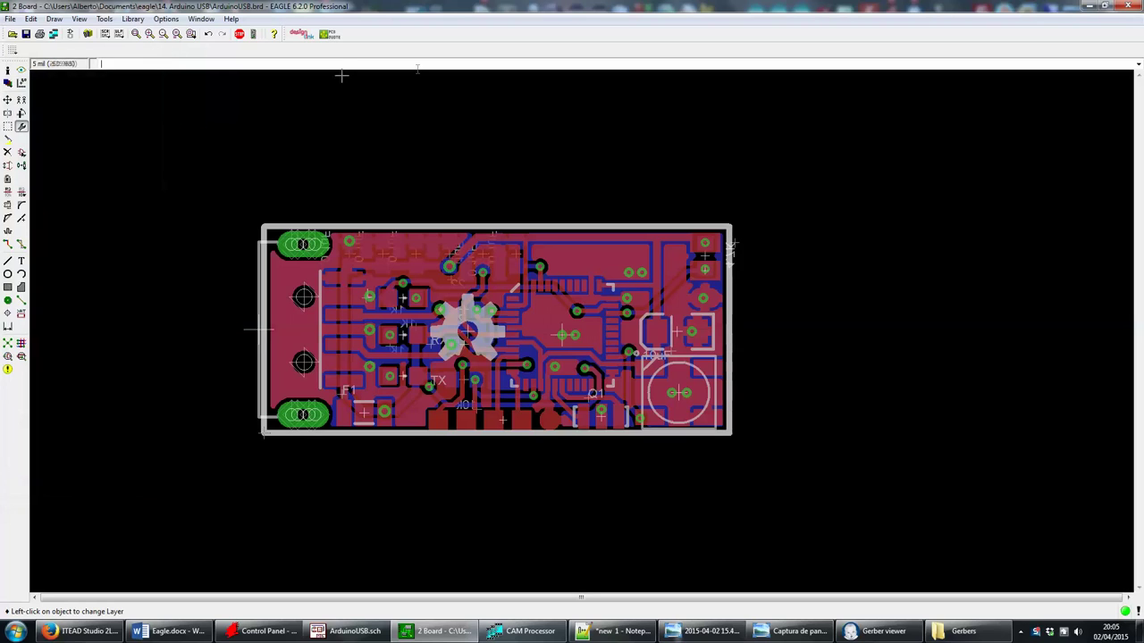
# With the Move tool, release R5's label, pick up R6's 1K label and rotate it 180°
pyautogui.click(7, 99)
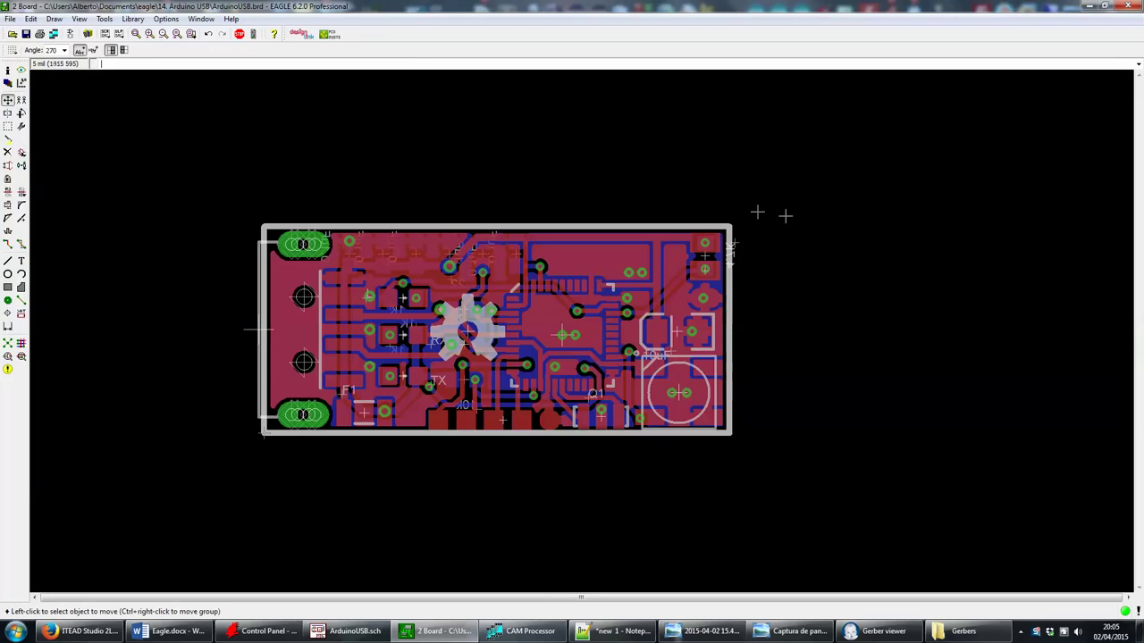
pyautogui.scroll(5, 433, 317)
pyautogui.click(342, 295)
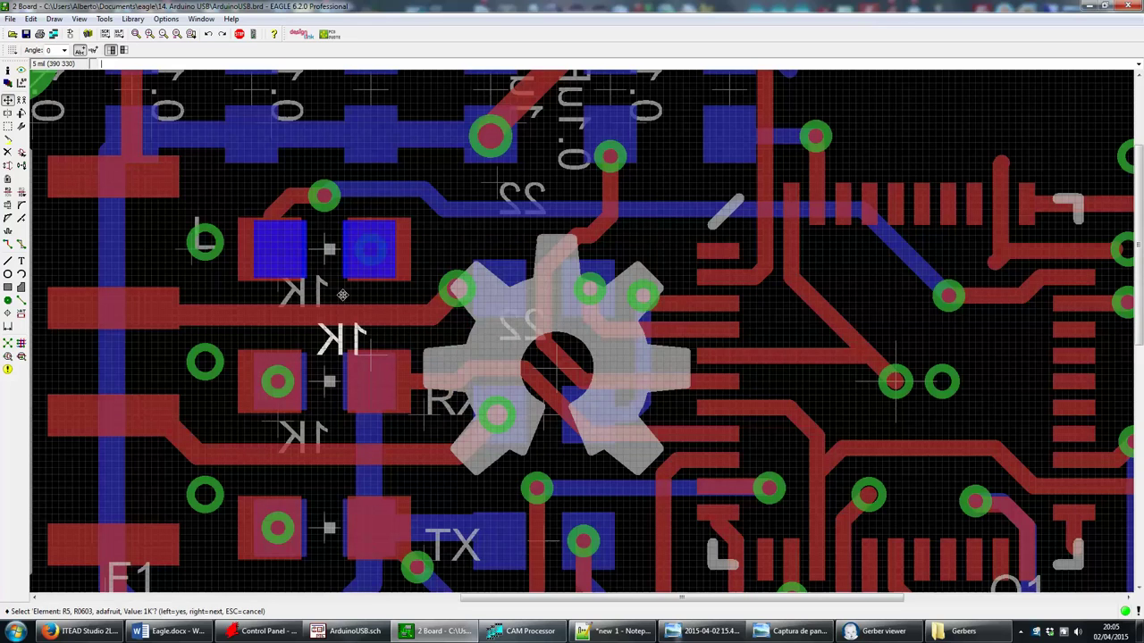
pyautogui.press('Escape')
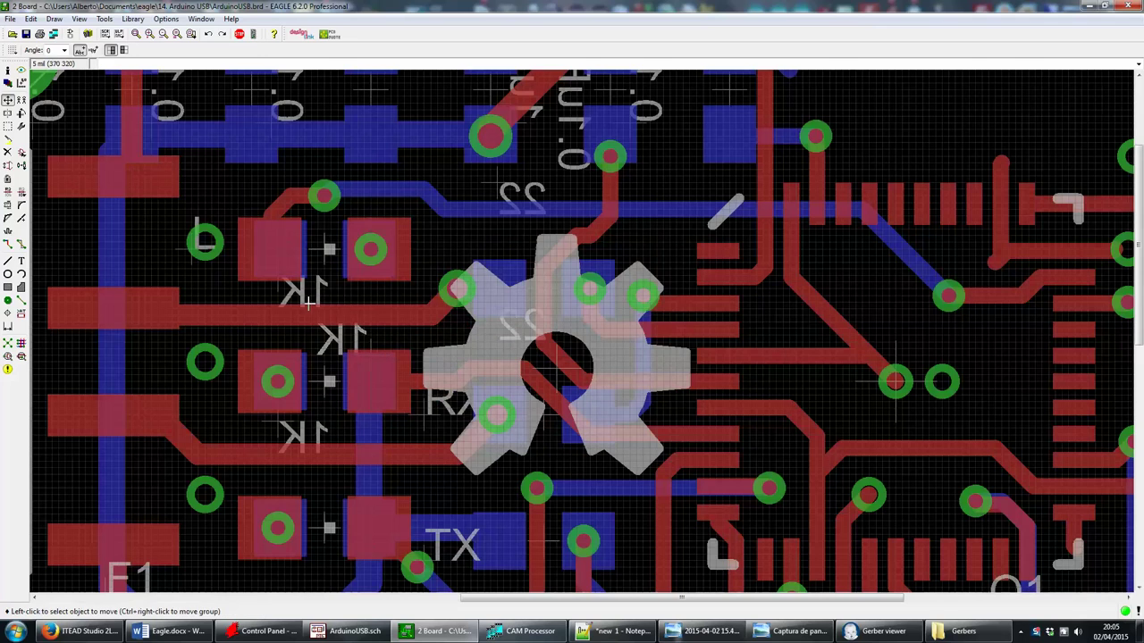
pyautogui.click(280, 295)
pyautogui.rightClick(288, 293)
pyautogui.rightClick(291, 292)
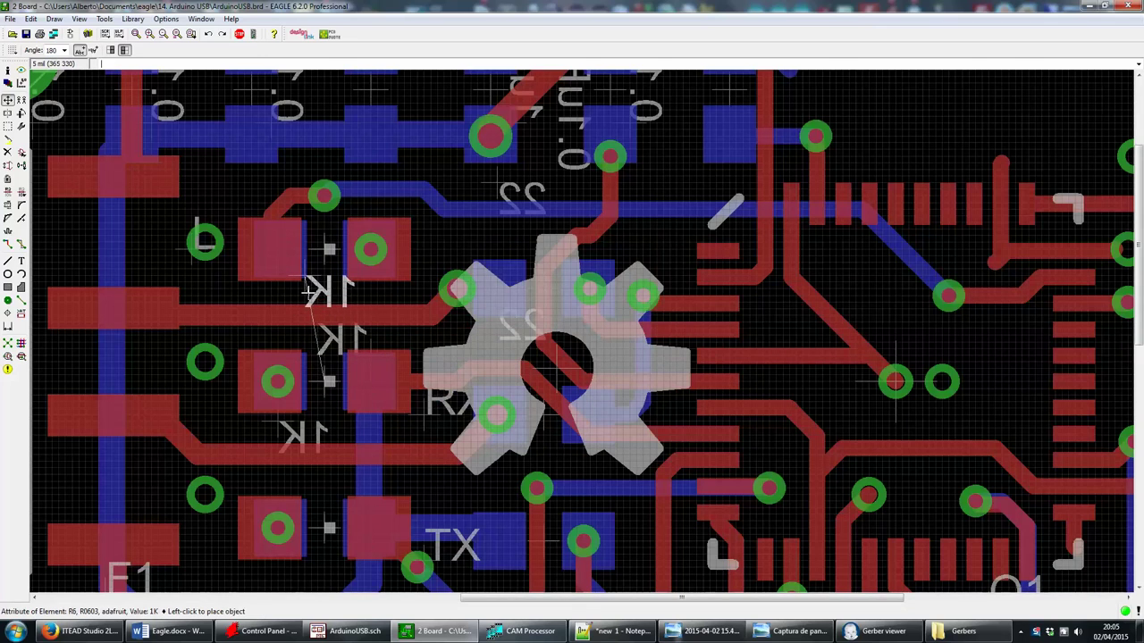
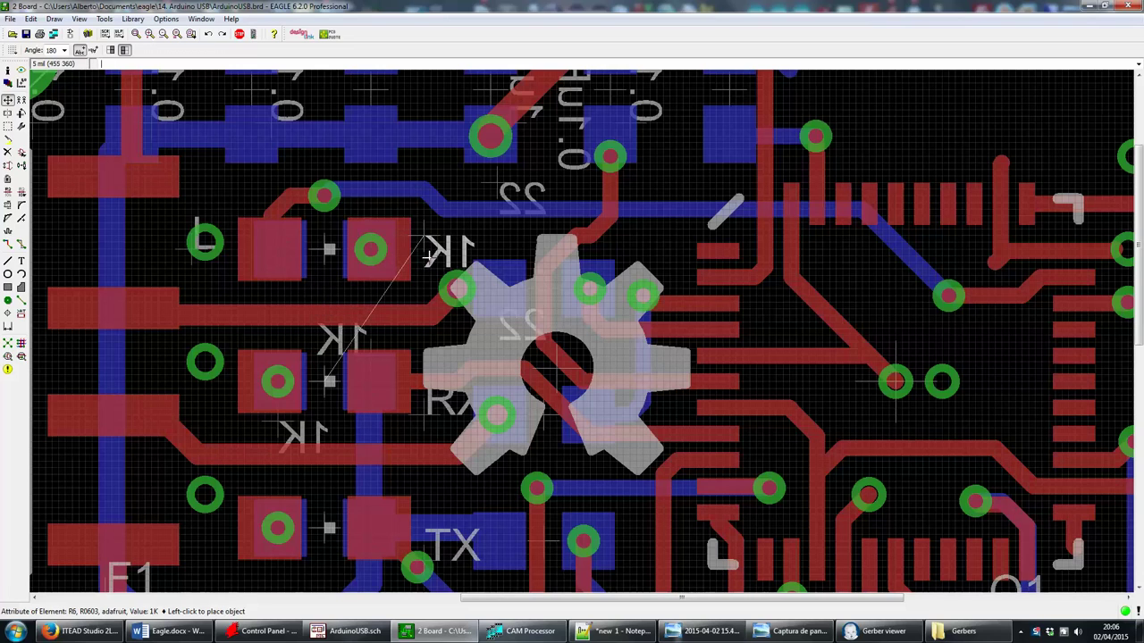
# Move R5's and R6's 1K value labels lower, closer to their resistors
pyautogui.click(422, 257)
pyautogui.click(356, 339)
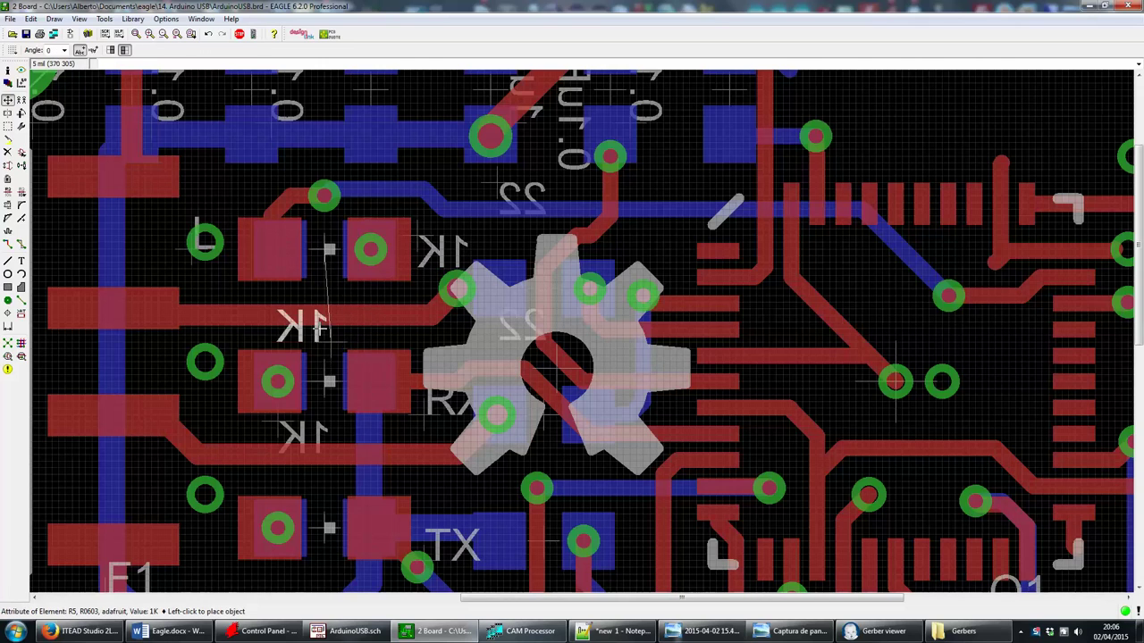
pyautogui.click(325, 324)
pyautogui.click(416, 252)
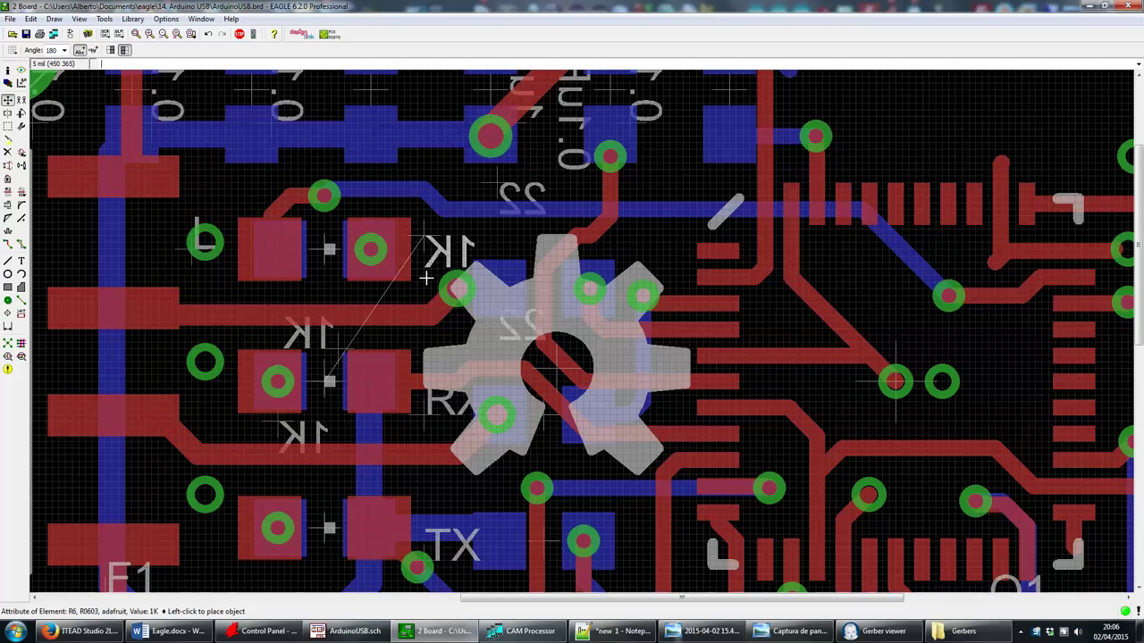
pyautogui.click(378, 392)
# Rotate R5's 1K label to 180° and place it beside its pads
pyautogui.click(324, 335)
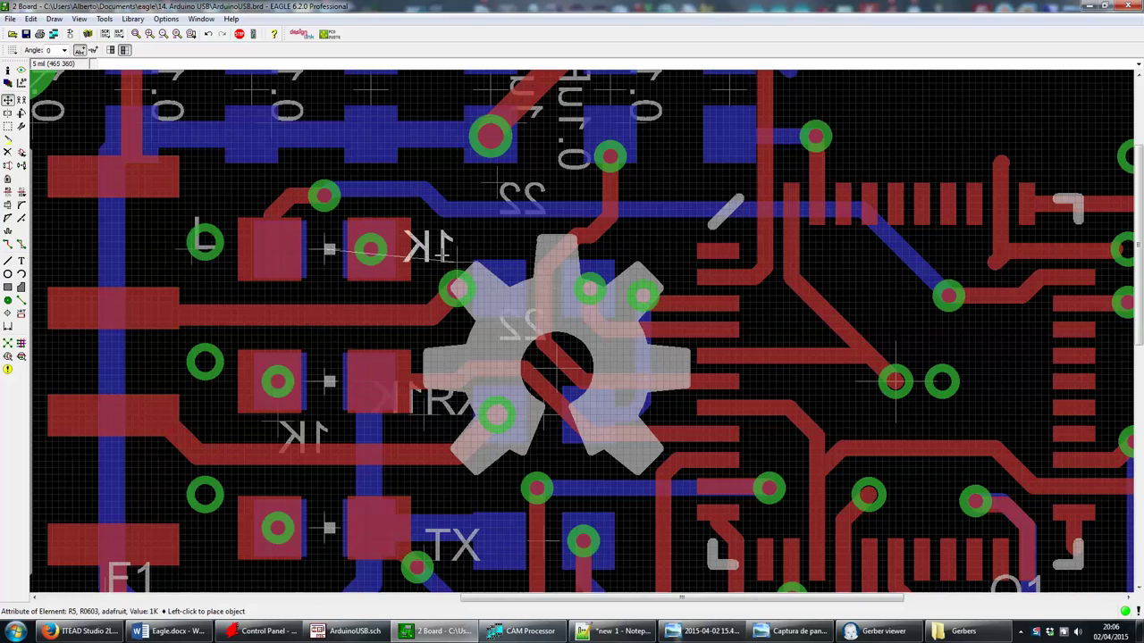
pyautogui.rightClick(429, 246)
pyautogui.rightClick(428, 244)
pyautogui.click(428, 244)
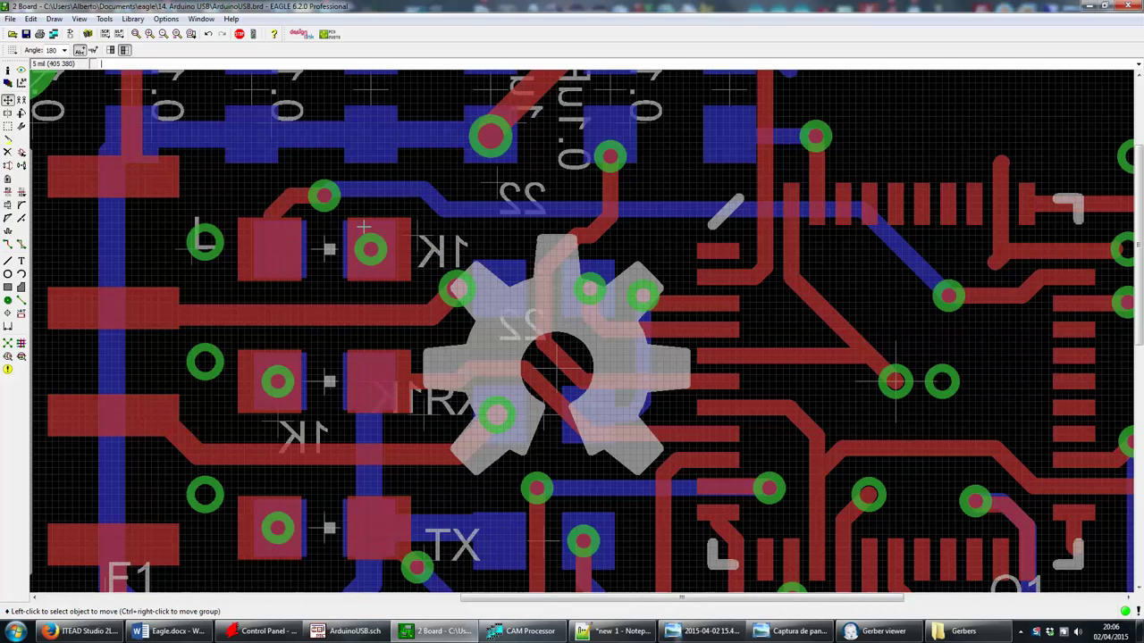
pyautogui.scroll(-3, 363, 225)
pyautogui.scroll(3, 384, 312)
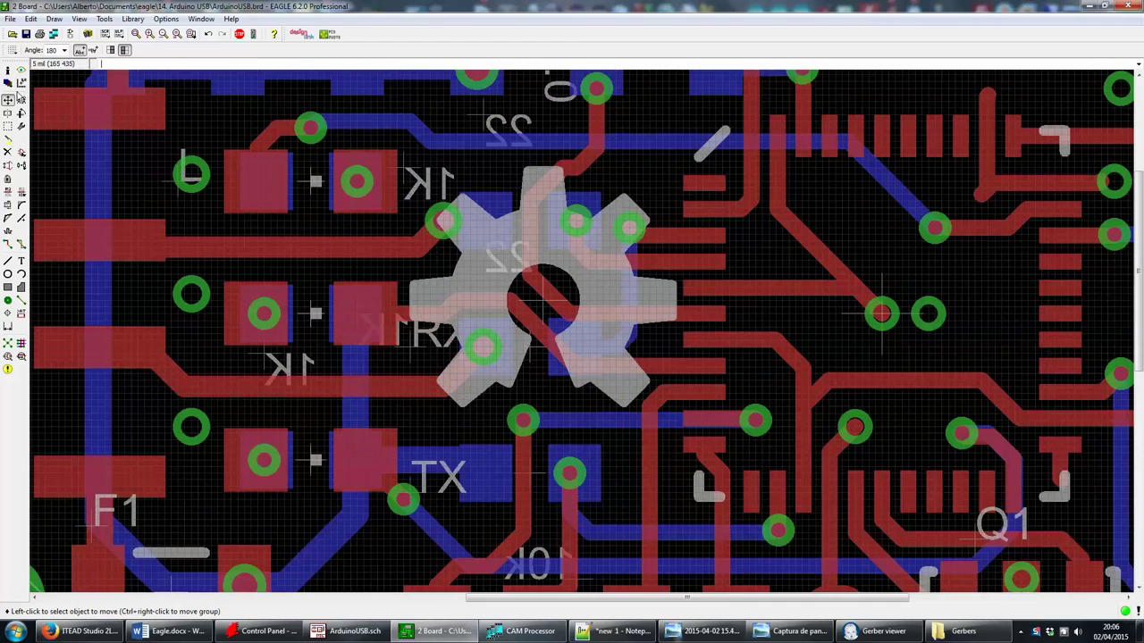
pyautogui.click(10, 84)
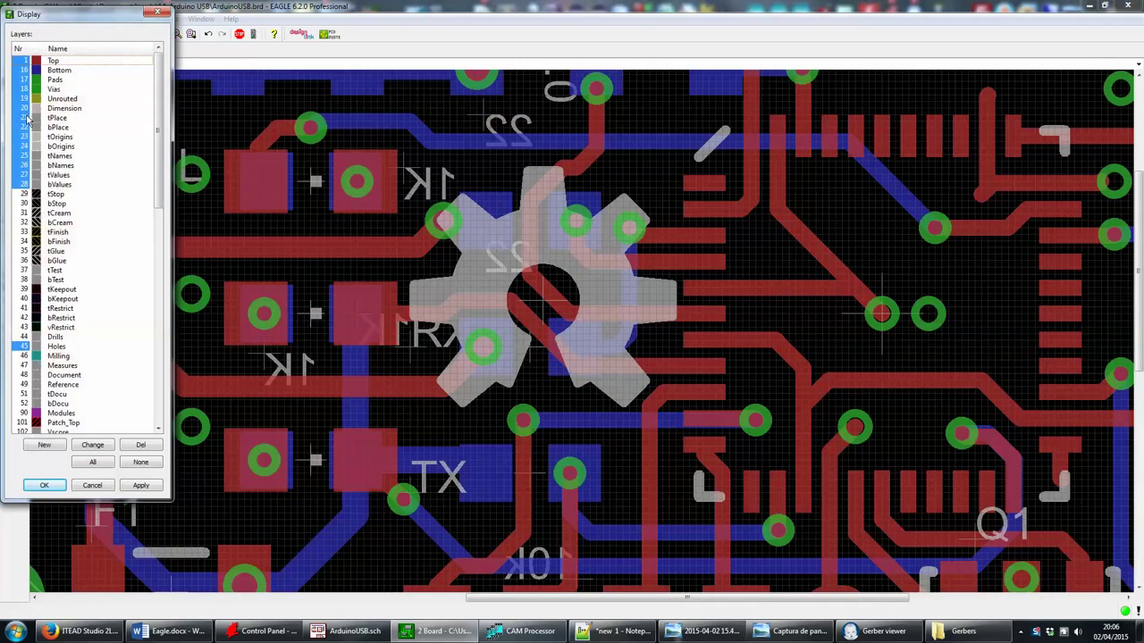
# Hide layers 21 tPlace, 23 tOrigins, 25 tNames, 27 tValues and 1 Top in the Display dialog
pyautogui.click(25, 121)
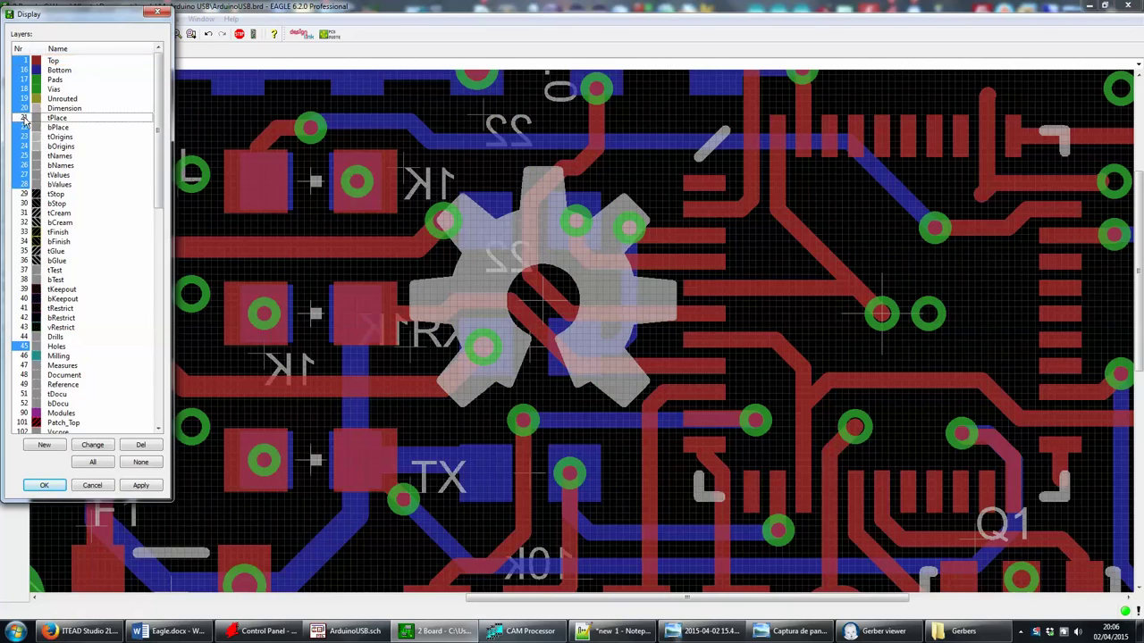
pyautogui.click(23, 138)
pyautogui.click(26, 157)
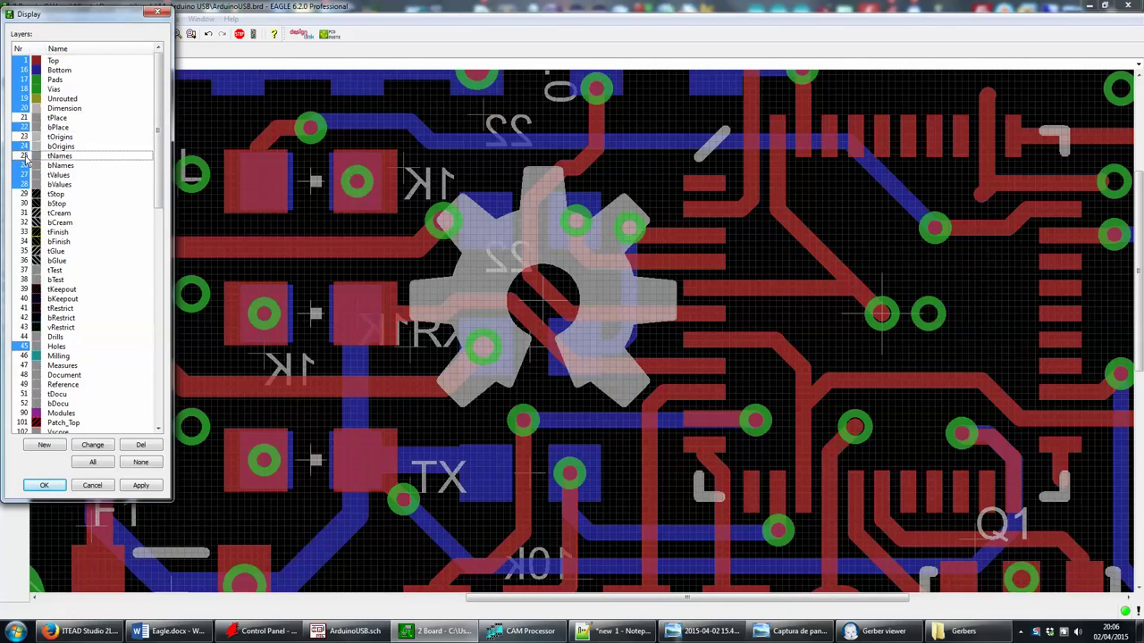
pyautogui.click(26, 175)
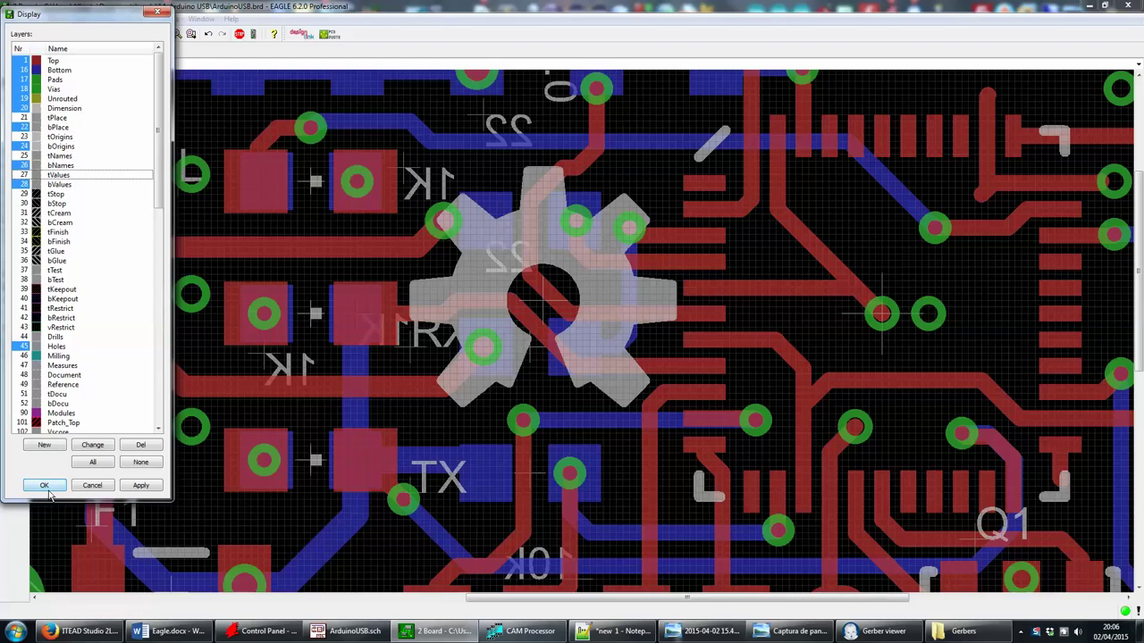
pyautogui.click(24, 62)
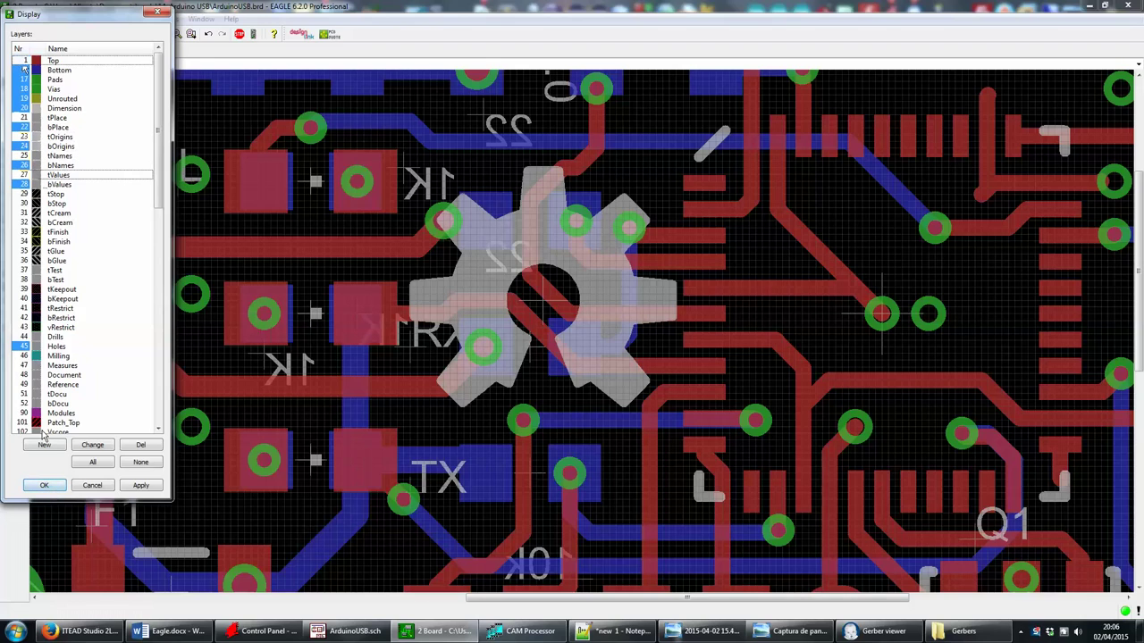
pyautogui.click(44, 485)
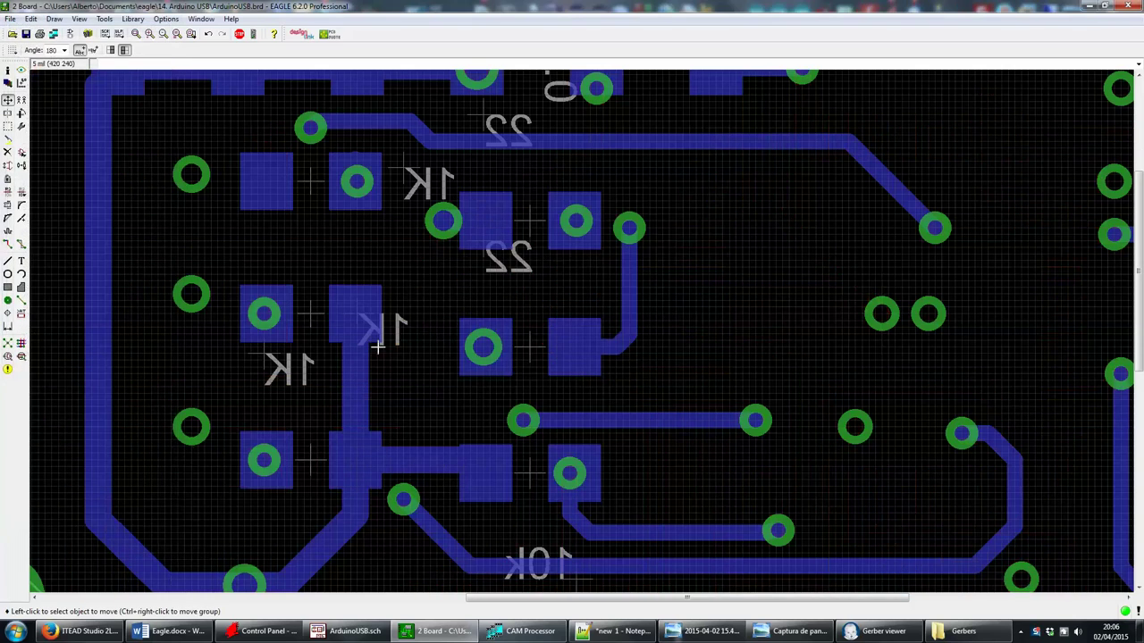
# Place the 1K value labels of R5, R6 and R7 beside their pads
pyautogui.click(410, 171)
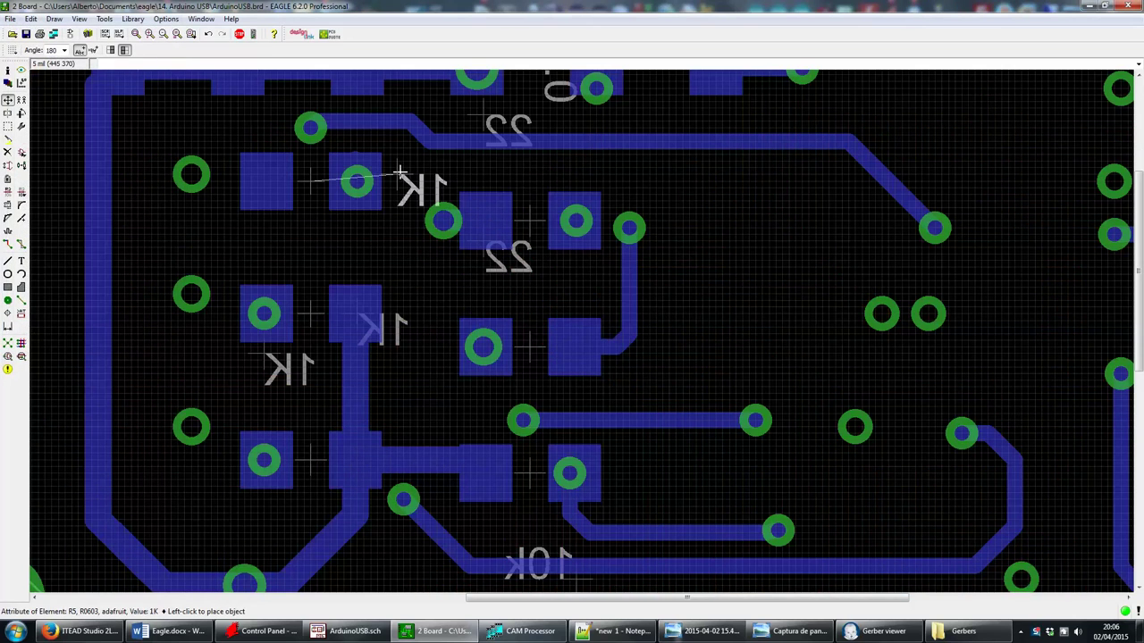
pyautogui.click(398, 188)
pyautogui.click(365, 327)
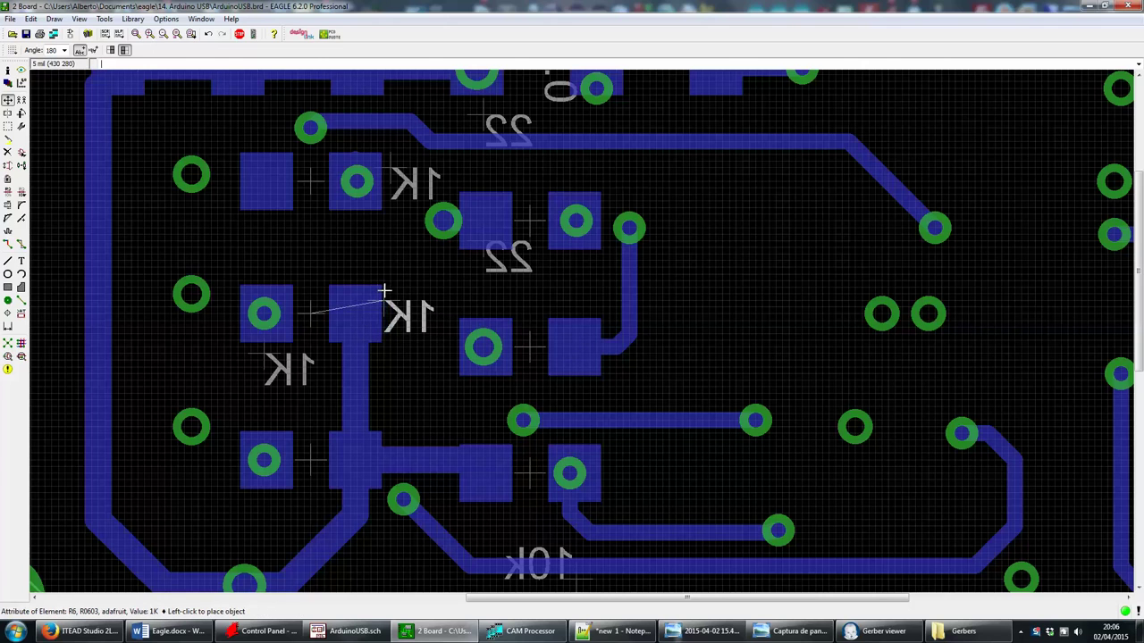
pyautogui.click(392, 291)
pyautogui.click(267, 361)
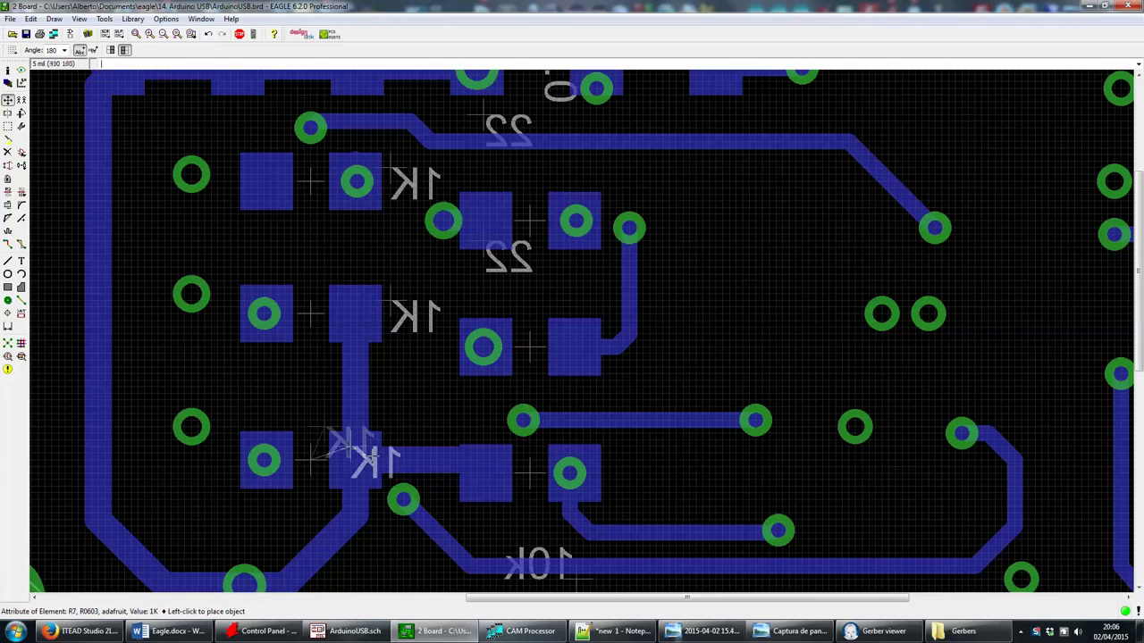
pyautogui.click(393, 452)
pyautogui.scroll(-3, 423, 256)
# Place the 22 value labels of R2 and R3 beside their pads
pyautogui.click(424, 256)
pyautogui.press('Escape')
pyautogui.click(391, 170)
pyautogui.scroll(-2, 398, 251)
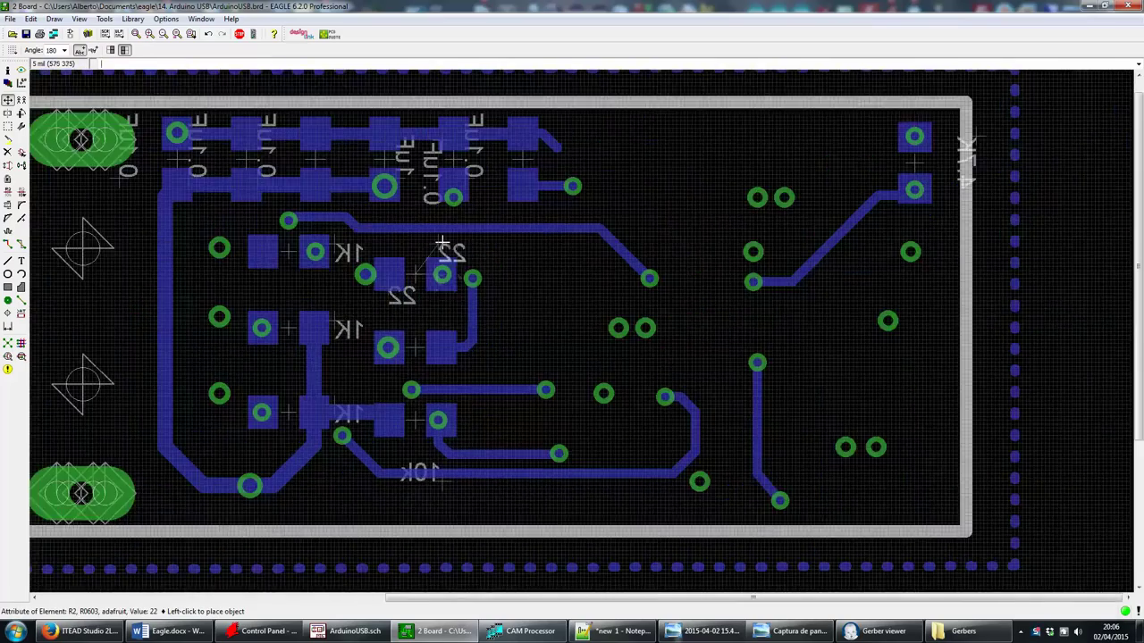
pyautogui.scroll(4, 398, 251)
pyautogui.click(398, 250)
pyautogui.click(370, 349)
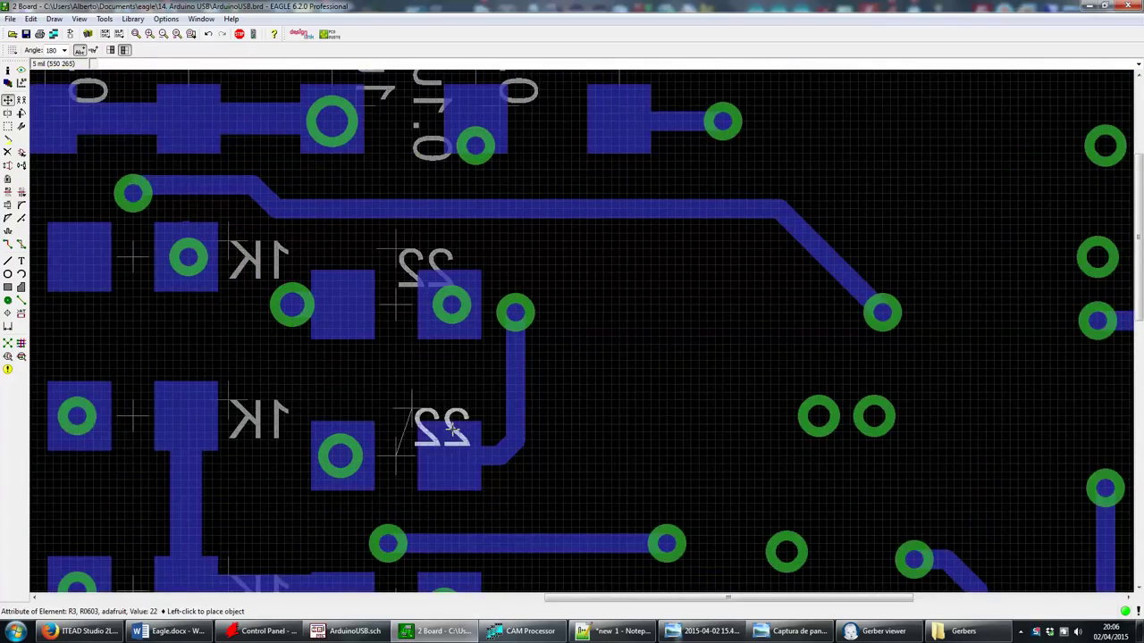
pyautogui.click(482, 446)
pyautogui.scroll(-2, 472, 358)
pyautogui.scroll(-2, 464, 259)
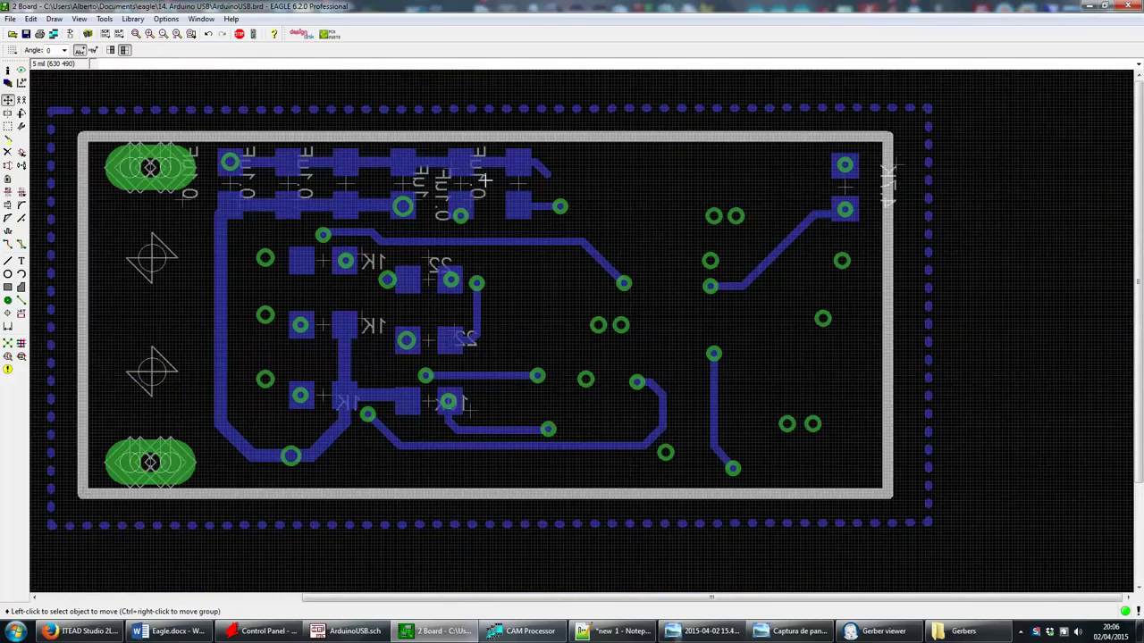
pyautogui.scroll(2, 483, 182)
pyautogui.scroll(-2, 538, 299)
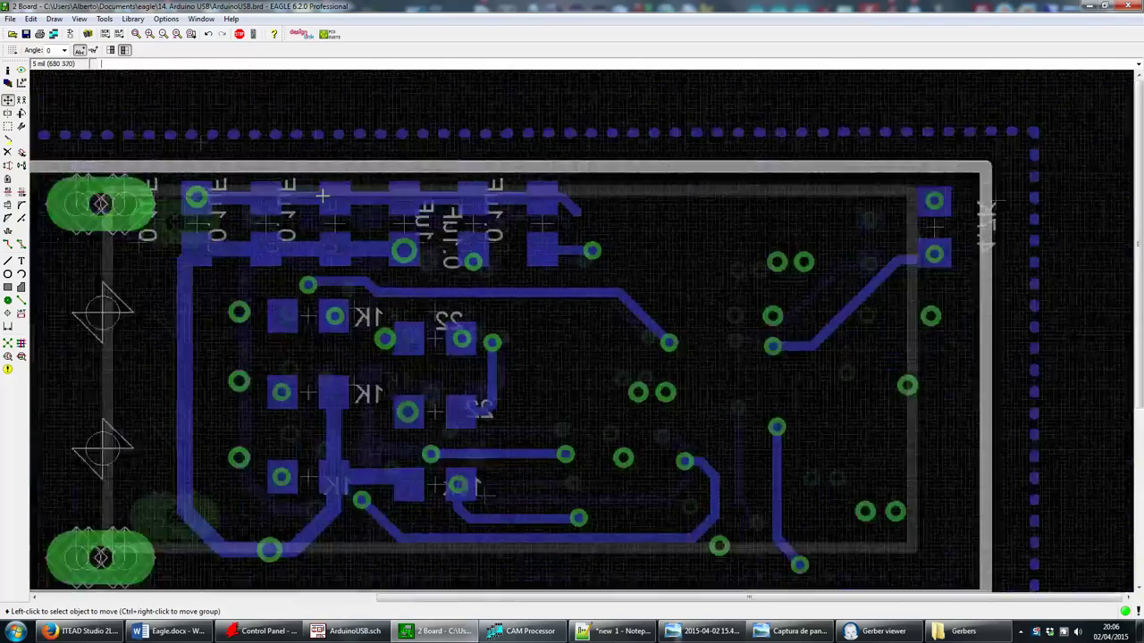
pyautogui.scroll(2, 277, 271)
pyautogui.click(277, 271)
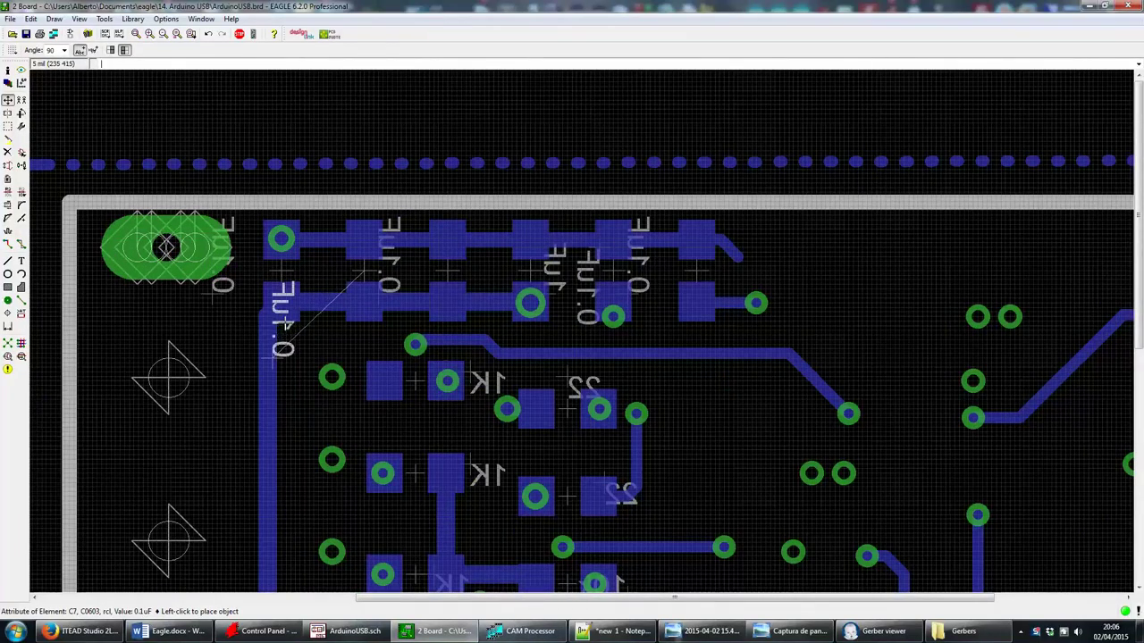
# Place C7's and C6's 0.1uF value labels beside their pads
pyautogui.click(278, 330)
pyautogui.click(214, 291)
pyautogui.click(237, 320)
pyautogui.click(302, 351)
pyautogui.click(313, 338)
pyautogui.click(327, 322)
pyautogui.click(371, 274)
pyautogui.rightClick(371, 274)
pyautogui.click(371, 274)
pyautogui.click(429, 284)
# Place C4's 1uF label, C5's and C1's 0.1uF labels, and the 4.7K label by their parts
pyautogui.click(554, 273)
pyautogui.click(677, 320)
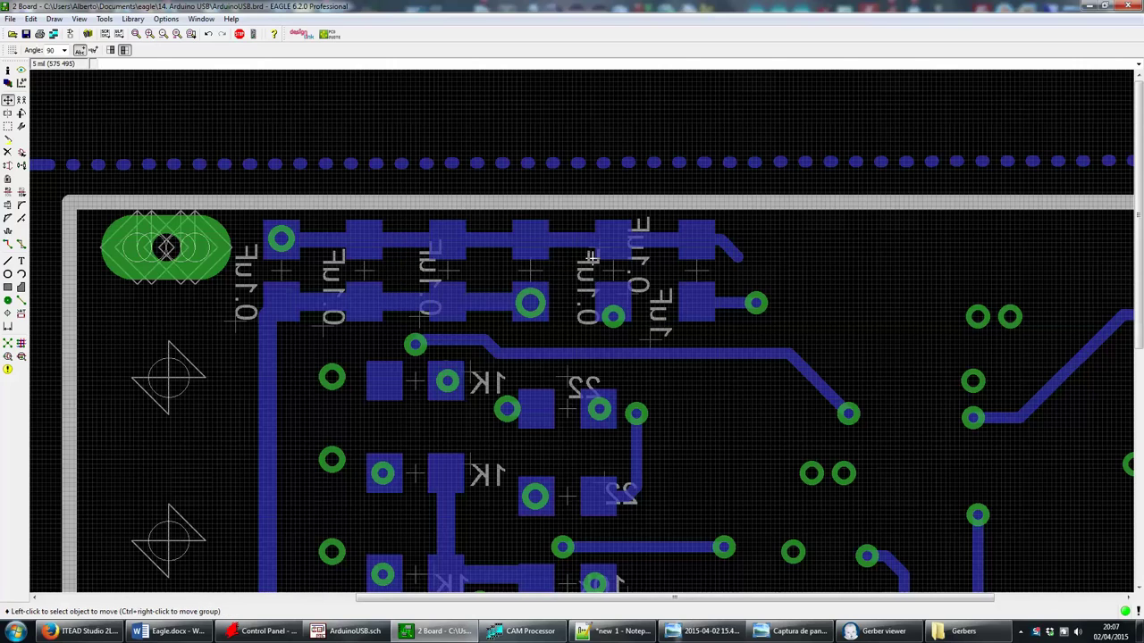
pyautogui.click(537, 279)
pyautogui.rightClick(536, 280)
pyautogui.click(536, 280)
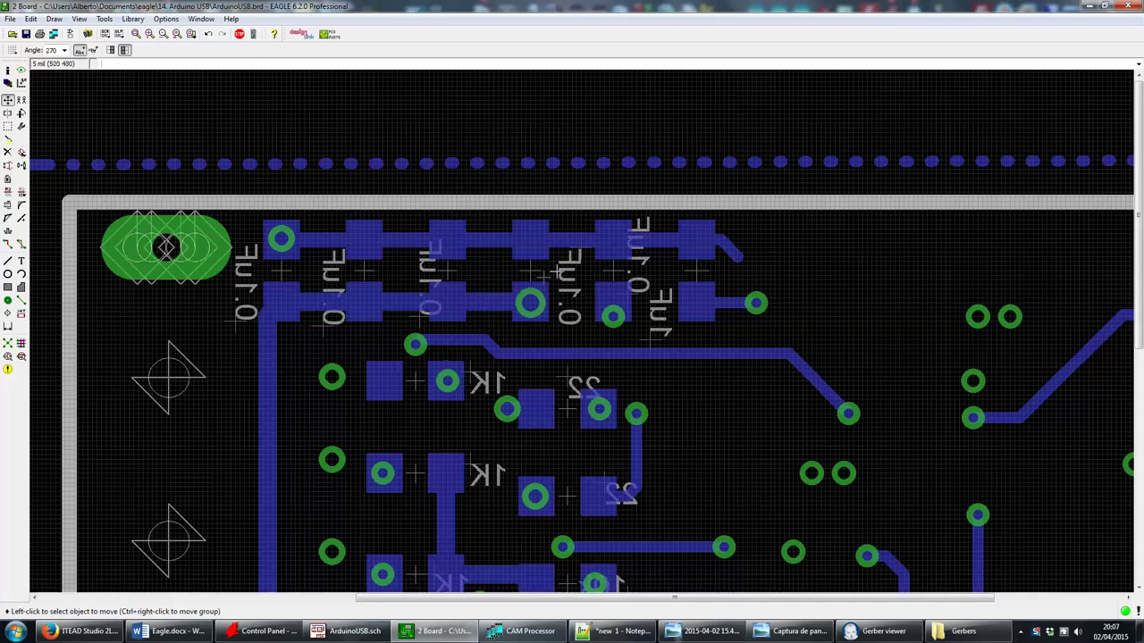
pyautogui.click(542, 265)
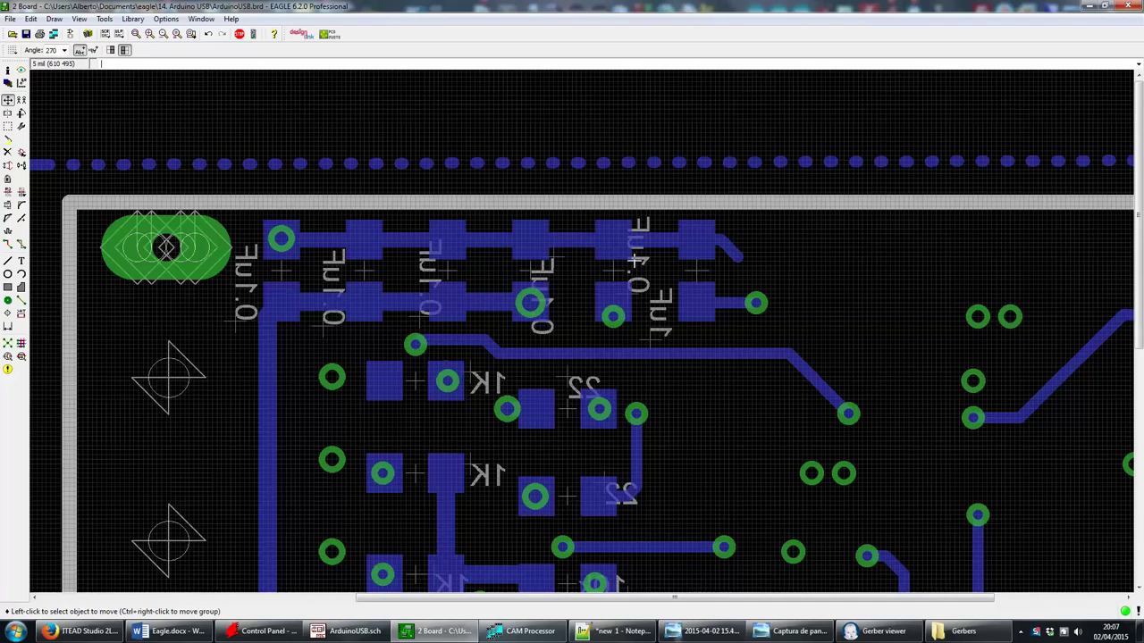
pyautogui.click(624, 263)
pyautogui.click(626, 265)
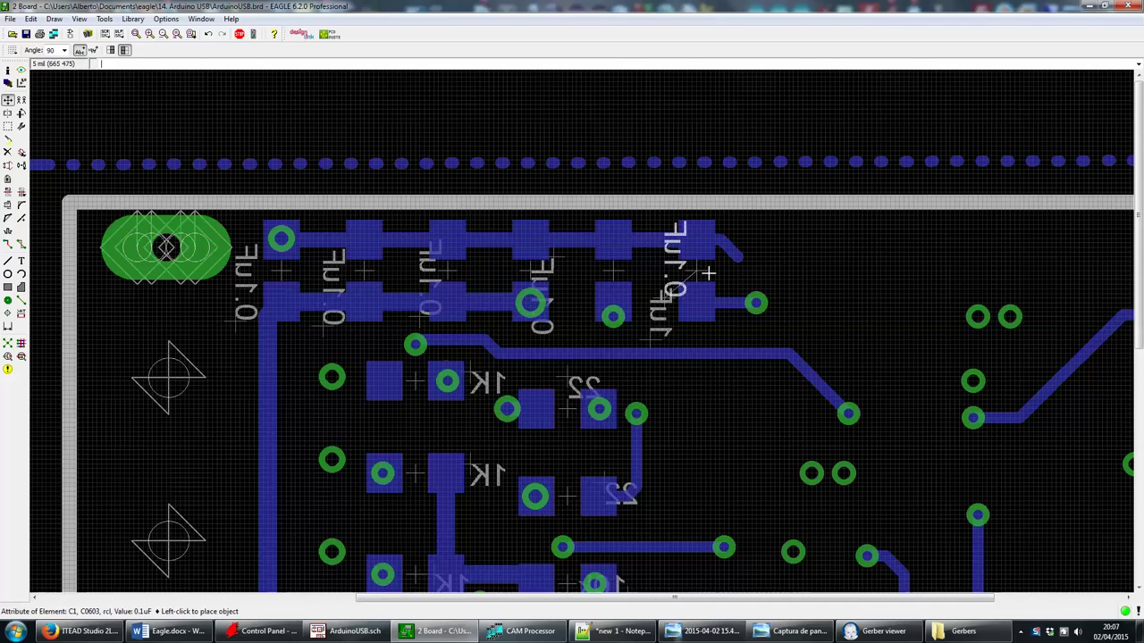
pyautogui.click(703, 239)
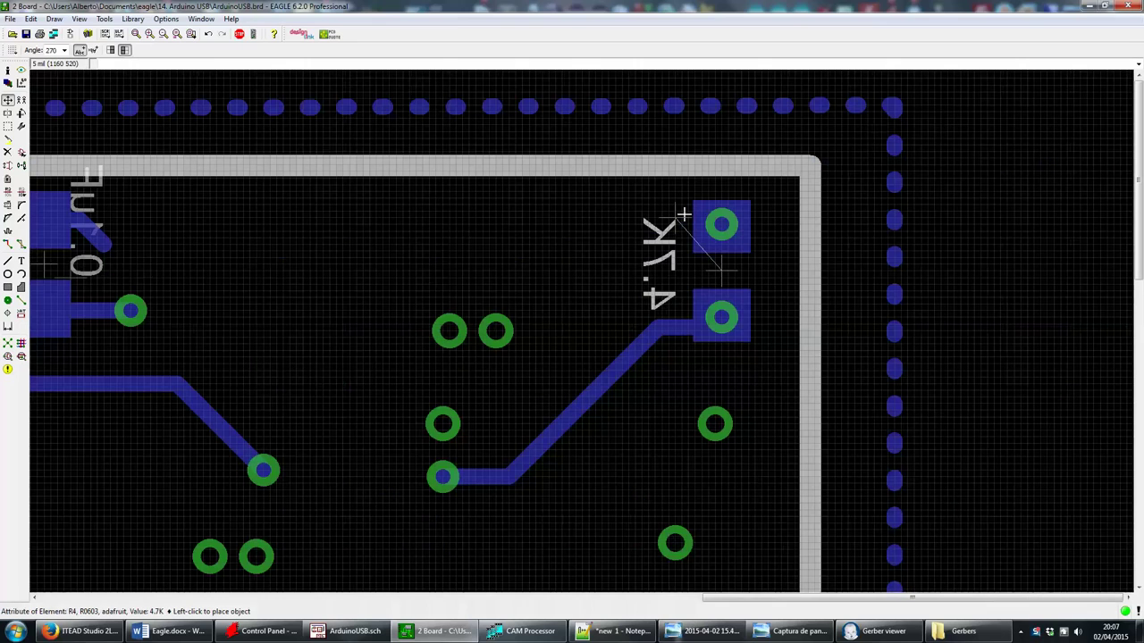
pyautogui.click(685, 215)
pyautogui.scroll(-5, 752, 276)
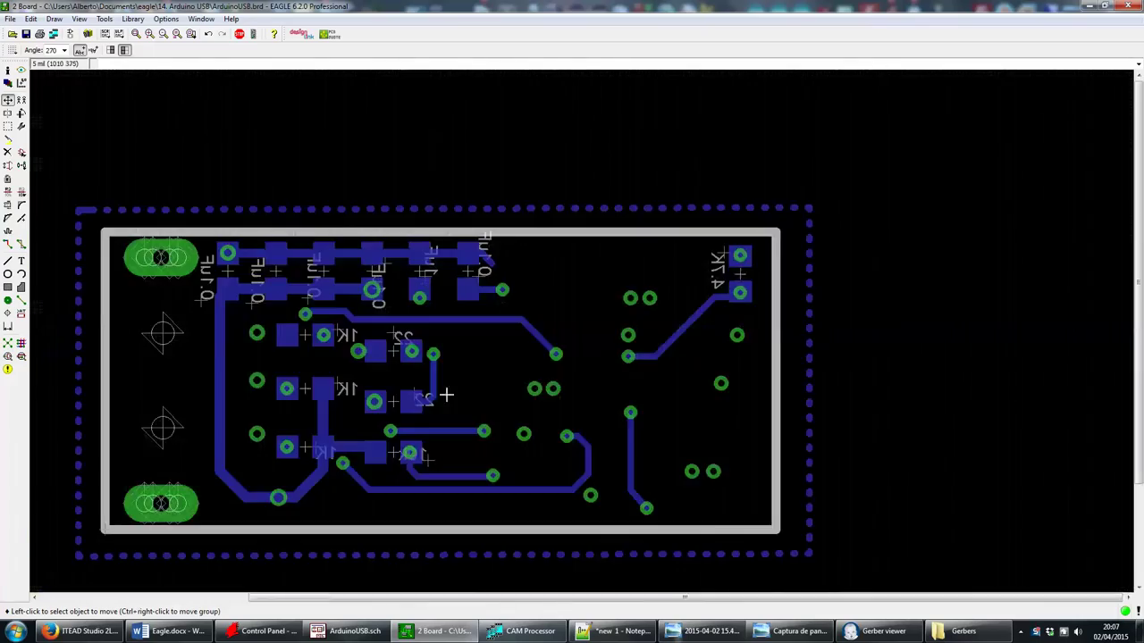
# Place R1's 10K label horizontally beside R1 and move R7's 1K label lower
pyautogui.scroll(4, 446, 394)
pyautogui.click(409, 453)
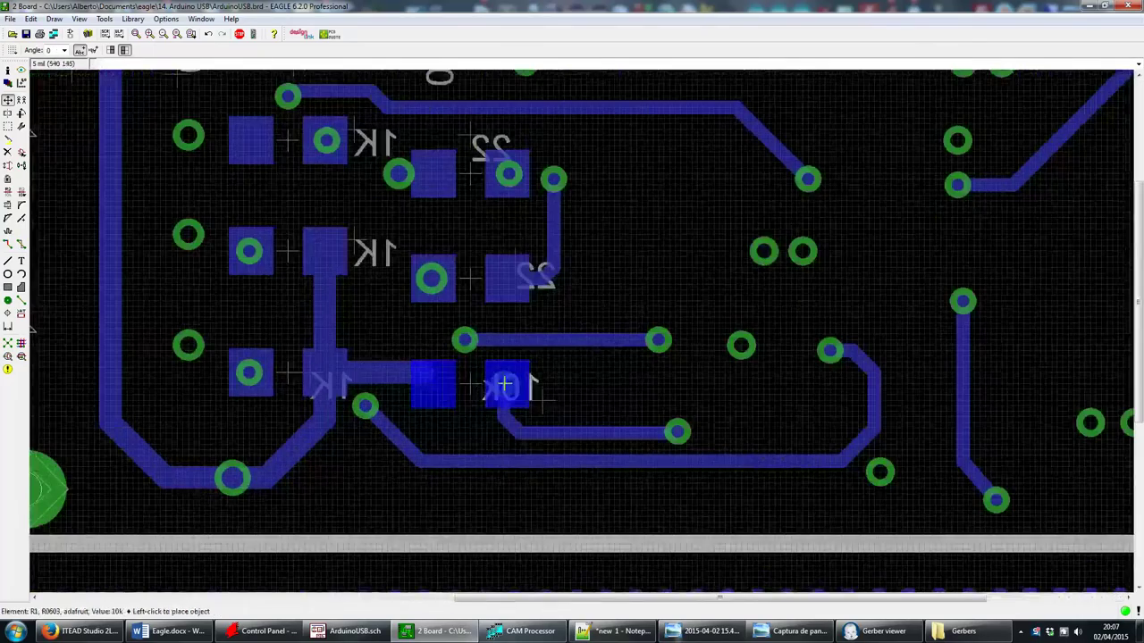
pyautogui.click(504, 384)
pyautogui.click(545, 407)
pyautogui.rightClick(592, 393)
pyautogui.rightClick(590, 393)
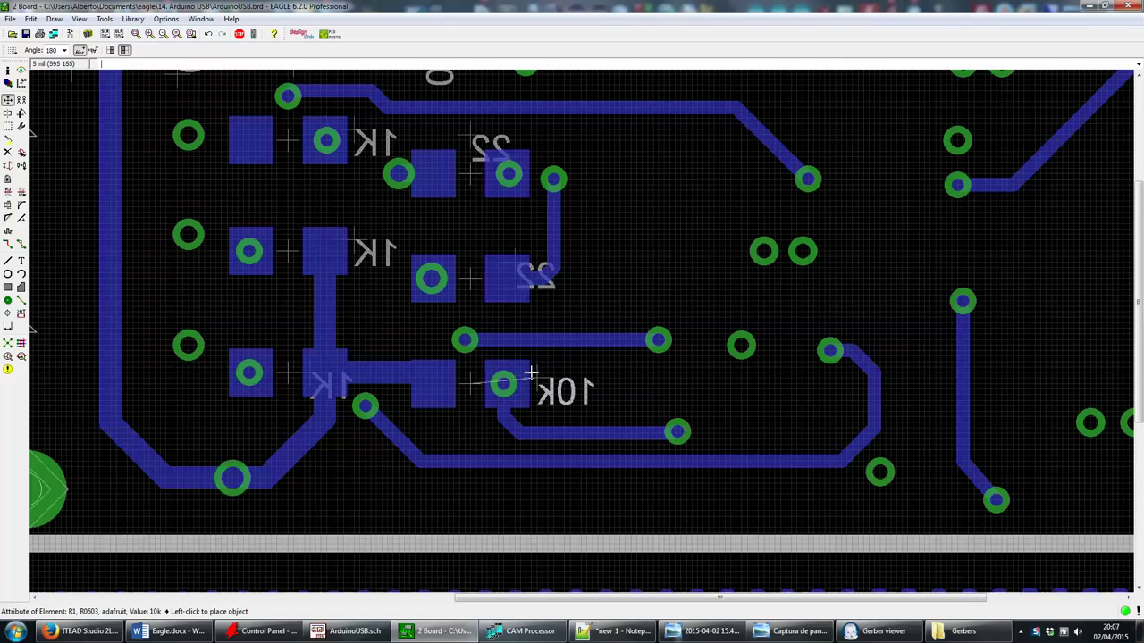
pyautogui.click(531, 373)
pyautogui.scroll(-2, 656, 398)
pyautogui.scroll(1, 660, 375)
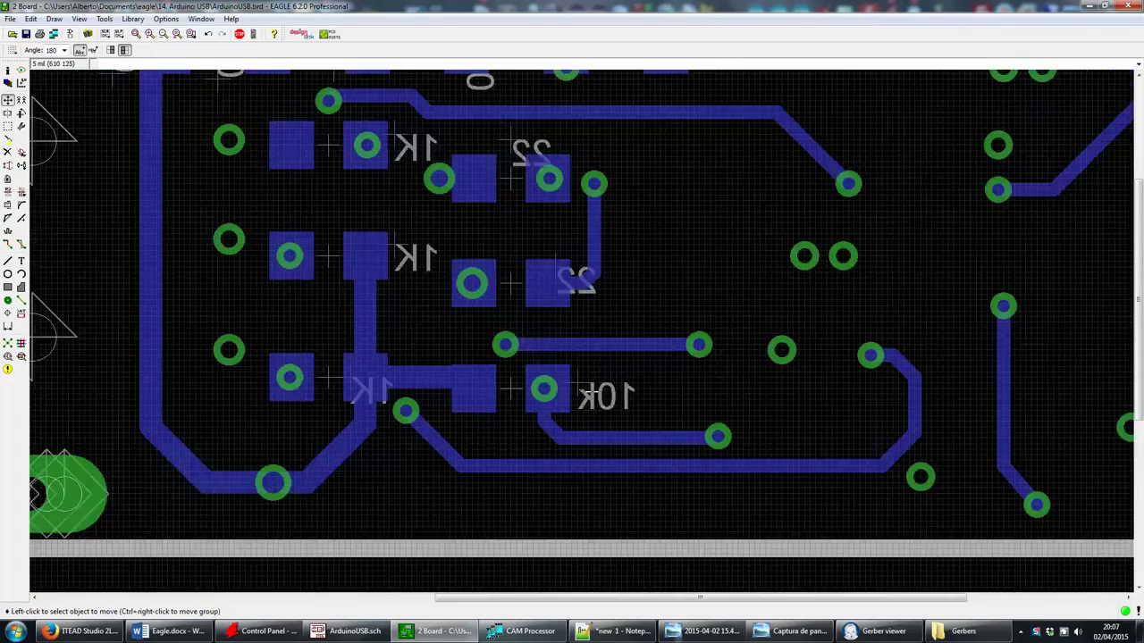
pyautogui.click(362, 382)
pyautogui.scroll(4, 220, 407)
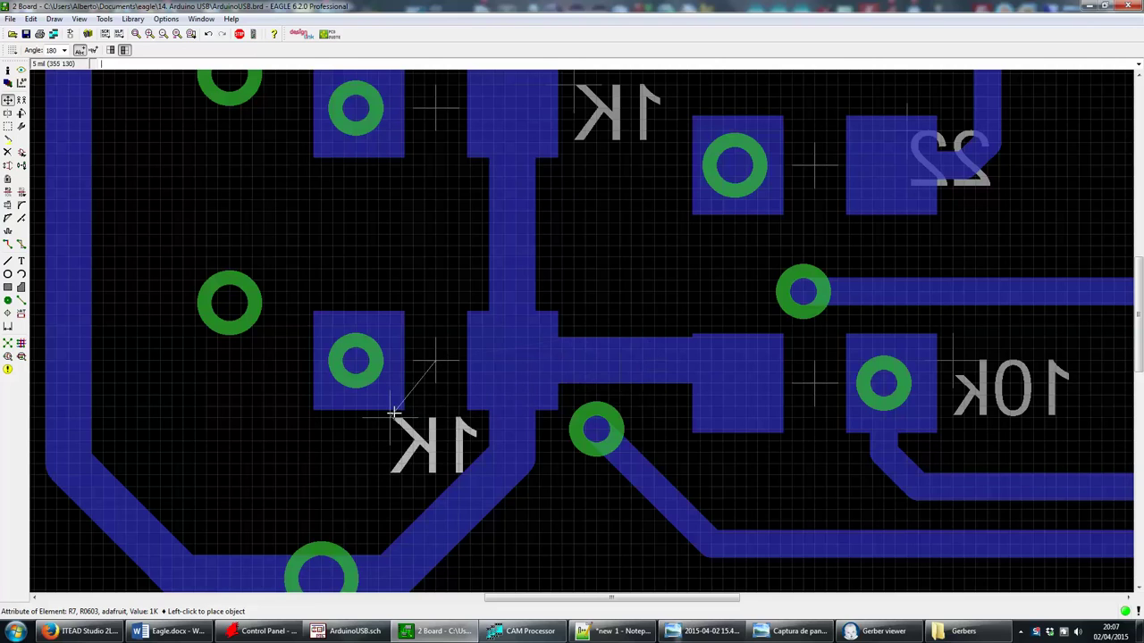
pyautogui.click(400, 420)
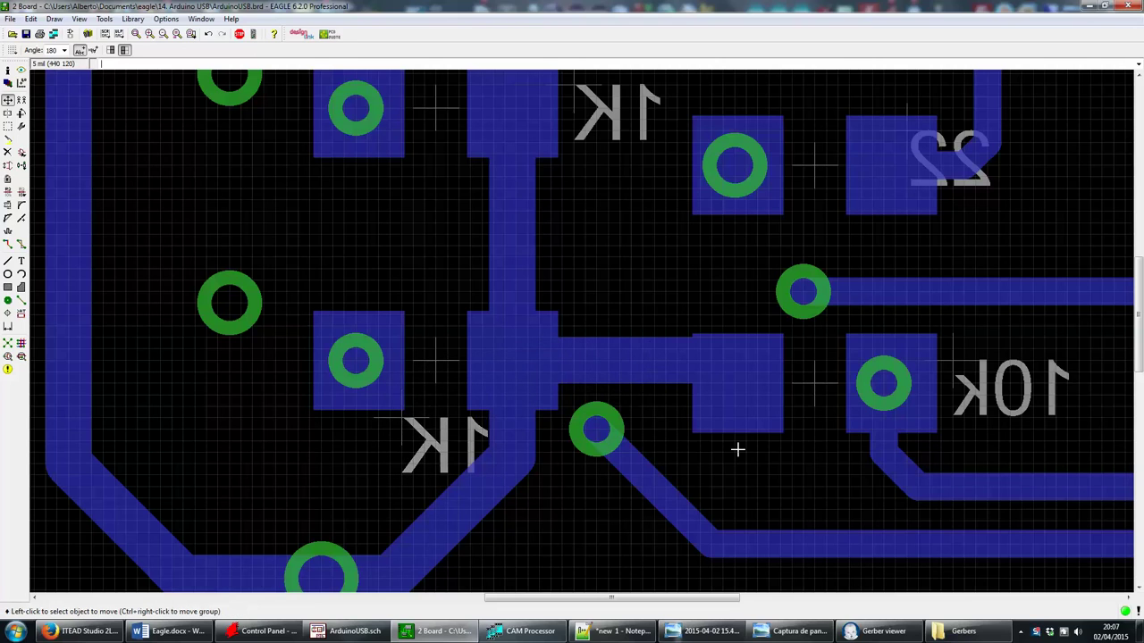
# Reposition the 10K label and drop the lower 22 label beside its pad, leaving the upper 22 unmoved
pyautogui.click(930, 376)
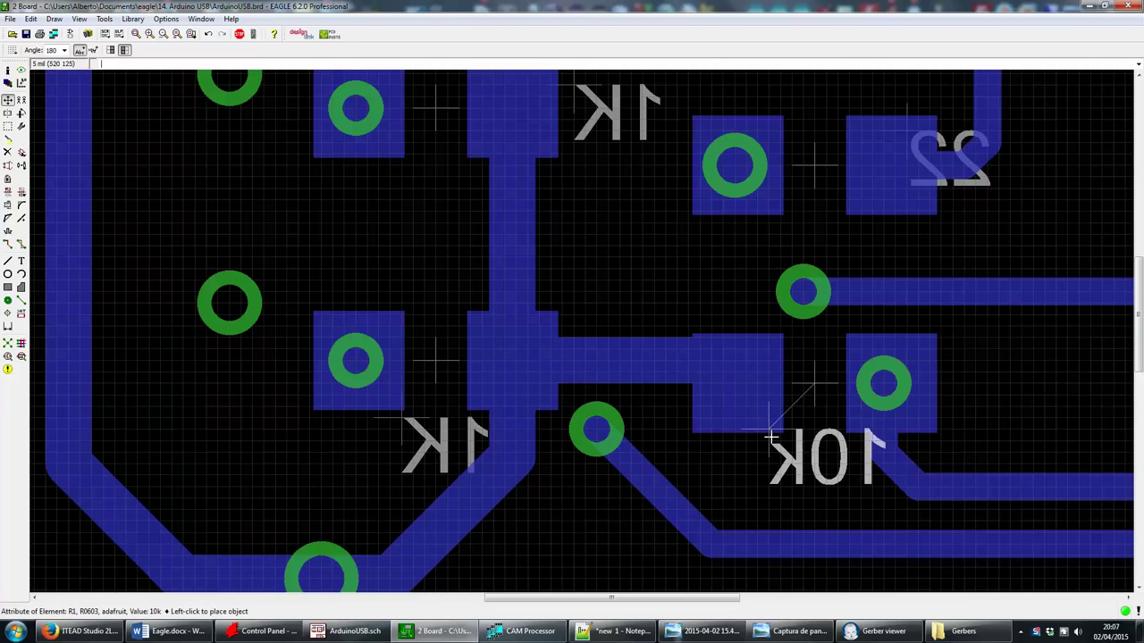
pyautogui.click(770, 441)
pyautogui.scroll(-1, 505, 486)
pyautogui.scroll(1, 512, 476)
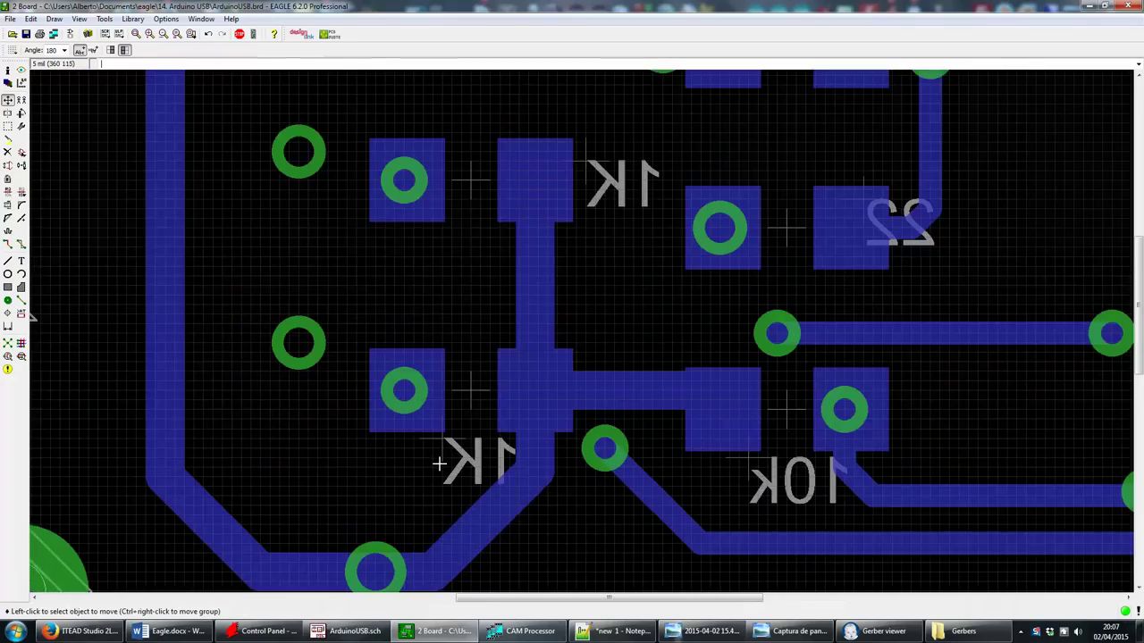
pyautogui.scroll(-1, 406, 462)
pyautogui.scroll(3, 656, 312)
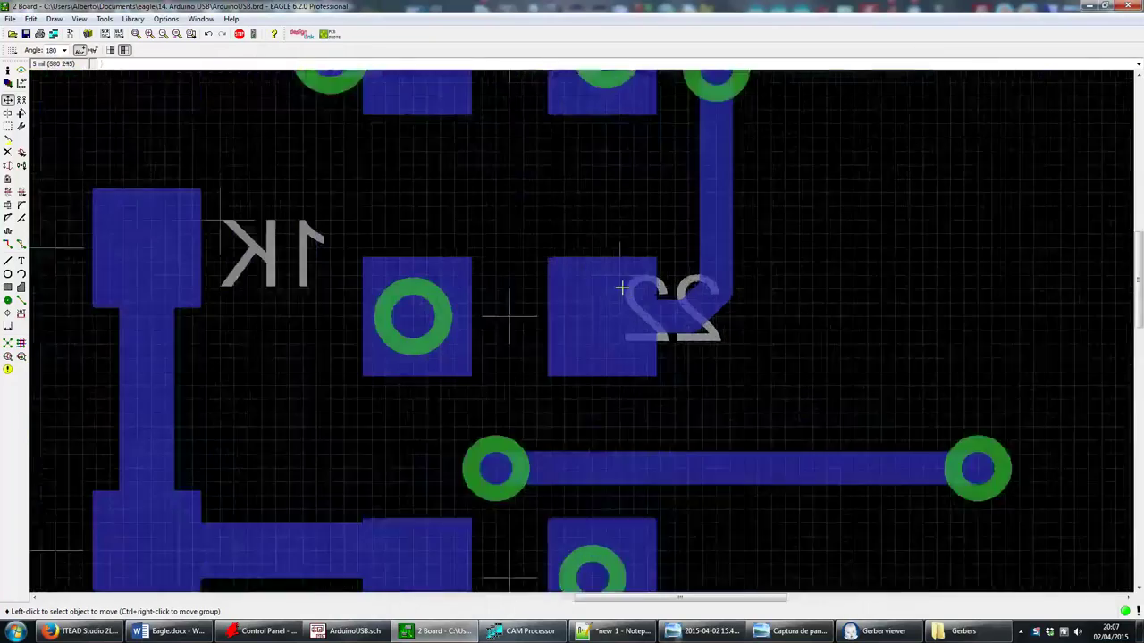
pyautogui.scroll(1, 626, 319)
pyautogui.click(679, 327)
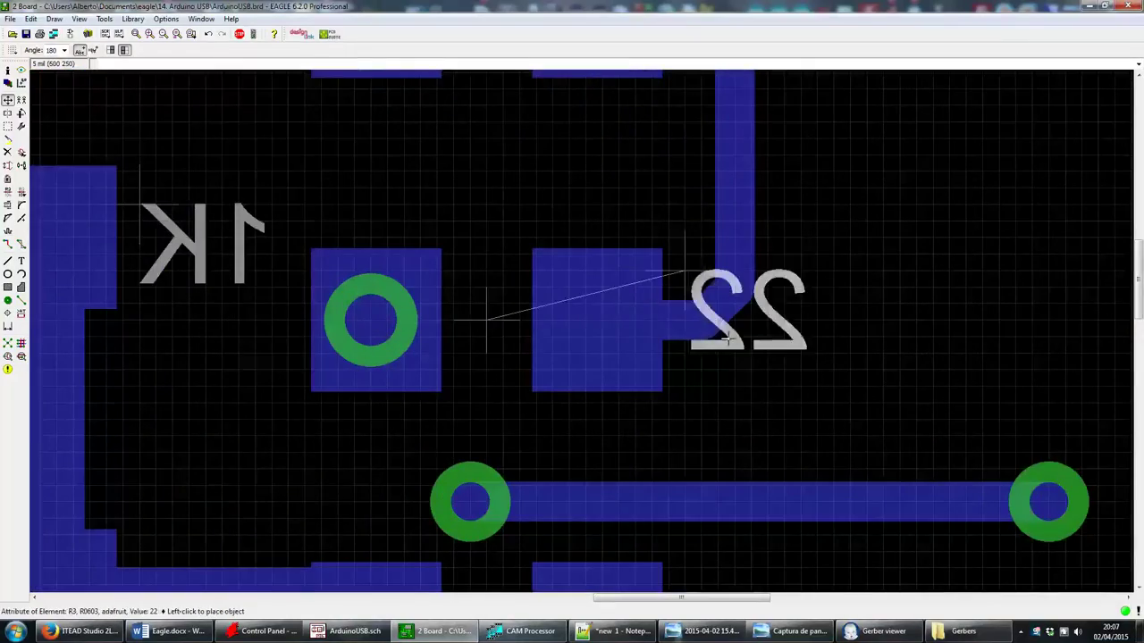
pyautogui.click(677, 294)
pyautogui.scroll(-1, 807, 372)
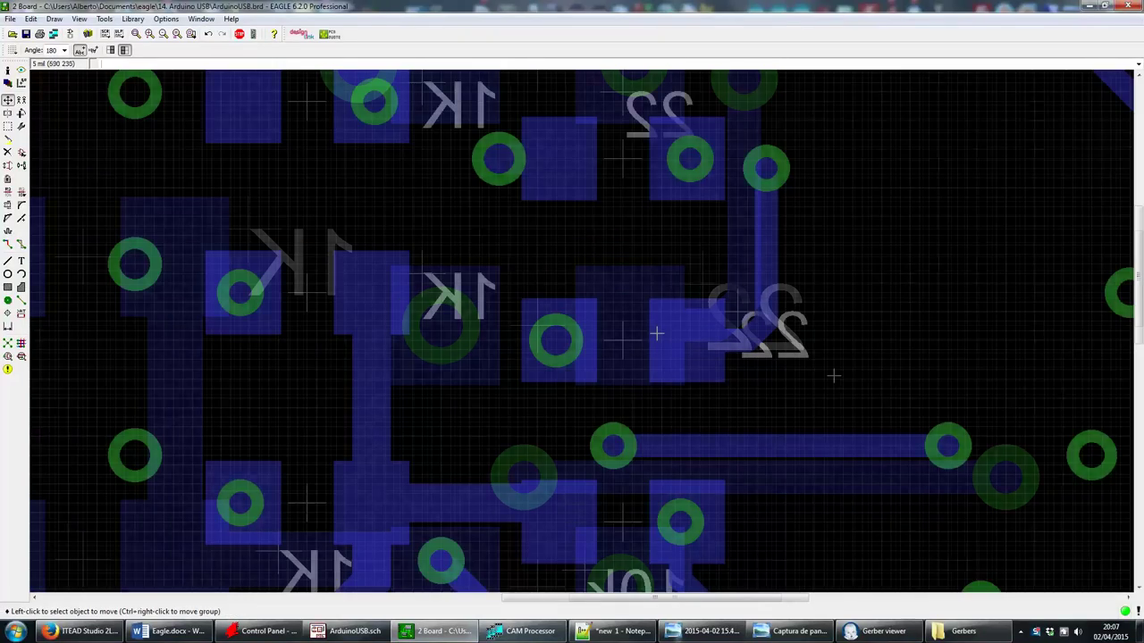
pyautogui.scroll(-2, 653, 330)
pyautogui.scroll(1, 649, 224)
pyautogui.click(615, 179)
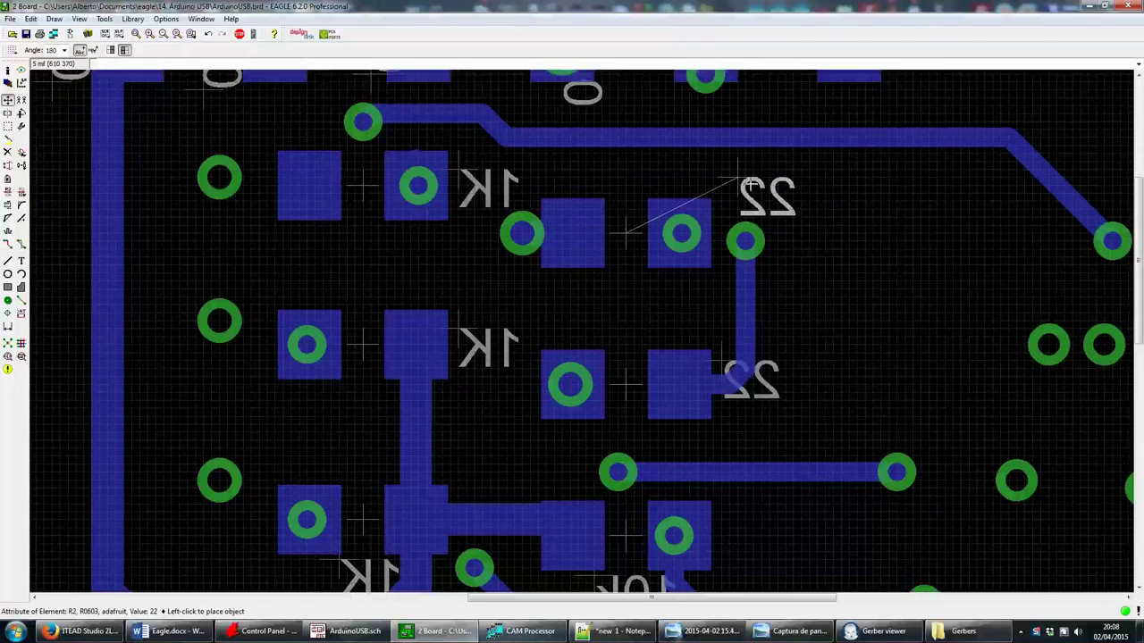
pyautogui.press('Escape')
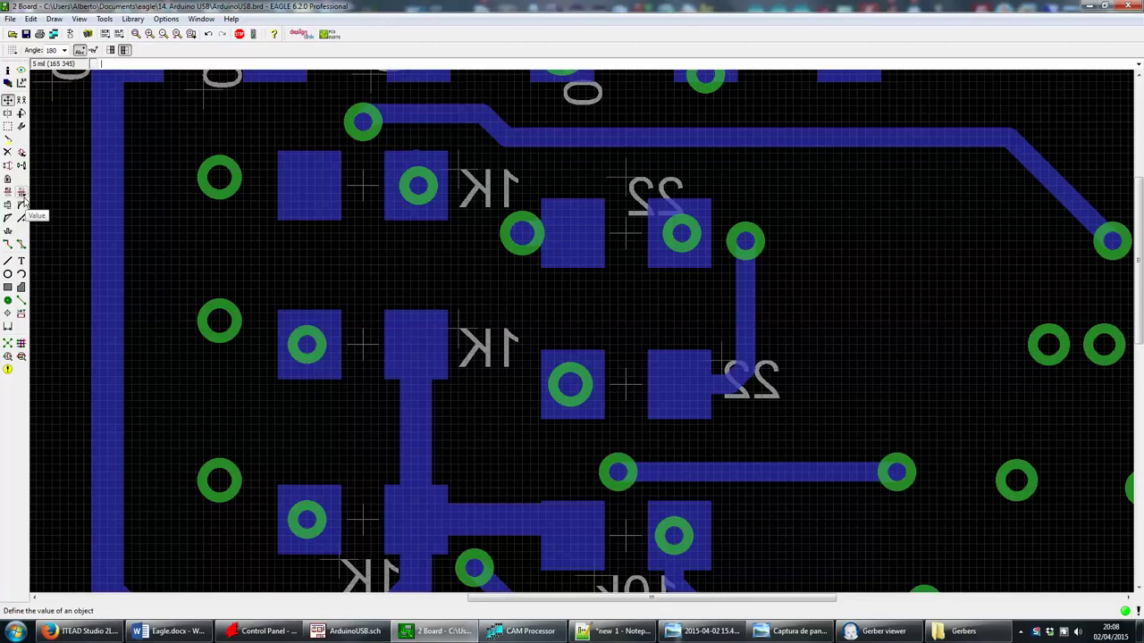
# Try an R22 value on R2, undo it, and save the board
pyautogui.click(22, 193)
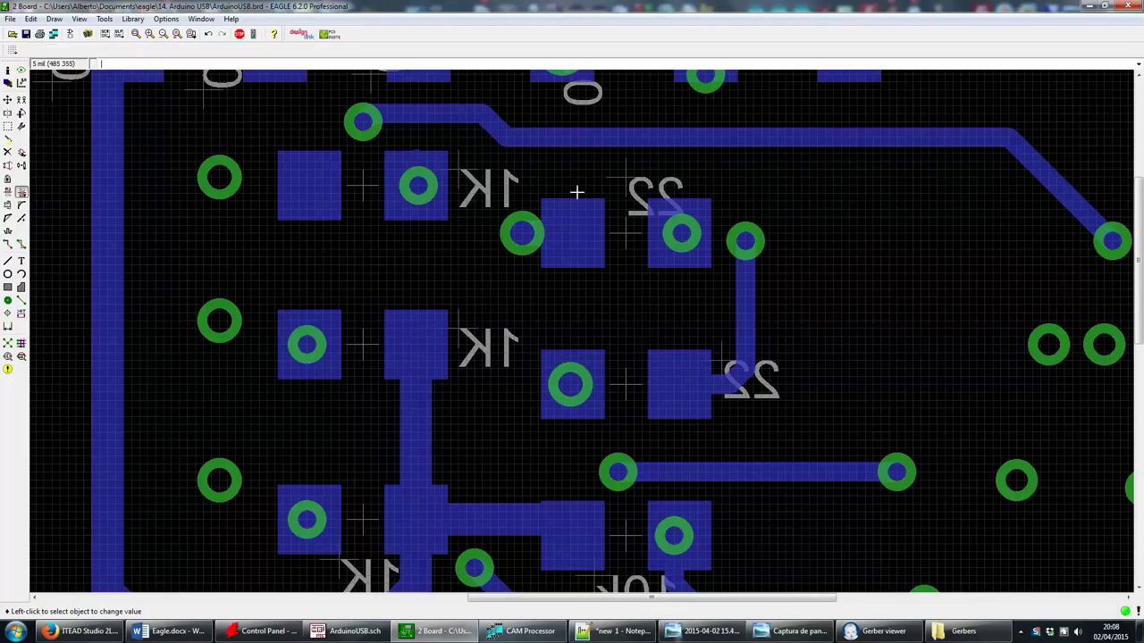
pyautogui.click(618, 213)
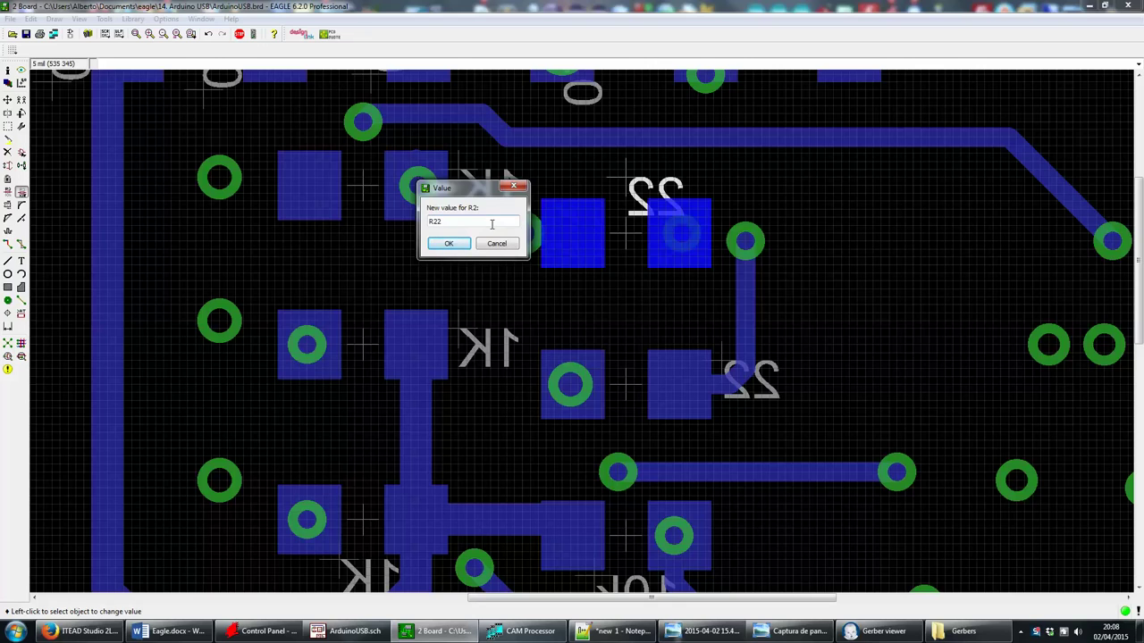
pyautogui.press('Return')
pyautogui.hotkey('ctrl', 'z')
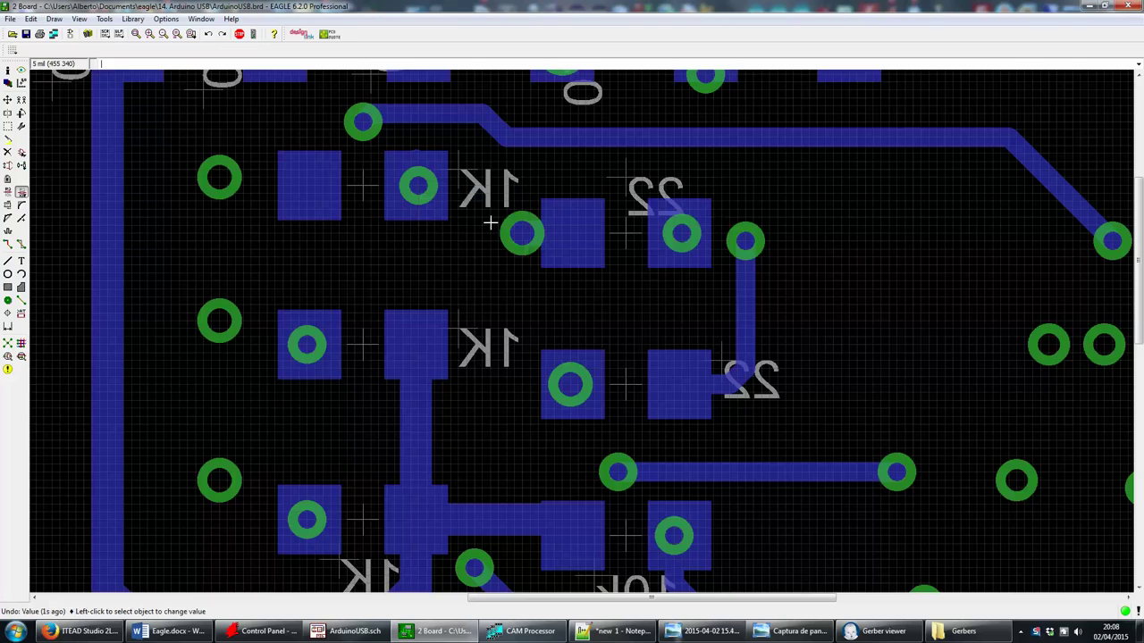
pyautogui.hotkey('ctrl', 's')
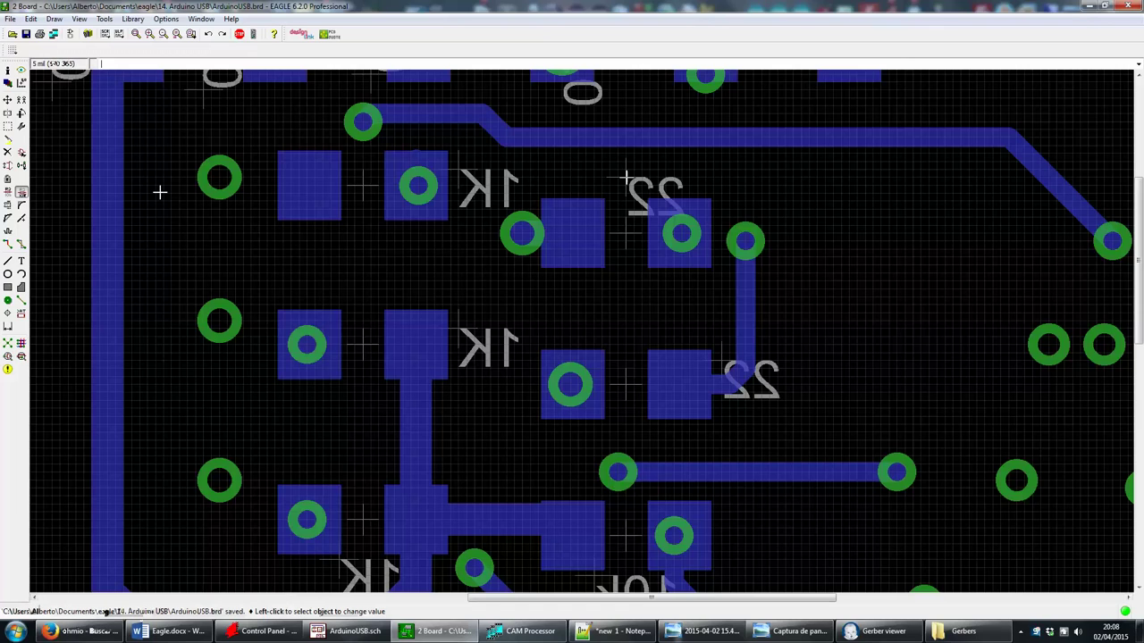
# Change the values of R2 and R3 from 22 to 22Ω
pyautogui.click(648, 215)
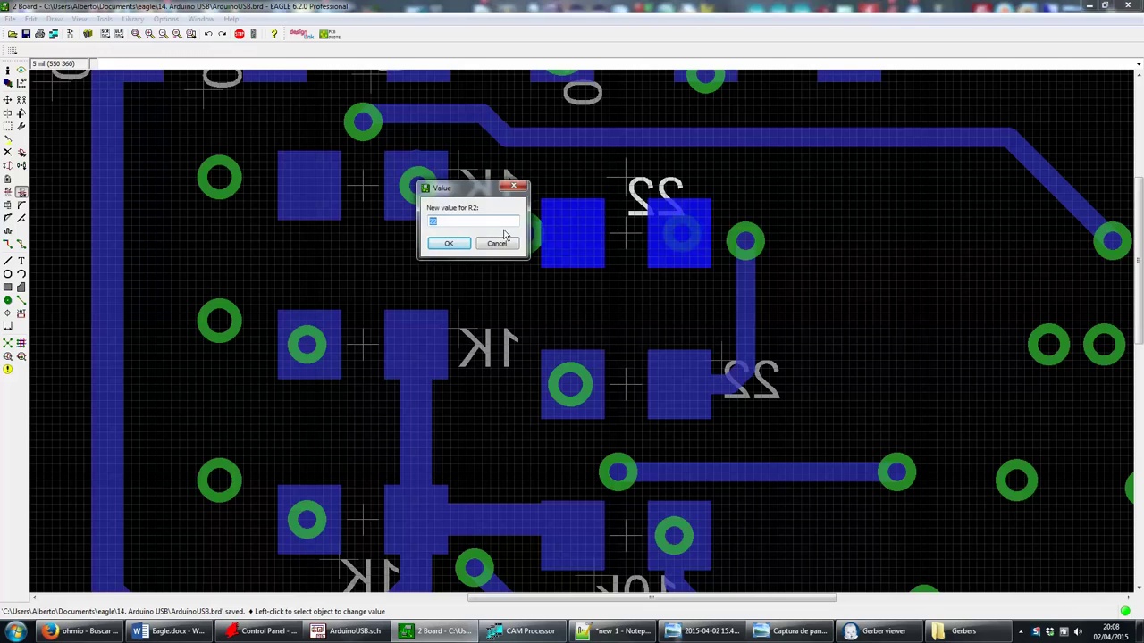
pyautogui.write('0')
pyautogui.click(447, 244)
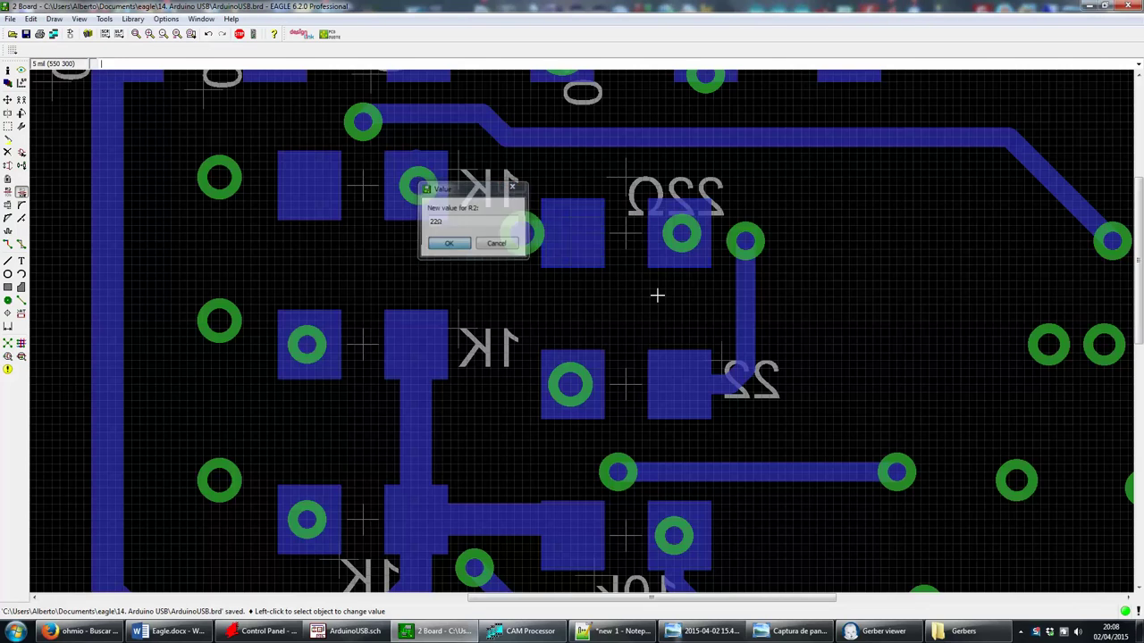
pyautogui.click(720, 361)
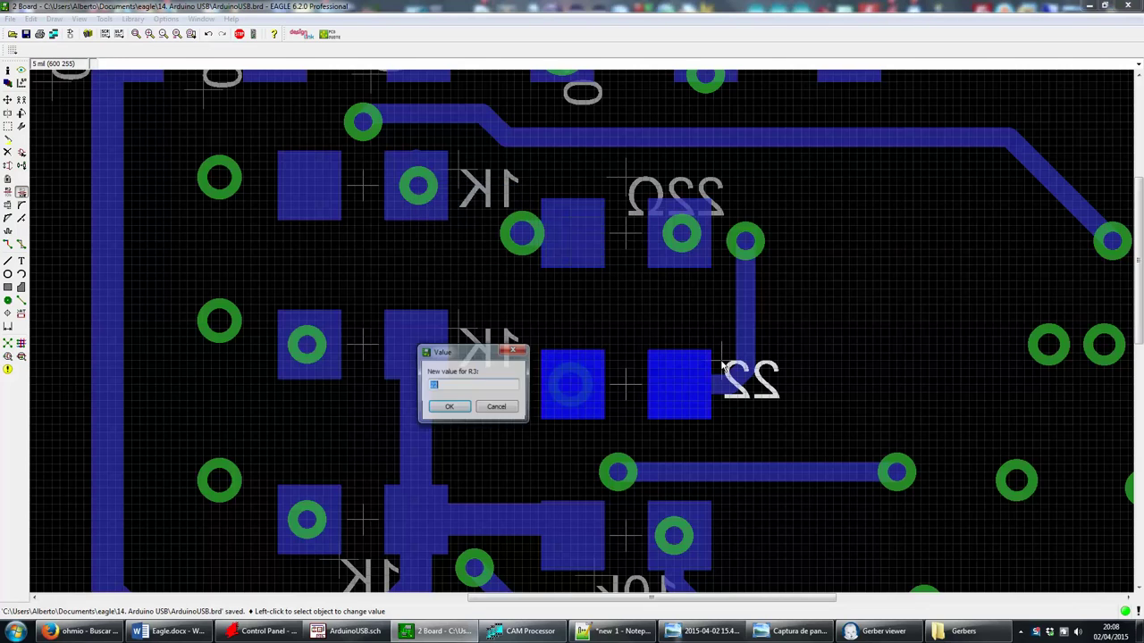
pyautogui.write('0')
pyautogui.click(451, 407)
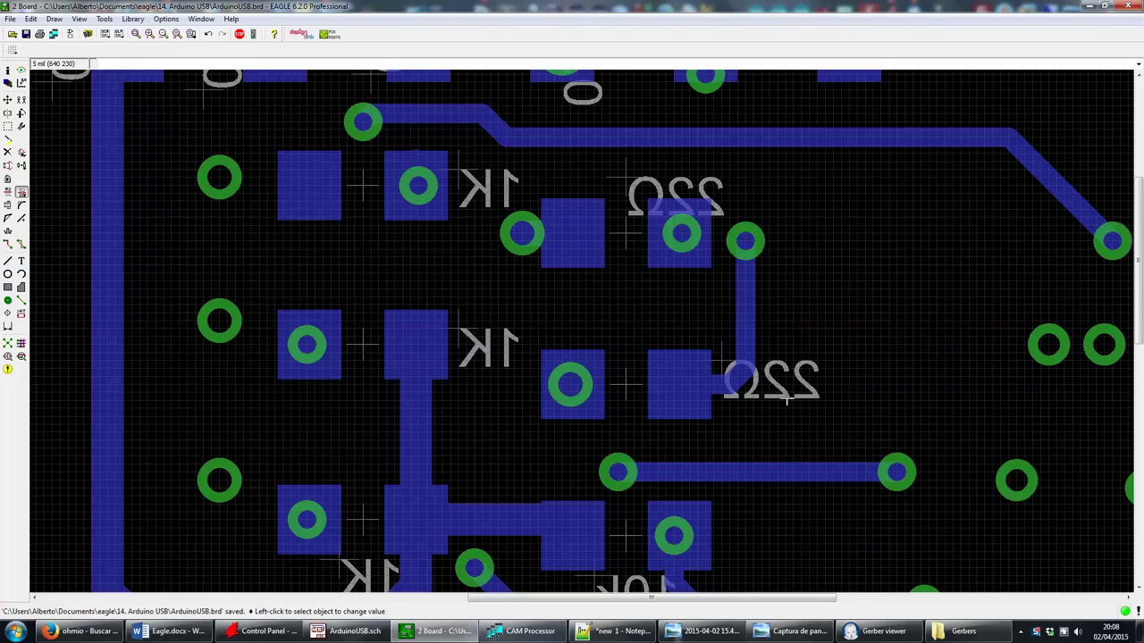
pyautogui.scroll(-3, 679, 403)
# Rotate R3's 22Ω value text to vertical and place it beside R3
pyautogui.scroll(-1, 438, 251)
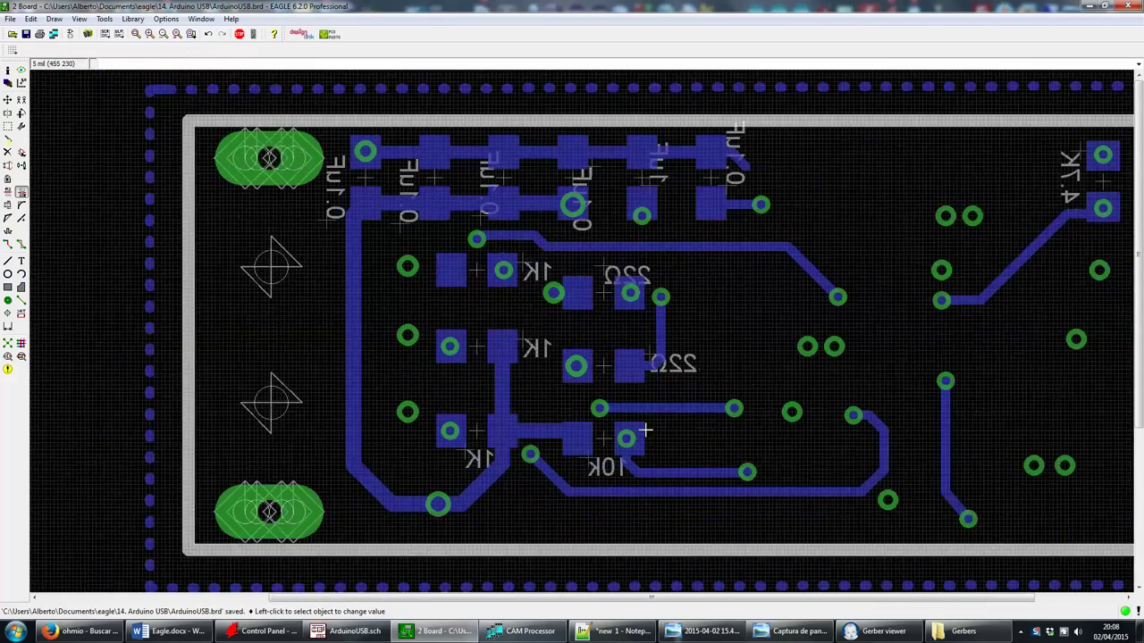
pyautogui.scroll(-1, 273, 339)
pyautogui.scroll(1, 652, 291)
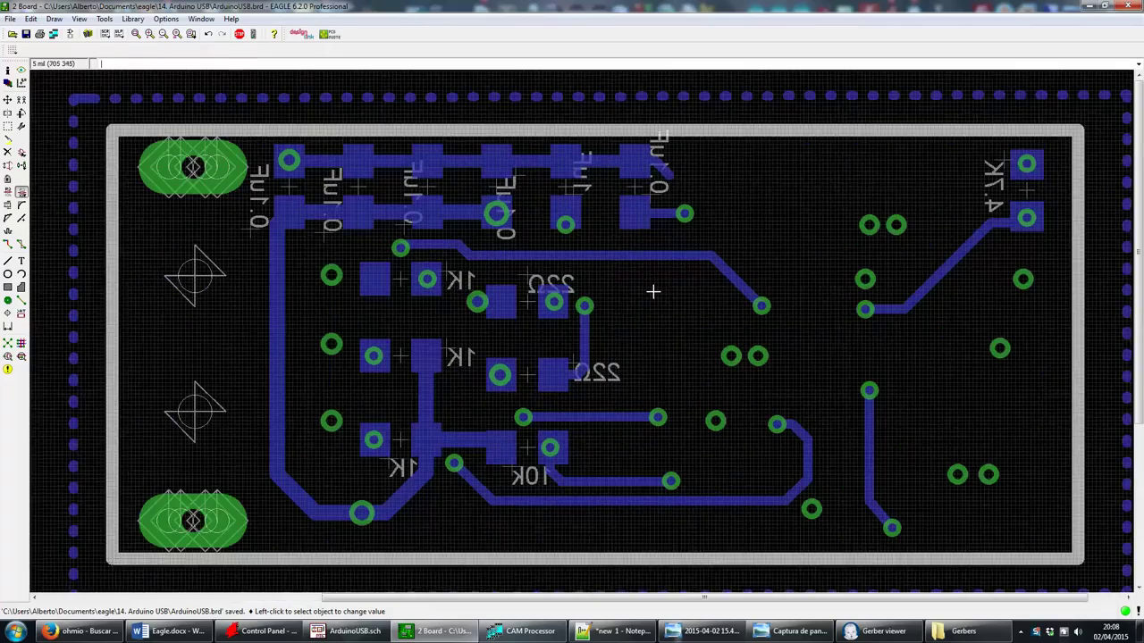
pyautogui.click(8, 100)
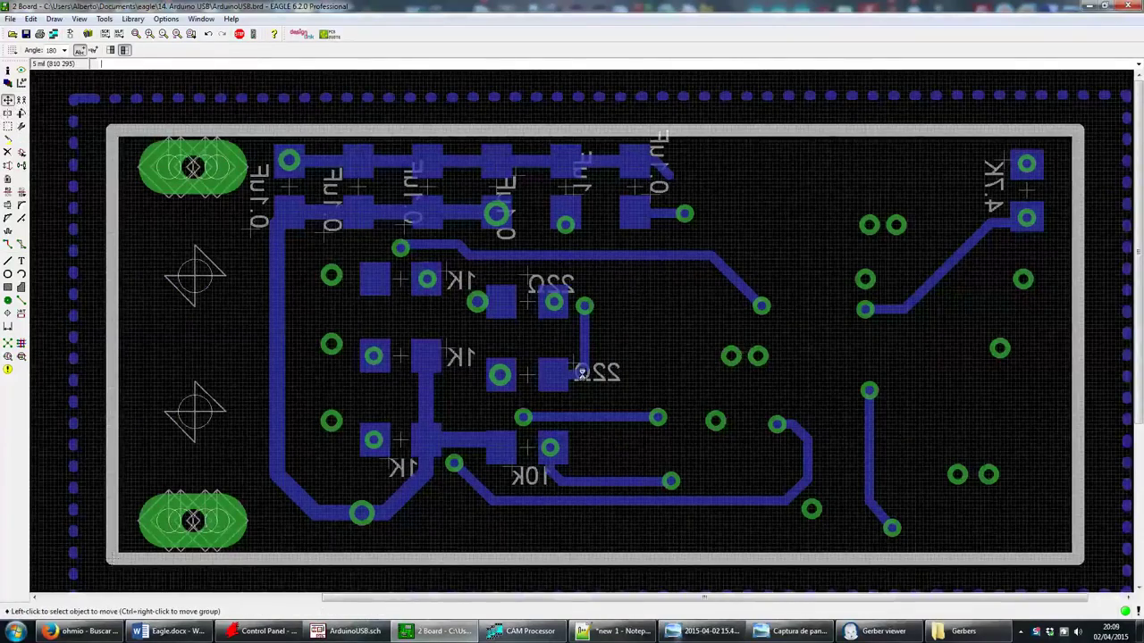
pyautogui.click(576, 369)
pyautogui.scroll(4, 572, 366)
pyautogui.rightClick(601, 366)
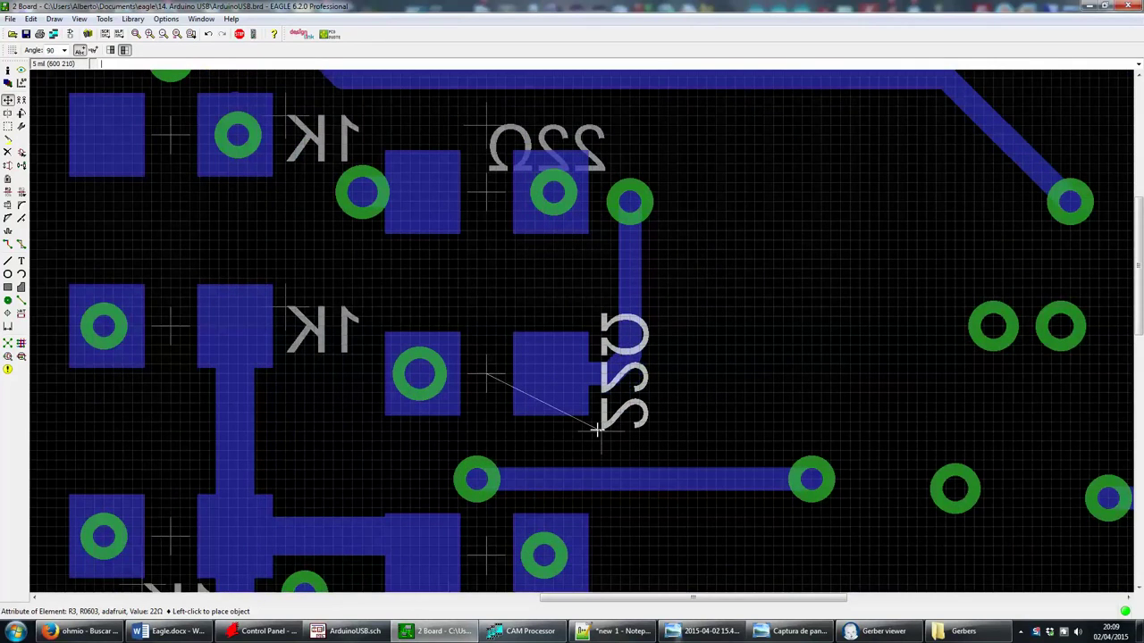
pyautogui.click(599, 429)
pyautogui.scroll(-2, 554, 348)
pyautogui.scroll(2, 456, 179)
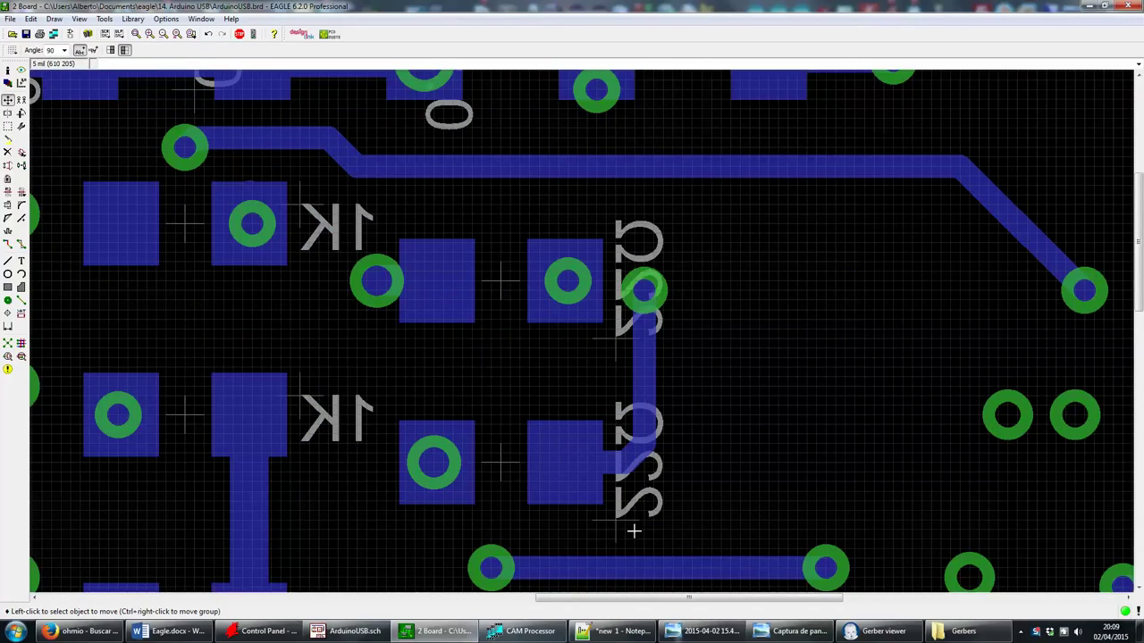
pyautogui.scroll(-2, 679, 461)
pyautogui.scroll(1, 364, 304)
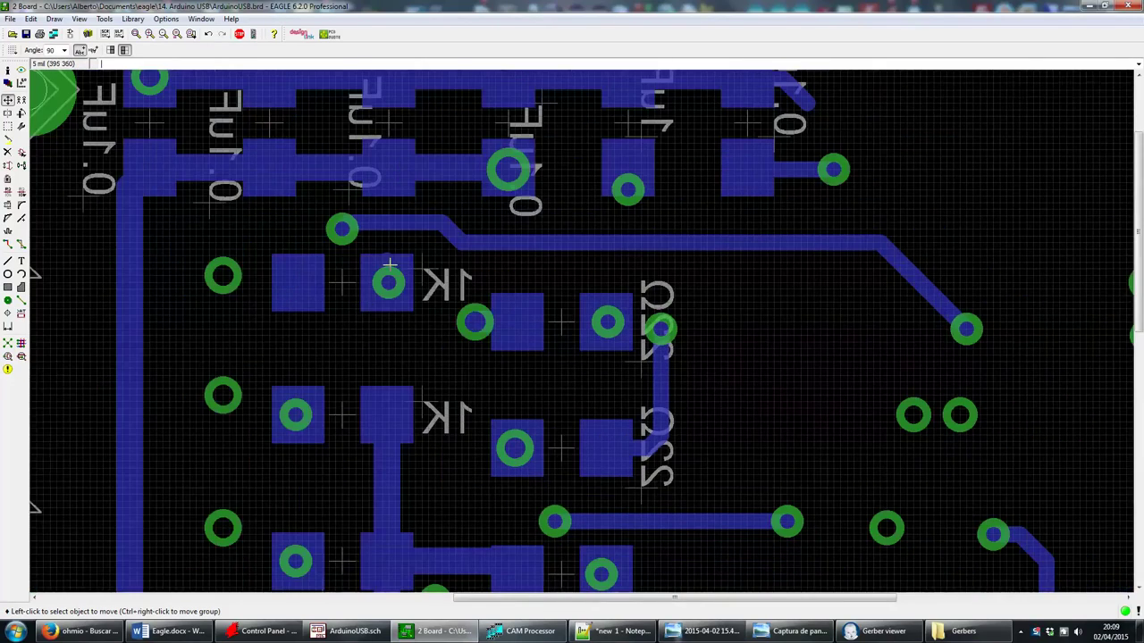
pyautogui.scroll(2, 389, 263)
# Turn the 1K labels of R5, R6 and R7 to 90° and place them beside their pads
pyautogui.click(447, 284)
pyautogui.rightClick(461, 308)
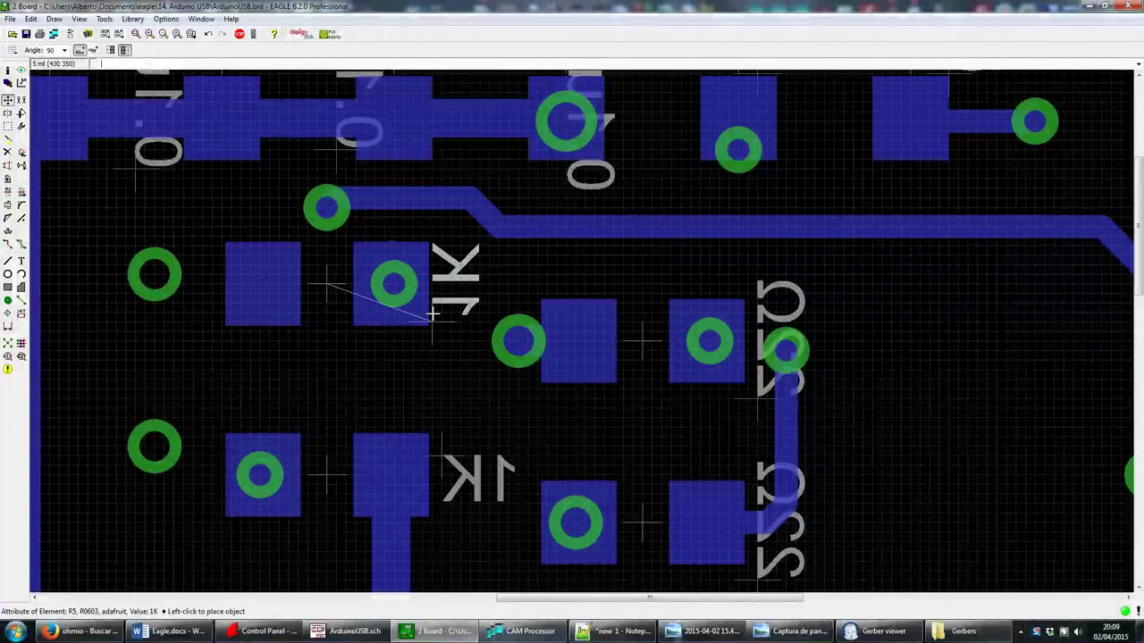
pyautogui.rightClick(439, 308)
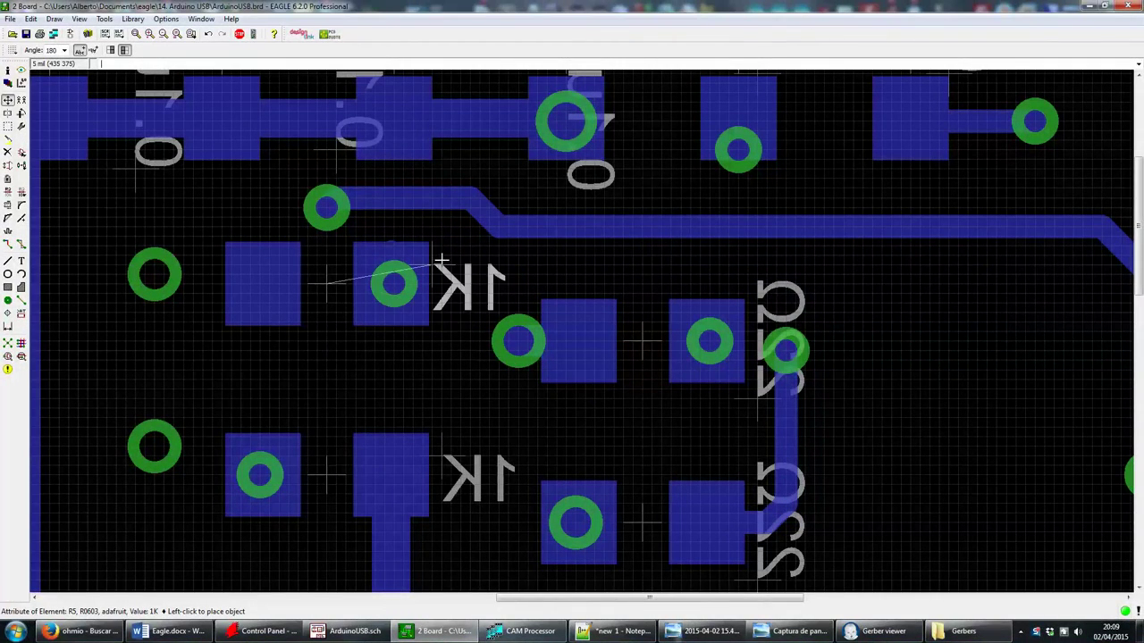
pyautogui.keyDown('shift'); pyautogui.rightClick(441, 308); pyautogui.keyUp('shift')
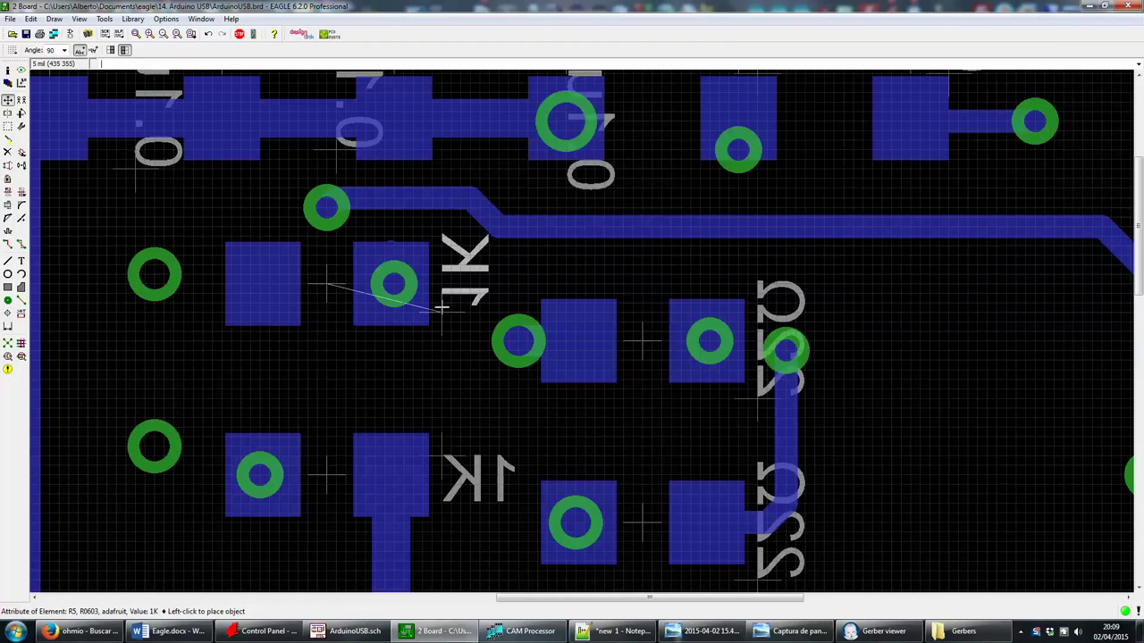
pyautogui.click(442, 308)
pyautogui.click(444, 456)
pyautogui.keyDown('shift'); pyautogui.rightClick(438, 502); pyautogui.keyUp('shift')
pyautogui.click(447, 515)
pyautogui.scroll(-5, 709, 248)
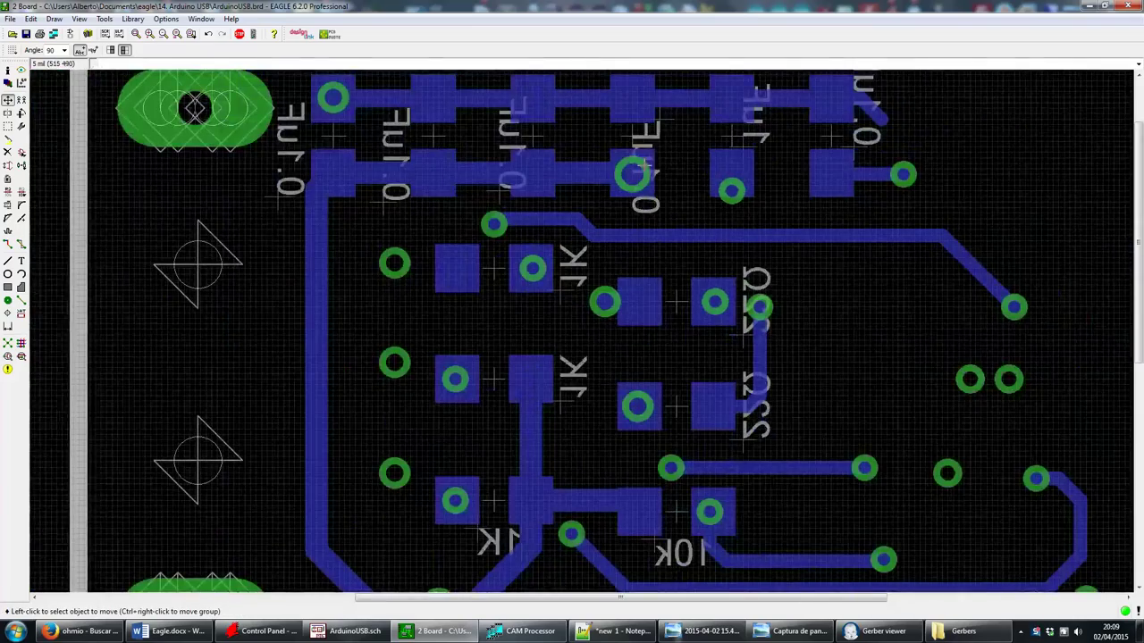
pyautogui.scroll(4, 516, 358)
pyautogui.scroll(2, 518, 393)
pyautogui.click(518, 393)
pyautogui.rightClick(626, 375)
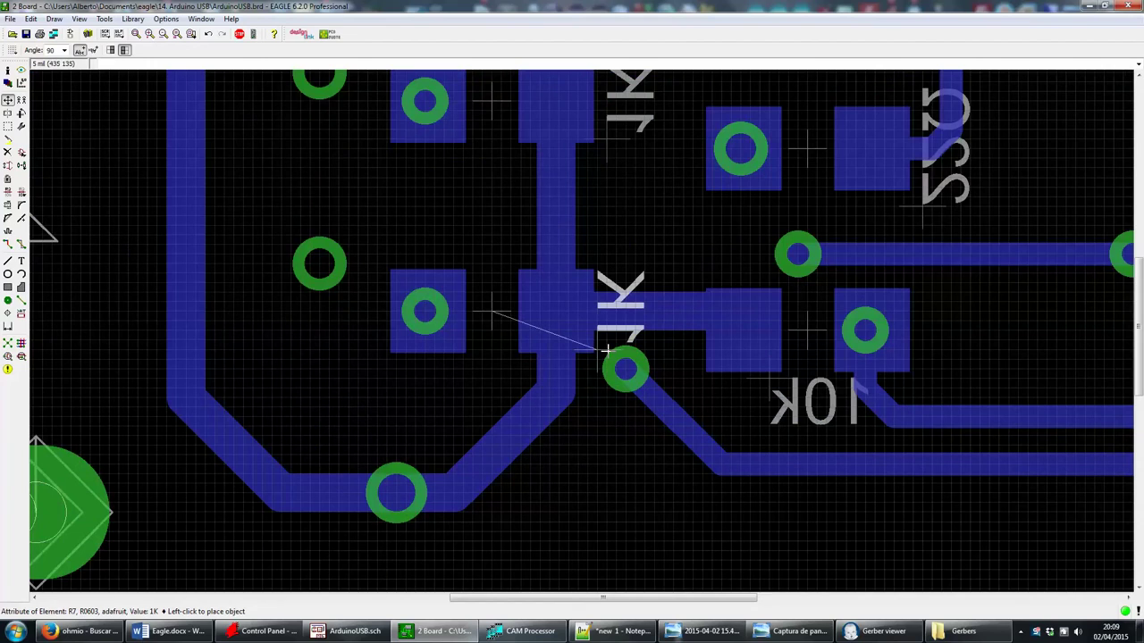
pyautogui.click(613, 350)
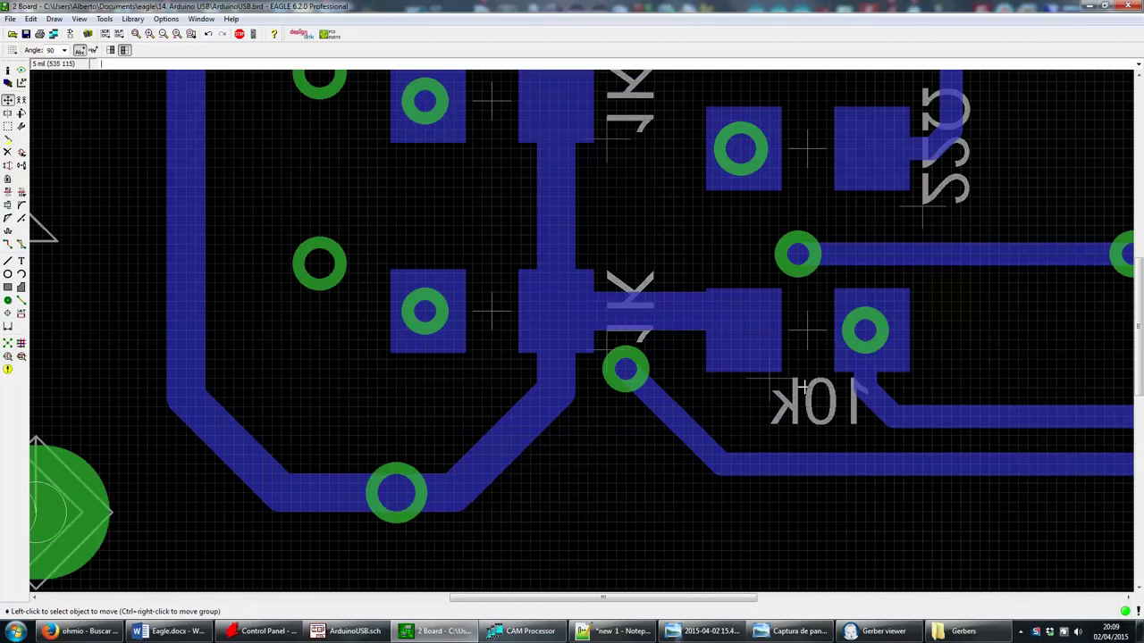
# Bring up the Gerber viewer's board render, then close the viewer
pyautogui.click(868, 631)
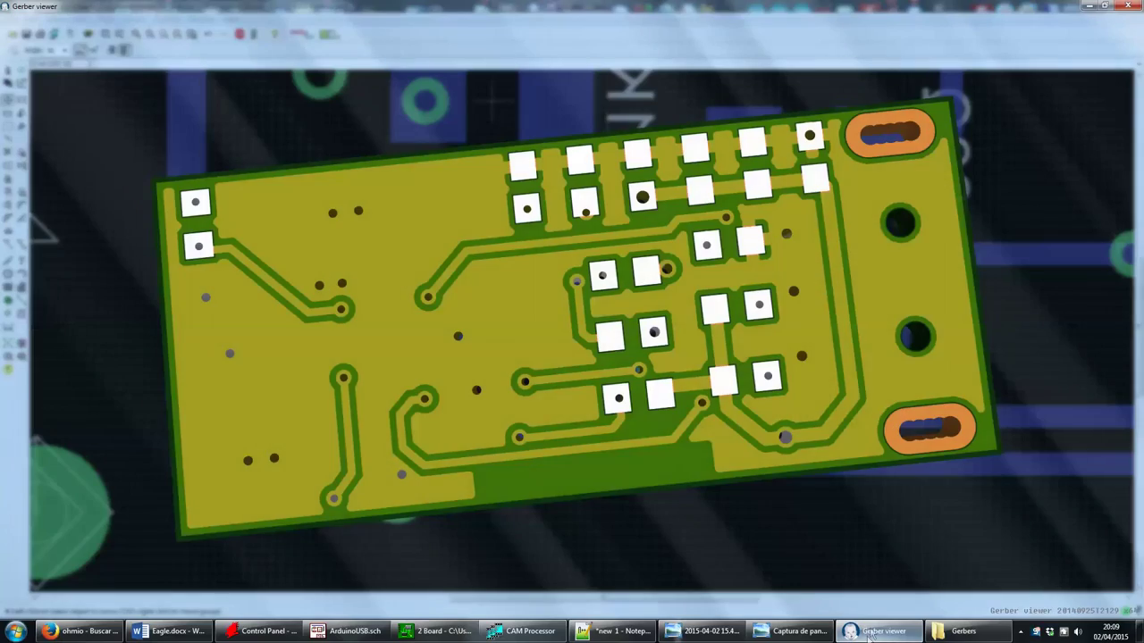
pyautogui.rightClick(871, 632)
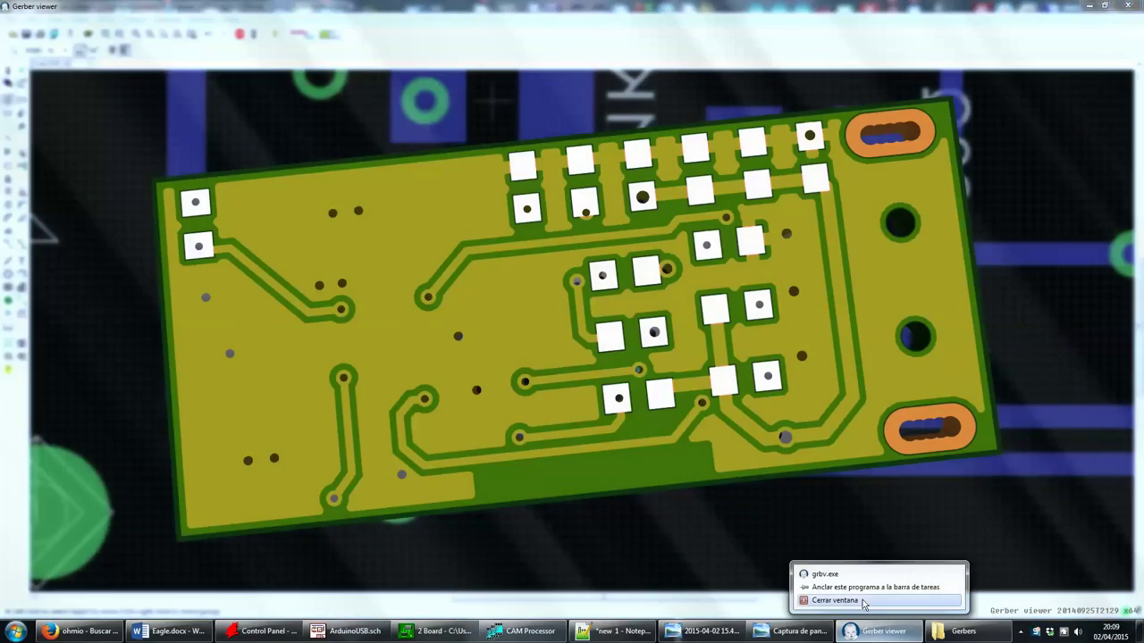
pyautogui.click(836, 601)
pyautogui.scroll(-3, 236, 355)
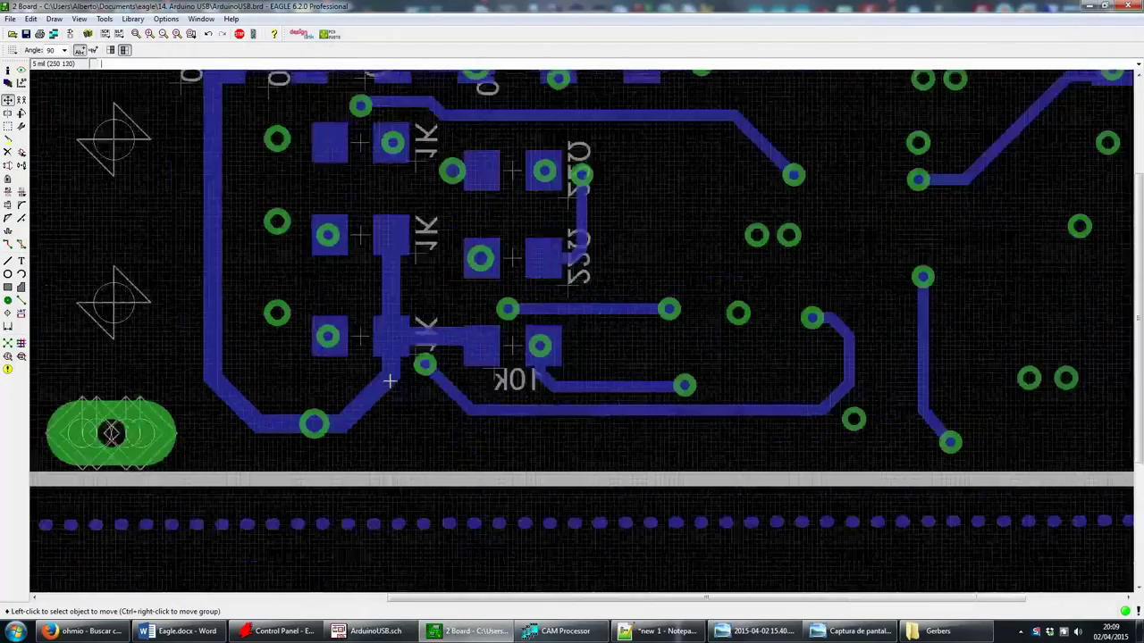
pyautogui.scroll(3, 419, 371)
# Turn R1's 10k value label vertical and place it beside R1
pyautogui.click(431, 367)
pyautogui.rightClick(582, 352)
pyautogui.rightClick(582, 352)
pyautogui.rightClick(586, 339)
pyautogui.click(589, 359)
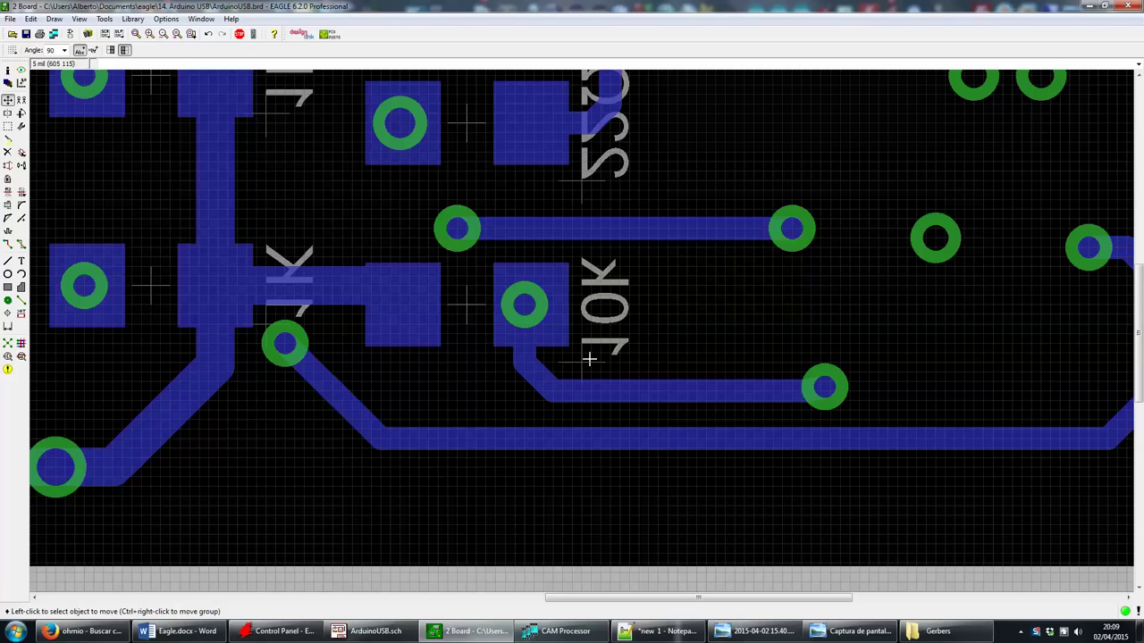
# Move C1's 0.1uF and C4's 1uF value labels beside their pads
pyautogui.scroll(-5, 561, 370)
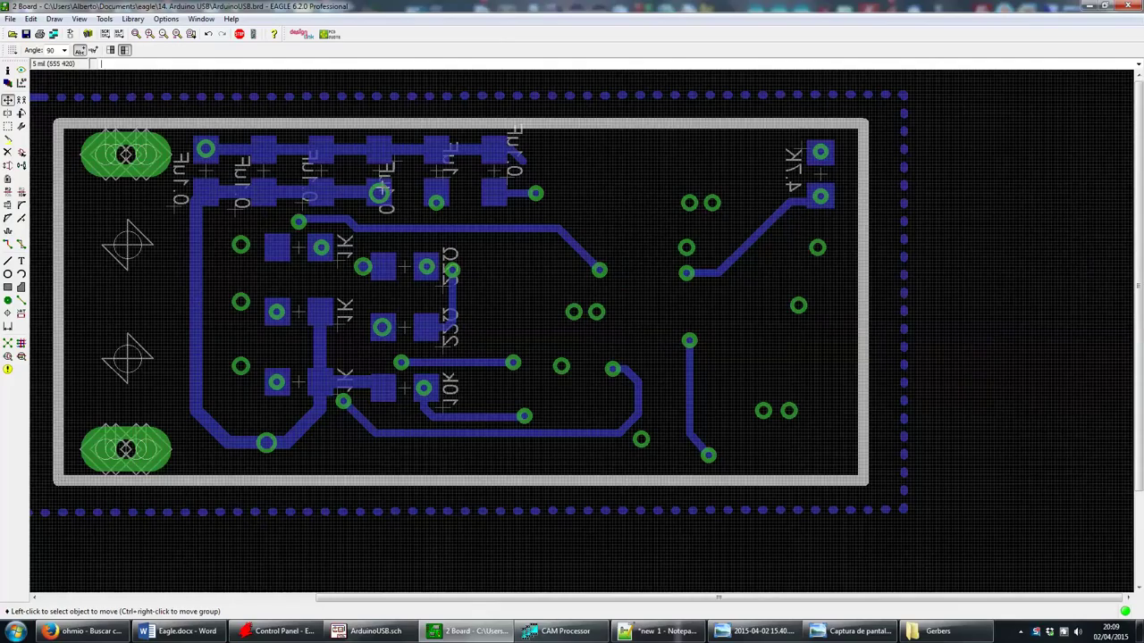
pyautogui.scroll(-1, 494, 224)
pyautogui.scroll(4, 226, 362)
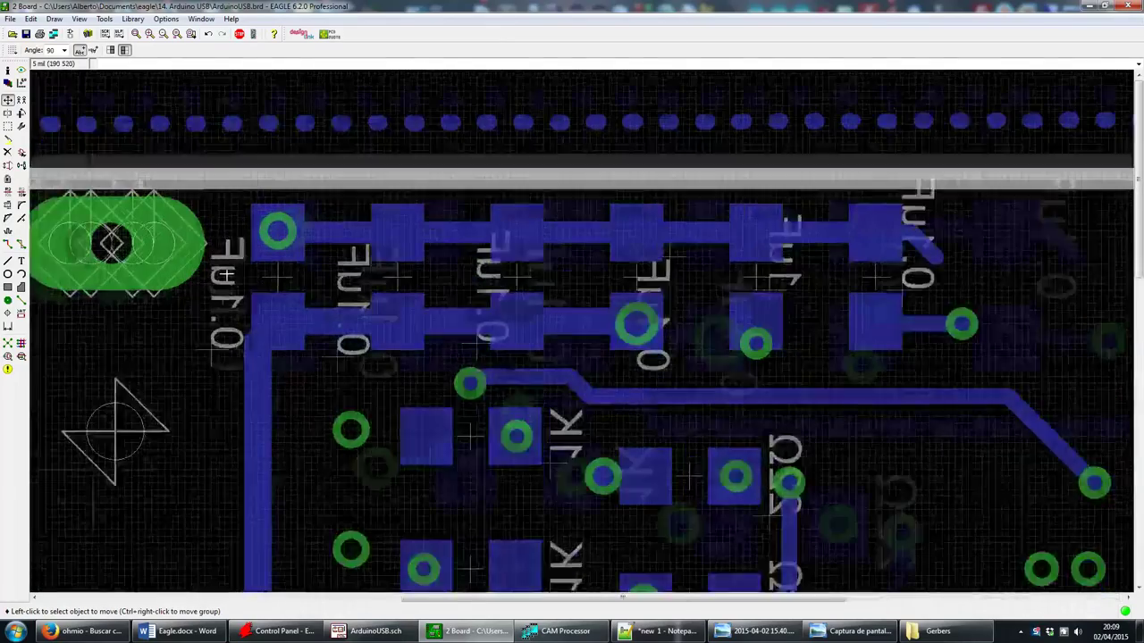
pyautogui.scroll(-2, 226, 362)
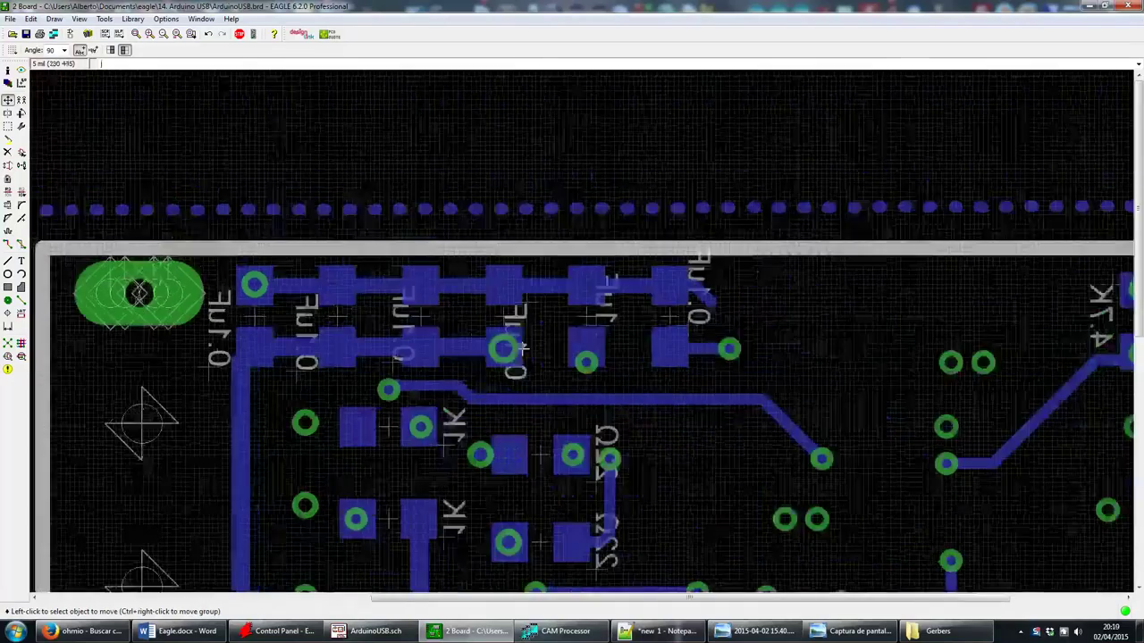
pyautogui.scroll(1, 722, 337)
pyautogui.click(622, 315)
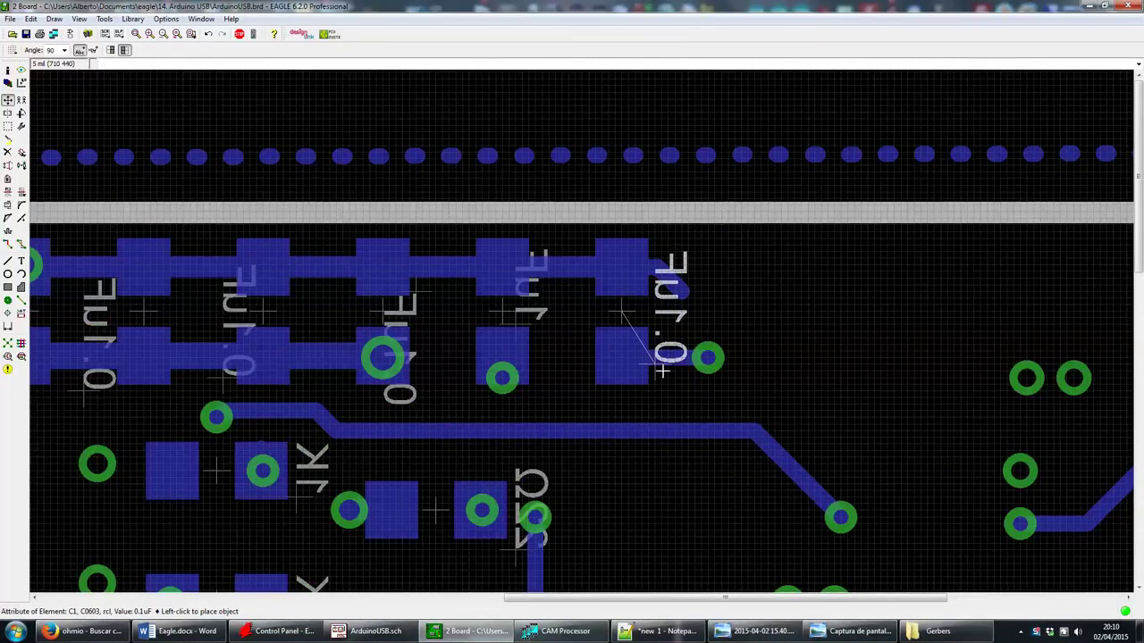
pyautogui.click(662, 374)
pyautogui.click(512, 307)
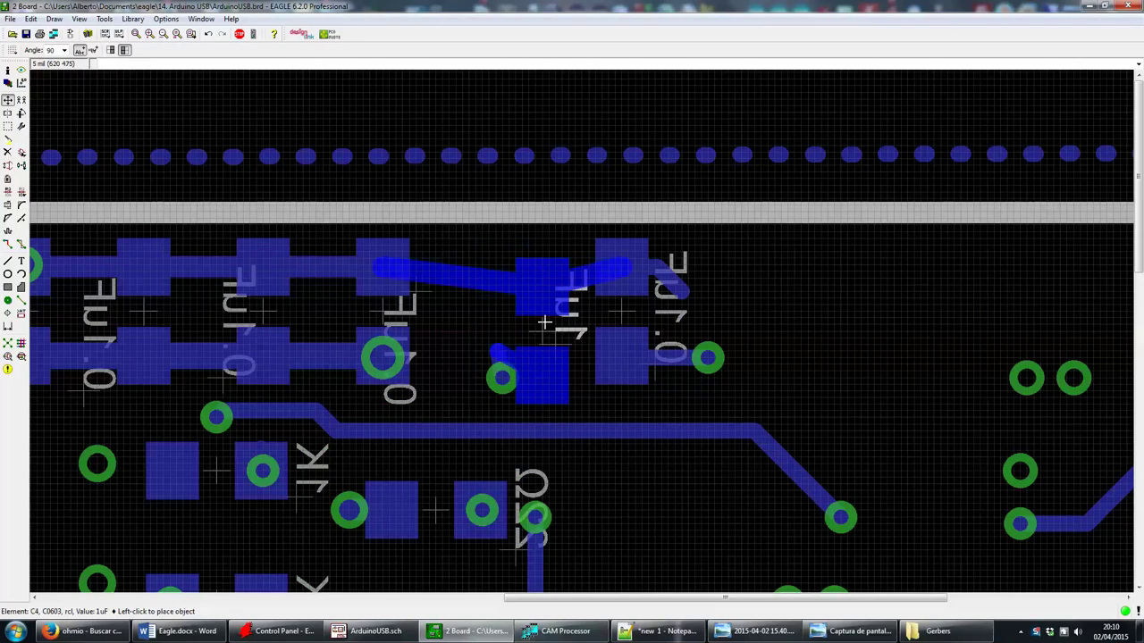
pyautogui.click(539, 311)
pyautogui.scroll(2, 539, 311)
pyautogui.click(511, 319)
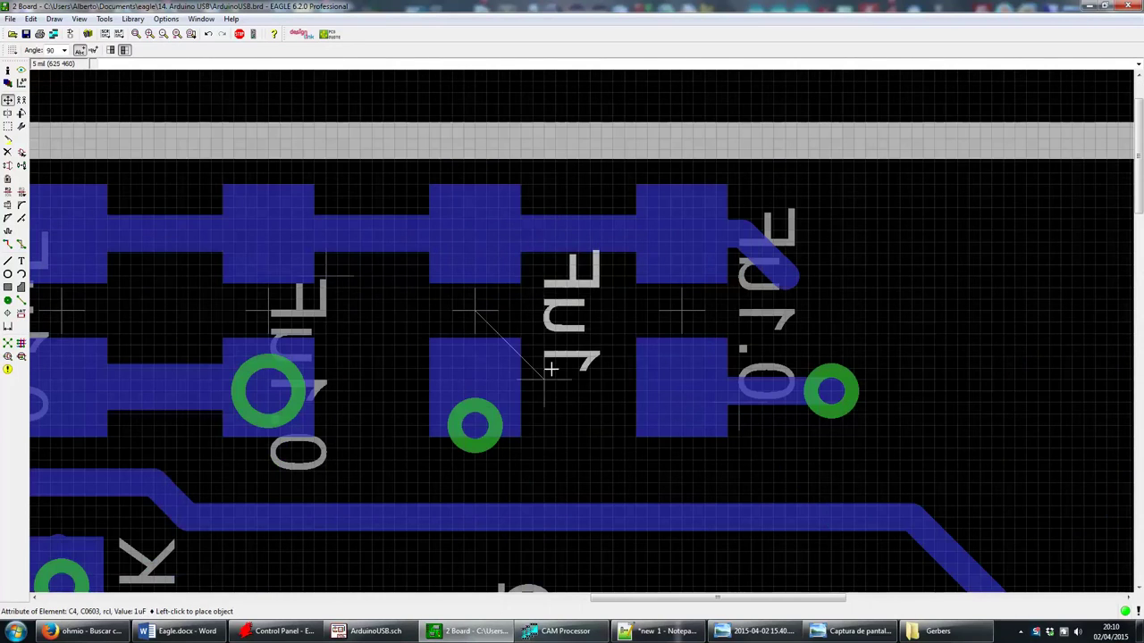
pyautogui.click(540, 371)
# Rotate C2's 0.1uF value label back to 90 degrees and place it beside its pad
pyautogui.scroll(-1, 464, 389)
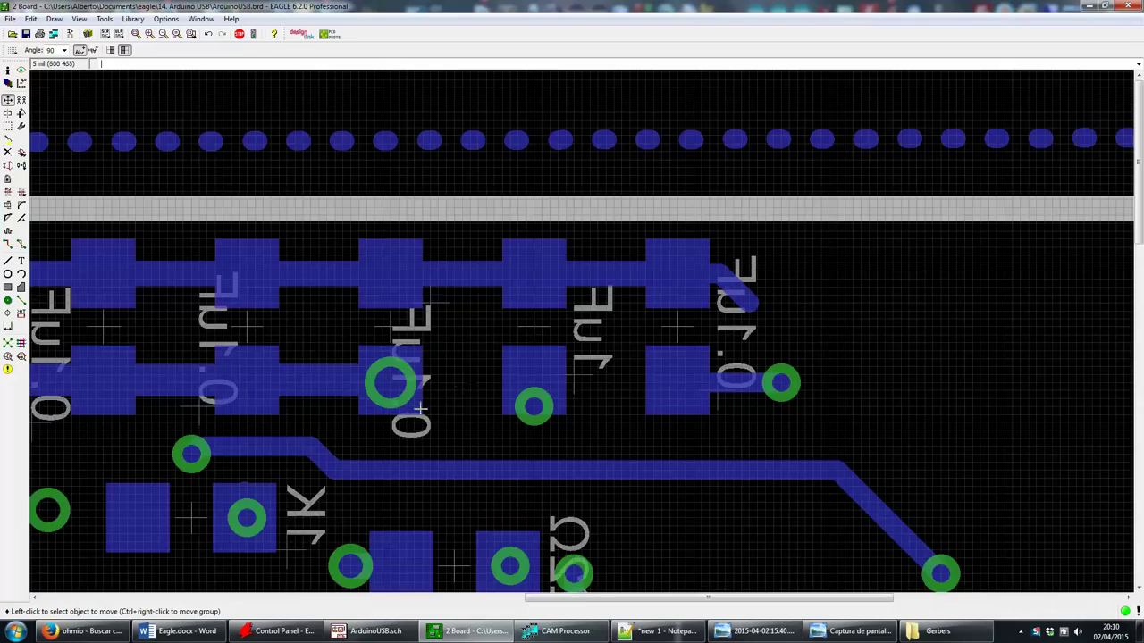
pyautogui.scroll(2, 375, 308)
pyautogui.click(375, 308)
pyautogui.rightClick(393, 303)
pyautogui.rightClick(393, 304)
pyautogui.click(412, 299)
pyautogui.click(441, 264)
pyautogui.rightClick(444, 286)
pyautogui.rightClick(482, 268)
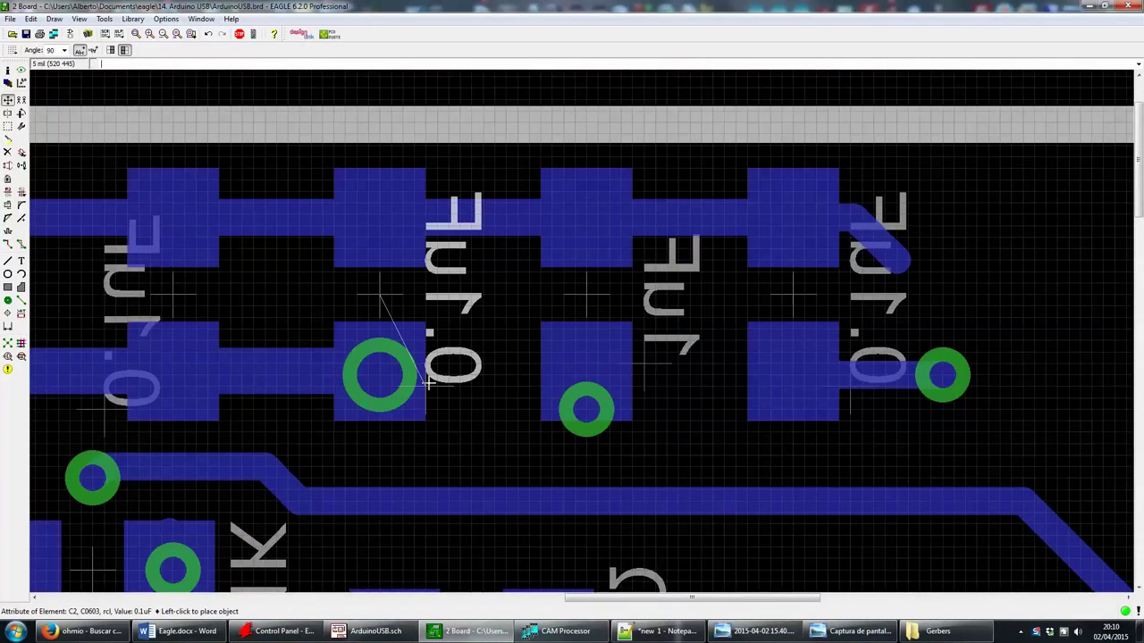
pyautogui.click(433, 382)
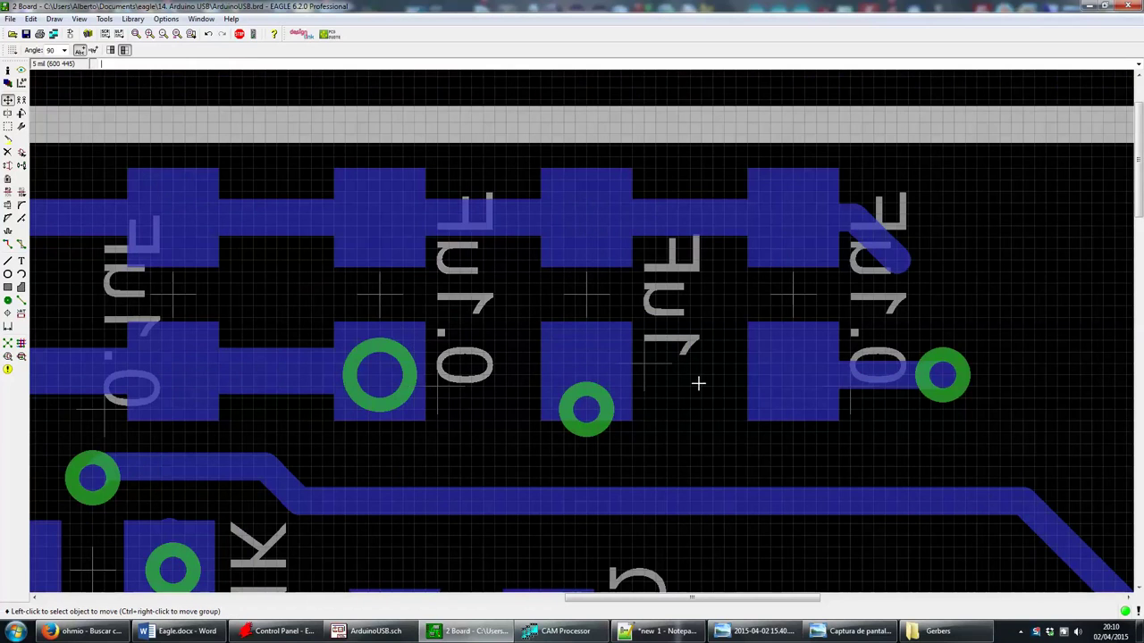
# Place the C6, C7 and leftmost 0.1uF value labels beside their pads
pyautogui.scroll(-1, 697, 383)
pyautogui.scroll(1, 342, 343)
pyautogui.click(268, 426)
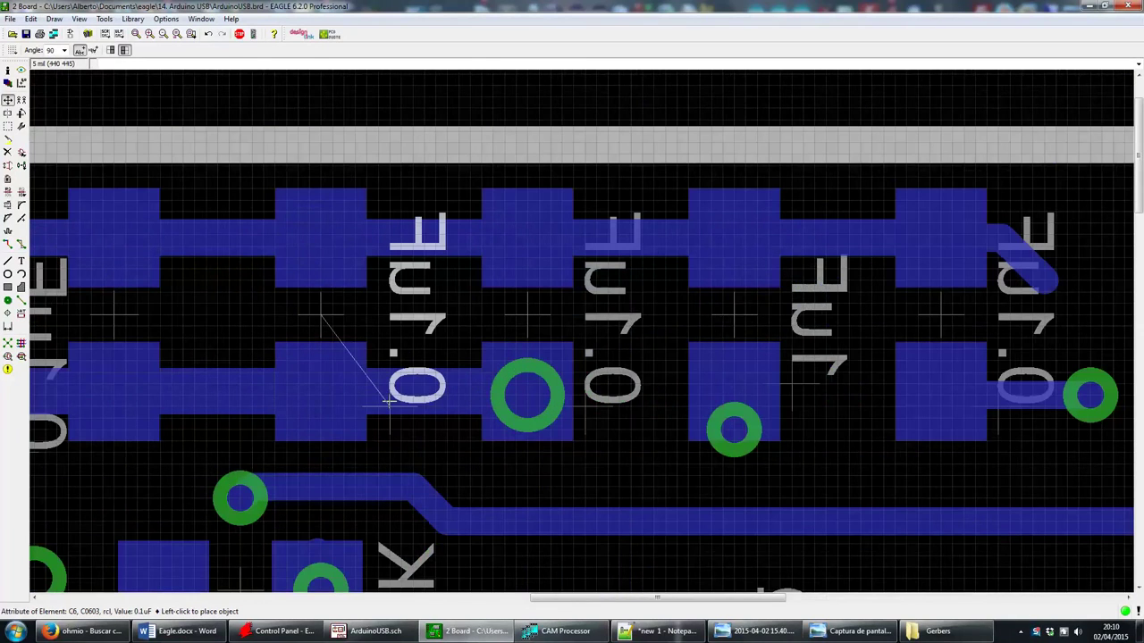
pyautogui.click(384, 411)
pyautogui.scroll(-1, 385, 411)
pyautogui.scroll(1, 456, 429)
pyautogui.click(456, 429)
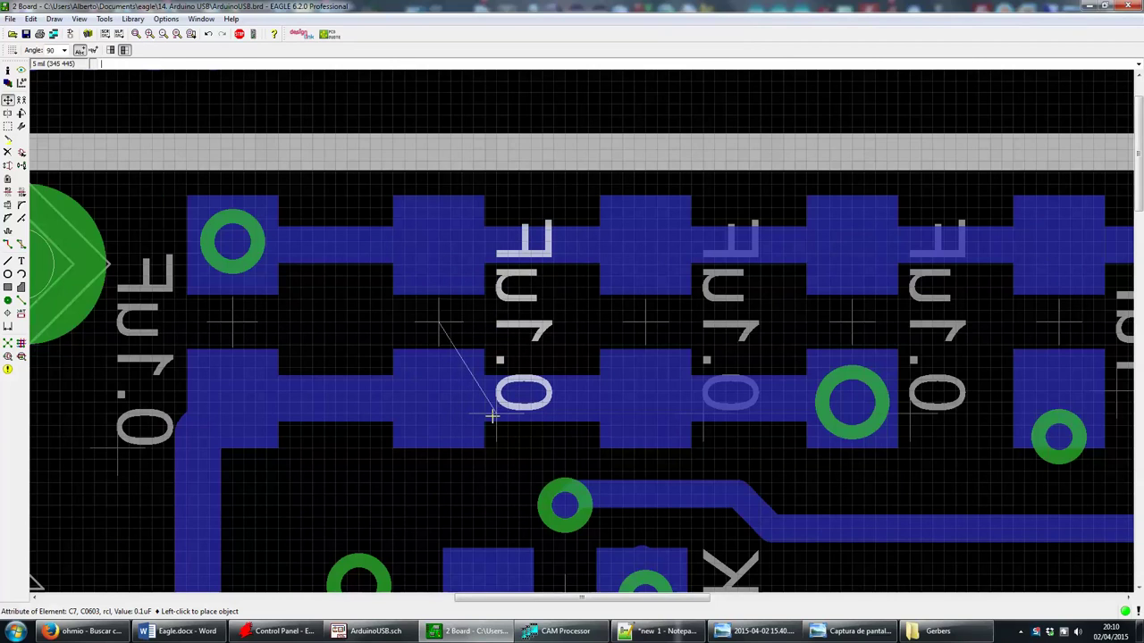
pyautogui.click(492, 416)
pyautogui.click(121, 455)
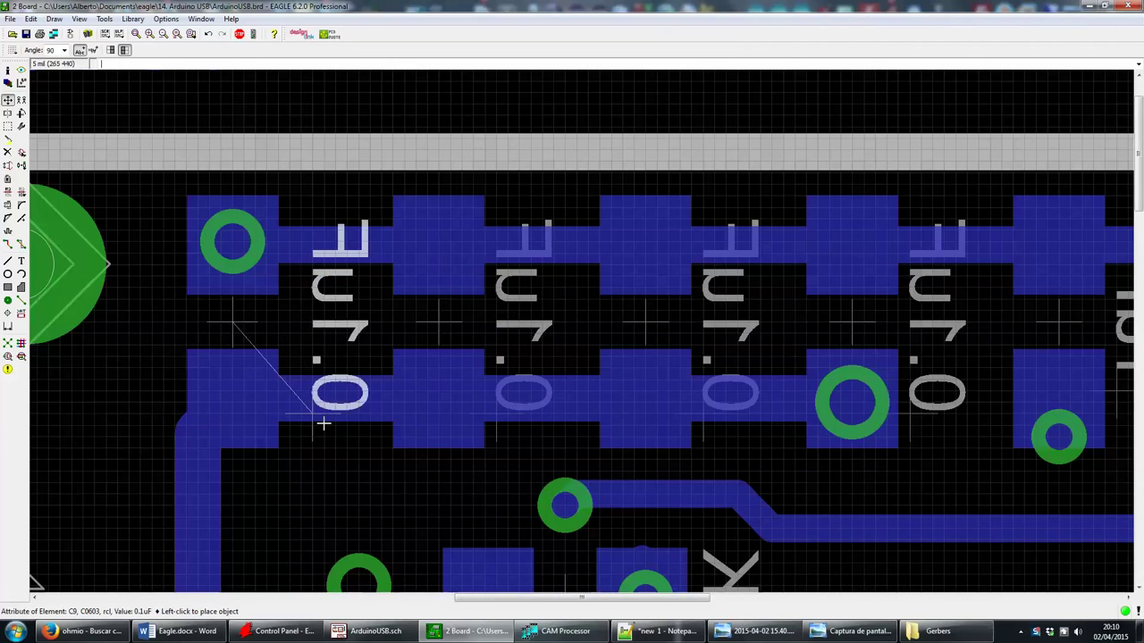
pyautogui.click(293, 422)
# Save ArduinoUSB.brd
pyautogui.scroll(-2, 389, 435)
pyautogui.hotkey('ctrl', 's')
pyautogui.scroll(-2, 214, 308)
pyautogui.scroll(-2, 336, 176)
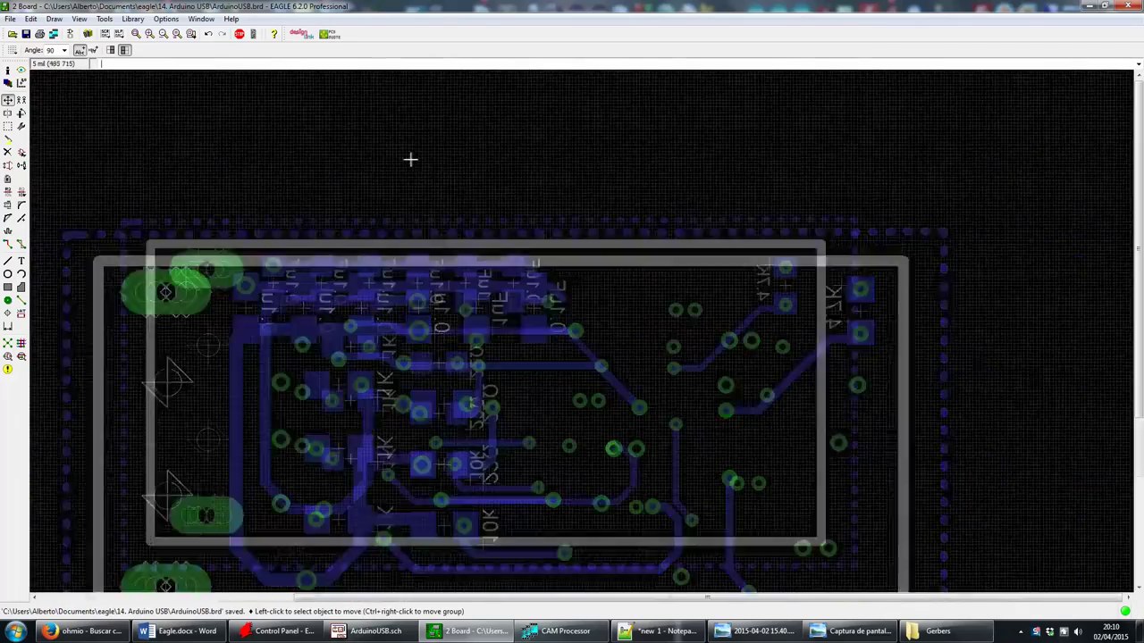
# Hide the bPlace, bOrigins, bNames and bValues layers and show their top-side equivalents
pyautogui.click(9, 82)
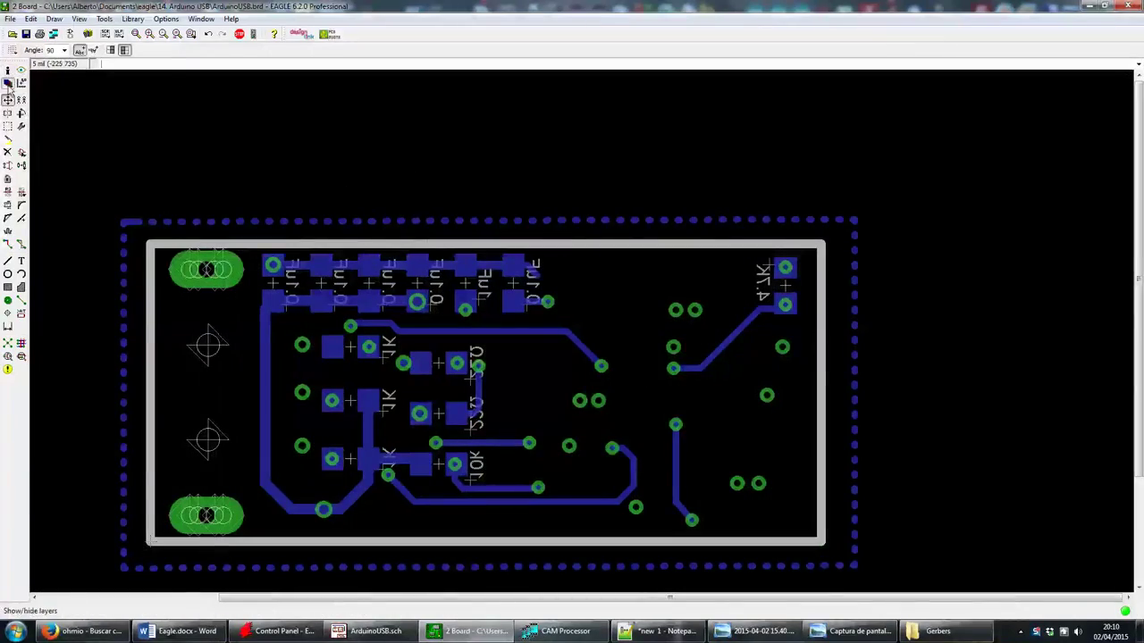
pyautogui.click(23, 127)
pyautogui.click(23, 117)
pyautogui.click(23, 145)
pyautogui.click(23, 136)
pyautogui.click(24, 165)
pyautogui.click(23, 155)
pyautogui.click(24, 184)
pyautogui.click(23, 174)
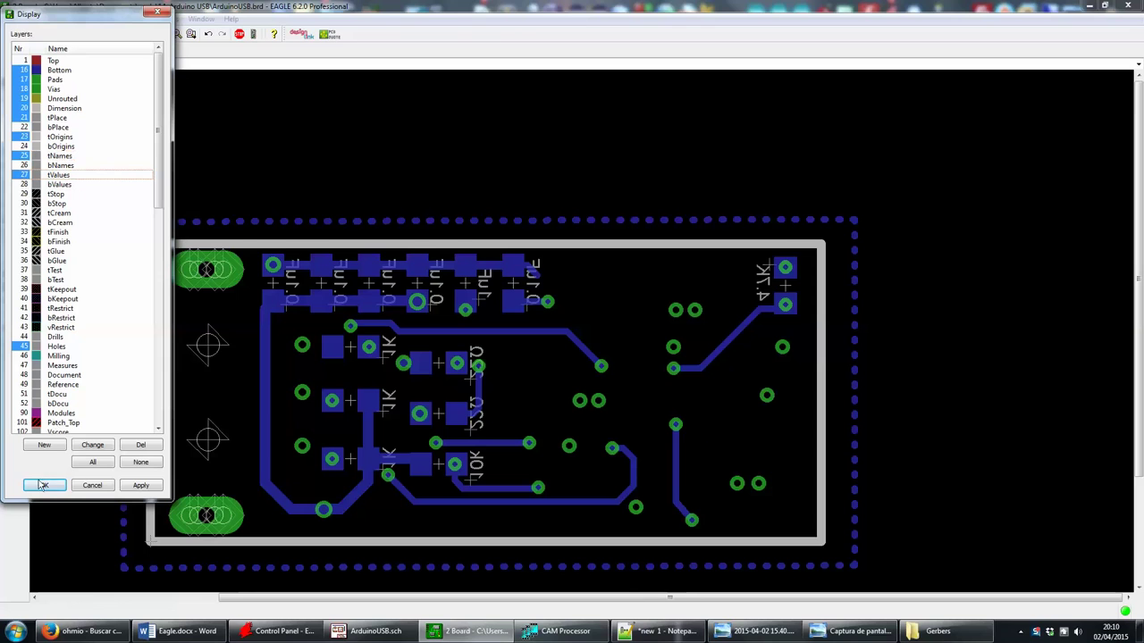
pyautogui.press('Home')
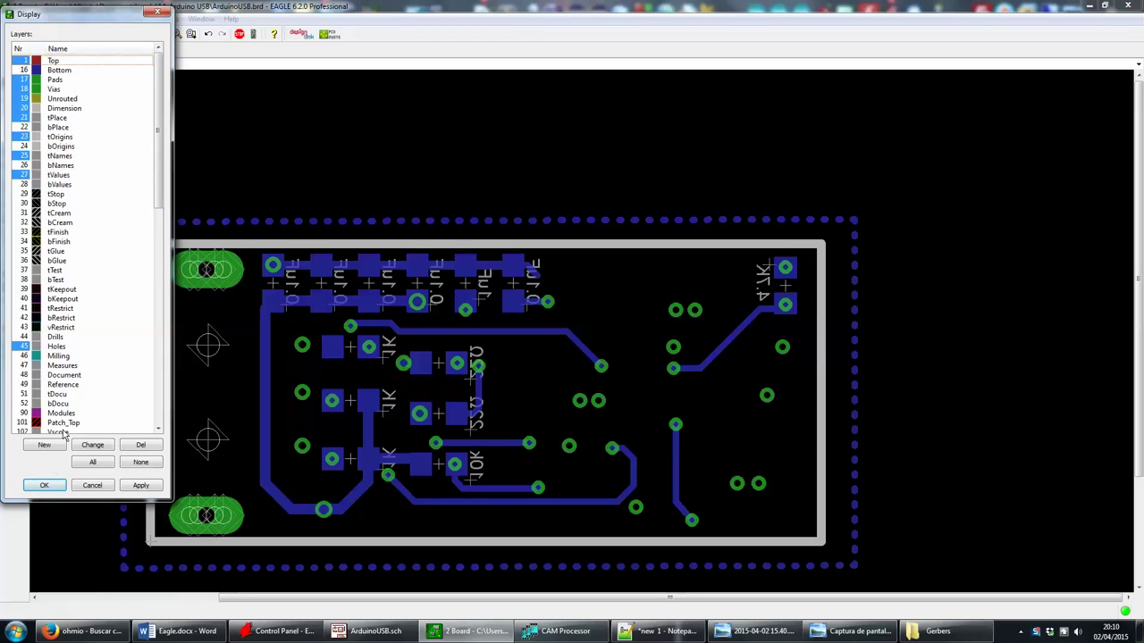
pyautogui.click(44, 485)
# Rotate the 10uF value label to 270 degrees and set it beside its capacitor
pyautogui.scroll(5, 742, 303)
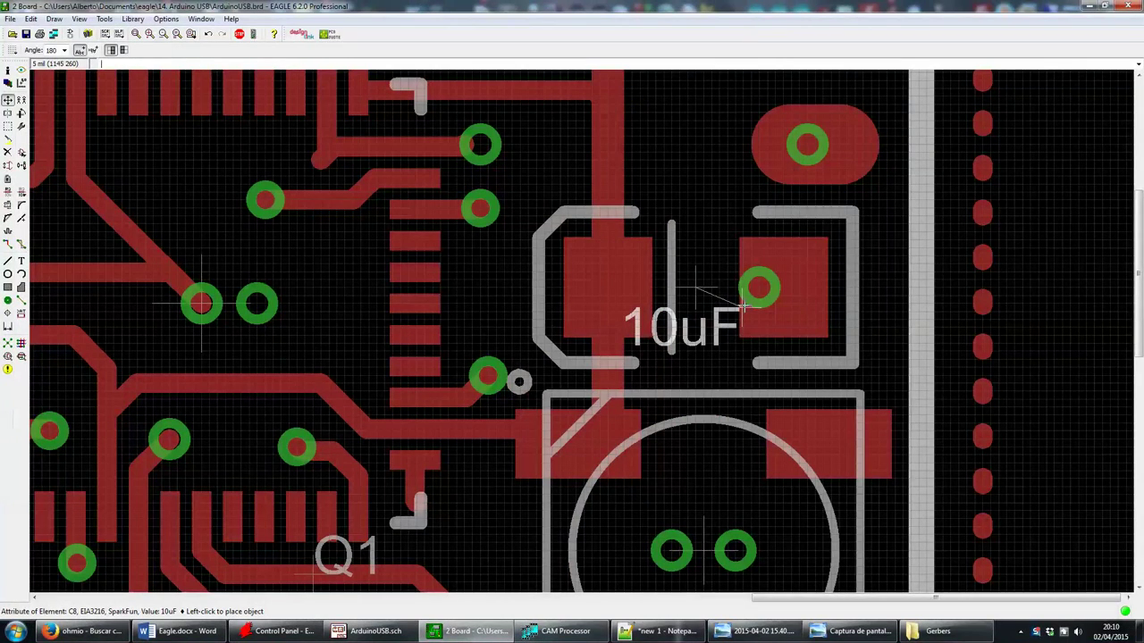
pyautogui.rightClick(724, 268)
pyautogui.click(688, 233)
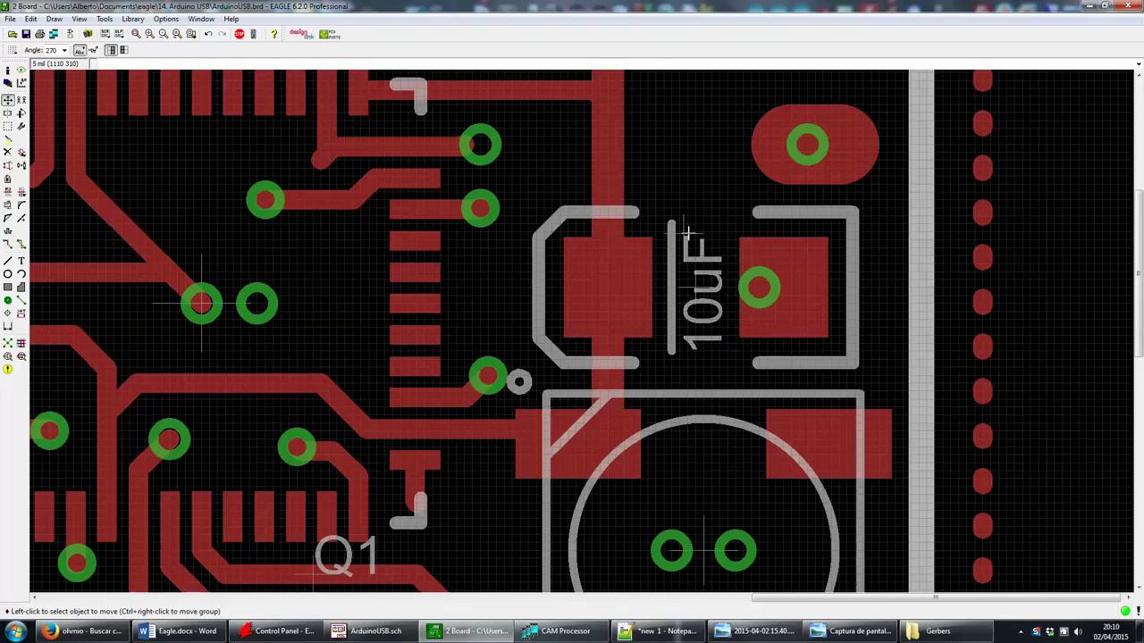
pyautogui.scroll(-3, 735, 286)
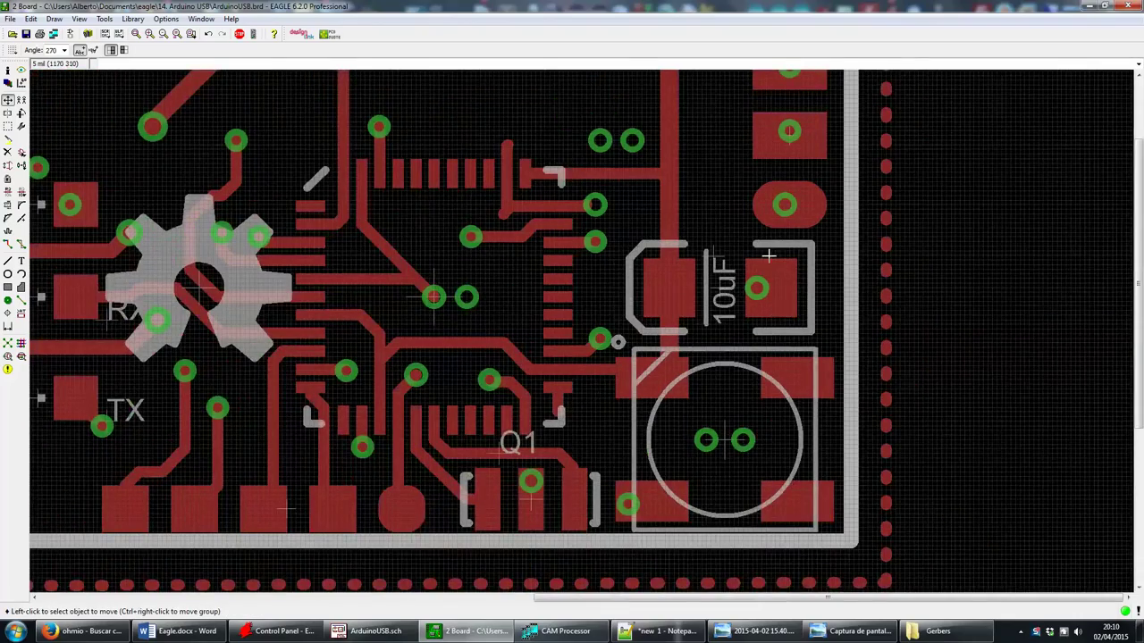
pyautogui.scroll(5, 764, 294)
# Move the GND via near the capacitor onto the capacitor pad
pyautogui.click(758, 287)
pyautogui.click(752, 265)
pyautogui.scroll(-3, 769, 307)
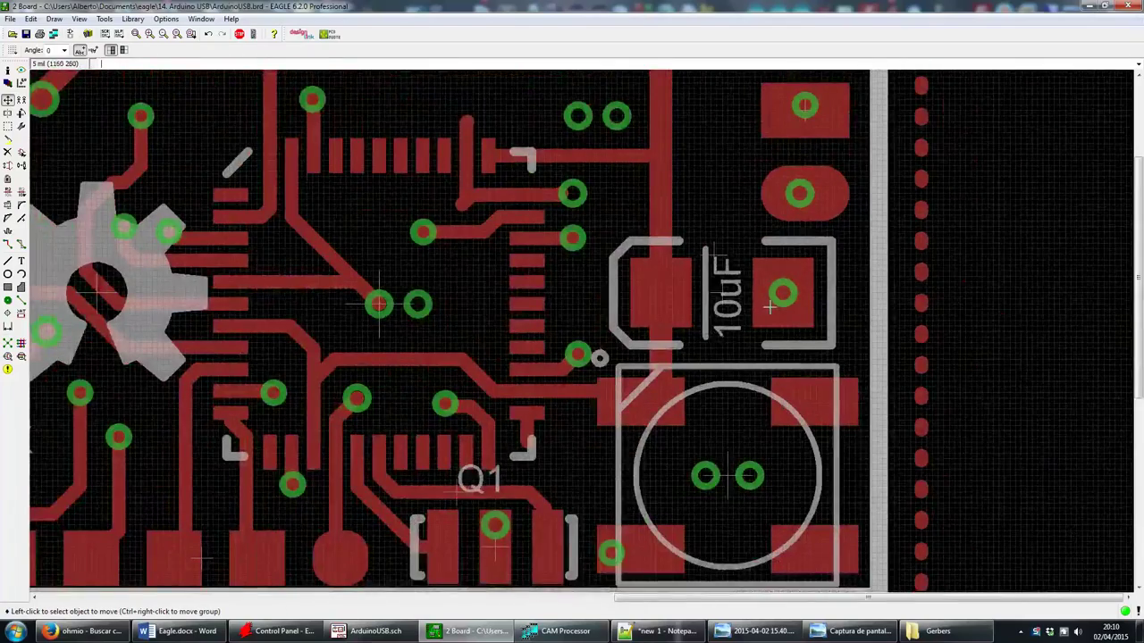
pyautogui.scroll(-1, 769, 306)
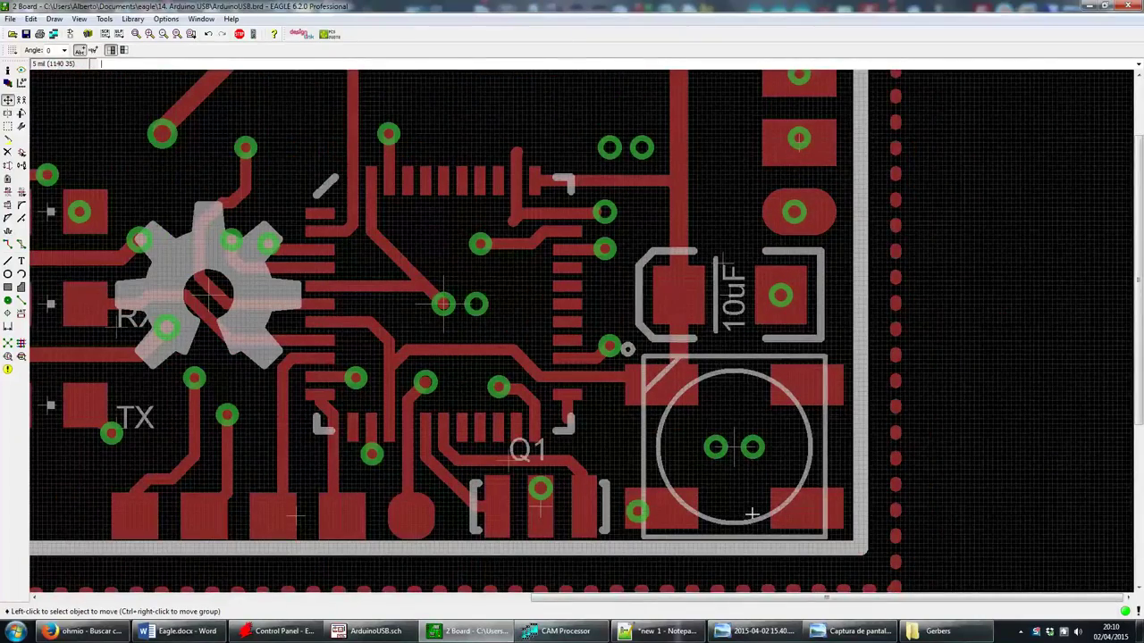
pyautogui.scroll(-1, 757, 527)
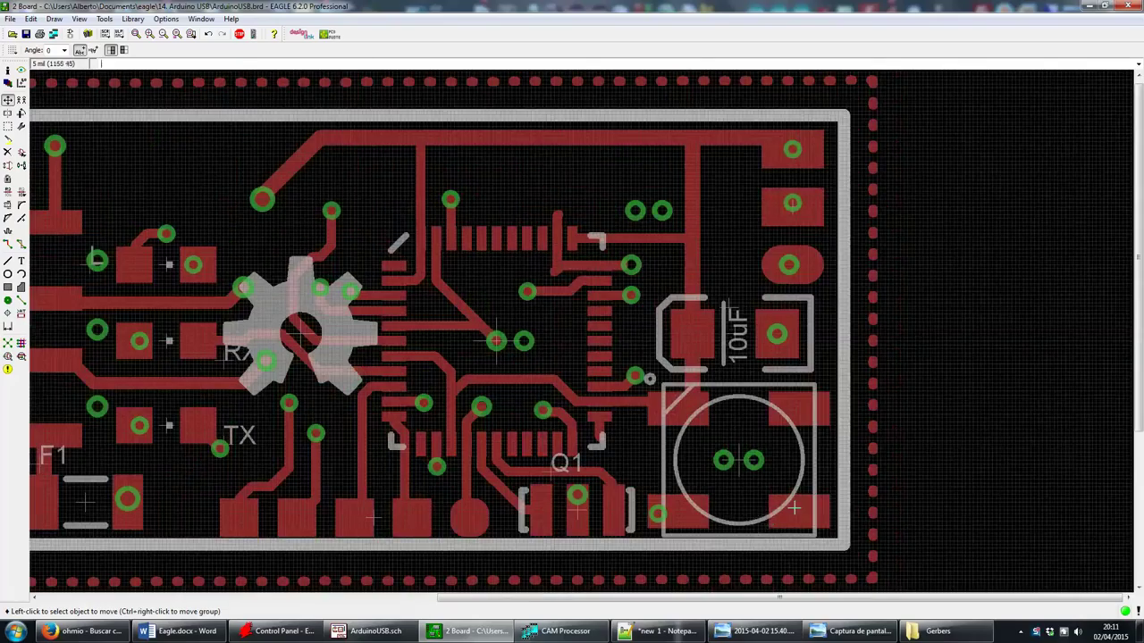
pyautogui.scroll(3, 519, 474)
# Move resonator Q1's name label to just above the crystal's pads
pyautogui.click(507, 462)
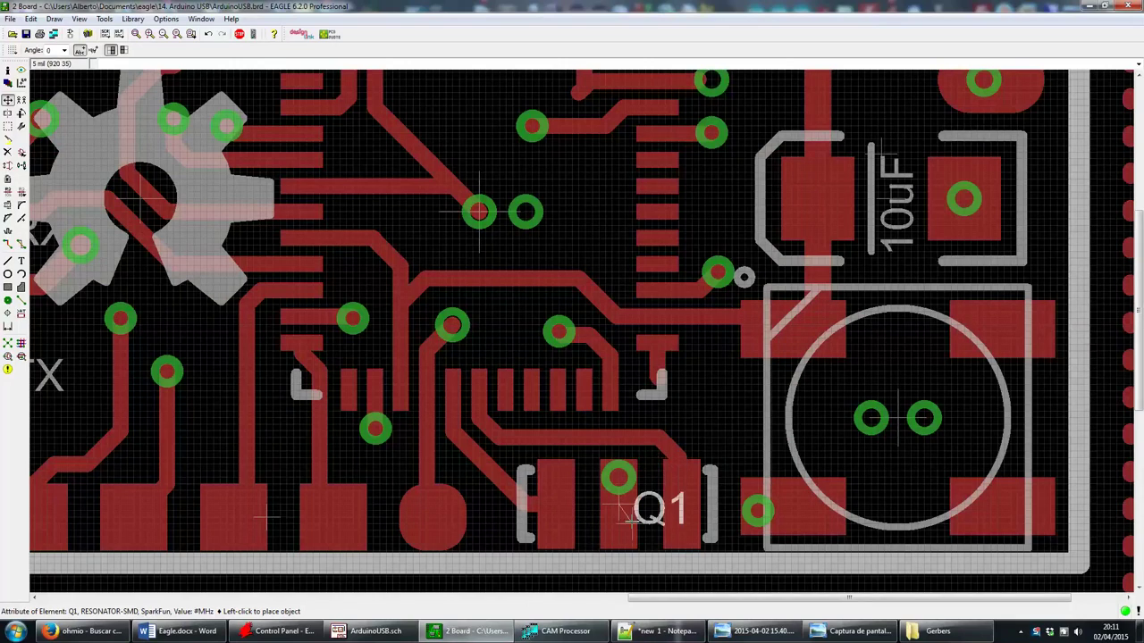
pyautogui.scroll(1, 629, 526)
pyautogui.scroll(-1, 630, 523)
pyautogui.scroll(2, 706, 420)
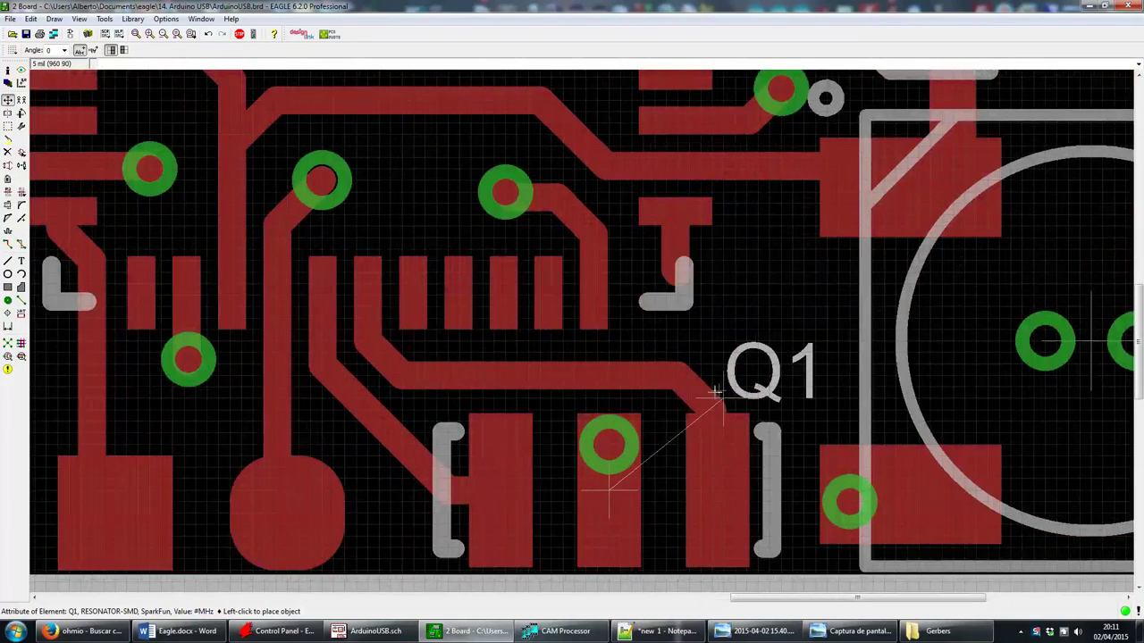
pyautogui.click(661, 392)
pyautogui.scroll(-1, 506, 505)
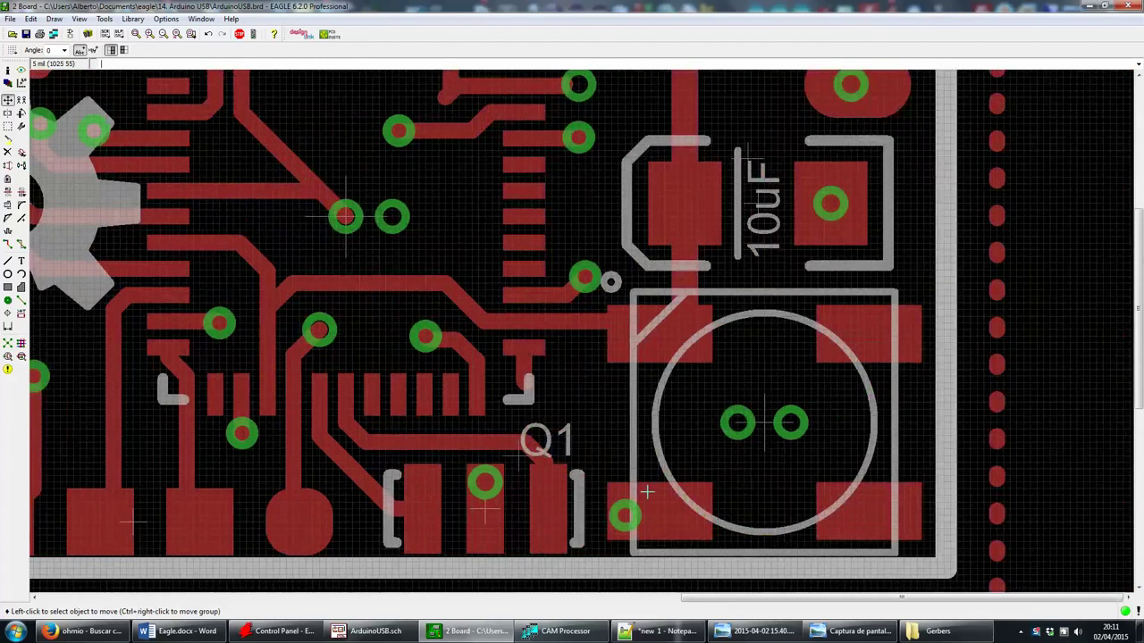
pyautogui.scroll(-1, 626, 518)
pyautogui.scroll(2, 543, 444)
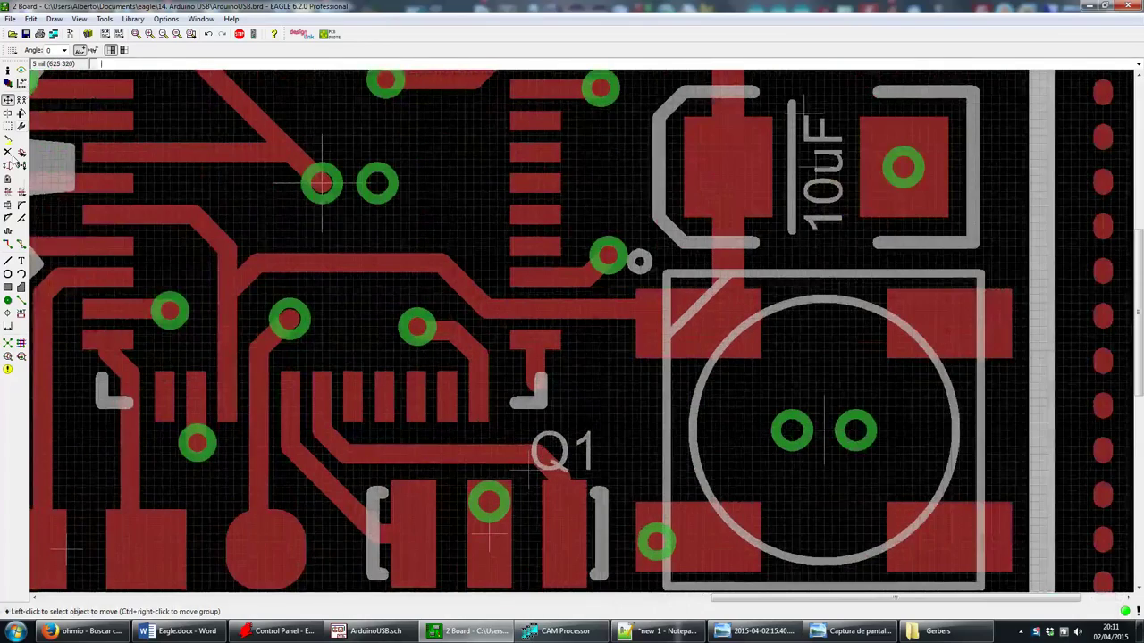
# Start a value change on Q1, cancel it, and switch to the web browser
pyautogui.click(22, 191)
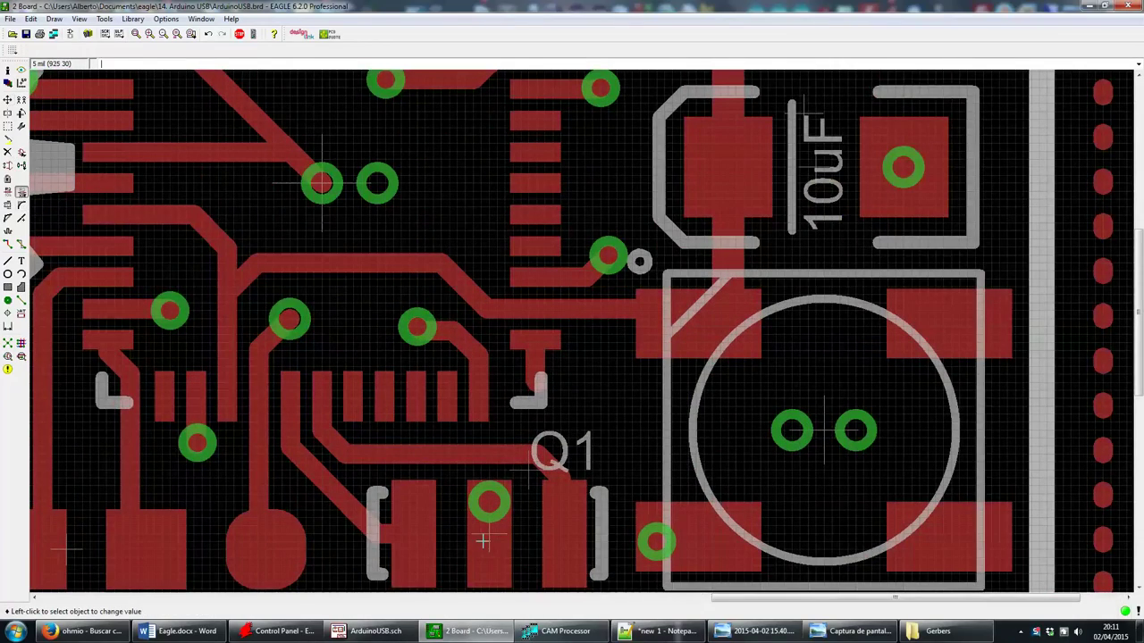
pyautogui.click(483, 543)
pyautogui.click(481, 572)
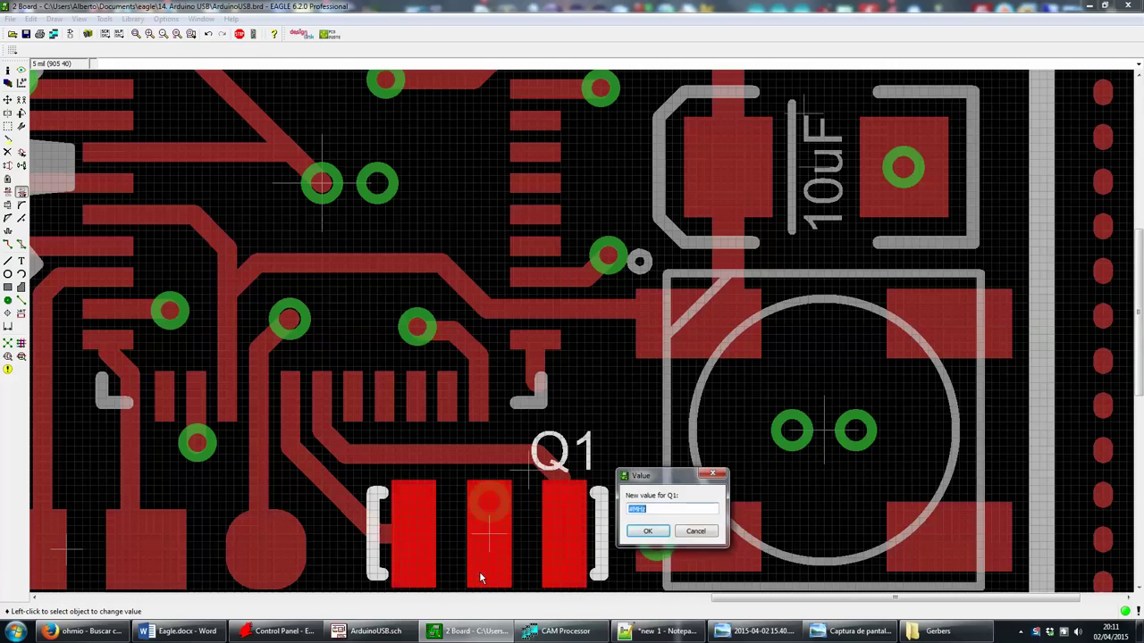
pyautogui.press('Escape')
pyautogui.click(85, 630)
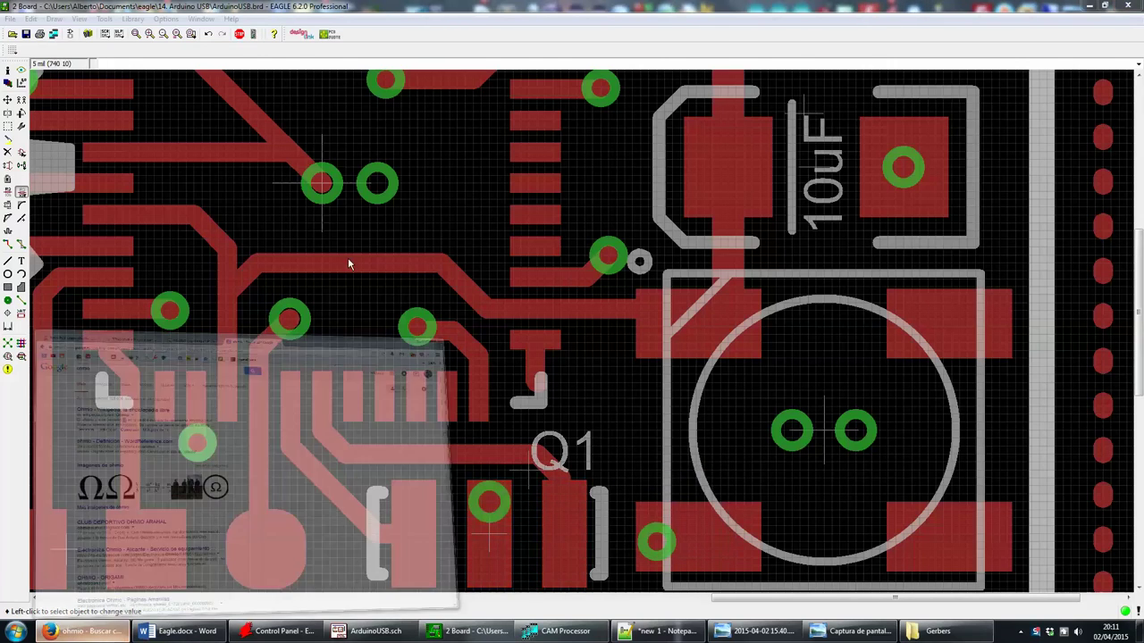
# Search 'arduino' in the address bar and open the Arduino Leonardo page
pyautogui.click(483, 39)
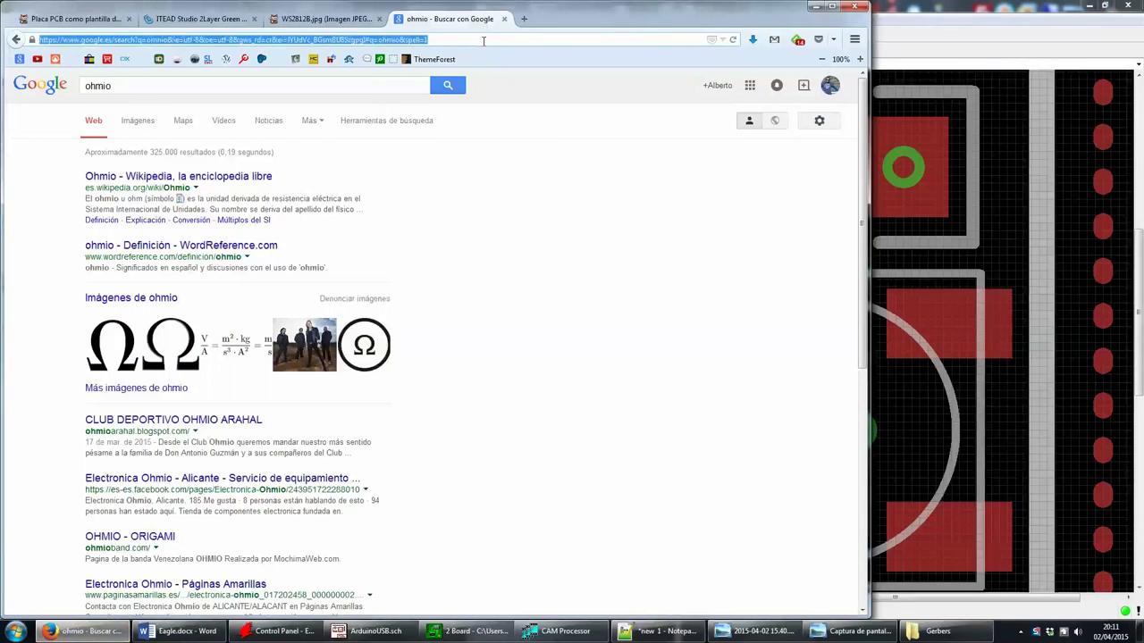
pyautogui.write('arduino')
pyautogui.click(123, 184)
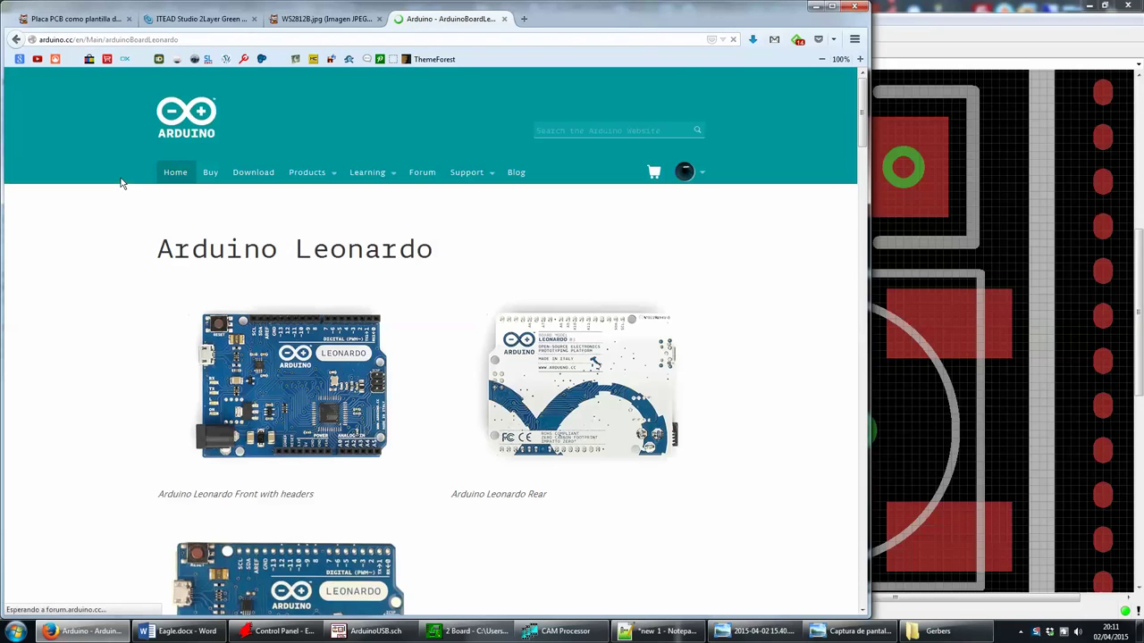
# Find '16Mhz' on the page, select the 16 MHz crystal frequency, and minimize Firefox
pyautogui.hotkey('ctrl', 'f')
pyautogui.write('16Mhz')
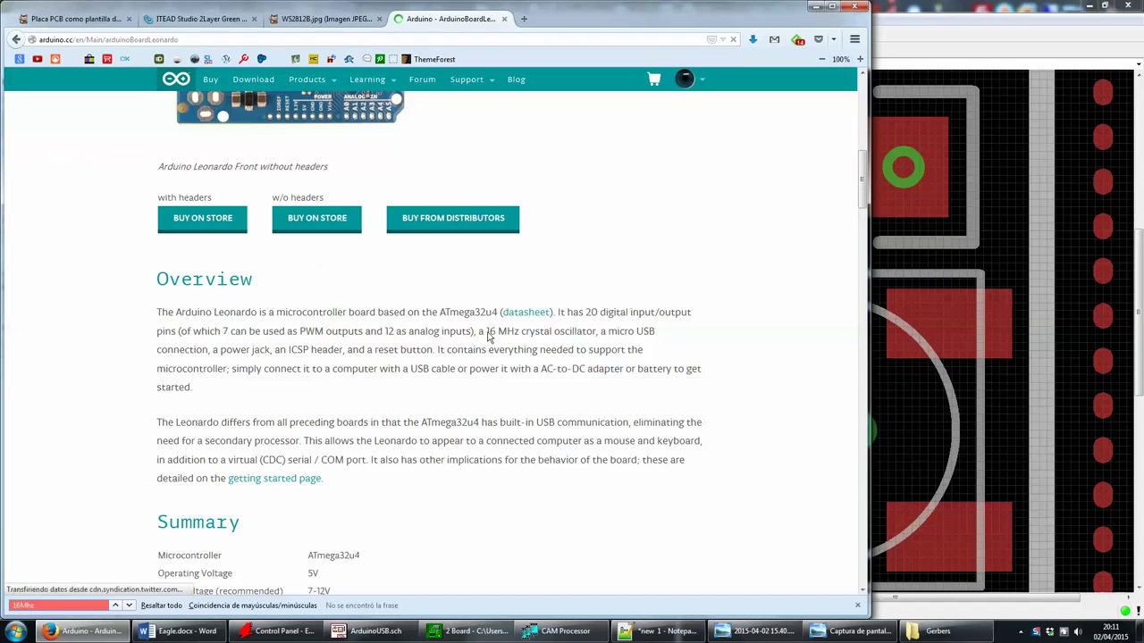
pyautogui.moveTo(486, 331); pyautogui.dragTo(521, 335)
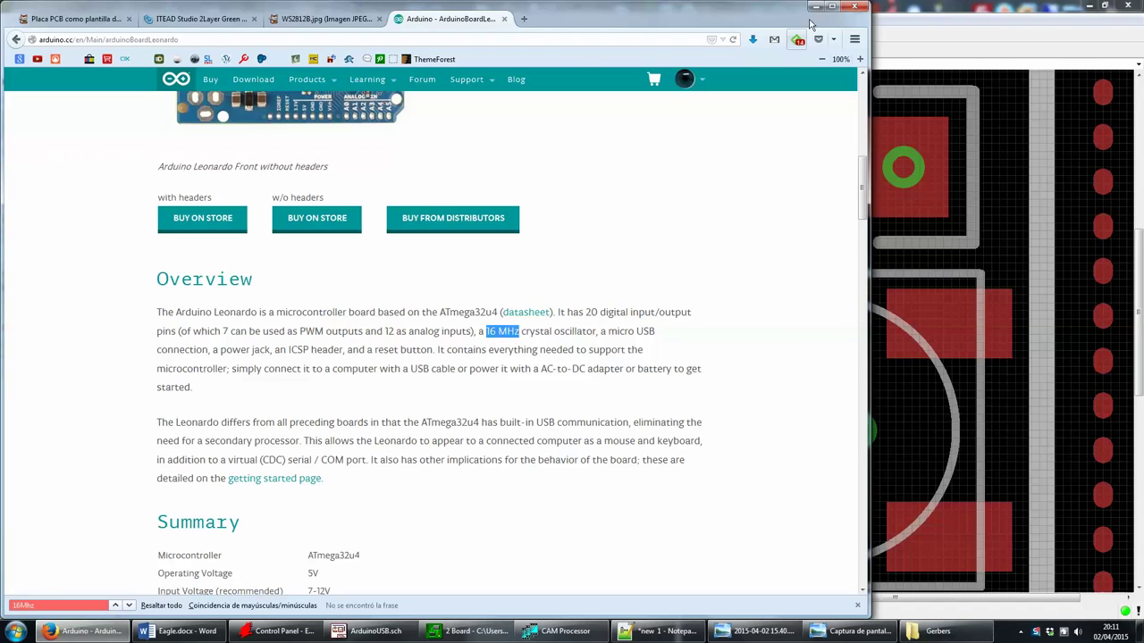
pyautogui.click(821, 6)
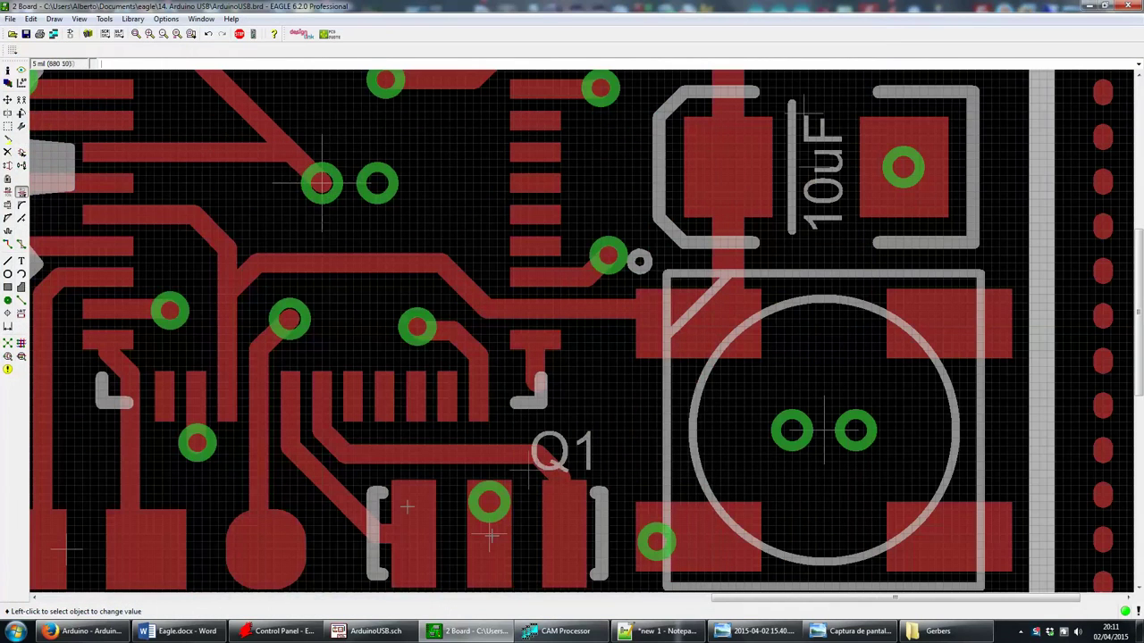
# Give resonator Q1 the value 16 MHz, accepting the warning
pyautogui.click(21, 193)
pyautogui.click(551, 470)
pyautogui.click(548, 497)
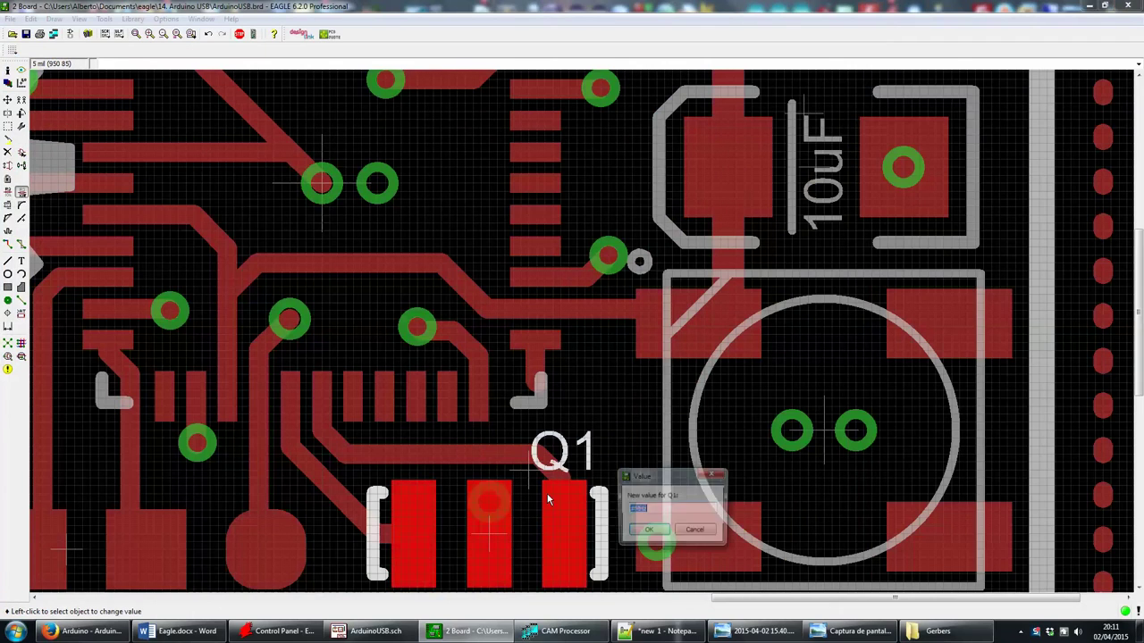
pyautogui.press('Return')
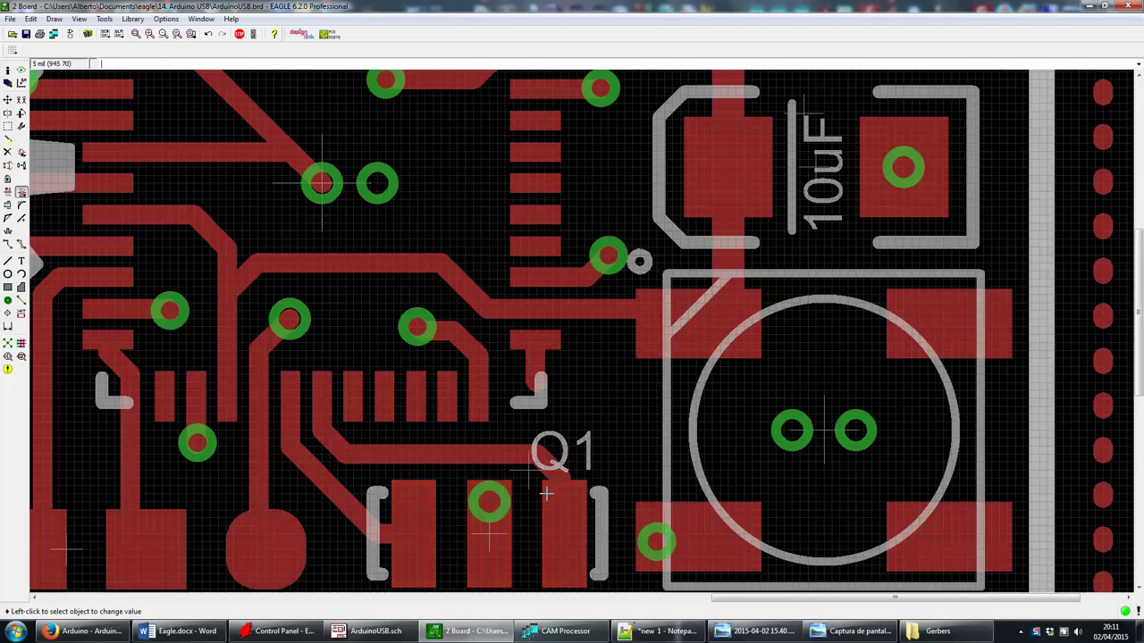
pyautogui.scroll(-2, 547, 438)
pyautogui.scroll(2, 554, 500)
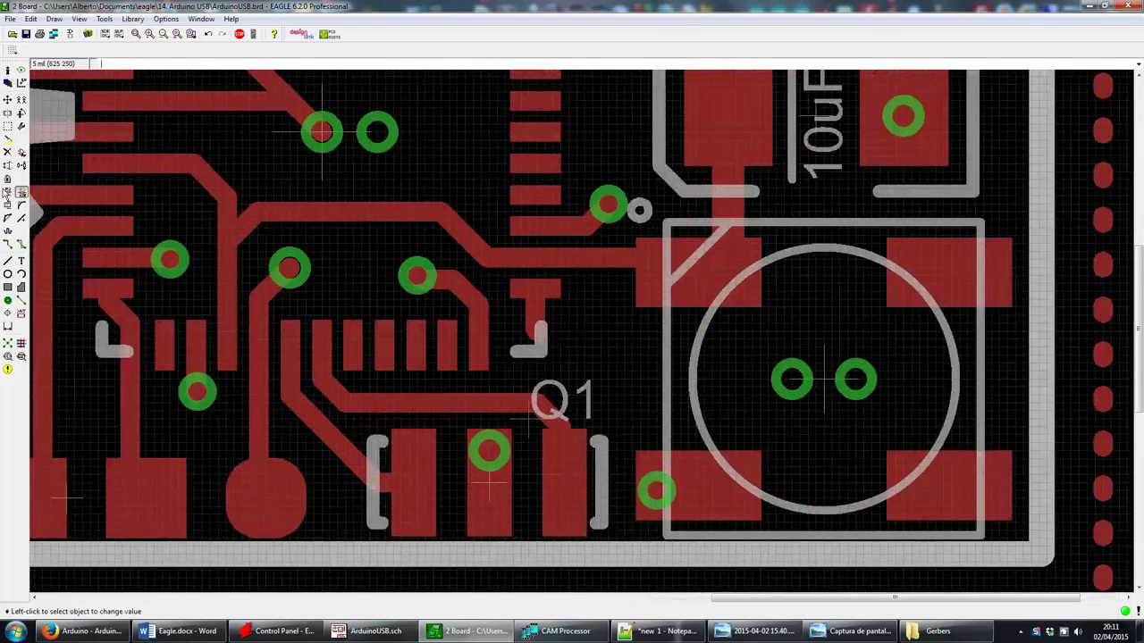
# Smash Q1 so its name and value labels can be moved separately
pyautogui.click(7, 205)
pyautogui.click(487, 498)
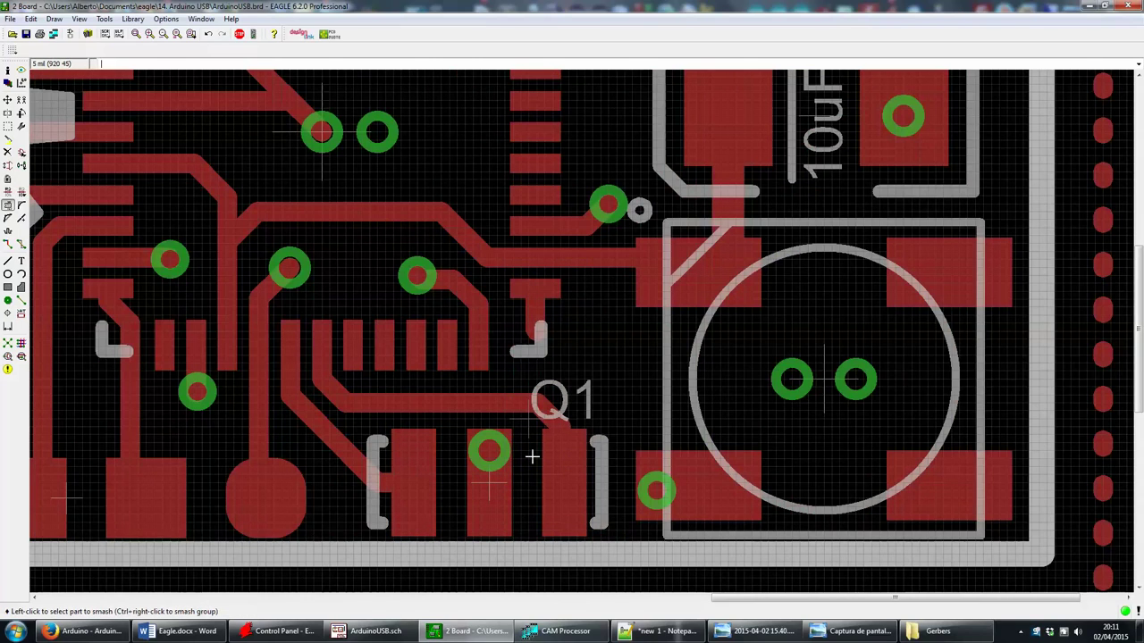
pyautogui.rightClick(501, 500)
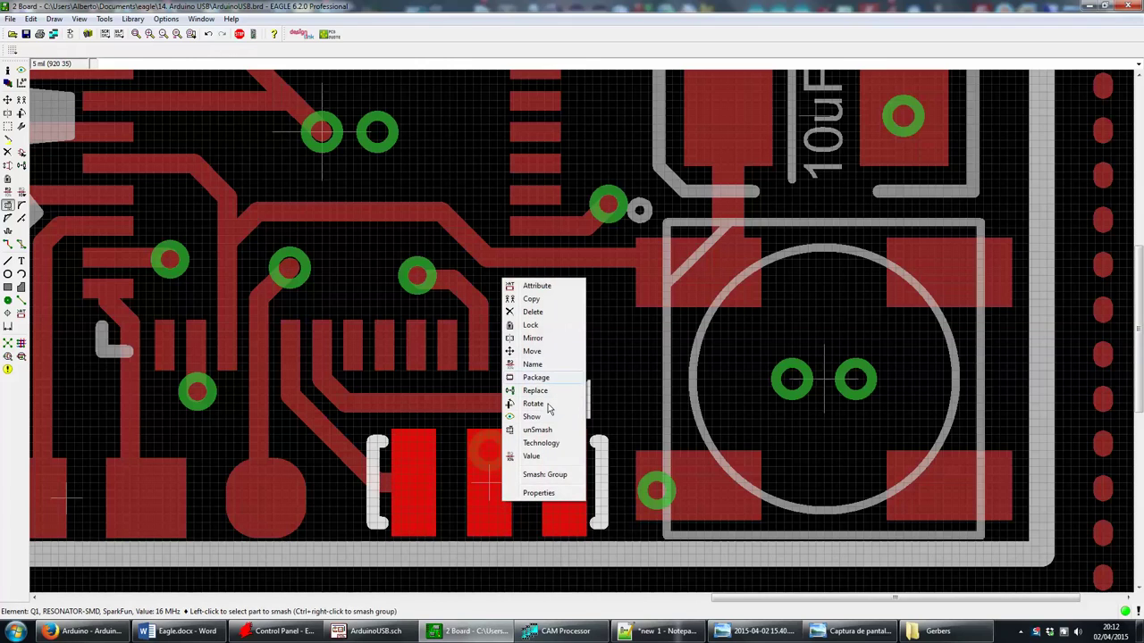
pyautogui.click(541, 431)
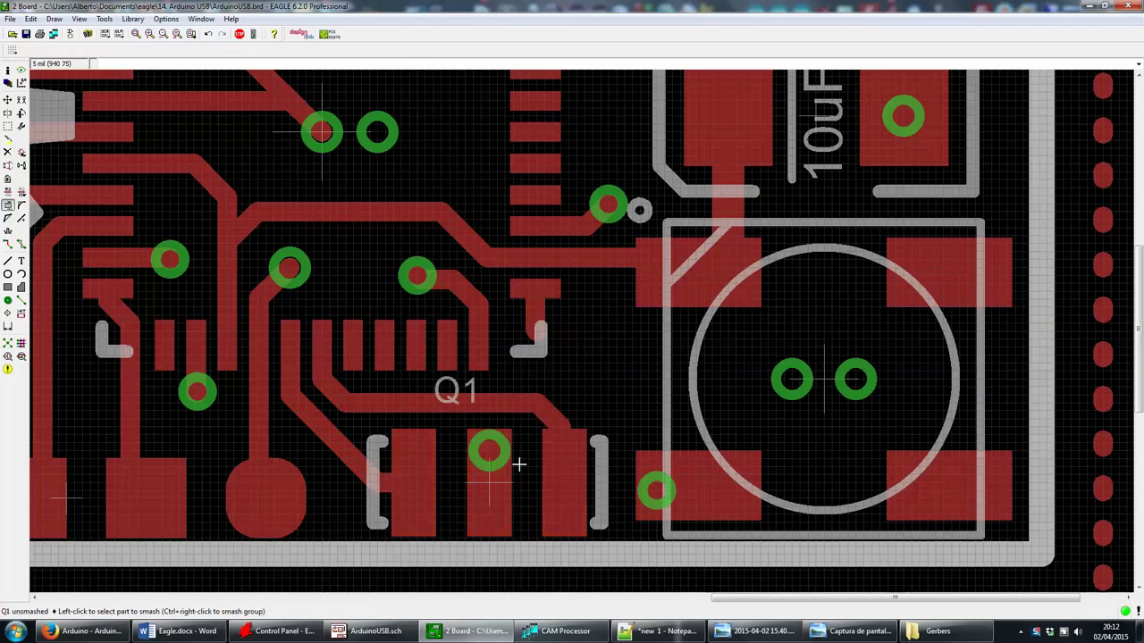
pyautogui.rightClick(493, 487)
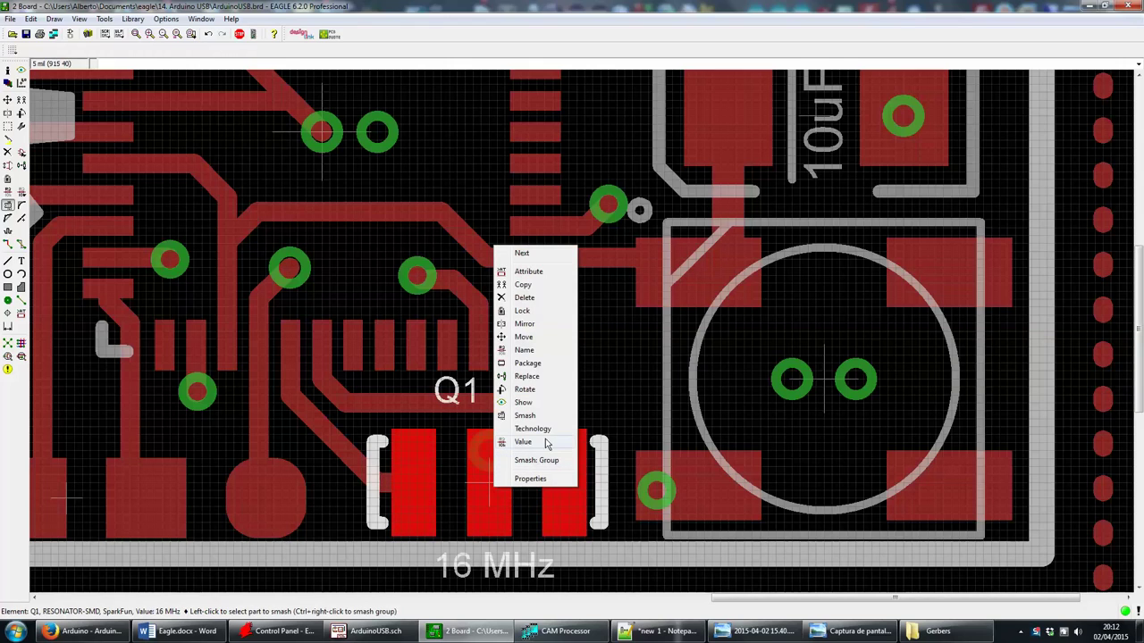
pyautogui.click(527, 417)
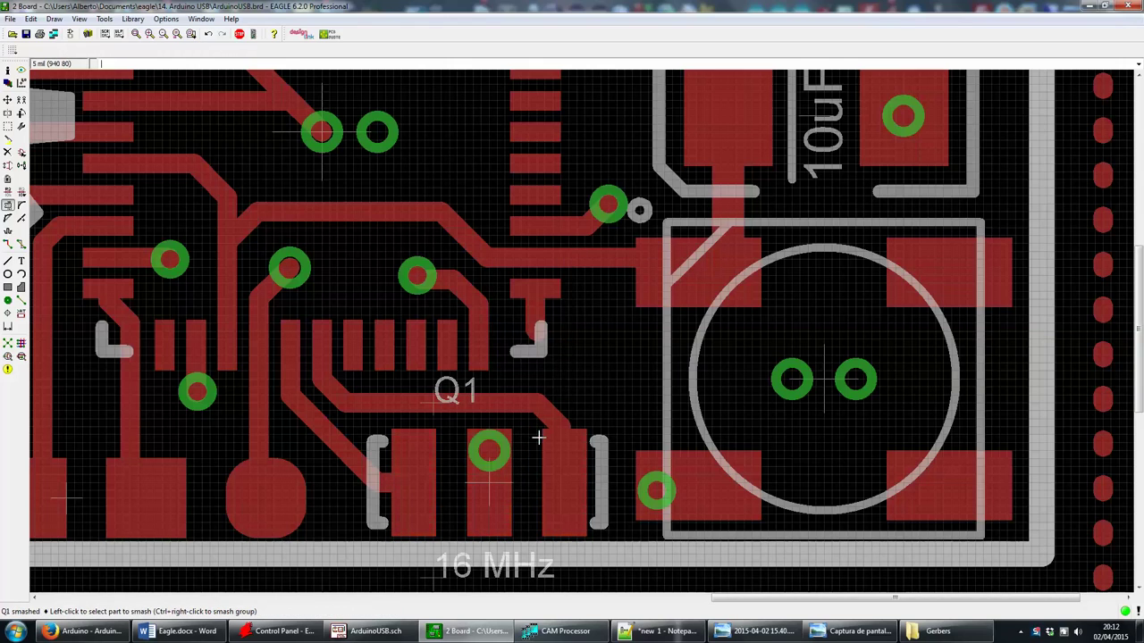
pyautogui.hotkey('ctrl', 'z')
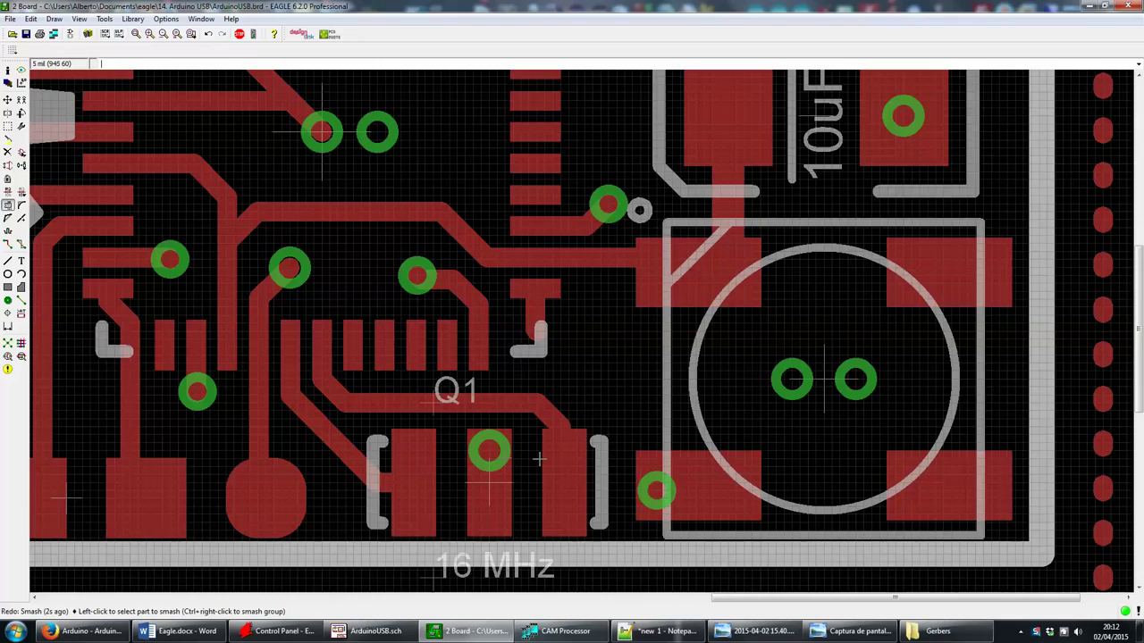
pyautogui.scroll(-2, 420, 370)
pyautogui.scroll(3, 404, 372)
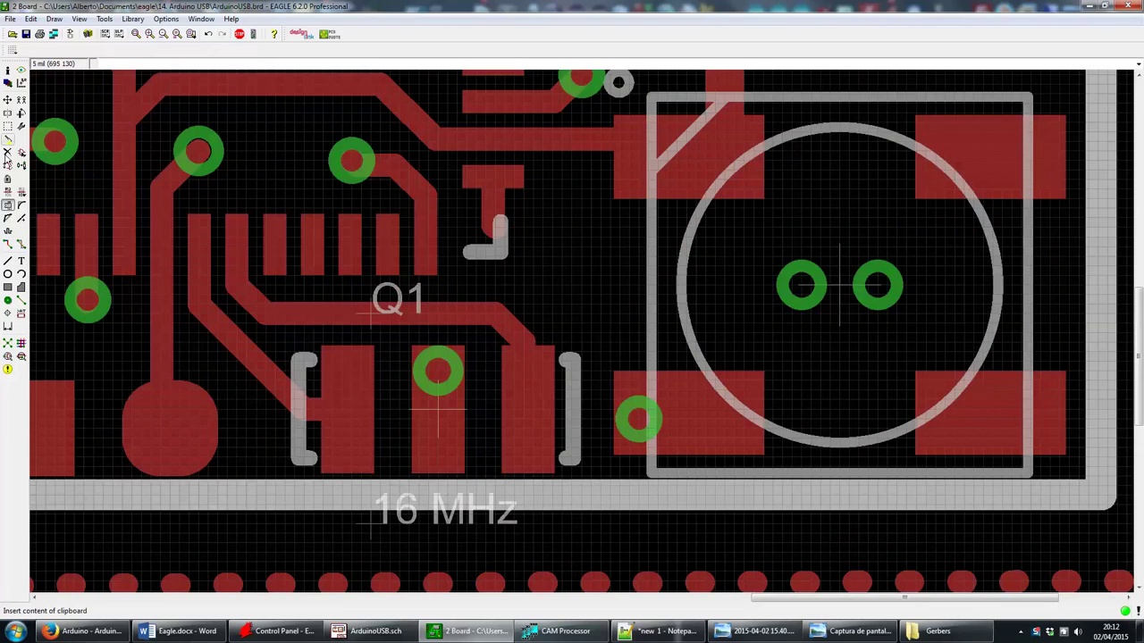
# Place the 16 MHz value label just above the resonator and save the design
pyautogui.click(8, 153)
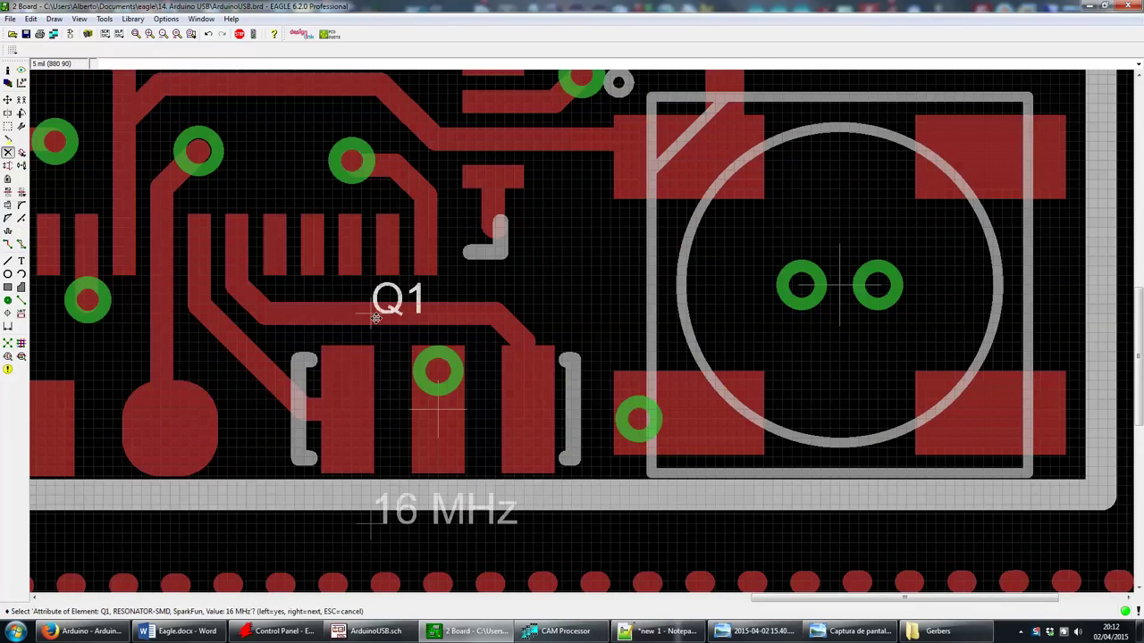
pyautogui.click(8, 100)
pyautogui.click(369, 565)
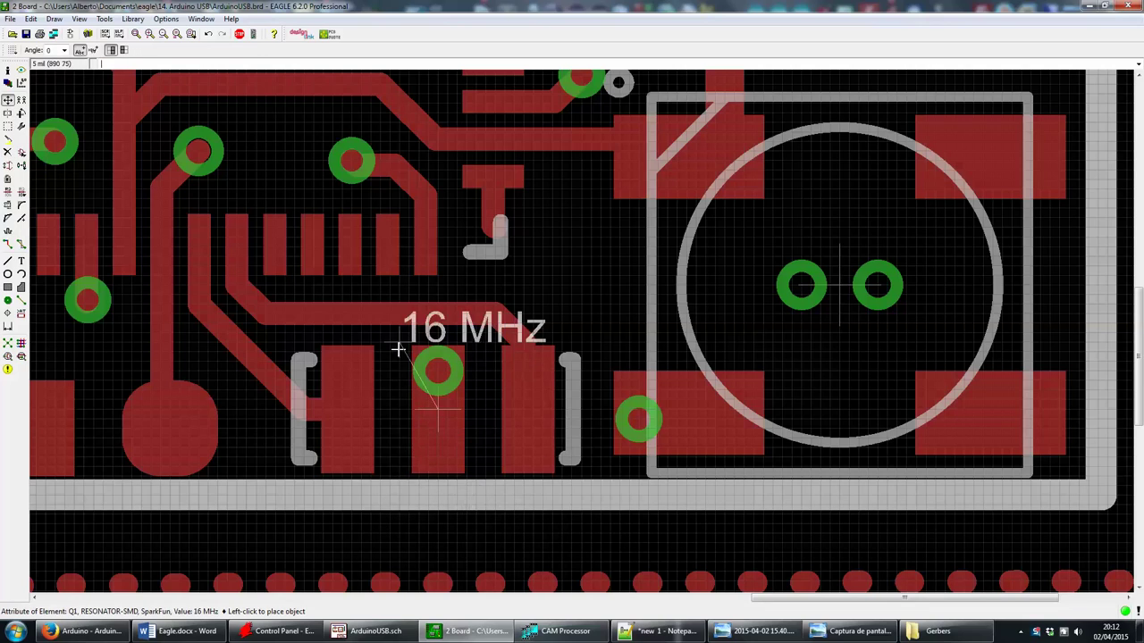
pyautogui.click(358, 344)
pyautogui.scroll(-2, 511, 438)
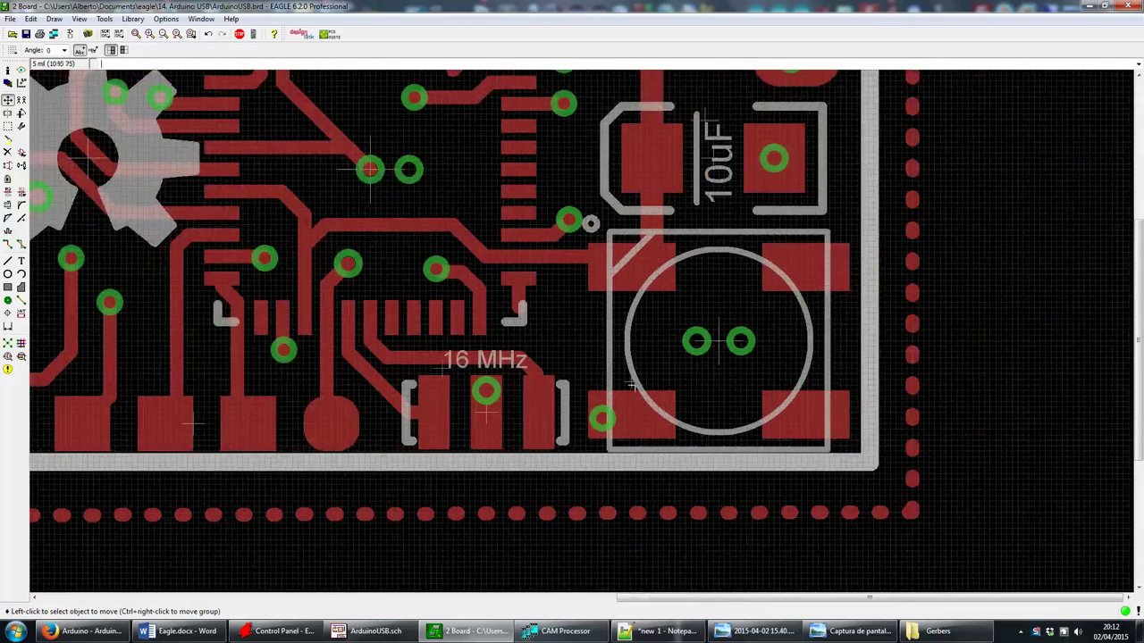
pyautogui.hotkey('ctrl', 's')
pyautogui.scroll(-2, 631, 384)
pyautogui.scroll(1, 362, 386)
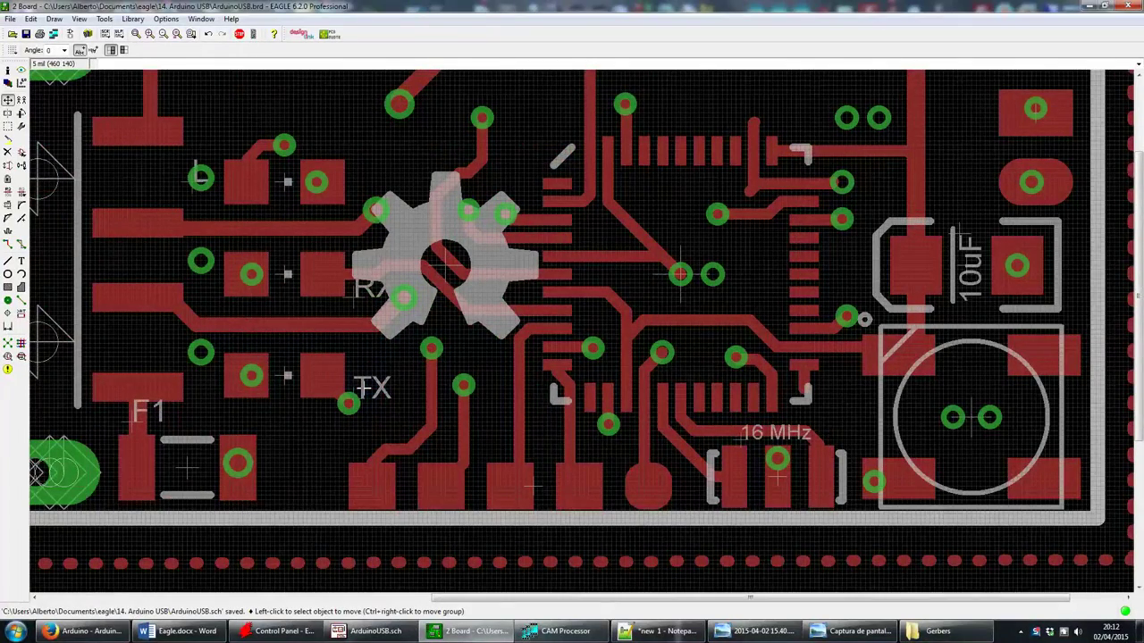
pyautogui.scroll(4, 362, 386)
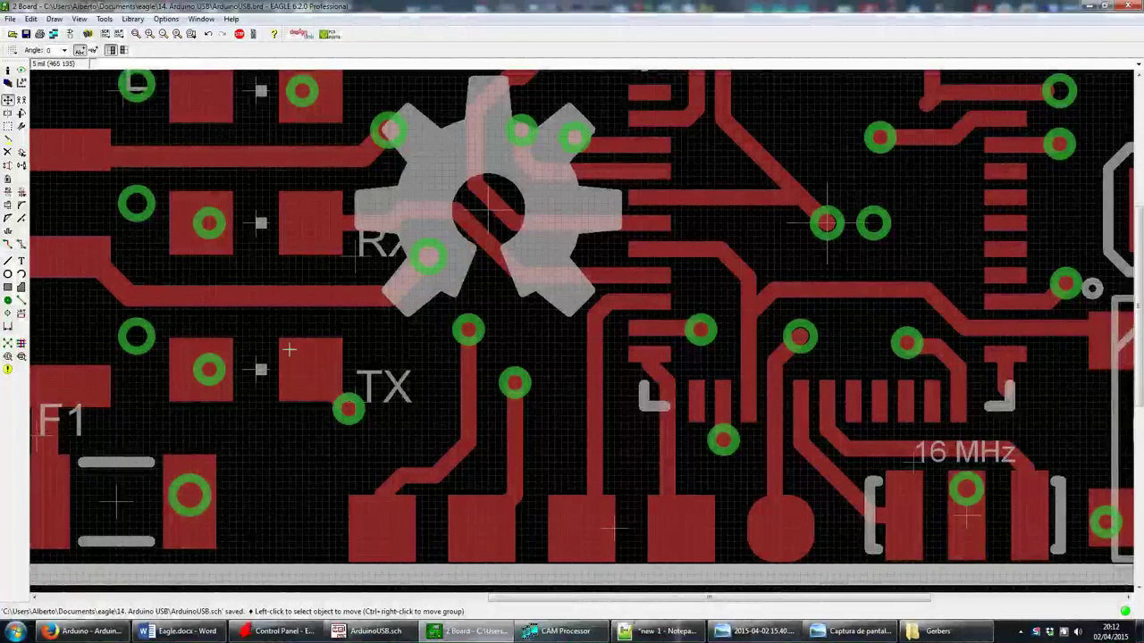
# Set the TX LED label's text size to 28
pyautogui.click(9, 102)
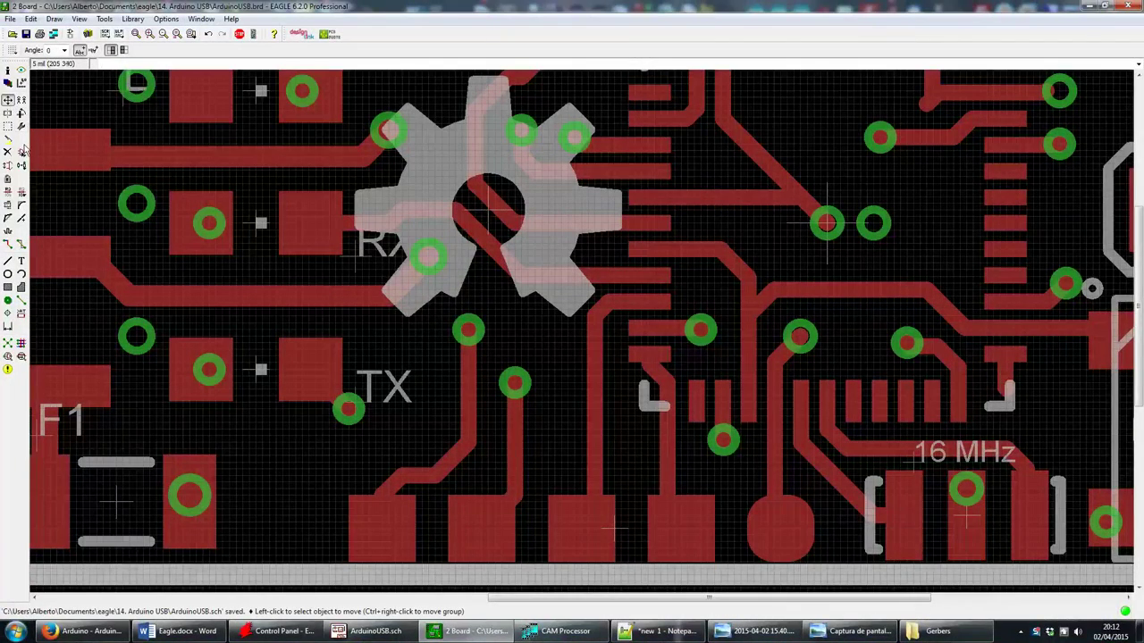
pyautogui.rightClick(367, 392)
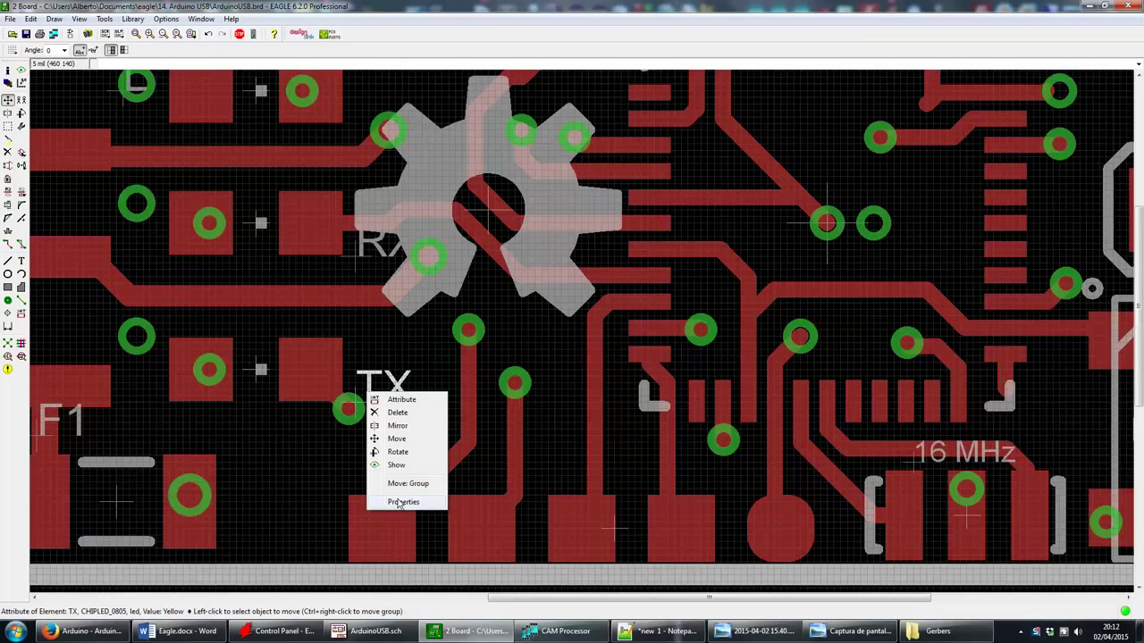
pyautogui.click(400, 502)
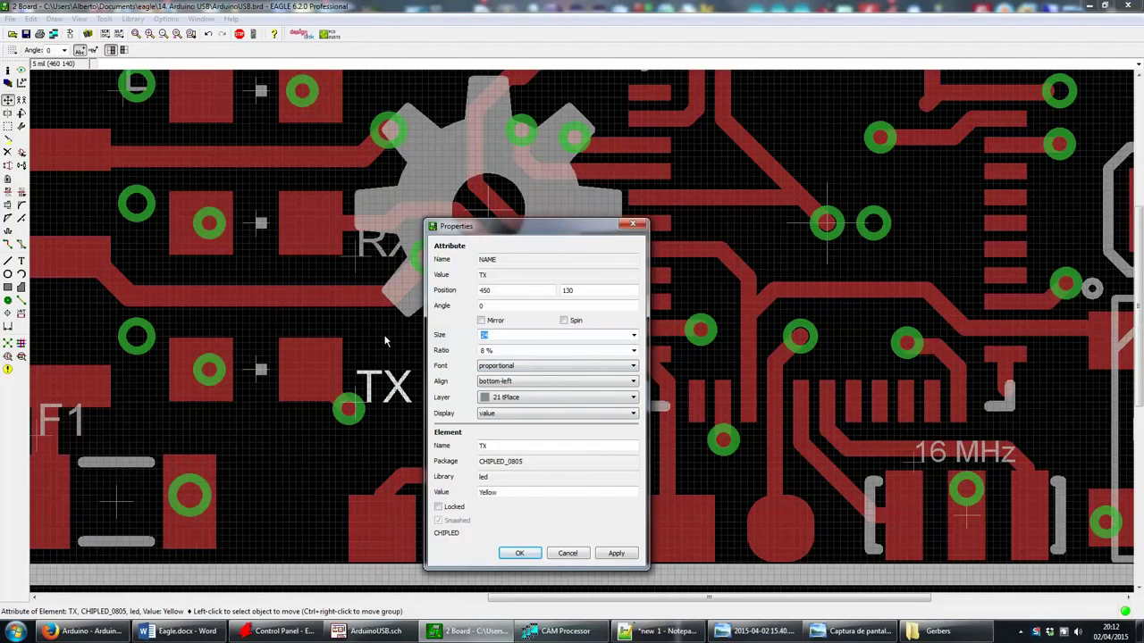
pyautogui.write('28')
pyautogui.press('Return')
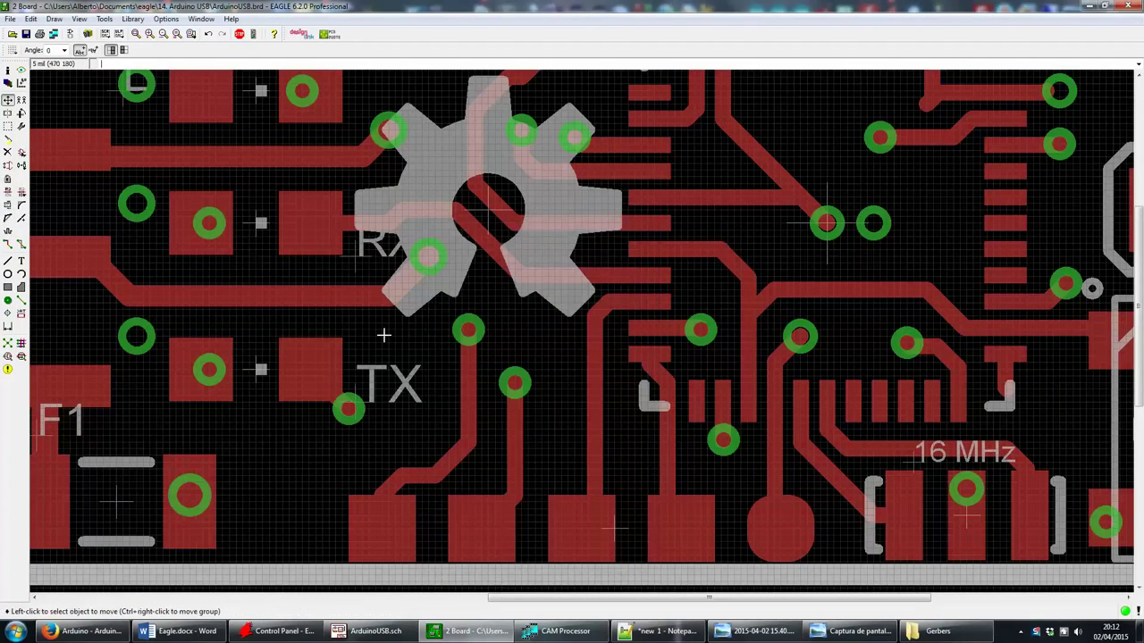
pyautogui.scroll(-2, 376, 384)
pyautogui.scroll(1, 375, 384)
# Apply size 28 to the RX and L LED labels, then pick up the L label
pyautogui.rightClick(352, 288)
pyautogui.click(384, 399)
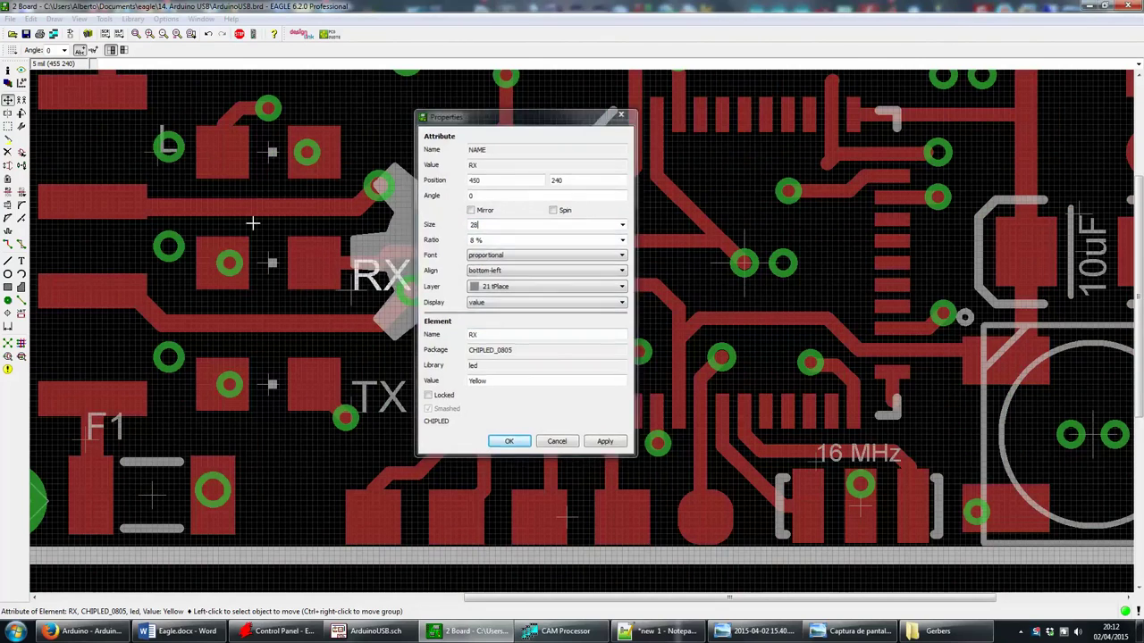
pyautogui.press('Return')
pyautogui.rightClick(154, 148)
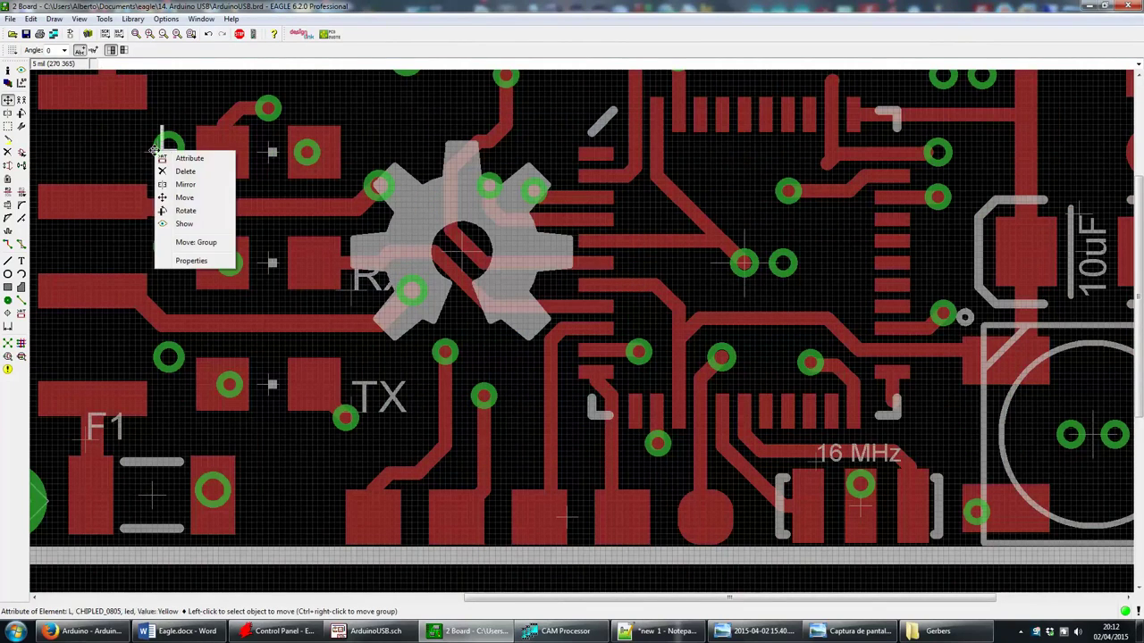
pyautogui.click(188, 260)
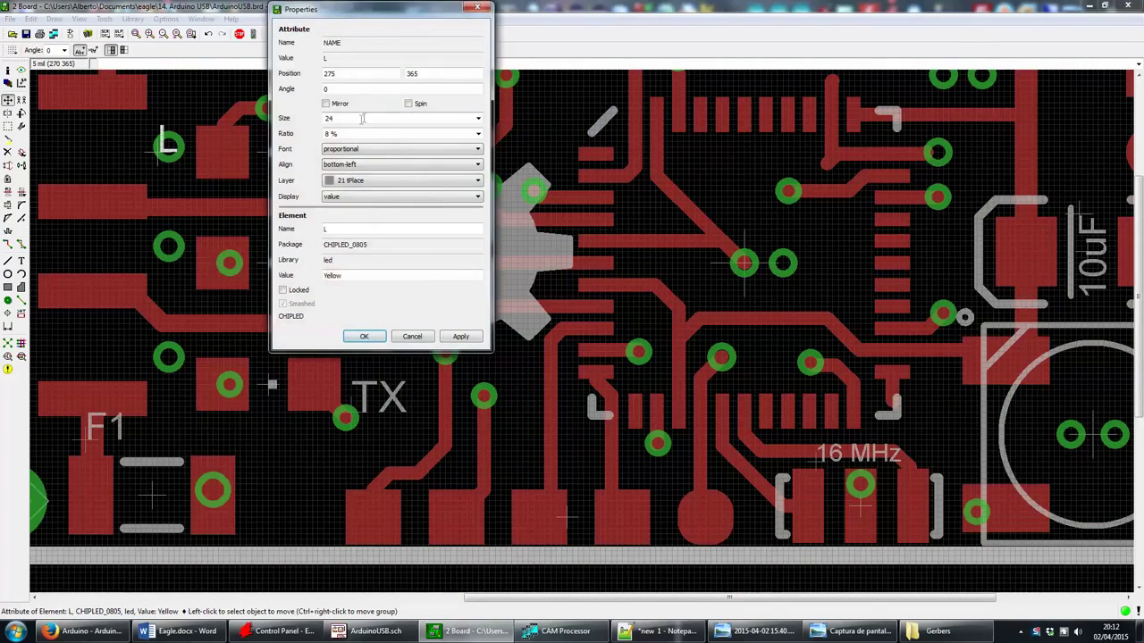
pyautogui.press('Return')
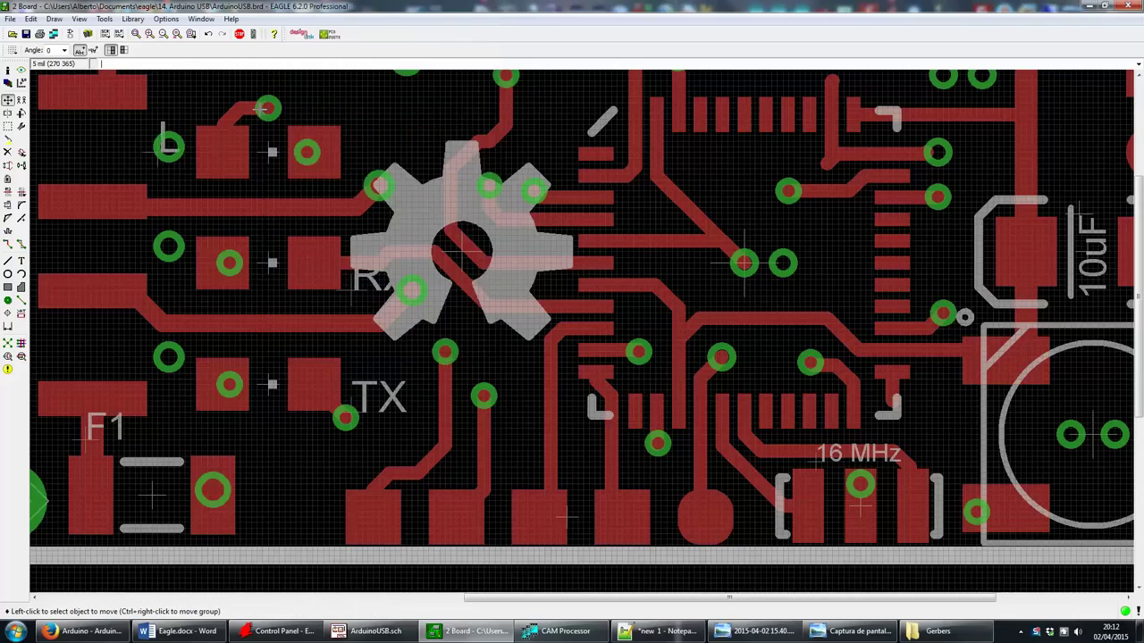
pyautogui.scroll(-4, 448, 321)
pyautogui.scroll(5, 349, 215)
pyautogui.click(251, 268)
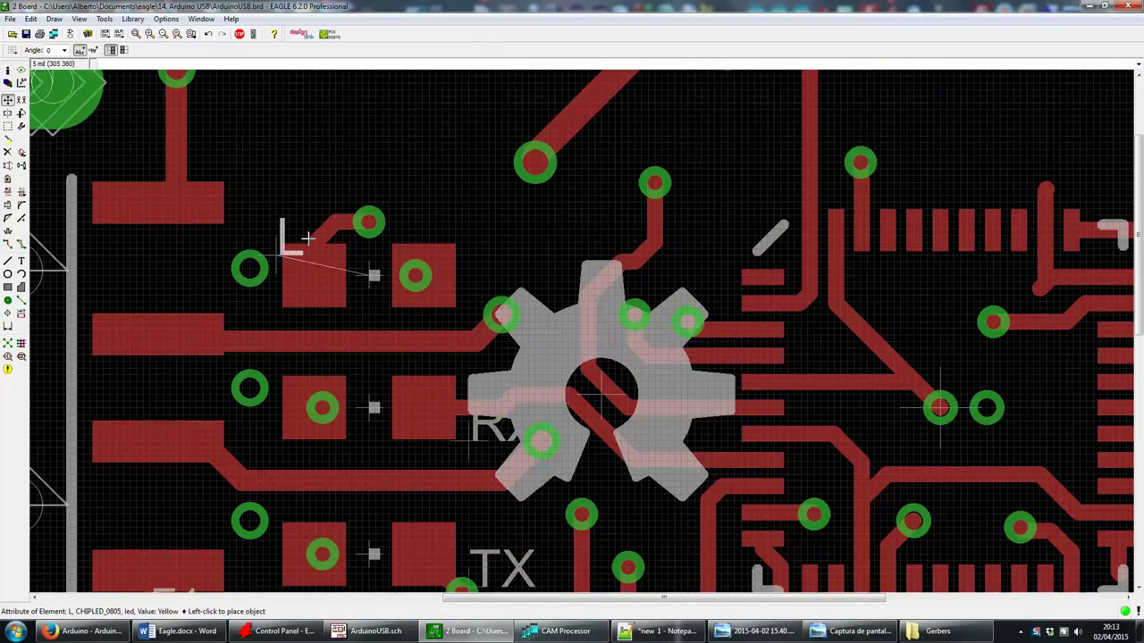
# Place the L label beside its LED
pyautogui.scroll(-2, 295, 236)
pyautogui.click(266, 255)
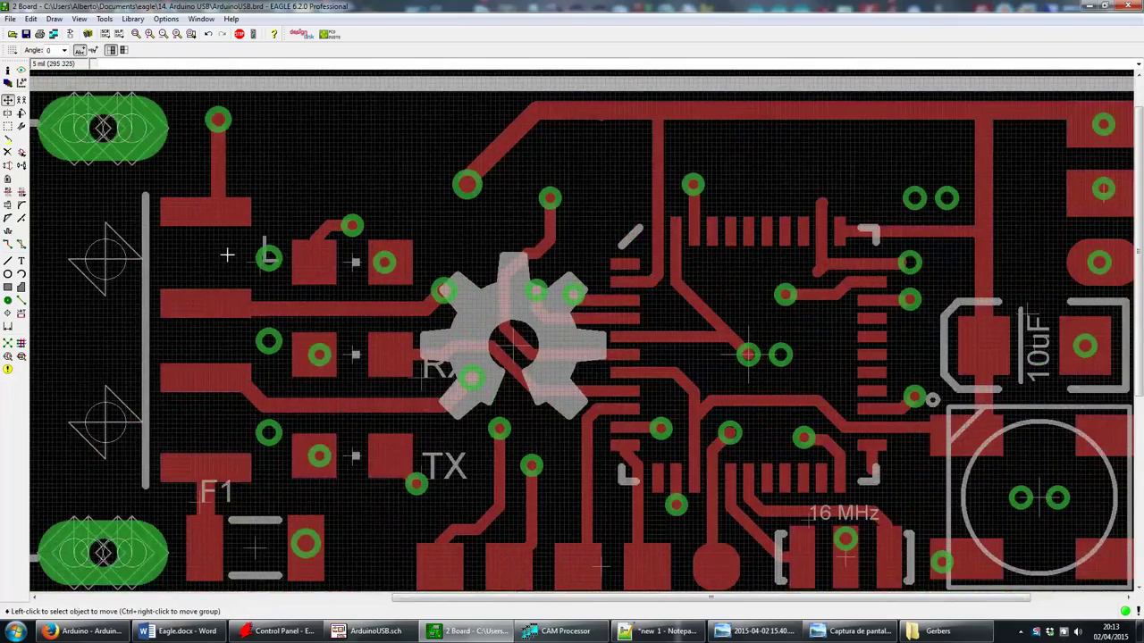
pyautogui.scroll(2, 272, 264)
# Shift the three GND vias further left, lined up vertically
pyautogui.click(274, 250)
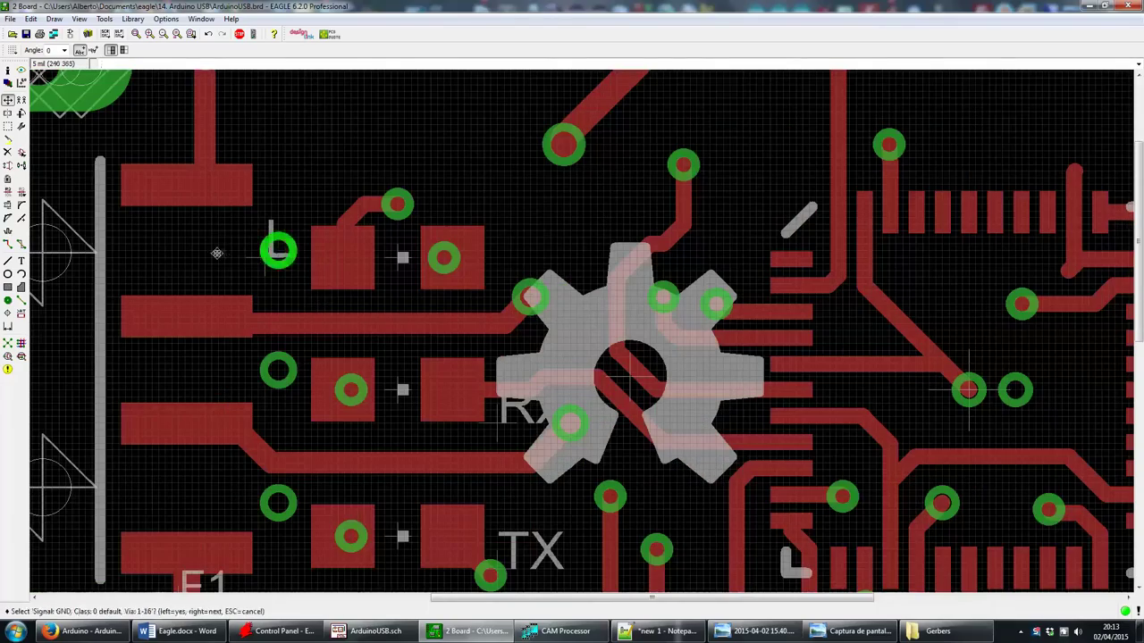
pyautogui.click(191, 251)
pyautogui.click(278, 371)
pyautogui.click(191, 371)
pyautogui.click(277, 506)
pyautogui.click(192, 495)
pyautogui.click(193, 497)
pyautogui.click(192, 489)
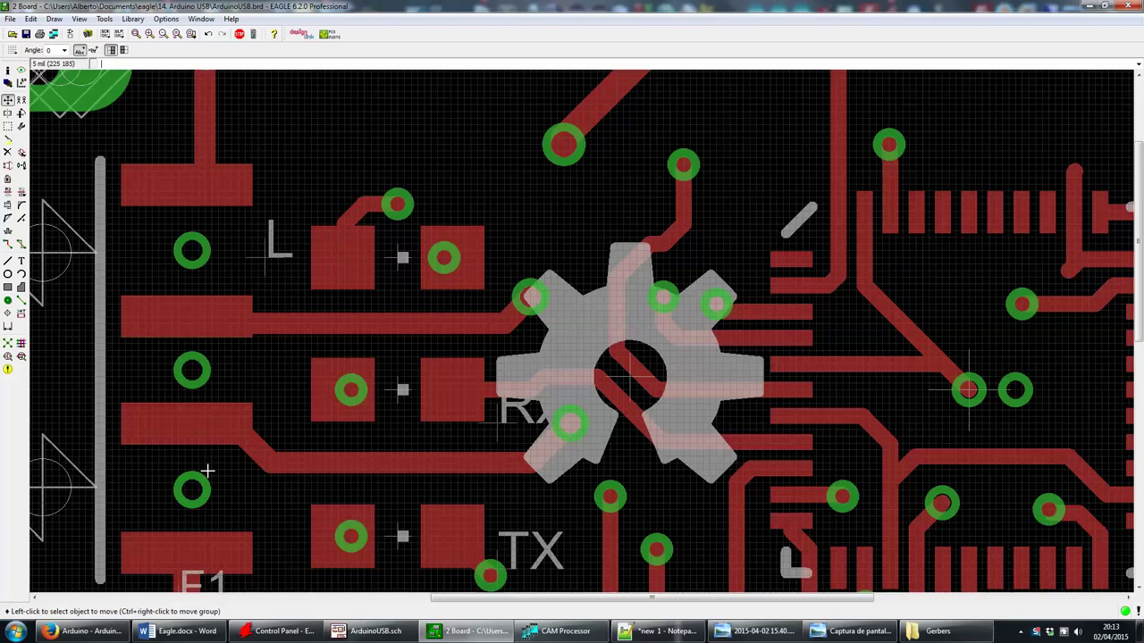
# Reposition the L name label to a new spot near its LED
pyautogui.click(274, 256)
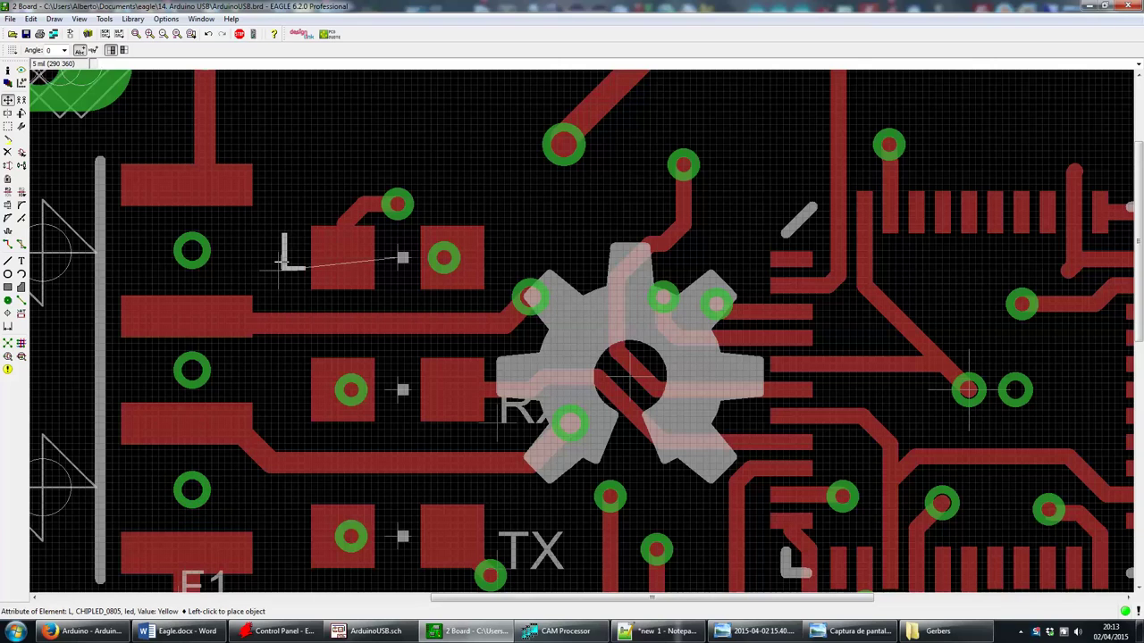
pyautogui.click(280, 265)
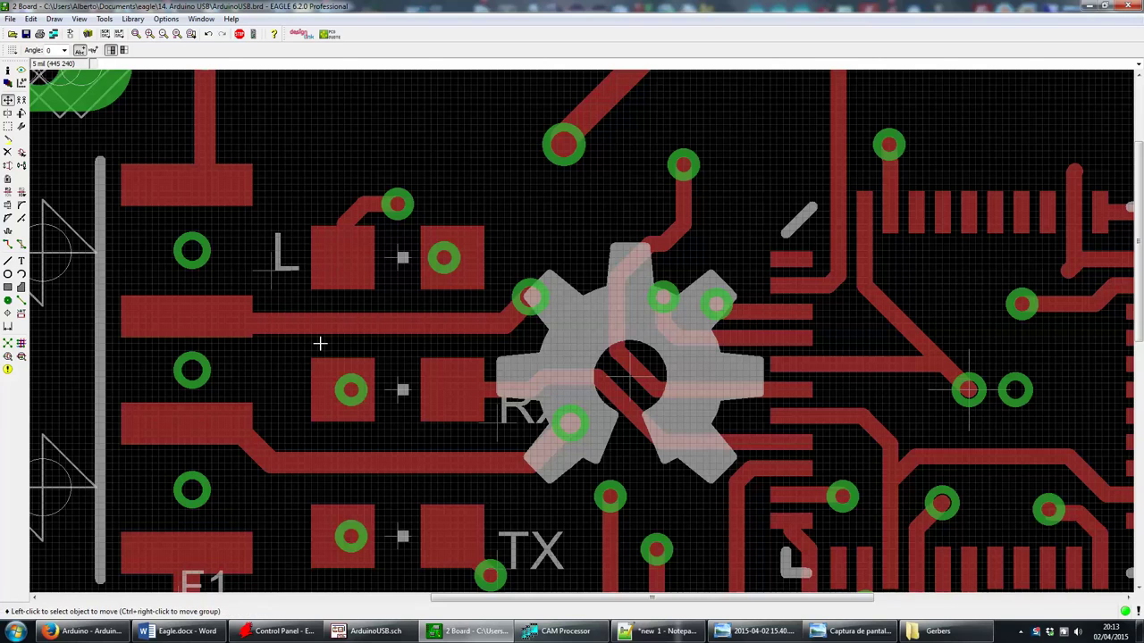
pyautogui.click(278, 272)
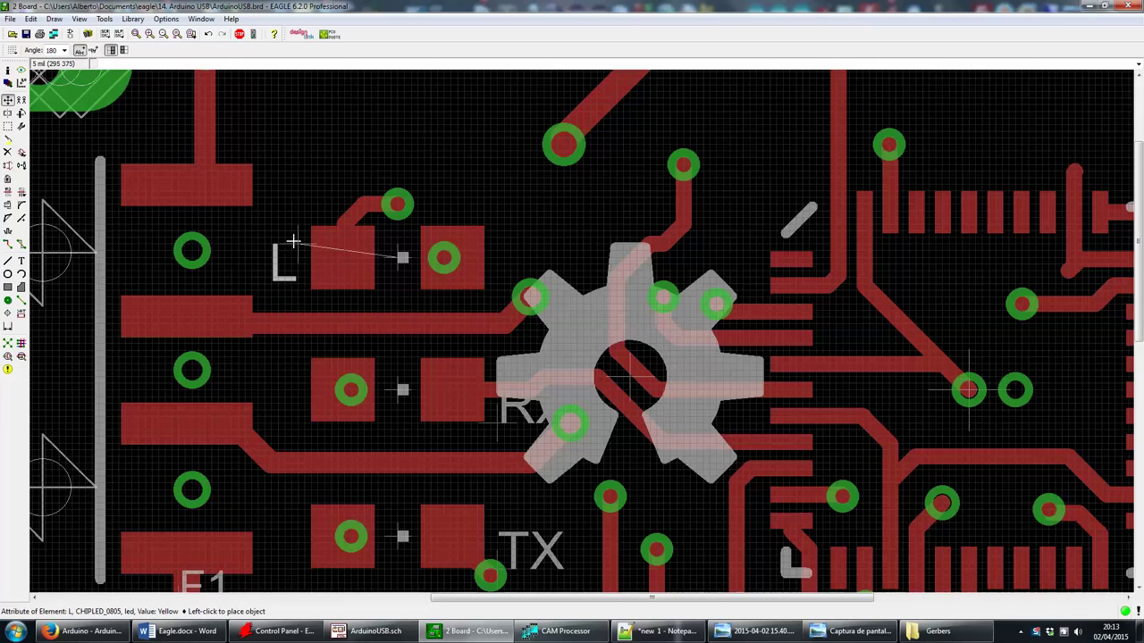
pyautogui.scroll(5, 294, 242)
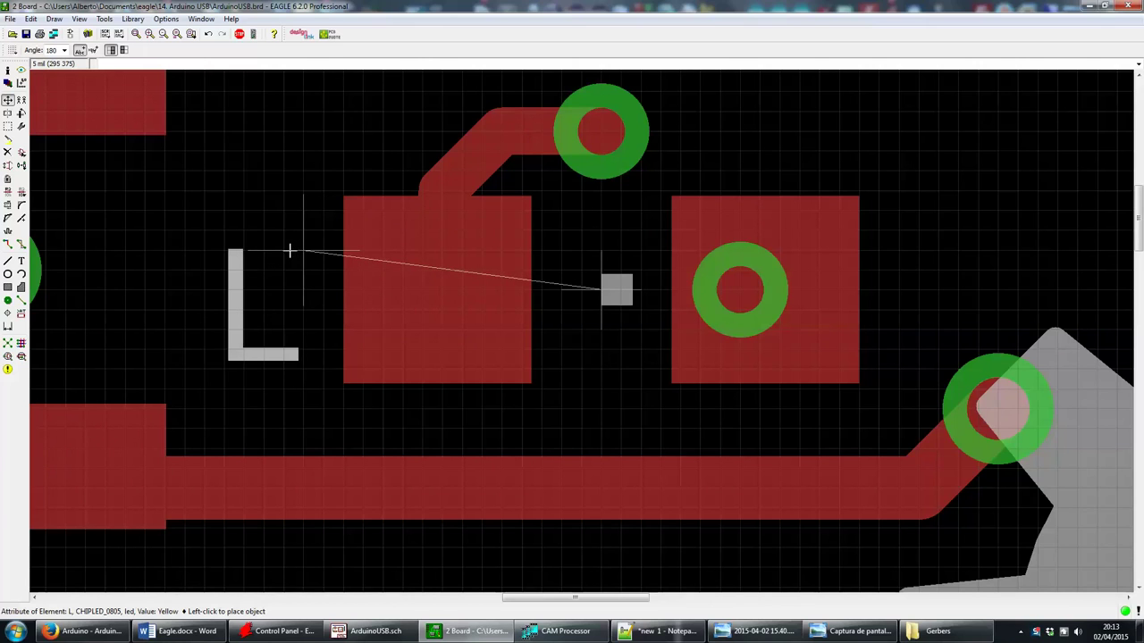
pyautogui.click(291, 247)
pyautogui.scroll(-3, 307, 201)
pyautogui.scroll(-3, 307, 201)
# Rotate the RX label 90° and place it beside its LED
pyautogui.click(603, 473)
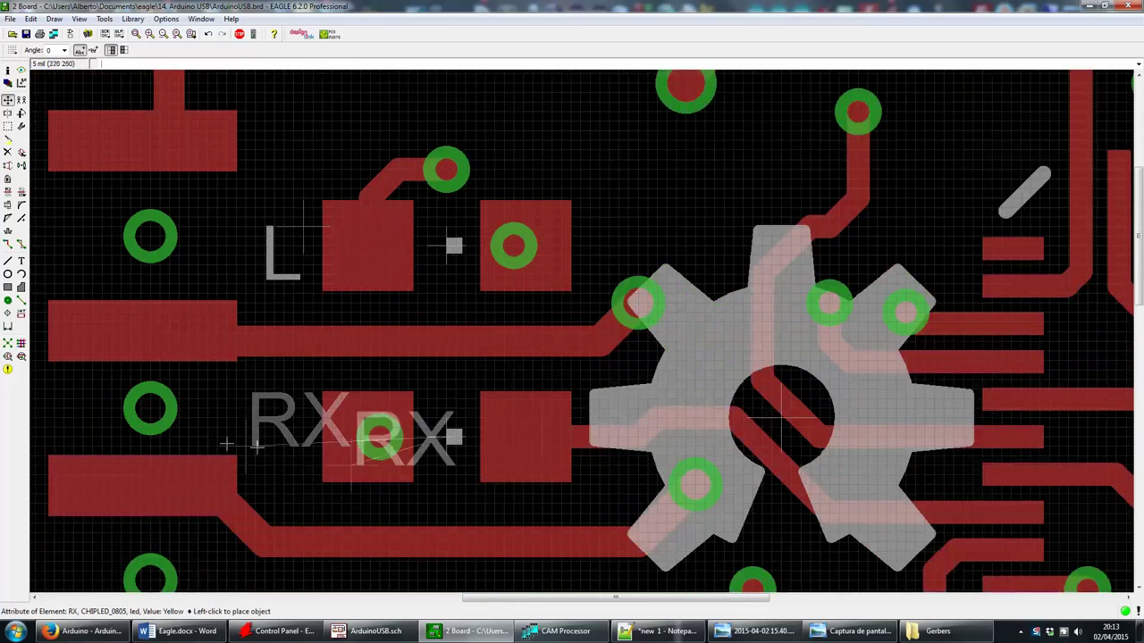
pyautogui.scroll(3, 221, 456)
pyautogui.rightClick(268, 472)
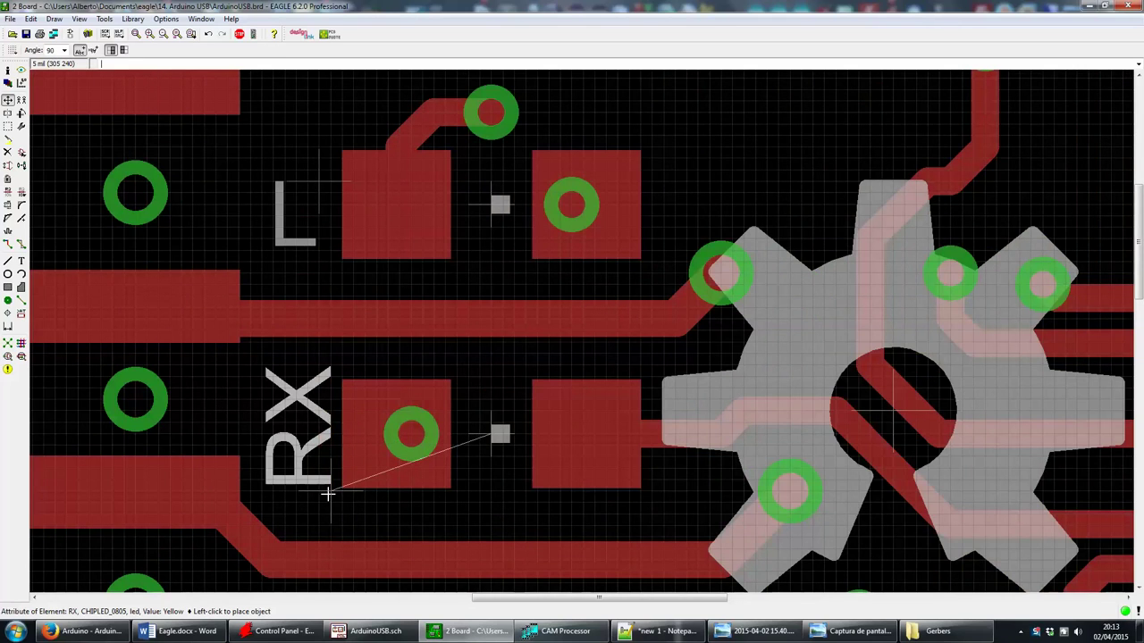
pyautogui.click(329, 502)
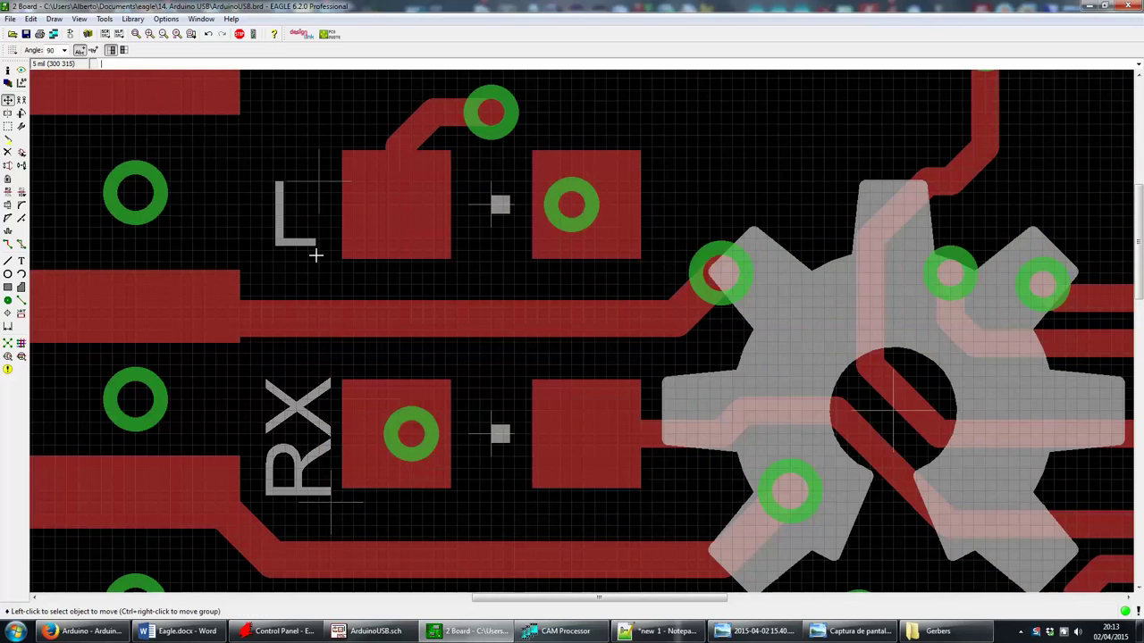
# Rotate the L label sideways and place it beside its LED
pyautogui.click(313, 182)
pyautogui.rightClick(297, 198)
pyautogui.rightClick(298, 198)
pyautogui.rightClick(303, 214)
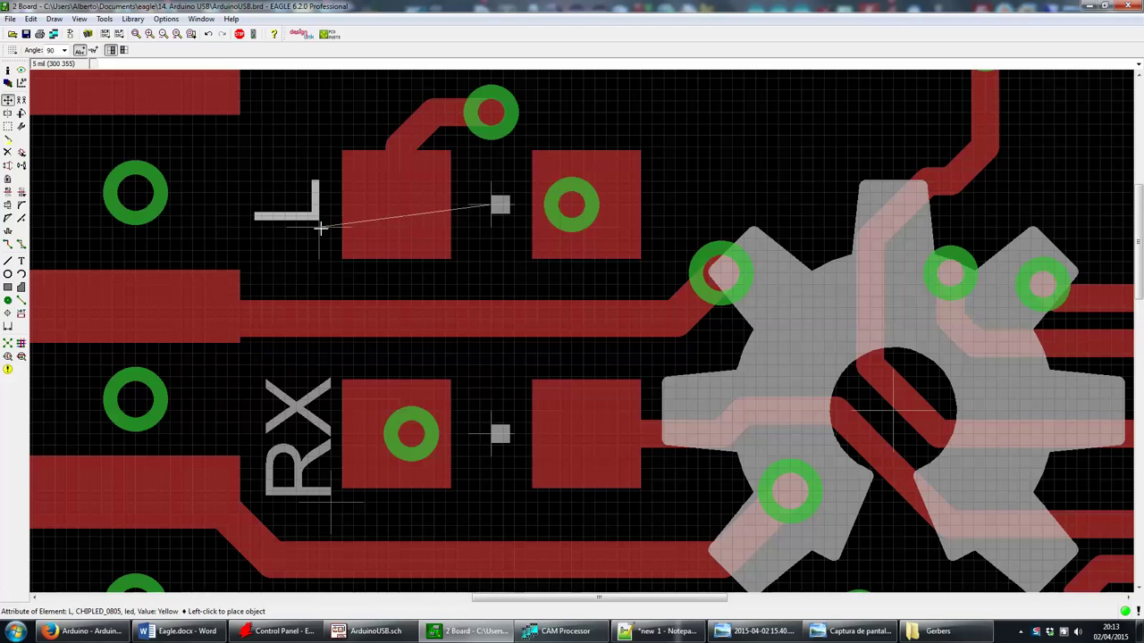
pyautogui.click(326, 226)
# Move the TX label beside its LED
pyautogui.scroll(-3, 327, 224)
pyautogui.scroll(4, 310, 470)
pyautogui.click(310, 471)
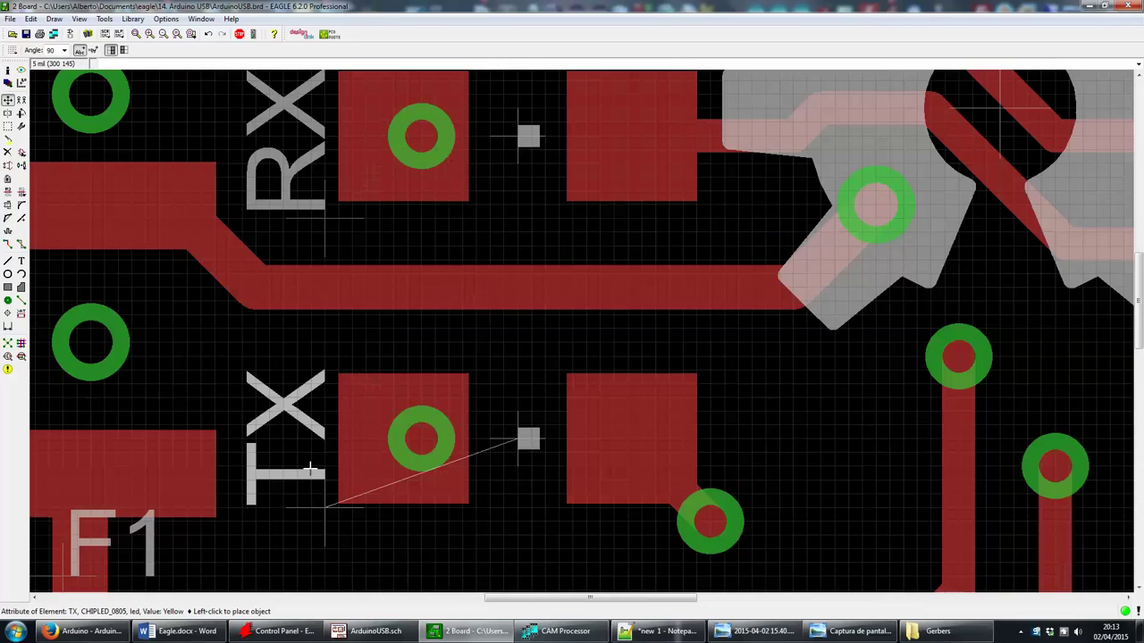
pyautogui.click(310, 471)
# Save the board with Ctrl+S
pyautogui.scroll(-2, 358, 500)
pyautogui.hotkey('ctrl', 's')
pyautogui.scroll(-4, 229, 397)
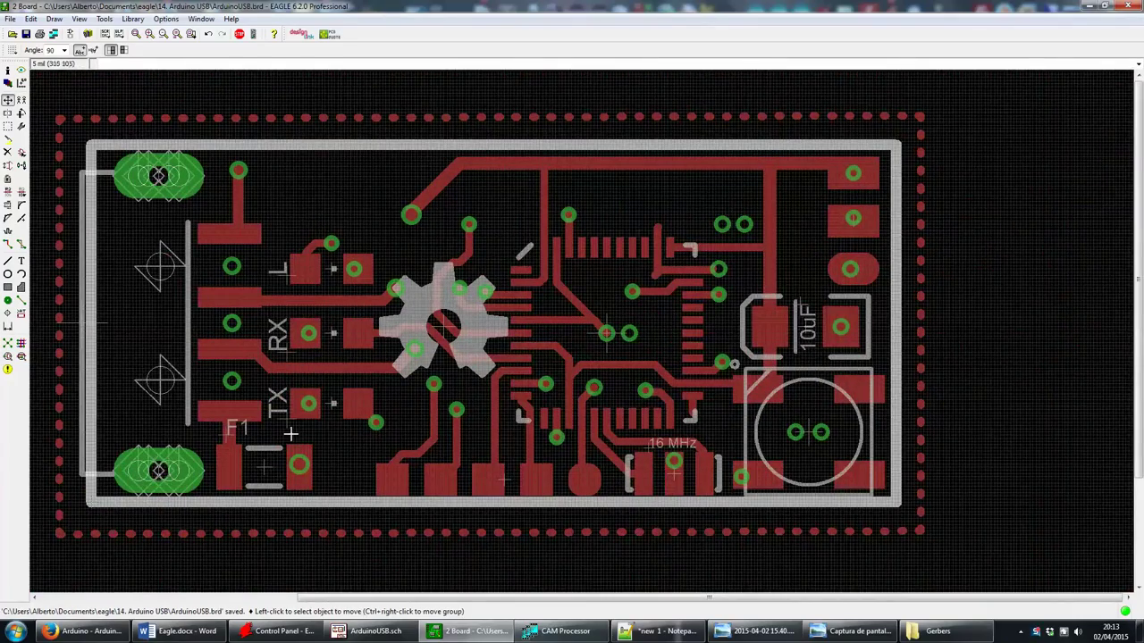
pyautogui.scroll(5, 236, 430)
# Move the F1 label next to its fuse
pyautogui.click(254, 420)
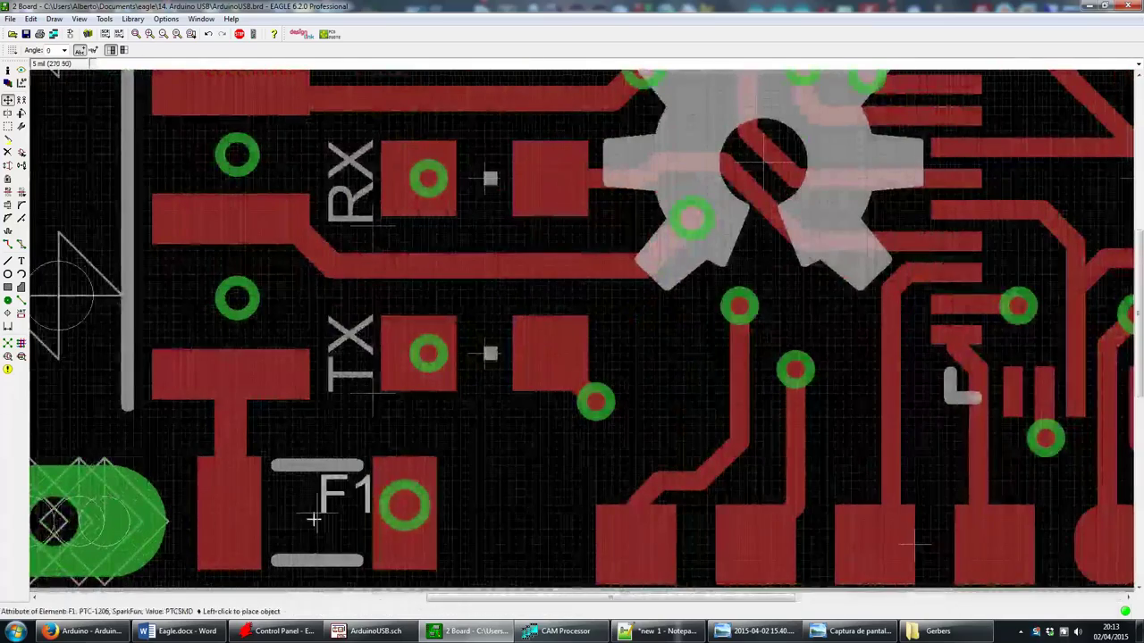
pyautogui.click(287, 537)
pyautogui.scroll(-2, 737, 444)
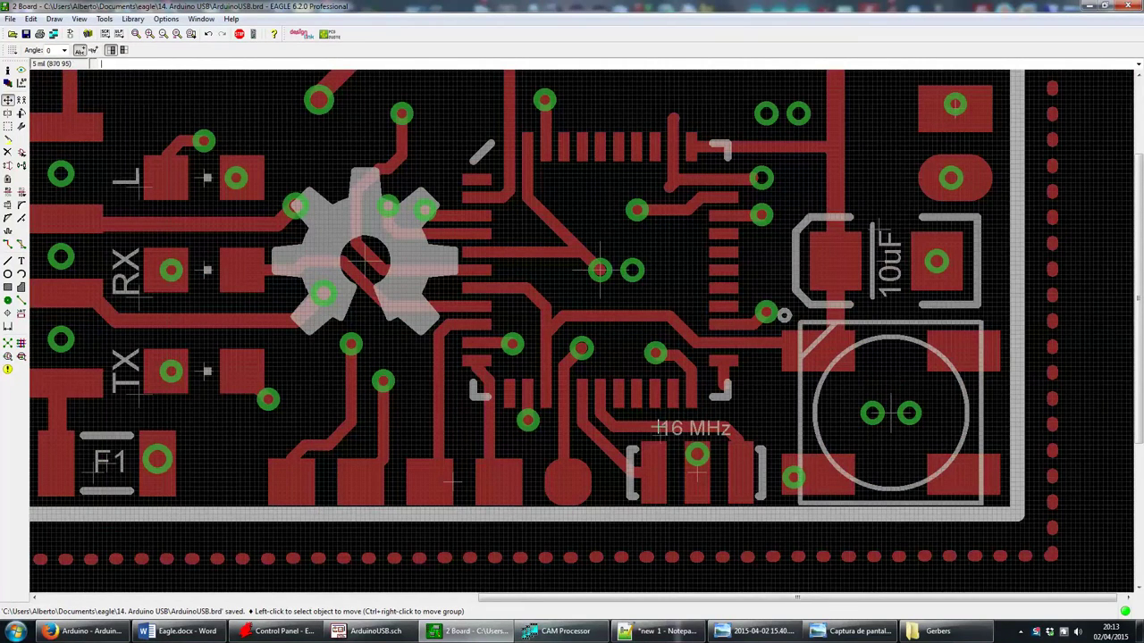
# Check the F1 fuse's properties, then open the properties of the 16 MHz crystal Q1
pyautogui.rightClick(90, 464)
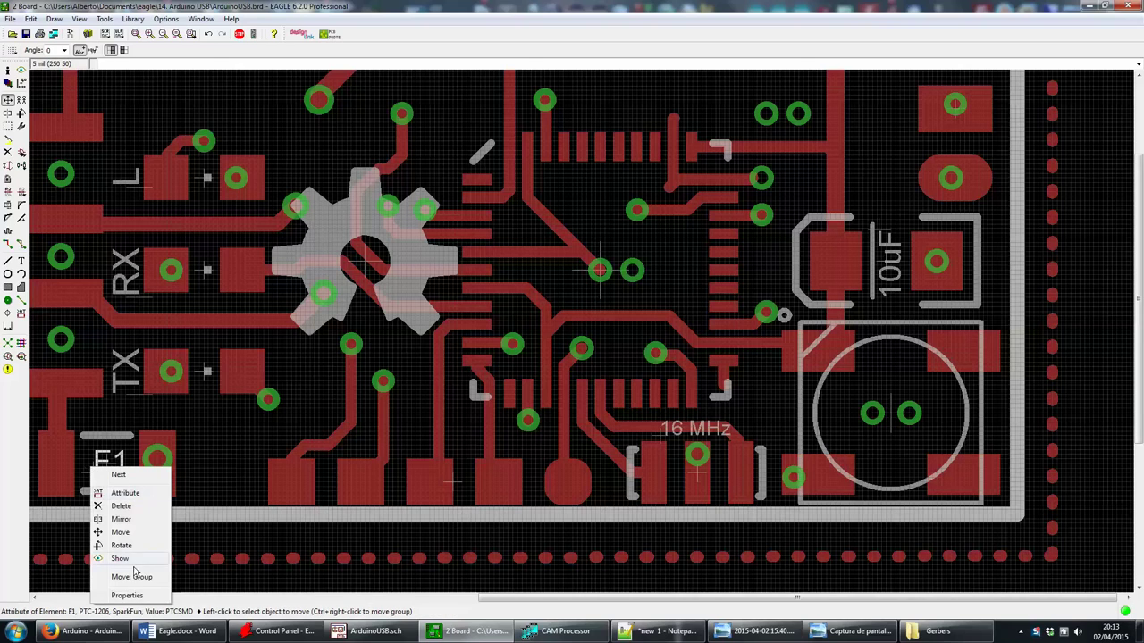
pyautogui.click(125, 593)
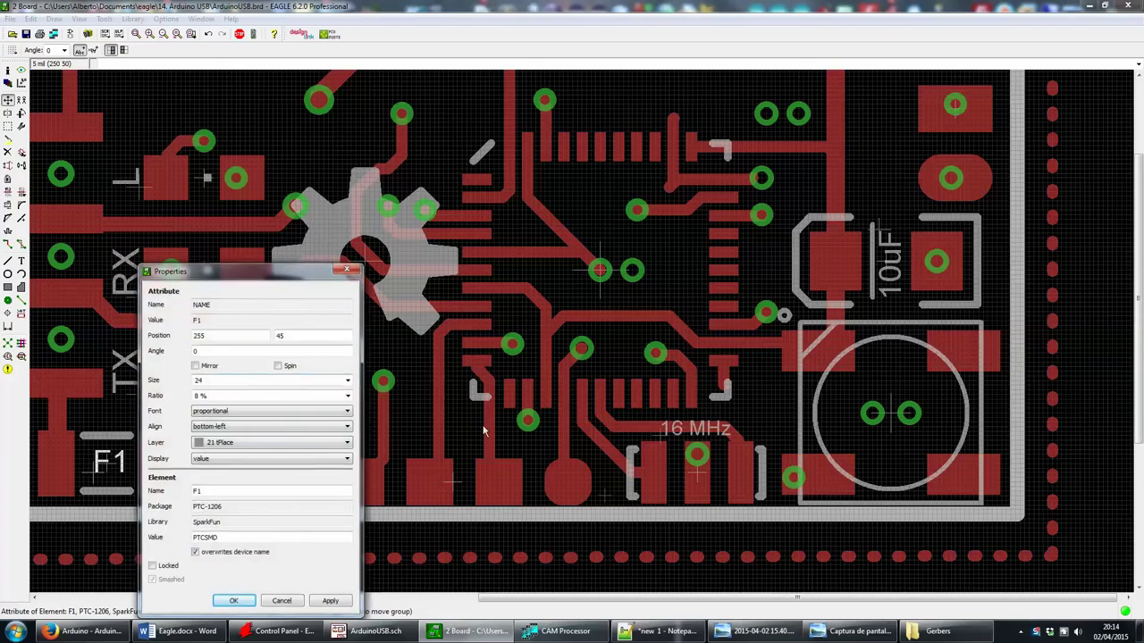
pyautogui.click(281, 596)
pyautogui.rightClick(661, 433)
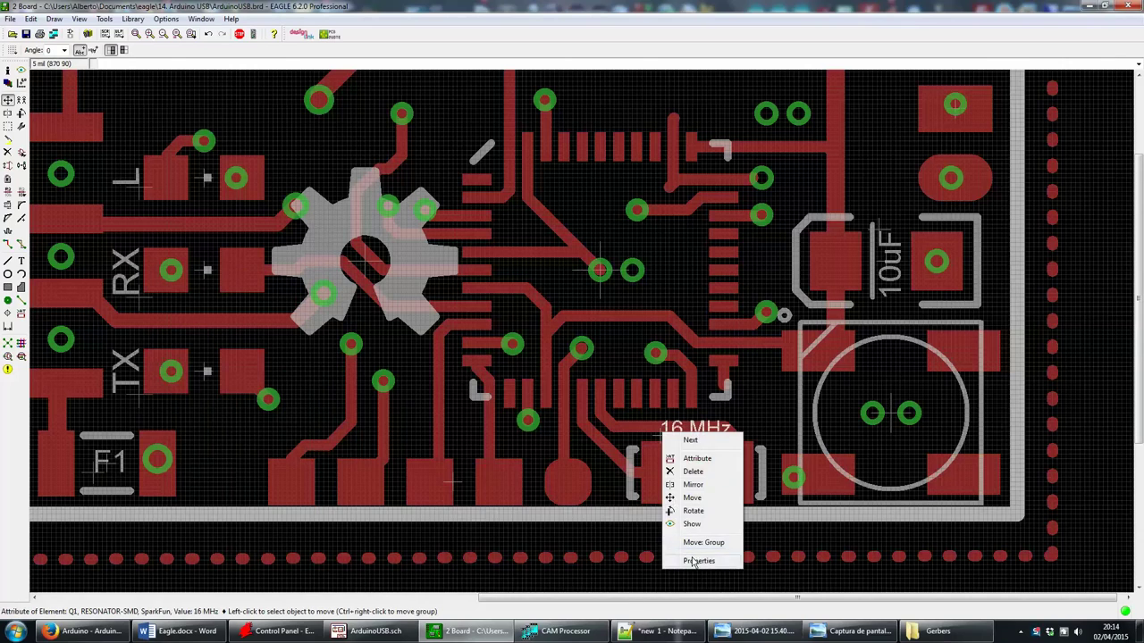
pyautogui.click(696, 560)
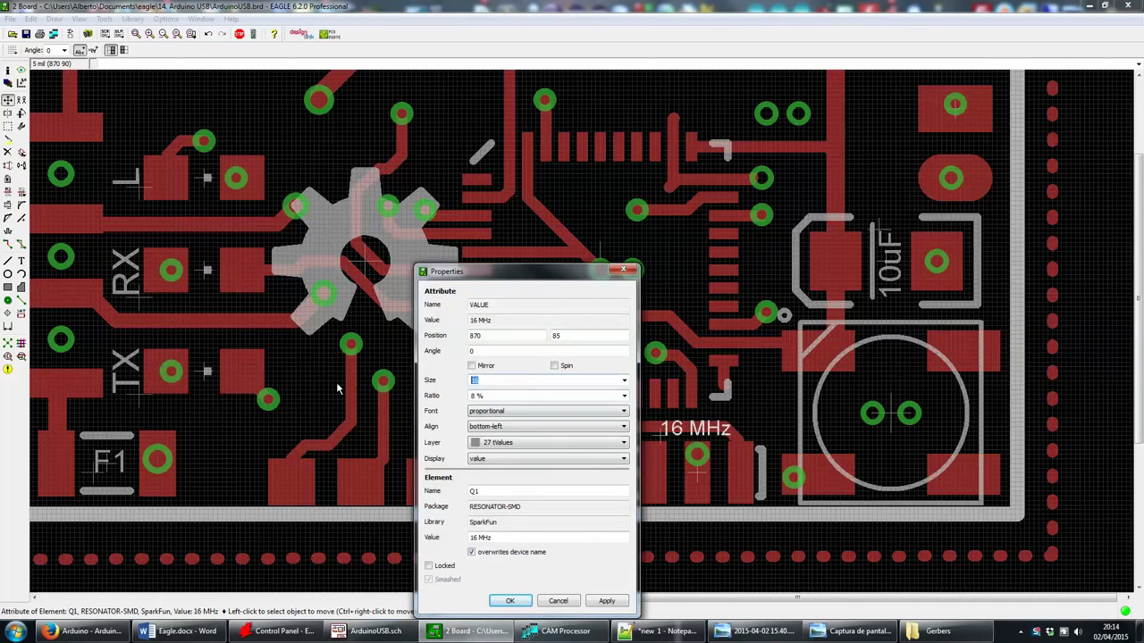
# Resize the 16 MHz crystal label, settling on text size 2
pyautogui.press('Return')
pyautogui.scroll(3, 539, 393)
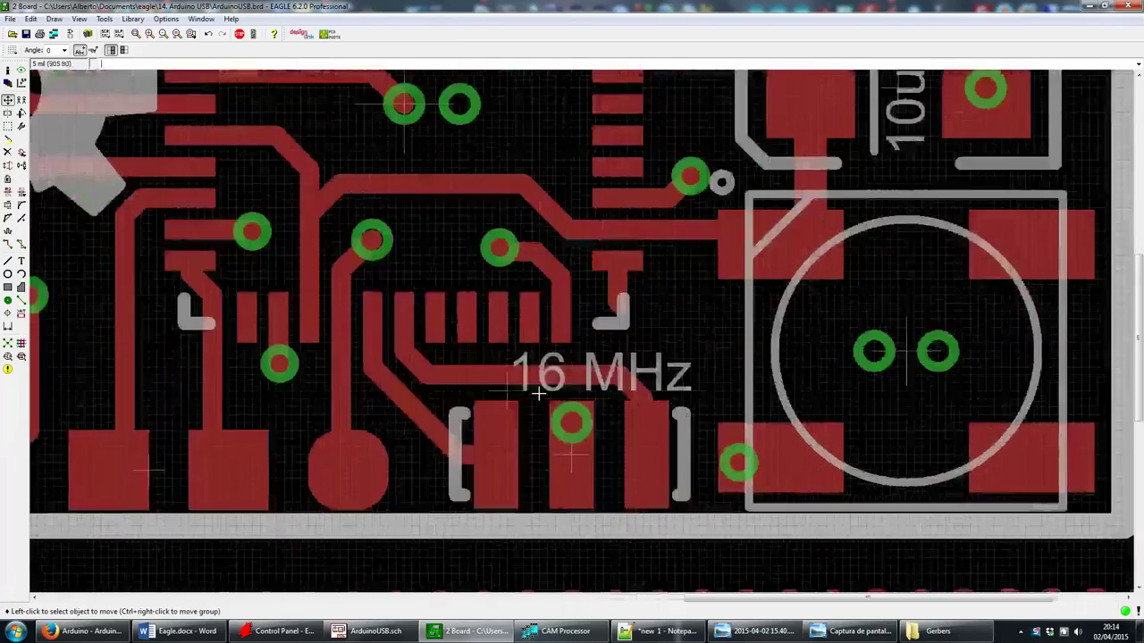
pyautogui.rightClick(518, 391)
pyautogui.click(548, 503)
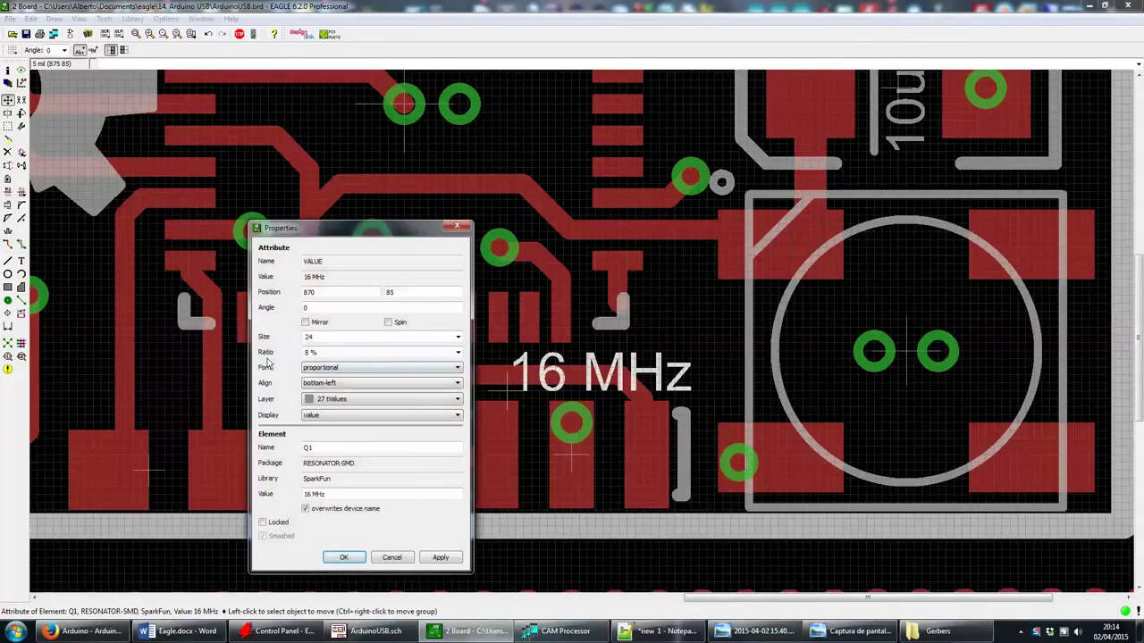
pyautogui.write('2')
pyautogui.press('Return')
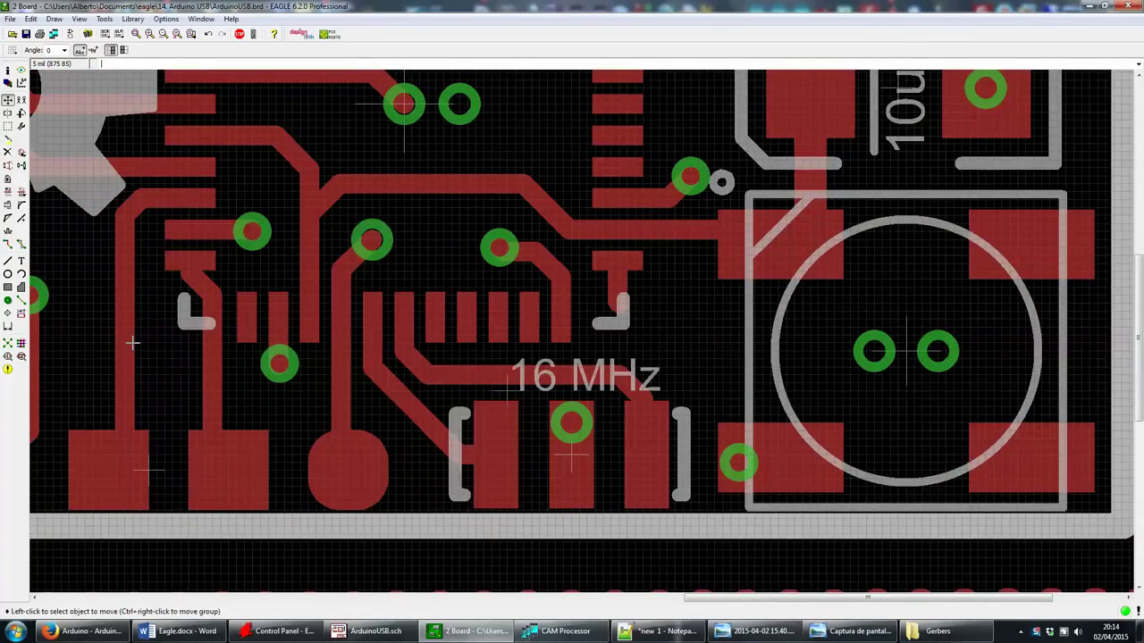
# Move the 16 MHz label just above crystal Q1 and save the board
pyautogui.scroll(2, 463, 379)
pyautogui.click(518, 388)
pyautogui.click(508, 394)
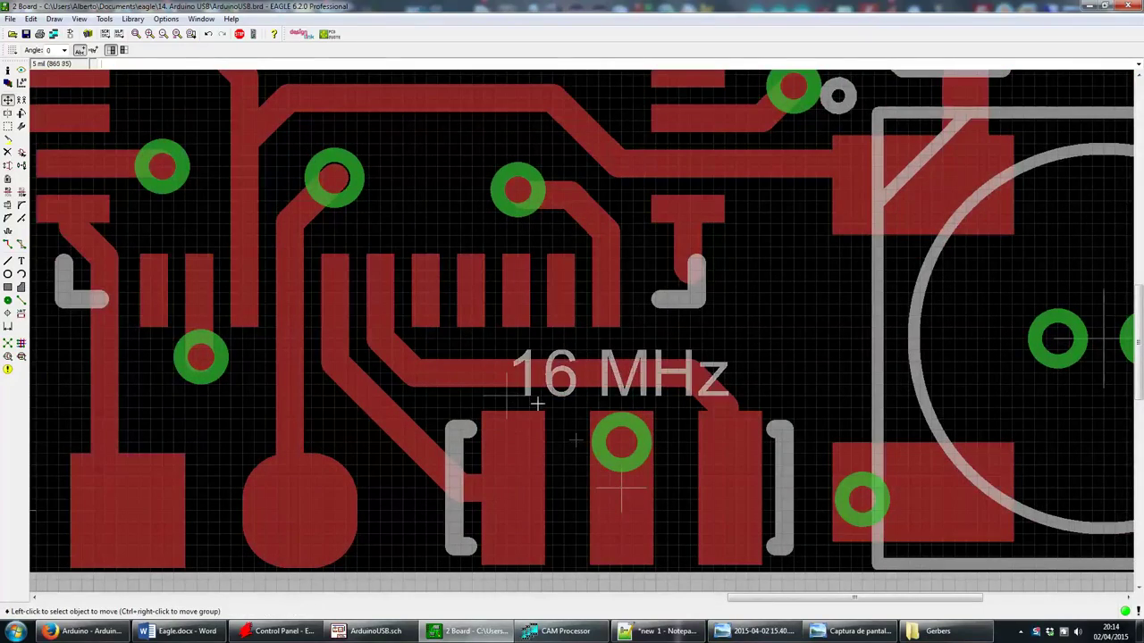
pyautogui.scroll(-2, 536, 402)
pyautogui.scroll(2, 565, 432)
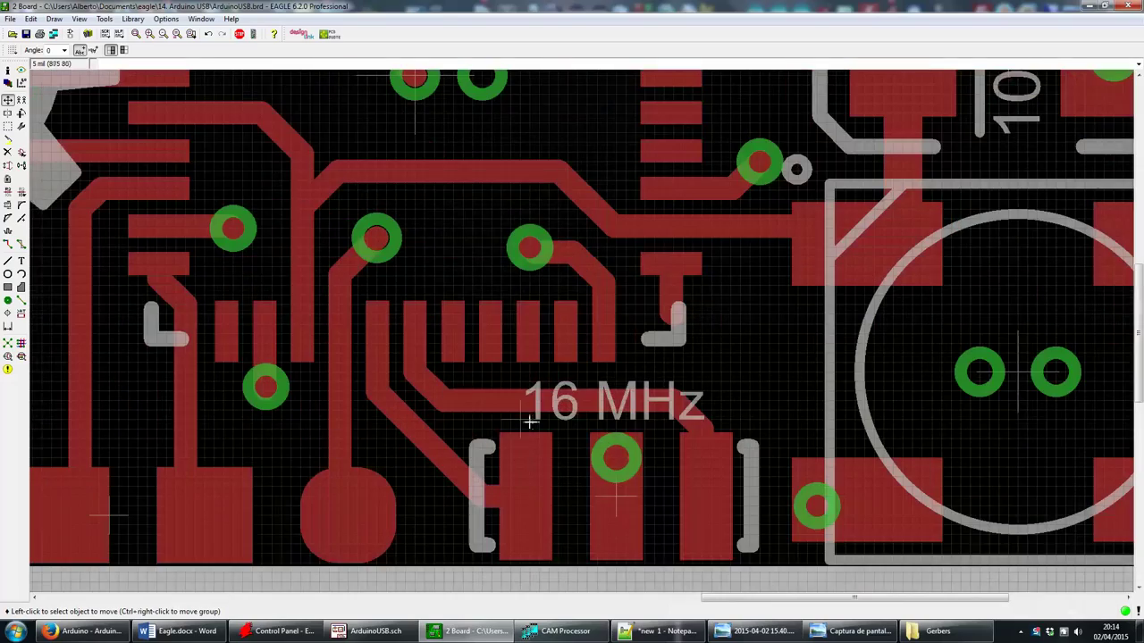
pyautogui.hotkey('ctrl', 's')
pyautogui.scroll(-3, 565, 432)
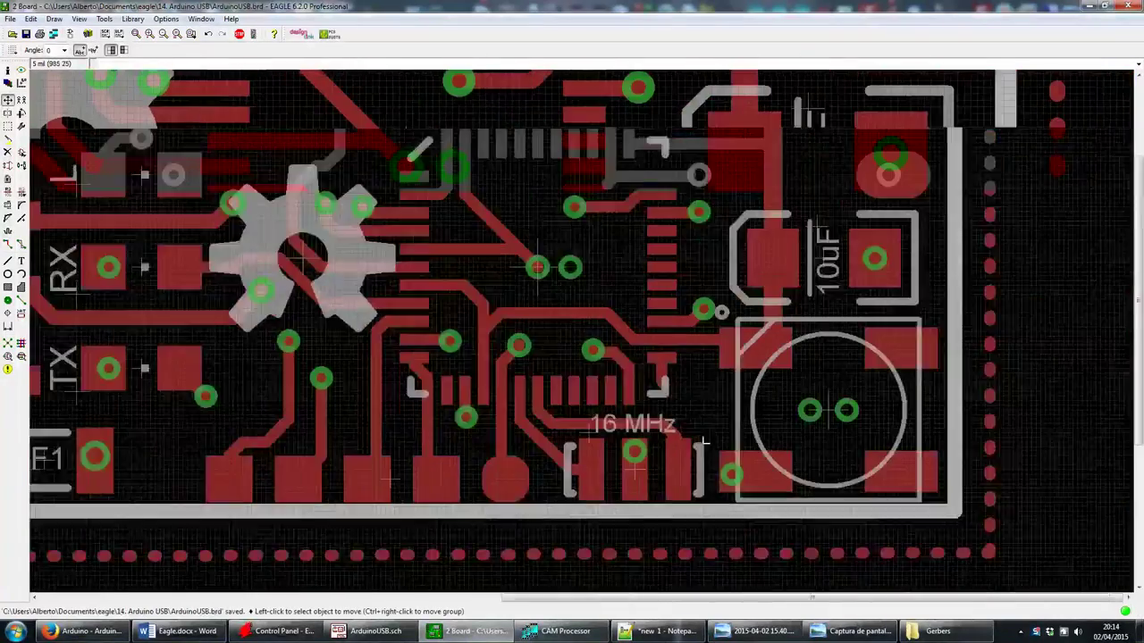
pyautogui.scroll(2, 681, 480)
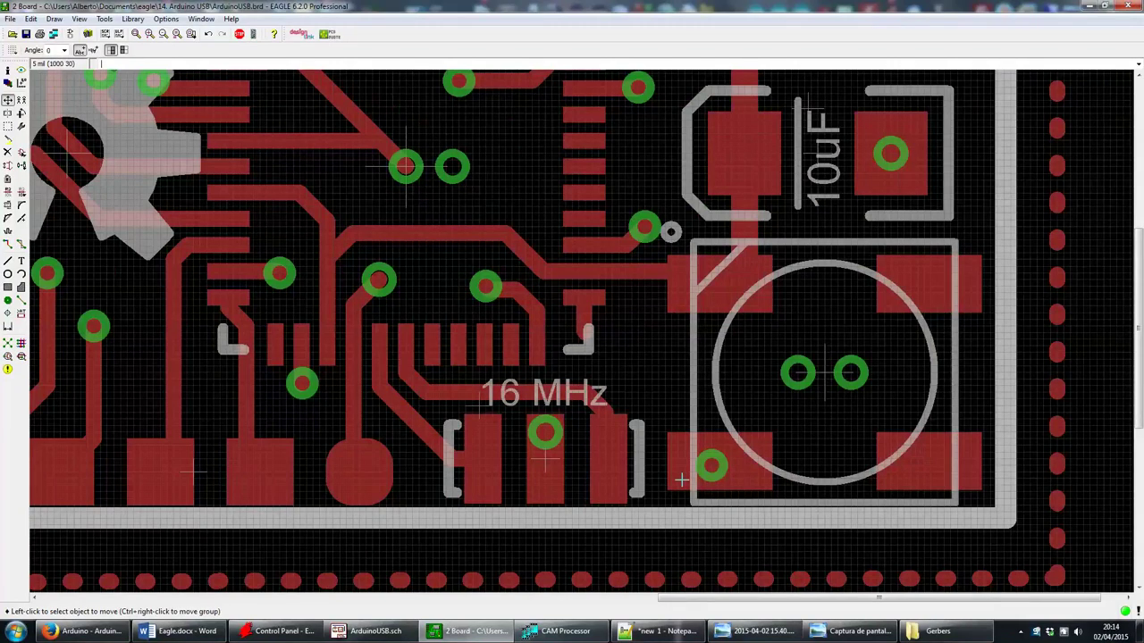
pyautogui.scroll(-2, 680, 479)
pyautogui.scroll(-1, 681, 479)
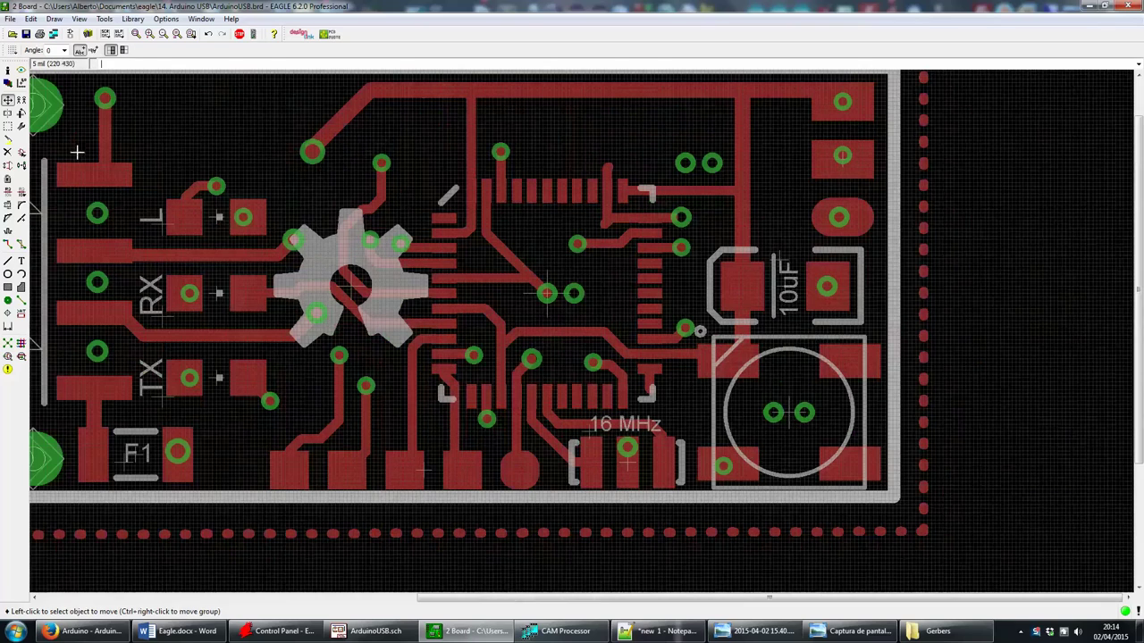
# Make the Bottom and bNames layers visible on the board
pyautogui.click(8, 83)
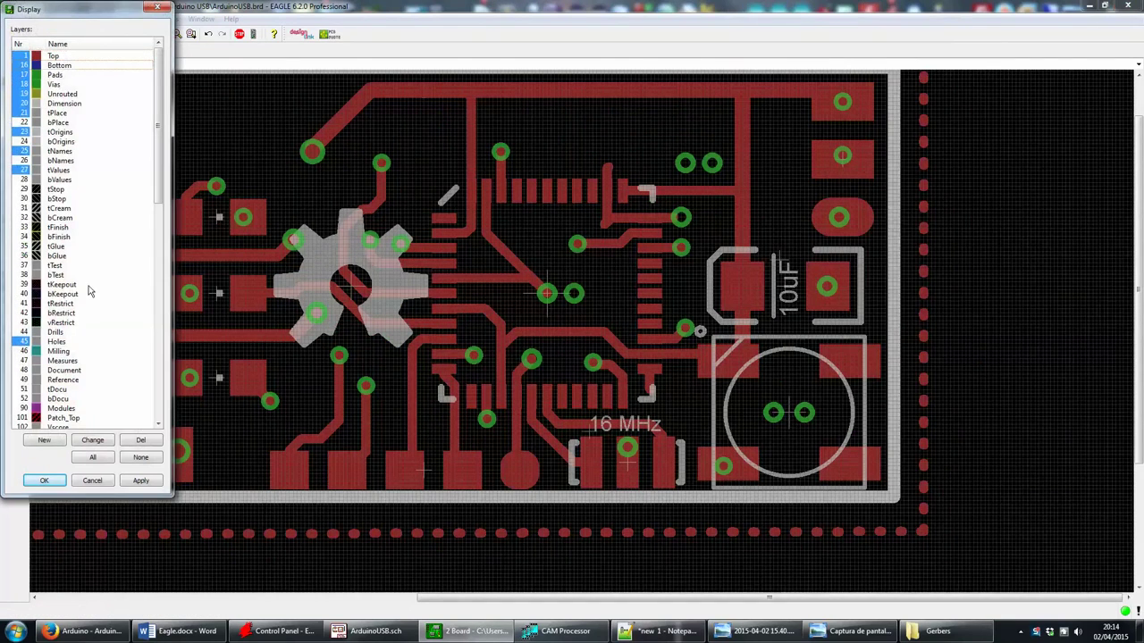
pyautogui.click(152, 485)
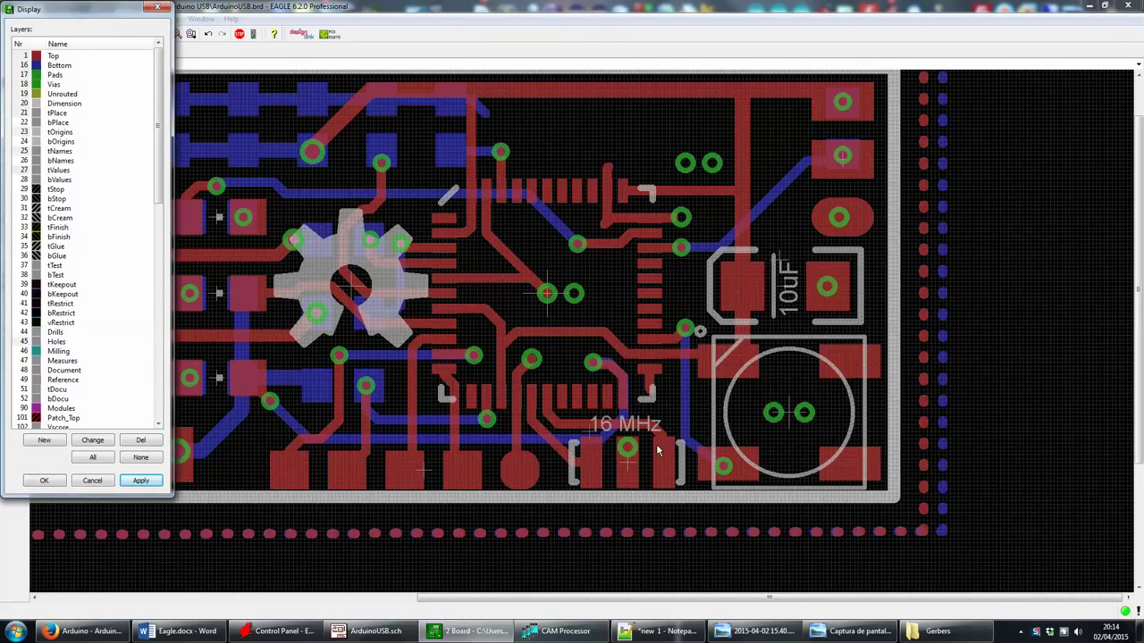
pyautogui.click(69, 103)
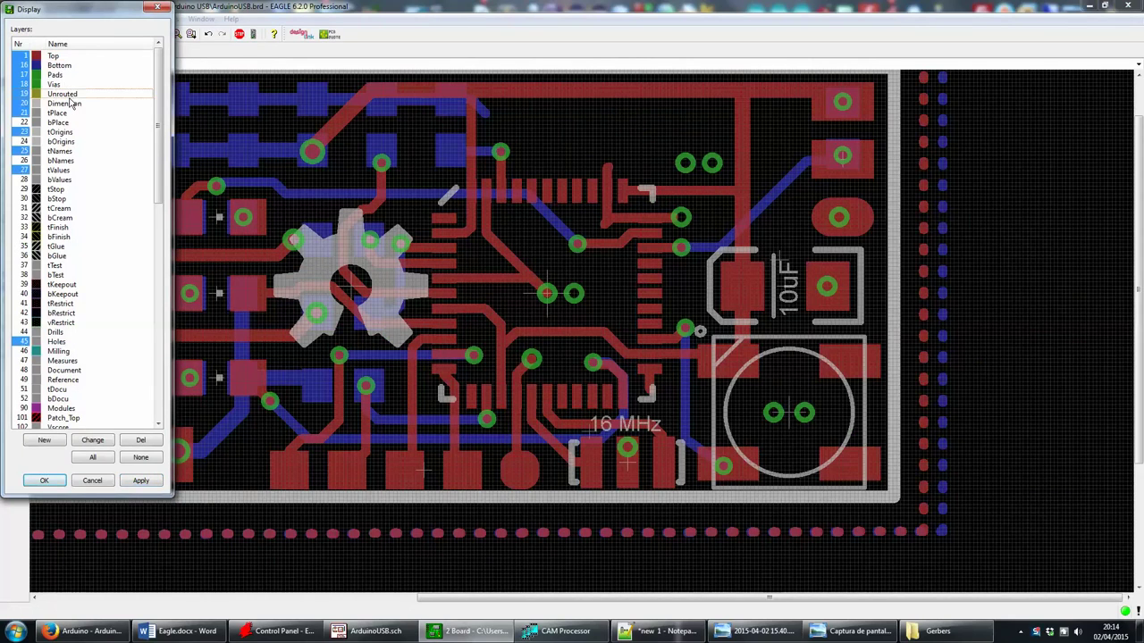
pyautogui.press('Down')
pyautogui.press('Down')
pyautogui.press('Down')
pyautogui.press('space')
pyautogui.press('Down')
pyautogui.press('Down')
pyautogui.press('space')
pyautogui.press('Down')
pyautogui.press('Down')
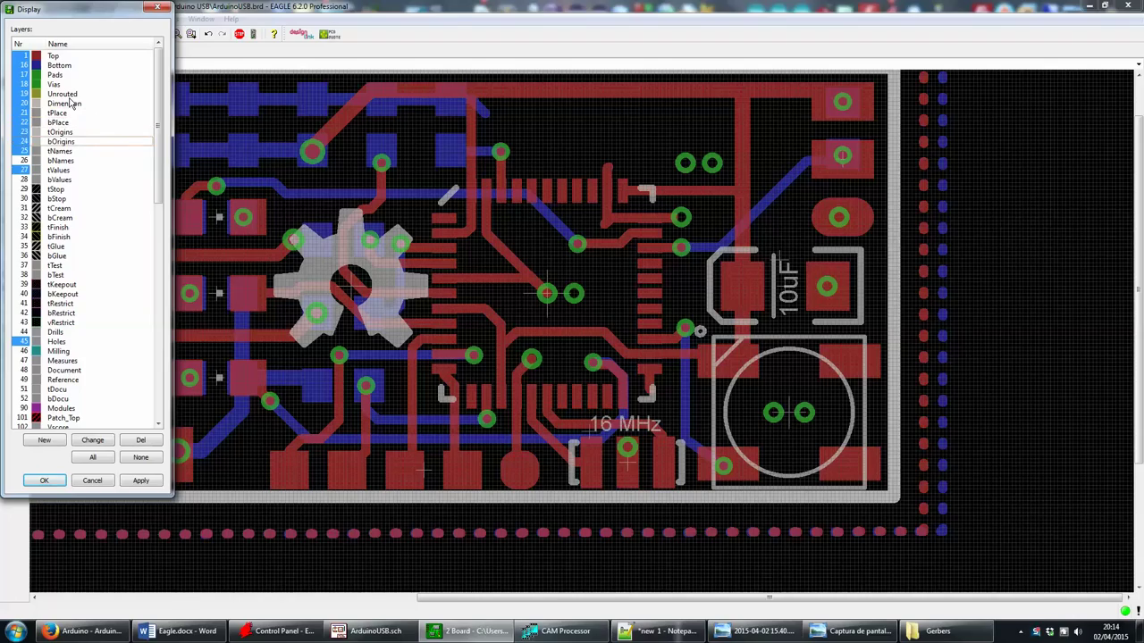
pyautogui.press('space')
pyautogui.press('Return')
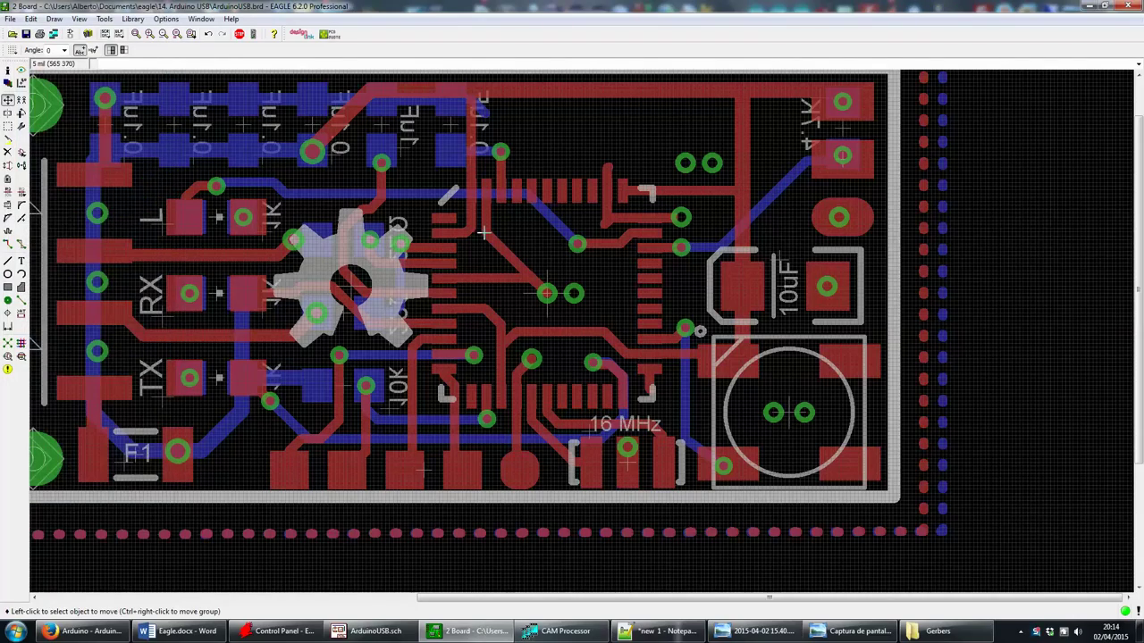
pyautogui.scroll(4, 727, 447)
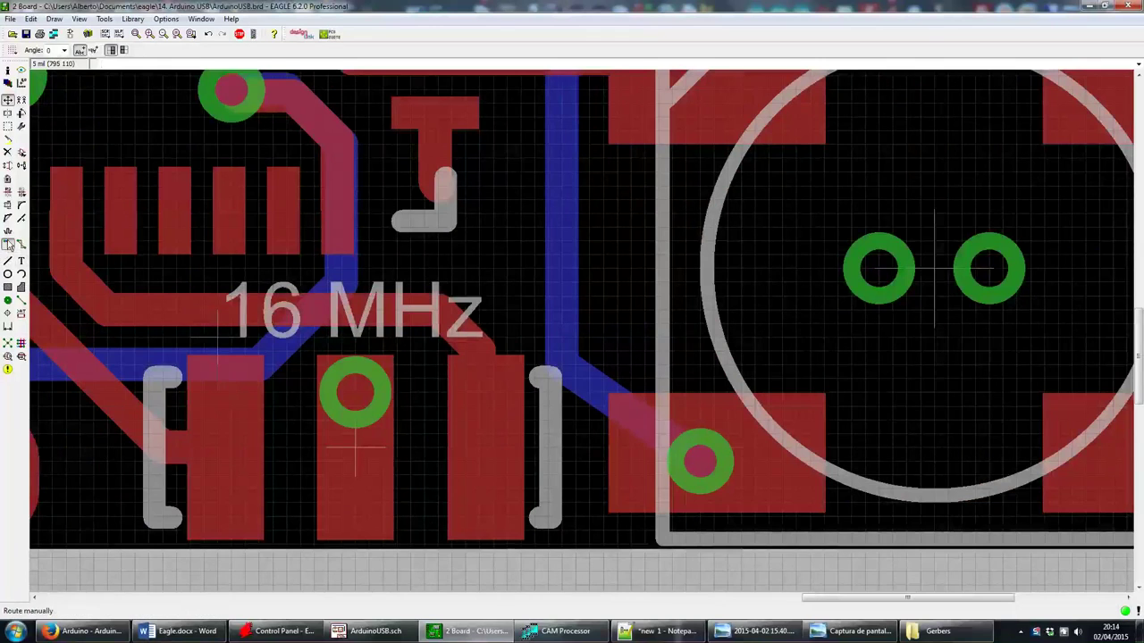
# Rip up the blue trace near the 16 MHz crystal back into an airwire
pyautogui.click(8, 244)
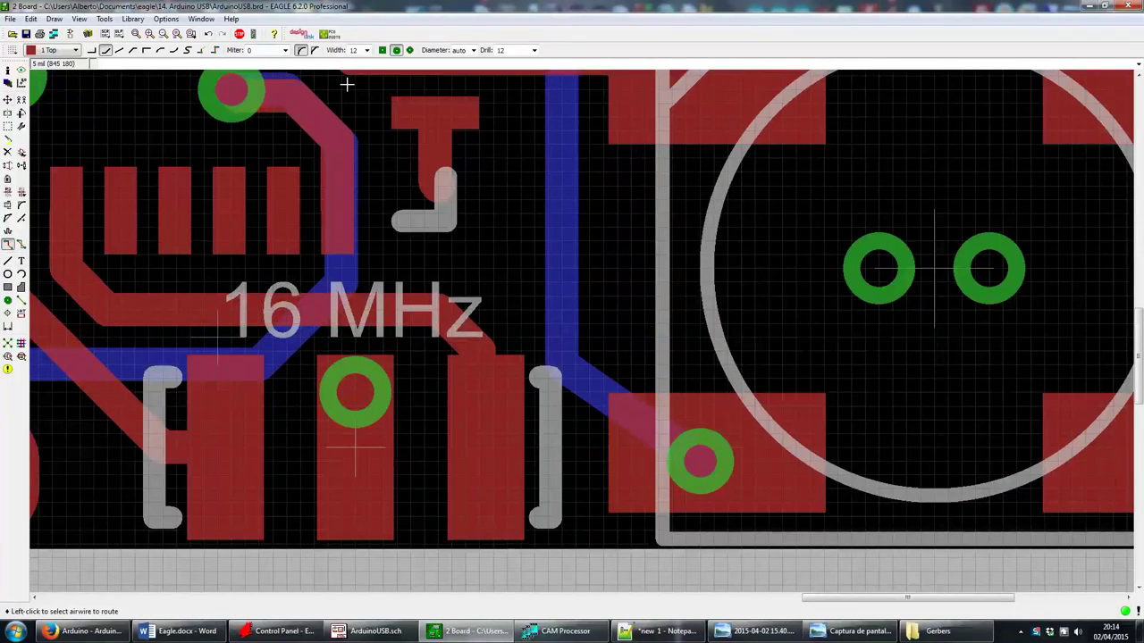
pyautogui.click(21, 244)
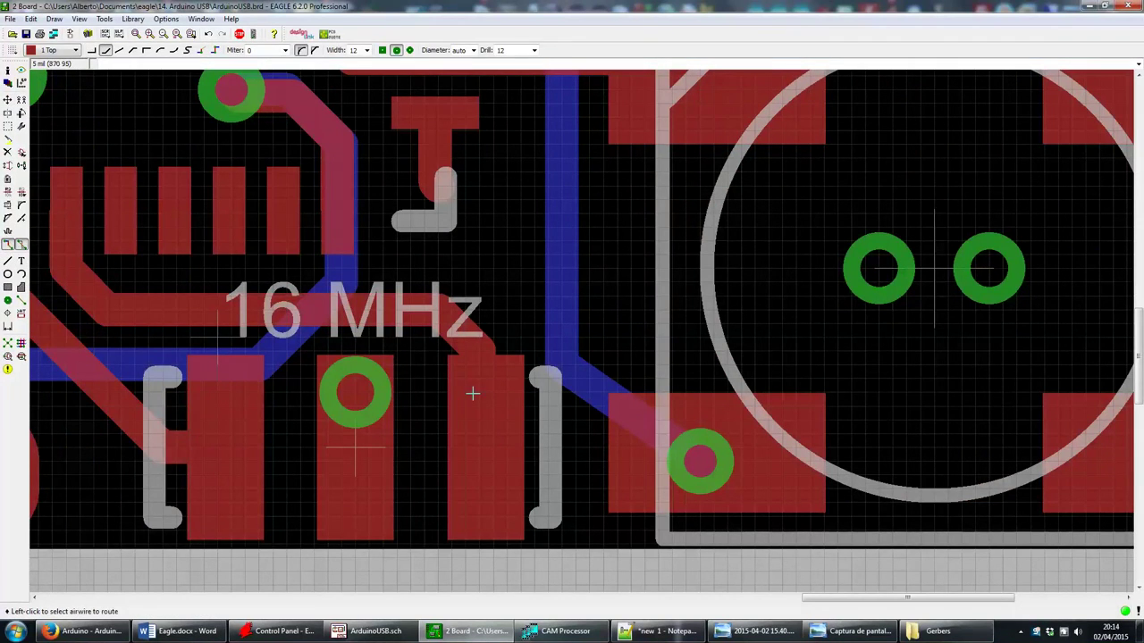
pyautogui.click(574, 403)
pyautogui.click(8, 243)
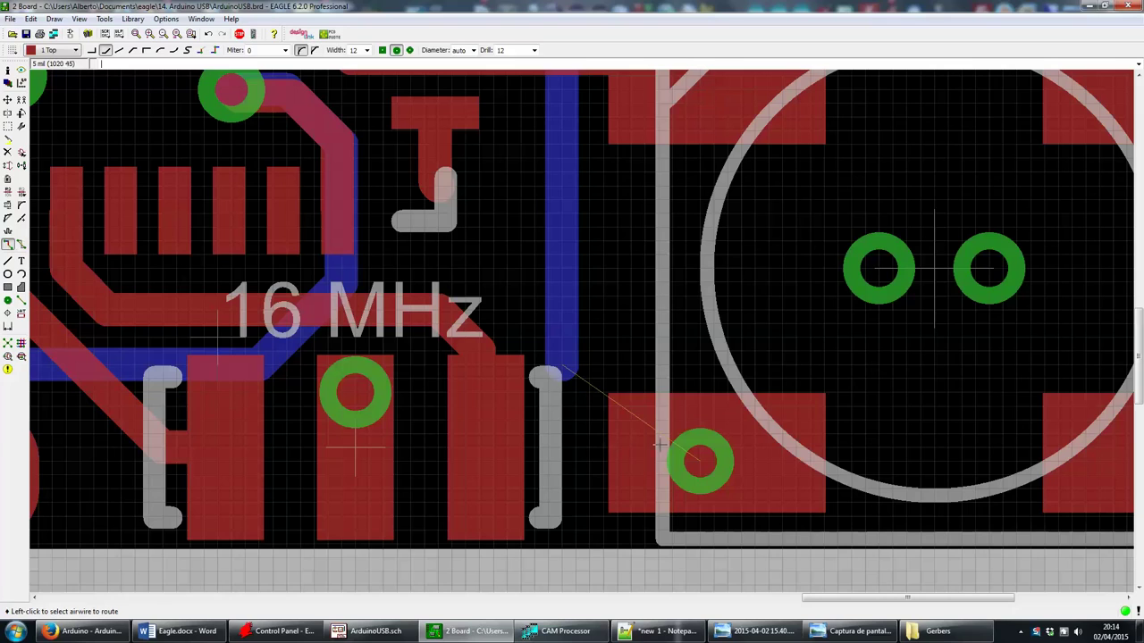
# Route the airwire from the pad as a 16 Bottom layer trace, ending on the pad
pyautogui.click(659, 444)
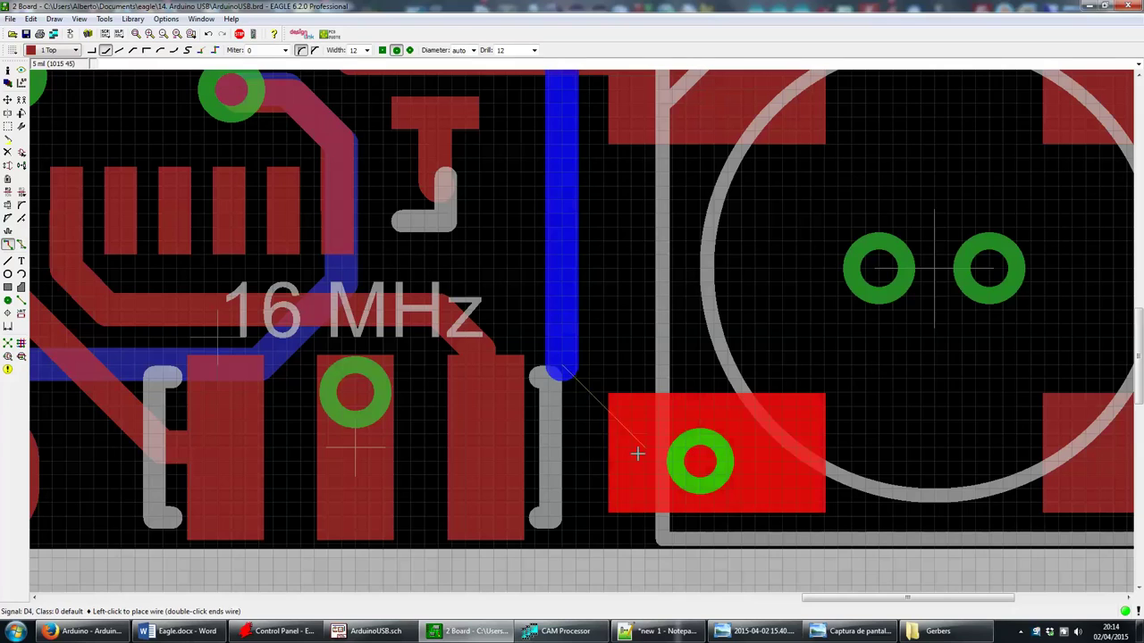
pyautogui.click(54, 50)
pyautogui.click(49, 64)
pyautogui.middleClick(561, 364)
pyautogui.click(602, 463)
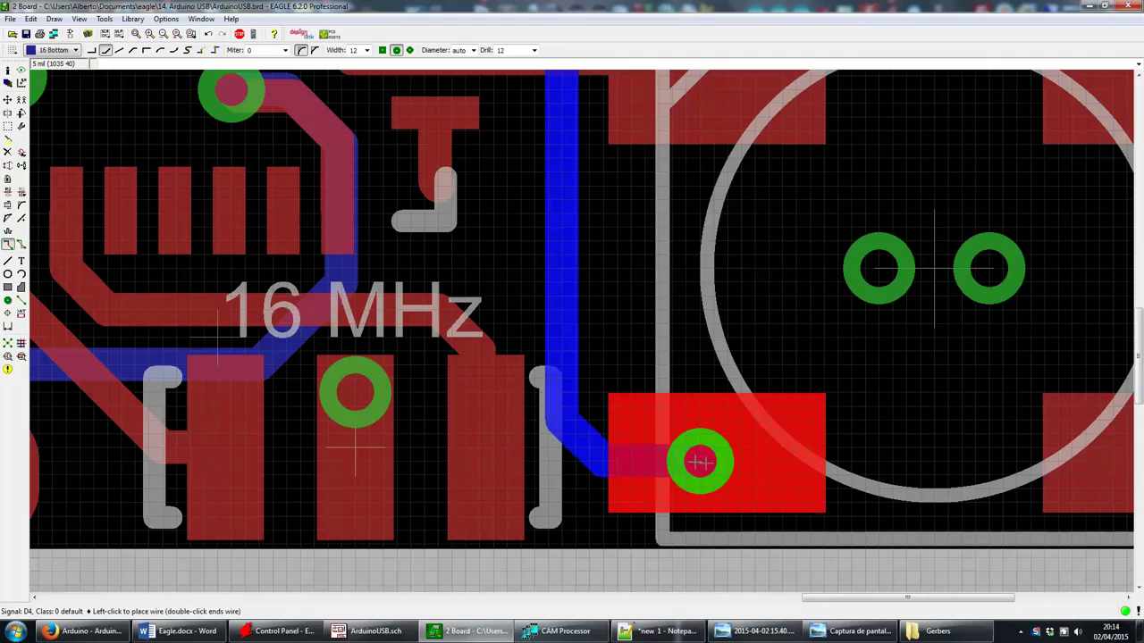
pyautogui.scroll(-4, 556, 476)
pyautogui.scroll(-1, 555, 475)
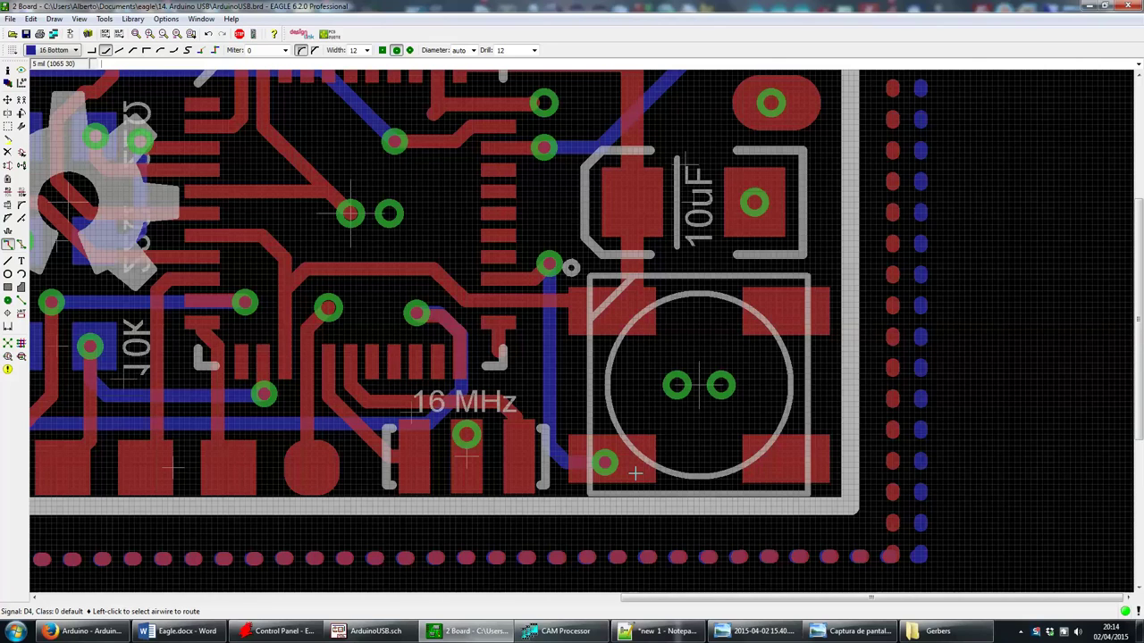
pyautogui.scroll(-1, 634, 474)
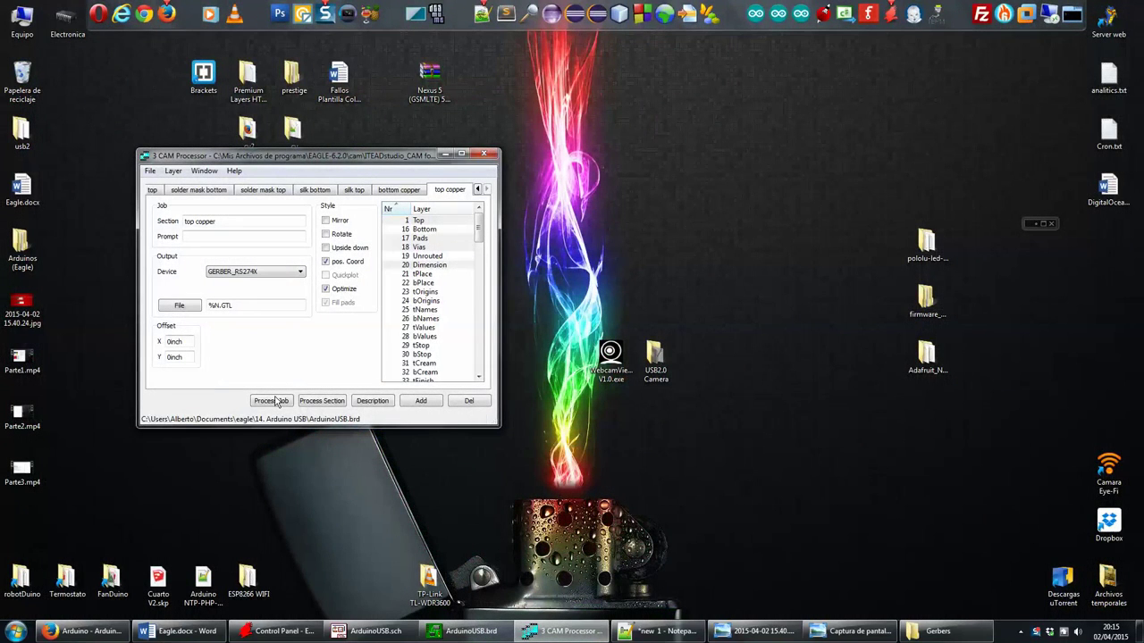
# Process the CAM job to generate the Gerber and drill files, then return to the project folder
pyautogui.click(277, 402)
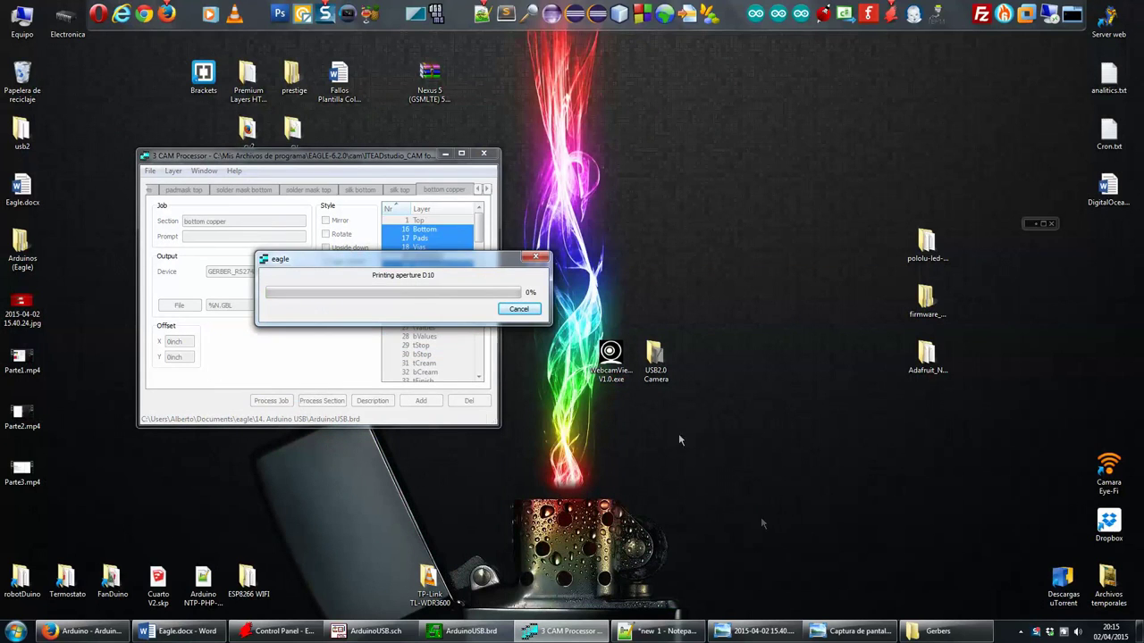
pyautogui.click(936, 631)
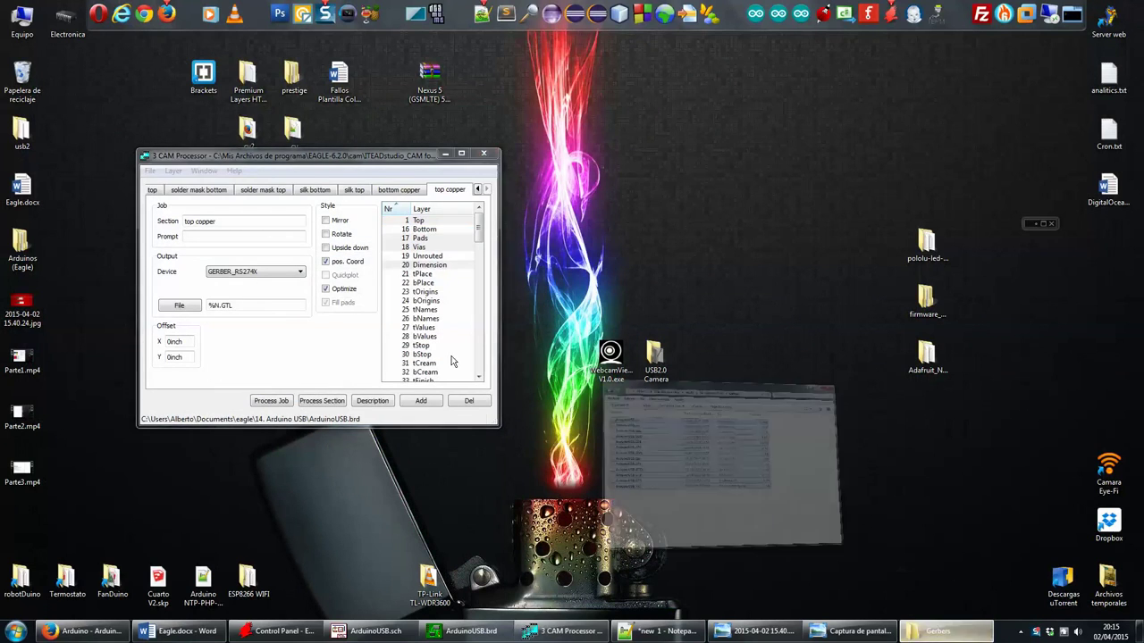
pyautogui.press('BackSpace')
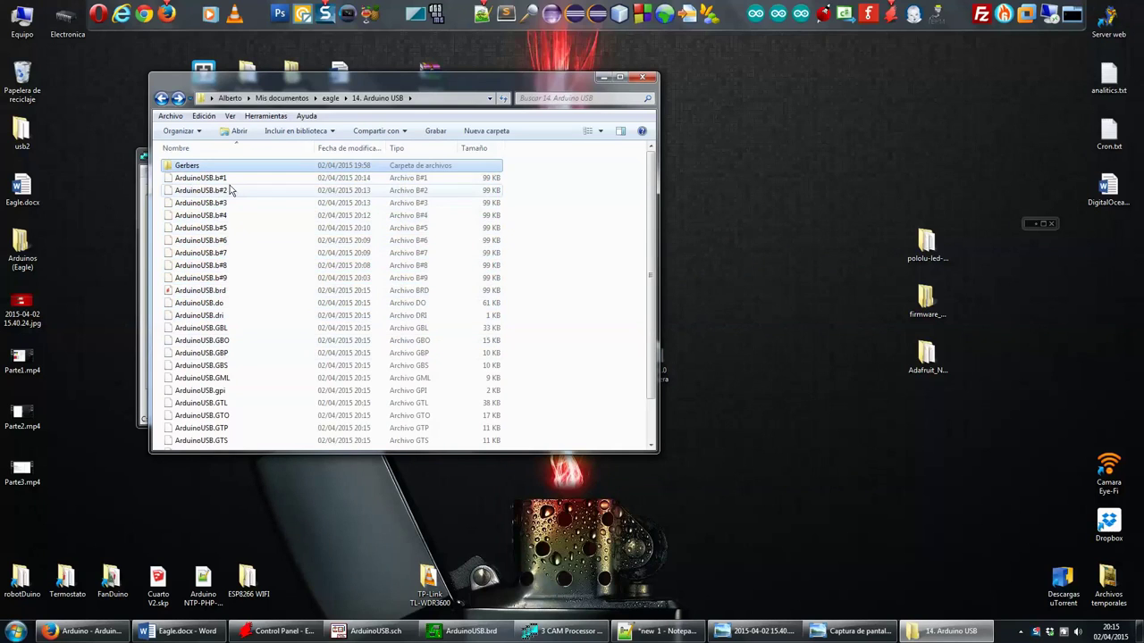
# Delete the ArduinoUSB .b# board and .s# schematic backup files
pyautogui.click(228, 181)
pyautogui.hotkey('shift', 'Down')
pyautogui.hotkey('shift', 'Down')
pyautogui.hotkey('shift', 'Down')
pyautogui.hotkey('shift', 'Down')
pyautogui.hotkey('shift', 'Down')
pyautogui.hotkey('shift', 'Down')
pyautogui.hotkey('shift', 'Down')
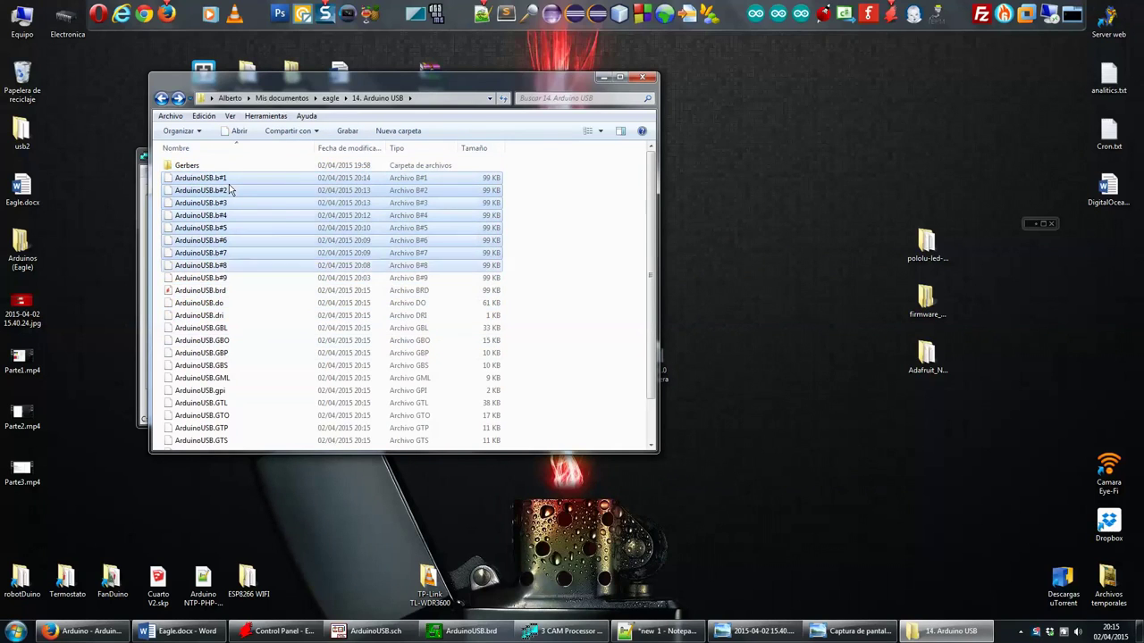
pyautogui.press('Delete')
pyautogui.press('Return')
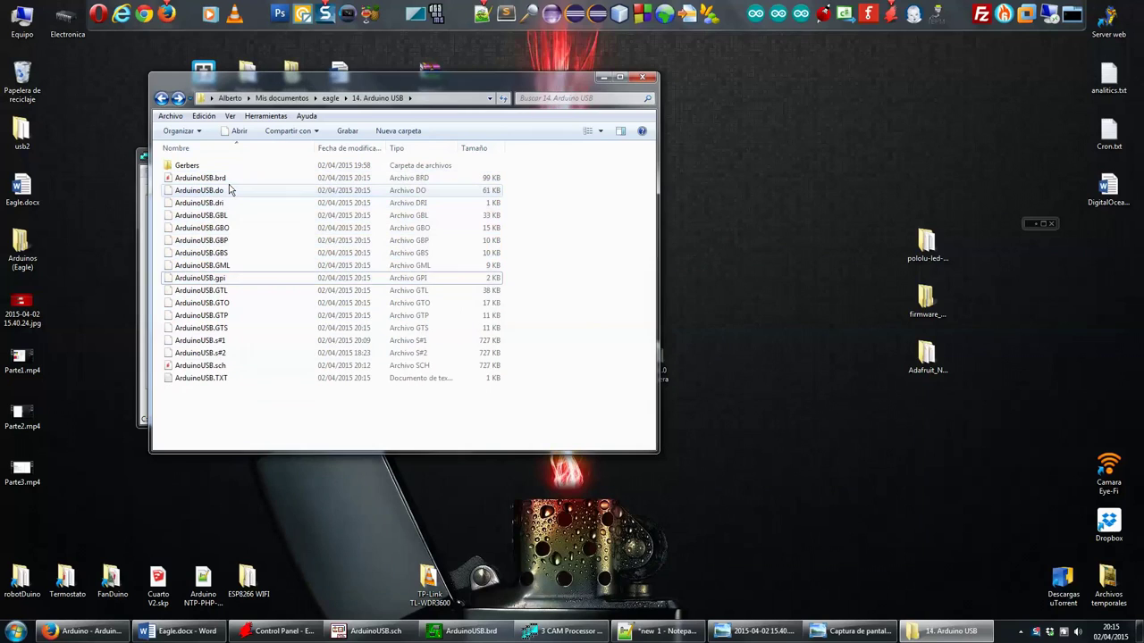
pyautogui.press('Down')
pyautogui.press('Down')
pyautogui.press('Down')
pyautogui.press('Down')
pyautogui.hotkey('shift', 'Down')
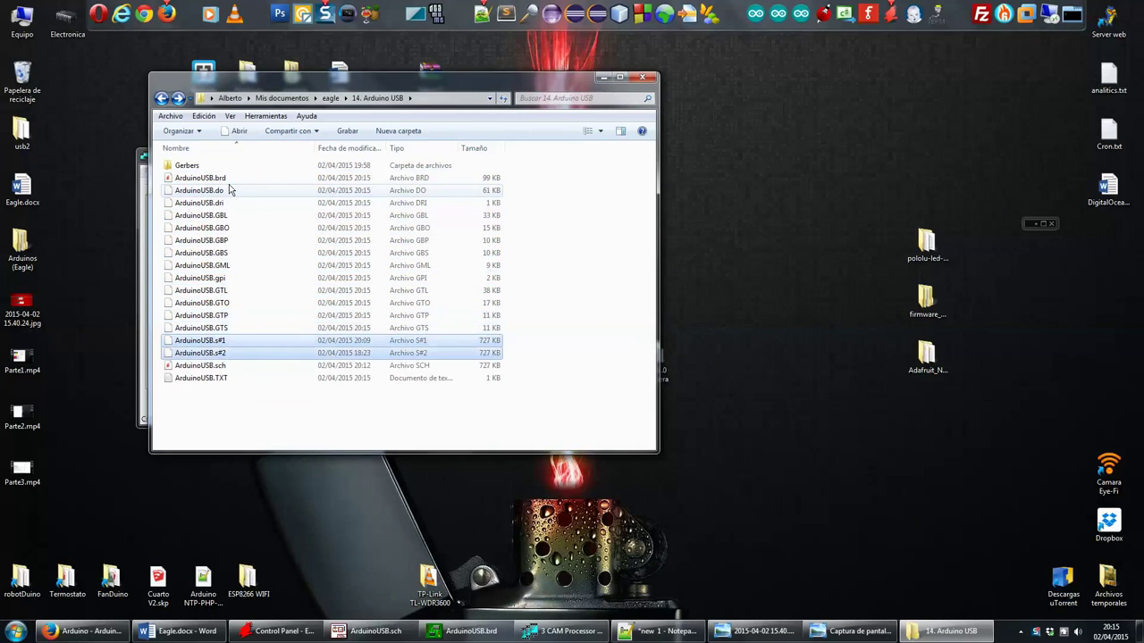
pyautogui.press('Delete')
pyautogui.press('Return')
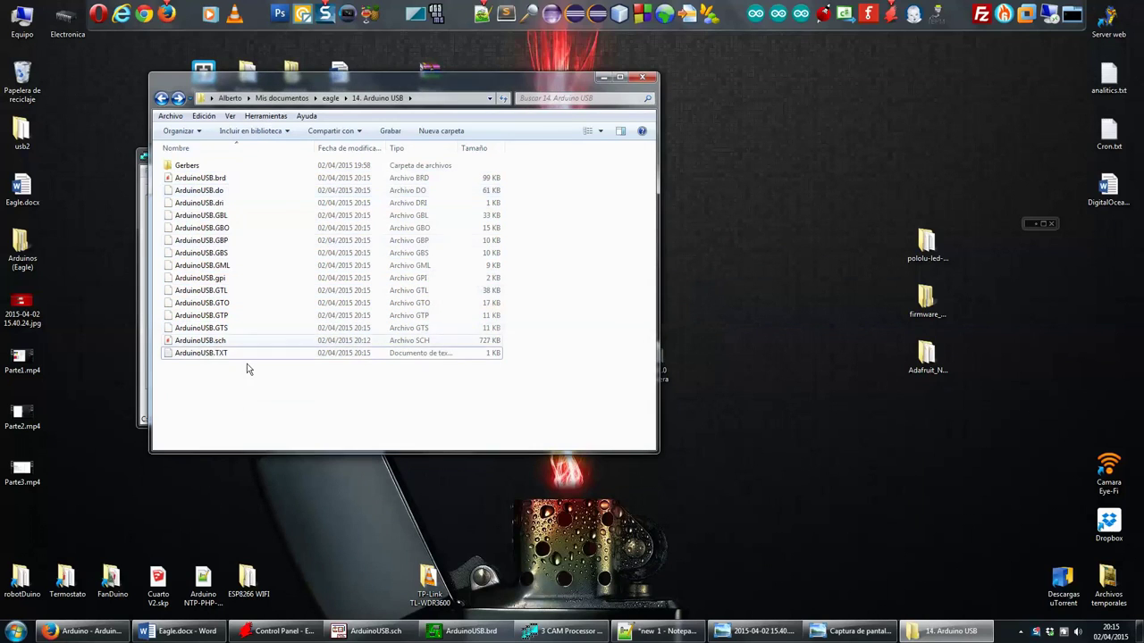
# Move the generated files into the Gerbers folder, replacing all older copies
pyautogui.moveTo(243, 409); pyautogui.dragTo(164, 121)
pyautogui.keyDown('ctrl'); pyautogui.click(187, 166); pyautogui.keyUp('ctrl')
pyautogui.moveTo(198, 338); pyautogui.dragTo(192, 172)
pyautogui.doubleClick(192, 170)
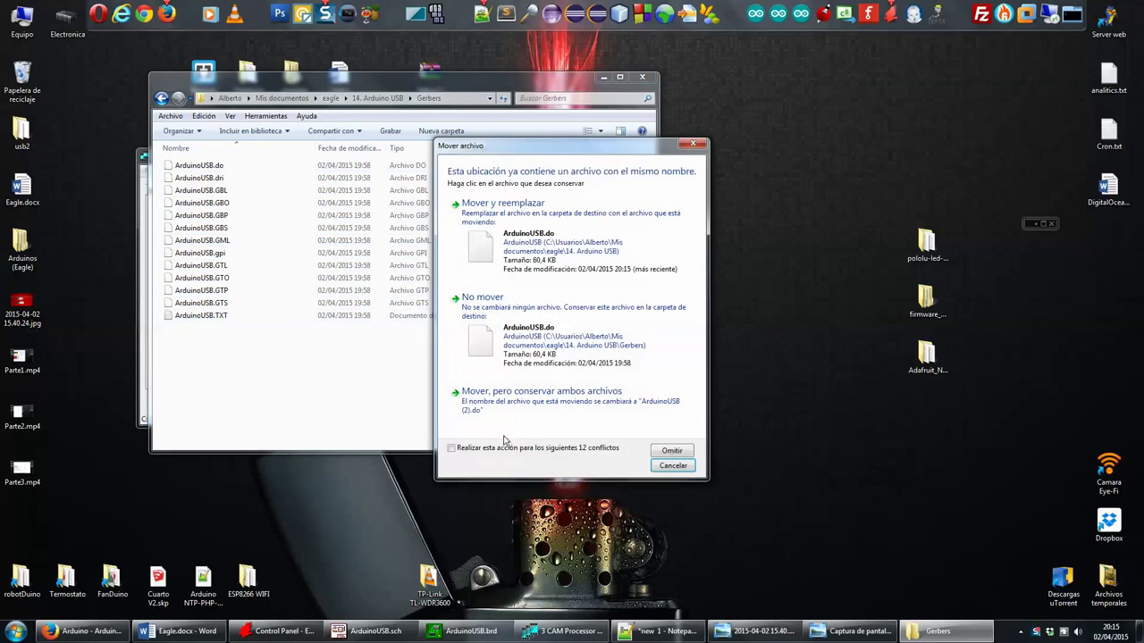
pyautogui.click(501, 450)
pyautogui.click(542, 243)
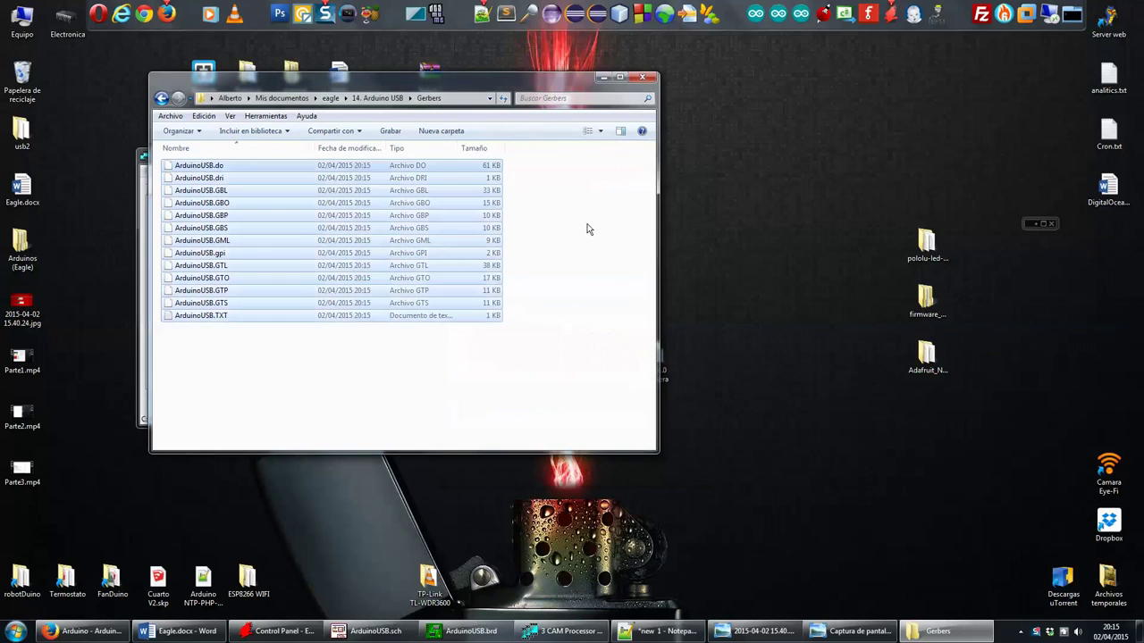
# Load all 13 Gerber files into the Gerber viewer
pyautogui.click(538, 313)
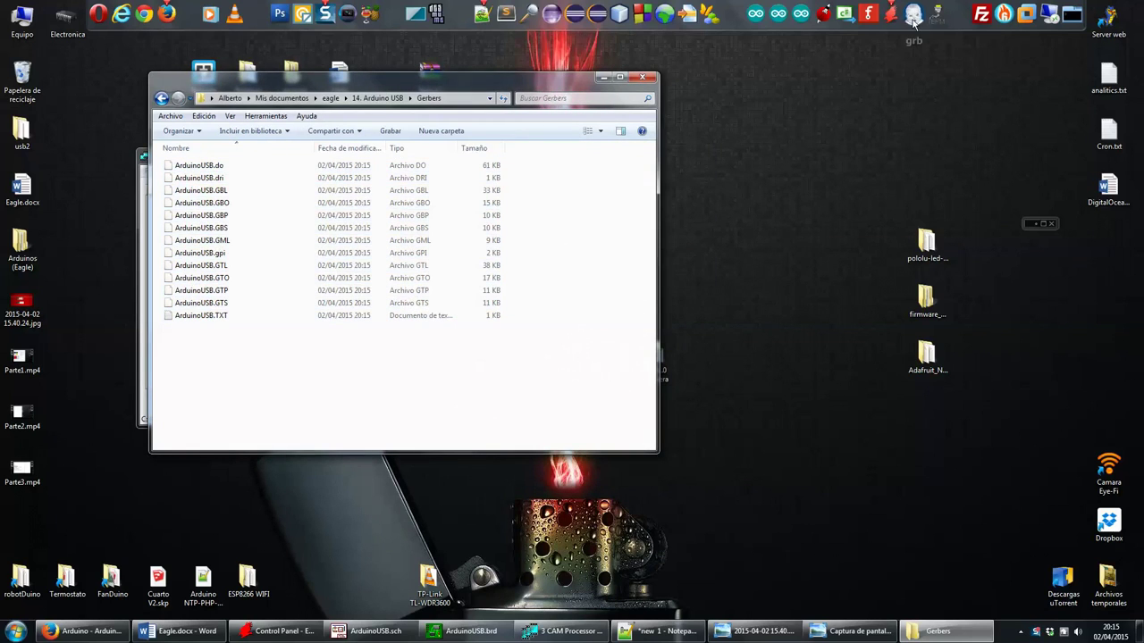
pyautogui.moveTo(386, 372); pyautogui.dragTo(184, 157)
pyautogui.moveTo(303, 287); pyautogui.dragTo(132, 316)
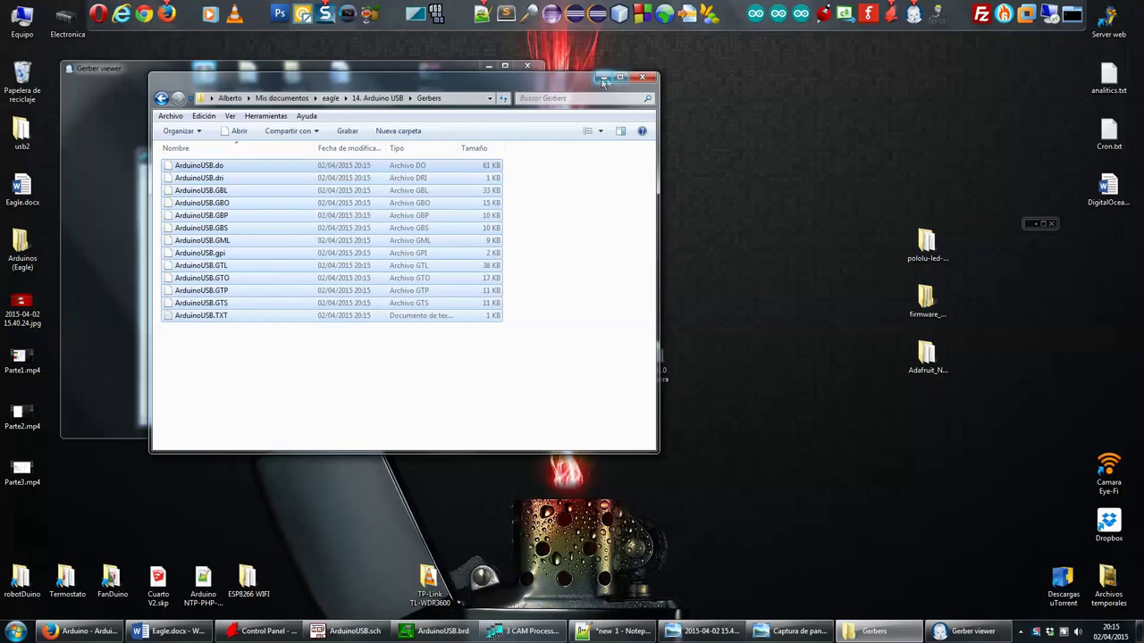
# Maximize the Gerber viewer, zoom into the 3D ArduinoUSB board render, then minimize it
pyautogui.click(603, 77)
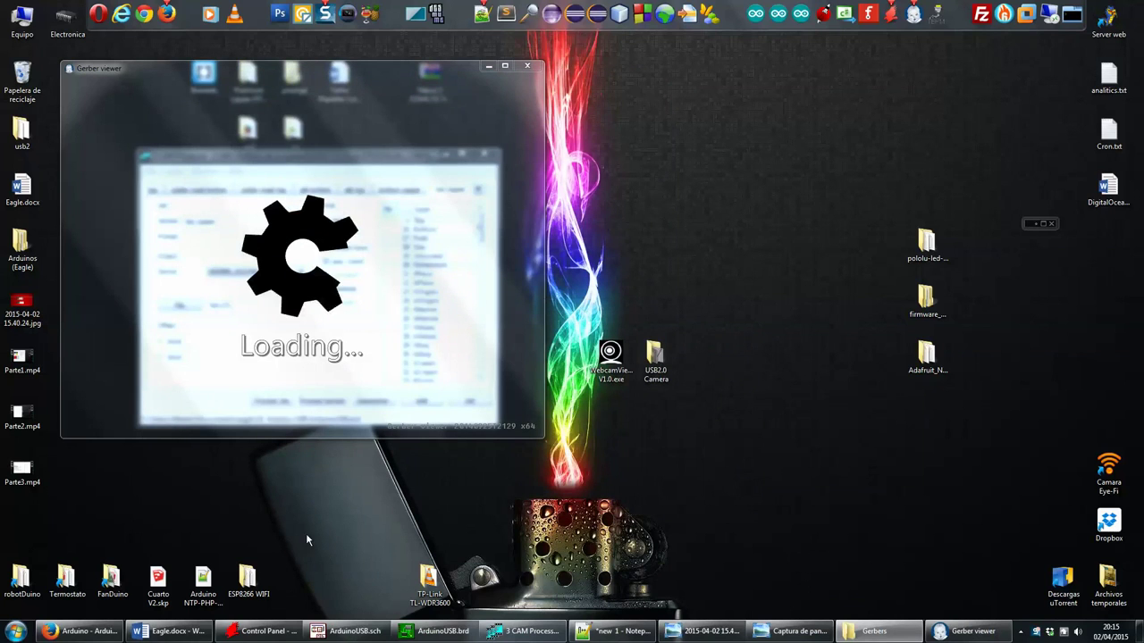
pyautogui.moveTo(261, 638)
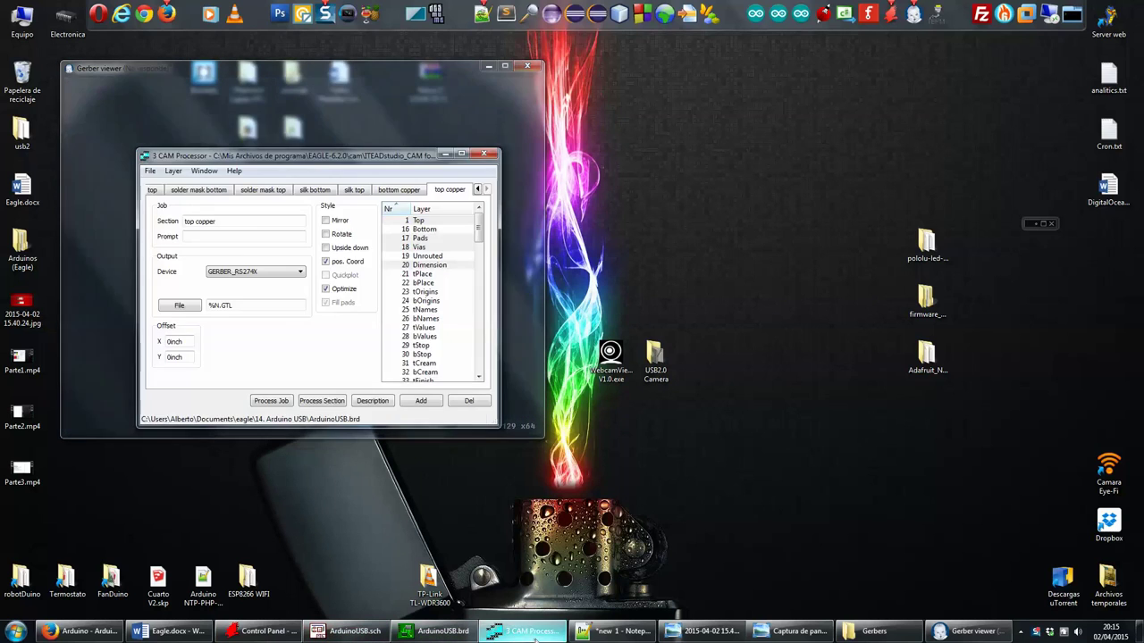
pyautogui.click(504, 65)
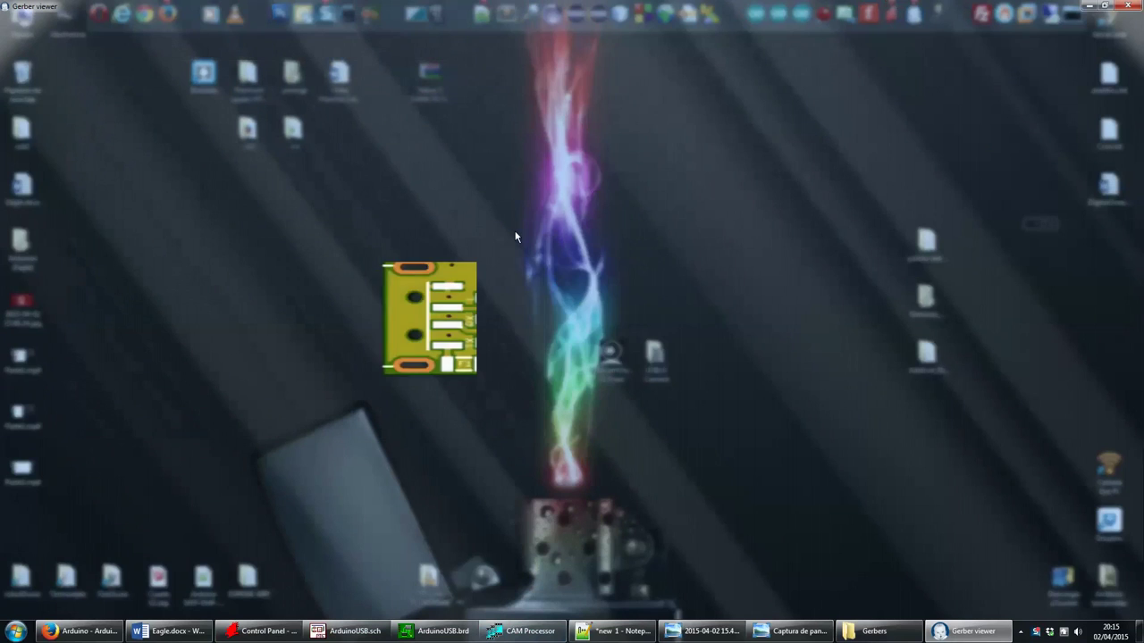
pyautogui.scroll(3, 586, 341)
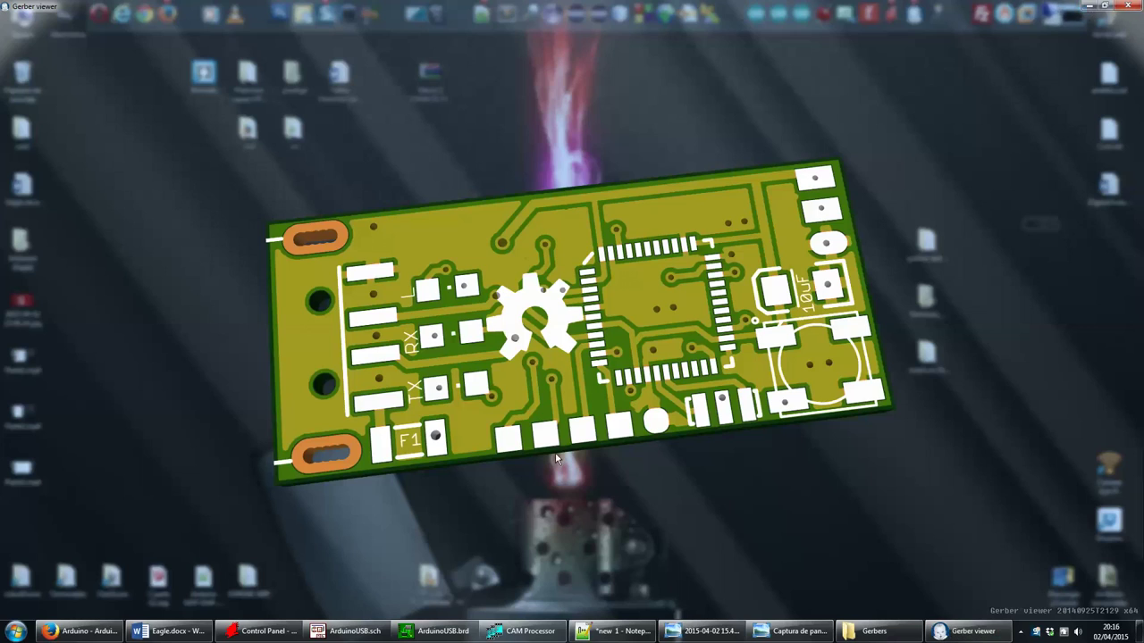
pyautogui.click(1089, 7)
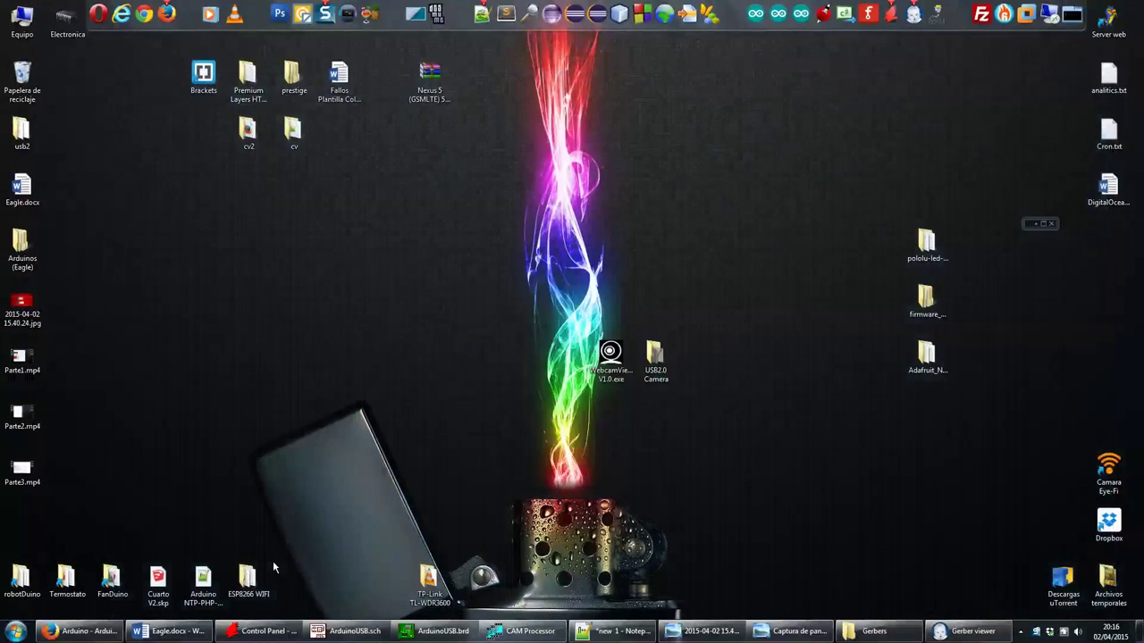
# Return to Eagle.docx and highlight Índice items 7 and 8 on Gerber validation and sending
pyautogui.click(182, 633)
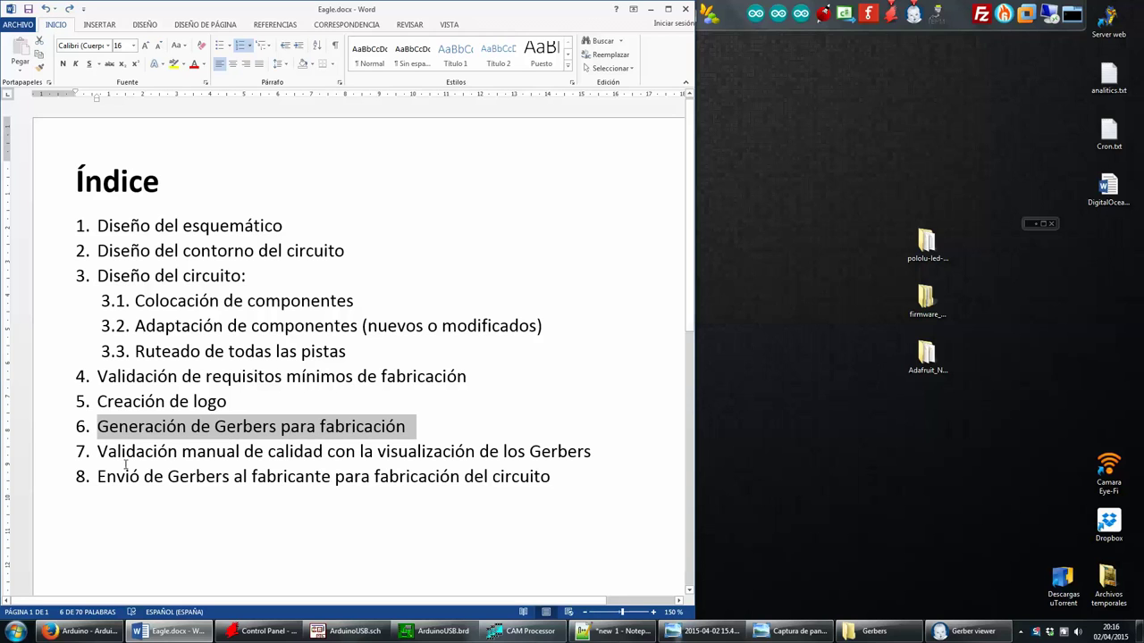
pyautogui.click(52, 457)
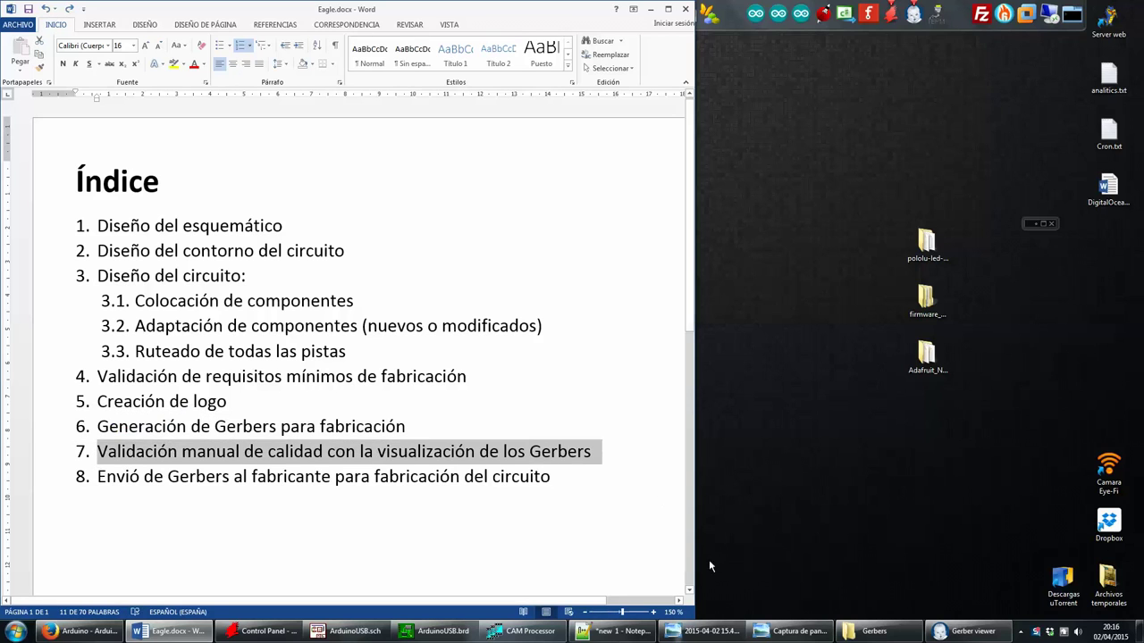
pyautogui.click(965, 634)
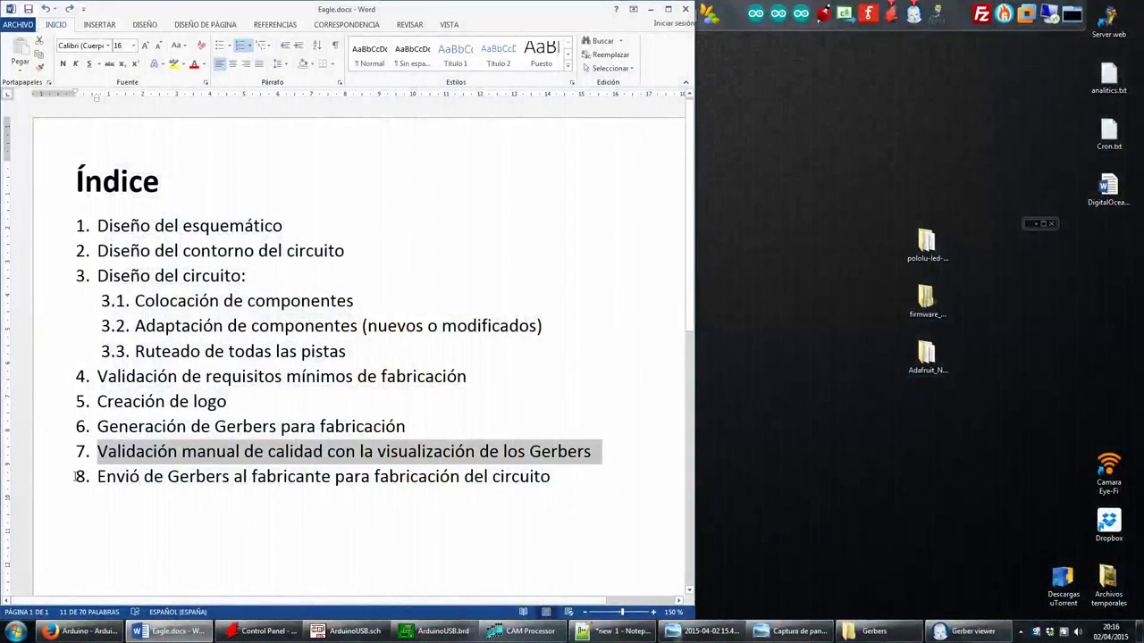
pyautogui.click(49, 483)
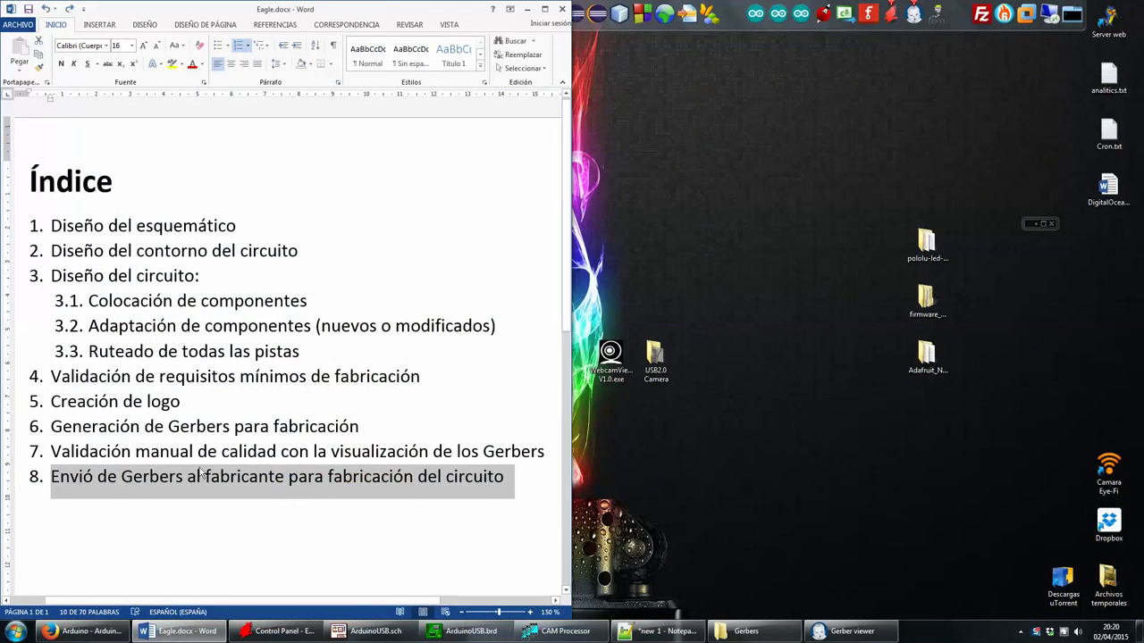
pyautogui.click(202, 476)
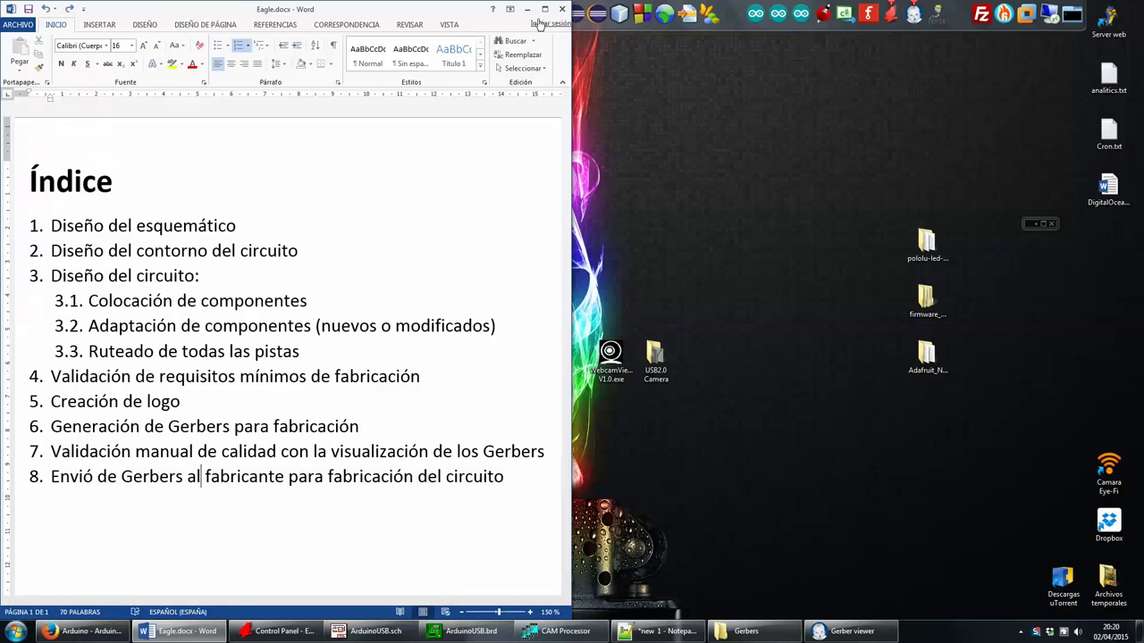